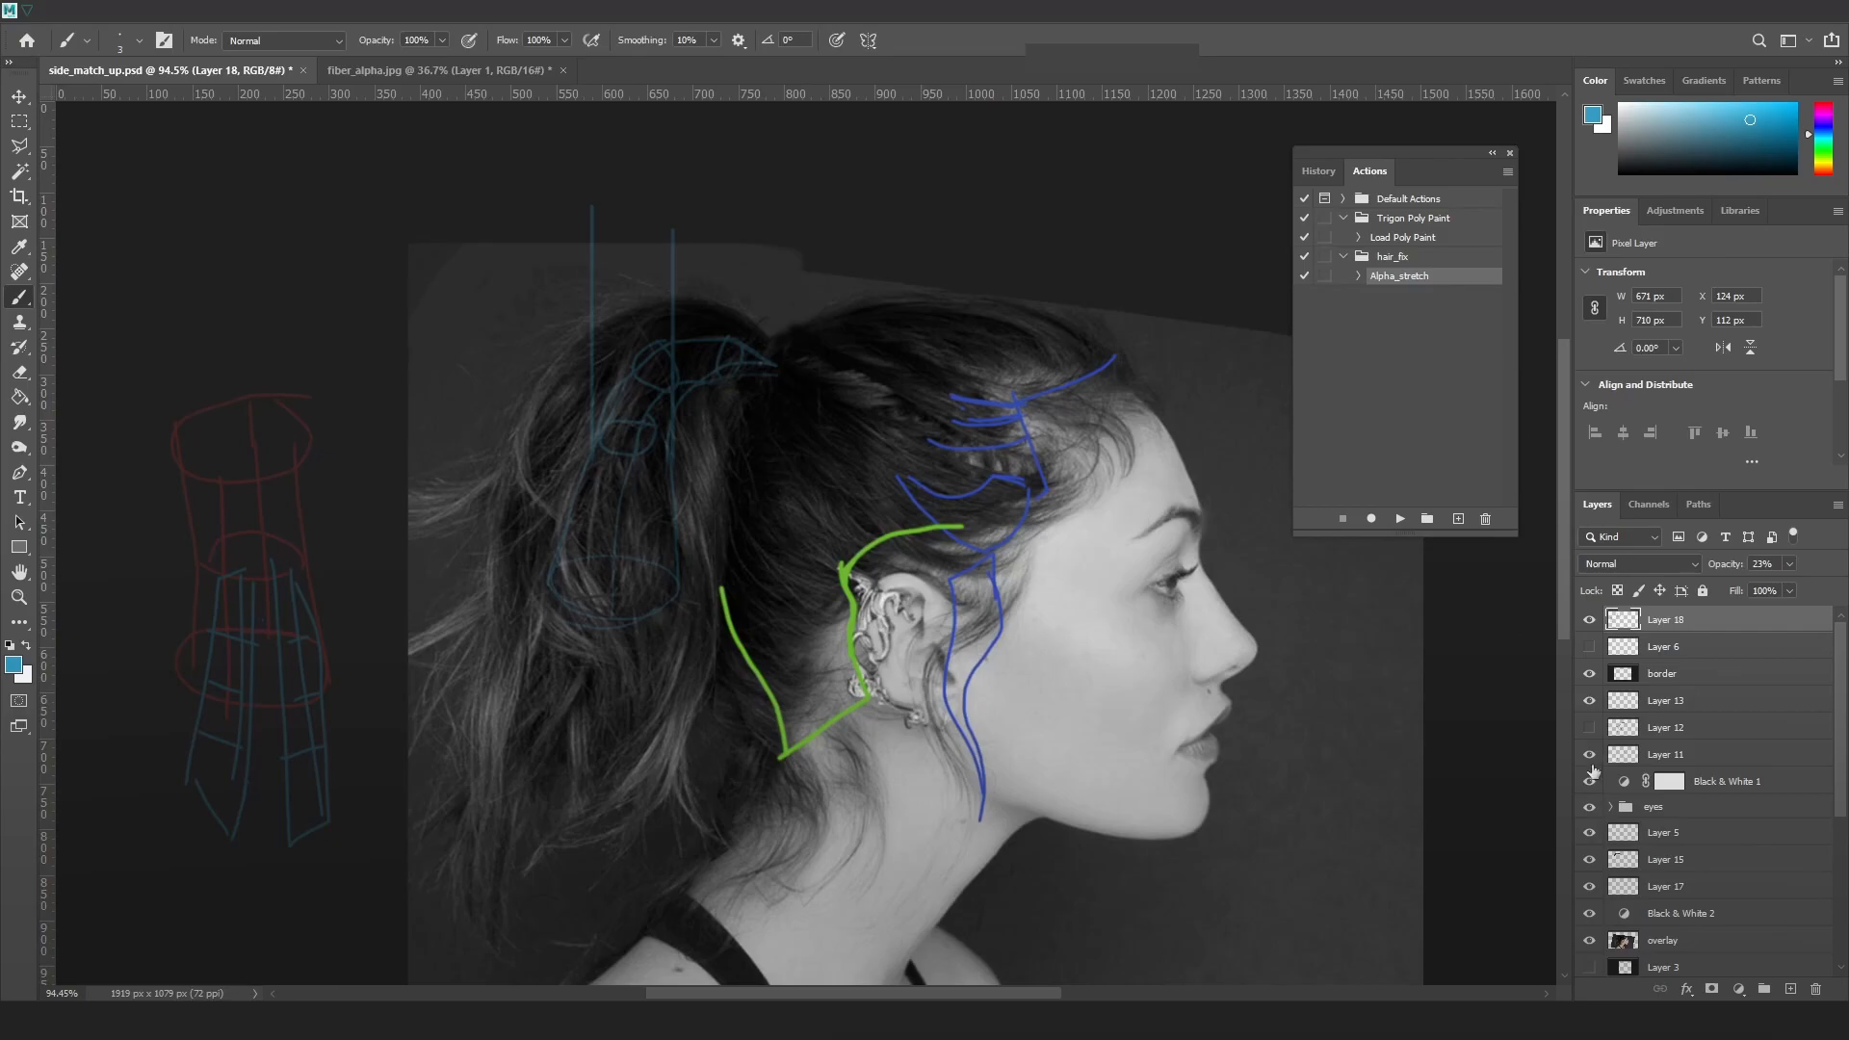
Hide the overlay reference photo layer and switch to Maya
left_click(1590, 940)
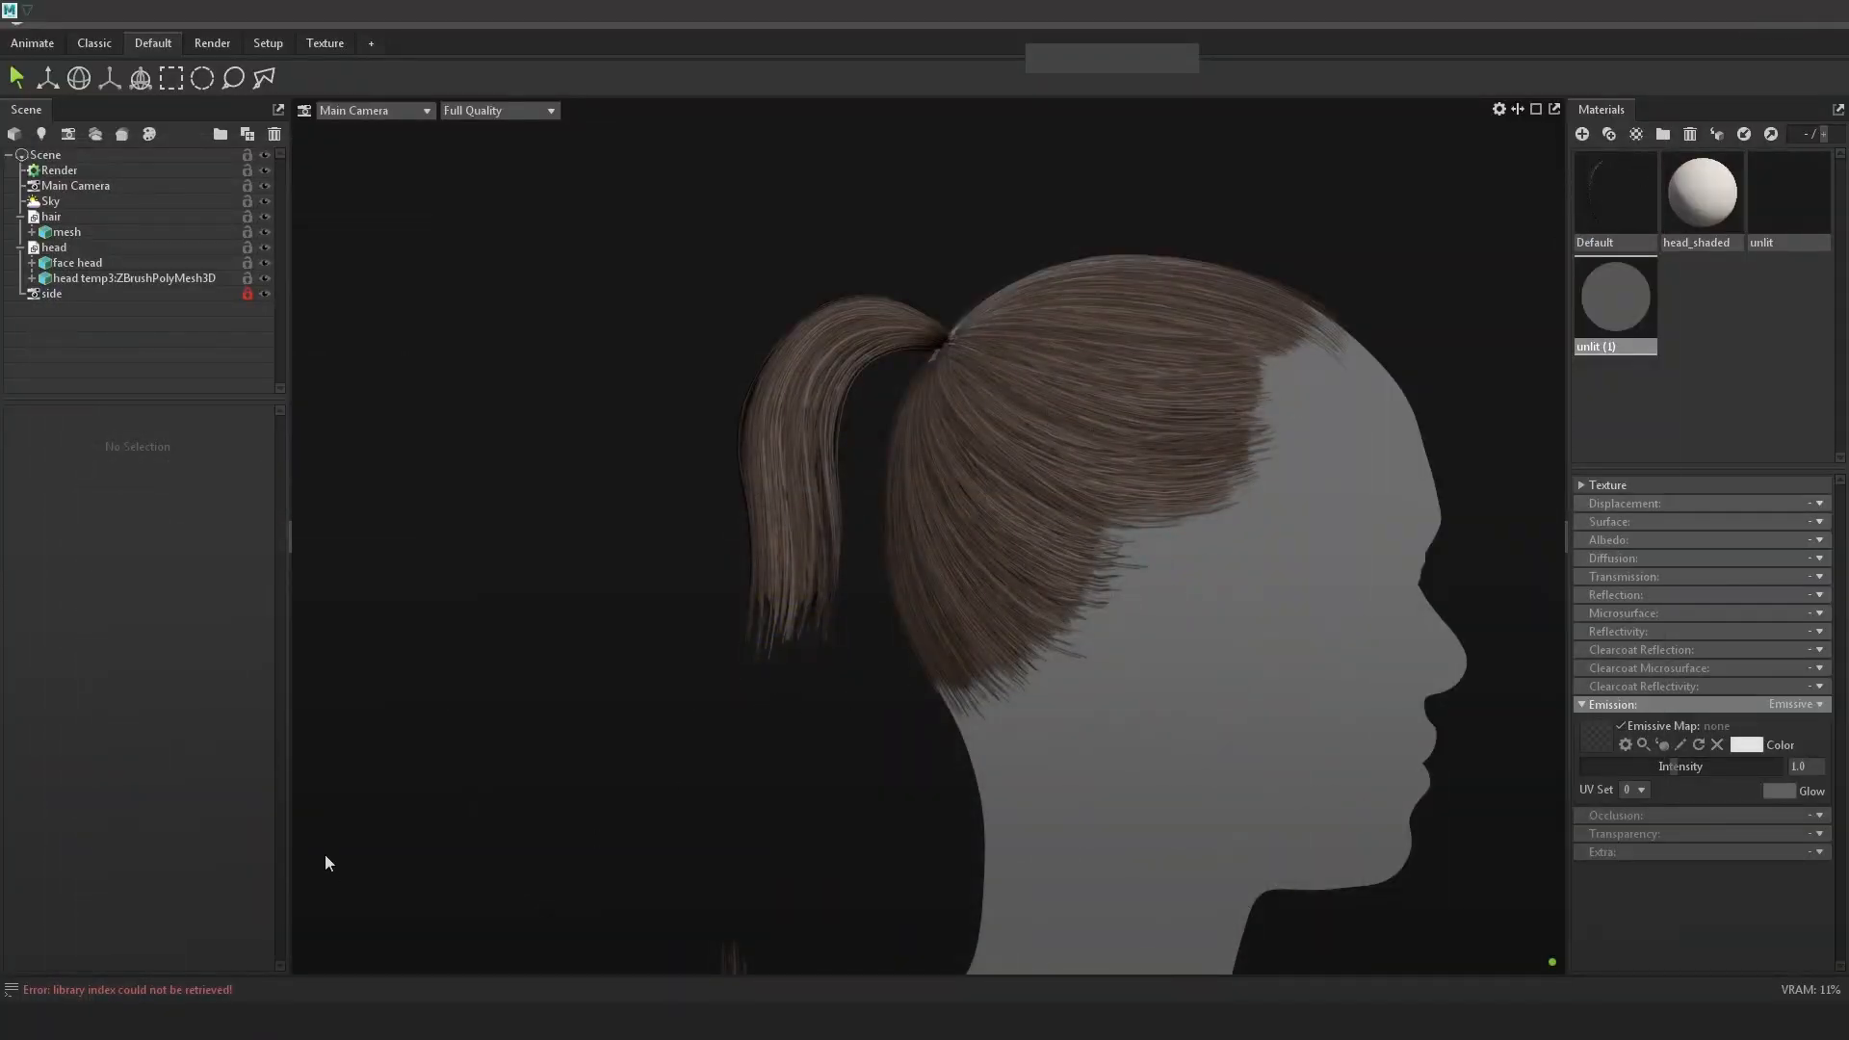
left_click(321, 921)
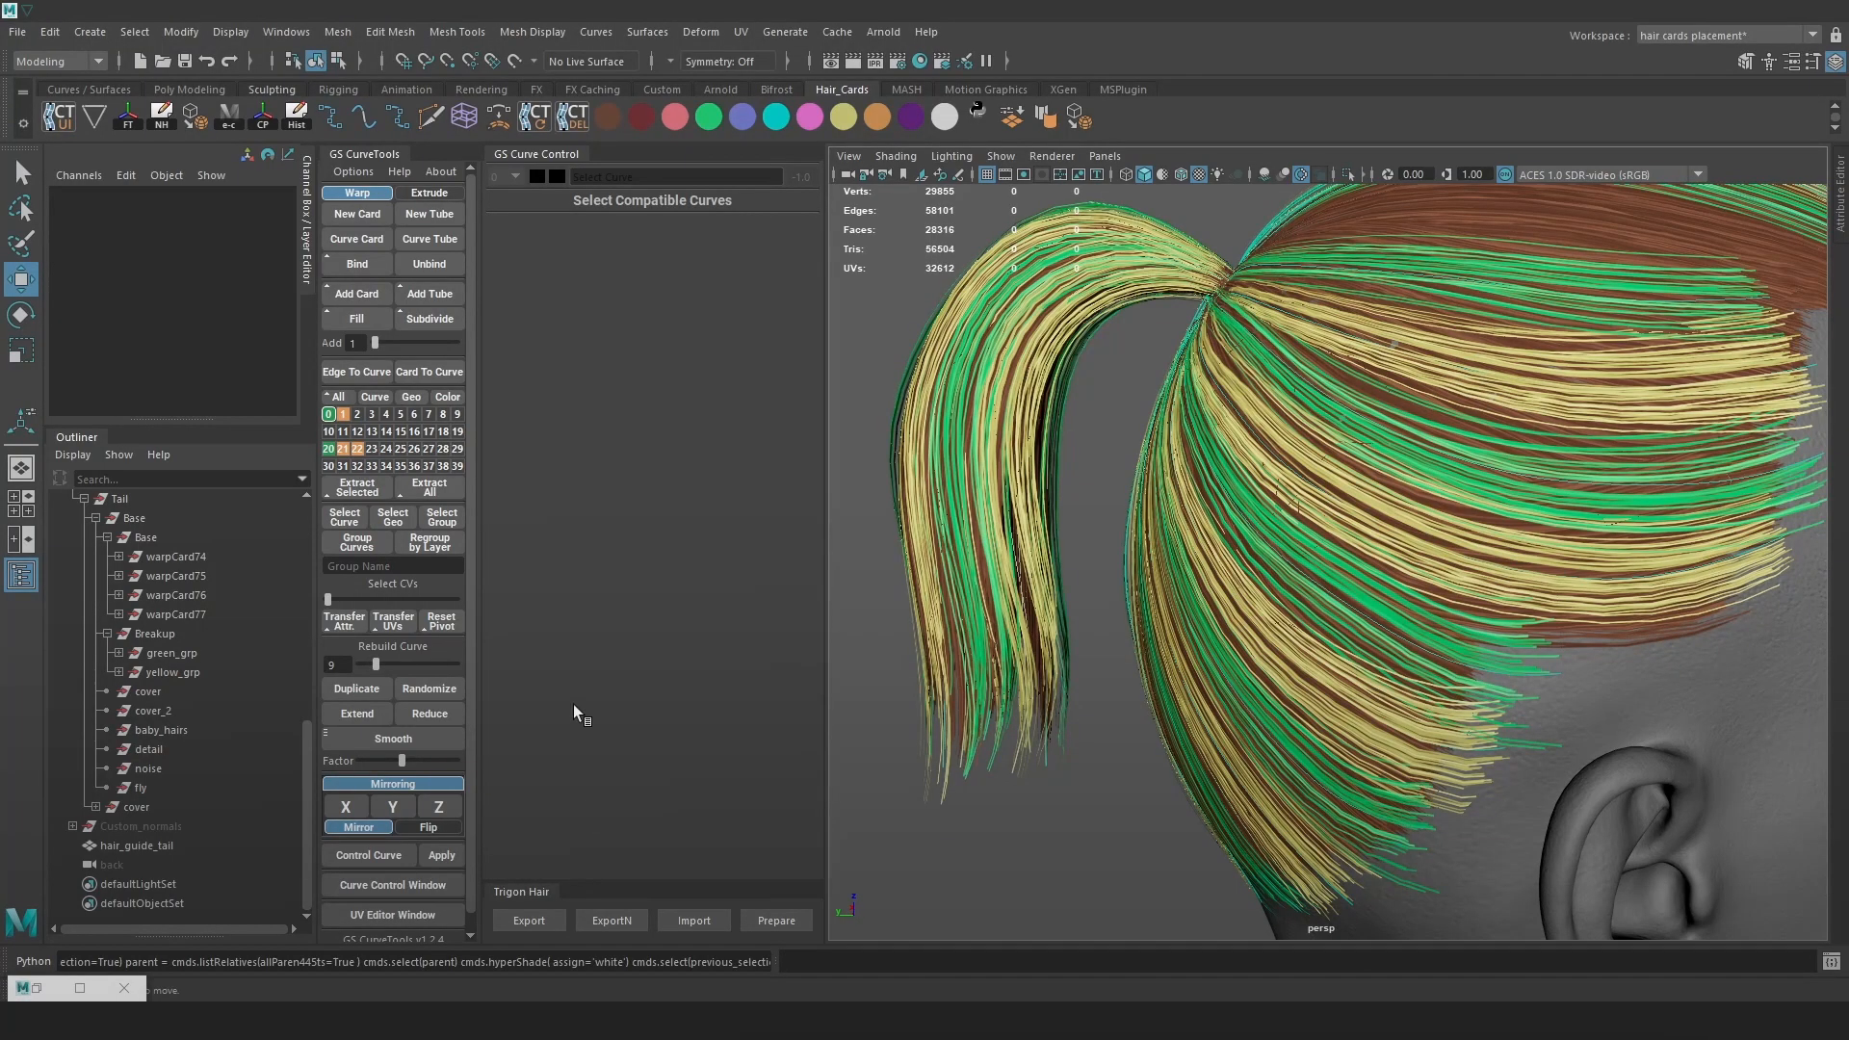
Hide the Breakup group under the Tail hierarchy
scroll(158, 667, "up", 5)
scroll(147, 801, "down", 5)
left_click(154, 634)
key("ctrl+h")
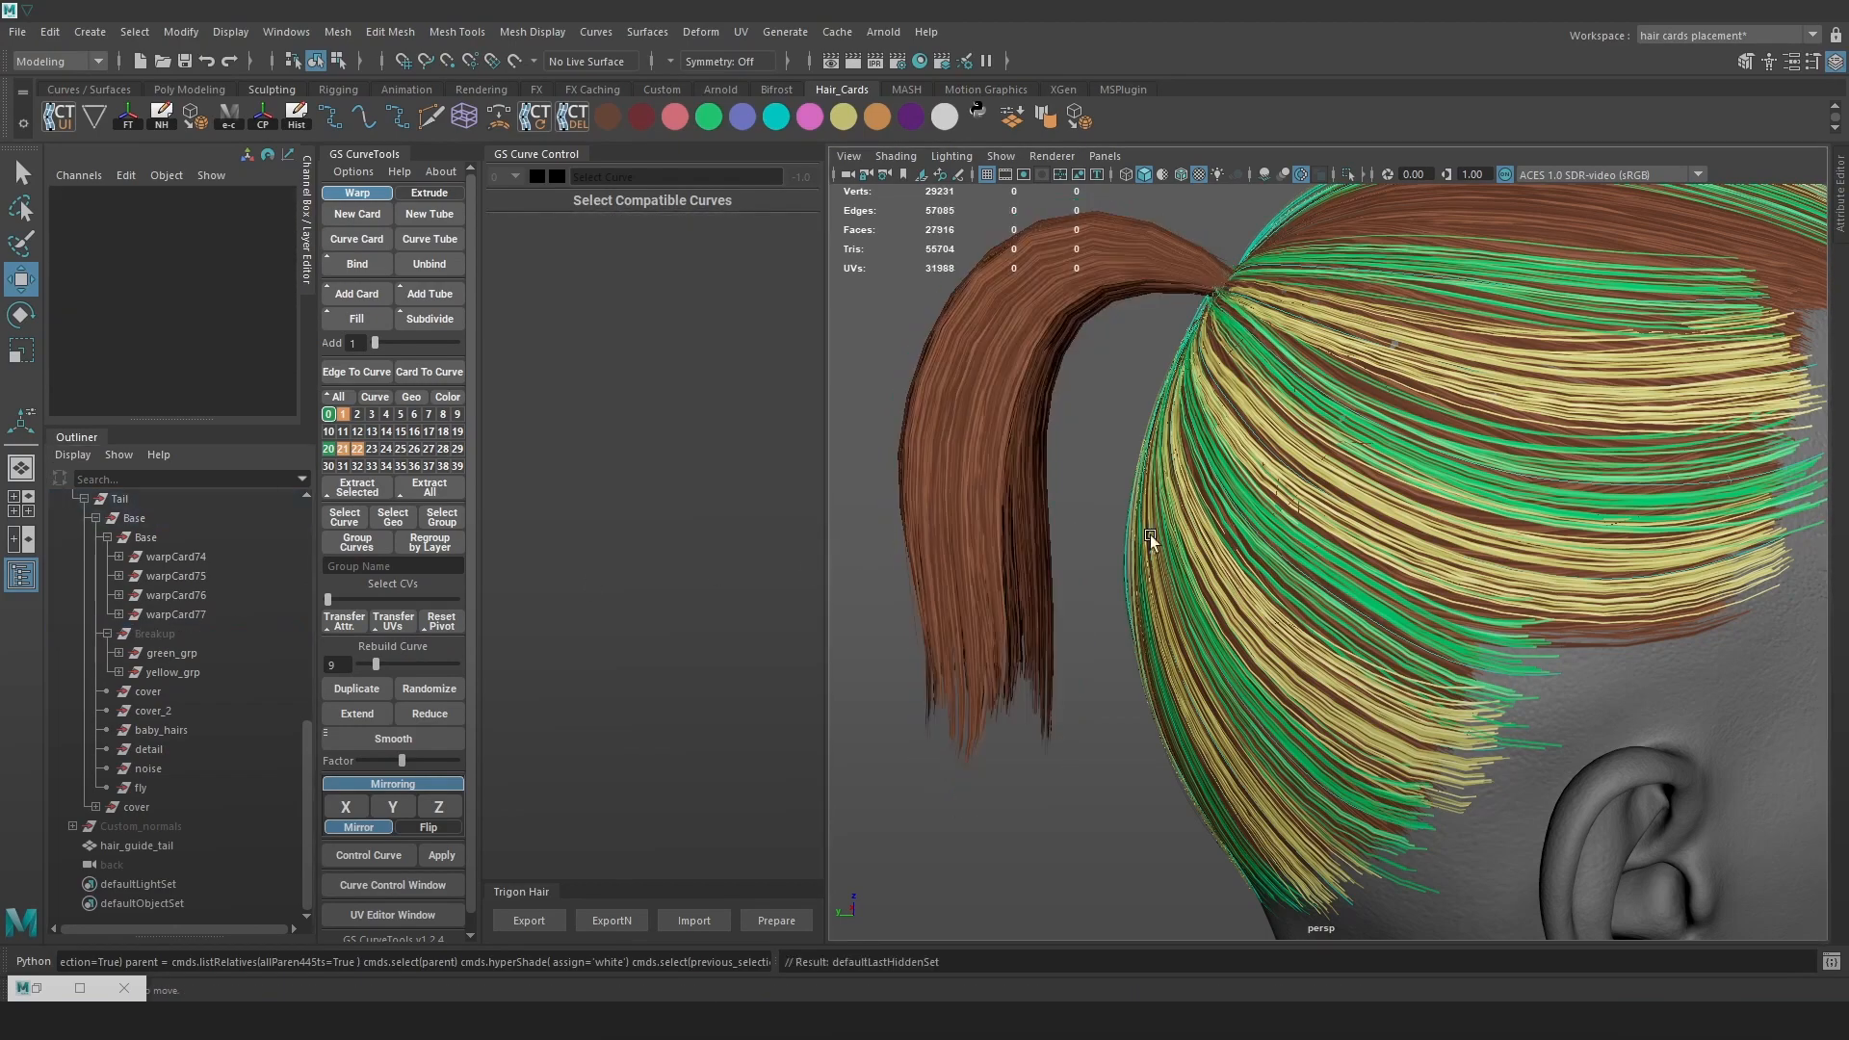
Show the guide curves of layer 20 and select the ponytail's outermost curve, warpCard74
key("4")
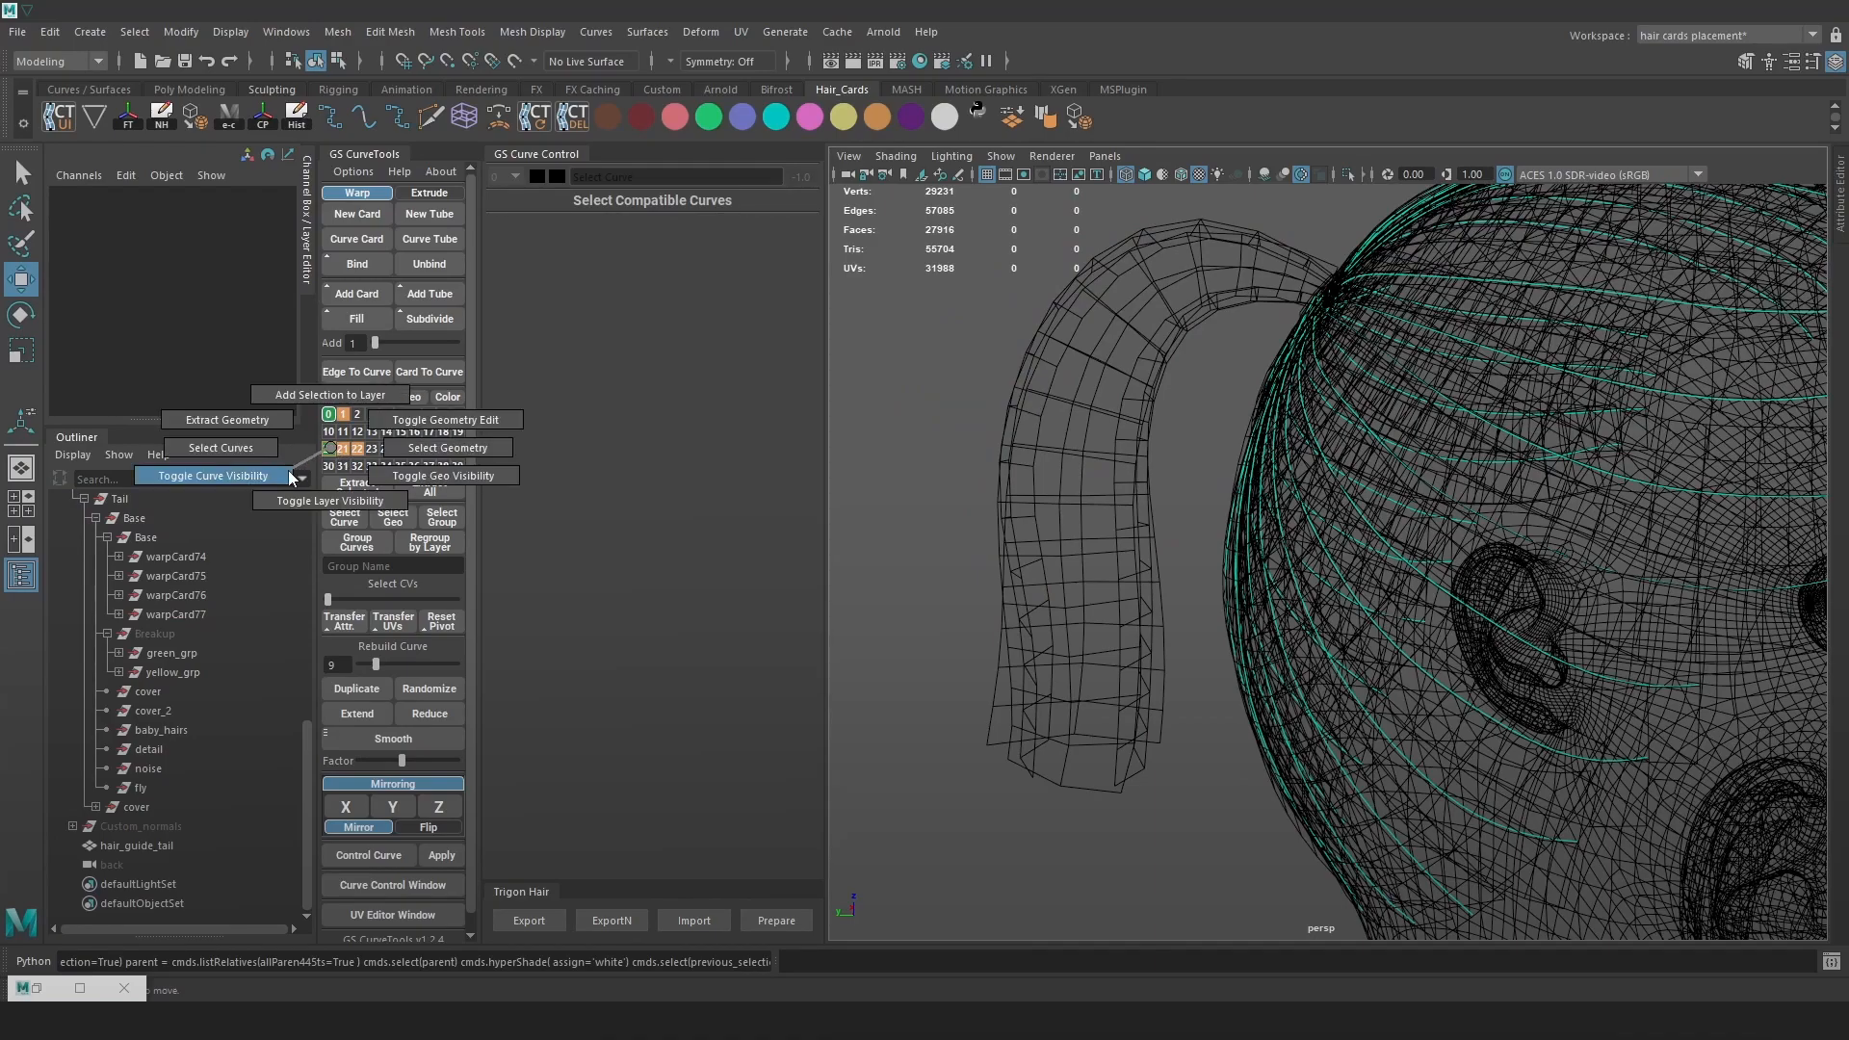
right_click_drag(328, 448, 287, 470)
middle_click_drag(878, 465, 933, 474, "alt")
left_click(1080, 559)
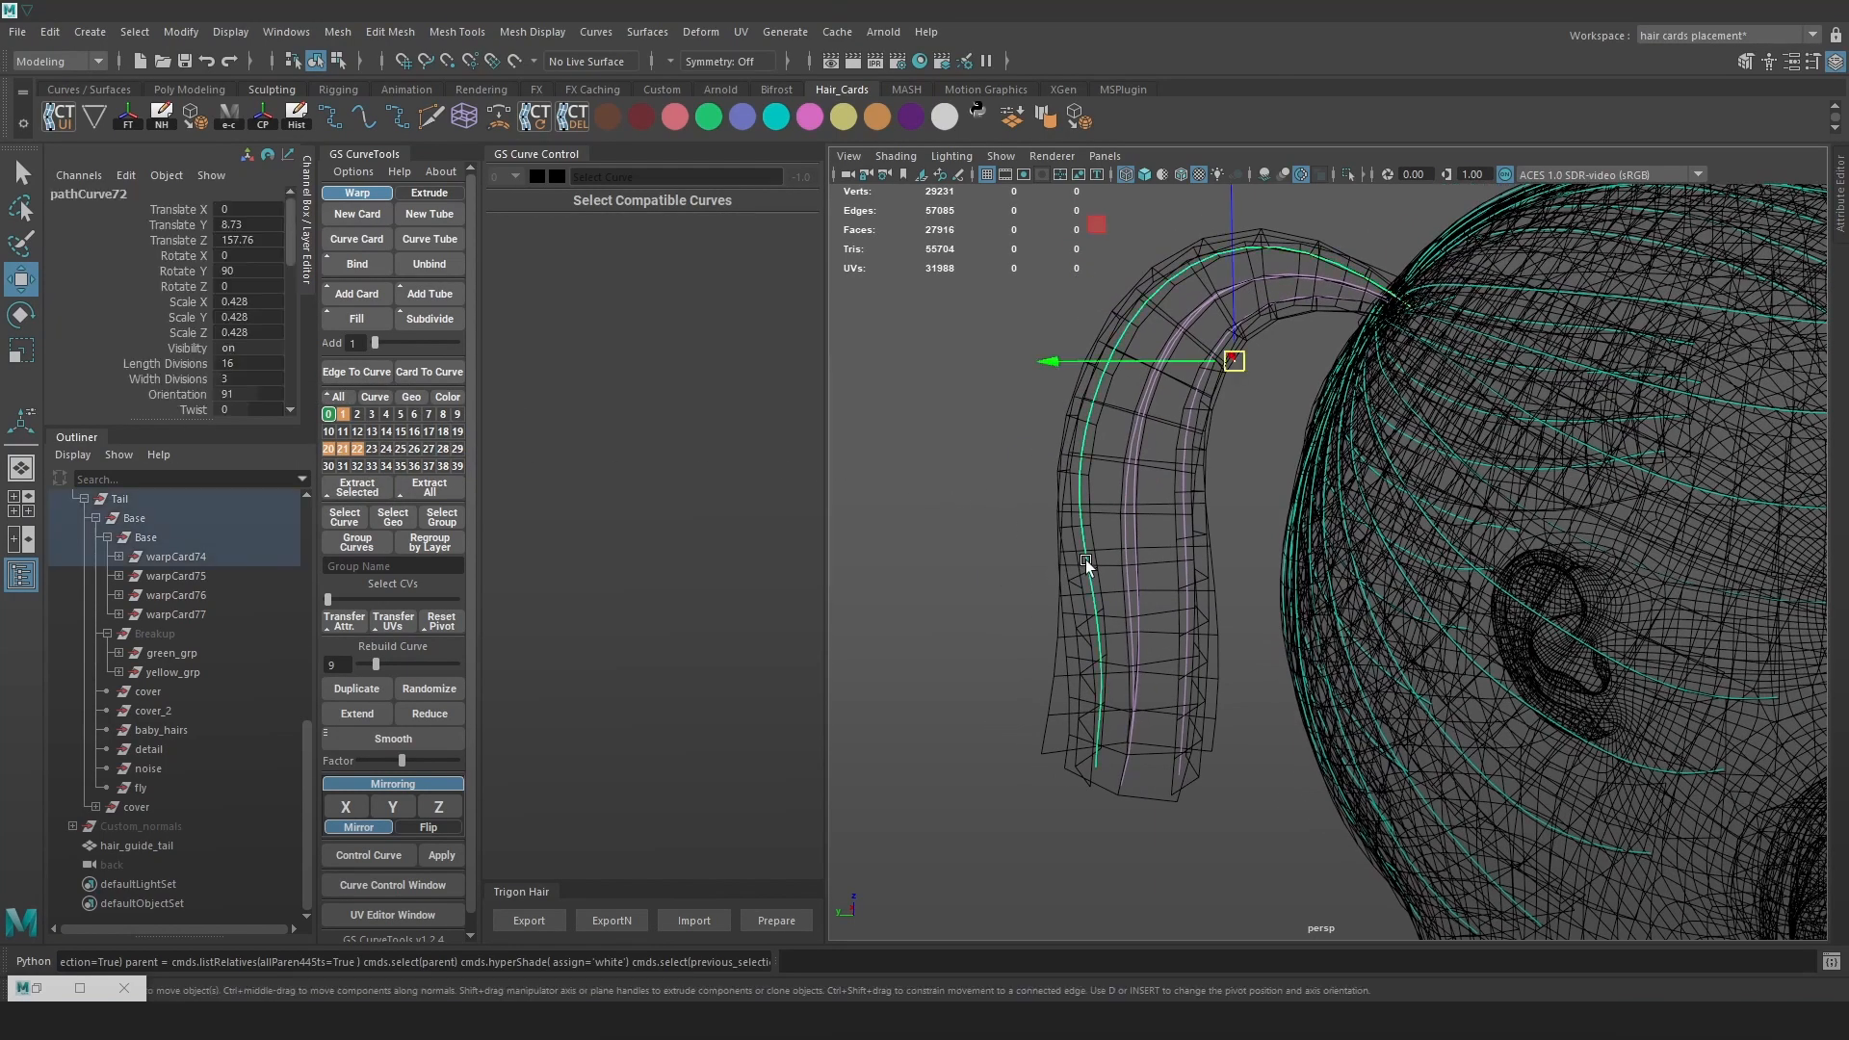
Examine the ponytail in the left orthographic view and return to the perspective view
key("6")
right_click_drag(960, 416, 894, 414)
scroll(1147, 618, "down", 1)
key("space")
left_click_drag(1143, 558, 1257, 568)
key("a")
key("space")
left_click_drag(1264, 497, 1140, 476)
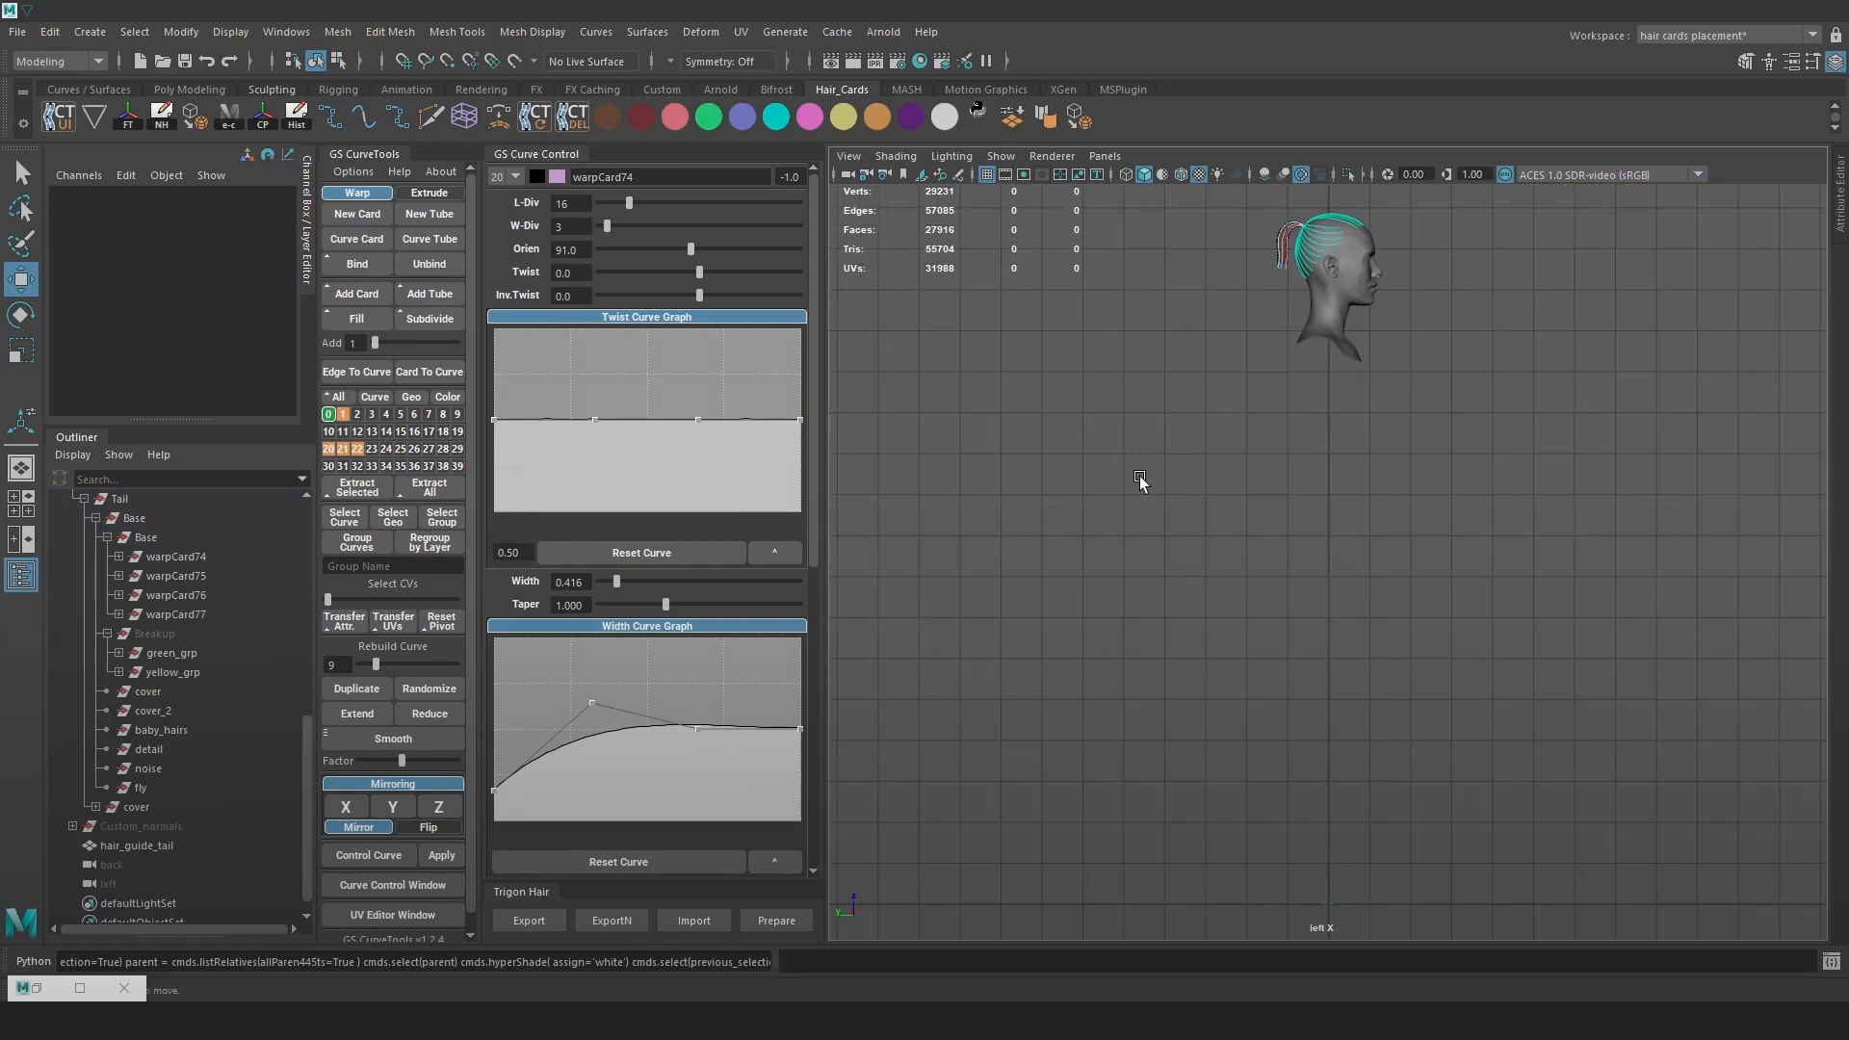
middle_click_drag(1310, 368, 1254, 751, "alt")
right_click_drag(1254, 751, 1535, 743, "alt")
middle_click_drag(1023, 914, 1316, 535, "alt")
right_click_drag(1316, 540, 1534, 655, "alt")
right_click(1233, 491)
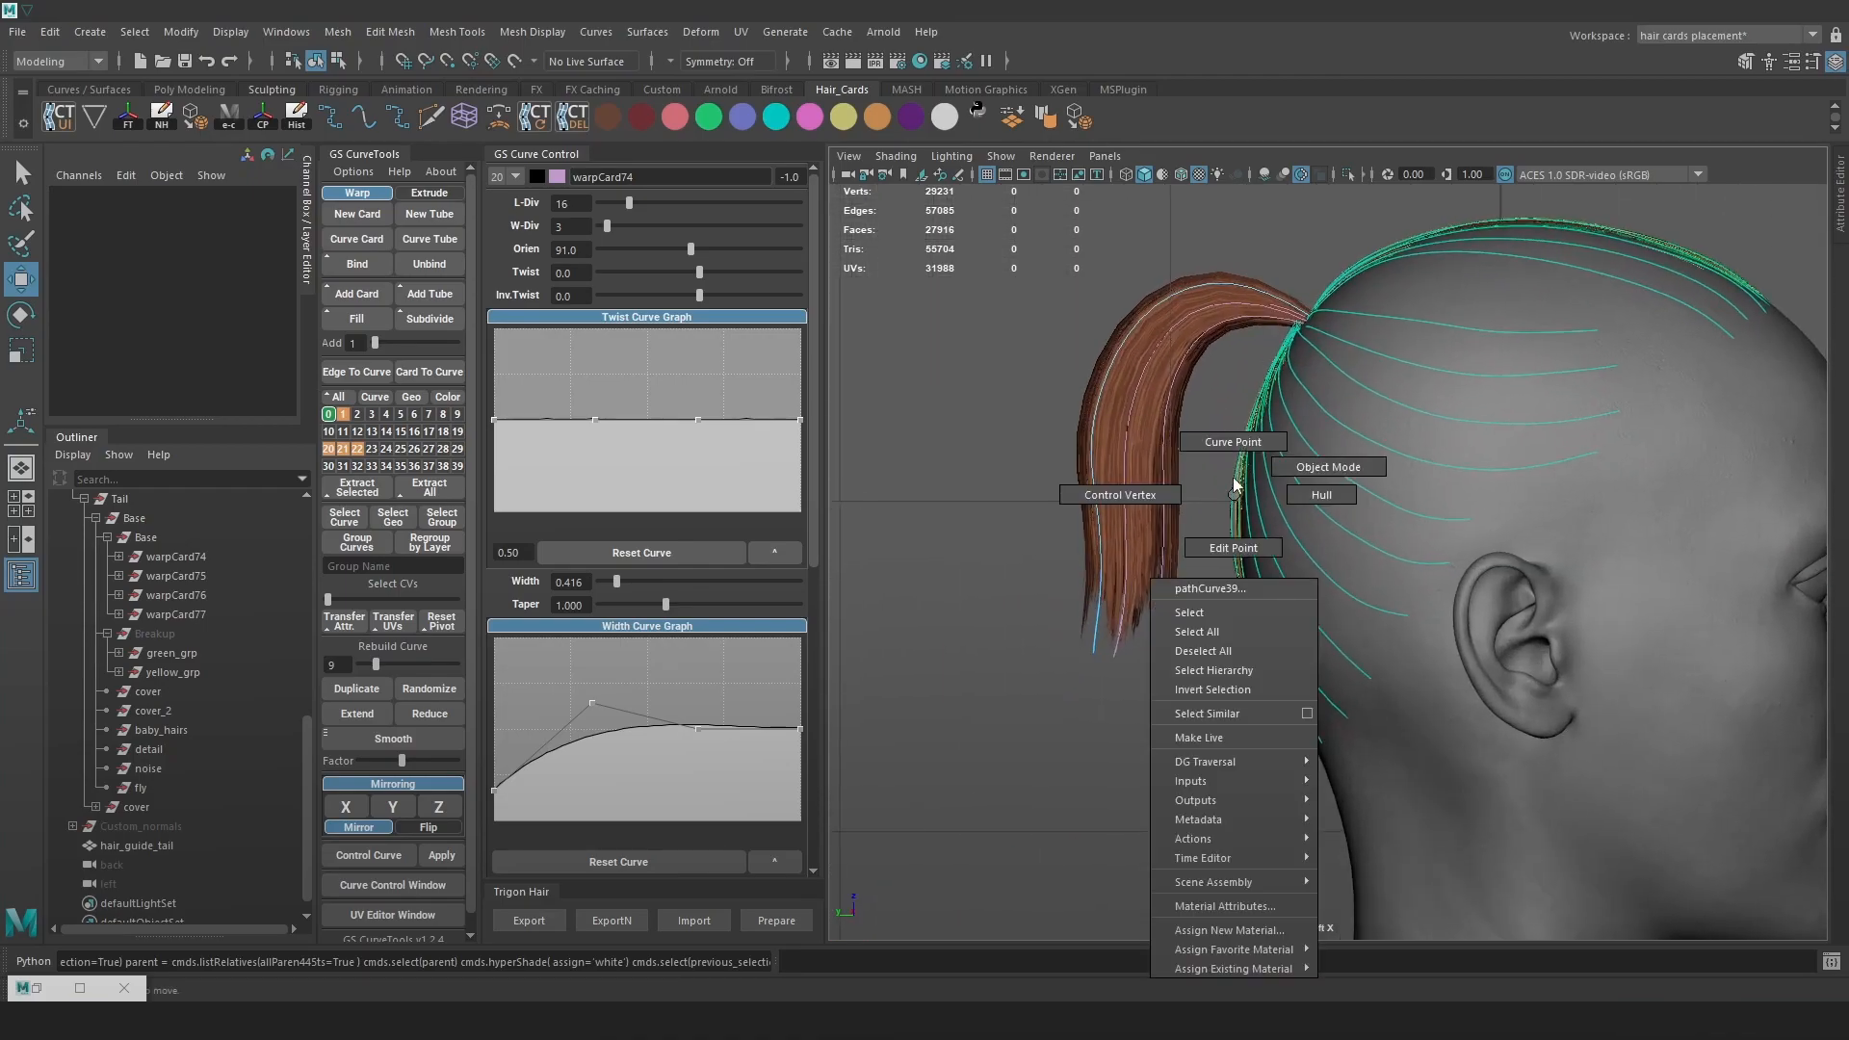
key("space")
left_click_drag(1234, 489, 1252, 474)
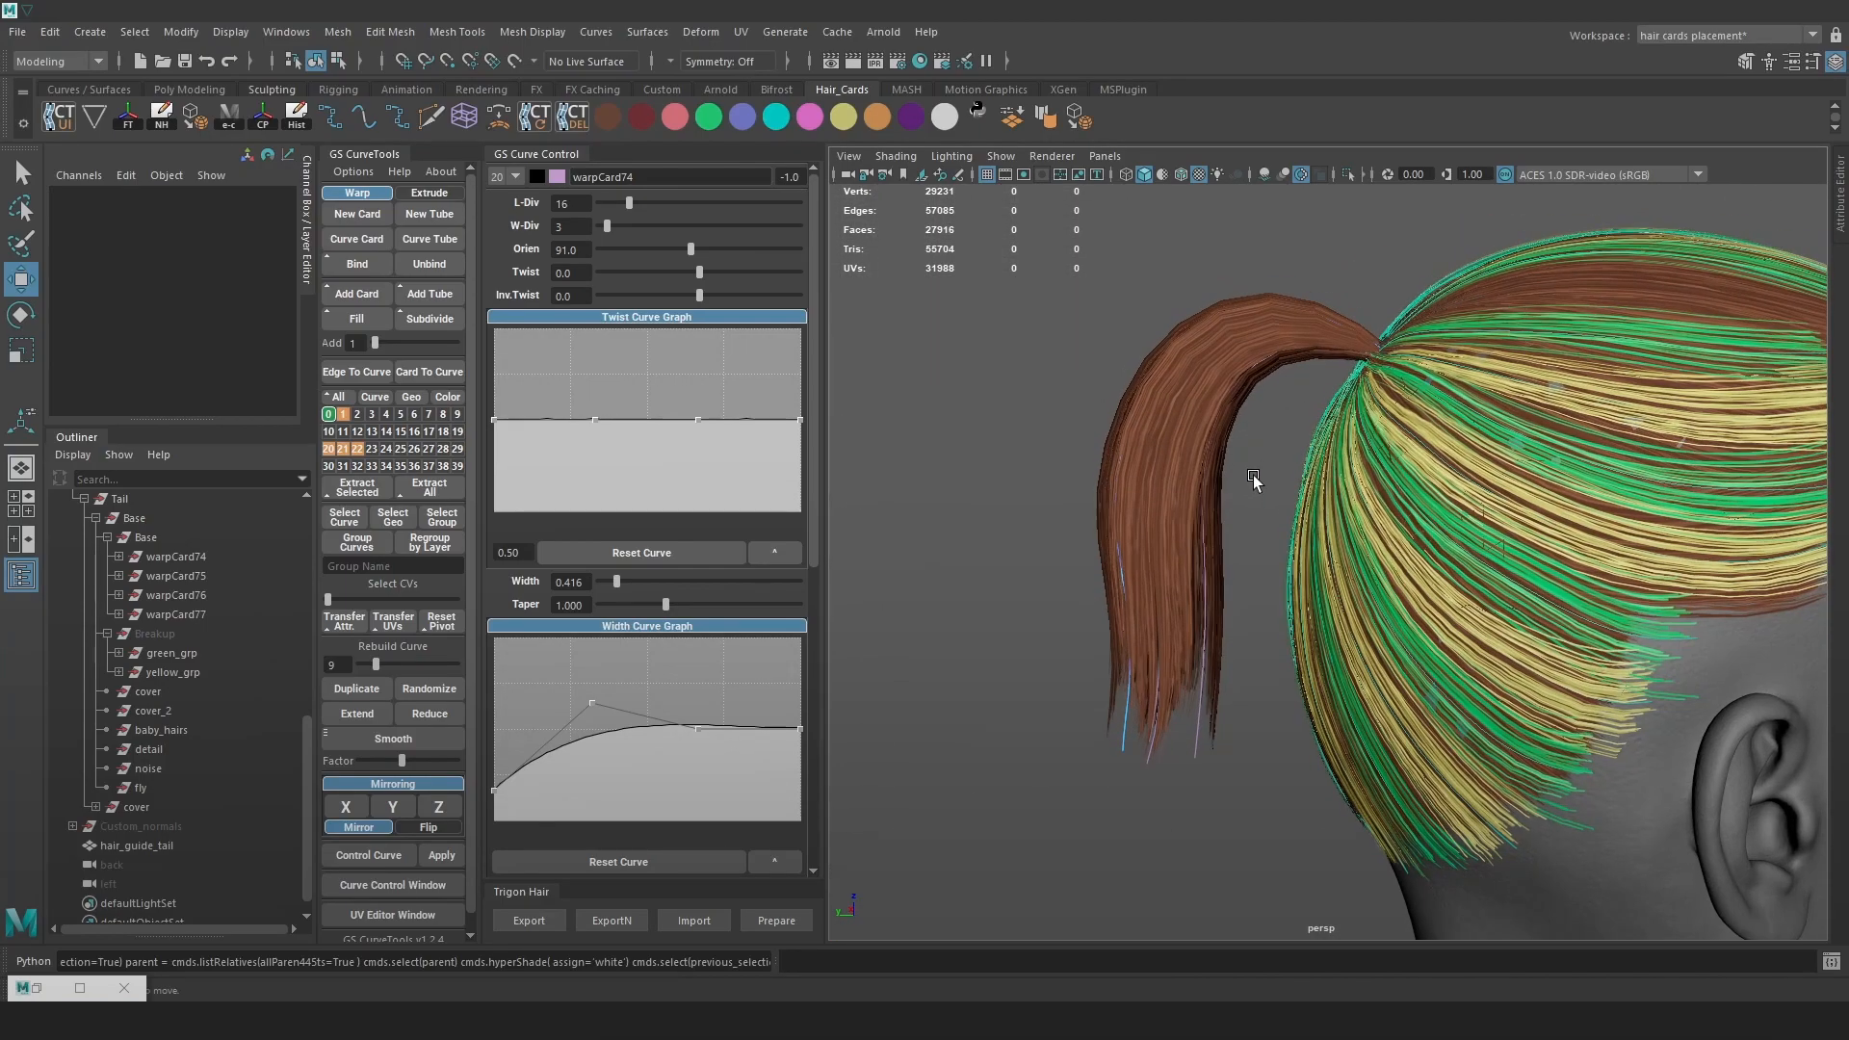
Move the lower control vertices of the warpCard74 curve outward, away from the main ponytail mass
key("4")
right_click_drag(1107, 492, 1003, 495)
left_click_drag(1263, 807, 1011, 520)
left_click_drag(1040, 646, 993, 643)
key("6")
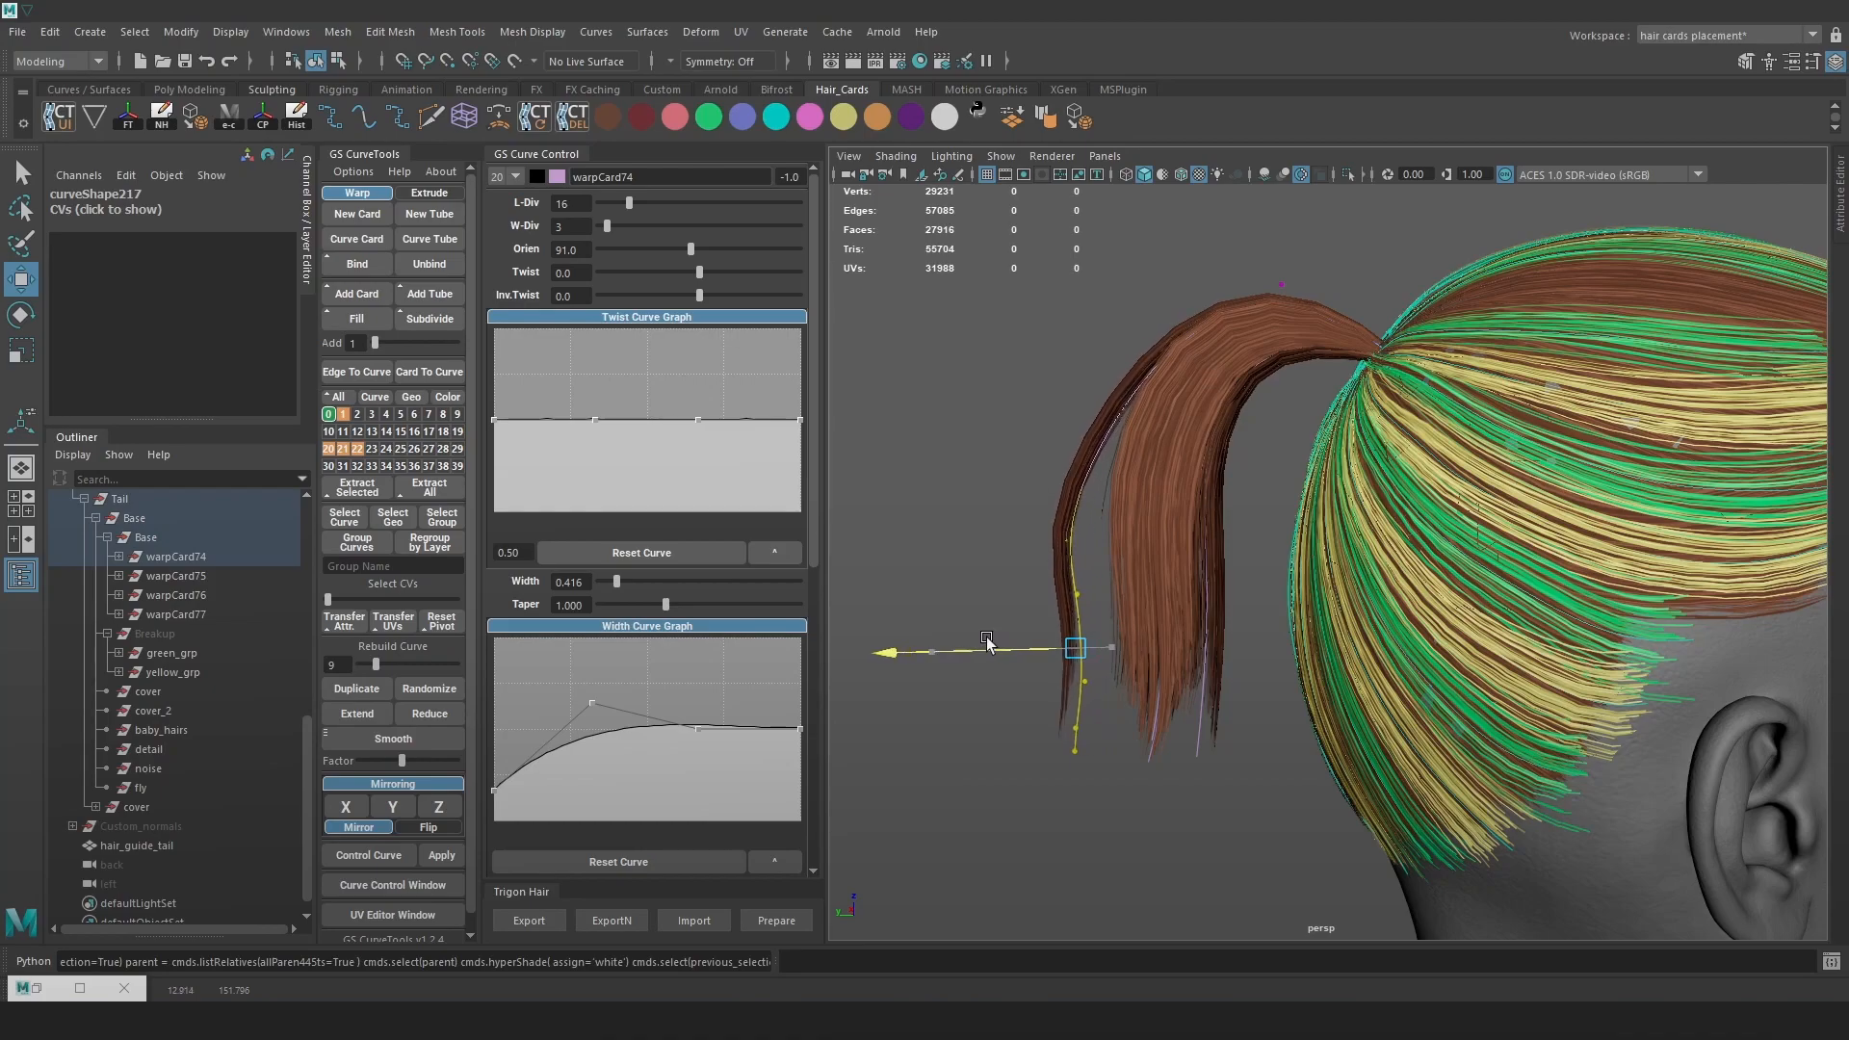
Rotate the lower control vertices of the outer strand's curve and shift them slightly outward
key("e")
left_click_drag(1089, 477, 1113, 490)
key("w")
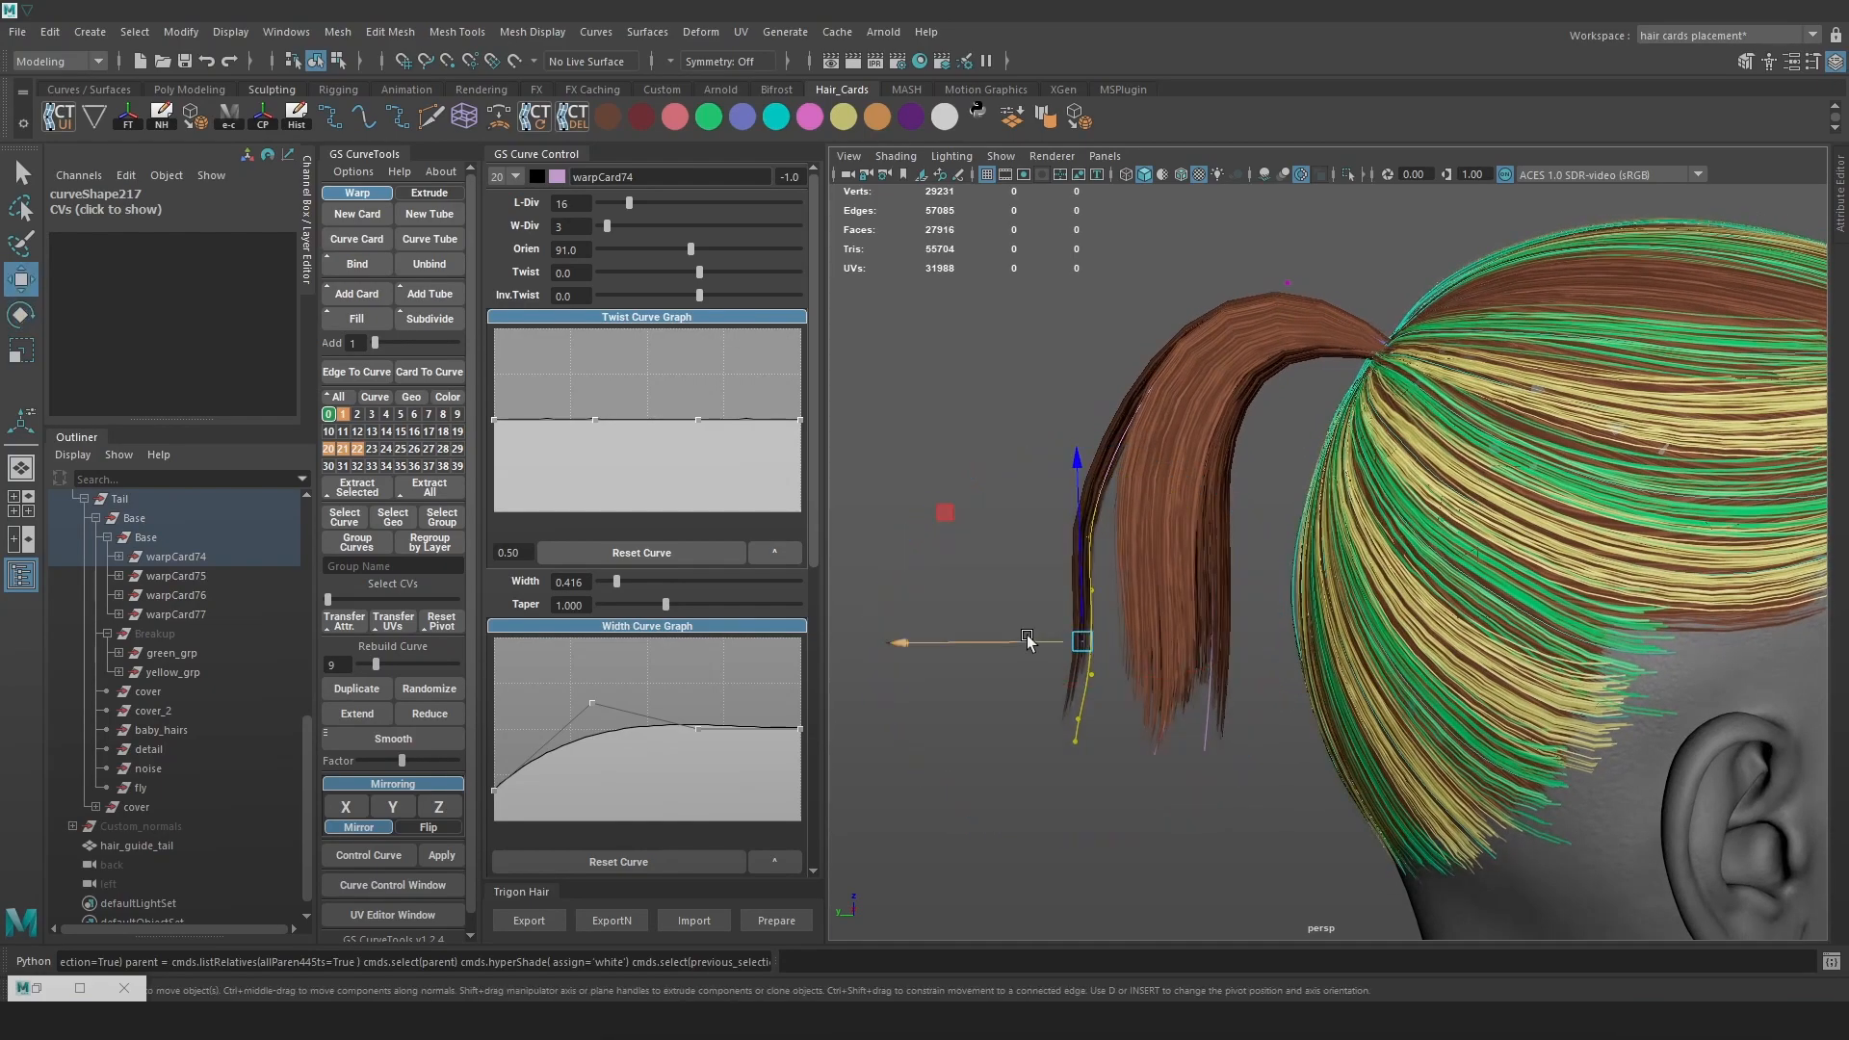
left_click_drag(1020, 640, 1019, 640)
Raise the control vertex at the bend of the warpCard74 curve to smooth the outer strand
key("4")
left_click(1105, 461)
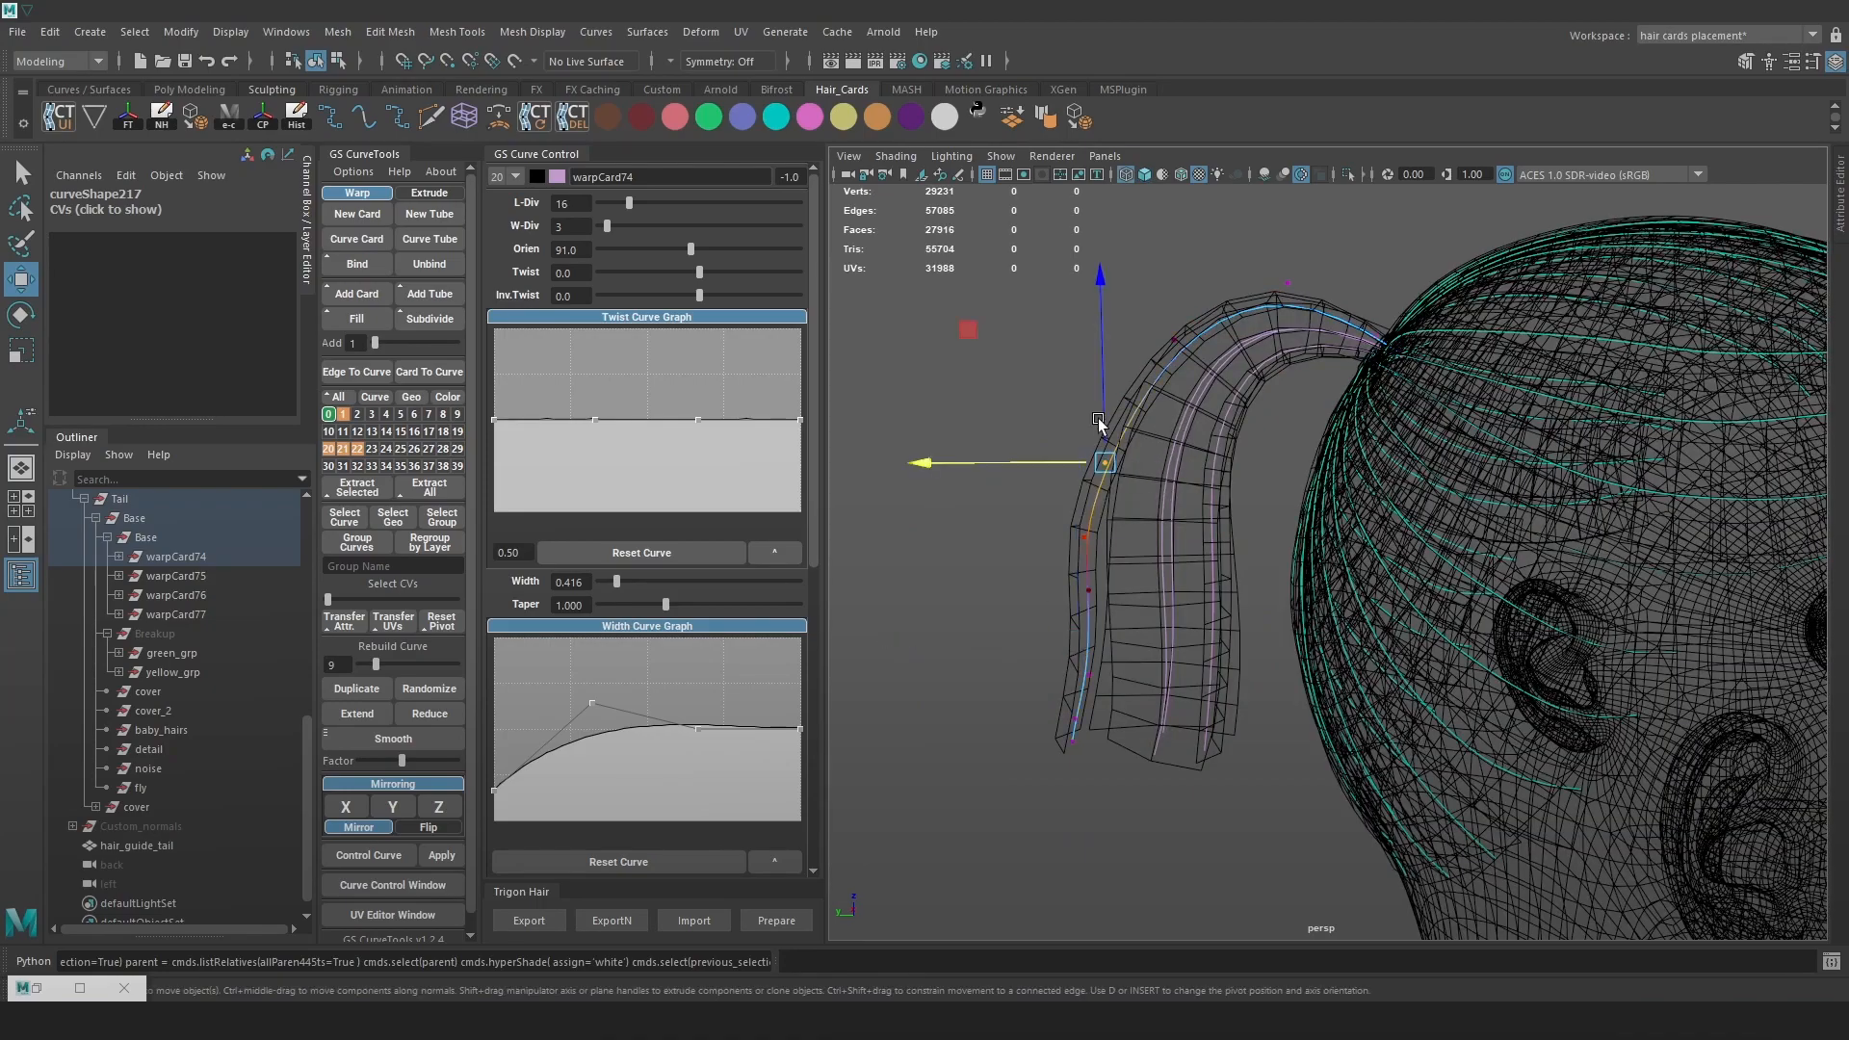
key("6")
left_click_drag(1113, 462, 1110, 445)
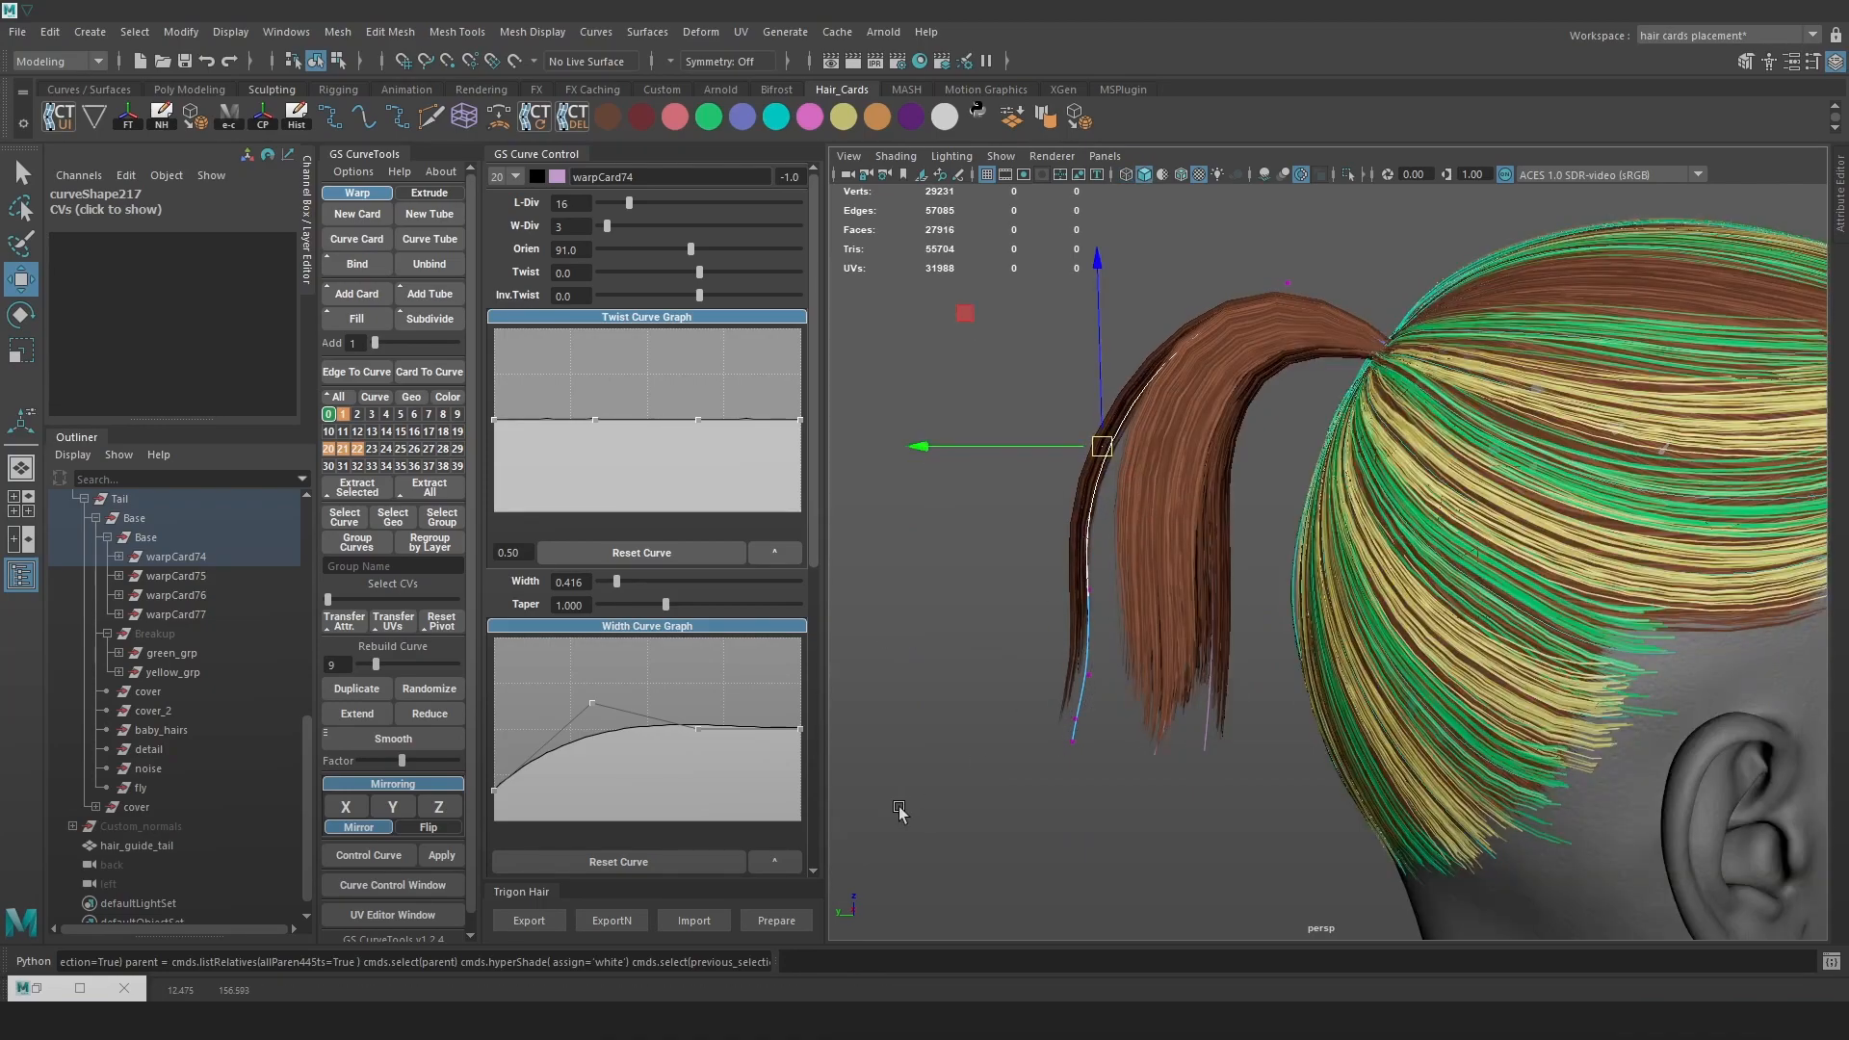
Export the updated hair to Marmoset Toolbag and view it through the saved side camera
left_click(599, 913)
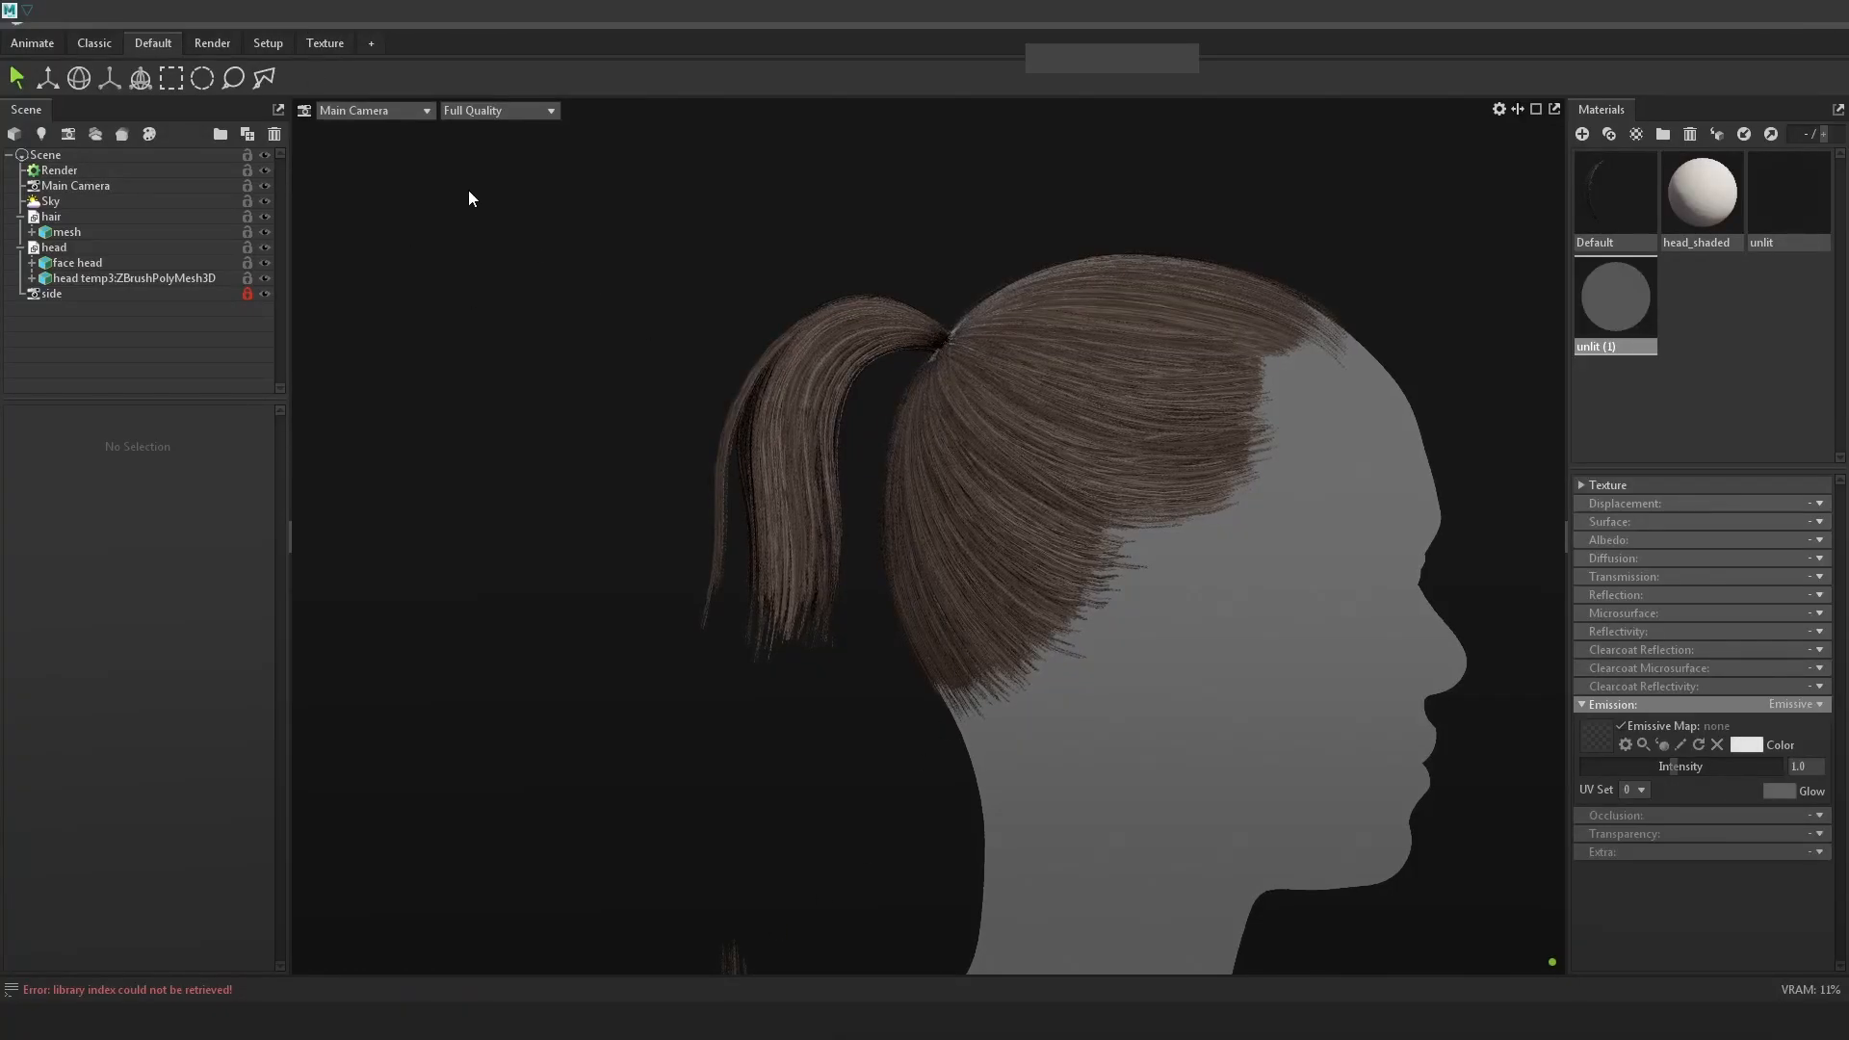
scroll(577, 210, "down", 2)
left_click(395, 111)
mouse_move(395, 128)
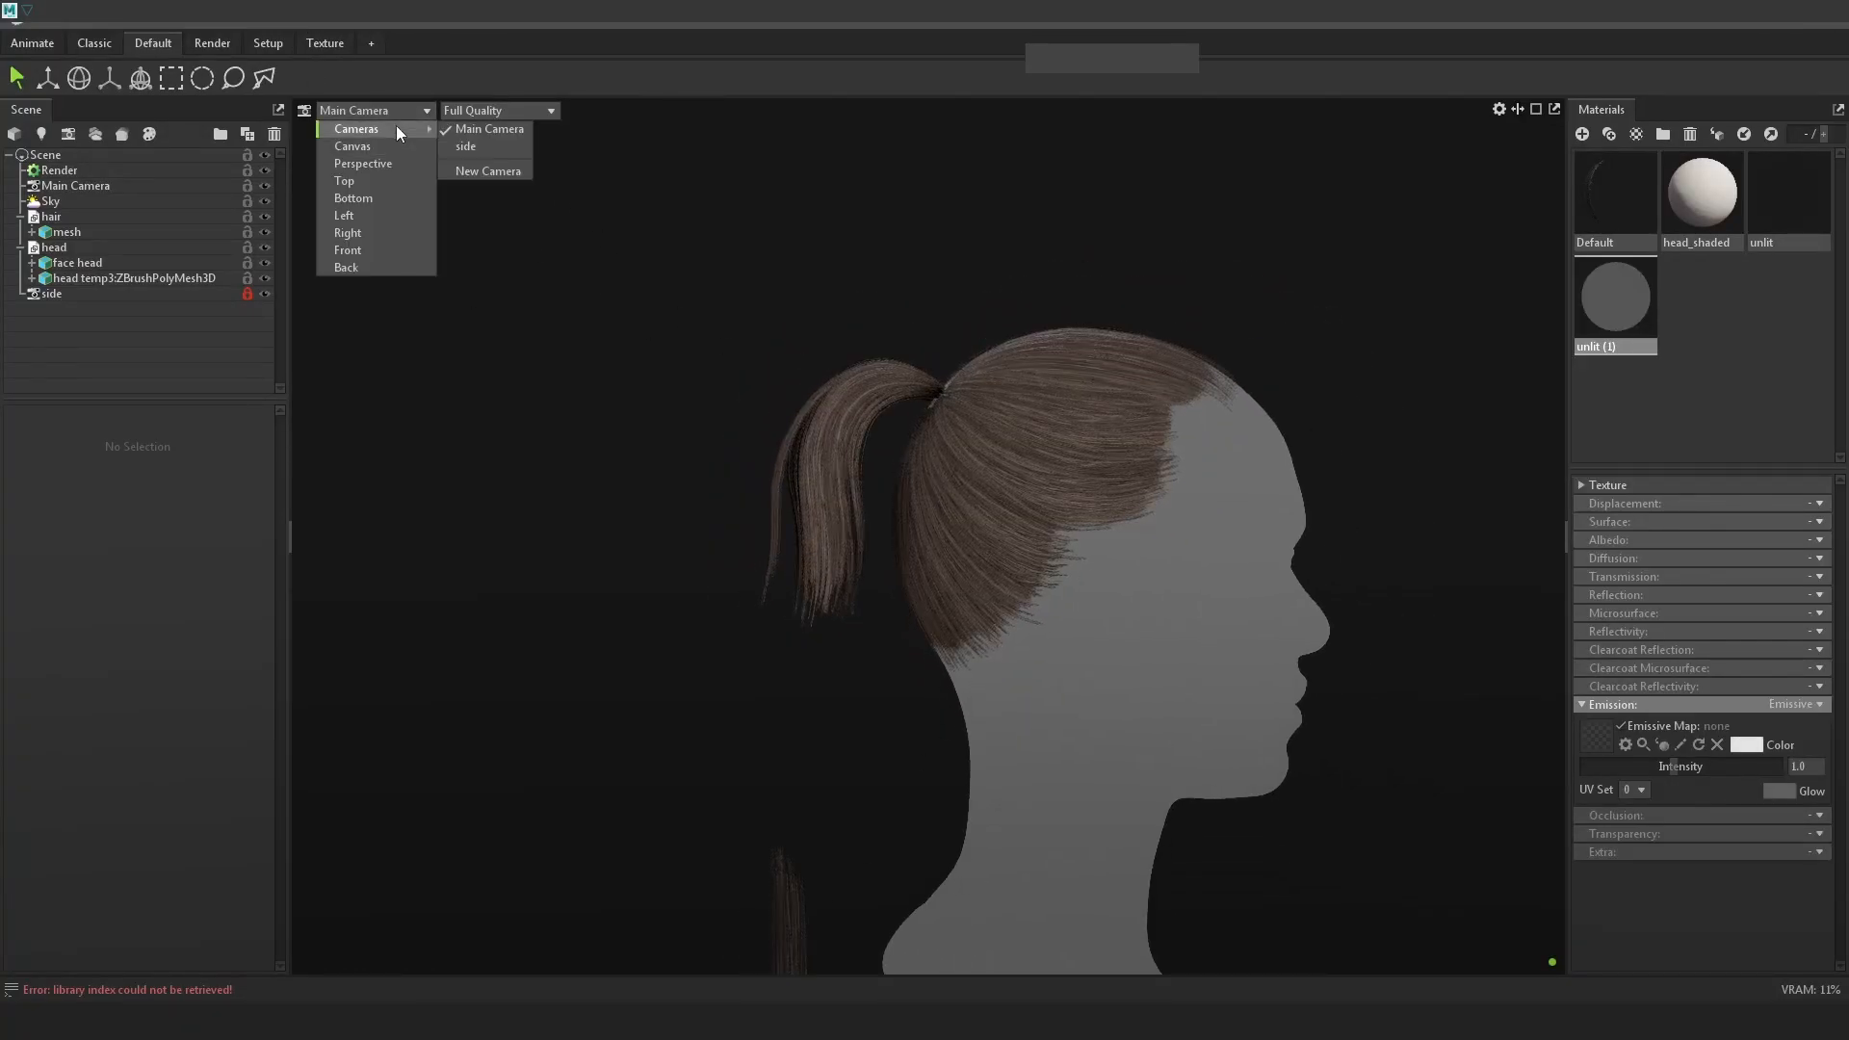
left_click(472, 146)
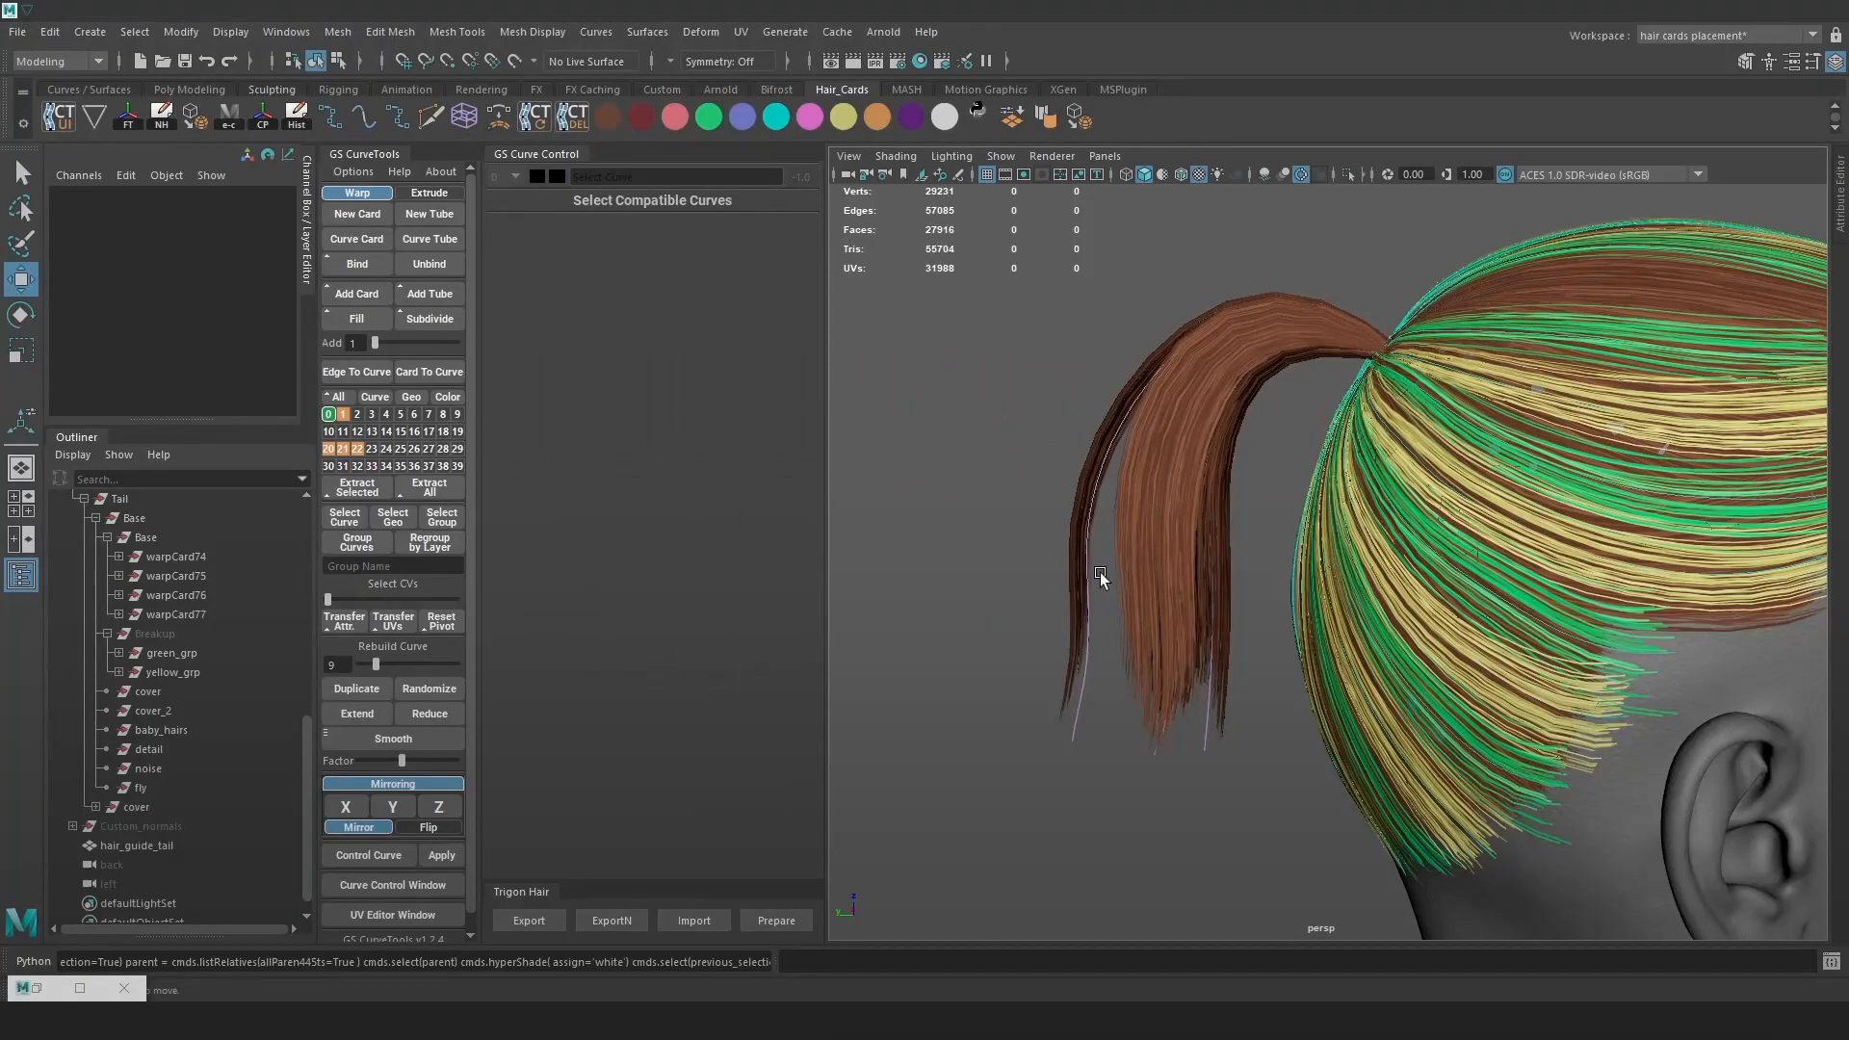
Move the lower control vertices of the warpCard74 curve a little further outward in Maya
left_click(1089, 574)
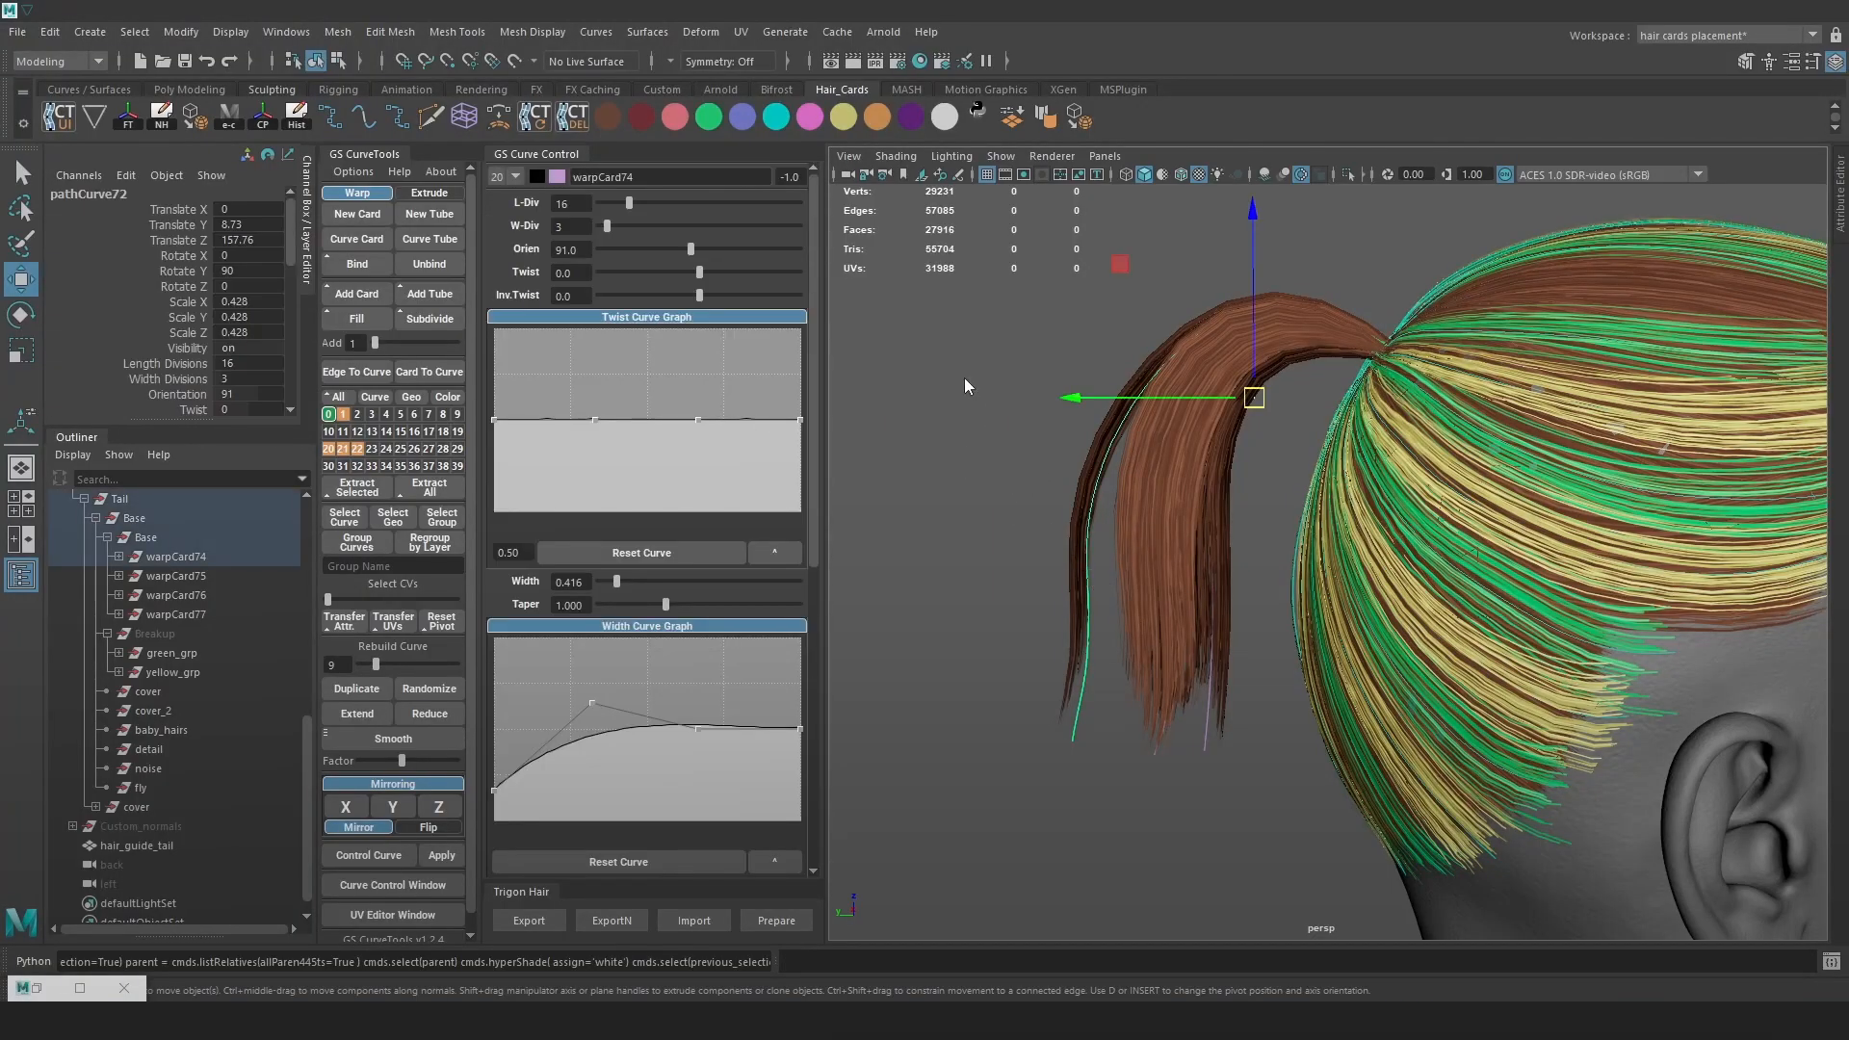
key("F8")
left_click_drag(1205, 846, 1086, 597)
left_click_drag(996, 643, 986, 643)
Adjust the bend of the outer strand's curve by its upper control vertices and export the updated hair to Marmoset Toolbag
key("4")
mouse_move(1096, 414)
left_mouse_down()
mouse_move(1113, 456)
mouse_move(1107, 435)
left_mouse_up()
key("6")
key("4")
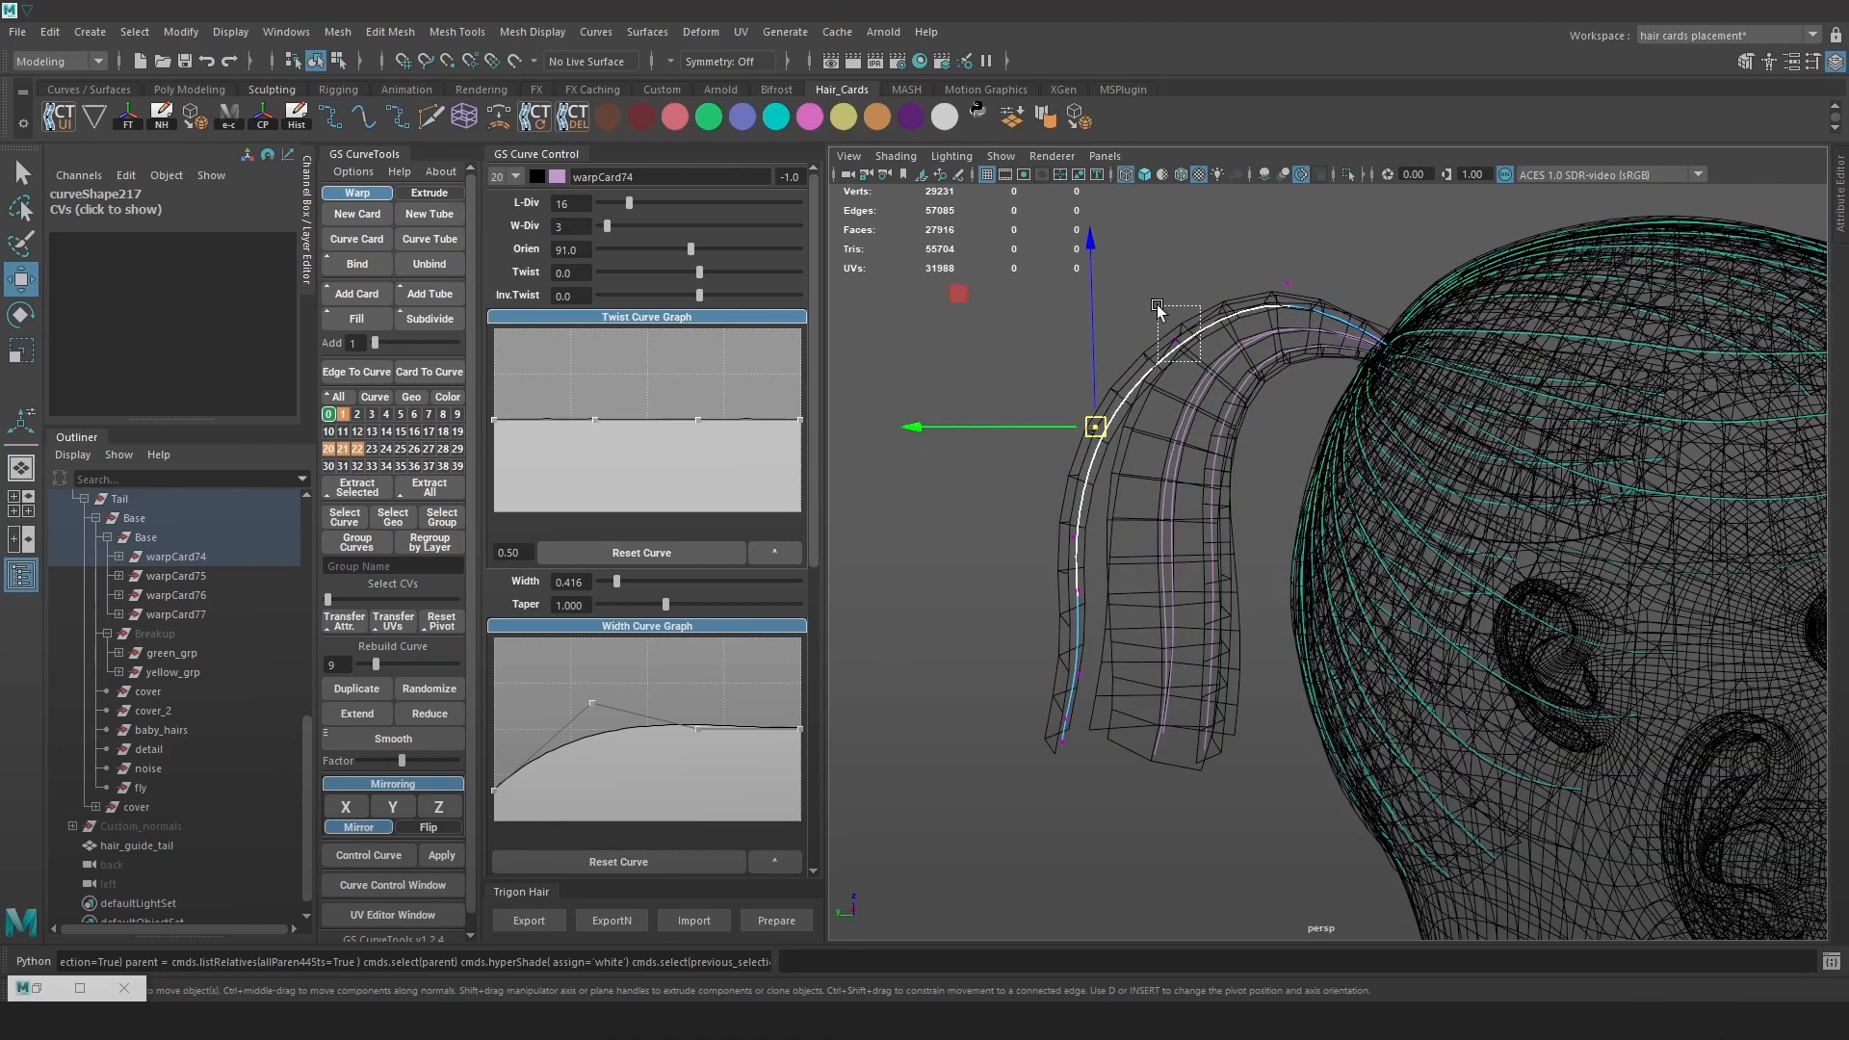
left_click(1172, 337)
key("6")
left_click(551, 920)
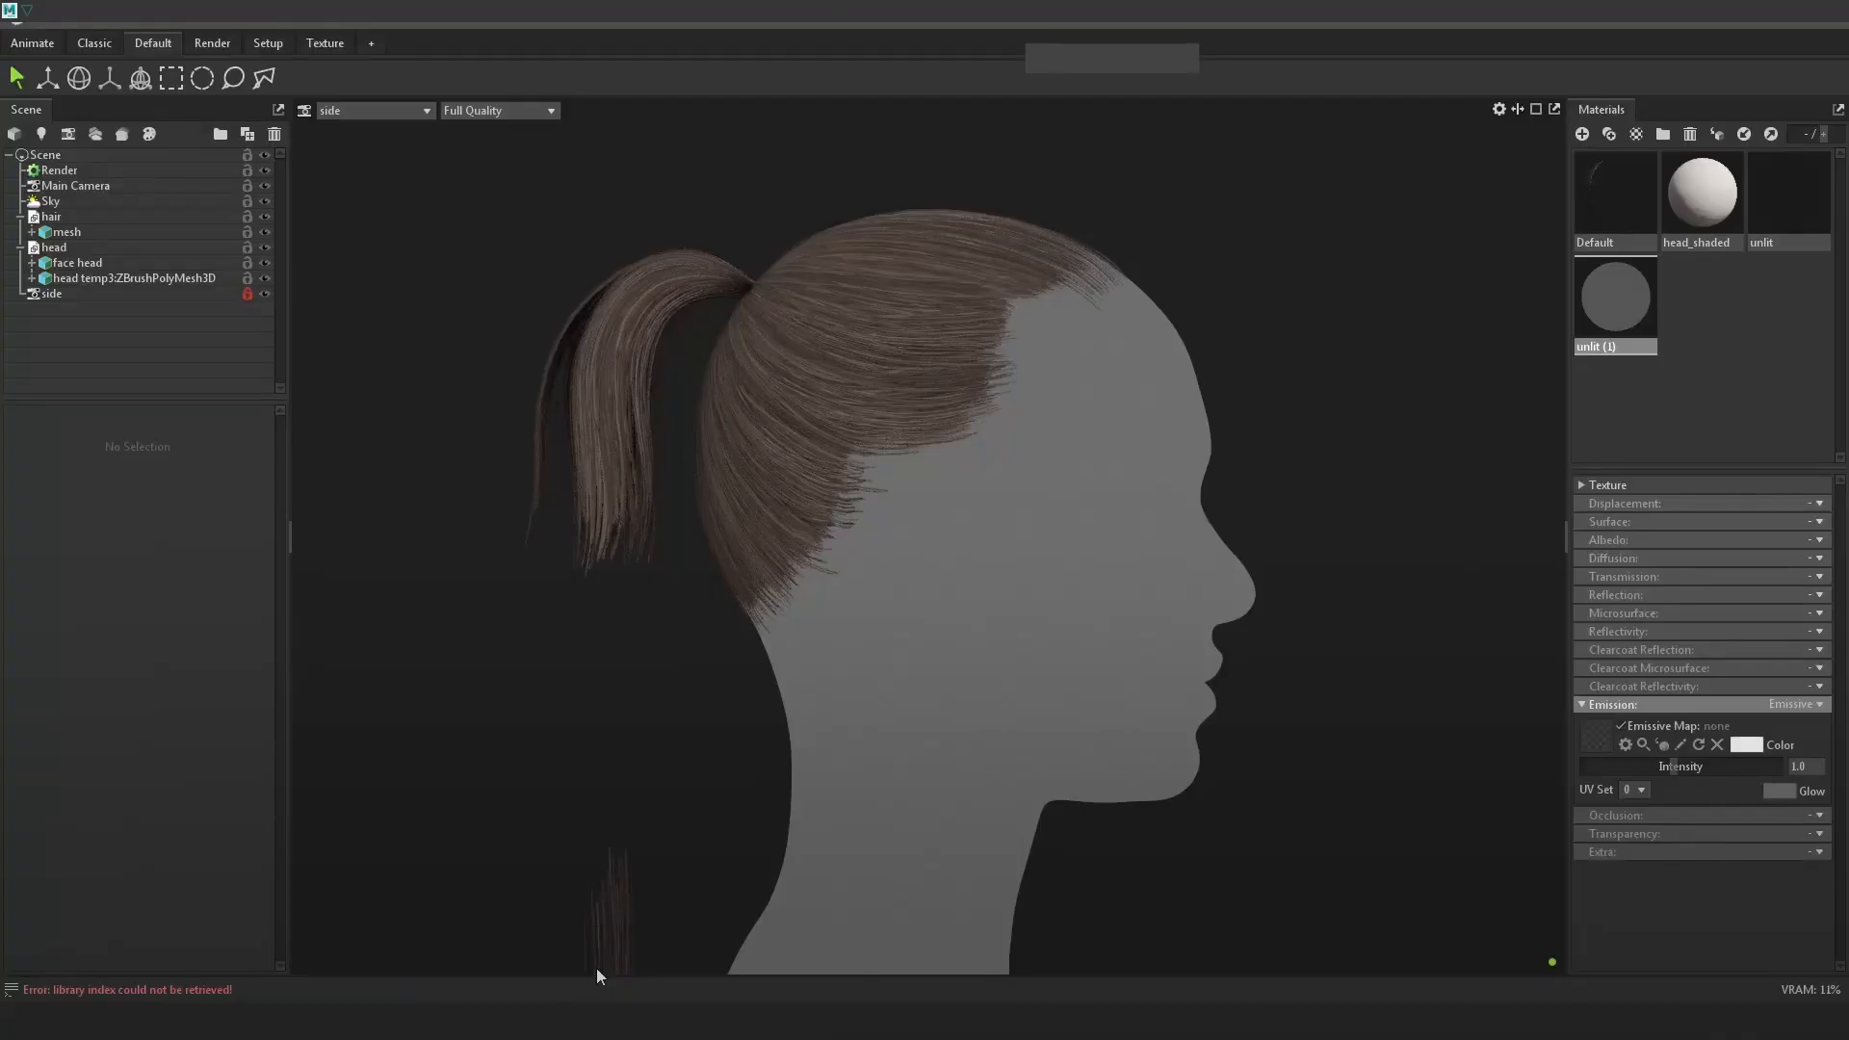
Capture the whole Marmoset side view as a screenshot and paste it into side_match_up.psd in Photoshop
key("Print")
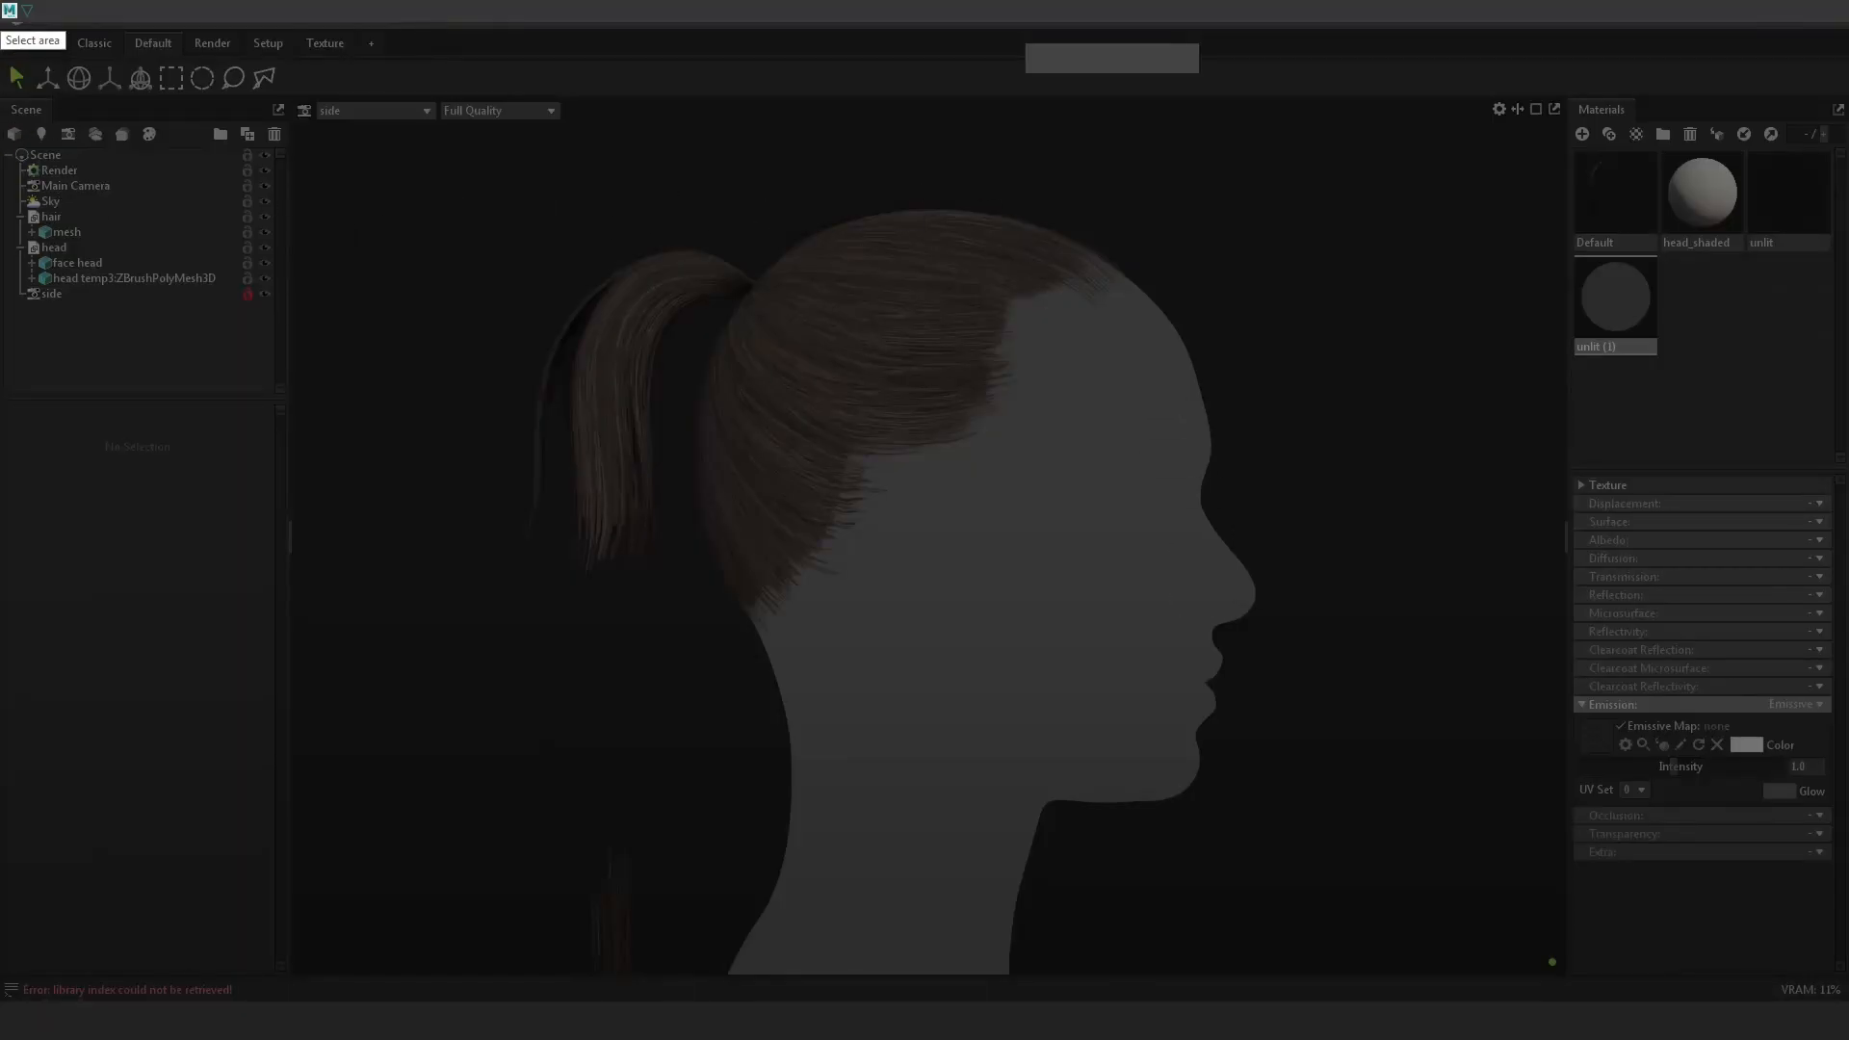
left_click(1437, 941)
left_click_drag(1, 22, 1847, 1003)
key("ctrl+c")
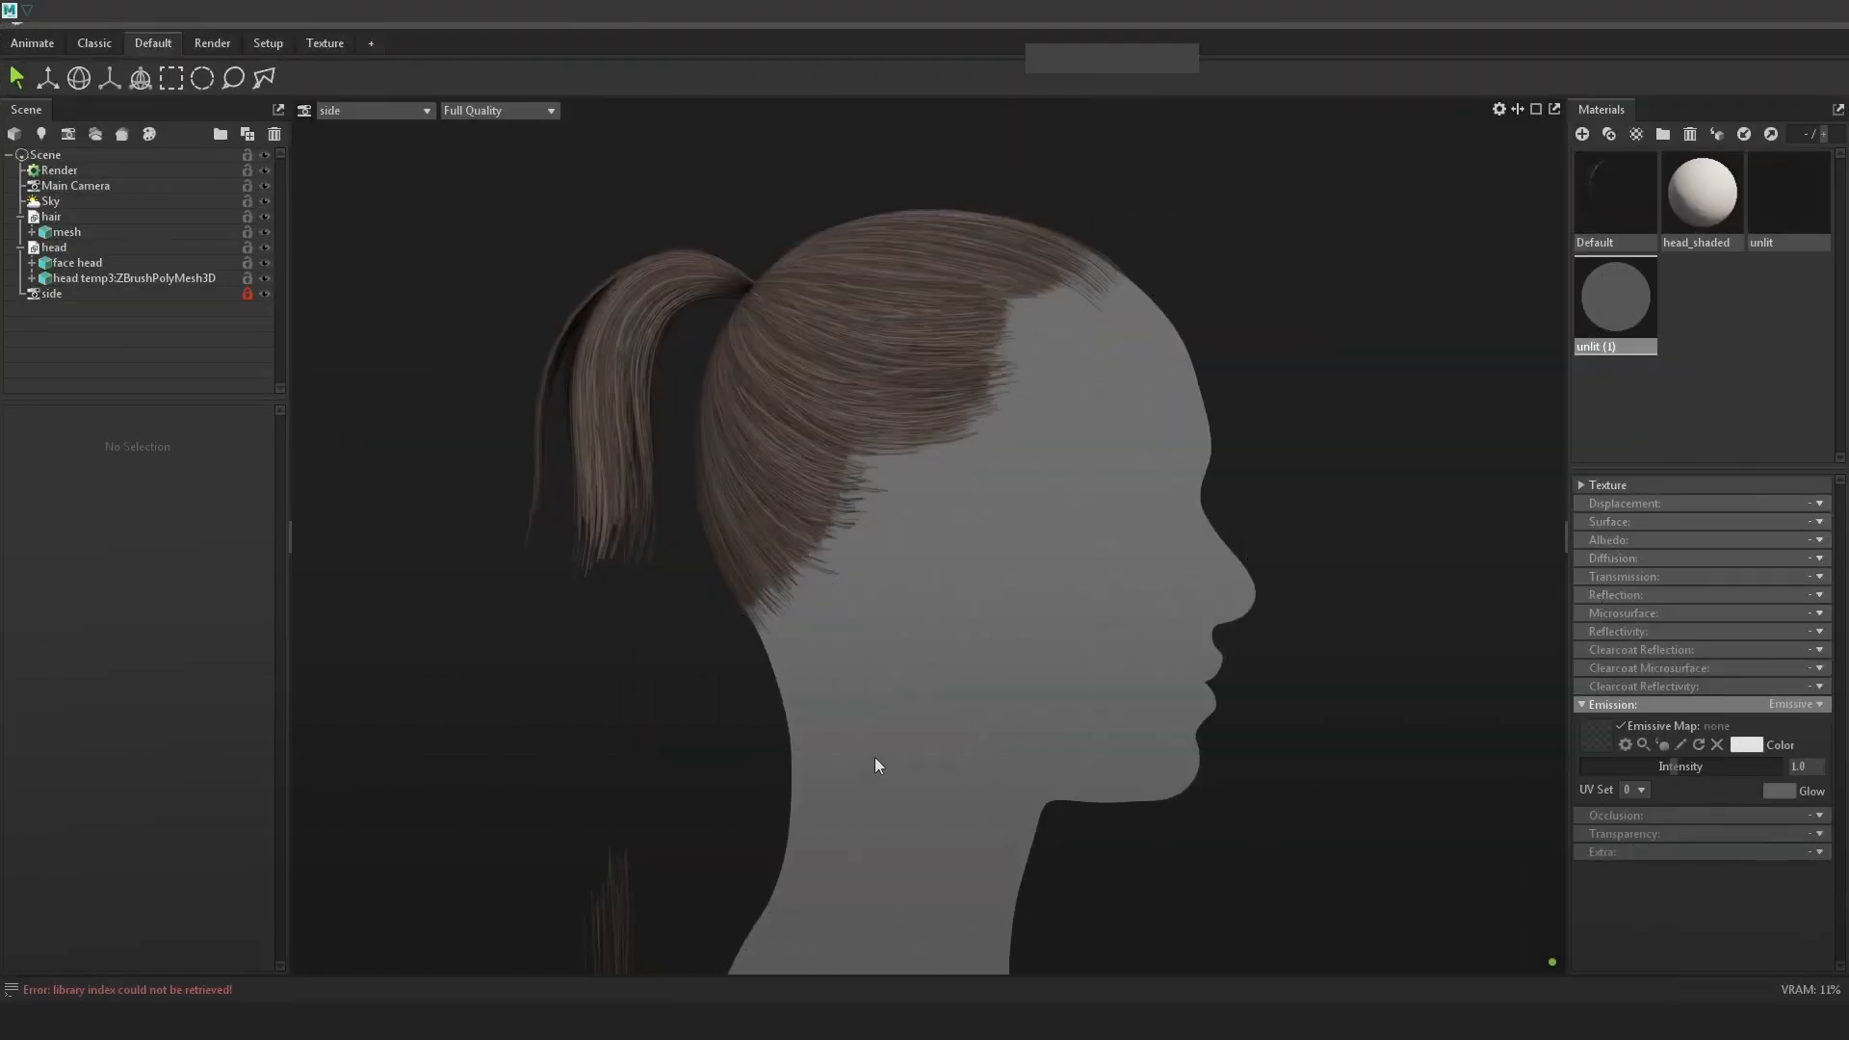
key("alt+Tab")
key("ctrl+v")
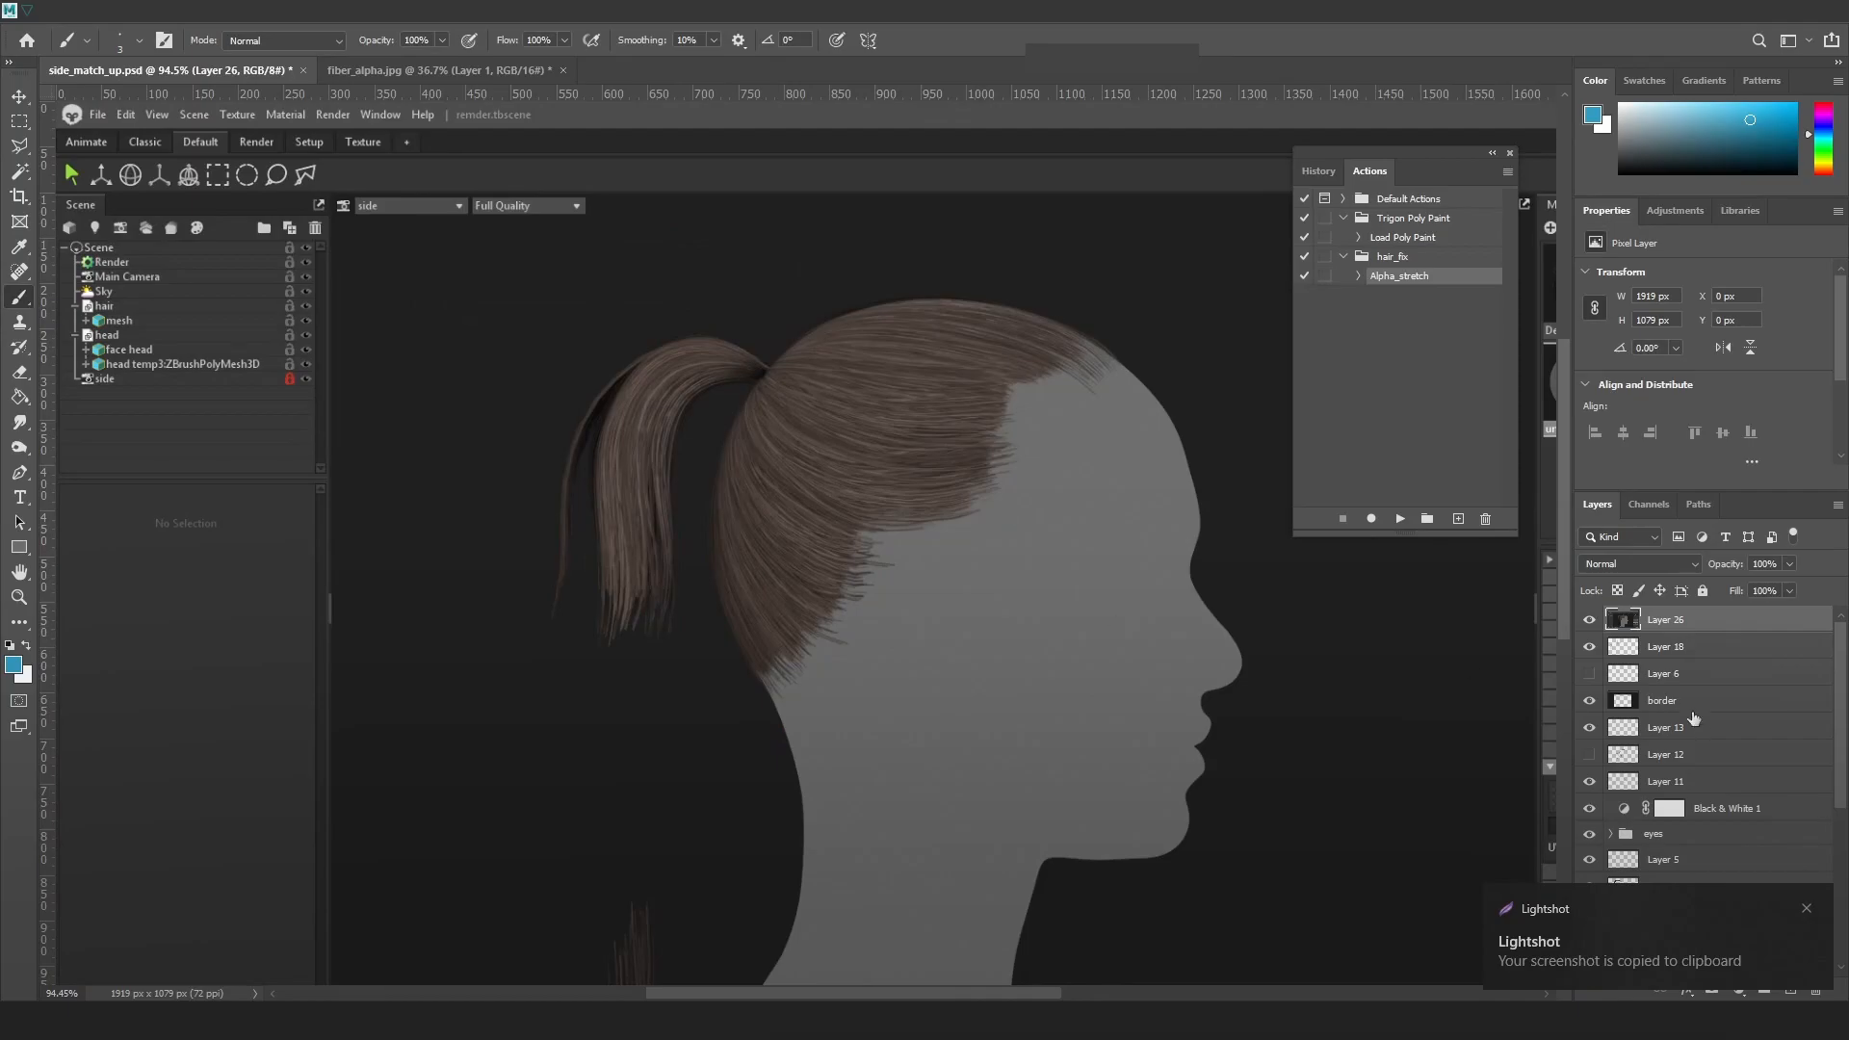
Reorder the pasted screenshot layer to sit directly below Layer 3
left_click_drag(1675, 631, 1706, 932)
scroll(1696, 921, "down", 3)
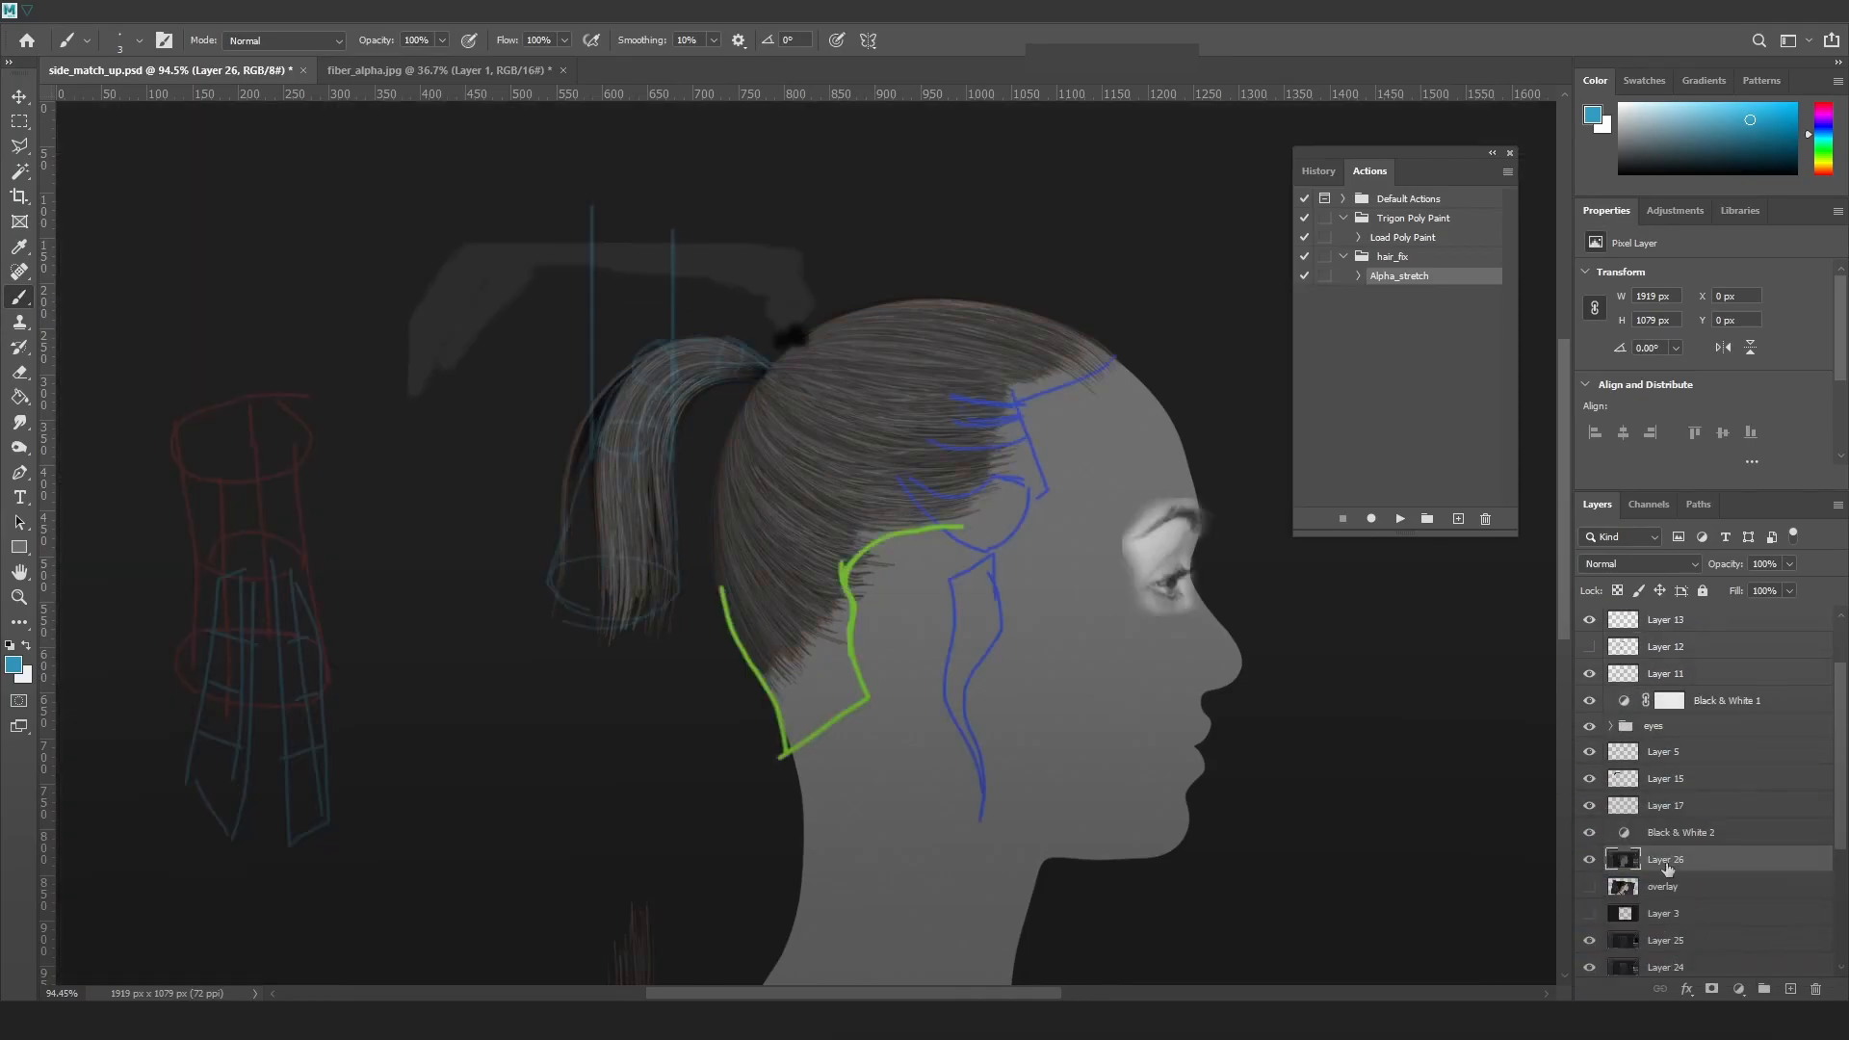
left_click_drag(1670, 815, 1677, 870)
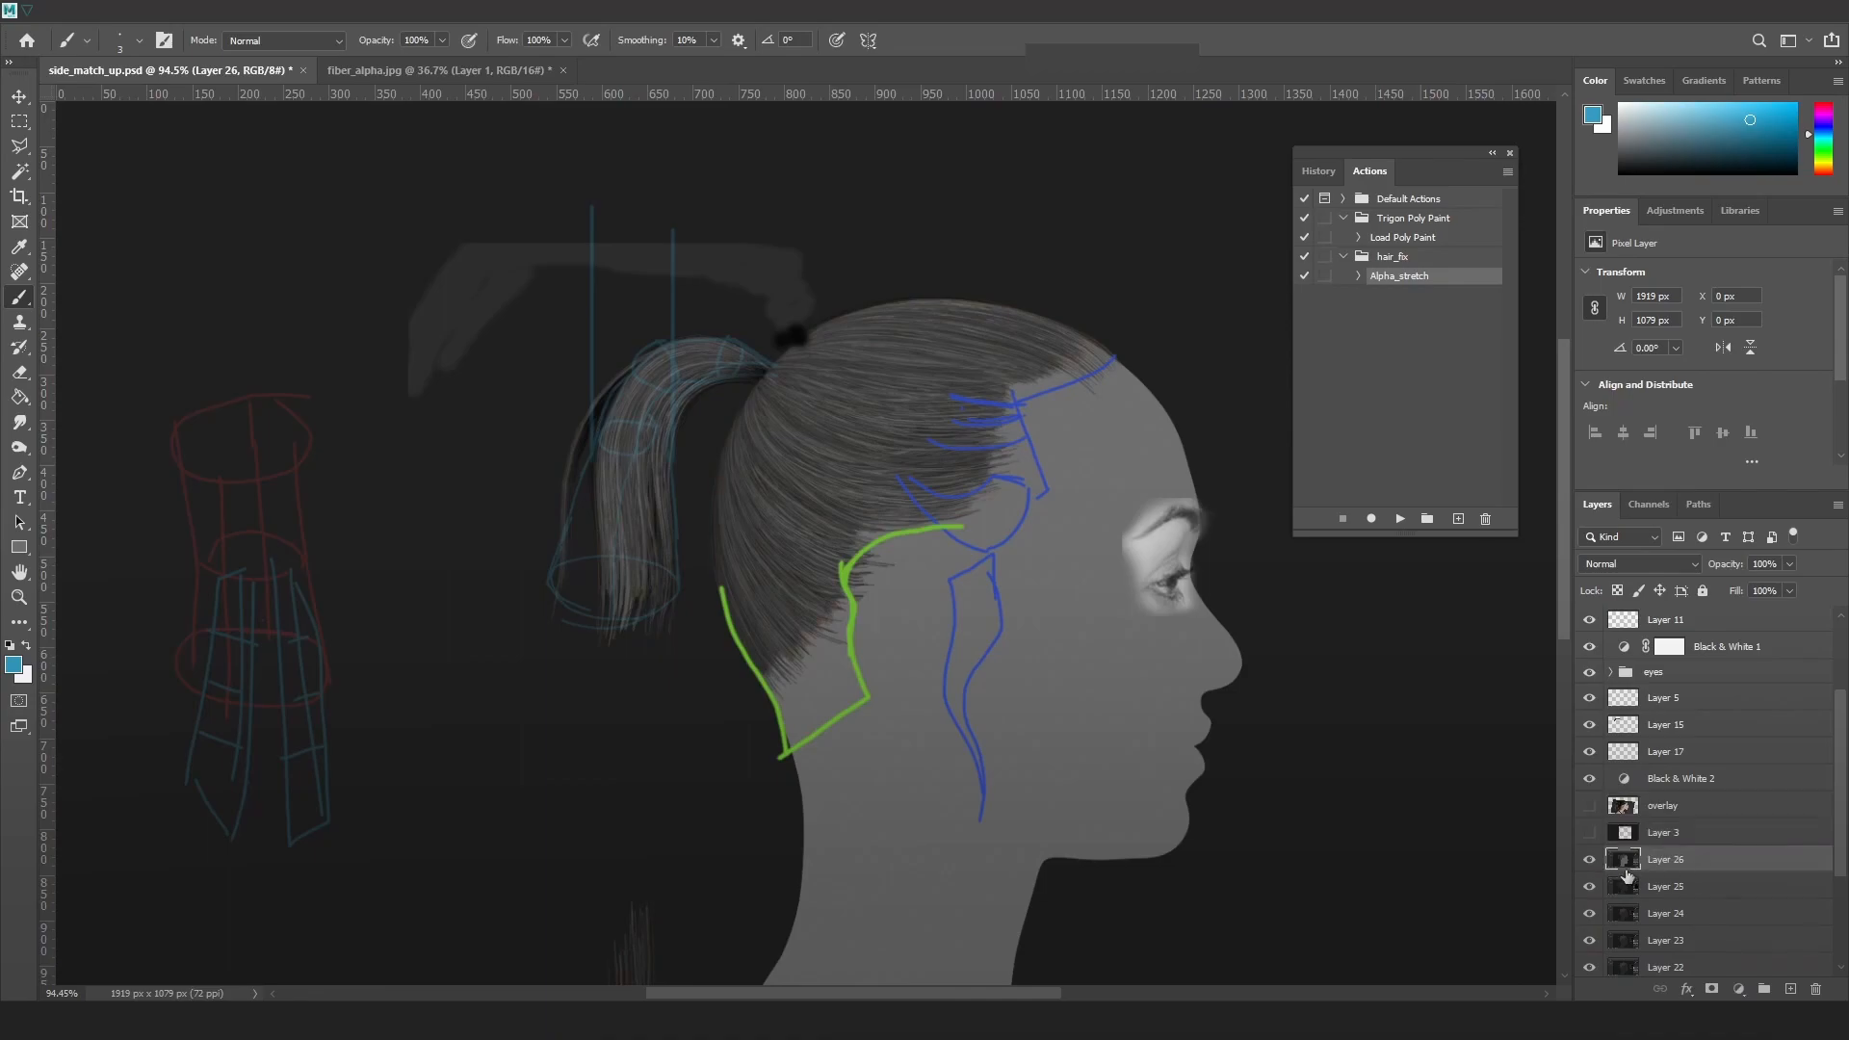
Compare the rendered ponytail with the overlay reference photo by toggling the layers' visibility
left_click(1589, 860)
left_click(1588, 860)
left_click(1590, 806)
left_click(1590, 805)
left_click(1590, 806)
left_click(1590, 806)
left_click(1590, 805)
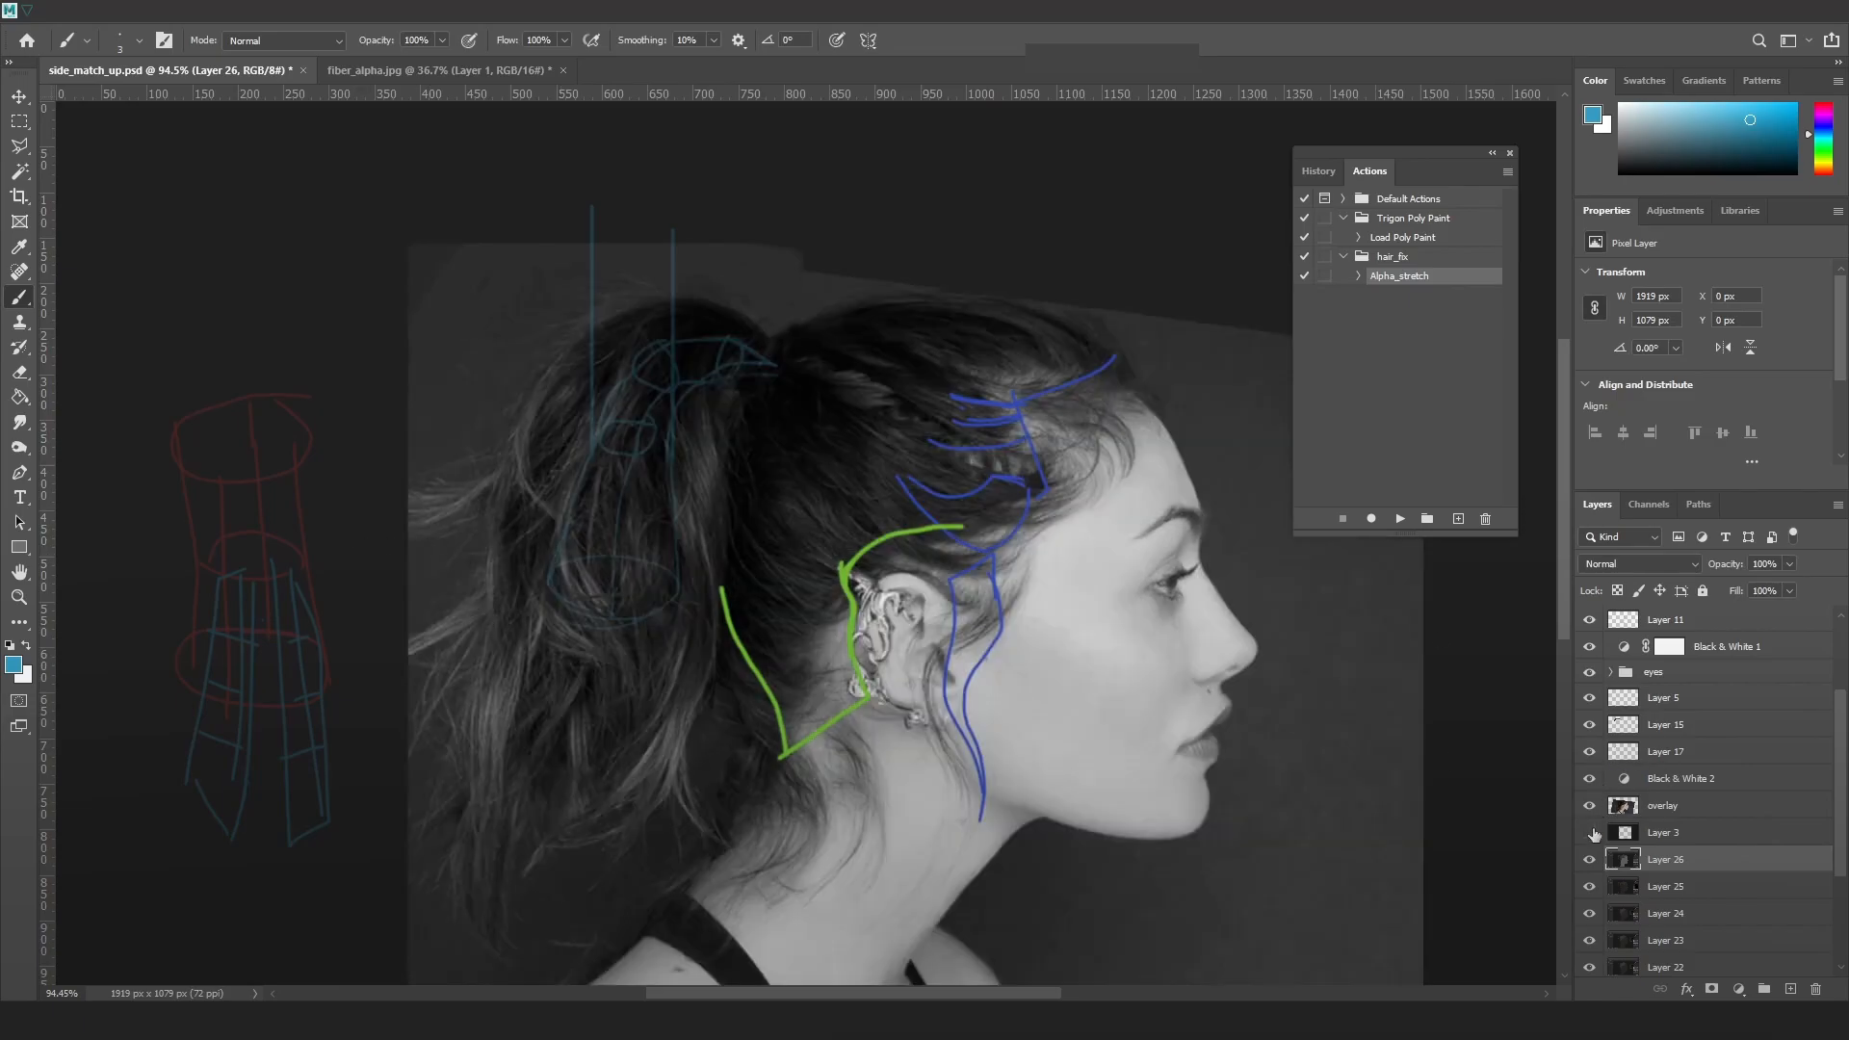
left_click(1589, 806)
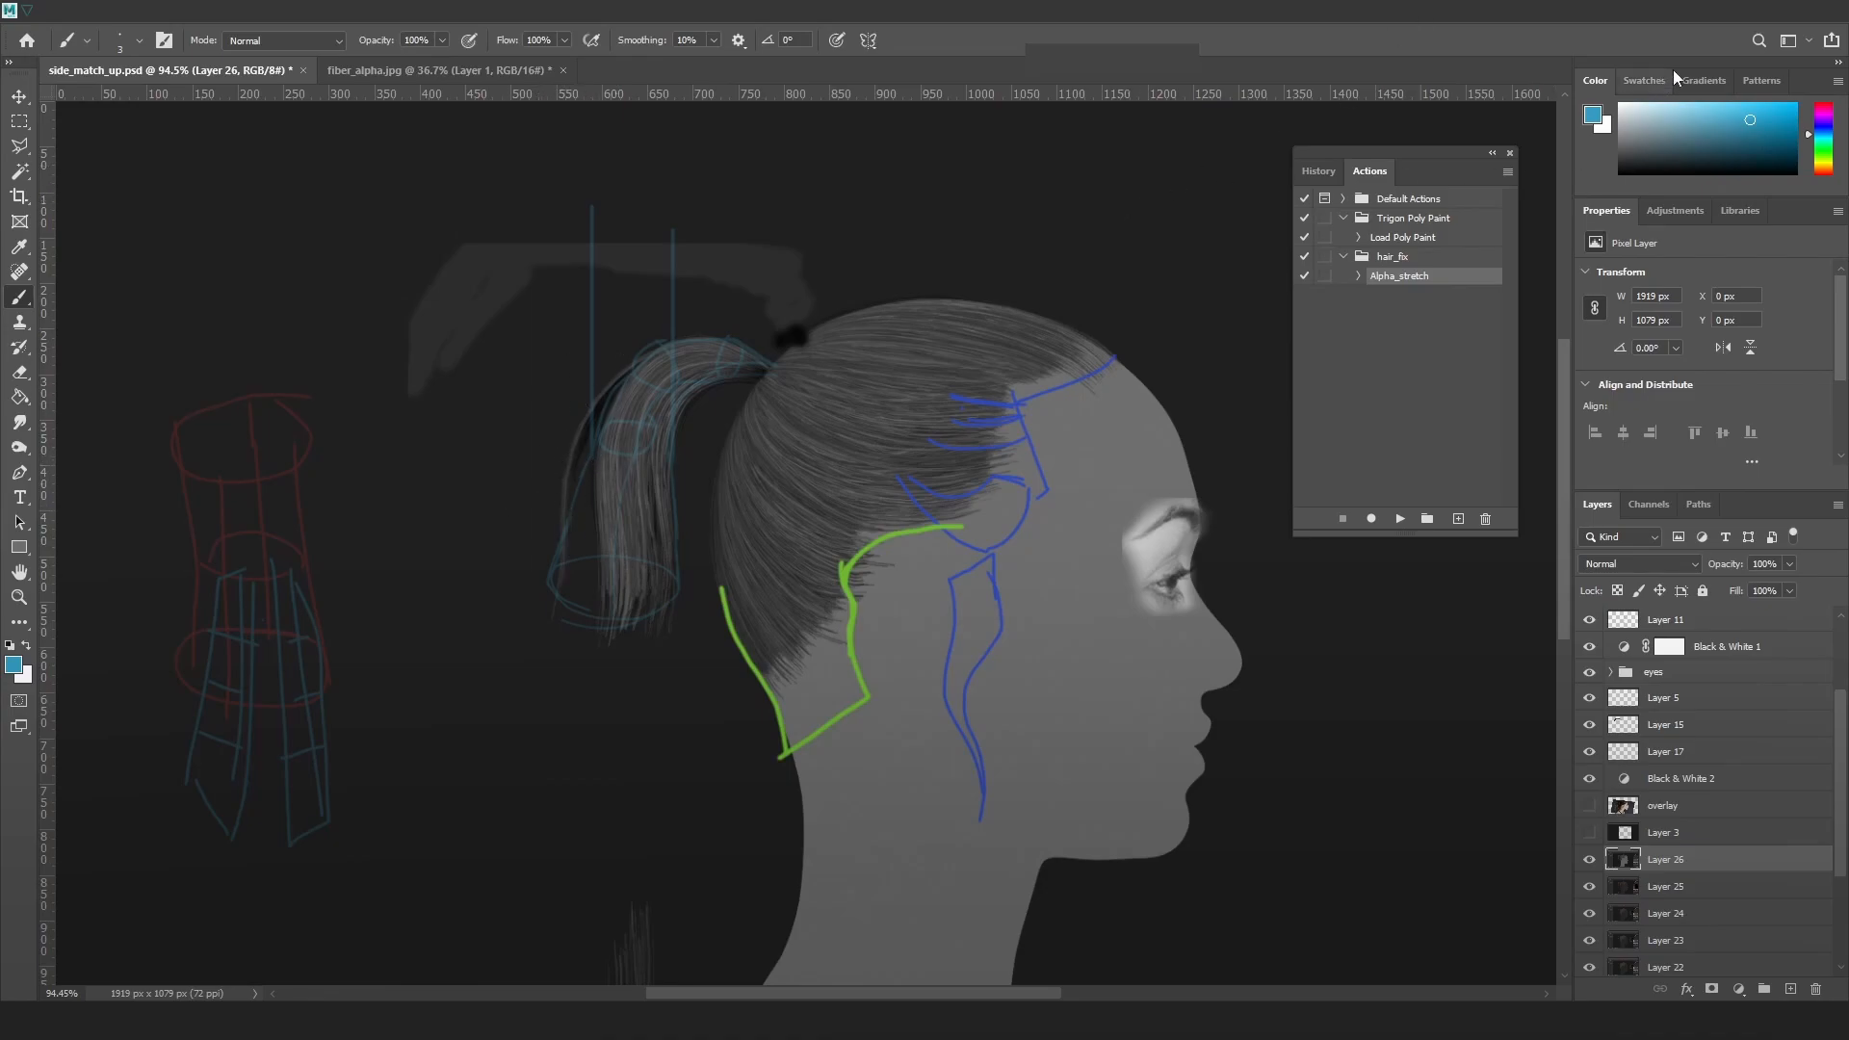
Minimise Photoshop and switch back to Maya
left_click(1757, 17)
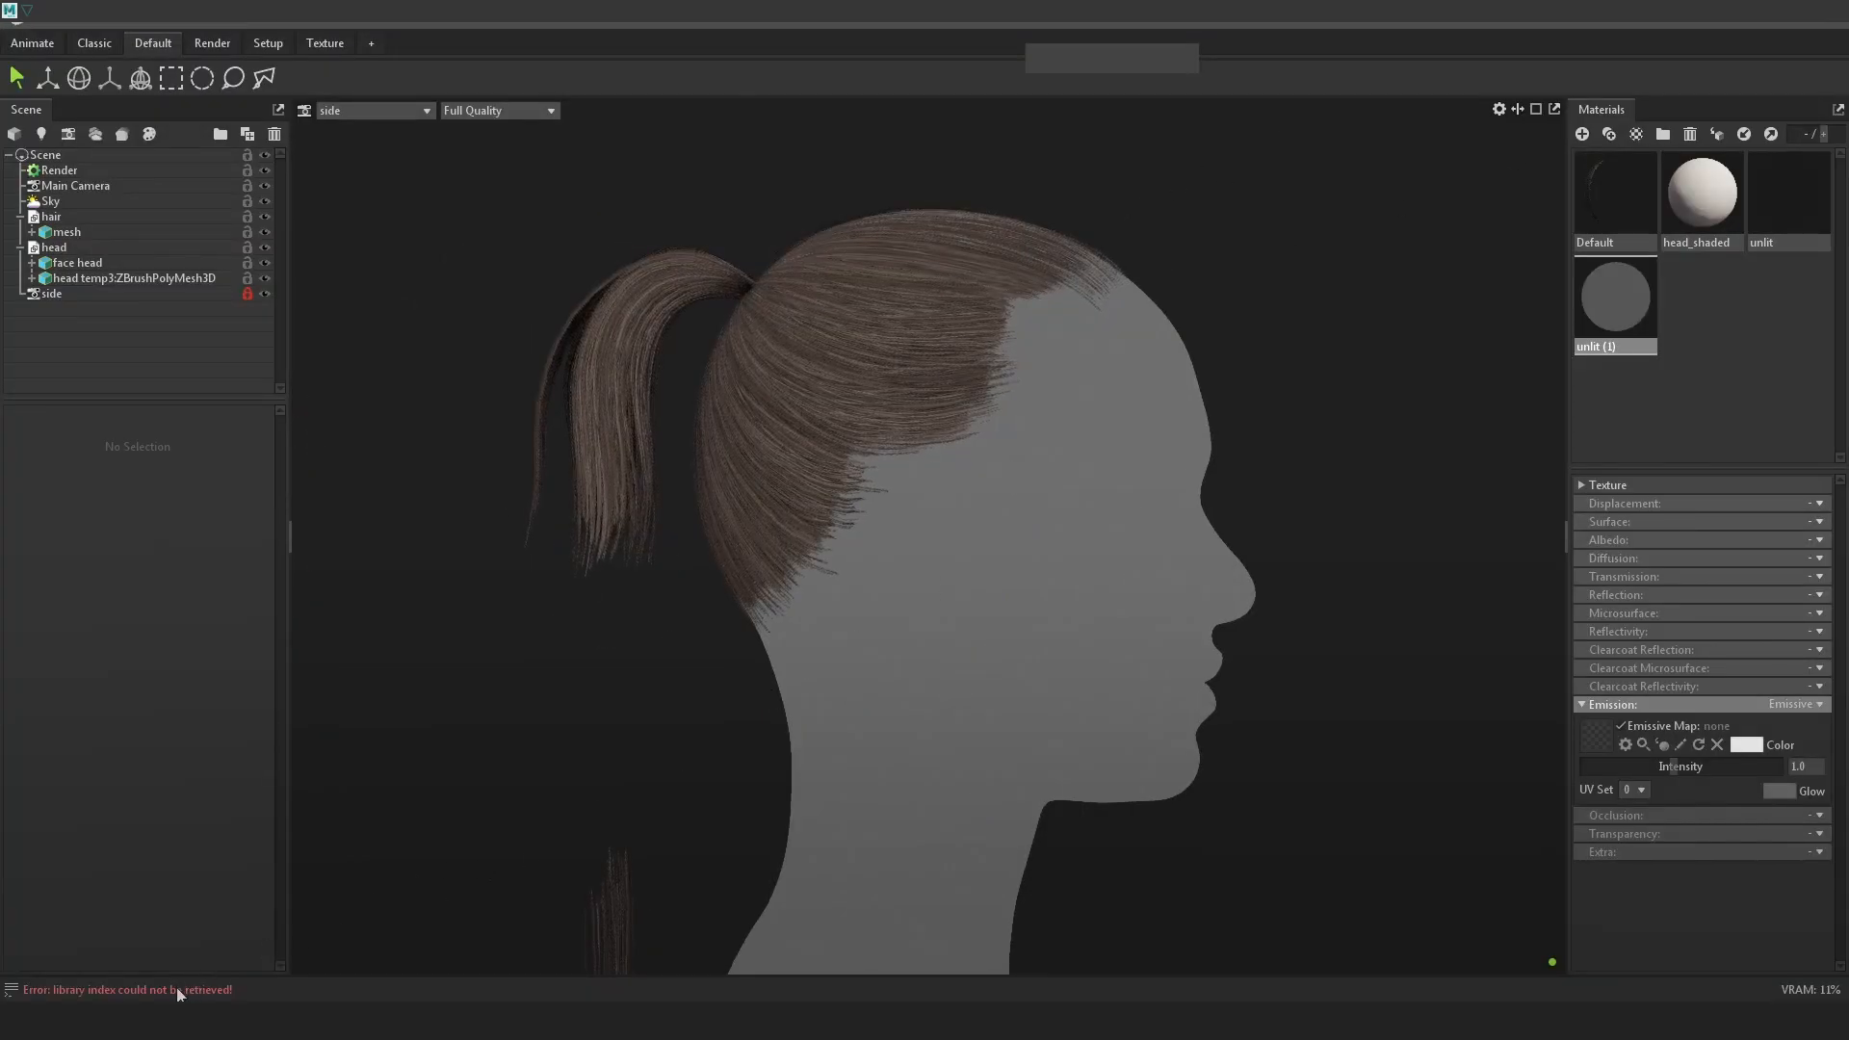
mouse_move(197, 1020)
left_click(306, 949)
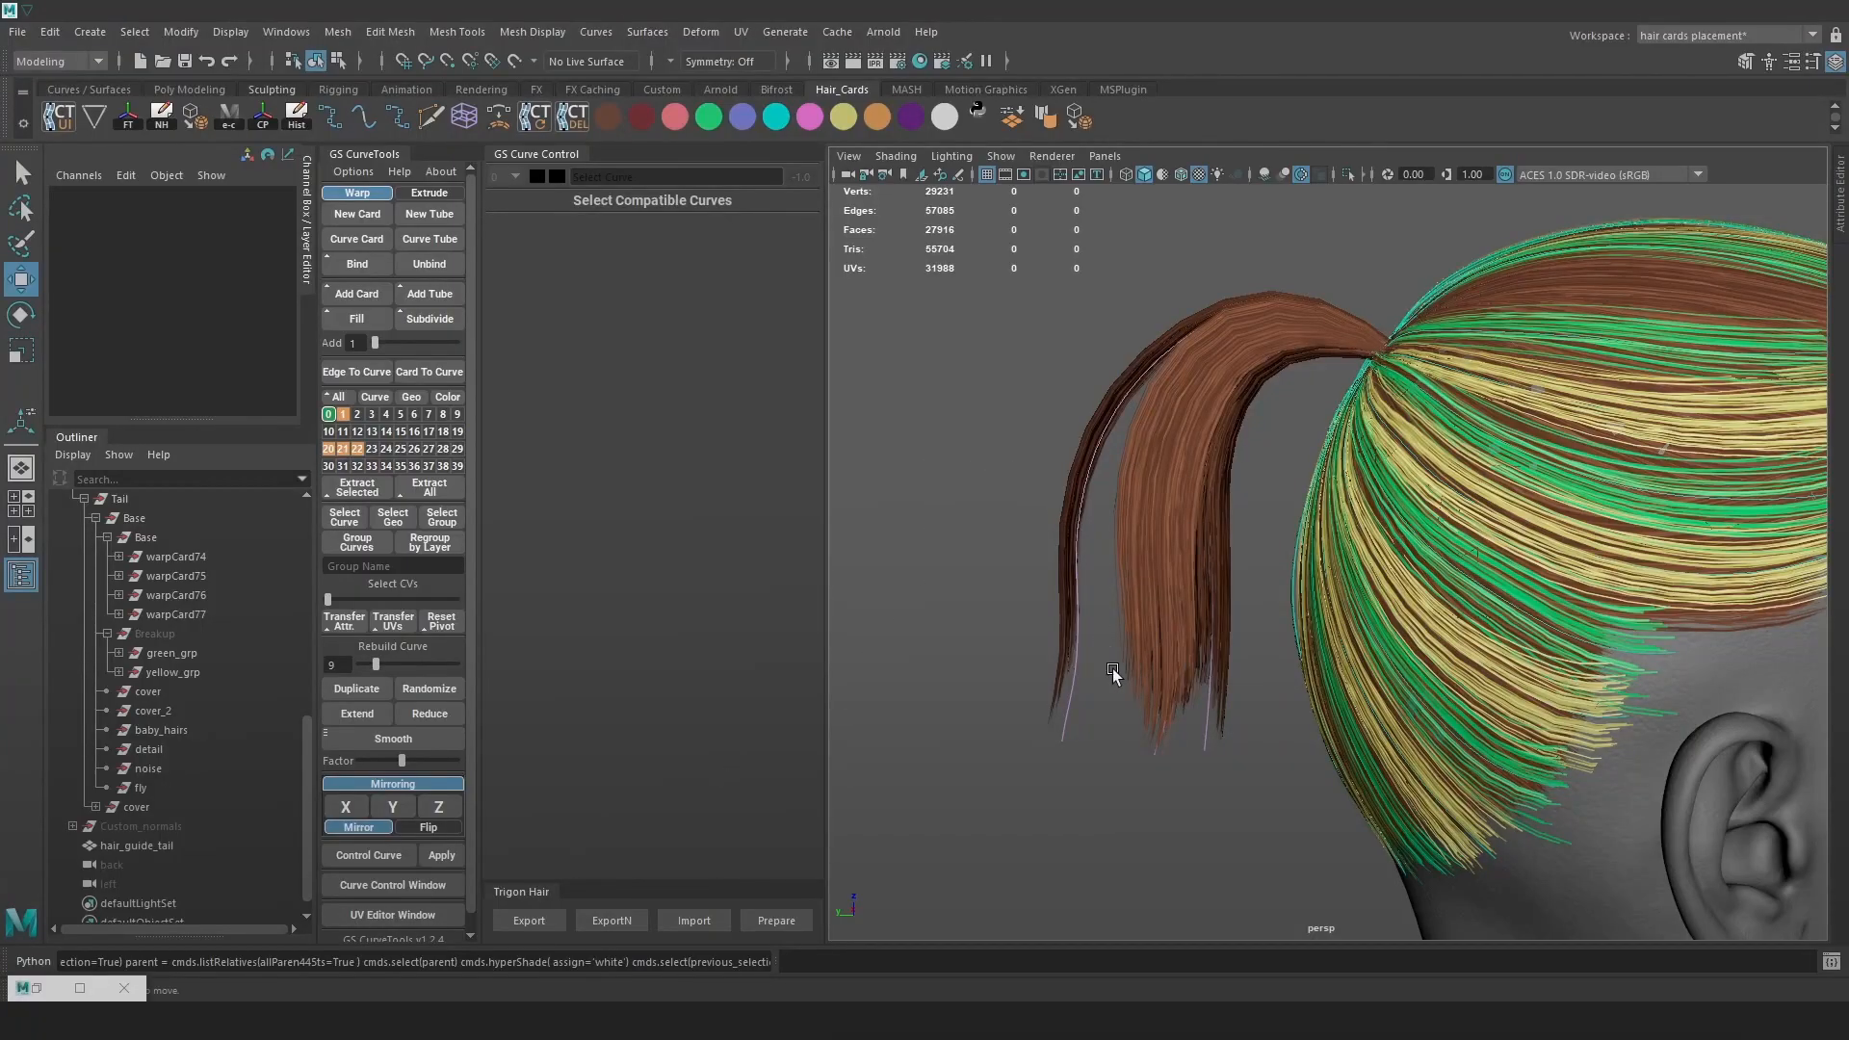
Move the lower control vertices of the warpCard76 curve outward, toward the outer strand
key("4")
left_click(1161, 736)
key("6")
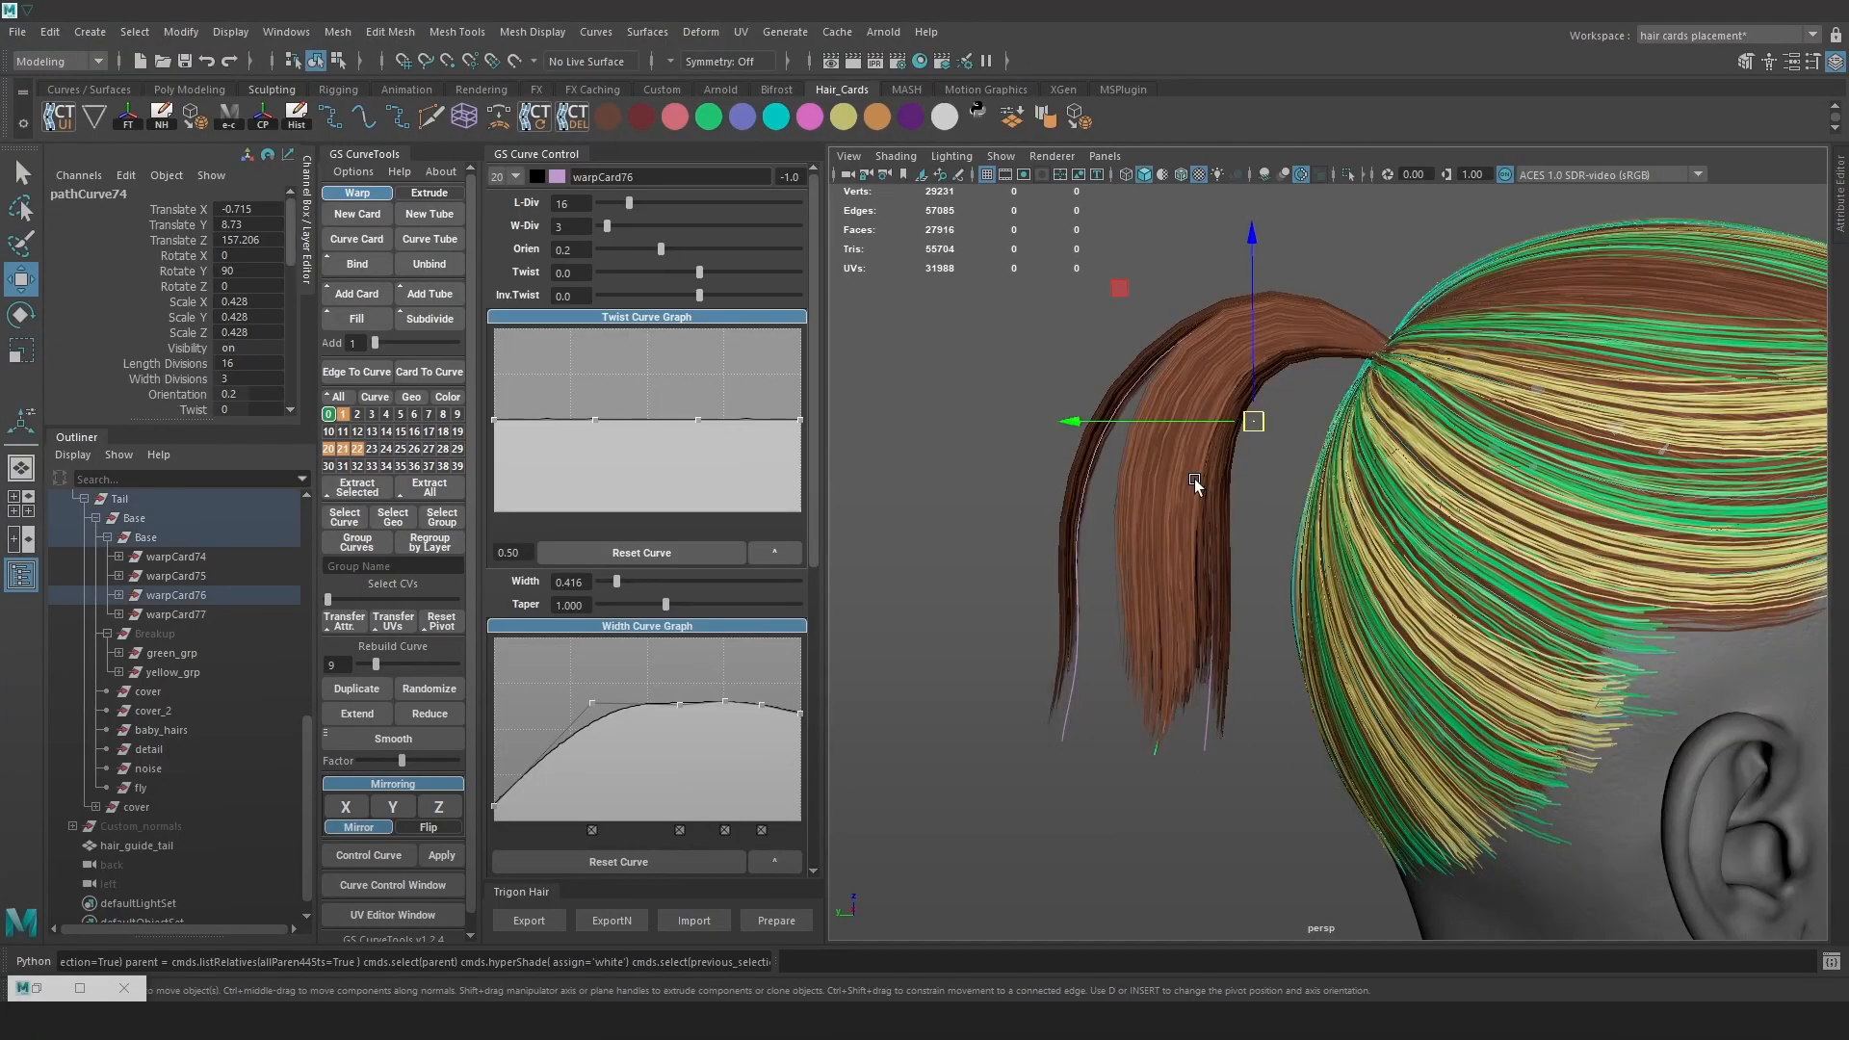
left_click(1163, 430)
key("ctrl+z")
left_click_drag(1173, 423, 1170, 425)
right_click_drag(1273, 489, 1155, 489)
mouse_move(1226, 834)
left_mouse_down()
mouse_move(1133, 522)
mouse_move(1035, 799)
left_mouse_up()
key("4")
left_click_drag(1088, 673, 1041, 680)
key("5")
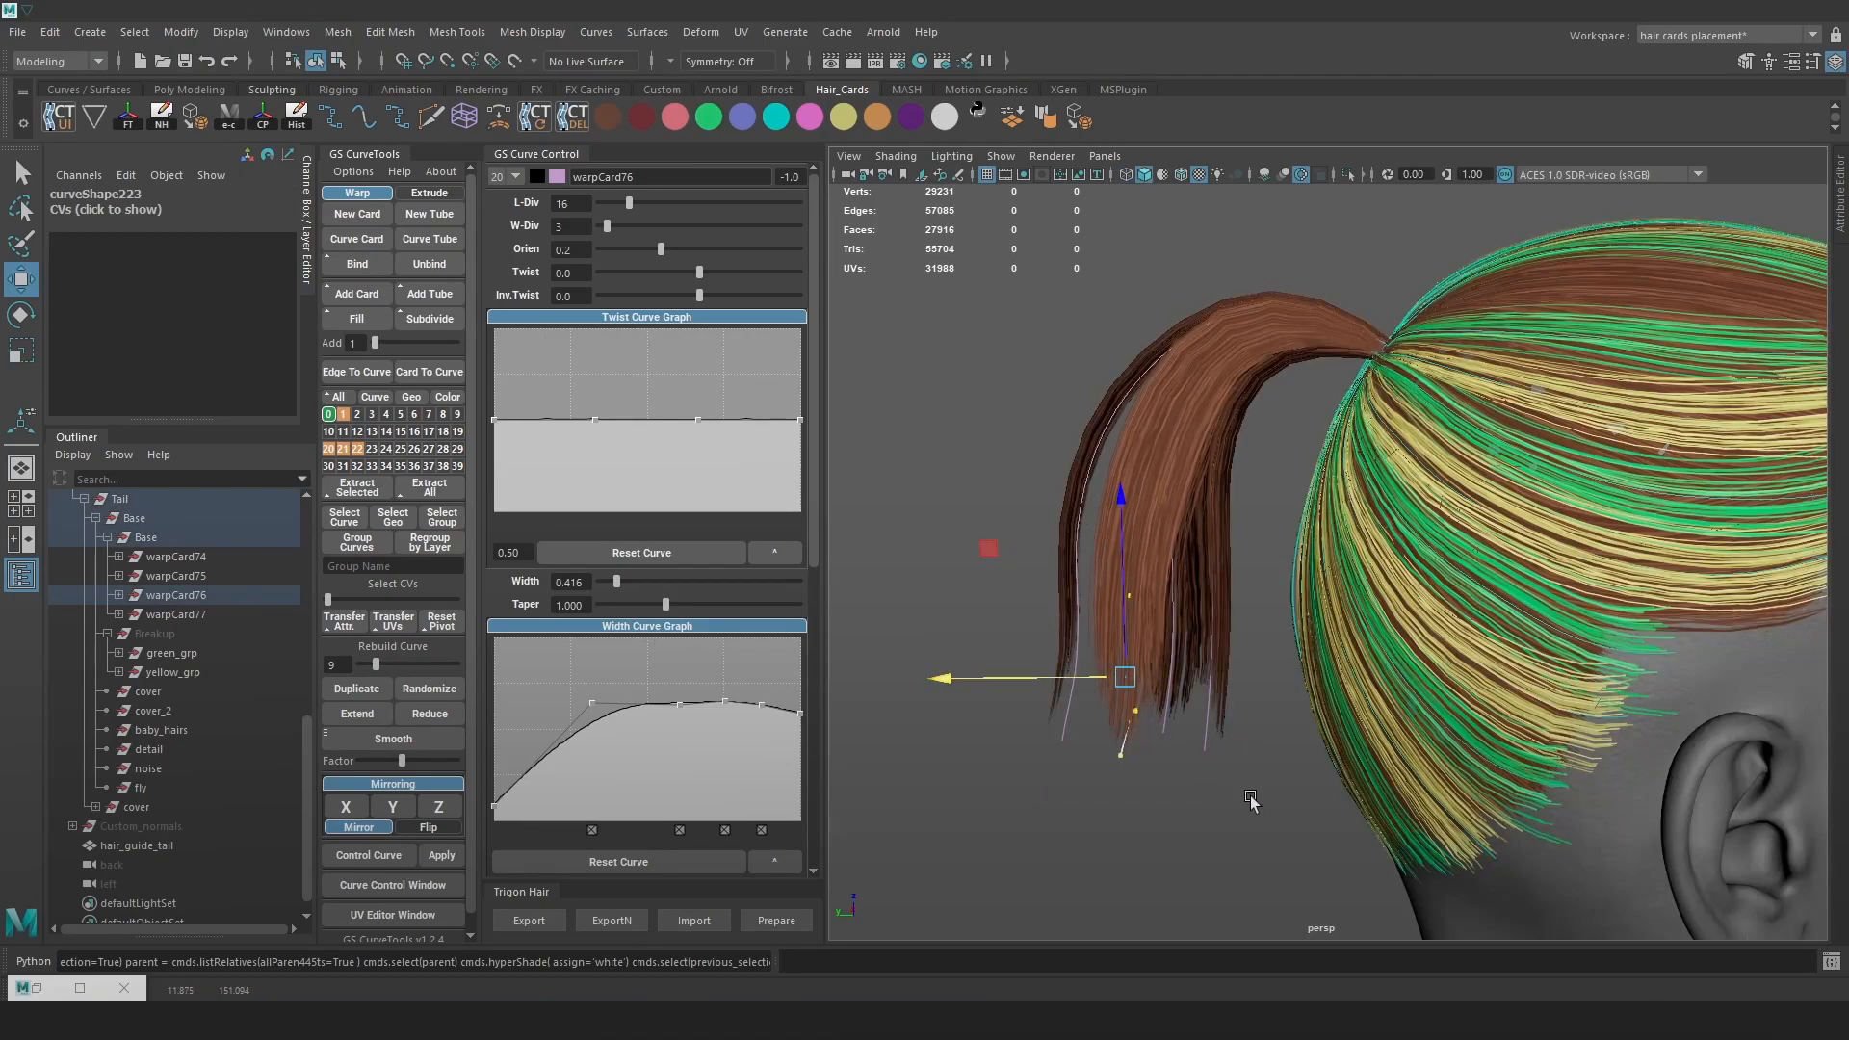
Select the warpCard77 curve on the other side of the ponytail and display its control vertices
left_click_drag(1165, 612, 1275, 729, "alt")
left_click(1133, 744)
key("alt")
key("4")
left_click(1140, 746)
key("5")
mouse_move(1094, 637)
left_mouse_down("alt")
mouse_move(1598, 674)
mouse_move(1592, 591)
mouse_move(1440, 587)
left_mouse_up("alt")
key("6")
right_click(1615, 438)
left_click(1496, 751)
left_click_drag(1497, 819, 1277, 500)
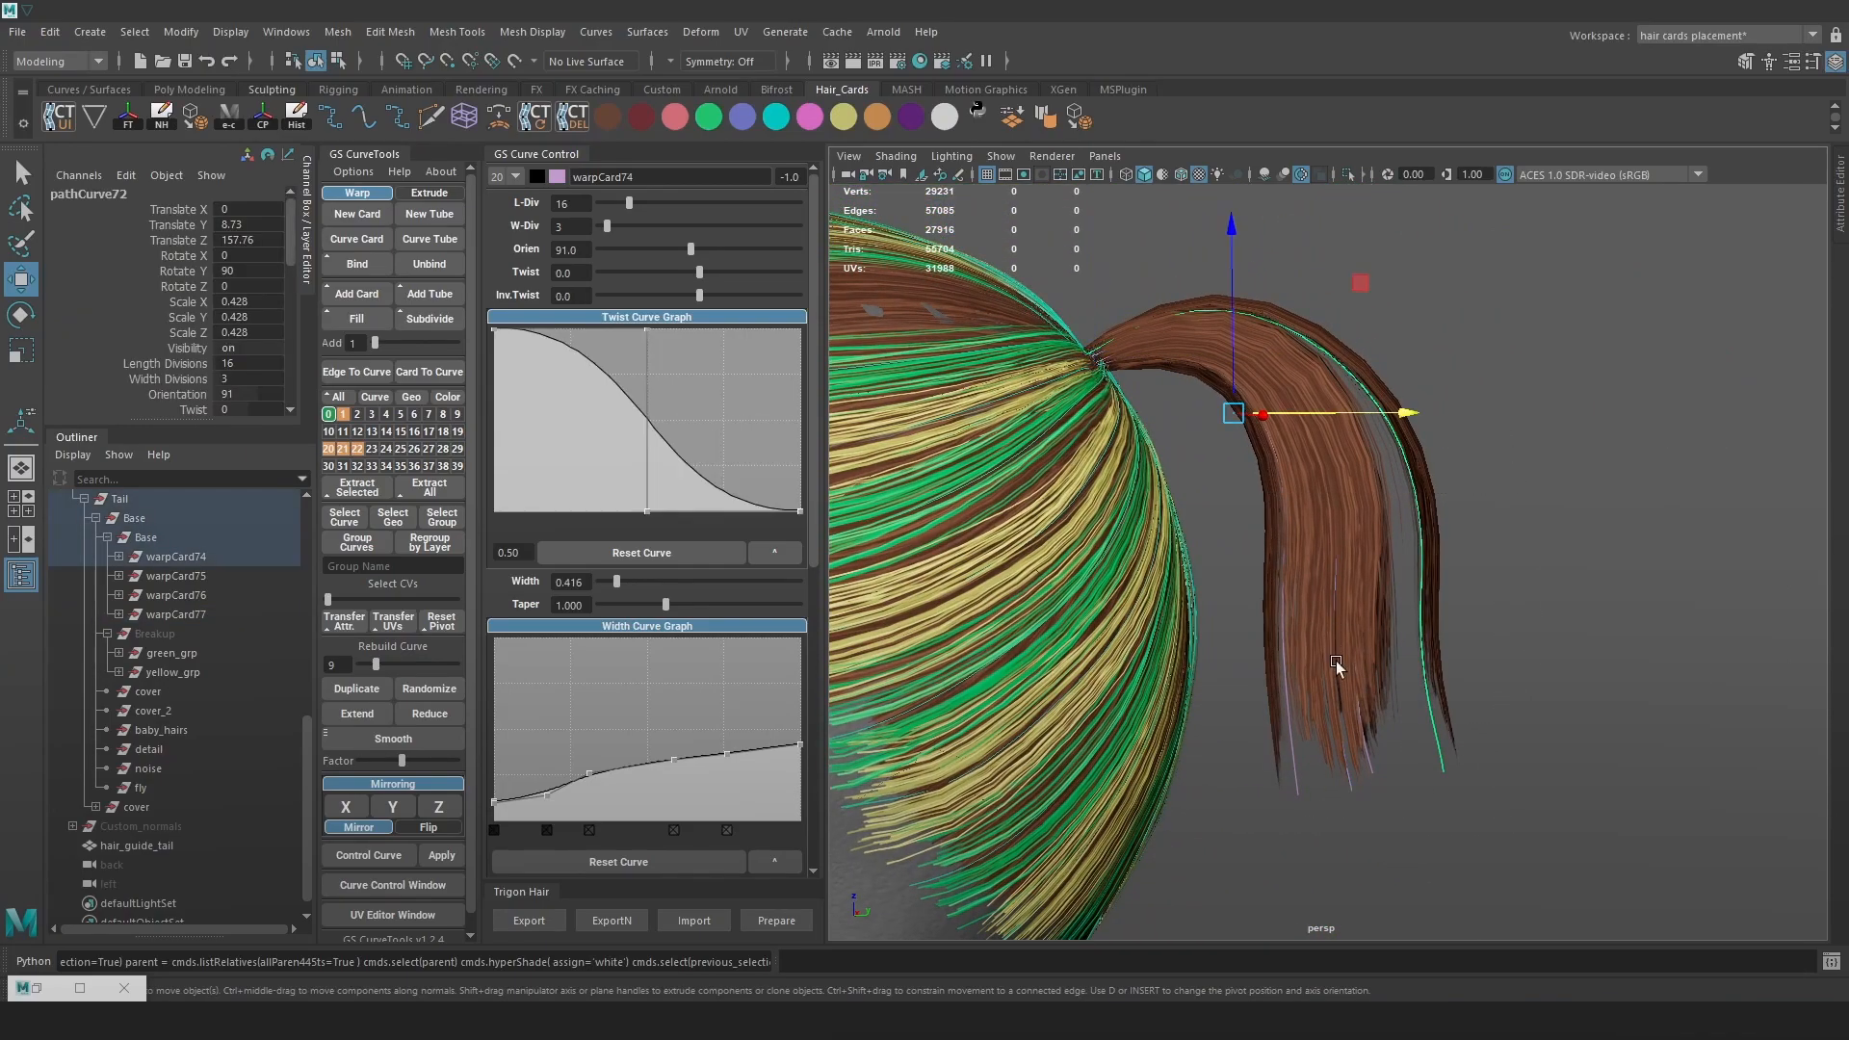
key("ctrl+z")
Move the lower control vertices of the warpCard77 curve outward to spread the tail
key("4")
left_click_drag(1443, 834, 1210, 566)
key("6")
left_click_drag(1461, 685, 1484, 684)
left_click_drag(1513, 651, 1506, 651, "alt")
Shift the upper control vertex of the warpCard77 curve outward and clear the selection
key("4")
left_click_drag(1272, 401, 1273, 401)
key("6")
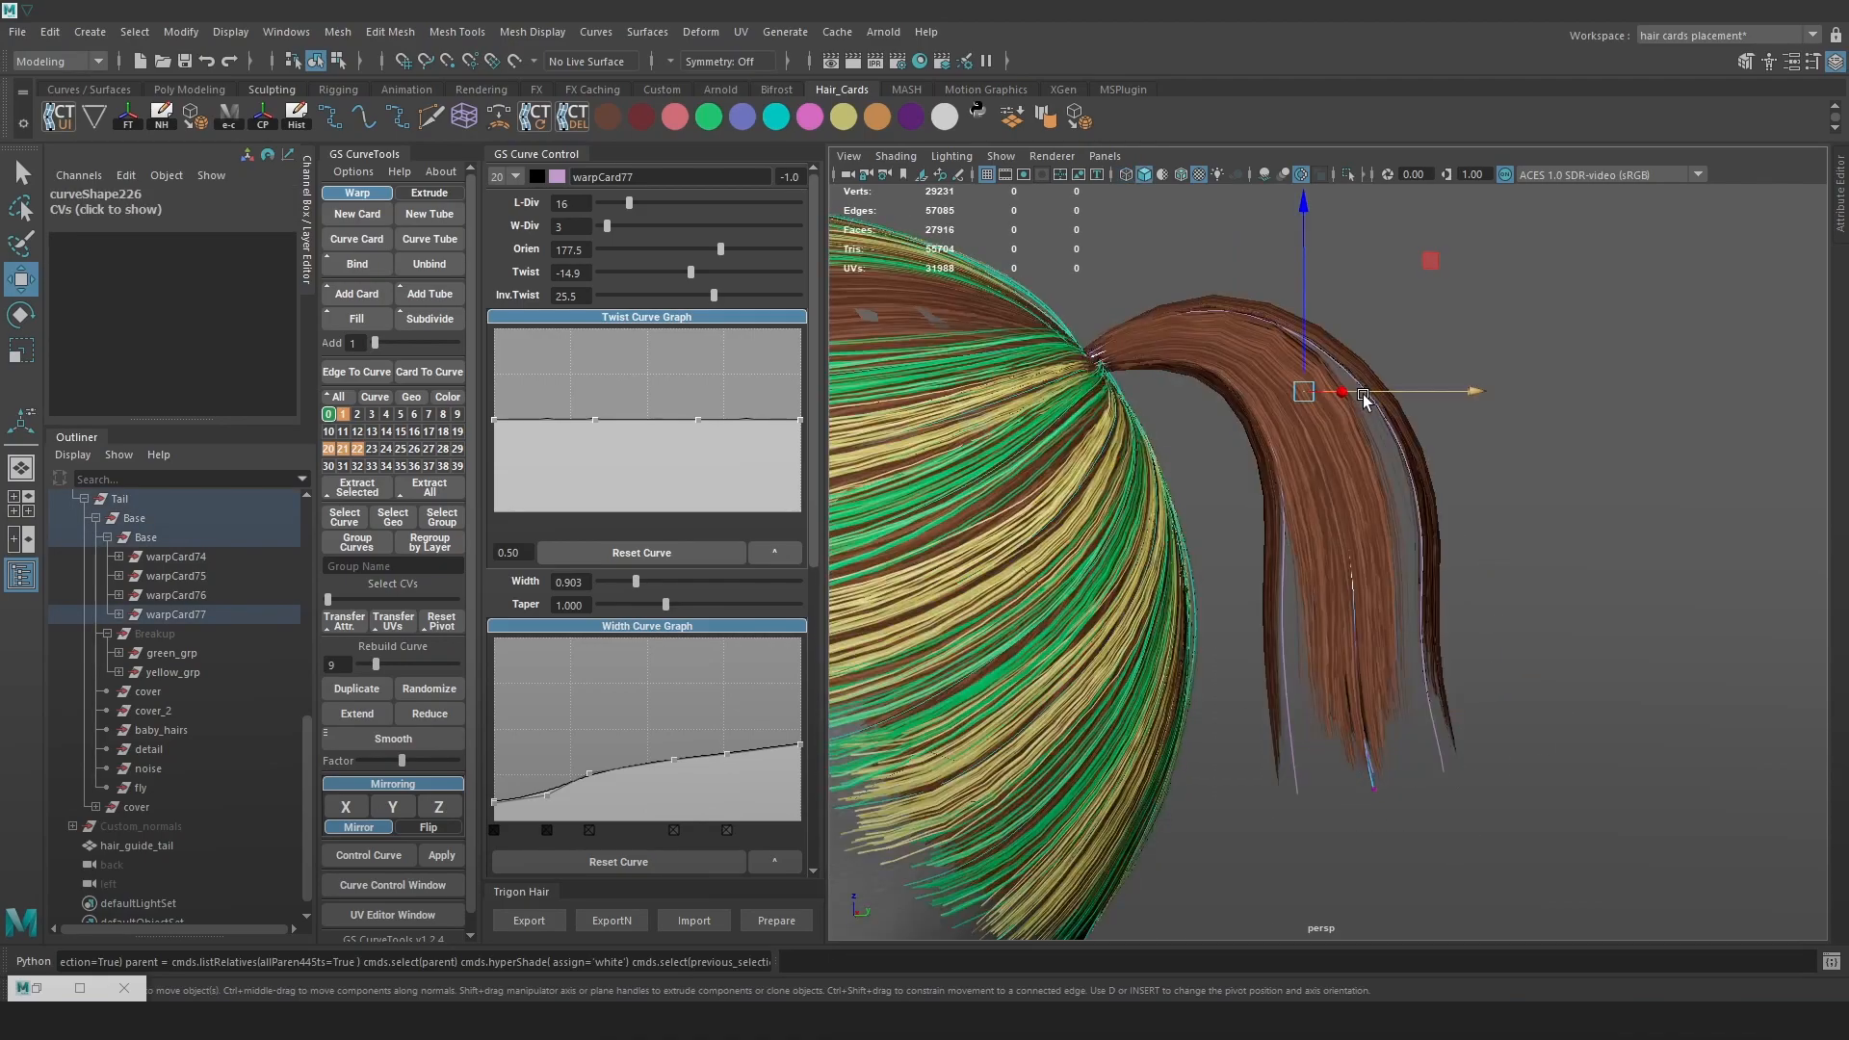
left_click(1419, 613)
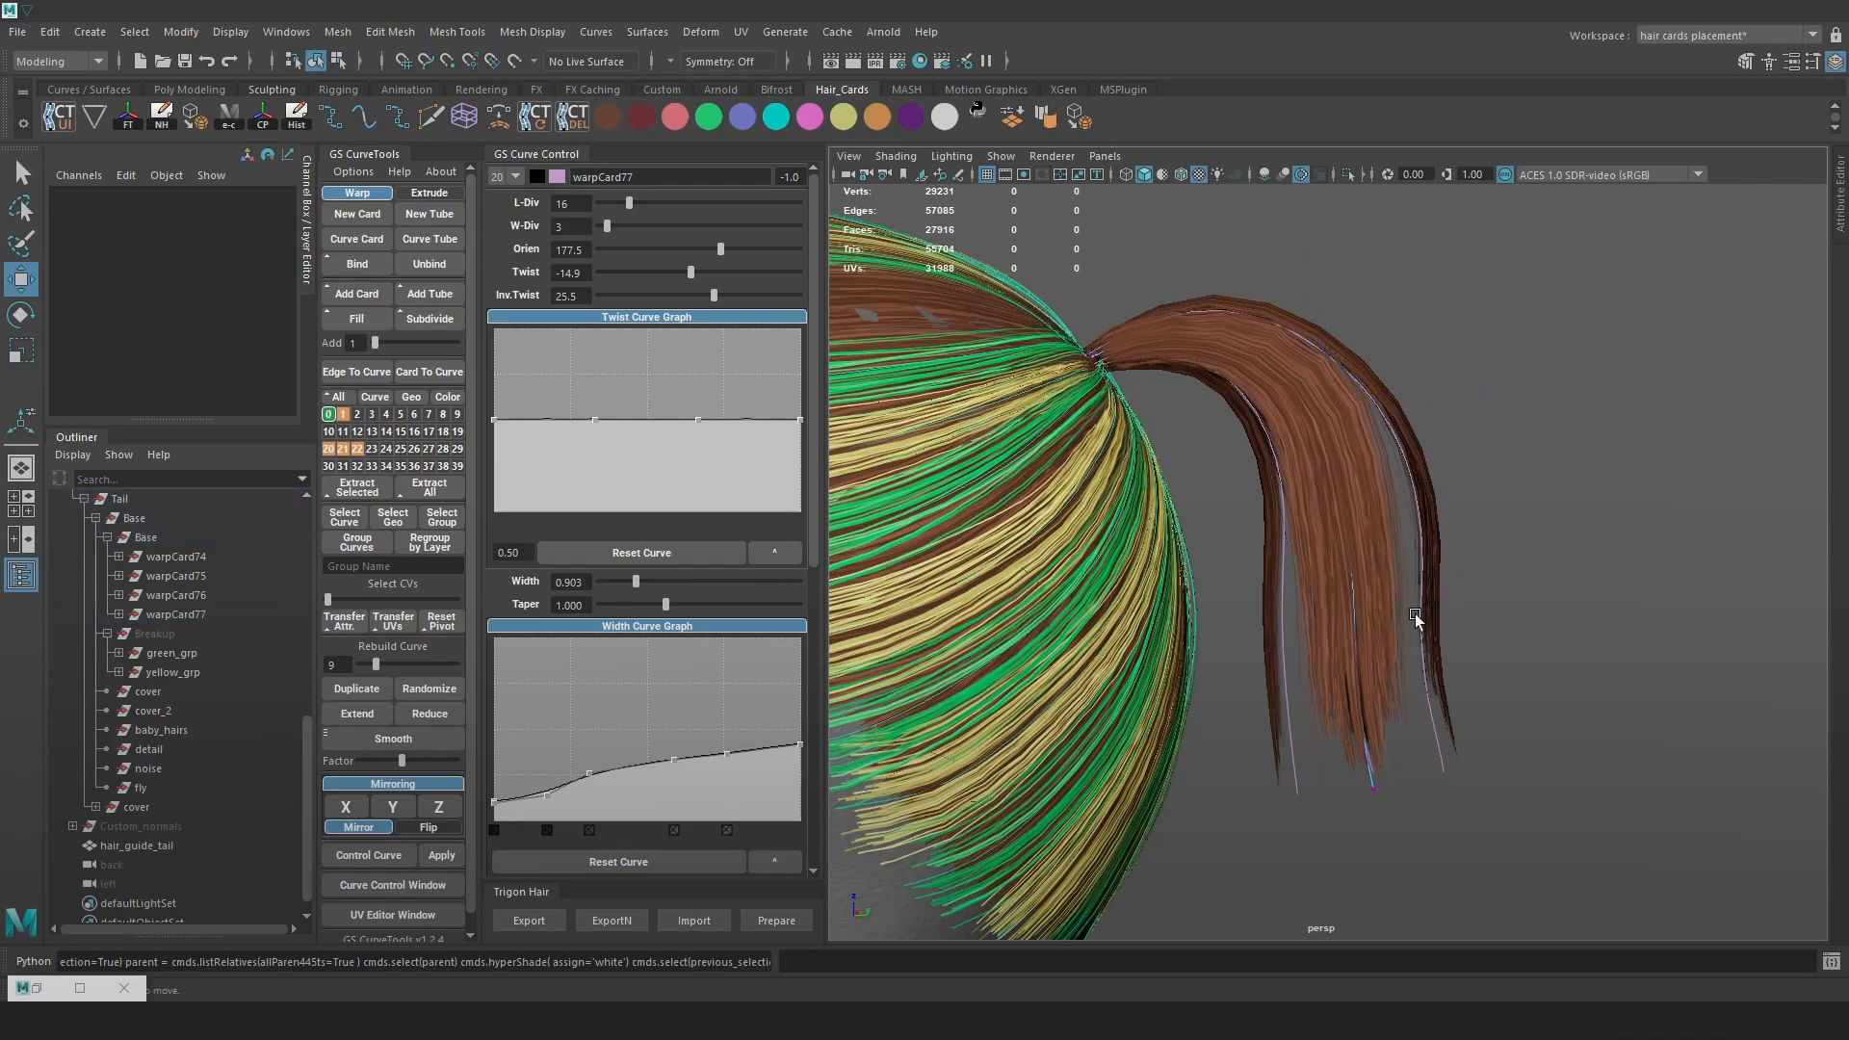
Try to move the ponytail's curve control vertices with soft selection
key("4")
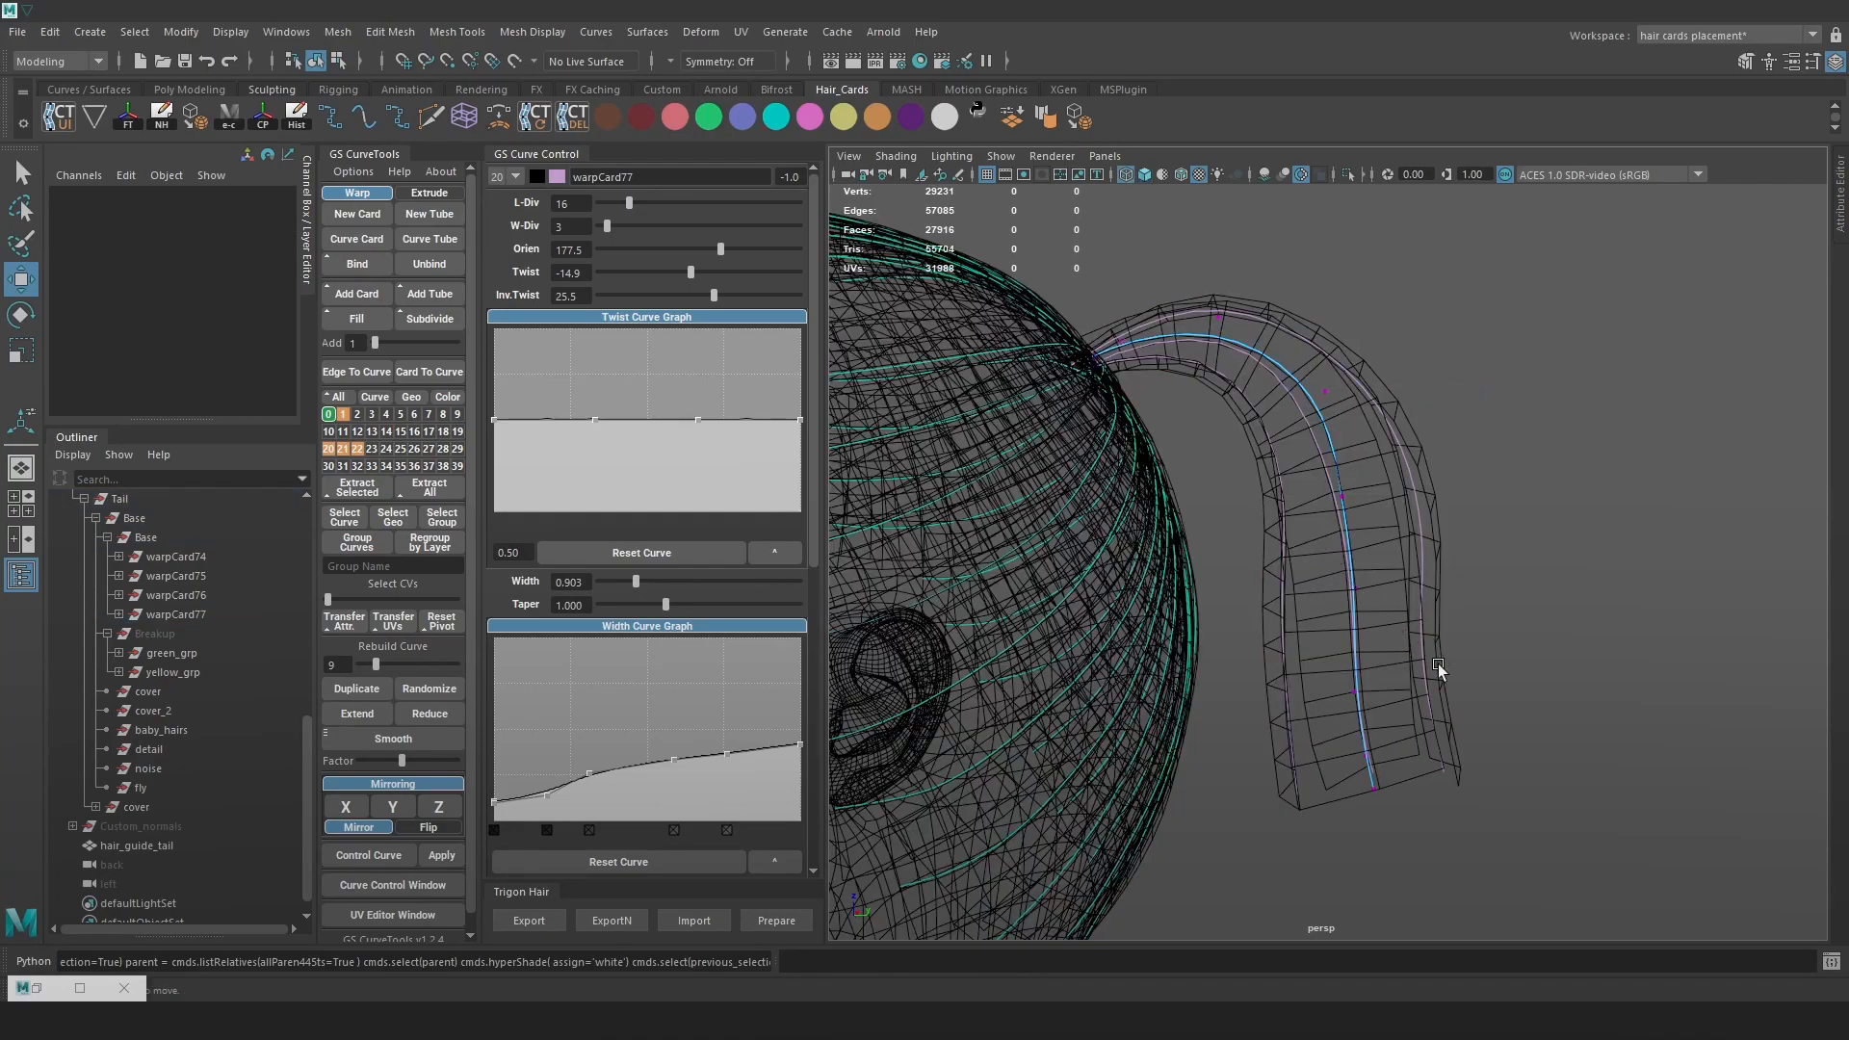
left_click_drag(1436, 663, 1288, 535)
key("6")
mouse_move(1424, 597)
left_mouse_down("alt")
mouse_move(1171, 734)
mouse_move(1184, 751)
mouse_move(1386, 740)
left_mouse_up("alt")
key("b")
left_click_drag(1220, 604, 1172, 586)
key("ctrl+z")
Try to shift the lower control vertices of a ponytail curve sideways
left_click_drag(1338, 812, 1204, 704)
left_click_drag(1358, 808, 1172, 735)
key("4")
left_click(1372, 758)
key("5")
key("F9")
key("6")
left_click_drag(1461, 834, 1292, 607)
left_click_drag(1247, 705, 1283, 705)
key("ctrl+z")
left_click_drag(1463, 664, 1365, 657, "alt")
key("ctrl+z")
Hide the scalp guide curves of layer 1 and select the warpCard76 curve of the ponytail
right_click(331, 417)
right_click(343, 417)
left_click(342, 470)
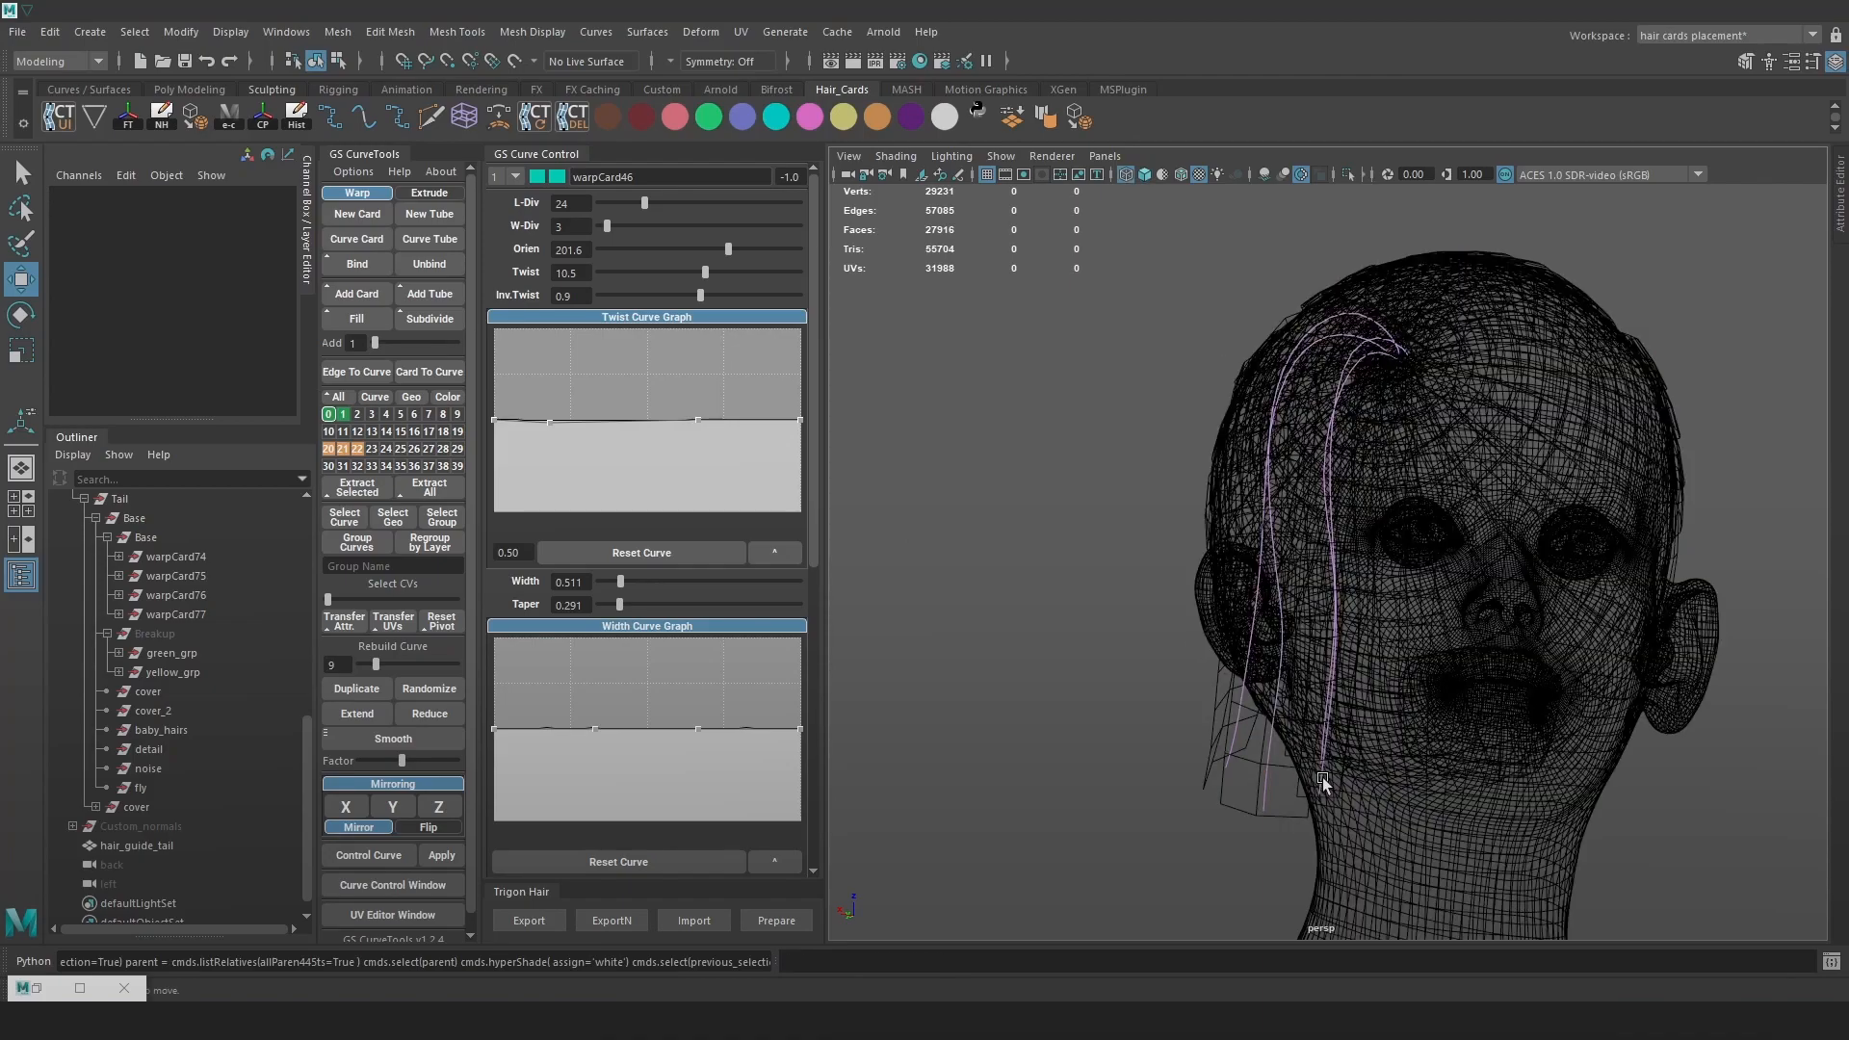
left_click(1321, 777)
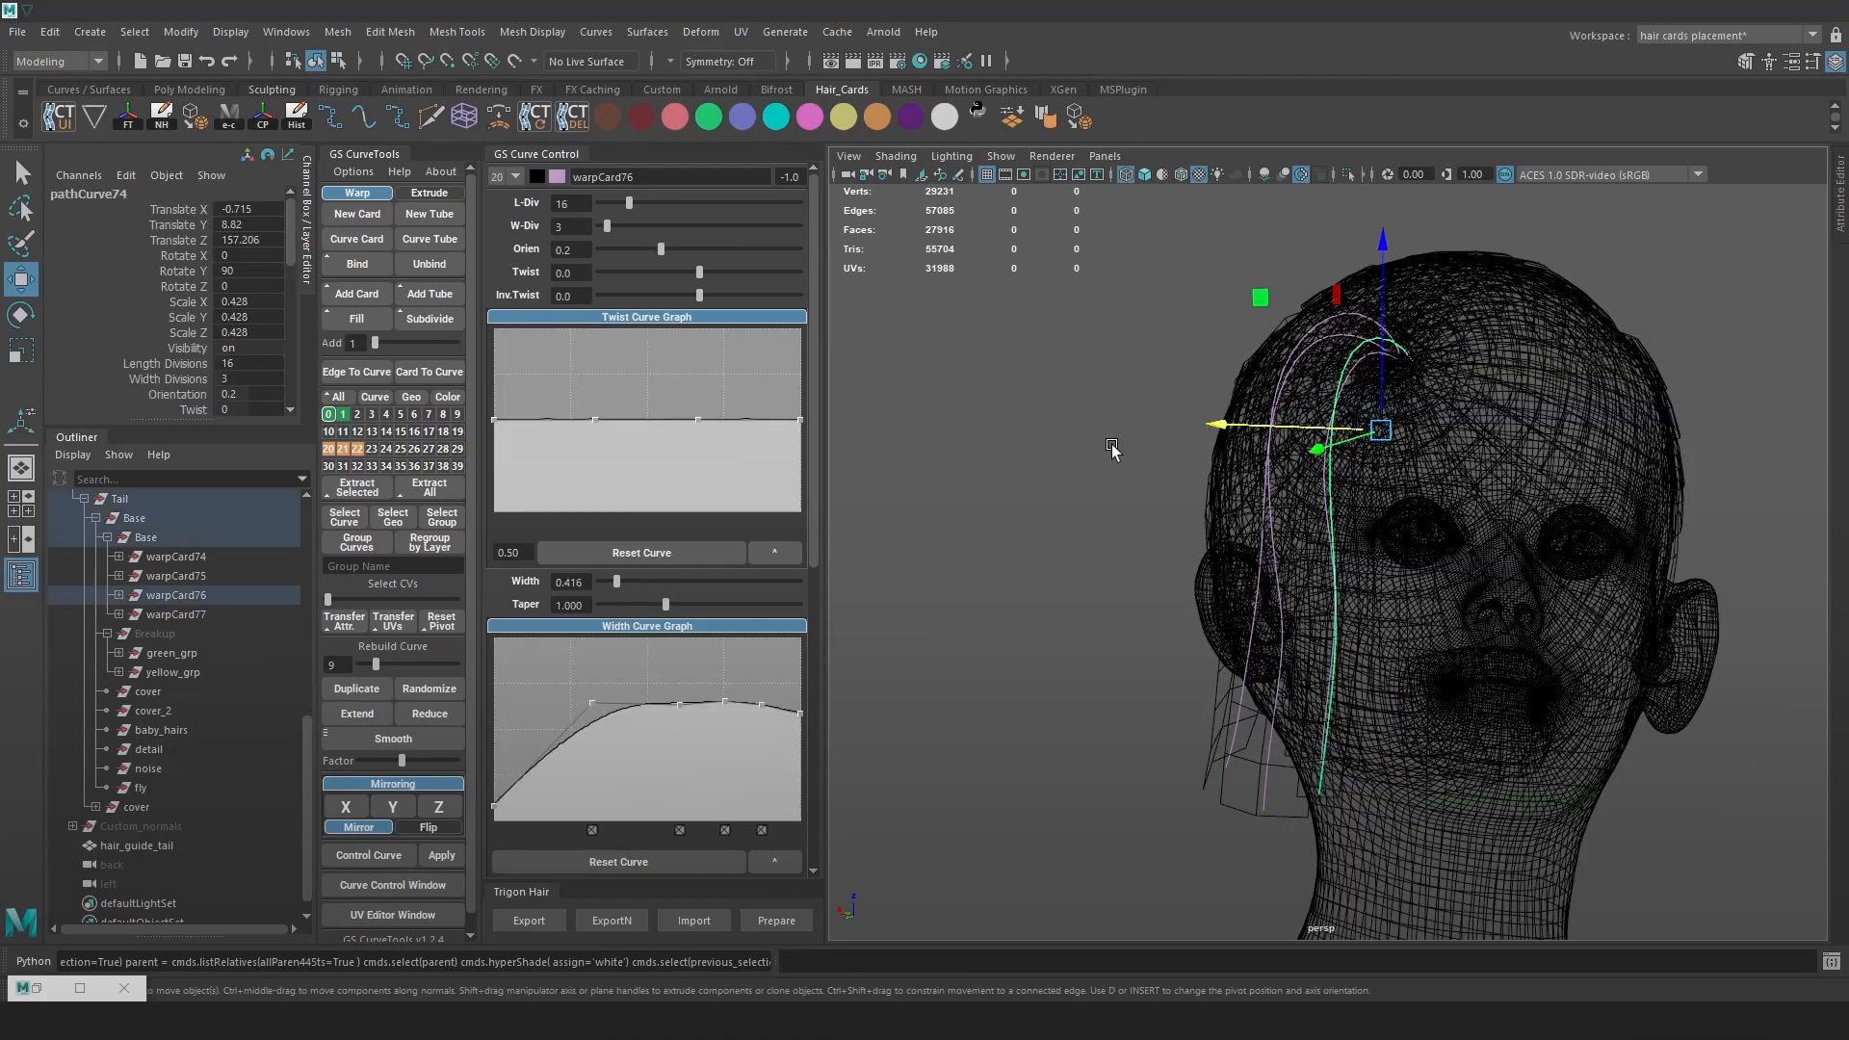
Select the lower control vertices of the warpCard76 curve and nudge them sideways away from the tail
key("F9")
left_click_drag(1011, 448, 953, 458, "alt")
mouse_move(1447, 847)
left_mouse_down()
mouse_move(1235, 707)
mouse_move(1269, 768)
left_mouse_up()
key("6")
key("e")
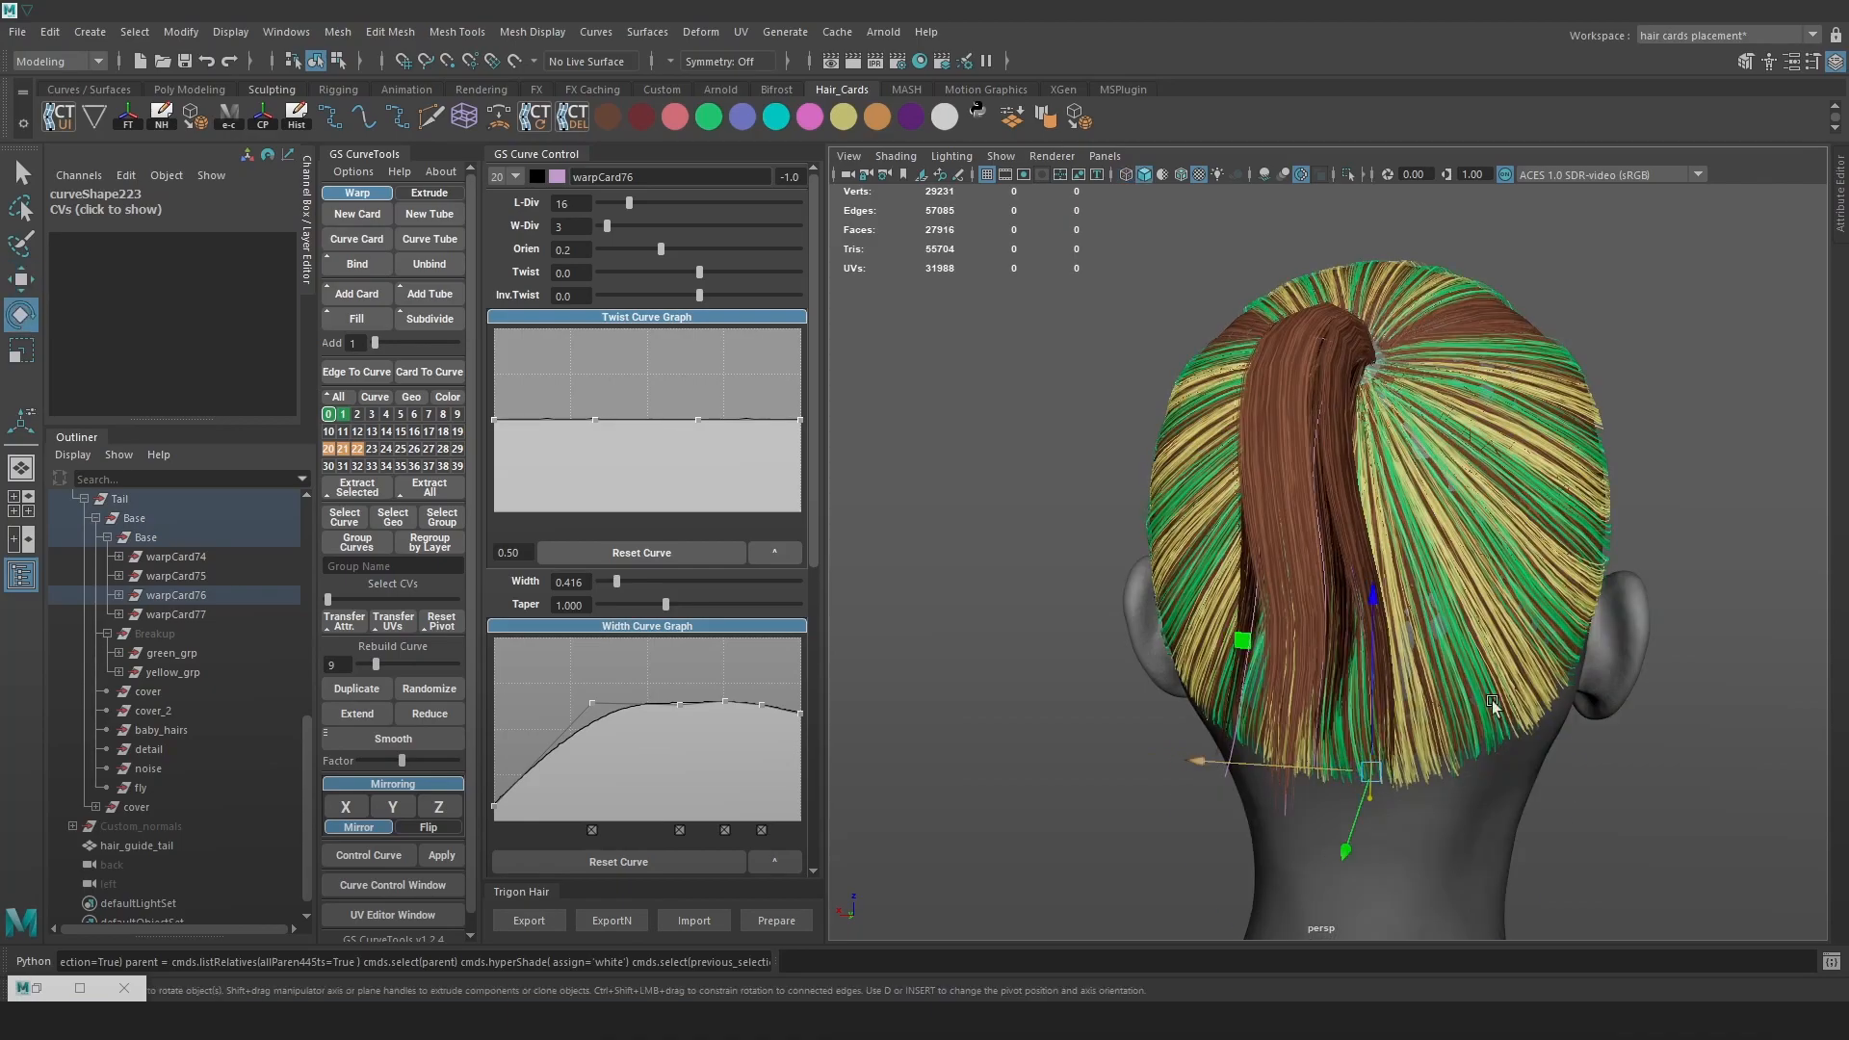
left_click_drag(1617, 640, 1669, 621, "alt")
key("4")
left_click(1669, 621)
left_click(1375, 622)
key("w")
left_click(1376, 743)
left_click_drag(1325, 742, 1319, 742)
Spread the lower section and tip of the warpCard76 curve farther out from the ponytail's centre
left_click(1375, 622)
mouse_move(1312, 621)
left_mouse_down()
mouse_move(1401, 638)
mouse_move(1372, 664)
left_mouse_up()
key("6")
mouse_move(1356, 732)
left_mouse_down()
mouse_move(1444, 819)
mouse_move(1430, 834)
mouse_move(1398, 820)
left_mouse_up()
key("4")
left_click_drag(1286, 798, 1323, 798)
key("6")
left_click_drag(1386, 770, 1445, 751, "alt")
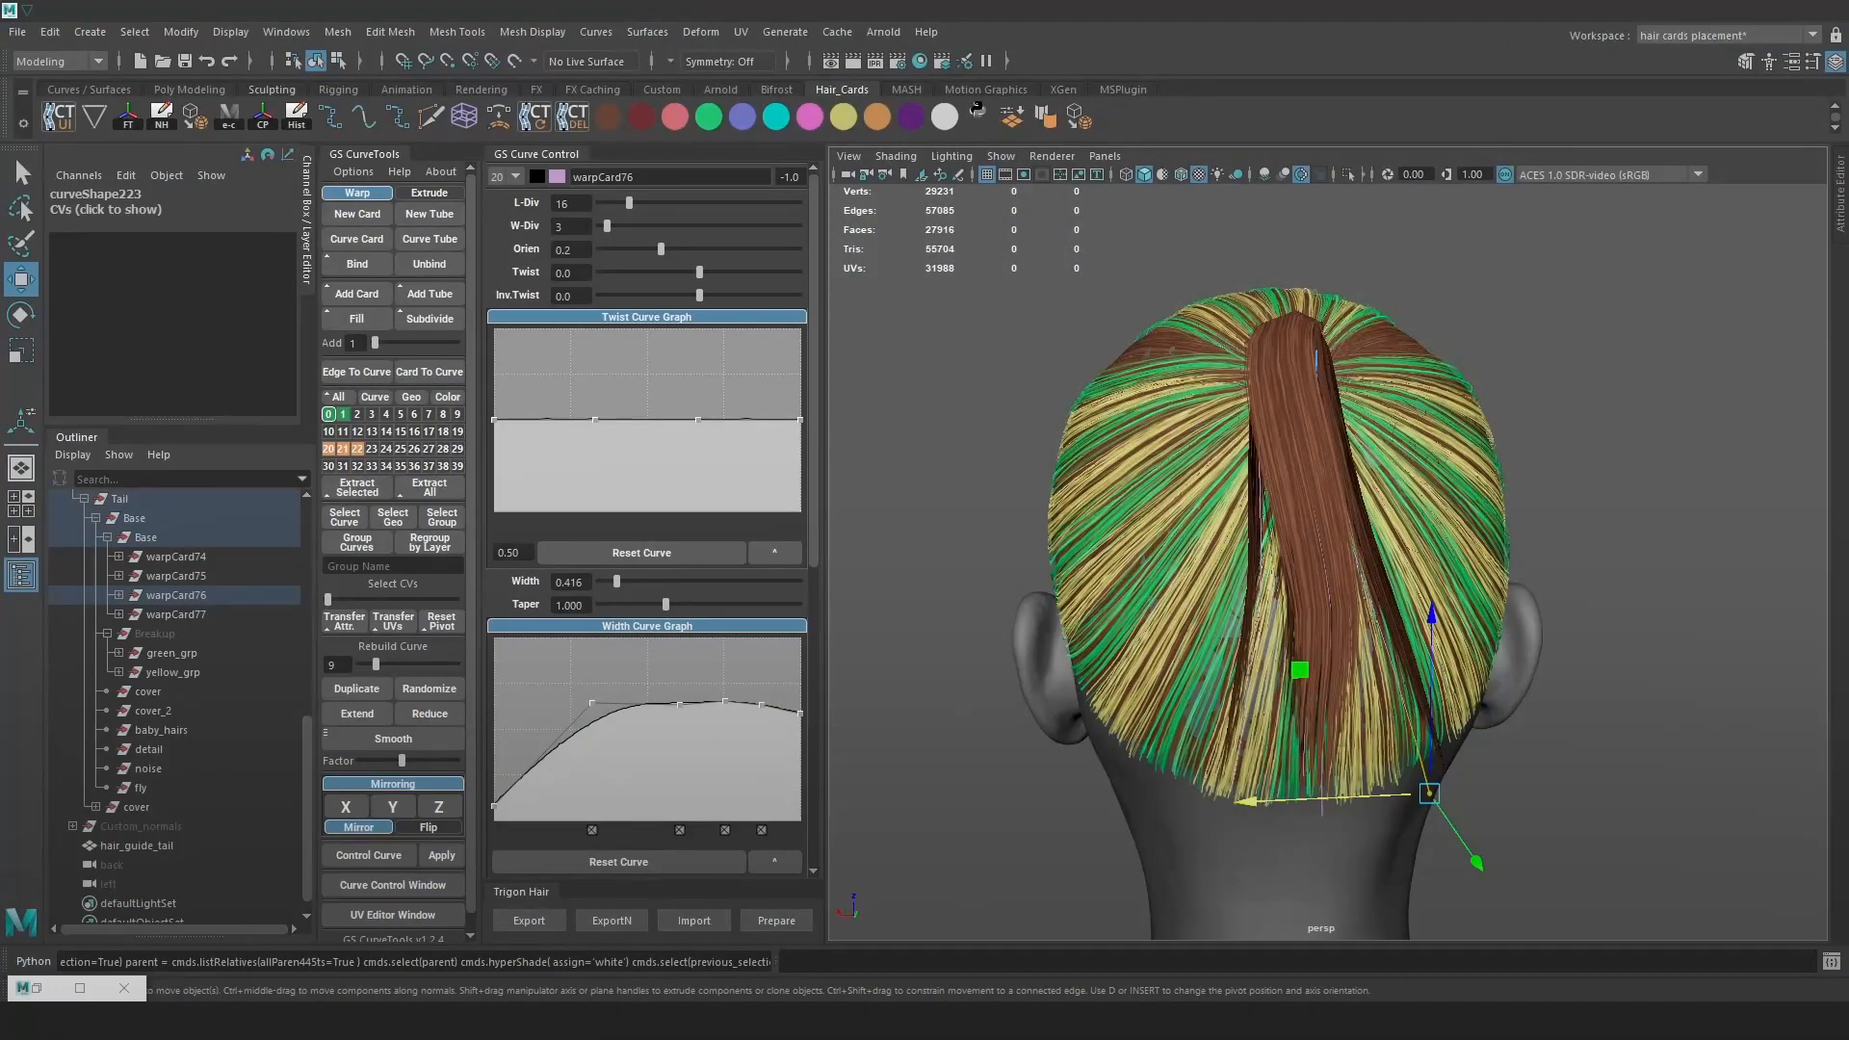
Enlarge the reference board and look through it for ponytail photos that show the hair from behind
left_click_drag(1829, 655, 1076, 165)
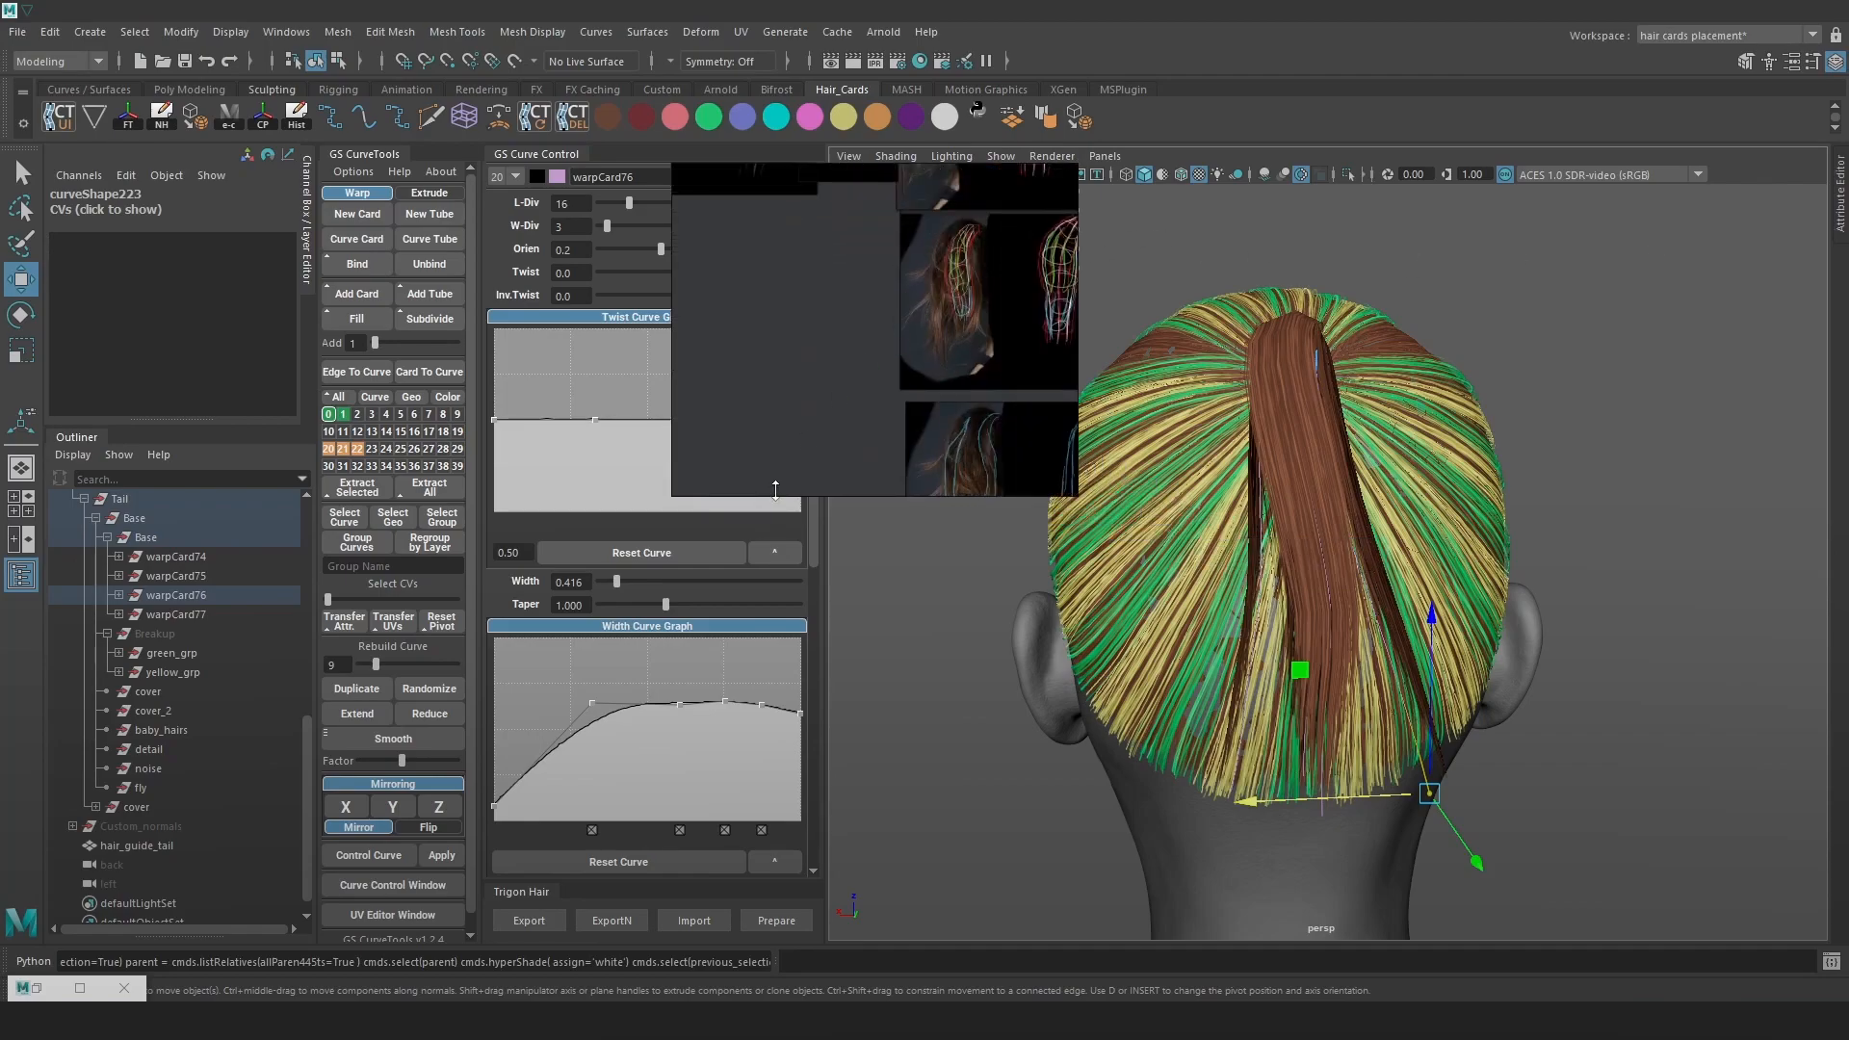
left_click_drag(775, 493, 813, 662)
scroll(930, 456, "down", 6)
middle_click_drag(932, 454, 835, 475)
middle_click_drag(1067, 318, 816, 453)
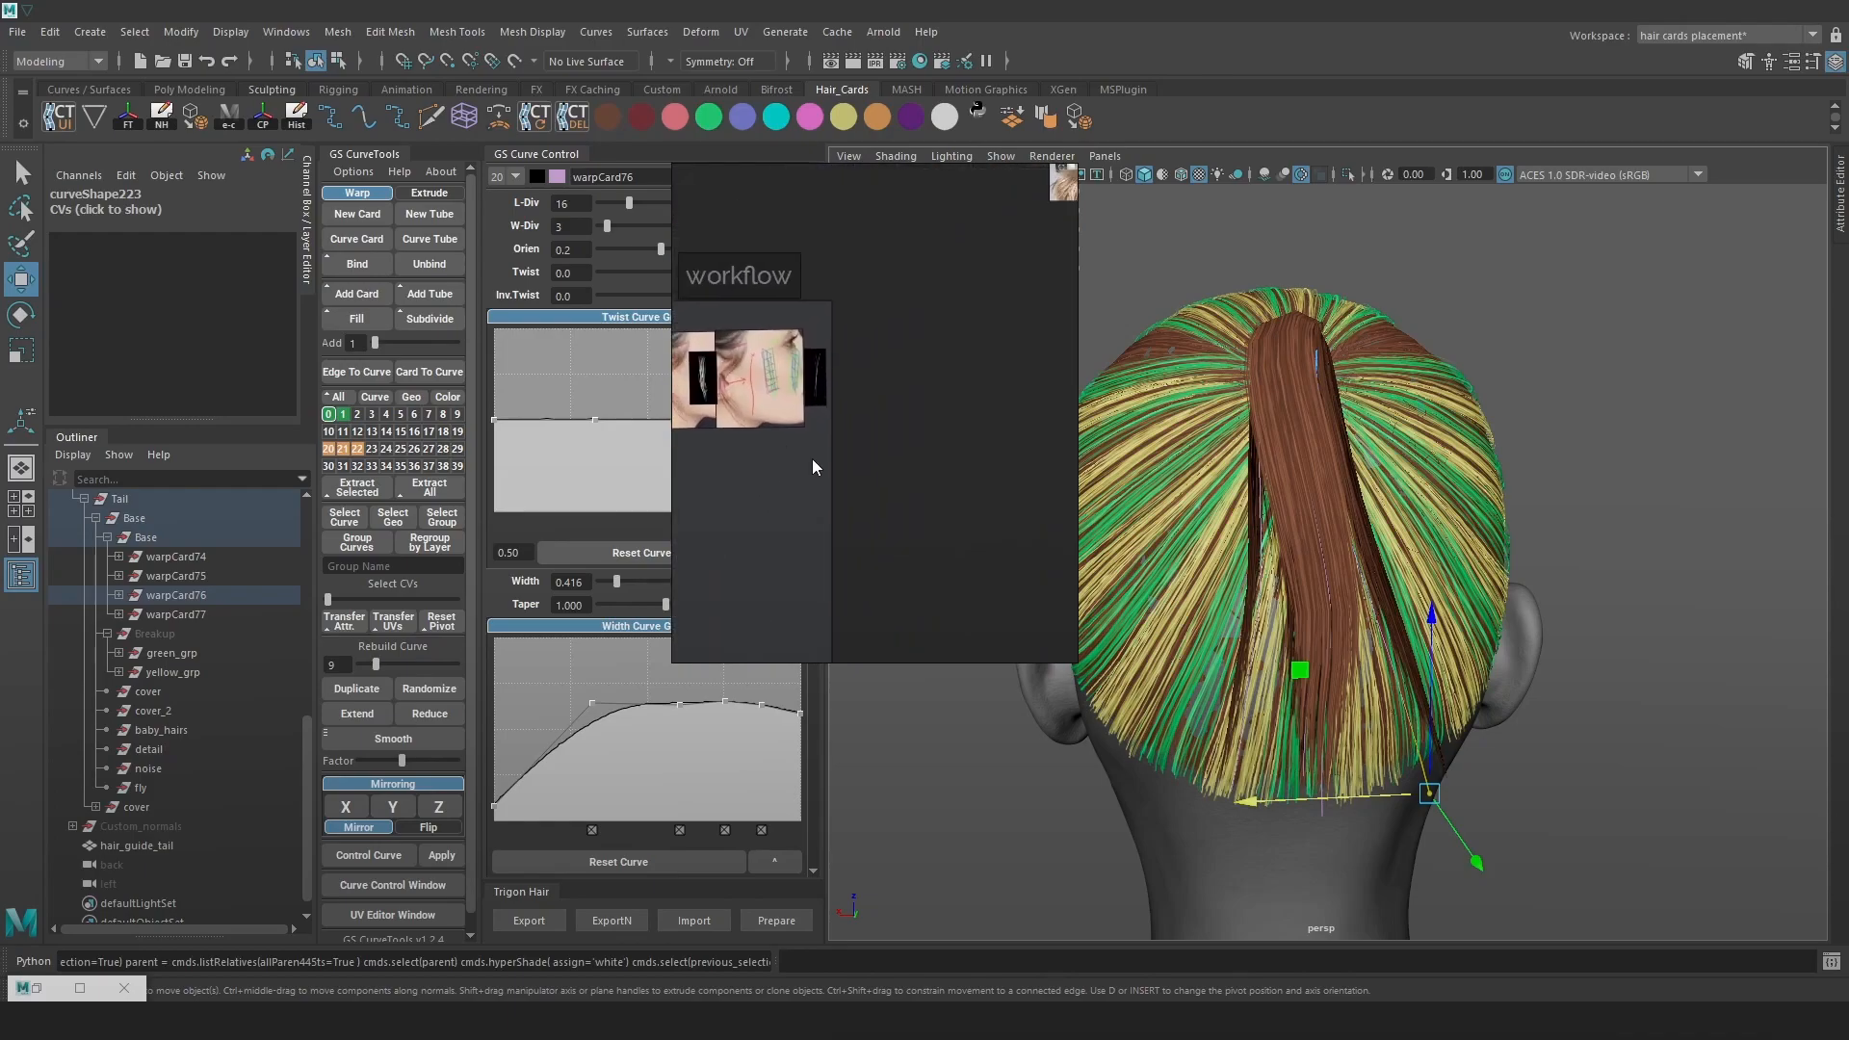
middle_click_drag(936, 318, 604, 495)
middle_click_drag(859, 383, 833, 487)
scroll(870, 341, "up", 3)
middle_click_drag(776, 326, 832, 488)
scroll(836, 487, "down", 3)
scroll(828, 484, "up", 3)
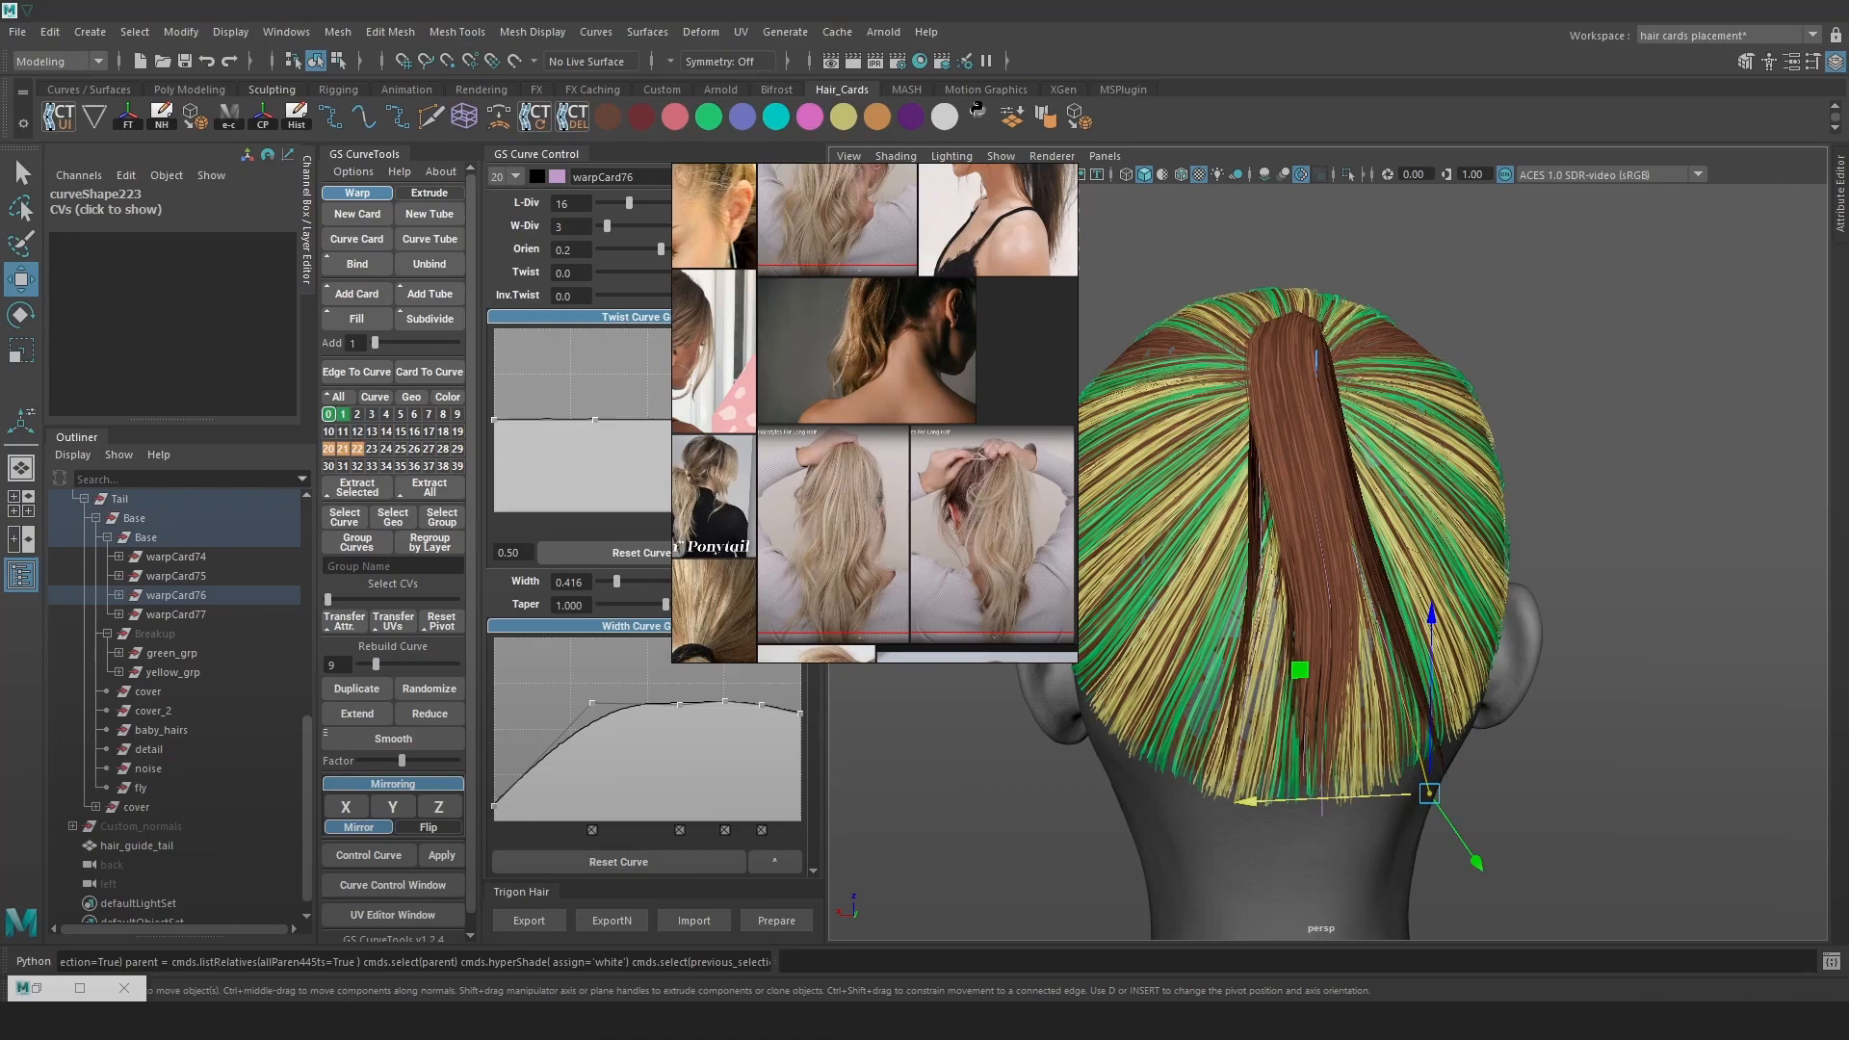
scroll(820, 514, "up", 3)
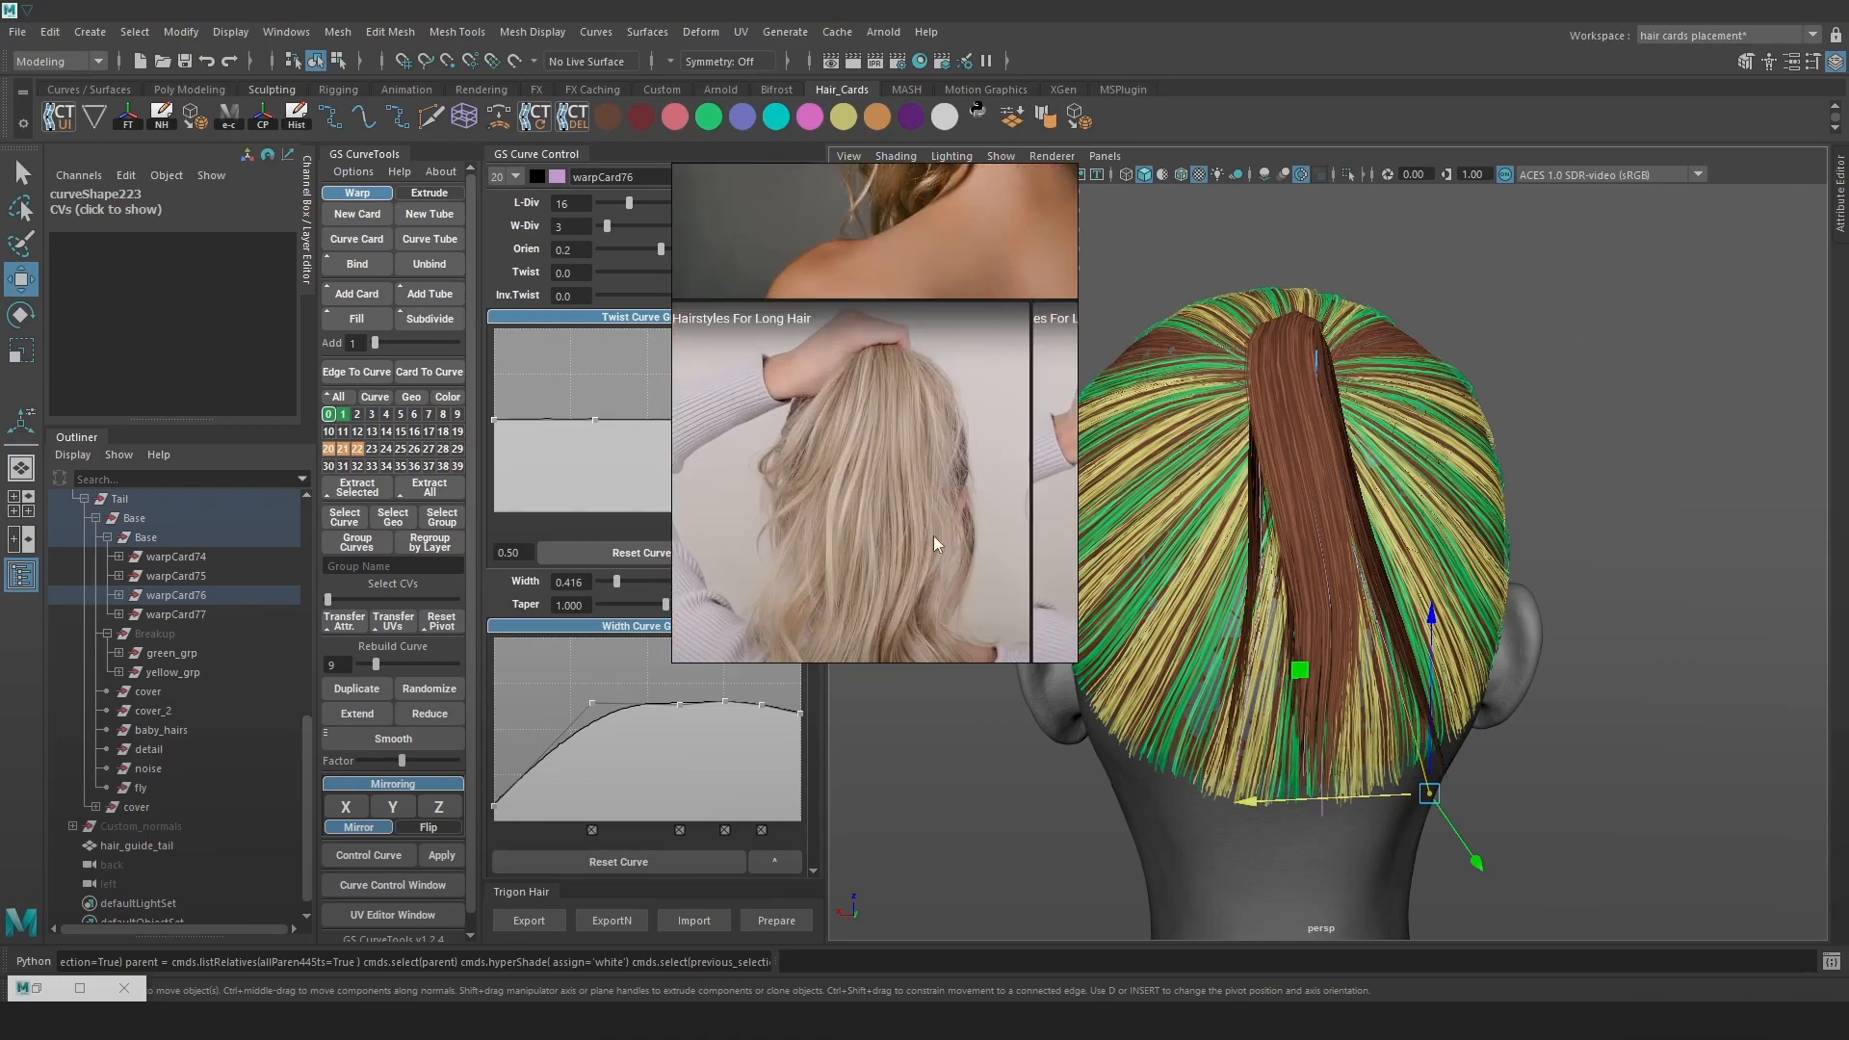
Compare the silhouettes and volume of several wavy and straight ponytails on the reference board
scroll(944, 534, "down", 4)
scroll(980, 396, "down", 2)
scroll(925, 482, "up", 2)
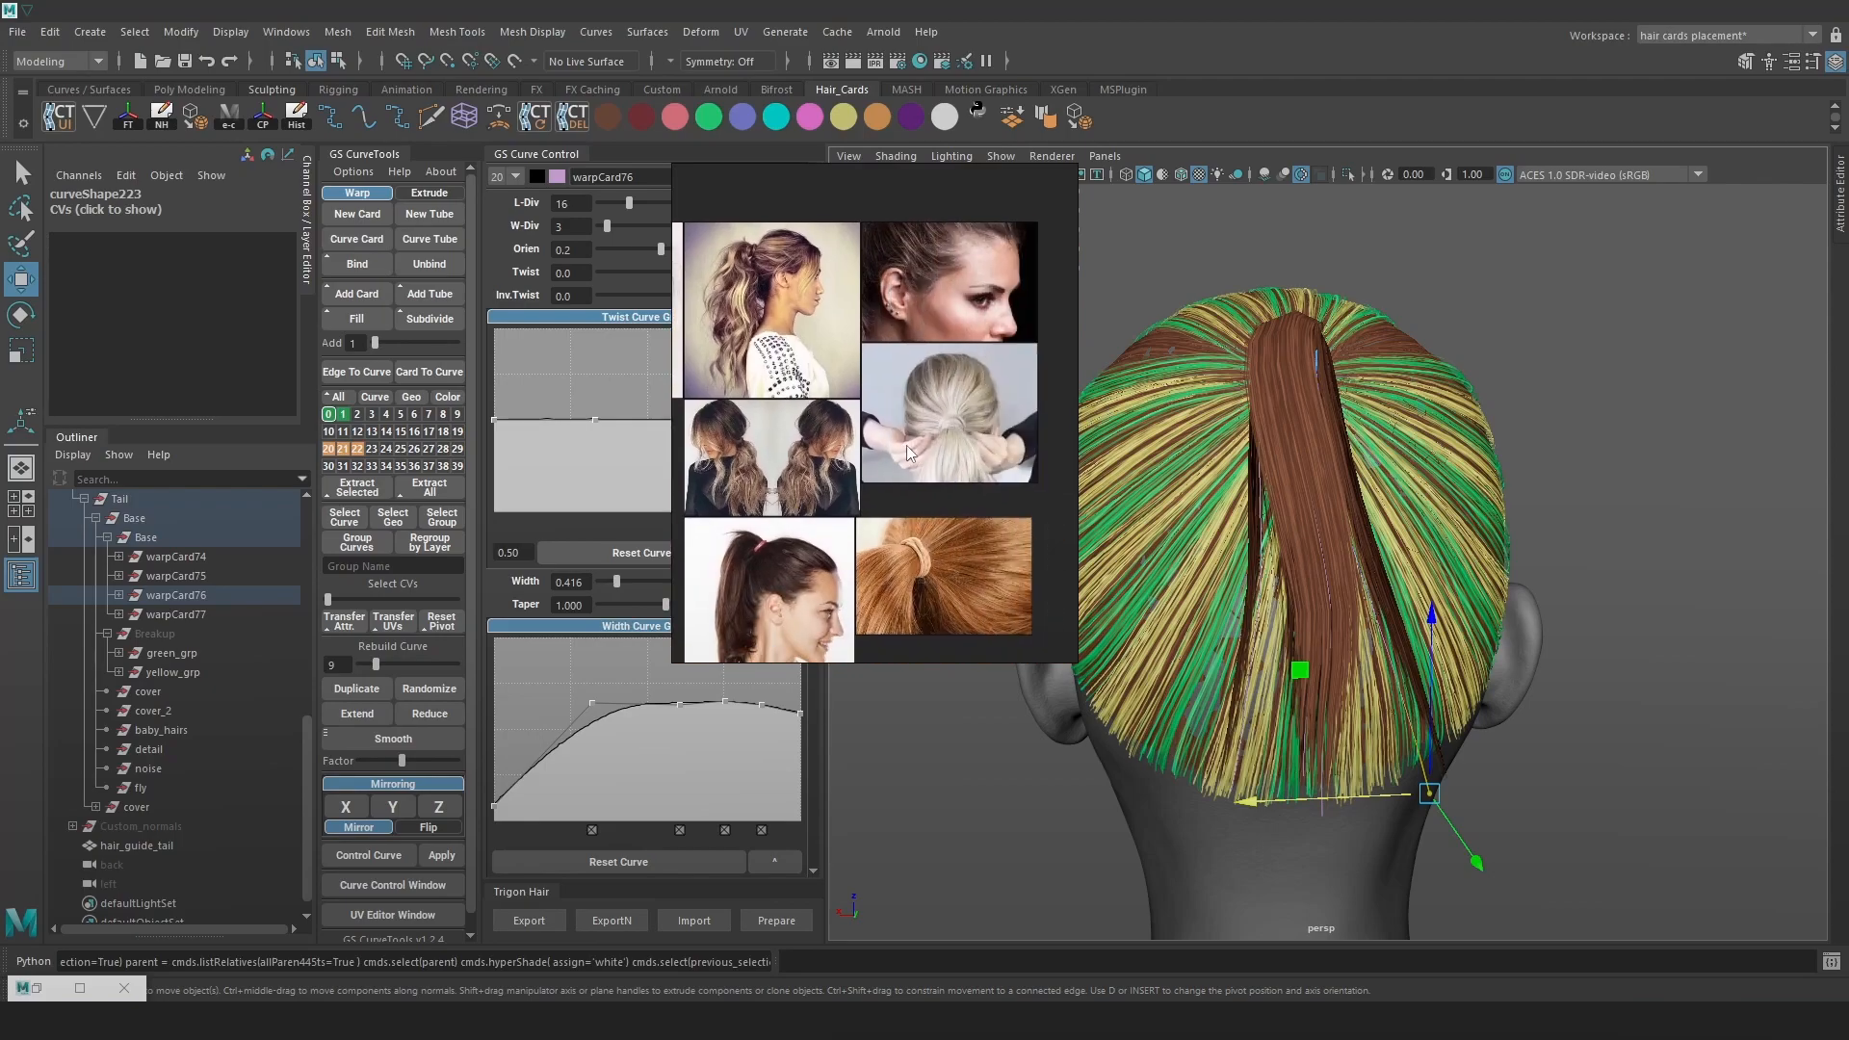
scroll(864, 563, "down", 5)
scroll(863, 566, "up", 8)
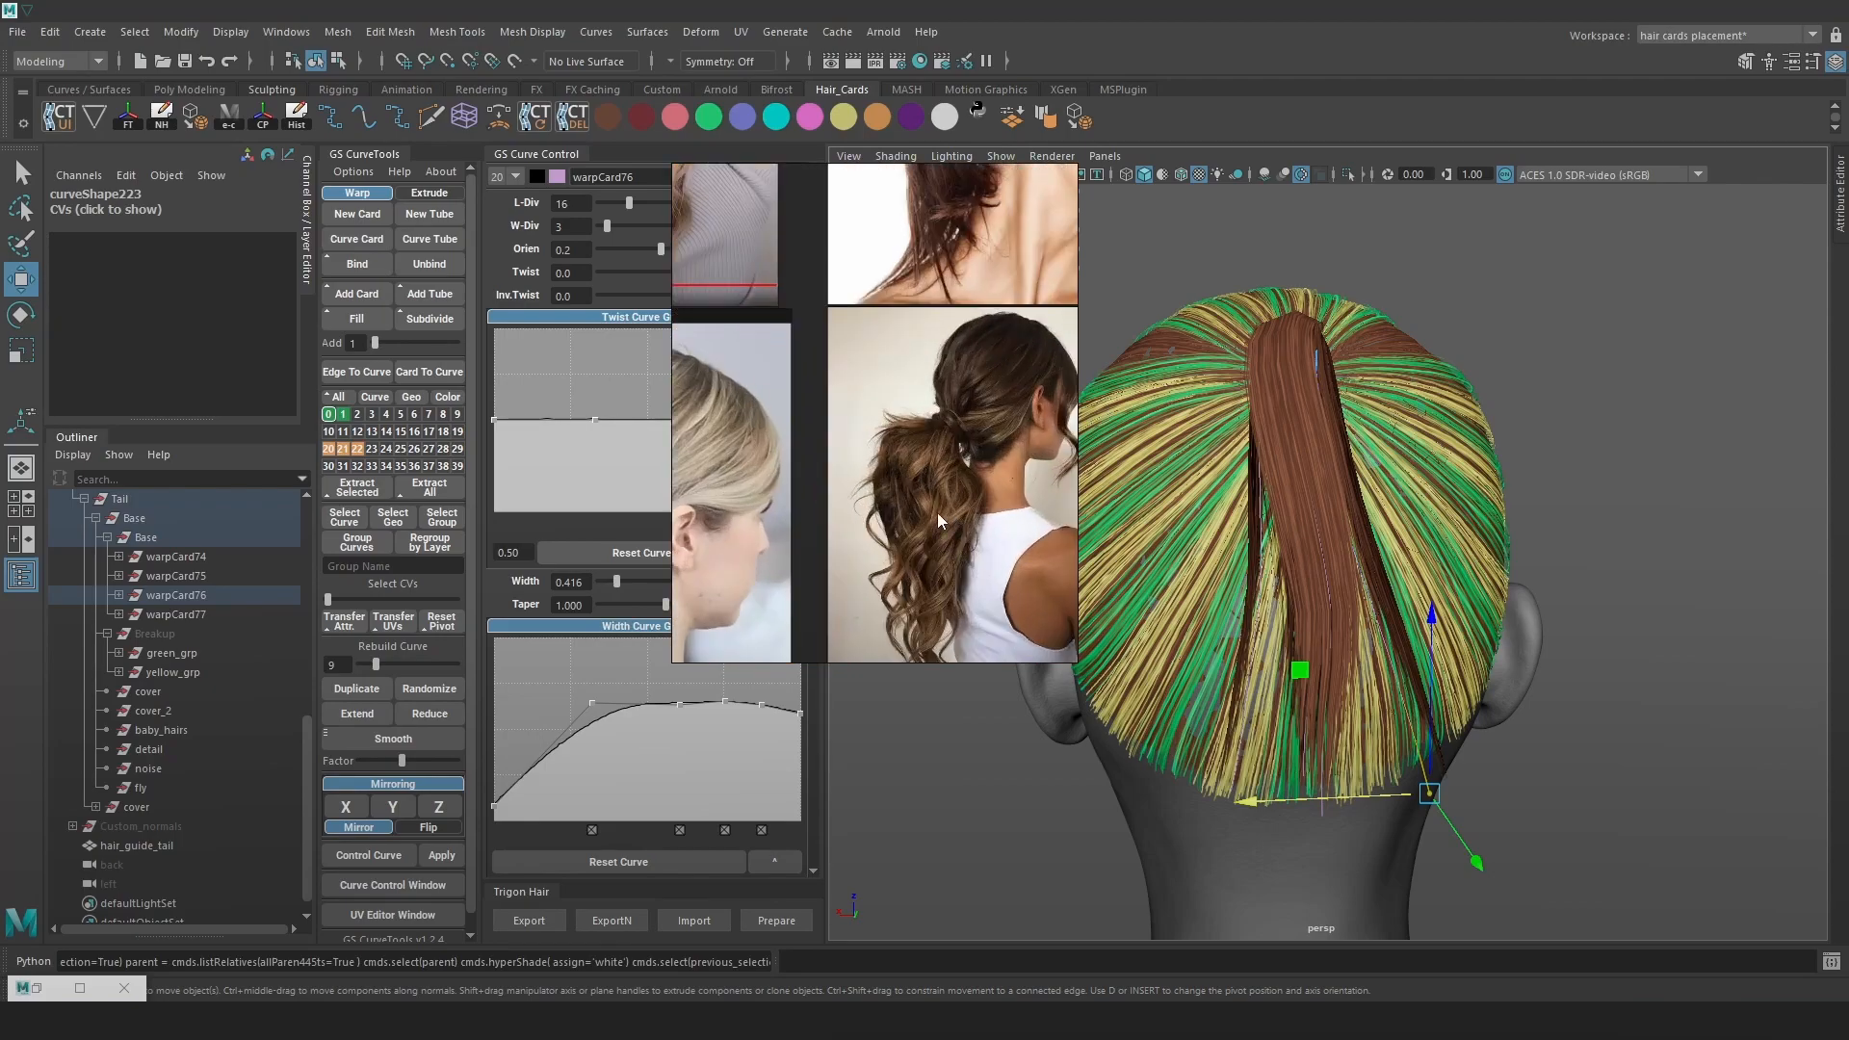
scroll(955, 512, "up", 1)
scroll(927, 511, "down", 2)
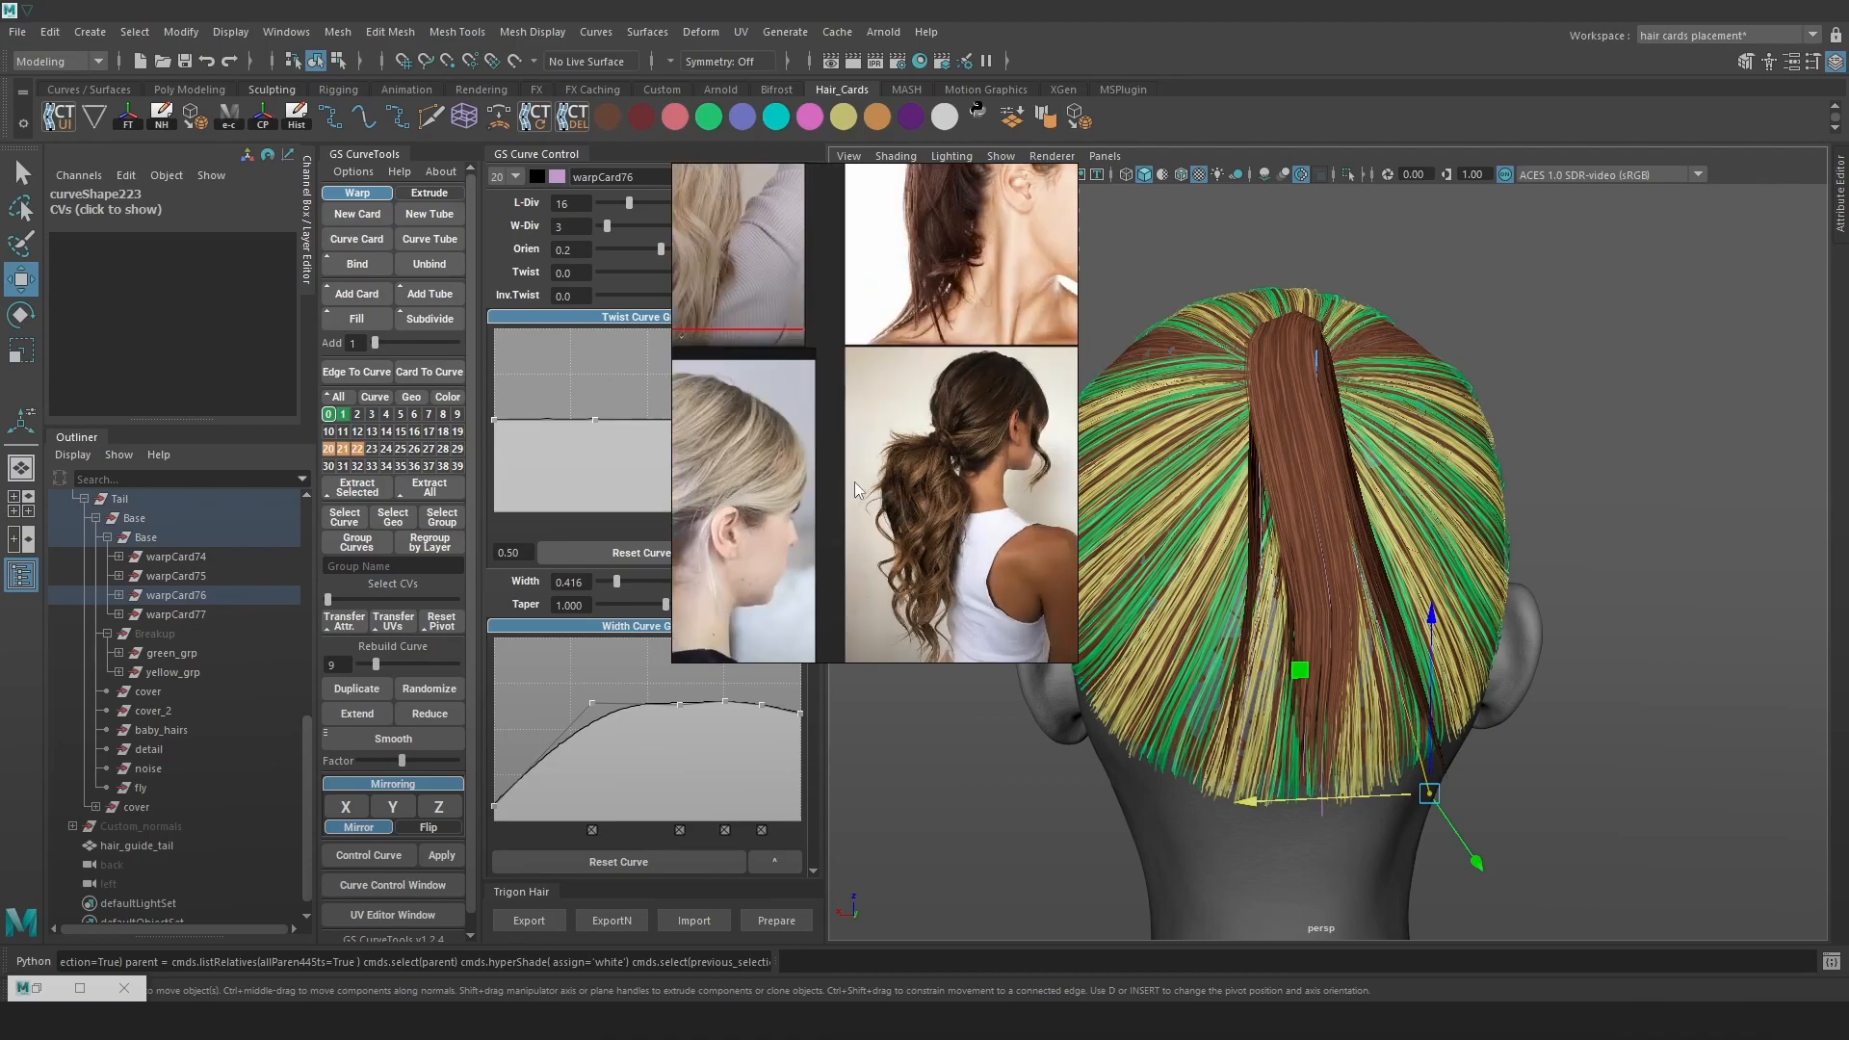
scroll(855, 443, "up", 3)
scroll(910, 425, "down", 2)
middle_click_drag(911, 425, 911, 453)
middle_click_drag(817, 514, 965, 645)
scroll(778, 512, "up", 1)
scroll(909, 512, "down", 2)
scroll(724, 390, "up", 4)
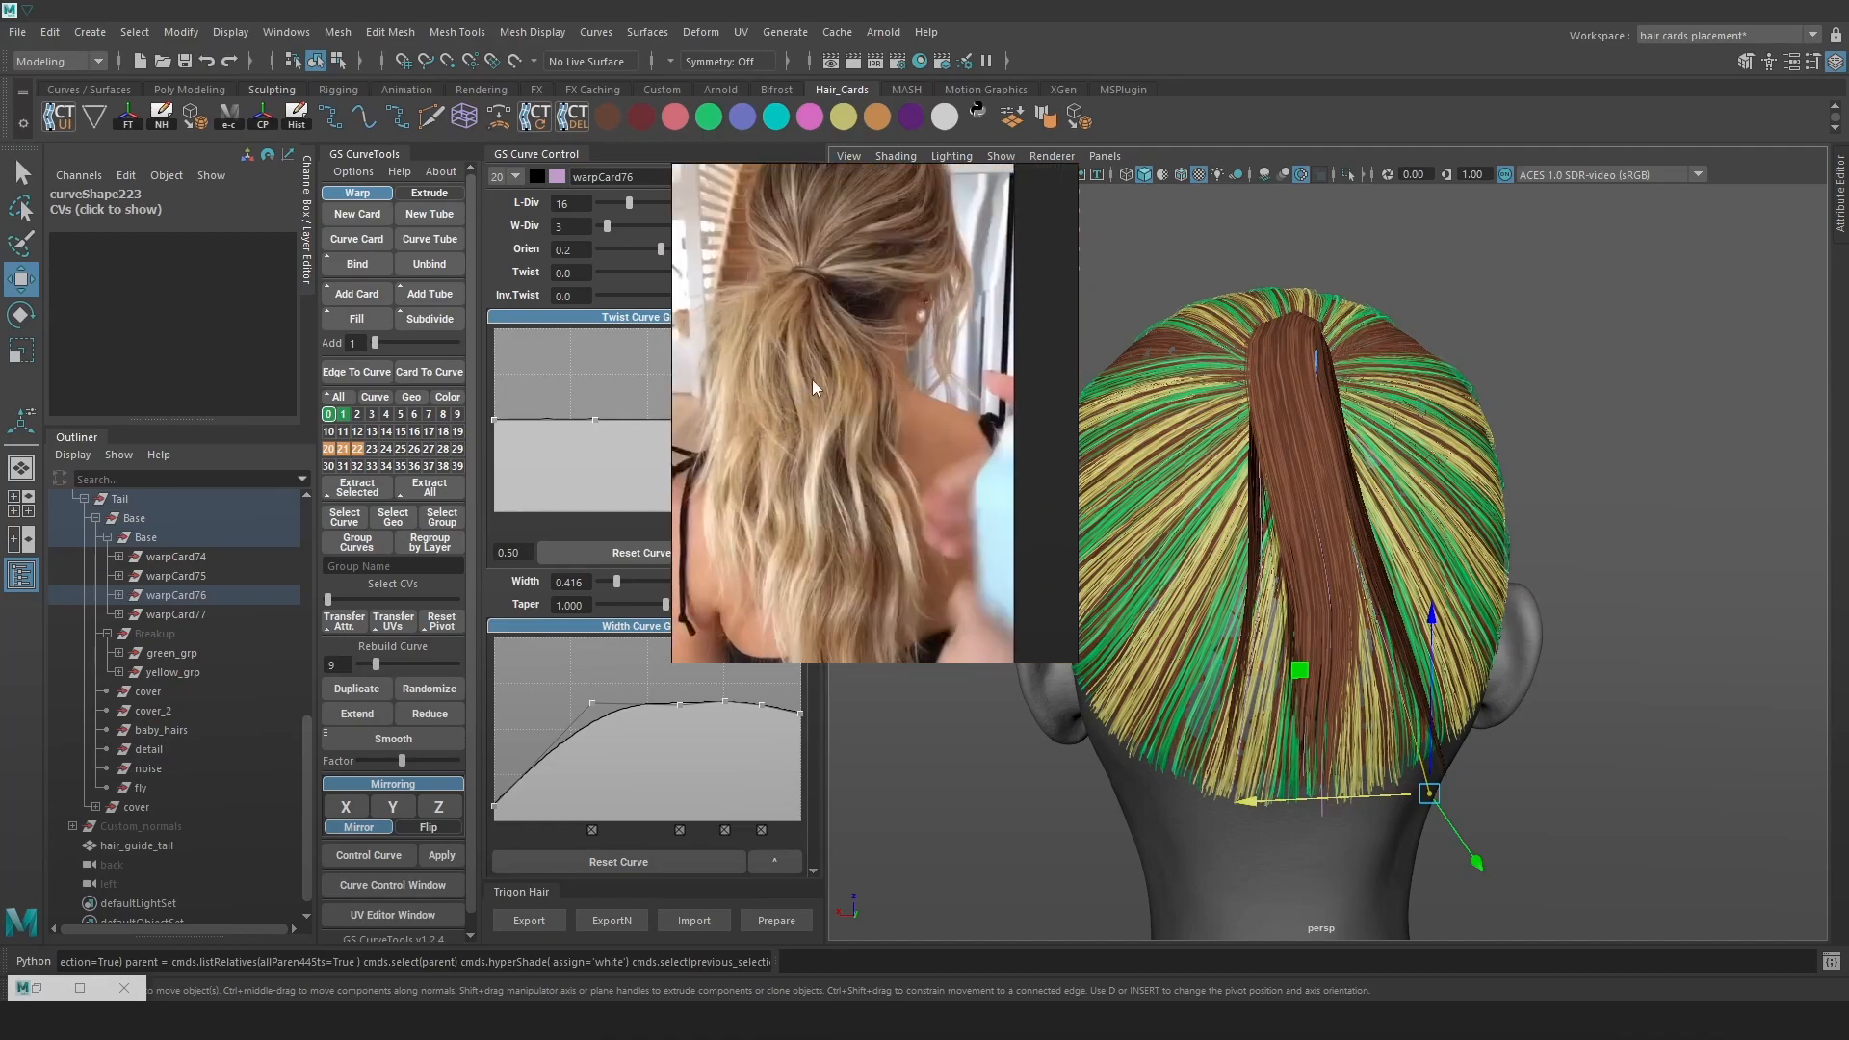
scroll(864, 434, "down", 4)
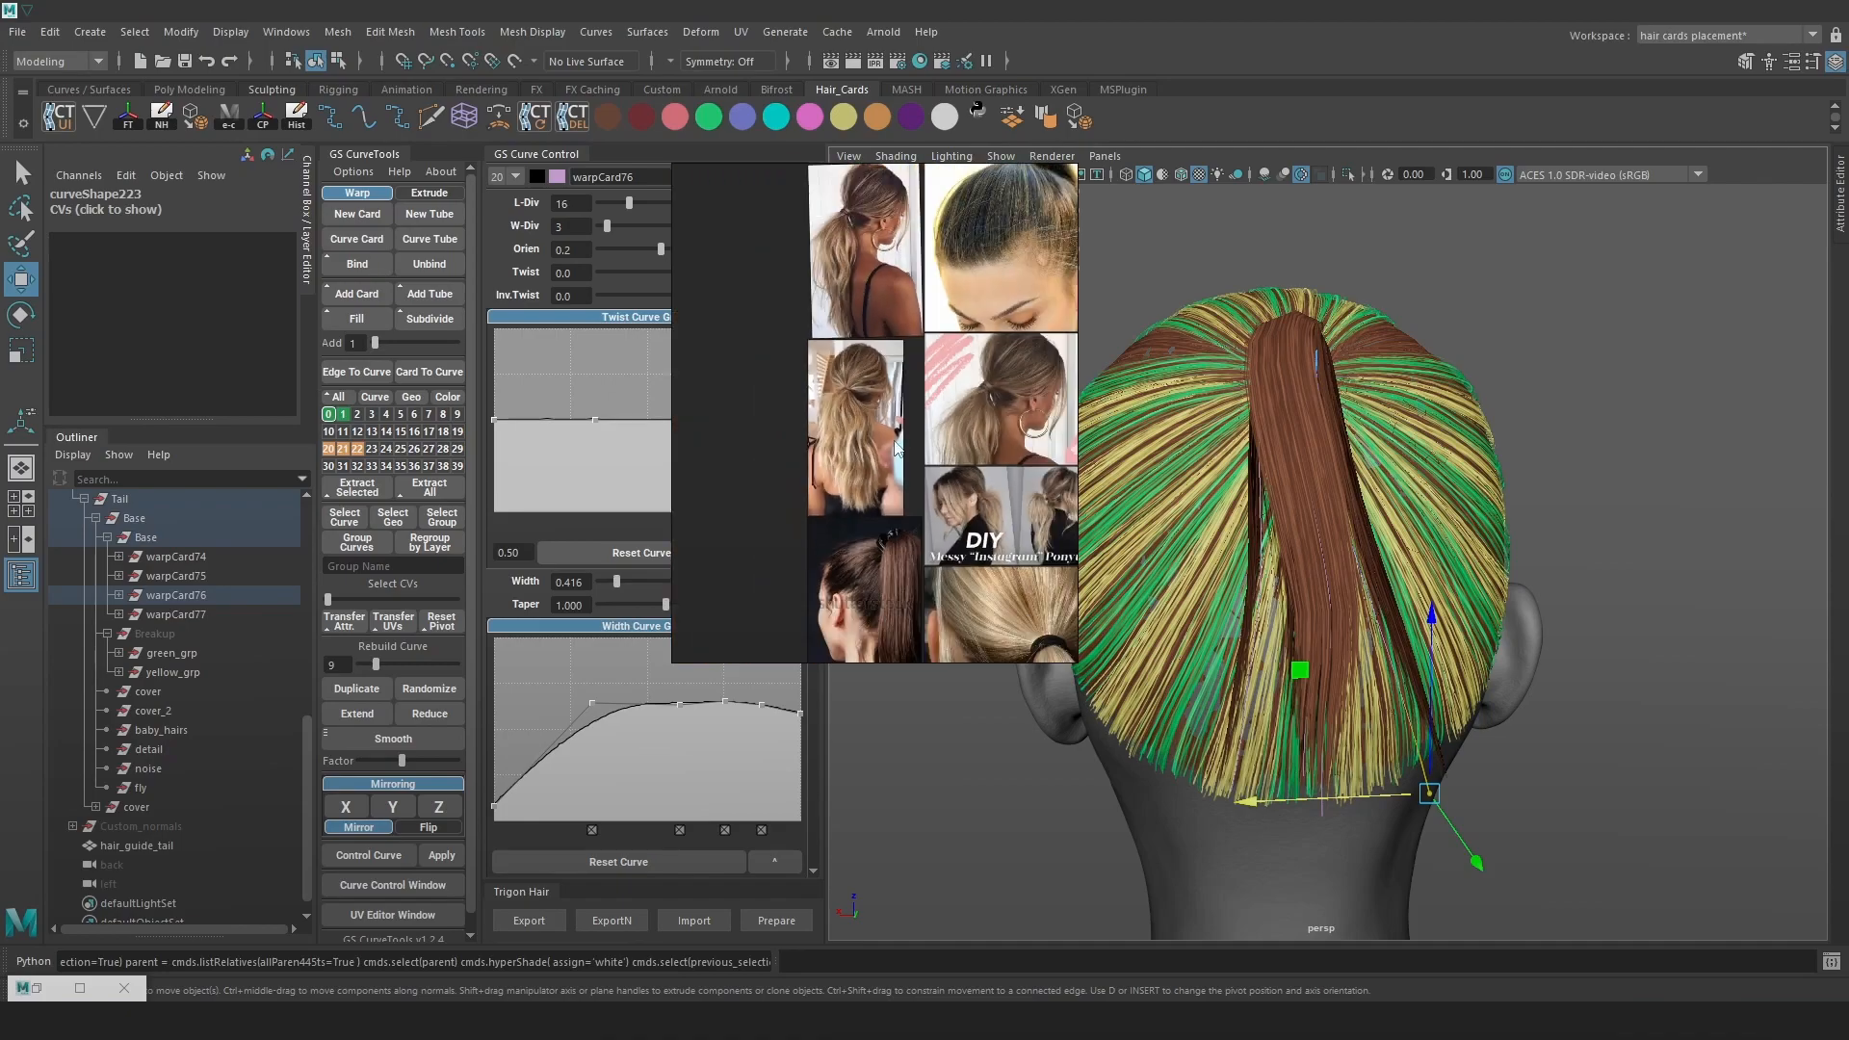
Frame the blonde "Hairstyles For Long Hair" photo and place it beside the back view of the head
scroll(934, 395, "up", 4)
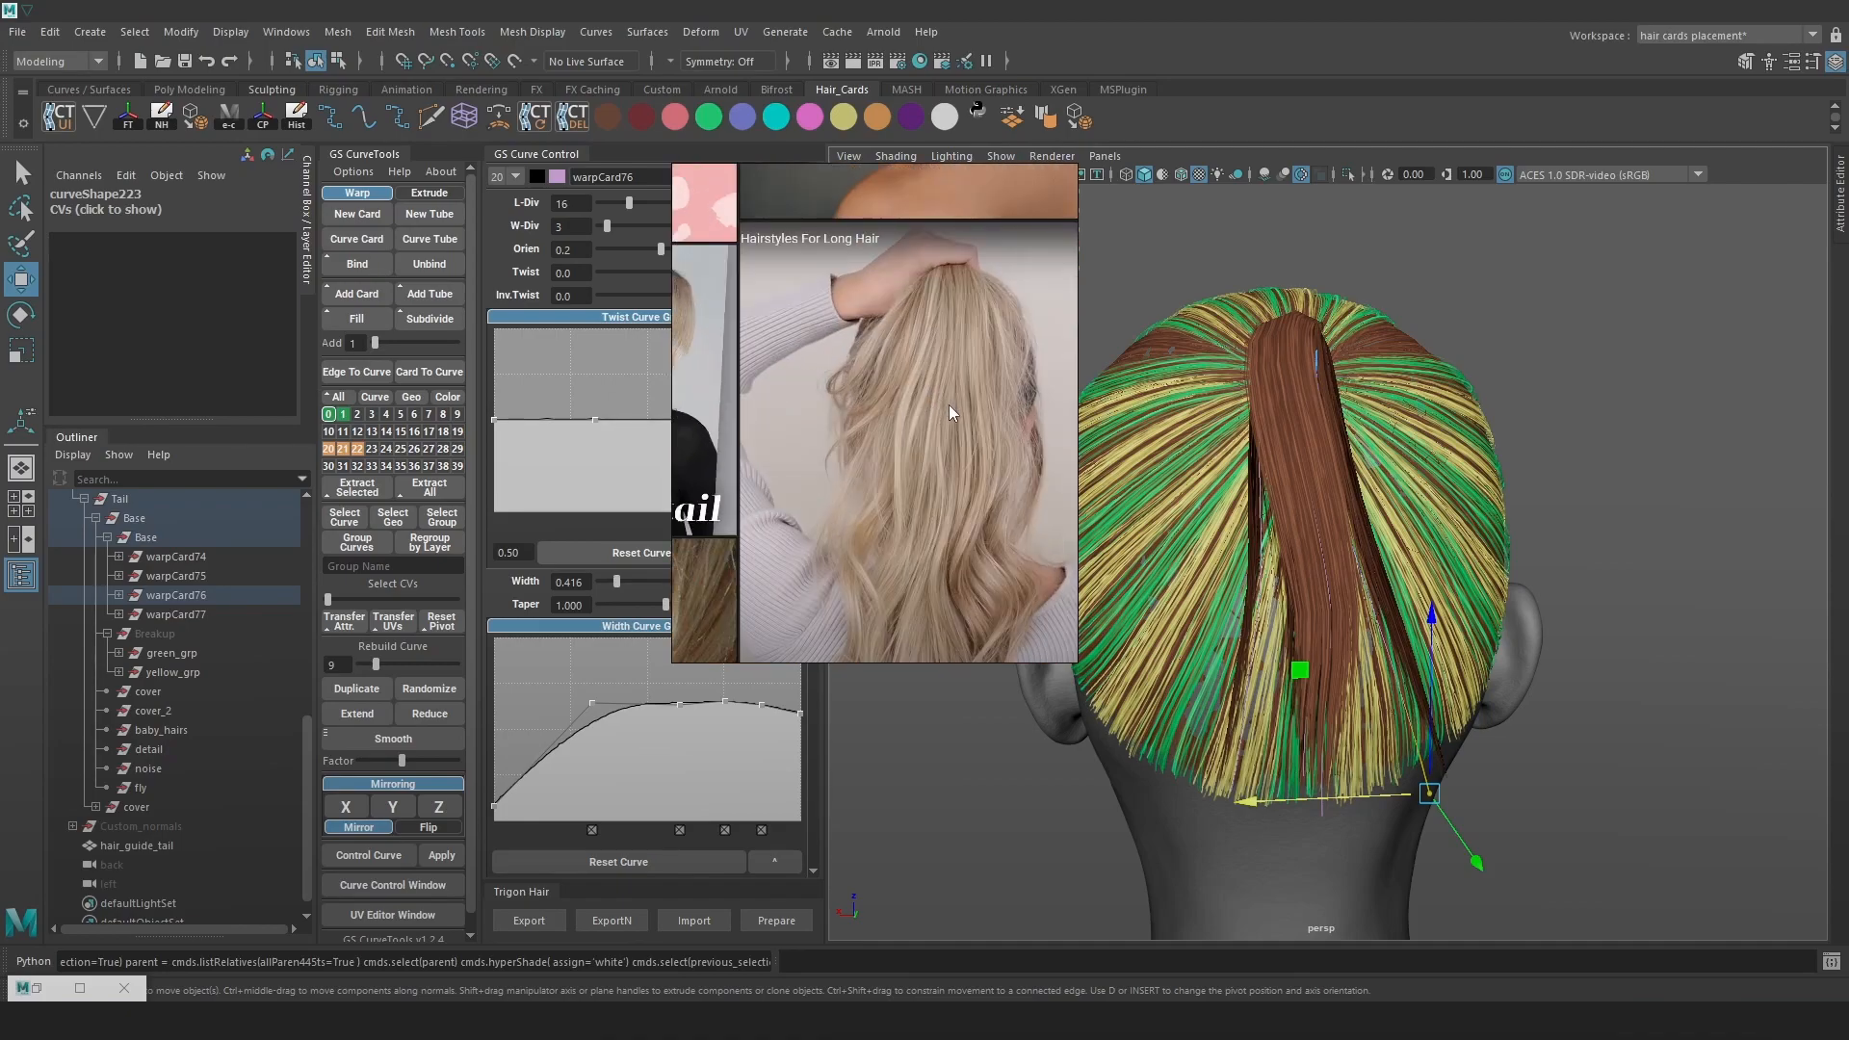
scroll(947, 418, "down", 4)
middle_click_drag(836, 399, 767, 414)
scroll(894, 398, "up", 3)
scroll(890, 442, "down", 4)
middle_click_drag(940, 456, 863, 393)
scroll(958, 472, "up", 5)
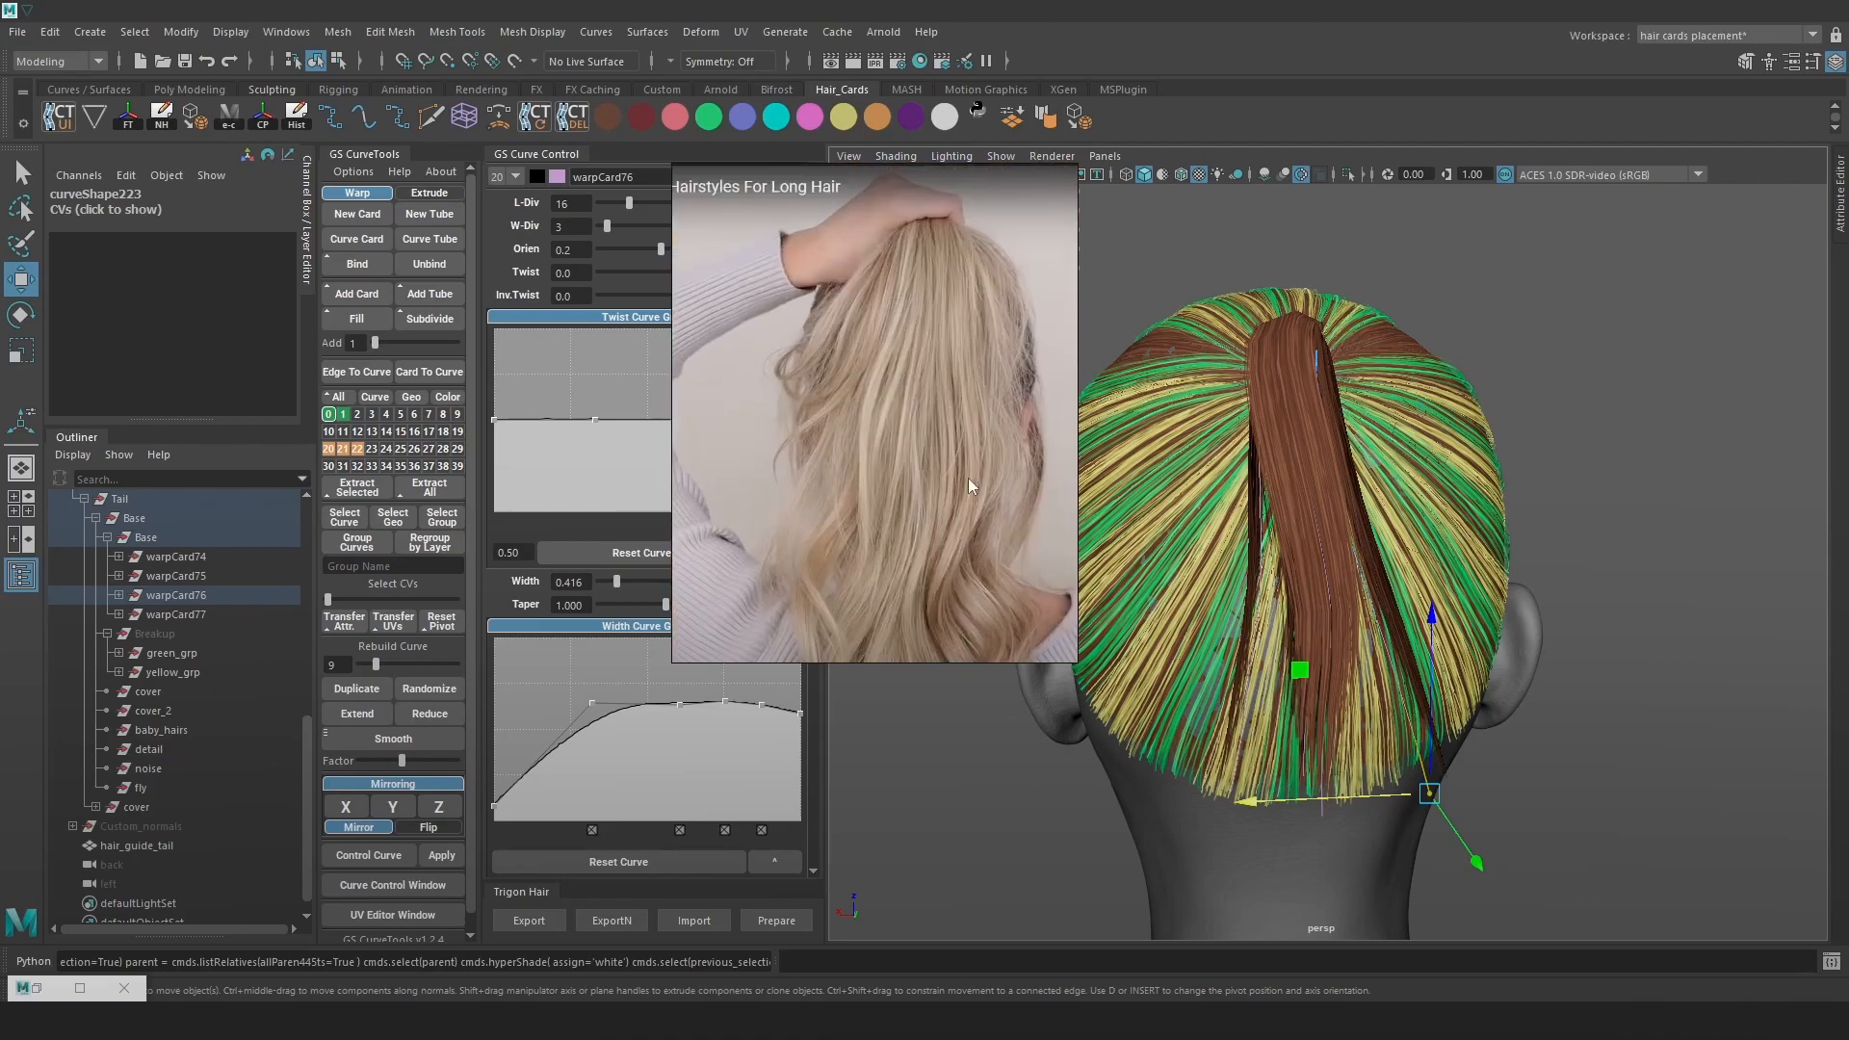
right_click_drag(976, 441, 776, 413)
middle_click_drag(1517, 527, 1500, 518, "alt")
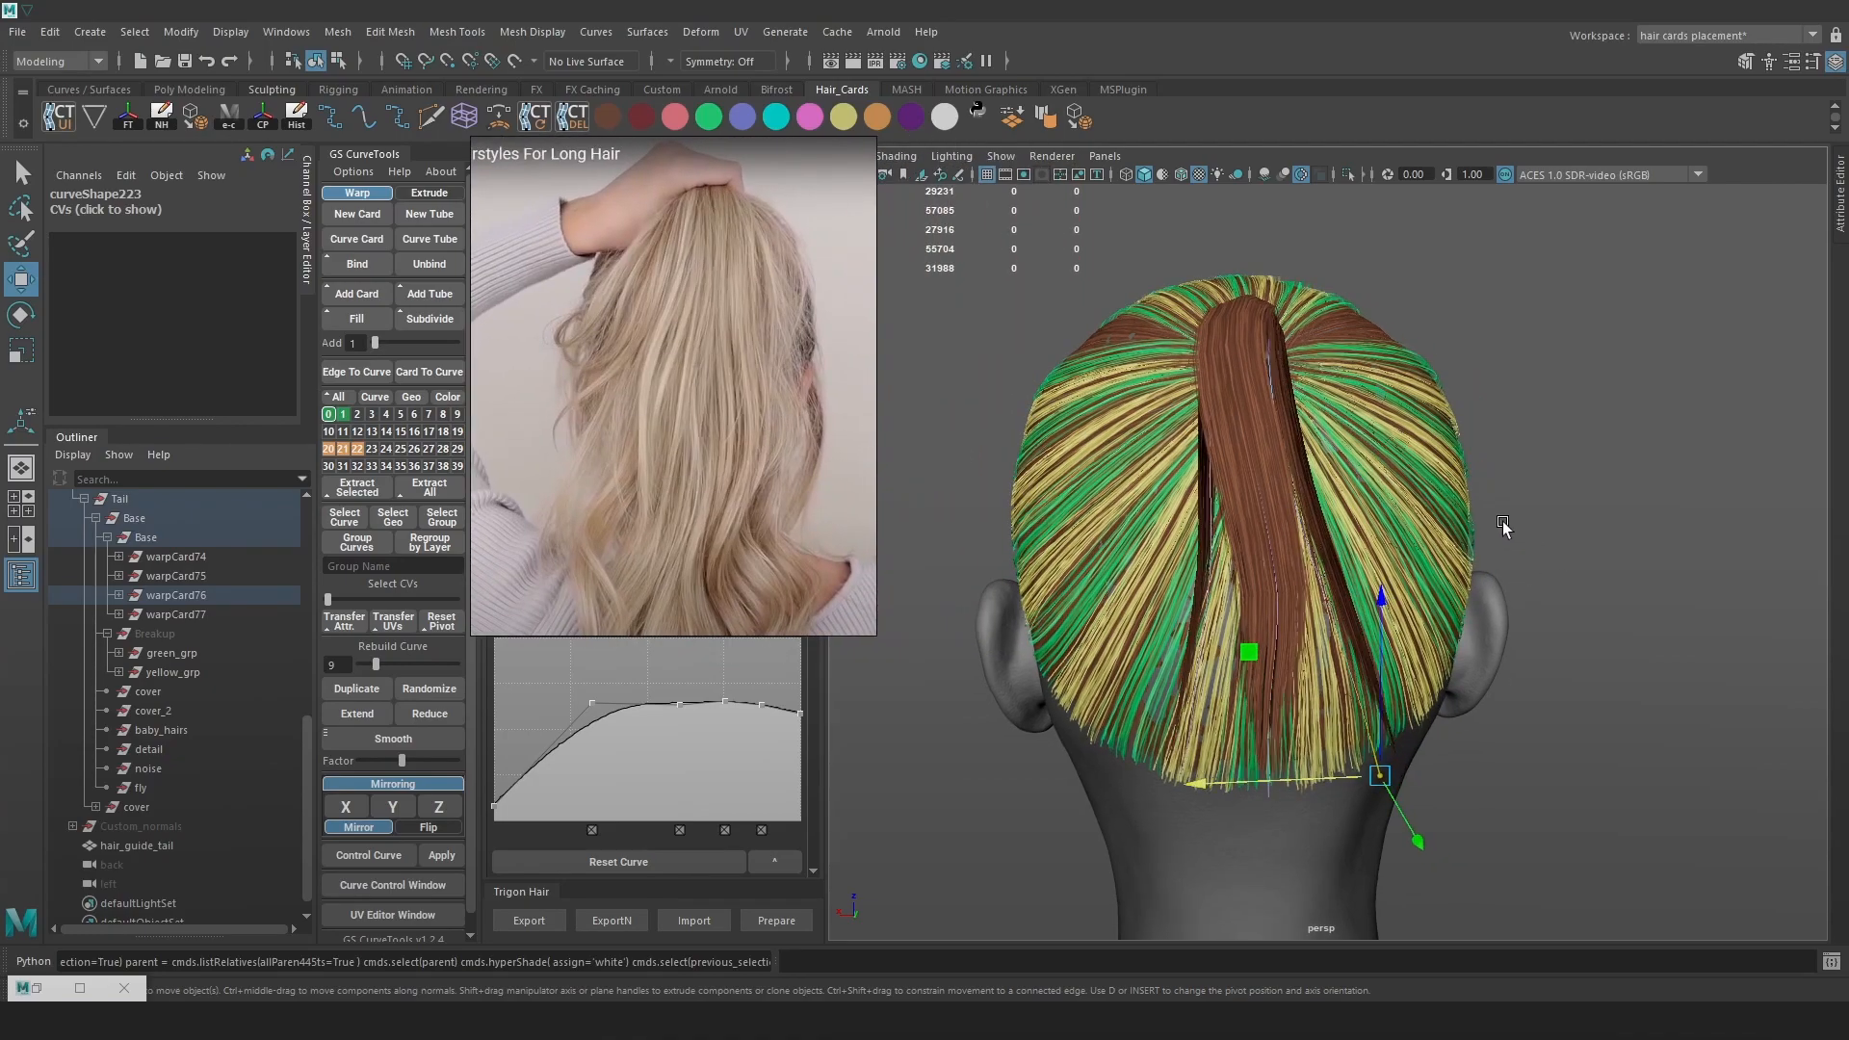
left_click_drag(1491, 520, 1496, 515, "alt")
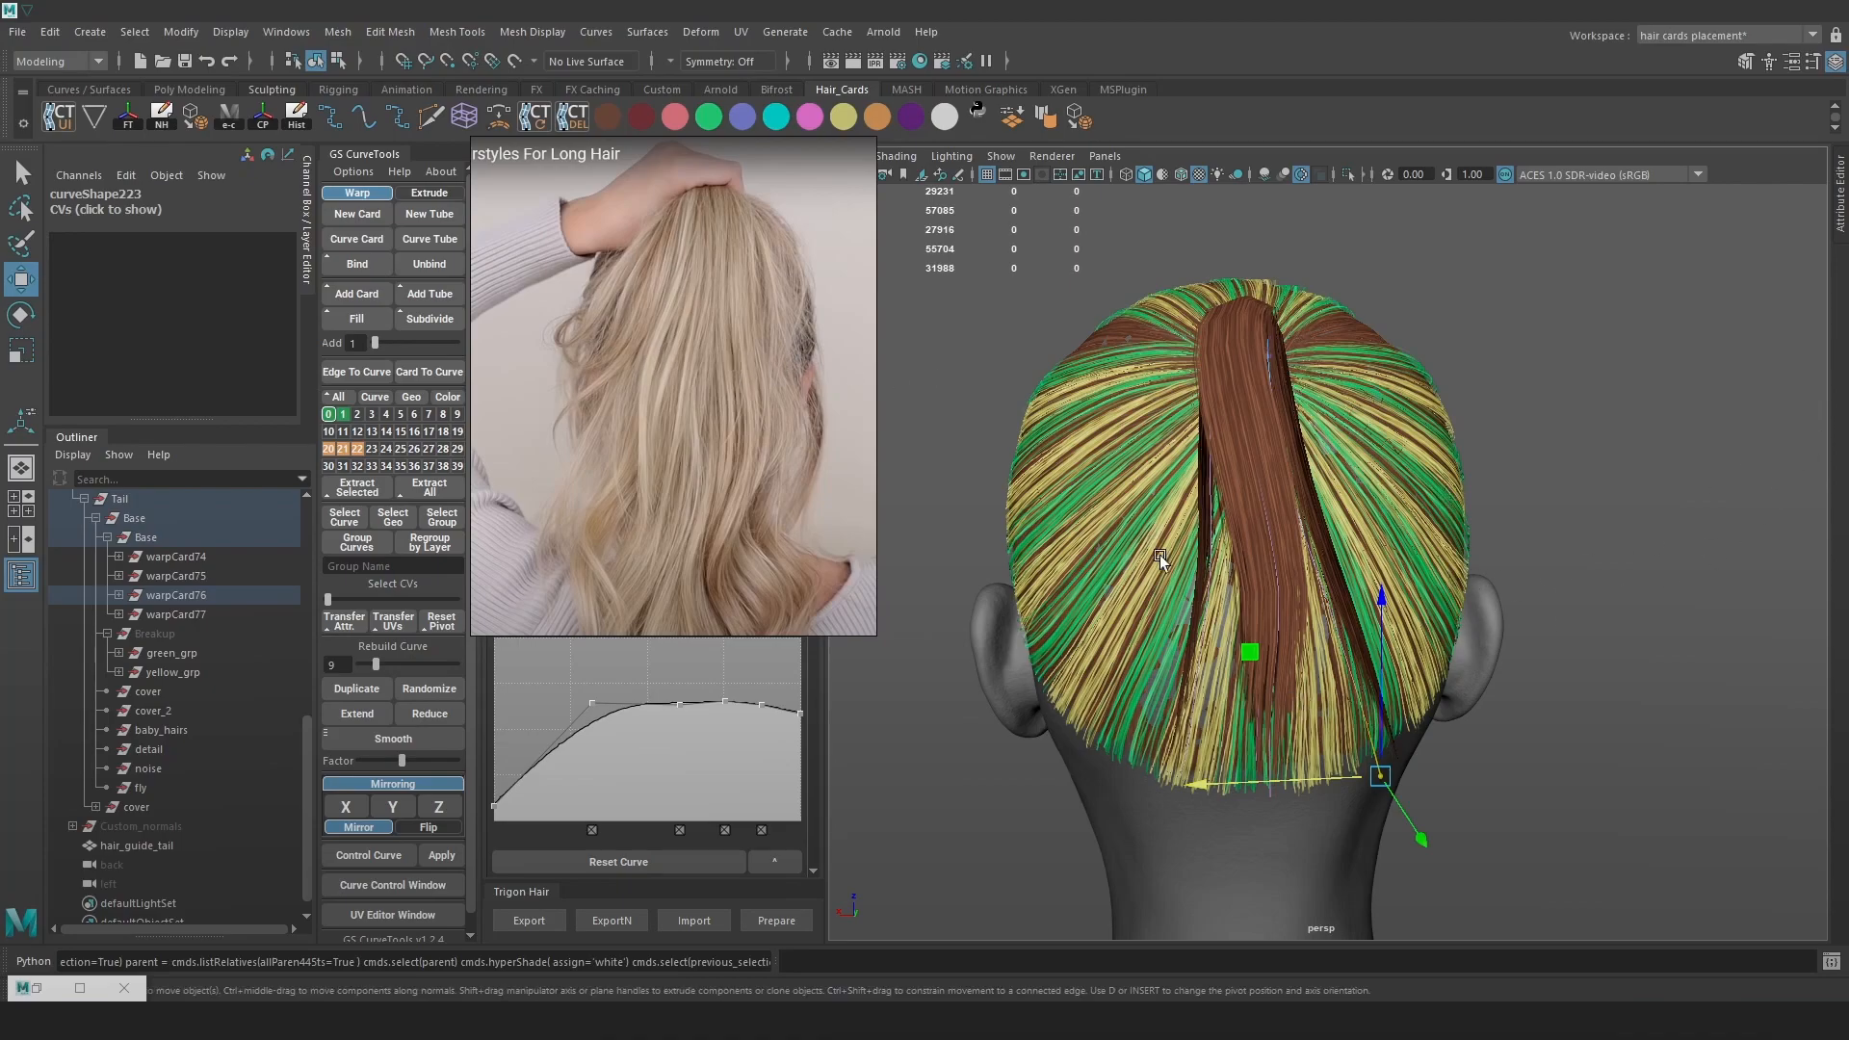
Move the lower control vertices and tip of the warpCard77 curve outward from the ponytail's centre
left_click(1204, 560)
key("4")
right_click_drag(1269, 570, 1320, 565)
key("5")
mouse_move(1242, 544)
left_mouse_down()
mouse_move(1182, 595)
mouse_move(1126, 576)
left_mouse_up()
key("6")
mouse_move(1241, 785)
left_mouse_down()
mouse_move(1153, 748)
mouse_move(1152, 729)
mouse_move(1092, 760)
left_mouse_up()
key("4")
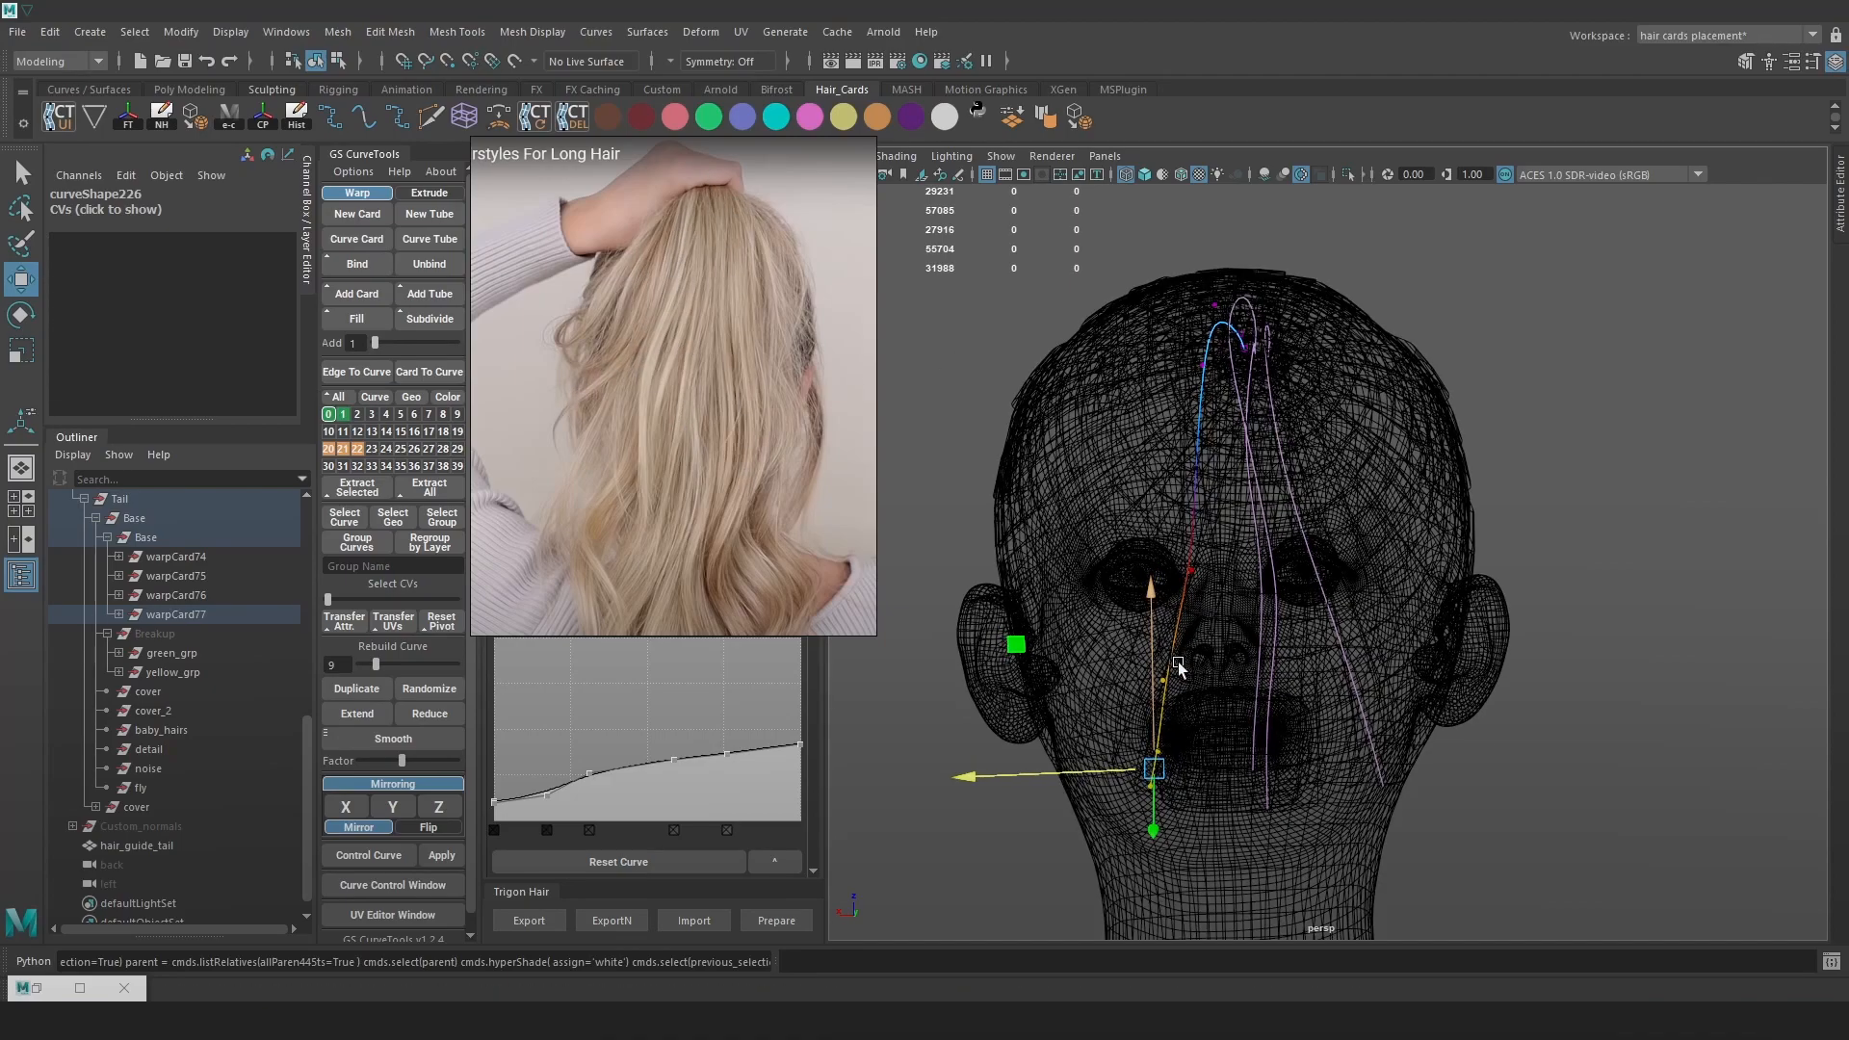
Refine the lower flare of the warpCard77 curve by shifting its end and the vertices above it
key("5")
left_click_drag(1054, 778, 1047, 764)
key("ctrl+s")
mouse_move(1193, 664)
left_mouse_down()
mouse_move(1140, 689)
mouse_move(1105, 678)
left_mouse_up()
key("4")
left_click(1167, 692)
key("5")
left_click_drag(1019, 546, 991, 545, "alt")
Select the lower control vertices of the warpCard76 curve and adjust its tip slightly sideways
left_click(1377, 779)
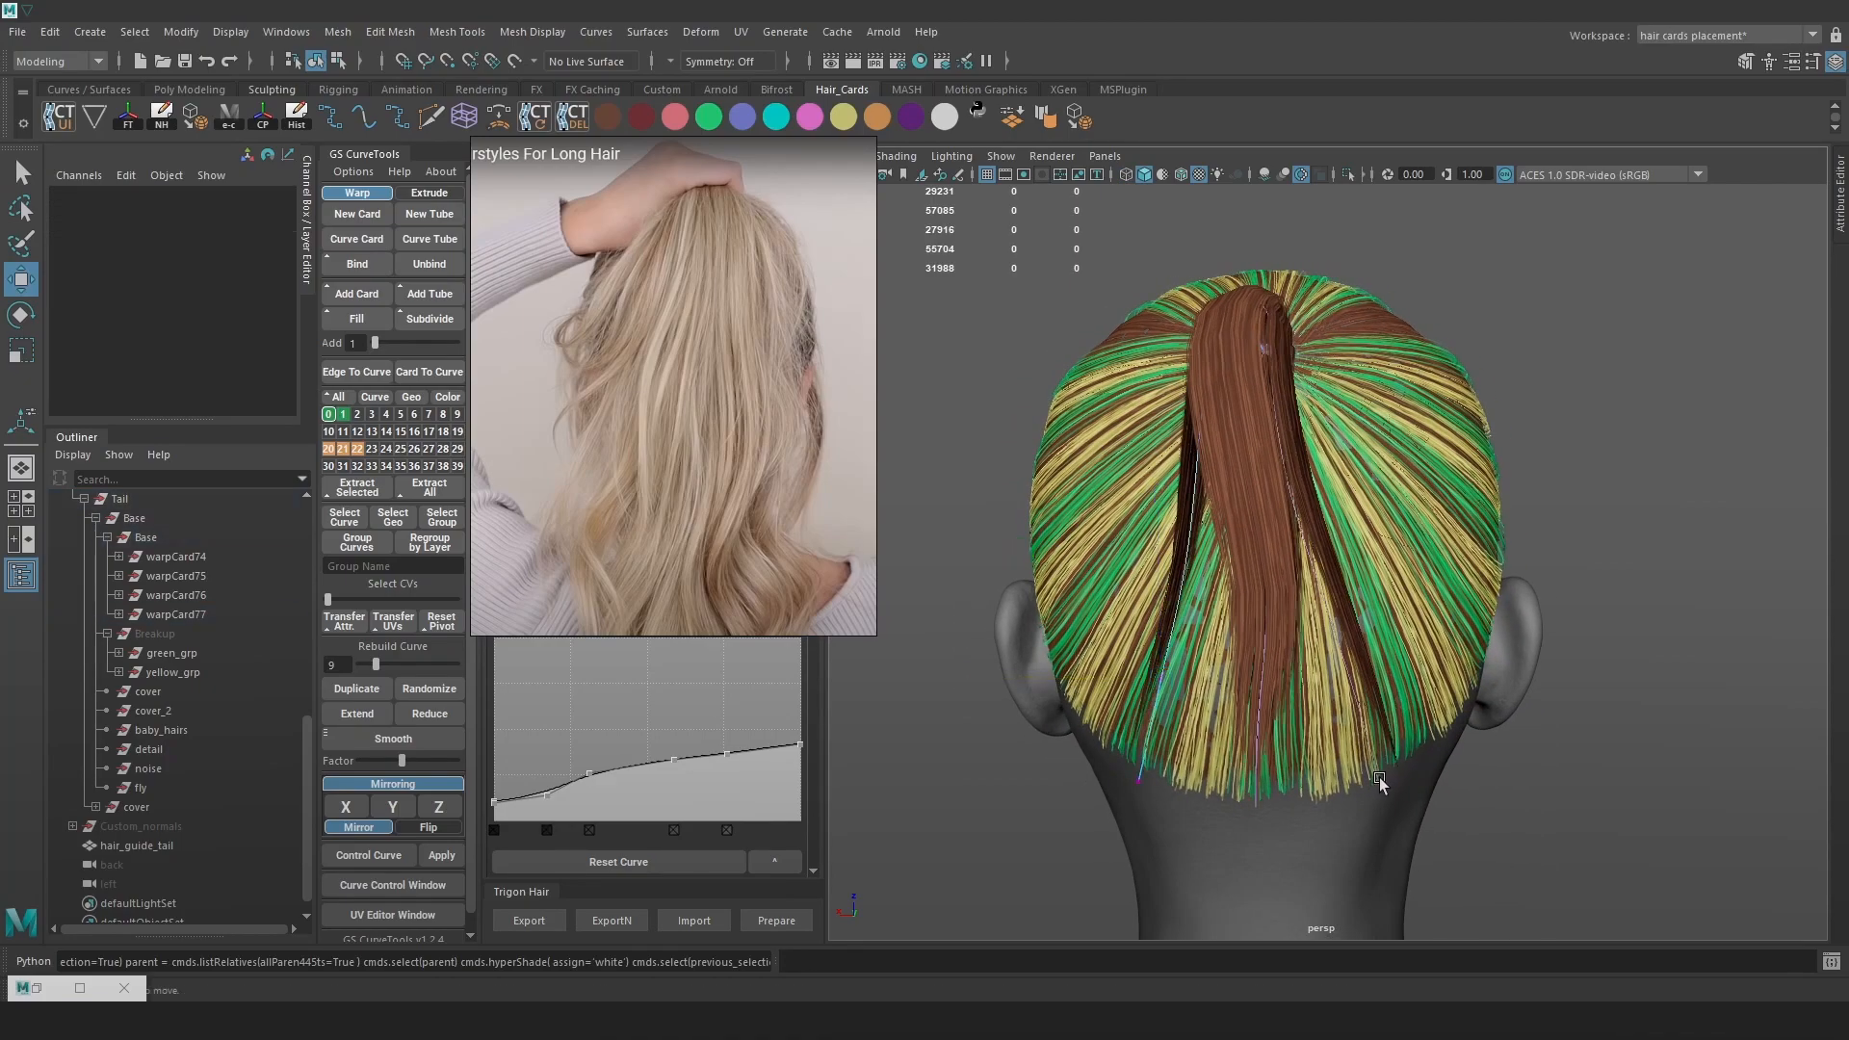
key("4")
left_click(1379, 777)
right_click_drag(1654, 400, 1579, 400)
left_click_drag(1415, 807, 1325, 695)
key("5")
left_click_drag(1300, 760, 1313, 758)
left_click_drag(1359, 617, 1333, 626, "alt")
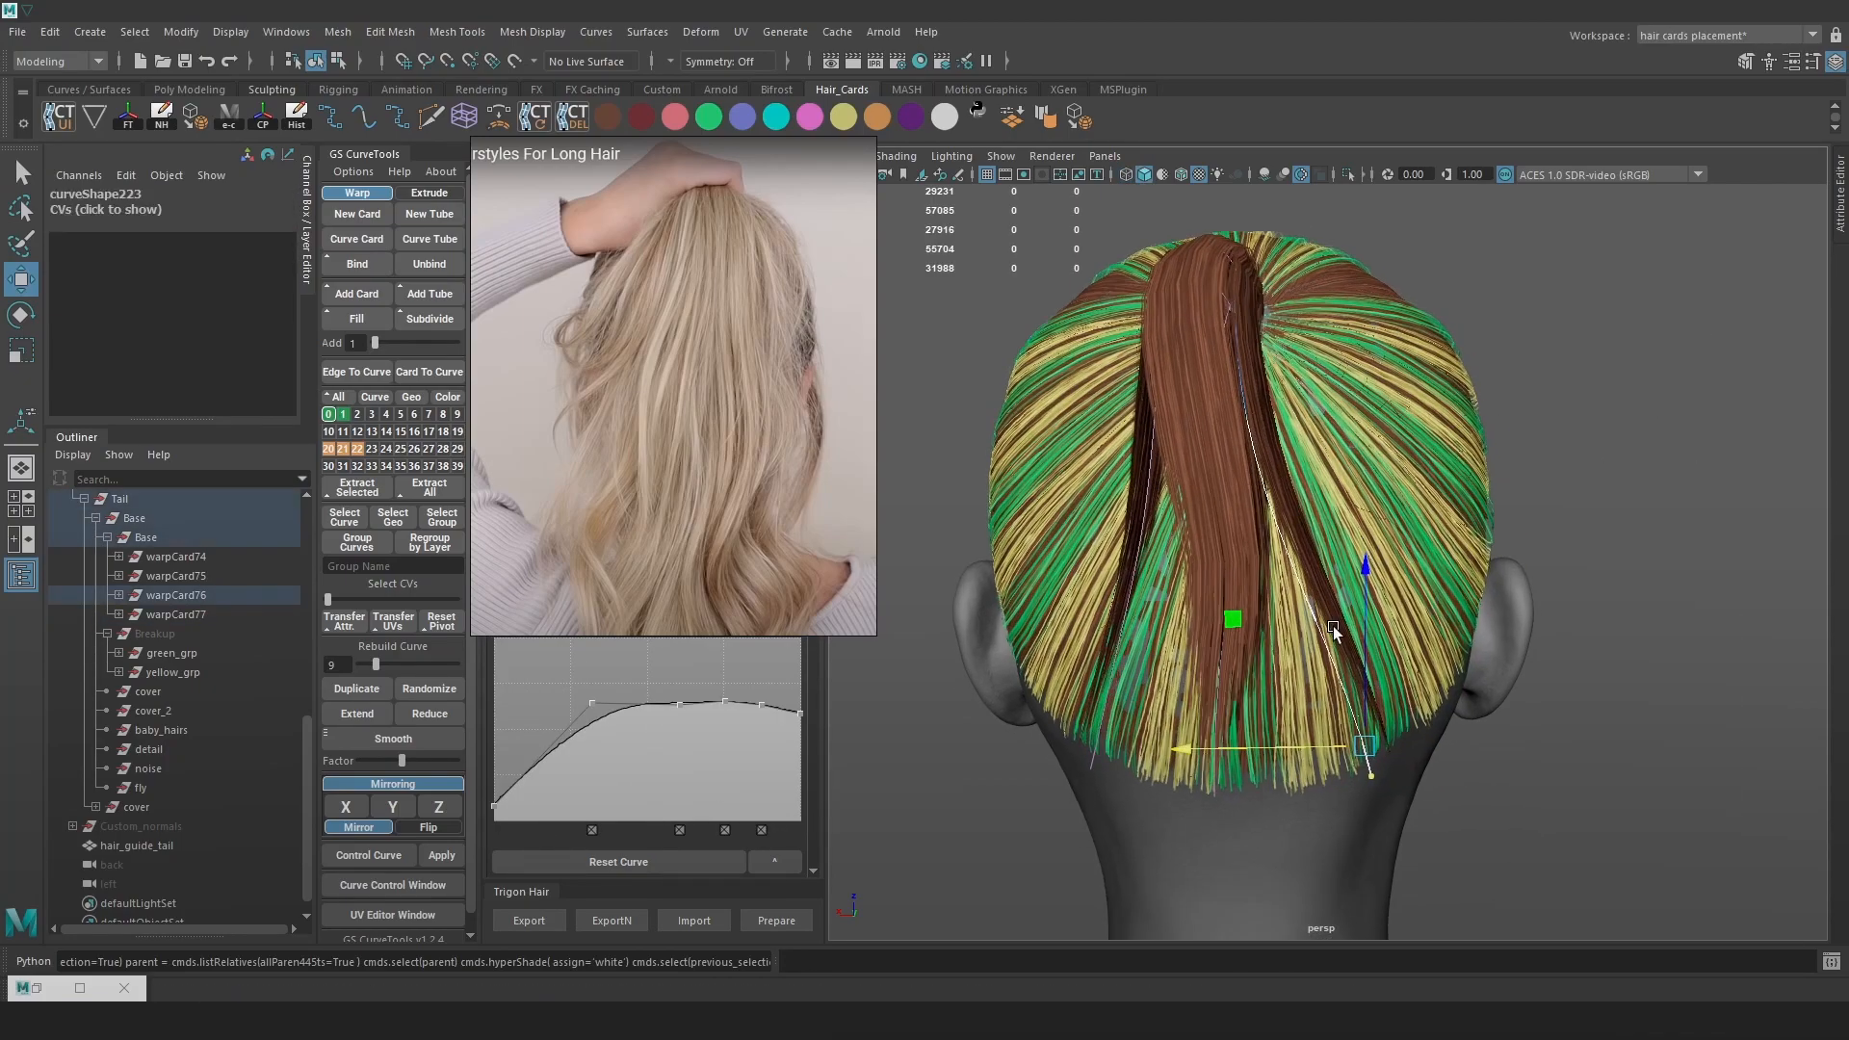
Reposition the reference photo and examine the ponytail's spread from another angle
right_click_drag(574, 407, 610, 402)
right_click_drag(630, 545, 659, 522)
left_click_drag(1436, 589, 1204, 572, "alt")
right_click_drag(568, 404, 776, 425)
left_click_drag(699, 272, 712, 281)
Shift a lower control vertex of the warpCard75 curve sideways
left_click_drag(1252, 462, 1390, 587, "alt")
left_click(1390, 587)
key("4")
left_click(1389, 609)
right_click_drag(1224, 302, 1183, 306)
left_click(1384, 701)
key("6")
left_click_drag(1300, 702, 1323, 702)
Undo the last vertex move, toggle soft selection, and reposition the lower vertices of the warpCard75 curve
left_click(1306, 664)
mouse_move(1443, 623)
left_mouse_down()
mouse_move(1360, 677)
mouse_move(1348, 593)
mouse_move(1437, 659)
left_mouse_up()
key("ctrl+z")
key("b")
left_click_drag(1285, 655, 1523, 674)
left_click_drag(1366, 539, 1367, 535)
right_click_drag(1588, 520, 1637, 476)
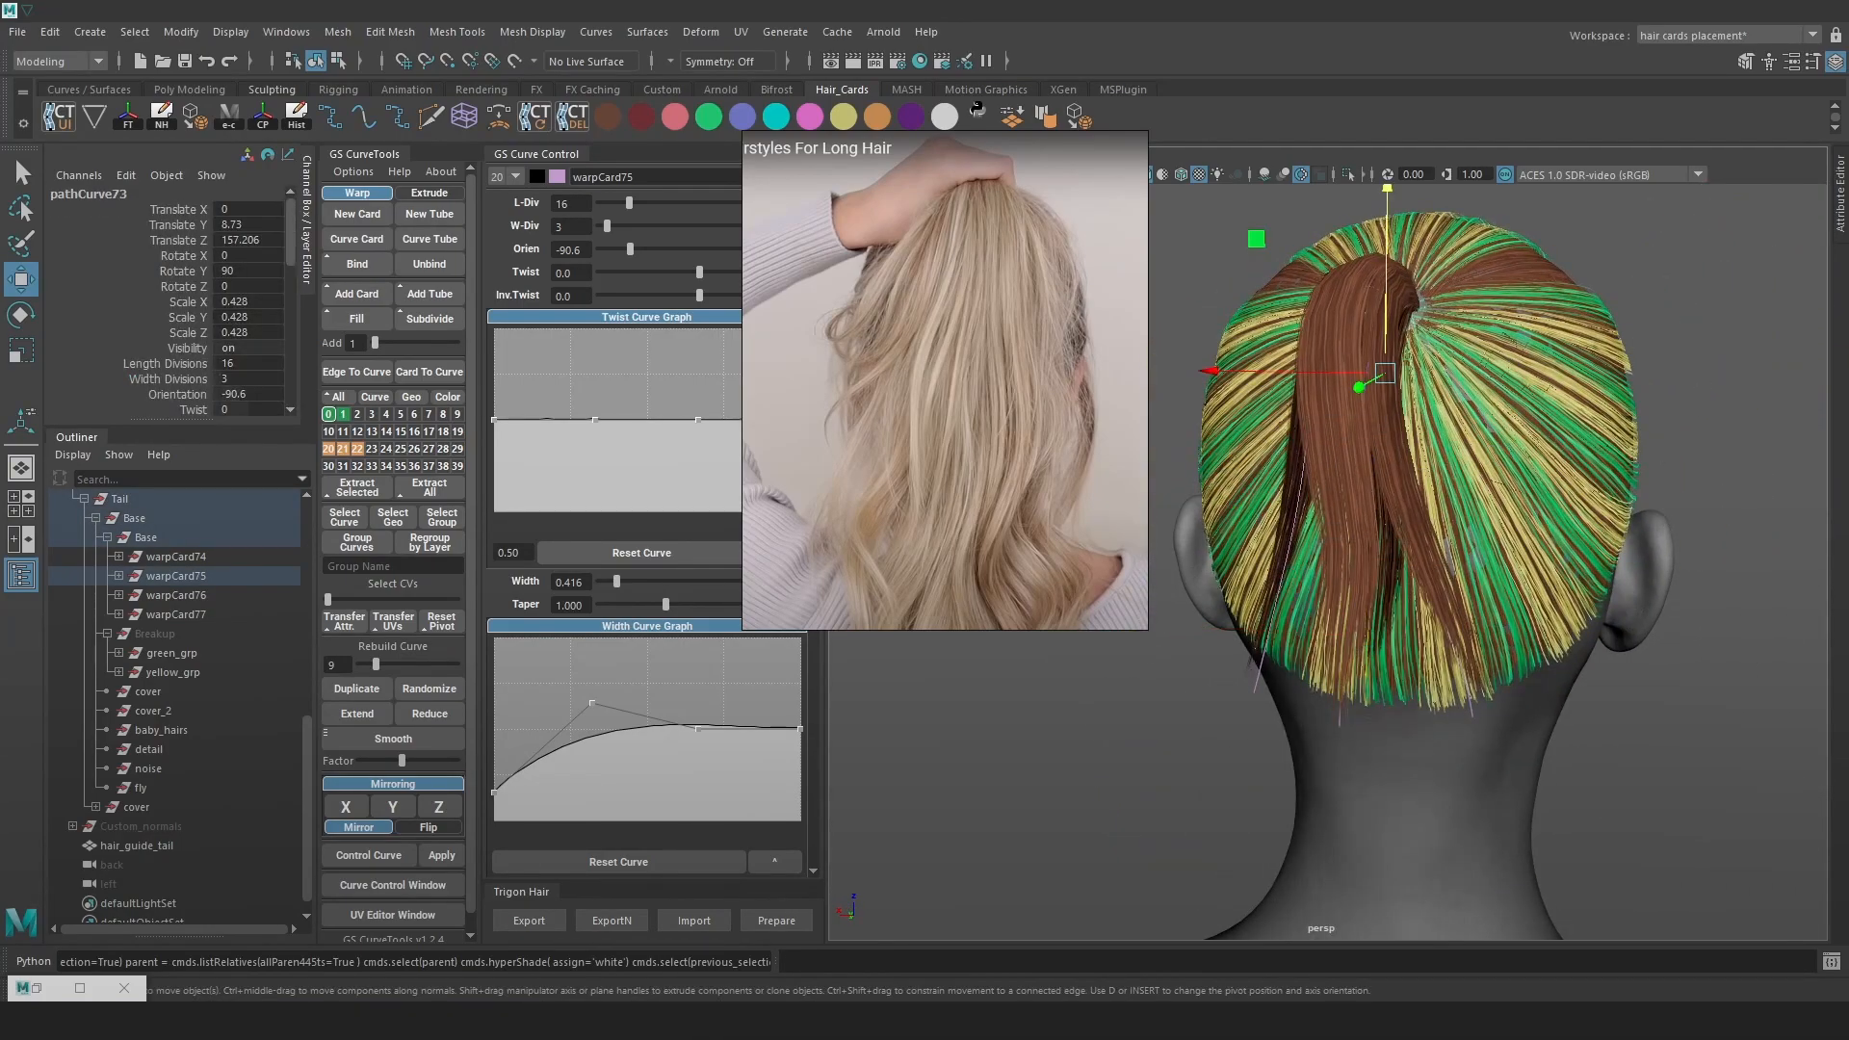
Export the hair cards and set the Marmoset Toolbag viewport to Main Camera
left_click_drag(1275, 375, 521, 909, "alt")
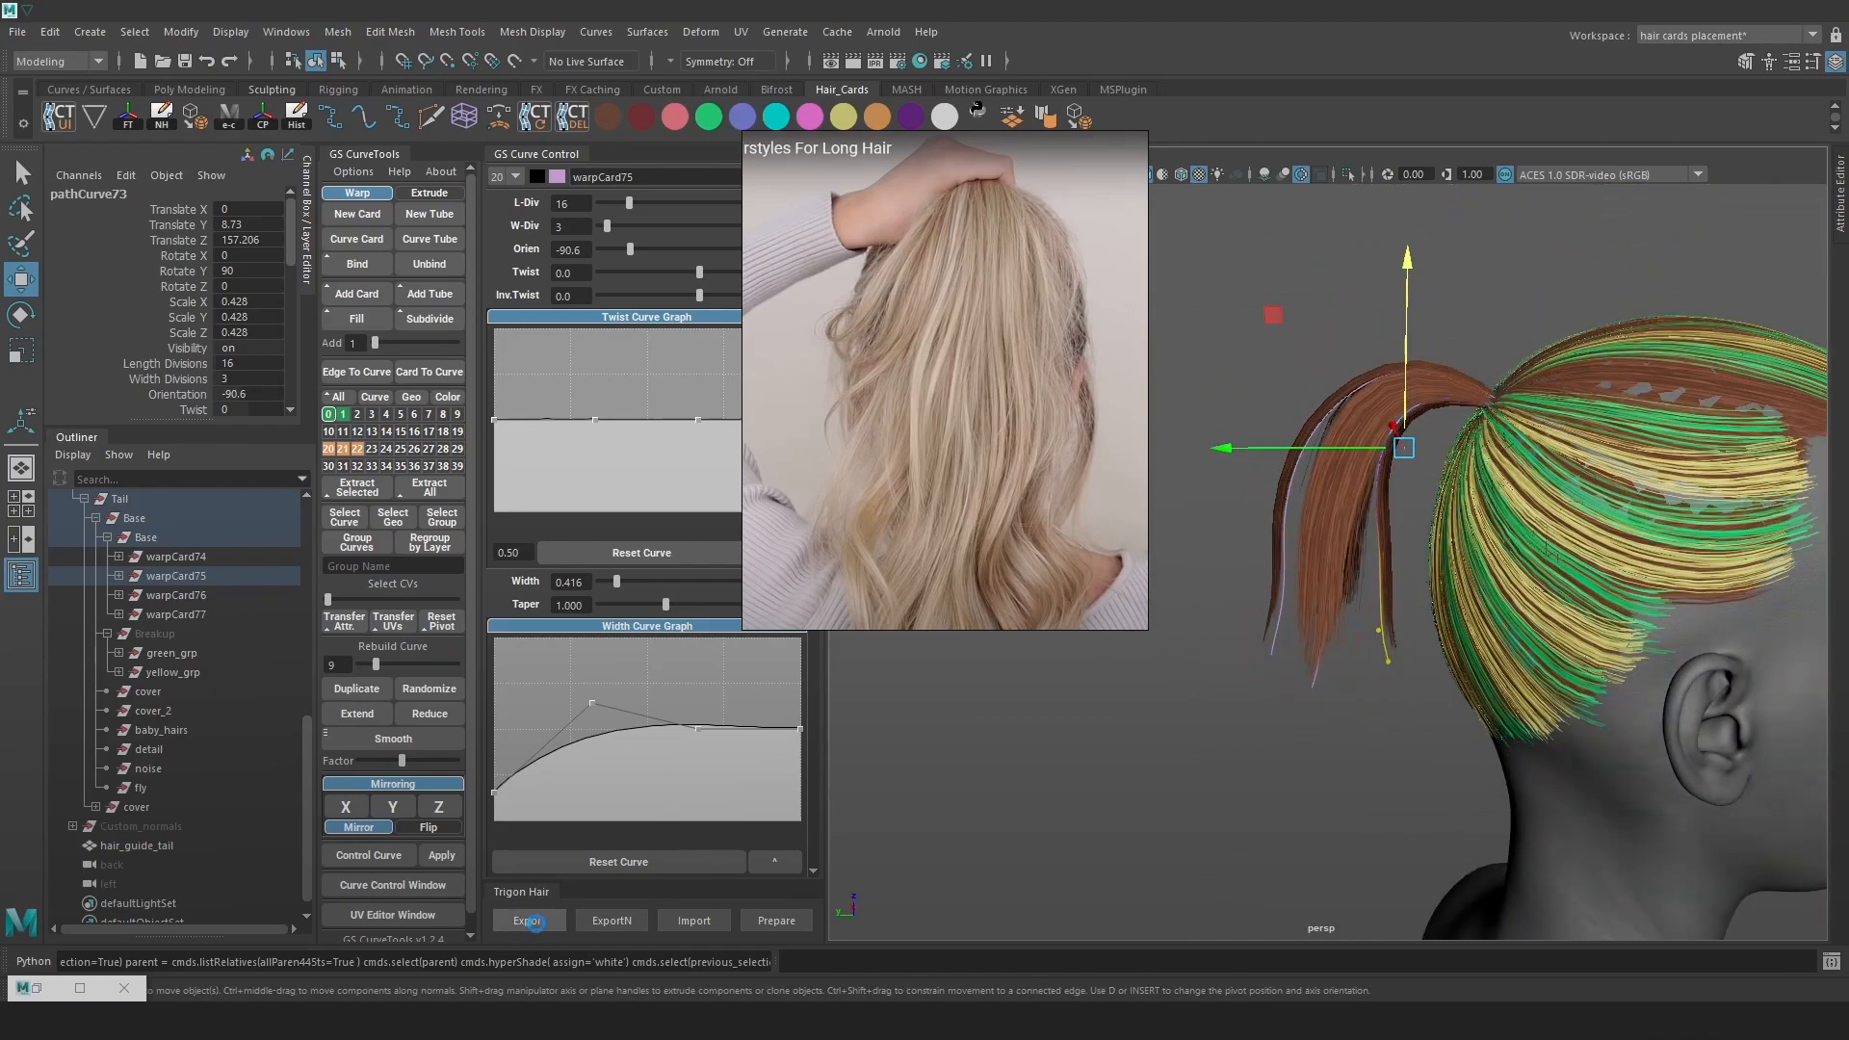
left_click(534, 921)
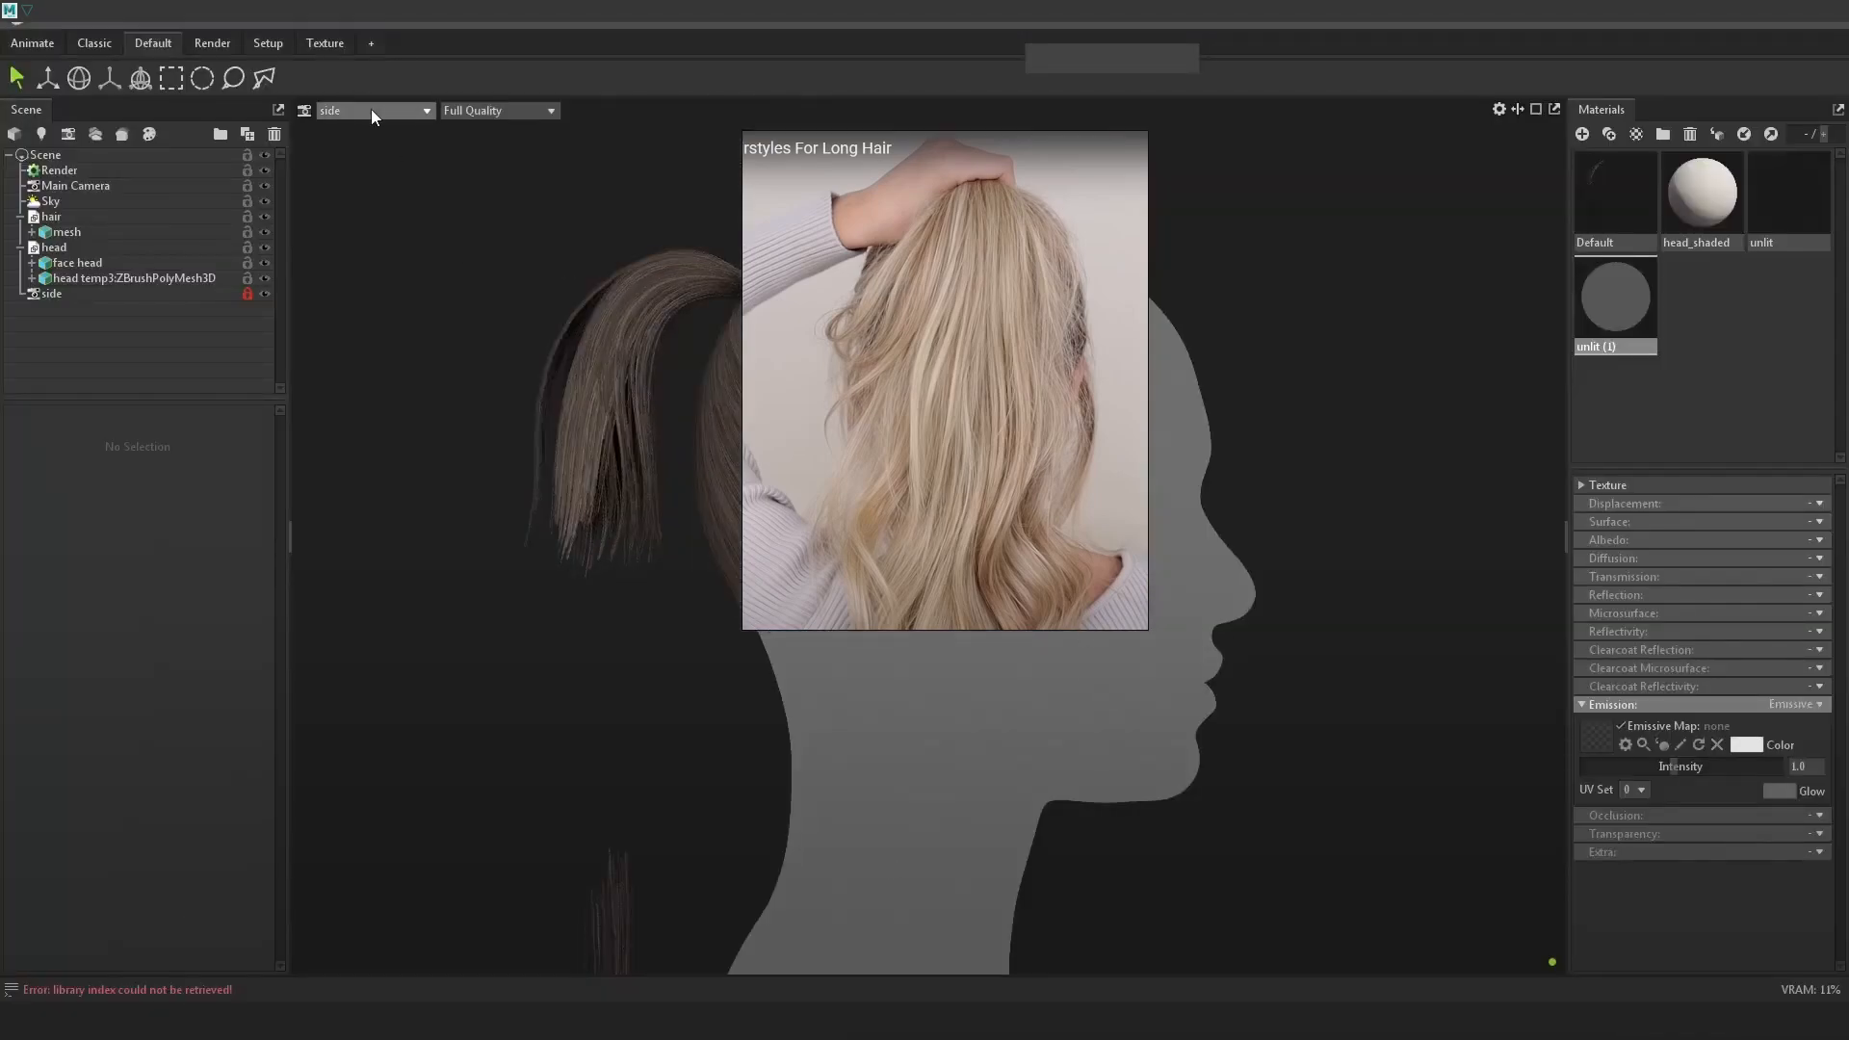
left_click(372, 111)
mouse_move(375, 127)
left_click(464, 127)
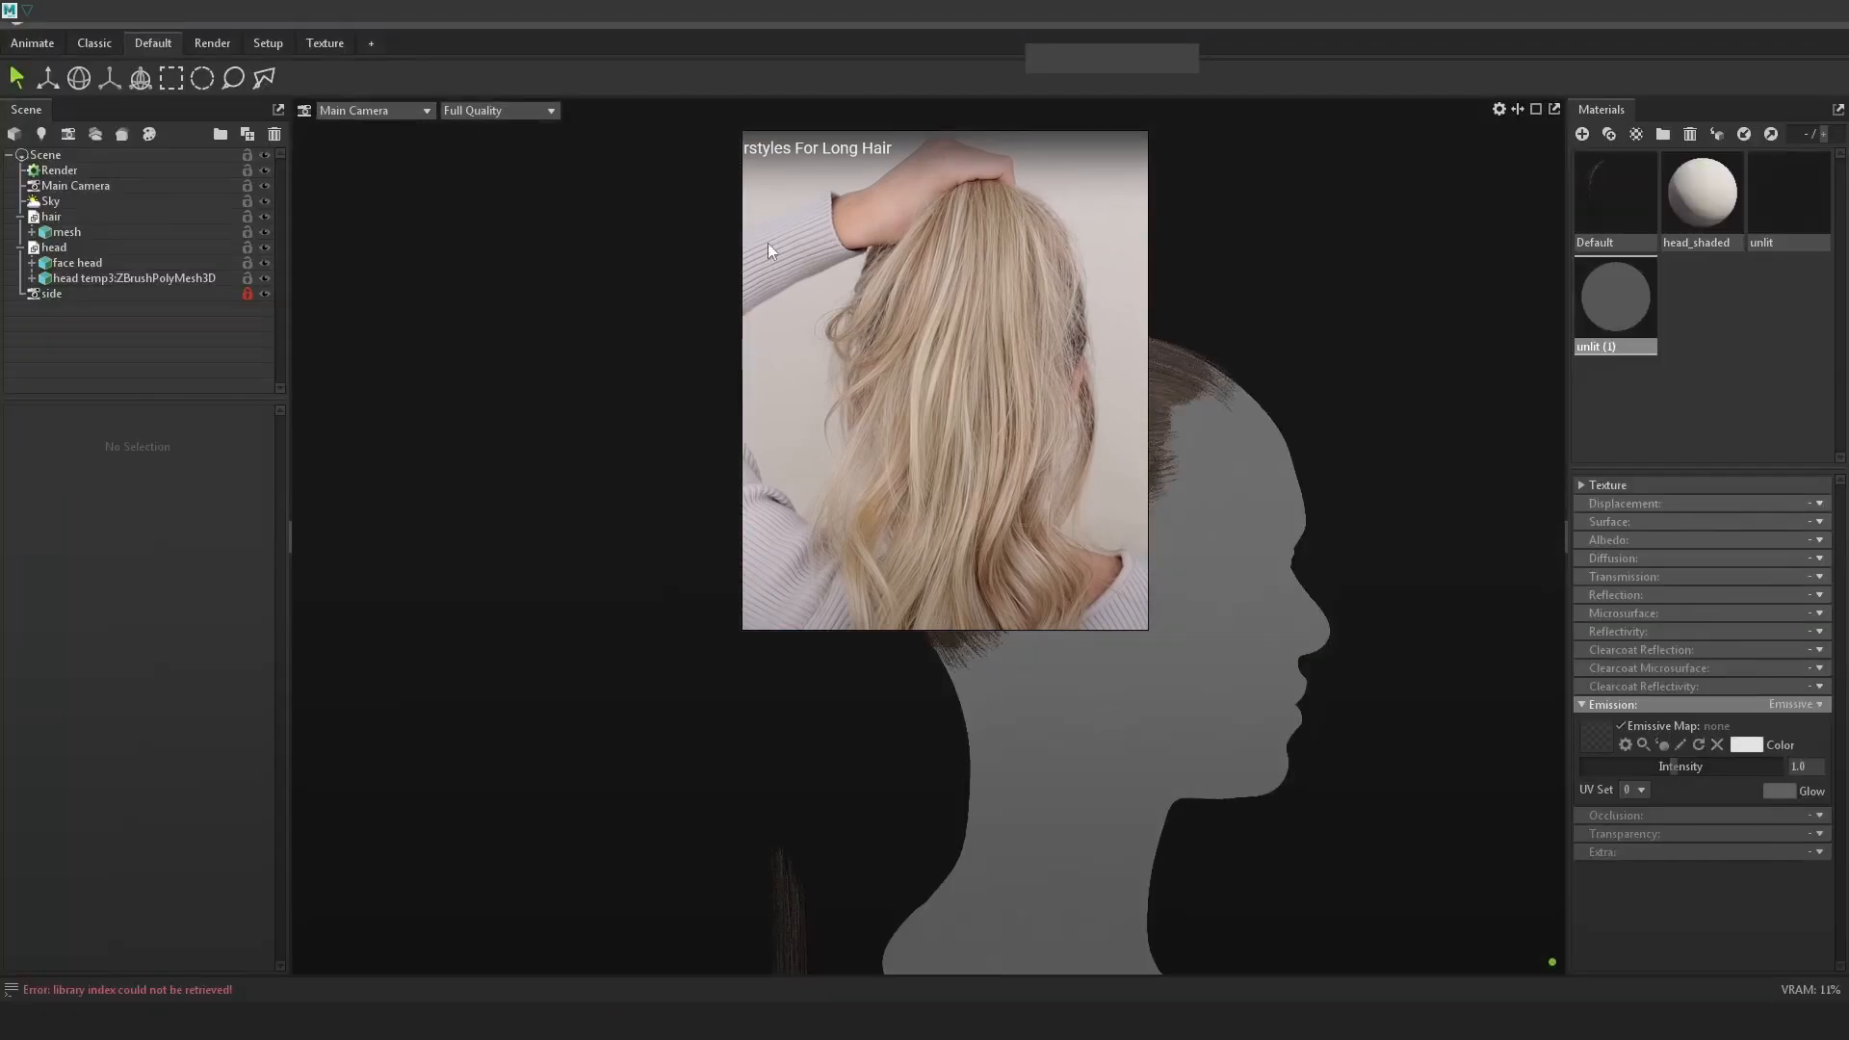
Examine the rendered ponytail from behind beside the blonde reference photo
left_click_drag(847, 275, 331, 238)
left_click(1031, 526)
left_click_drag(1030, 527, 1094, 707, "alt")
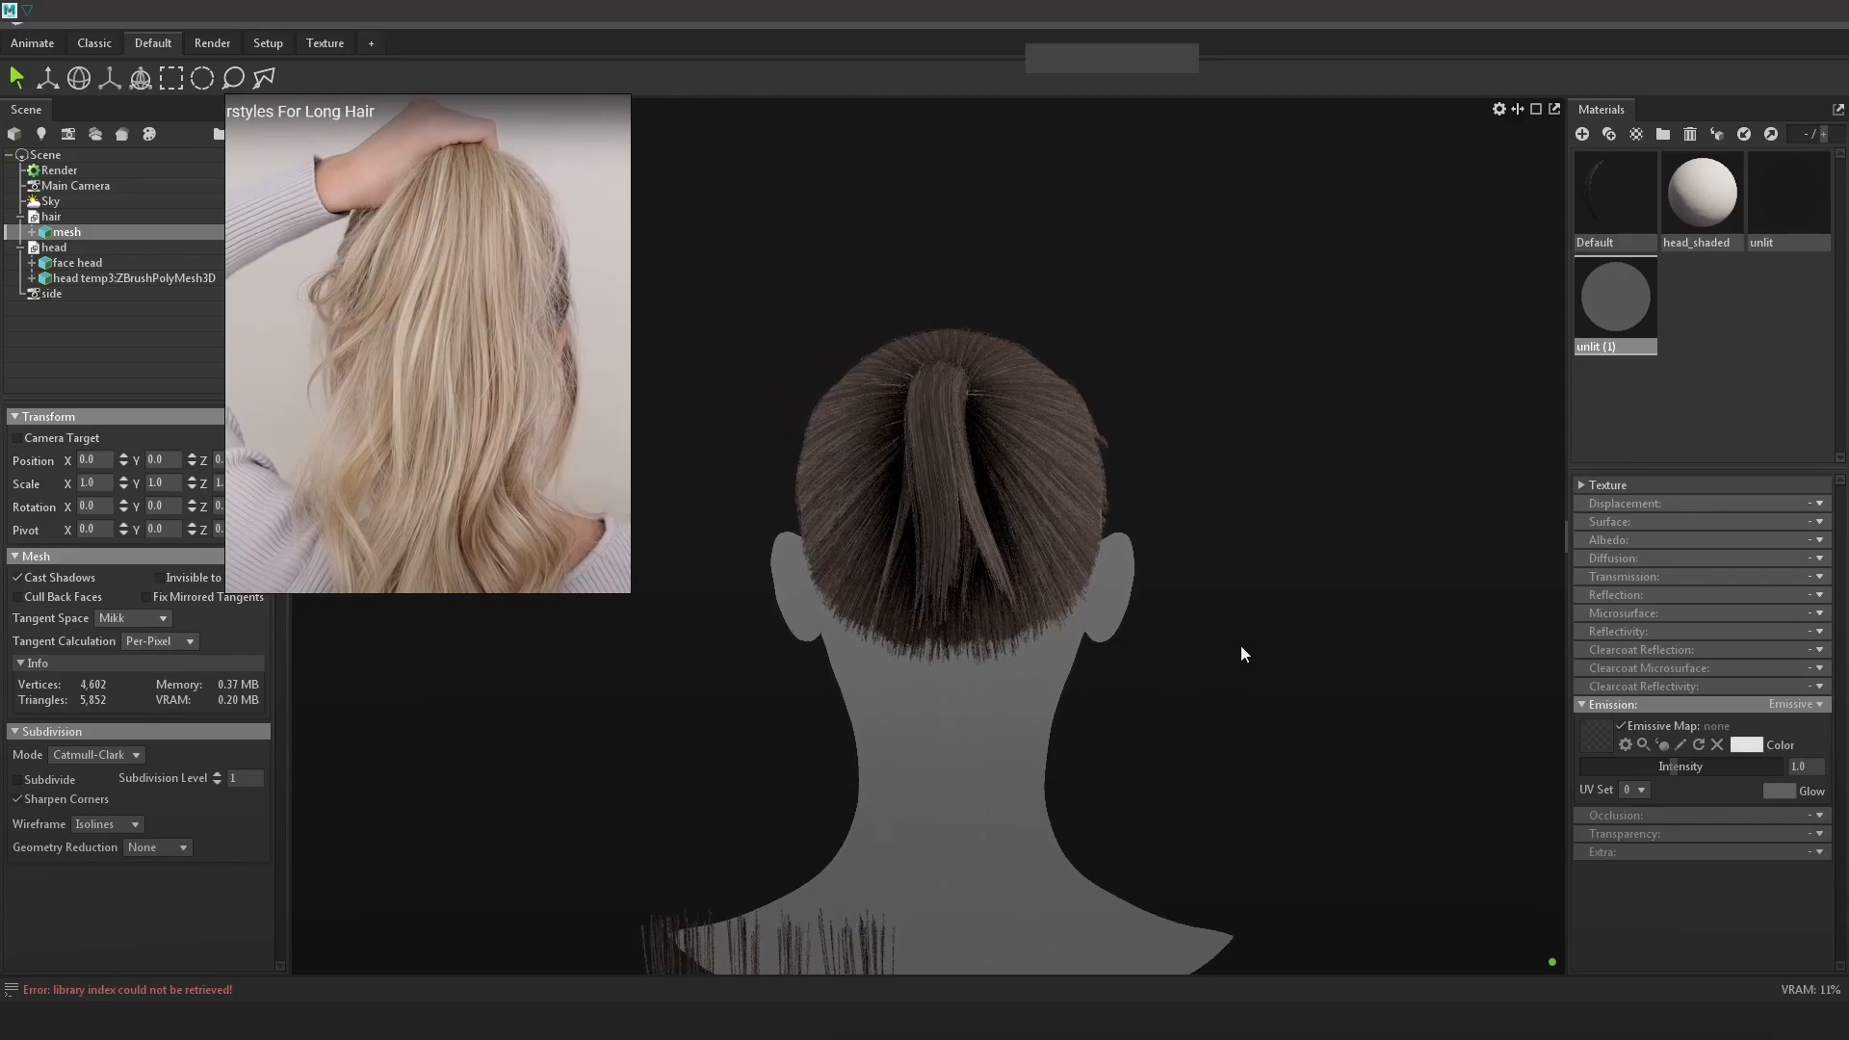
scroll(902, 533, "up", 1)
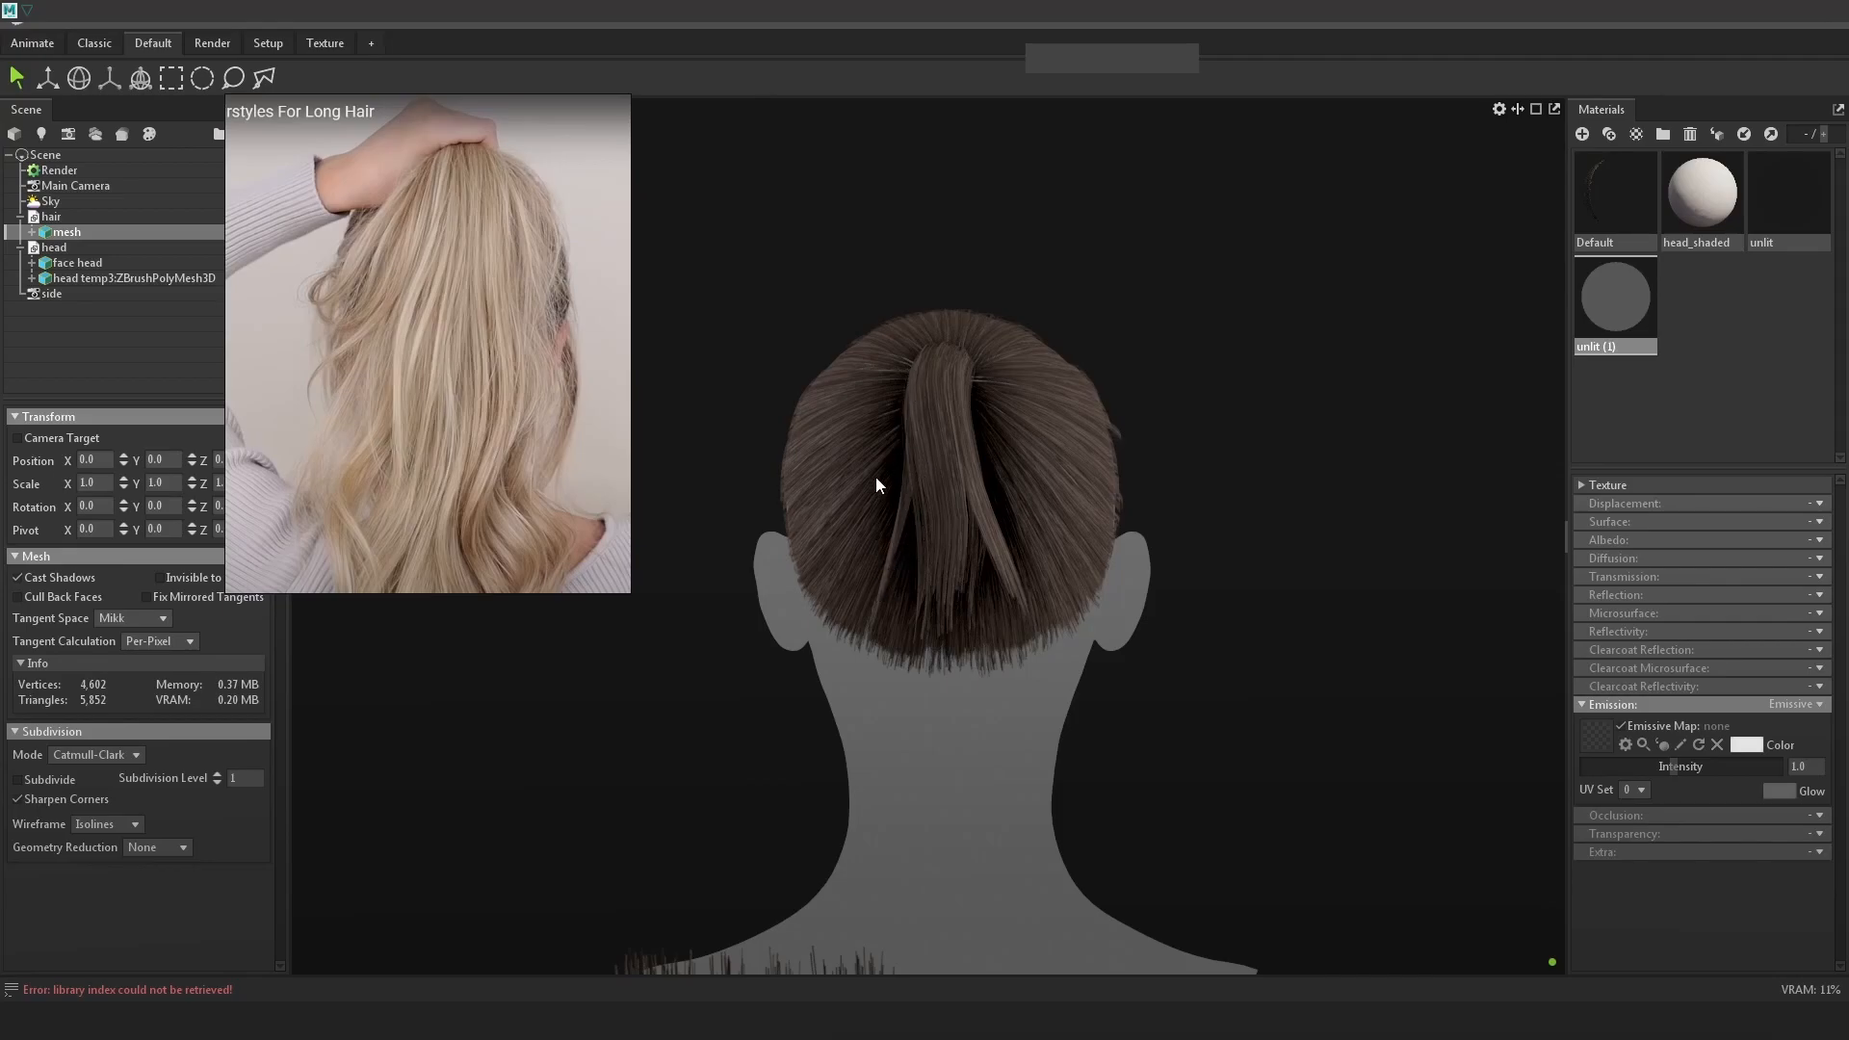
Switch back to Maya, then rotate the lower control vertices of the warpCard77 curve and move its tip outward
left_click(400, 889)
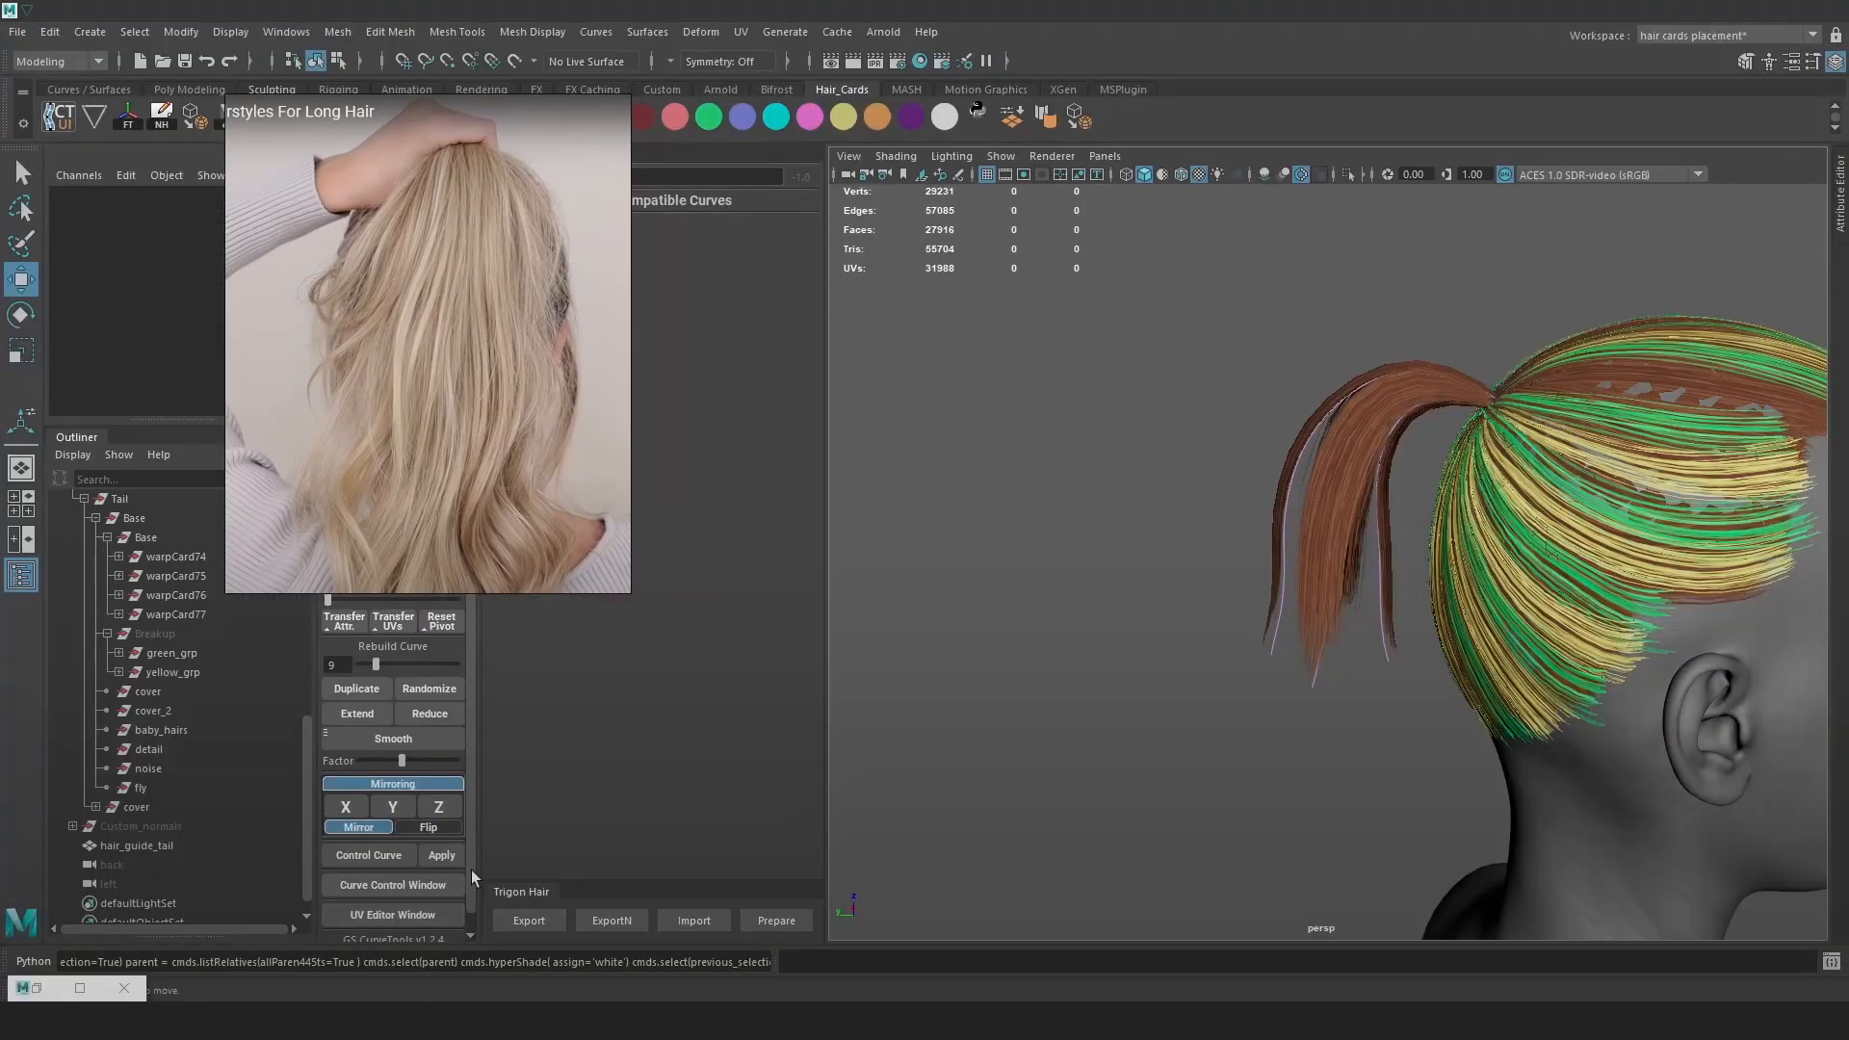
left_click_drag(1223, 612, 1418, 596, "alt")
mouse_move(1418, 597)
right_mouse_down("alt")
mouse_move(1529, 751)
mouse_move(1617, 828)
right_mouse_up("alt")
key("4")
left_click(1271, 580)
right_click_drag(1658, 333, 1552, 331)
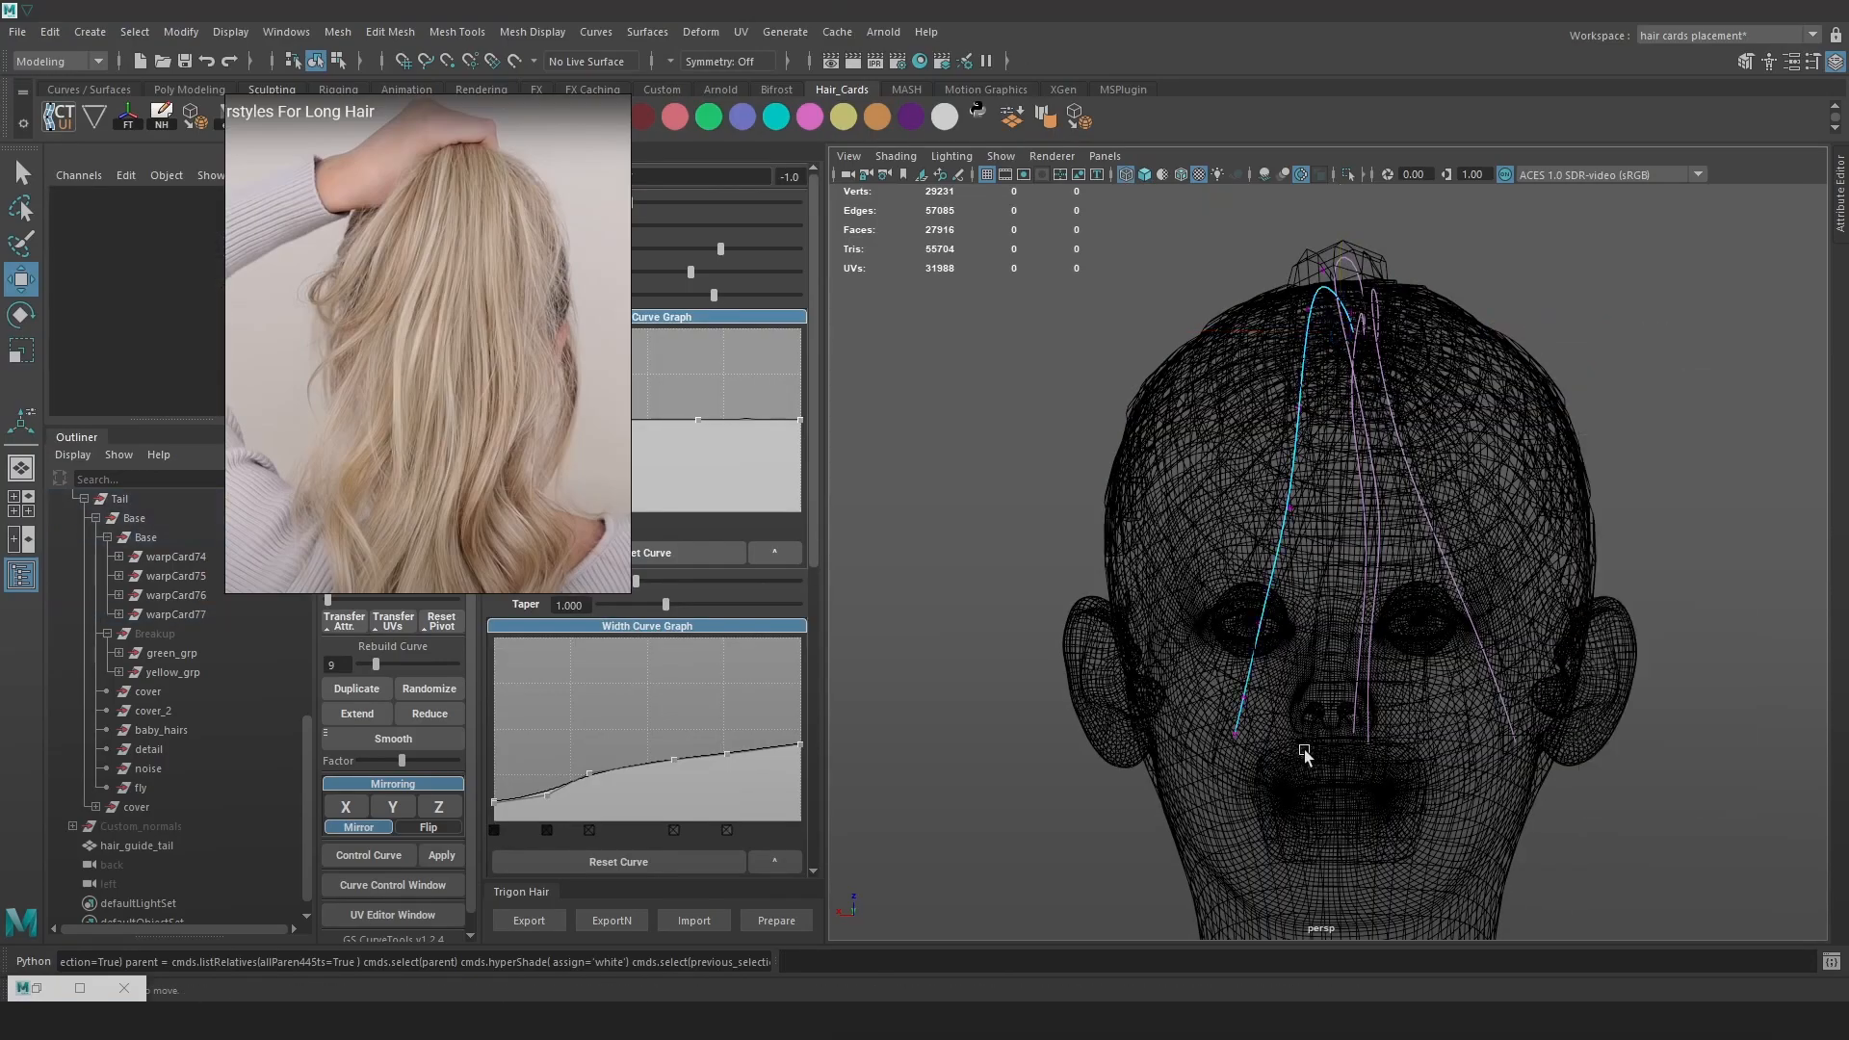
left_click_drag(1210, 679, 1276, 758)
key("e")
mouse_move(1380, 673)
left_mouse_down()
mouse_move(1234, 668)
mouse_move(1377, 642)
left_mouse_up()
key("6")
key("w")
left_click_drag(1240, 719, 1206, 721)
Shape the upper and middle sections of the warpCard77 curve by moving their control vertices outward
key("d")
key("e")
left_click_drag(1315, 579, 1415, 626)
key("w")
key("4")
key("6")
mouse_move(1327, 390)
left_mouse_down()
mouse_move(1282, 433)
mouse_move(1297, 403)
left_mouse_up()
left_click_drag(1329, 493, 1285, 526)
left_click_drag(1299, 509, 1308, 511)
key("4")
mouse_move(1257, 354)
left_mouse_down()
mouse_move(1305, 419)
mouse_move(1315, 489)
mouse_move(1458, 419)
mouse_move(1288, 547)
mouse_move(1498, 551)
left_mouse_up()
key("6")
scroll(1498, 551, "down", 2)
Rotate the lower control vertices of the warpCard76 curve and pull its end slightly inward
left_click(1434, 685)
key("4")
left_click(1433, 687)
right_click_drag(1705, 412, 1579, 414)
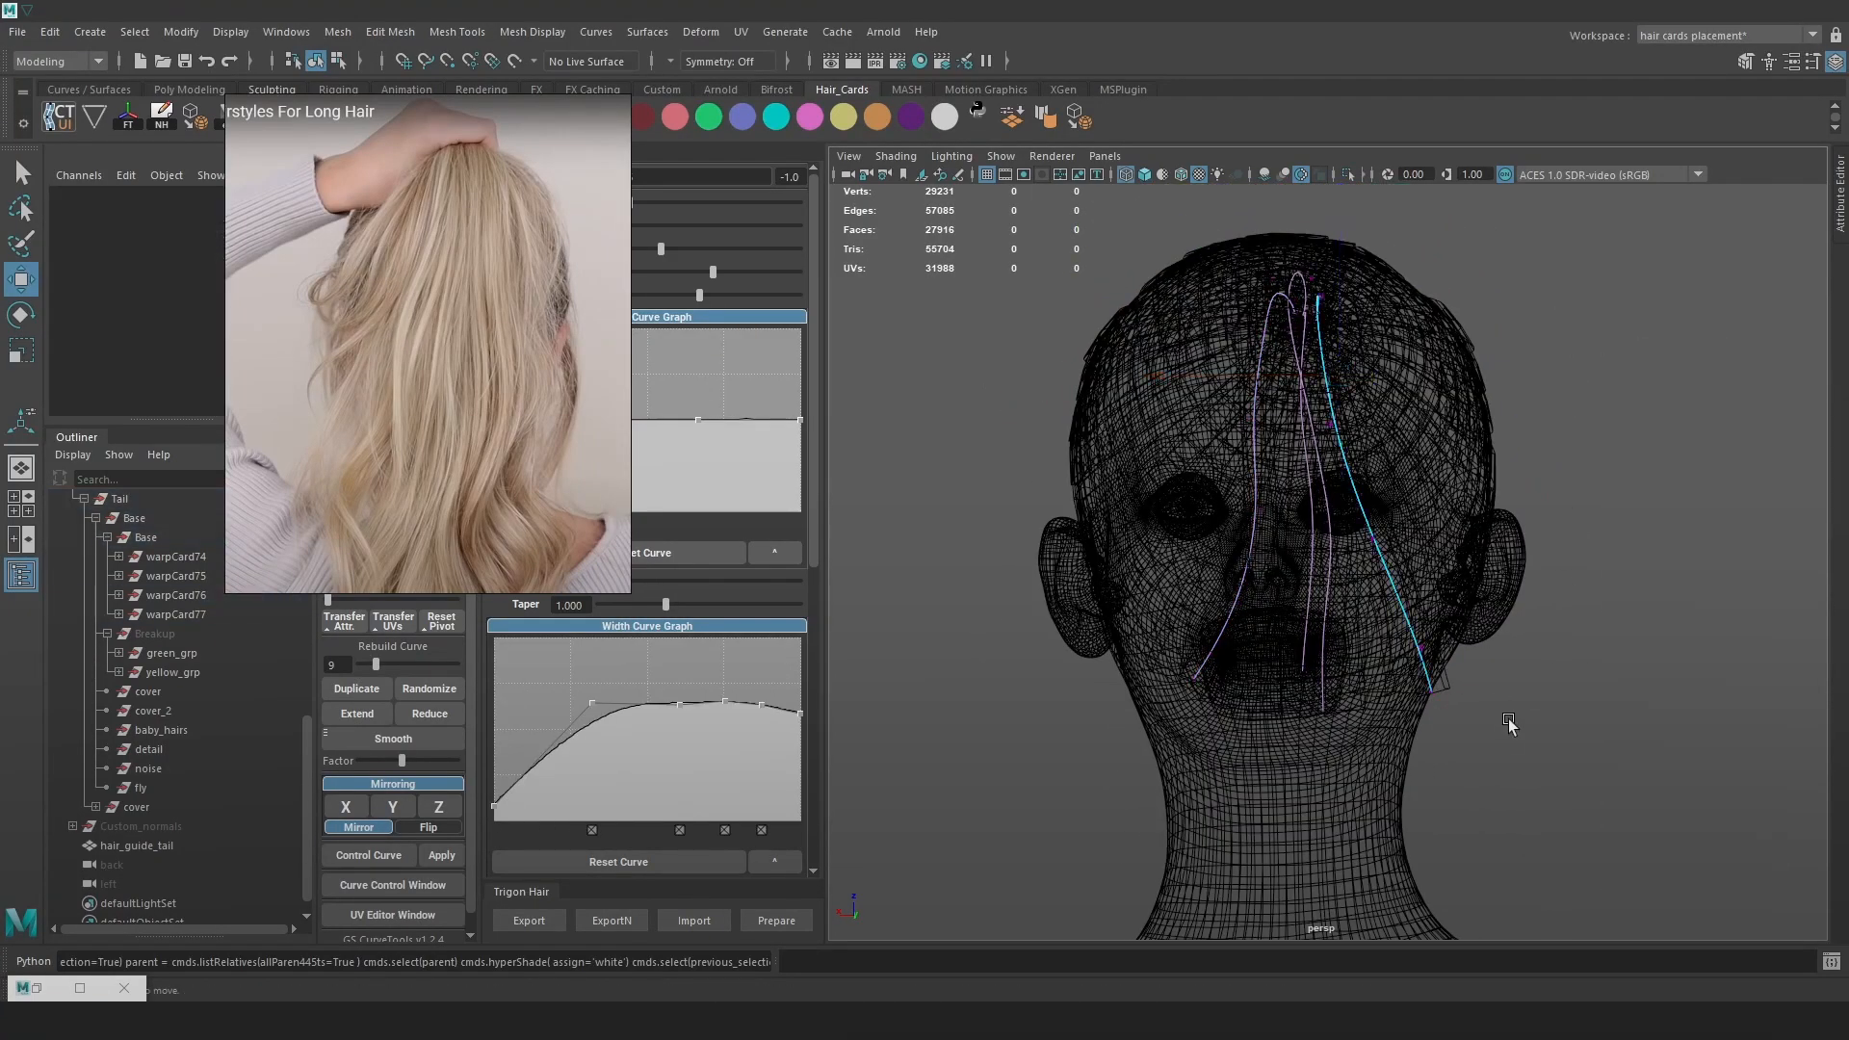
left_click_drag(1508, 707, 1404, 590)
key("e")
left_click_drag(1504, 522, 1552, 549)
key("w")
key("6")
left_click_drag(1435, 680, 1412, 681)
Examine the four base card curves of the ponytail from the side by selecting them in wireframe
left_click_drag(1531, 673, 1637, 664, "alt")
left_click(1425, 613)
key("4")
left_click_drag(1425, 610, 1464, 610, "alt")
left_click_drag(1454, 616, 1213, 545)
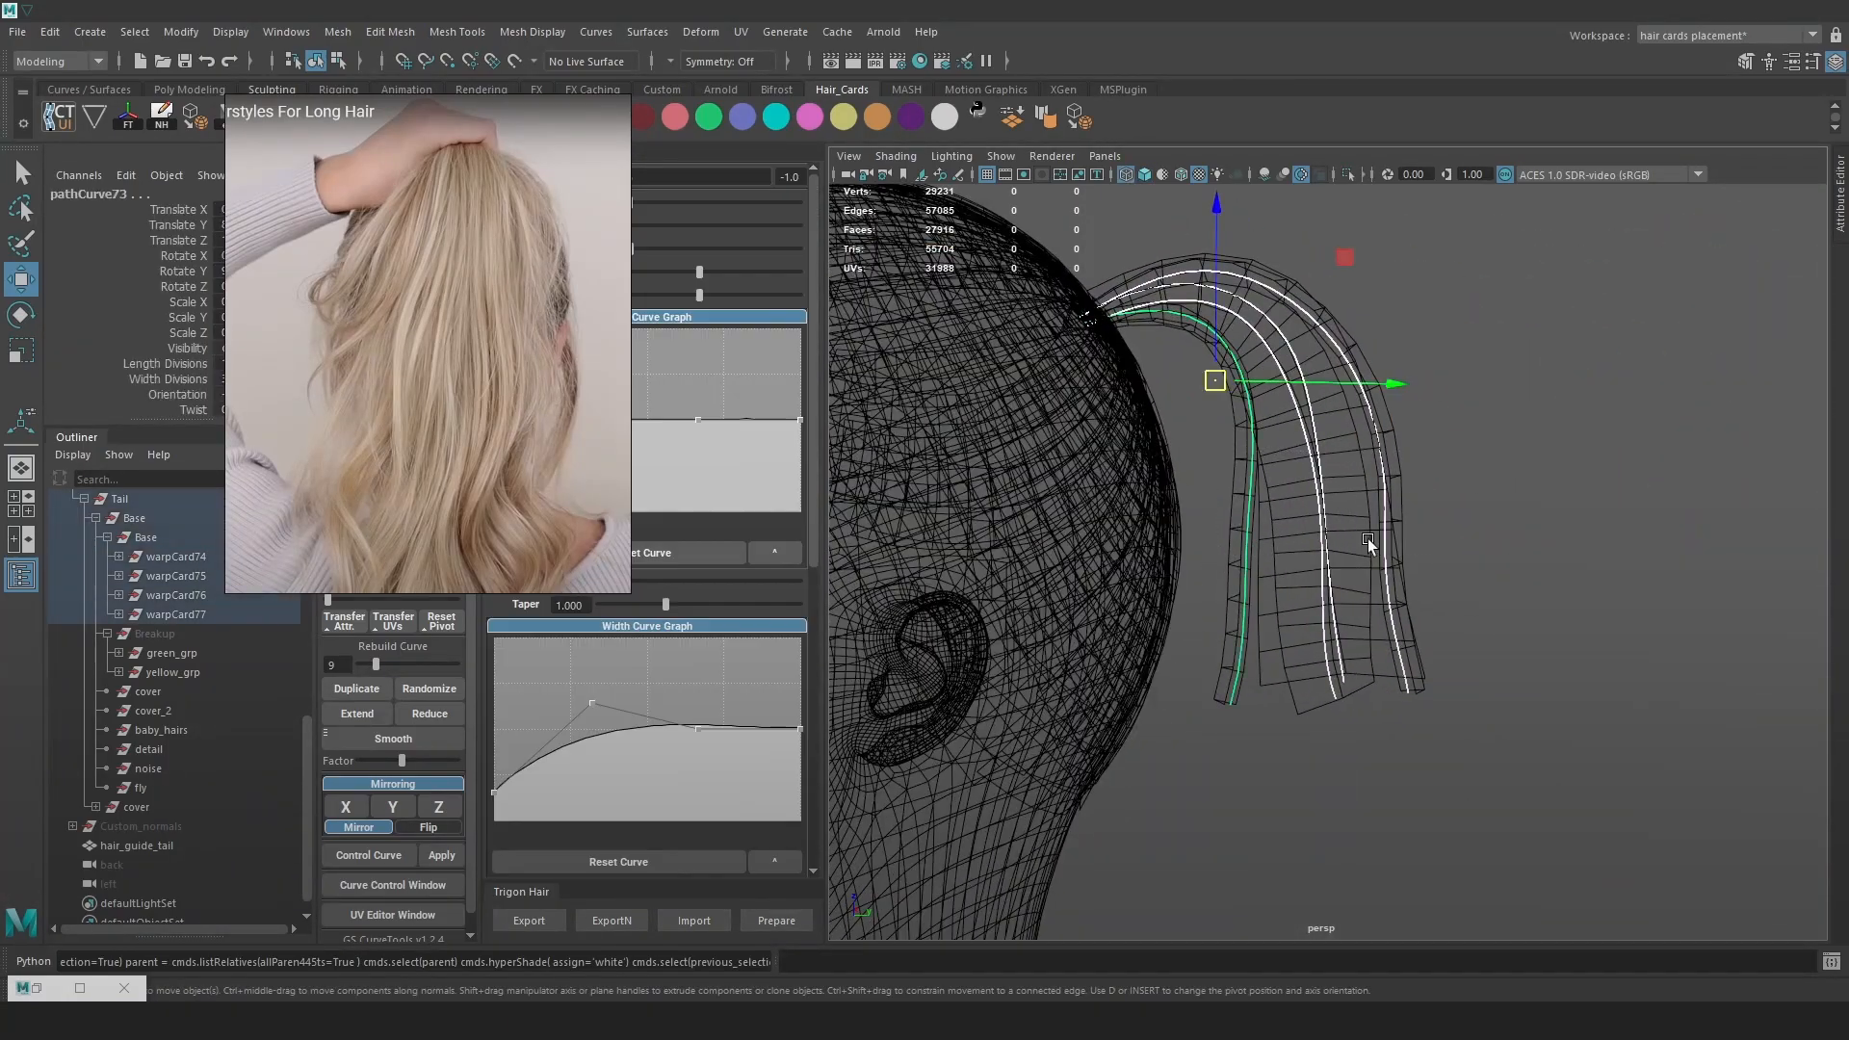
right_click_drag(592, 195, 476, 267)
scroll(1419, 401, "up", 2)
key("6")
left_click(1483, 565)
left_click_drag(1482, 565, 1425, 698, "alt")
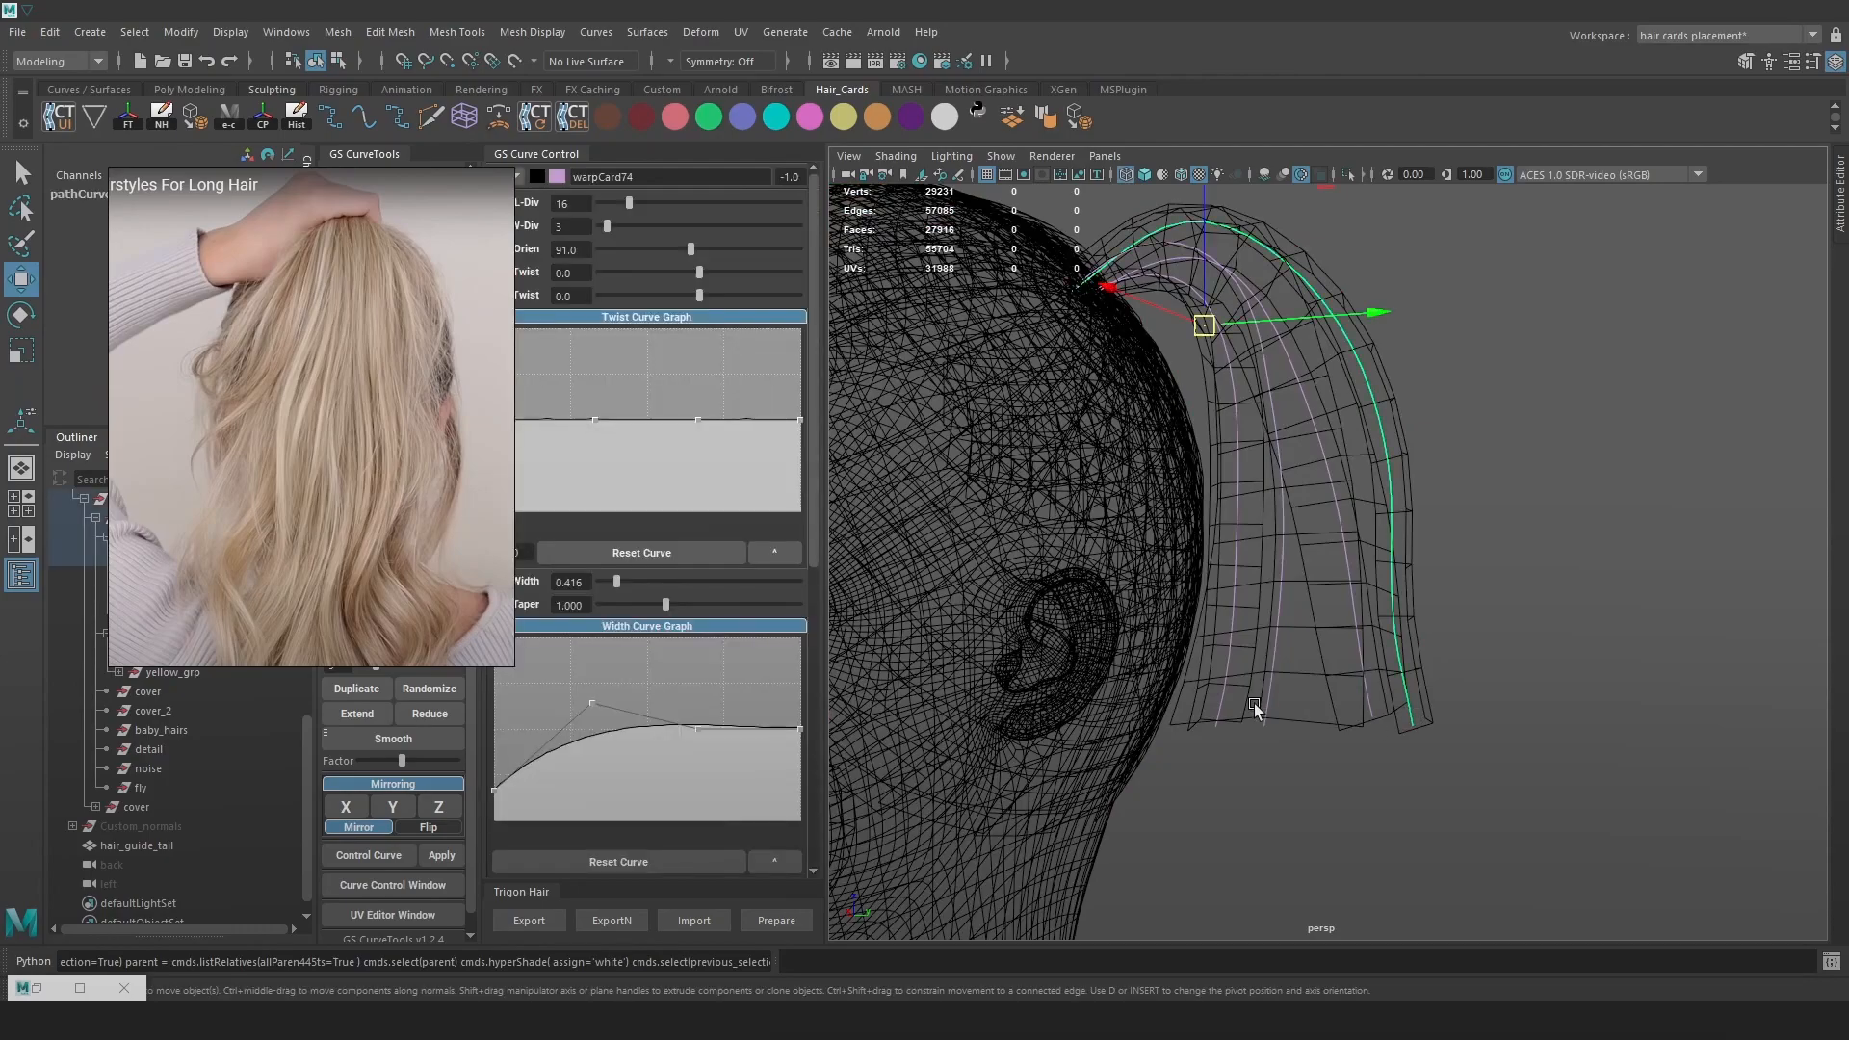
left_click_drag(1386, 712, 1331, 732, "alt")
Shrink the reference board, zoom in on a brunette hair photo, and place it nearer the viewport
left_click_drag(512, 169, 308, 471)
scroll(193, 575, "down", 10)
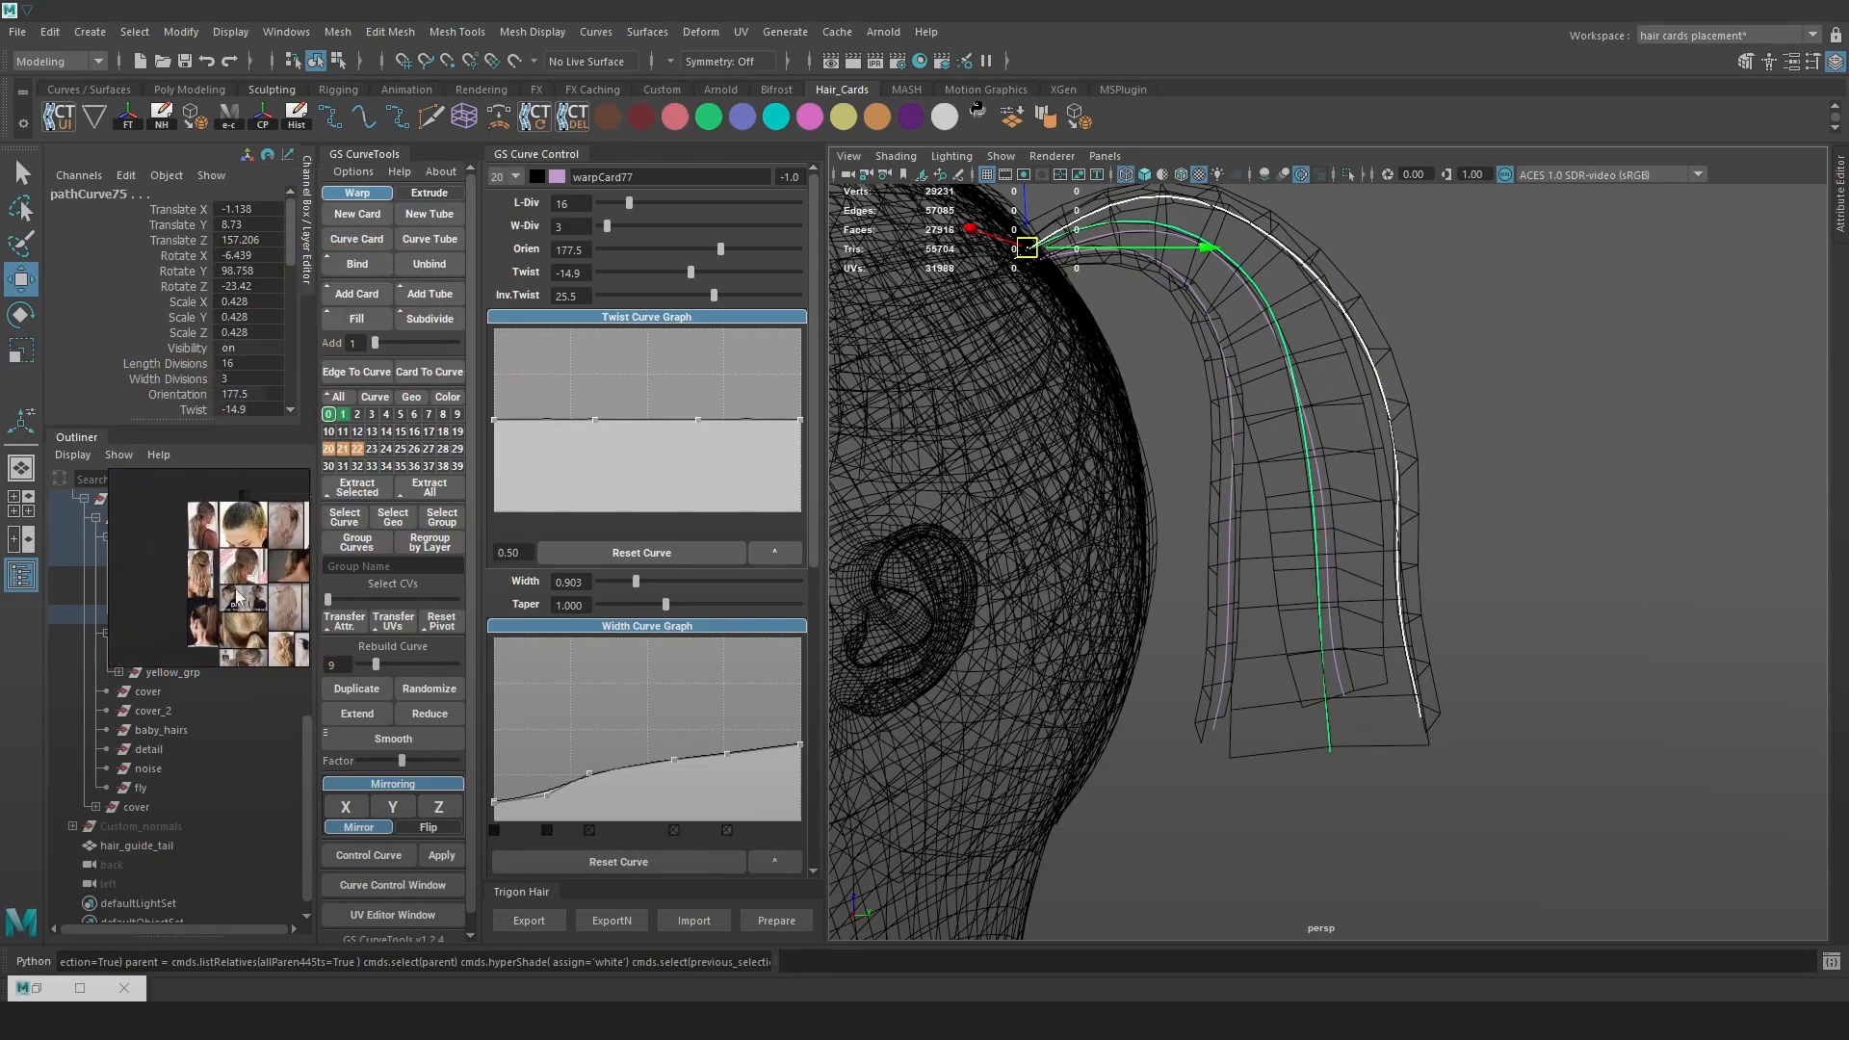
scroll(193, 574, "up", 10)
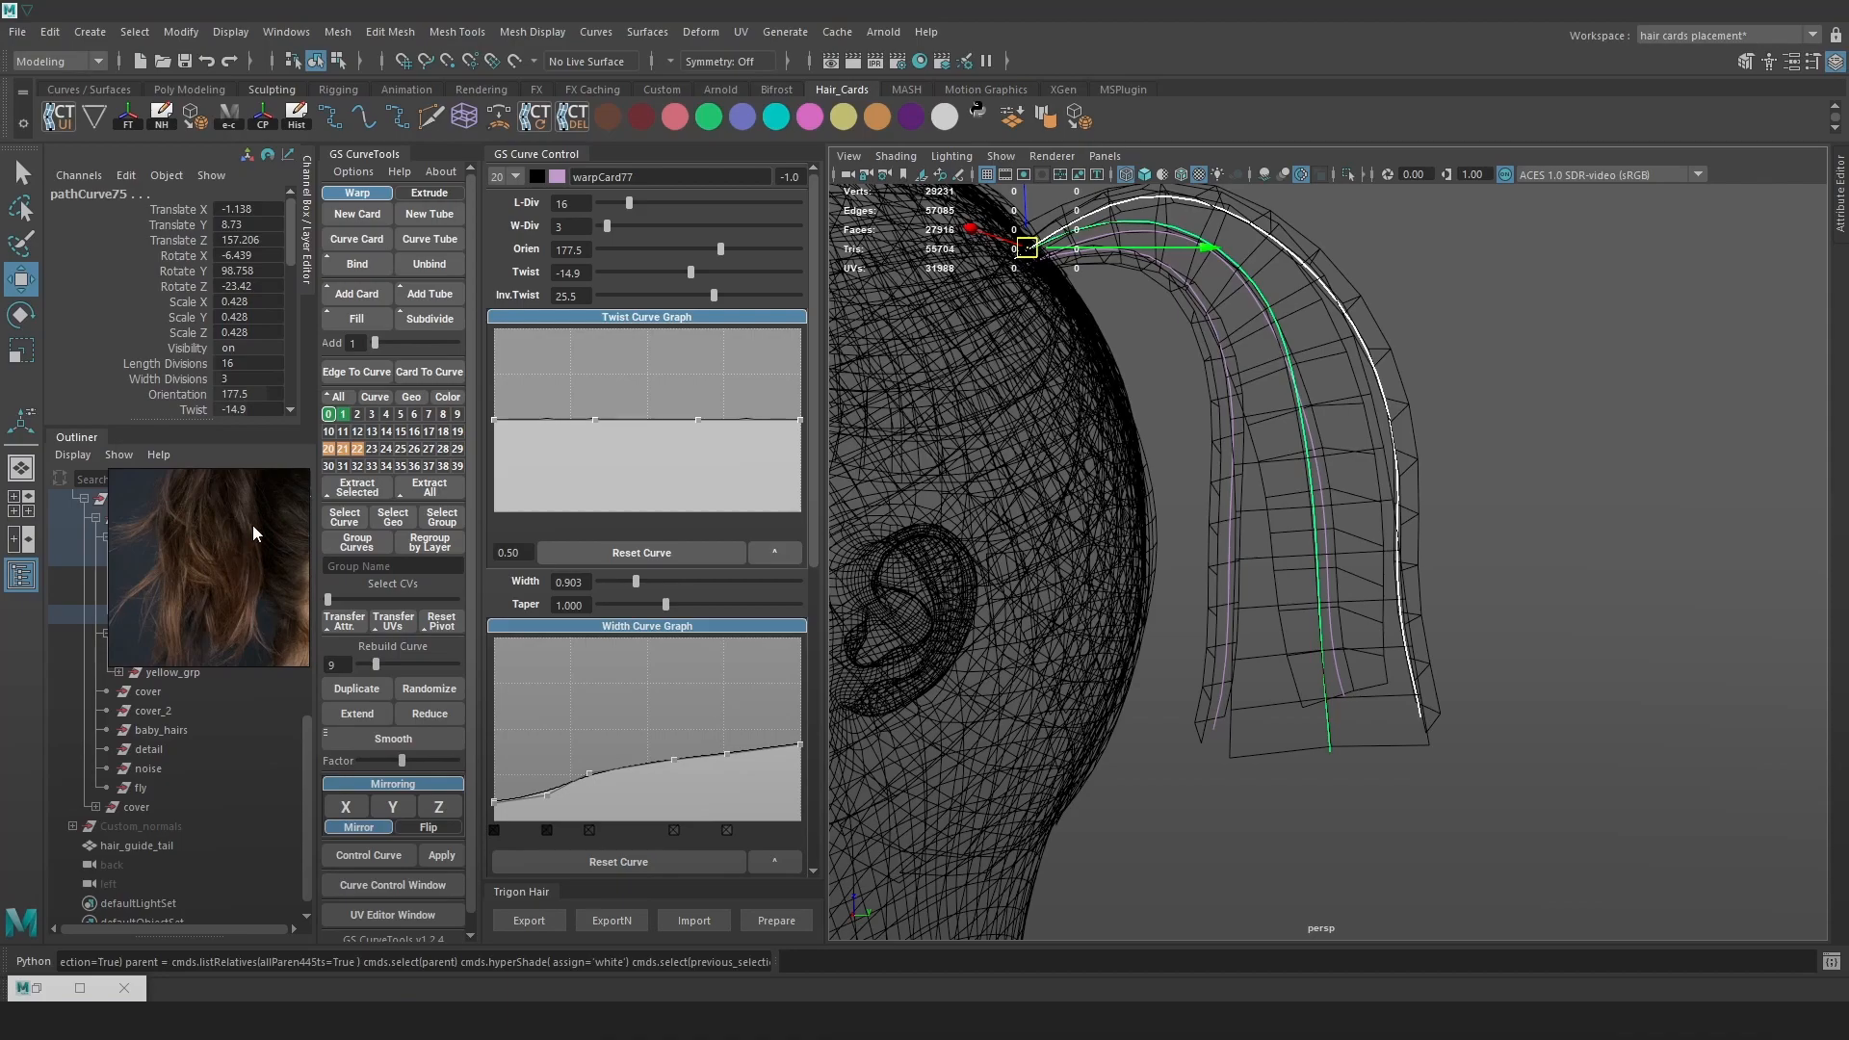
left_click_drag(212, 573, 776, 544)
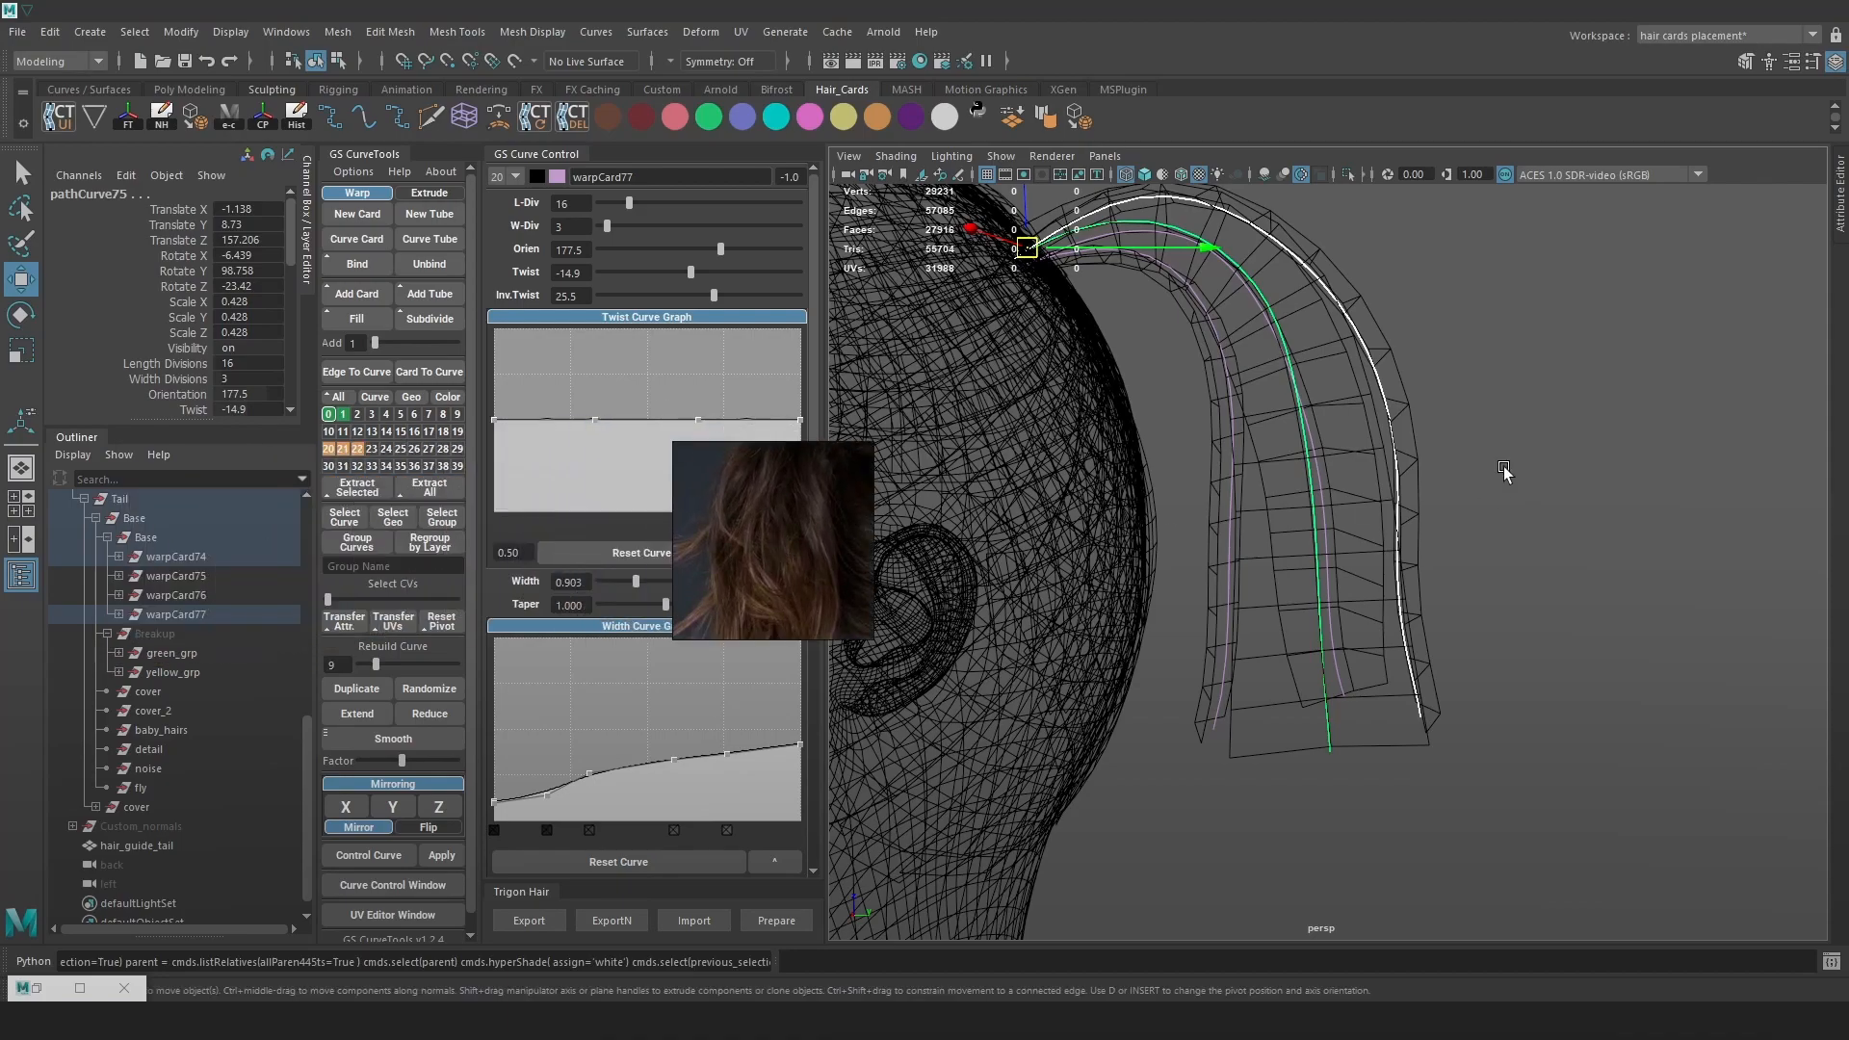
Fill a new in-between hair card between the selected warpCard74 and warpCard77 curves
left_click_drag(1590, 550, 1254, 557, "alt")
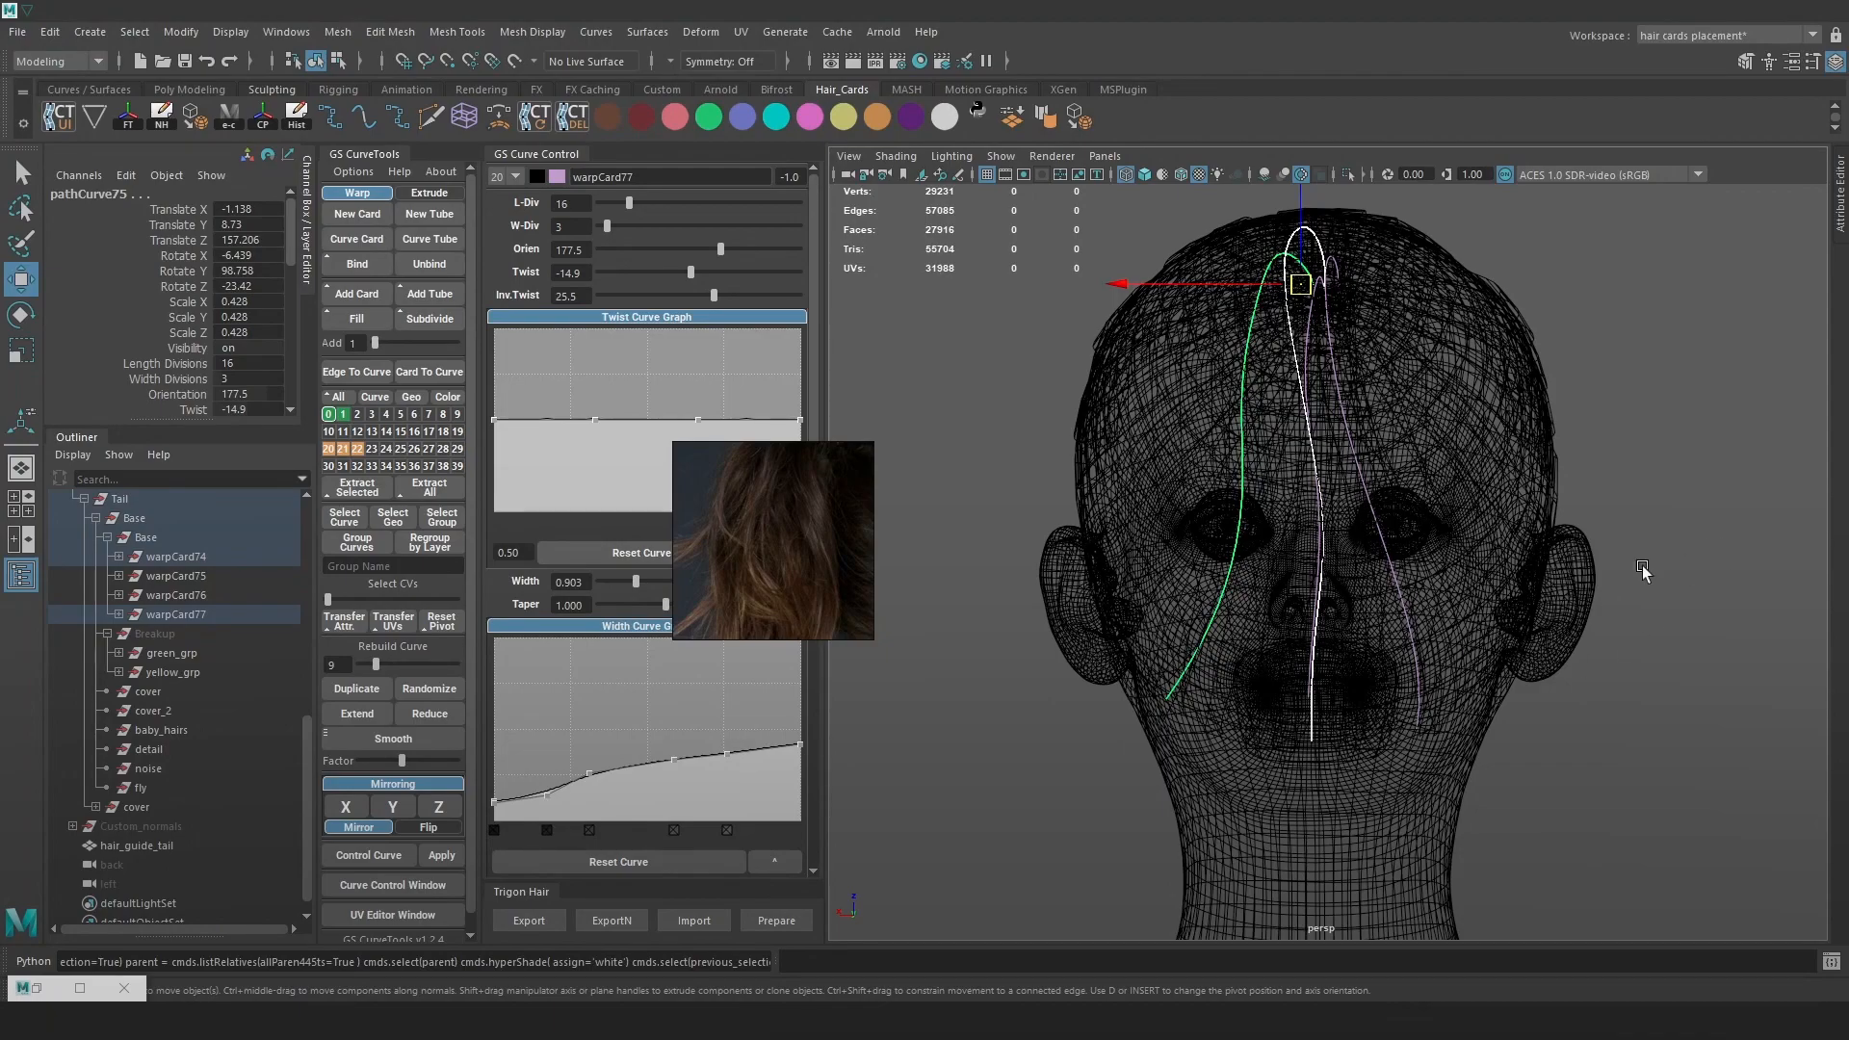
key("6")
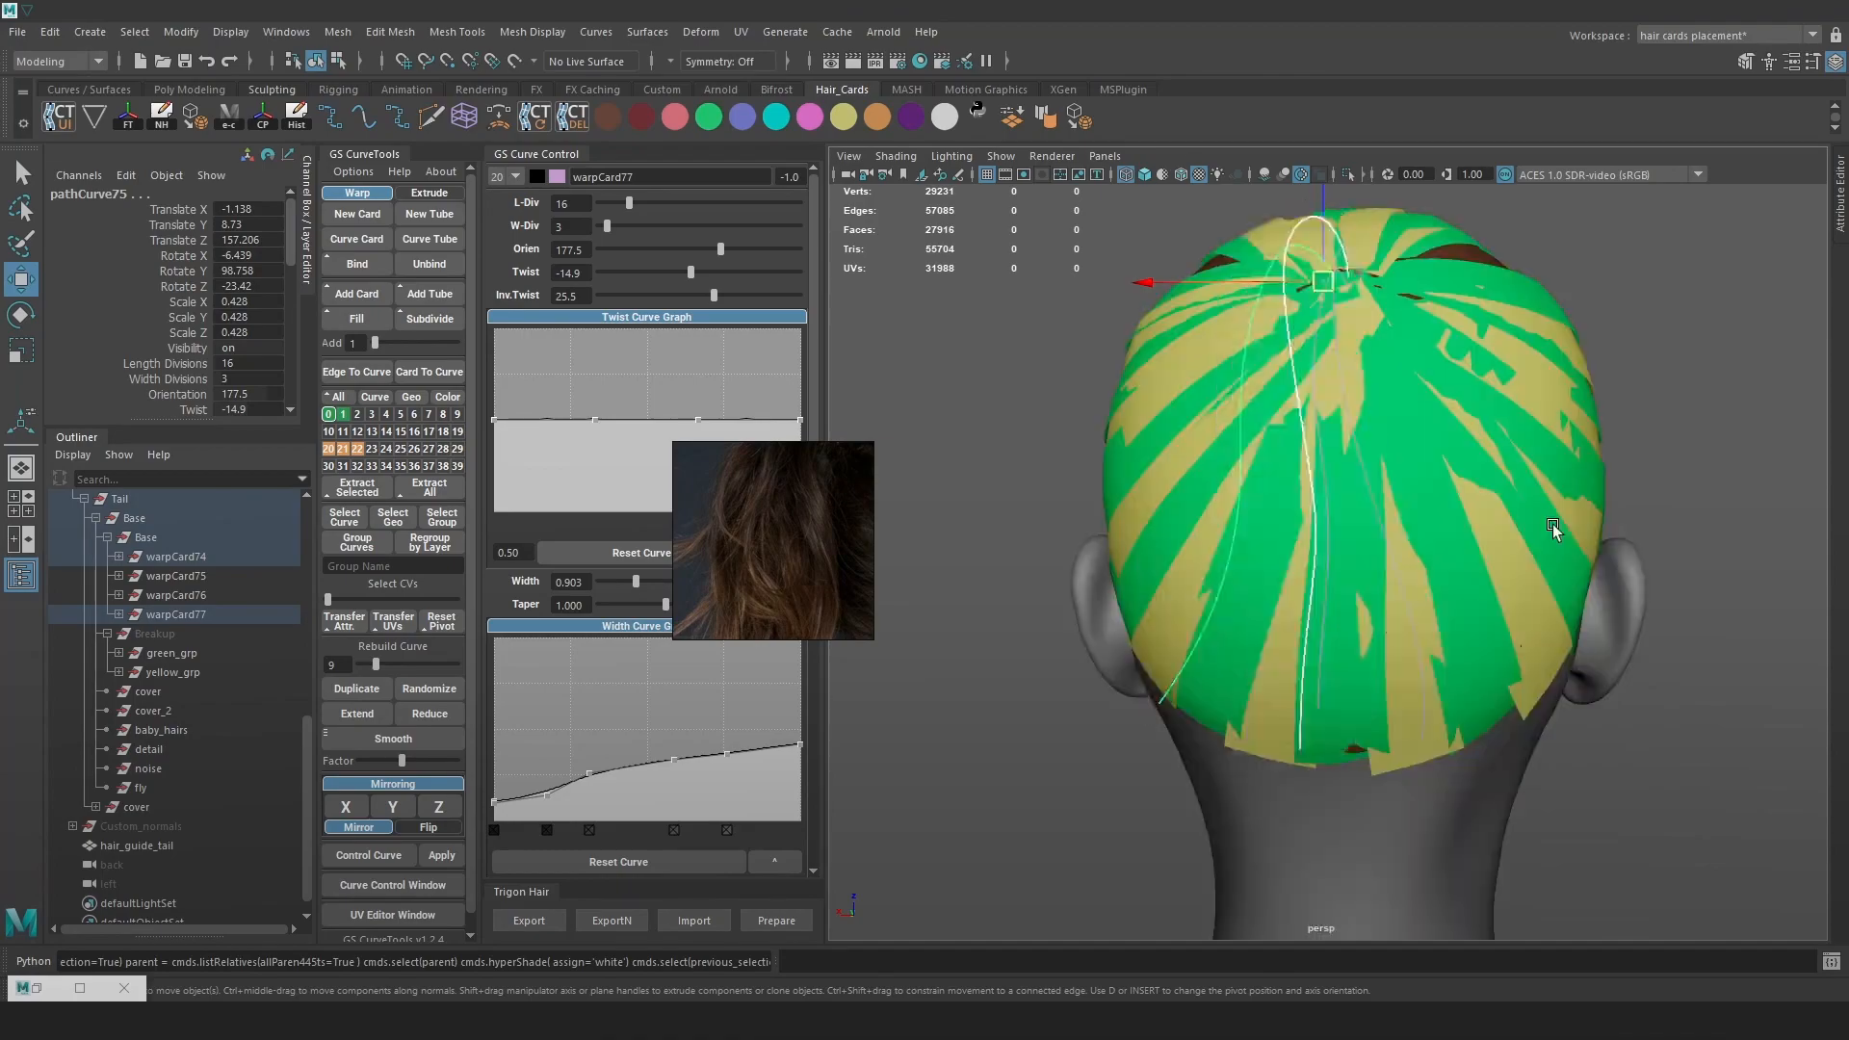
left_click_drag(1001, 431, 1295, 427, "alt")
key("4")
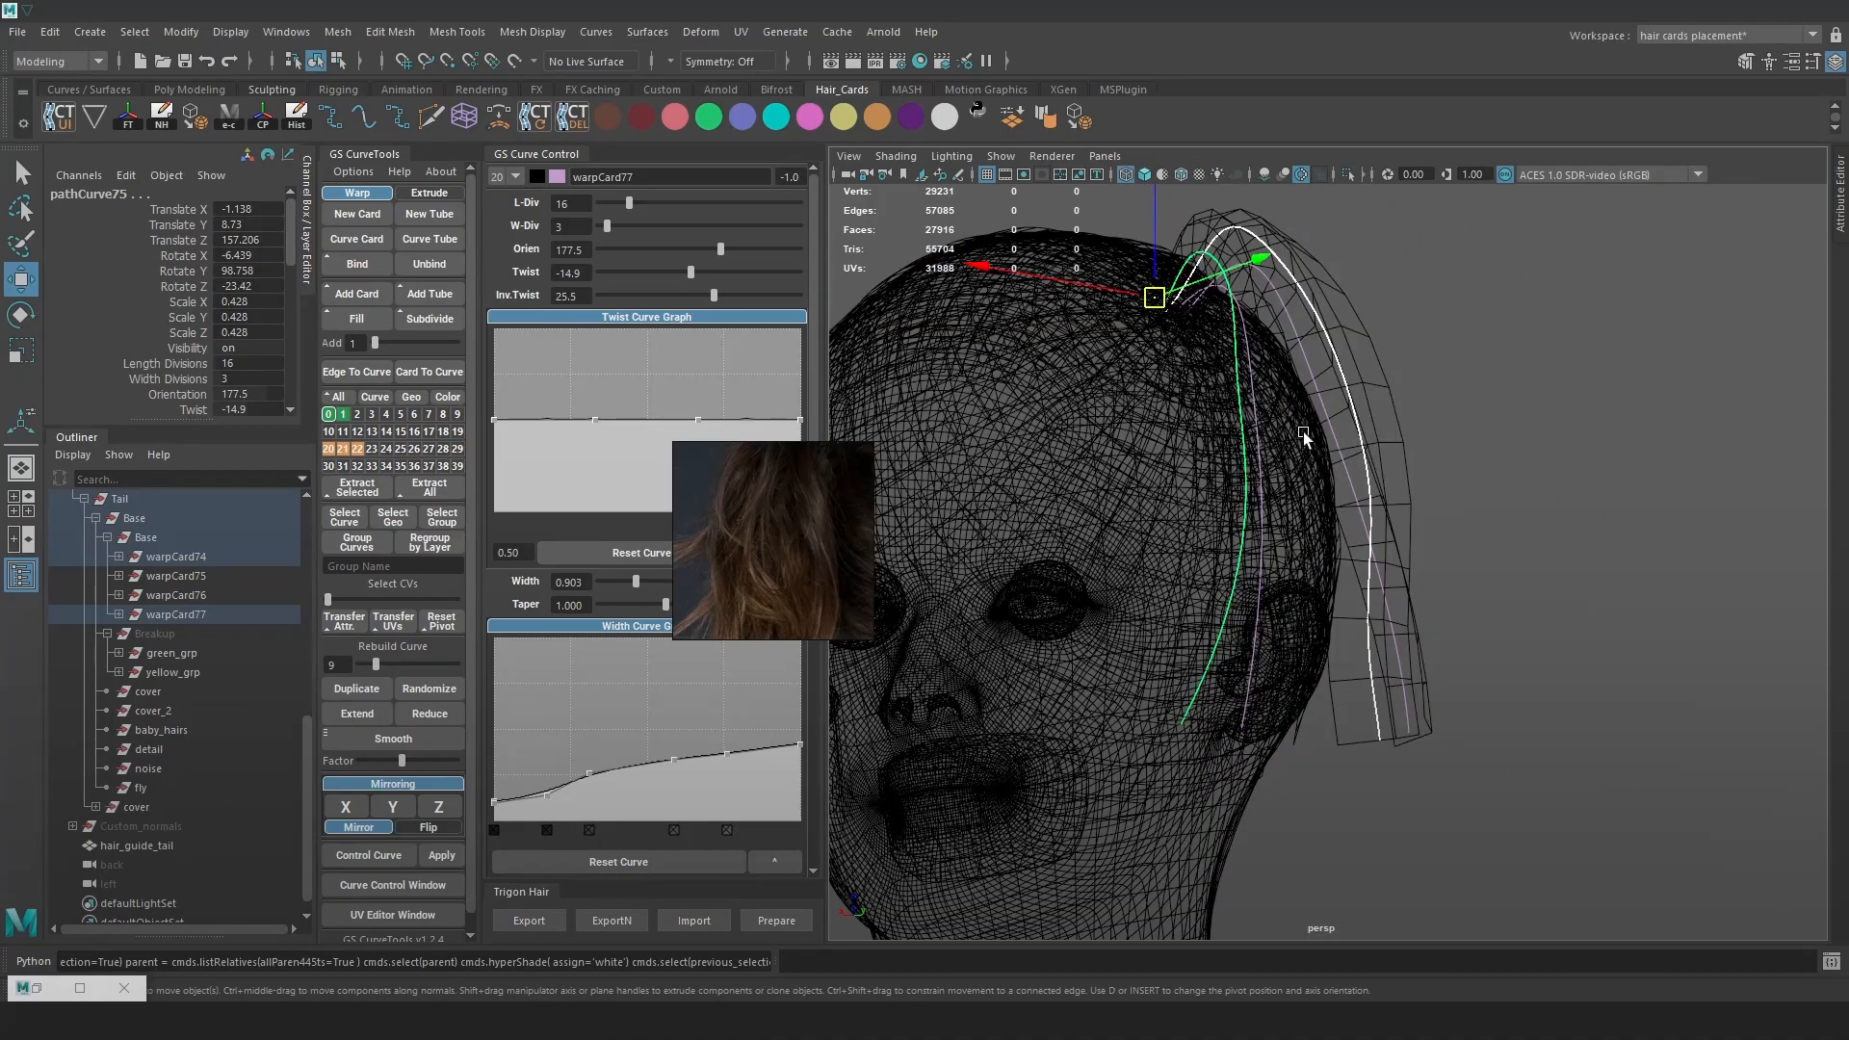
left_click(355, 311)
left_click_drag(1332, 546, 1316, 555, "alt")
key("5")
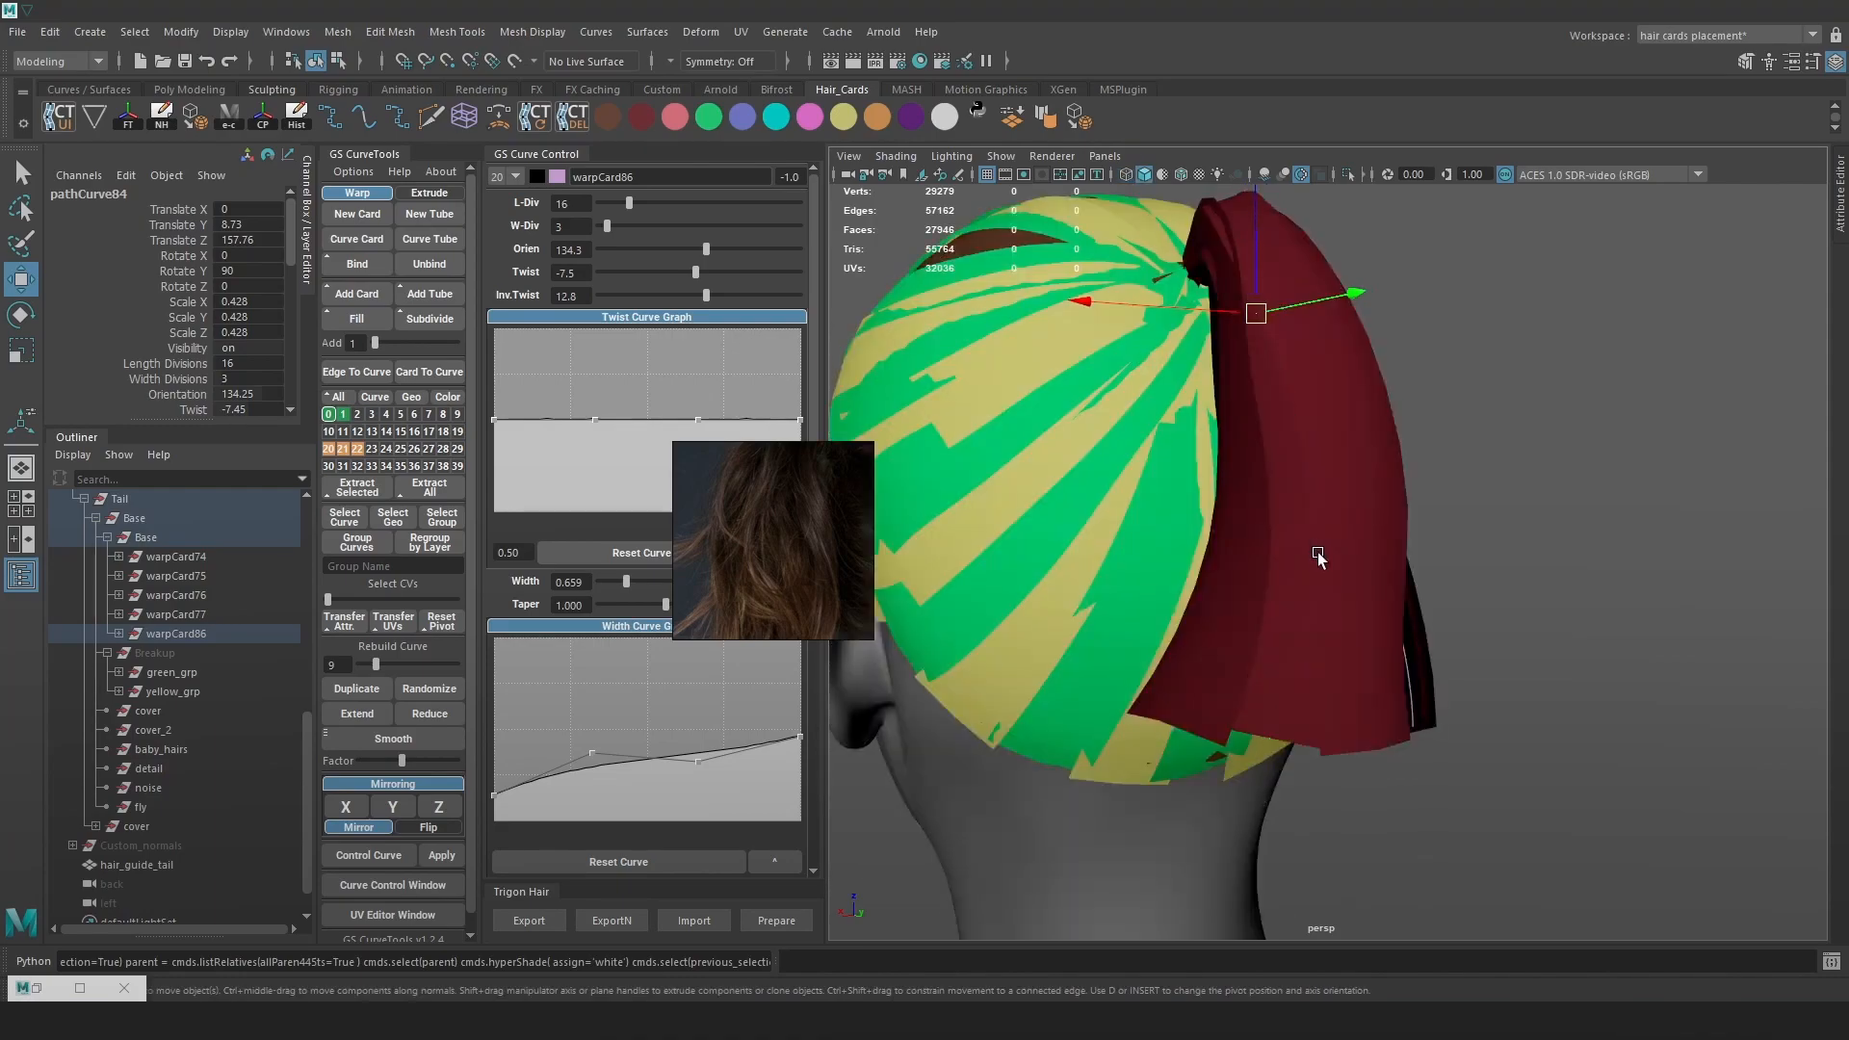
Select the new warpCard86 curve in wireframe and assign the green color material to its card
key("6")
left_click(1273, 676)
key("4")
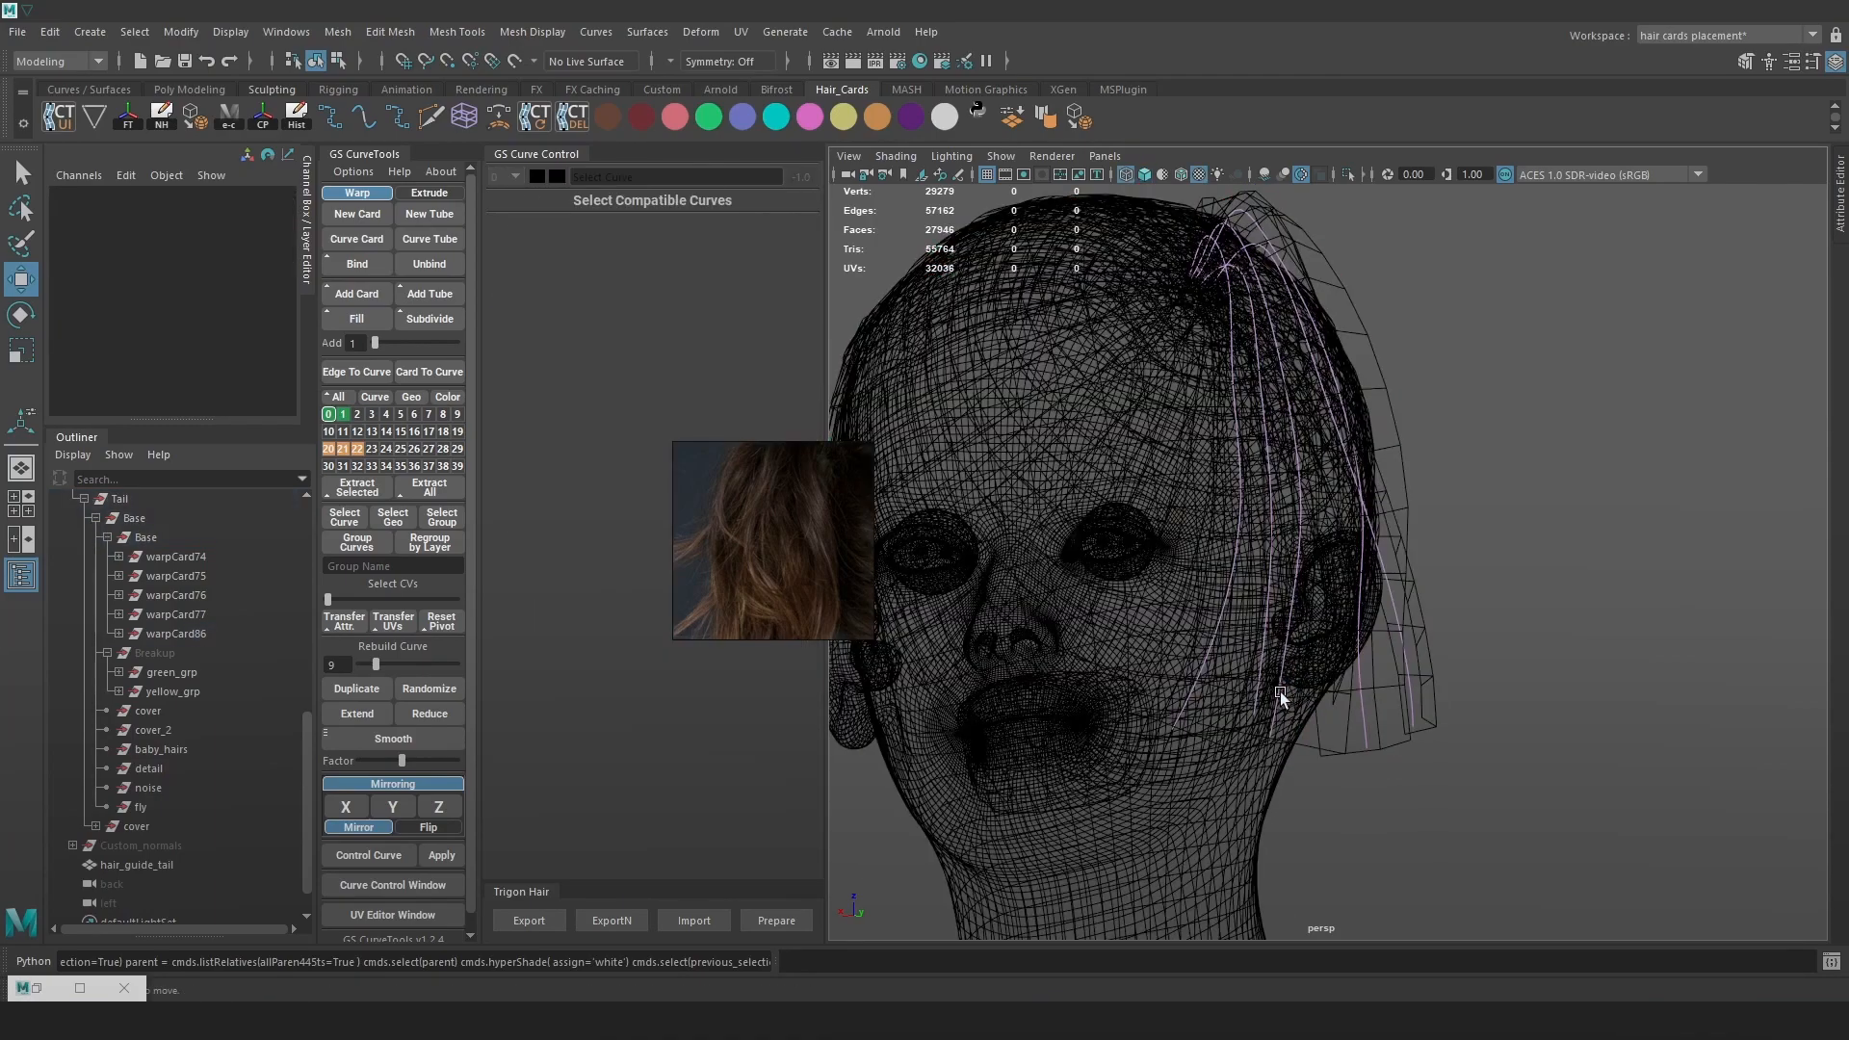
left_click(1279, 697)
left_click(708, 121)
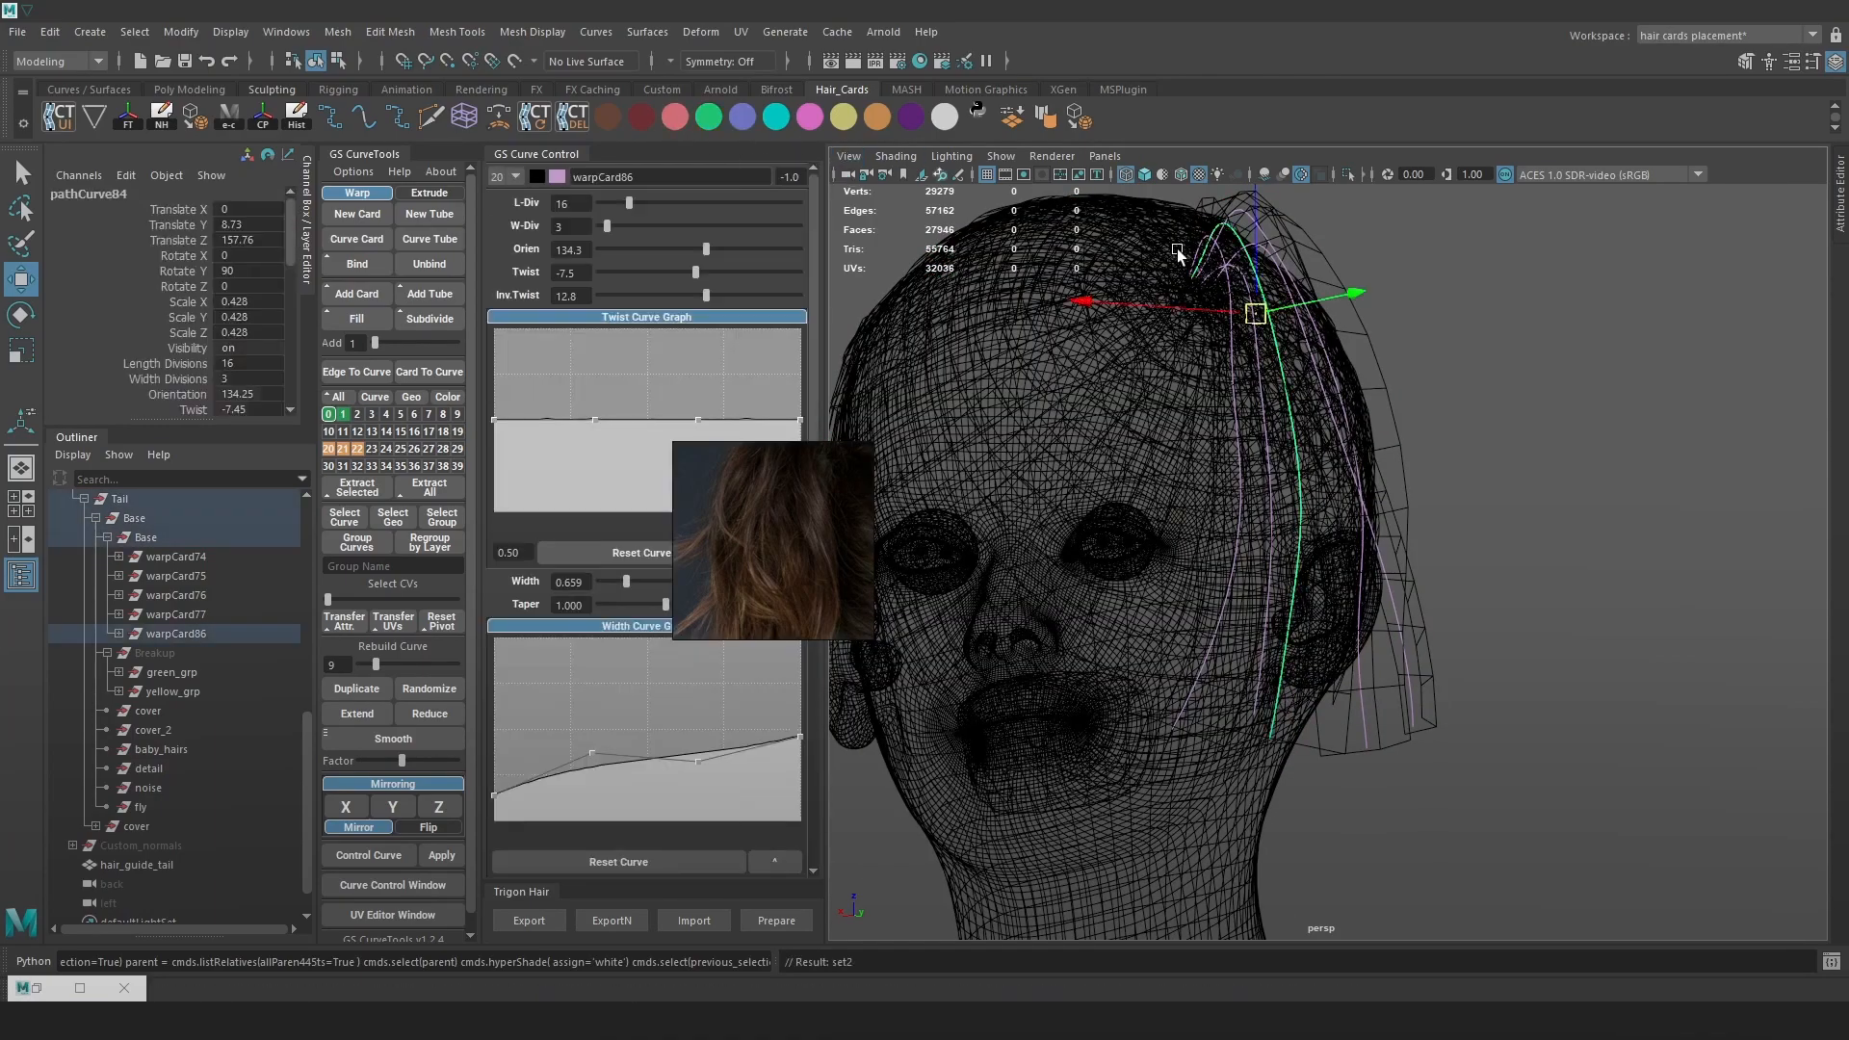
Move the green warpCard86 card down and back, away from the crown
key("5")
mouse_move(1254, 310)
left_mouse_down("alt")
mouse_move(1244, 380)
mouse_move(1303, 427)
mouse_move(1236, 493)
mouse_move(1273, 505)
mouse_move(1267, 488)
mouse_move(1181, 495)
mouse_move(1464, 455)
left_mouse_up("alt")
key("4")
key("6")
Edit the warpCard86 curve's control vertices with soft selection, shifting its lower end
right_click_drag(1596, 382, 1497, 391)
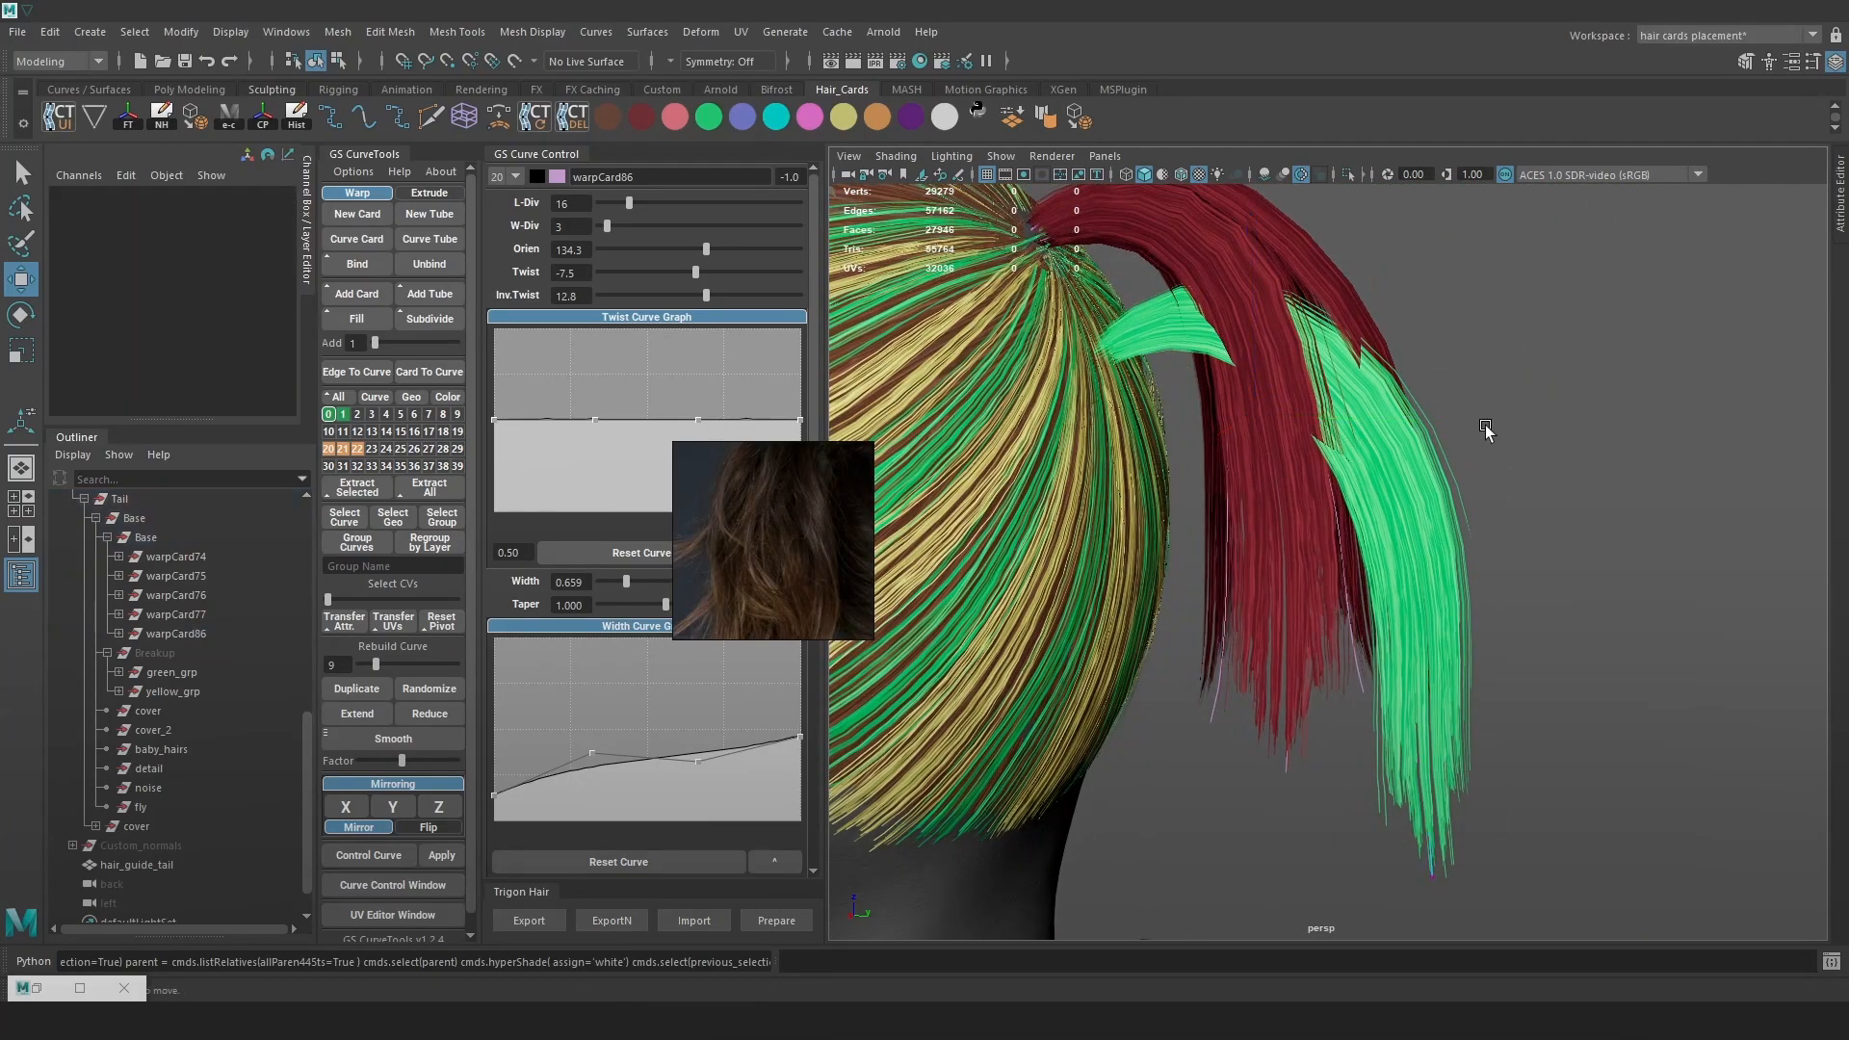
key("4")
left_click_drag(1464, 492, 1173, 478)
key("6")
key("ctrl+z")
key("b")
left_click_drag(1218, 714, 1017, 535)
left_click_drag(1152, 624, 1166, 622)
scroll(755, 564, "down", 5)
left_click_drag(1542, 617, 1473, 588, "alt")
Examine the brunette hair ends up close in the reference photo
scroll(768, 599, "up", 5)
middle_click_drag(745, 599, 789, 562)
scroll(760, 591, "up", 3)
scroll(761, 591, "up", 2)
scroll(765, 589, "down", 3)
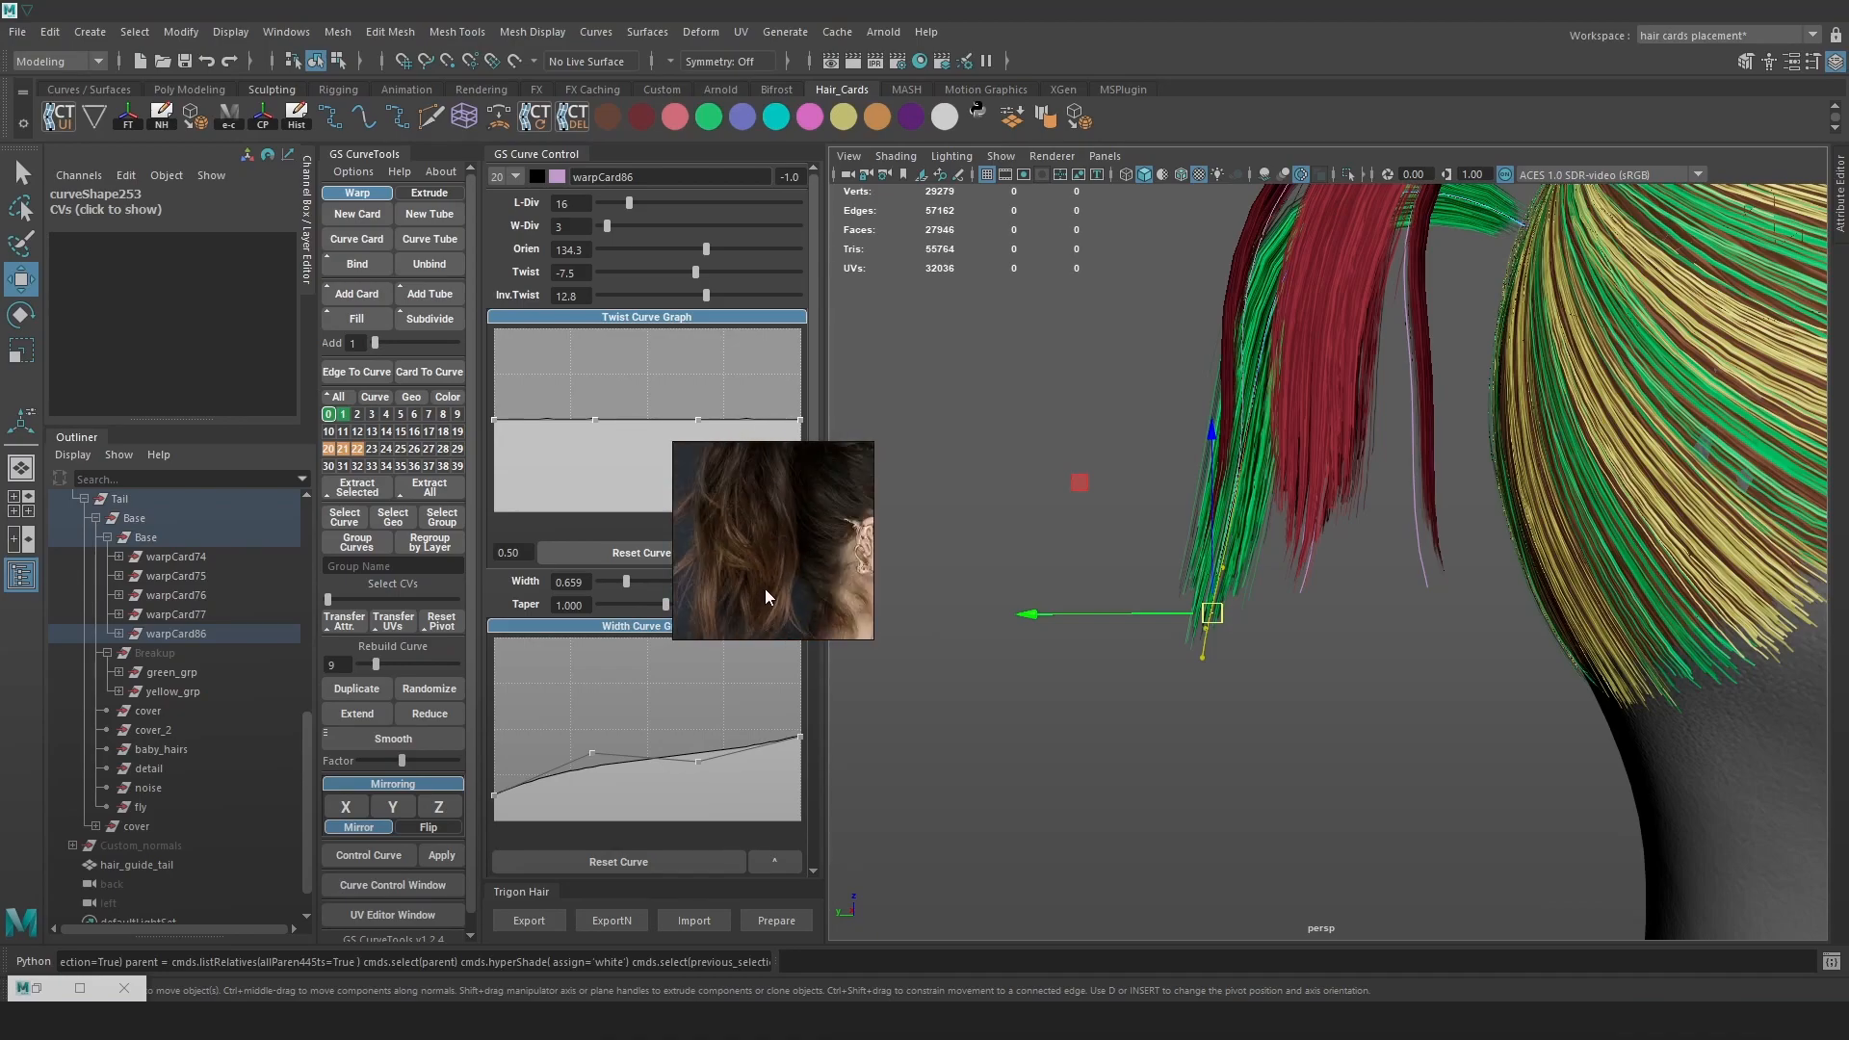
scroll(755, 572, "up", 3)
scroll(760, 528, "up", 1)
middle_click_drag(760, 528, 748, 508)
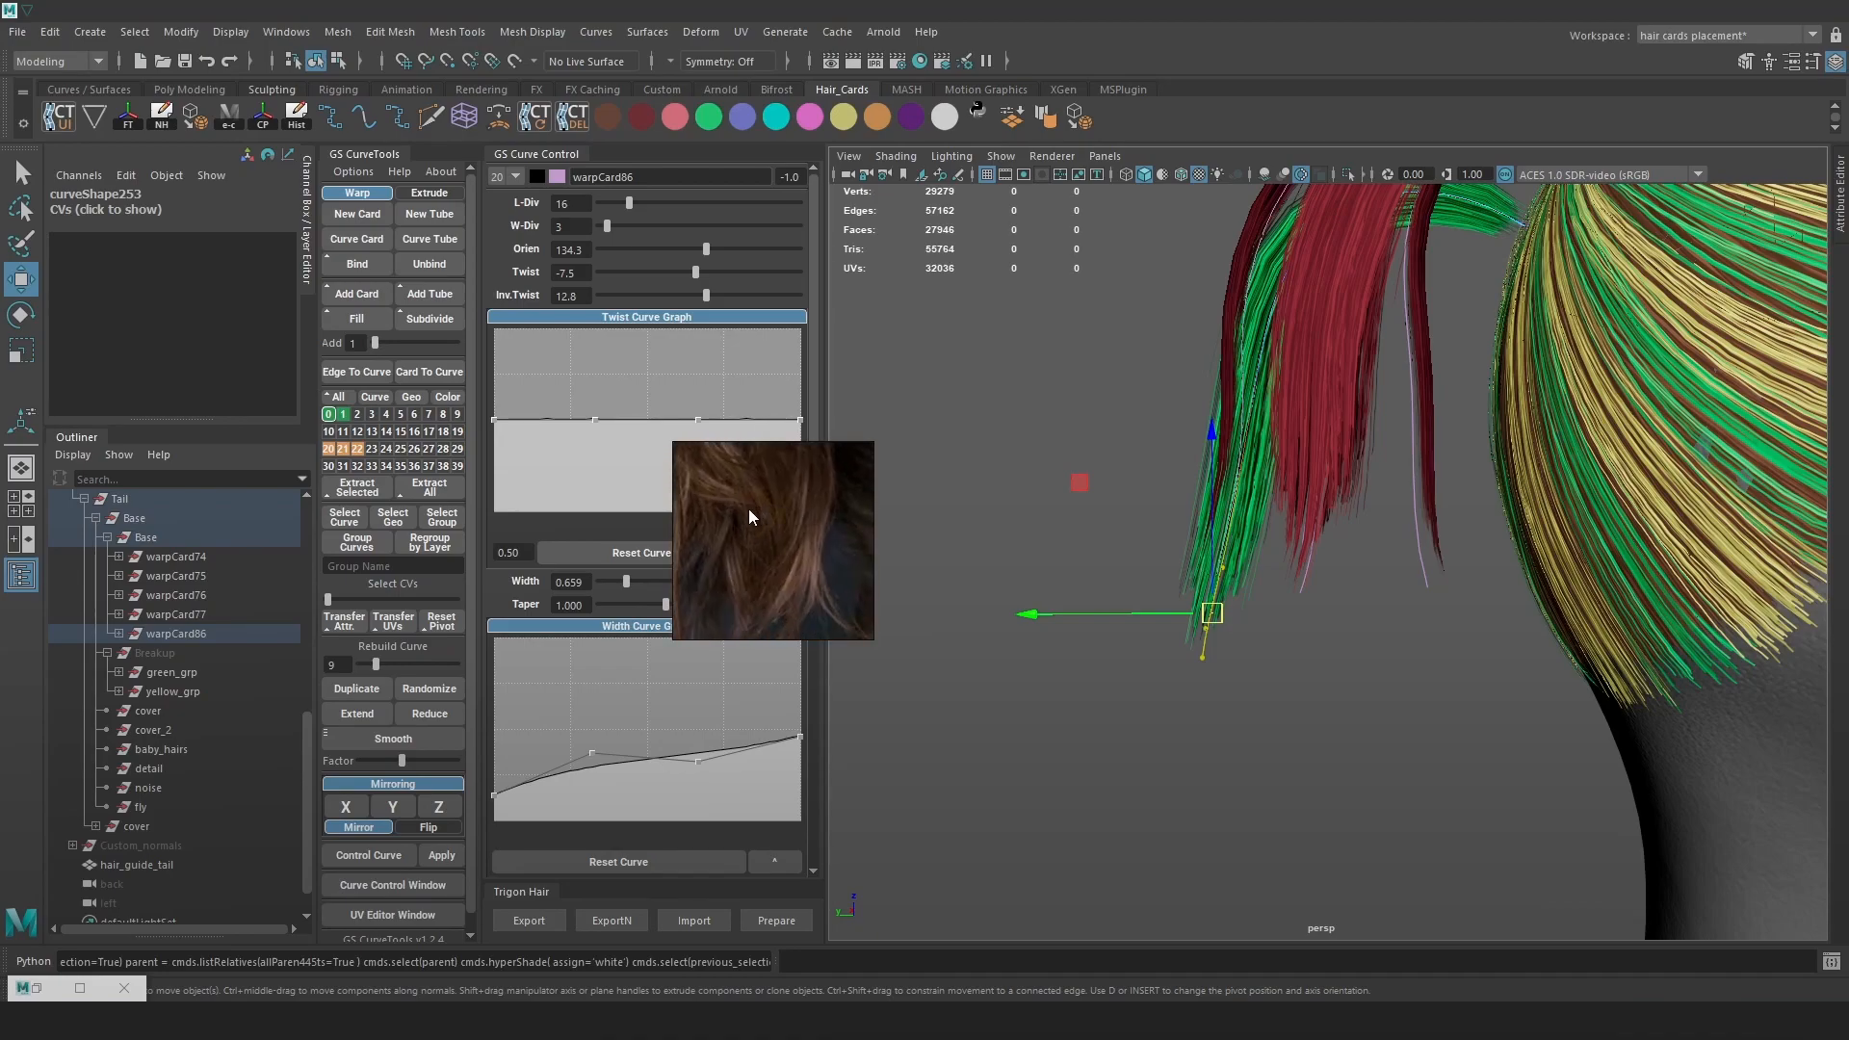
Pull the lower control vertices of the warpCard86 curve inward toward the rest of the tail
middle_click_drag(1325, 606, 1322, 621, "alt")
left_click_drag(1210, 628, 1265, 621)
mouse_move(1271, 533)
left_mouse_down("alt")
mouse_move(1399, 452)
mouse_move(1319, 371)
mouse_move(1268, 650)
left_mouse_up("alt")
key("4")
key("5")
left_click_drag(1585, 464, 1259, 332, "alt")
key("4")
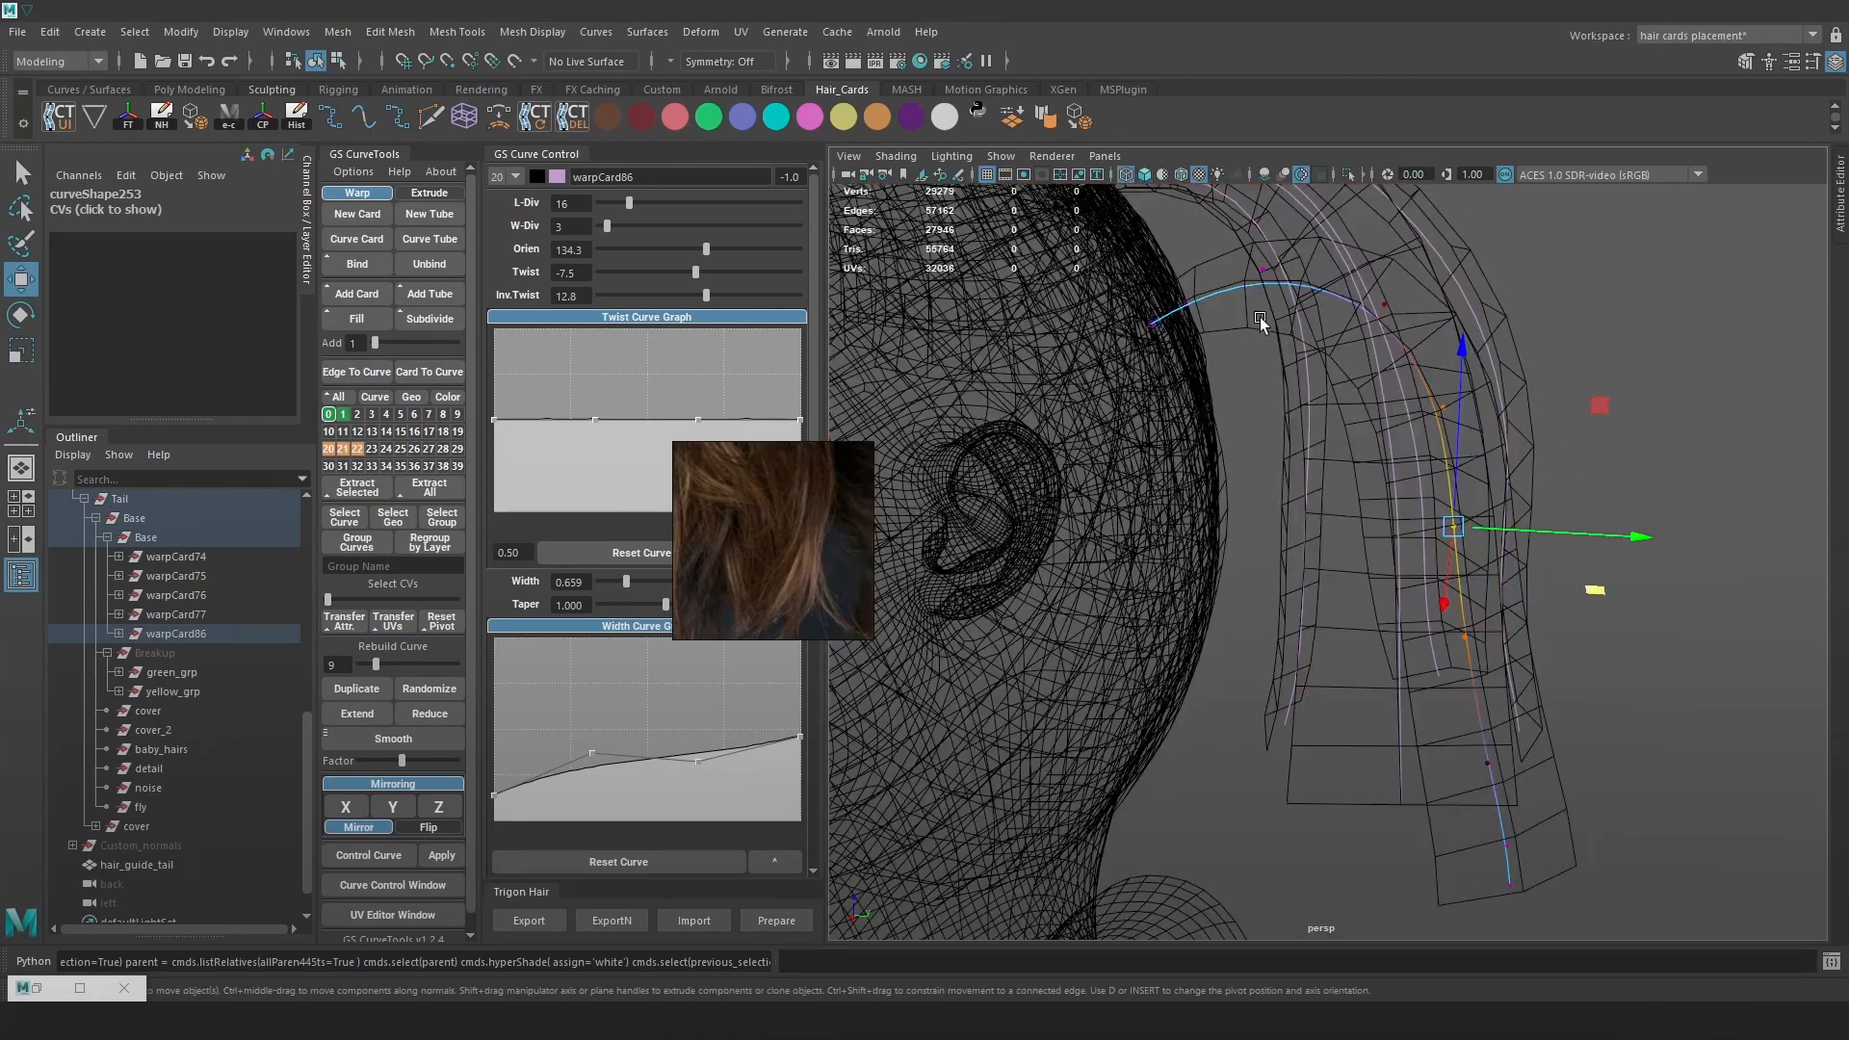
Raise the root of the warpCard86 curve to the ponytail base, then rotate and reposition its upper control vertices
middle_click_drag(1258, 332, 1252, 471, "alt")
left_click(1143, 489)
left_click_drag(1144, 489, 1178, 339)
key("5")
key("e")
left_click_drag(1355, 325, 1357, 355)
key("w")
left_click_drag(1178, 339, 1502, 385)
Refine the top bend of the warpCard86 curve so the green card follows the neighboring red cards
key("4")
left_click_drag(1263, 352, 1333, 356, "alt")
mouse_move(1170, 291)
left_mouse_down()
mouse_move(1109, 294)
mouse_move(1444, 323)
mouse_move(1192, 268)
left_mouse_up()
key("5")
key("4")
key("5")
mouse_move(1412, 399)
left_mouse_down("alt")
mouse_move(1342, 470)
mouse_move(1136, 414)
mouse_move(1258, 370)
mouse_move(1252, 331)
mouse_move(1344, 327)
mouse_move(1323, 395)
mouse_move(1315, 304)
mouse_move(1368, 383)
left_mouse_up("alt")
key("4")
key("5")
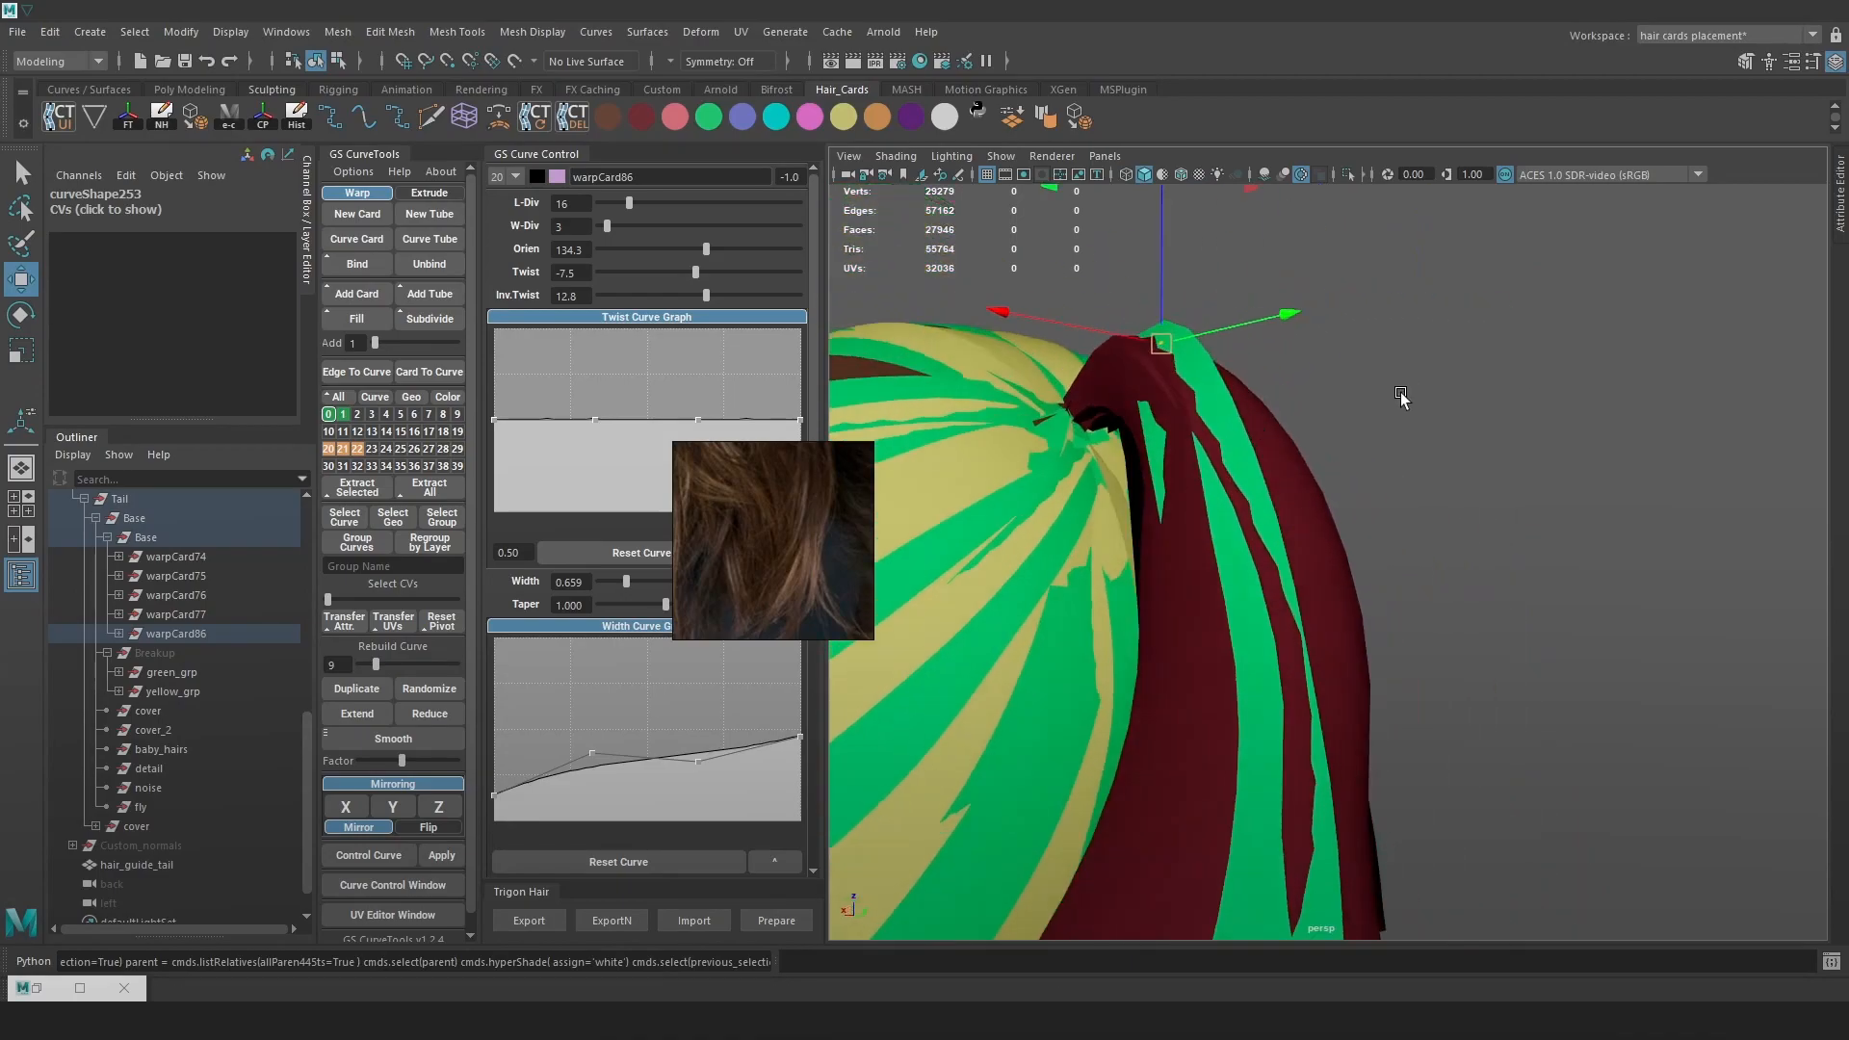
Set the green card's Inv.Twist to -4.4 and nudge its top control vertex
key("6")
scroll(1240, 352, "up", 1)
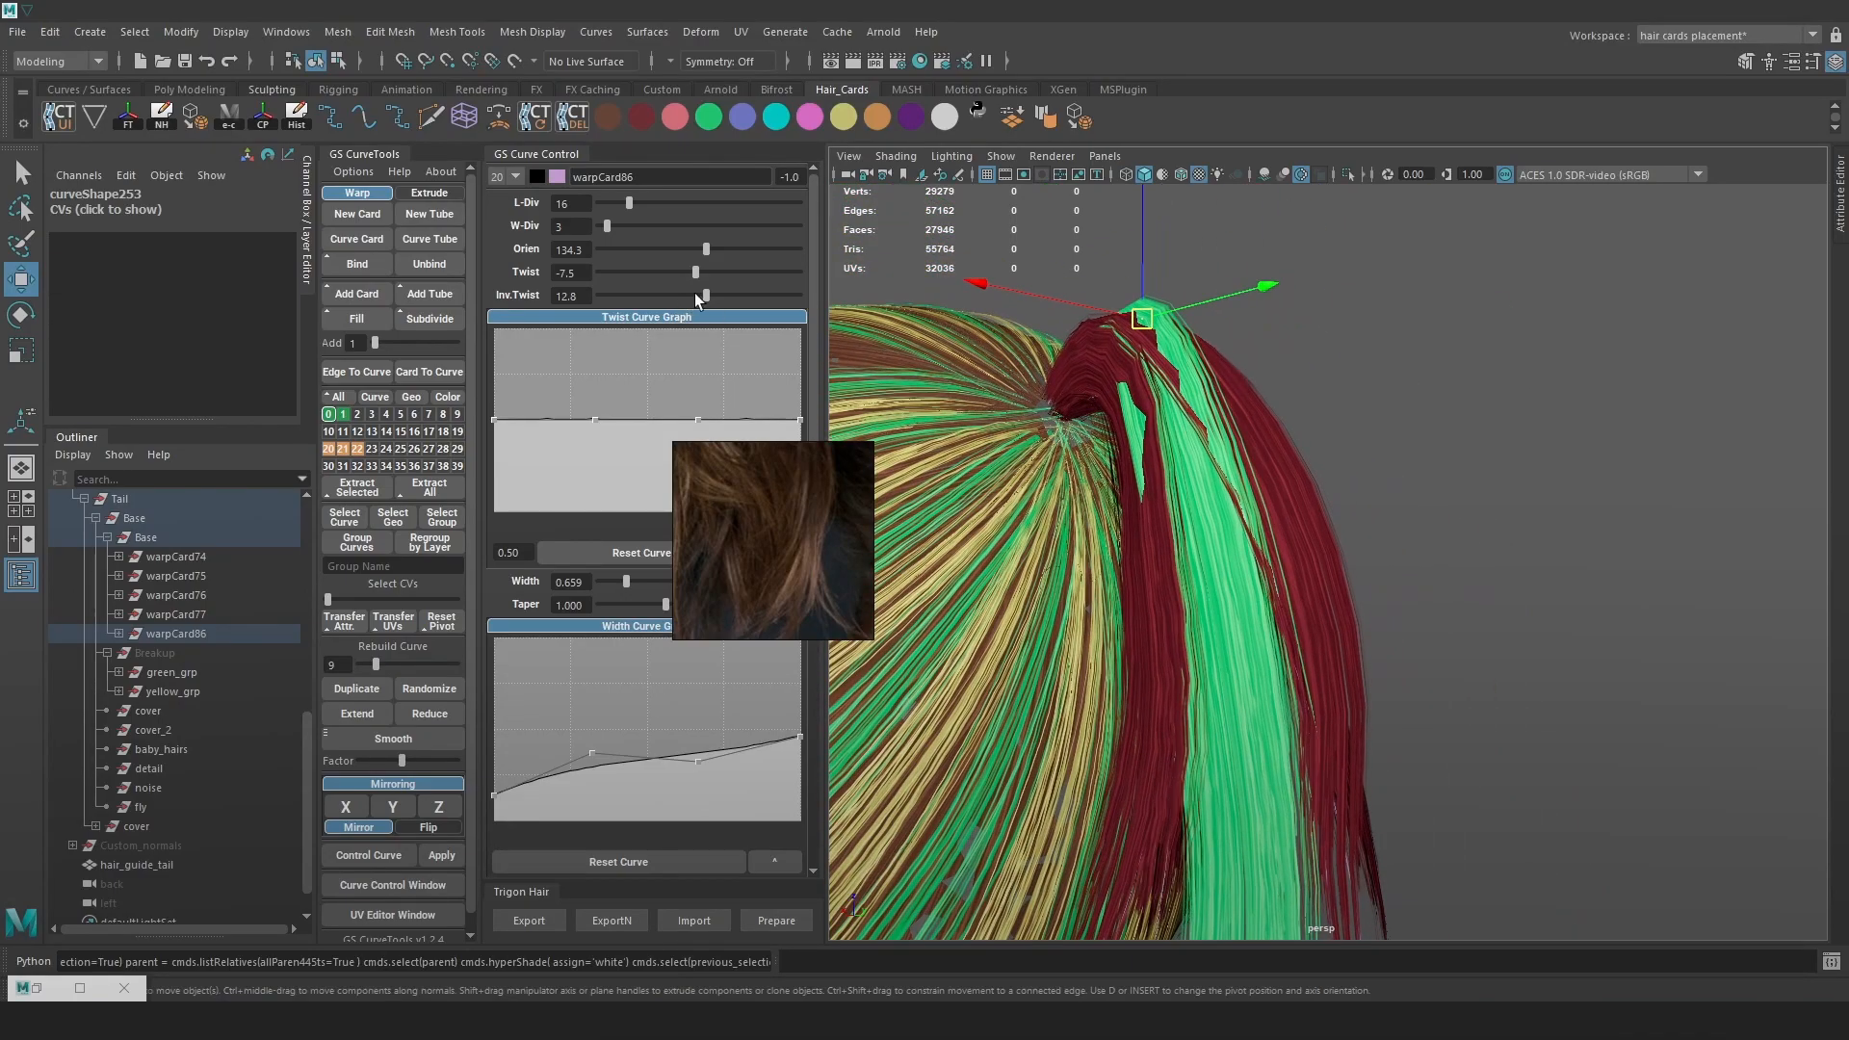
left_click_drag(695, 293, 691, 292)
left_click_drag(692, 293, 695, 292)
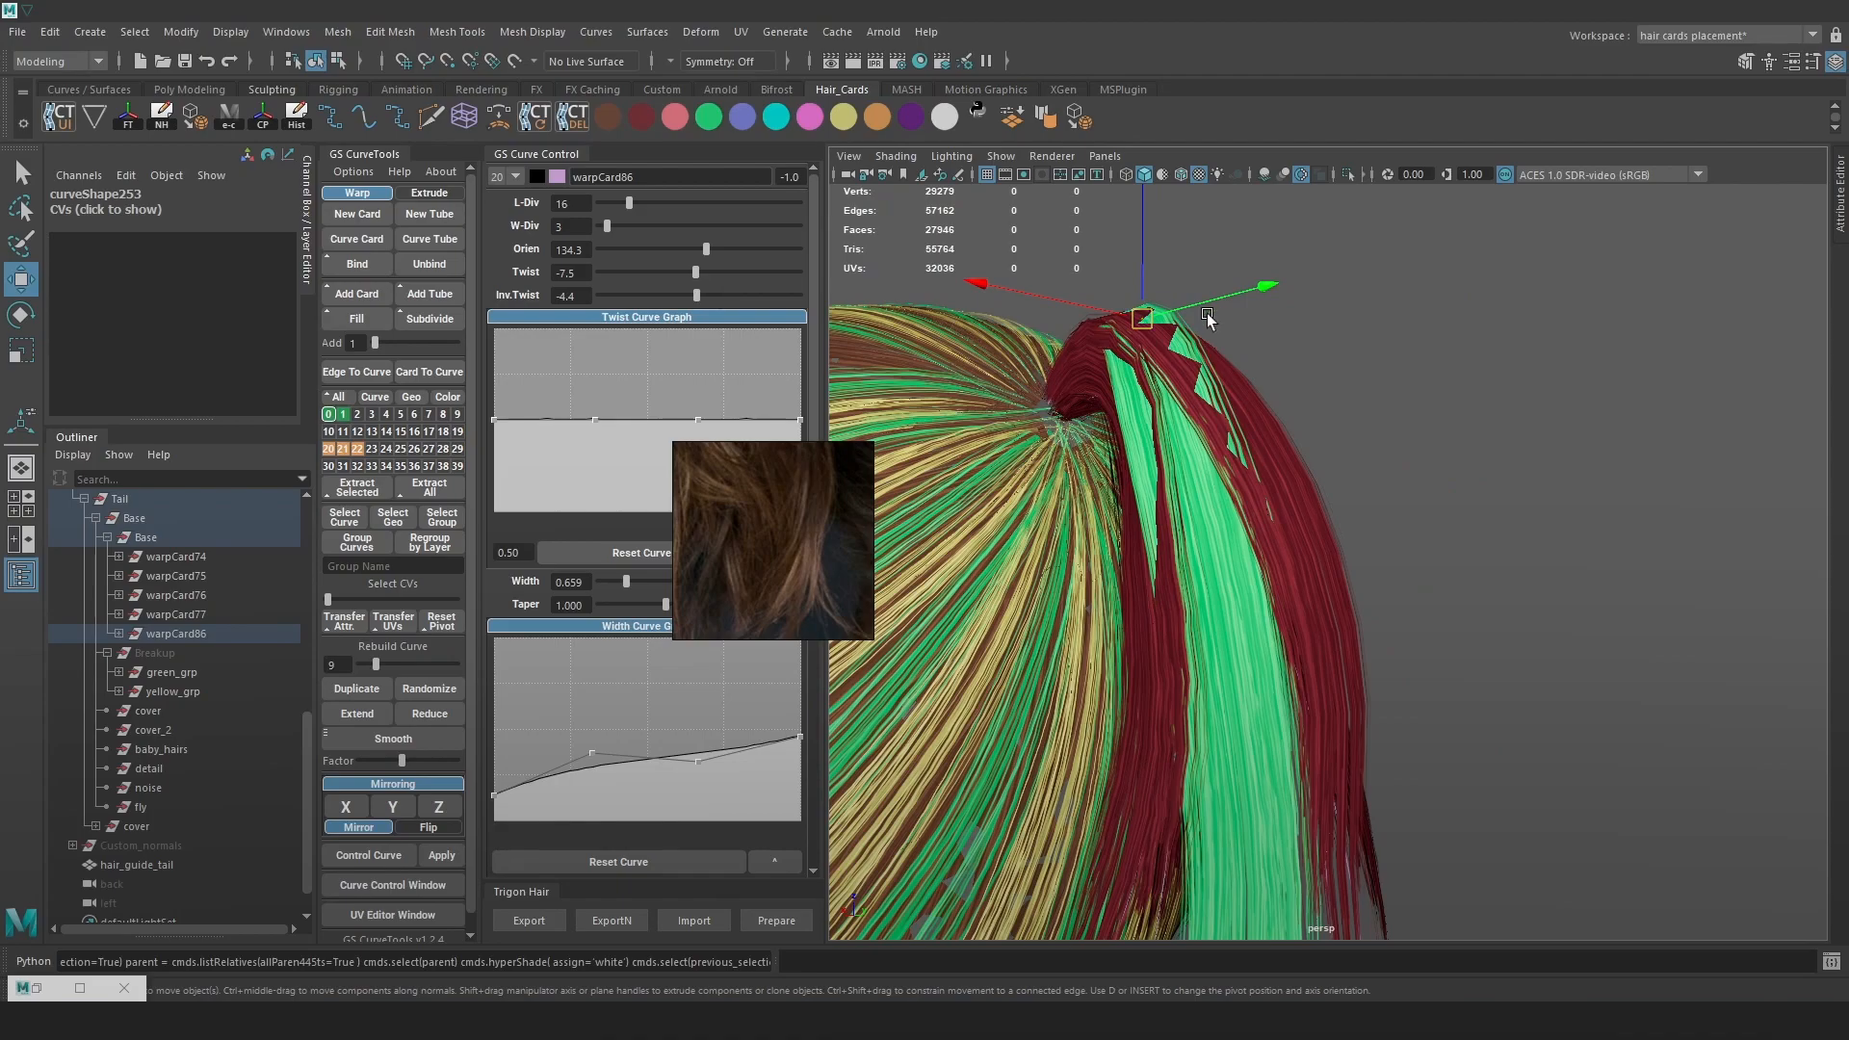
left_click_drag(1134, 317, 1138, 324)
key("4")
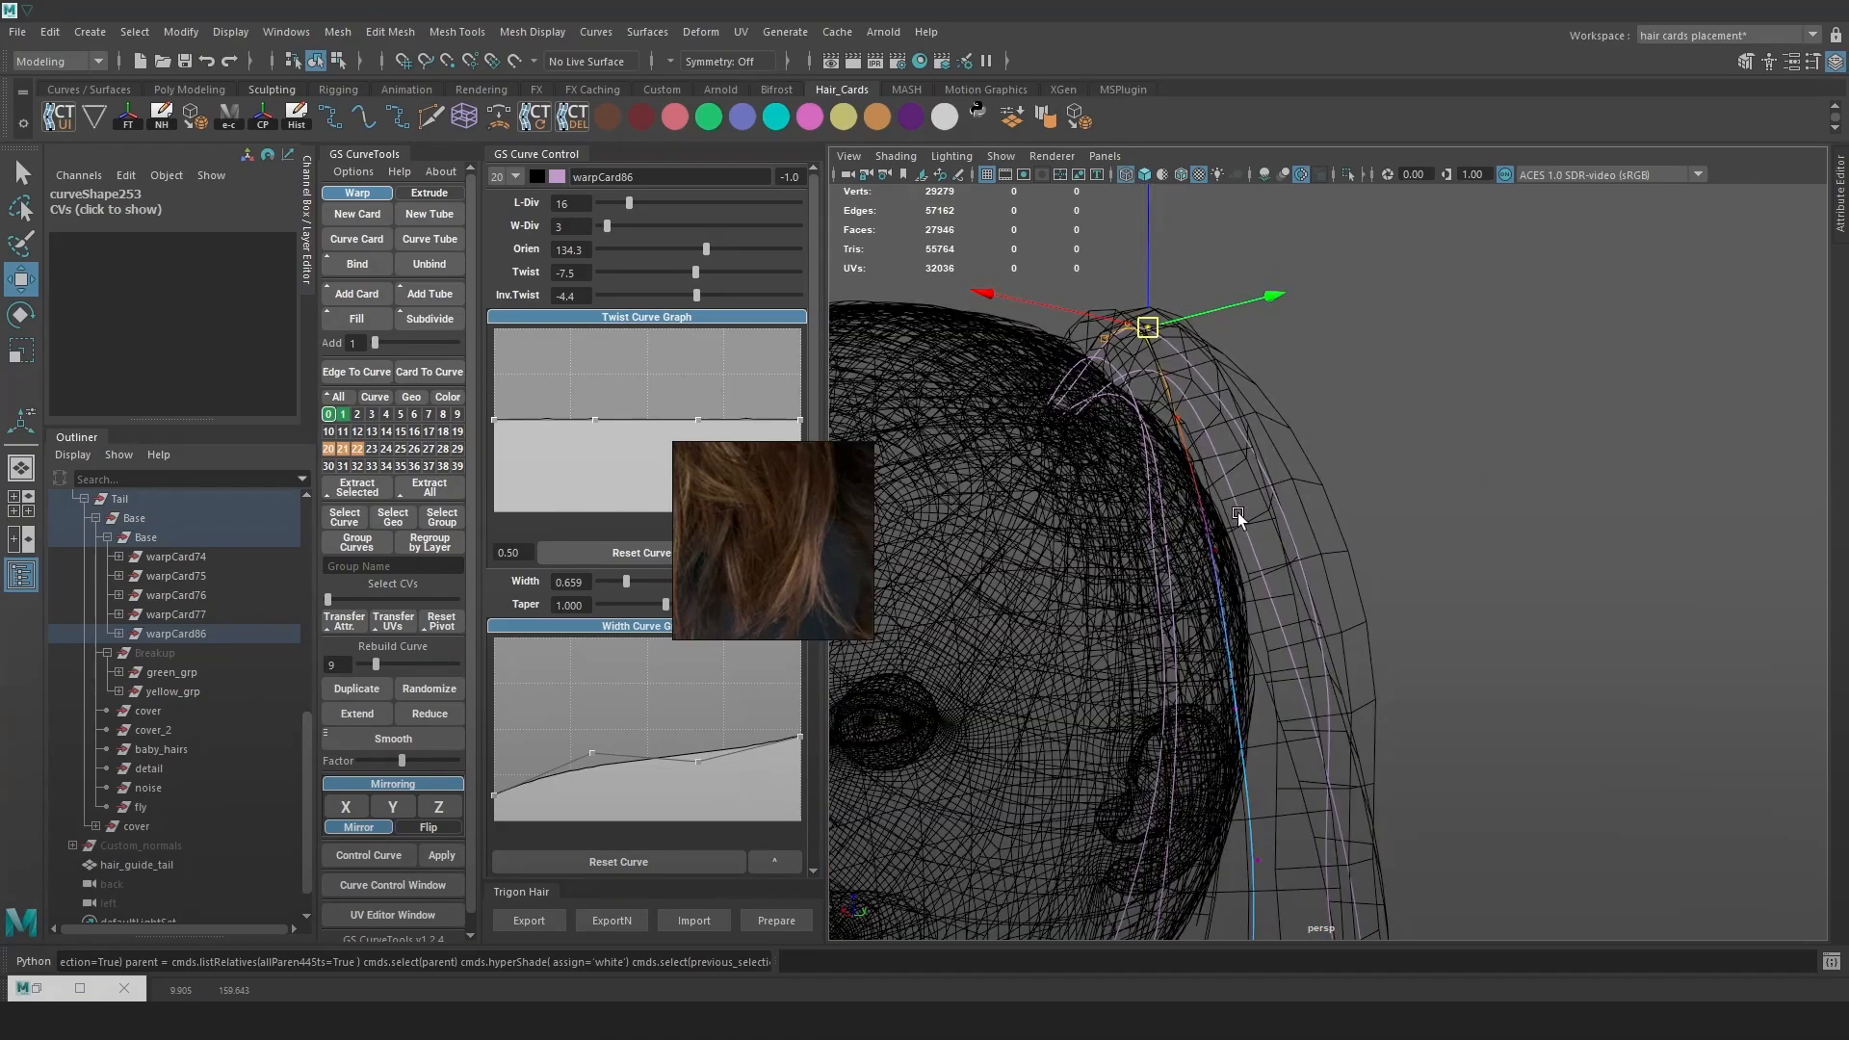
key("5")
mouse_move(1246, 494)
left_mouse_down("alt")
mouse_move(1339, 482)
mouse_move(1394, 448)
mouse_move(1379, 413)
mouse_move(1302, 503)
left_mouse_up("alt")
Select the warpCard77 curve and raise its Profile to 1.180
left_click(1288, 585)
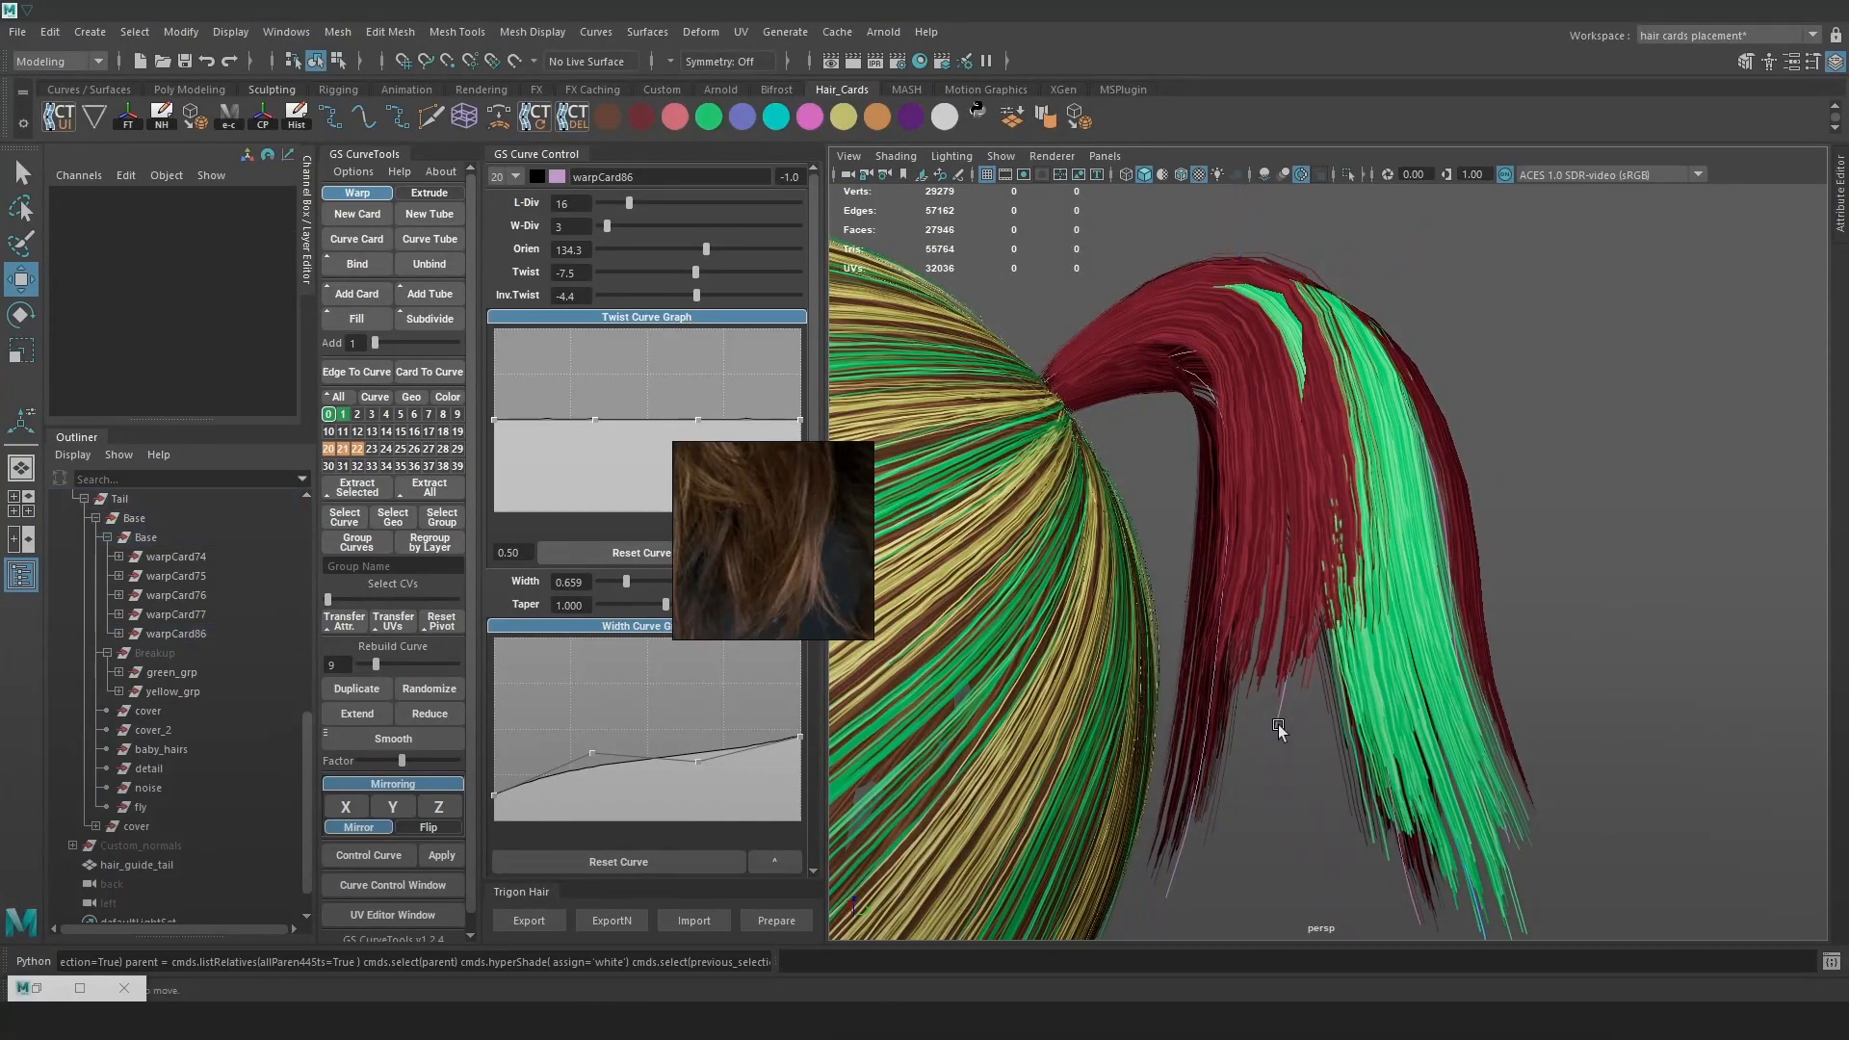
left_click(888, 683)
scroll(635, 674, "down", 3)
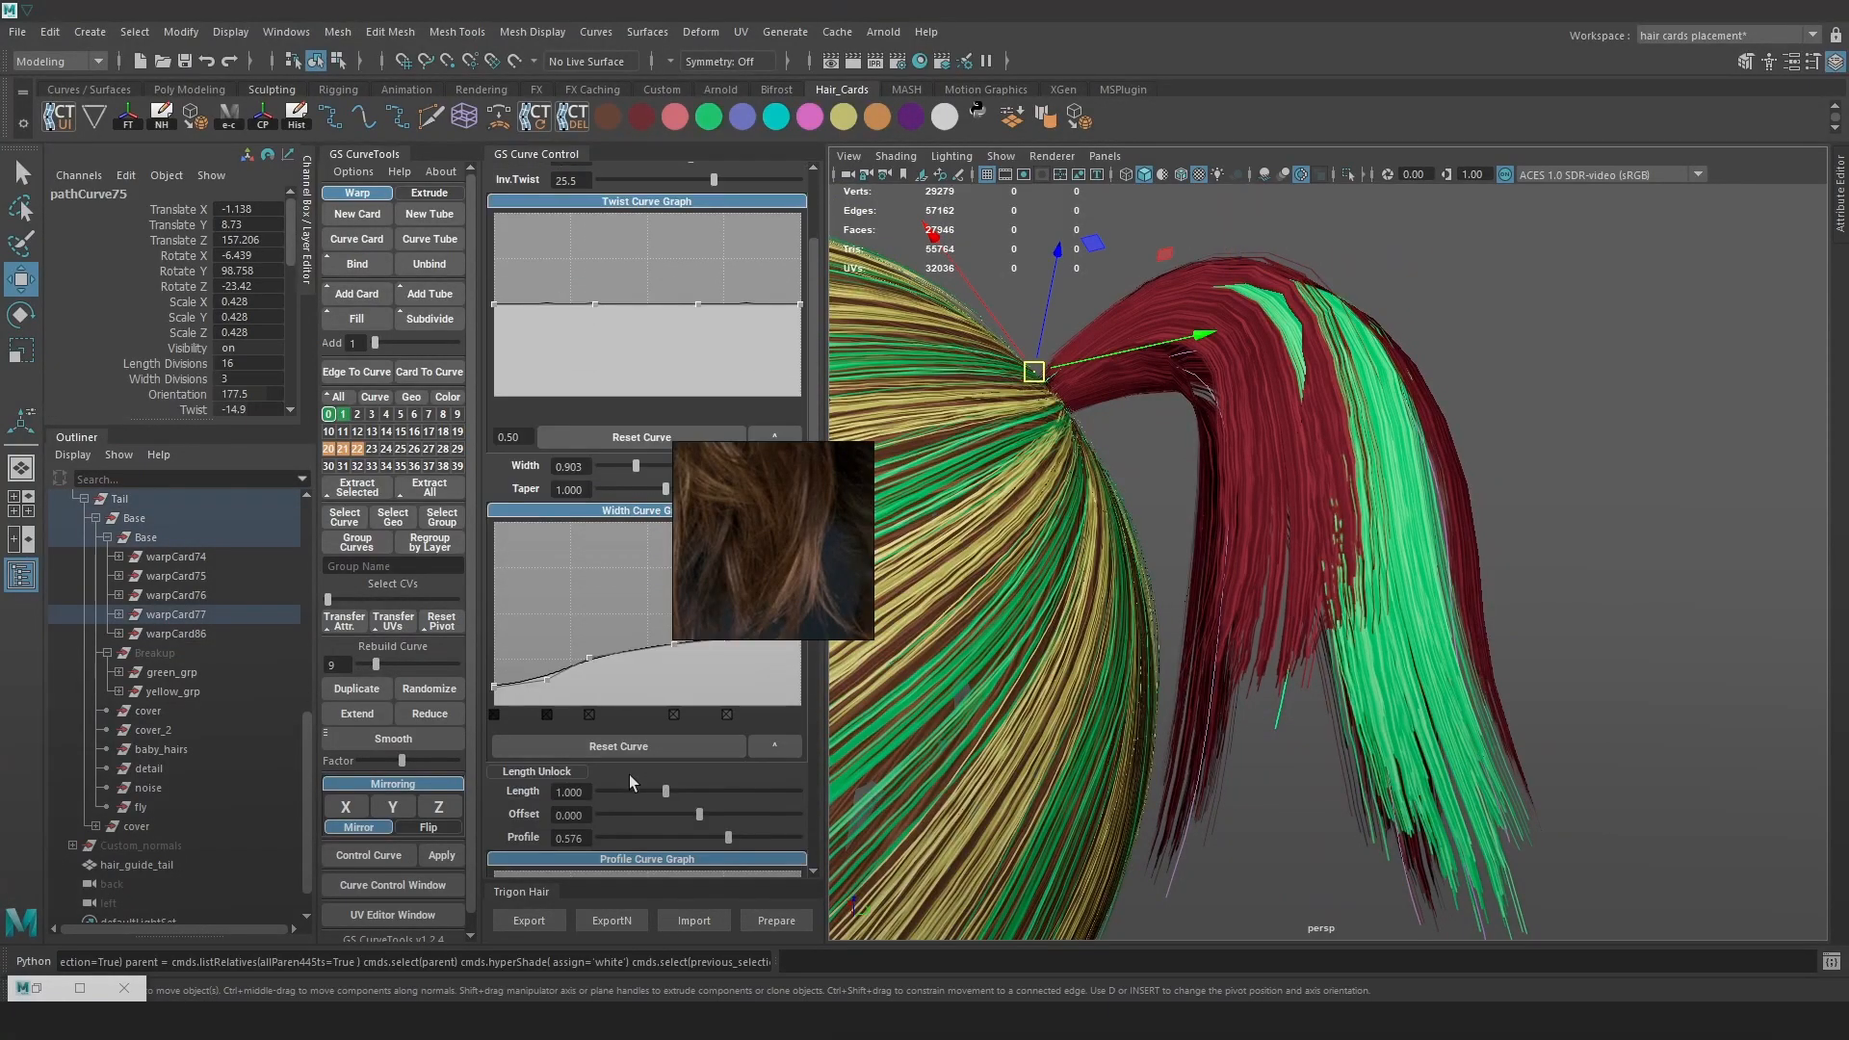
left_click_drag(732, 841, 754, 841)
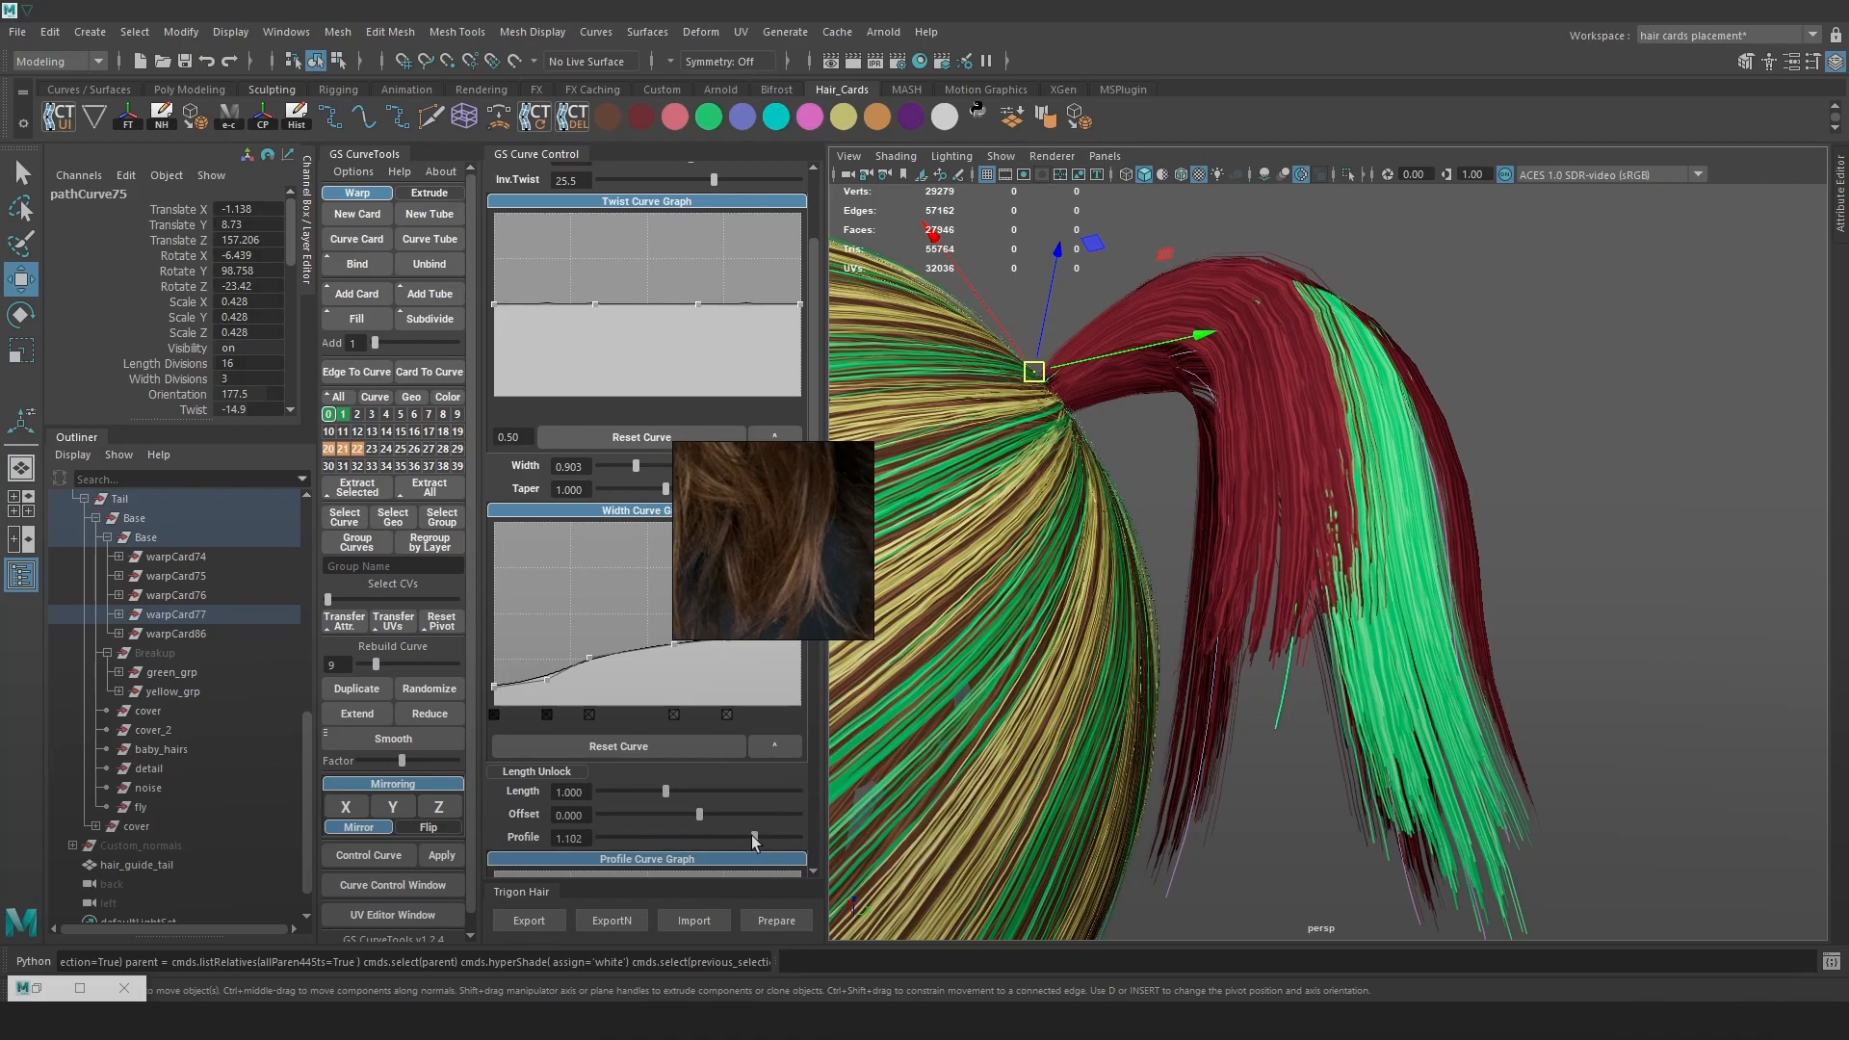
left_click_drag(1281, 592, 1225, 712, "alt")
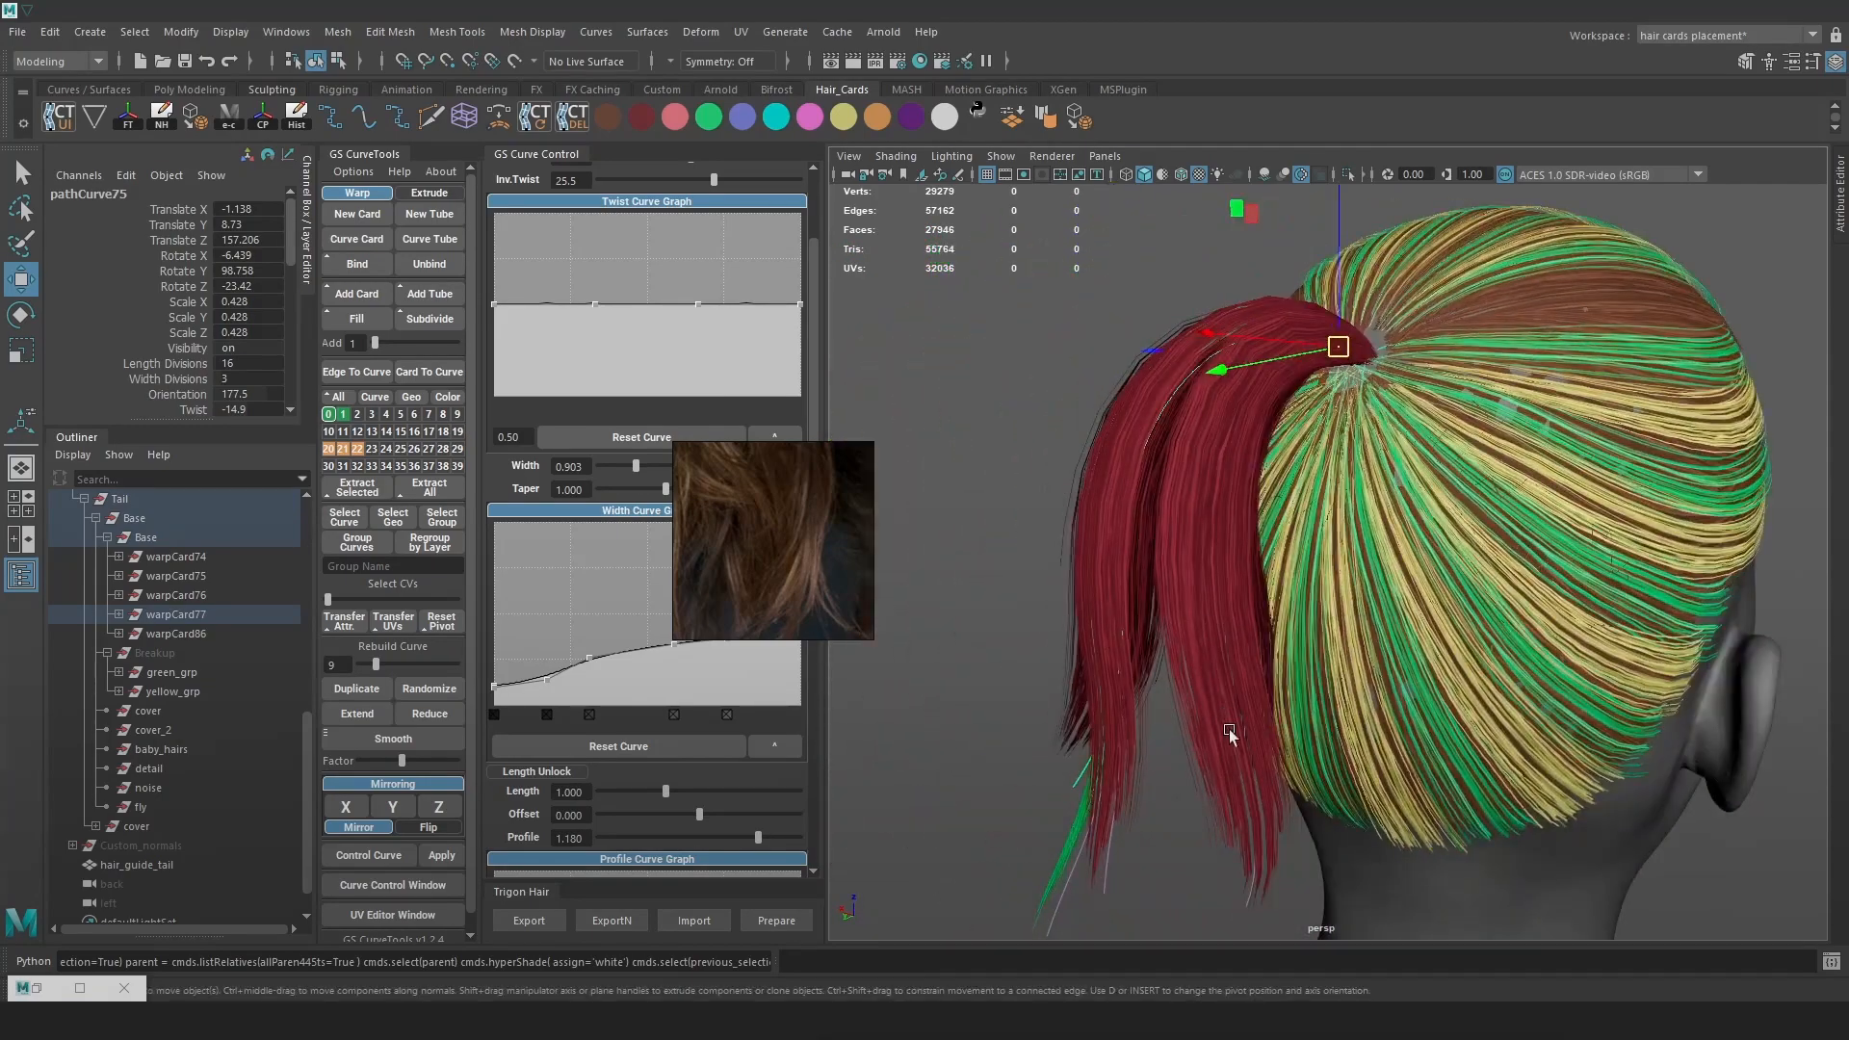
Select the warpCard76 curve and slightly adjust its Profile while checking the tail from several angles
left_click(1239, 910)
key("5")
key("4")
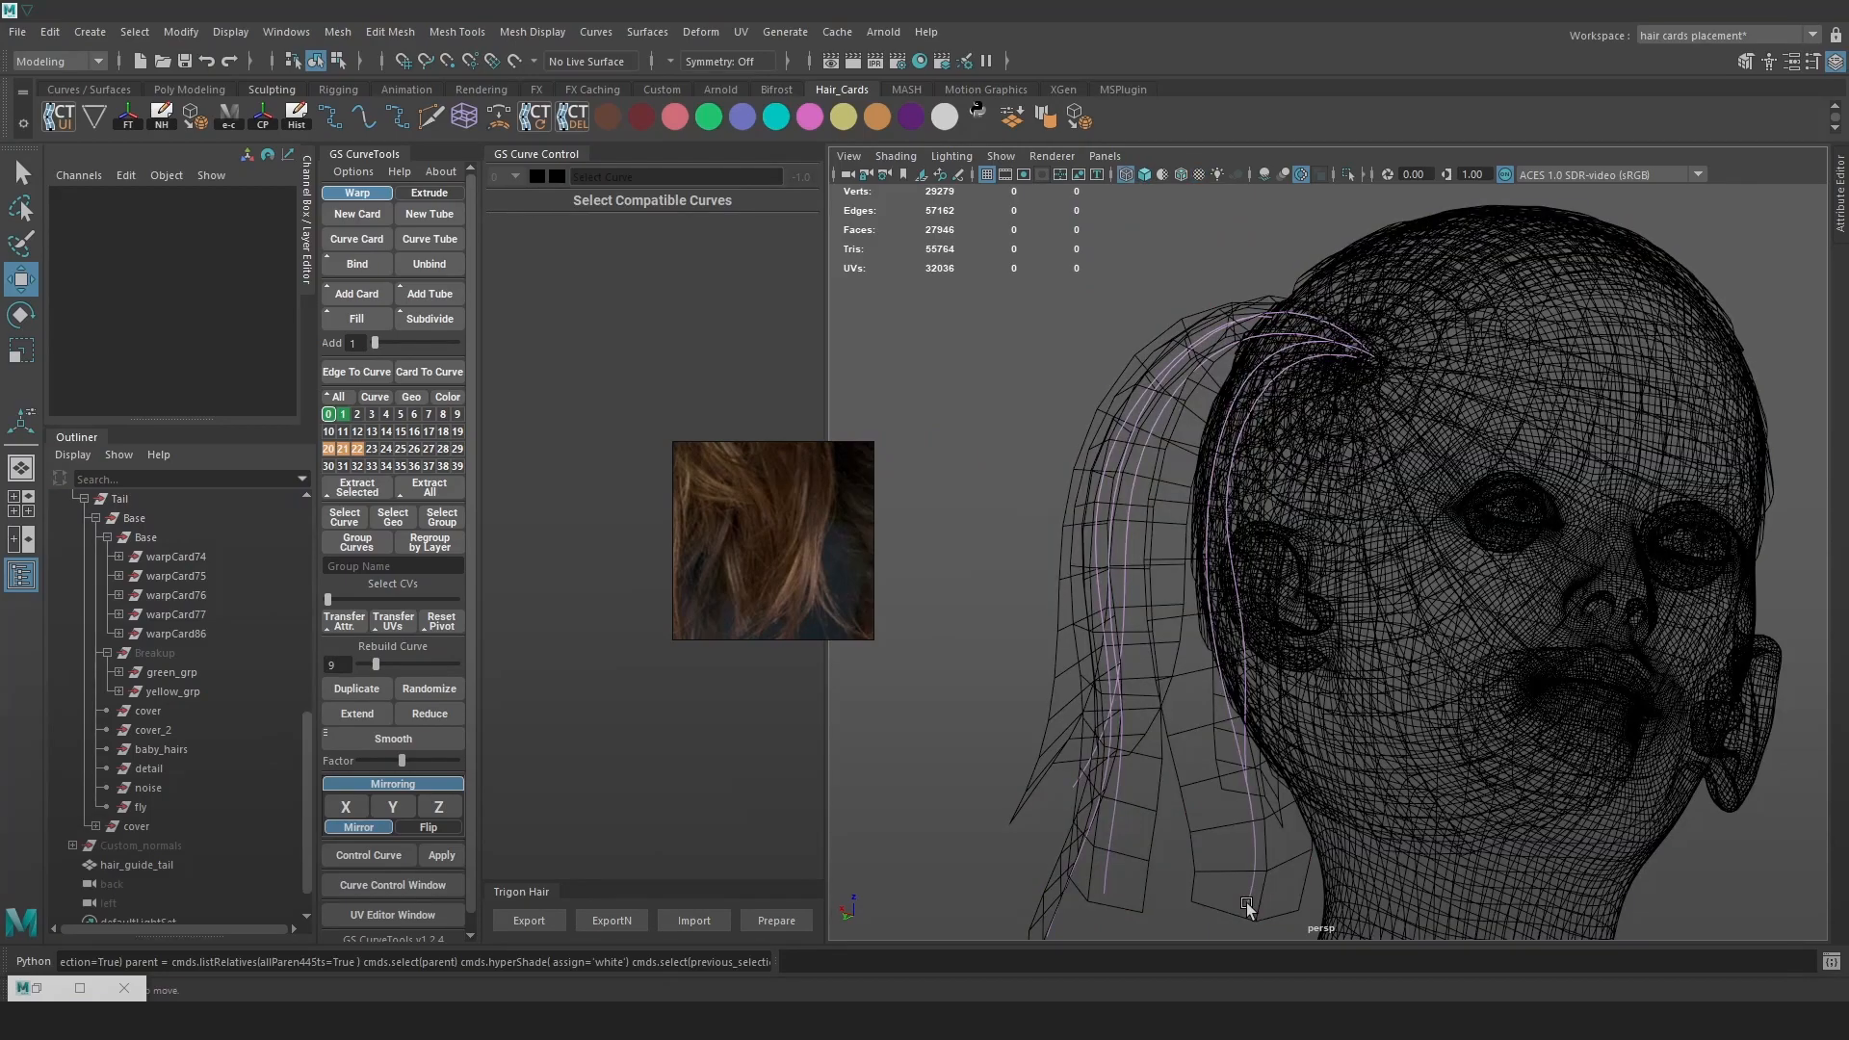
left_click(1204, 886)
key("5")
scroll(633, 765, "down", 3)
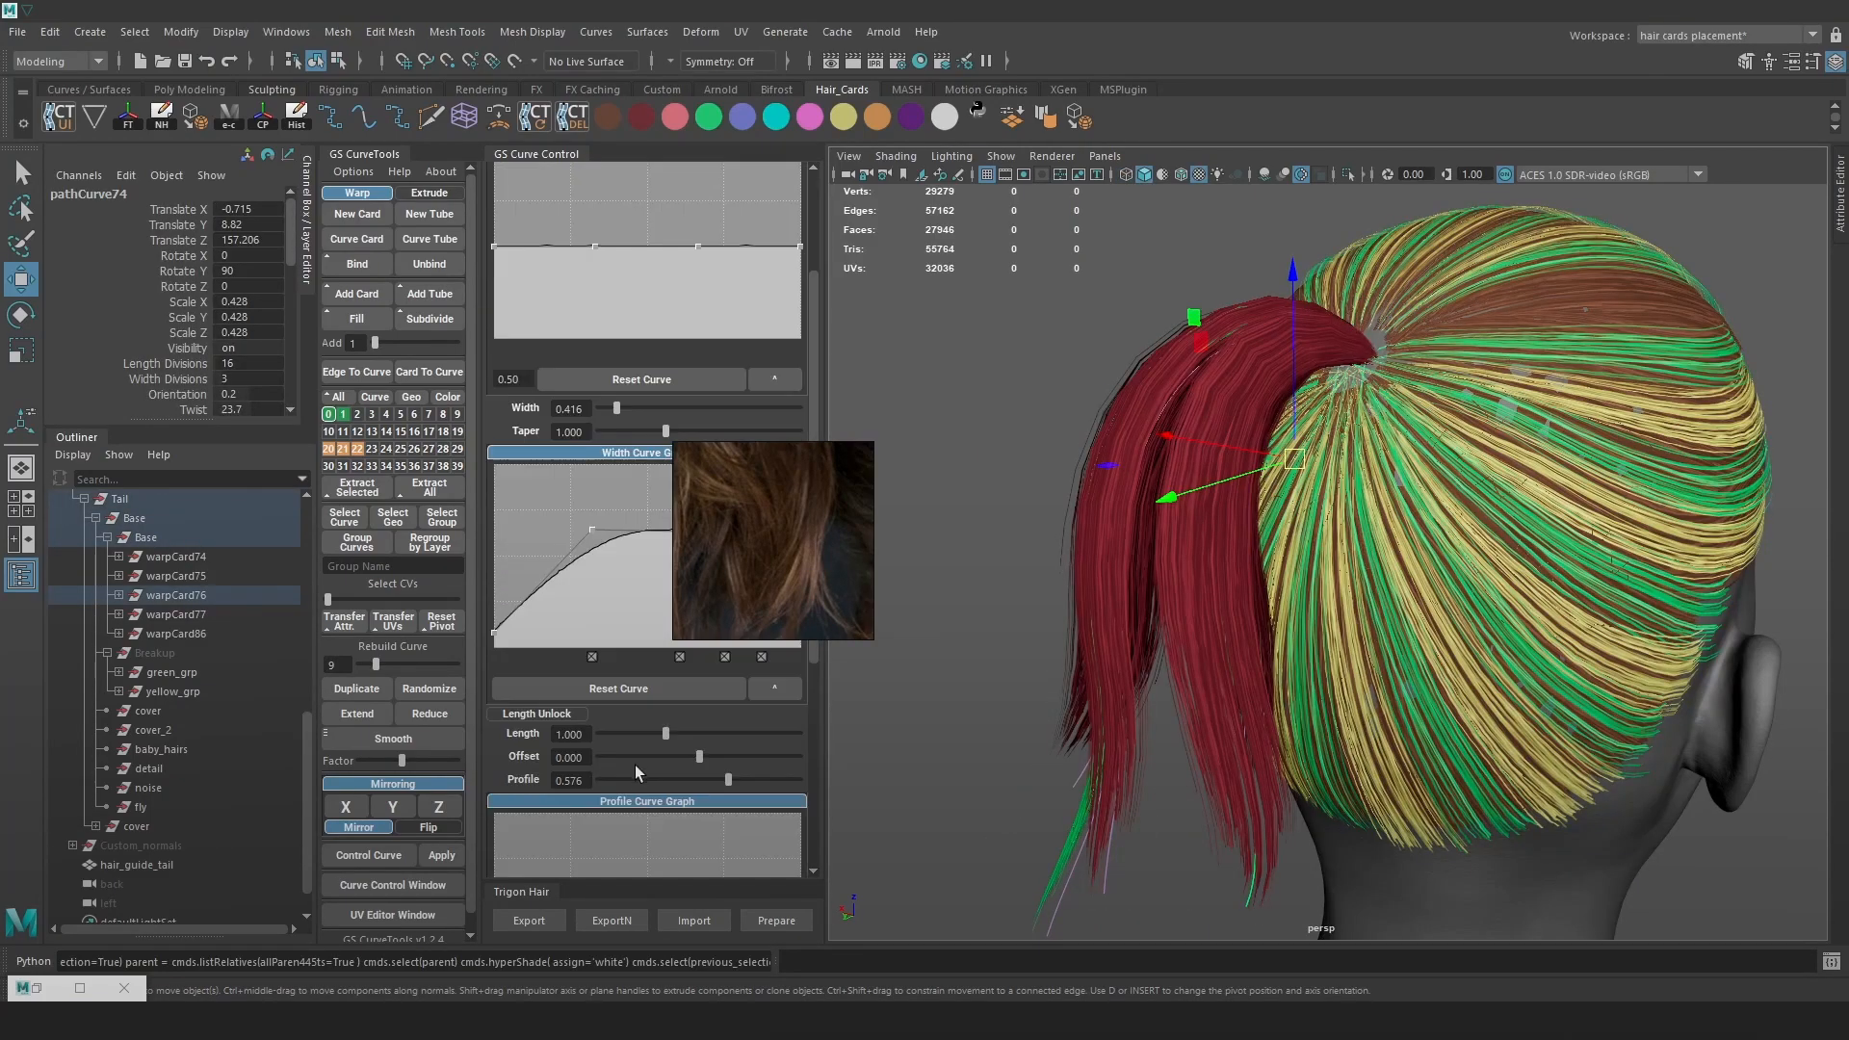
left_click_drag(724, 780, 734, 780)
left_click_drag(1155, 666, 1308, 639, "alt")
left_click_drag(734, 779, 731, 780)
left_click_drag(1336, 706, 1194, 742, "alt")
Move the warpCard86 curve's middle control vertices outward and set the card's Twist to -36
left_click(1378, 784)
left_click(1378, 783)
right_click_drag(1107, 462, 882, 454)
left_click(1188, 623)
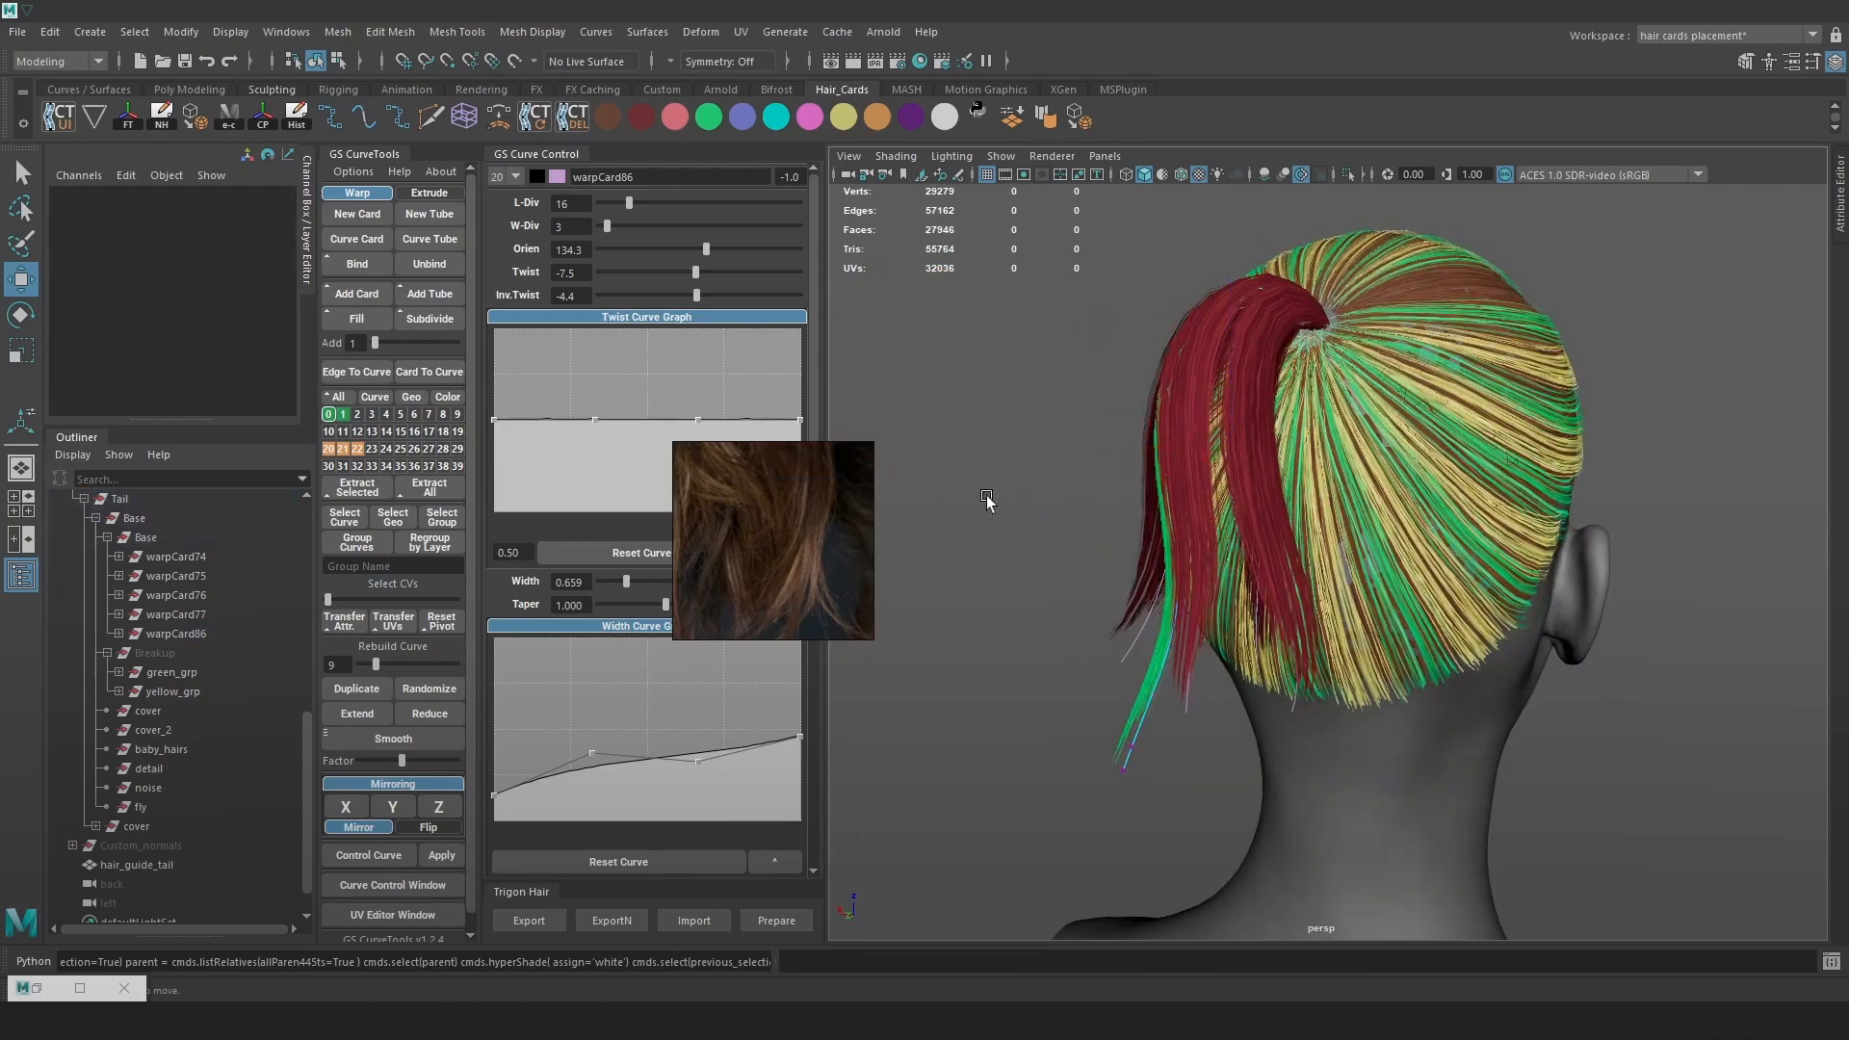
left_click_drag(1190, 625, 1145, 631)
left_click(677, 272)
mouse_move(1203, 414)
left_mouse_down("alt")
mouse_move(1361, 408)
mouse_move(1247, 419)
mouse_move(1359, 504)
mouse_move(1375, 412)
mouse_move(1261, 499)
mouse_move(1108, 462)
left_mouse_up("alt")
Reposition the top control vertex of the warpCard86 curve and slightly lower the second point of its Width curve
key("4")
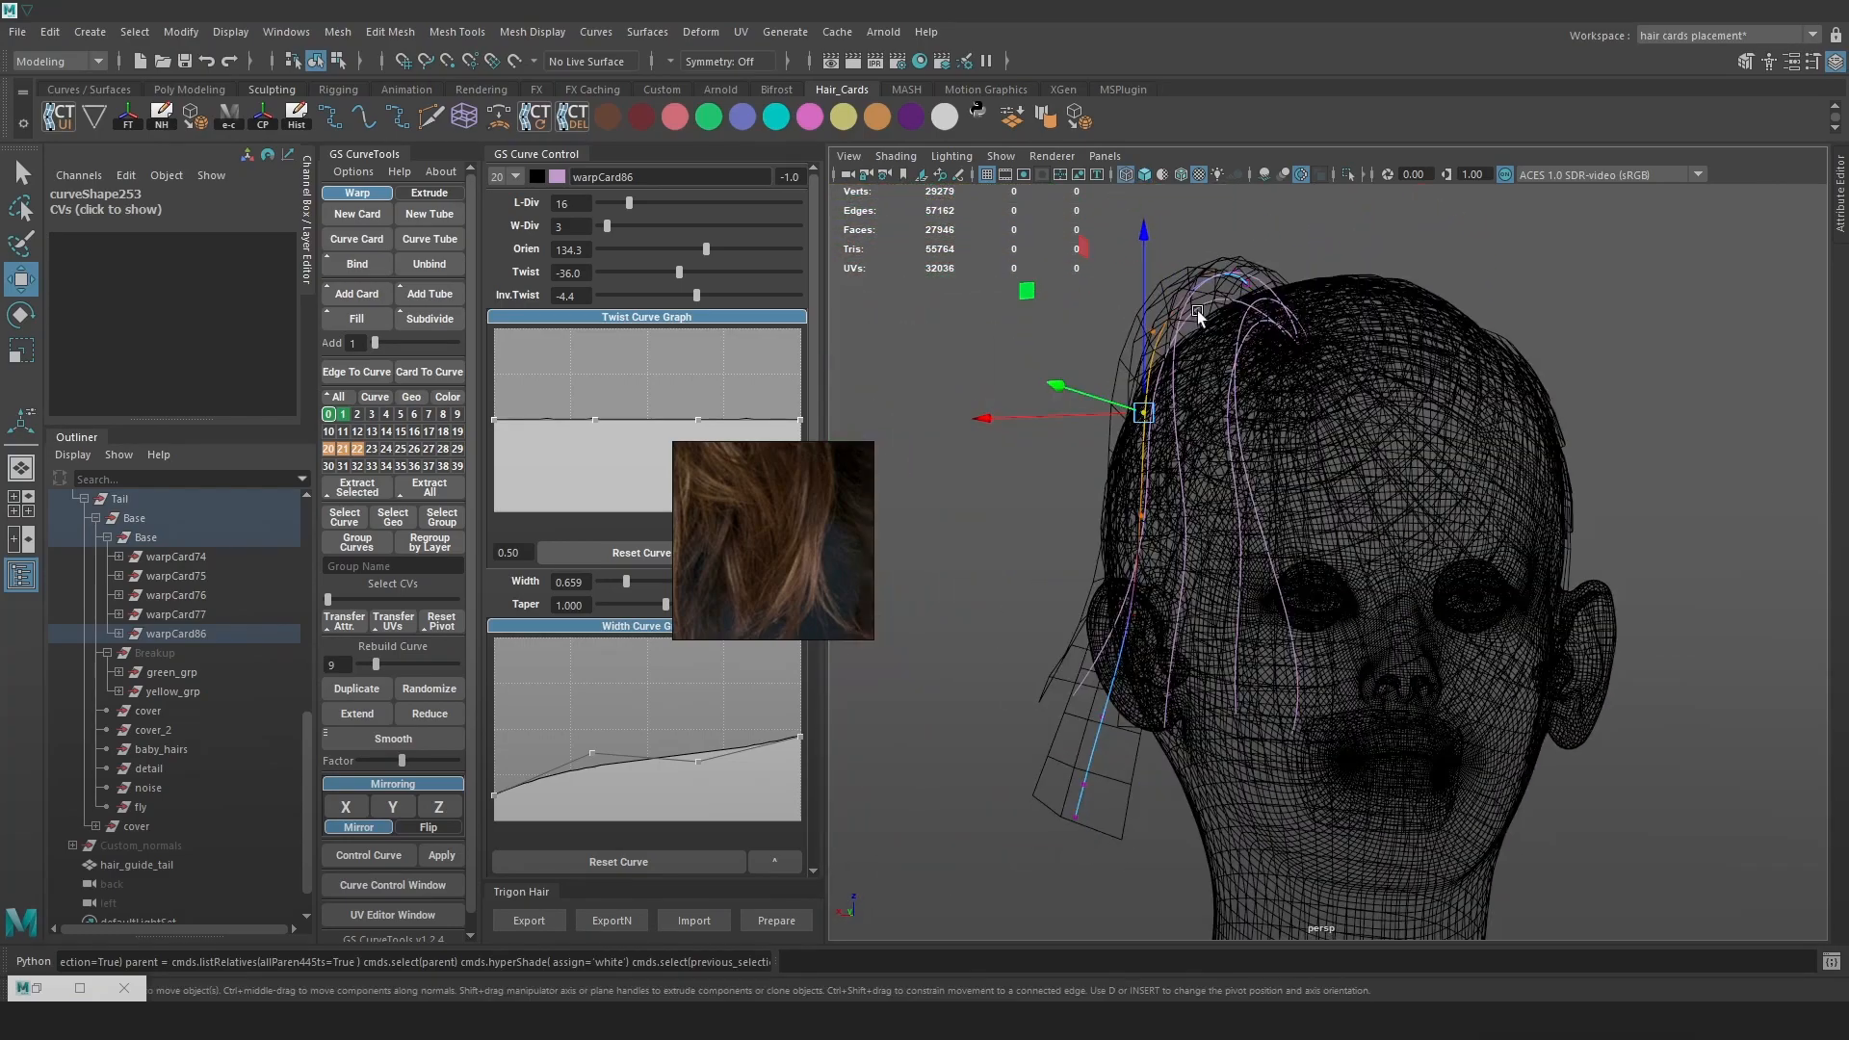
left_click(1221, 280)
key("6")
mouse_move(1221, 280)
left_mouse_down()
mouse_move(1452, 362)
mouse_move(1531, 358)
left_mouse_up()
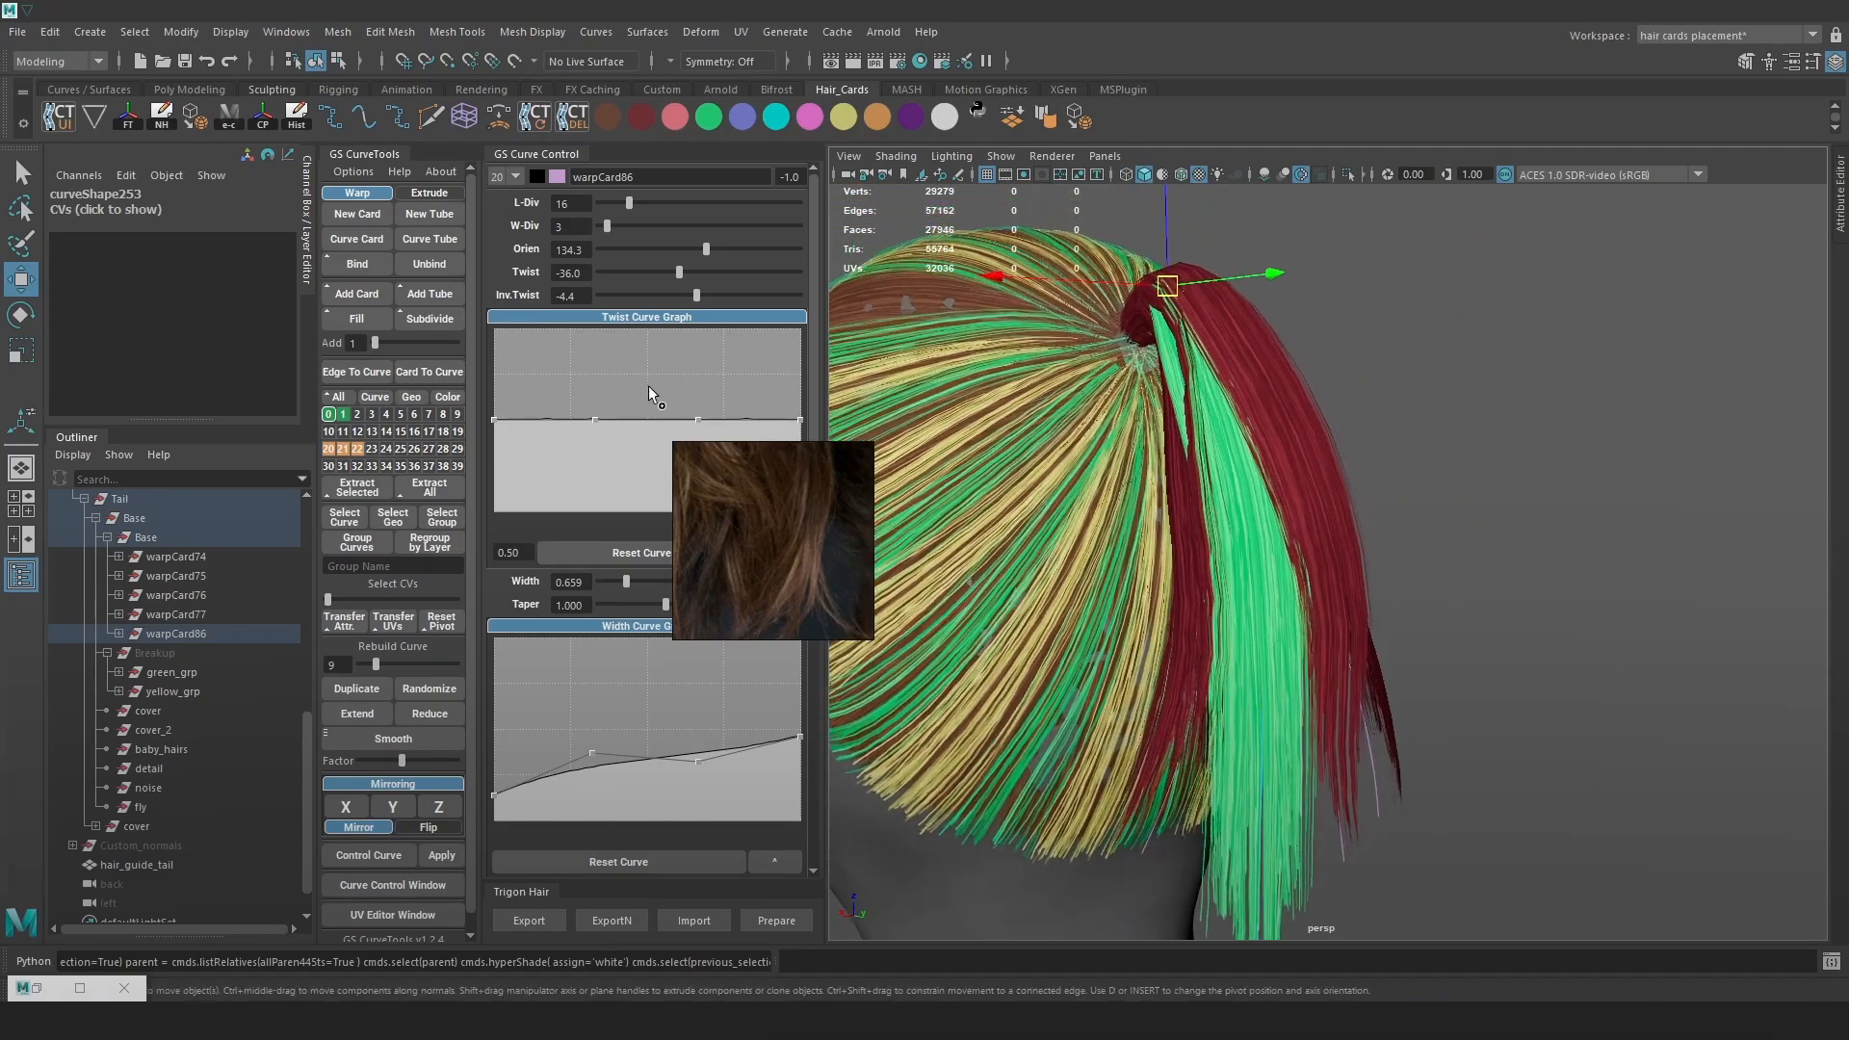
left_click_drag(586, 760, 585, 761)
left_click_drag(1178, 284, 1183, 285)
mouse_move(1266, 349)
left_mouse_down("alt")
mouse_move(1286, 350)
mouse_move(1217, 377)
left_mouse_up("alt")
left_click_drag(1336, 387, 1393, 372, "alt")
Leave control vertex editing, reselect the warpCard86 curve and examine its card against the rest of the tail
right_click_drag(1390, 372, 1498, 343)
left_click(1504, 169)
left_click(1504, 170)
middle_click_drag(1387, 462, 1377, 379, "alt")
scroll(1372, 626, "up", 2)
left_click(1366, 880)
left_click_drag(1404, 871, 1349, 865, "alt")
key("4")
left_click(1240, 892)
key("5")
left_click_drag(1243, 651, 1243, 546, "alt")
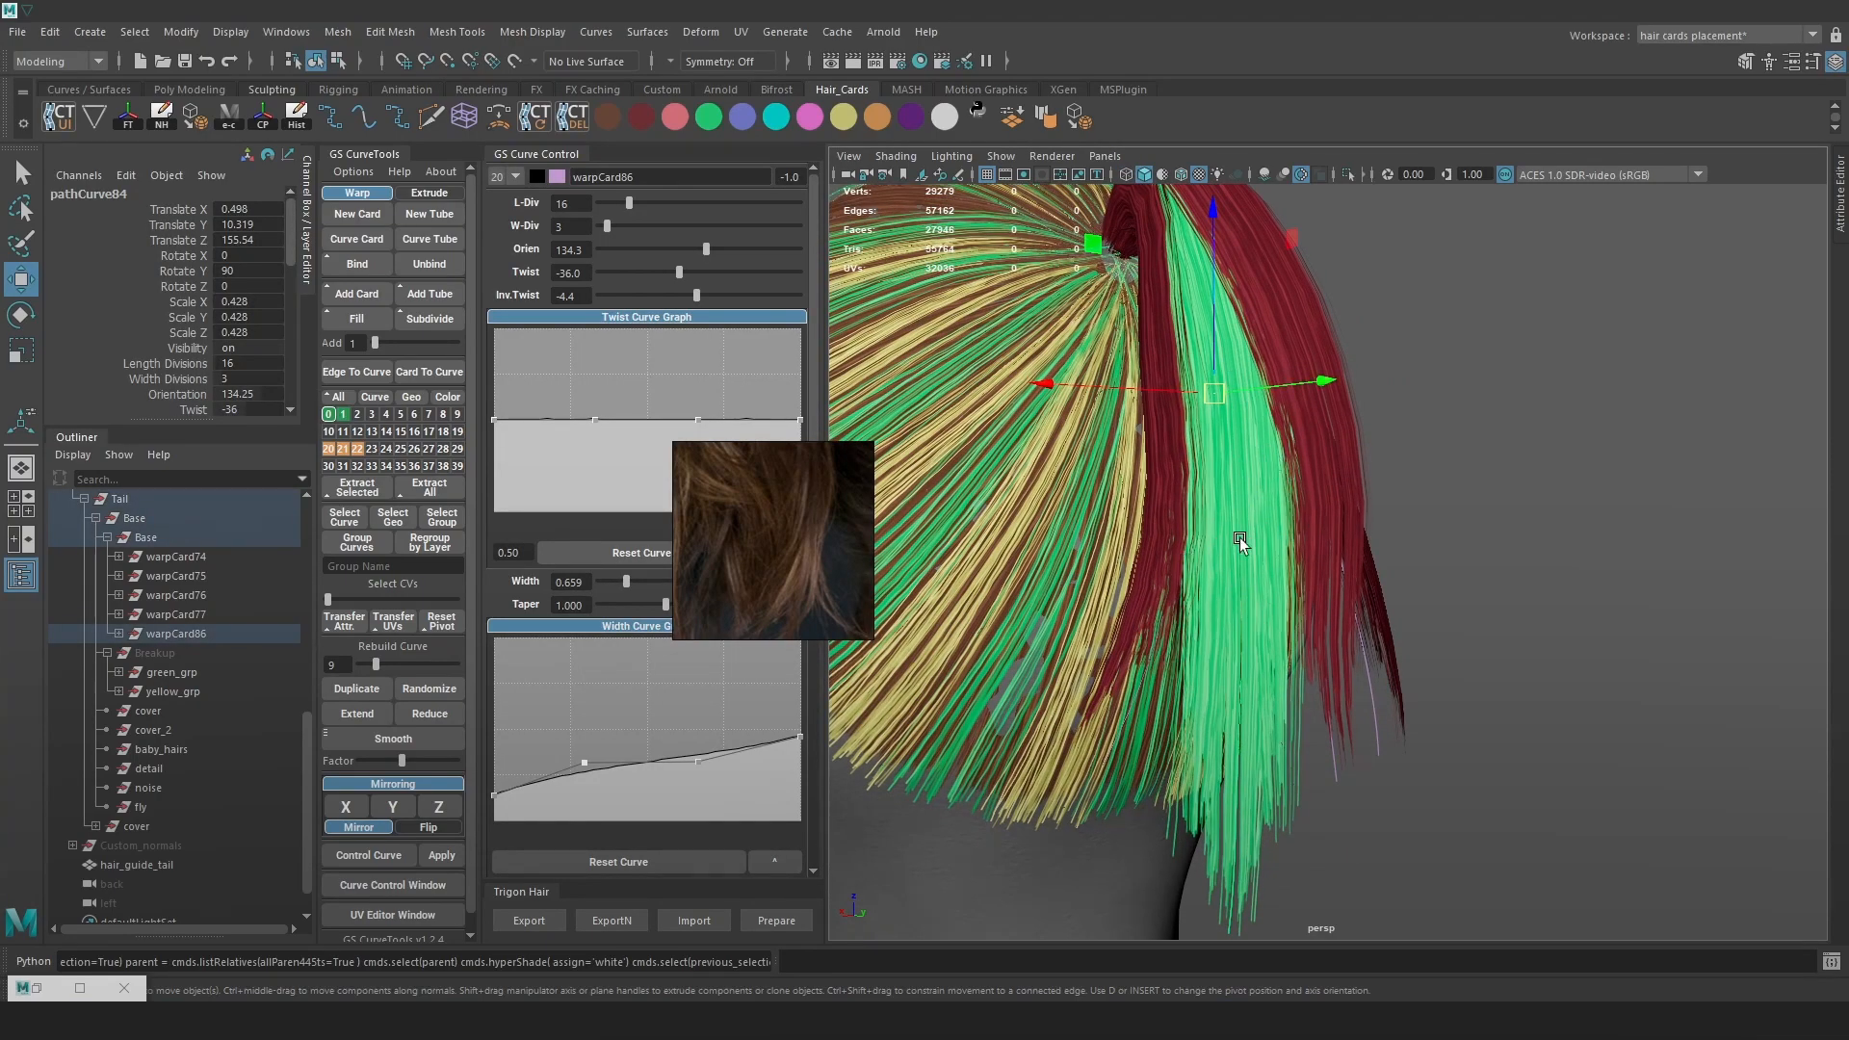
left_click_drag(1239, 546, 1262, 674, "alt")
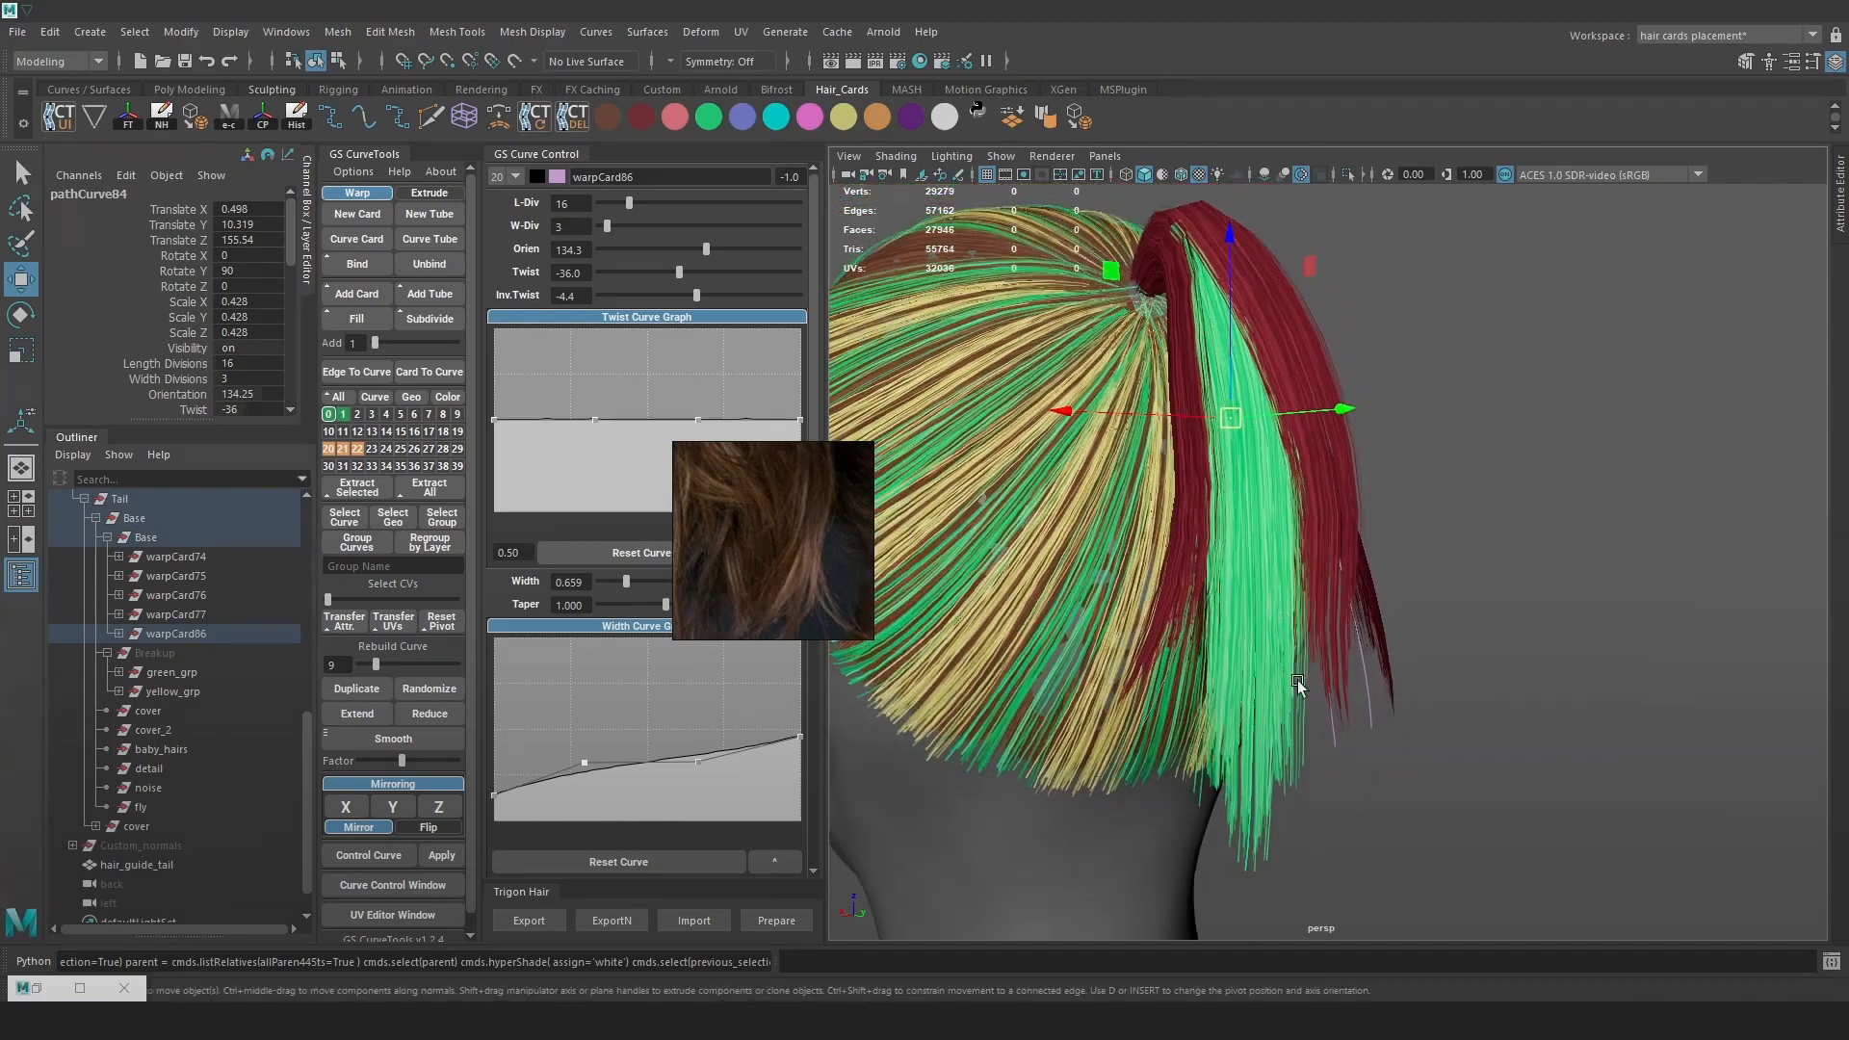
Assign the periwinkle blue color material to the warpCard86 card and clear the selection
key("4")
left_click(1261, 814)
left_click(1250, 815)
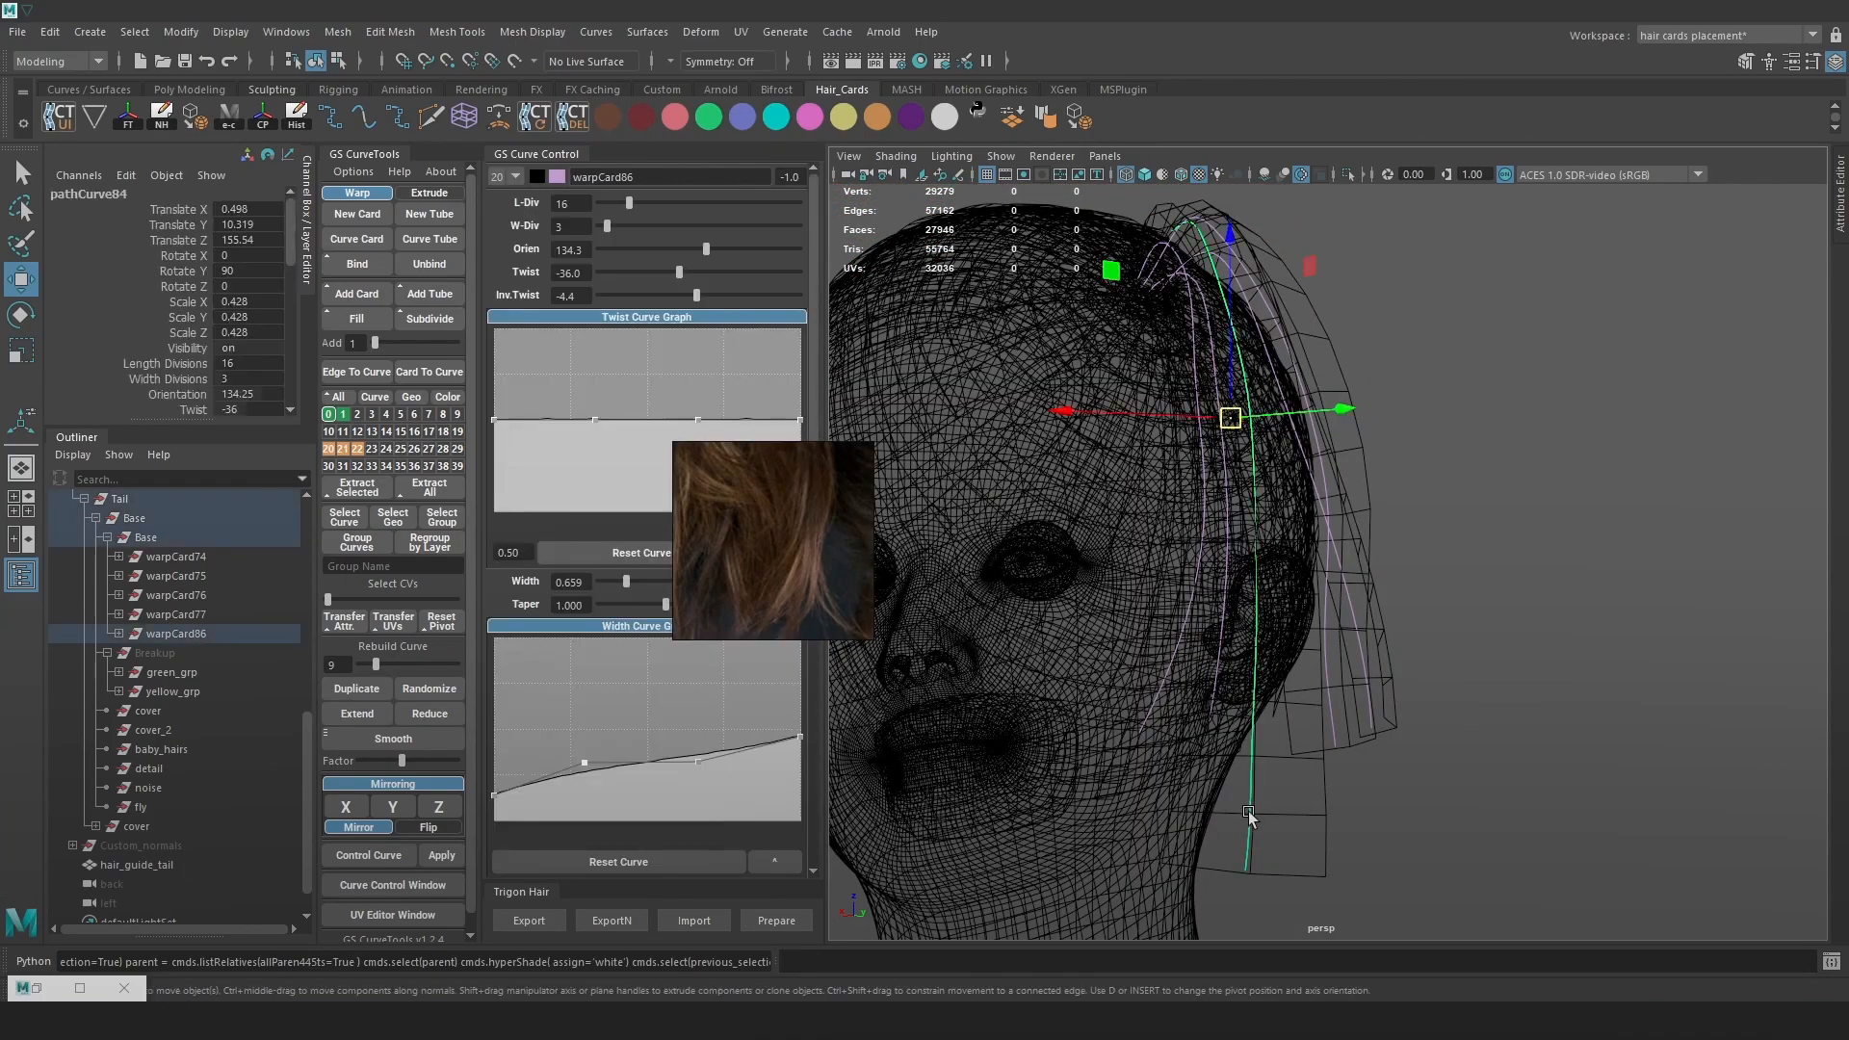
key("5")
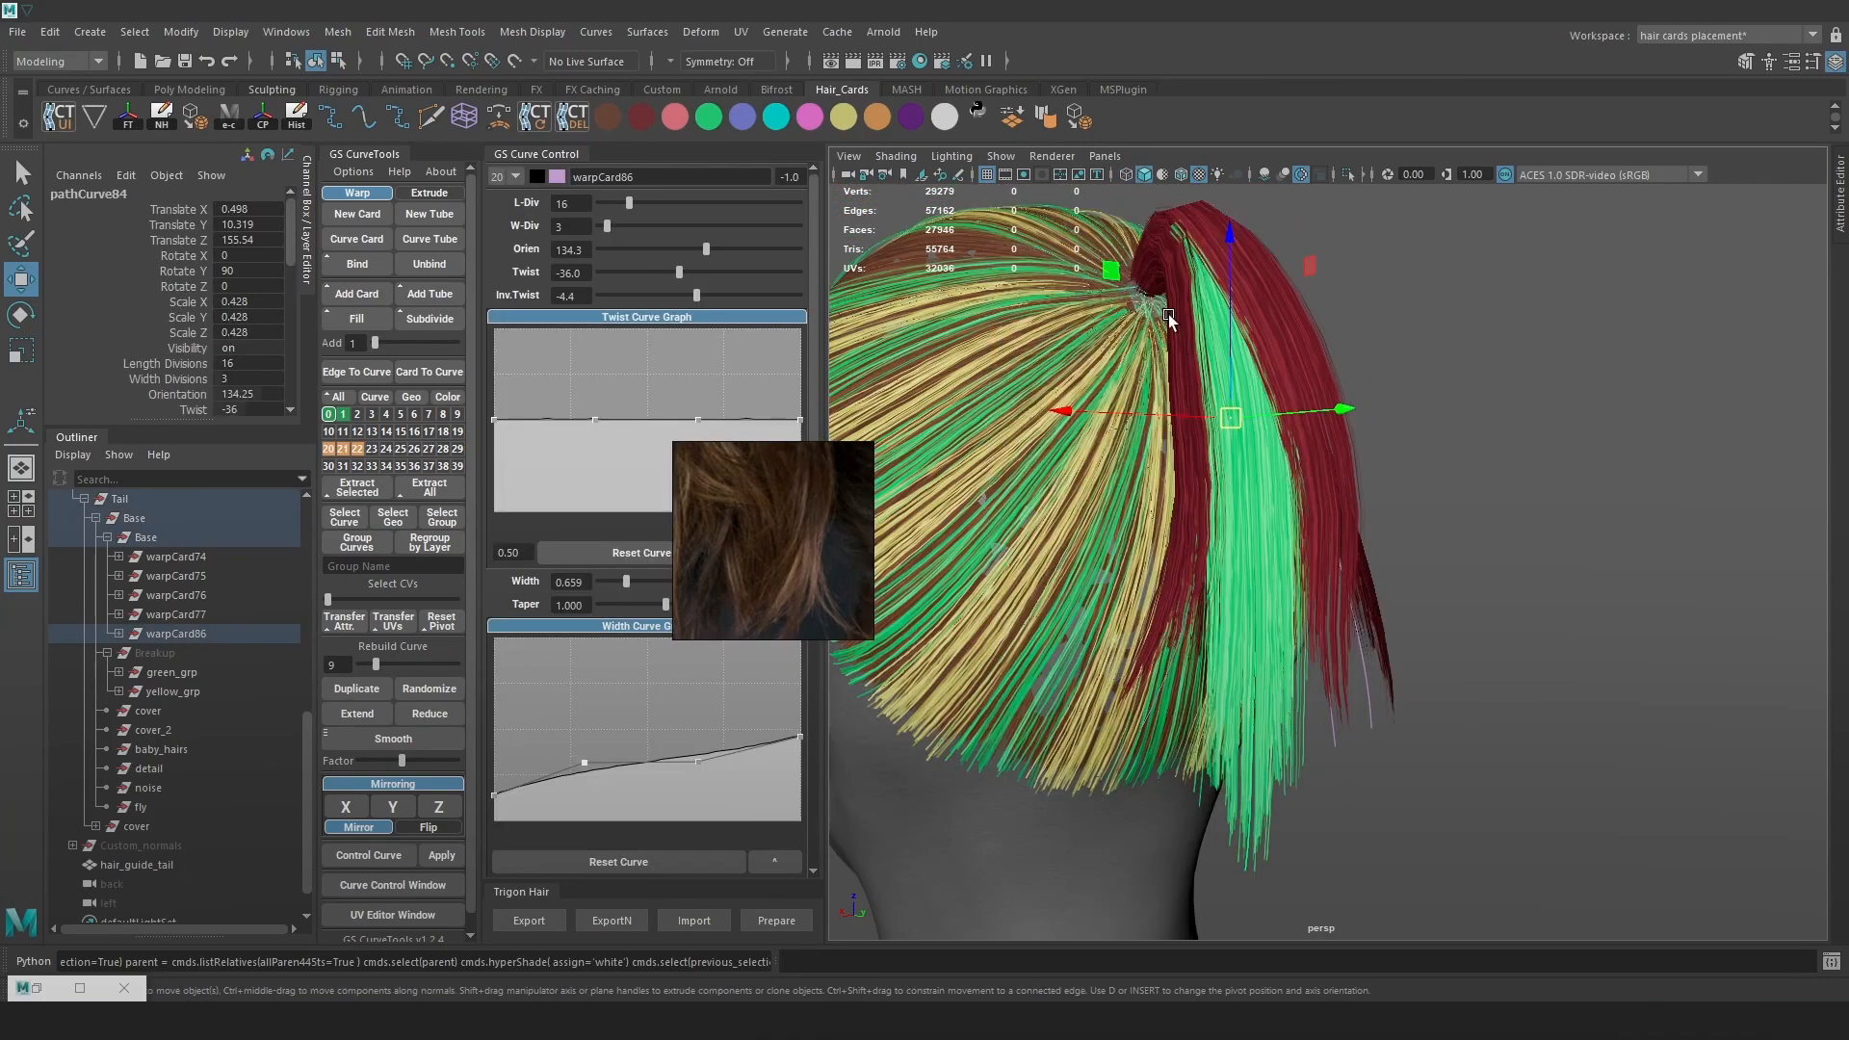
left_click(742, 117)
left_click(1579, 438)
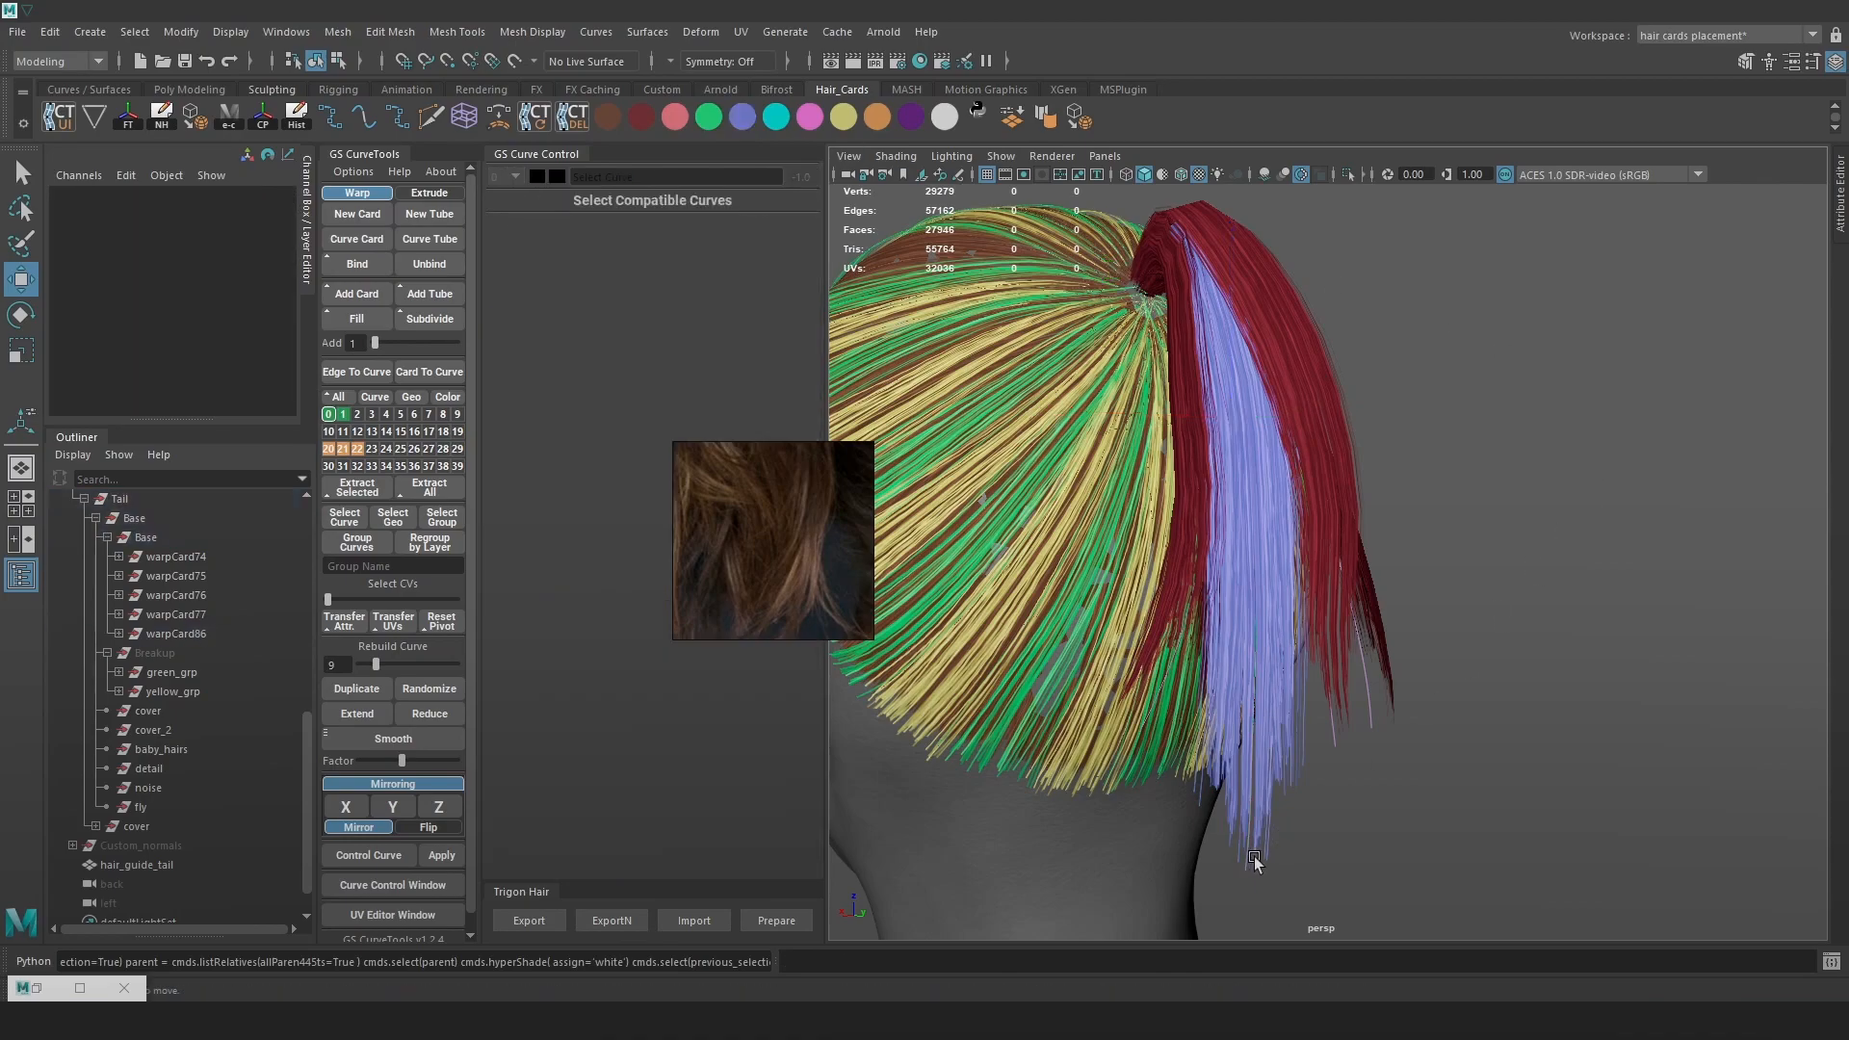
Reselect the warpCard86 curve and mirror its card across the X axis
key("4")
left_click(1246, 863)
key("5")
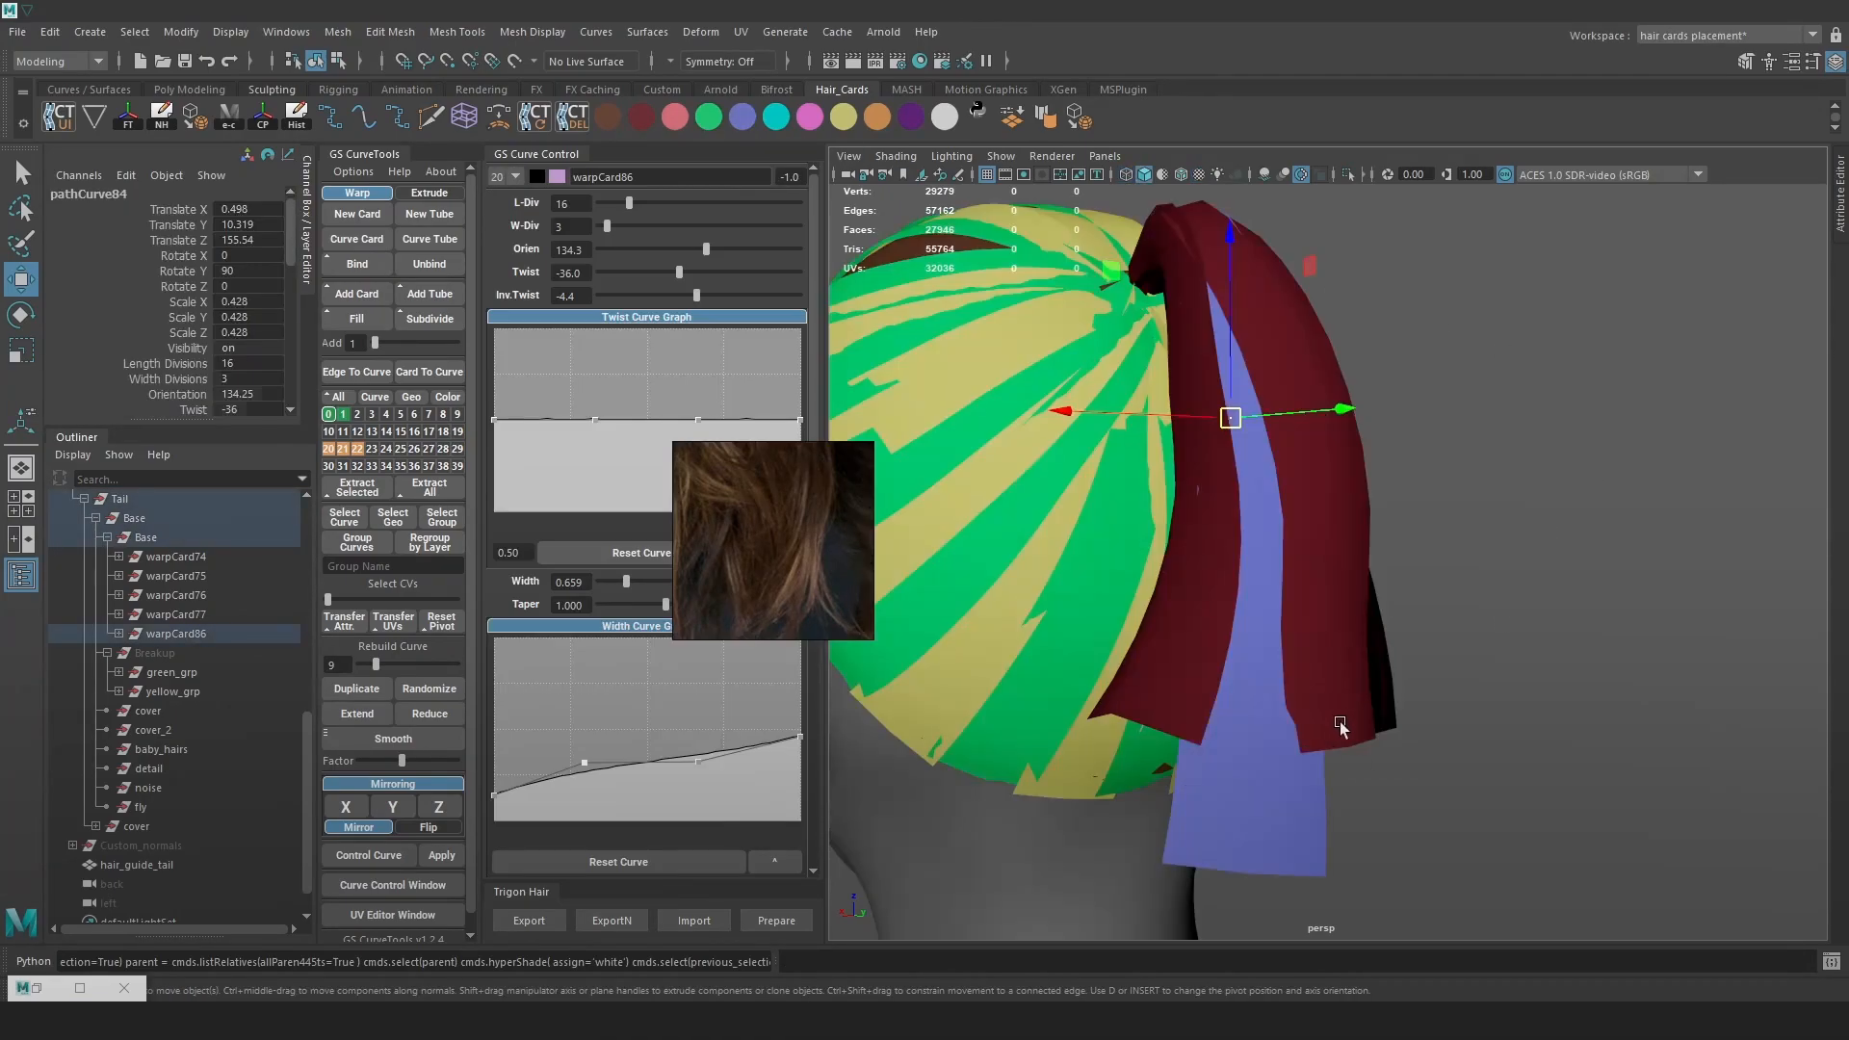
left_click_drag(1466, 710, 1361, 722, "alt")
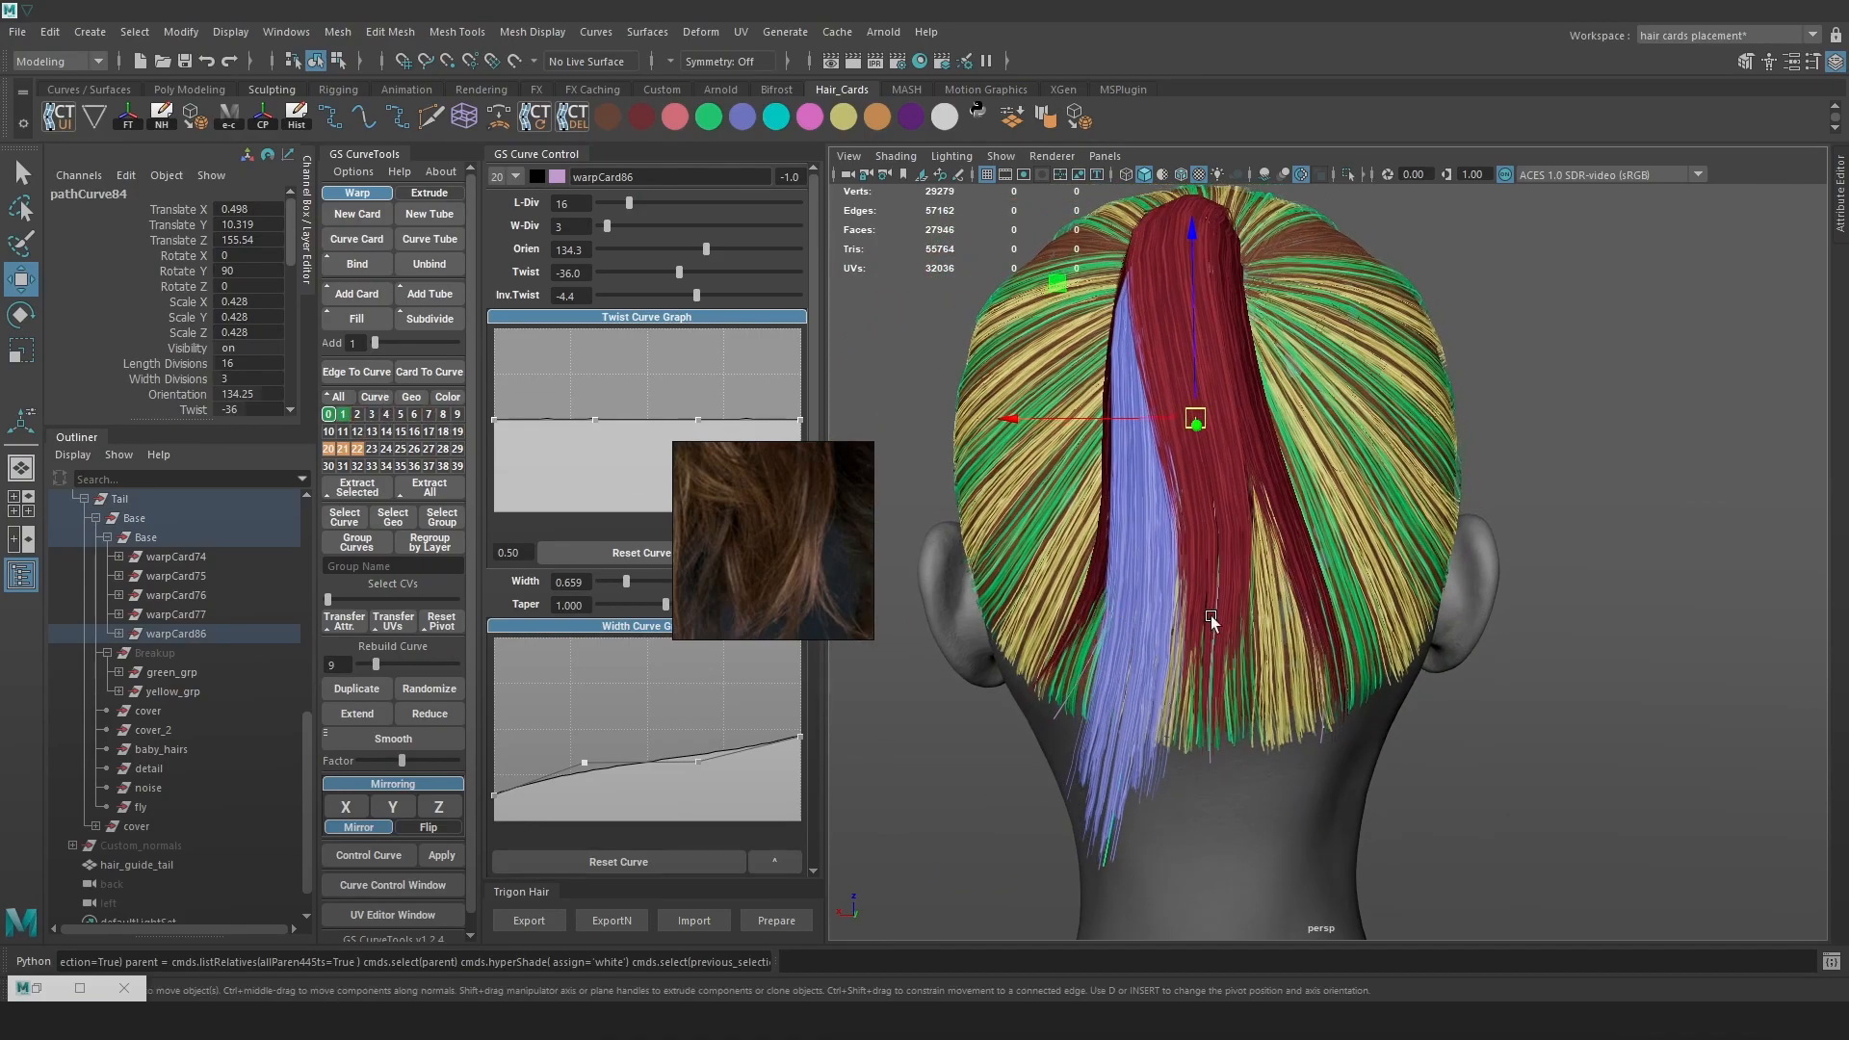
left_click_drag(1201, 619, 1192, 612, "alt")
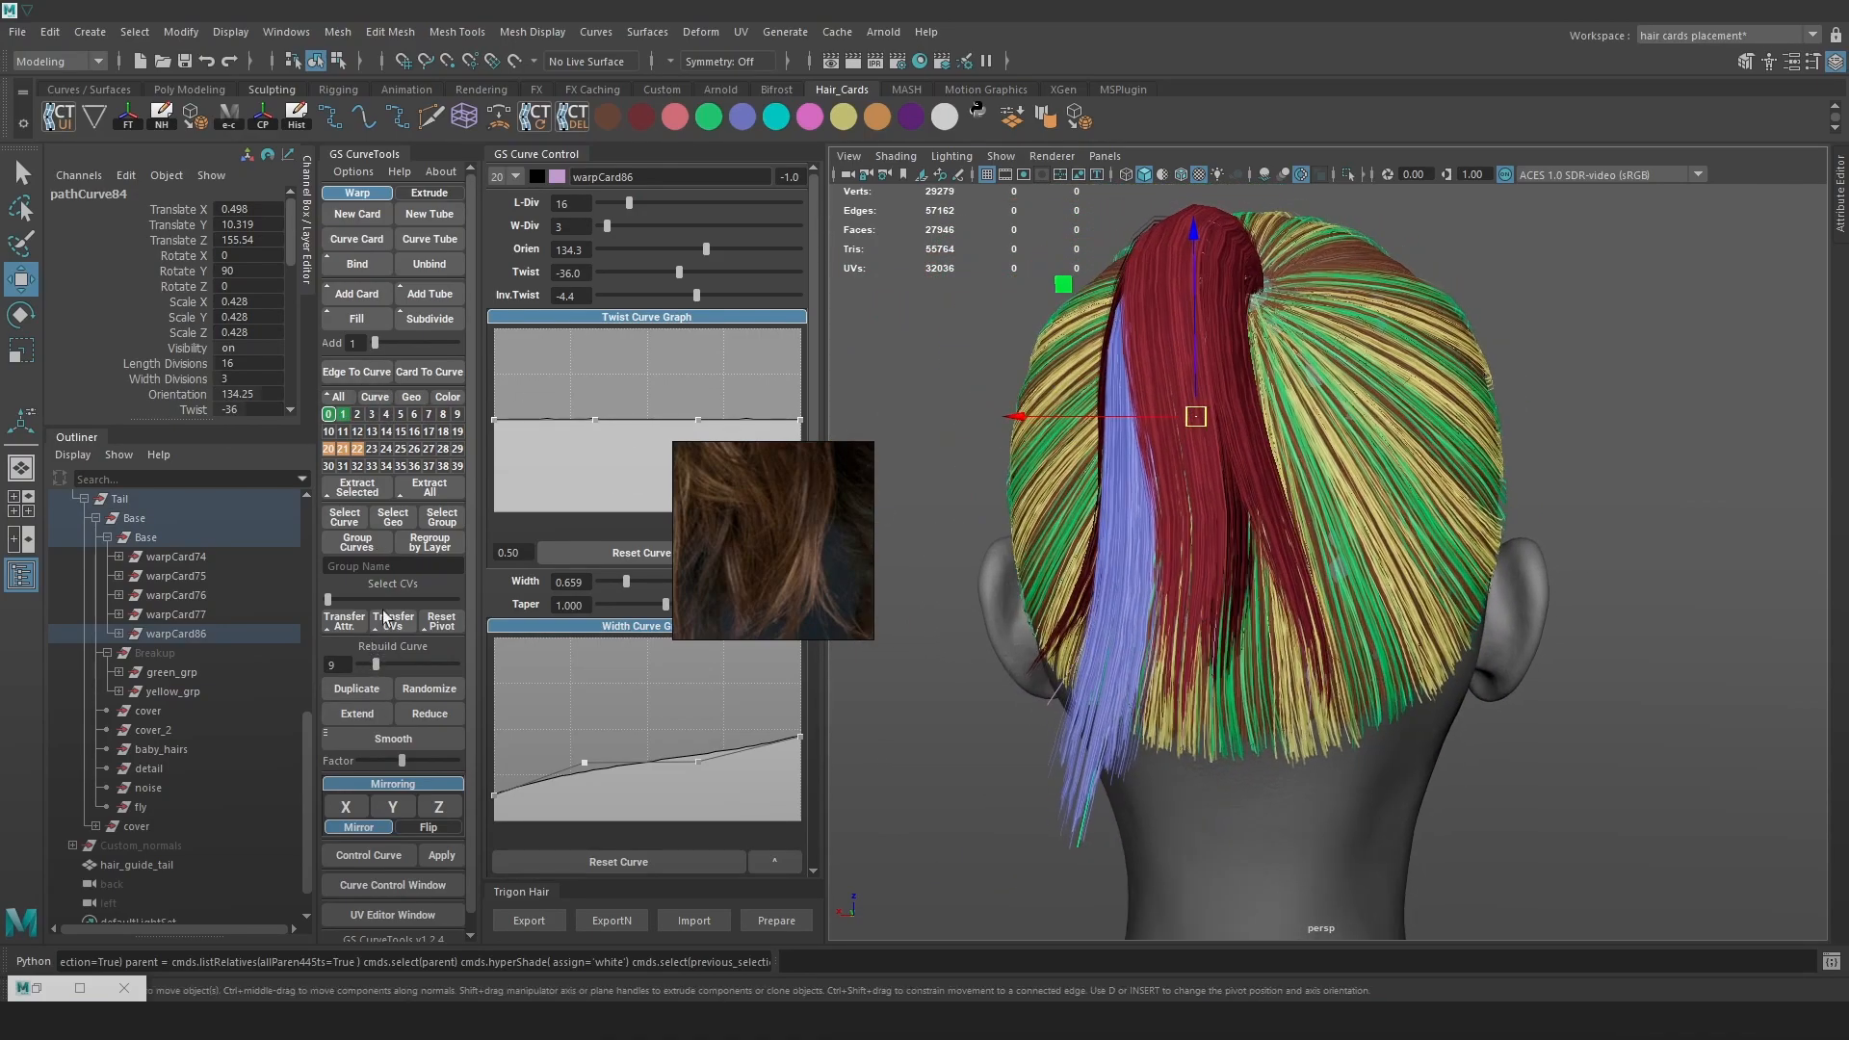
left_click(358, 827)
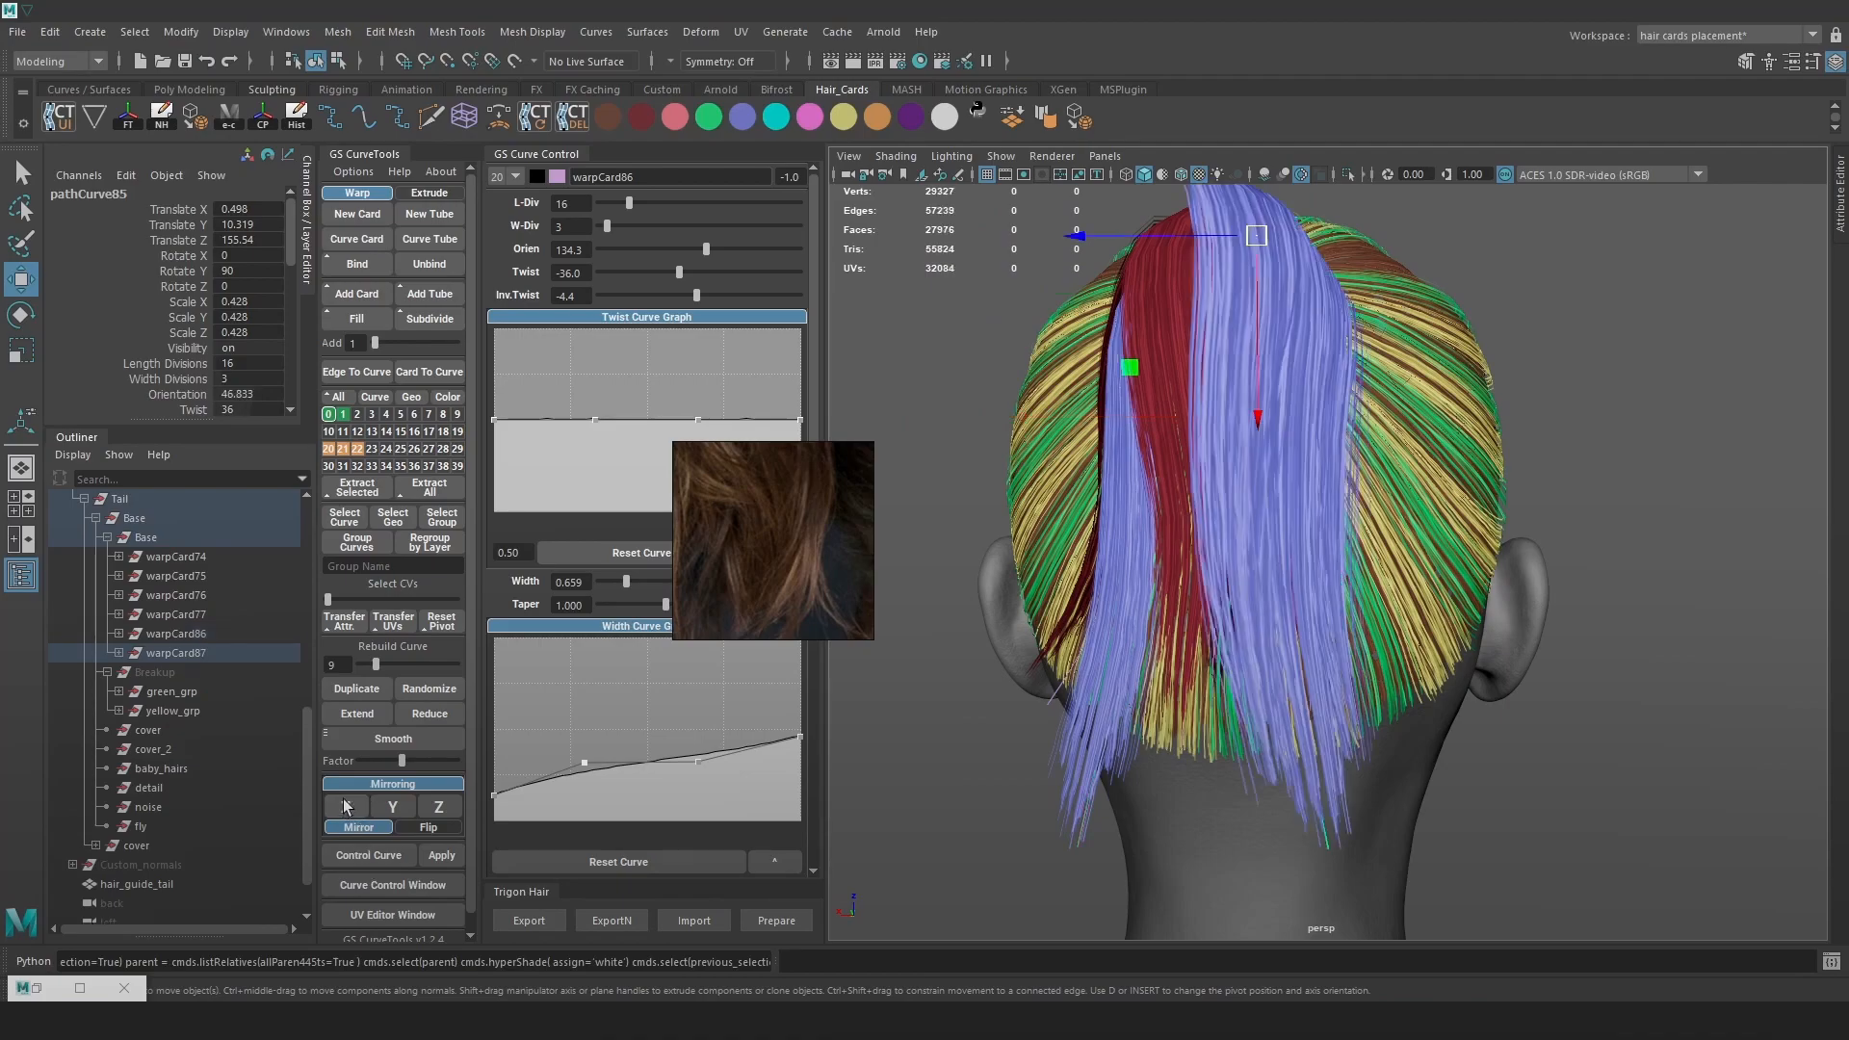
Lower the root point of the mirrored warpCard87 card's Width curve
mouse_move(1402, 492)
left_mouse_down("alt")
mouse_move(1453, 478)
mouse_move(1419, 502)
mouse_move(1228, 510)
mouse_move(1257, 505)
mouse_move(1303, 539)
mouse_move(1417, 535)
mouse_move(1290, 518)
mouse_move(1280, 447)
mouse_move(1429, 482)
mouse_move(1406, 491)
left_mouse_up("alt")
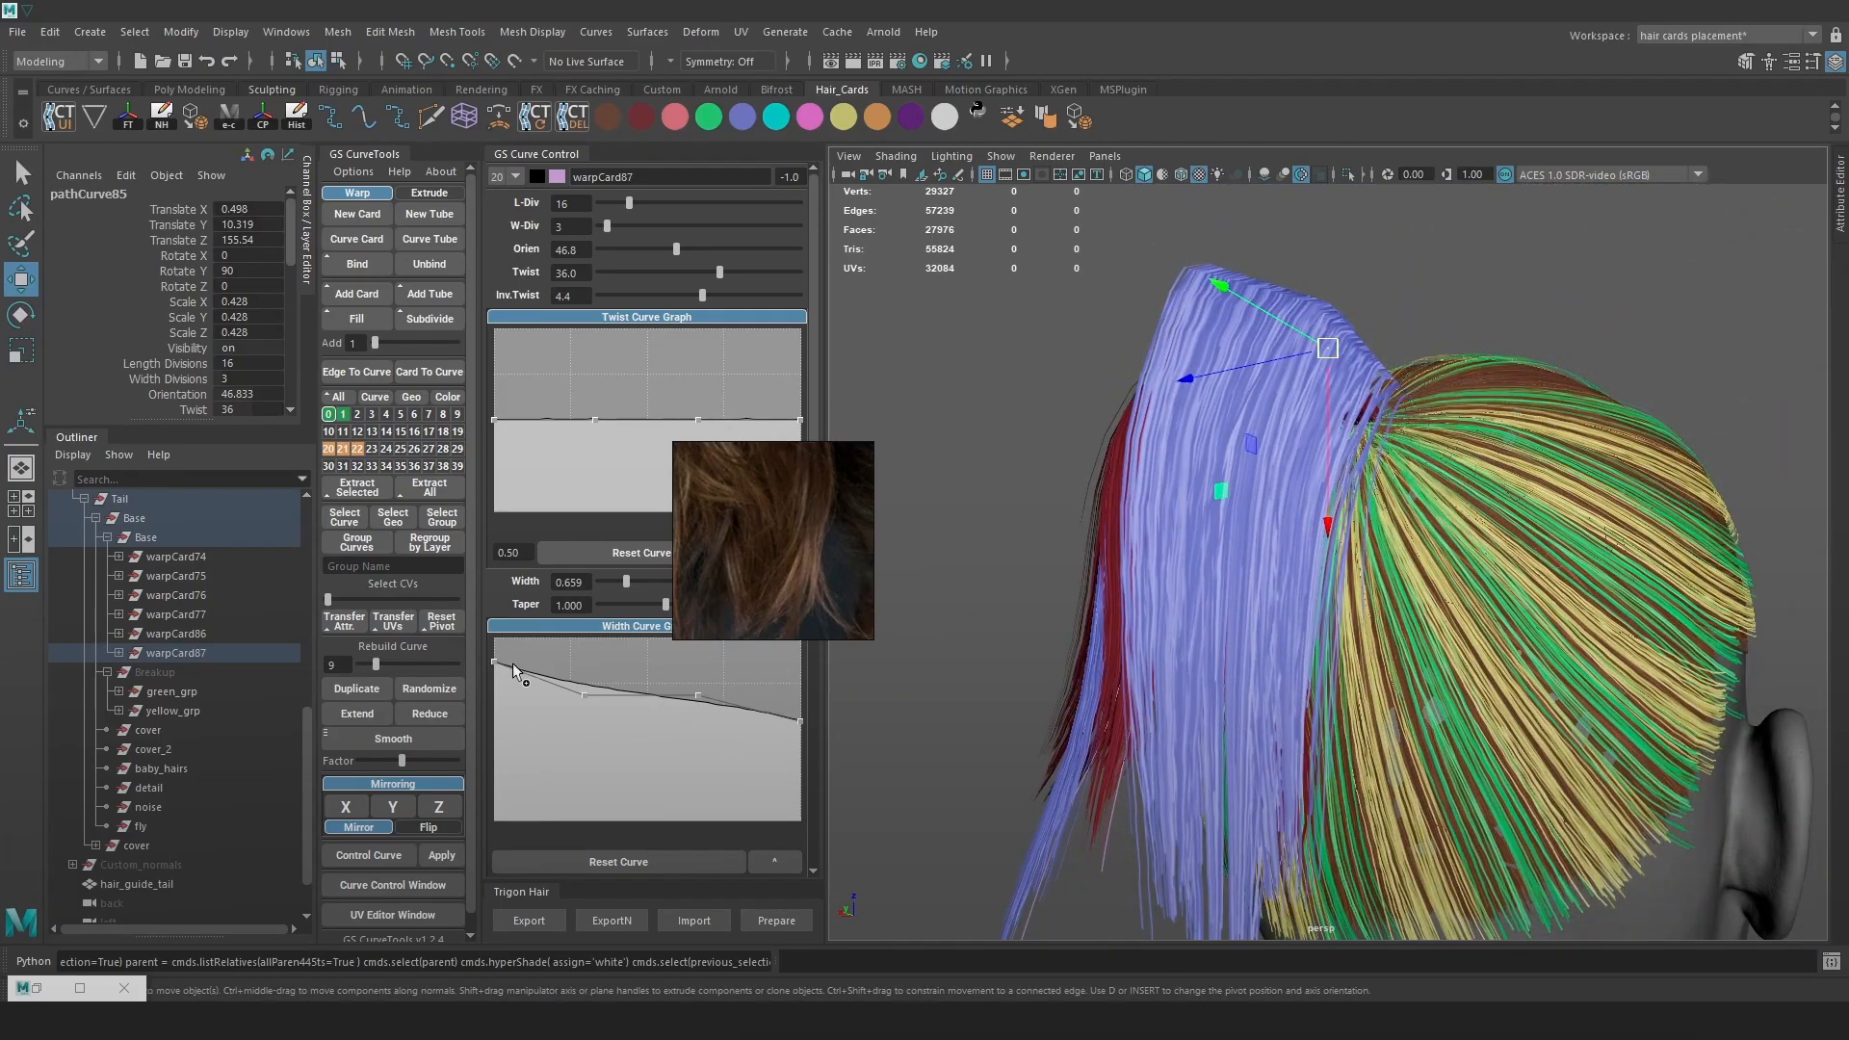
left_click_drag(495, 672, 499, 724)
left_click_drag(1348, 647, 1300, 664, "alt")
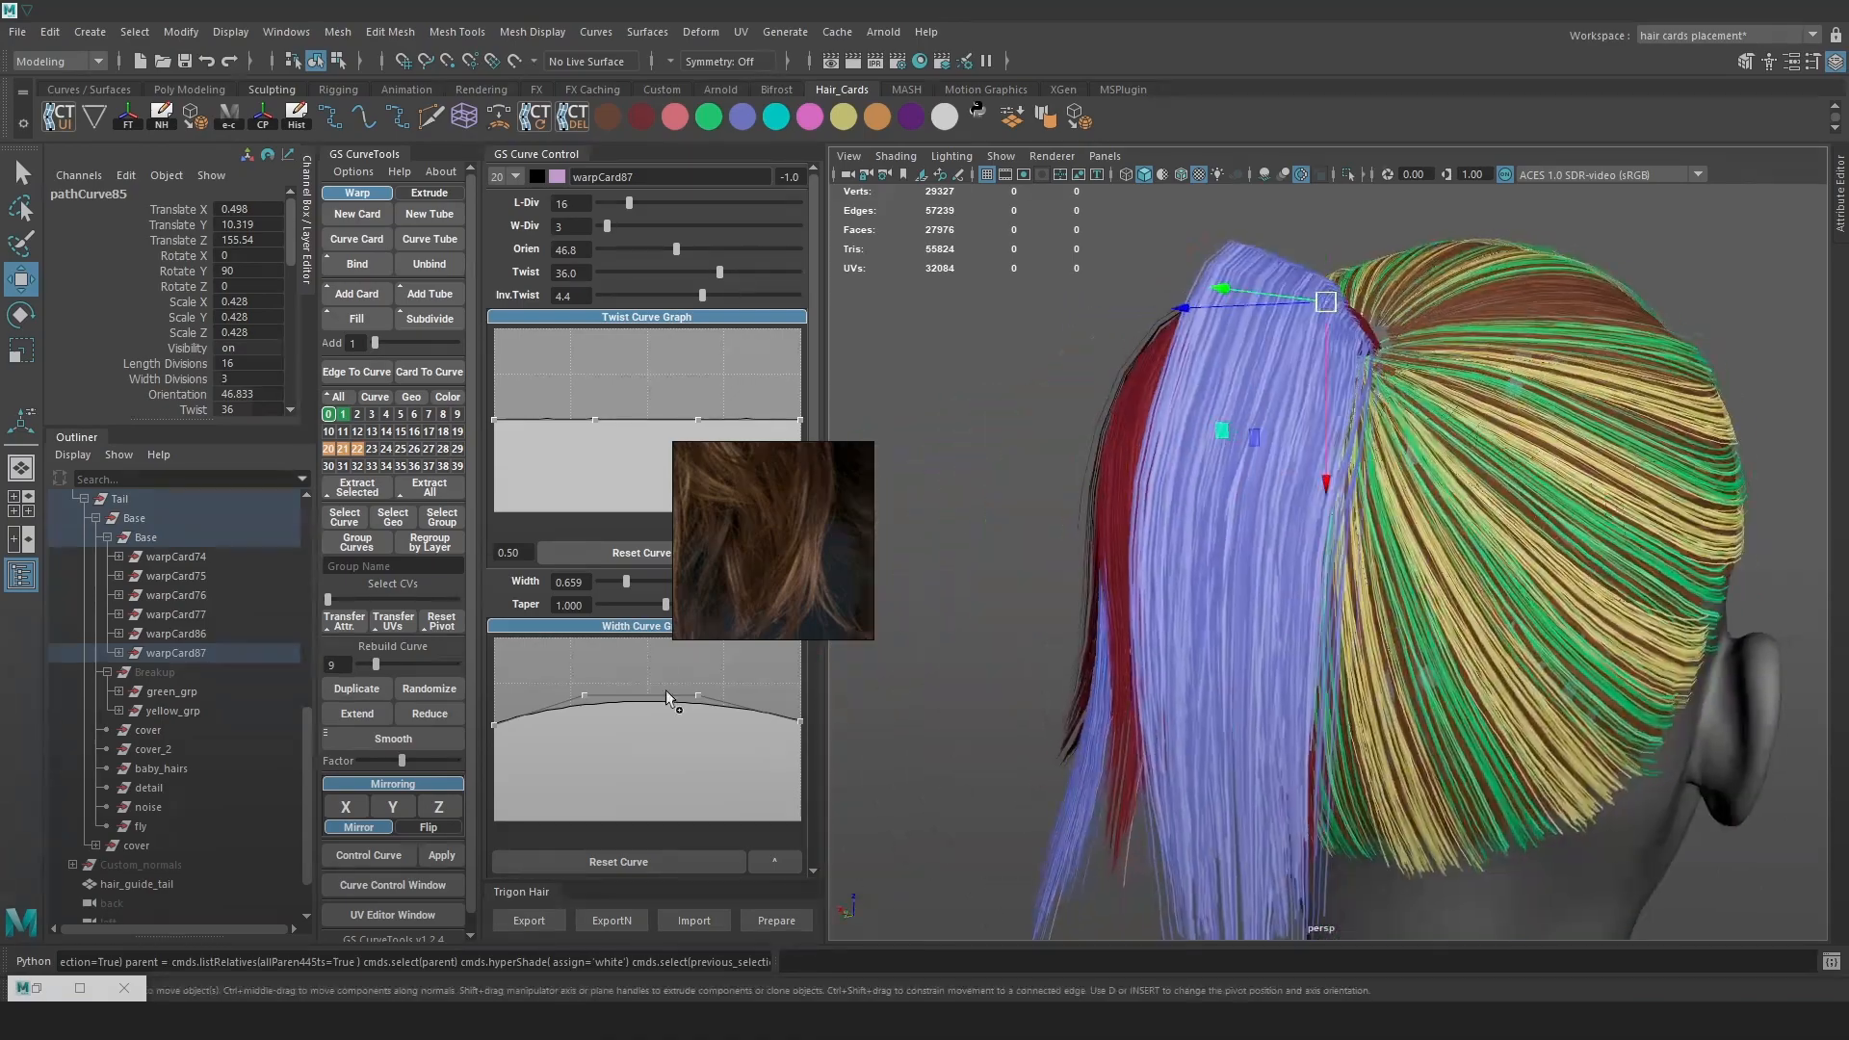
Expand the warpCard86 and warpCard87 groups in the Outliner to reach their path curves
double_click(166, 637)
left_click(166, 650)
left_click(120, 633)
left_click(170, 653)
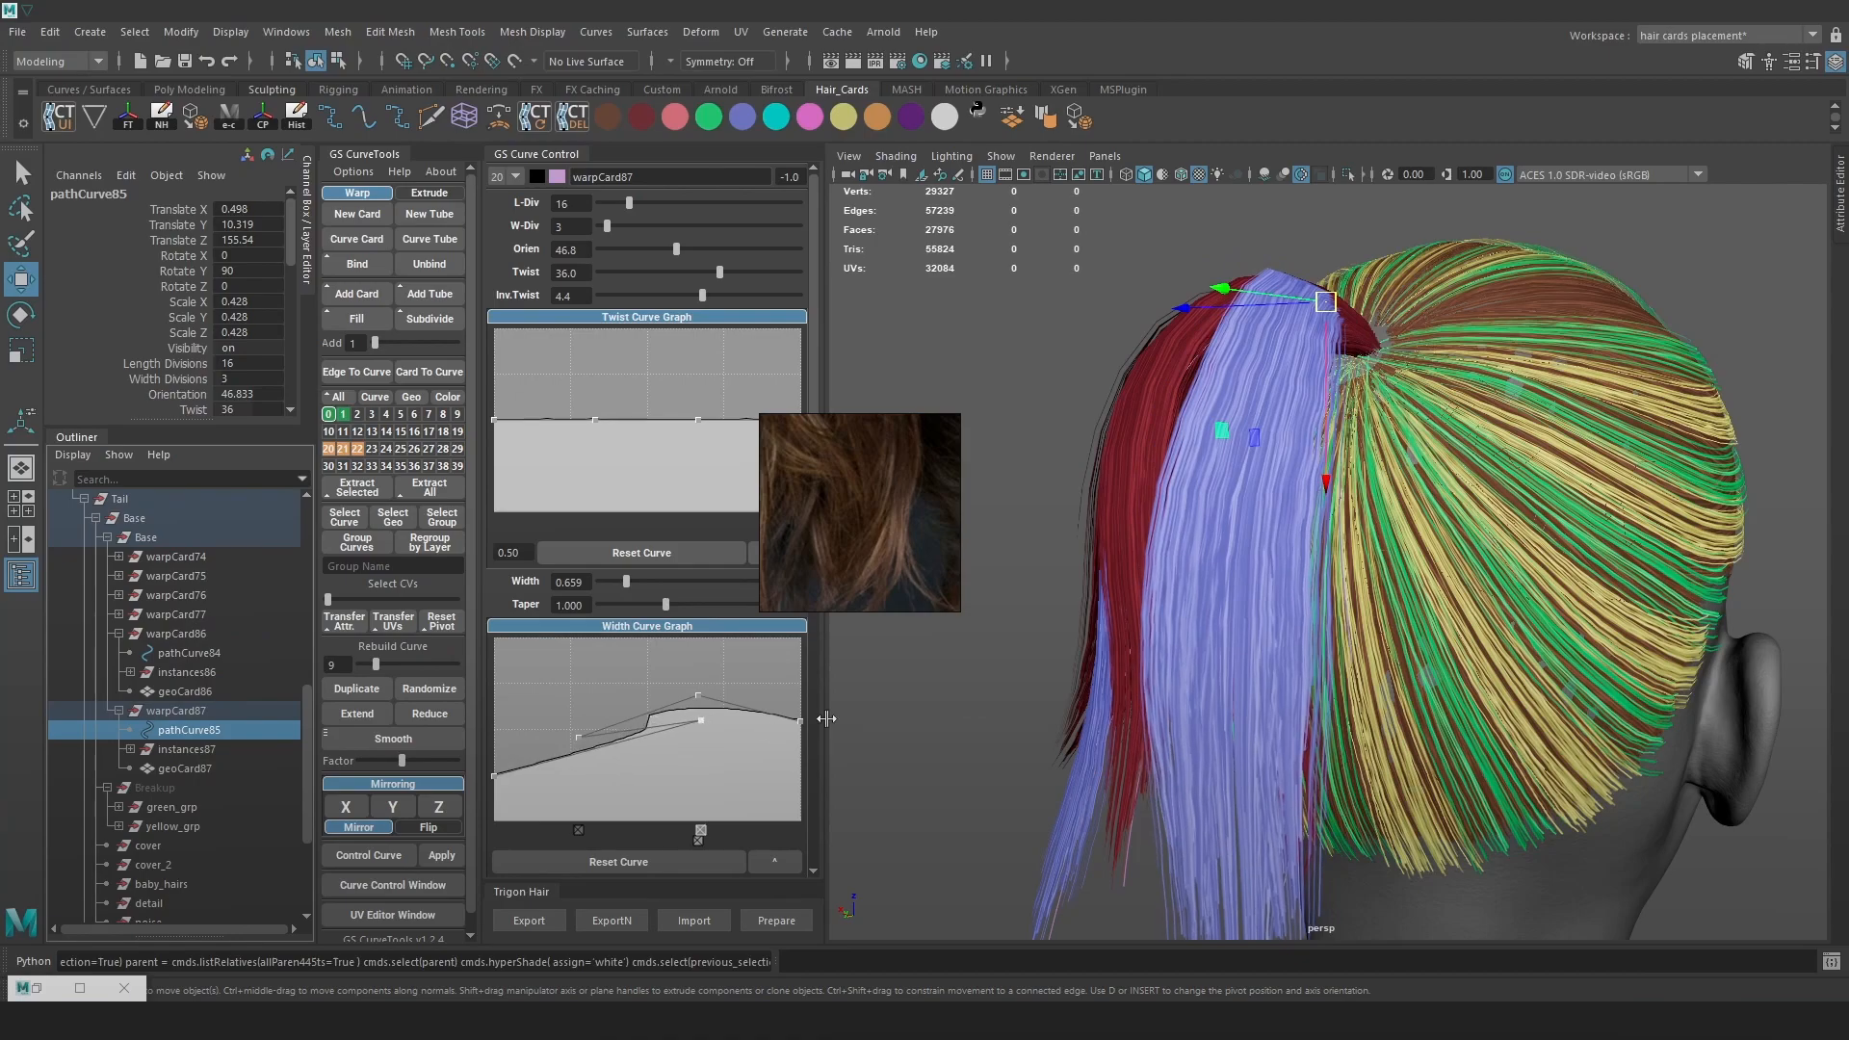
Smooth the warpCard87 card's Width curve into a gradual rise and lower its root point
left_click_drag(579, 736, 702, 710)
left_click_drag(641, 733, 707, 735)
mouse_move(1409, 572)
left_mouse_down("alt")
mouse_move(1534, 454)
mouse_move(1355, 531)
mouse_move(1379, 565)
left_mouse_up("alt")
left_click_drag(493, 775, 497, 810)
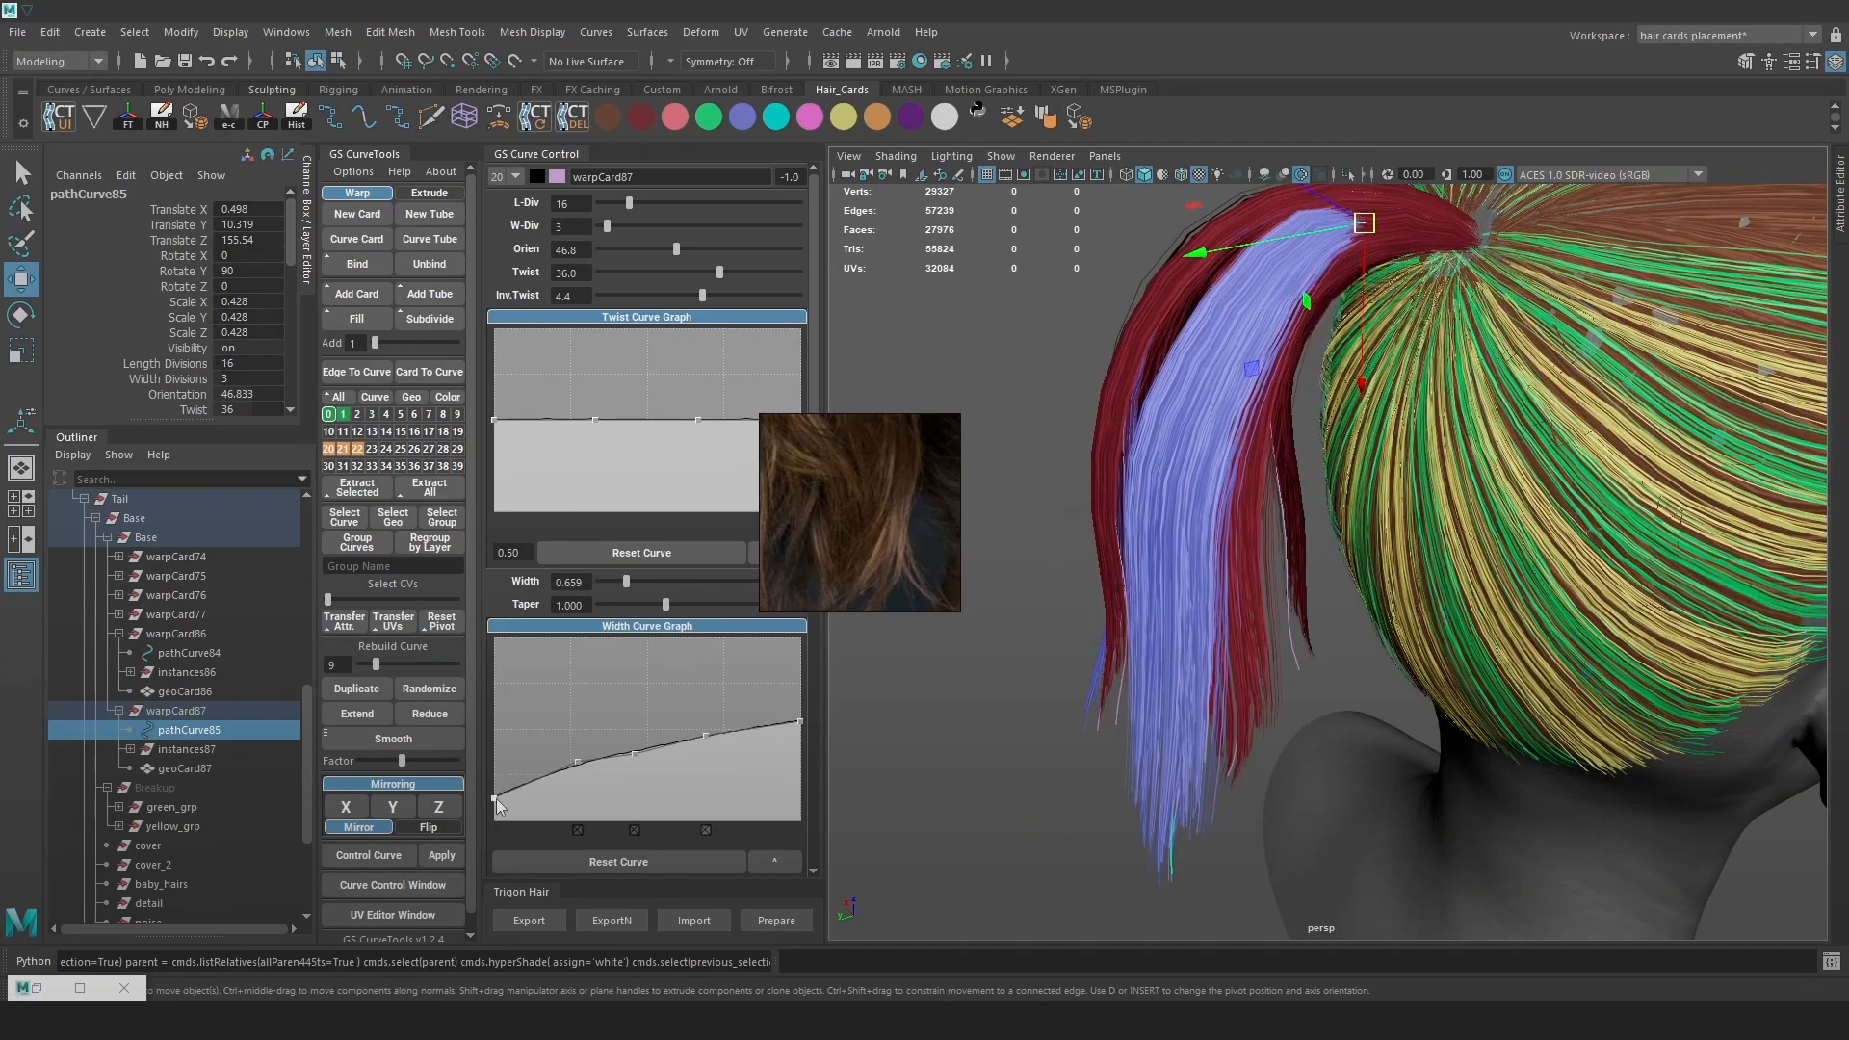
Move the warpCard87 curve sideways to Translate X 1.851 and set the card's width to 0.513
left_click_drag(1364, 458, 1422, 389, "alt")
key("w")
left_click_drag(1374, 314, 1155, 268)
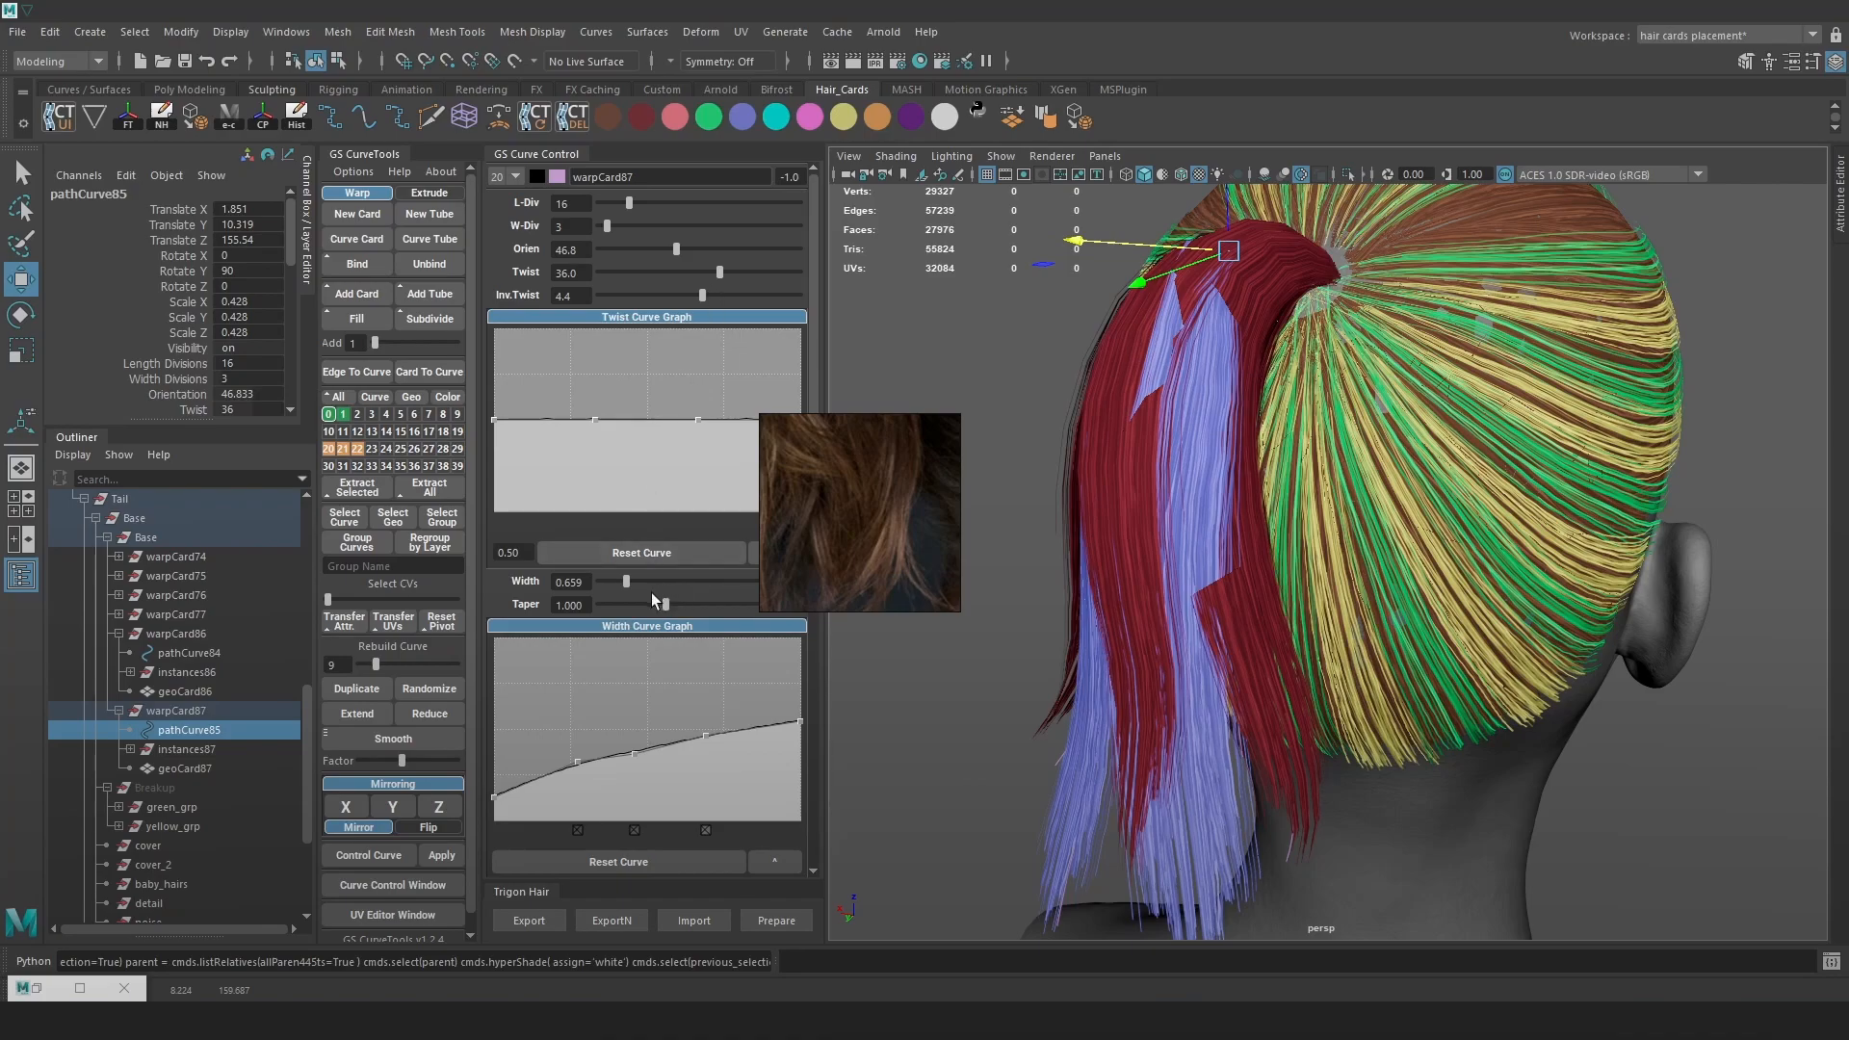
left_click_drag(624, 590, 620, 590)
Edit the warpCard87 curve's control vertices, shifting the lower one slightly and pushing the upper ones outward
middle_click_drag(1084, 587, 1088, 520, "alt")
key("4")
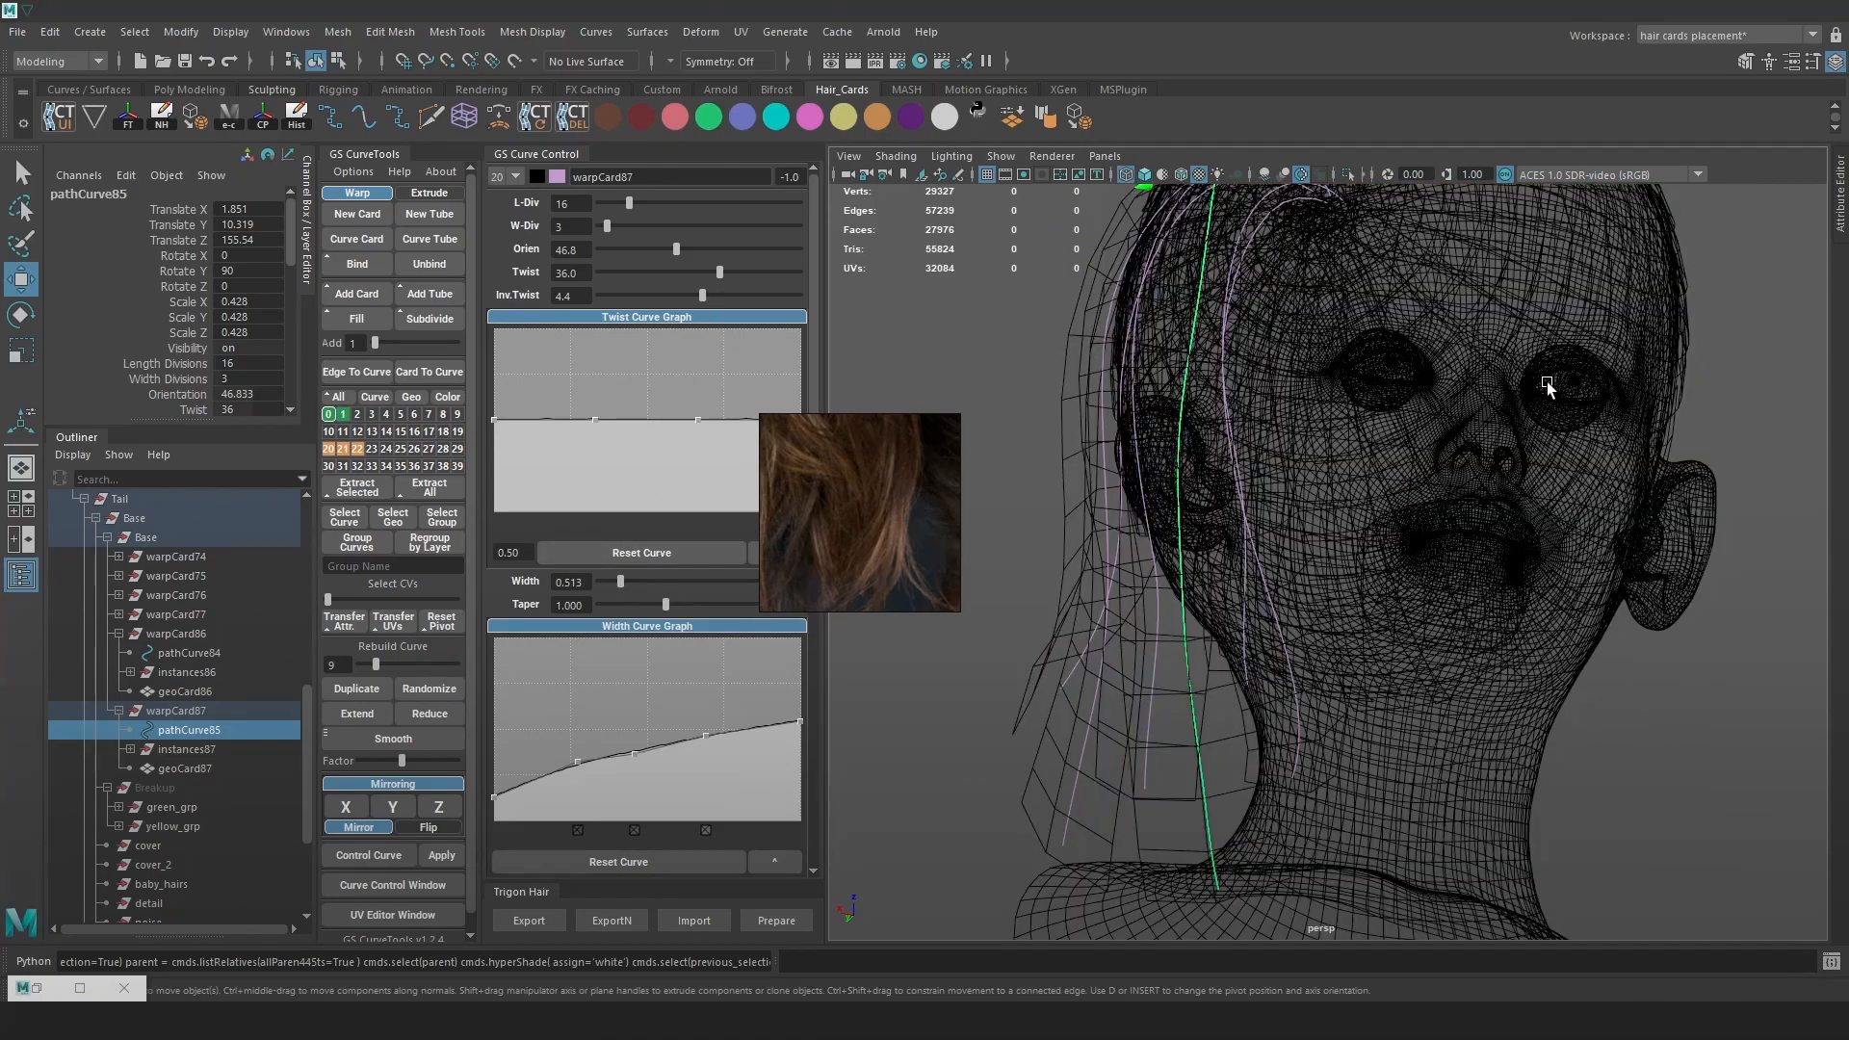
right_click_drag(1741, 335, 1656, 351)
left_click(1194, 662)
key("5")
key("6")
left_click_drag(1194, 662, 1209, 665)
key("4")
left_click_drag(1233, 381, 1093, 447)
key("6")
left_click_drag(998, 462, 982, 470)
Adjust further control vertices along the middle of the warpCard87 curve to fit the card against the tail
left_click_drag(1285, 460, 1396, 424, "alt")
key("4")
left_click_drag(1333, 540, 1319, 613)
key("6")
left_click_drag(1319, 613, 1213, 597, "alt")
key("4")
left_click_drag(1320, 404, 1223, 429)
key("6")
left_click_drag(1069, 438, 1186, 568, "alt")
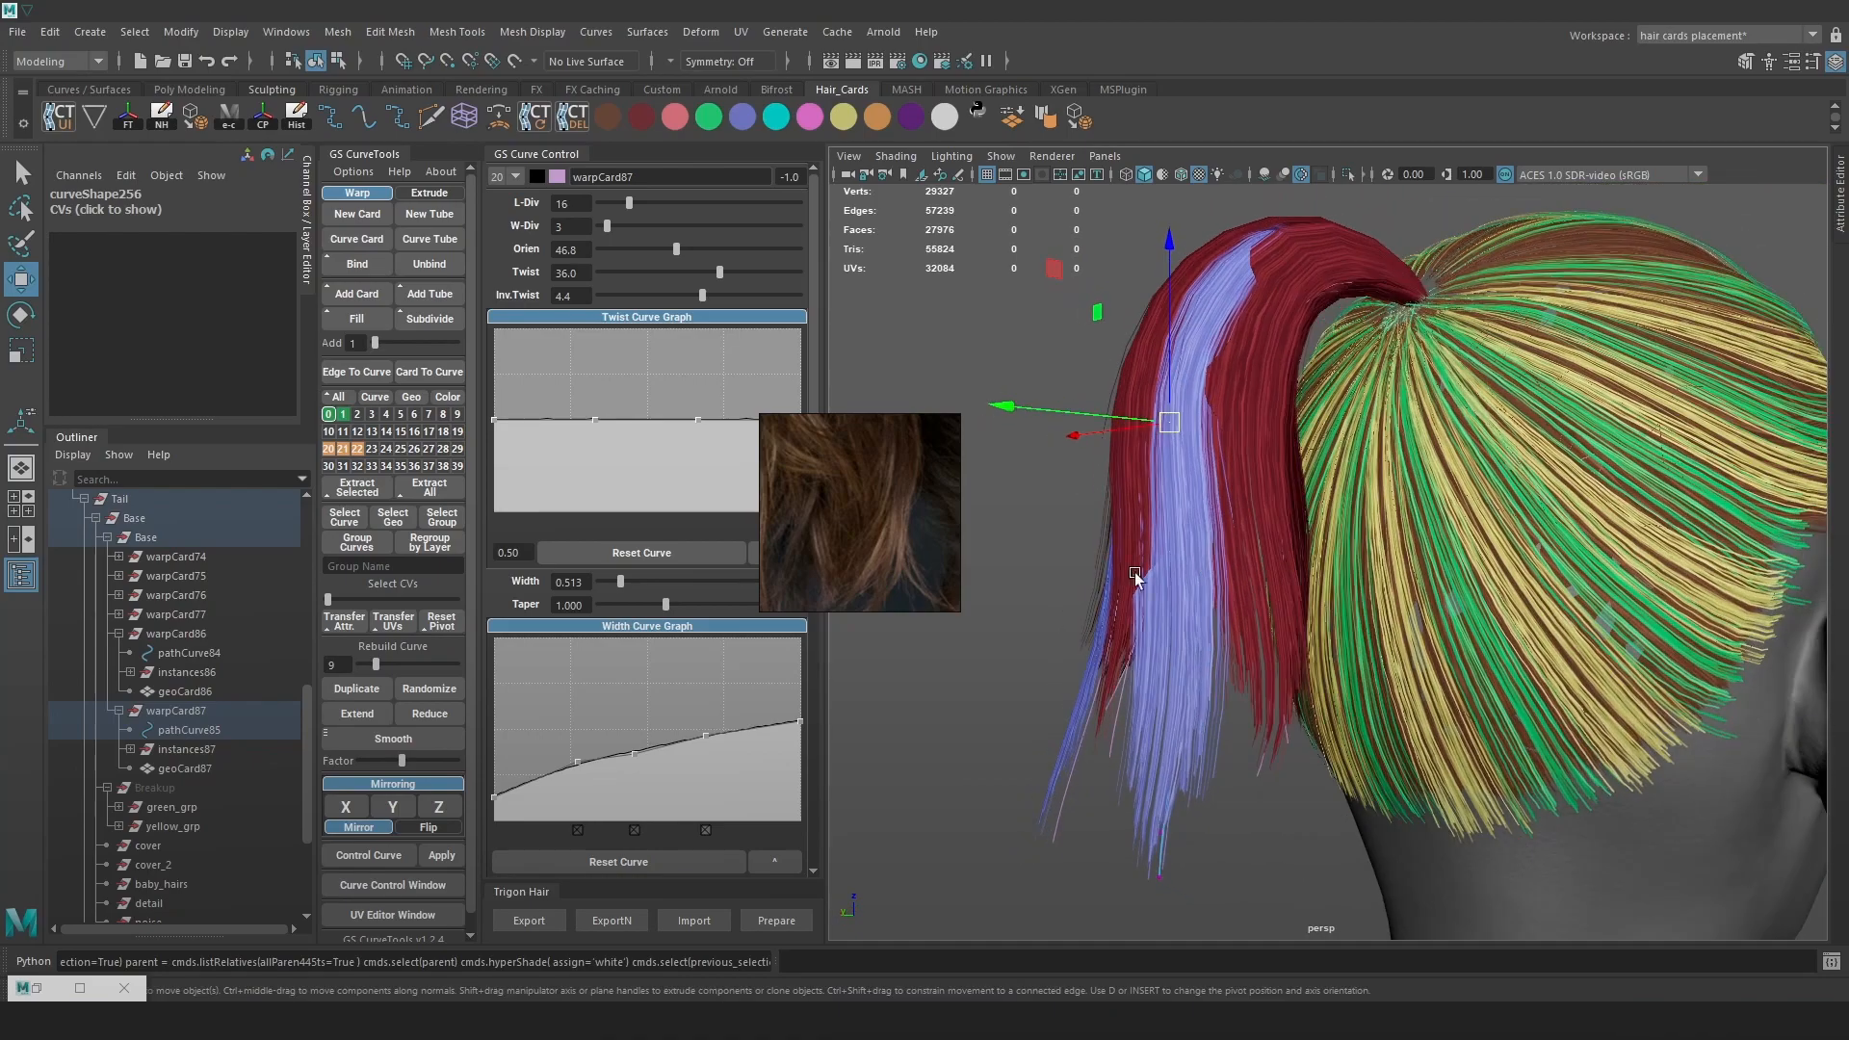
Set the warpCard87 card's Twist to -14.9 and its Taper to 0.732
left_click_drag(715, 269, 688, 270)
left_click_drag(1373, 608, 1402, 609, "alt")
left_click_drag(664, 606, 647, 606)
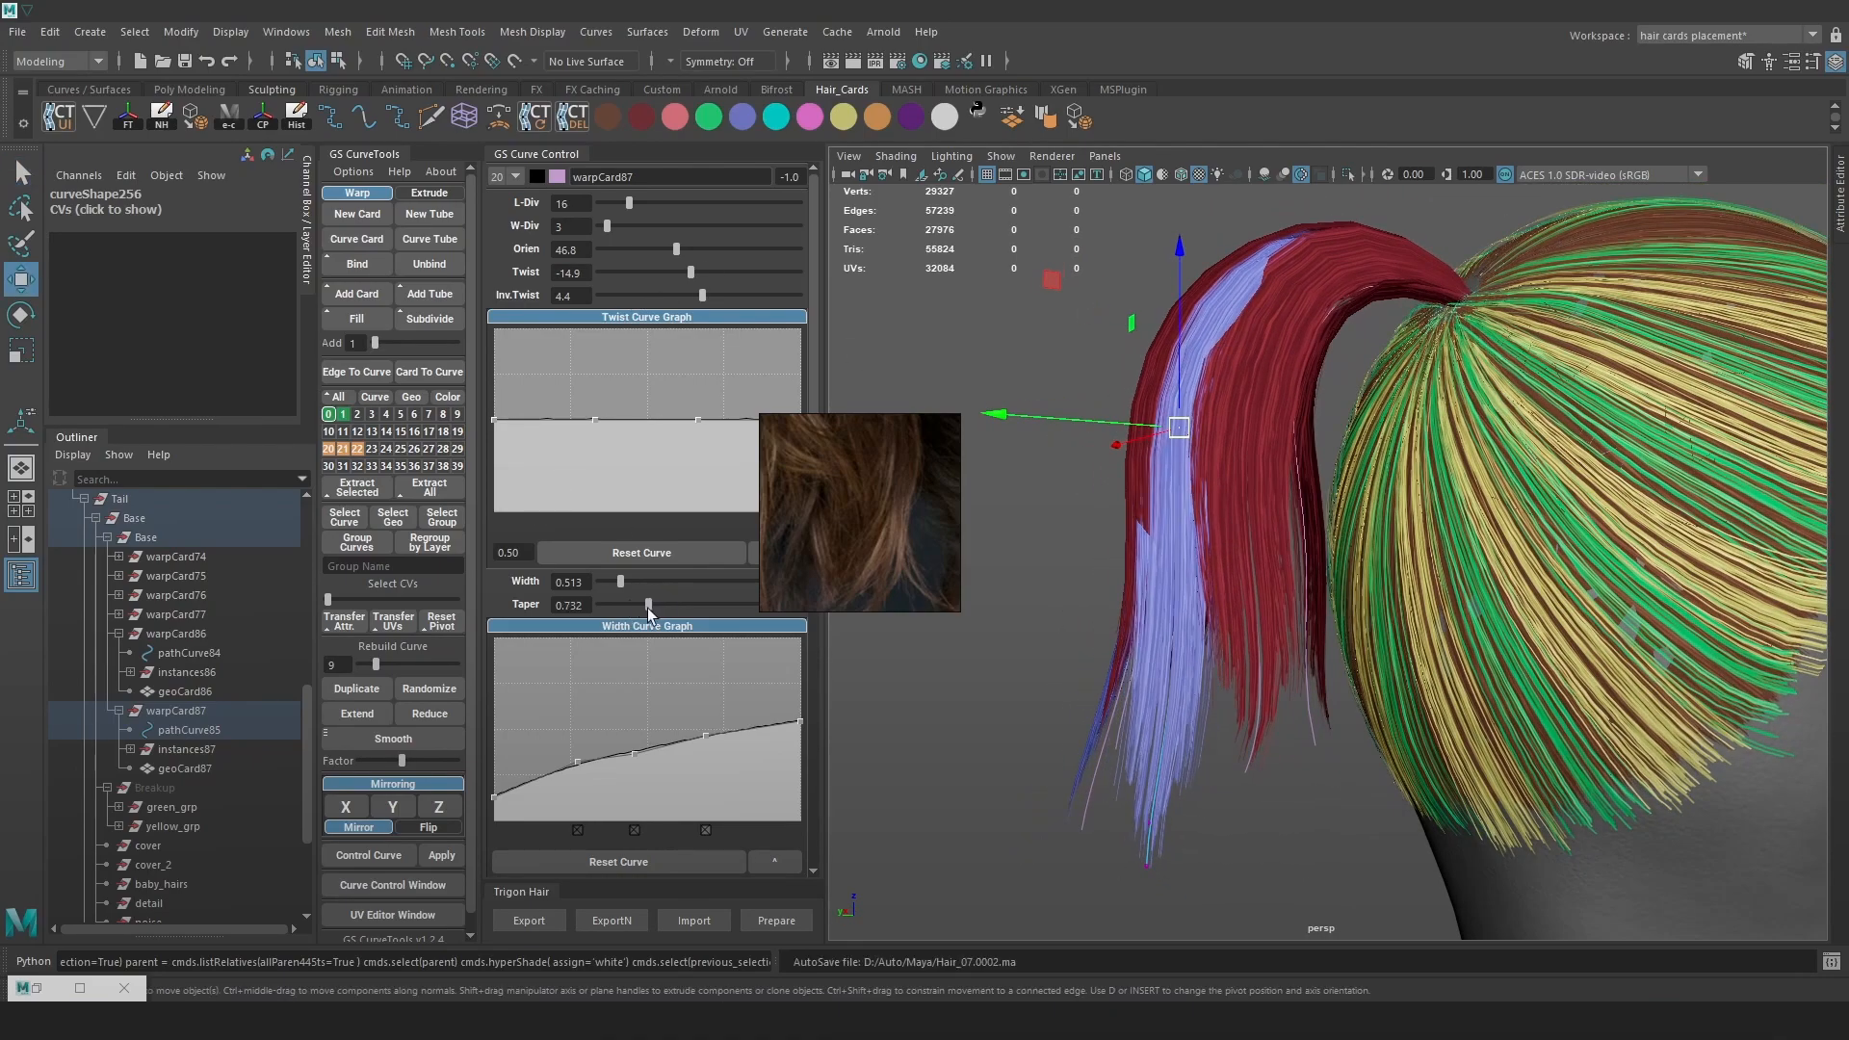
Reselect the warpCard87 curve and move its tip control vertices up and in toward the neck
left_click(1095, 782)
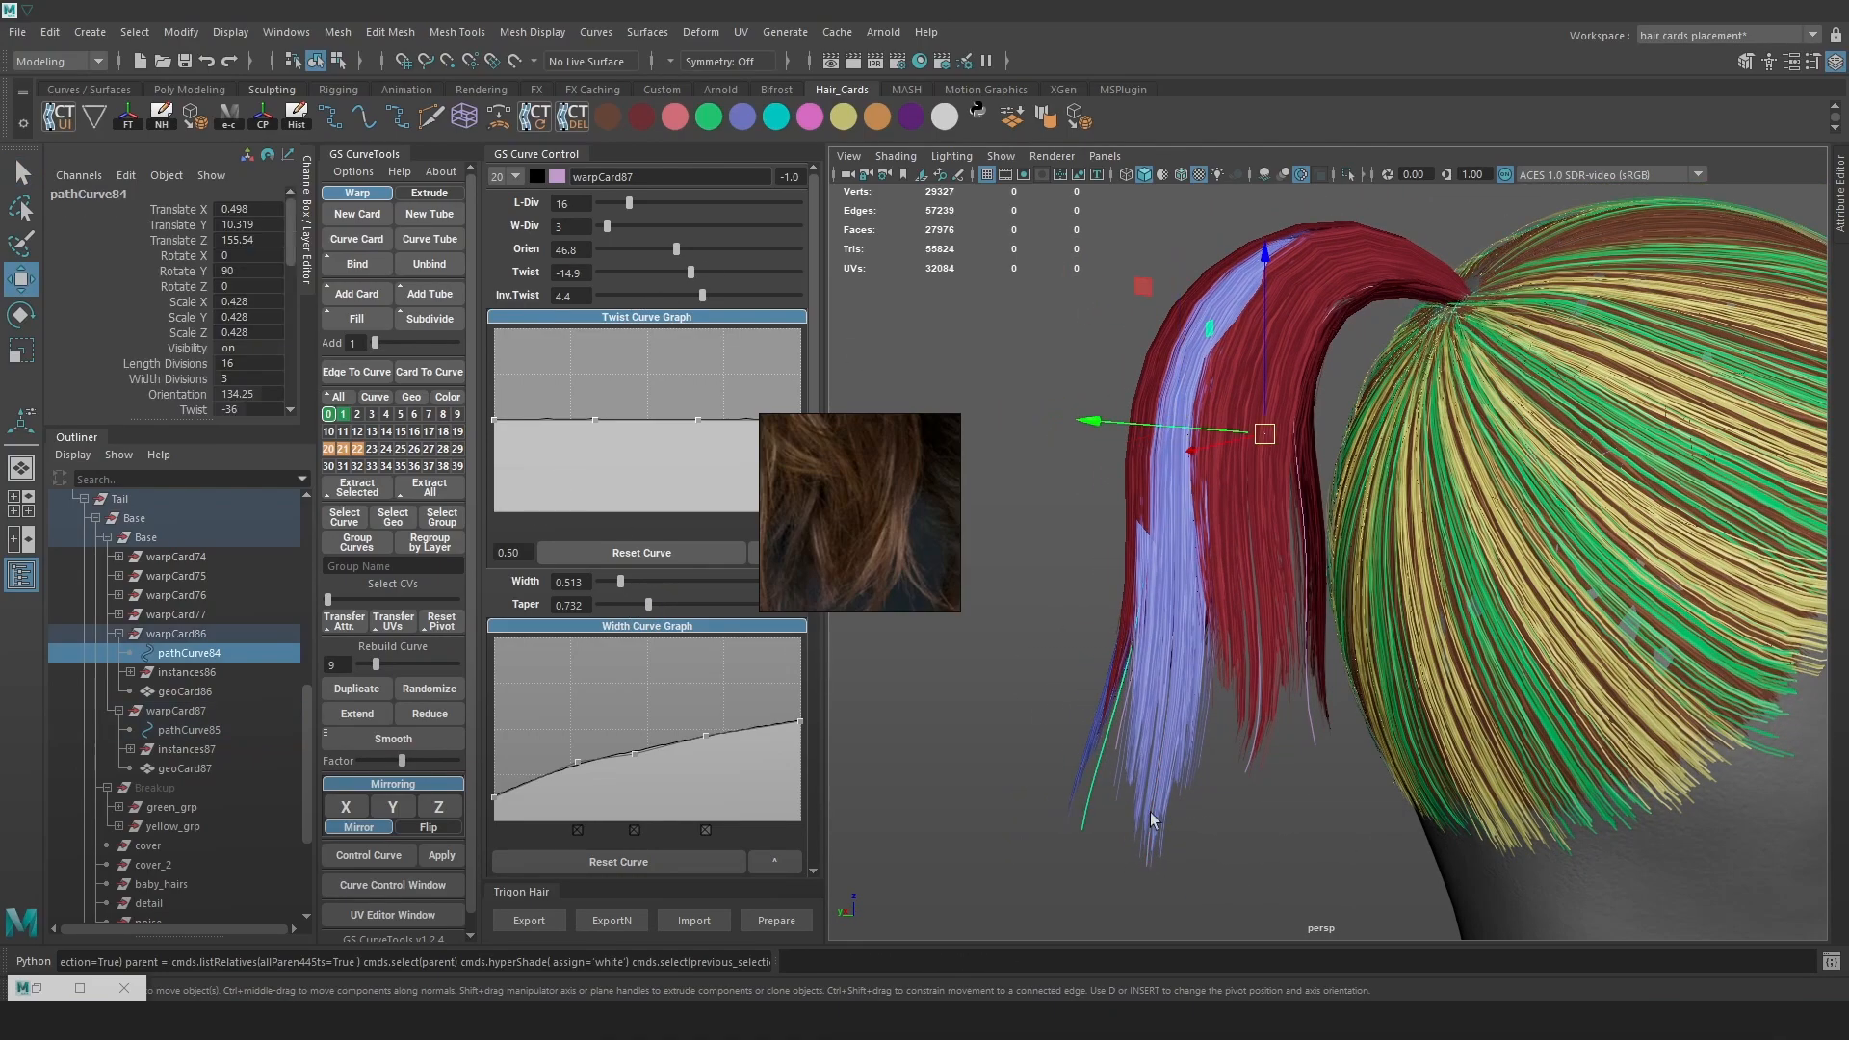
left_click(1178, 742)
key("4")
key("F9")
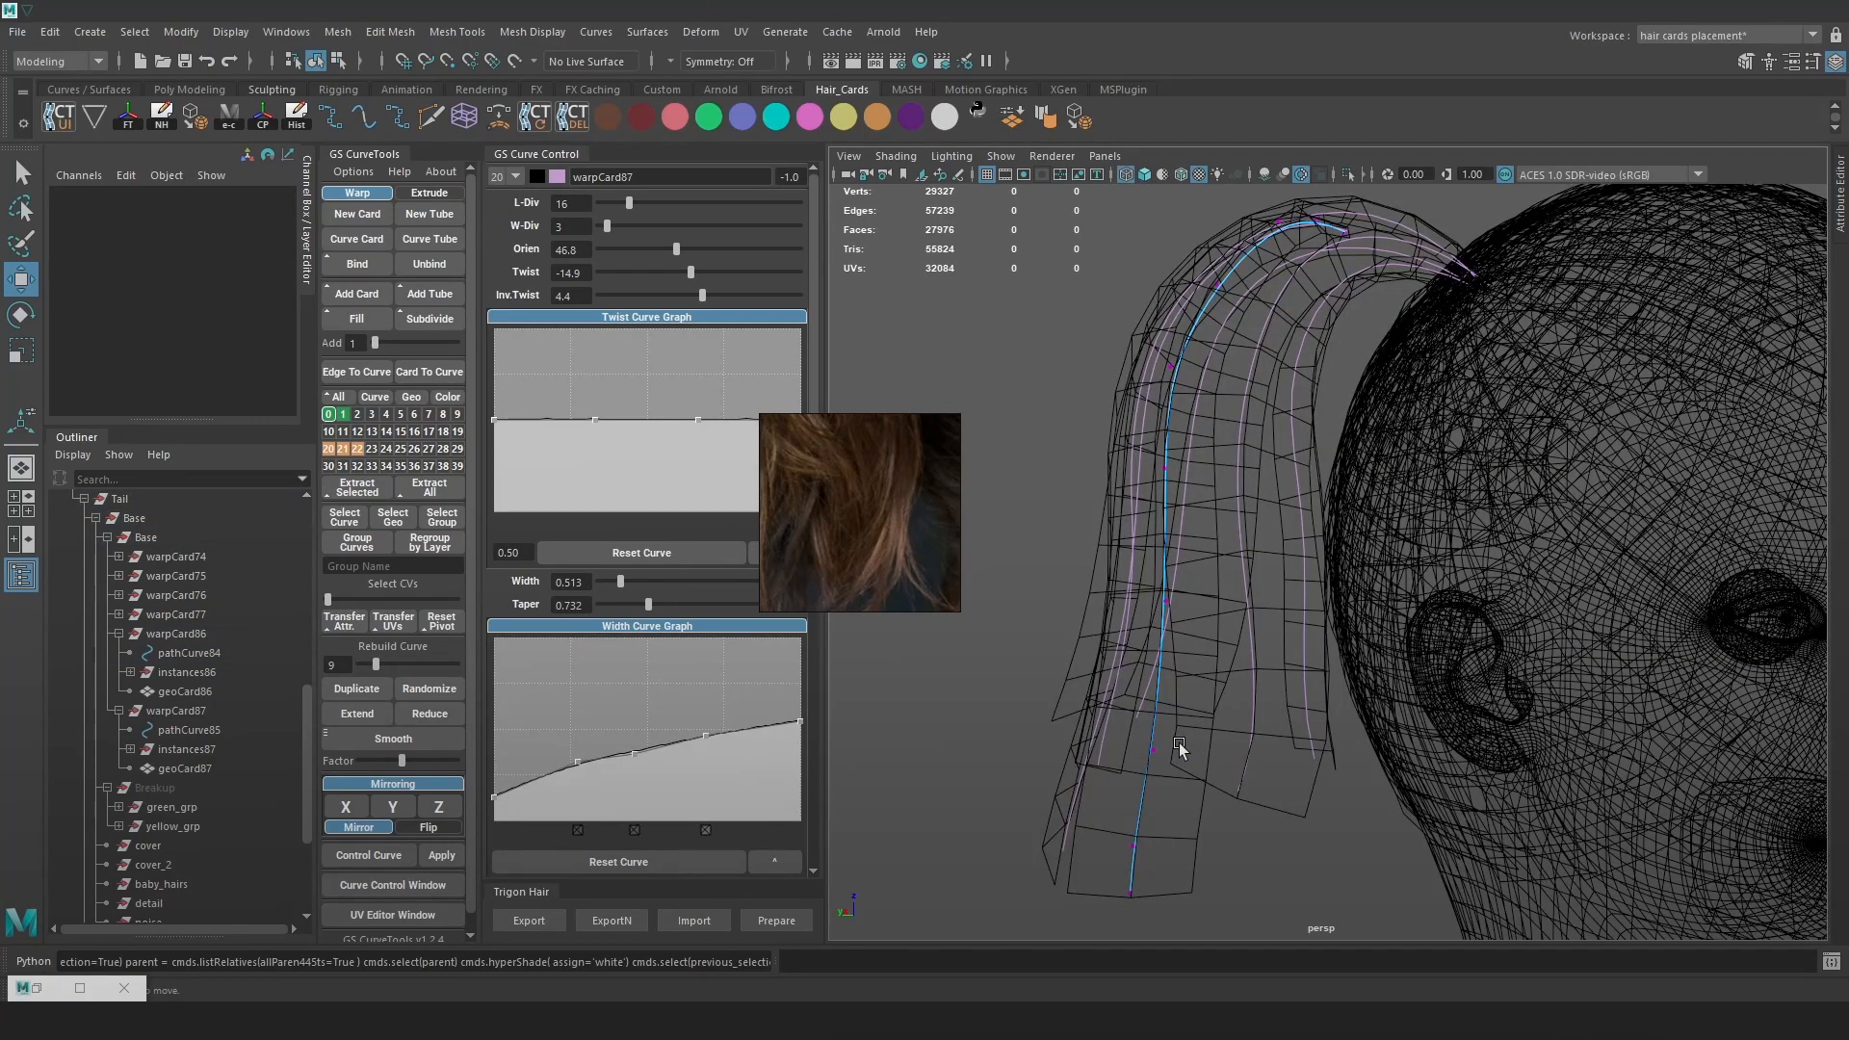
left_click(1134, 847)
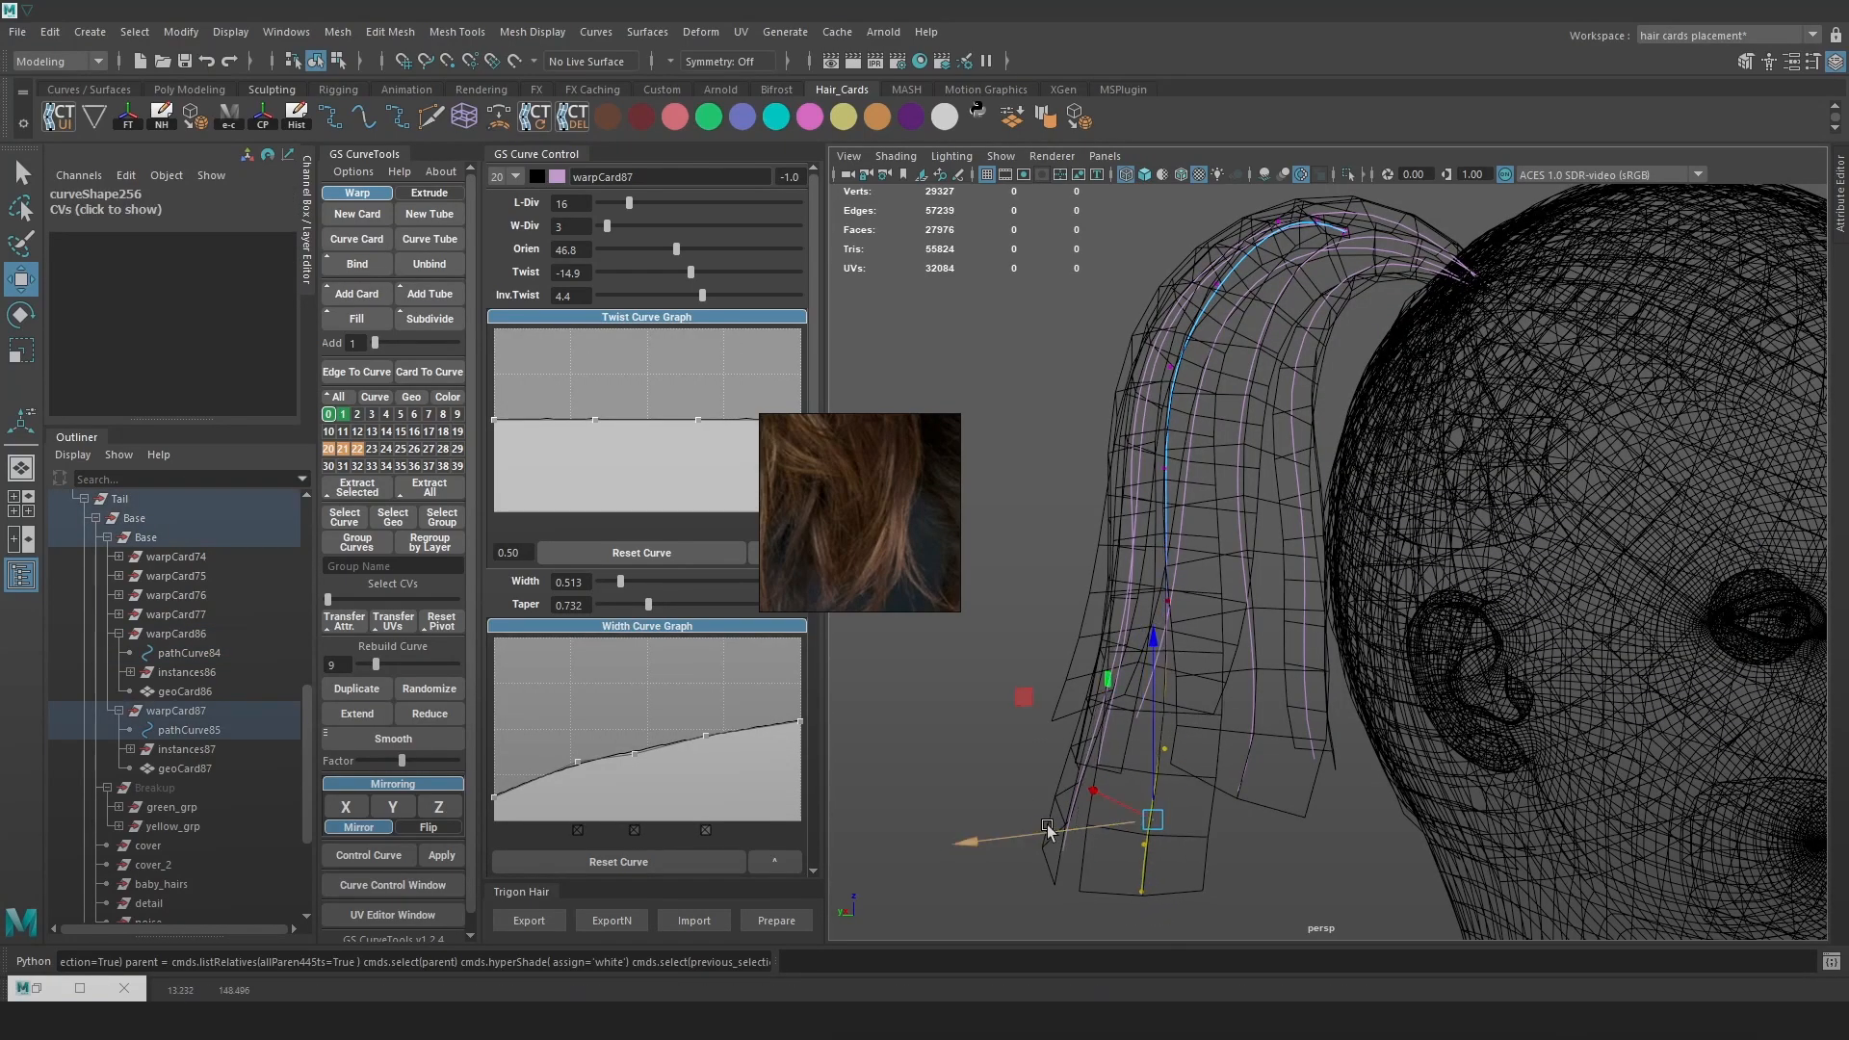
key("5")
key("6")
left_click_drag(1048, 836, 1059, 794)
left_click_drag(1012, 725, 1021, 717)
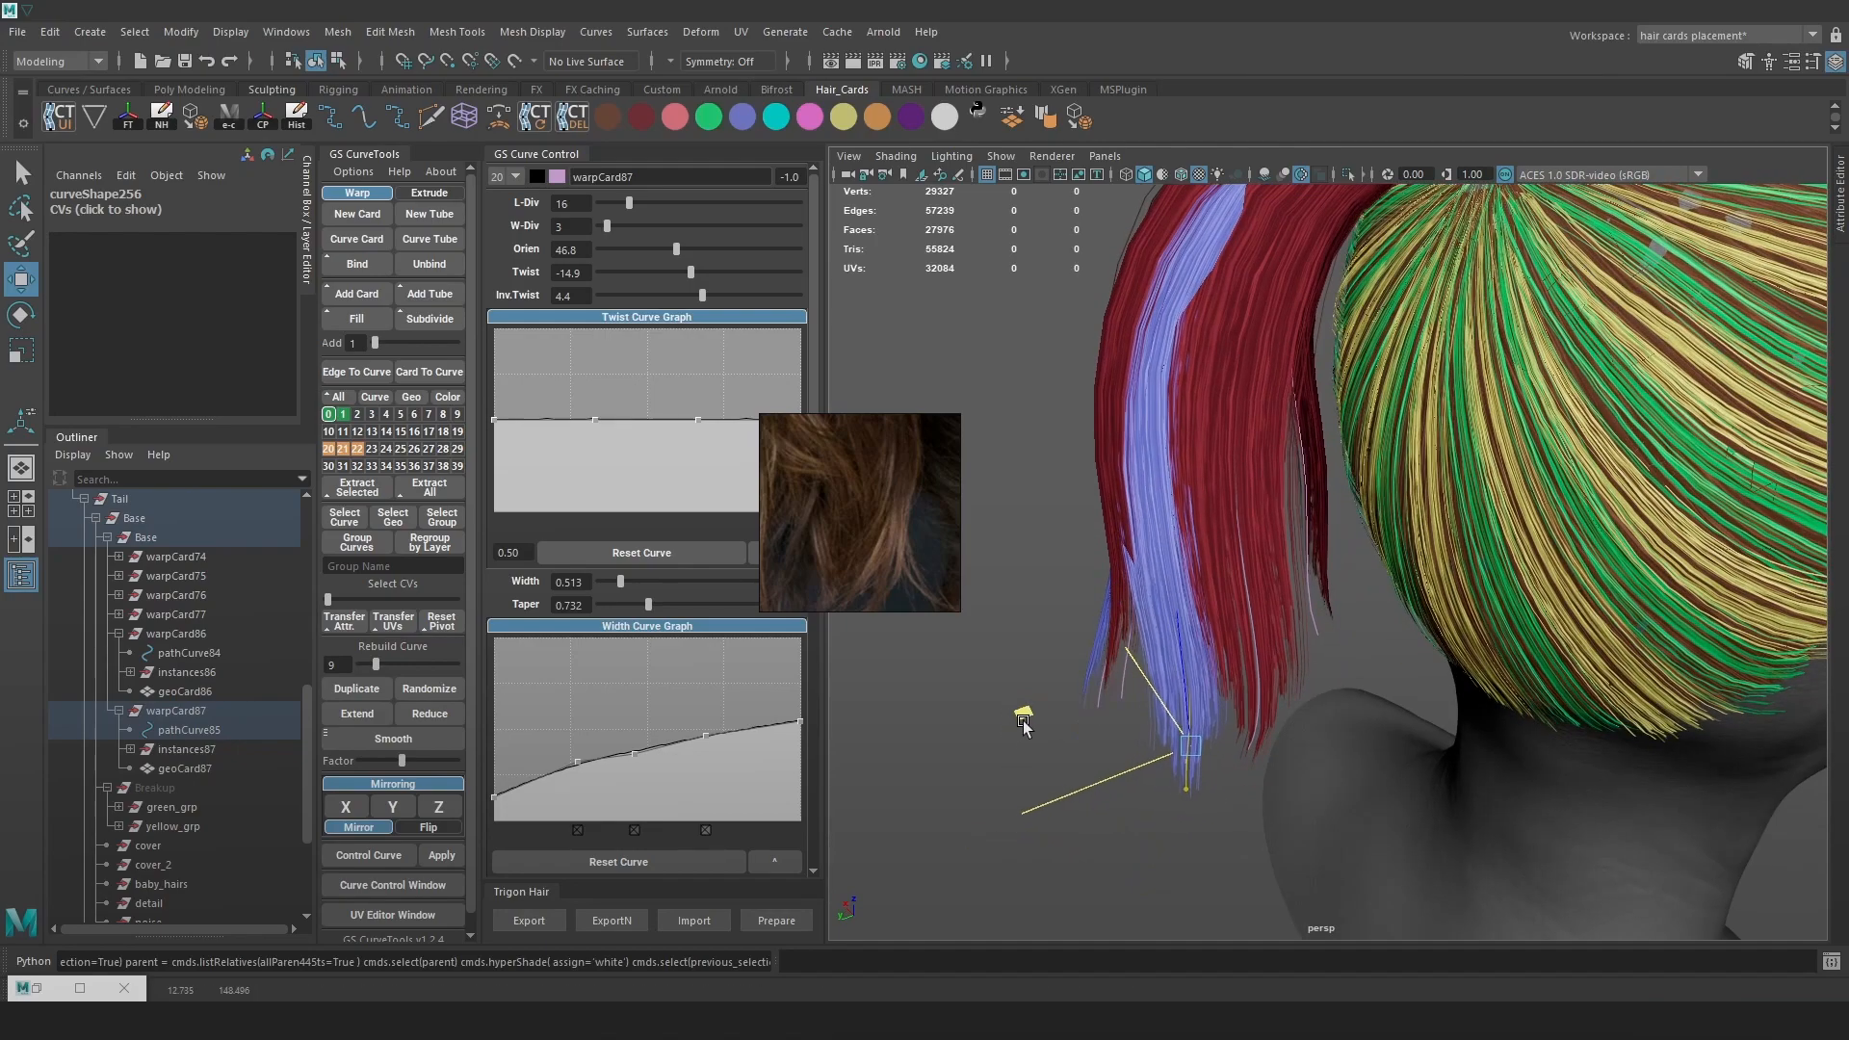
key("4")
key("6")
left_click_drag(1215, 609, 1343, 872, "alt")
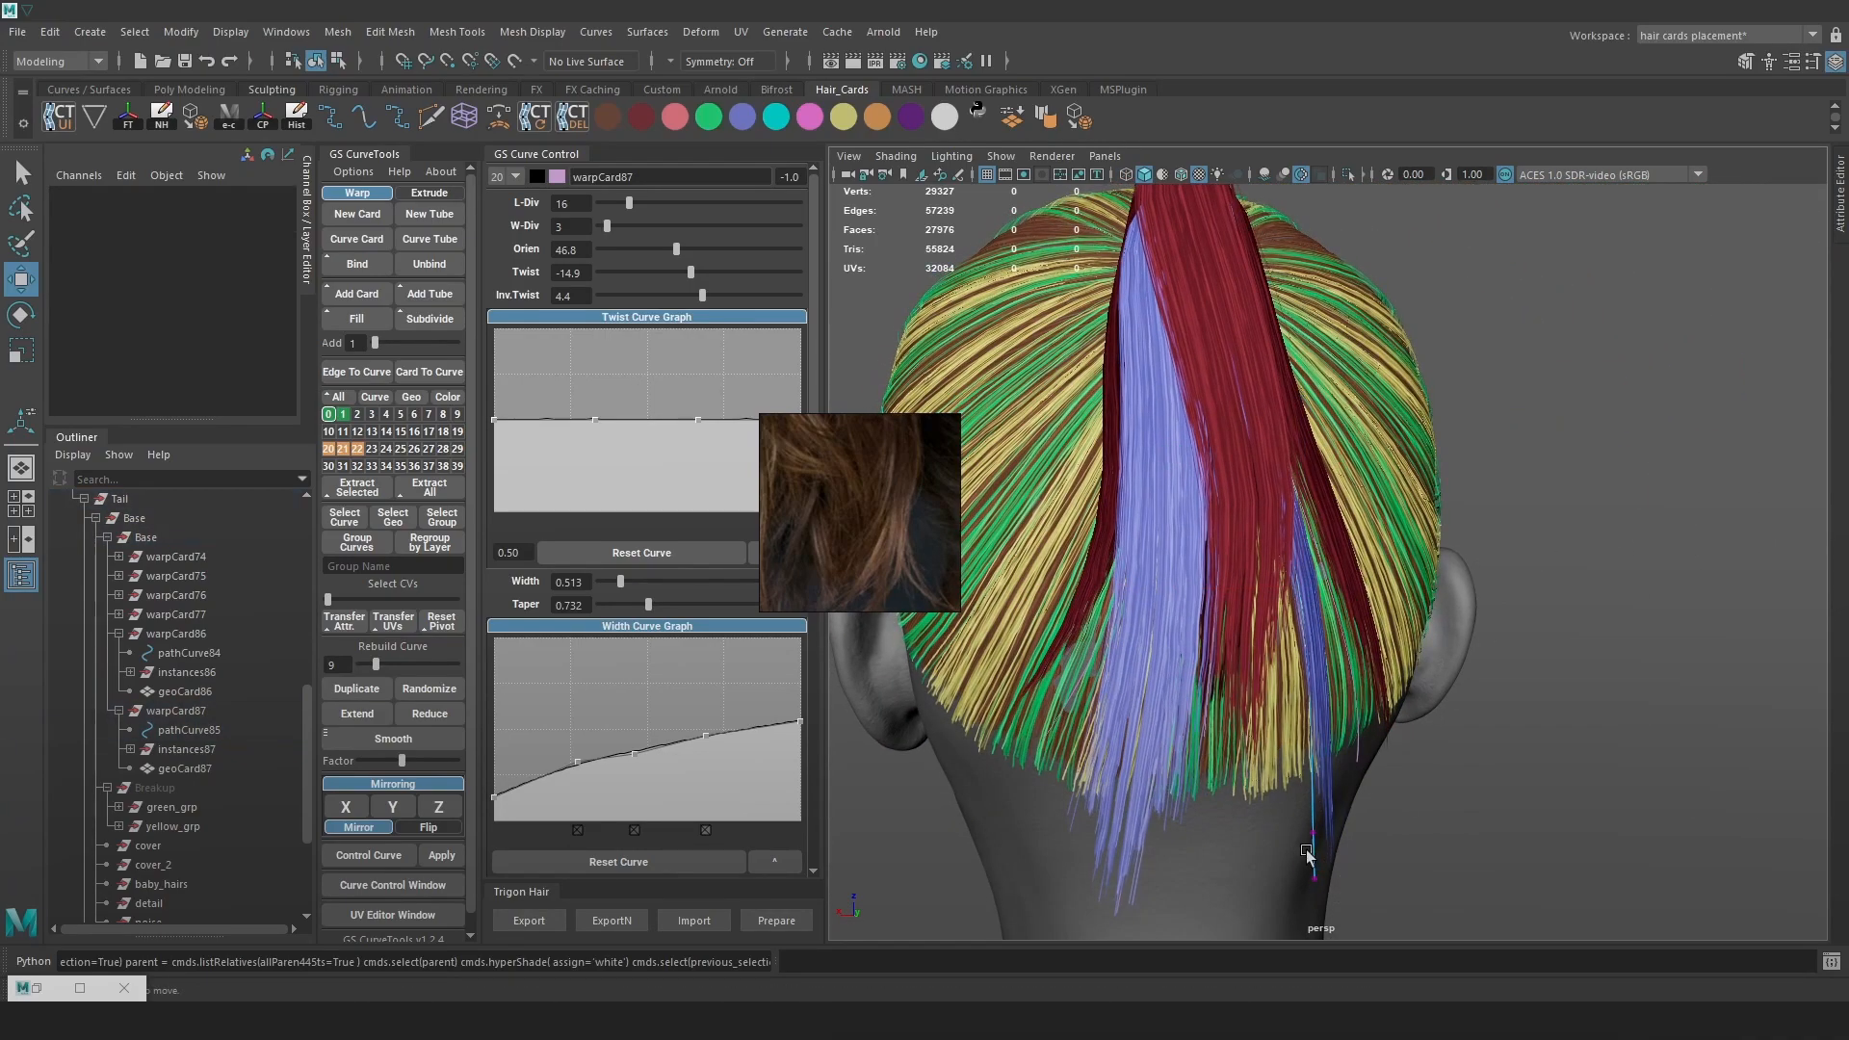
Rotate and reposition the warpCard87 curve's tip vertices from the back, and increase the card's Twist
key("e")
key("4")
key("6")
left_click_drag(1396, 726, 1489, 809)
key("w")
left_click_drag(1312, 872, 1257, 819)
left_click_drag(1377, 819, 1457, 729, "alt")
left_click_drag(691, 274, 712, 273)
Select the warpCard74 curve, set its card's Orientation to 76.6 and clear the selection
left_click_drag(1300, 577, 1274, 459, "alt")
key("4")
key("5")
key("4")
left_click(1131, 442)
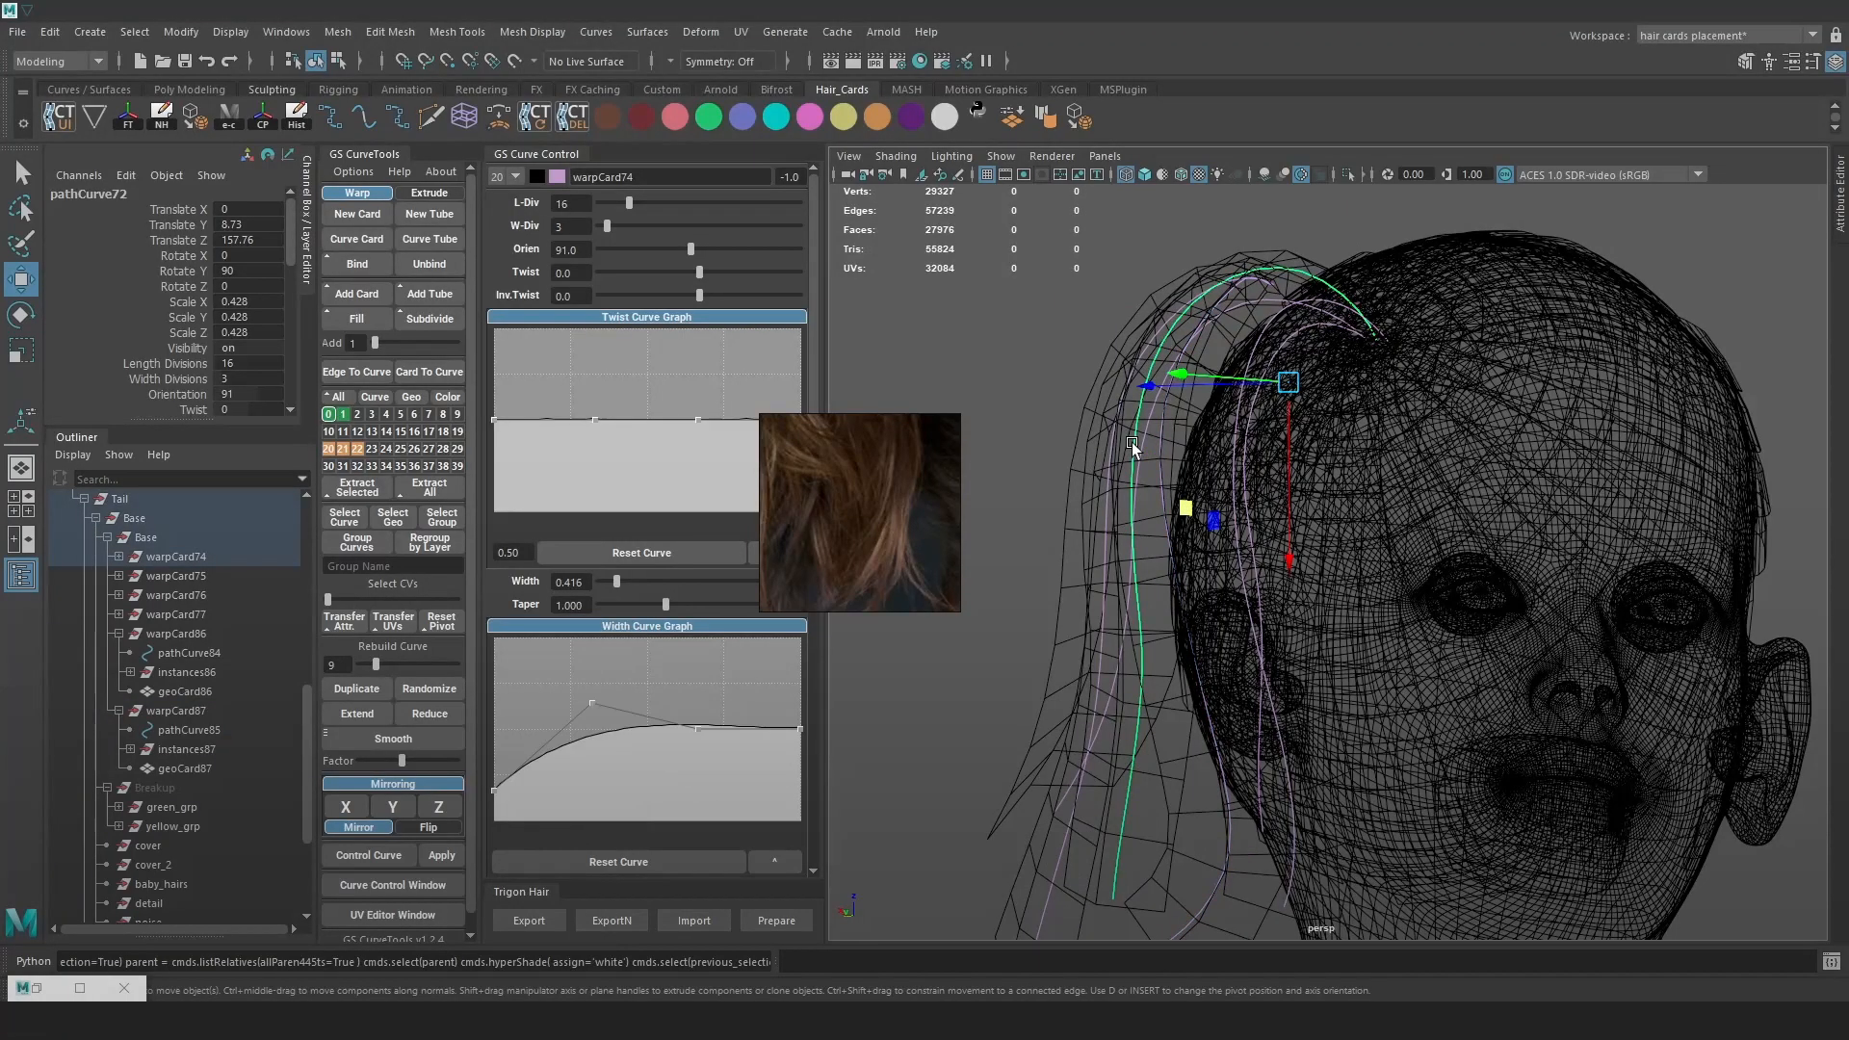
key("5")
left_click_drag(690, 248, 686, 250)
mouse_move(1167, 396)
left_mouse_down("alt")
mouse_move(1218, 416)
mouse_move(1395, 358)
mouse_move(1617, 457)
left_mouse_up("alt")
left_click(1618, 456)
Select the warpCard86 path curve and pick its tip control vertices for editing
right_click_drag(1618, 456, 1449, 407, "alt")
middle_click_drag(1449, 406, 1402, 318, "alt")
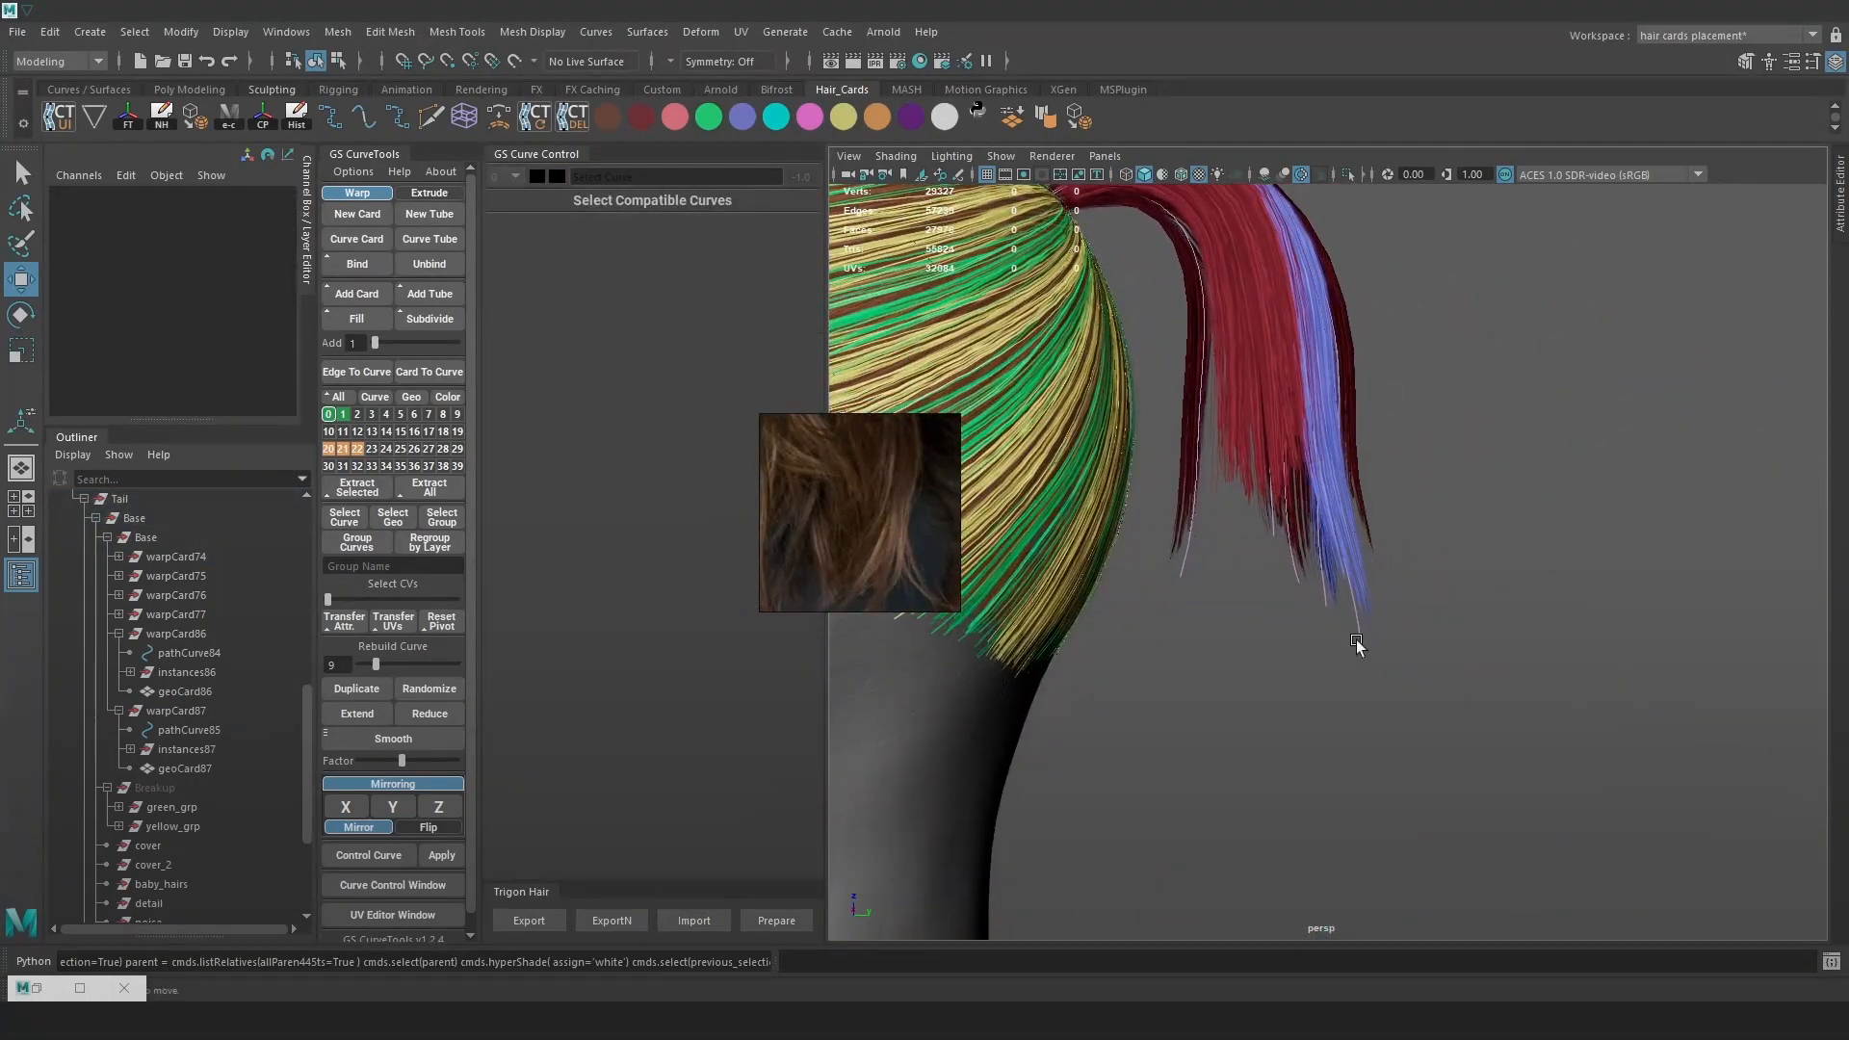
left_click(1356, 639)
left_click_drag(1356, 639, 1499, 557, "alt")
key("F9")
left_click_drag(1469, 671, 1372, 608)
key("e")
key("w")
left_click(1580, 722)
left_click_drag(1580, 722, 1388, 591)
right_click_drag(1393, 544, 1492, 519)
left_click(1556, 562)
left_click(1399, 570)
right_click_drag(1543, 447, 1444, 443)
left_click_drag(1477, 698, 1517, 674)
key("e")
key("w")
Rotate the warpCard86 curve's tip vertices so the end of the card curls inward
scroll(1449, 635, "up", 4)
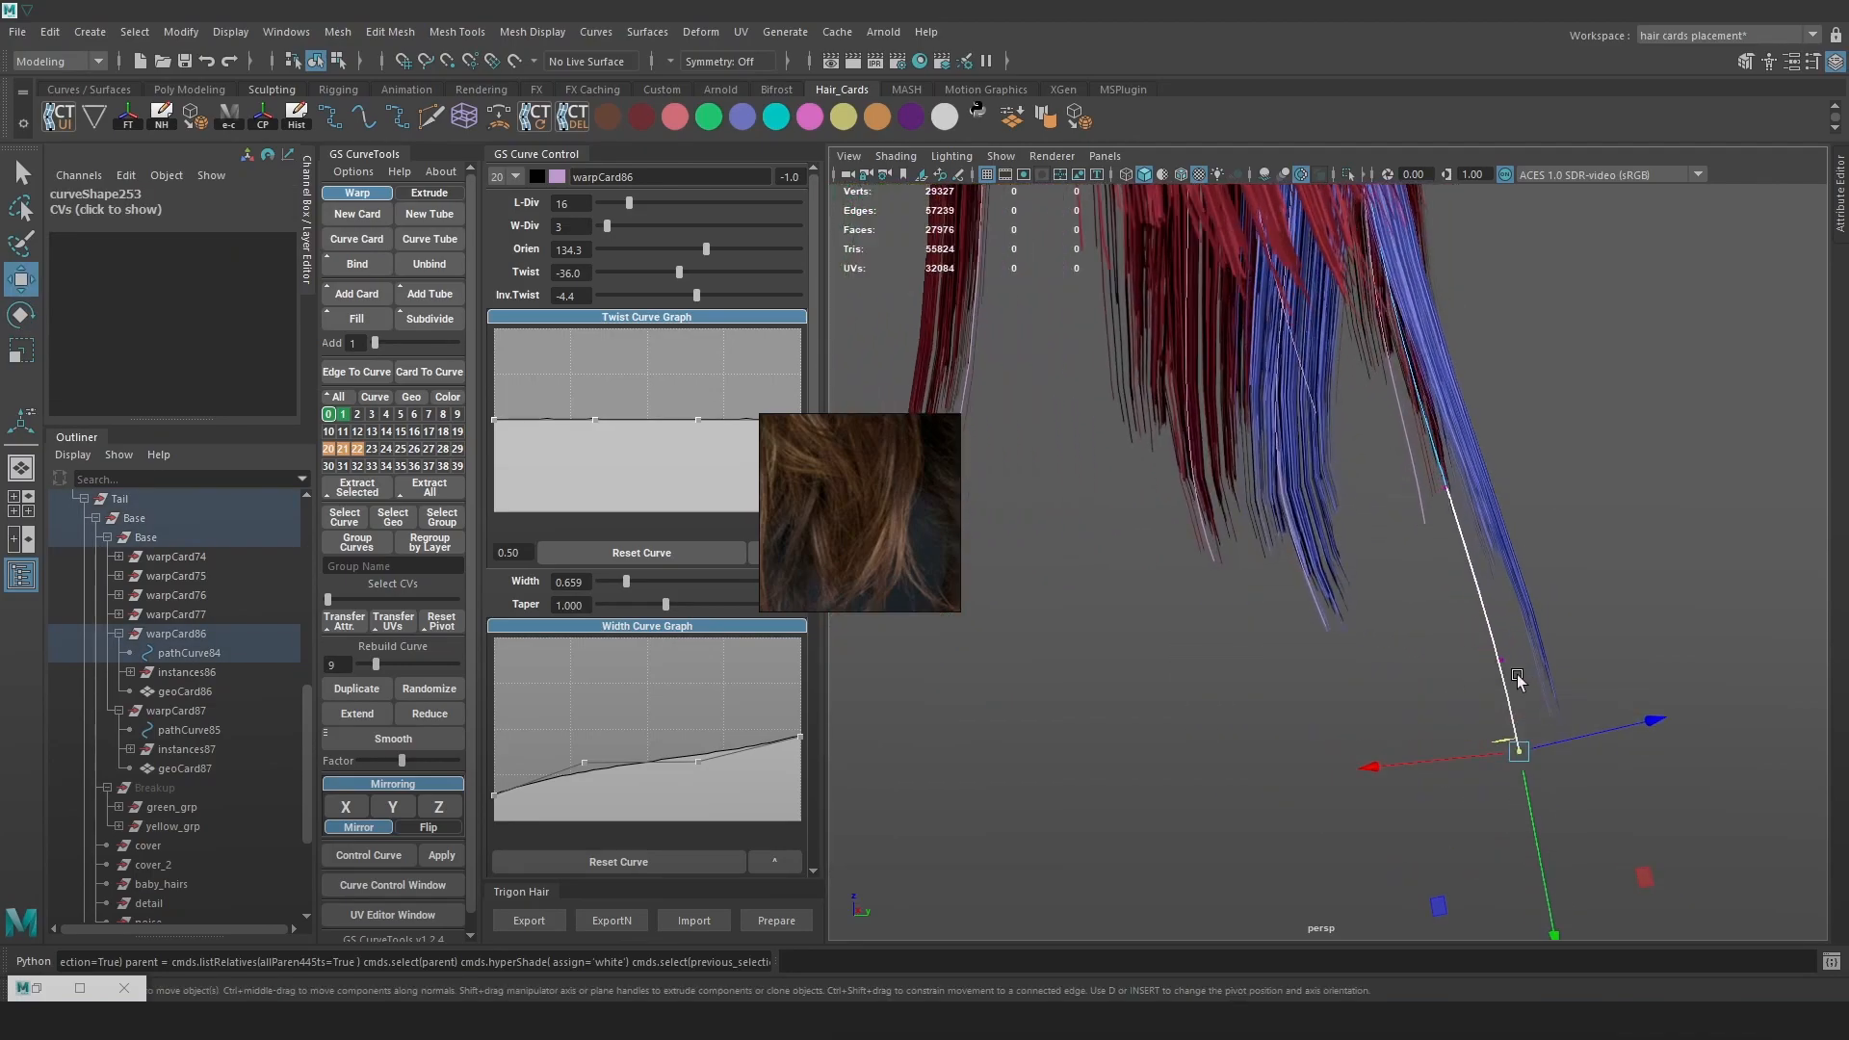
scroll(1643, 763, "down", 5)
key("e")
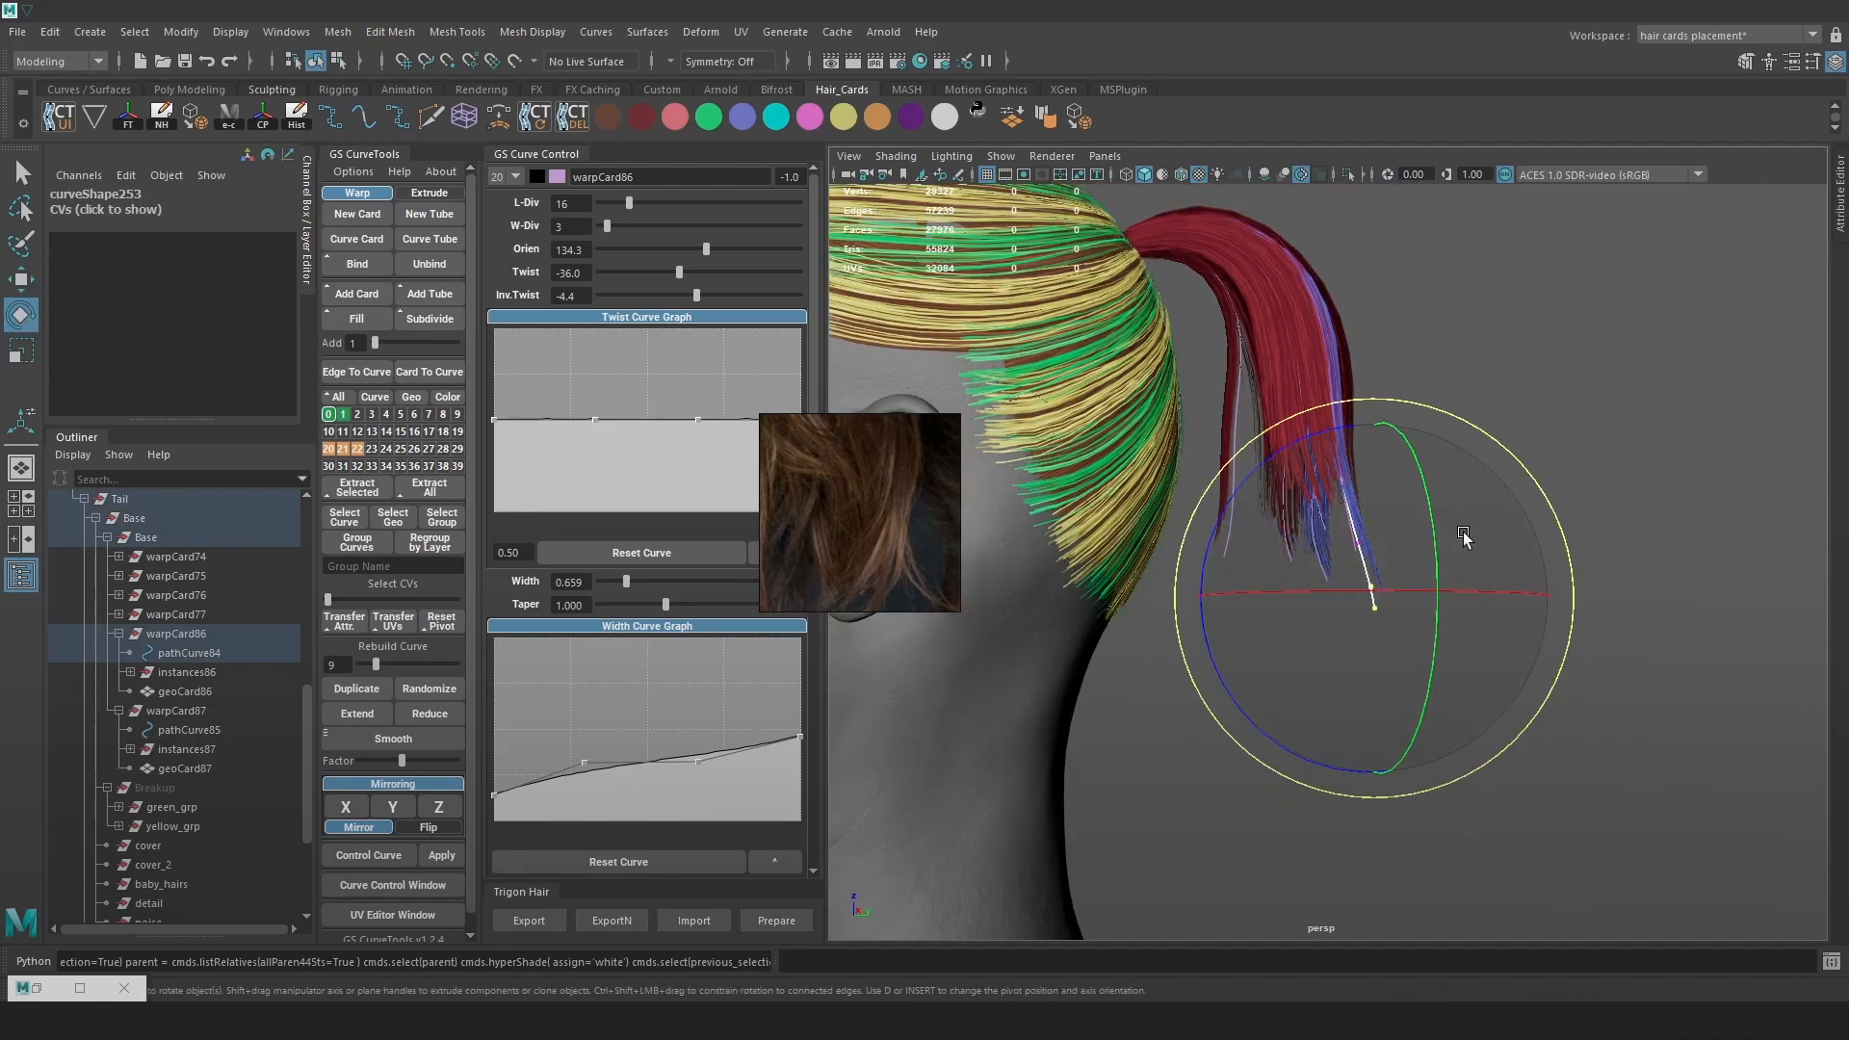
key("b")
left_click_drag(1463, 626, 1420, 630)
left_click_drag(1515, 477, 1621, 602, "alt")
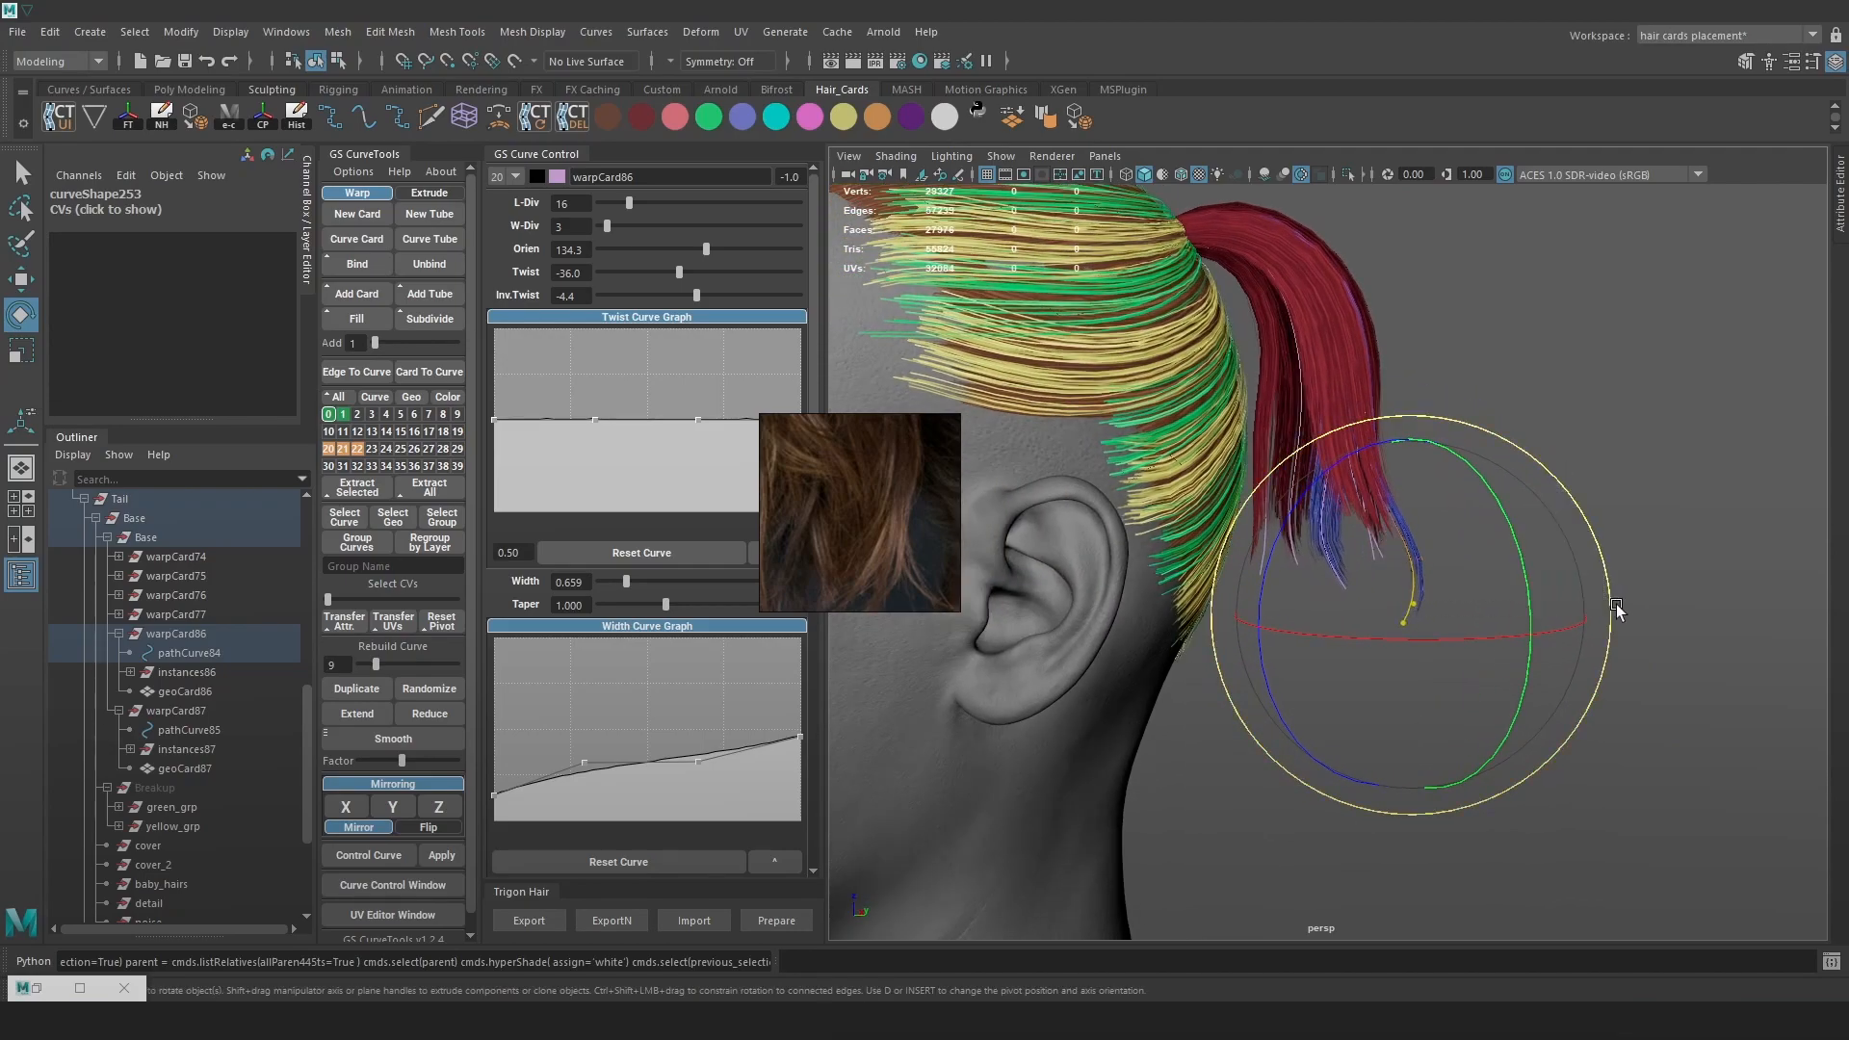
Set the warpCard86 card's Taper to 0.879
key("w")
left_click_drag(1485, 621, 1644, 643, "alt")
left_click_drag(666, 605, 658, 604)
left_click_drag(1522, 582, 1567, 556, "alt")
Select the warpCard74 curve's middle control vertices and nudge them in toward the tail
key("F8")
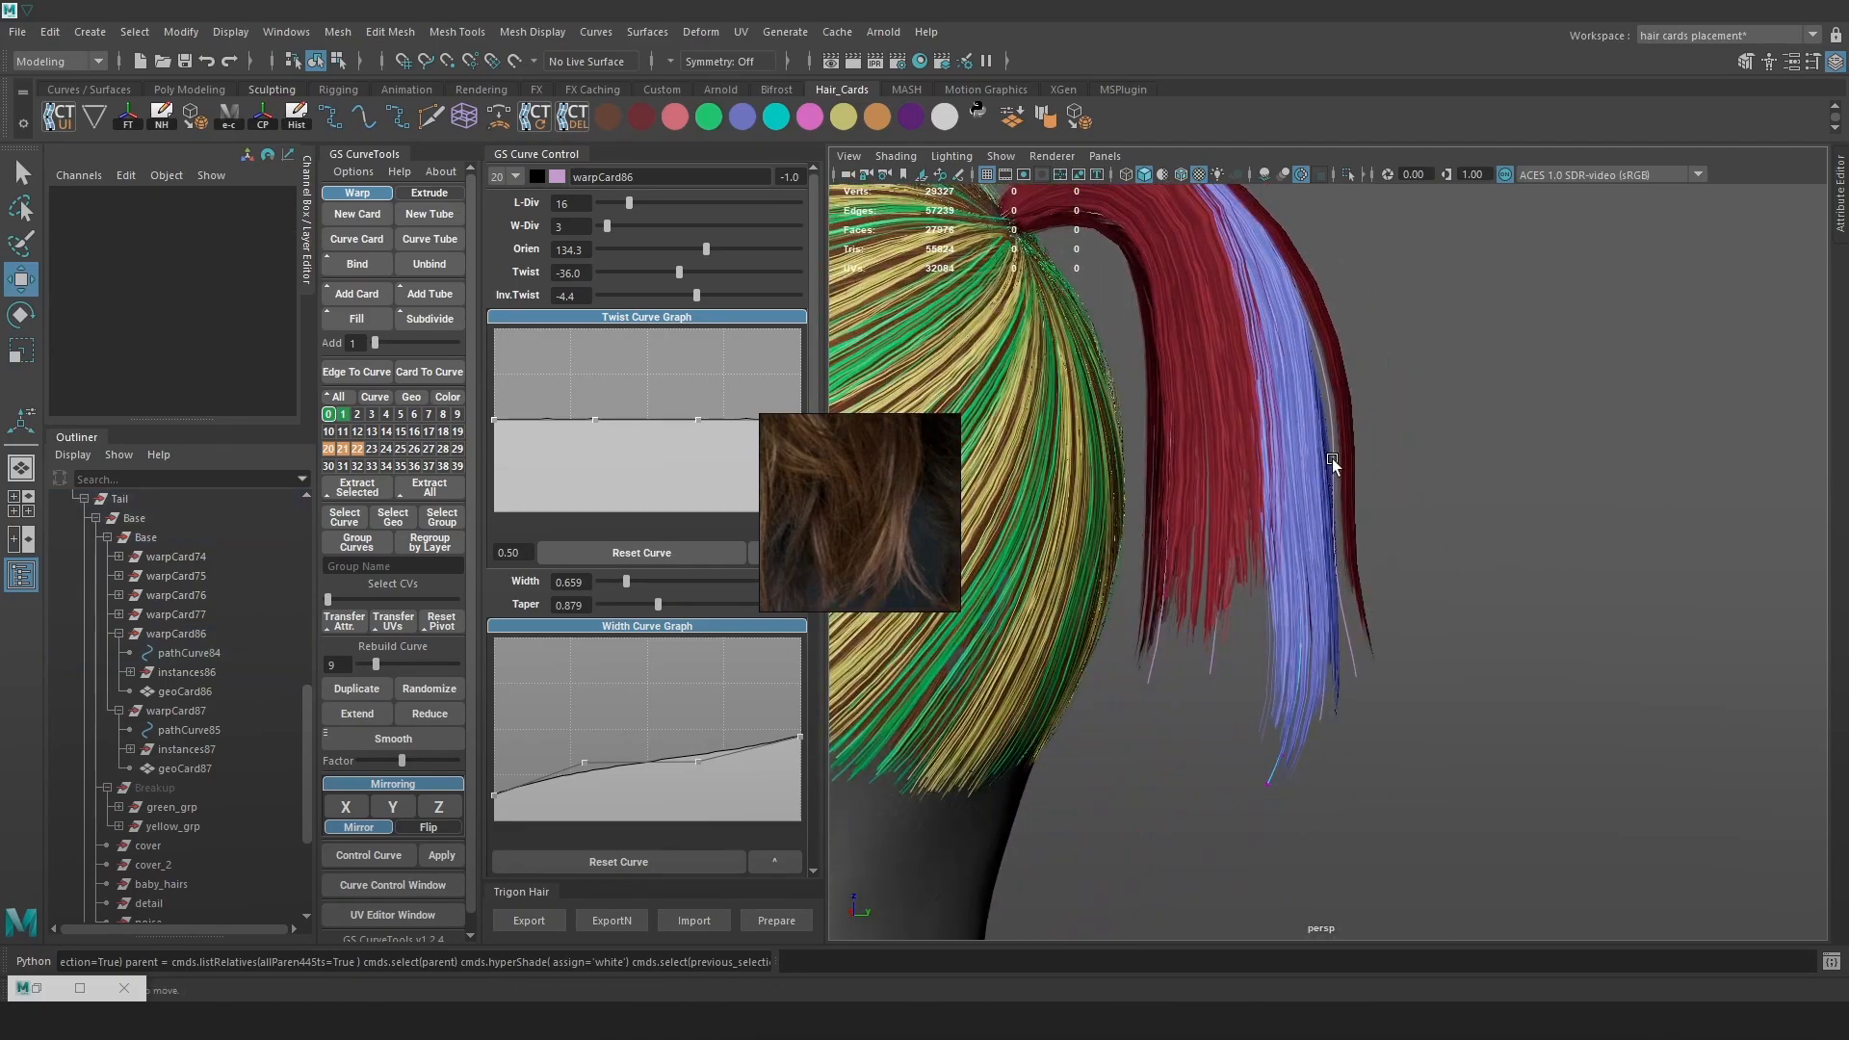
left_click(1332, 464)
key("F9")
left_click_drag(1403, 380, 1325, 434)
left_click_drag(1331, 420, 1317, 425)
left_click_drag(1317, 425, 1252, 422, "alt")
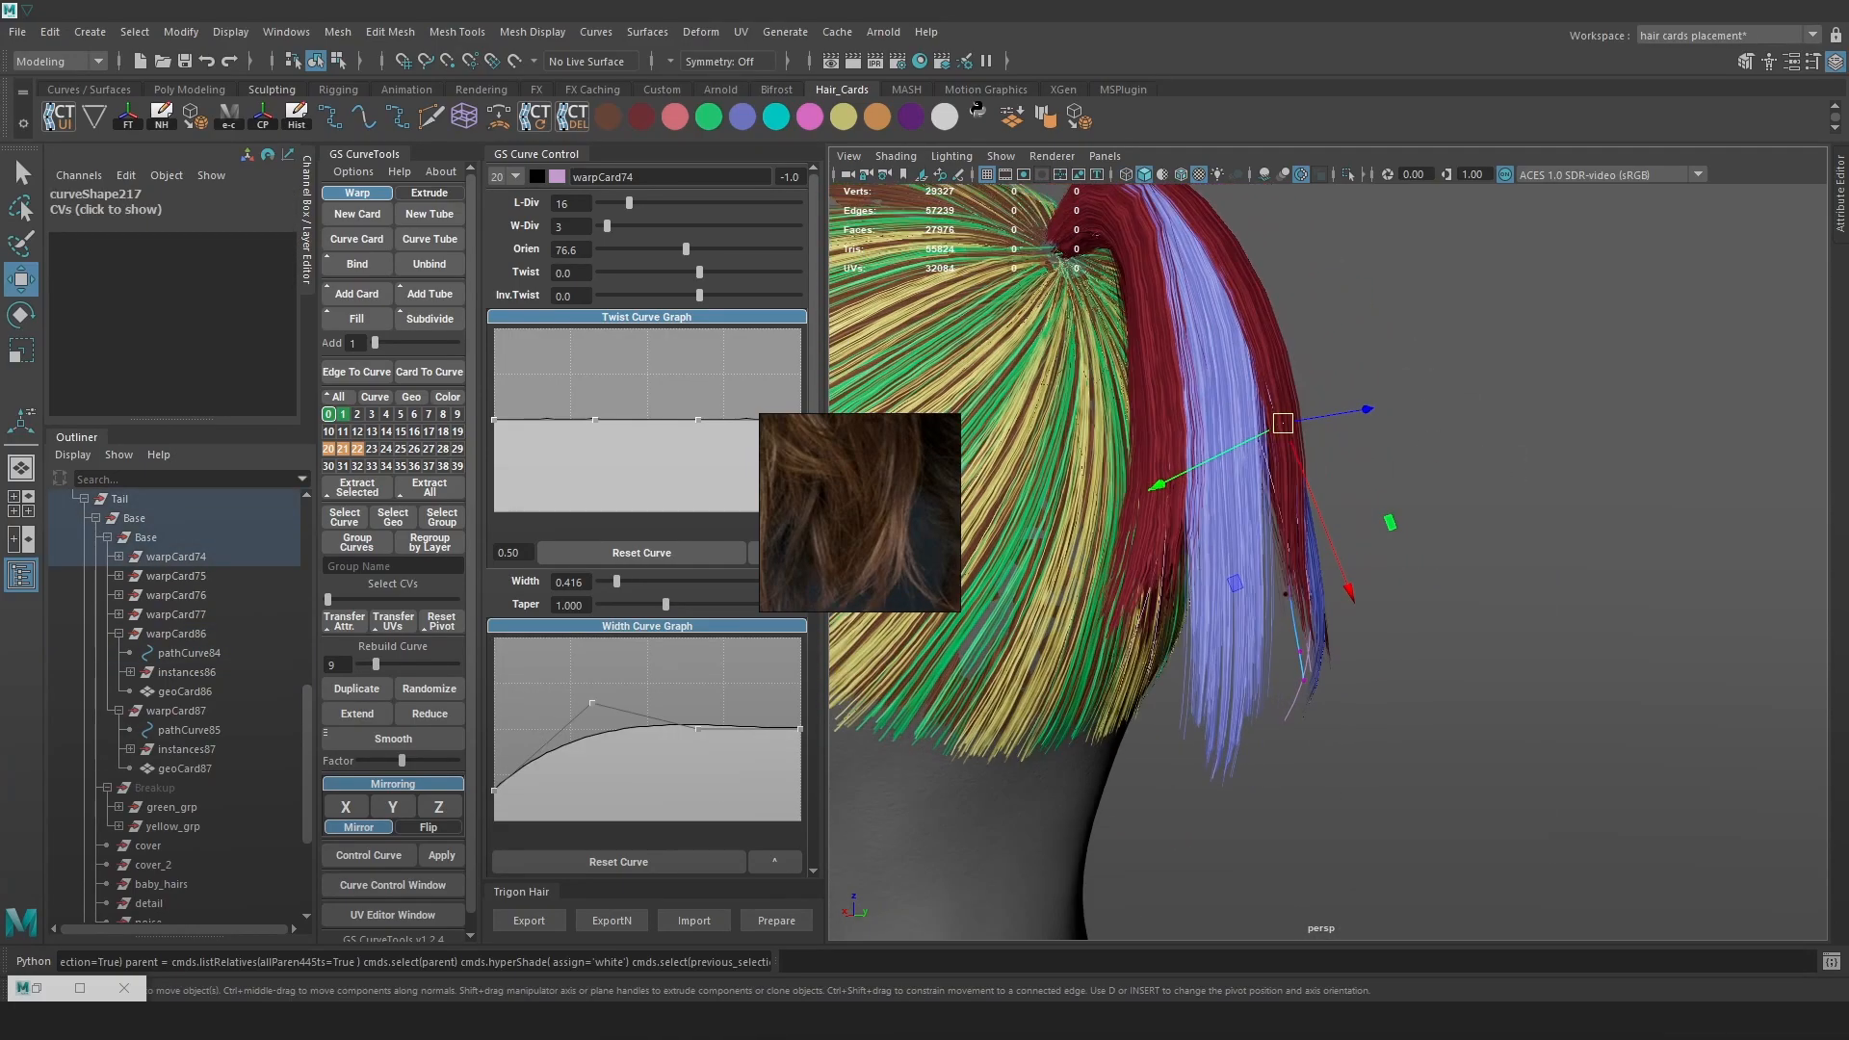
Duplicate the warpCard86 card and move the copy's curve to Translate Y 7.213 on the tail's inner side
left_click_drag(1469, 660, 1425, 696, "alt")
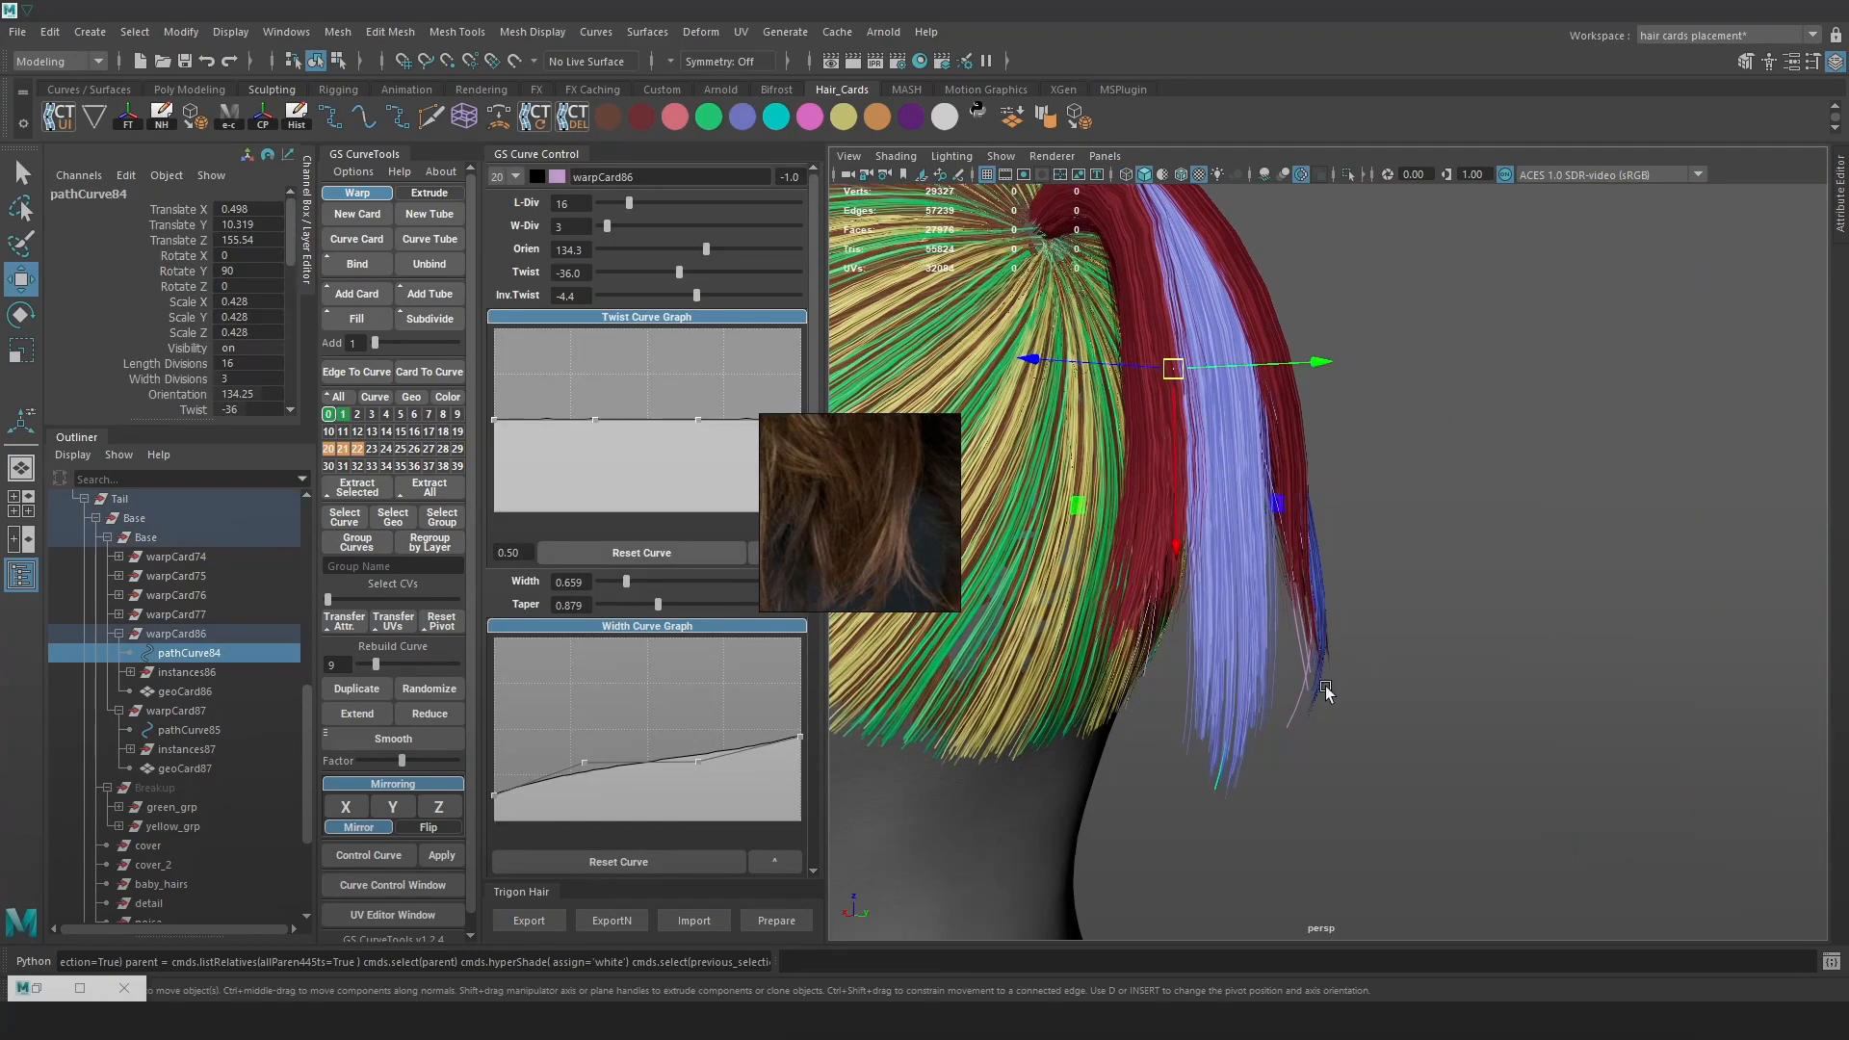
left_click_drag(1324, 686, 1199, 446, "alt")
middle_click_drag(1451, 266, 1459, 293, "alt")
key("4")
key("5")
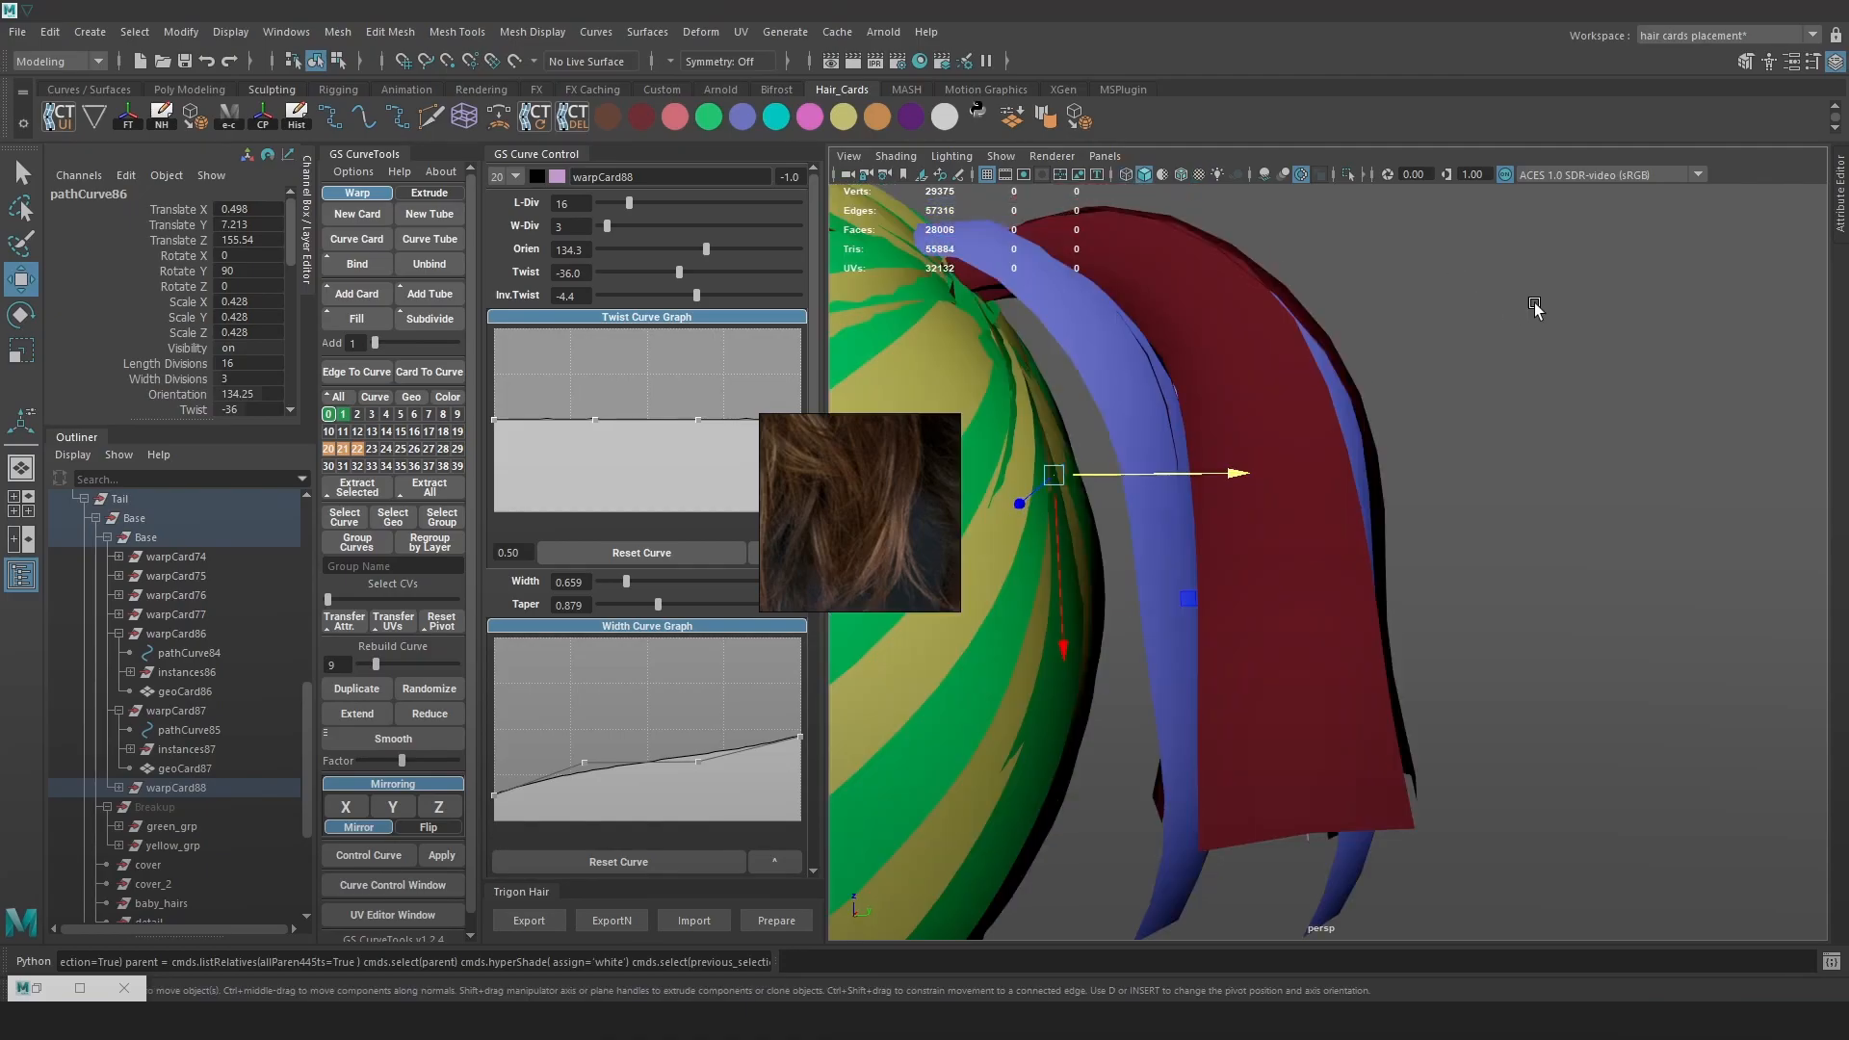
Move and rotate the warpCard88 curve's upper control vertices to seat its root at the ponytail's base
right_click_drag(1534, 305, 1435, 310)
key("4")
middle_click_drag(992, 297, 1031, 335, "alt")
left_click_drag(1032, 327, 1288, 255, "alt")
mouse_move(1288, 254)
left_mouse_down("alt")
mouse_move(1156, 366)
mouse_move(1072, 360)
mouse_move(1292, 322)
mouse_move(1352, 283)
mouse_move(1346, 248)
left_mouse_up("alt")
key("5")
key("e")
key("w")
left_click_drag(1158, 336, 1361, 335)
key("e")
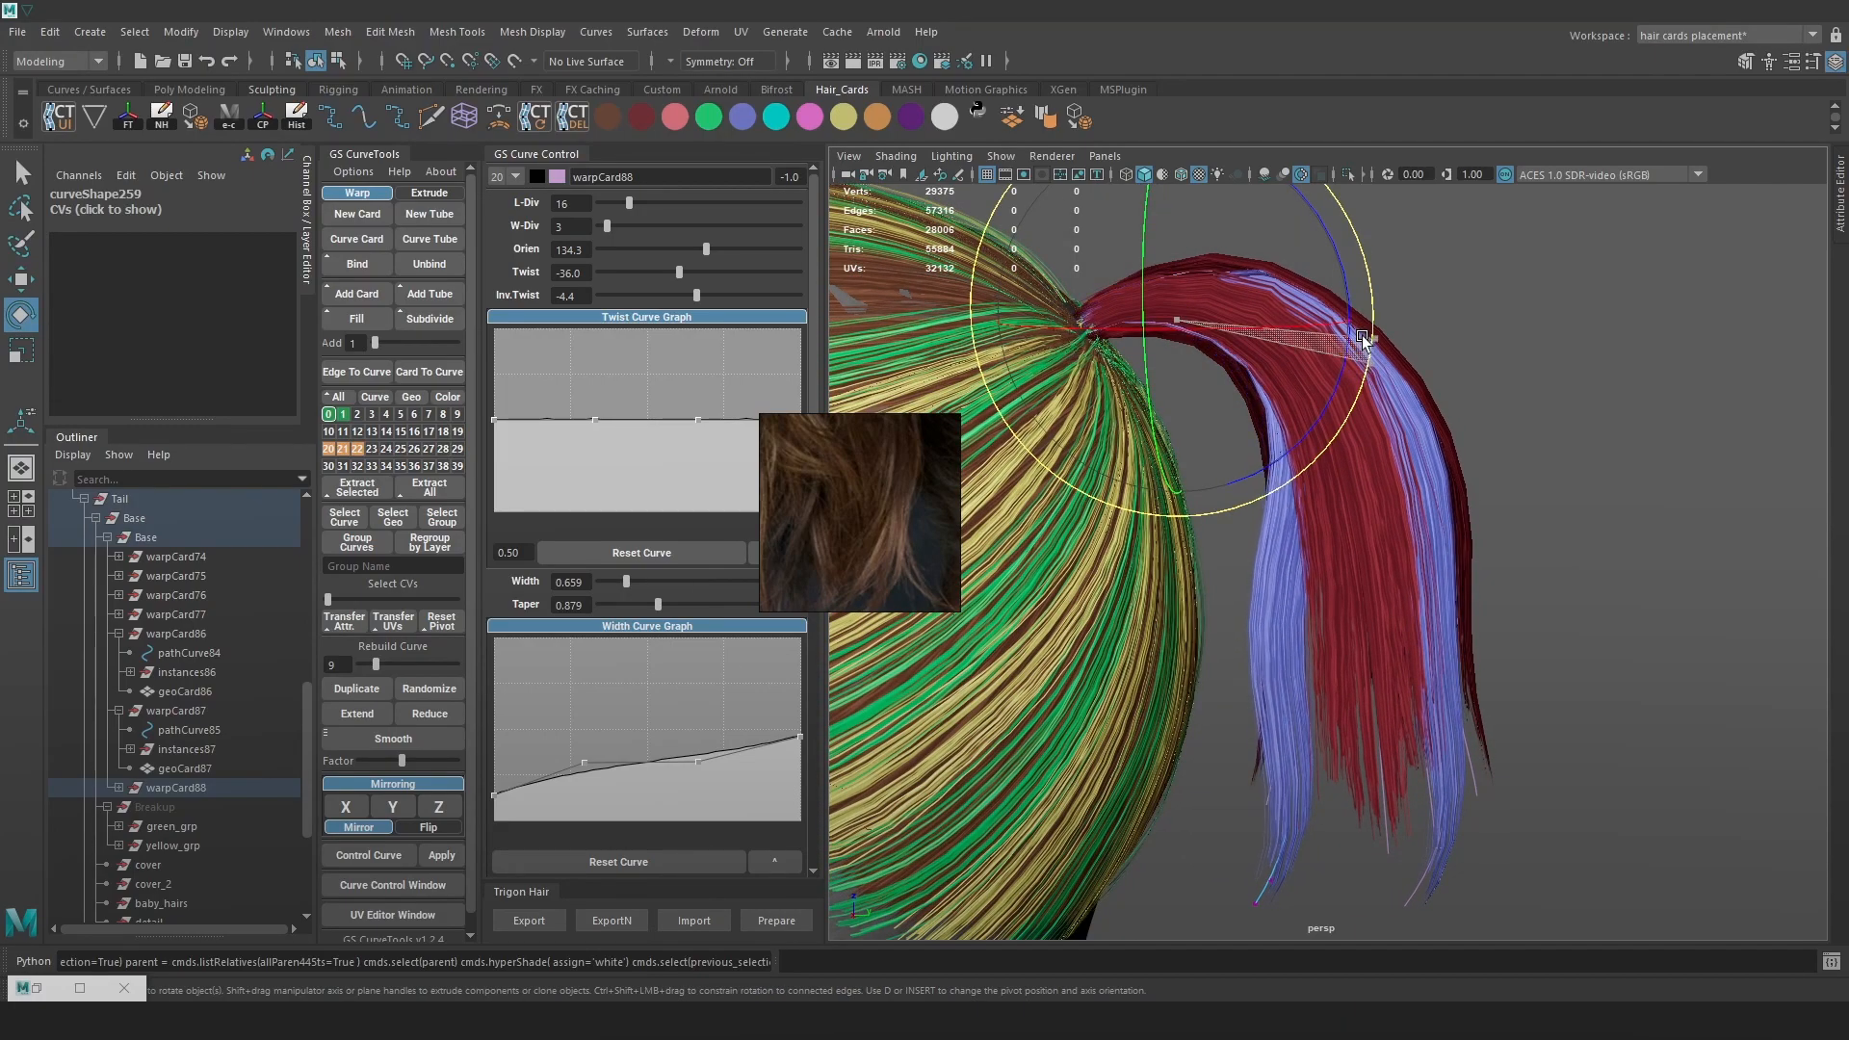
key("w")
left_click_drag(1176, 311, 1093, 348, "alt")
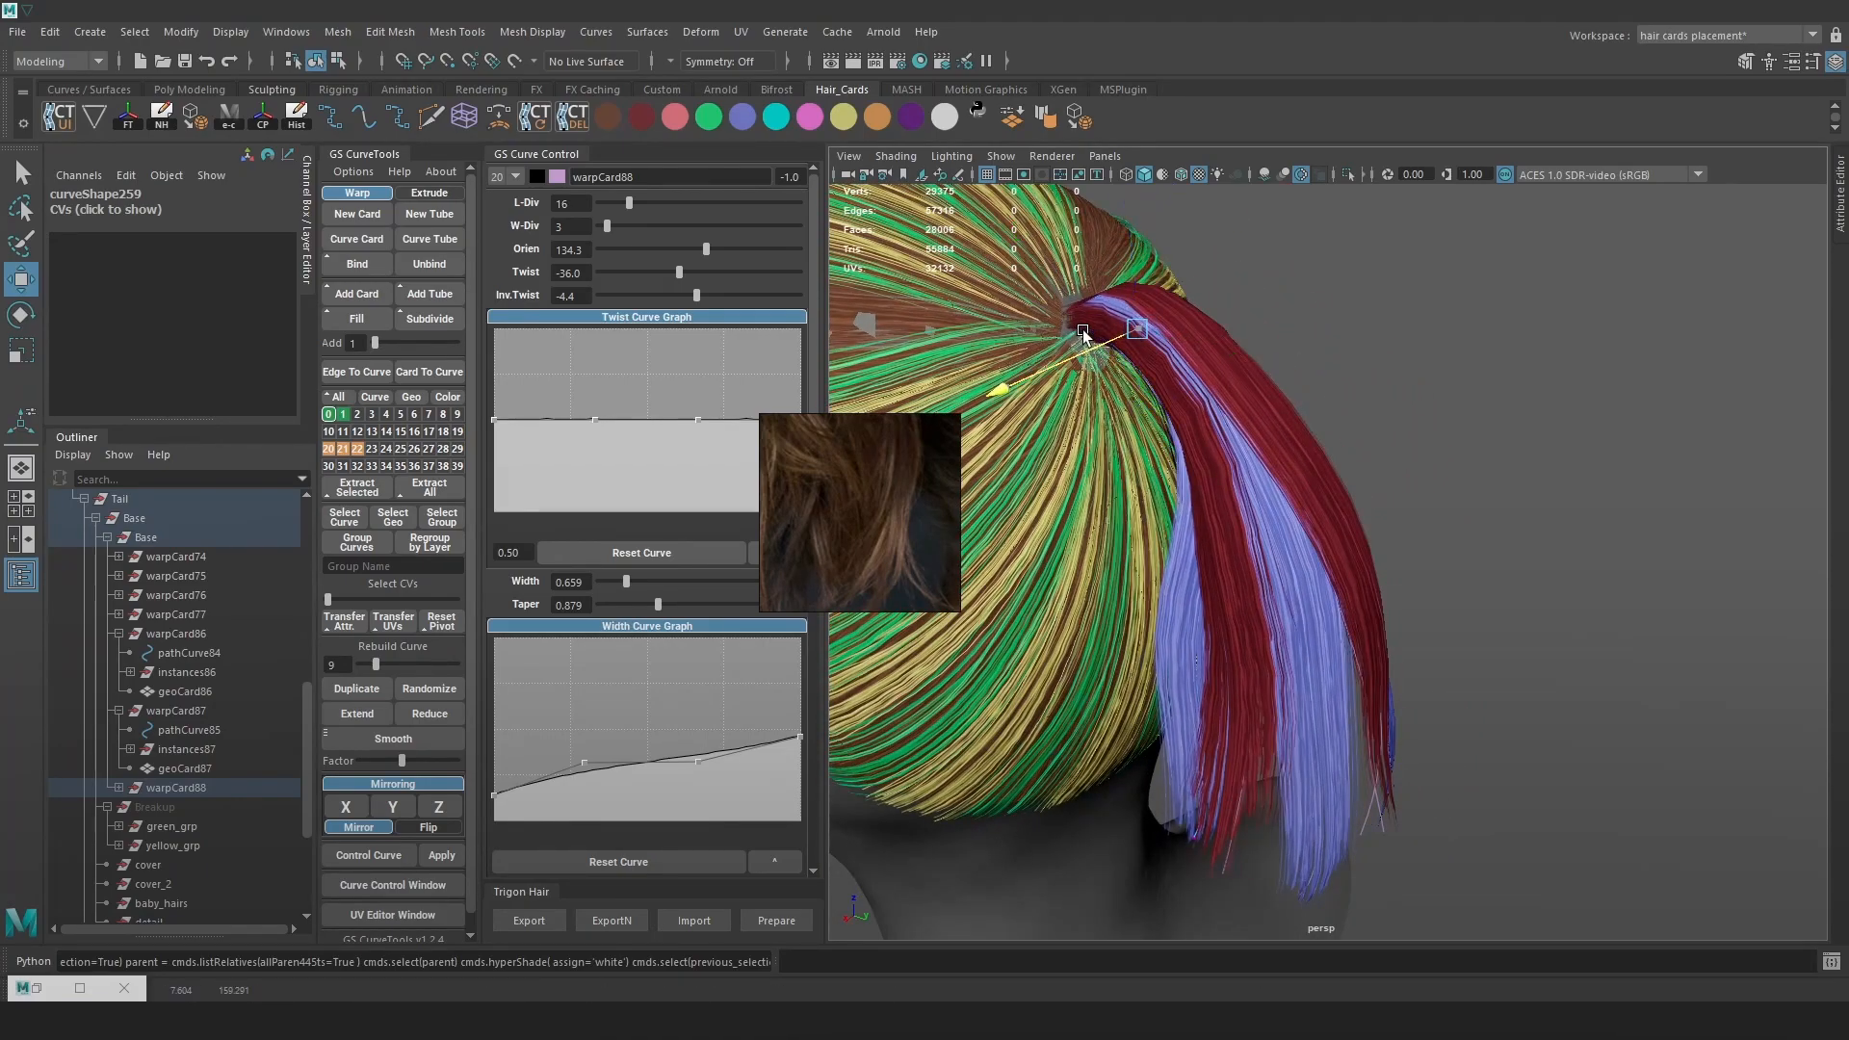
Return to the whole warpCard88 curve and set its card's Orientation to 235.2
middle_click_drag(1194, 578, 1217, 464, "alt")
left_click_drag(1217, 464, 1333, 423, "alt")
right_click_drag(1266, 393, 1322, 336)
key("4")
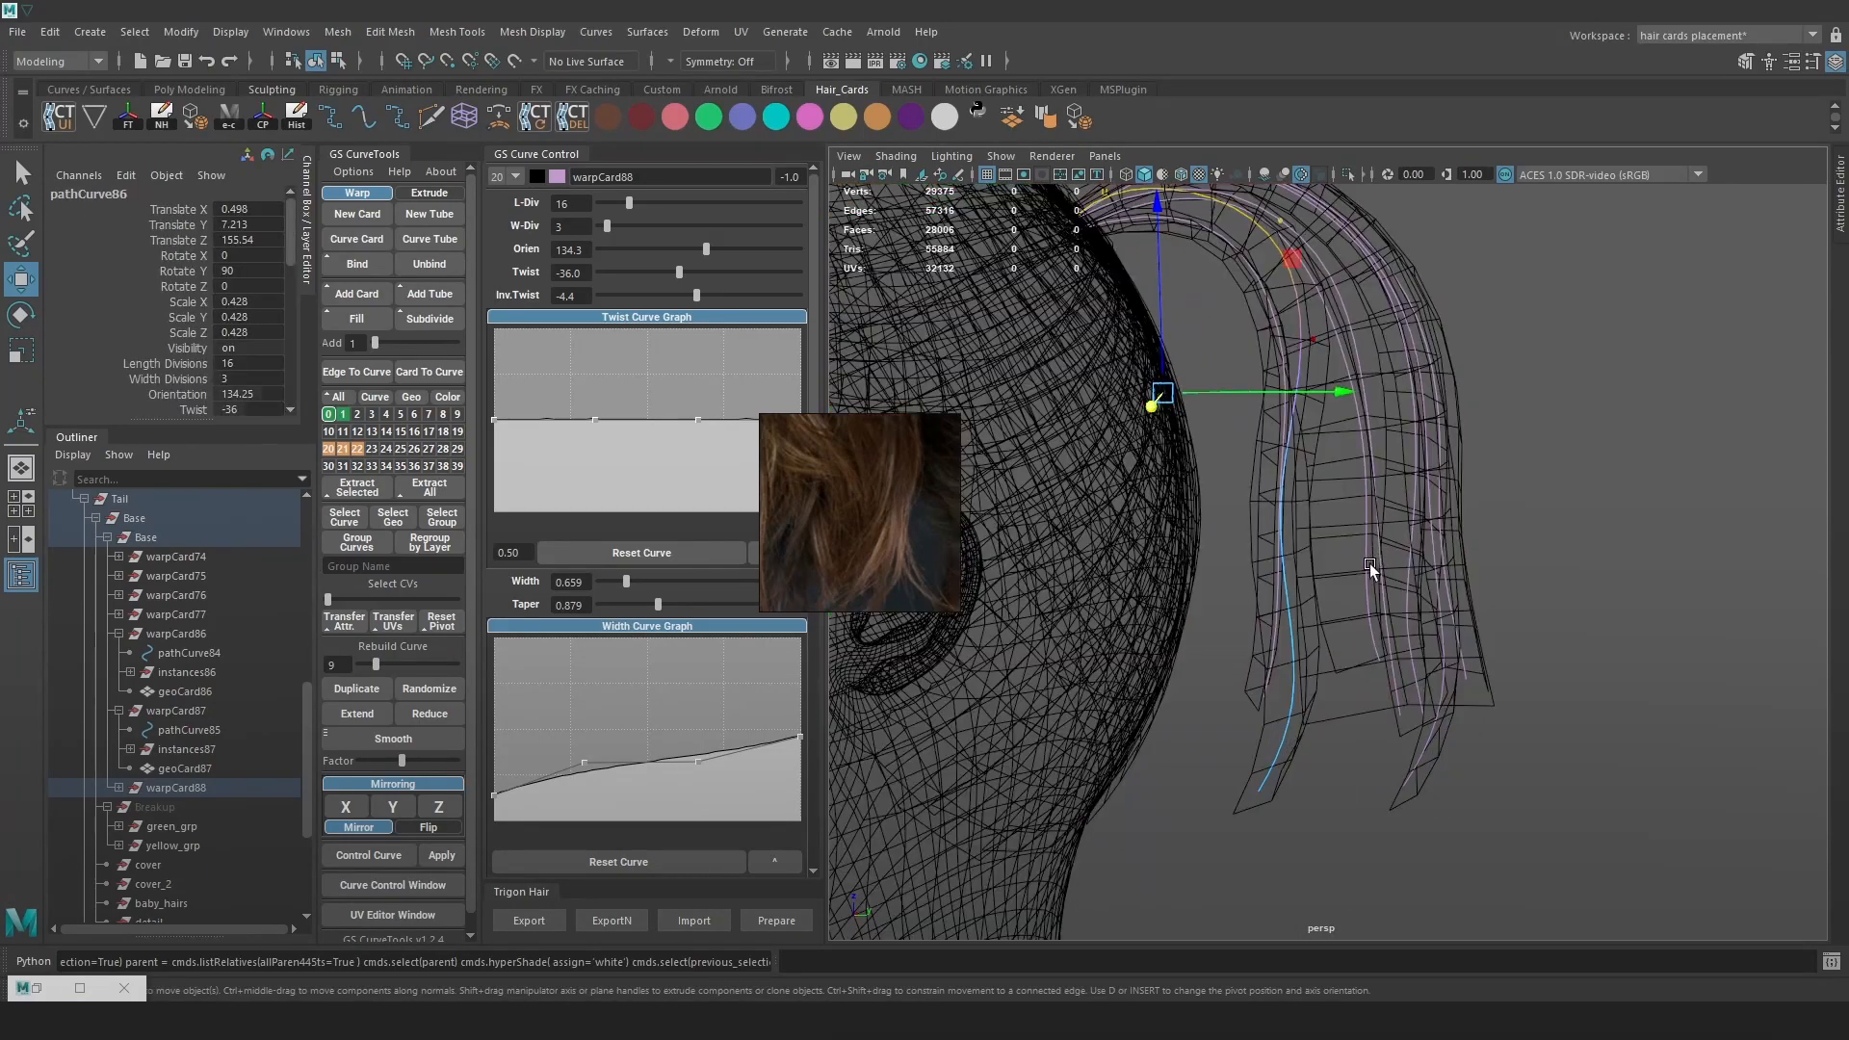
middle_click_drag(1146, 221, 1155, 314, "alt")
mouse_move(1215, 352)
left_mouse_down("alt")
mouse_move(1209, 400)
mouse_move(1227, 321)
mouse_move(1309, 445)
mouse_move(1273, 582)
left_mouse_up("alt")
key("5")
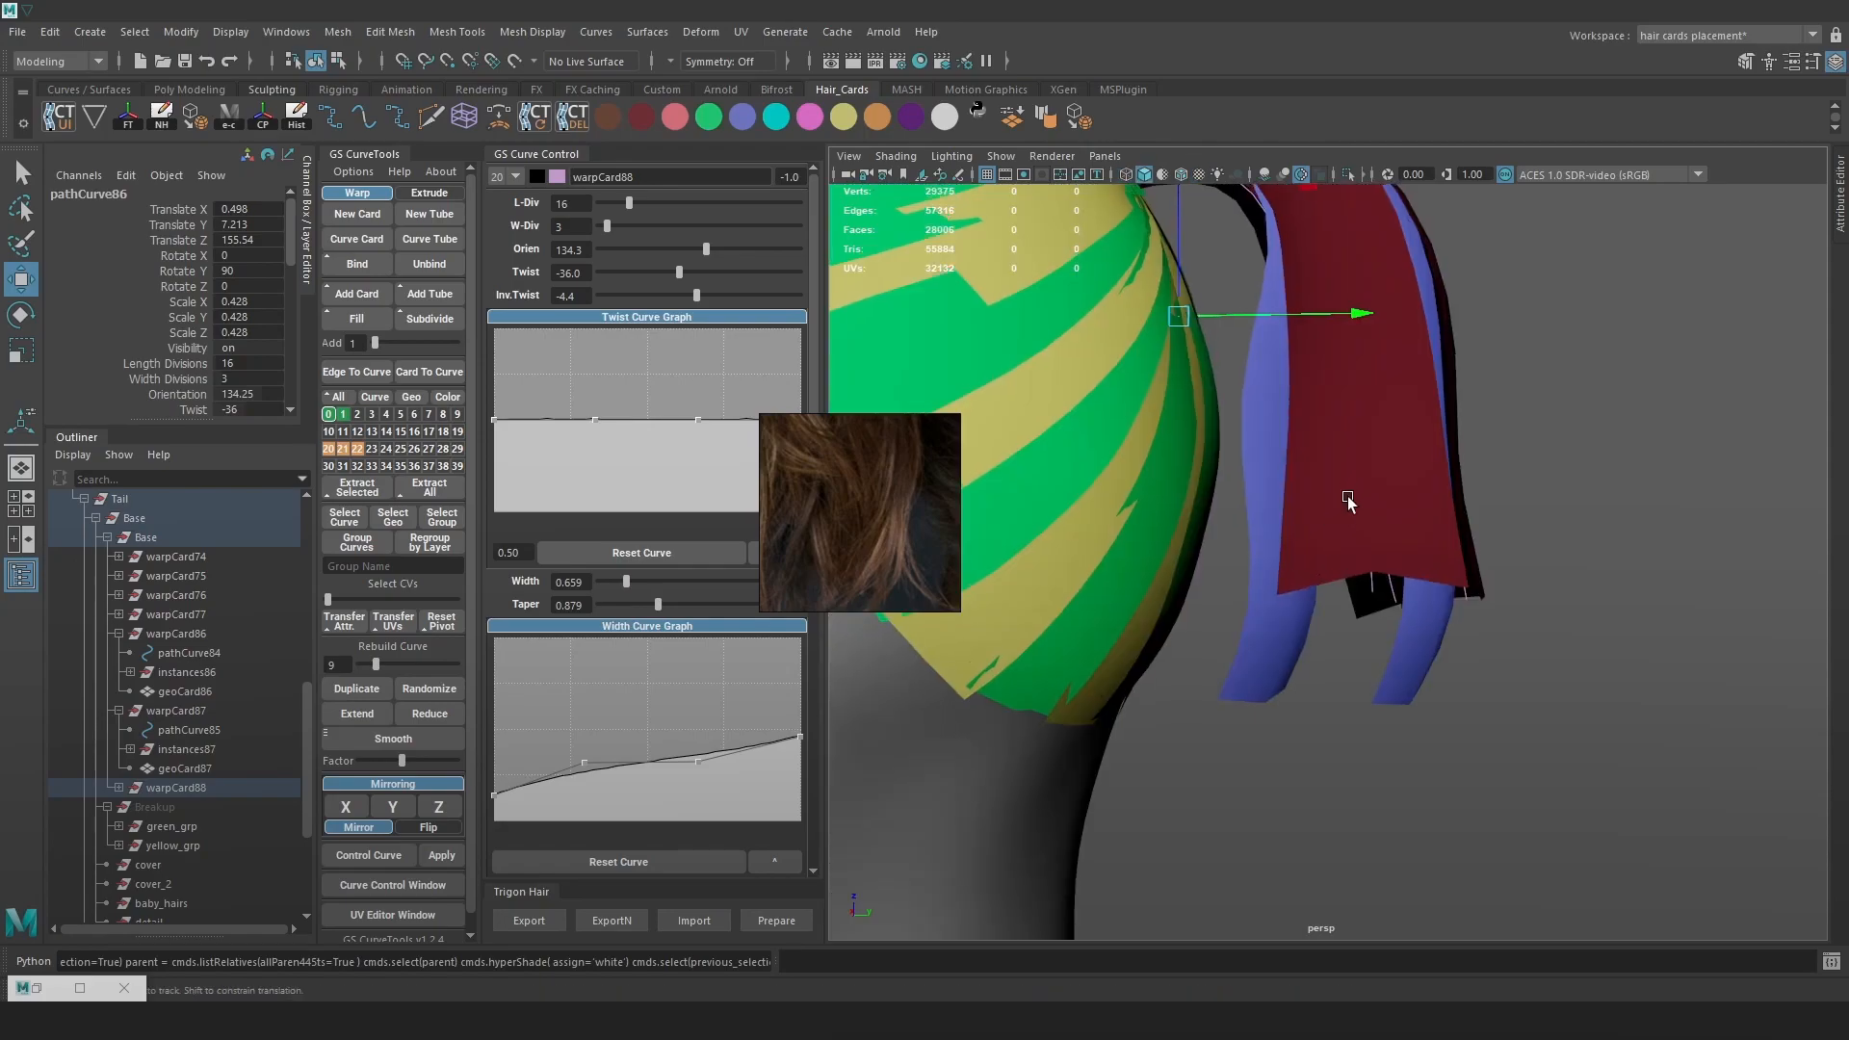
middle_click_drag(1349, 489, 1326, 547, "alt")
left_click_drag(704, 248, 709, 247)
scroll(697, 558, "down", 3)
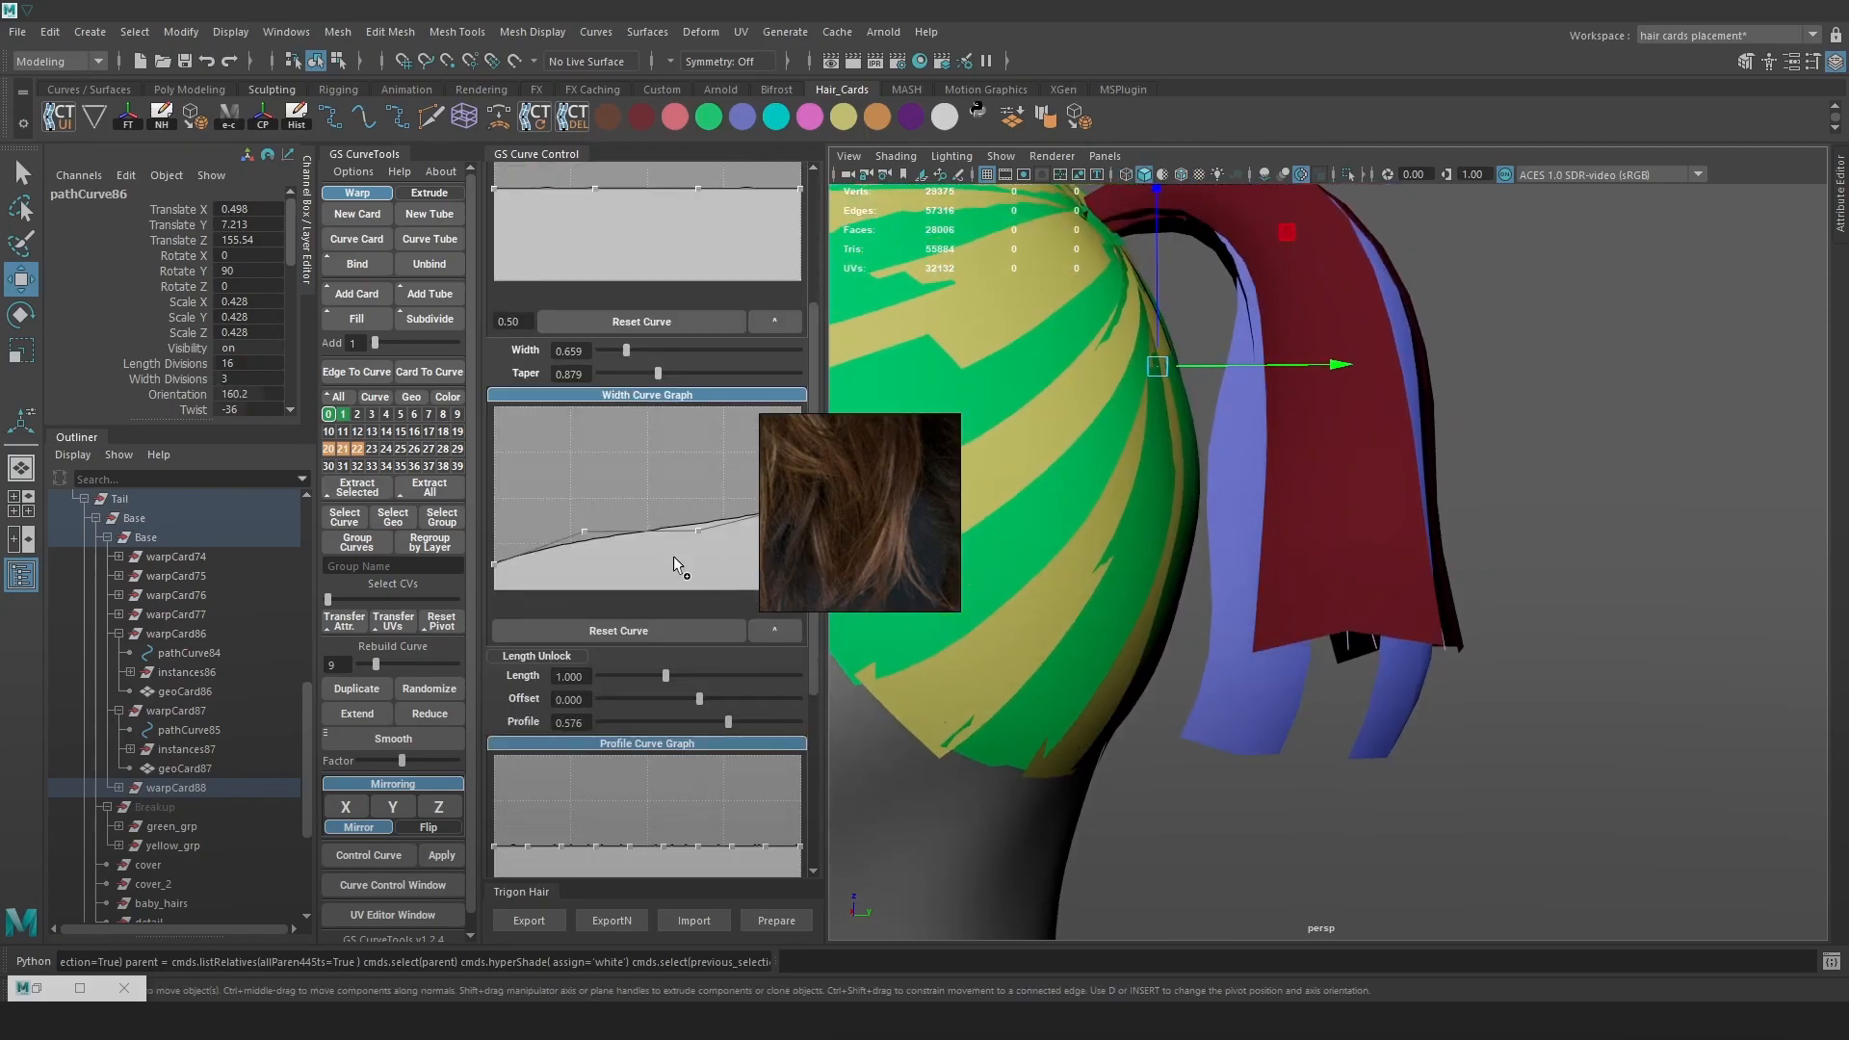
scroll(697, 558, "up", 3)
mouse_move(715, 250)
left_mouse_down()
mouse_move(696, 242)
mouse_move(740, 251)
left_mouse_up()
Select the middle control vertices of the warpCard88 curve and adjust the card's bend
key("6")
left_click_drag(1515, 394, 1343, 416, "alt")
right_click(1601, 377)
right_click_drag(1601, 383, 1305, 511)
key("4")
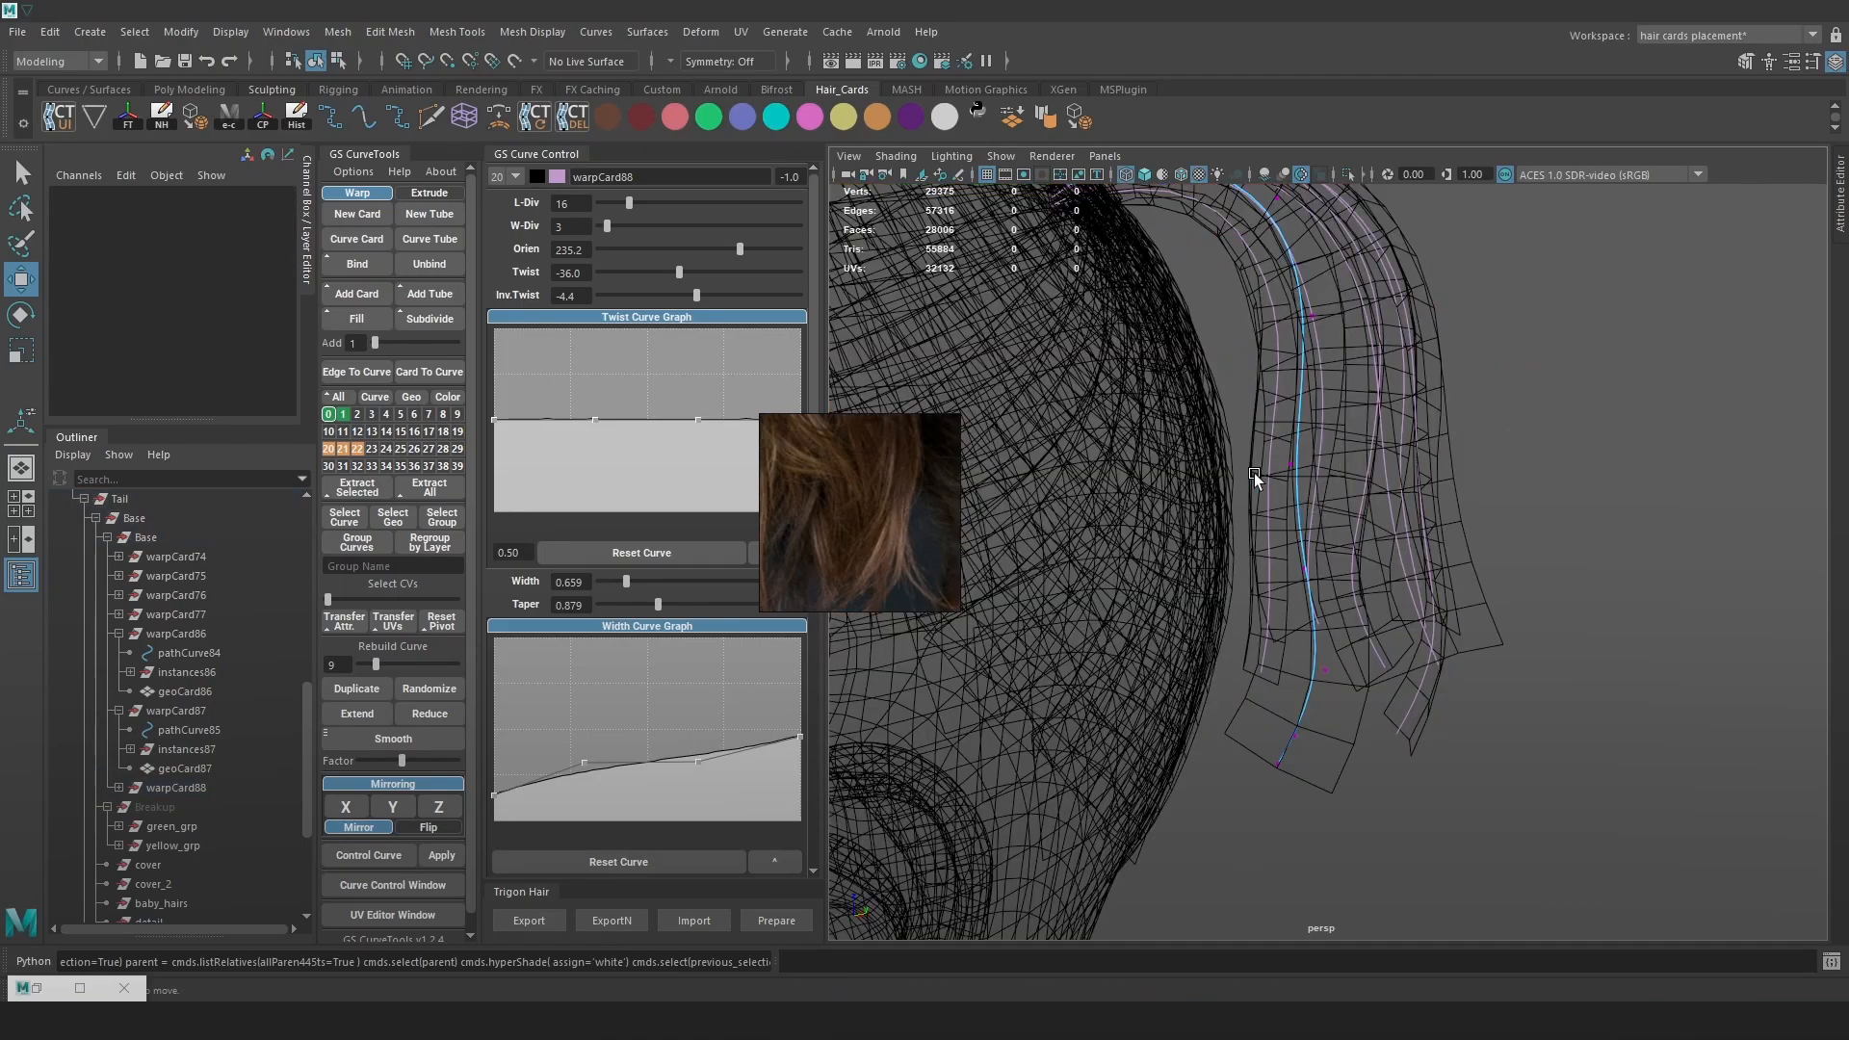
left_click(1315, 474)
key("6")
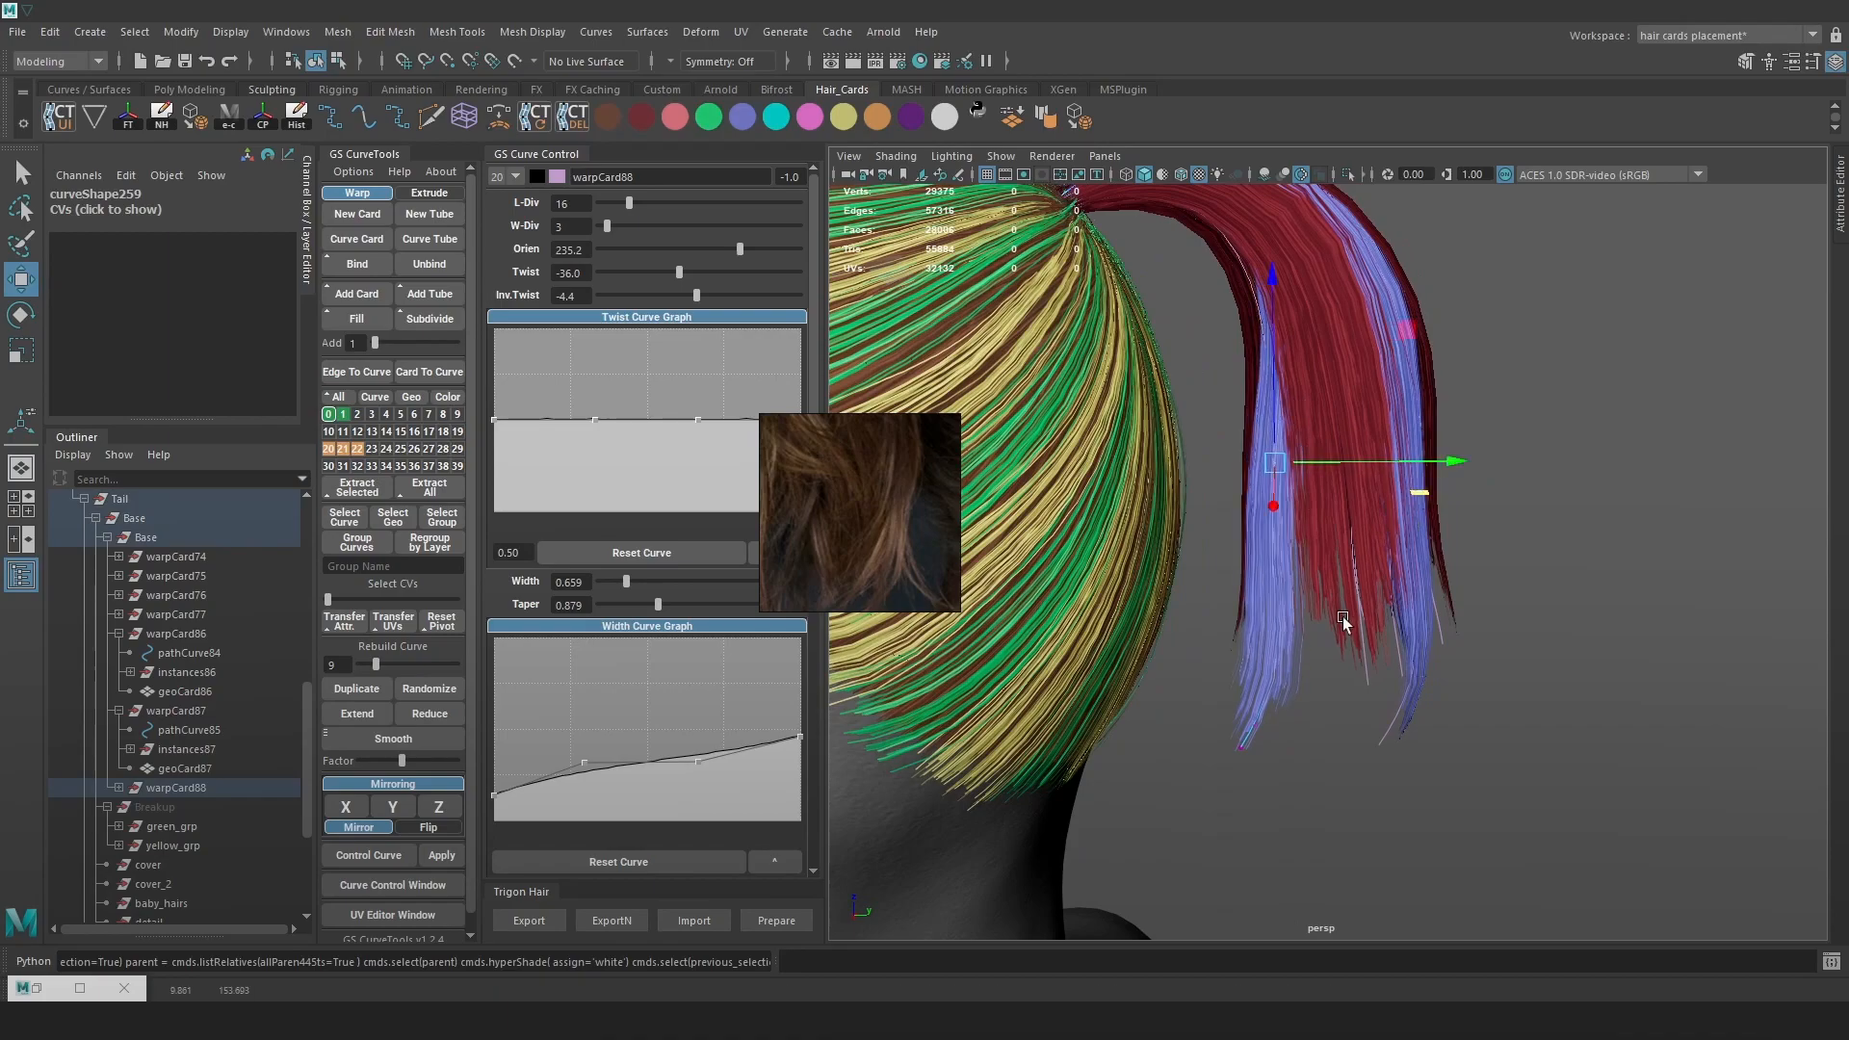
Examine the Move and Rotate tool settings while editing the warpCard88 curve's tip
key("e")
key("4")
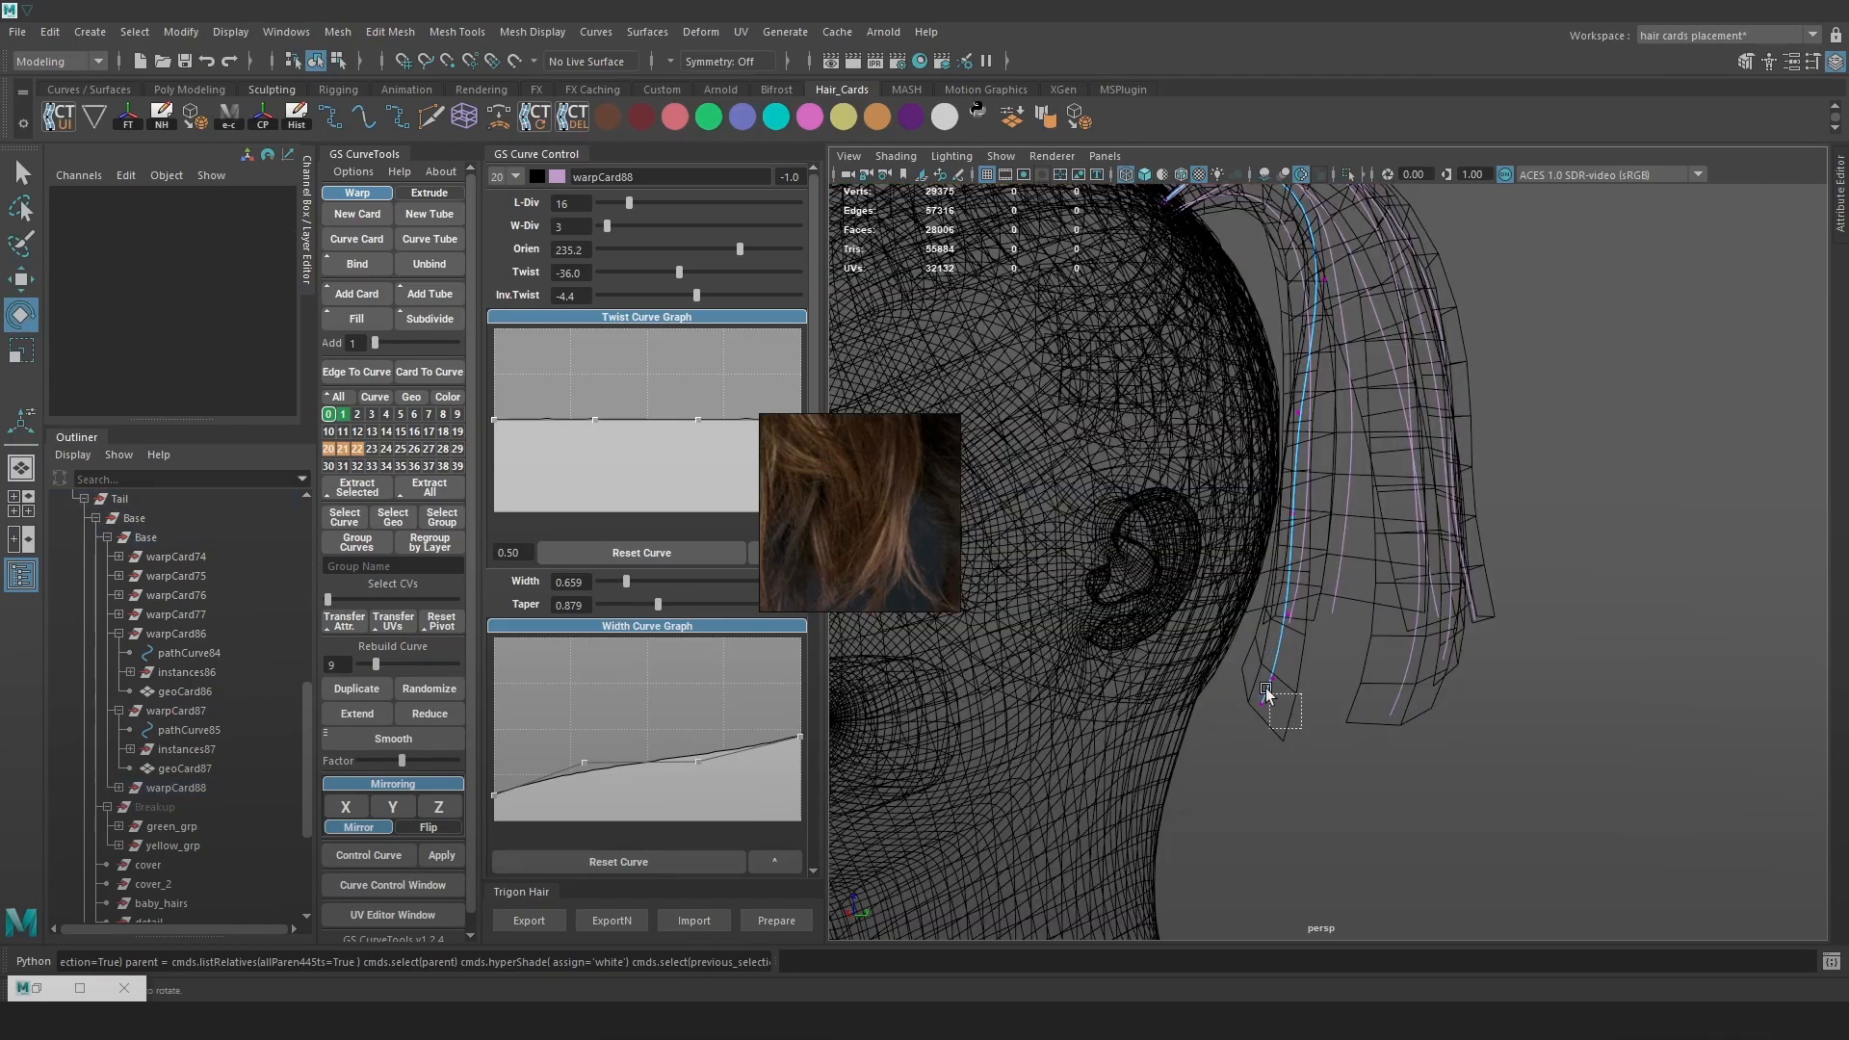
double_click(21, 279)
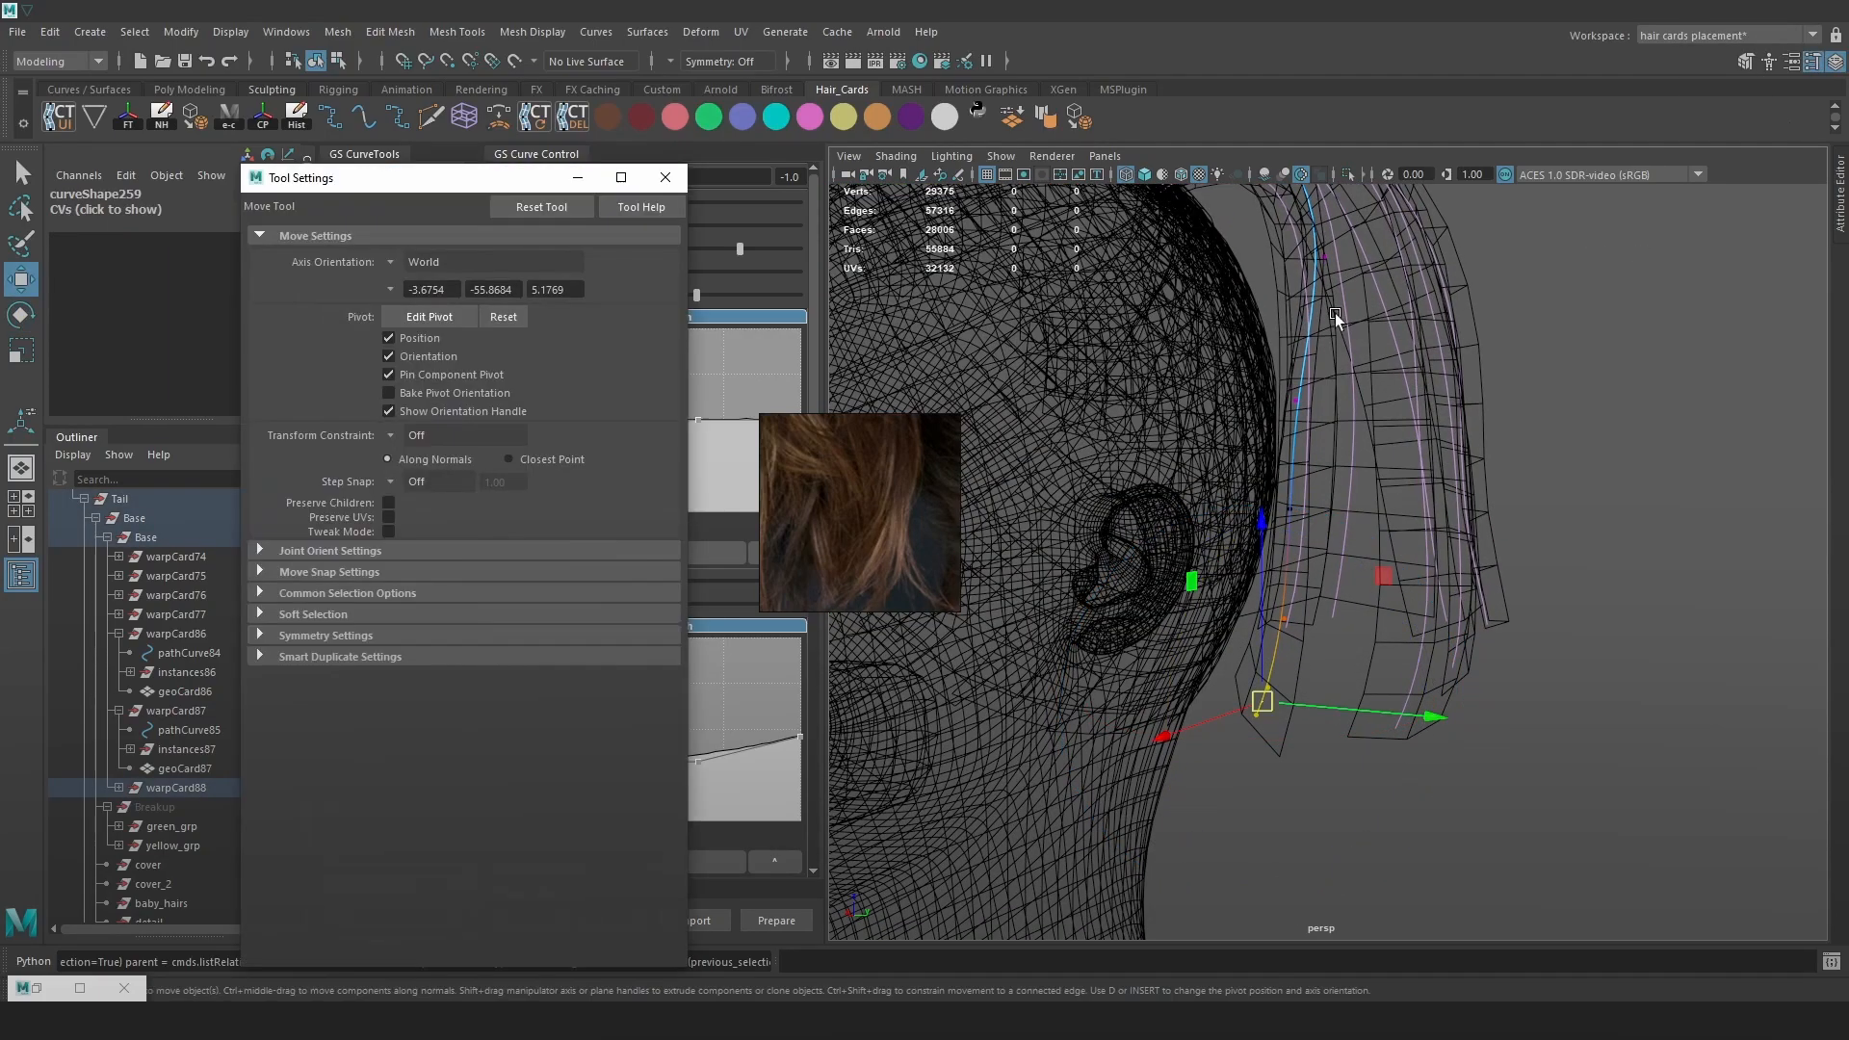
left_click_drag(374, 174, 609, 174)
left_click_drag(1483, 529, 1533, 563, "alt")
key("e")
left_click(1533, 562)
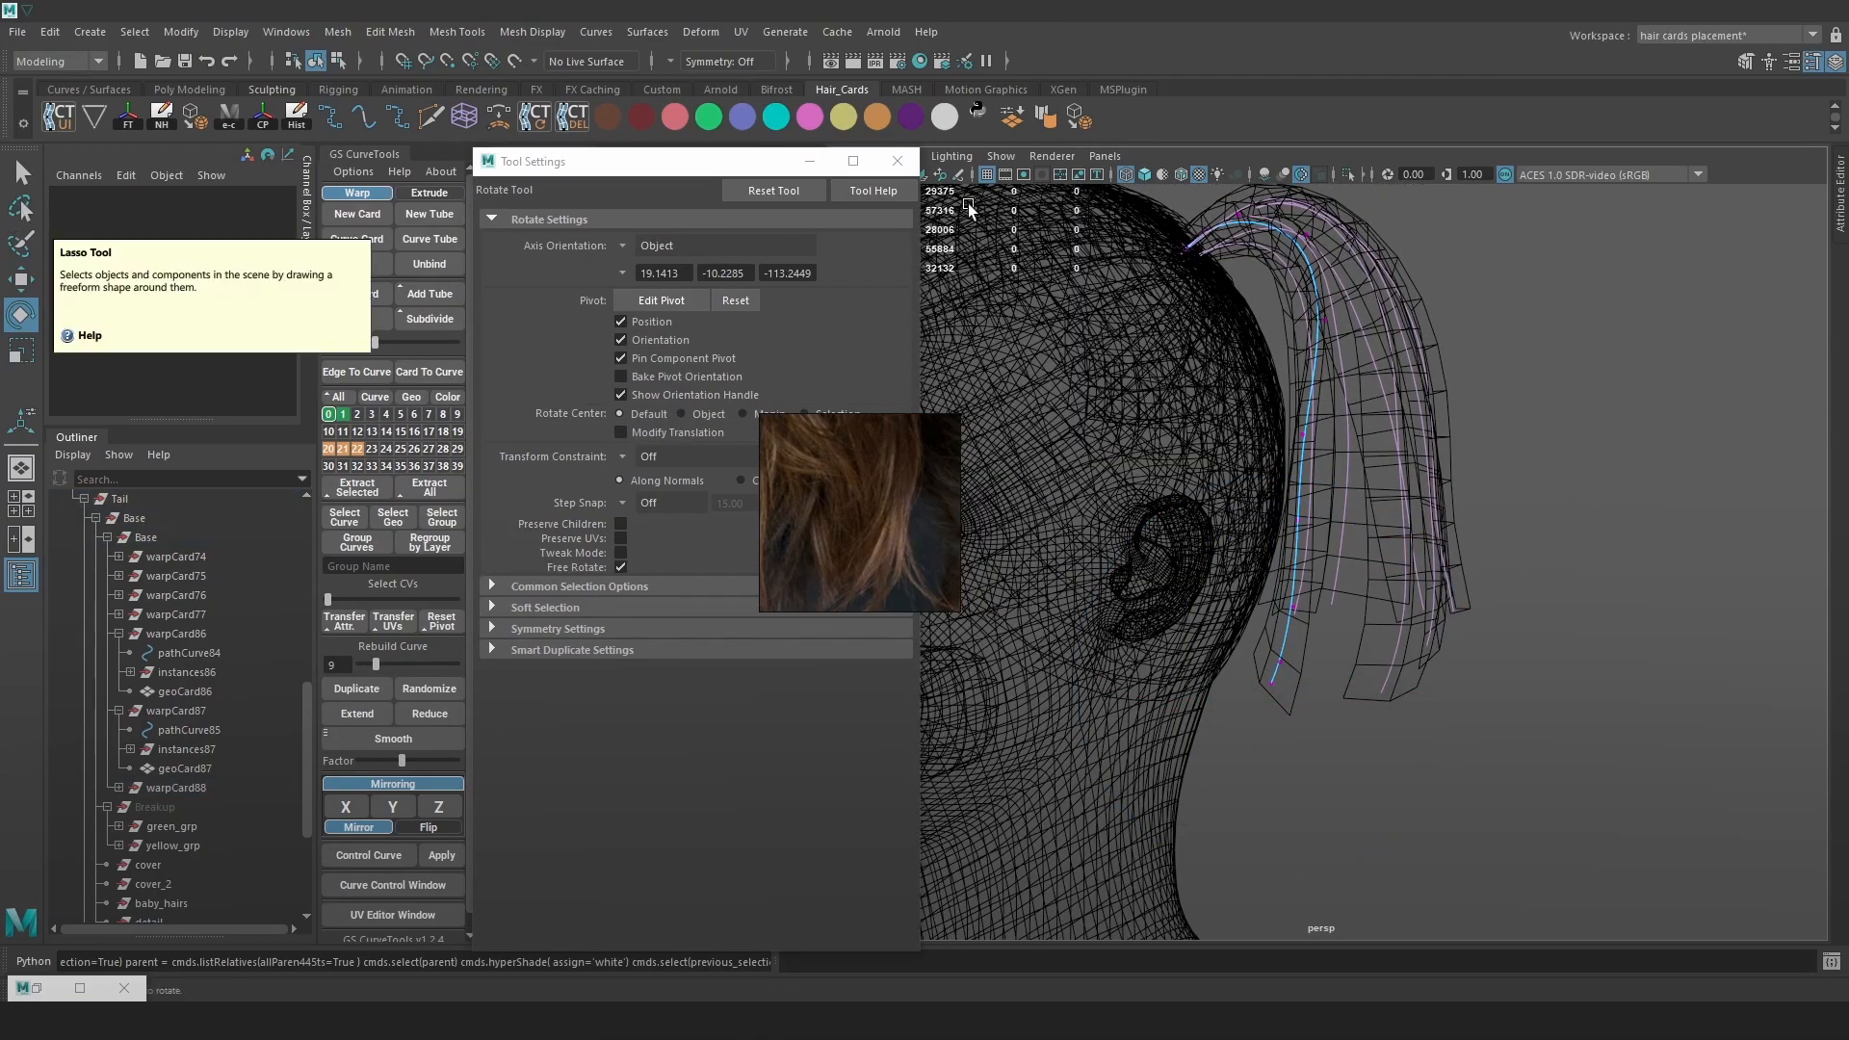
left_click(809, 162)
Switch back to object selection, reselect the warpCard88 curve and pick its tip control vertices
left_click(319, 62)
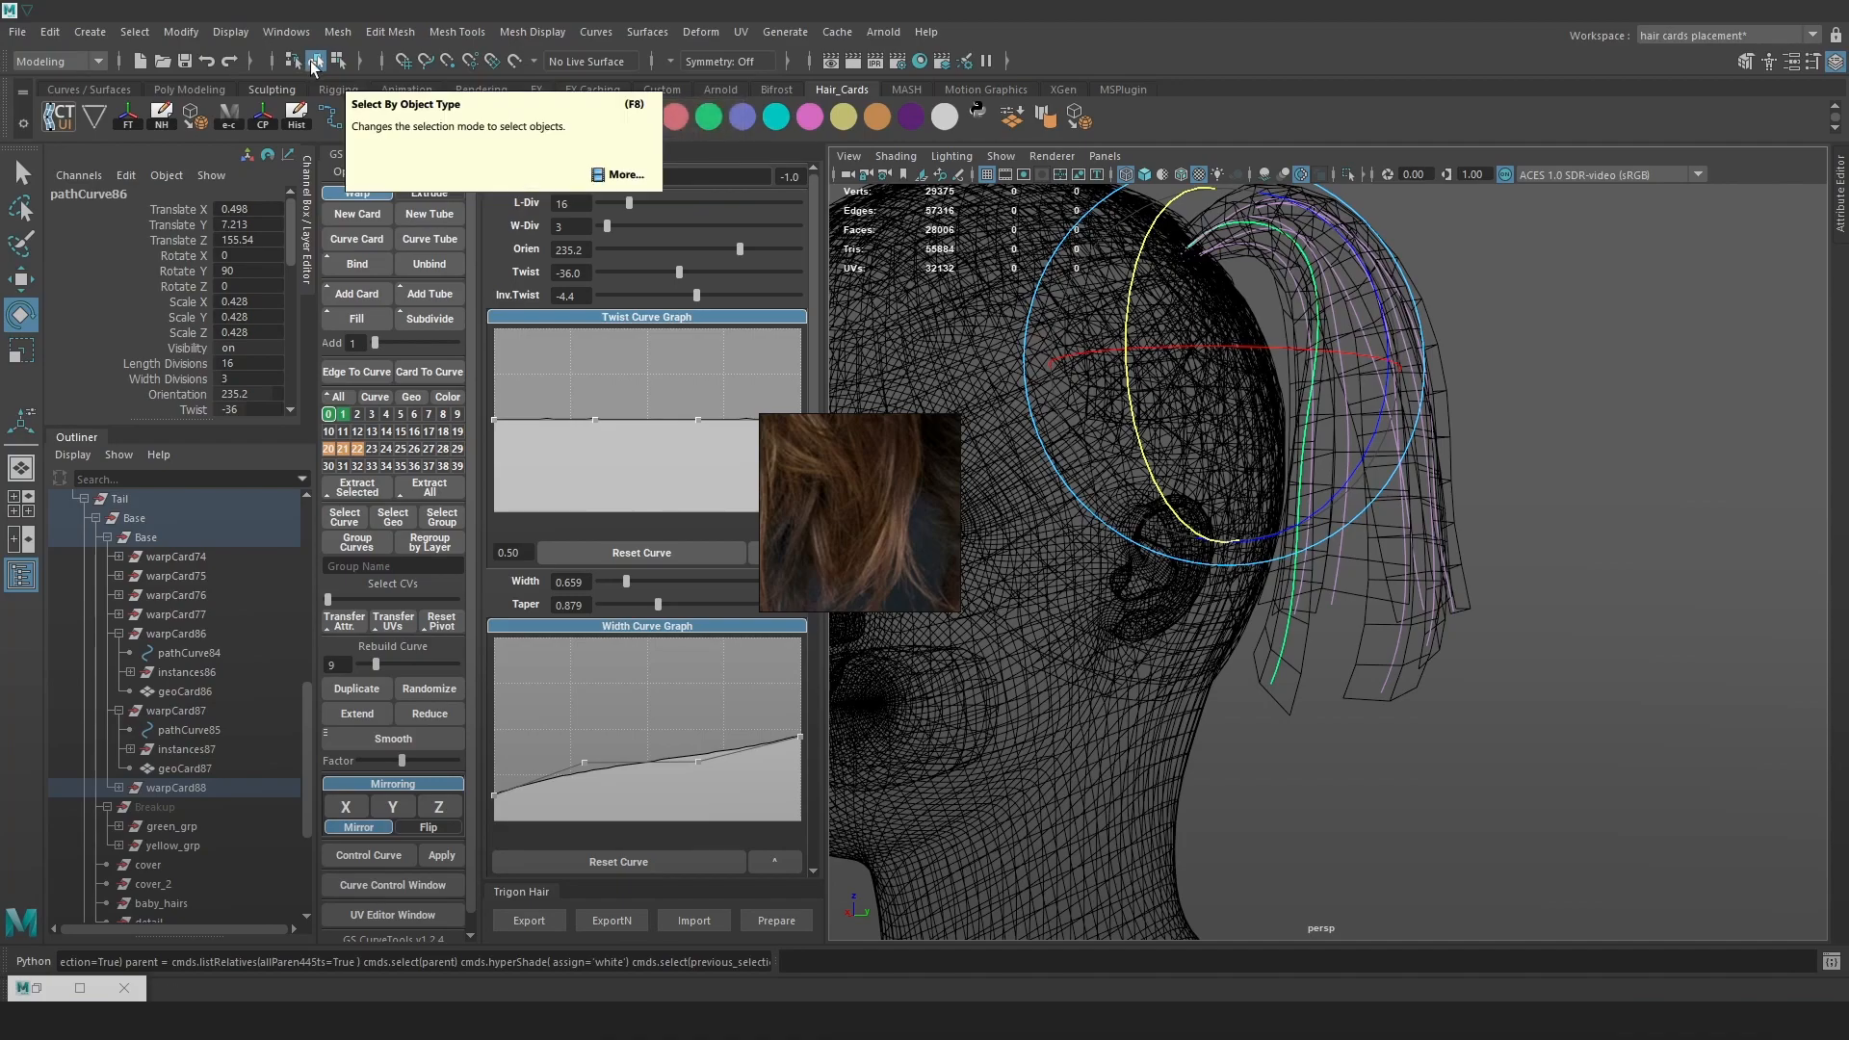
left_click(1337, 605)
left_click(1296, 589)
right_click_drag(1609, 483, 1497, 482)
key("6")
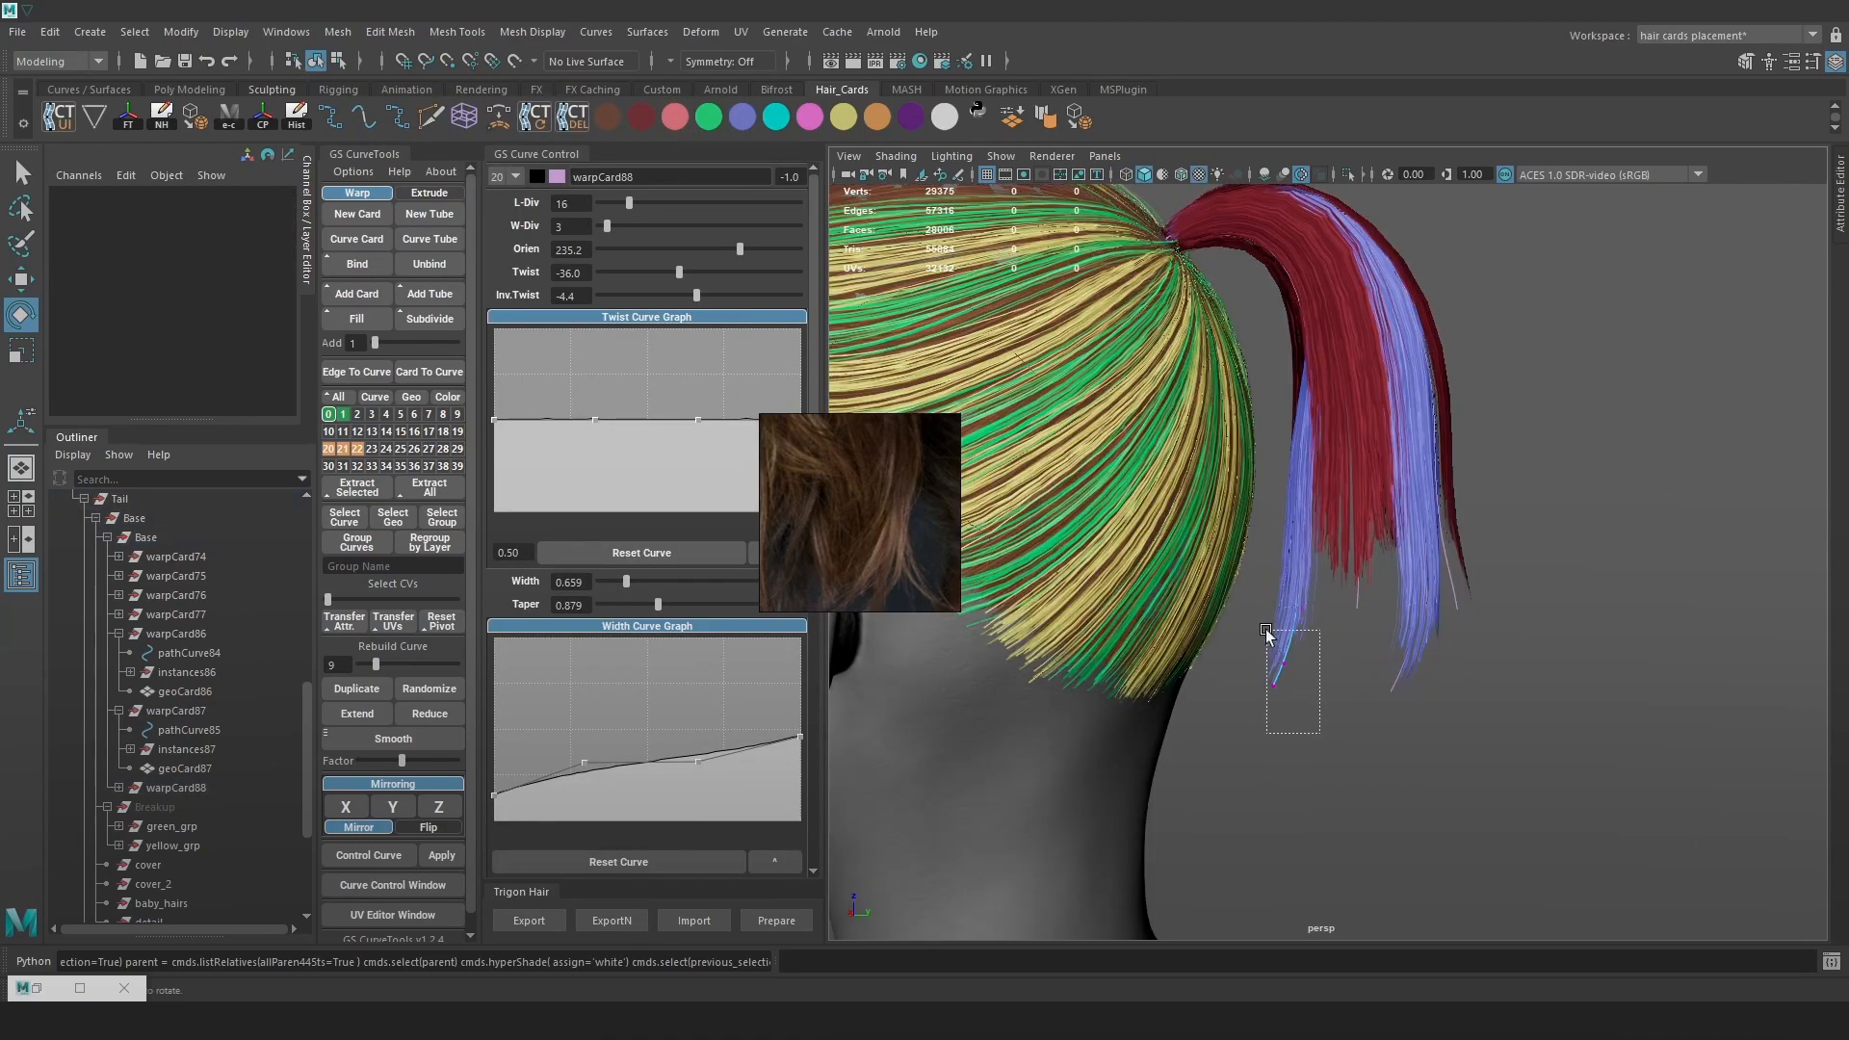
key("4")
left_click(1272, 686)
key("w")
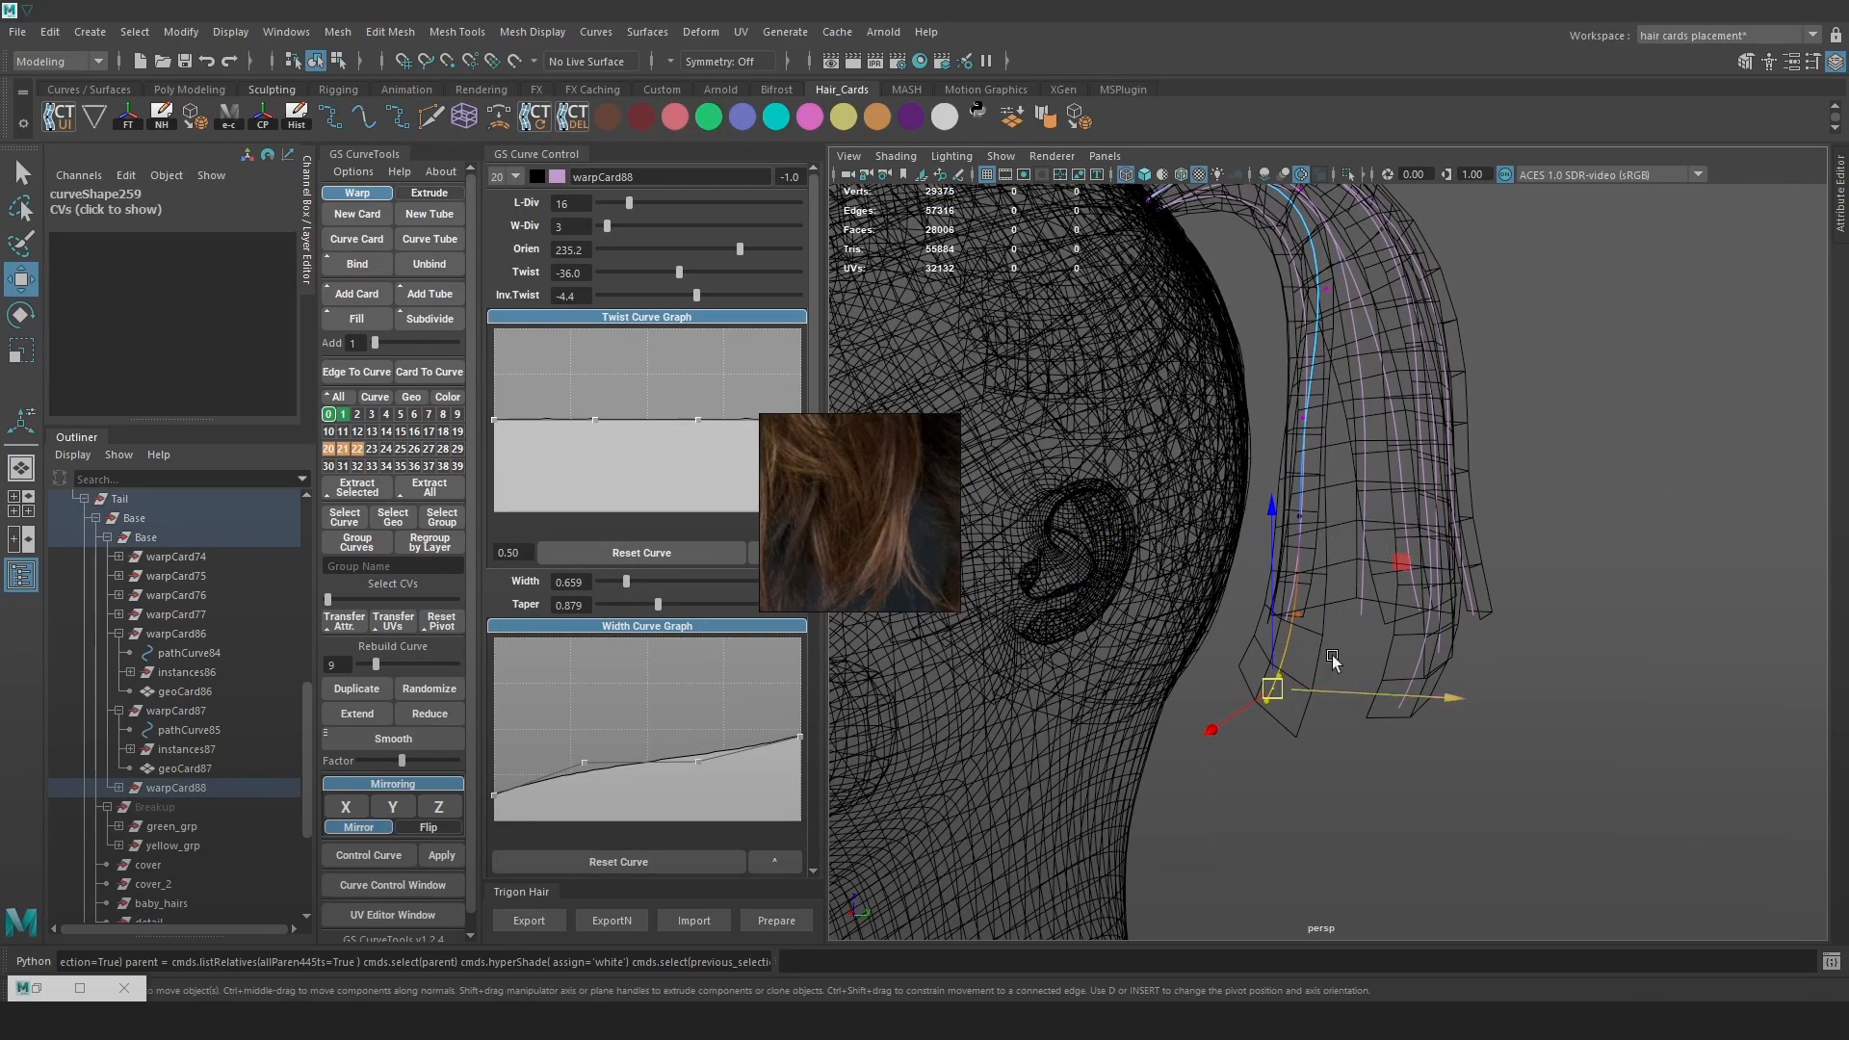
Rotate the tip control vertices of the warpCard88 curve to angle the card's end
key("e")
key("6")
left_click_drag(1345, 537, 1264, 695, "alt")
left_click_drag(1254, 523, 1214, 564)
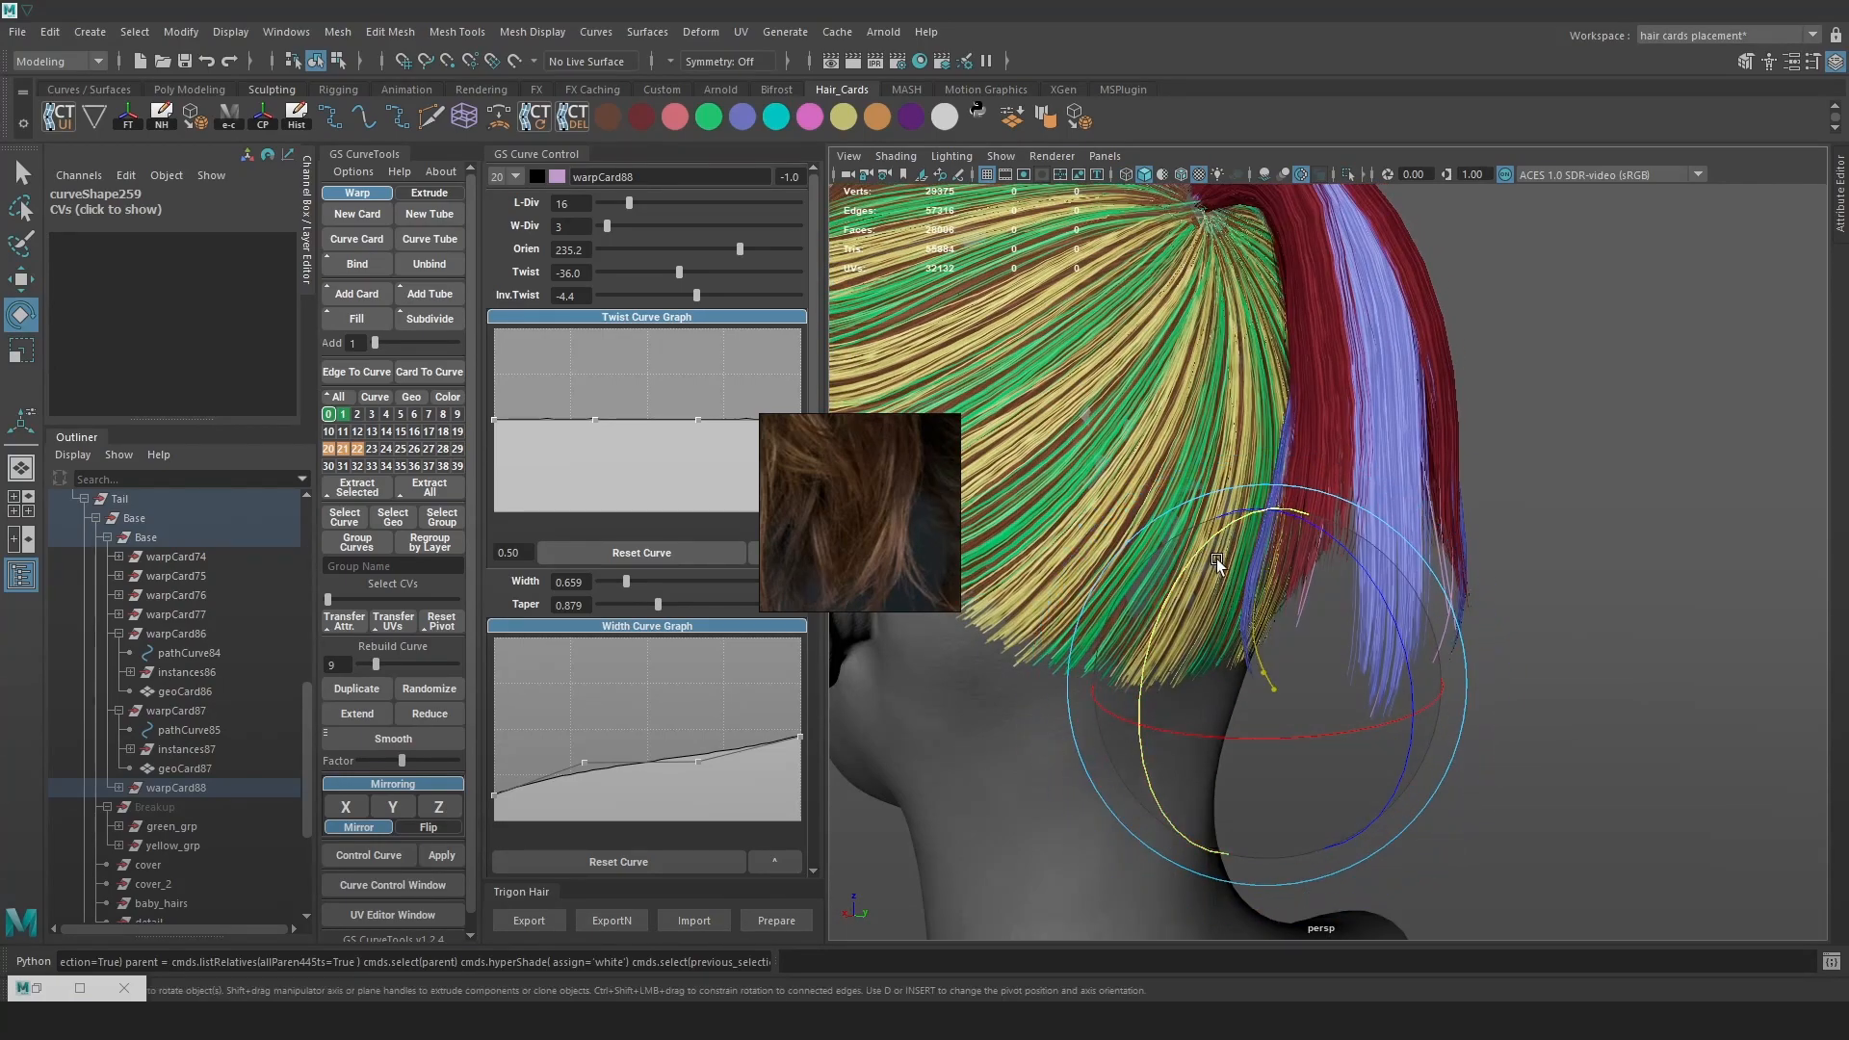
key("w")
left_click_drag(1332, 693, 1476, 736, "alt")
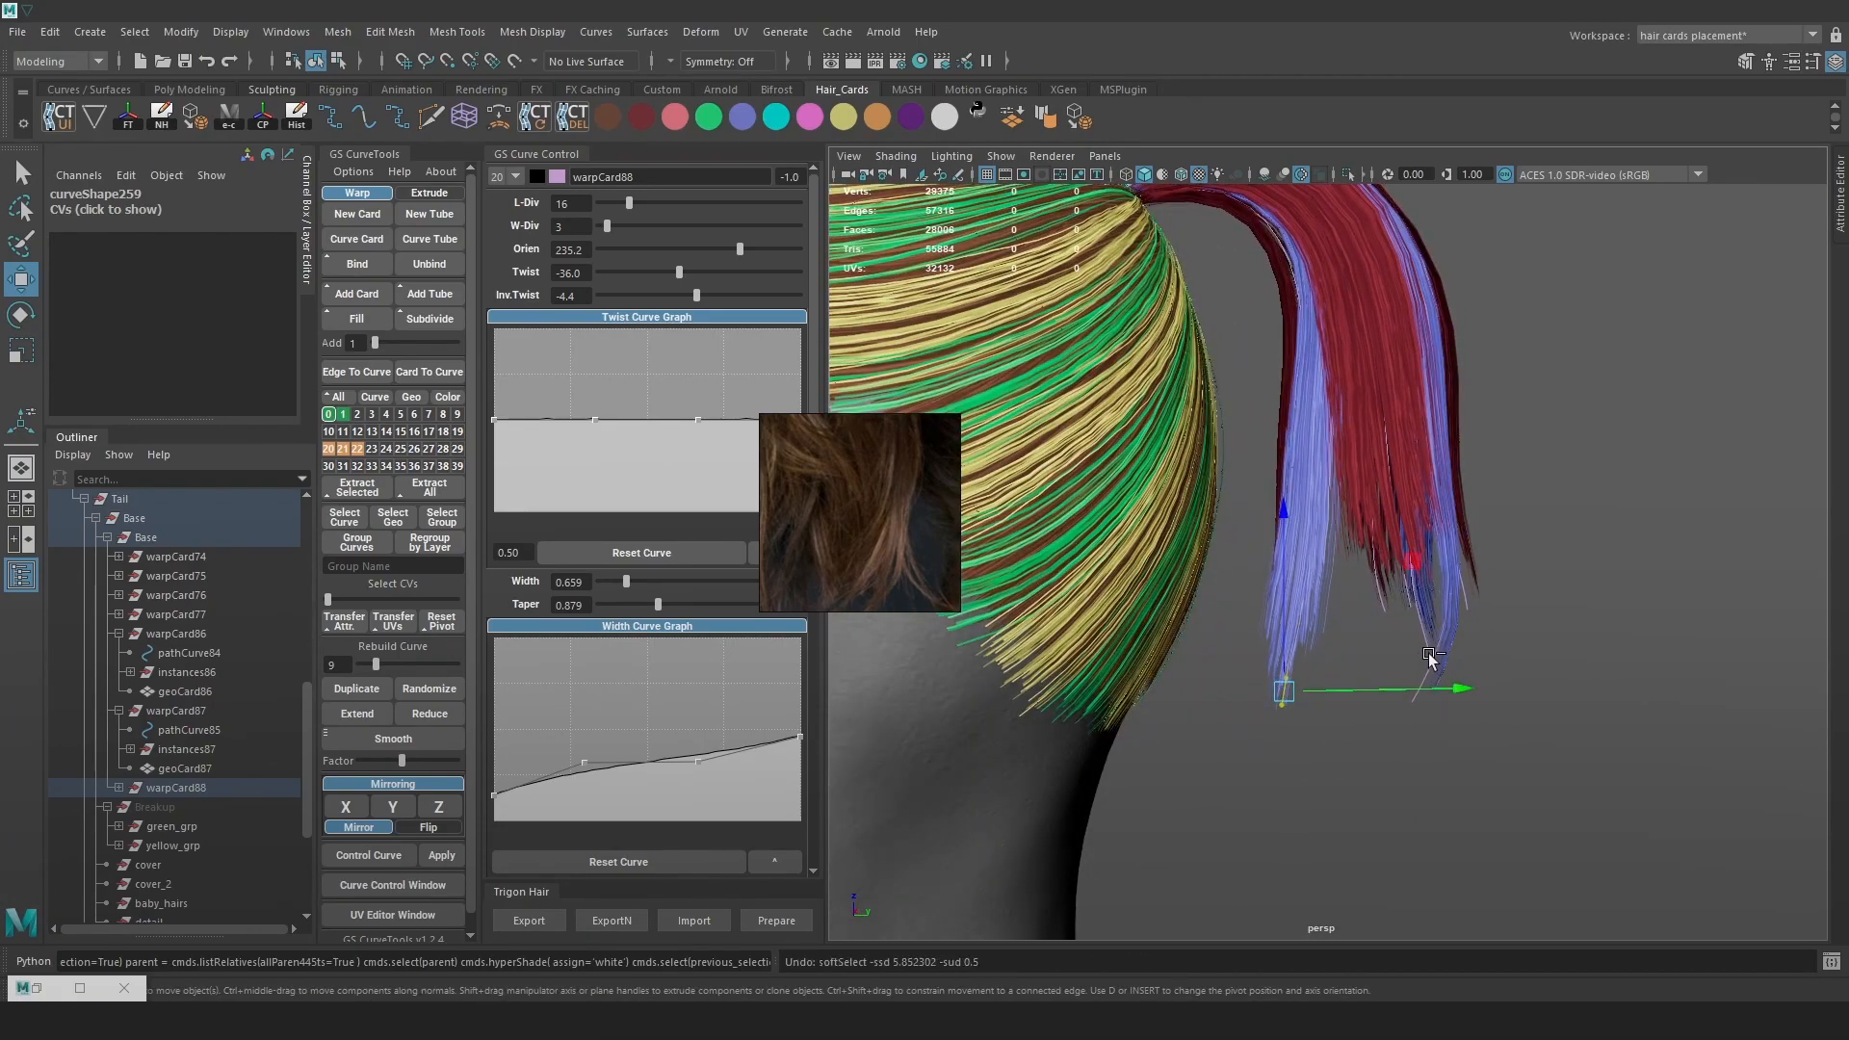
left_click_drag(1404, 633, 1321, 528, "alt")
key("e")
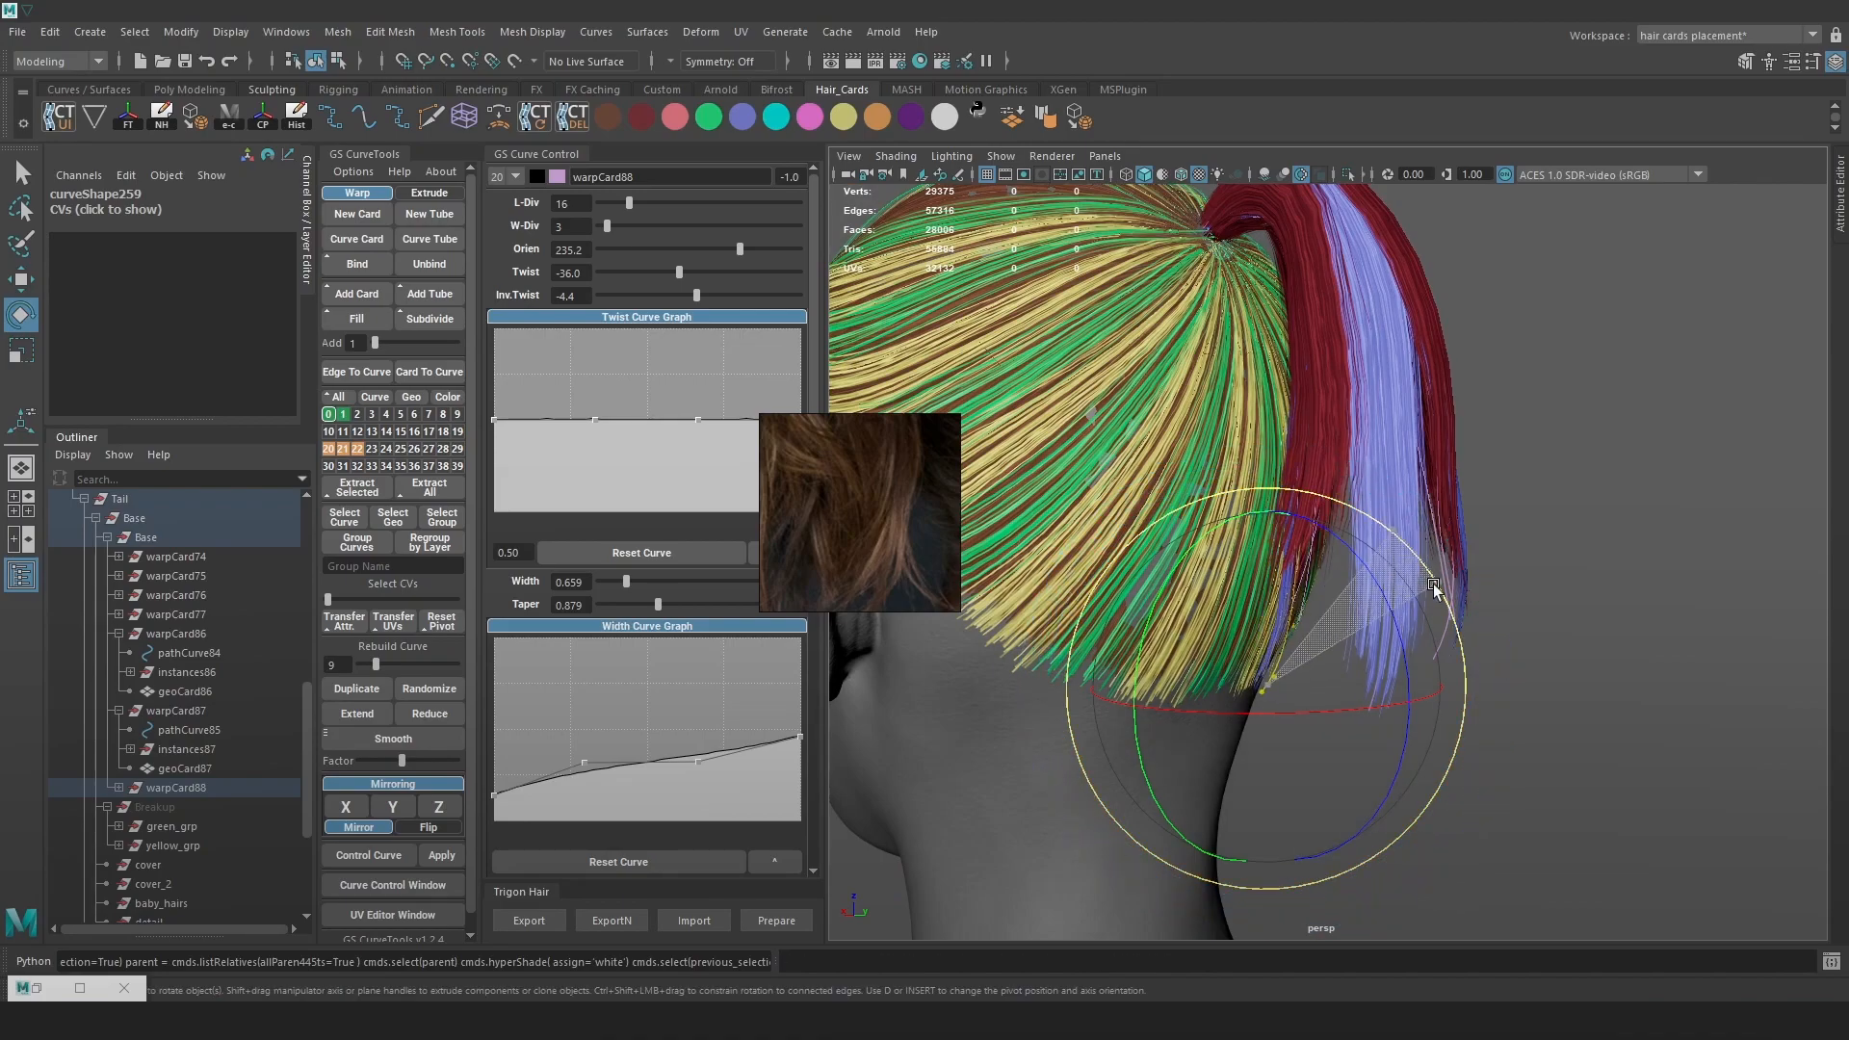
Select the control vertex just above the warpCard88 curve's tip and adjust it against the neighbouring cards
key("w")
mouse_move(1402, 604)
left_mouse_down("alt")
mouse_move(1224, 682)
mouse_move(1530, 690)
mouse_move(1197, 682)
left_mouse_up("alt")
key("e")
key("4")
left_click(1270, 620)
mouse_move(1270, 621)
left_mouse_down()
mouse_move(1254, 678)
mouse_move(1523, 689)
left_mouse_up()
key("6")
key("4")
Move the warpCard88 curve's tip control vertices outward, toggle soft selection and rotate them slightly
left_click(1244, 673)
key("6")
left_click_drag(1268, 725, 1224, 688)
left_click_drag(1262, 697, 1377, 703)
key("b")
key("e")
left_click_drag(1443, 621, 1449, 632)
key("4")
left_click(1444, 776)
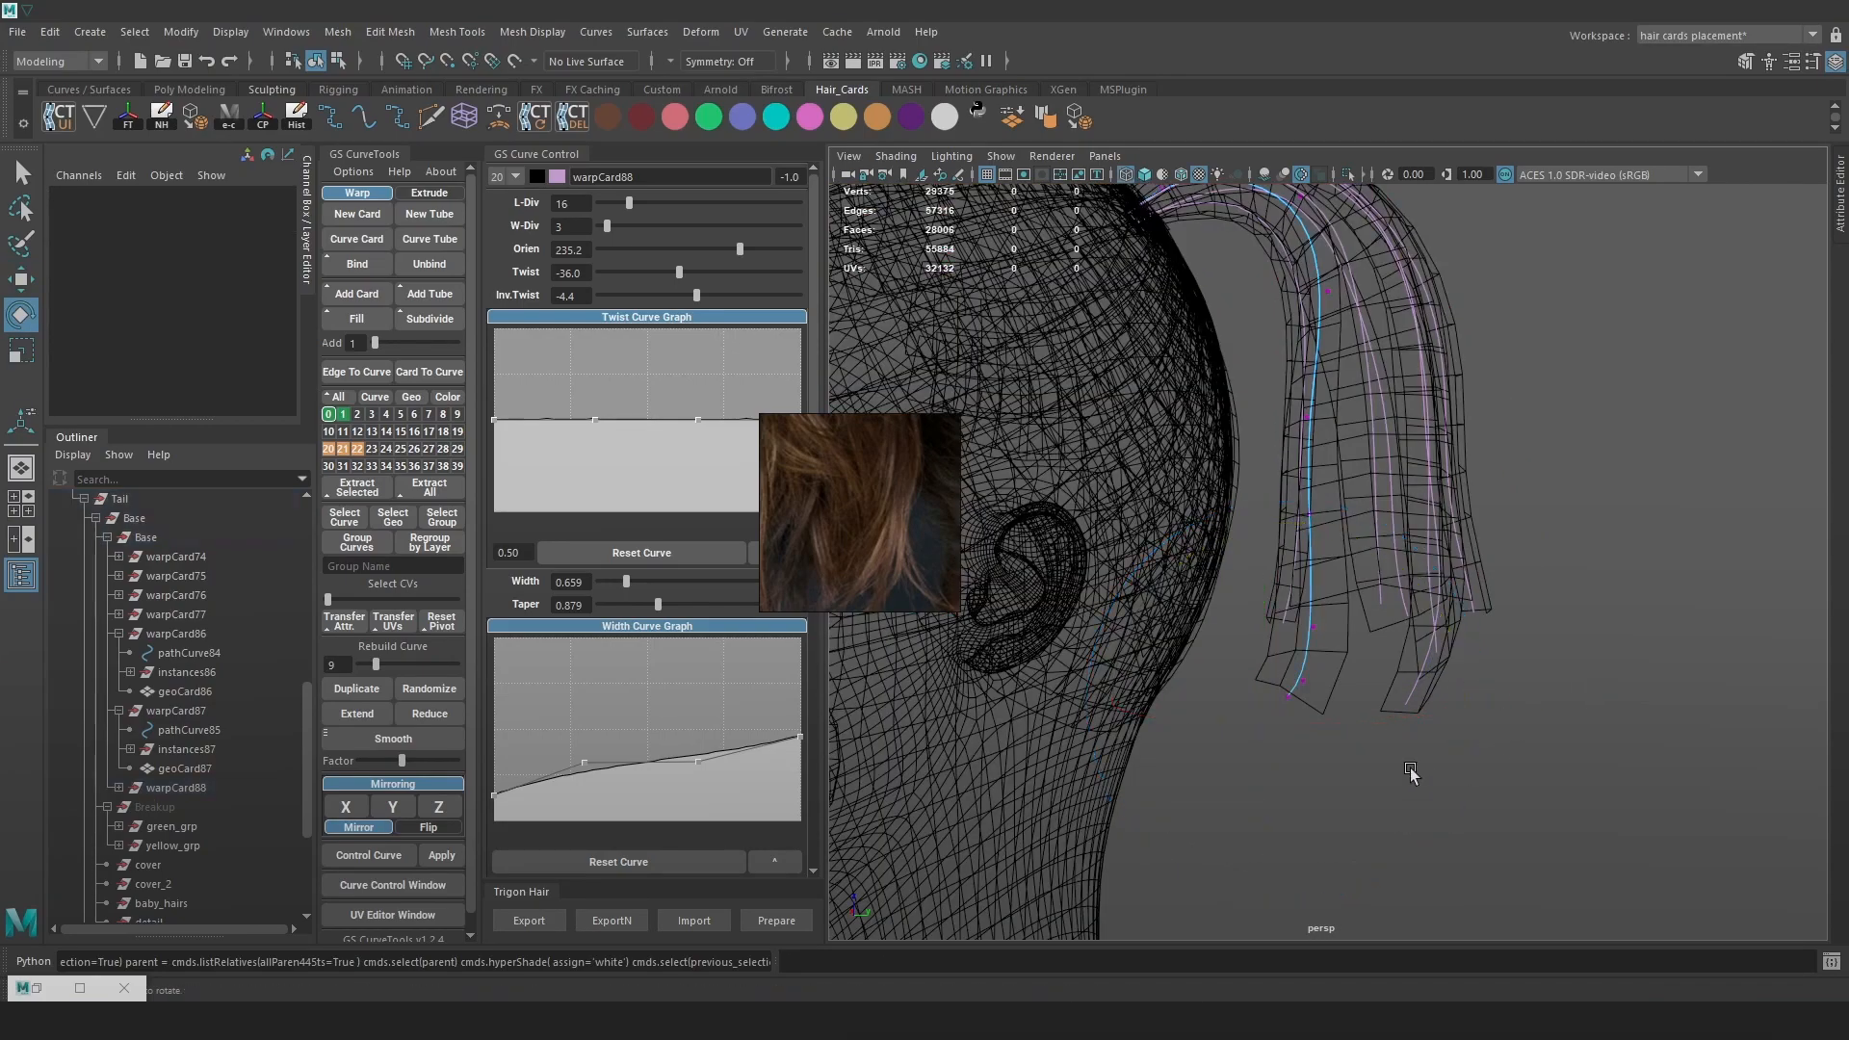
Shift the warpCard88 curve's lower control vertices toward the head and pick the vertex above them
left_click_drag(1425, 768, 1261, 603)
key("w")
key("6")
left_click_drag(1422, 666, 1392, 665)
key("4")
left_click(1311, 519)
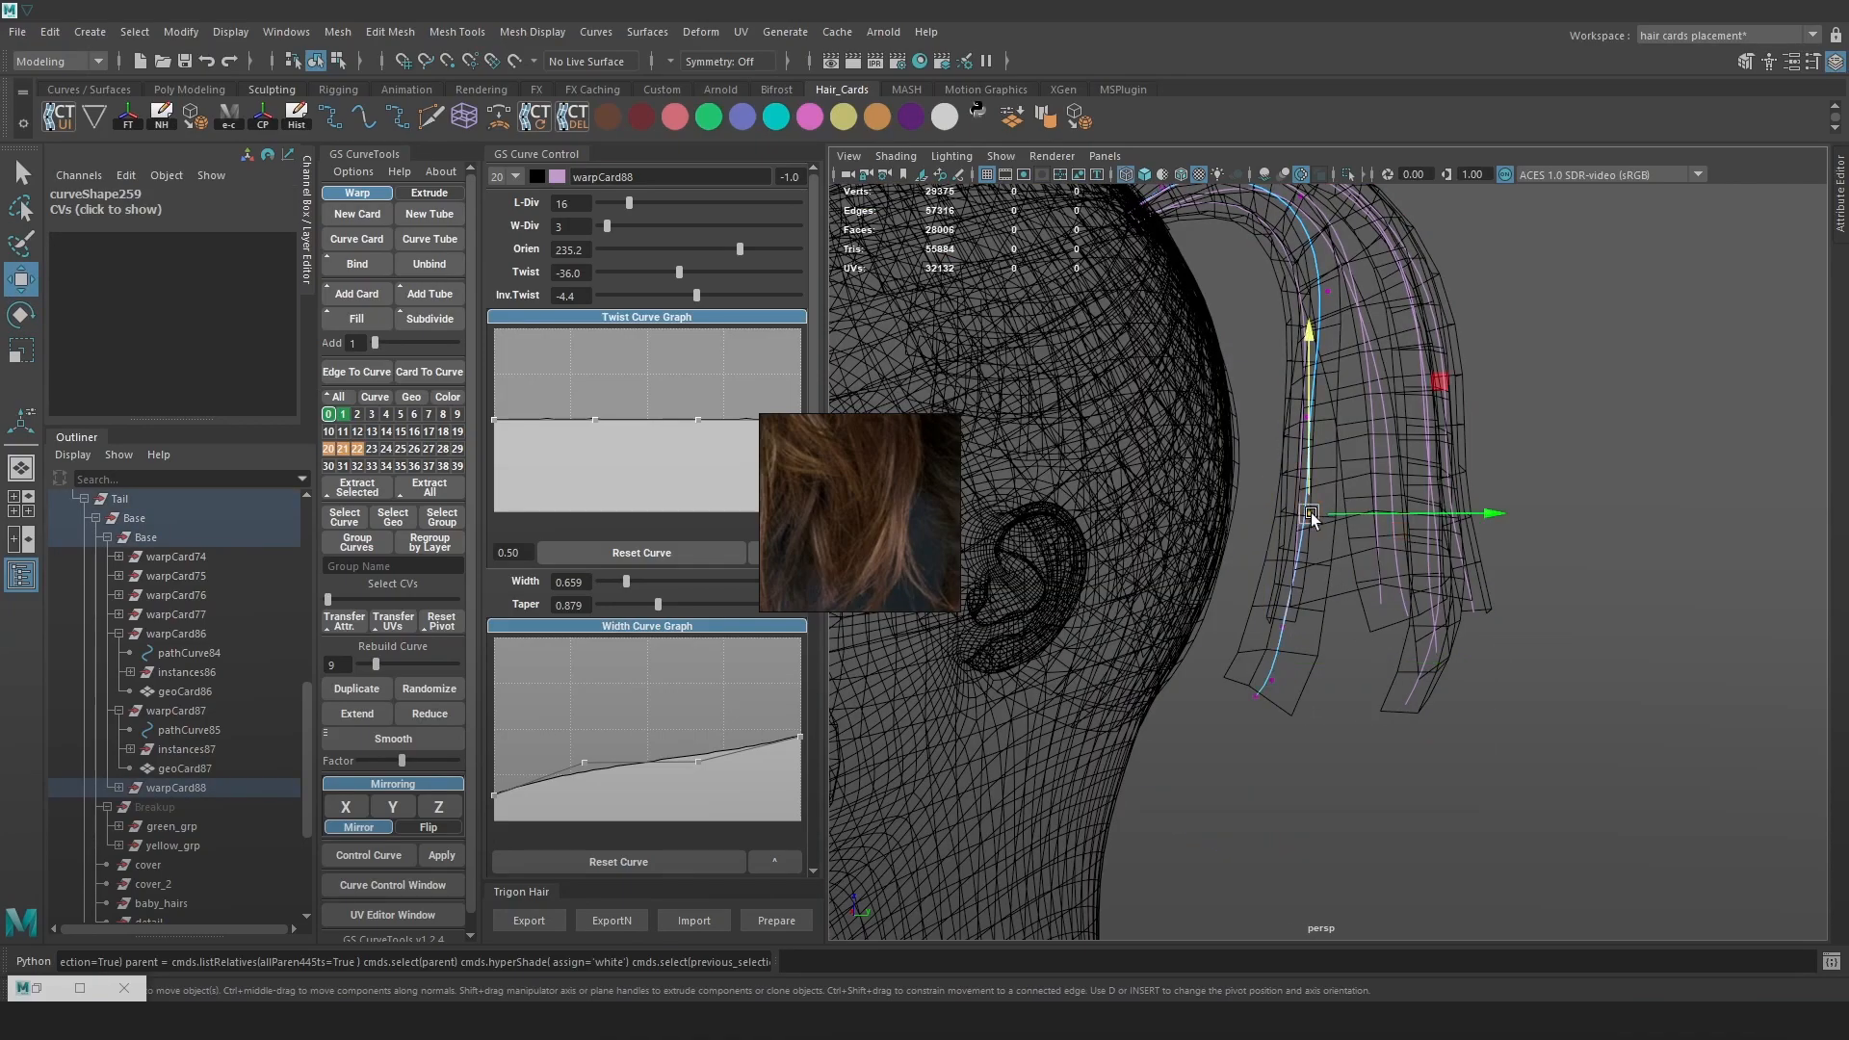
key("6")
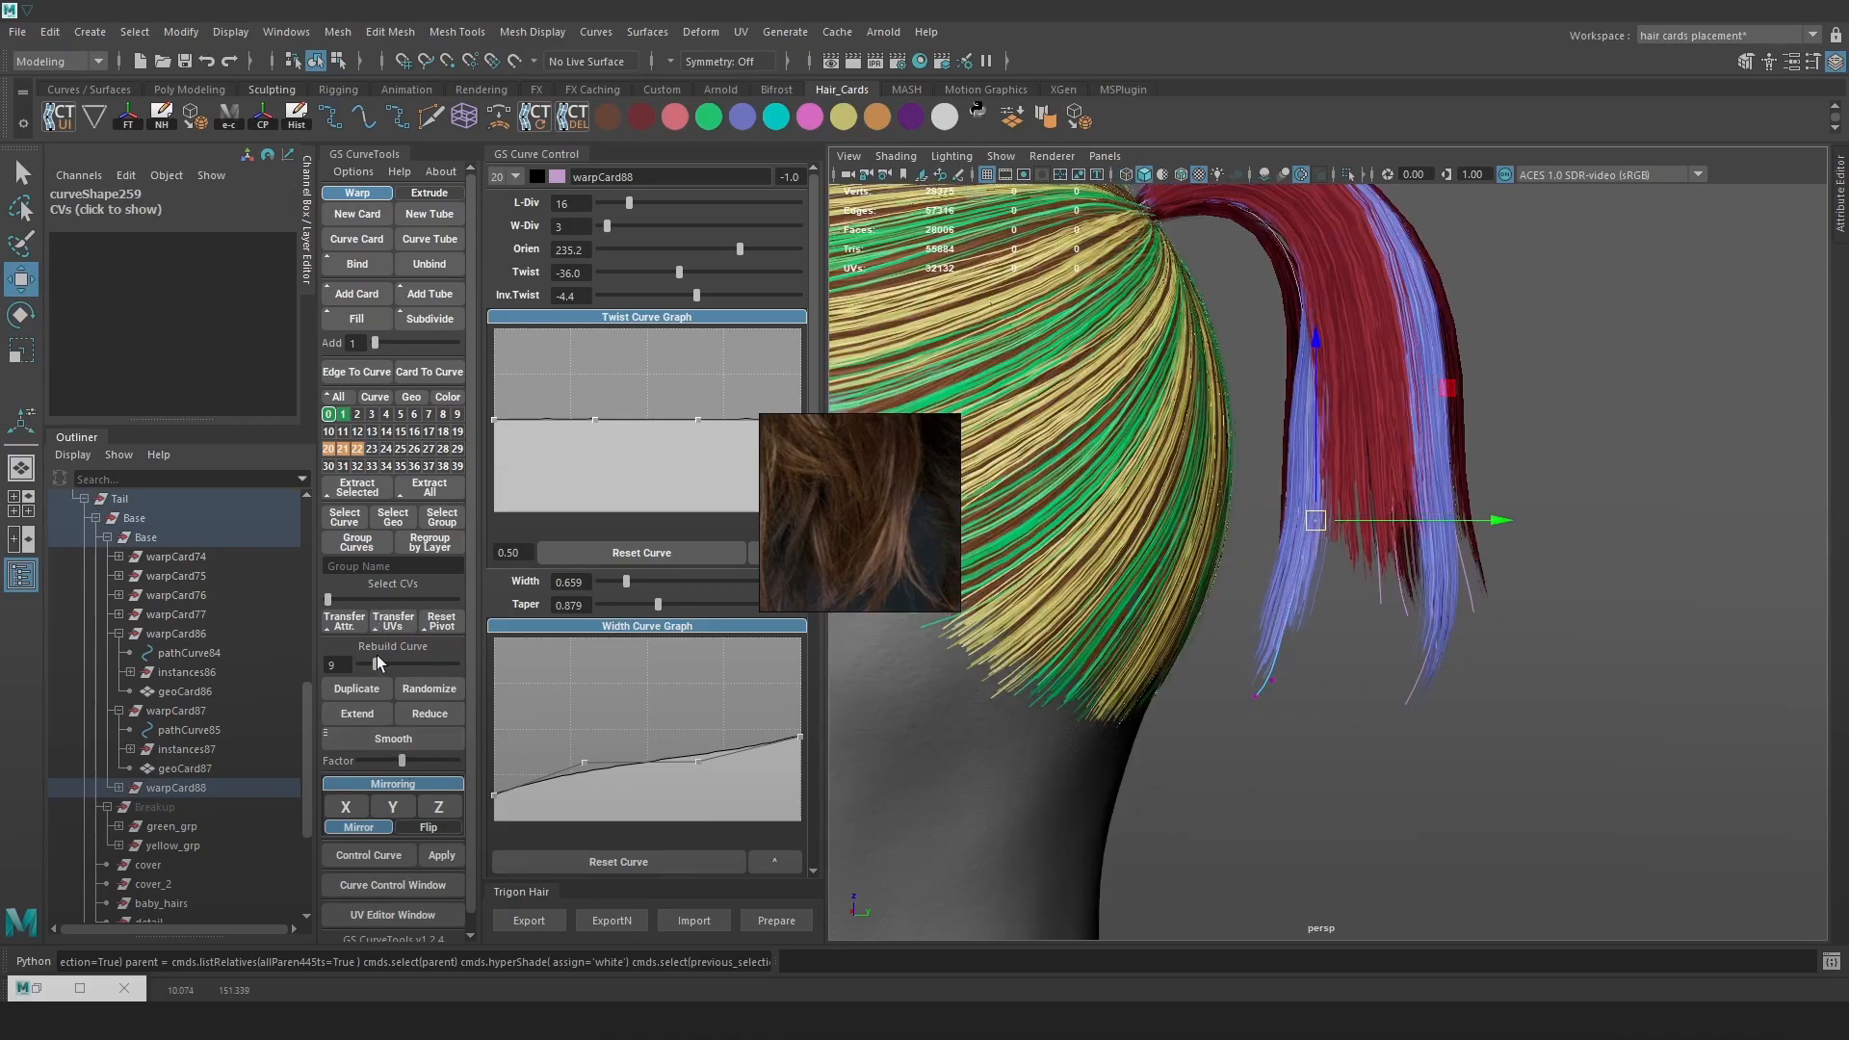
Rebuild the warpCard88 curve with a value of 4 and nudge its lower-middle control vertex away from the head
left_click_drag(380, 653, 370, 661)
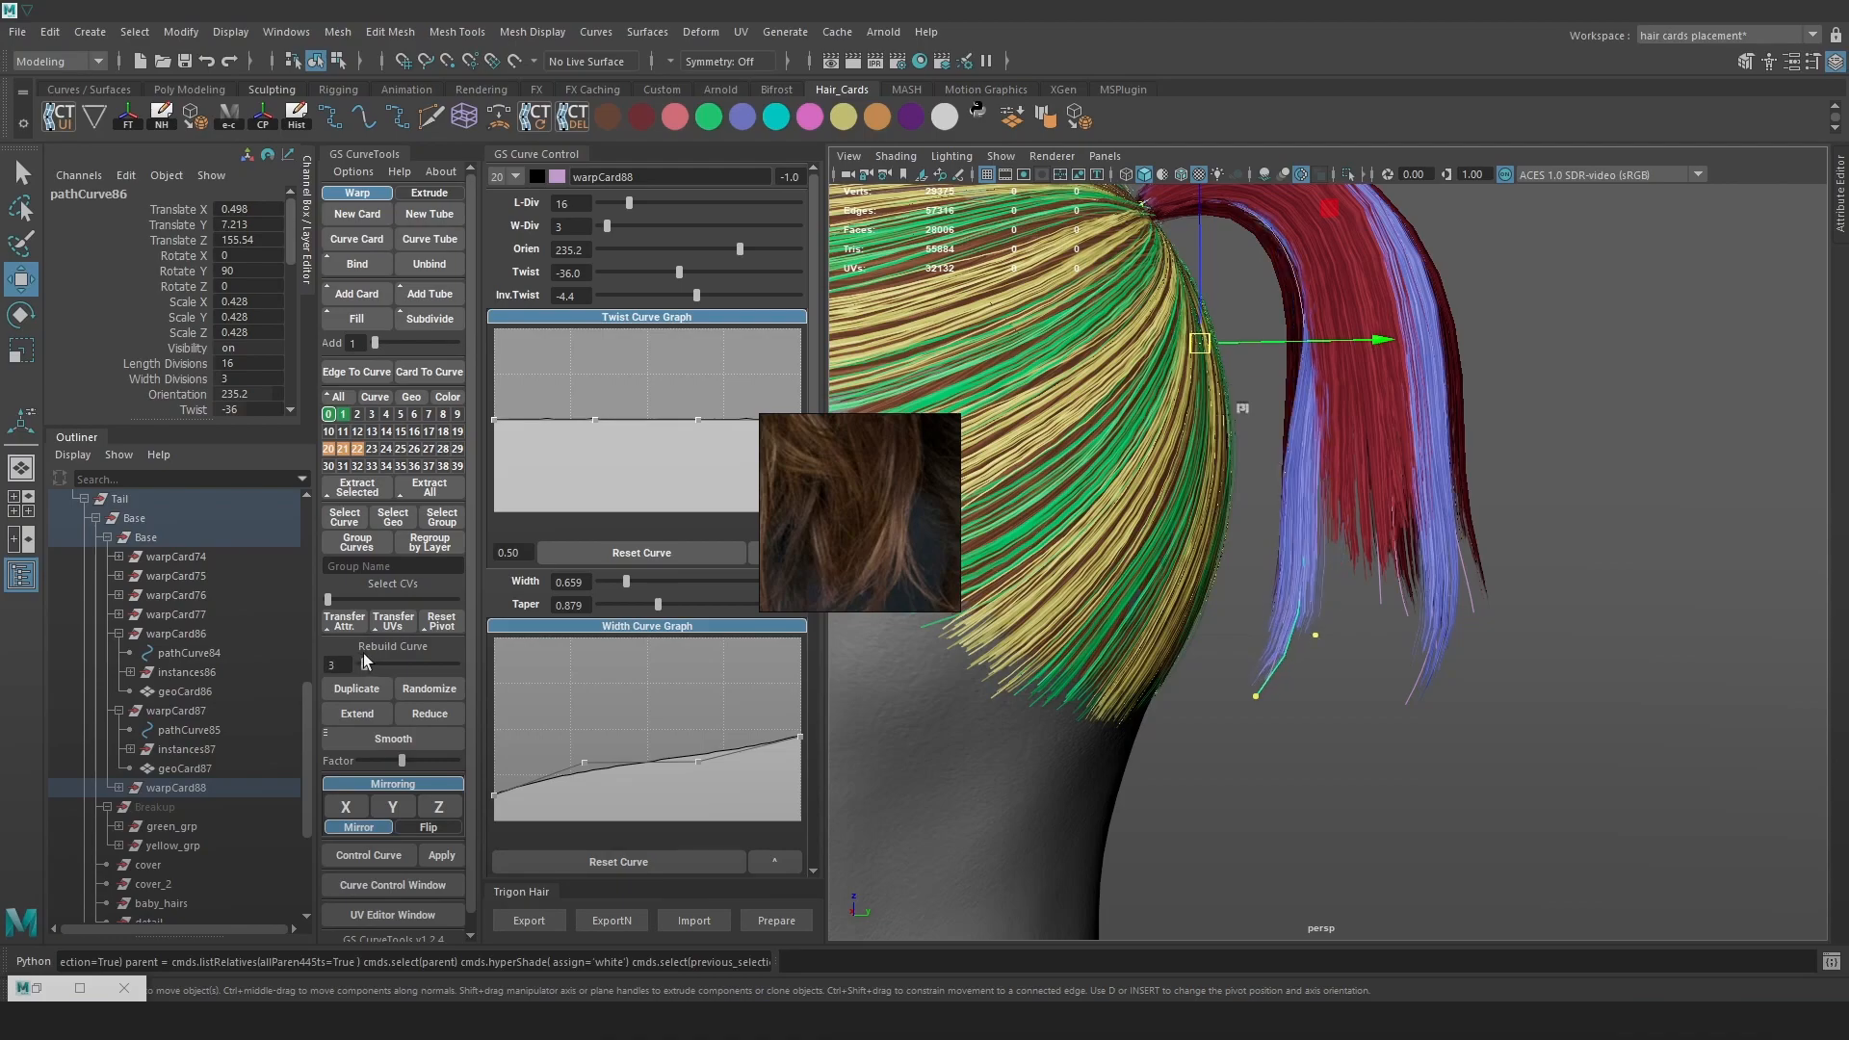
key("F8")
key("4")
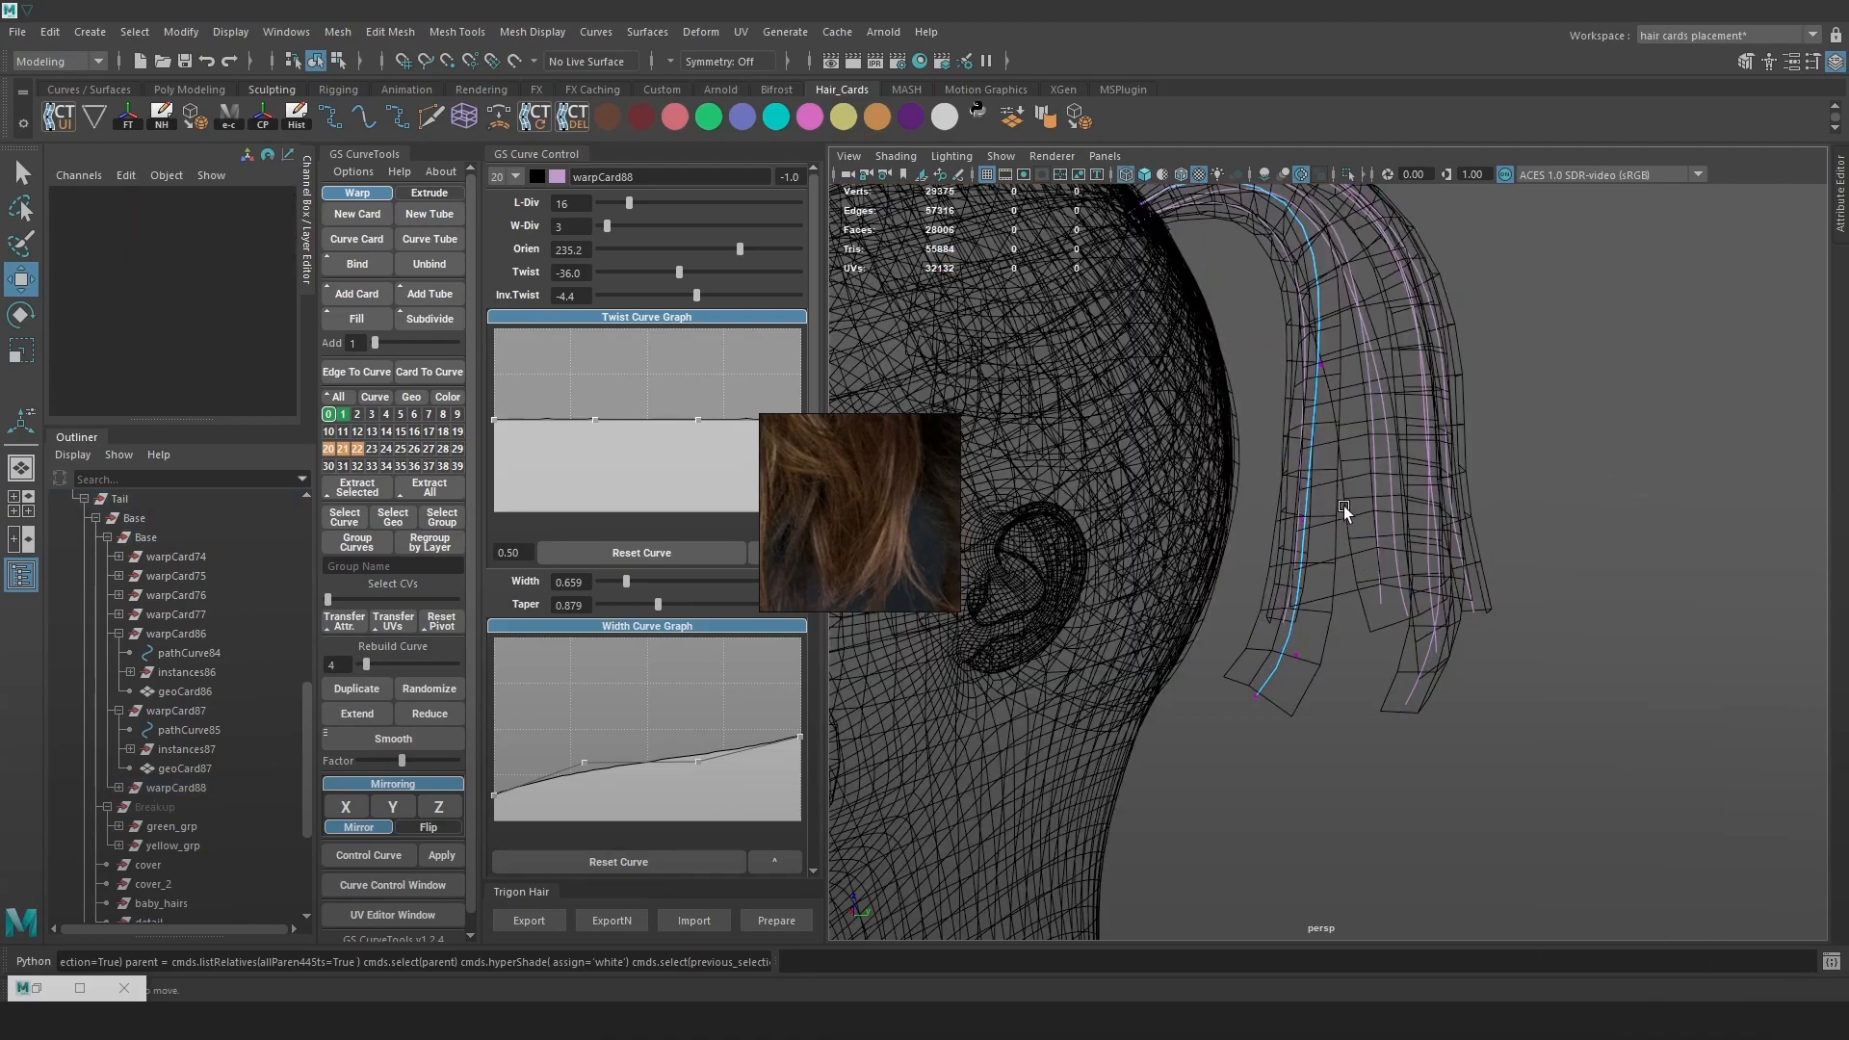
left_click(1300, 520)
key("6")
left_click_drag(1302, 537, 1278, 537, "alt")
left_click_drag(1302, 525, 1314, 526)
left_click_drag(1343, 547, 1404, 610, "alt")
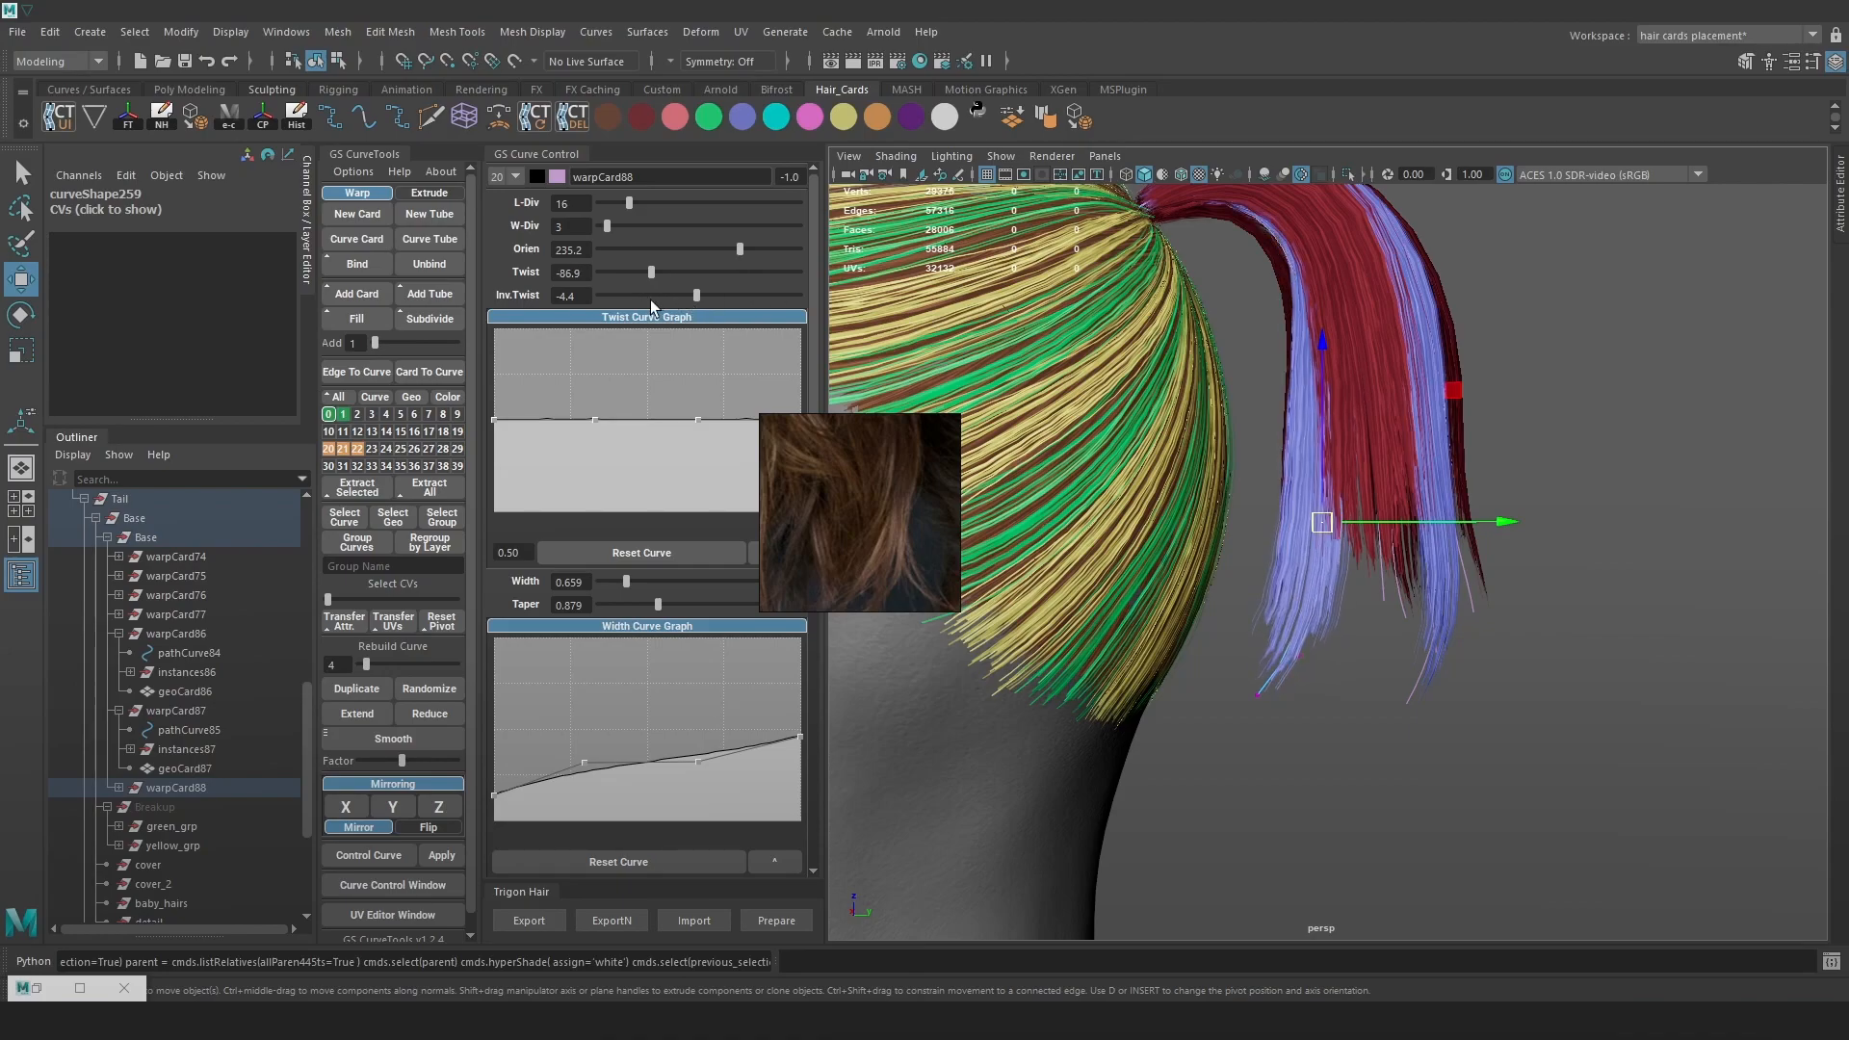
Reposition the warpCard88 curve's tip and lower-middle control vertices, and set its card's Twist to -78.1 and Taper to 0.689
left_click(1256, 695)
left_click_drag(1257, 696, 1311, 695)
left_click(1319, 522)
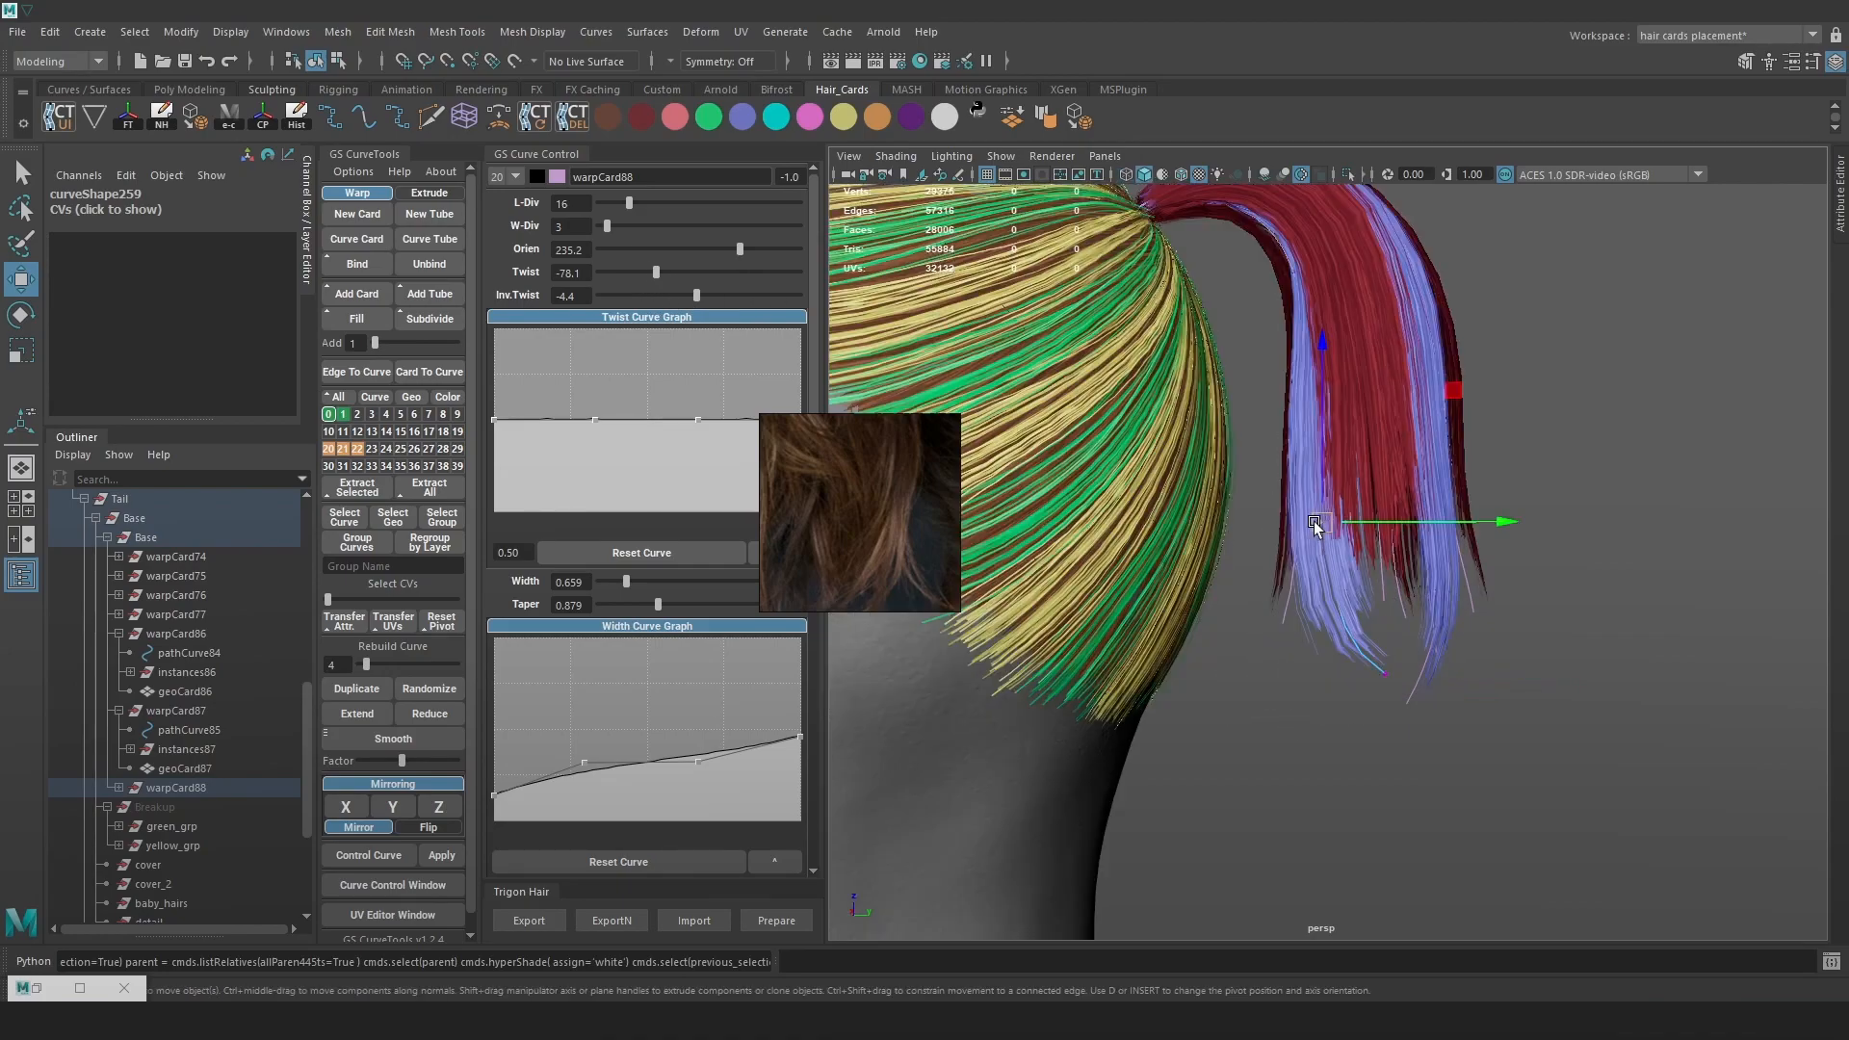
left_click_drag(1319, 522, 1294, 528)
left_click(1383, 673)
left_click_drag(1382, 673, 1360, 686)
left_click_drag(658, 605, 644, 604)
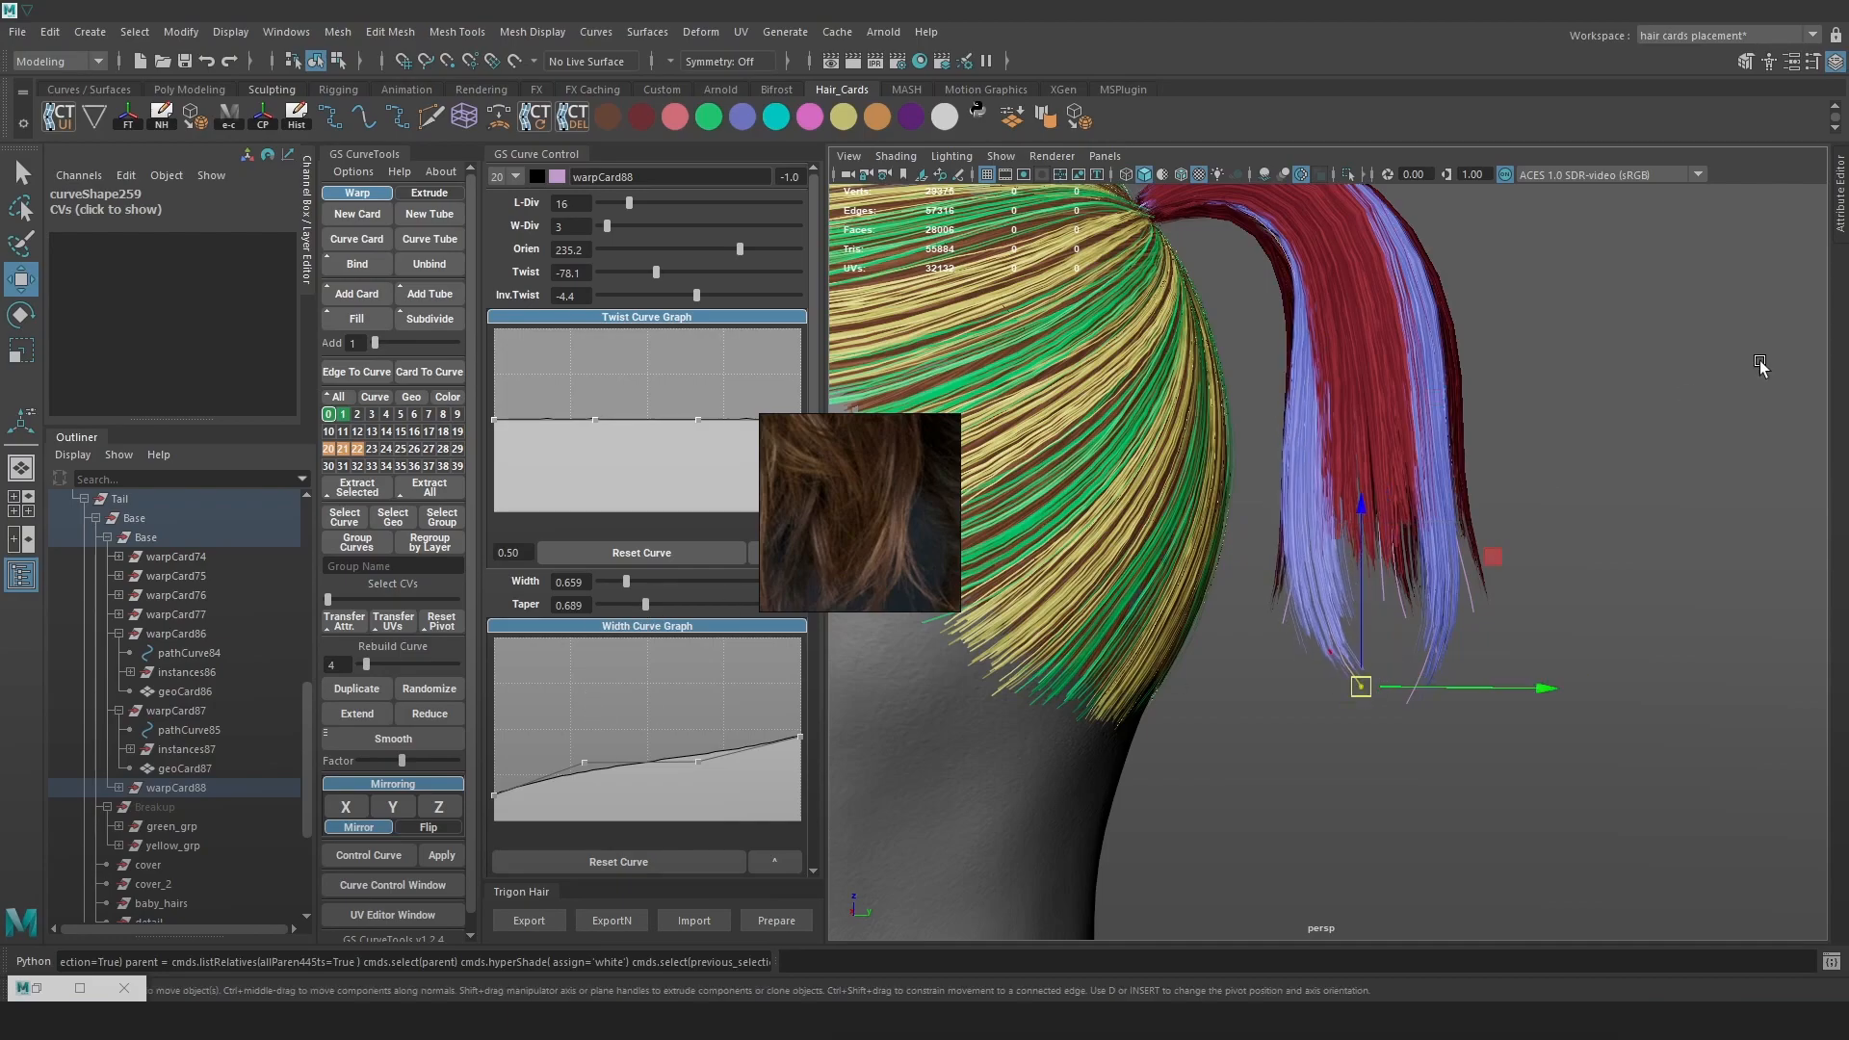
Fine-tune warpCard88's lower control vertex and set its card's Orientation to 252.5 and Width to 0.879
left_click_drag(1761, 373, 1550, 500, "alt")
key("4")
key("6")
left_click(1371, 531)
left_click_drag(1371, 530, 1375, 530)
left_click_drag(1444, 583, 1286, 550, "alt")
left_click_drag(1389, 575, 1503, 691, "alt")
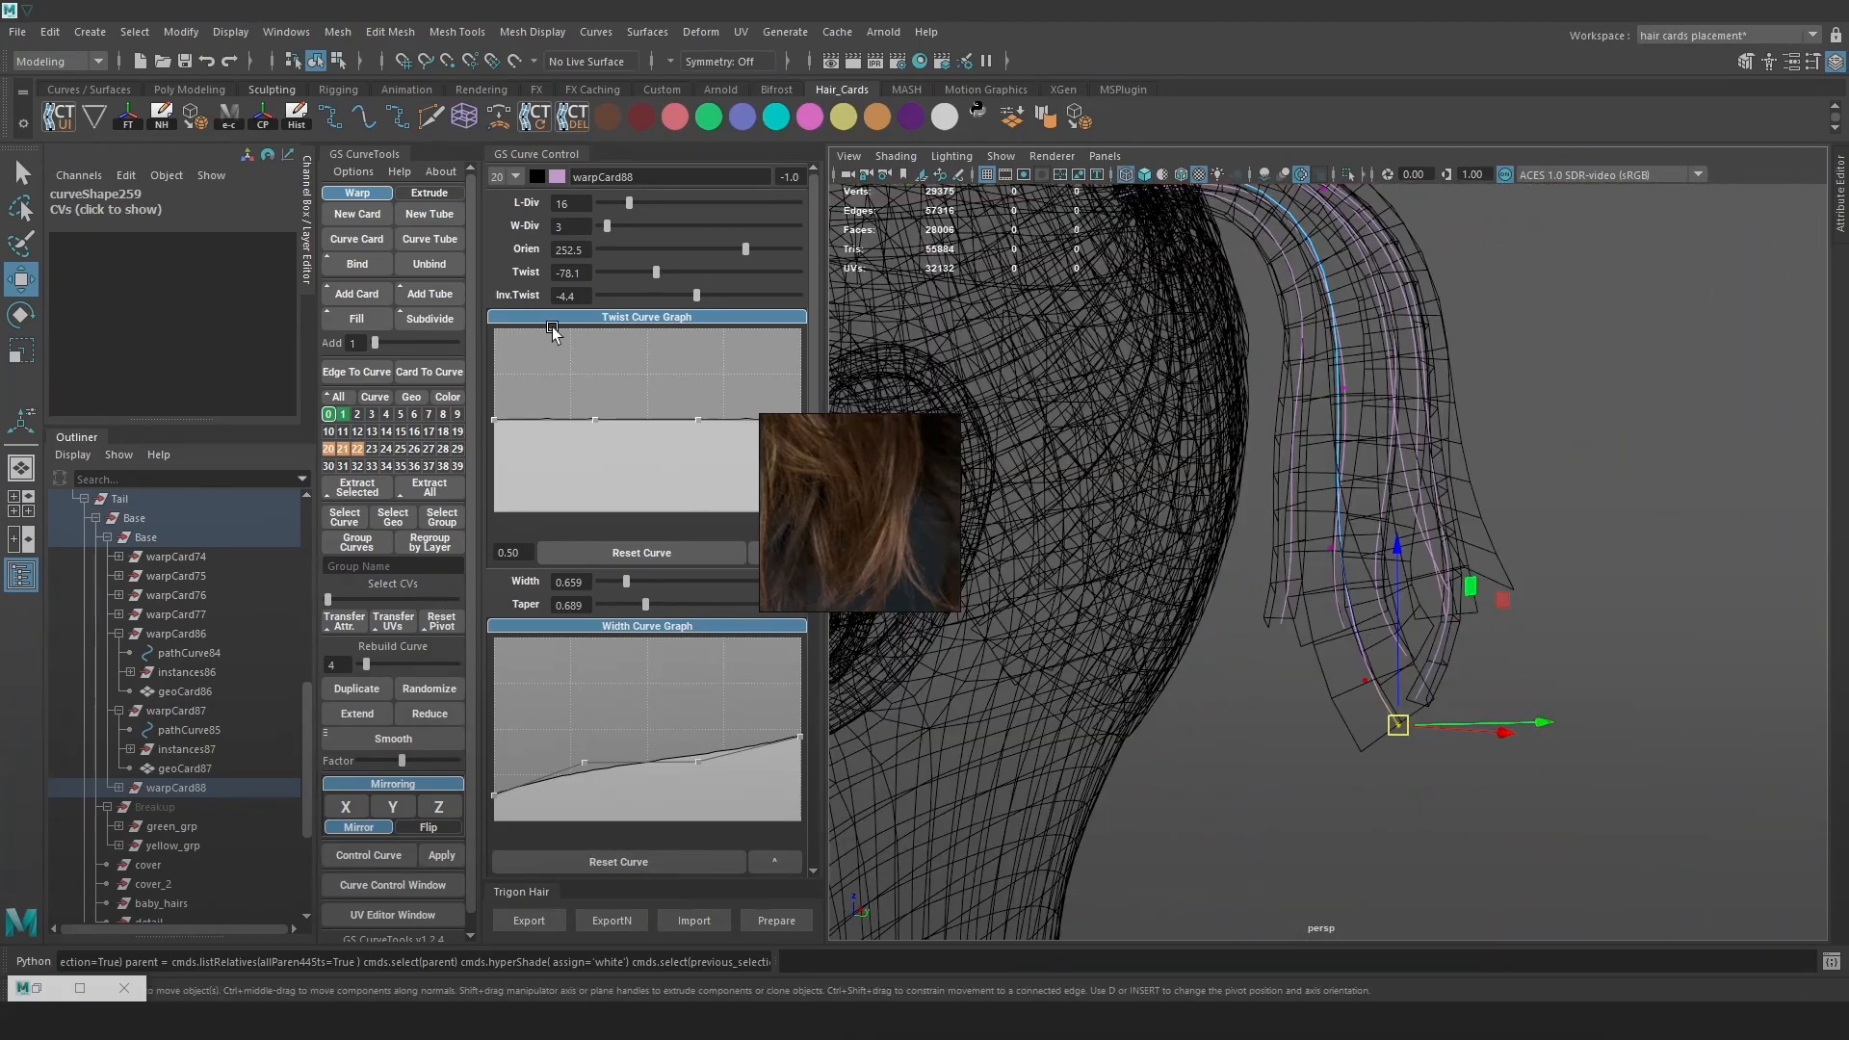
left_click_drag(626, 582, 633, 580)
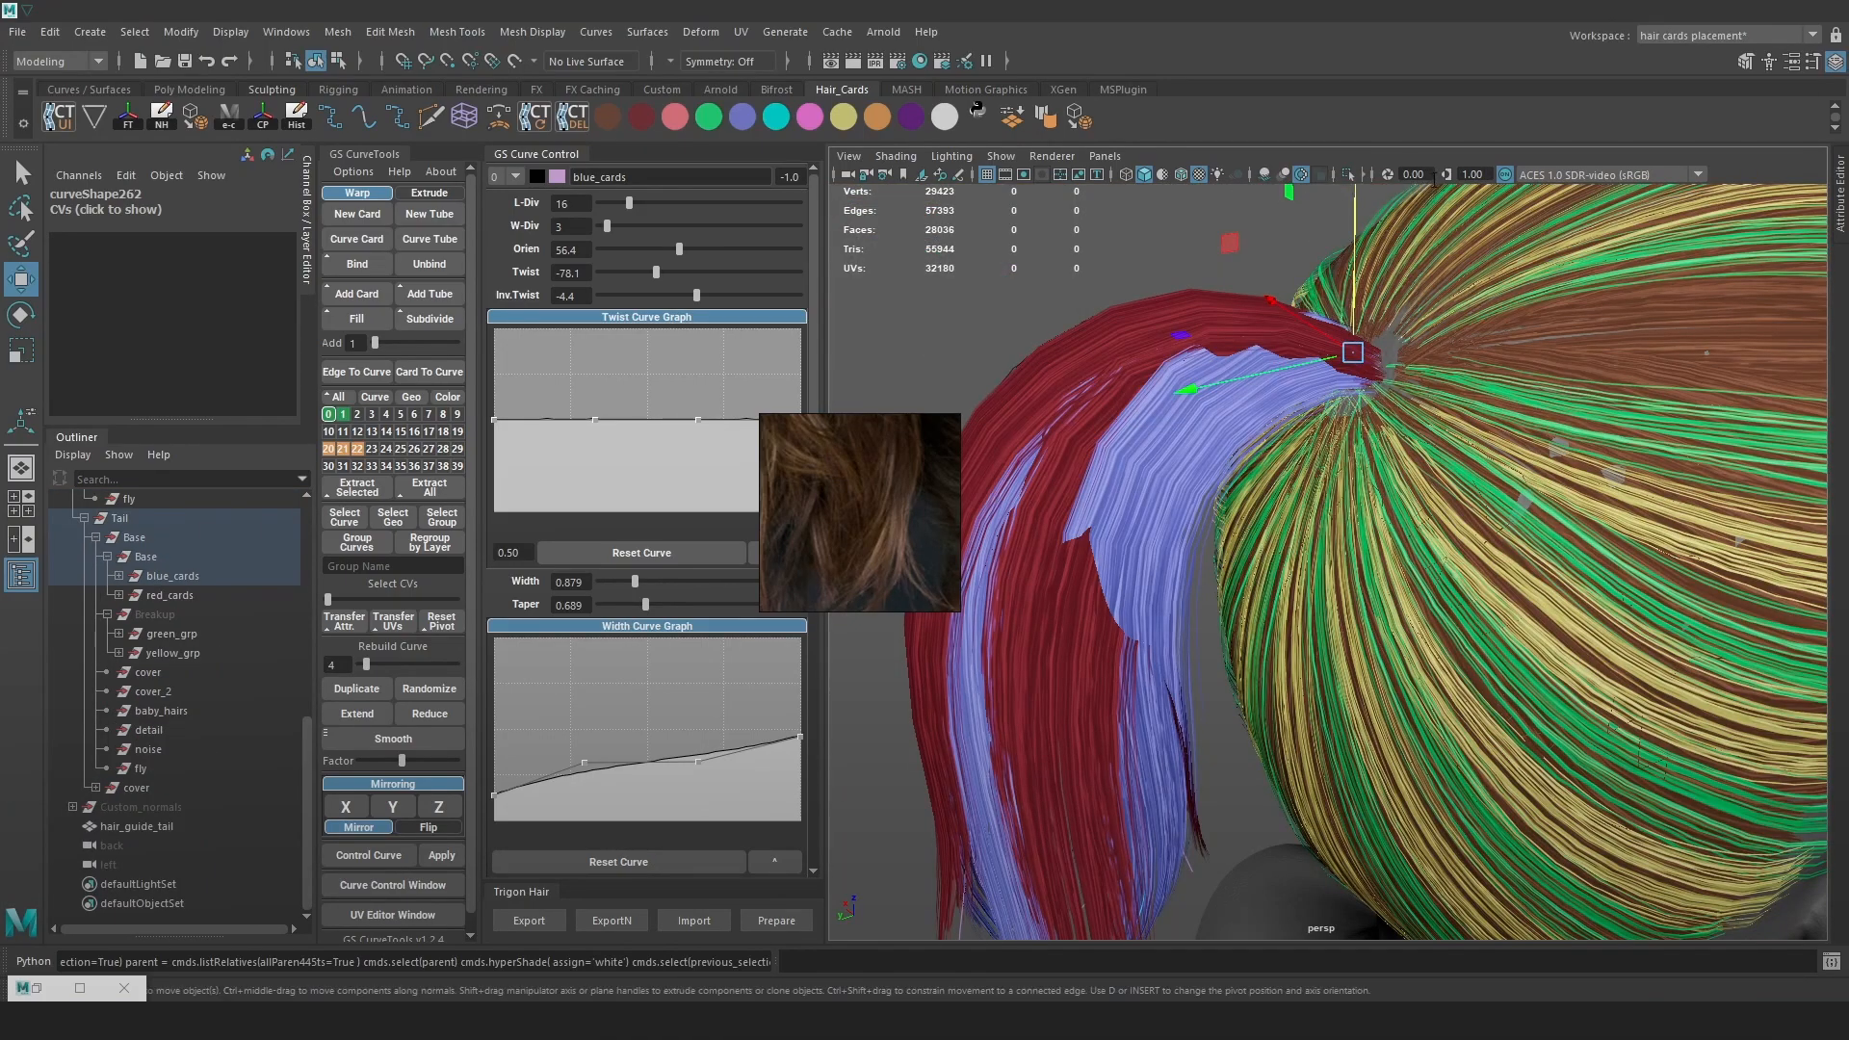
Toggle the viewport's X-ray display for active components and inspect the mirrored blue card from the side
left_click(1361, 171)
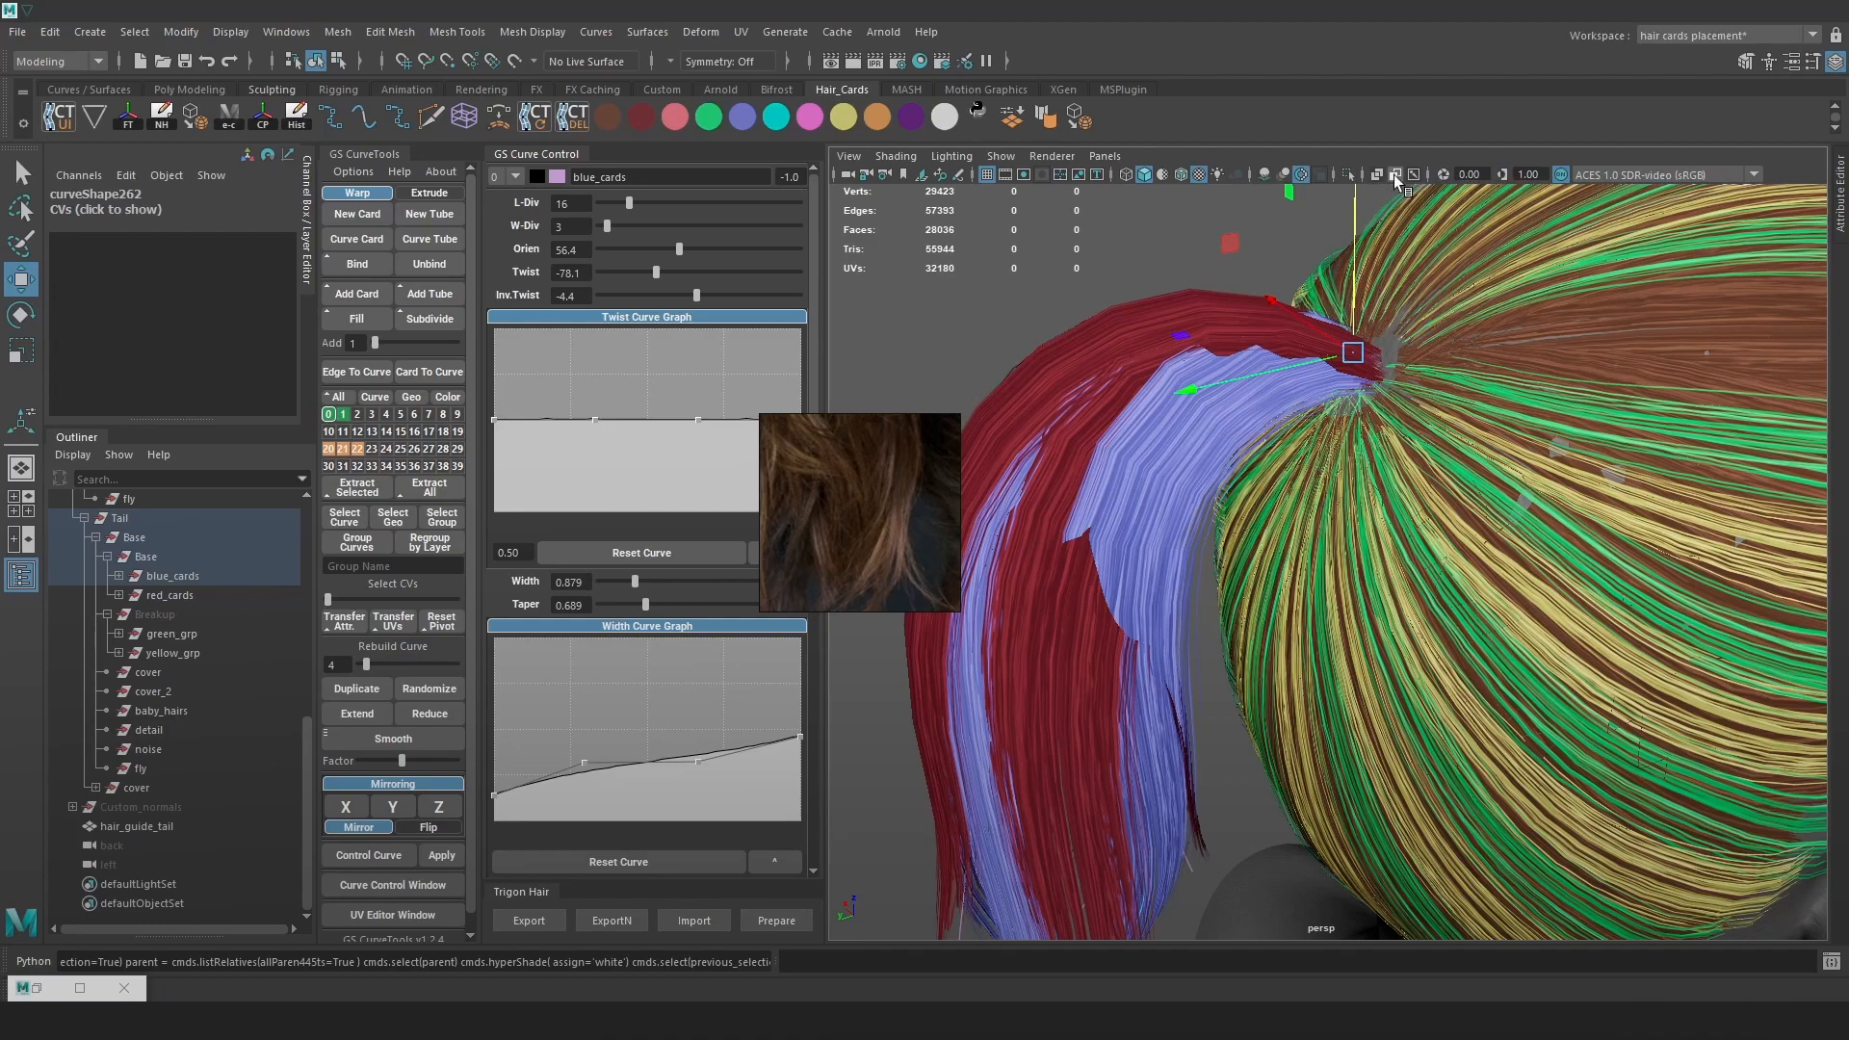
left_click(1395, 176)
left_click(1125, 316)
mouse_move(1191, 414)
left_mouse_down("alt")
mouse_move(1223, 447)
mouse_move(1065, 363)
left_mouse_up("alt")
key("4")
key("5")
key("6")
left_click_drag(1136, 674, 1296, 751, "alt")
scroll(1296, 767, "down", 3)
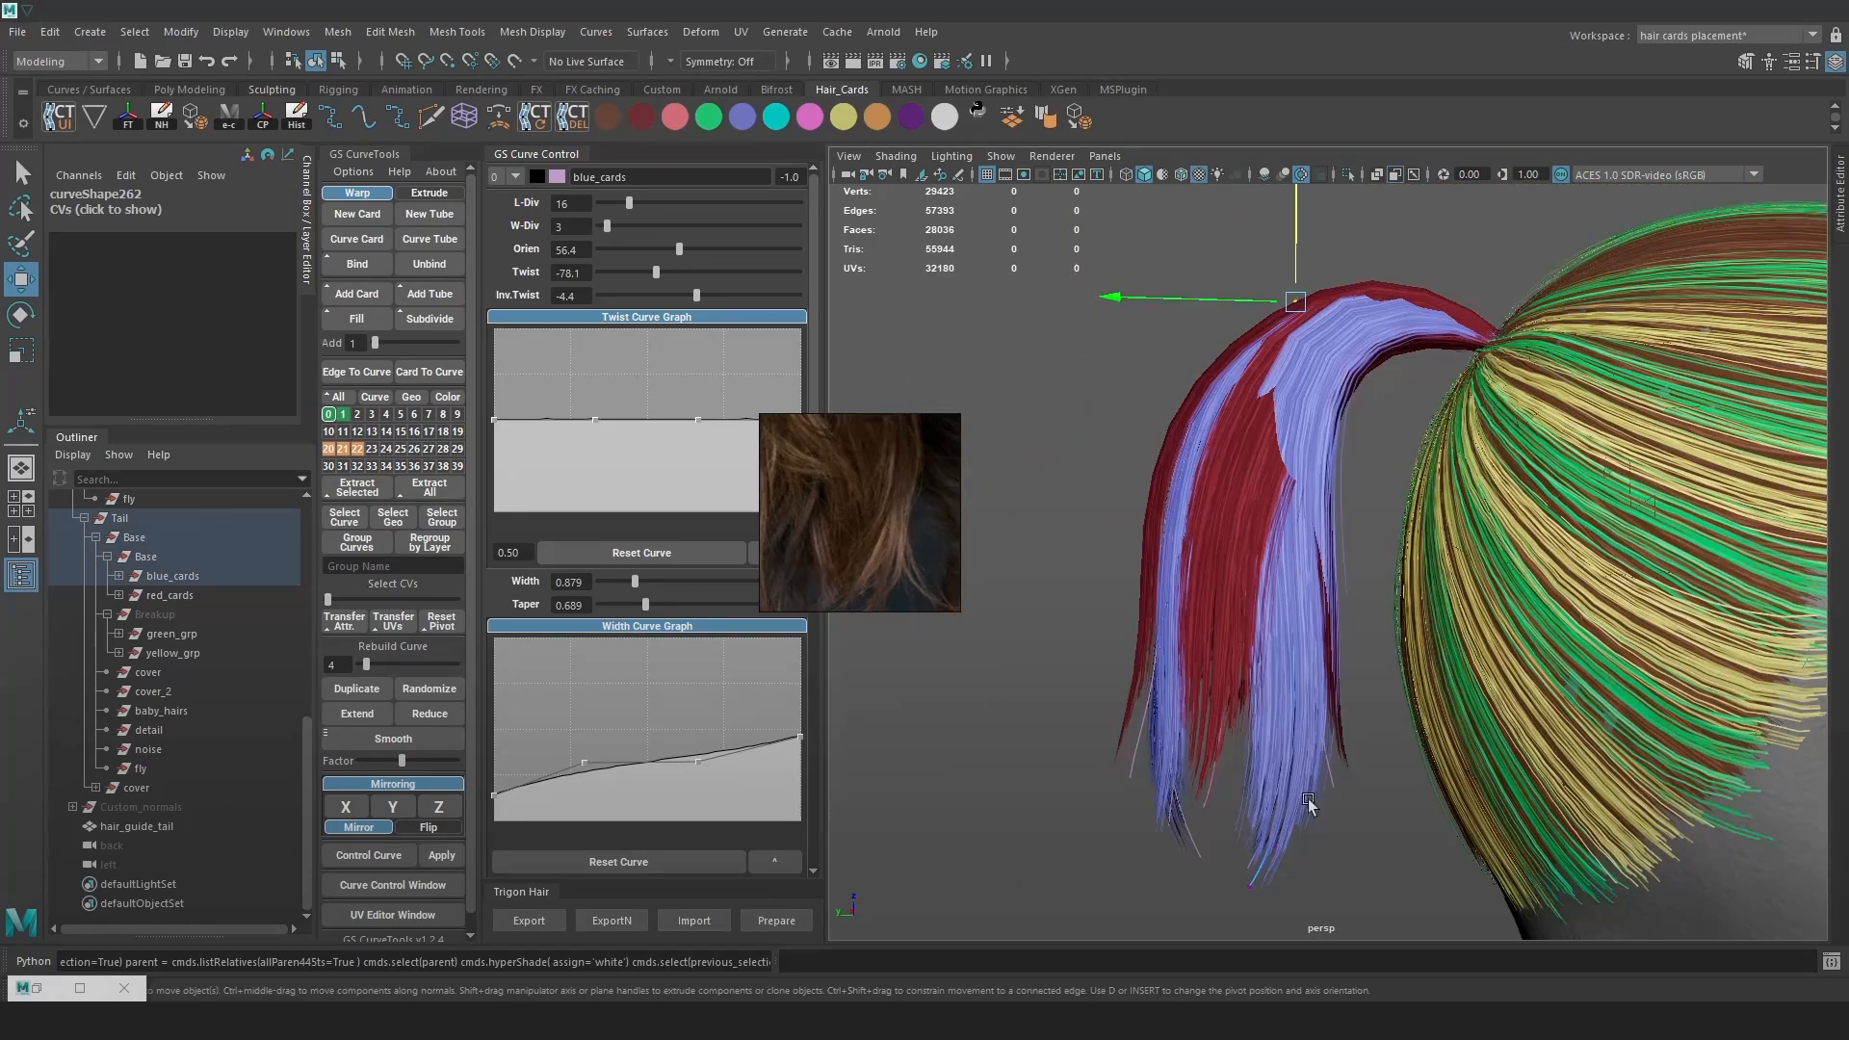
Try to pick the lower control vertices of the red warpCard75 curve beside the blue card
right_click_drag(1242, 881, 1315, 812)
left_click_drag(1315, 812, 1338, 815, "alt")
left_click_drag(1338, 787, 1229, 680)
right_click_drag(1367, 562, 1286, 535)
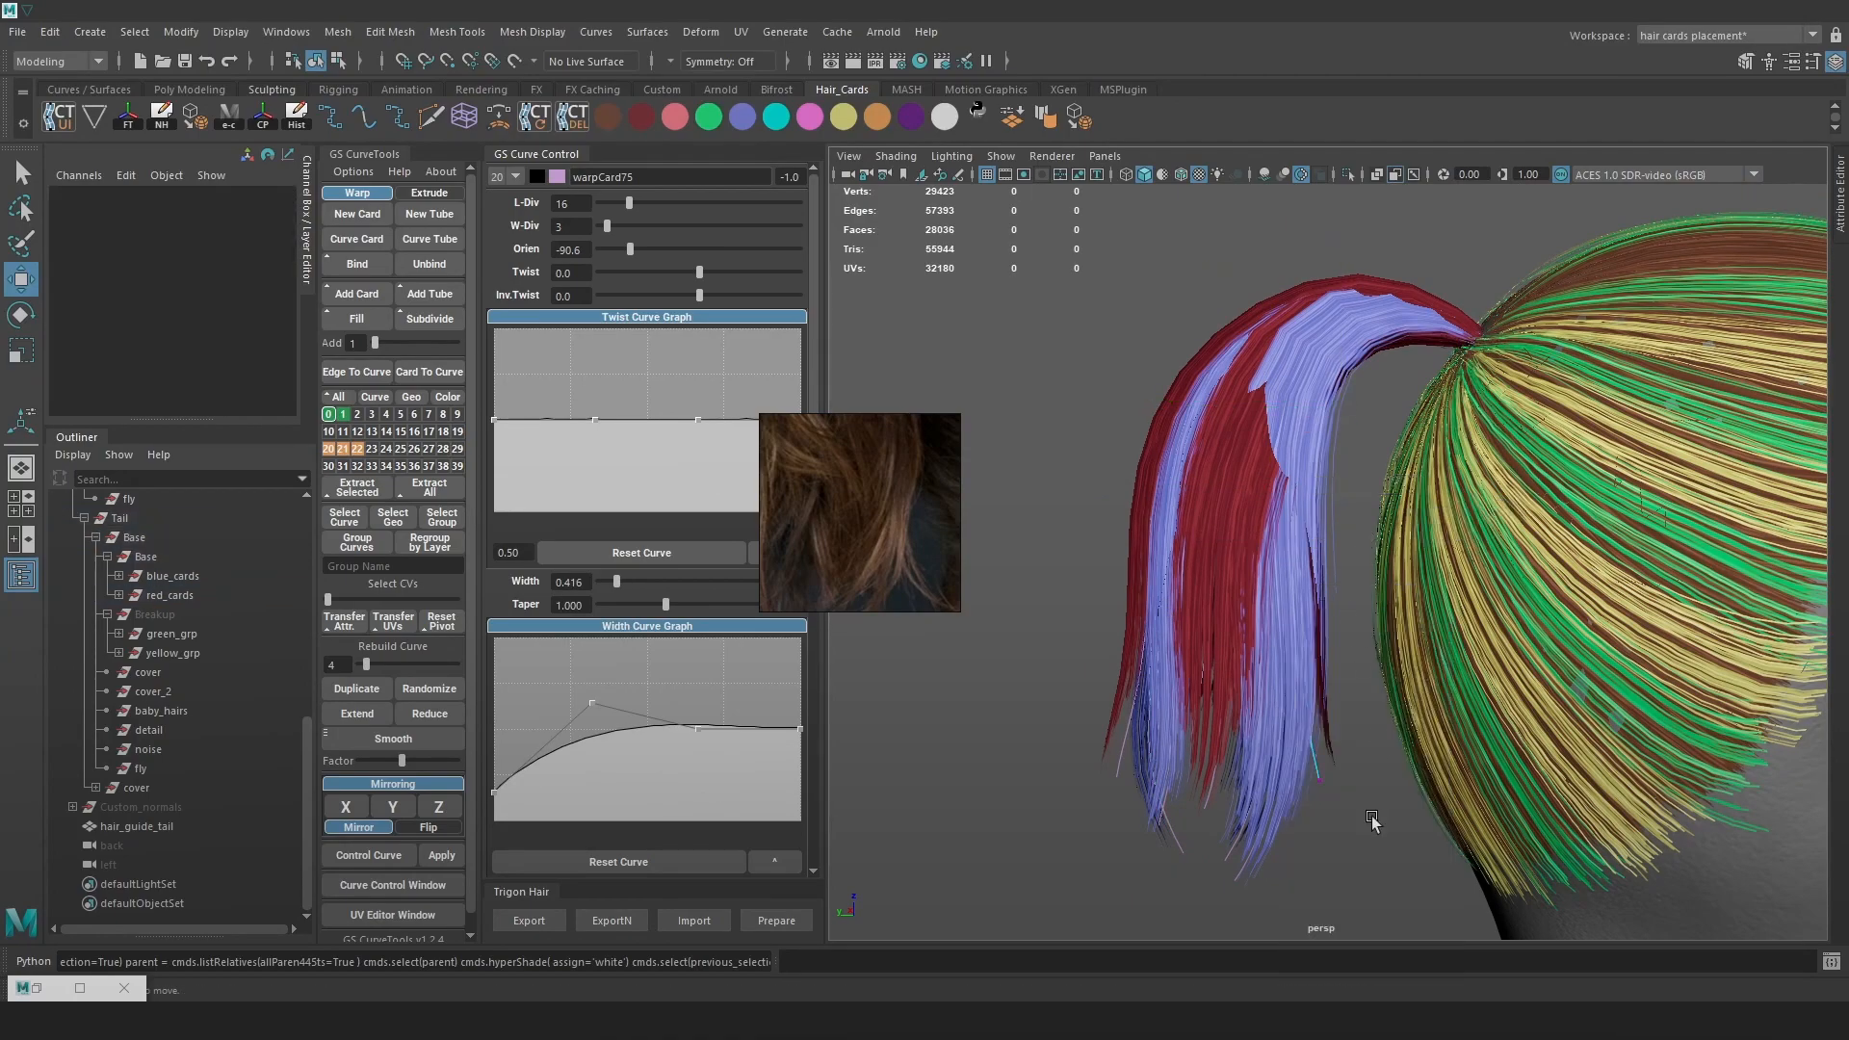
left_click_drag(1336, 803, 1261, 683)
key("4")
key("6")
left_click(1391, 847)
left_click_drag(1390, 847, 1445, 834, "alt")
left_click_drag(1424, 830, 1215, 521)
left_click_drag(1444, 568, 1390, 575, "alt")
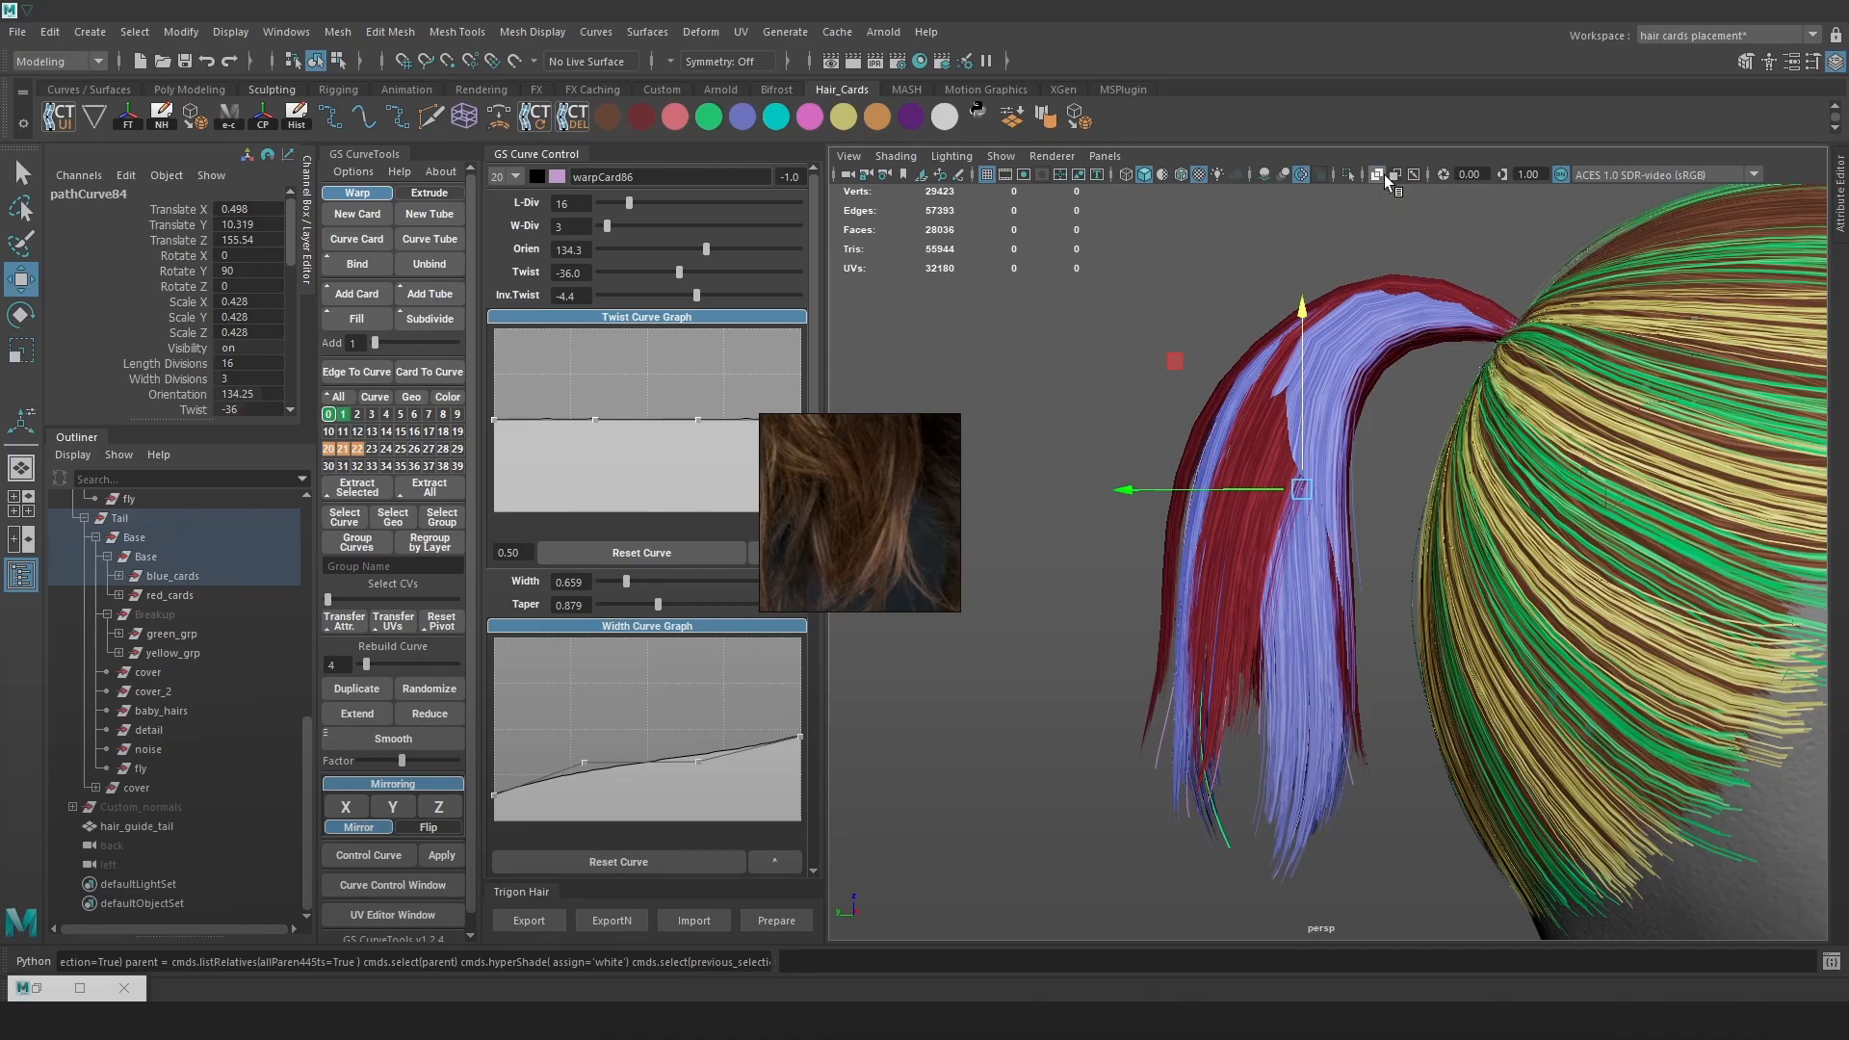
Try moving the upper-bend control vertex of the red warpCard75 curve and undo the move
left_click(1379, 645)
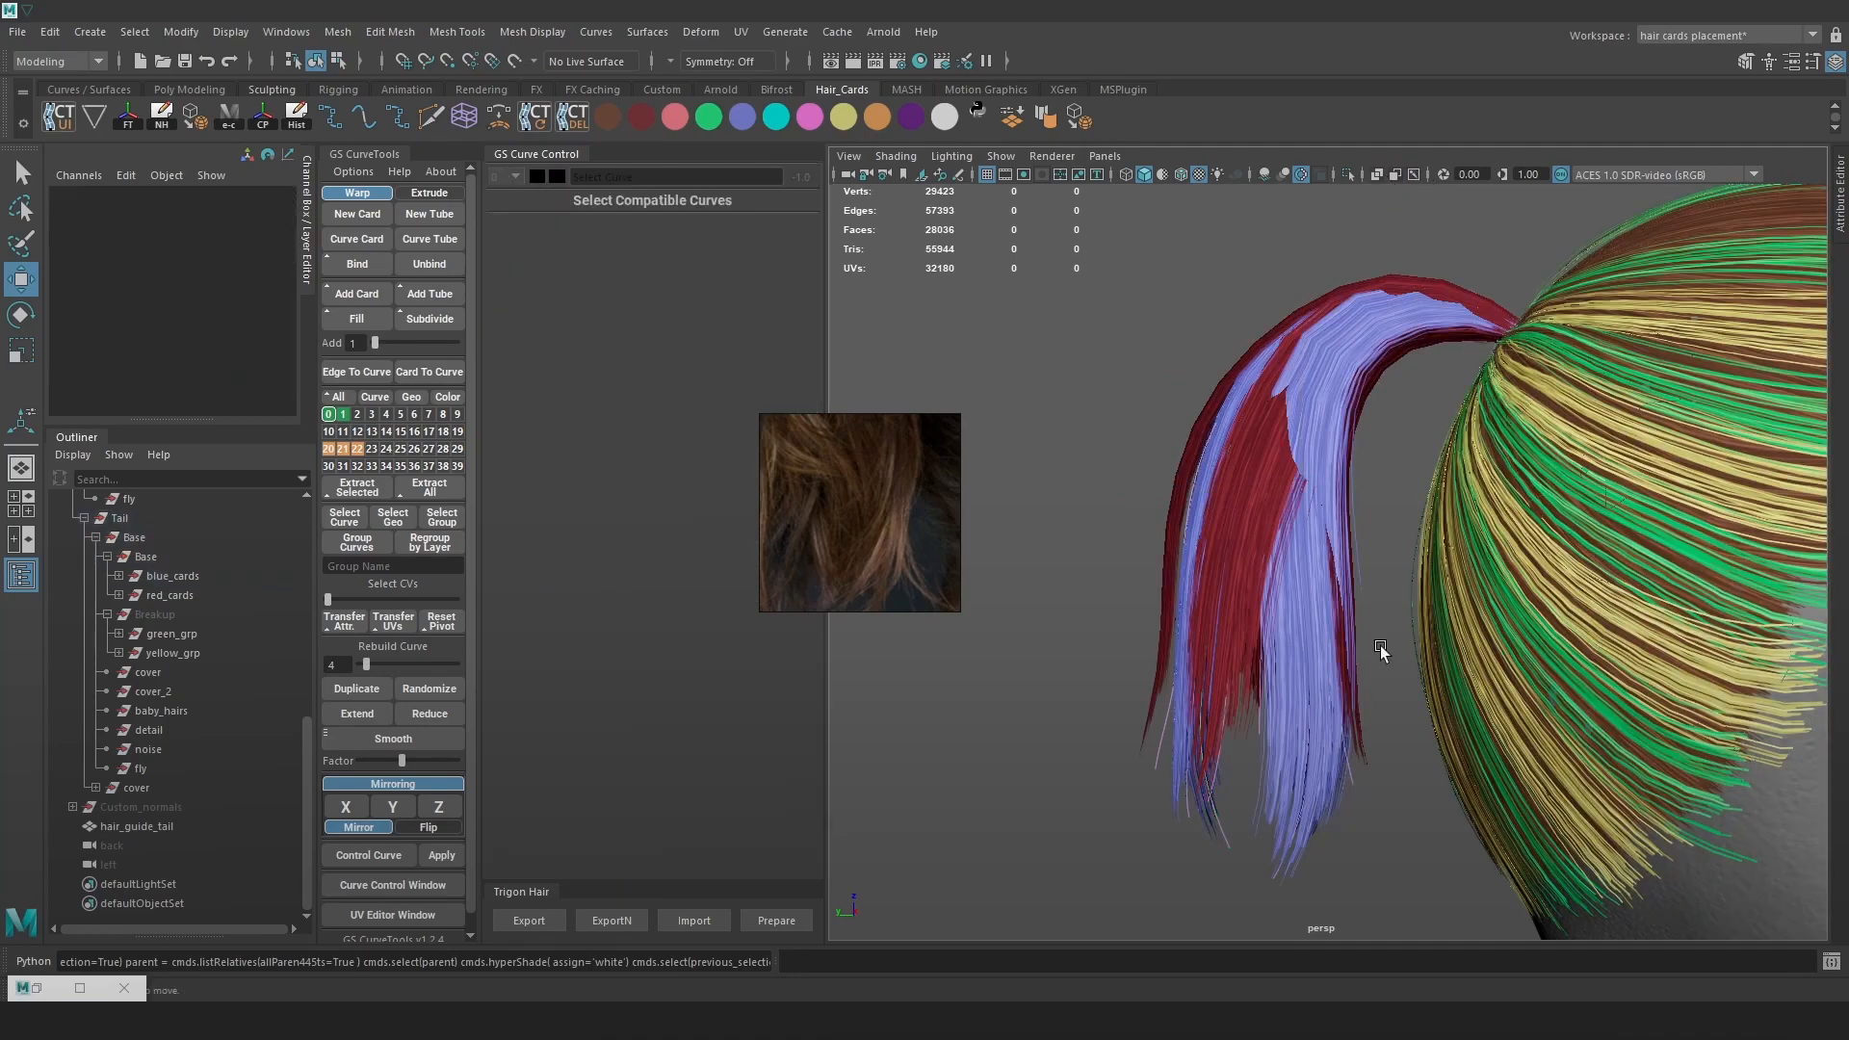
left_click(1354, 782)
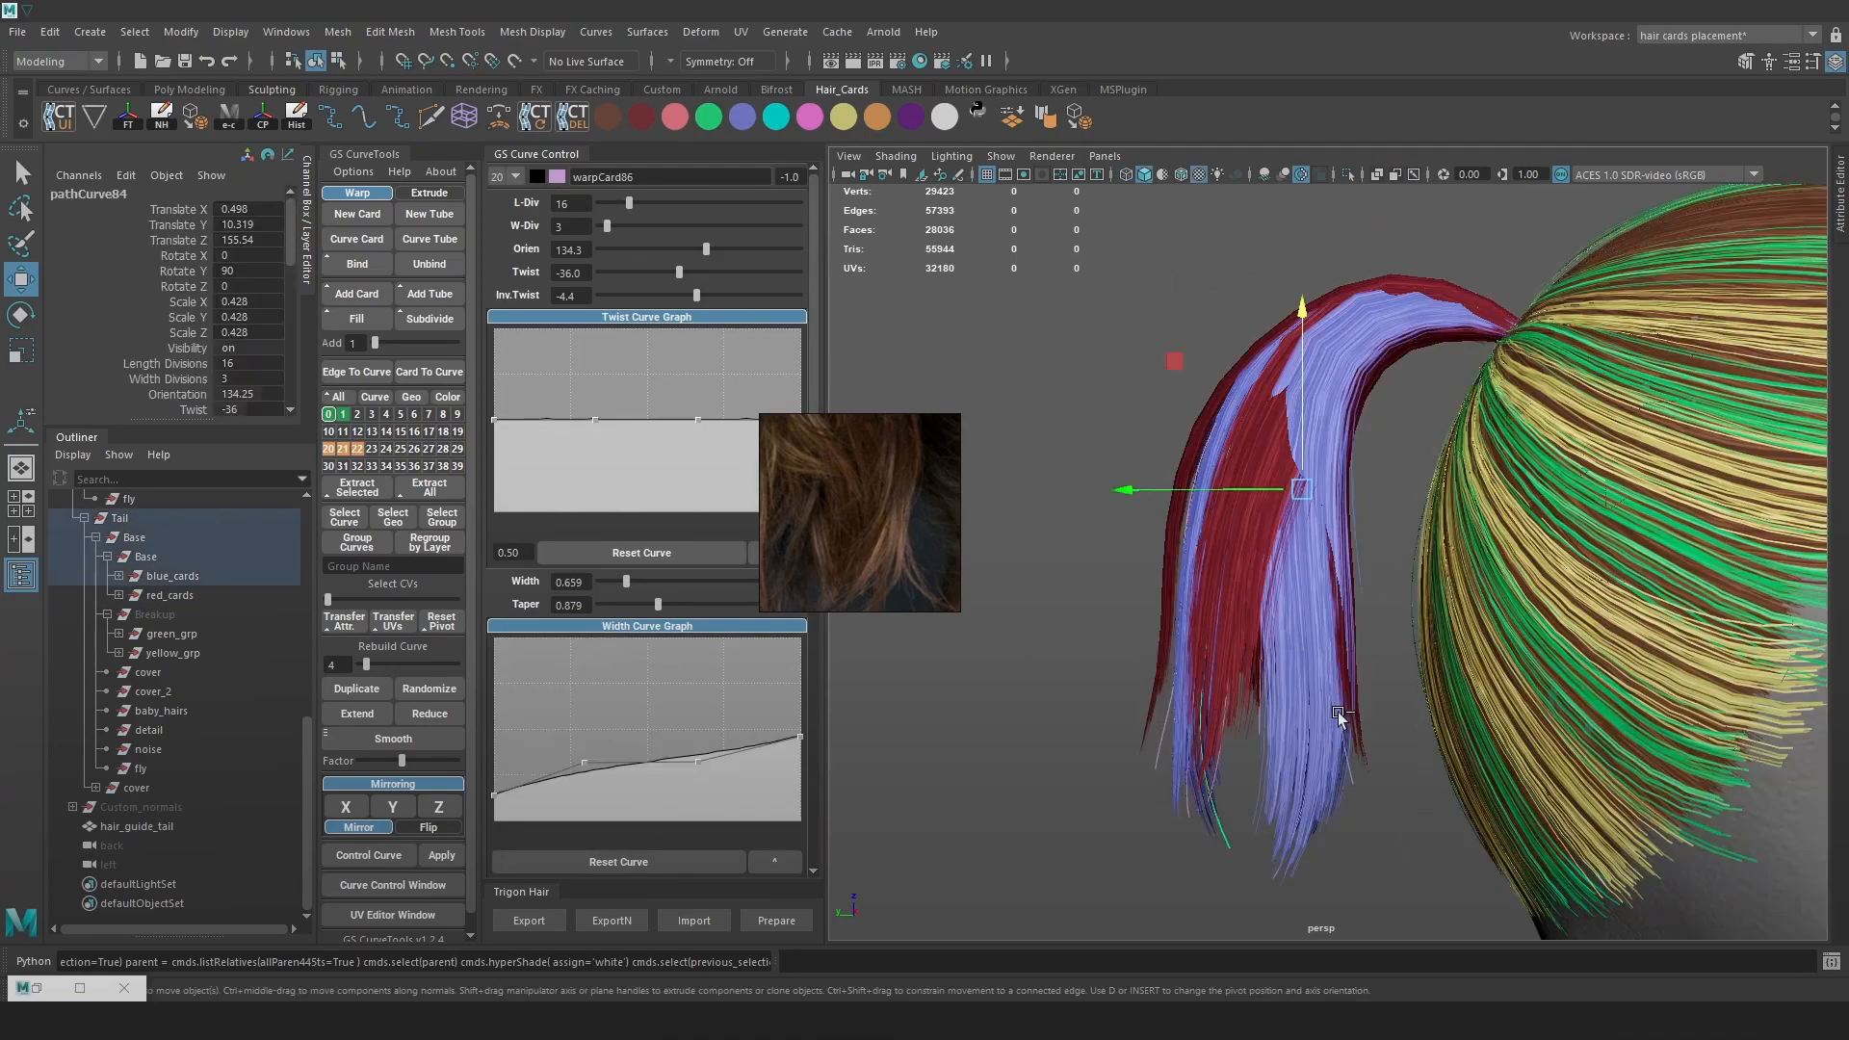
right_click_drag(1338, 714, 1276, 714)
left_click_drag(1275, 715, 1252, 708, "alt")
scroll(1387, 385, "up", 1)
key("4")
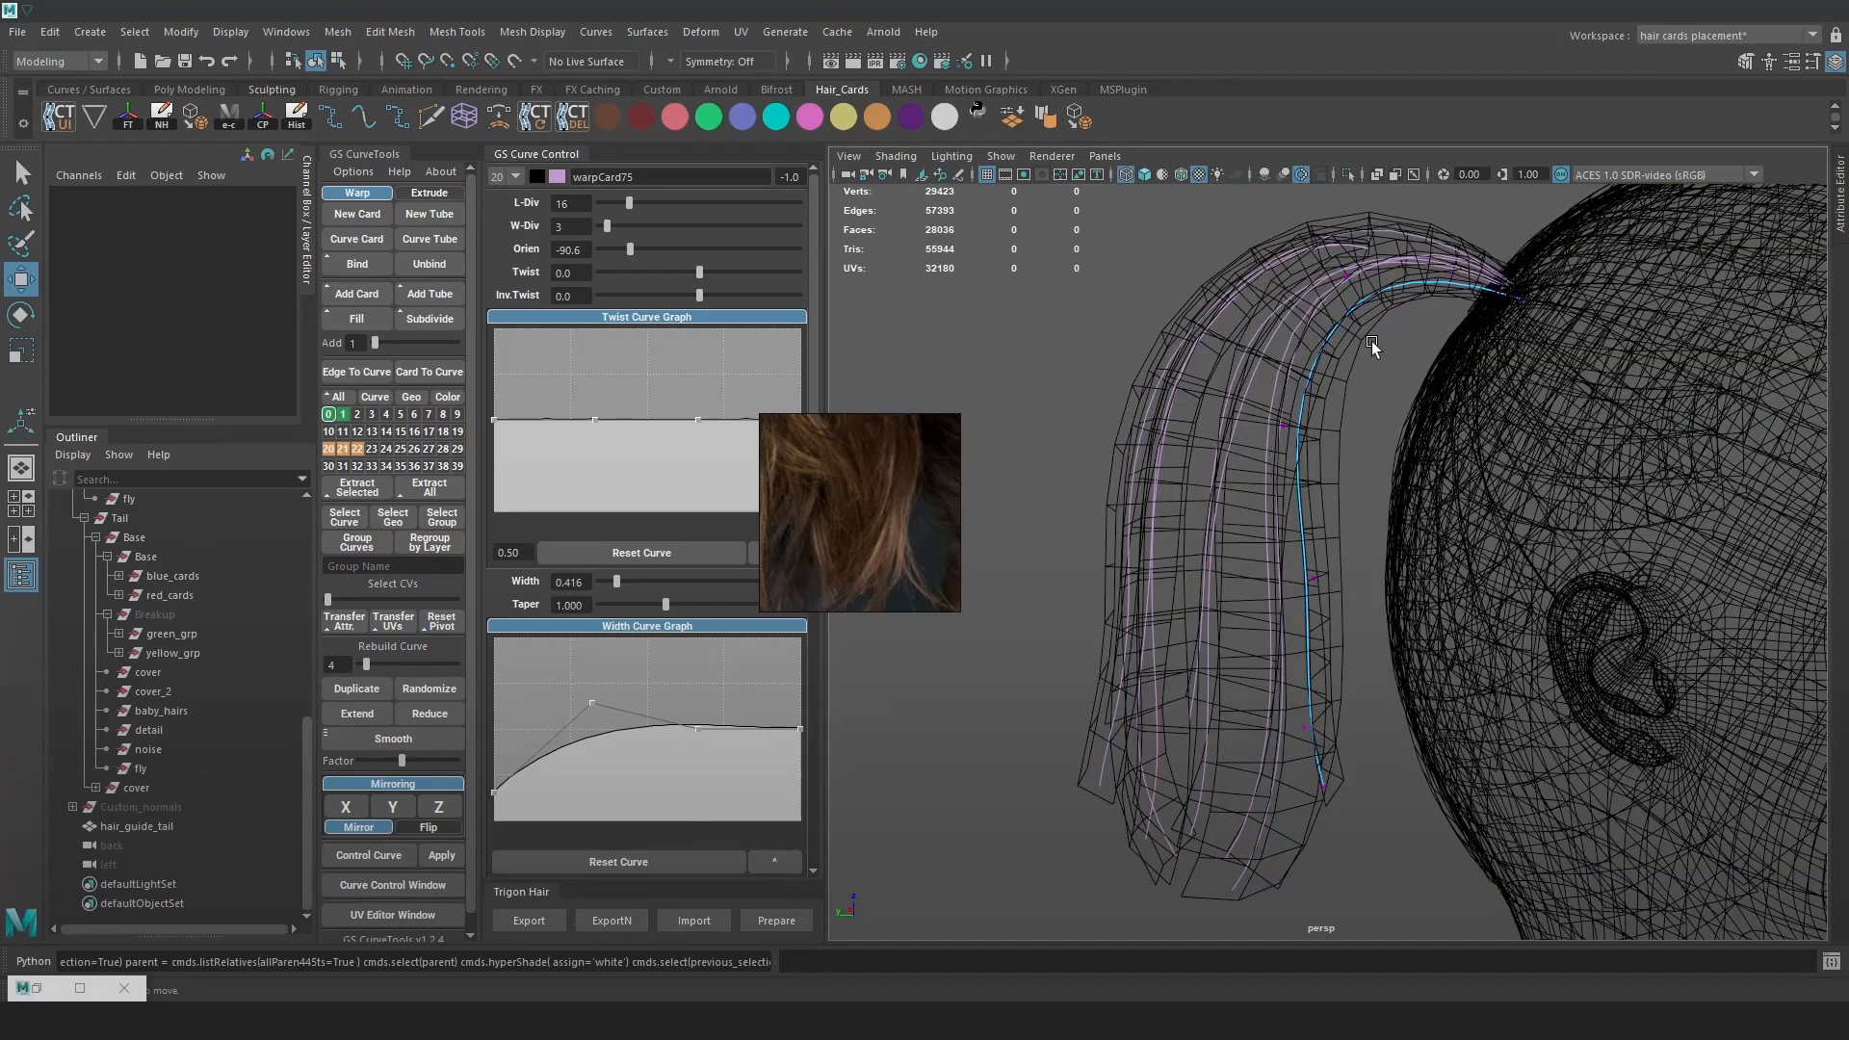
middle_click_drag(1263, 329, 1243, 355, "alt")
left_click(1368, 299)
left_click(1326, 306)
key("6")
key("4")
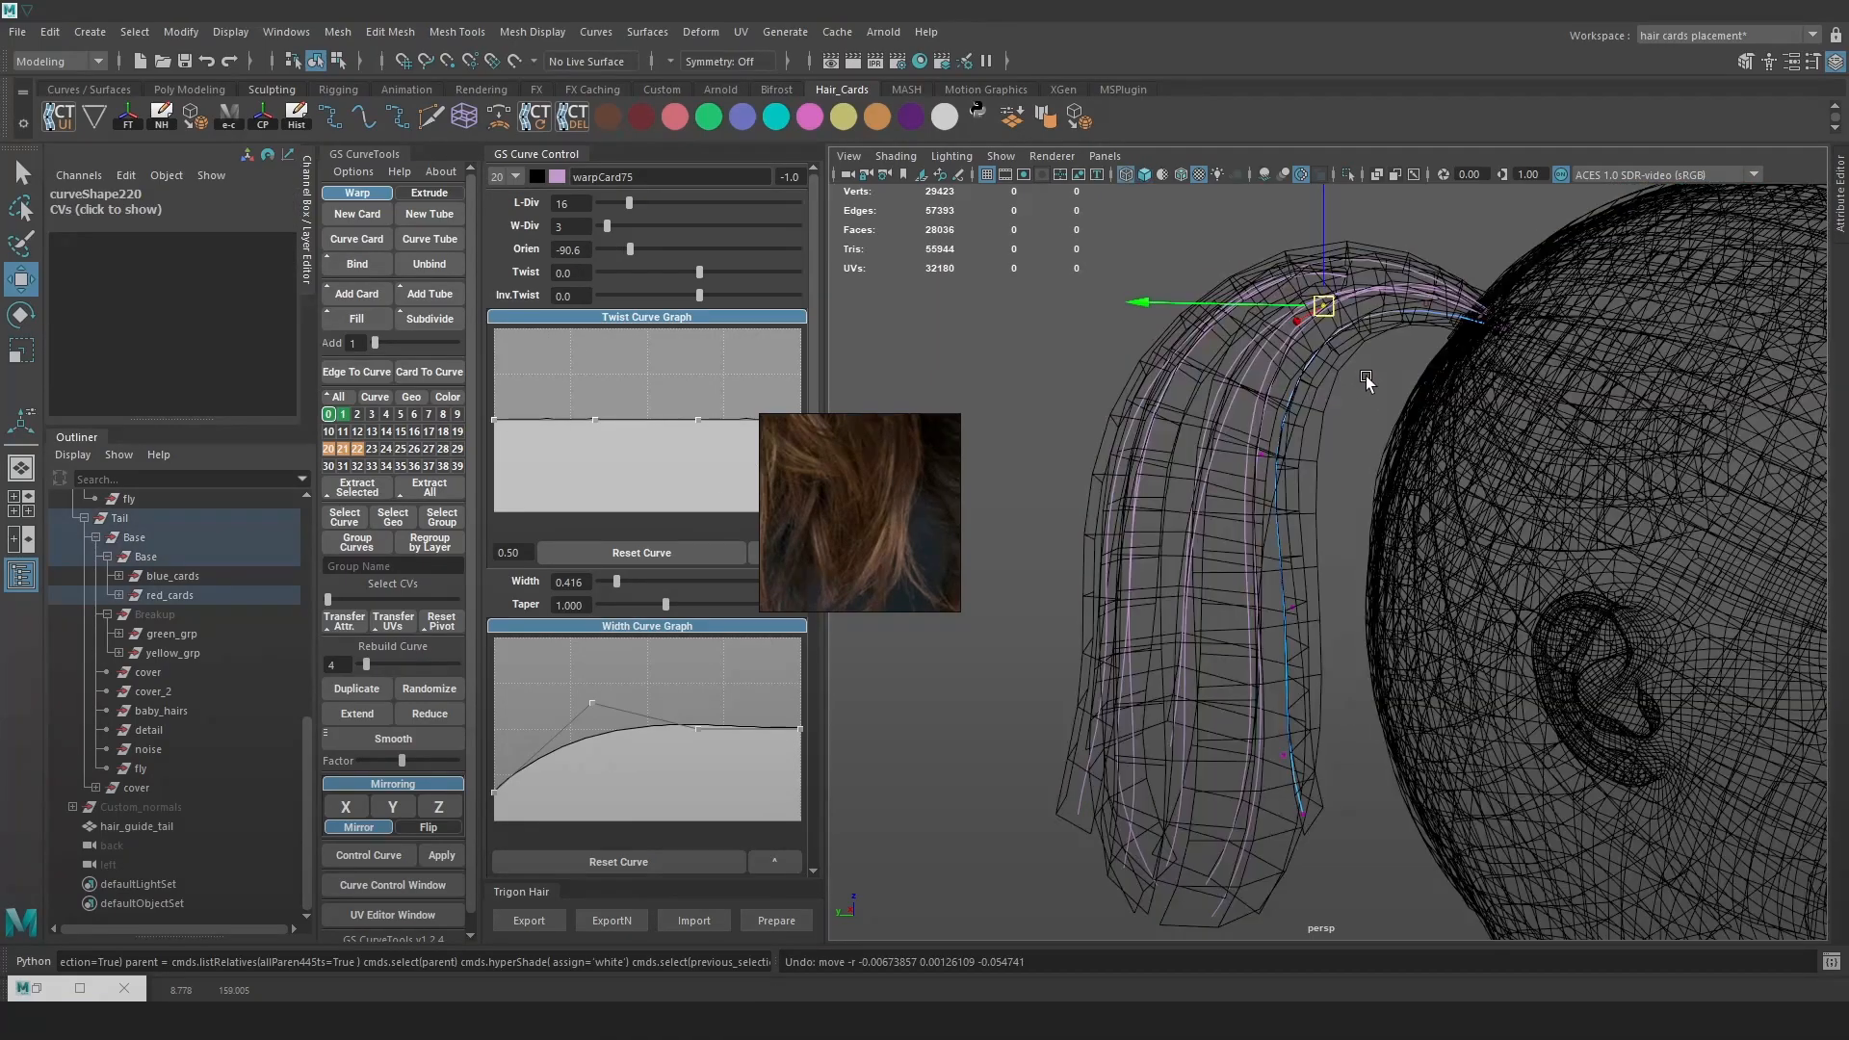
Select the mirrored blue card's curve and rebuild it with a value of 7
left_click_drag(1369, 380, 1386, 385, "alt")
right_click_drag(1321, 435, 1269, 453)
left_click(1270, 452)
left_click_drag(1270, 452, 1424, 463, "alt")
key("6")
right_click_drag(1002, 260, 944, 263)
key("4")
left_click_drag(366, 664, 370, 665)
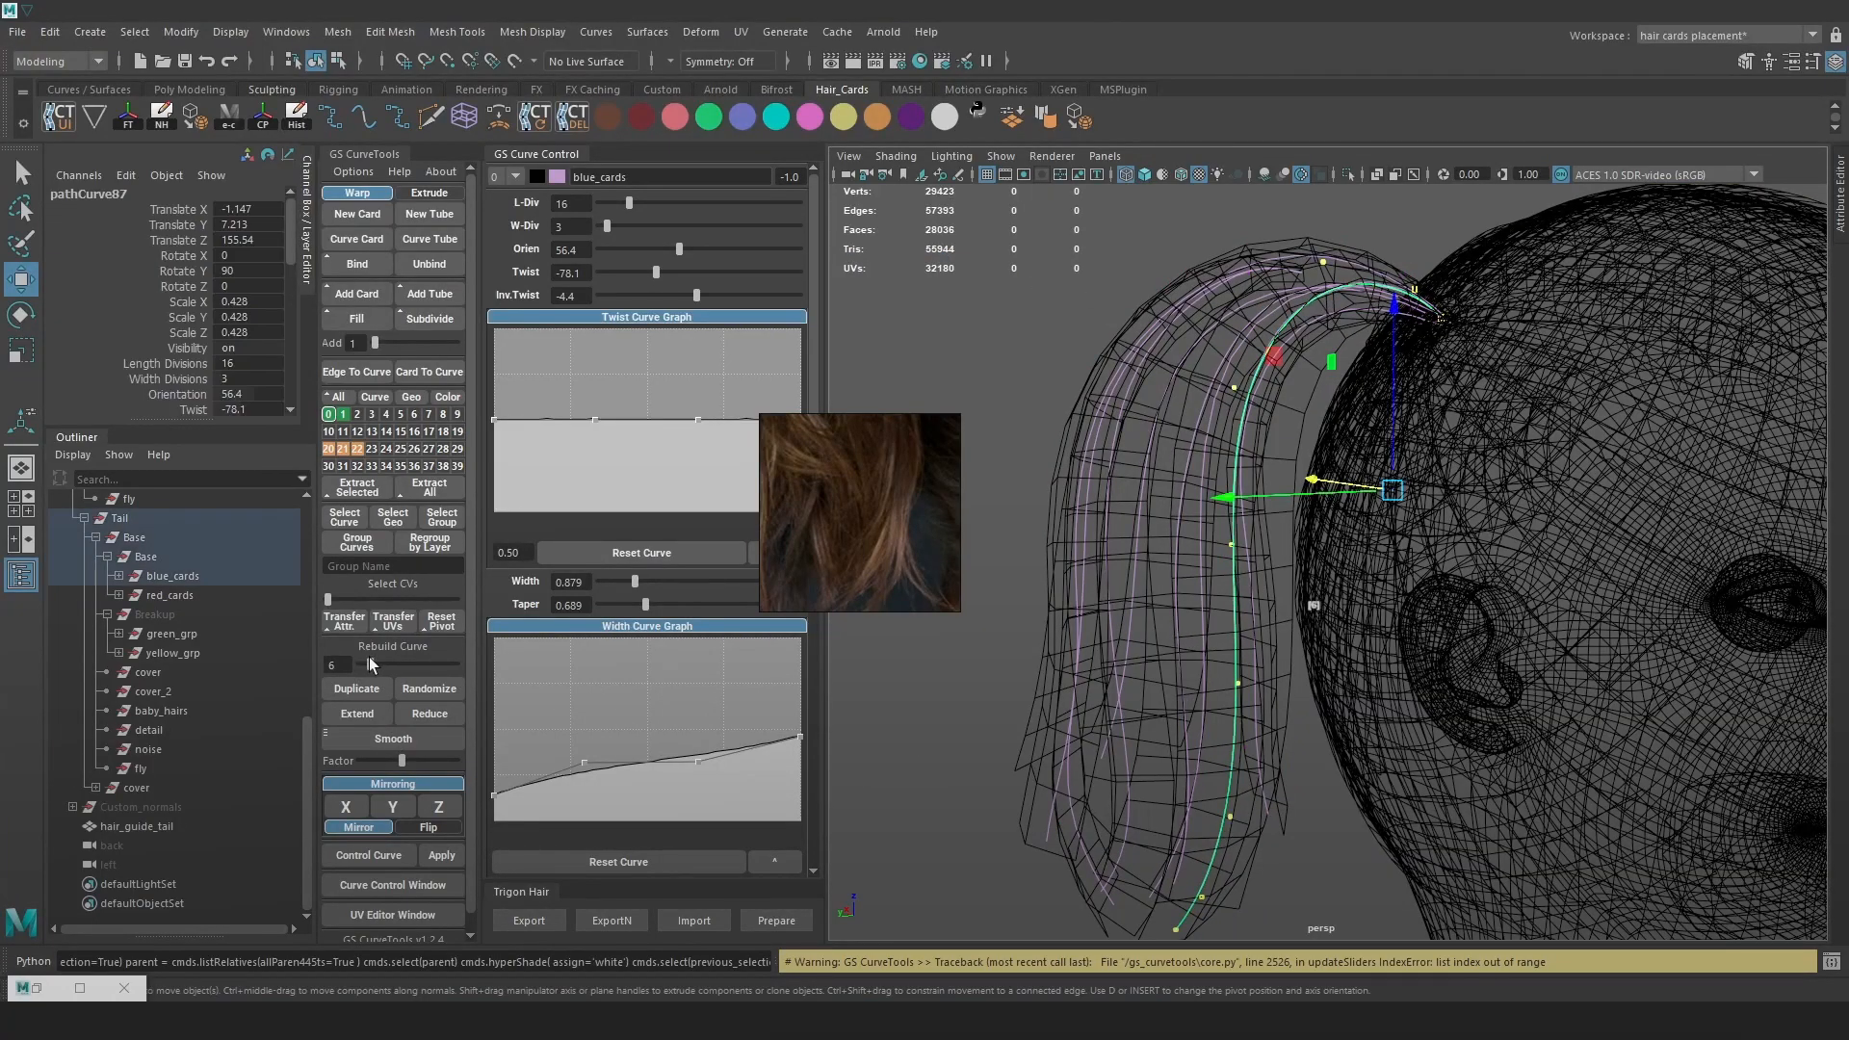
Set the mirrored blue card's Orientation to 27.6
key("6")
left_click_drag(1021, 234, 1281, 385, "alt")
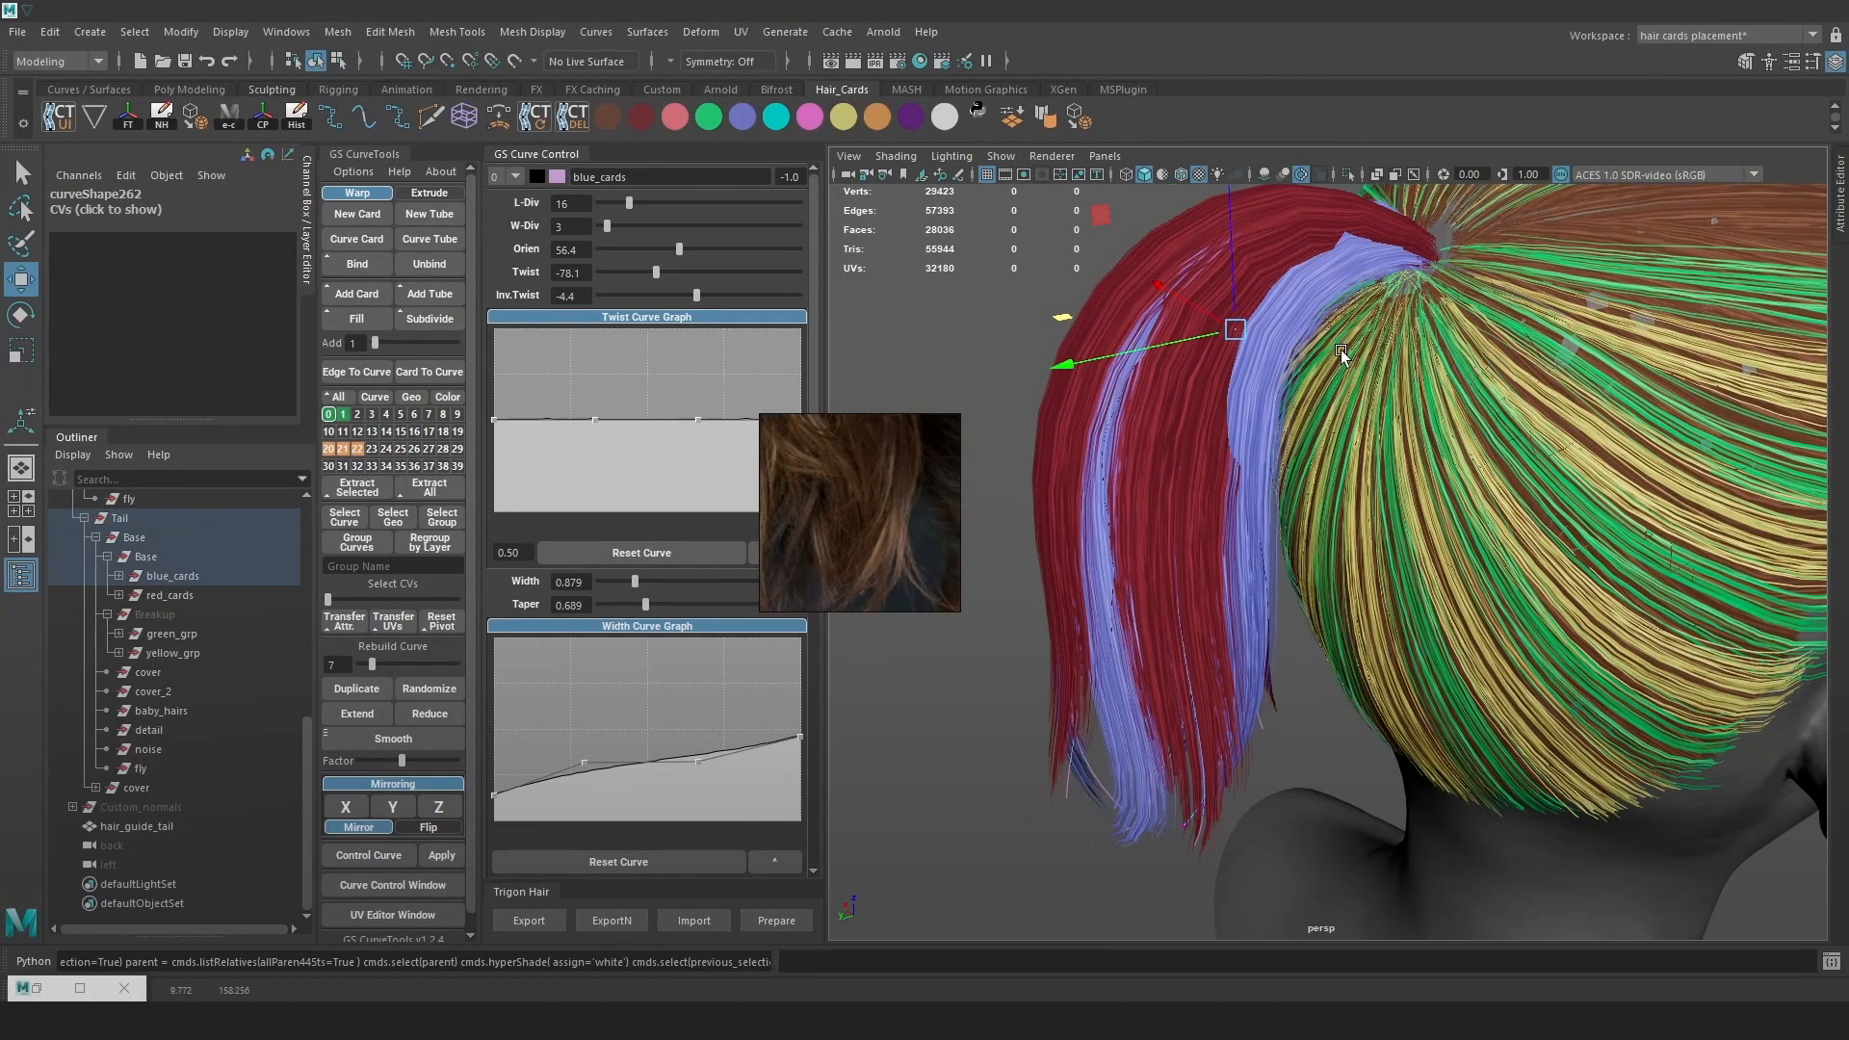
right_click_drag(1281, 385, 1346, 427, "alt")
left_click_drag(1346, 427, 1377, 510, "alt")
left_click_drag(679, 248, 669, 248)
Reposition the tip and lower control vertices of the mirrored blue card's curve
mouse_move(1382, 505)
left_mouse_down("alt")
mouse_move(1342, 520)
mouse_move(1342, 472)
left_mouse_up("alt")
middle_click_drag(1343, 472, 1344, 327, "alt")
key("4")
left_click(1223, 814)
key("6")
mouse_move(1211, 814)
left_mouse_down()
mouse_move(1168, 818)
mouse_move(1267, 786)
mouse_move(1227, 788)
left_mouse_up()
left_click(1221, 818)
left_click(1270, 810)
key("4")
key("6")
mouse_move(1291, 523)
left_mouse_down()
mouse_move(1214, 581)
mouse_move(1221, 555)
left_mouse_up()
Reposition the upper-bend control vertices of the mirrored blue card's curve to follow the red cards' arch
left_click_drag(1258, 395, 1345, 503, "alt")
key("4")
left_click_drag(1323, 342, 1240, 422)
key("6")
left_click_drag(1313, 359, 1252, 385, "alt")
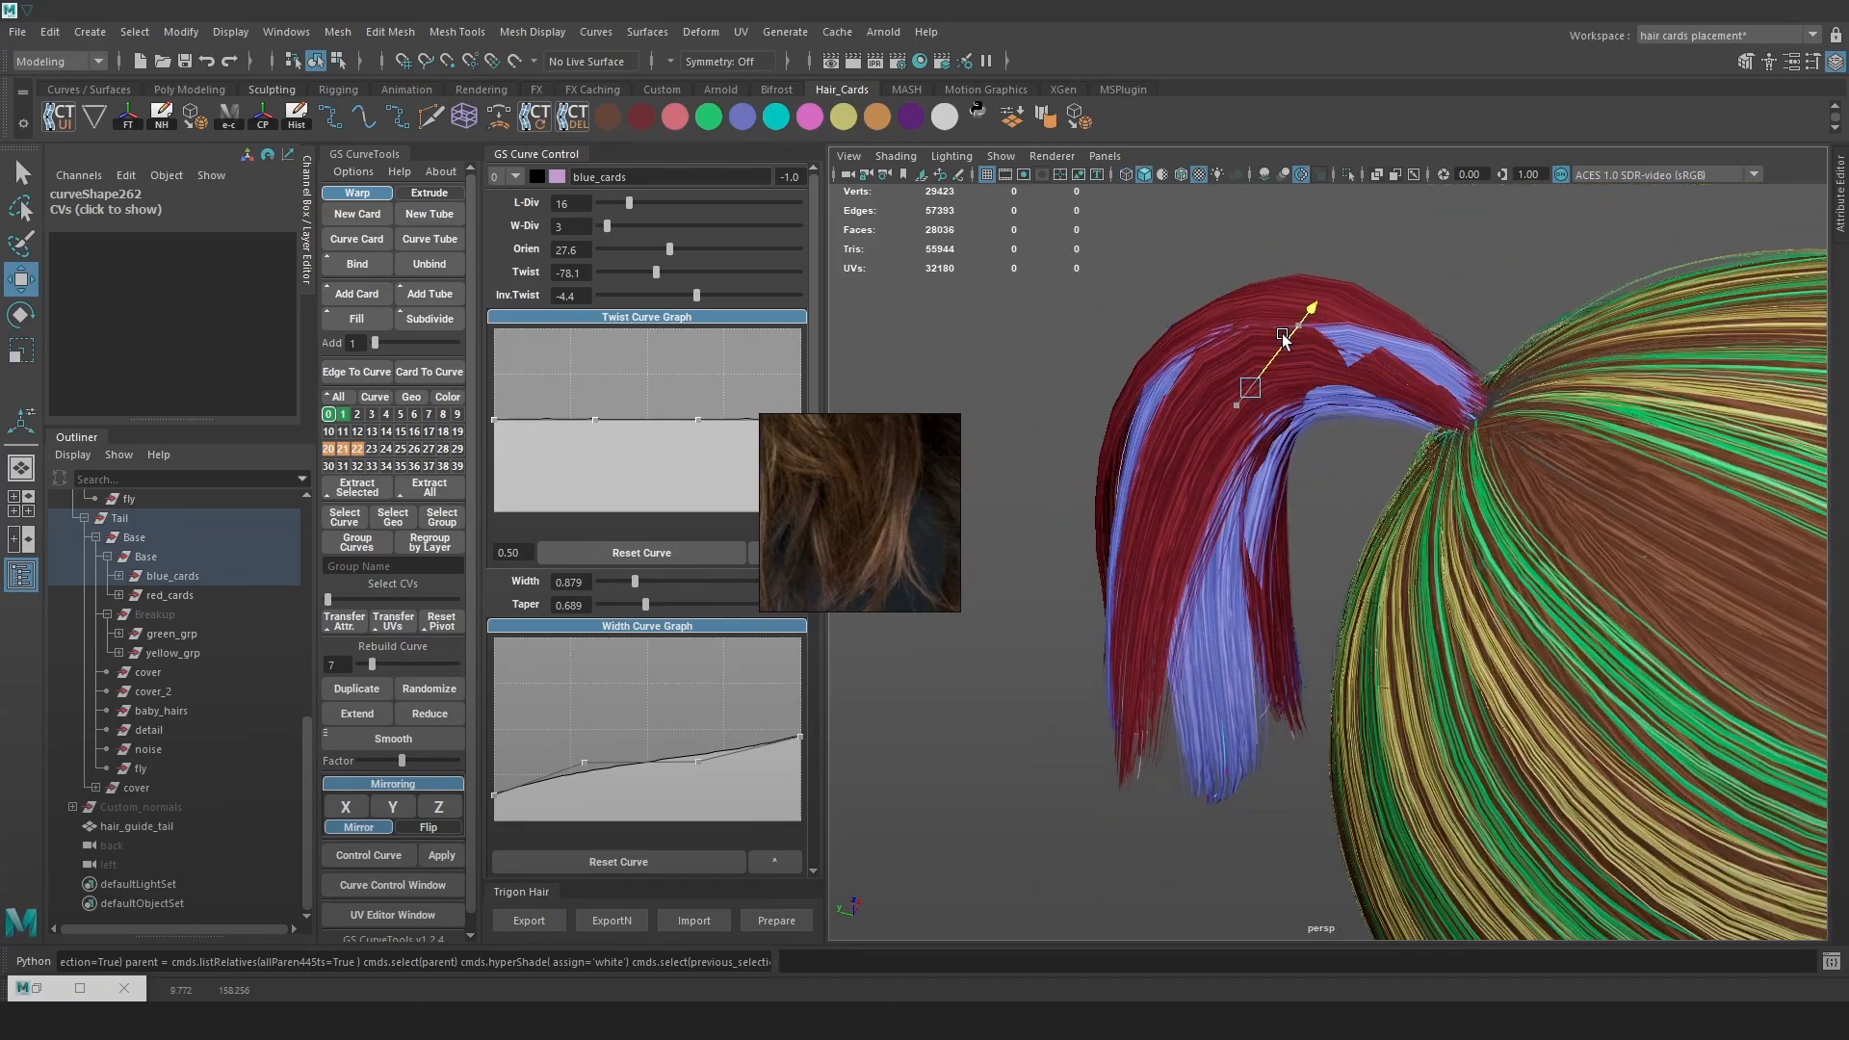
key("4")
left_click_drag(1336, 317, 1325, 308)
key("6")
mouse_move(1327, 310)
left_mouse_down("alt")
mouse_move(1365, 285)
mouse_move(1325, 274)
left_mouse_up("alt")
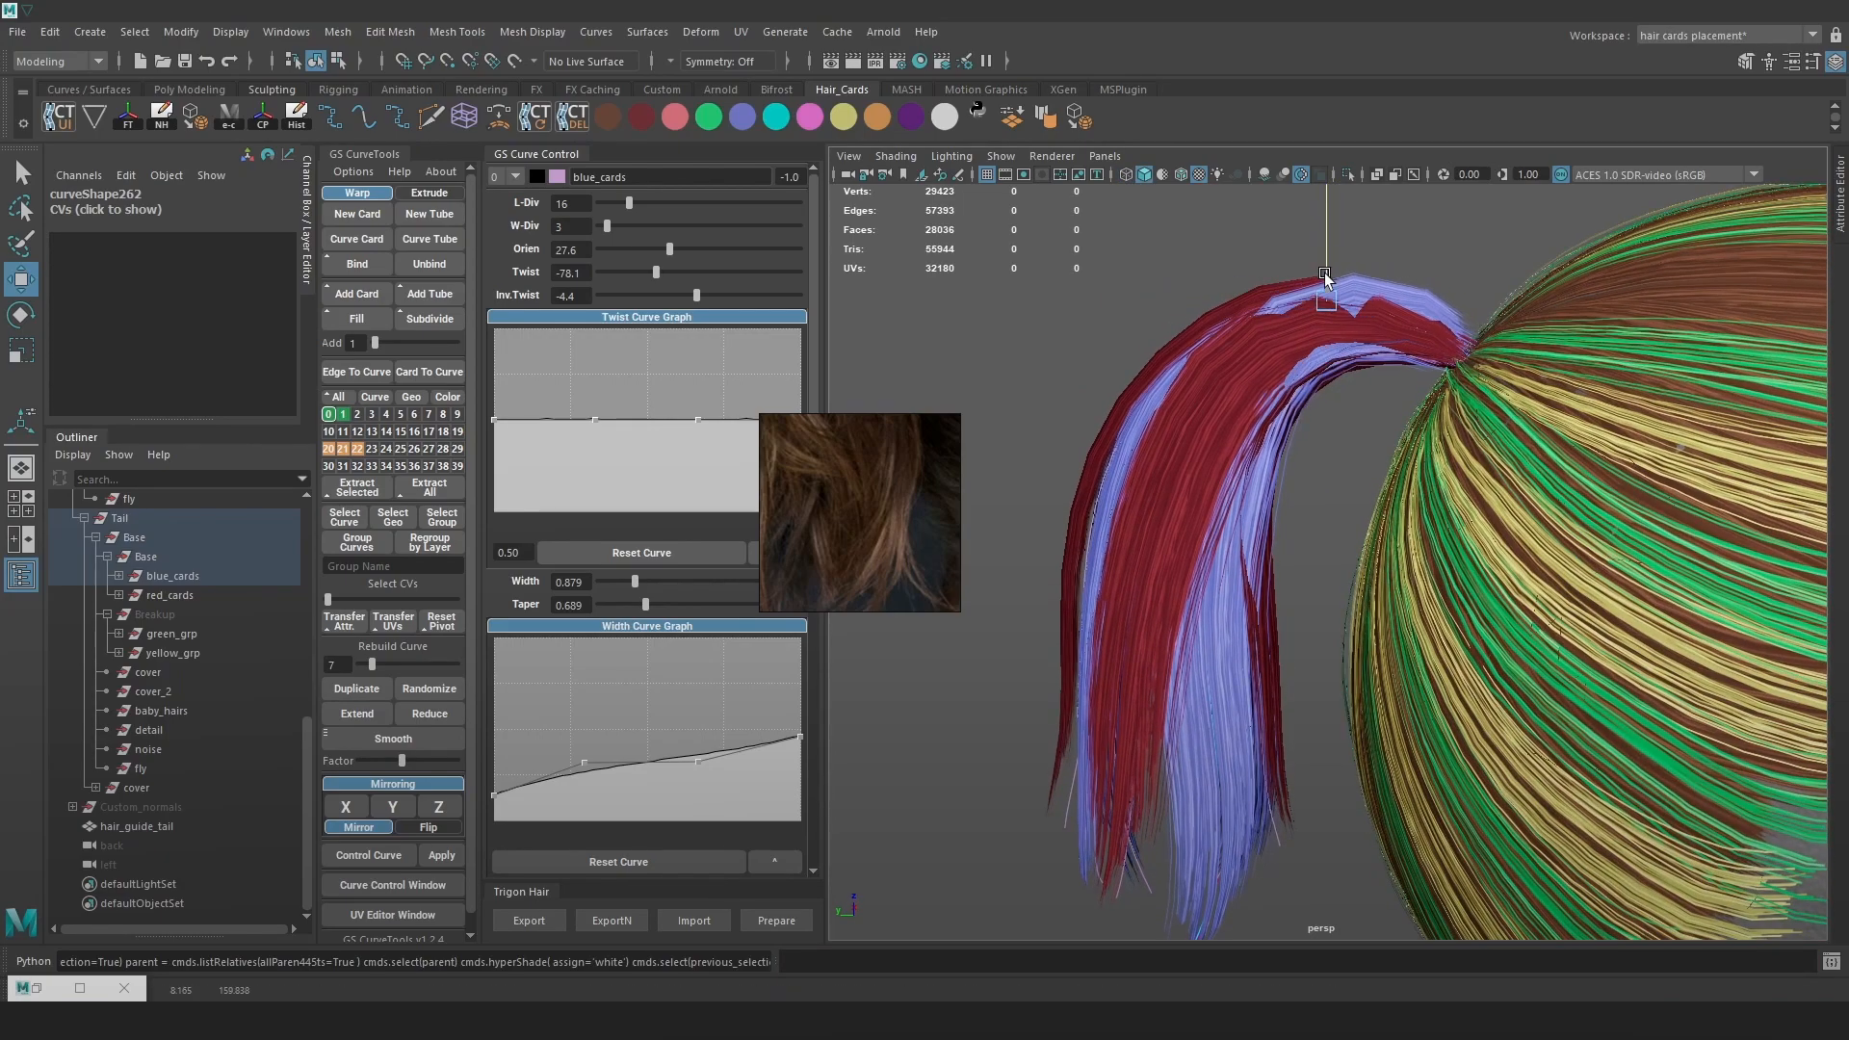
Lower the first two points of the blue card's width curve graph to narrow its root
left_click_drag(499, 807, 494, 817)
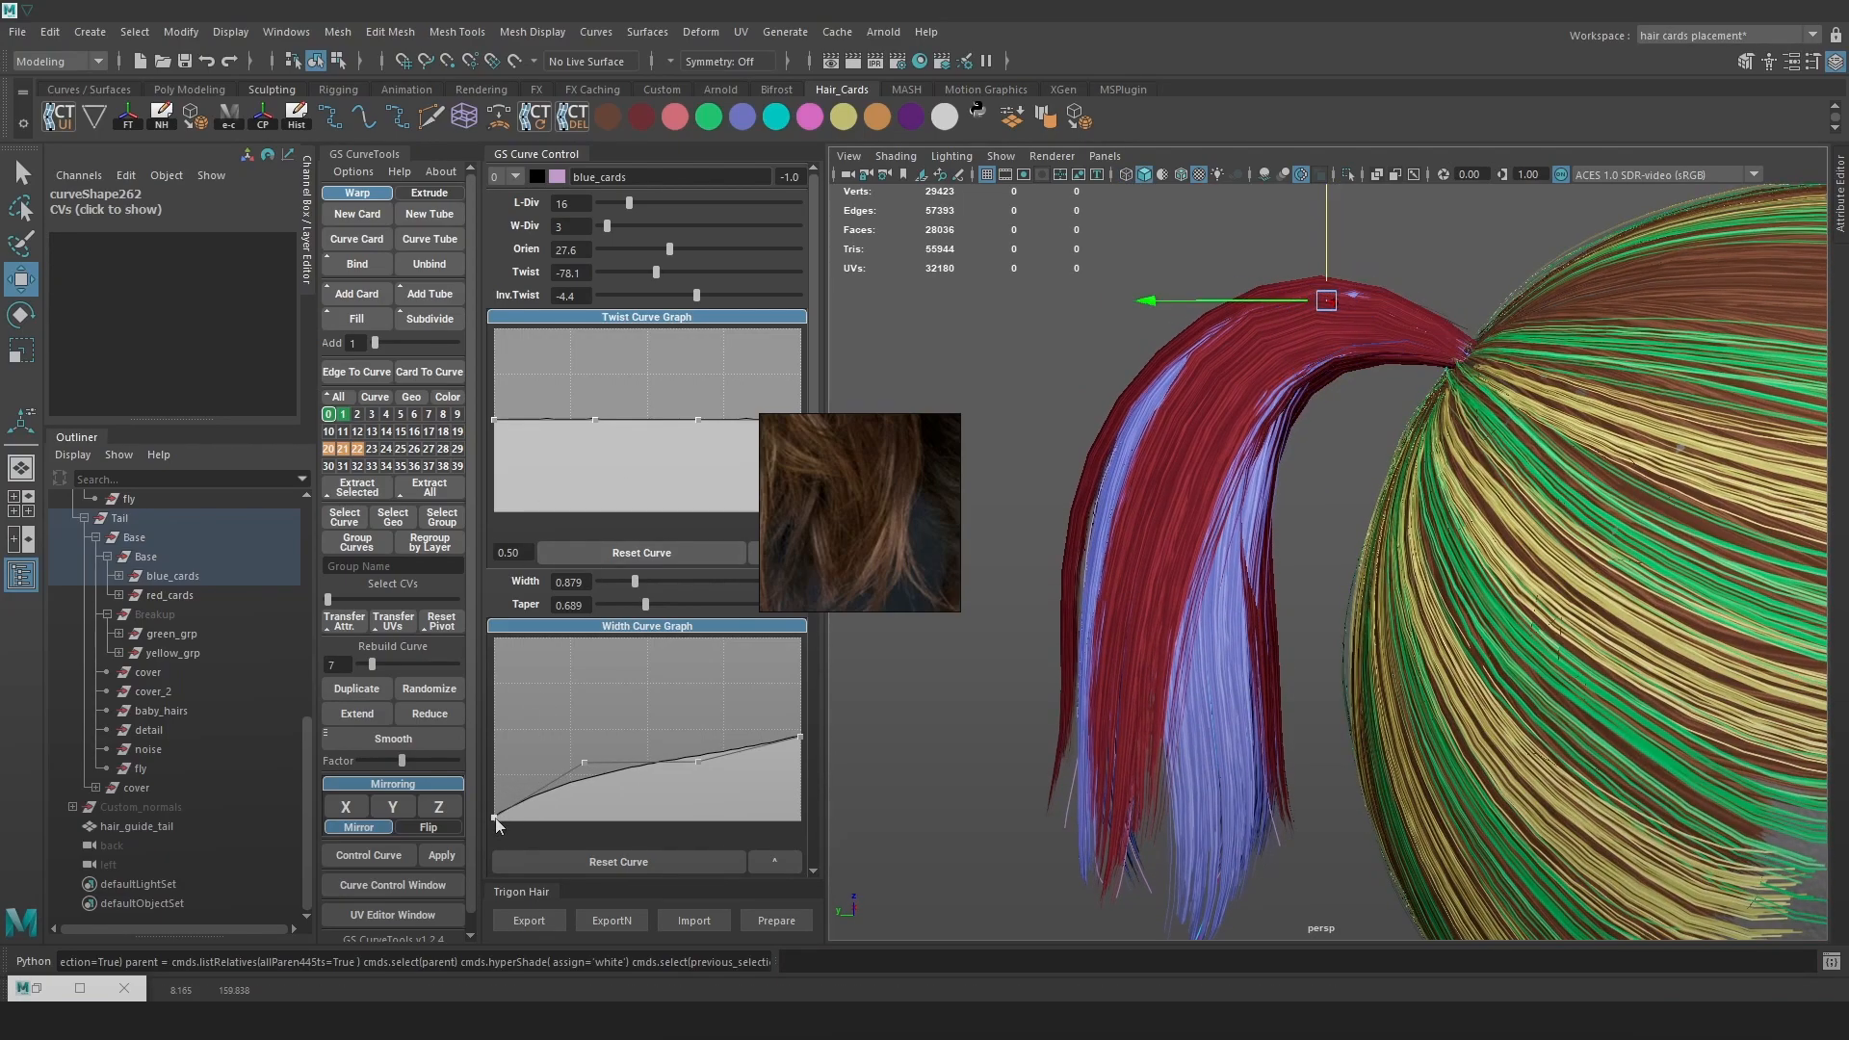
left_click_drag(586, 761, 587, 773)
mouse_move(1329, 592)
left_mouse_down("alt")
mouse_move(1257, 585)
mouse_move(1262, 564)
mouse_move(1209, 520)
mouse_move(1329, 563)
mouse_move(1406, 624)
left_mouse_up("alt")
Adjust the mid-length and tip control vertices of the blue card's curve and set the card's Twist to -99.2
key("4")
left_click(1222, 520)
key("6")
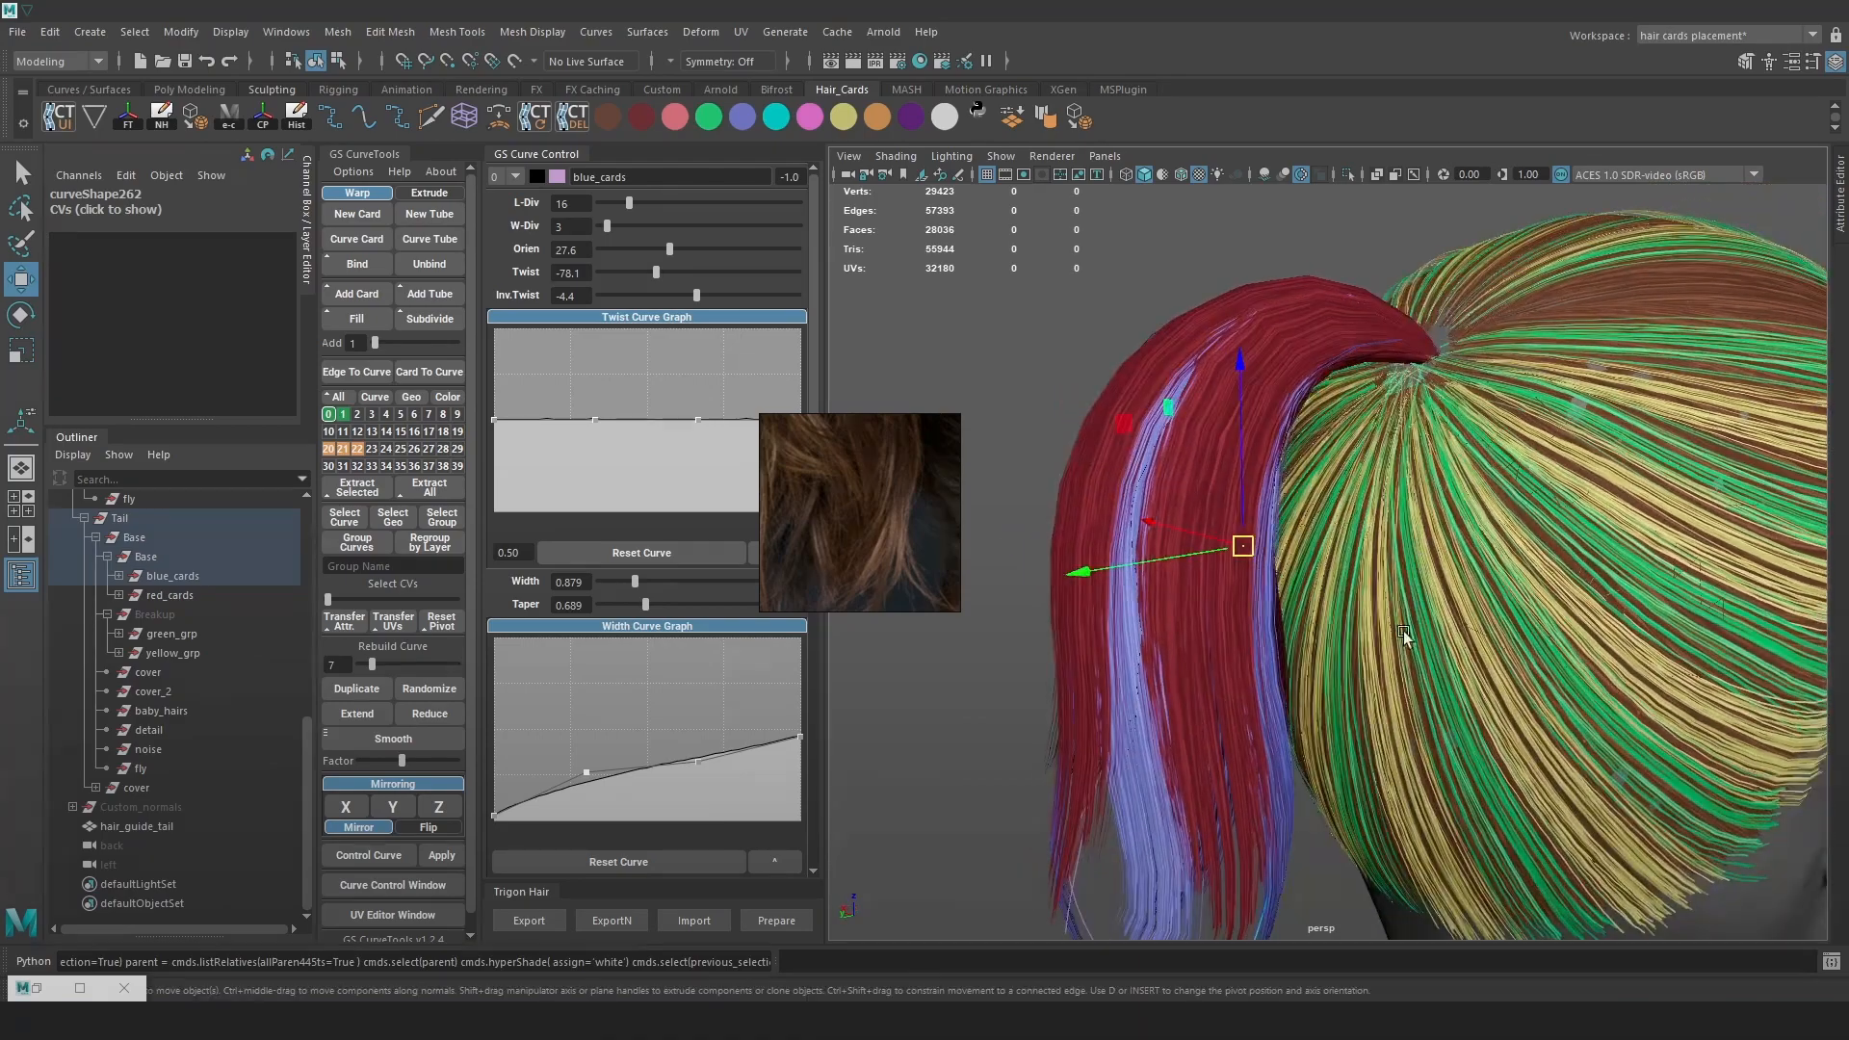
left_click_drag(1469, 527, 1423, 644, "alt")
left_click_drag(1261, 799, 1235, 830)
left_click_drag(1416, 807, 1189, 785, "alt")
mouse_move(656, 272)
left_mouse_down()
mouse_move(635, 271)
mouse_move(720, 286)
mouse_move(645, 288)
left_mouse_up()
left_click_drag(1189, 491, 1366, 512, "alt")
left_click_drag(1242, 568, 1299, 614, "alt")
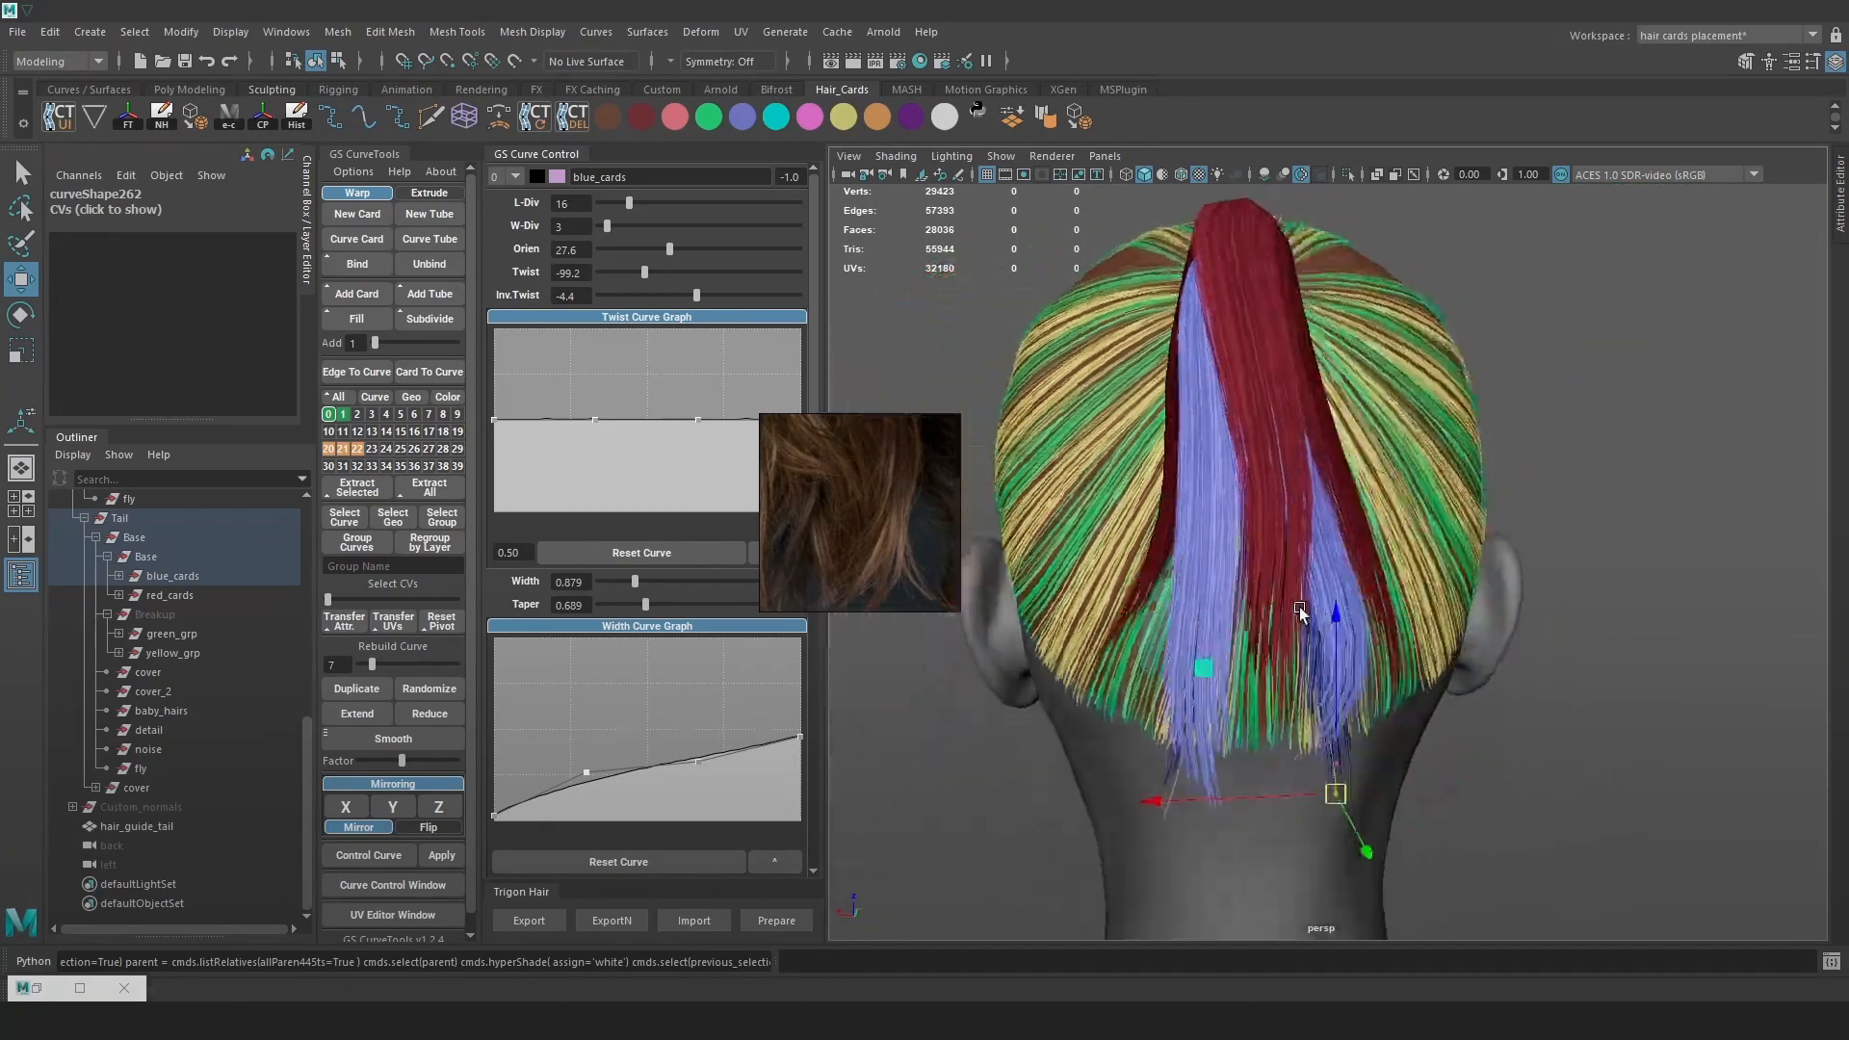
Switch to Marmoset Toolbag and move the hair reference image clear of the rendered head
scroll(1300, 613, "down", 1)
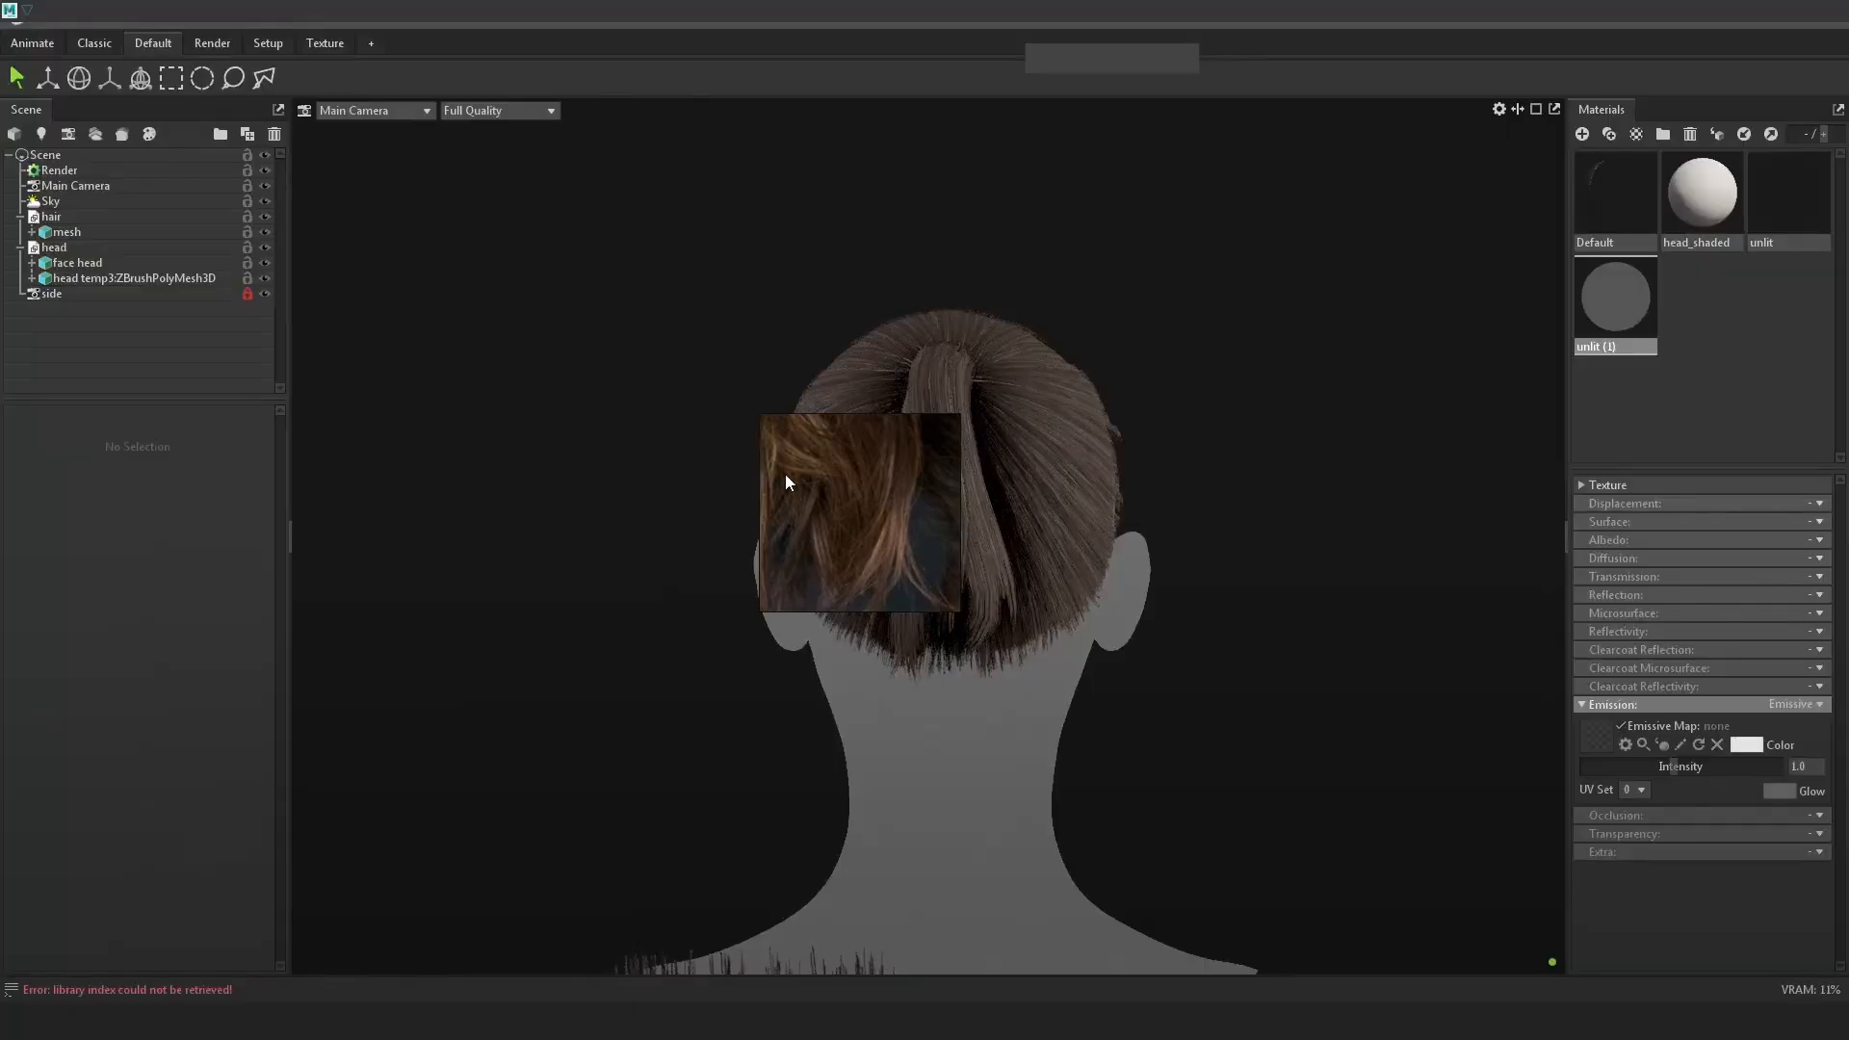
left_click_drag(784, 473, 582, 469)
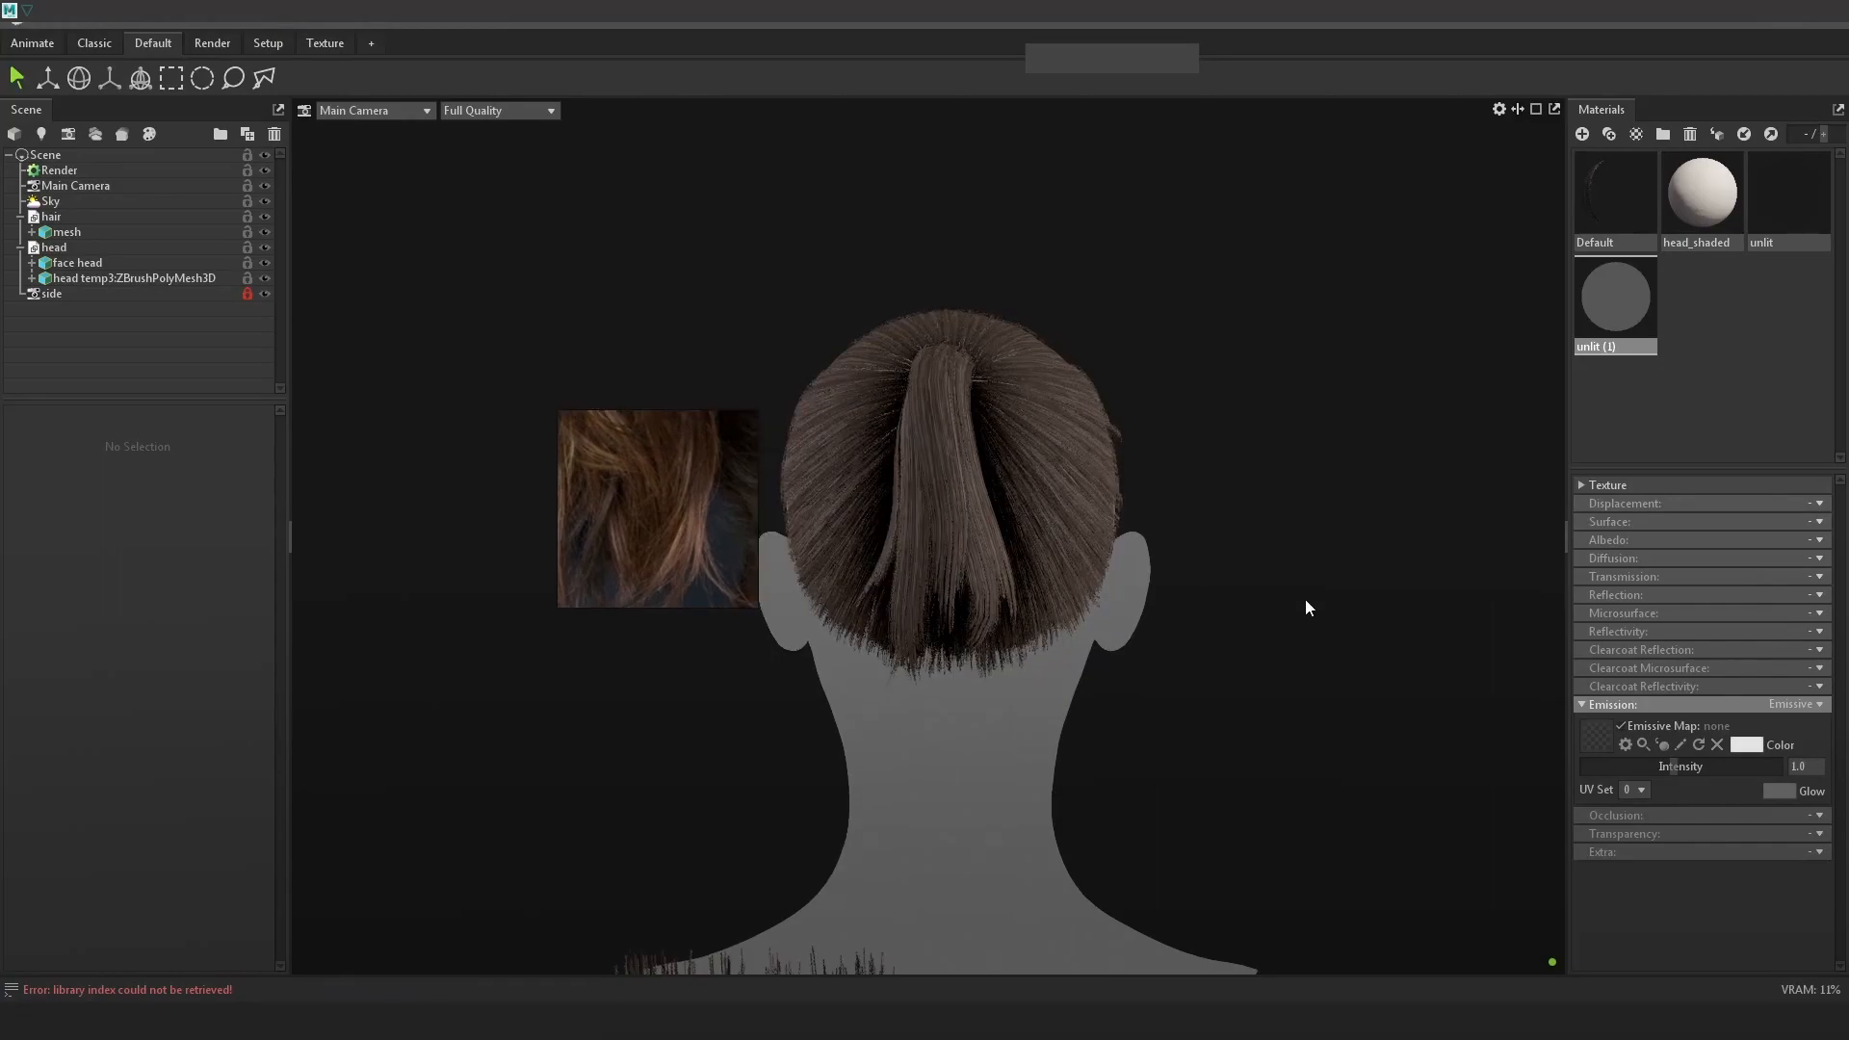
scroll(1186, 622, "up", 2)
left_click_drag(686, 524, 553, 366)
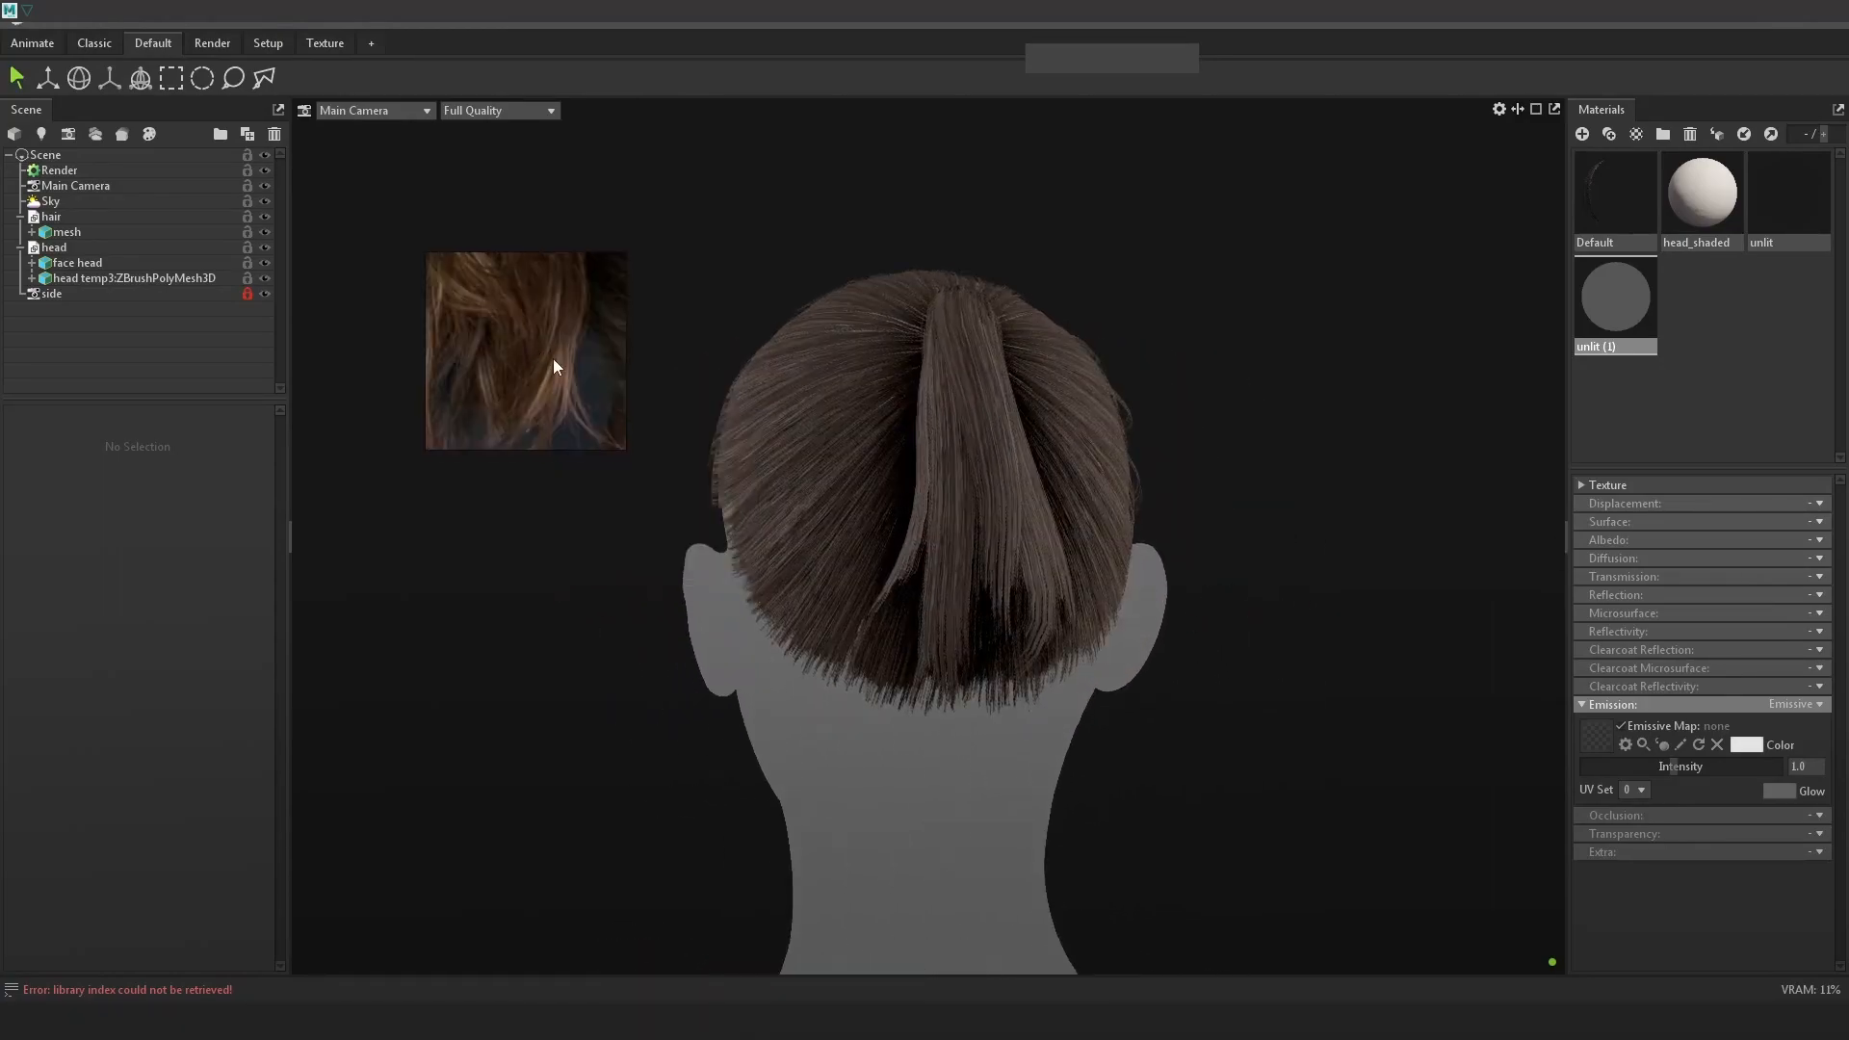
In the render settings, set Occlusion Strength to 1.688 and Occlusion Size to 0.004
left_click(92, 172)
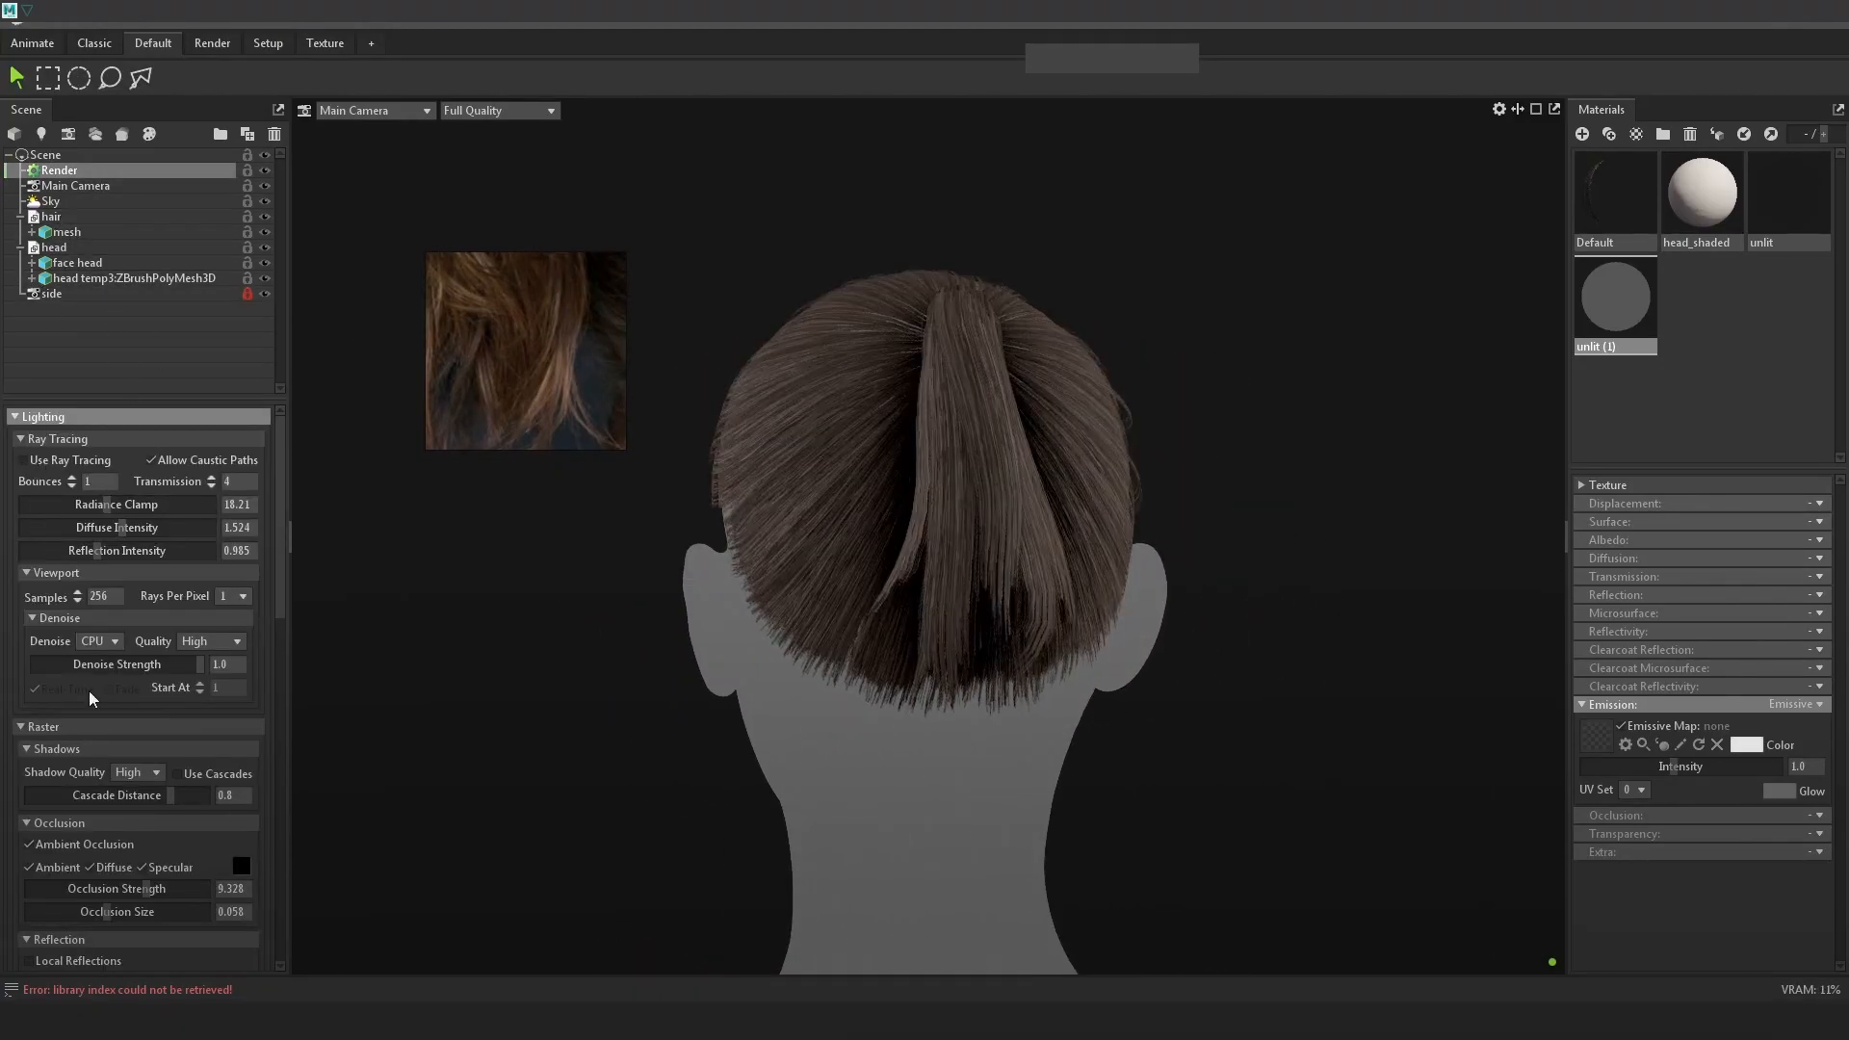
scroll(92, 699, "down", 3)
mouse_move(146, 795)
left_mouse_down()
mouse_move(53, 819)
mouse_move(123, 795)
mouse_move(93, 804)
left_mouse_up()
mouse_move(627, 739)
left_mouse_down("alt")
mouse_move(1028, 693)
mouse_move(770, 693)
left_mouse_up("alt")
scroll(771, 693, "down", 1)
Compare the rendered hair with ray tracing switched on and off
scroll(53, 439, "up", 3)
left_click(58, 465)
left_click(58, 465)
Examine the rendered ponytail's shape from the side and back, and return to Maya
left_click_drag(1018, 528, 809, 524, "alt")
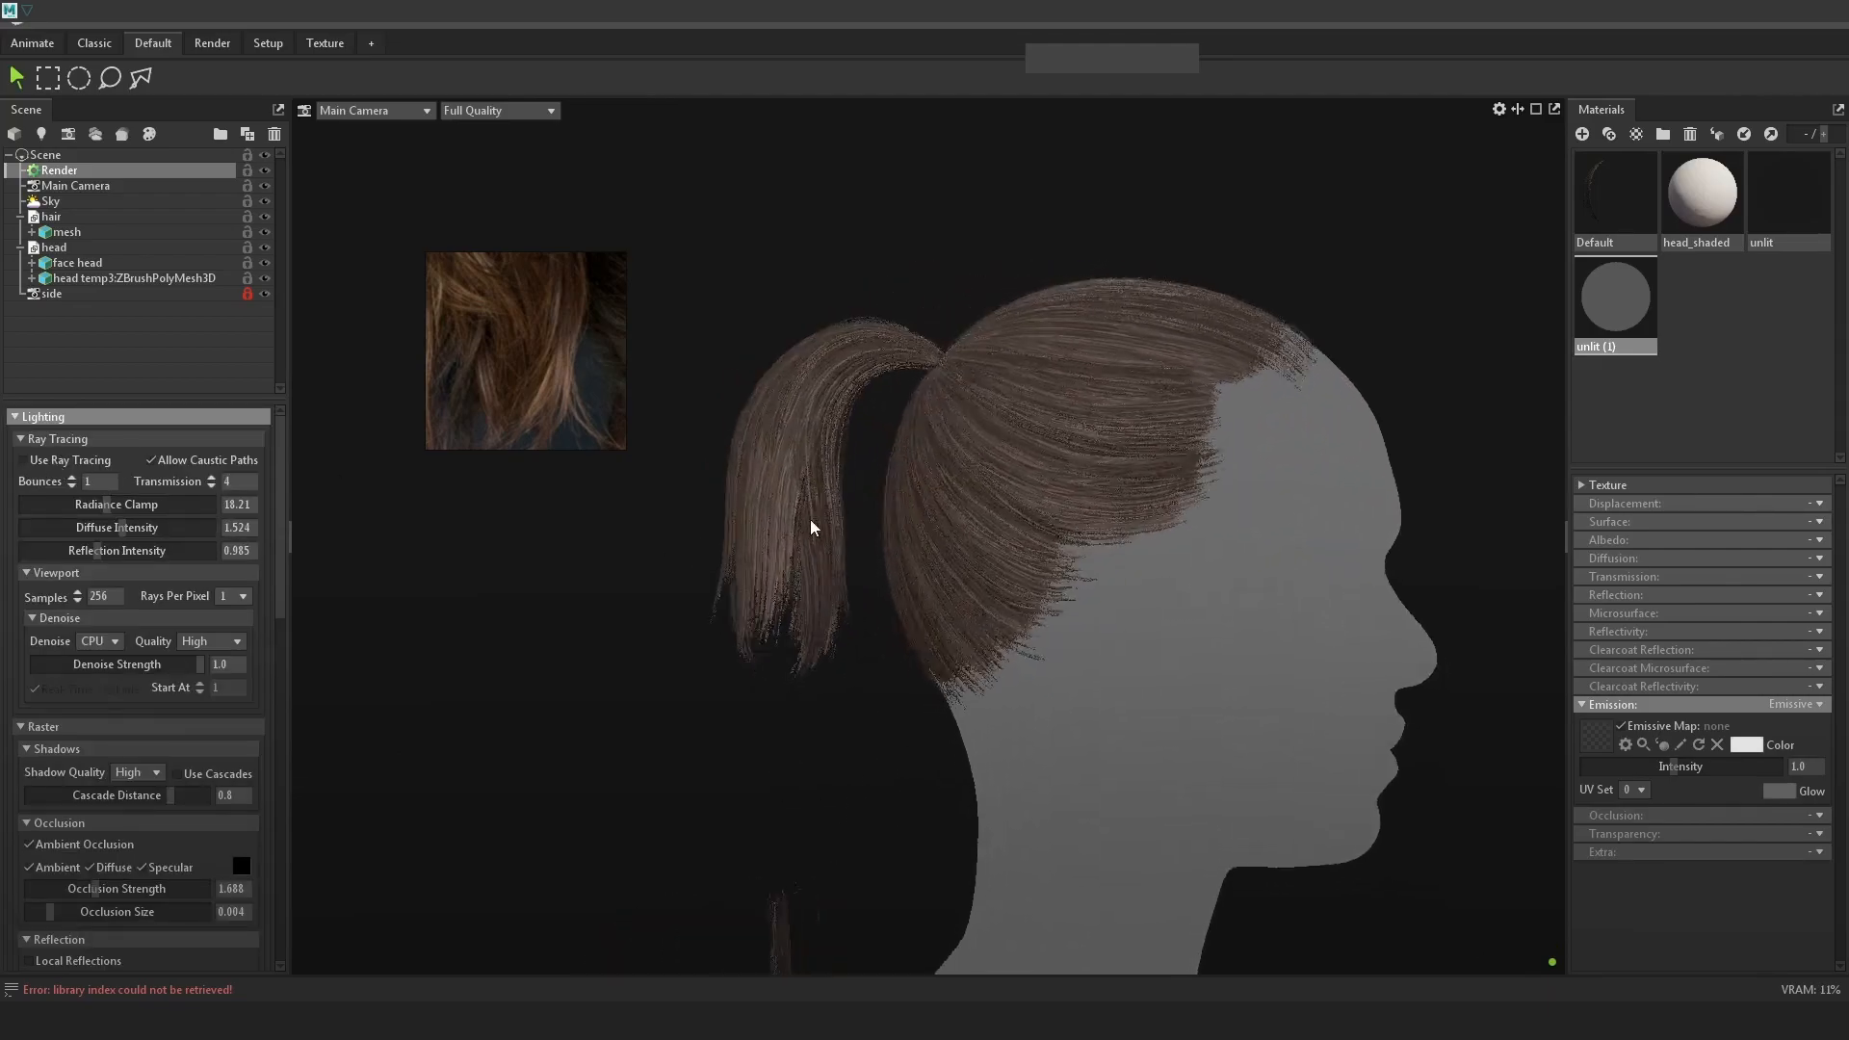
scroll(780, 565, "up", 5)
left_click_drag(1084, 552, 1403, 545, "alt")
right_click_drag(1403, 545, 1349, 542, "alt")
left_click_drag(1332, 553, 1094, 566, "alt")
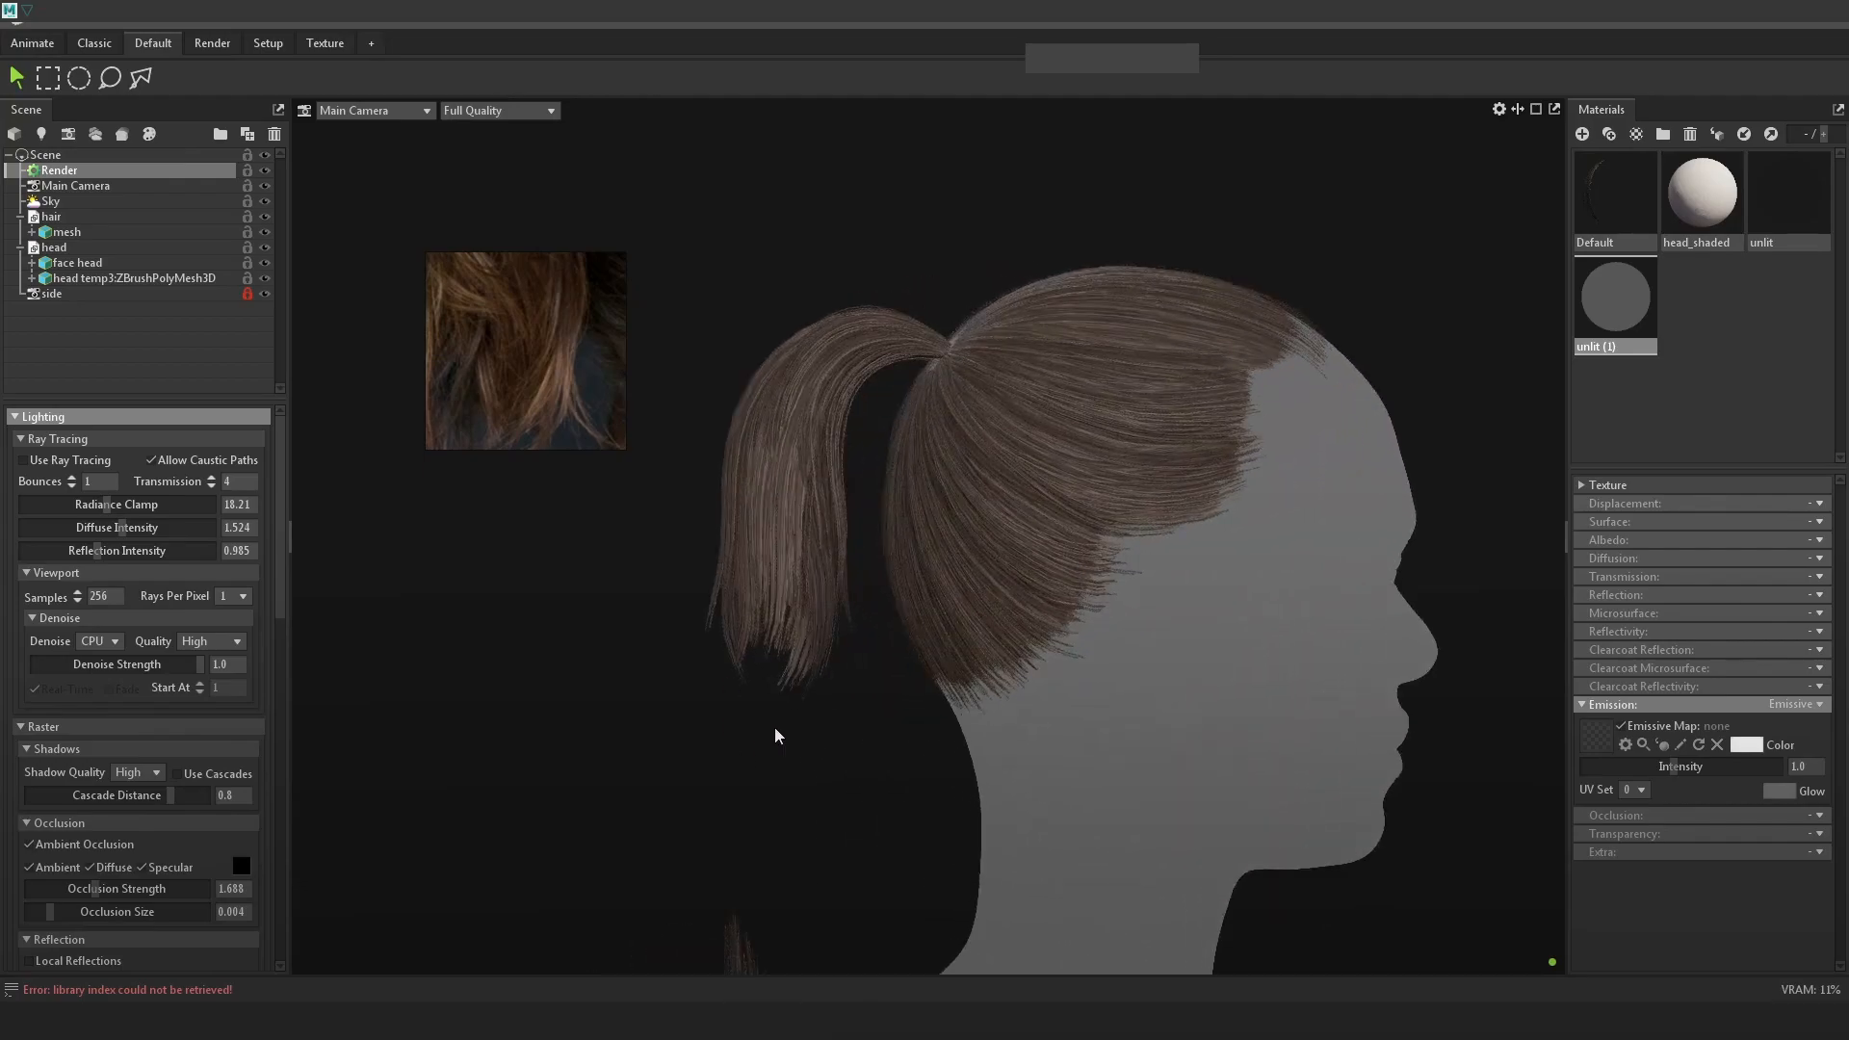
left_click_drag(921, 500, 1155, 614, "alt")
left_click(1756, 23)
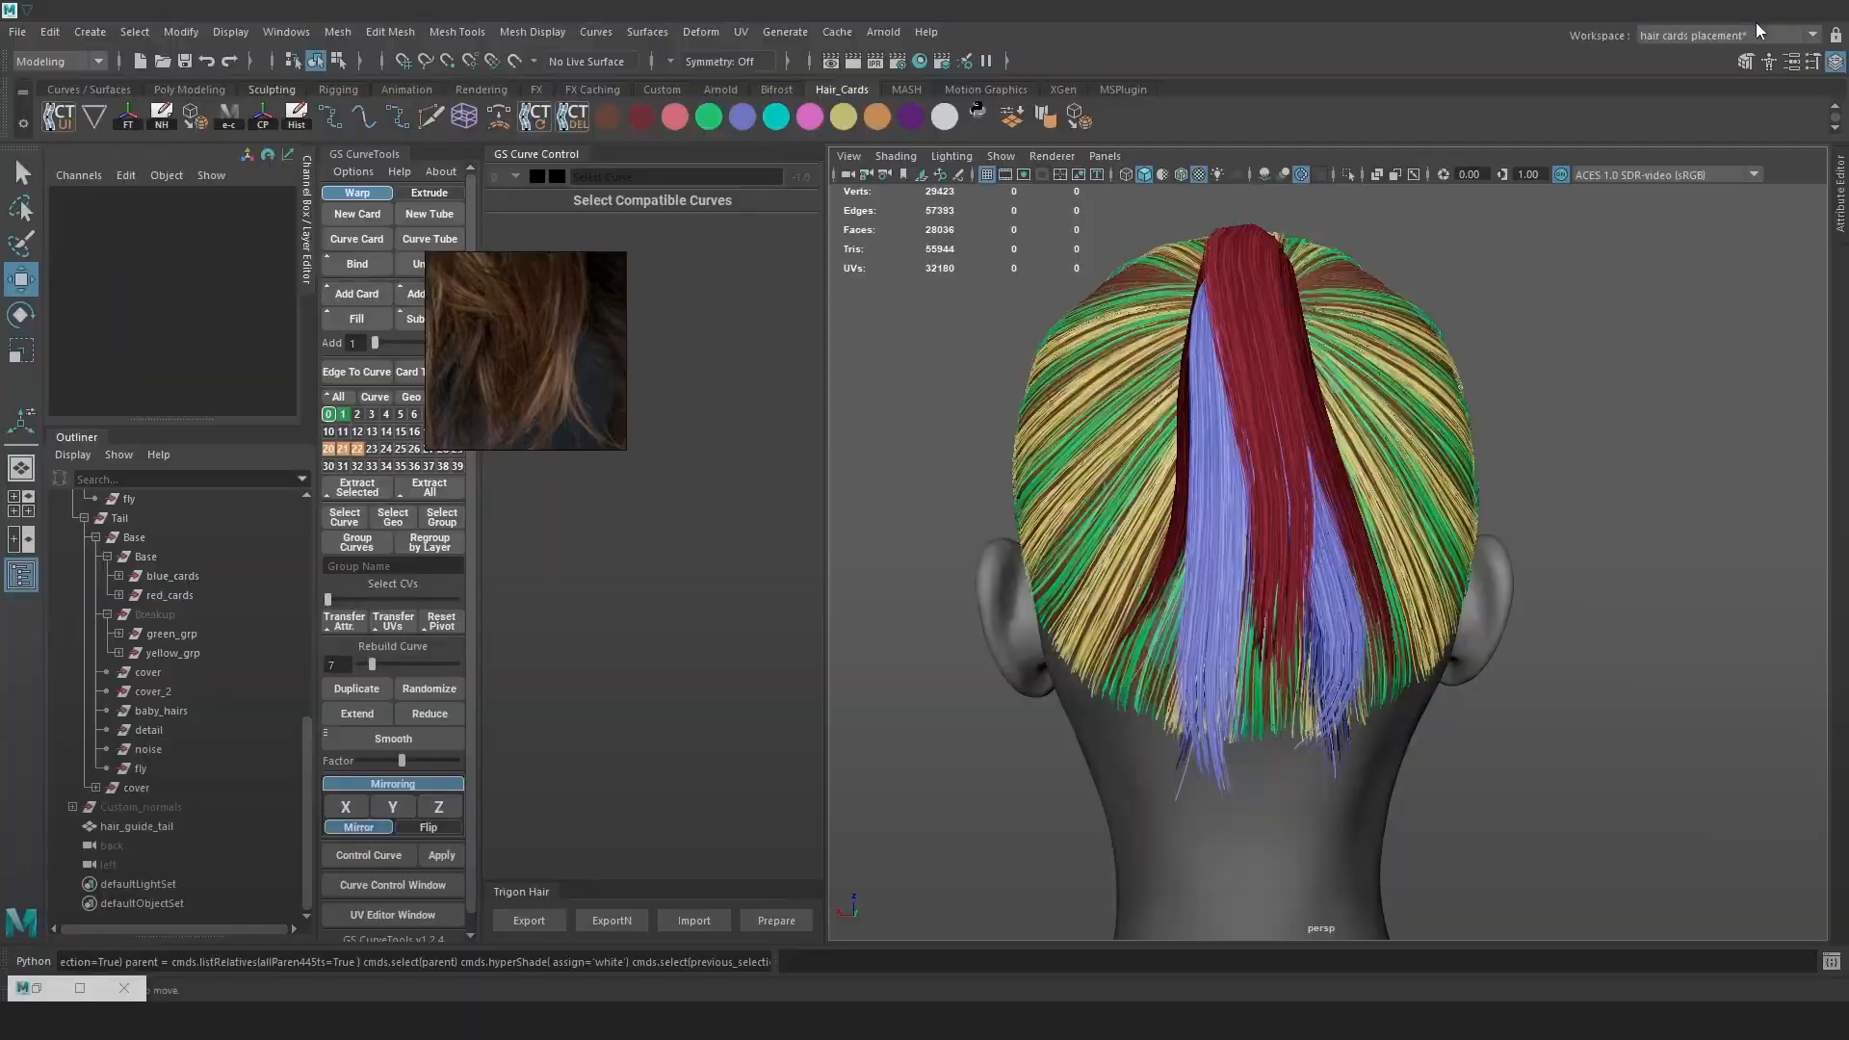
Show the Breakup group of the tail and hide its yellow_grp
left_click(148, 615)
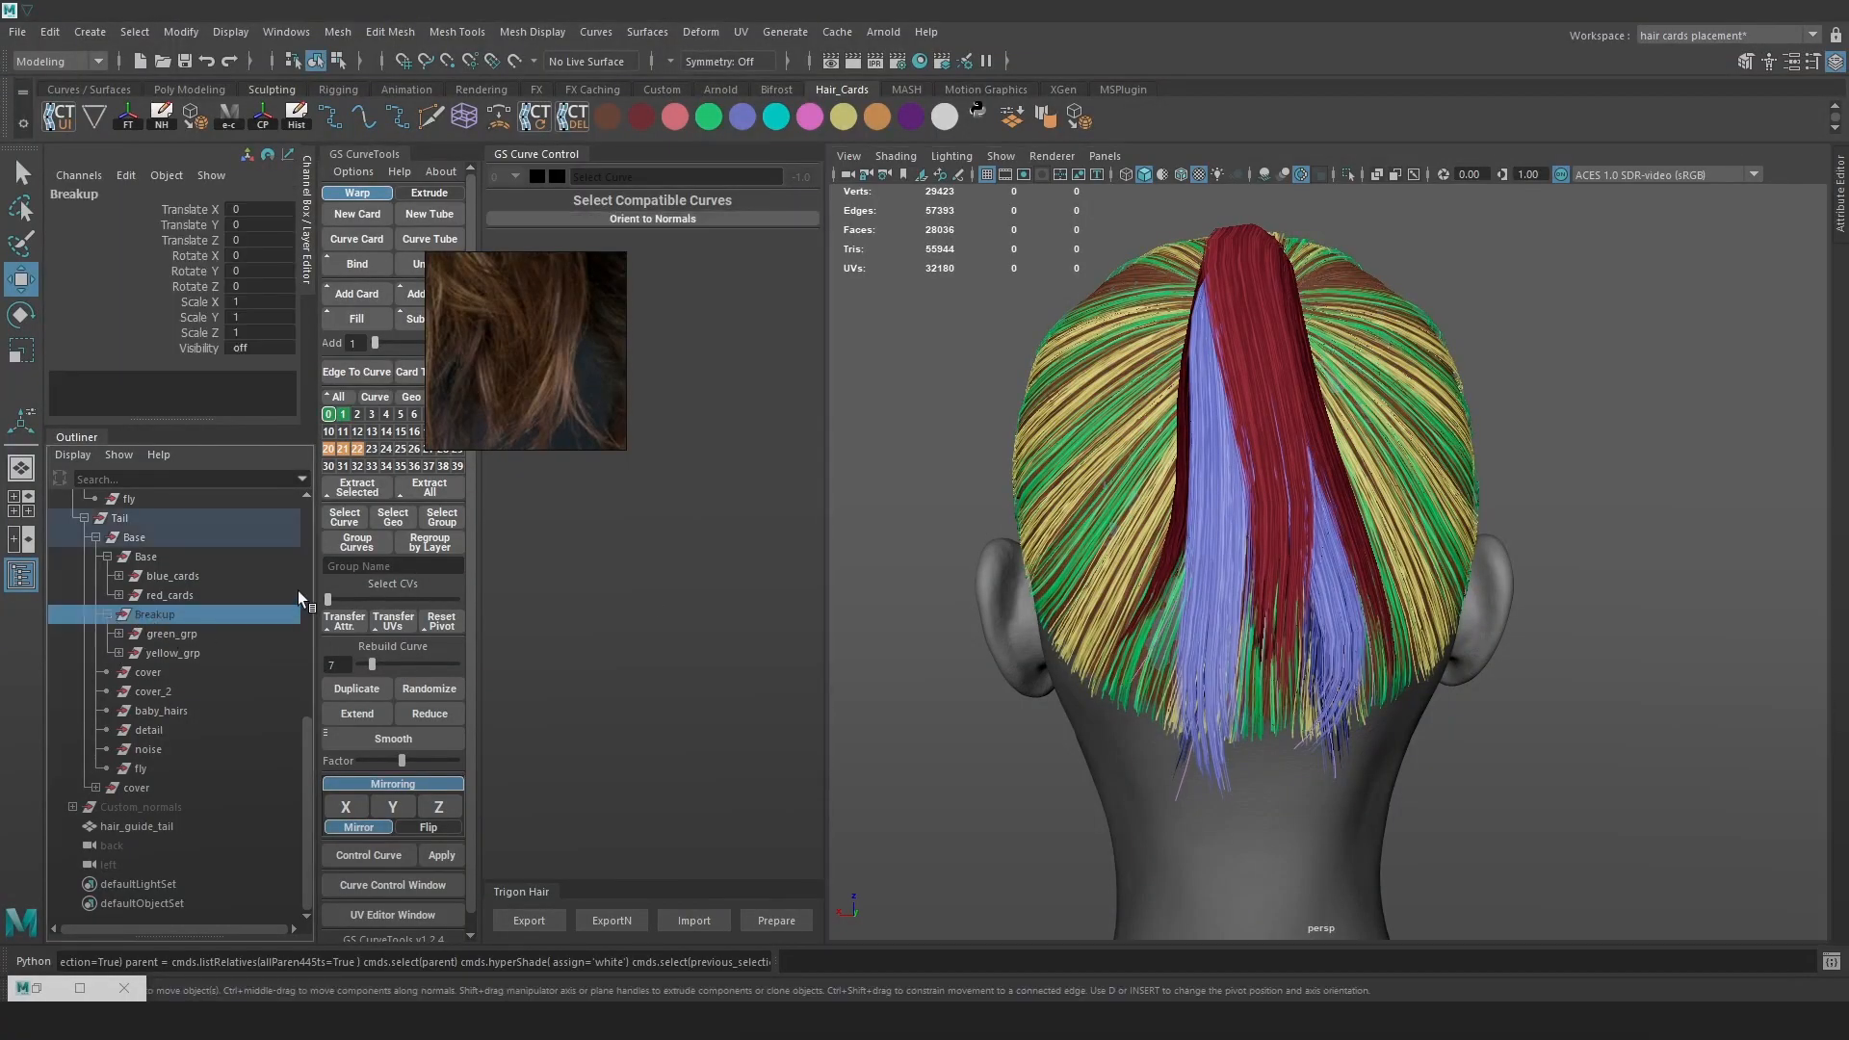
key("shift+h")
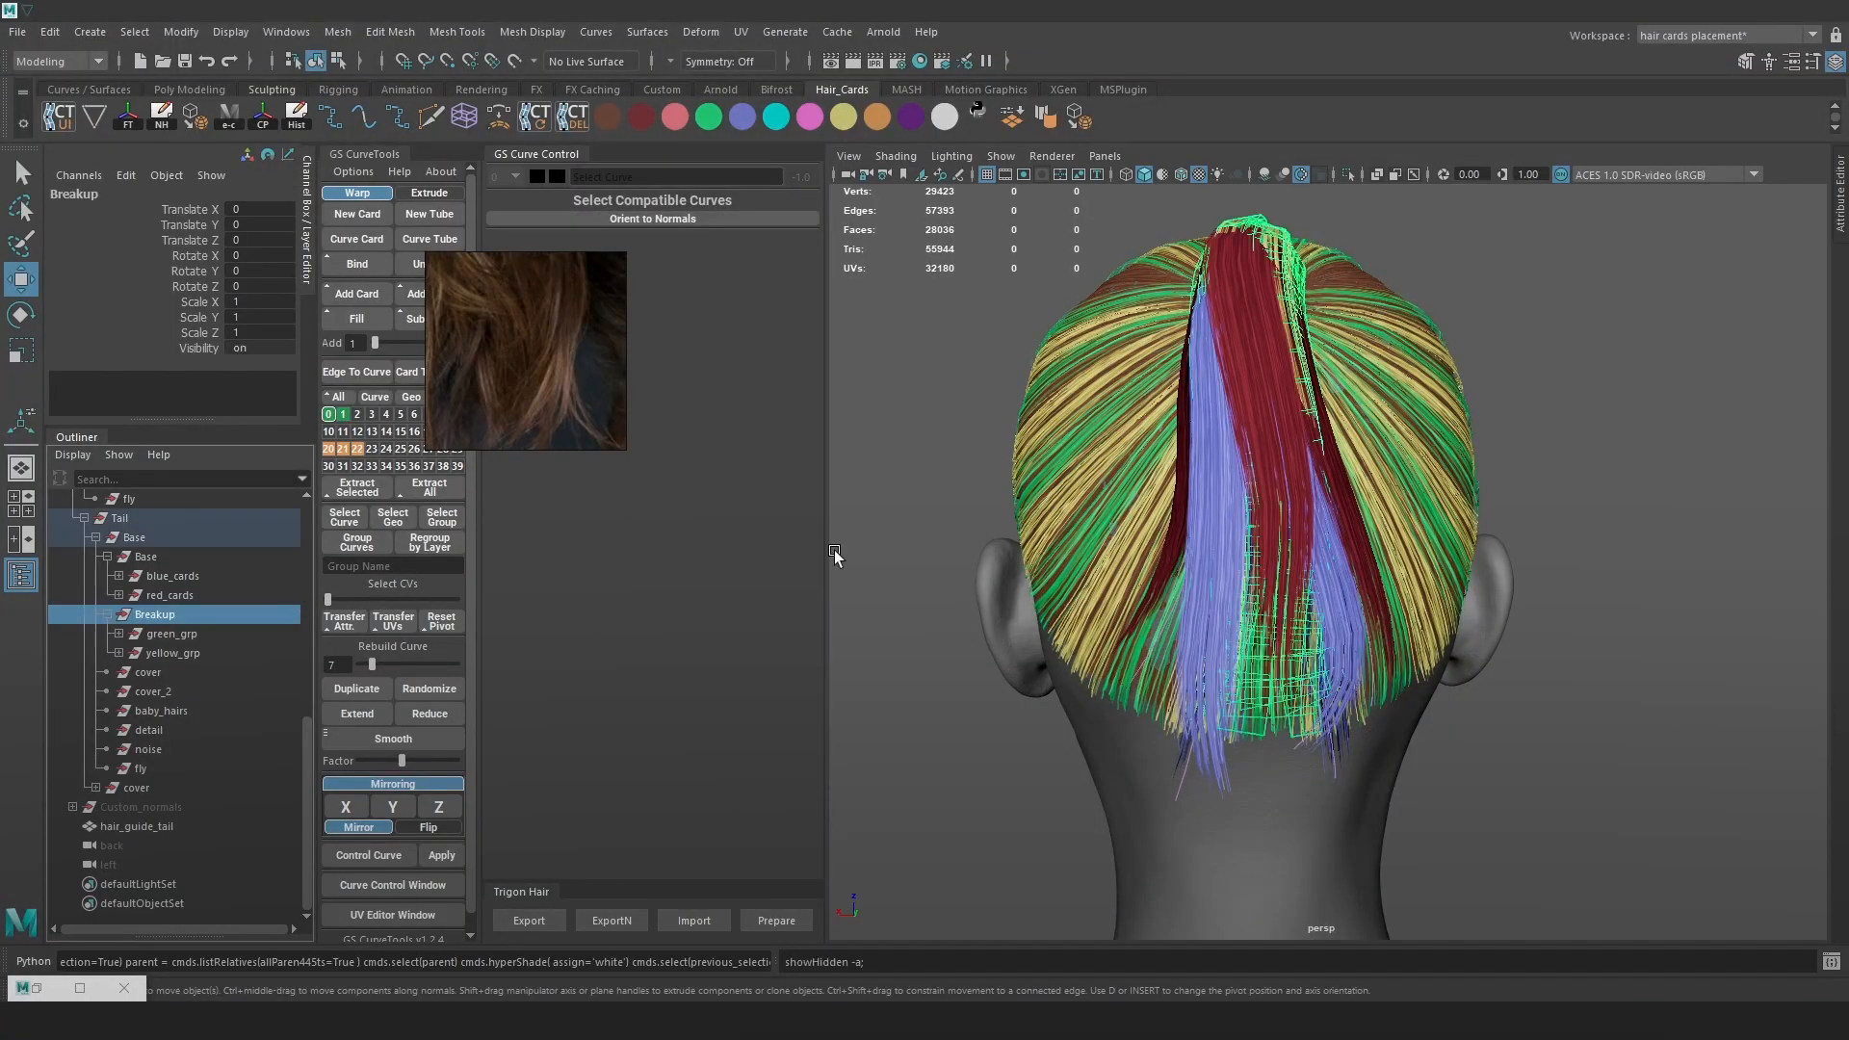
left_click(177, 652)
key("ctrl+h")
left_click_drag(1234, 610, 1172, 555, "alt")
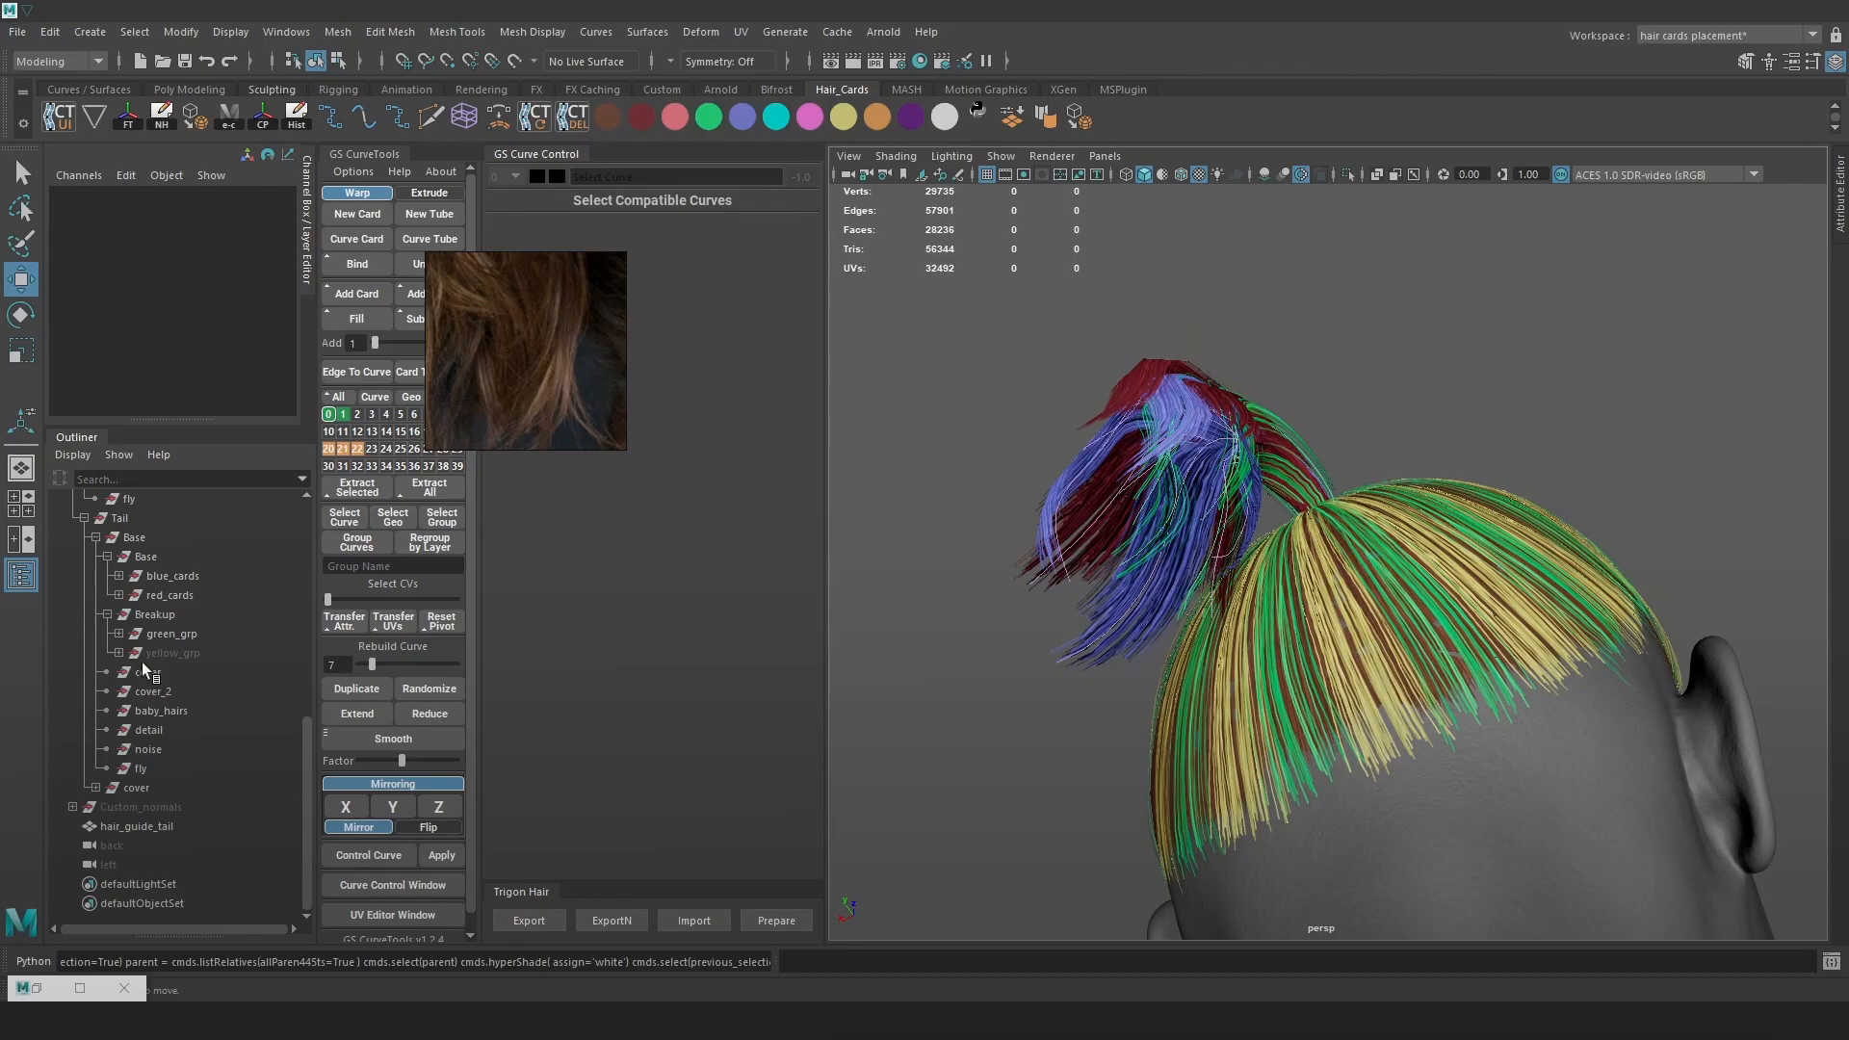
Expand green_grp and hide the Breakup group again, leaving only the base cards of the ponytail displayed
left_click(116, 633)
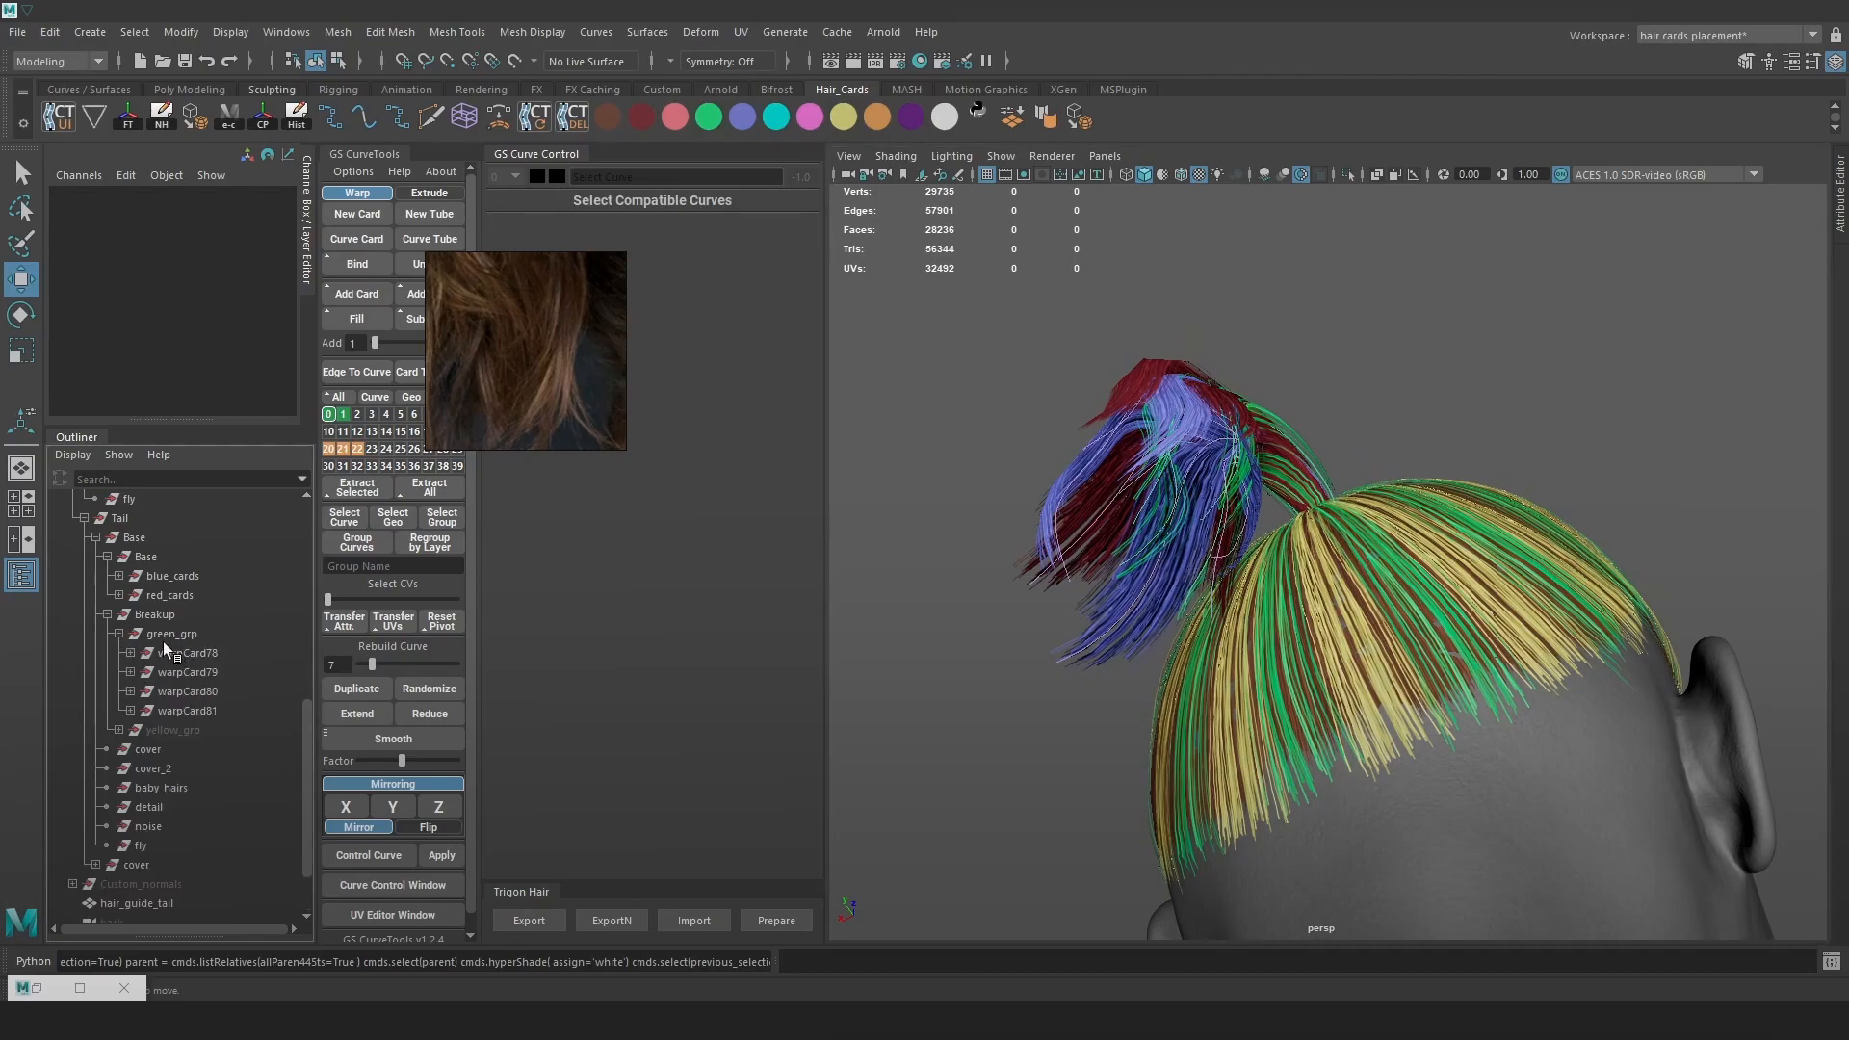
left_click(154, 617)
key("ctrl+h")
left_click_drag(1269, 506, 1271, 576, "alt")
key("space")
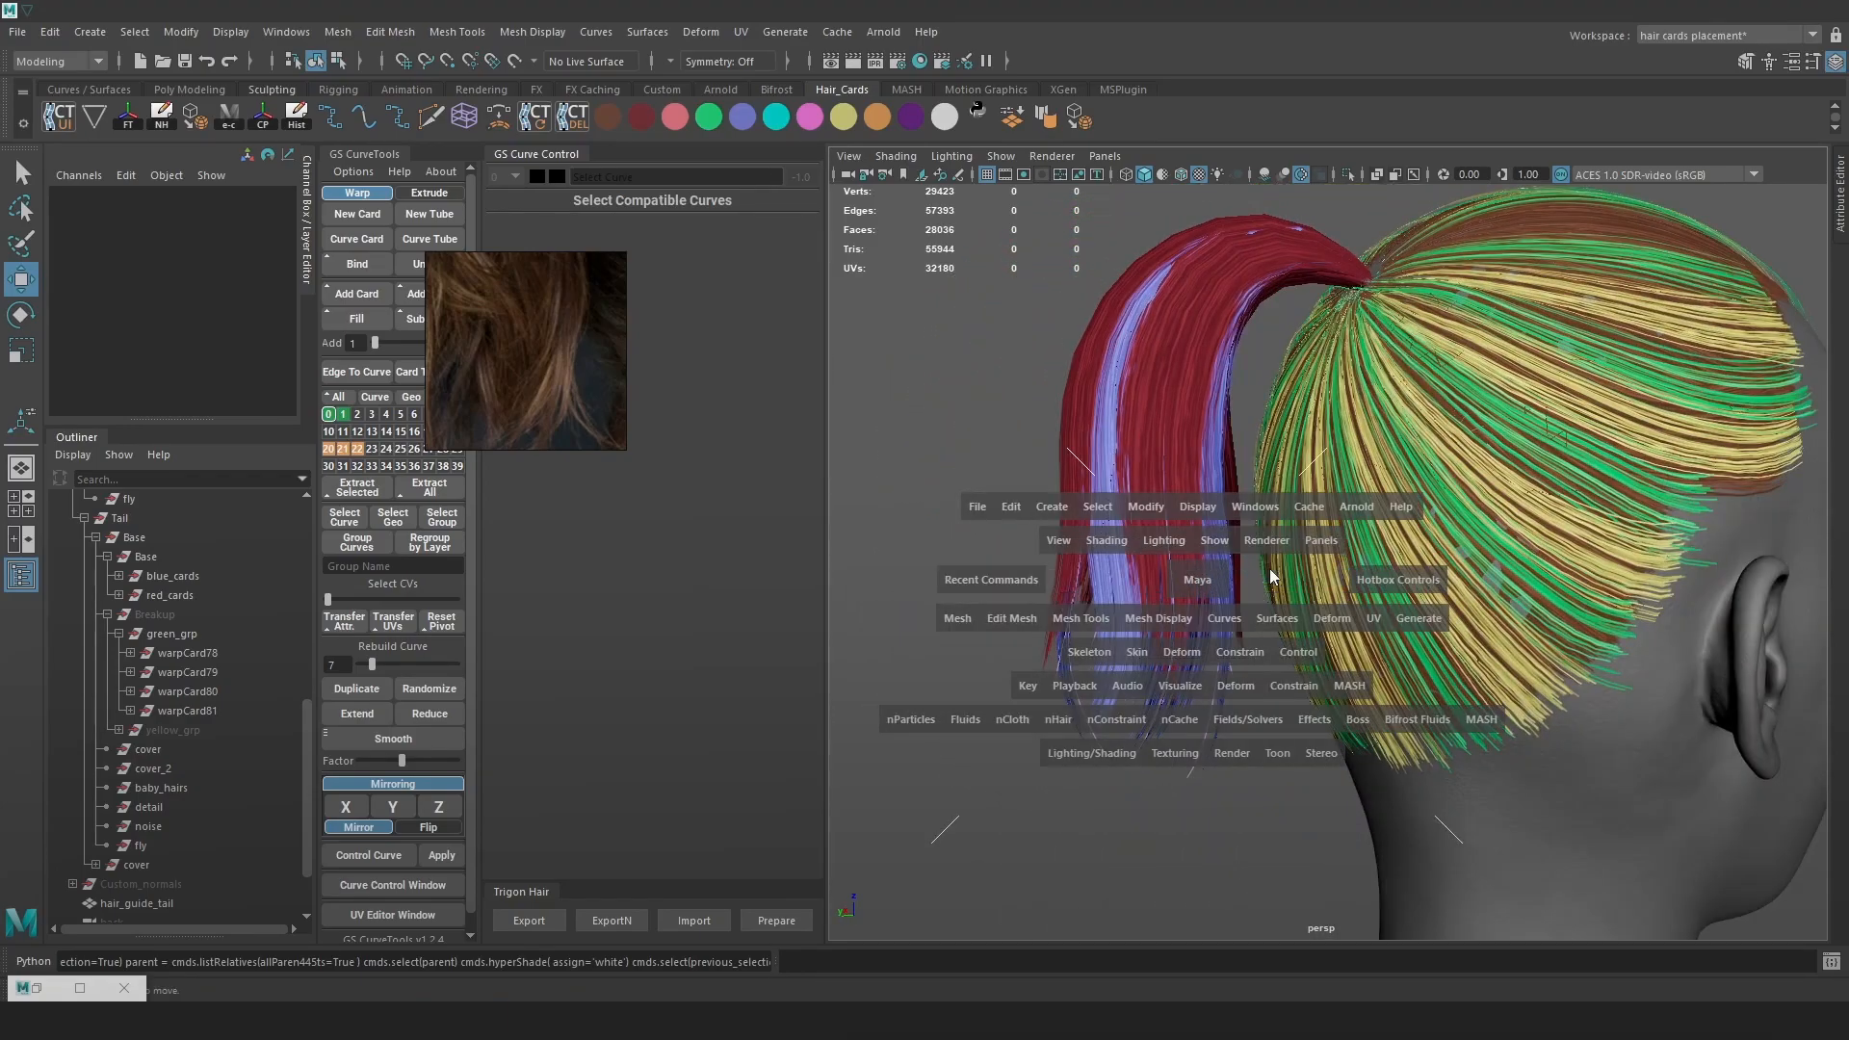
key("space")
left_click_drag(1357, 494, 1449, 412, "alt")
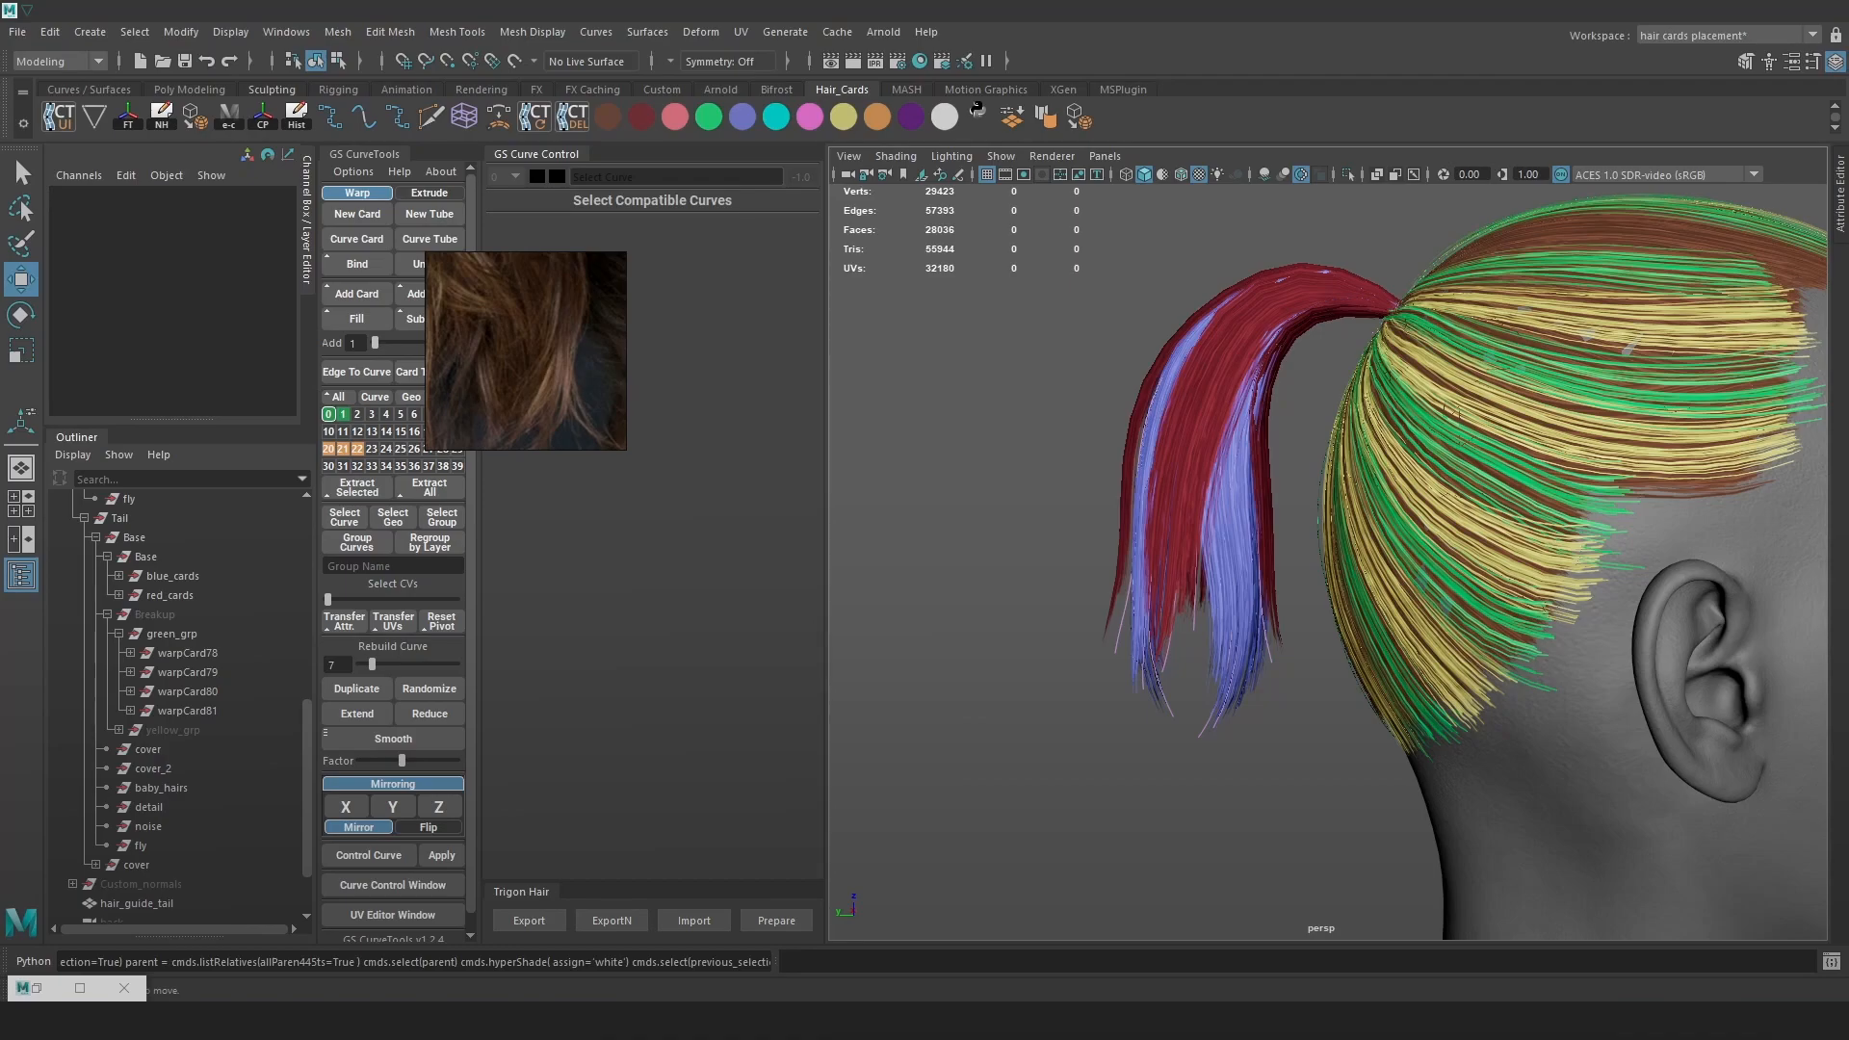
left_click_drag(1229, 673, 1055, 512, "alt")
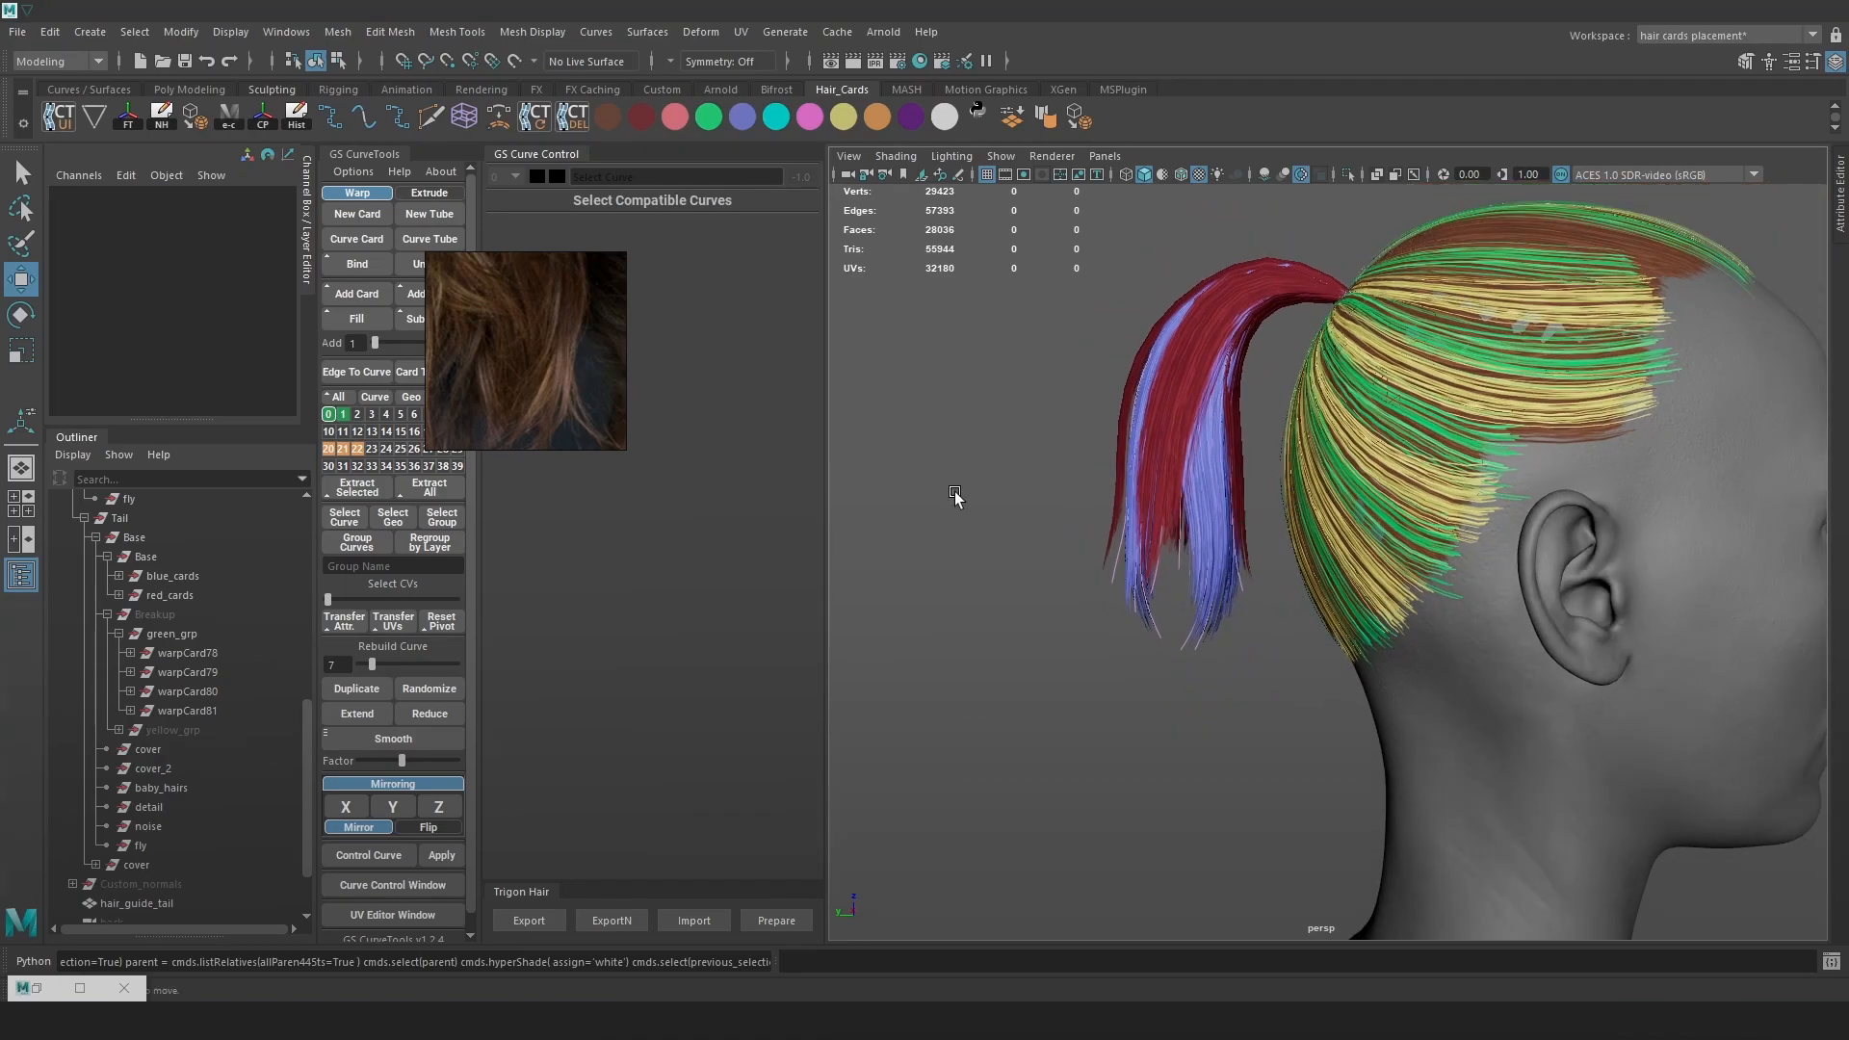
Enlarge the hair reference image and examine how the ponytail's strands separate and end
left_click_drag(622, 449, 995, 639)
right_click_drag(775, 459, 874, 554)
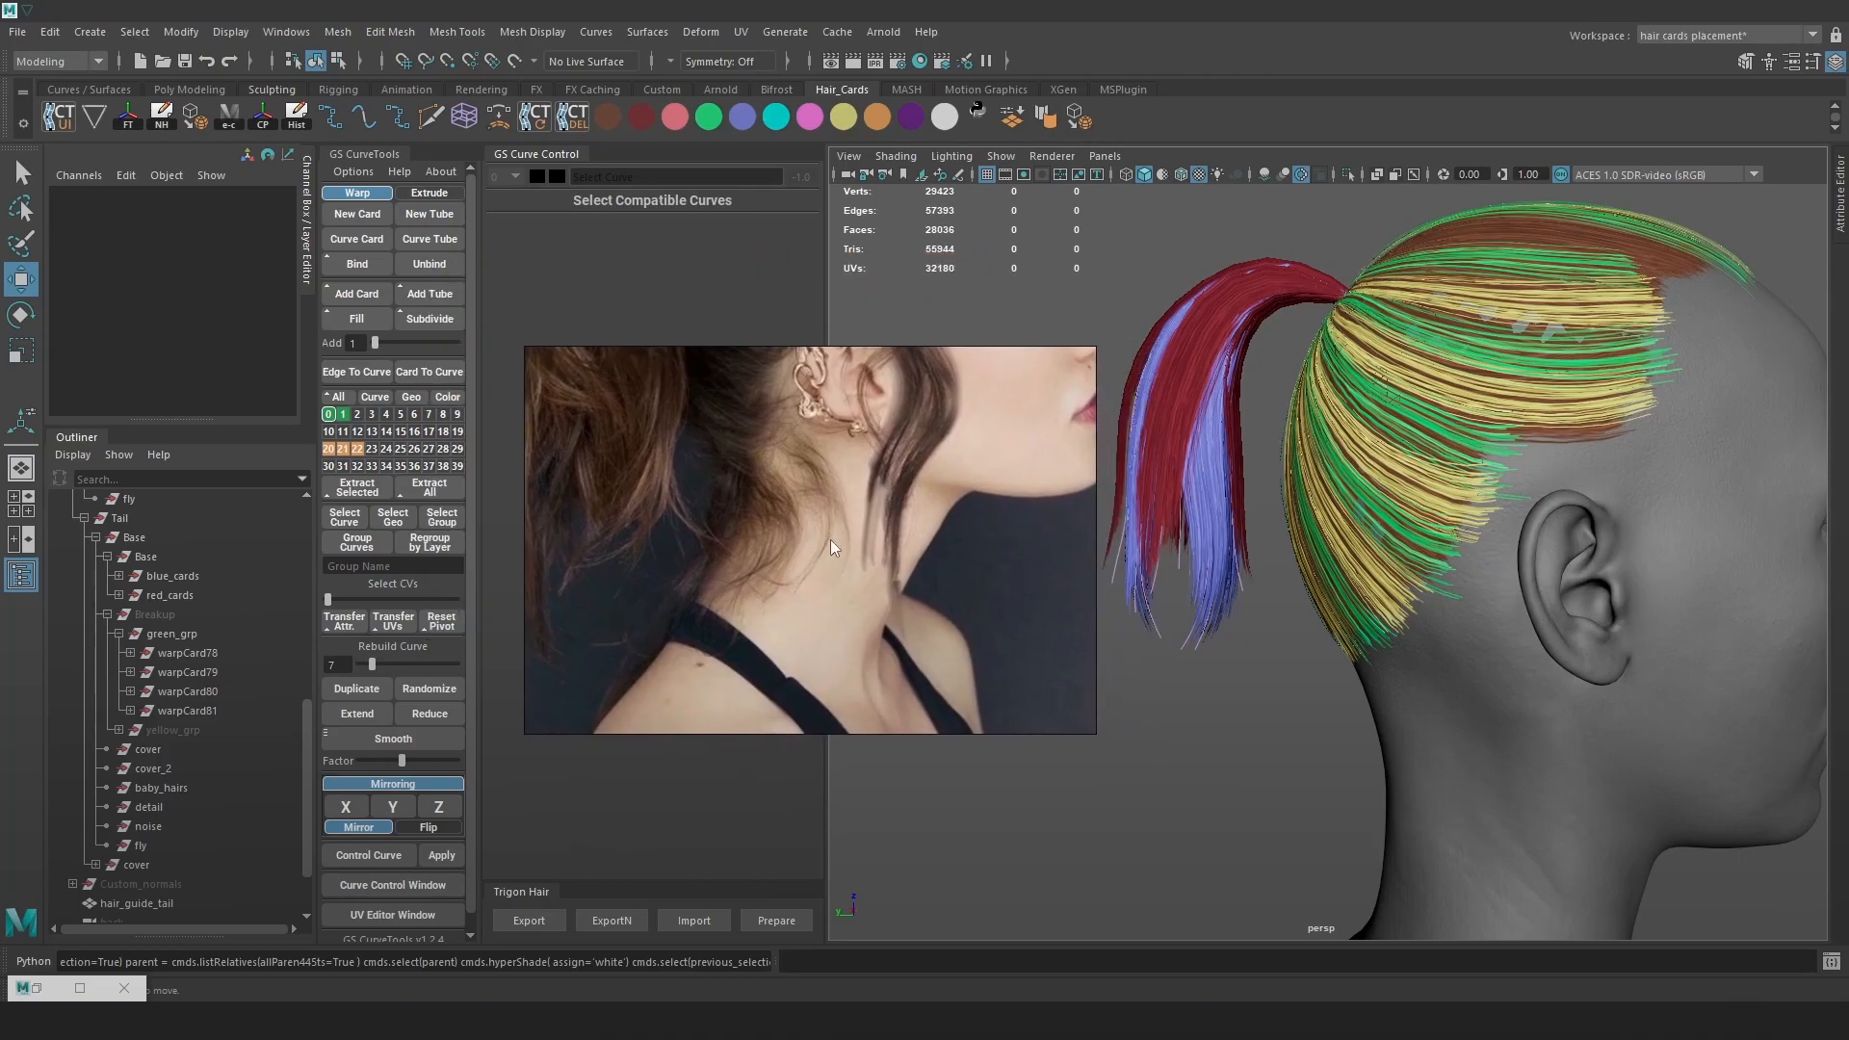
scroll(780, 562, "down", 5)
scroll(771, 568, "up", 5)
middle_click_drag(944, 534, 934, 552)
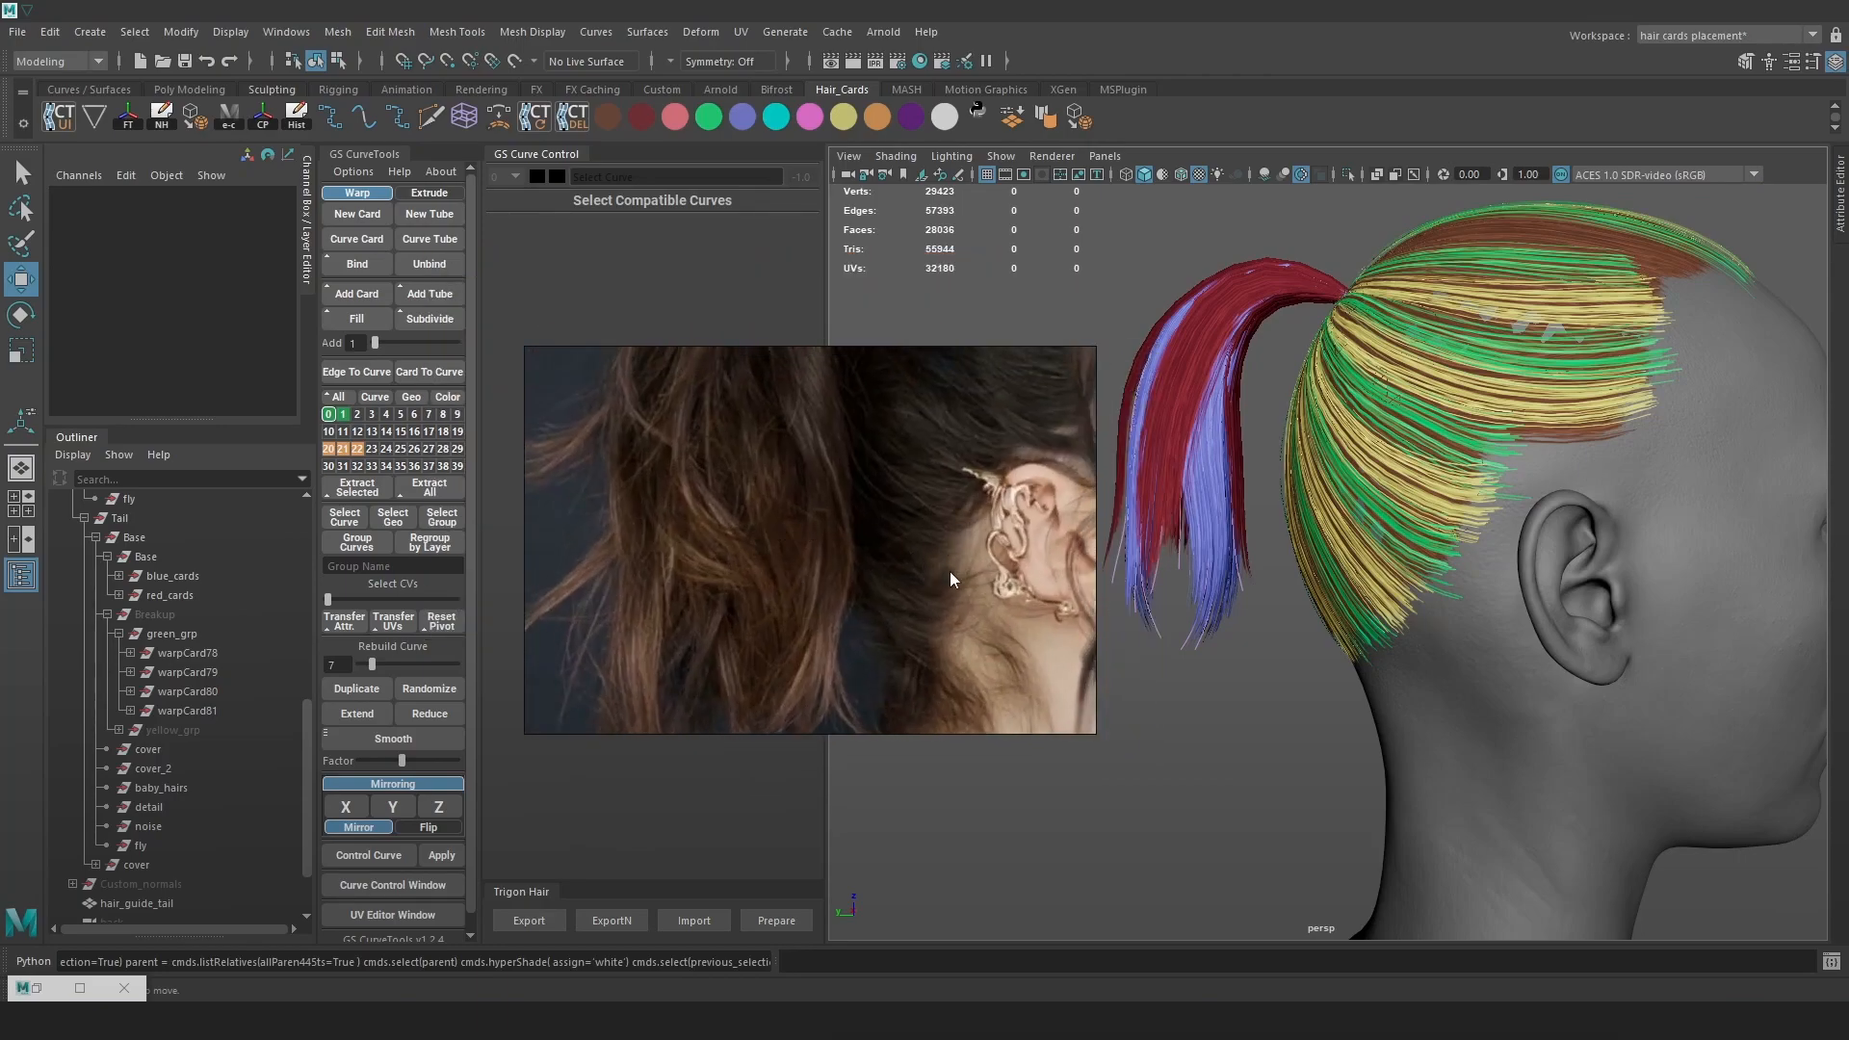
middle_click_drag(720, 524, 718, 564)
scroll(726, 566, "down", 3)
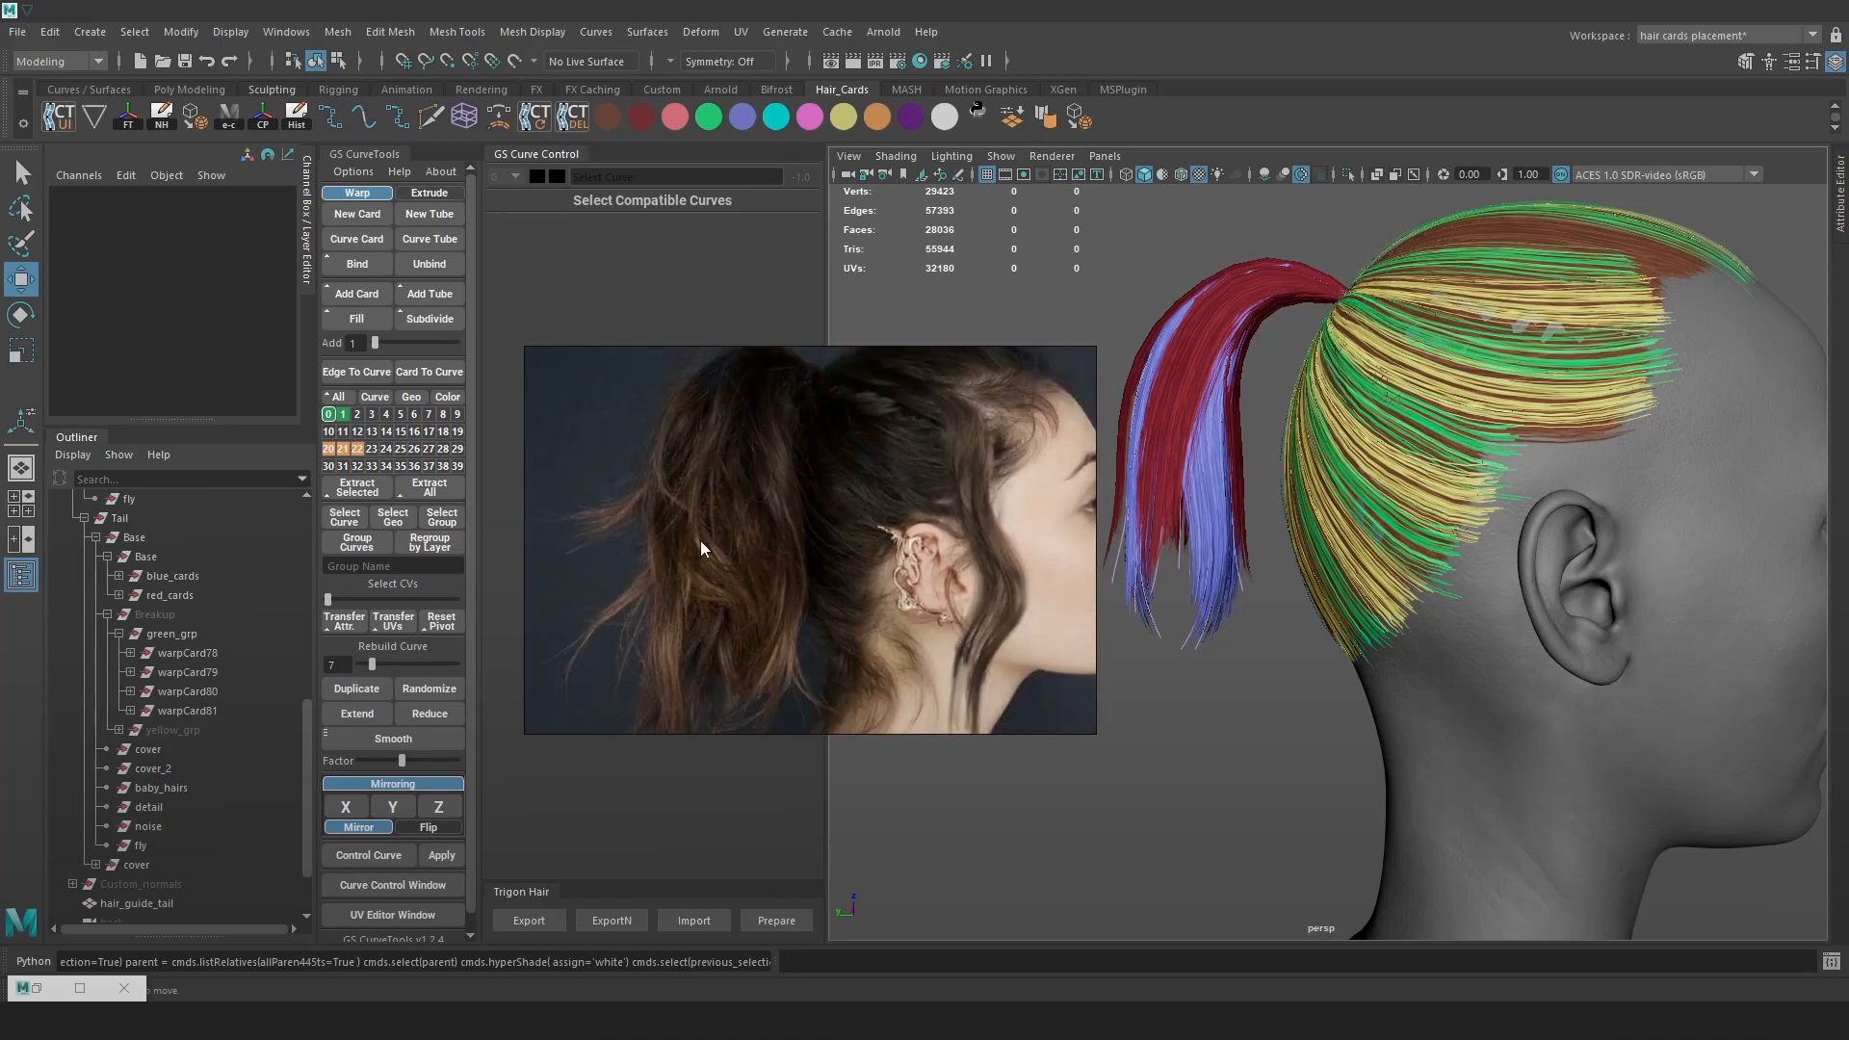
scroll(766, 541, "up", 1)
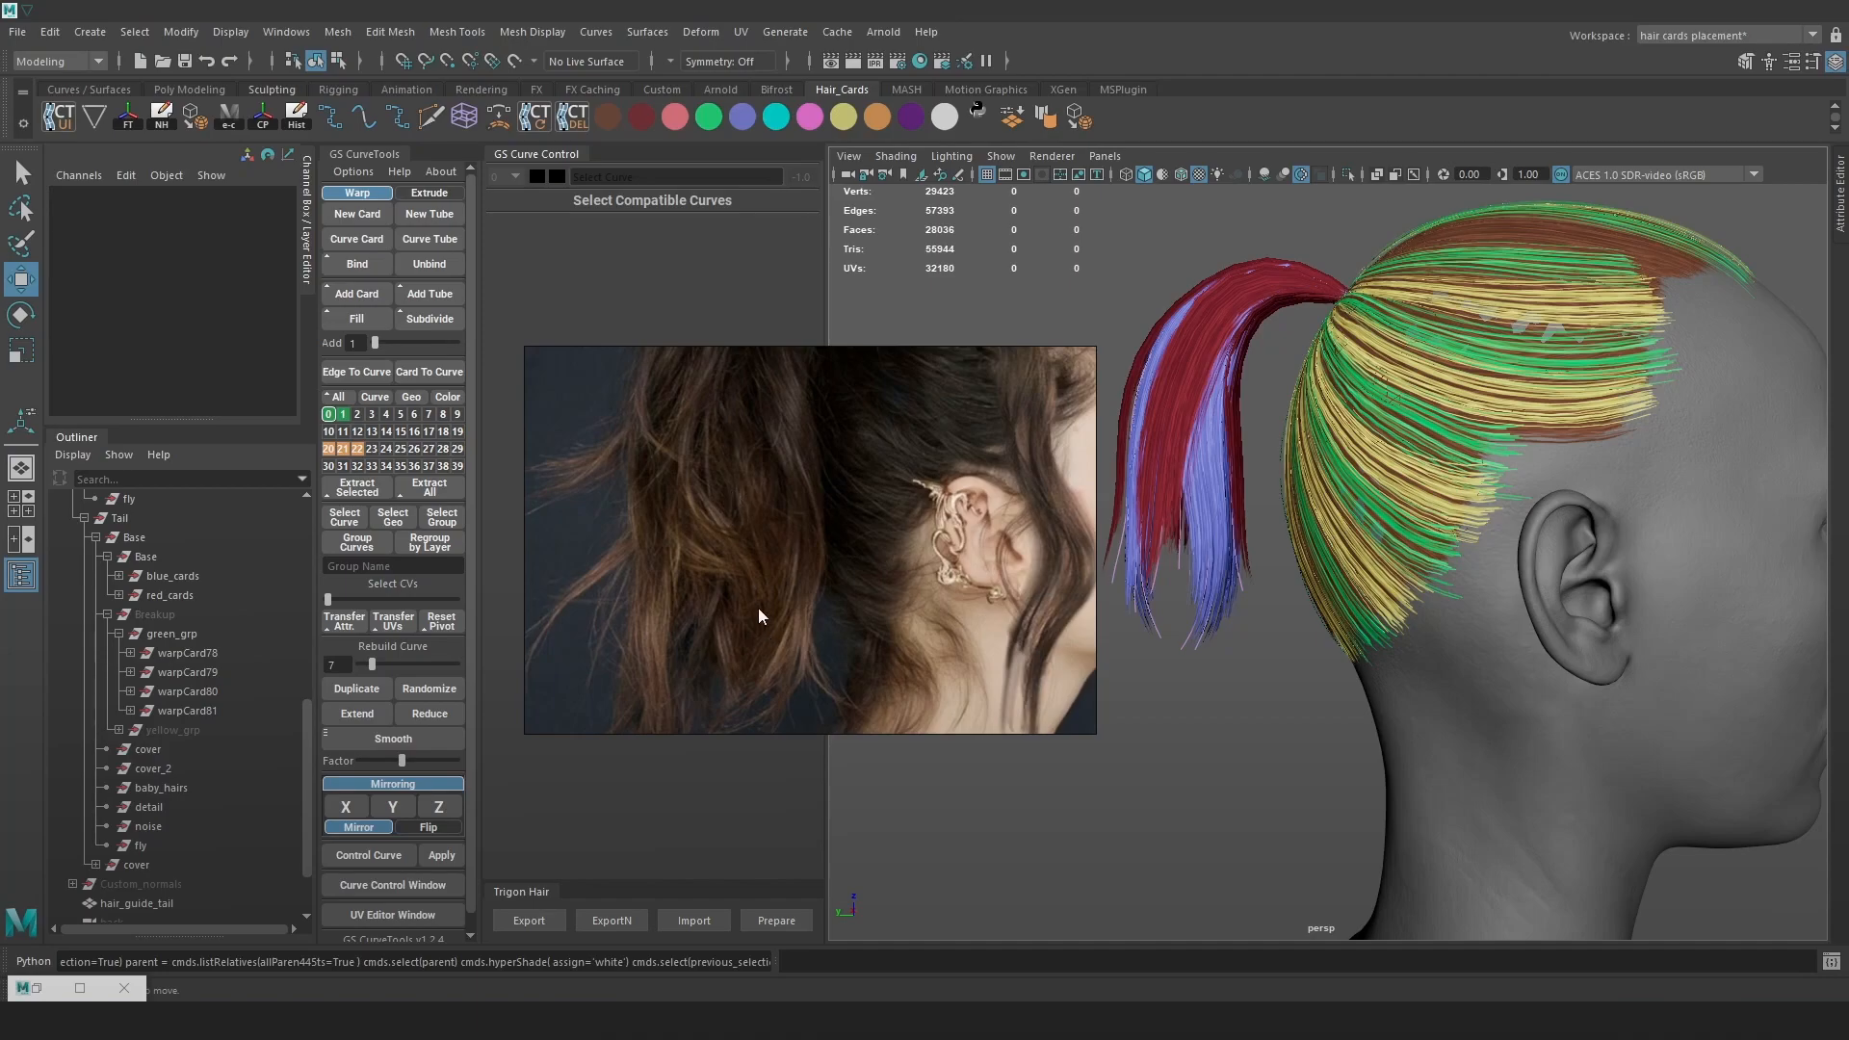
Shrink the reference image, frame it on the hair and place it clear of the ponytail cards
left_click_drag(1088, 354, 655, 577)
scroll(629, 639, "down", 4)
middle_click_drag(629, 639, 597, 624)
right_click_drag(618, 618, 823, 210)
Lower the end point of warpCard76's twist curve graph to change the card's twist toward its tip
scroll(1136, 546, "up", 3)
key("4")
left_click(1136, 546)
key("6")
left_click_drag(1036, 479, 1066, 548, "alt")
left_click_drag(1168, 504, 1040, 414, "alt")
right_click_drag(1004, 384, 929, 385)
left_click(1135, 476)
left_click_drag(1001, 414, 1162, 551, "alt")
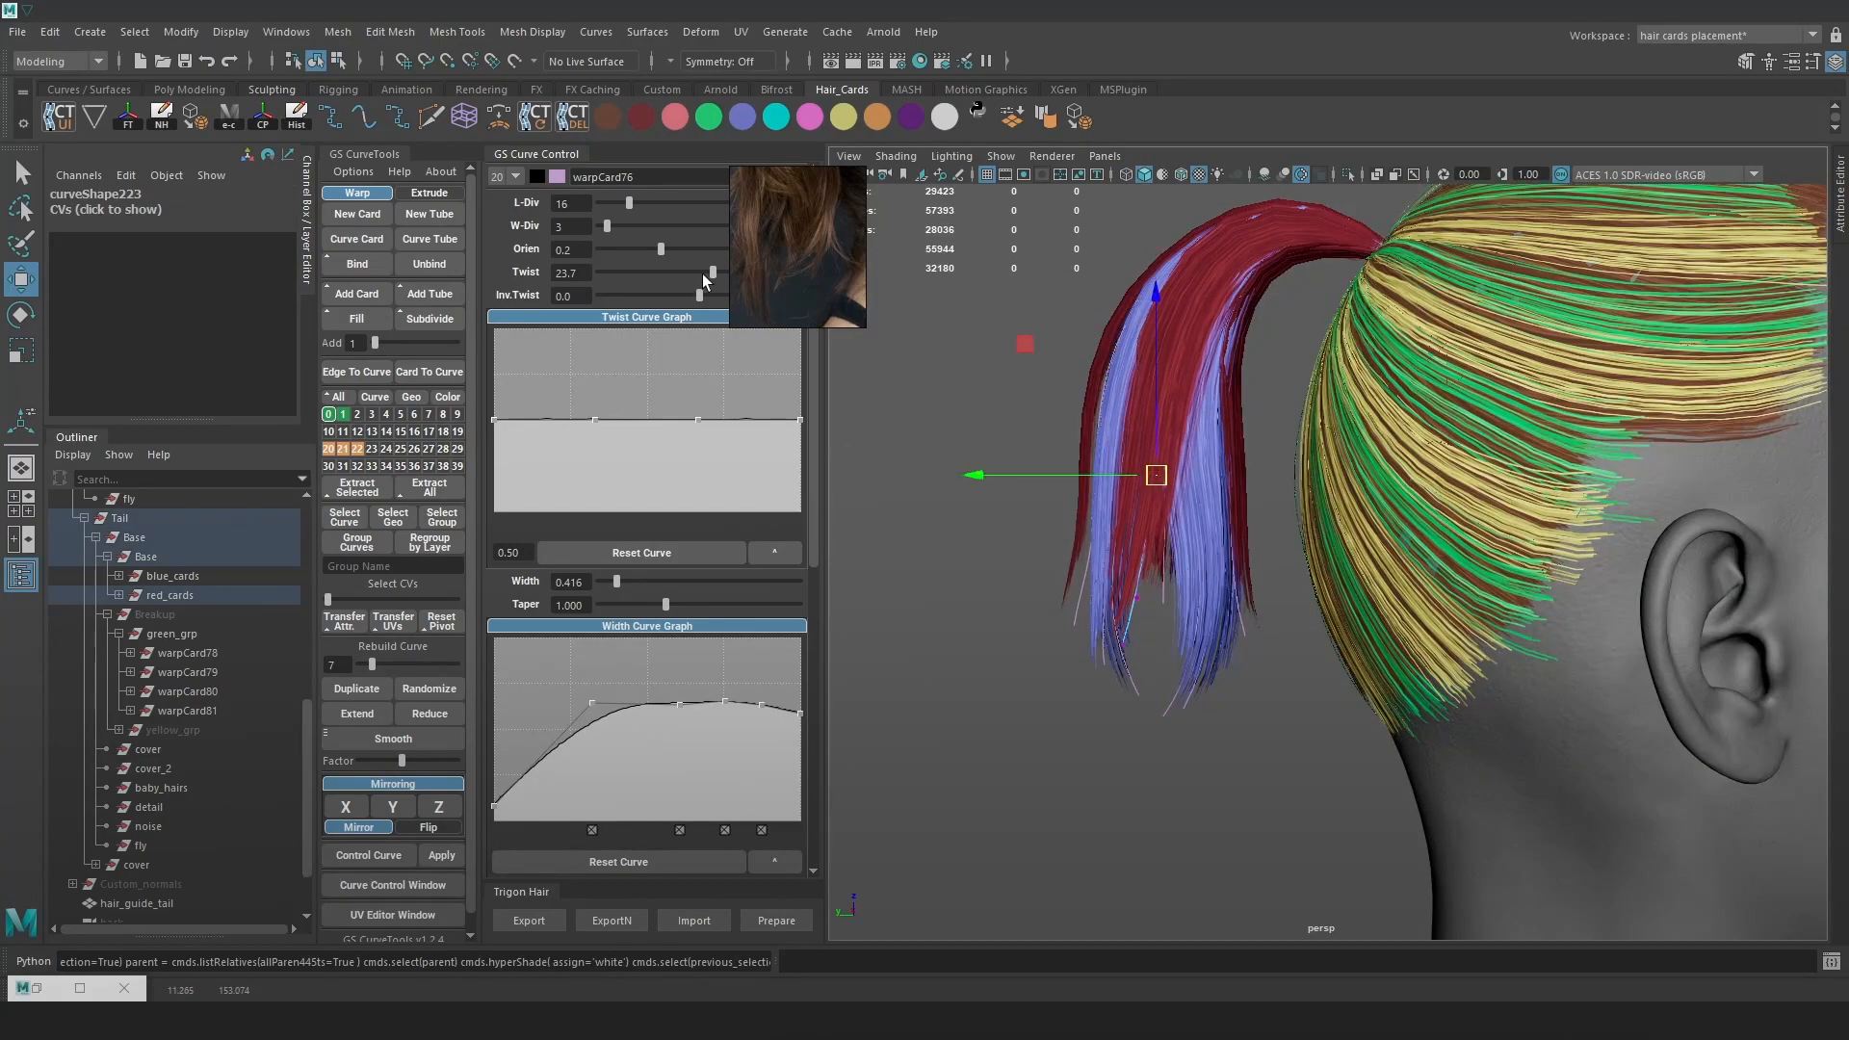
left_click_drag(800, 420, 800, 459)
left_click(1090, 572)
key("ctrl+z")
Move the tip control point of warpCard76 toward the head and check the shaded card
key("4")
left_click(1132, 622)
key("6")
key("e")
key("w")
left_click_drag(1061, 622, 1166, 617)
right_click_drag(1152, 464, 1227, 383)
left_click(1226, 383)
mouse_move(1100, 591)
left_mouse_down("alt")
mouse_move(1177, 601)
mouse_move(1081, 652)
mouse_move(1097, 646)
left_mouse_up("alt")
key("4")
key("5")
key("6")
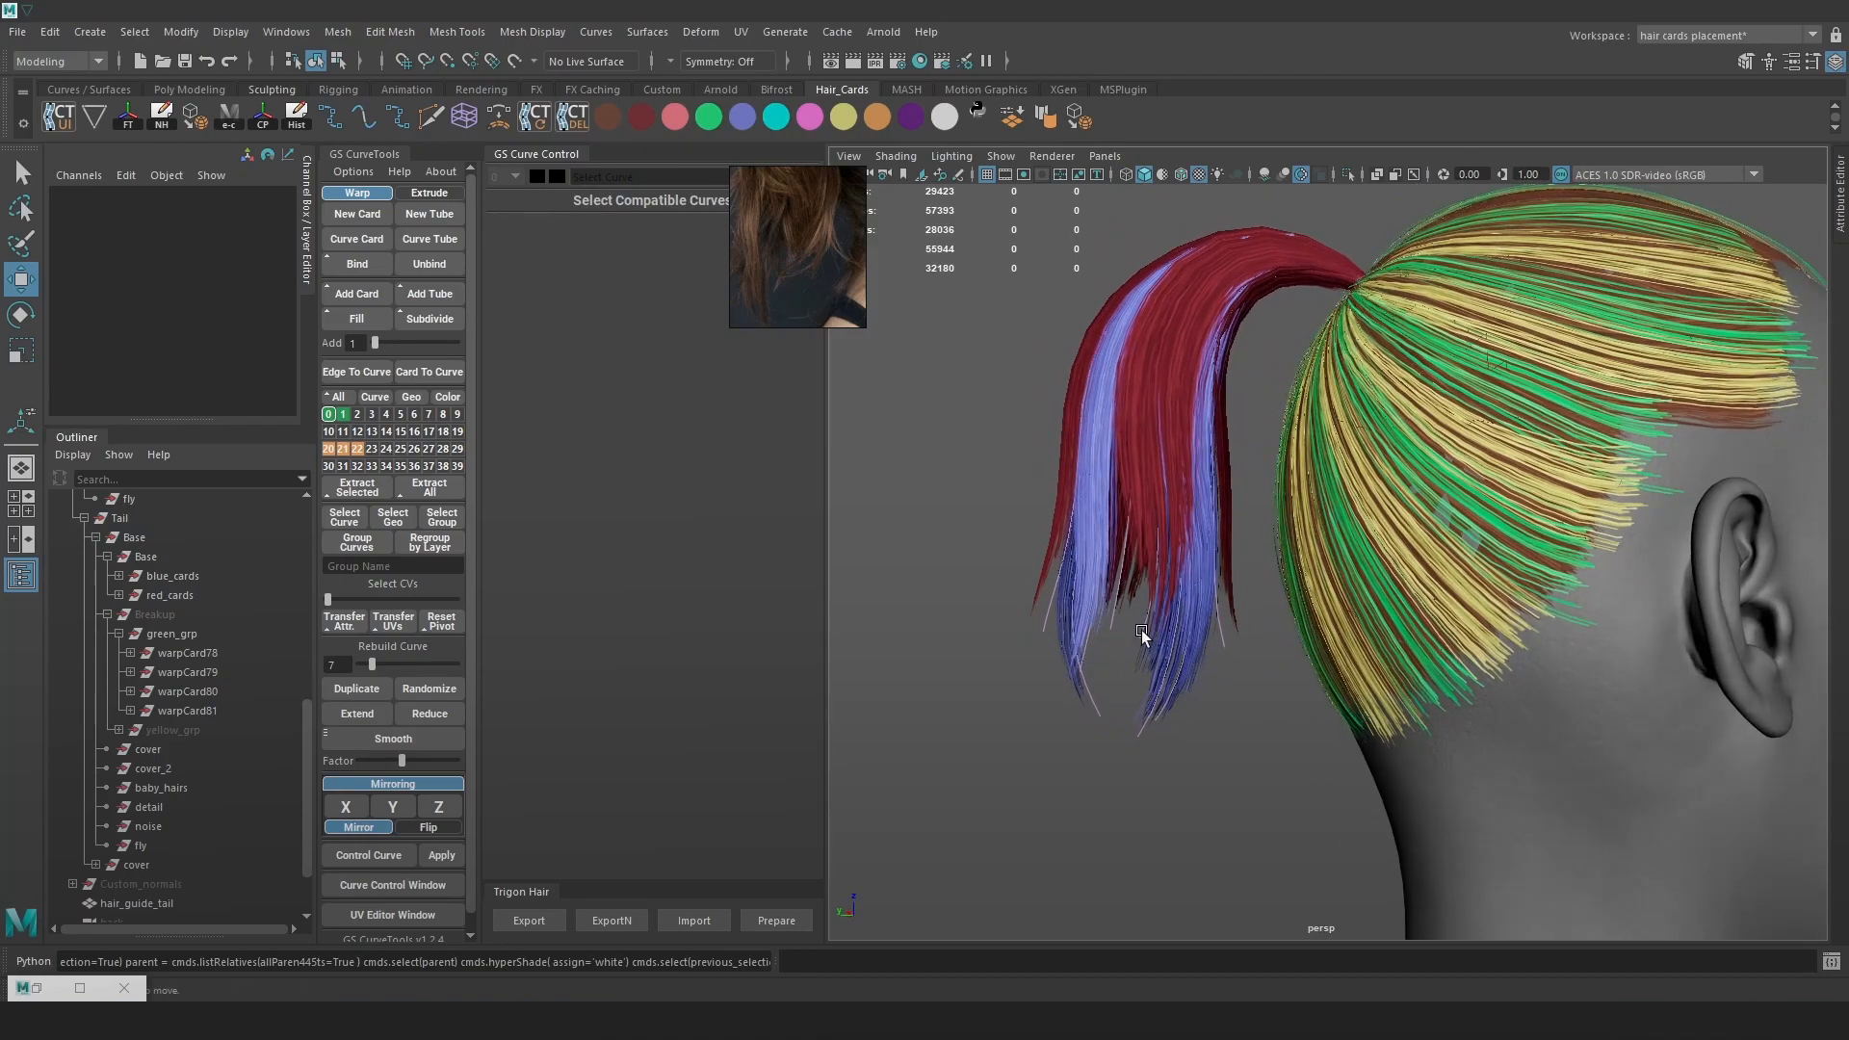
Duplicate warpCard76 and place the copy lower so it extends below the other ponytail cards
left_click(1141, 632)
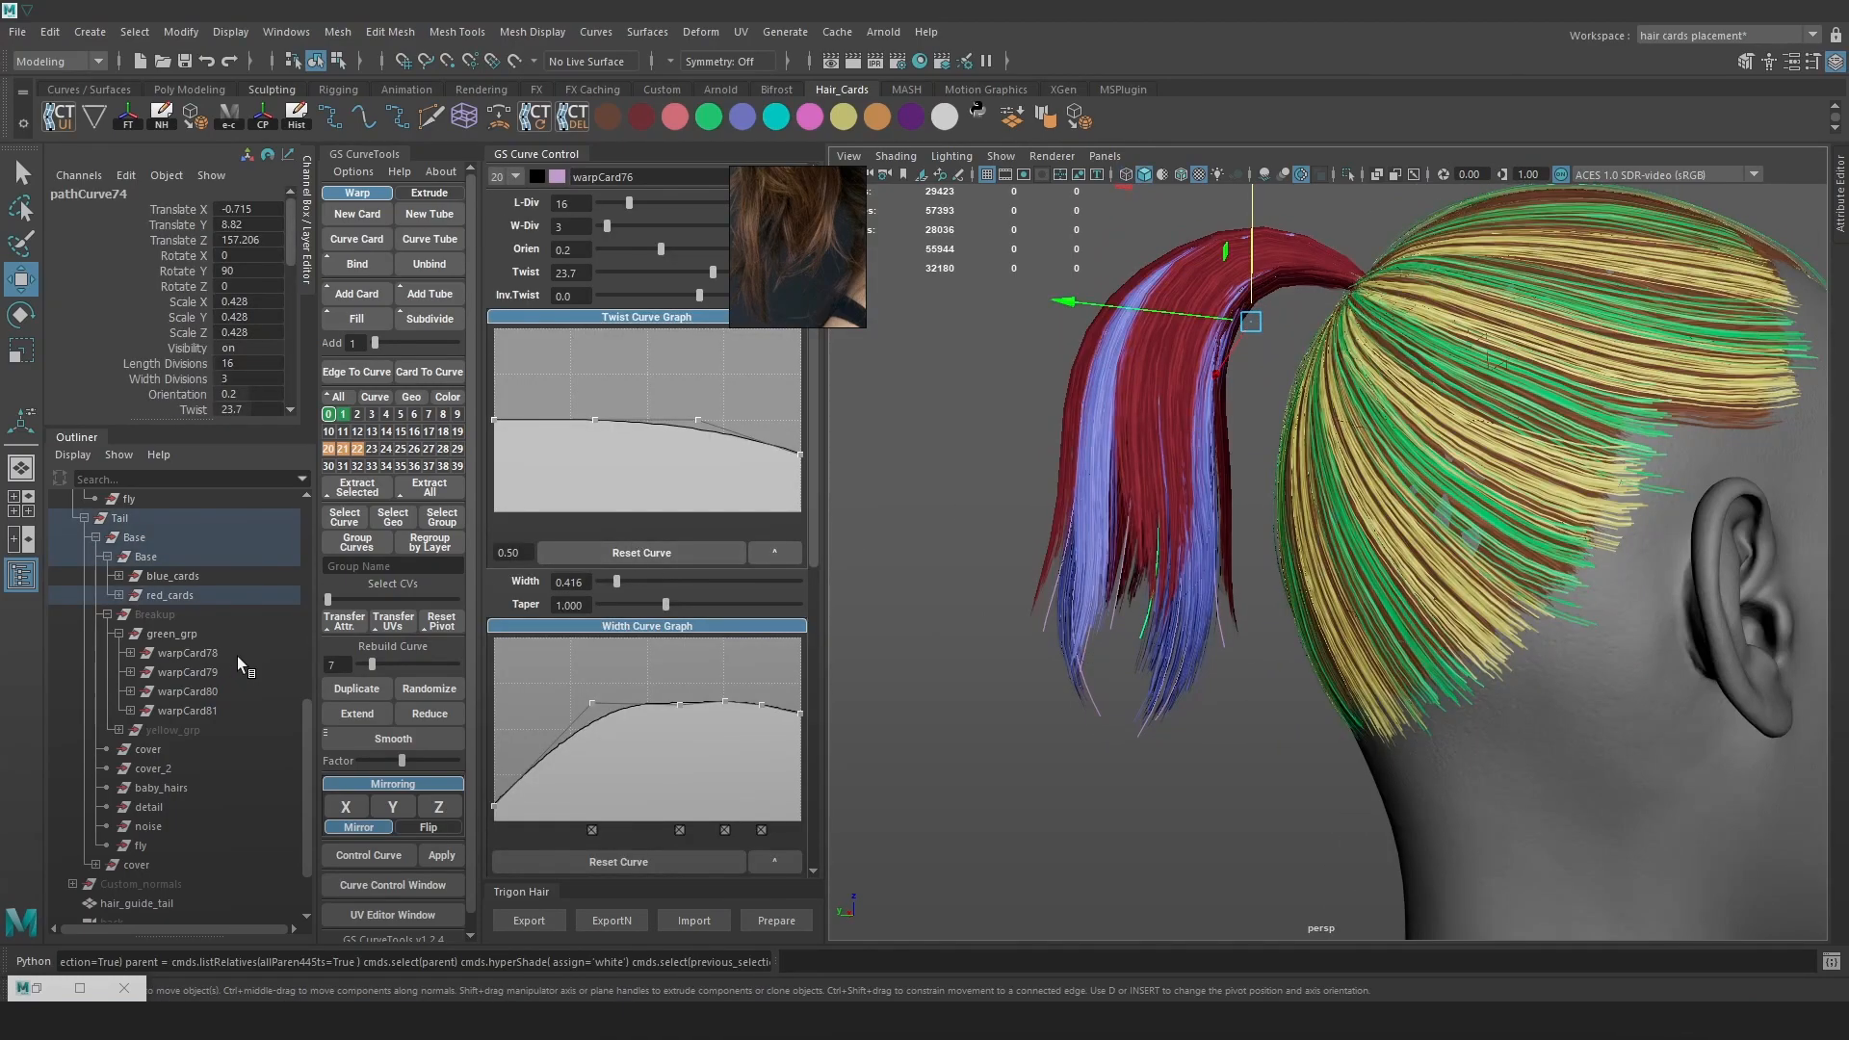
left_click(374, 689)
left_click_drag(1273, 345, 1255, 549, "alt")
scroll(1271, 547, "down", 5)
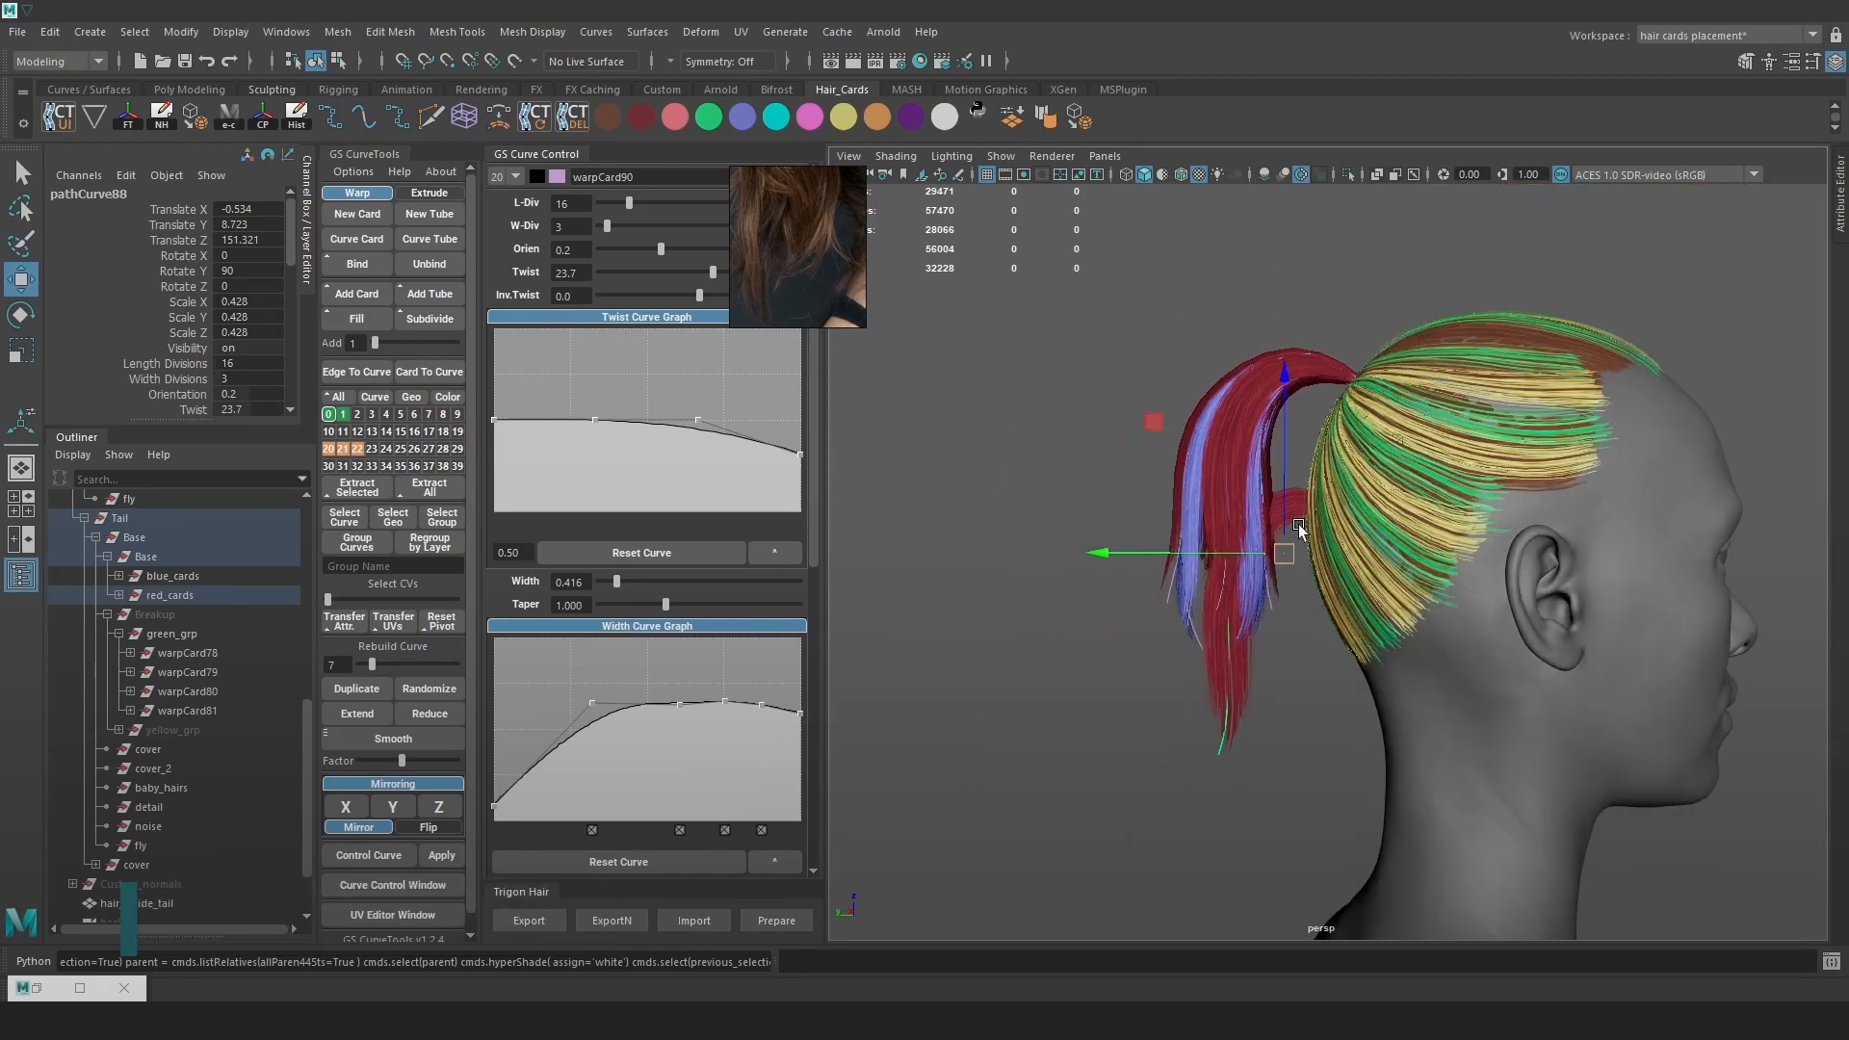
middle_click_drag(1377, 605, 1336, 545, "alt")
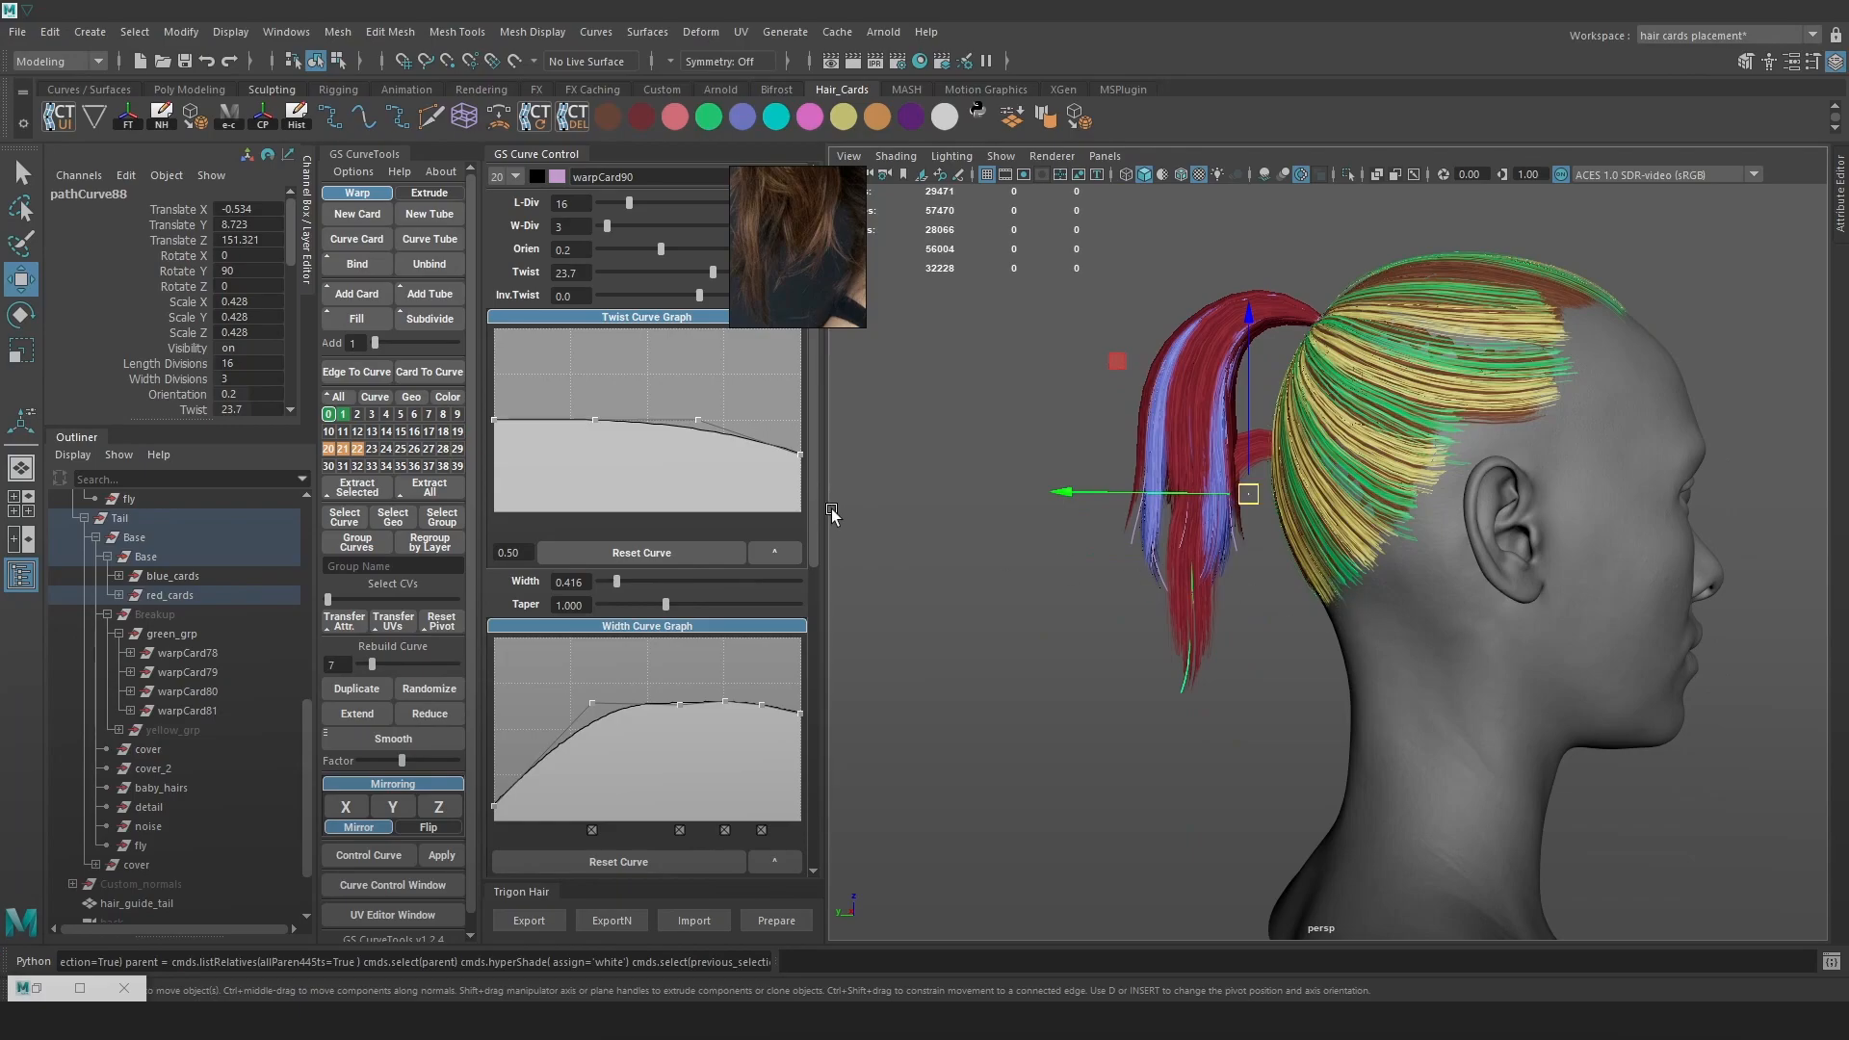
Enlarge the reference image and nudge the duplicated card up to a Translate Z of 151.863
left_click_drag(863, 327, 971, 390)
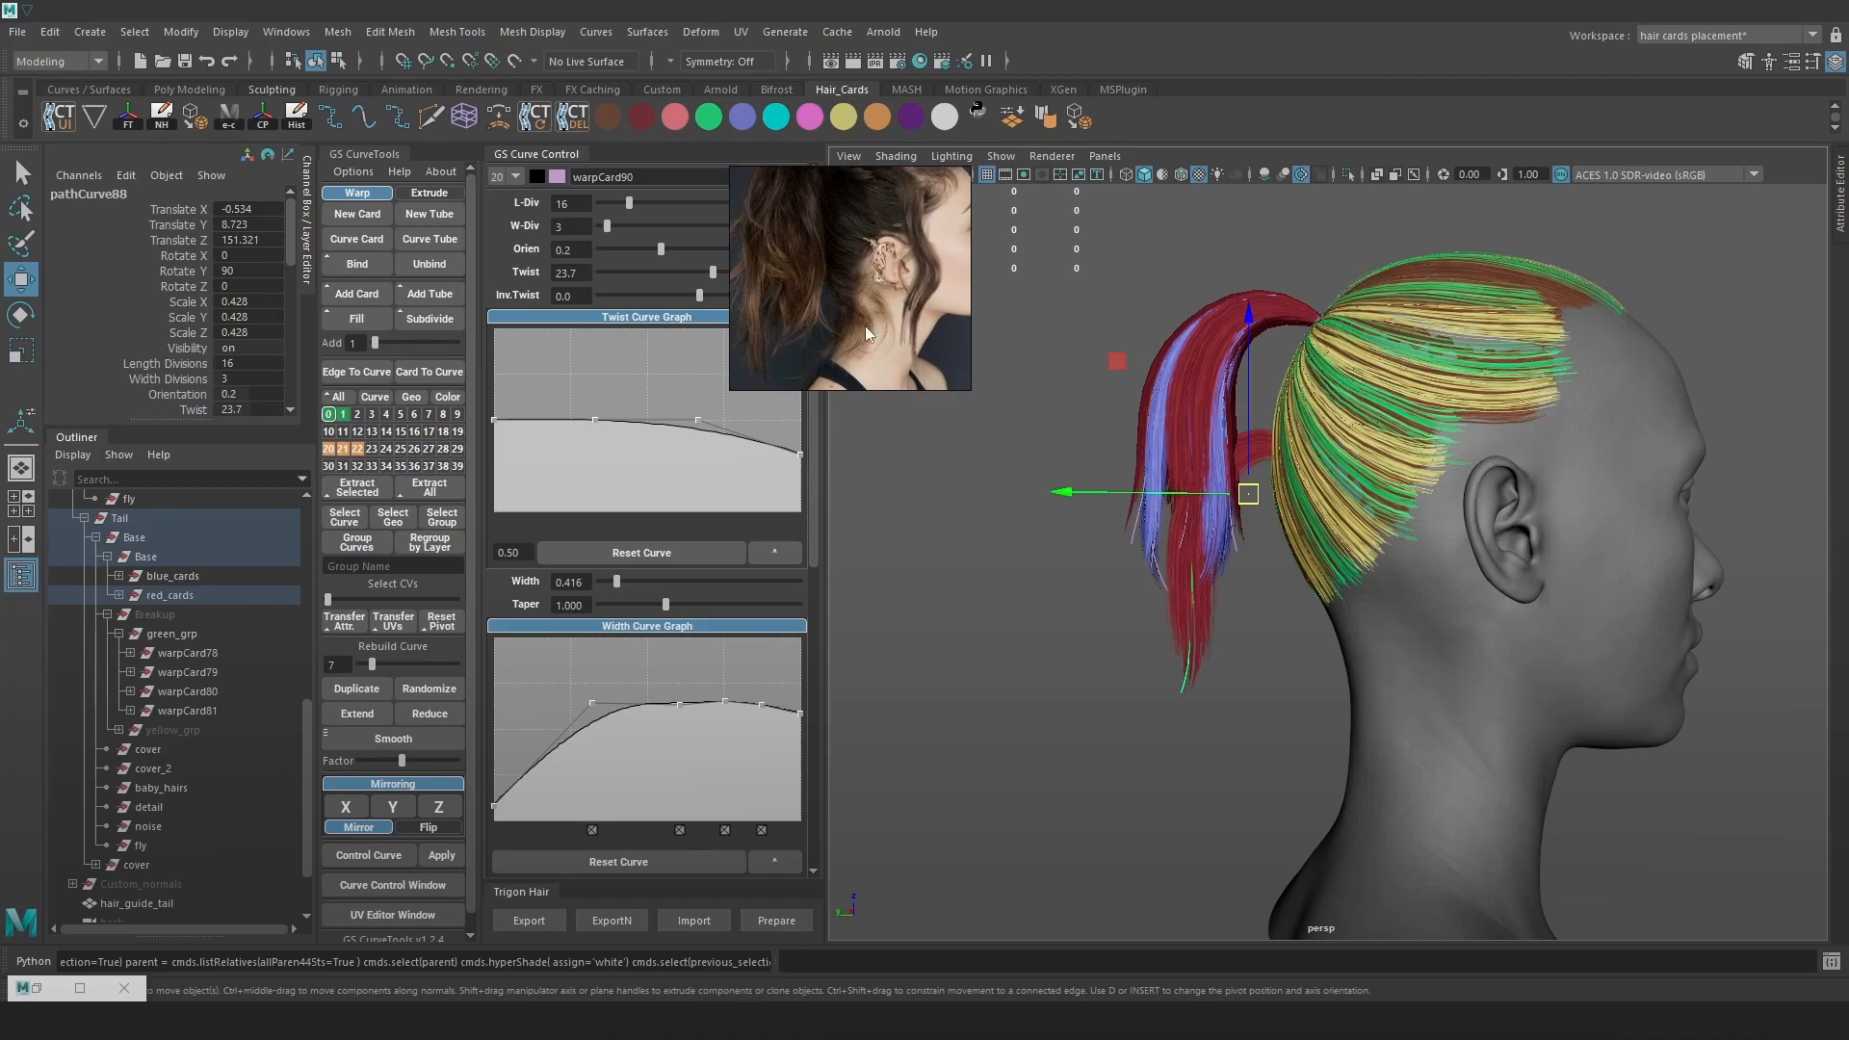
left_click_drag(1285, 565, 1263, 563, "alt")
mouse_move(1226, 428)
left_mouse_down()
mouse_move(1228, 464)
mouse_move(1224, 427)
left_mouse_up()
right_click_drag(1225, 430, 1209, 470, "alt")
left_click_drag(1157, 471, 1055, 477)
key("ctrl+z")
right_click_drag(1168, 499, 1256, 510, "alt")
middle_click_drag(1255, 509, 1348, 554, "alt")
Rotate the duplicated card's upper control points and move them back inside the ponytail
key("4")
left_click_drag(1249, 438, 1256, 472, "alt")
right_click_drag(1085, 378, 977, 379)
middle_click_drag(1358, 421, 1321, 439, "alt")
left_click_drag(1433, 497, 1363, 443)
key("e")
left_click_drag(1546, 420, 1456, 314)
key("w")
left_click_drag(1384, 470, 1214, 362)
Fine-tune the rotation and position of the duplicated card's upper control points so its root follows the ponytail
key("e")
left_click_drag(1316, 499, 1366, 438)
key("w")
left_click_drag(1213, 362, 1196, 354)
left_click_drag(1211, 423, 1218, 500)
key("ctrl+z")
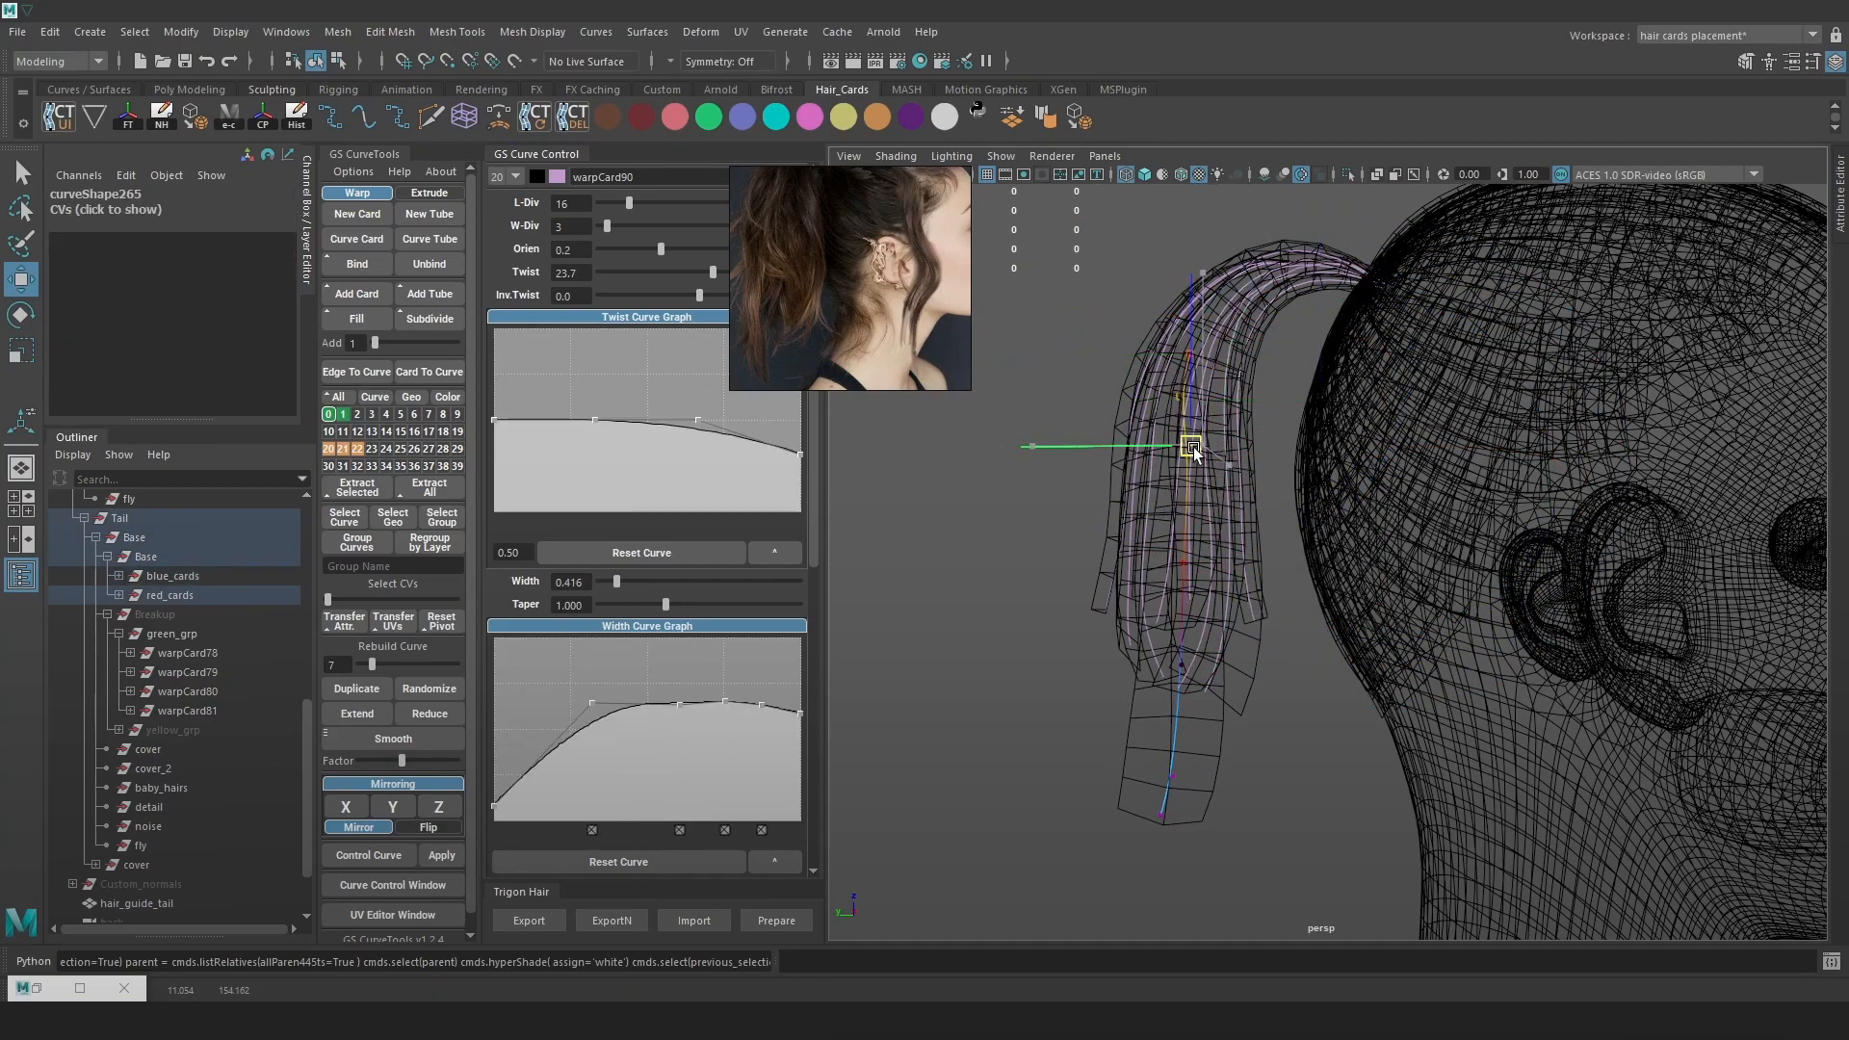
key("5")
scroll(1249, 531, "up", 1)
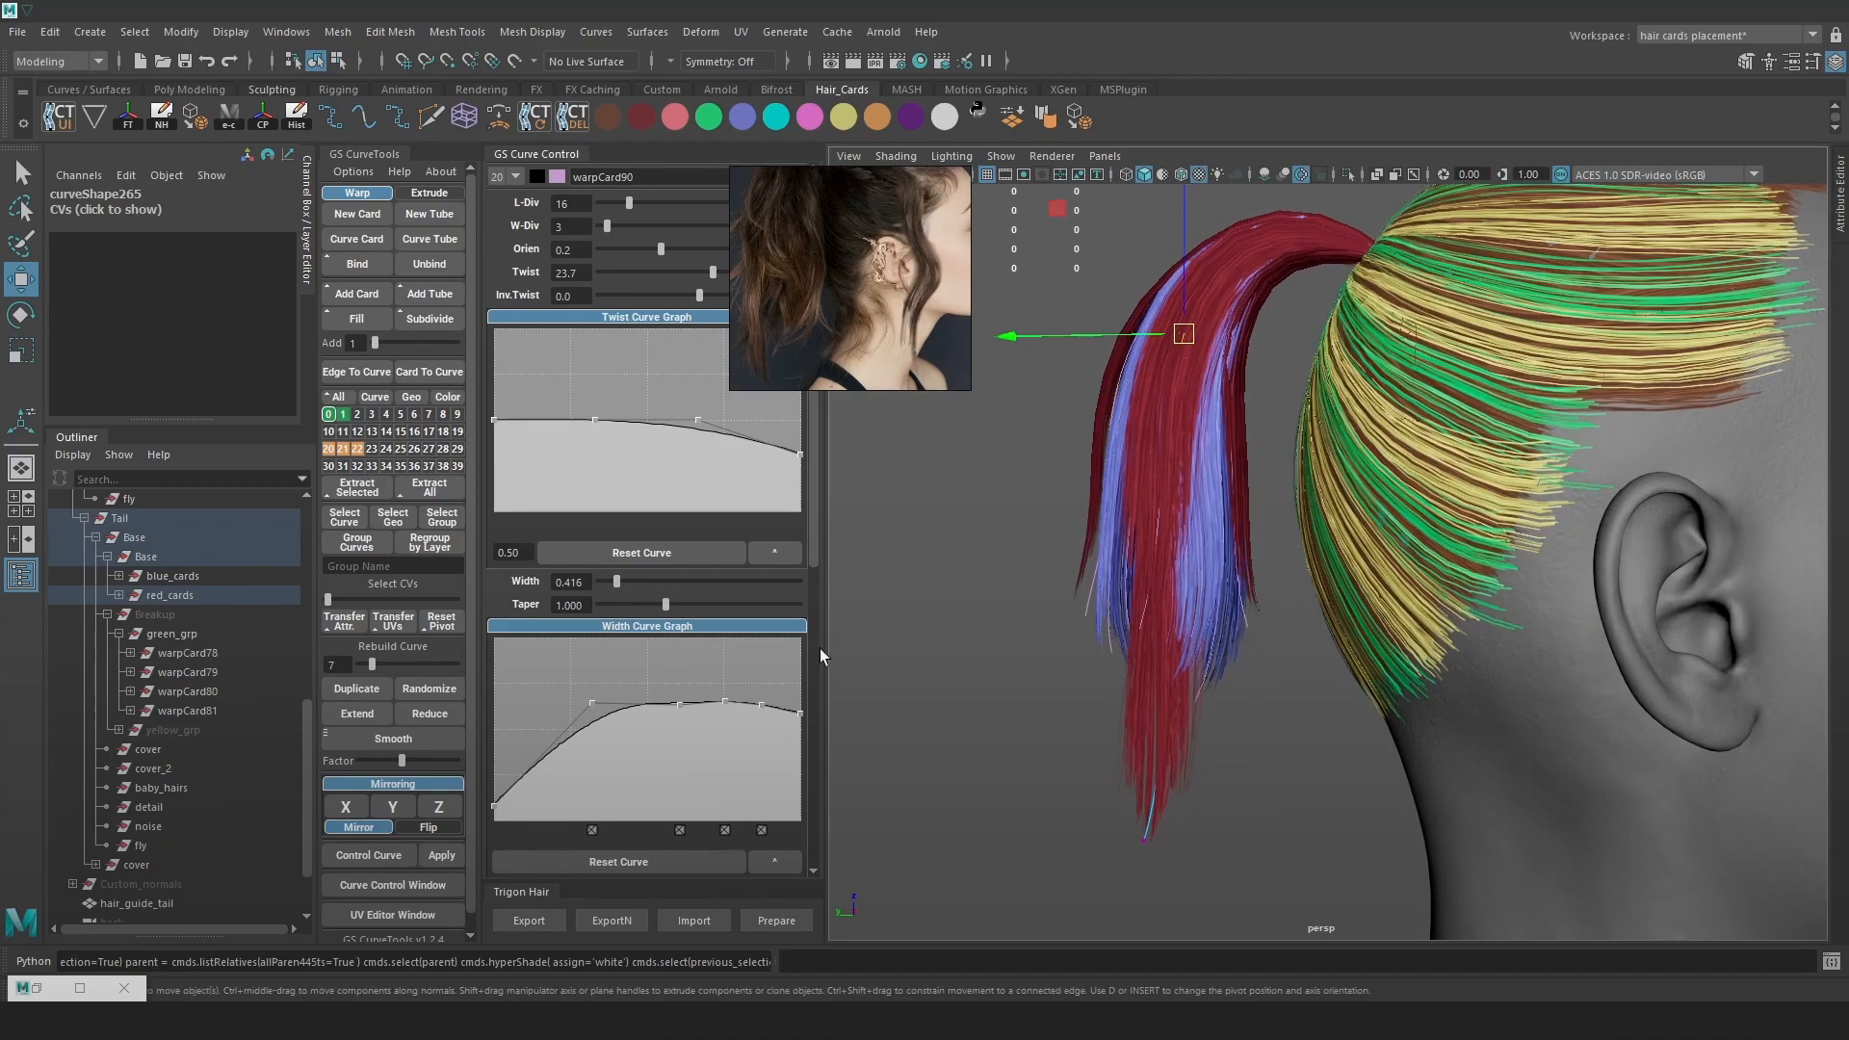
right_click_drag(1028, 547, 1134, 493)
left_click(1296, 793)
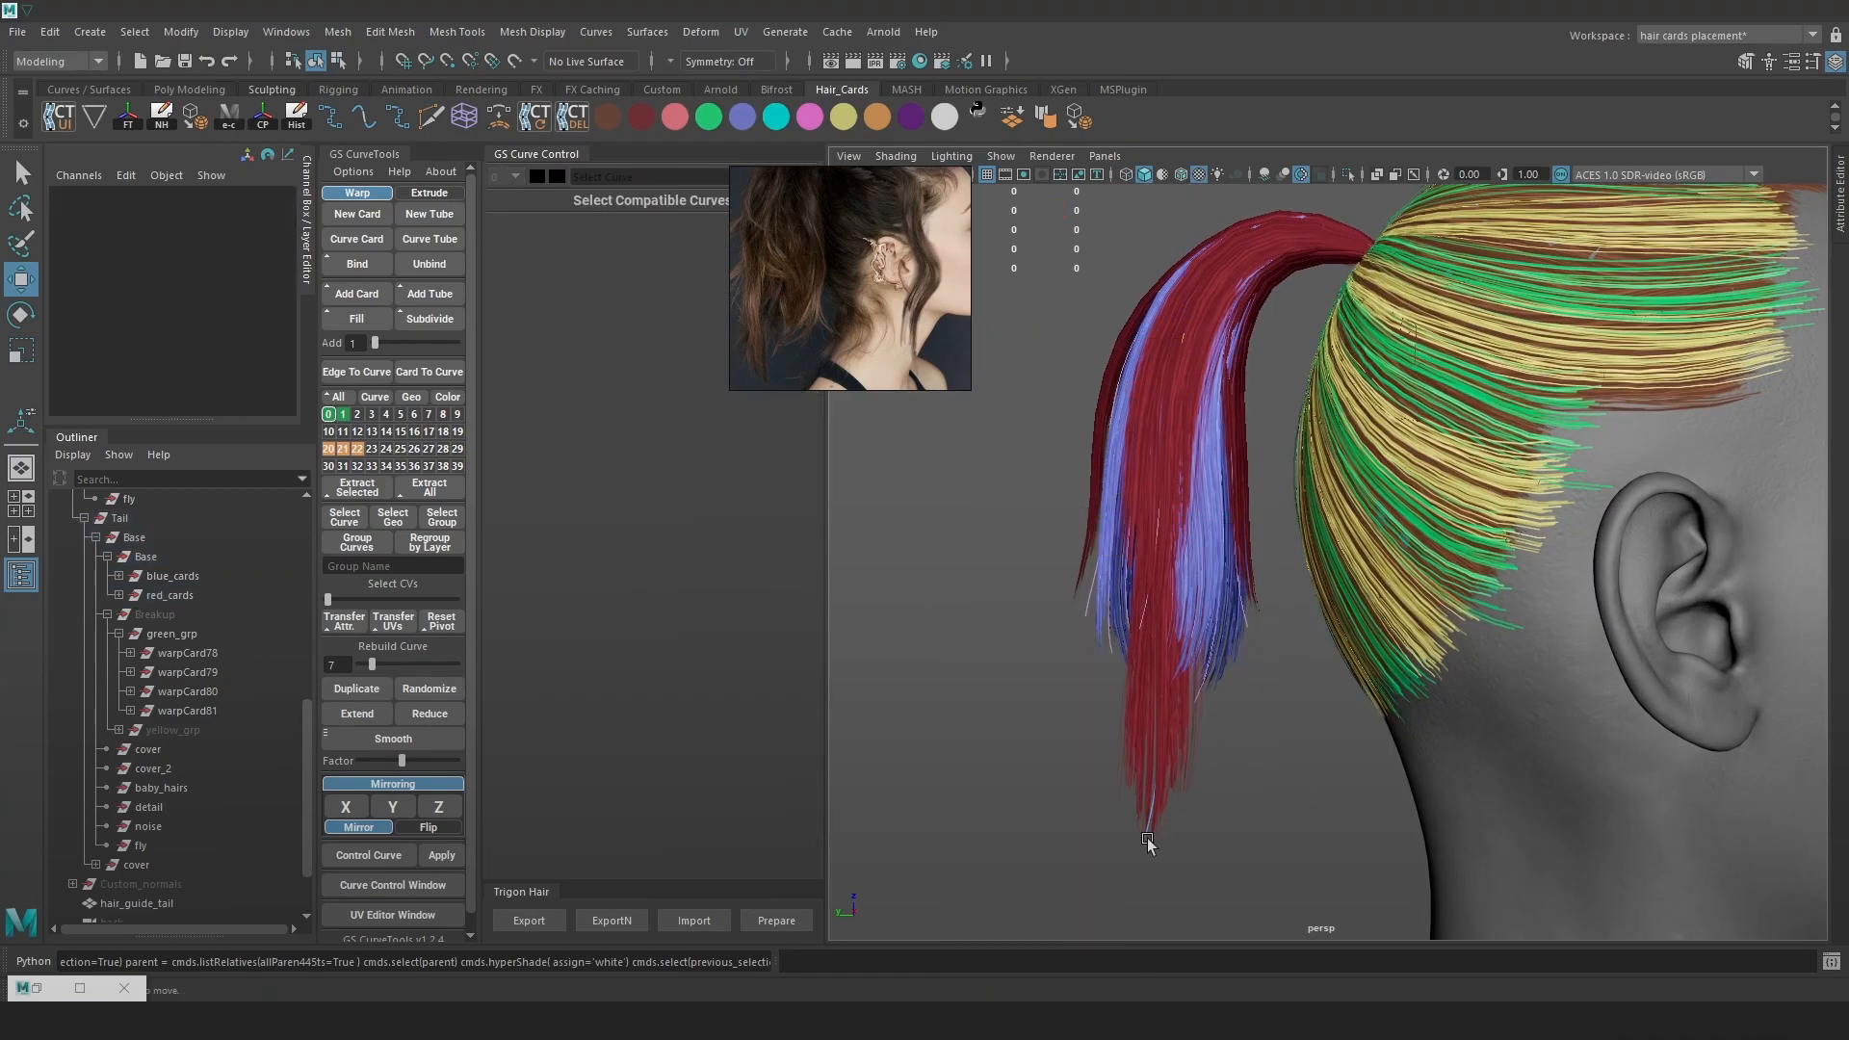
Assign the purple material to the duplicated card below the ponytail
key("4")
left_click(1145, 840)
key("5")
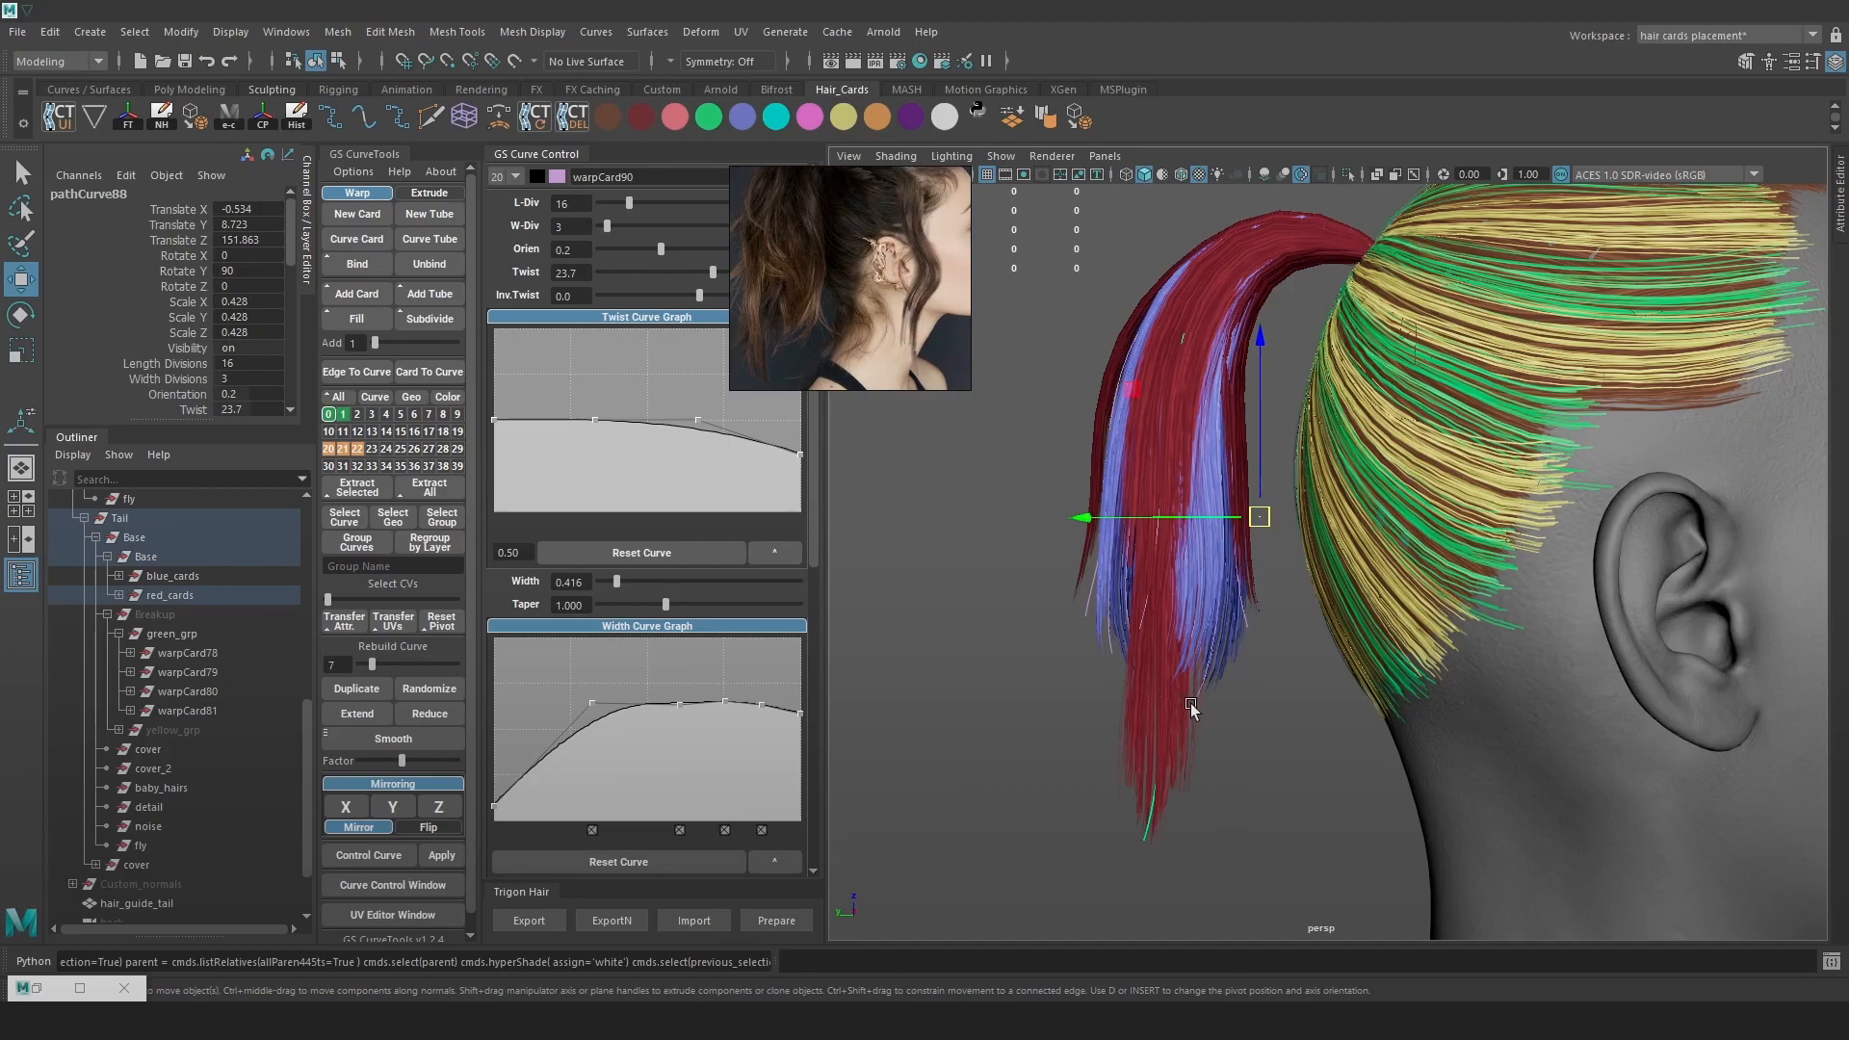
scroll(982, 529, "up", 2)
left_click(878, 118)
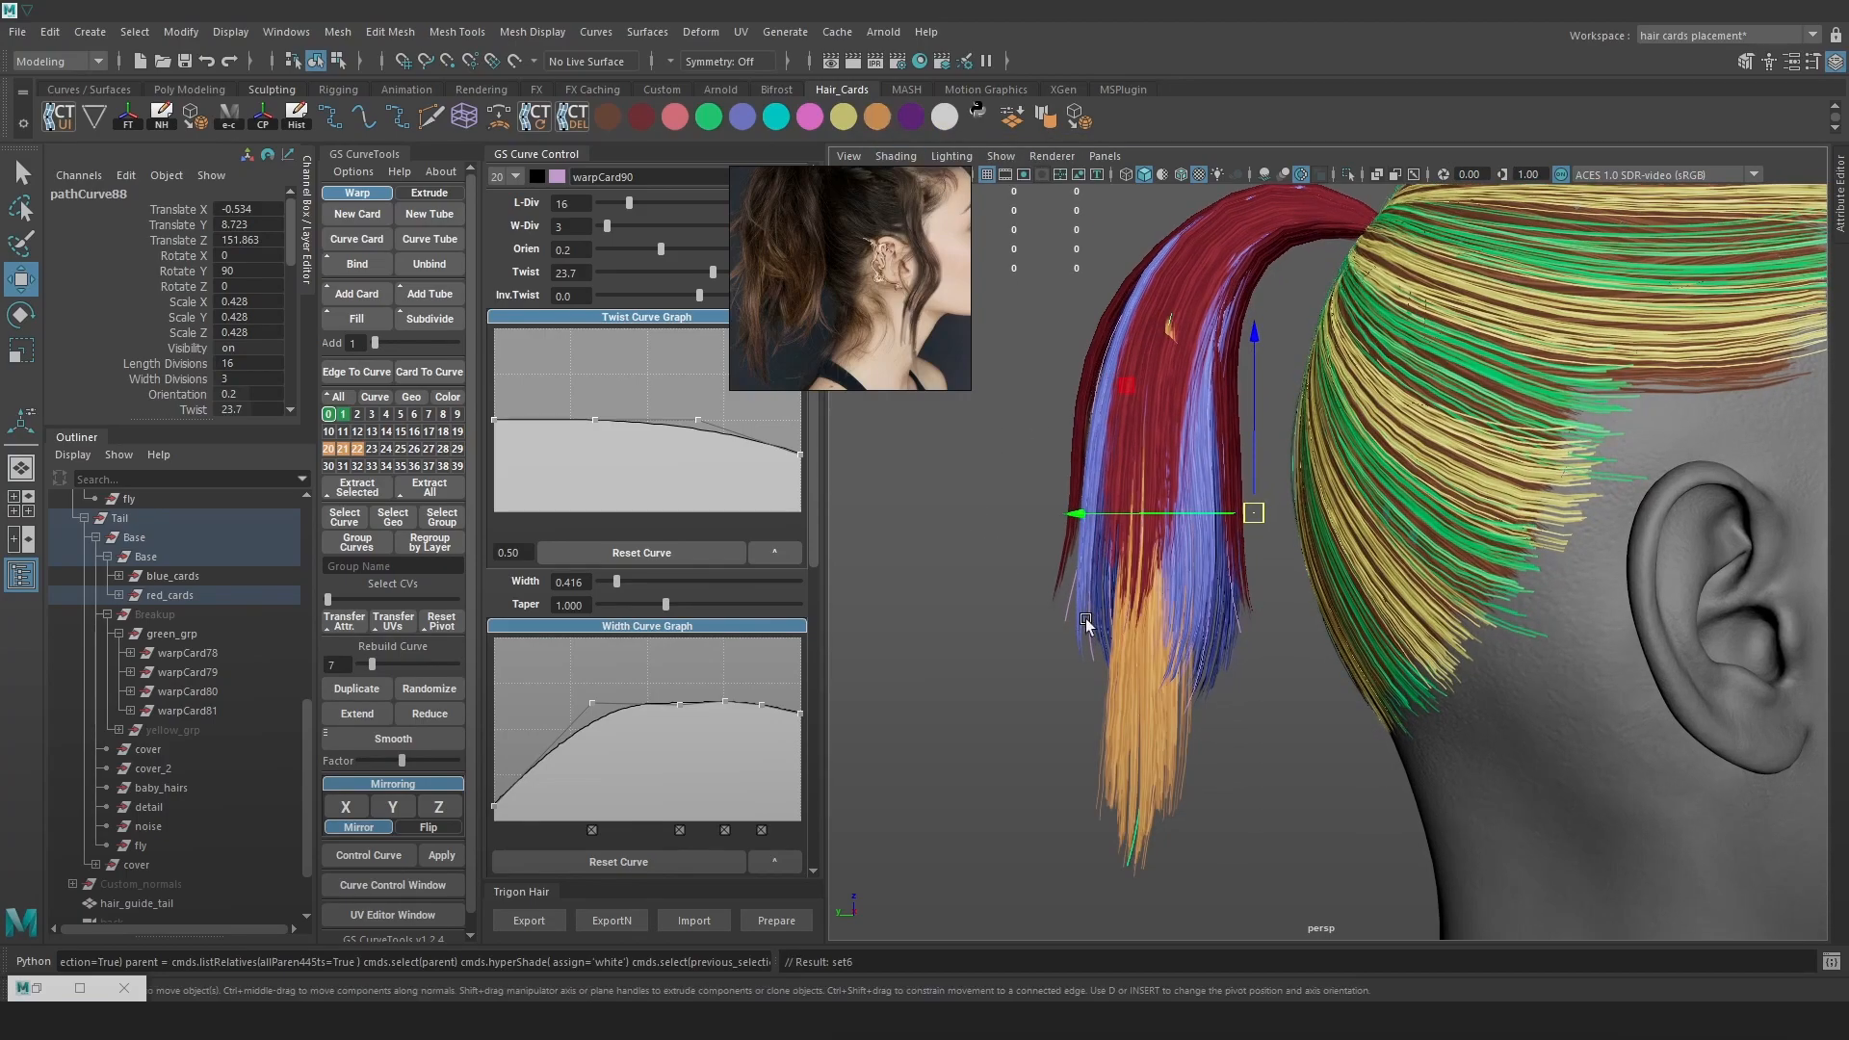
left_click(908, 118)
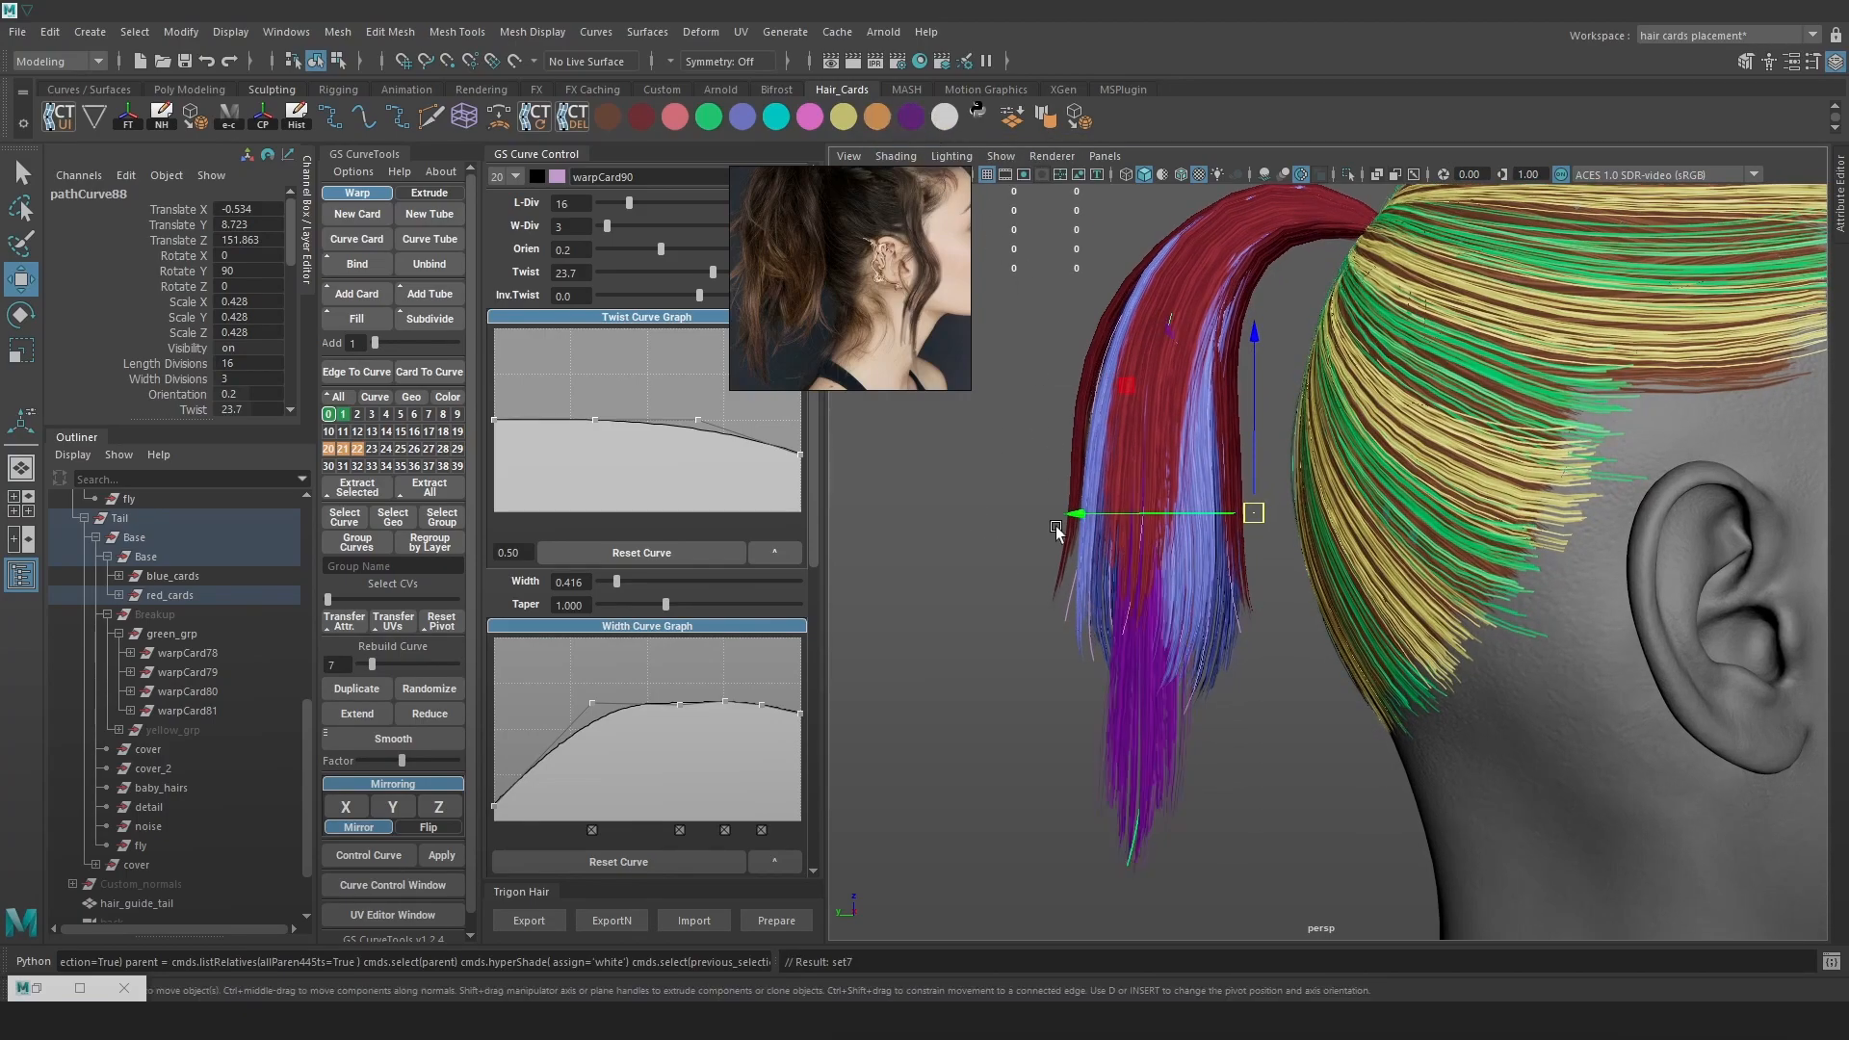
left_click(1042, 585)
From the back, move the purple card's tip control points sideways toward the centre of the ponytail
scroll(1208, 679, "up", 2)
left_click_drag(1177, 851, 1281, 853, "alt")
left_click(1319, 782)
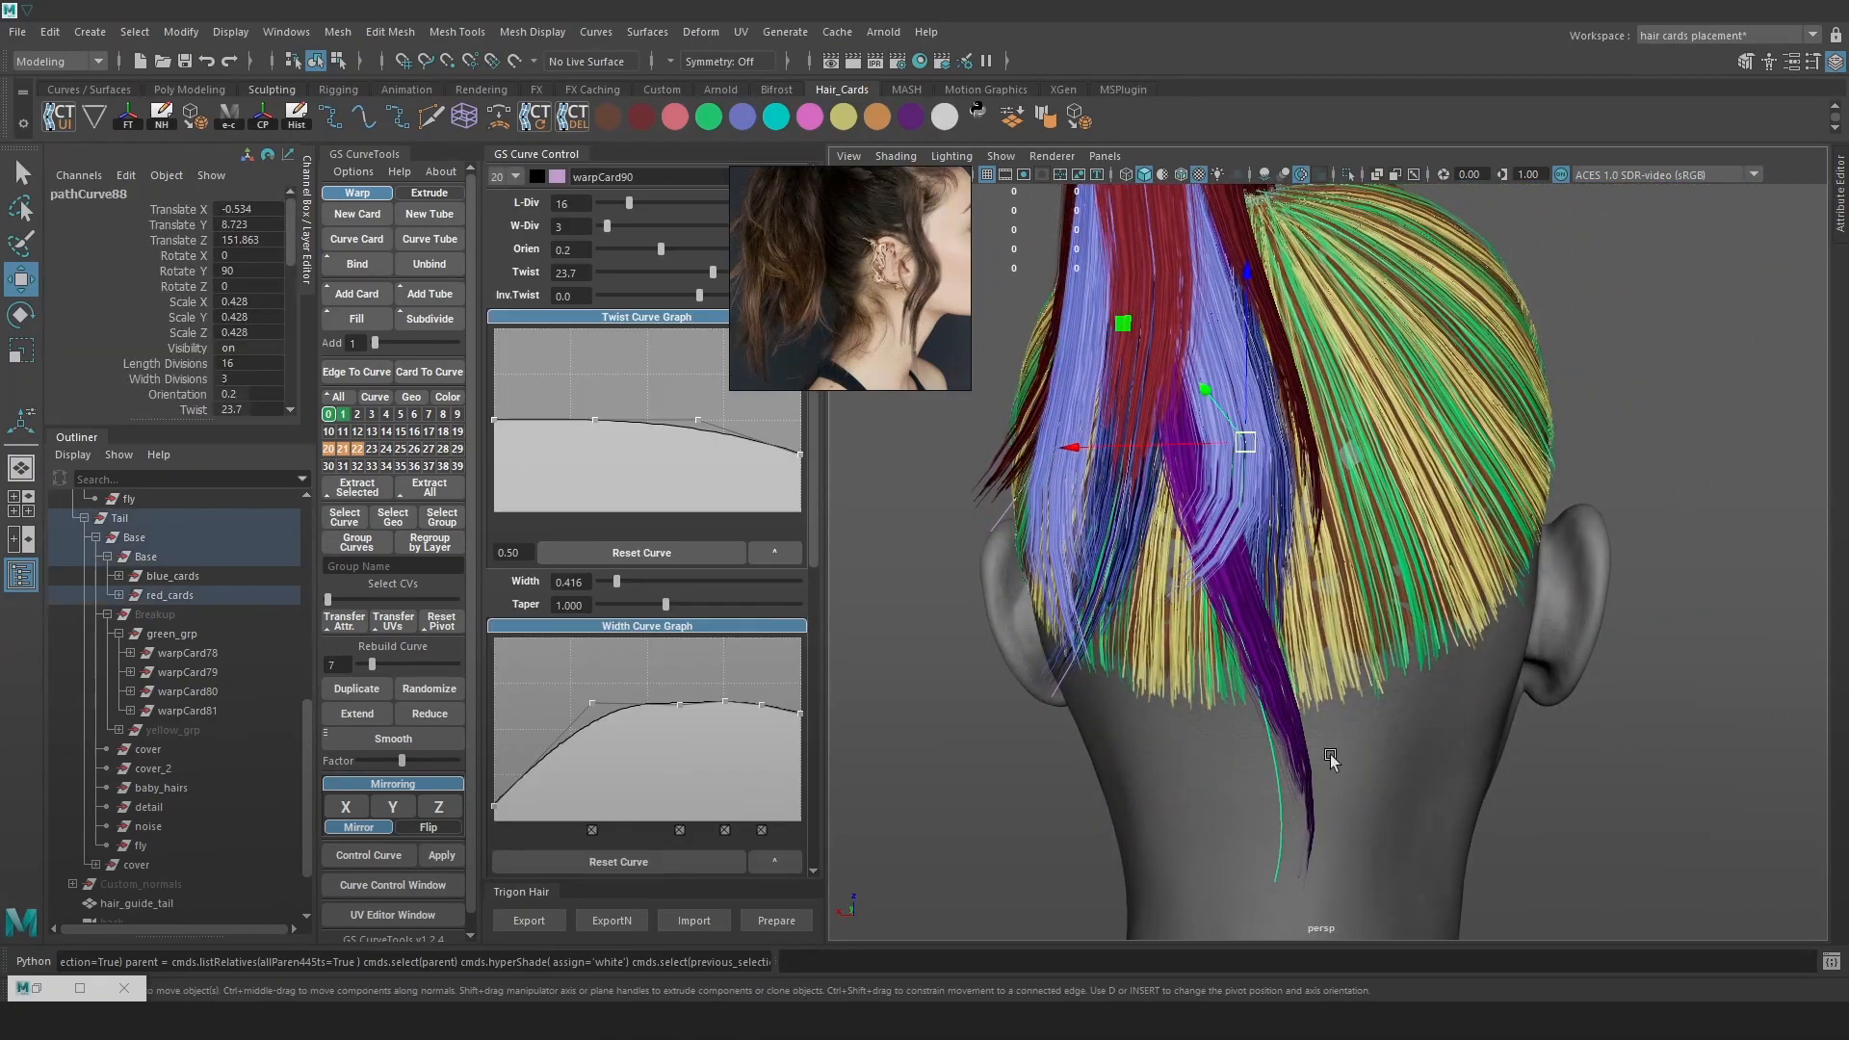
left_click_drag(1465, 473, 1264, 407, "alt")
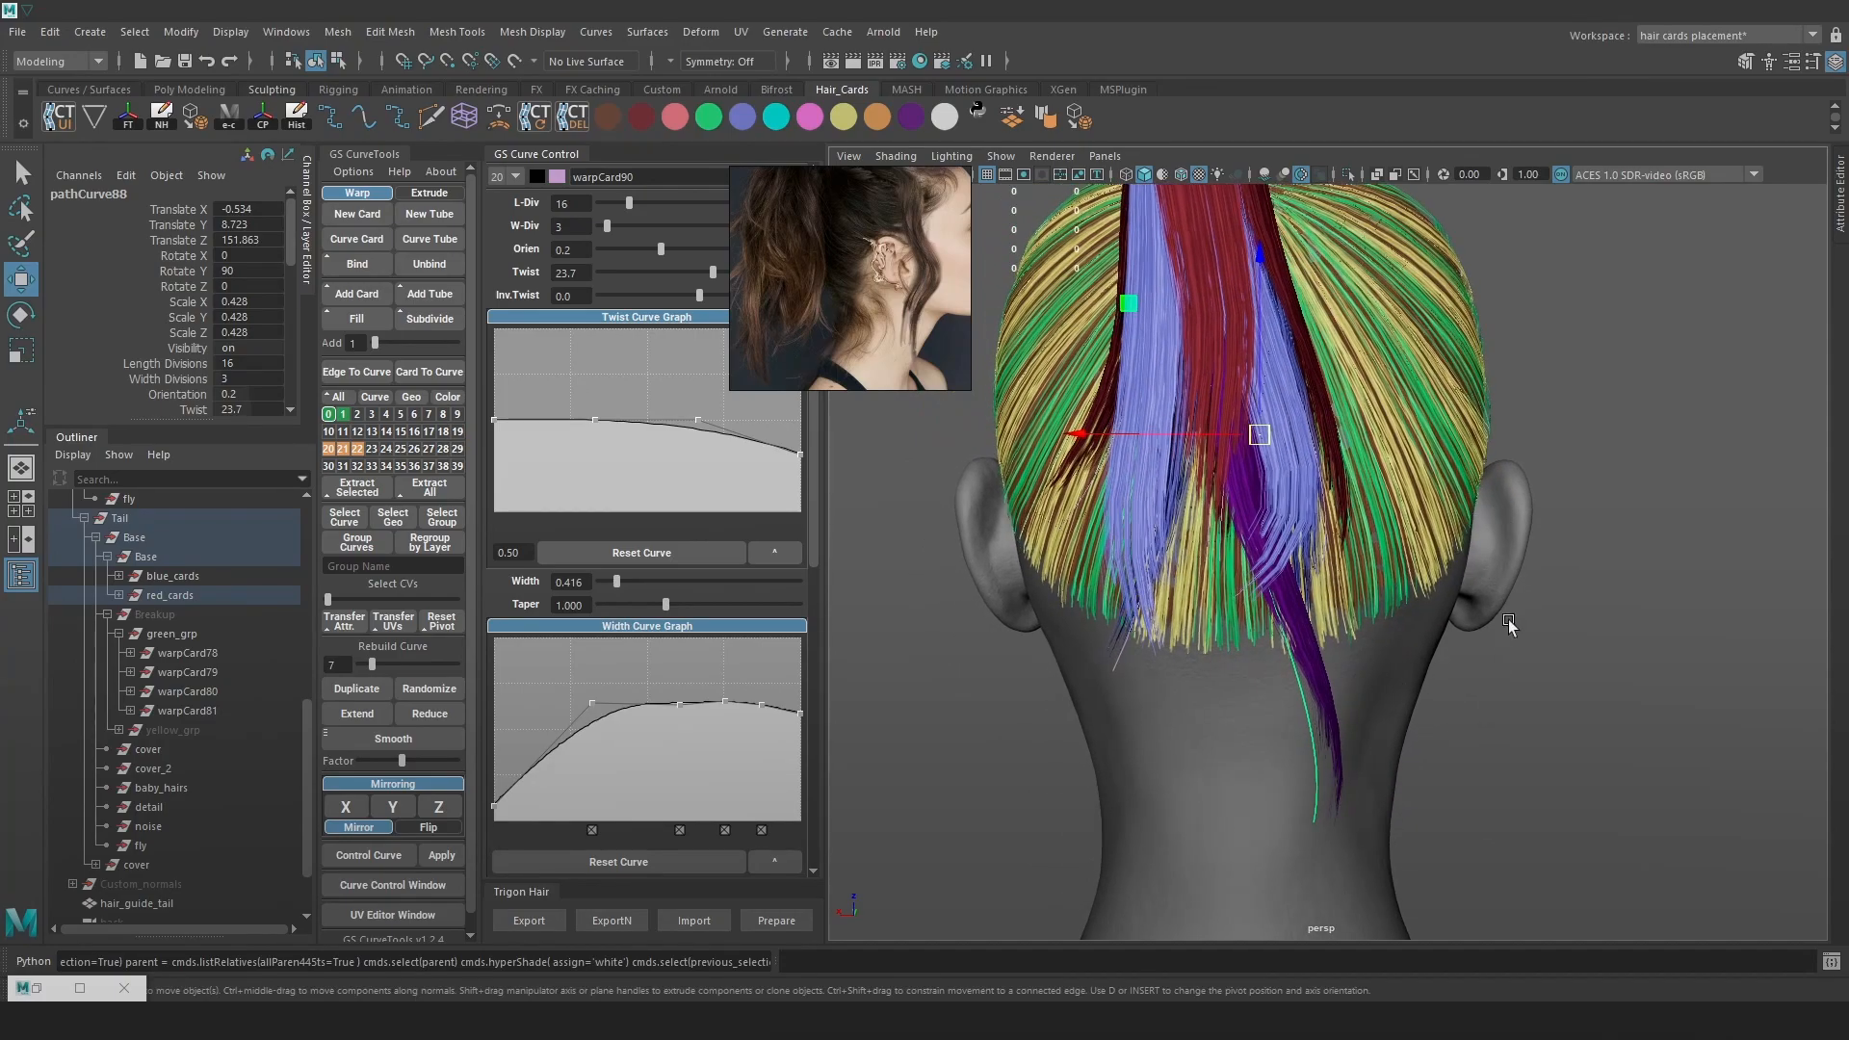
scroll(1586, 459, "down", 3)
right_click_drag(1614, 392, 1540, 392)
left_click_drag(1375, 761, 1294, 661)
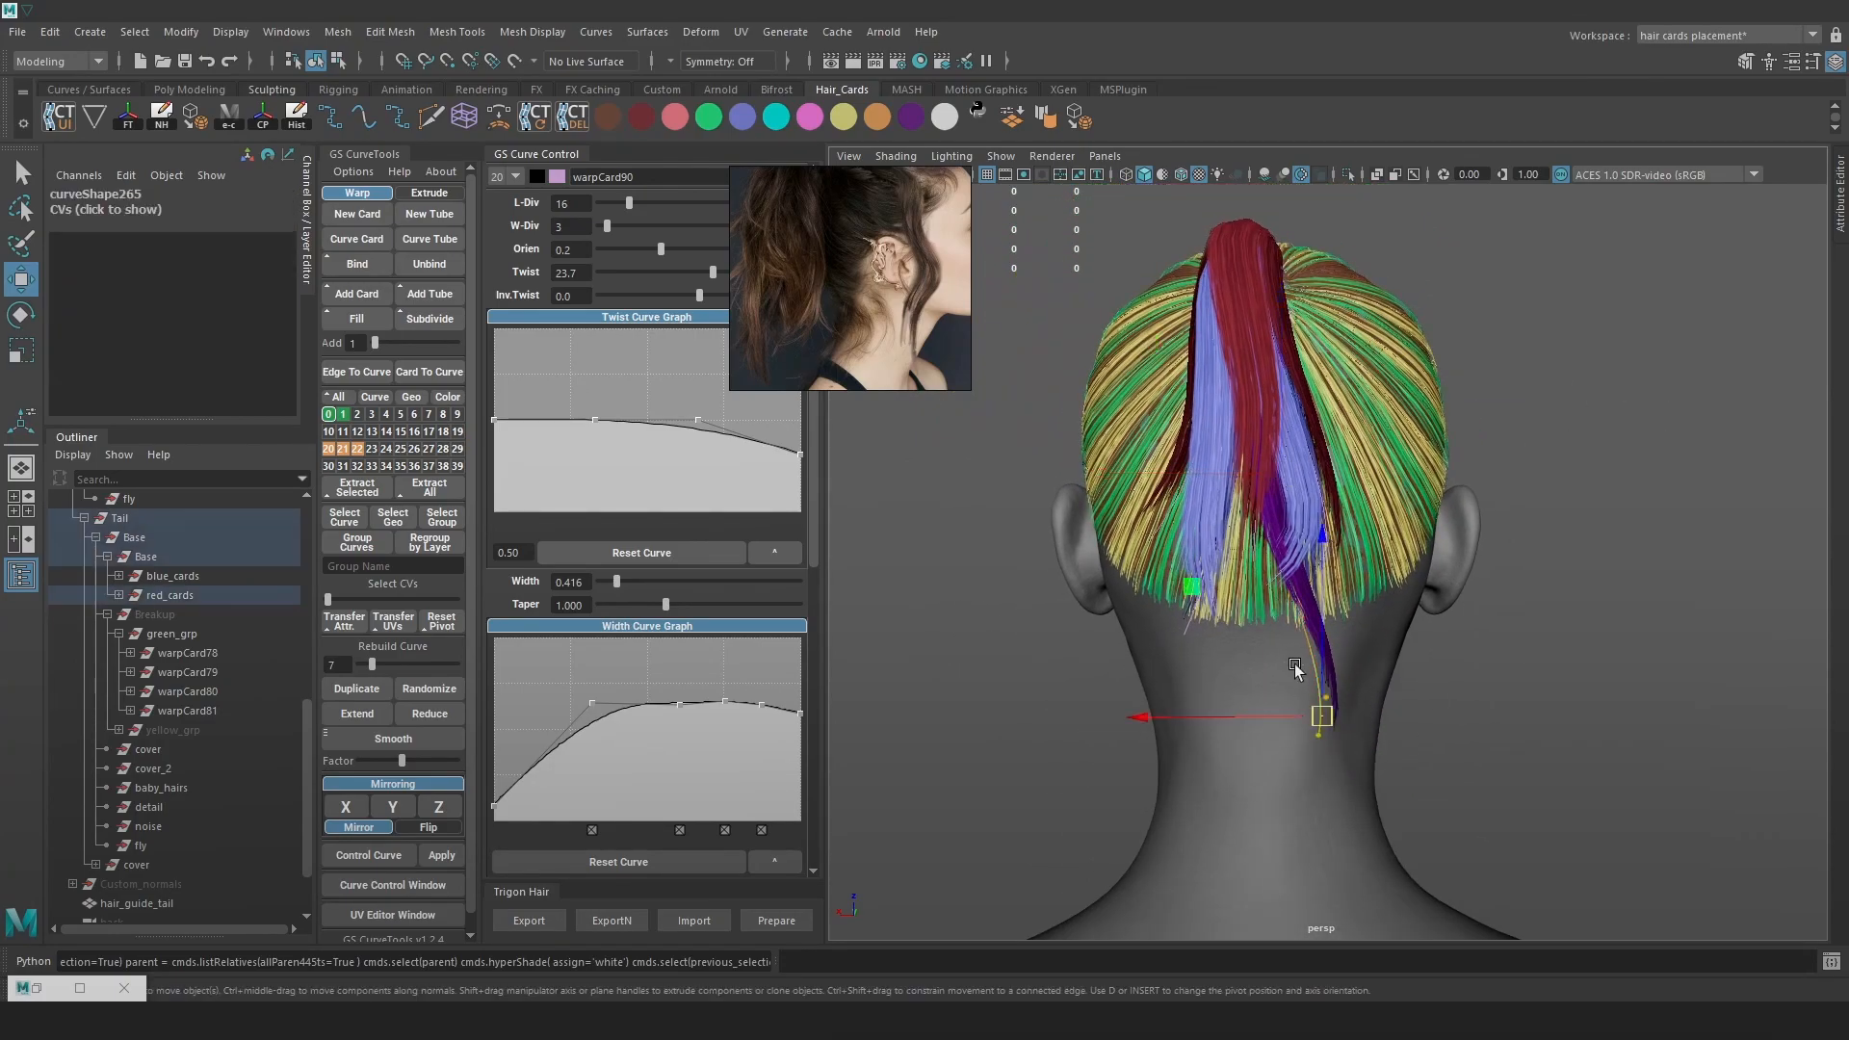
left_click_drag(1269, 722, 1199, 722)
Rebuild the purple card's curve with a Rebuild Curve value of 6
key("4")
left_click_drag(1332, 526, 1204, 591)
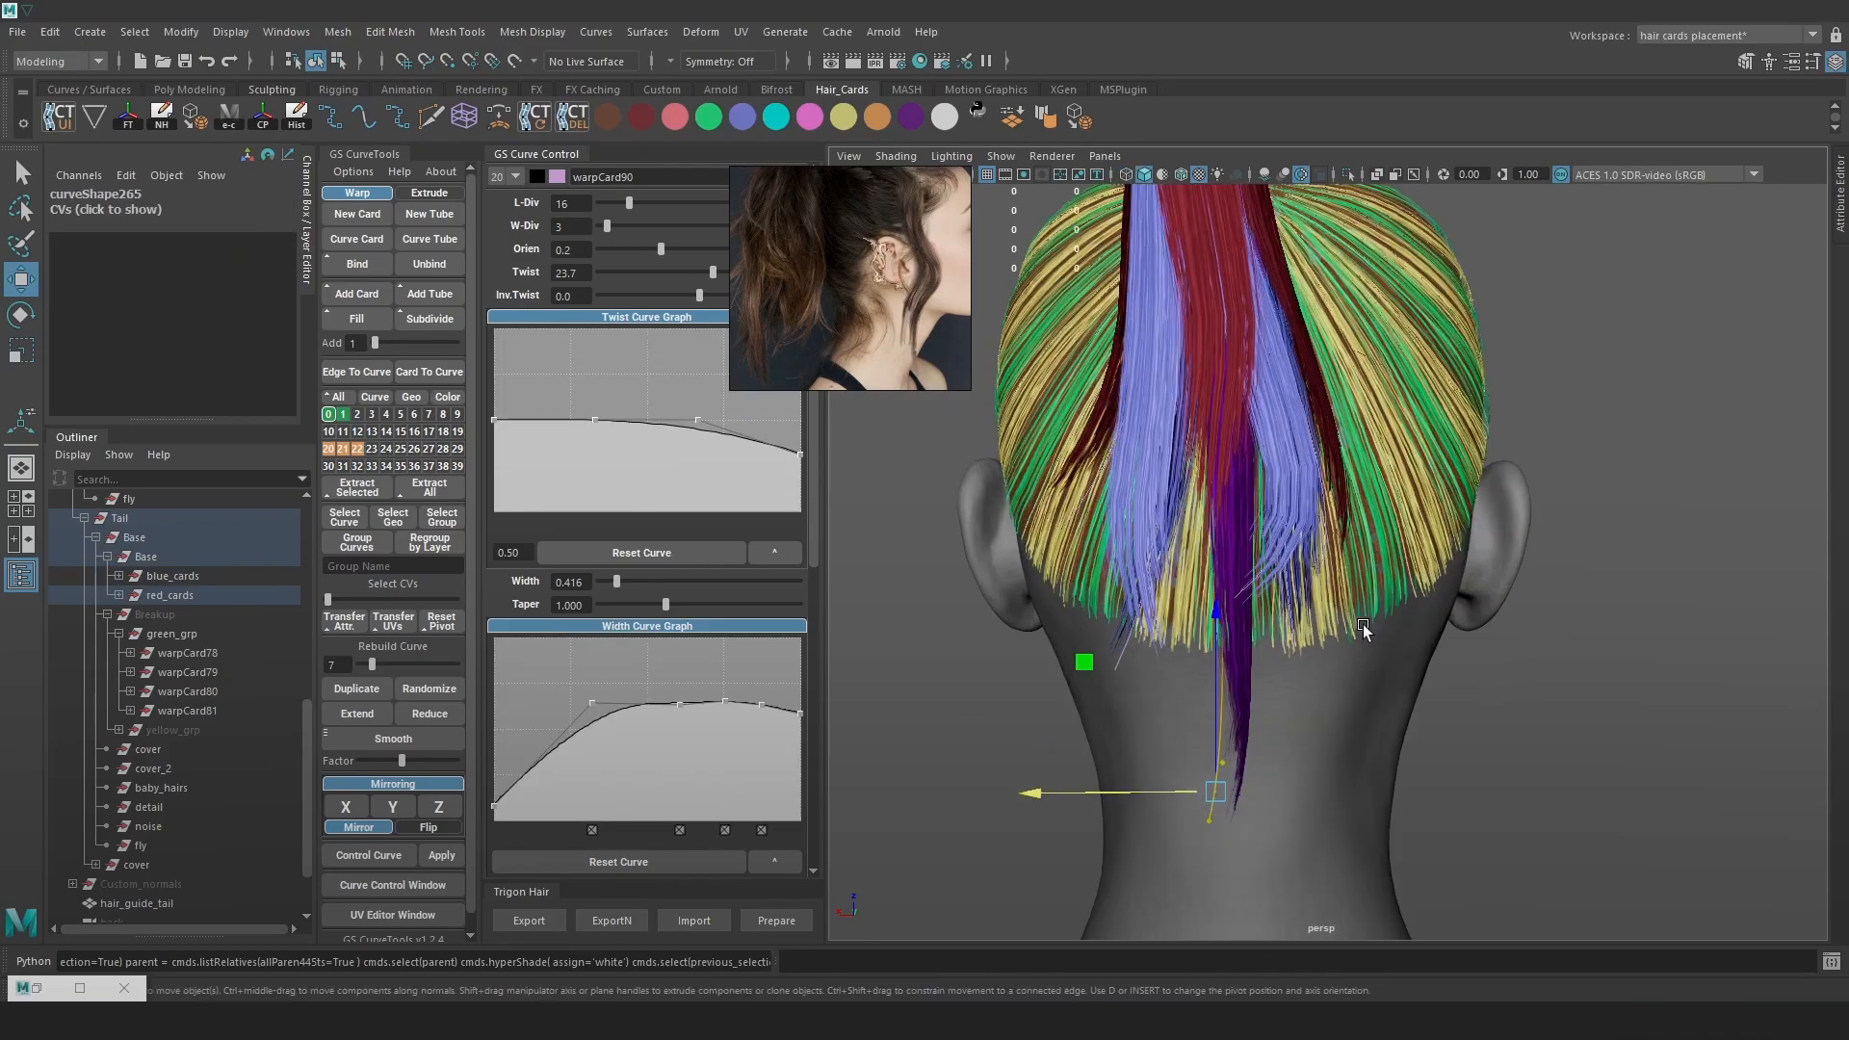
key("4")
left_click_drag(1183, 607, 1180, 610)
key("ctrl+z")
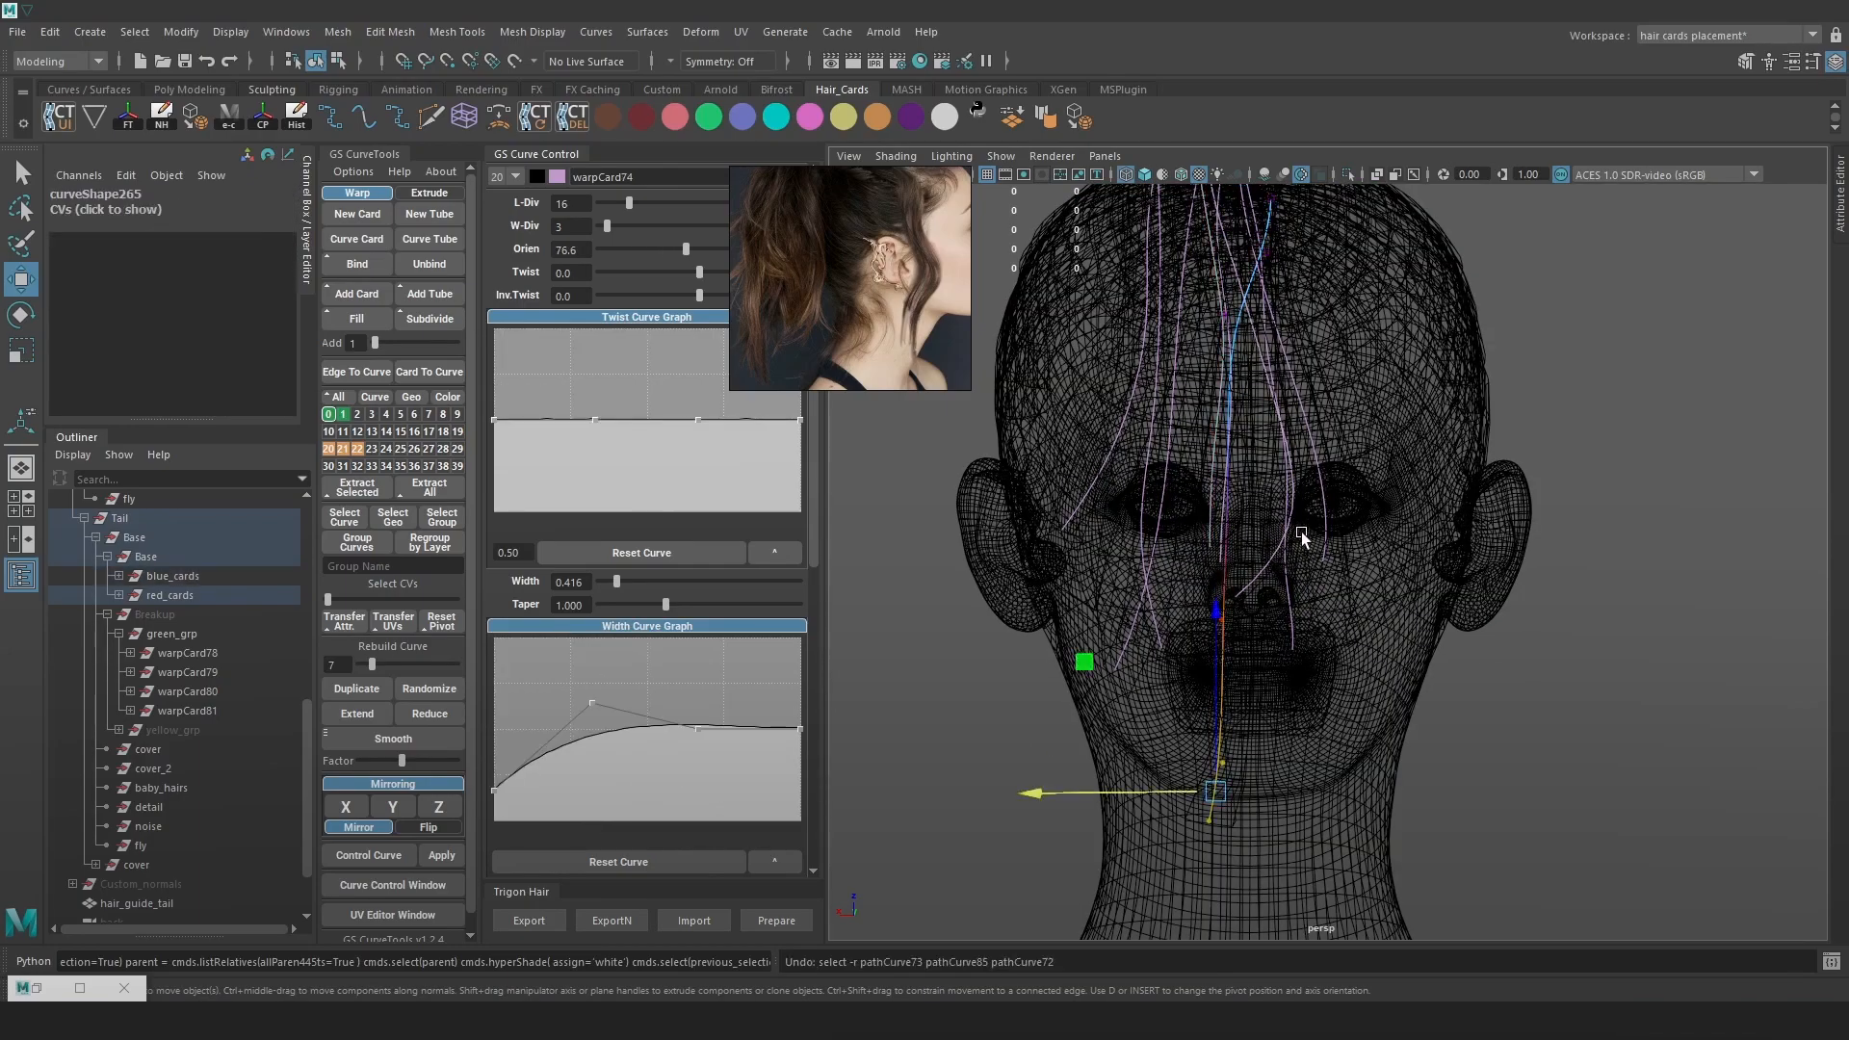
left_click_drag(372, 667, 370, 665)
Shift the purple card's middle and lower control points sideways to shape its fall from the back
right_click_drag(1527, 408, 1445, 414)
left_click_drag(1331, 483, 1154, 563)
left_click(1135, 506)
key("ctrl+z")
left_click_drag(1100, 501, 1159, 501)
key("6")
scroll(1159, 502, "up", 1)
left_click_drag(1209, 743, 1260, 703)
left_click_drag(1121, 727, 1150, 727)
From the side, move the purple card's lower control points to curve its end toward the head
key("4")
left_click_drag(1383, 626, 1232, 611, "alt")
scroll(1302, 619, "down", 1)
left_click_drag(1399, 545, 1130, 600, "alt")
left_click_drag(1266, 645, 1146, 682)
left_click_drag(1244, 718, 1165, 730)
left_click_drag(1236, 789, 1186, 739)
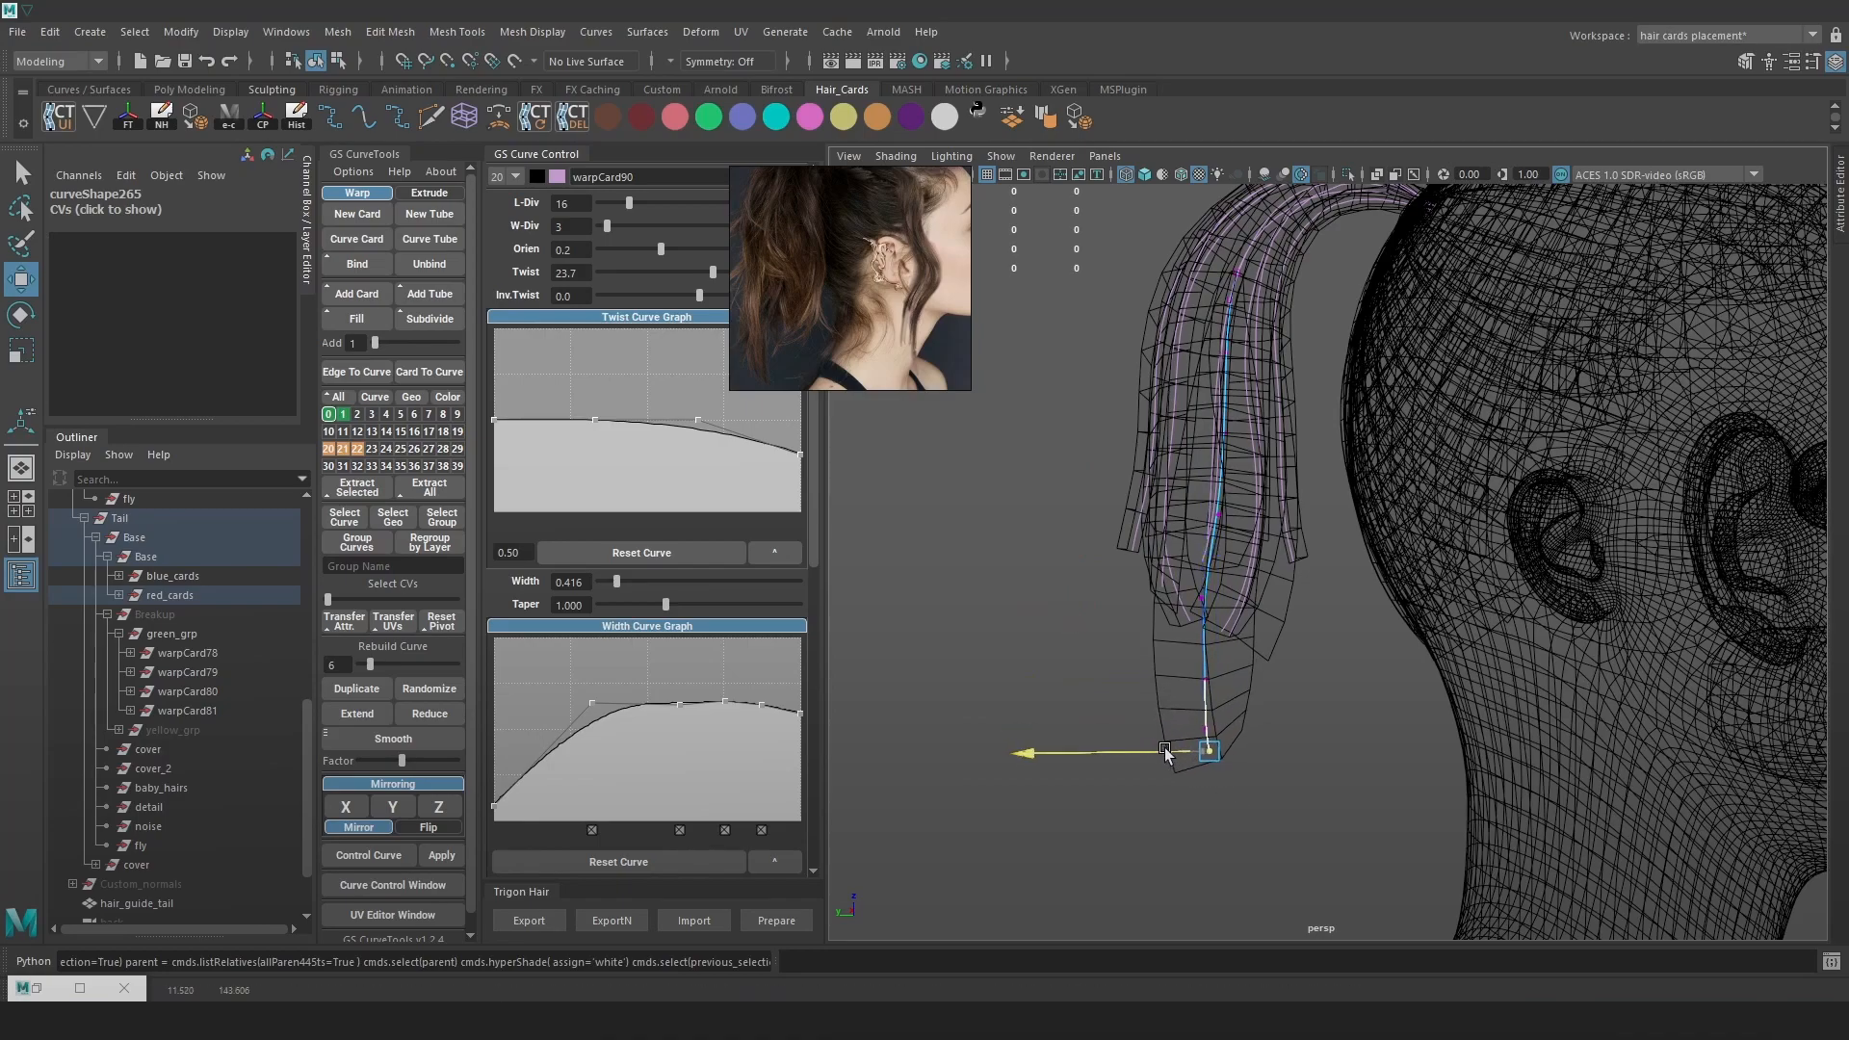
key("5")
left_click_drag(1305, 674, 1147, 600, "alt")
left_click(1193, 687)
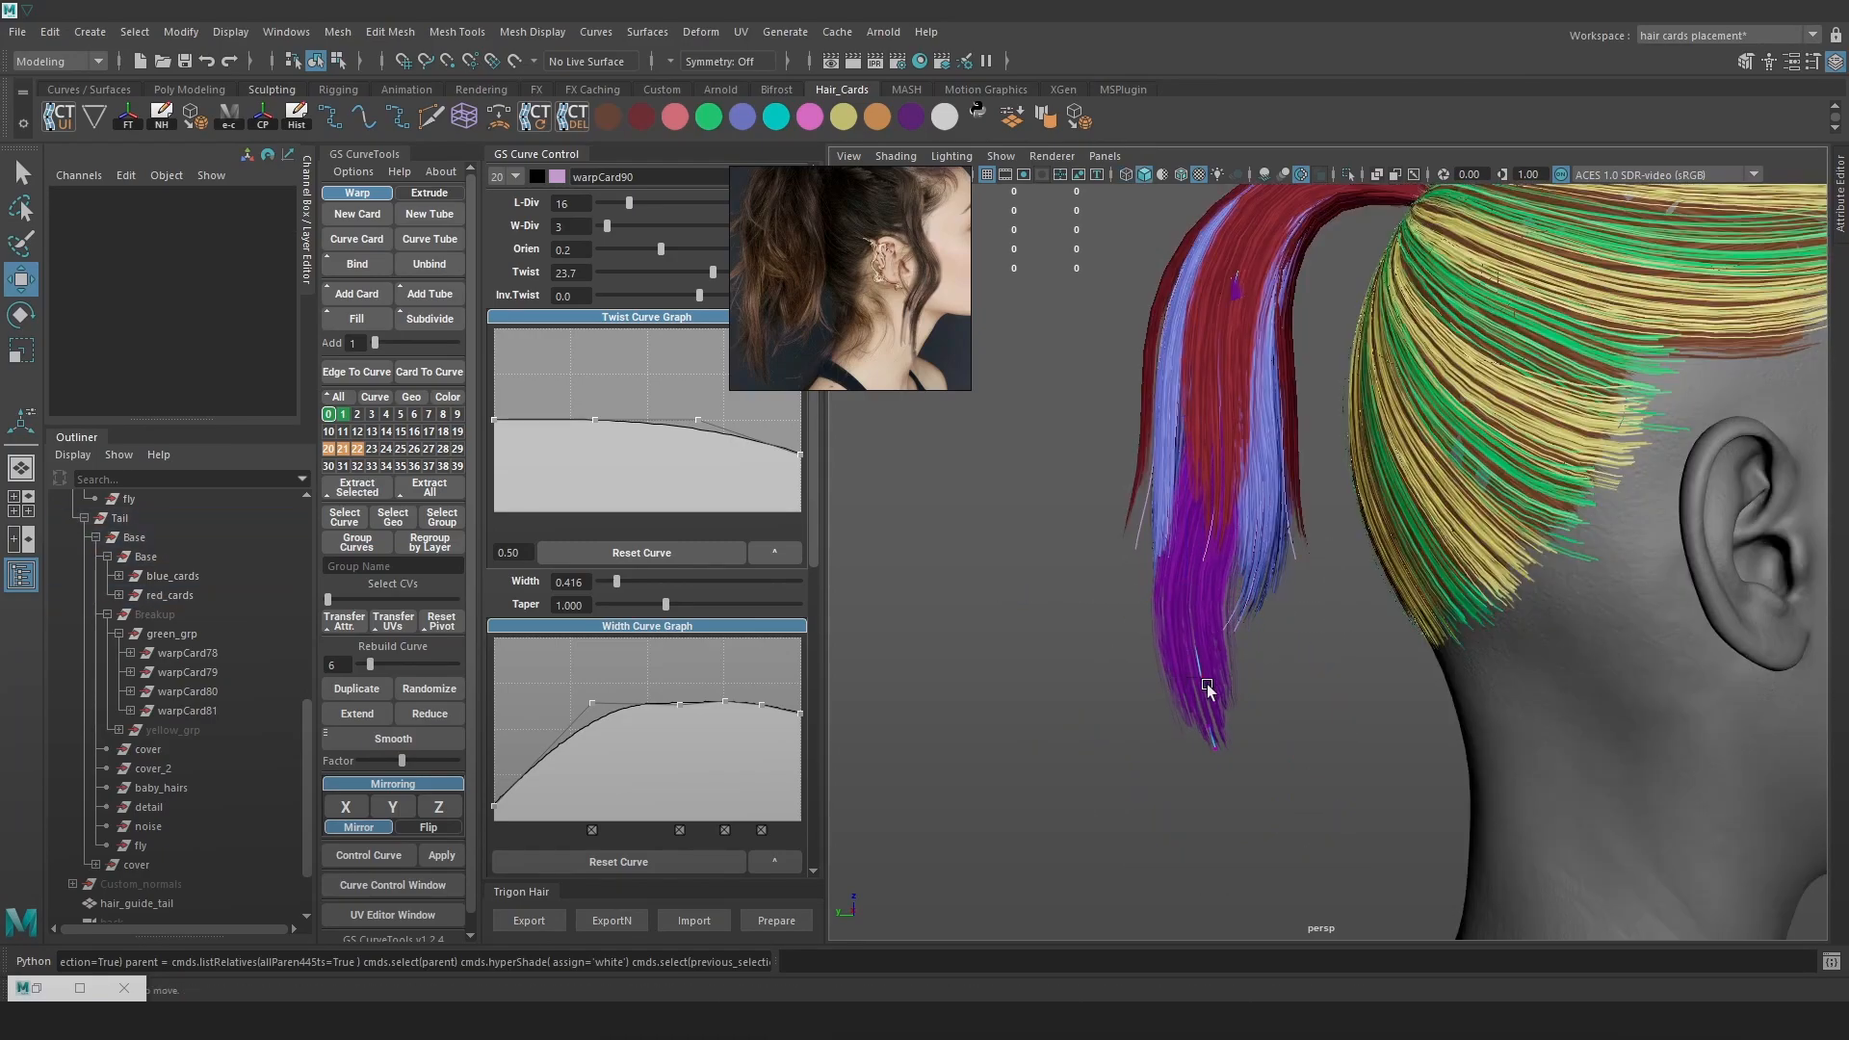
Rotate the tip control points of the purple card in the side view
left_click_drag(1245, 769, 1209, 716)
key("e")
left_click_drag(1266, 576, 1235, 607)
key("w")
key("4")
key("6")
Move the purple card's middle and tip control points to bend its end away from the head
mouse_move(1172, 524)
left_mouse_down()
mouse_move(1227, 489)
mouse_move(1217, 514)
mouse_move(1187, 513)
left_mouse_up()
left_click_drag(1240, 709, 1131, 706)
key("4")
key("6")
scroll(1293, 597, "down", 4)
scroll(1294, 597, "up", 3)
key("4")
key("6")
left_click_drag(1257, 543, 1184, 526)
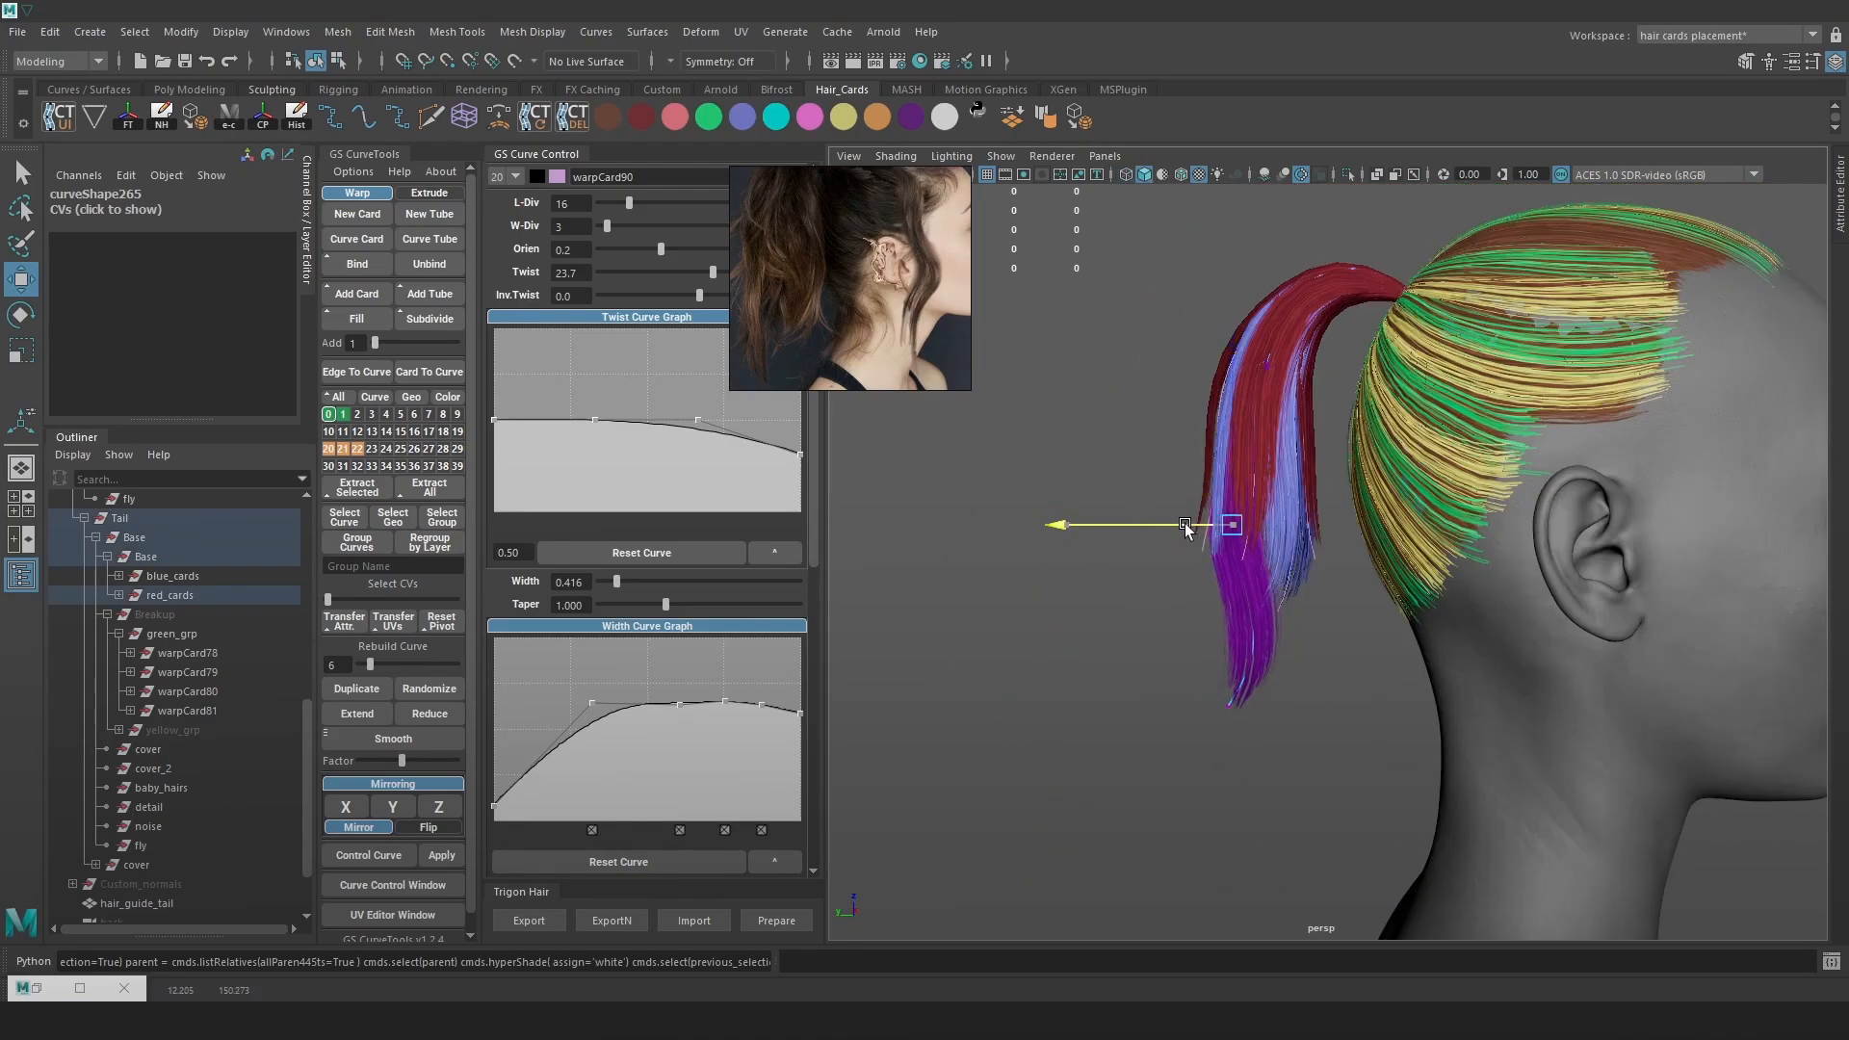
Set the purple card's Taper to 0.645 and move its lower control points slightly toward the head
left_click_drag(666, 606, 643, 605)
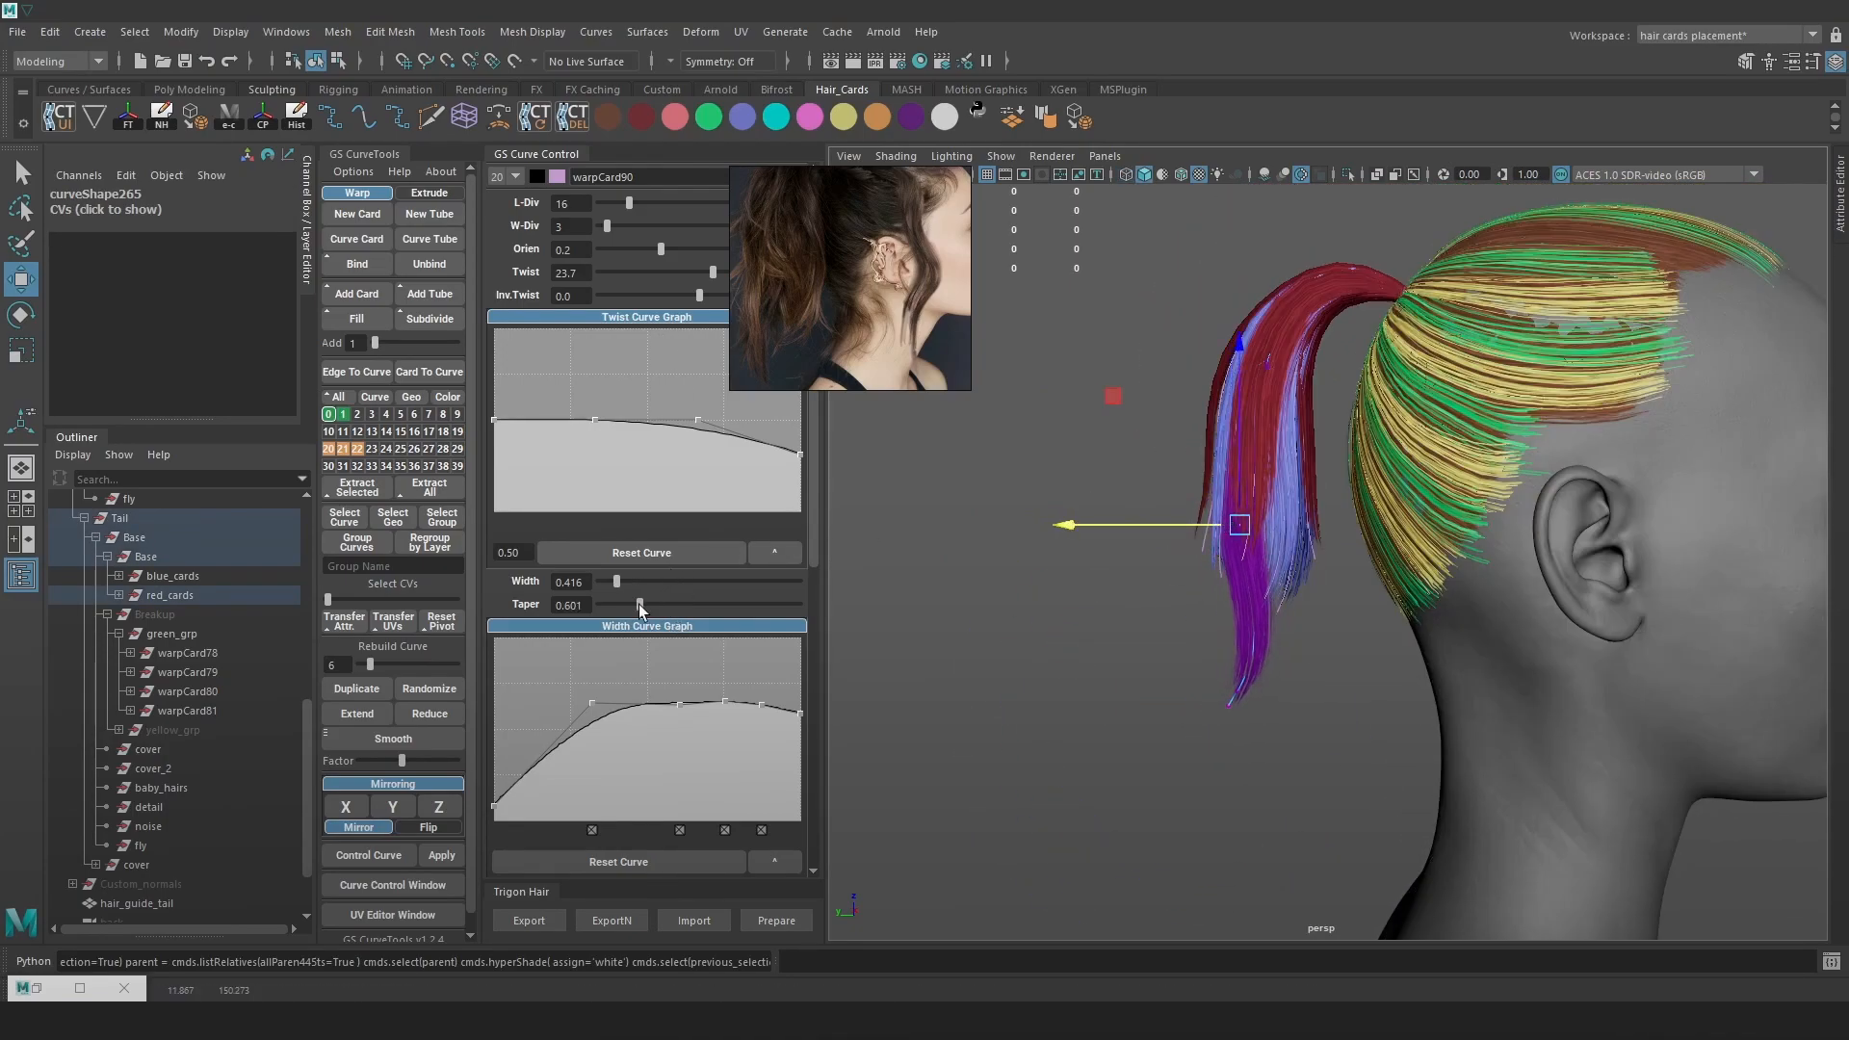
scroll(1291, 606, "up", 2)
key("4")
left_click_drag(1290, 608, 1223, 570)
key("6")
left_click_drag(1183, 591, 1201, 591)
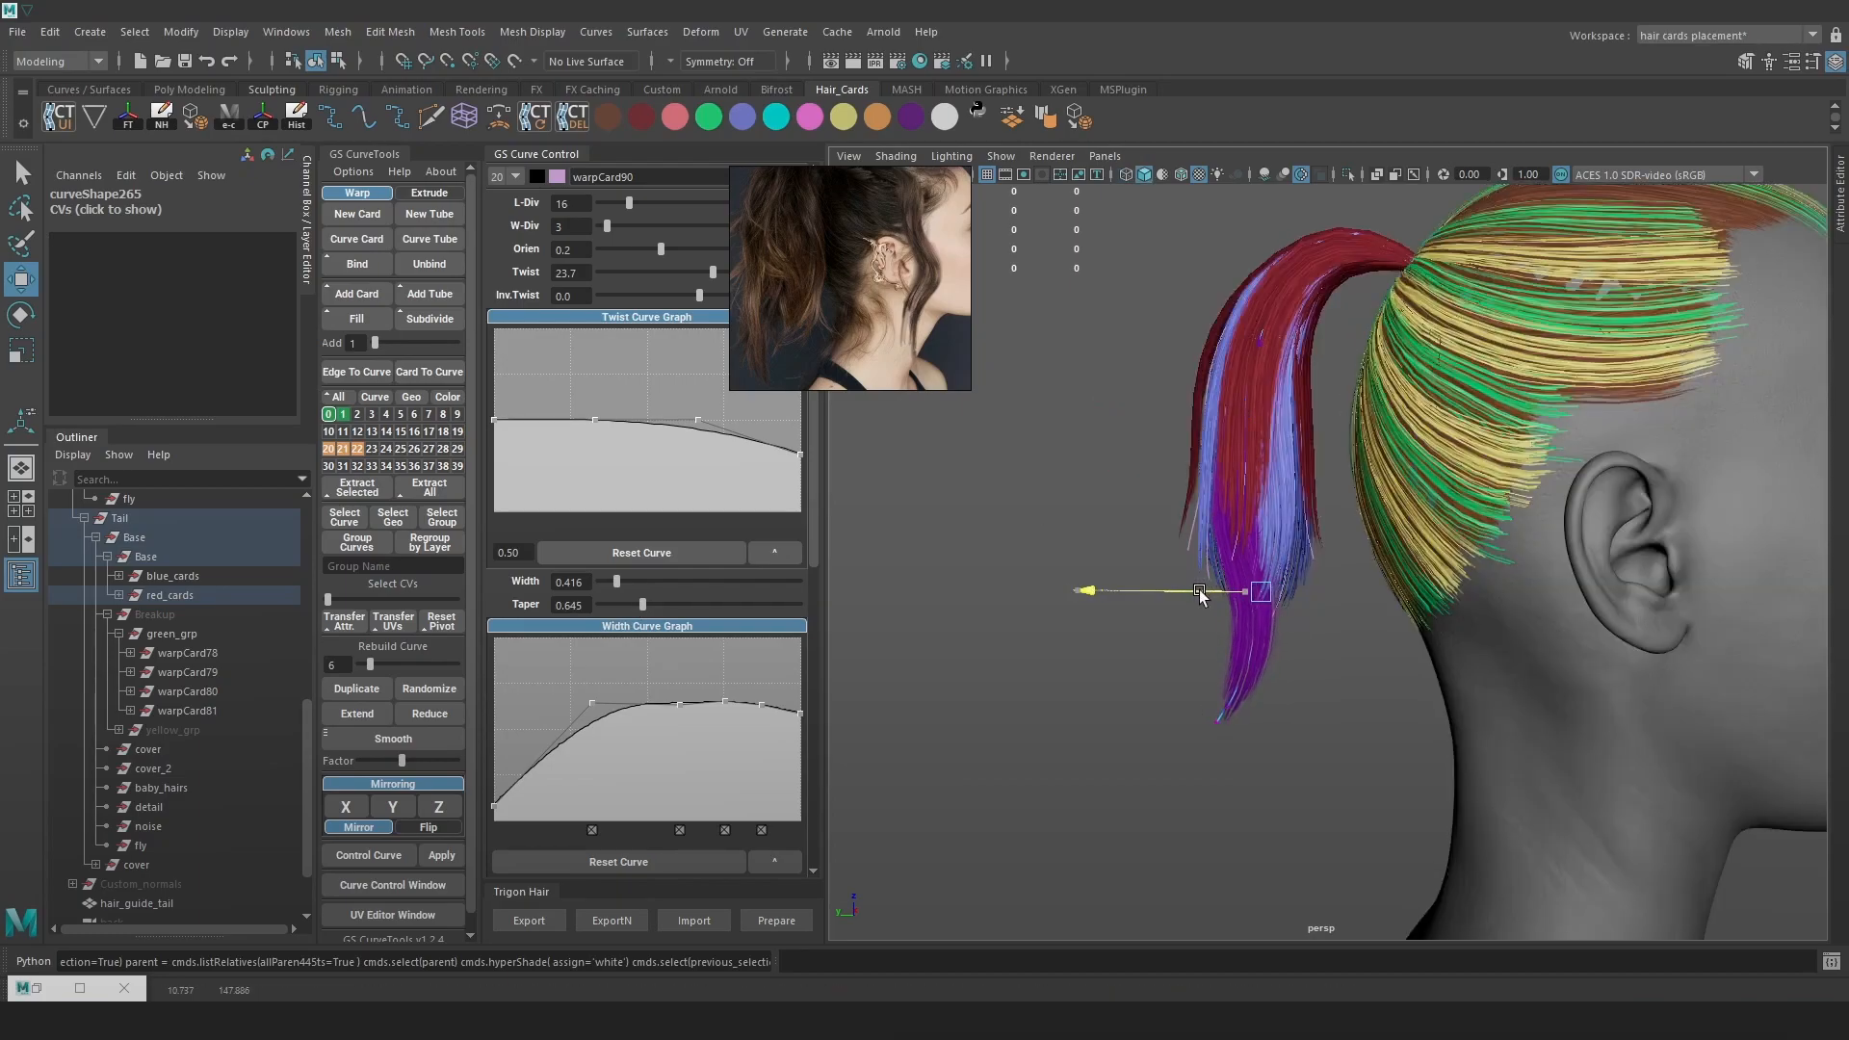
From the back, select the purple card and shift it slightly sideways
left_click_drag(1388, 639, 1492, 616, "alt")
scroll(1383, 598, "up", 2)
left_click(1280, 707)
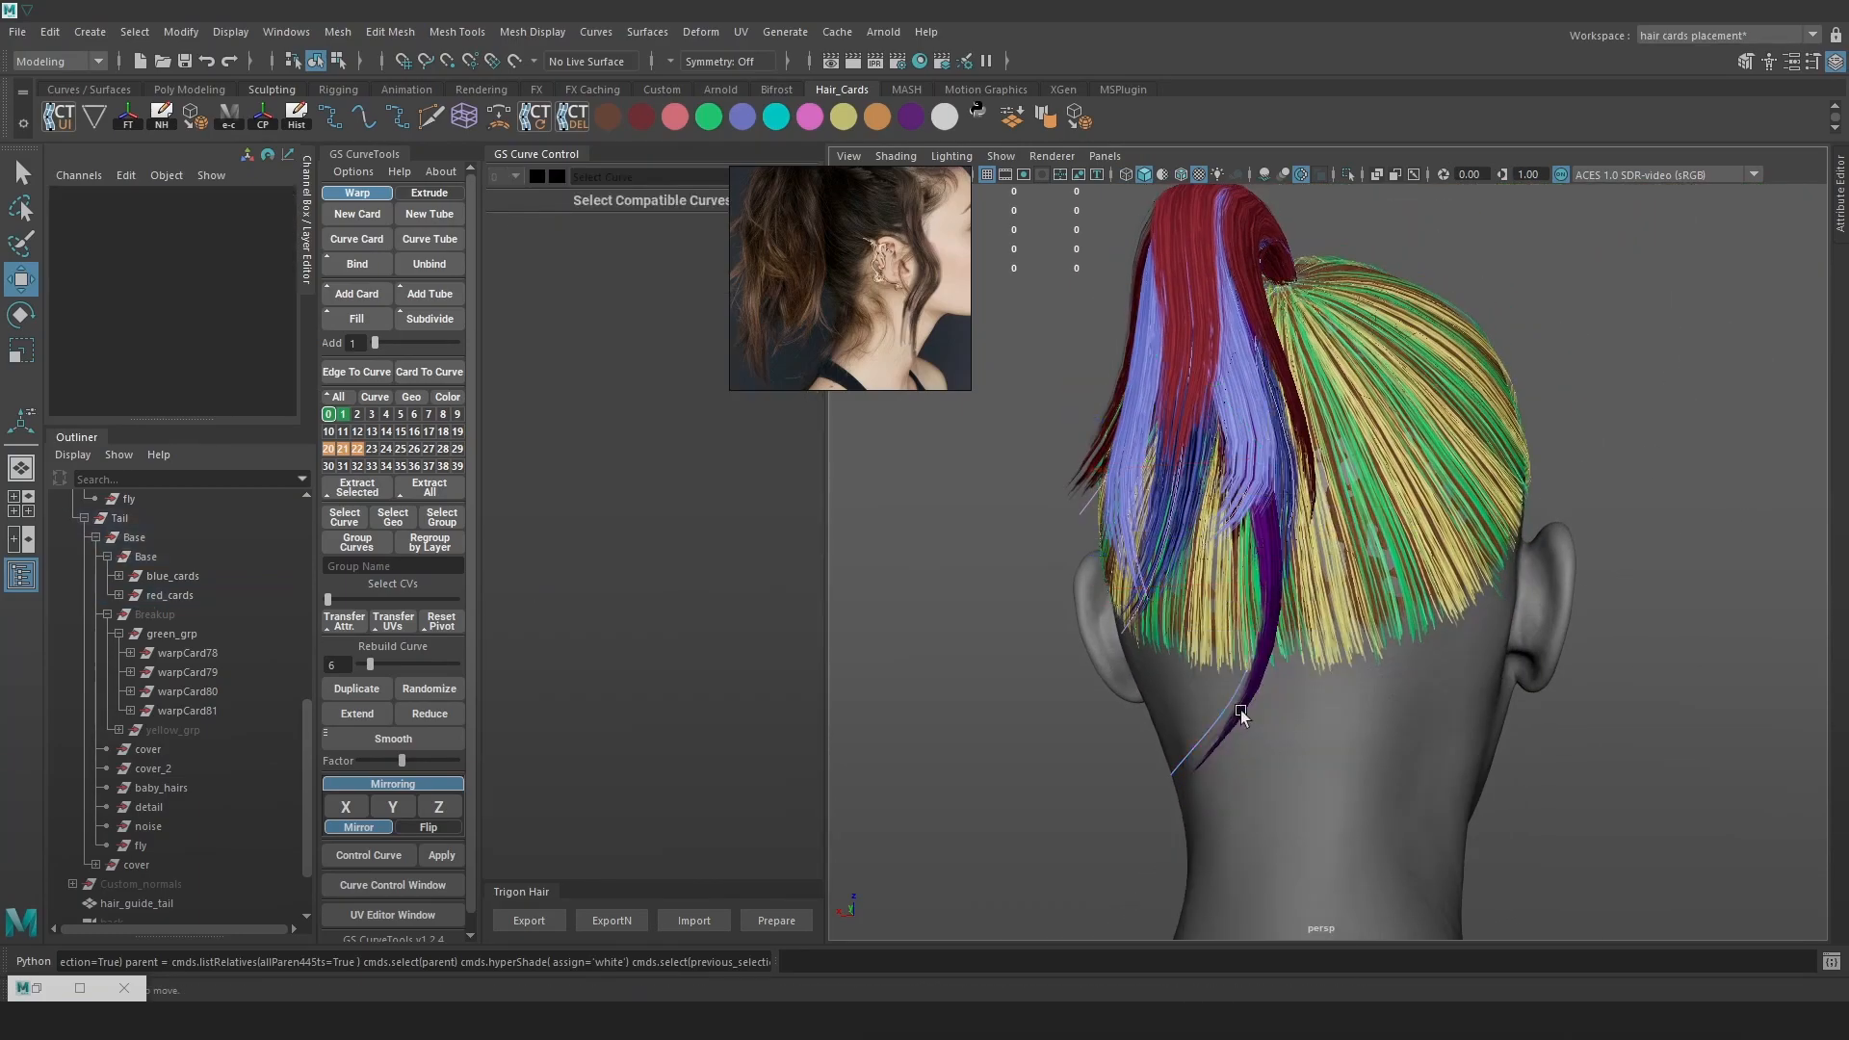
left_click(1210, 725)
left_click_drag(1101, 470, 1124, 470)
Select the purple card from the back and move its tip control points to straighten its lower end downward
left_click_drag(1223, 535, 1079, 530, "alt")
scroll(1079, 529, "up", 3)
left_click_drag(1369, 444, 1371, 444)
right_click_drag(1178, 370, 1107, 369)
left_click_drag(1237, 239, 1521, 371)
scroll(1324, 281, "down", 3)
left_click(1224, 740)
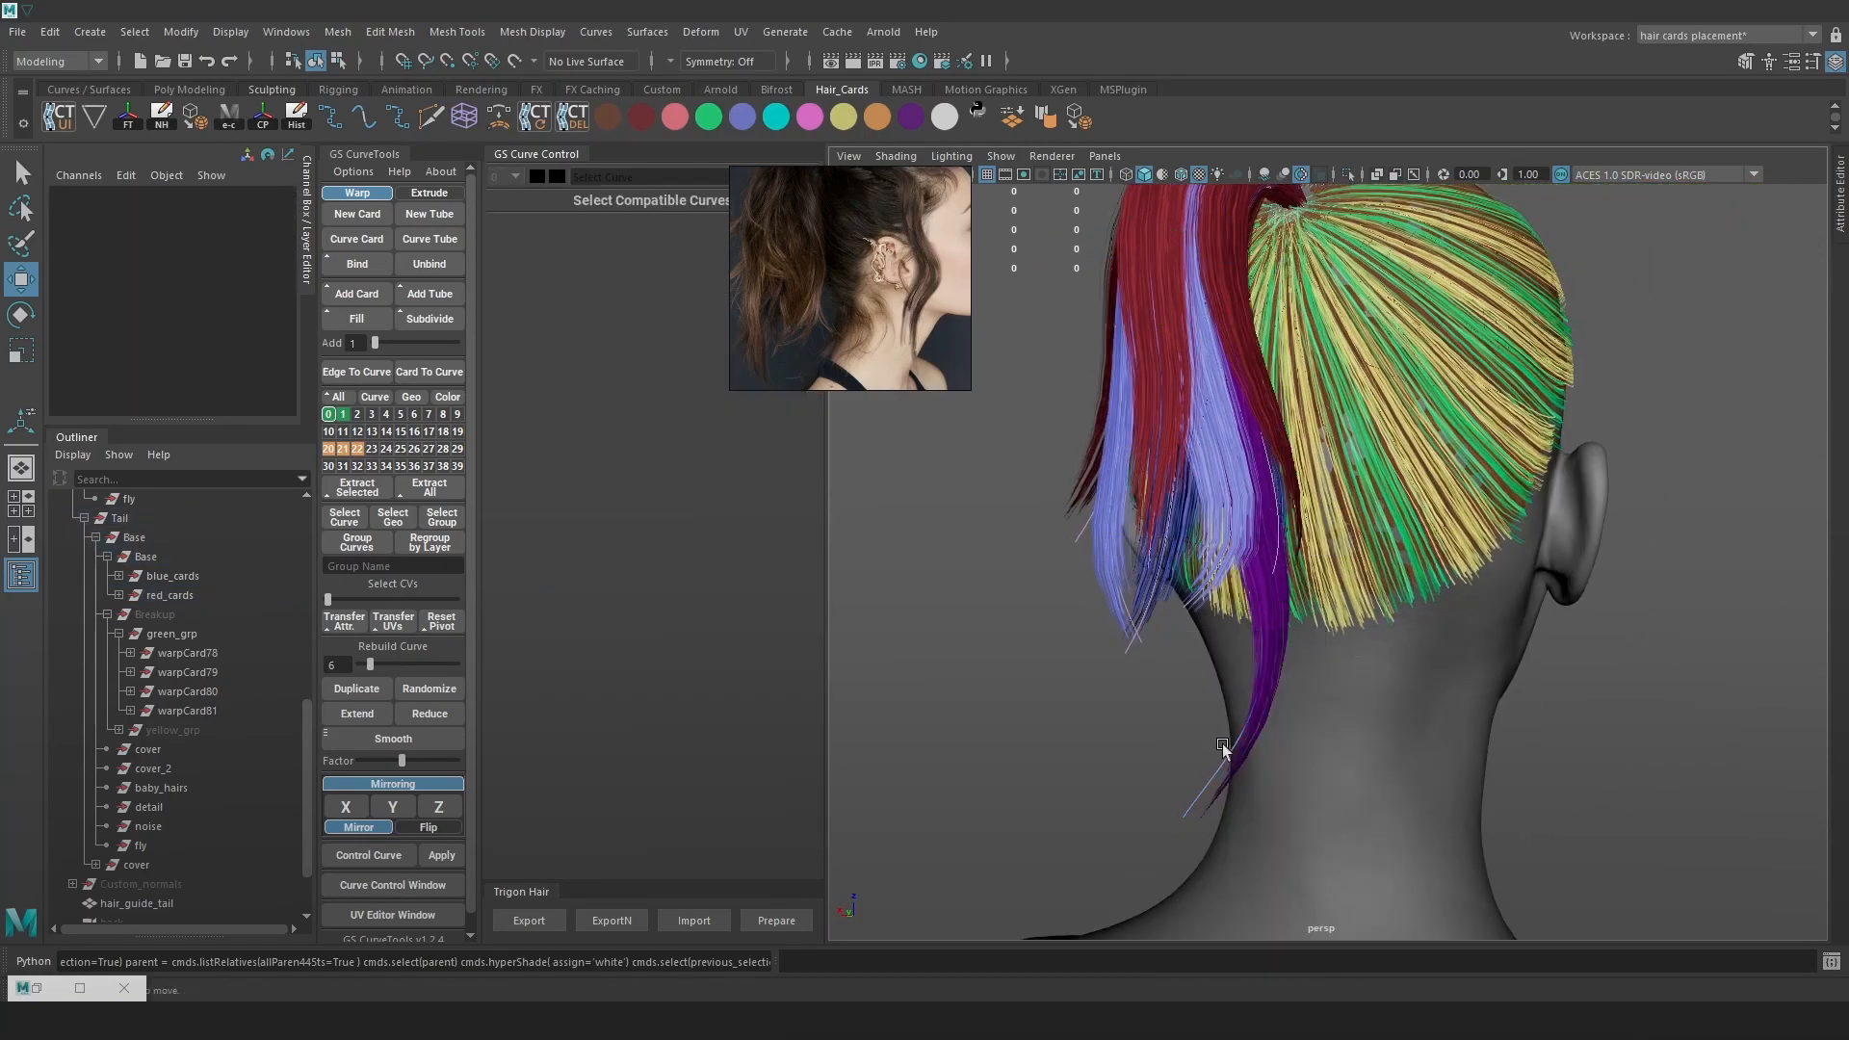
left_click_drag(1213, 772, 1252, 781, "alt")
left_click(1251, 799)
left_click_drag(1580, 619, 1510, 475, "alt")
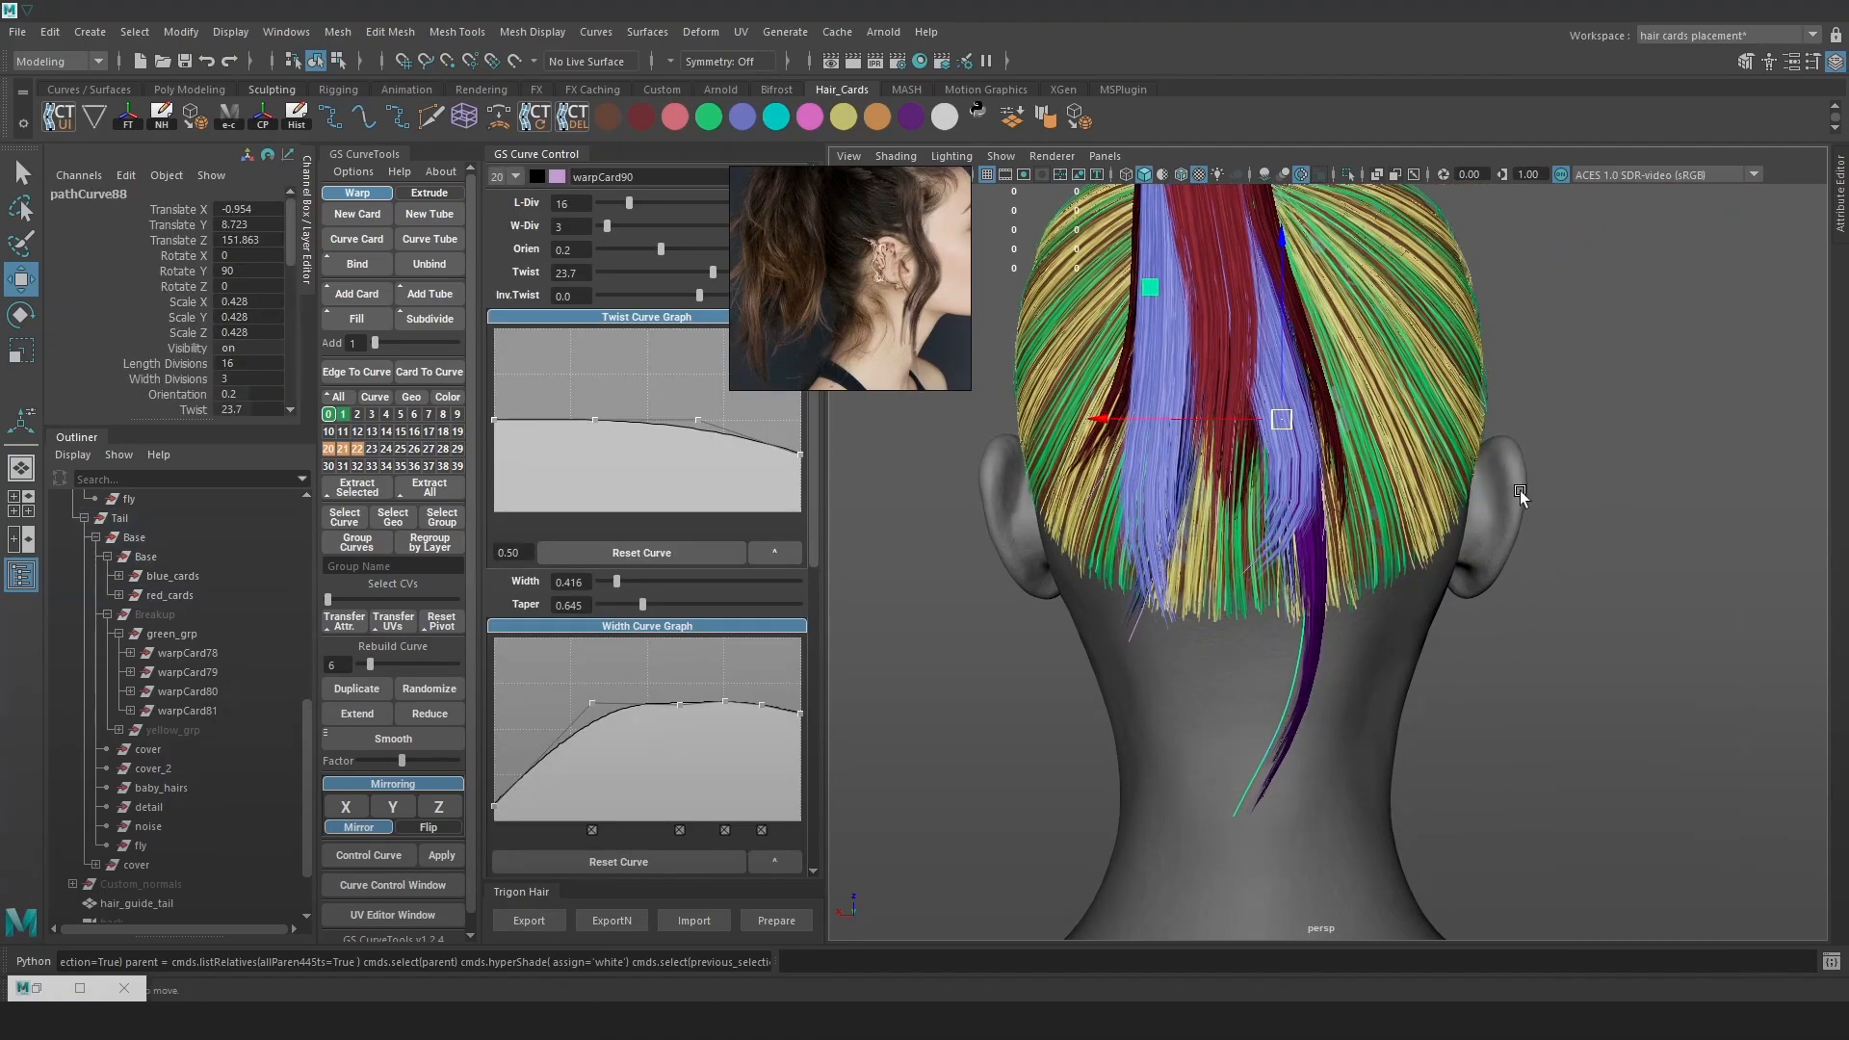
right_click_drag(1510, 475, 1443, 475)
left_click(1234, 819)
key("ctrl+z")
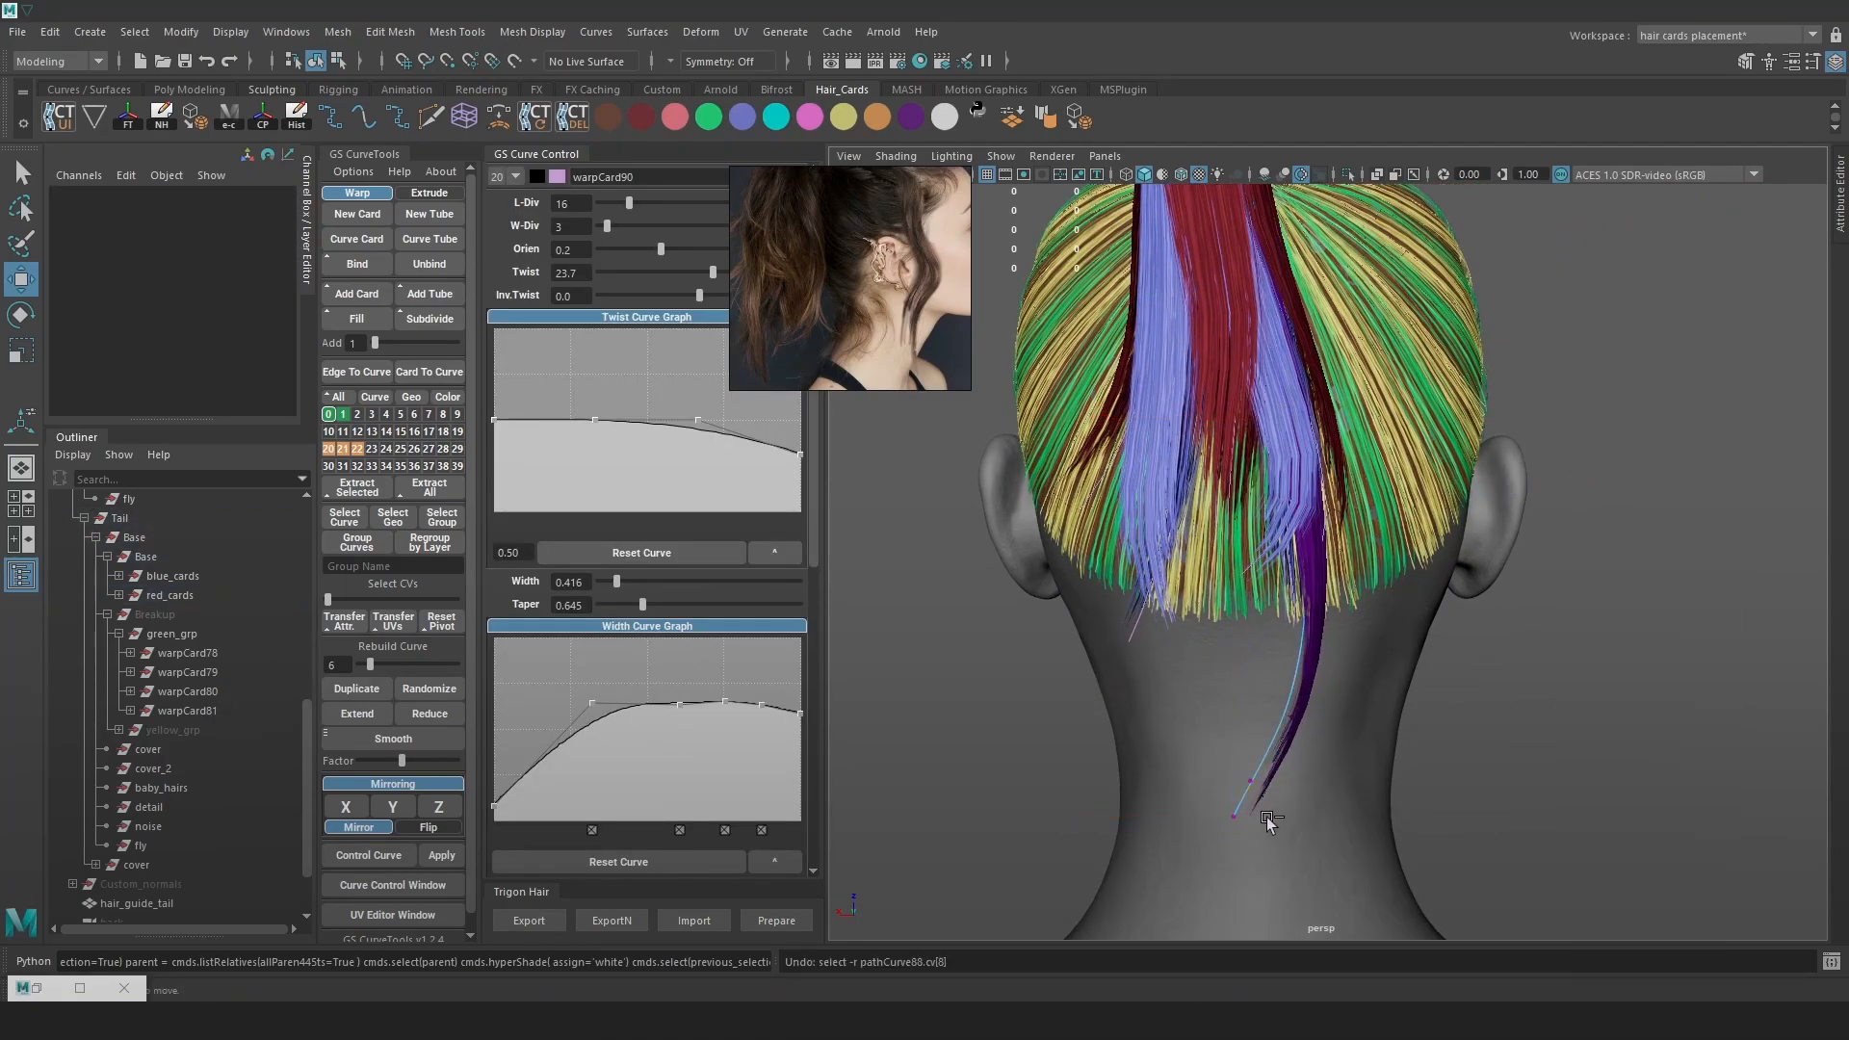
mouse_move(1249, 834)
left_mouse_down()
mouse_move(1217, 801)
mouse_move(1242, 828)
left_mouse_up()
left_click_drag(1263, 764, 1252, 805)
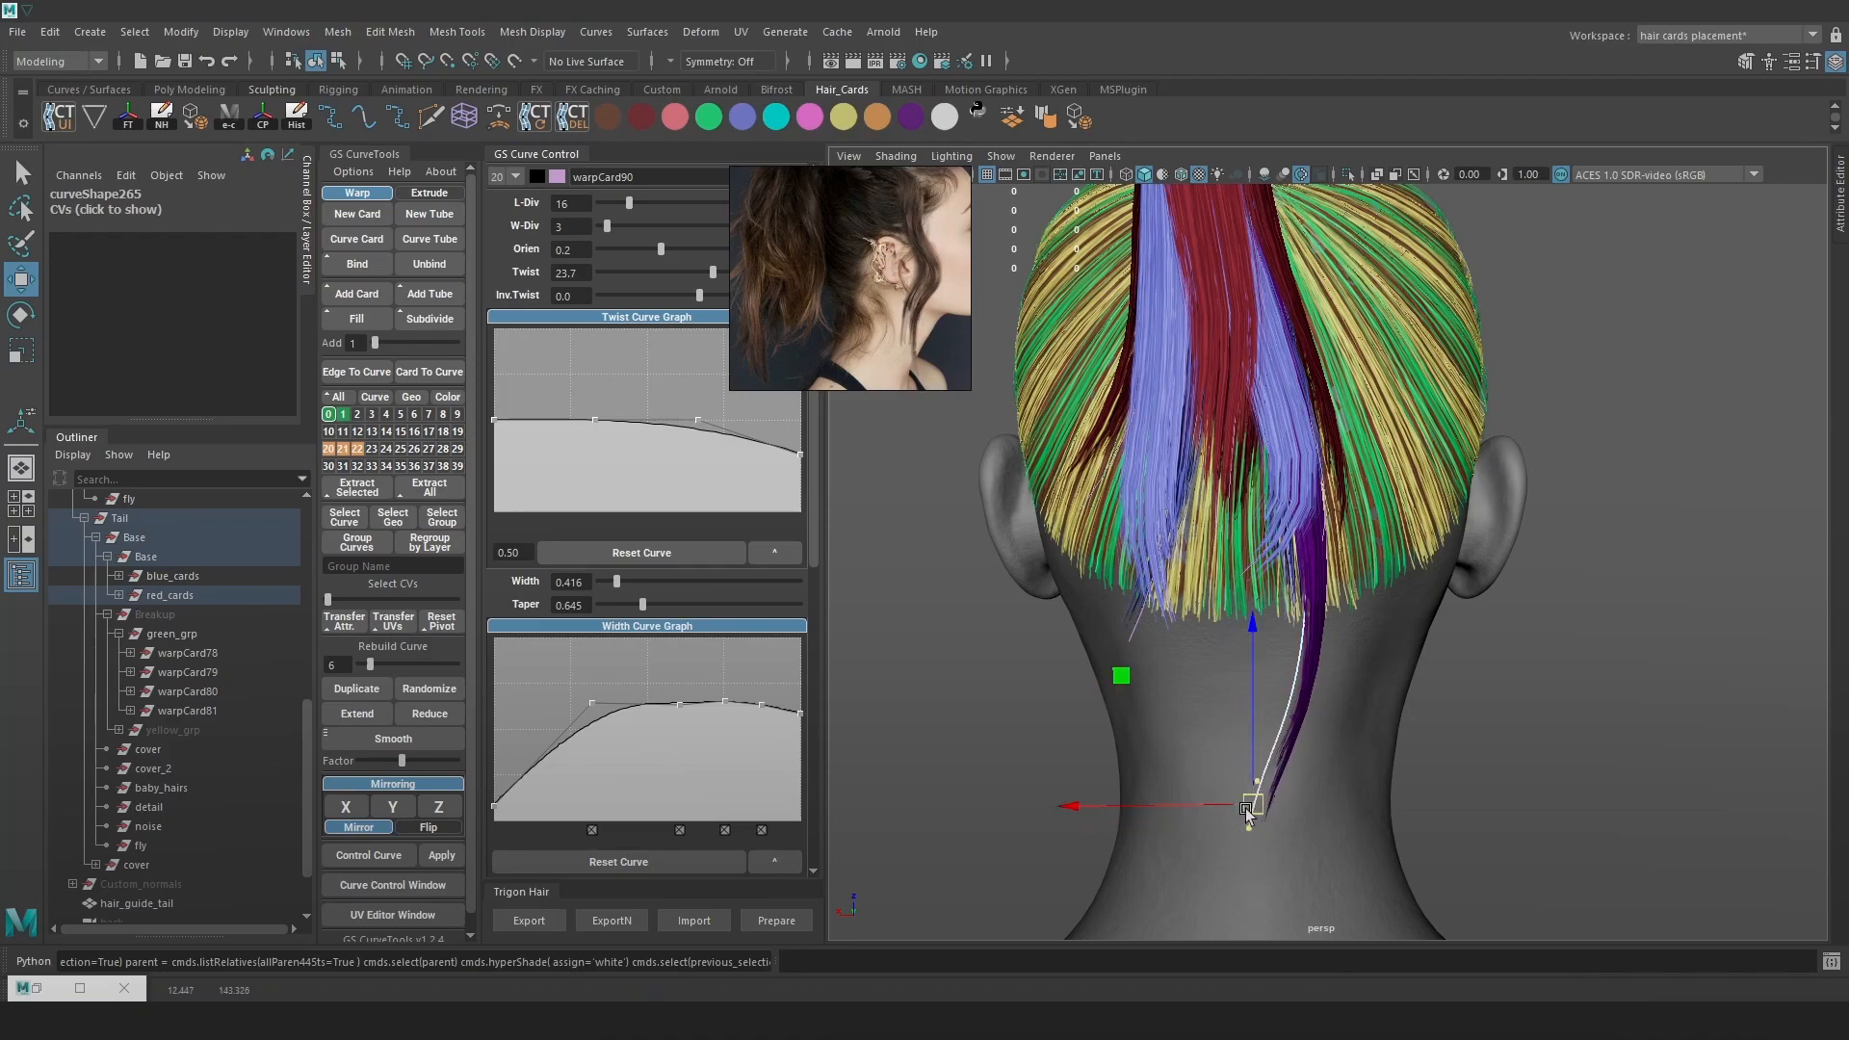
key("e")
key("w")
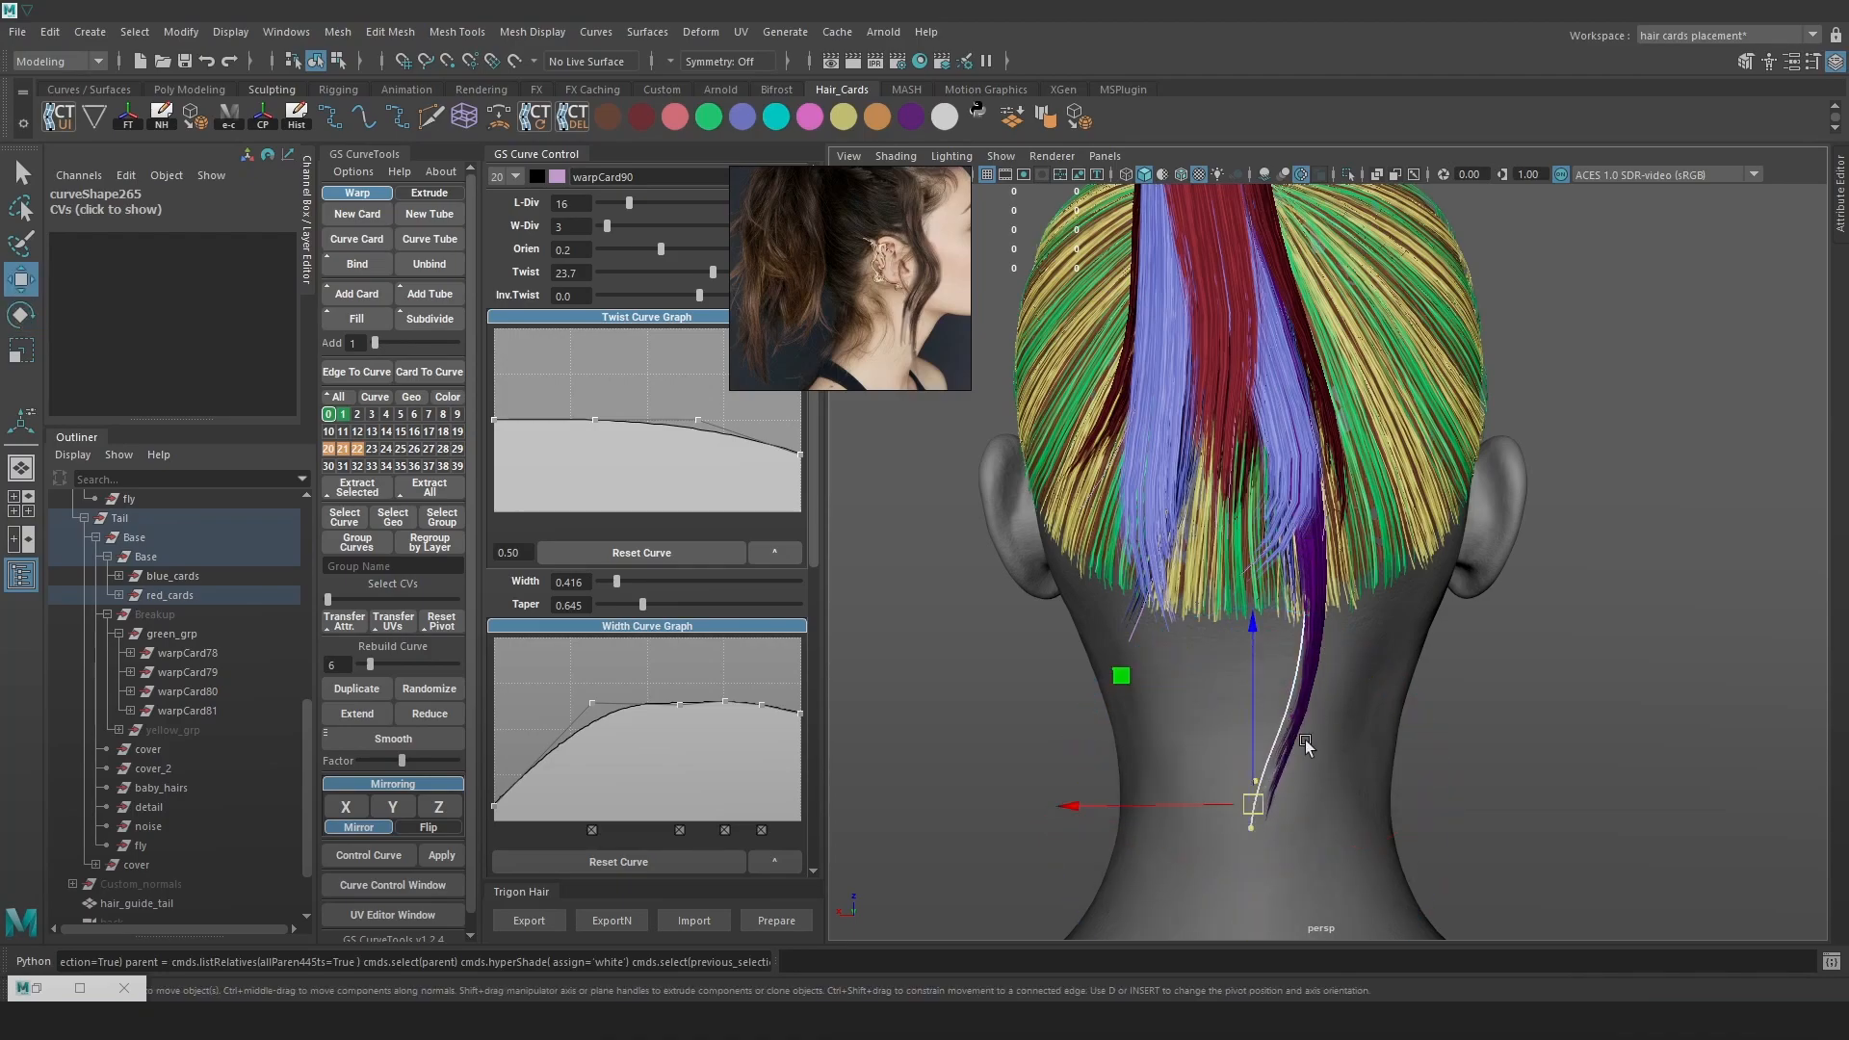
left_click(1597, 511)
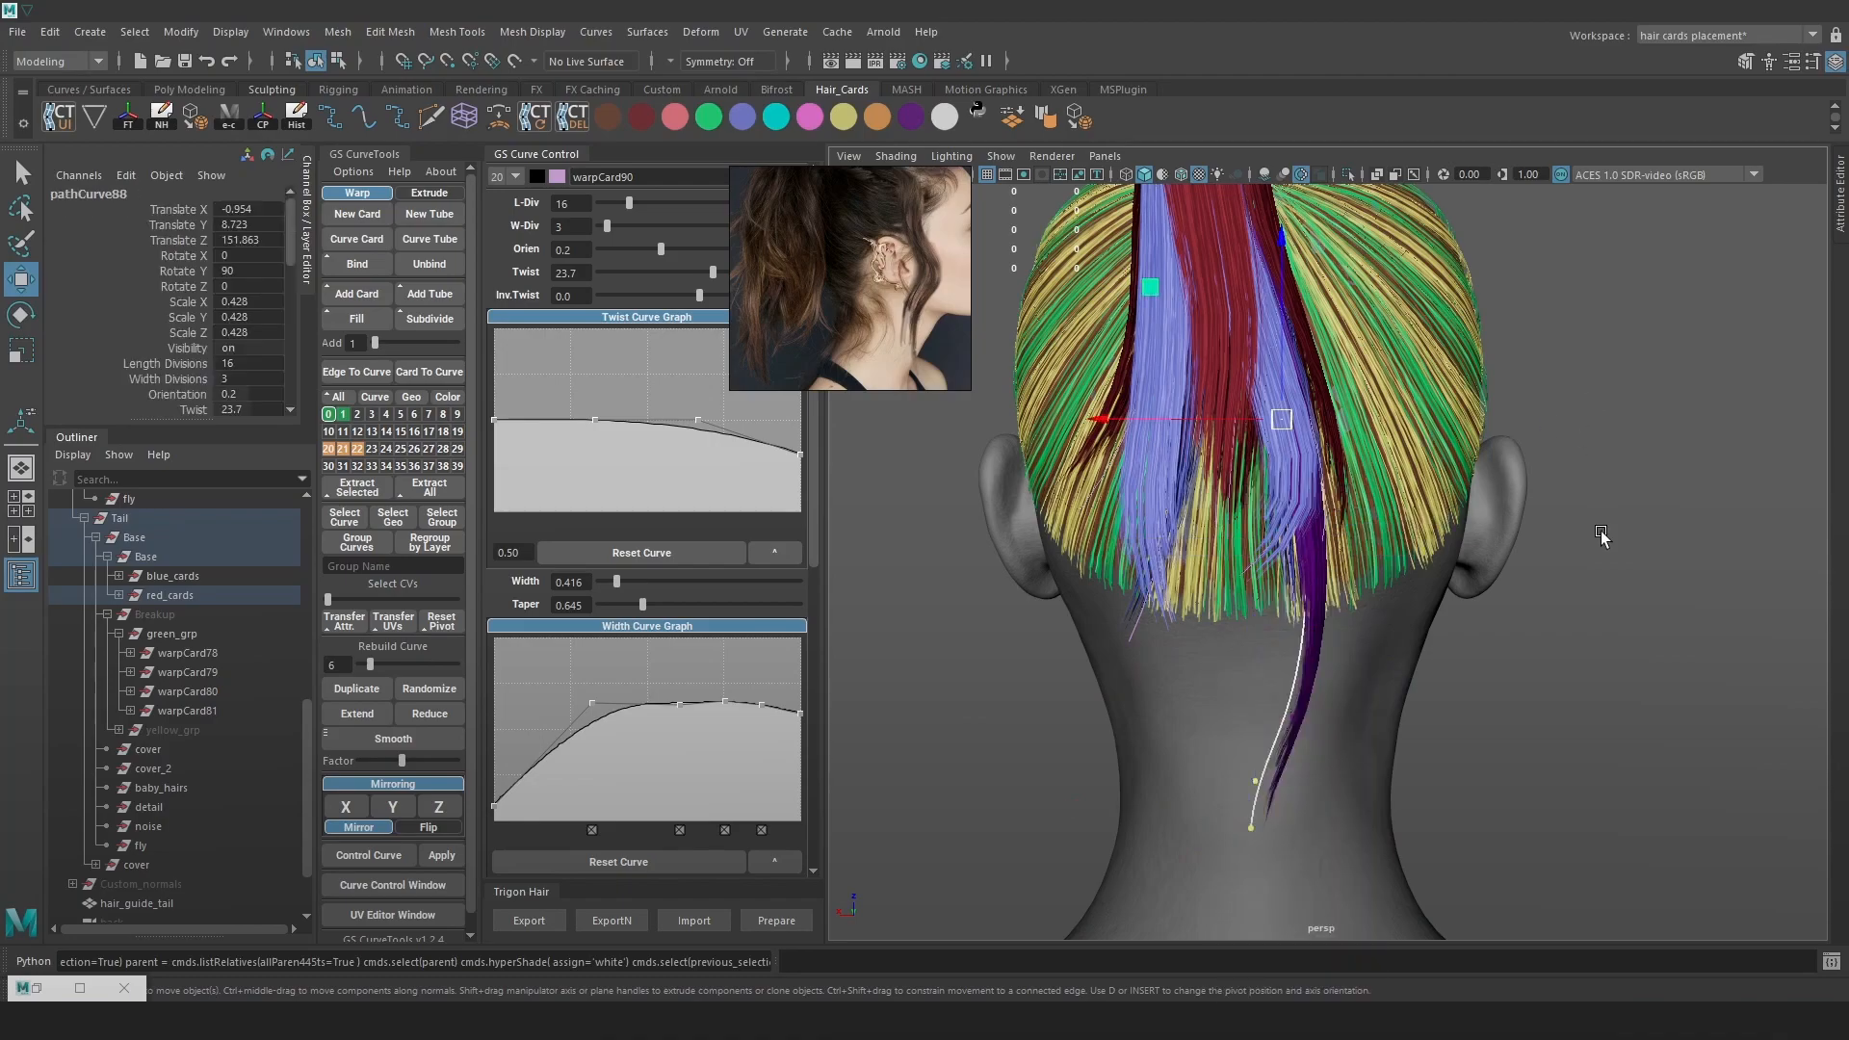
Mirror the purple card across the X axis to the other side of the ponytail
left_click(1290, 691)
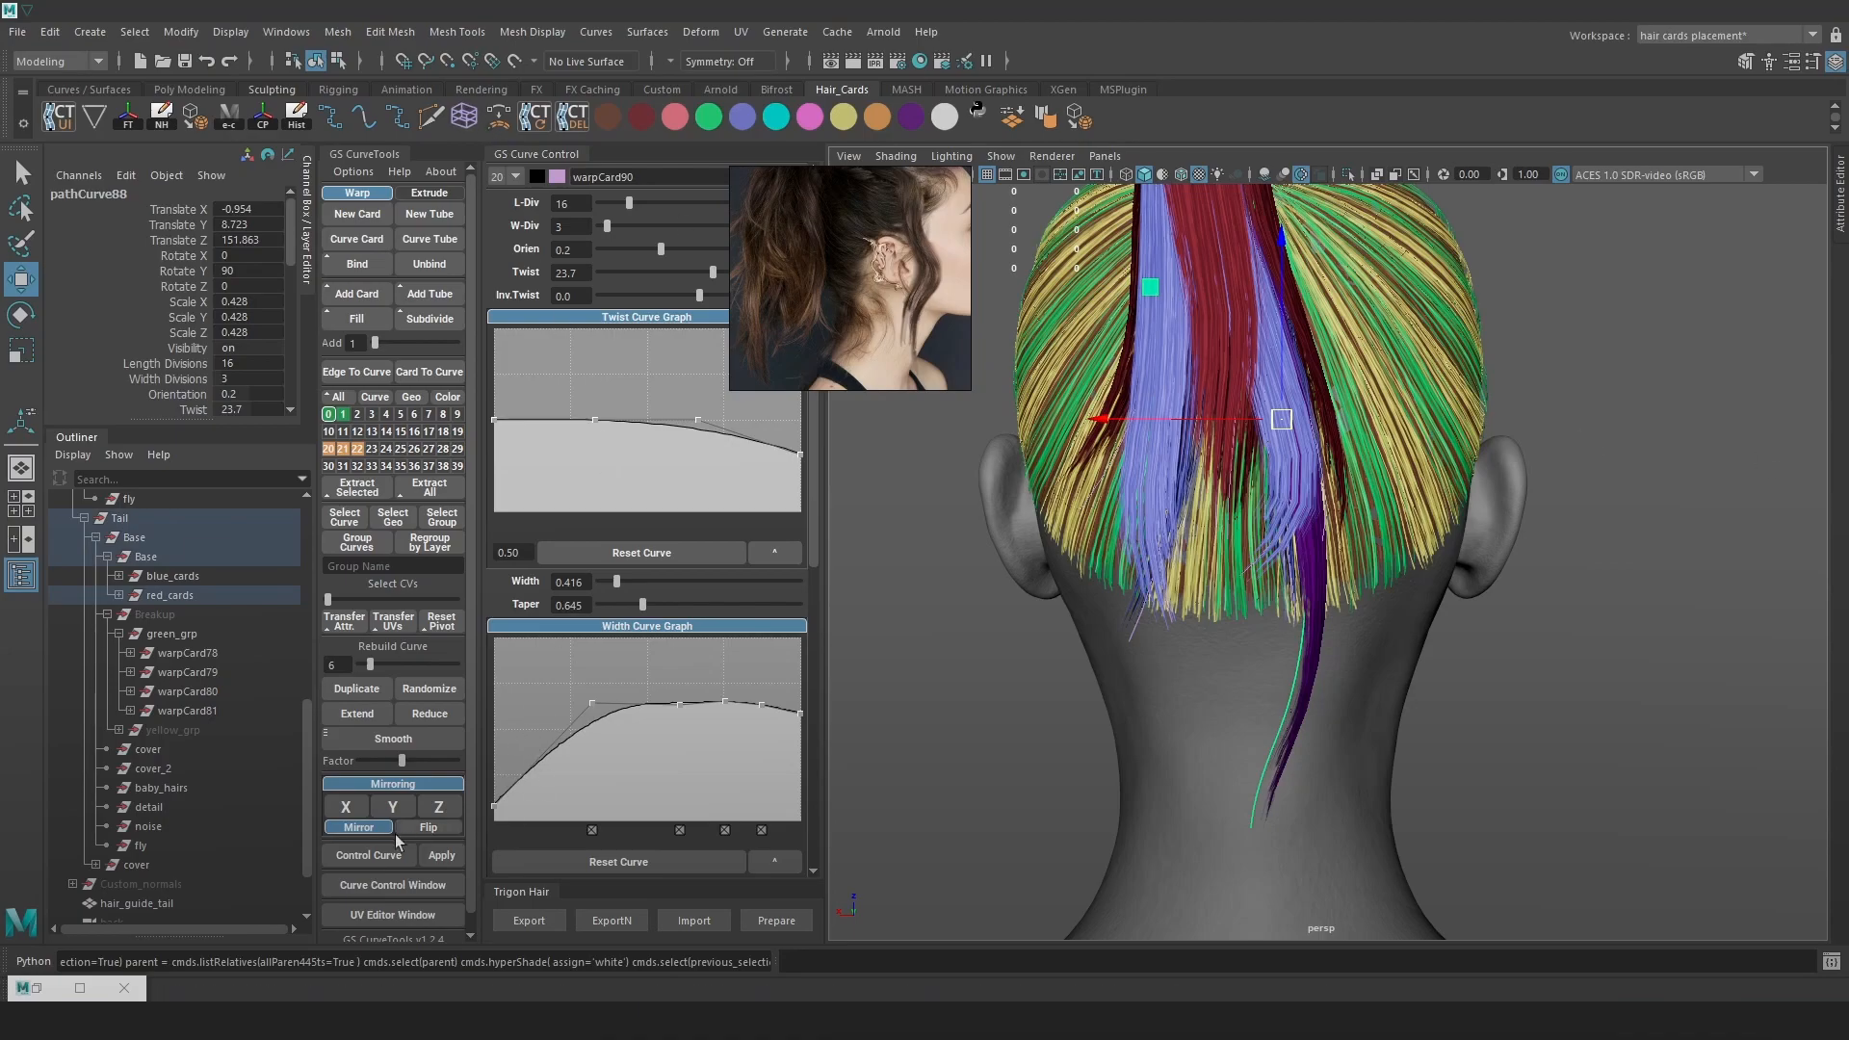
left_click(349, 810)
left_click_drag(1473, 581, 1505, 505, "alt")
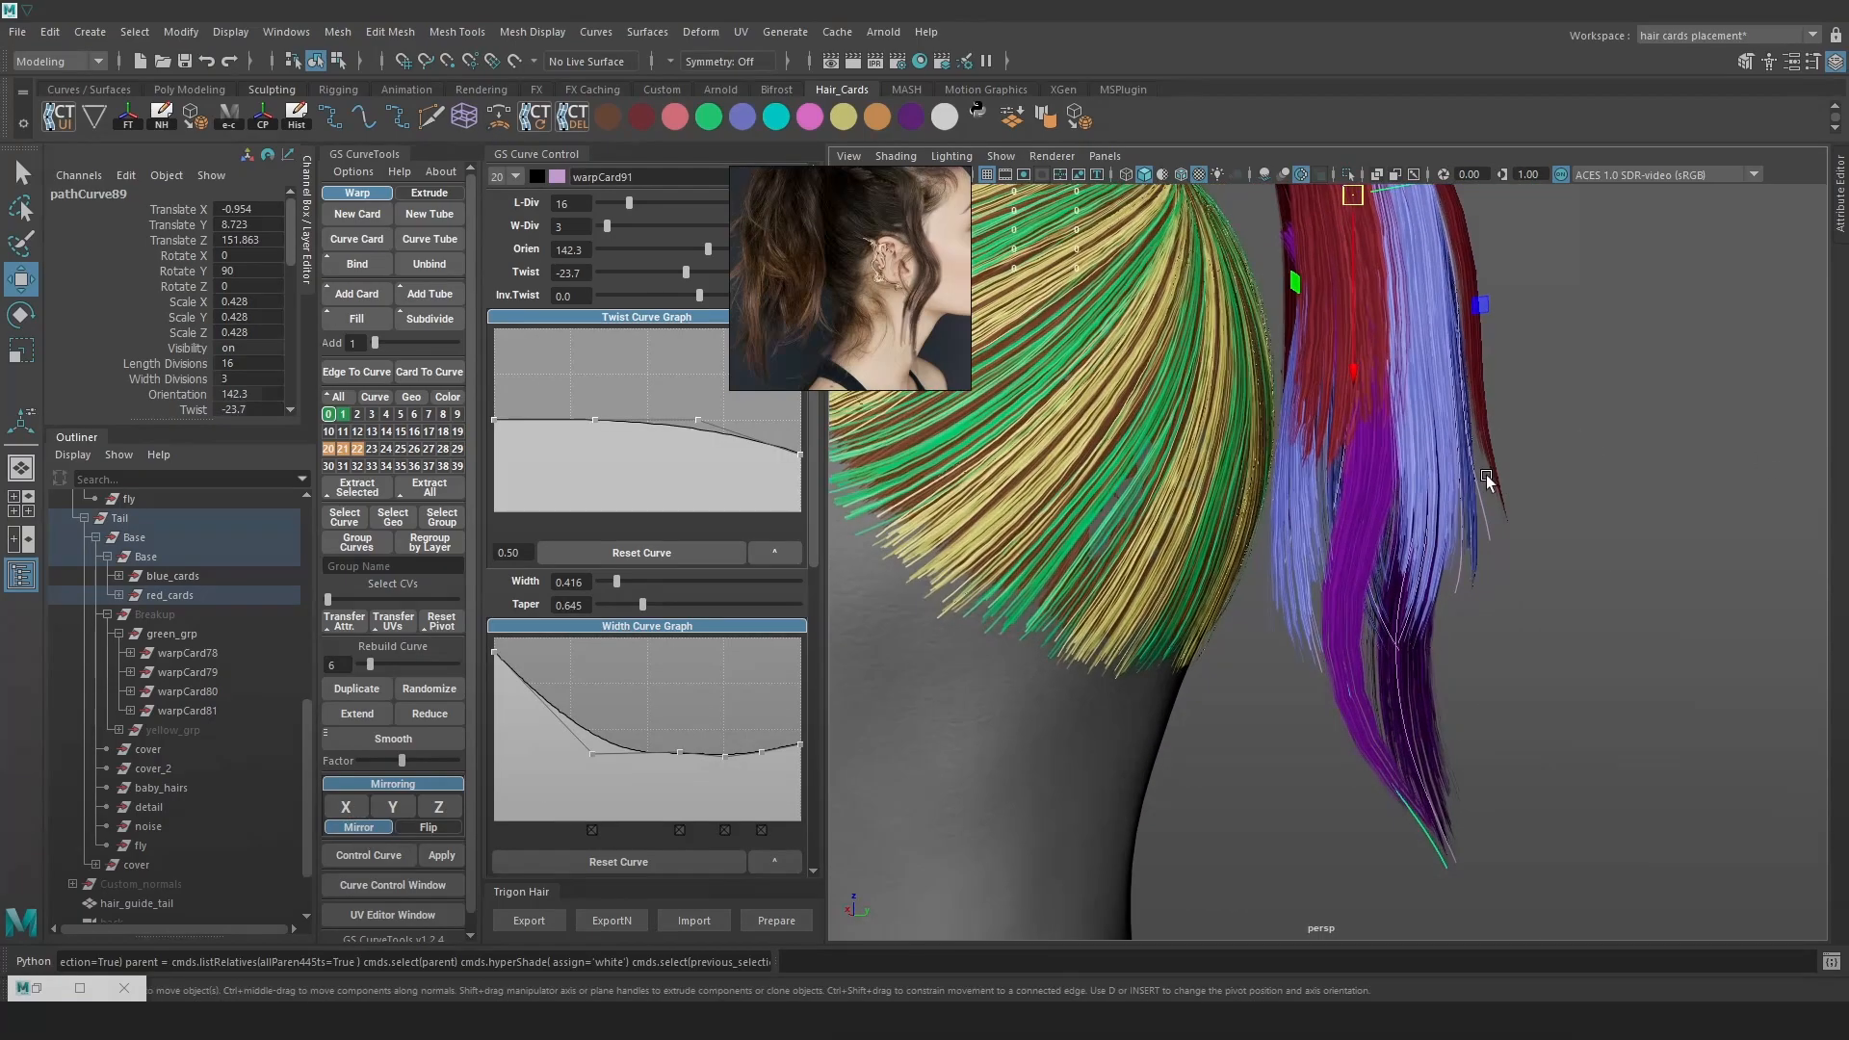
Flatten the mirrored card's width curve with a slight narrowing at its end and set Width to 0.684
left_click_drag(616, 581, 621, 582)
left_click_drag(495, 654, 495, 751)
left_click(518, 751)
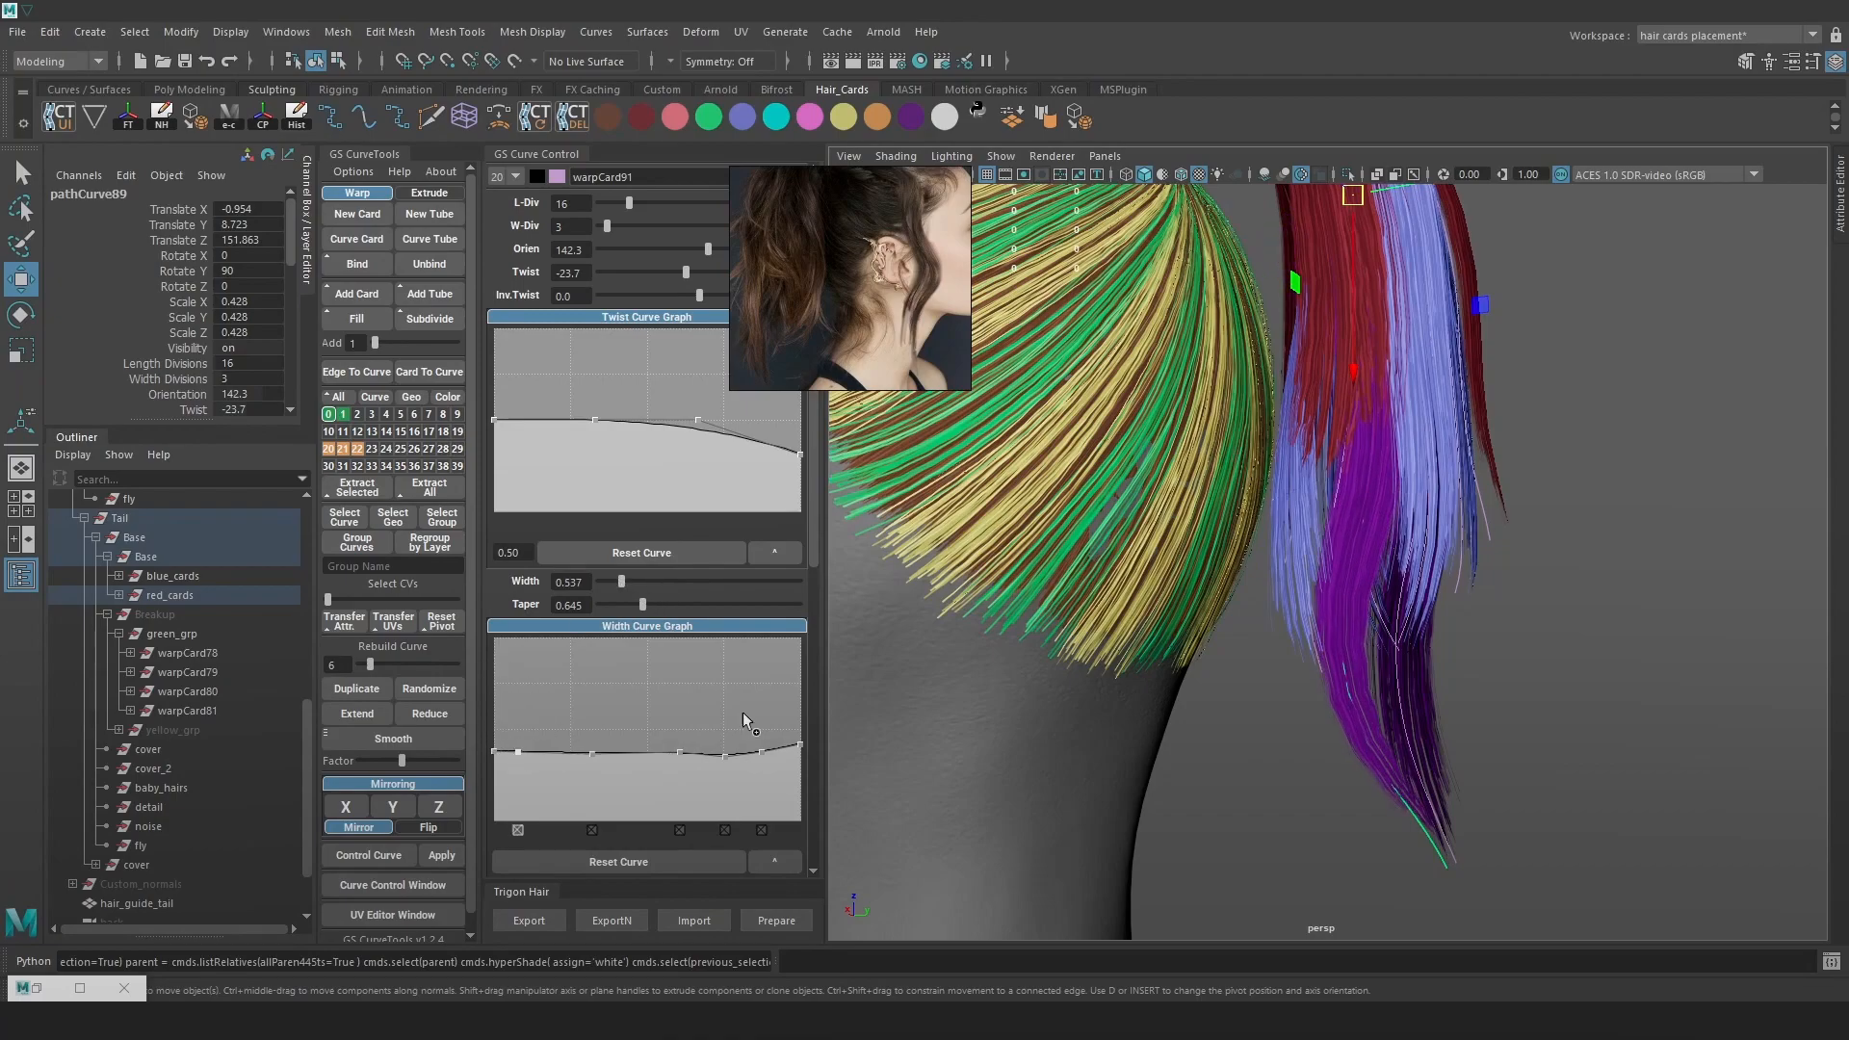
left_click_drag(807, 771, 807, 774)
scroll(806, 774, "down", 1)
mouse_move(1487, 679)
left_mouse_down("alt")
mouse_move(1337, 652)
mouse_move(1478, 664)
left_mouse_up("alt")
left_click_drag(622, 525, 627, 526)
From the back, move the mirrored purple card's lower control point slightly outward
left_click_drag(1319, 616, 1477, 574, "alt")
scroll(1477, 573, "down", 5)
scroll(1477, 574, "up", 2)
right_click_drag(1548, 631, 1445, 630)
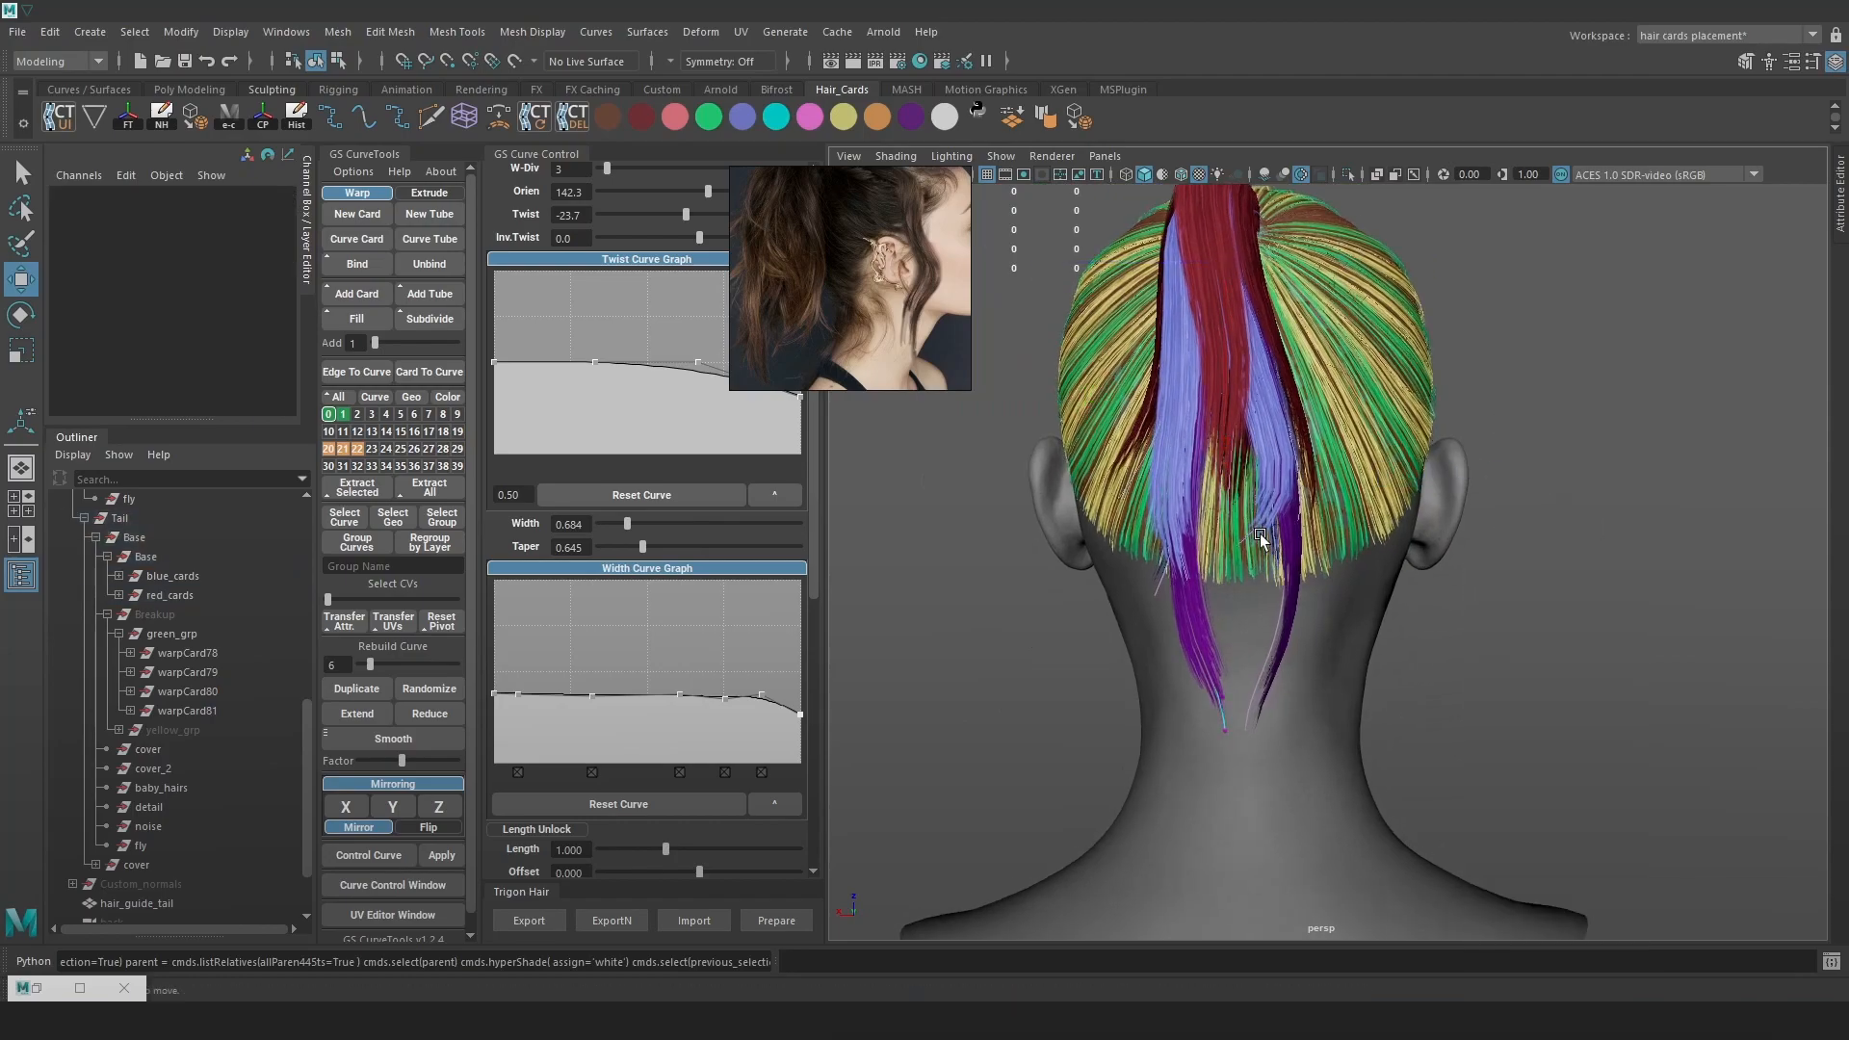
key("4")
left_click_drag(1200, 515, 1098, 581)
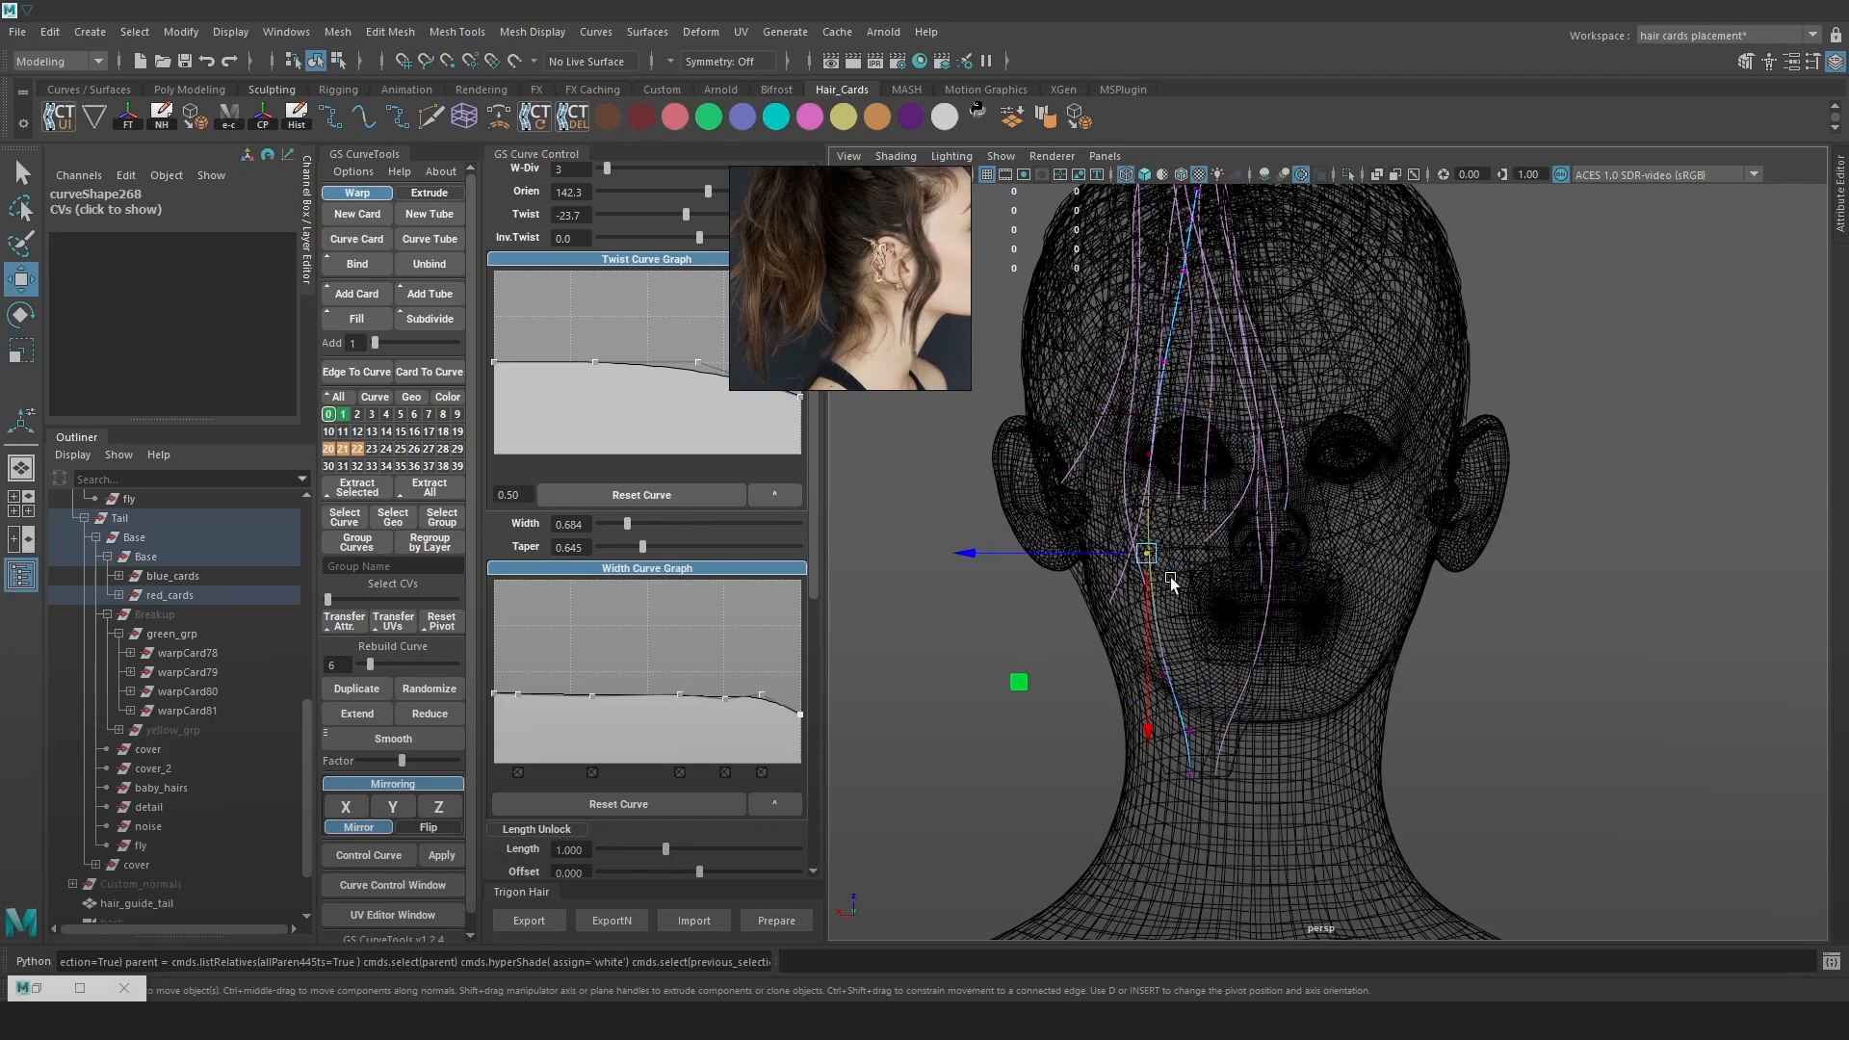
key("b")
key("6")
left_click_drag(1147, 553, 1125, 545)
In the side view, move the mirrored purple card's control point above the tip toward the head
left_click_drag(1206, 789, 1127, 732)
key("4")
mouse_move(1168, 632)
left_mouse_down()
mouse_move(1108, 662)
mouse_move(1171, 643)
mouse_move(1467, 656)
left_mouse_up()
key("6")
key("4")
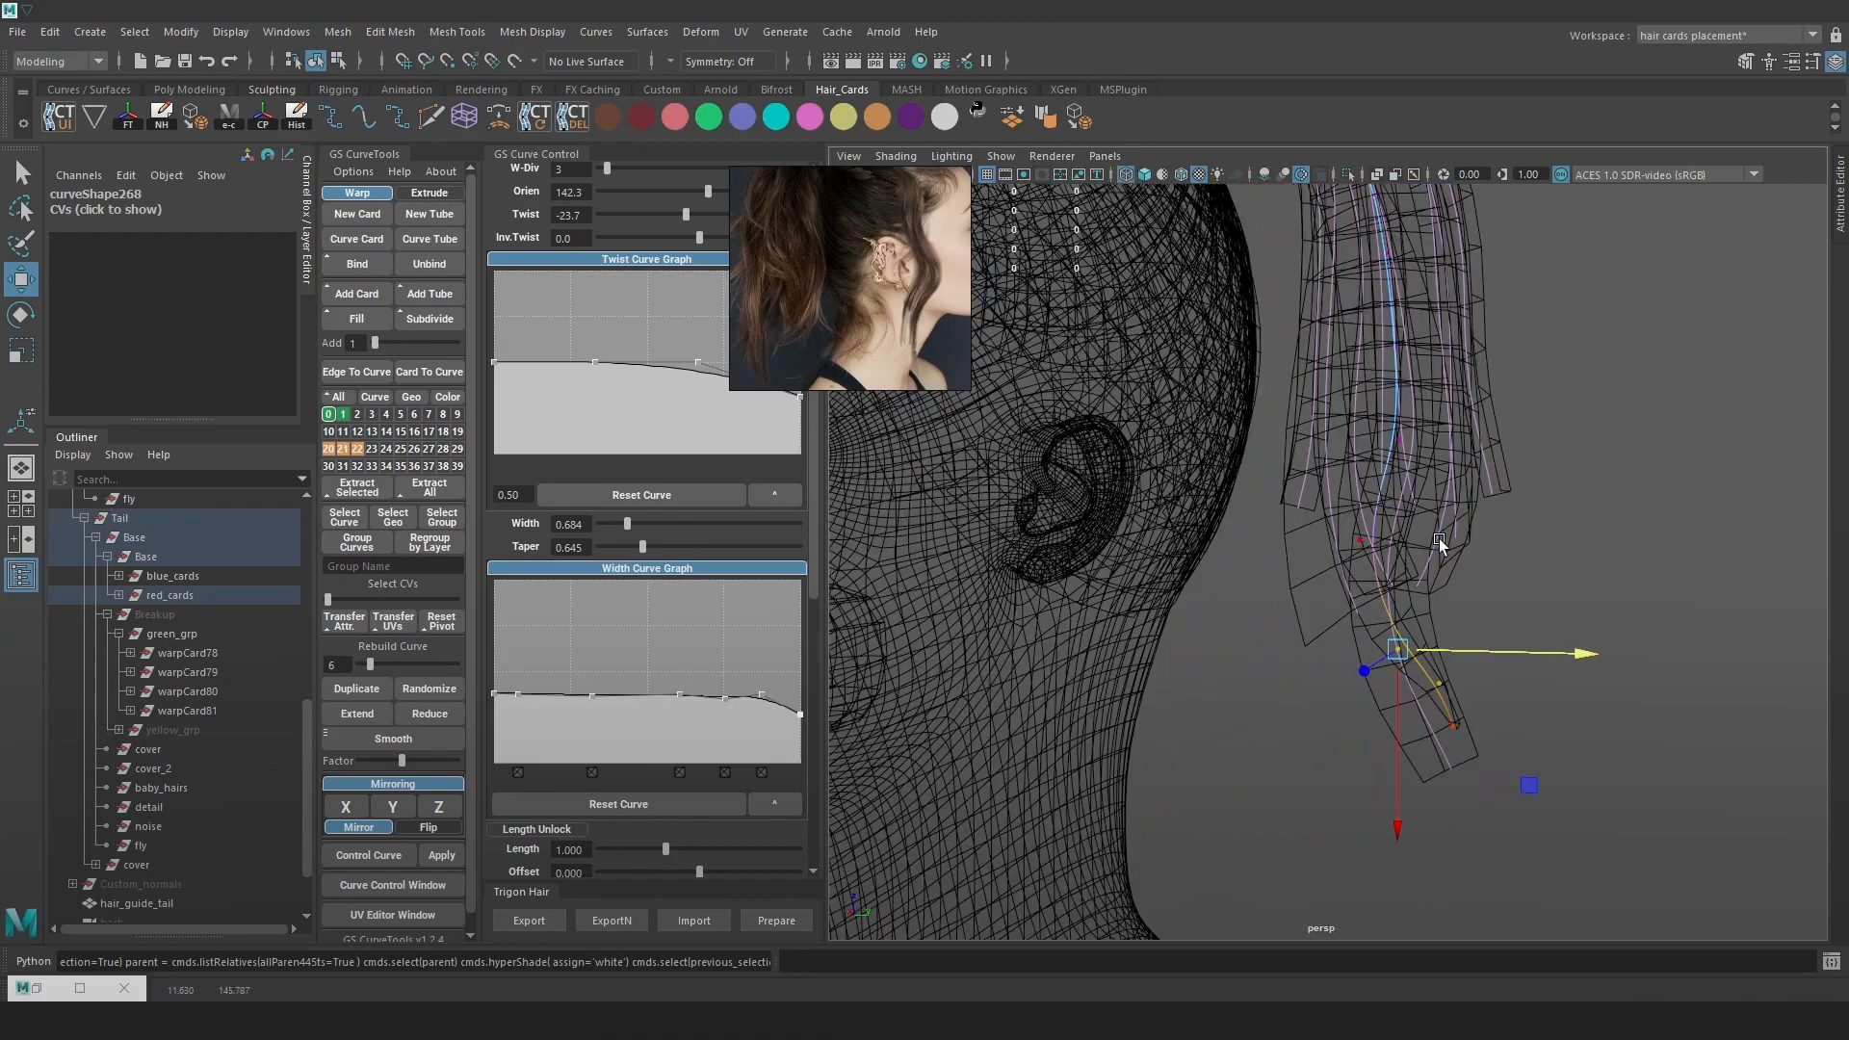
left_click_drag(1434, 508, 1351, 561)
key("5")
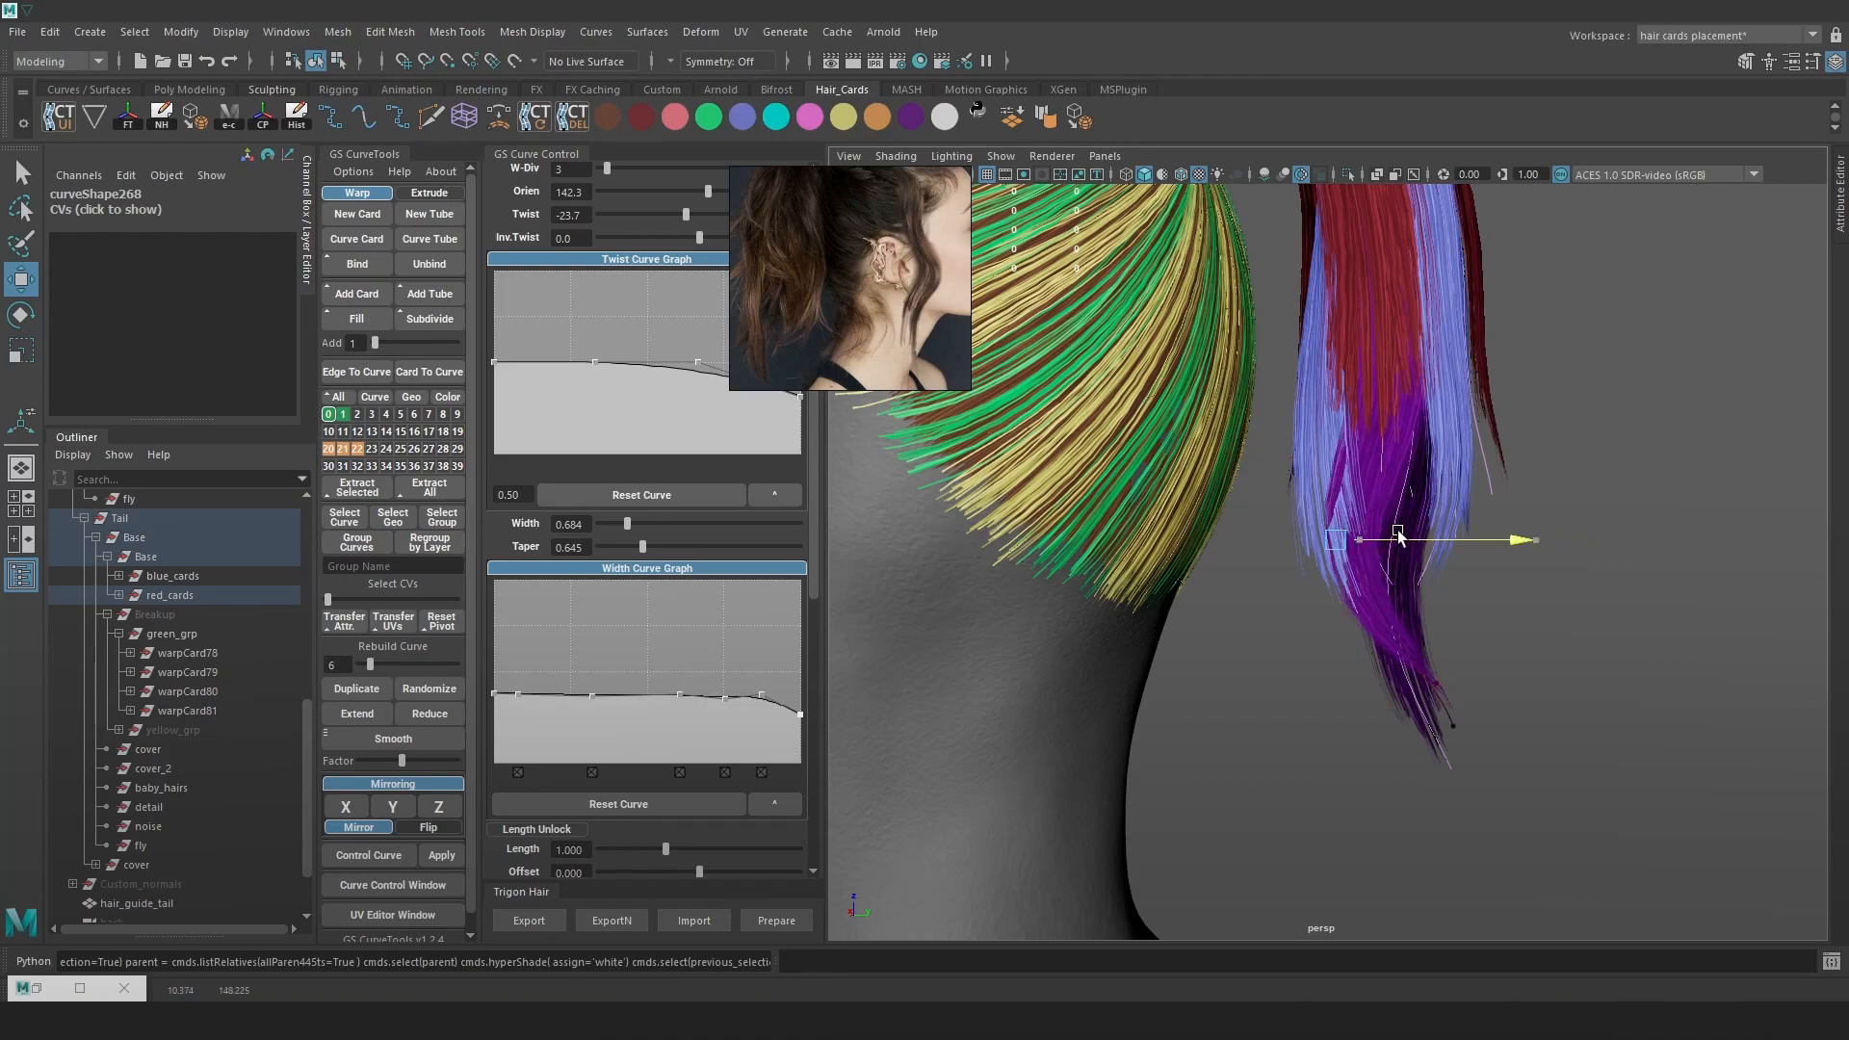
Select the red card along the ponytail's side and set its Taper to 0.615
scroll(1397, 535, "down", 5)
key("4")
left_click(1425, 517)
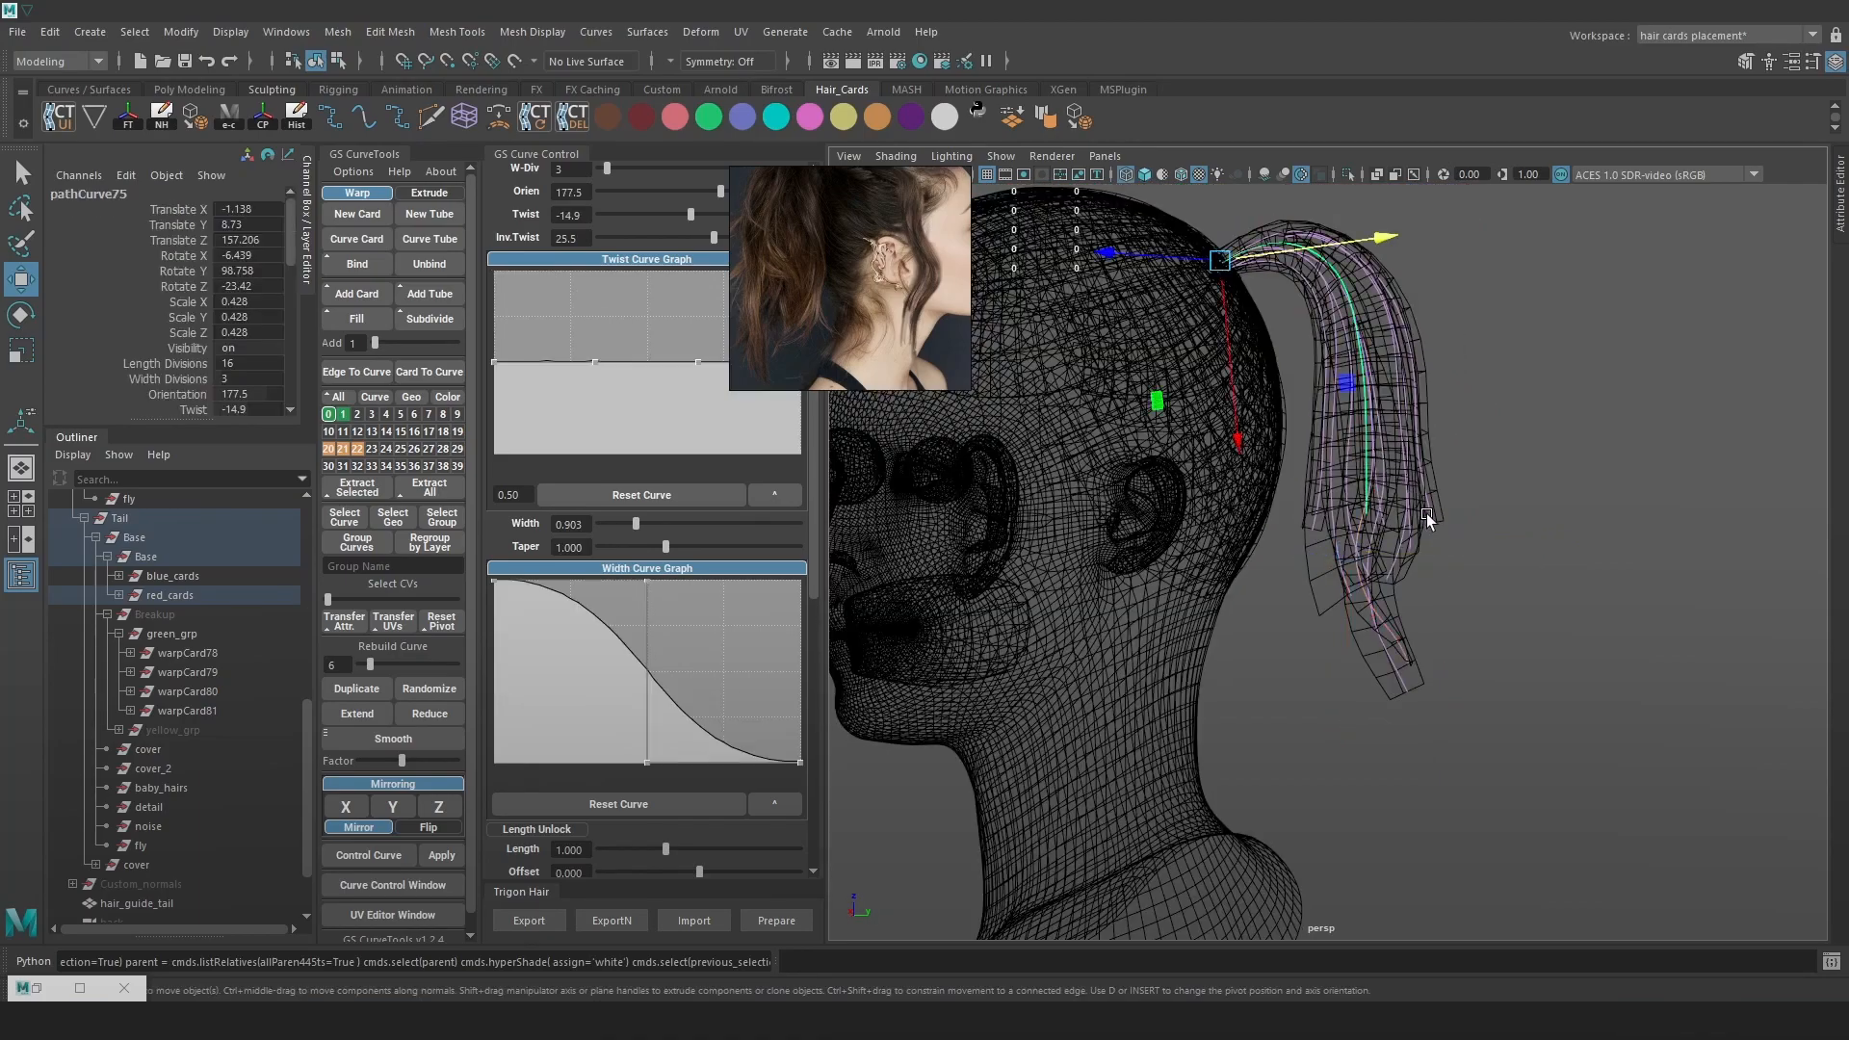
key("5")
right_click_drag(1390, 522, 1423, 522, "alt")
middle_click_drag(1423, 522, 1353, 601, "alt")
left_click_drag(665, 546, 640, 546)
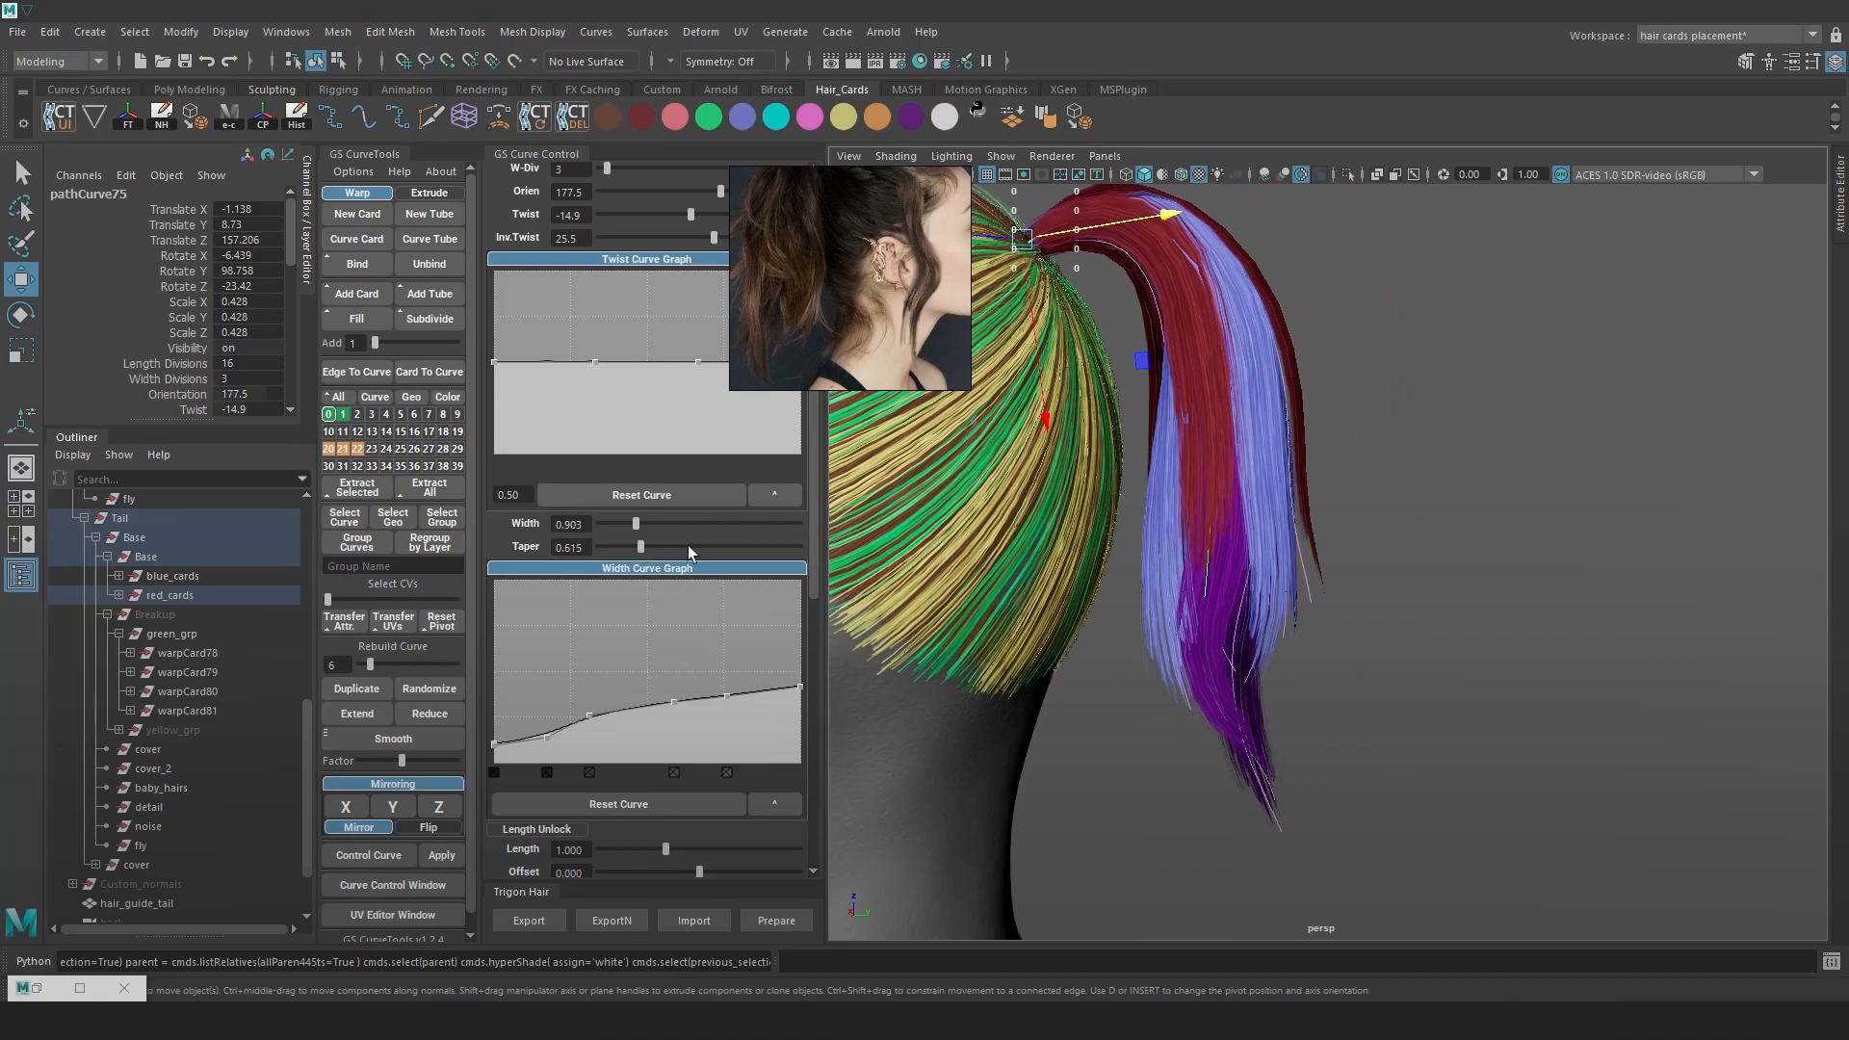
Move the red card's middle control point slightly away from the head
left_click(1343, 352)
key("4")
left_click(1243, 414)
key("5")
left_click_drag(1311, 411, 1324, 411)
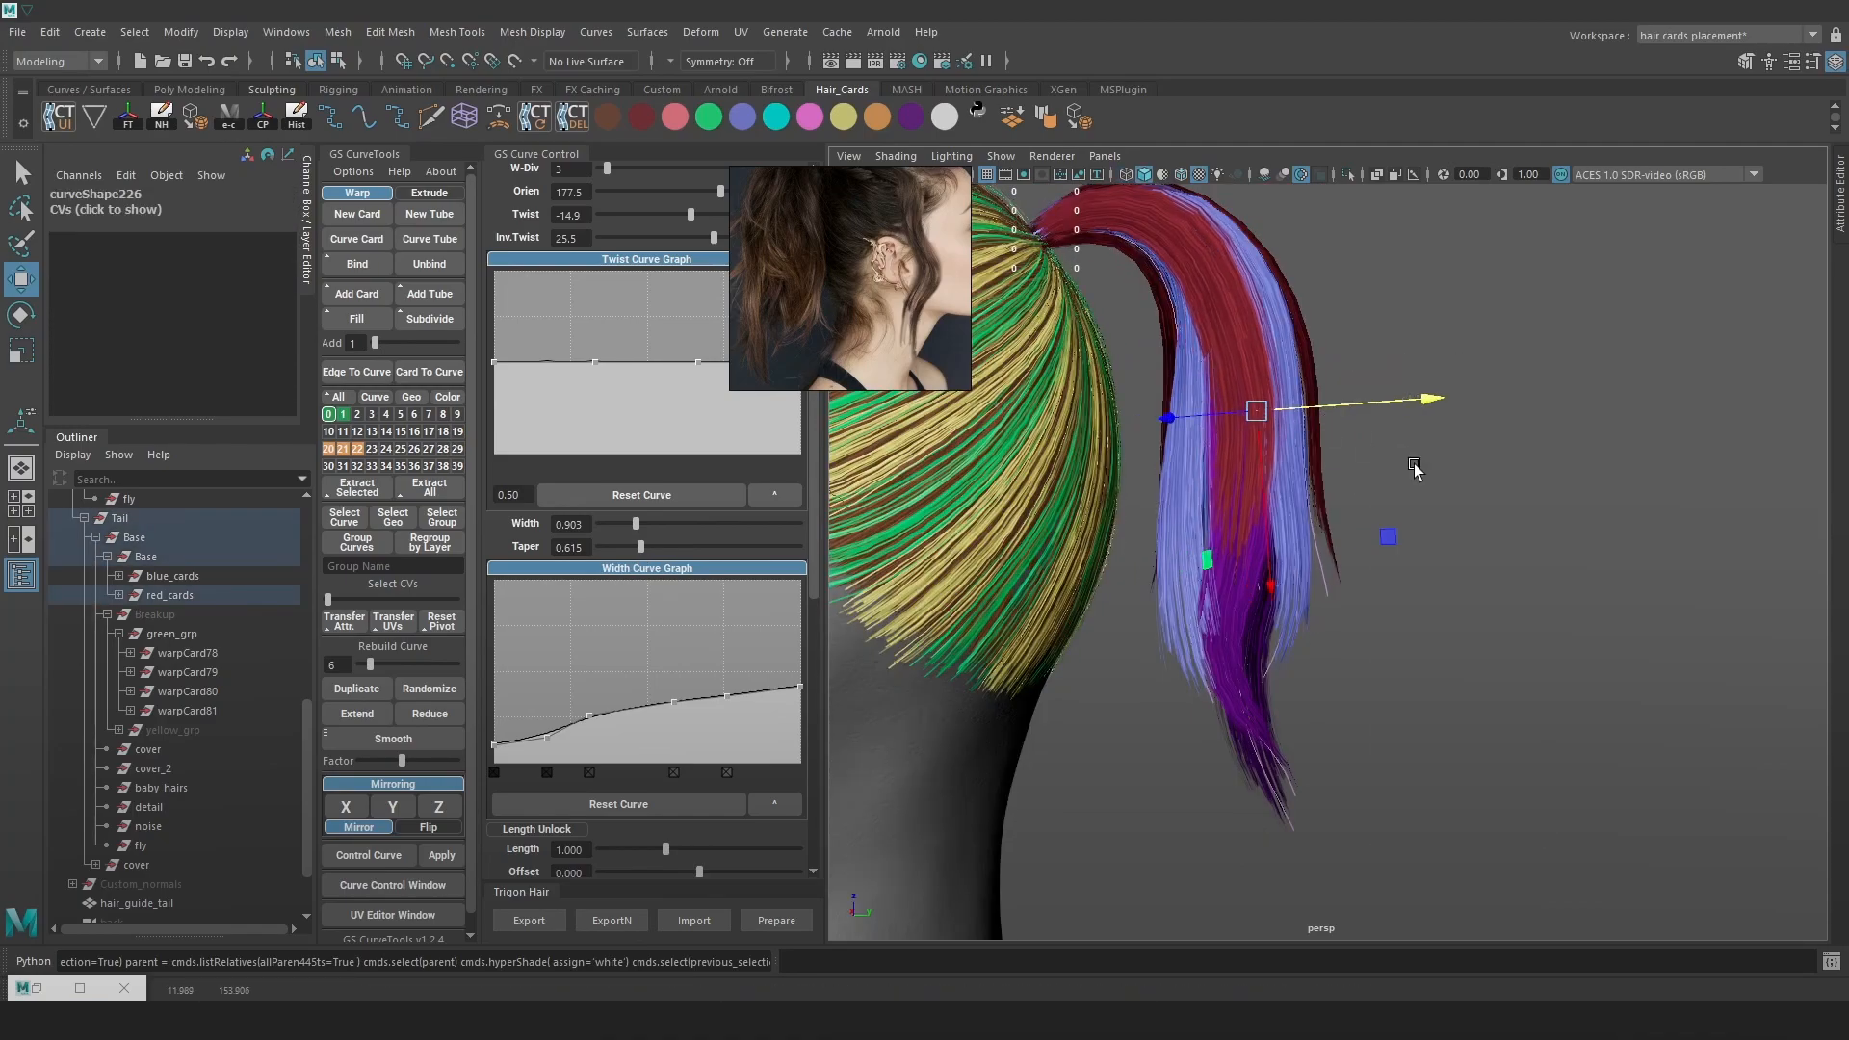
Select the mirrored purple card and rotate it slightly
left_click_drag(1402, 460, 1400, 536, "alt")
left_click_drag(1176, 630, 1165, 756, "alt")
left_click(1165, 756)
key("4")
left_click(1157, 758)
key("5")
key("e")
left_click_drag(1242, 522, 1230, 526)
Select the mirrored purple card's lower control points and nudge them slightly
mouse_move(1230, 525)
left_mouse_down("alt")
mouse_move(1402, 549)
mouse_move(1263, 453)
mouse_move(1374, 372)
left_mouse_up("alt")
key("F9")
key("4")
left_click_drag(1345, 792, 1032, 530)
key("6")
key("w")
left_click_drag(1244, 647, 1247, 652)
Adjust the angle and position of the mirrored purple card's tip control points
left_click_drag(1464, 655, 1232, 766, "alt")
left_click(1219, 693)
key("e")
left_click_drag(1232, 766, 1098, 610)
key("d")
key("w")
left_click_drag(1291, 735, 1309, 657, "alt")
right_click_drag(1310, 658, 1403, 734, "alt")
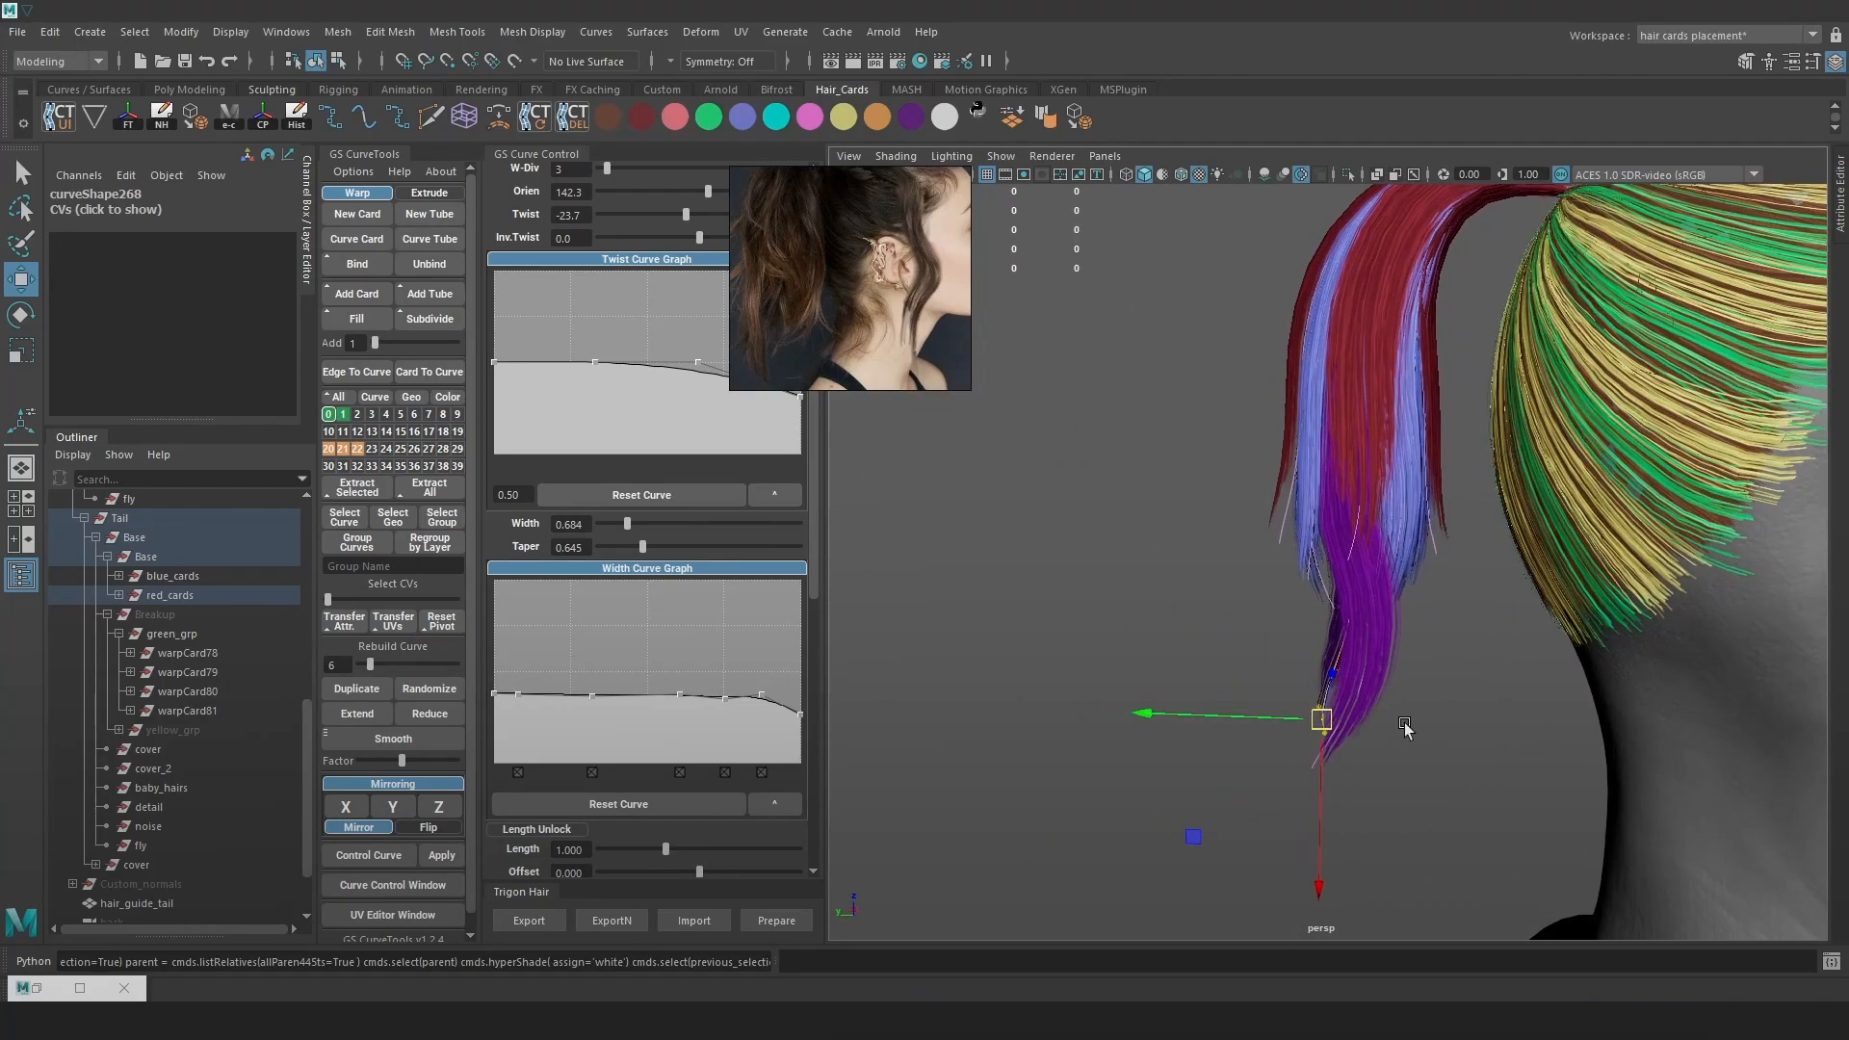
Group the geometry of the two purple cards and name the group prupe_cards
left_click_drag(1403, 735, 1649, 693, "alt")
left_click(1085, 631)
left_click_drag(1085, 632, 1356, 599, "alt")
key("4")
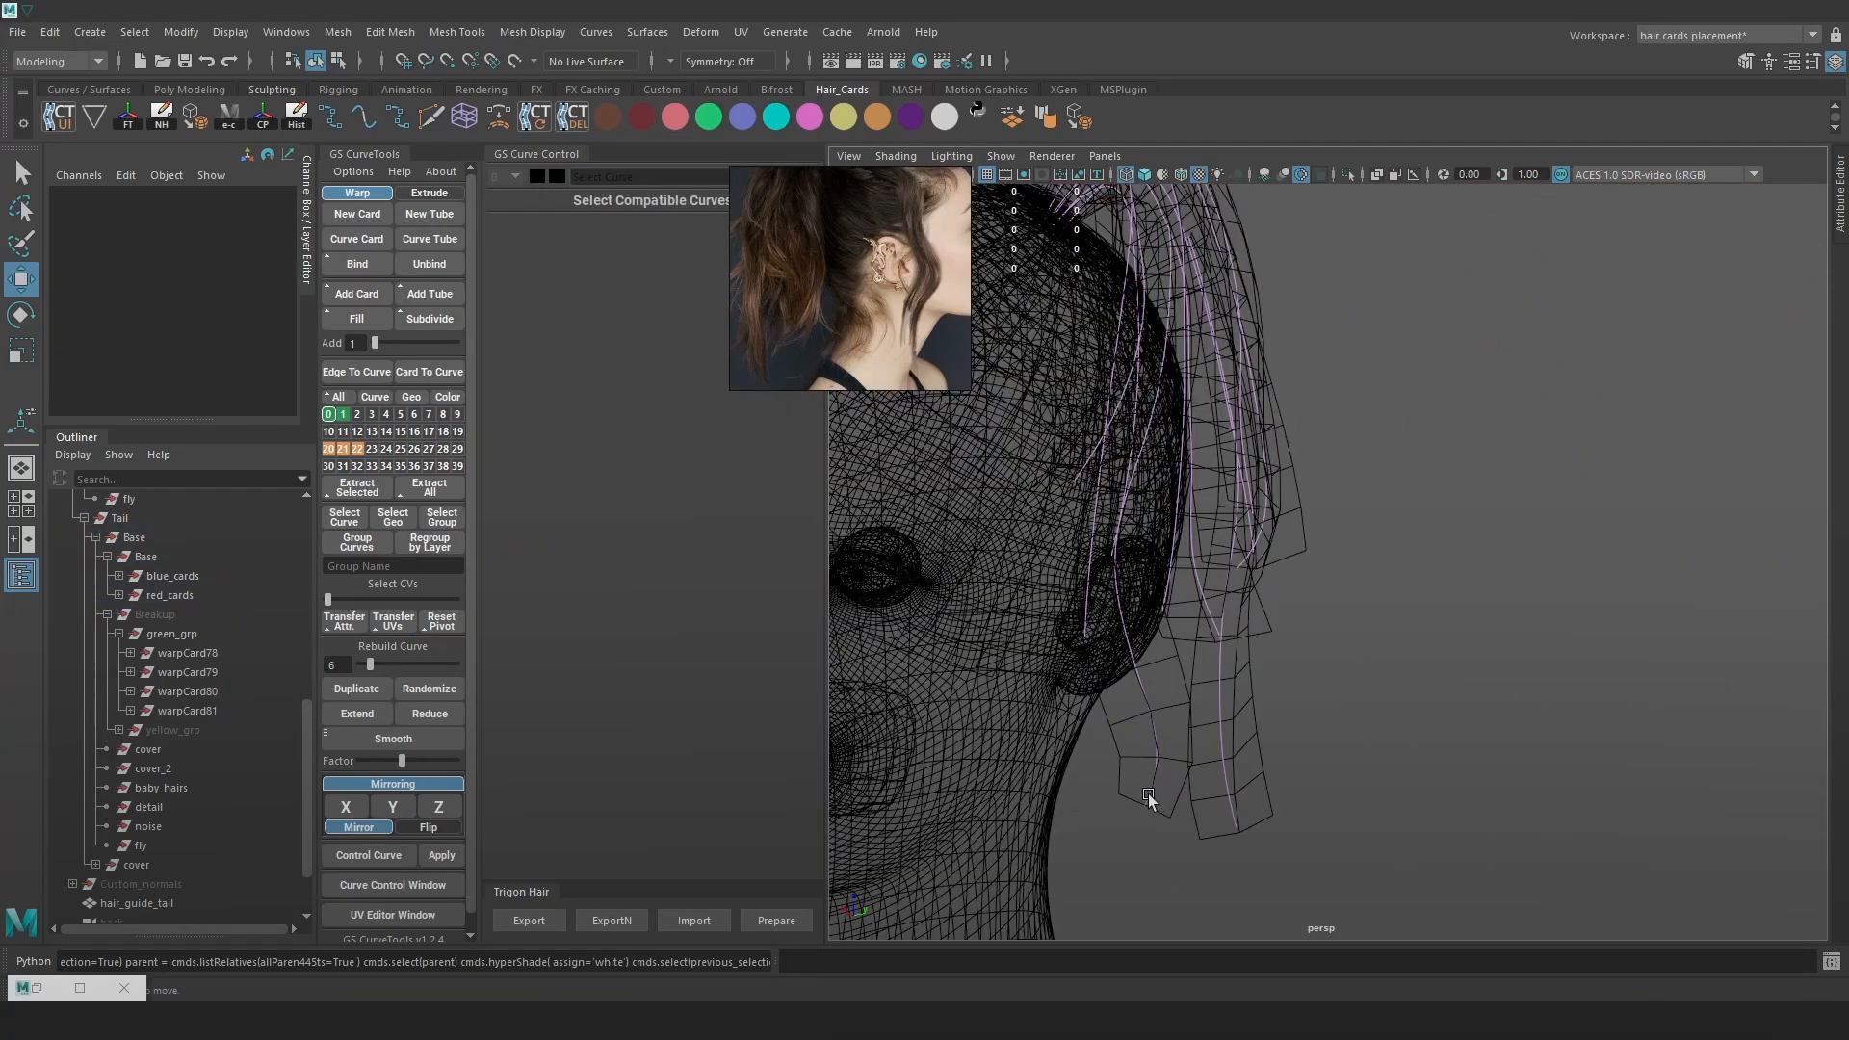
left_click(1217, 814)
left_click(1233, 816, "shift")
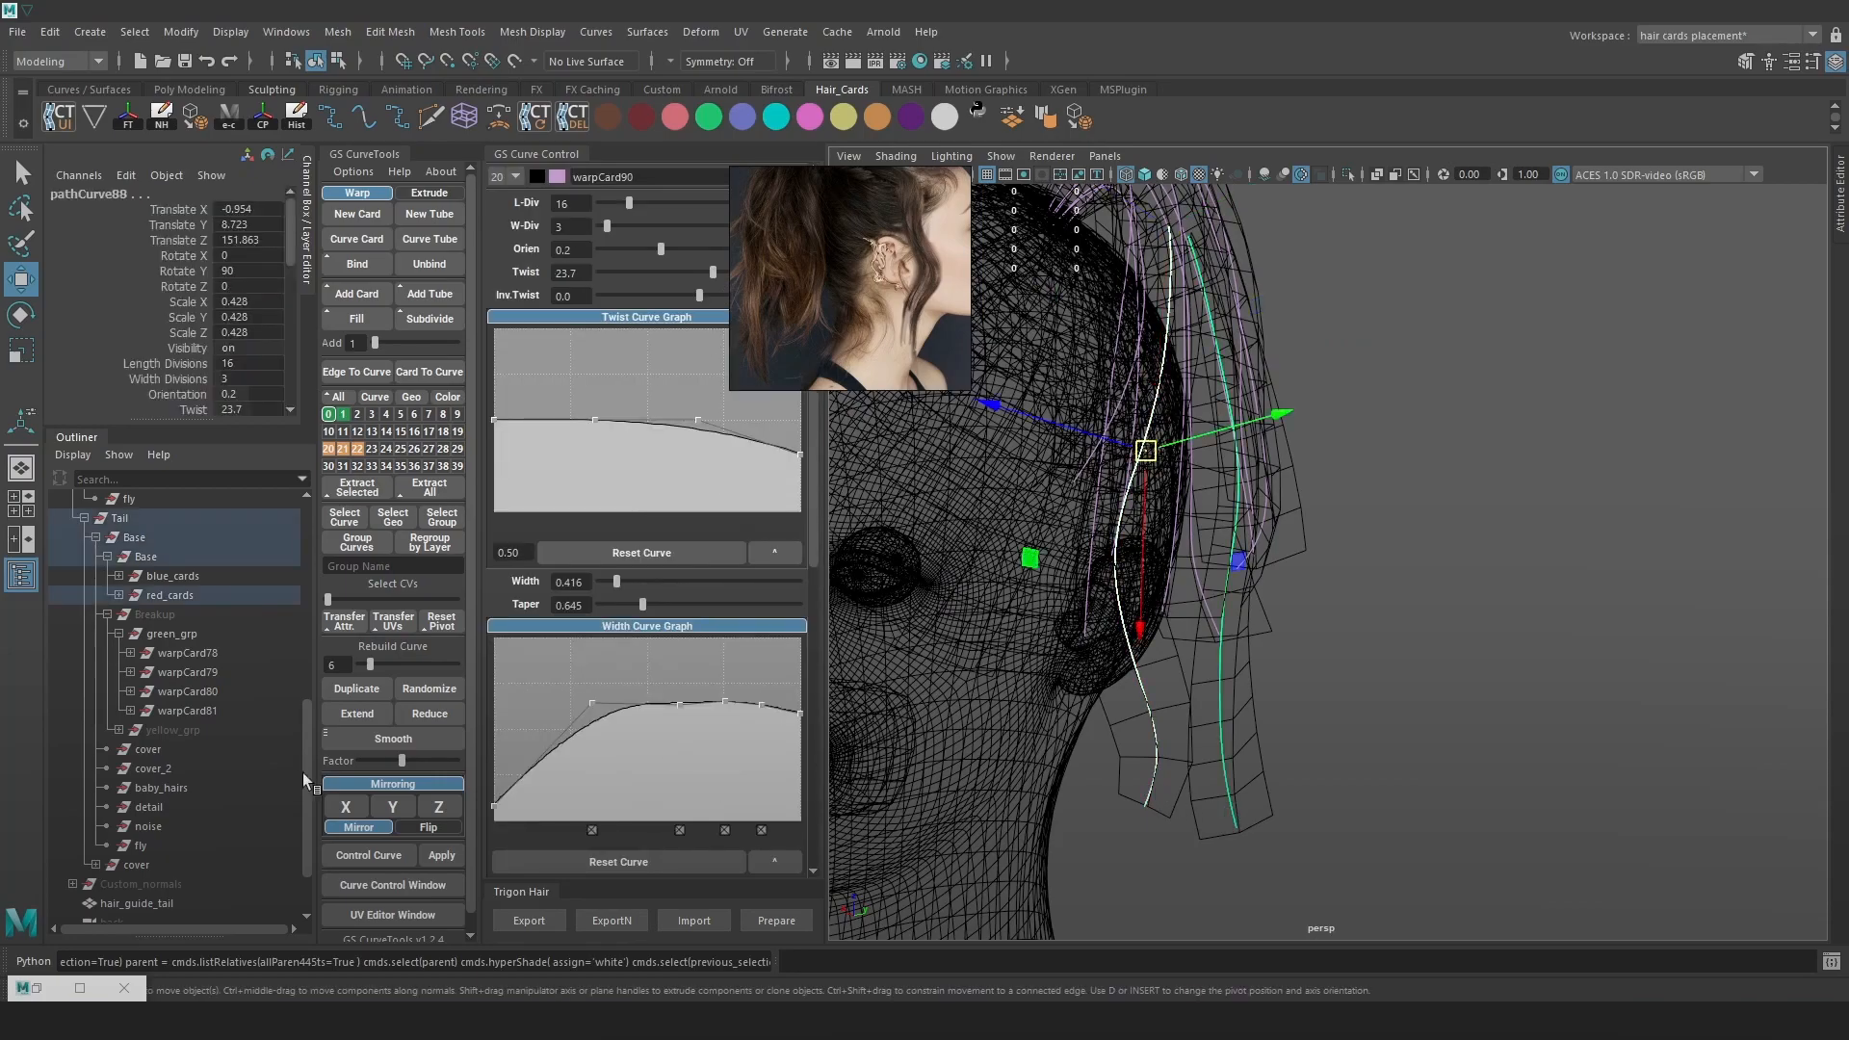
left_click(430, 714)
left_click(118, 595)
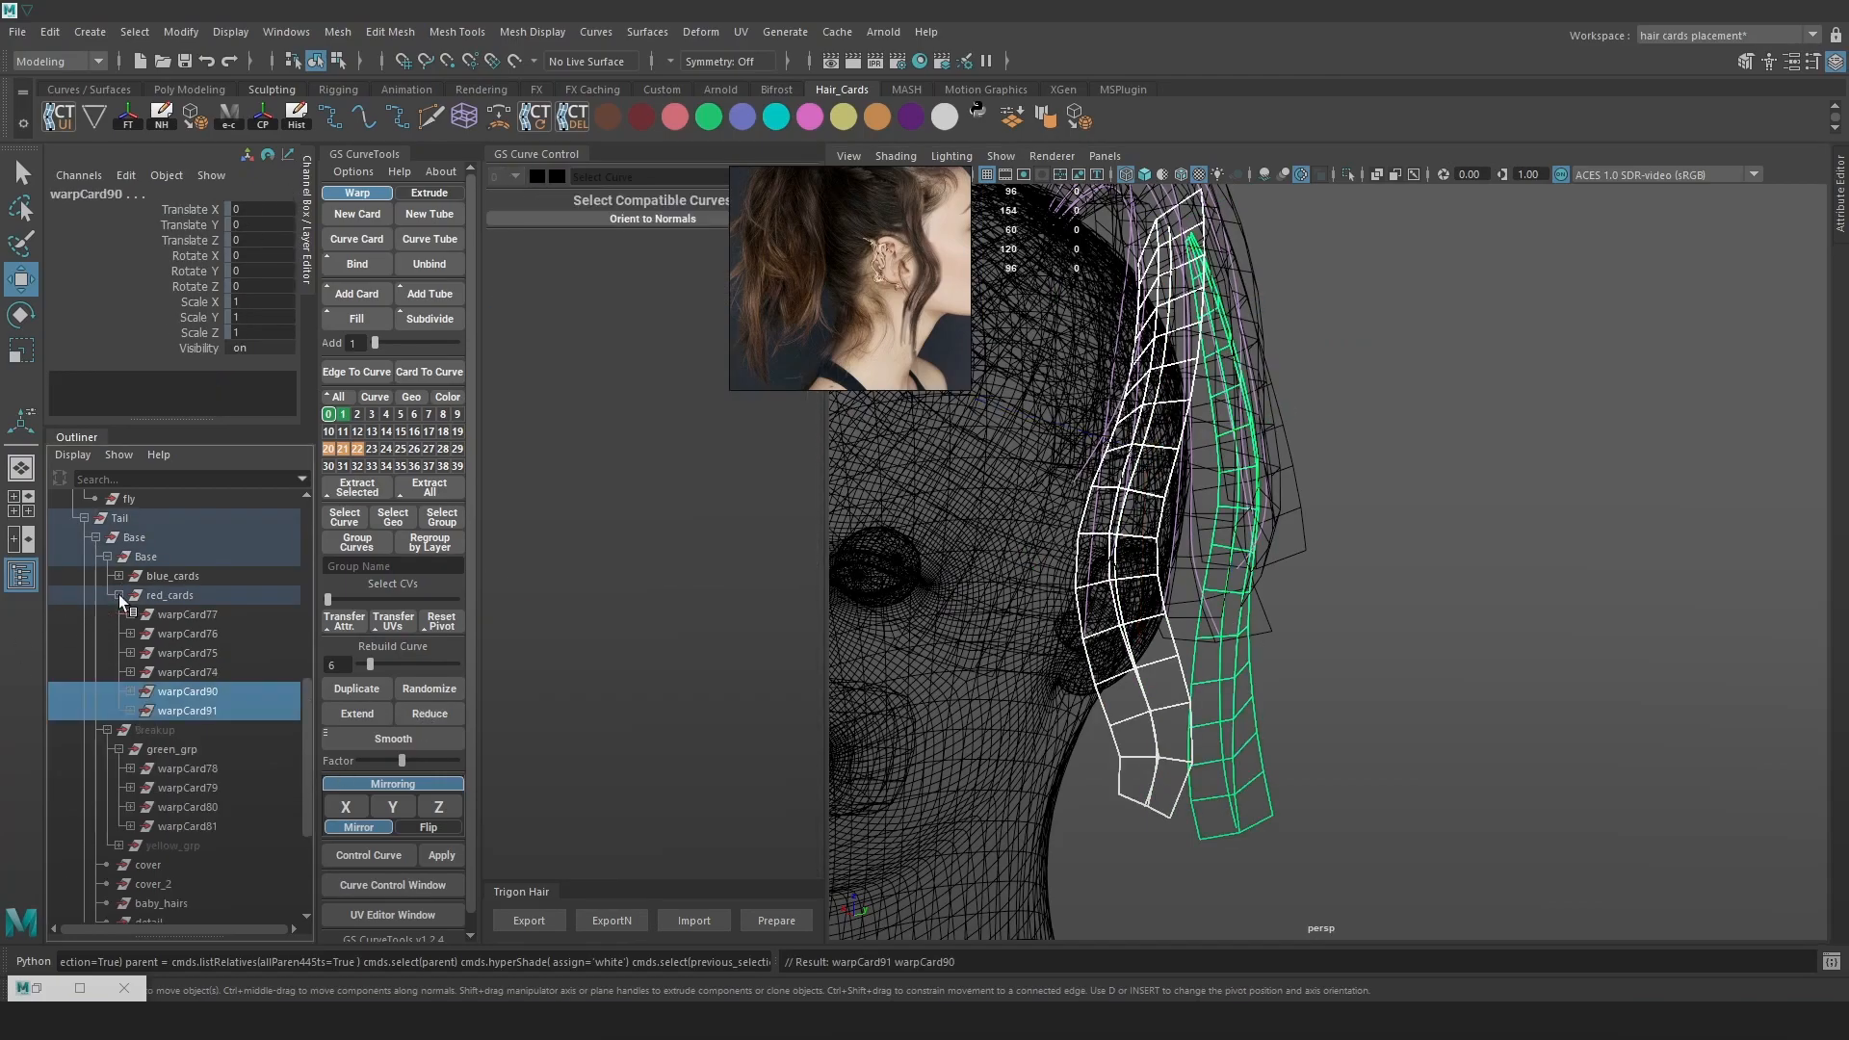
key("ctrl+g")
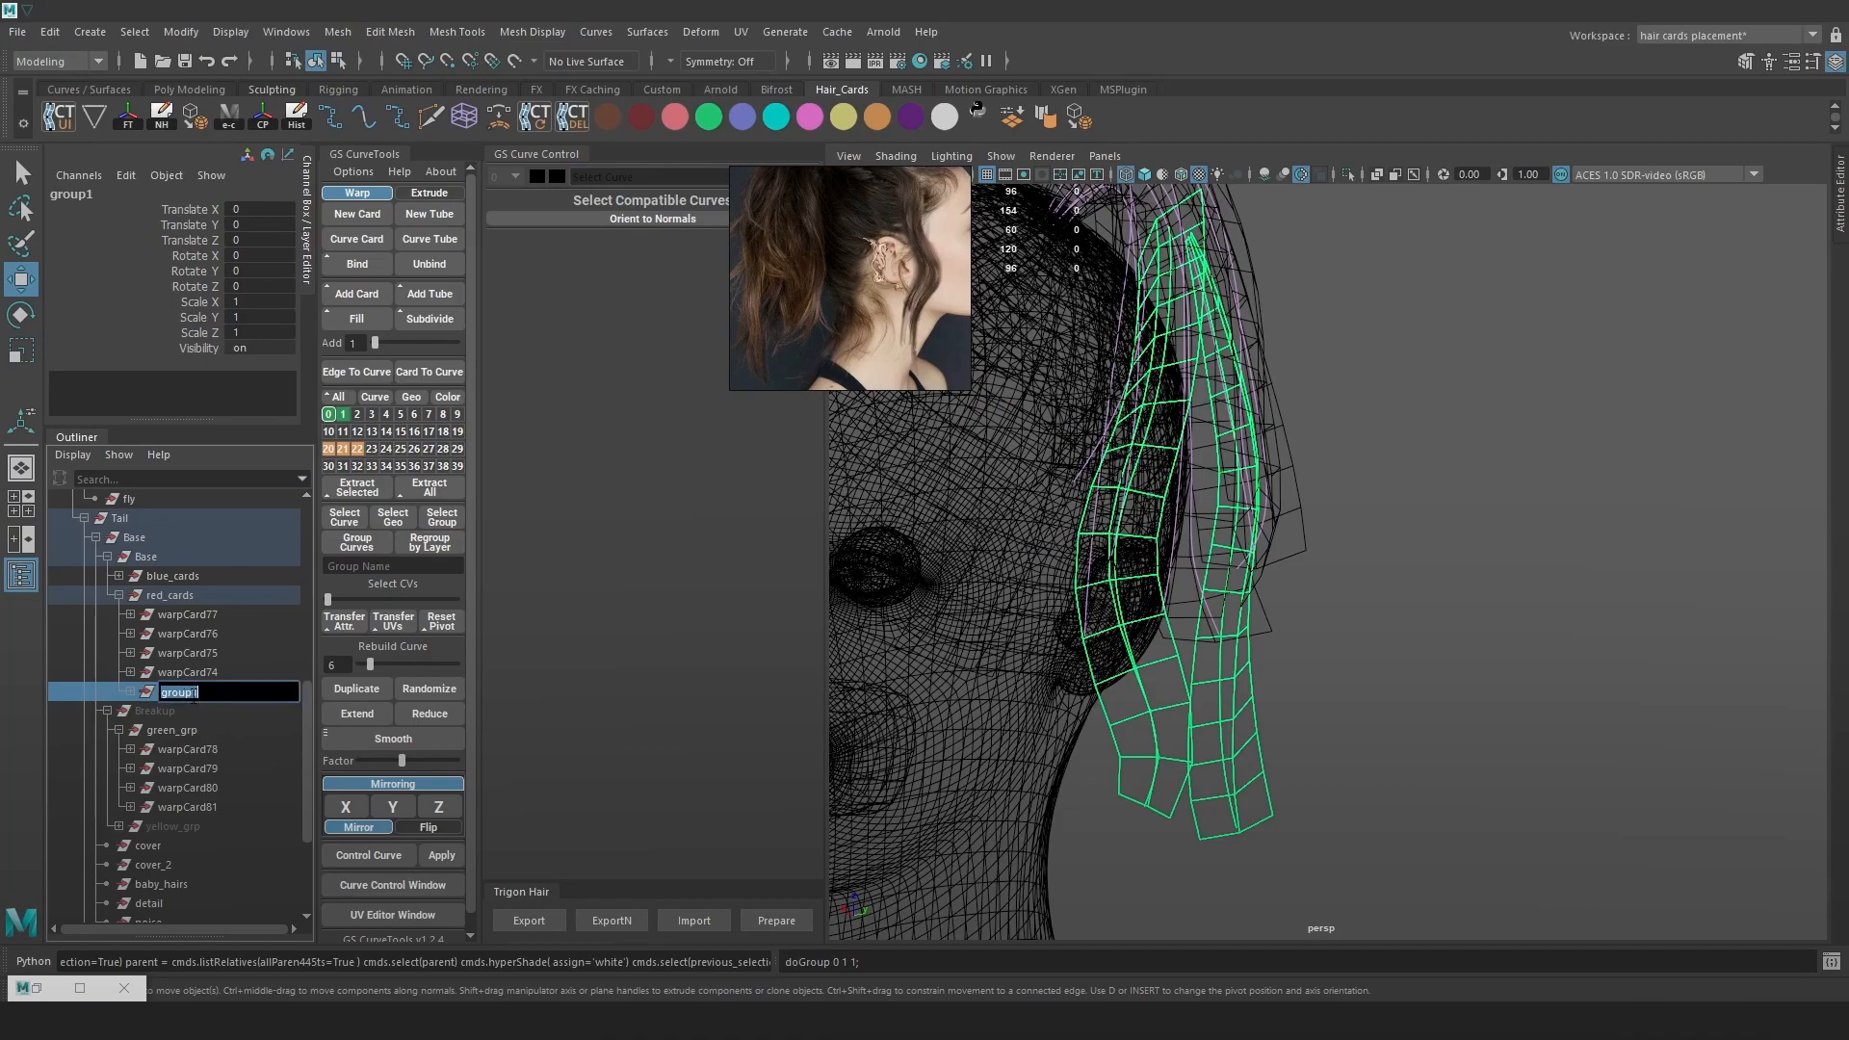
type("prupe_cards")
key("Return")
Move prupe_cards out of red_cards into the inner Base group and place red_cards first in that group
left_click_drag(183, 696, 189, 586)
left_click(117, 614)
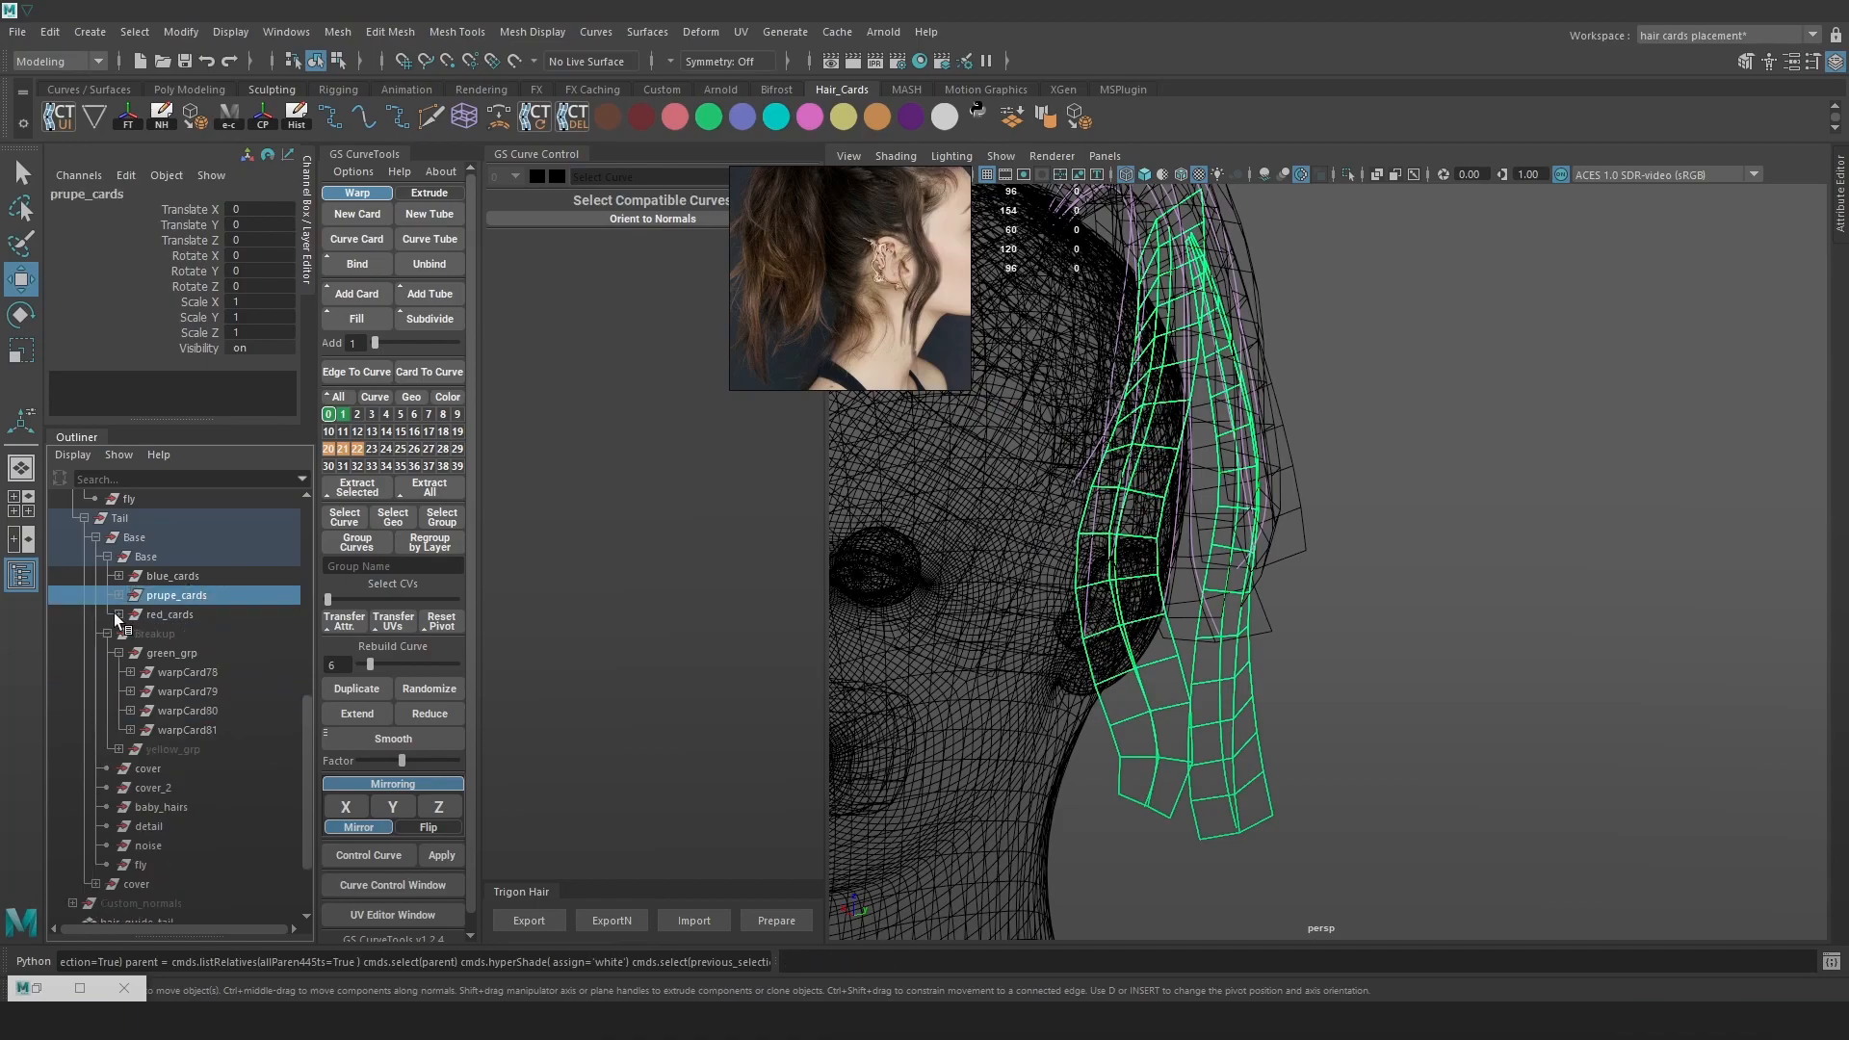
left_click(183, 614)
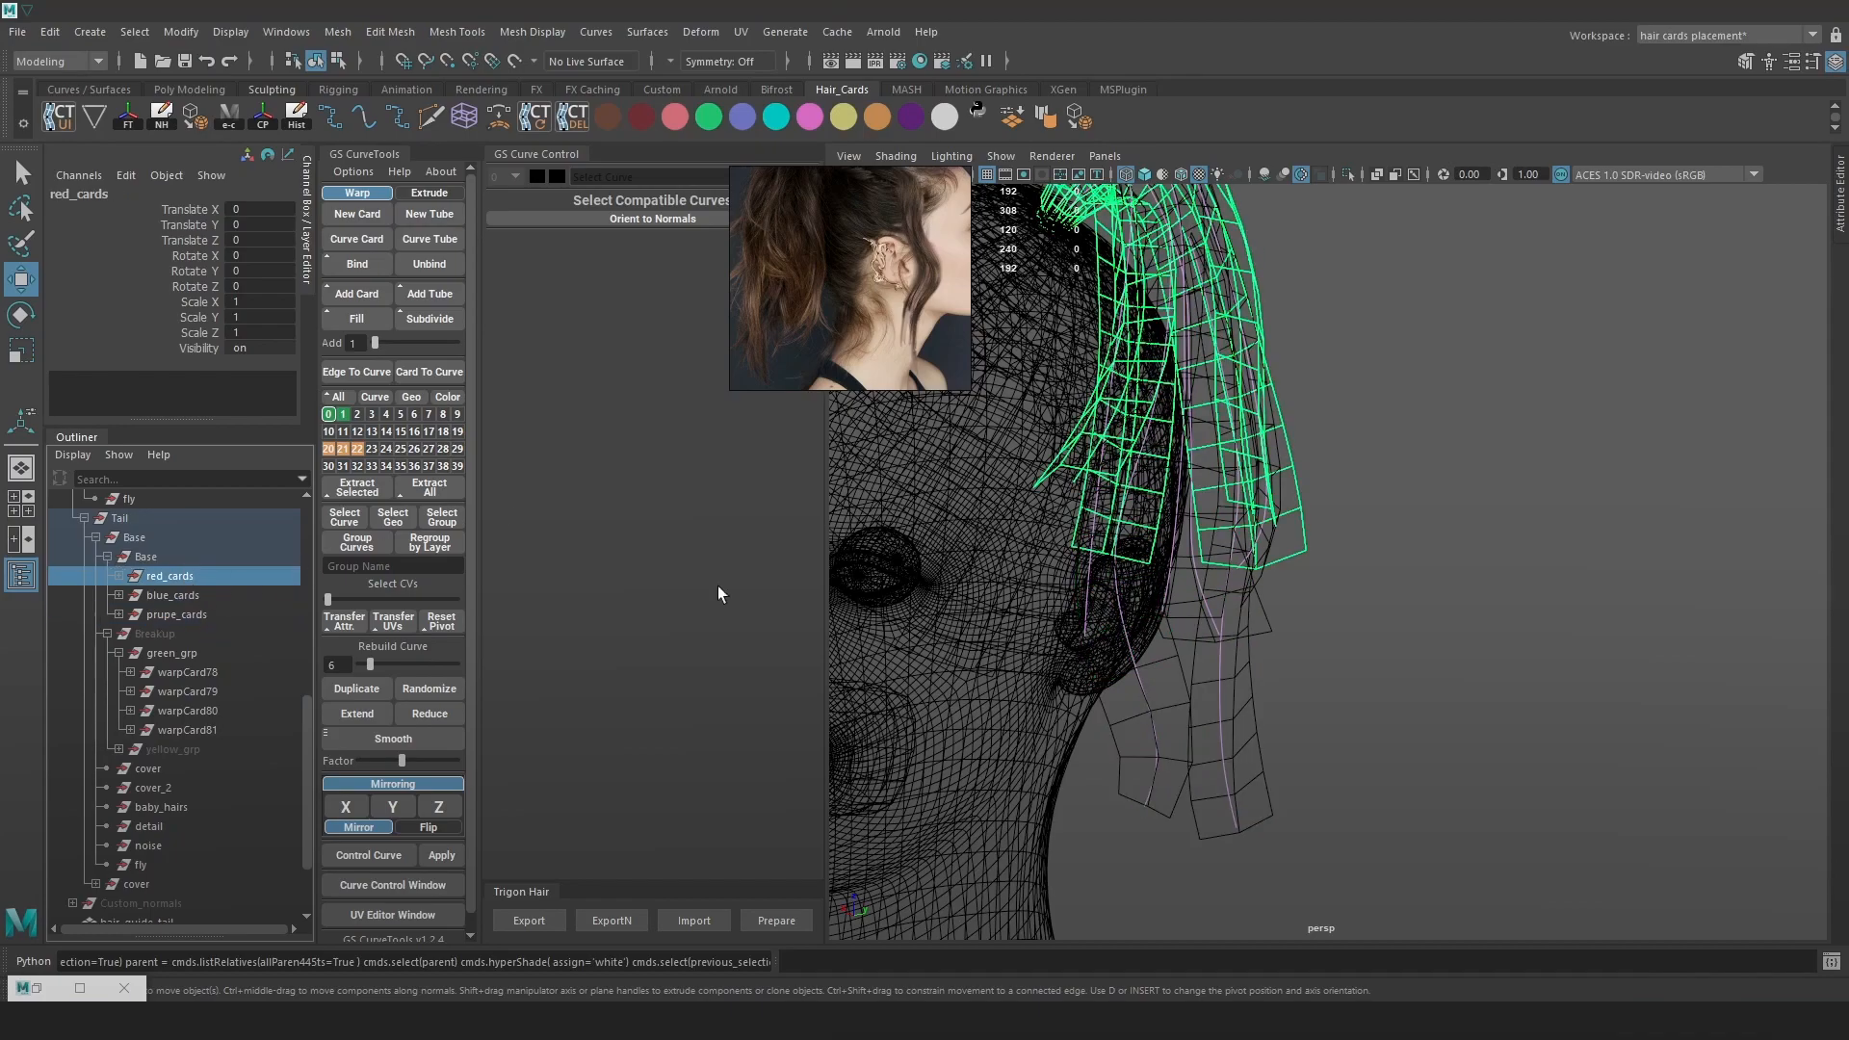
left_click(218, 593)
left_click(204, 611)
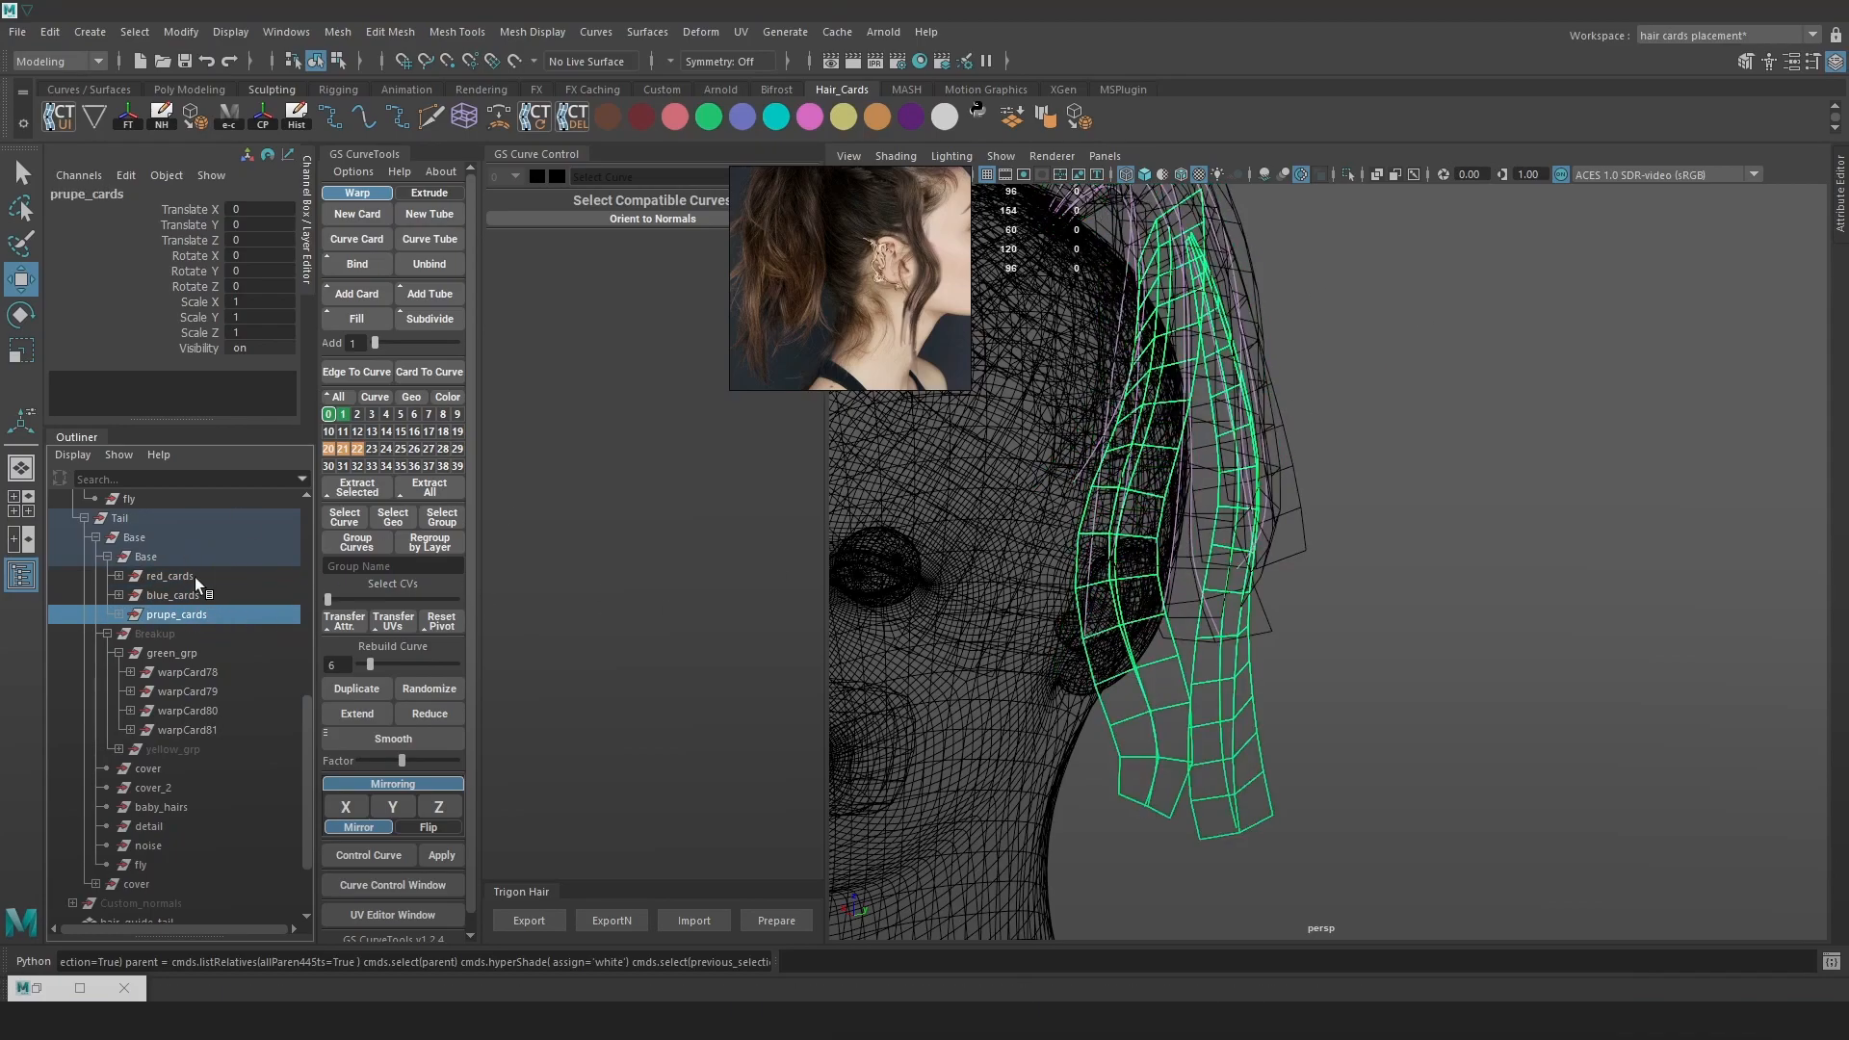
left_click(194, 576)
left_click(199, 593)
left_click(200, 614)
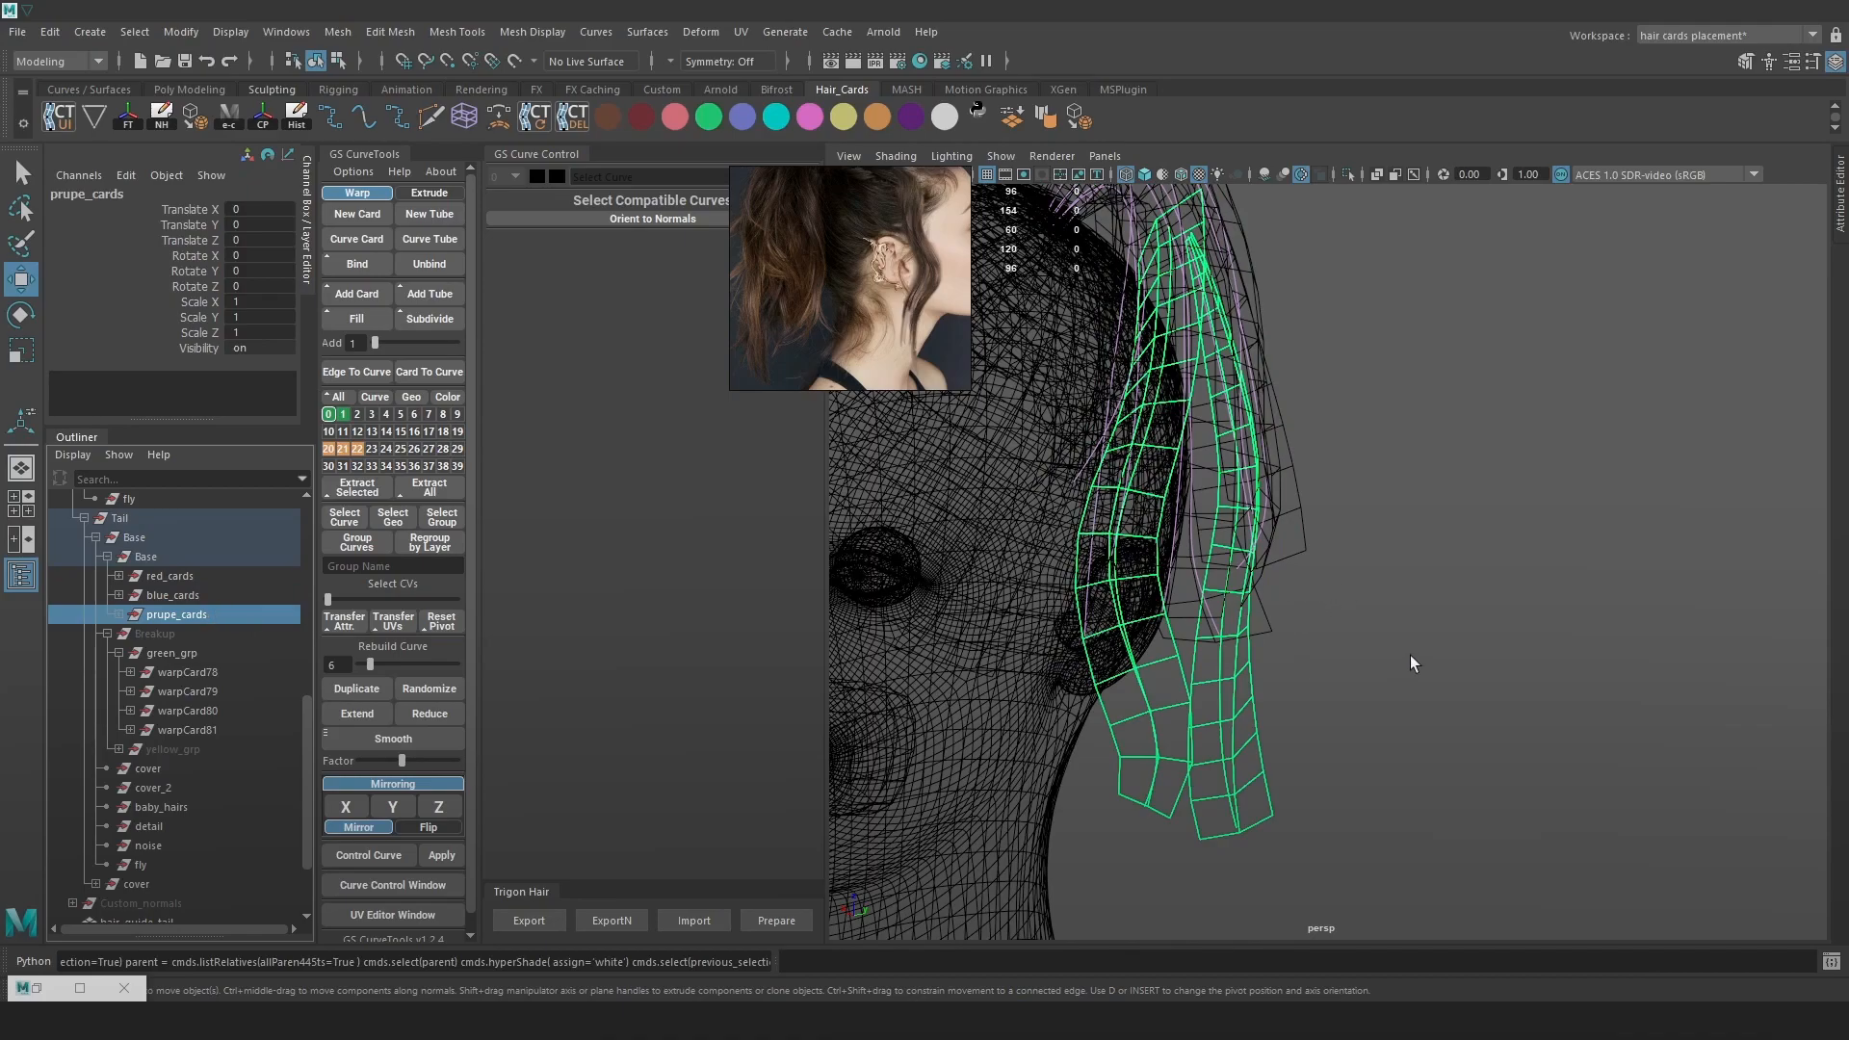
Select both purple card curves and fill one new card between them
mouse_move(1349, 651)
left_mouse_down("alt")
mouse_move(1272, 663)
mouse_move(1263, 702)
left_mouse_up("alt")
scroll(1262, 702, "up", 2)
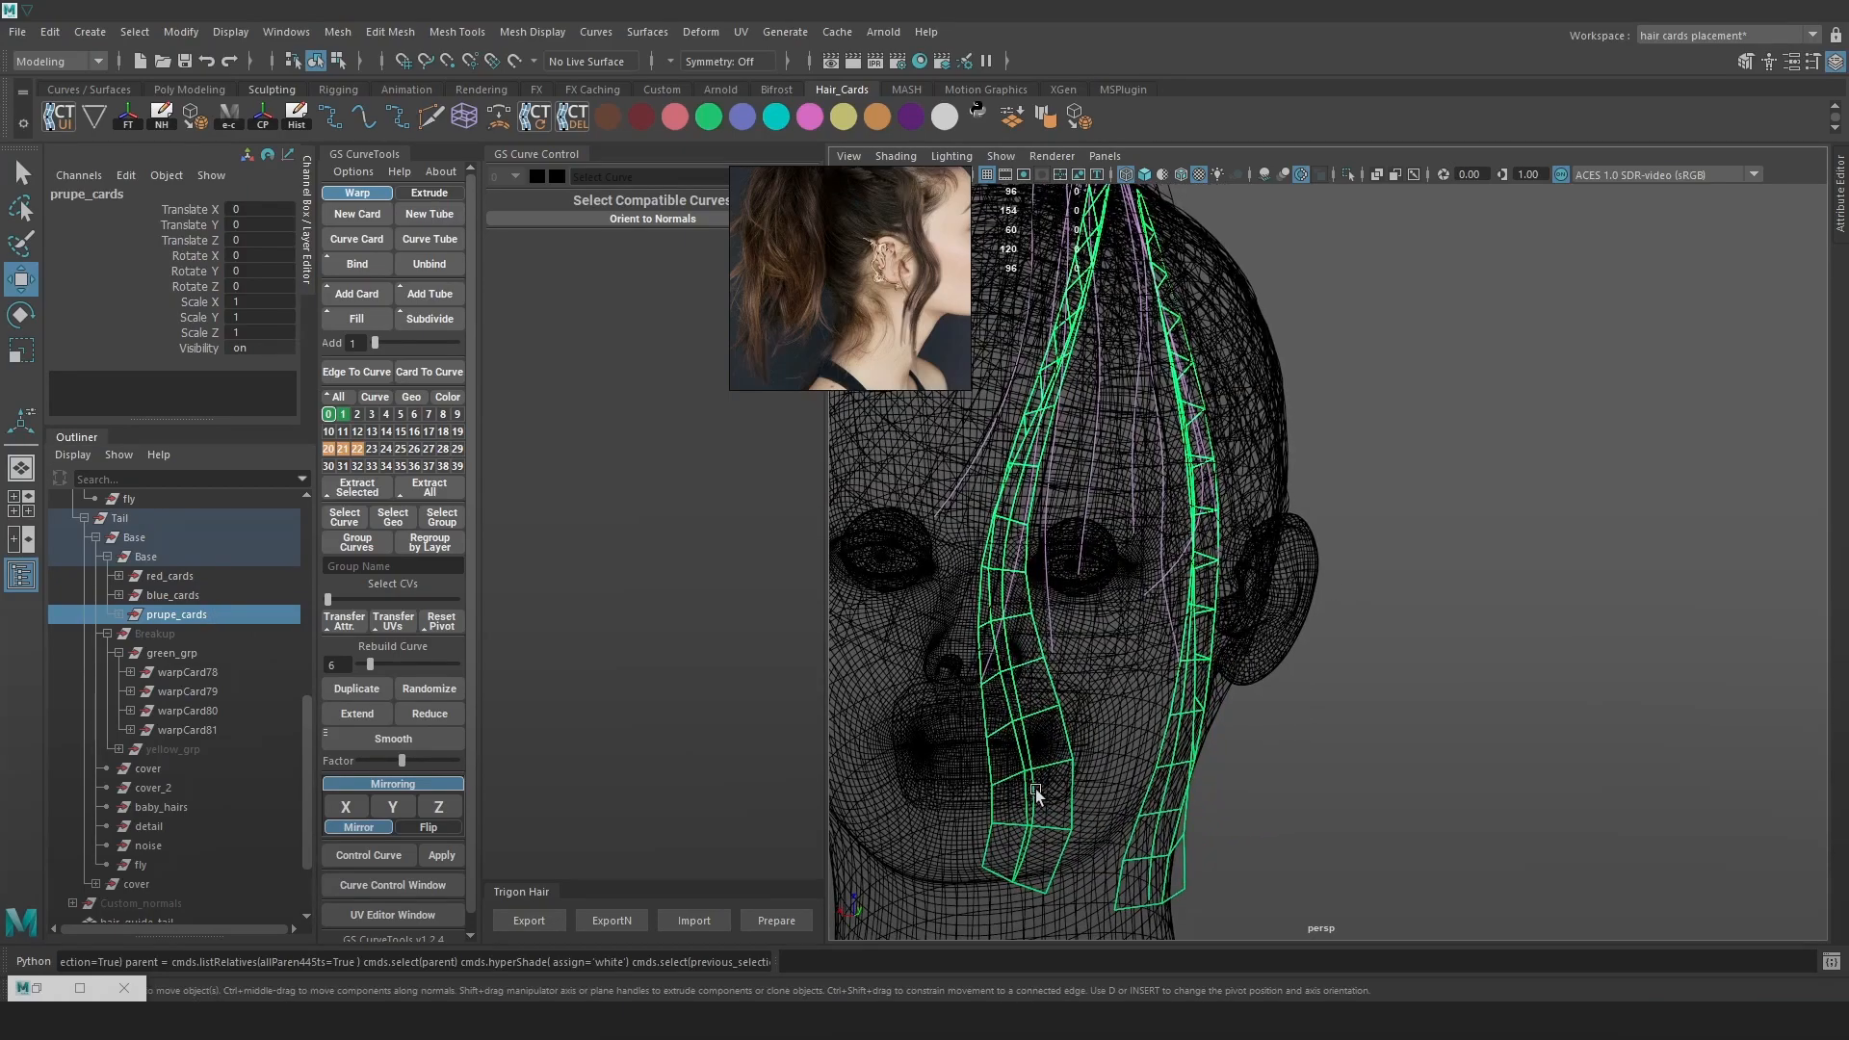
key("5")
left_click(1026, 784)
key("6")
key("4")
left_click(1026, 860)
left_click(1159, 843, "shift")
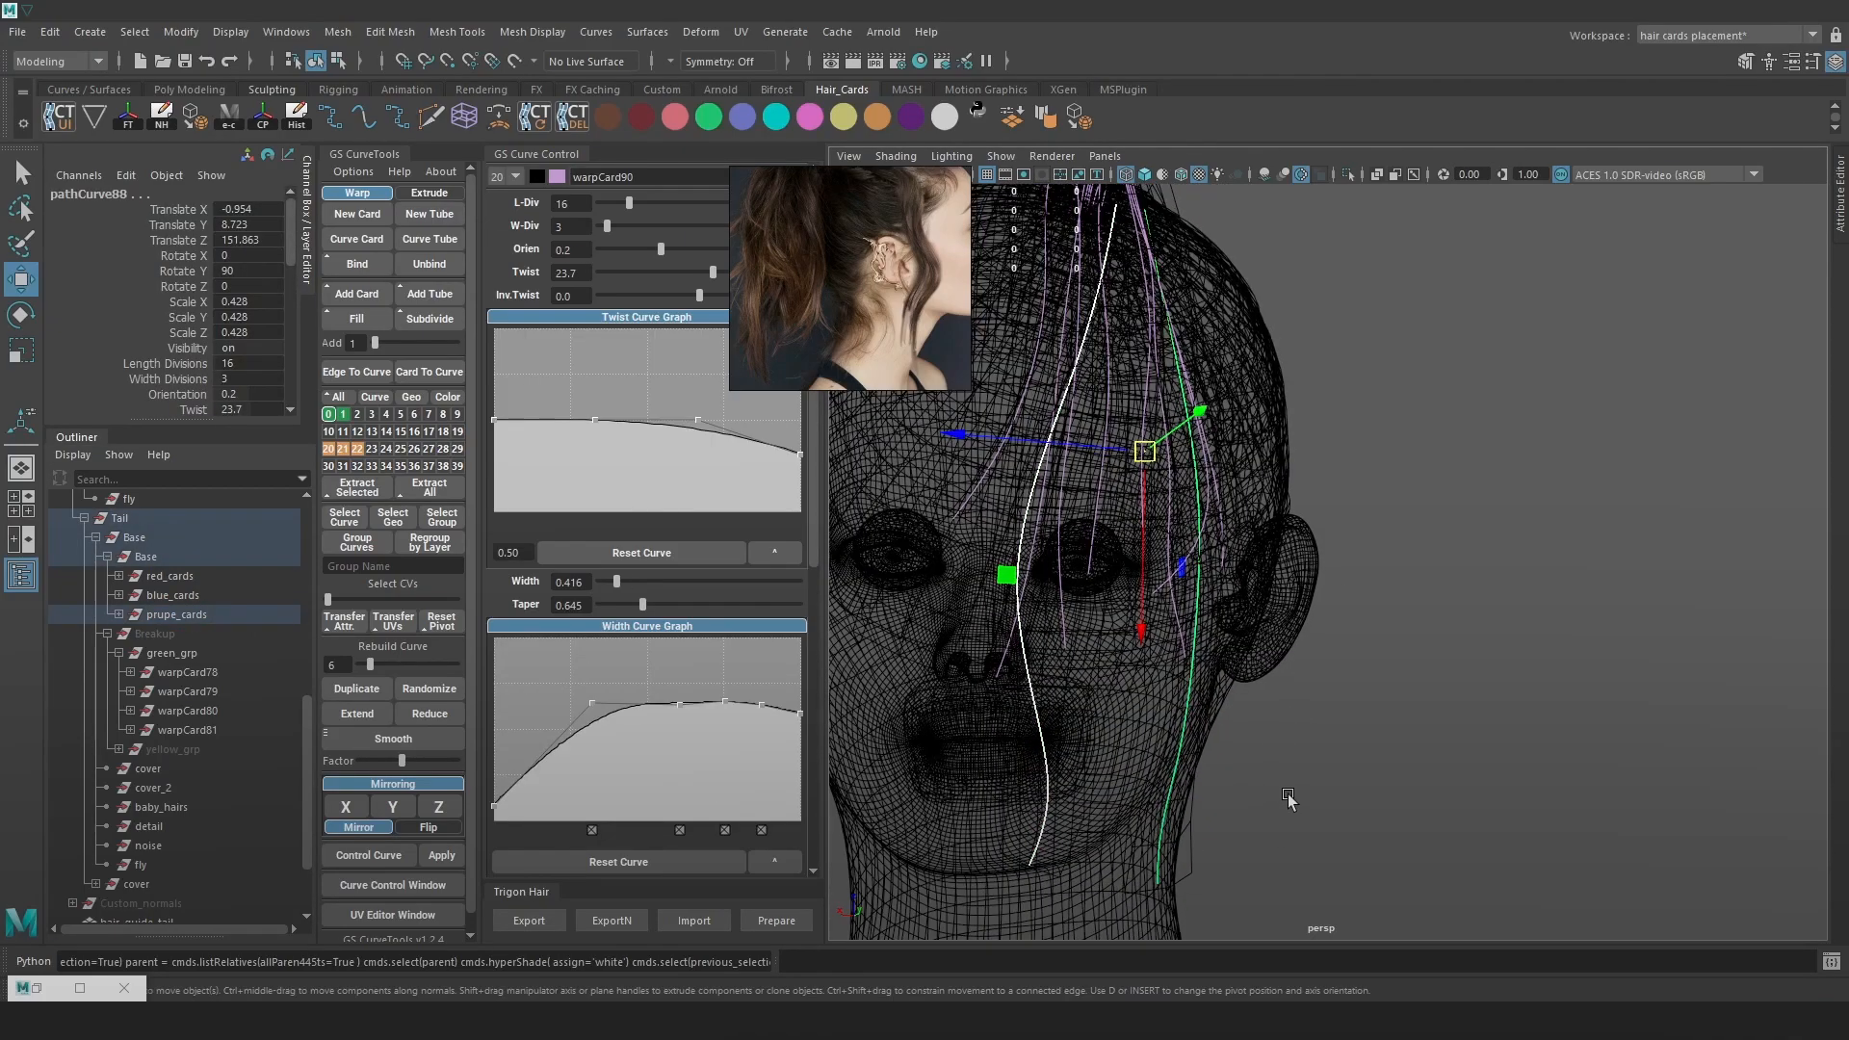
key("6")
left_click_drag(1291, 801, 1383, 722, "alt")
scroll(1383, 722, "up", 1)
left_click(1059, 830)
left_click_drag(1386, 626, 1136, 602, "alt")
right_click_drag(965, 530, 892, 524)
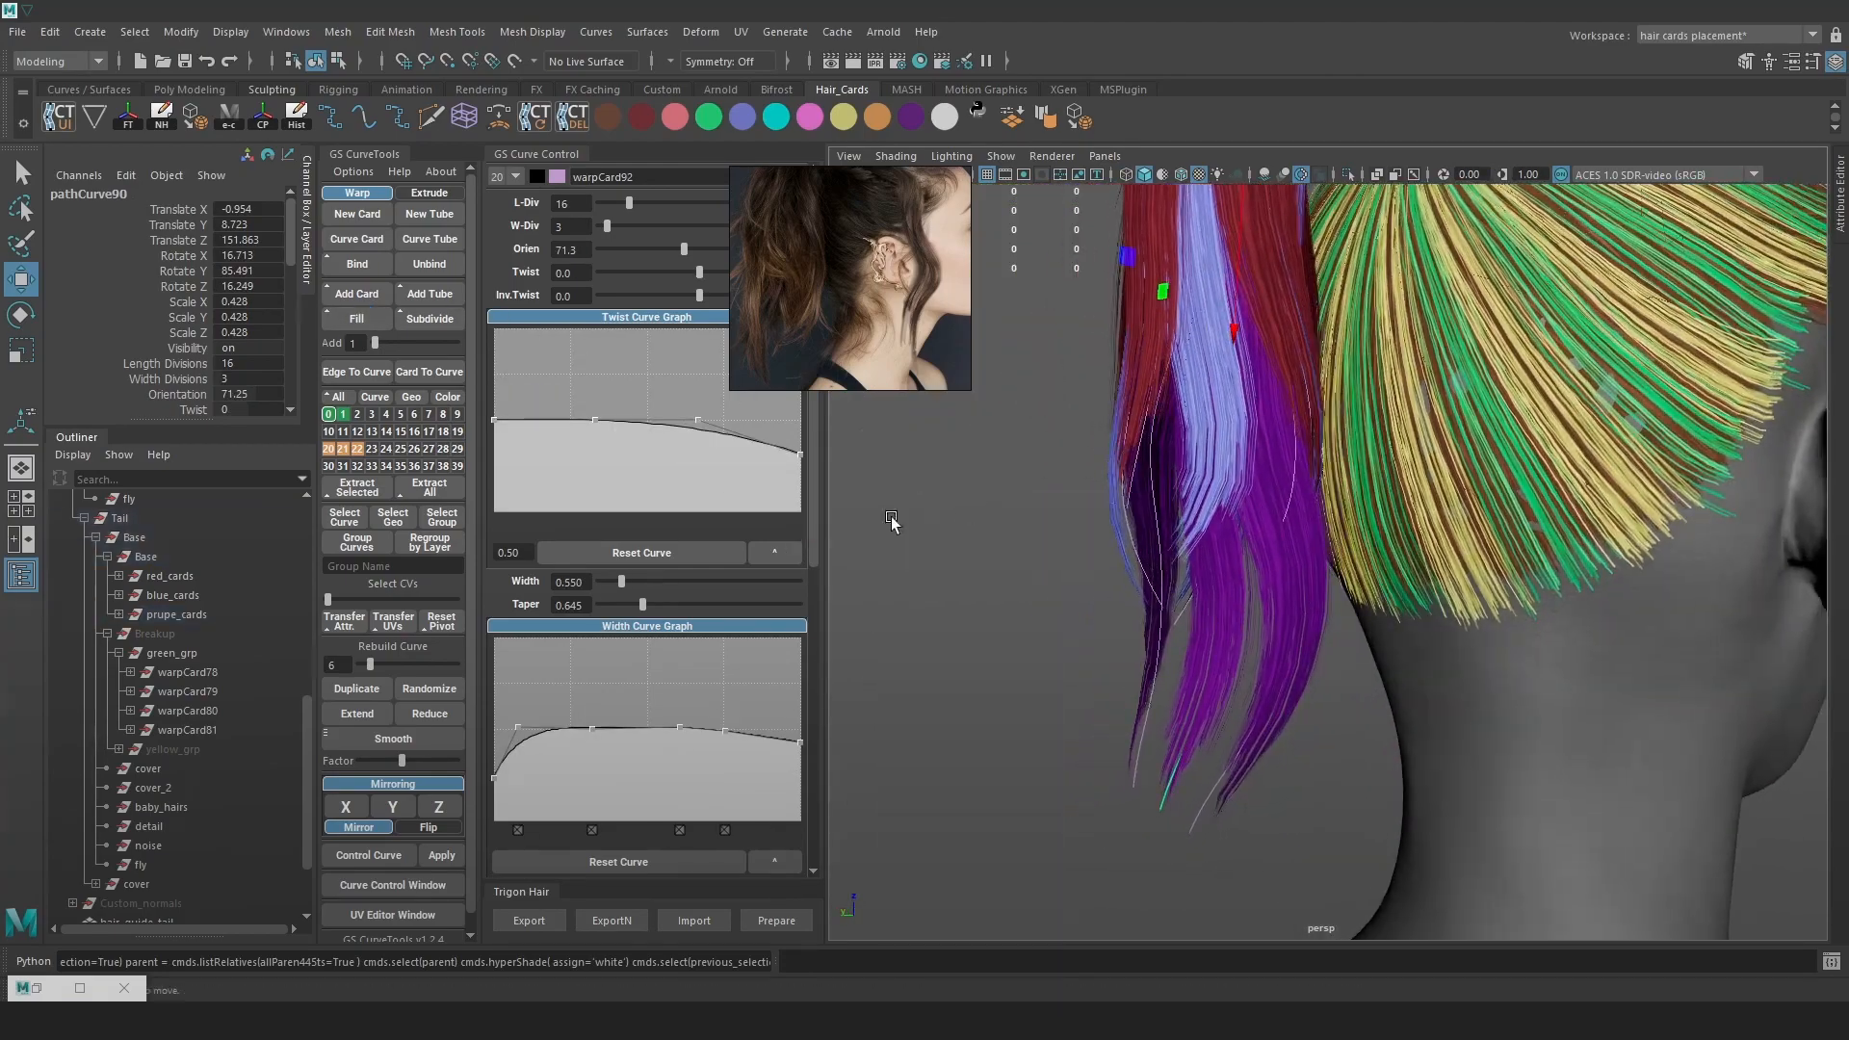
Select the filled purple card's middle control points and reposition them
key("4")
left_click_drag(1210, 568, 1263, 599)
key("6")
middle_click_drag(1264, 600, 1021, 601)
left_click_drag(1536, 639, 1381, 289, "alt")
Nudge the filled purple card's upper and middle control points from another angle
key("4")
key("6")
key("4")
left_click_drag(1372, 258, 1264, 373)
key("6")
left_click_drag(1257, 308, 1252, 316)
key("4")
left_click_drag(1281, 399, 1320, 467)
key("6")
left_click_drag(1261, 449, 1242, 449)
mouse_move(1242, 450)
left_mouse_down("alt")
mouse_move(1288, 462)
mouse_move(1229, 455)
left_mouse_up("alt")
Select the filled purple card's tip control points and move them upward
key("4")
left_click_drag(1252, 528, 1439, 550)
key("6")
right_click_drag(1439, 549, 1473, 568, "alt")
left_click(1242, 729)
key("4")
left_click_drag(1181, 648, 1259, 736)
key("6")
left_click_drag(1227, 689, 1215, 639)
Adjust the rotation of the filled purple card's control points and return to object selection with nothing selected
key("e")
left_click_drag(1334, 503, 1367, 554)
left_click(1498, 570)
left_click_drag(1502, 573, 1290, 545, "alt")
key("F8")
left_click(1292, 568)
key("4")
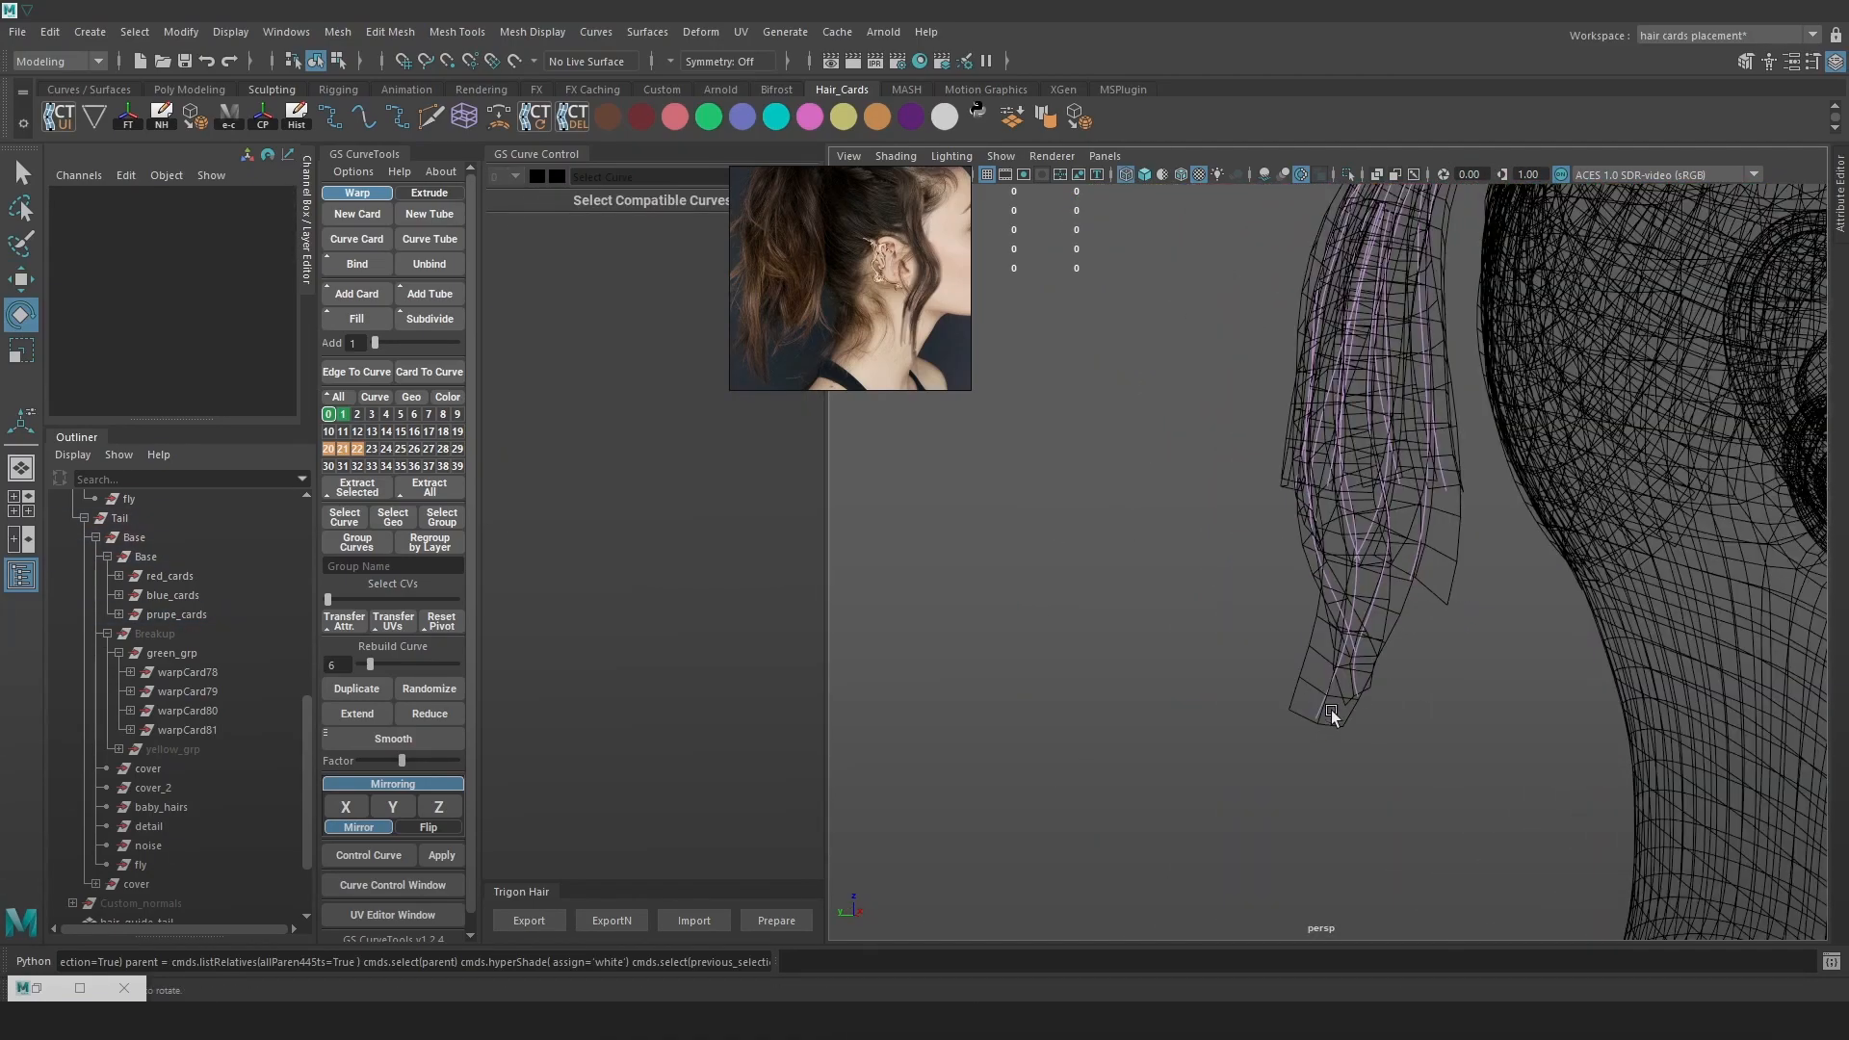
Select the purple card on the ponytail's head-facing side and move it closer to the head
left_click(1315, 711)
left_click(1358, 647, "shift")
key("ctrl+z")
left_click(1378, 606)
left_click(1352, 627)
left_click(1358, 655)
left_click_drag(1377, 616, 1478, 549, "alt")
key("w")
left_click_drag(1490, 337, 1498, 400, "alt")
key("w")
mouse_move(1499, 400)
left_mouse_down()
mouse_move(1401, 408)
mouse_move(1492, 388)
mouse_move(1544, 400)
left_mouse_up()
Shift the head-side purple card slightly back into the ponytail and set its orientation to -79.1
key("5")
key("6")
left_click_drag(1498, 568, 1514, 590, "alt")
left_click_drag(1407, 353, 1380, 352)
left_click_drag(684, 249, 633, 243)
Select the head-side purple card's upper control points and reposition them to follow the ponytail
left_click_drag(1146, 423, 1418, 480, "alt")
right_click_drag(1122, 362, 1035, 361)
key("4")
left_click_drag(1436, 373, 1386, 341)
left_click_drag(1350, 358, 1336, 354)
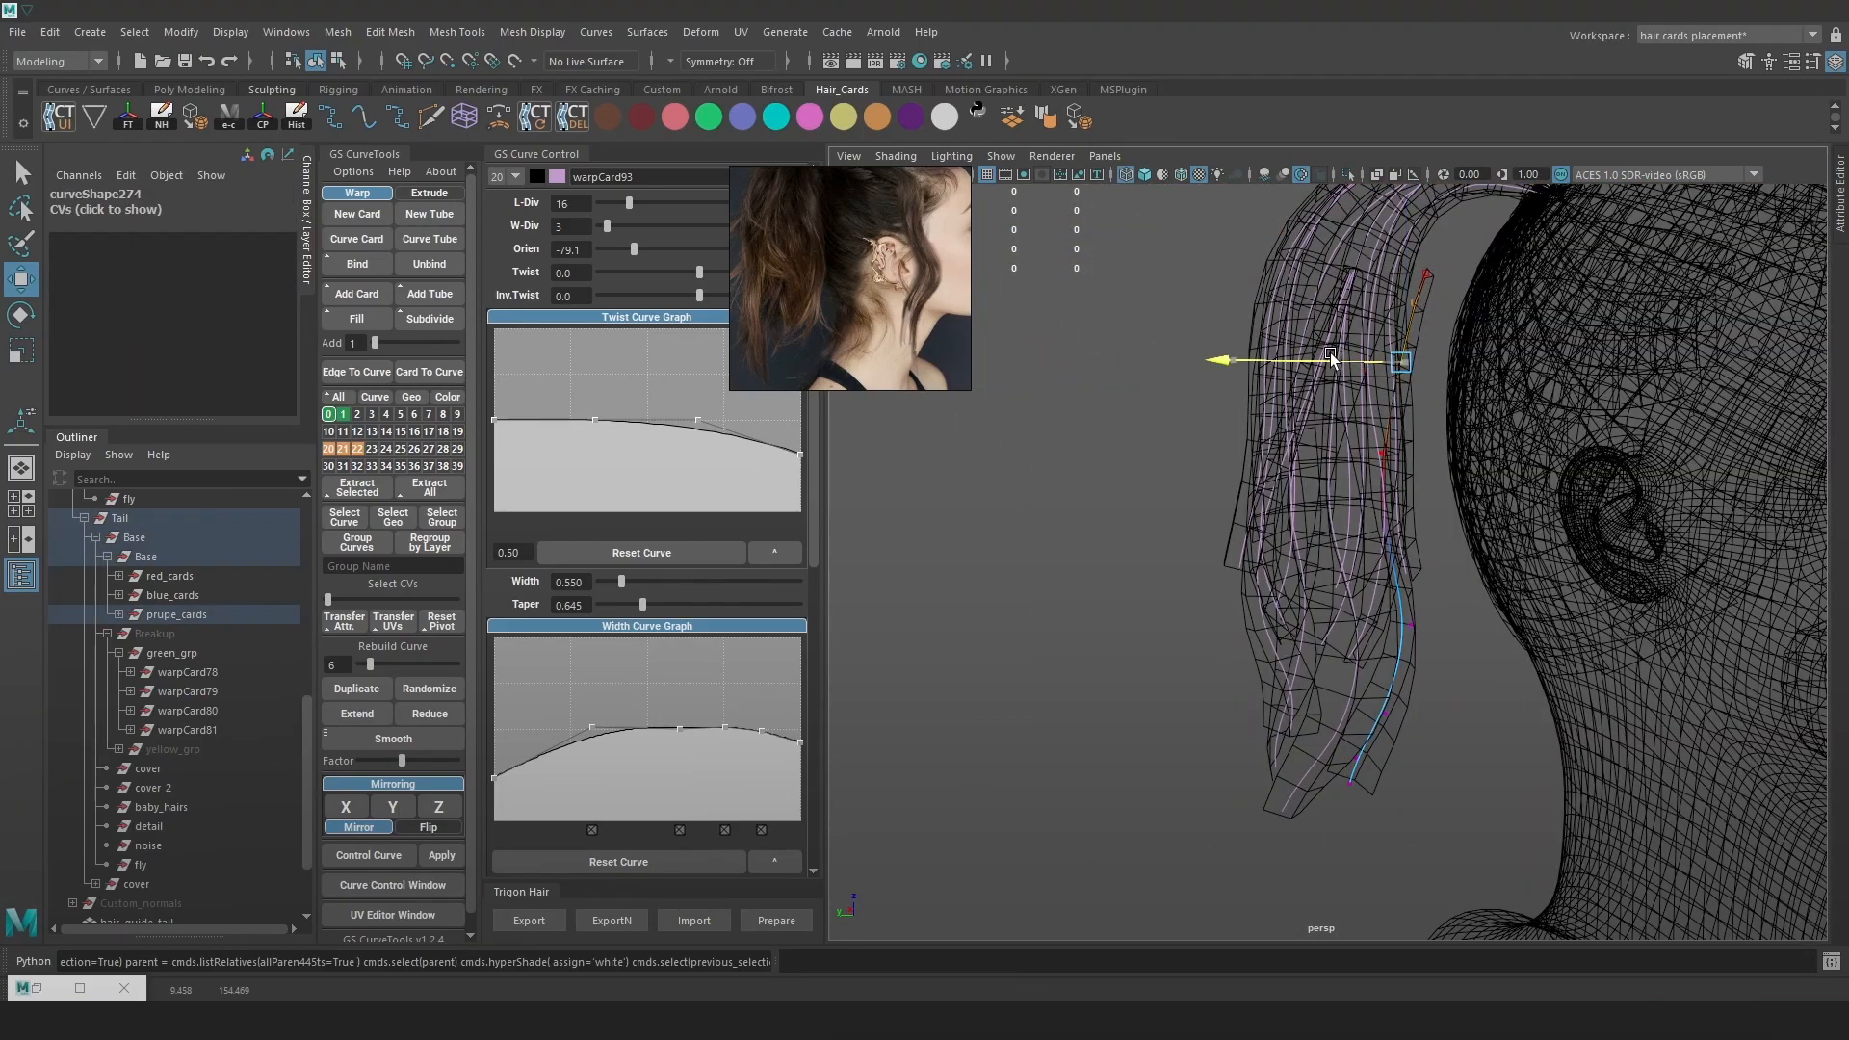
left_click(1383, 286)
Set the head-side purple card's twist to 23.7 and save the scene
key("6")
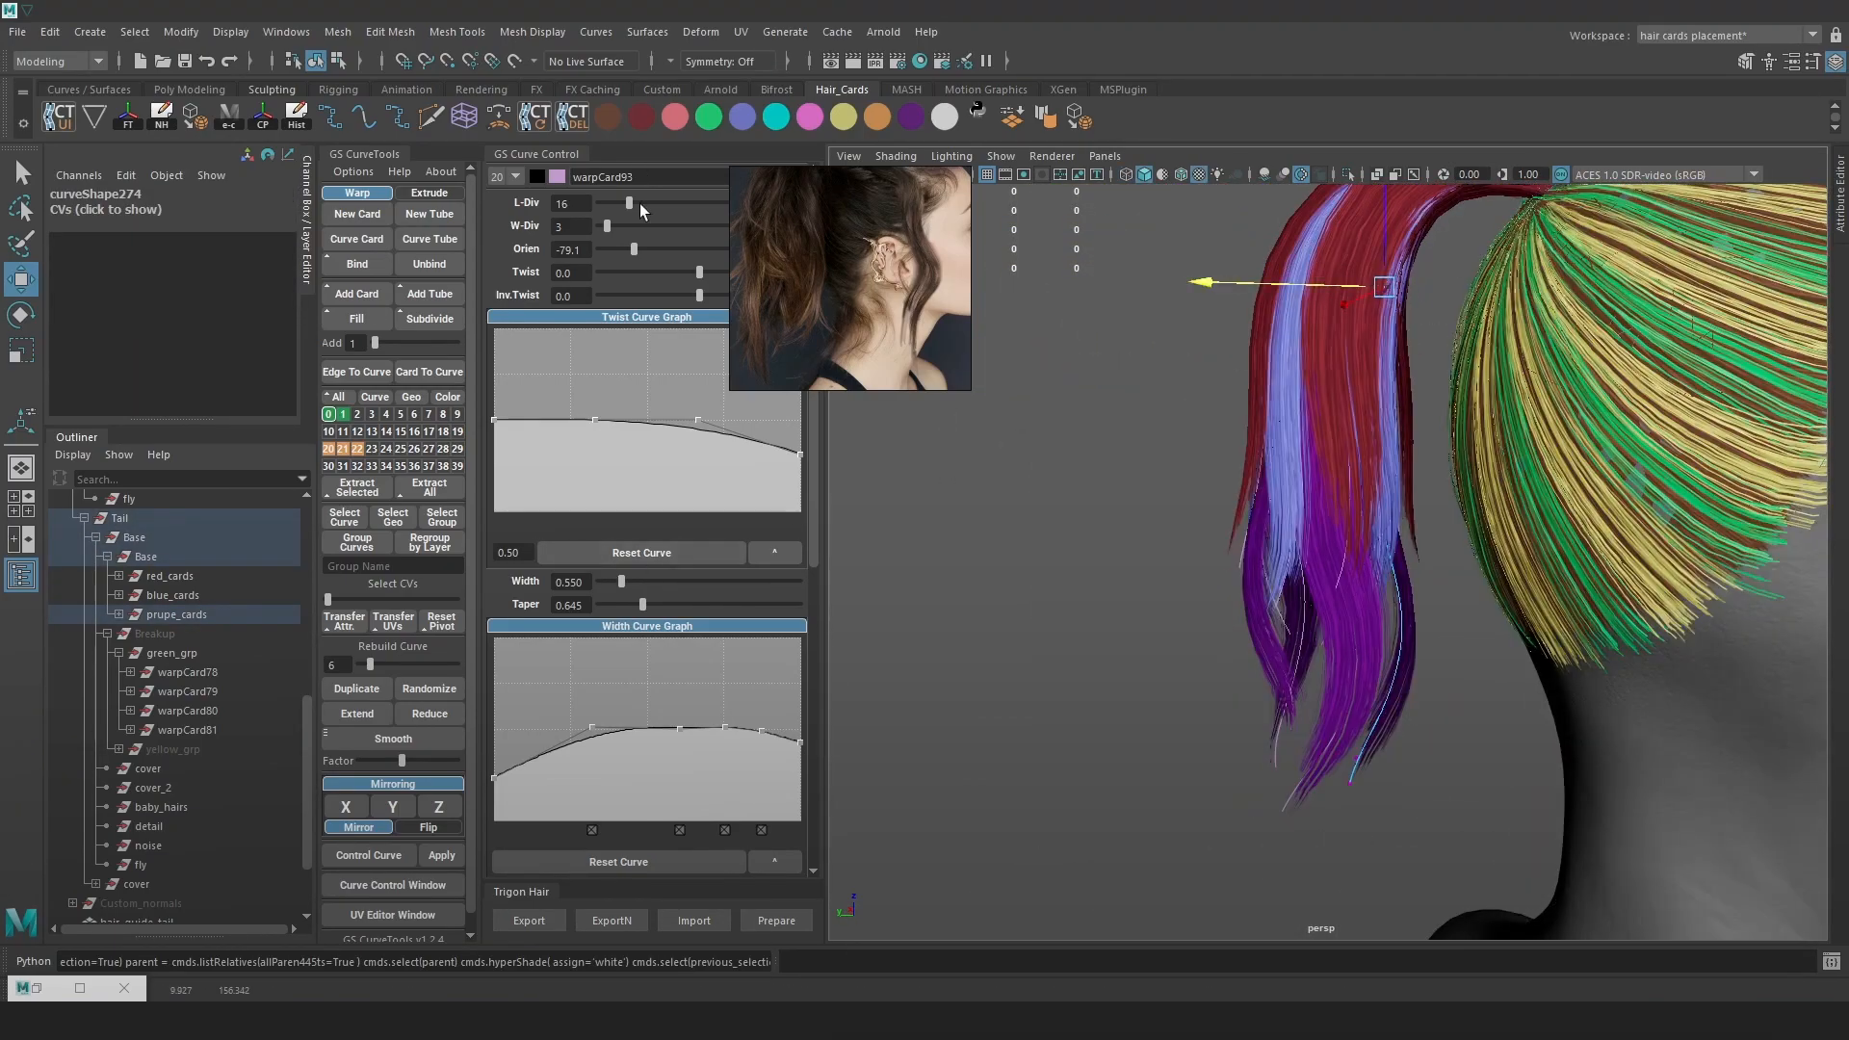
left_click_drag(749, 279, 740, 279)
left_click_drag(1425, 549, 1540, 569, "alt")
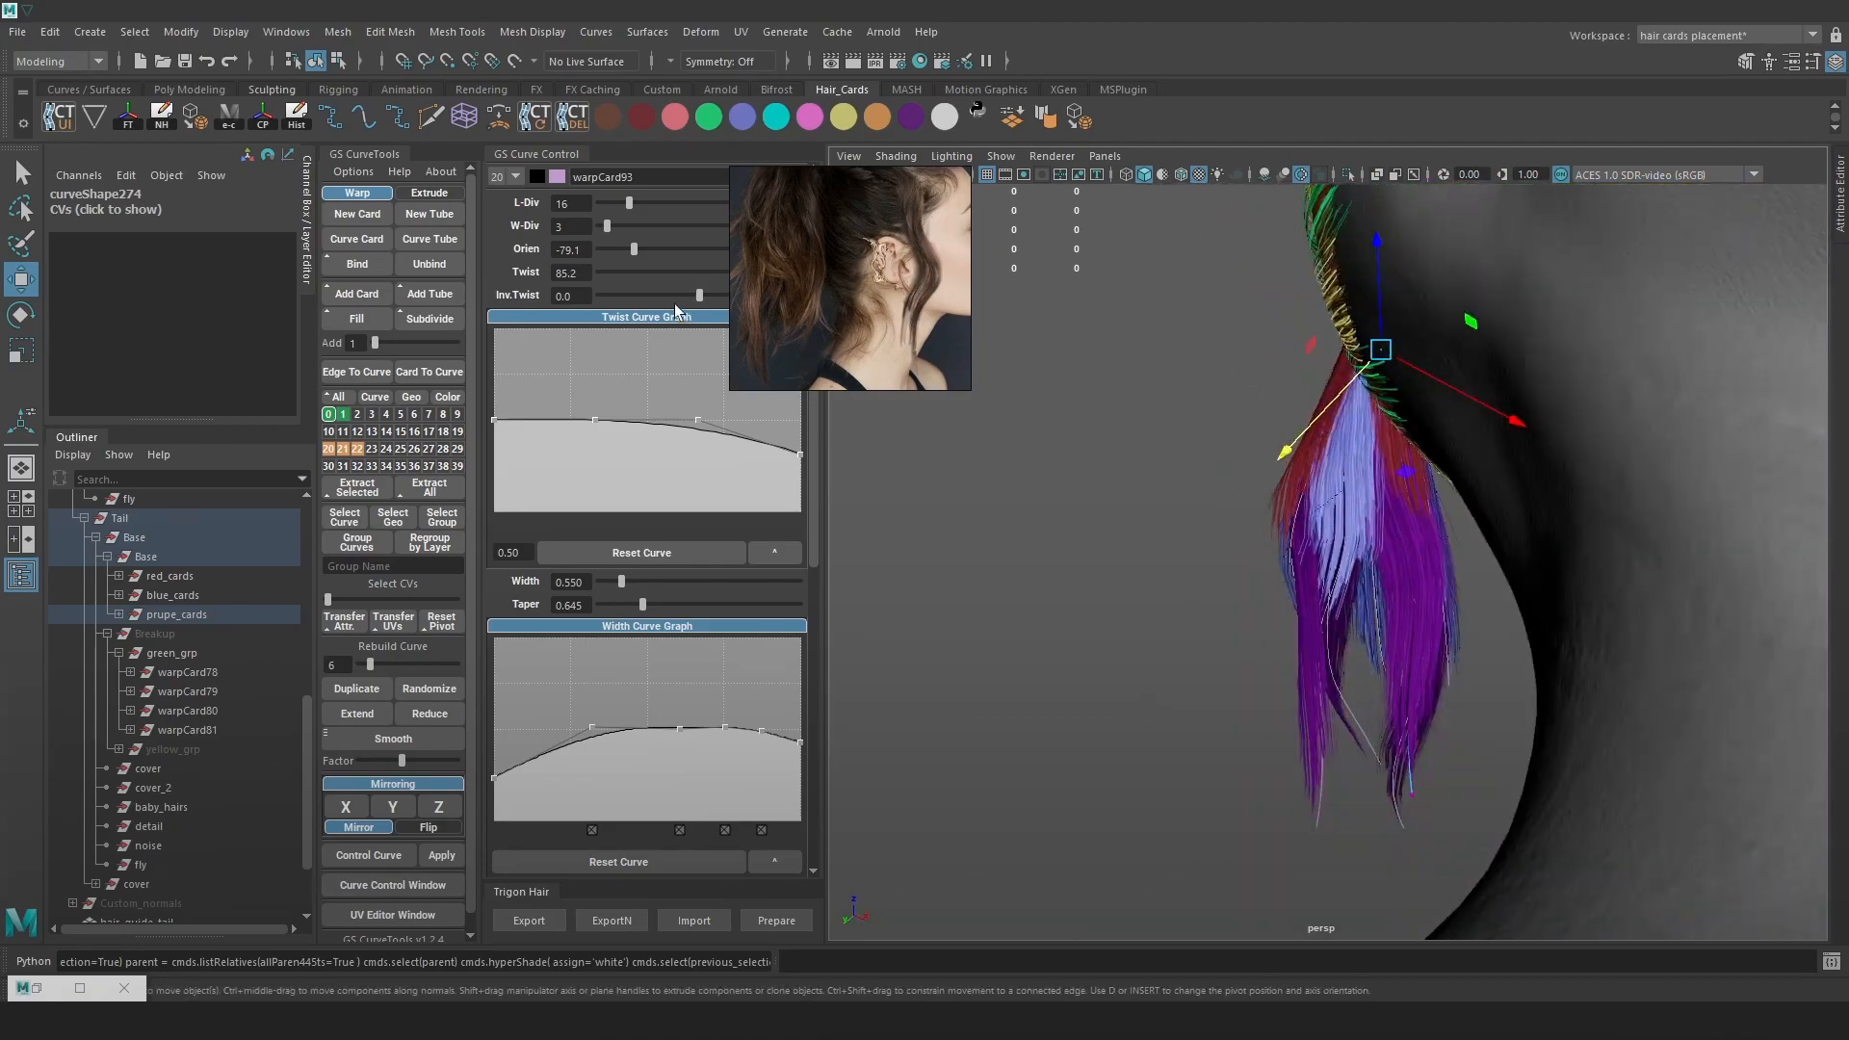
left_click_drag(892, 290, 998, 303)
left_click_drag(741, 275, 726, 277)
mouse_move(1656, 510)
left_mouse_down("alt")
mouse_move(1514, 561)
mouse_move(1395, 405)
left_mouse_up("alt")
key("ctrl+s")
Select the head-side purple card's middle control points and shift them slightly toward the head
key("4")
left_click(1341, 464)
key("ctrl+z")
right_click_drag(1386, 474, 1339, 474)
left_click_drag(1407, 491, 1346, 424)
key("6")
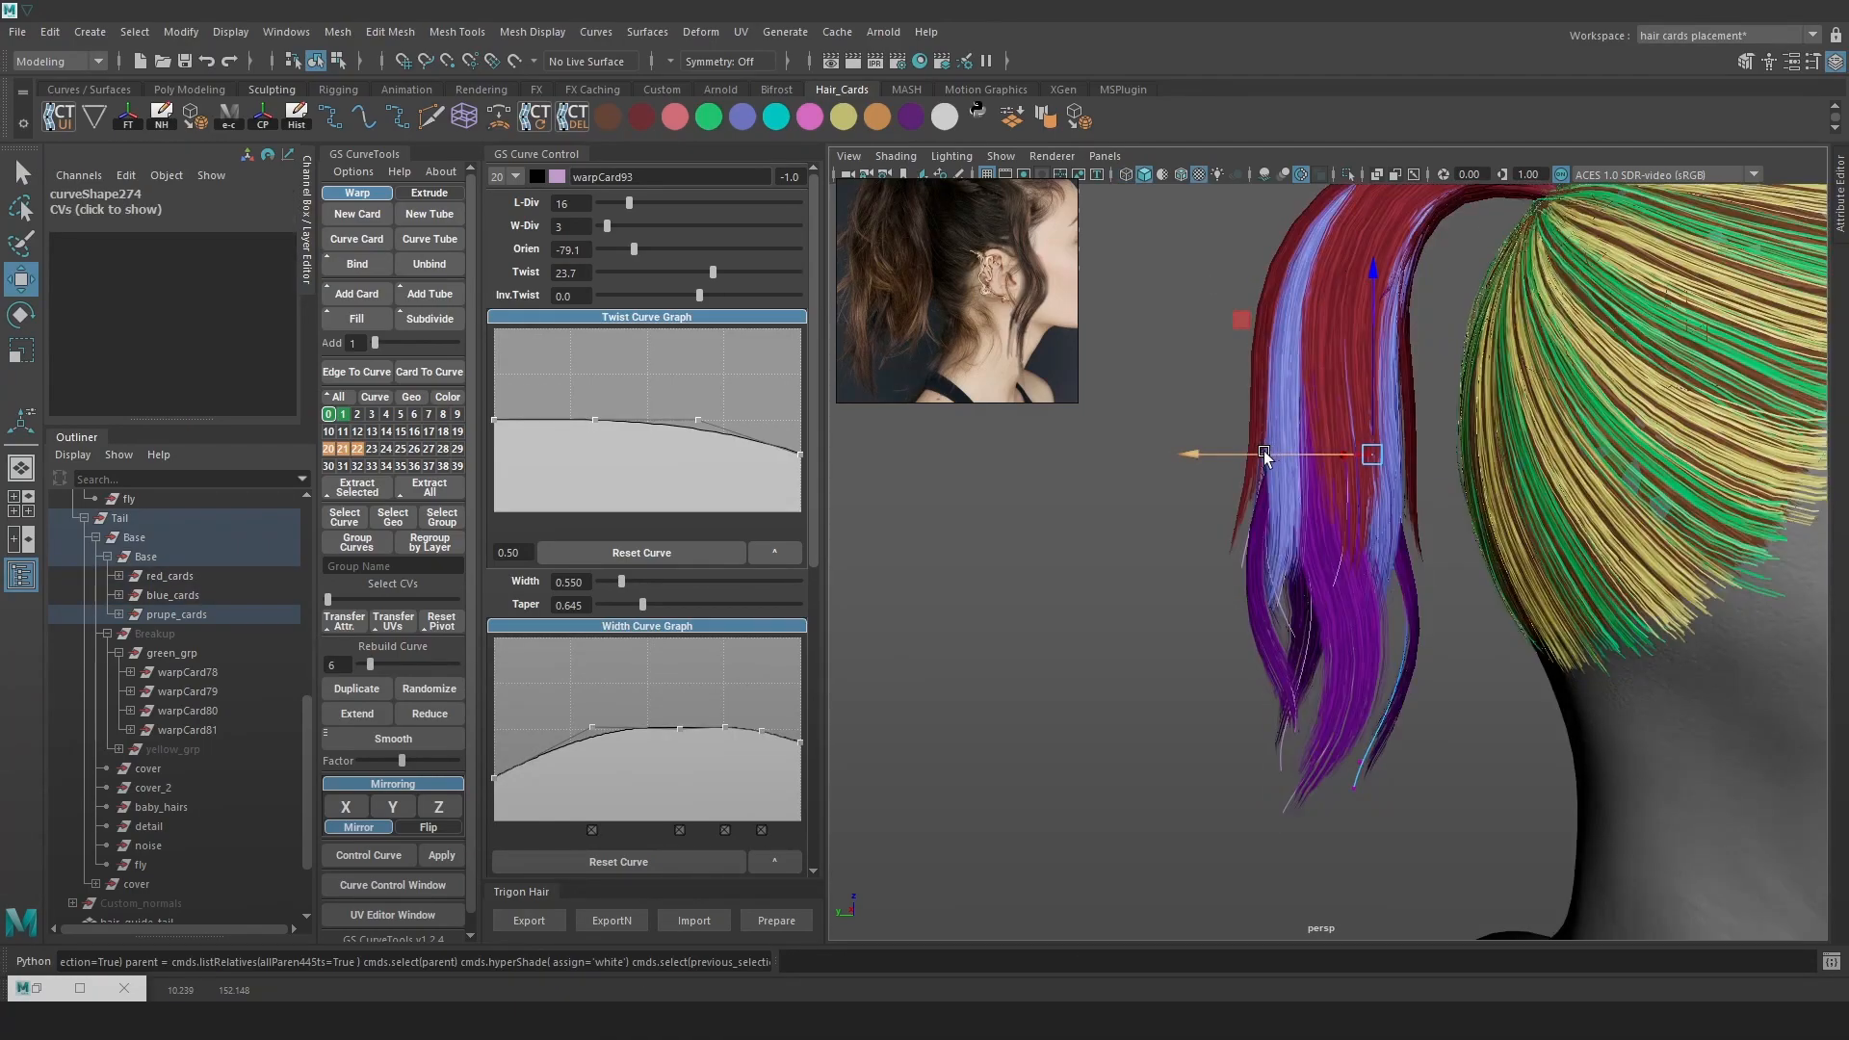
left_click(1256, 460)
key("ctrl+z")
left_click_drag(1221, 453, 1235, 451)
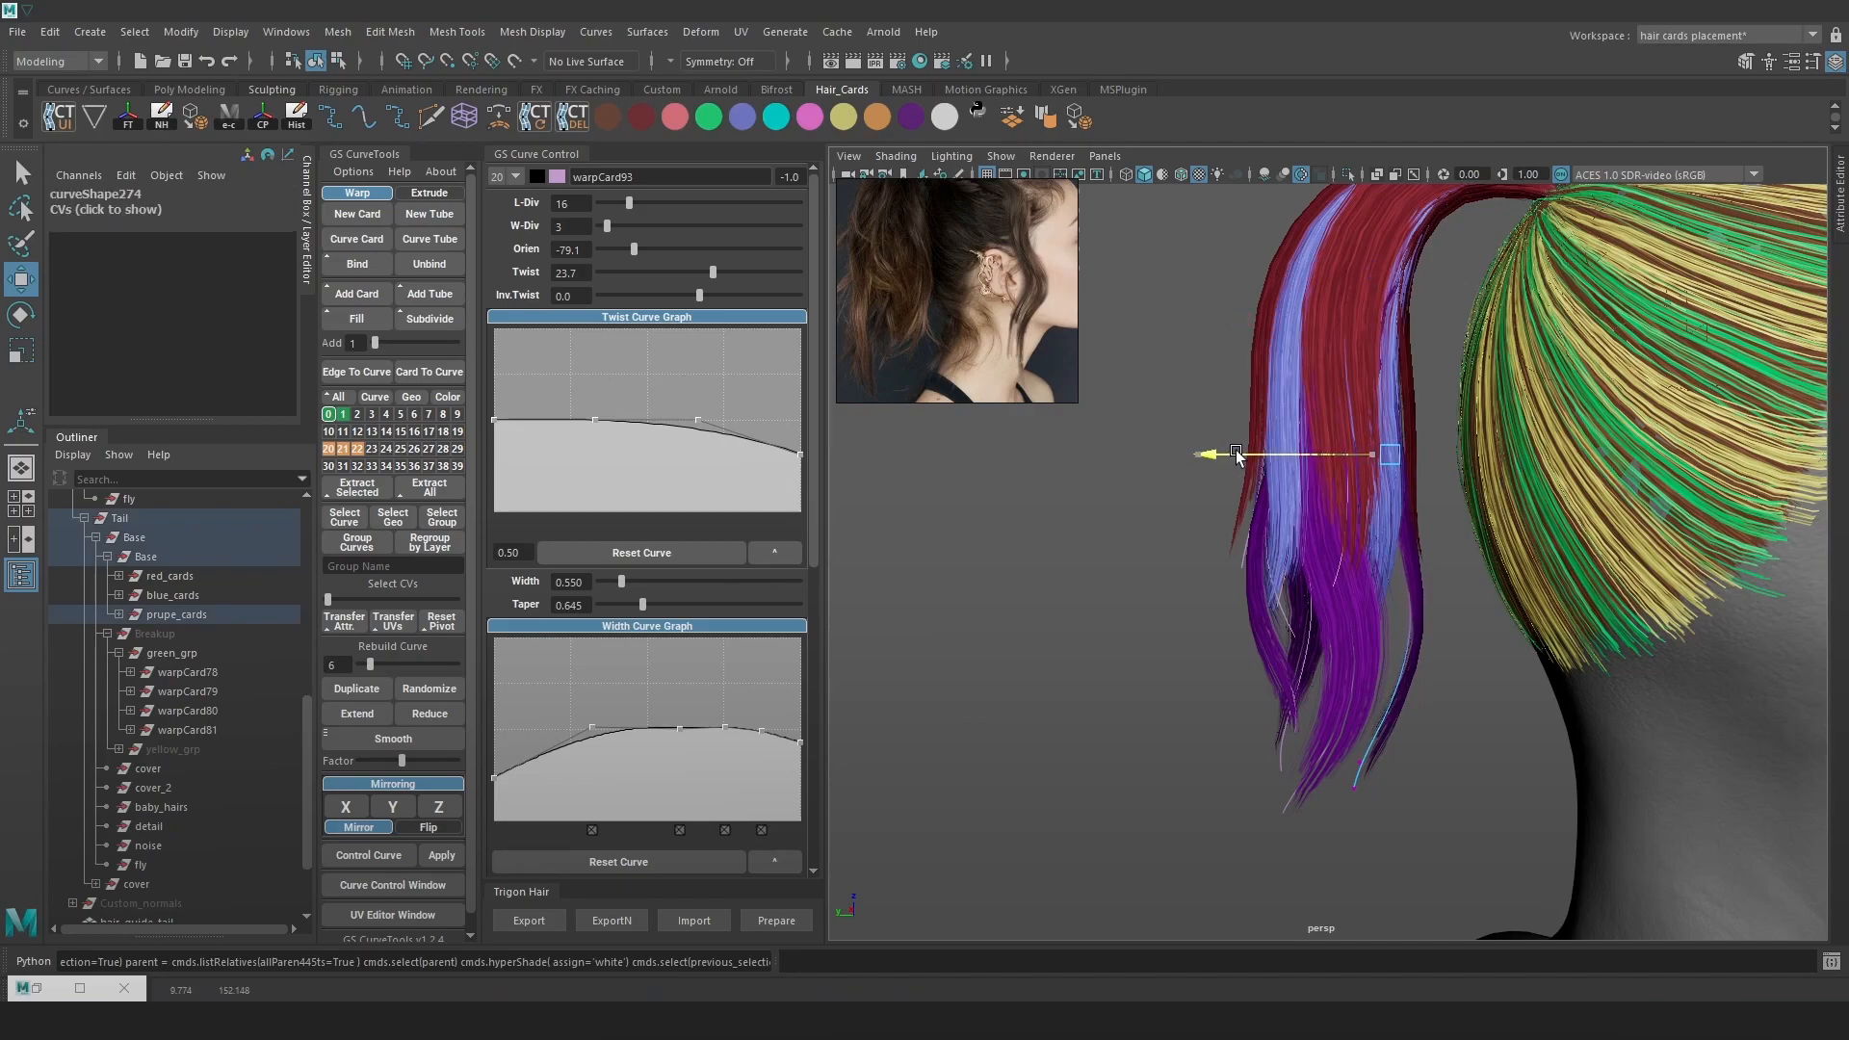
Select the left purple card's control points as seen from behind and shift them outward
left_click_drag(1357, 495, 1173, 551, "alt")
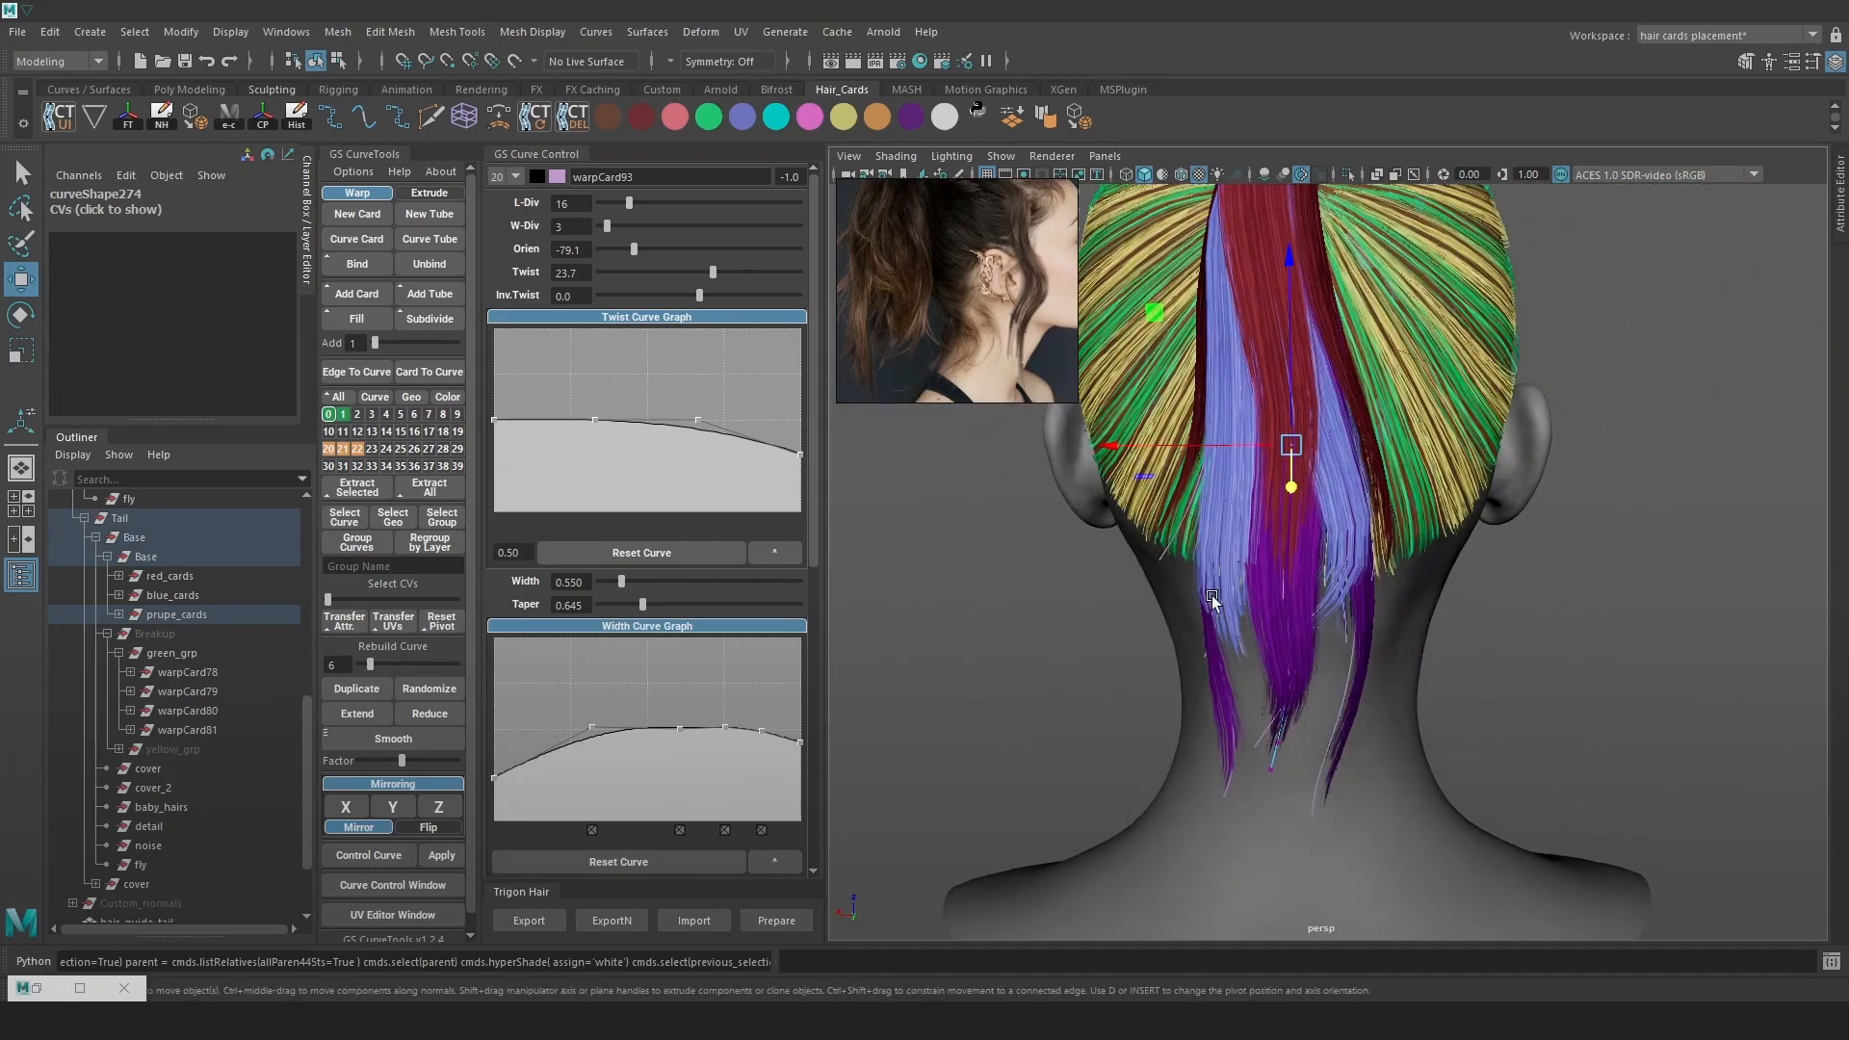
key("4")
left_click(1225, 720)
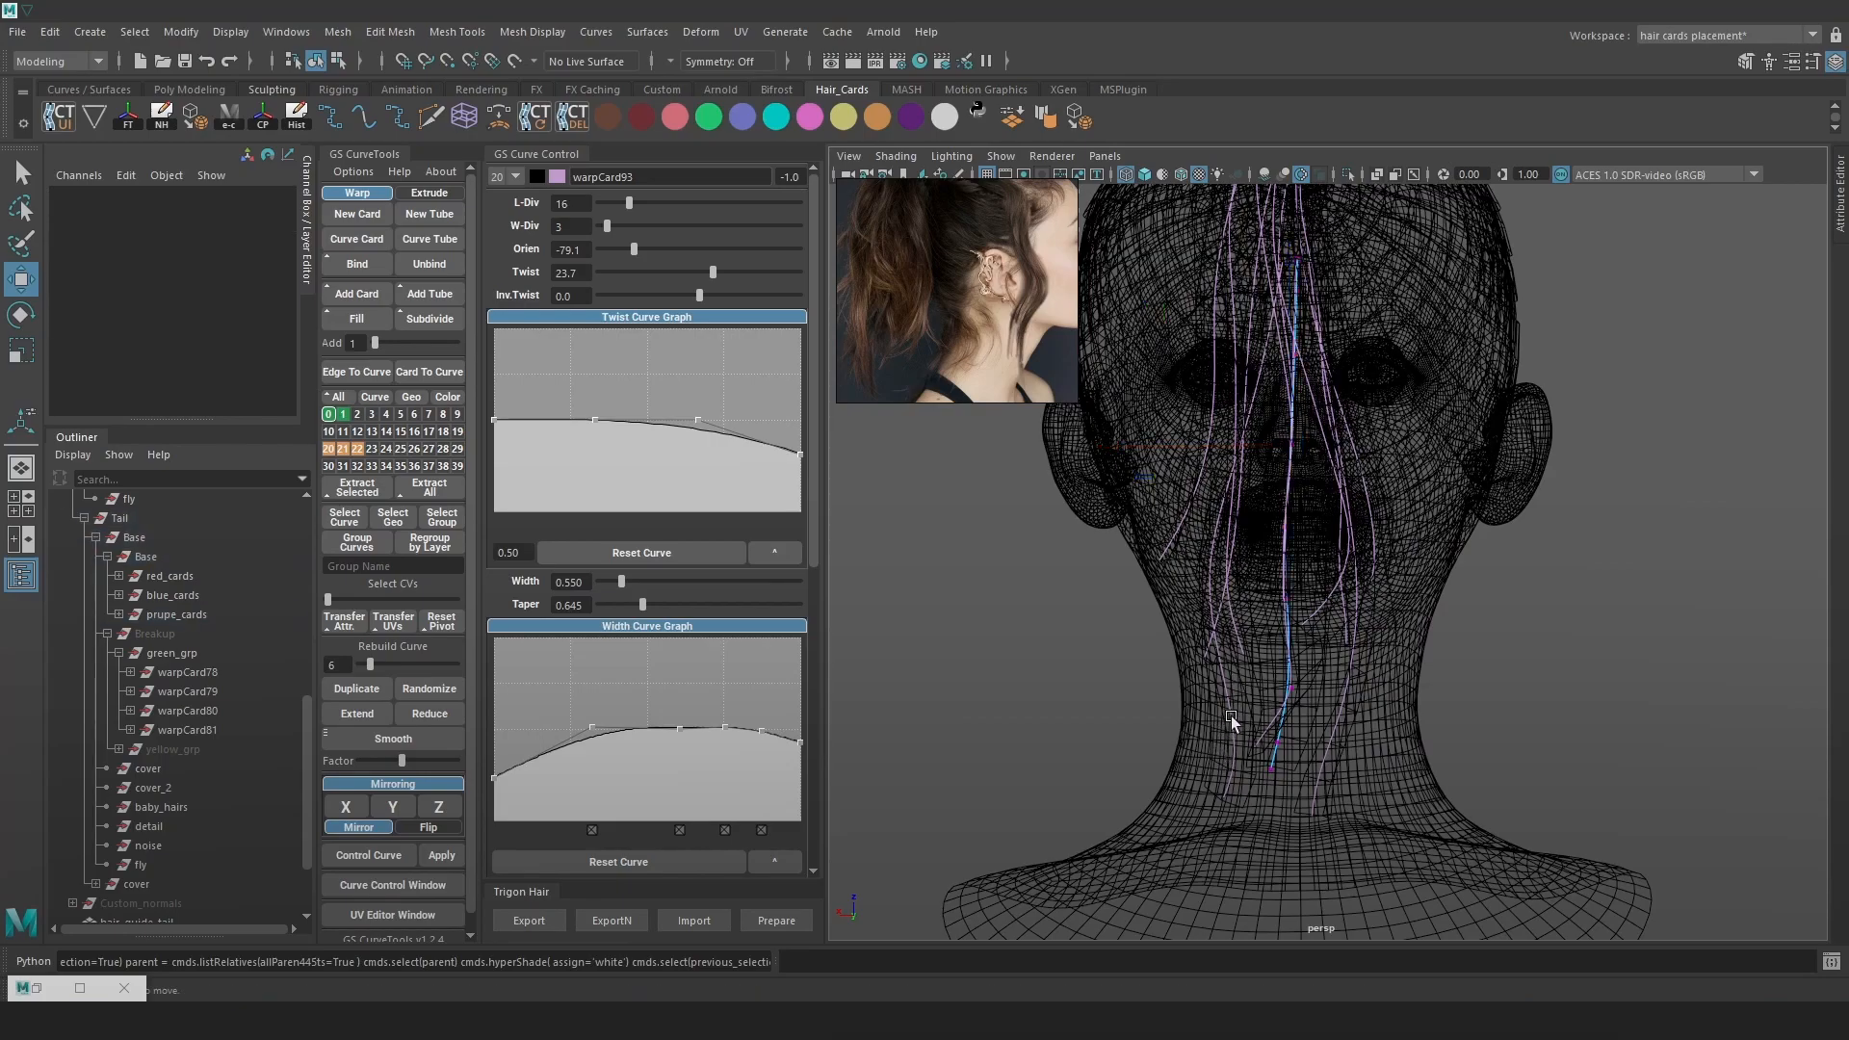
left_click(1232, 721)
right_click_drag(1590, 474, 1444, 479)
right_click_drag(1260, 502, 1268, 542, "alt")
mouse_move(1251, 506)
left_mouse_down()
mouse_move(1145, 563)
mouse_move(1108, 531)
left_mouse_up()
key("6")
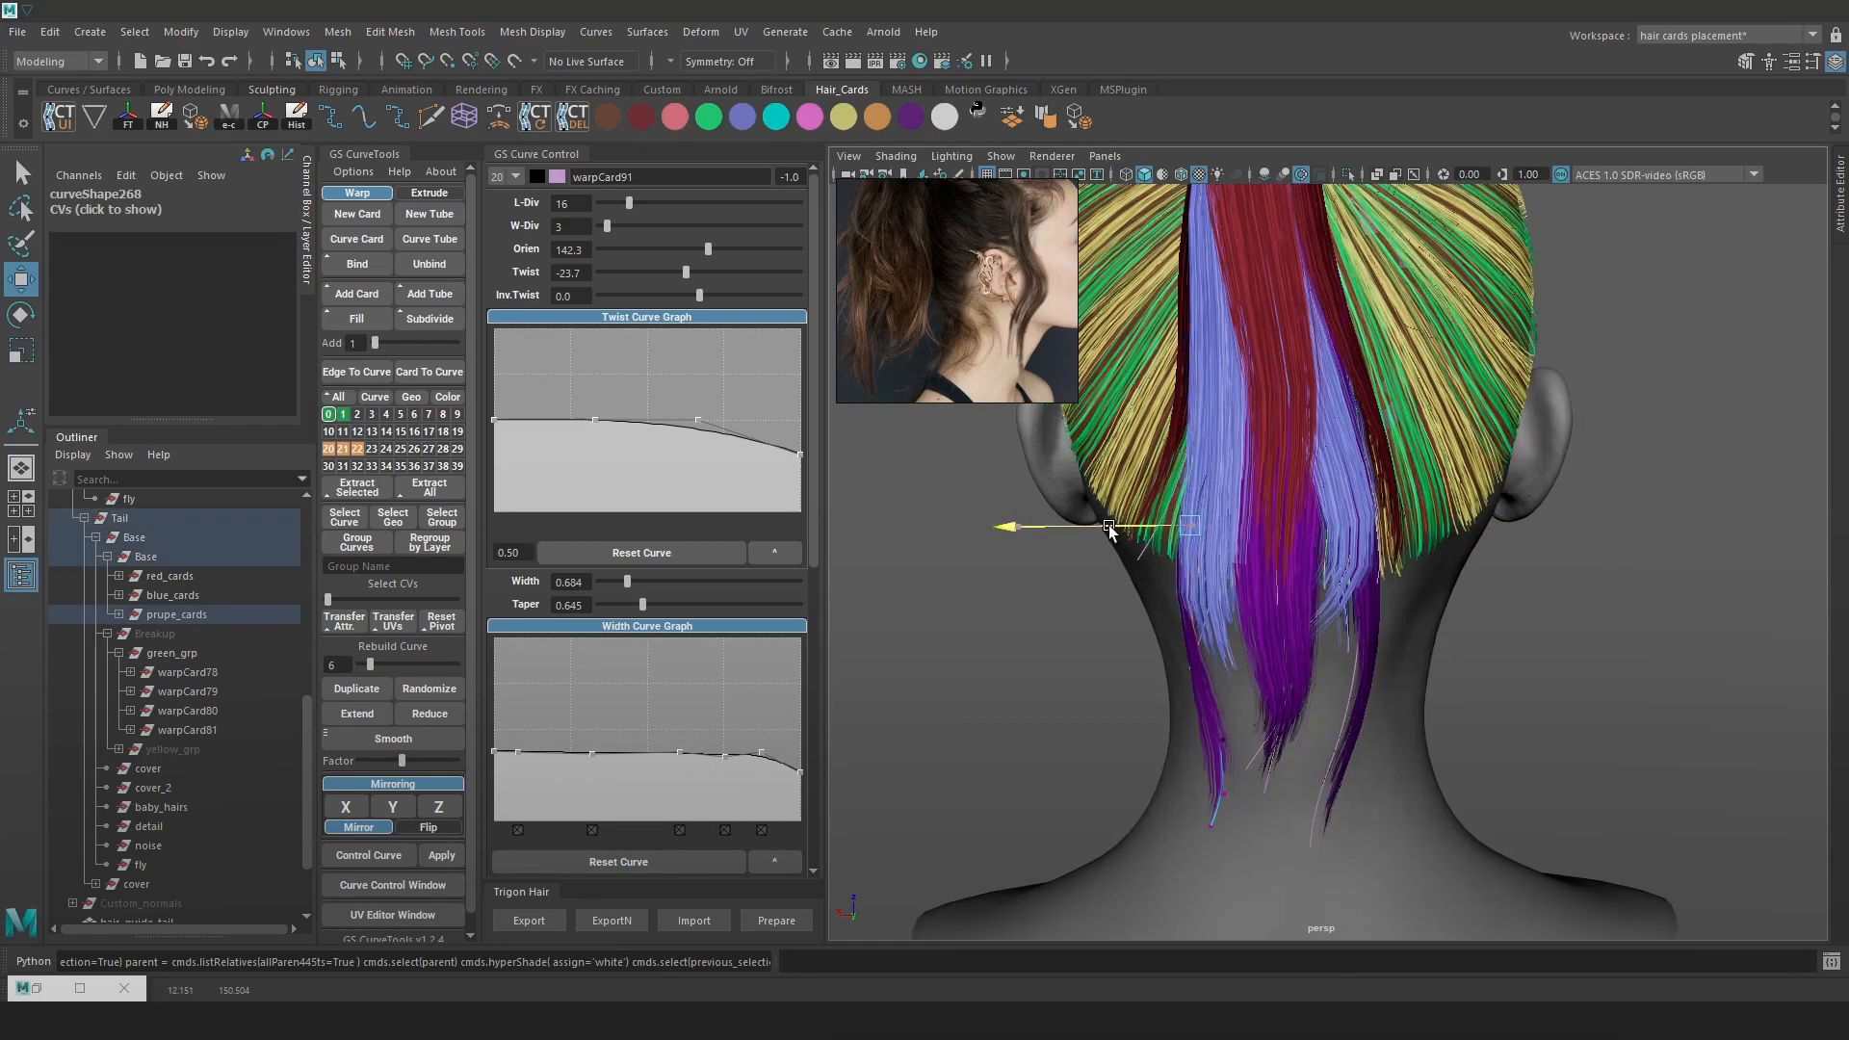
left_click_drag(1366, 567, 1466, 567, "alt")
mouse_move(1348, 566)
left_mouse_down("alt")
mouse_move(1305, 550)
mouse_move(1334, 547)
left_mouse_up("alt")
Select the left blue card and move its middle control point inward toward the ponytail's center
key("4")
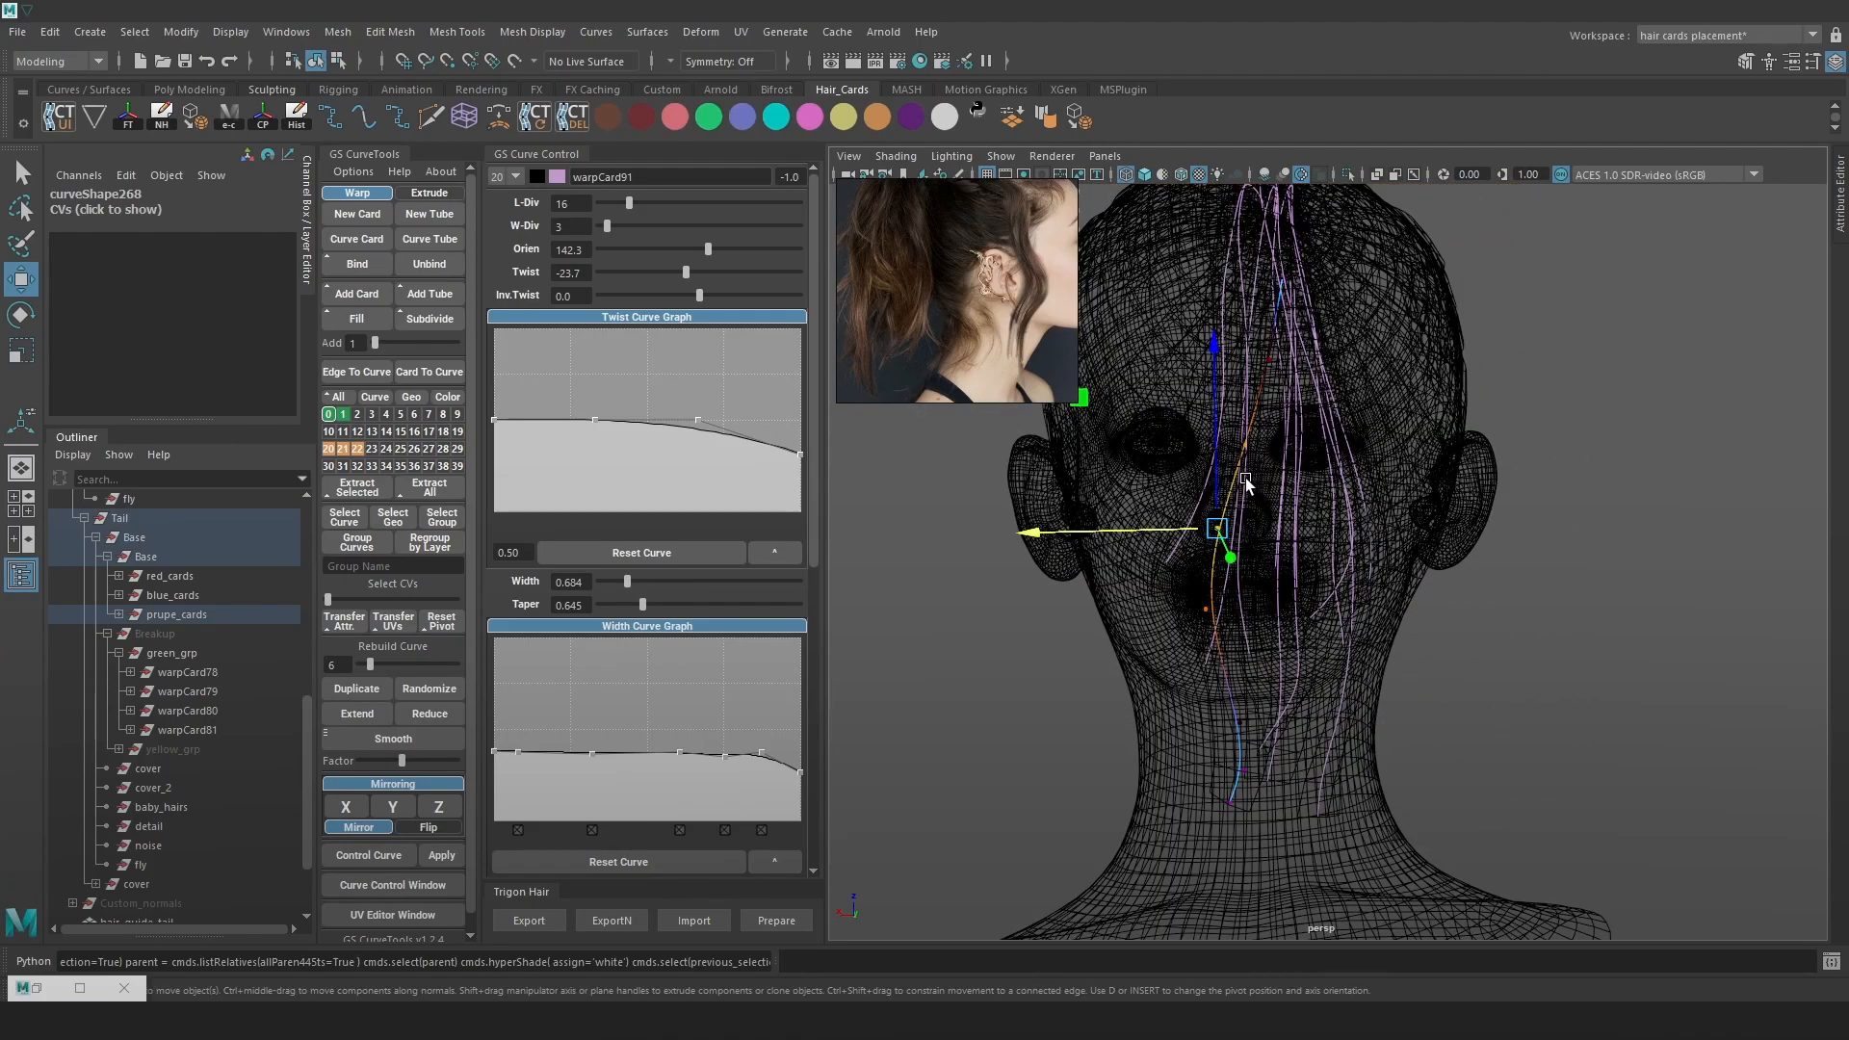
left_click(1245, 484)
key("6")
key("4")
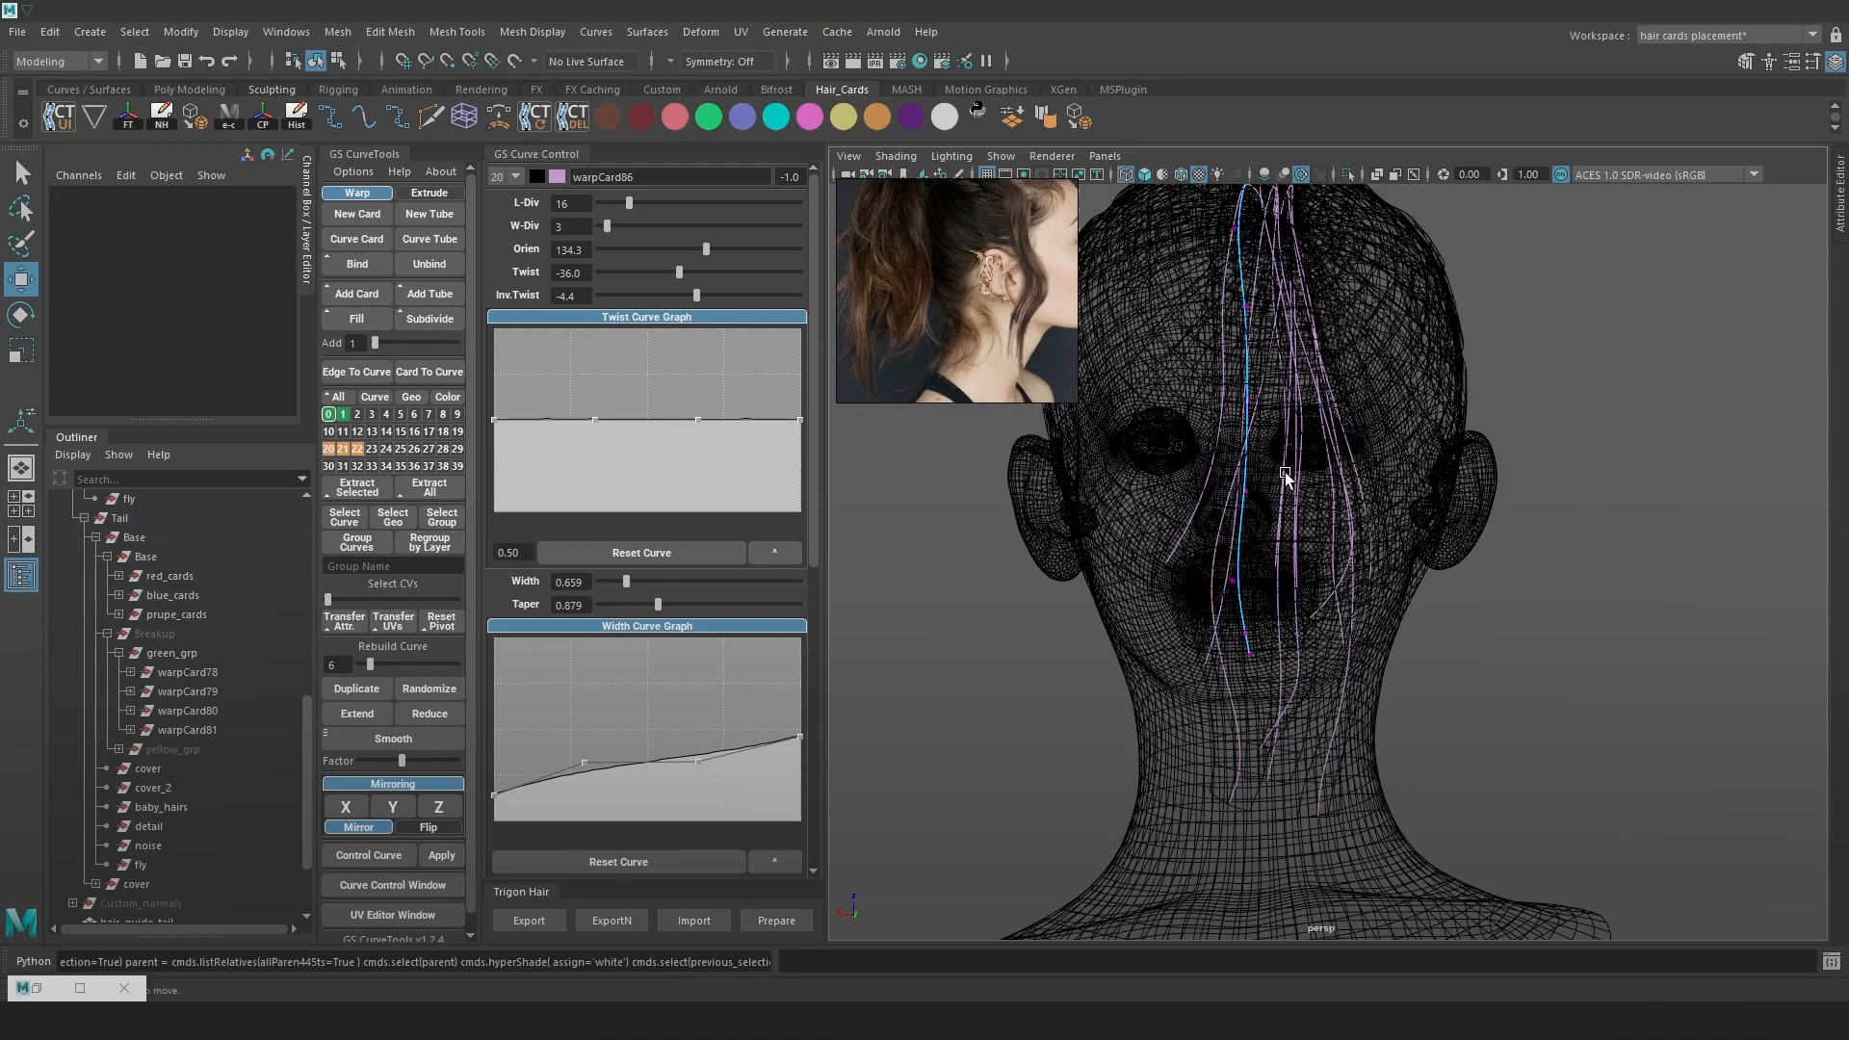
key("6")
left_click(1262, 501)
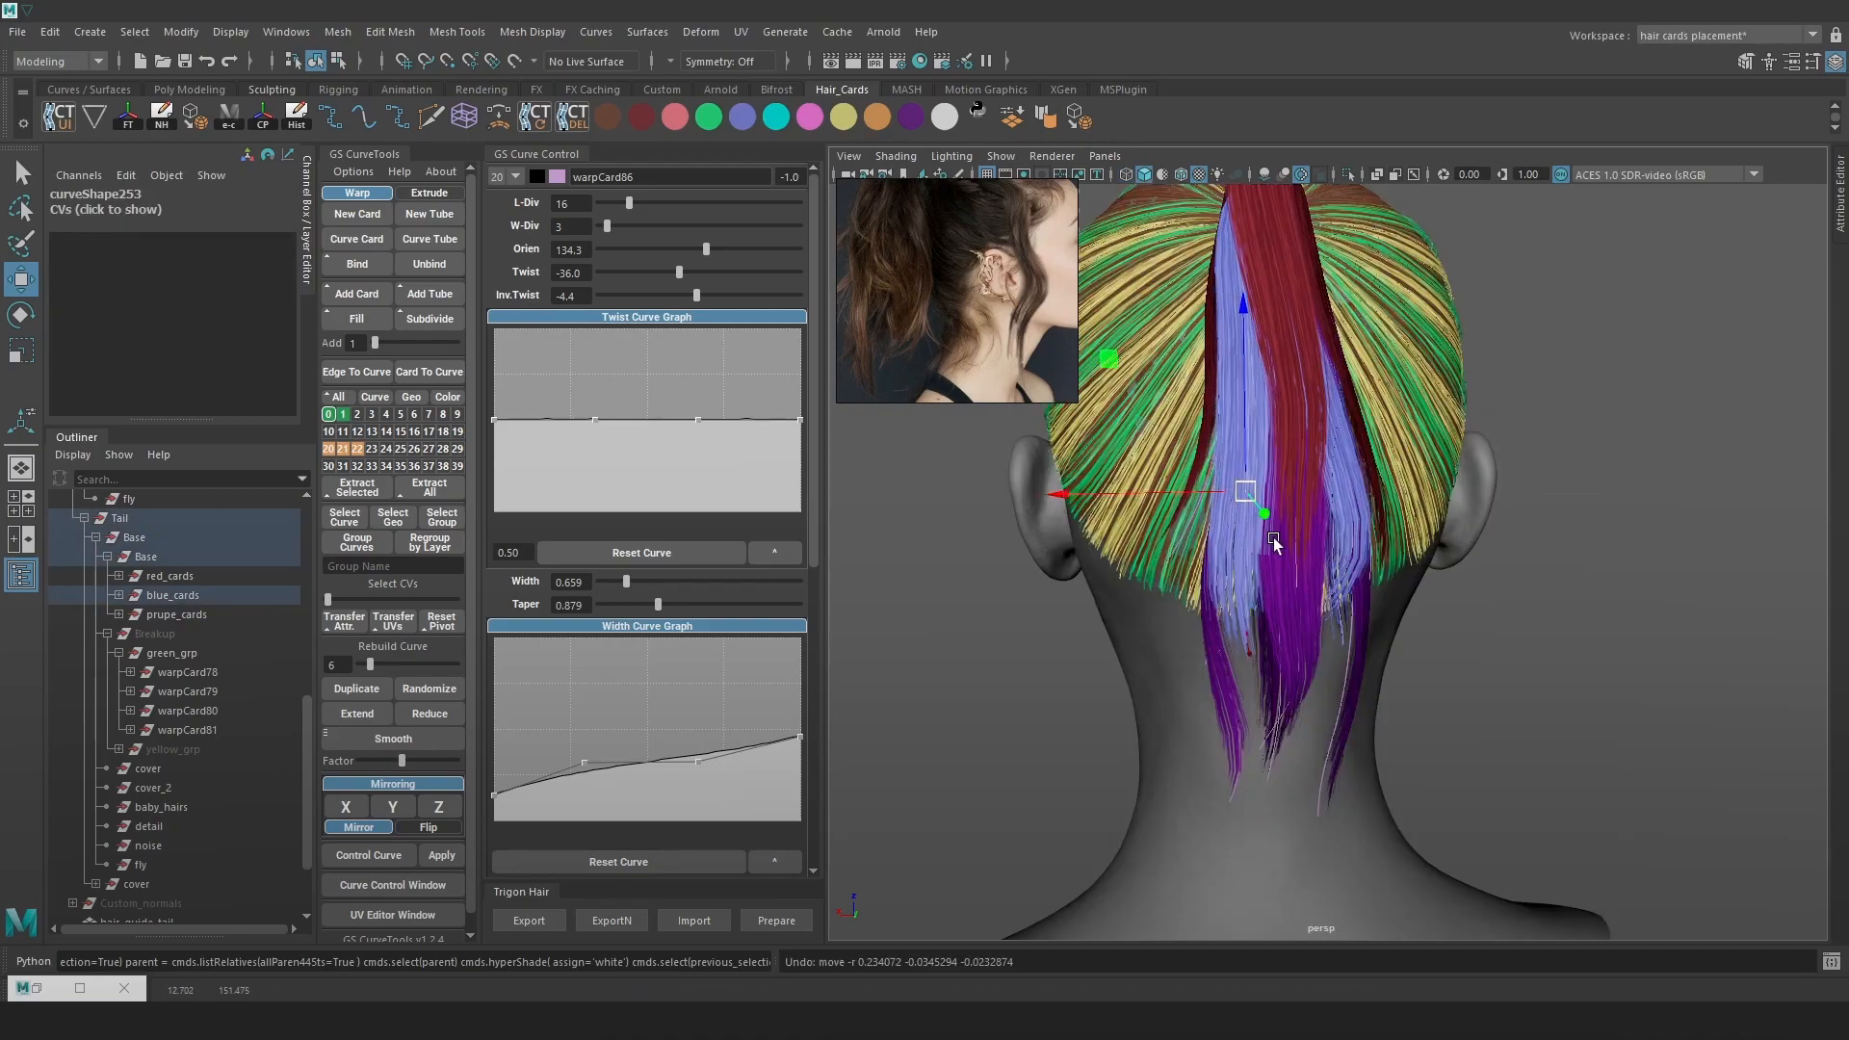
left_click_drag(1244, 491, 1327, 489)
Select the left blue card's upper control point and reposition it
key("4")
left_click(1283, 396)
left_click(1250, 400)
key("6")
mouse_move(1250, 412)
left_mouse_down()
mouse_move(1242, 591)
mouse_move(1148, 582)
left_mouse_up()
Select the left blue card's tip control point and nudge it into place
left_click(1226, 659)
key("ctrl+z")
key("4")
left_click(1231, 635)
key("6")
key("b")
left_click_drag(1283, 635, 1261, 626)
Try to move the left blue card's upper-middle control point
key("4")
left_click(1237, 397)
key("6")
left_click(1281, 419)
key("ctrl+z")
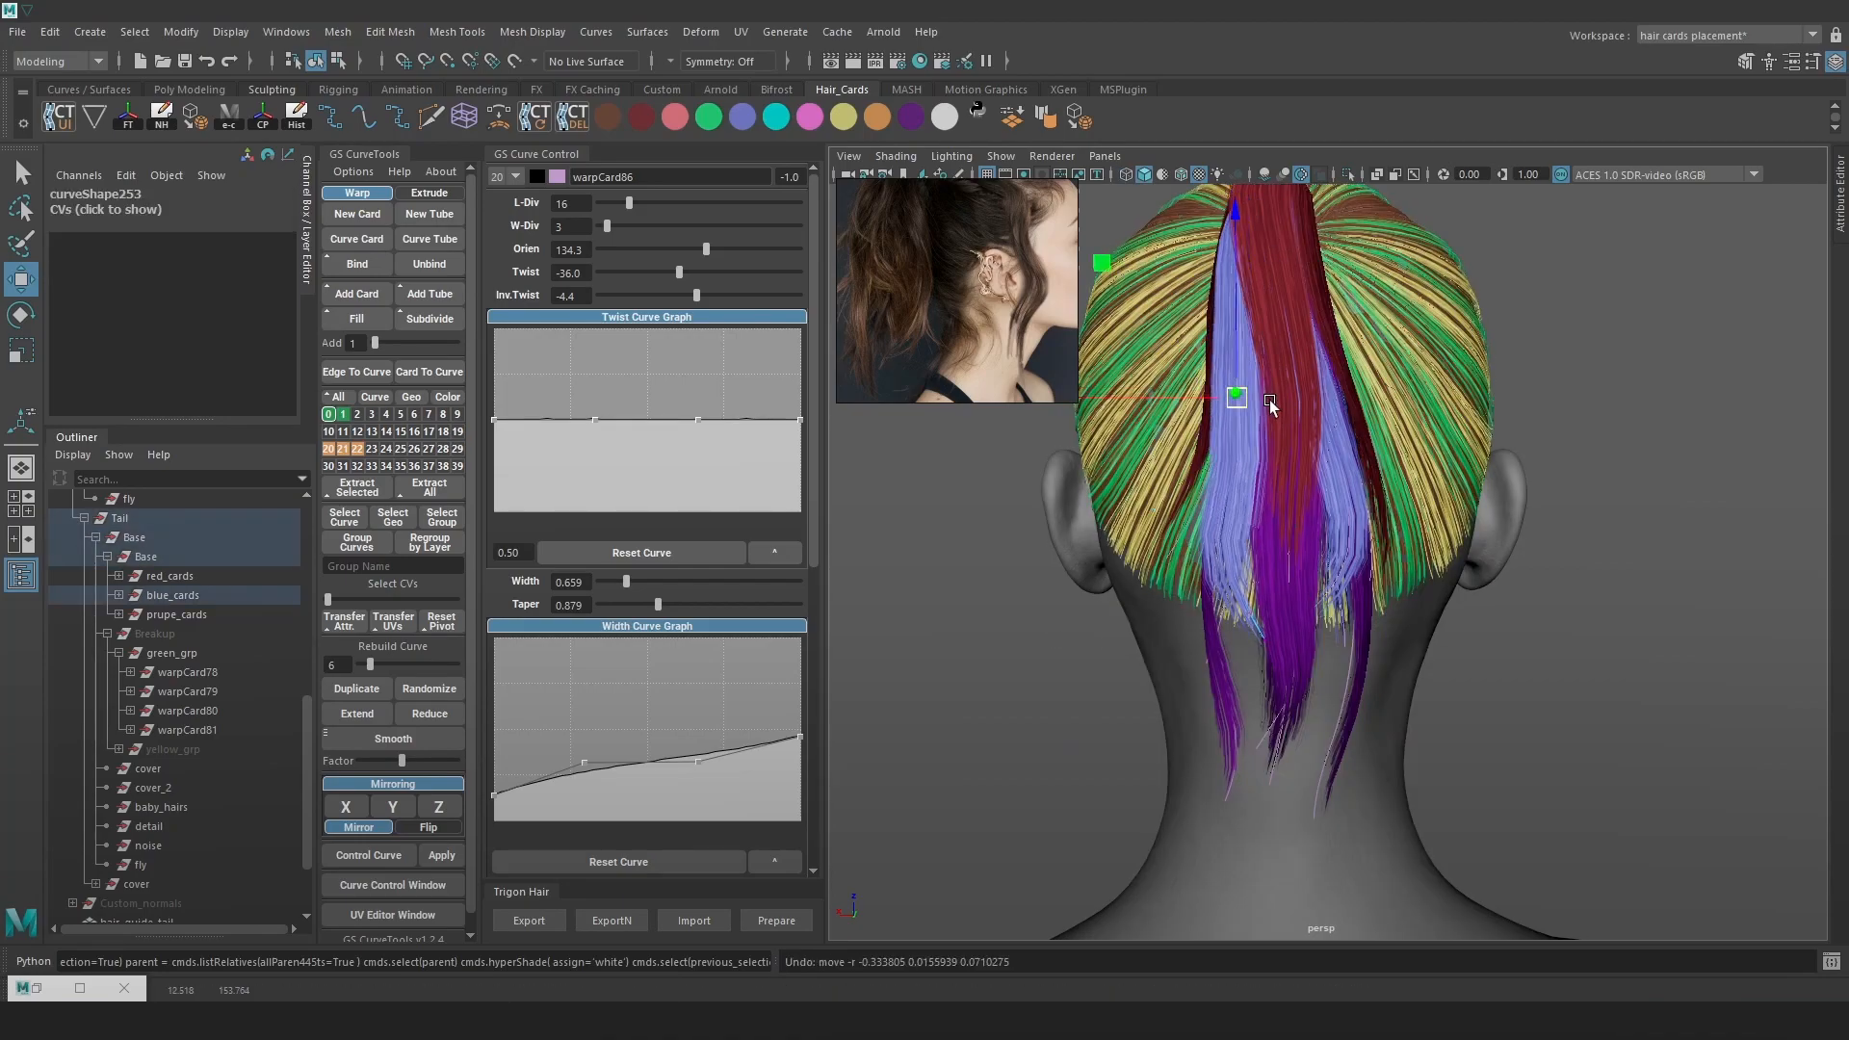
Move the left blue card's upper control point slightly outward and check its curve from the side
key("4")
left_click(1236, 306)
key("6")
left_click_drag(1236, 308, 1221, 310)
left_click_drag(1238, 390, 1280, 403, "alt")
key("4")
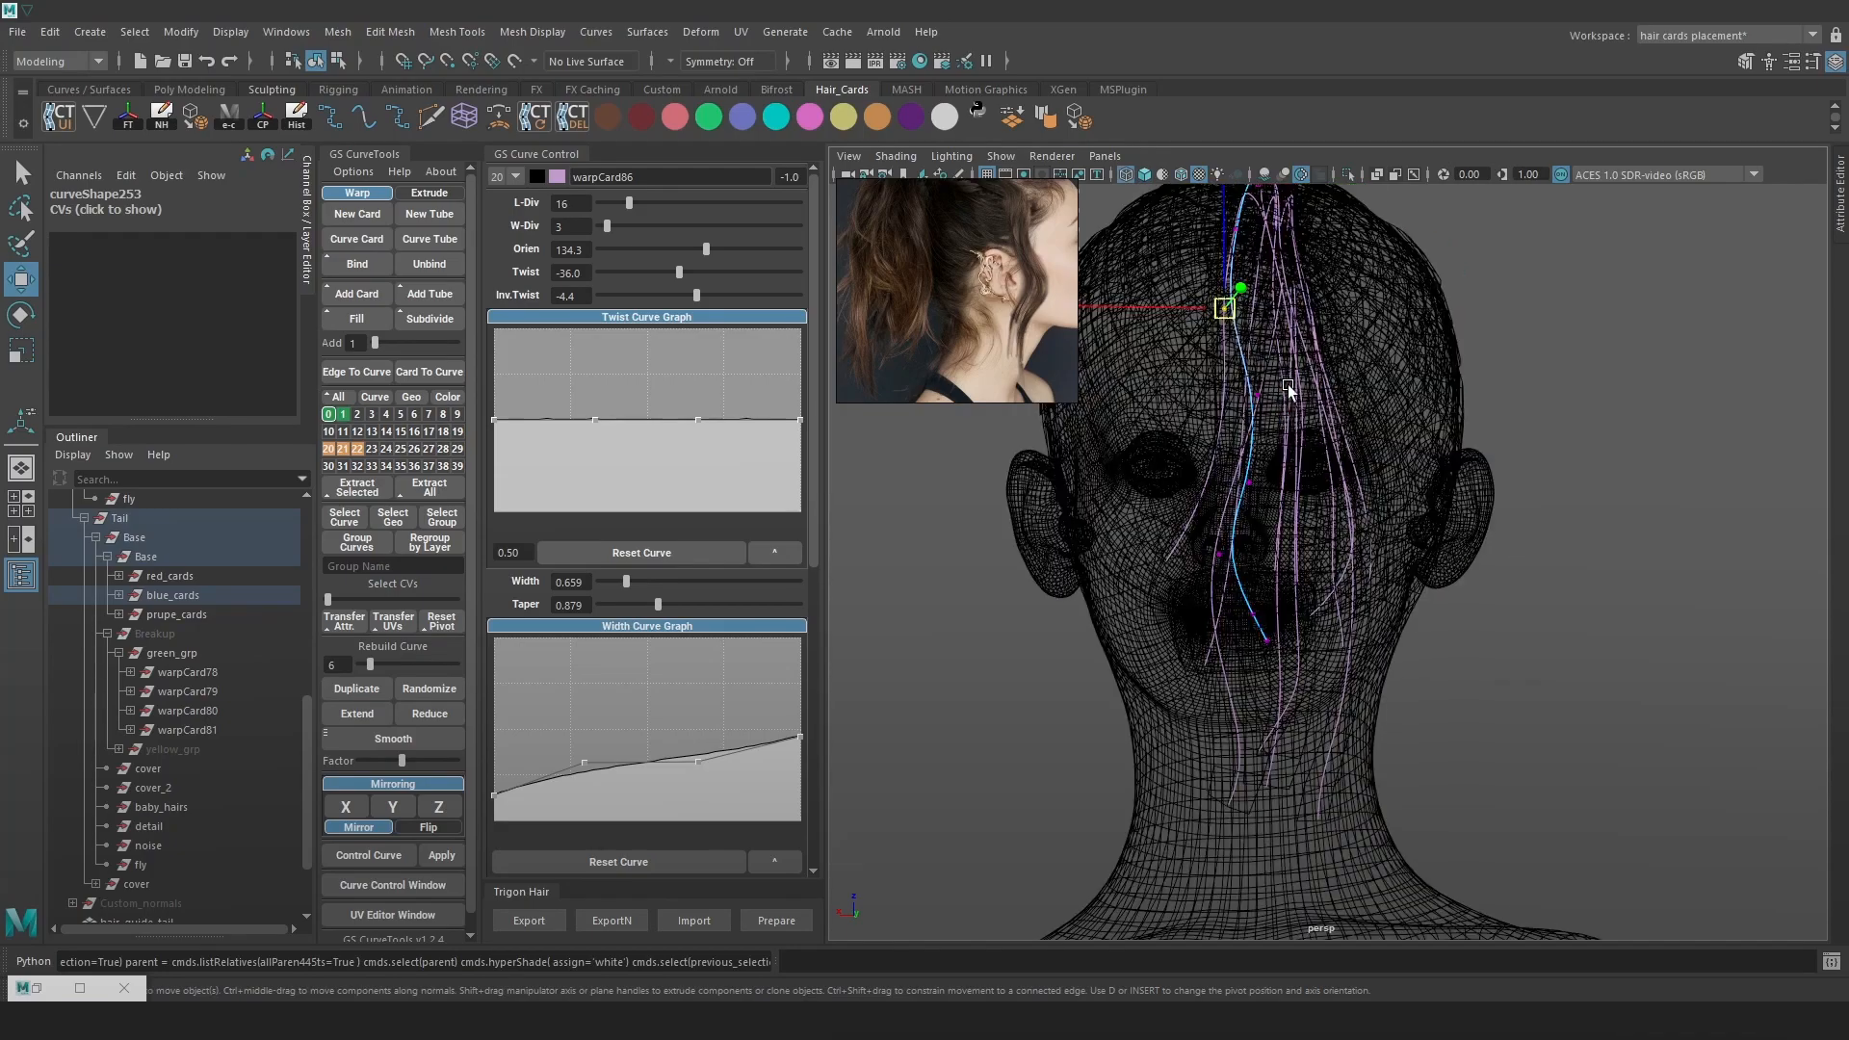
left_click(1251, 440)
key("6")
left_click_drag(1386, 468, 1559, 475, "alt")
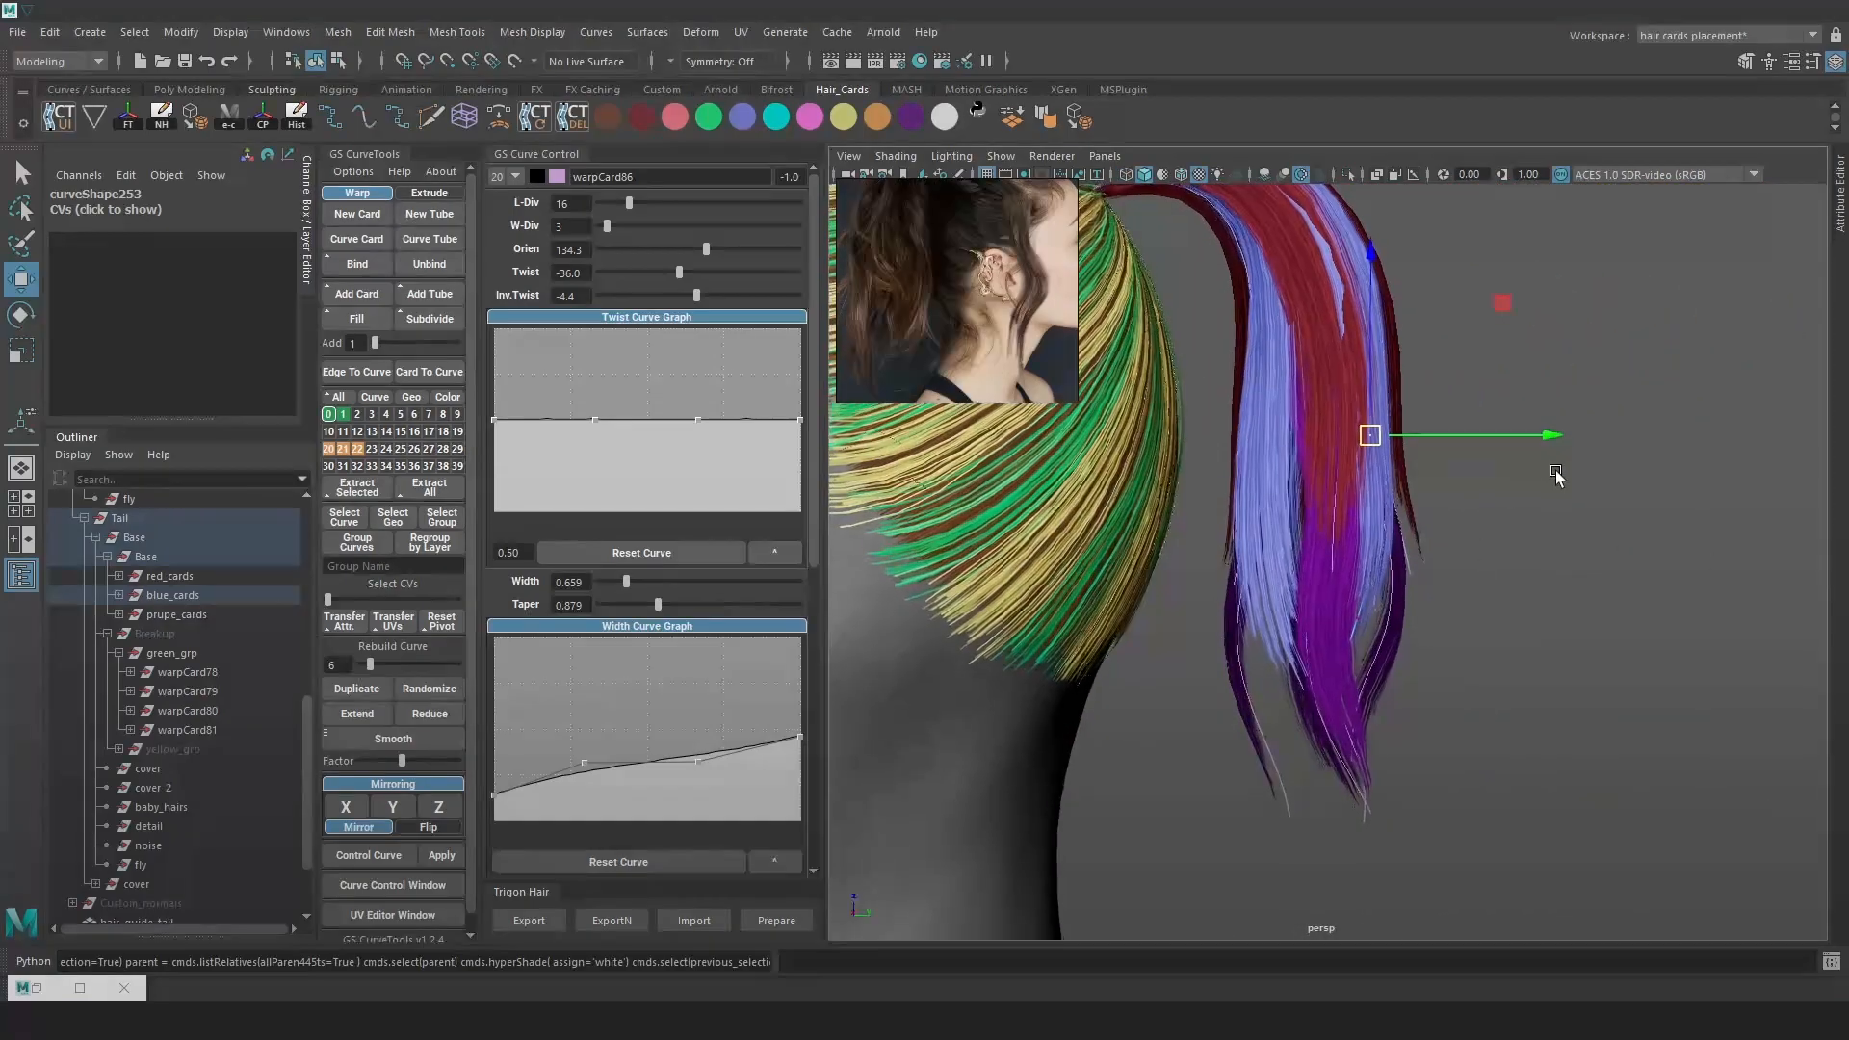
middle_click_drag(1470, 602, 1444, 536, "alt")
left_click_drag(1444, 536, 1382, 512, "alt")
key("4")
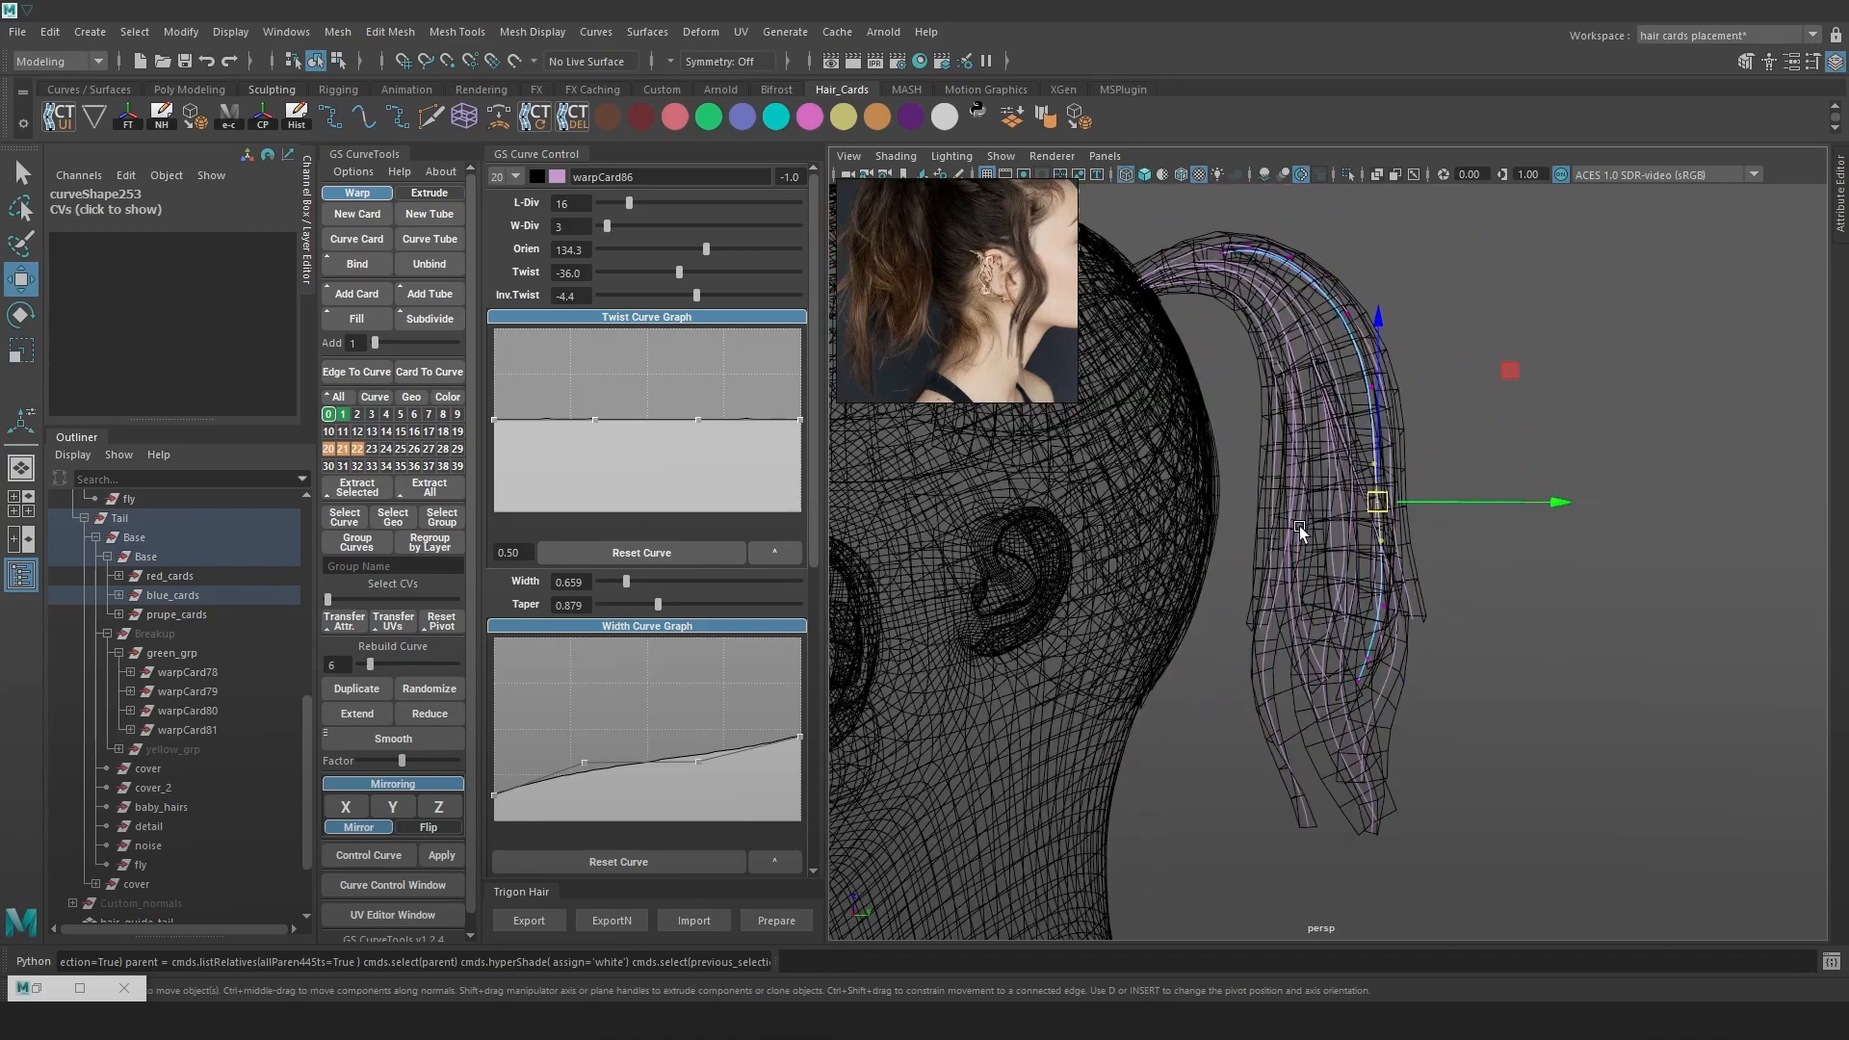
Select the blue card on the ponytail's head-facing side and move its lower control point toward the head
left_click(1291, 531)
key("6")
key("4")
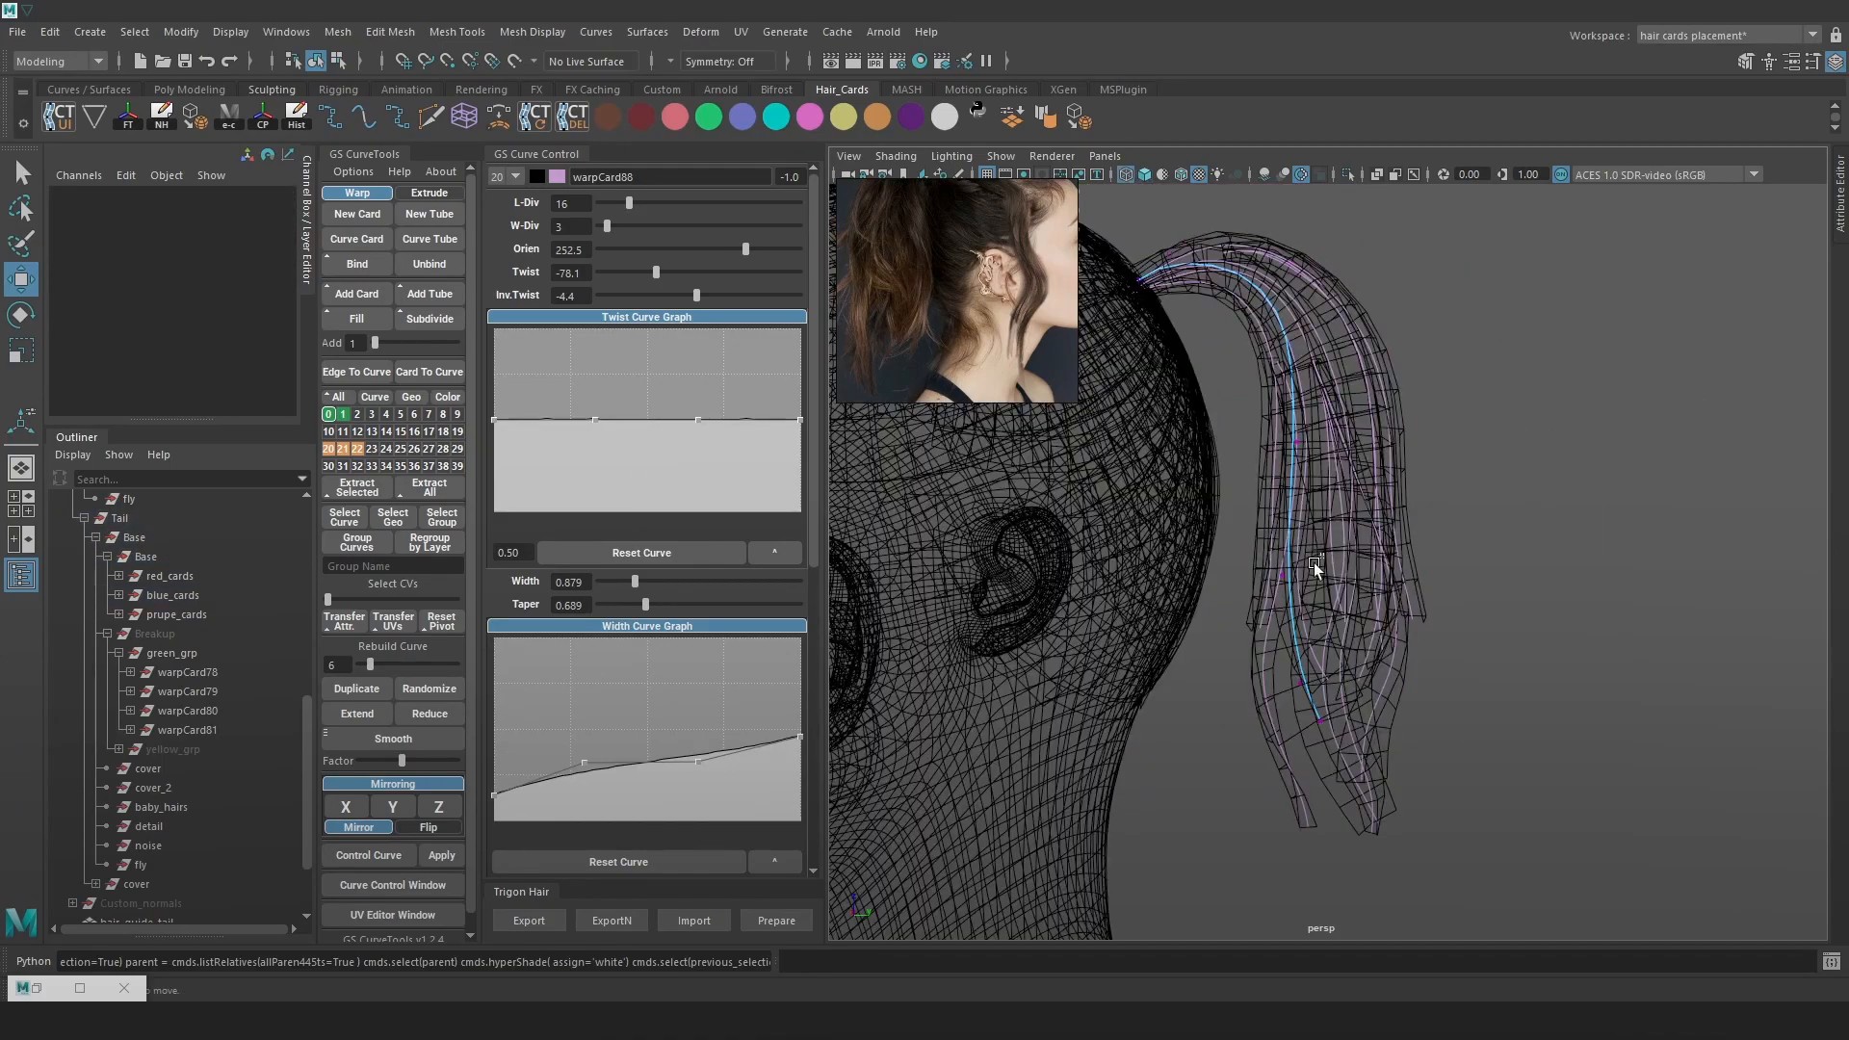
left_click(1285, 578)
key("6")
key("4")
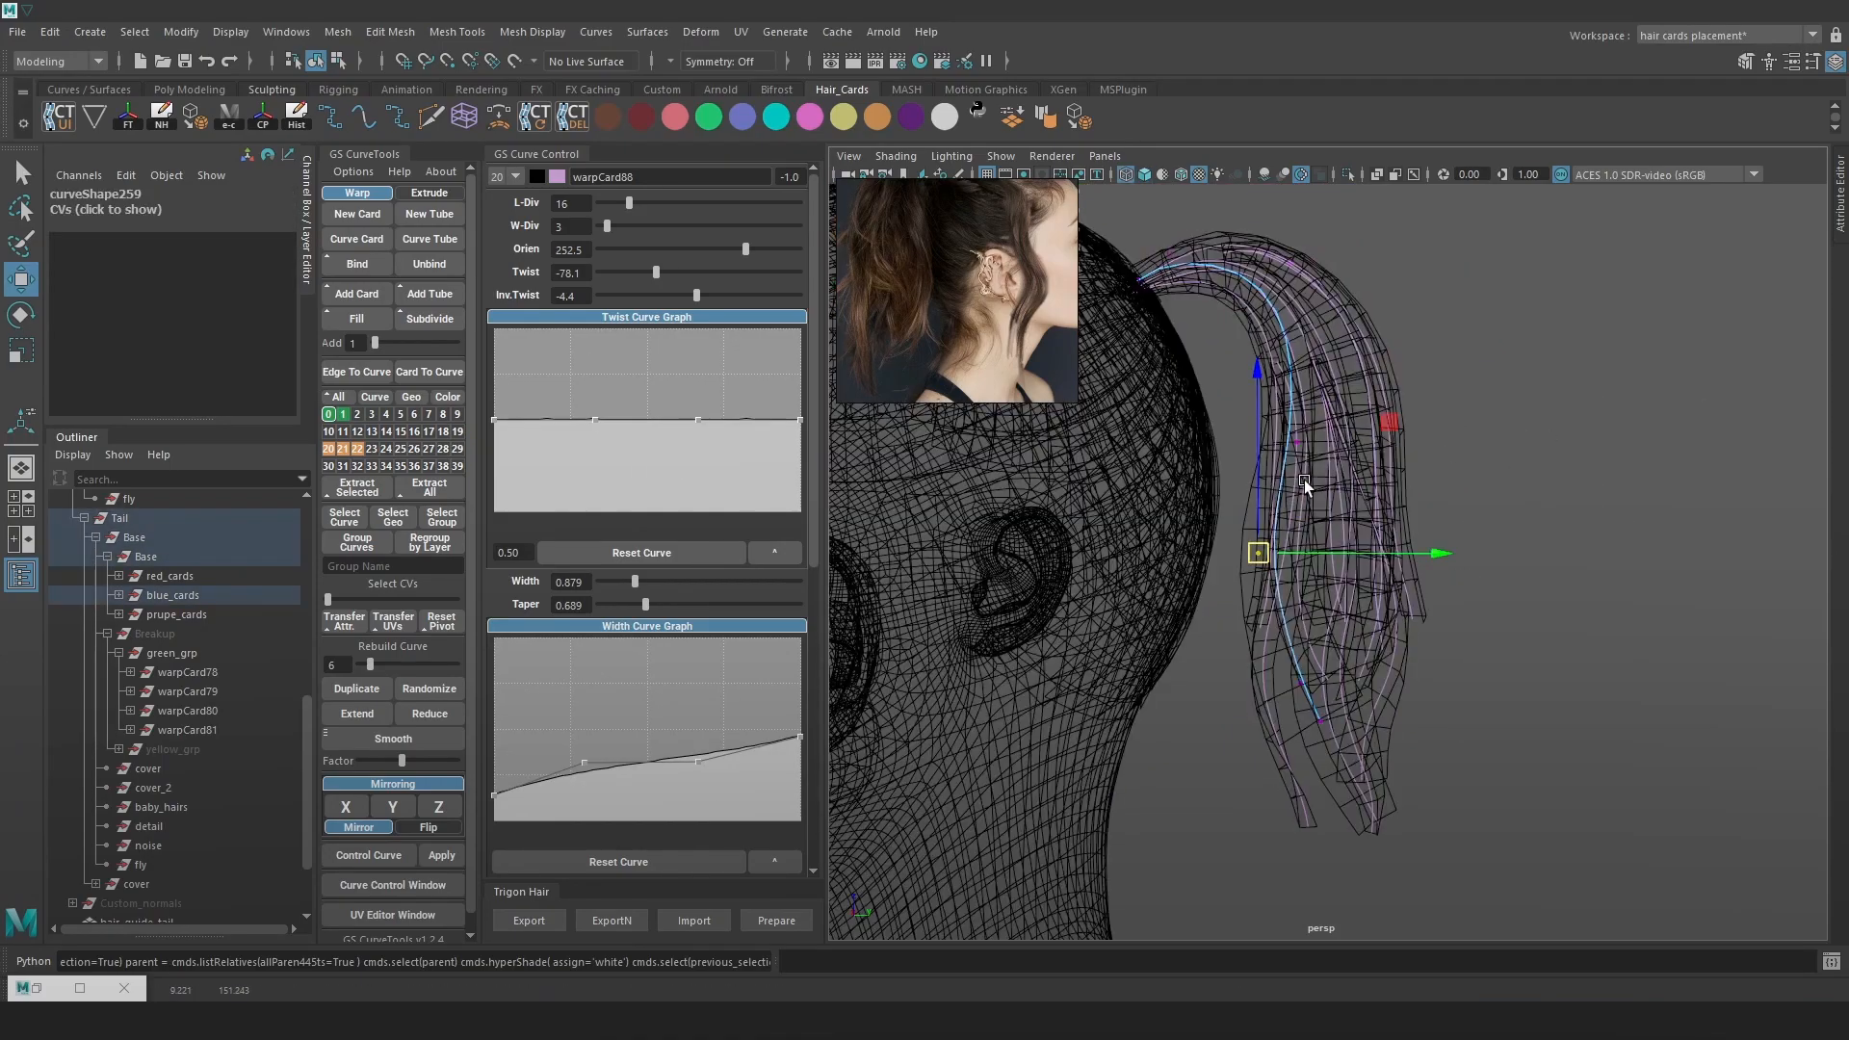
Nudge the middle control point of the head-side blue card
left_click(1299, 442)
key("6")
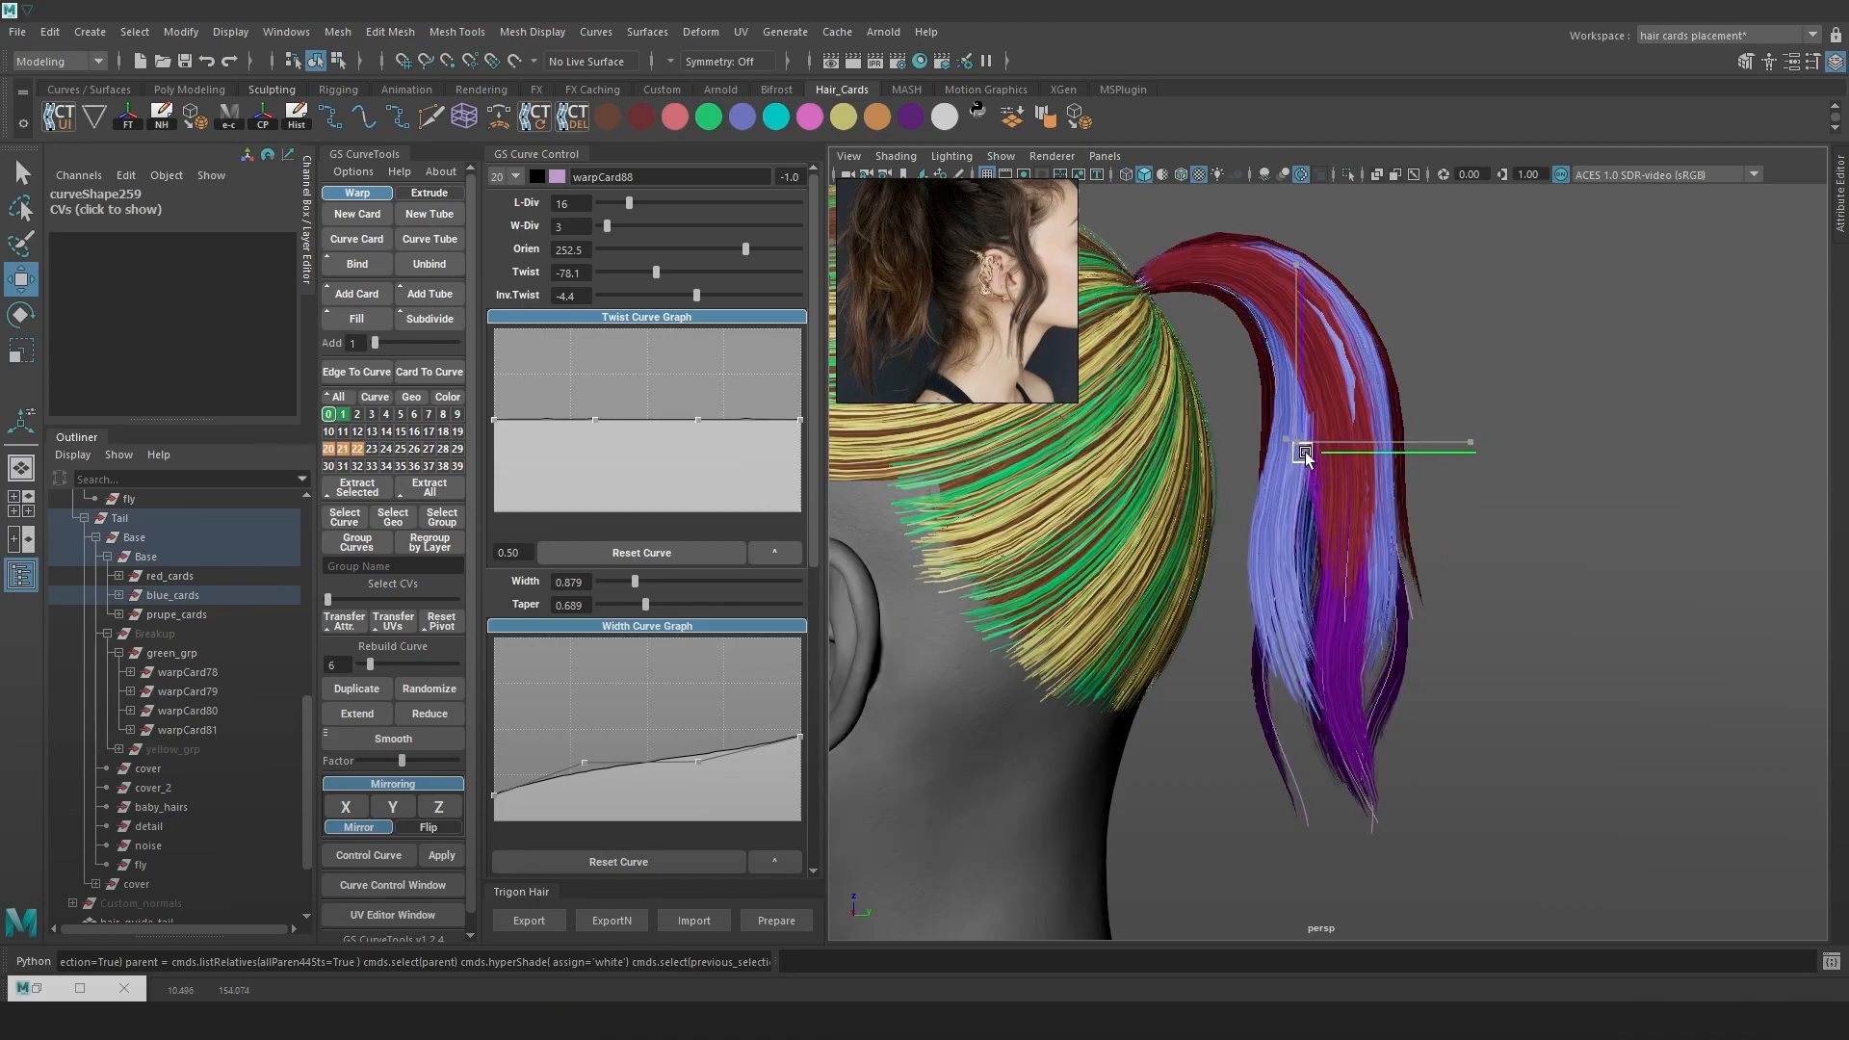
left_click_drag(1307, 456, 1251, 568, "alt")
key("4")
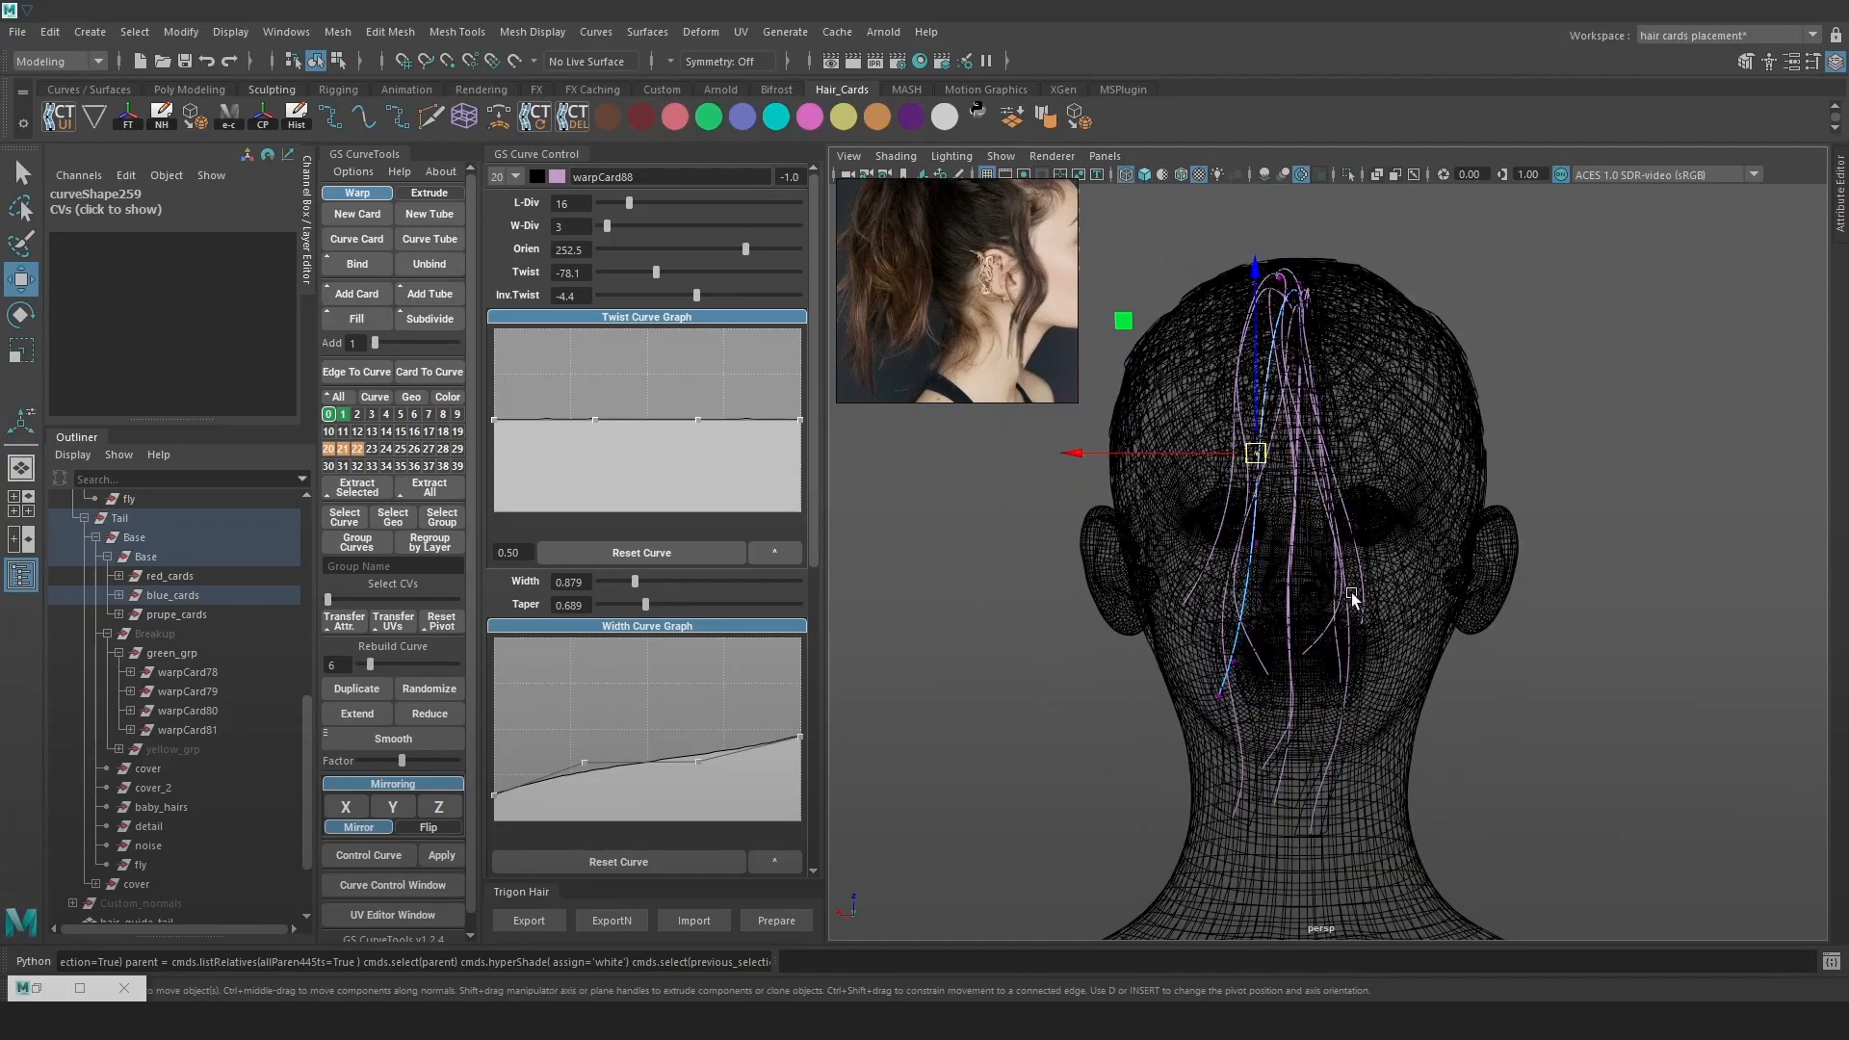
Move the right blue card's tip control point downward and adjust the card's inverse twist
left_click(1341, 589)
key("6")
left_click(1518, 488)
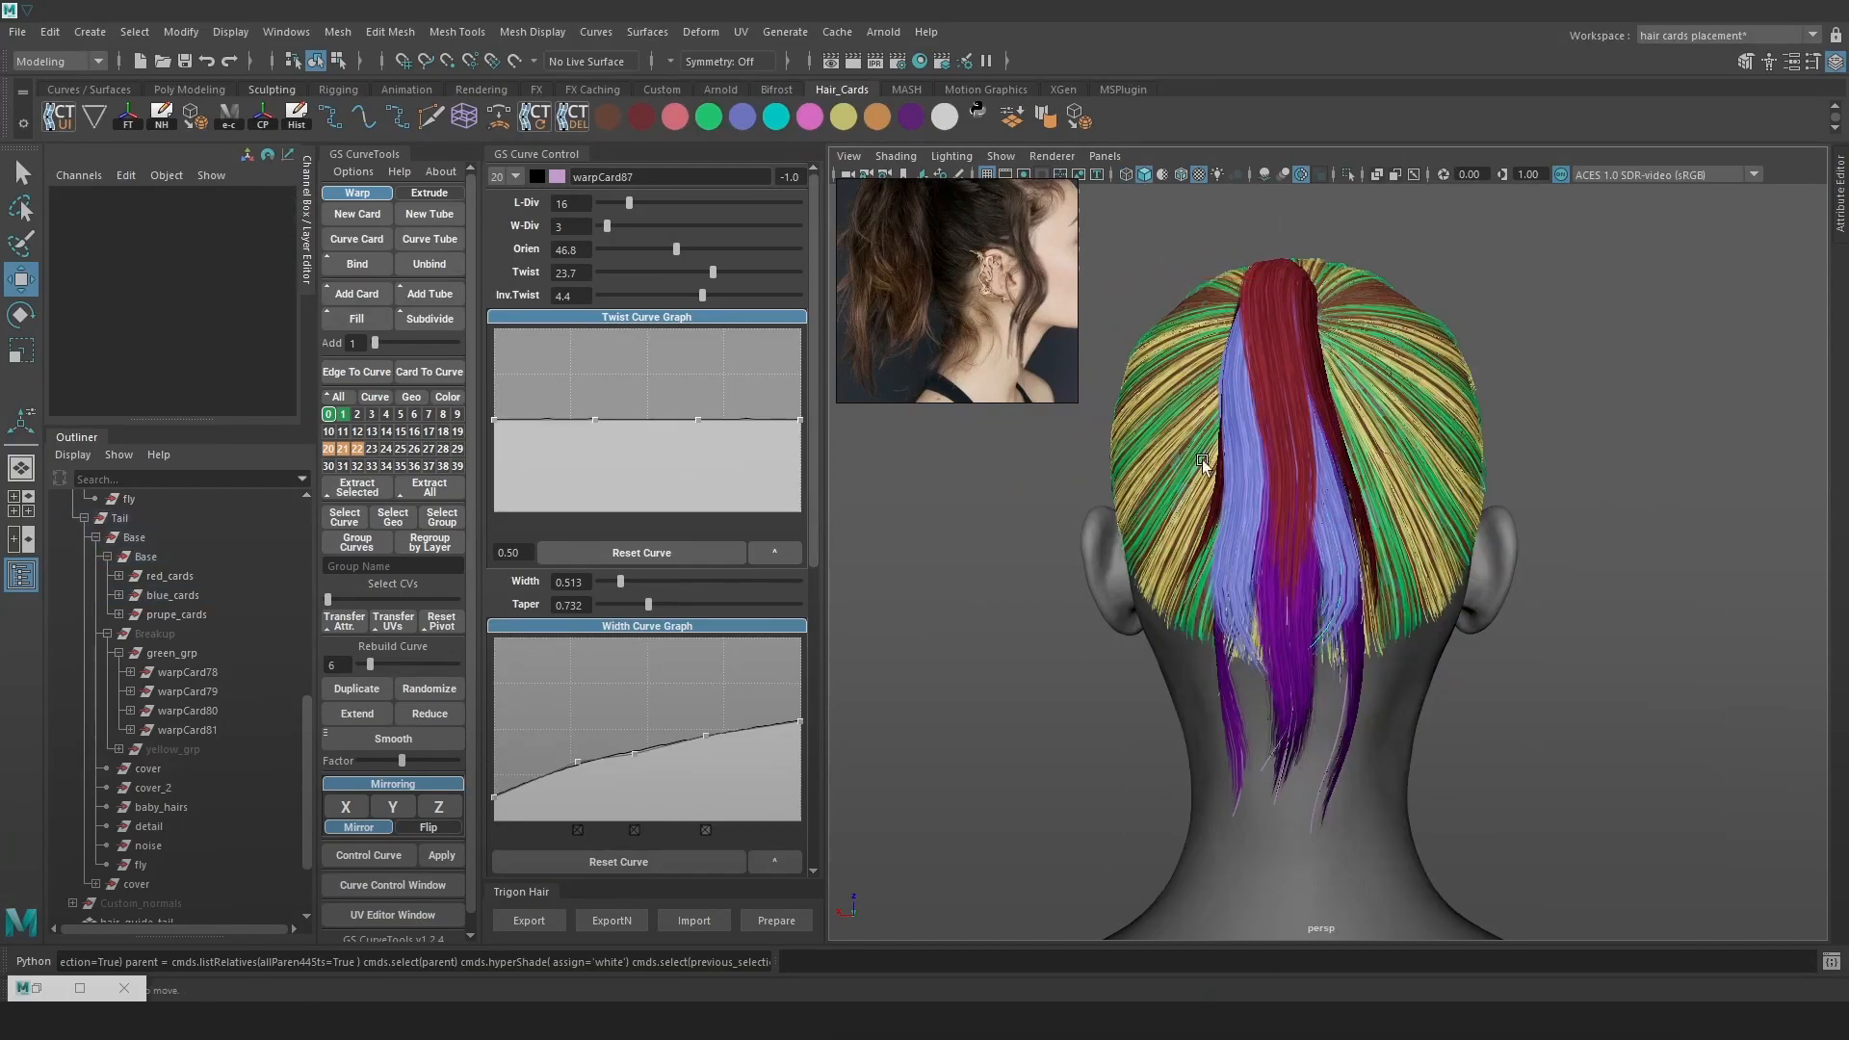
key("4")
left_click_drag(1293, 659, 1297, 662)
key("6")
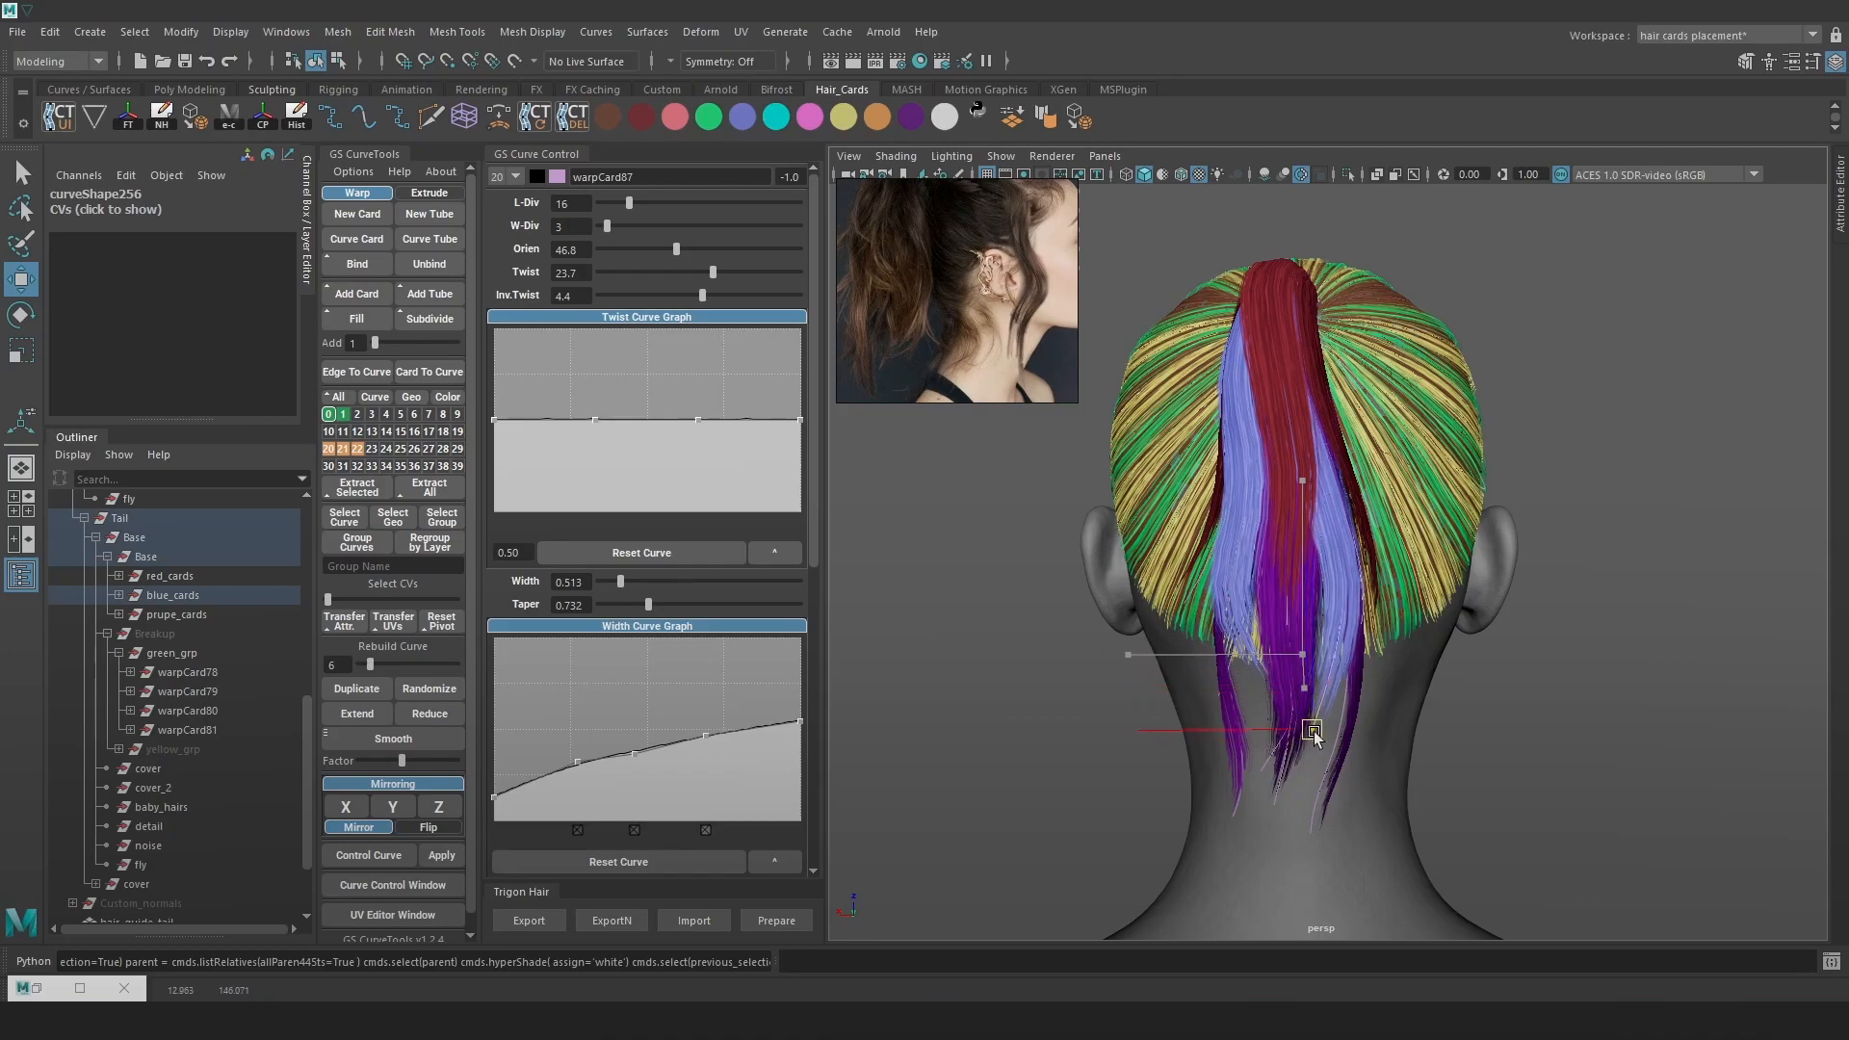
mouse_move(1356, 709)
left_mouse_down("alt")
mouse_move(1299, 706)
mouse_move(1356, 724)
left_mouse_up("alt")
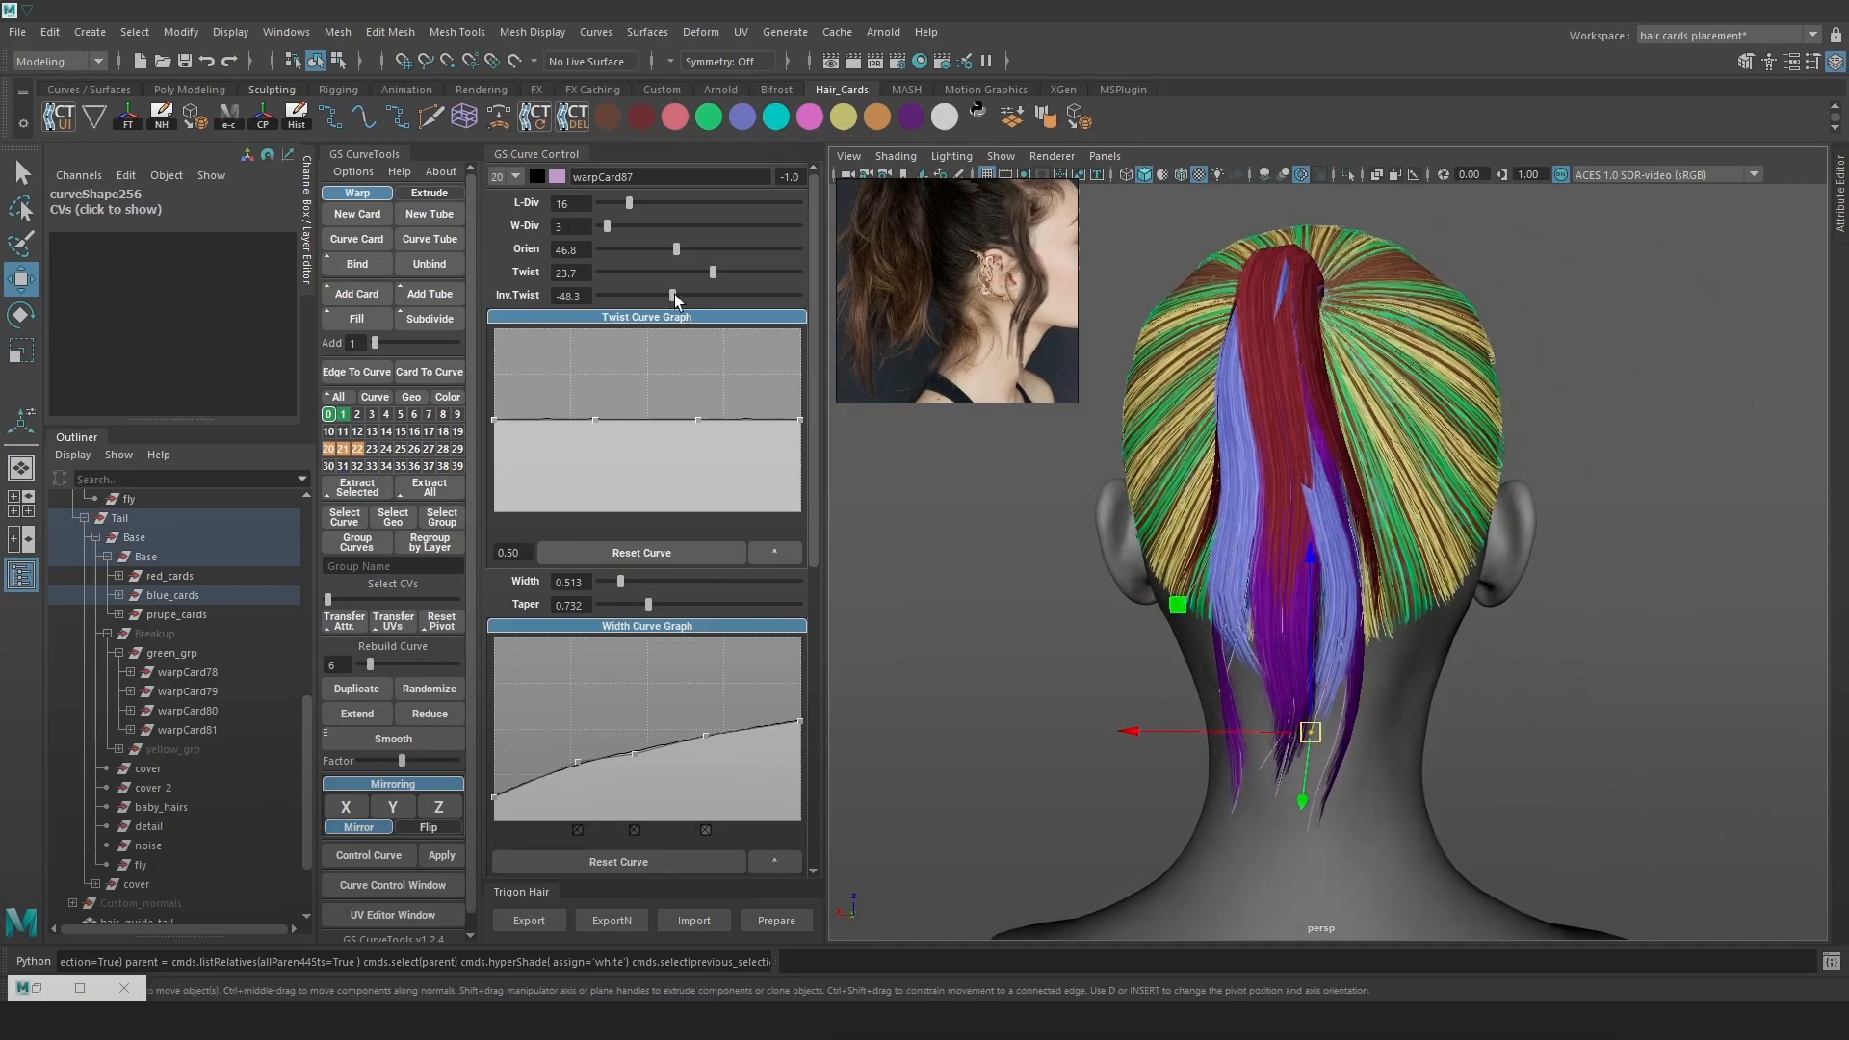
mouse_move(1377, 423)
left_mouse_down("alt")
mouse_move(1298, 435)
mouse_move(1275, 606)
left_mouse_up("alt")
Select and reposition a hair card's lower control point near the ponytail's end
key("4")
key("6")
left_click(1295, 512)
left_click(1285, 727)
key("4")
key("6")
mouse_move(1250, 698)
left_mouse_down()
mouse_move(1293, 714)
mouse_move(1563, 710)
mouse_move(1262, 609)
mouse_move(1492, 609)
left_mouse_up()
Select the left blue card, set its orientation to 142.9 and clear the selection
key("4")
left_click(1271, 529)
key("6")
key("4")
left_click(1269, 713)
left_click(1334, 460)
key("6")
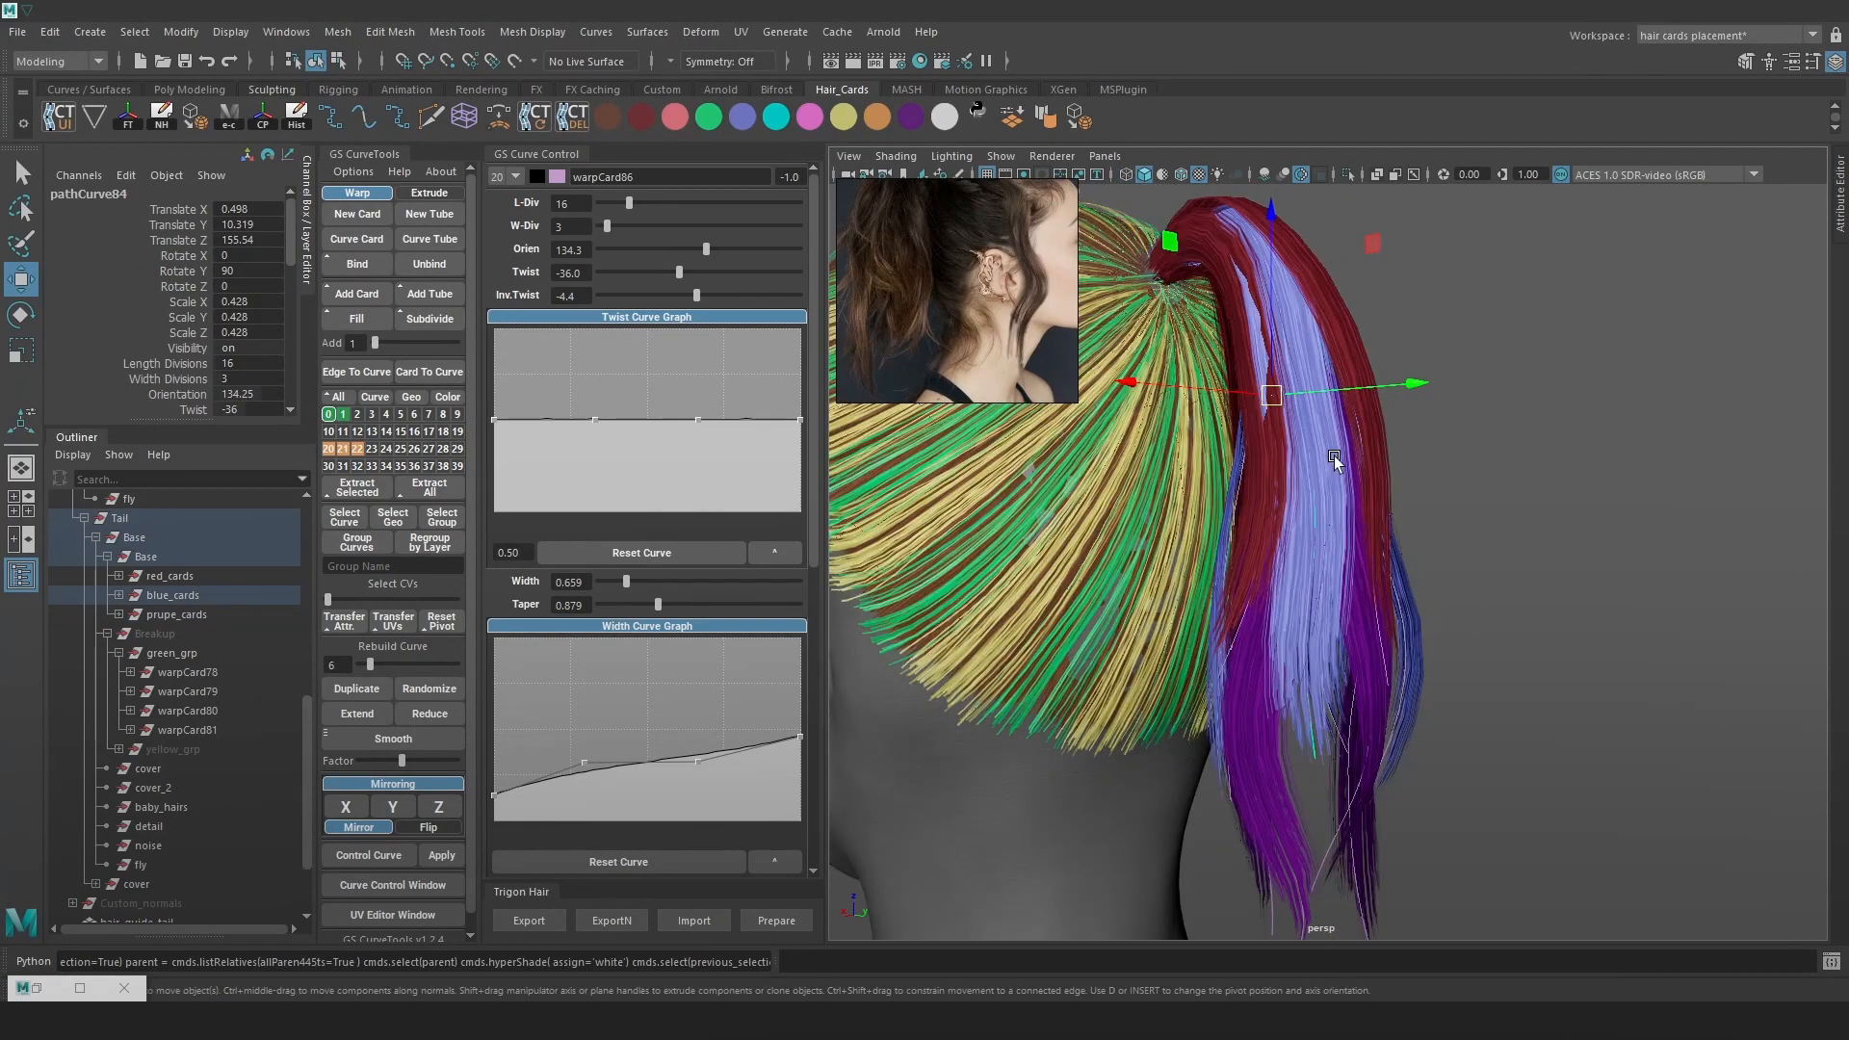
left_click_drag(701, 249, 710, 248)
left_click(1338, 789)
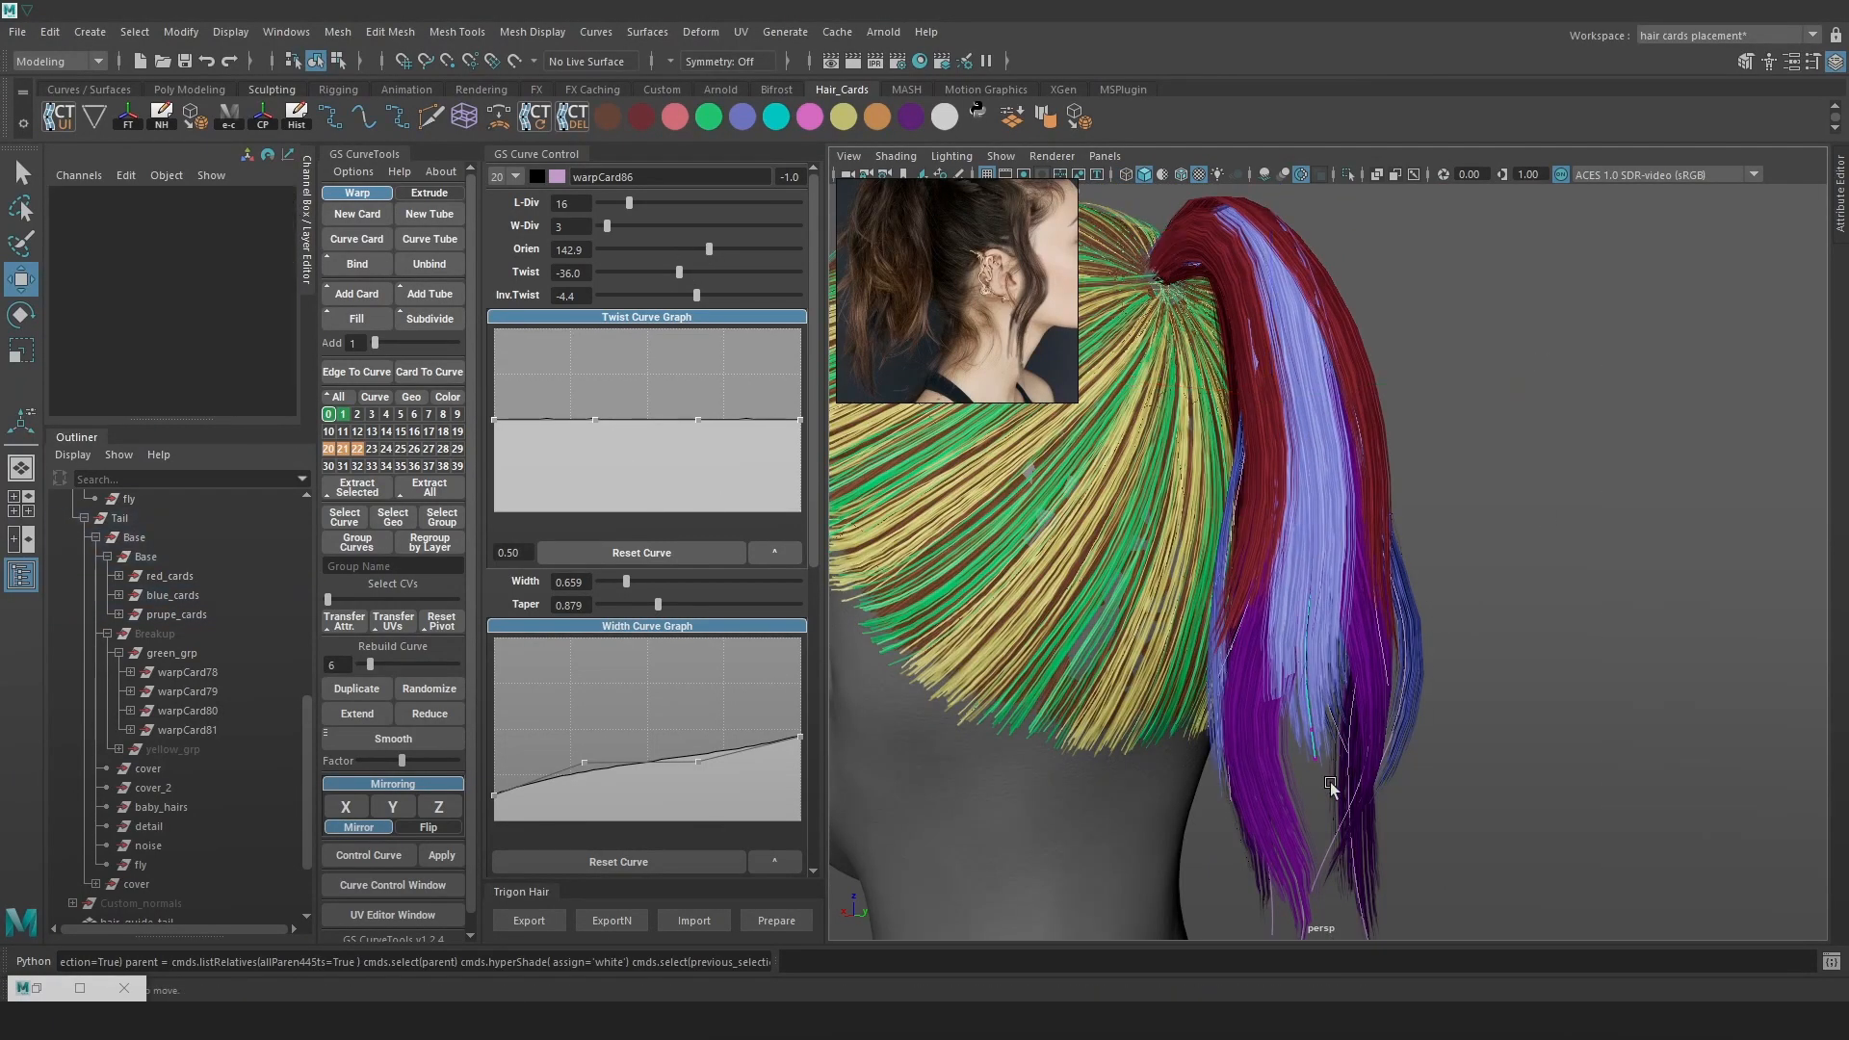
Select the purple card at the ponytail's rear end and reposition its tip control point
key("4")
left_click(1276, 848)
key("6")
left_click_drag(1289, 860, 1255, 695, "alt")
left_click(1254, 691)
key("4")
left_click(1260, 689)
key("6")
right_click_drag(1183, 546, 1142, 543)
key("4")
left_click(1267, 673)
key("6")
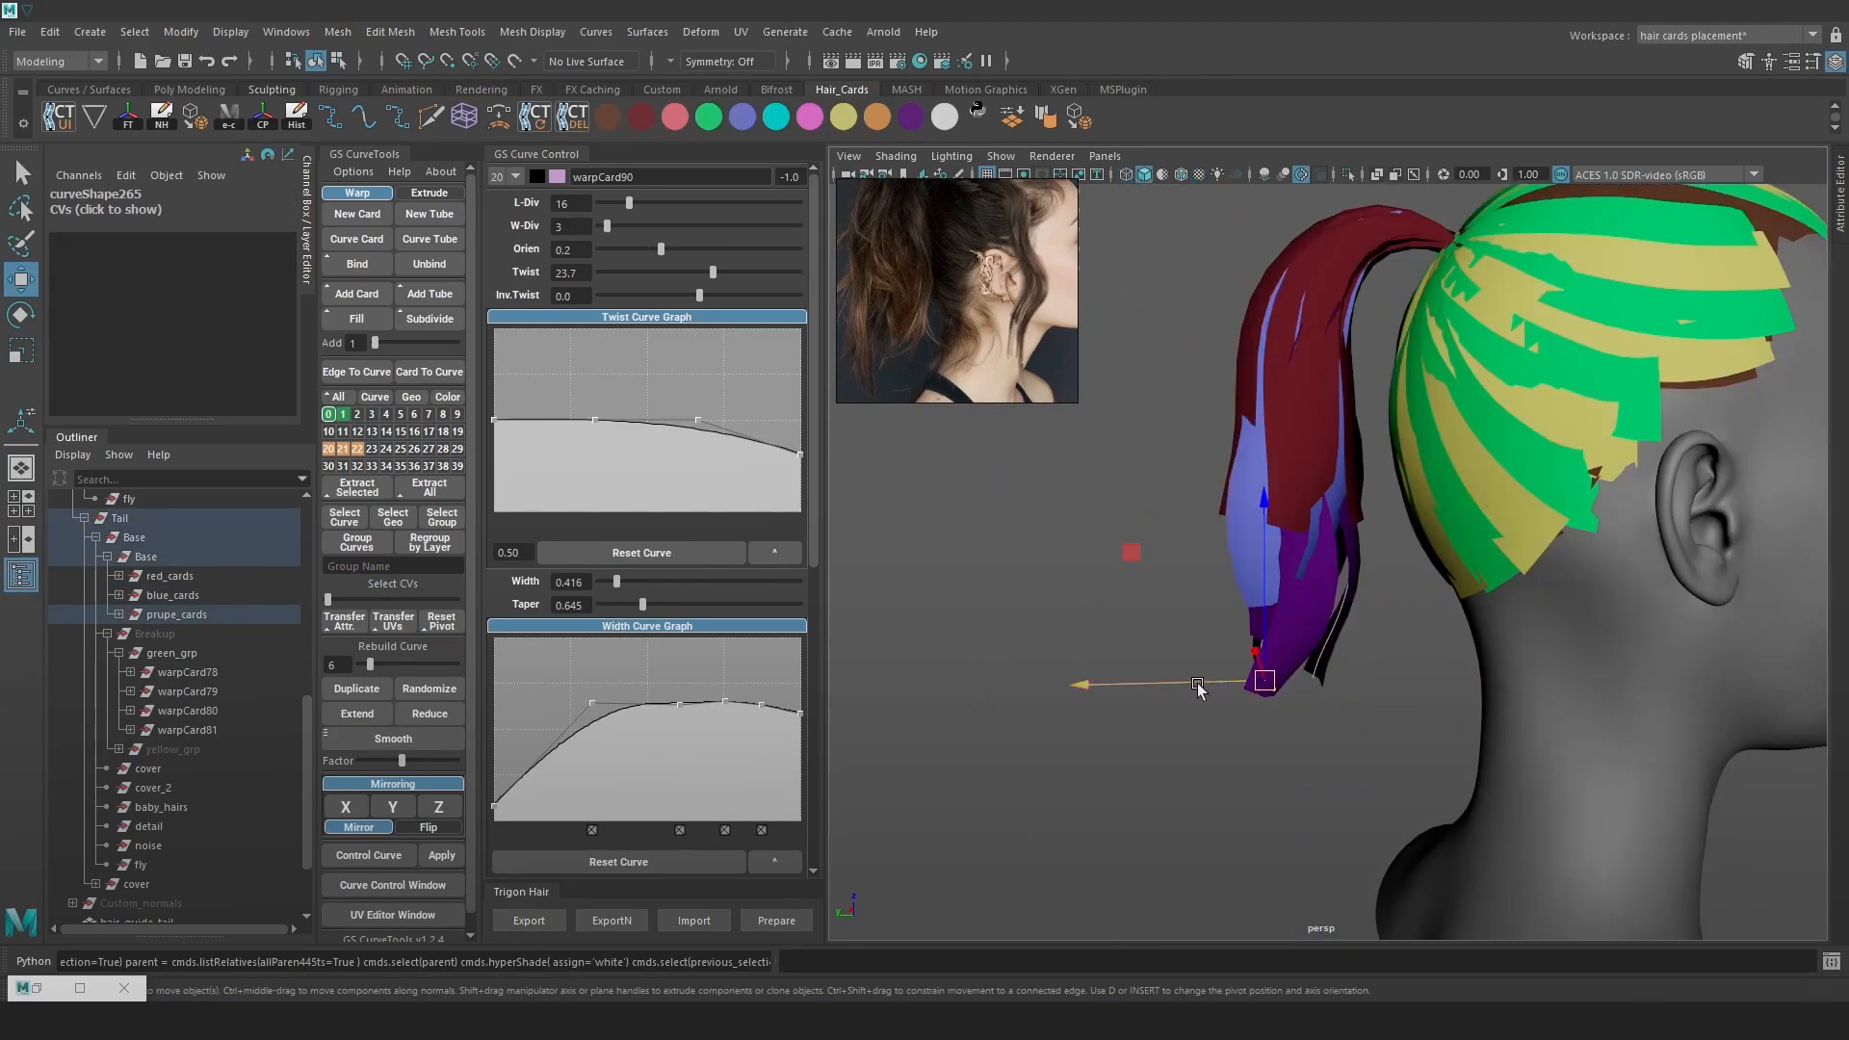
mouse_move(1279, 668)
left_mouse_down("alt")
mouse_move(1540, 674)
mouse_move(1322, 654)
left_mouse_up("alt")
Adjust the rear purple card's lower-middle control points to smooth its curve
key("4")
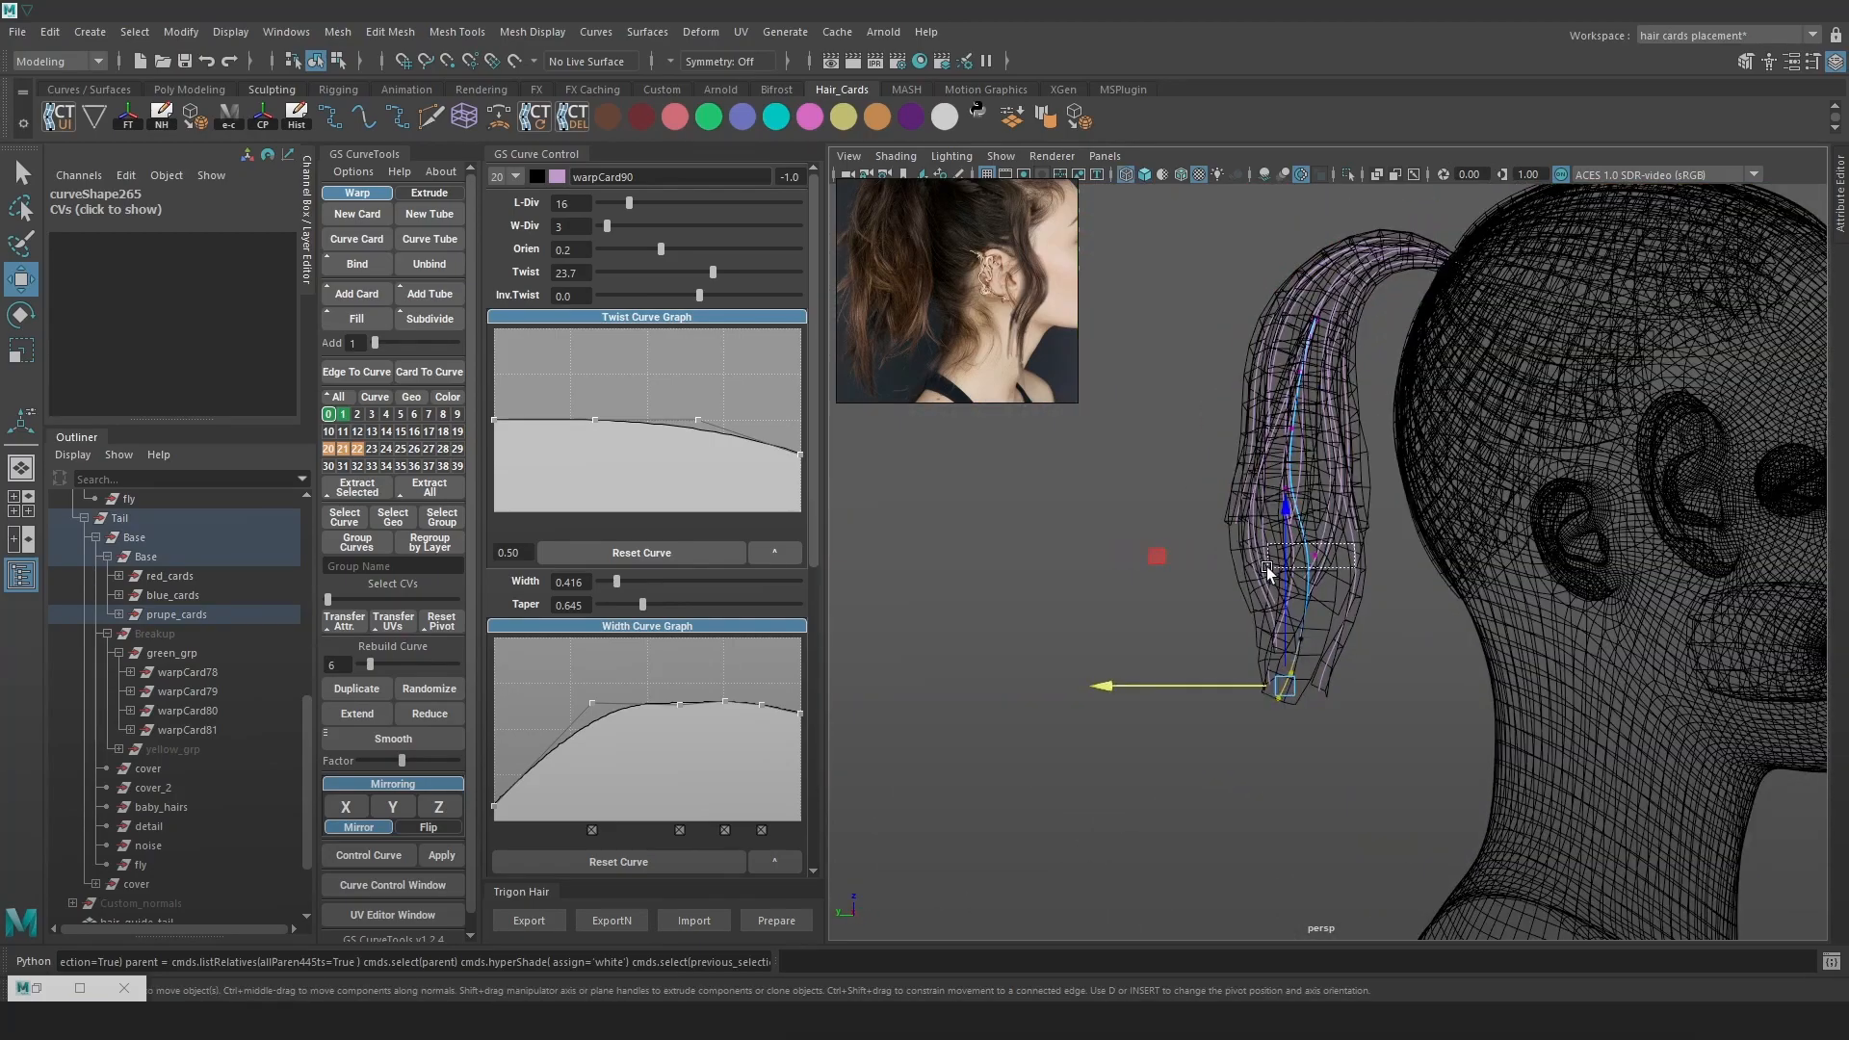
left_click(1285, 556)
key("6")
mouse_move(1236, 565)
left_mouse_down("alt")
mouse_move(1432, 635)
mouse_move(1437, 710)
left_mouse_up("alt")
mouse_move(1436, 710)
left_mouse_down()
mouse_move(1303, 561)
mouse_move(1260, 668)
left_mouse_up()
key("4")
key("6")
key("4")
key("6")
mouse_move(1378, 586)
left_mouse_down()
mouse_move(1256, 628)
mouse_move(1391, 602)
mouse_move(1358, 578)
left_mouse_up()
Reposition one more ponytail card's control points and return to object selection with nothing selected
left_click_drag(1388, 604, 1444, 607, "alt")
middle_click_drag(1425, 520, 1415, 619, "alt")
key("4")
left_click(1349, 478)
key("F9")
key("6")
mouse_move(1443, 659)
left_mouse_down()
mouse_move(1321, 562)
mouse_move(1380, 597)
left_mouse_up()
mouse_move(1406, 658)
left_mouse_down("alt")
mouse_move(1534, 627)
mouse_move(1447, 517)
left_mouse_up("alt")
right_click_drag(1447, 517, 1395, 414, "alt")
key("F8")
left_click(1502, 462)
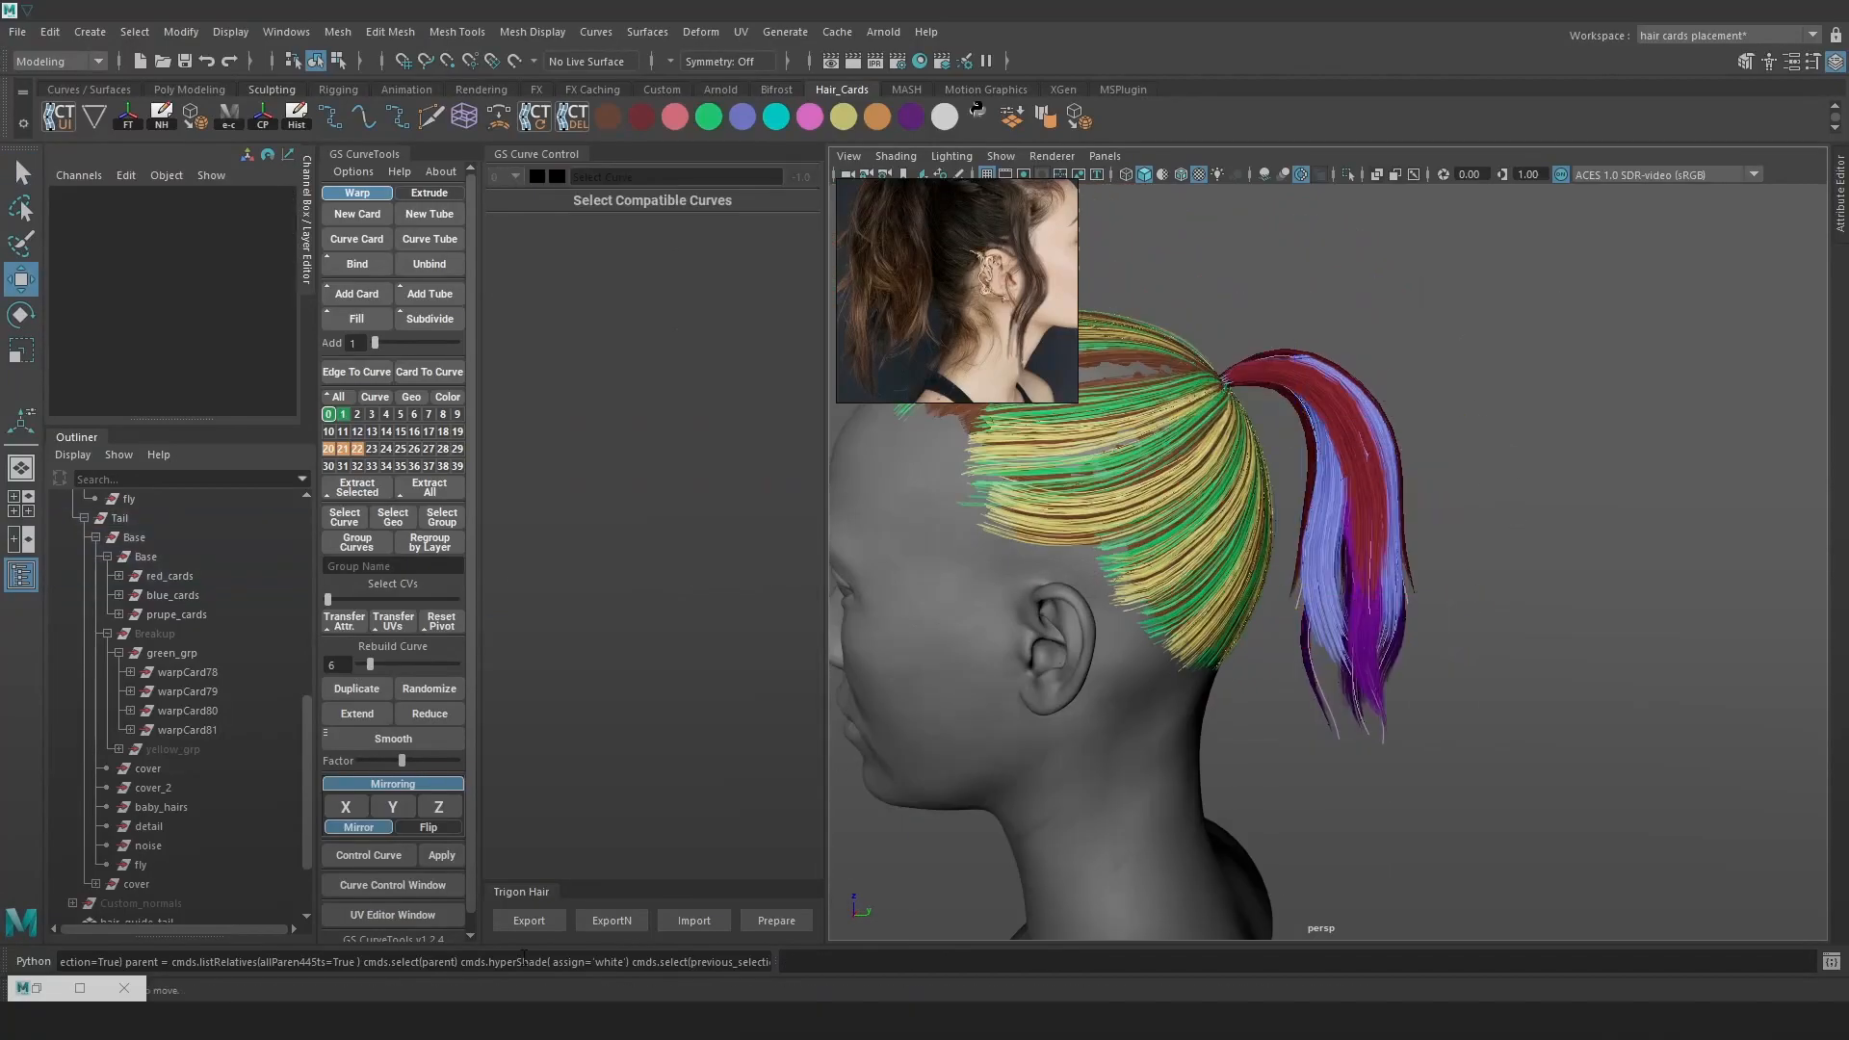
Switch to Marmoset Toolbag, view the ponytail render from the side and move the reference image beside it
left_click(547, 1019)
left_click_drag(1329, 632, 1110, 575, "alt")
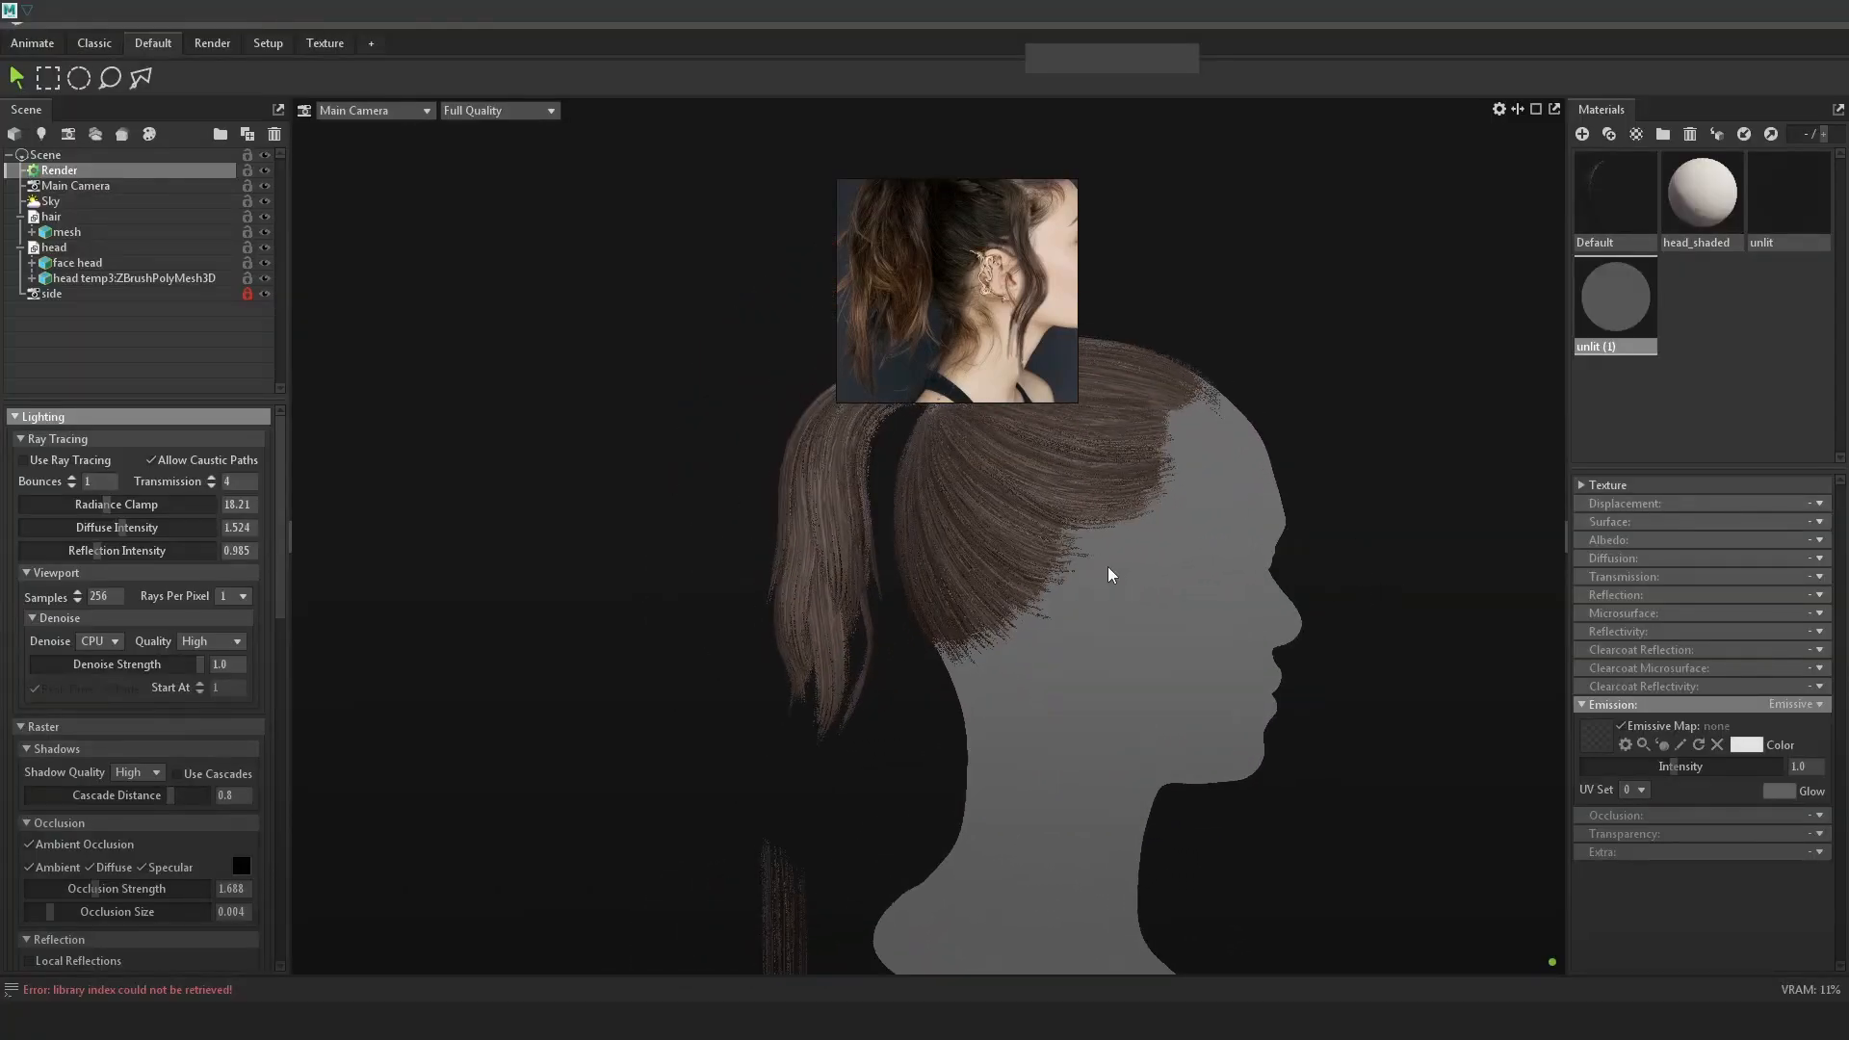
right_click_drag(1110, 576, 1120, 535, "alt")
left_click_drag(1120, 542, 1200, 550, "alt")
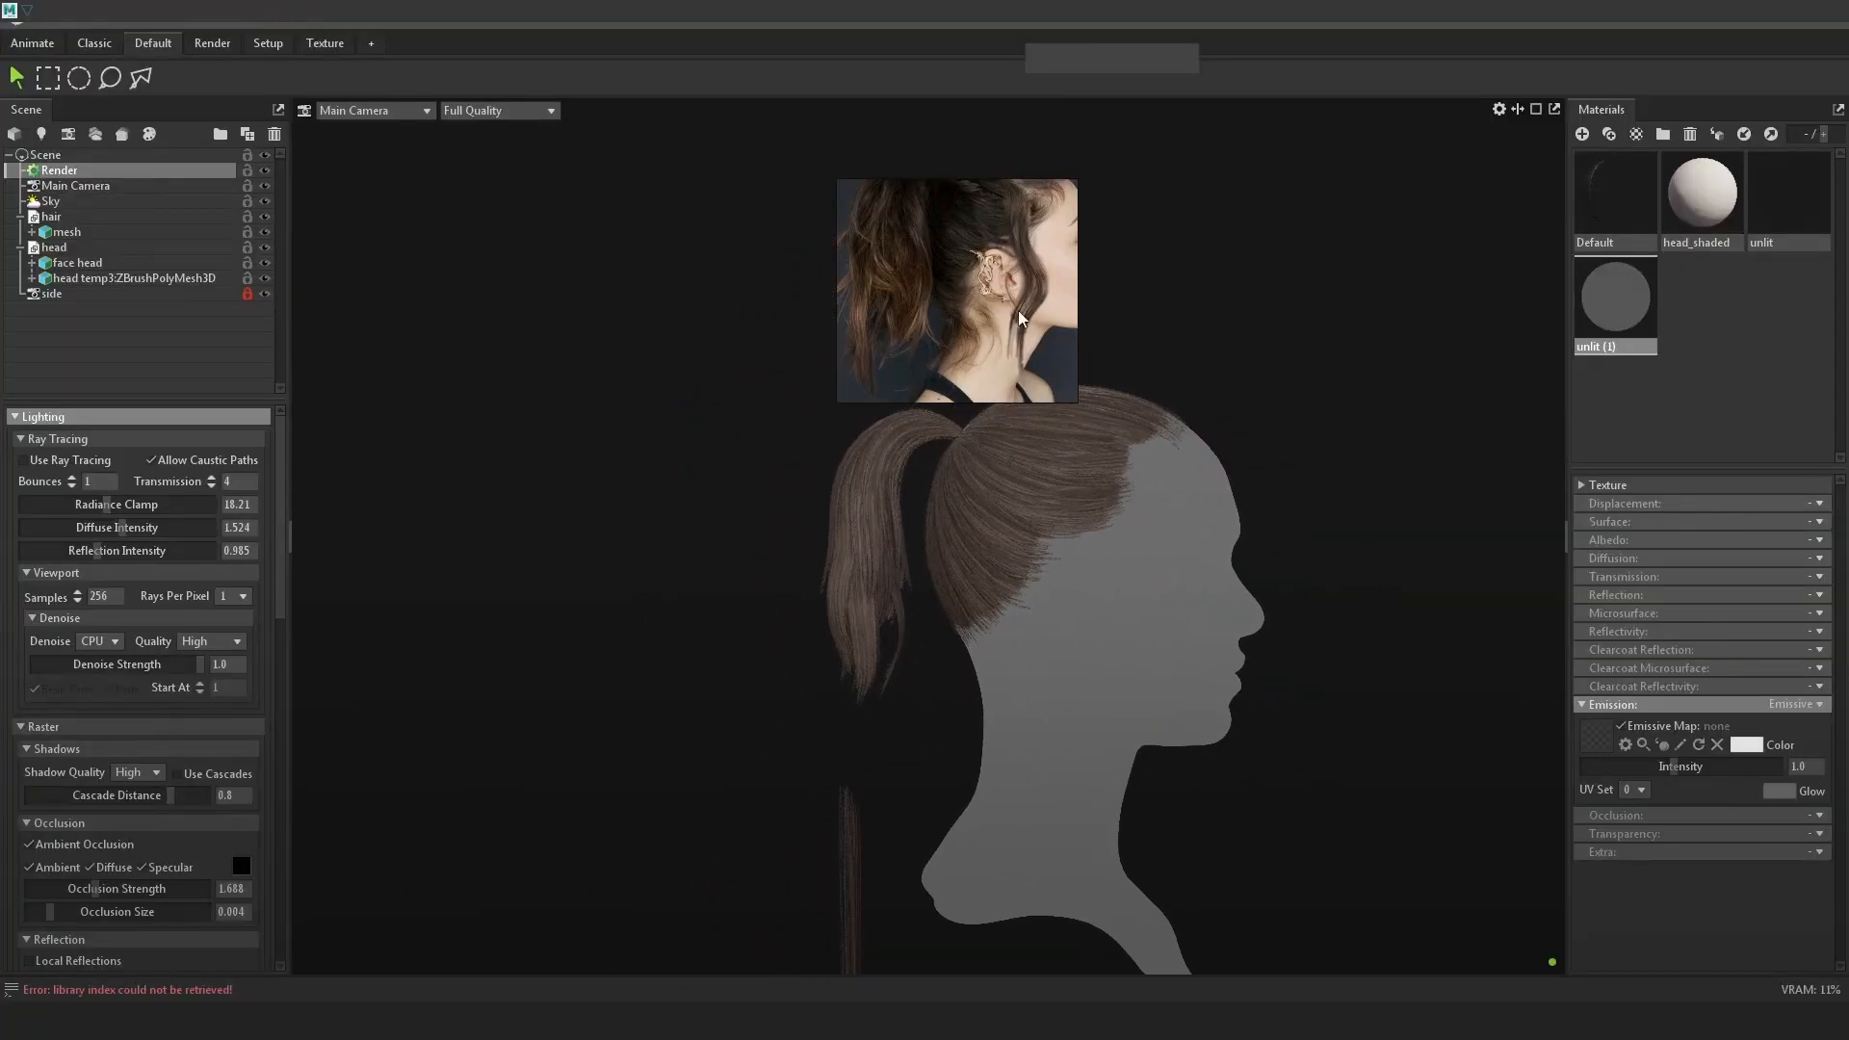
left_click_drag(1003, 311, 651, 394)
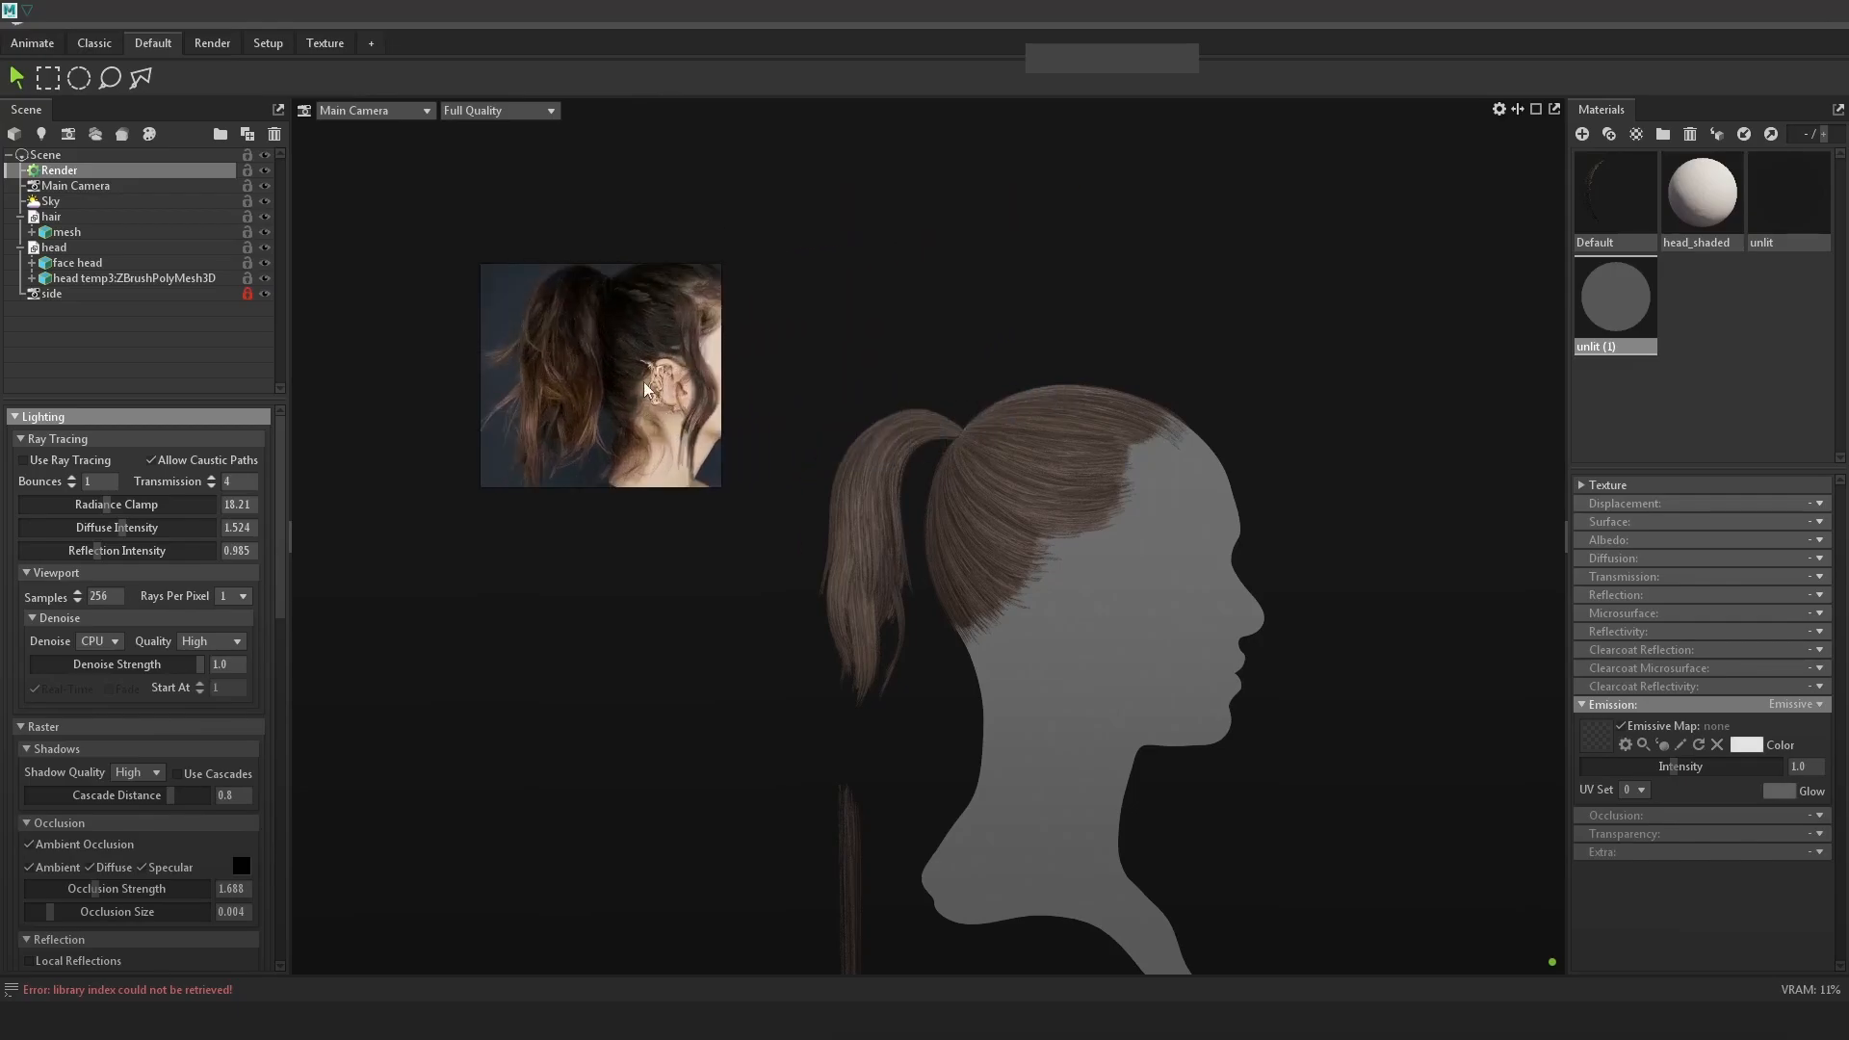
Switch the Toolbag viewport to the side camera and move the reference image clear of the ponytail
left_click(805, 449)
left_click_drag(867, 460, 911, 470, "alt")
right_click_drag(911, 470, 982, 499, "alt")
middle_click_drag(982, 499, 976, 415, "alt")
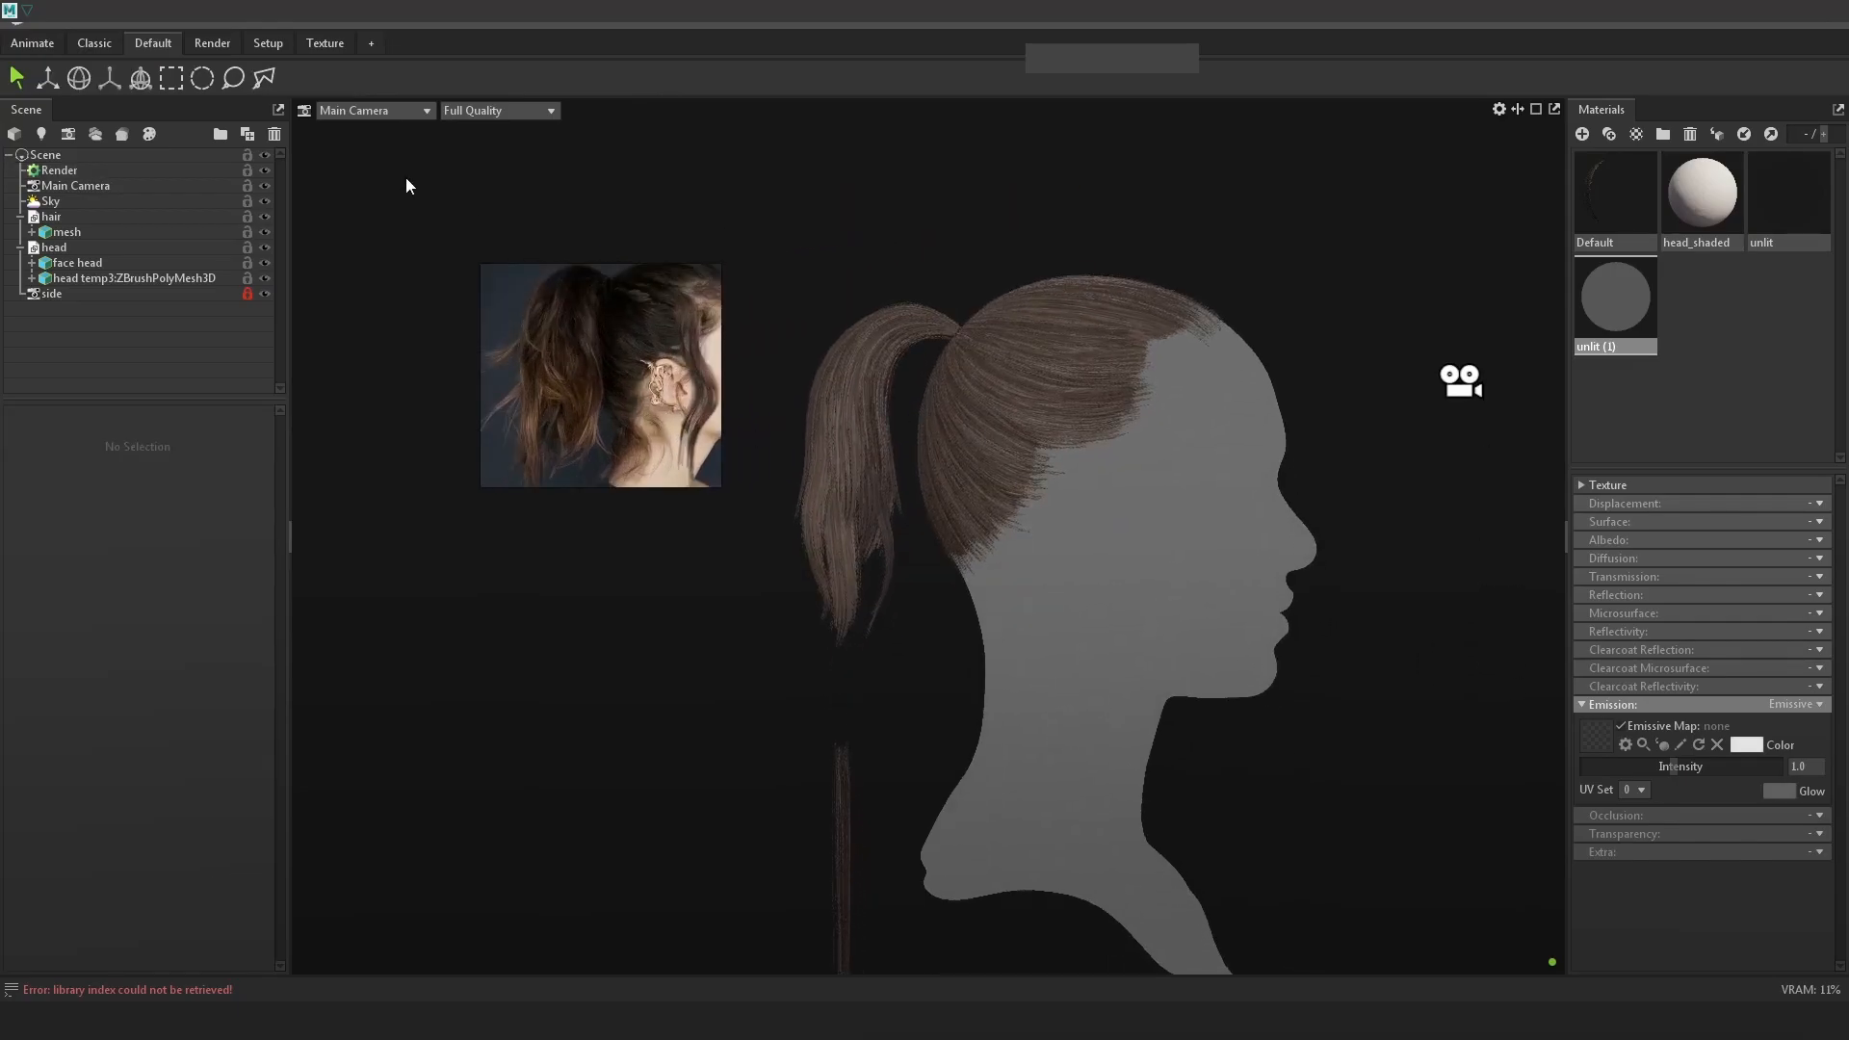
left_click_drag(562, 297, 383, 232)
left_click(339, 108)
mouse_move(395, 130)
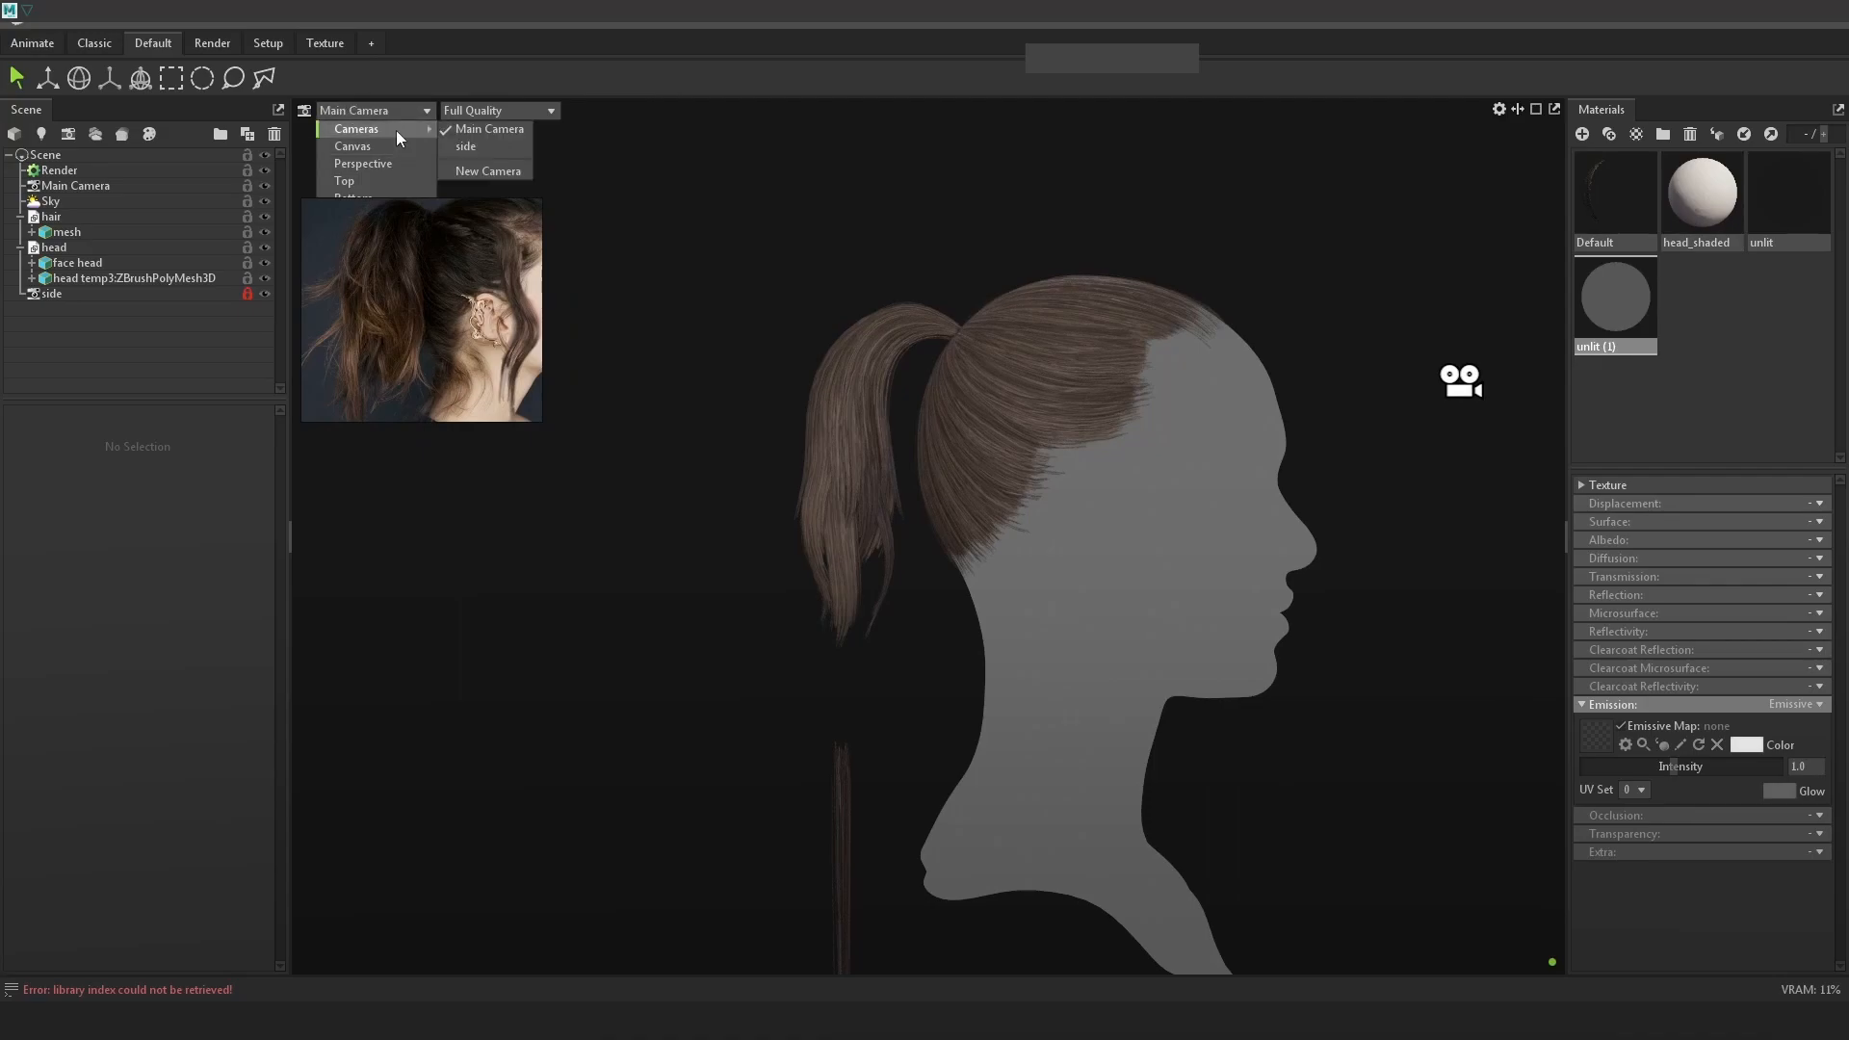
left_click(466, 147)
left_click_drag(459, 297, 1589, 255)
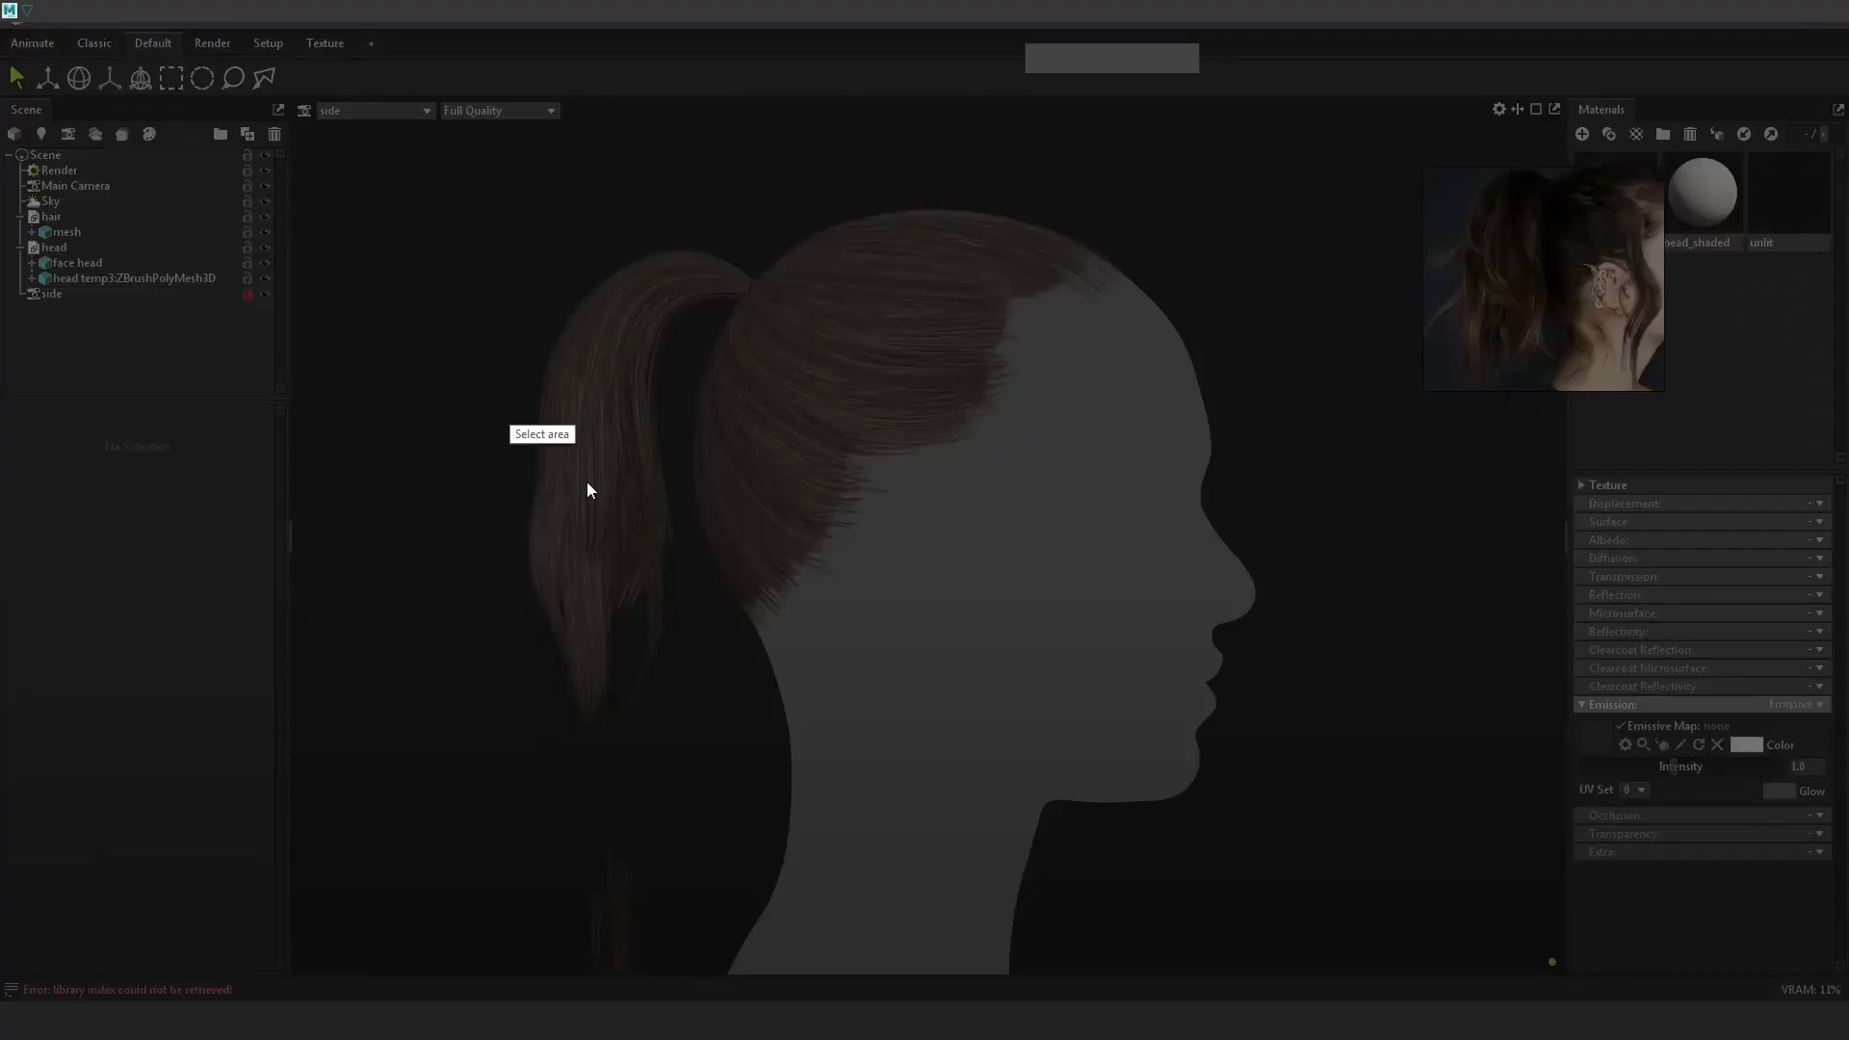
Copy a full-screen Lightshot capture of the render and paste it as a new layer in side_match_up.psd in Photoshop
left_click(784, 716)
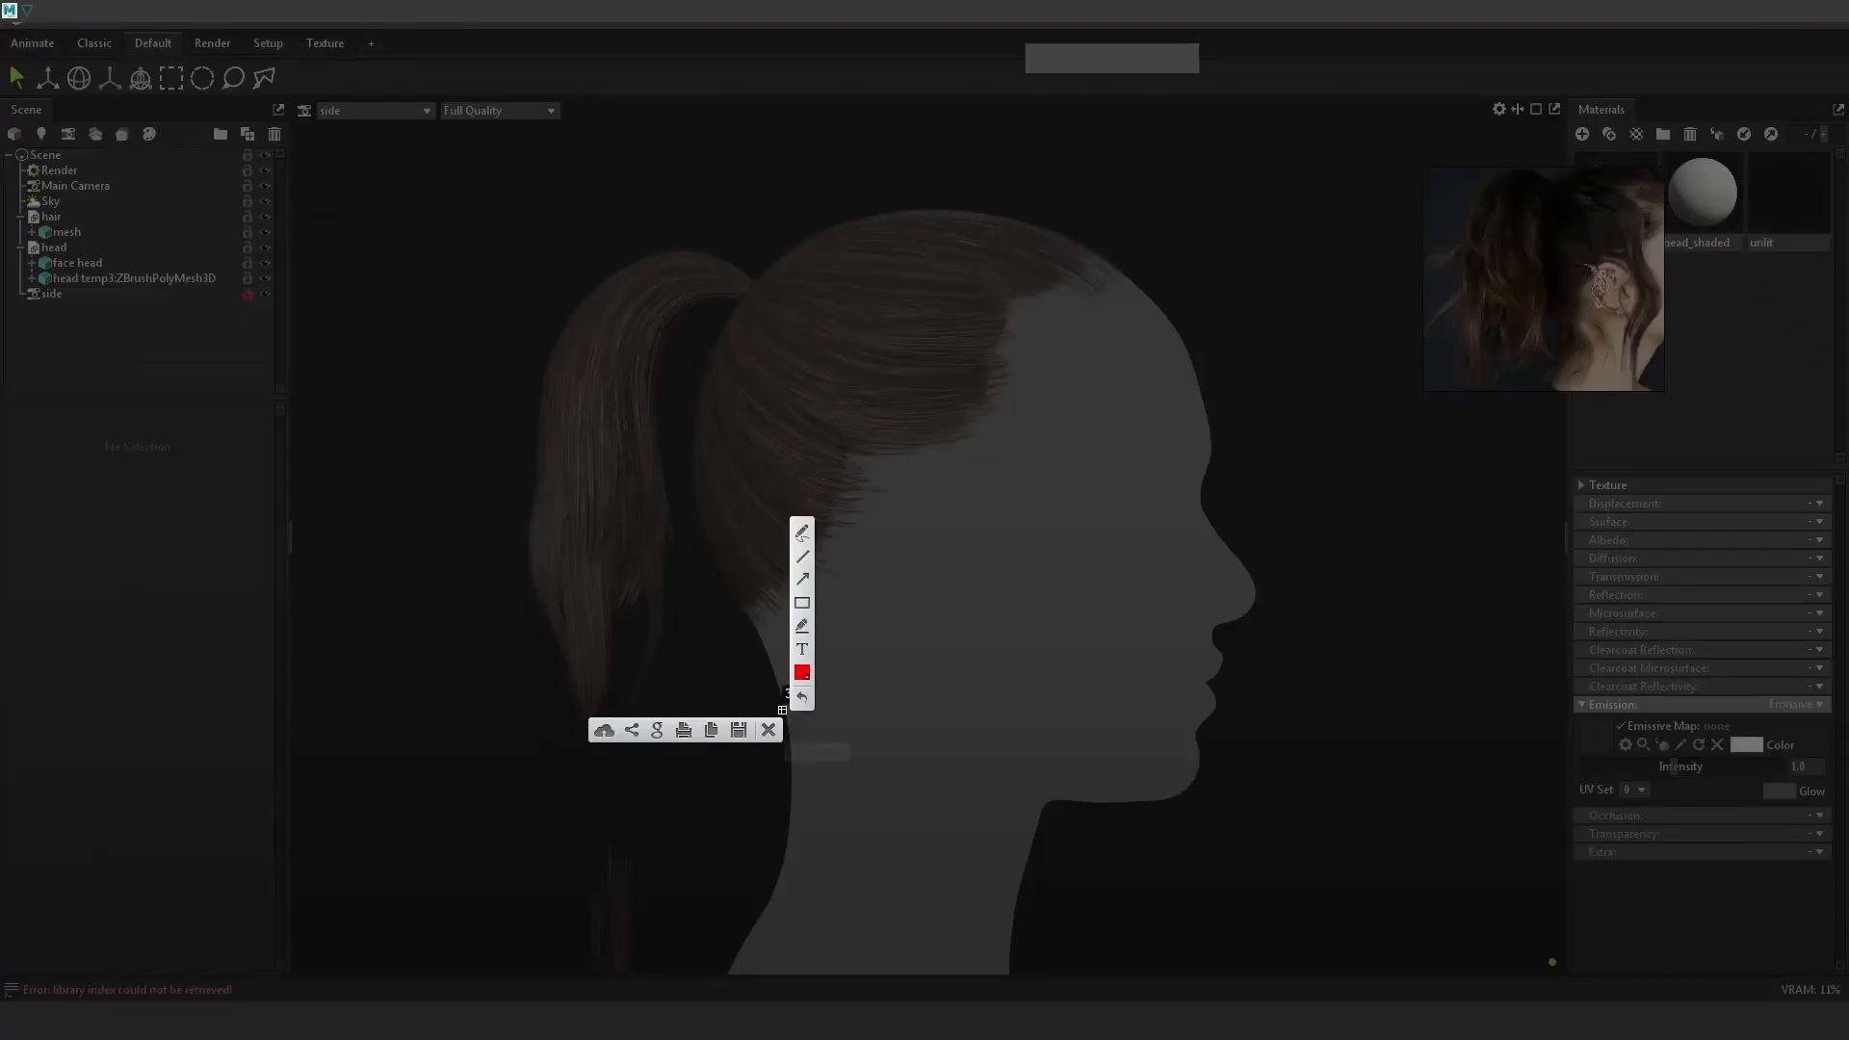
left_click_drag(0, 0, 1848, 1039)
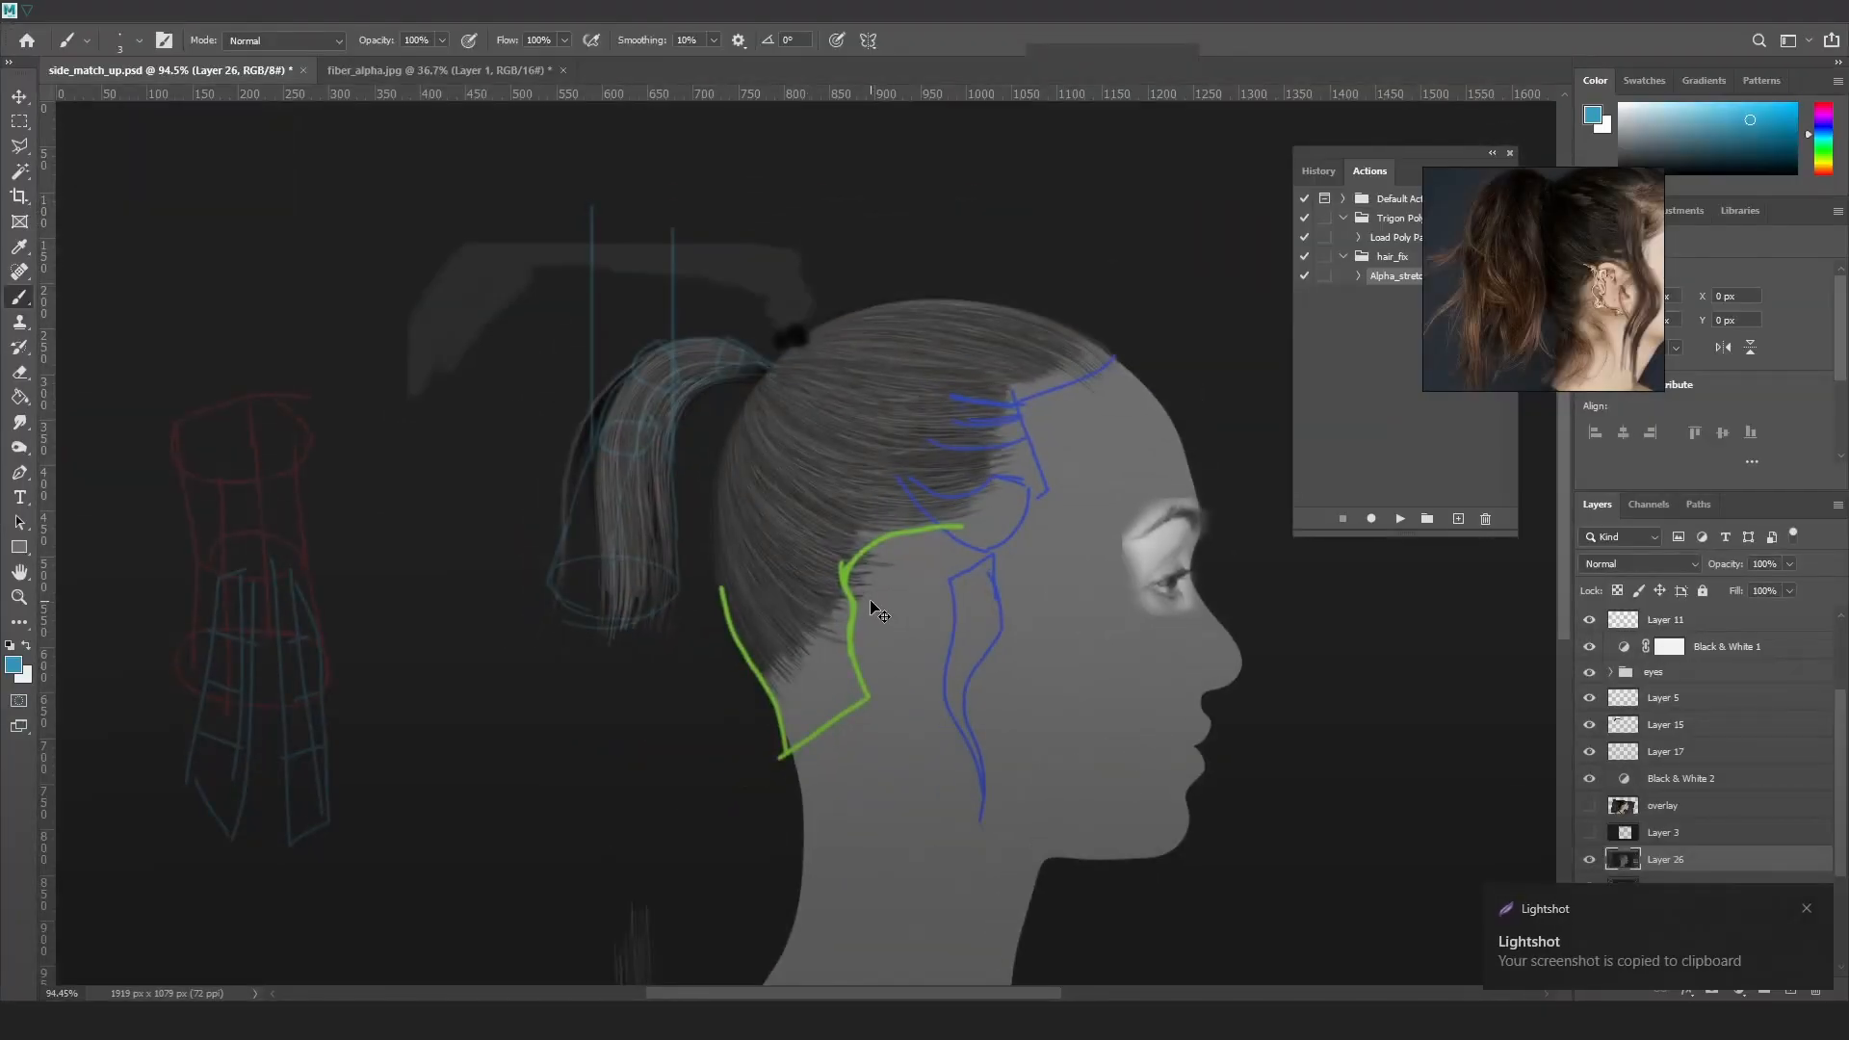
left_click(1808, 910)
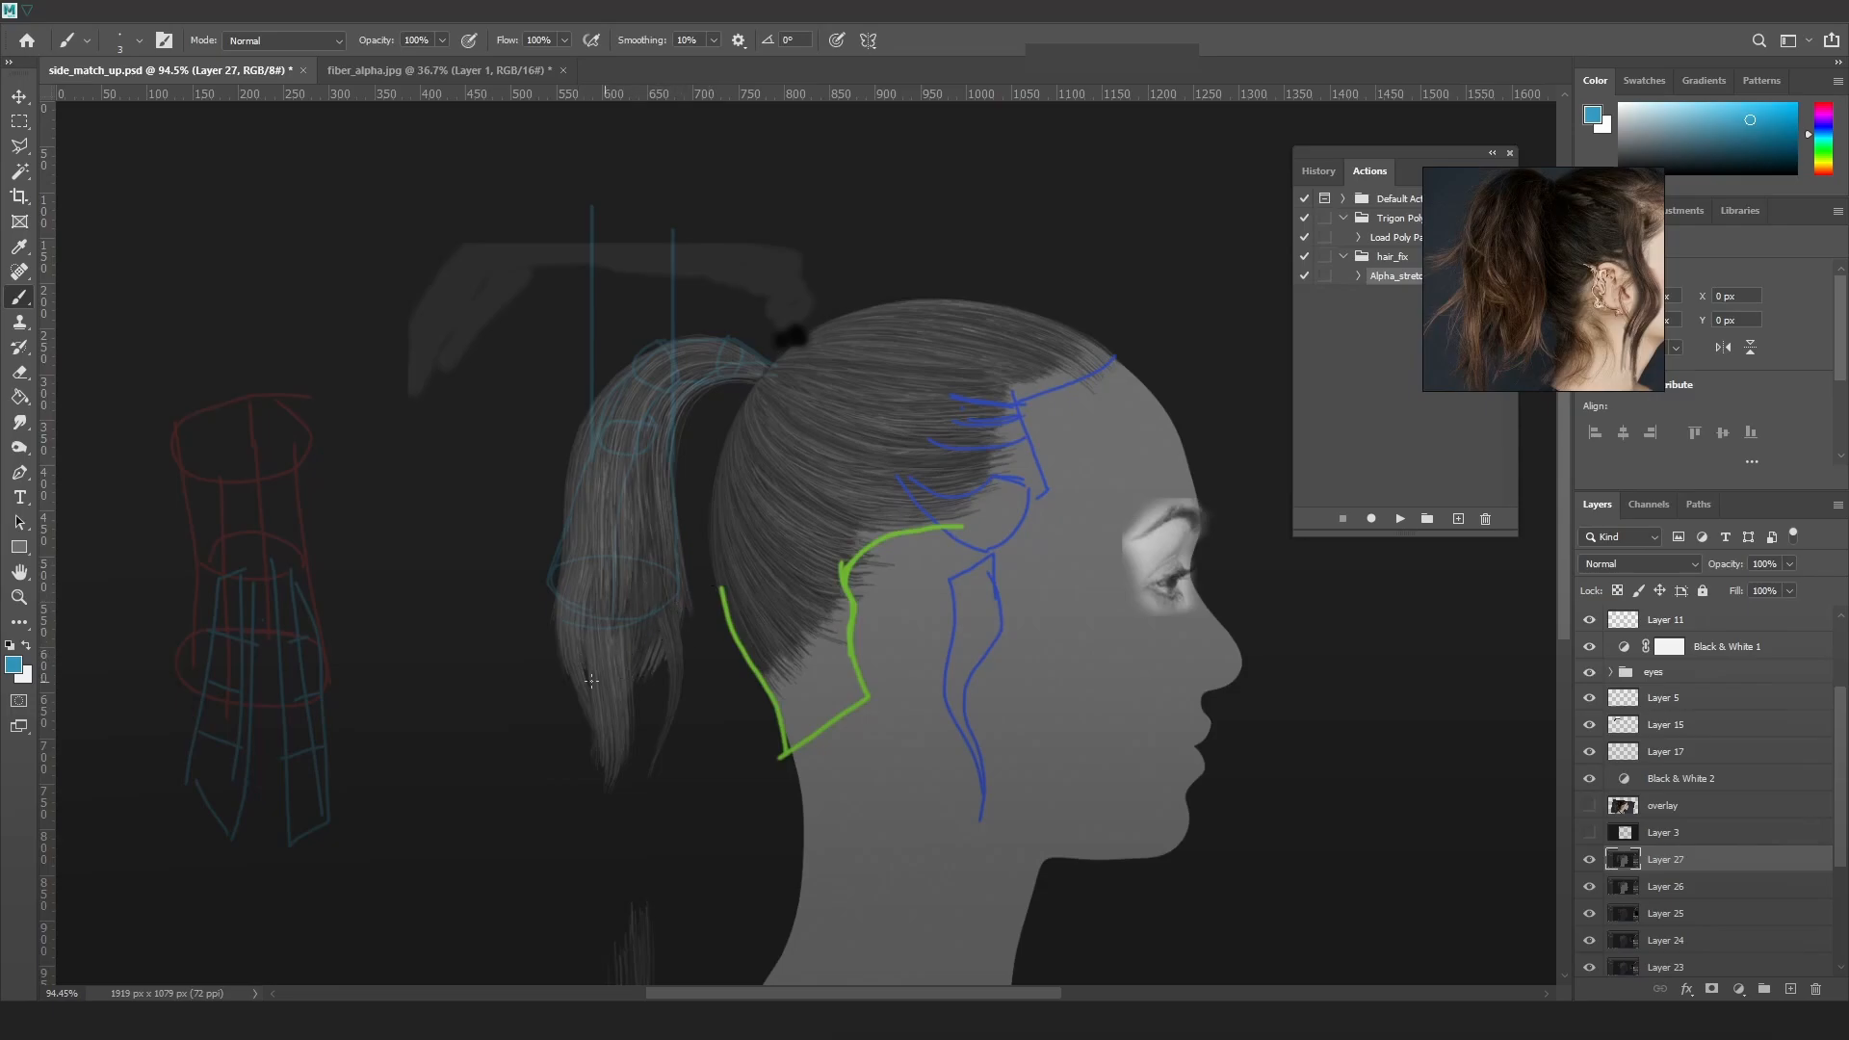
Move the reference image closer to the head and compare the new render layer with the previous one by toggling its visibility
left_click_drag(1469, 330, 1288, 351)
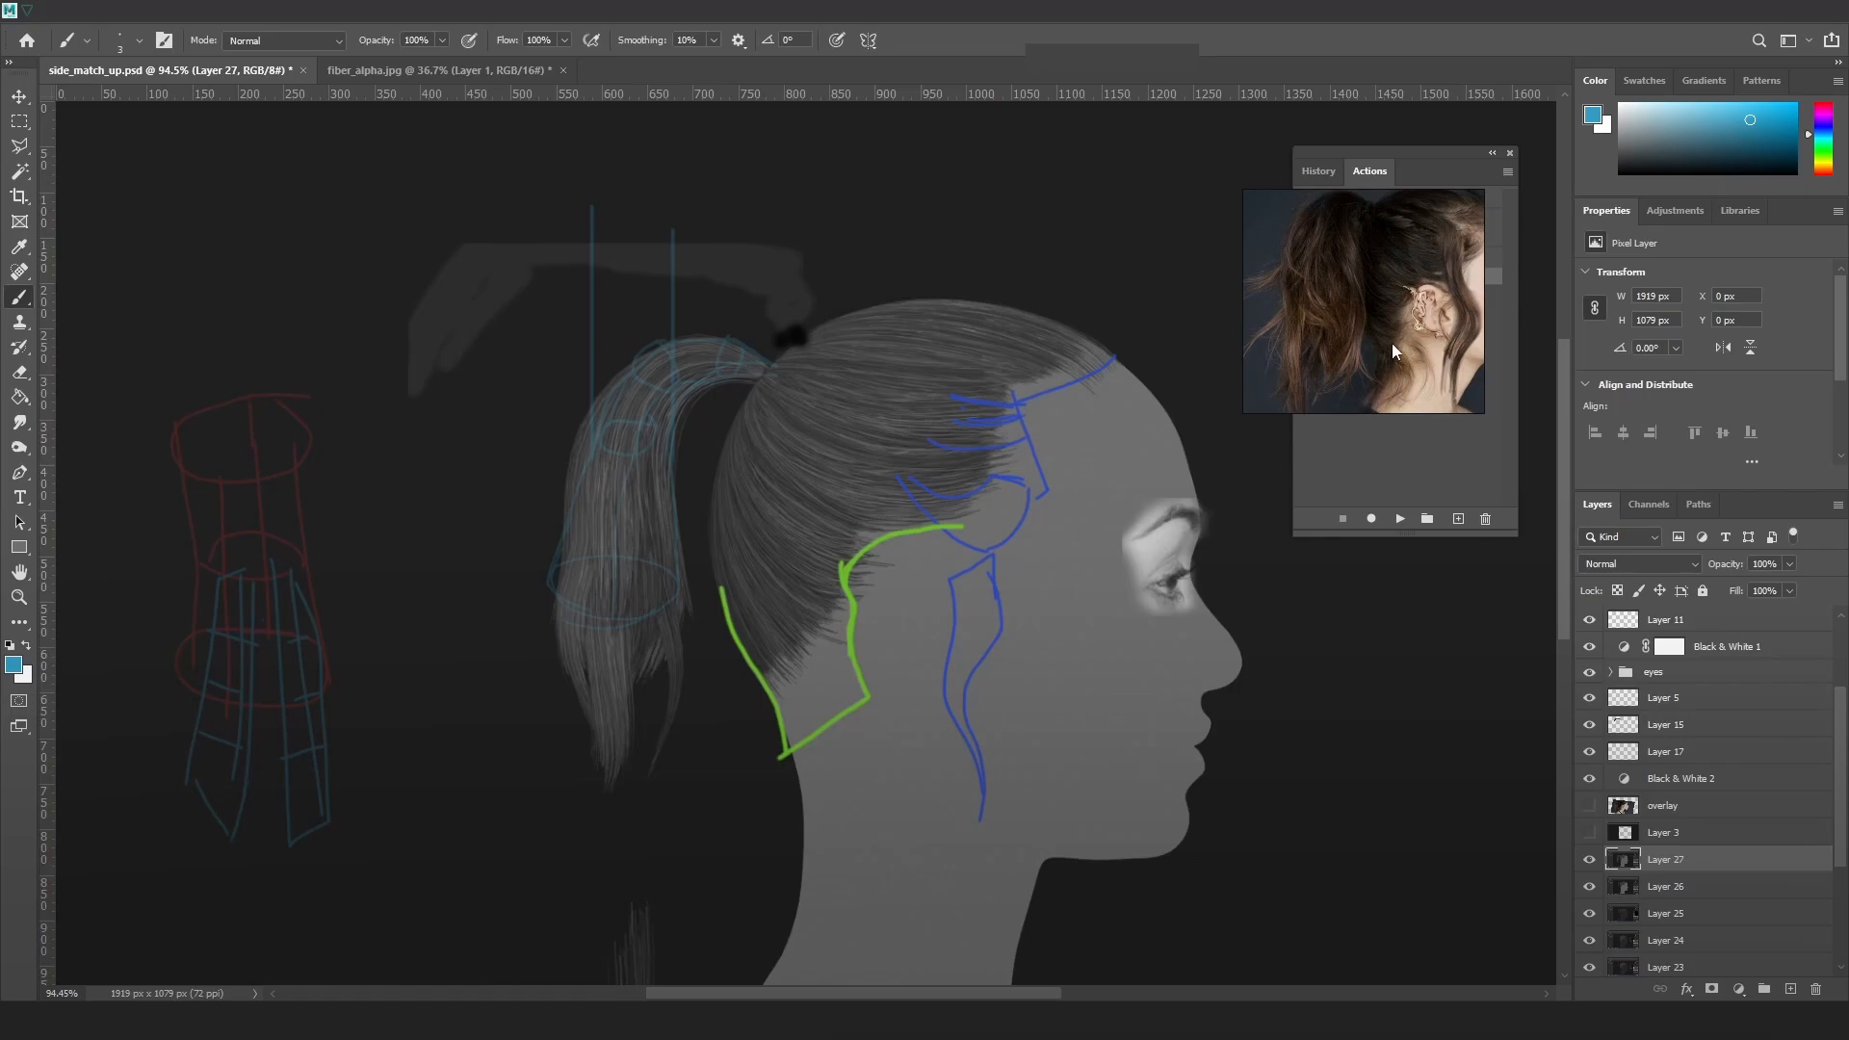
left_click_drag(1402, 350, 1363, 334)
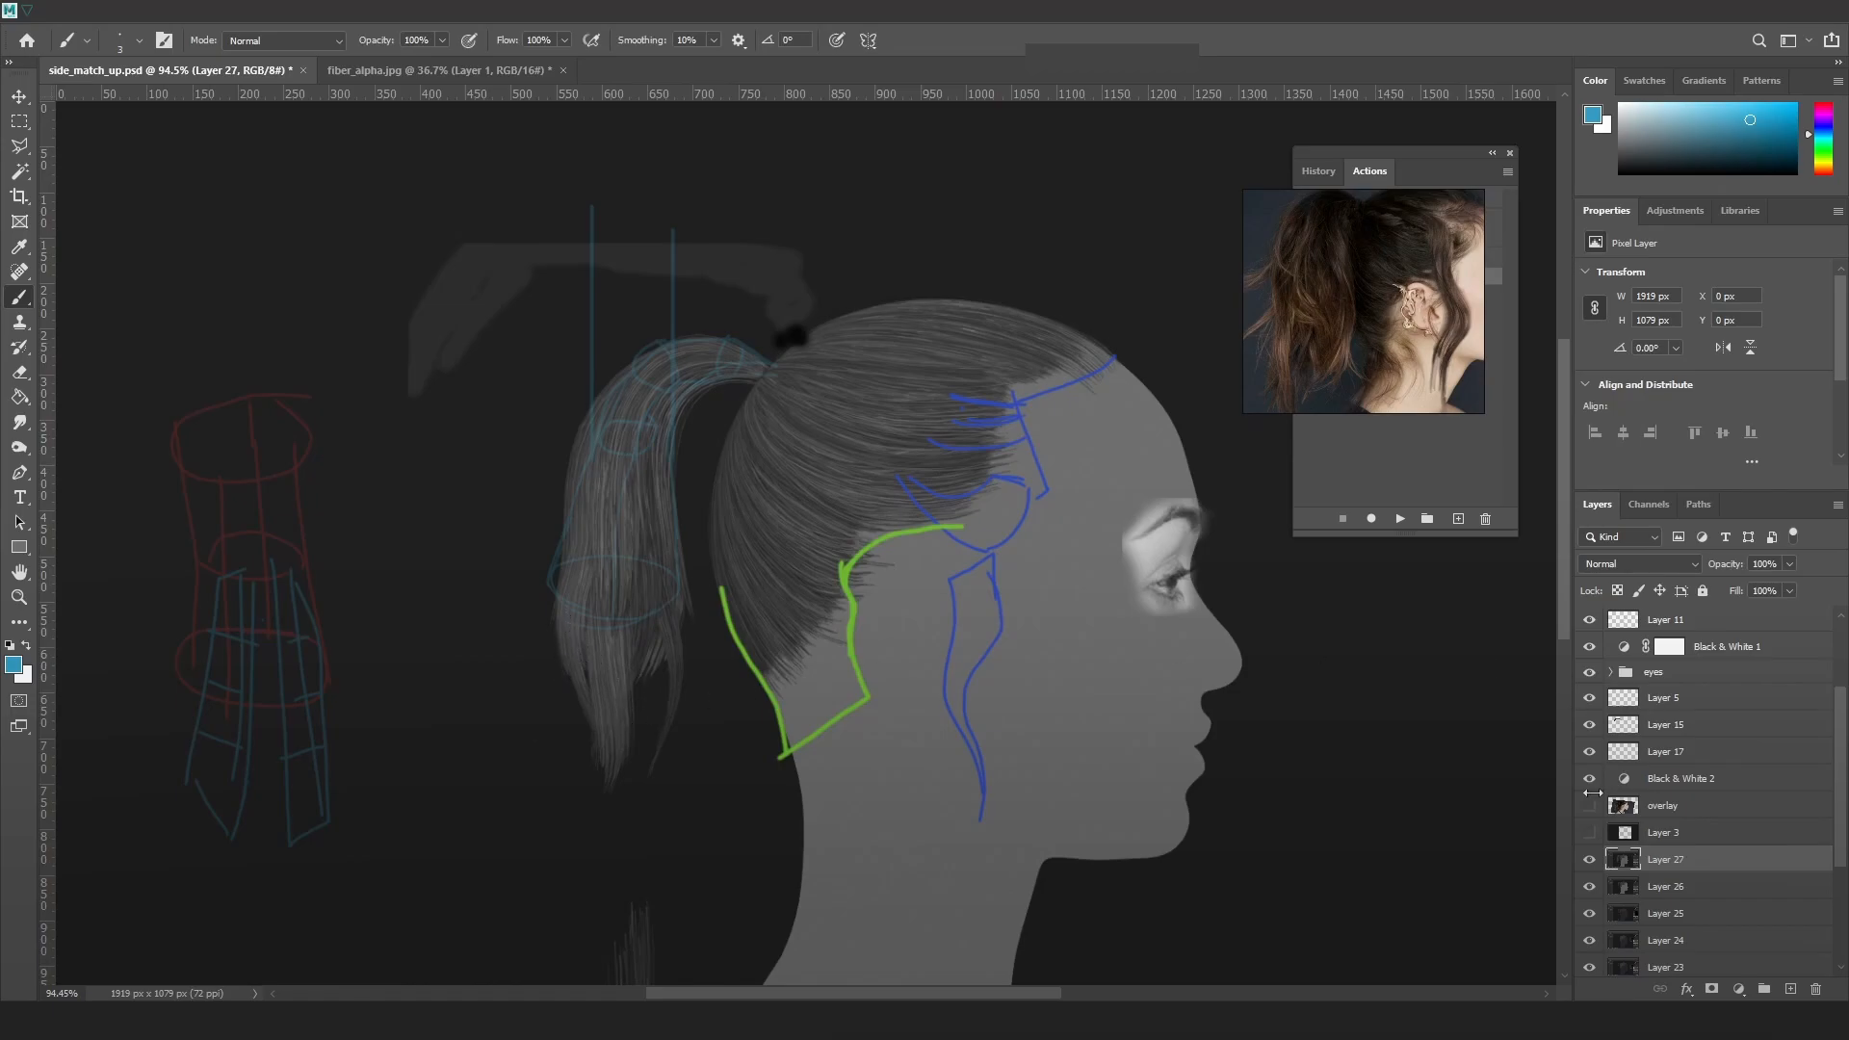
left_click(1590, 860)
left_click(1589, 860)
left_click(1590, 860)
left_click(1590, 860)
left_click(1590, 860)
left_click(1590, 860)
left_click(1590, 859)
left_click(1590, 859)
left_click(1590, 860)
left_click(1589, 860)
left_click(1589, 859)
left_click(1589, 860)
Switch to Maya, collapse the hidden Breakup group and move it out of the Tail hierarchy
key("alt+Tab")
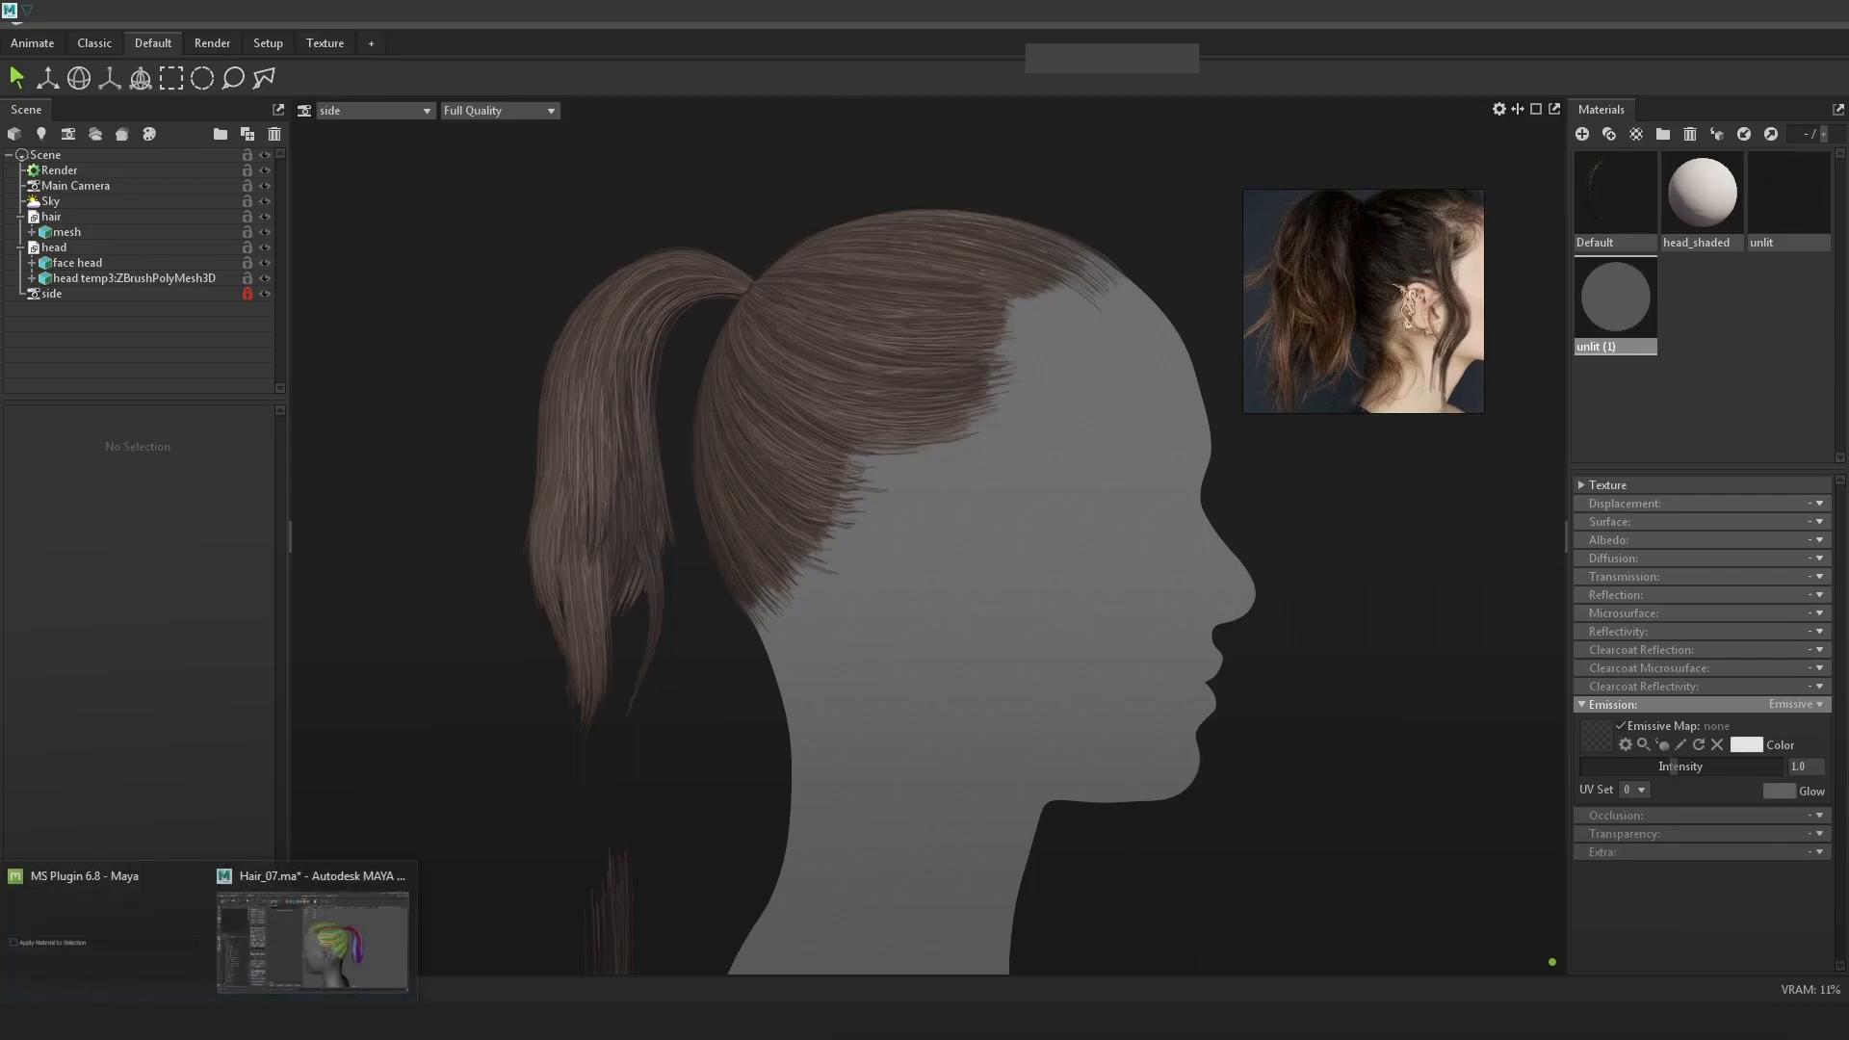
left_click(342, 910)
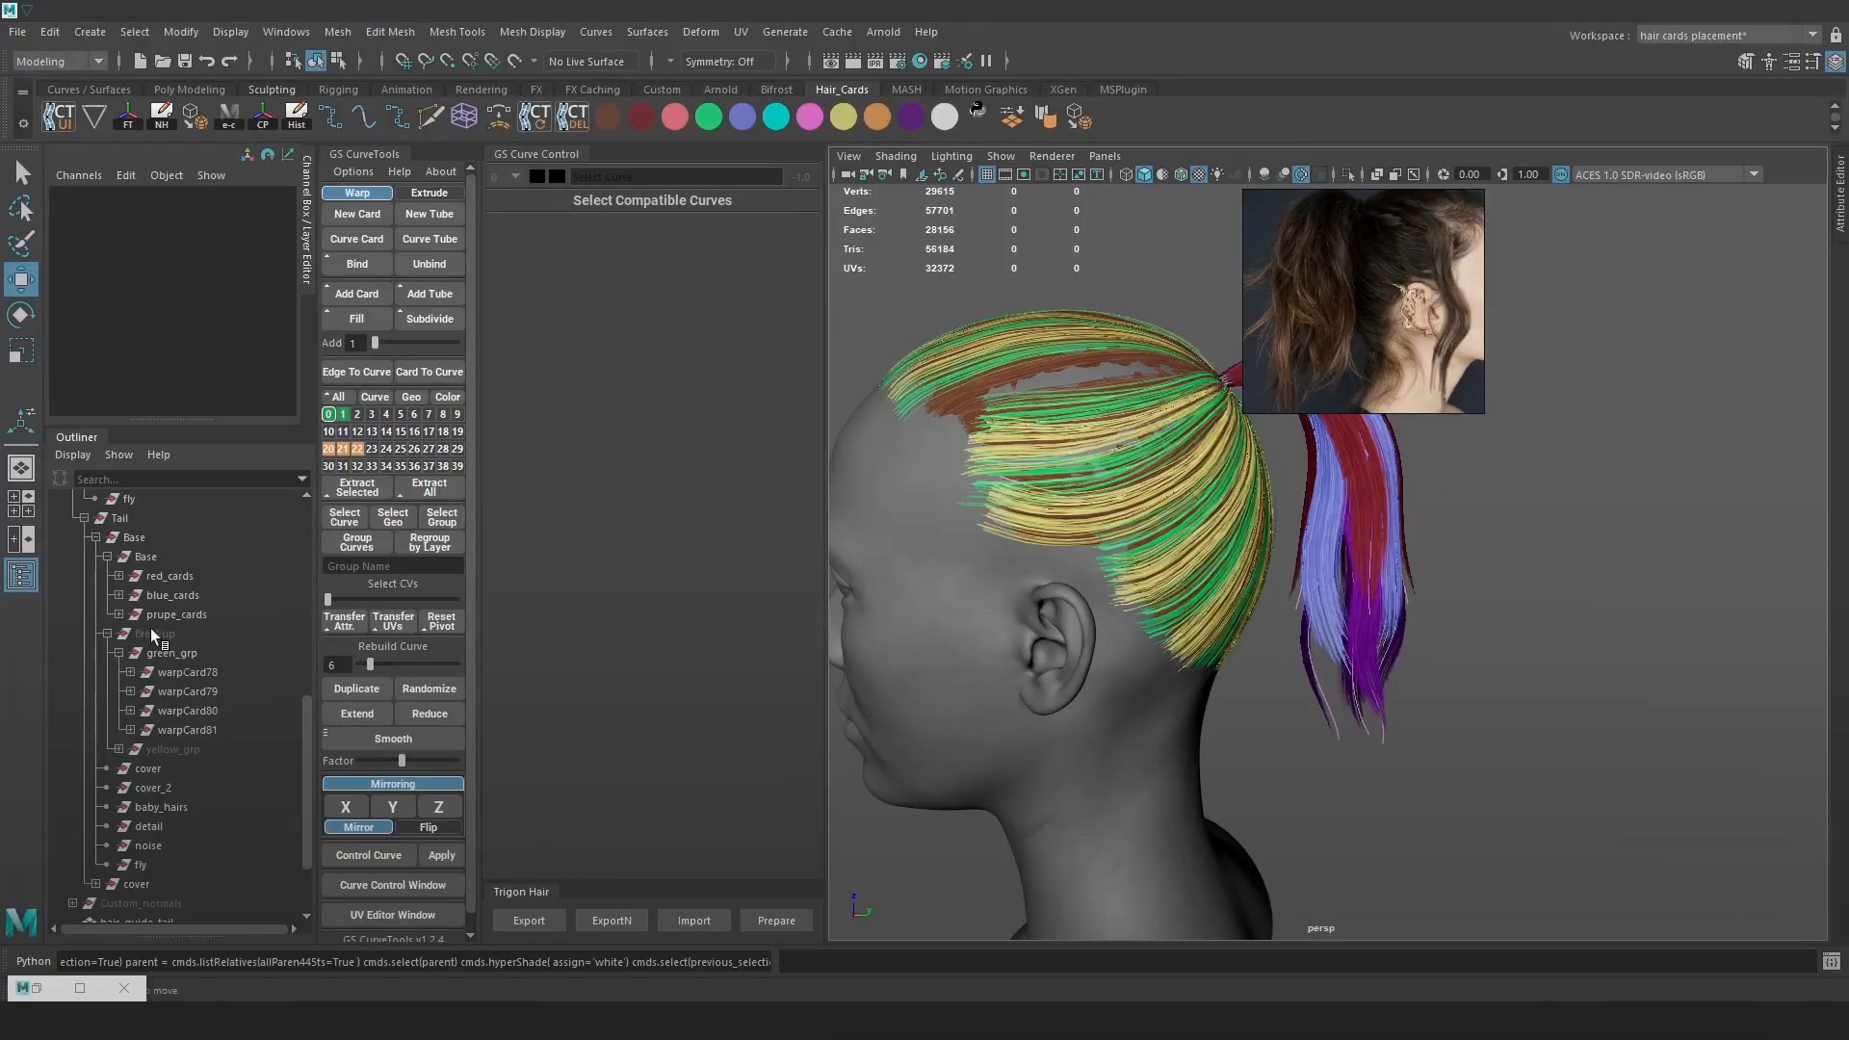
left_click(106, 631)
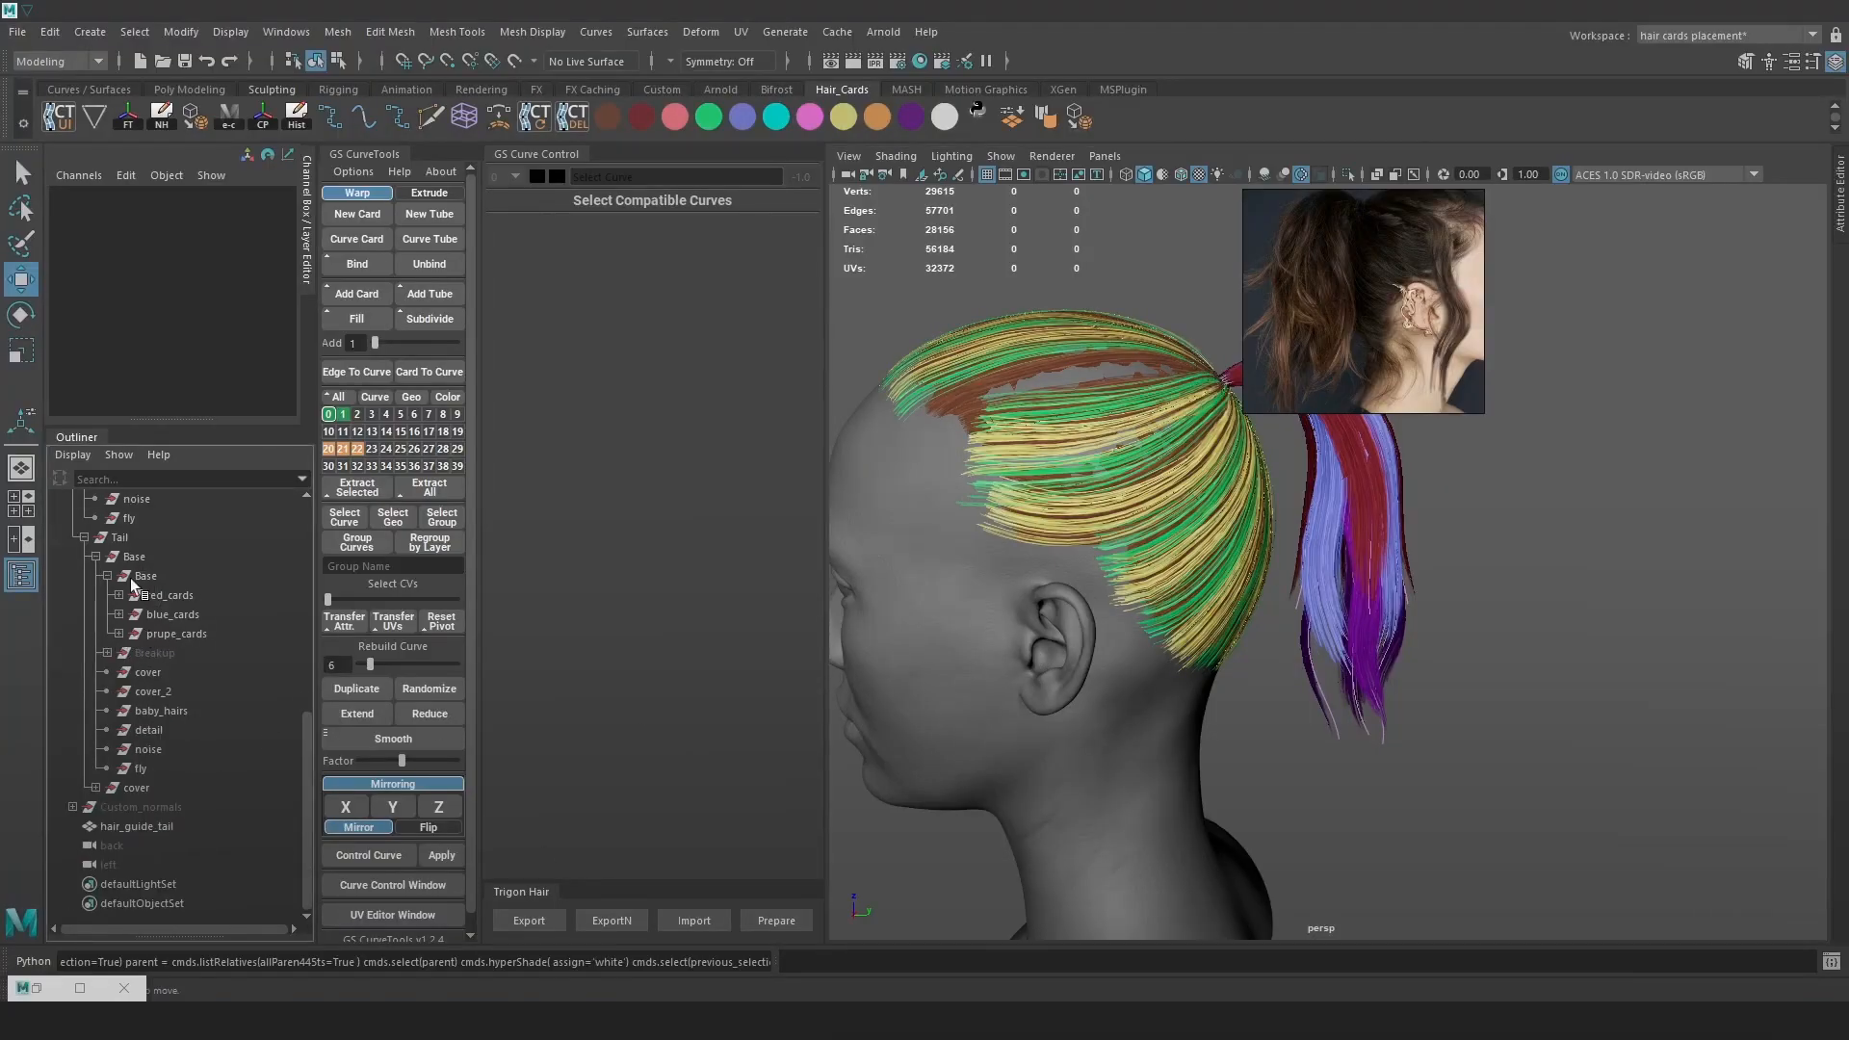
left_click(143, 655)
middle_click_drag(143, 655, 173, 878)
Select two purple card curves at the ponytail's end and fill between them with one extra card
left_click_drag(1488, 768, 1159, 782, "alt")
right_click_drag(1267, 688, 1337, 763, "alt")
left_click_drag(1337, 763, 1291, 834, "alt")
left_click(1183, 805)
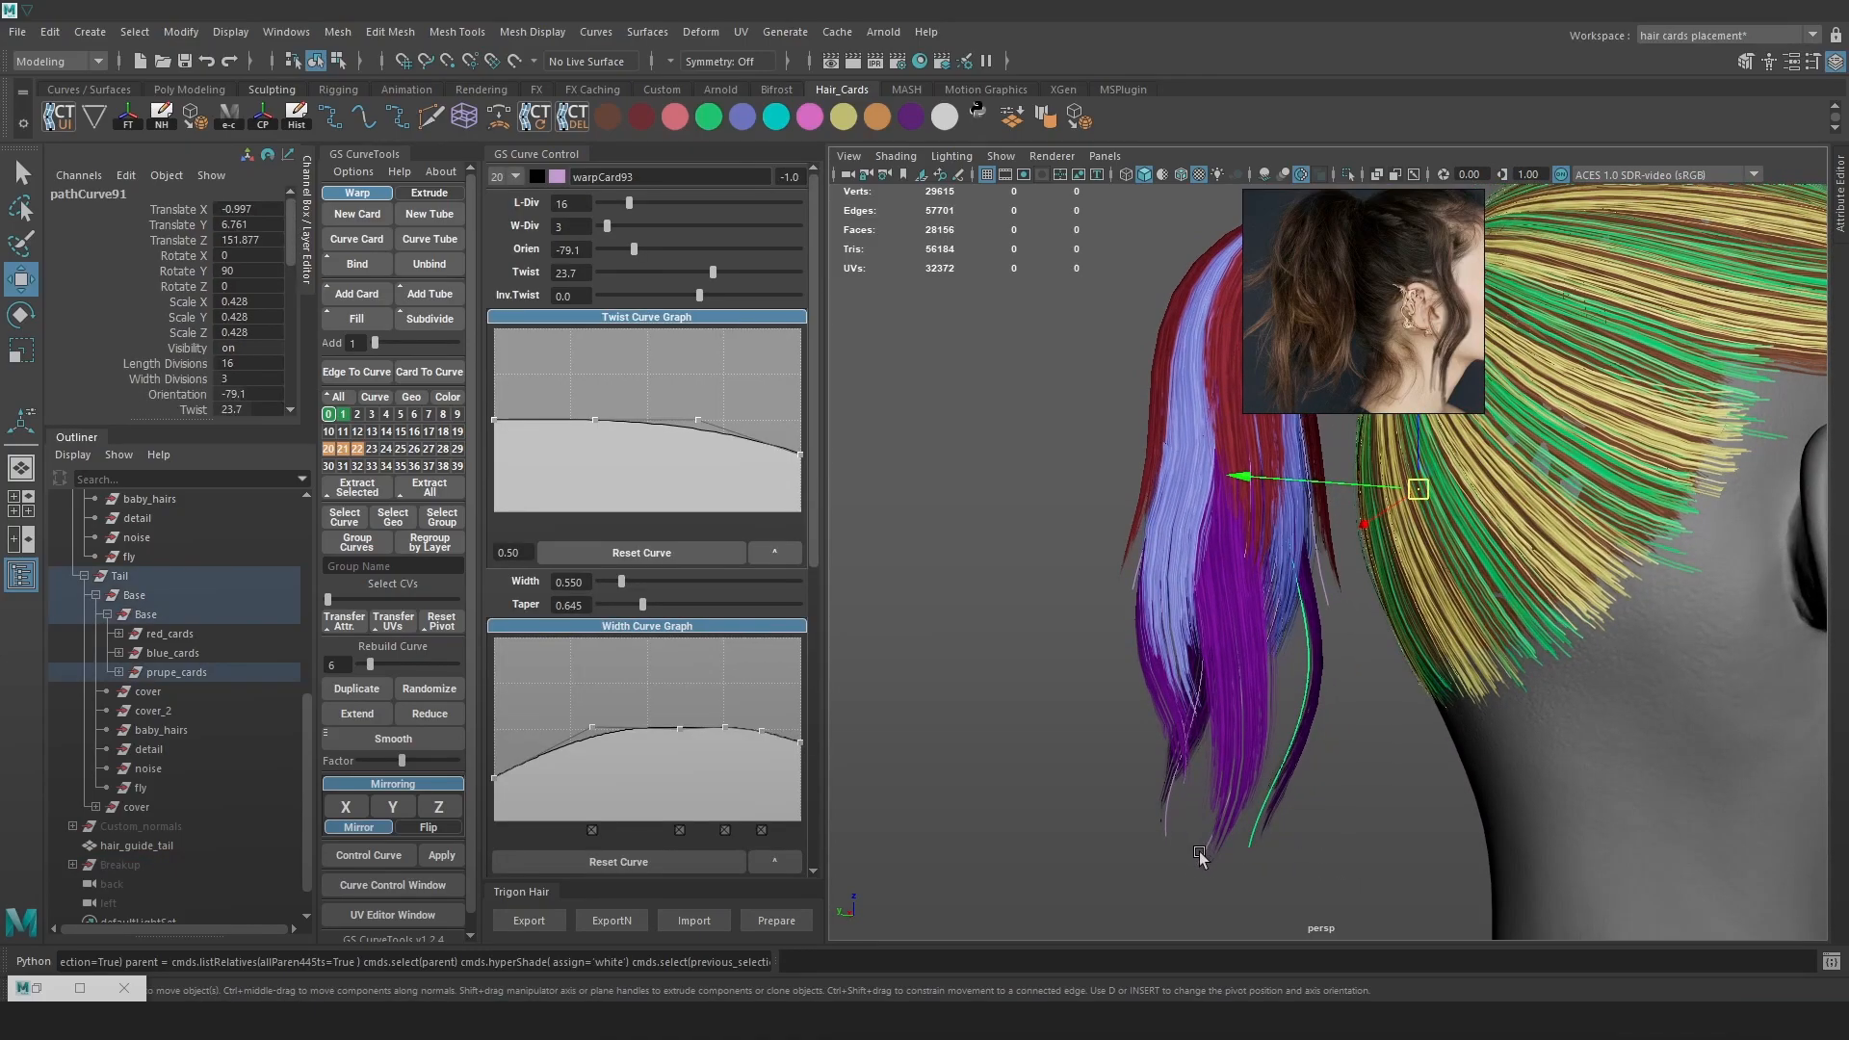
key("4")
left_click(1228, 809)
key("5")
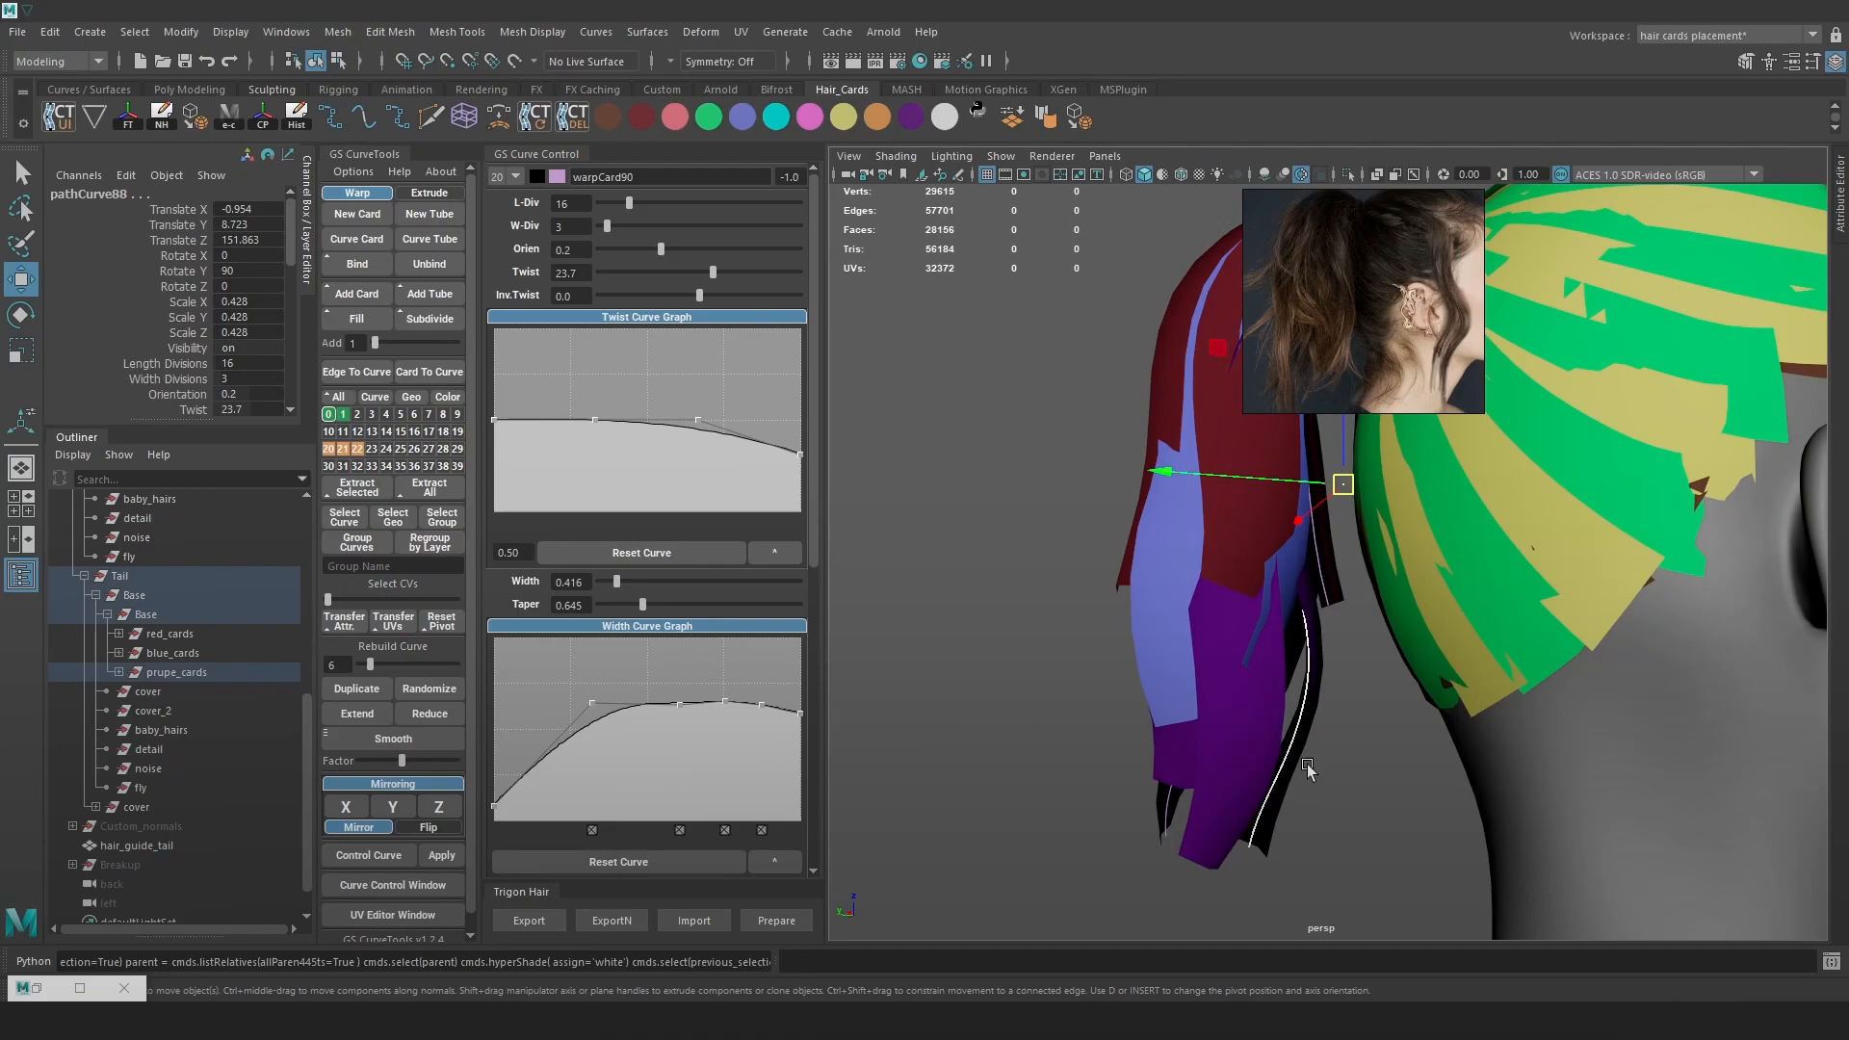
key("6")
mouse_move(1317, 782)
left_mouse_down("alt")
mouse_move(1586, 817)
mouse_move(1387, 818)
mouse_move(1399, 842)
mouse_move(1304, 809)
left_mouse_up("alt")
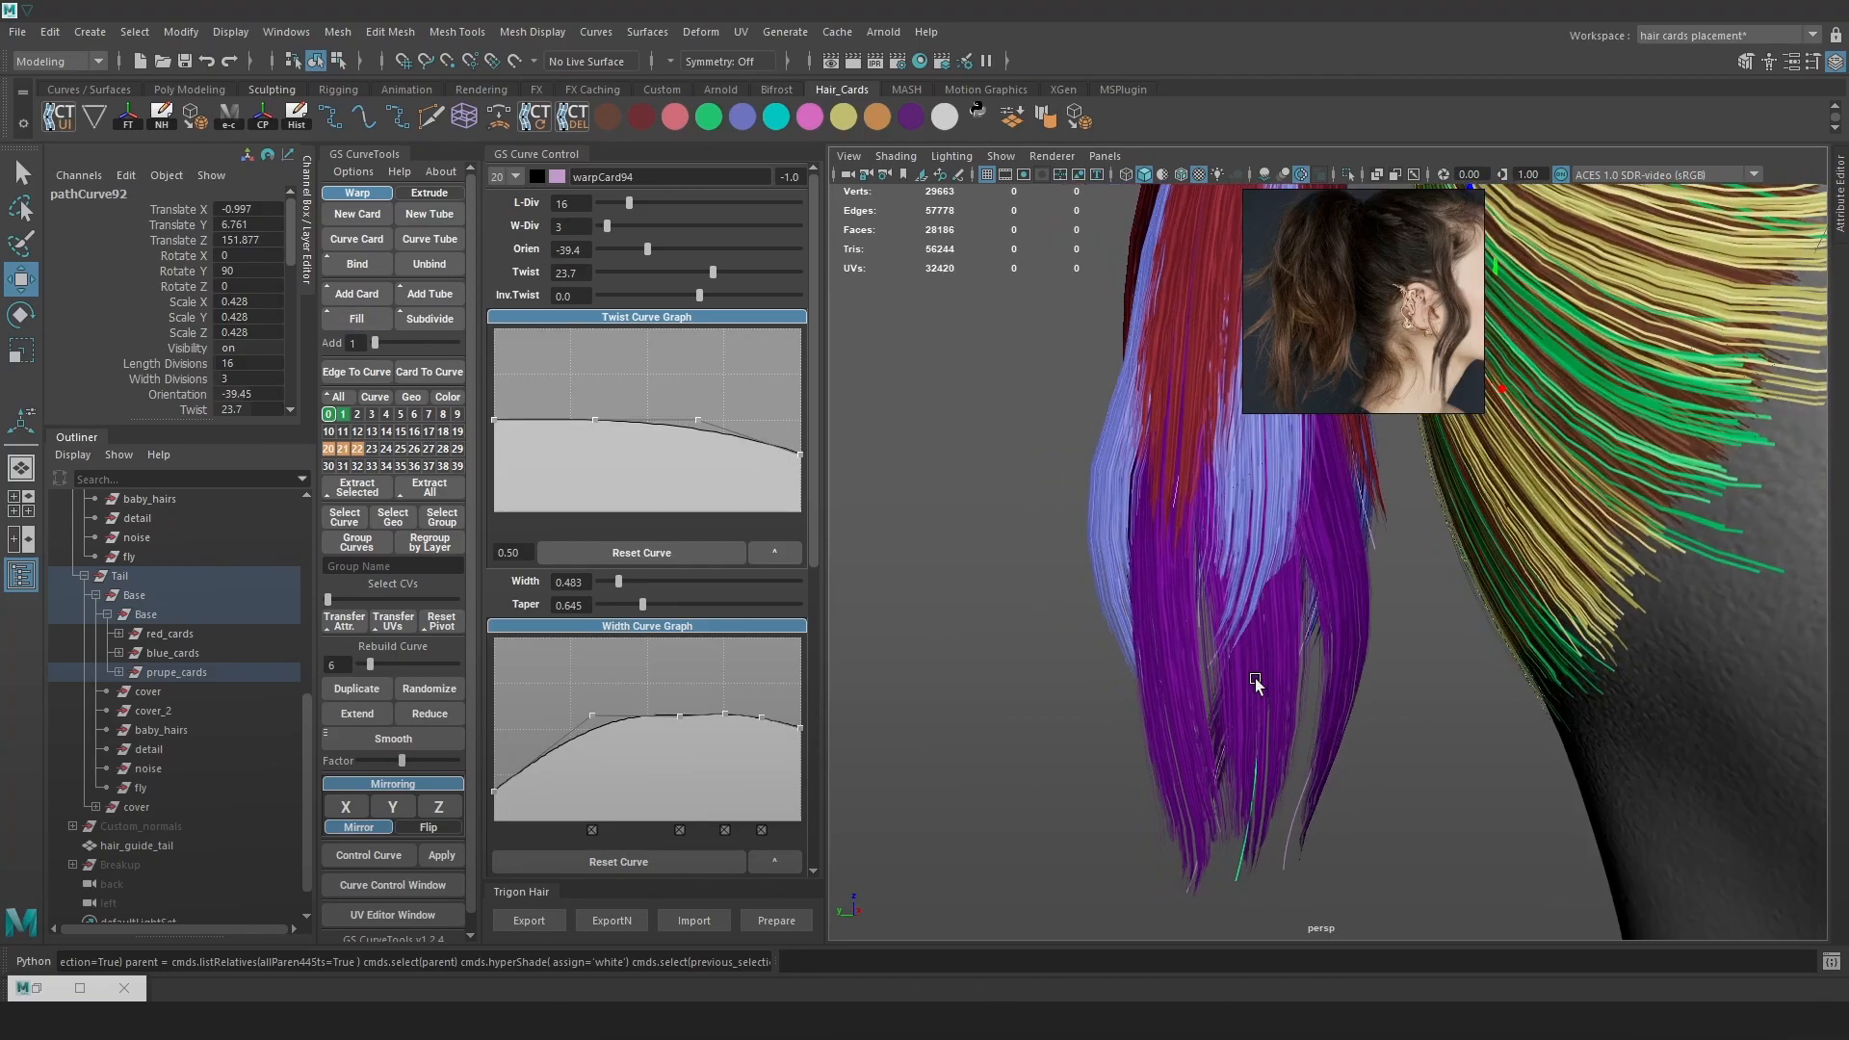
Reposition a lower control point of the new purple card and return to object selection with nothing selected
right_click_drag(1424, 550, 1309, 559)
key("4")
left_click(1265, 647)
key("6")
left_click_drag(1265, 646, 1492, 686)
right_click_drag(1136, 842, 1180, 818)
left_click(1180, 818)
left_click_drag(1180, 818, 1140, 838, "alt")
Select another pair of purple ponytail curves and fill between them with a second extra card
key("4")
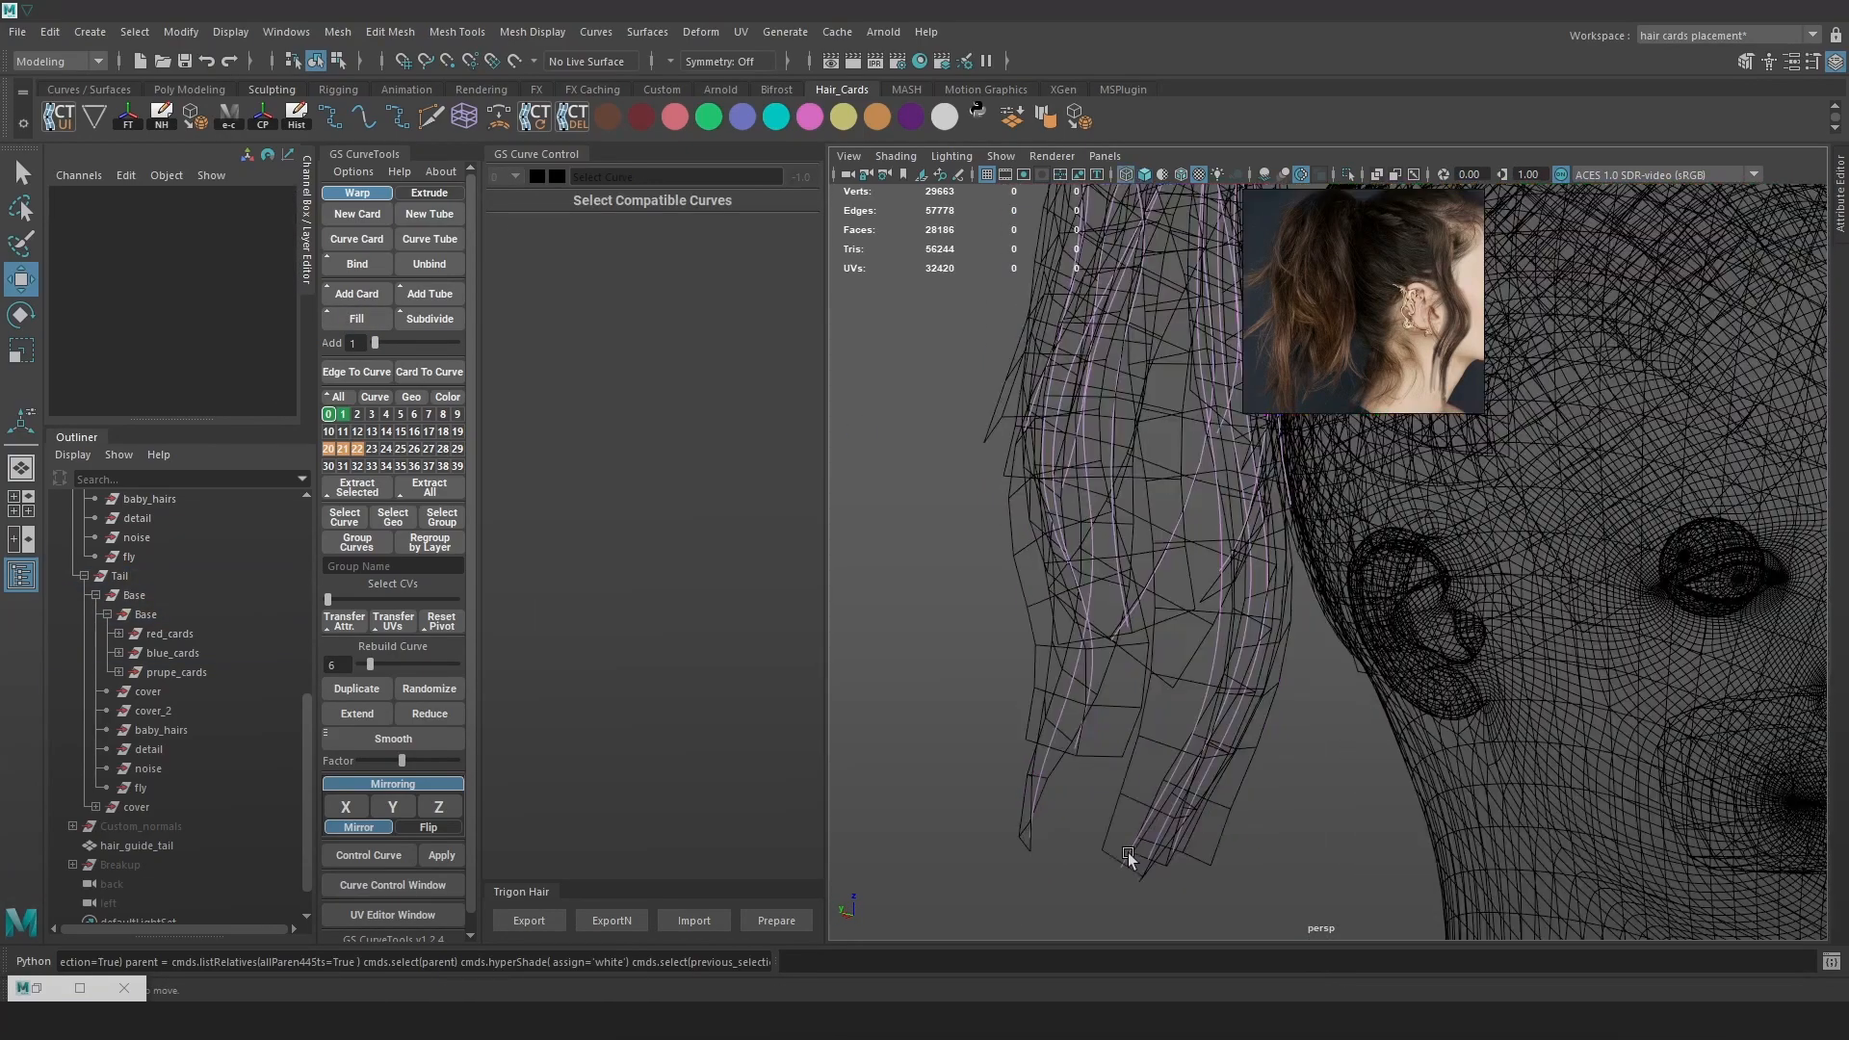
left_click(1077, 730)
left_click_drag(1226, 659, 1348, 665, "alt")
left_click(372, 317)
left_click_drag(1107, 665, 1150, 662, "alt")
left_click(1184, 523)
left_click_drag(1184, 524, 1368, 611, "alt")
key("6")
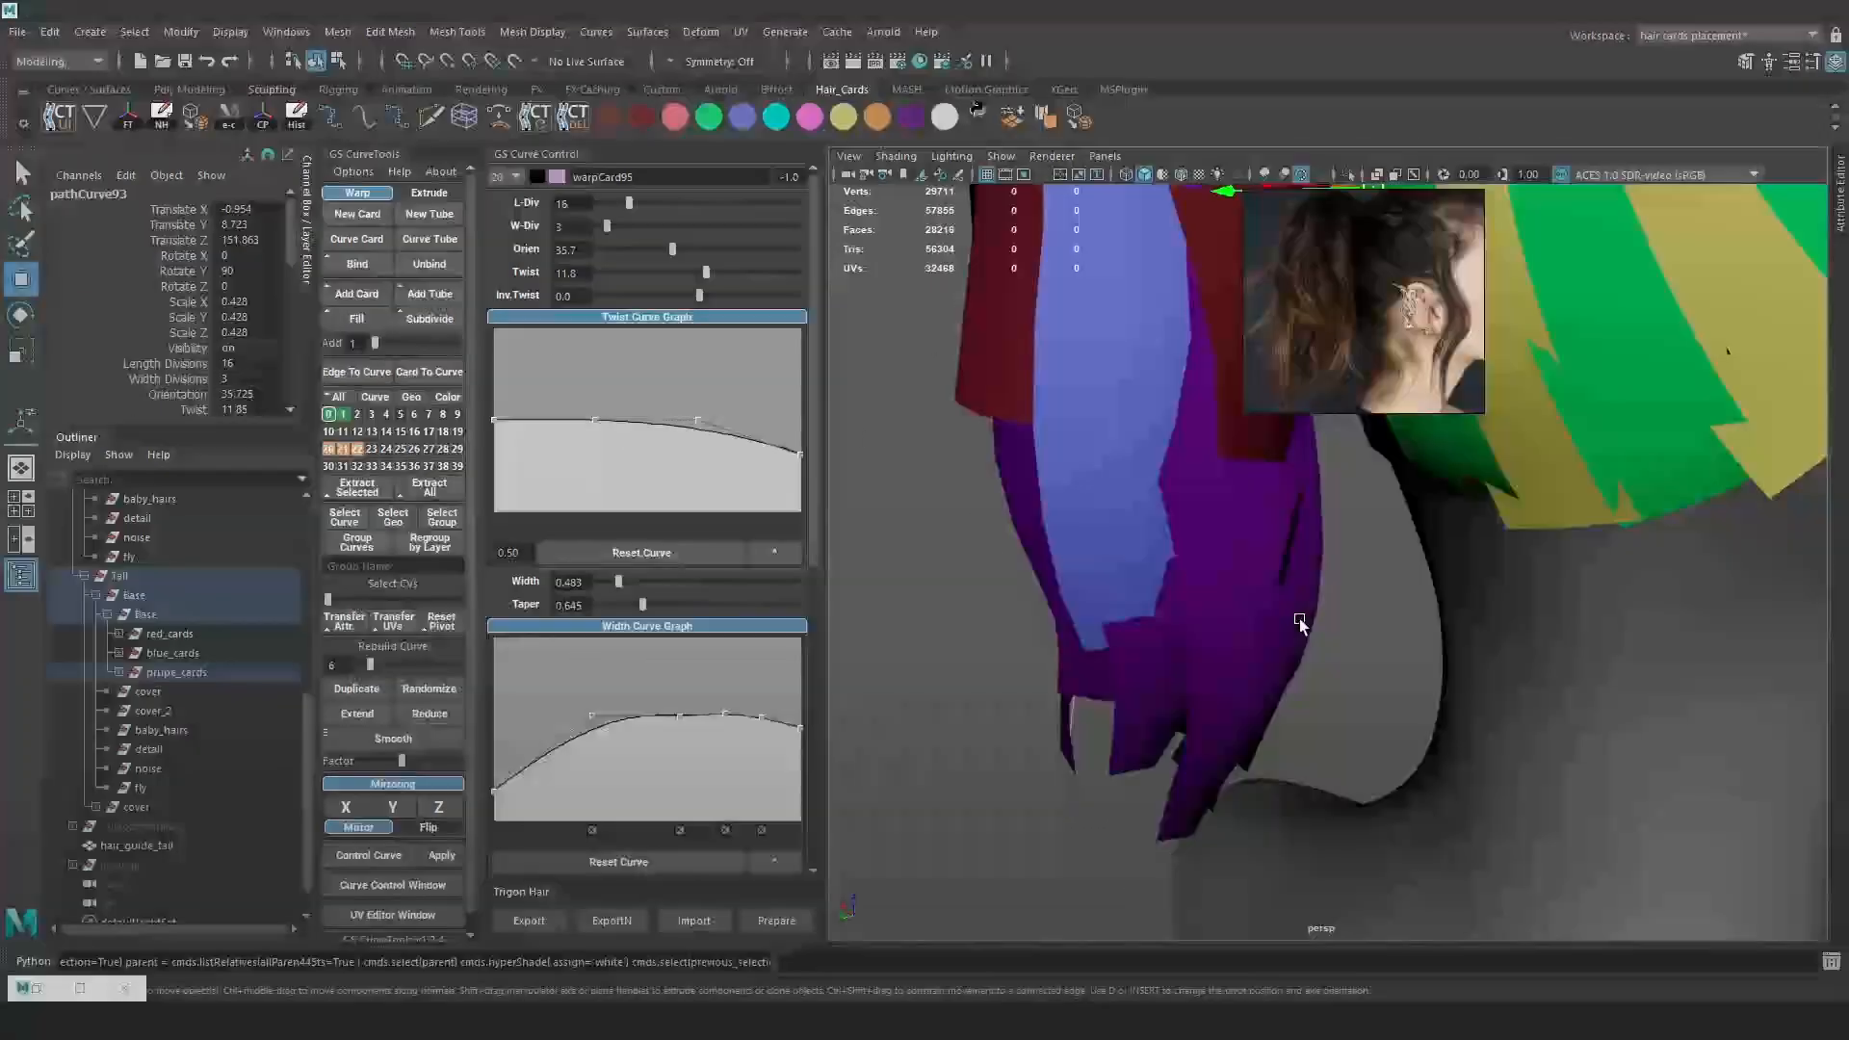
Undo the last change and set the second filled card's twist to 78.1
key("ctrl+z")
left_click_drag(705, 273, 743, 274)
left_click_drag(1242, 568, 1601, 463, "alt")
scroll(1601, 462, "down", 4)
Reposition the second filled card's lower control points to blend its tip into the ponytail, and deselect it
left_click(1601, 462)
left_click_drag(1123, 812, 1071, 776)
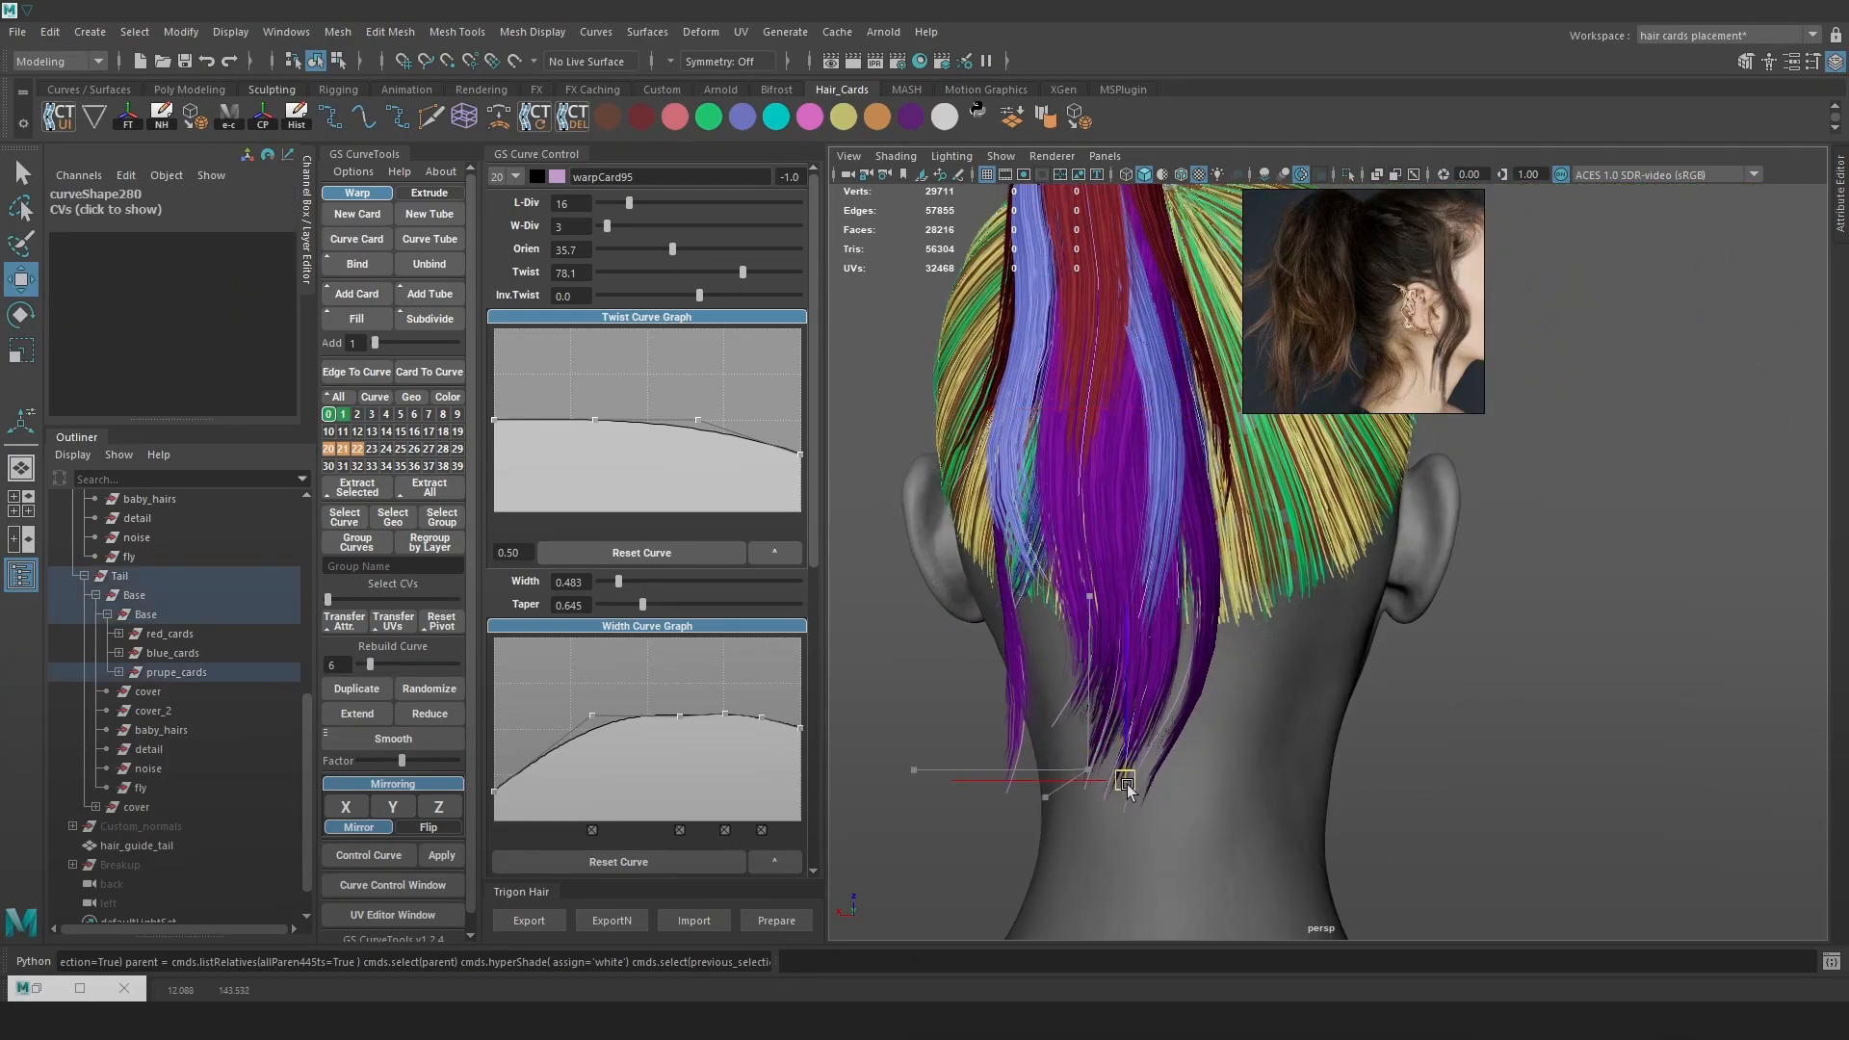
key("4")
mouse_move(1187, 671)
left_mouse_down("alt")
mouse_move(1164, 634)
mouse_move(1186, 663)
left_mouse_up("alt")
key("6")
mouse_move(1186, 663)
left_mouse_down("alt")
mouse_move(1204, 664)
mouse_move(1155, 660)
left_mouse_up("alt")
left_click_drag(1224, 736, 1428, 684, "alt")
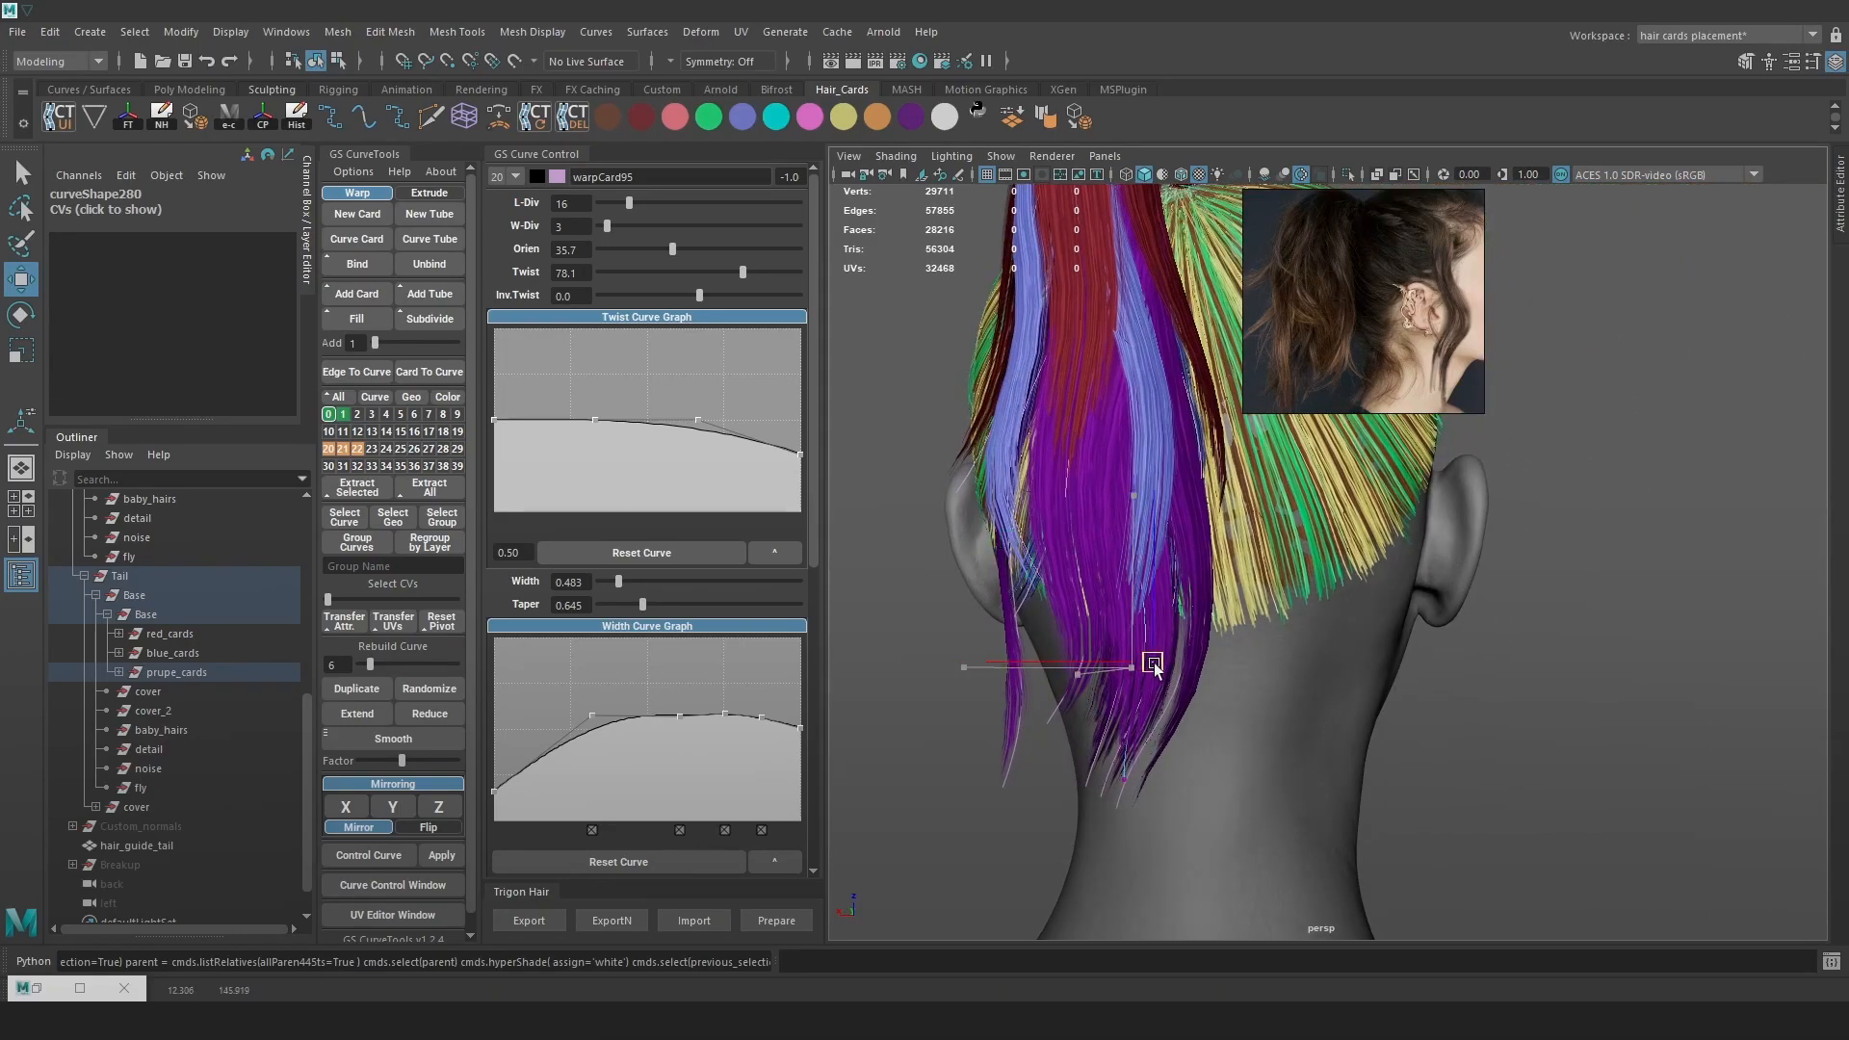
left_click_drag(1109, 673, 948, 662, "alt")
left_click(1086, 714)
Select two neighbouring purple card curves in wireframe and fill between them with a third extra card
key("4")
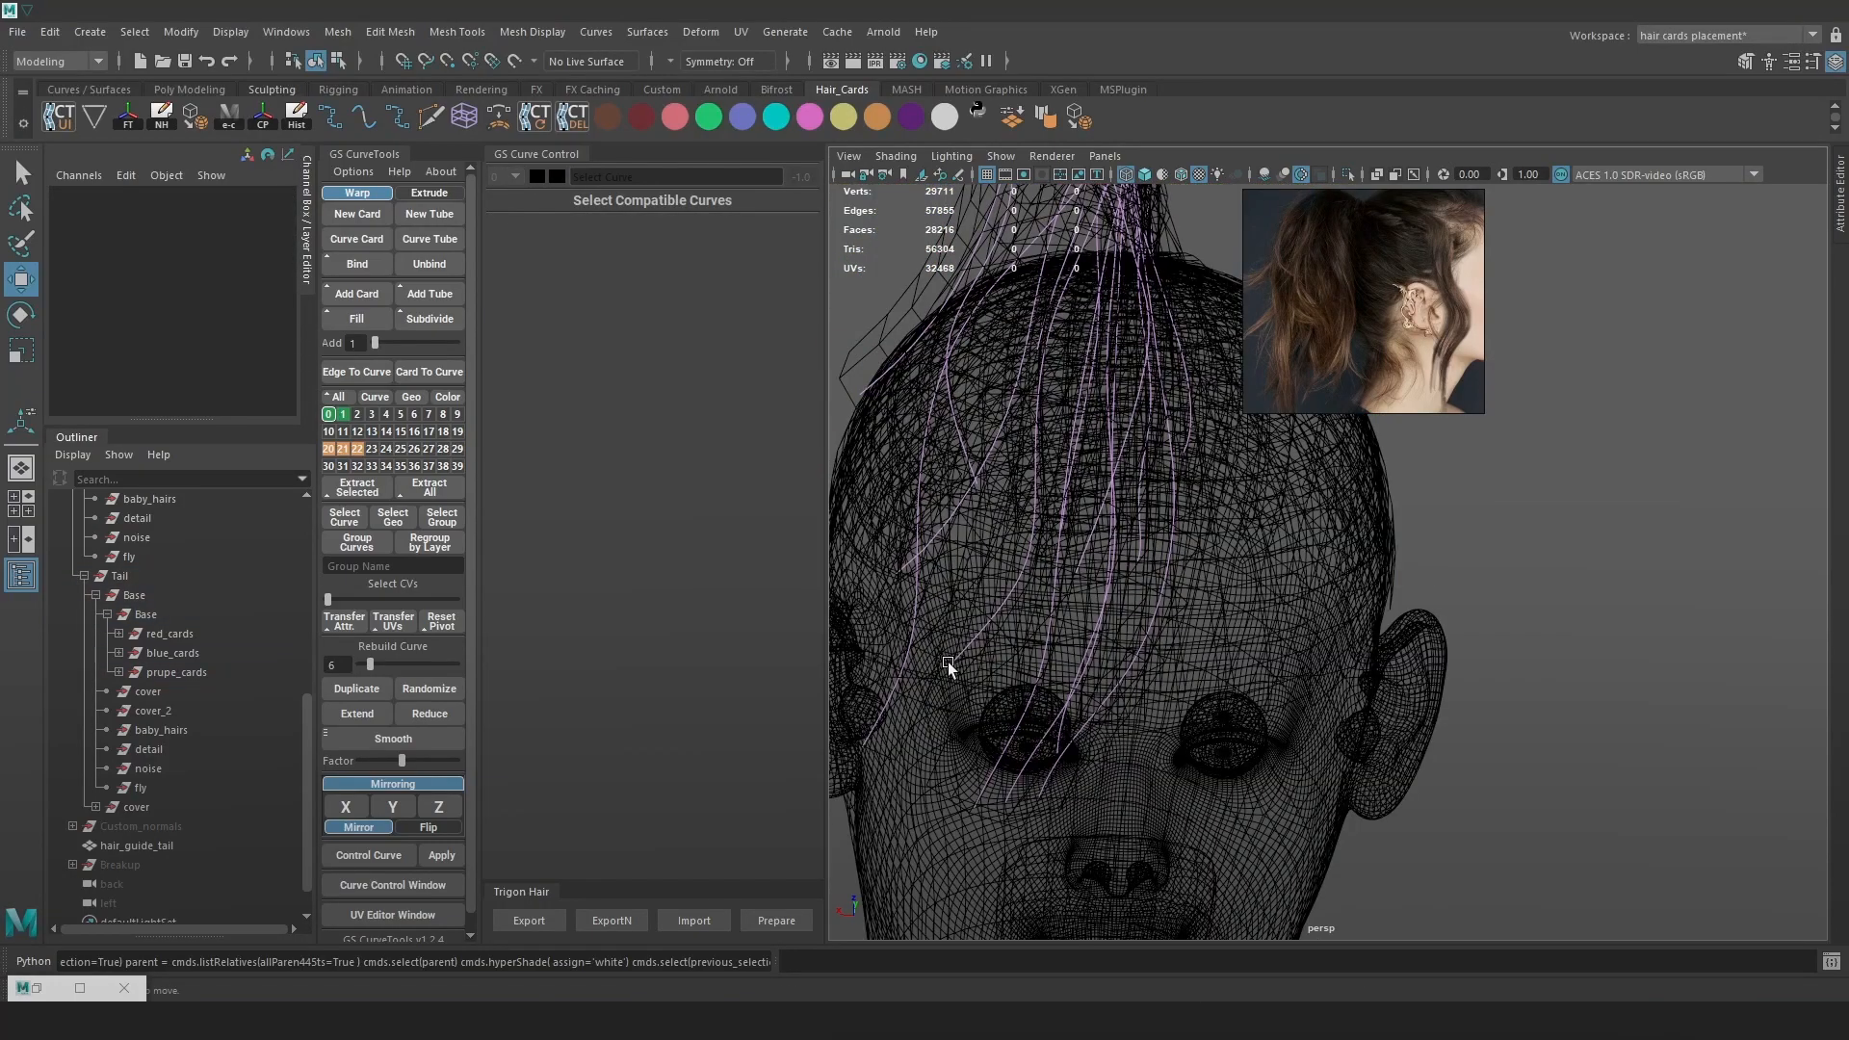
left_click(947, 662)
left_click(897, 679, "shift")
left_click(354, 324)
key("5")
left_click_drag(1139, 610, 1101, 627, "alt")
key("6")
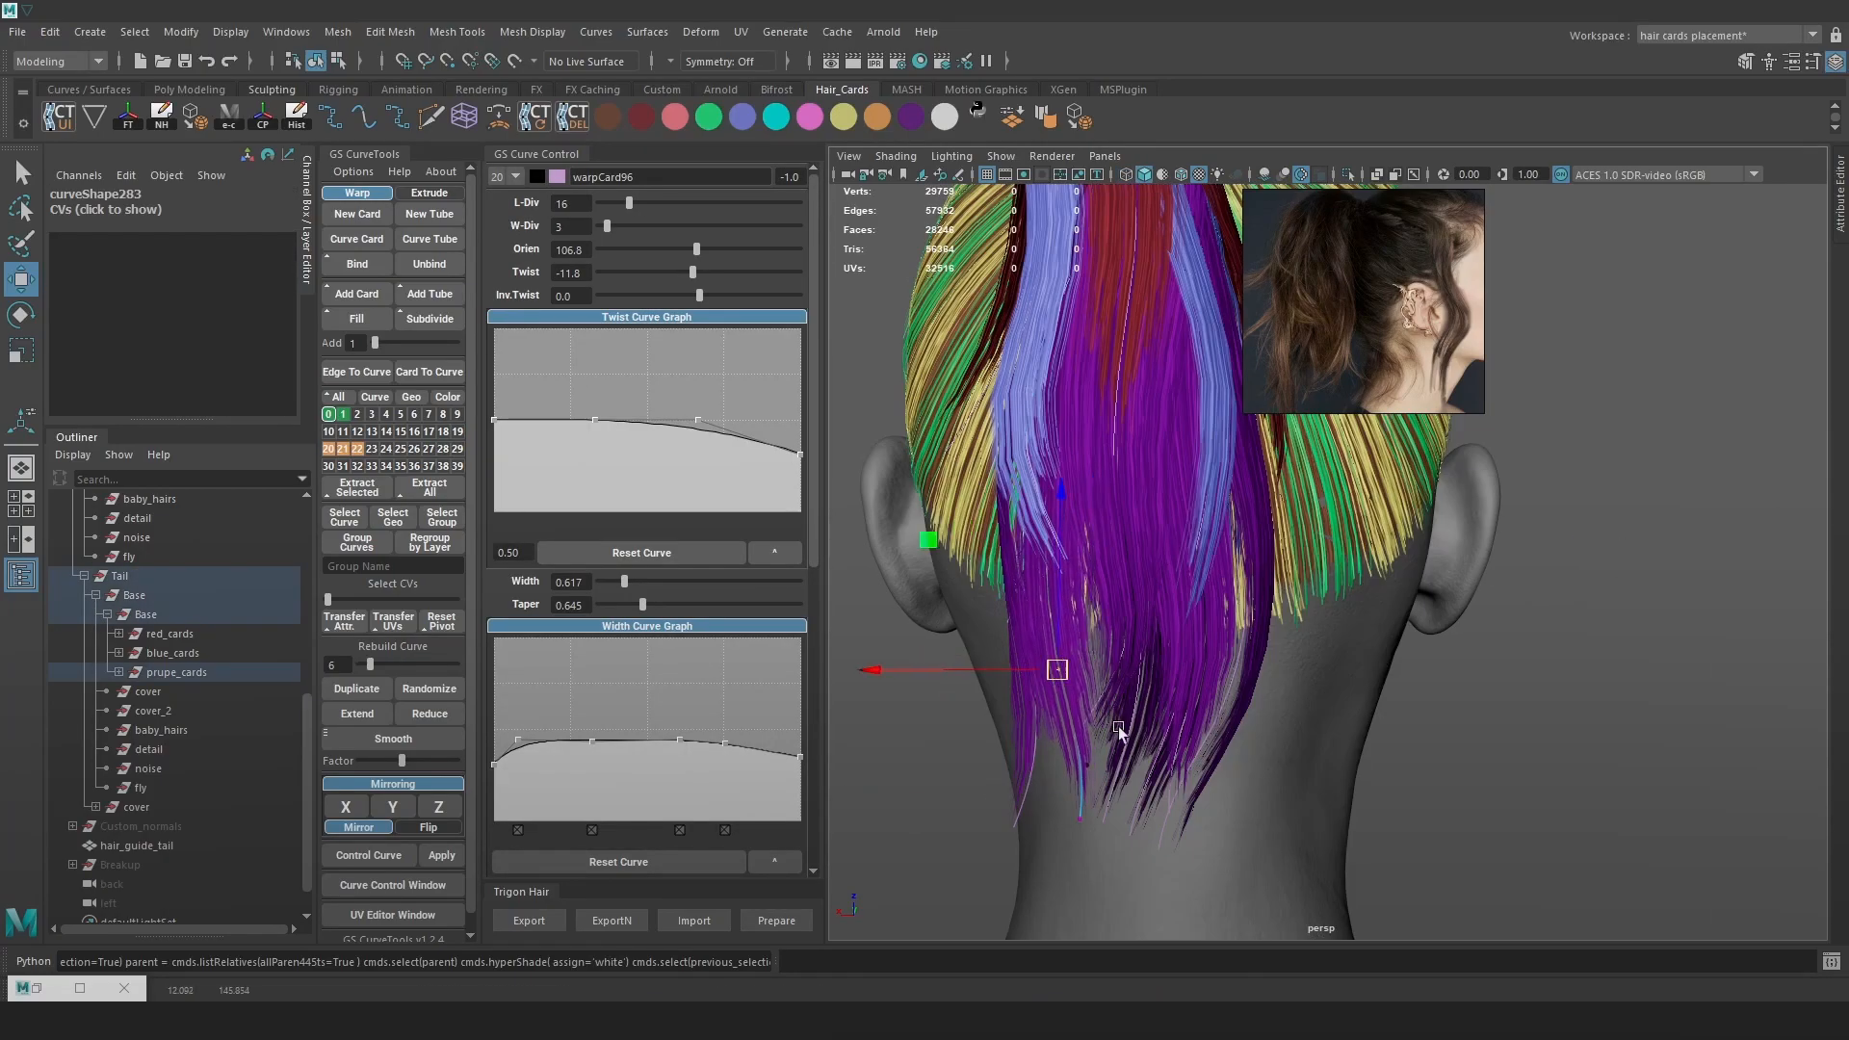
Move the third filled card's lower control points toward the ponytail's tip and return to object selection
left_click_drag(1114, 730, 1067, 770)
left_click_drag(1067, 770, 1067, 771)
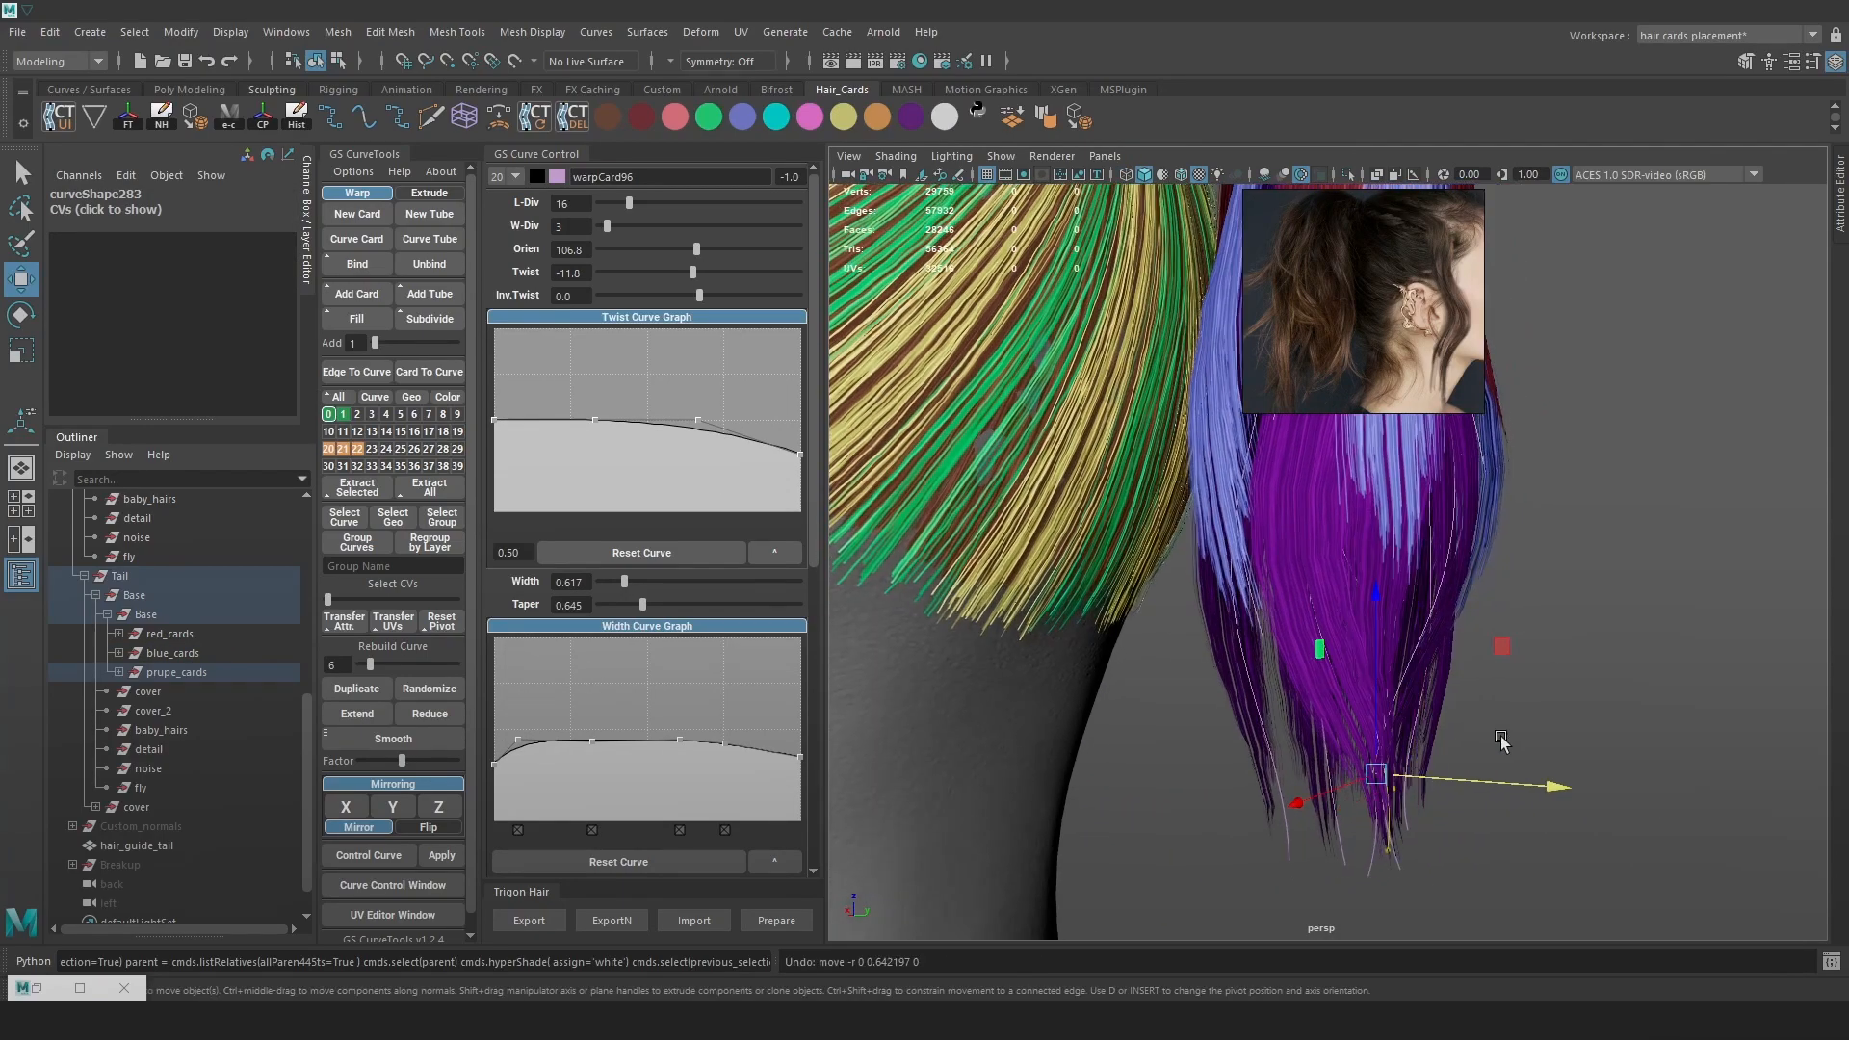
right_click_drag(1539, 547, 1540, 597)
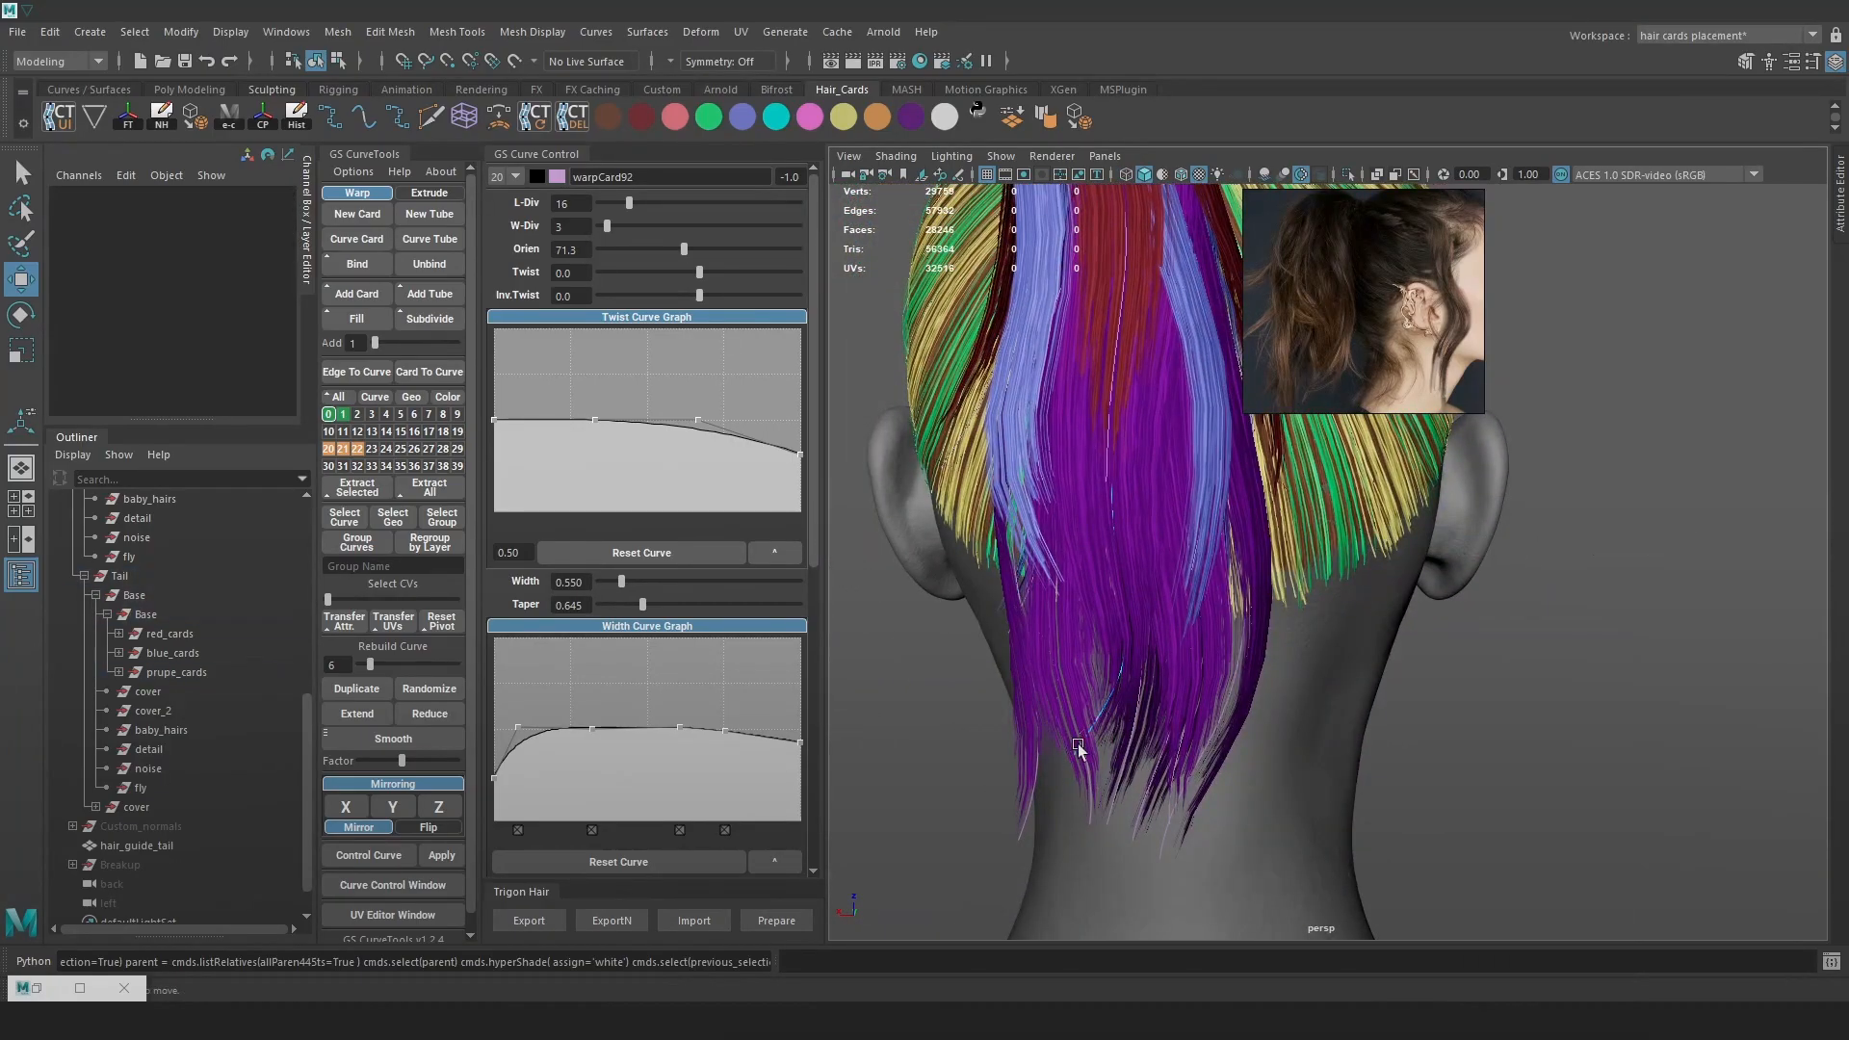
Select the curves of the three newly filled cards and assign them the pink color
left_click(1090, 747)
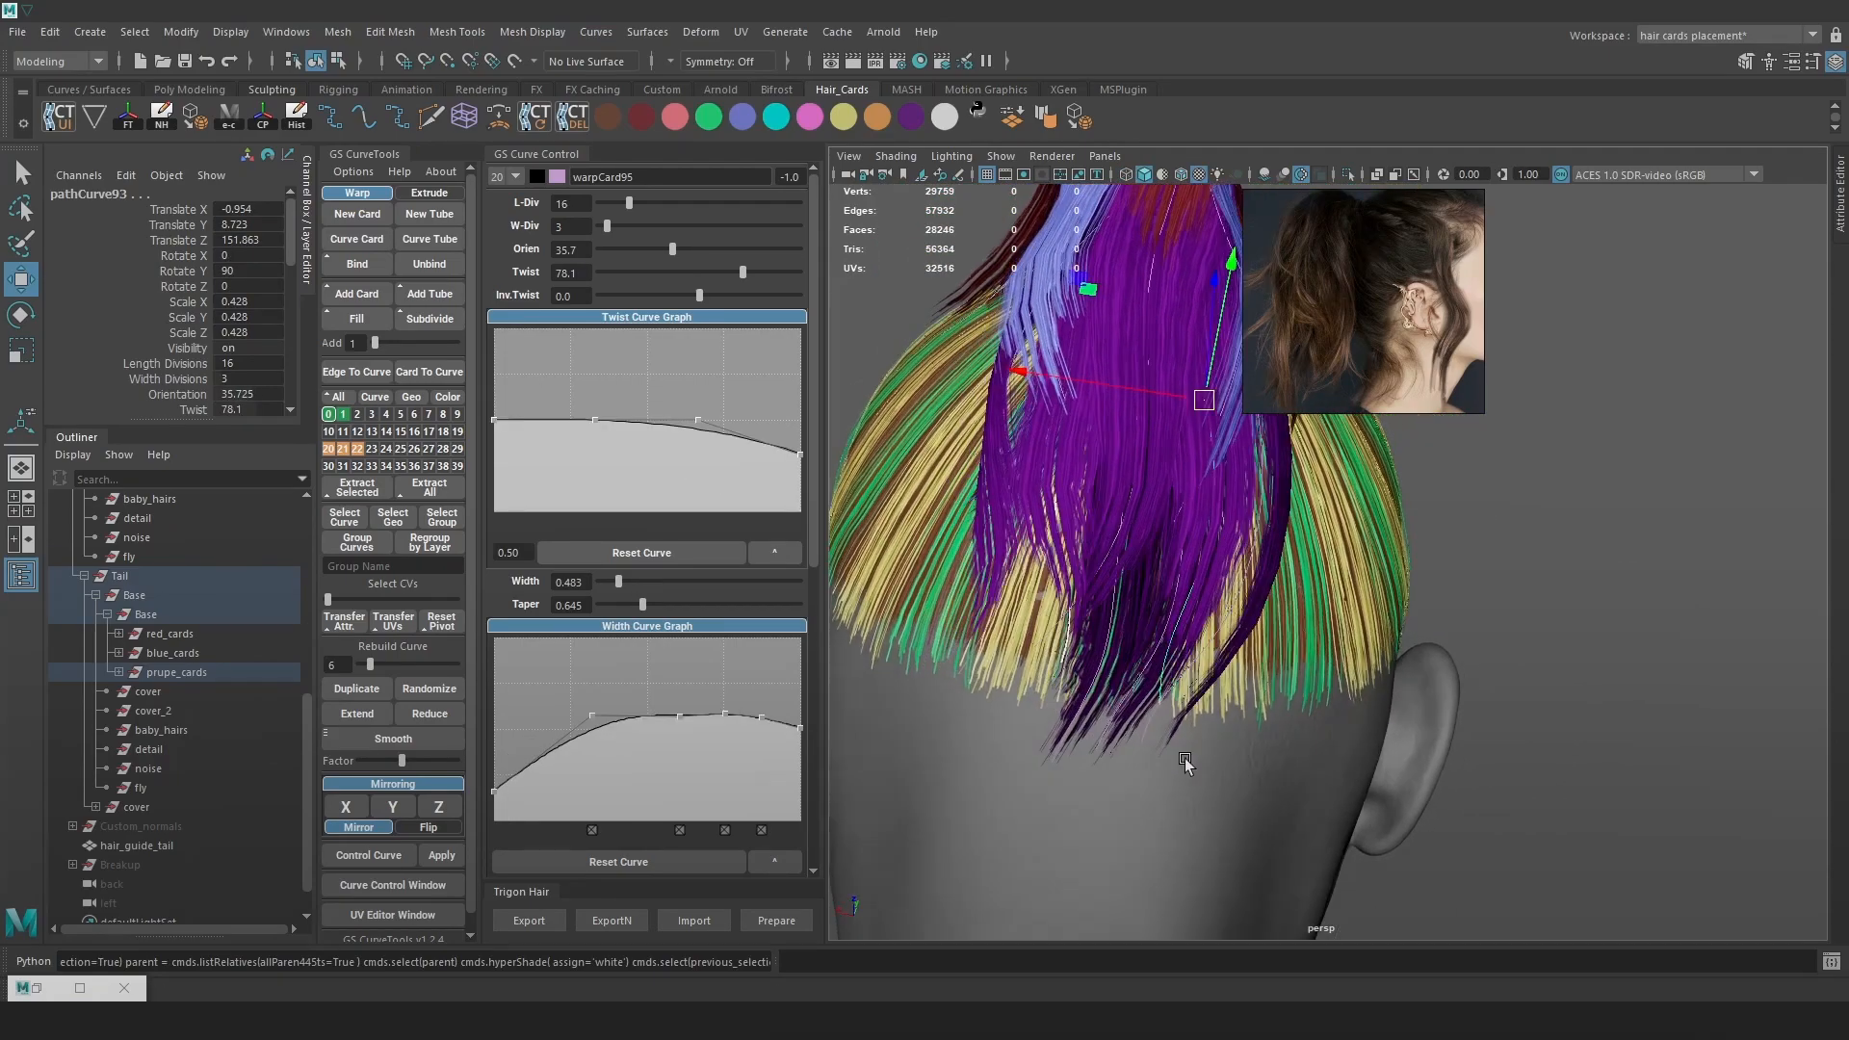
left_click_drag(1186, 761, 1225, 754, "alt")
left_click(1163, 699, "shift")
left_click_drag(1348, 717, 1215, 739, "alt")
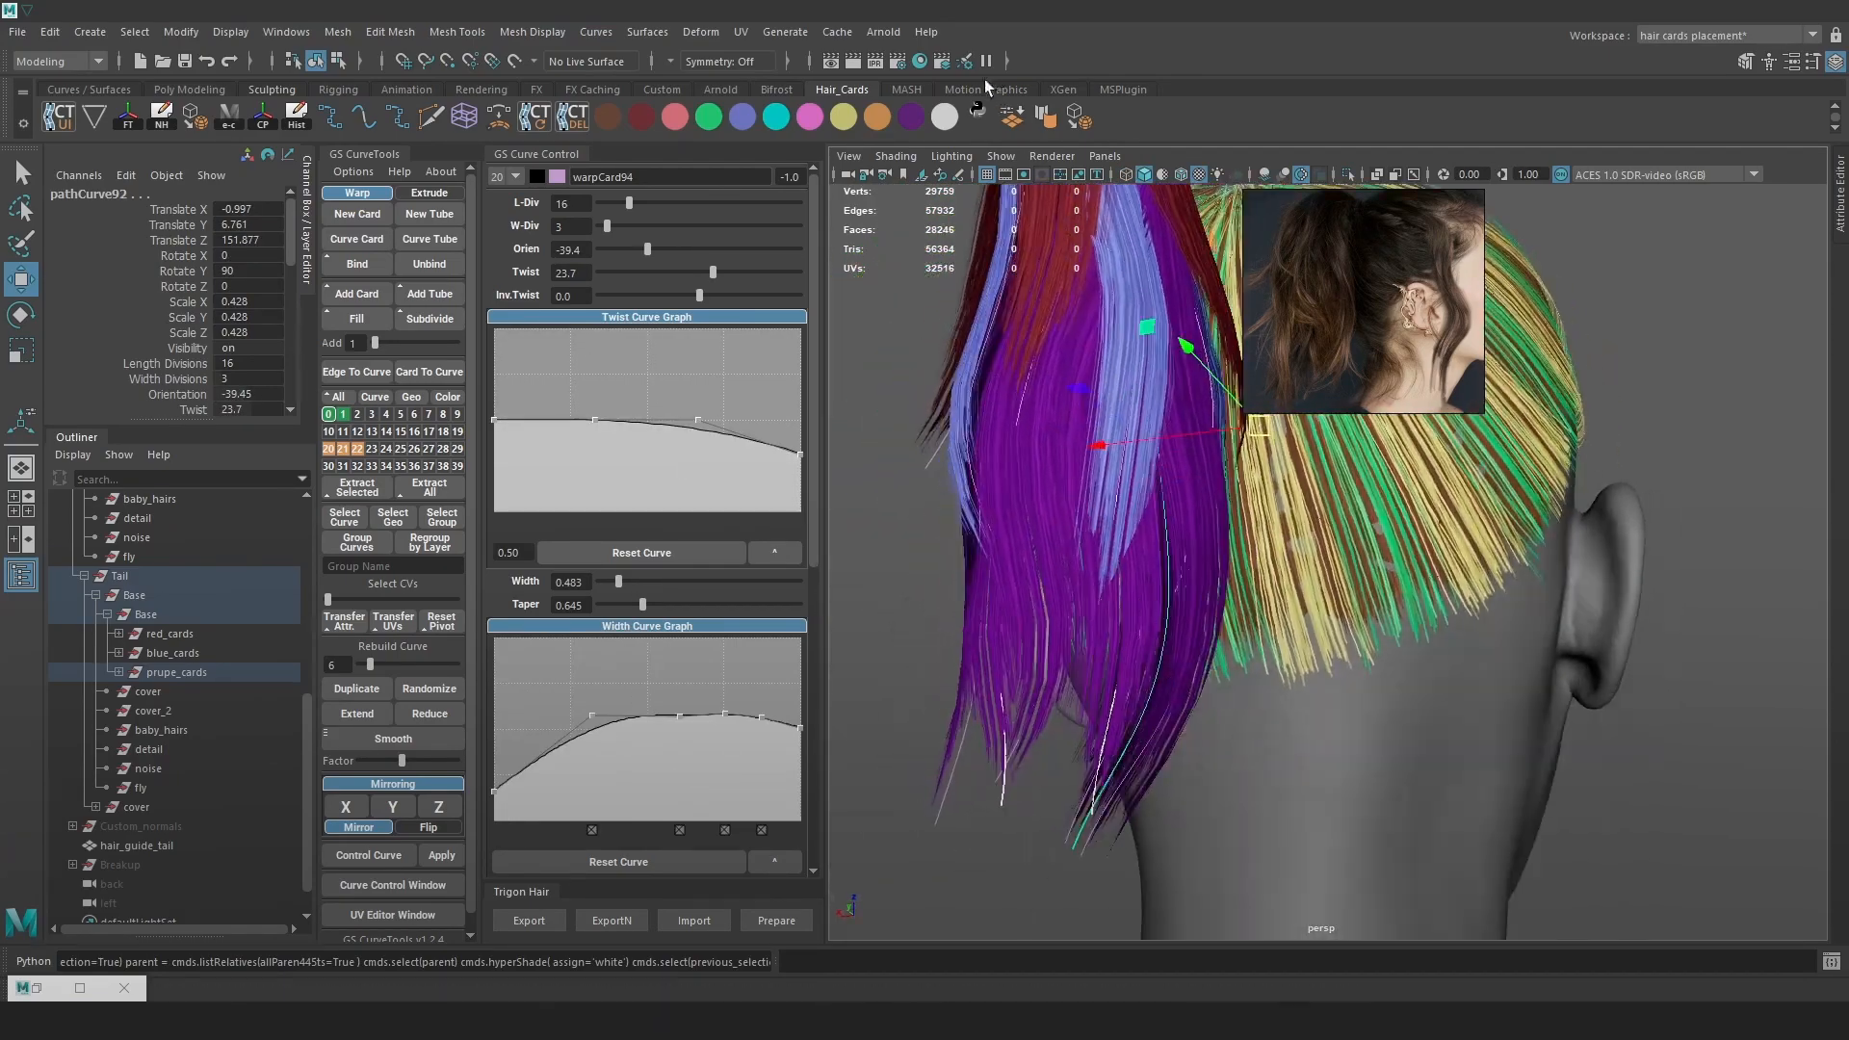
left_click(813, 124)
left_click_drag(1329, 601, 1418, 593, "alt")
left_click(1424, 633)
key("ctrl+z")
Try to group the three pink cards' selected curves inside prupe_cards and rename the group pink_card
left_click(118, 672)
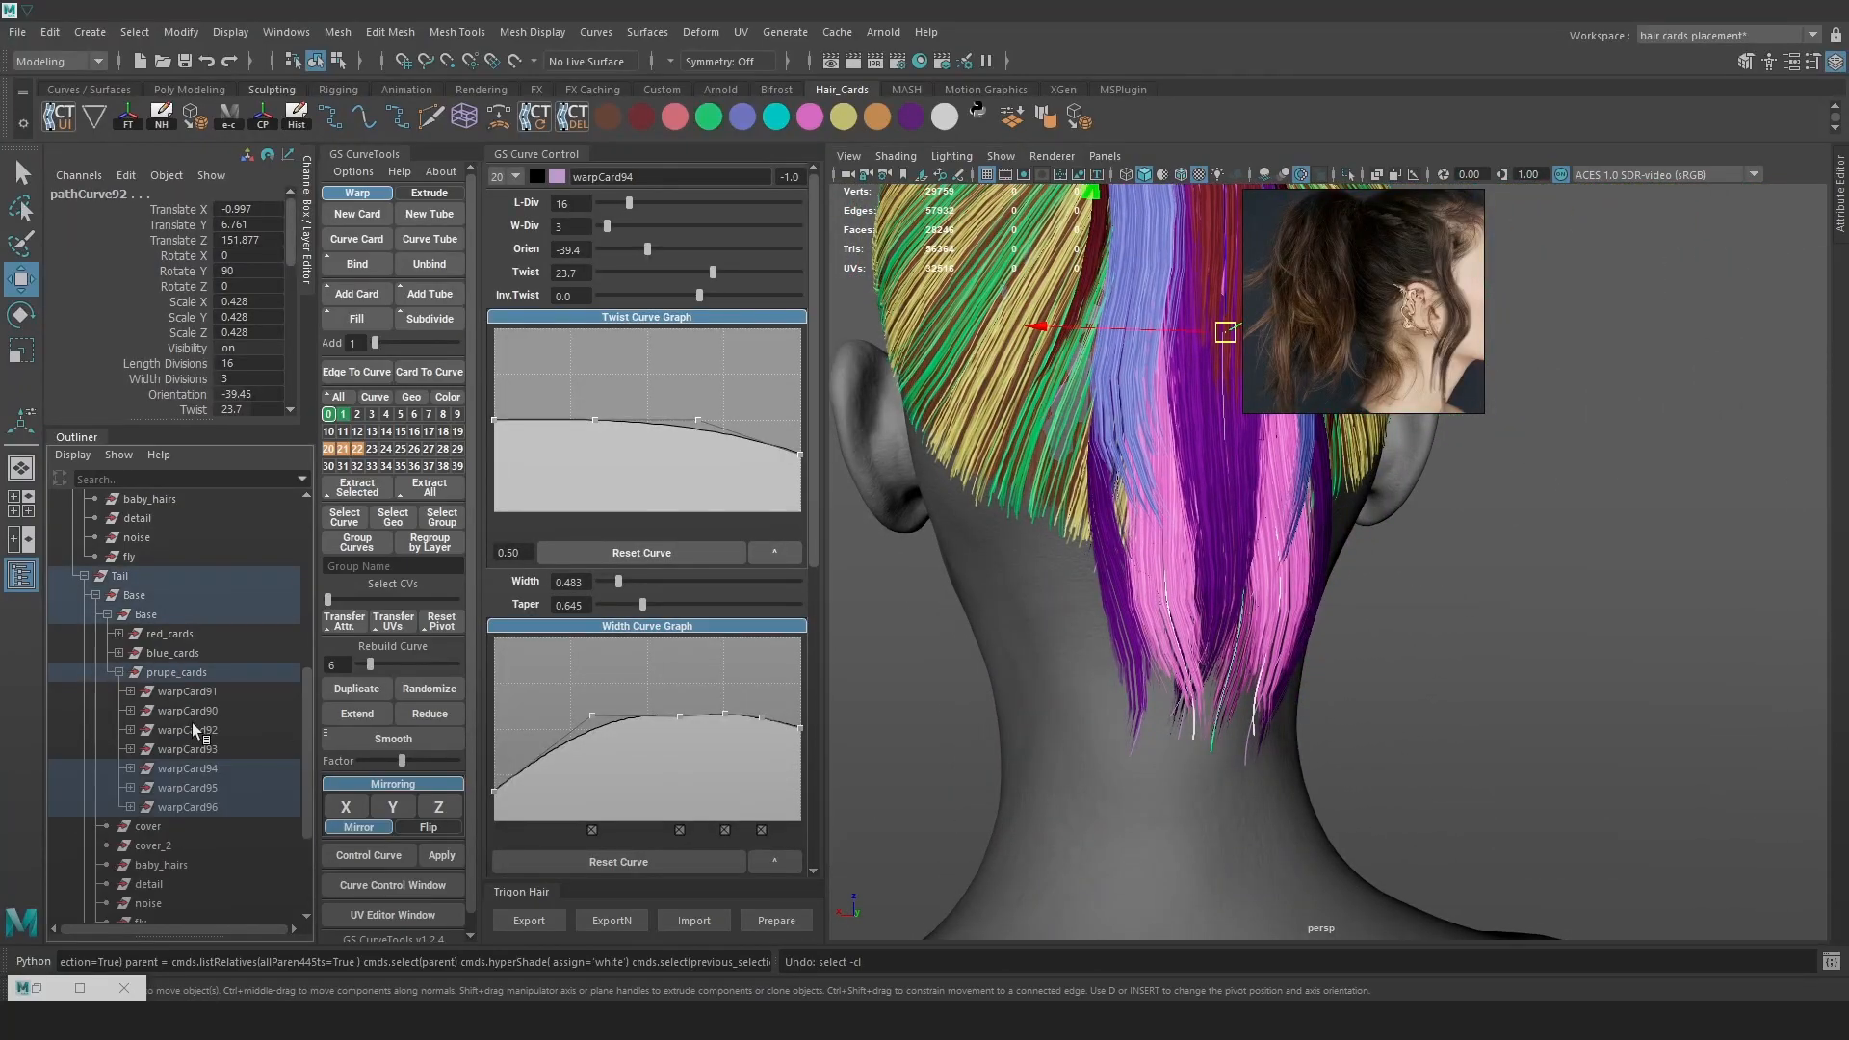
key("ctrl+g")
type("pi")
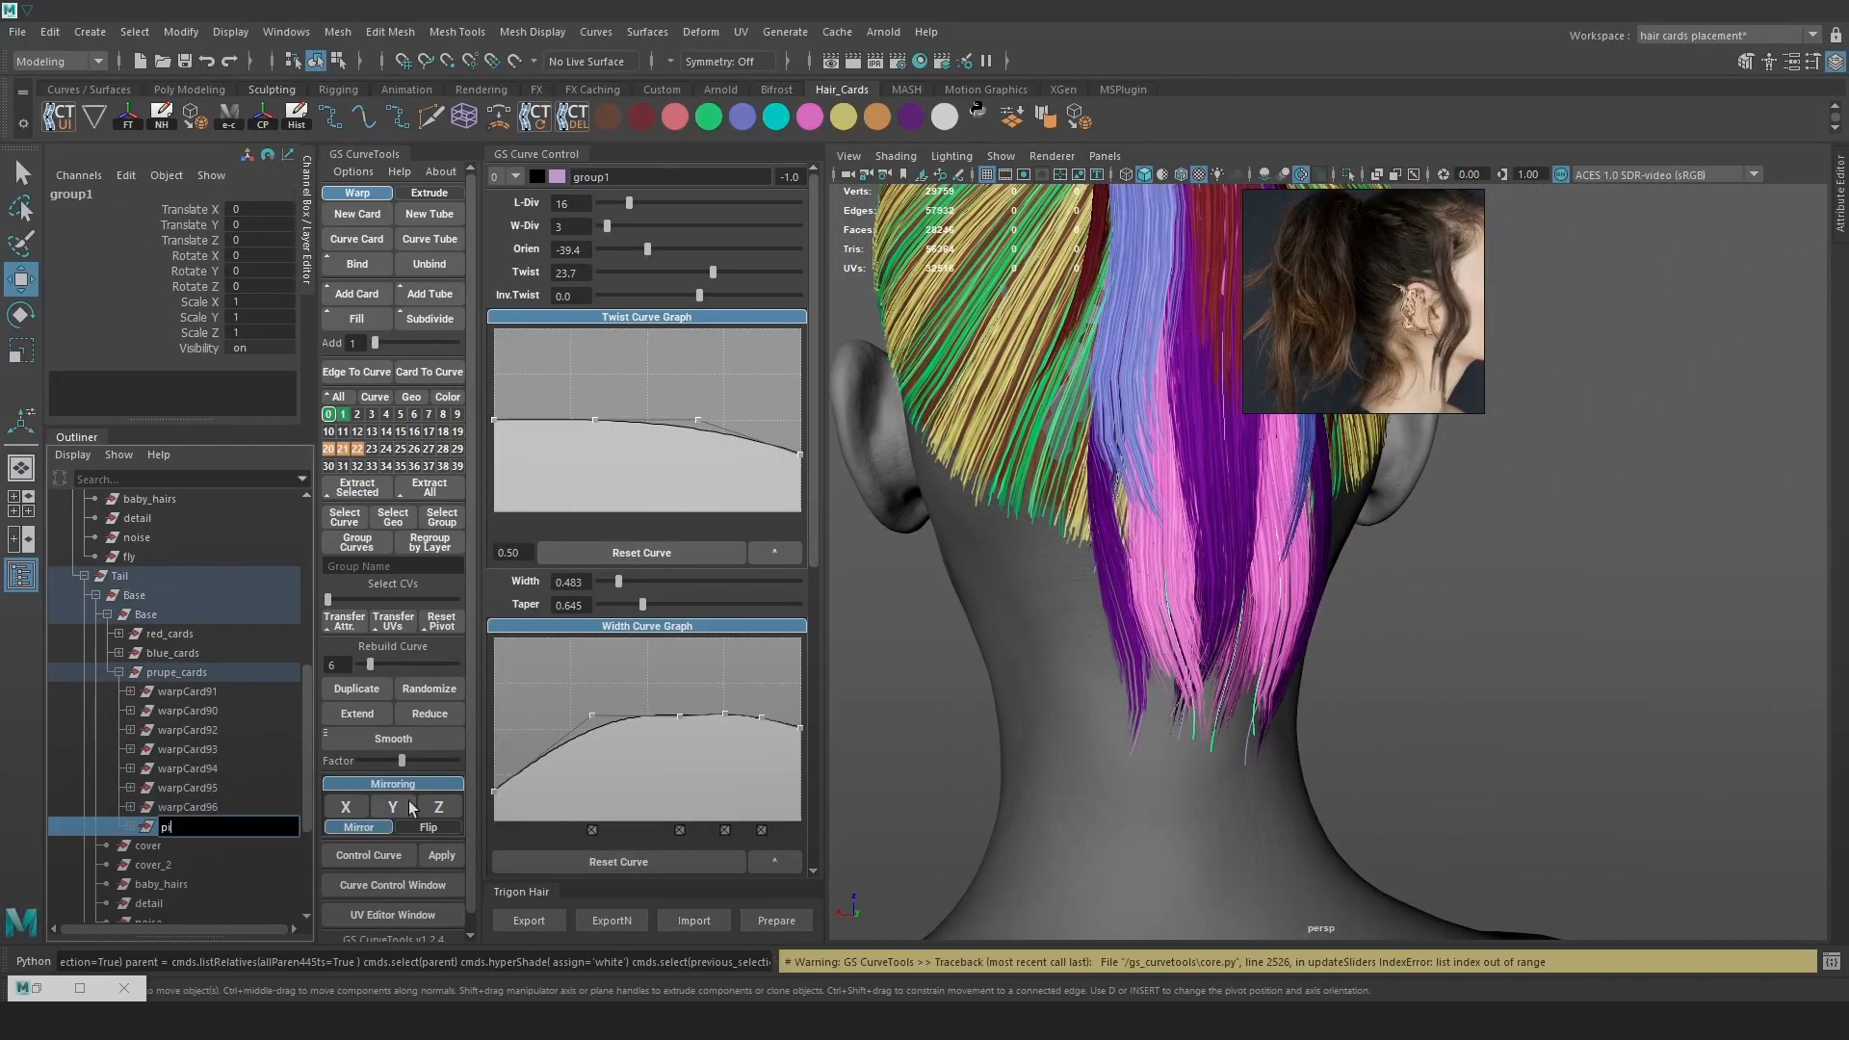
type("nk1")
key("Return")
double_click(184, 831)
type("pink_card")
key("Return")
scroll(1280, 603, "down", 3)
Examine the pink cards from several sides of the ponytail and check the contents of the pink_card group
left_click_drag(1280, 603, 1242, 660, "alt")
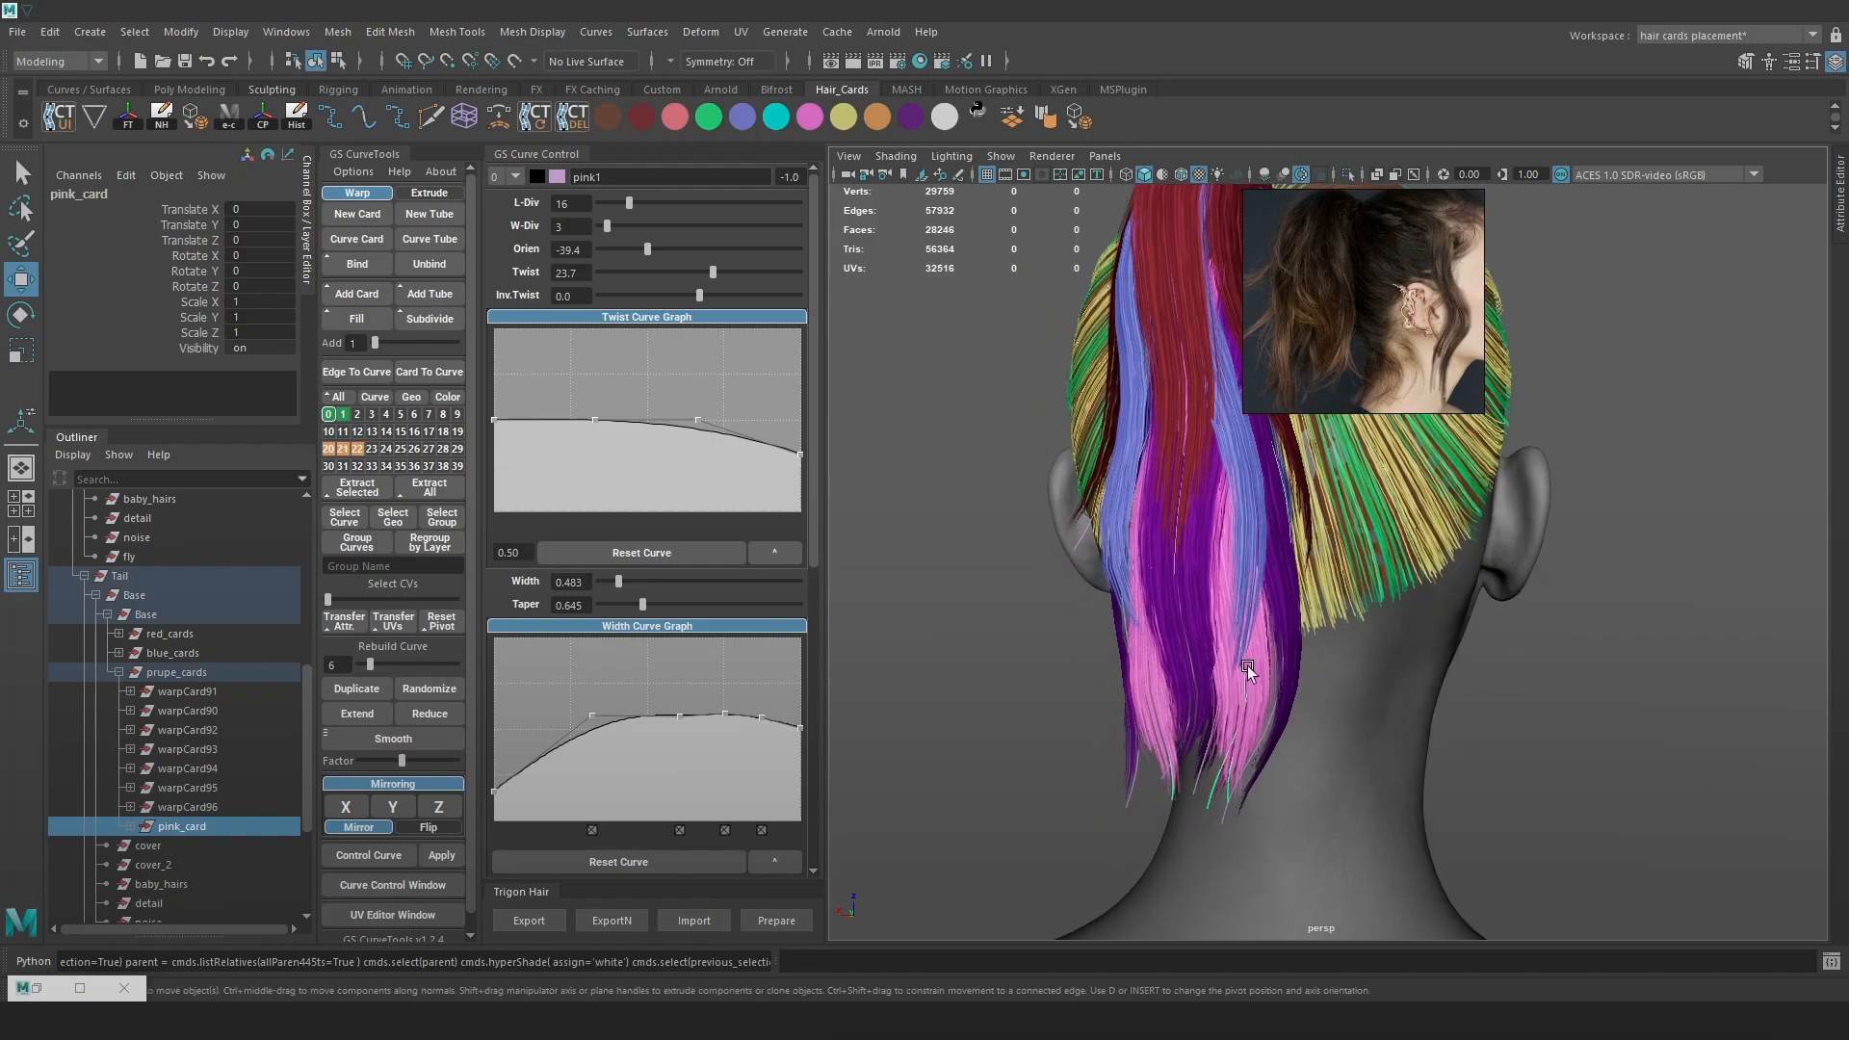
scroll(1198, 685, "up", 3)
scroll(1242, 674, "up", 3)
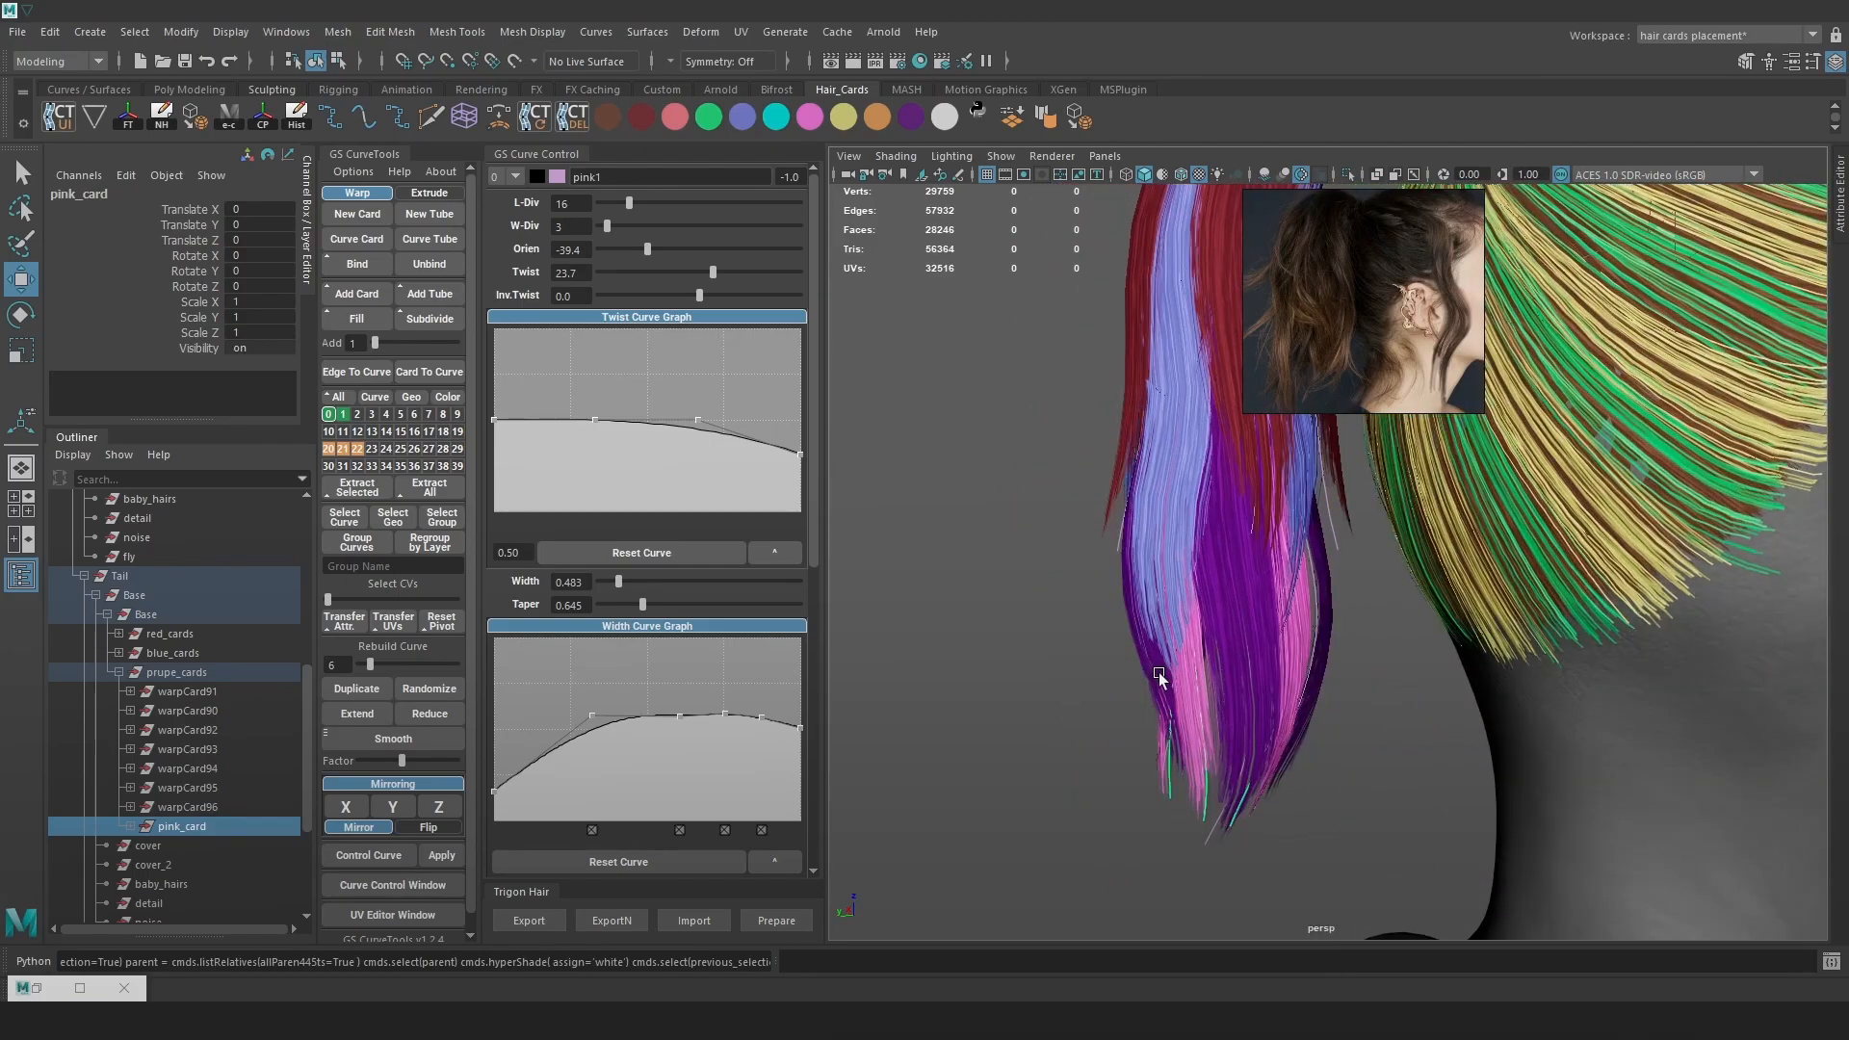
scroll(1233, 503, "down", 2)
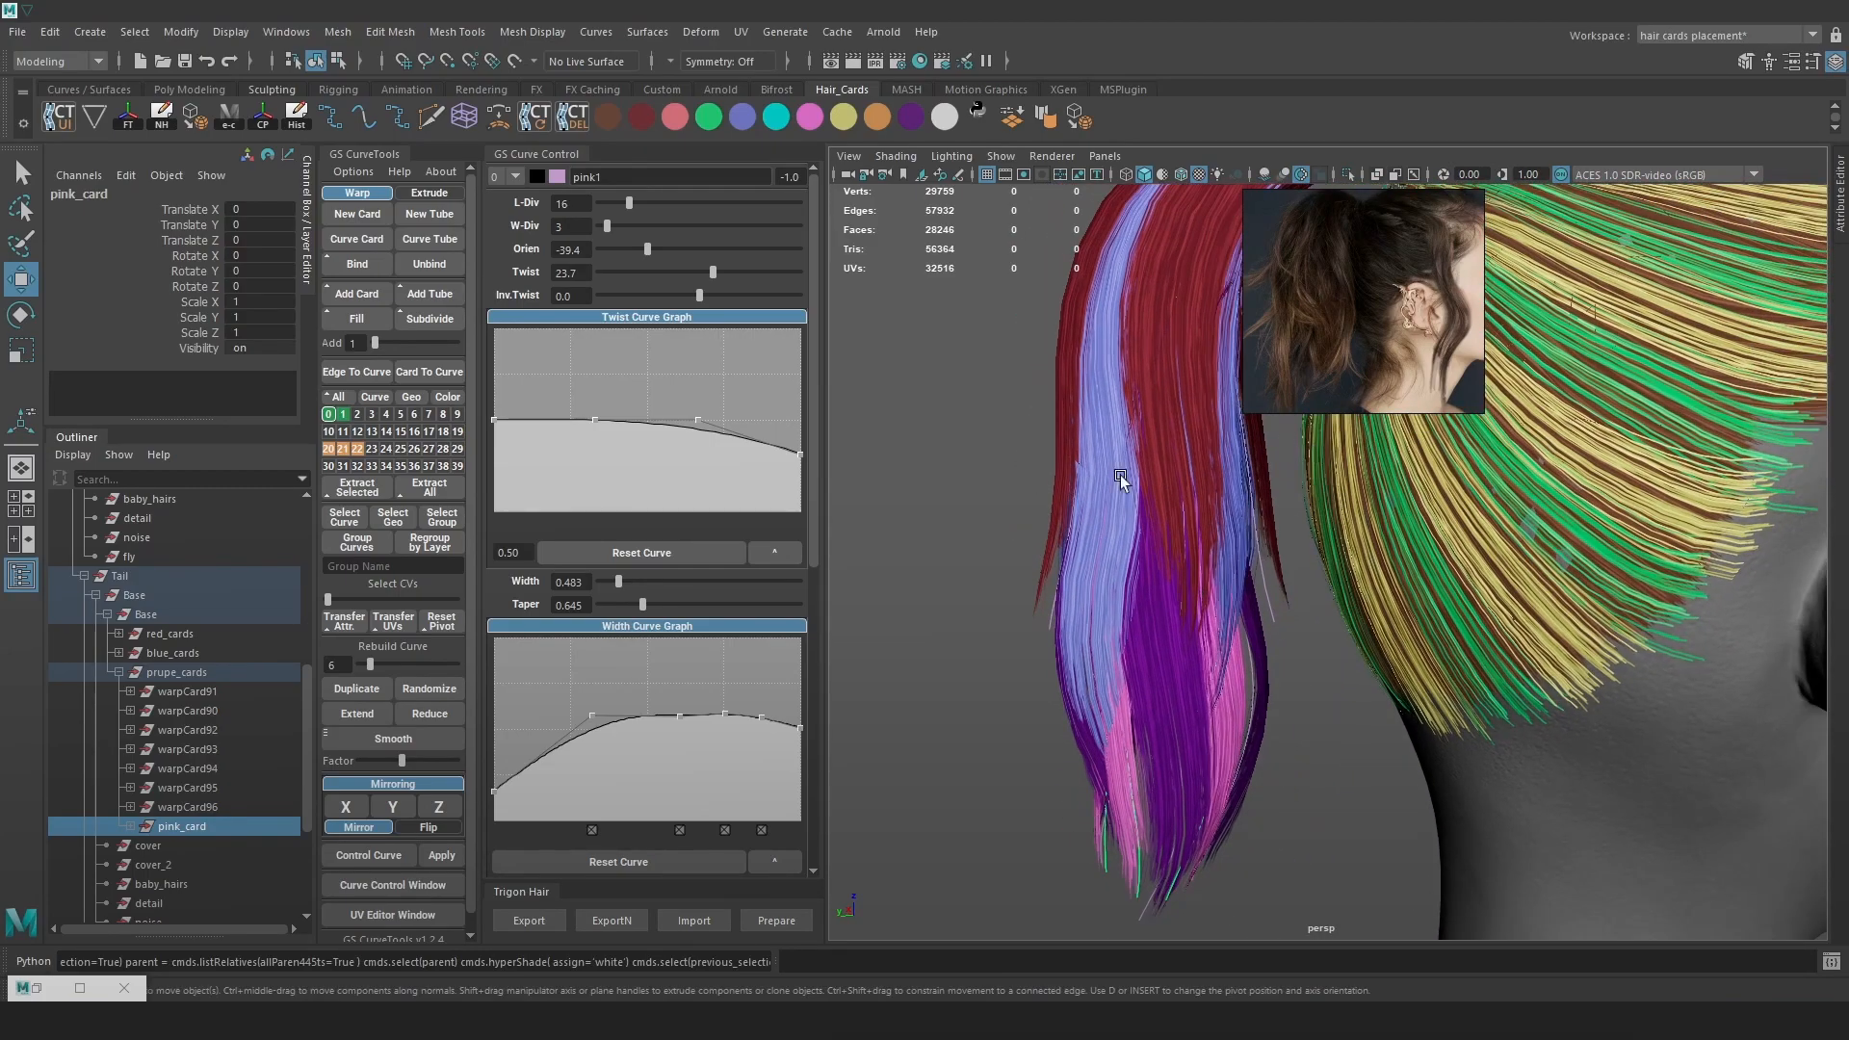
scroll(1138, 539, "down", 3)
left_click_drag(1198, 624, 1391, 664, "alt")
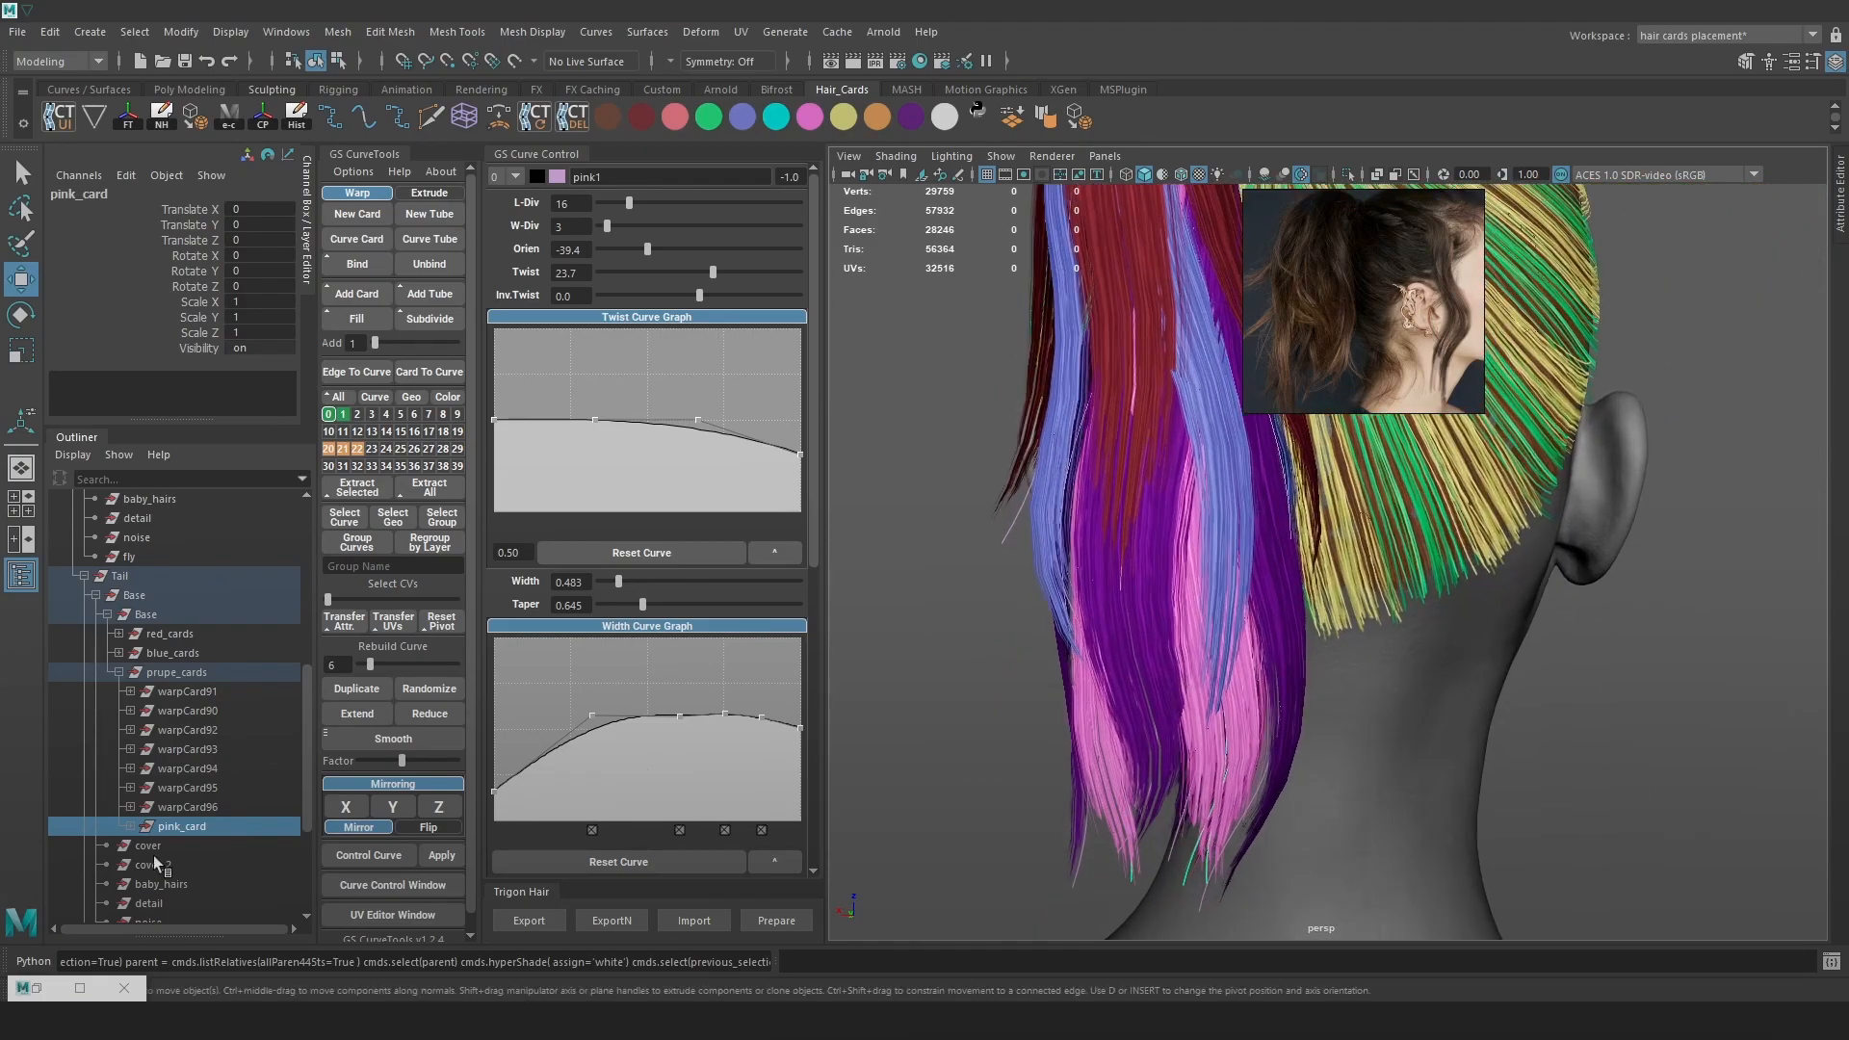
left_click_drag(1144, 708, 1264, 720, "alt")
left_click(206, 809)
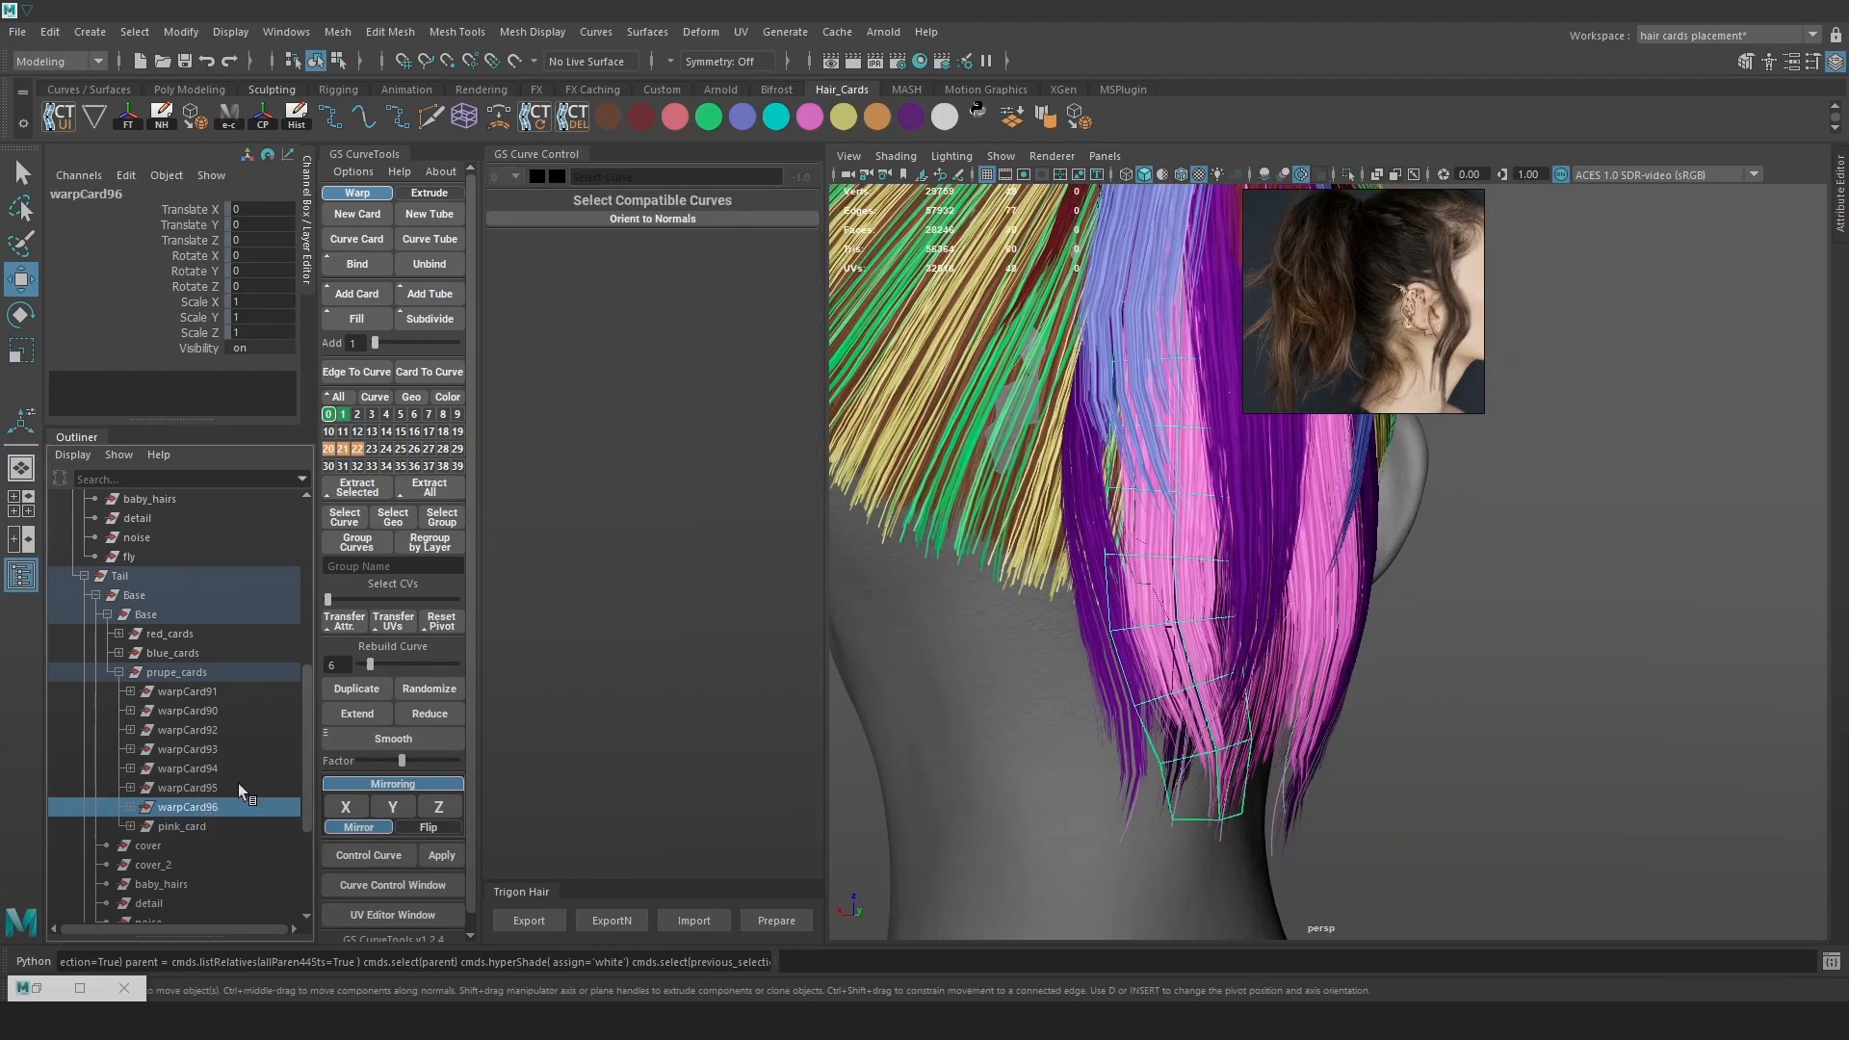
left_click(176, 825)
left_click_drag(936, 739, 780, 758, "alt")
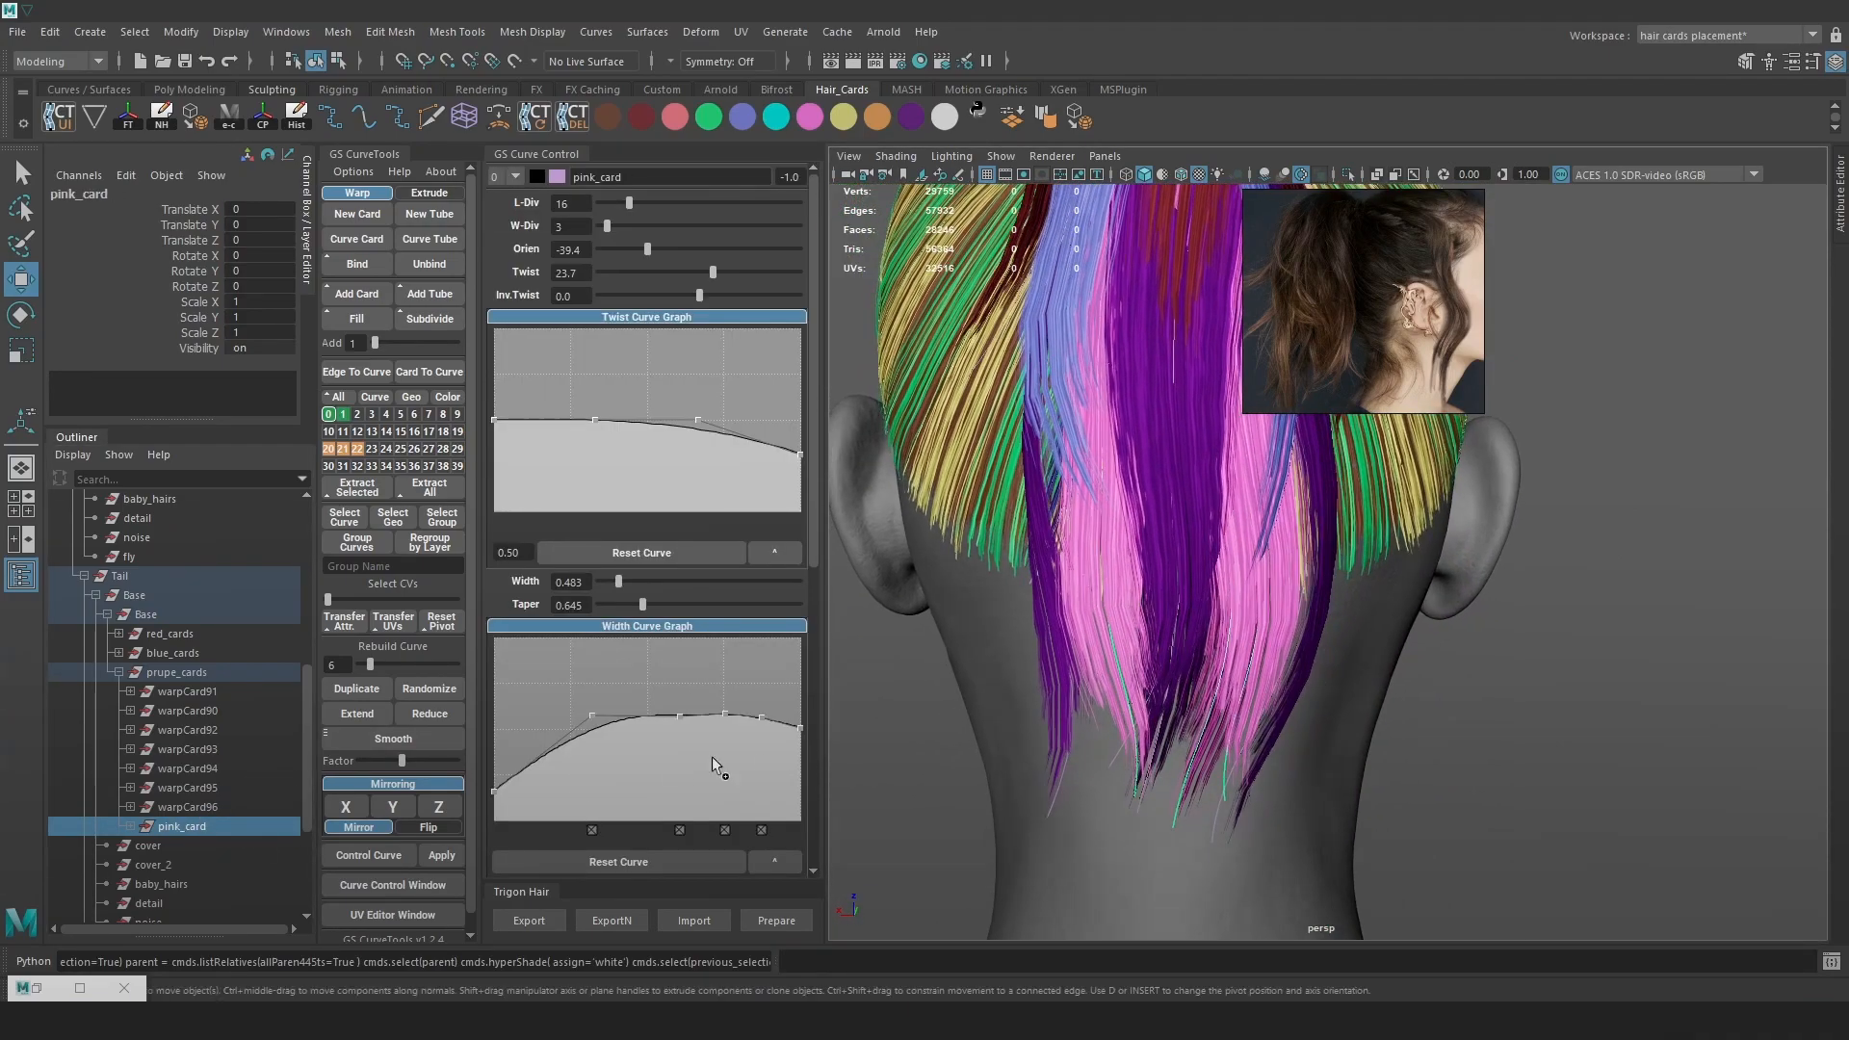
left_click(125, 825)
Undo the renaming and grouping of the pink cards' curves
key("ctrl+z")
key("ctrl+z")
key("ctrl+z")
key("ctrl+z")
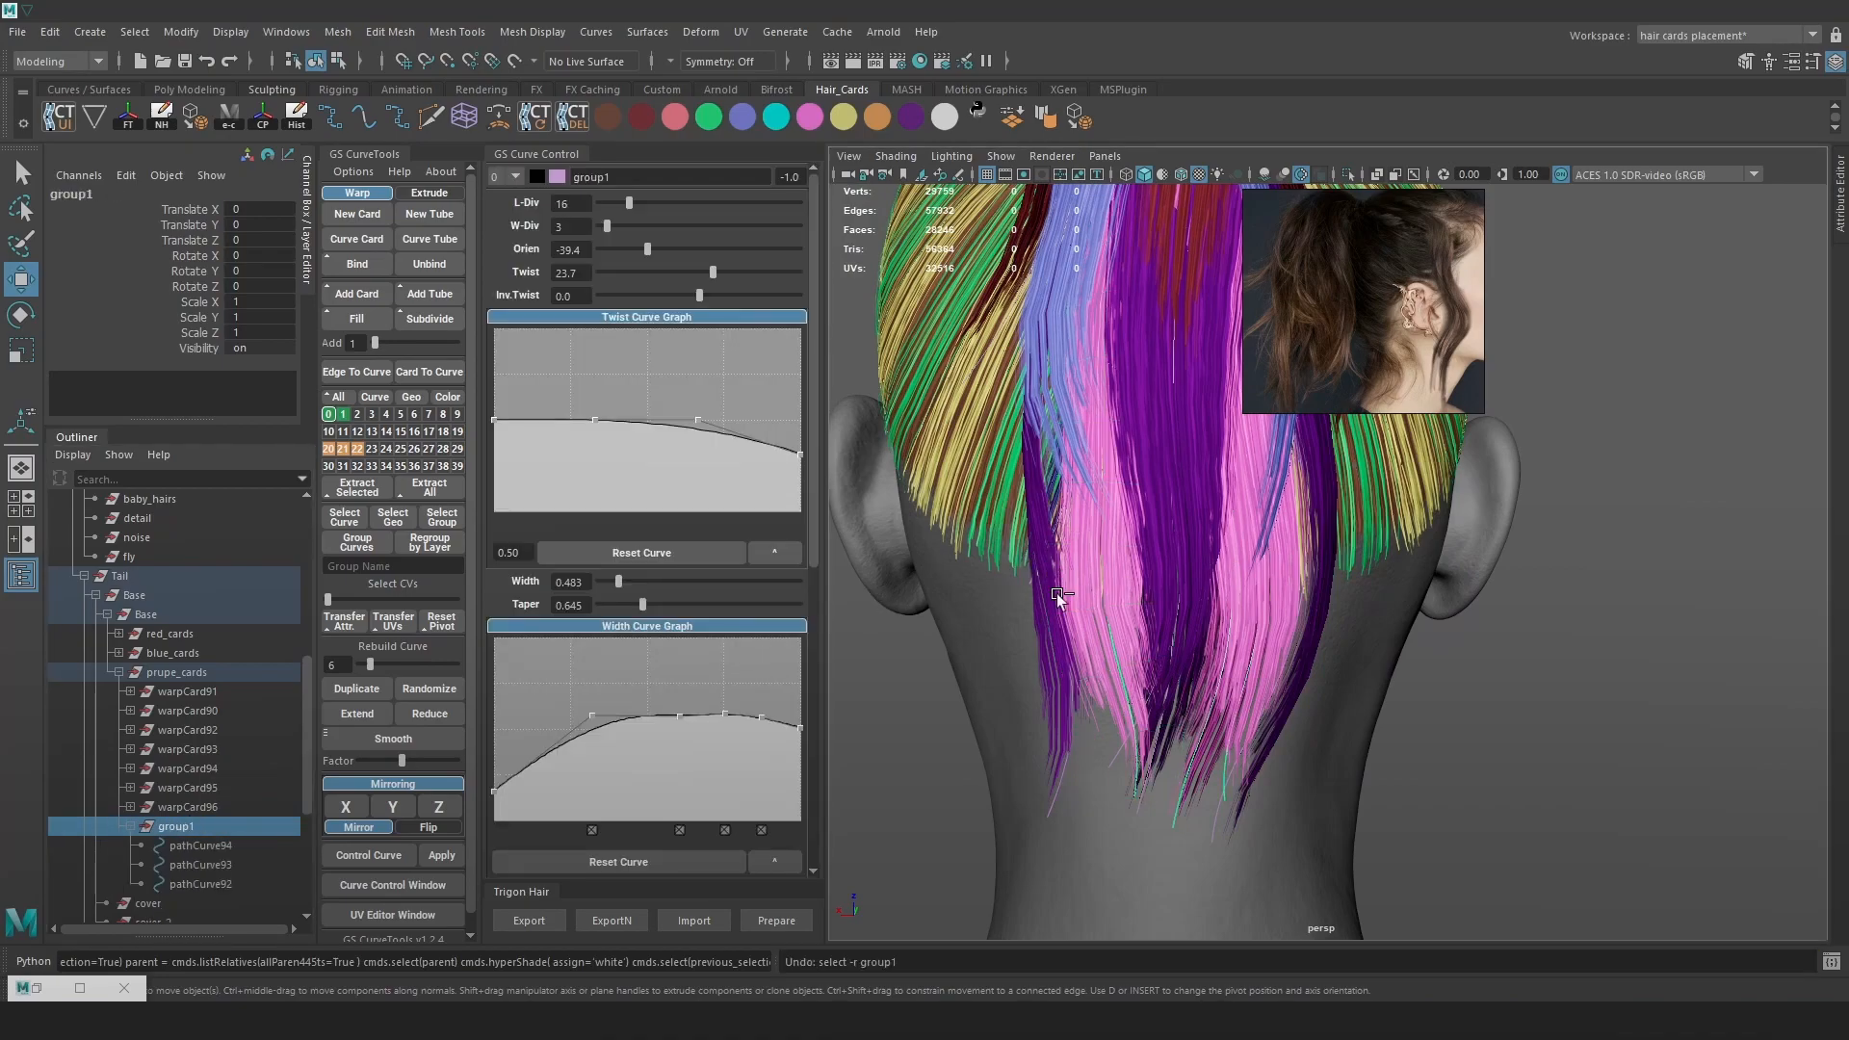
key("ctrl+z")
Group the three pink cards inside prupe_cards and rename the group pink_cards
key("Up")
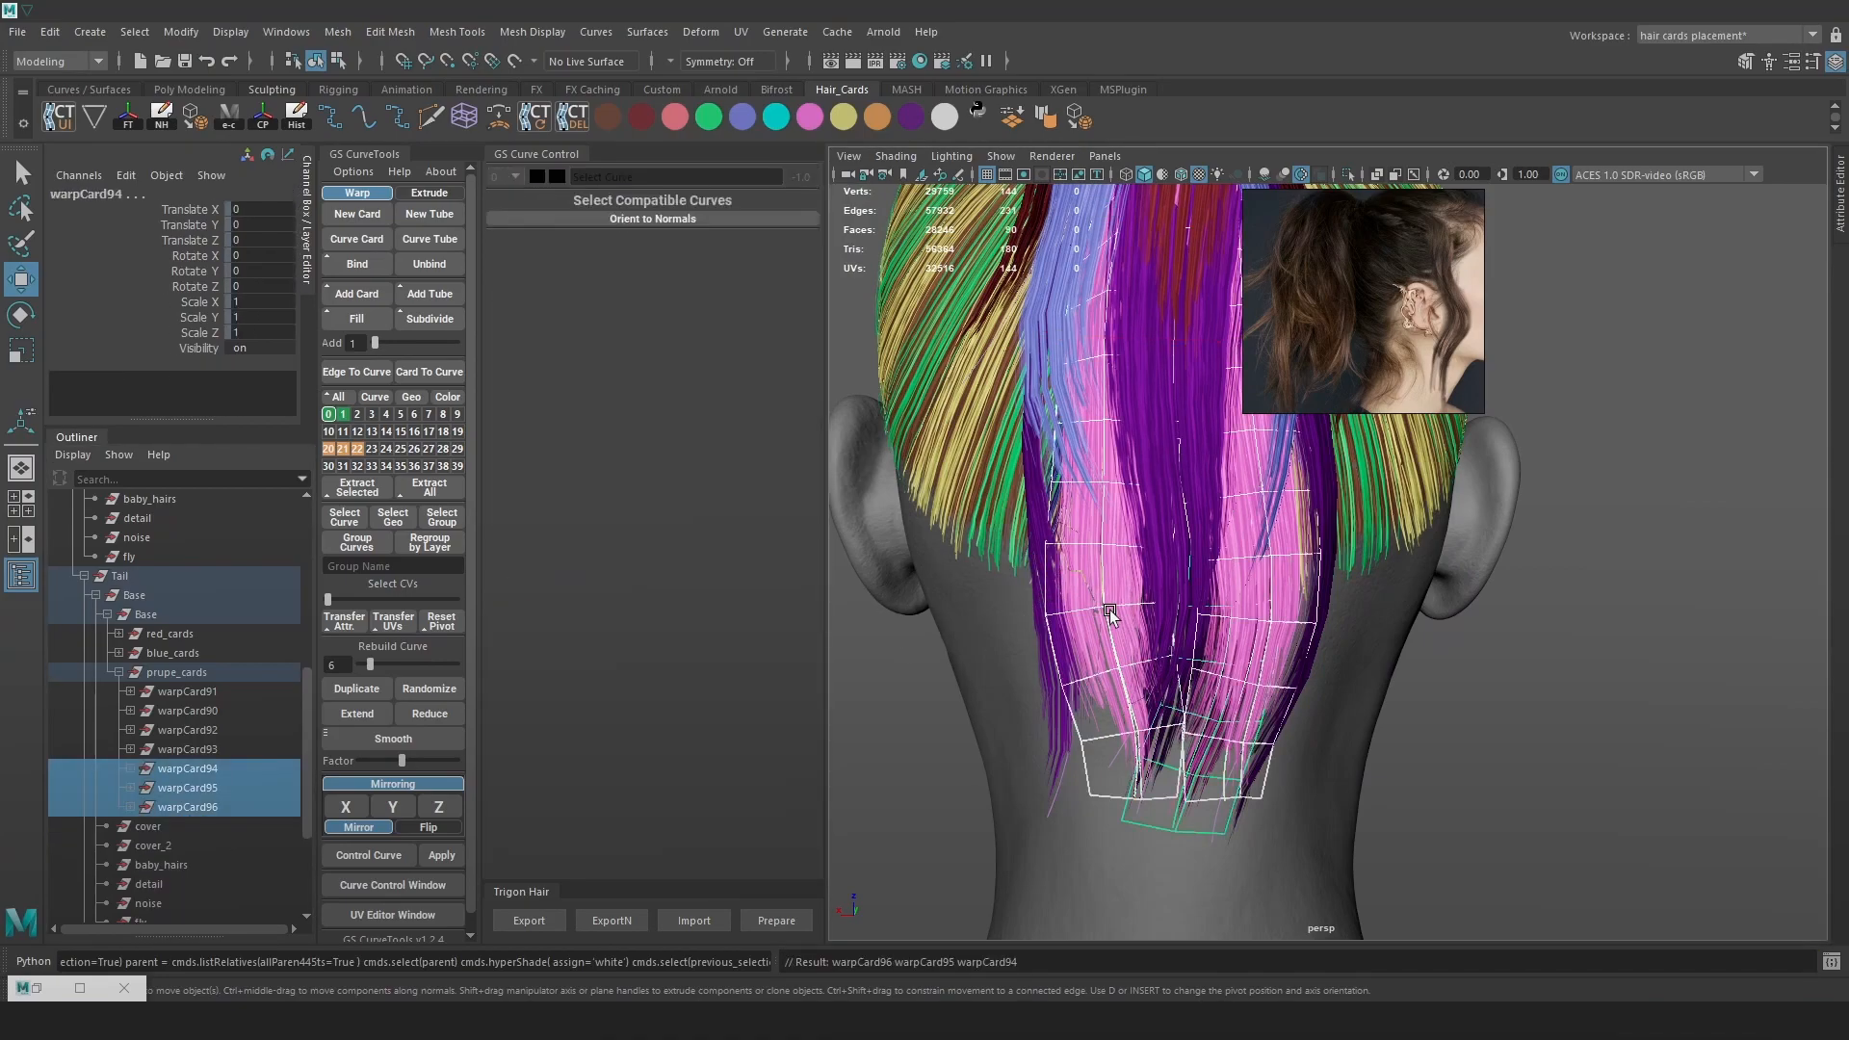
key("ctrl+g")
double_click(176, 768)
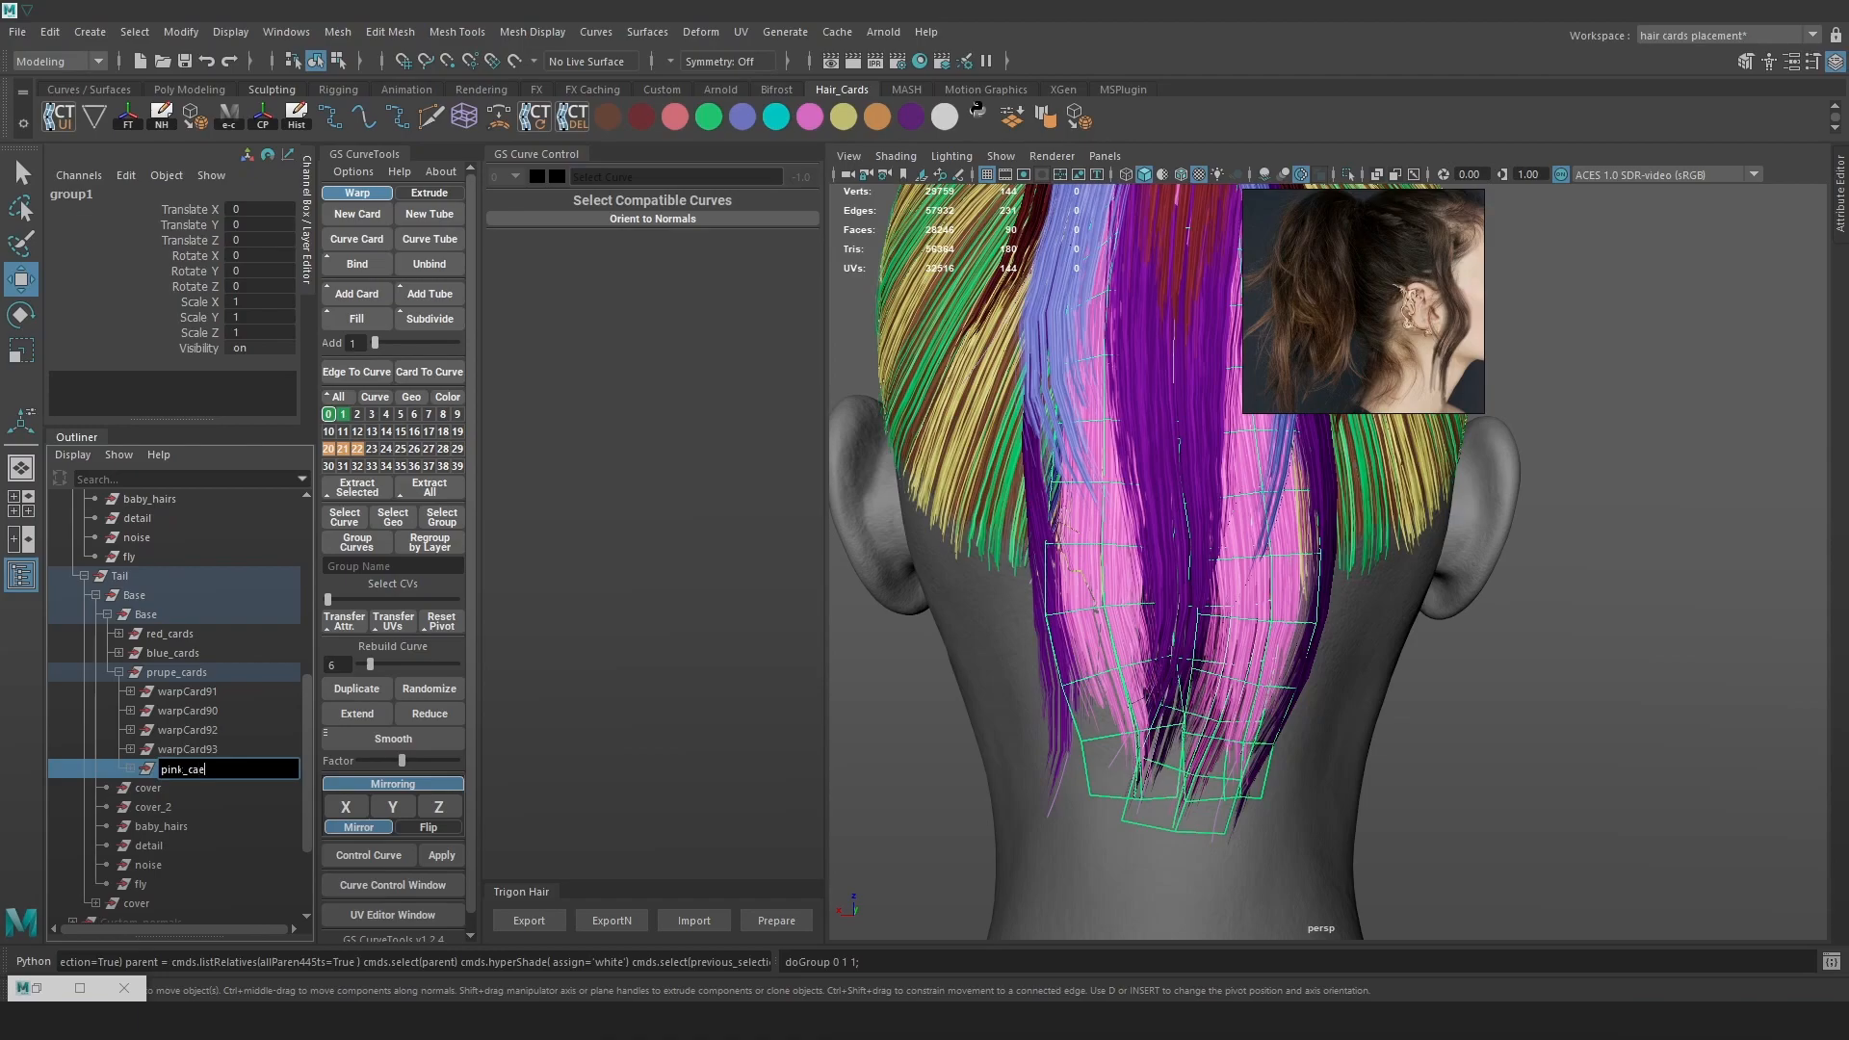
type("pink_cards")
key("Return")
Fill one more card between two curves on the side of the ponytail and assign it the pink color
left_click_drag(1606, 723, 1377, 734, "alt")
left_click(1487, 739)
key("4")
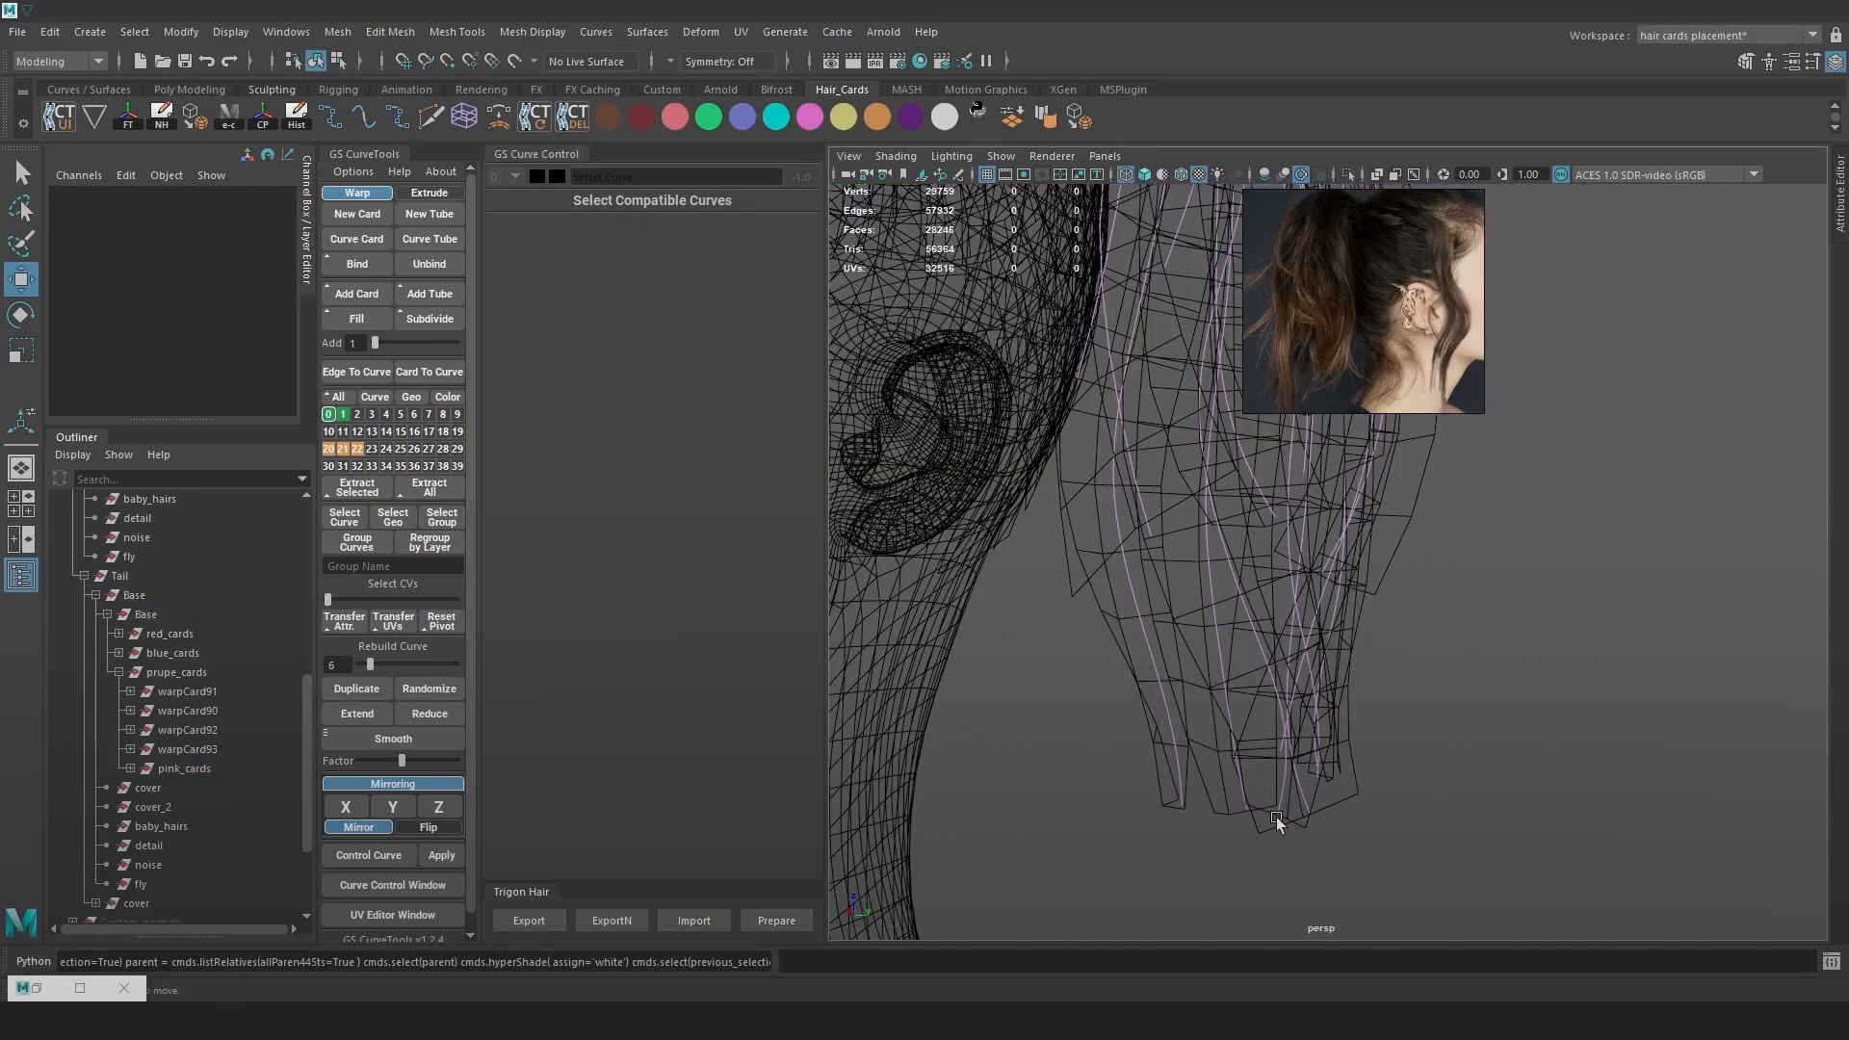
left_click(1274, 817)
left_click(1182, 804, "shift")
mouse_move(1329, 796)
left_mouse_down("alt")
mouse_move(1312, 795)
mouse_move(1368, 745)
mouse_move(1320, 727)
left_mouse_up("alt")
key("5")
key("6")
left_click(351, 318)
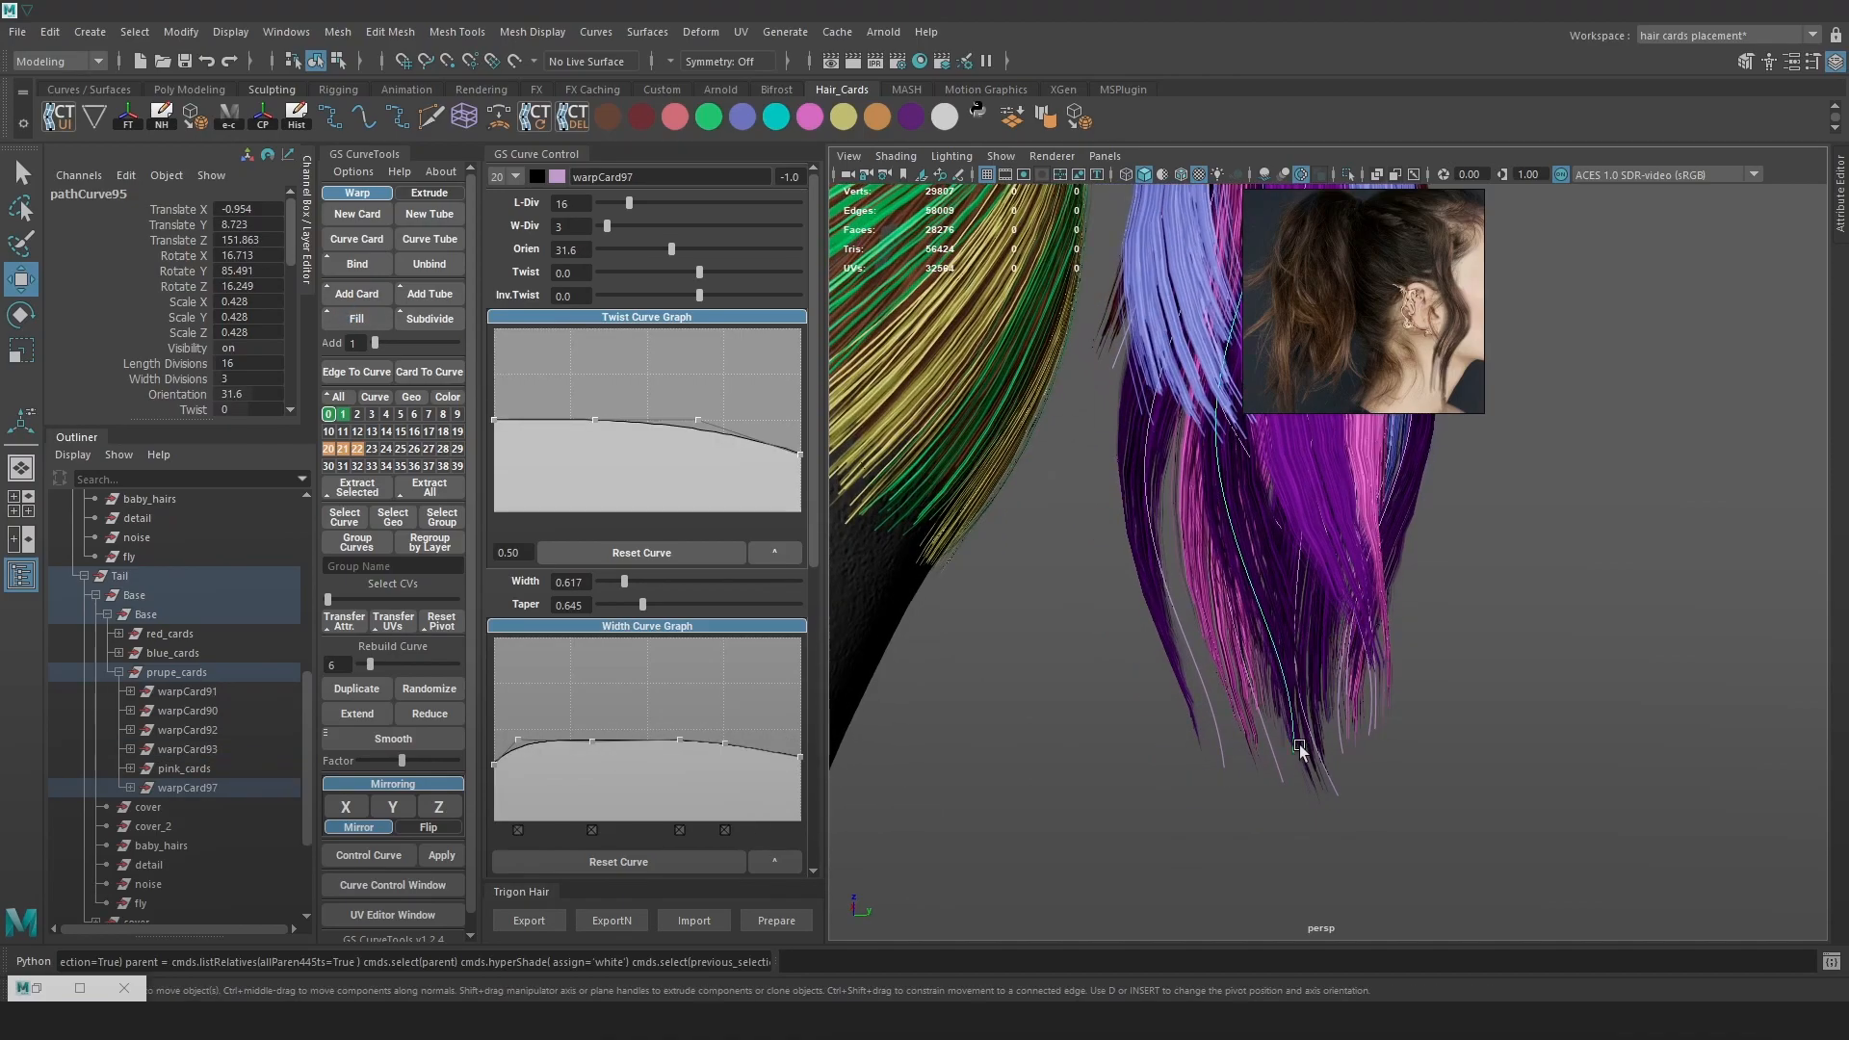
left_click(809, 116)
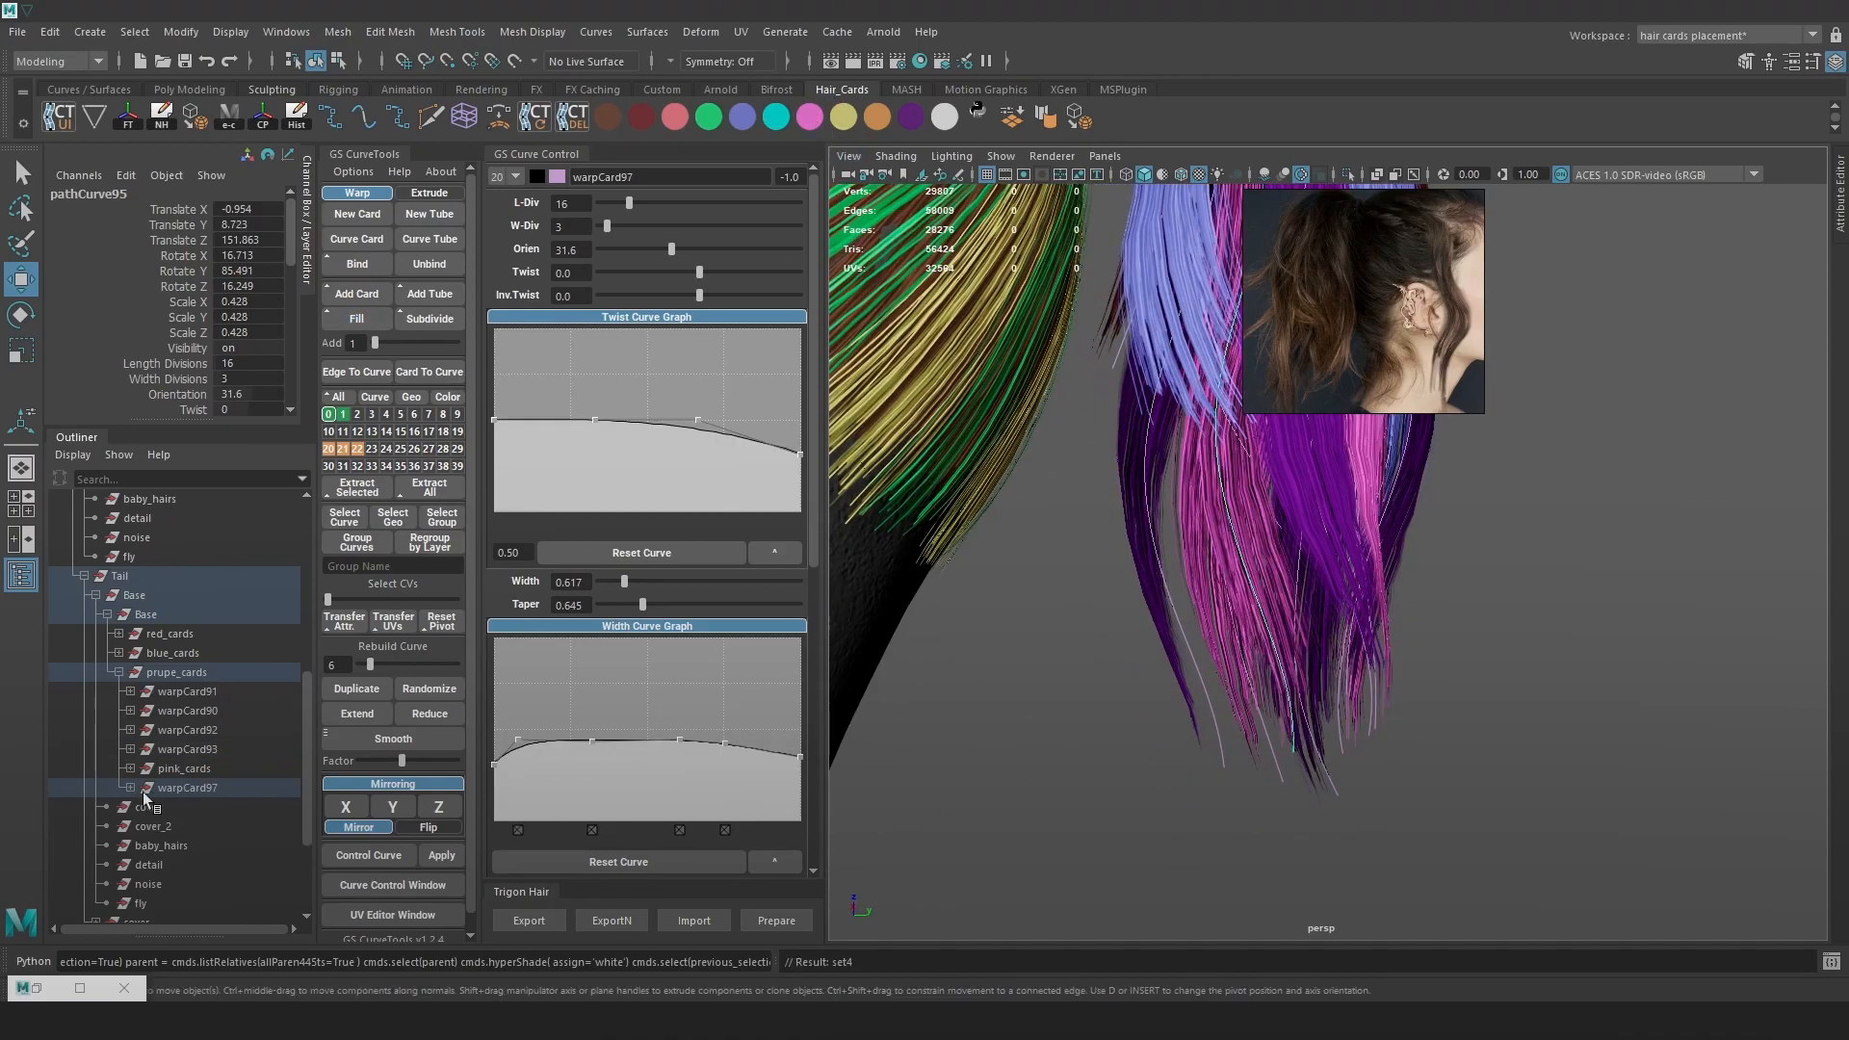
Find the newly filled card, warpCard97, in the hierarchy and move it into the pink_cards group
left_click(187, 730)
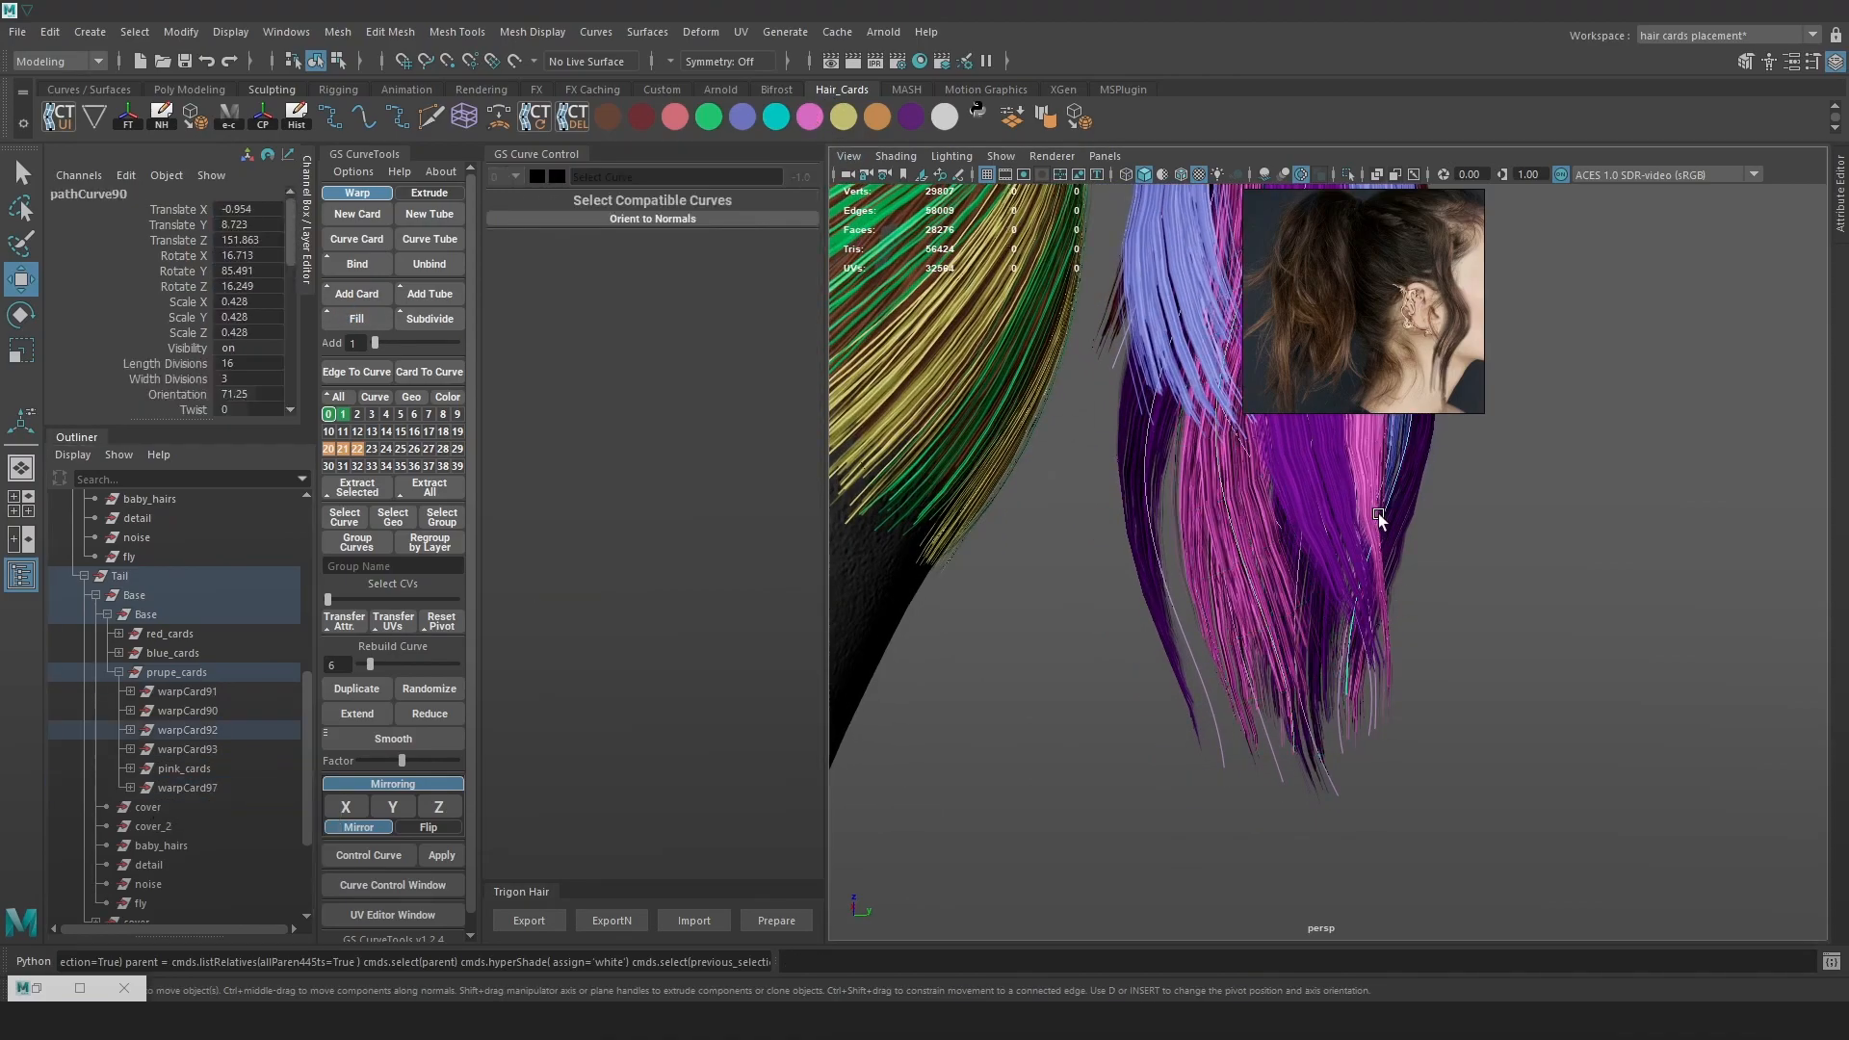
left_click(196, 732)
left_click_drag(1628, 733, 1441, 739, "alt")
scroll(220, 772, "down", 3)
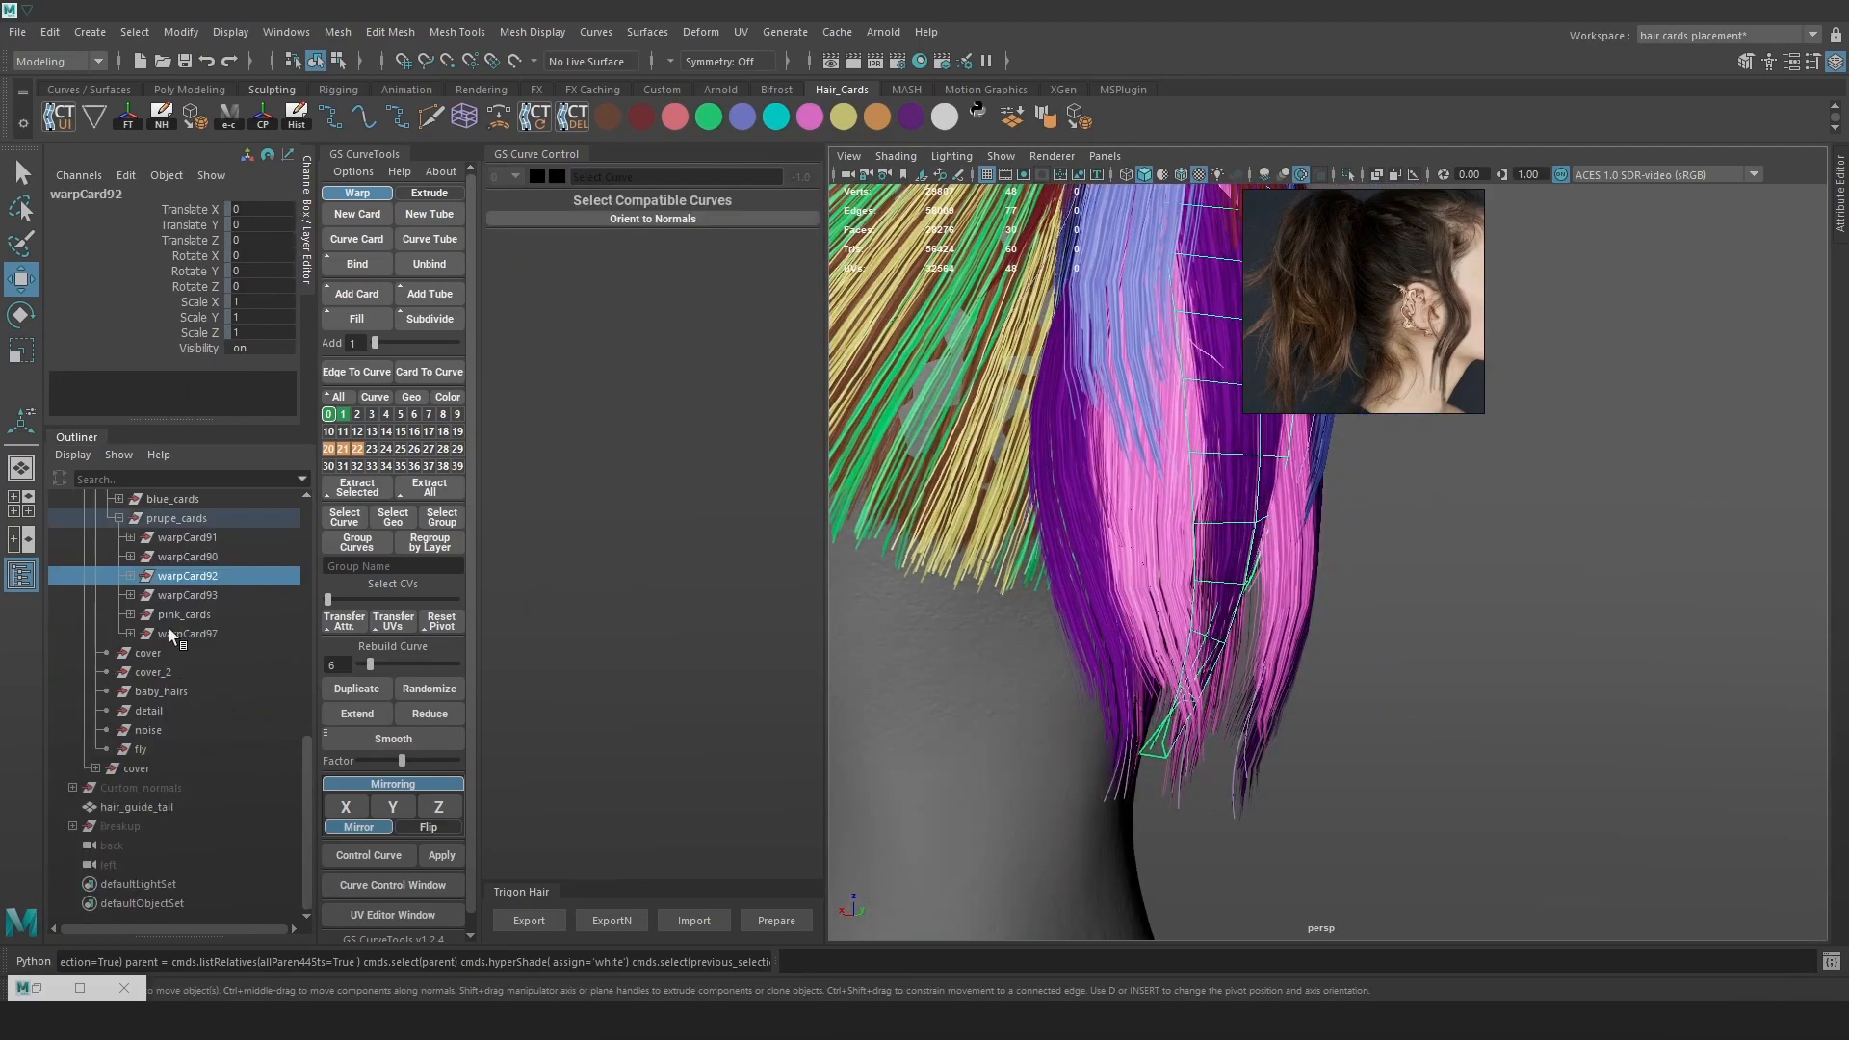
left_click(187, 611)
left_click(198, 635)
left_click_drag(1295, 679, 1477, 685, "alt")
middle_click_drag(205, 635, 198, 614)
Select warpCard97's path curve and set the card's orientation to 177.5
left_click(142, 710)
left_click(204, 730)
middle_click_drag(1379, 513, 1296, 627, "alt")
key("e")
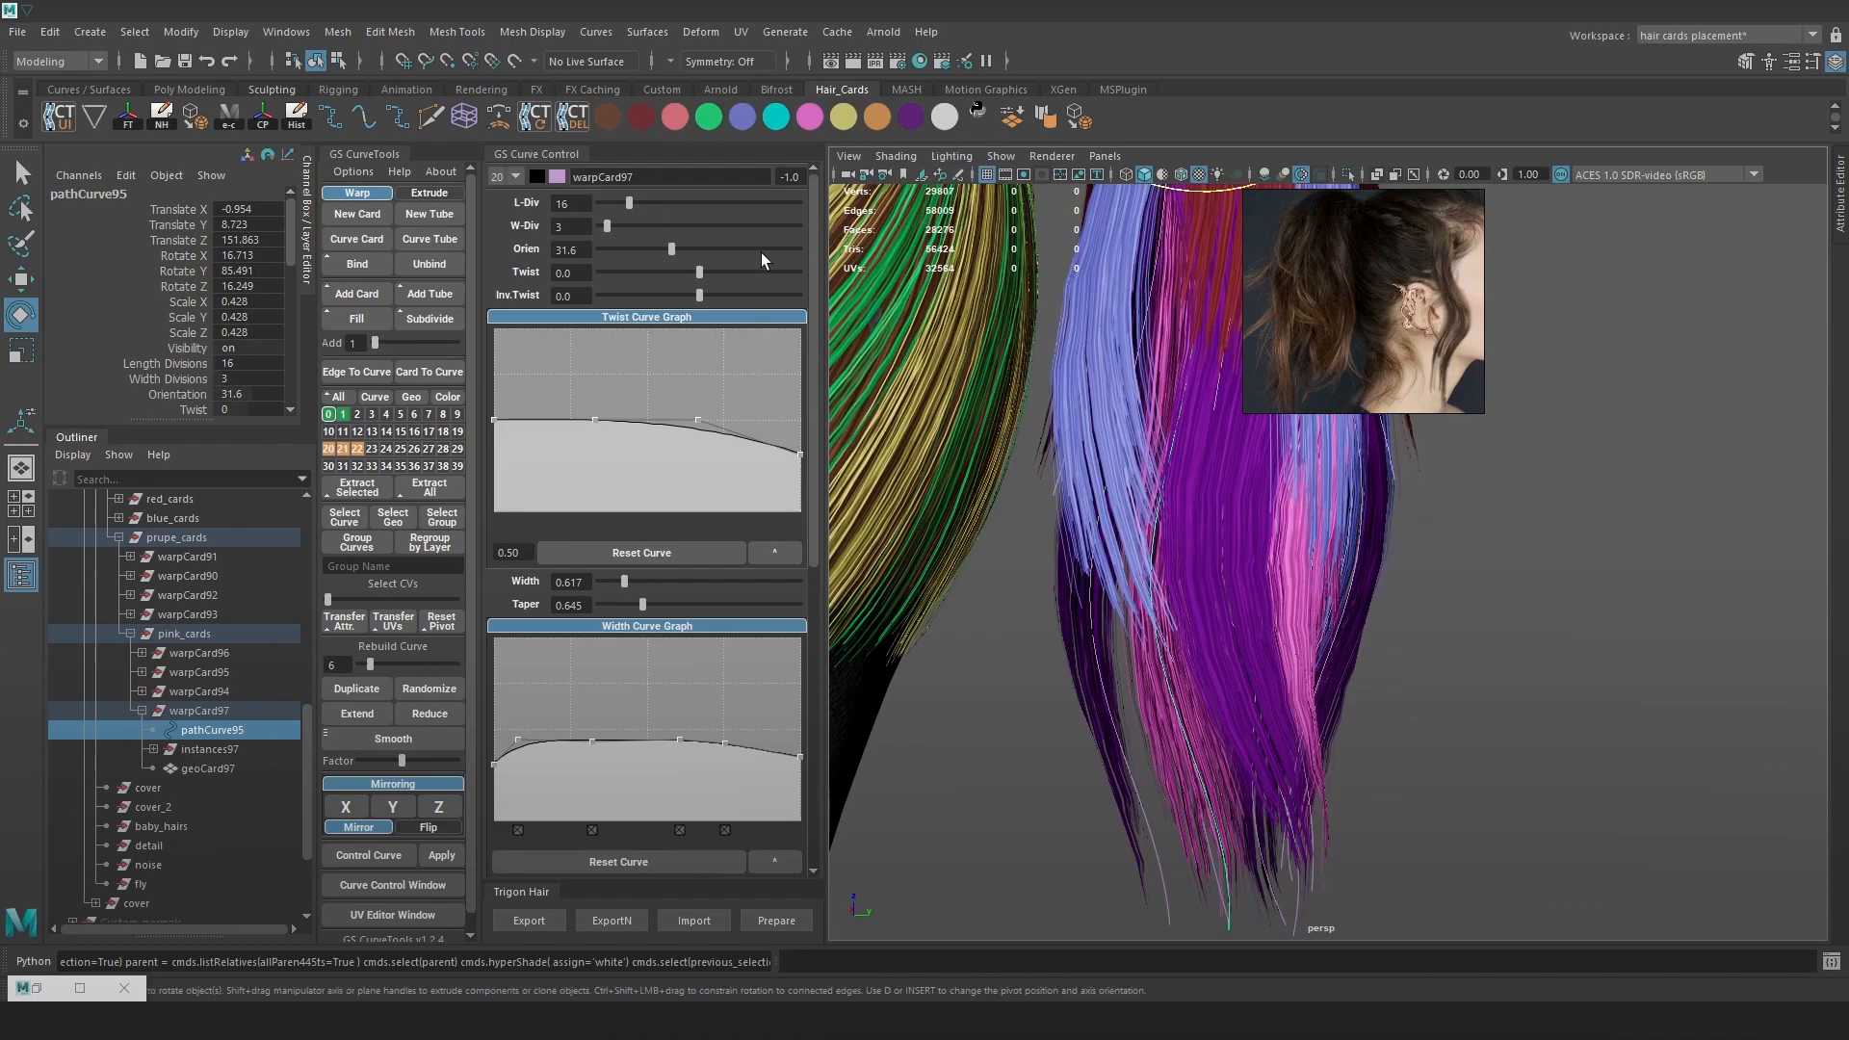
left_click_drag(649, 256, 718, 263)
scroll(1535, 480, "down", 4)
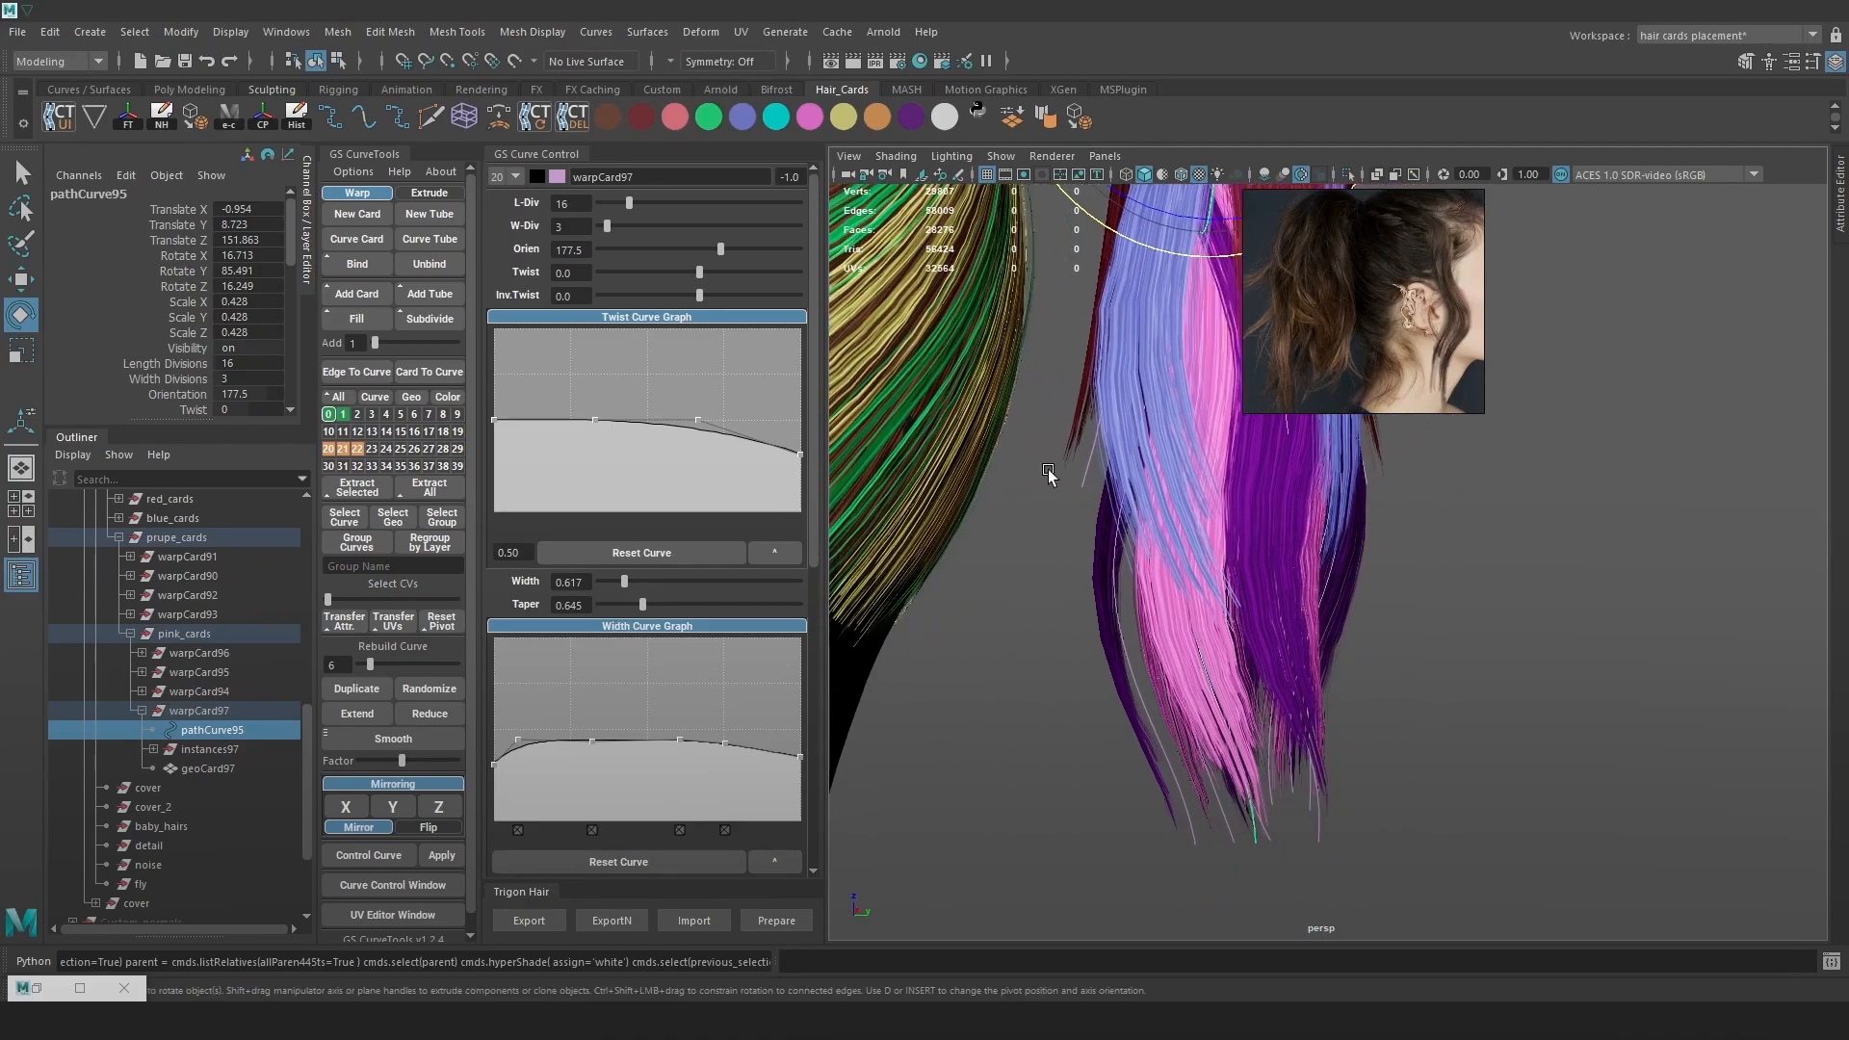
Try wider settings on warpCard97 and set its width to 0.659
left_click_drag(634, 581, 634, 582)
scroll(1295, 627, "up", 2)
mouse_move(1295, 627)
left_mouse_down("alt")
mouse_move(1348, 624)
mouse_move(1250, 628)
mouse_move(1268, 620)
left_mouse_up("alt")
scroll(1368, 595, "down", 5)
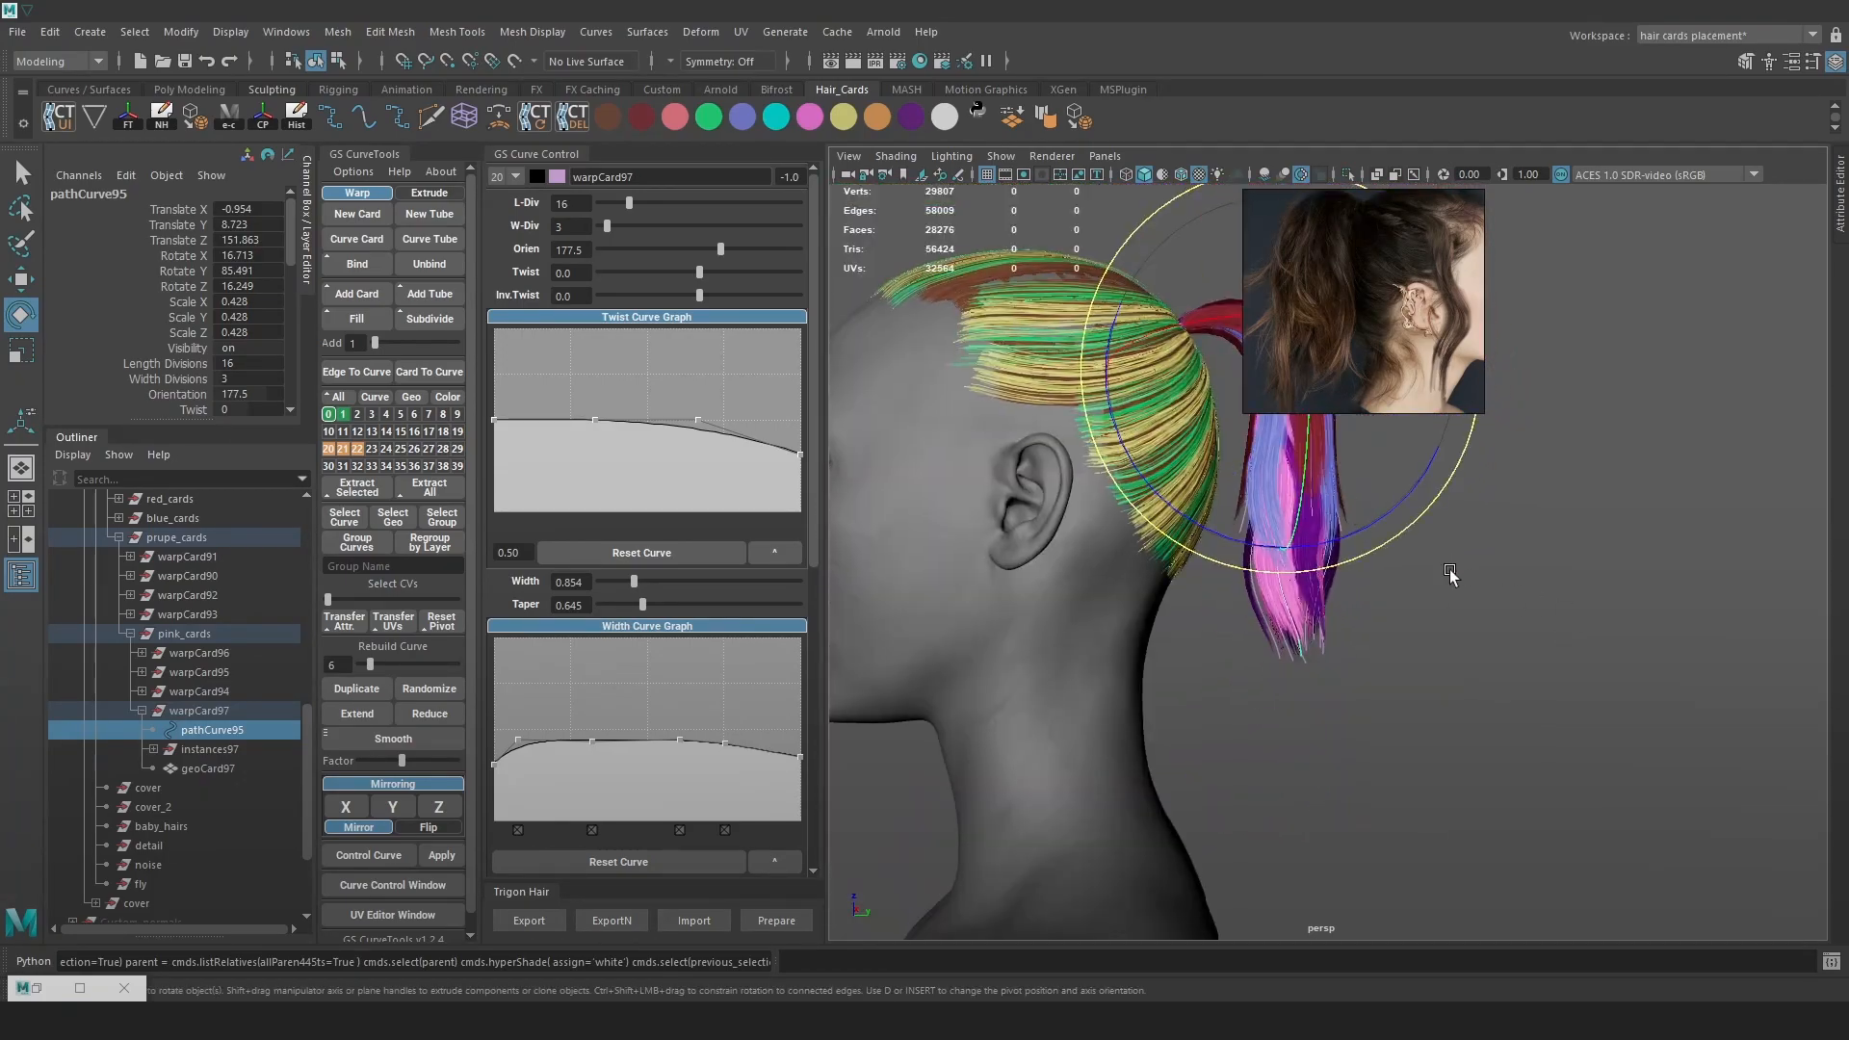
scroll(1457, 575, "up", 3)
key("ctrl+z")
left_click_drag(1393, 606, 1513, 520, "alt")
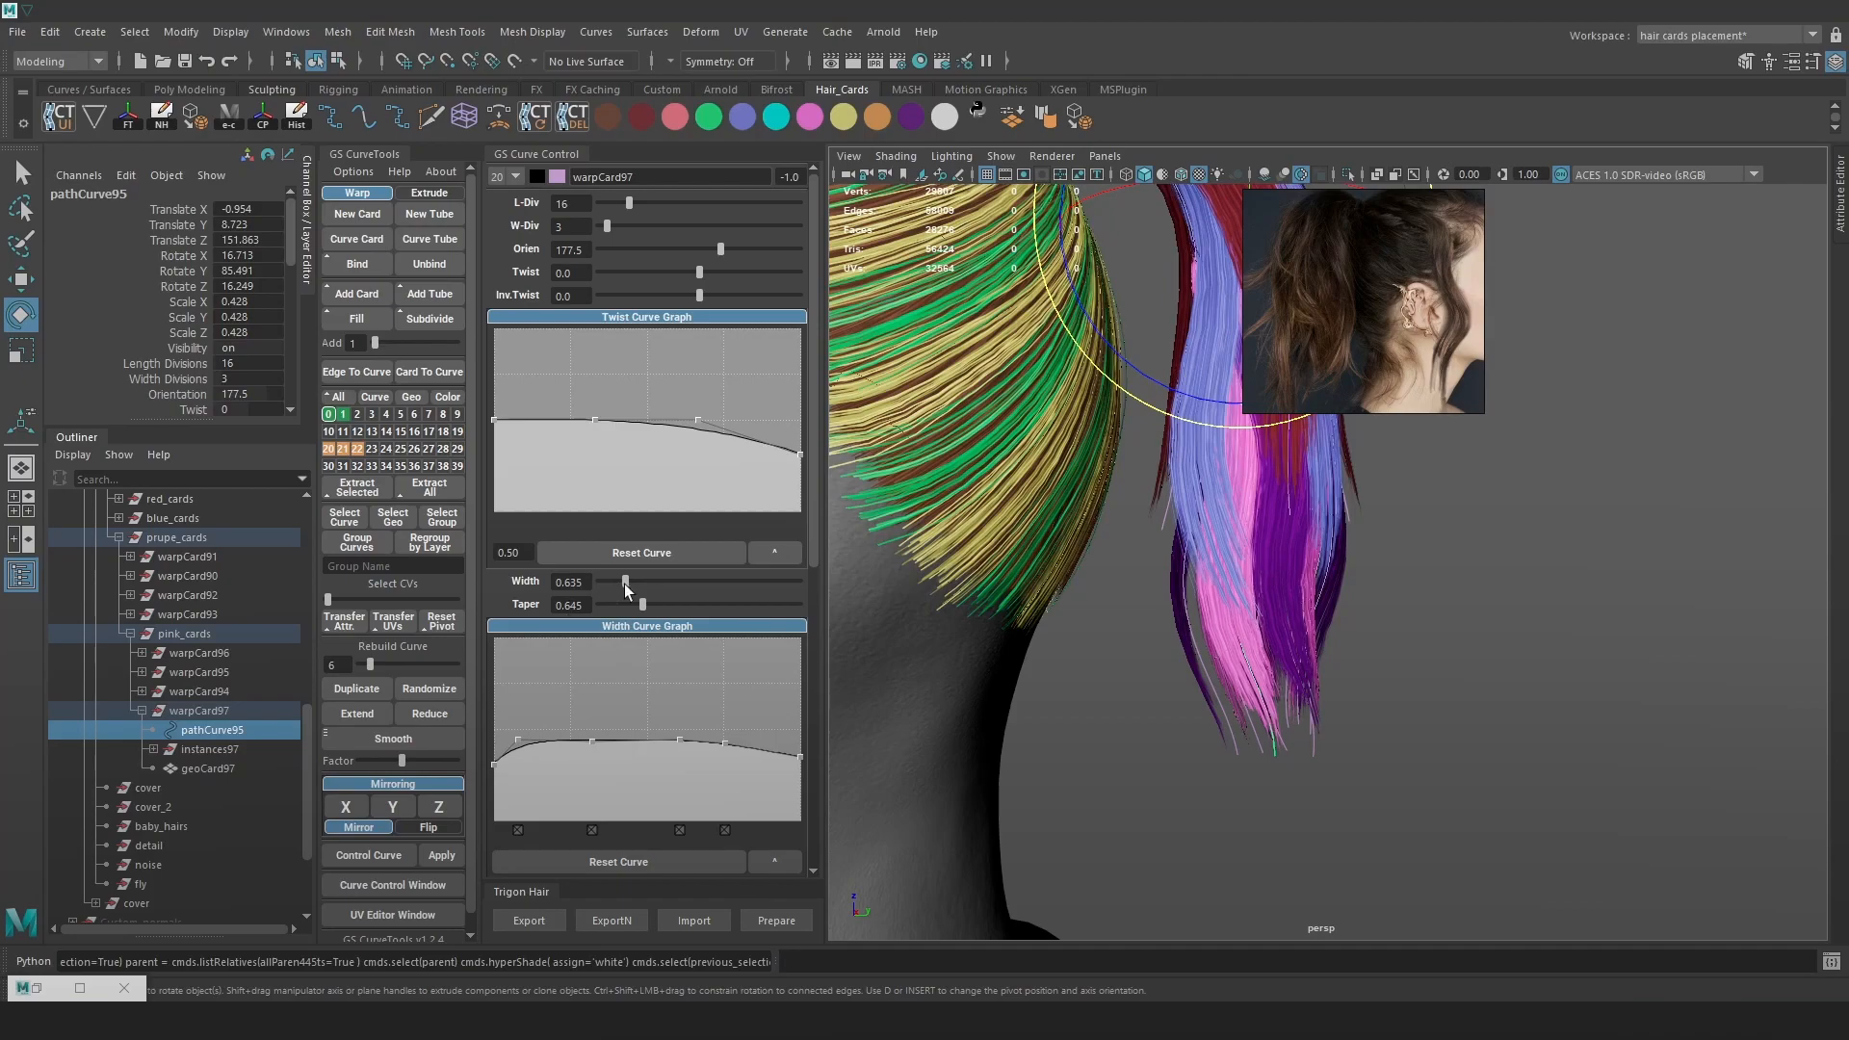
Reposition the lower control vertices of warpCard97's curve to shape the pink card's tip
right_click_drag(1499, 537, 1435, 537)
key("4")
left_click_drag(1381, 768, 1106, 530)
key("5")
key("w")
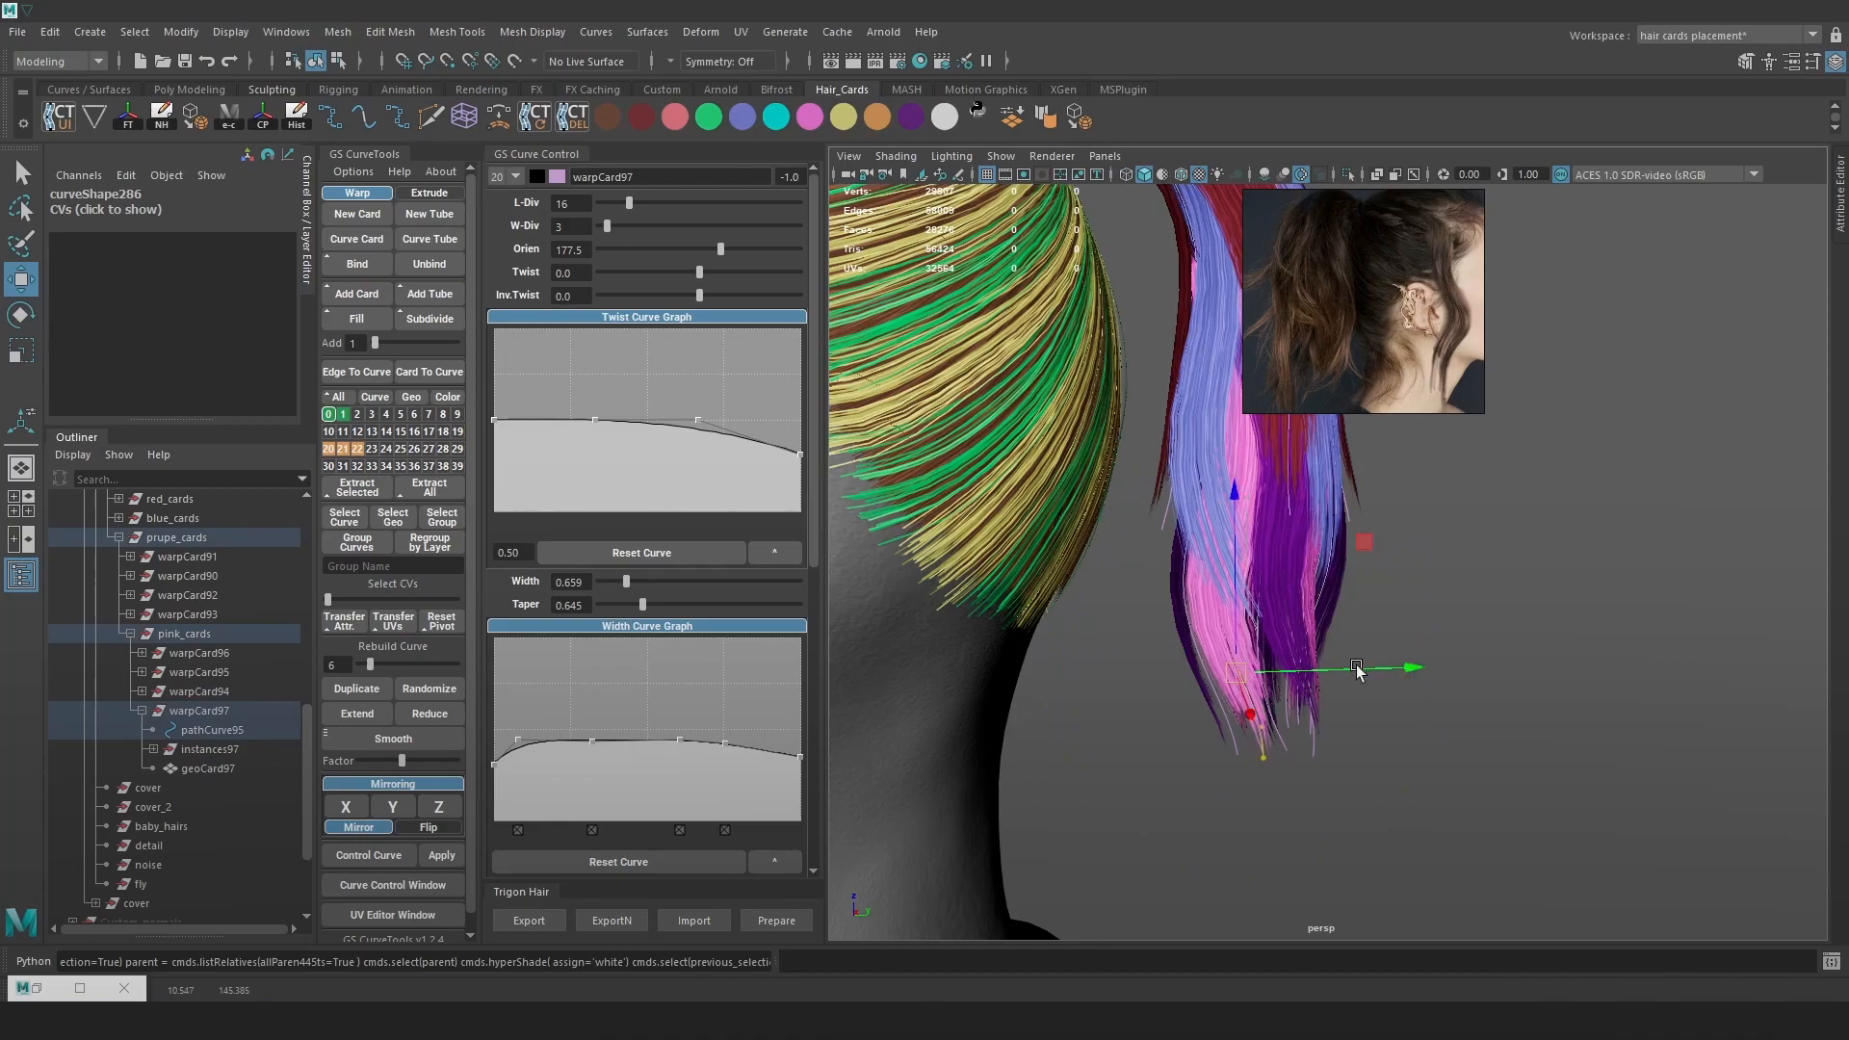
left_click_drag(1357, 668, 1325, 616, "alt")
left_click(1313, 607)
Adjust the lower control vertices of warpCard96's curve to reshape the pink card in the ponytail's lower part
right_click_drag(1487, 545, 1396, 542)
key("4")
mouse_move(1372, 770)
left_mouse_down()
mouse_move(1230, 551)
mouse_move(1135, 663)
mouse_move(1598, 660)
left_mouse_up()
key("5")
key("4")
left_click(1255, 605)
key("5")
right_click_drag(1534, 517, 1444, 517)
key("4")
key("5")
mouse_move(1229, 598)
left_mouse_down()
mouse_move(1288, 535)
mouse_move(1383, 578)
mouse_move(1388, 608)
left_mouse_up()
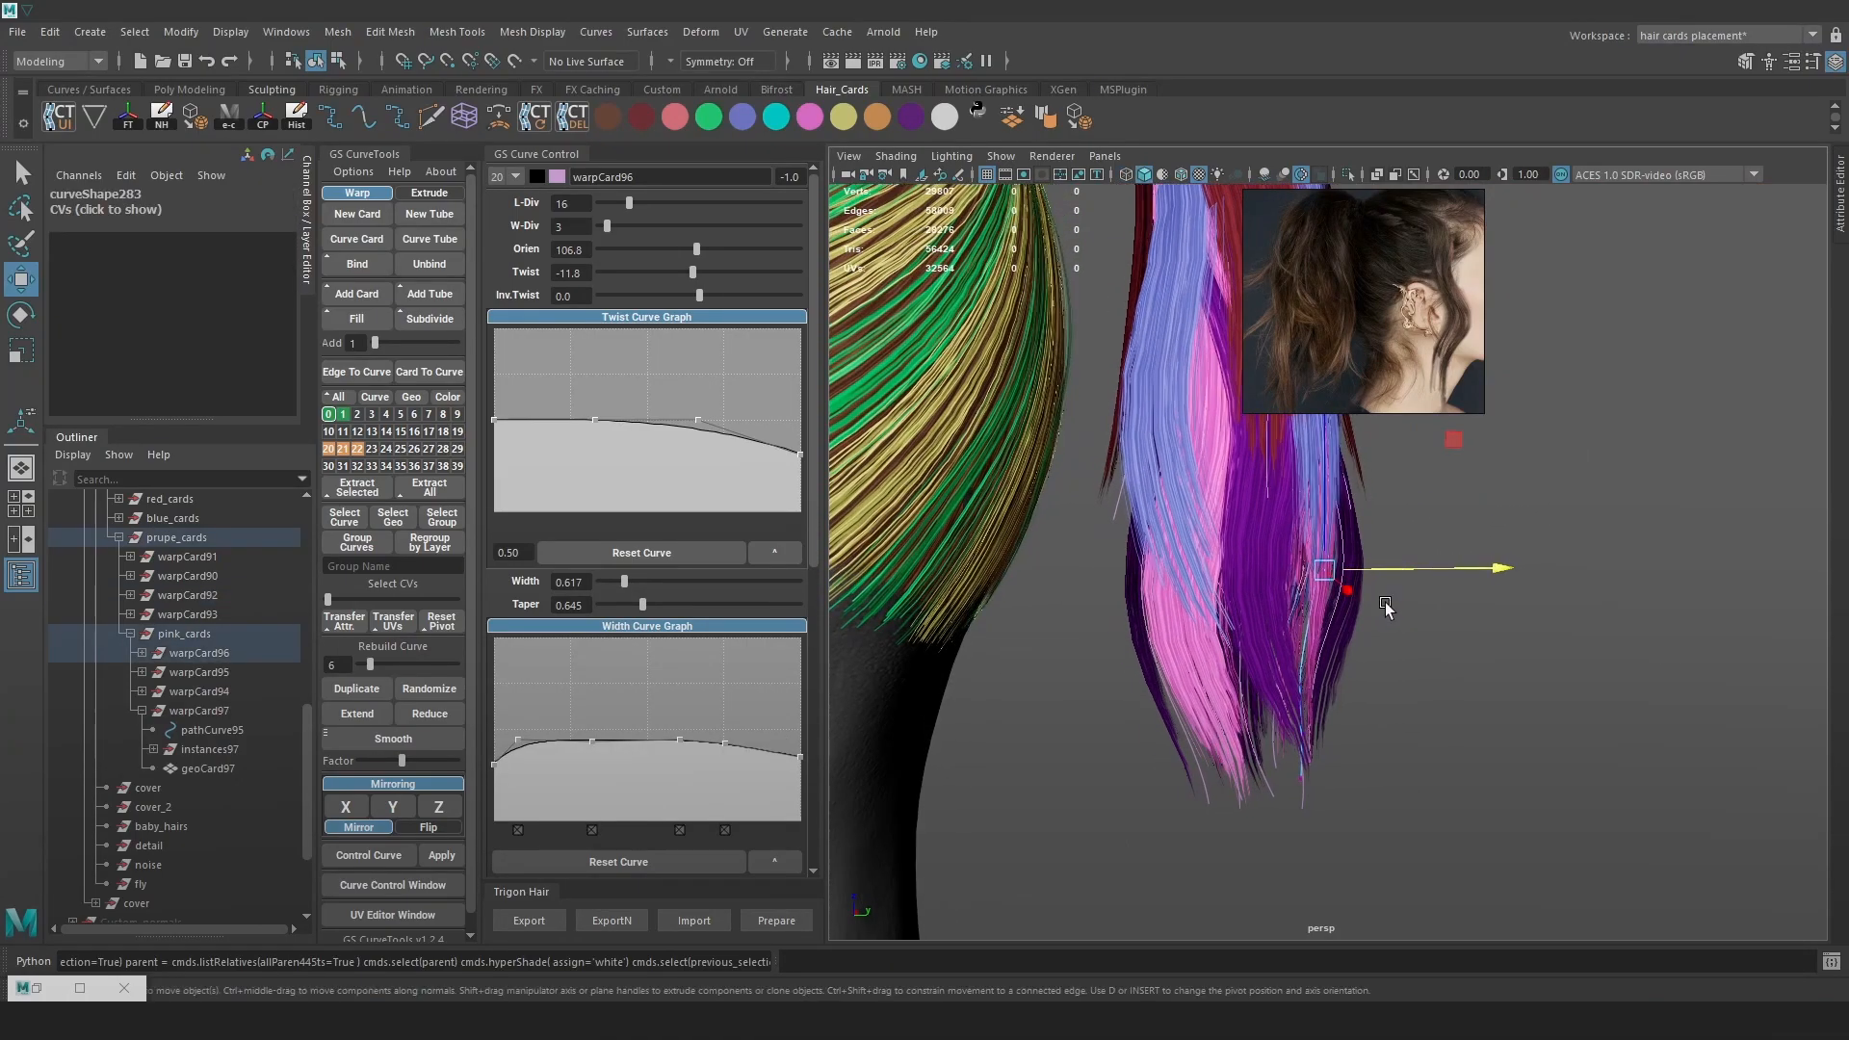
Move and rotate the tip control vertices of warpCard91's curve among the purple cards
key("4")
left_click(1283, 616)
right_click_drag(1498, 536, 1408, 536)
key("6")
key("4")
left_click_drag(1220, 554, 1292, 599)
key("6")
key("4")
left_click_drag(1257, 756, 1386, 863)
left_click_drag(1242, 669, 1348, 741, "shift")
key("6")
left_click_drag(1404, 757, 1376, 759)
key("e")
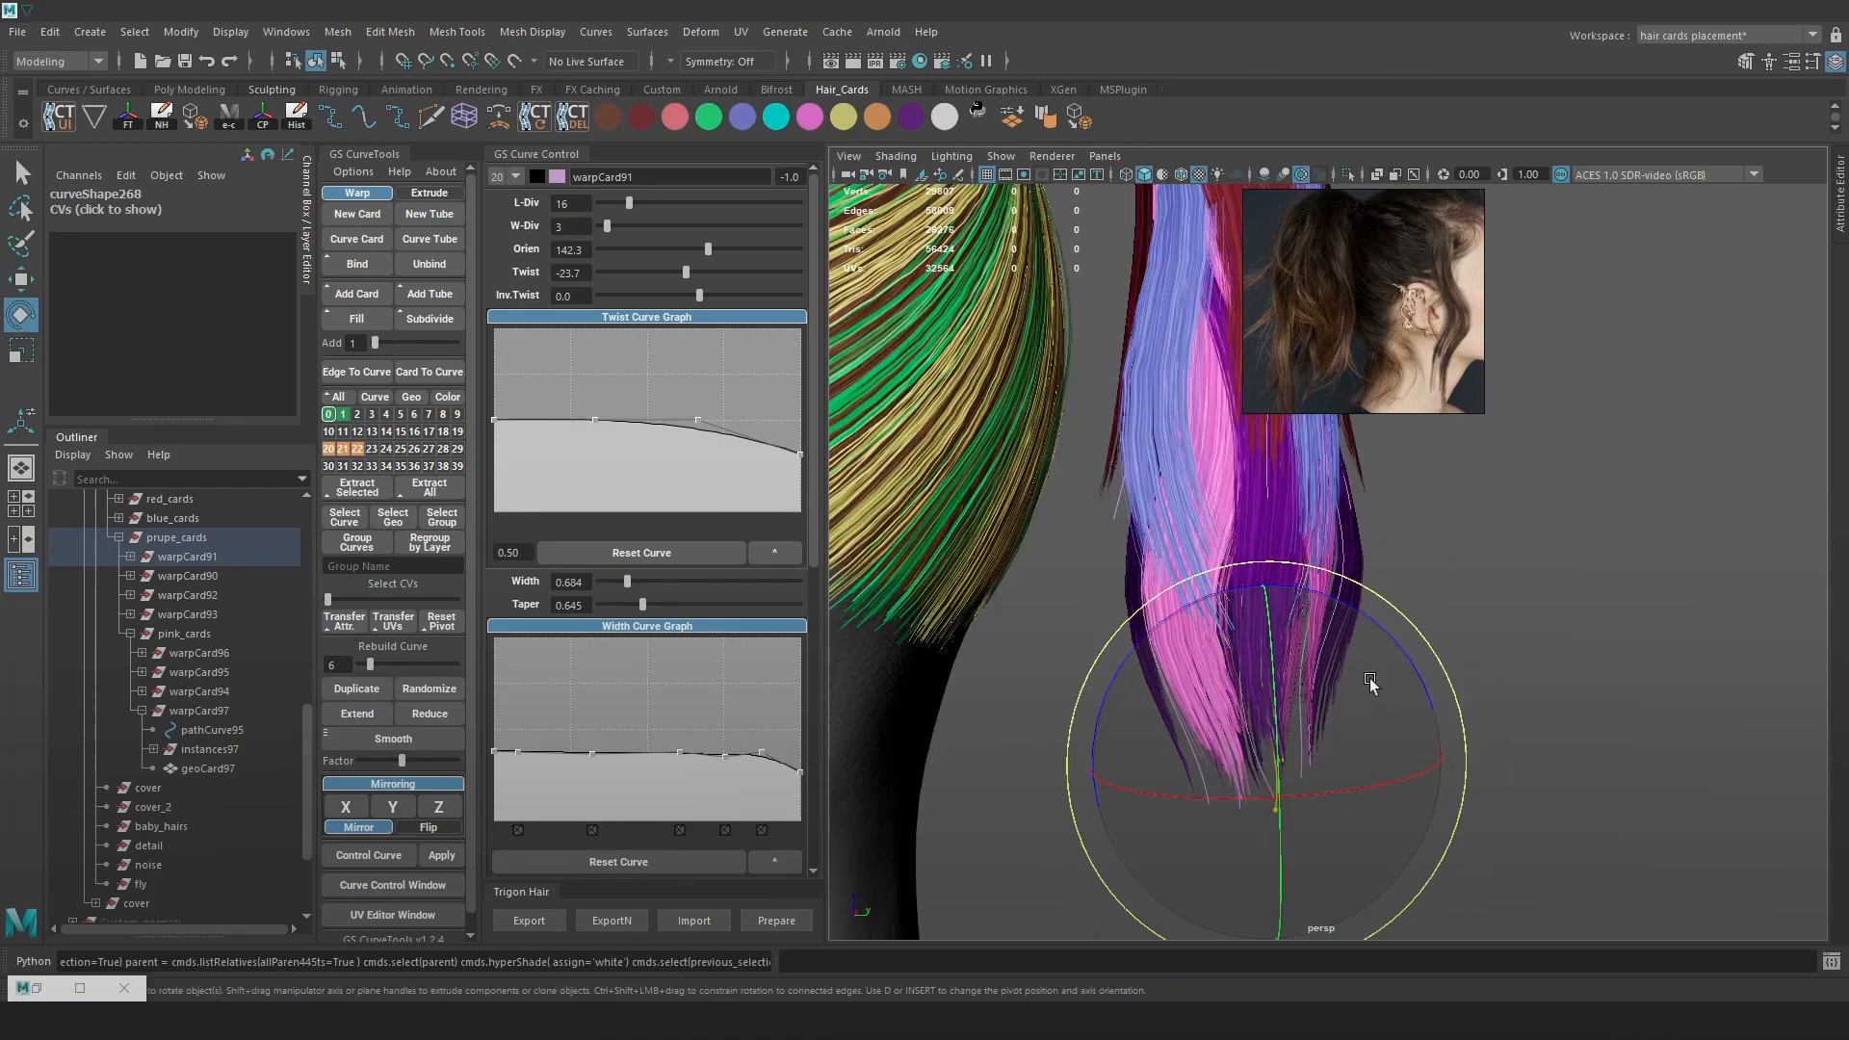
Reposition the control vertex higher up on warpCard91's curve and correct its rotation
key("w")
key("4")
left_click(1274, 588)
key("6")
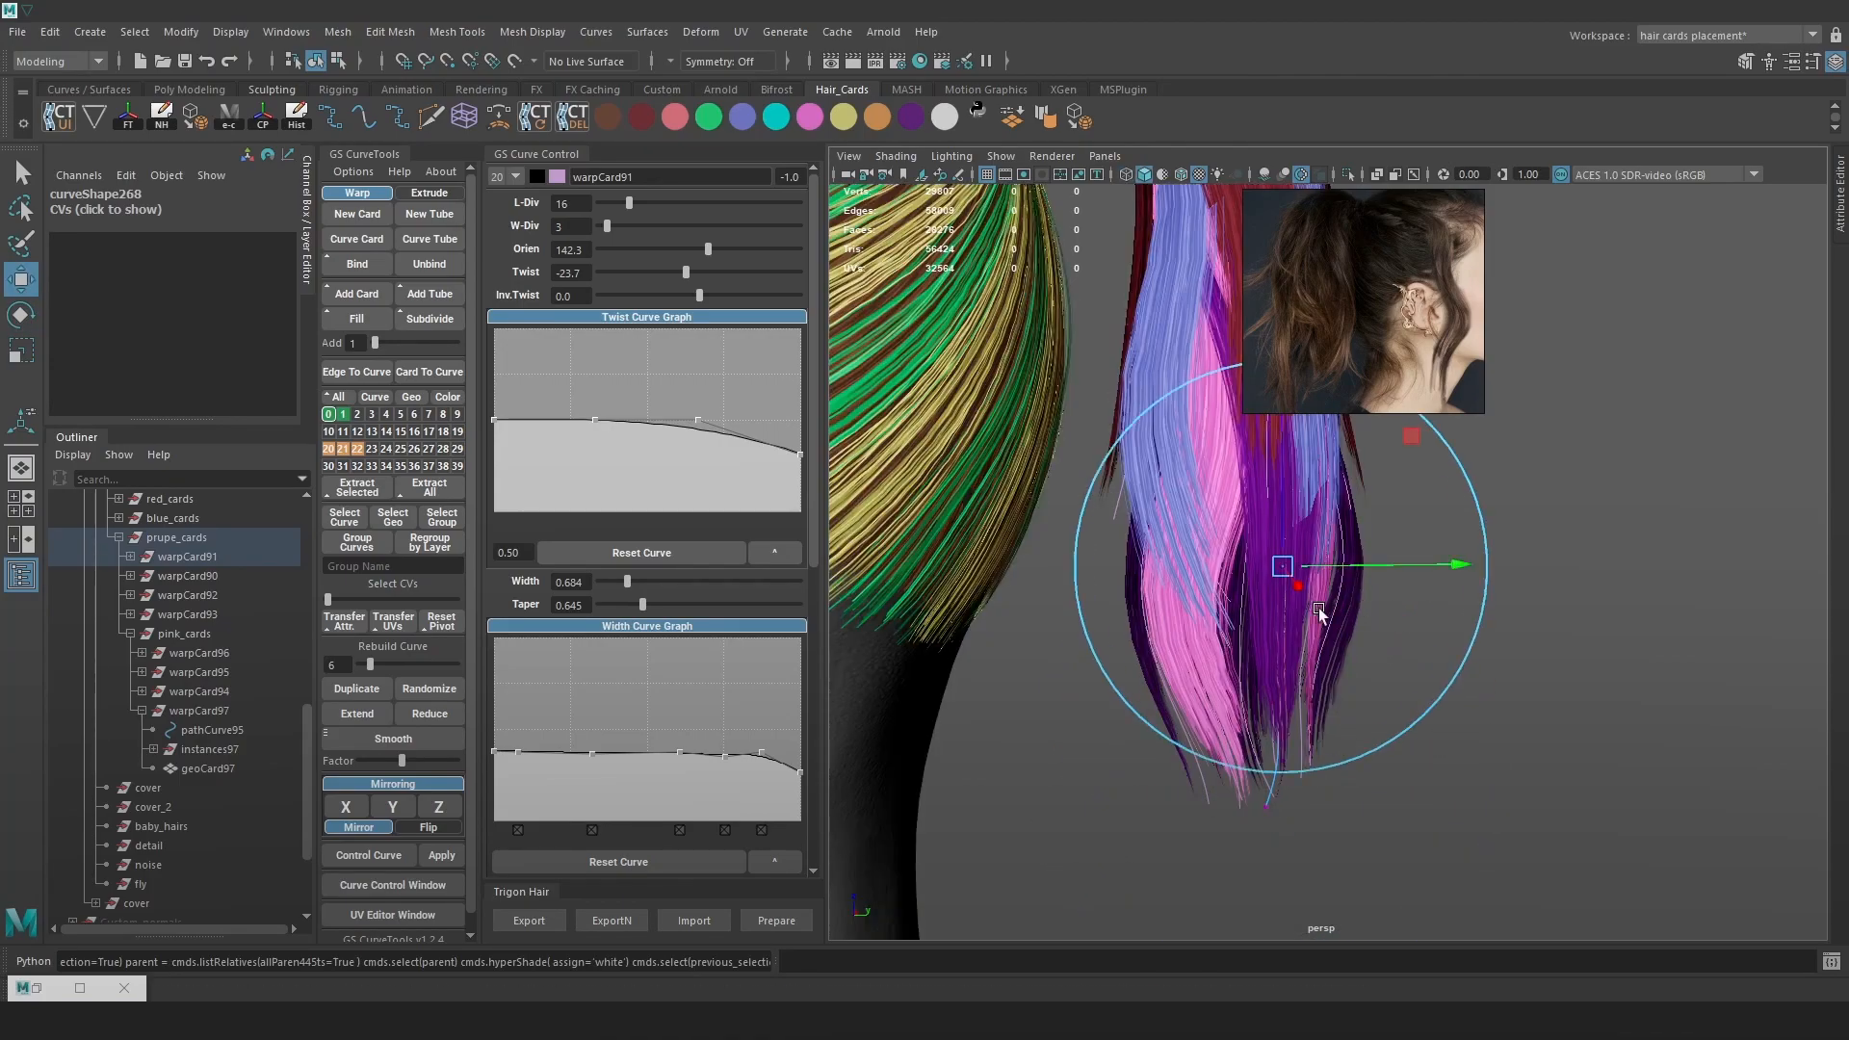
left_click_drag(1373, 655, 1096, 686, "alt")
left_click(1240, 734)
key("4")
key("6")
key("e")
left_click_drag(1236, 542, 1259, 560)
key("w")
Select the curve of blue card warpCard88 and move its lower control vertices to reshape the card's end
left_click_drag(1377, 626, 1669, 652, "alt")
left_click_drag(1433, 650, 1663, 640, "alt")
key("4")
left_click(1257, 511)
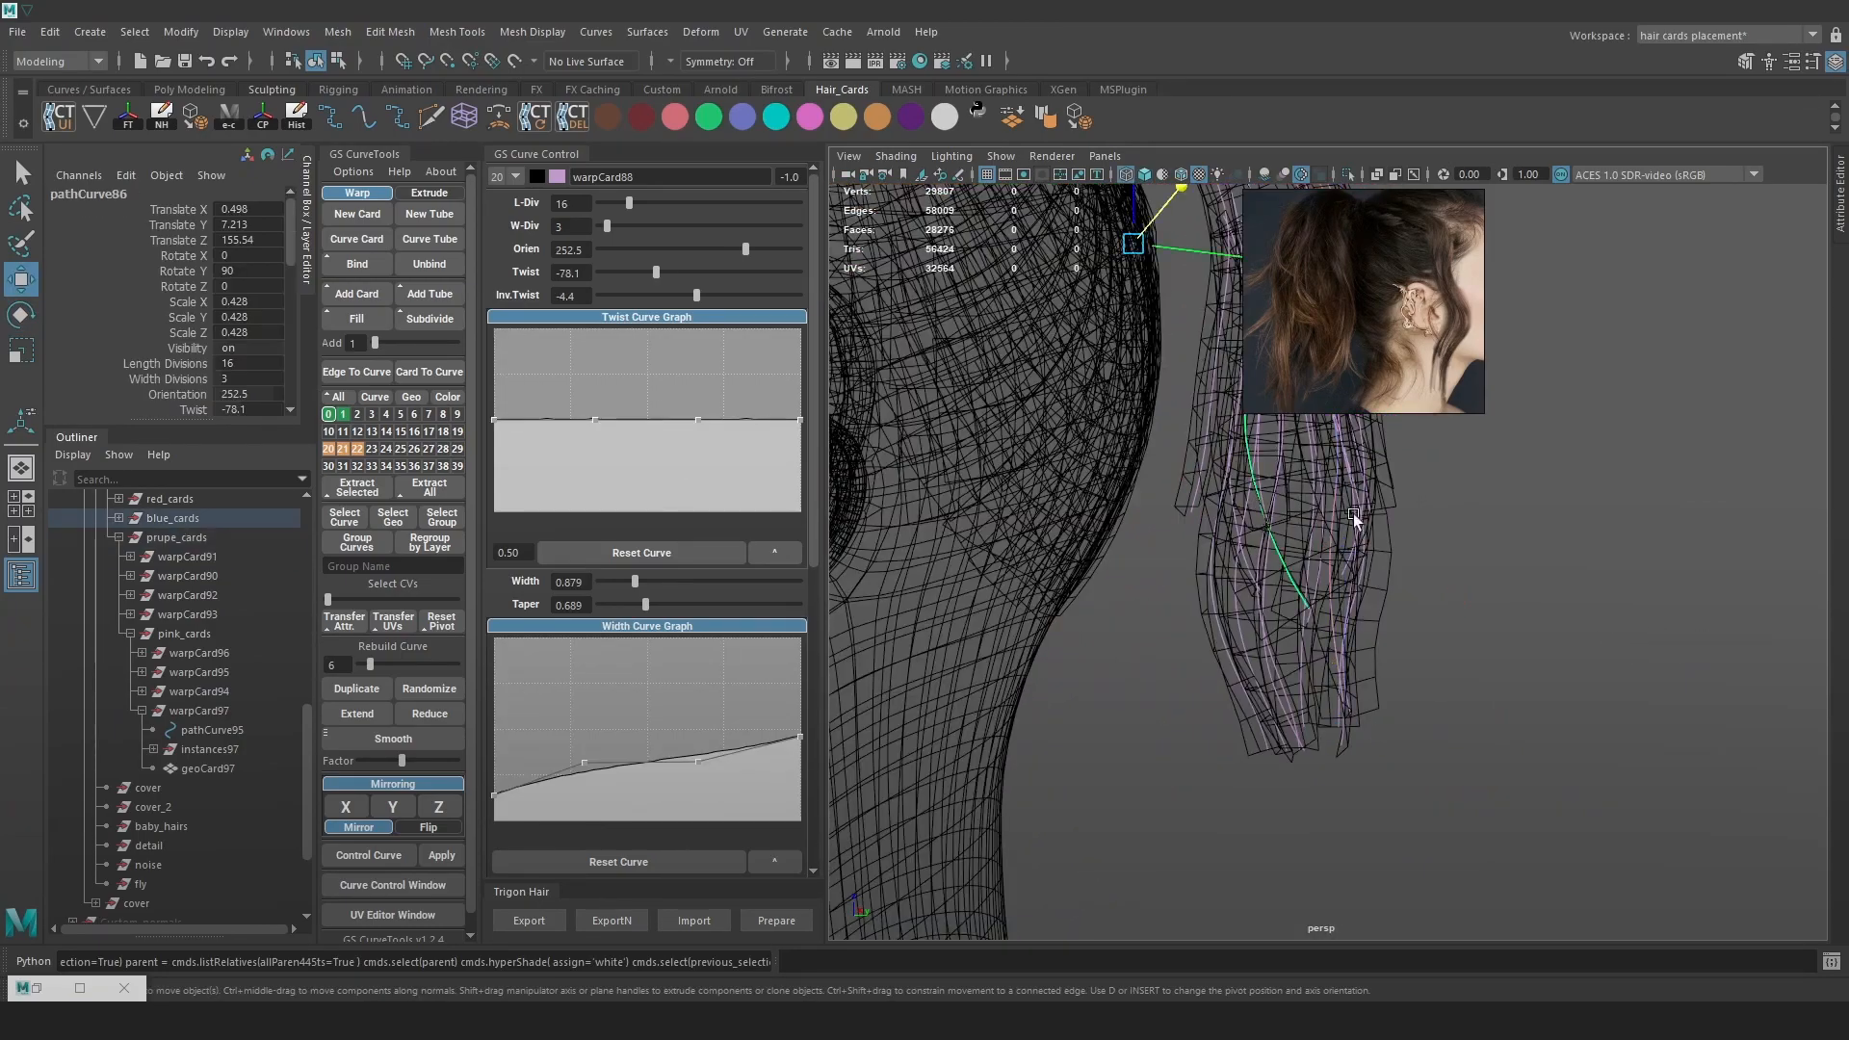
key("6")
key("4")
left_click(1314, 582)
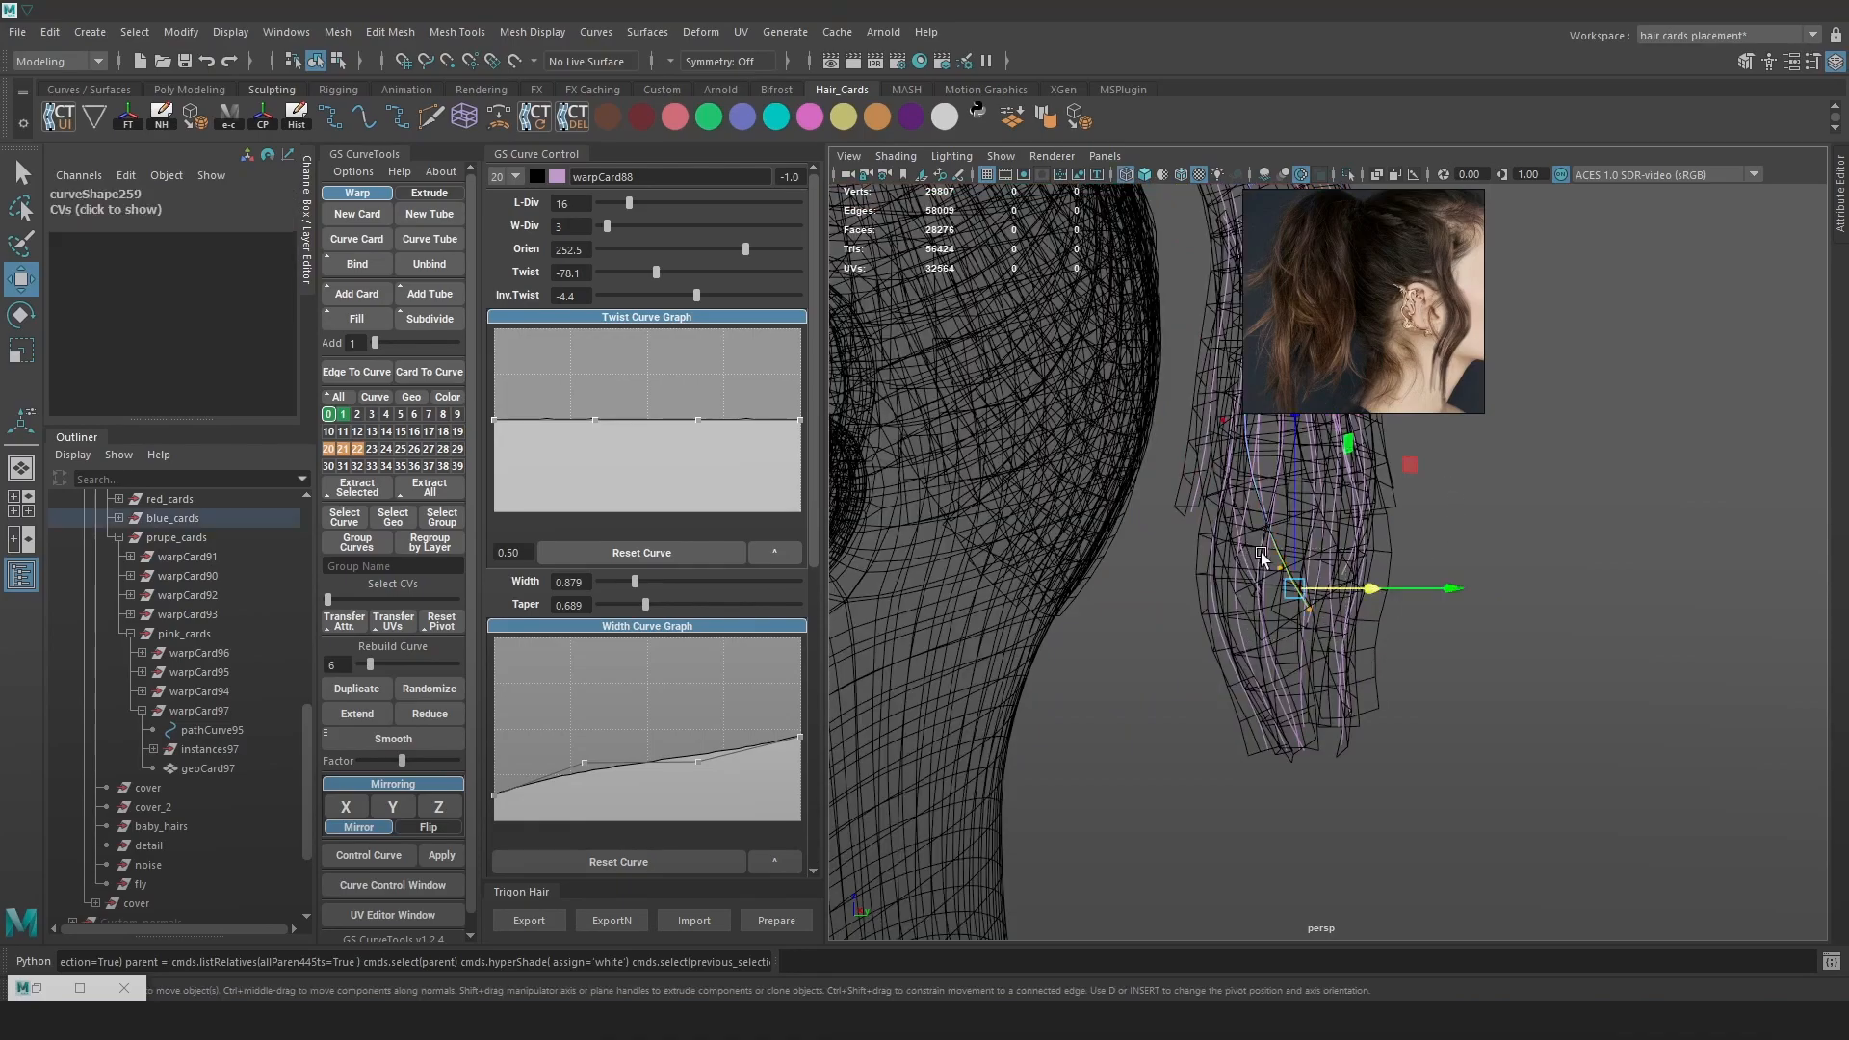
key("6")
left_click_drag(1314, 583, 1339, 543, "alt")
key("e")
key("w")
left_click_drag(1159, 590, 1319, 593)
Select warpCard92's curve and set the card's twist to 65.9
left_click(1319, 597)
left_click_drag(742, 285, 734, 285)
mouse_move(1396, 584)
left_mouse_down("alt")
mouse_move(1143, 578)
mouse_move(1416, 566)
left_mouse_up("alt")
Select warpCard95's curve and shift its lower control vertices to refine the pink card's tip from several sides
key("4")
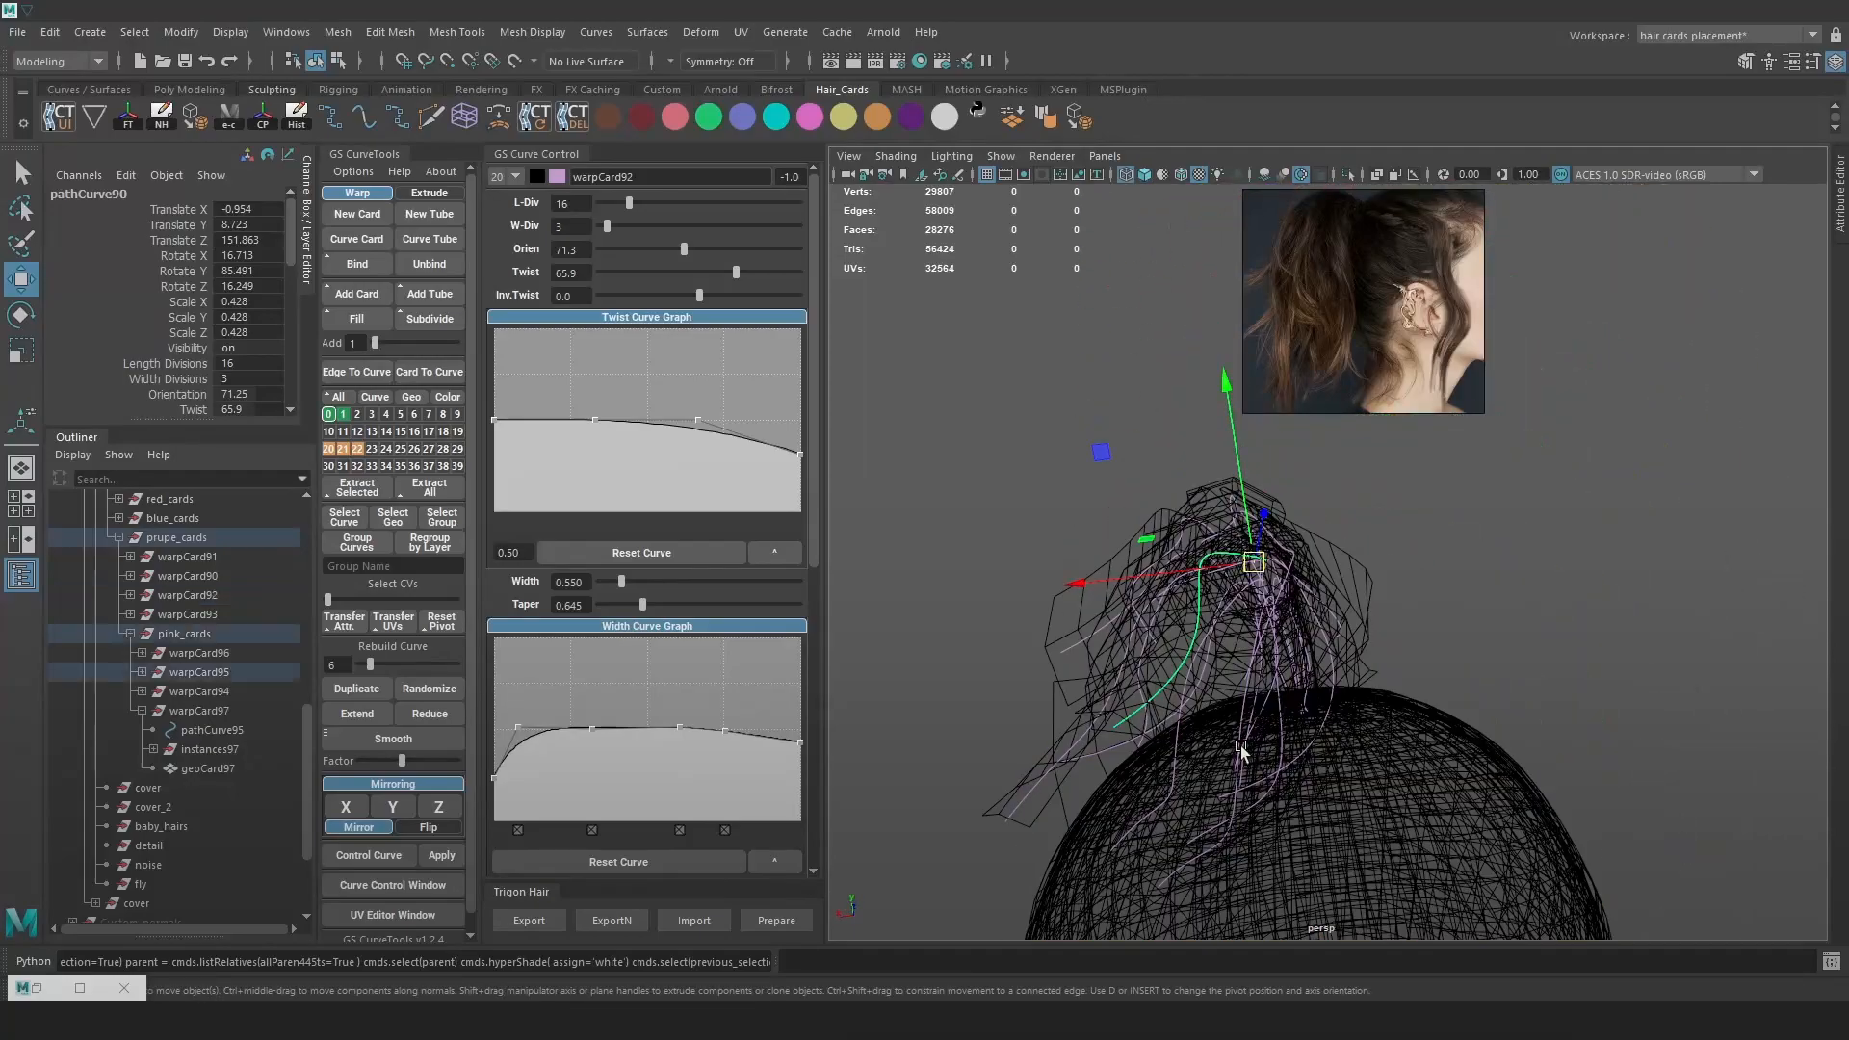
left_click(1240, 749)
key("6")
left_click_drag(1240, 749, 1428, 611, "alt")
scroll(1415, 615, "up", 4)
key("F9")
key("4")
middle_click_drag(1408, 618, 1445, 539, "alt")
left_click_drag(1444, 825, 1343, 664)
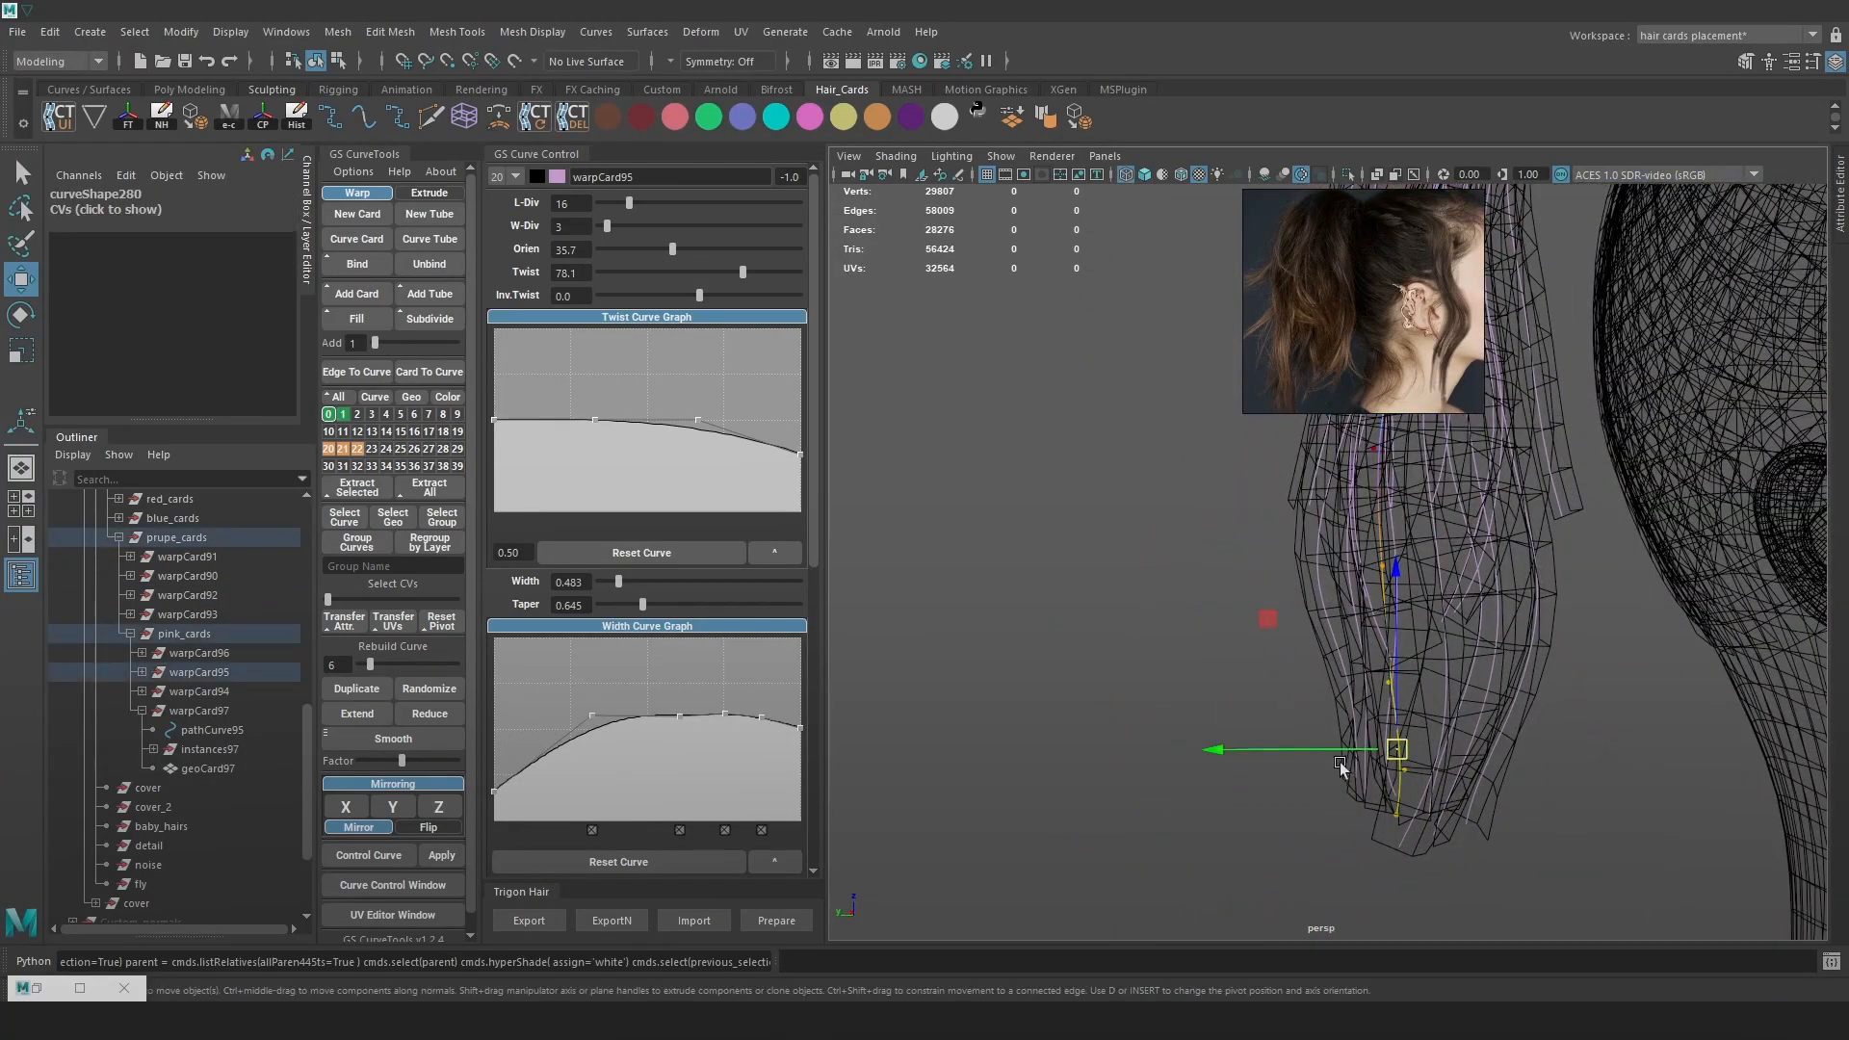
key("6")
left_click_drag(1285, 776, 1396, 765, "alt")
left_click_drag(1127, 753, 1102, 753)
left_click_drag(1107, 756, 1377, 761, "alt")
left_click_drag(1216, 784, 1209, 792)
Rotate the lower control vertices of blue card warpCard87's curve and save the scene
key("4")
left_click(1274, 476)
key("F9")
left_click_drag(1283, 702, 1202, 573)
key("e")
left_click_drag(1387, 519, 1432, 654)
key("6")
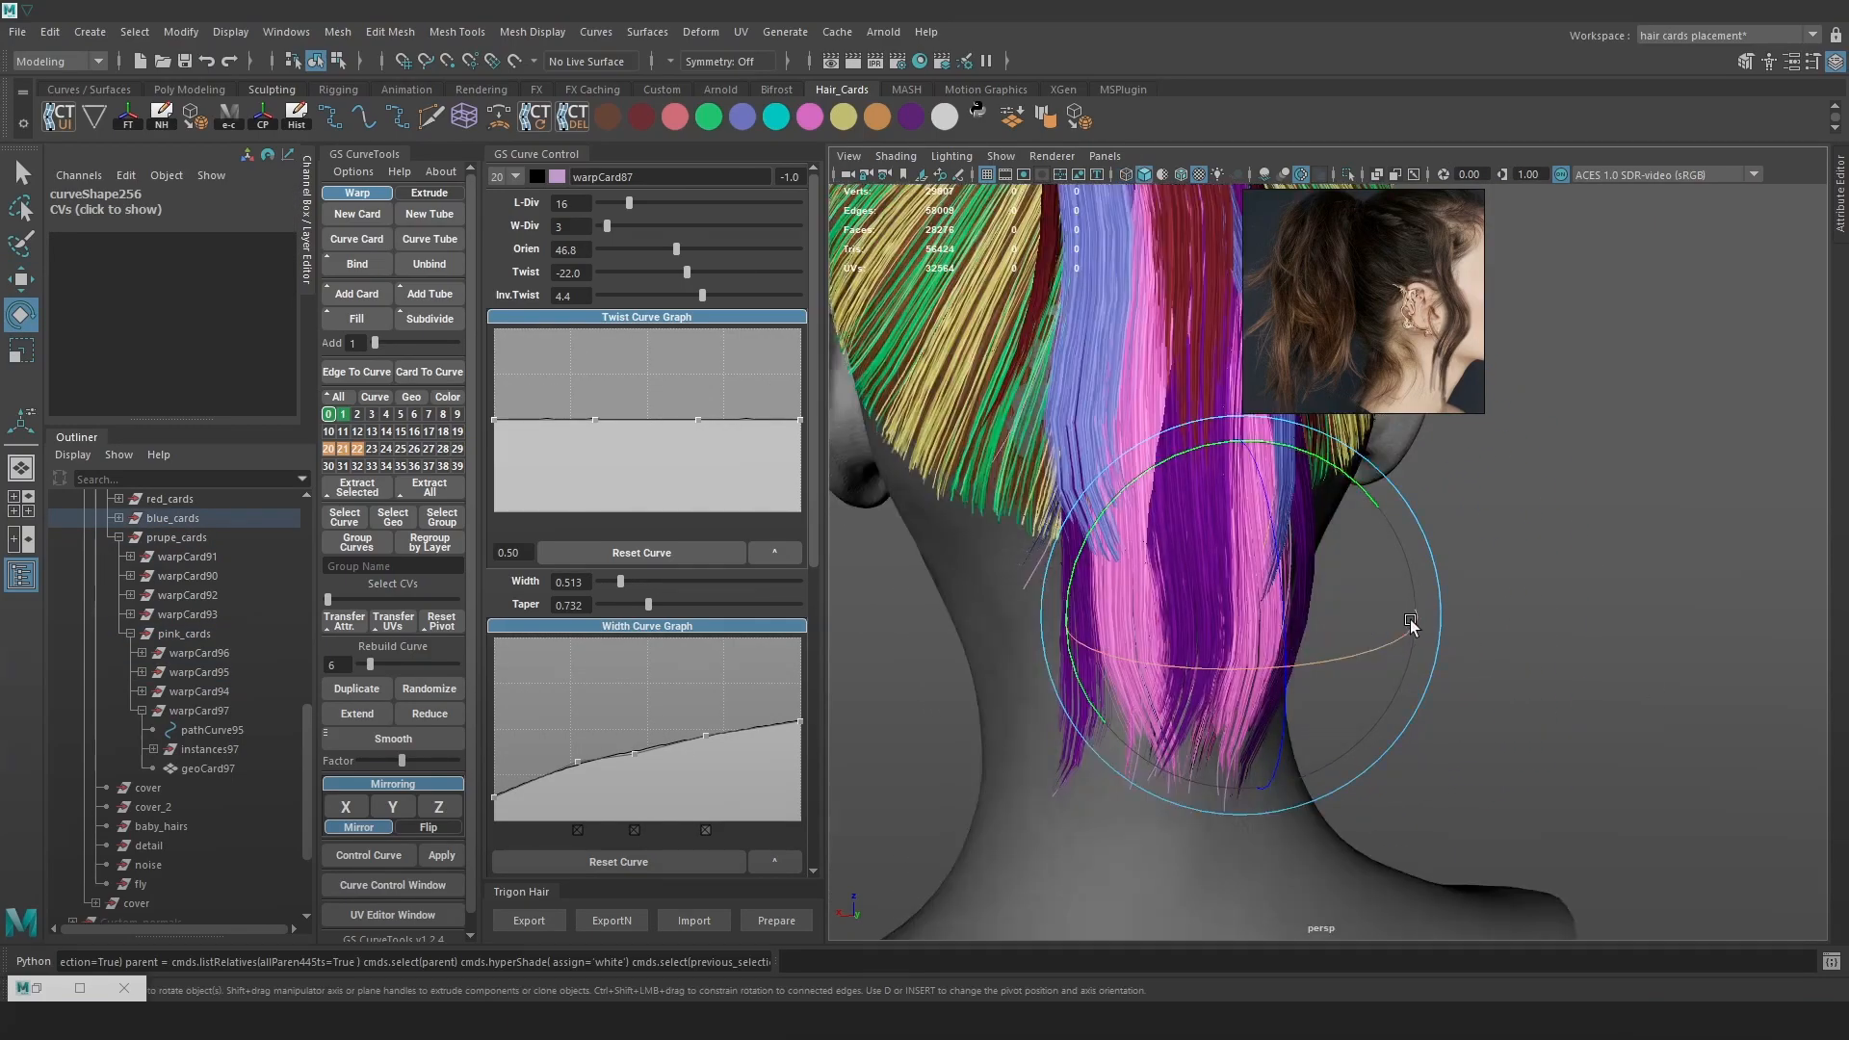
left_click_drag(1410, 528, 1353, 456)
key("ctrl+s")
Move the lower control vertices of warpCard87's curve to bring the blue card closer to the ponytail
key("w")
mouse_move(1291, 577)
left_mouse_down("alt")
mouse_move(1163, 701)
mouse_move(1380, 570)
mouse_move(1466, 645)
mouse_move(1371, 684)
mouse_move(1385, 707)
mouse_move(1221, 672)
mouse_move(1134, 686)
mouse_move(1175, 721)
mouse_move(1138, 689)
mouse_move(1280, 655)
left_mouse_up("alt")
key("4")
key("6")
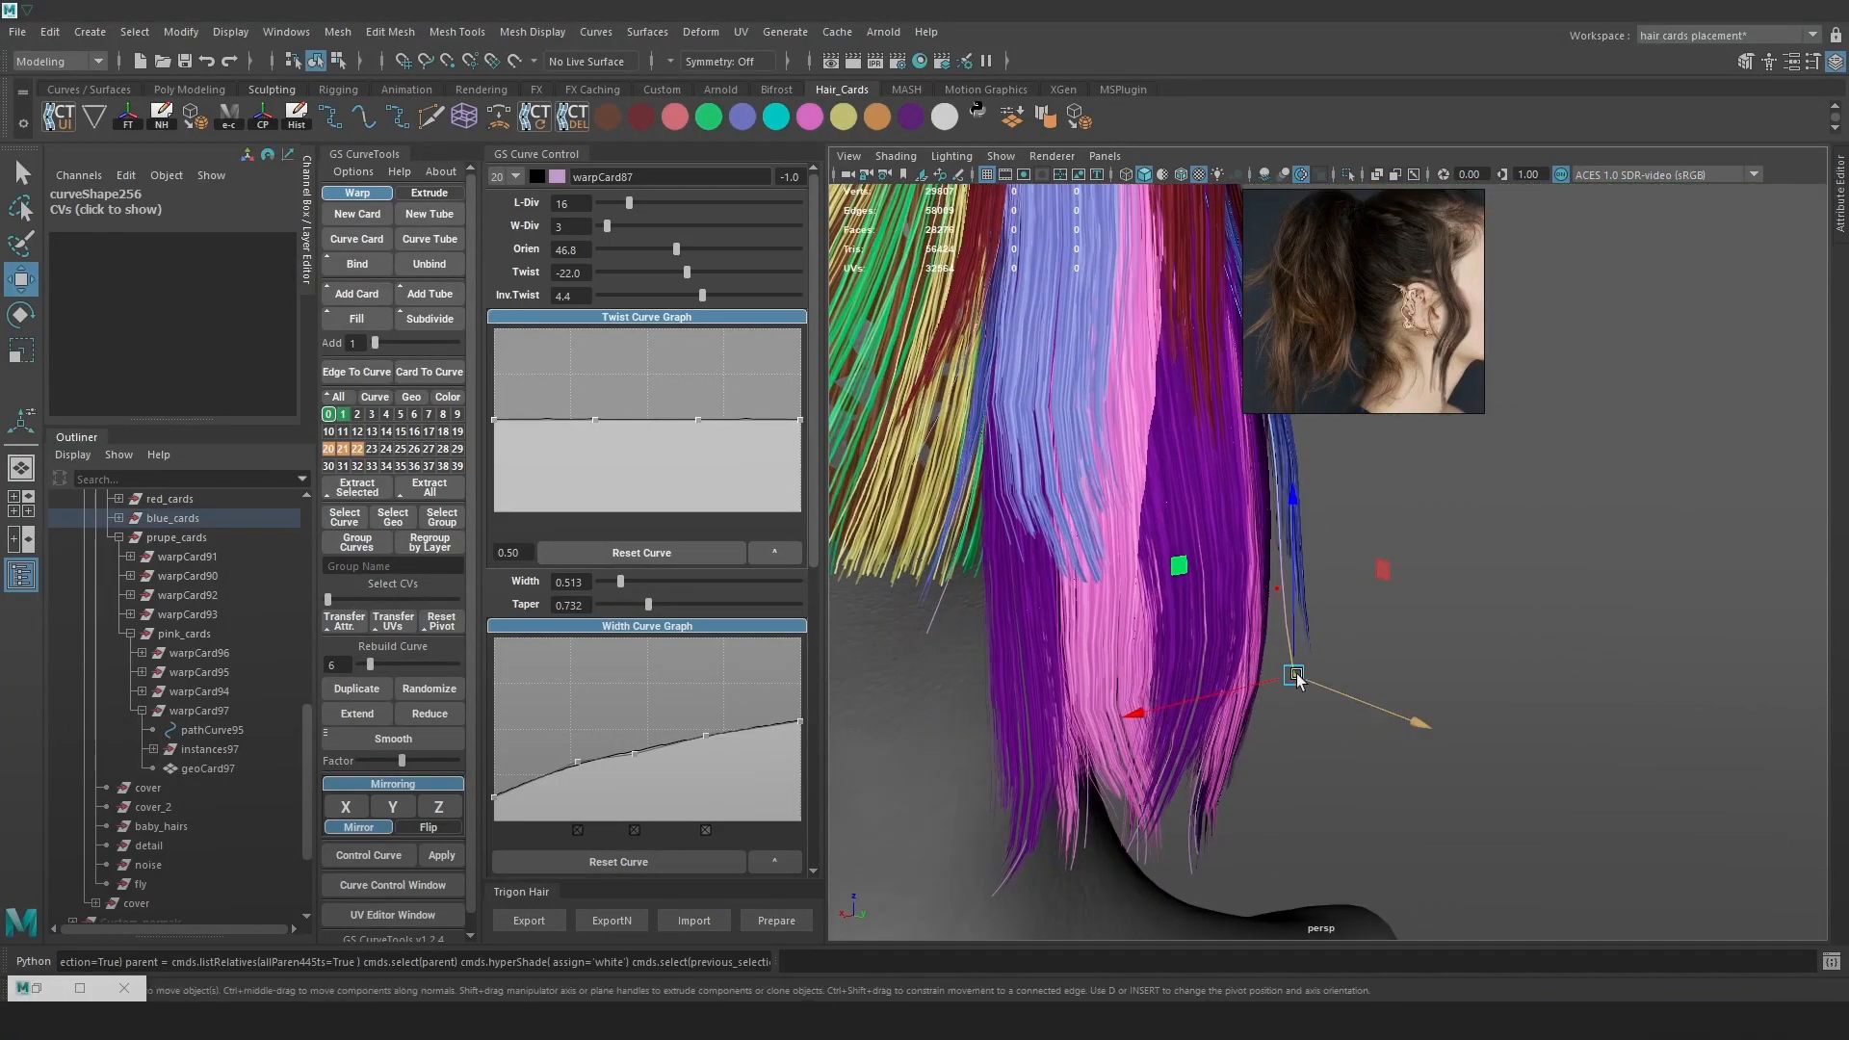
key("4")
mouse_move(1380, 551)
left_mouse_down()
mouse_move(1225, 589)
mouse_move(1348, 604)
mouse_move(1285, 703)
mouse_move(1240, 608)
mouse_move(1329, 601)
mouse_move(1364, 633)
mouse_move(1022, 582)
left_mouse_up()
key("6")
key("b")
key("b")
key("4")
key("5")
mouse_move(1278, 636)
left_mouse_down("alt")
mouse_move(1333, 575)
mouse_move(1251, 576)
mouse_move(1279, 603)
left_mouse_up("alt")
Increase the twist of warpCard87 and check the card from the side
left_click_drag(684, 268, 705, 273)
left_click_drag(1203, 554, 1316, 520, "alt")
key("4")
key("6")
Save the scene, export the hair cards and switch to Marmoset Toolbag
key("ctrl+s")
left_click(520, 920)
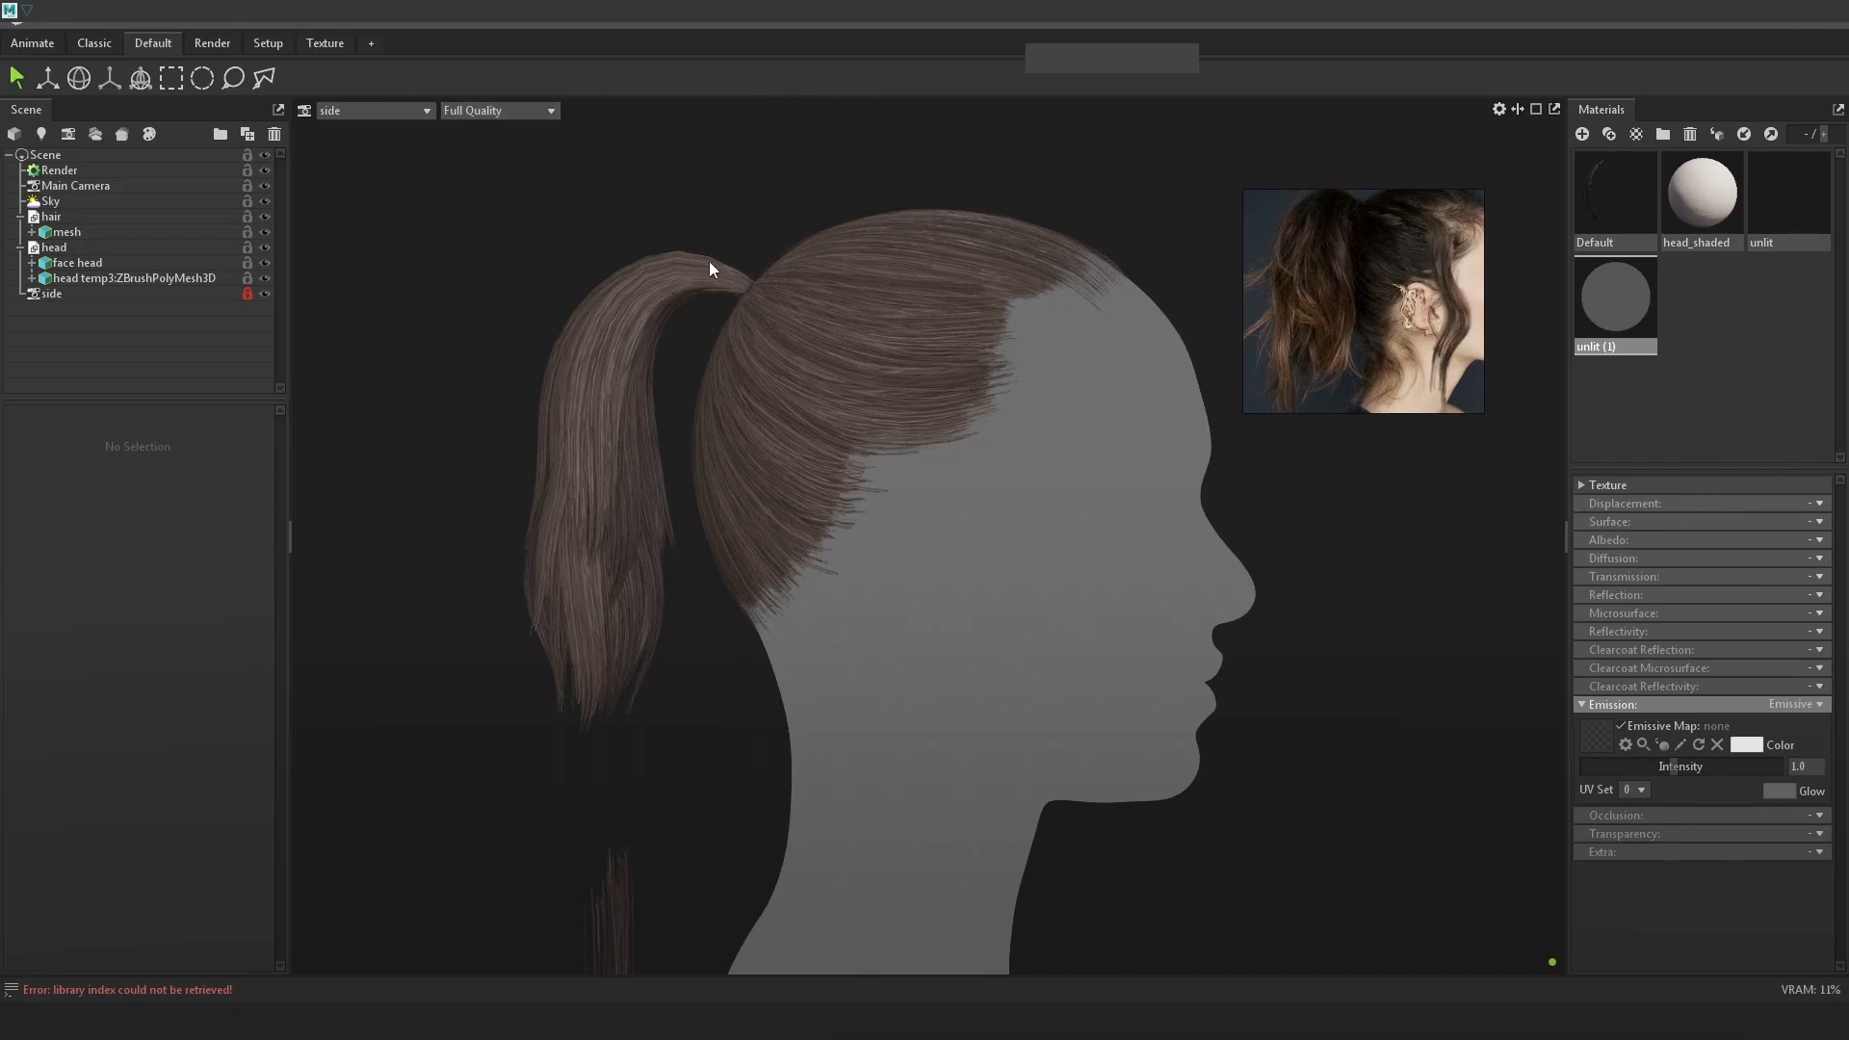
Enlarge the reference photo, zoom into its ponytail and compare it with the side render
scroll(1317, 279, "up", 2)
middle_click_drag(1317, 279, 1324, 292)
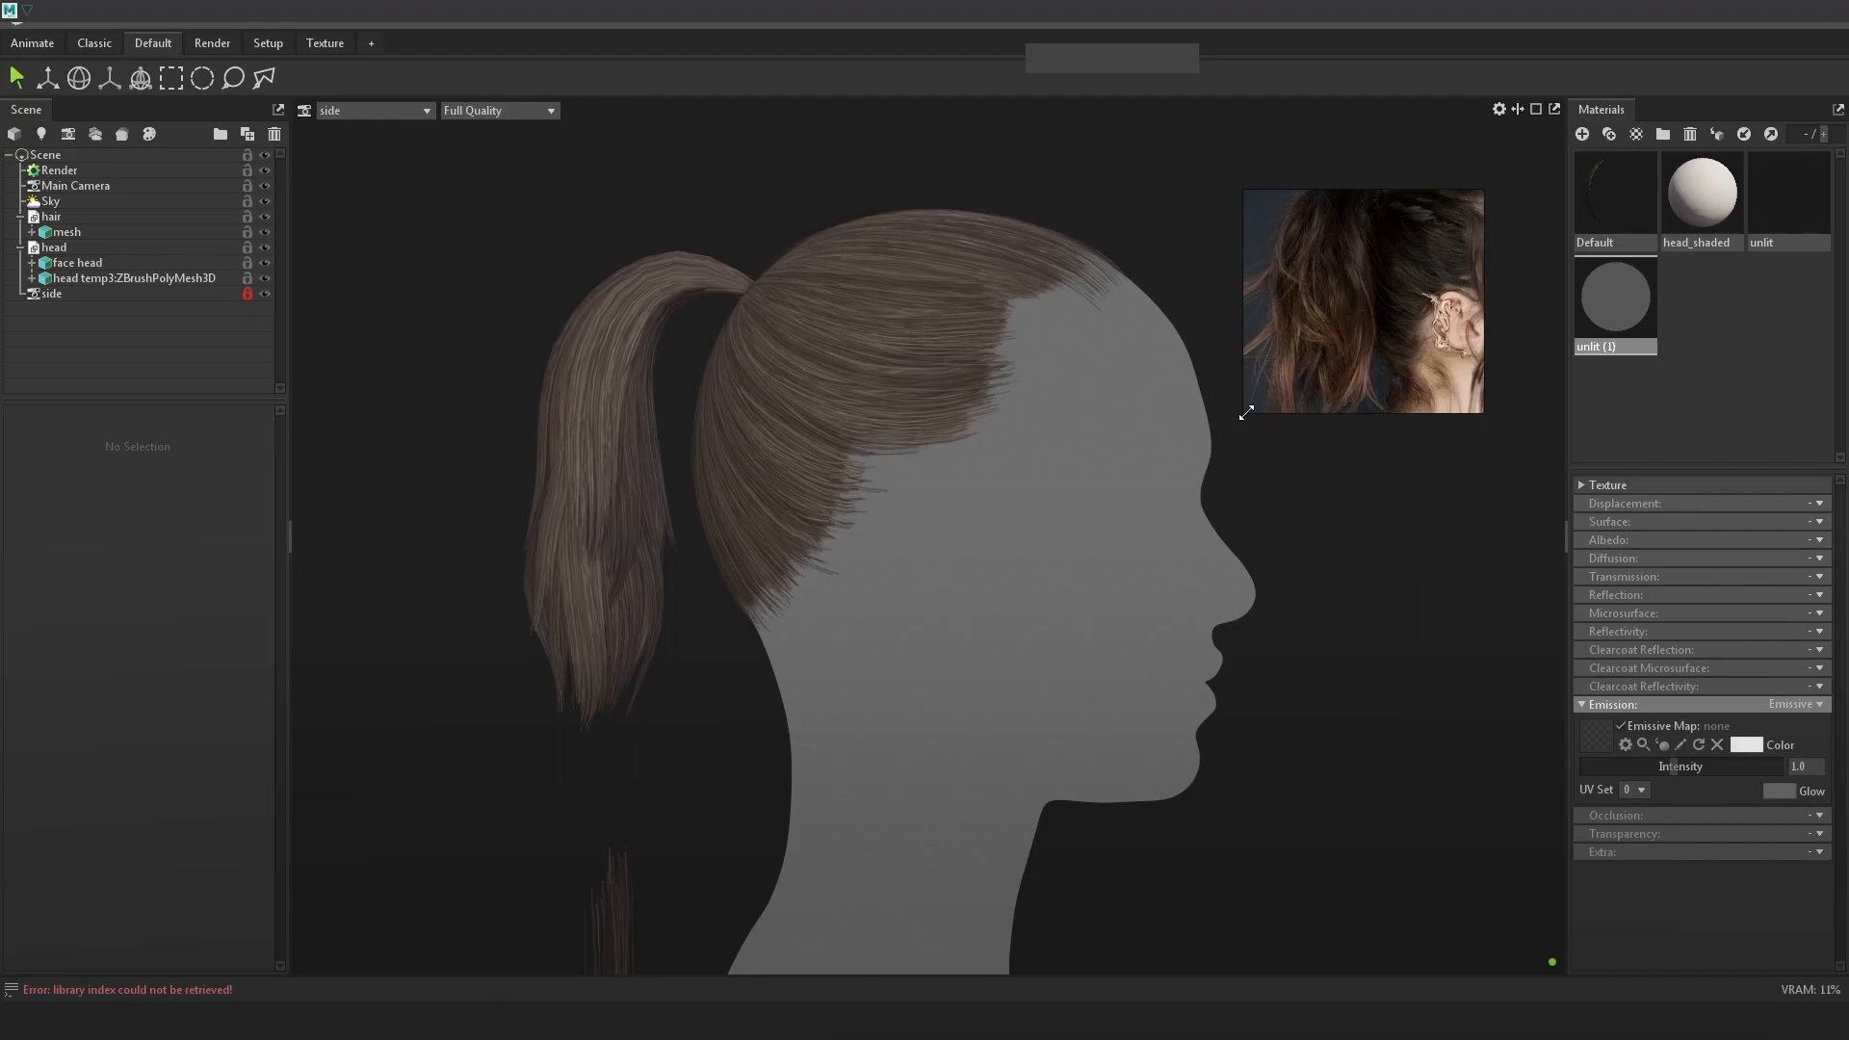
left_click(1208, 435)
left_click_drag(1243, 414, 1173, 517)
scroll(1286, 303, "up", 2)
middle_click_drag(1285, 302, 1283, 383)
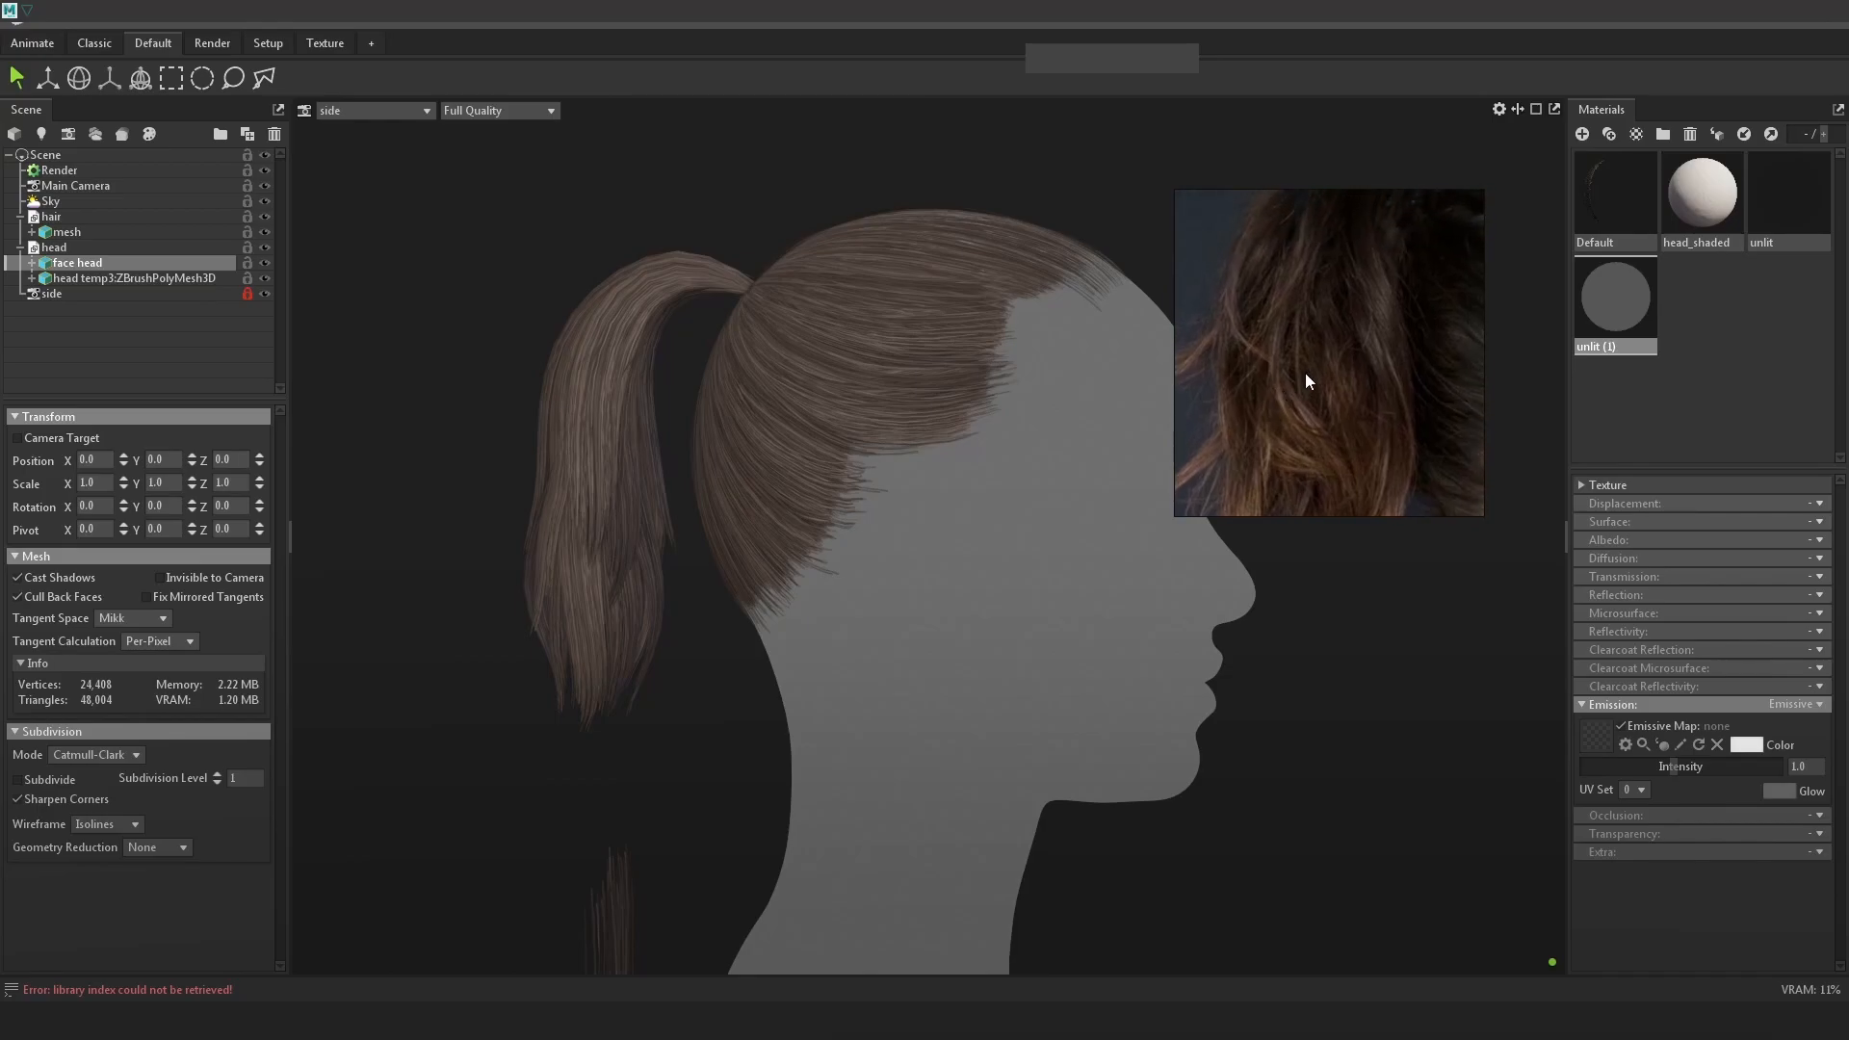
scroll(1348, 364, "down", 3)
scroll(1330, 379, "up", 2)
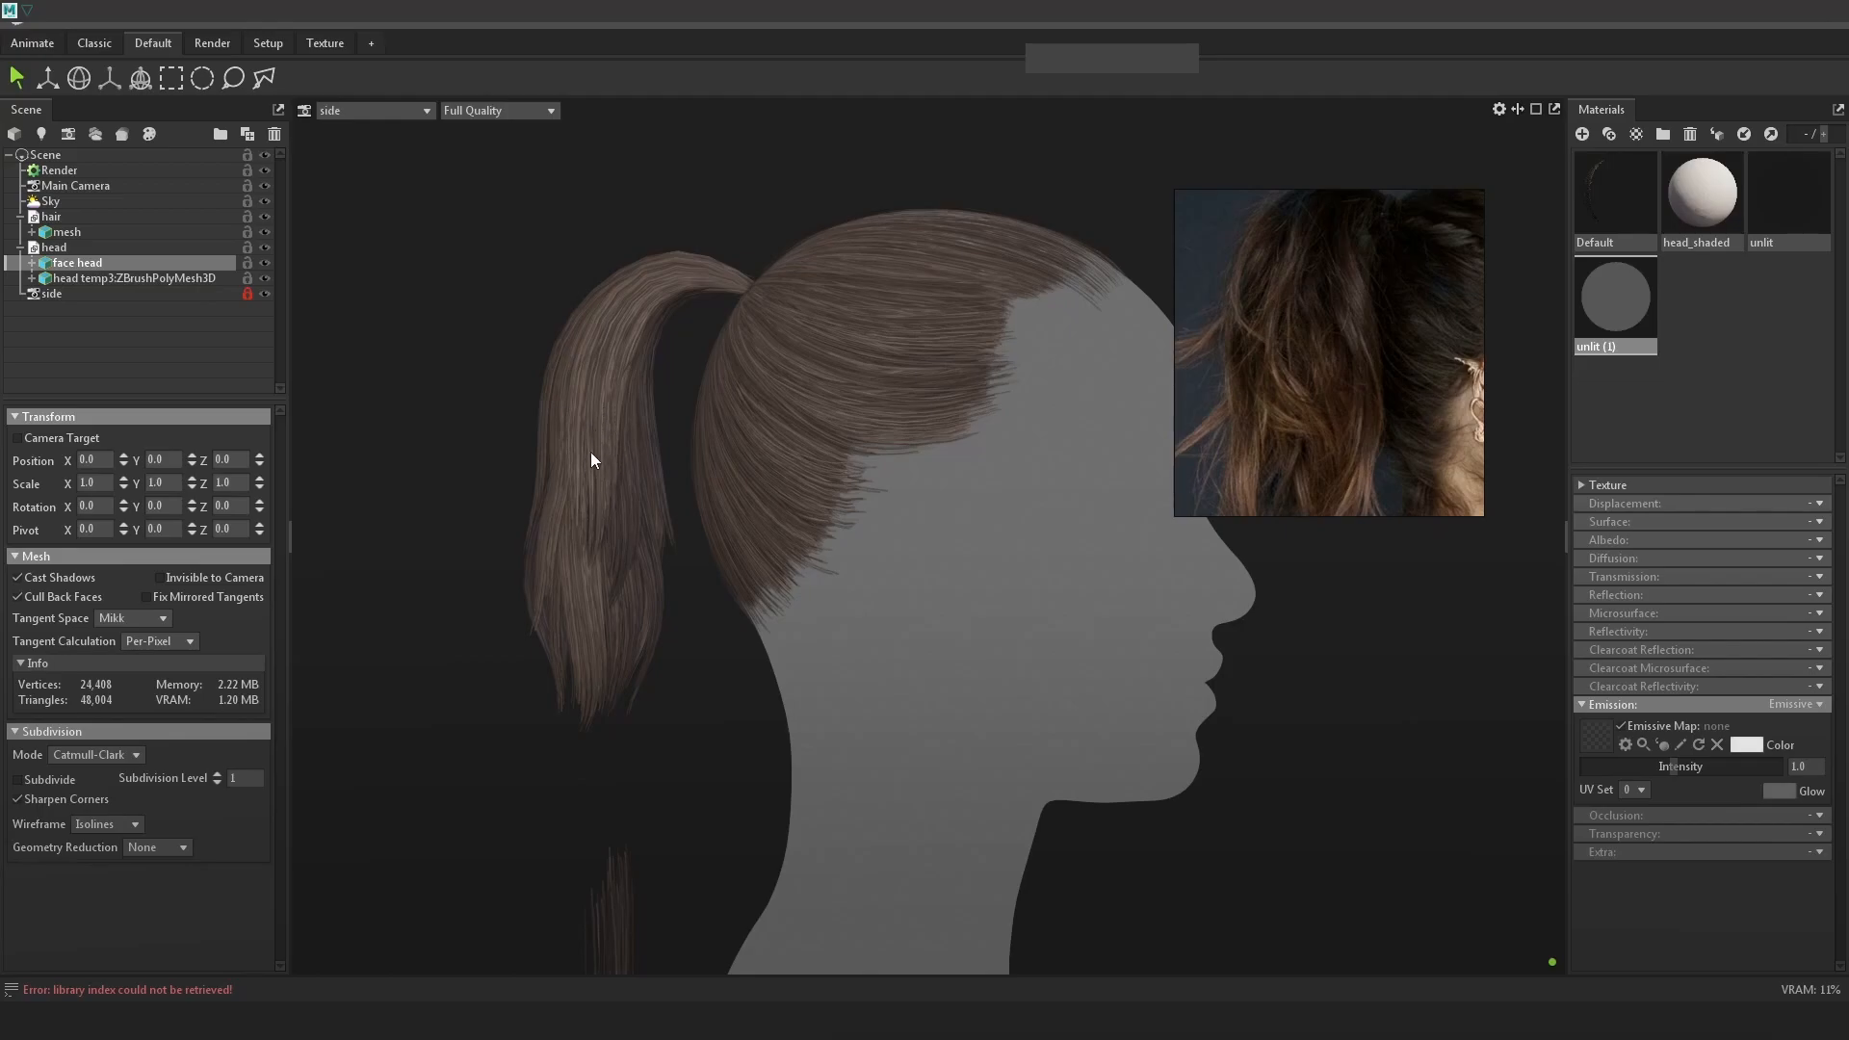
Return to Maya and compare the ponytail's side view with the render and the reference
left_click(1762, 23)
left_click_drag(1228, 599, 1146, 599, "alt")
middle_click_drag(1145, 599, 1056, 617, "alt")
left_click_drag(1147, 672, 1141, 598, "alt")
key("alt+Tab")
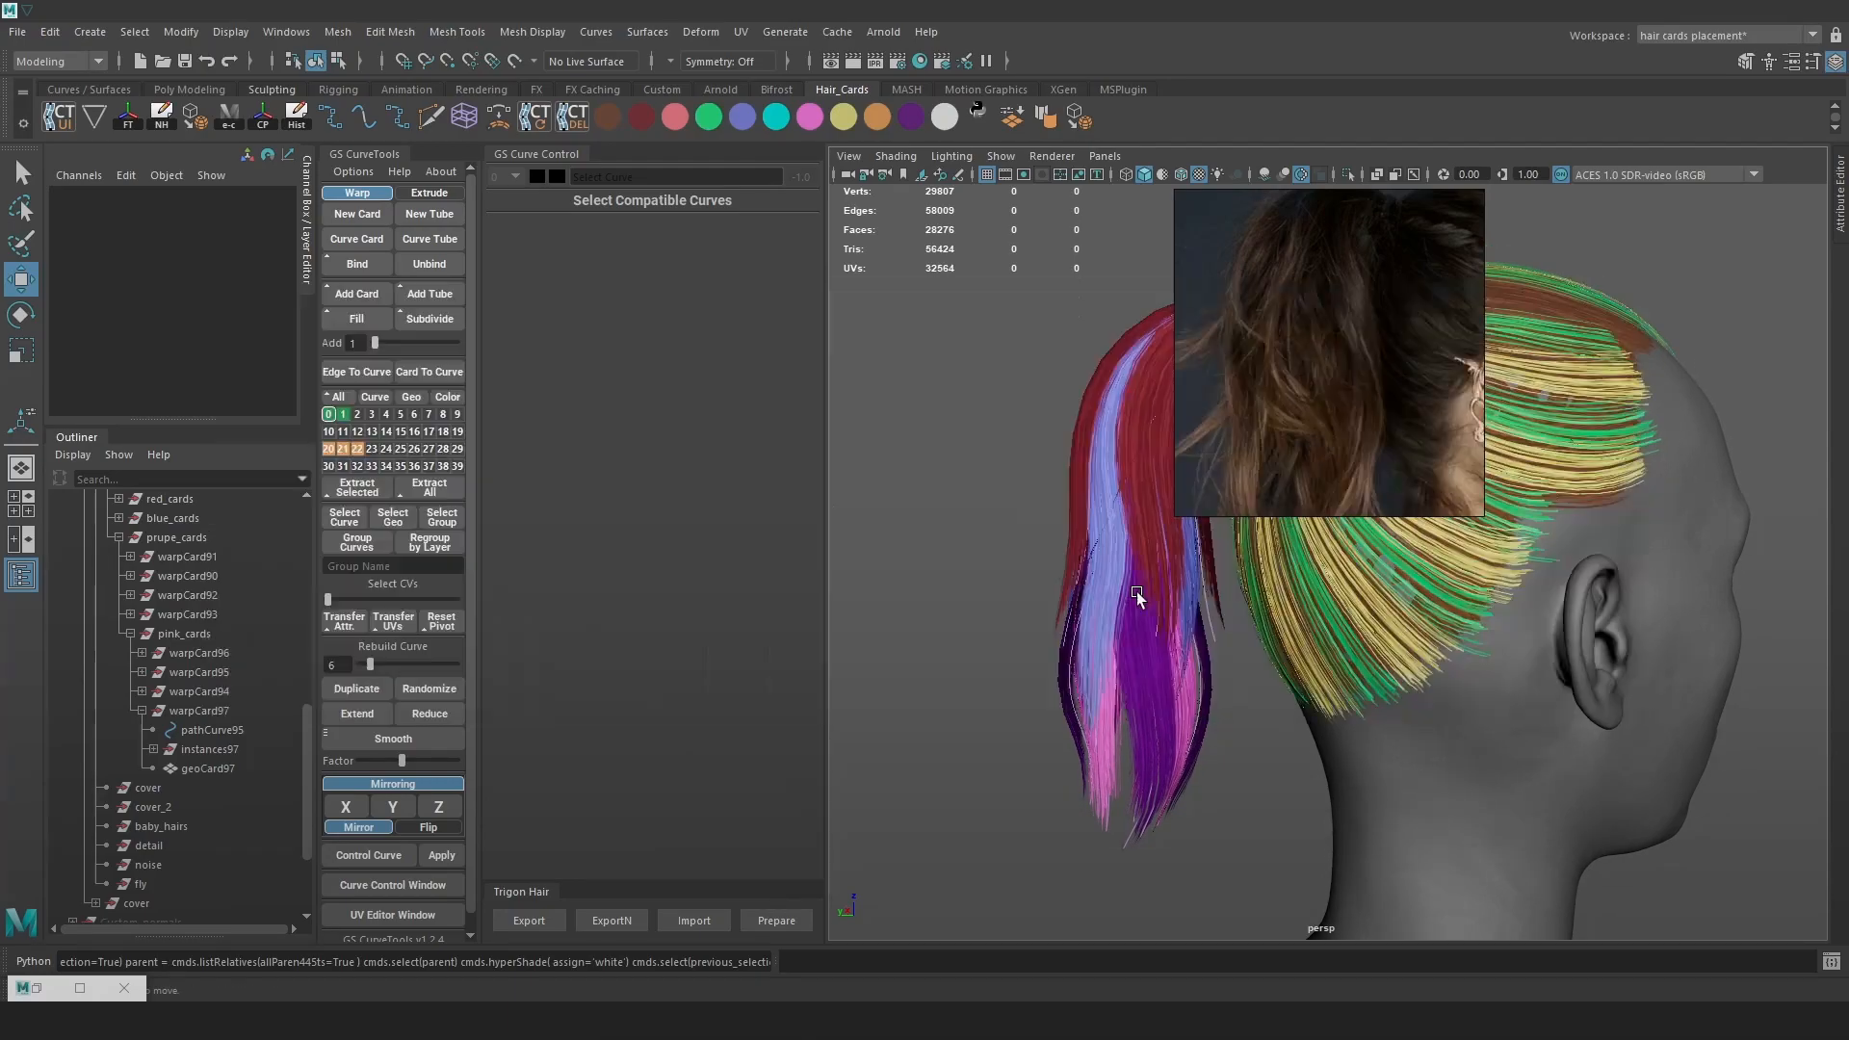
key("alt+Tab")
left_click_drag(1144, 529, 1107, 536, "alt")
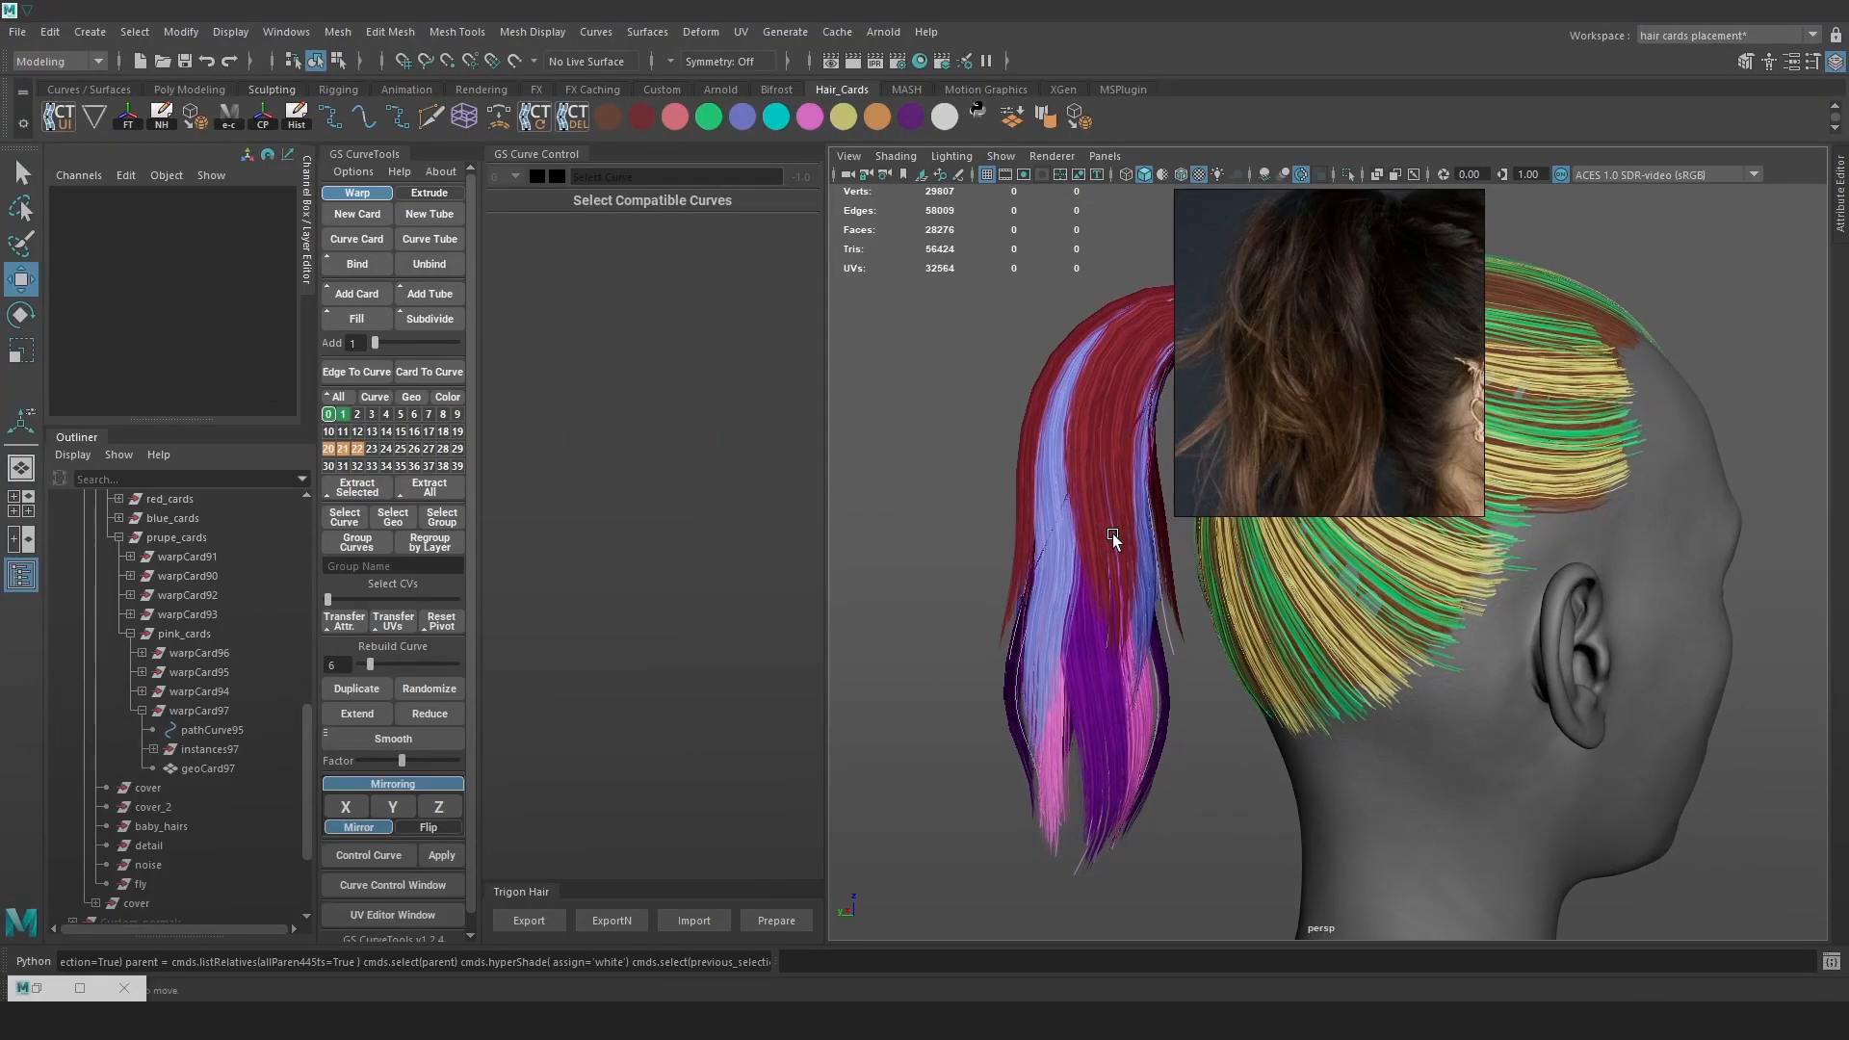
Pick through the ponytail's curves in wireframe to identify which one drives the red card on the side
key("4")
left_click(1112, 533)
key("5")
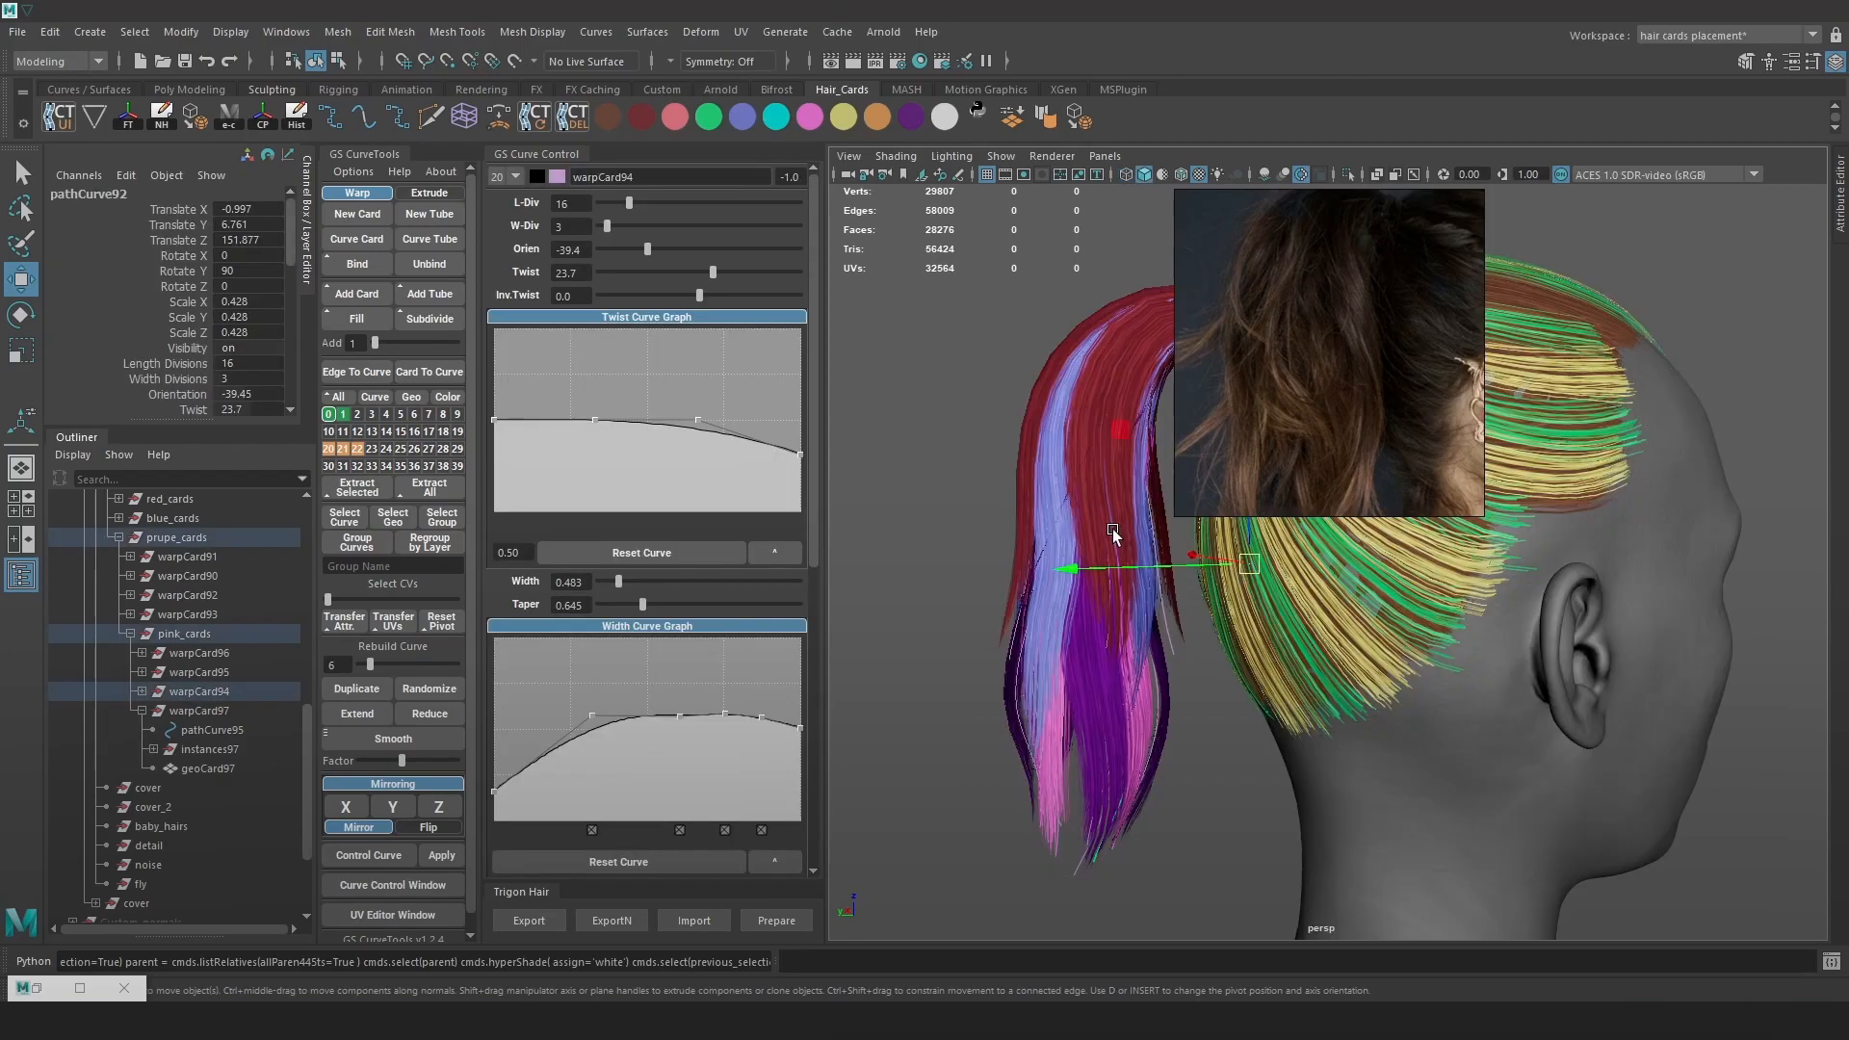
left_click(1113, 530)
key("4")
left_click(1112, 530)
scroll(1126, 553, "up", 4)
left_click(1031, 604)
key("5")
key("4")
left_click(1008, 510)
mouse_move(1008, 511)
left_mouse_down("alt")
mouse_move(1072, 570)
mouse_move(1036, 418)
left_mouse_up("alt")
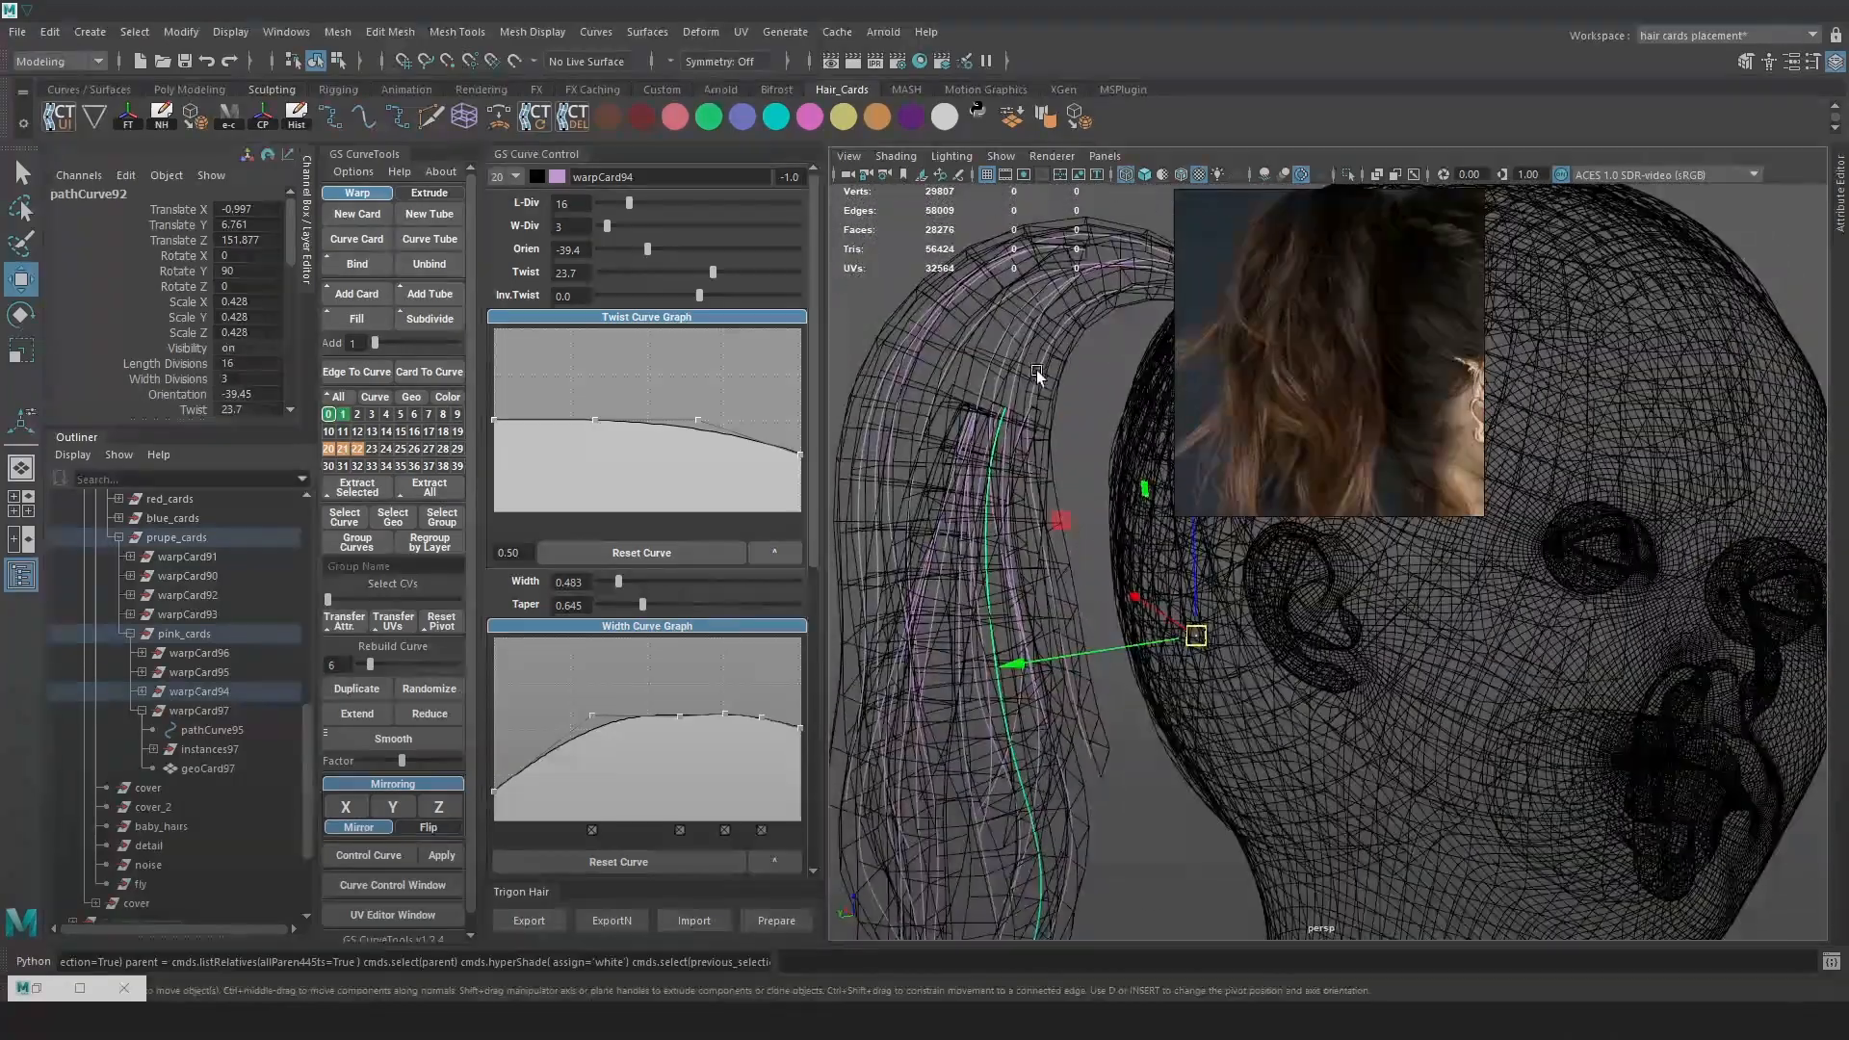
left_click(1027, 355)
key("5")
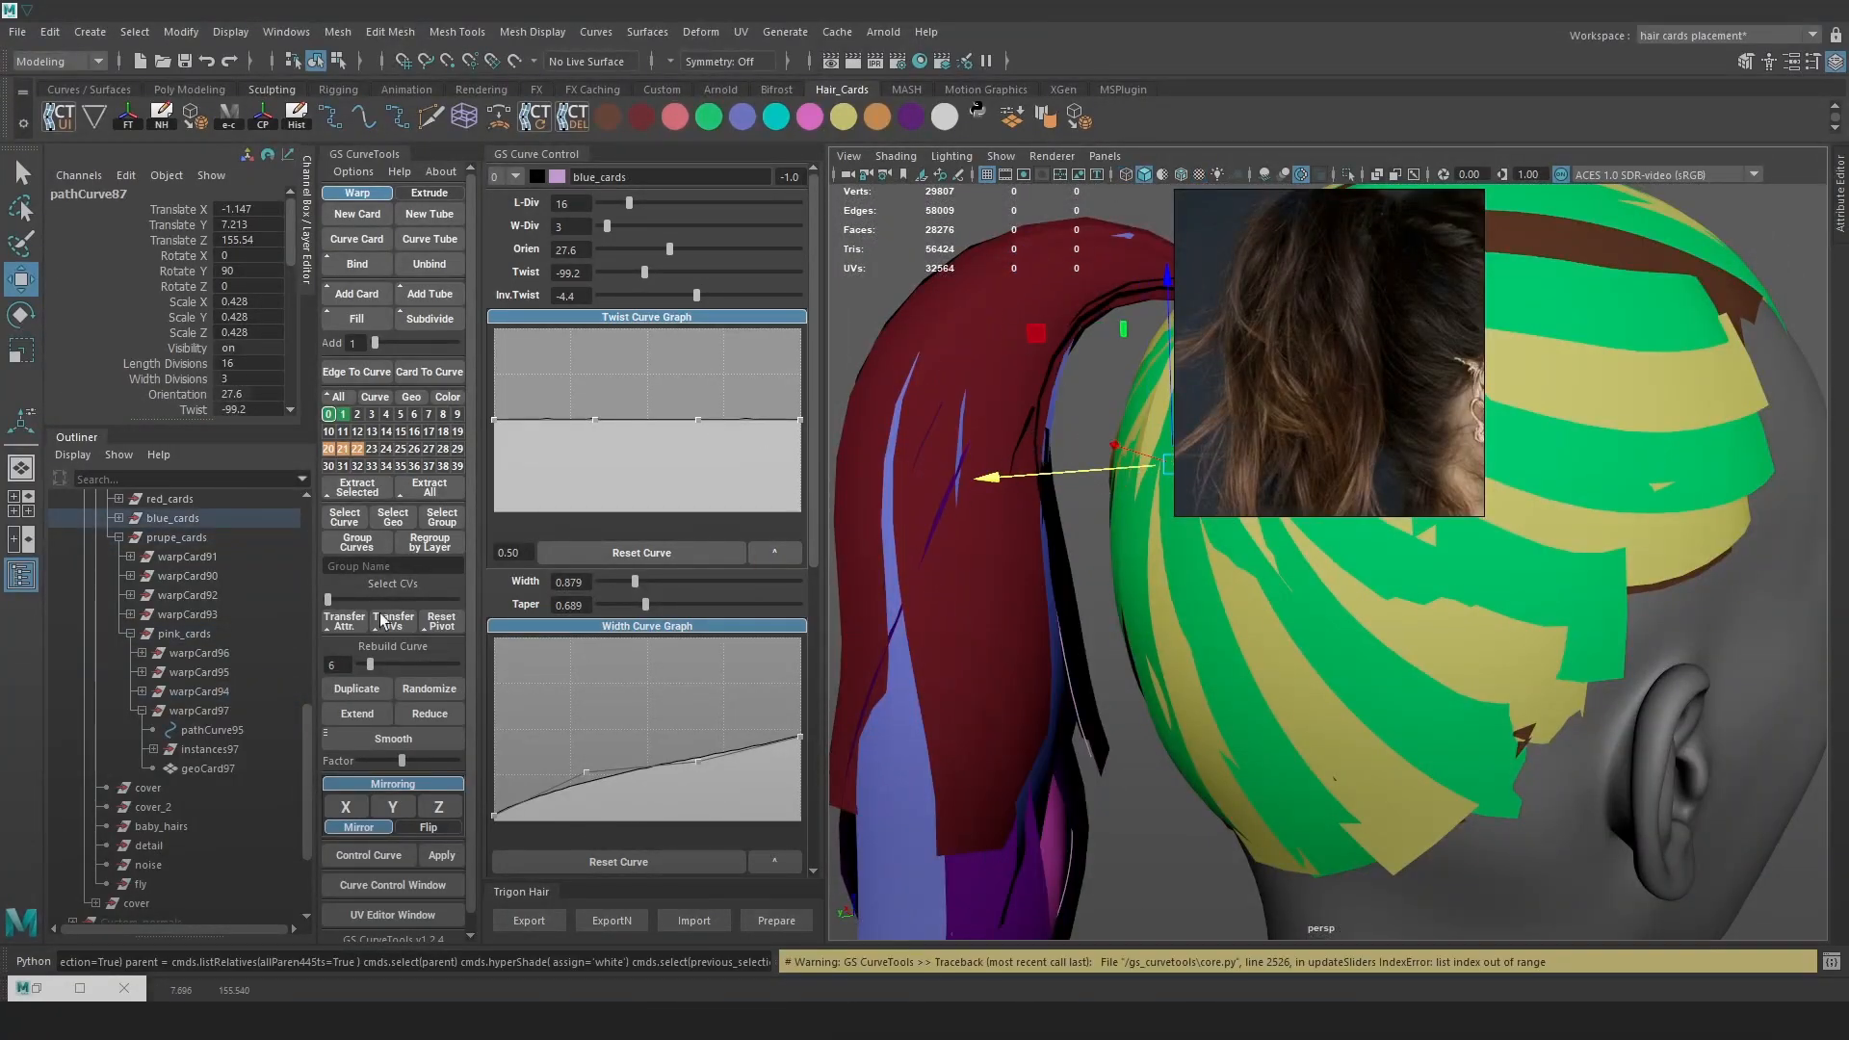
Look through the cards in the red_cards group and select the path curve of warpCard76
scroll(125, 539, "up", 3)
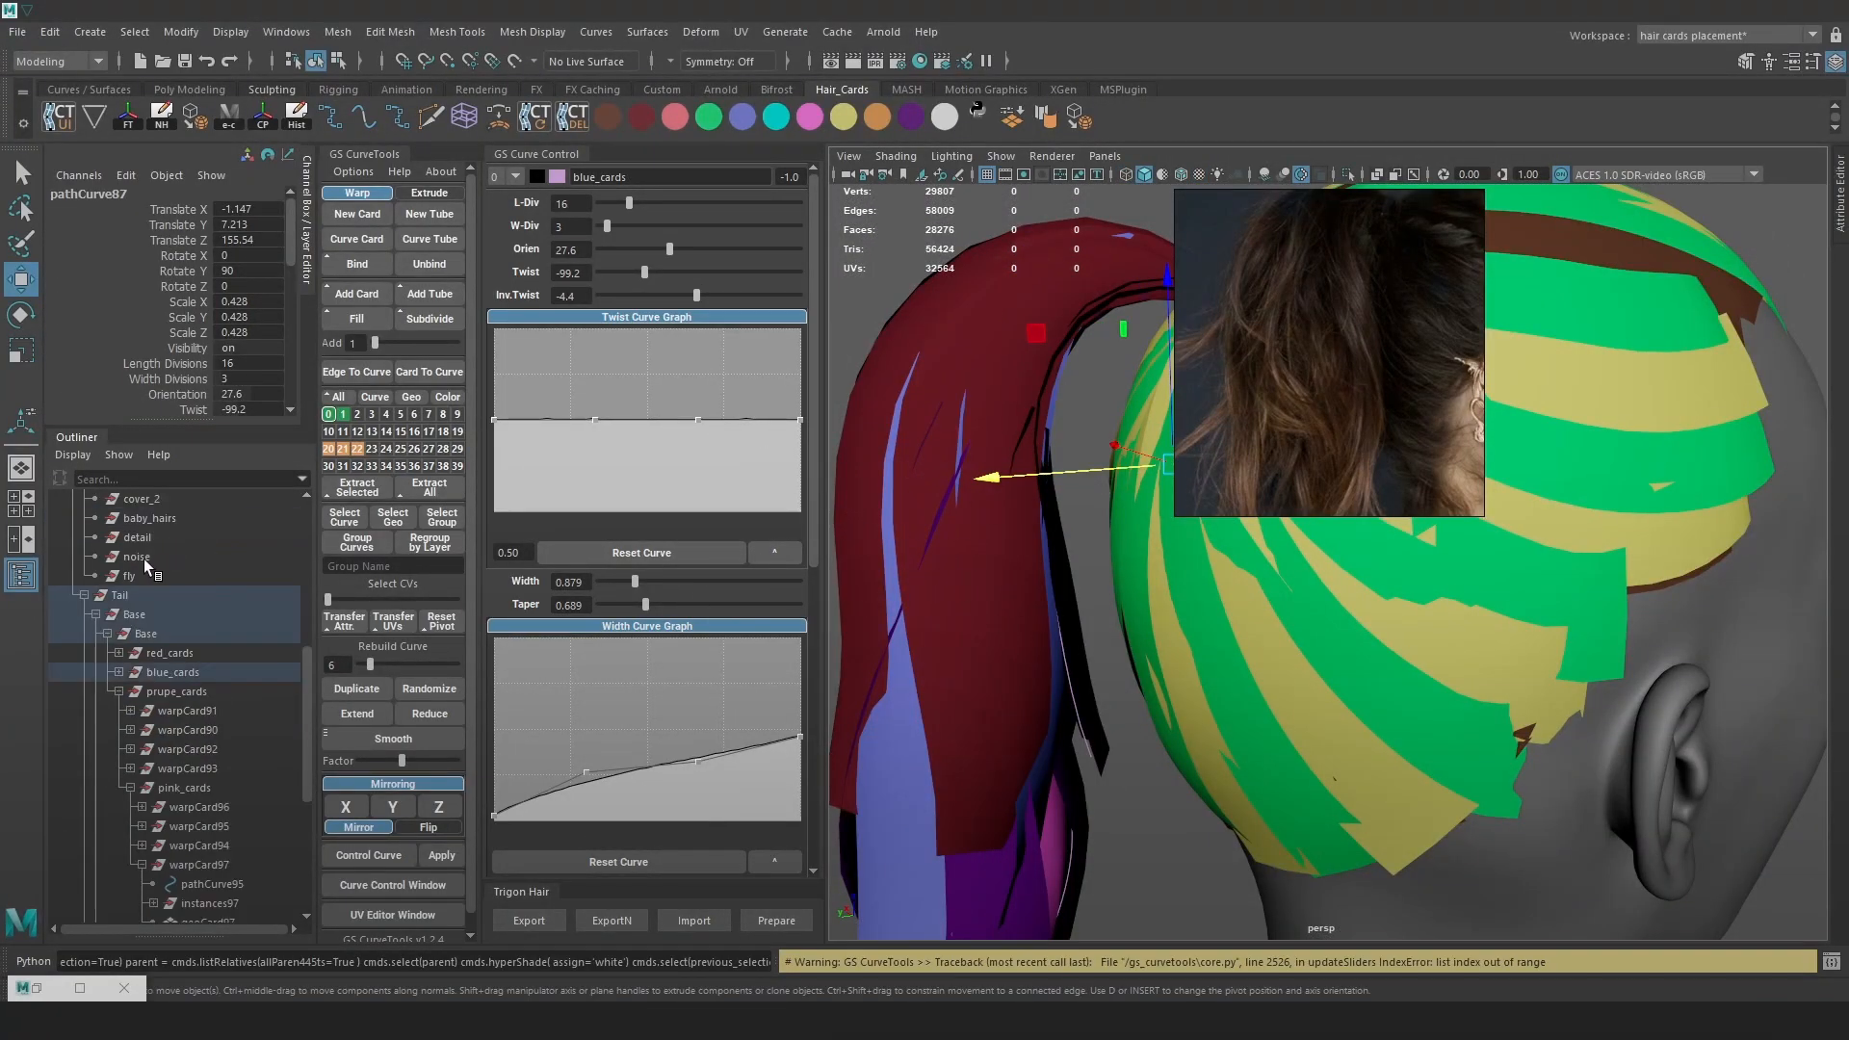
left_click(119, 652)
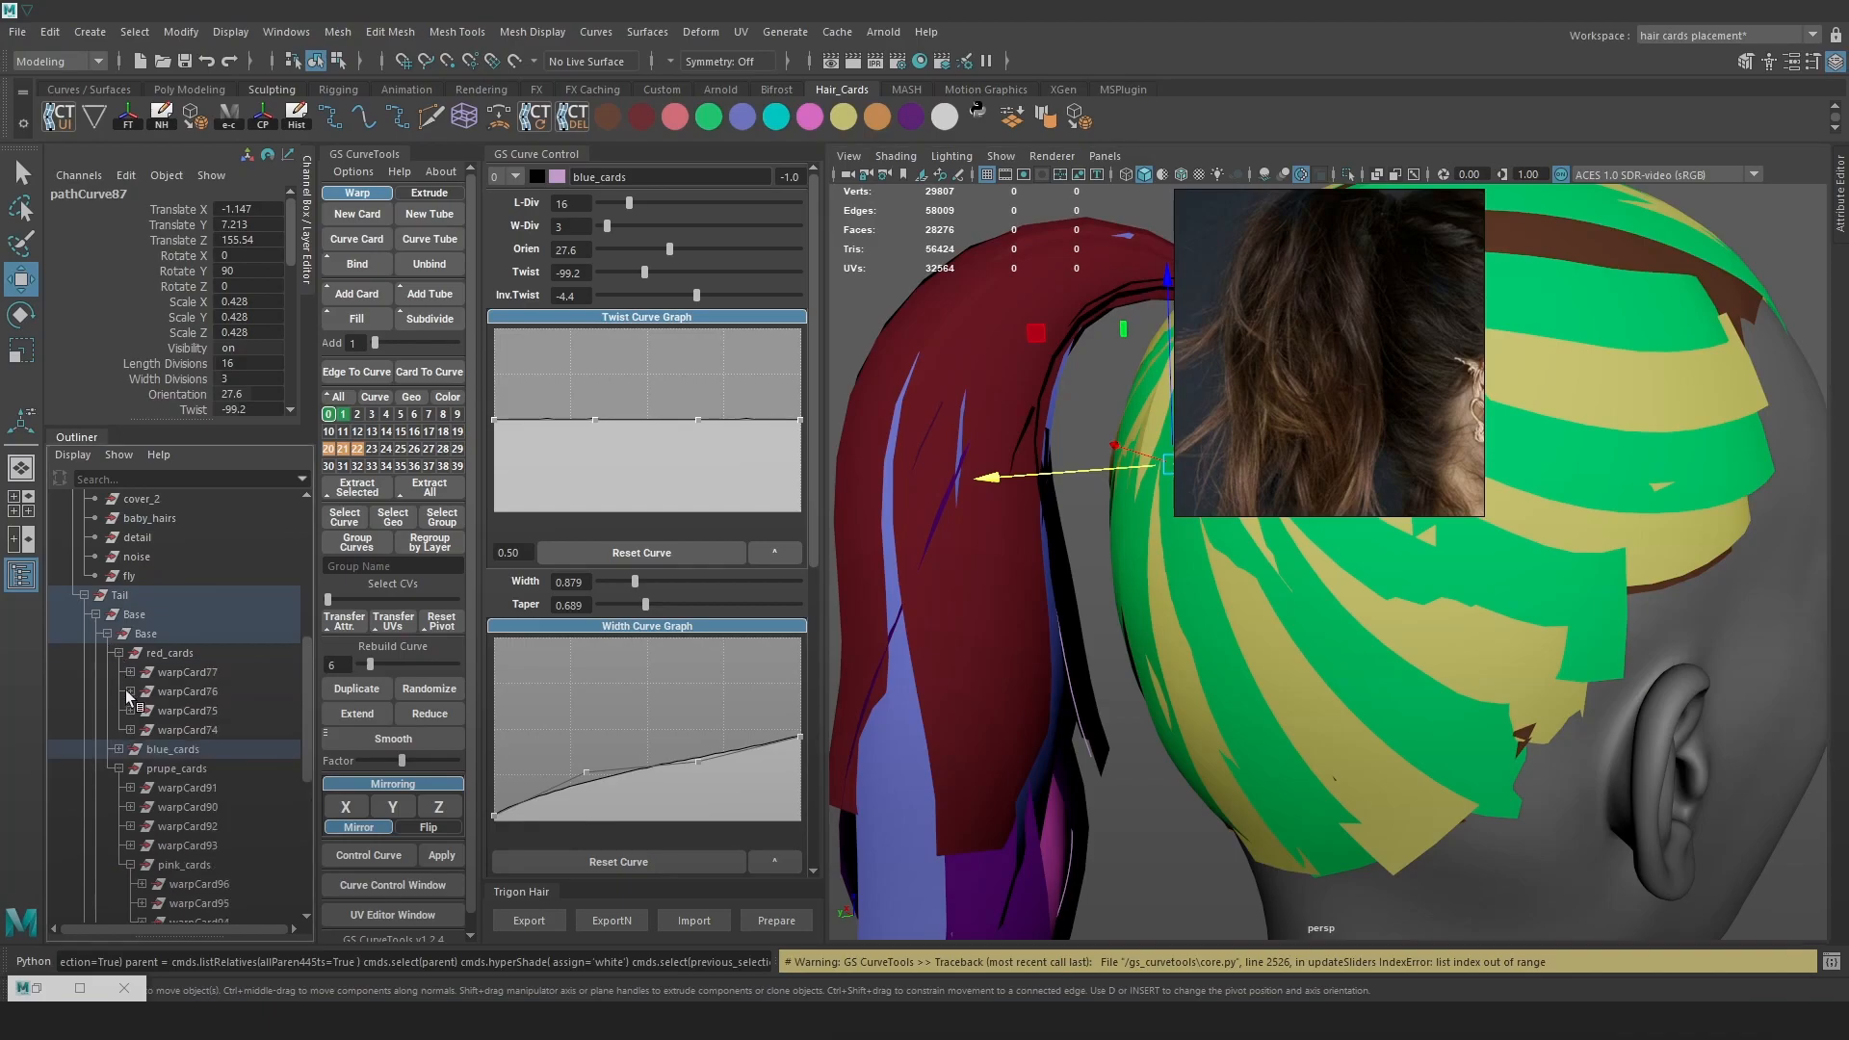
left_click(204, 729)
left_click(206, 709)
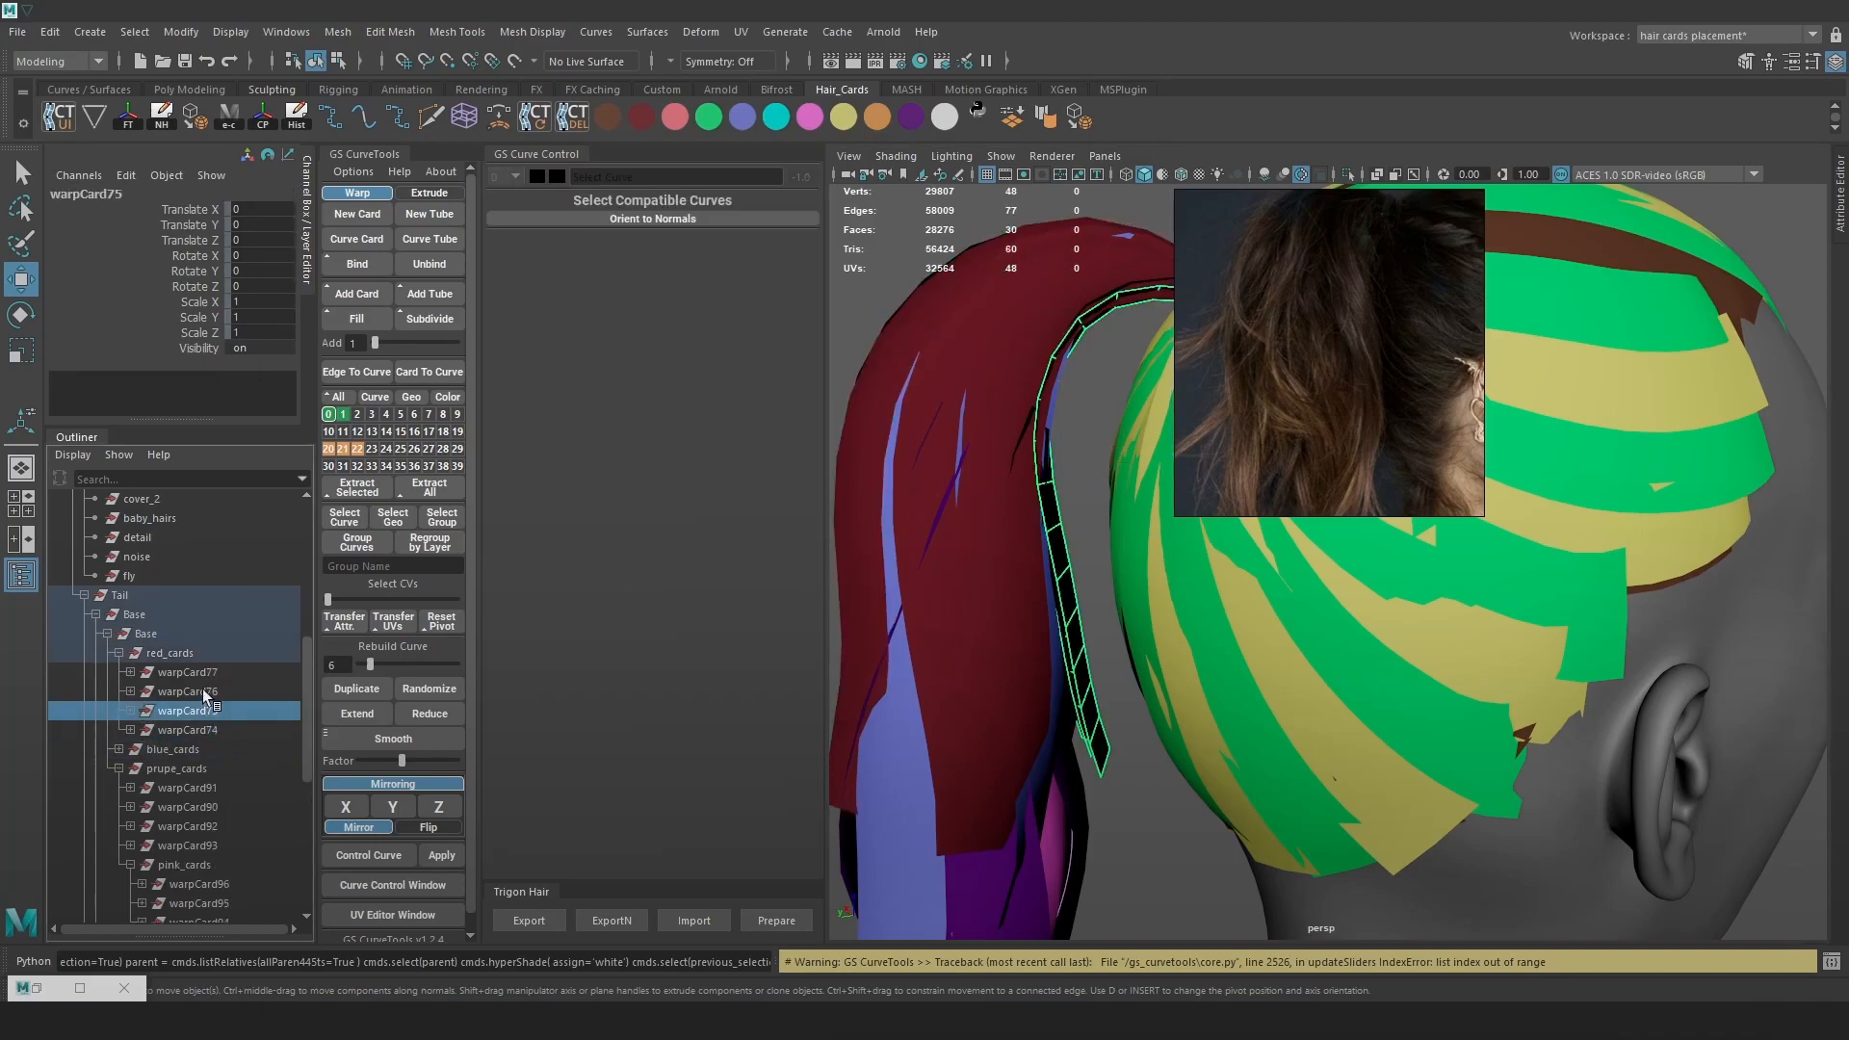
left_click(202, 691)
left_click(130, 691)
left_click(221, 710)
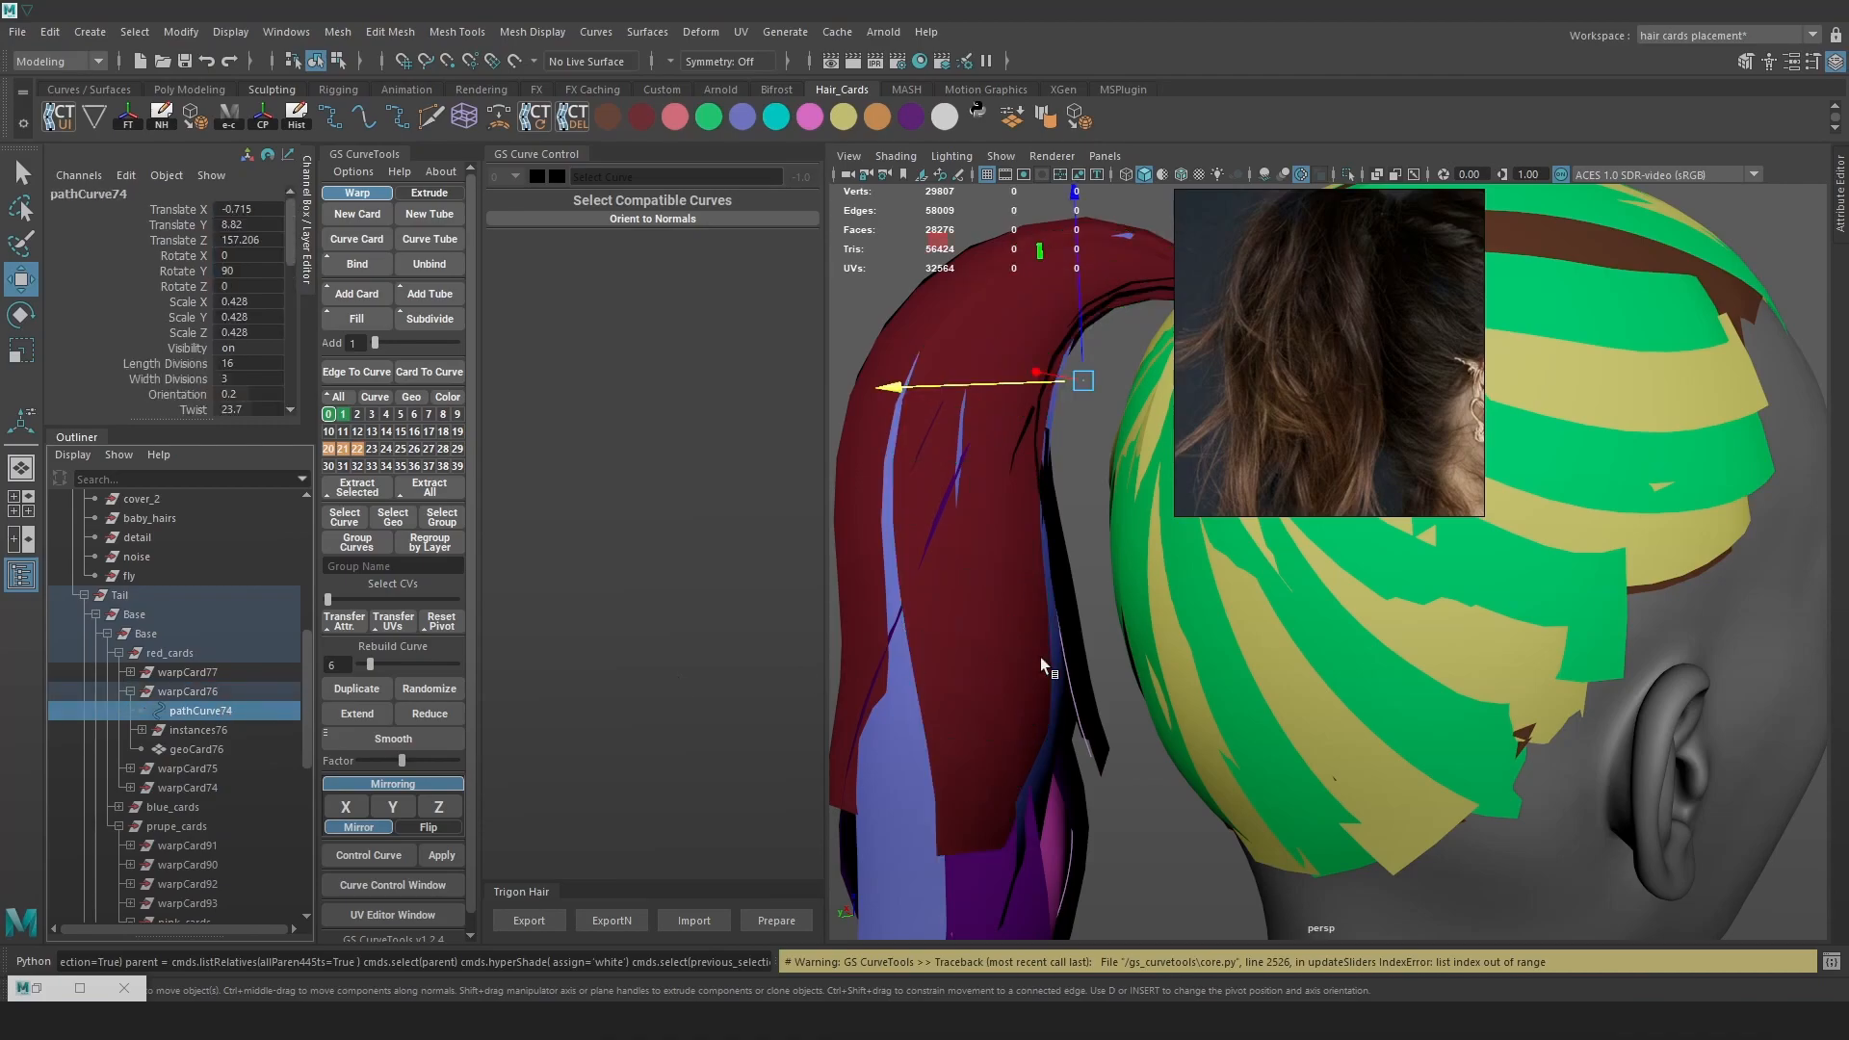
scroll(1070, 581, "up", 2)
key("6")
scroll(1057, 564, "up", 1)
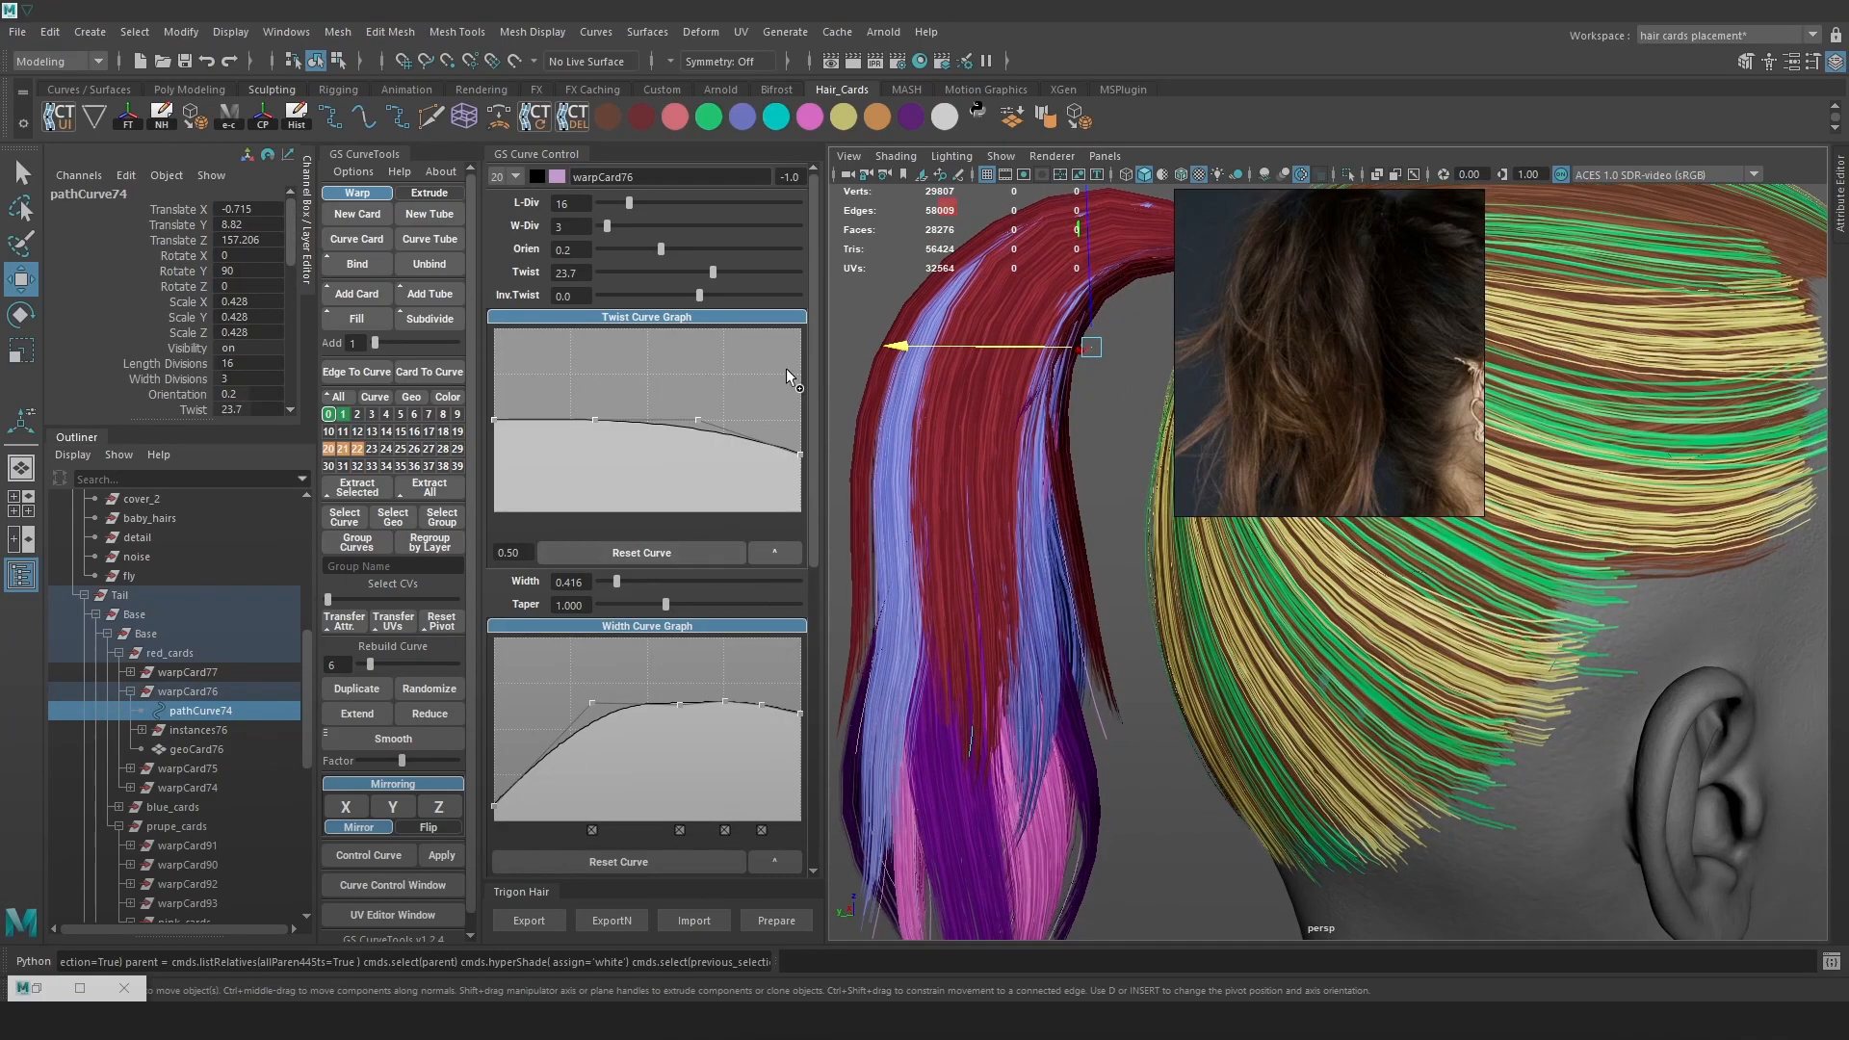
Shorten warpCard76's path curve with Reduce and compare its length with the surrounding cards
left_click(429, 714)
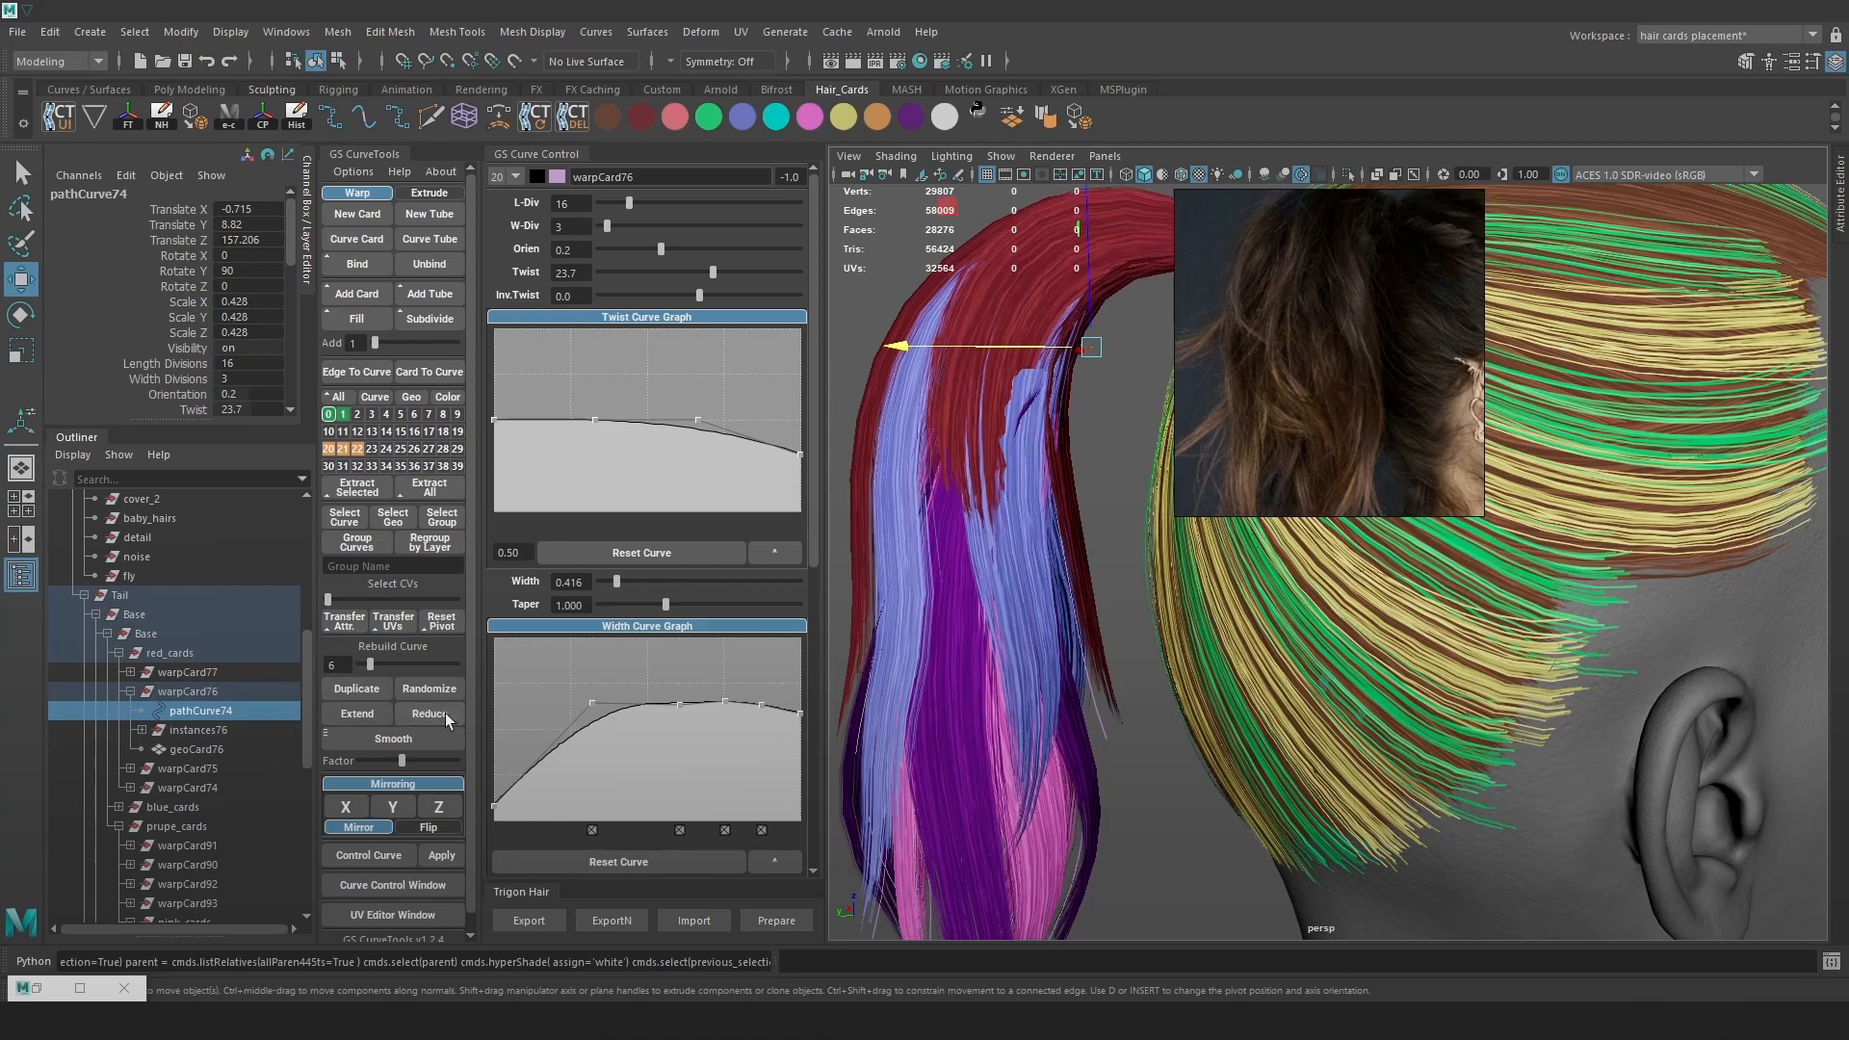
scroll(963, 645, "down", 2)
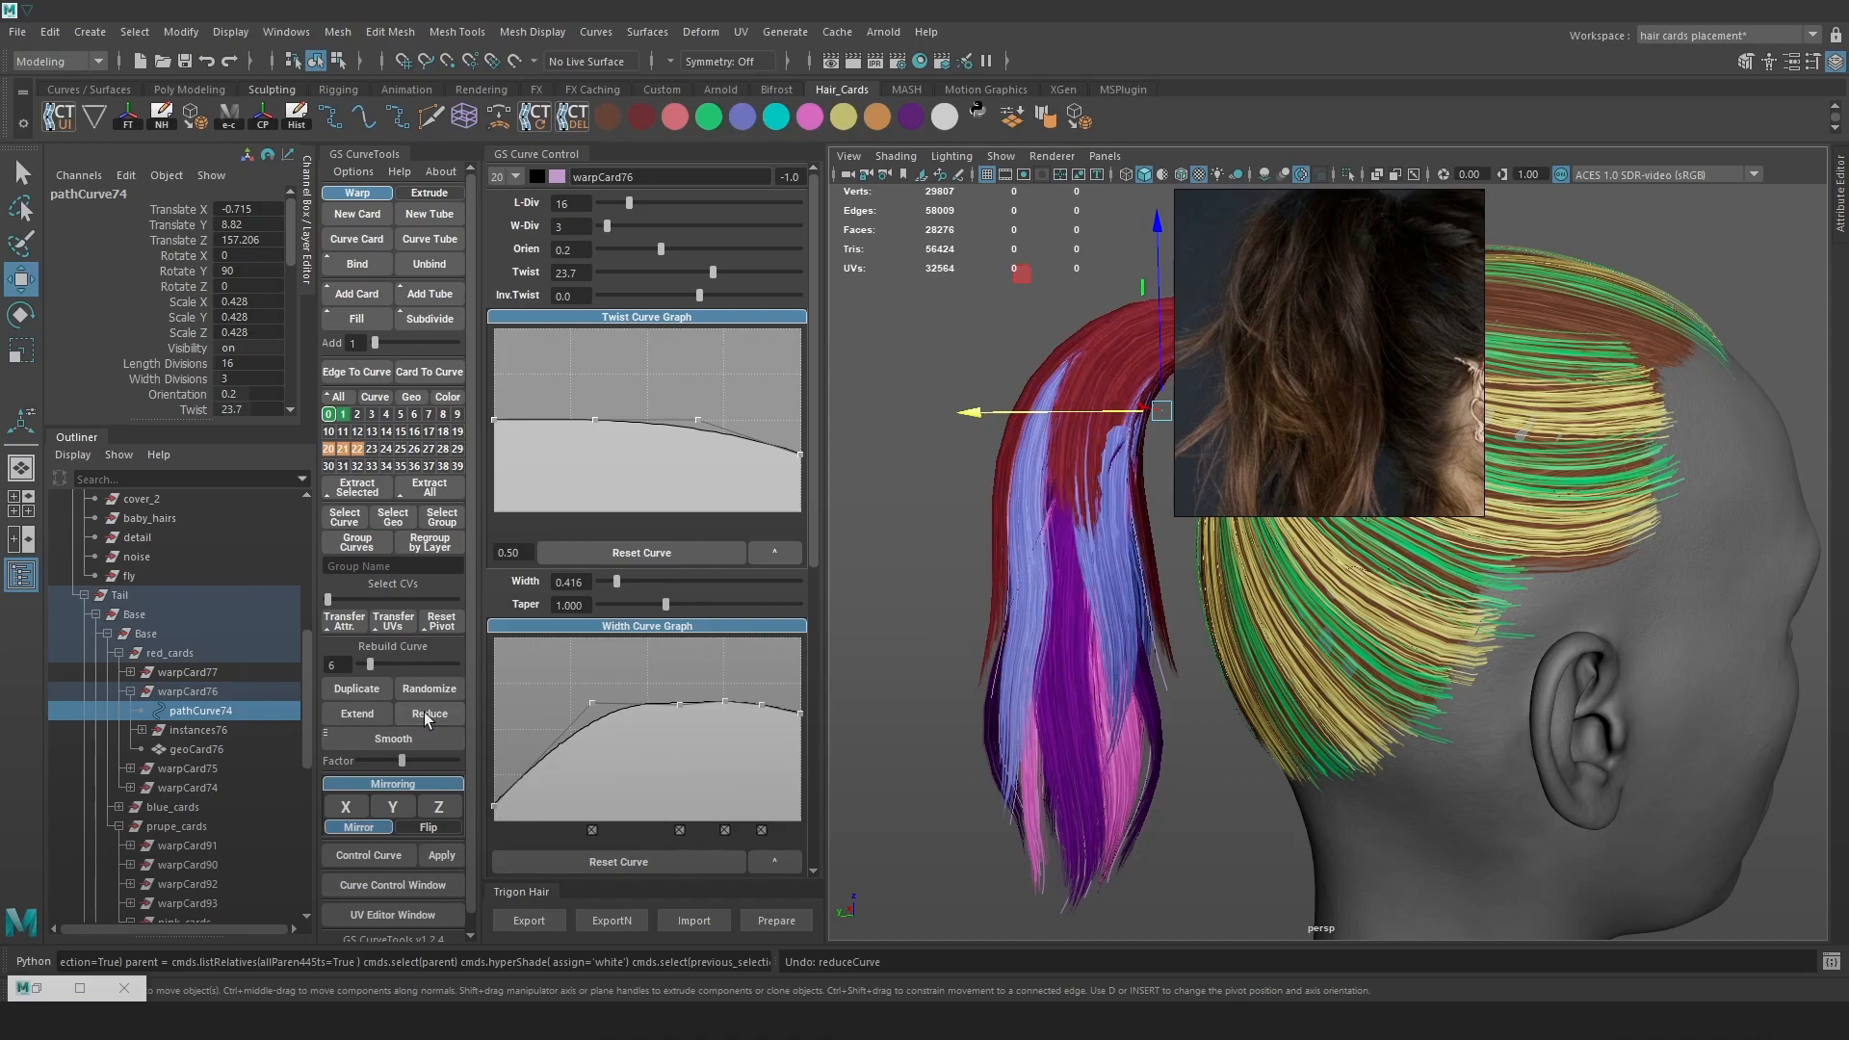
scroll(1044, 491, "down", 2)
key("4")
left_click_drag(1055, 454, 944, 510, "alt")
left_click(454, 713)
right_click_drag(1071, 584, 1122, 569, "alt")
middle_click_drag(911, 376, 964, 350, "alt")
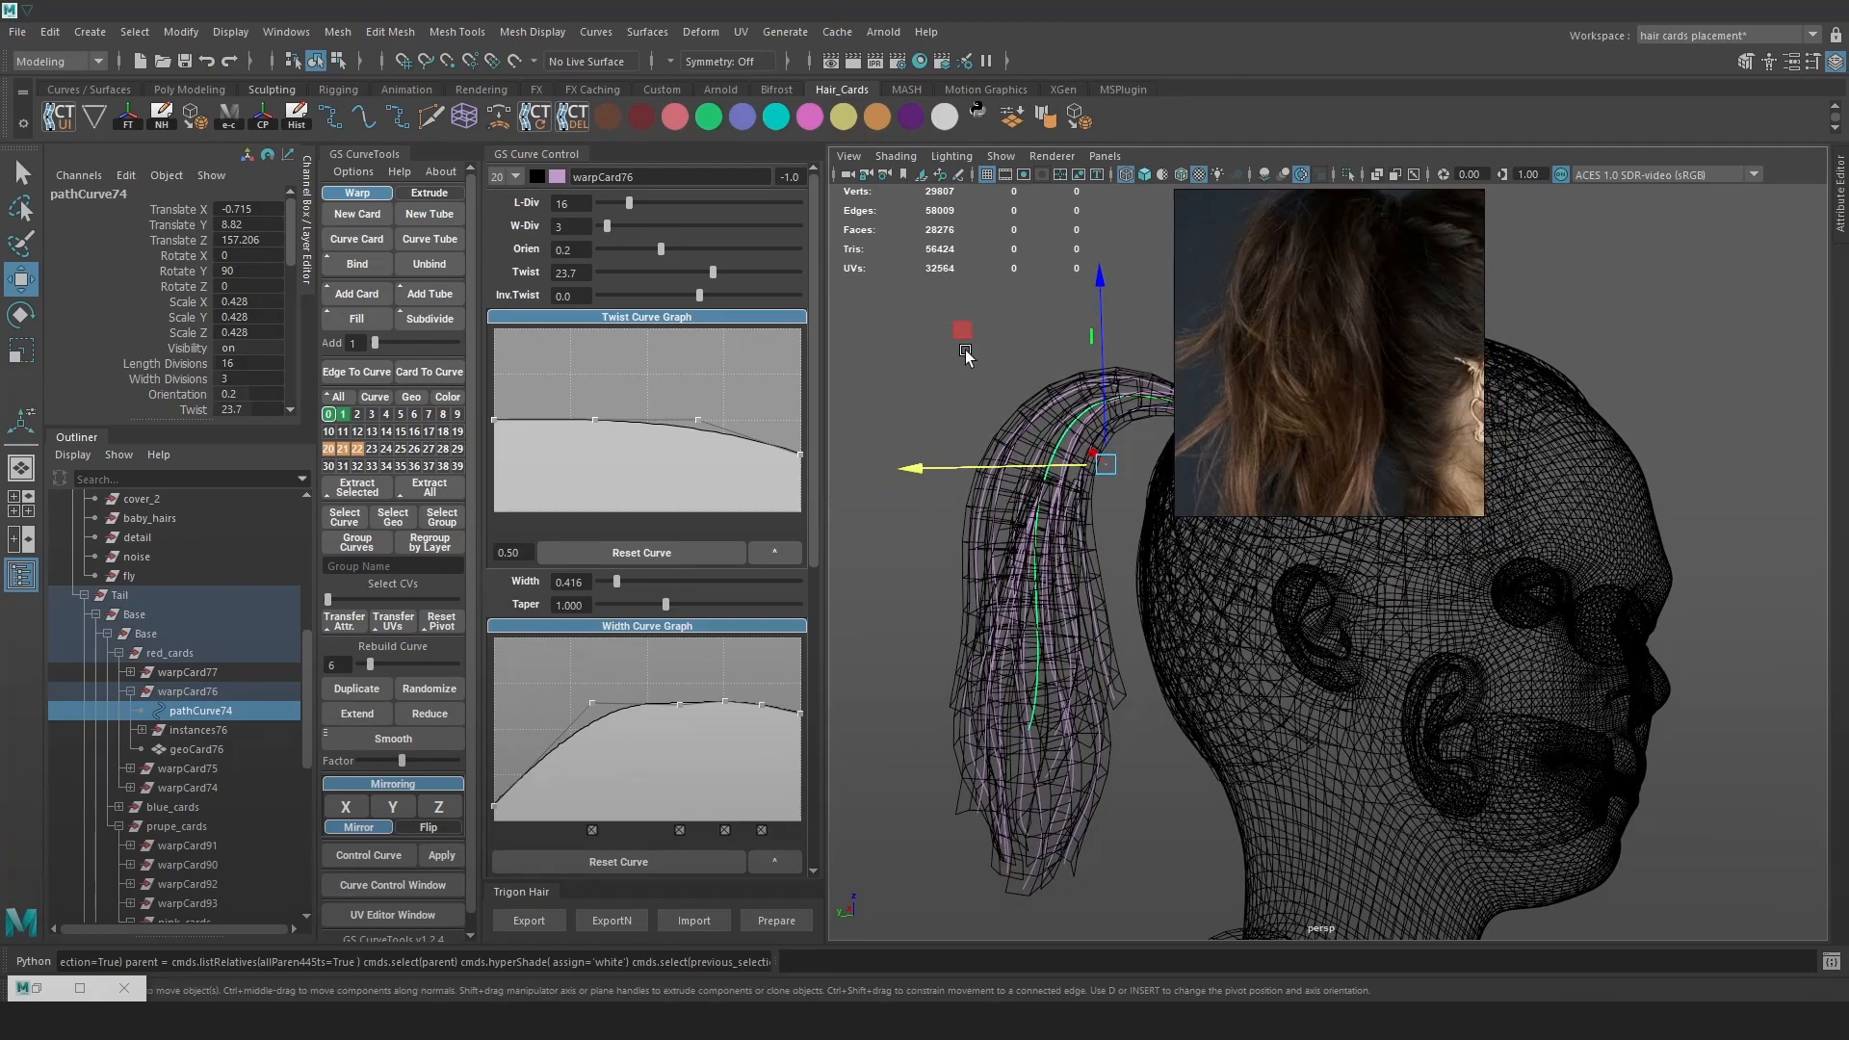
Select the control vertex near the tip of warpCard76's path curve and adjust its position
left_click(966, 351)
left_click_drag(973, 640, 975, 641)
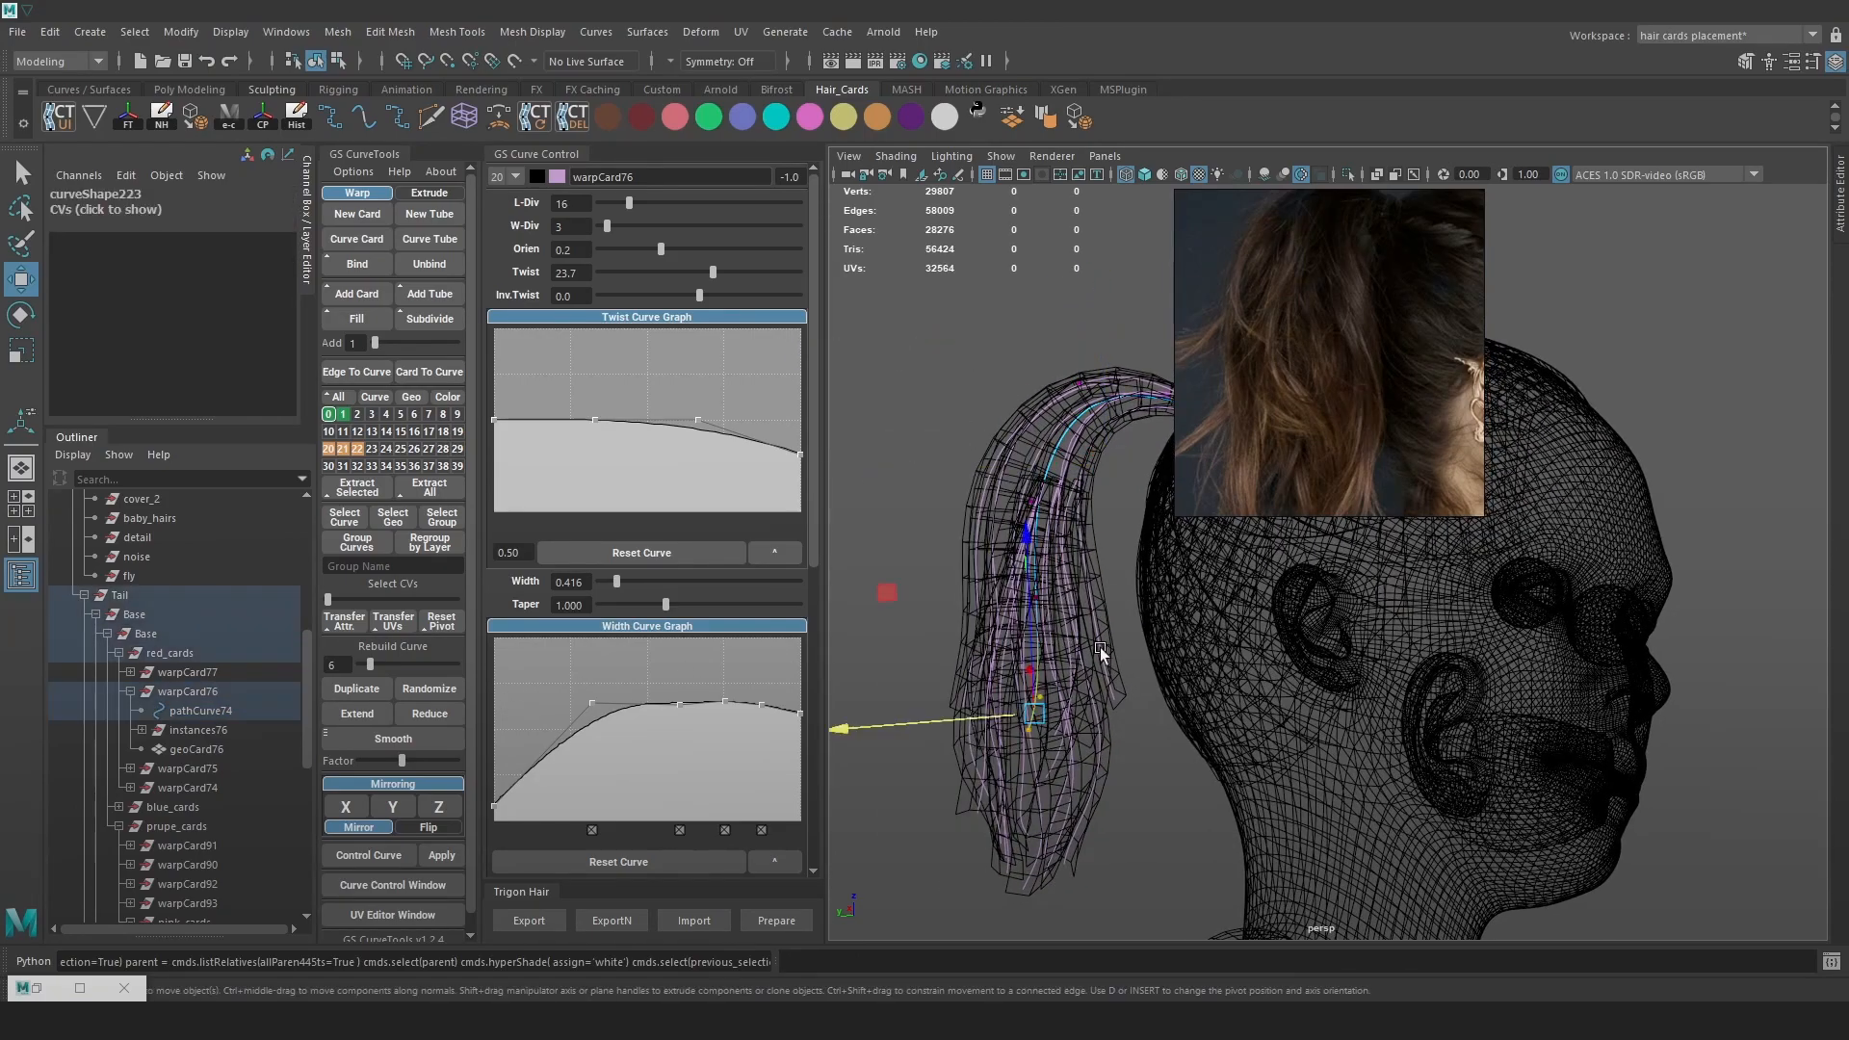
key("6")
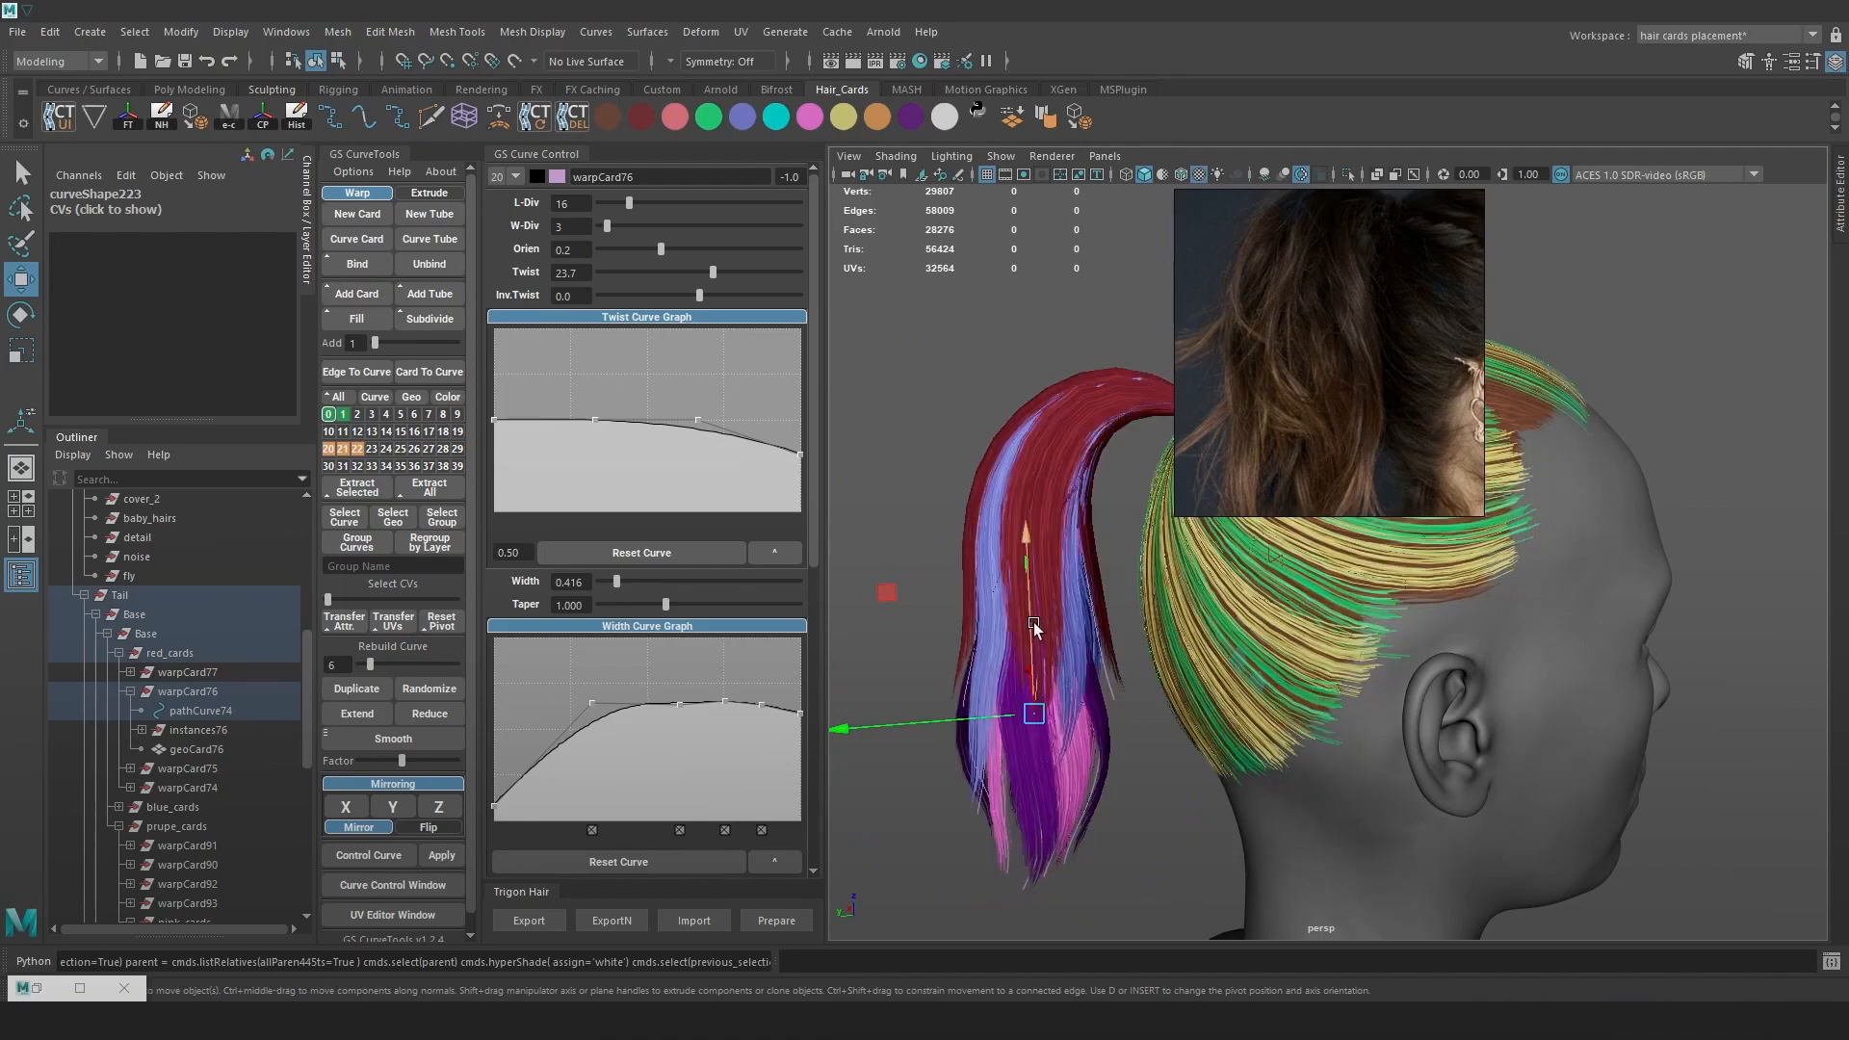
left_click_drag(1052, 643, 1028, 594)
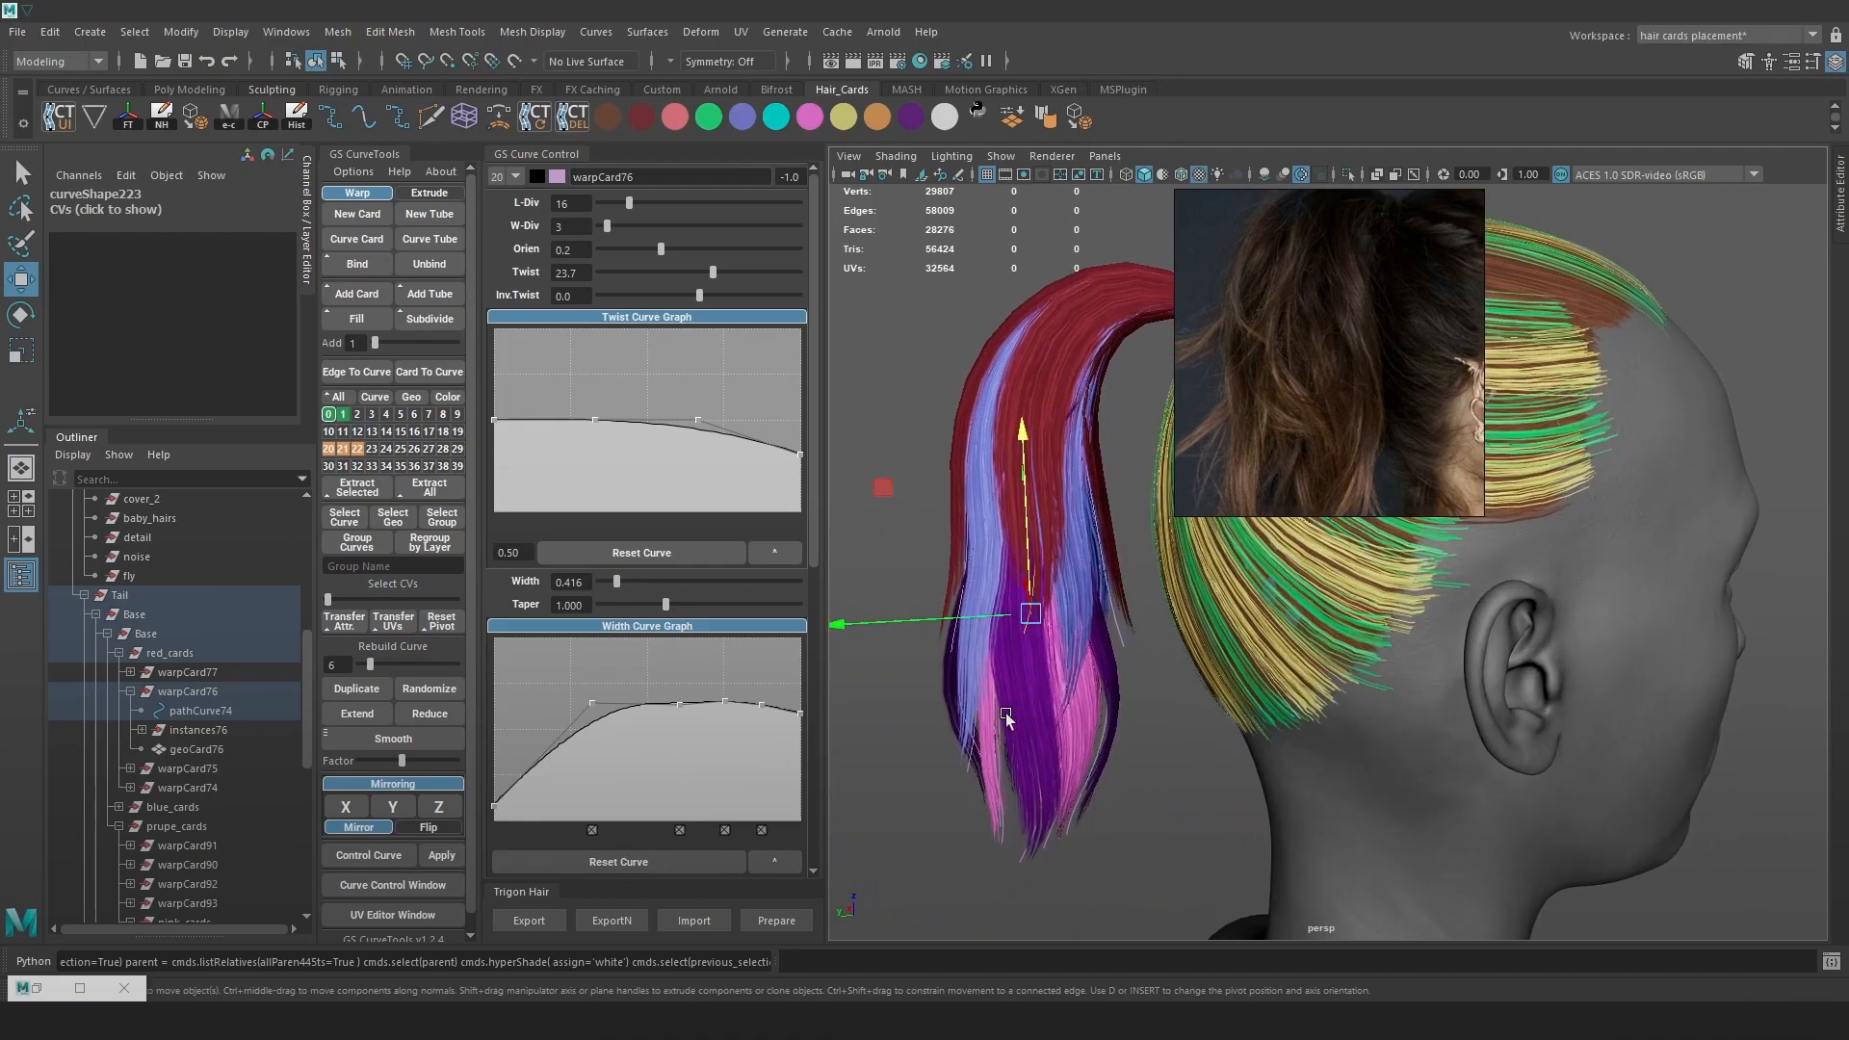
Select the tip control vertices of blue warpCard87's curve and rotate them to bend the card's end
key("4")
left_click(975, 684)
right_click_drag(913, 501, 867, 491)
left_click_drag(961, 701, 961, 700)
key("e")
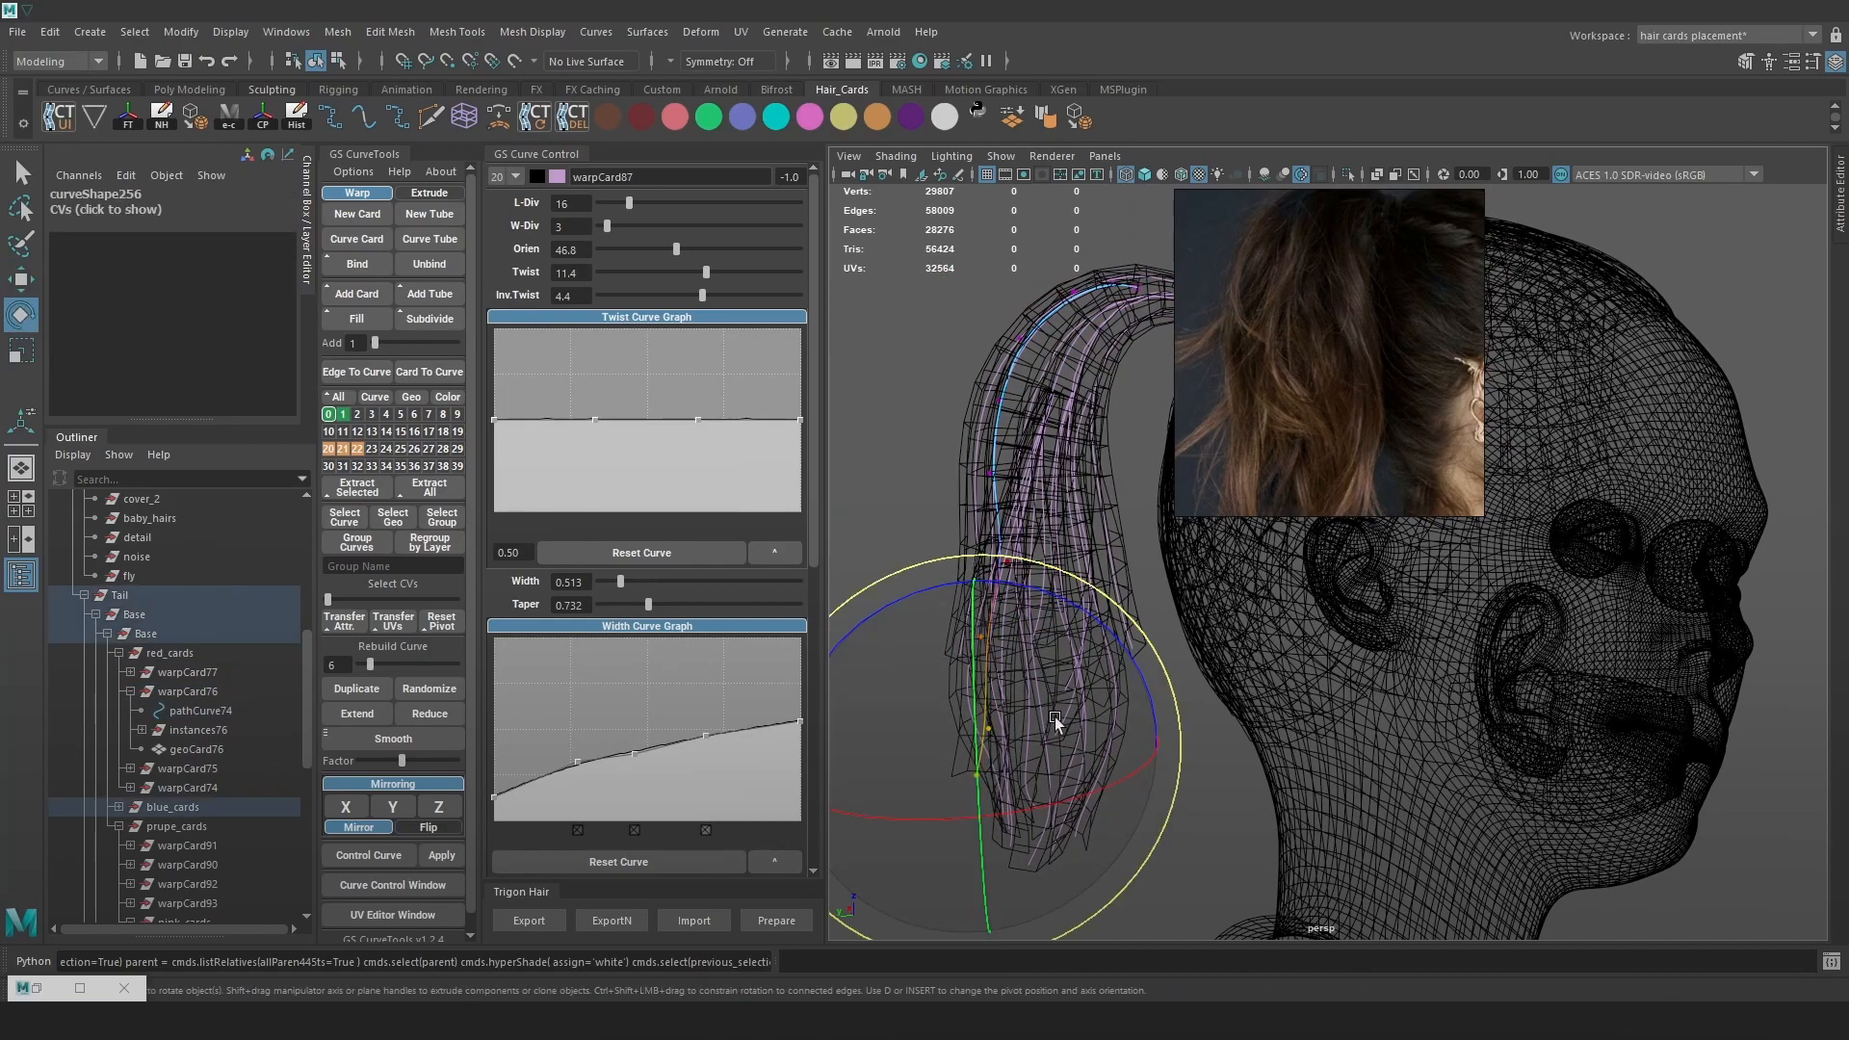
key("5")
key("6")
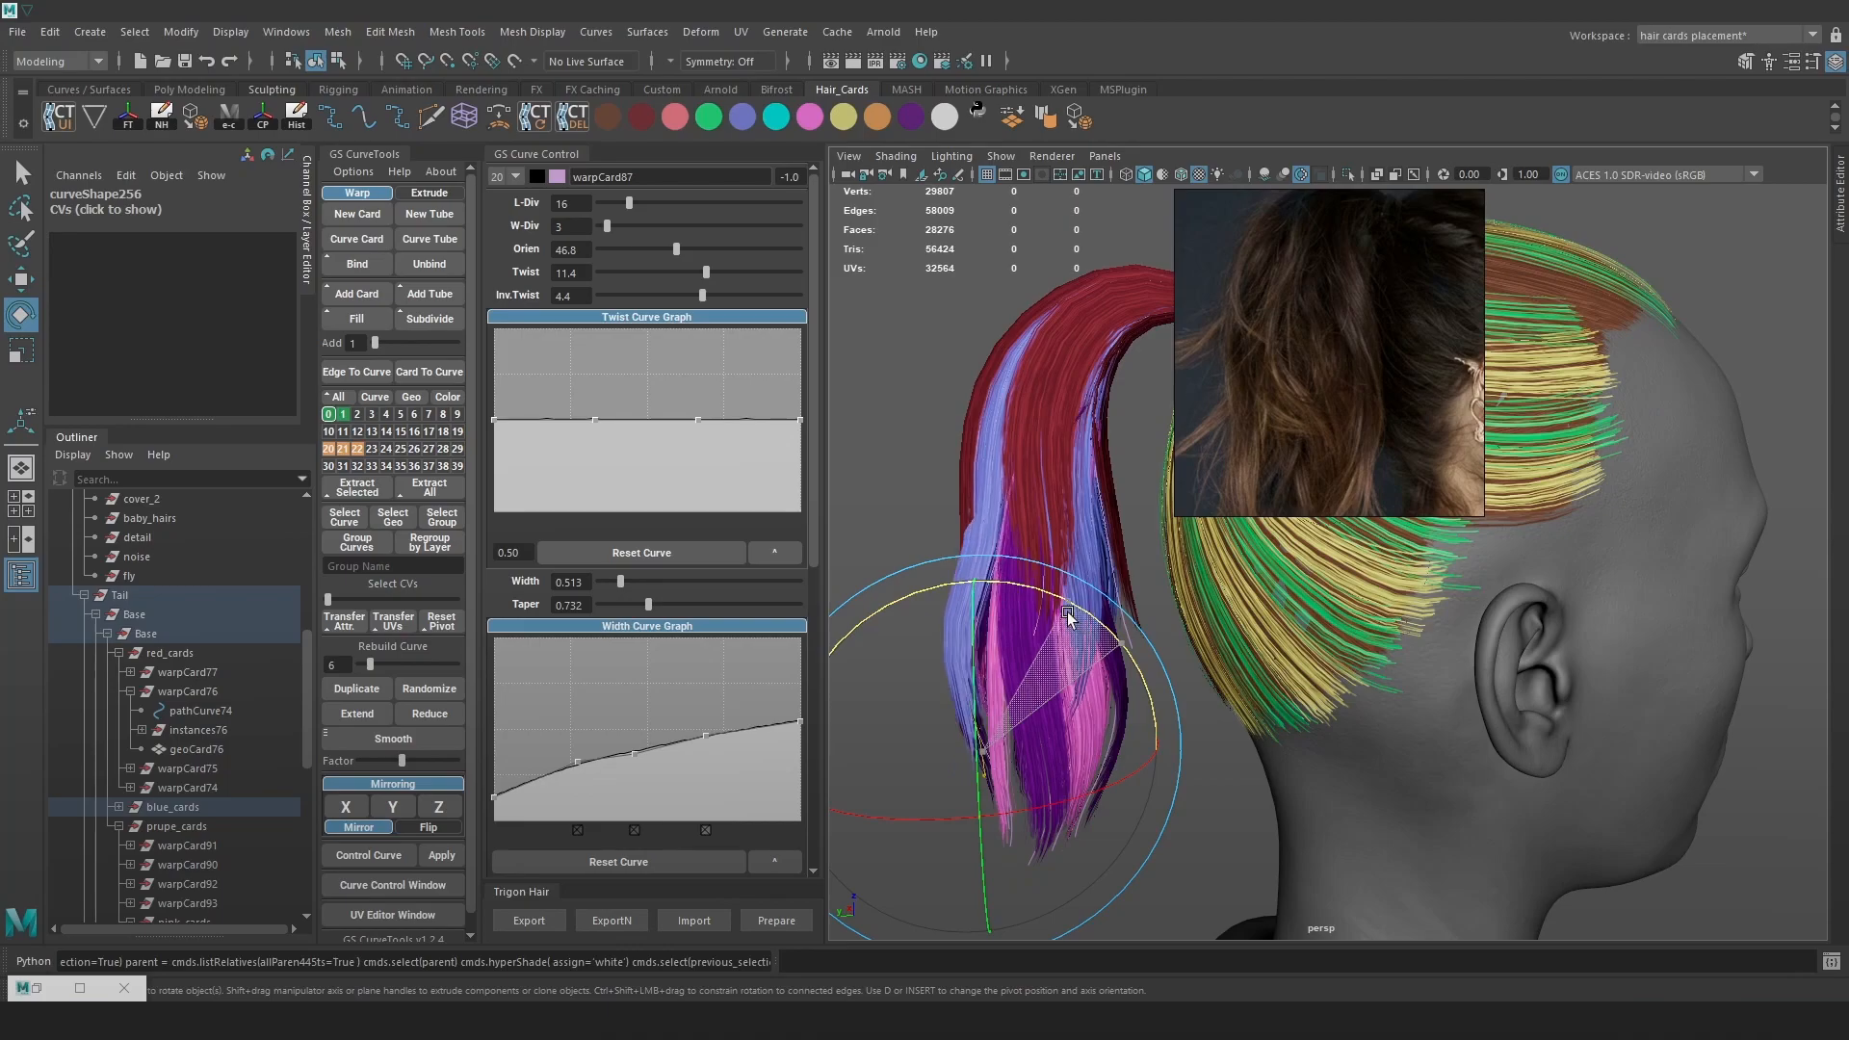
left_click_drag(1048, 599, 1056, 729)
Move individual control vertices along the middle of warpCard87's curve to round its side profile
key("w")
key("4")
left_click(982, 628)
key("6")
left_click_drag(984, 630, 1004, 632)
key("4")
left_click(997, 553)
left_click(993, 546)
key("6")
left_click_drag(1100, 584, 1056, 590, "alt")
Rotate and move the lower control vertices of warpCard87's curve so its end curls toward the head
left_click_drag(931, 575, 1176, 703)
key("4")
key("b")
key("e")
left_click_drag(1219, 580, 1140, 526)
key("w")
key("6")
left_click_drag(1079, 628, 1076, 552)
scroll(1370, 402, "down", 1)
Refine the bend of warpCard87 by moving its control vertices, comparing it with the full ponytail in the reference photo
left_click_drag(1194, 598, 976, 511, "alt")
key("4")
key("6")
key("4")
left_click_drag(1035, 434, 1067, 551)
key("6")
scroll(1300, 417, "down", 2)
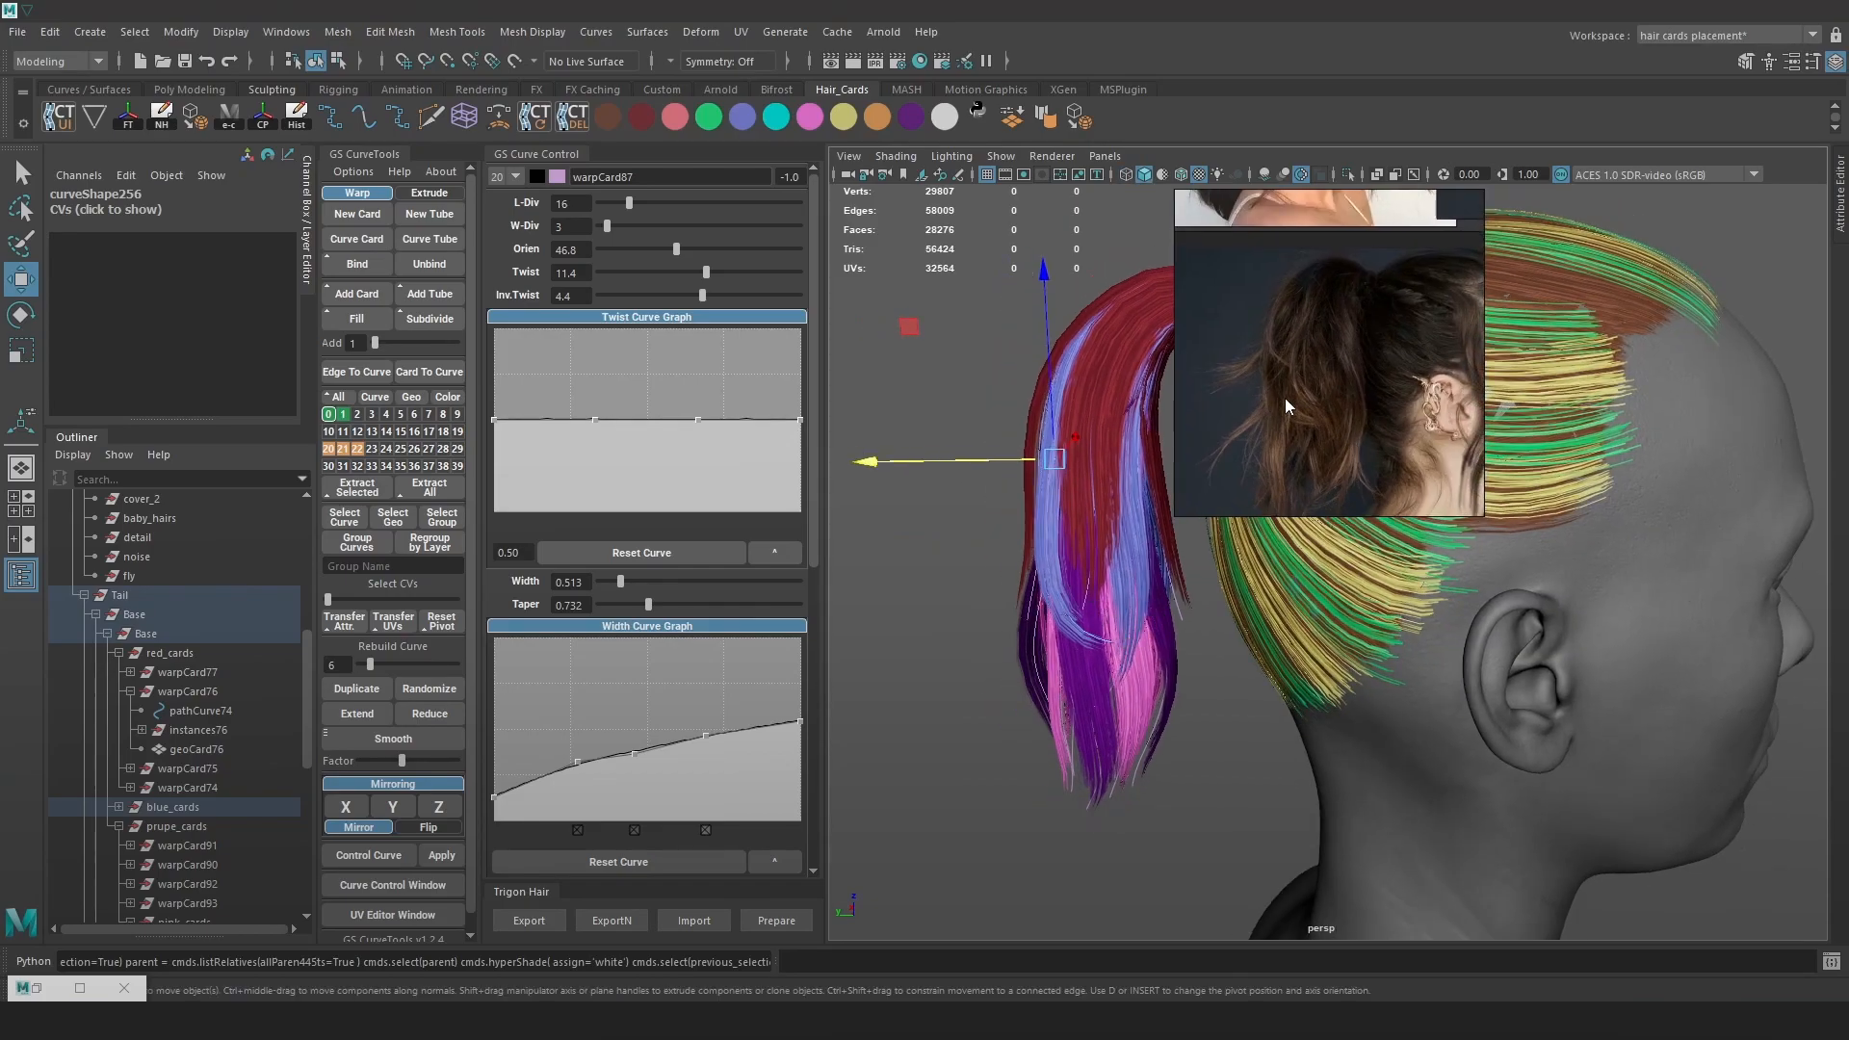
mouse_move(1239, 592)
left_mouse_down("alt")
mouse_move(1196, 579)
mouse_move(1126, 701)
left_mouse_up("alt")
key("4")
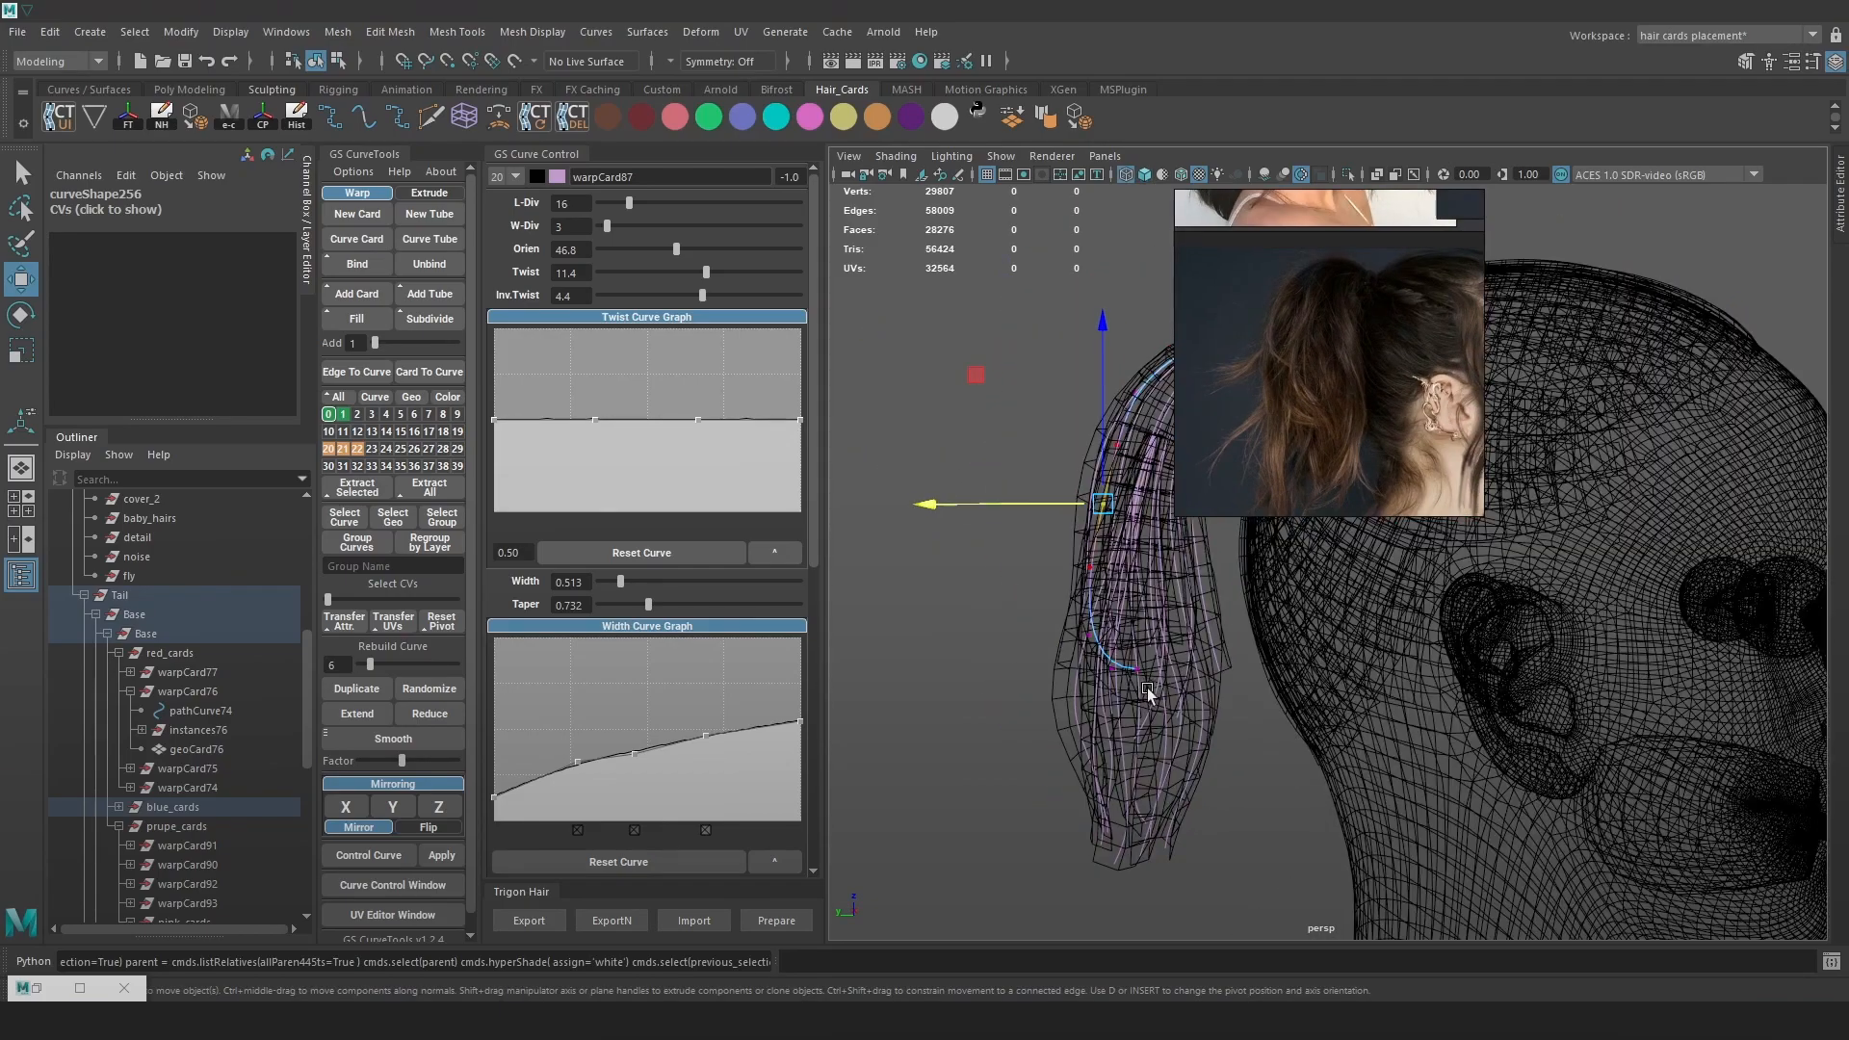
key("6")
mouse_move(1081, 612)
left_mouse_down()
mouse_move(1116, 575)
mouse_move(1131, 590)
mouse_move(1079, 691)
left_mouse_up()
Move the middle and lower control vertices of purple warpCard90's curve to give the card a wavy shape
key("4")
left_click(1052, 640)
key("6")
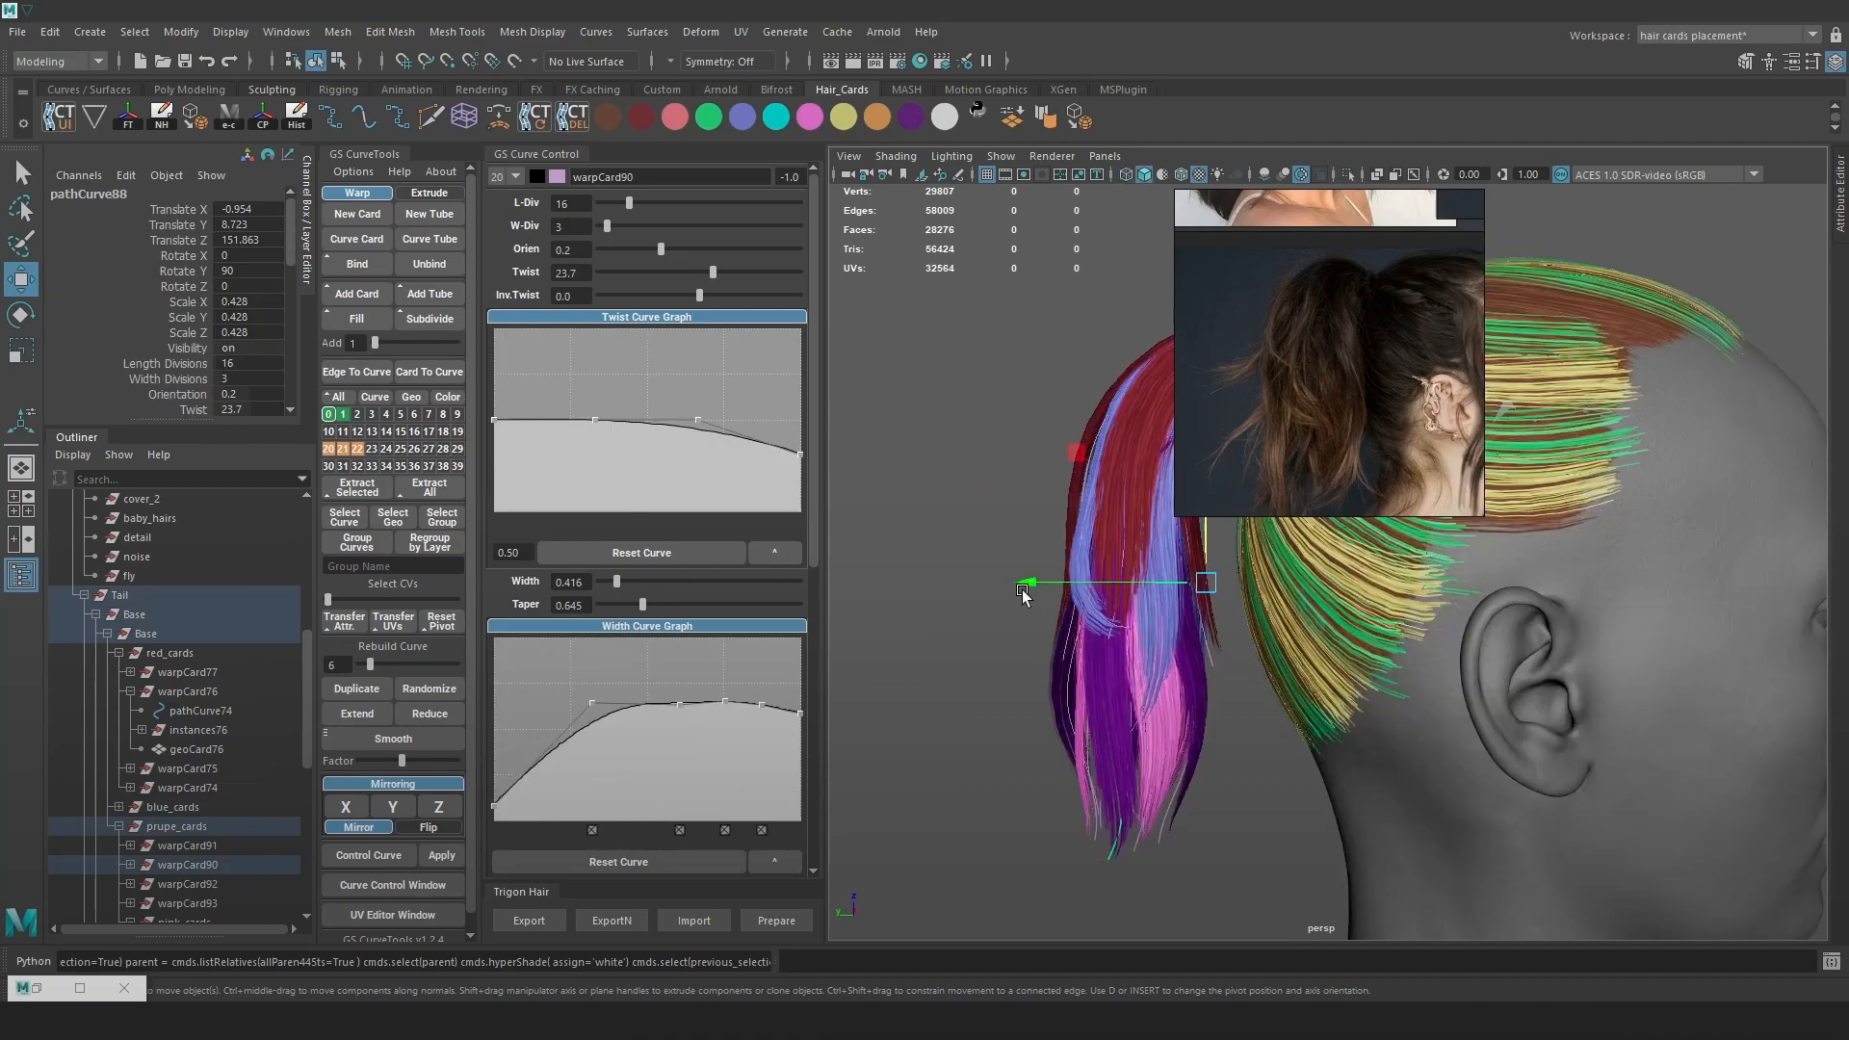
middle_click_drag(1022, 591, 1024, 547, "alt")
right_click_drag(1018, 475, 931, 461)
key("4")
left_click_drag(1135, 656, 1085, 650)
key("6")
key("4")
mouse_move(1142, 741)
left_mouse_down()
mouse_move(1110, 782)
mouse_move(1142, 712)
left_mouse_up()
key("6")
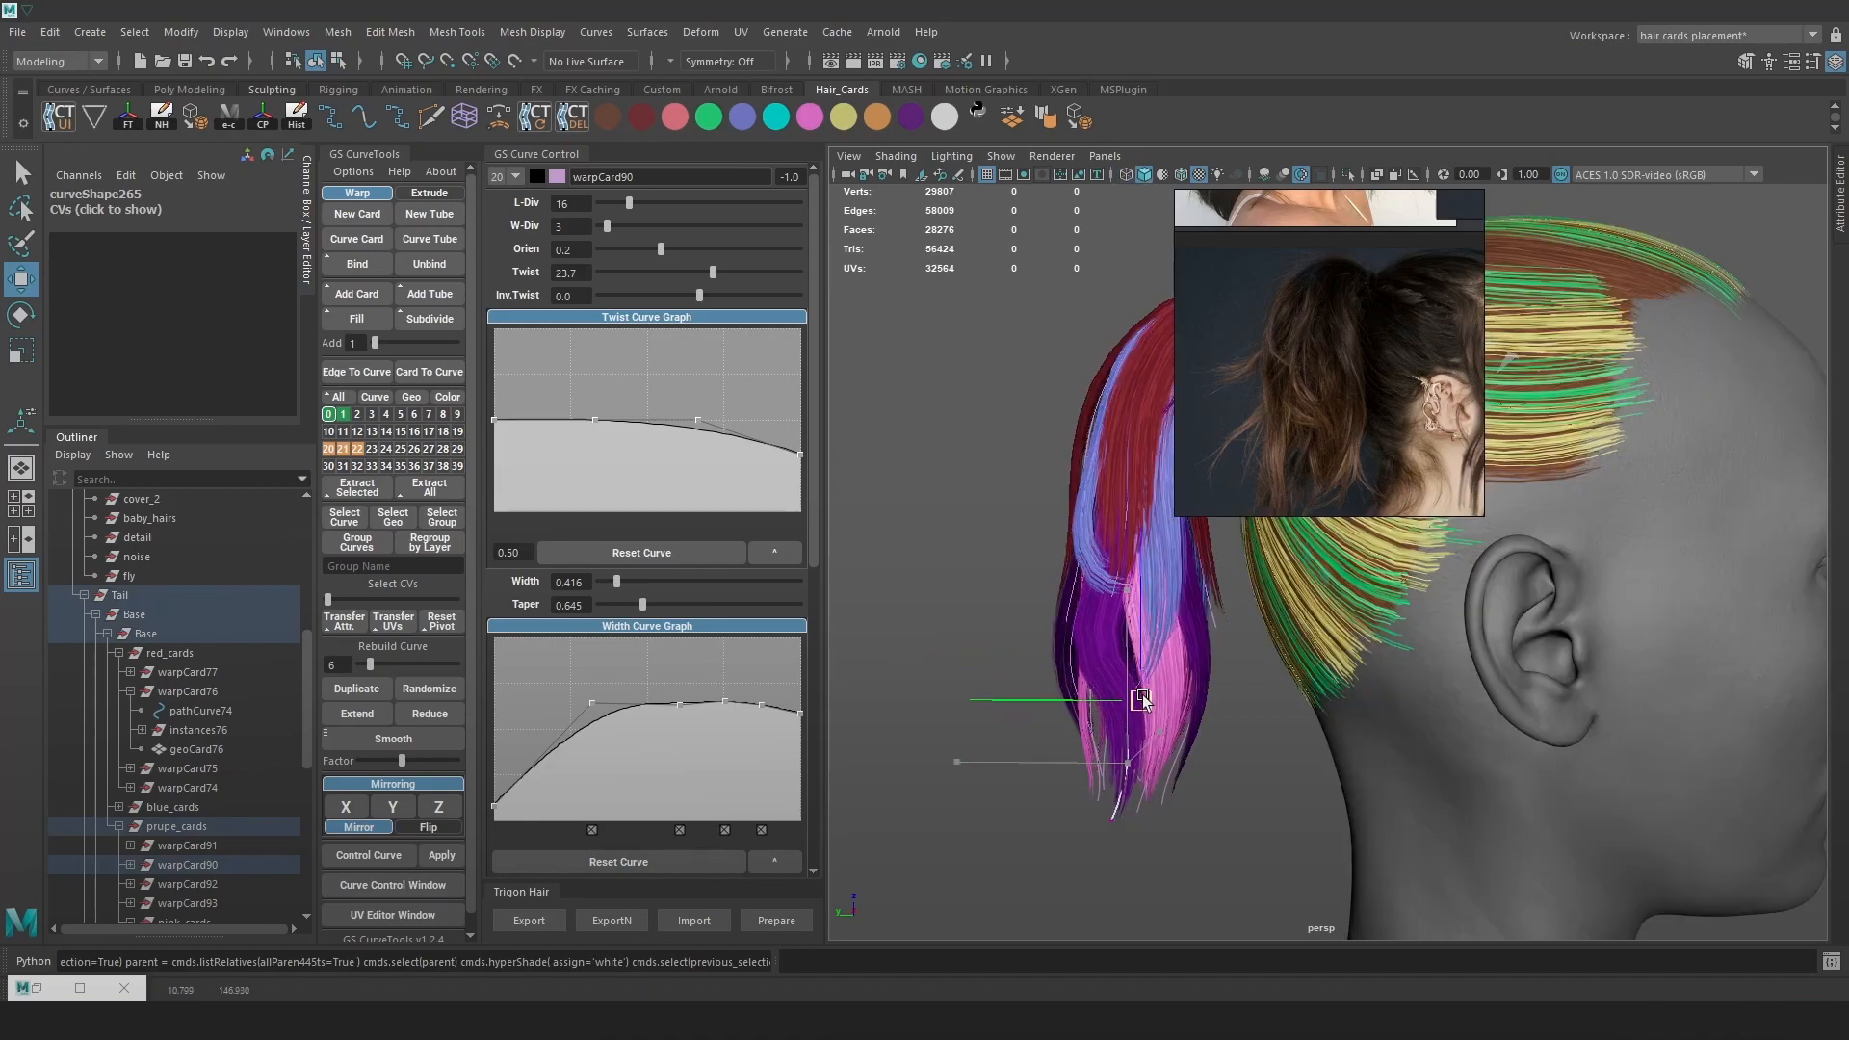
Adjust a control vertex on the curve of the blue card nearest the neck and check it from behind
left_click_drag(1110, 640, 1265, 712, "alt")
key("4")
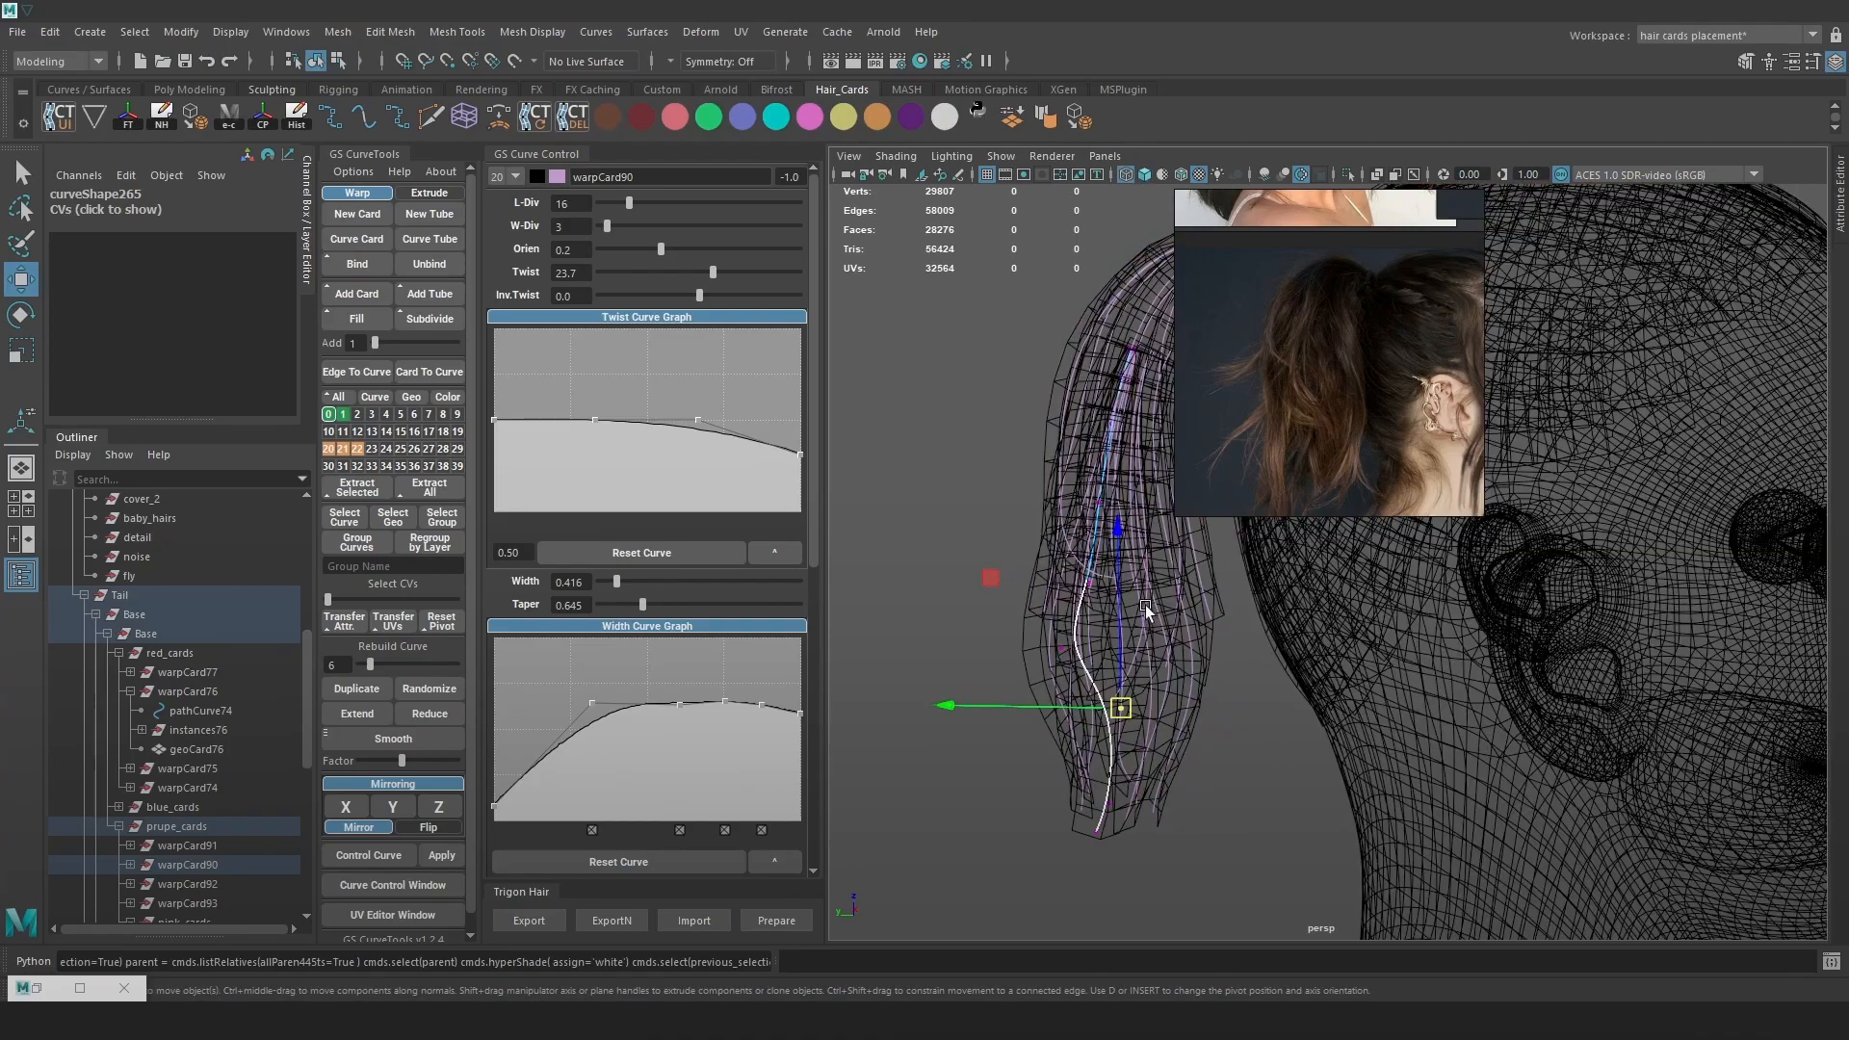
left_click(1146, 601)
key("6")
right_click(993, 463)
left_click(973, 480)
key("4")
left_click_drag(1171, 530, 1173, 576)
key("6")
middle_click_drag(1173, 576, 1072, 591, "alt")
mouse_move(1106, 563)
left_mouse_down()
mouse_move(1175, 660)
mouse_move(1144, 649)
mouse_move(1194, 667)
mouse_move(1148, 650)
mouse_move(1146, 674)
mouse_move(1269, 691)
left_mouse_up()
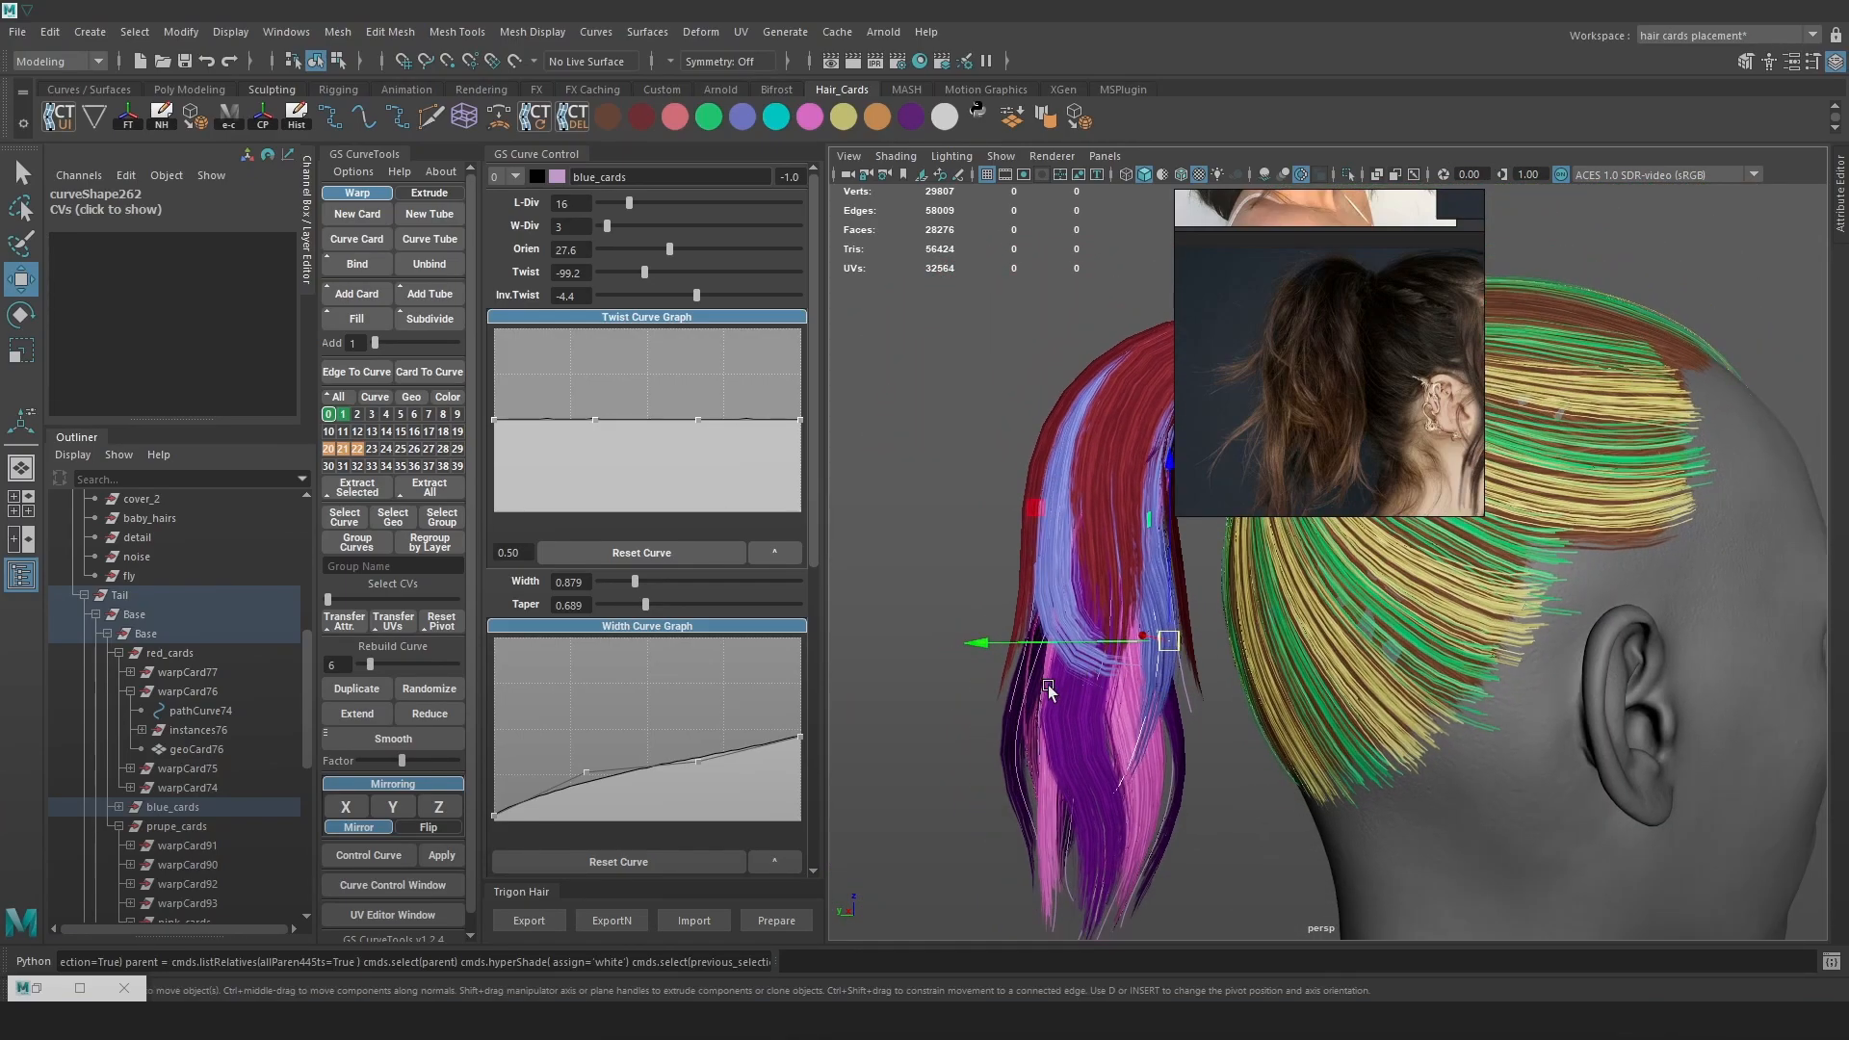
key("4")
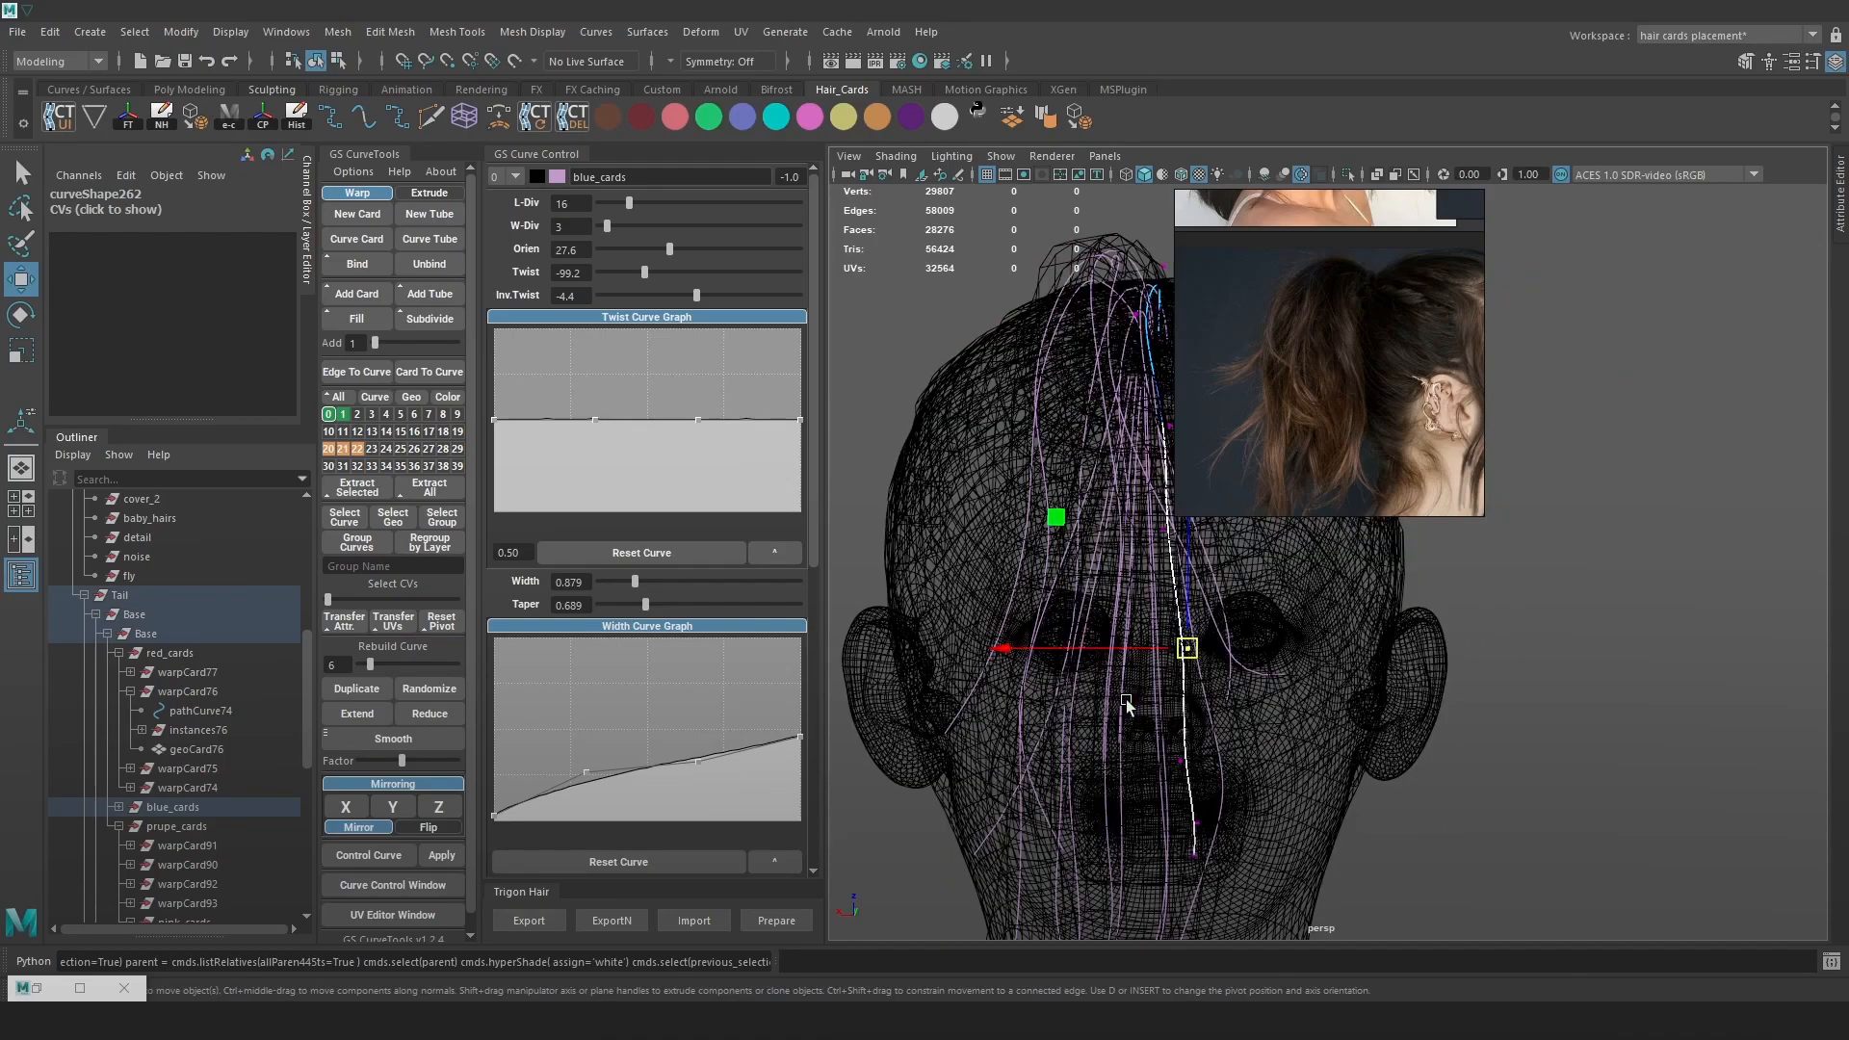
left_click(1115, 692)
key("5")
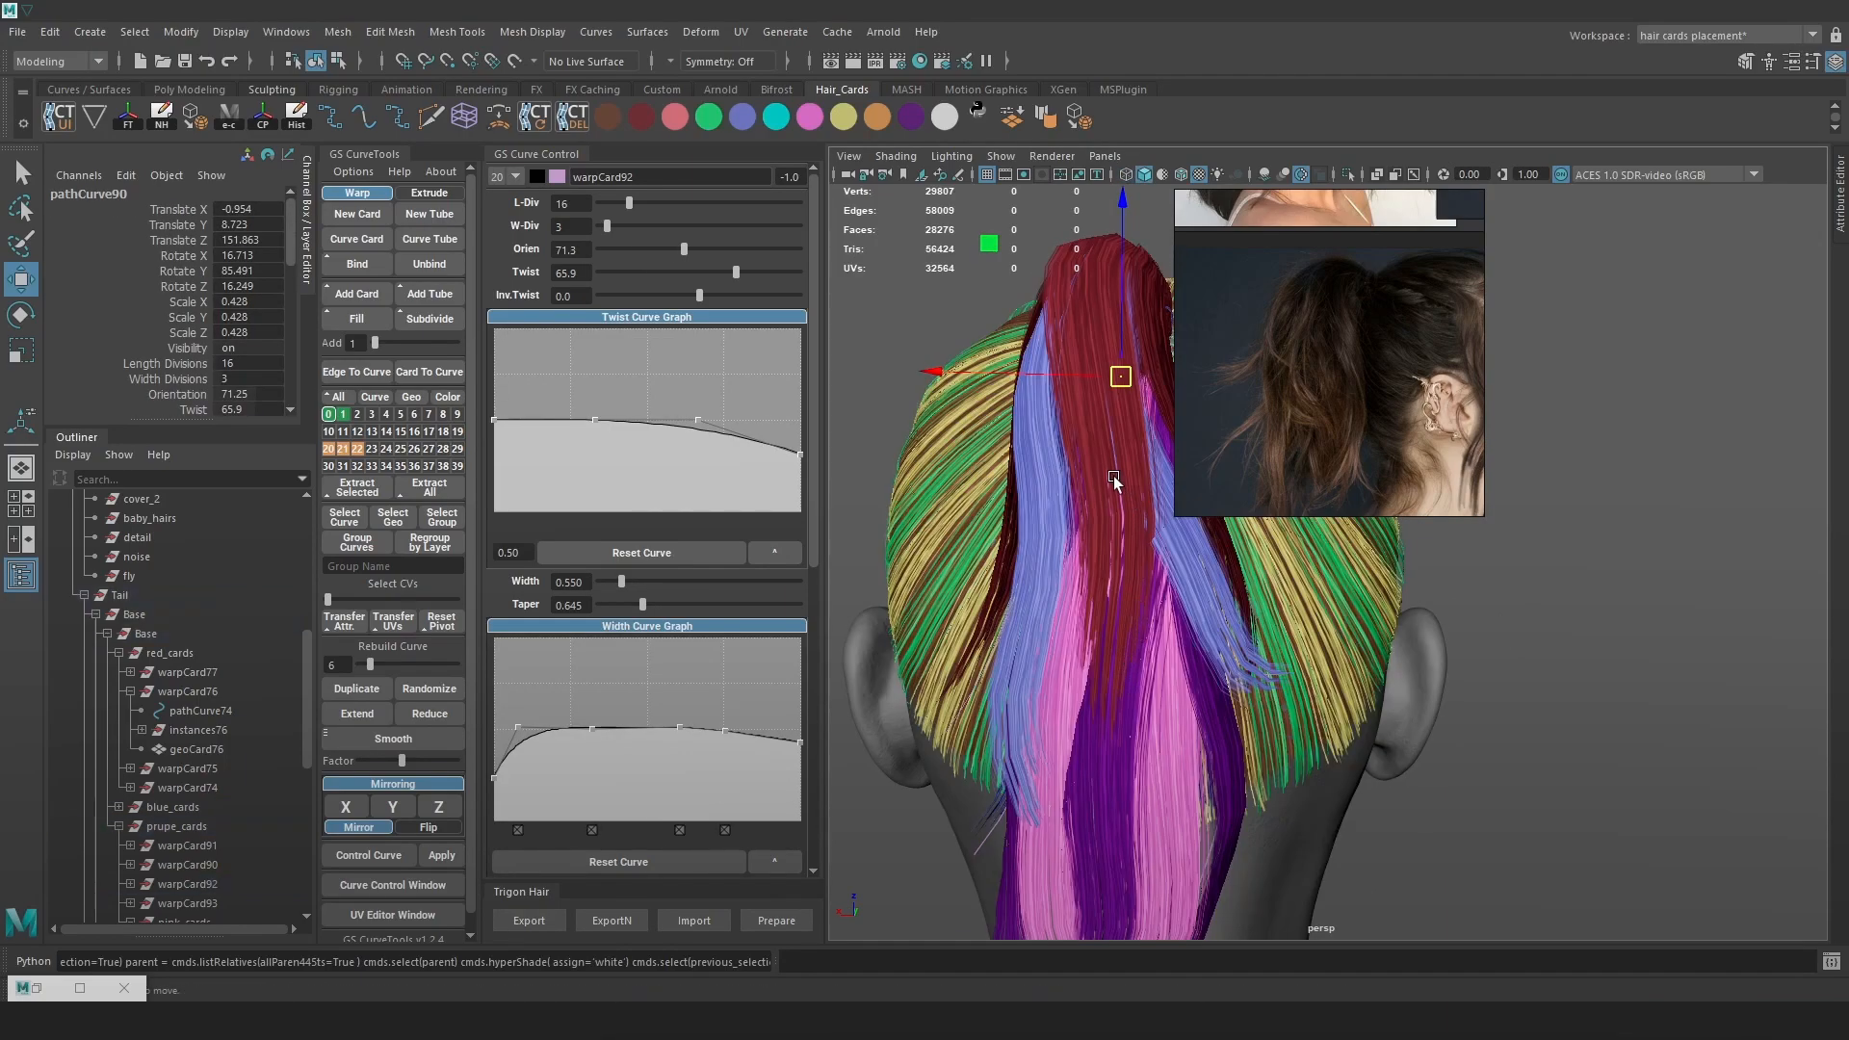
left_click(1113, 477)
key("4")
left_click(1114, 462)
left_click(1126, 412)
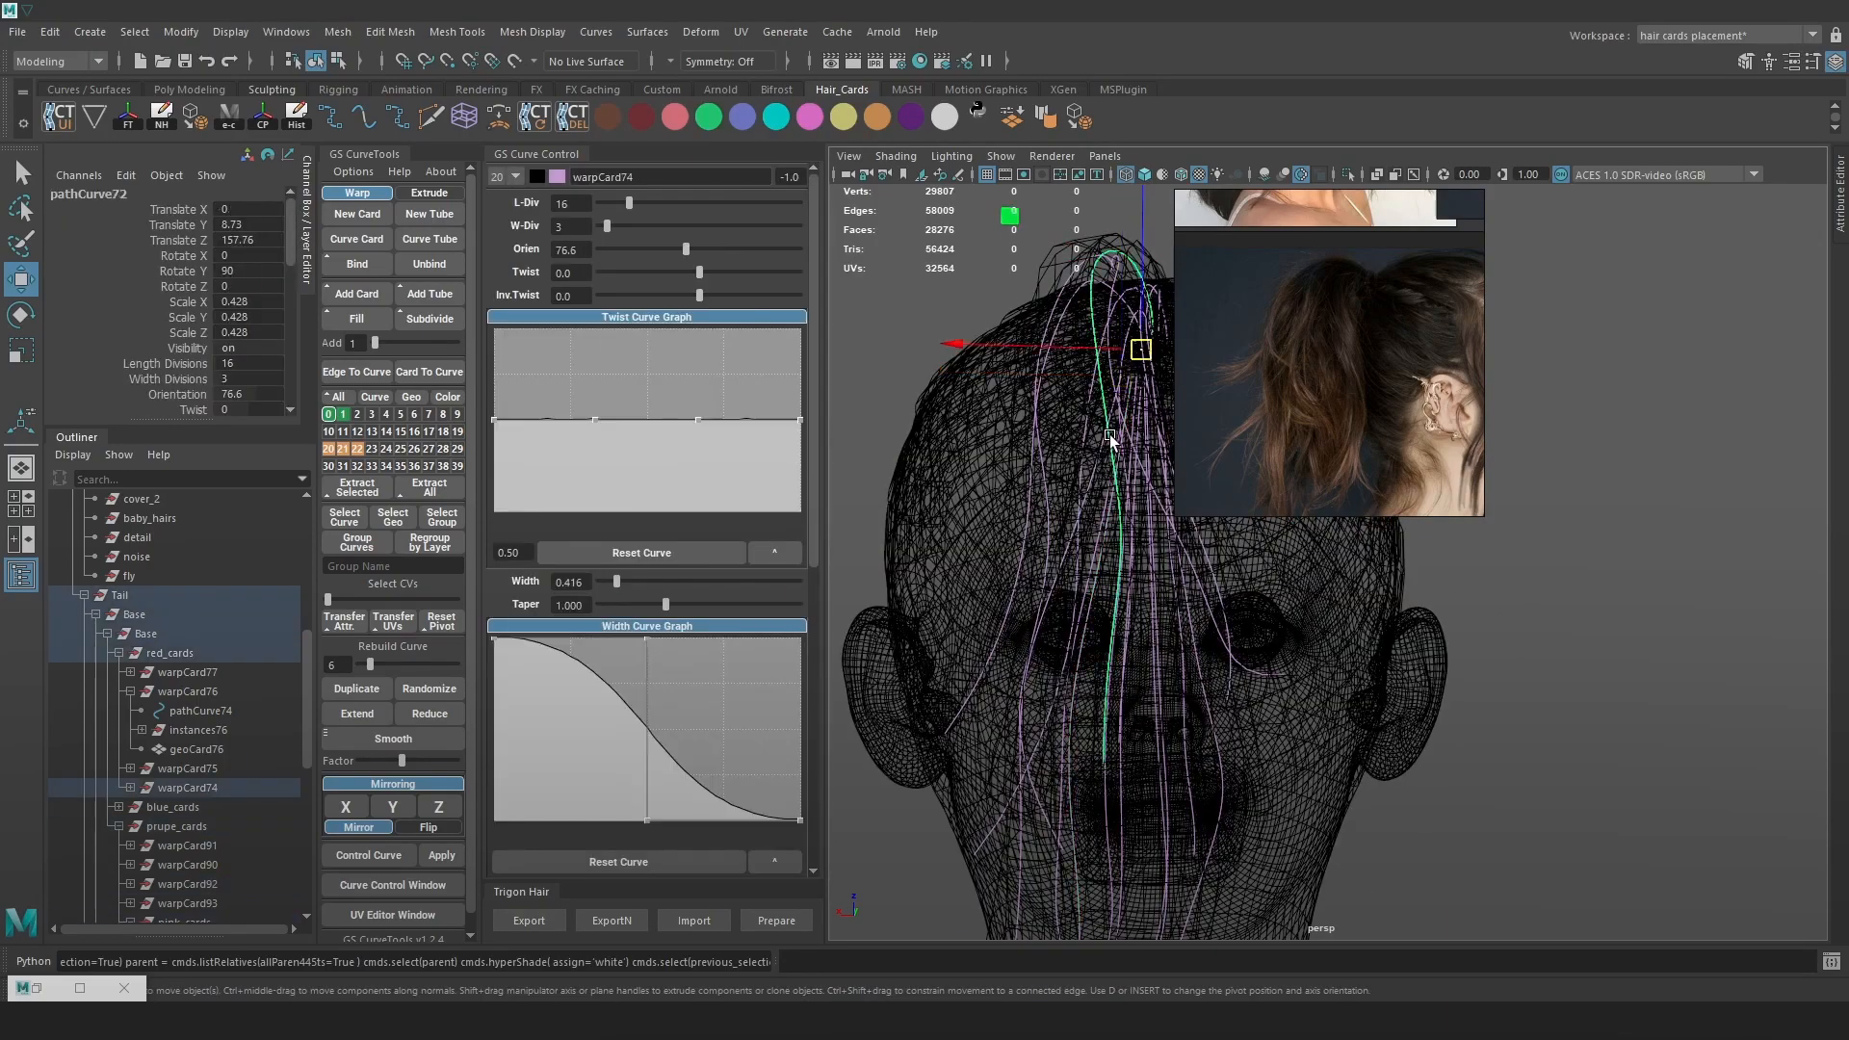
key("5")
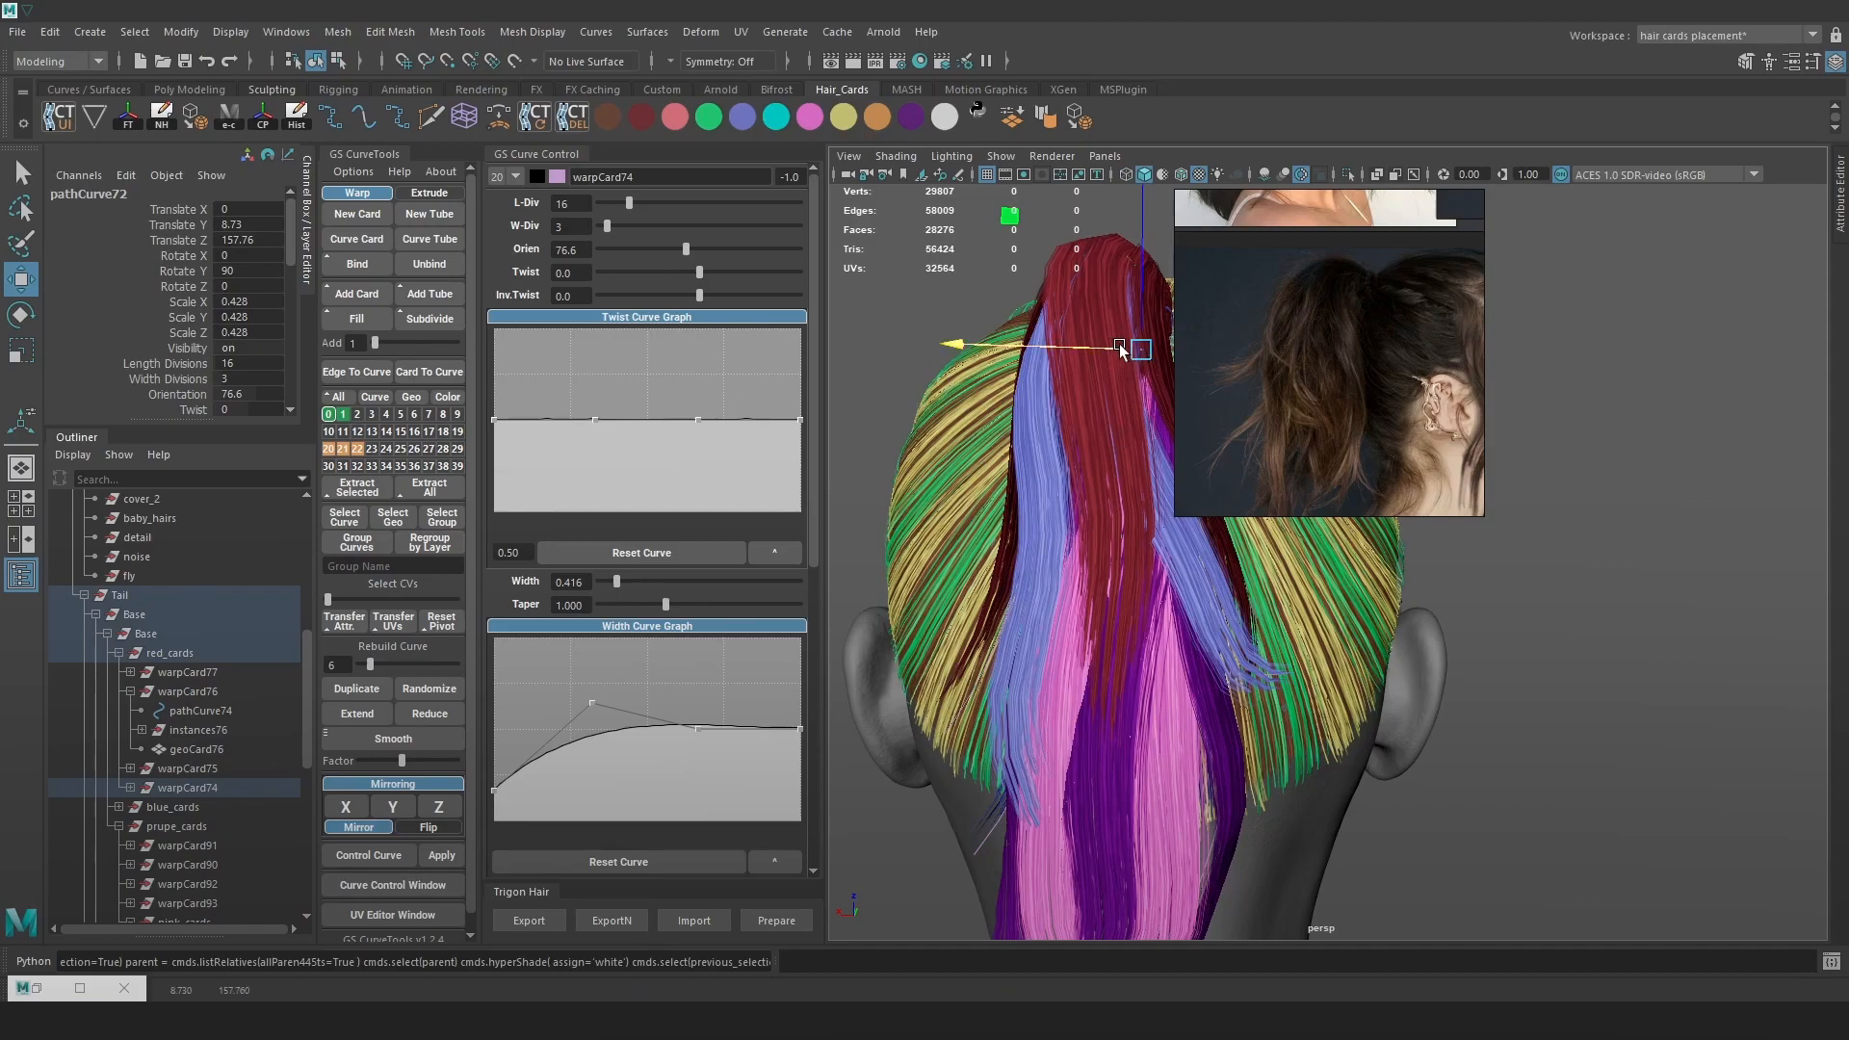
key("ctrl+z")
key("ctrl+z")
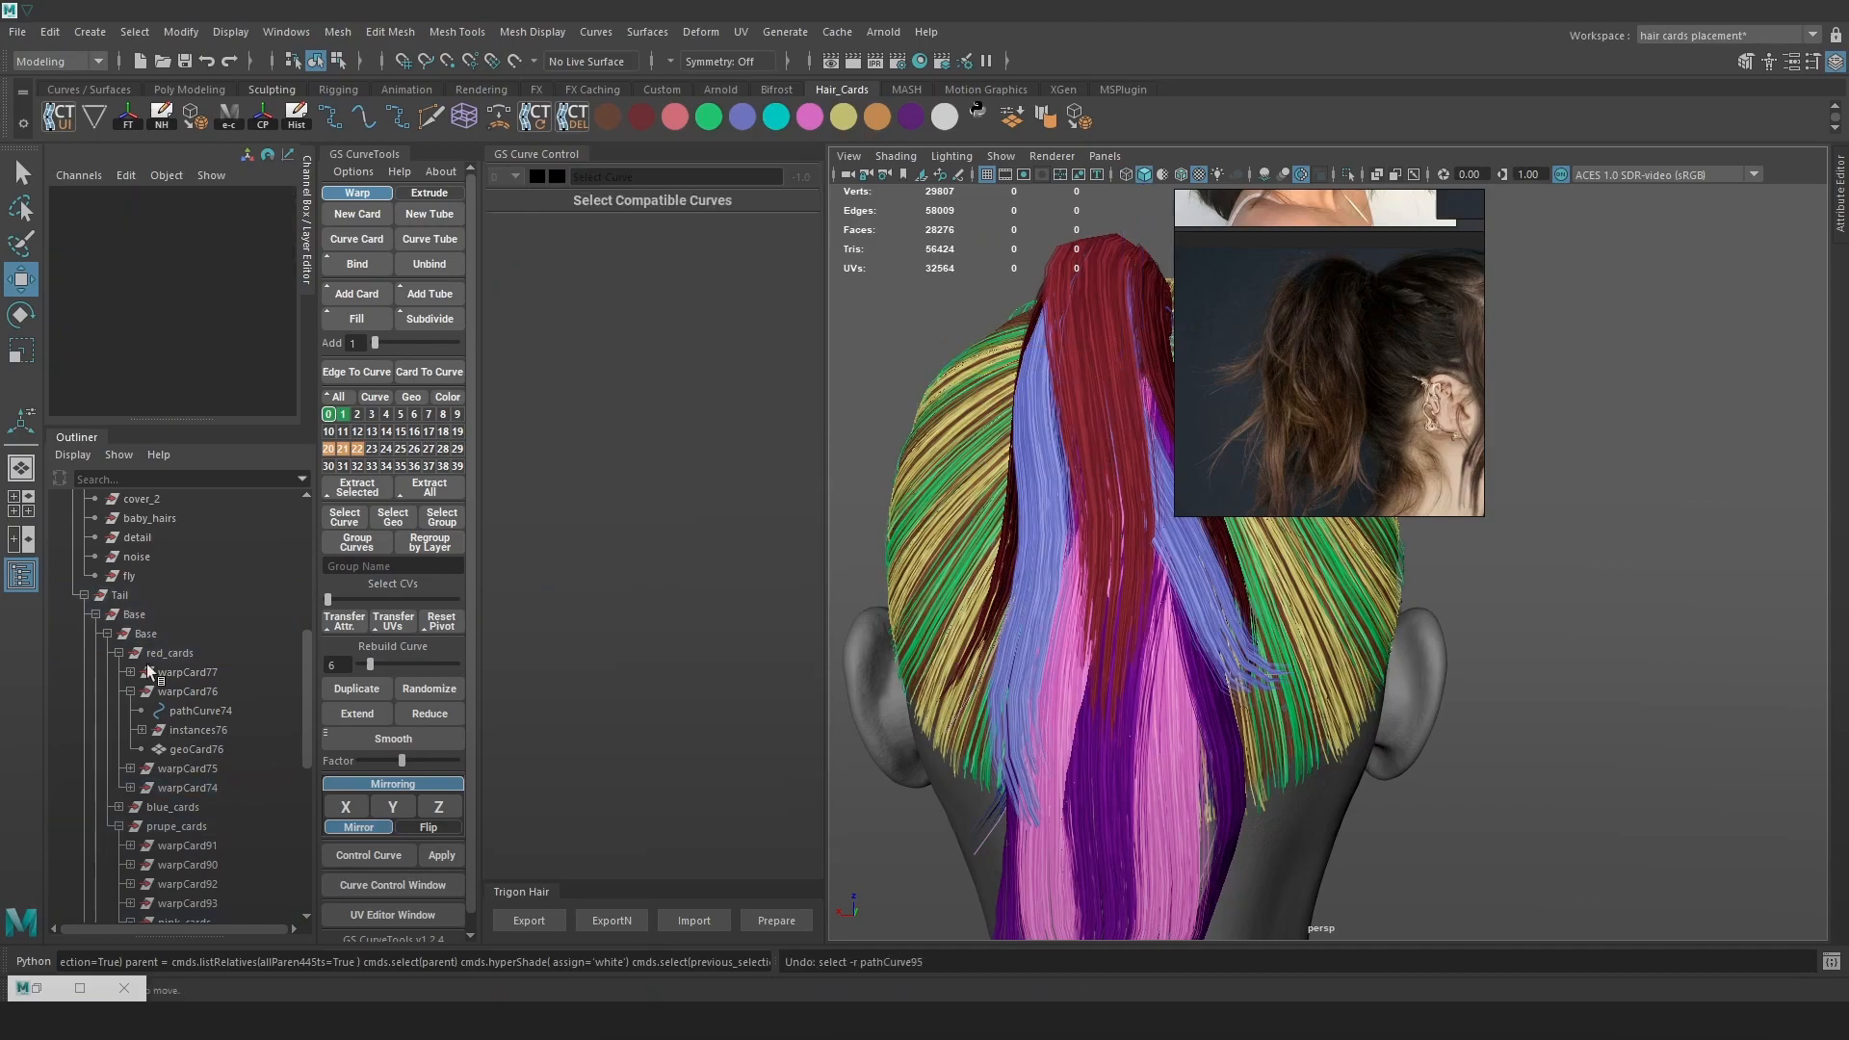
Go through the red_cards group, pick warpCard74's path curve and try to move it sideways over the ponytail
left_click(177, 653)
left_click(130, 691)
left_click(198, 673)
left_click(206, 694)
left_click(212, 713)
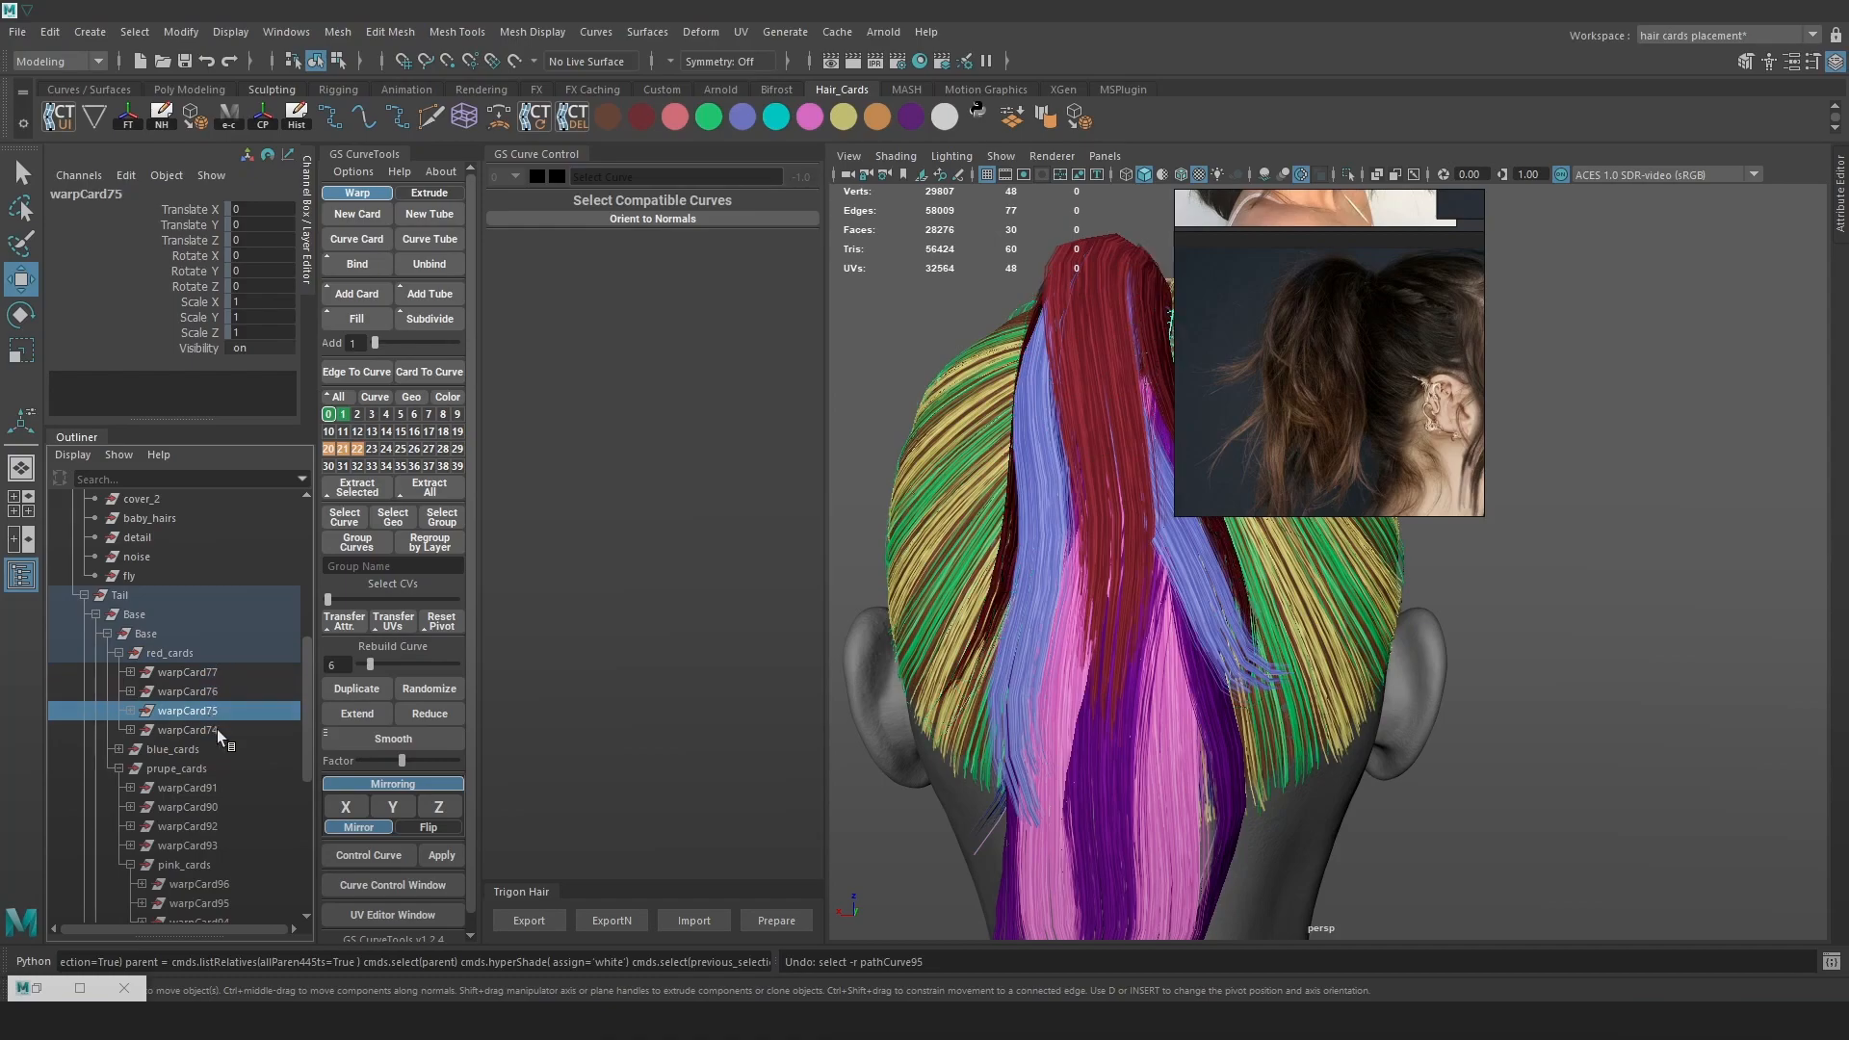
left_click(217, 731)
left_click(1135, 349)
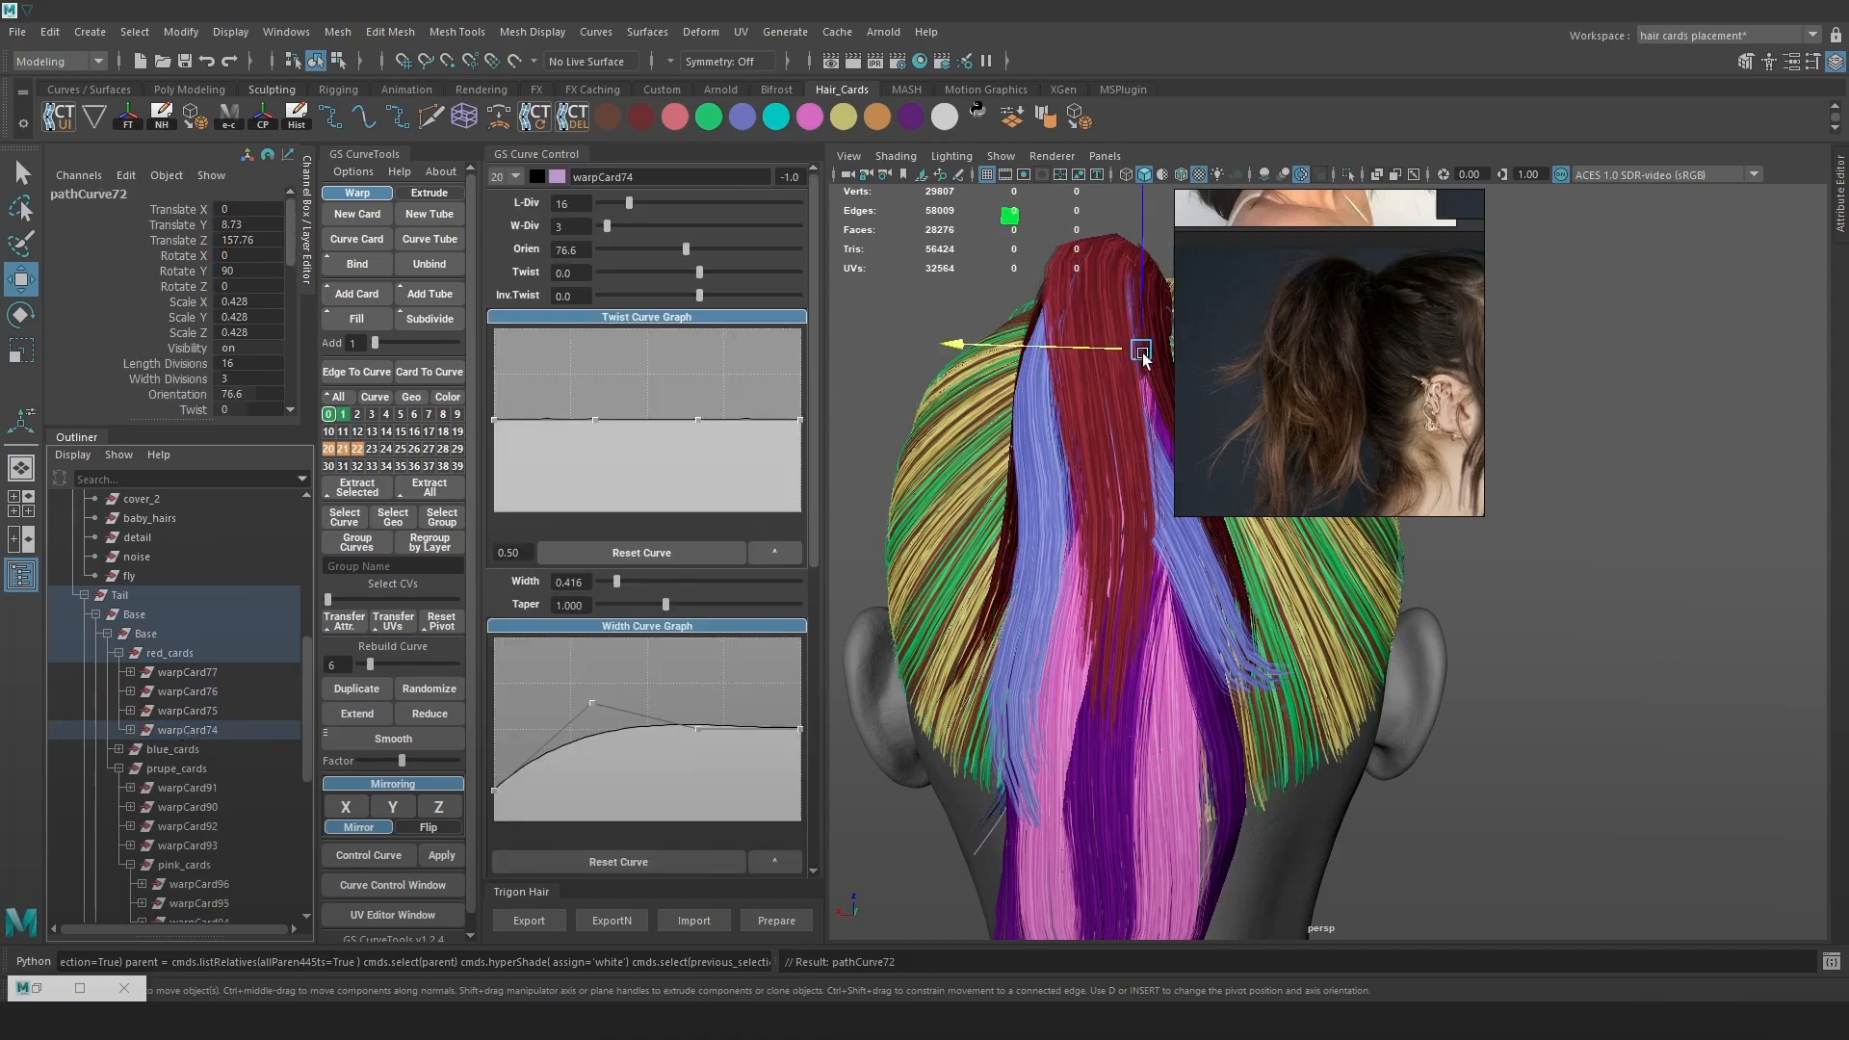
left_click_drag(1119, 354, 1115, 351)
left_click_drag(1147, 348, 1168, 389)
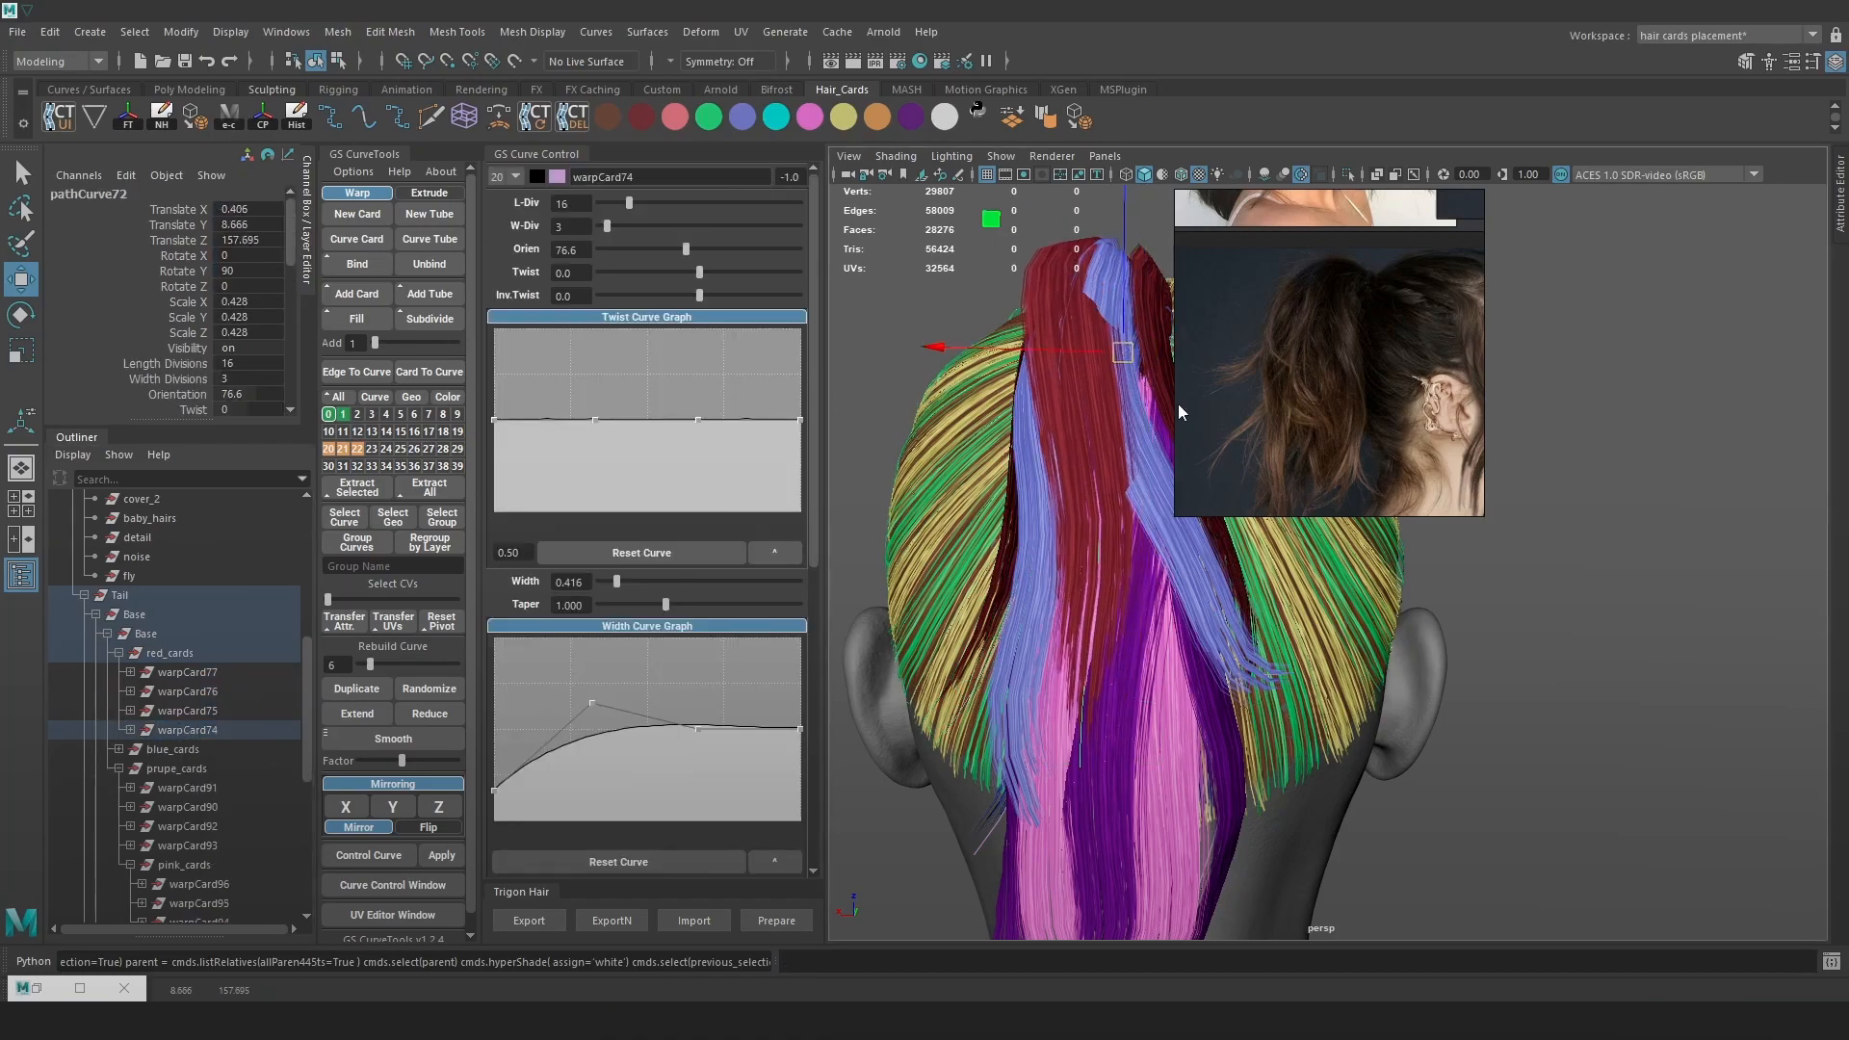
Compare the ponytail's red cards from behind in wireframe, shaded and textured display
right_click_drag(1687, 453, 1569, 454)
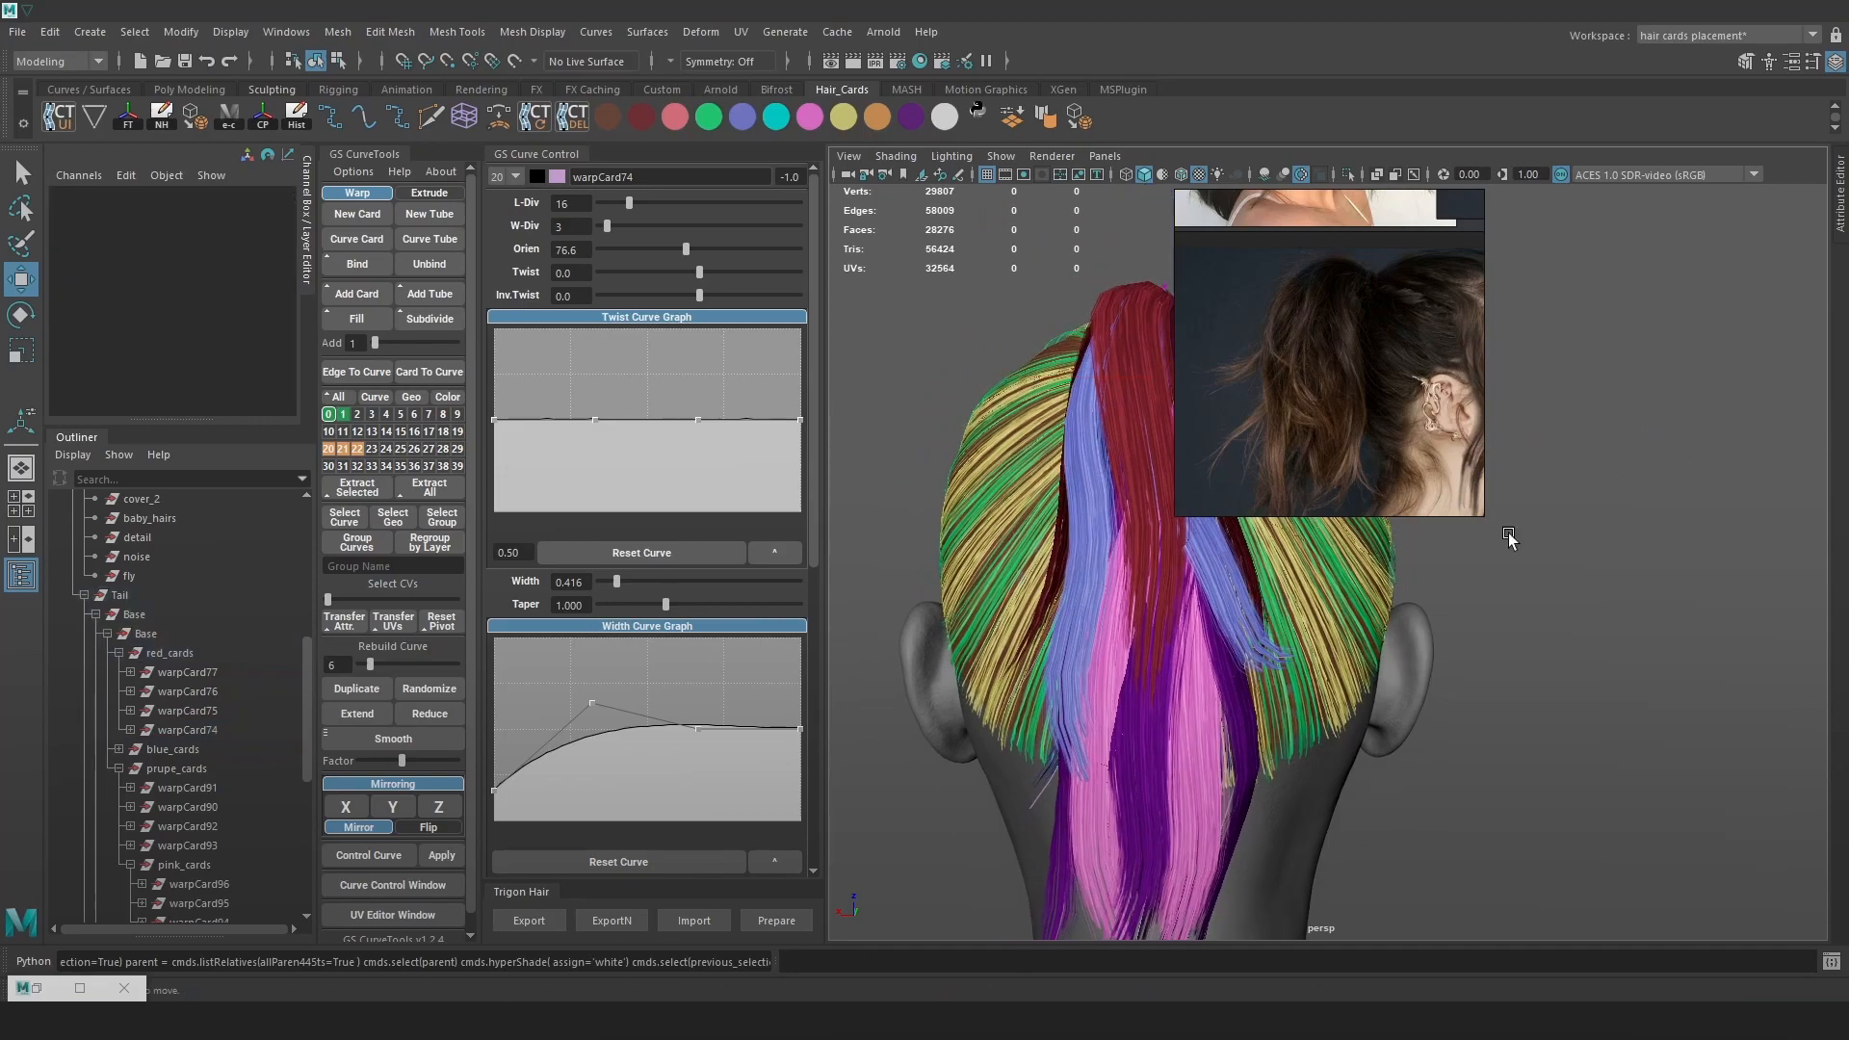
key("F8")
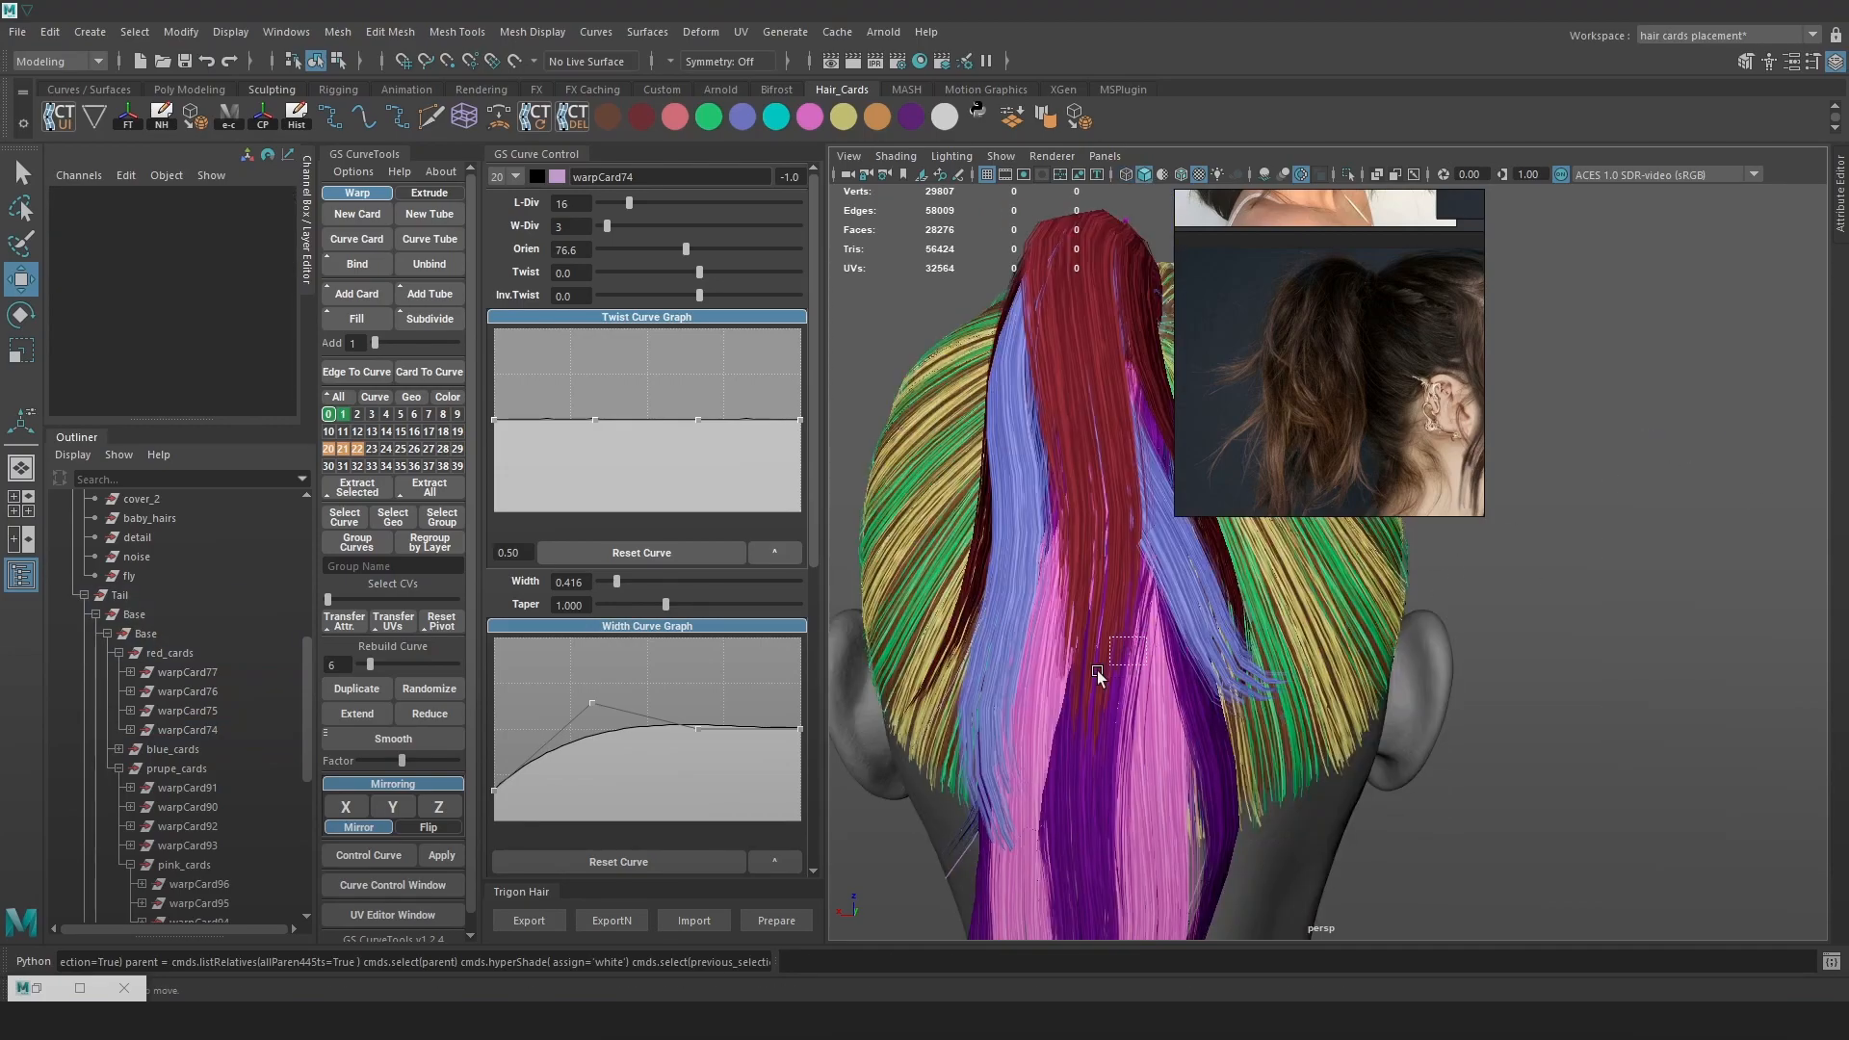
key("6")
left_click_drag(1123, 626, 1114, 630, "alt")
key("4")
key("5")
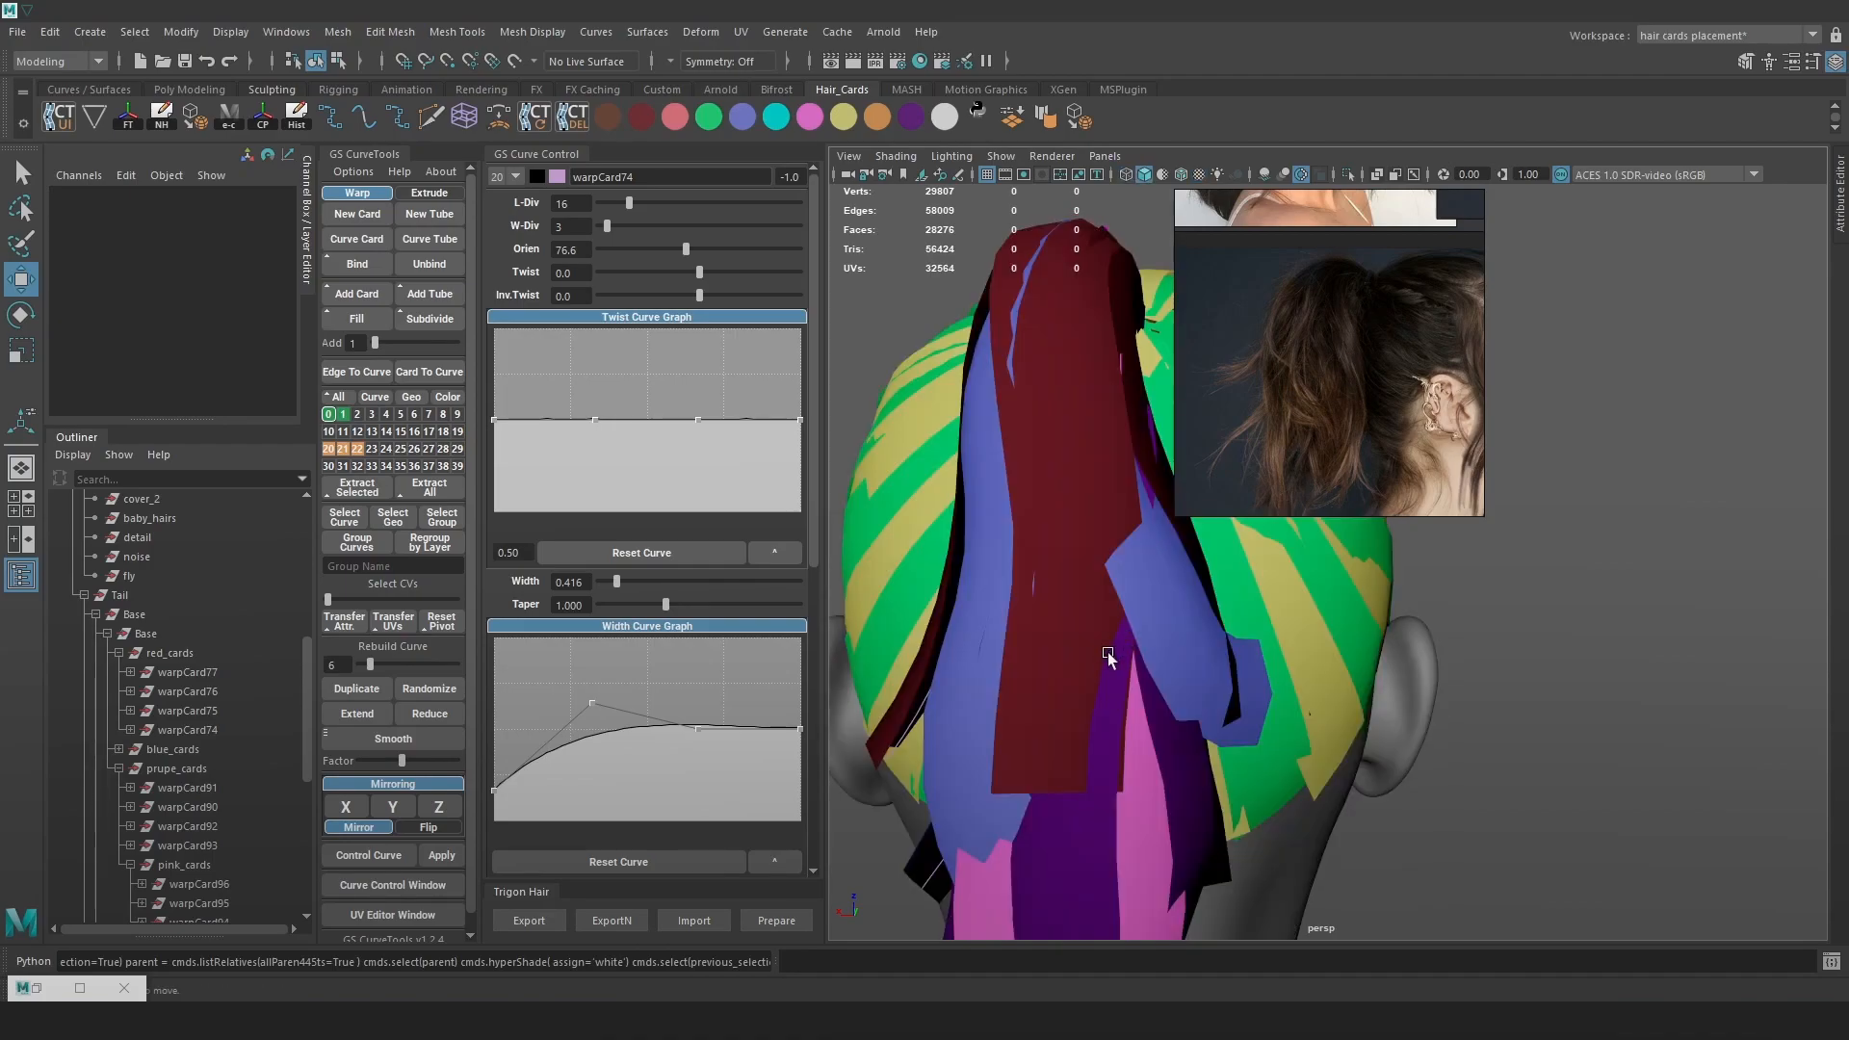
key("6")
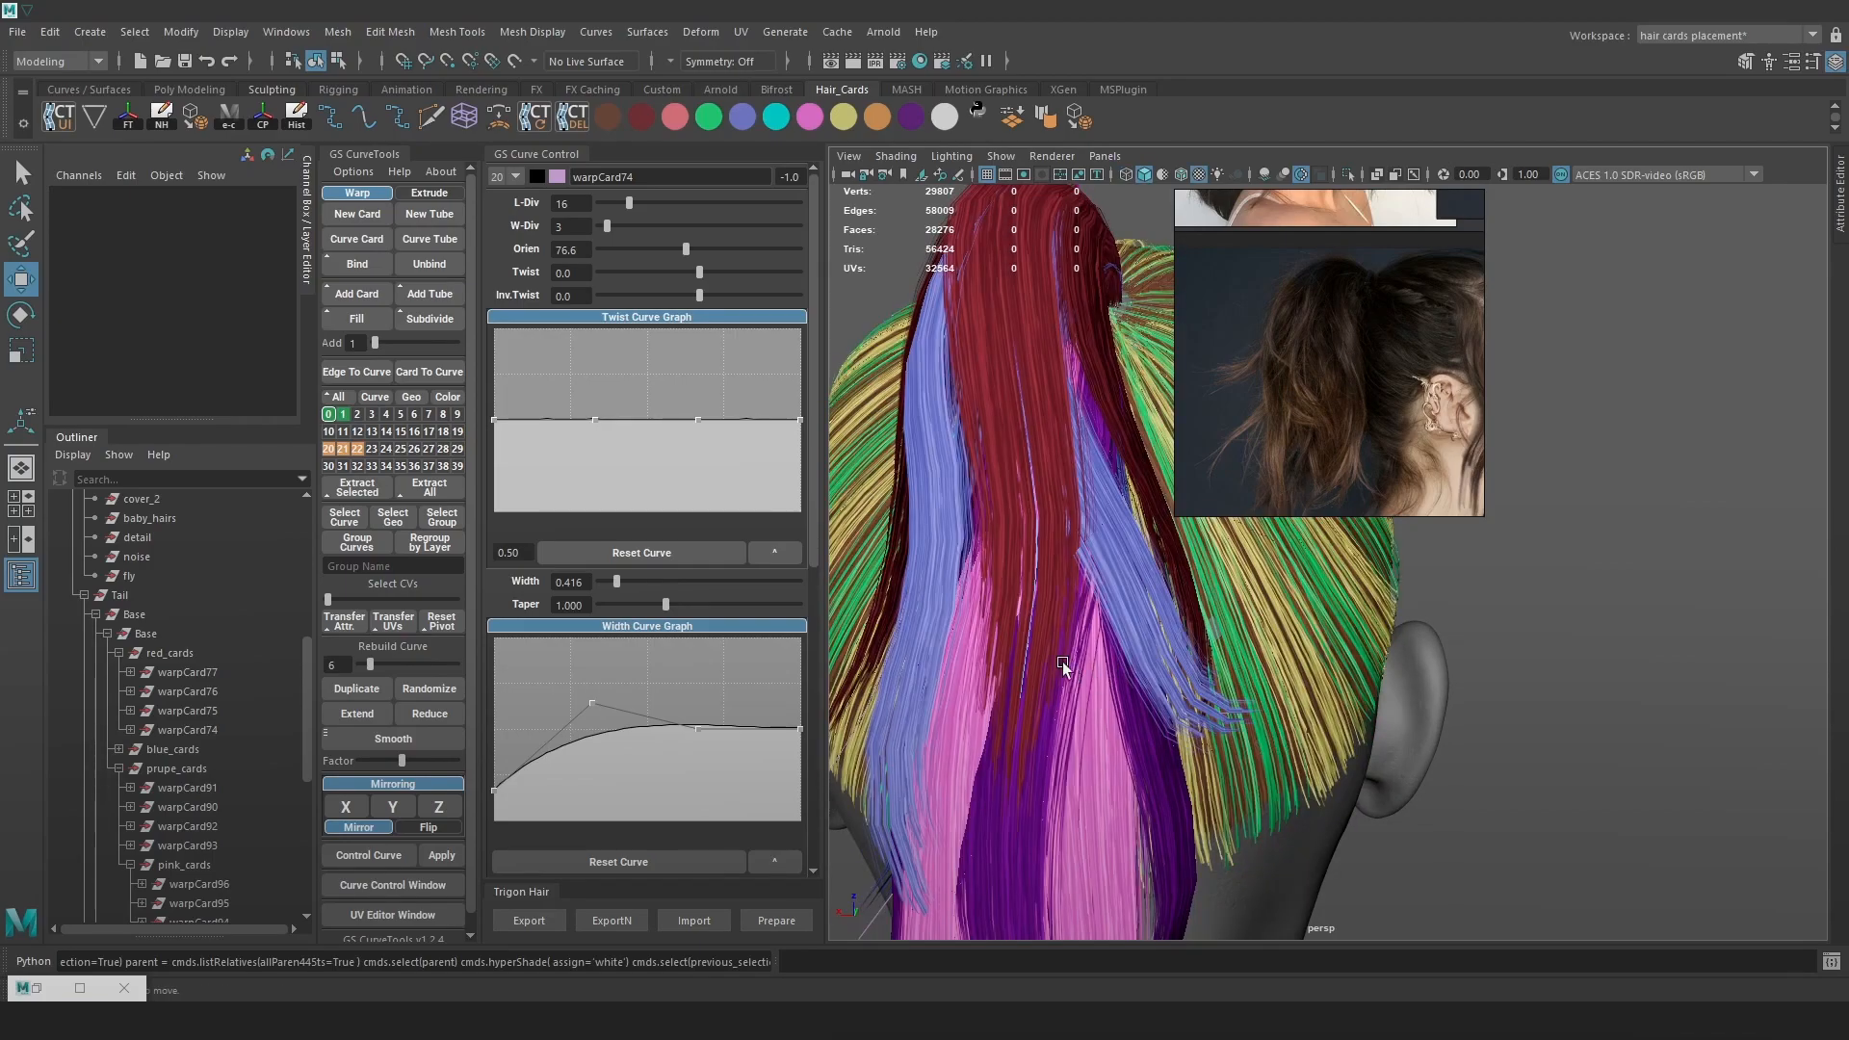
scroll(1086, 677, "up", 1)
scroll(1088, 678, "down", 2)
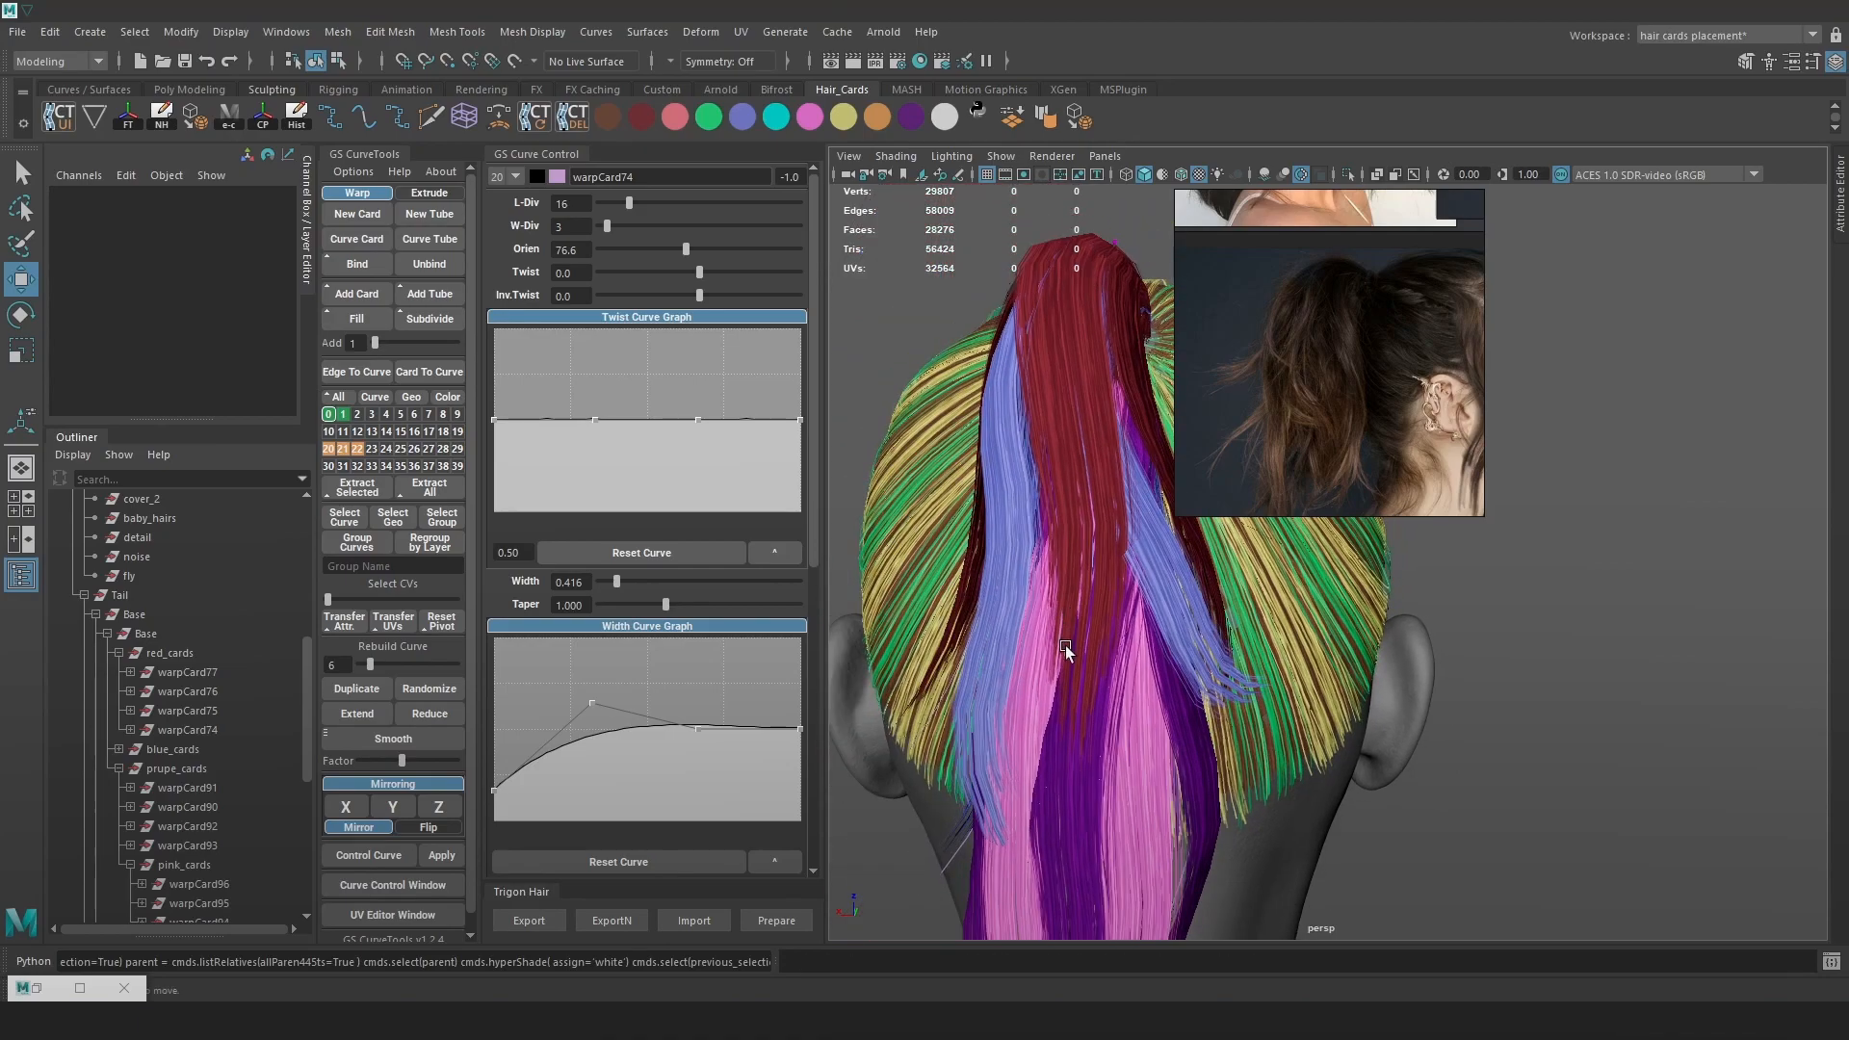
Move a lower control vertex of red warpCard74's curve sideways to bend the card over the back of the ponytail
key("4")
right_click_drag(1575, 566, 1456, 552)
mouse_move(1146, 674)
left_mouse_down("alt")
mouse_move(1055, 662)
mouse_move(990, 706)
mouse_move(1009, 700)
left_mouse_up("alt")
key("5")
key("4")
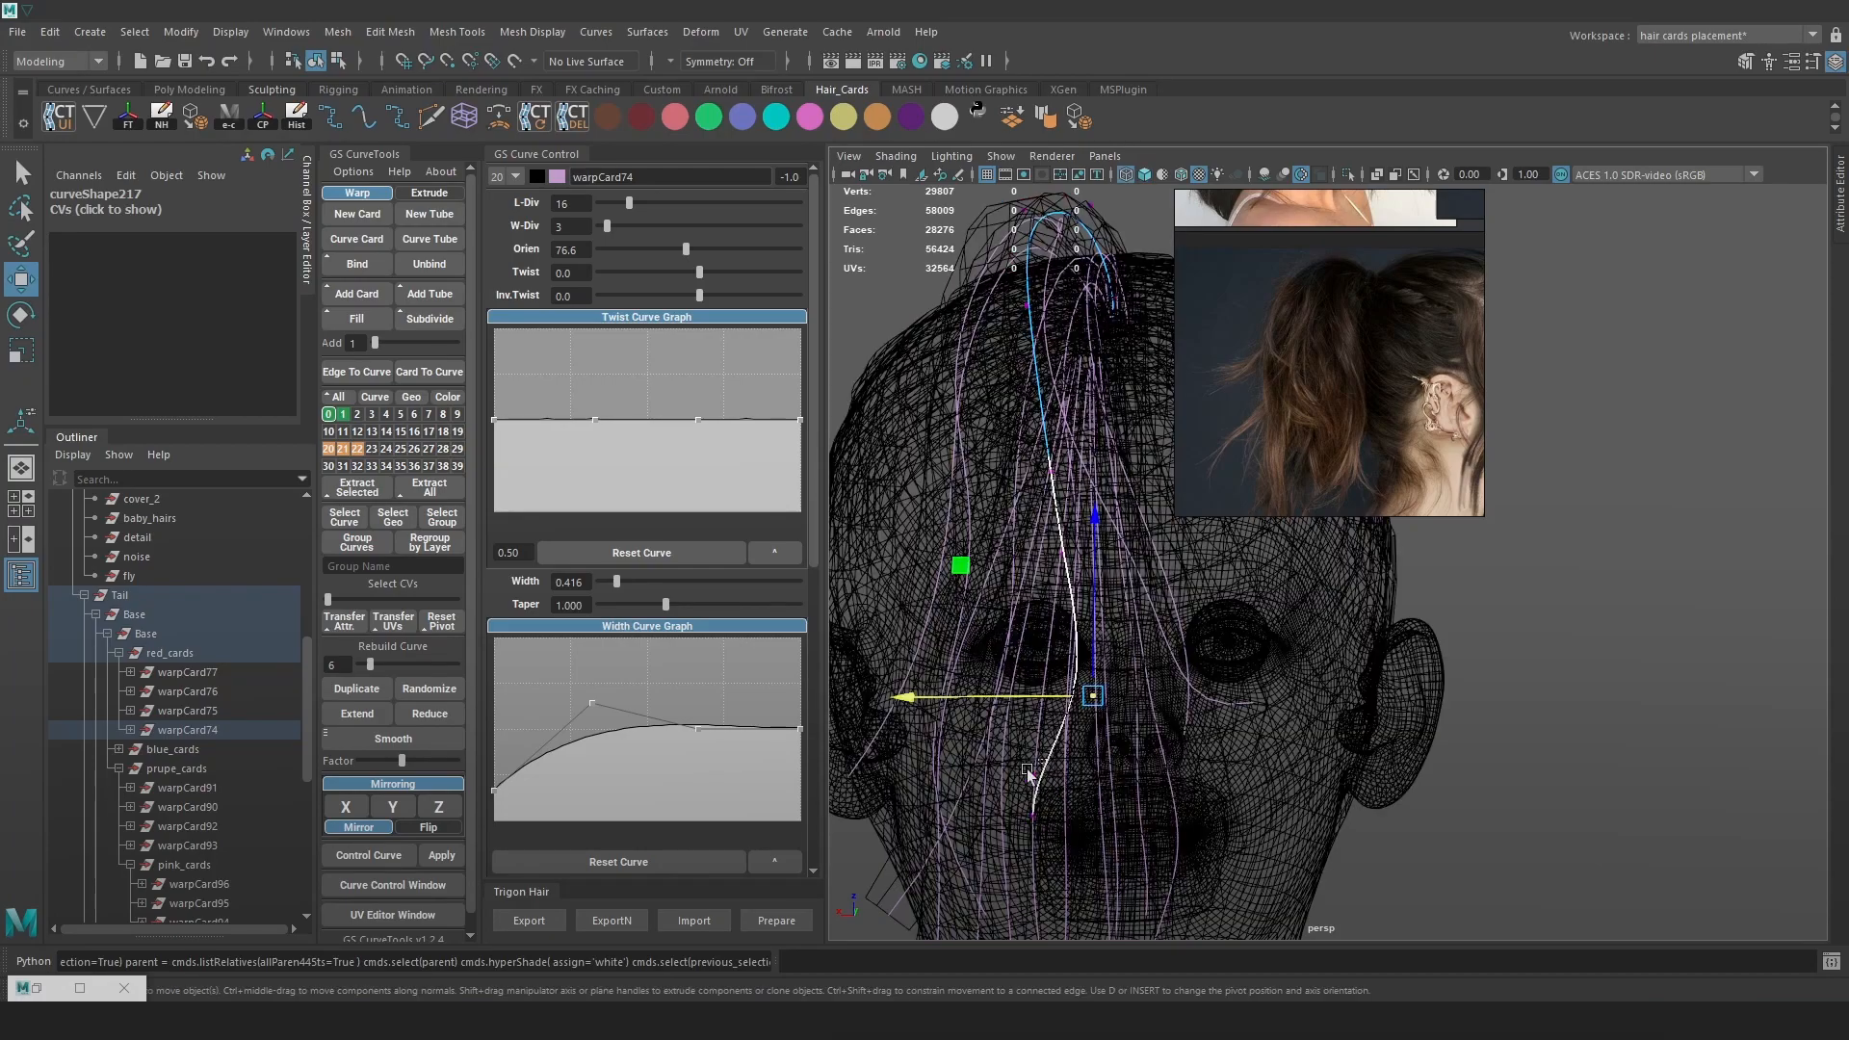
key("5")
mouse_move(987, 778)
left_mouse_down("alt")
mouse_move(1285, 791)
mouse_move(1276, 626)
mouse_move(1146, 593)
left_mouse_up("alt")
key("4")
key("5")
key("4")
left_click_drag(1012, 606, 977, 605)
Shift the control vertex near the lower end of warpCard74's curve sideways to give the red card a wave
key("5")
mouse_move(1203, 608)
left_mouse_down("alt")
mouse_move(1269, 618)
mouse_move(1297, 661)
mouse_move(1300, 732)
mouse_move(1342, 668)
mouse_move(1272, 604)
left_mouse_up("alt")
scroll(1298, 665, "down", 5)
key("4")
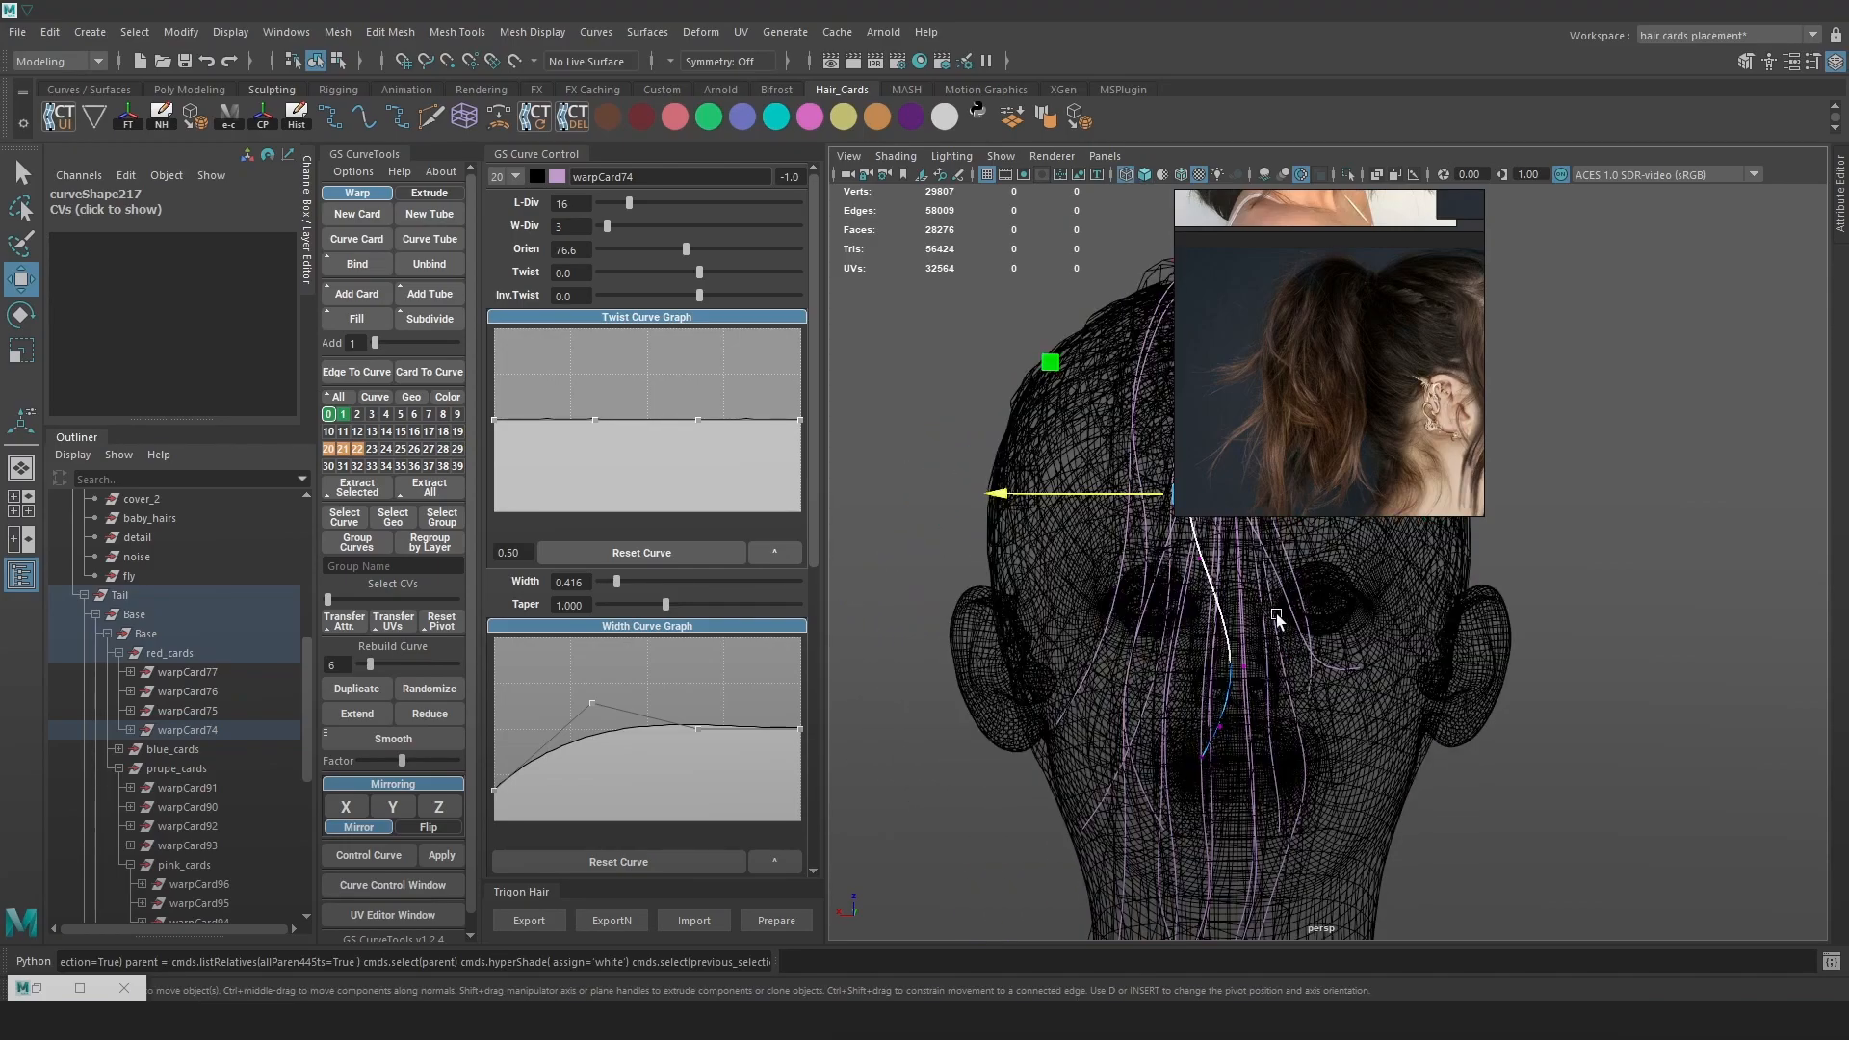
key("5")
left_click_drag(1244, 667, 1263, 661)
left_click_drag(1263, 660, 1300, 648, "alt")
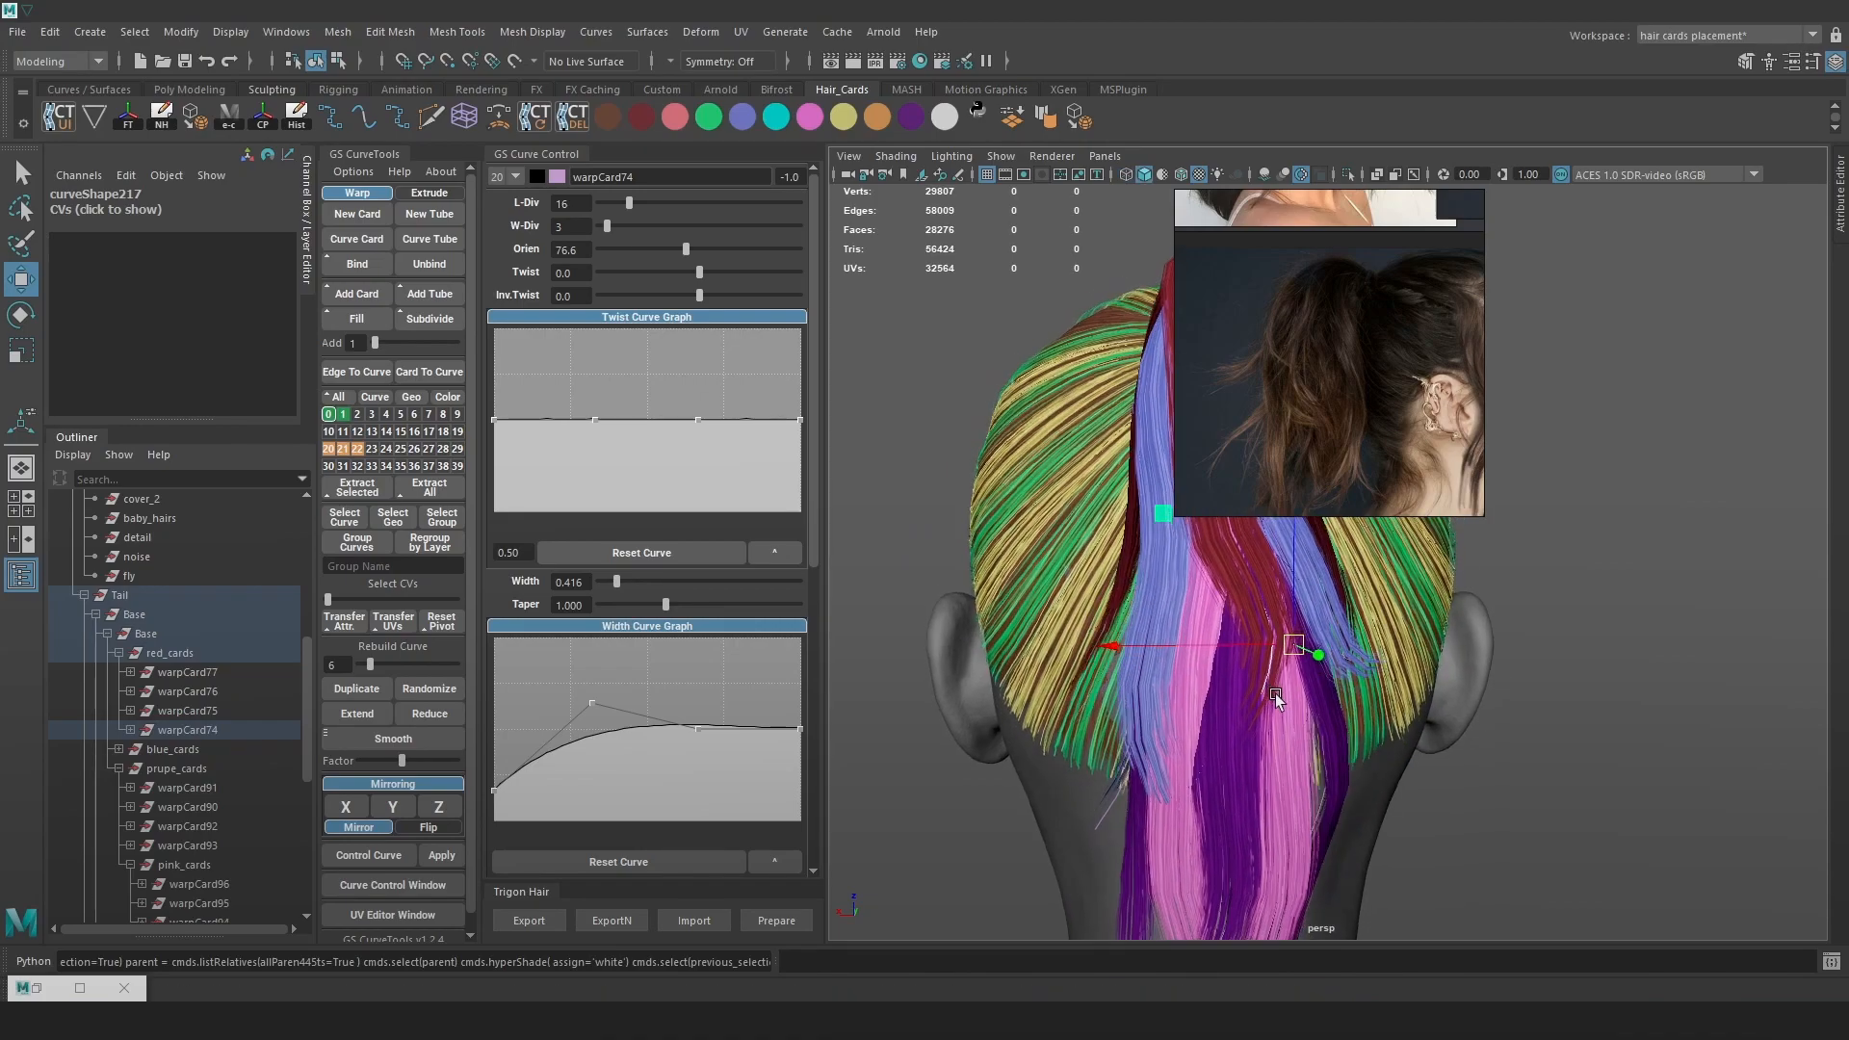
Pick blue warpCard86's curve and adjust the control vertex at its lower end
key("4")
left_click(1159, 621)
key("5")
key("F9")
scroll(1396, 703, "down", 1)
key("4")
left_click_drag(1287, 823, 1122, 665)
key("5")
mouse_move(1185, 737)
left_mouse_down()
mouse_move(1232, 672)
mouse_move(1269, 701)
mouse_move(1229, 627)
left_mouse_up()
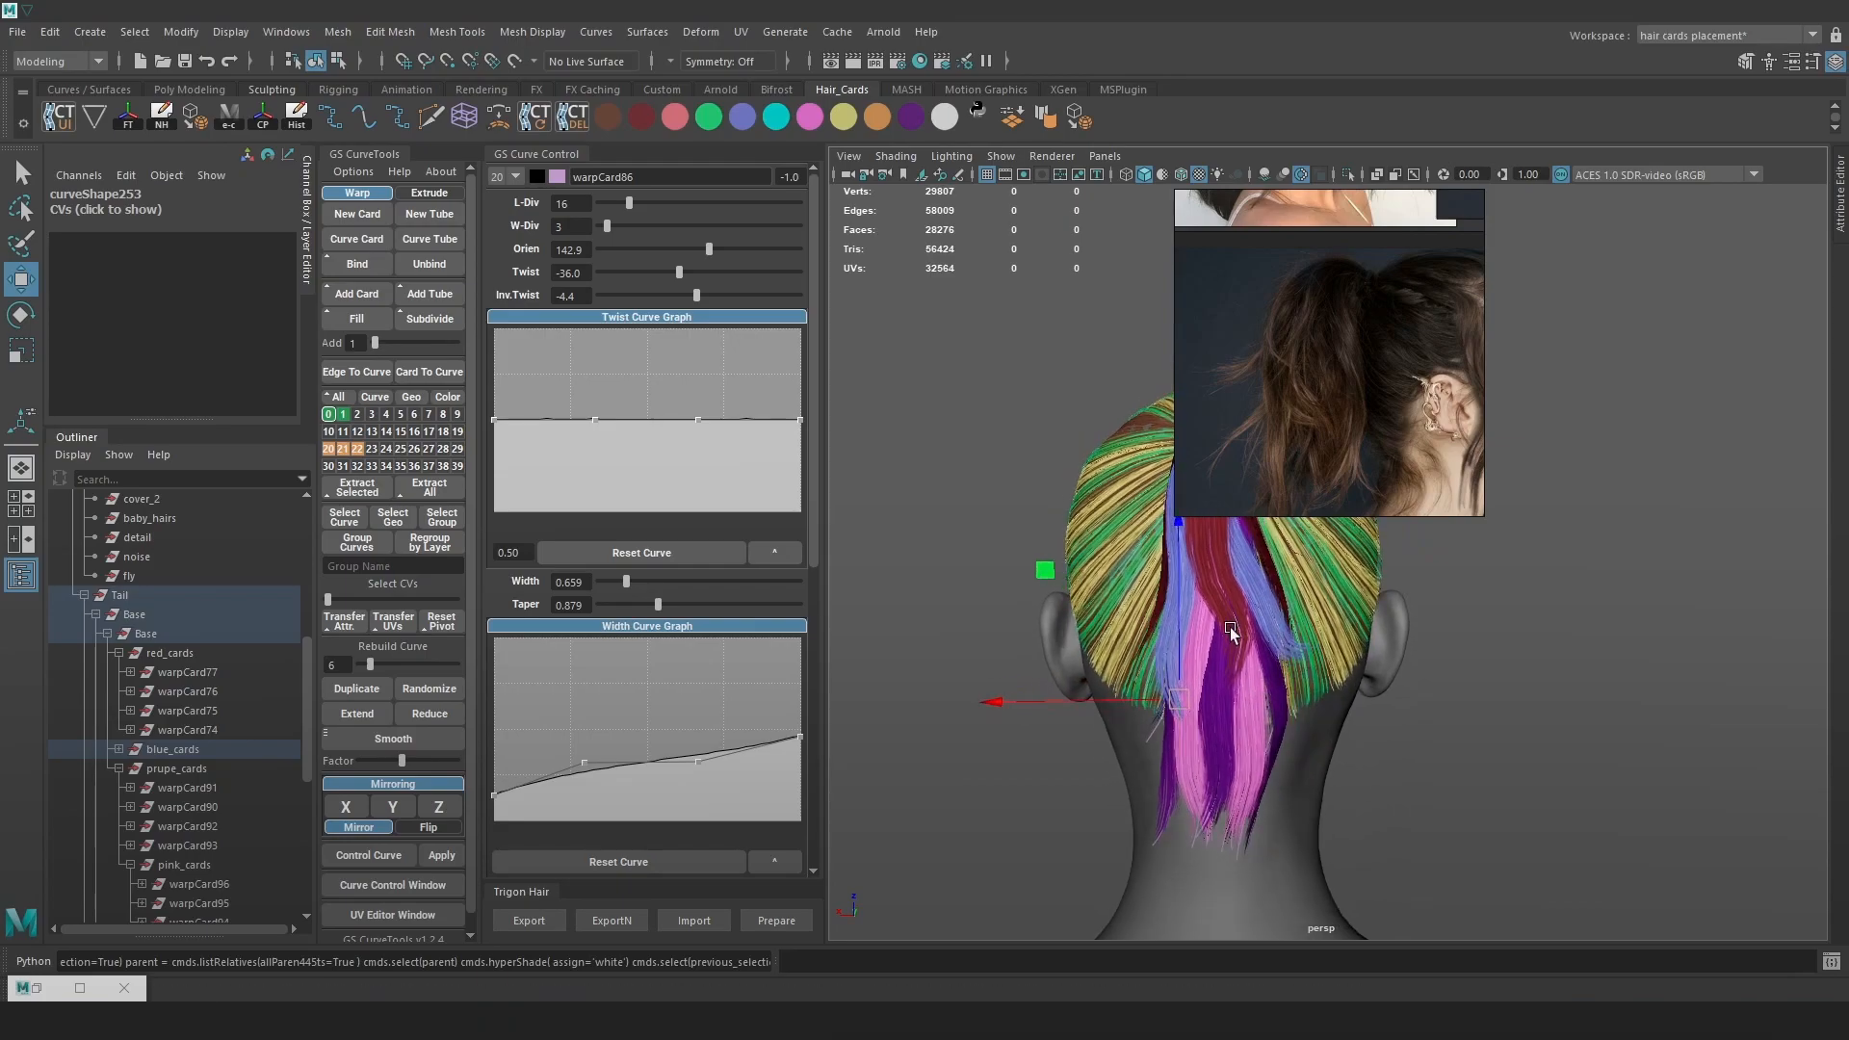
Return to red warpCard74's curve and adjust its end control vertex from behind
left_click(1230, 605)
key("4")
left_click(1231, 605)
right_click_drag(1505, 546, 1373, 560)
key("5")
left_click_drag(1158, 602, 1157, 603)
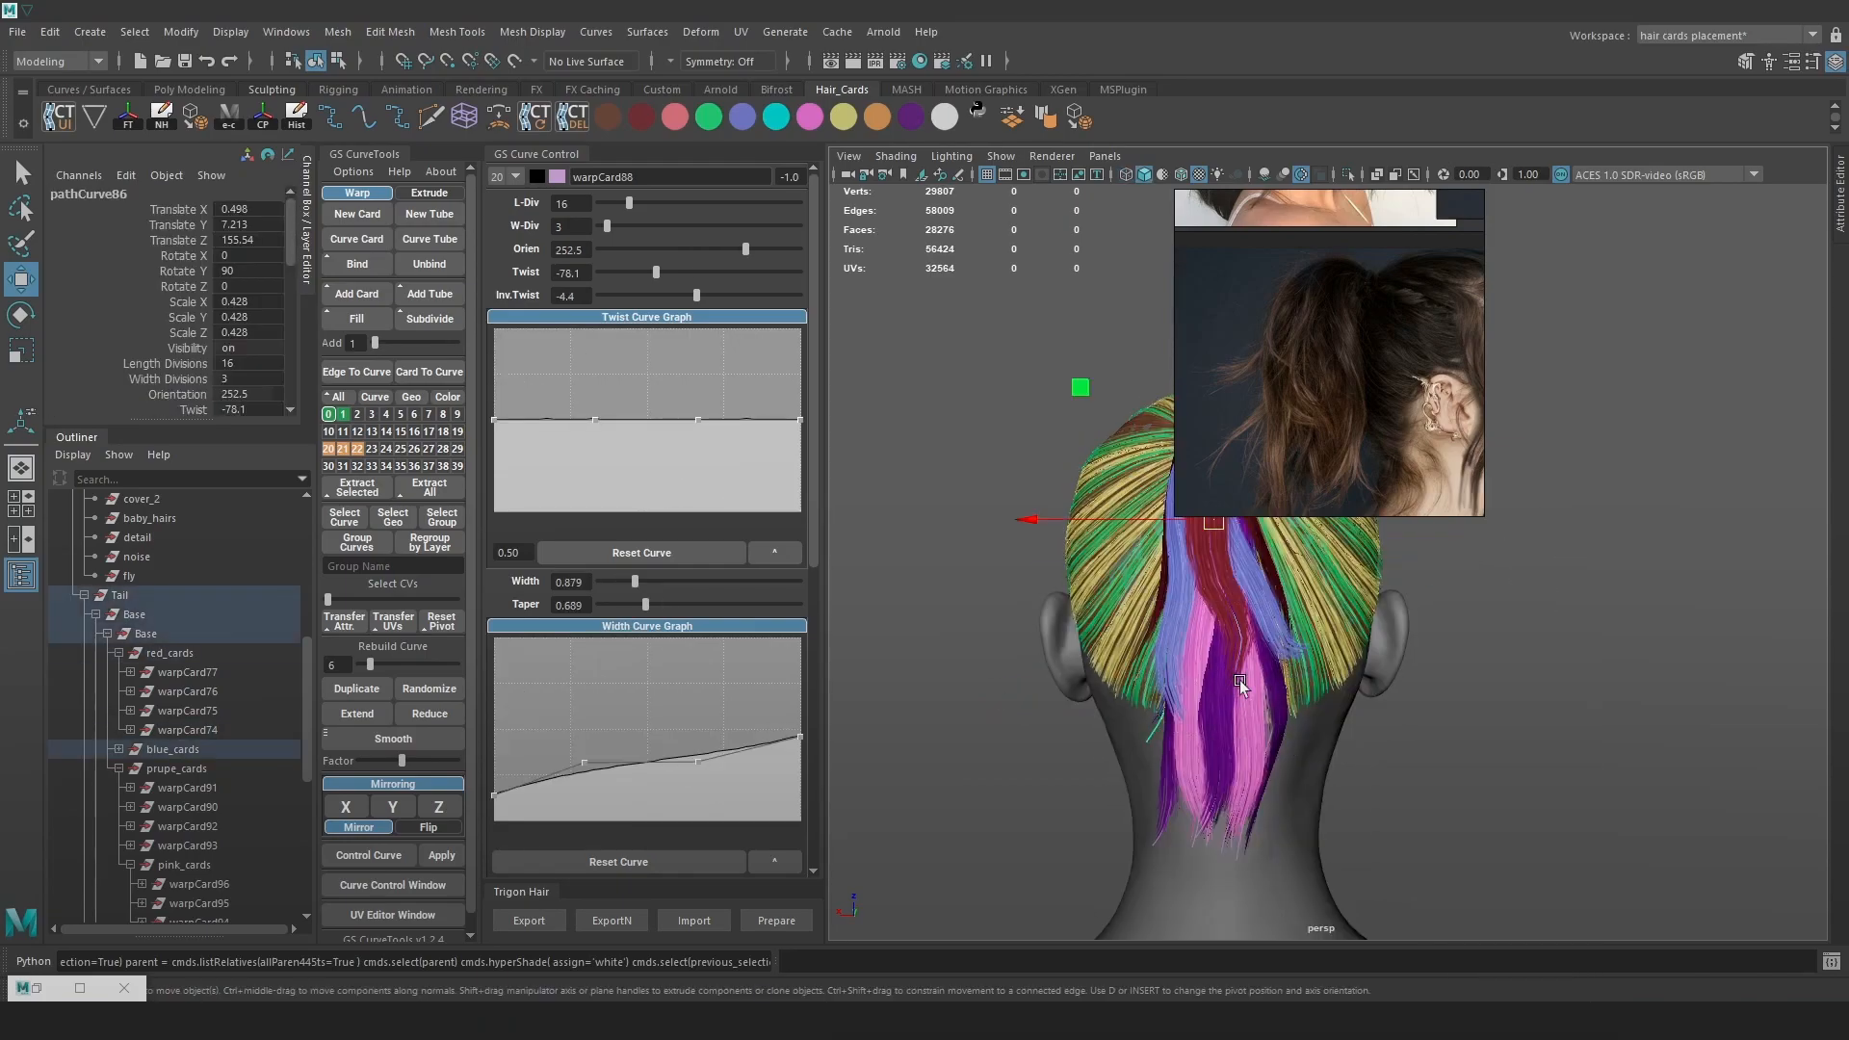
left_click(1266, 685)
key("4")
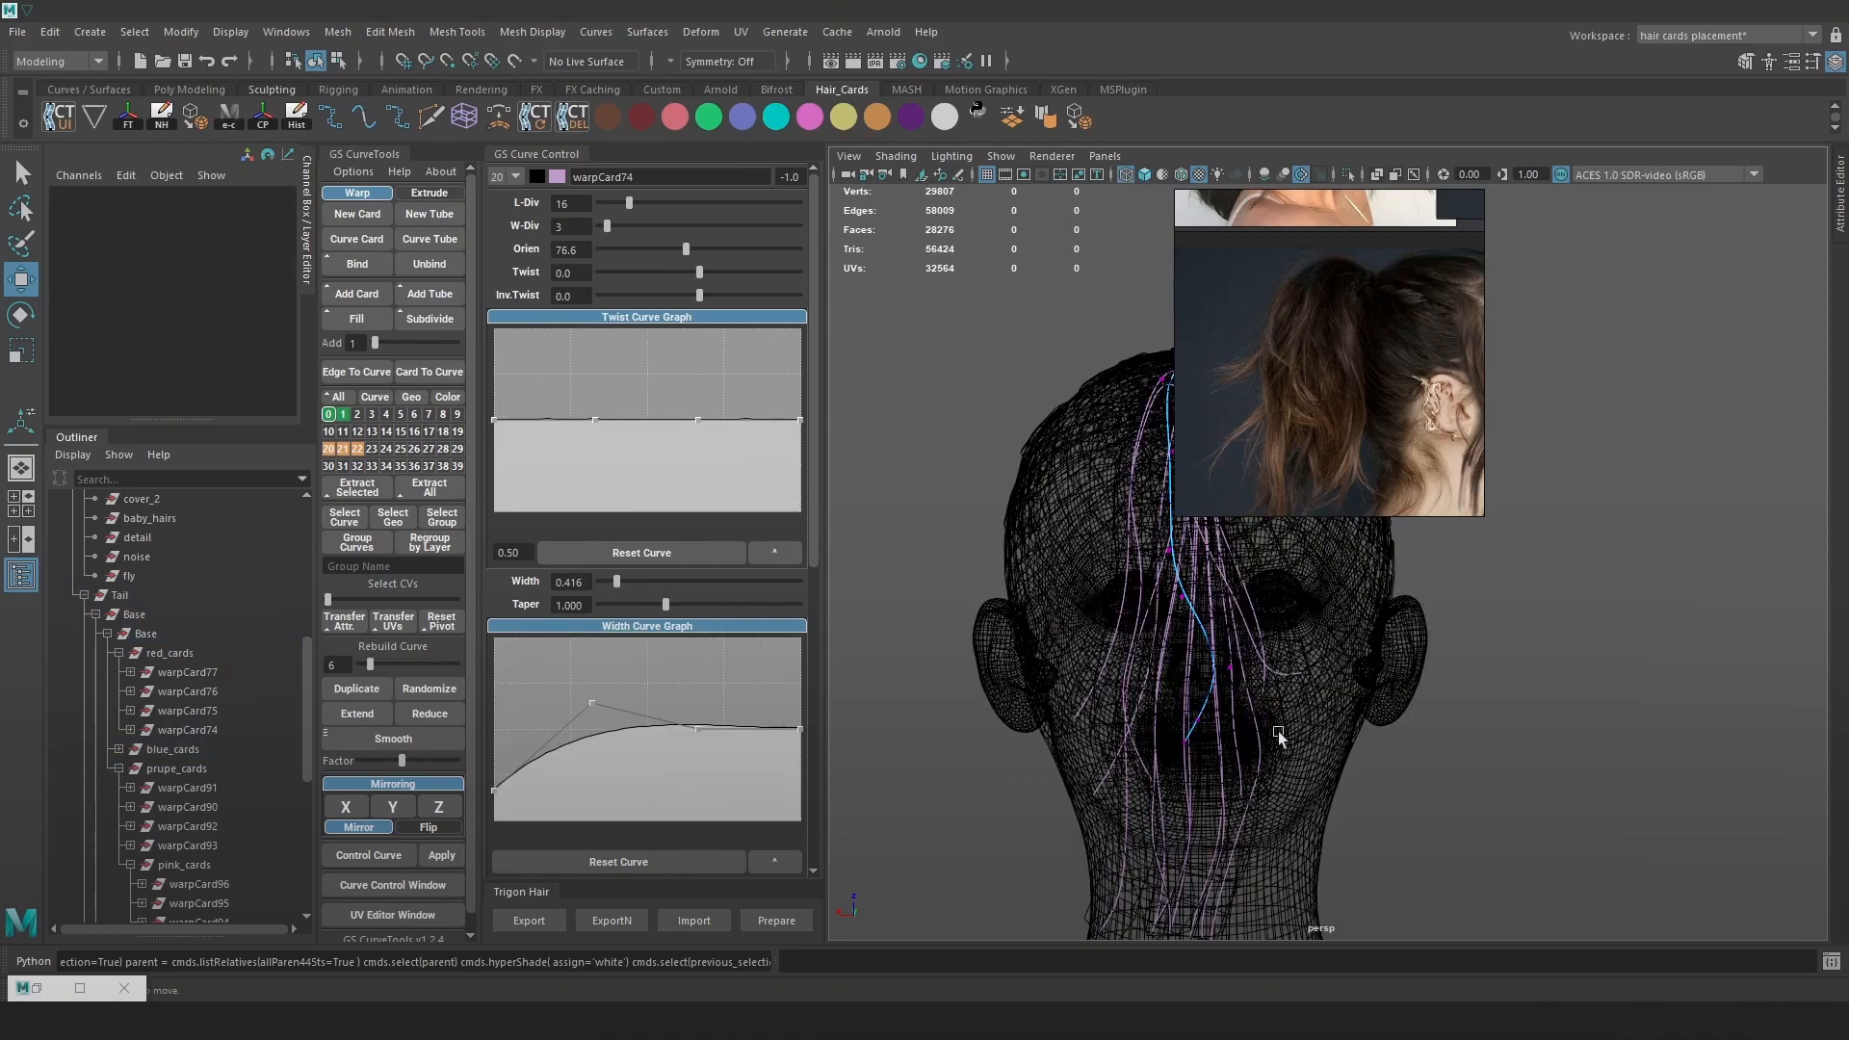
left_click_drag(1165, 657, 1165, 658)
key("5")
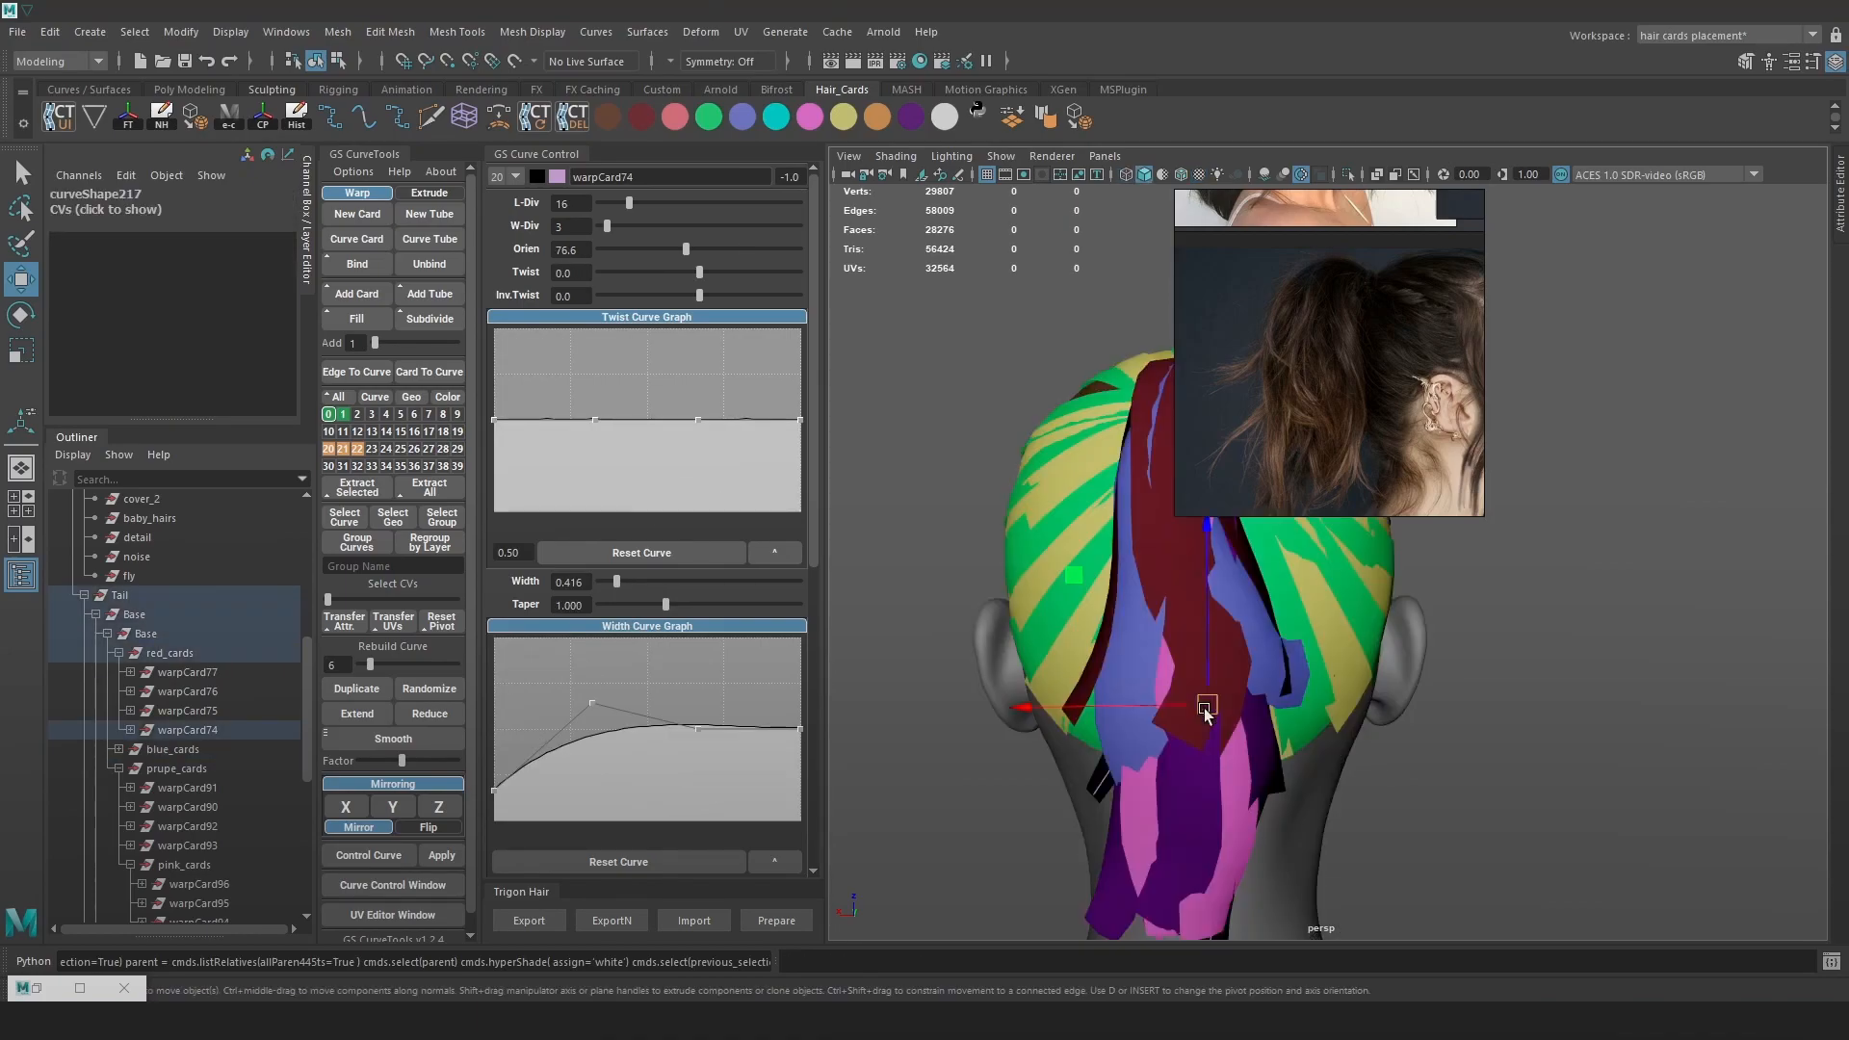
left_click_drag(1219, 720, 1555, 751)
Pick the lower control vertices of red warpCard75's curve beside the head and rotate them
left_click(1445, 712)
mouse_move(1592, 582)
left_mouse_down("alt")
mouse_move(1470, 707)
mouse_move(1544, 735)
mouse_move(1361, 737)
mouse_move(1550, 746)
left_mouse_up("alt")
key("4")
right_click_drag(1151, 546, 1055, 547)
mouse_move(1519, 732)
left_mouse_down("alt")
mouse_move(1423, 714)
mouse_move(1512, 766)
left_mouse_up("alt")
left_click(1470, 701)
key("e")
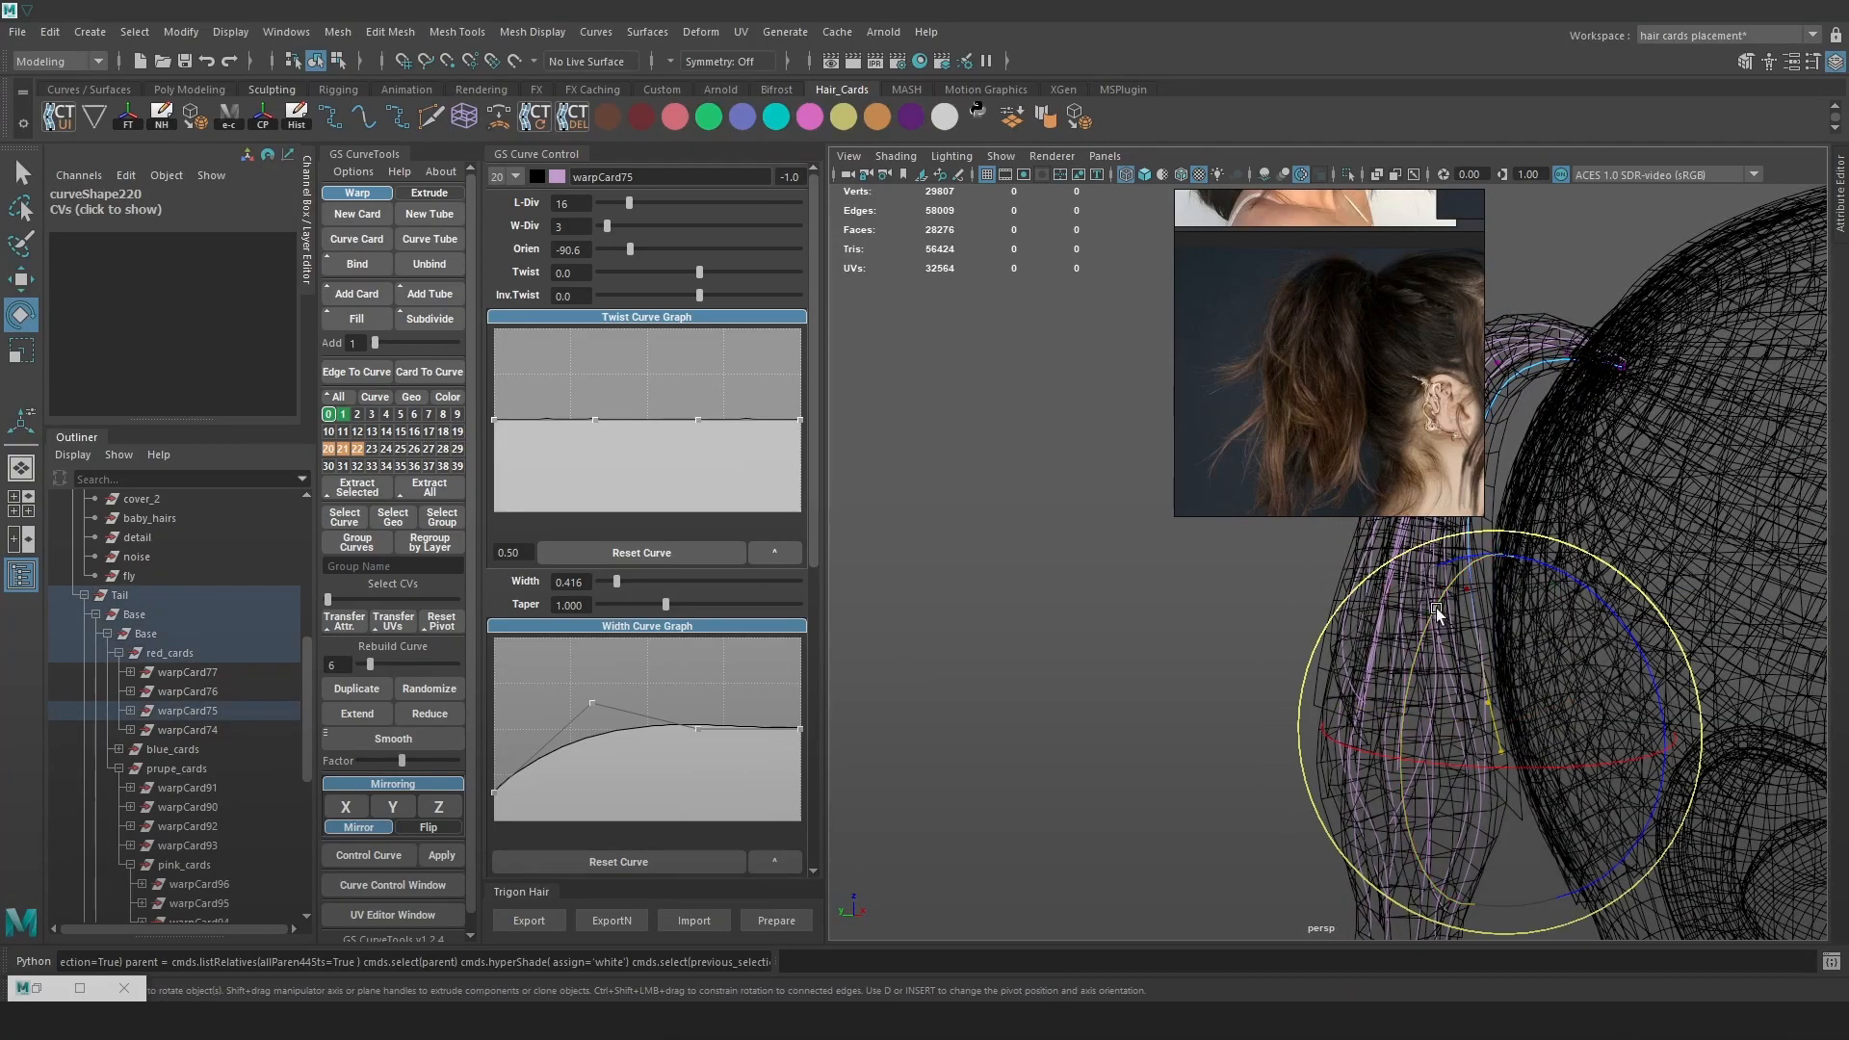
left_click_drag(1435, 608, 1394, 685)
key("w")
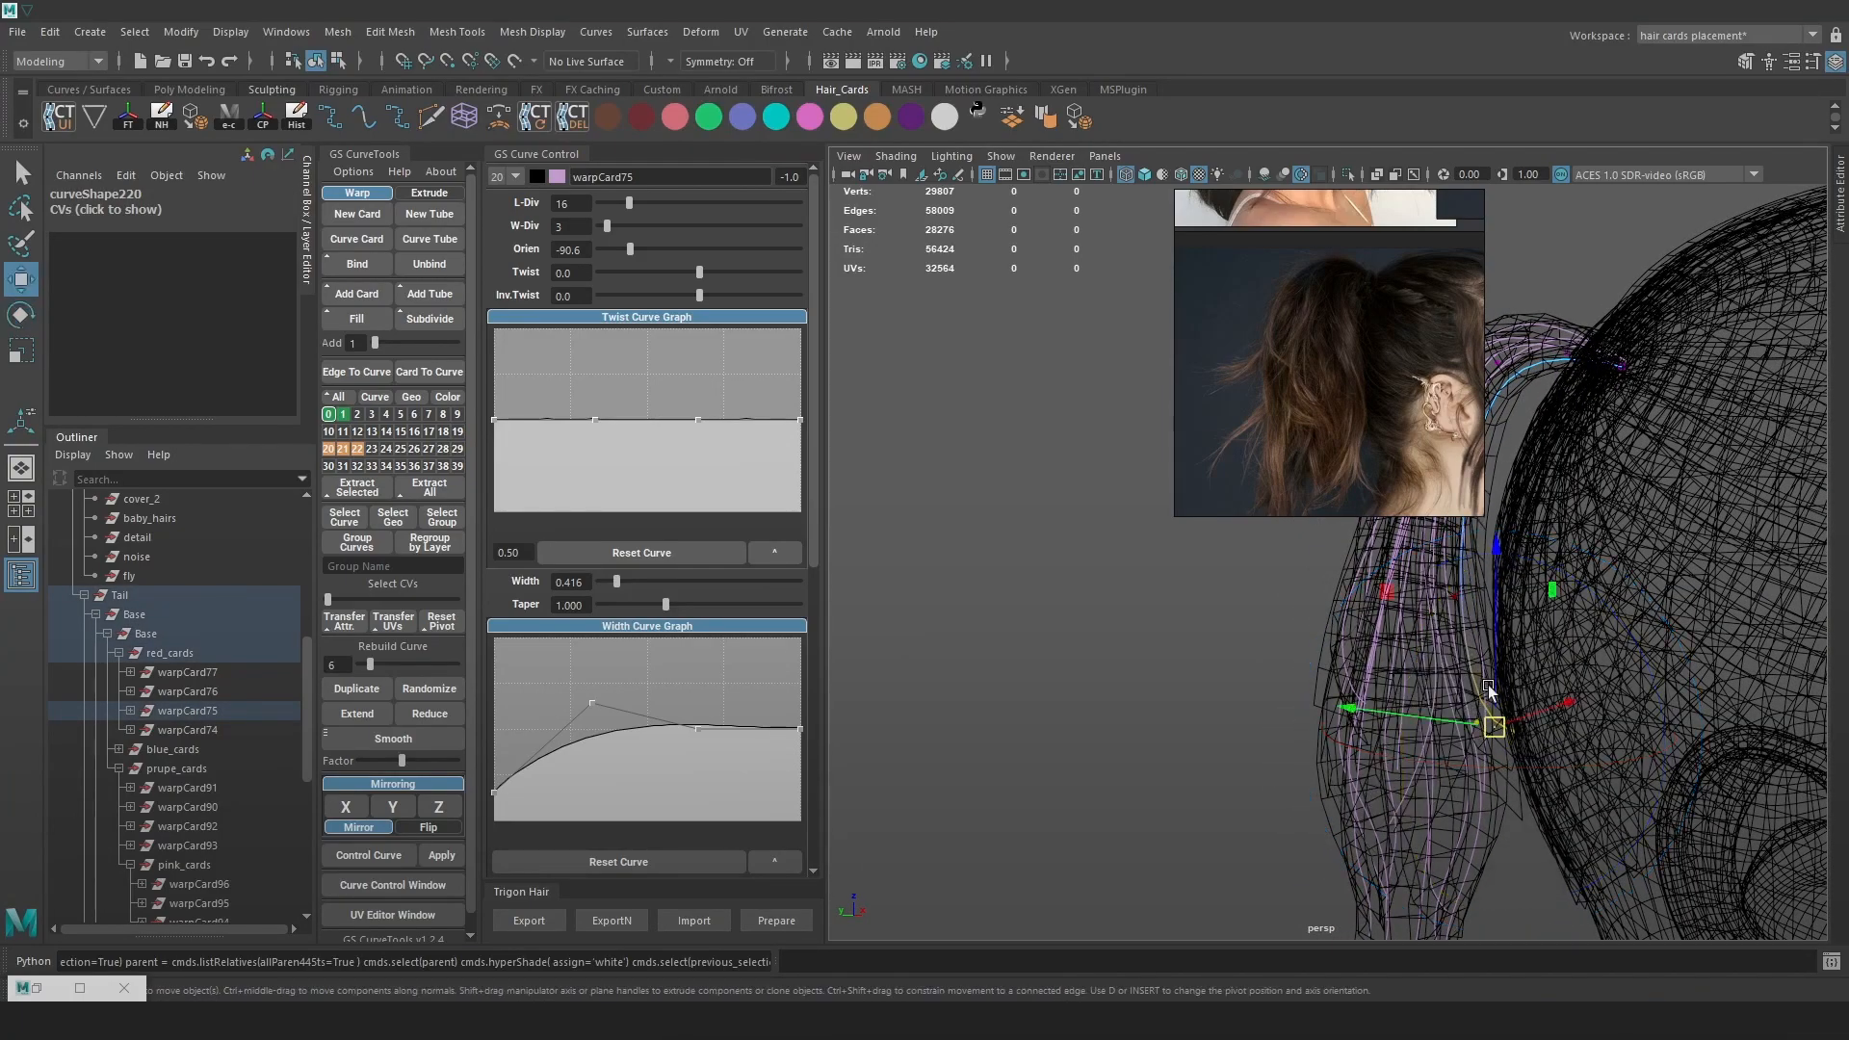
Reposition warpCard75's lower control vertices against the ponytail and move the reference photo clear of the hair
key("6")
mouse_move(1495, 661)
left_mouse_down()
mouse_move(1494, 641)
mouse_move(1488, 739)
mouse_move(1263, 683)
mouse_move(1200, 689)
left_mouse_up()
left_click_drag(1377, 745, 1383, 741)
left_click_drag(1387, 742, 1502, 651, "alt")
mouse_move(1350, 380)
right_mouse_down()
mouse_move(1725, 412)
mouse_move(1707, 403)
right_mouse_up()
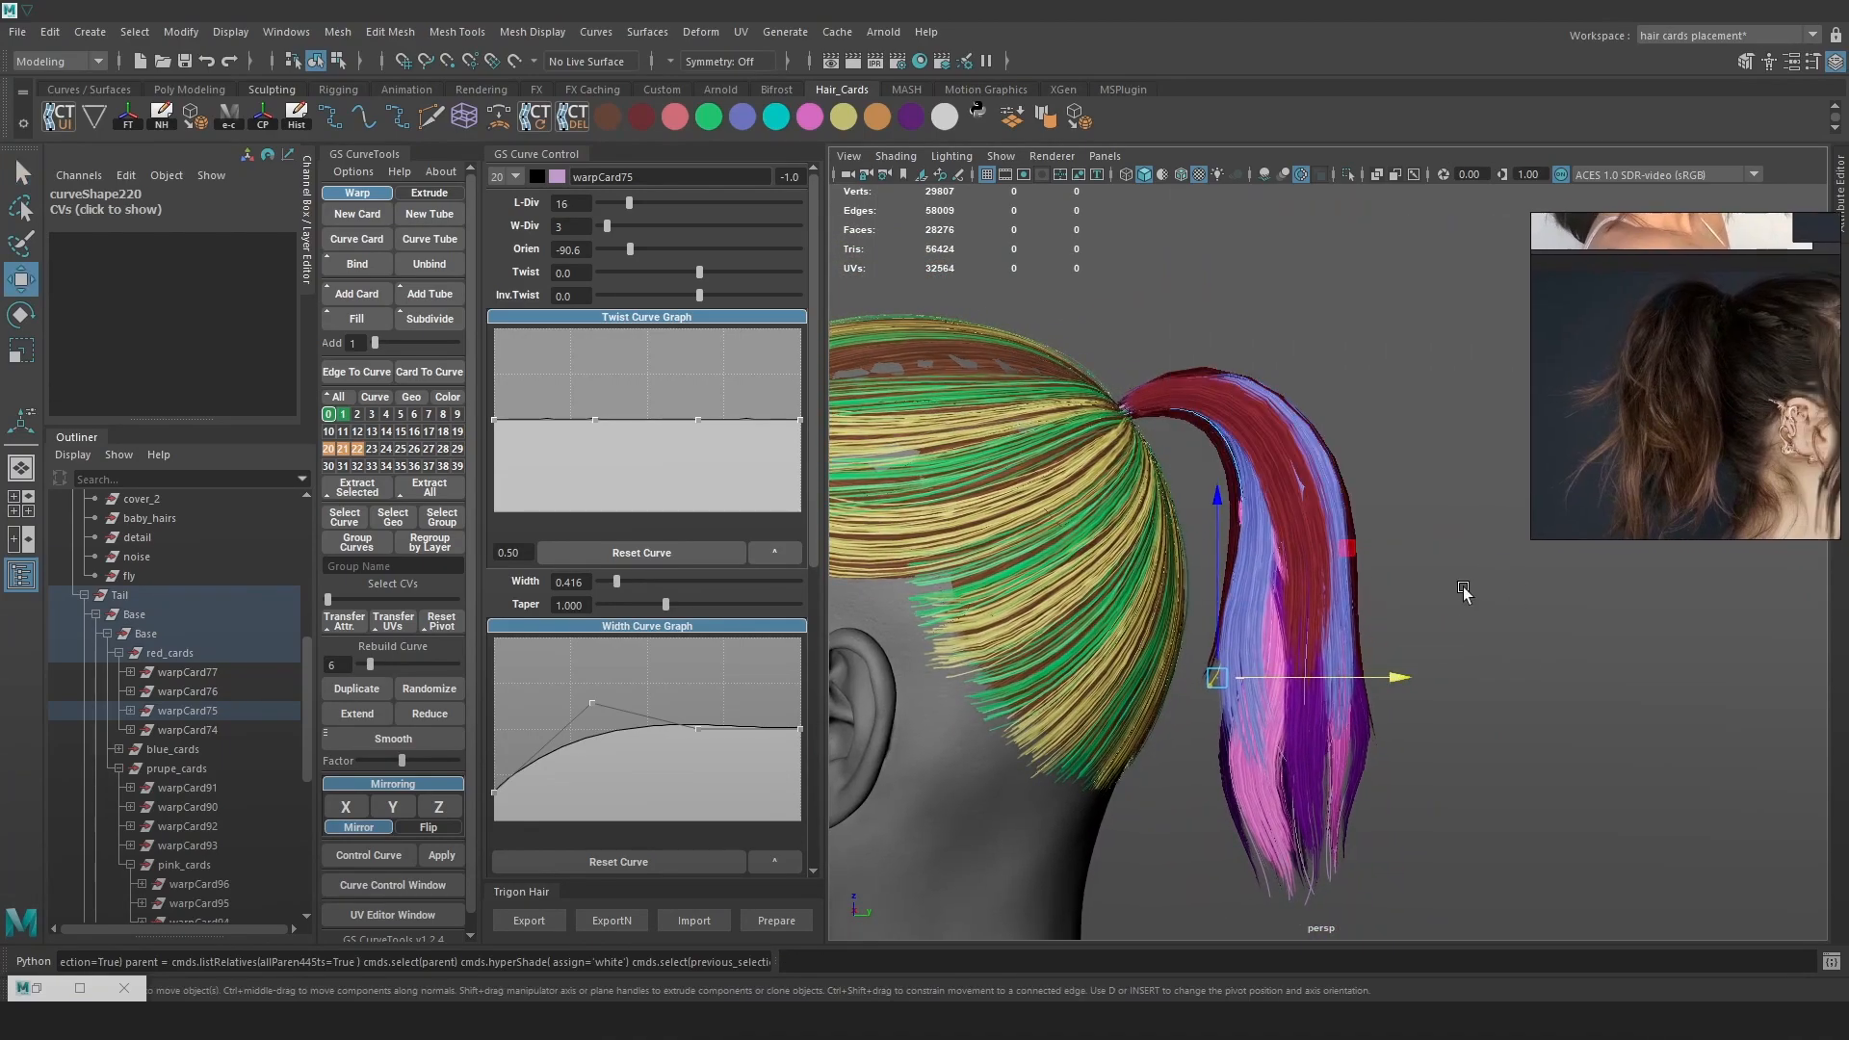
Pick blue warpCard88's curve from the side and select its middle control vertex
middle_click_drag(1473, 594, 1454, 581, "alt")
key("4")
left_click(1239, 720)
key("6")
right_click_drag(1442, 479, 1359, 485)
key("4")
key("6")
key("4")
left_click_drag(1306, 554, 1223, 520)
key("6")
key("4")
key("6")
key("4")
left_click(1264, 549)
key("6")
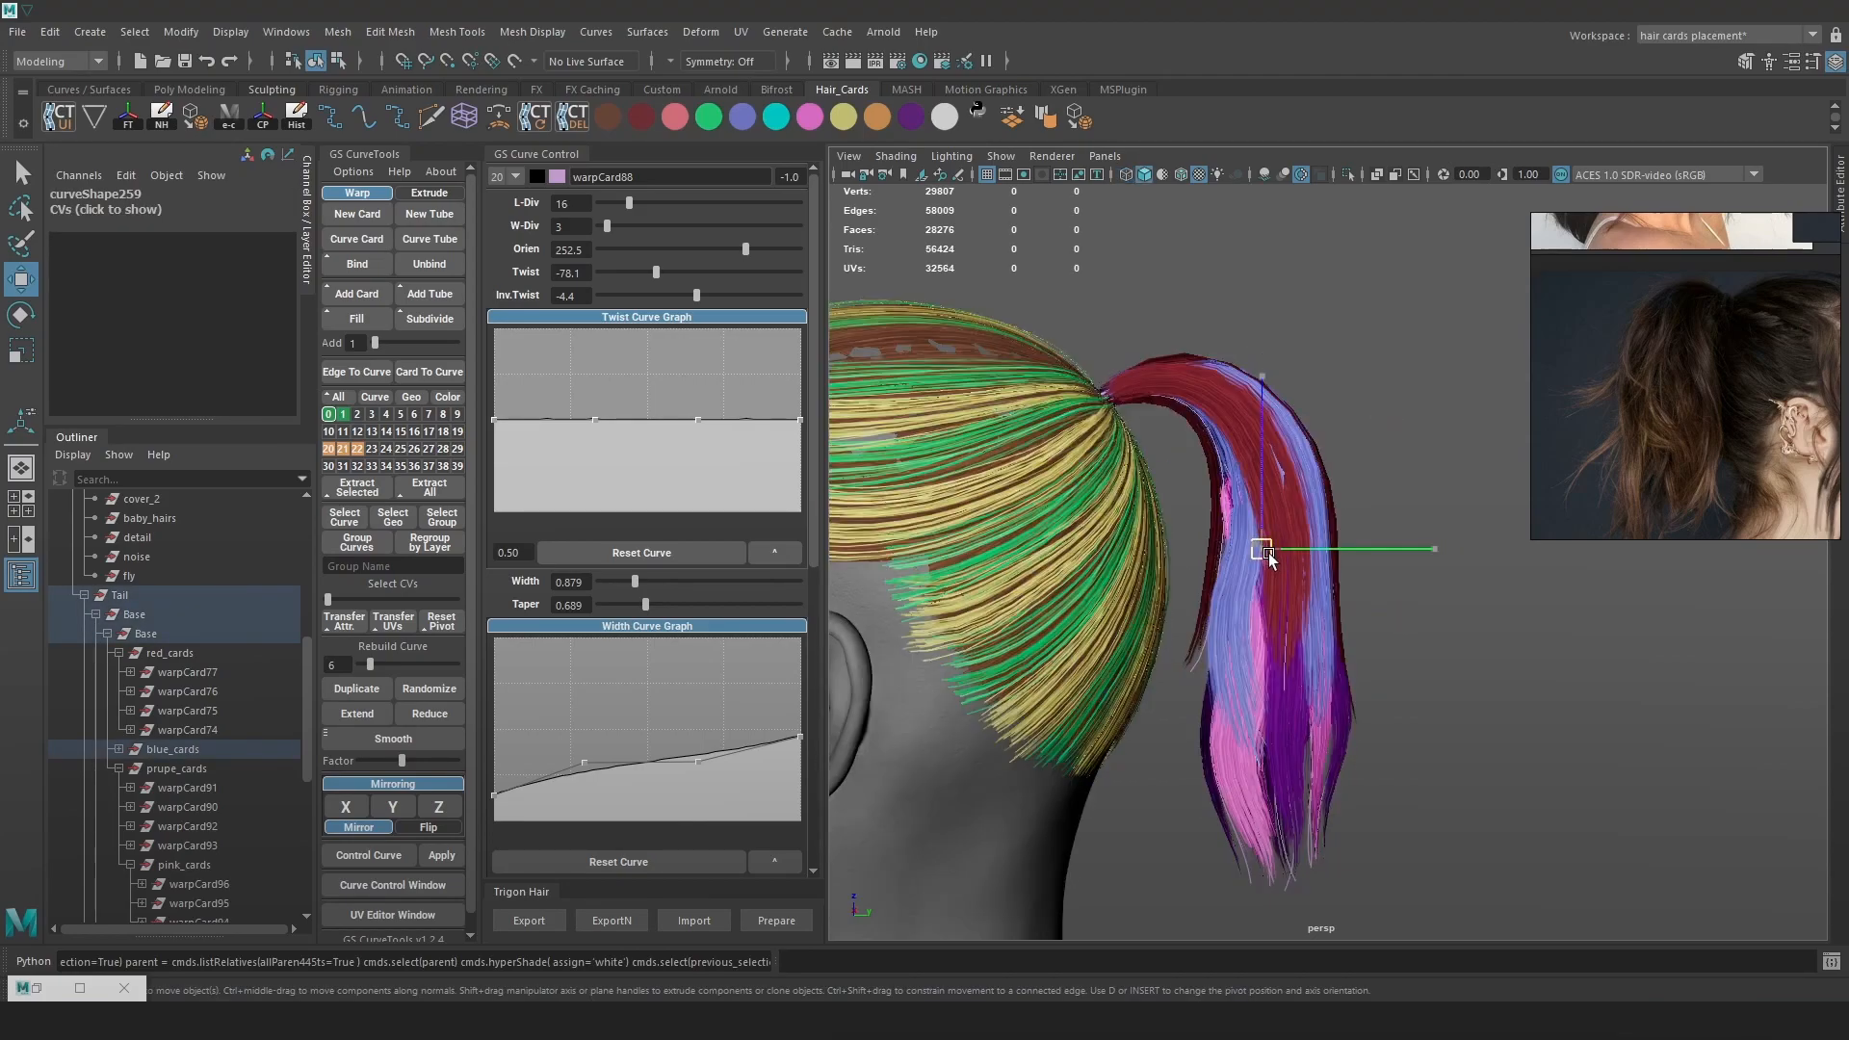
Rebuild blue warpCard88's curve with a value of 9
left_click(1269, 559)
key("4")
left_click(1344, 507)
left_click_drag(1344, 507, 1319, 467, "alt")
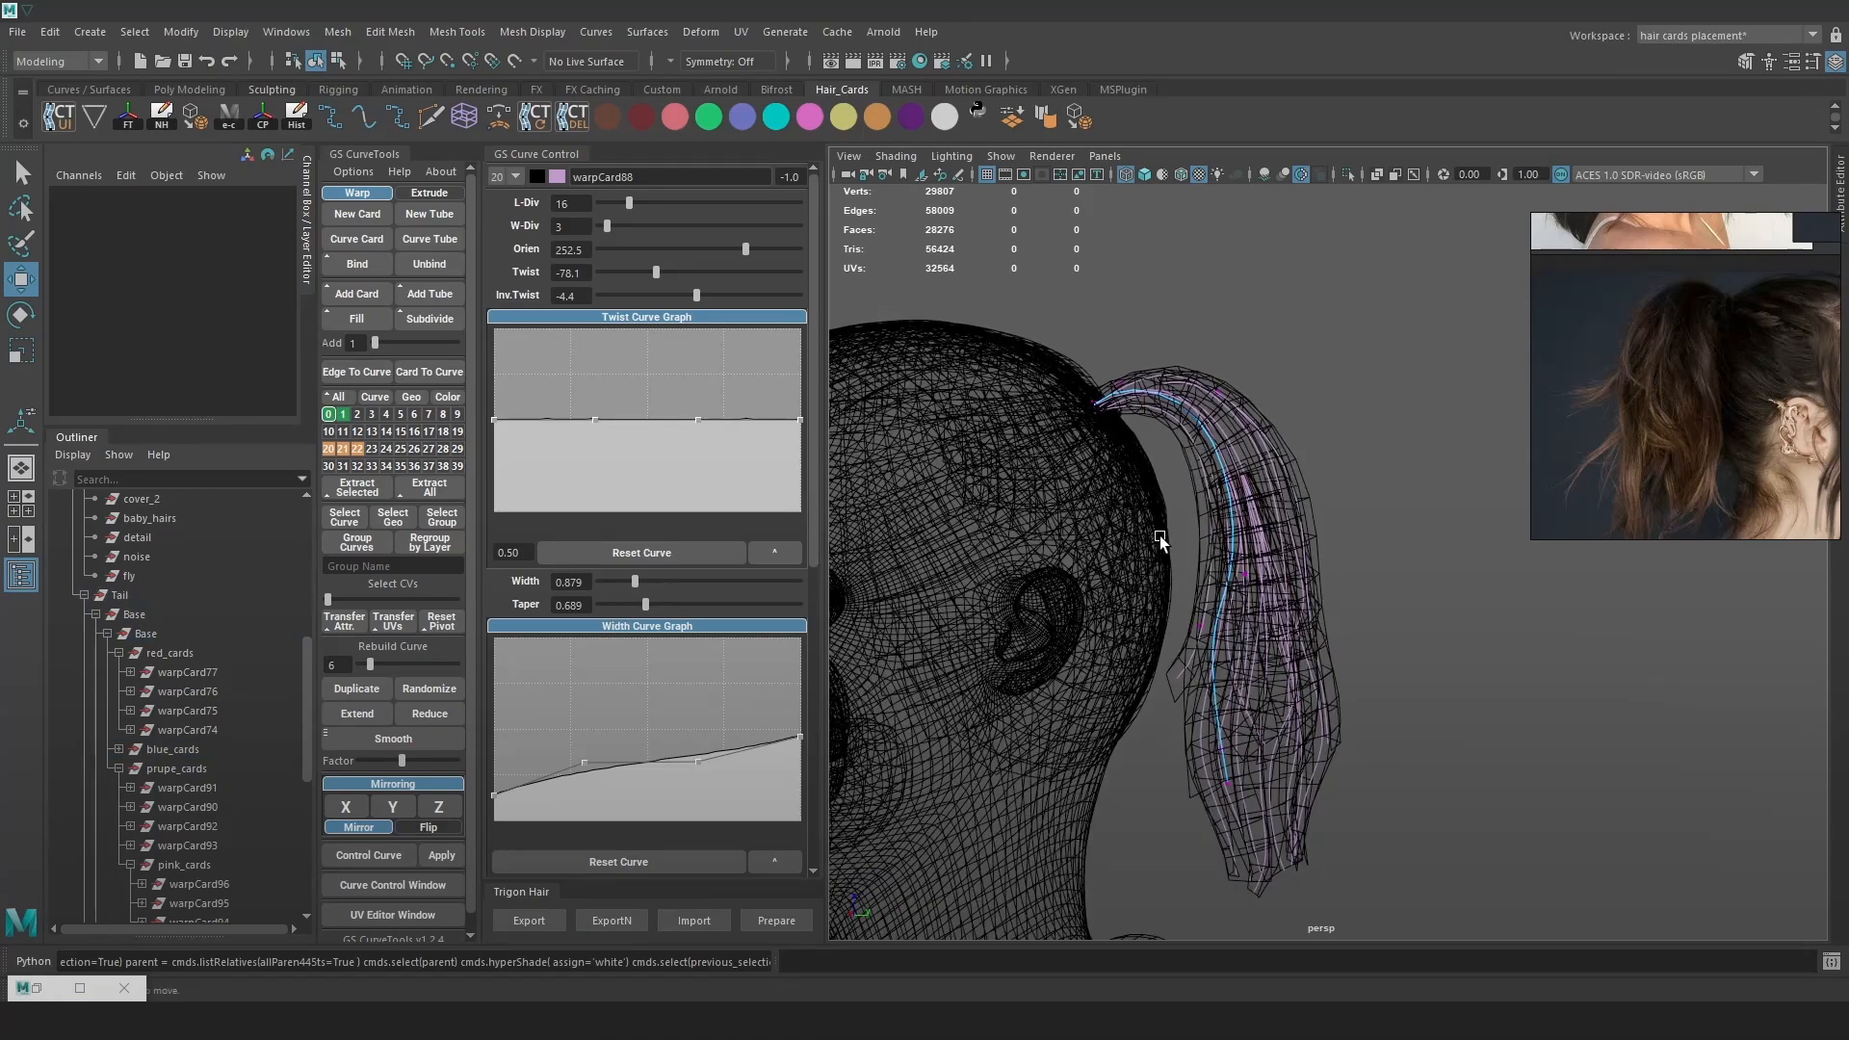
left_click_drag(1165, 519, 1293, 416)
key("ctrl+z")
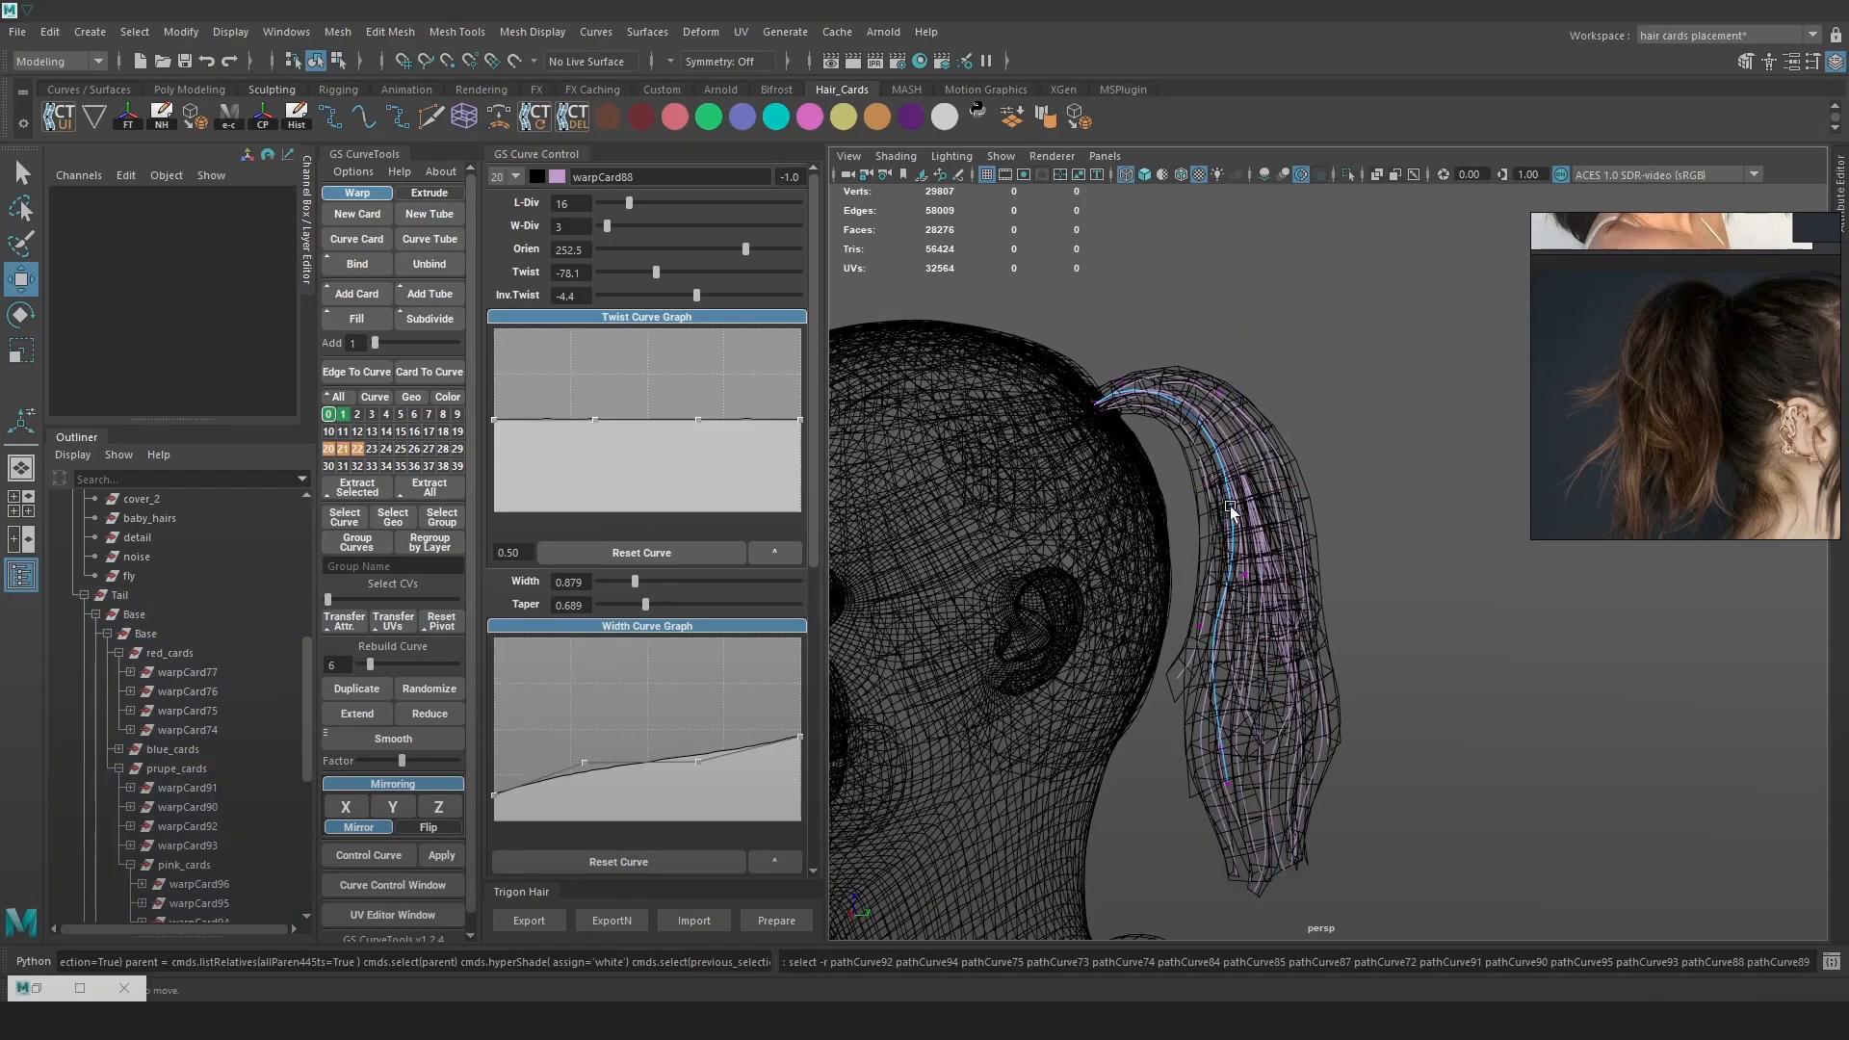
left_click_drag(372, 655, 373, 656)
Move the middle control vertex of blue warpCard88's rebuilt curve to bend the card, using soft selection
right_click_drag(1403, 384, 1279, 347)
left_click(1236, 508)
key("6")
key("b")
left_click_drag(1261, 517, 1269, 547, "alt")
left_click_drag(1323, 560, 1326, 559)
key("b")
left_click_drag(1327, 559, 1321, 567)
left_click_drag(1323, 566, 1429, 549, "alt")
left_click_drag(1565, 778, 1570, 735, "alt")
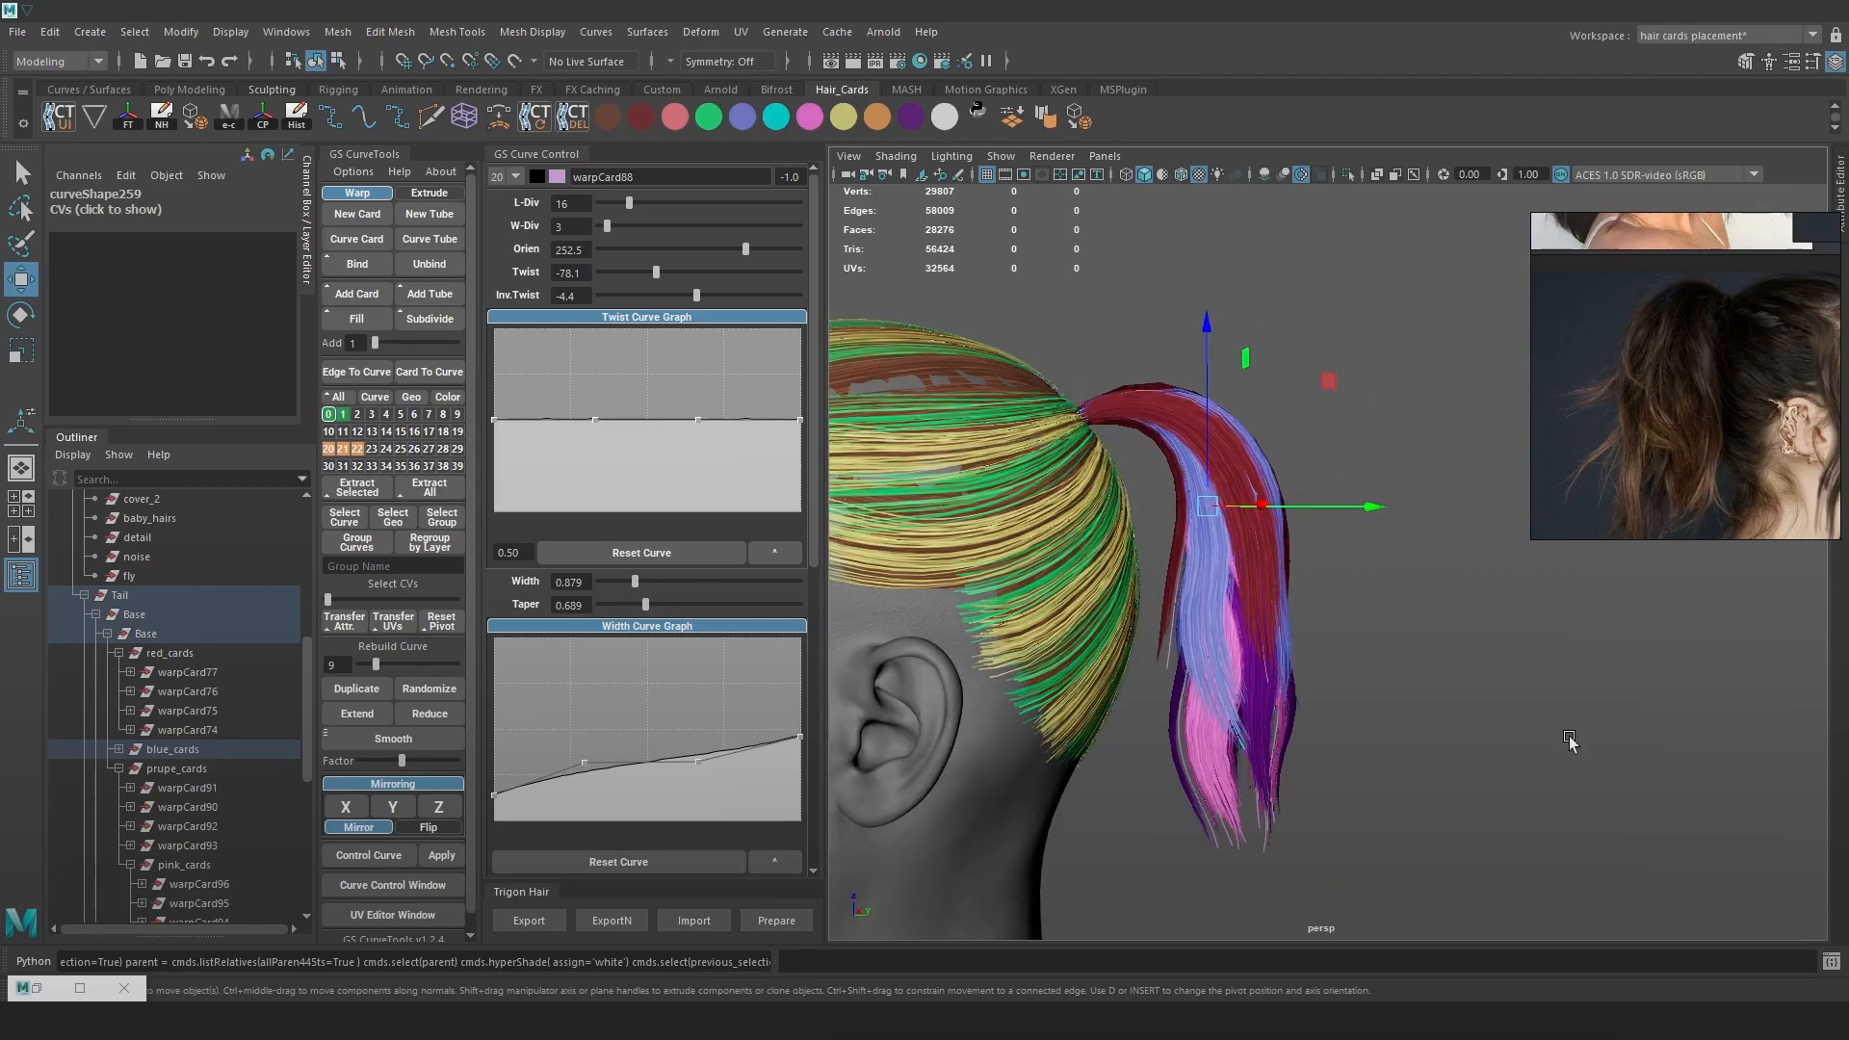
left_click(1185, 760)
key("4")
left_click(1185, 759)
key("5")
key("6")
right_click_drag(1336, 483, 1280, 483)
left_click_drag(1281, 870, 1198, 799)
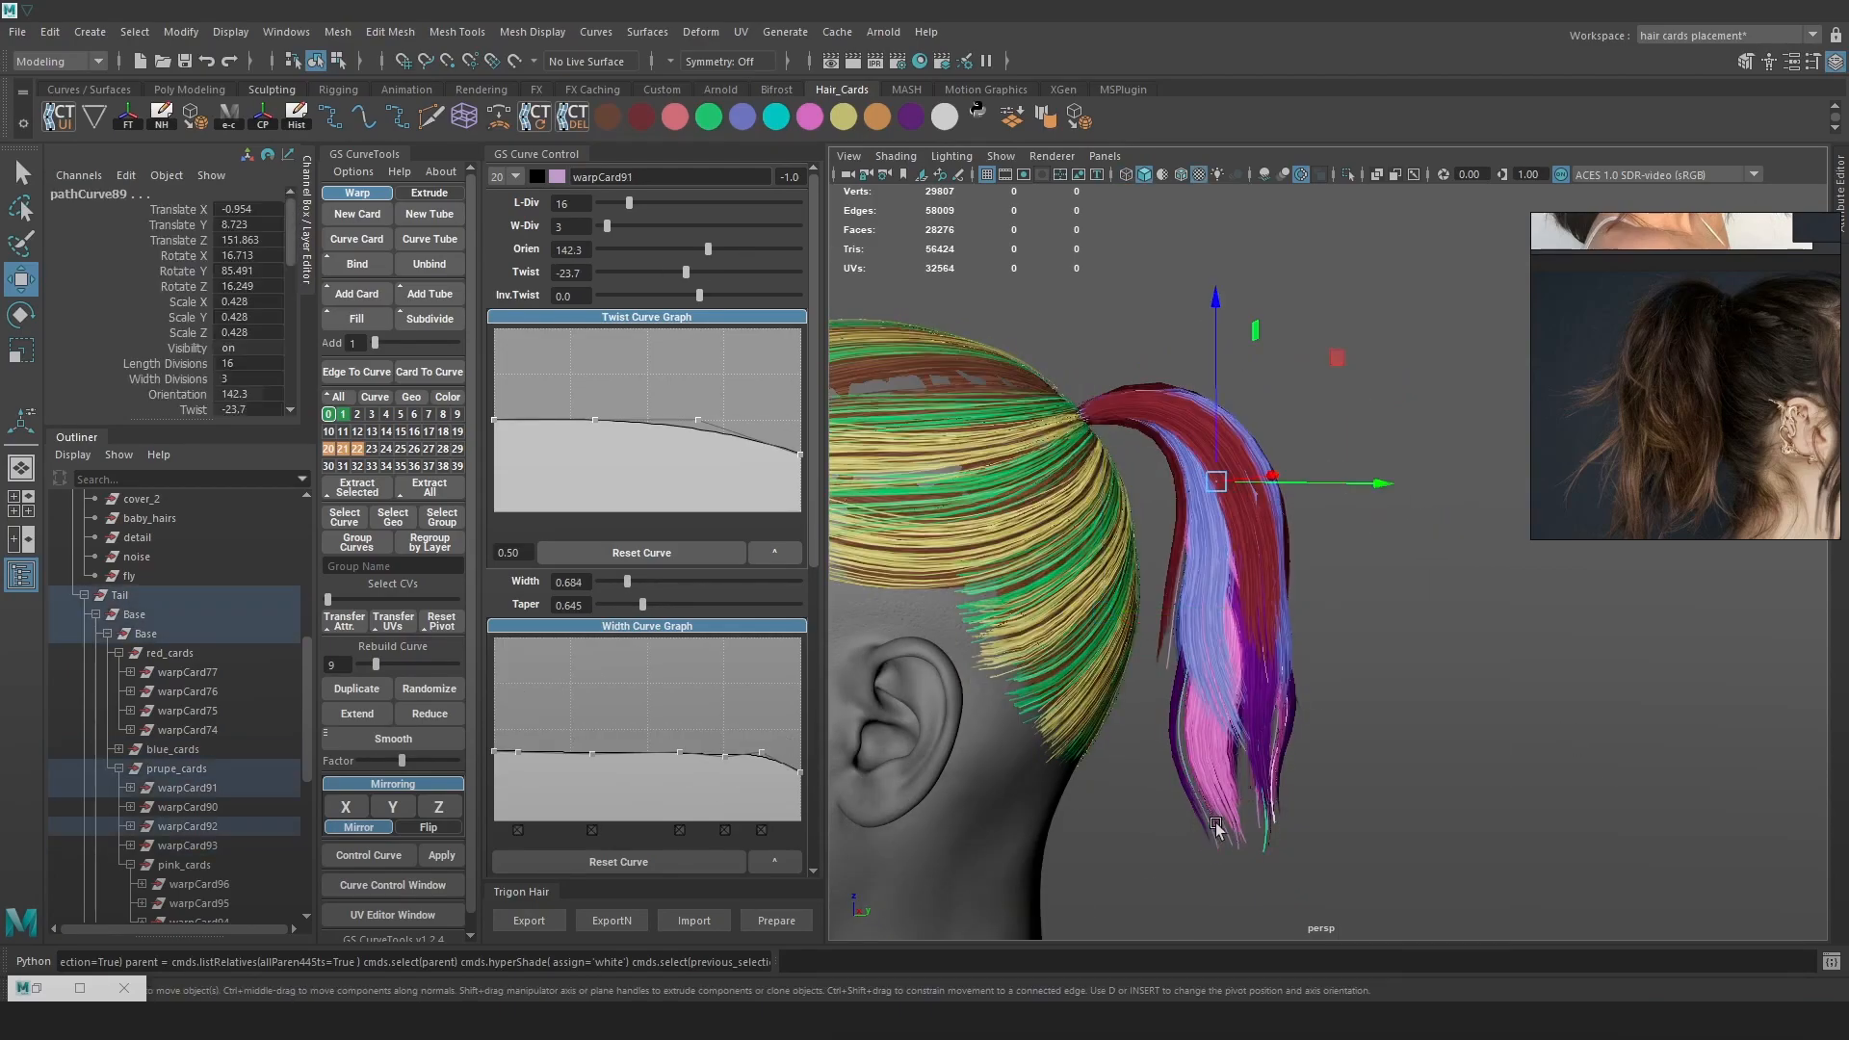
key("ctrl+z")
Move the end control vertex of purple warpCard93's curve to reshape the card's tip on the neck side
right_click_drag(1457, 545, 1332, 648)
key("4")
left_click_drag(1251, 876, 1159, 769)
key("6")
left_click_drag(1297, 811, 1281, 812)
key("e")
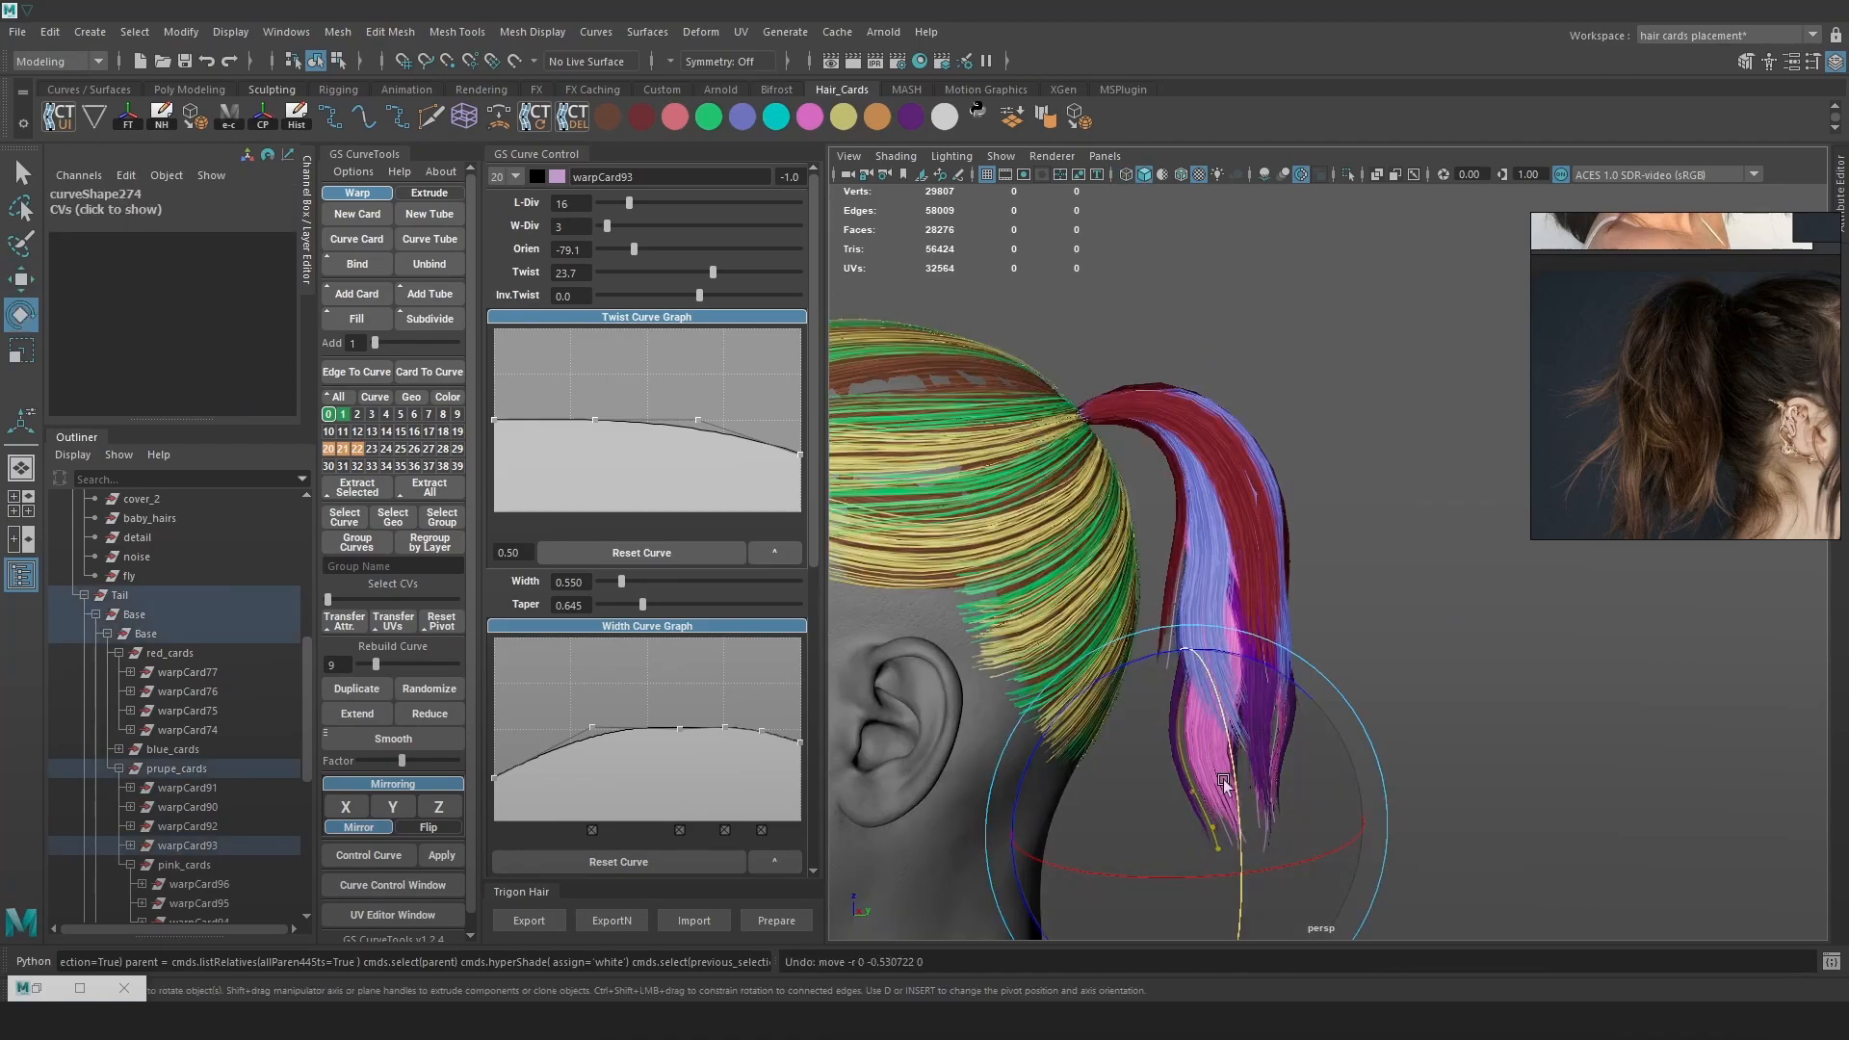
left_click_drag(1291, 809, 1201, 606, "alt")
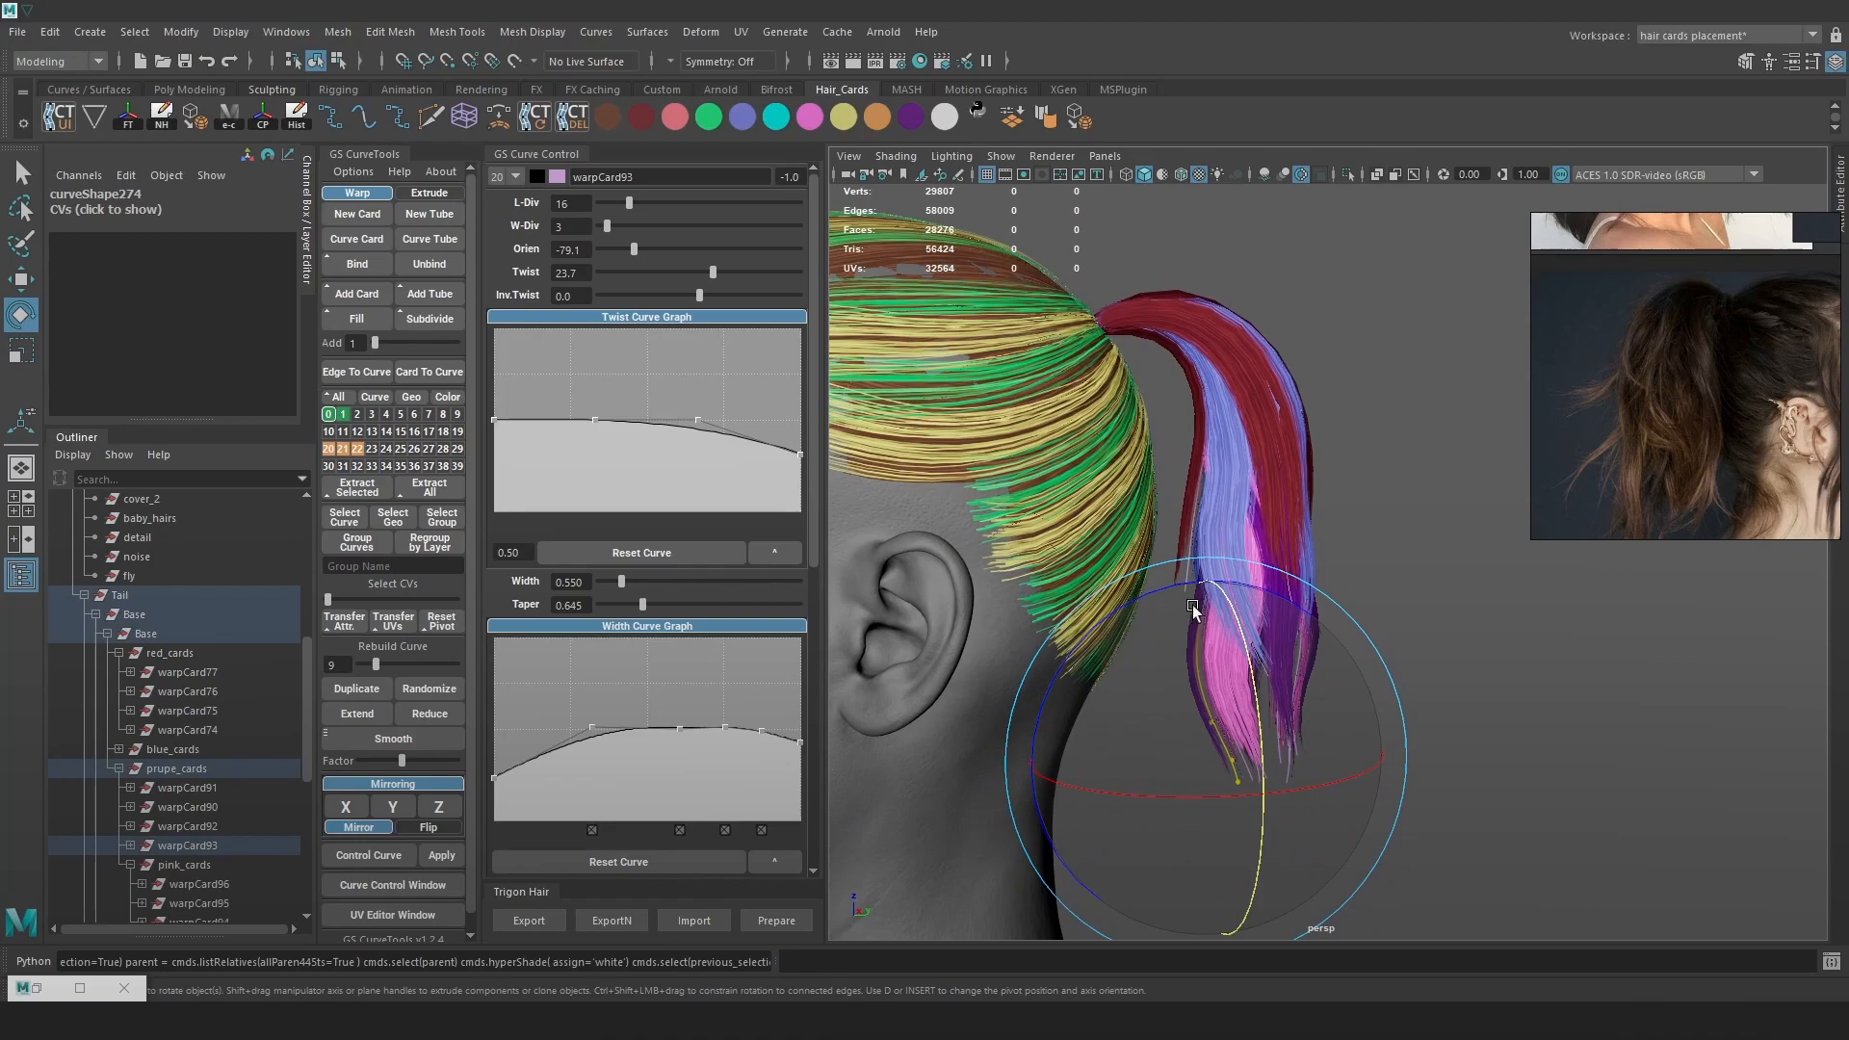
left_click(1267, 819)
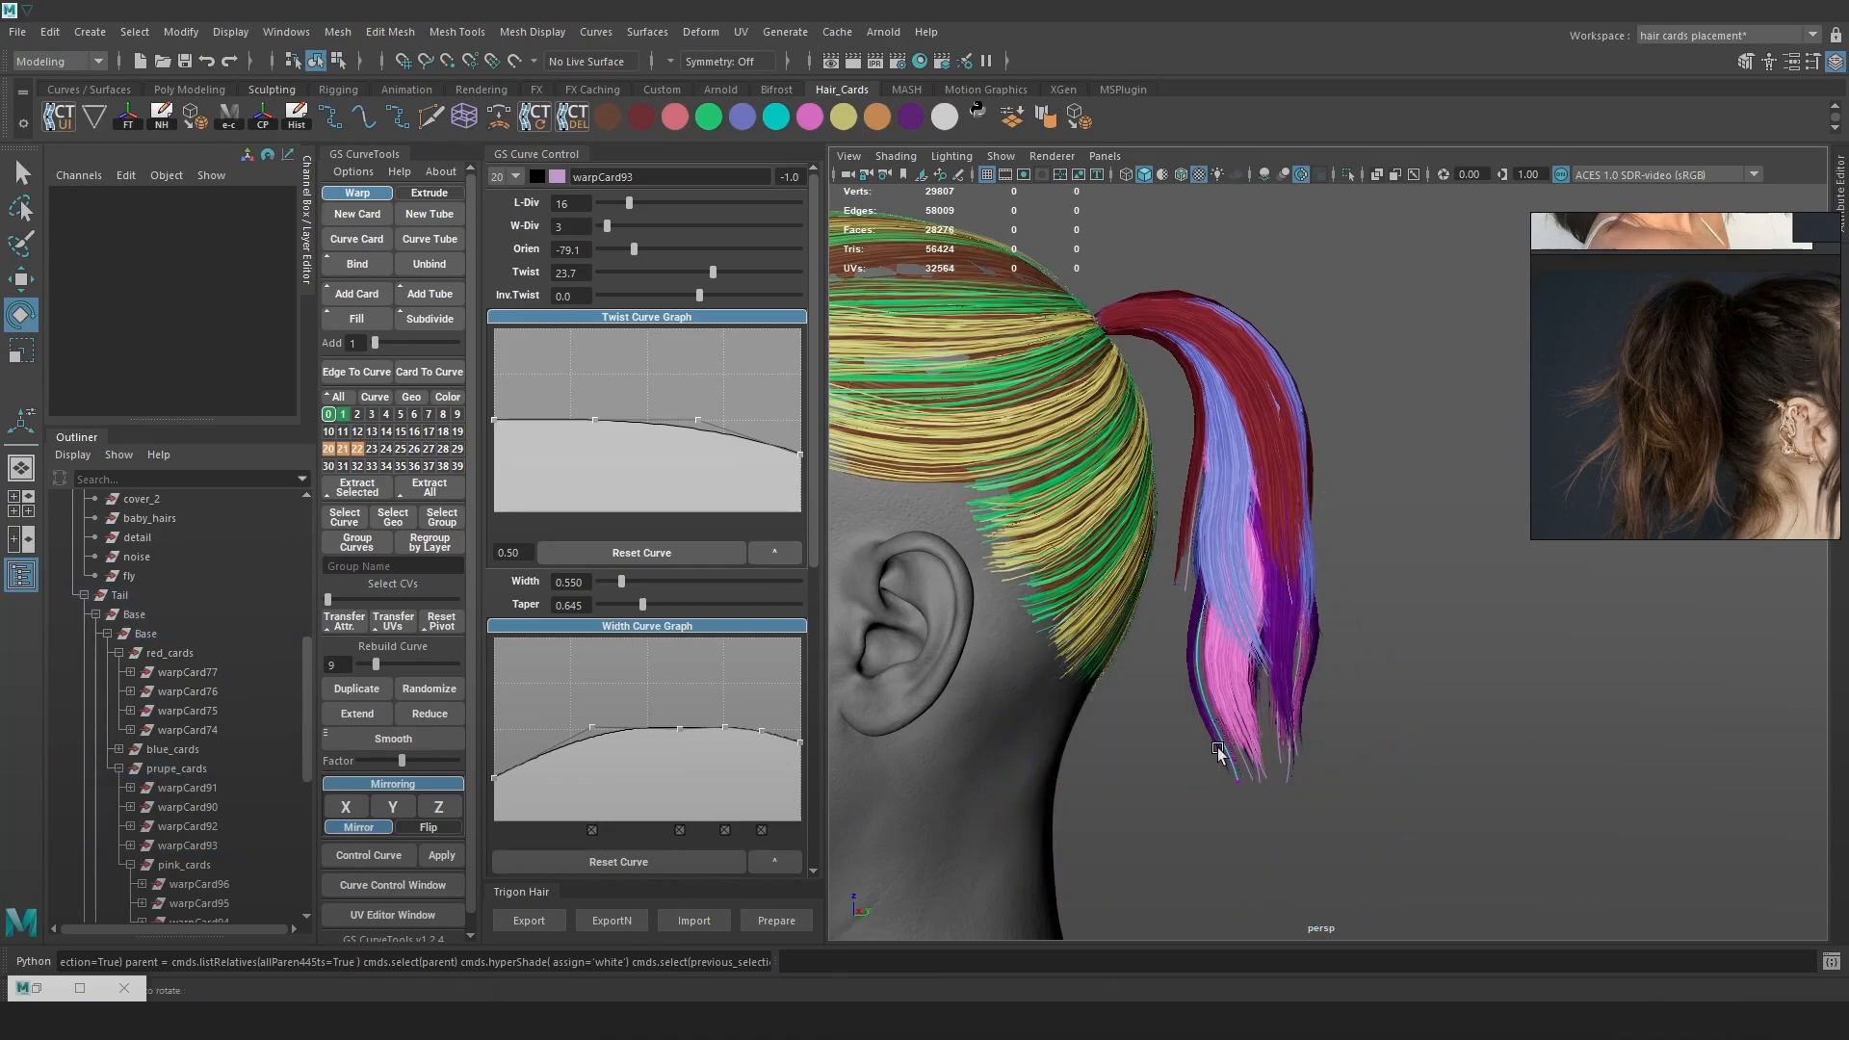
left_click(1263, 793)
key("w")
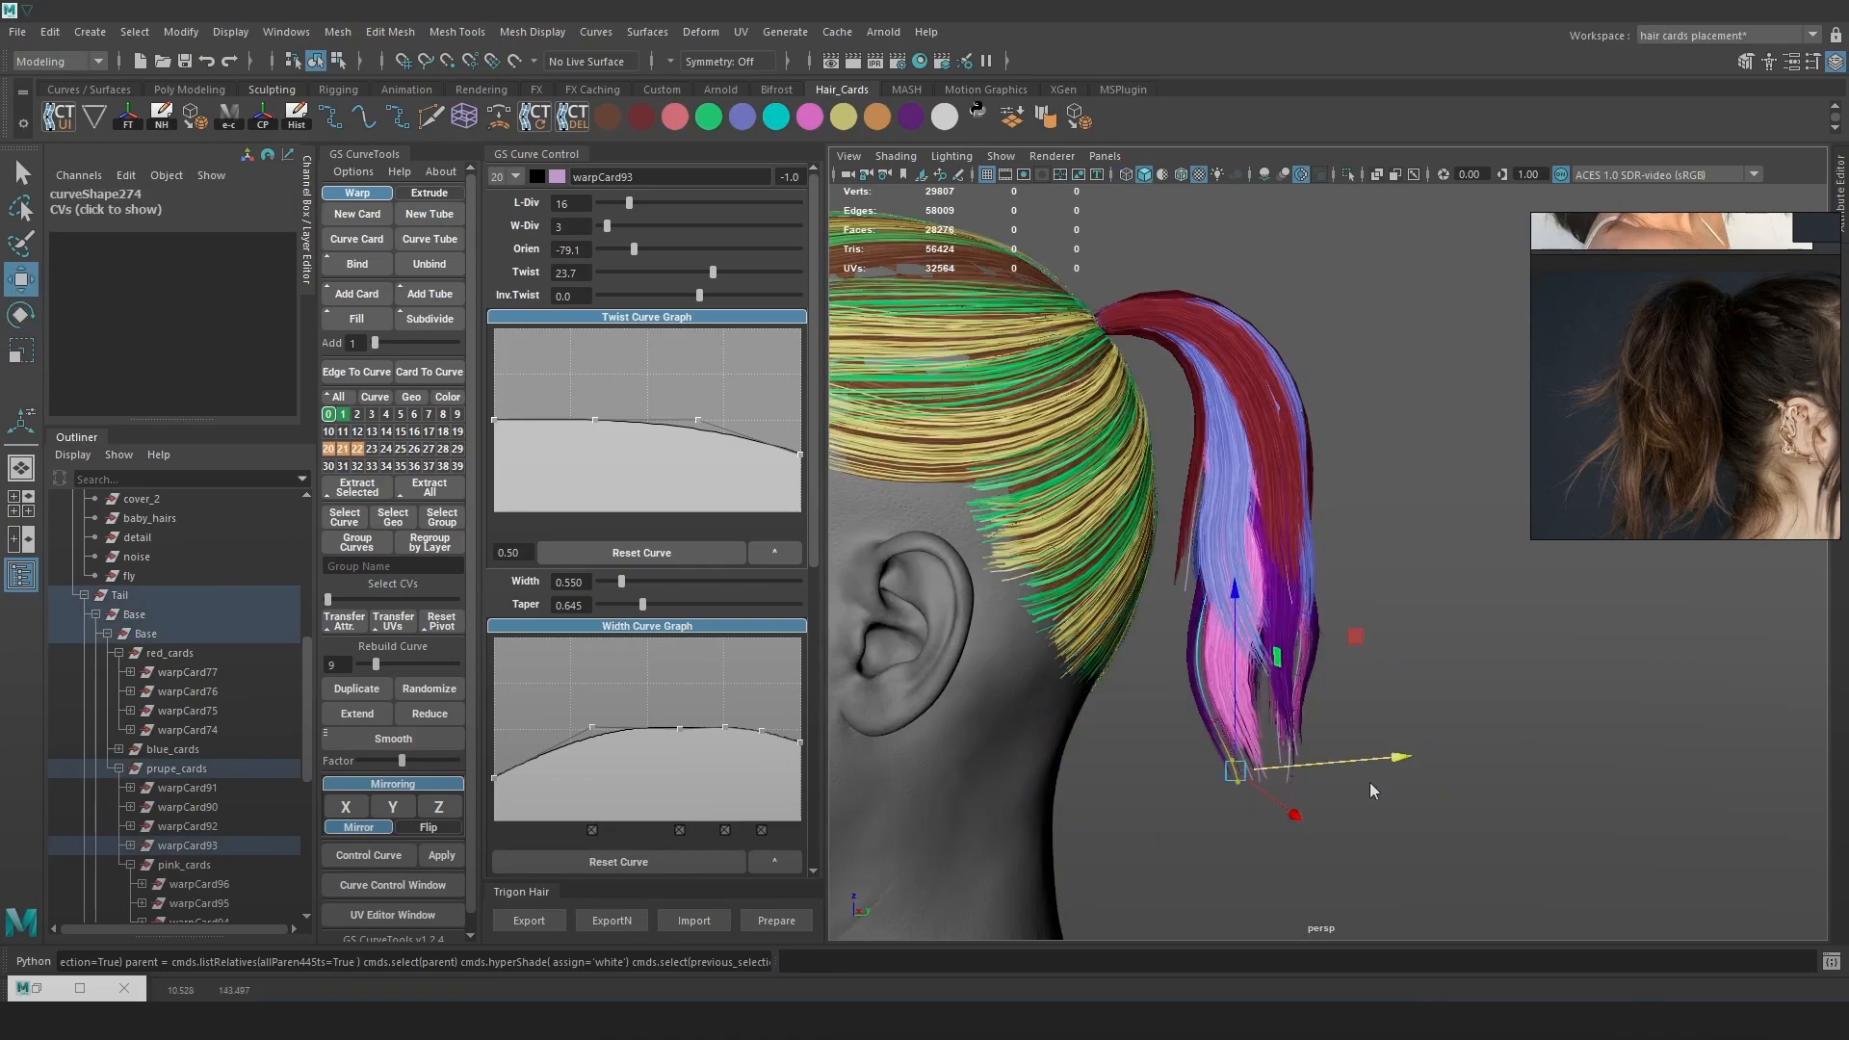
left_click_drag(1346, 792, 847, 412)
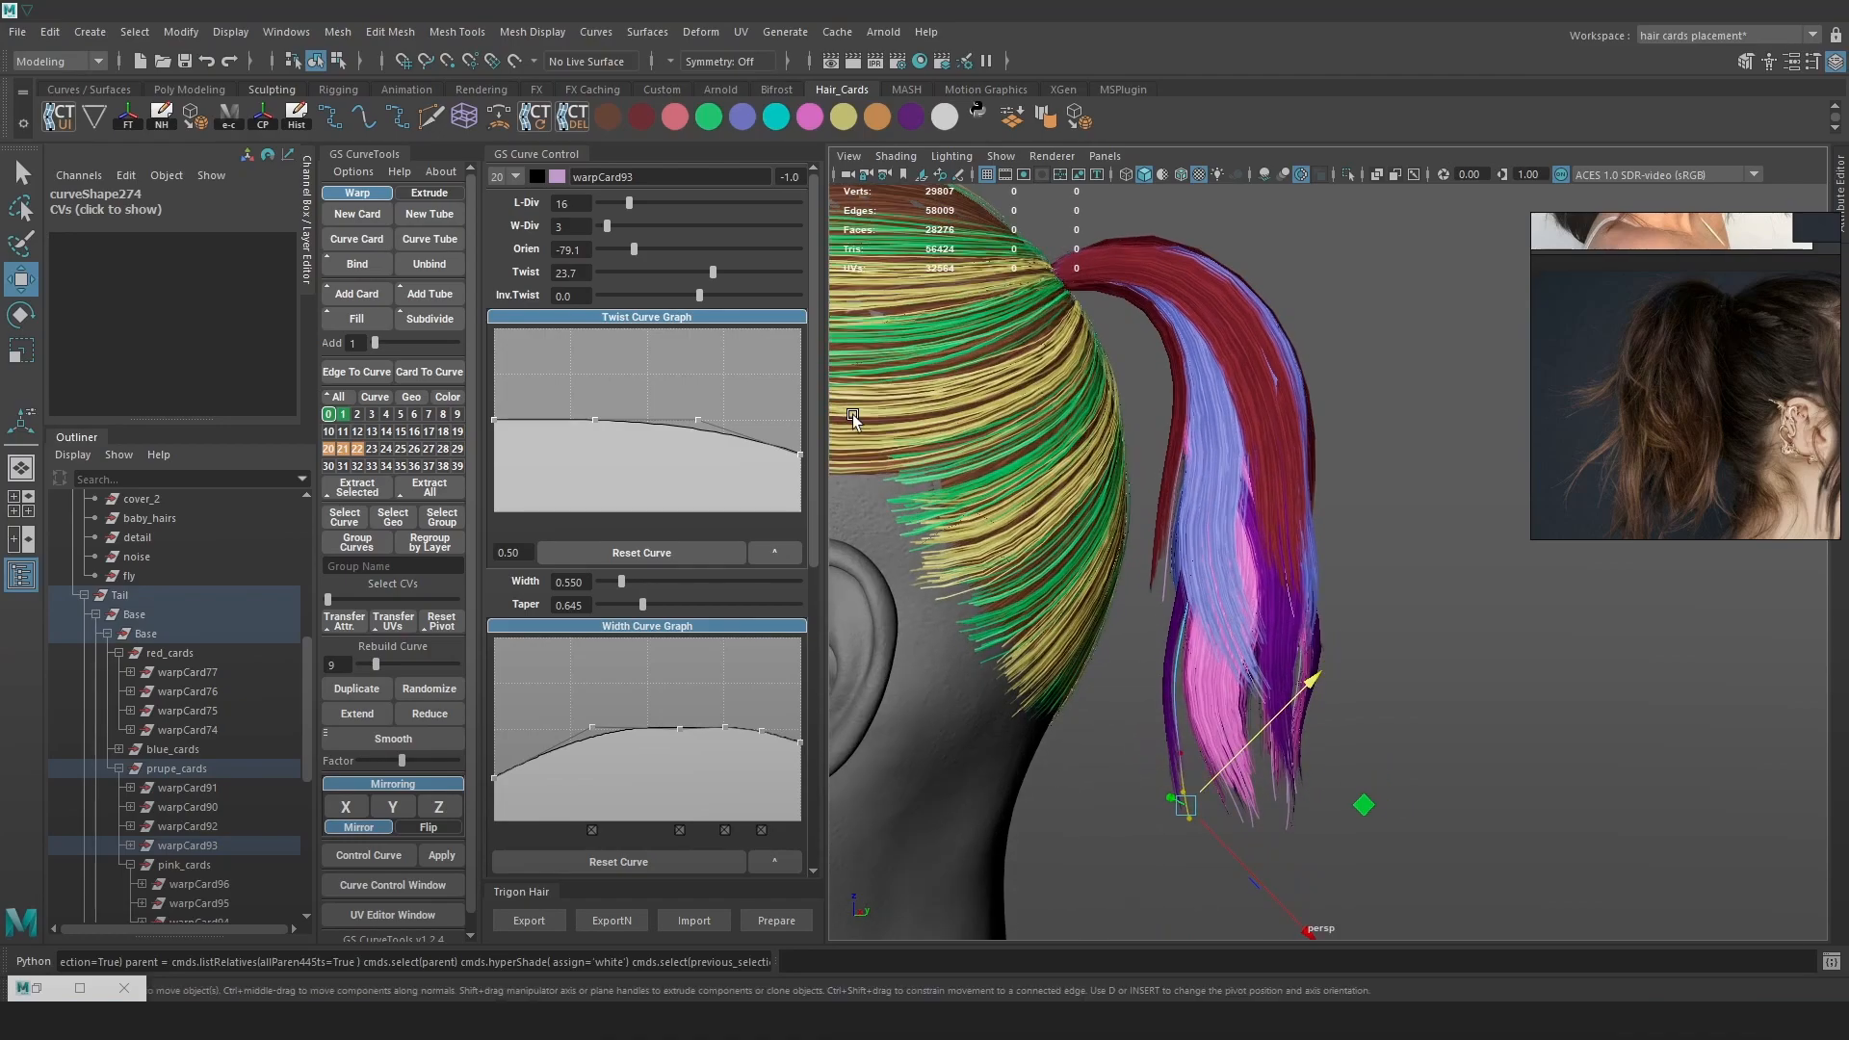
Set purple warpCard93's twist to -29.0 and adjust its lower end from the opposite side
mouse_move(718, 279)
left_mouse_down()
mouse_move(748, 285)
mouse_move(682, 289)
left_mouse_up()
left_click_drag(1030, 448, 1491, 663, "alt")
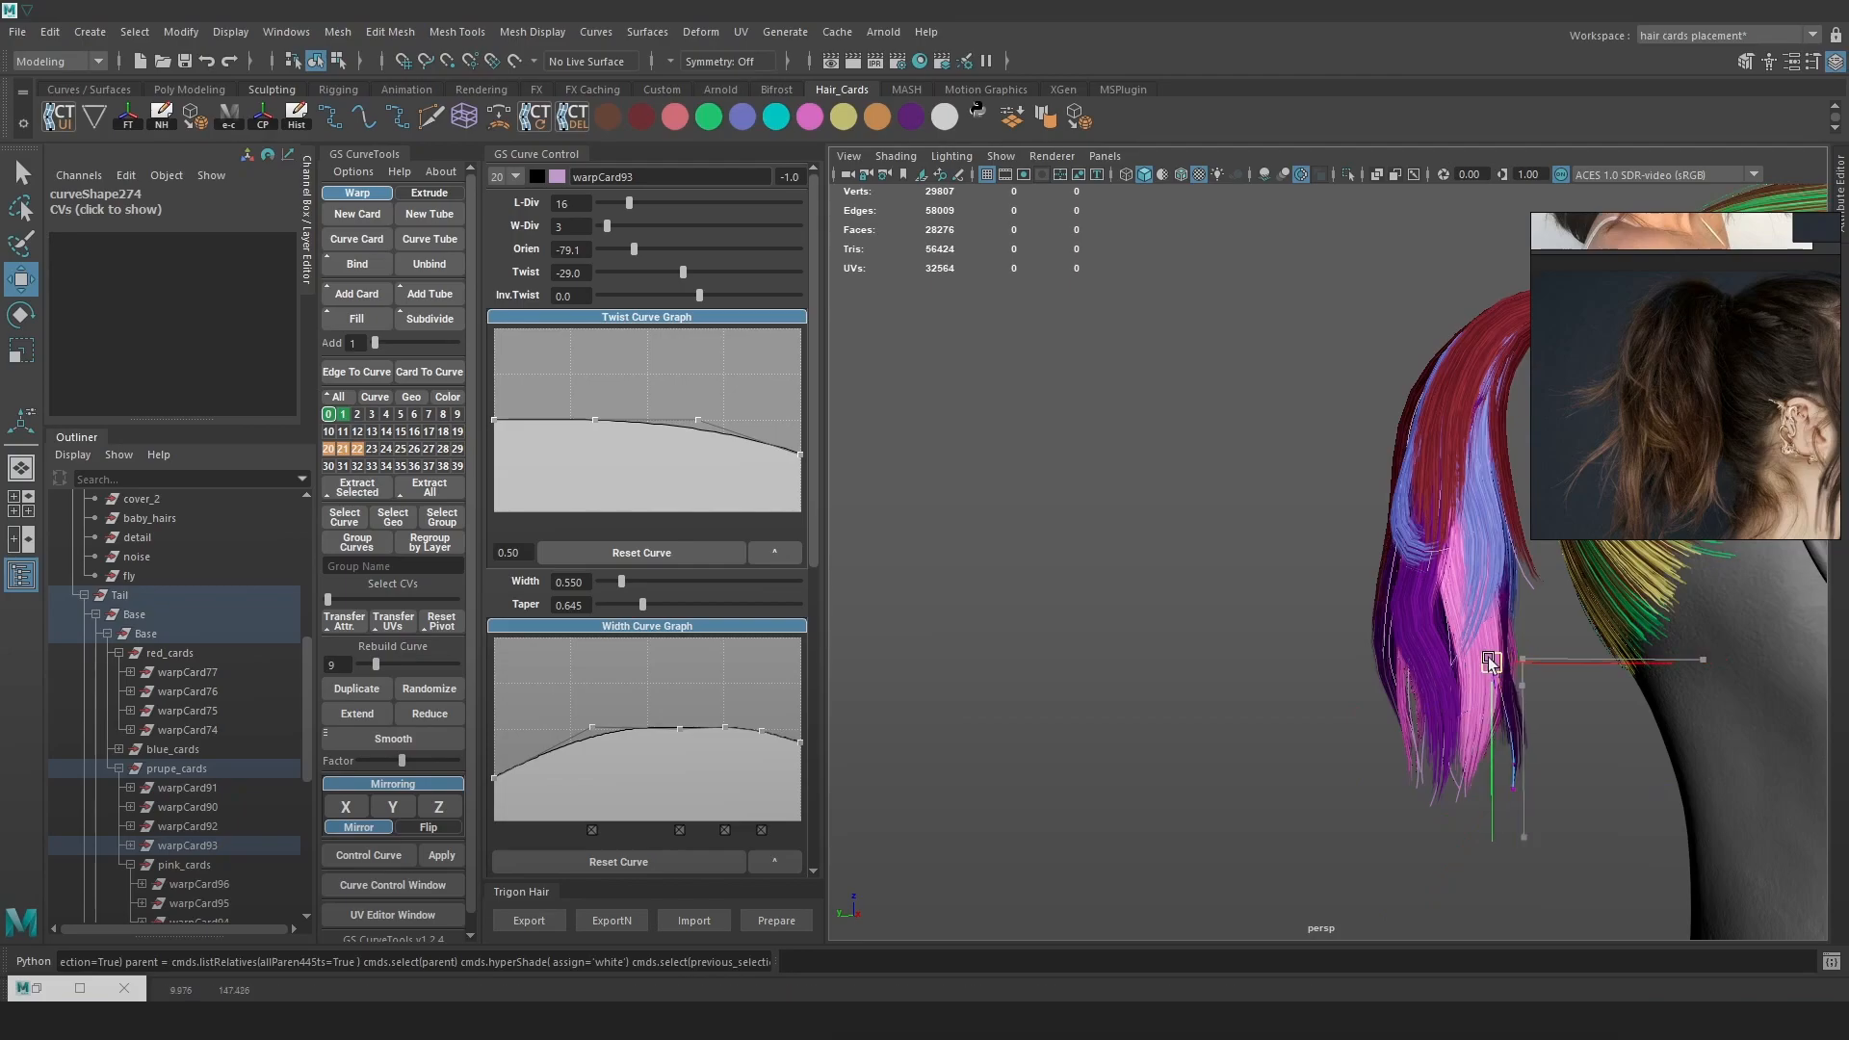
left_click_drag(1553, 718, 1192, 724)
Select a lower control vertex of pink warpCard97's curve and check the card from behind
right_click_drag(1175, 551, 1401, 381)
left_click(1426, 451)
mouse_move(1367, 566)
left_mouse_down("alt")
mouse_move(1418, 558)
mouse_move(1404, 597)
left_mouse_up("alt")
key("4")
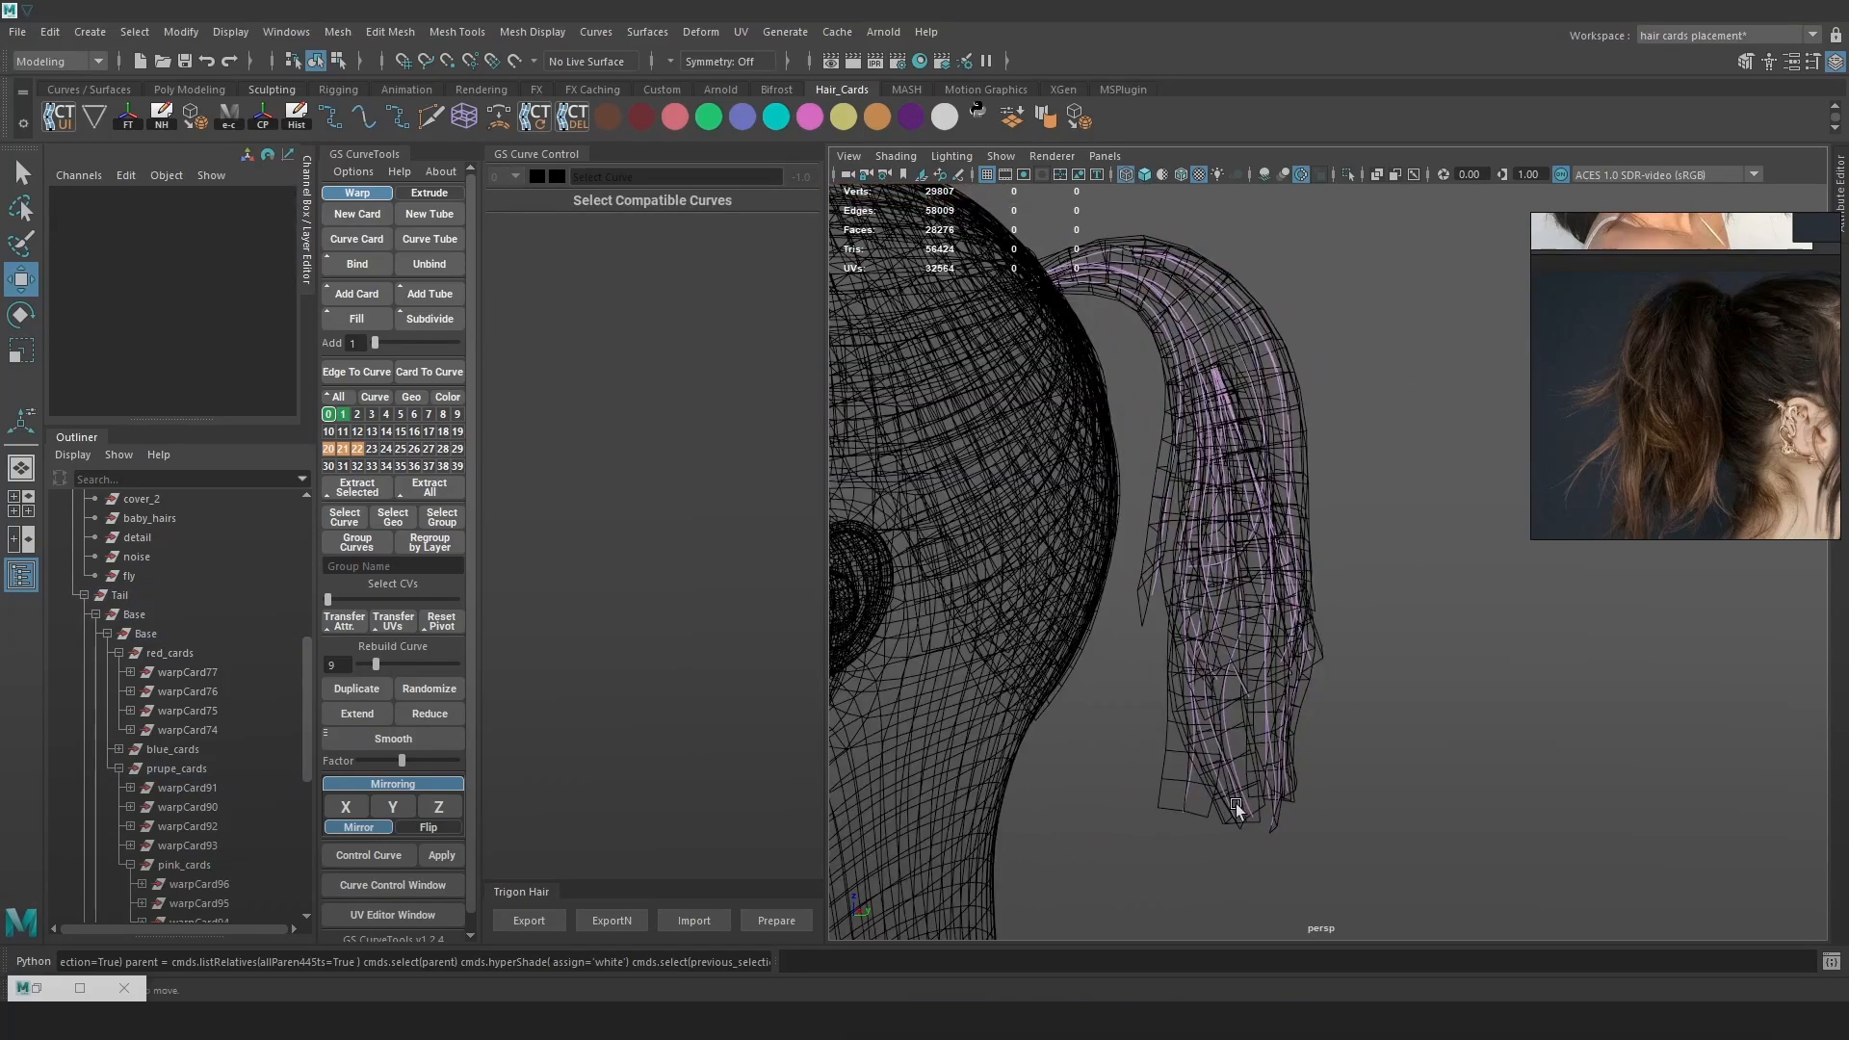
left_click(1238, 799)
key("6")
right_click_drag(1404, 599, 1401, 472)
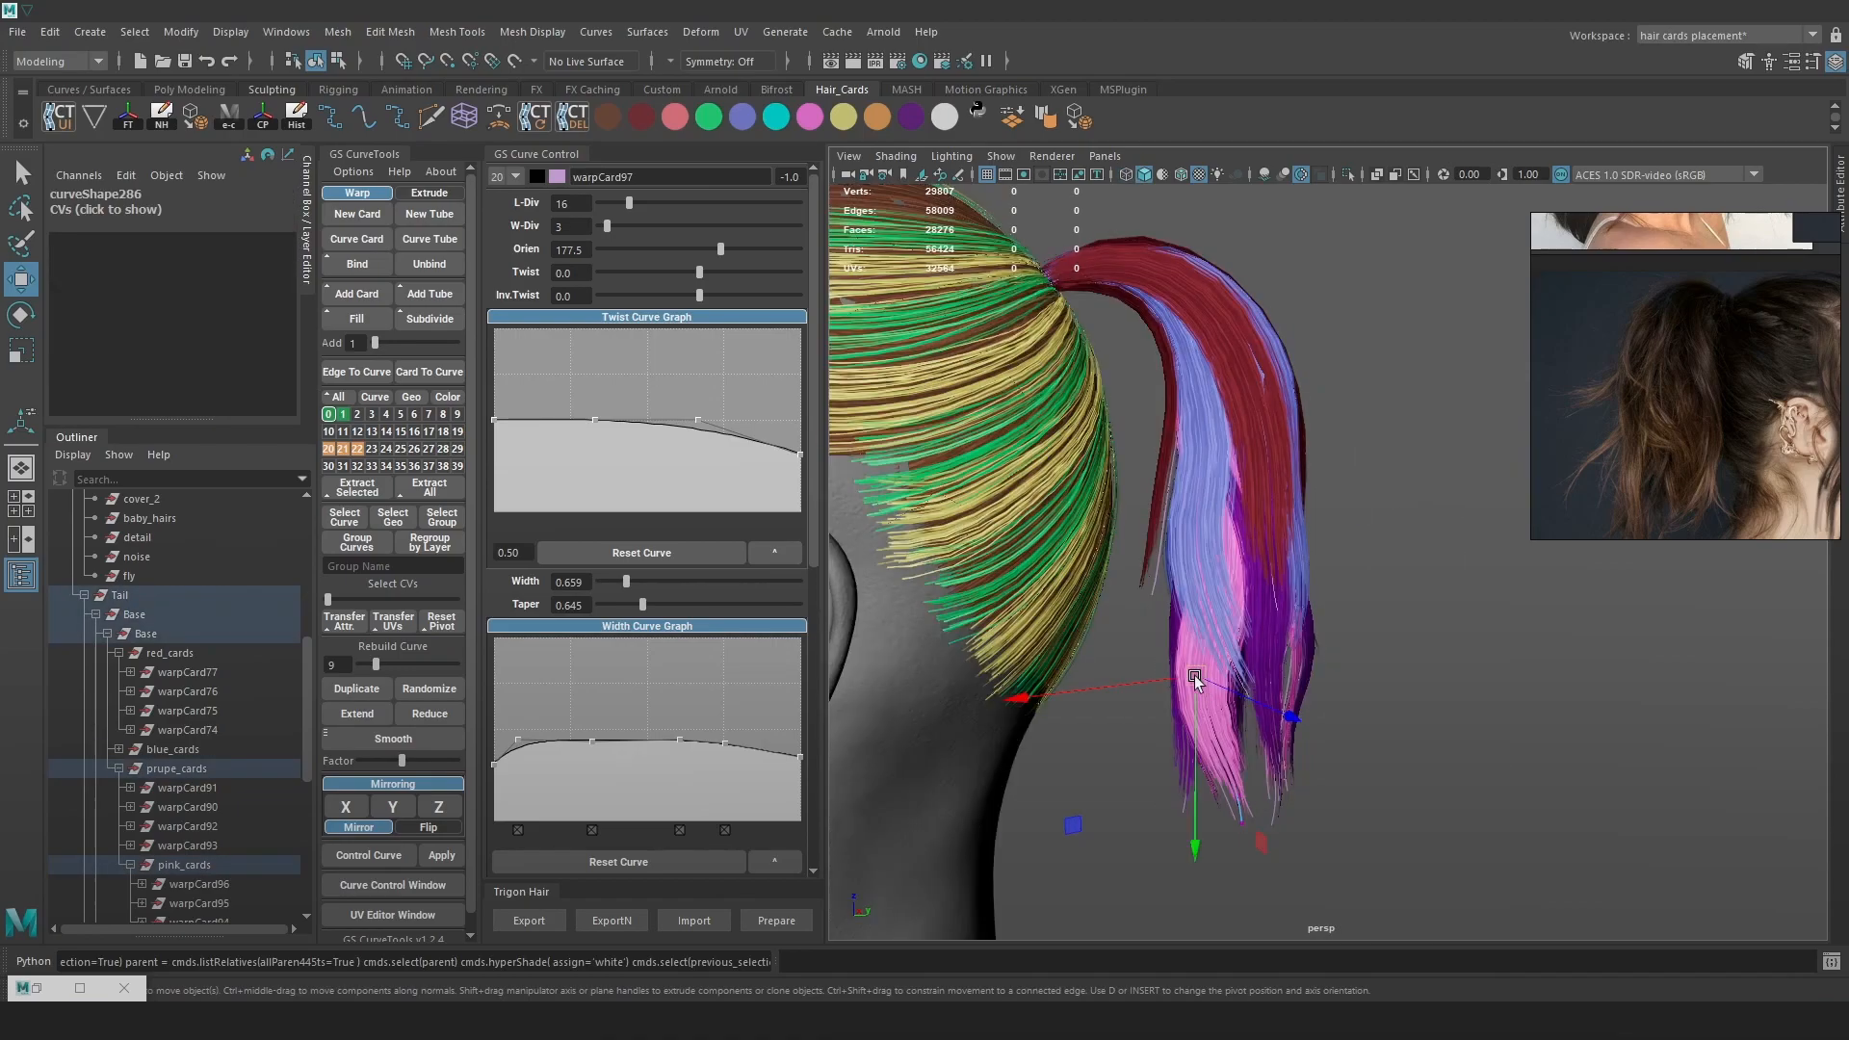
left_click_drag(1208, 684, 1293, 627, "alt")
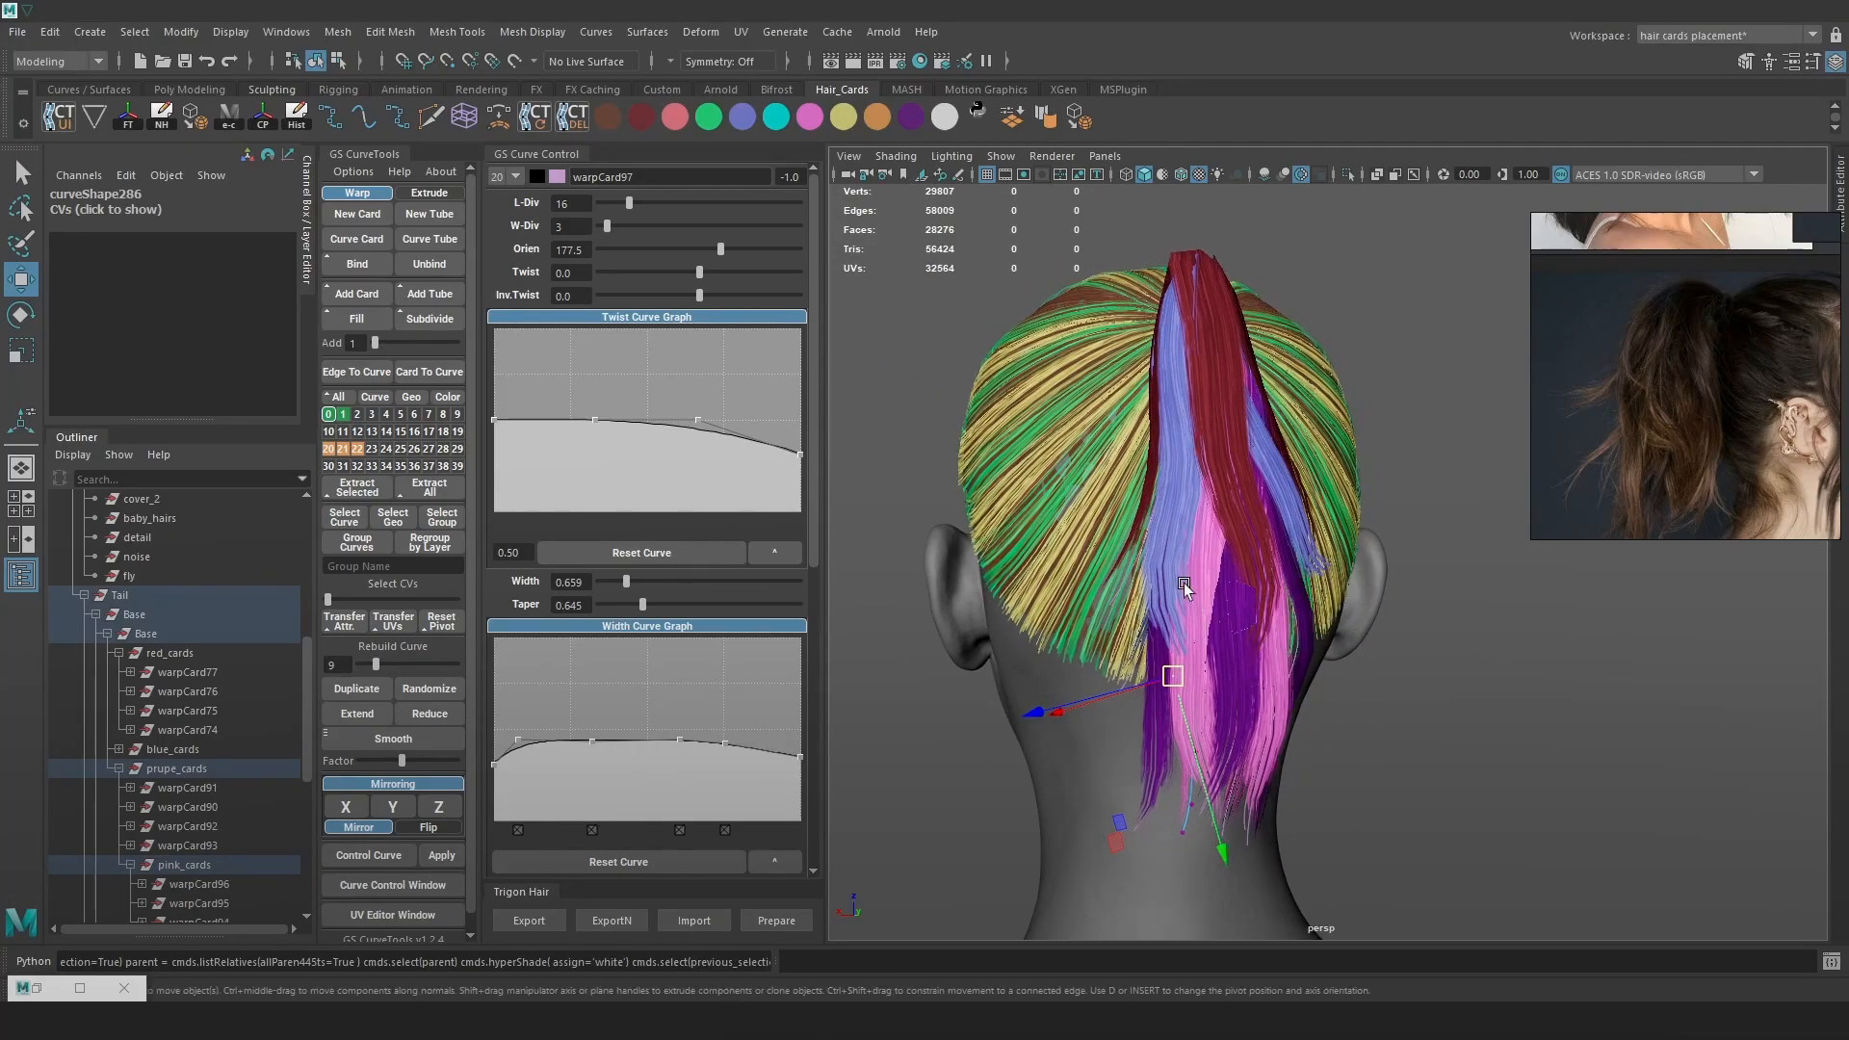
left_click_drag(1231, 566, 1233, 570, "alt")
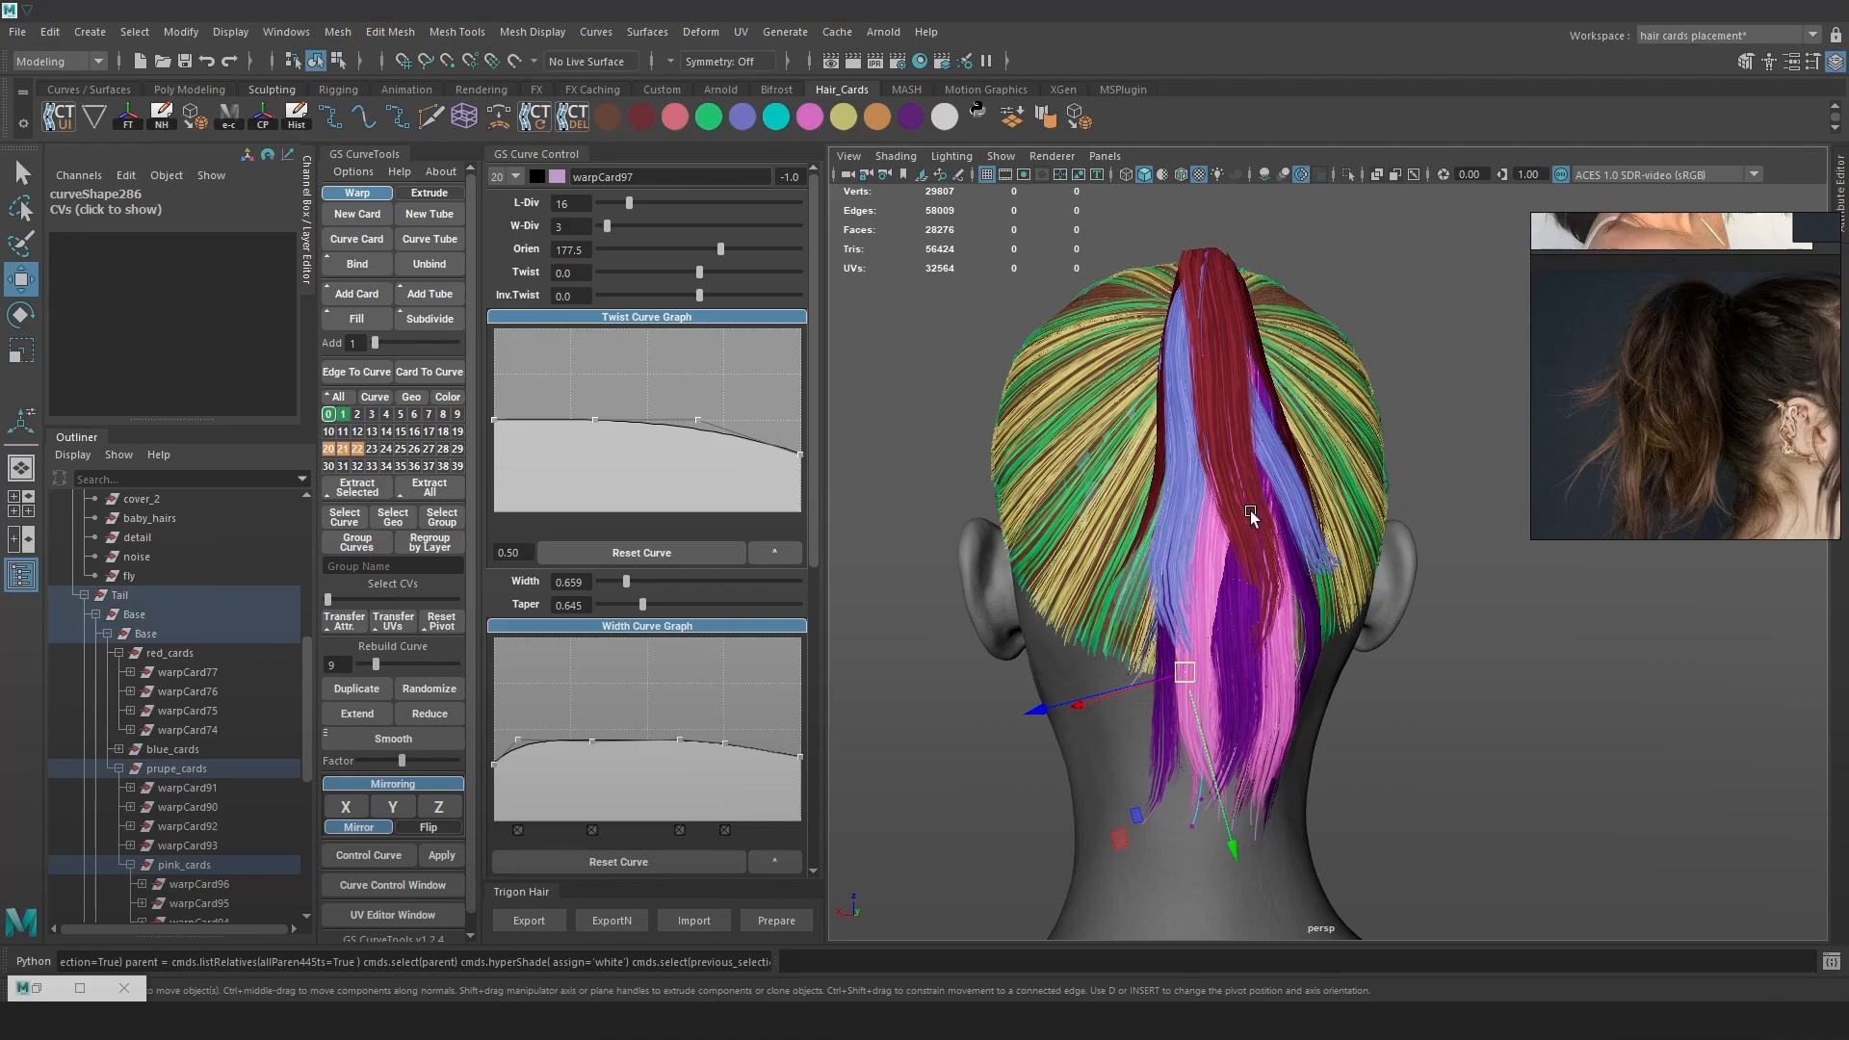
Pick purple warpCard90's curve and mirror the card across the X axis
left_click(1301, 649)
key("4")
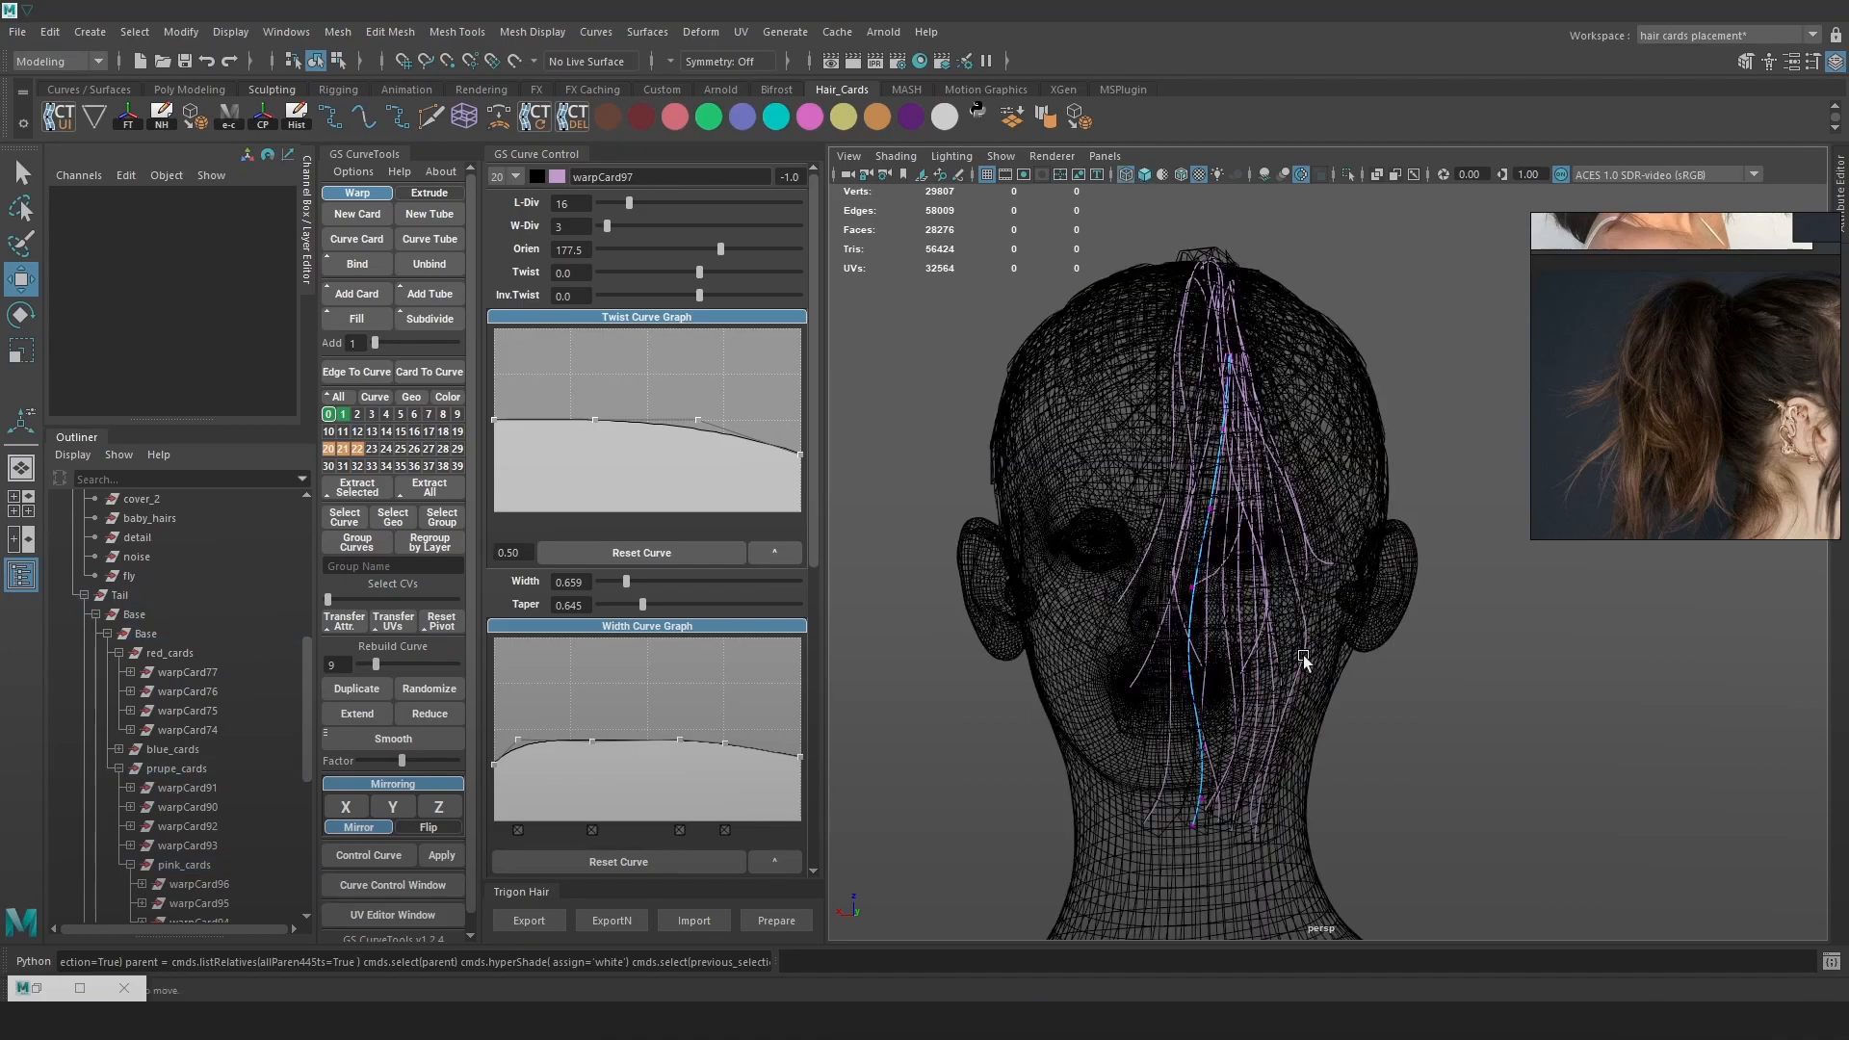
left_click(1305, 651)
key("5")
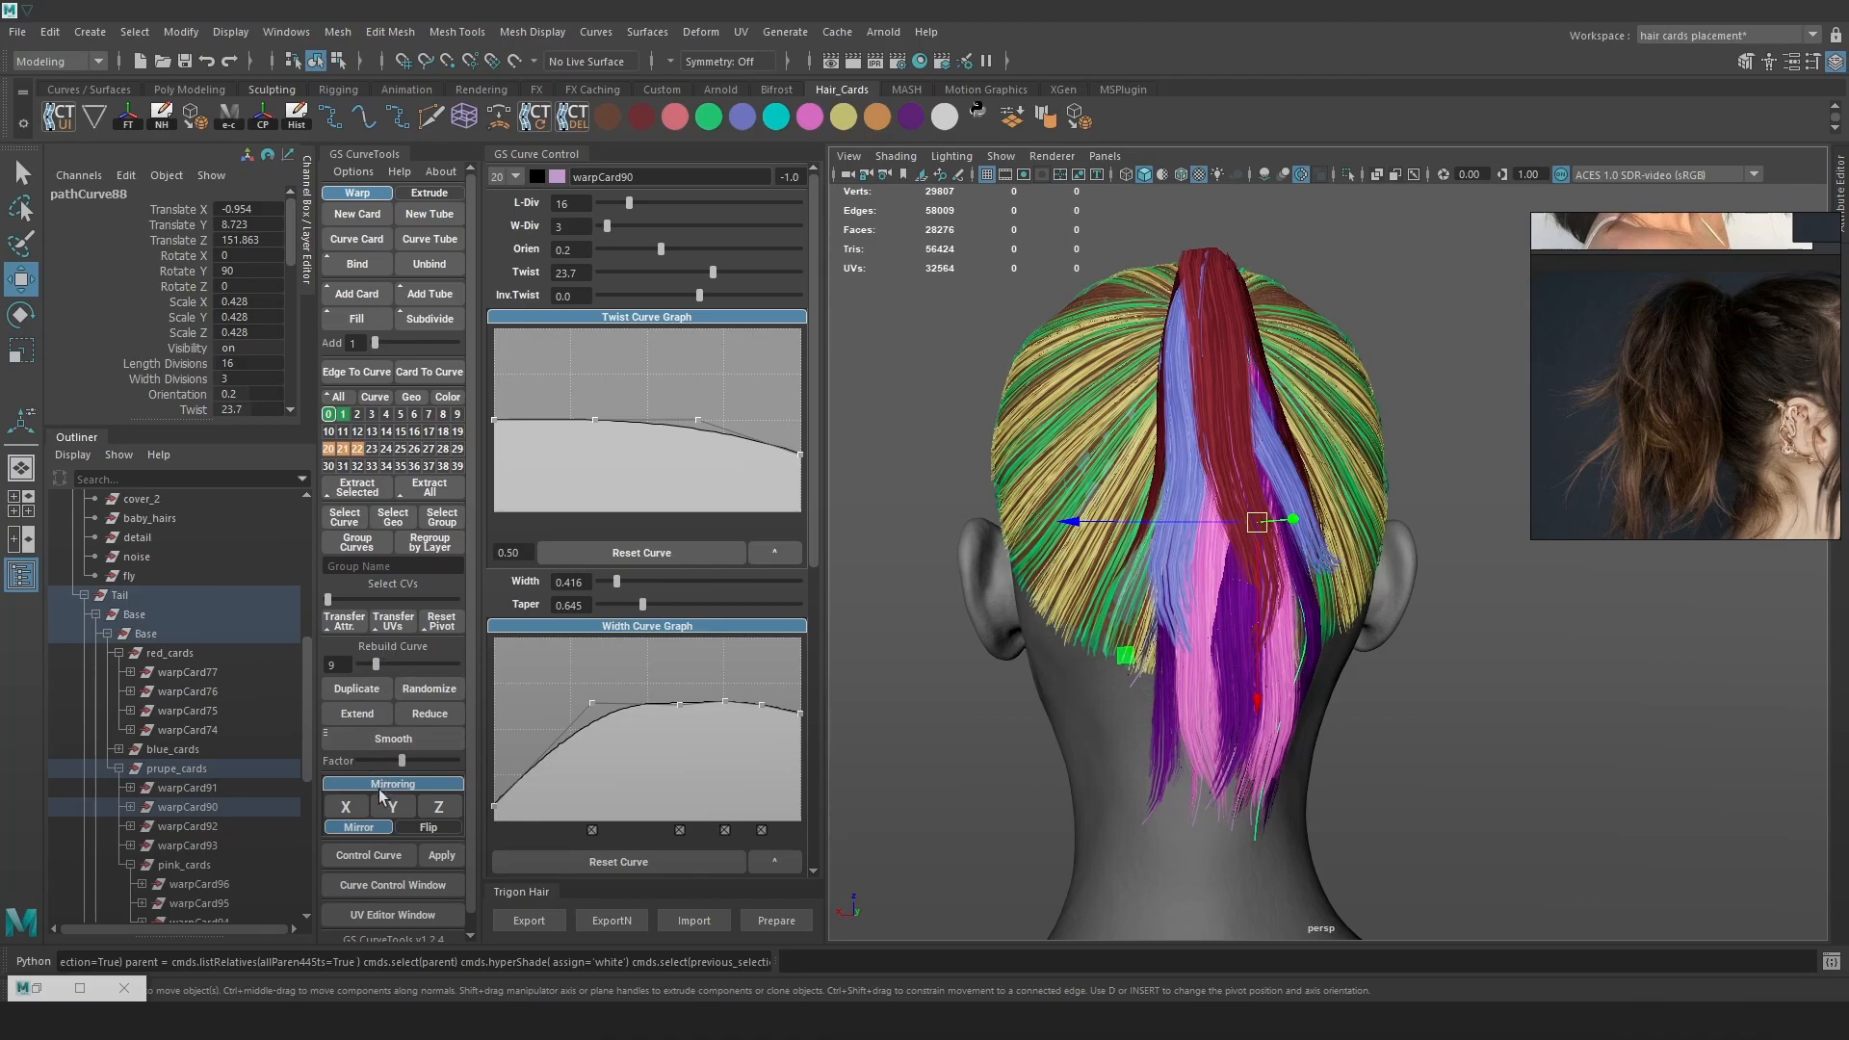
left_click(345, 807)
Move the mirrored purple card sideways into place on the opposite side of the ponytail
left_click(1367, 376)
key("ctrl+z")
key("w")
left_click_drag(1368, 376, 1276, 375)
left_click_drag(1164, 349, 1124, 348)
left_click_drag(1385, 583, 1353, 544, "alt")
Raise and rotate the end control vertices of the mirrored purple card's curve to turn its tip inward
key("F9")
key("4")
mouse_move(1201, 782)
left_mouse_down()
mouse_move(1151, 828)
mouse_move(1064, 792)
left_mouse_up()
key("5")
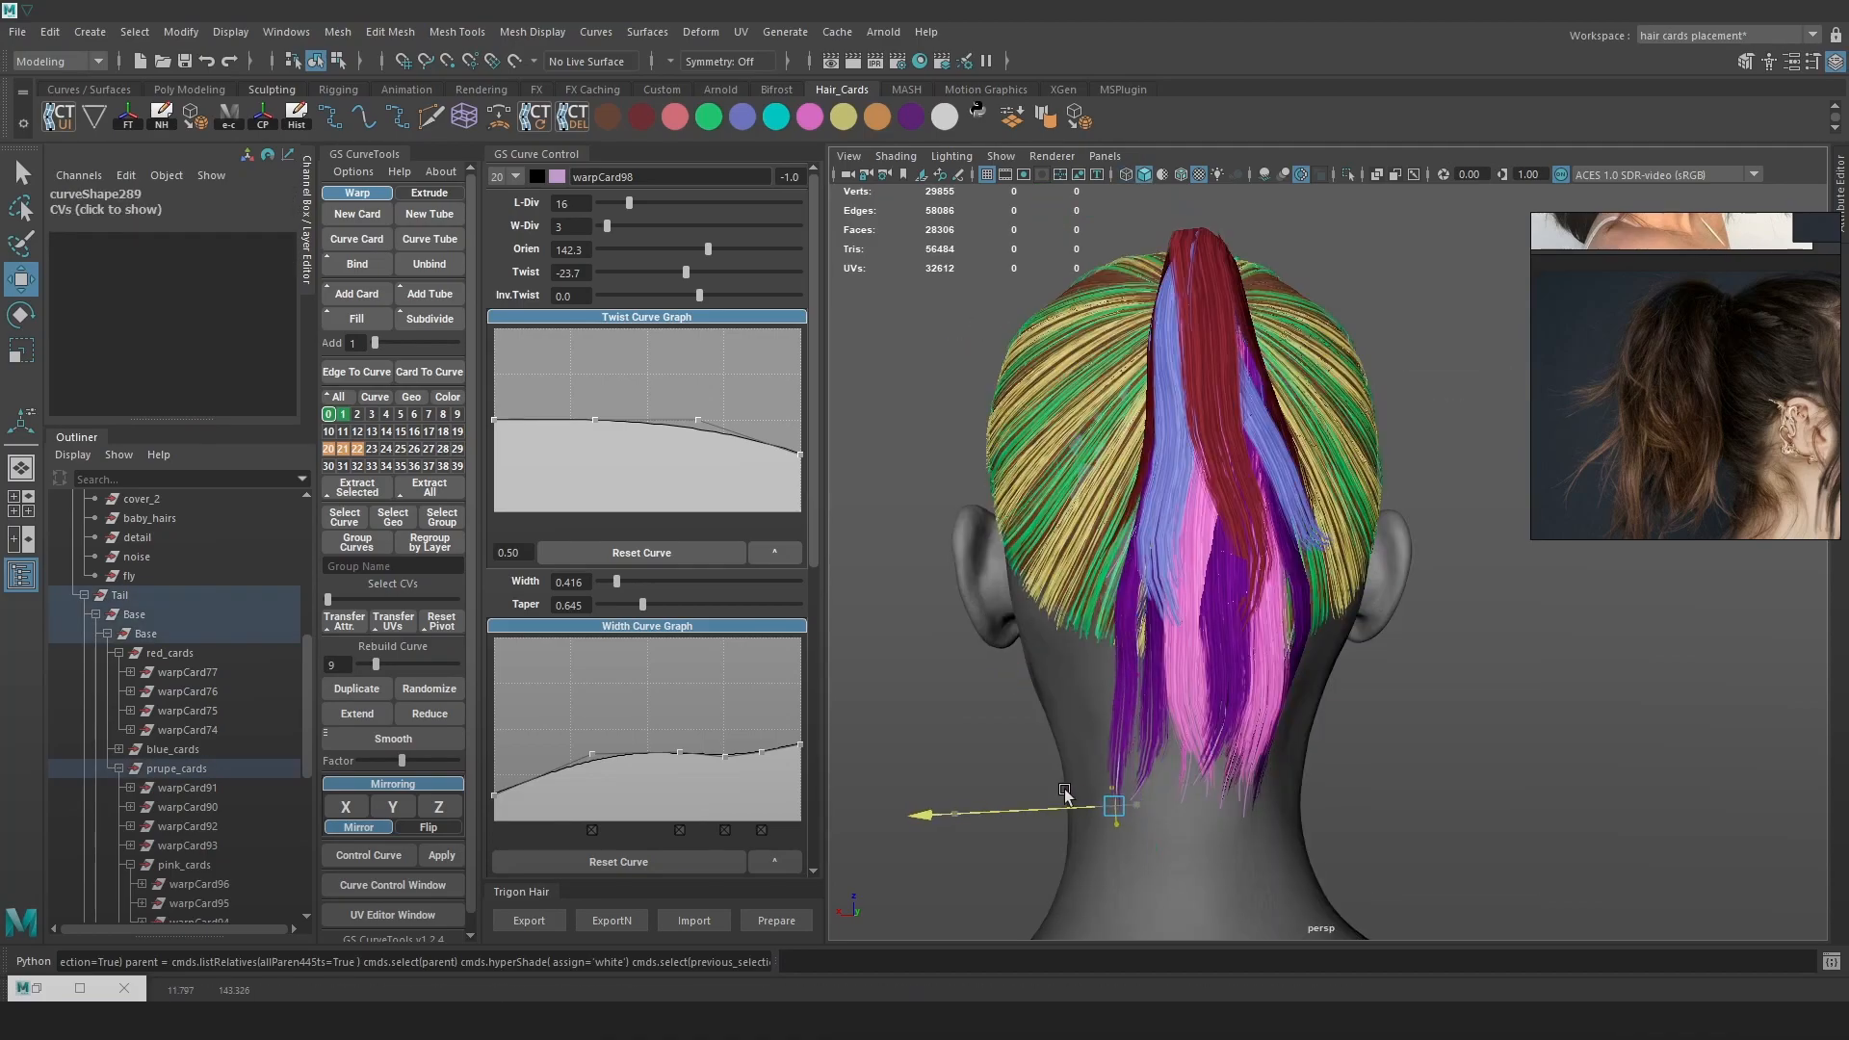
key("e")
left_click_drag(1221, 664, 1237, 714)
key("w")
key("ctrl+z")
left_click_drag(1120, 806, 1114, 762)
key("e")
left_click_drag(1226, 619, 1098, 592)
key("w")
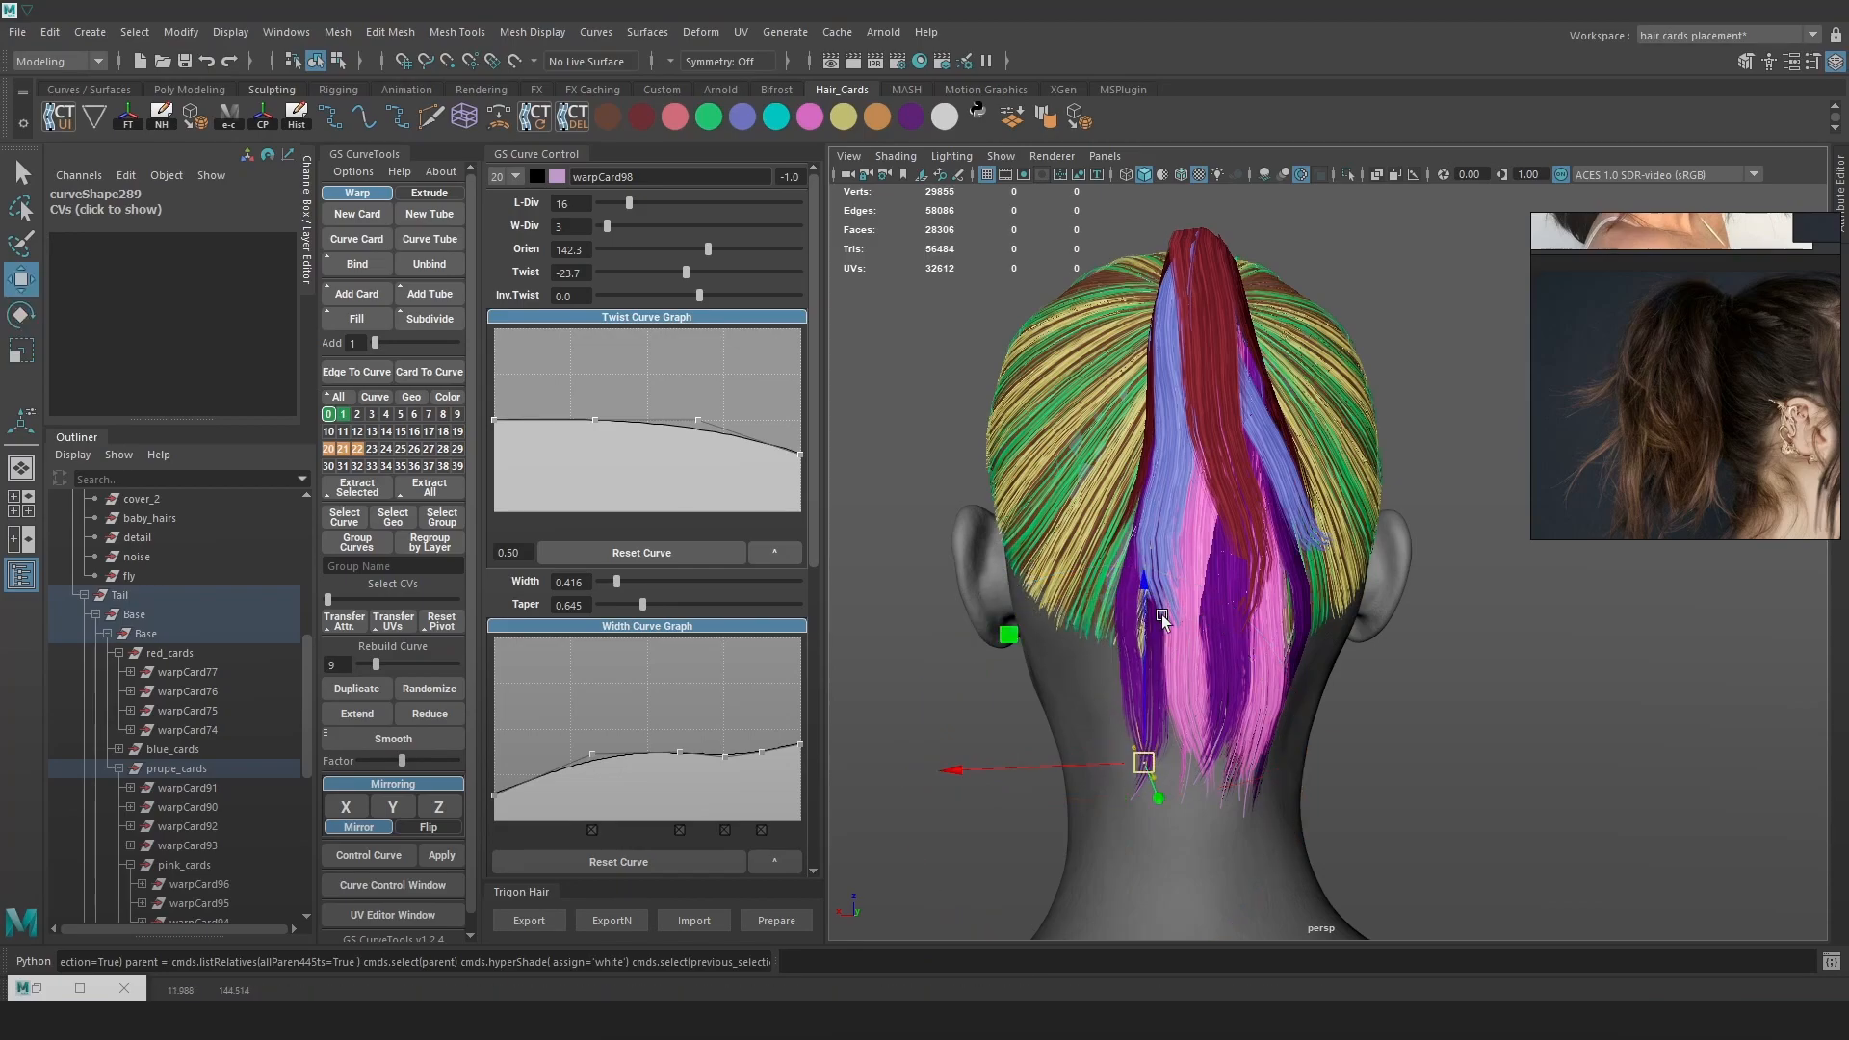
Adjust the tip control vertices of the mirrored purple warpCard98's curve and toggle soft selection
key("4")
mouse_move(1114, 764)
left_mouse_down()
mouse_move(1119, 617)
mouse_move(1228, 643)
mouse_move(1127, 635)
mouse_move(1119, 736)
mouse_move(1147, 747)
mouse_move(1128, 723)
mouse_move(1469, 696)
left_mouse_up()
key("5")
key("b")
key("4")
key("5")
key("4")
Pick a neighbouring ponytail card's curve and slightly shift its lower control vertex
left_click(1357, 609)
right_click_drag(1493, 578, 1415, 597)
key("5")
key("4")
mouse_move(1417, 628)
left_mouse_down()
mouse_move(1316, 652)
mouse_move(1408, 636)
left_mouse_up()
key("5")
right_click_drag(1408, 633, 1435, 586)
Select purple warpCard91's curve and bring the ponytail into side view with the textured cards shown
key("4")
left_click_drag(1425, 583, 1237, 526, "alt")
left_click(1237, 525)
mouse_move(1311, 592)
left_mouse_down("alt")
mouse_move(1145, 664)
mouse_move(1161, 361)
mouse_move(1094, 319)
left_mouse_up("alt")
left_click(1130, 678)
key("5")
key("ctrl+z")
key("6")
left_click_drag(1339, 480, 1397, 465, "alt")
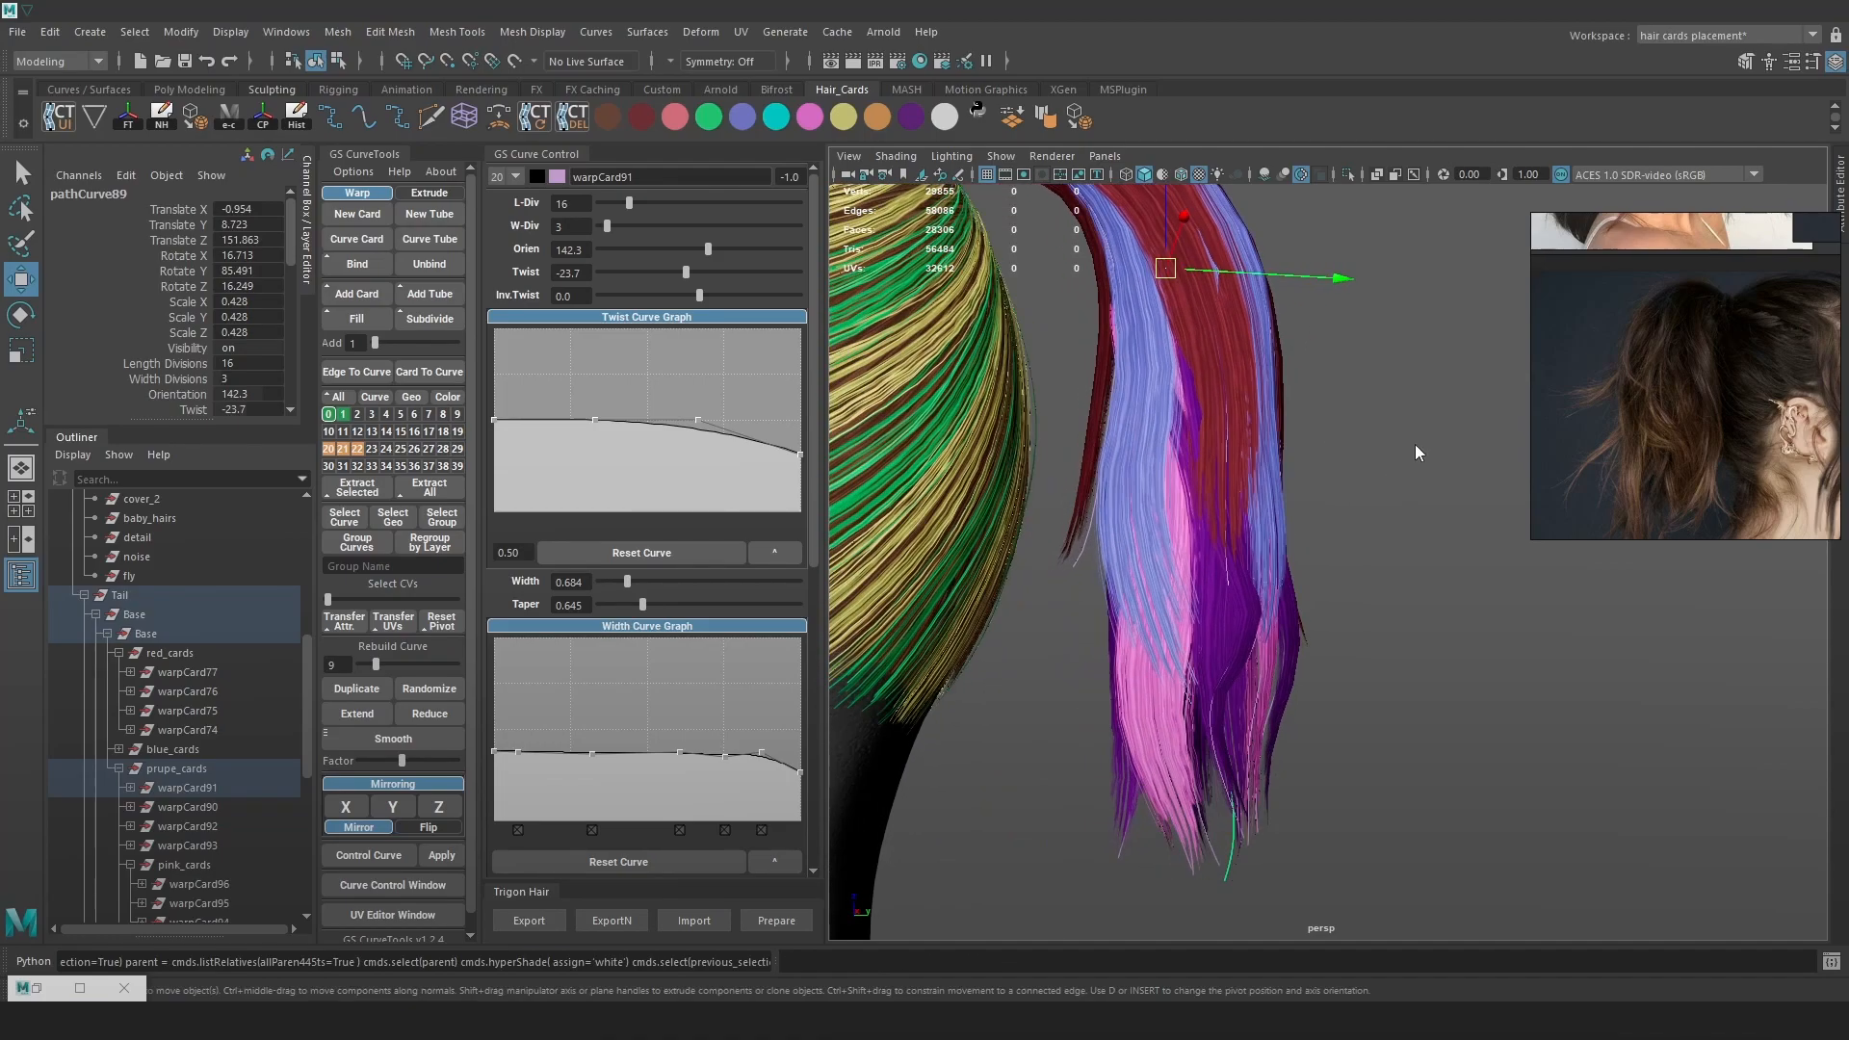
Move a middle control vertex of purple warpCard91's curve toward the head to flatten its outward bulge
right_click_drag(1414, 446, 1314, 460)
key("4")
left_click(1213, 657)
key("6")
left_click_drag(1321, 643, 1203, 638)
right_click_drag(1204, 637, 1128, 637, "alt")
left_click_drag(1232, 664, 1150, 688, "alt")
left_click_drag(1188, 628, 1159, 629)
Shift a lower control vertex of warpCard91's curve down and inward, then select the vertex near its tip
key("4")
left_click(1166, 742)
key("6")
left_click_drag(1168, 743, 1144, 786)
left_click(1167, 807)
key("4")
left_click(1152, 788)
key("6")
left_click_drag(1155, 782, 1436, 731, "alt")
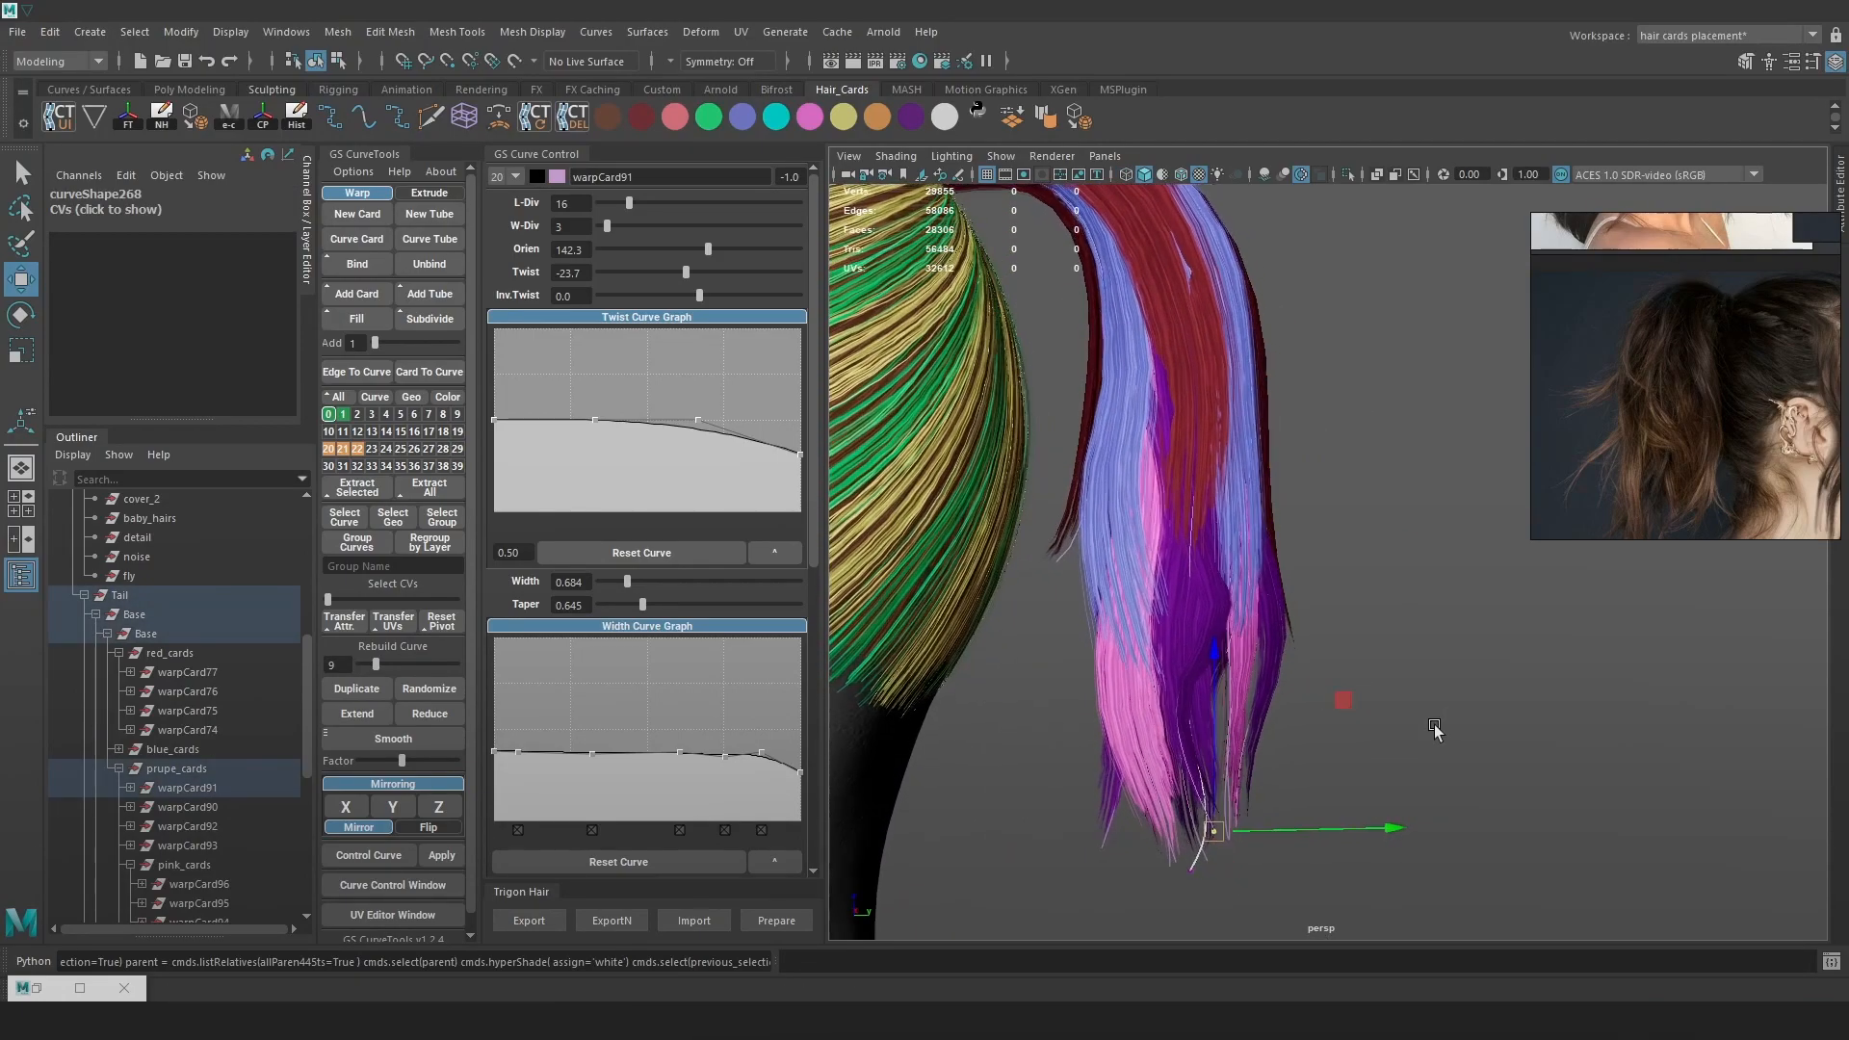
Pick the end control vertex of the blue card's curve on the head side of the ponytail for rotation
right_click_drag(1436, 731, 1370, 644, "alt")
left_click_drag(1370, 644, 1370, 647, "alt")
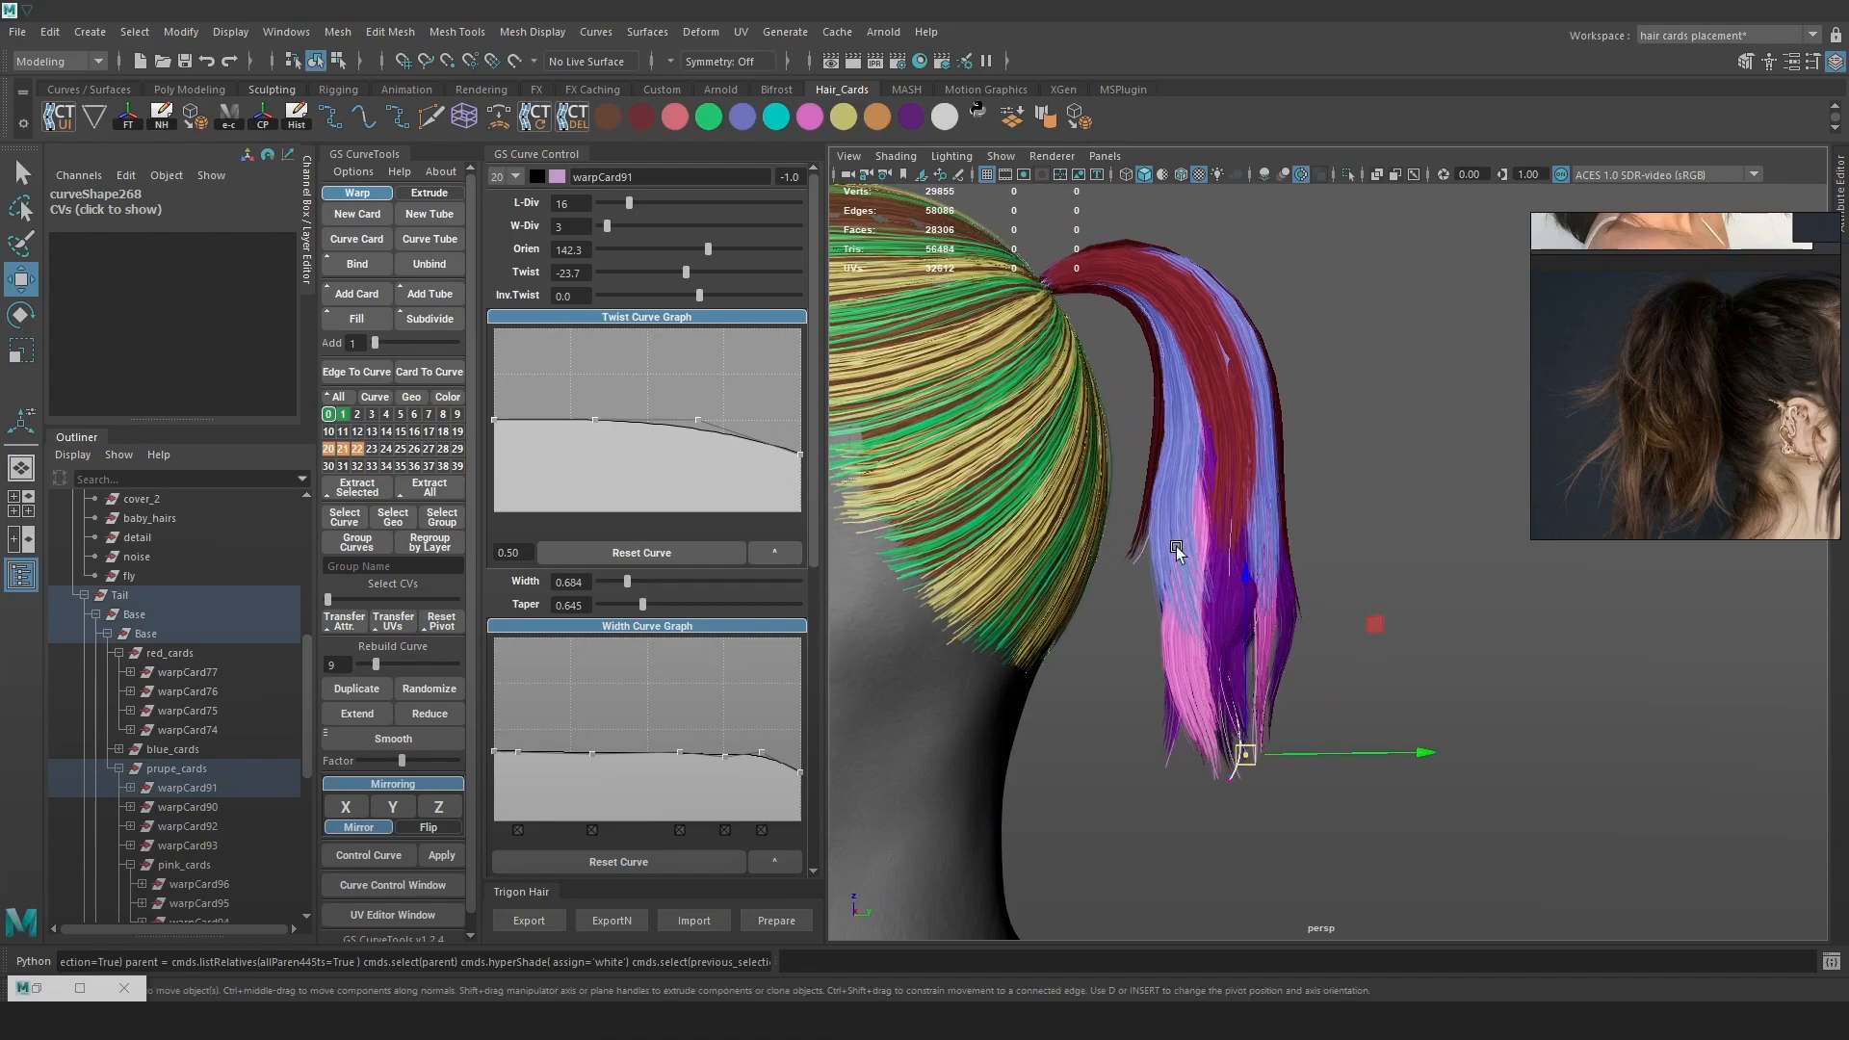
key("4")
left_click(1176, 548)
key("6")
right_click_drag(1441, 431, 1313, 423)
key("4")
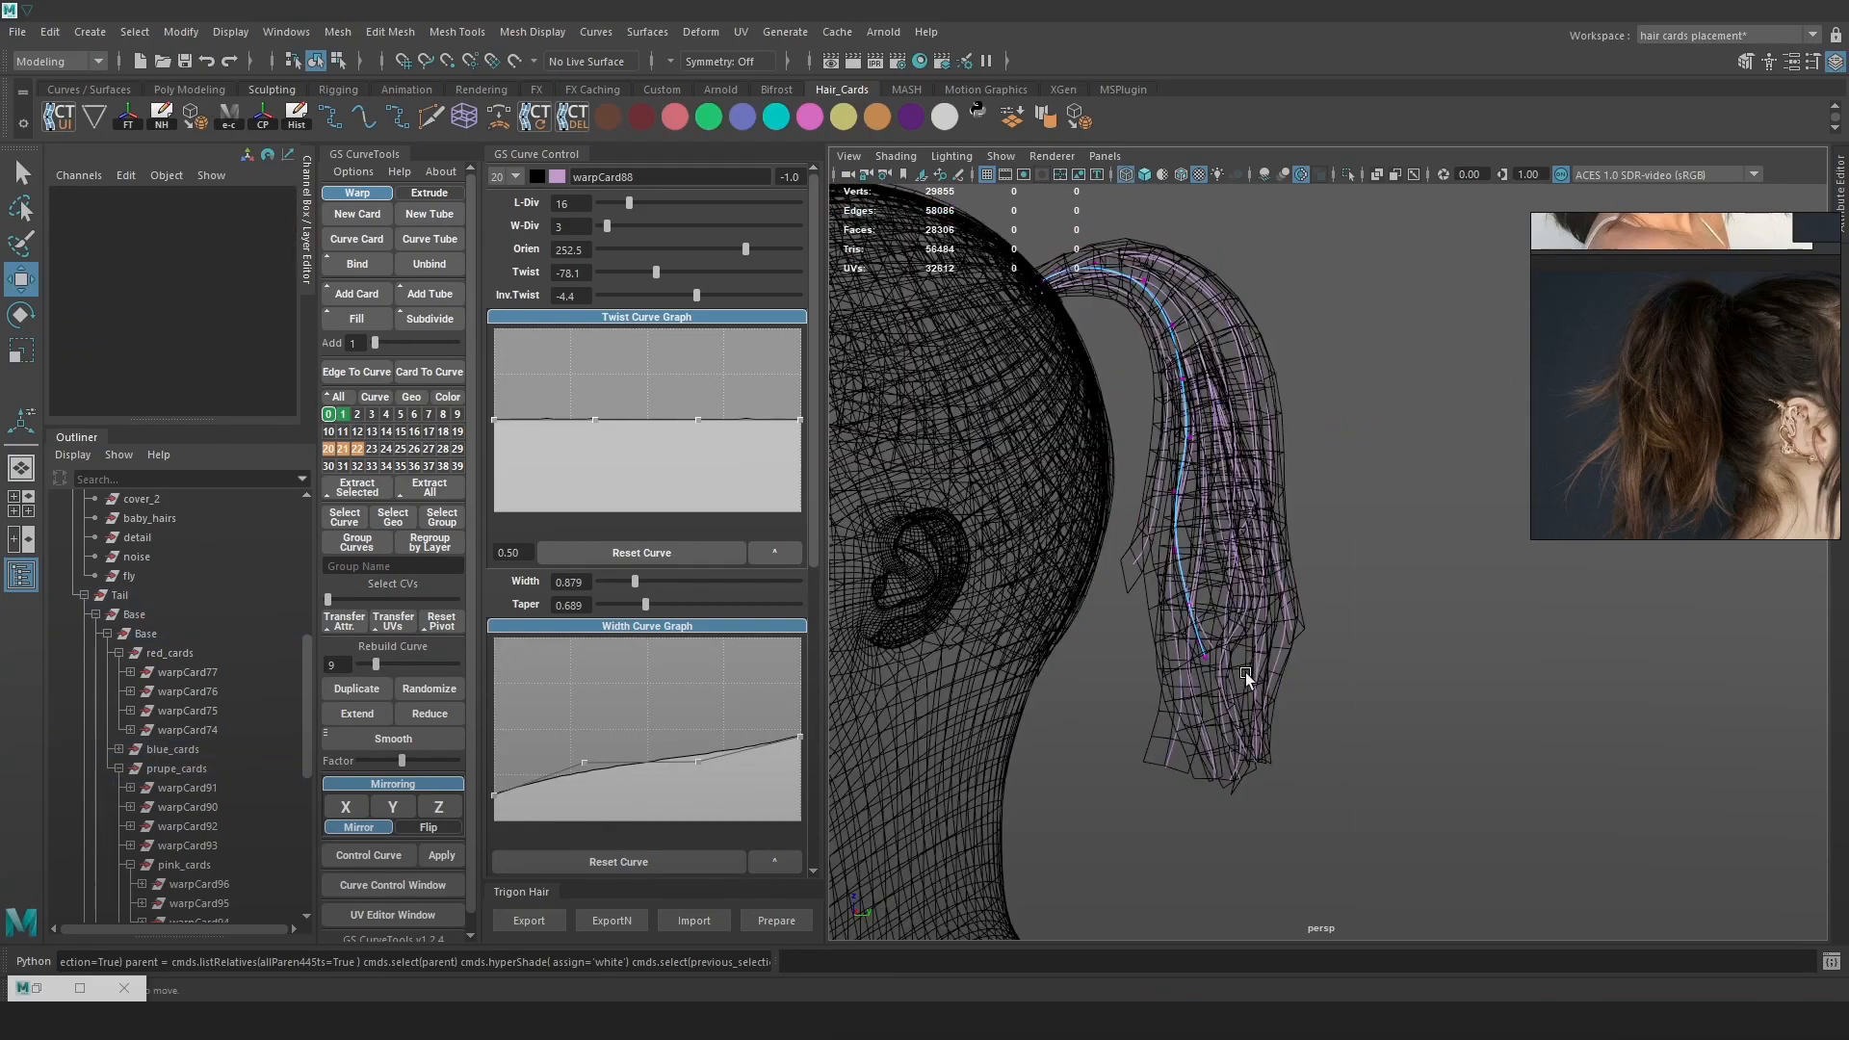
left_click(1197, 640)
key("e")
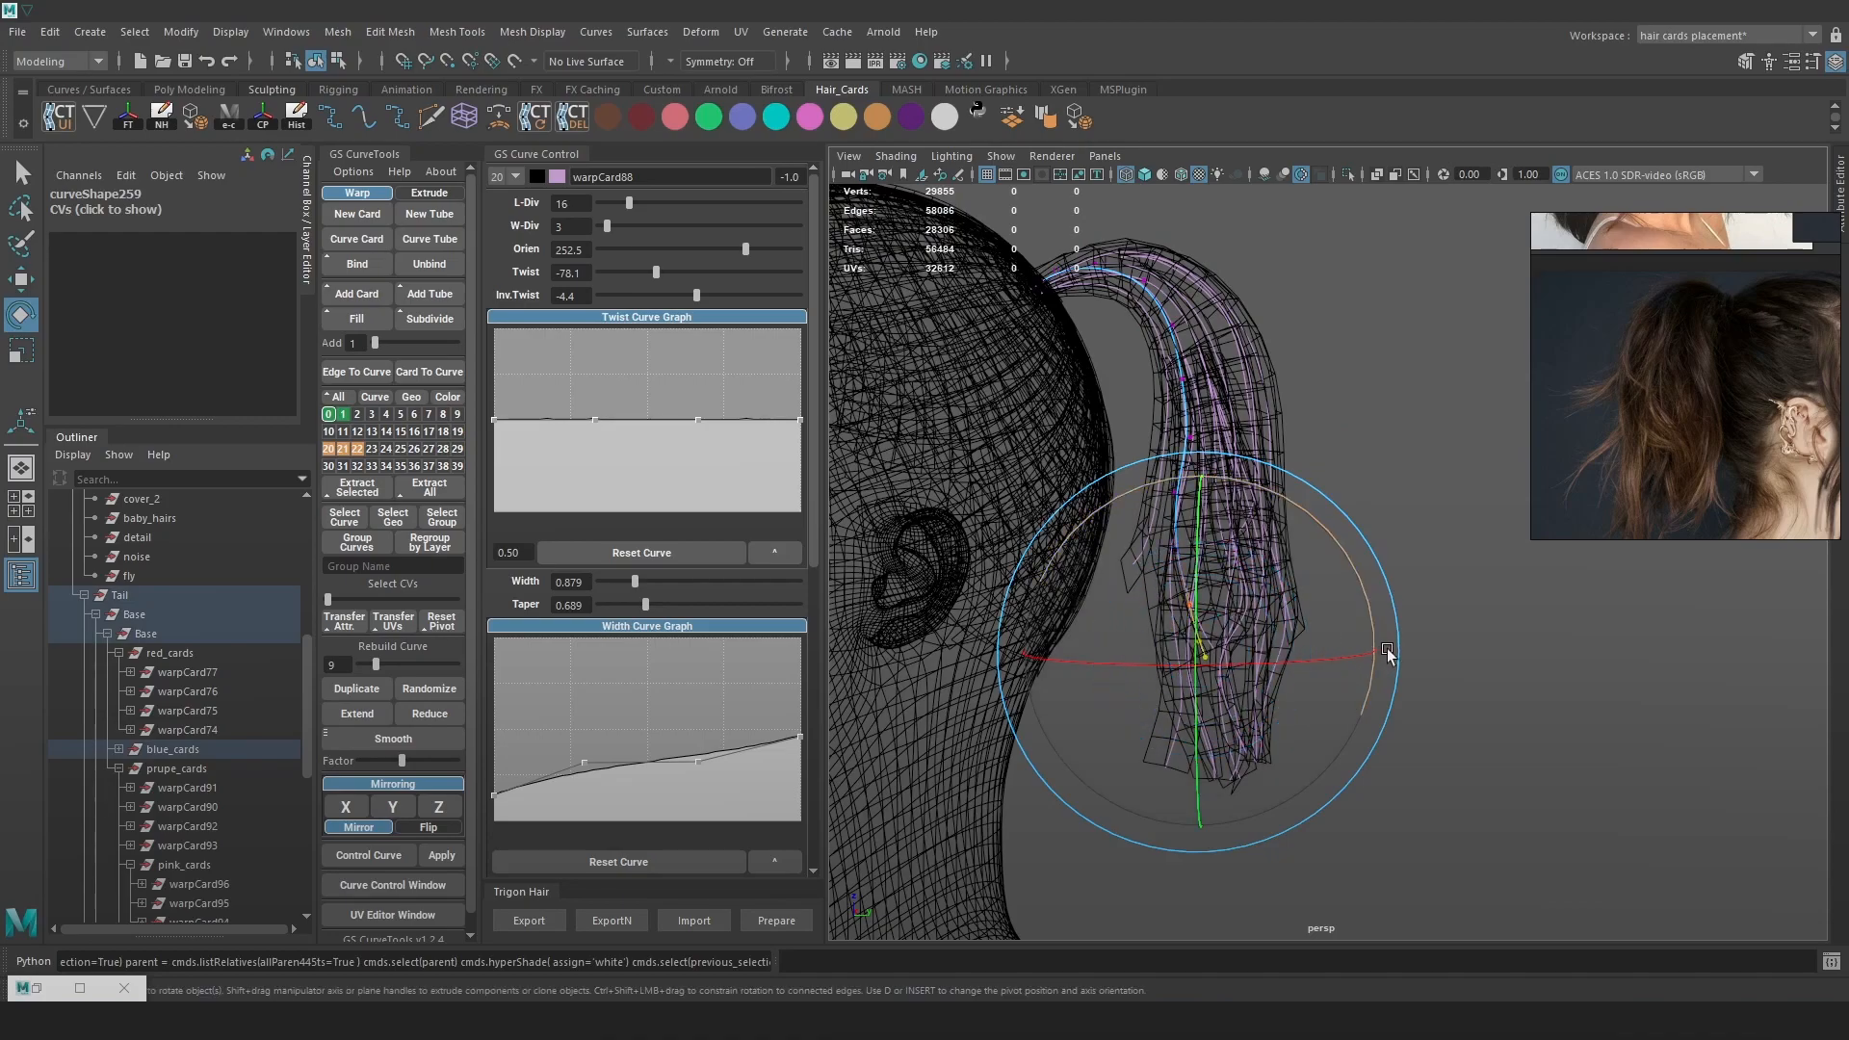
Rotate the selected lower control points of the blue ponytail card warpCard88 to redirect its tip
key("6")
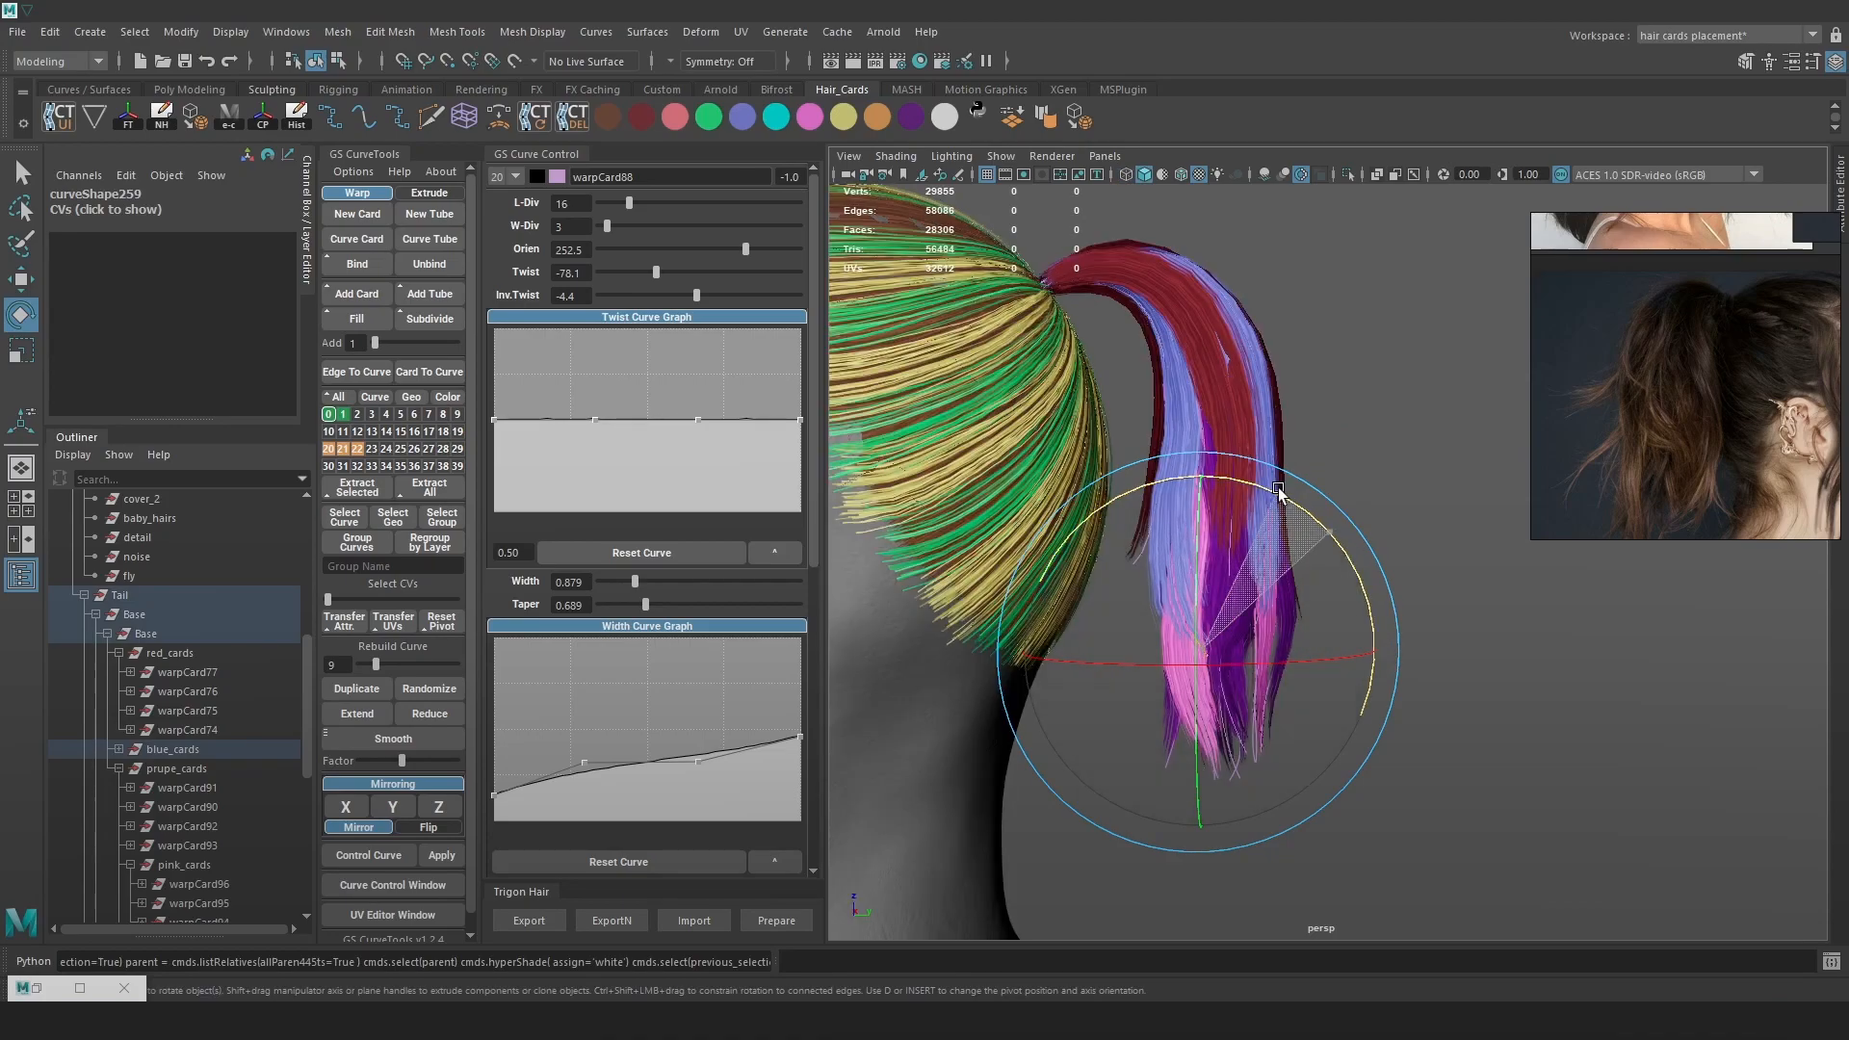
left_click_drag(1355, 695, 1343, 587)
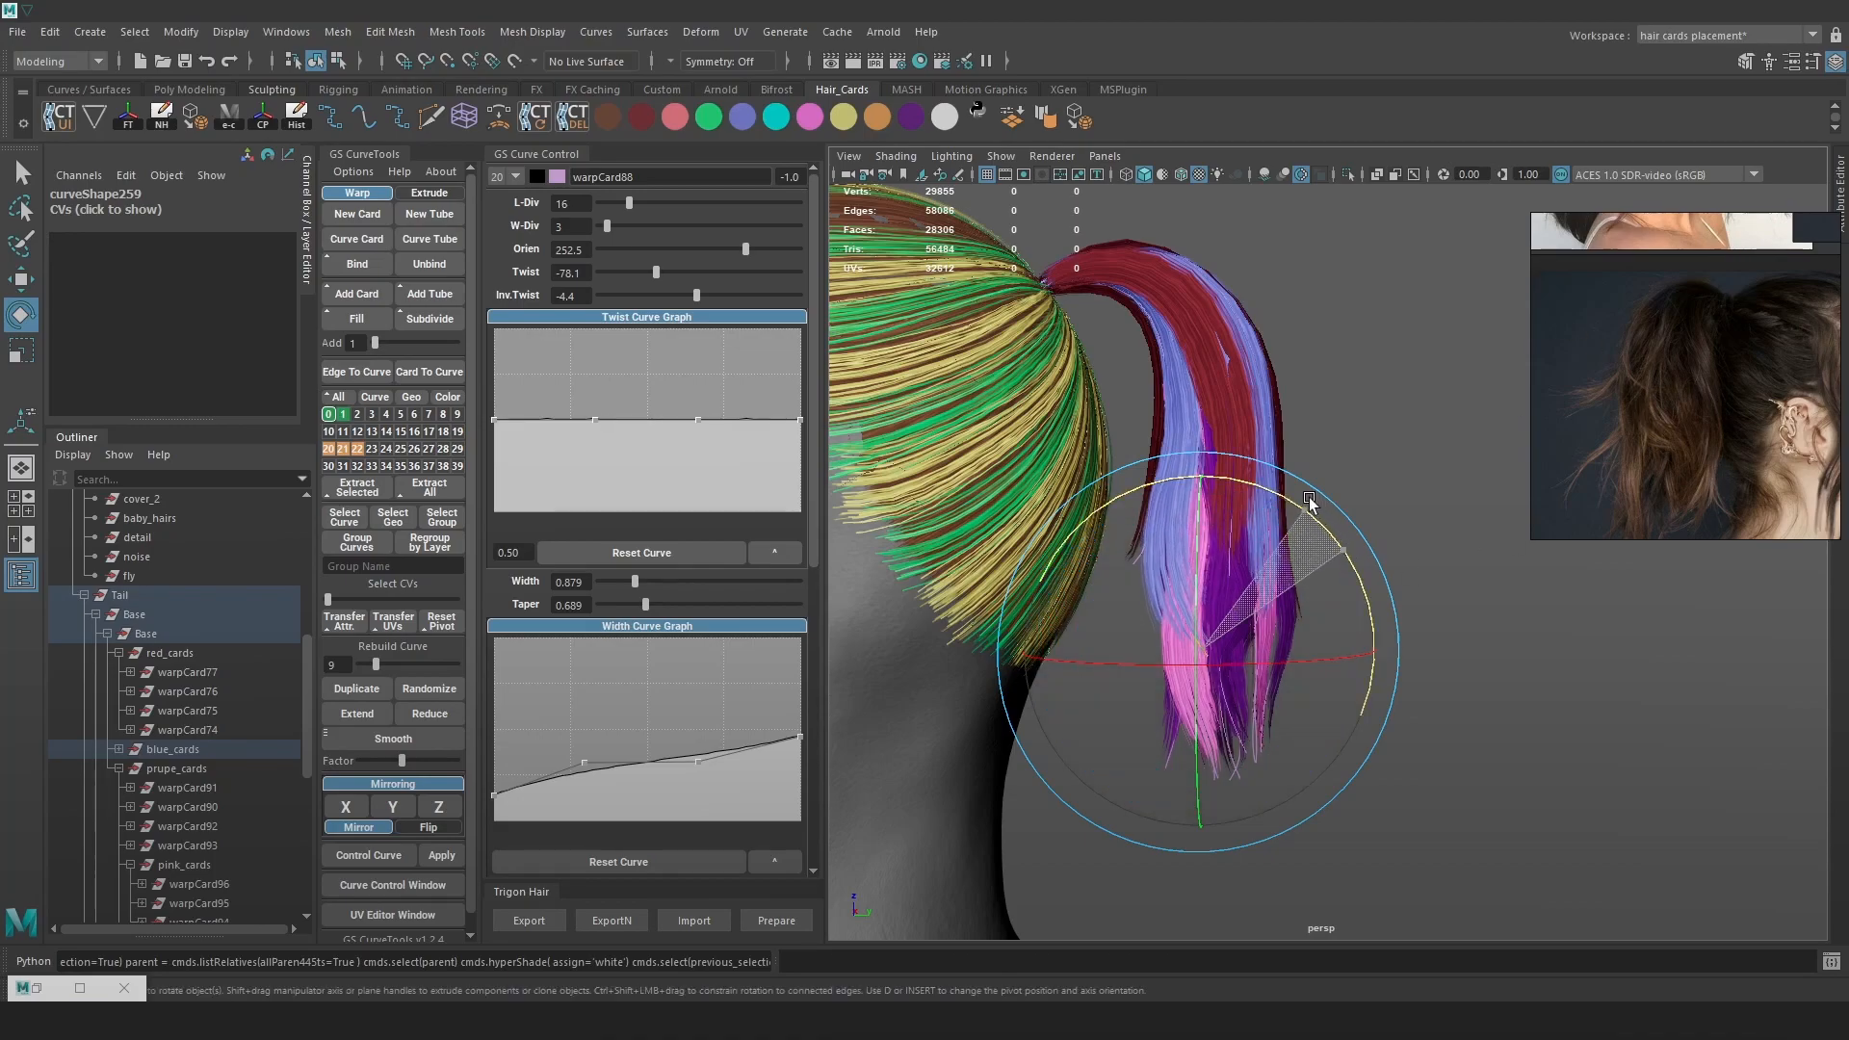
key("w")
left_click_drag(1202, 636, 1340, 644, "alt")
left_click(1340, 643)
left_click_drag(1392, 671, 1284, 656, "alt")
left_click_drag(1441, 664, 1110, 712, "alt")
left_click_drag(1254, 572, 1102, 683, "alt")
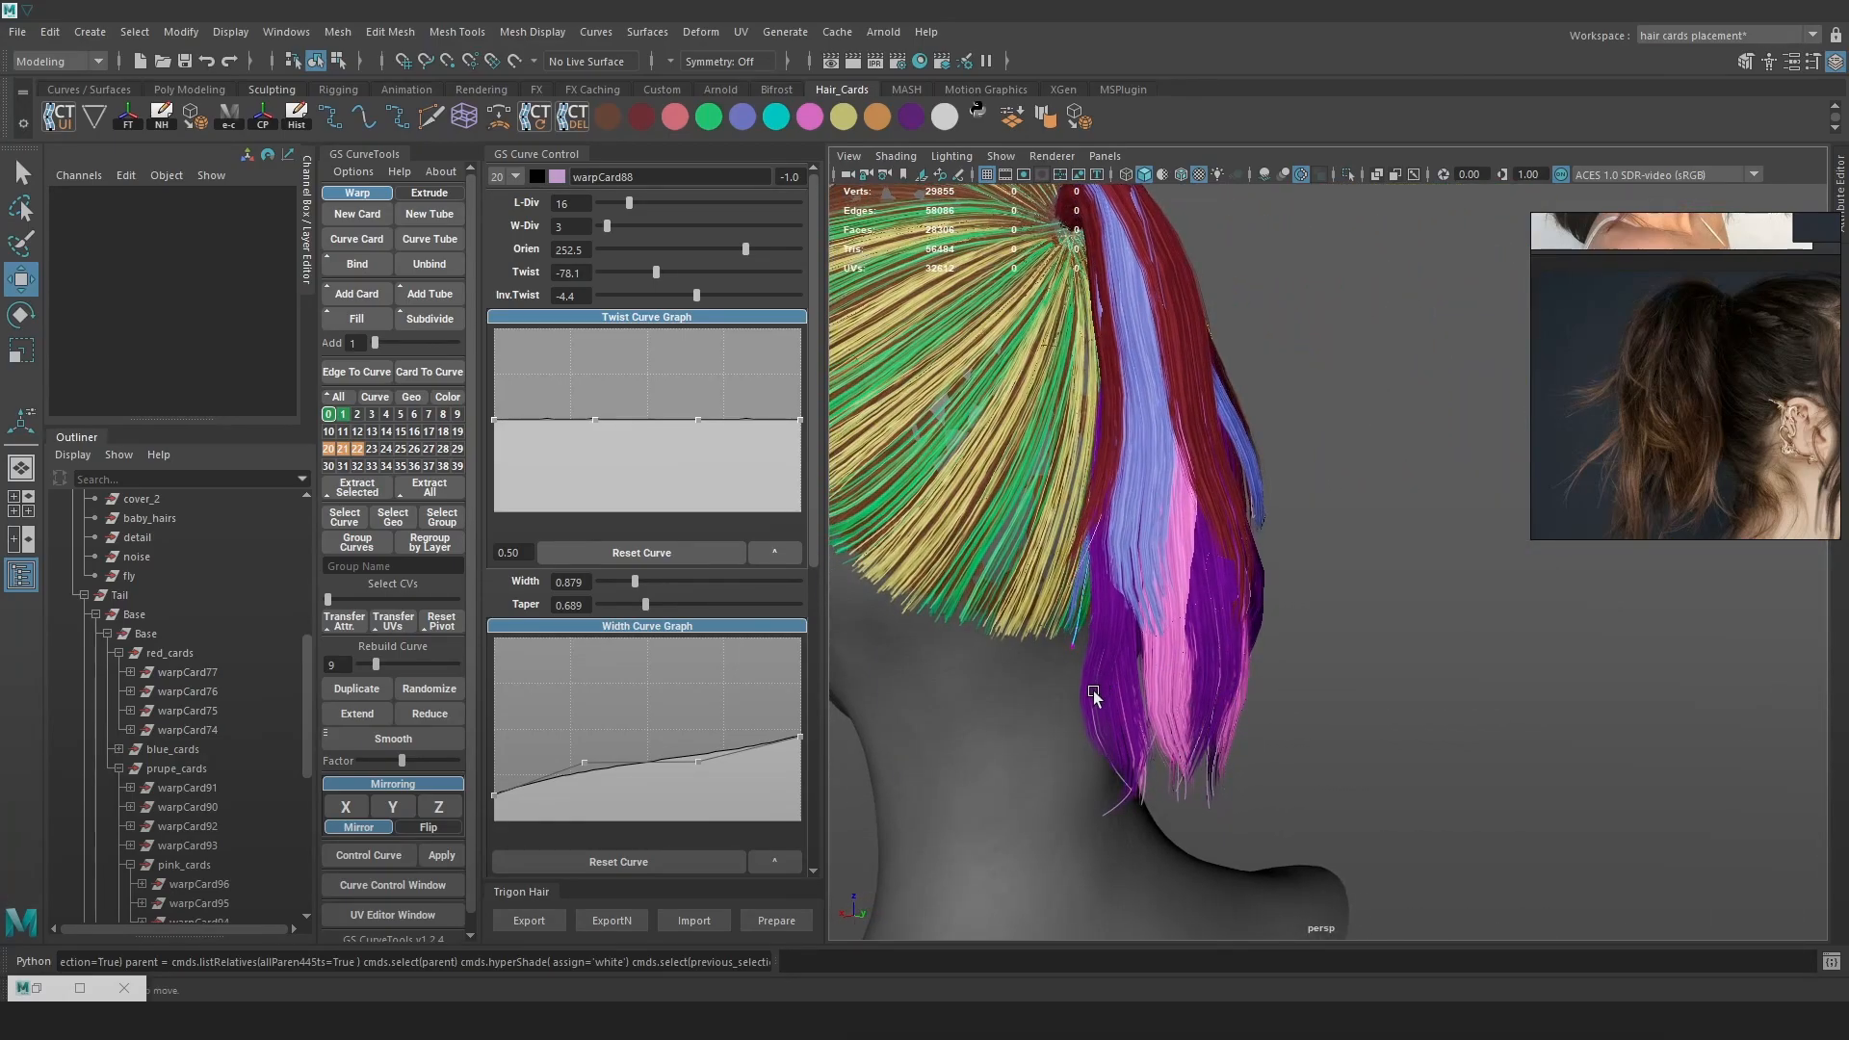
Mirror the purple card warpCard98 at the outer edge of the ponytail across the X axis
left_click(1154, 689)
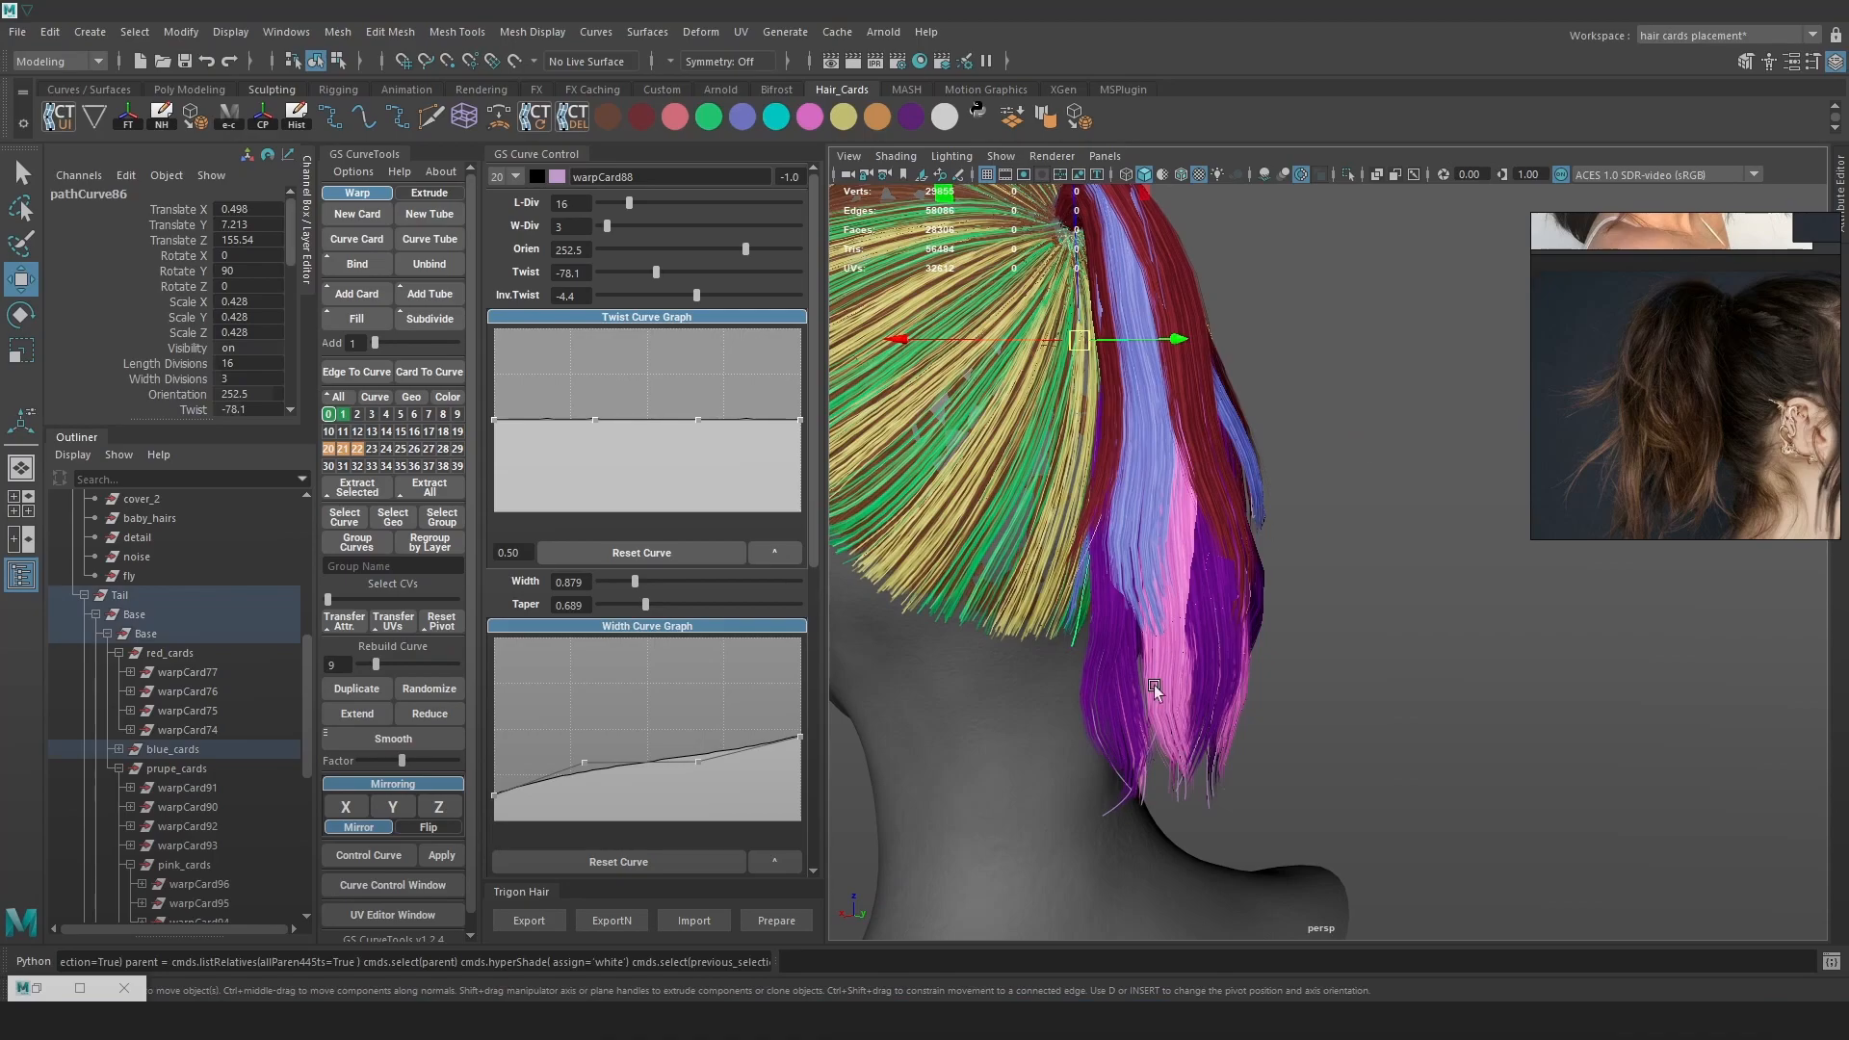
key("4")
left_click(1106, 726)
key("5")
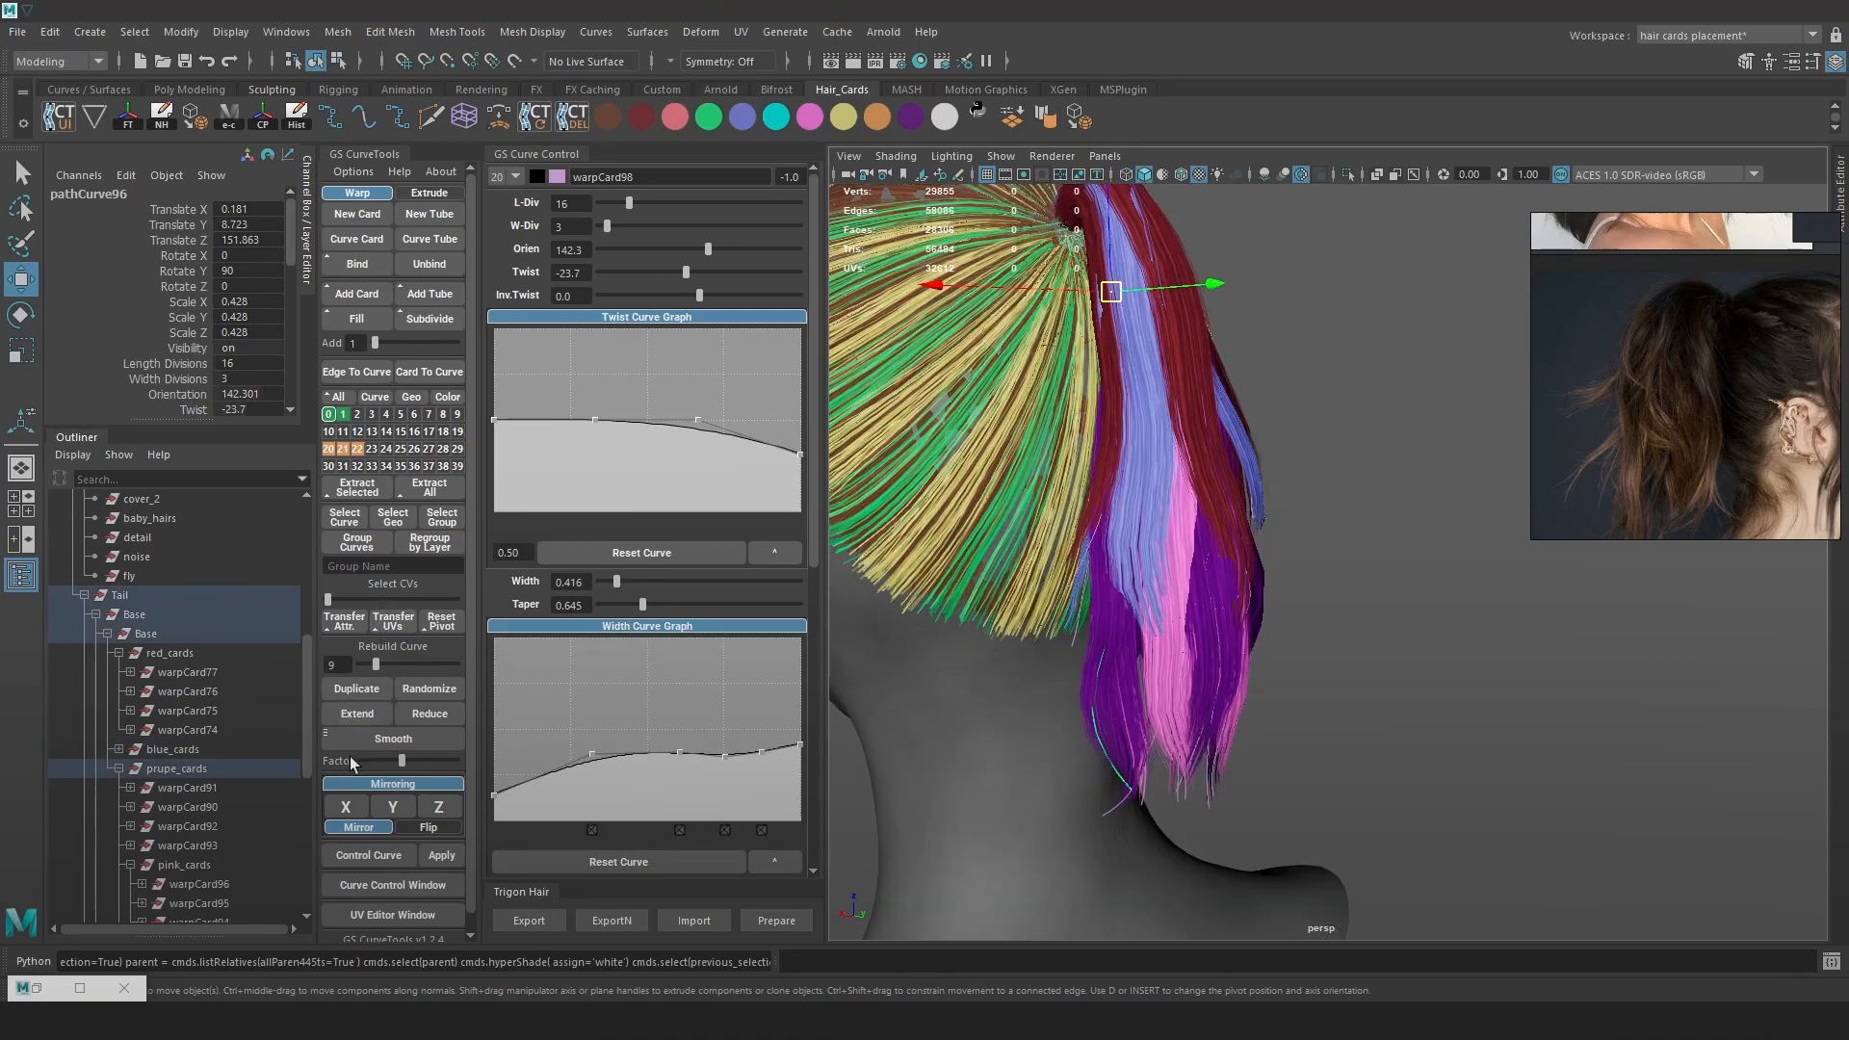
left_click(346, 807)
Move the mirrored purple card into the opposite side of the ponytail, at about X 1.53 and Y 9.48
left_click_drag(1059, 578, 1240, 289, "alt")
left_click_drag(1332, 373, 1261, 361, "alt")
left_click_drag(1377, 293, 1342, 296)
left_click_drag(1368, 481, 1627, 544, "alt")
Set the mirrored purple card's orientation to 21.8 and its twist to 134.3
left_click_drag(657, 250, 684, 248)
left_click_drag(1155, 424, 1209, 378, "alt")
key("ctrl+z")
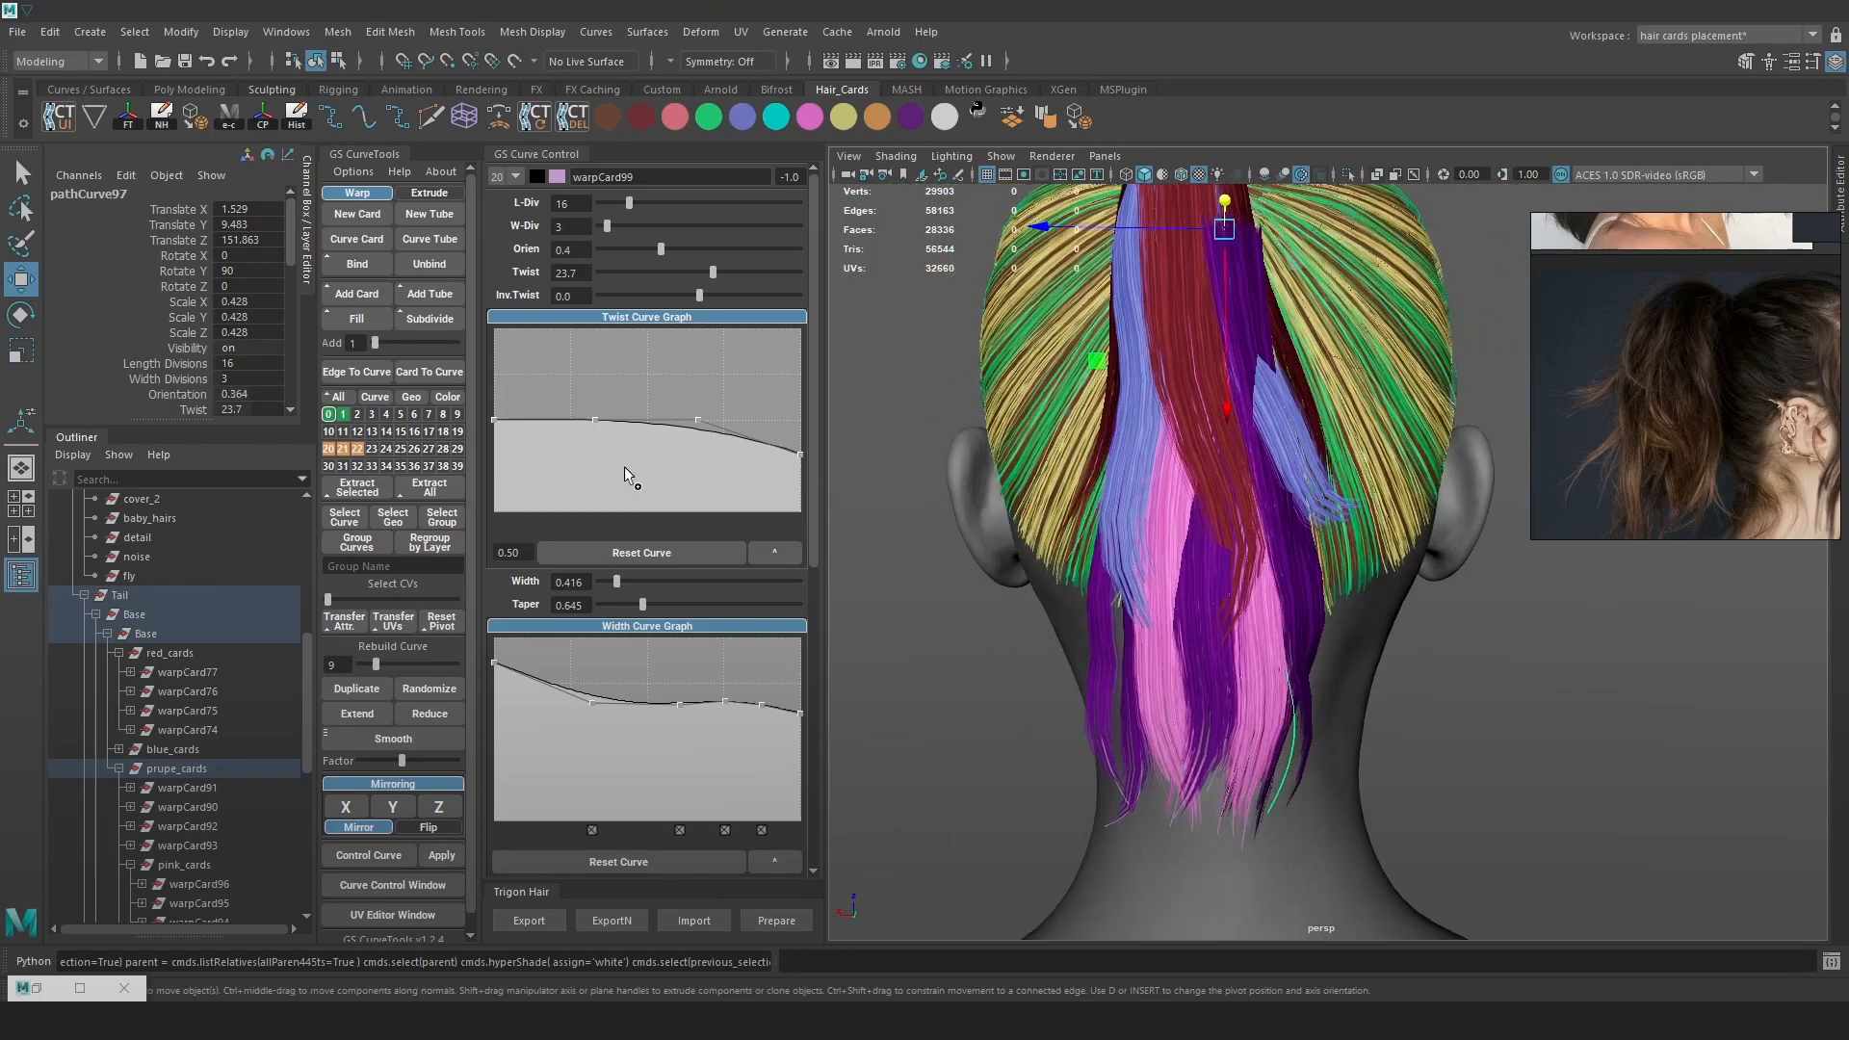
mouse_move(712, 272)
left_mouse_down()
mouse_move(685, 273)
mouse_move(721, 272)
left_mouse_up()
left_click_drag(1011, 434, 848, 443, "alt")
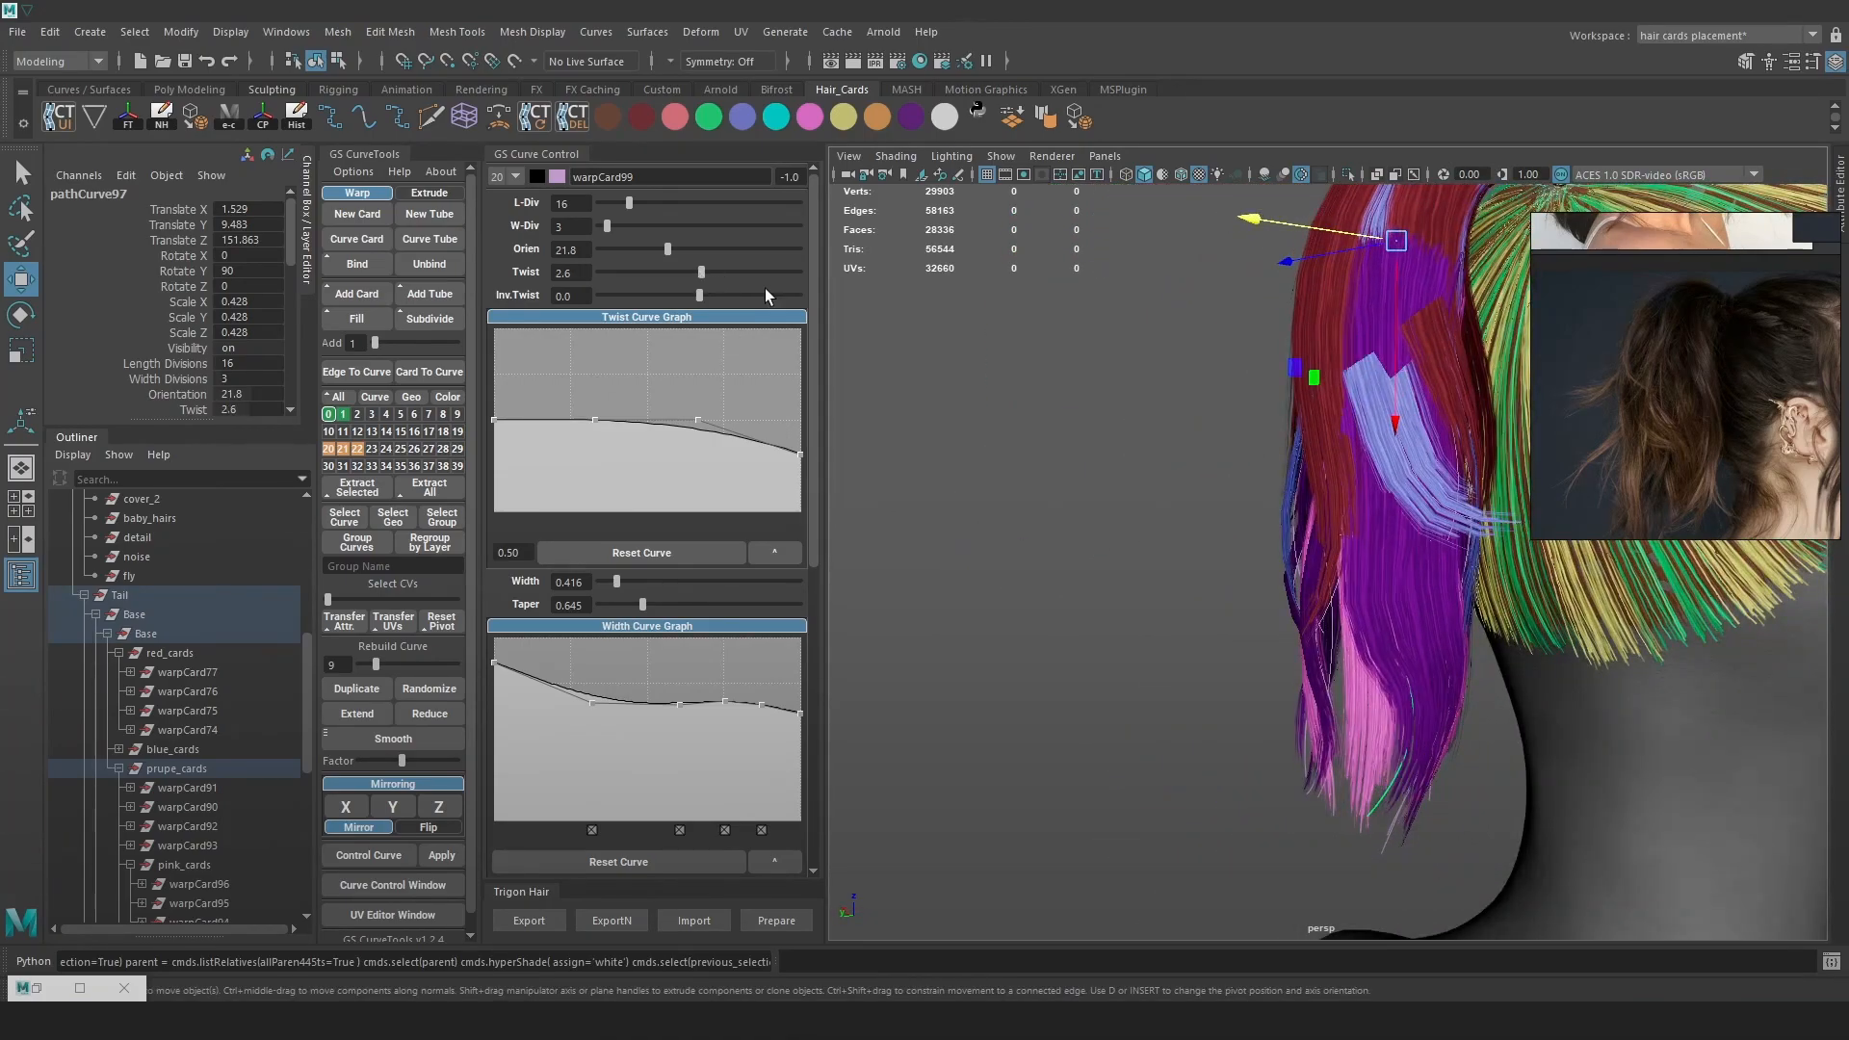
left_click_drag(695, 277, 769, 277)
left_click_drag(1087, 491, 1458, 491, "alt")
Reposition the middle control points of the mirrored purple card along the side of the ponytail
right_click_drag(1434, 482, 1316, 462)
key("4")
key("6")
mouse_move(1194, 624)
left_mouse_down()
mouse_move(1286, 689)
mouse_move(1293, 659)
left_mouse_up()
left_click(1279, 680)
key("ctrl+z")
left_click_drag(1282, 574, 1306, 660, "alt")
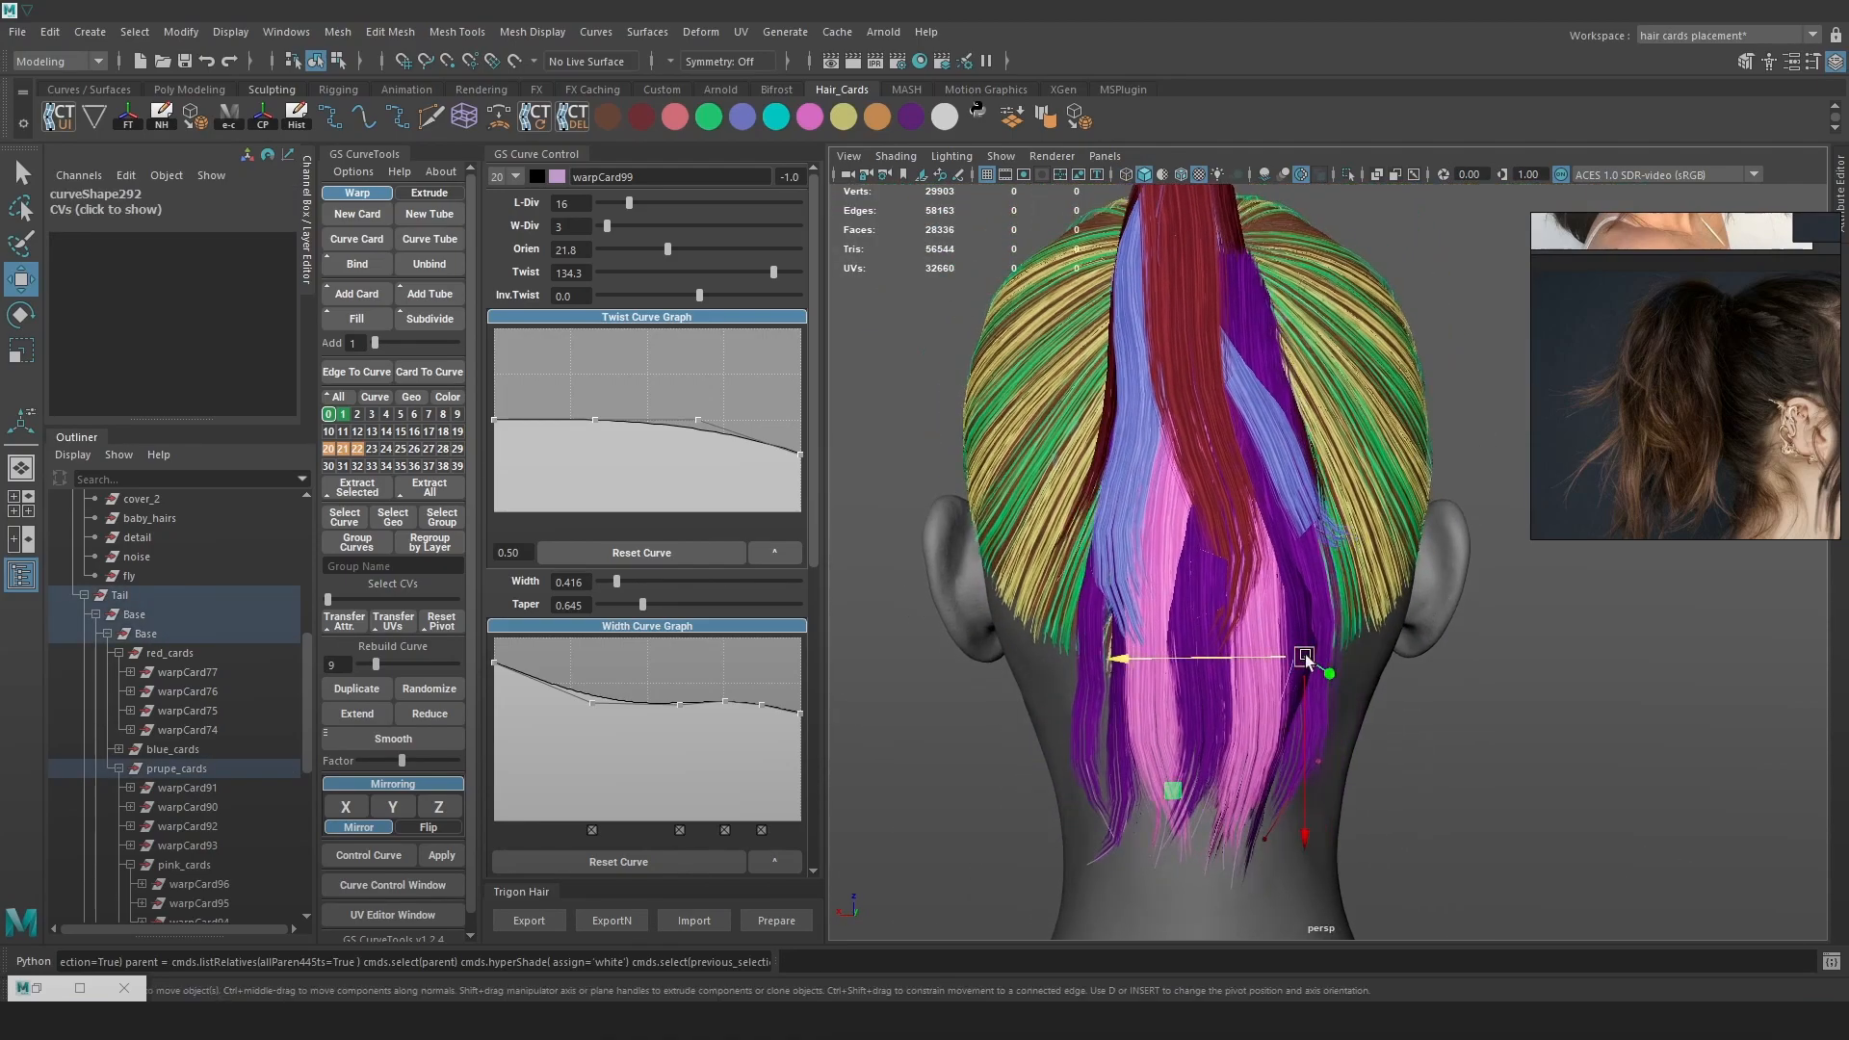
Move the tip control point of the mirrored purple card outward, away from the ponytail's centre
left_click_drag(1377, 789, 1362, 779, "alt")
key("4")
left_click_drag(1242, 816, 1309, 863)
key("e")
key("w")
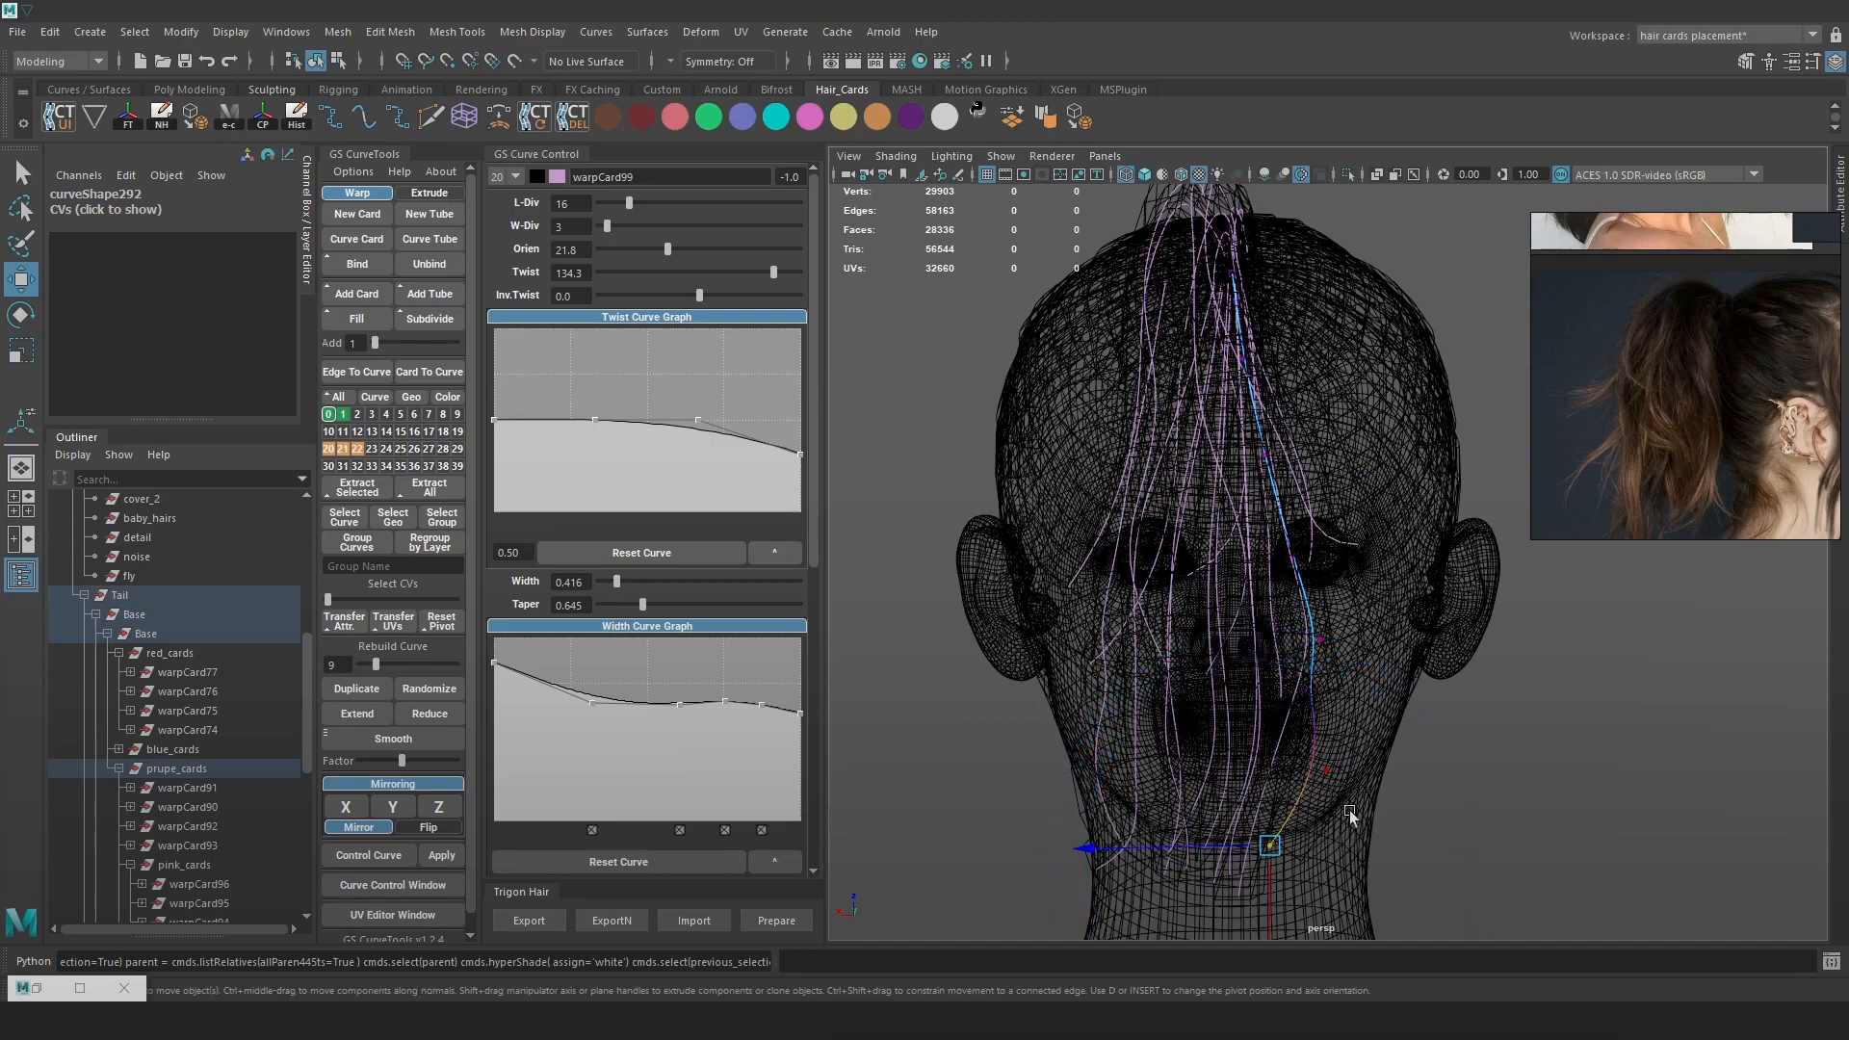
key("r")
key("e")
key("w")
key("6")
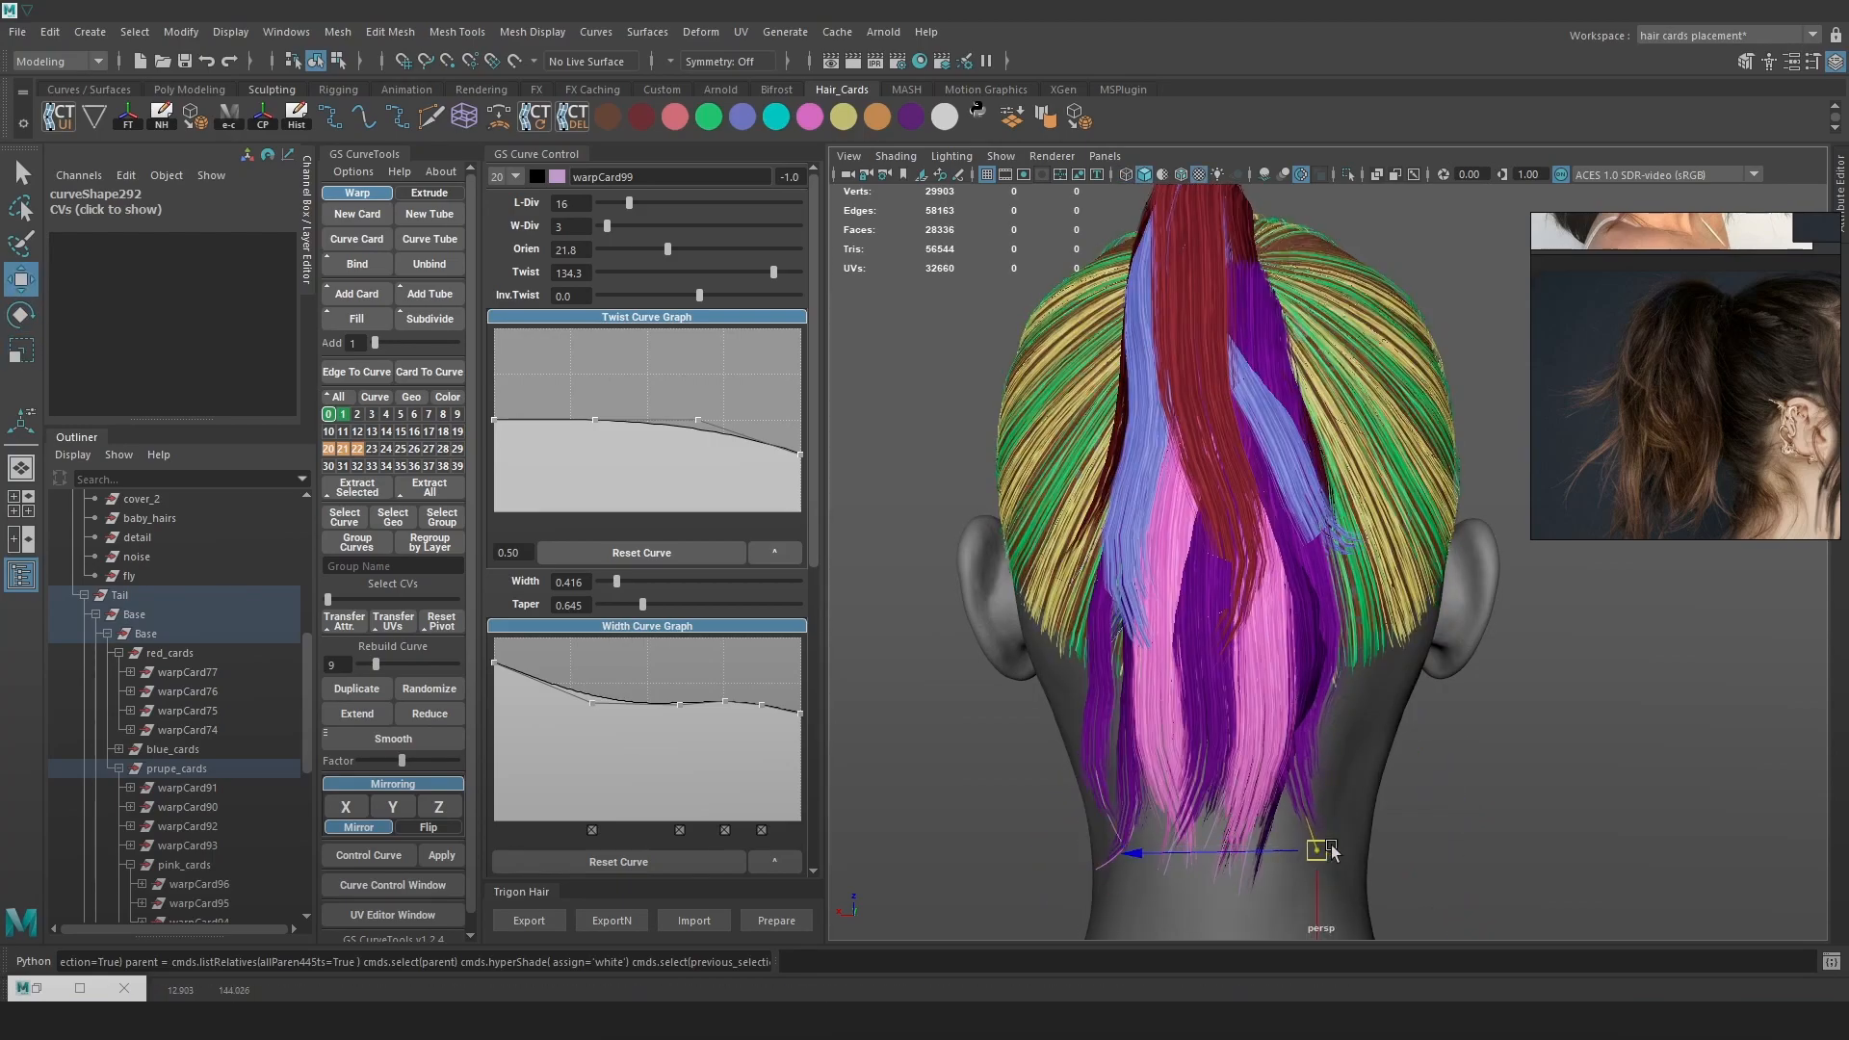
Reshape the mirrored purple card in profile by adjusting its lower and middle control points
left_click_drag(1315, 852, 1149, 785, "alt")
key("4")
left_click(1511, 766)
left_click_drag(1511, 766, 1557, 714)
left_click(1472, 545)
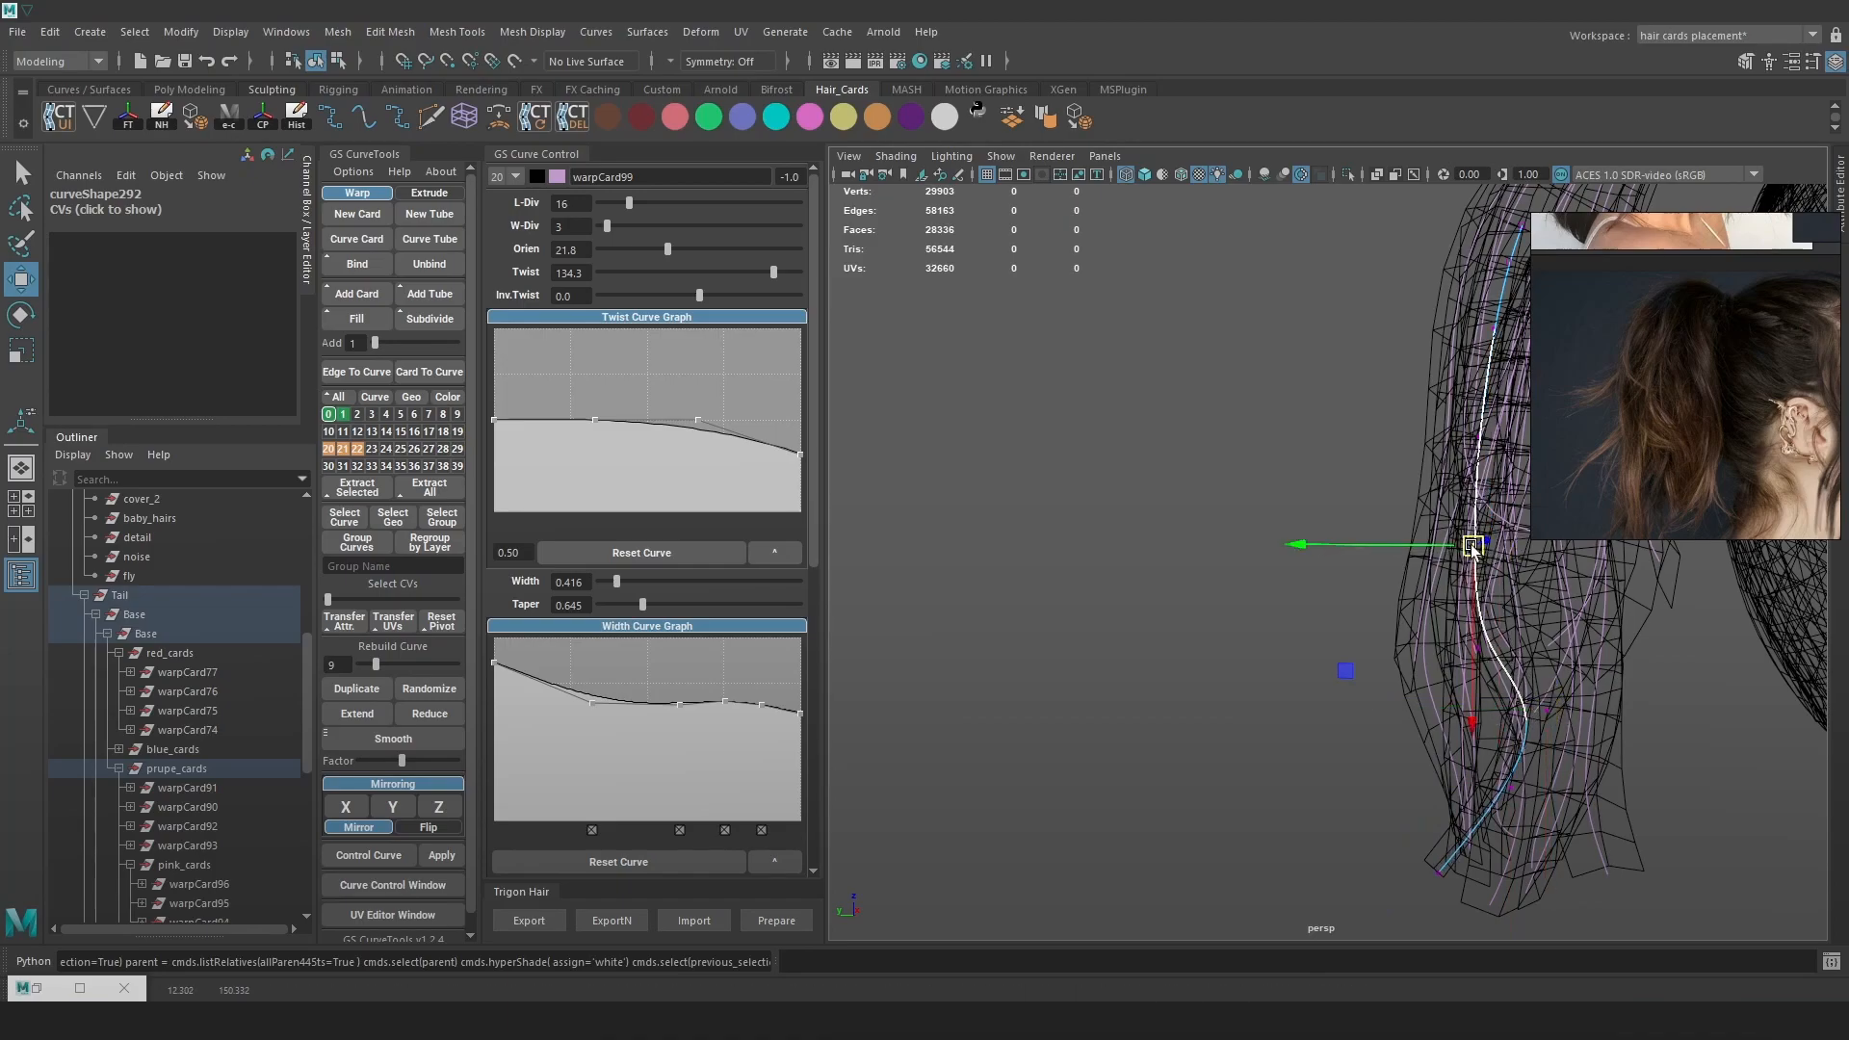
key("6")
middle_click_drag(1473, 548, 1444, 568, "alt")
left_click_drag(1419, 583, 1321, 563, "alt")
middle_click_drag(1321, 563, 1308, 627, "alt")
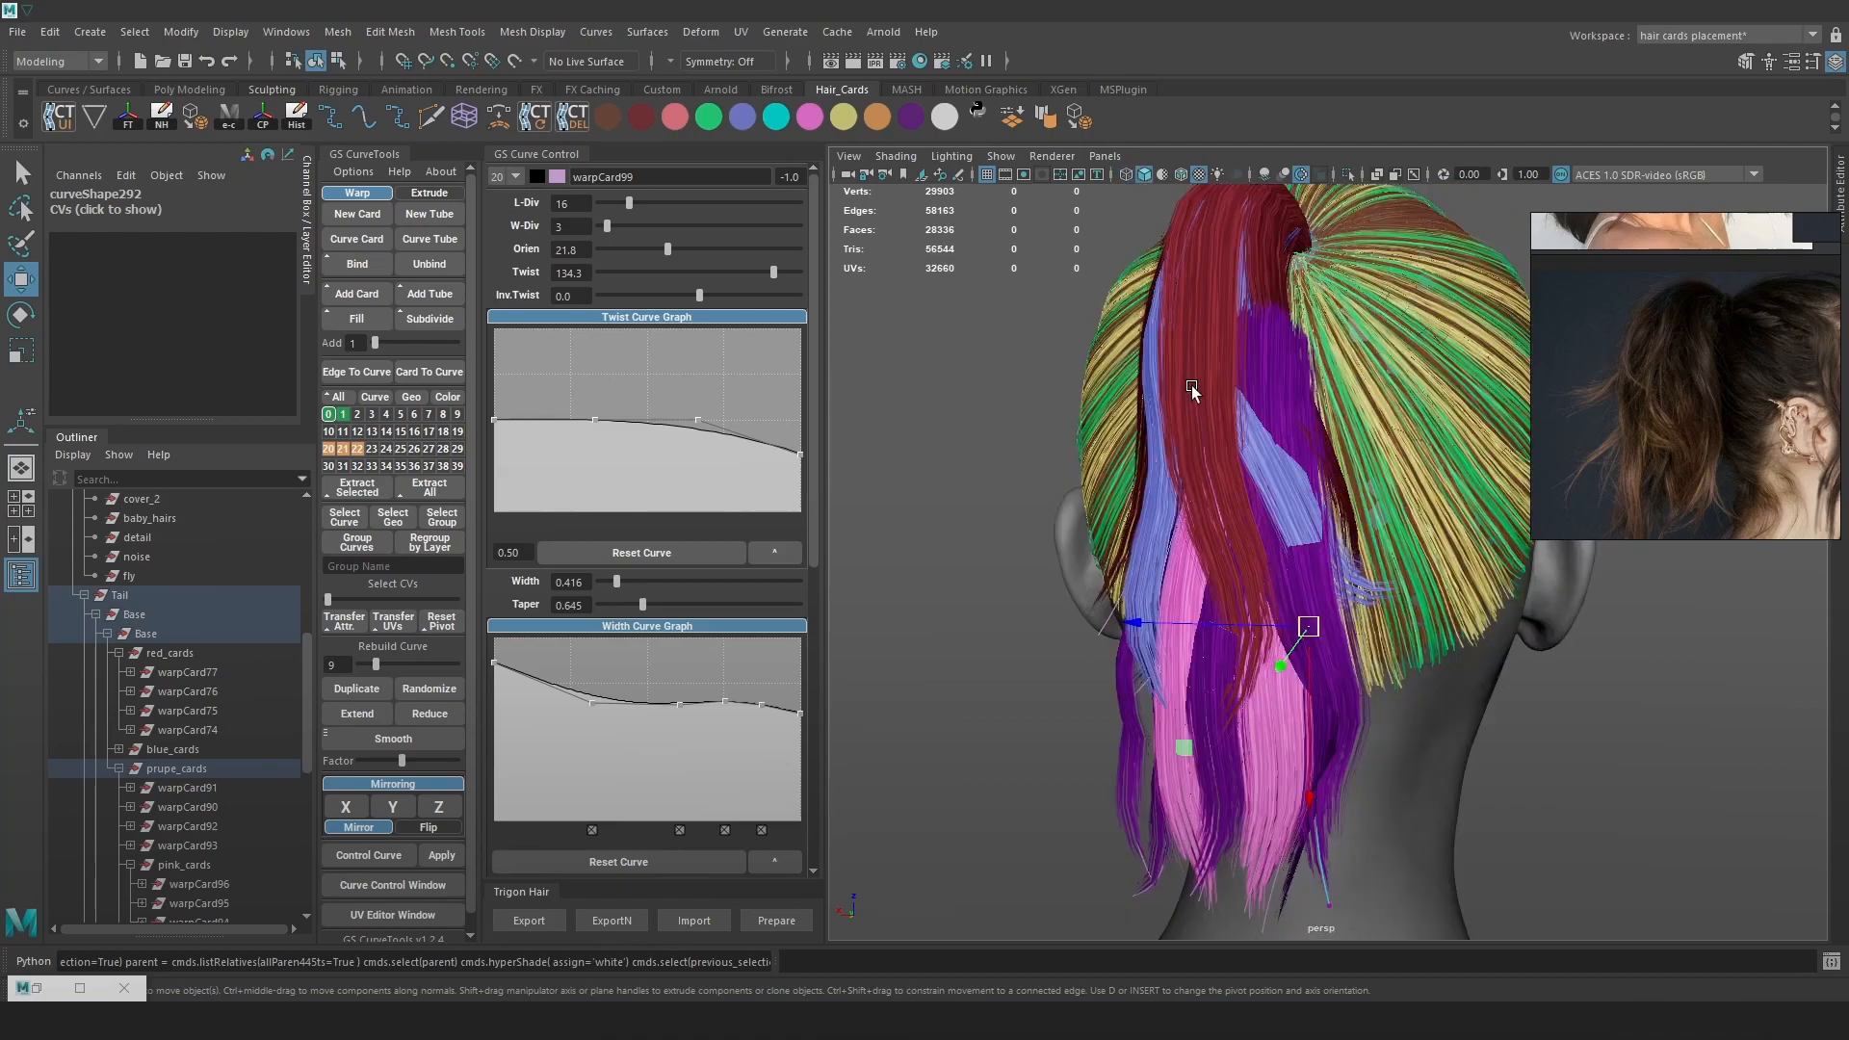
Set the mirrored purple card's inverse twist to -11.4 and adjust its upper control point
scroll(1192, 387, "up", 1)
key("4")
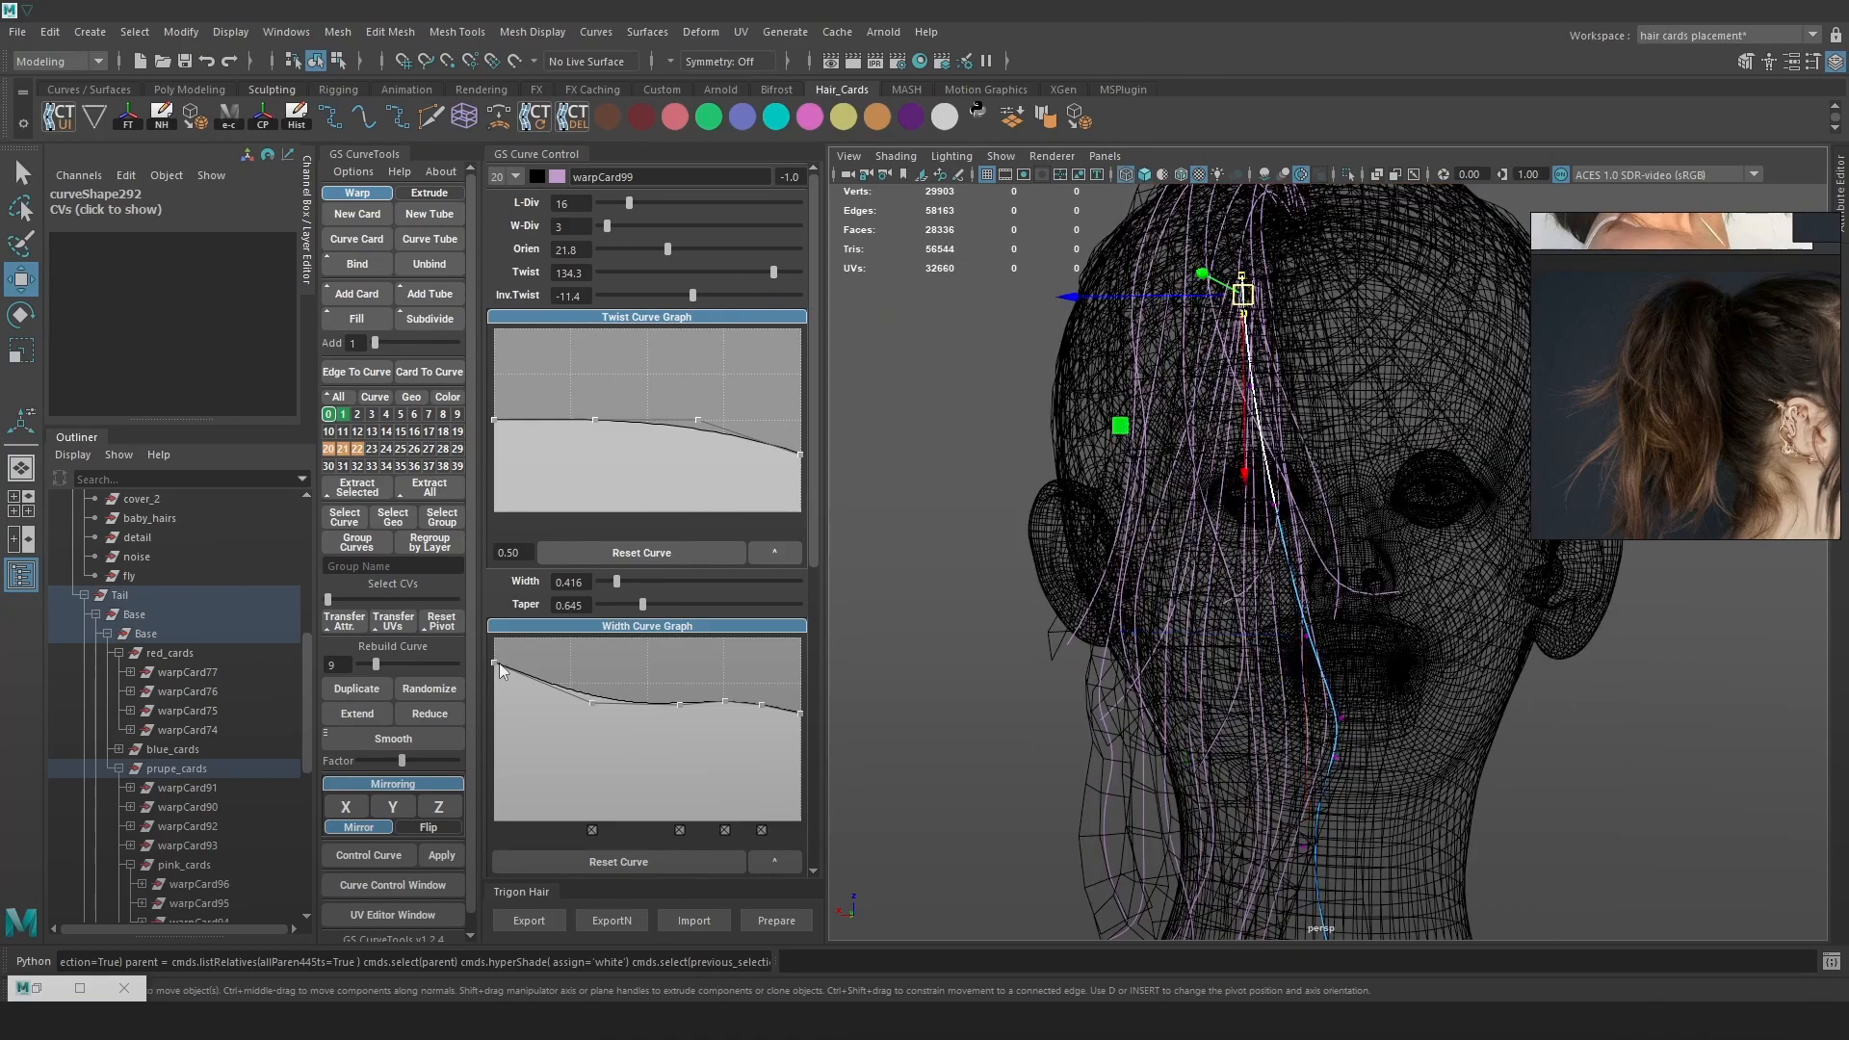
mouse_move(1269, 379)
left_mouse_down("alt")
mouse_move(1285, 377)
mouse_move(1222, 408)
mouse_move(1046, 297)
mouse_move(1331, 539)
mouse_move(1233, 615)
mouse_move(1114, 610)
mouse_move(1292, 597)
left_mouse_up("alt")
key("6")
Reposition the lower control points of the blue card warpCard87 to reshape its outward-curling end
key("4")
left_click(1301, 580)
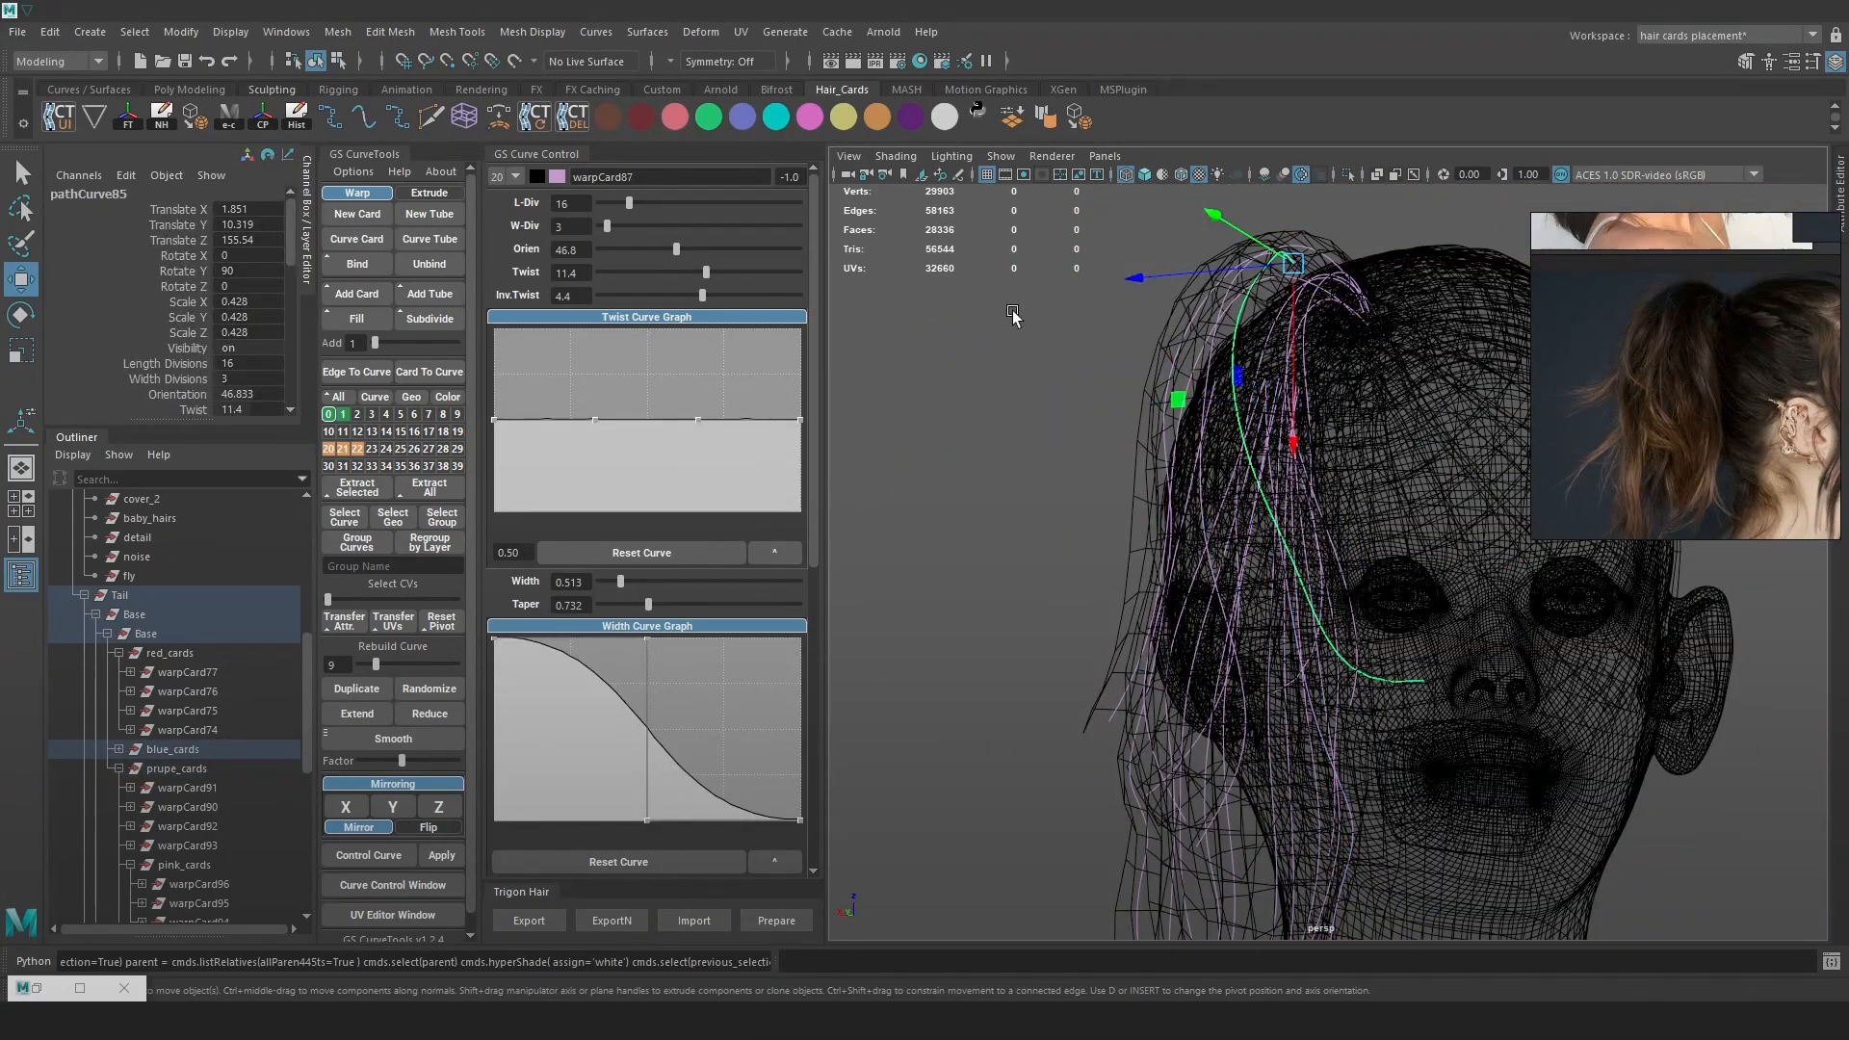
left_click_drag(987, 306, 1045, 366, "alt")
key("F9")
left_click(1336, 626)
left_click(1446, 671)
key("ctrl+z")
key("ctrl+z")
left_click_drag(1328, 613, 1330, 614)
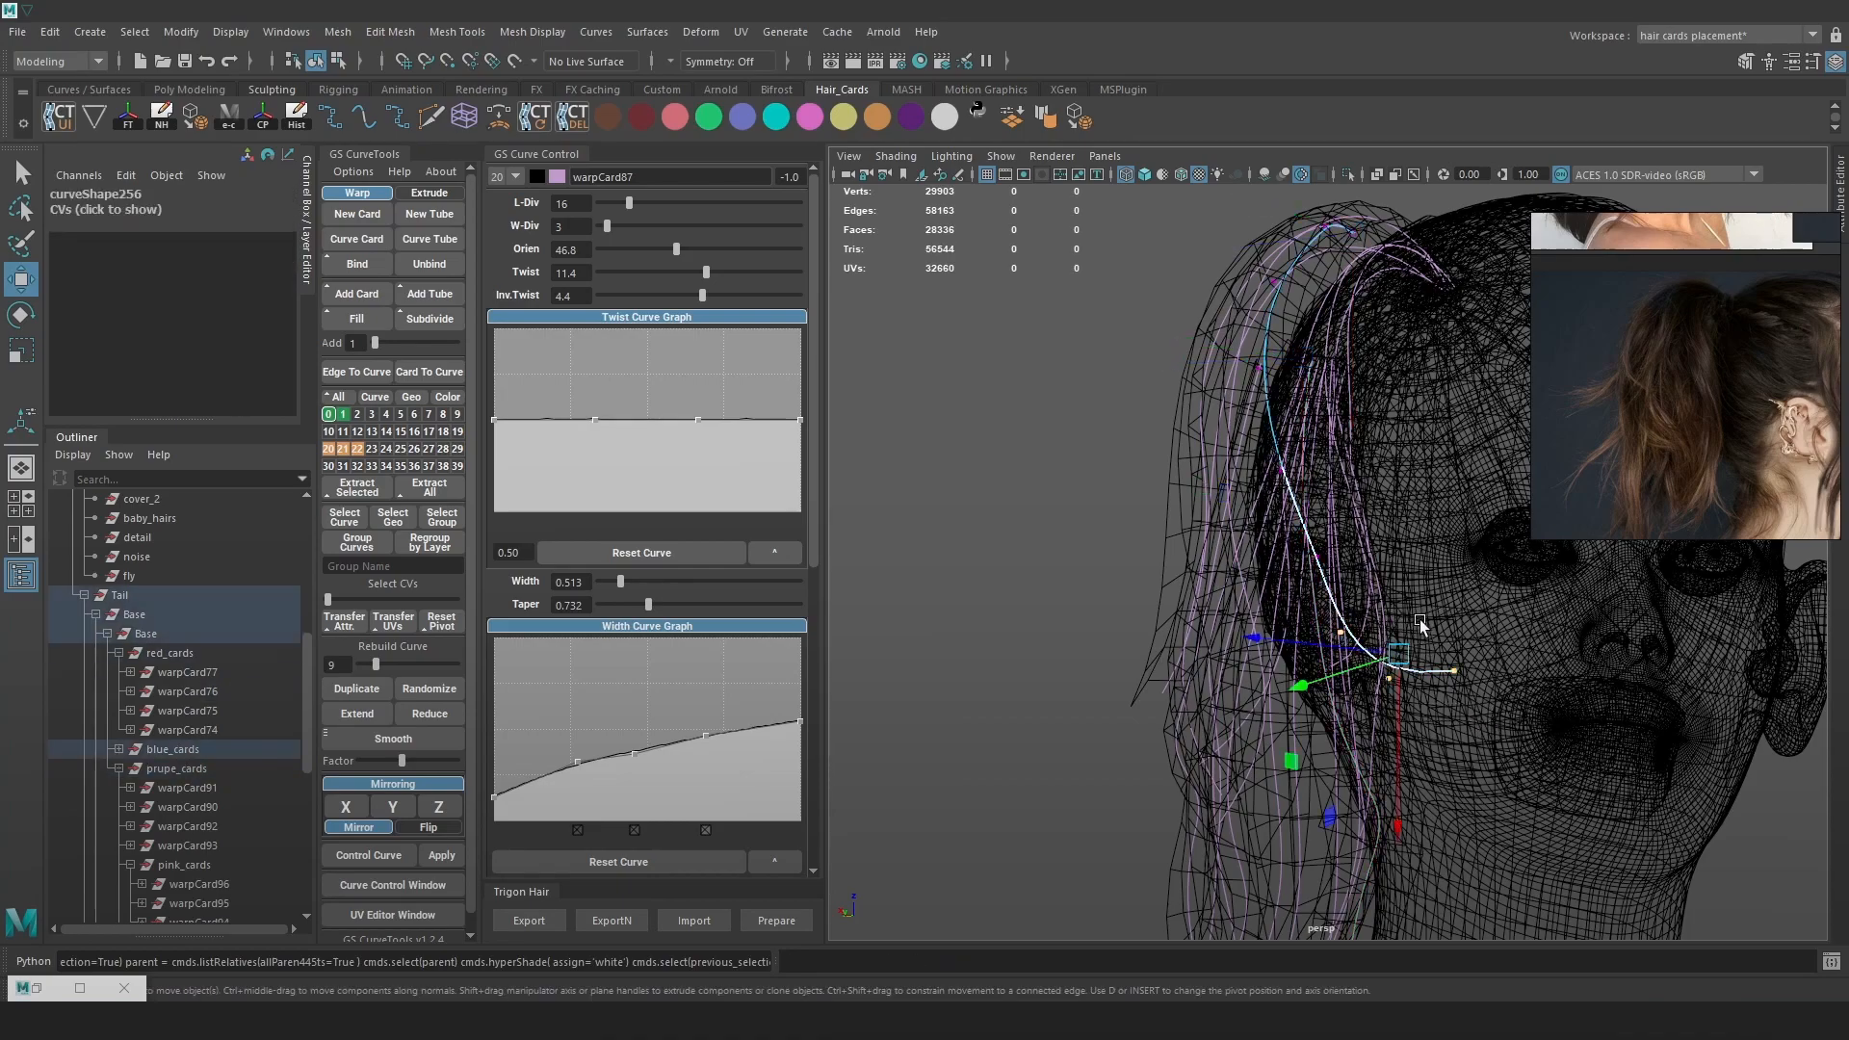
key("5")
left_click(1418, 661)
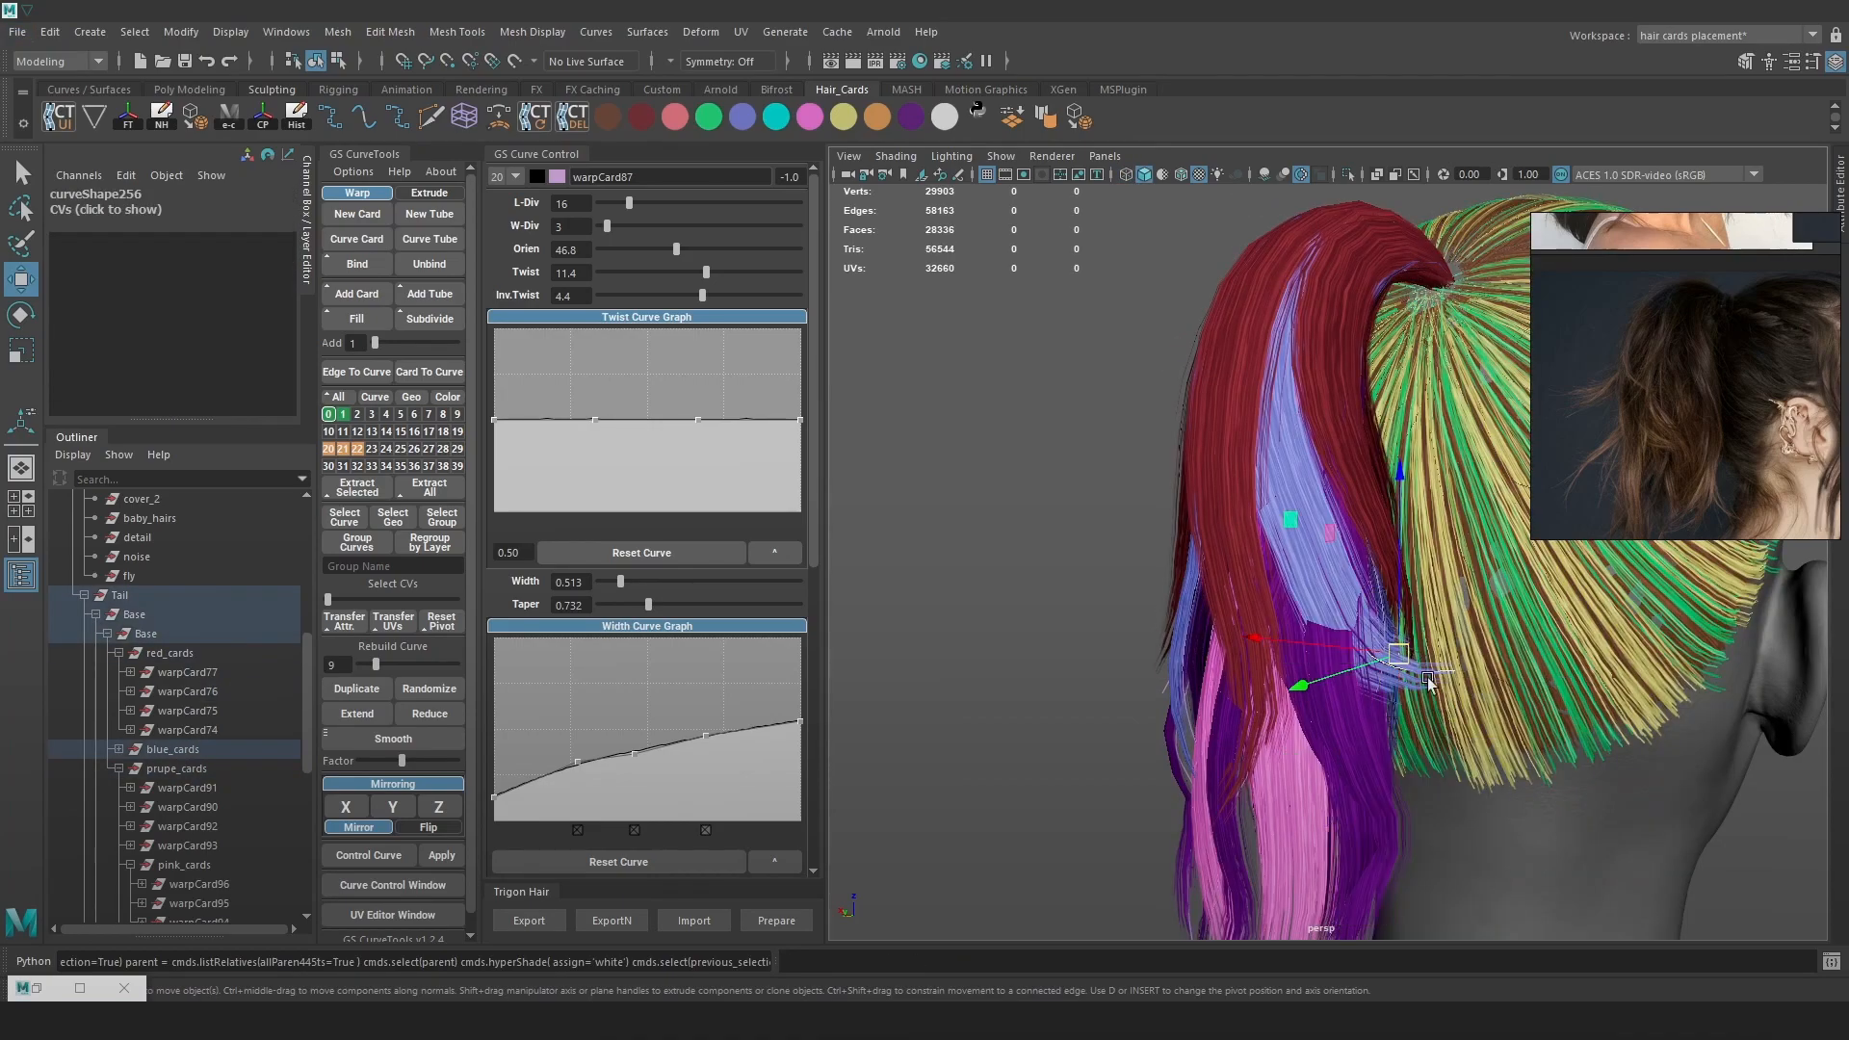
left_click_drag(1395, 599, 1245, 620)
left_click_drag(1377, 707, 1346, 641, "alt")
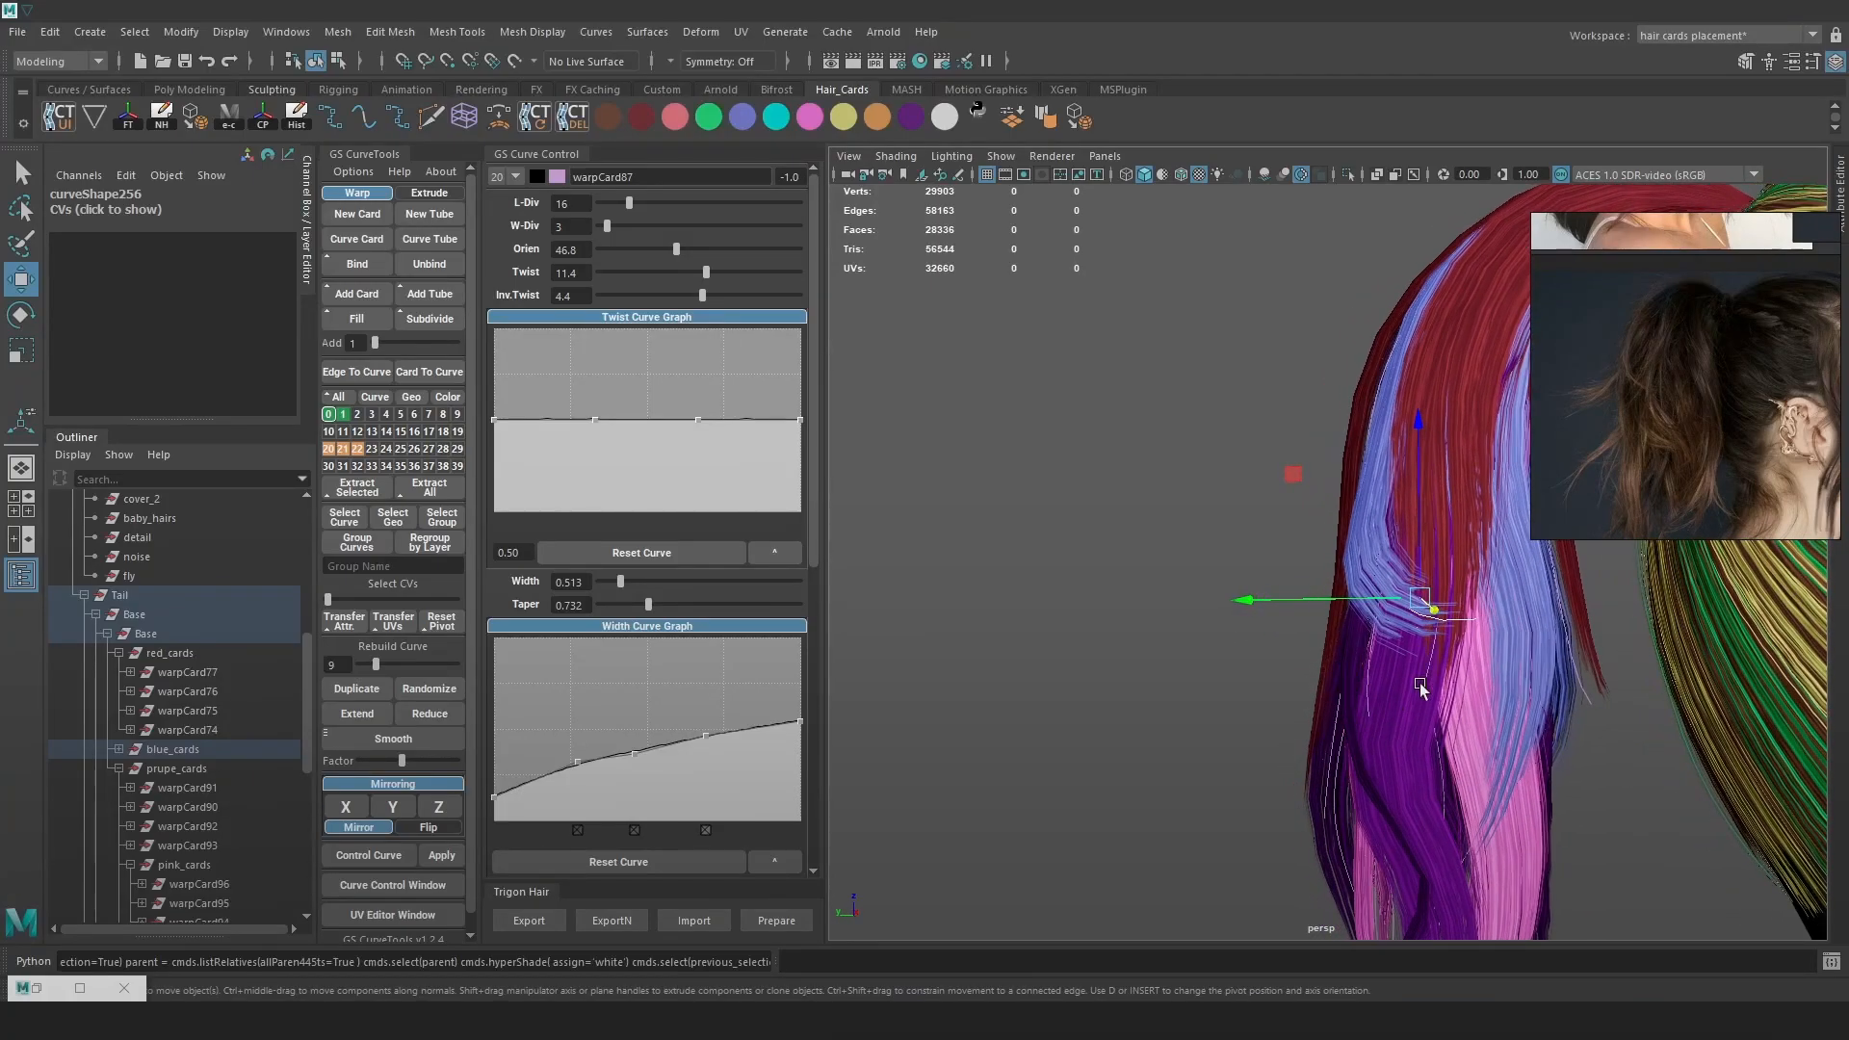
Adjust the lower control point of the blue card on the head-facing side of the ponytail
left_click_drag(1418, 690, 1377, 640, "alt")
key("5")
key("4")
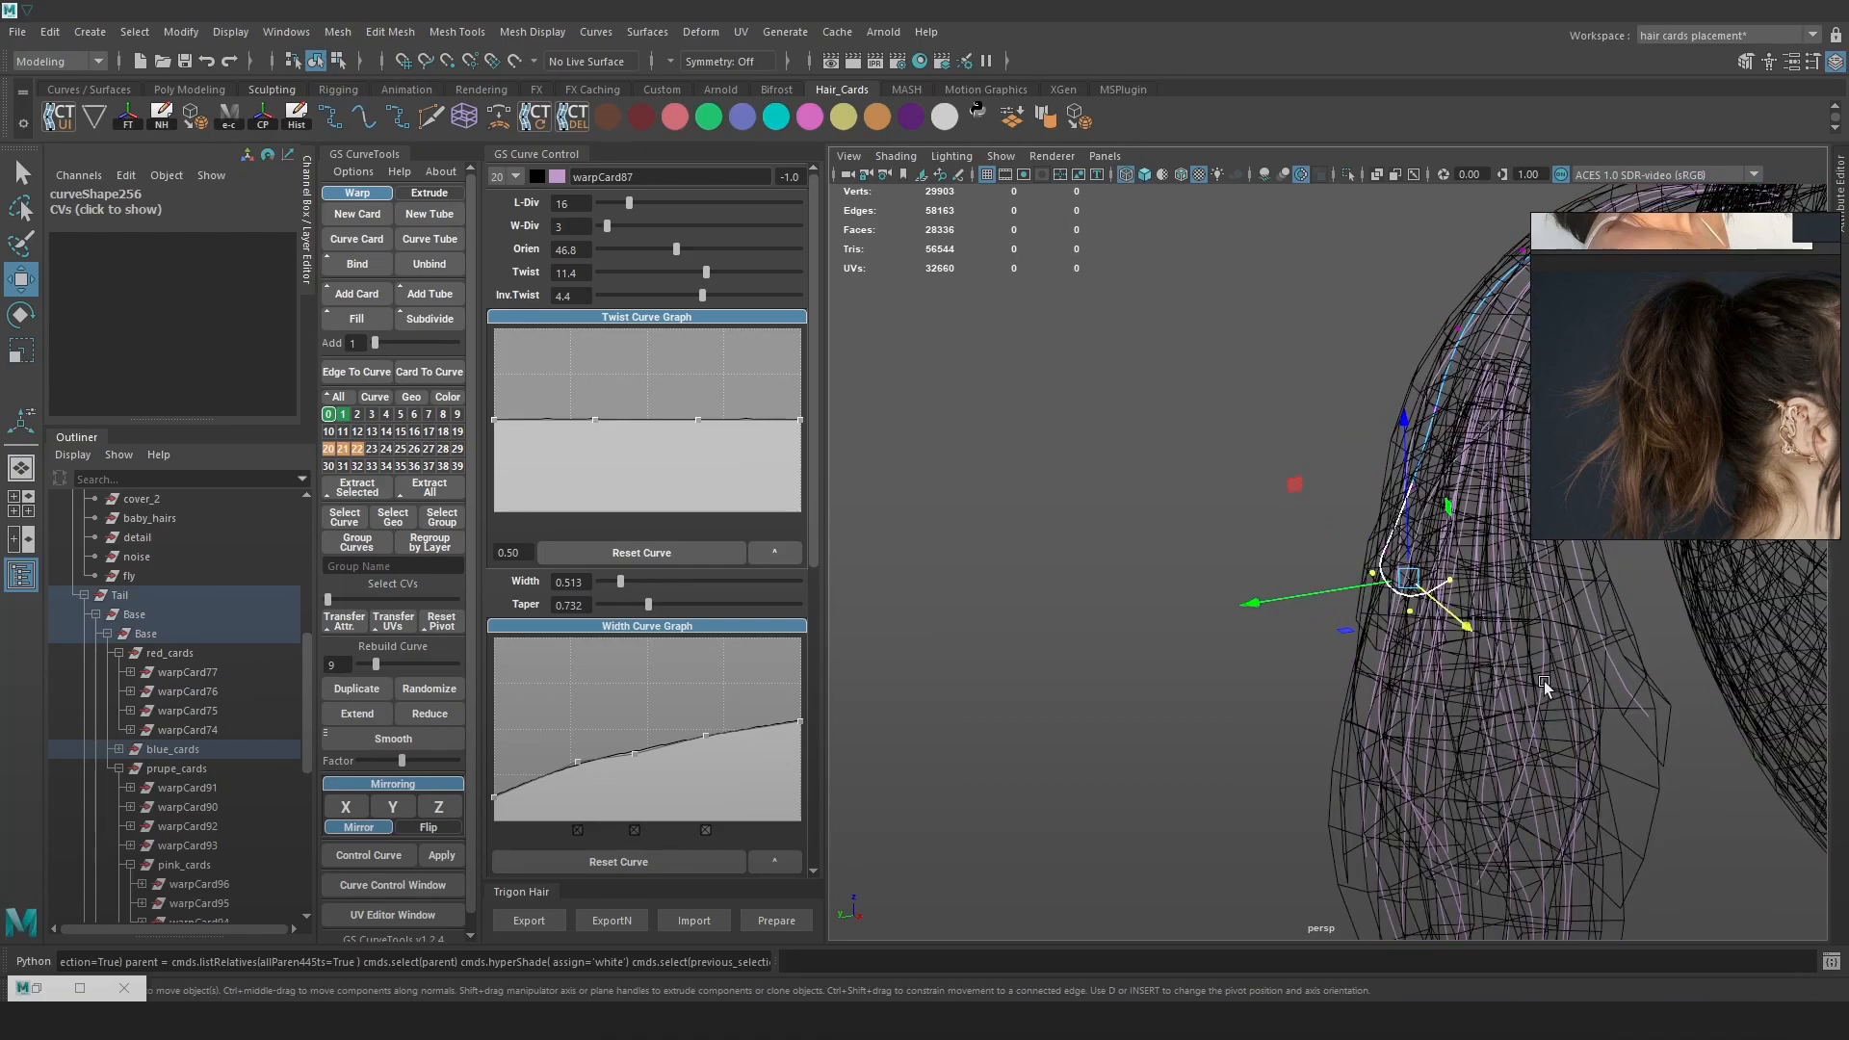
left_click(1543, 678)
right_click_drag(1321, 493, 1242, 488)
mouse_move(1606, 689)
left_mouse_down("alt")
mouse_move(1571, 643)
mouse_move(1577, 661)
left_mouse_up("alt")
left_click(1541, 642)
key("6")
left_click_drag(1484, 614, 1426, 662)
left_click_drag(1321, 717, 1549, 732, "alt")
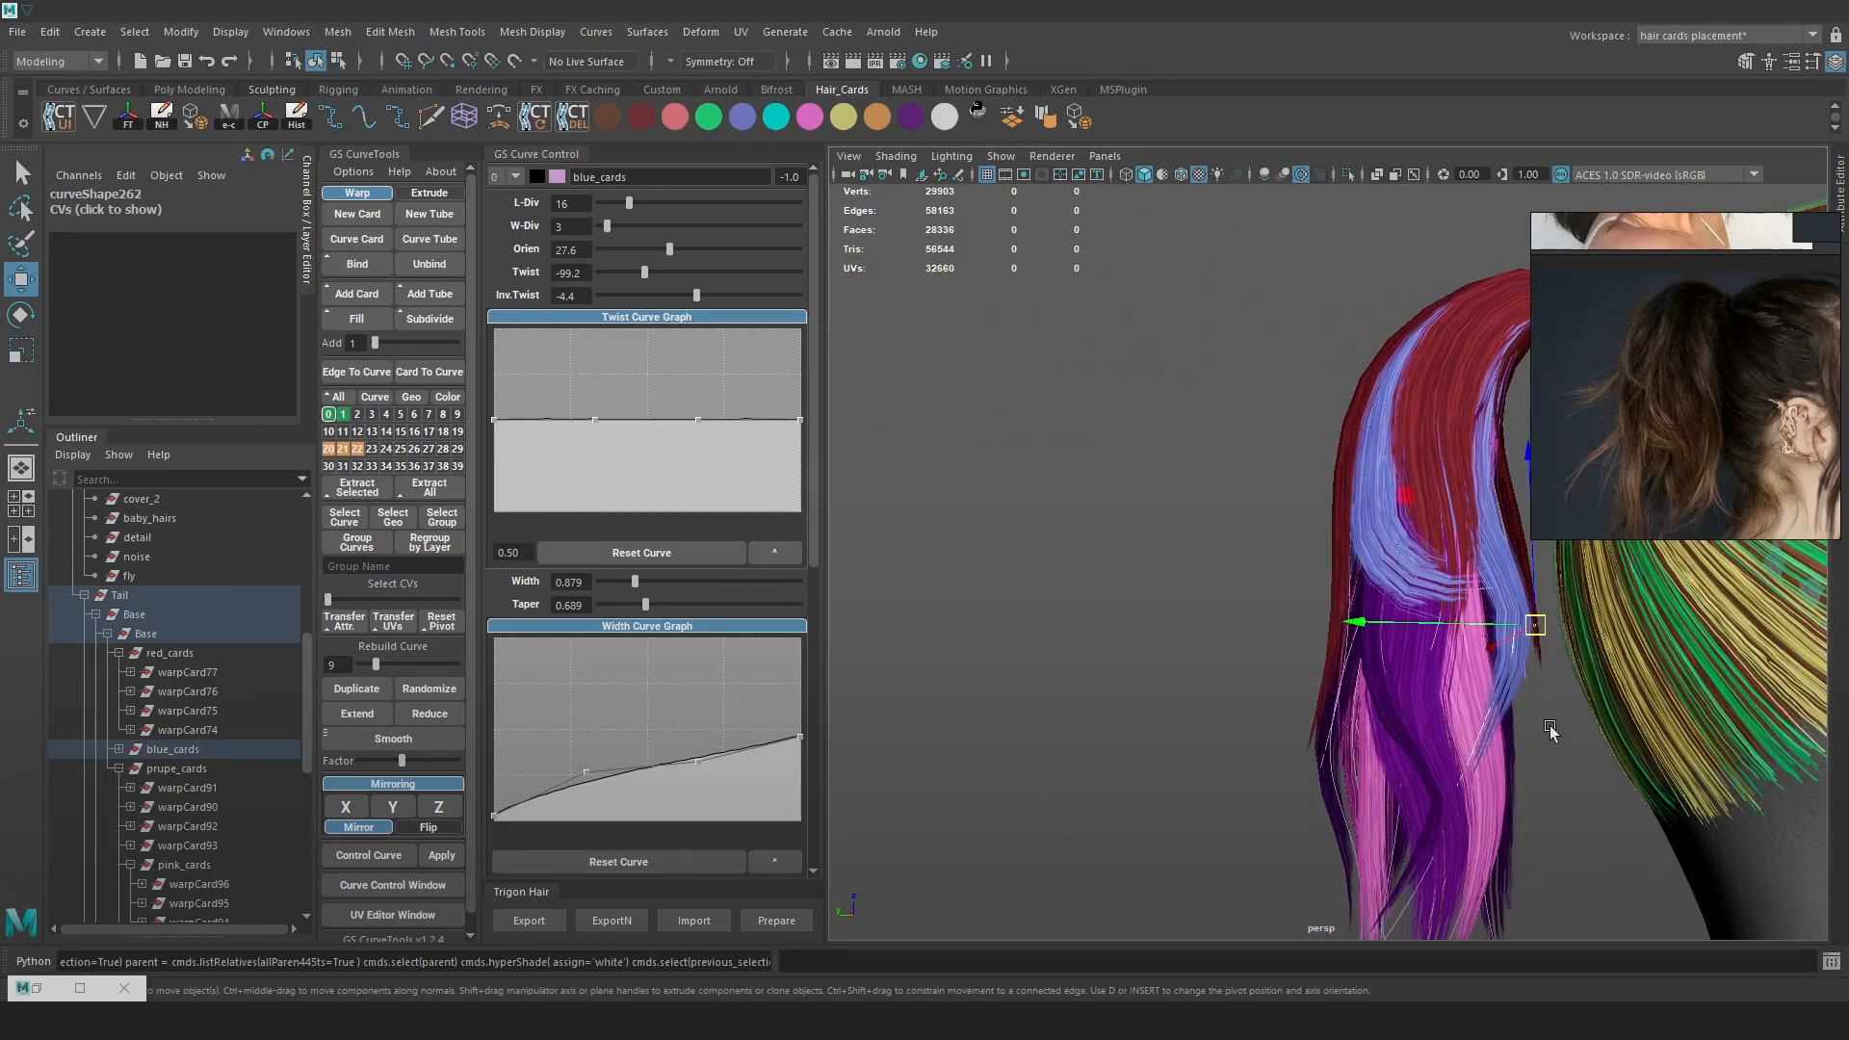
Duplicate the purple card warpCard92 and move the copy toward the head-facing side of the ponytail
middle_click_drag(1414, 727, 1381, 655, "alt")
left_click(1322, 742)
left_click_drag(1258, 713, 1658, 717, "alt")
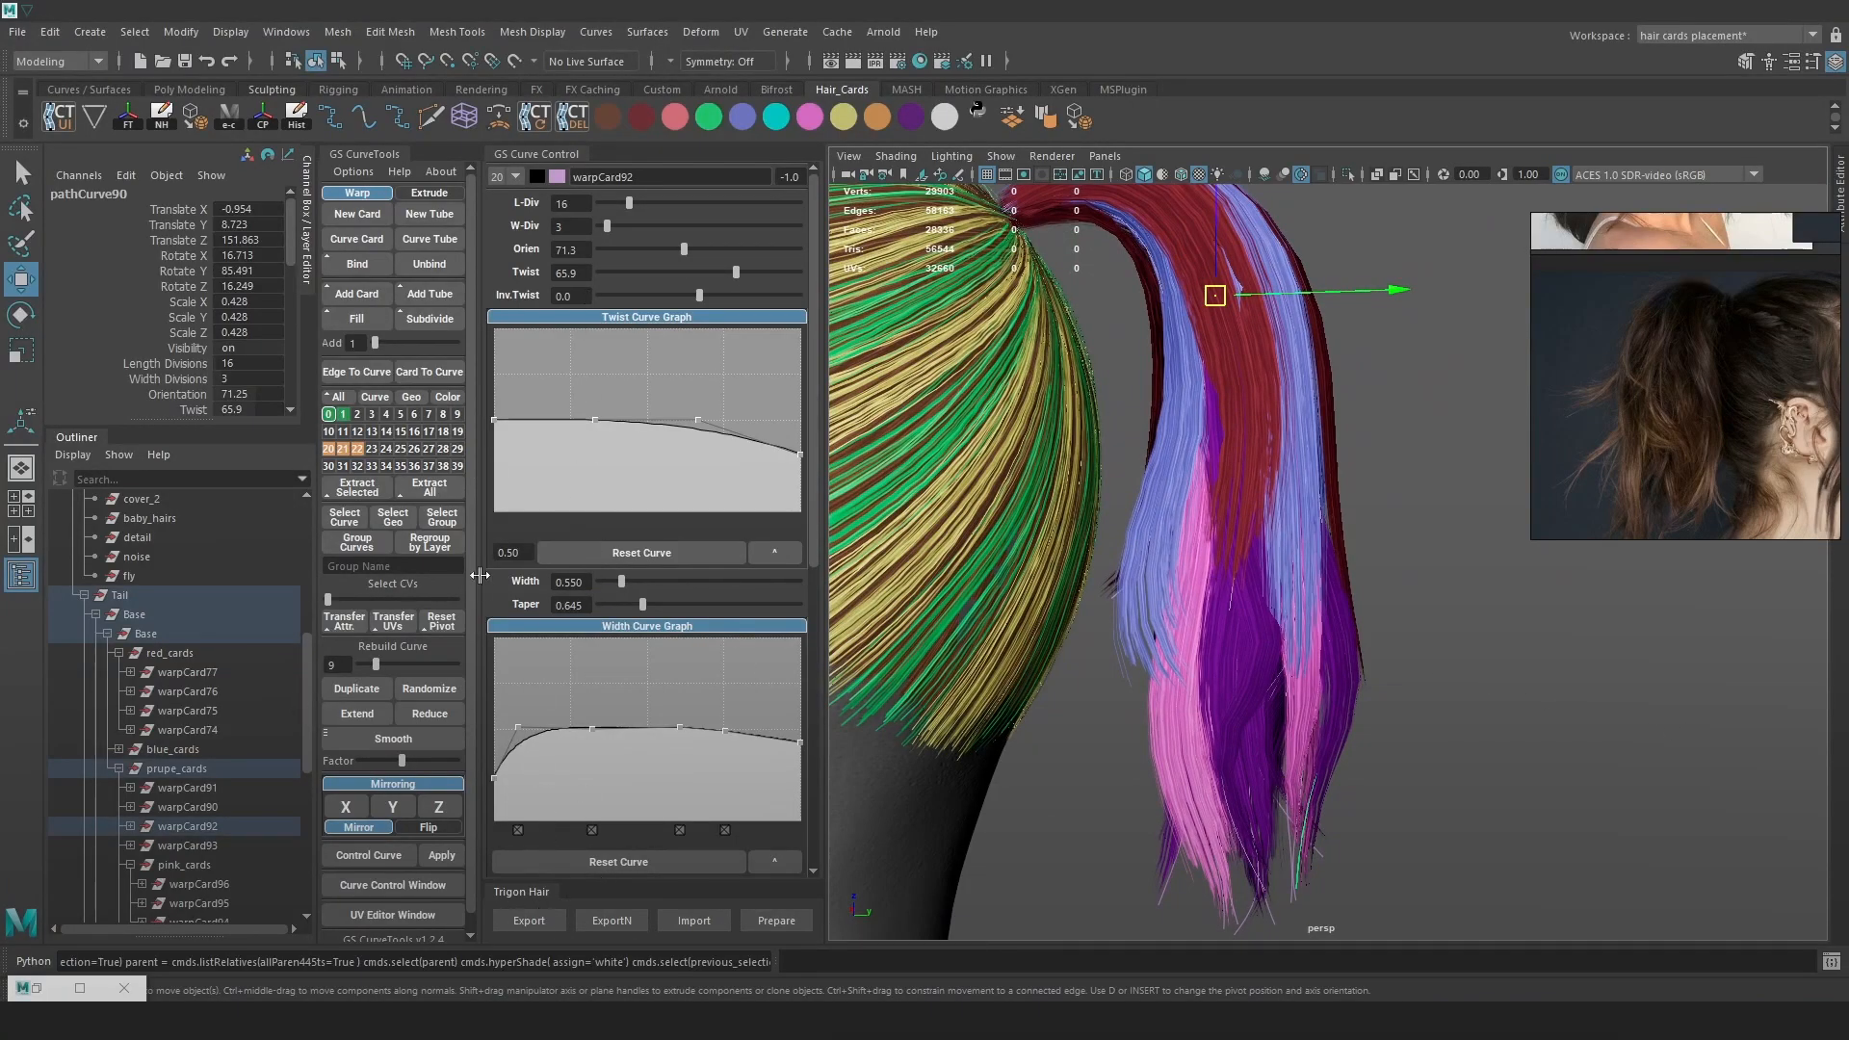
left_click(356, 689)
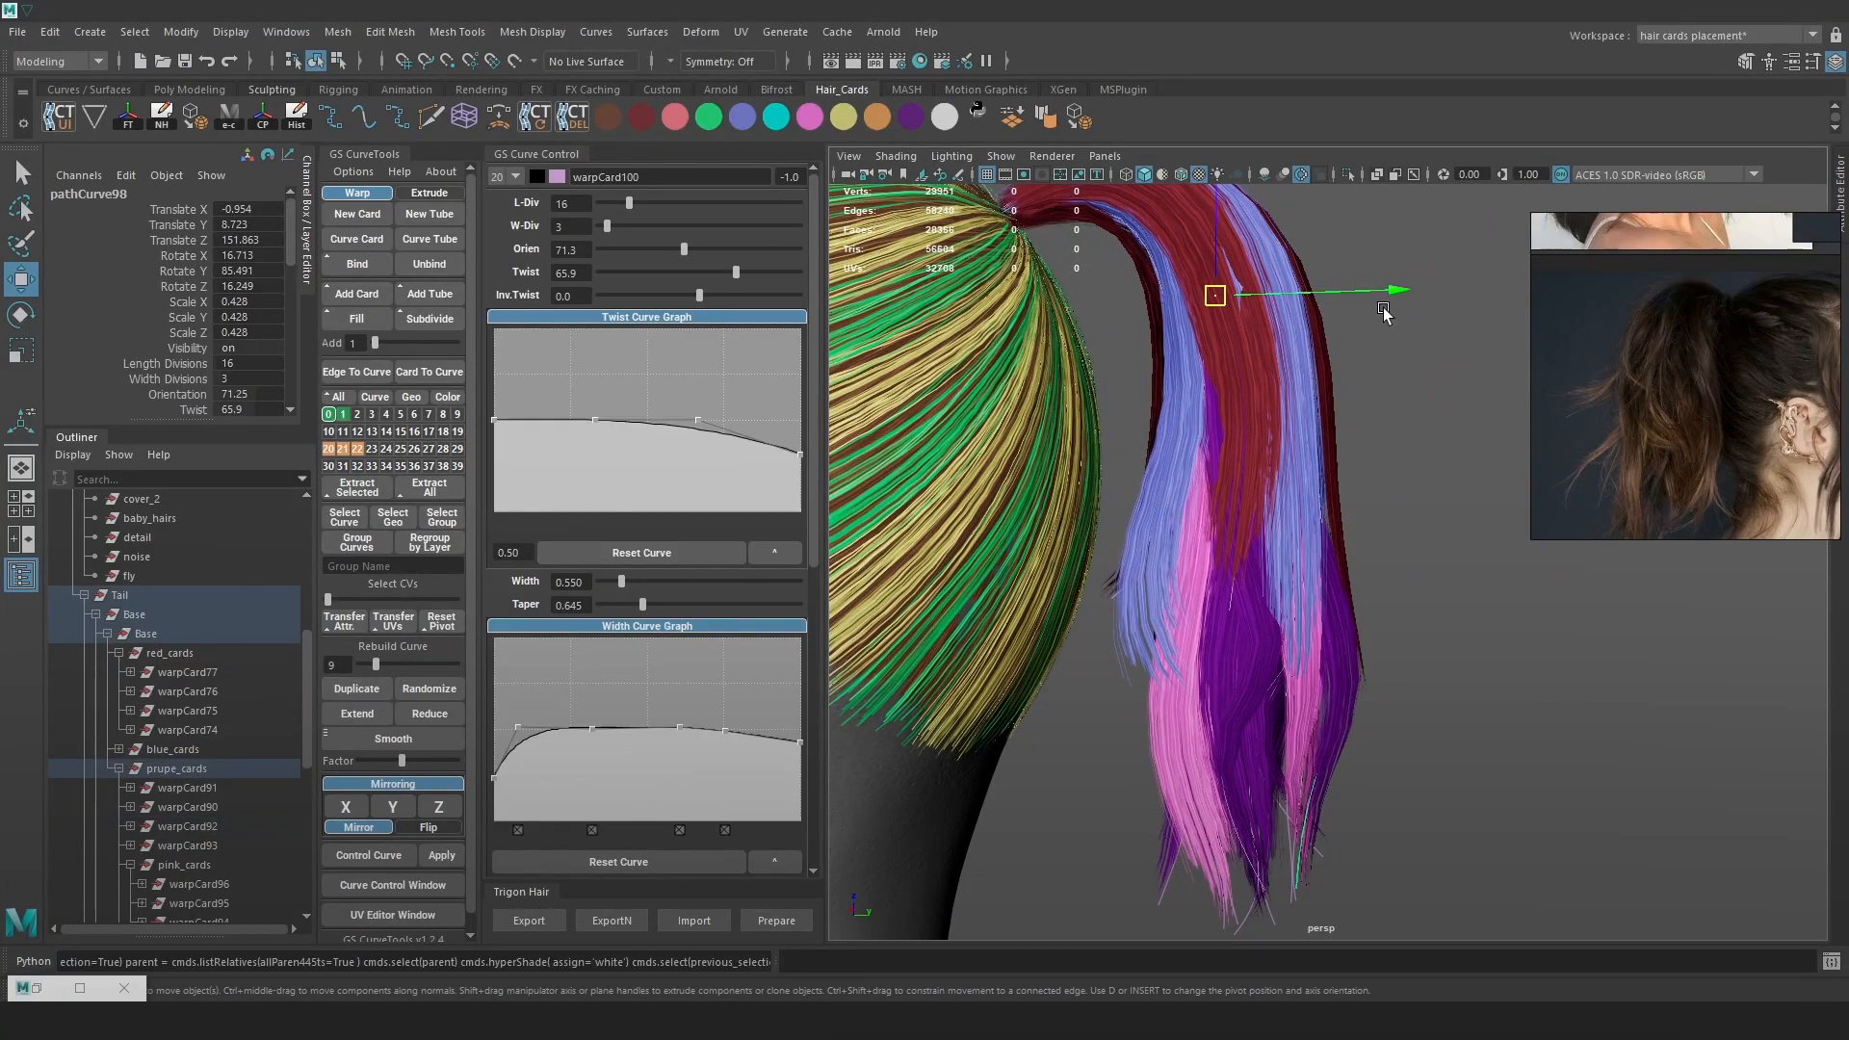
left_click_drag(1225, 301, 1257, 308)
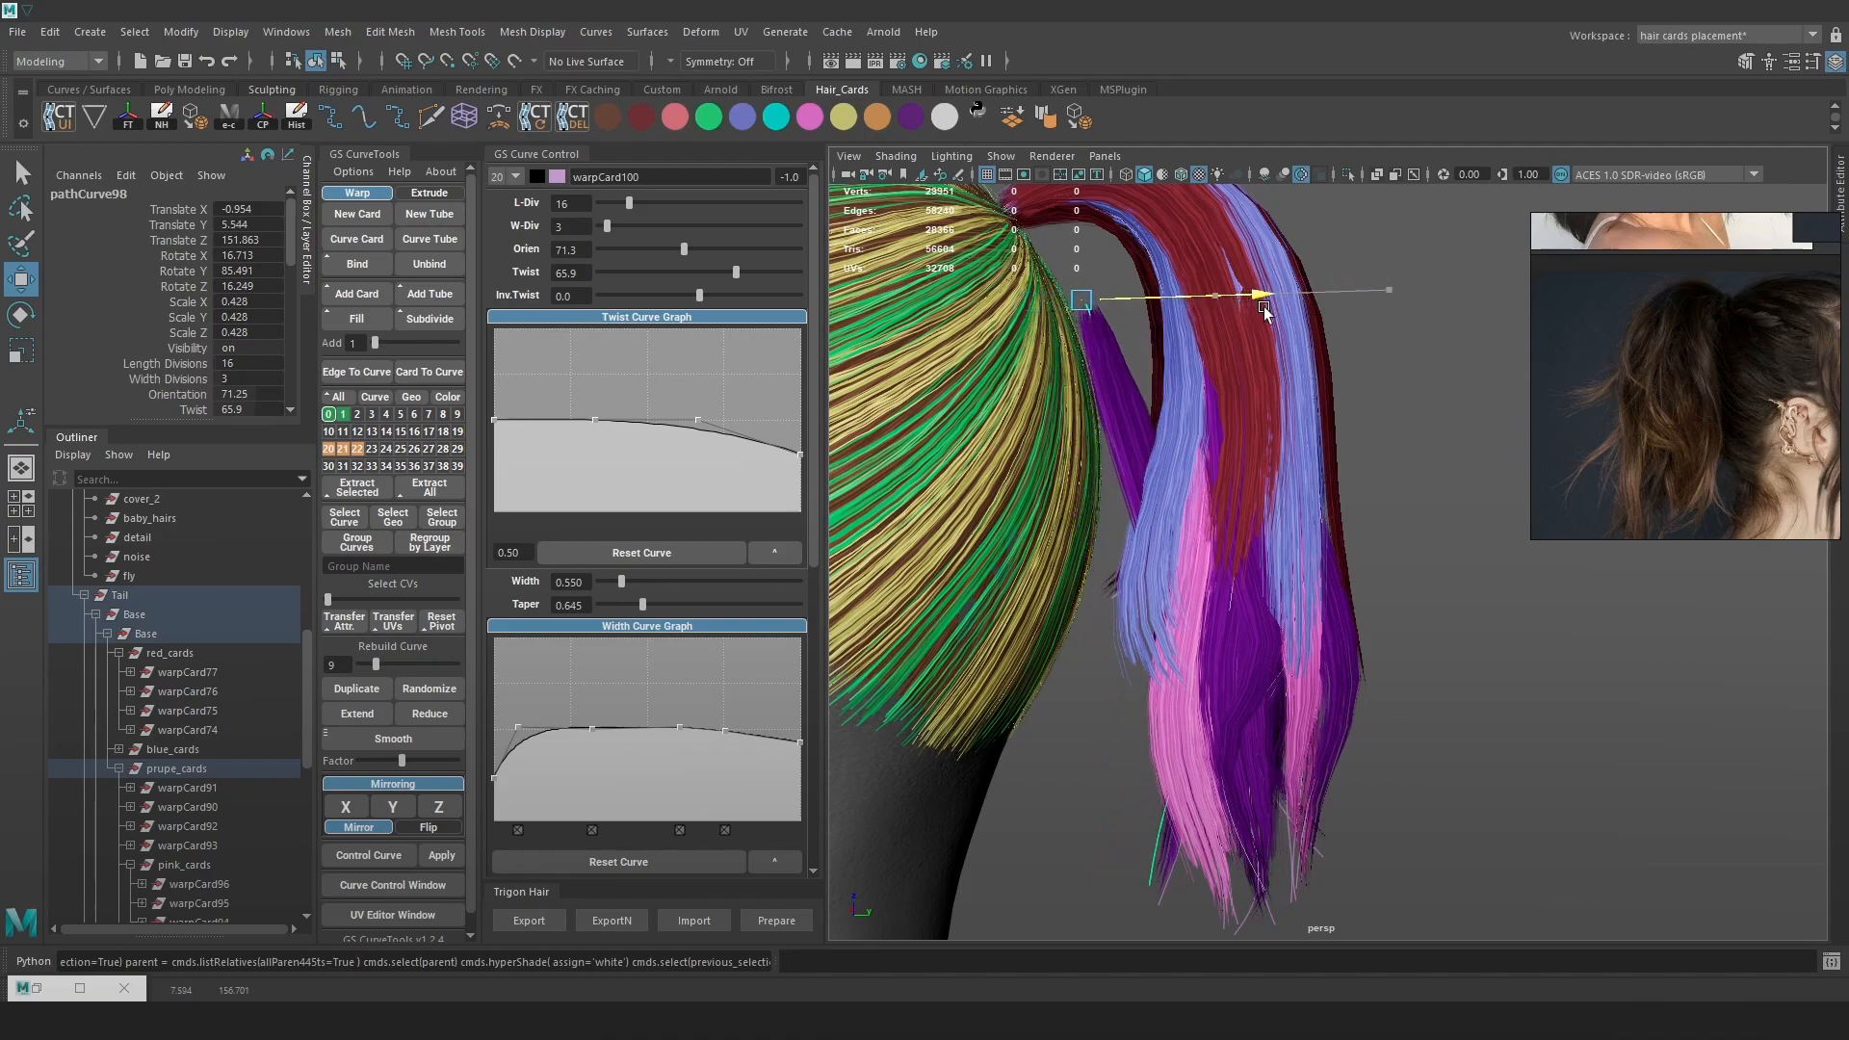
left_click_drag(1365, 414, 1416, 402, "alt")
Move the lower control points of the duplicated purple card to follow the ponytail's inner edge
key("F9")
key("4")
left_click_drag(1428, 582, 1199, 724)
left_click_drag(1402, 650, 1369, 649)
key("6")
key("F8")
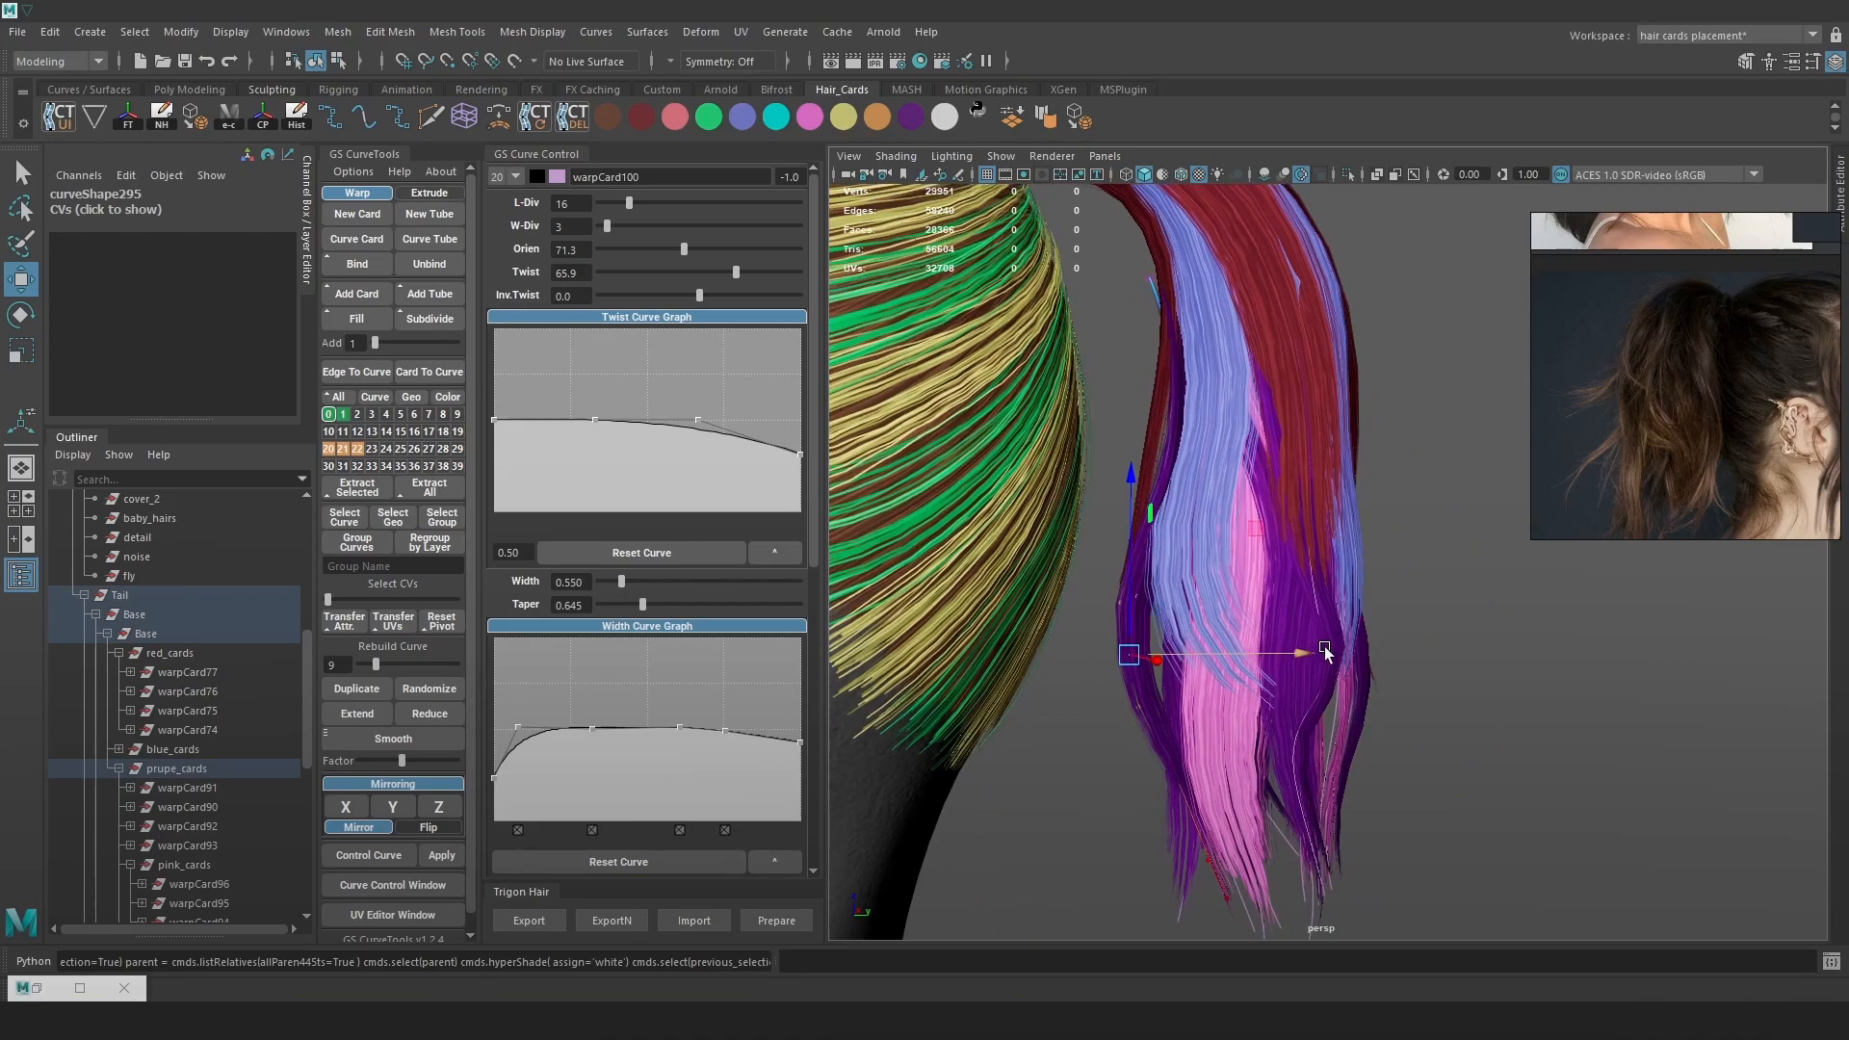
Adjust the duplicated purple card's twist and set its profile to 1.649
mouse_move(732, 279)
left_mouse_down()
mouse_move(794, 279)
mouse_move(818, 303)
mouse_move(688, 274)
mouse_move(747, 258)
left_mouse_up()
scroll(601, 825, "down", 3)
left_click_drag(707, 835, 781, 837)
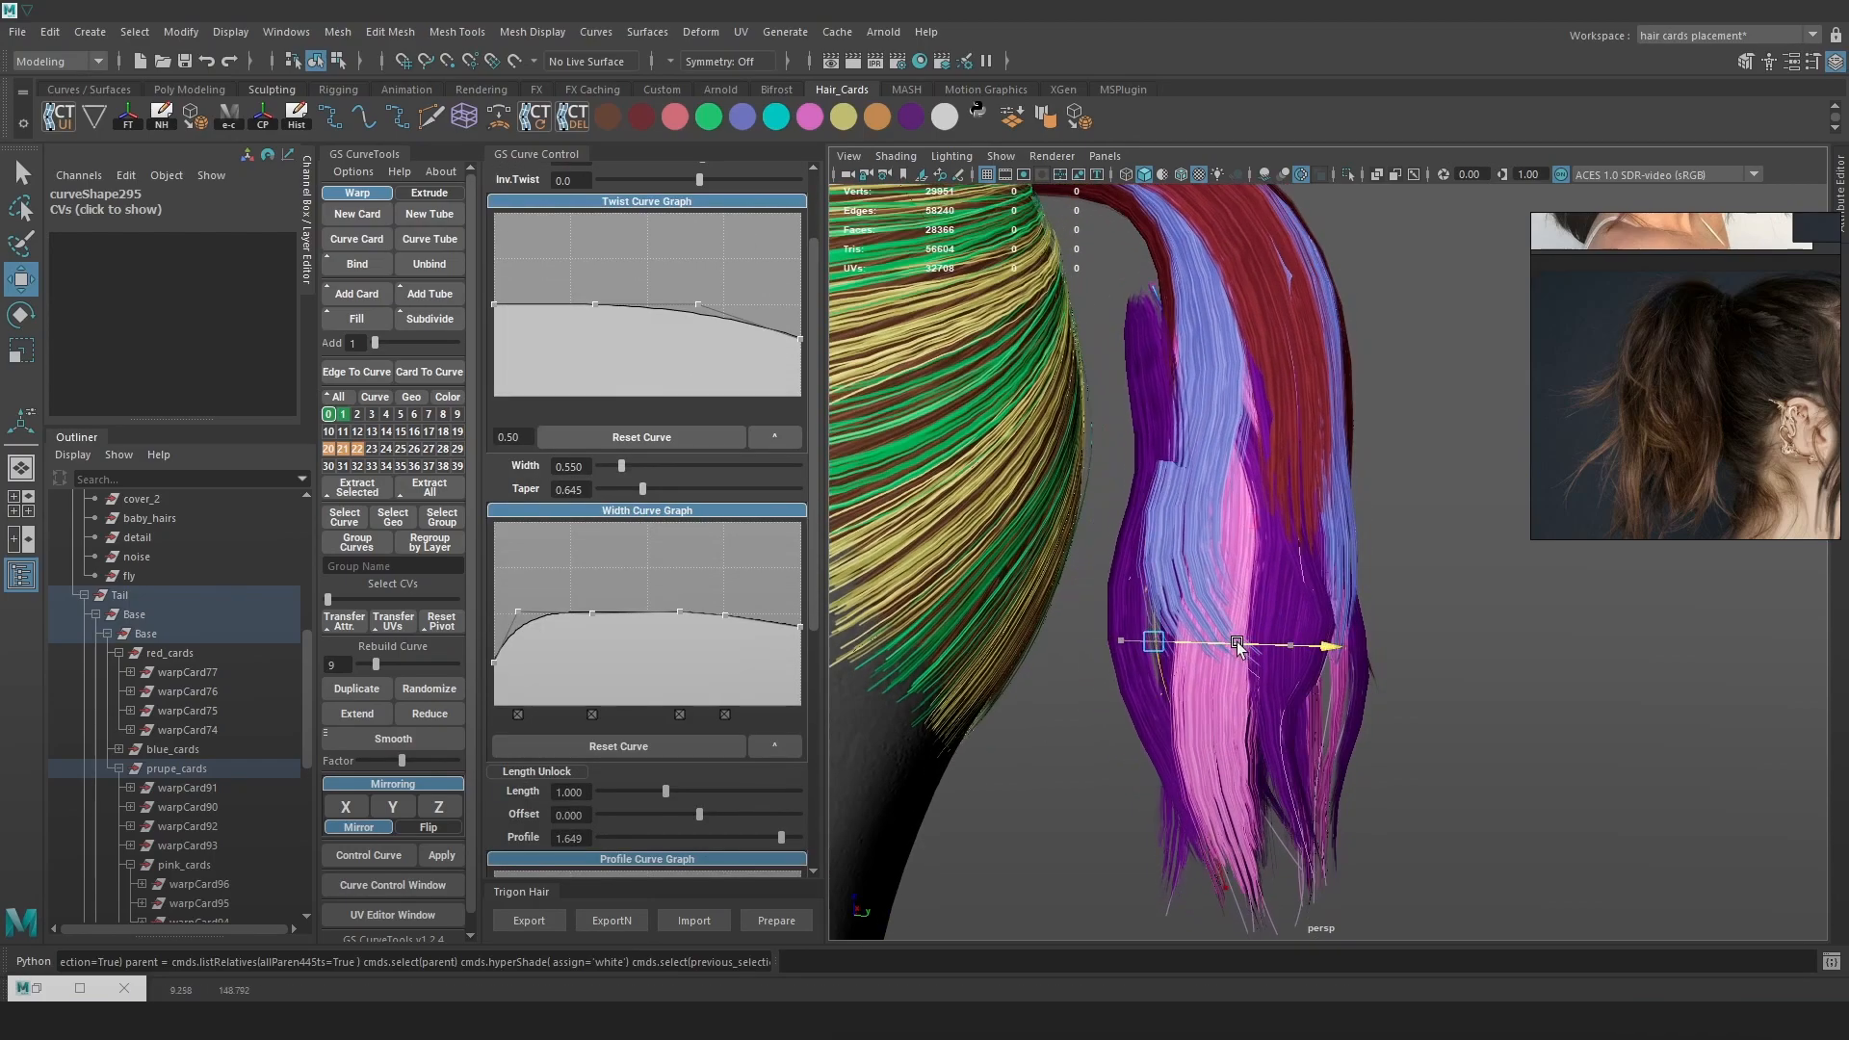
Move the tip control point of the duplicated purple card toward the neck
key("4")
key("e")
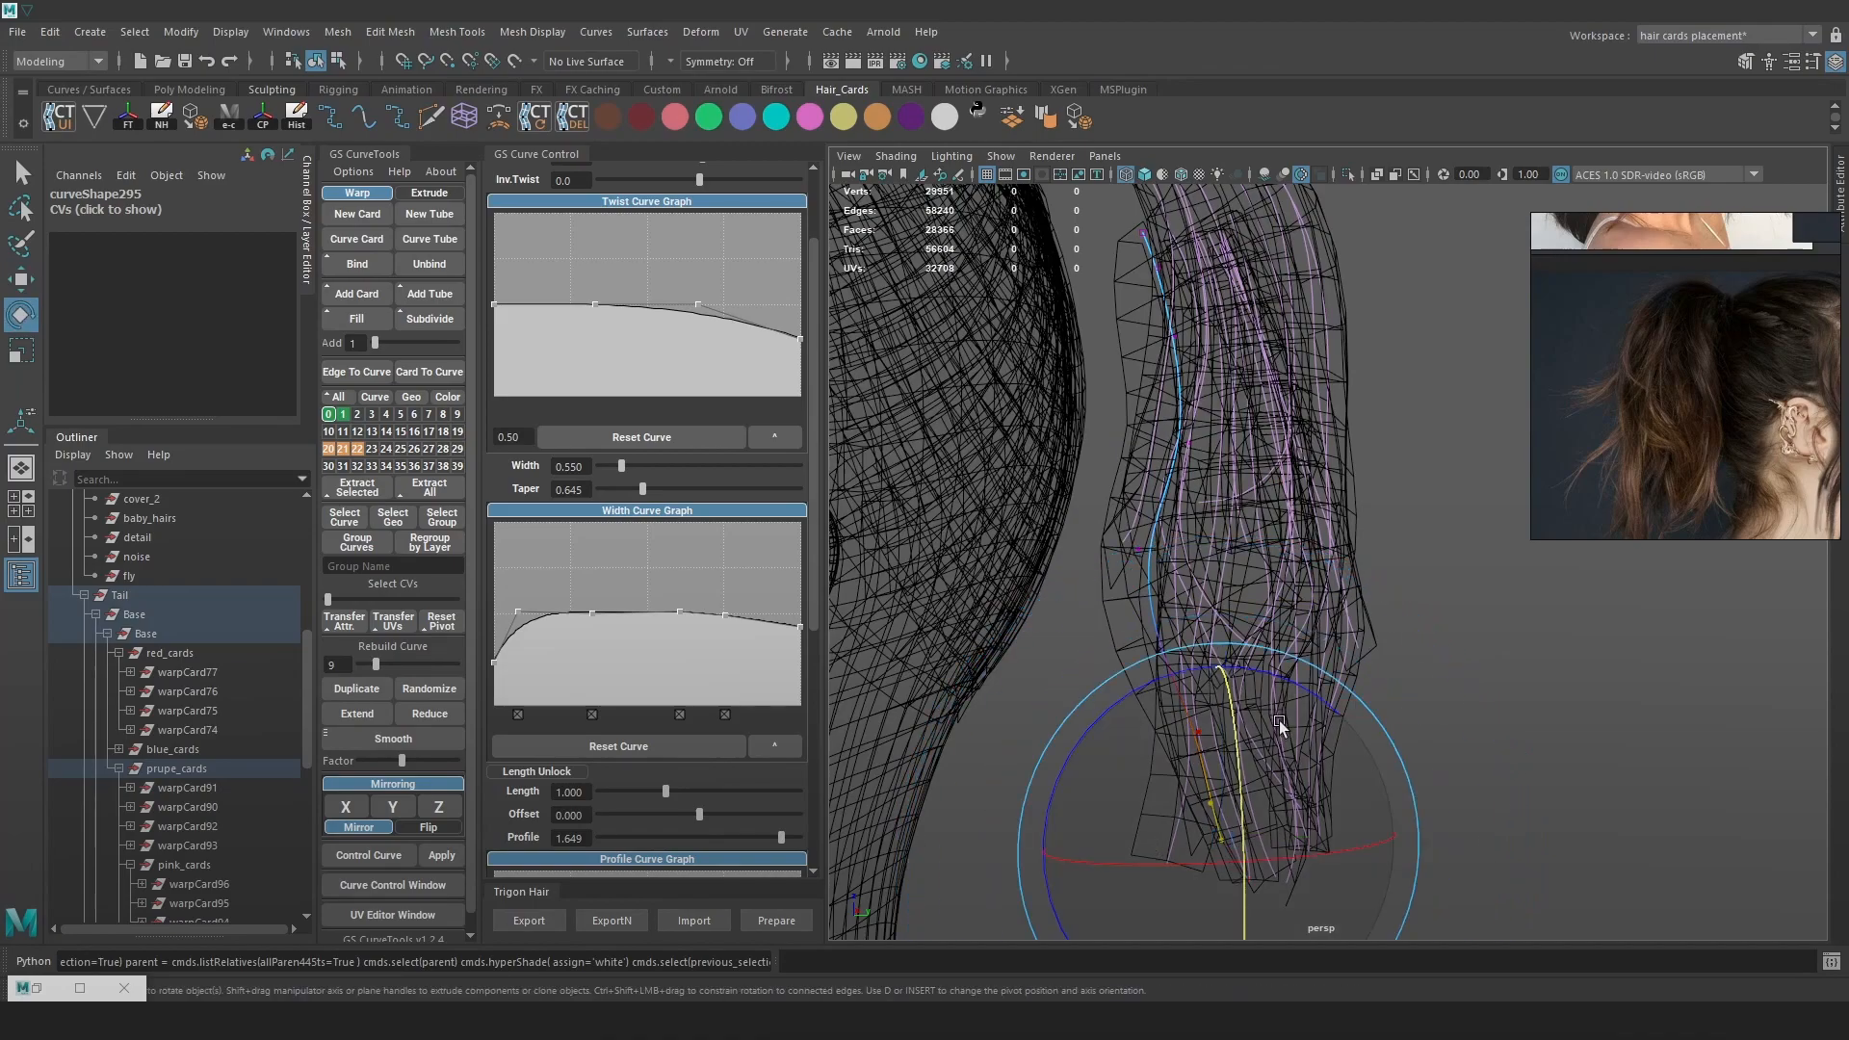
key("w")
mouse_move(1225, 844)
left_mouse_down()
mouse_move(1141, 837)
mouse_move(1124, 856)
mouse_move(1187, 814)
left_mouse_up()
key("6")
Tuck the upper control points of the duplicated purple card in beneath the neighbouring blue card
key("4")
left_click_drag(1133, 357, 1188, 320)
key("6")
left_click_drag(1173, 330, 1188, 330)
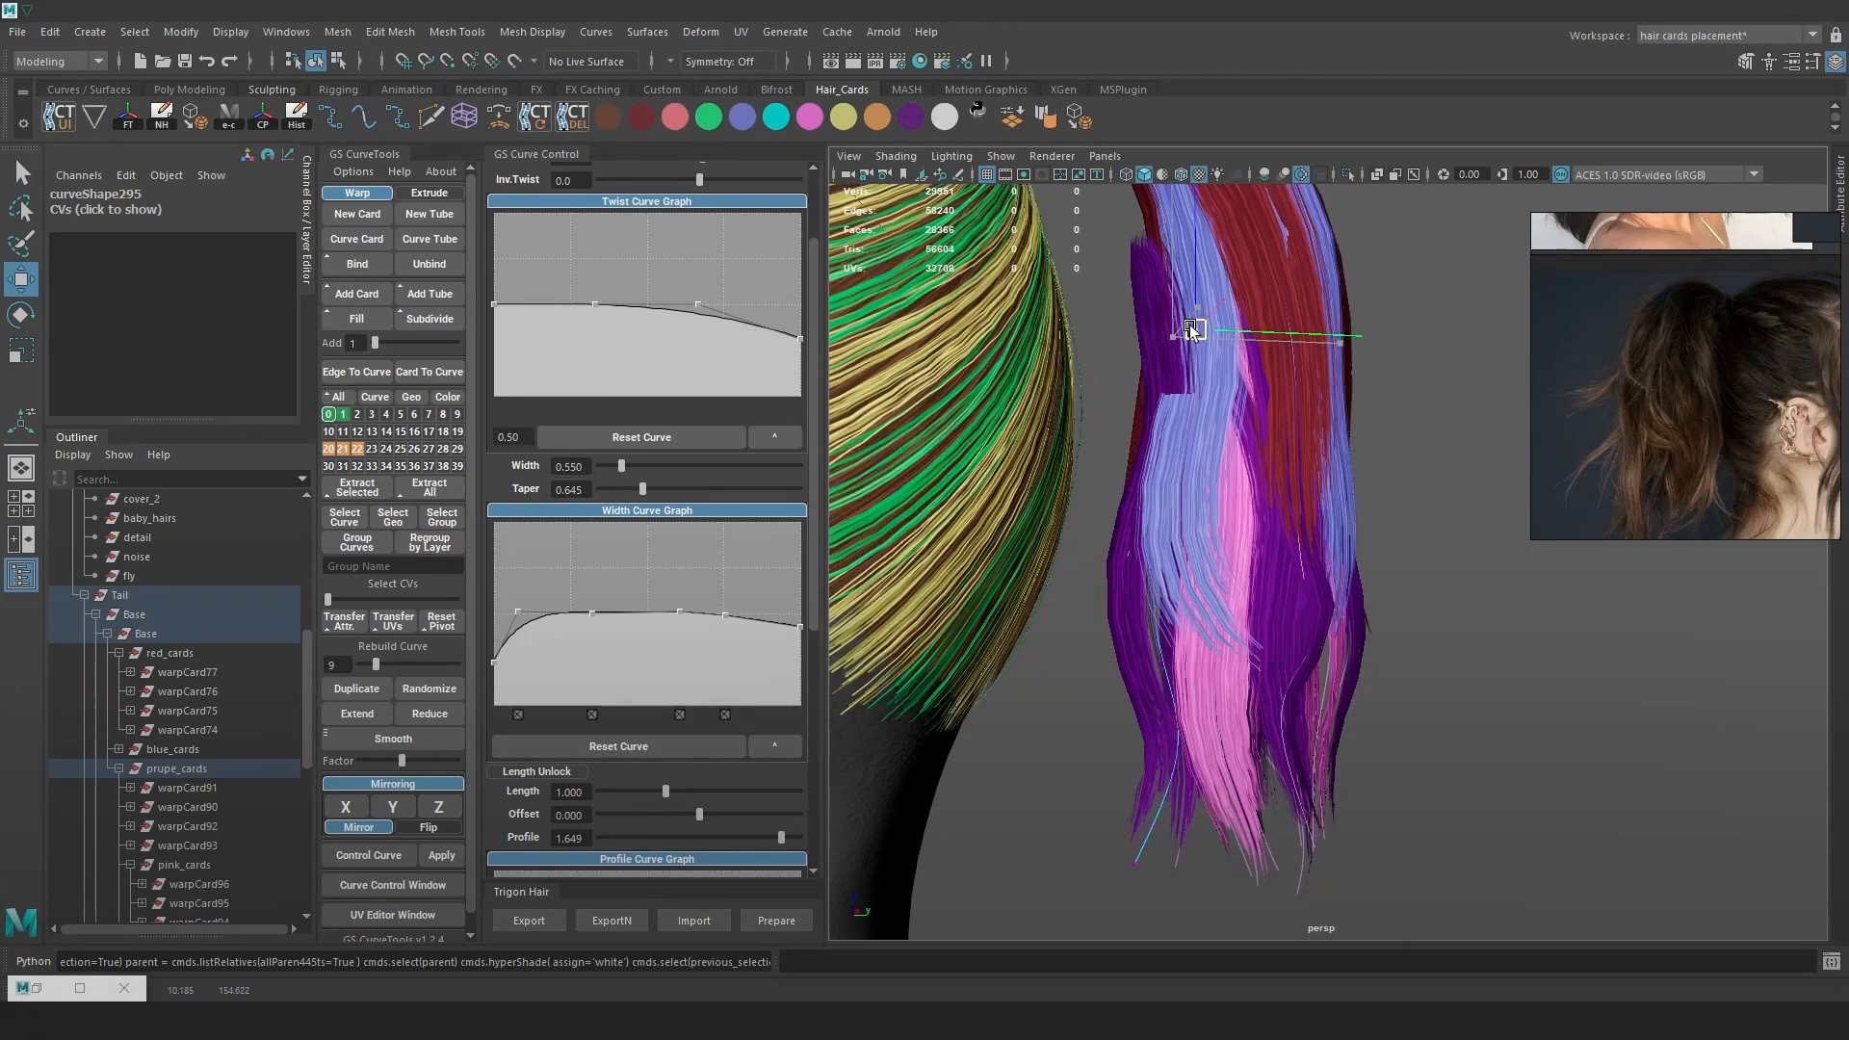
middle_click_drag(1188, 330, 1188, 420, "alt")
key("4")
left_click_drag(1105, 304, 1167, 329)
key("6")
left_click_drag(1150, 312, 1188, 302)
Check the ponytail from the opposite side and save the scene
left_click_drag(1209, 422, 1523, 529, "alt")
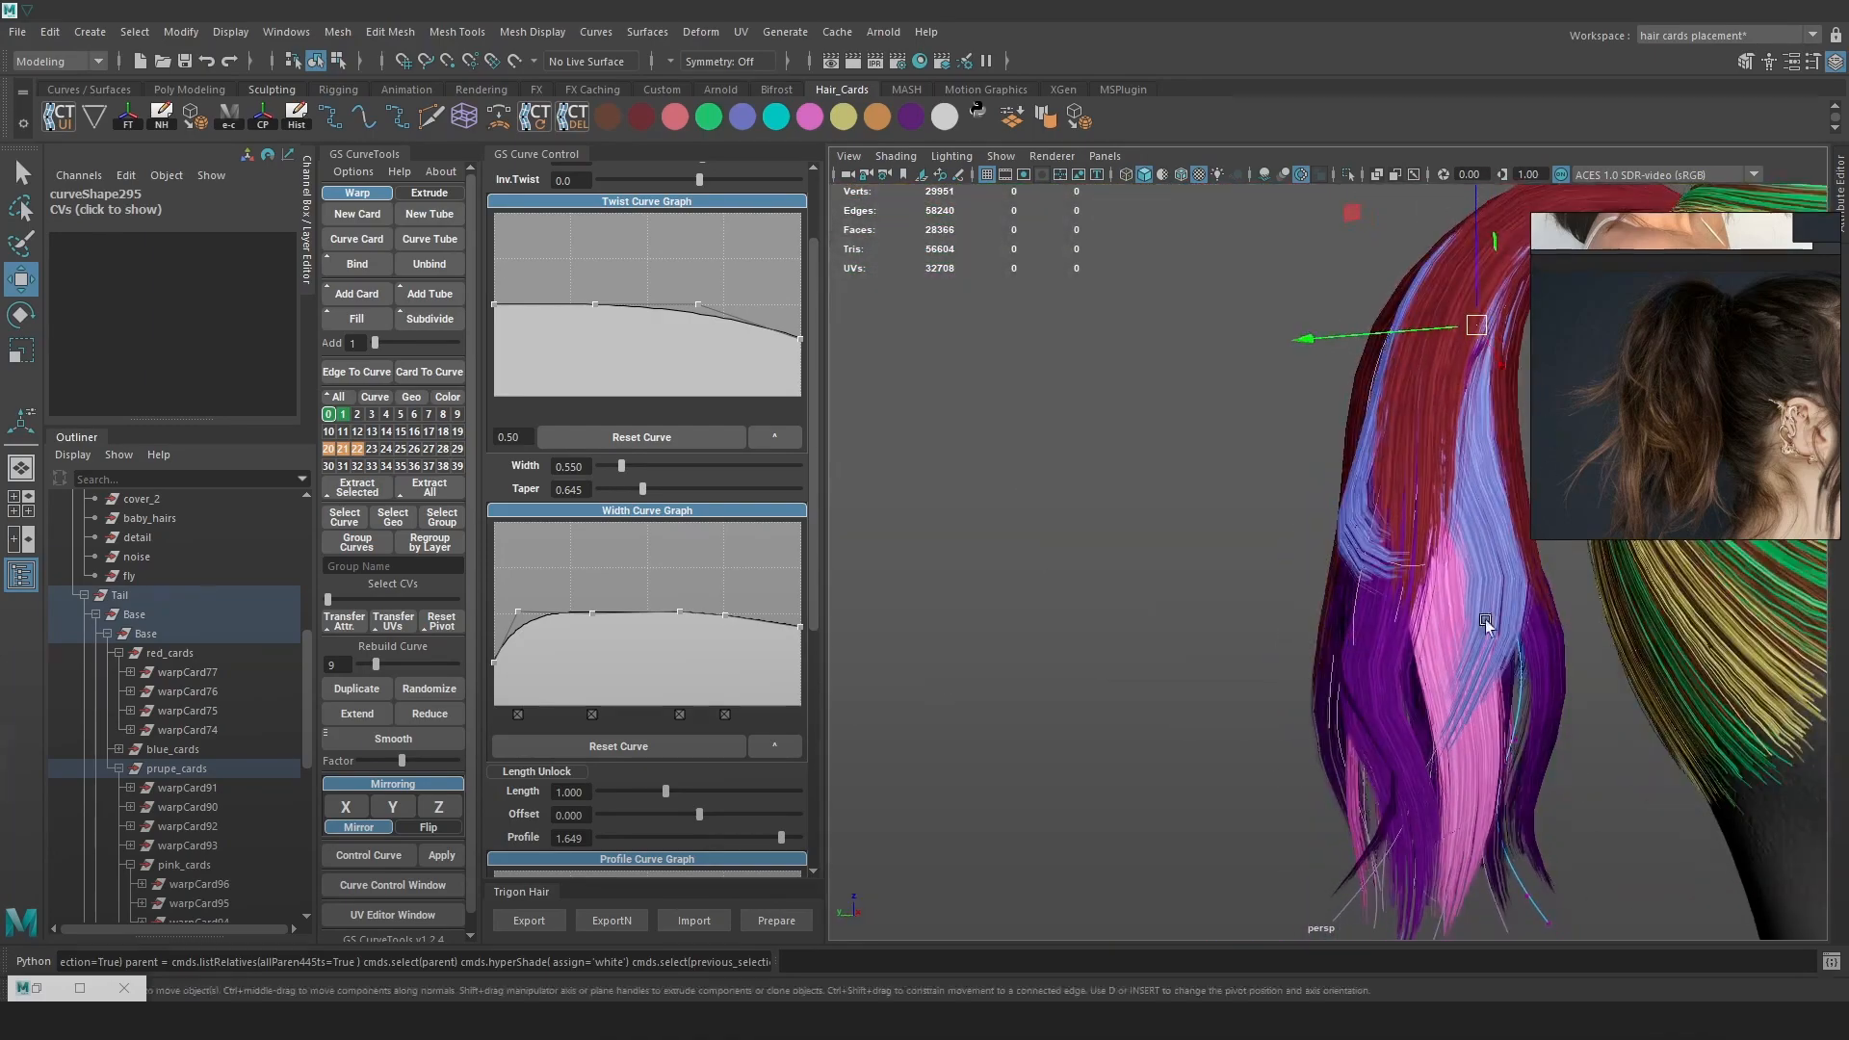
middle_click_drag(1522, 529, 1334, 560, "alt")
left_click_drag(1333, 559, 1370, 532, "alt")
middle_click_drag(1370, 532, 1350, 535, "alt")
key("ctrl+s")
middle_click_drag(1329, 404, 1275, 442, "alt")
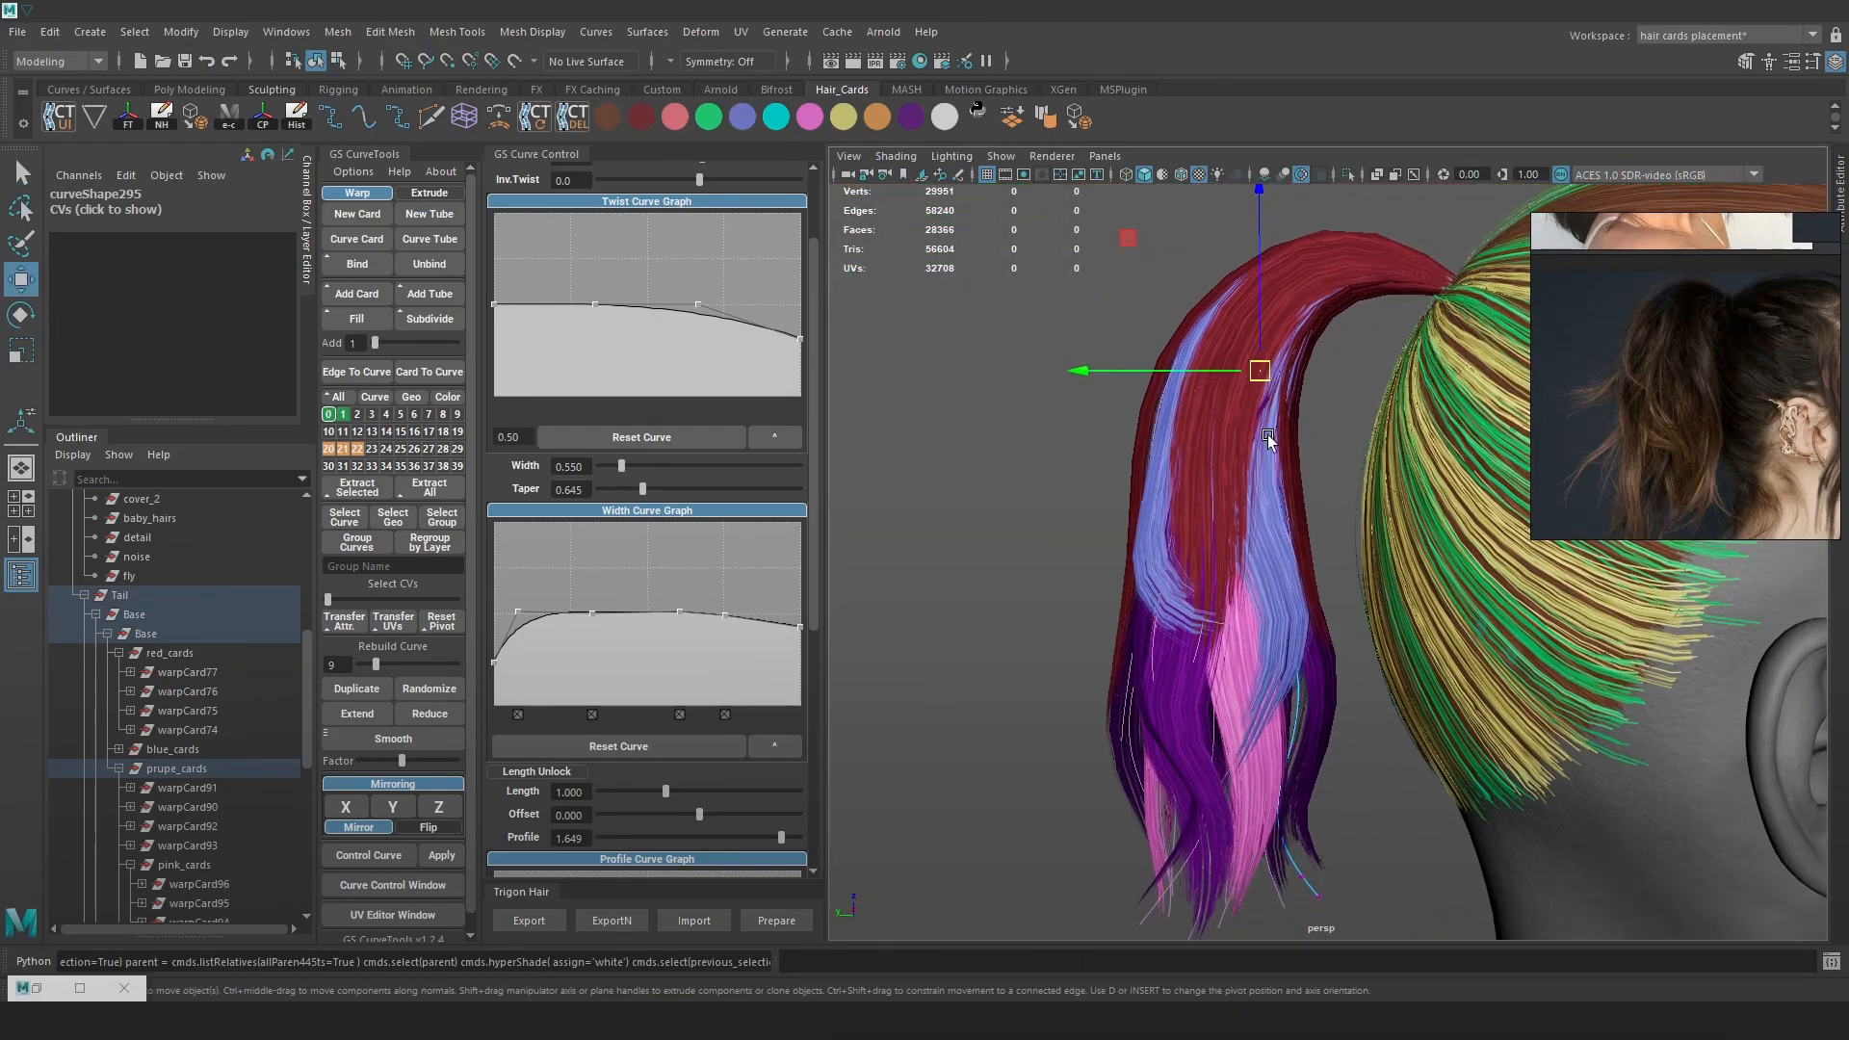
Reposition the lower control points of the head-facing red card warpCard75
left_click_drag(1274, 442, 1286, 499, "alt")
key("4")
left_click(1276, 494)
key("6")
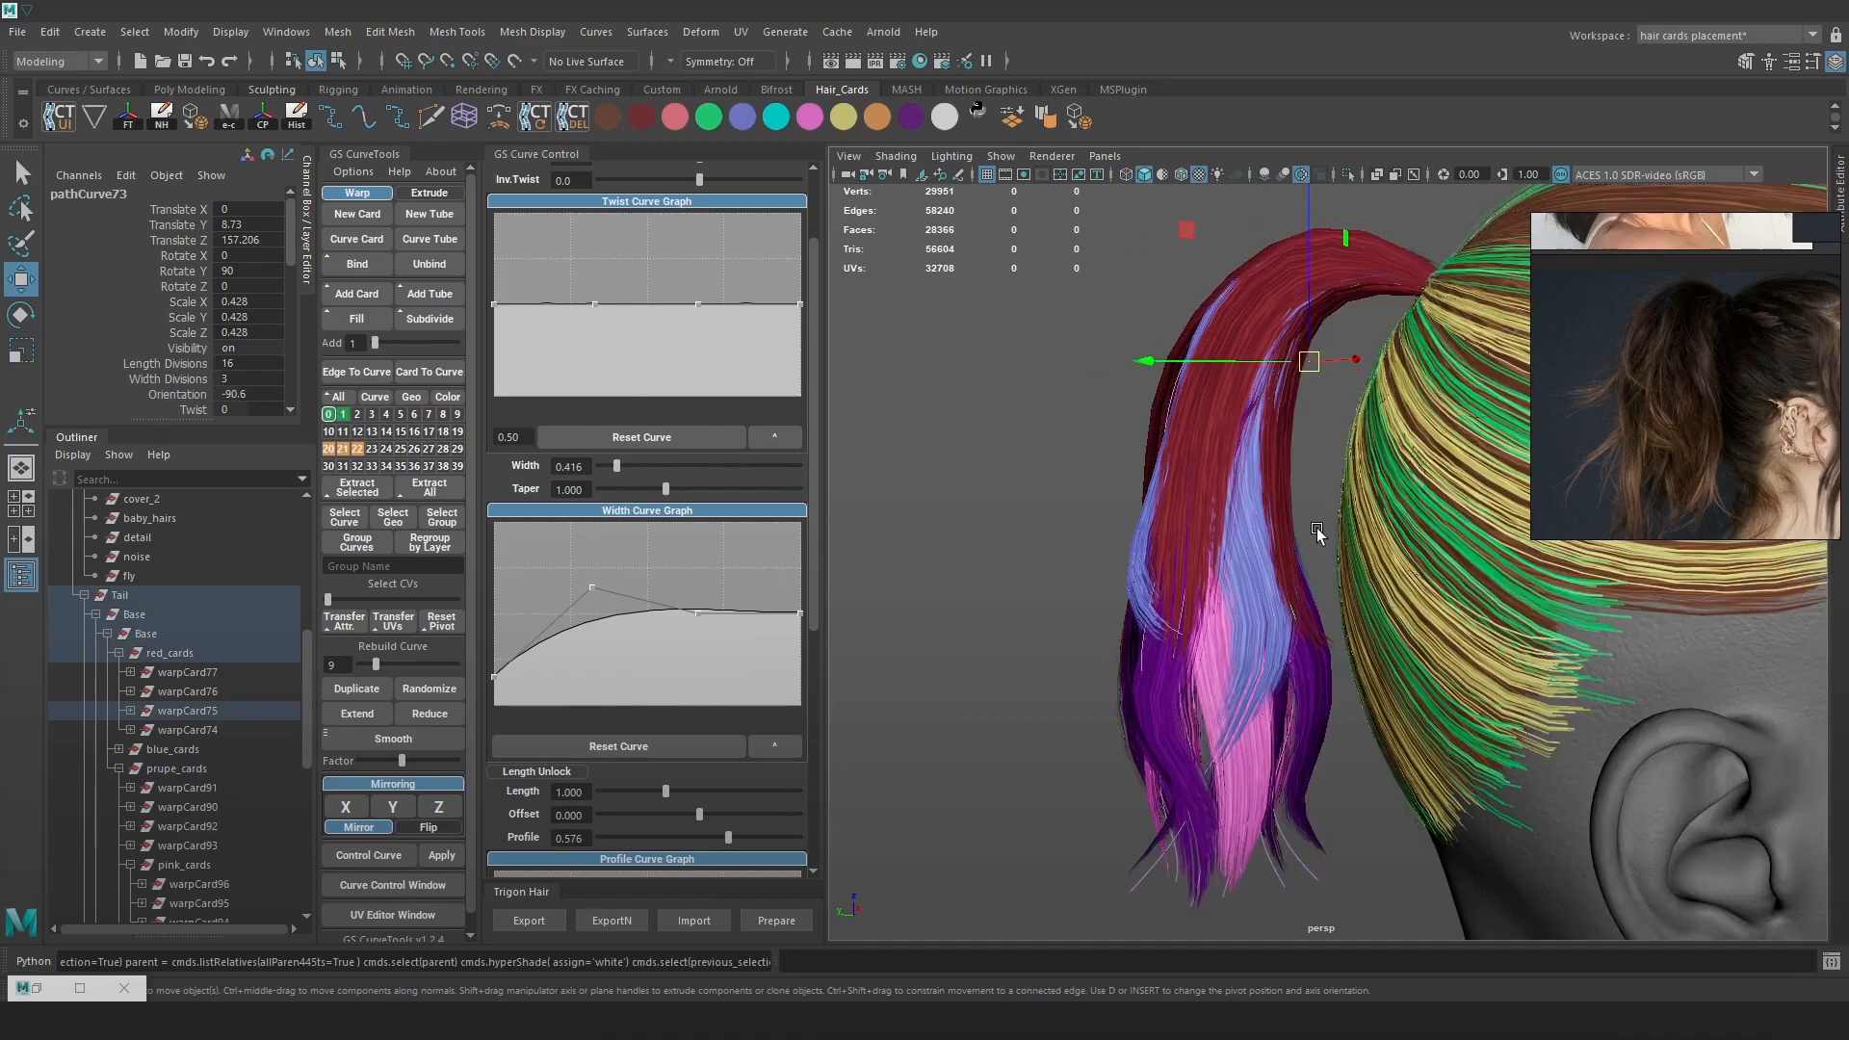
left_click_drag(1321, 372, 1324, 376)
key("ctrl+z")
right_click_drag(1086, 306, 1017, 300)
key("4")
key("6")
left_click_drag(1259, 584, 1433, 577)
Adjust the lower control point of the red side card warpCard77 and clear the selection
left_click(1476, 700)
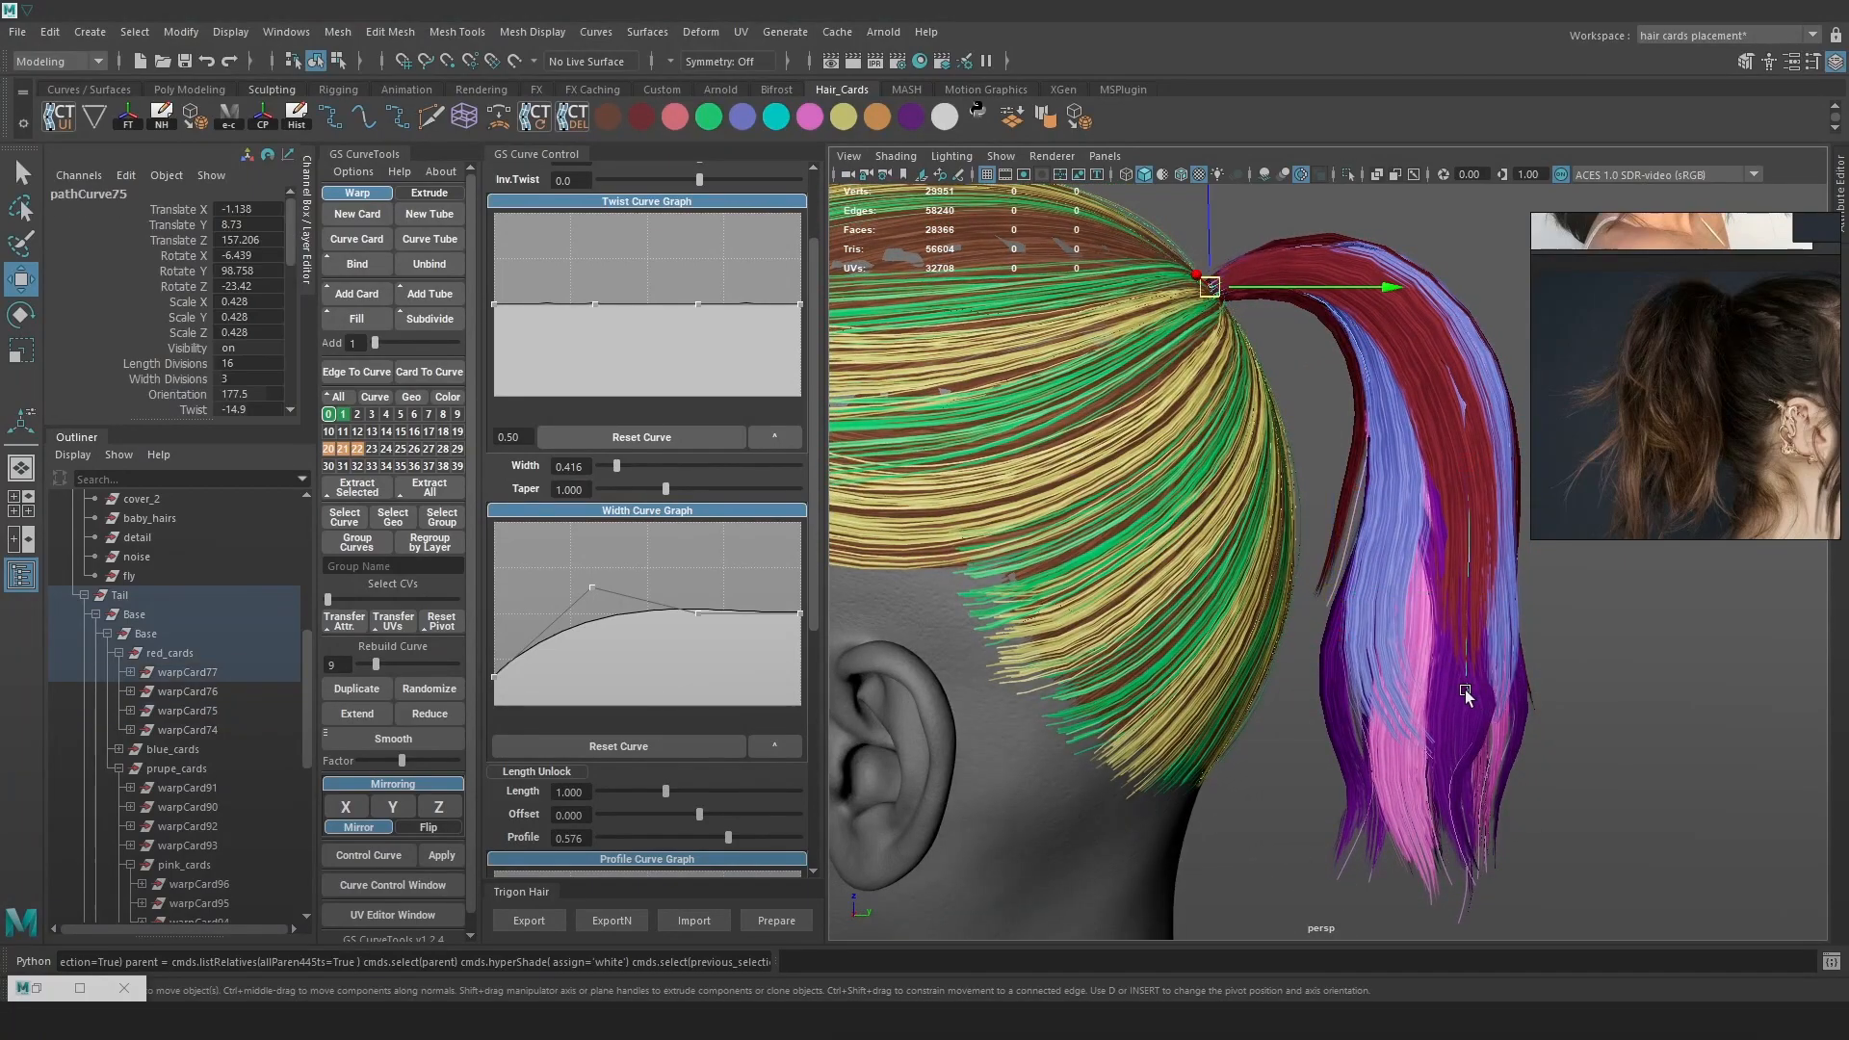
key("f")
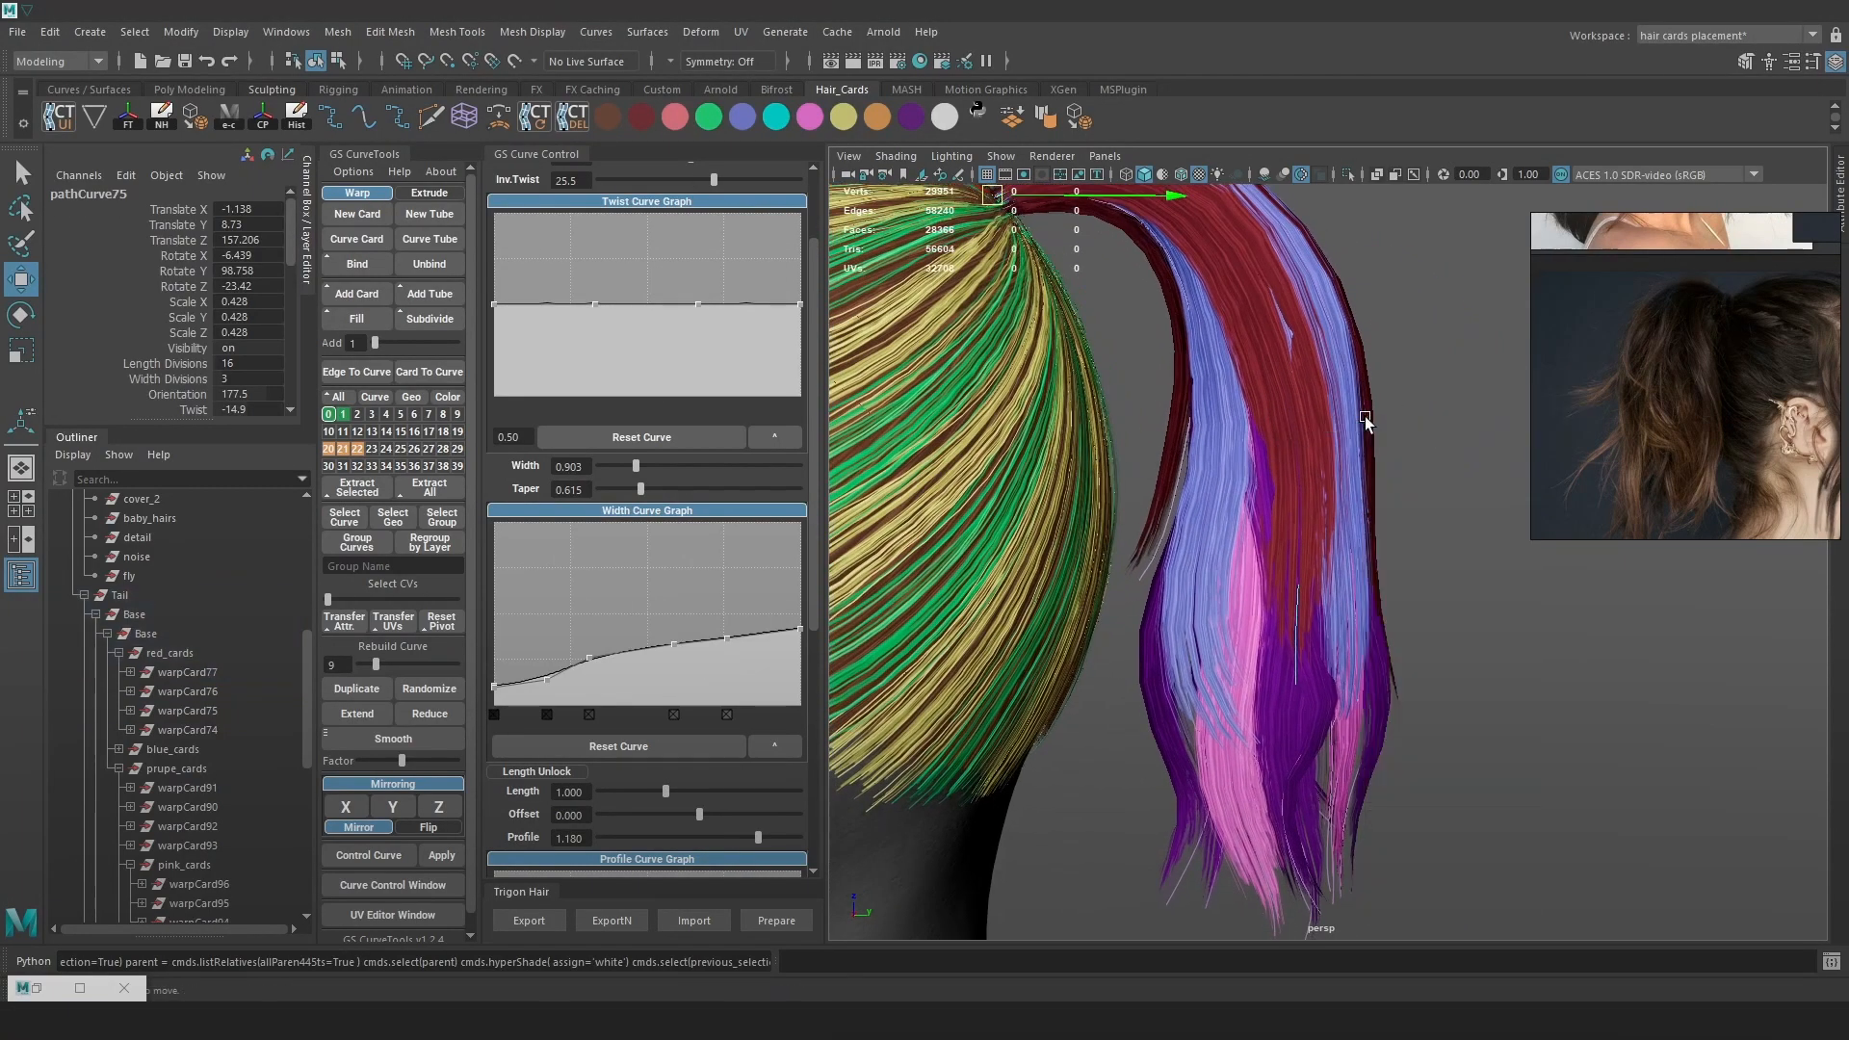
key("4")
left_click(1293, 664)
key("5")
left_click_drag(1293, 664, 1393, 650)
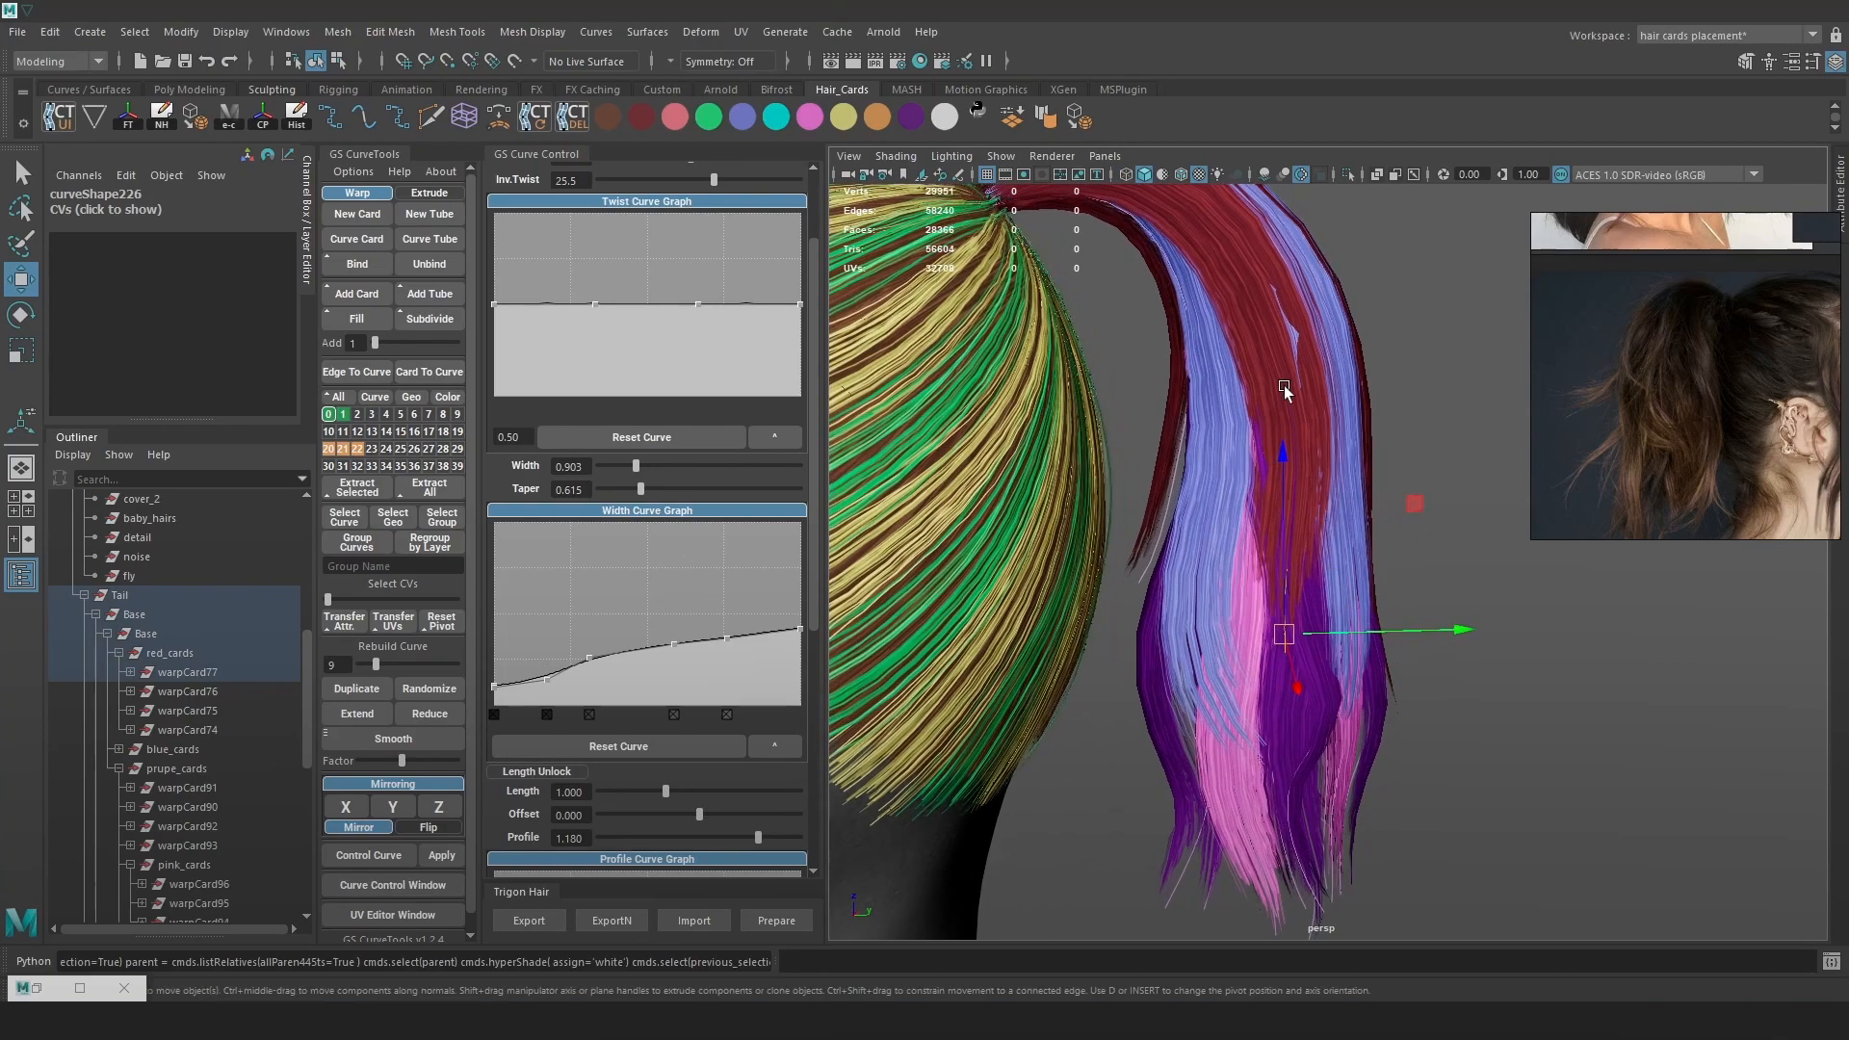
left_click(1439, 287)
Adjust the lower control point of the red card warpCard74 at the back of the ponytail
scroll(1394, 514, "down", 5)
left_click_drag(1394, 514, 1135, 446, "alt")
scroll(1436, 597, "up", 5)
key("4")
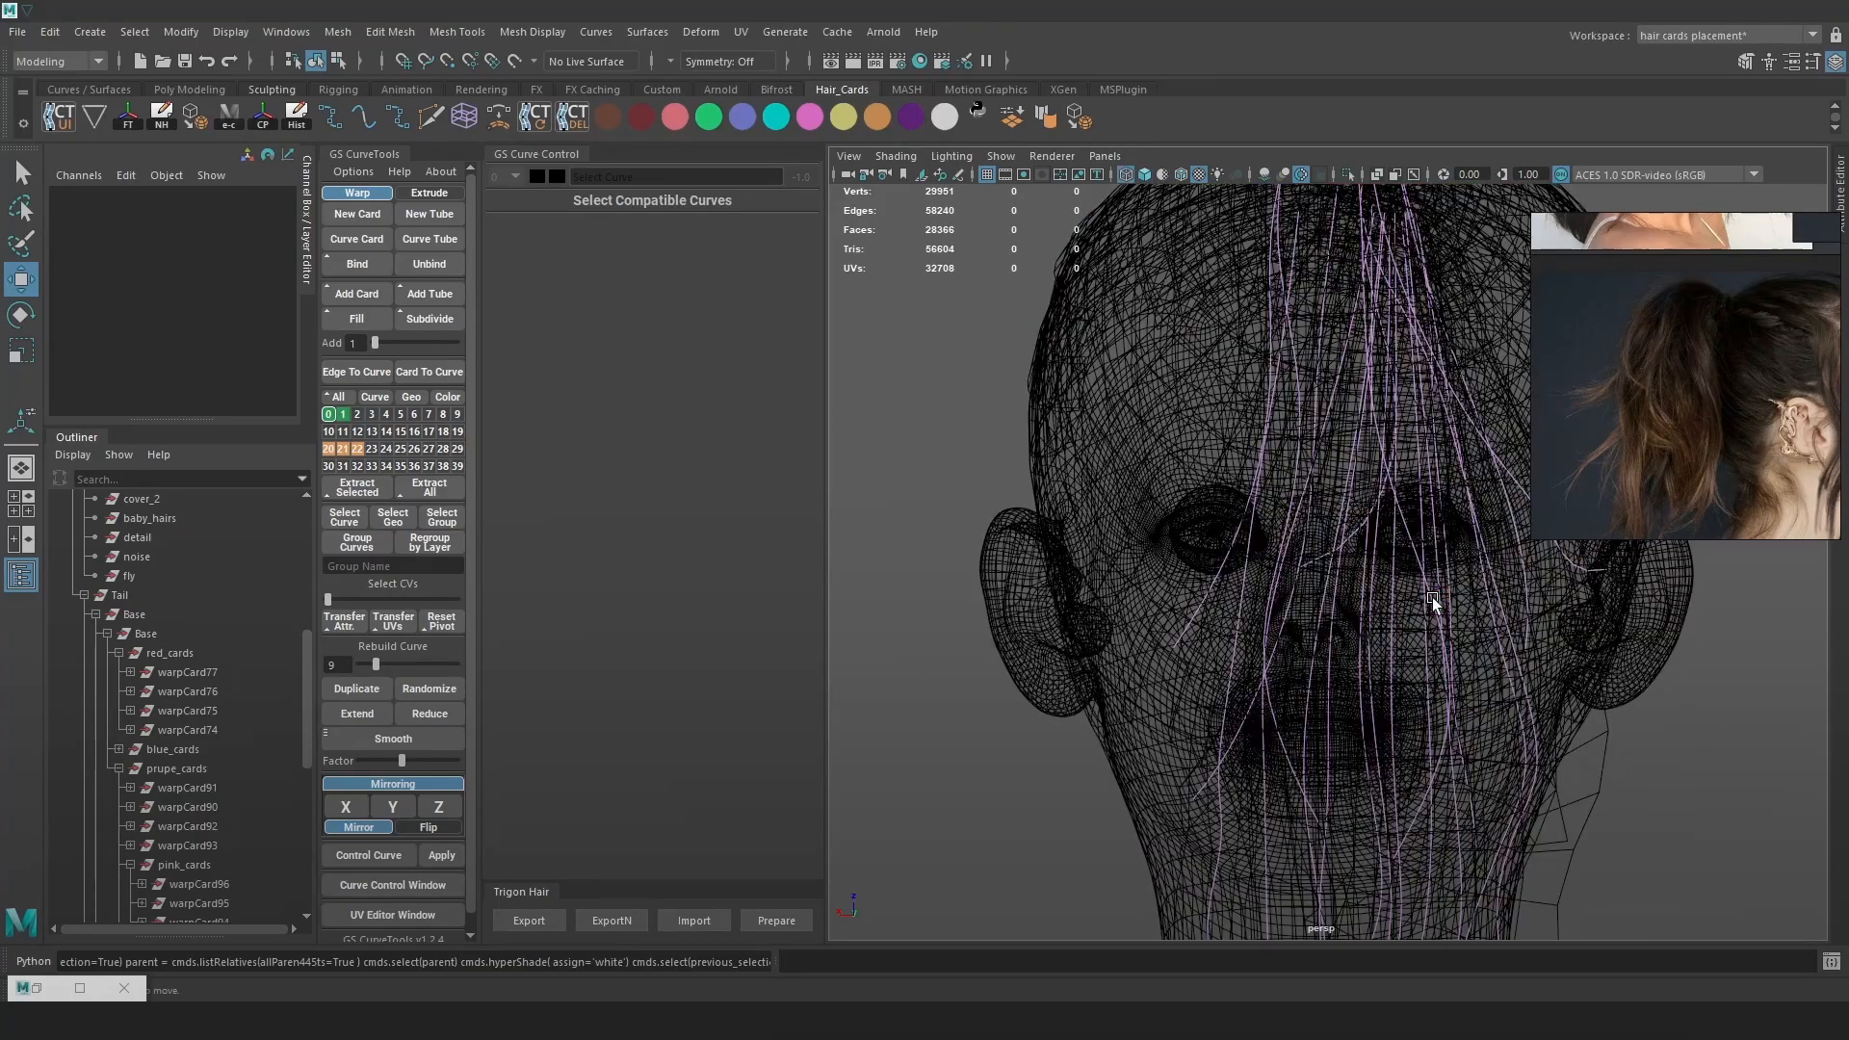
left_click(1432, 618)
key("6")
left_click_drag(1394, 608, 1188, 595, "alt")
right_click_drag(1066, 408, 988, 397)
key("4")
left_click(1360, 721)
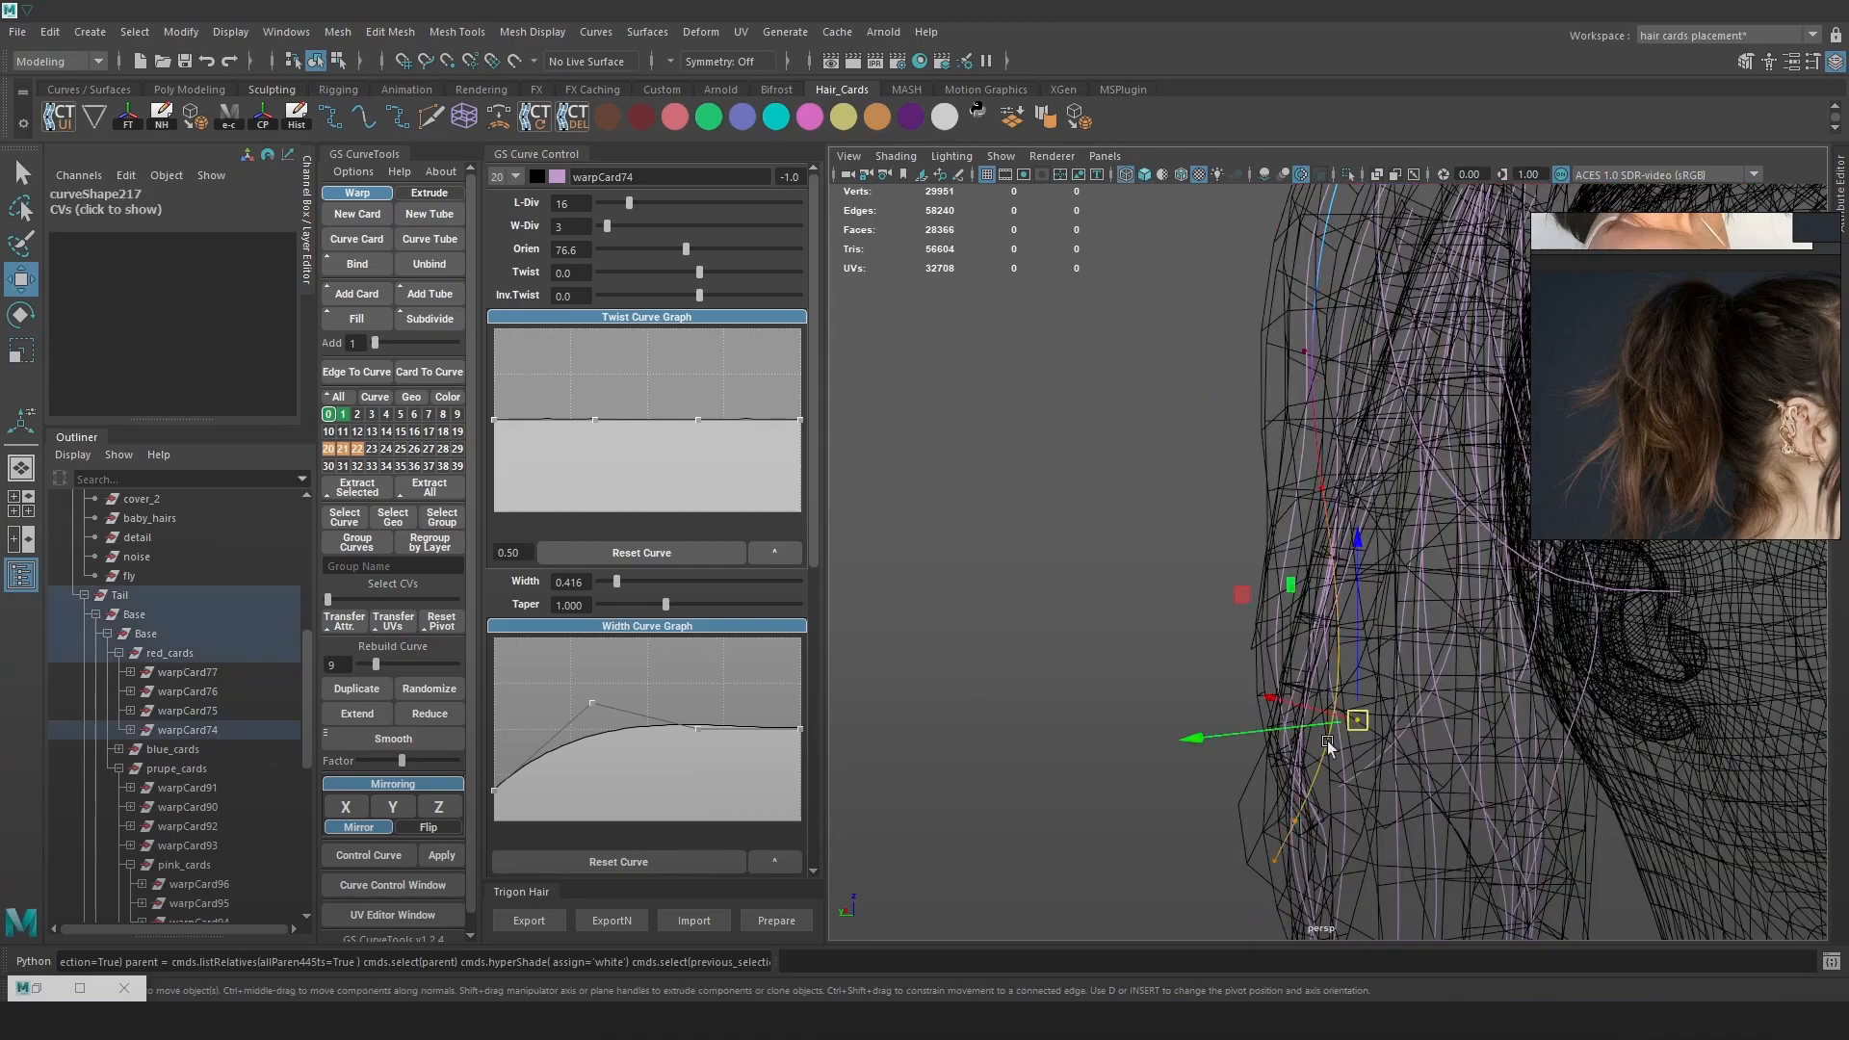
key("6")
left_click_drag(1270, 726, 1291, 489, "alt")
Save the scene and check the ponytail from behind
key("ctrl+s")
key("q")
right_click_drag(1357, 486, 1412, 531, "alt")
left_click_drag(1412, 531, 1436, 538, "alt")
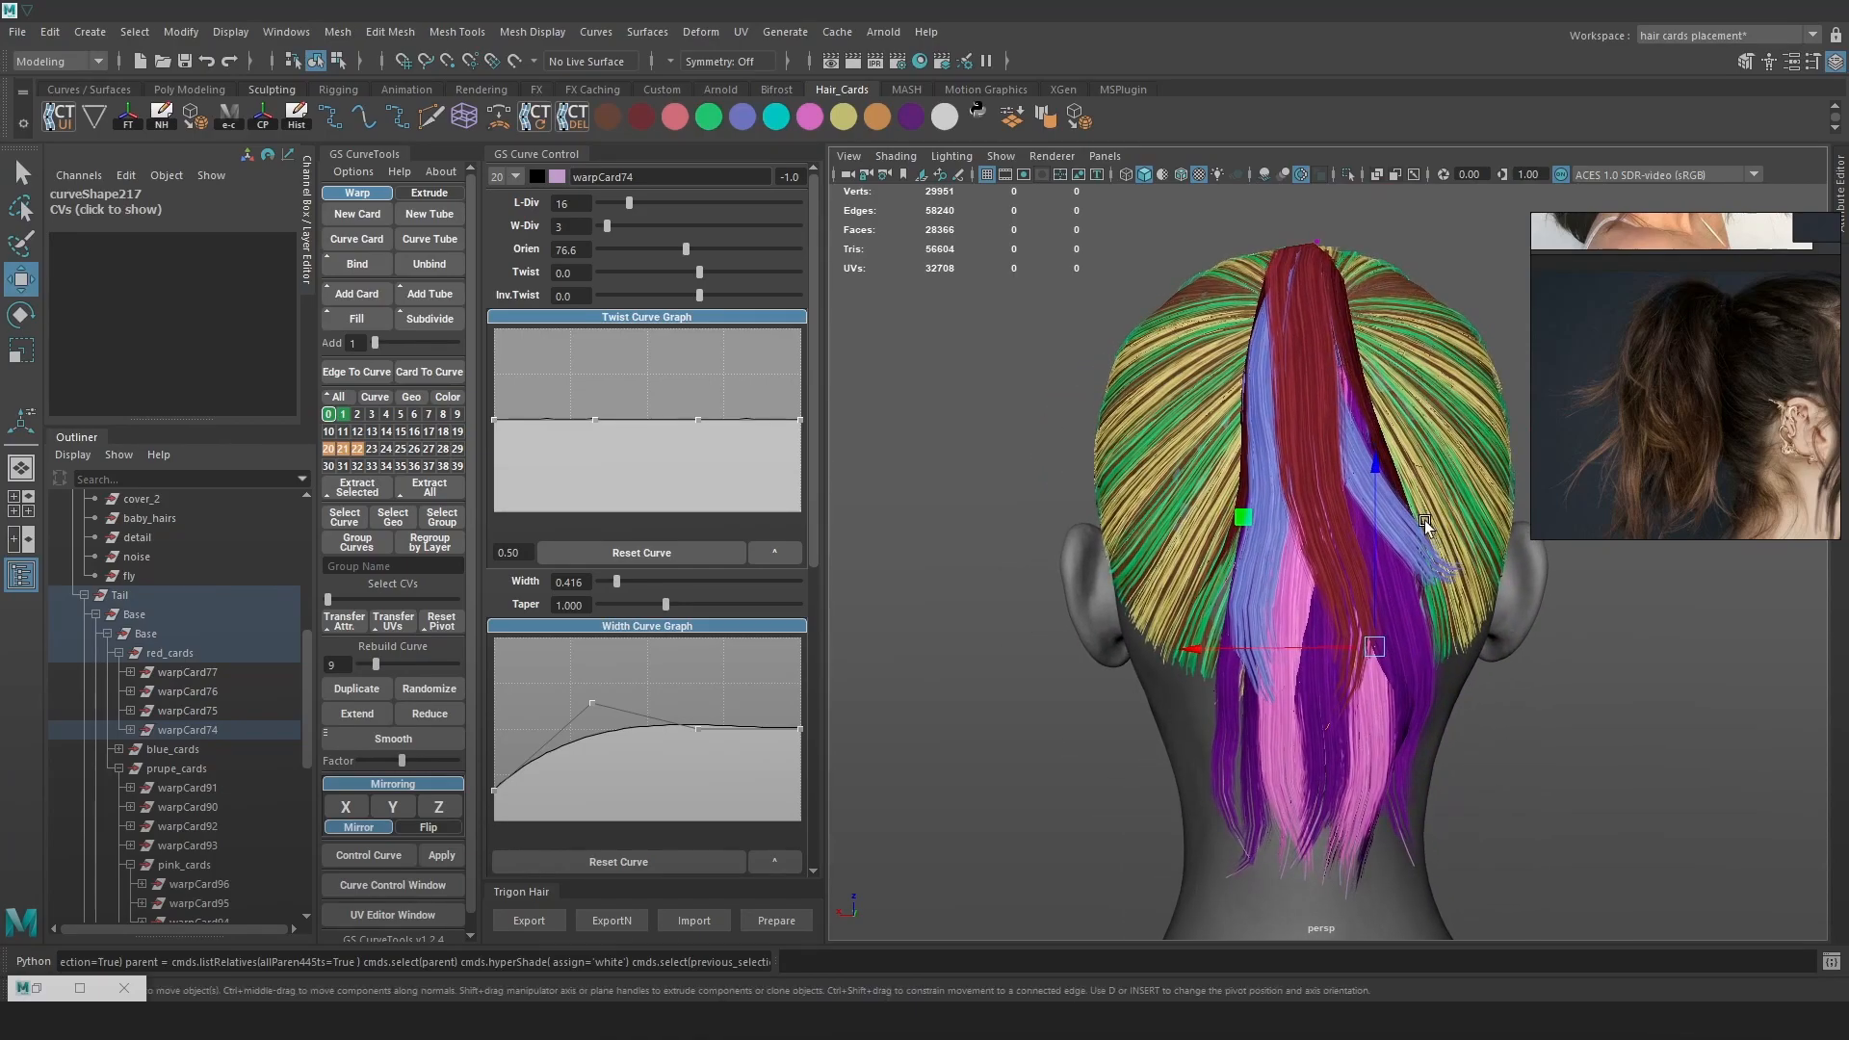
Reshape the lower end of the blue side card warpCard87 by moving its control points
key("4")
left_click(1408, 532)
key("F8")
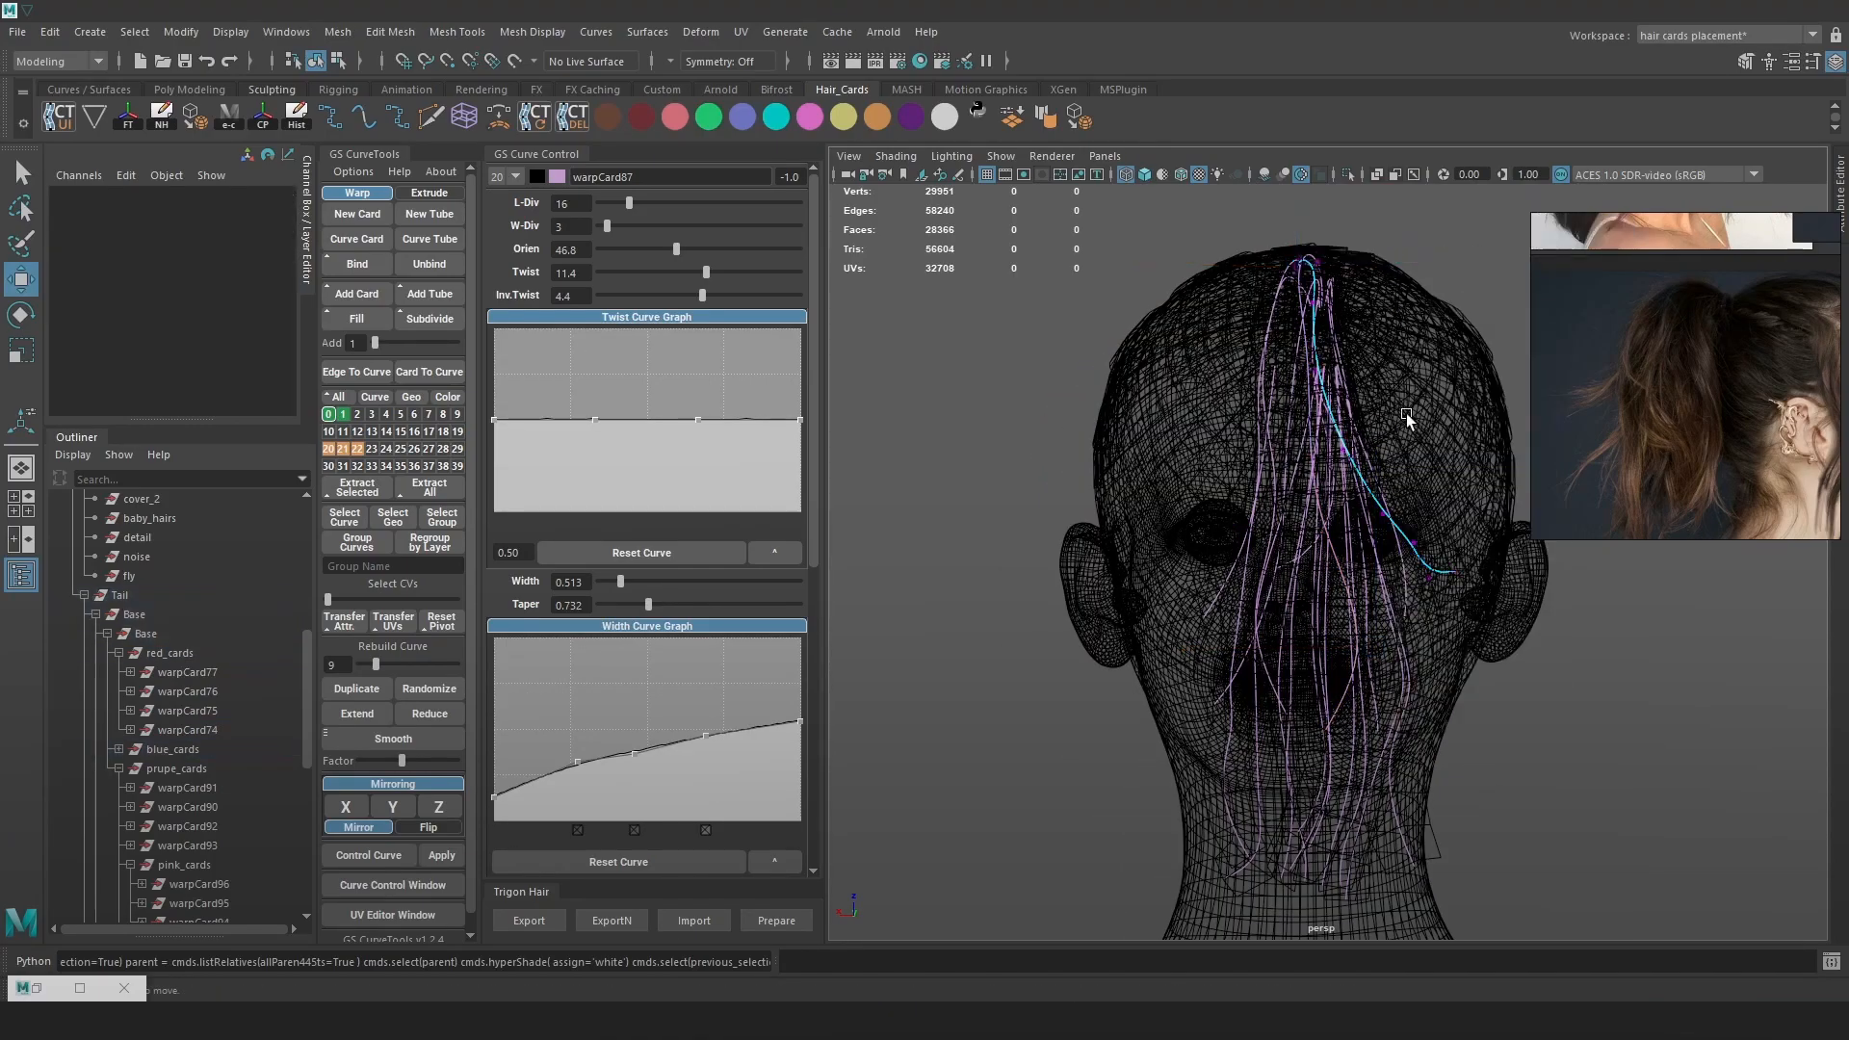
key("5")
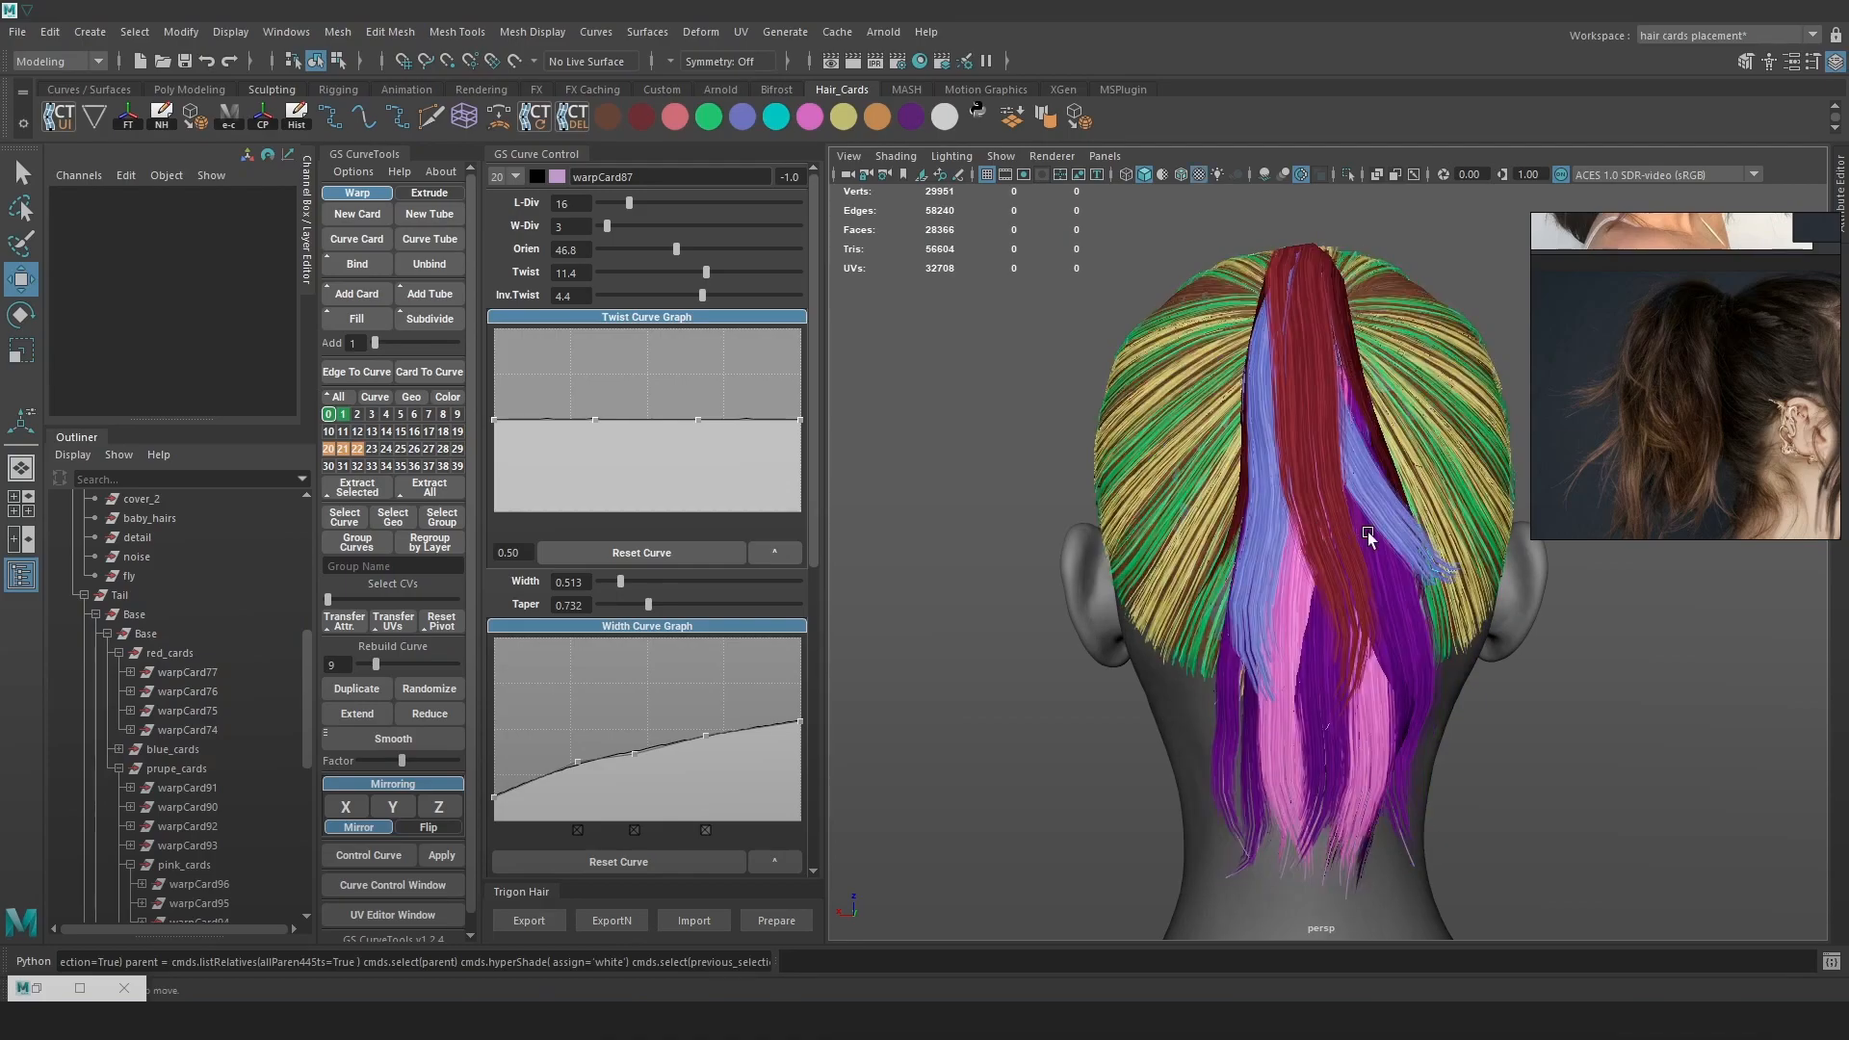
mouse_move(1407, 529)
left_mouse_down("alt")
mouse_move(1389, 526)
mouse_move(1450, 549)
mouse_move(1393, 565)
left_mouse_up("alt")
key("4")
left_click(1413, 547)
key("5")
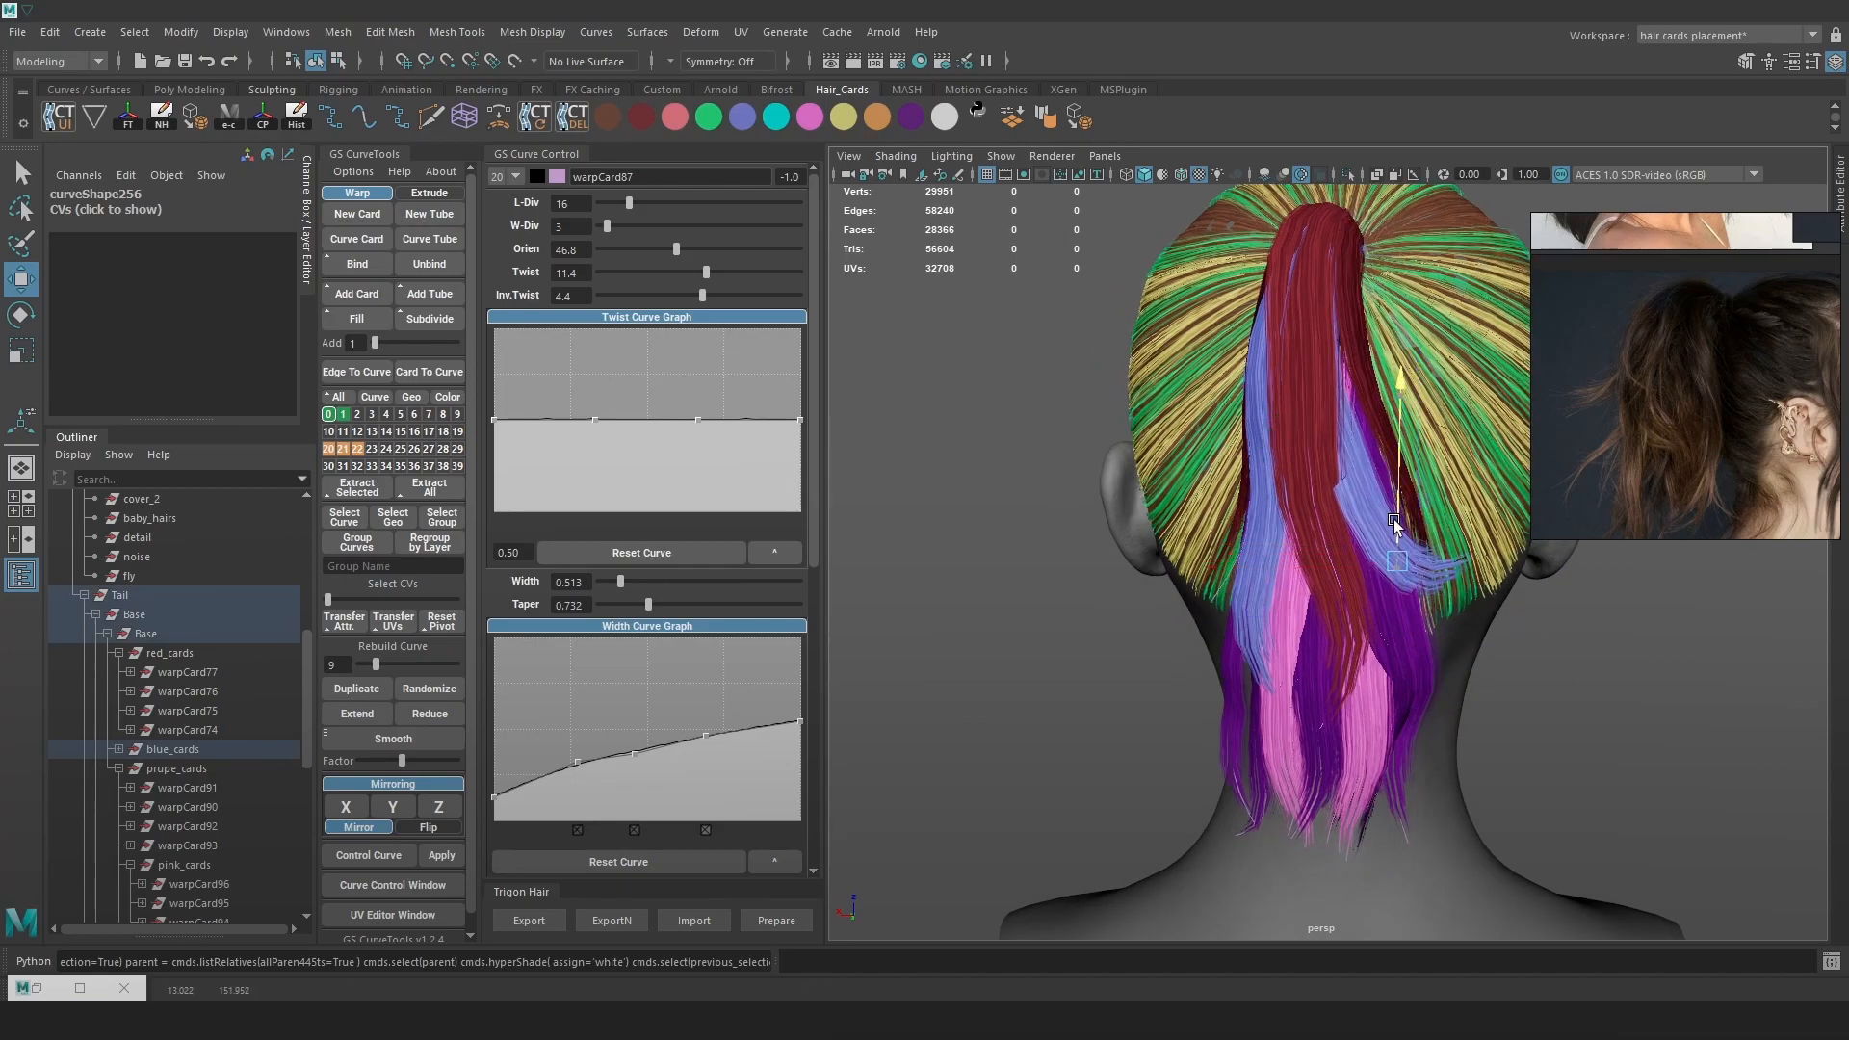
key("4")
key("5")
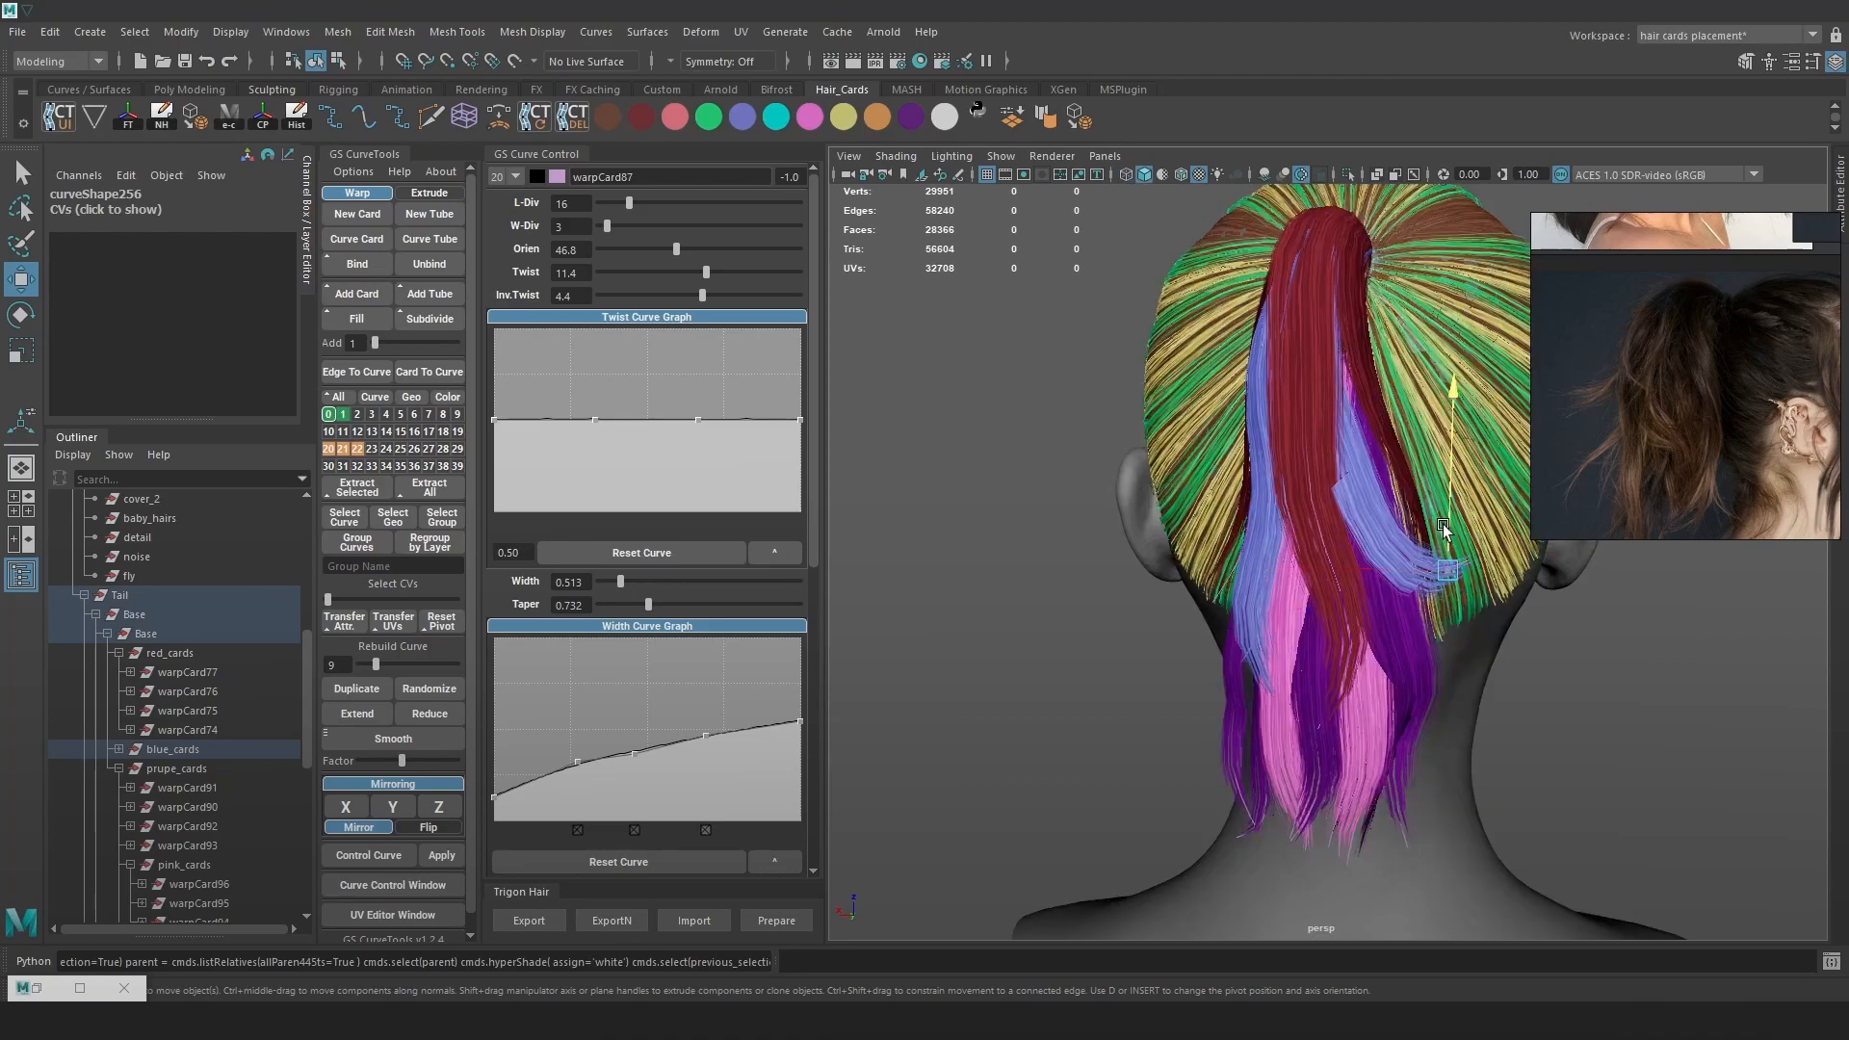
mouse_move(1442, 520)
left_mouse_down()
mouse_move(1367, 573)
mouse_move(1329, 544)
mouse_move(1300, 351)
left_mouse_up()
Try raising the length divisions of the blue side card warpCard87 to 34
key("4")
key("5")
key("4")
right_click_drag(1299, 351, 1342, 332)
left_click(1279, 494)
key("5")
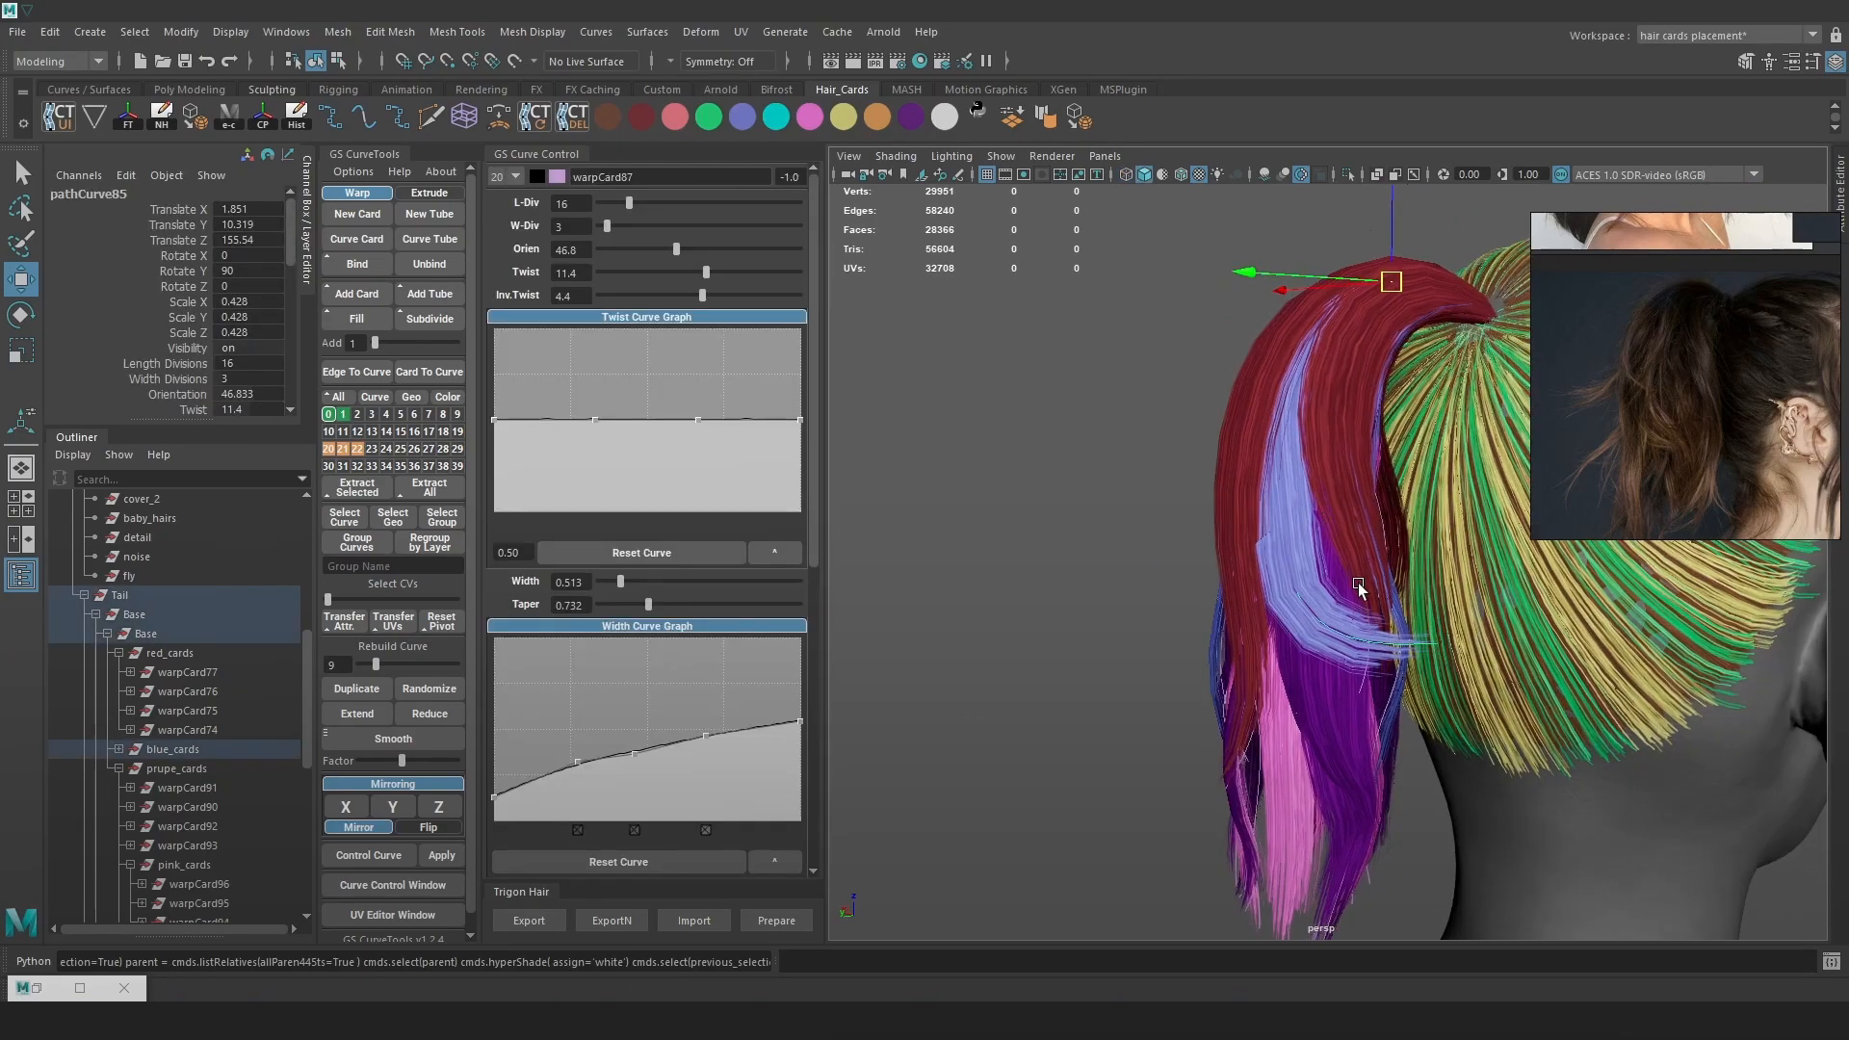
left_click_drag(1263, 591, 1336, 636, "alt")
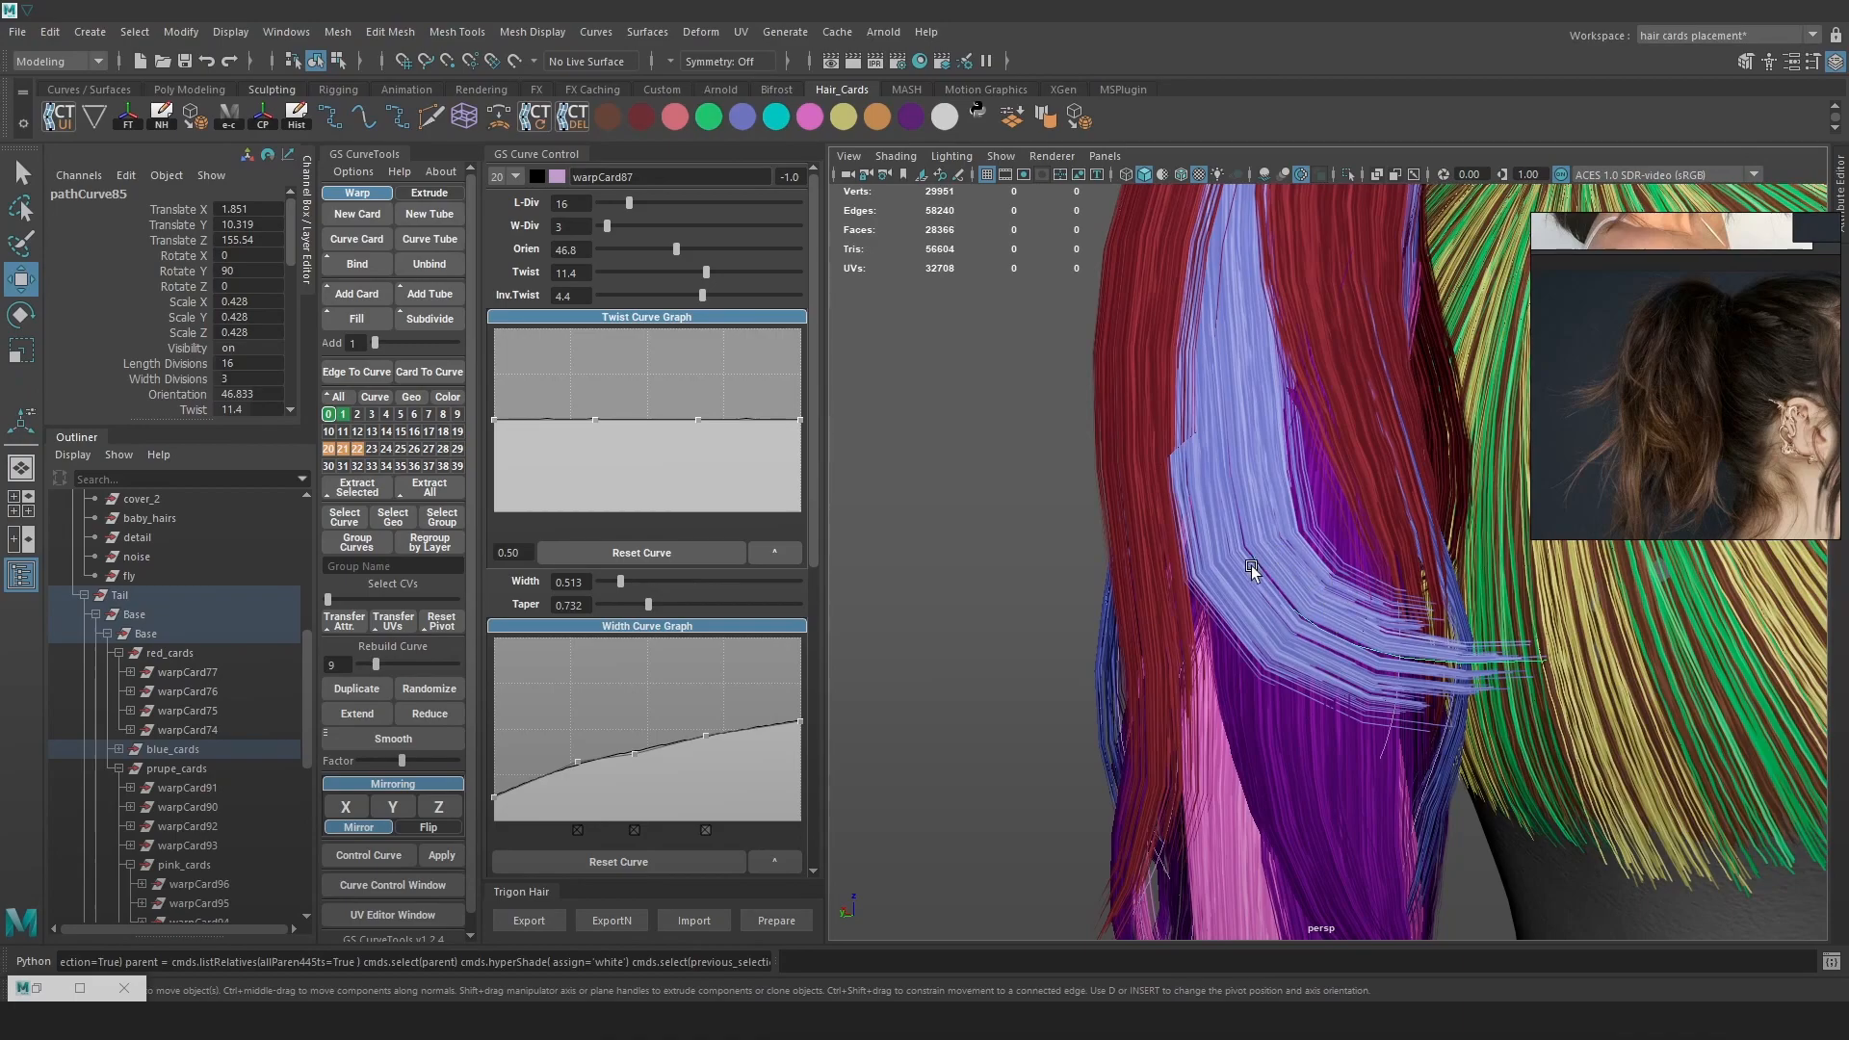
left_click_drag(630, 205, 649, 210)
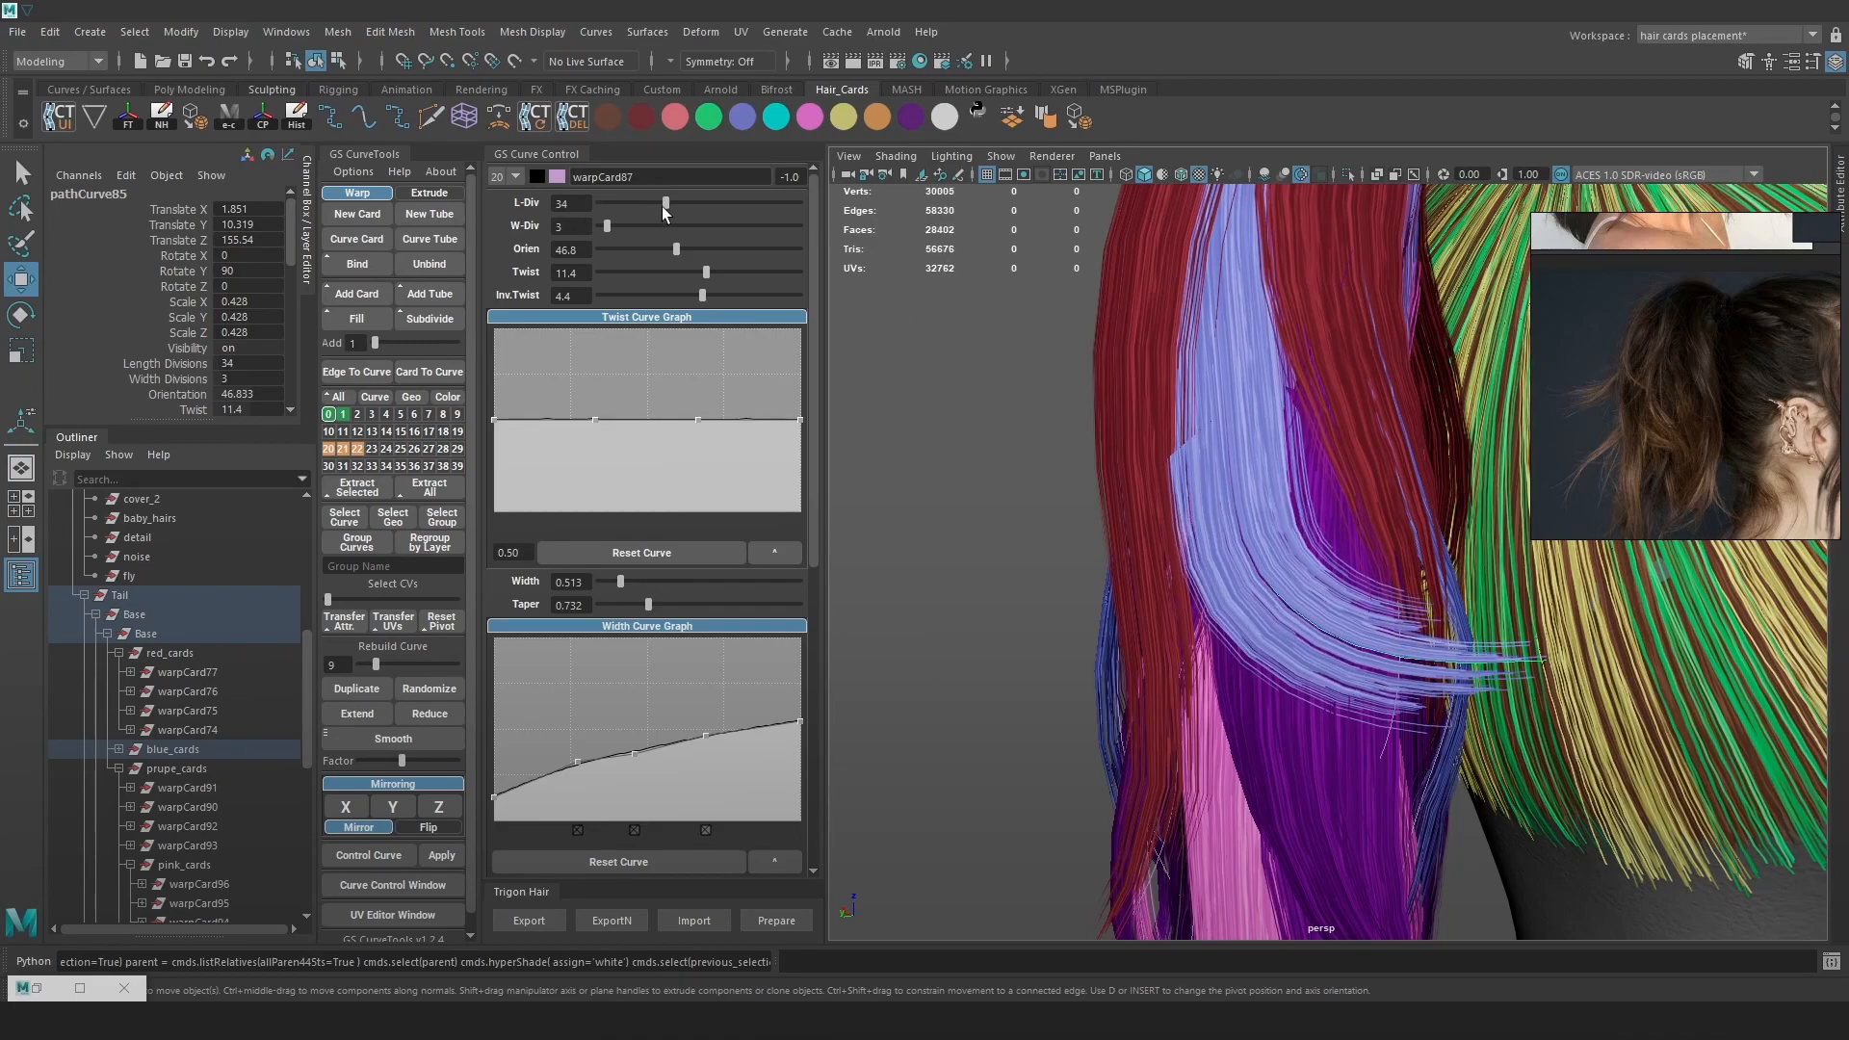
left_click_drag(1161, 533, 1245, 431, "alt")
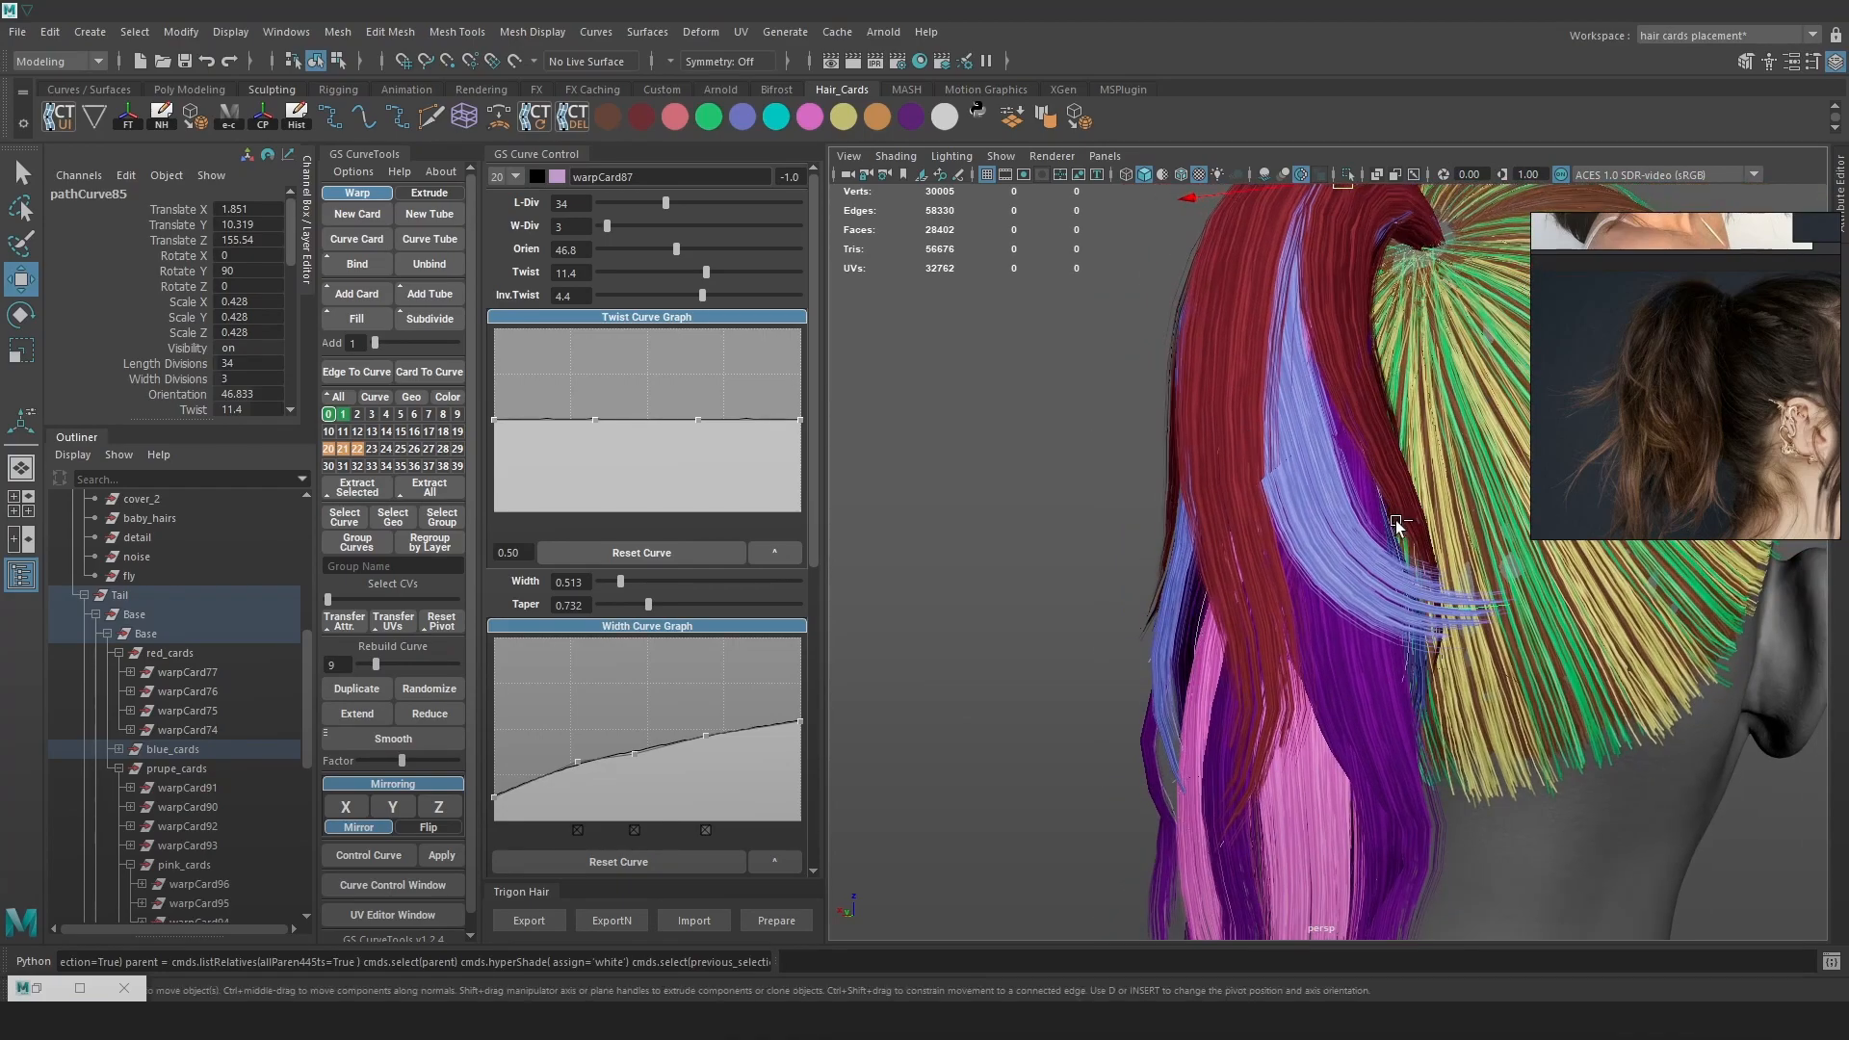
key("ctrl+z")
key("ctrl+z")
key("ctrl+z")
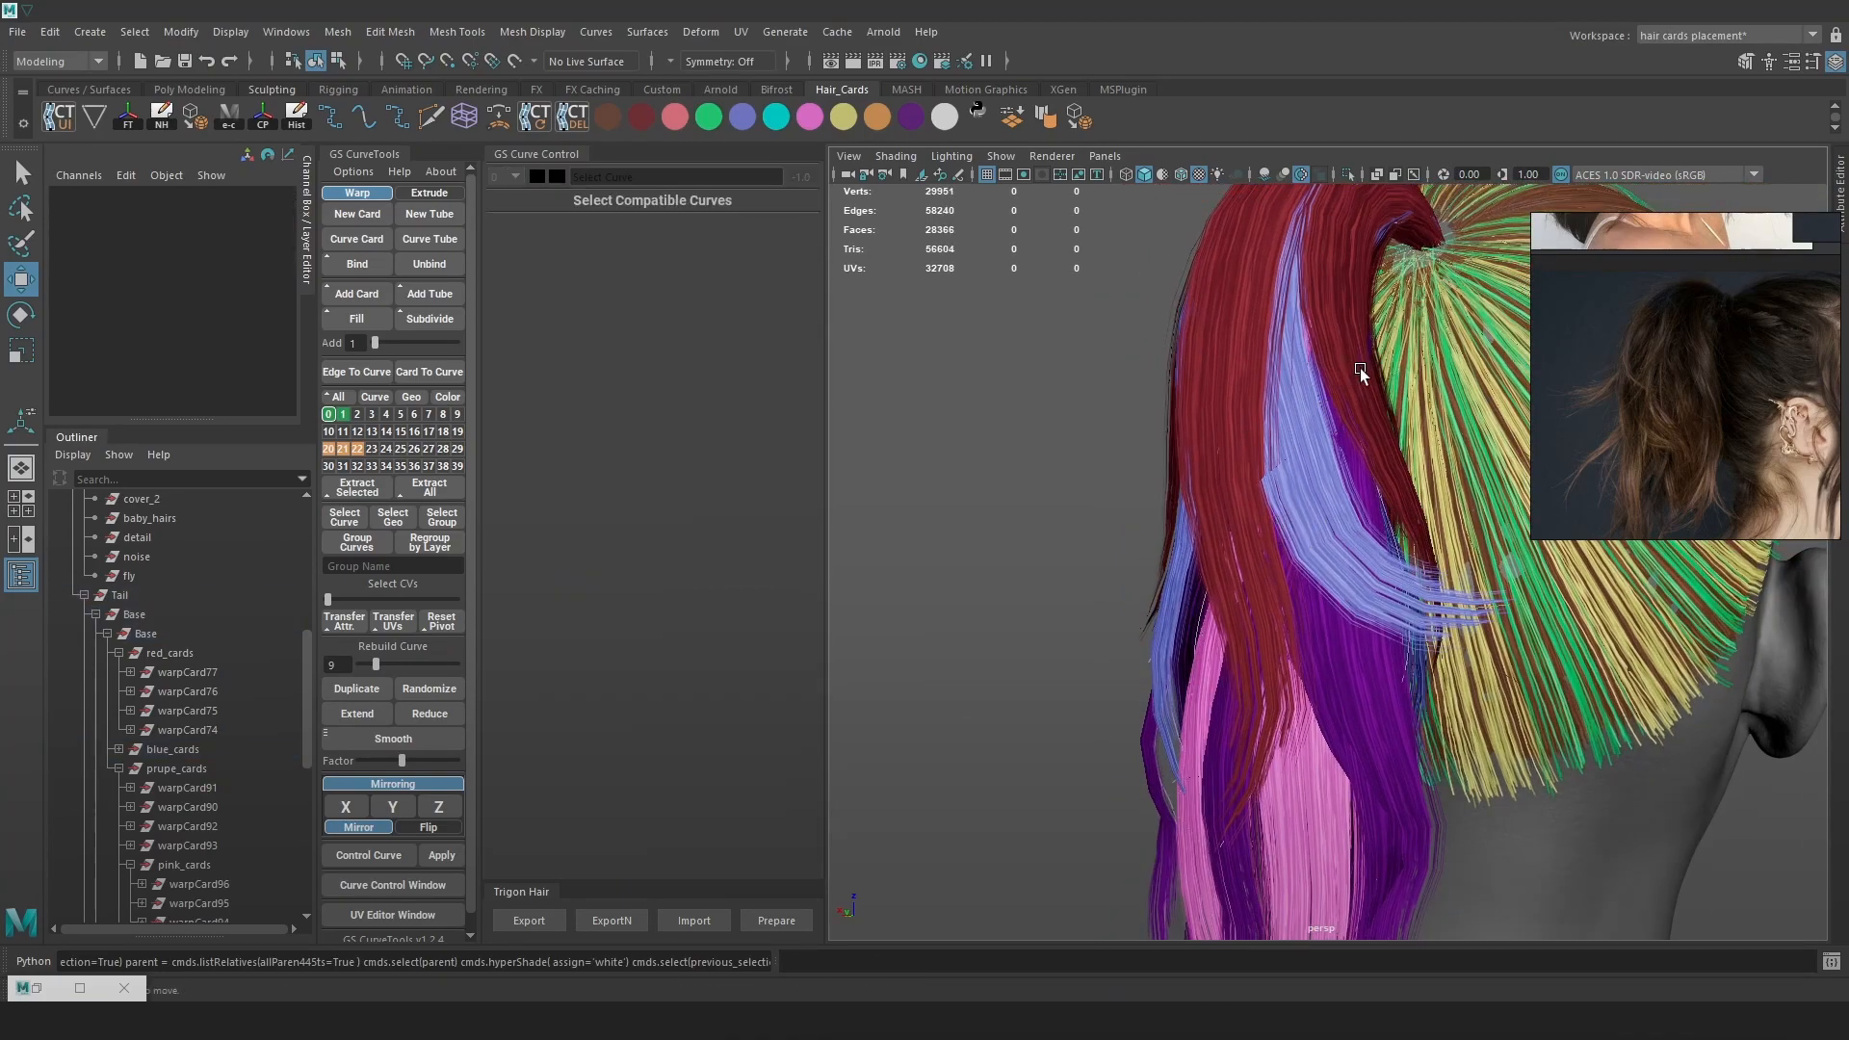
Reposition an upper control point of the blue side card warpCard87 near the crown of the ponytail
left_click_drag(1353, 365, 1330, 437, "alt")
mouse_move(1383, 512)
left_mouse_down("alt")
mouse_move(1424, 541)
mouse_move(1348, 520)
left_mouse_up("alt")
left_click_drag(1216, 427, 1319, 435, "alt")
scroll(1319, 435, "up", 3)
key("w")
key("4")
left_click(1314, 512)
right_click_drag(1346, 332, 1283, 326)
key("6")
key("ctrl+z")
key("4")
left_click(1215, 359)
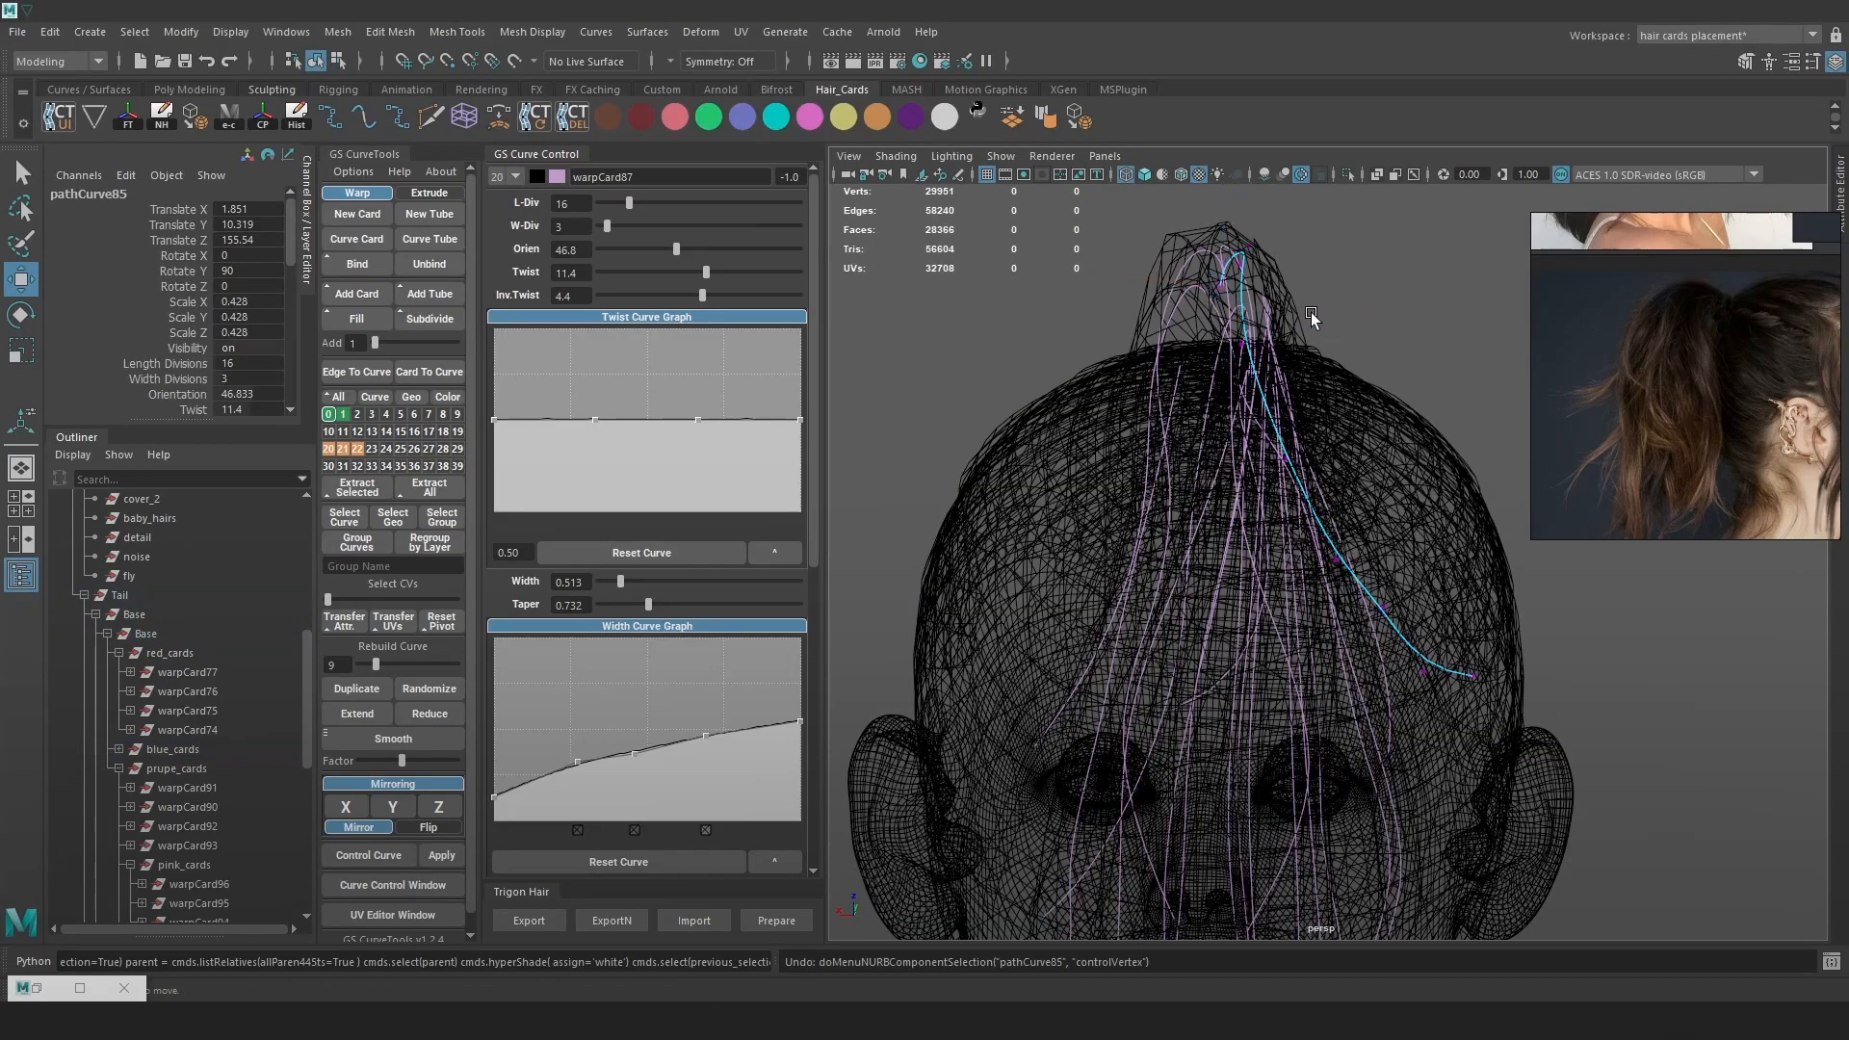
left_click(1256, 341)
key("6")
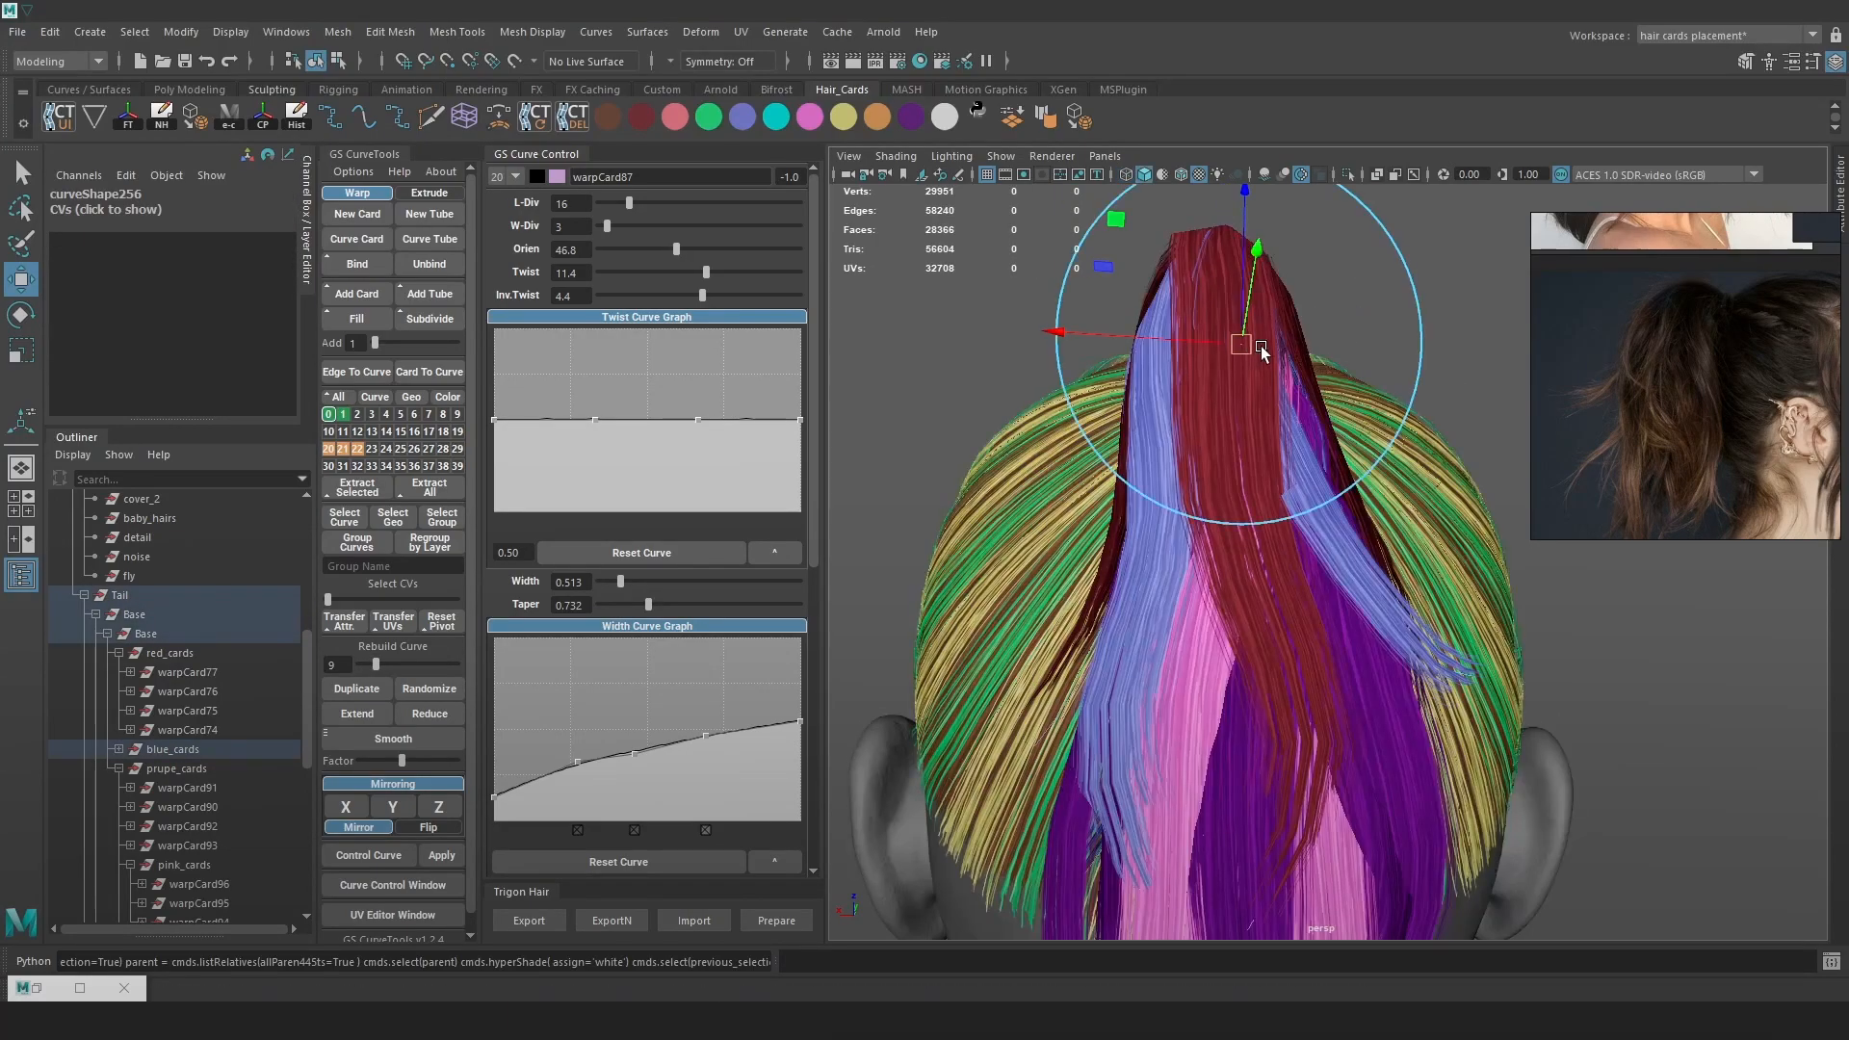
mouse_move(1246, 347)
left_mouse_down()
mouse_move(1274, 336)
mouse_move(1221, 358)
left_mouse_up()
key("4")
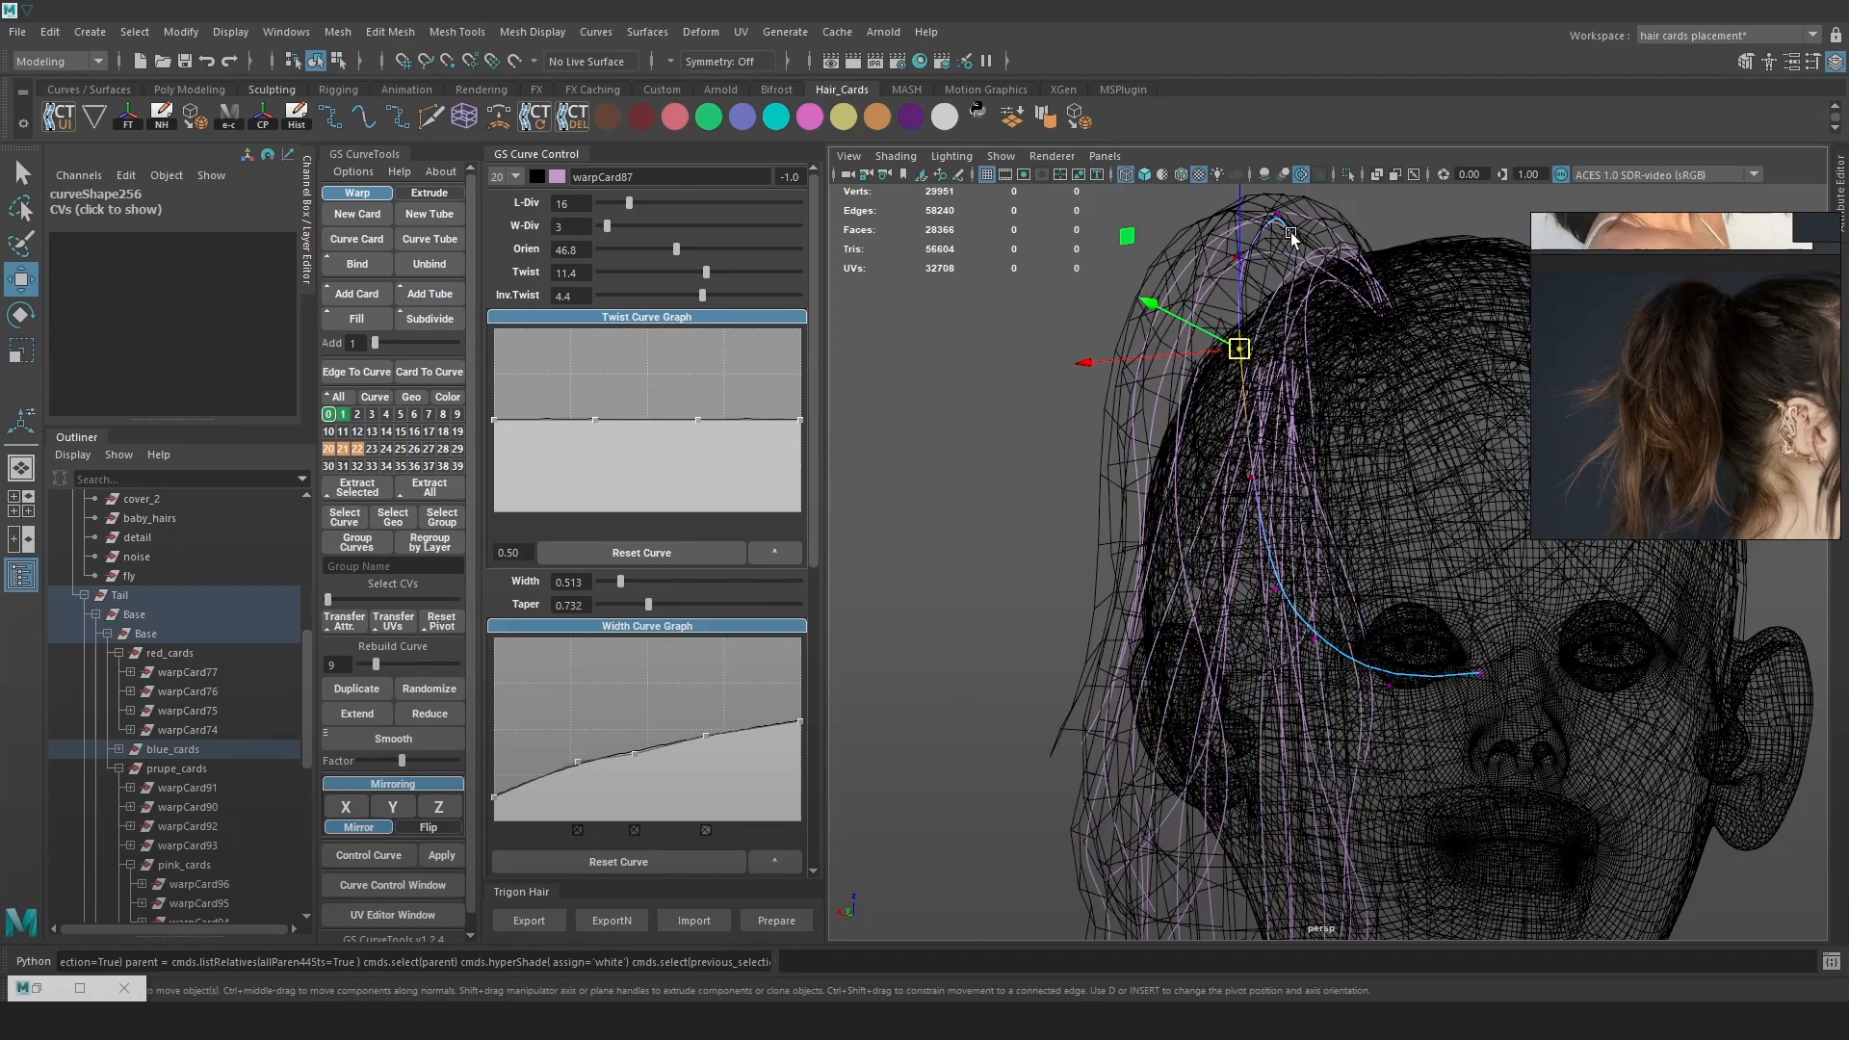
Adjust the control point at the top bend of warpCard87 and save the scene
left_click(1265, 202)
key("ctrl+s")
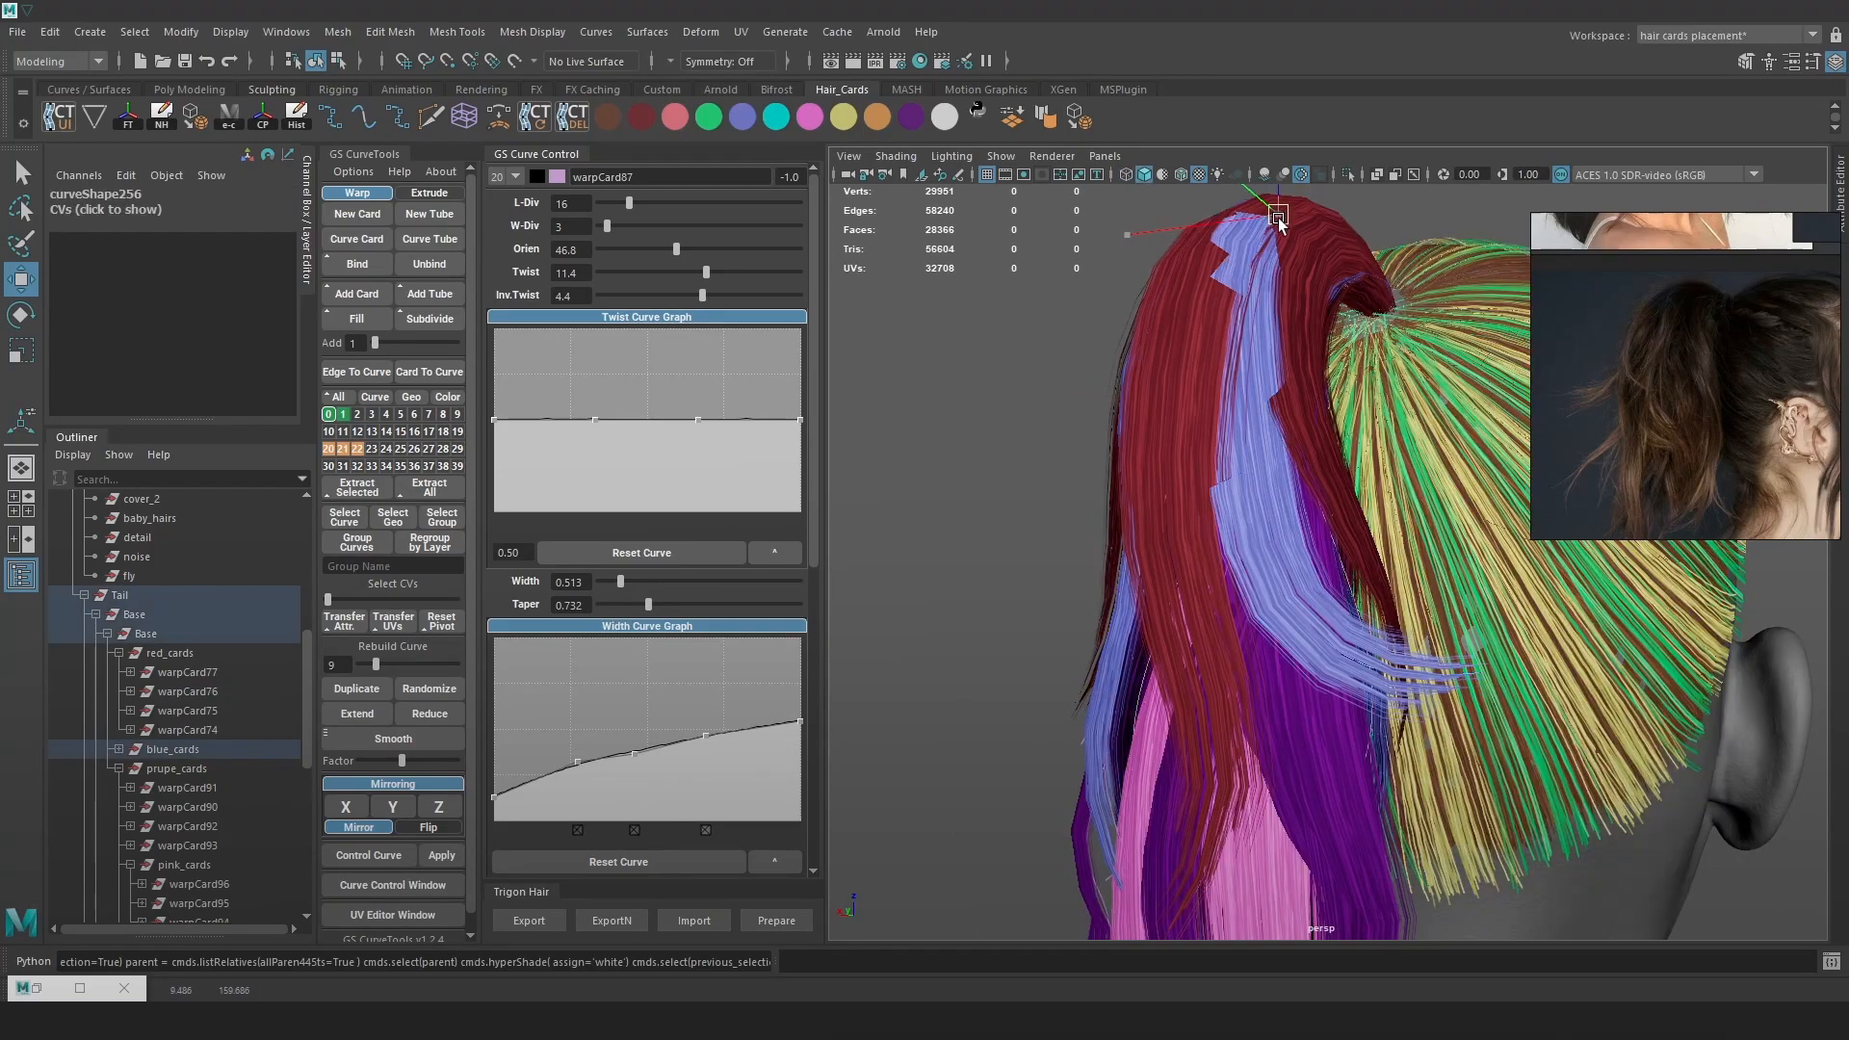
left_click_drag(1272, 236, 1336, 475, "alt")
key("q")
key("w")
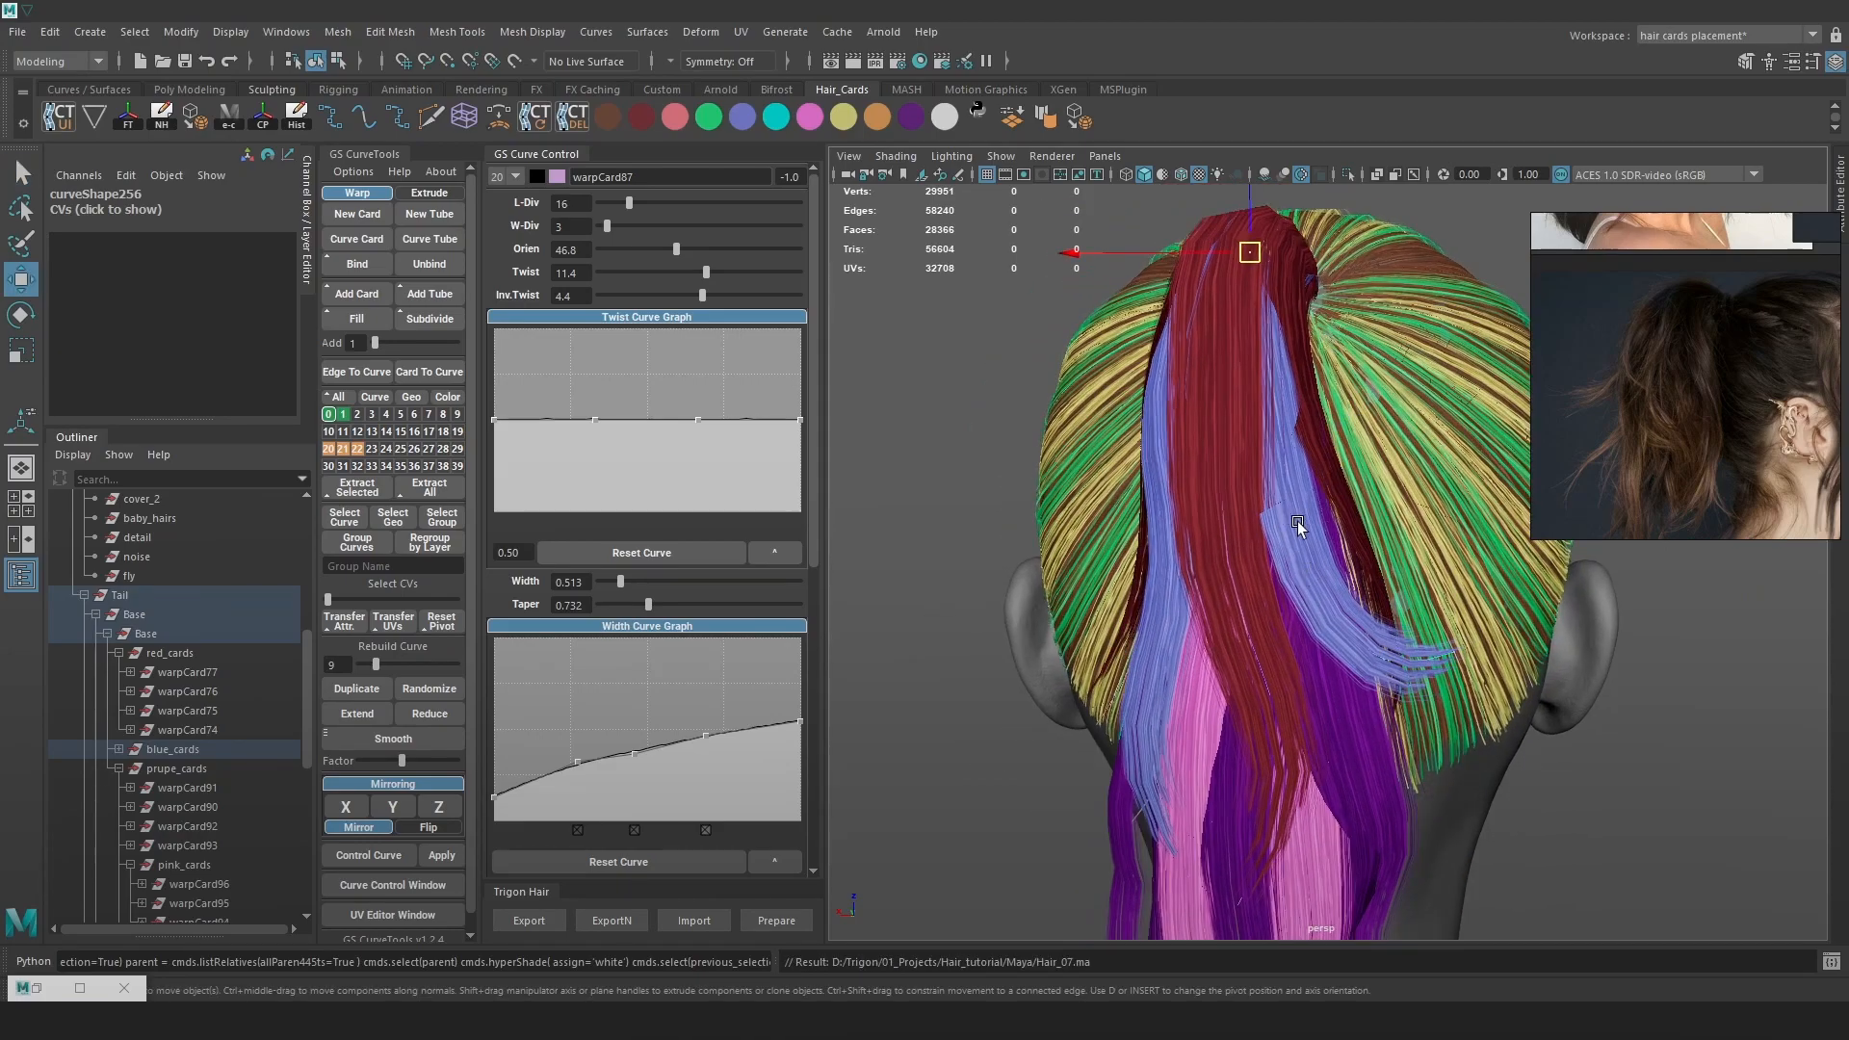
Move the lower control point of the blue card warpCard86 on the opposite side of the ponytail
key("4")
left_click(1160, 695)
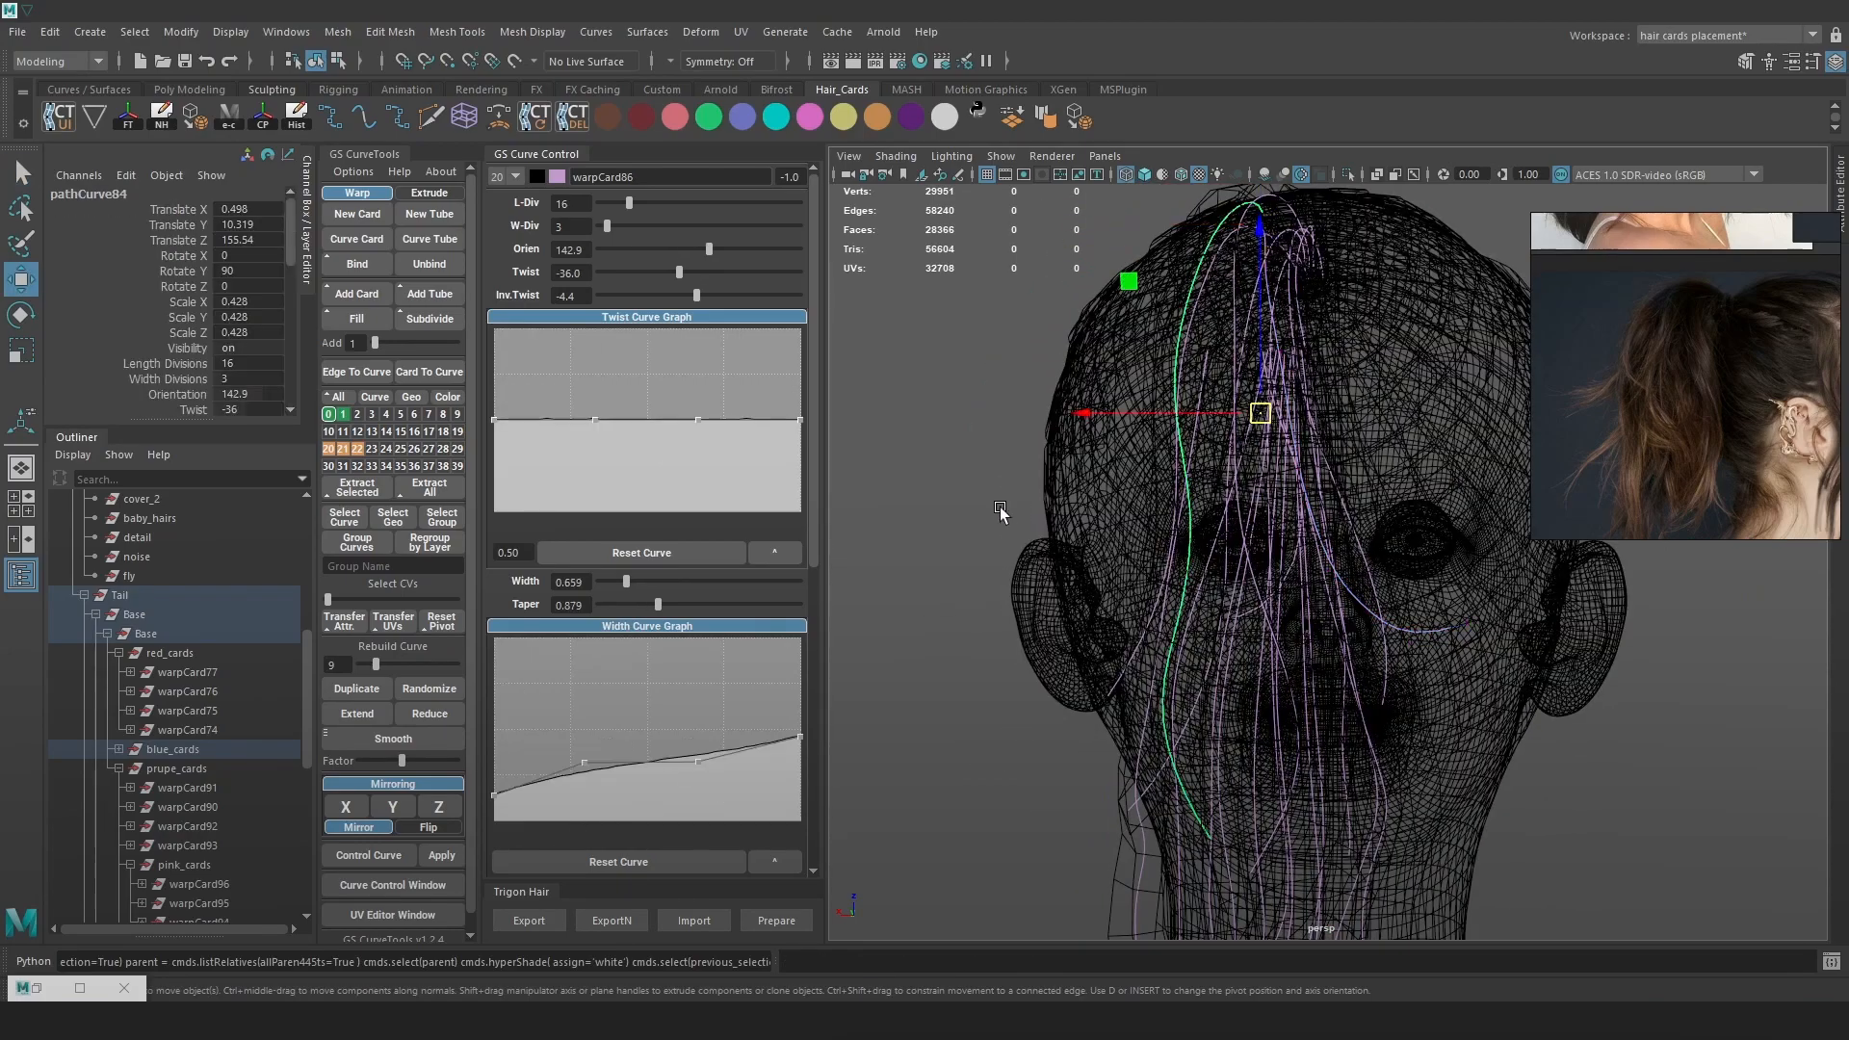
right_click_drag(998, 509, 921, 495)
key("5")
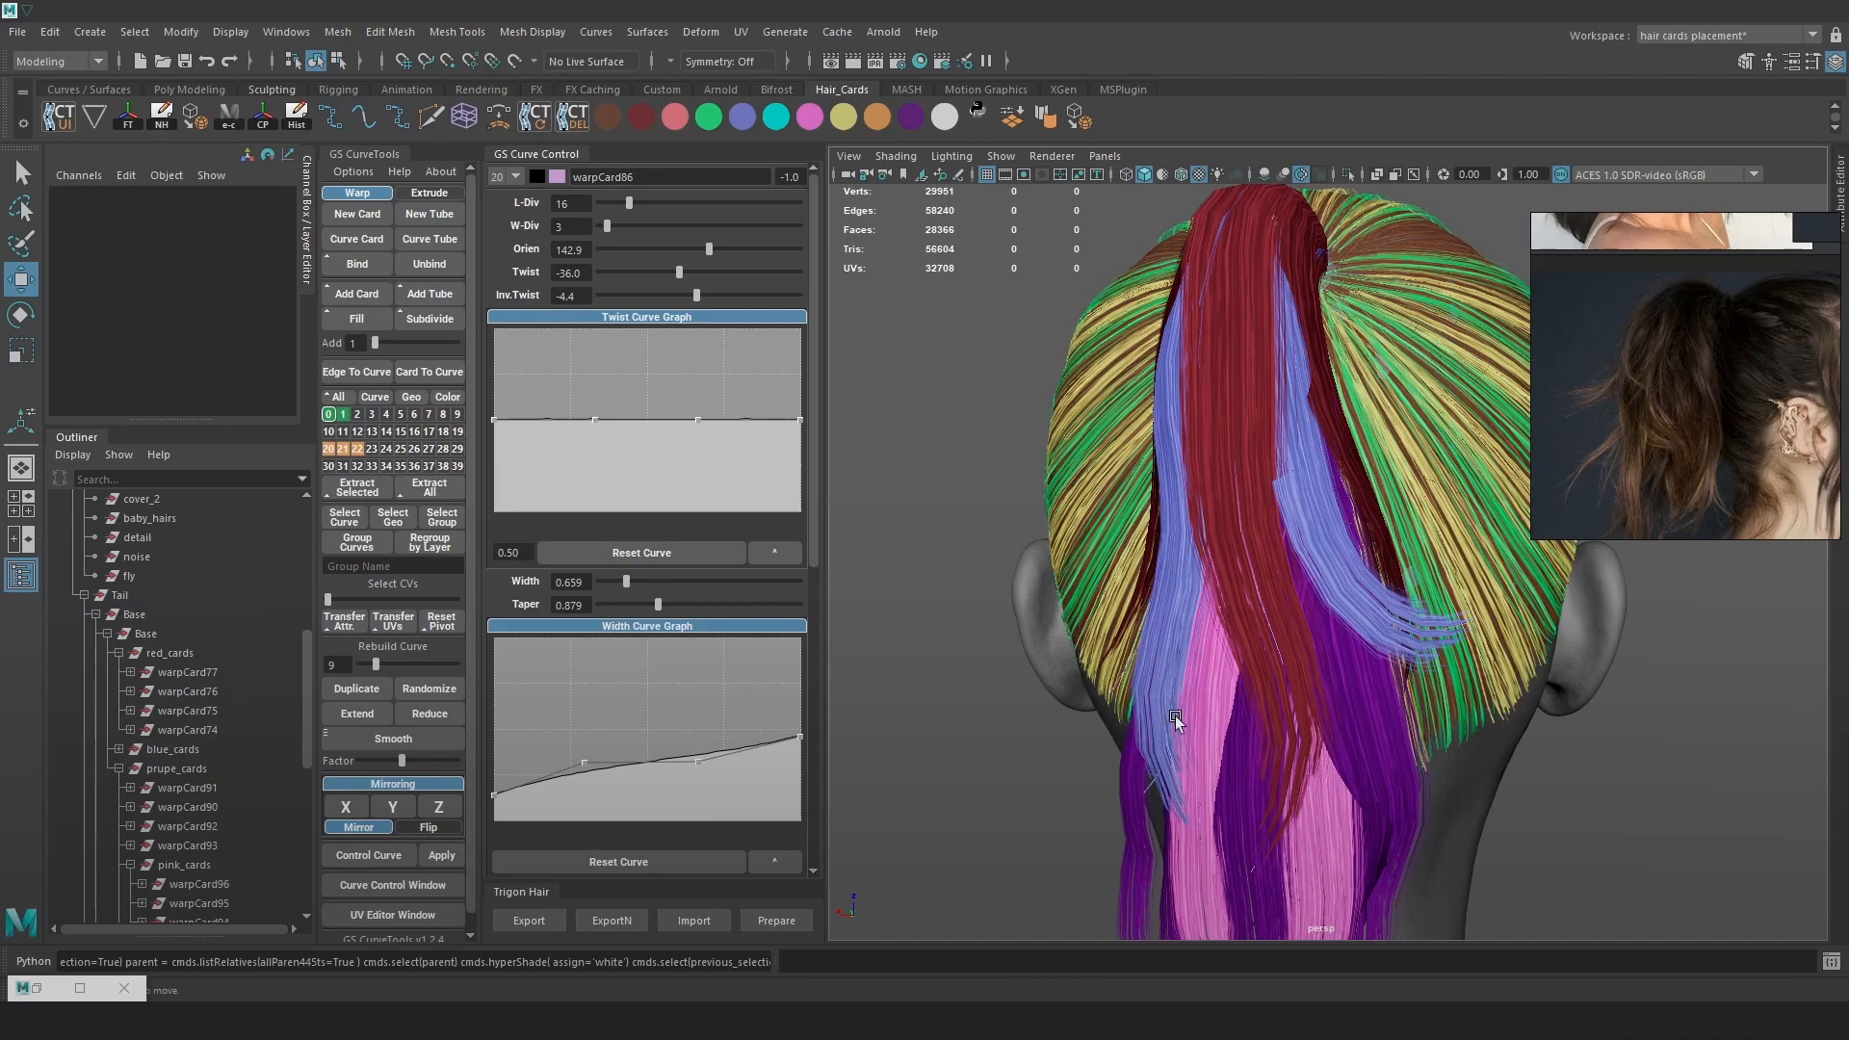
key("4")
key("5")
left_click(1132, 718)
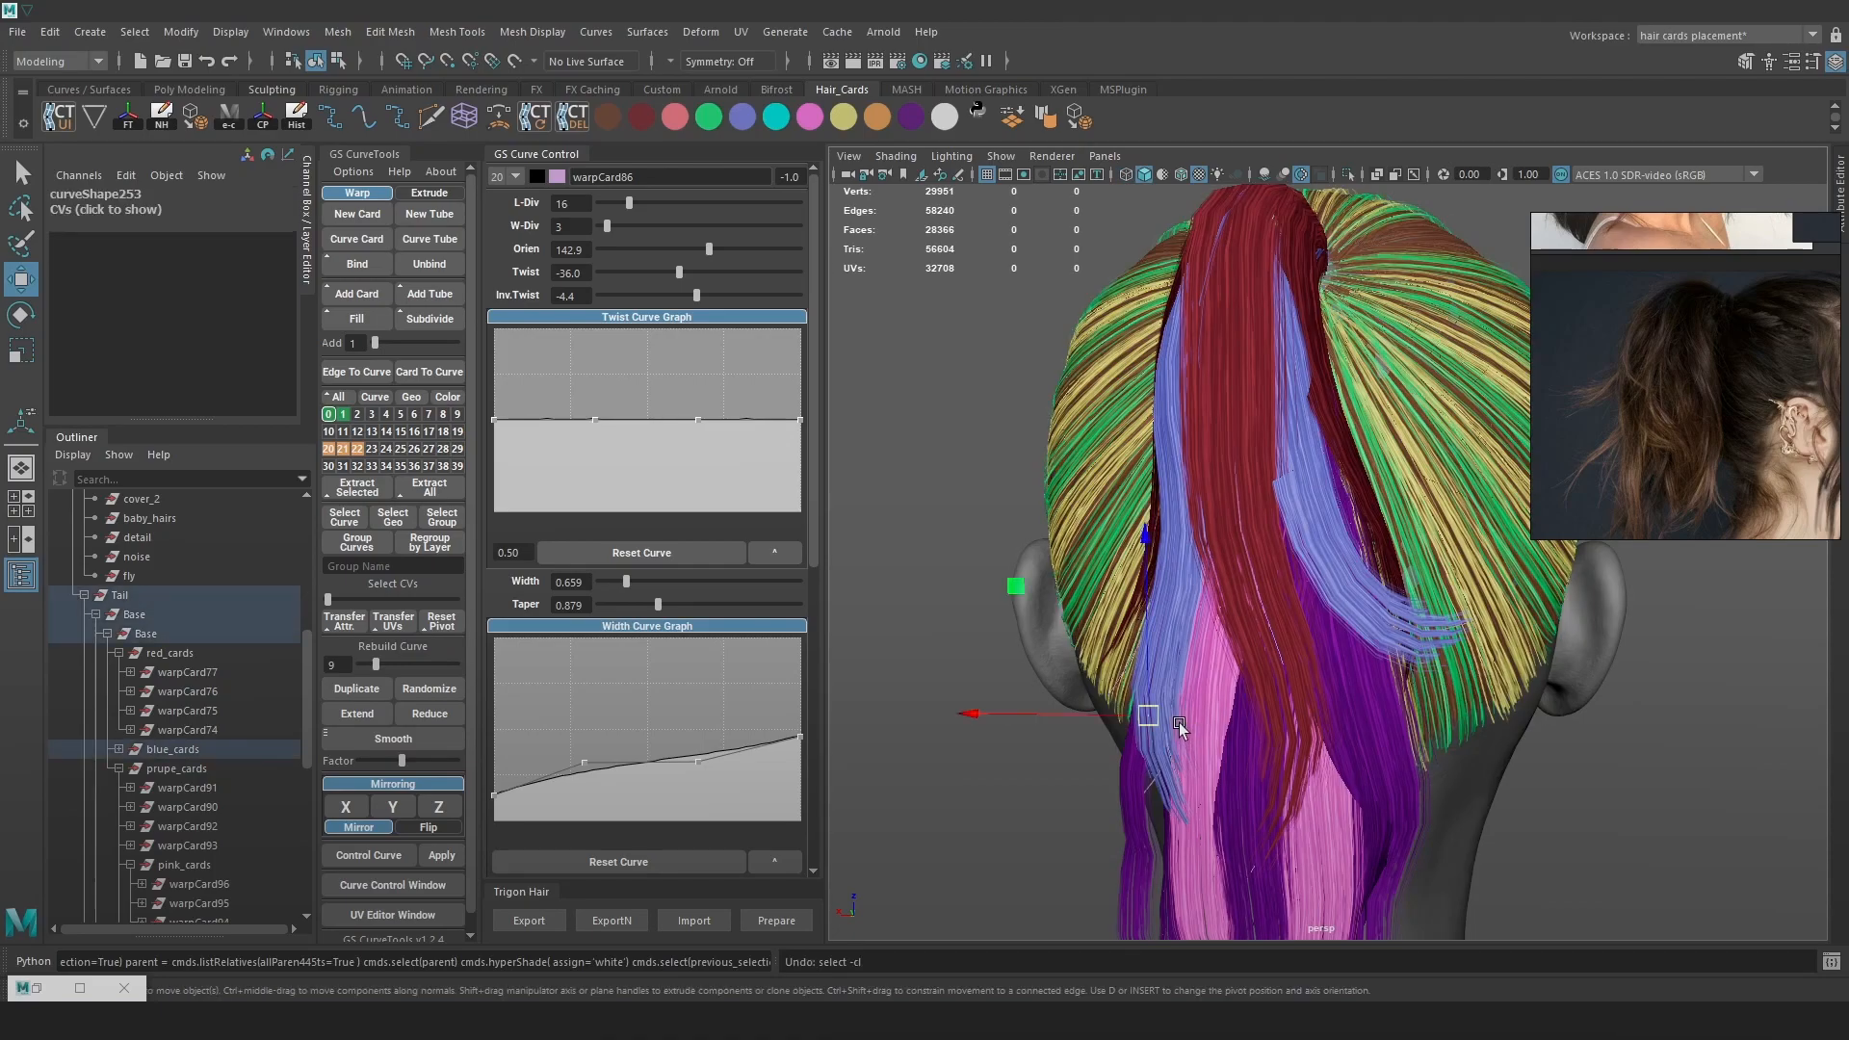
key("4")
key("5")
left_click_drag(1148, 716, 1118, 649)
scroll(1204, 640, "down", 3)
left_click_drag(1262, 637, 1290, 627, "alt")
Try raising the lower control point of warpCard86 further in the side view
key("4")
key("5")
left_click_drag(1238, 702, 1286, 706, "alt")
mouse_move(1263, 730)
left_mouse_down()
mouse_move(1426, 622)
mouse_move(1277, 612)
left_mouse_up()
key("ctrl+z")
key("ctrl+z")
key("ctrl+z")
key("4")
key("5")
Move the tip control point of the blue card warpCard87 away from the head and set its taper to 0.498
key("4")
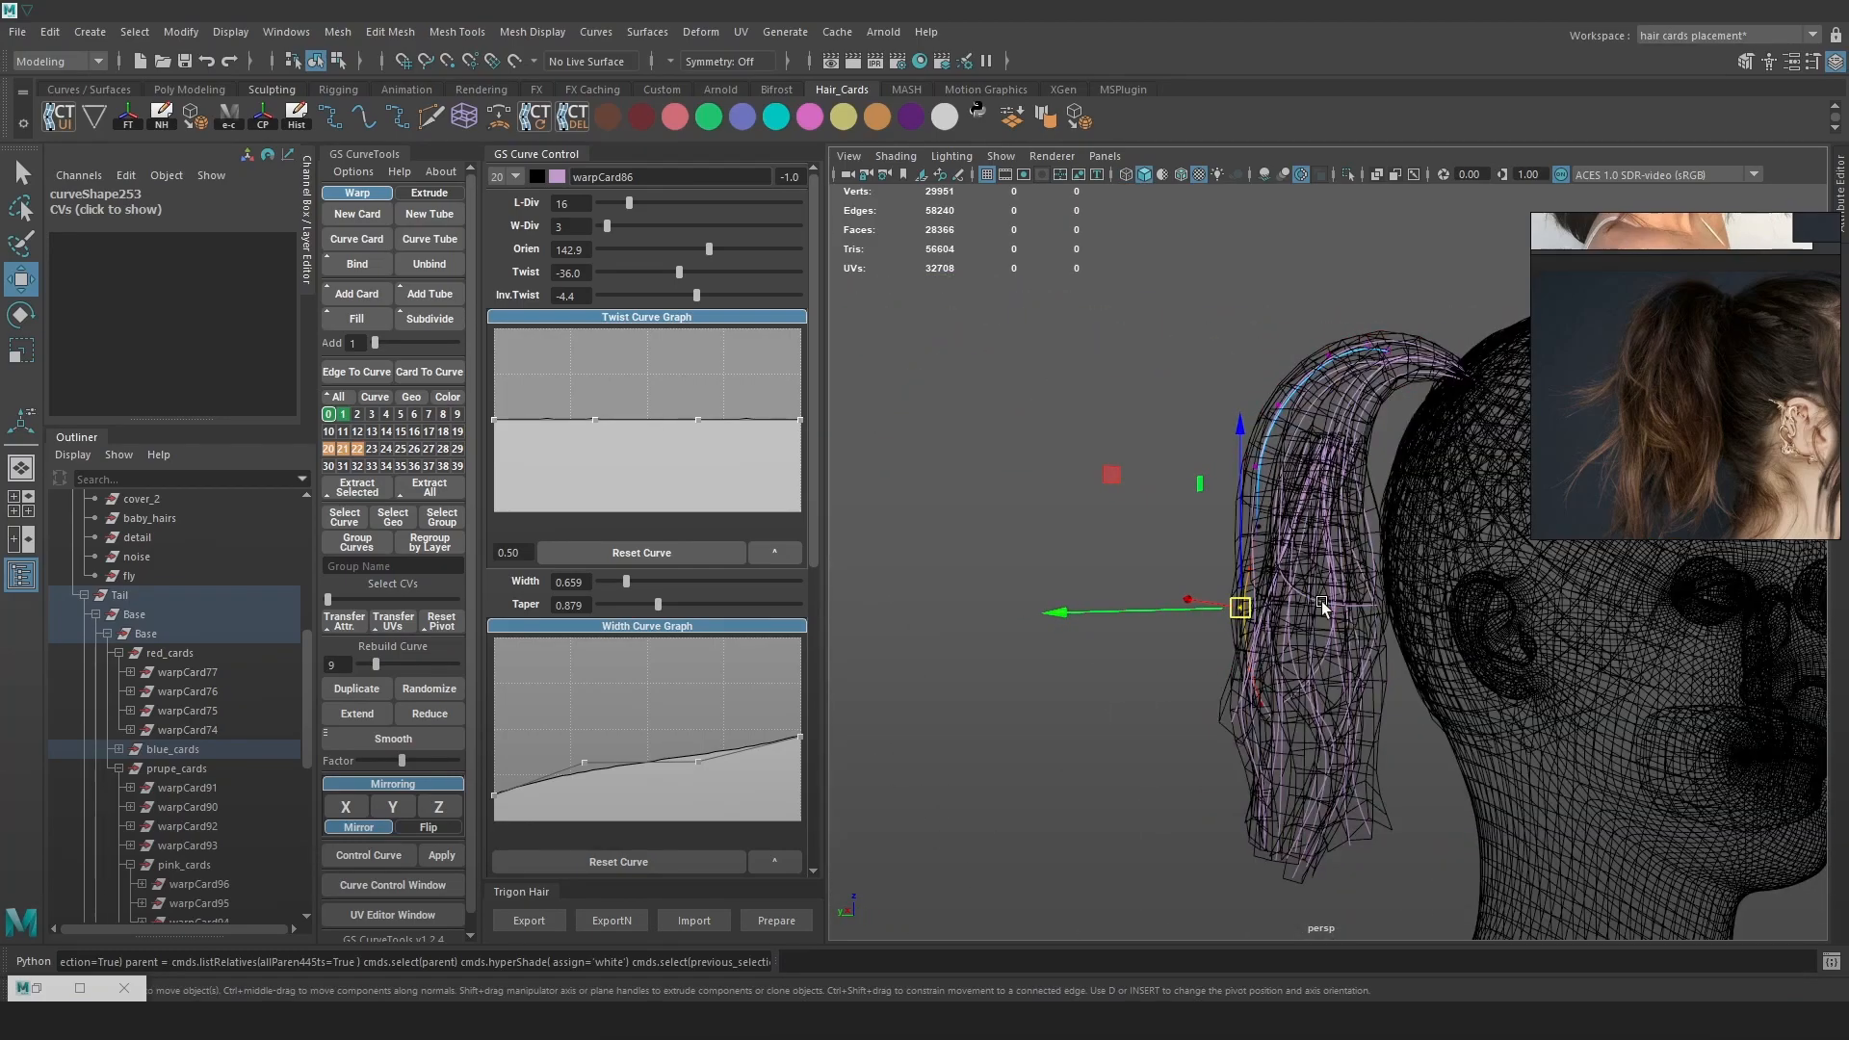
left_click(1323, 604)
right_click_drag(1137, 461, 1054, 460)
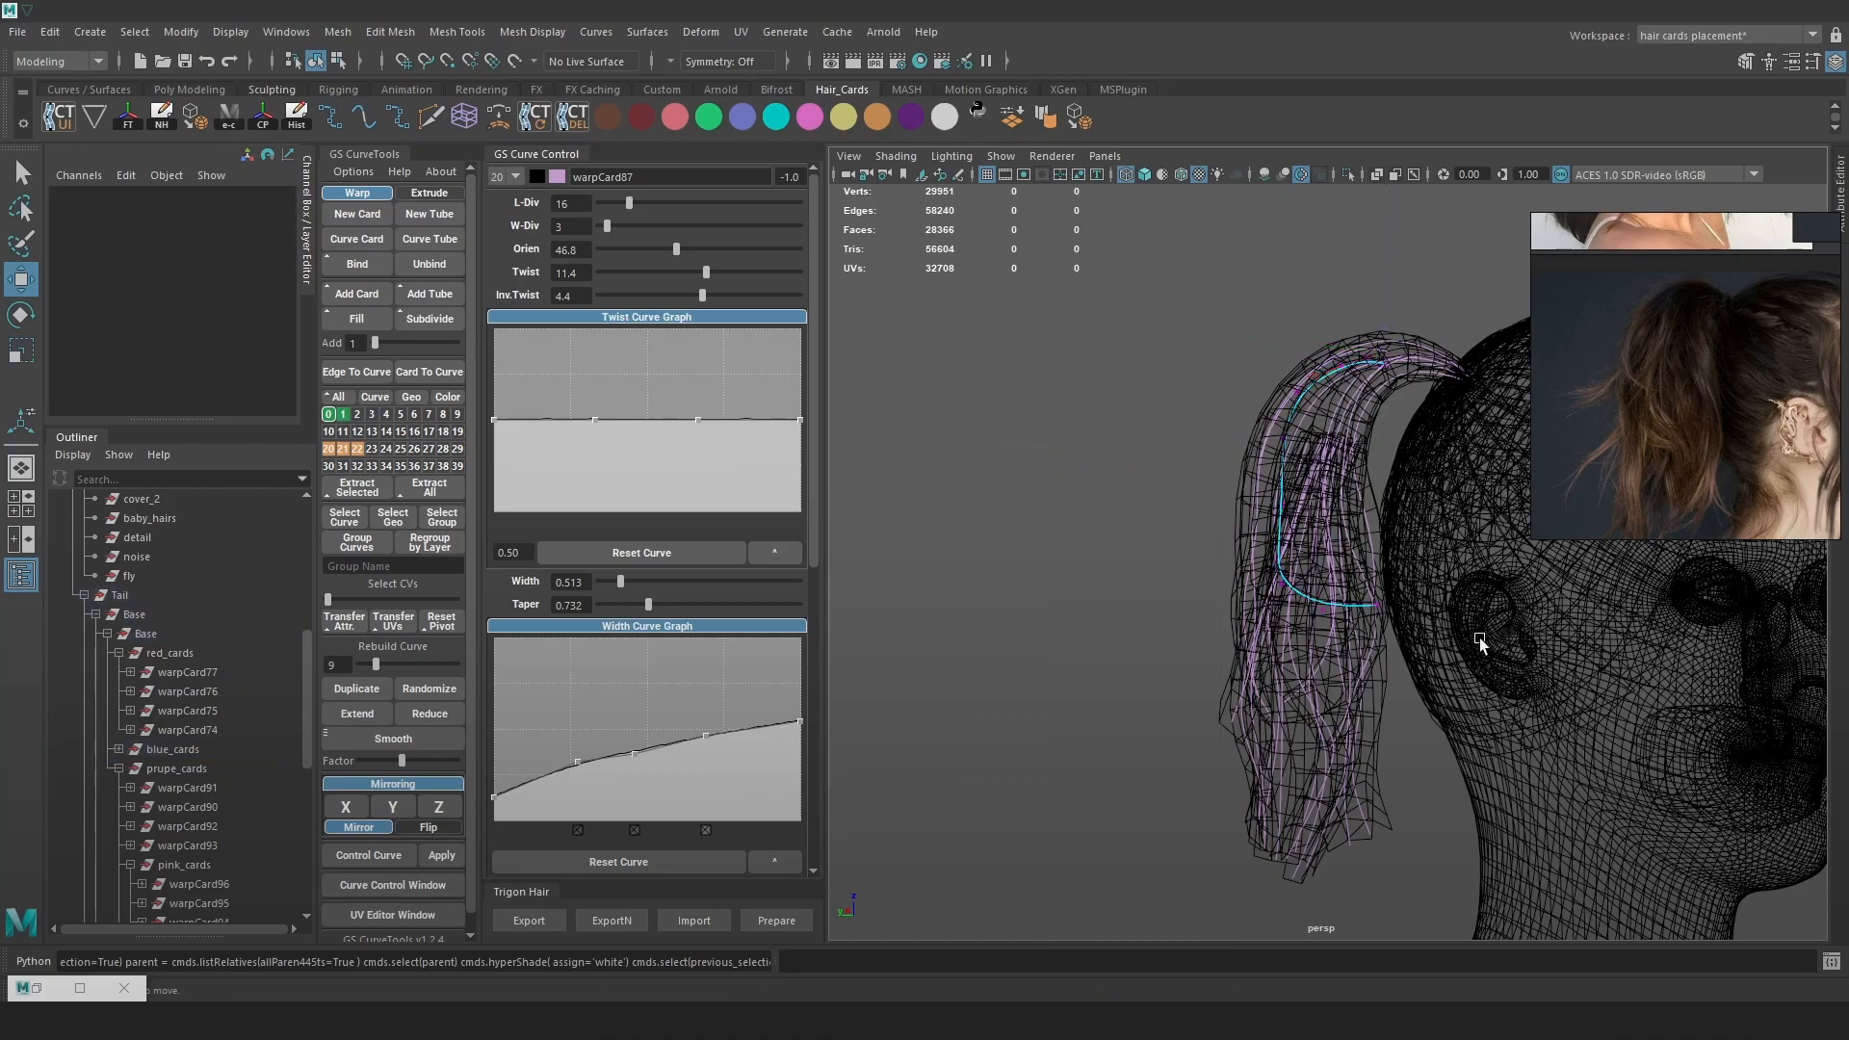
left_click(1376, 605)
key("5")
left_click_drag(1376, 607, 1354, 626)
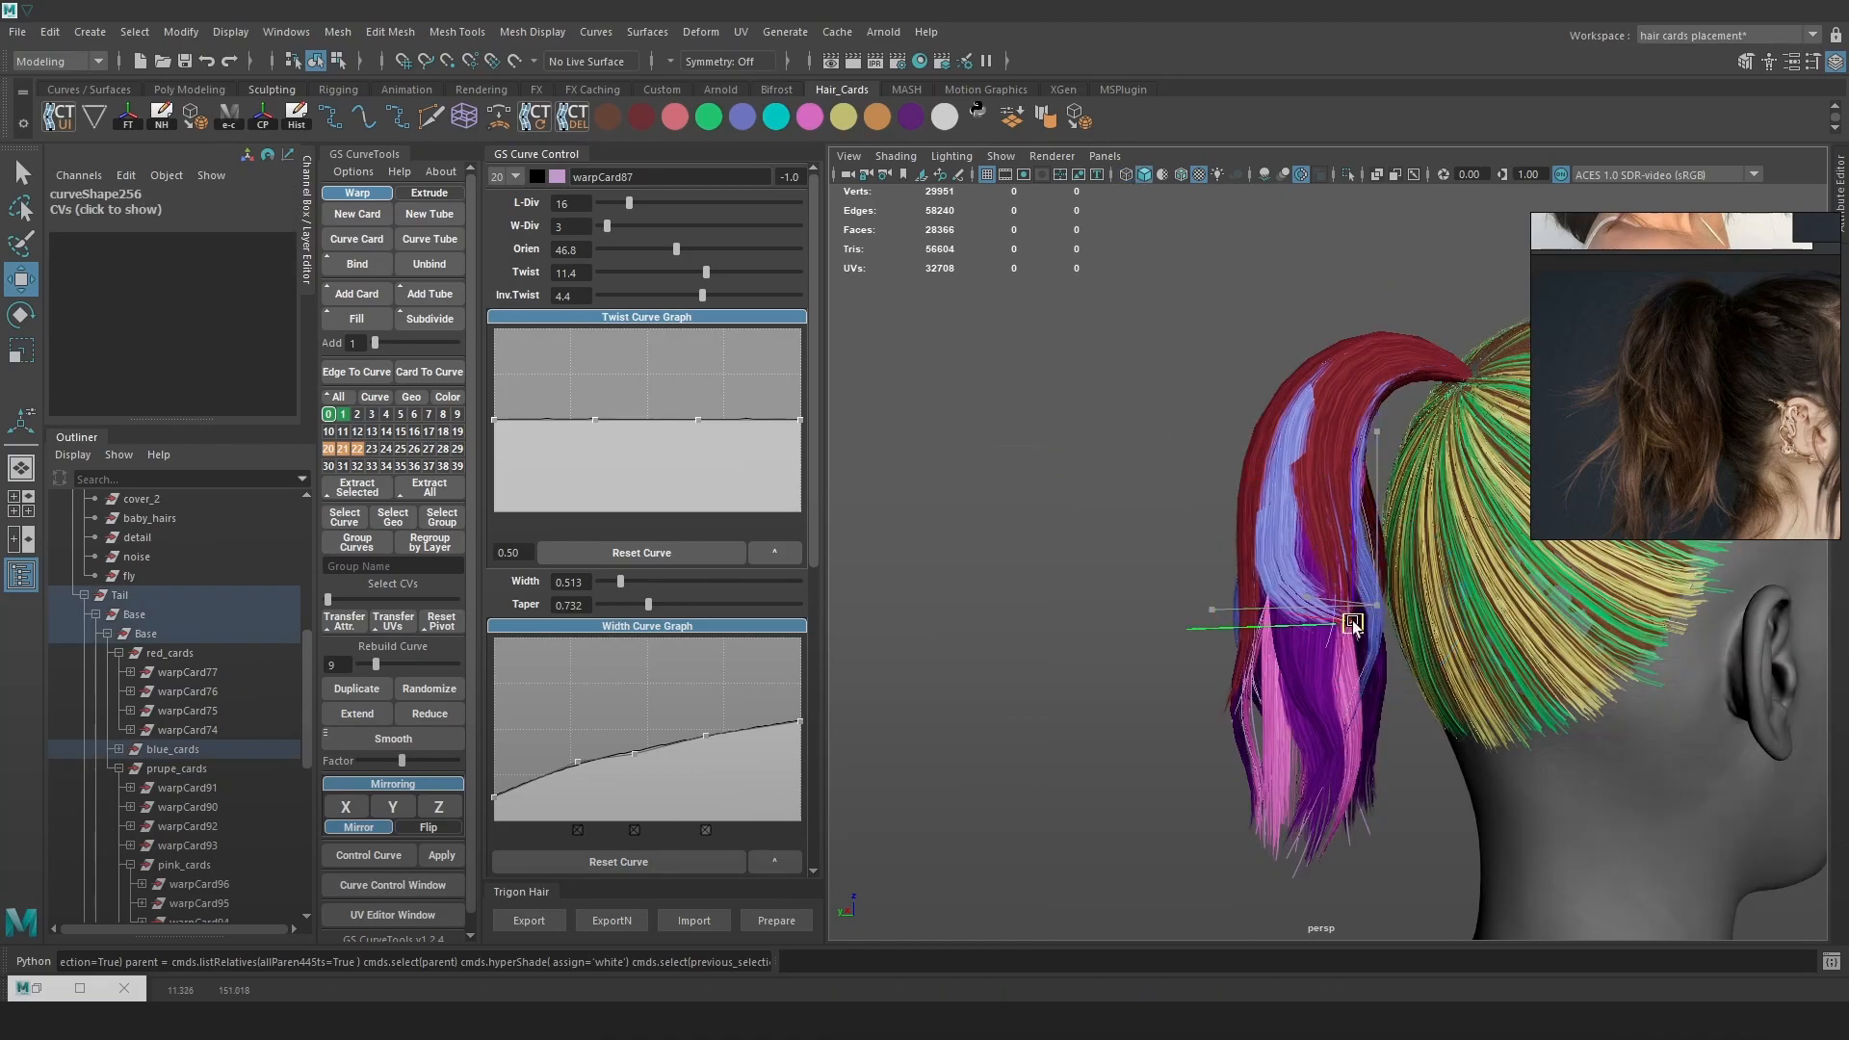
left_click_drag(645, 603, 641, 604)
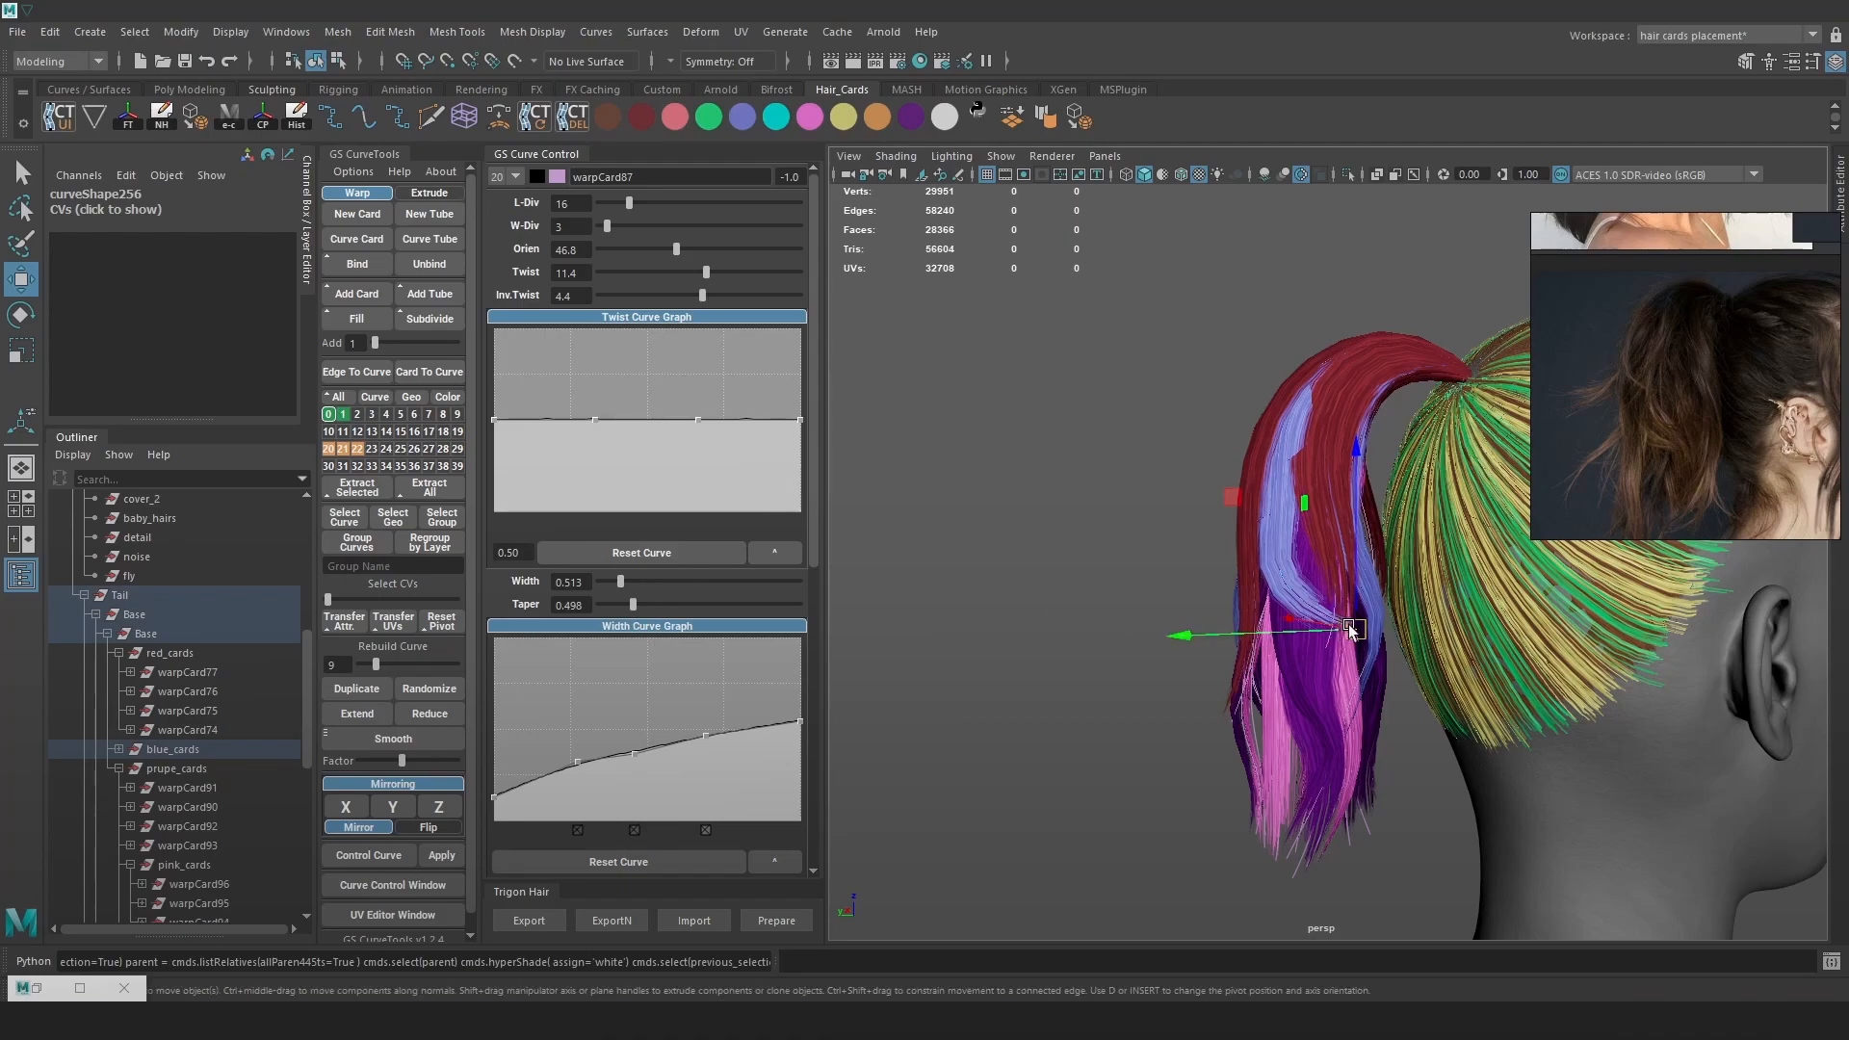
Try reshaping the twist curve graph of warpCard87 at its middle and end points
scroll(1348, 674, "up", 4)
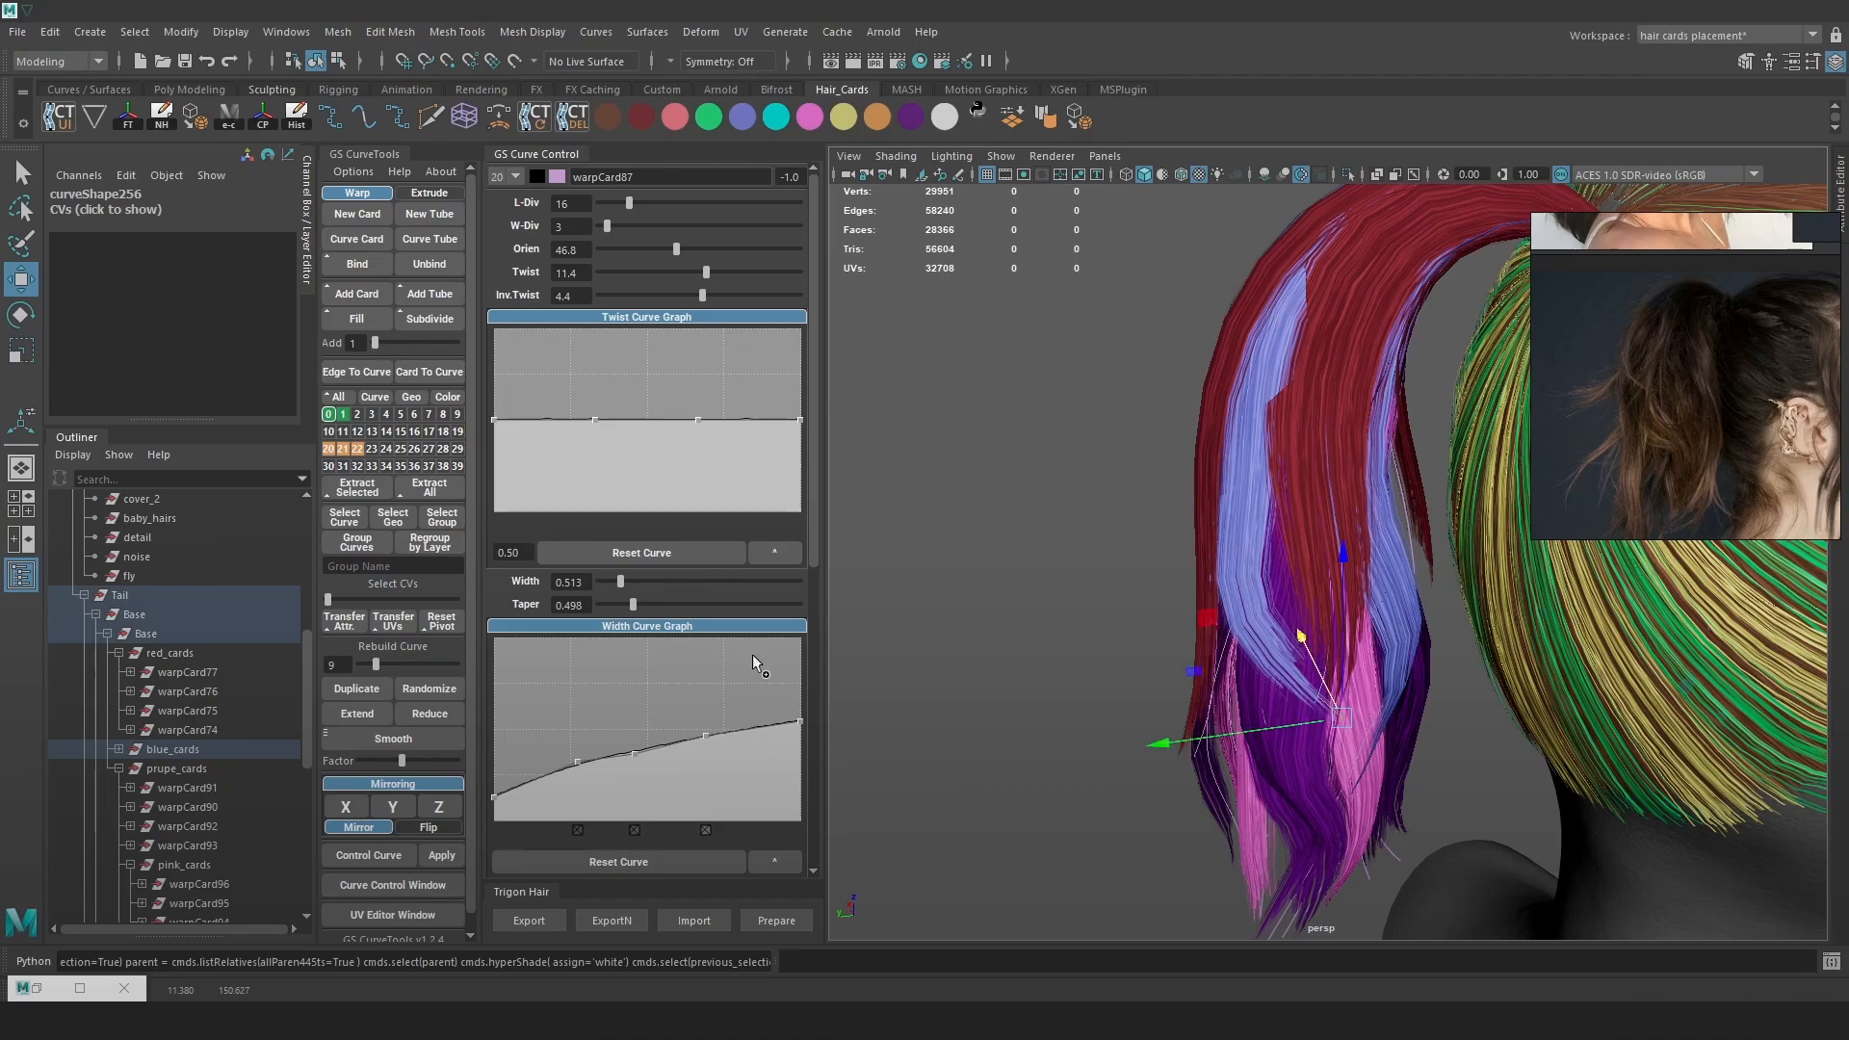
left_click_drag(799, 421, 800, 374)
left_click_drag(644, 418, 645, 431)
left_click_drag(1098, 493, 1367, 568, "alt")
key("ctrl+z")
key("ctrl+z")
Try repositioning a lower control point of the blue side card and save the scene
key("4")
left_click(1402, 652)
key("6")
left_click_drag(1402, 660, 1398, 695, "alt")
left_click_drag(1409, 641, 1399, 579)
key("ctrl+z")
left_click(1383, 586)
left_click_drag(1399, 579, 1146, 619, "alt")
key("ctrl+s")
Reposition the mid-length control point of the head-facing blue card and clear the selection
left_click_drag(1349, 598, 1409, 611, "alt")
key("4")
left_click(1398, 595)
right_click_drag(1085, 414, 1022, 416)
key("6")
left_click(1321, 498)
key("4")
right_click_drag(1364, 518, 1319, 518)
left_click_drag(1386, 498, 1333, 537)
key("6")
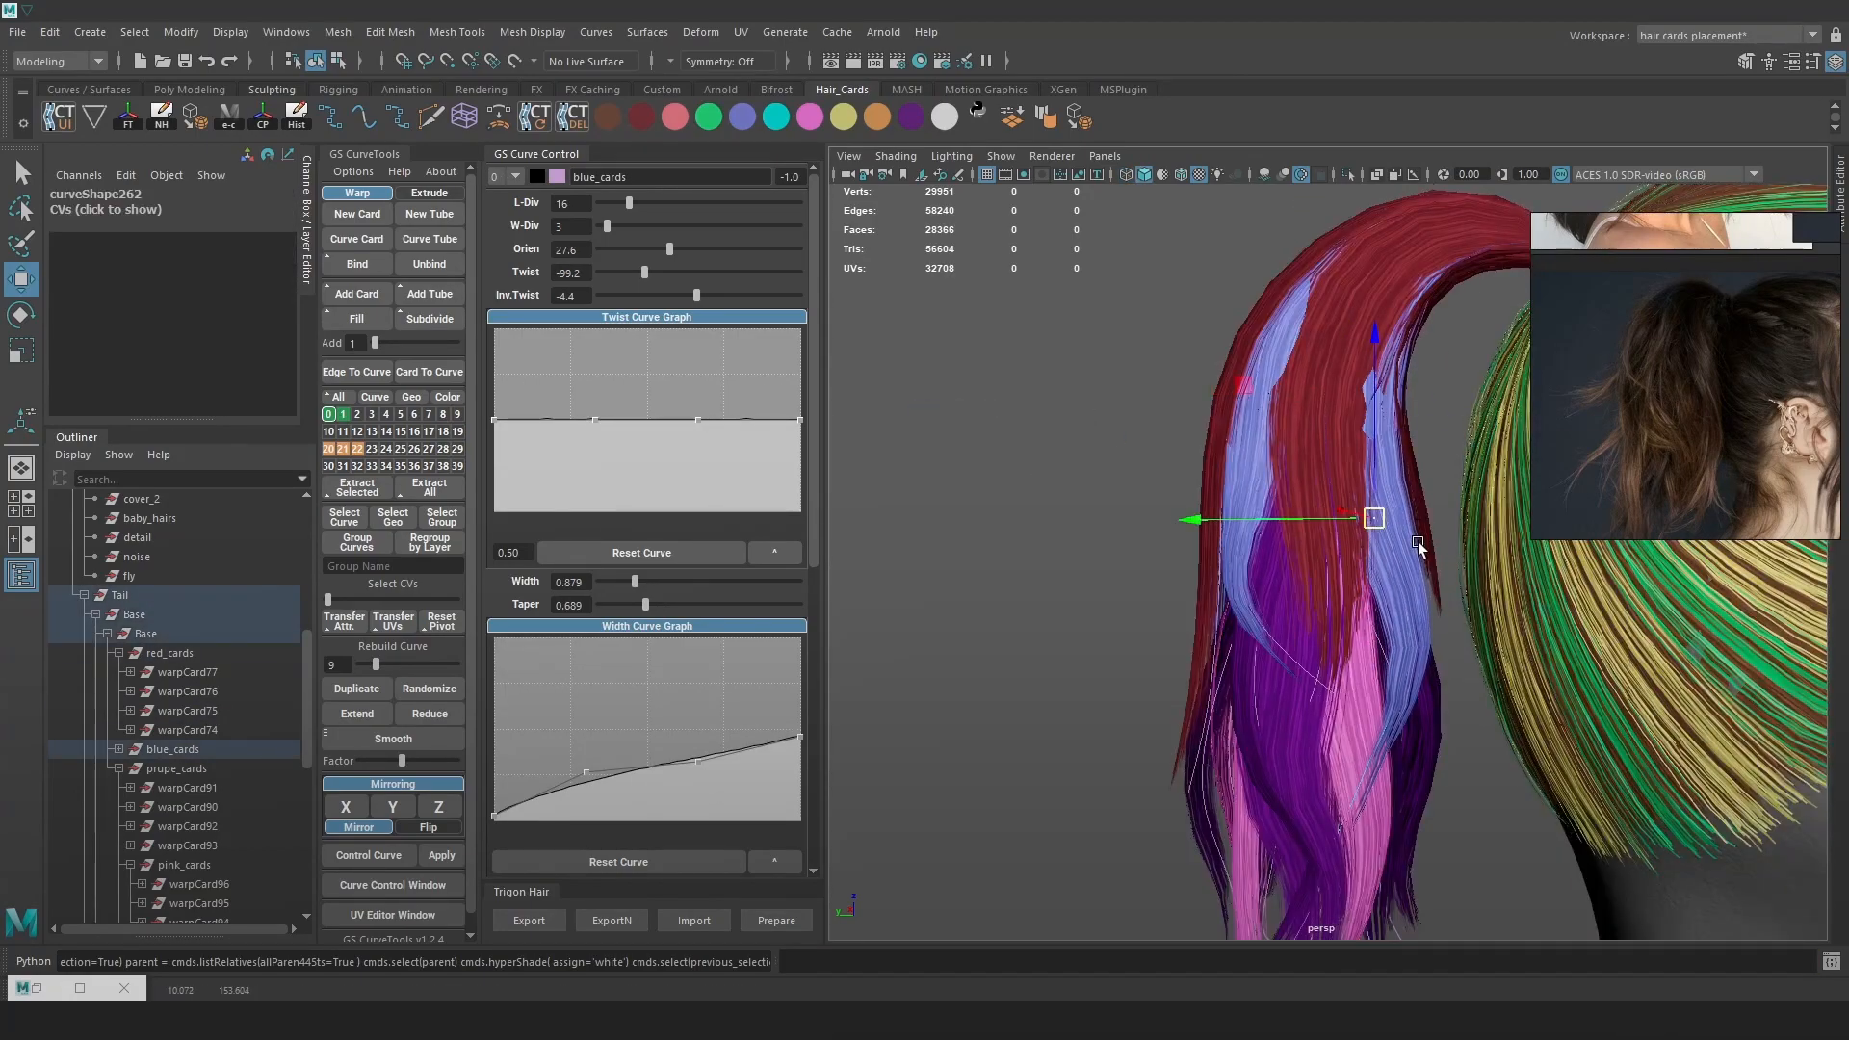
left_click_drag(1332, 633, 1324, 590, "alt")
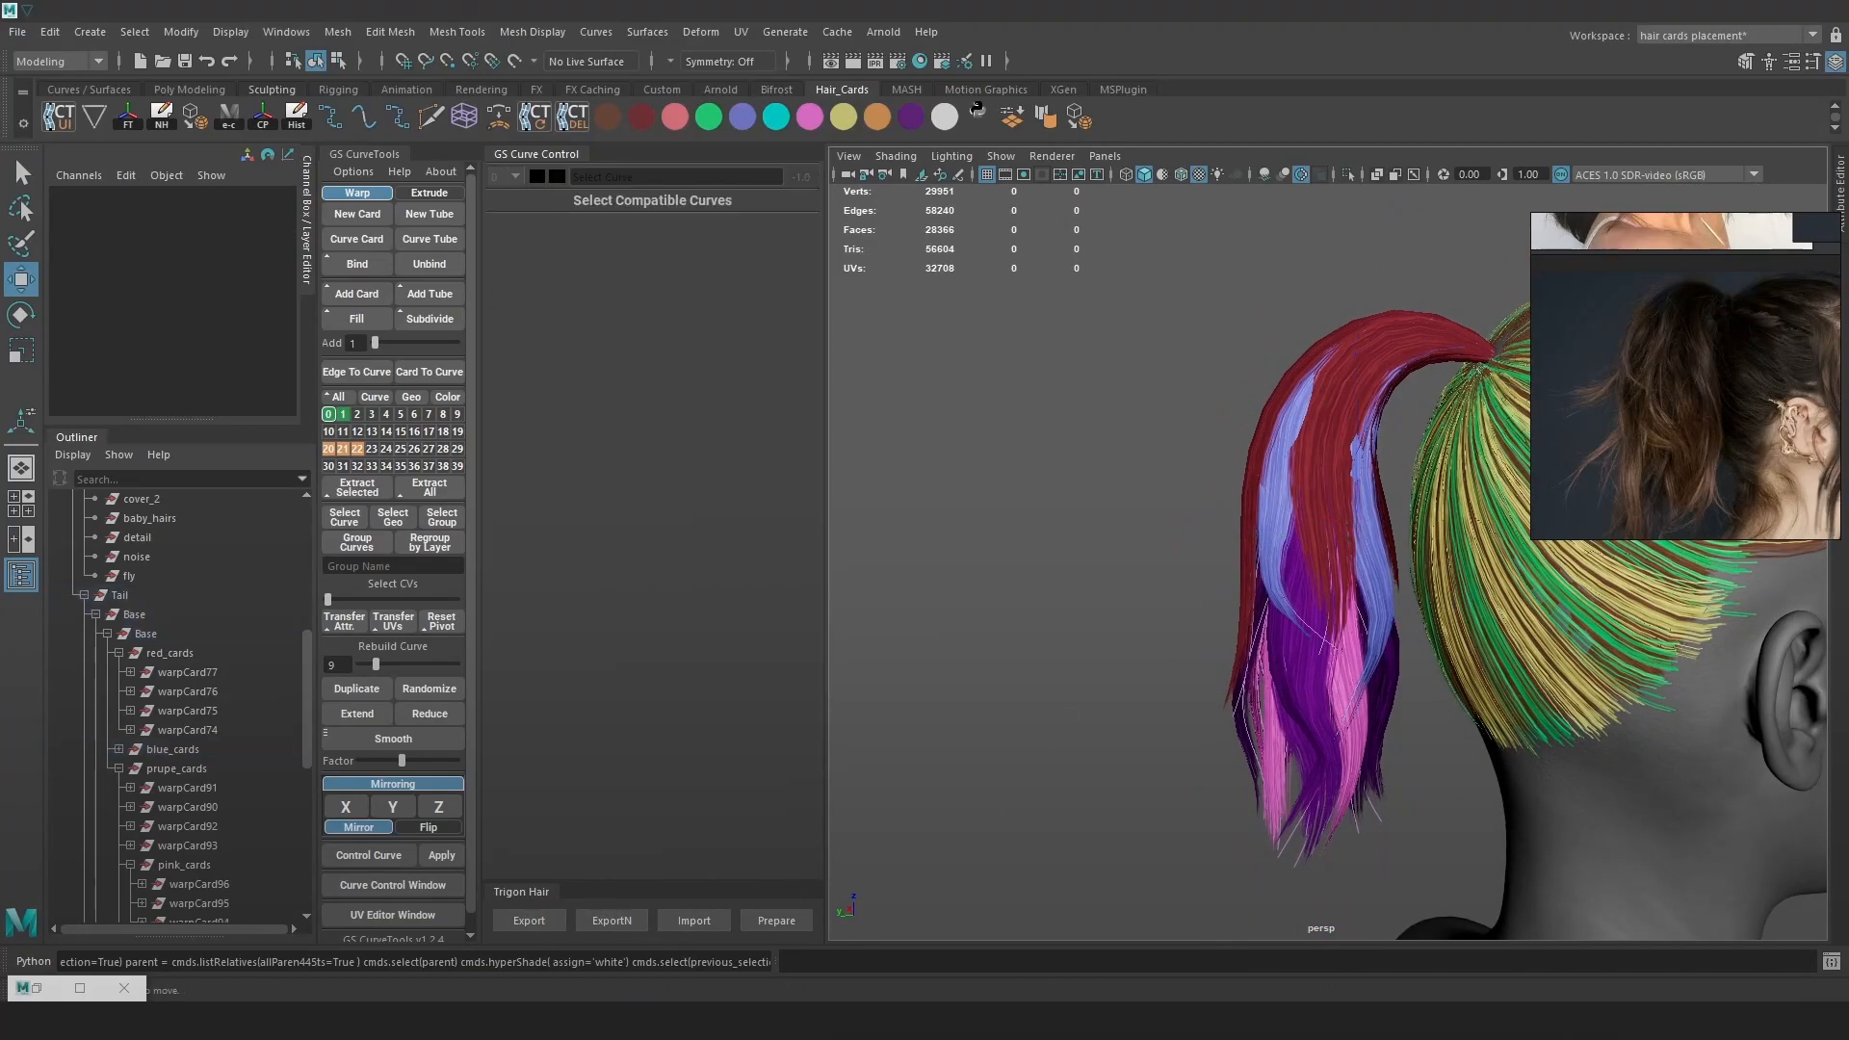
Switch to Marmoset Toolbag and move the reference photo clear of the rendered head
left_click(578, 1020)
left_click_drag(1635, 432, 1114, 448)
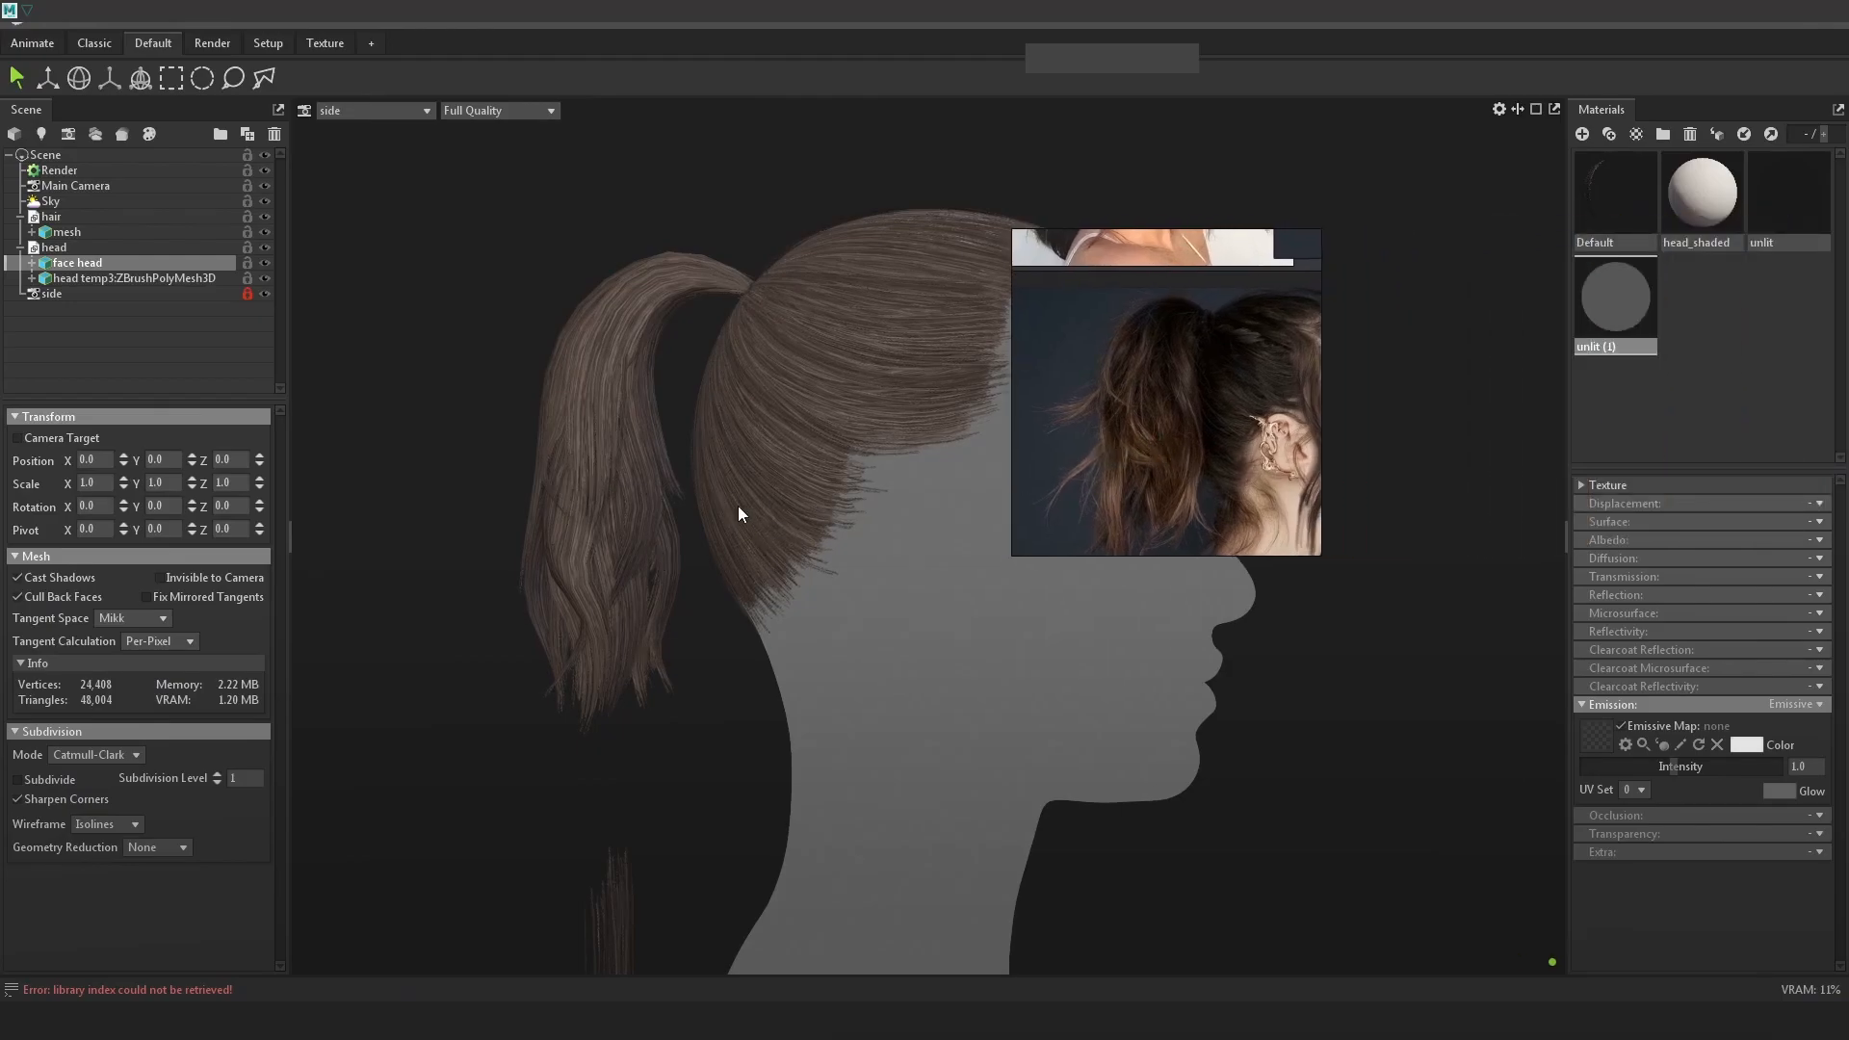
left_click(378, 118)
left_click_drag(1173, 353, 1315, 408)
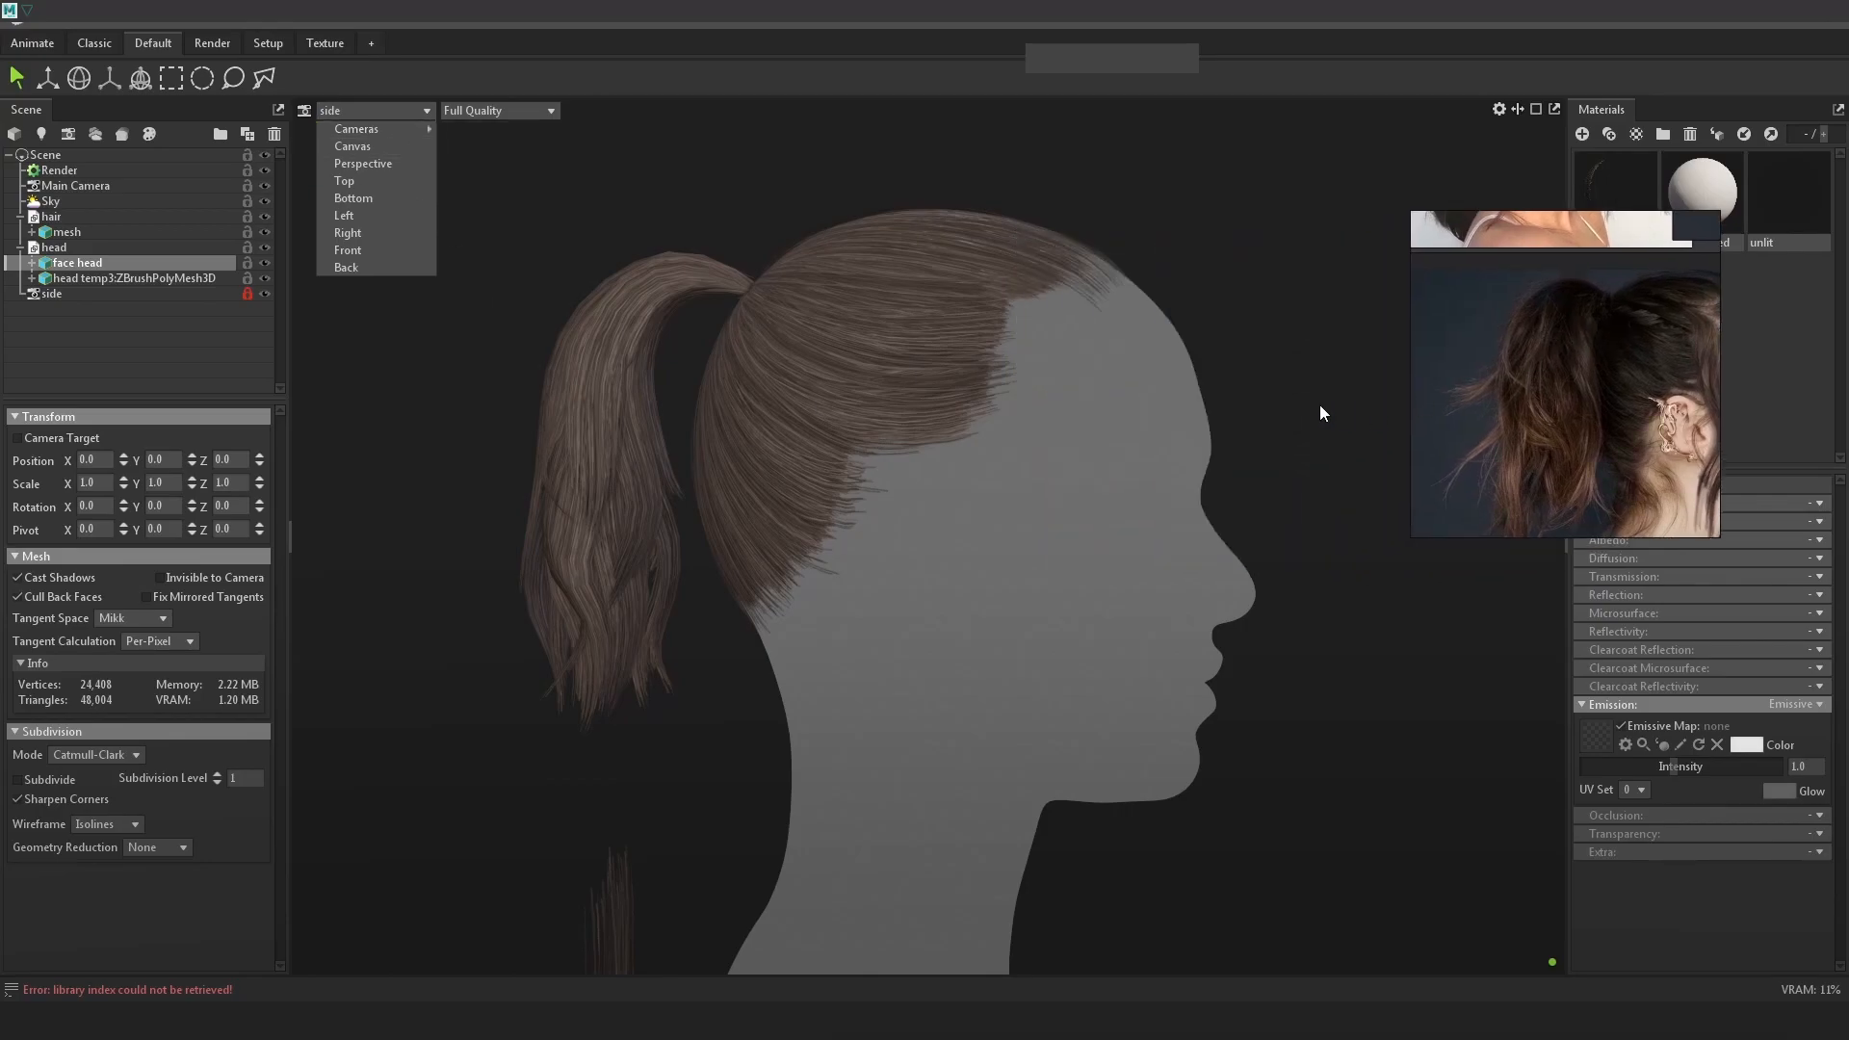
left_click(1317, 410)
Copy a full screenshot of the side-view render and paste it into side_match_up.psd in Photoshop
key("Print")
left_click_drag(1, 24, 1847, 1001)
key("ctrl+c")
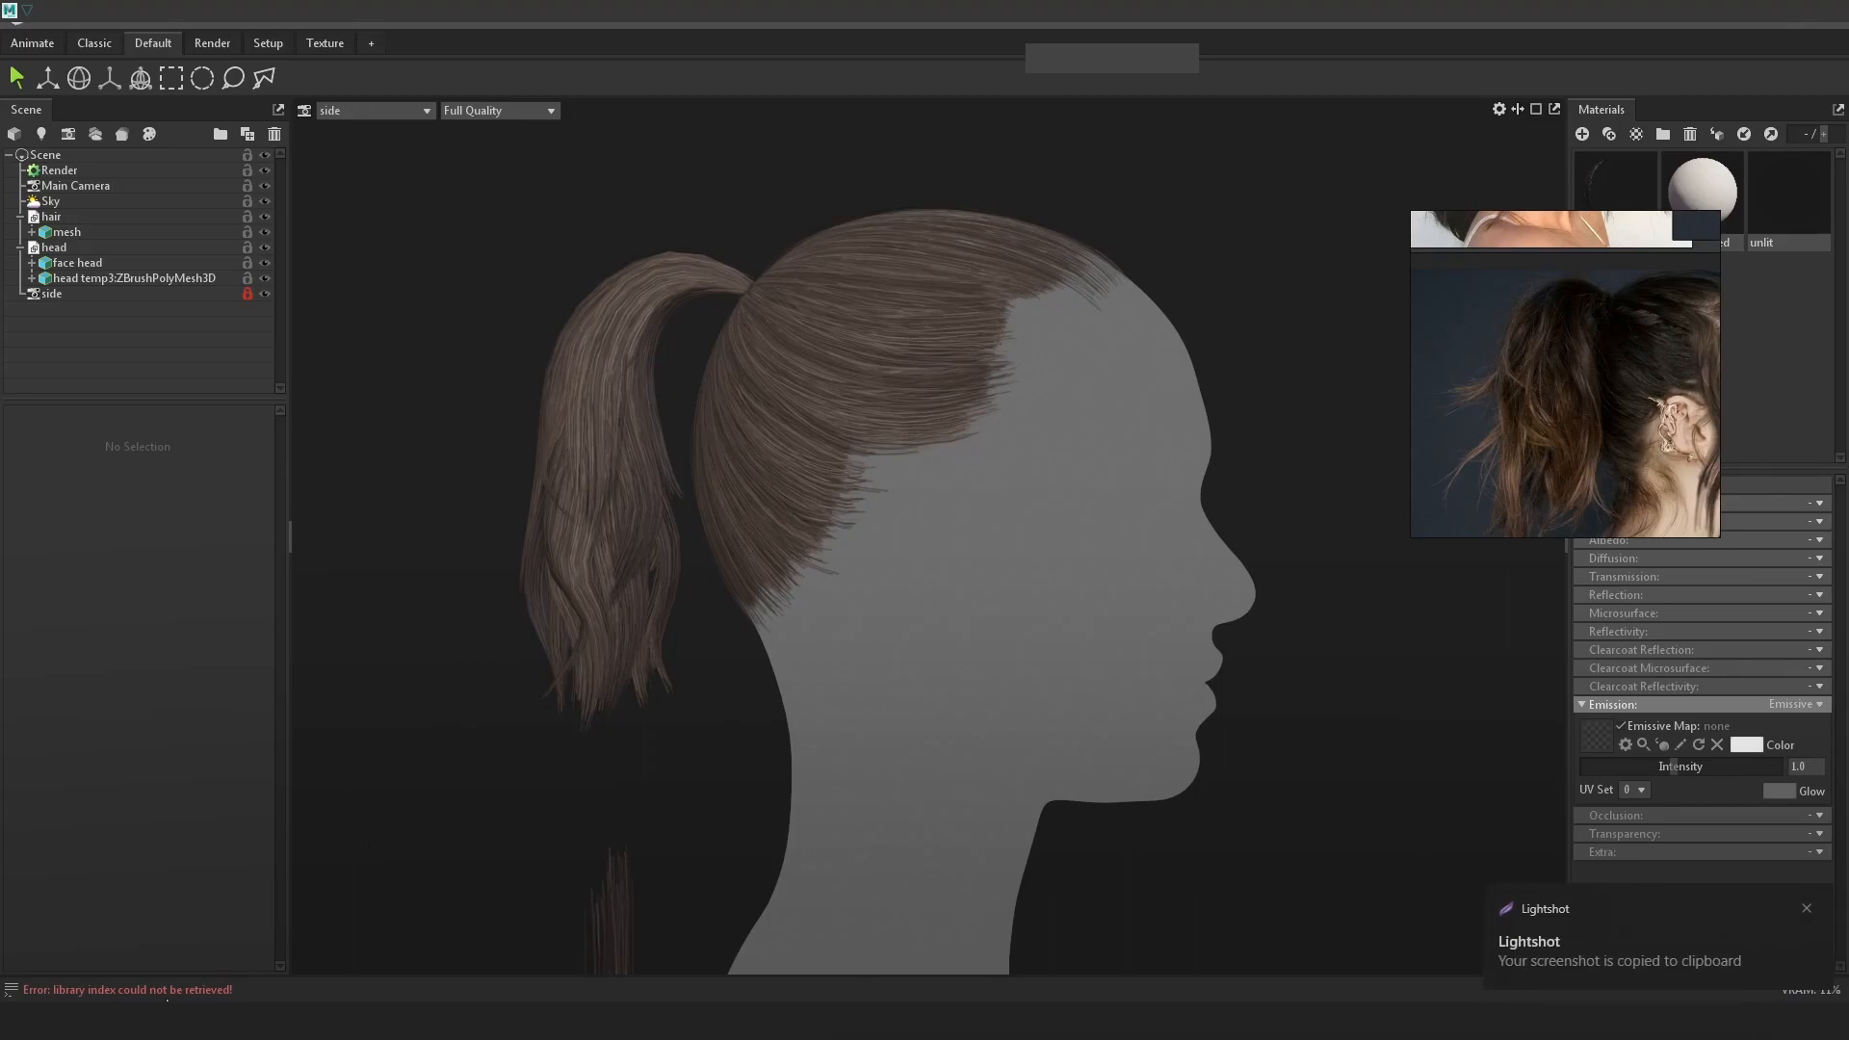
key("alt+Tab")
key("ctrl+v")
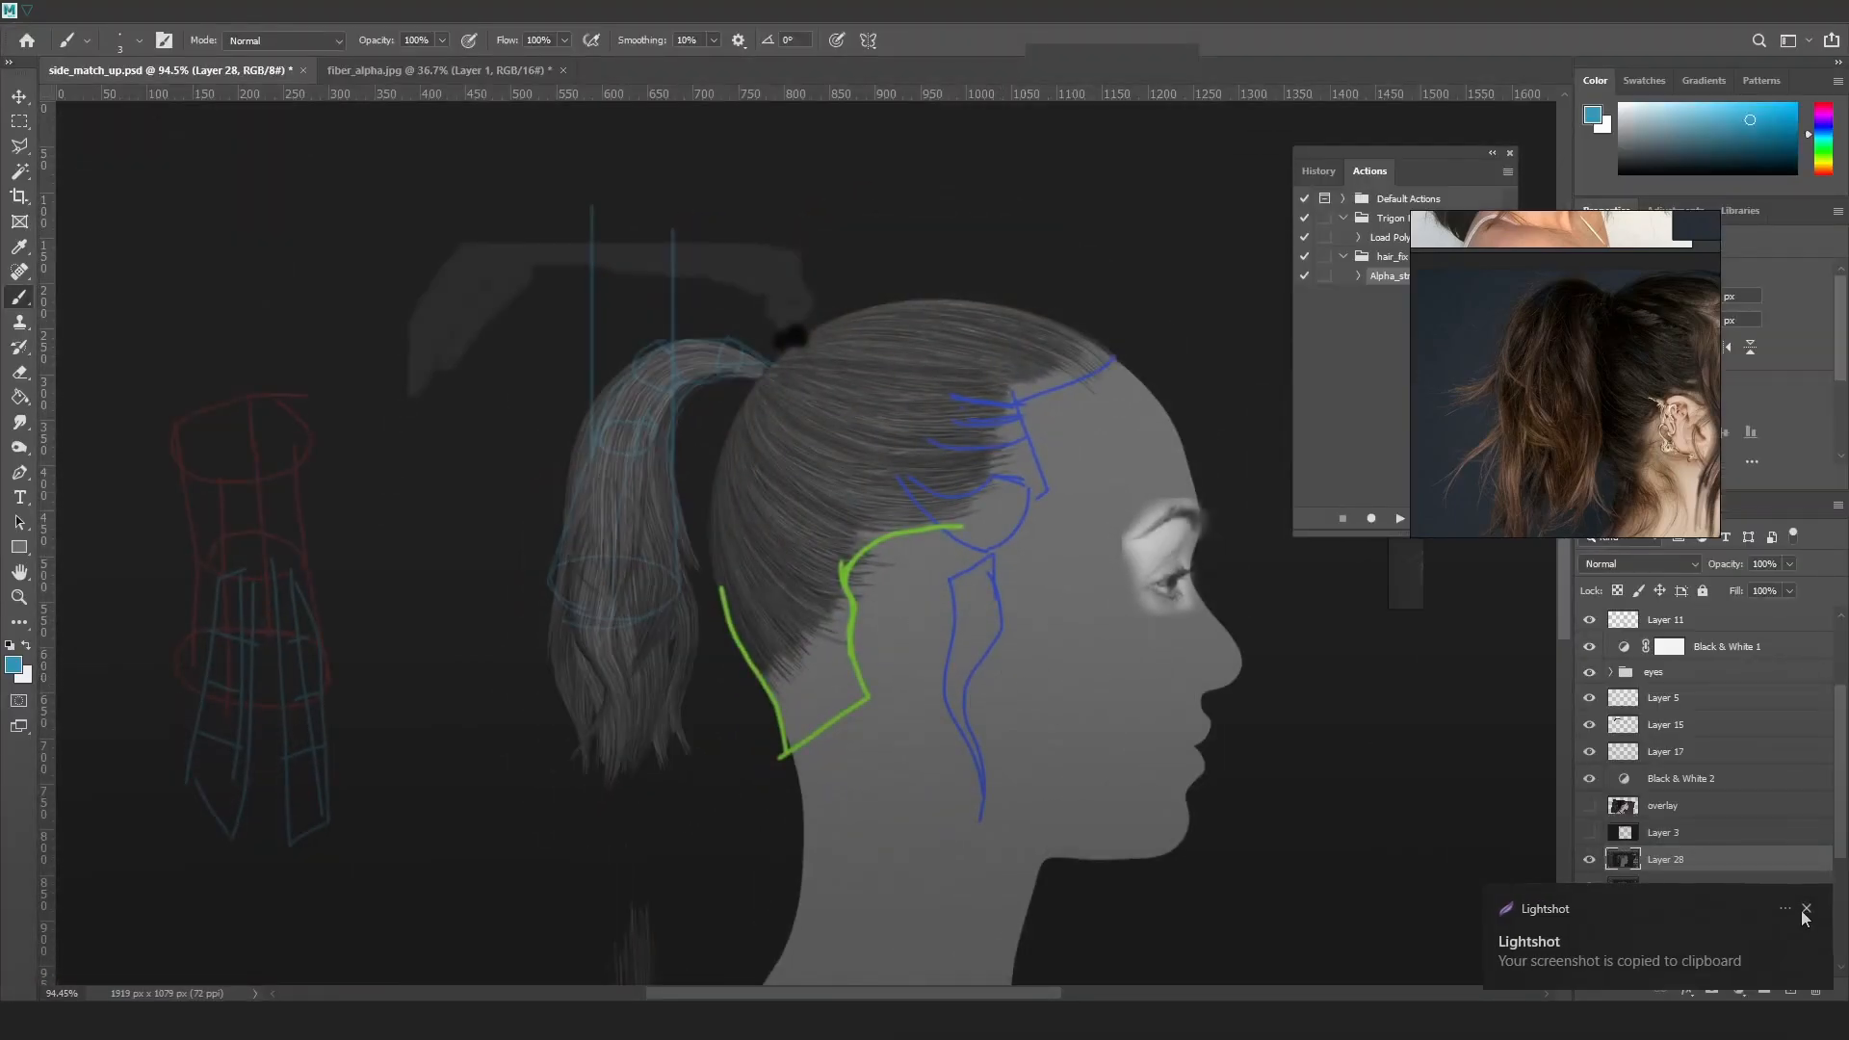
Compare the new render with the previous one by toggling the visibility of Layer 28
left_click(1590, 859)
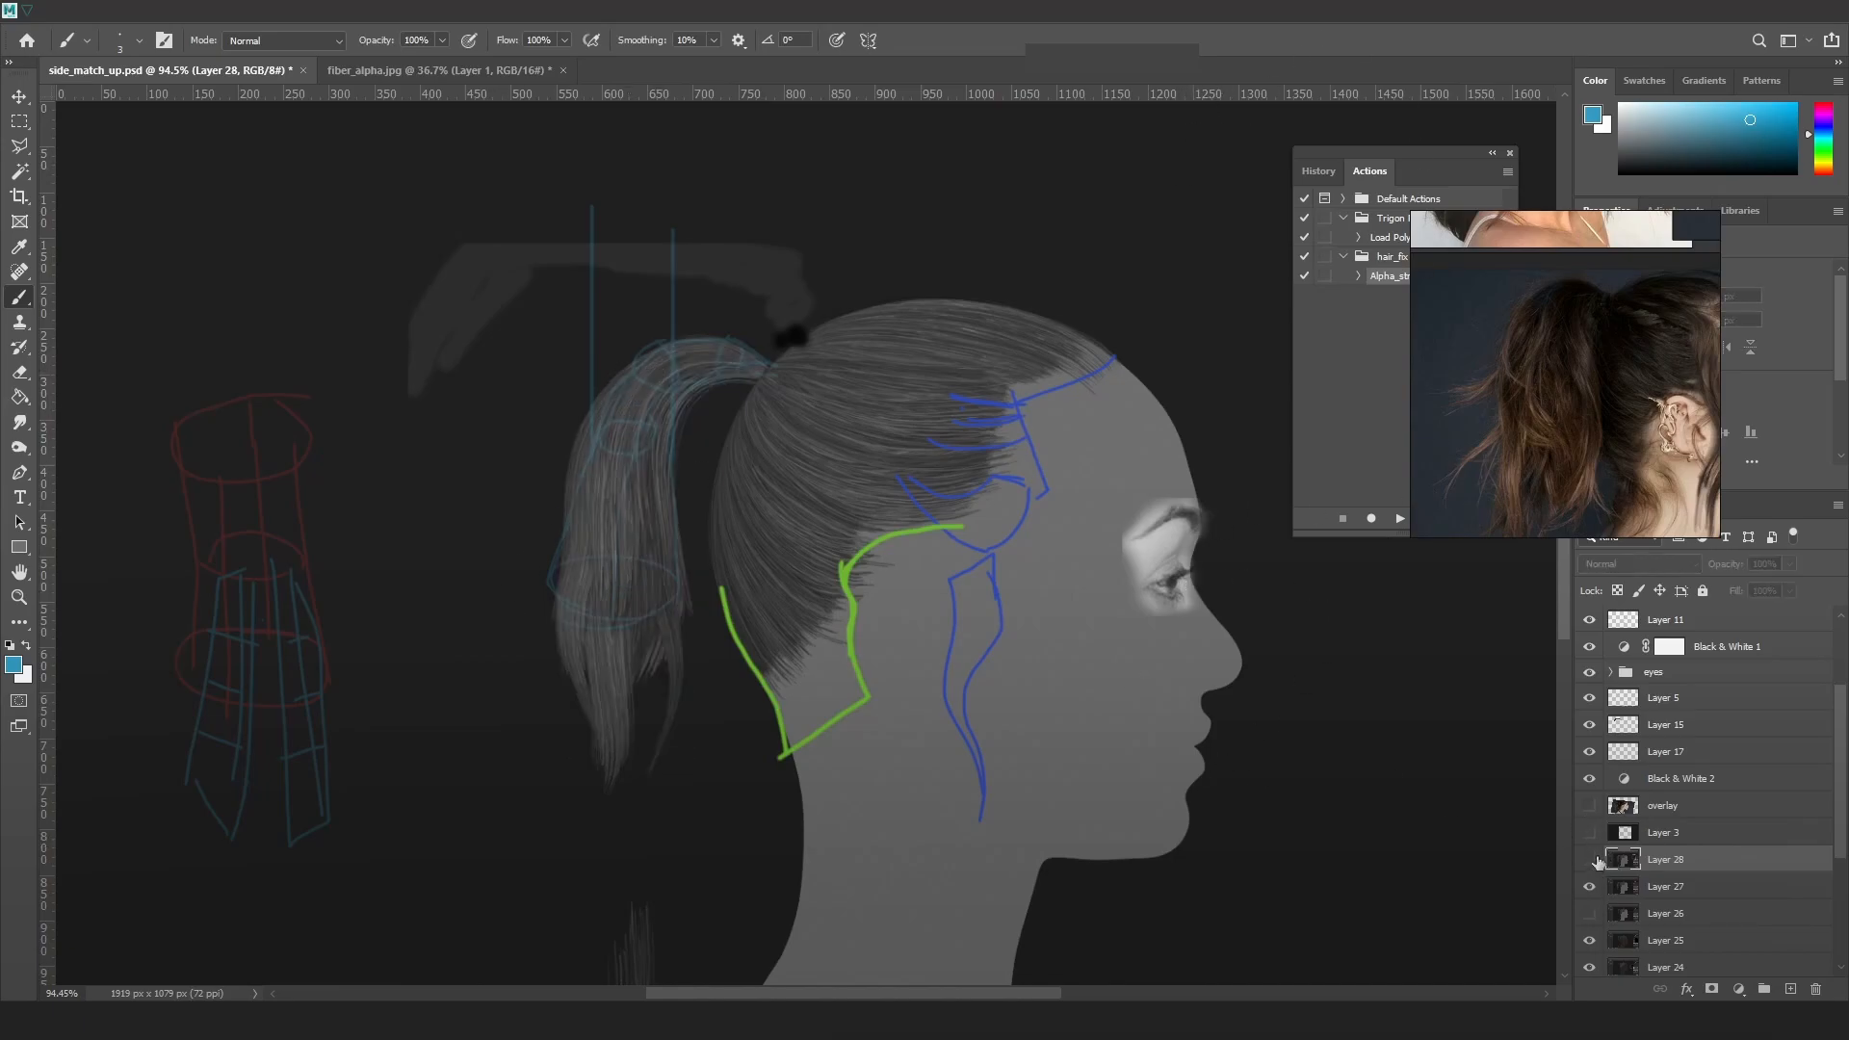
left_click(1590, 858)
left_click(1589, 857)
left_click(1588, 857)
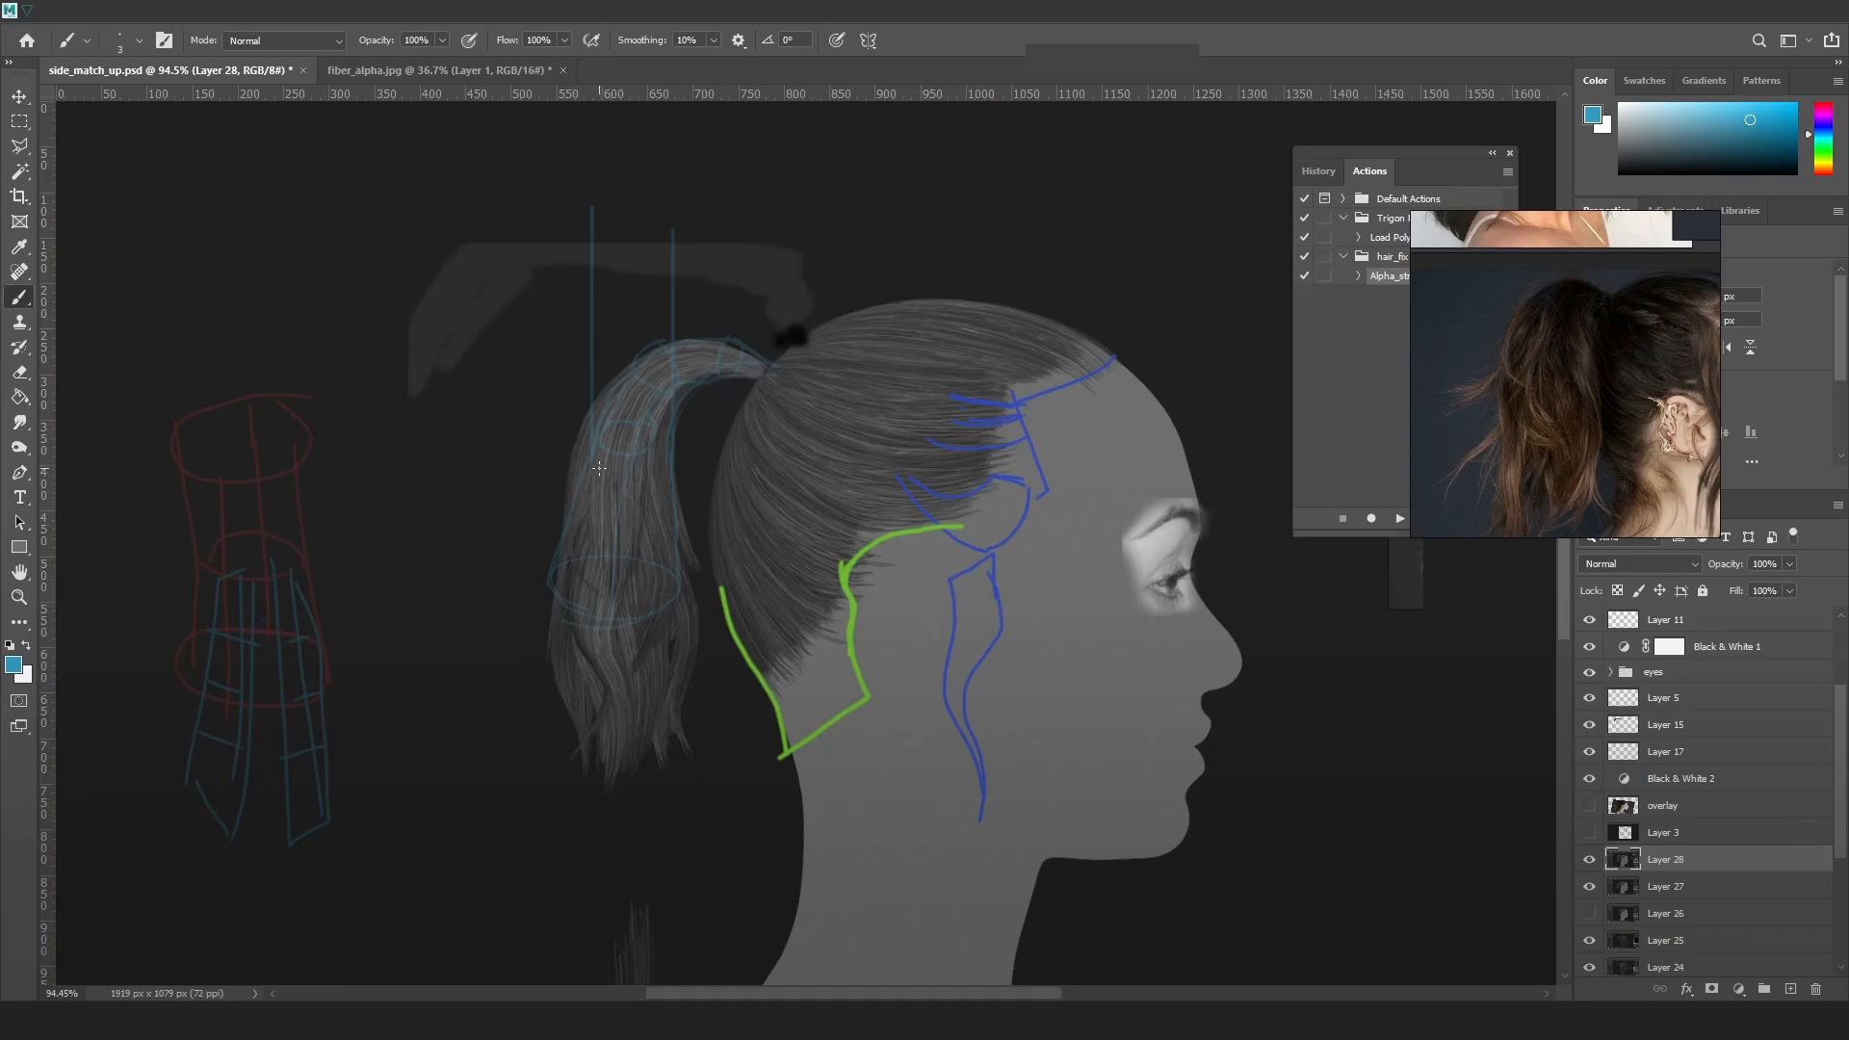
Compare the ponytail silhouette with the reference by repeatedly toggling the visibility of the overlay layer
left_click(1589, 804)
left_click(1588, 805)
left_click(1589, 805)
left_click(1589, 804)
left_click(1589, 805)
left_click(1589, 805)
left_click(1589, 805)
left_click(1588, 805)
left_click(1589, 805)
left_click(1589, 807)
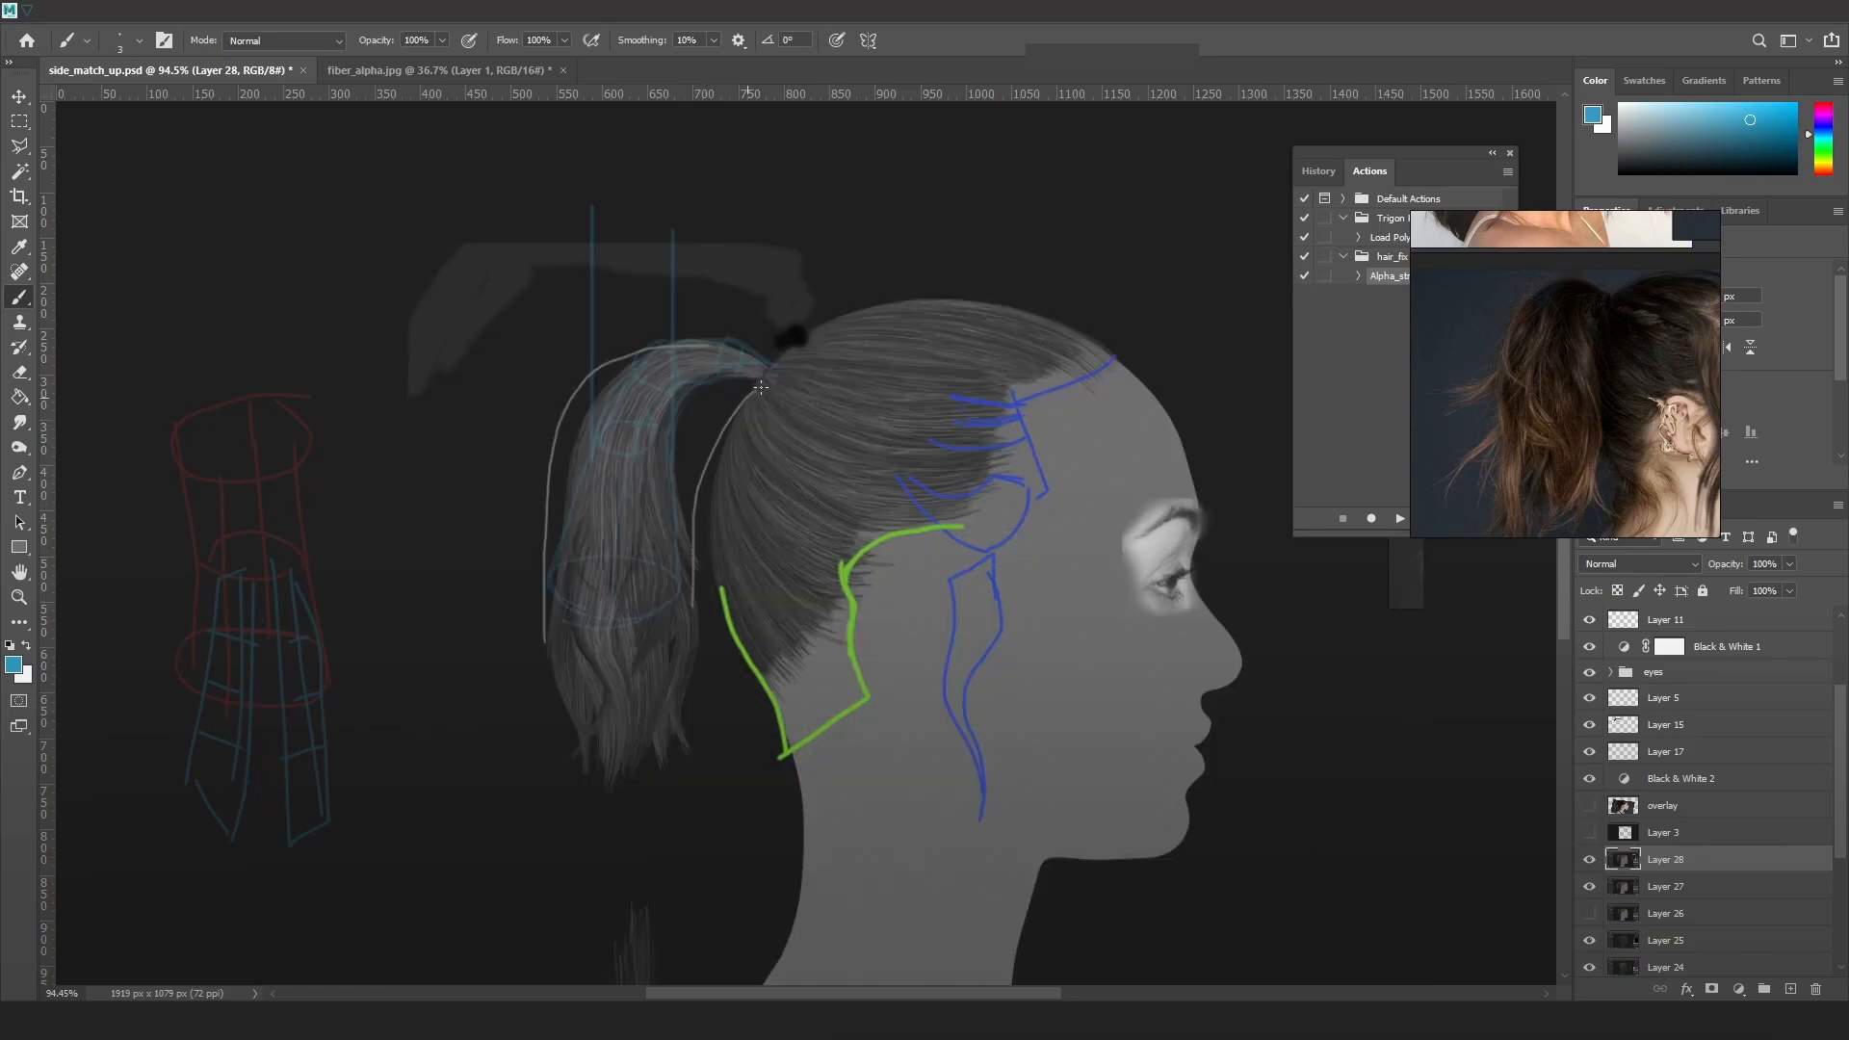
left_click(1588, 805)
left_click(1589, 805)
Switch to Unreal Engine and reimport the hair mesh to check the updated ponytail
key("alt+Tab")
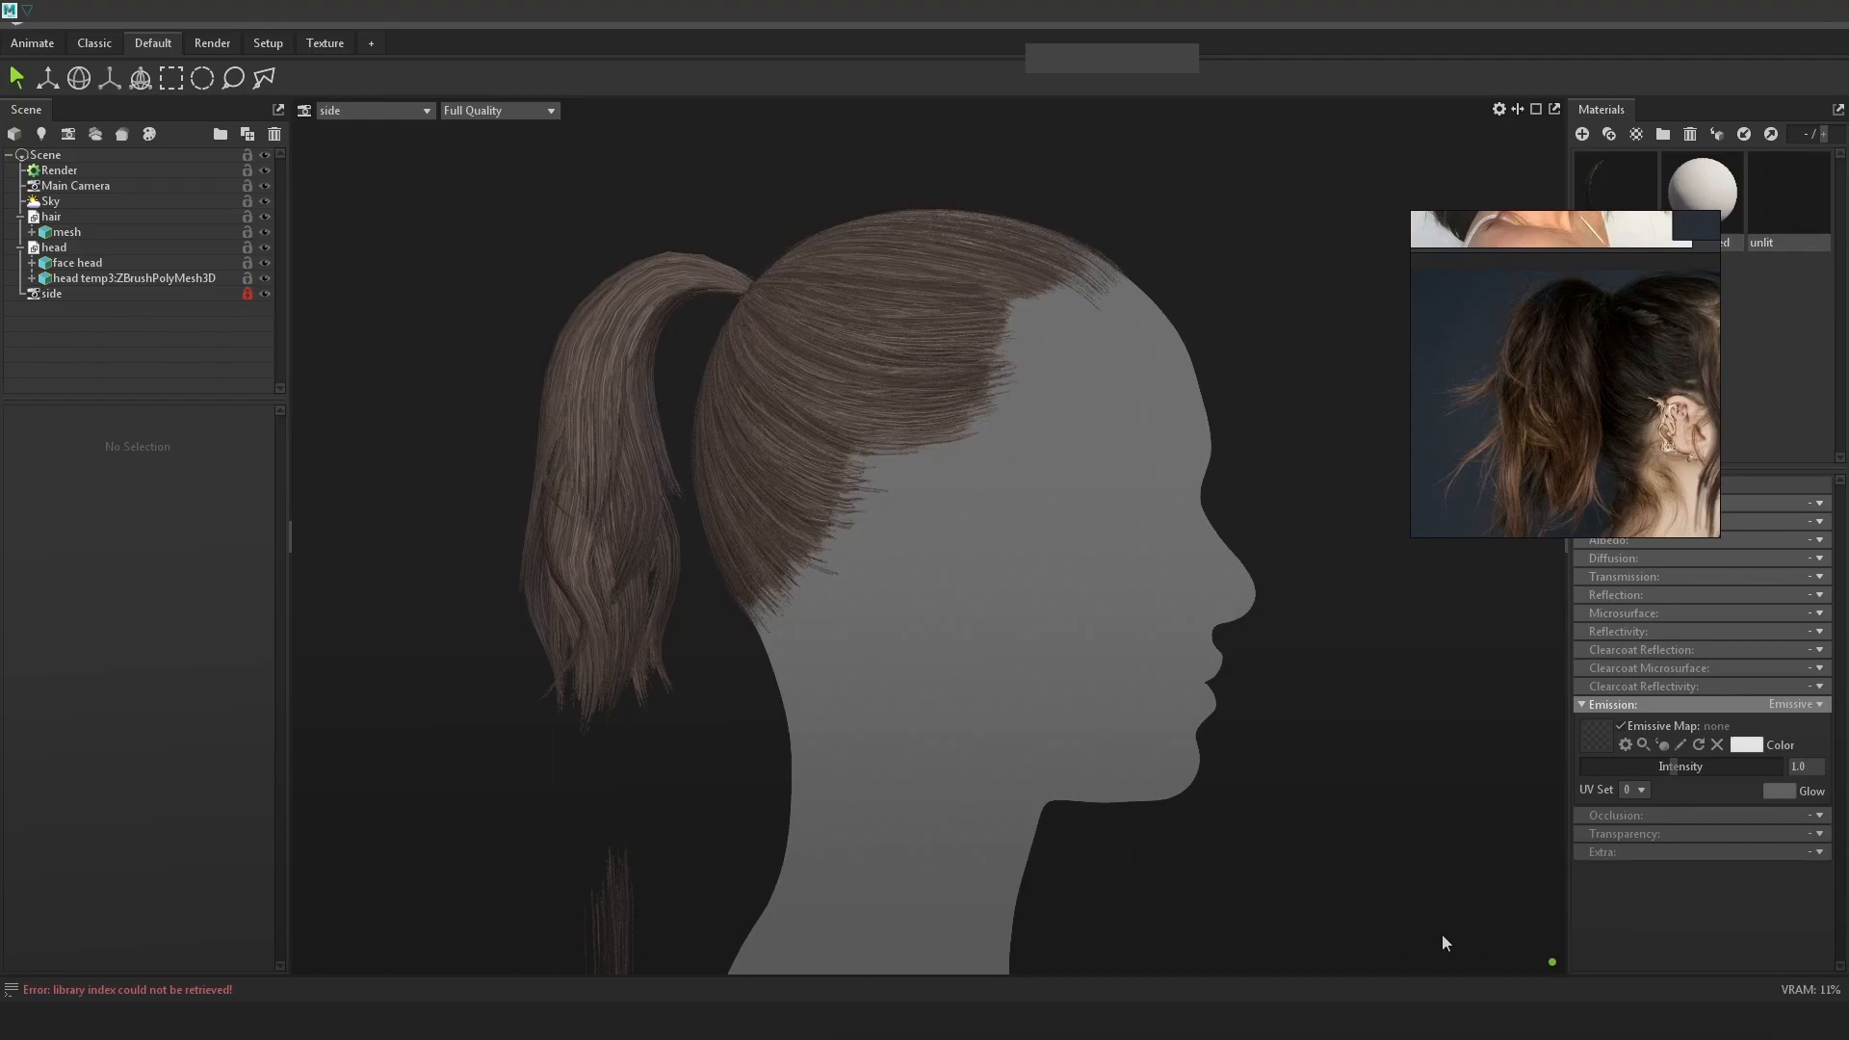
key("alt+Tab")
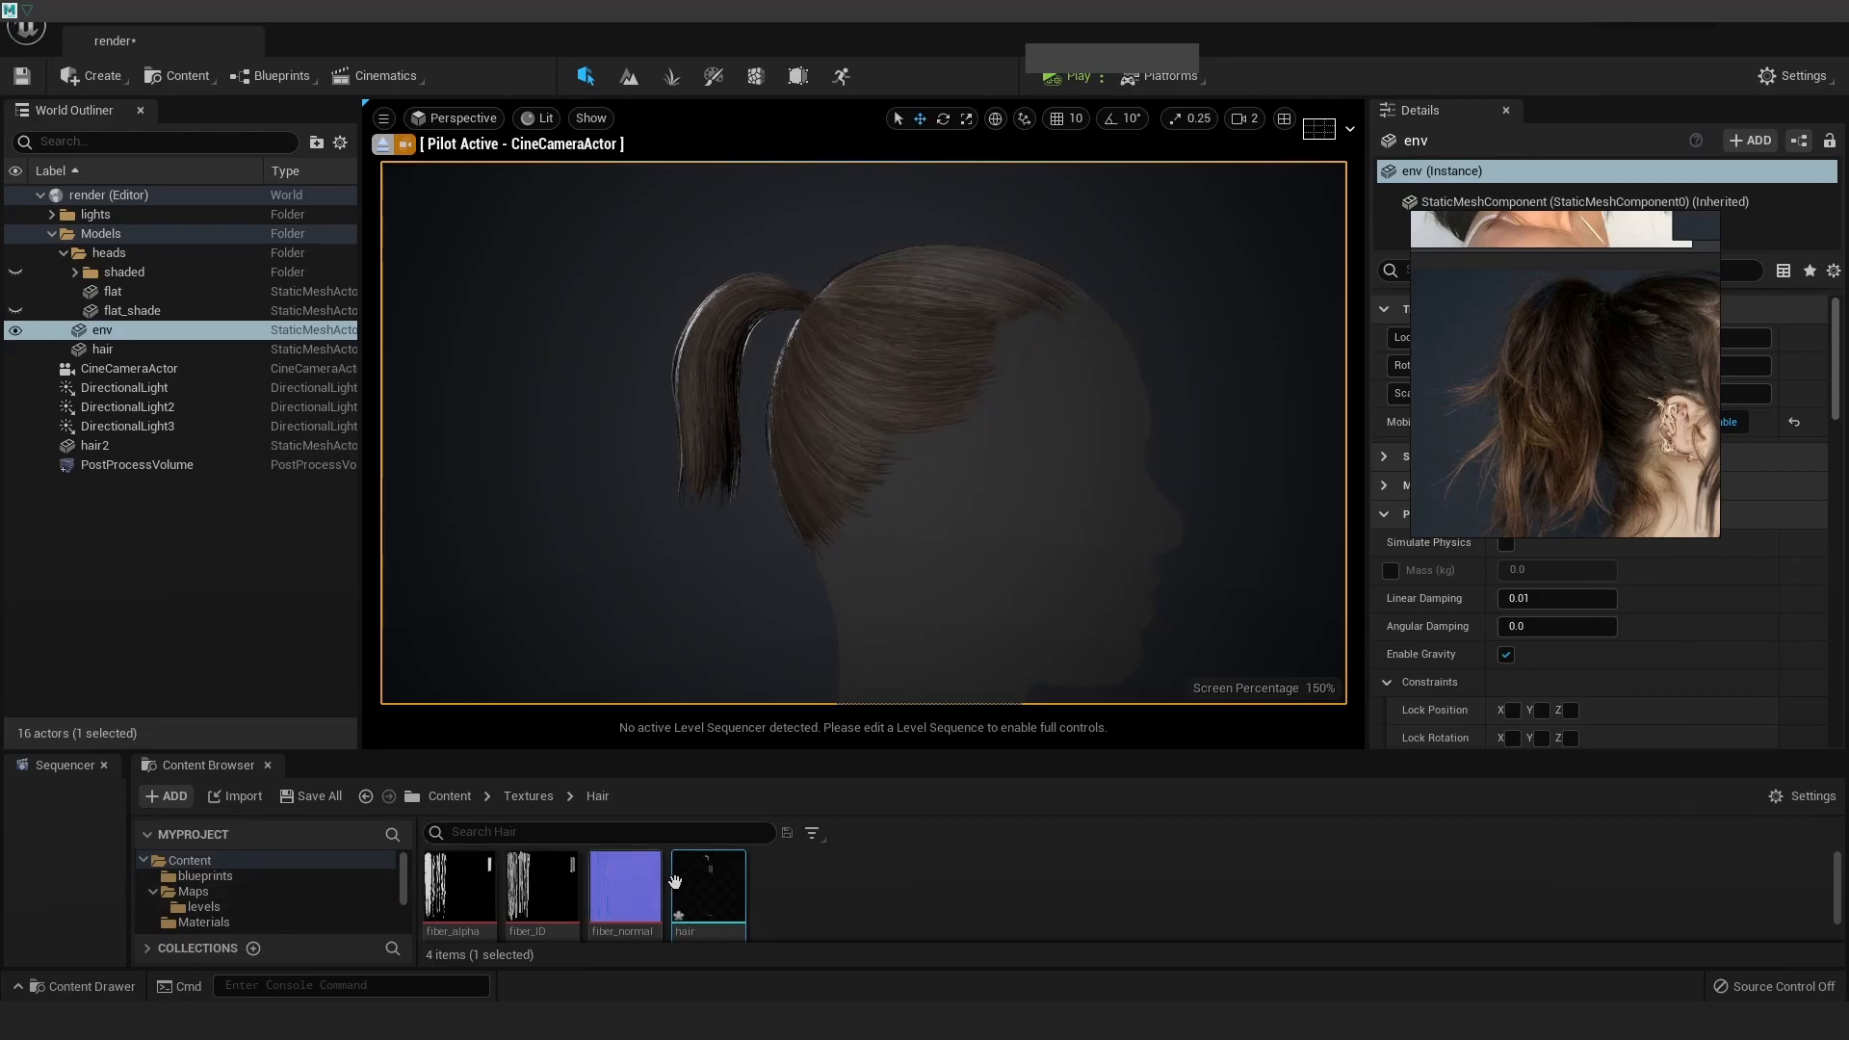
right_click(707, 881)
left_click(805, 387)
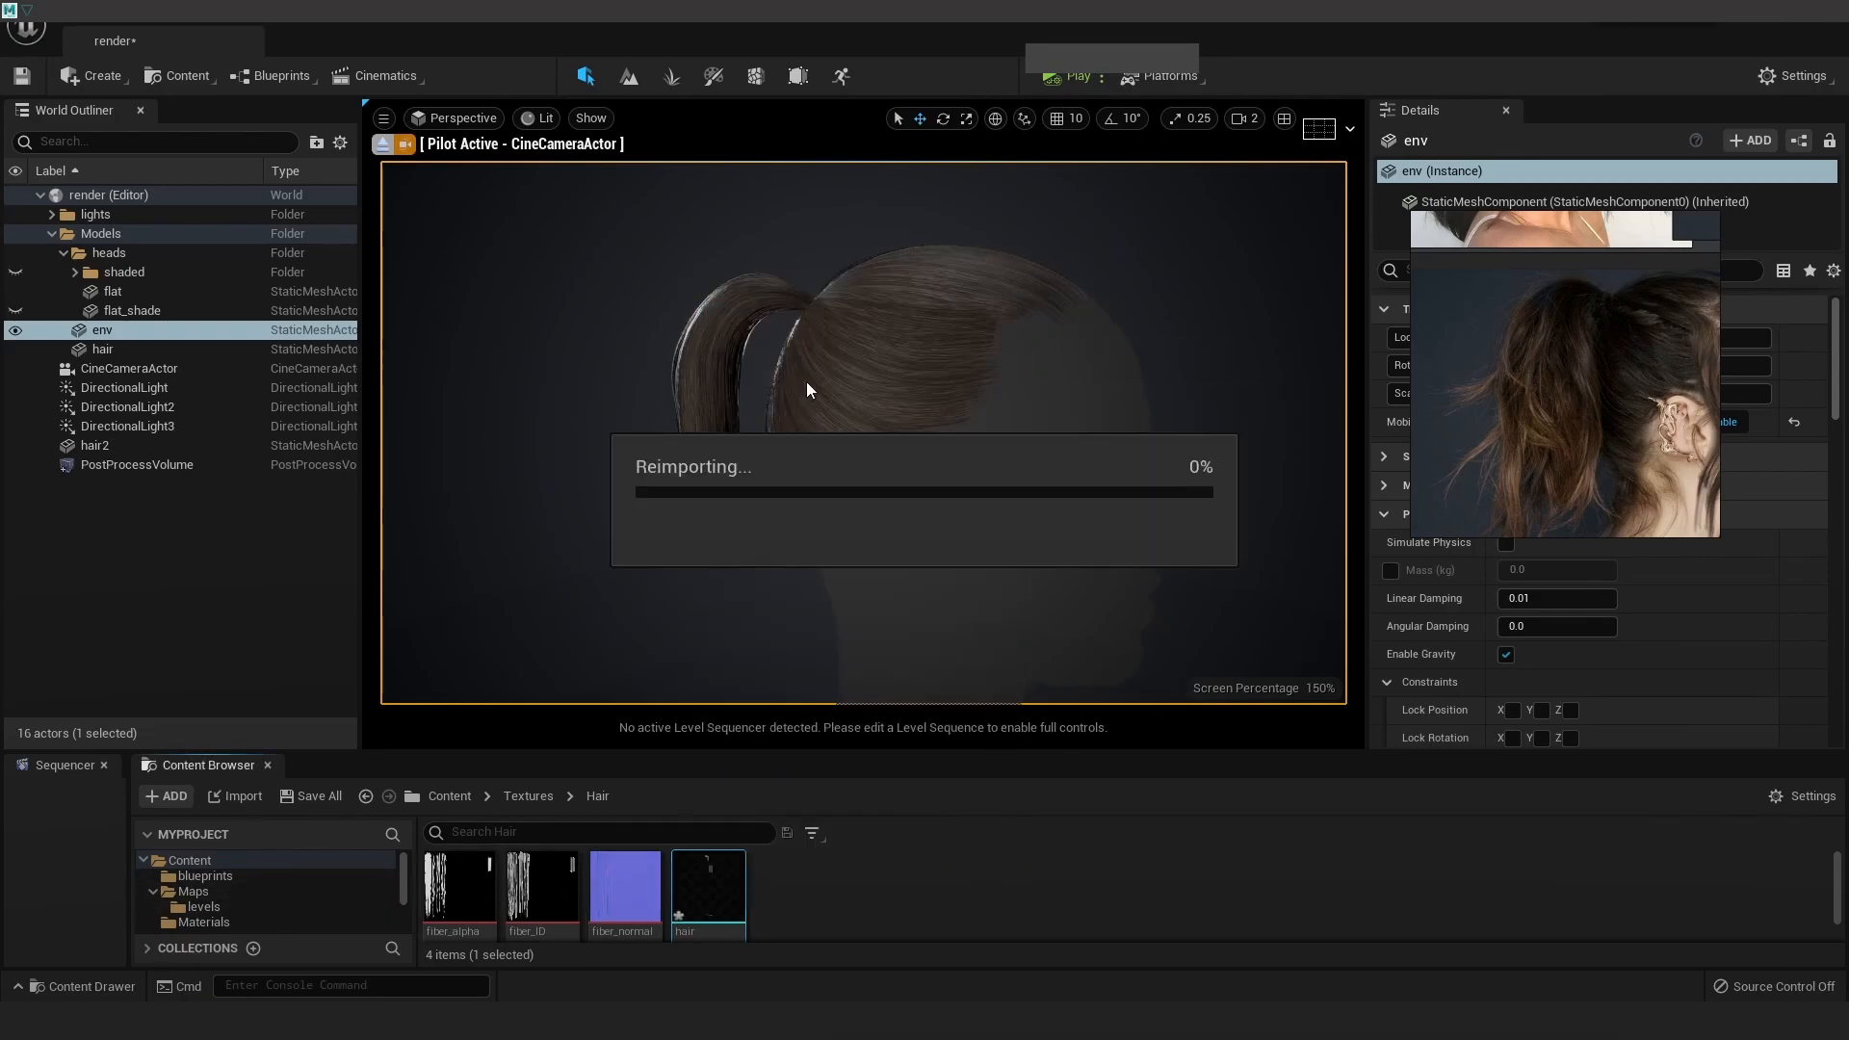
left_click_drag(822, 351, 1262, 376, "alt")
right_click_drag(1261, 375, 1319, 375, "alt")
left_click_drag(1319, 376, 645, 384, "alt")
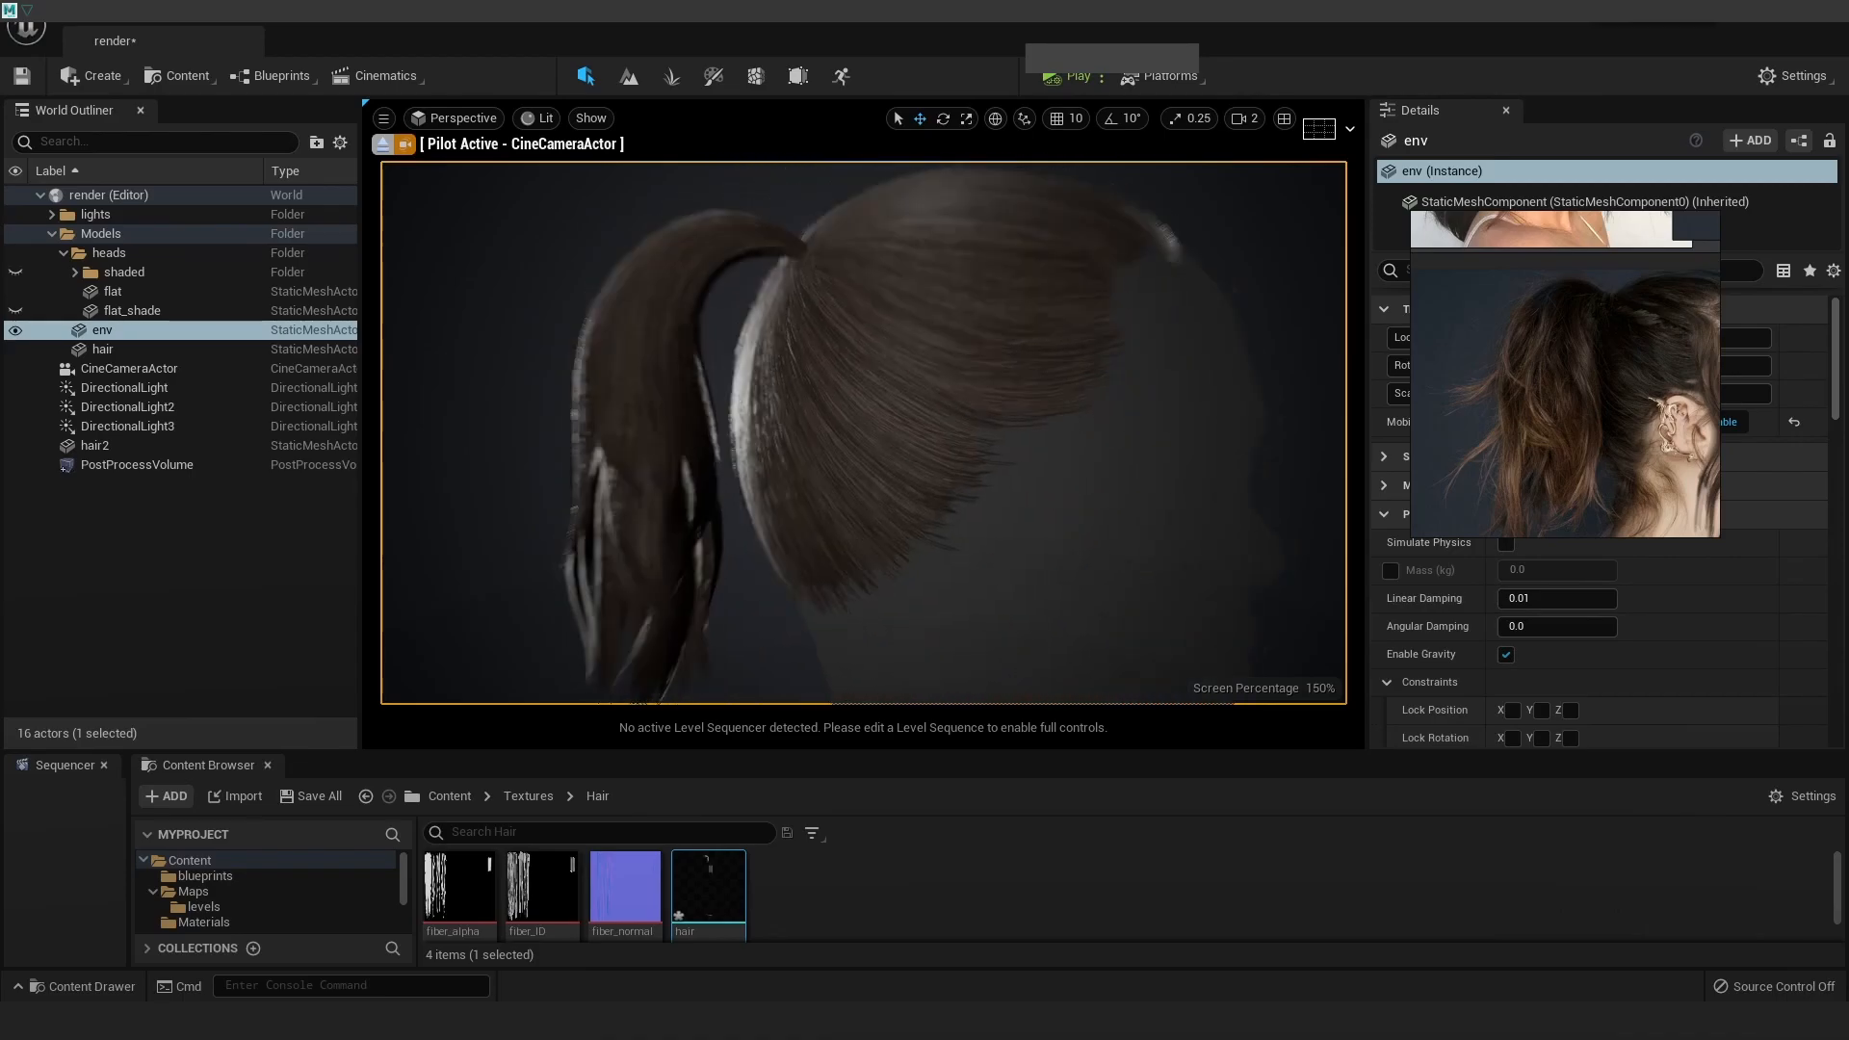
Make the hidden head meshes in the heads folder visible behind the ponytail
right_click_drag(645, 383, 568, 383, "alt")
left_click_drag(568, 383, 495, 383, "alt")
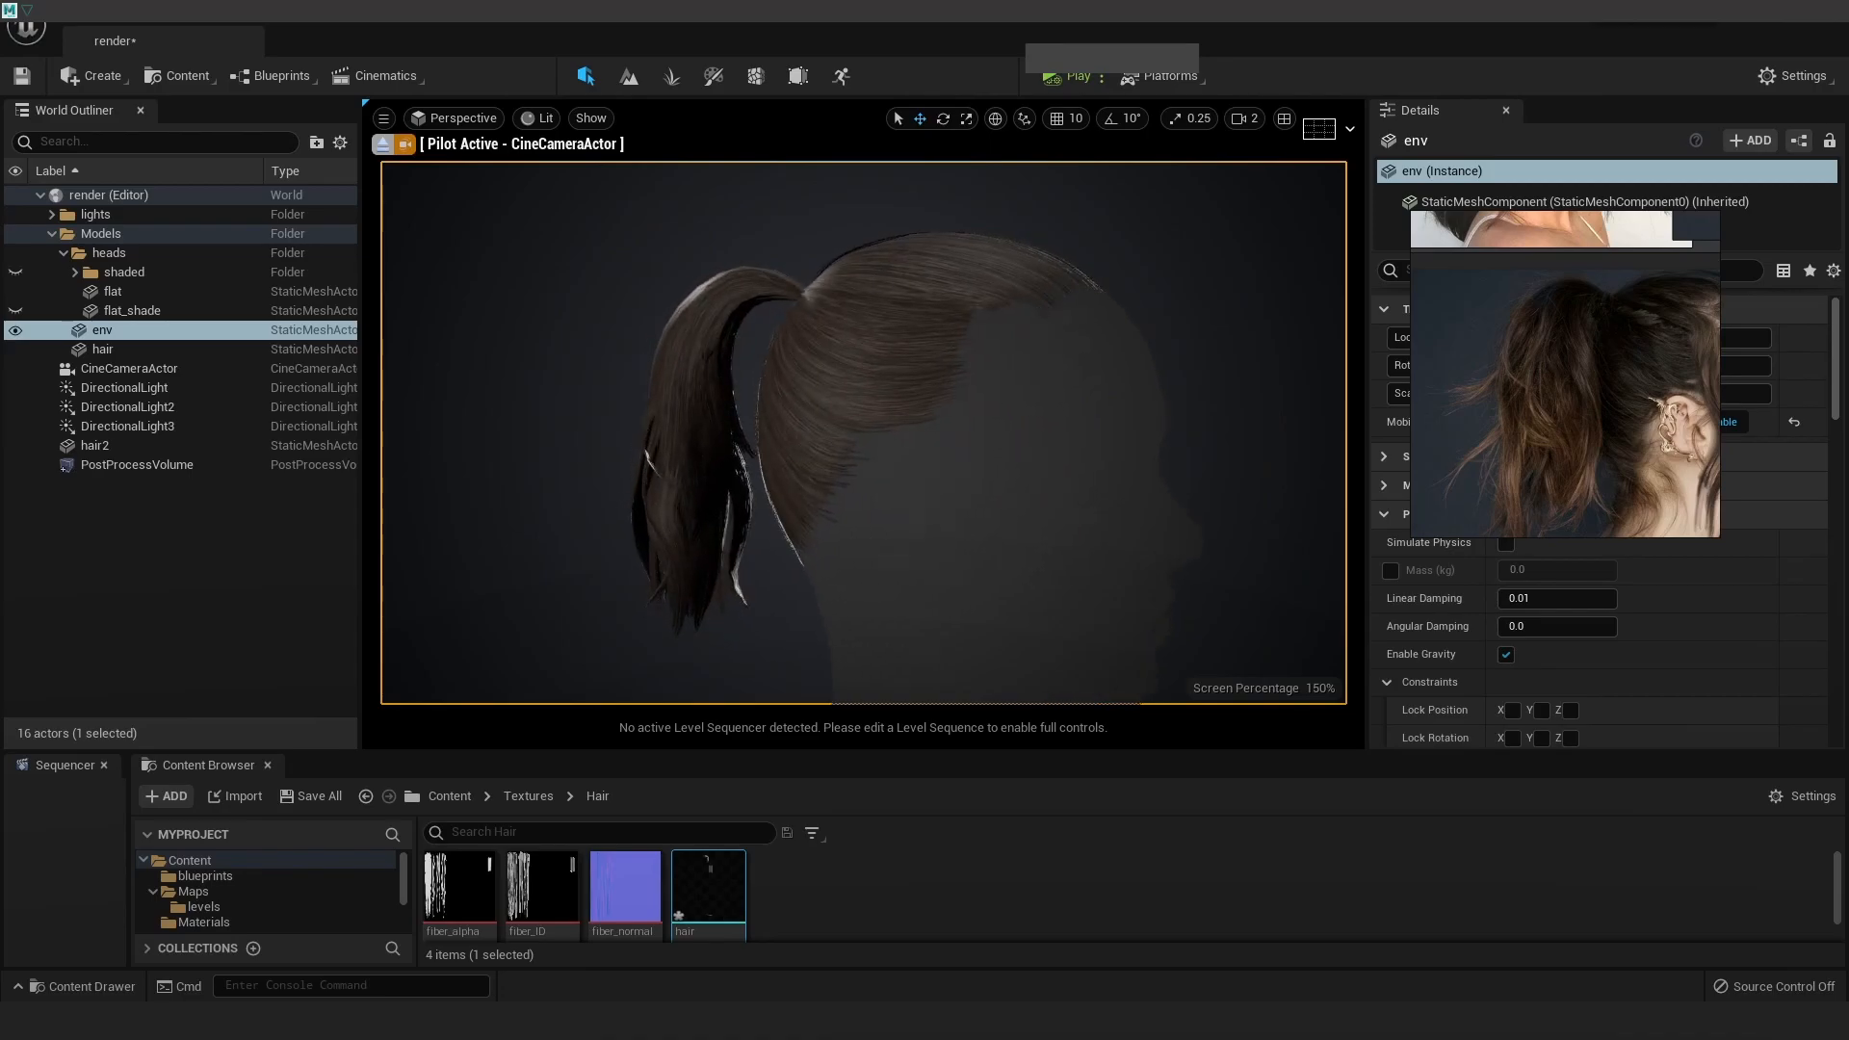
left_click(17, 292)
left_click(16, 292)
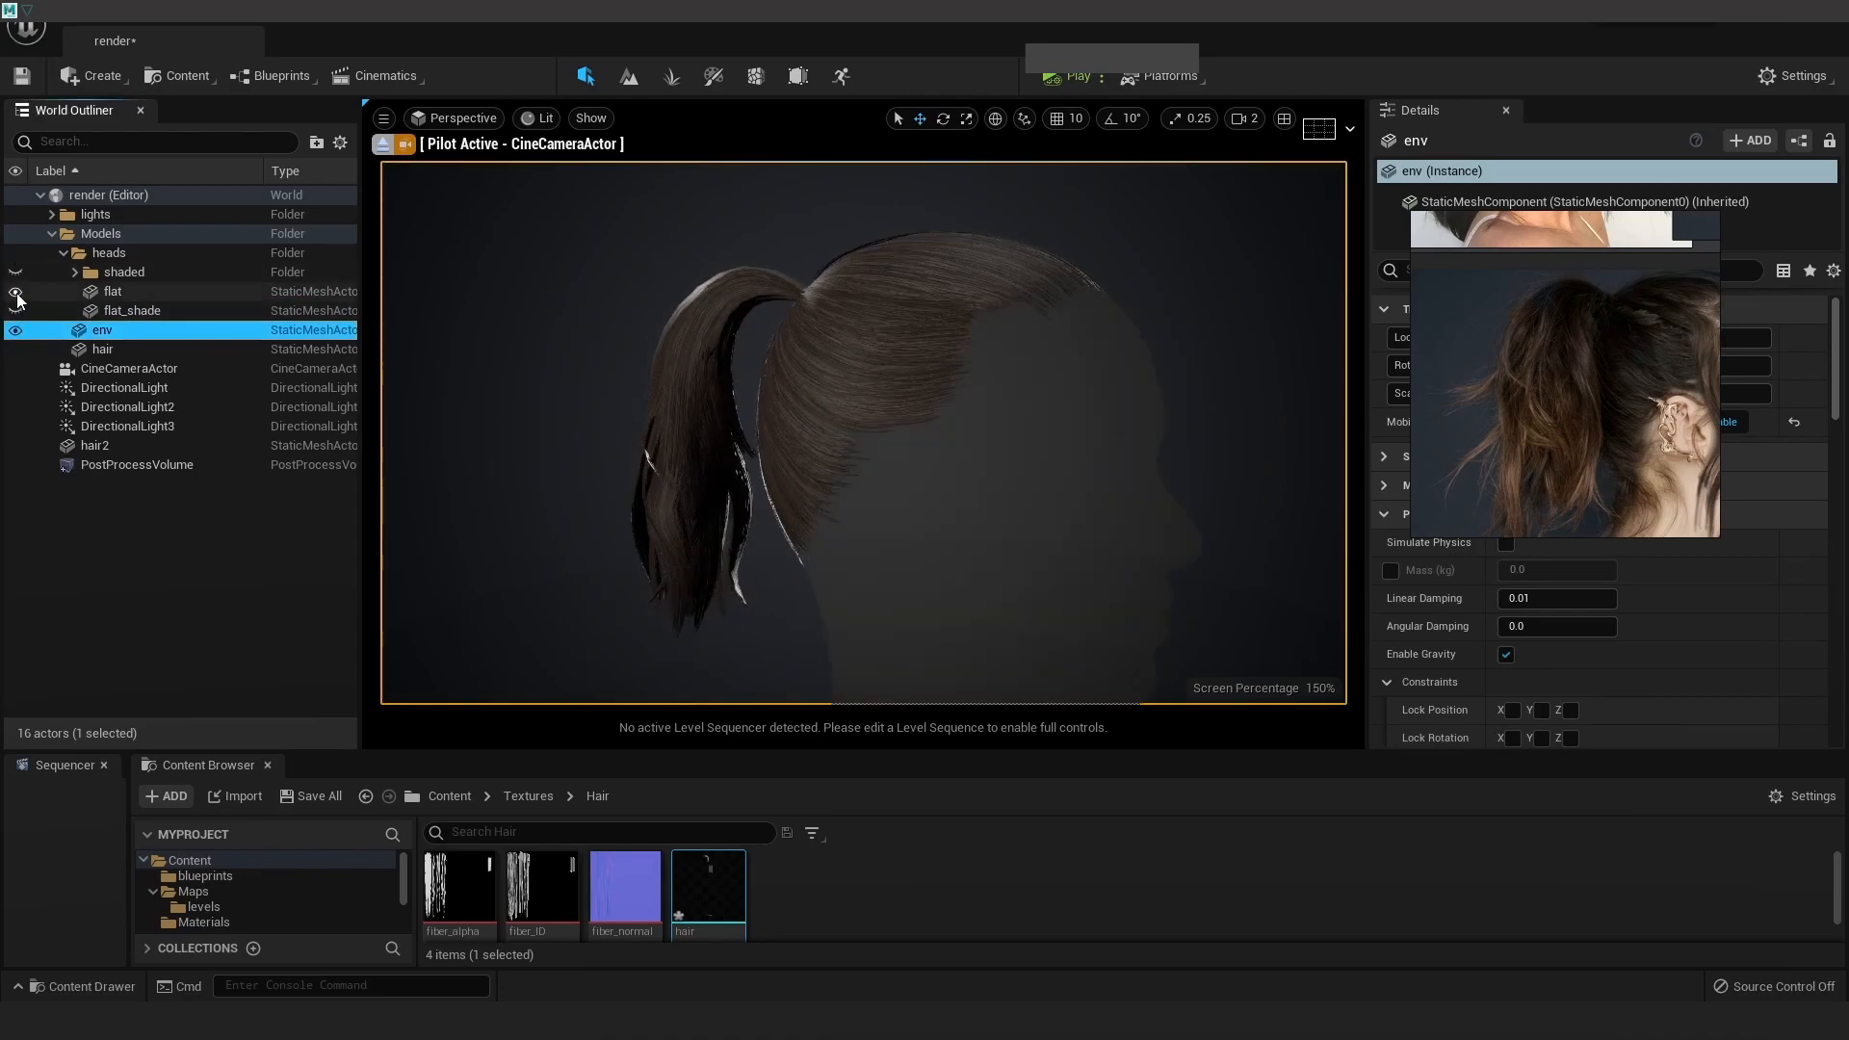
left_click(15, 291)
left_click(16, 273)
left_click(15, 255)
left_click(15, 254)
Select the Head+ mesh, expand its material list, and shift the reference photo clear of the mesh properties
left_click_drag(539, 385, 597, 385, "alt")
left_click_drag(1034, 557, 997, 557, "alt")
left_click(1049, 537)
right_click_drag(1433, 424, 1023, 335)
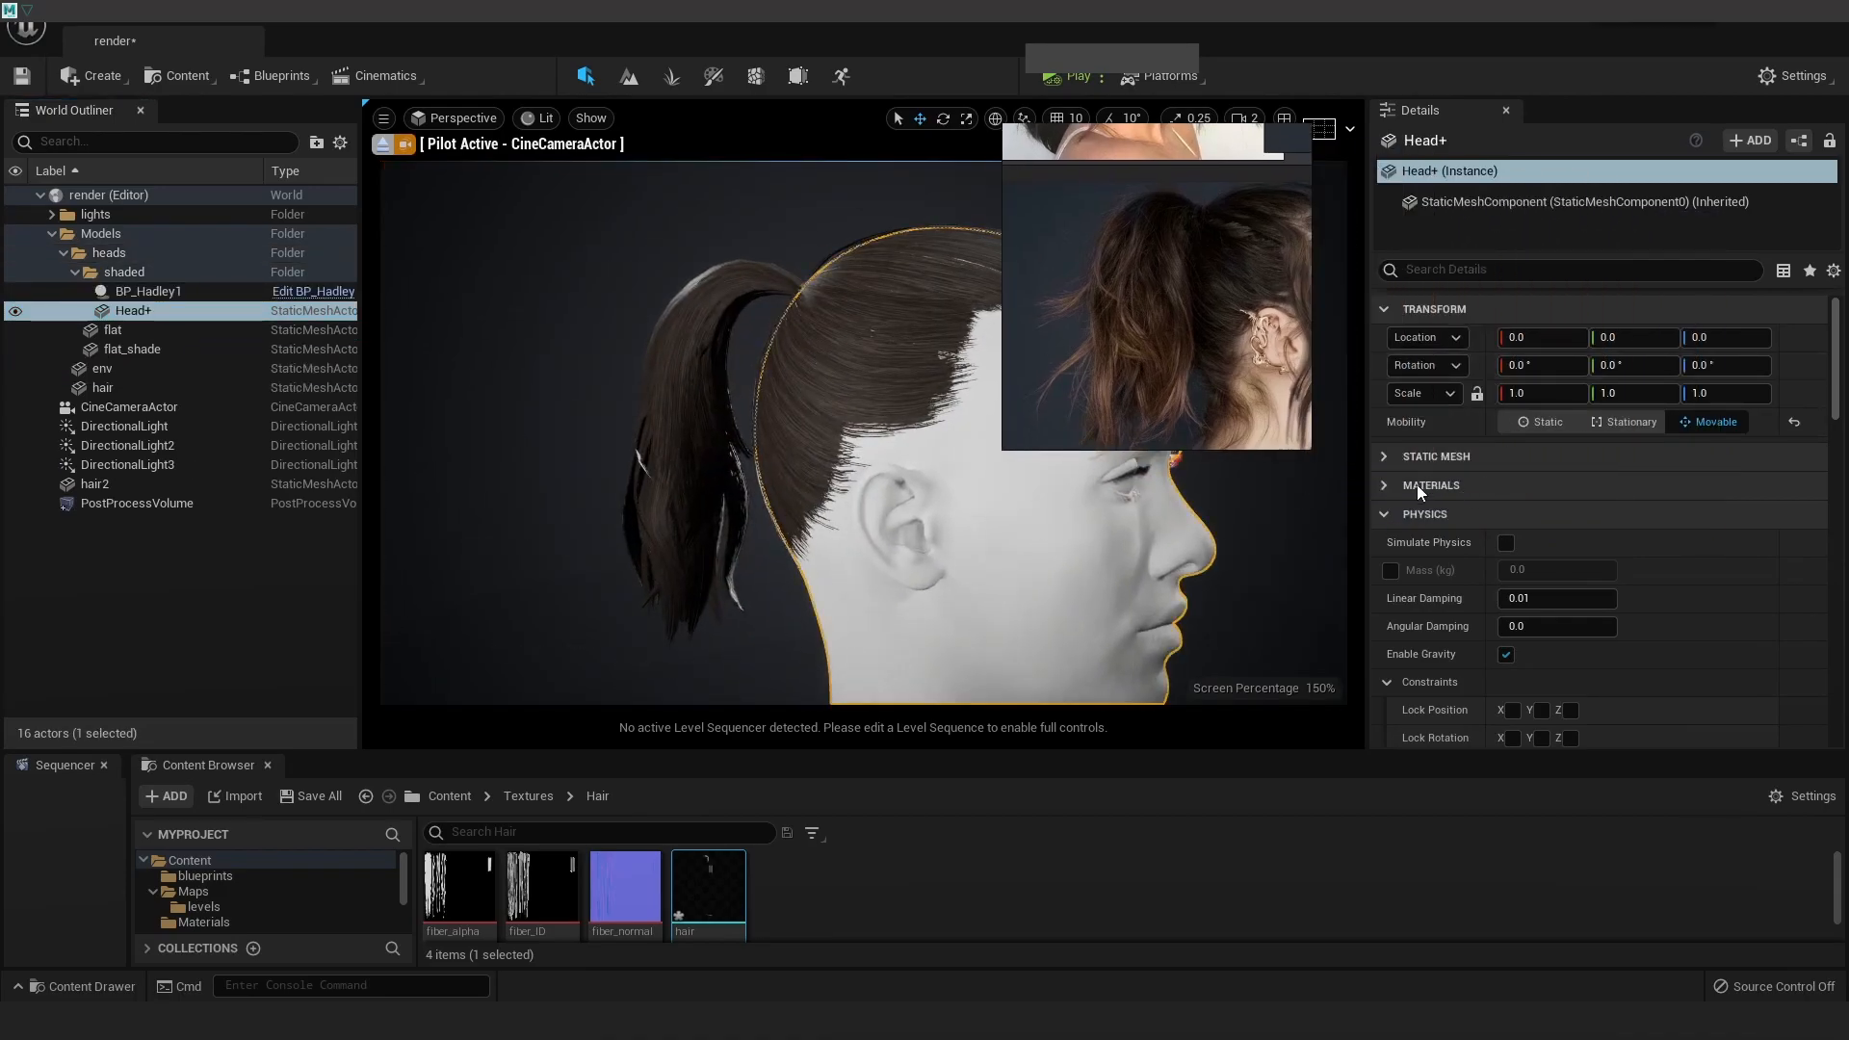
left_click(1384, 486)
scroll(1540, 539, "down", 2)
left_click(113, 329)
double_click(1521, 506)
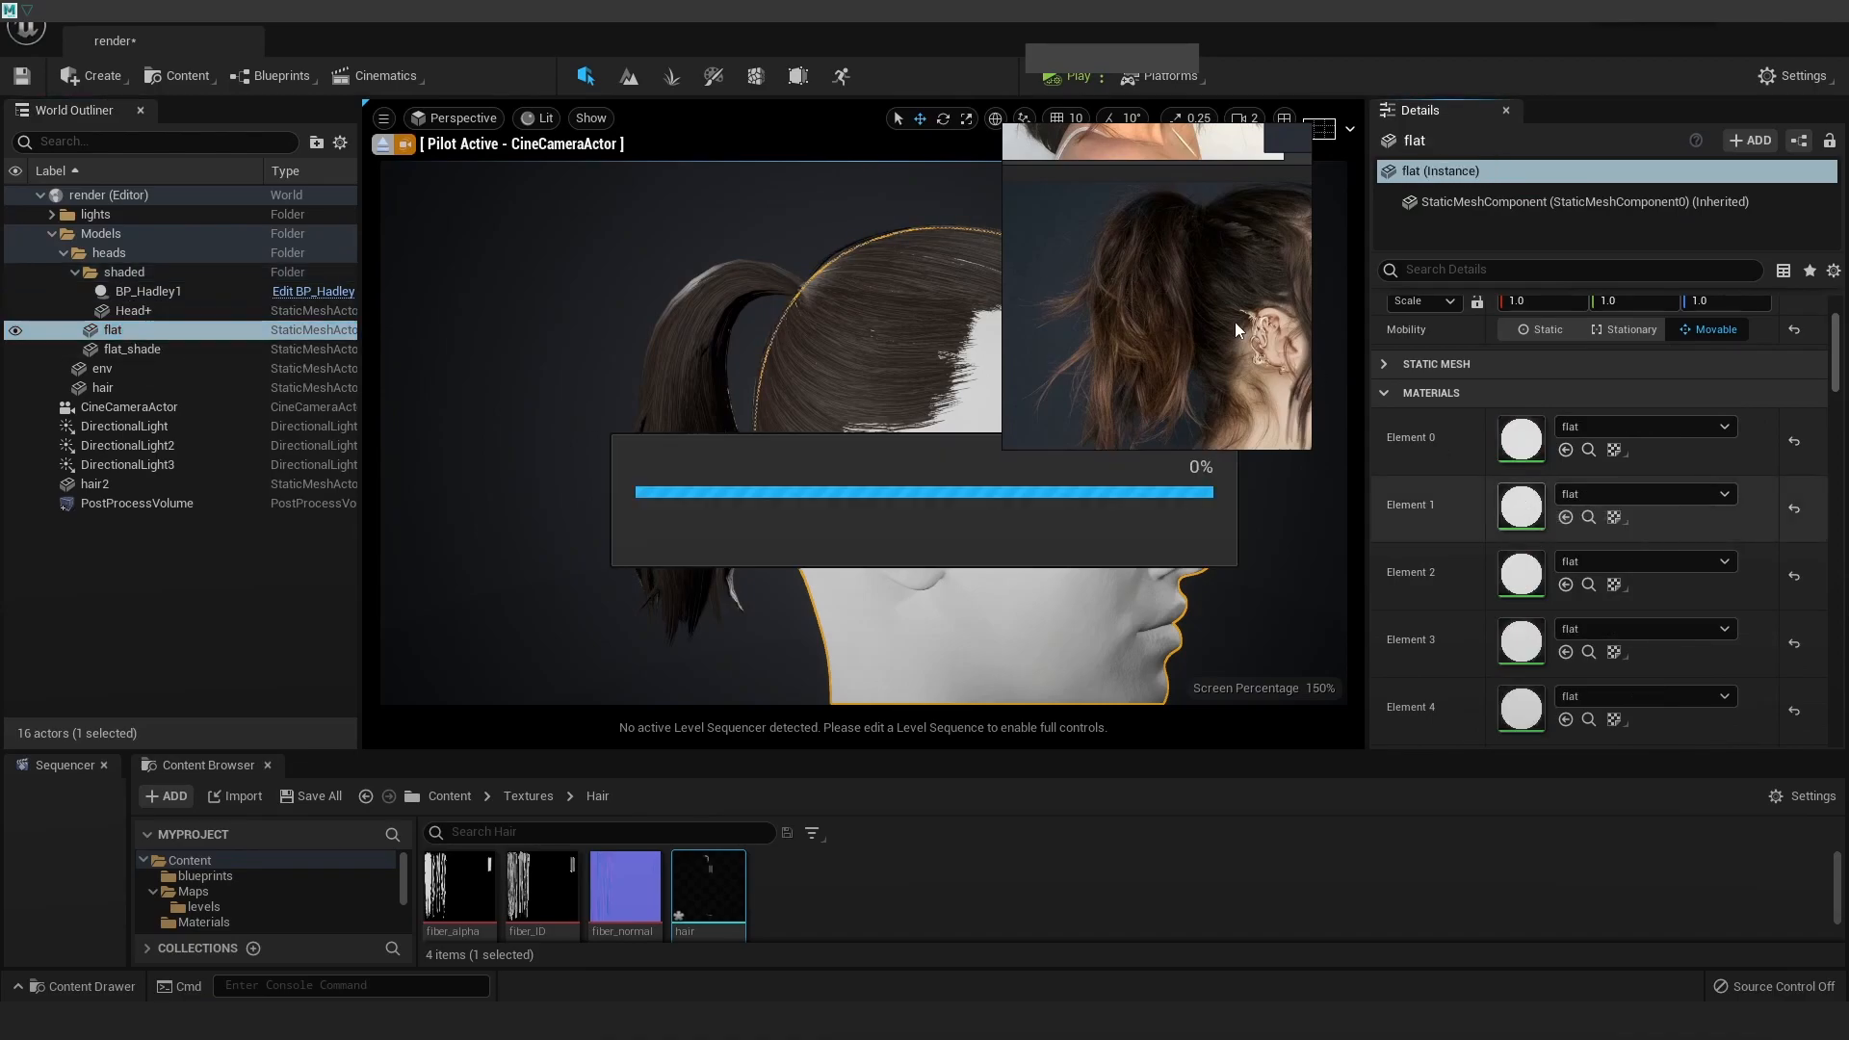
left_click(1627, 480)
left_click_drag(1511, 563, 1520, 702)
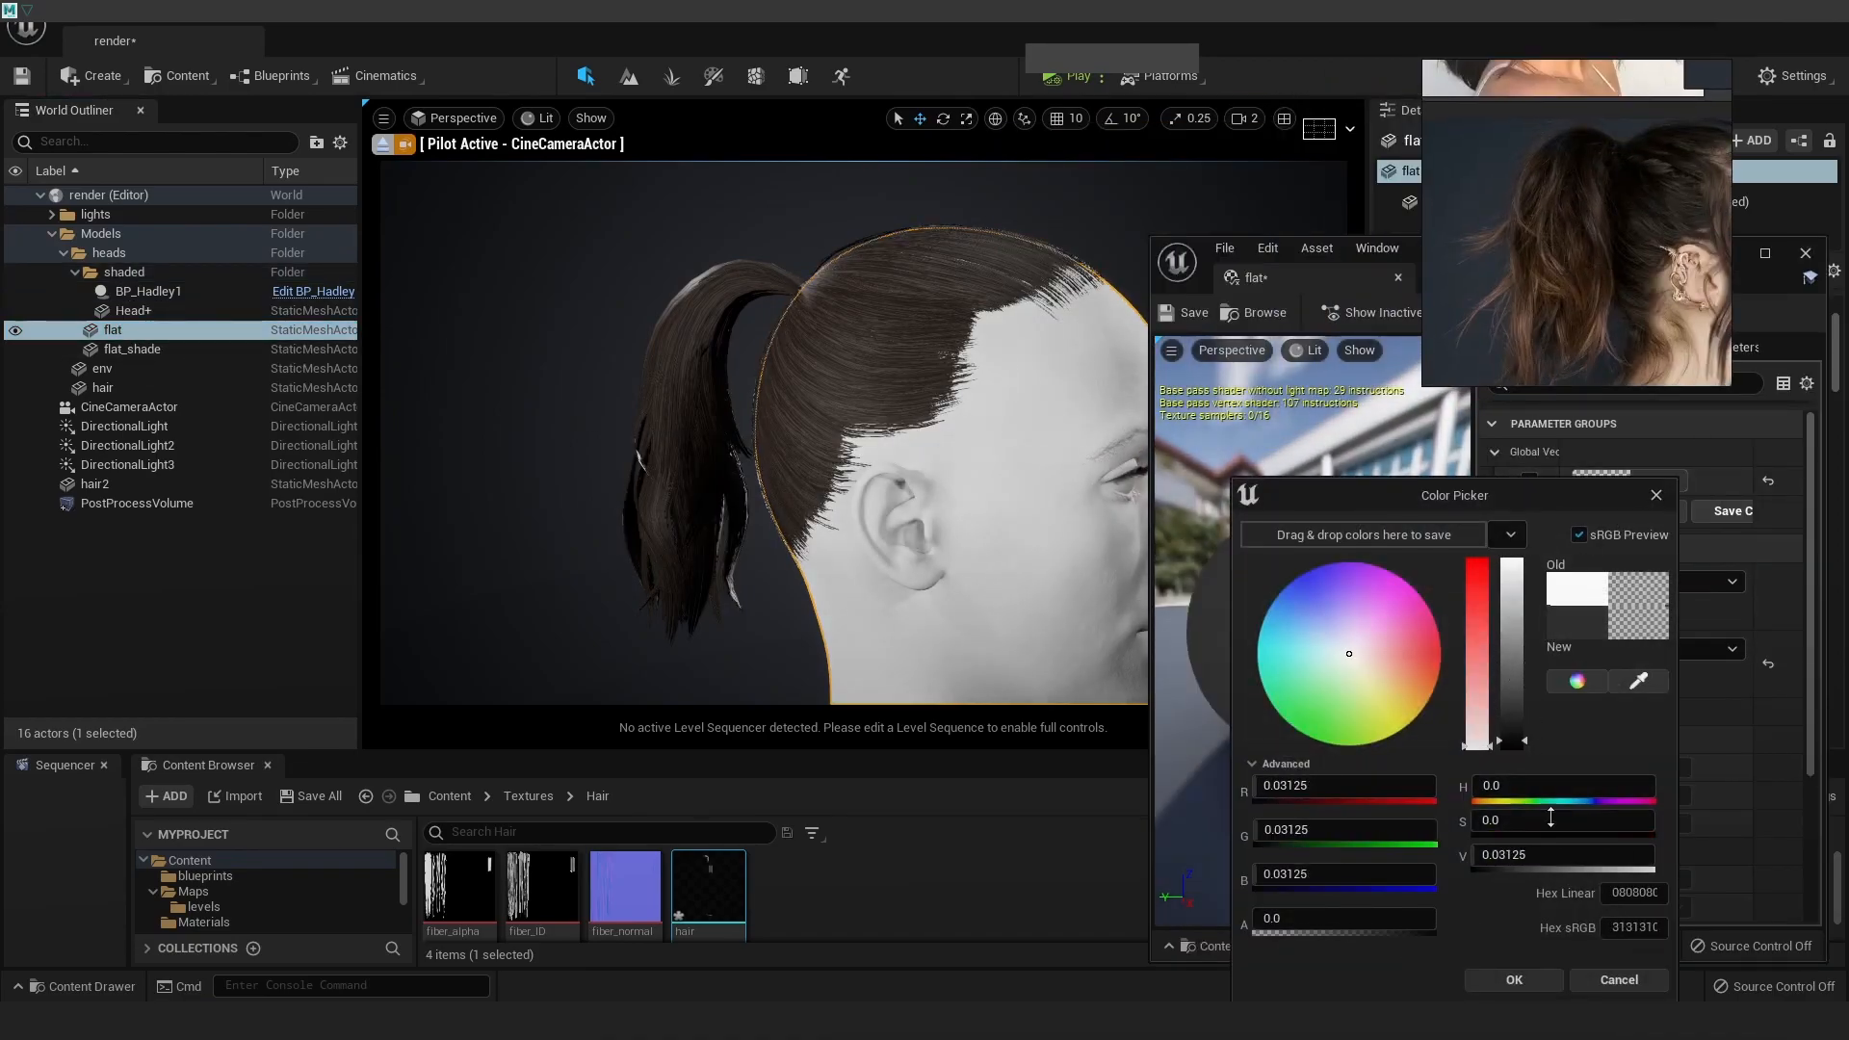
left_click(1618, 980)
left_click(1805, 253)
Darken the base colour of flat_shade's flat_shaded_Inst material to a near-black value of about 0.005
left_click(132, 349)
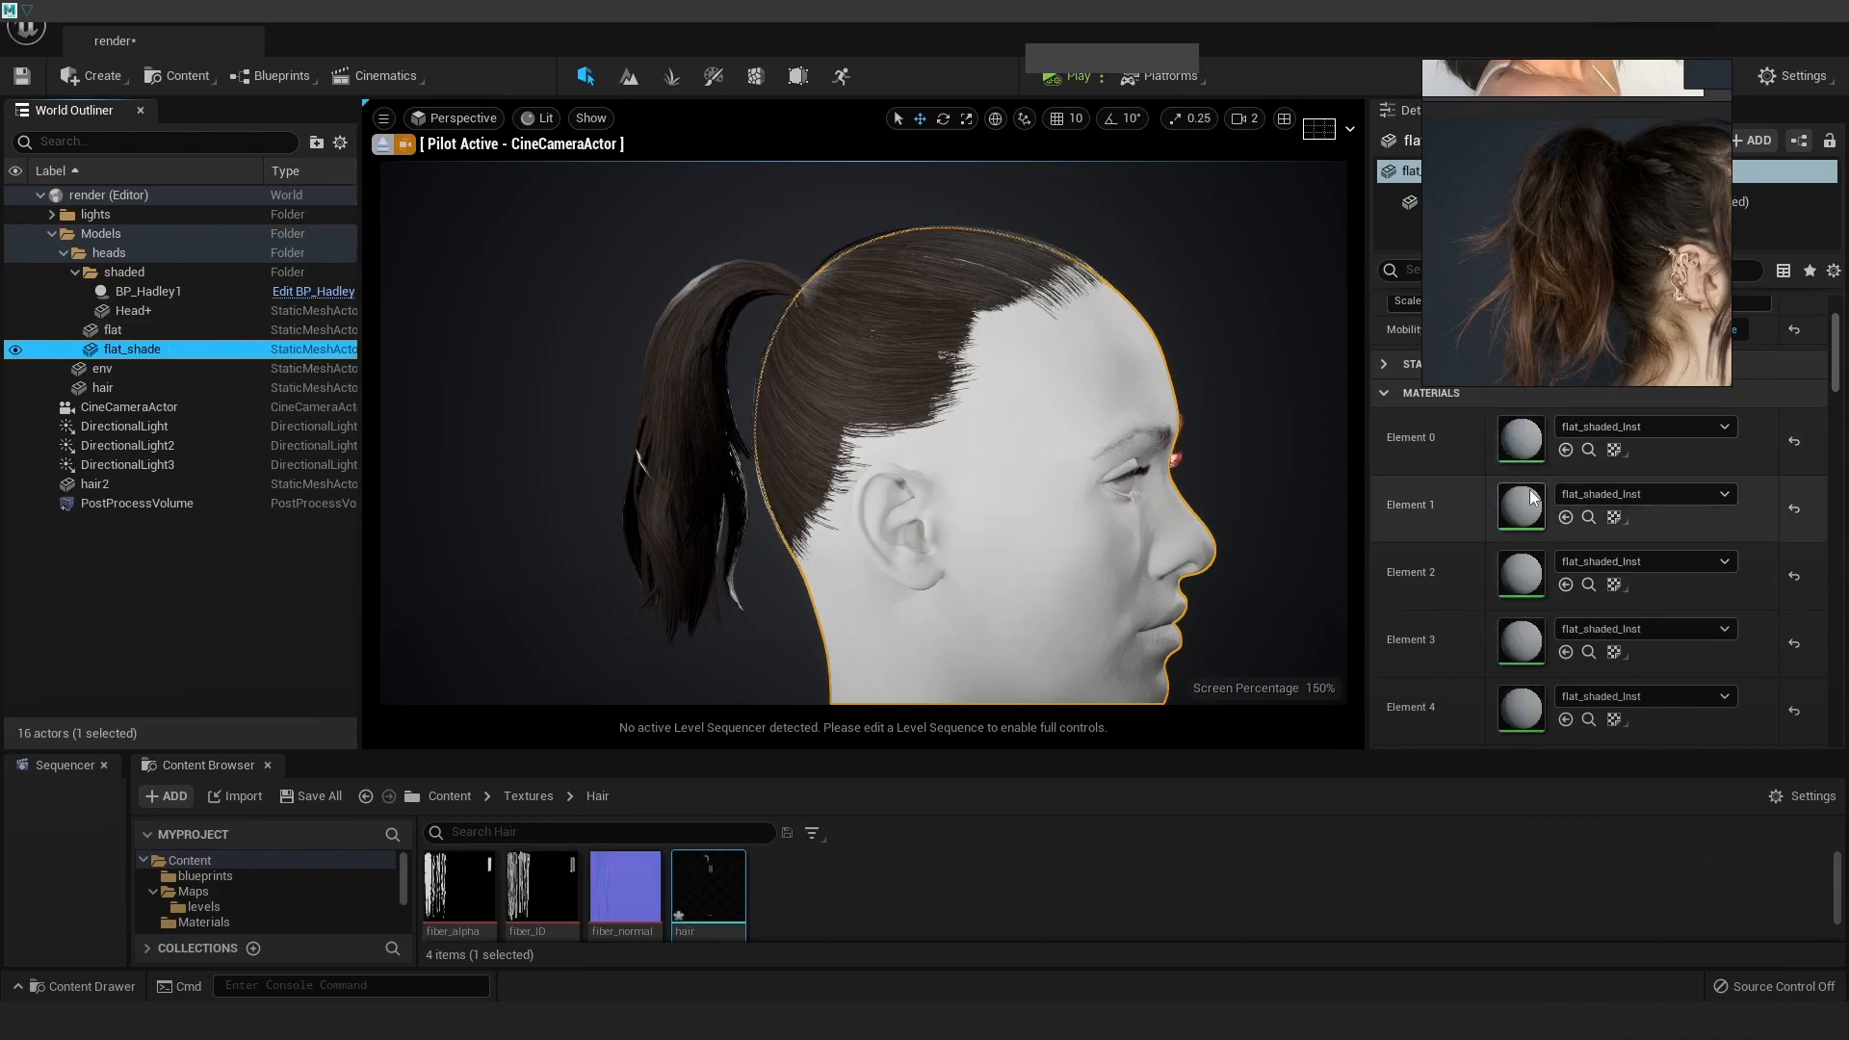
double_click(1521, 506)
left_click(1627, 564)
left_click_drag(1514, 702, 1514, 756)
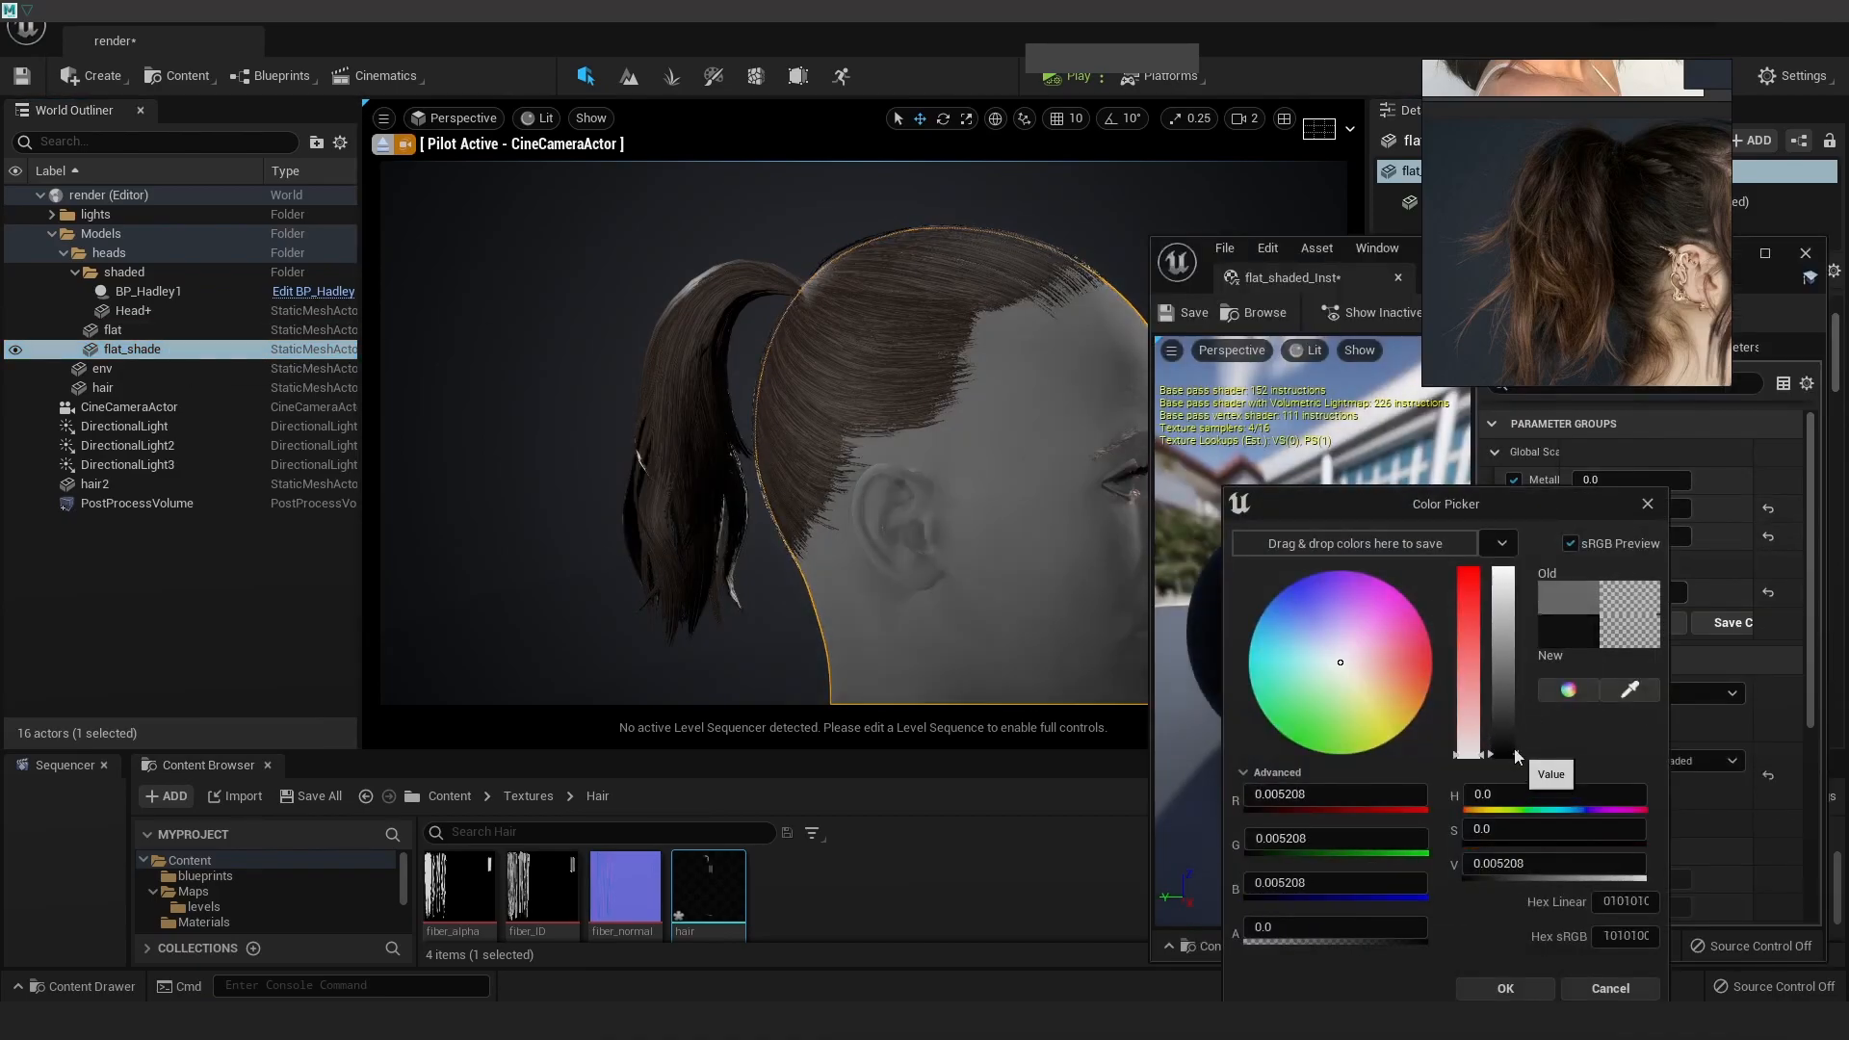
left_click(1505, 988)
Set the flat_shaded_Inst roughness to 0.872 and specular to about 0.21, and close the material
mouse_move(1620, 531)
left_mouse_down()
mouse_move(1598, 531)
mouse_move(1627, 535)
left_mouse_up()
mouse_move(1627, 508)
left_mouse_down()
mouse_move(1588, 508)
mouse_move(1675, 507)
mouse_move(1689, 536)
mouse_move(1584, 536)
mouse_move(1631, 535)
left_mouse_up()
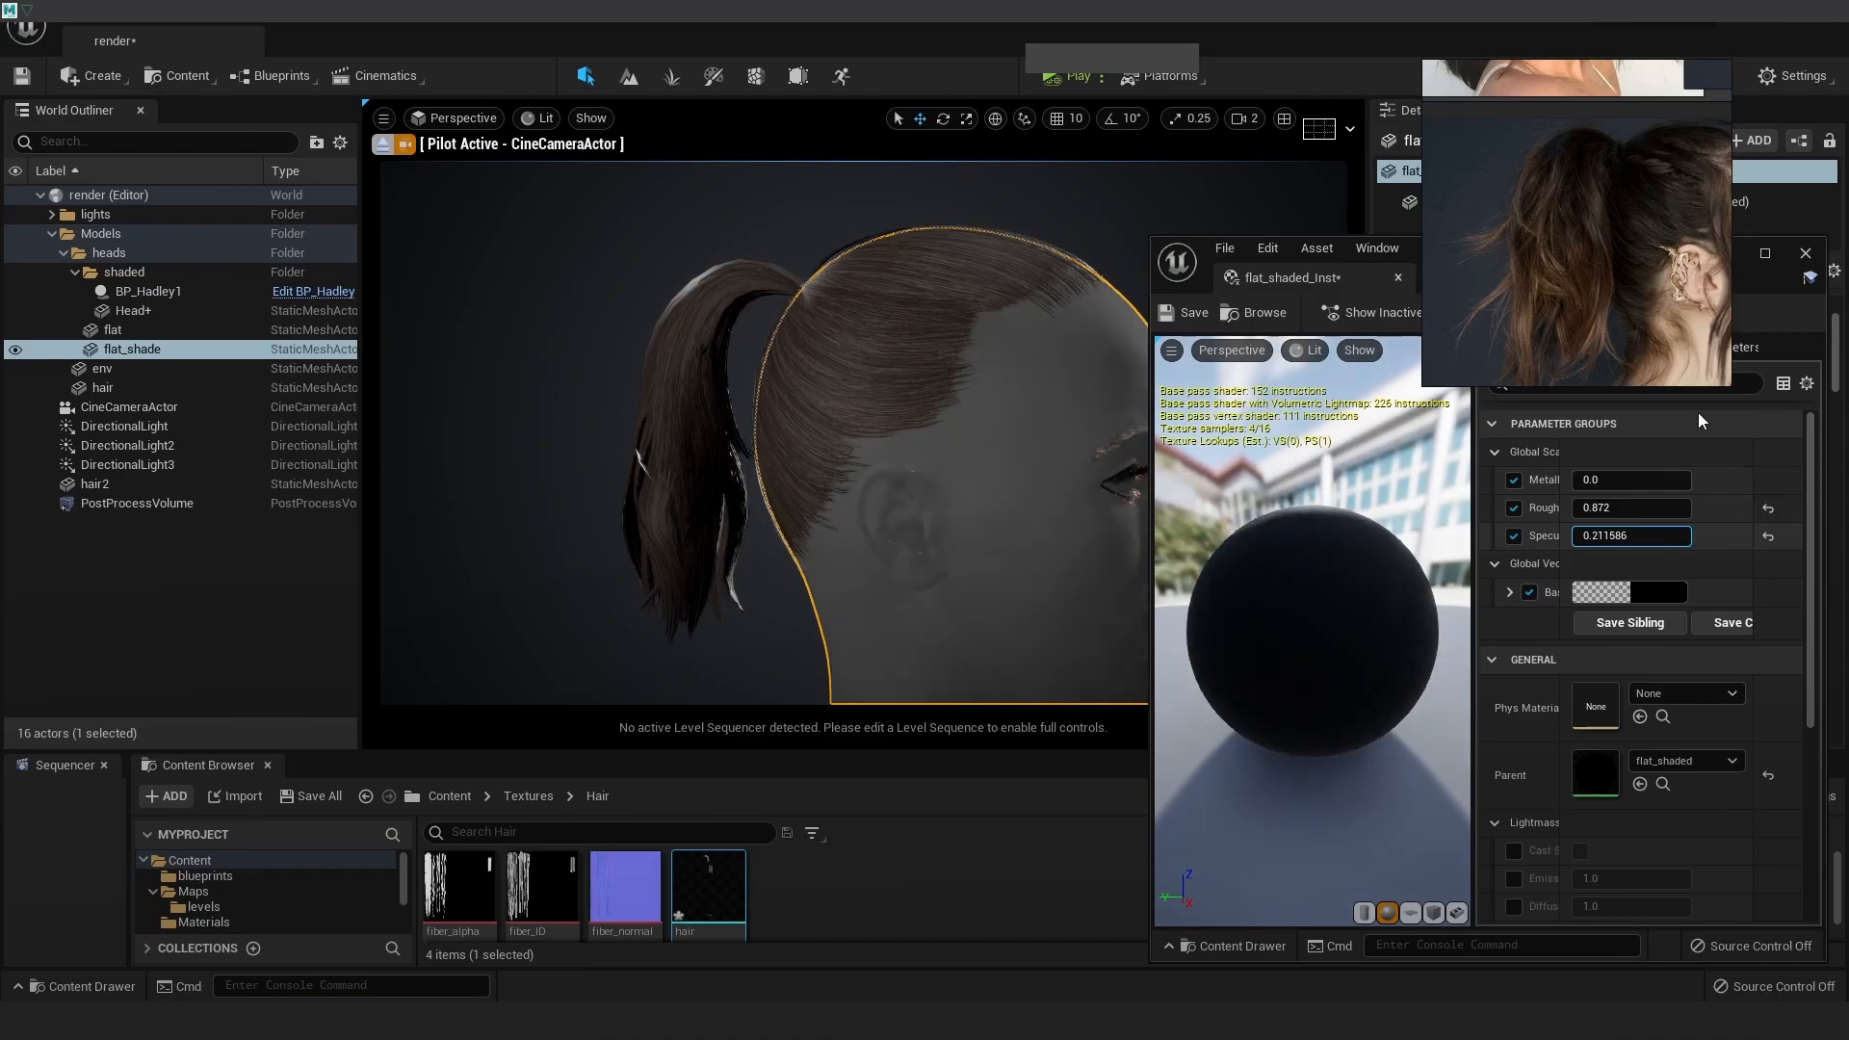
left_click(1806, 253)
left_click_drag(1259, 405, 1040, 404, "alt")
left_click(1036, 288)
left_click_drag(1036, 288, 751, 289, "alt")
left_click_drag(1182, 419, 616, 419, "alt")
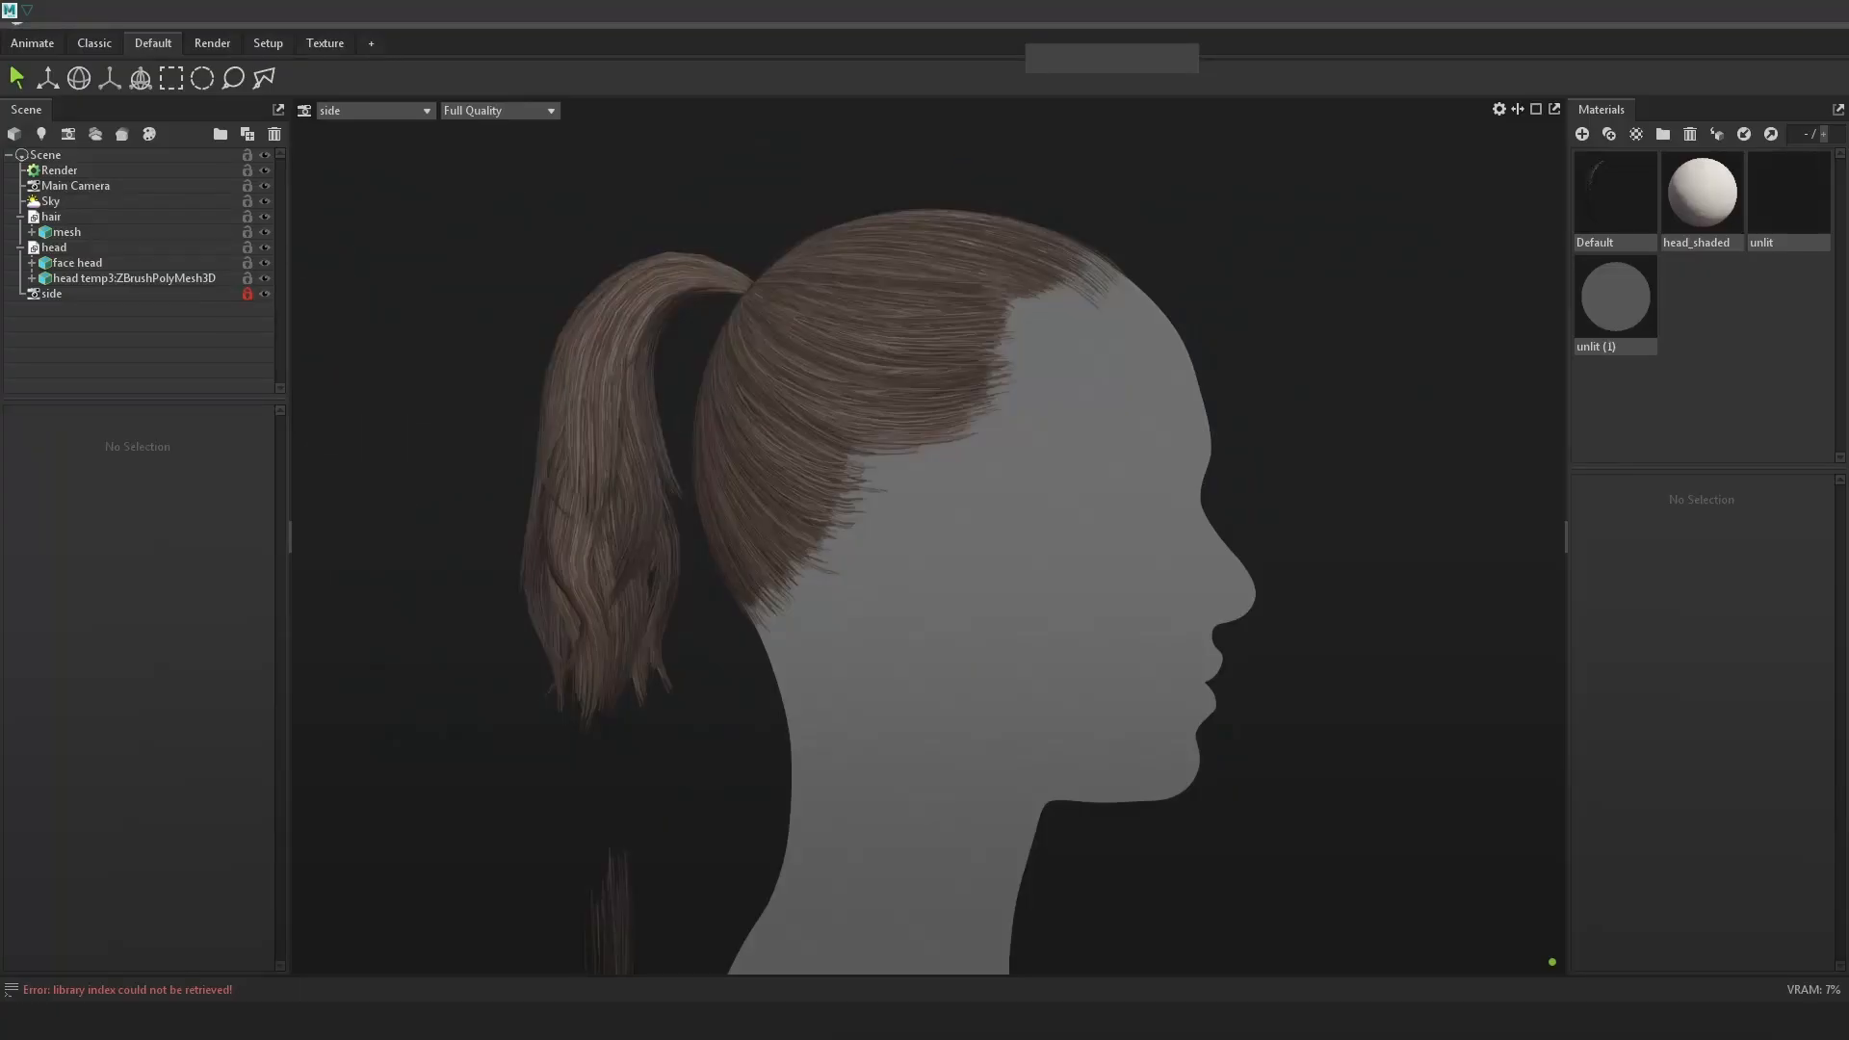
In Marmoset Toolbag, view the scene through Main Camera and set its contrast to 1.02 and exposure to 0.945
left_click(57, 187)
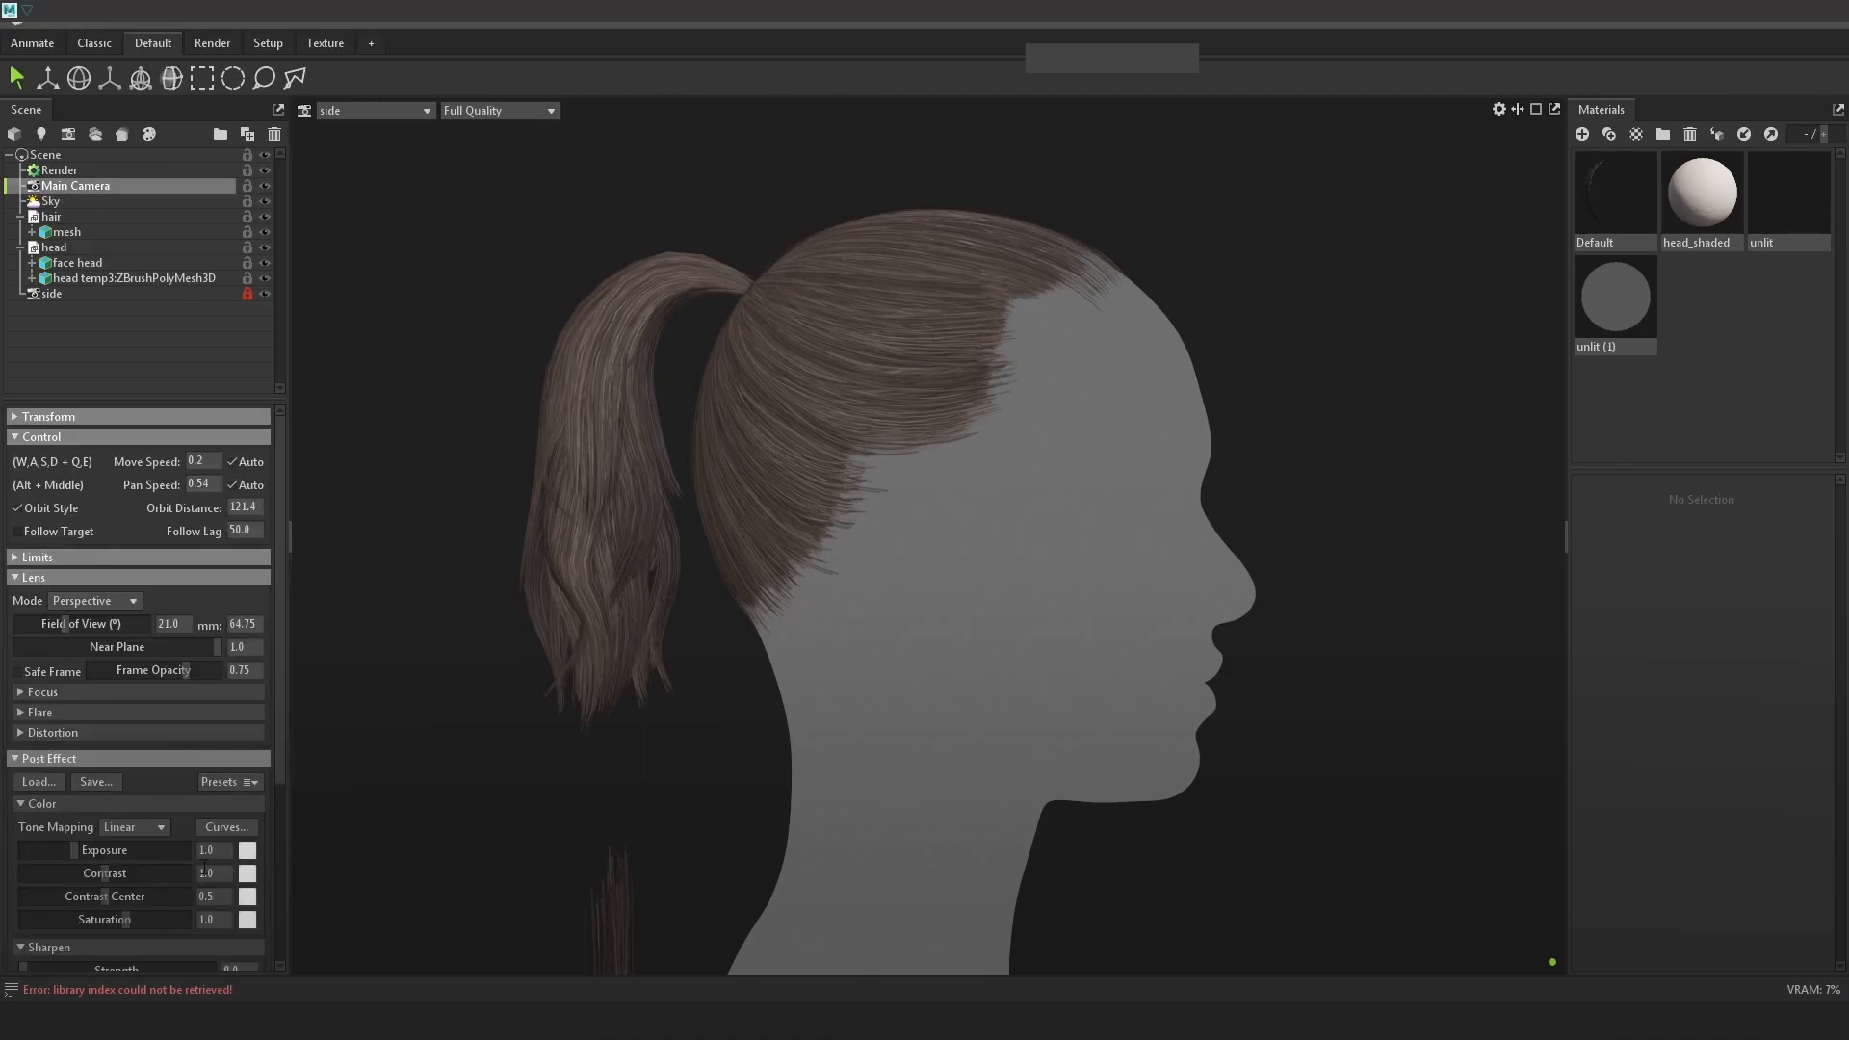
mouse_move(102, 873)
left_mouse_down()
mouse_move(154, 873)
mouse_move(126, 871)
left_mouse_up()
left_click(374, 111)
mouse_move(361, 131)
left_click(488, 131)
scroll(1145, 510, "up", 5)
left_click_drag(130, 868, 130, 873)
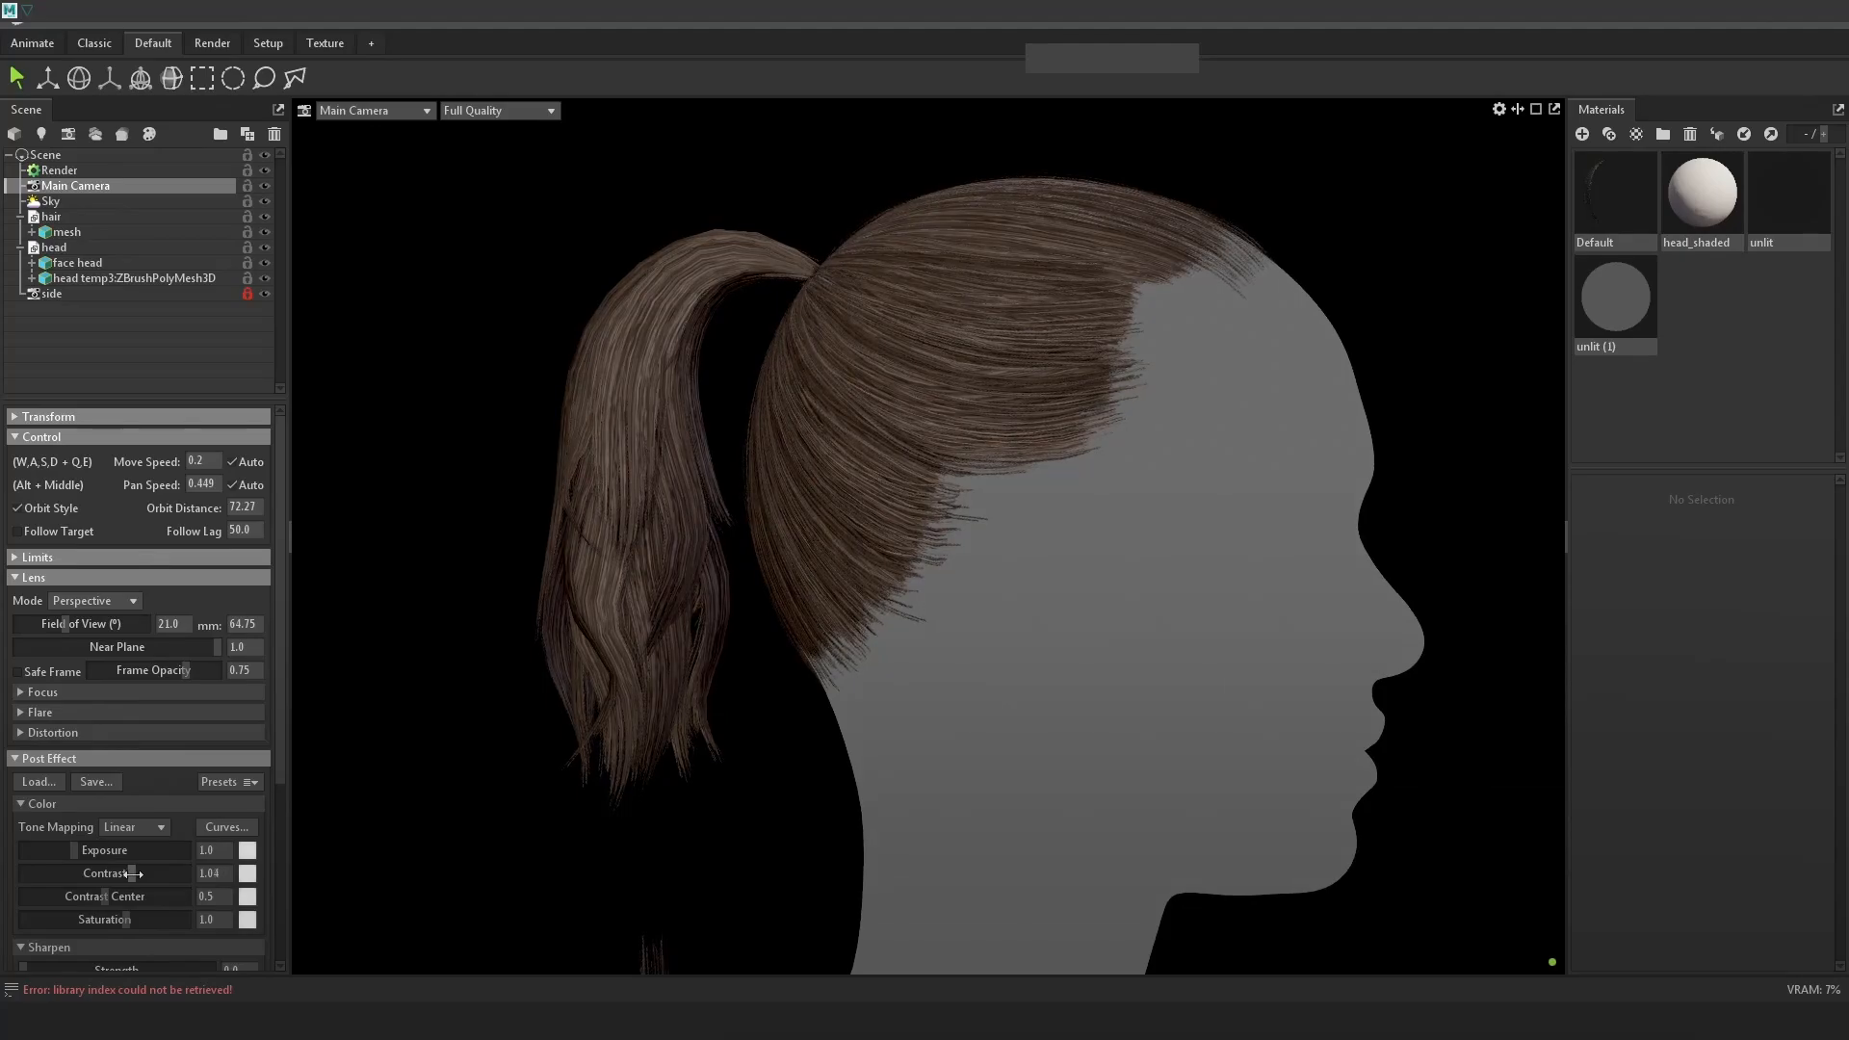
scroll(1037, 623, "down", 3)
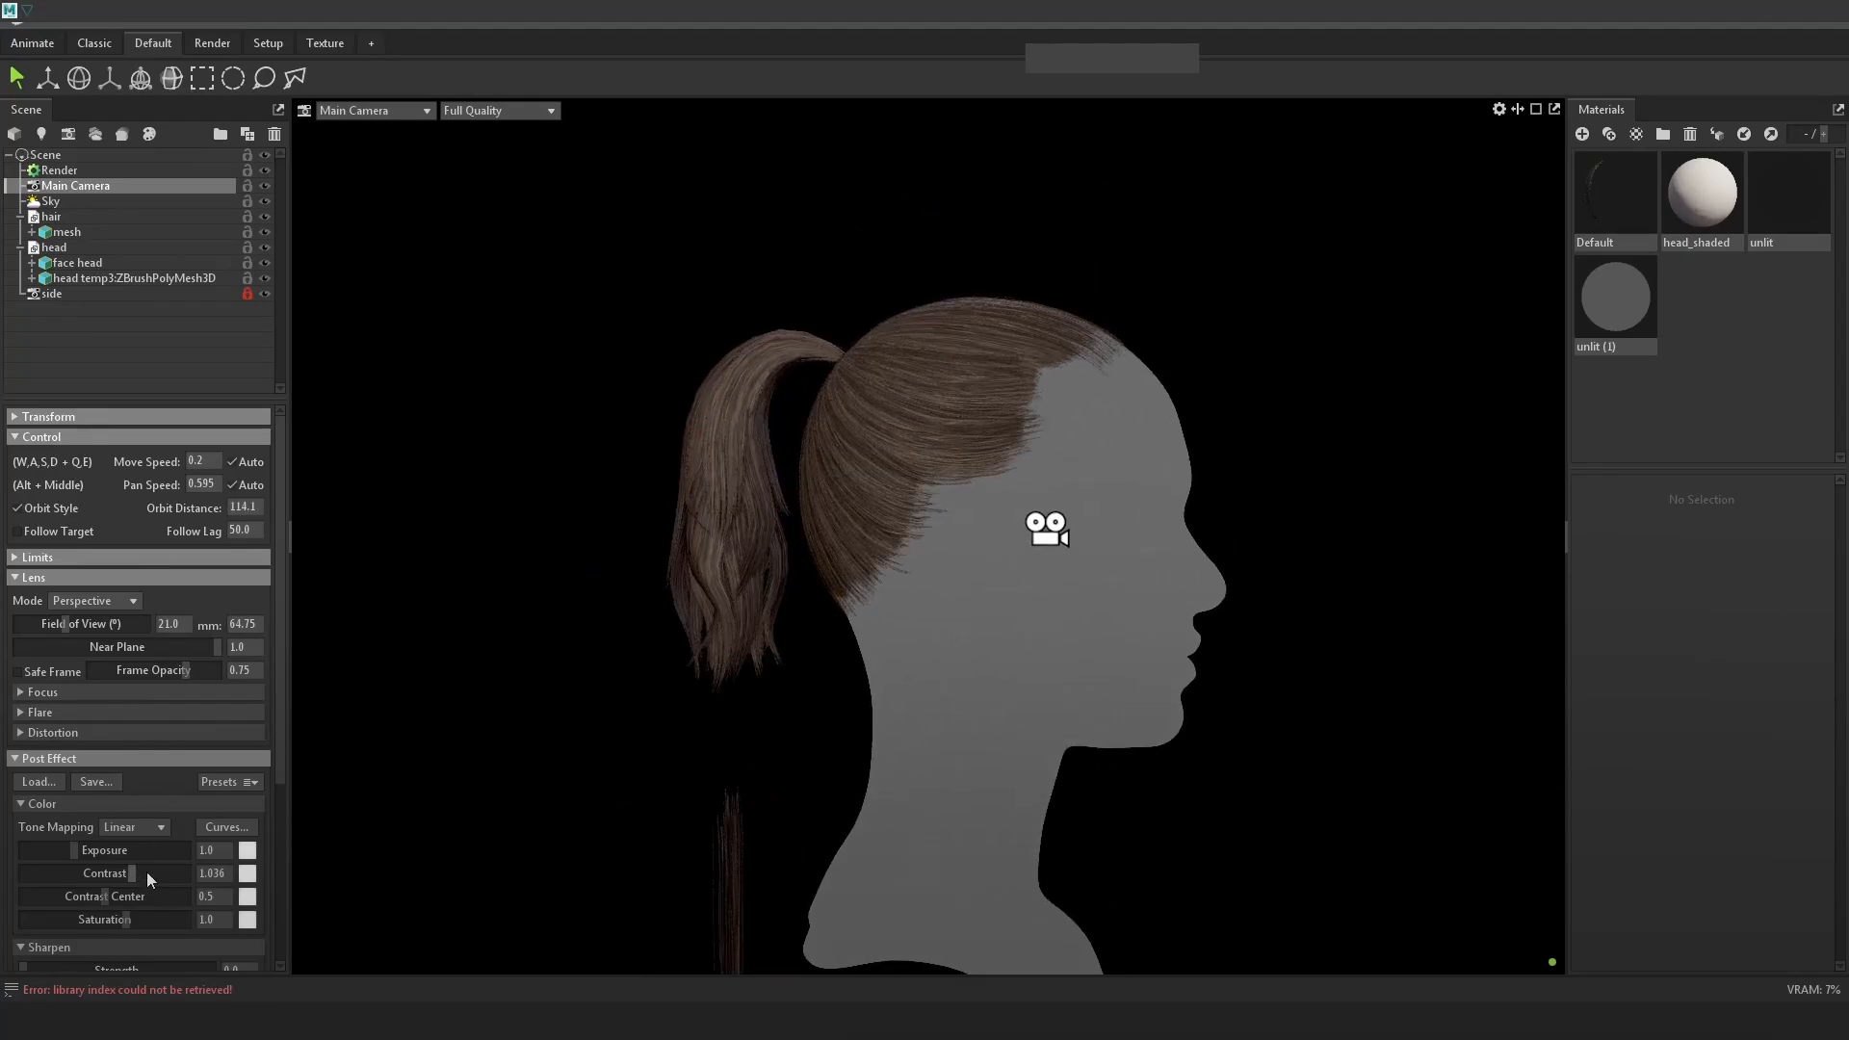
left_click_drag(147, 870, 74, 849)
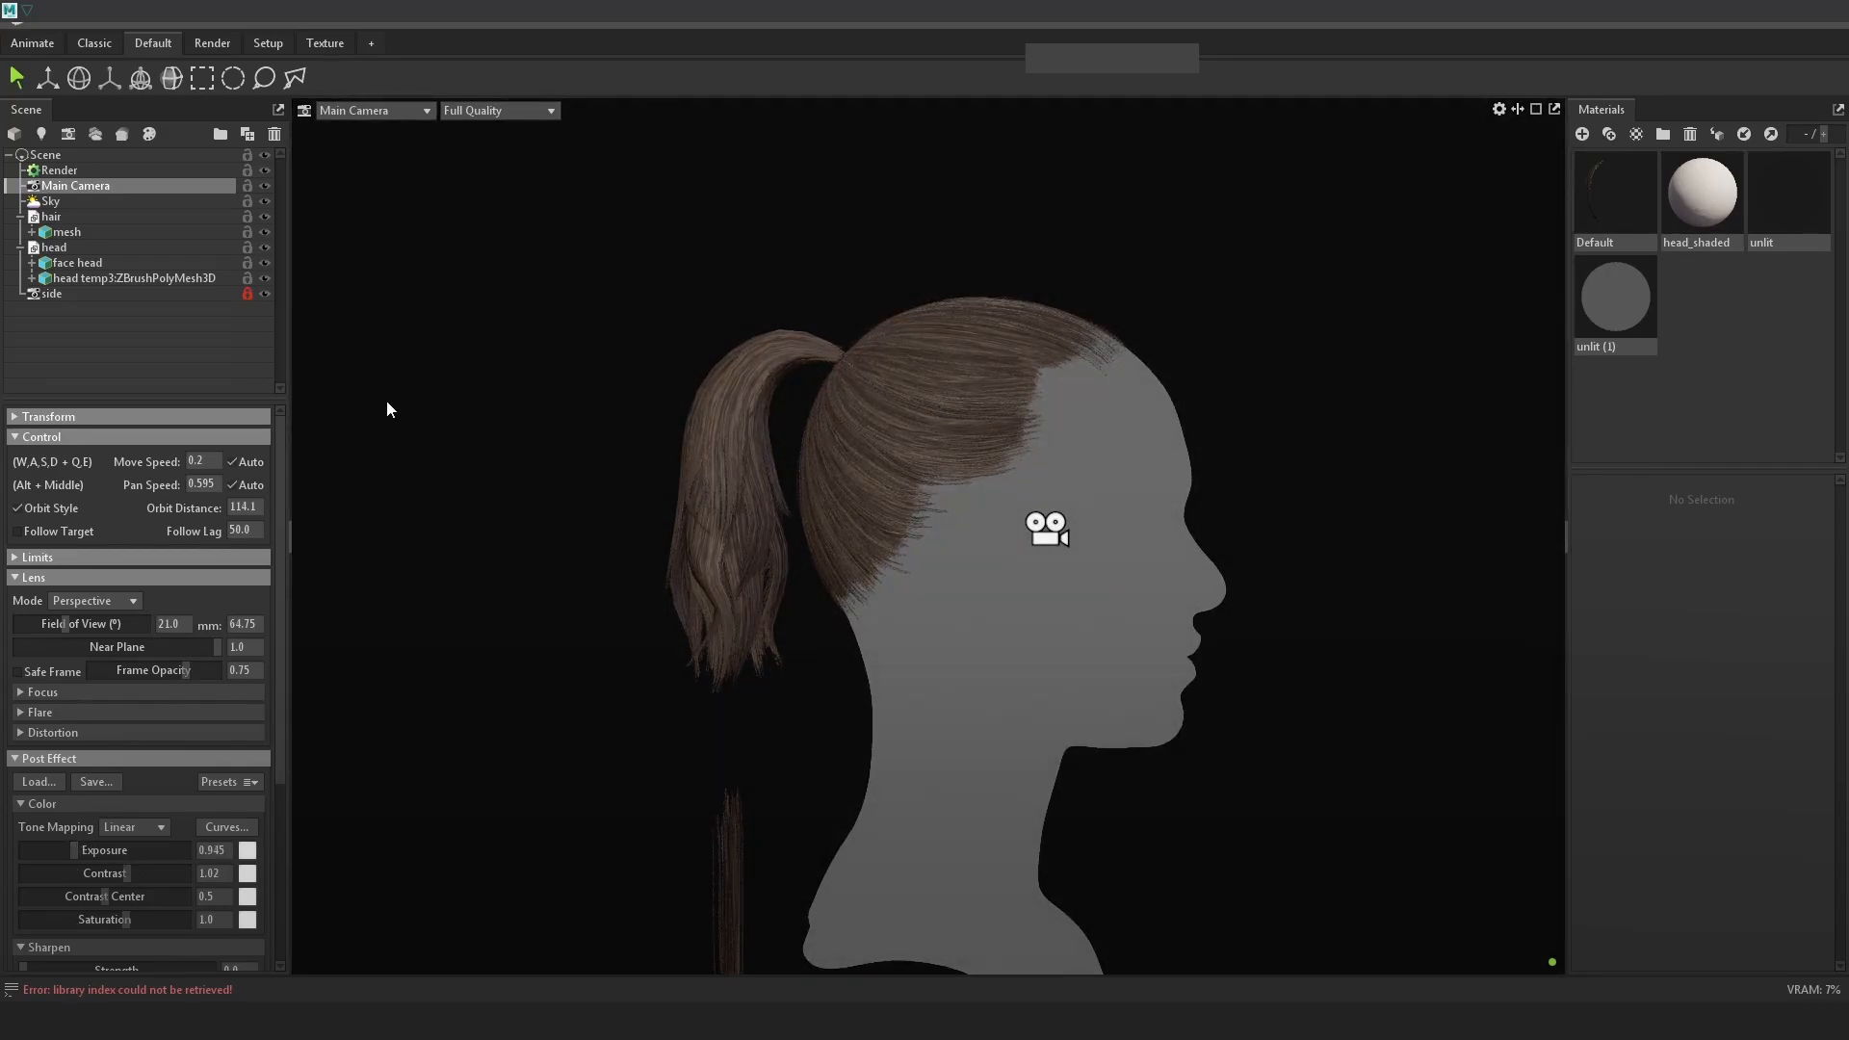
Change the Sky backdrop colour to a slightly lighter dark grey
left_click(113, 199)
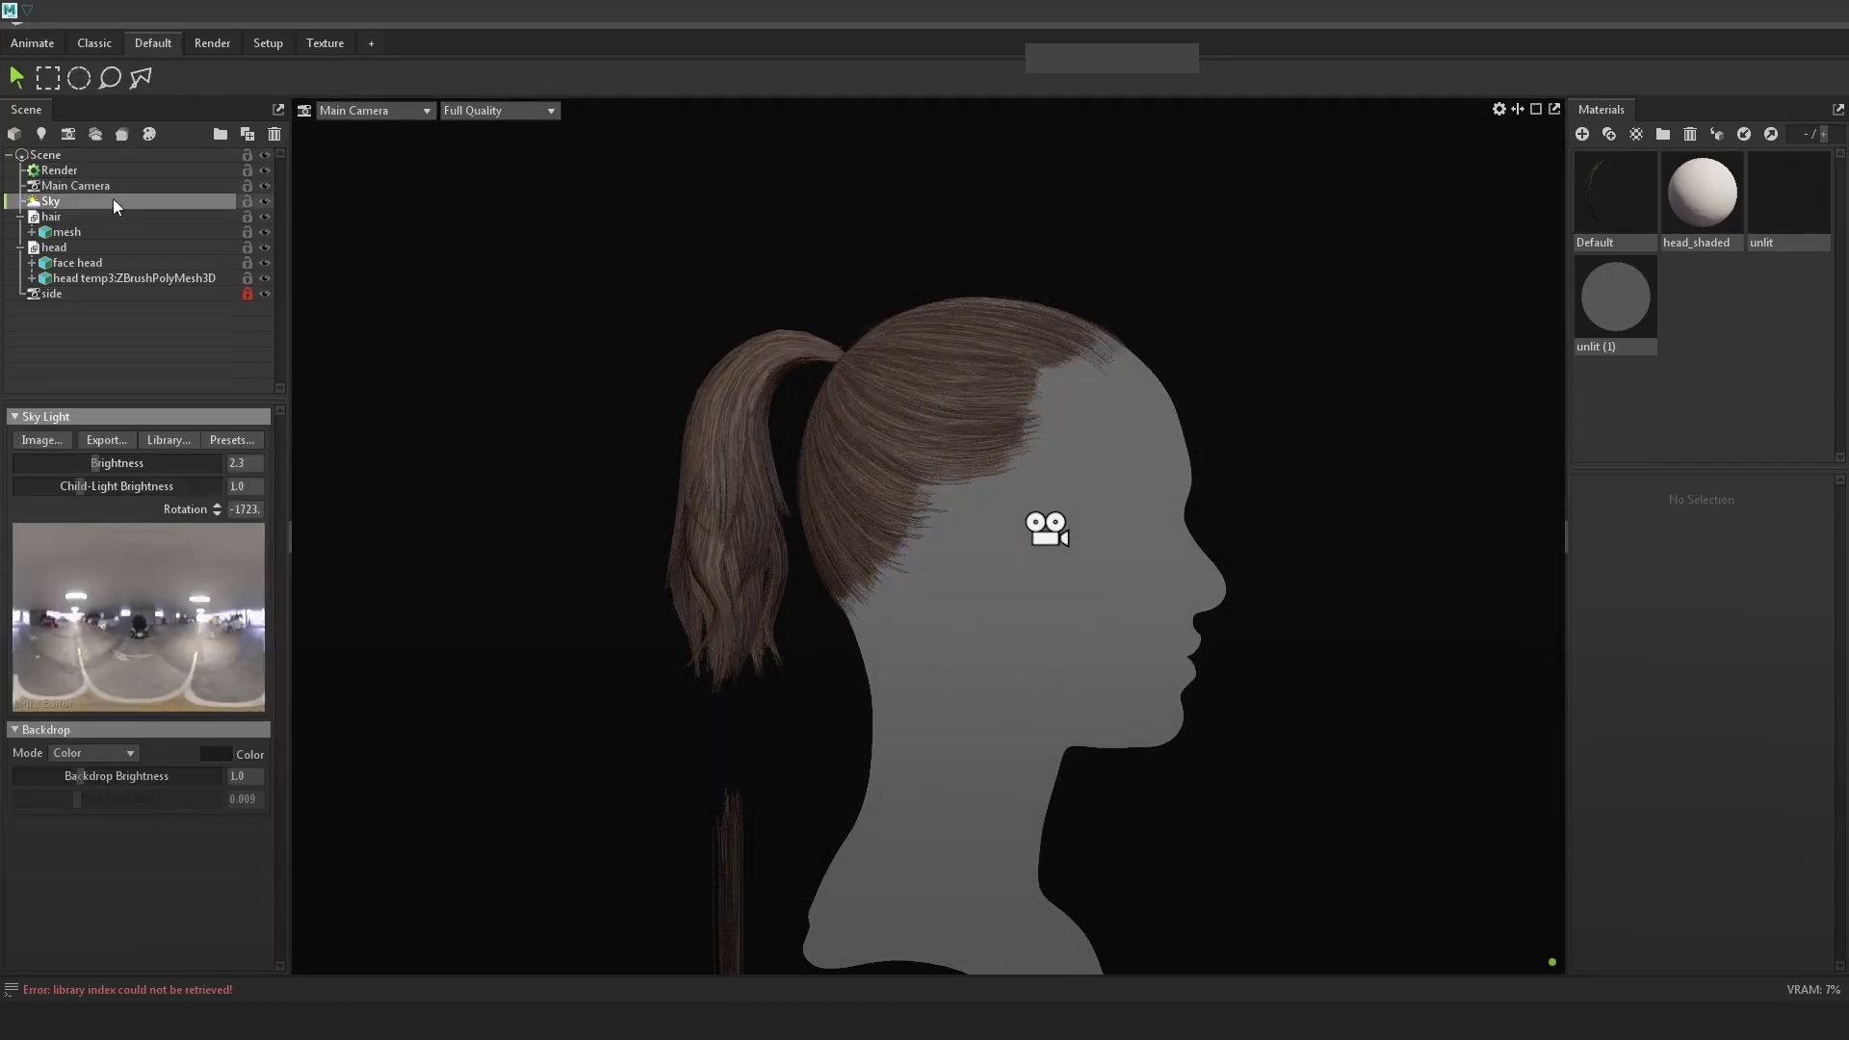
left_click(216, 756)
left_click_drag(703, 541, 694, 589)
left_click(1125, 381)
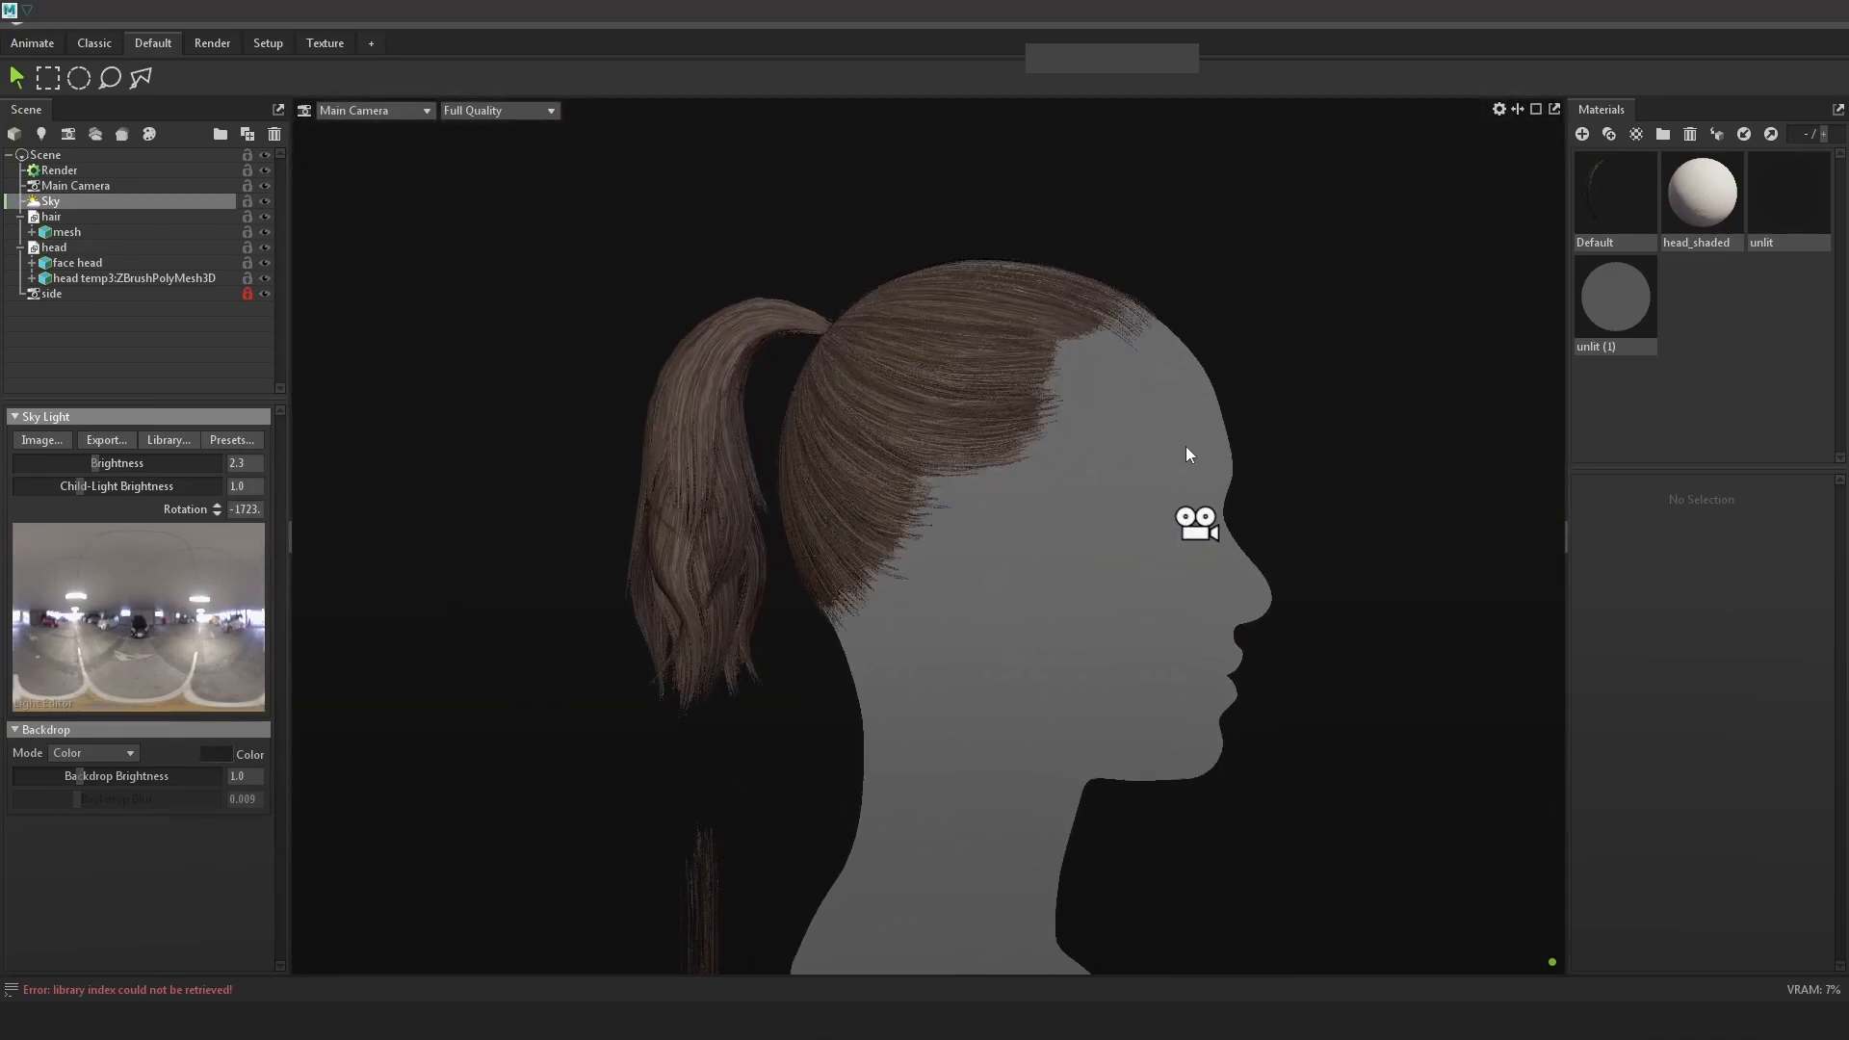
Give Main Camera a vignette strength of 0.292 and raise its exposure slightly
left_click(70, 185)
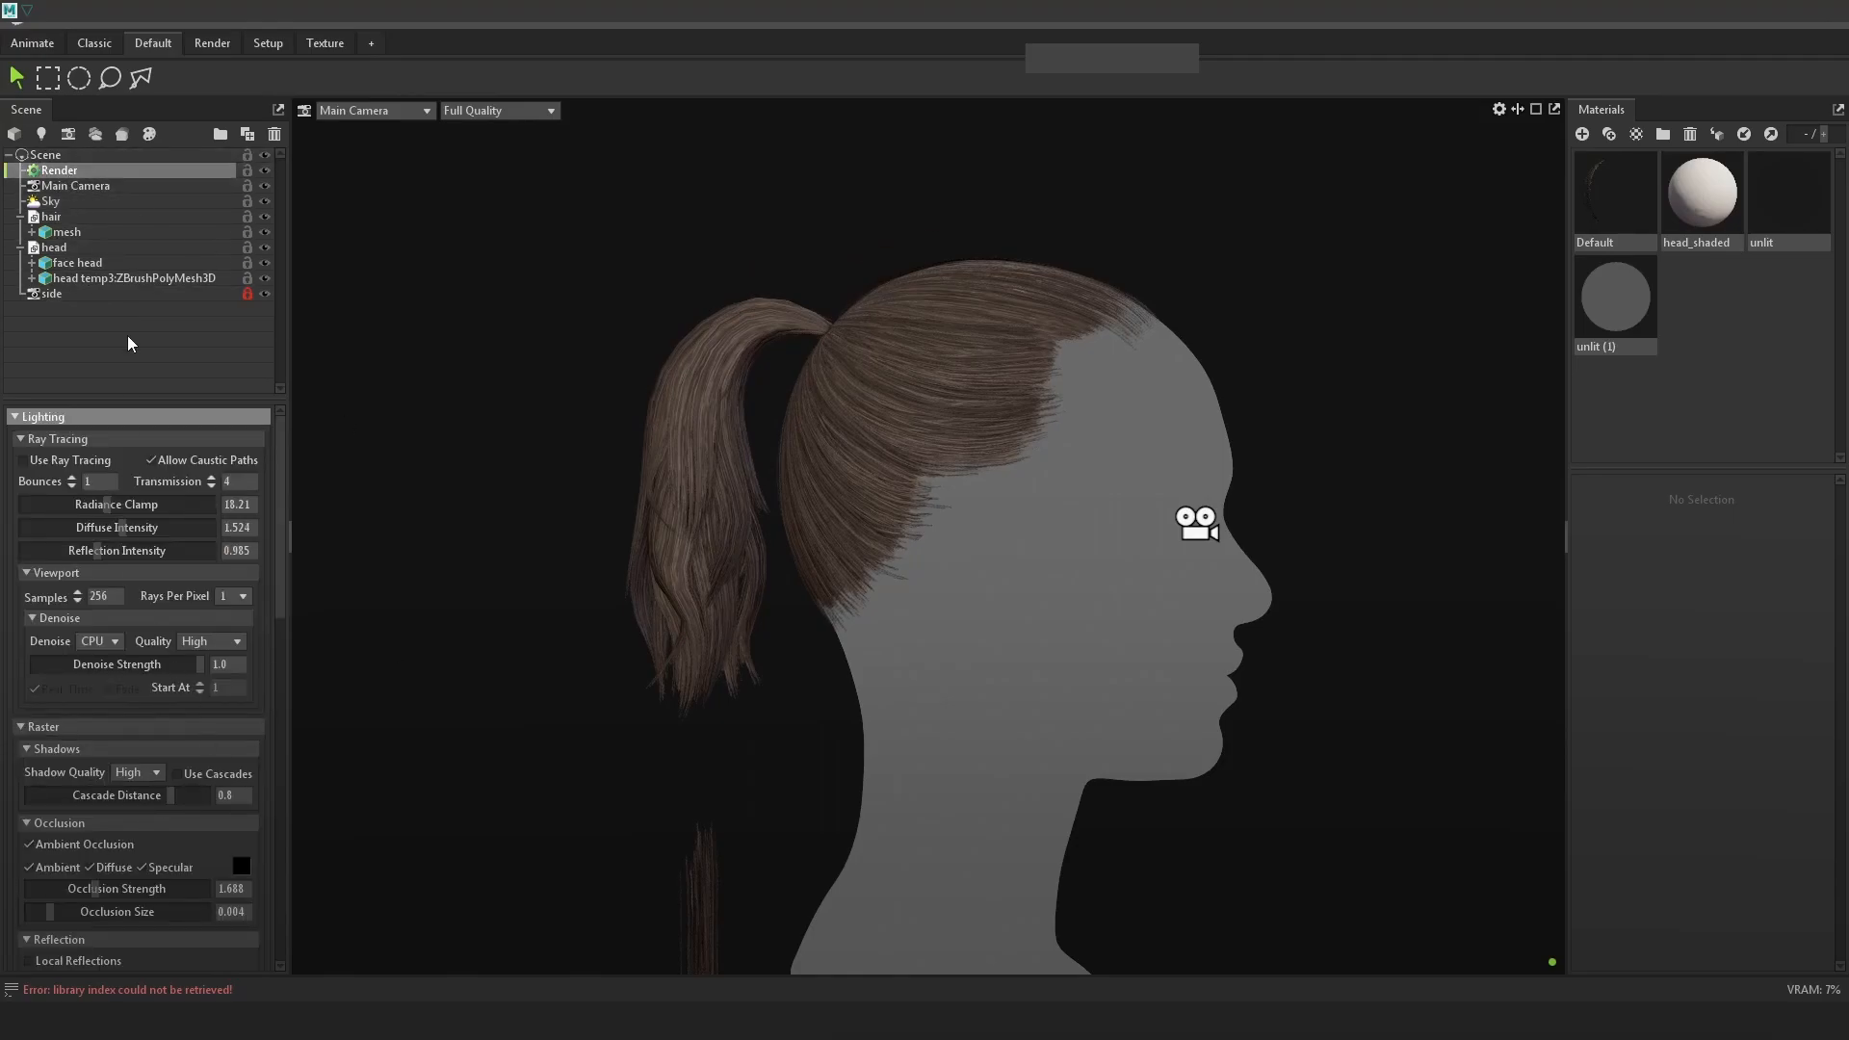
scroll(142, 887, "down", 5)
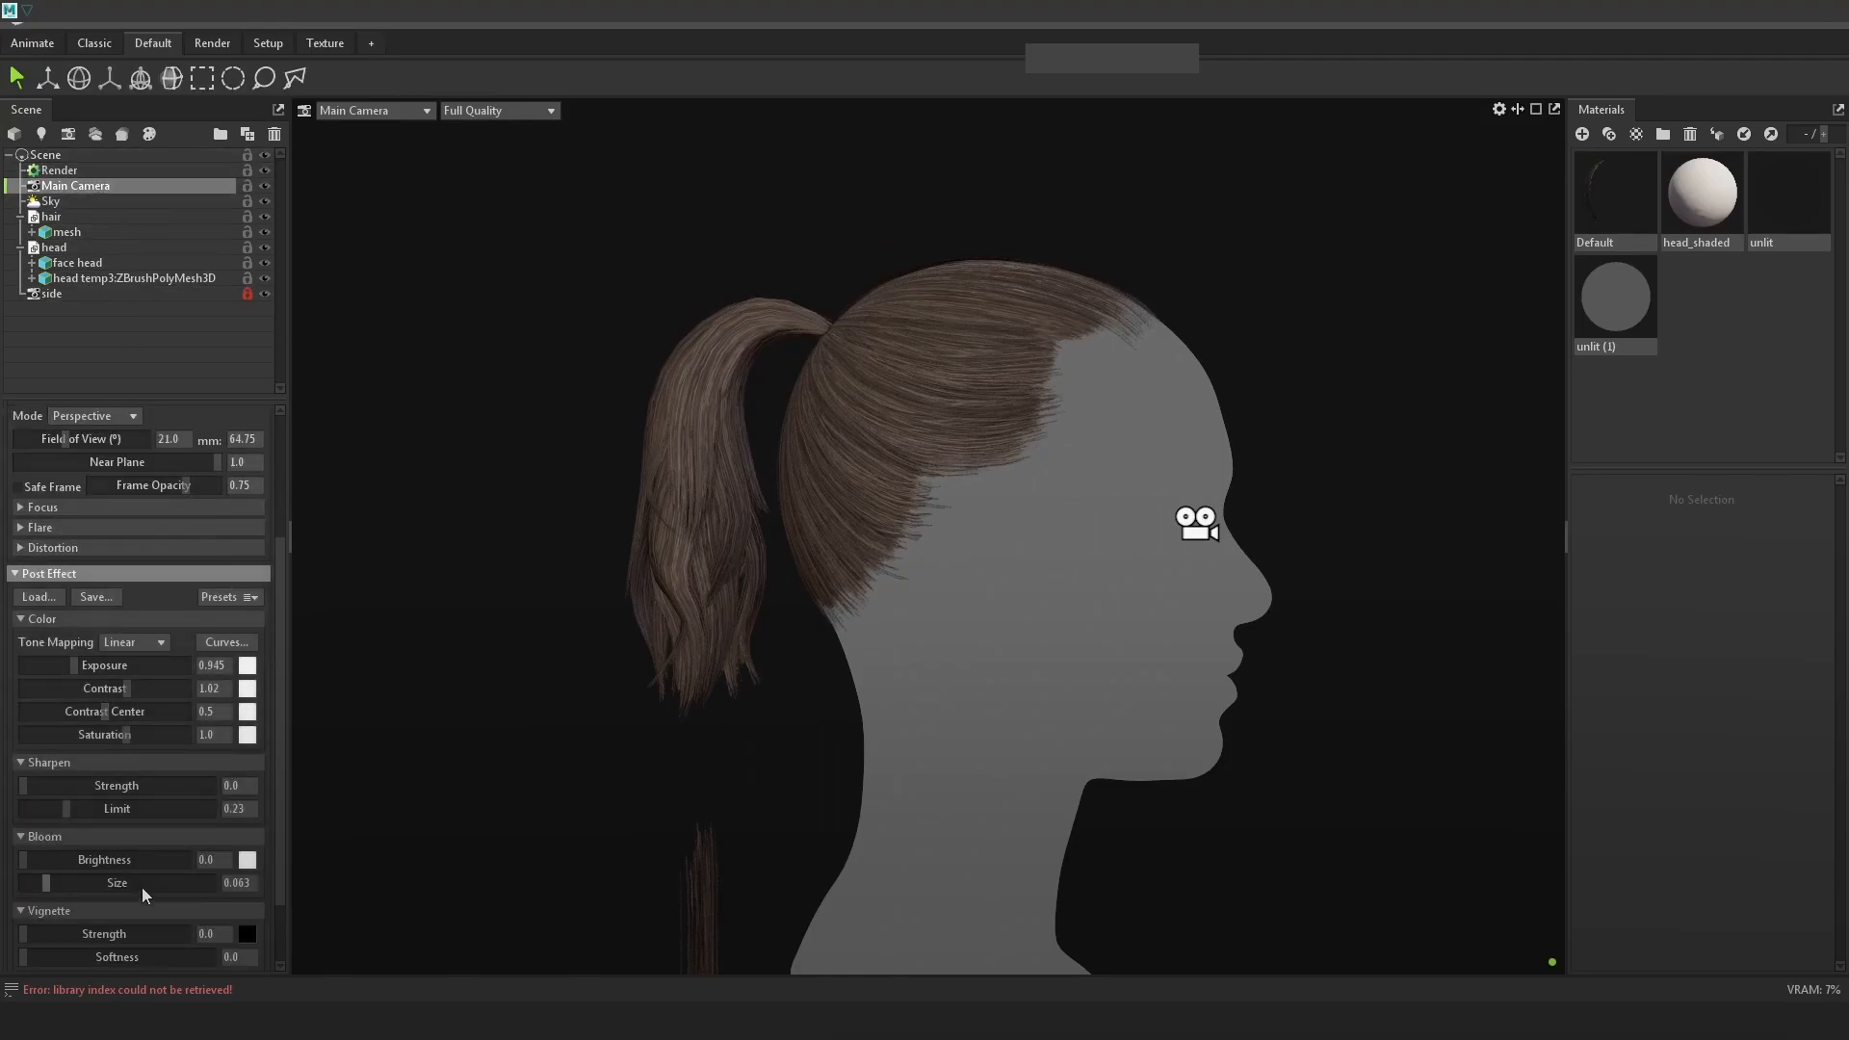
left_click_drag(37, 850, 86, 848)
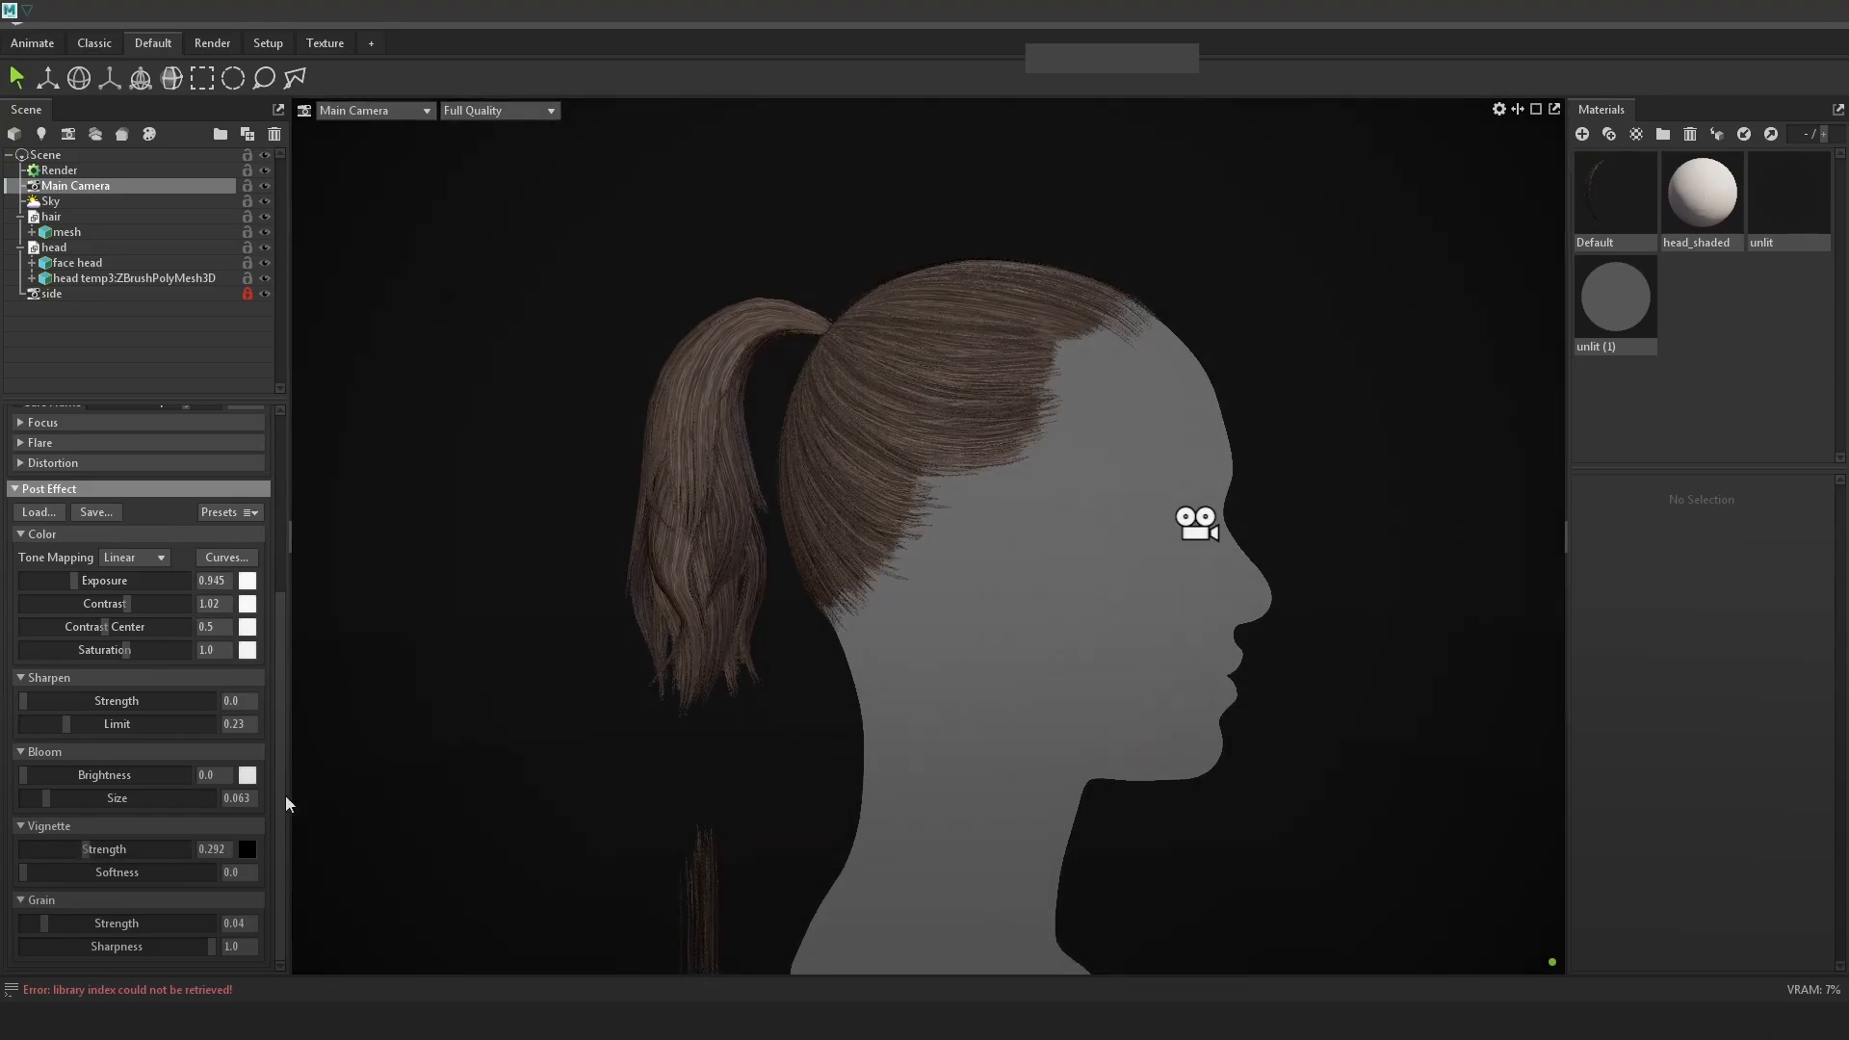
left_click_drag(75, 580, 82, 579)
left_click(714, 442)
Try ray tracing on the hair render
left_click(61, 169)
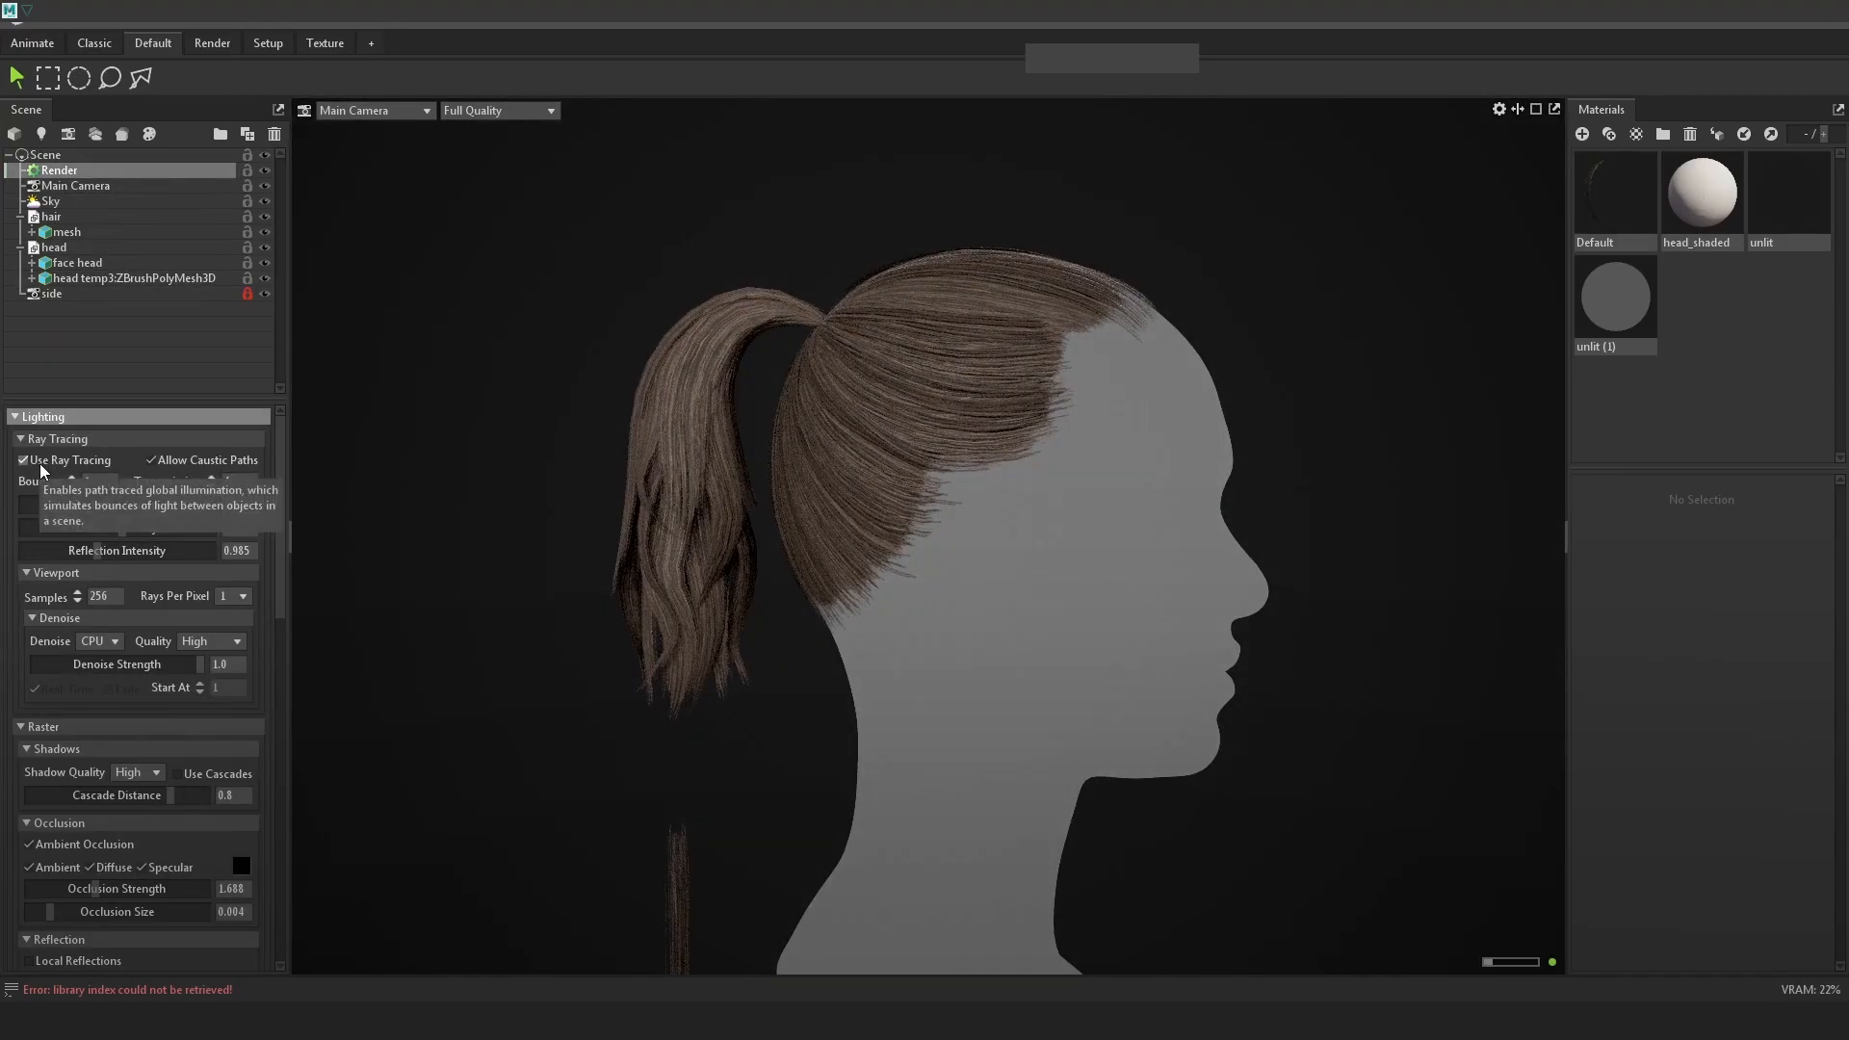
left_click(42, 470)
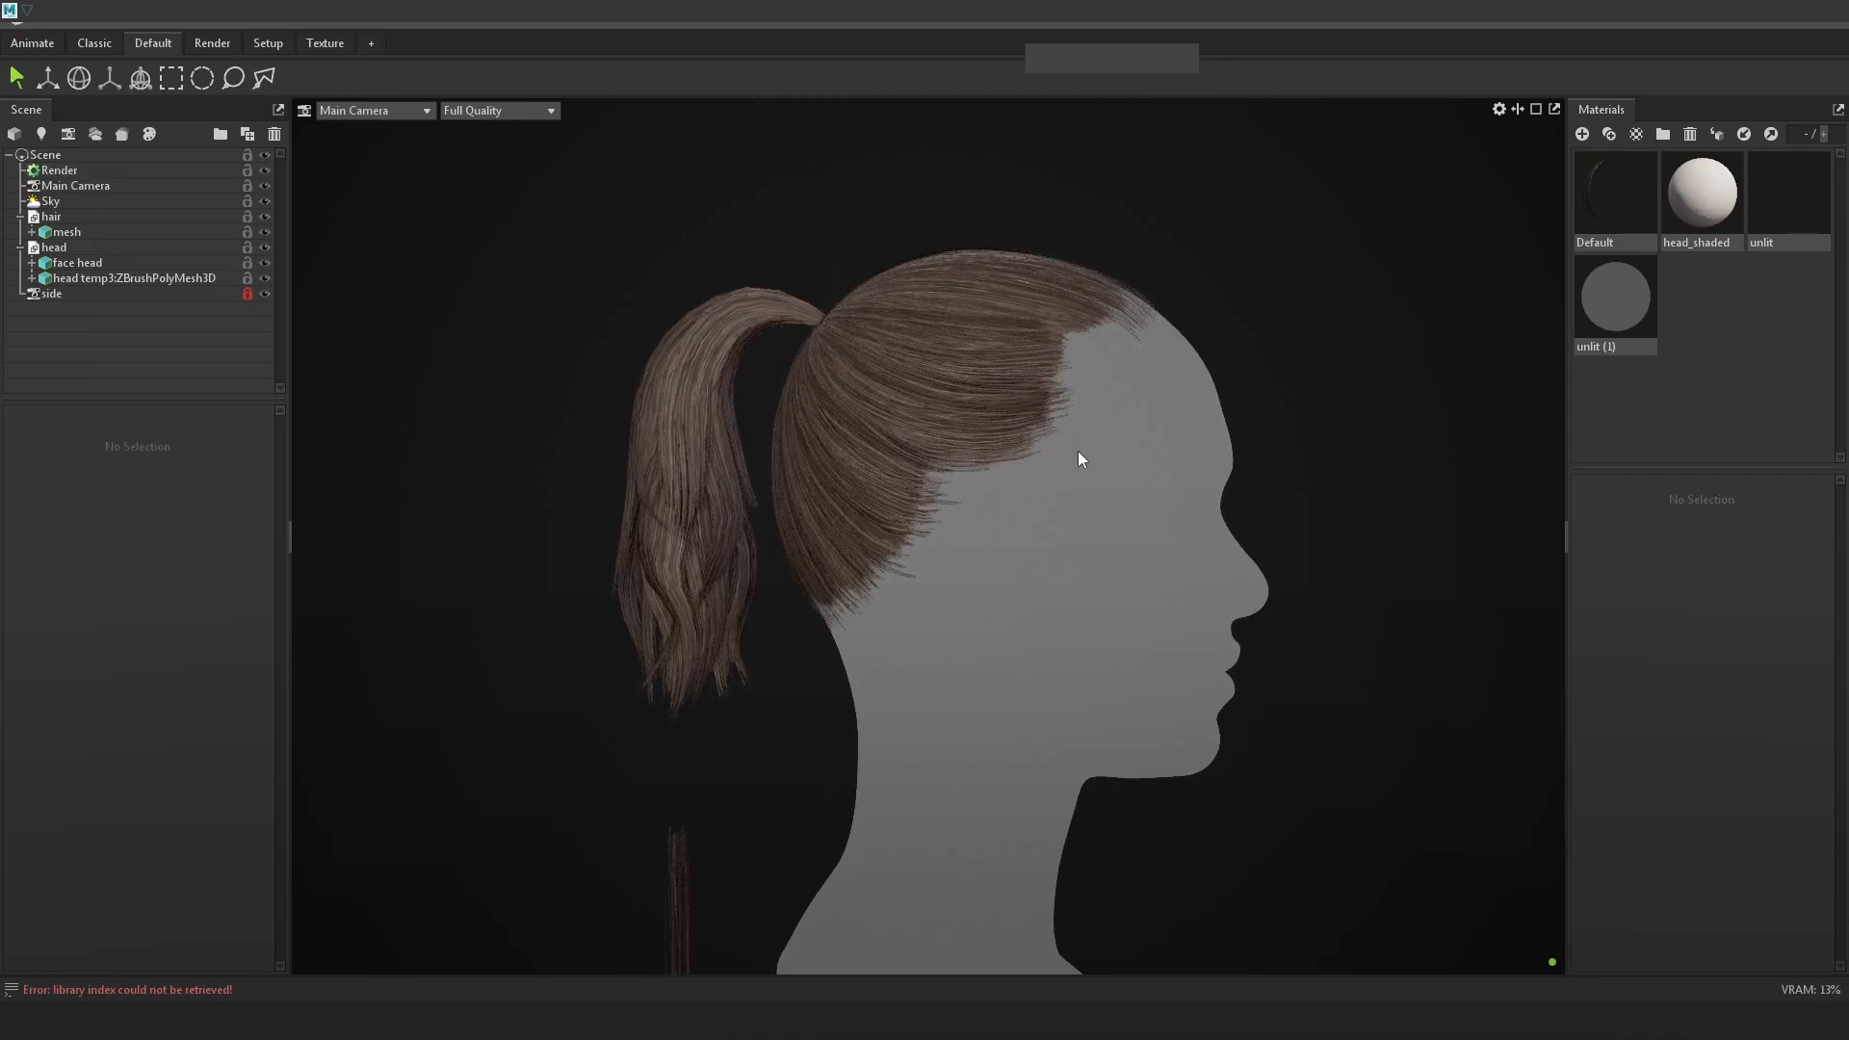
left_click_drag(1078, 450, 1313, 548)
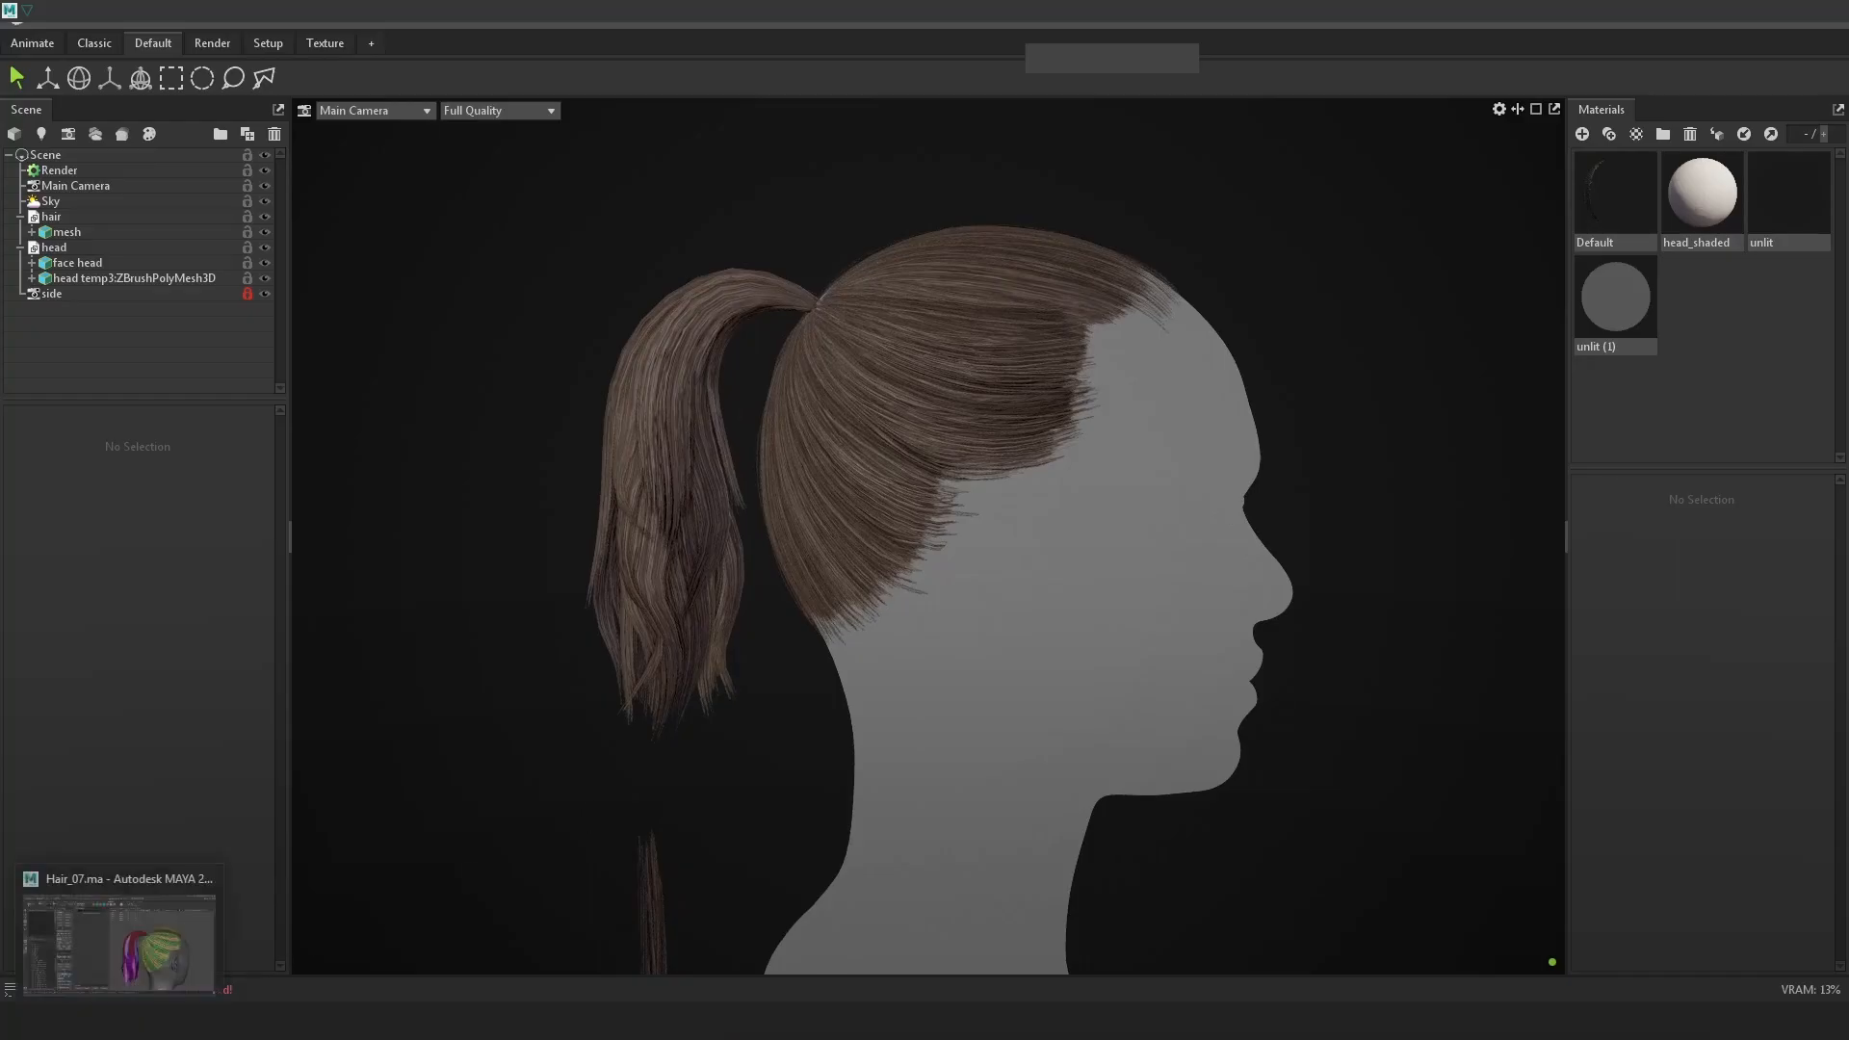
Switch to Maya and resize the reference photo window, framing it on the ponytail strands beside the model
left_click(119, 929)
left_click_drag(973, 437, 1367, 385, "alt")
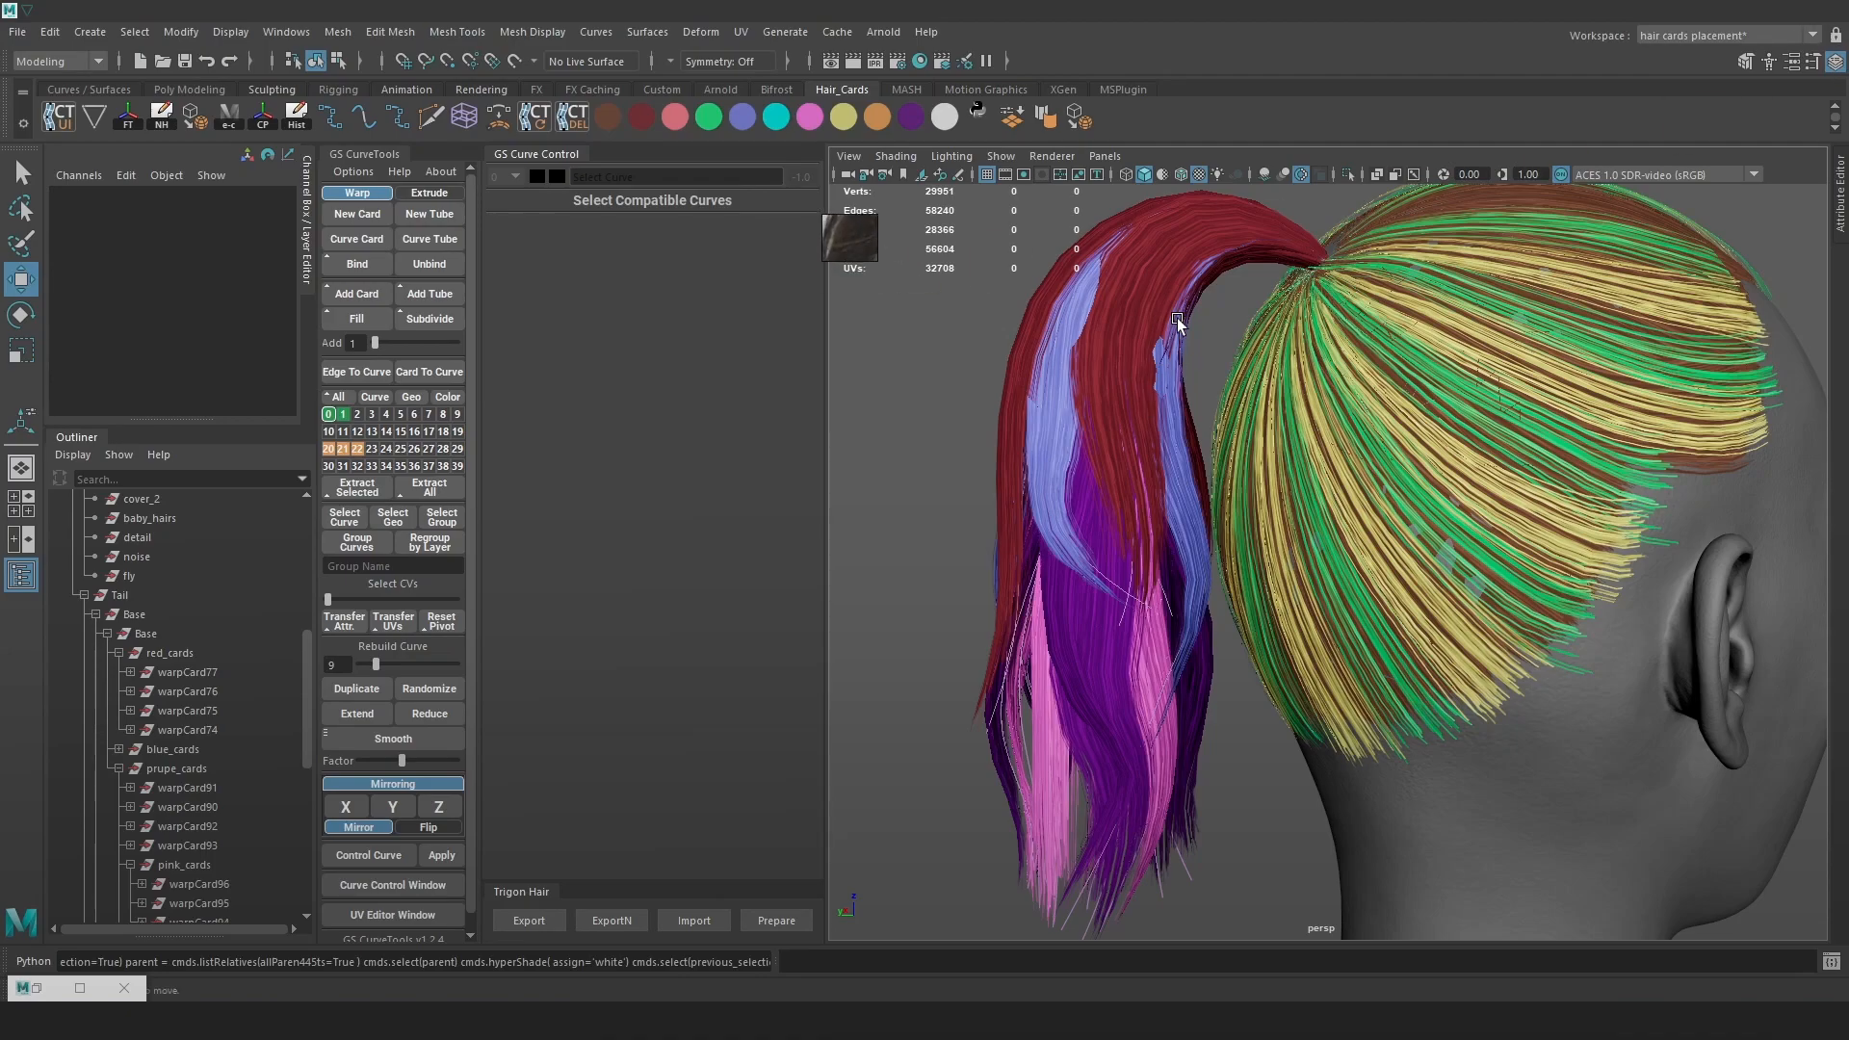
left_click_drag(811, 197, 711, 117)
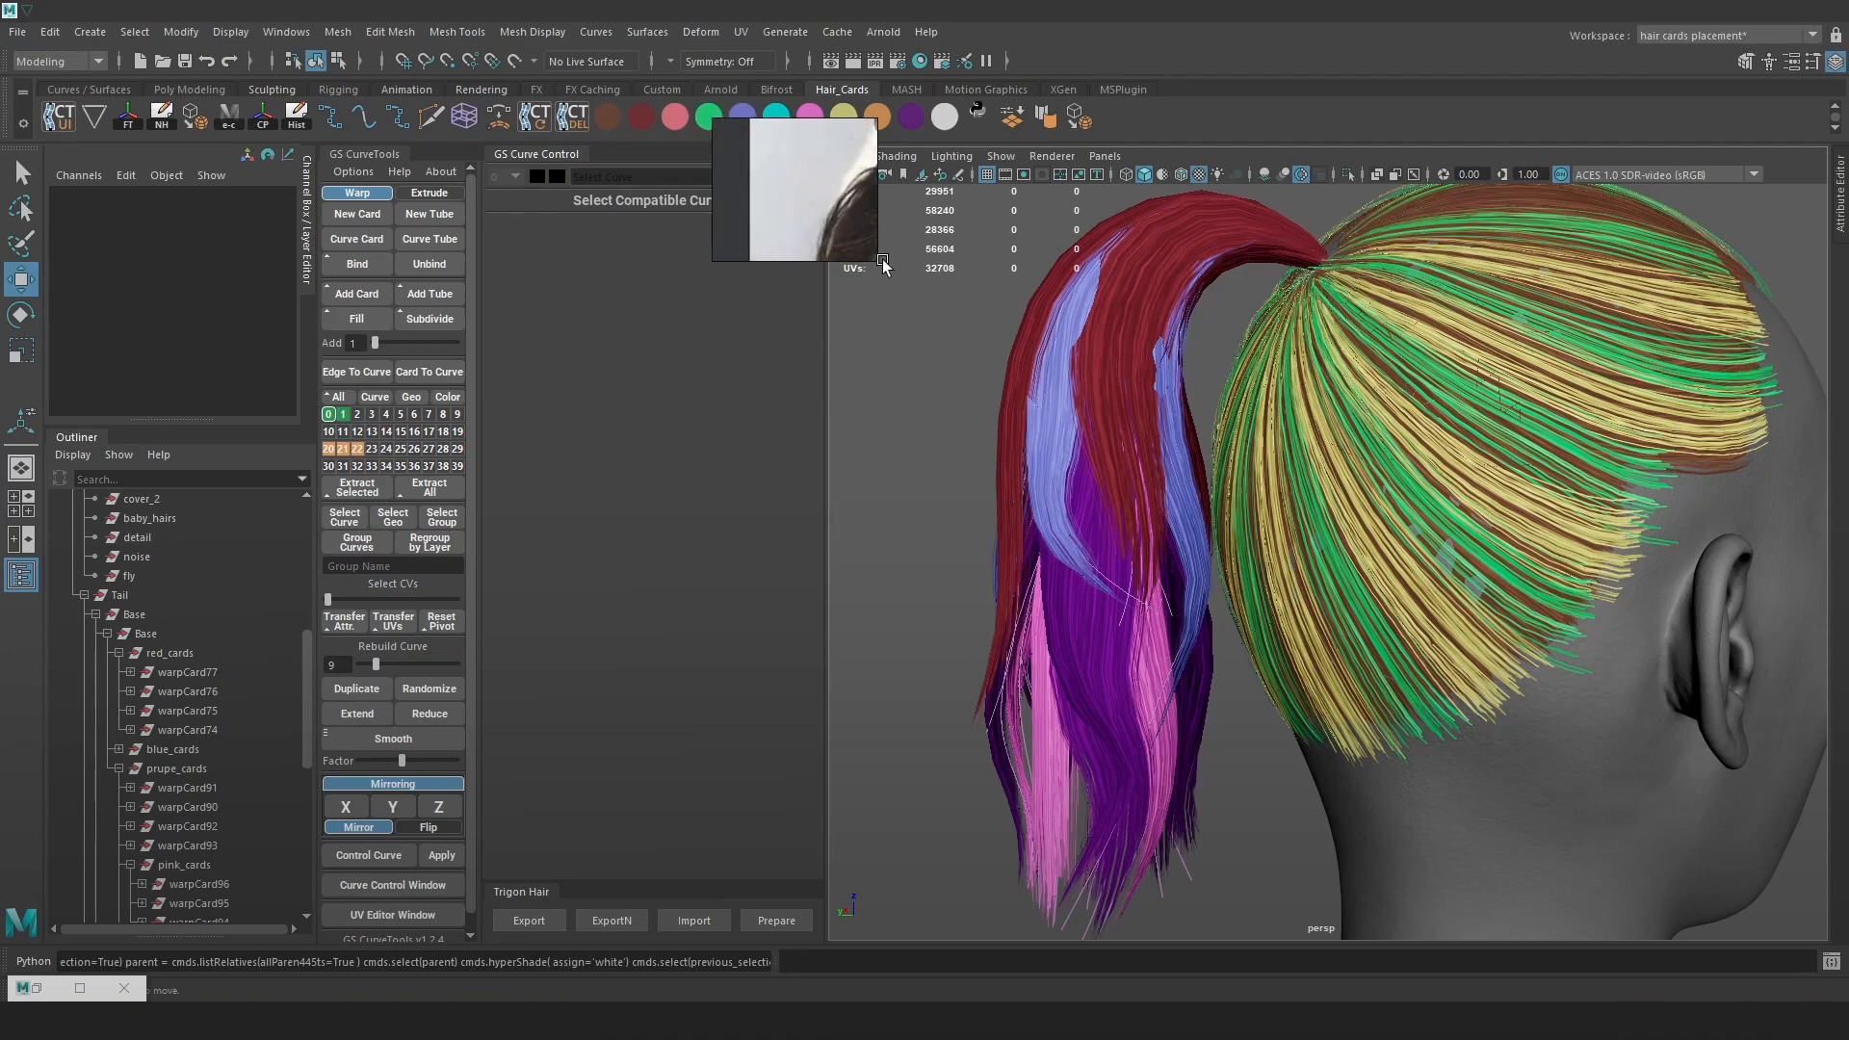
left_click_drag(871, 255, 1027, 430)
scroll(891, 227, "up", 5)
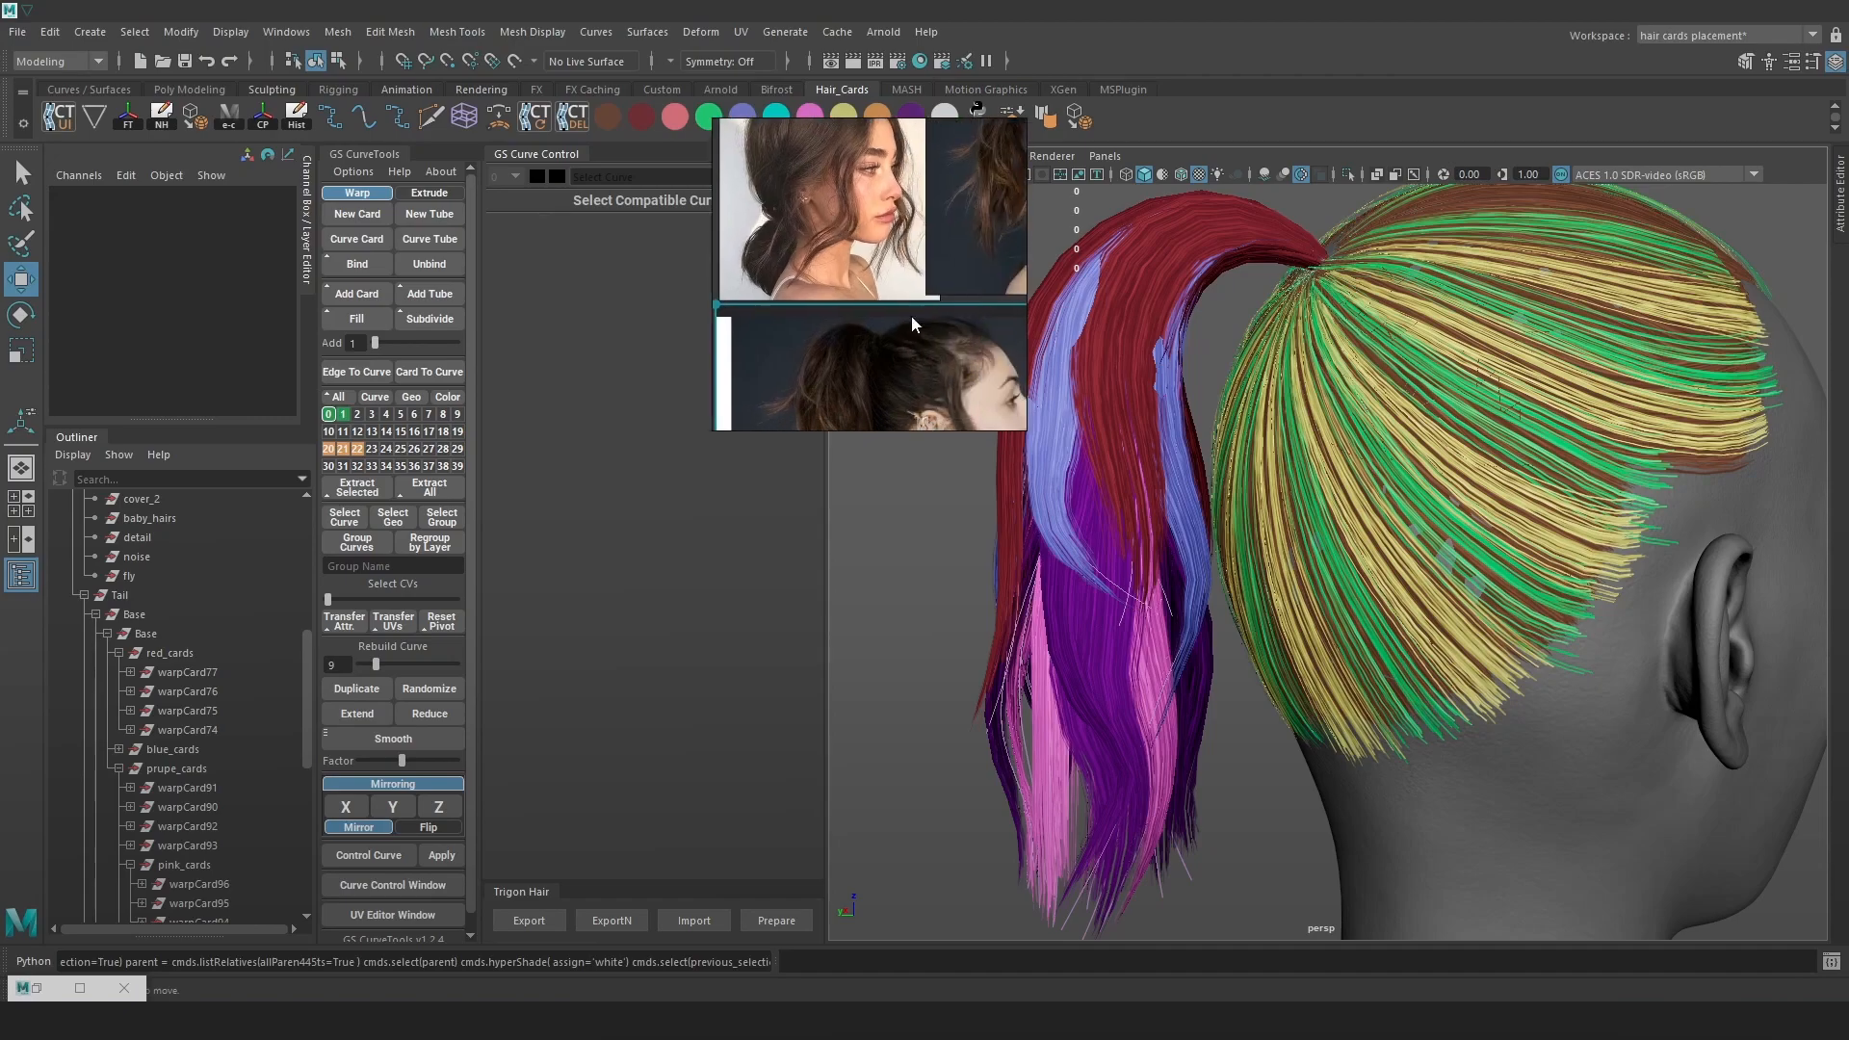
scroll(859, 302, "up", 3)
right_click_drag(902, 286, 780, 316)
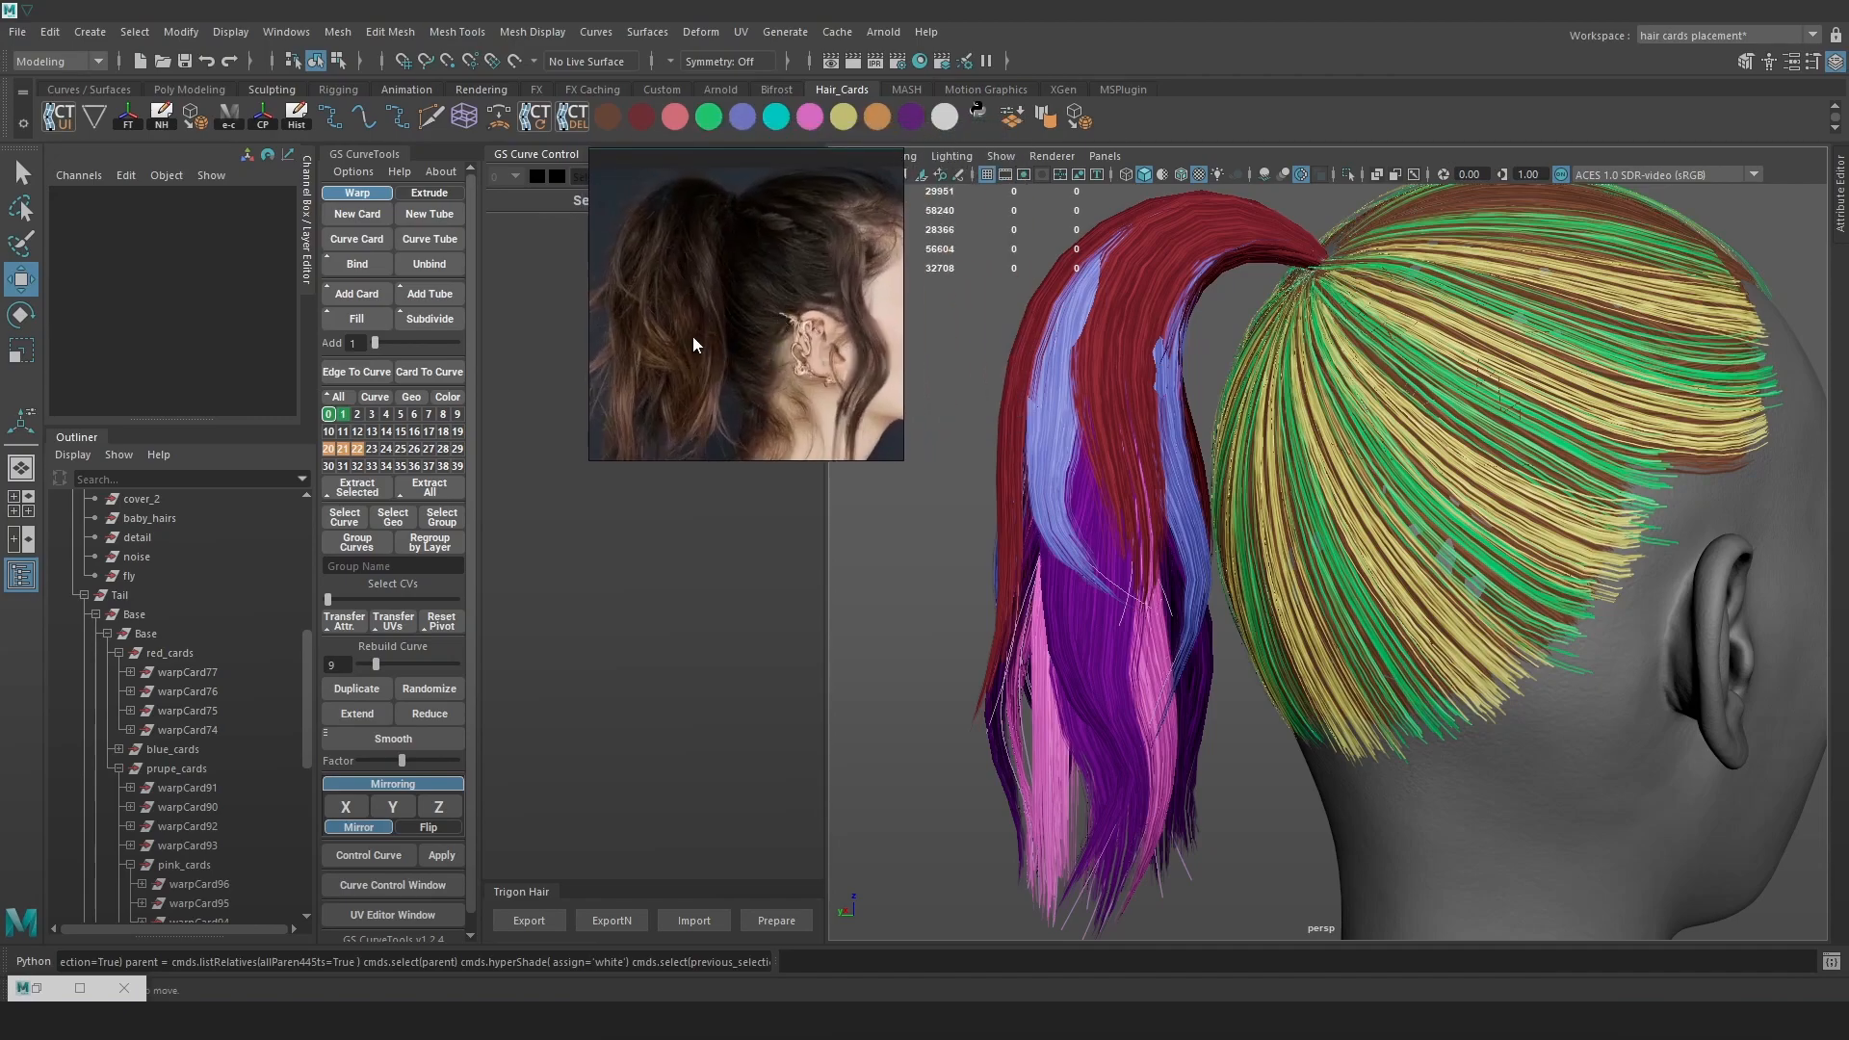
left_click_drag(901, 457, 740, 371)
right_click_drag(687, 315, 920, 329)
scroll(920, 329, "down", 2)
scroll(905, 313, "up", 2)
Unhide the Tail's Breakup group to show the green breakup cards on the ponytail
left_click_drag(1242, 462, 1502, 462, "alt")
left_click(107, 633)
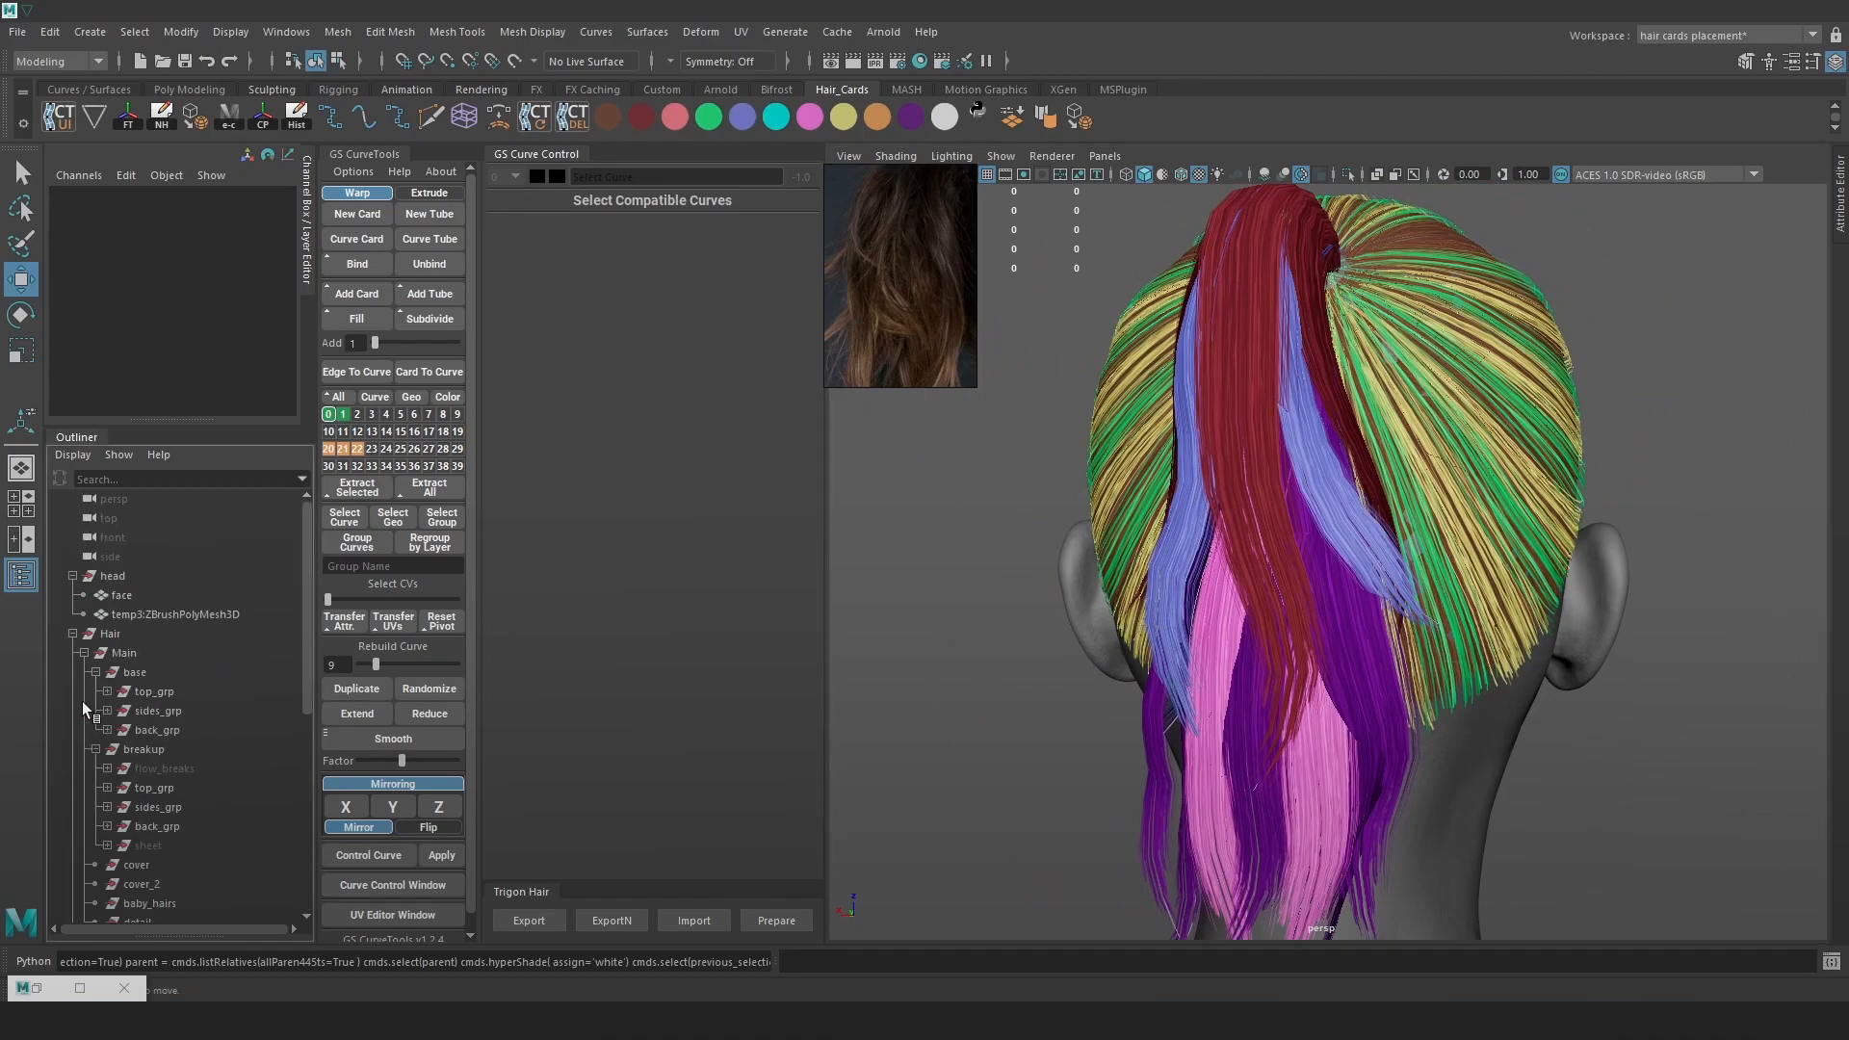
left_click(120, 826)
middle_click_drag(181, 644, 181, 646)
key("h")
left_click_drag(1483, 428, 1396, 324, "alt")
key("ctrl+1")
left_click(1402, 320)
left_click(1347, 174)
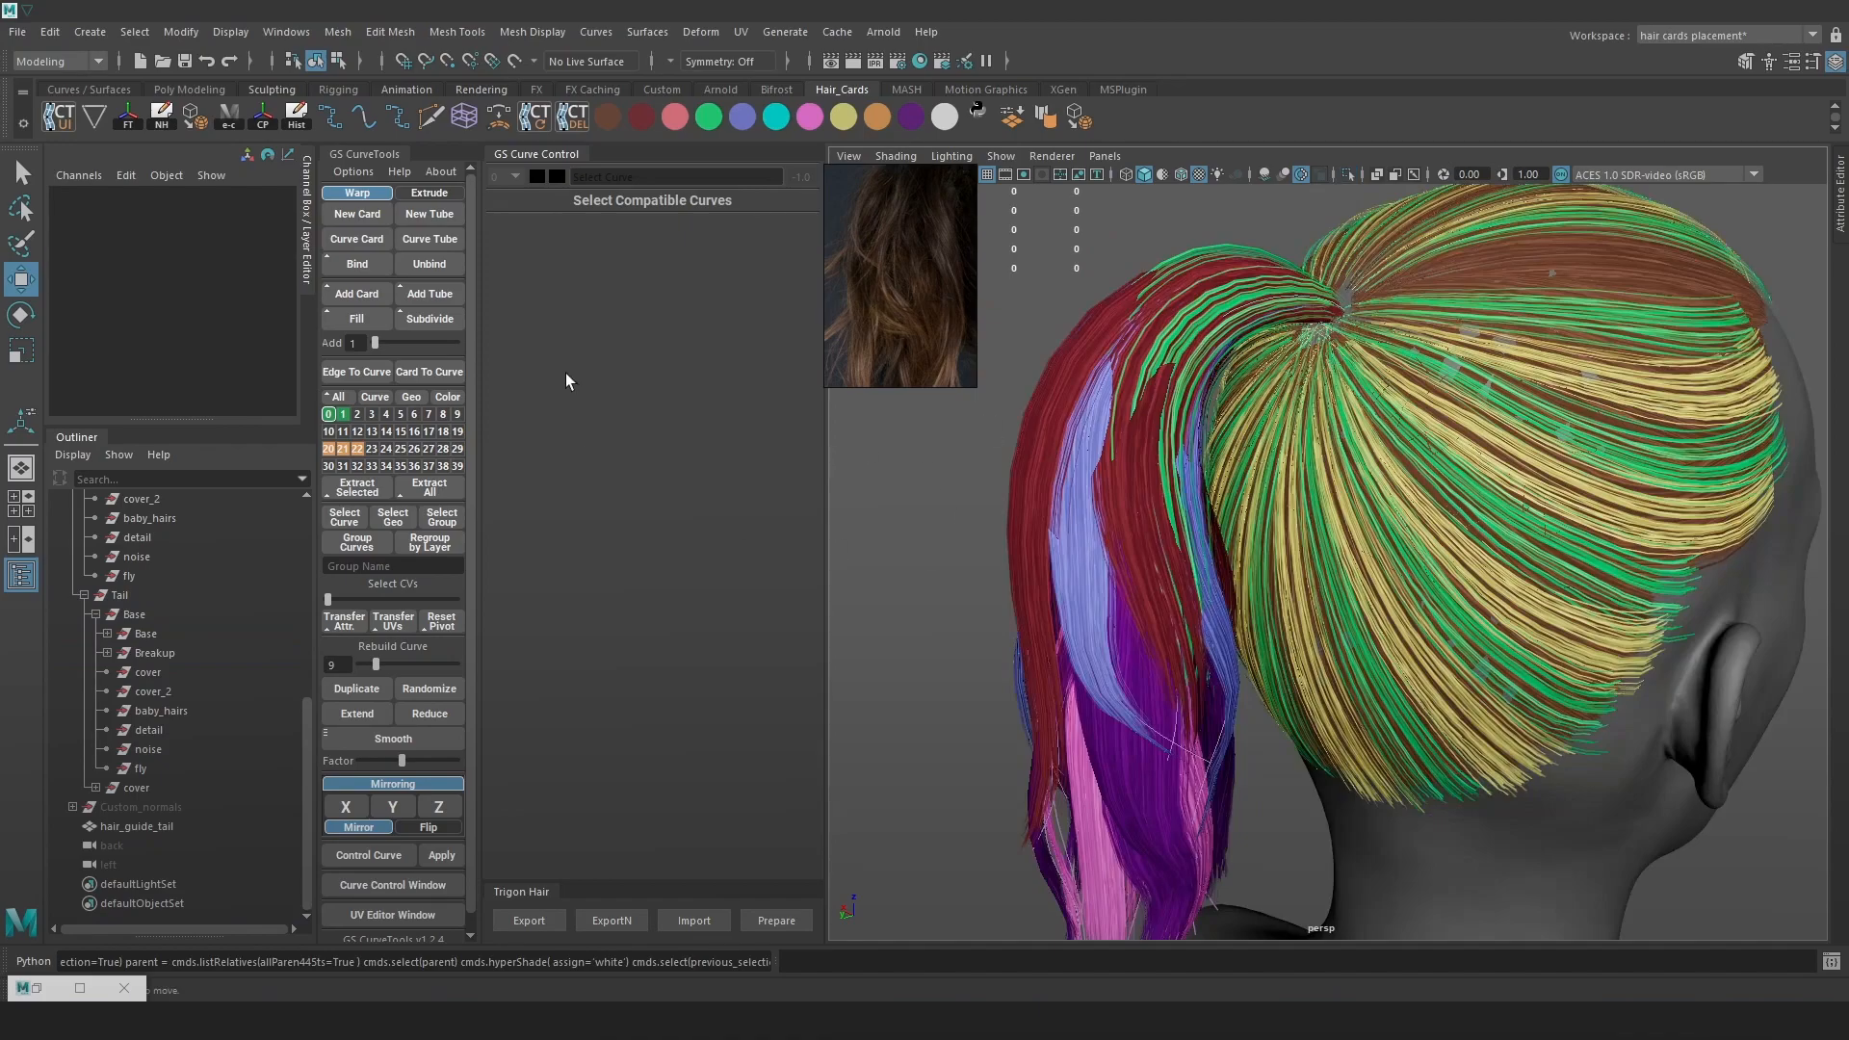
Expand the Tail's Breakup group and unhide yellow_grp to show the yellow breakup cards
left_click(107, 652)
left_click(178, 691)
key("h")
scroll(899, 571, "up", 1)
left_click(899, 571)
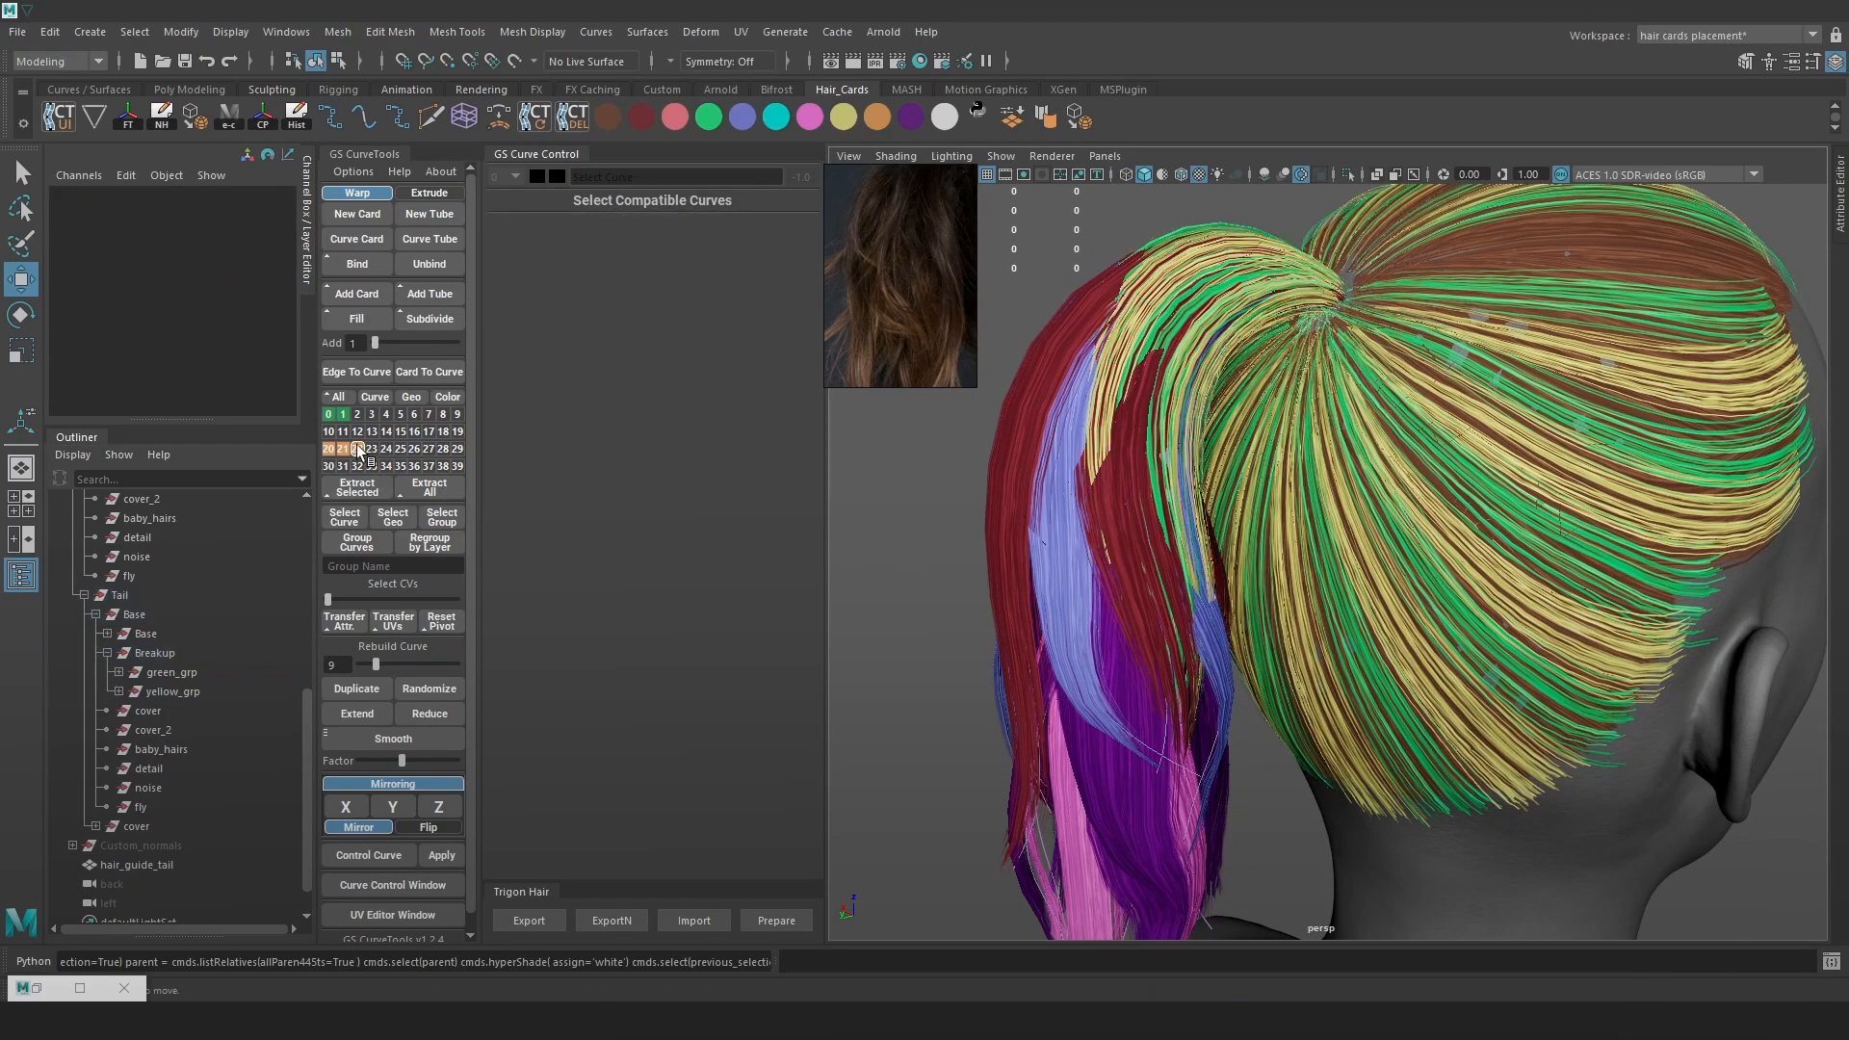
Hide curve layer 22 with the yellow breakup cards and turn off curve display for layer 20
left_click(357, 449)
right_click(326, 448)
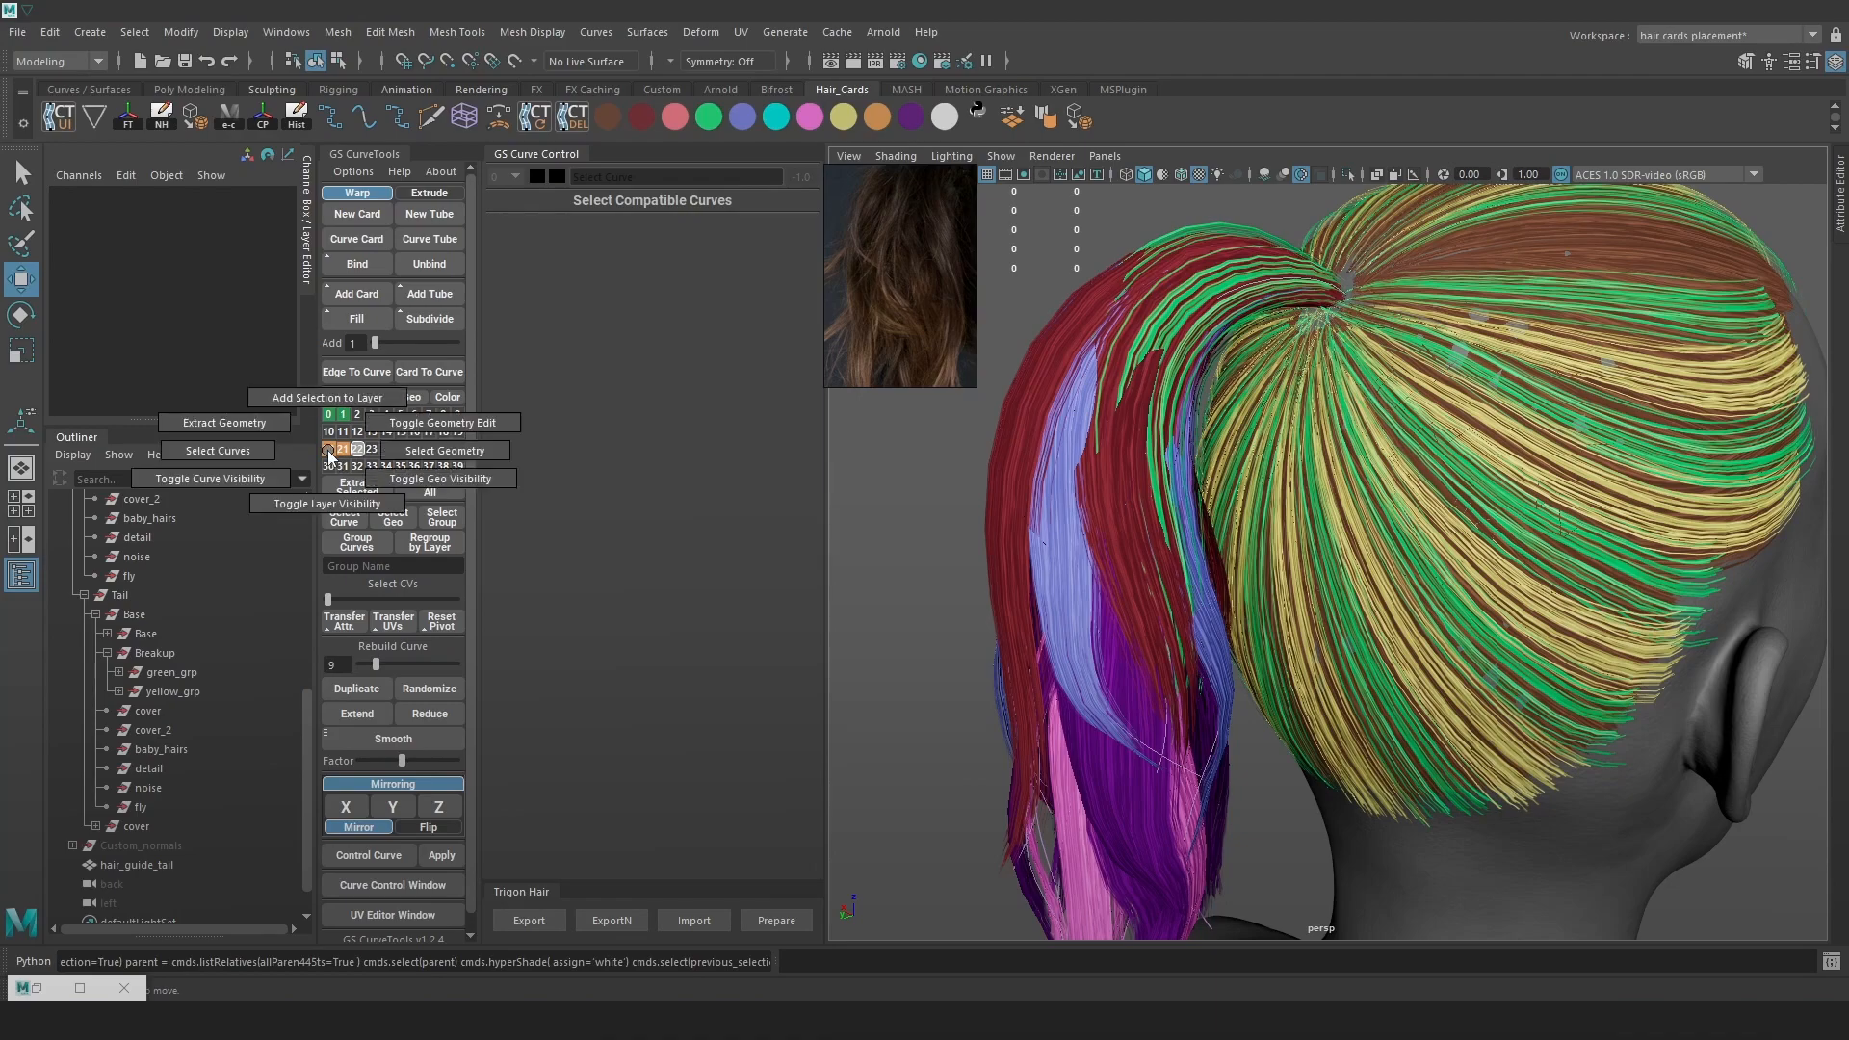
left_click(185, 476)
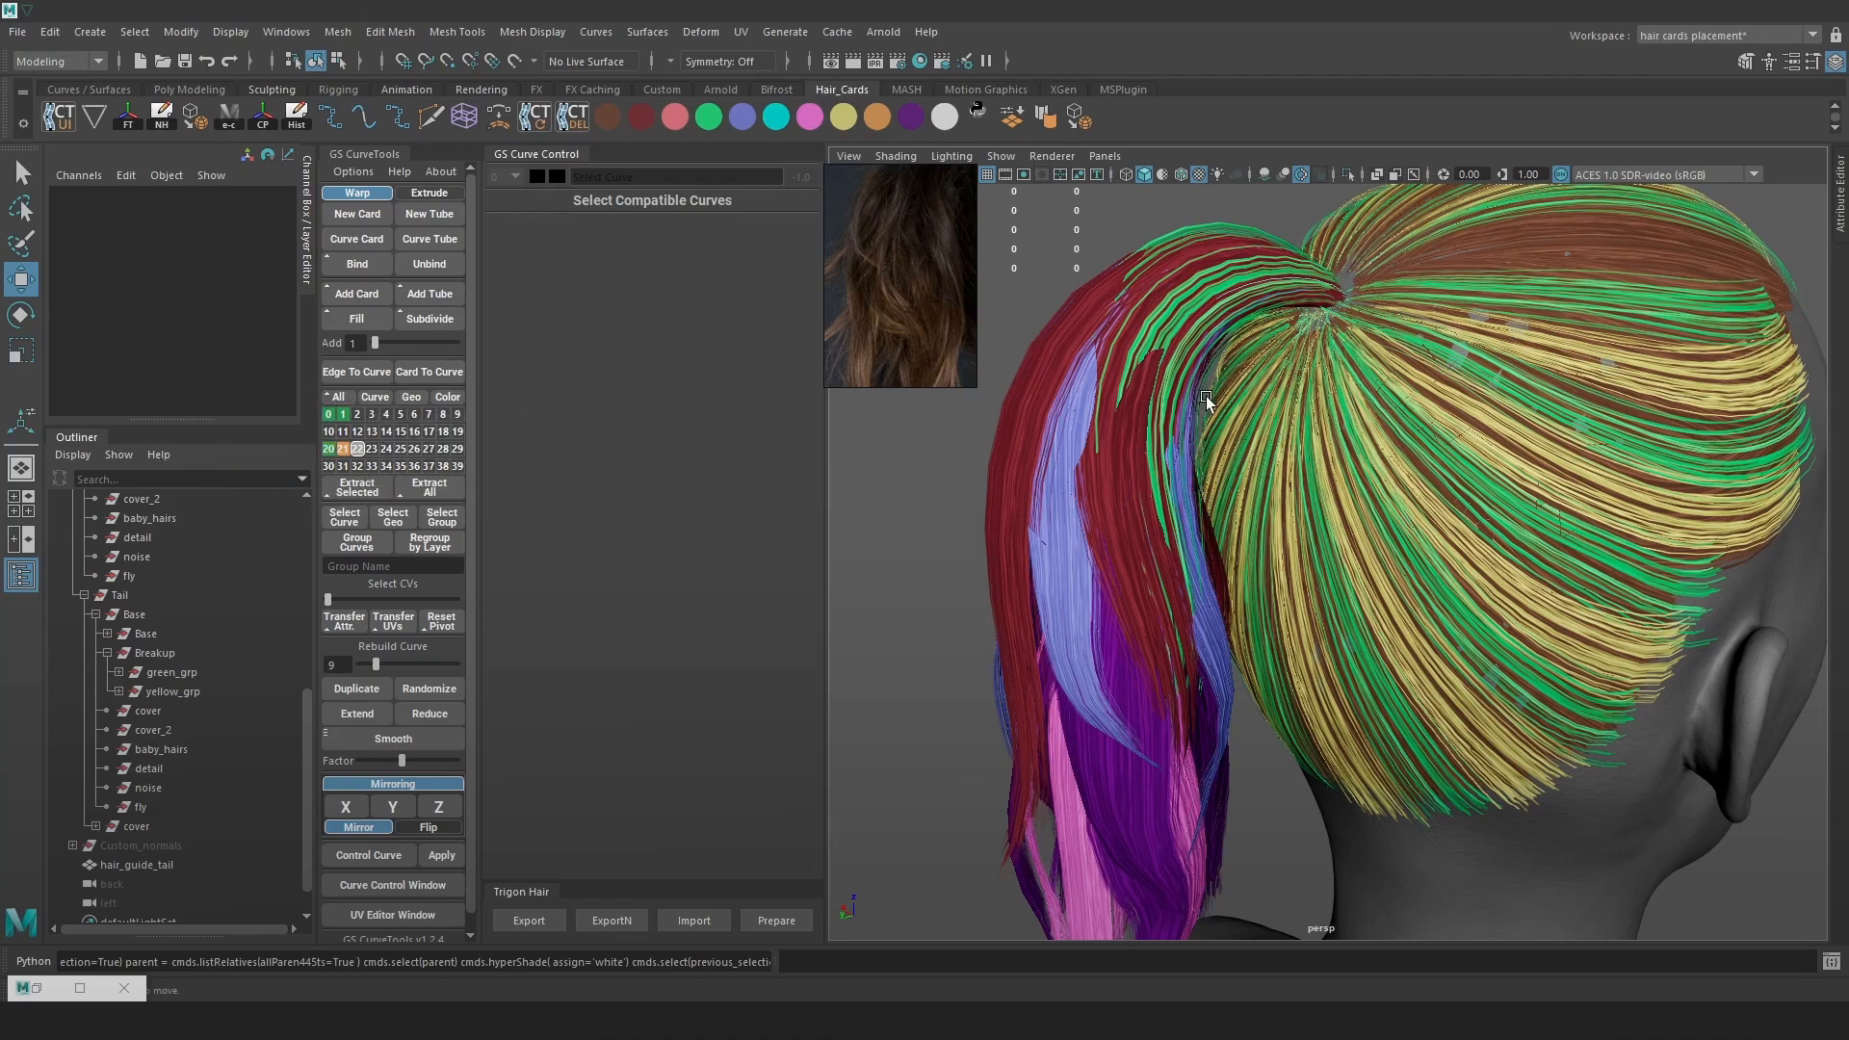
Select the inner green breakup card's curve in wireframe, edit its control vertices, and move the lower ones
key("4")
left_click(1205, 441)
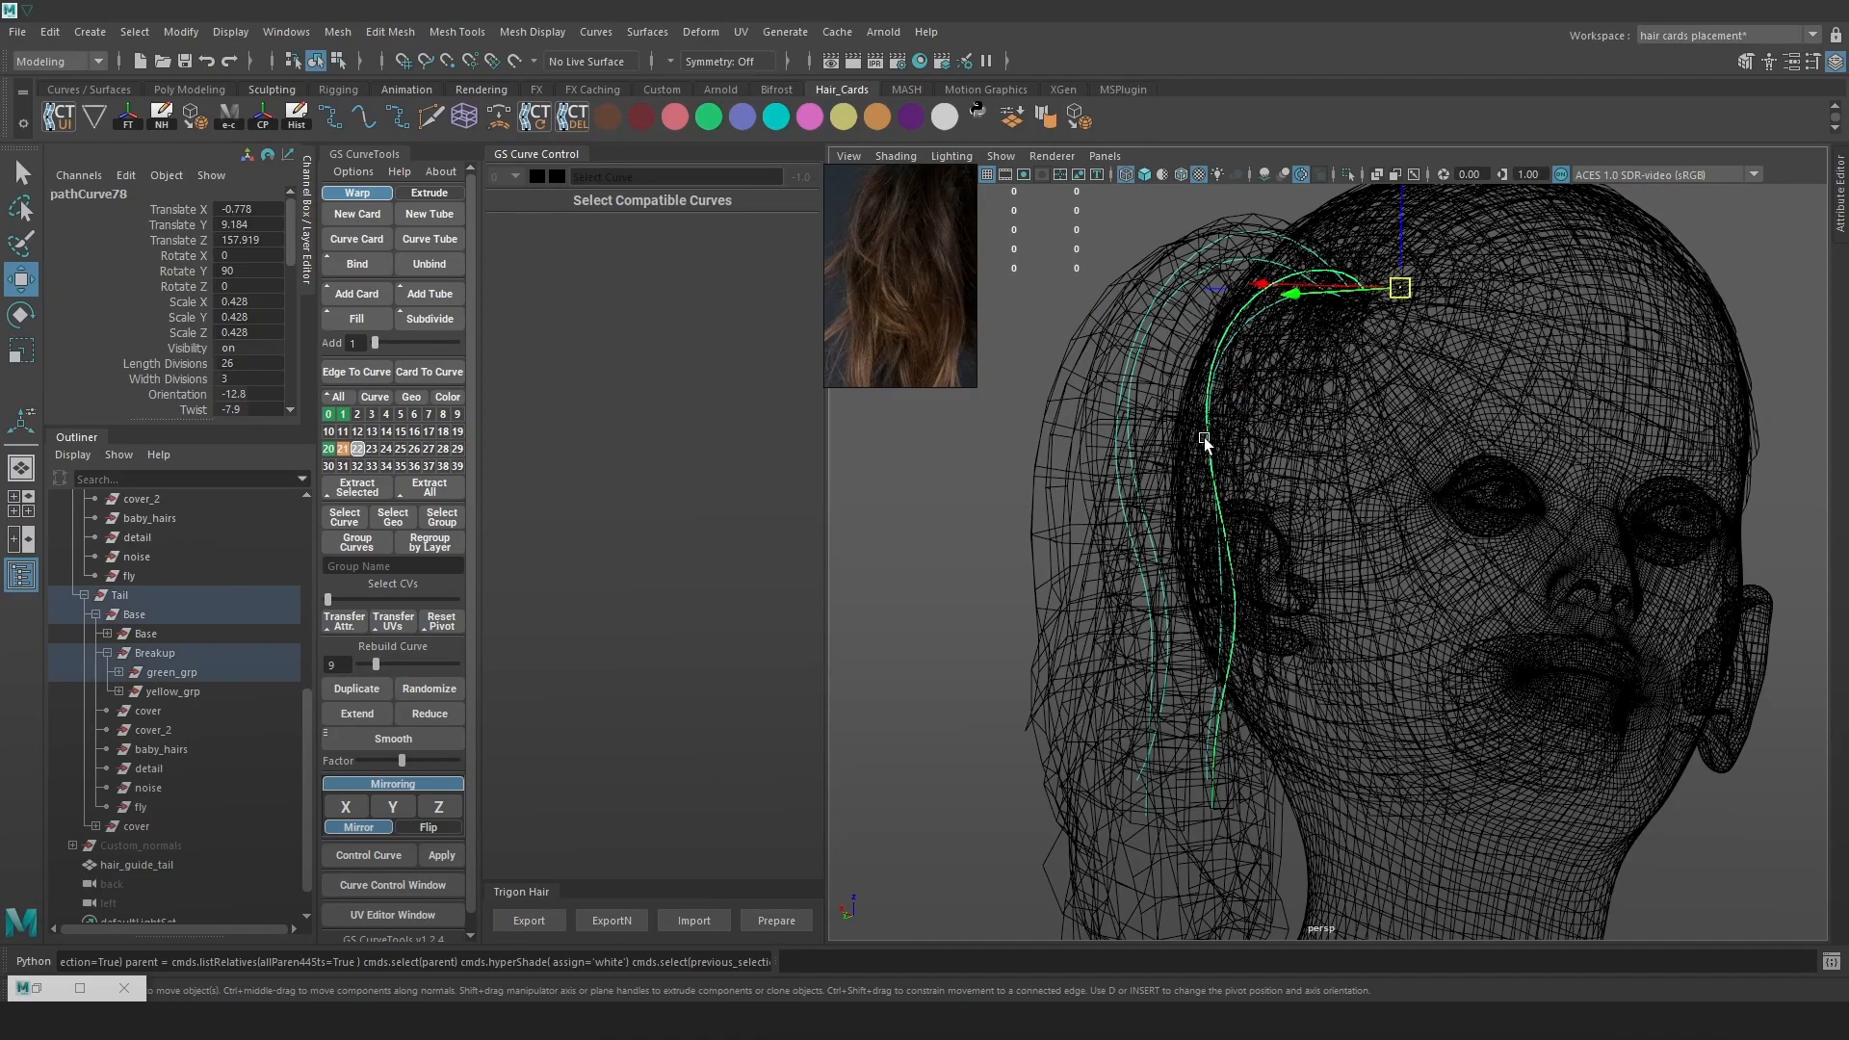
key("5")
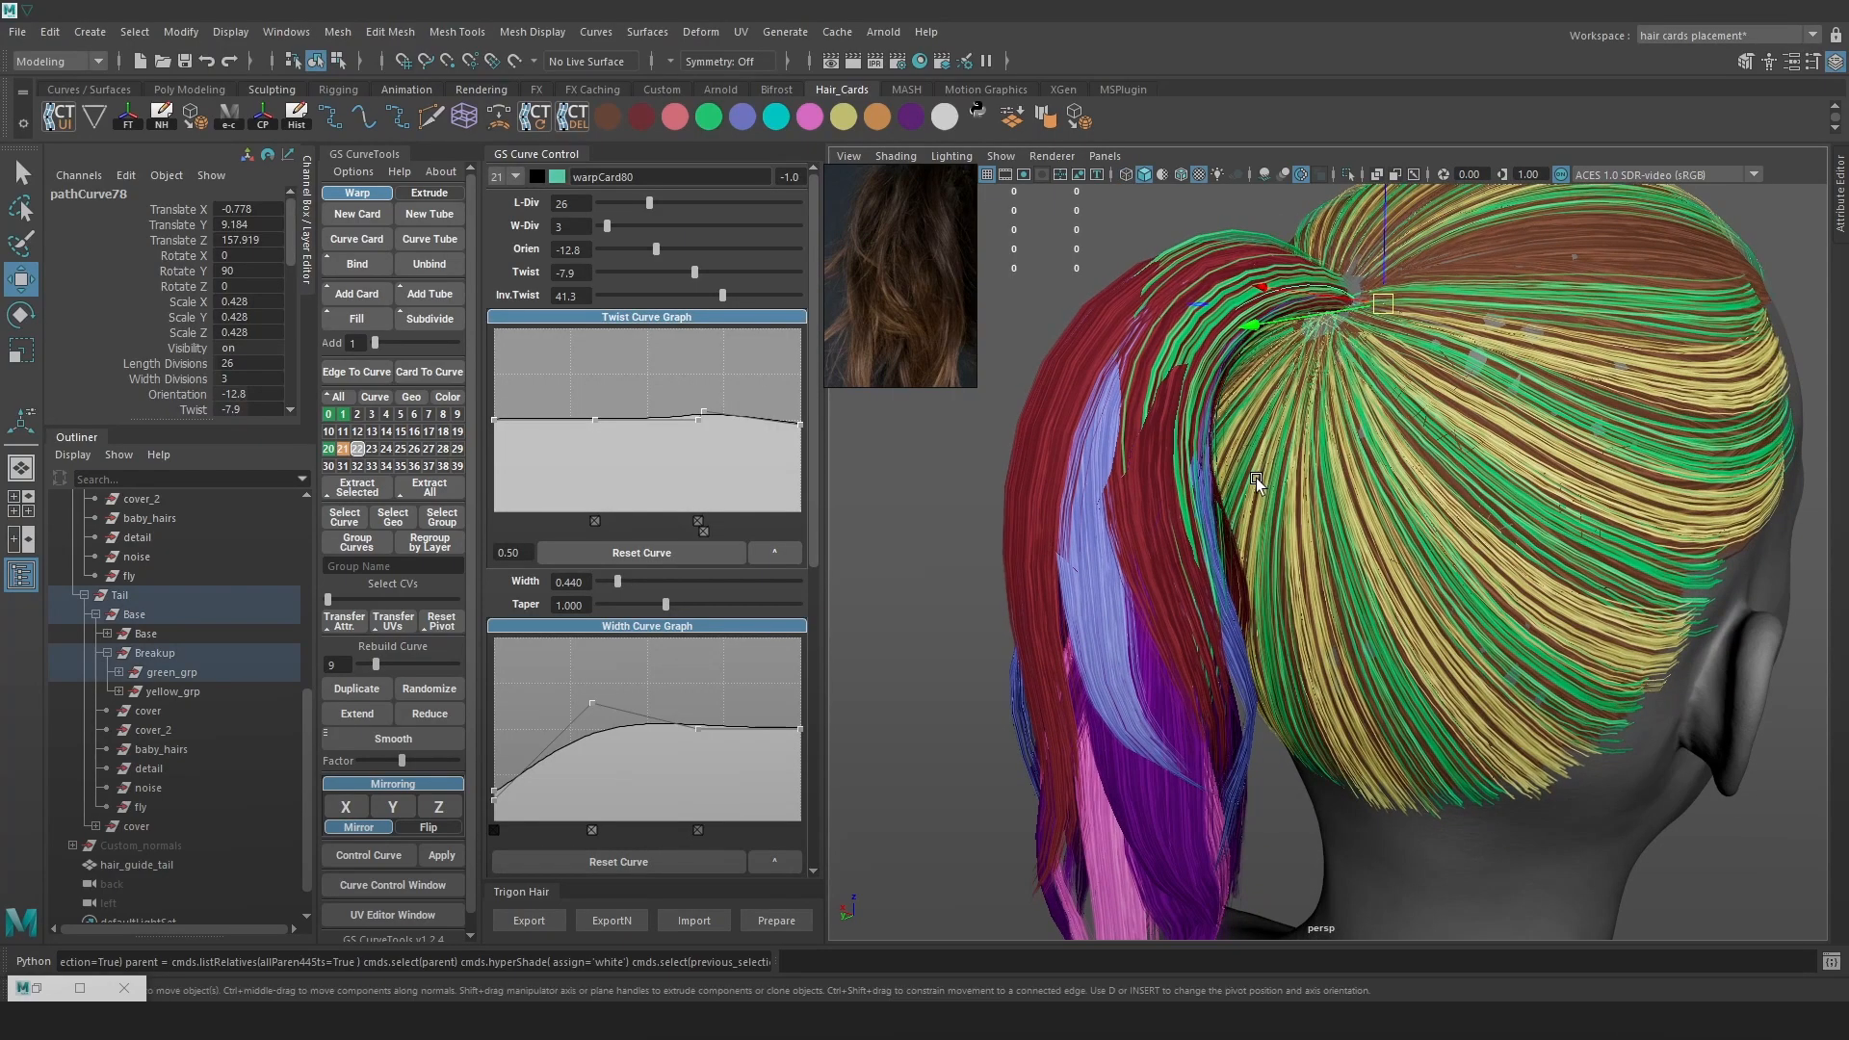
right_click_drag(972, 439, 867, 439)
key("4")
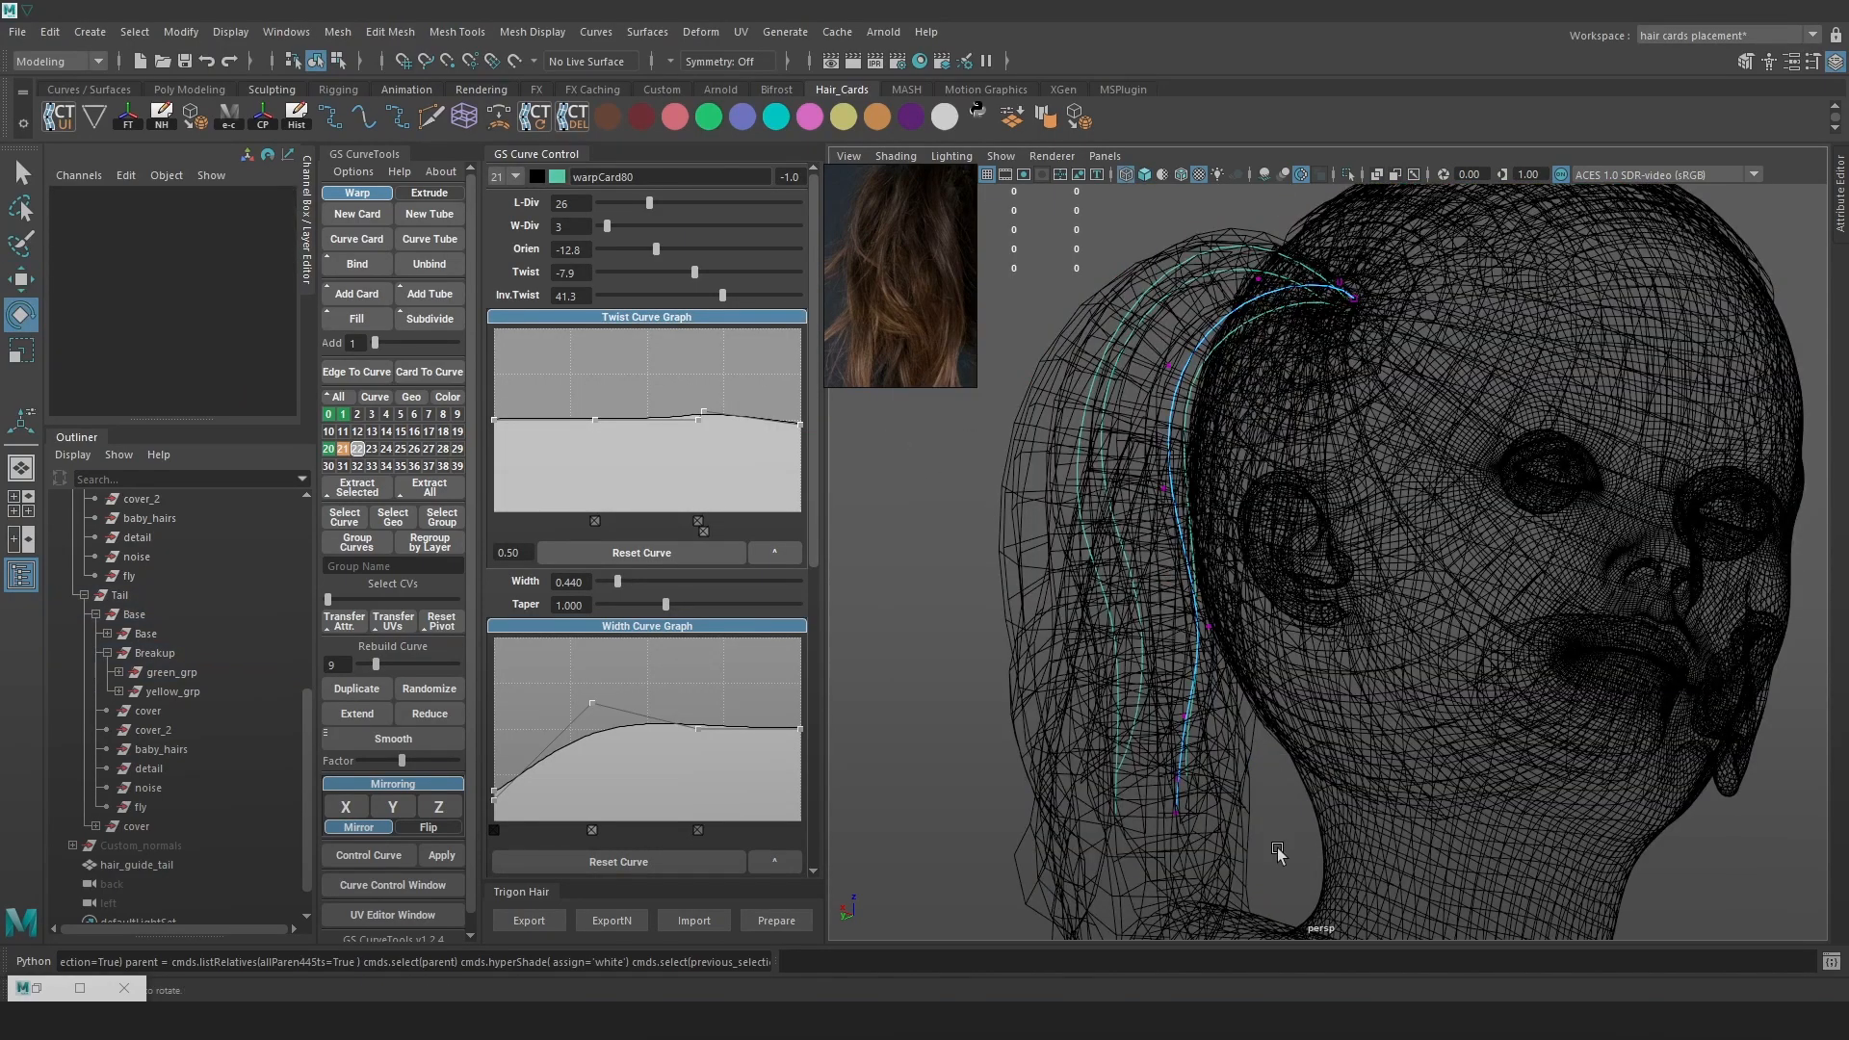
left_click_drag(1093, 537, 1093, 537)
key("w")
left_click_drag(1173, 709, 1197, 724)
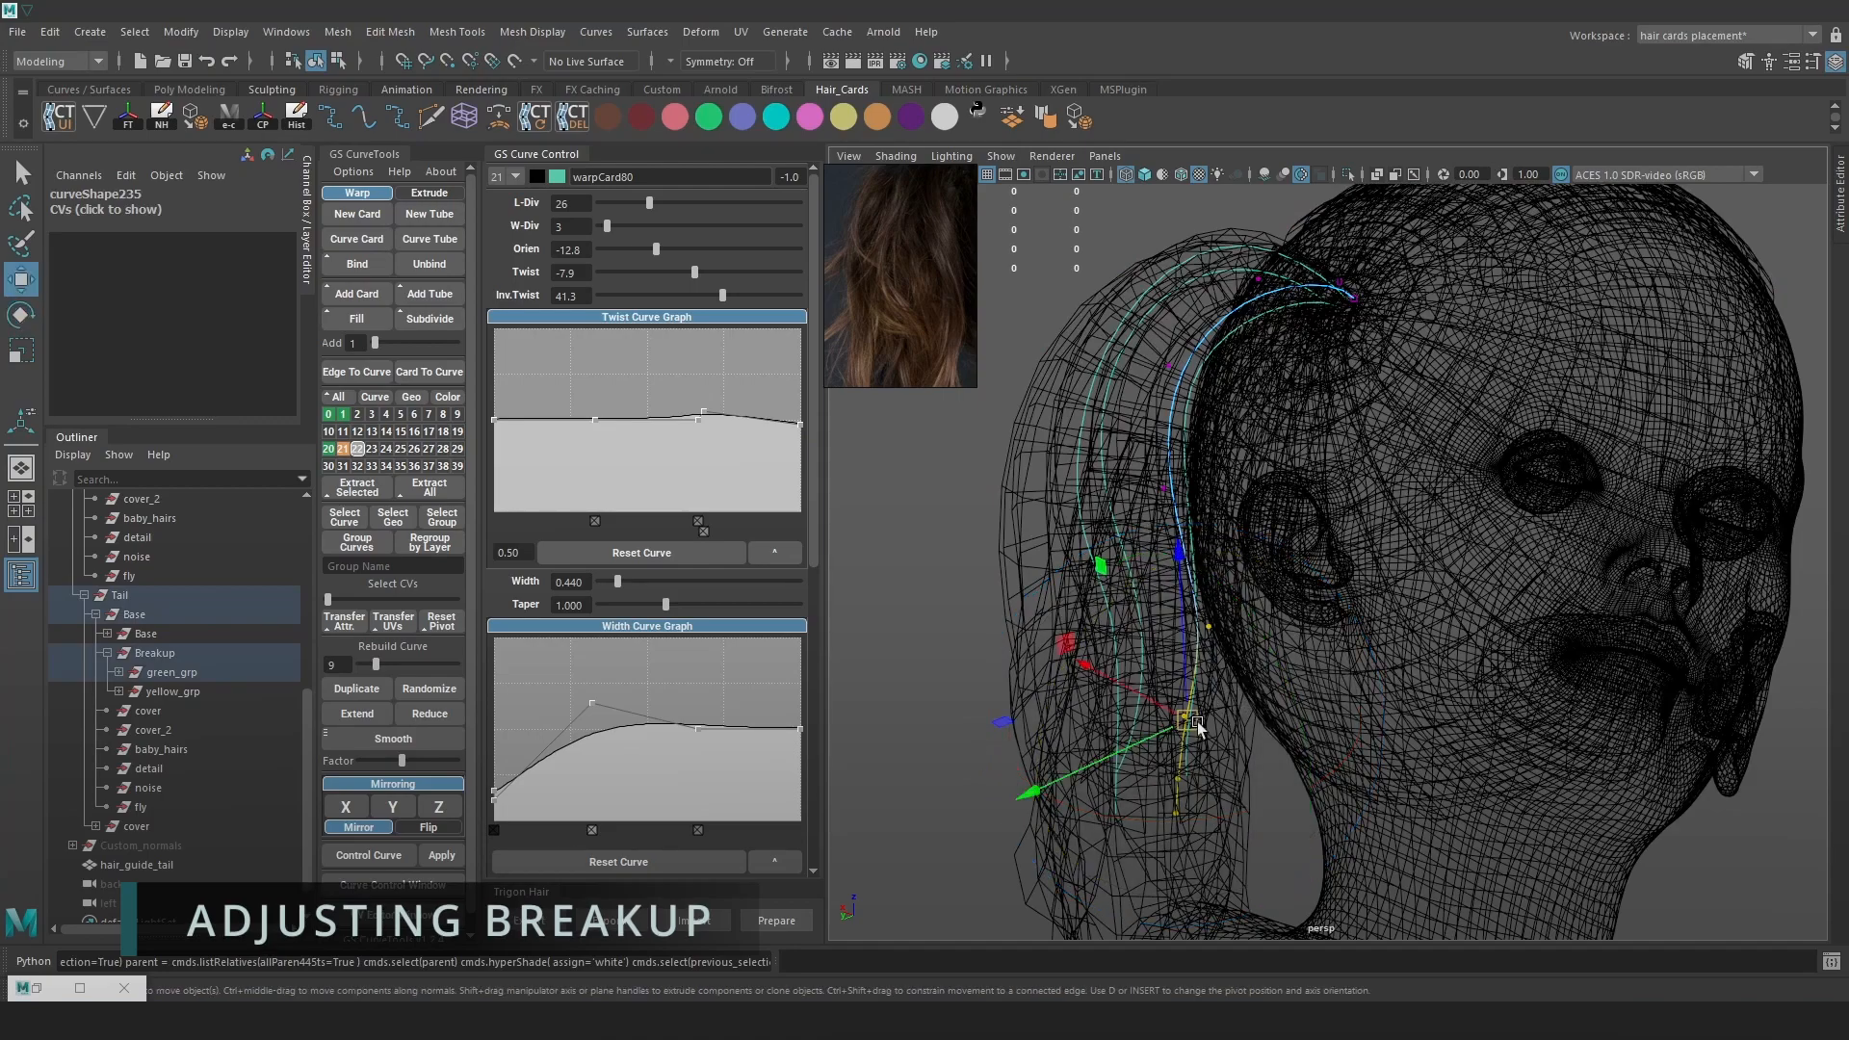
Reposition the green breakup curve's control vertices so the card follows the ponytail's inner side, and return to object mode
key("6")
mouse_move(1082, 664)
left_mouse_down()
mouse_move(1124, 688)
mouse_move(1090, 626)
mouse_move(1239, 611)
mouse_move(1301, 580)
mouse_move(1263, 636)
left_mouse_up()
key("4")
key("6")
left_click_drag(1362, 510, 1333, 539, "alt")
key("d")
mouse_move(1257, 641)
left_mouse_down()
mouse_move(1222, 637)
mouse_move(1293, 677)
mouse_move(1204, 631)
mouse_move(1122, 732)
left_mouse_up()
key("4")
key("6")
left_click_drag(1114, 639, 1120, 649)
mouse_move(1190, 448)
left_mouse_down("alt")
mouse_move(1235, 416)
mouse_move(1170, 443)
mouse_move(1204, 433)
mouse_move(1199, 472)
left_mouse_up("alt")
right_click(1193, 408)
left_click(1274, 377)
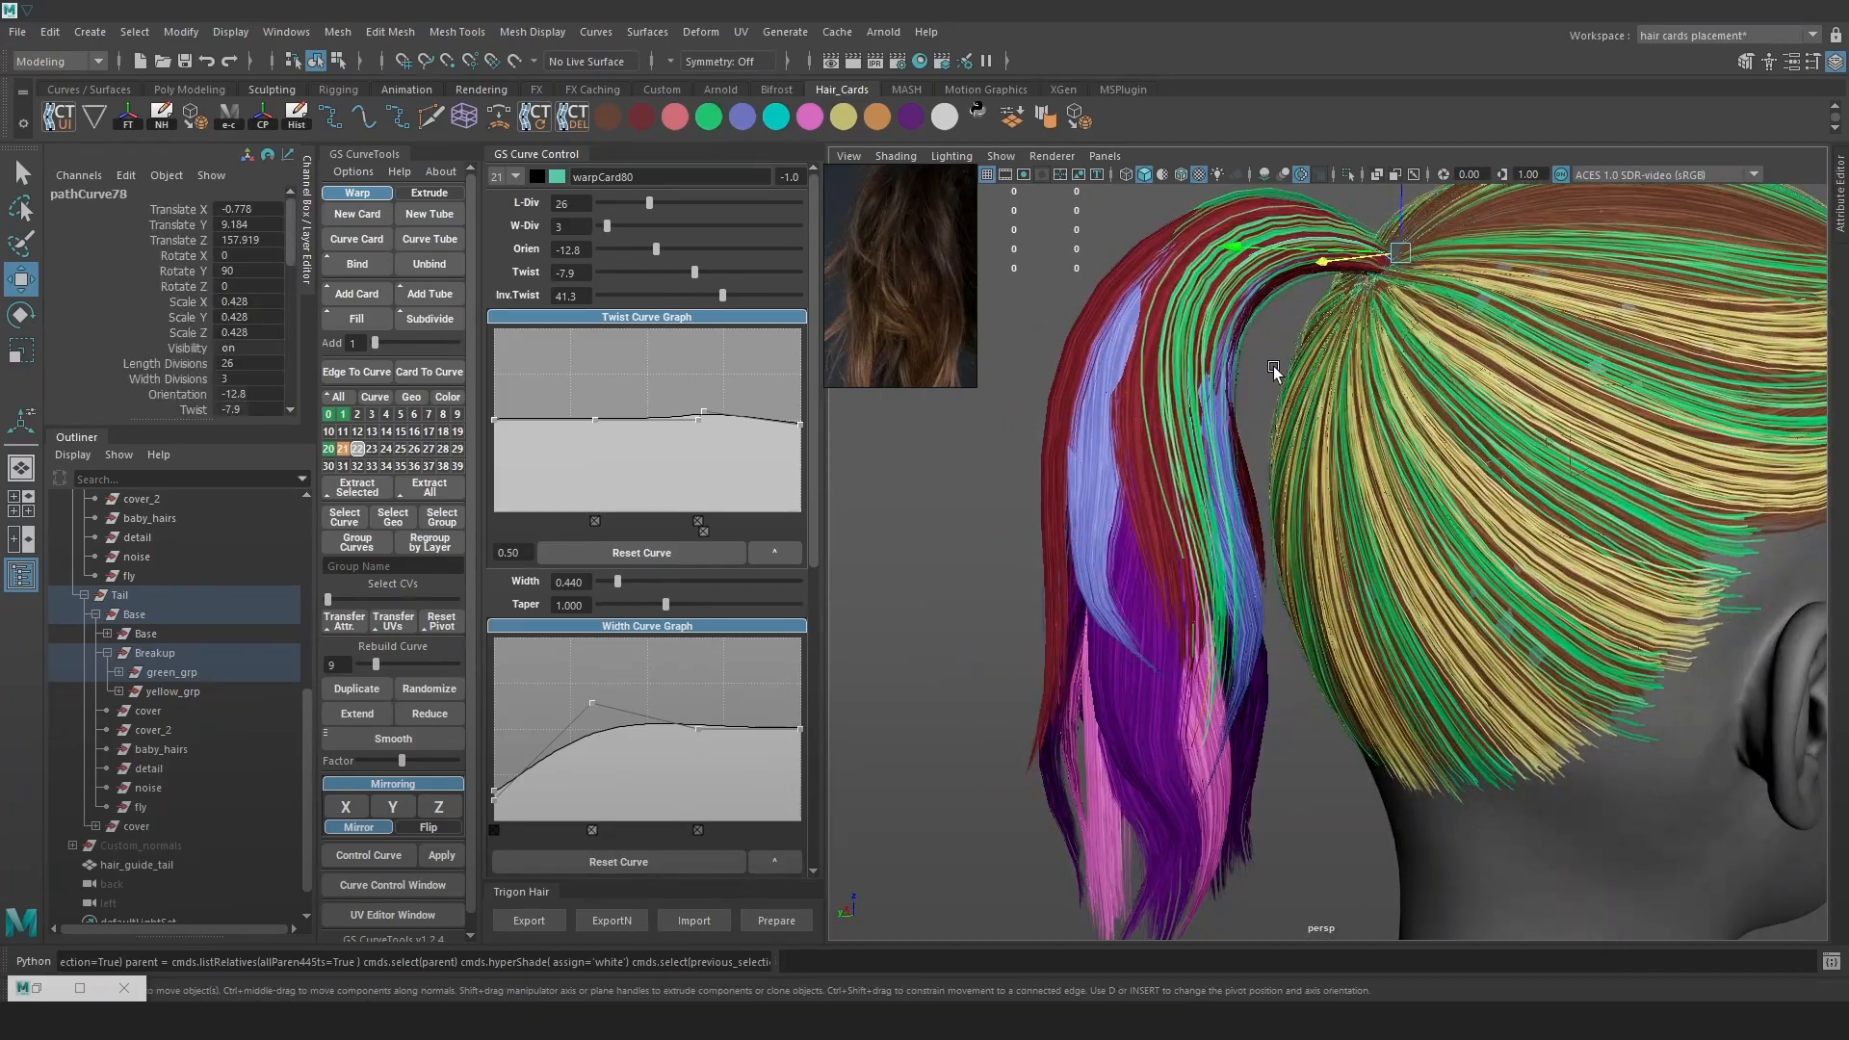
Isolate the Tail's inner Base card group and show the layer 20 curves in wireframe
left_click(108, 634)
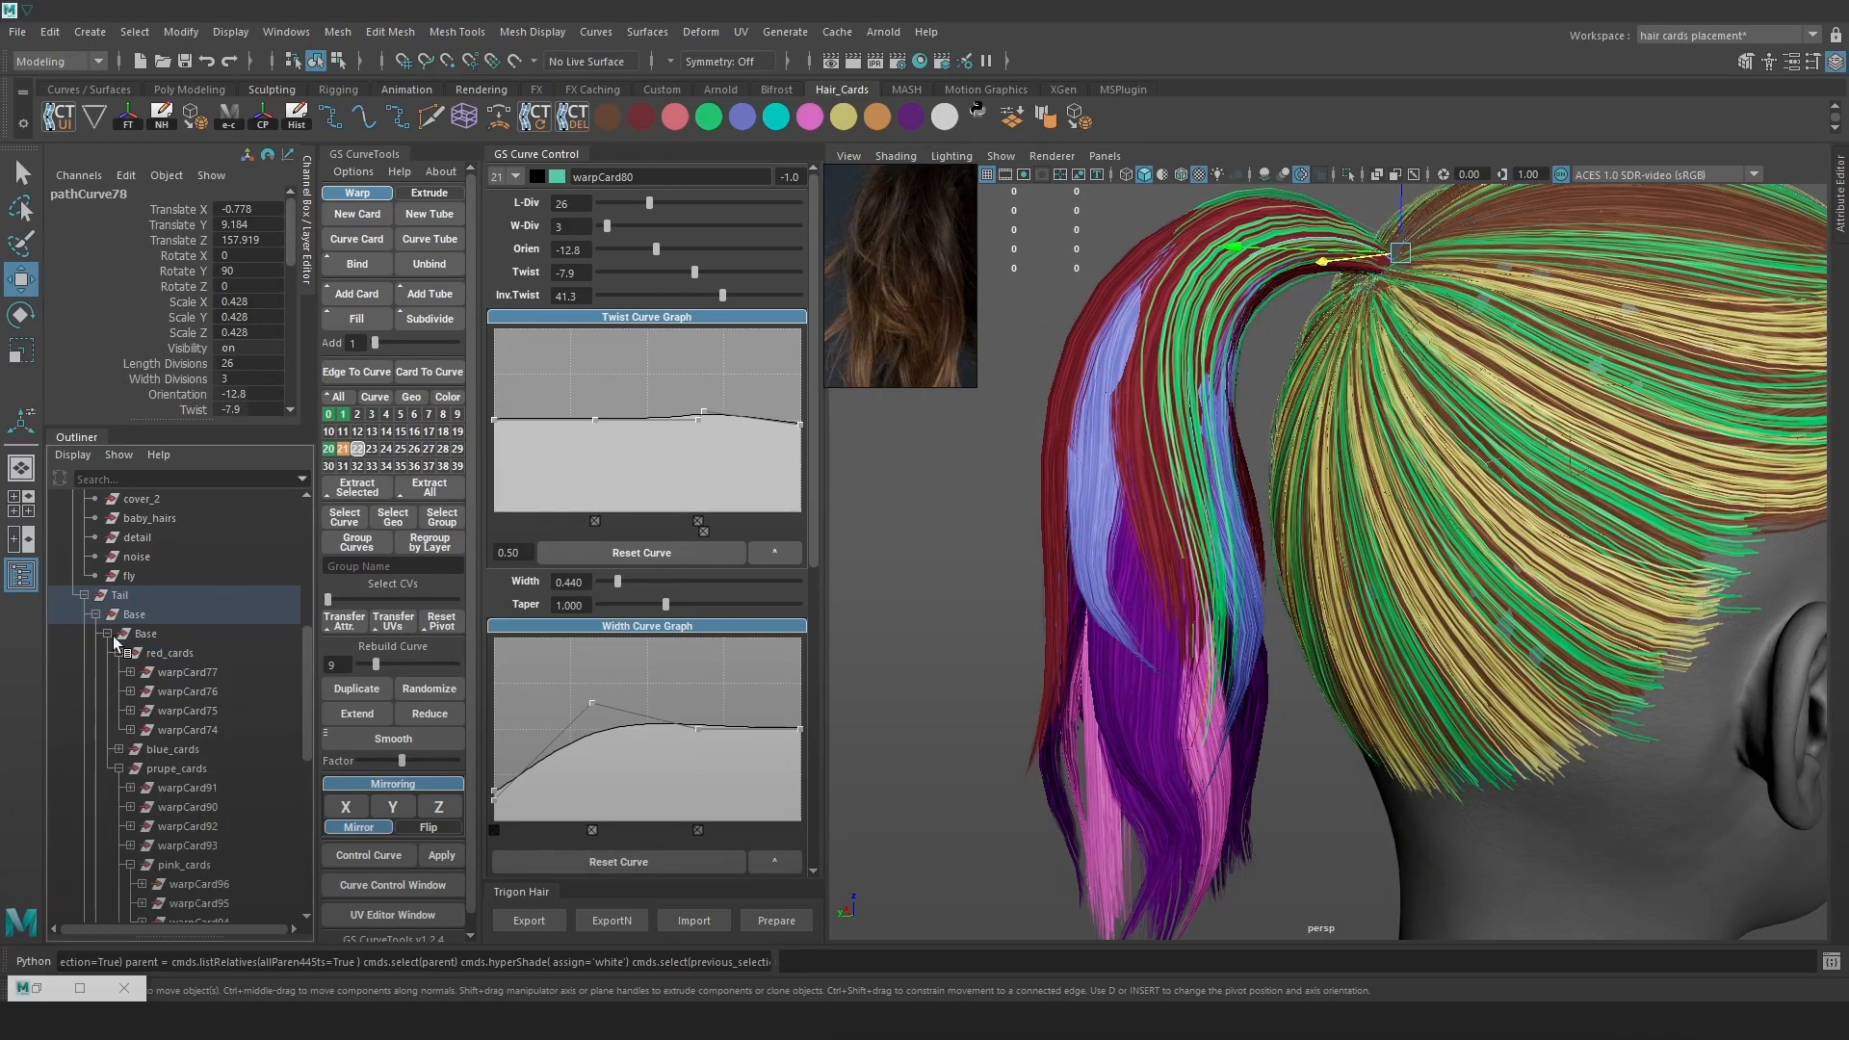
left_click(141, 631)
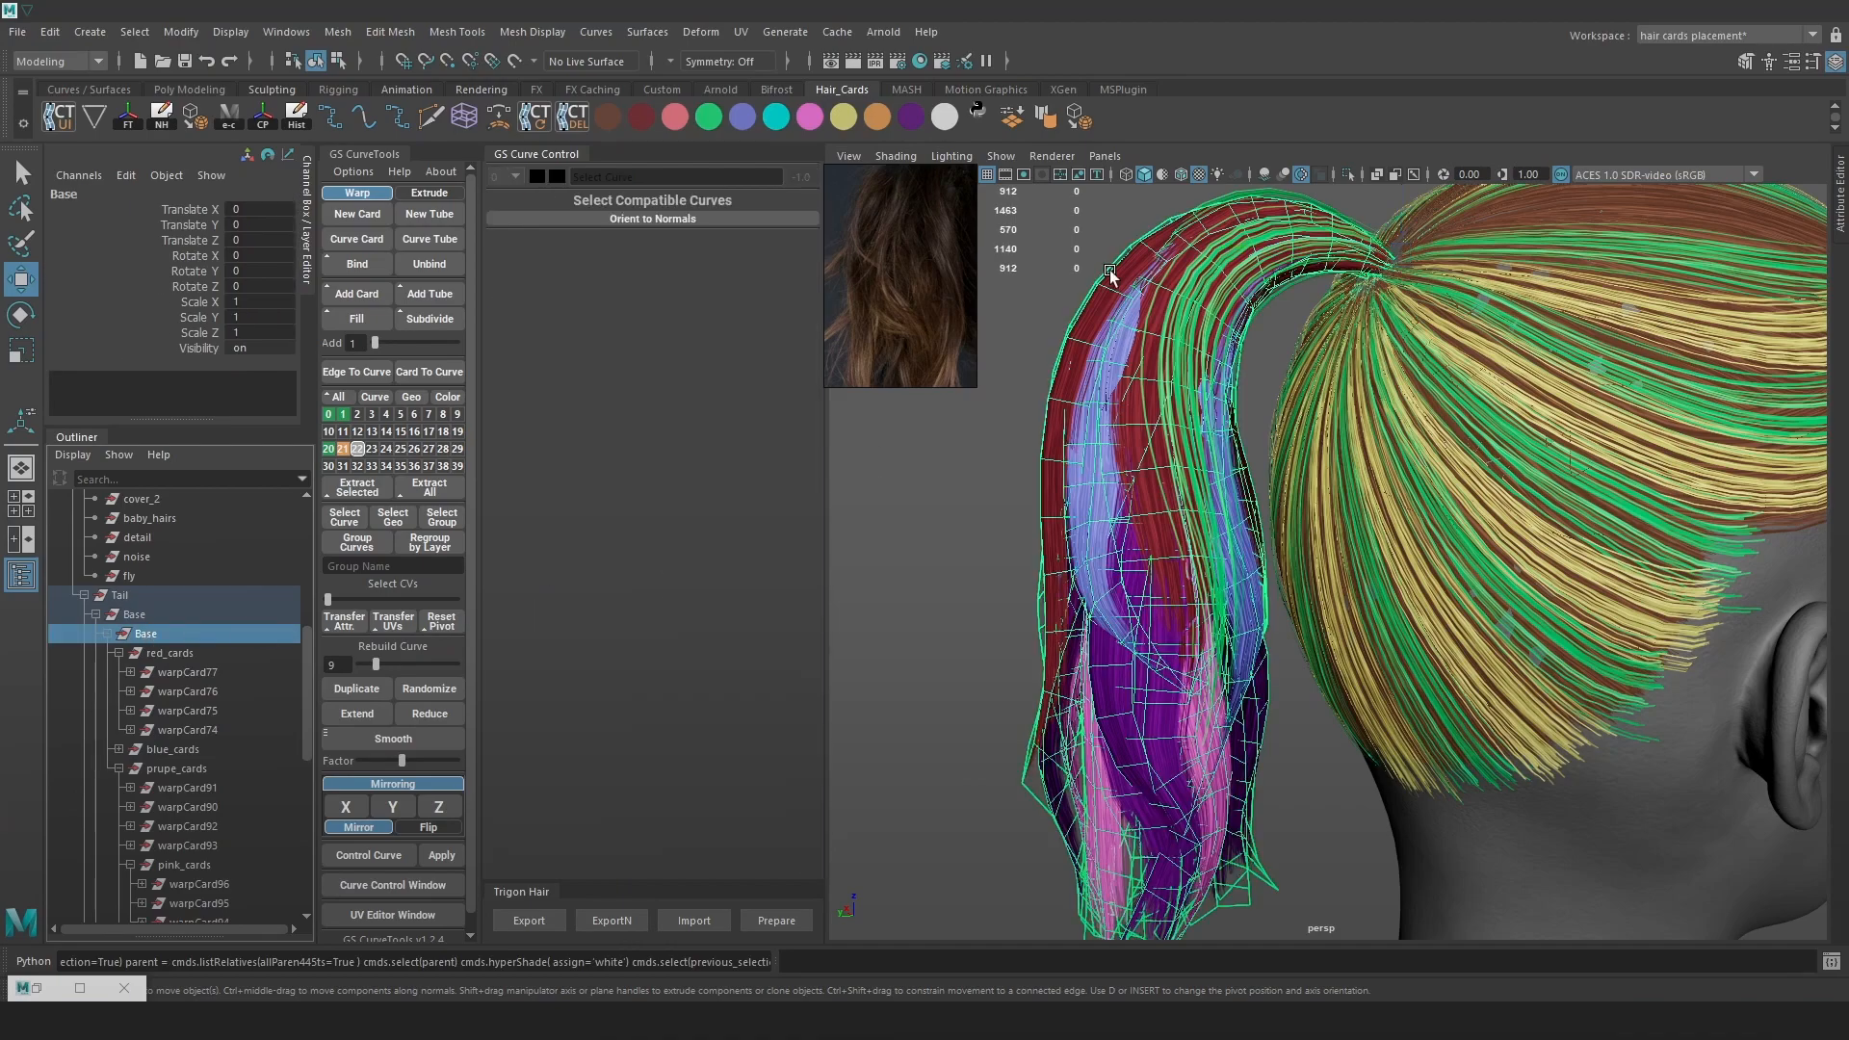
left_click(1346, 173)
right_click(329, 461)
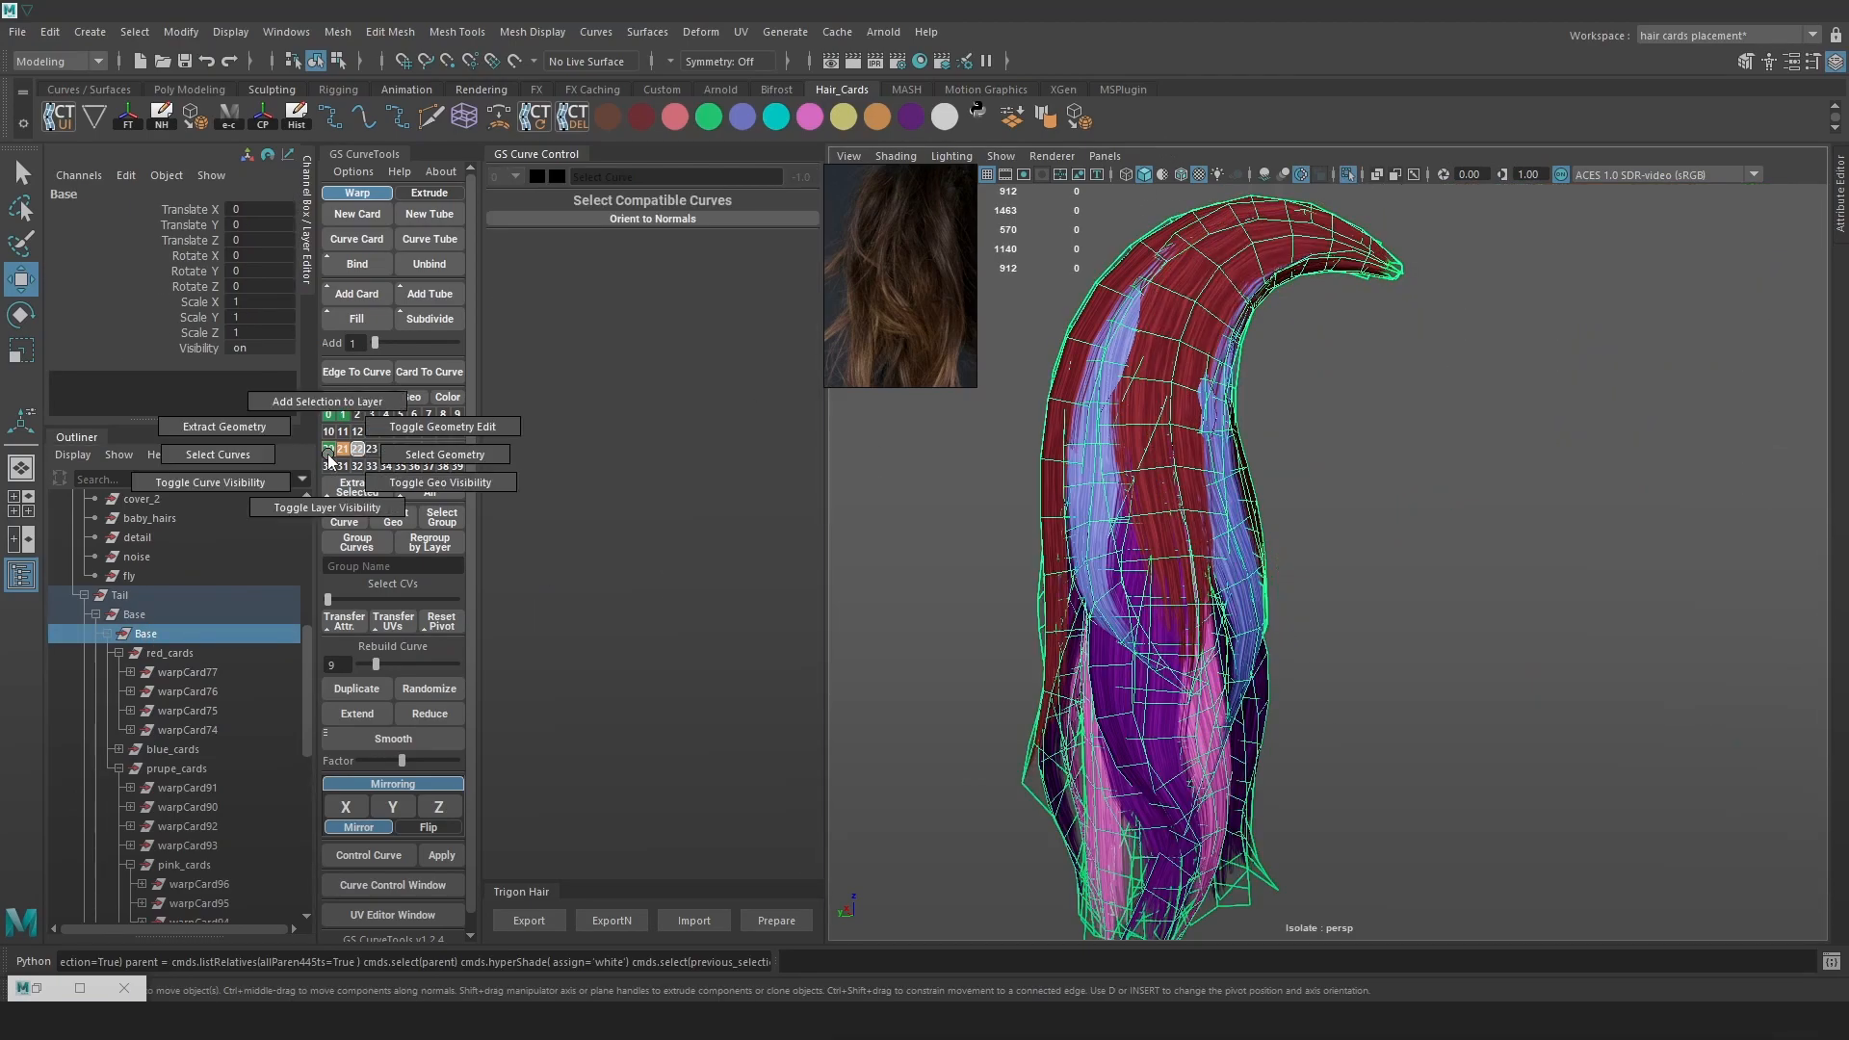
left_click(267, 465)
left_click(1377, 481)
key("4")
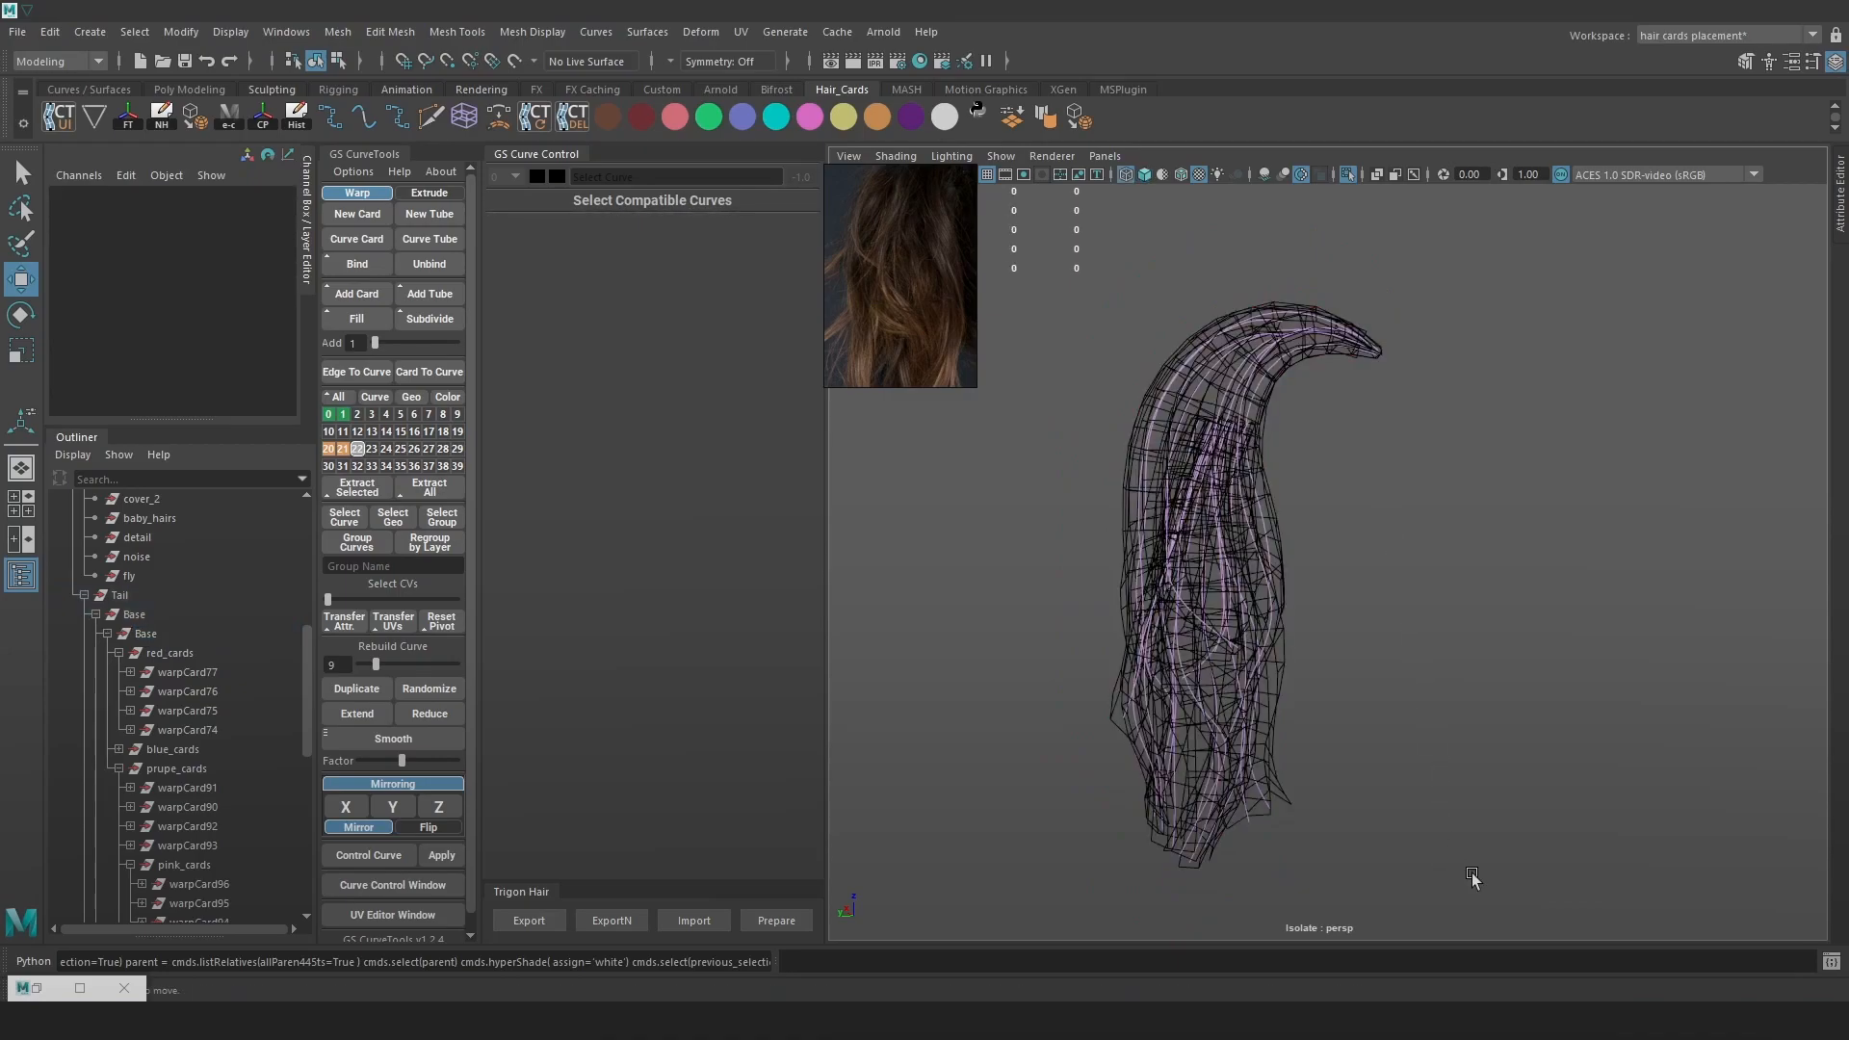
Select the curves of all ponytail base cards, colour the cards brown and leave isolation
left_click_drag(1043, 216, 1084, 228)
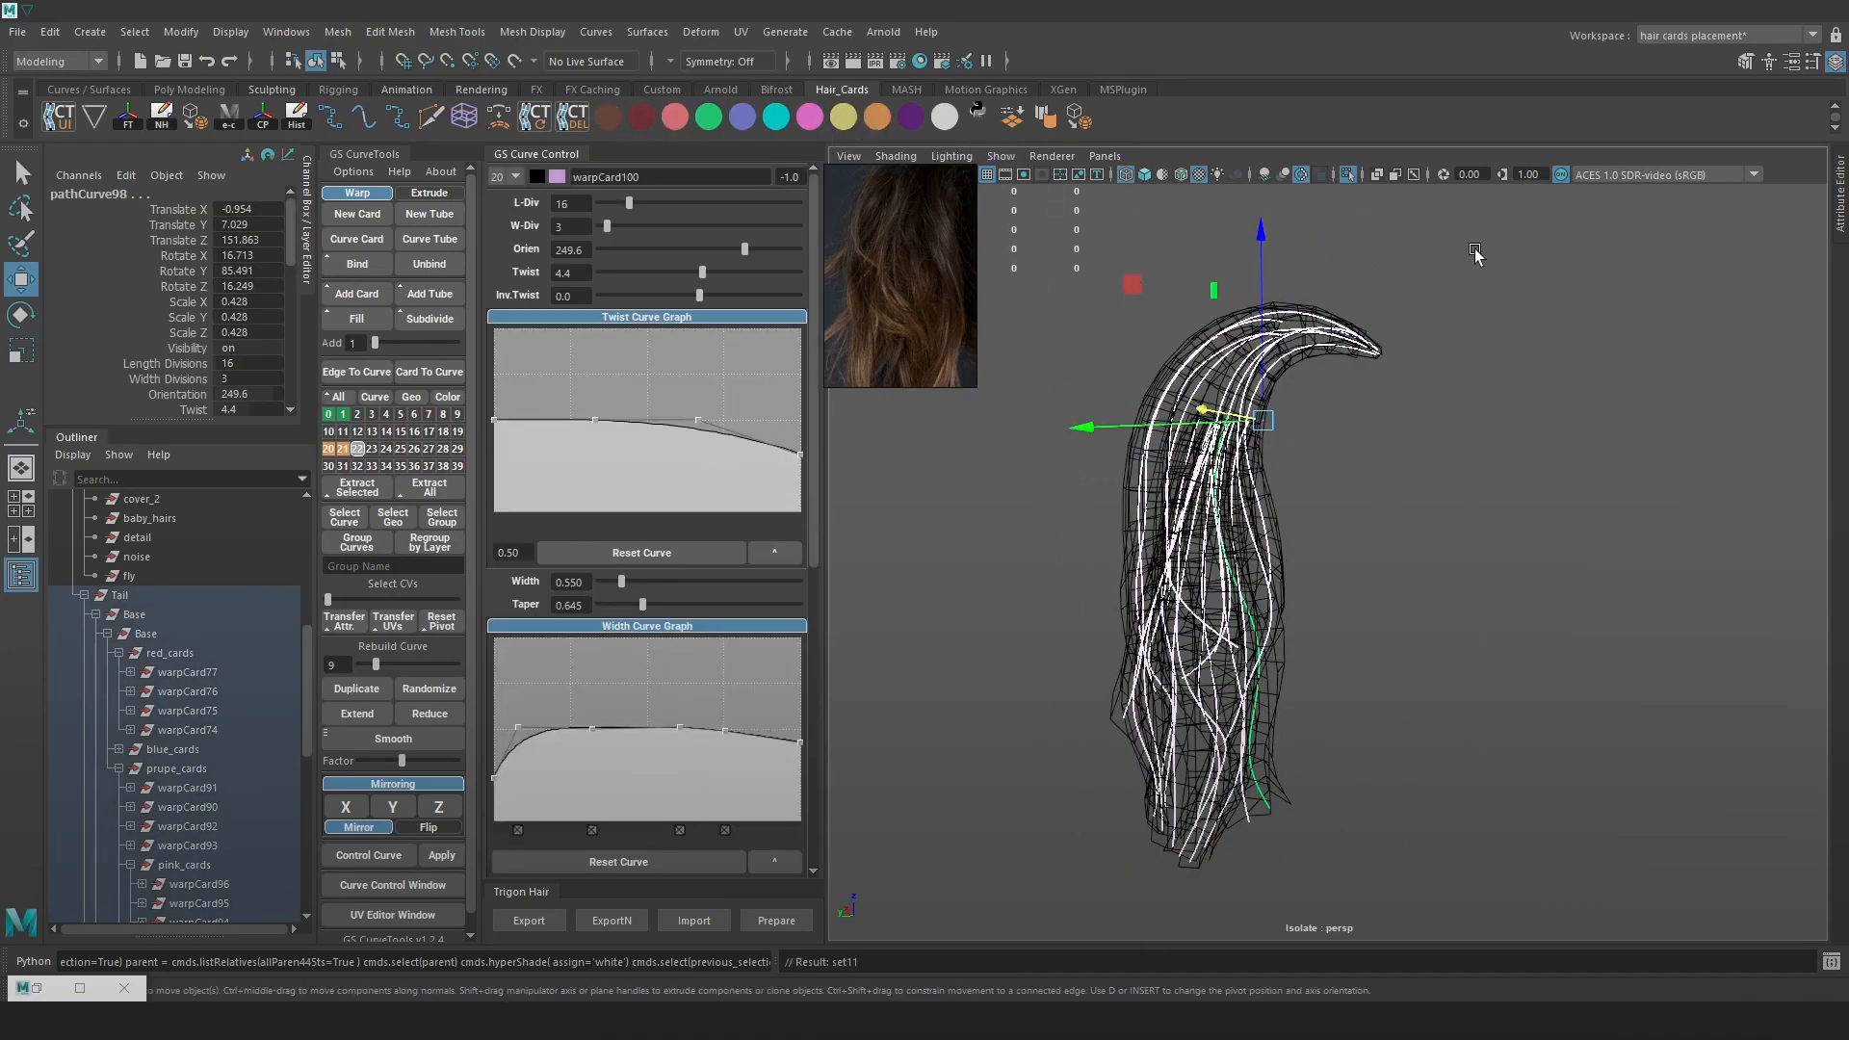
left_click(1348, 175)
left_click(1081, 487)
key("6")
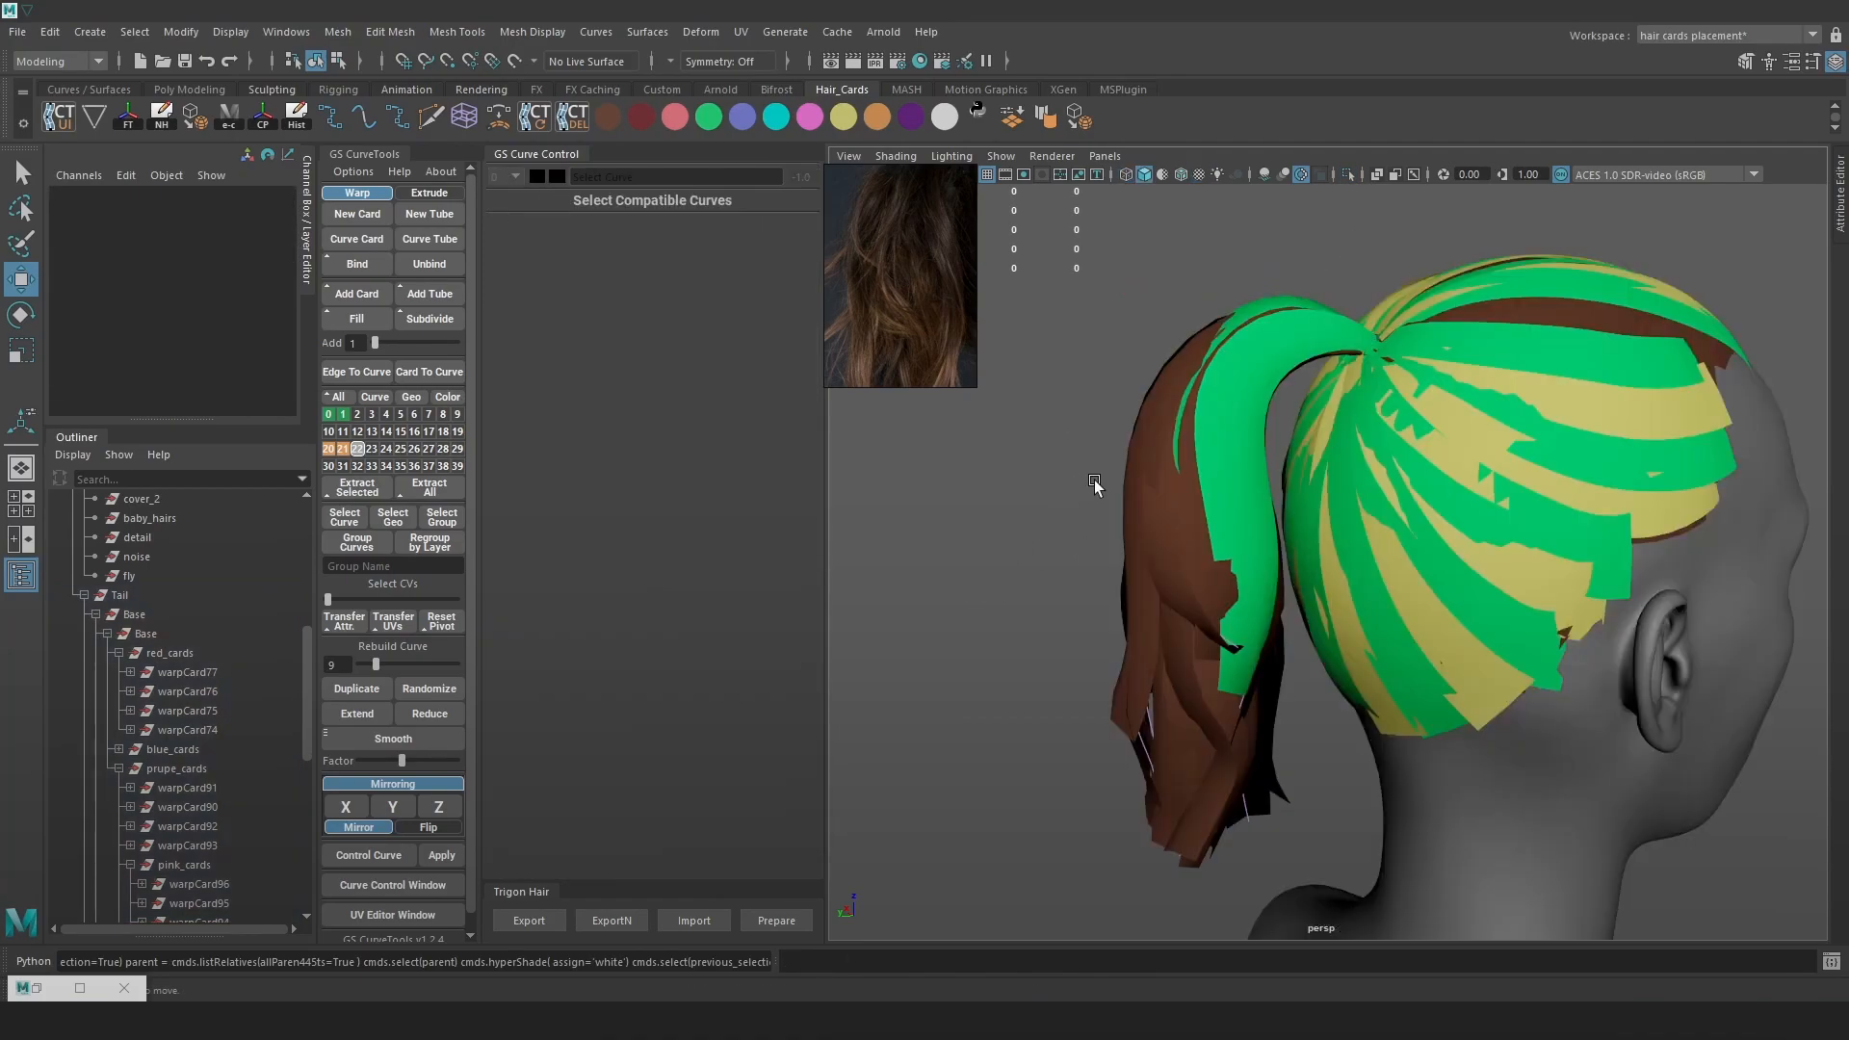
Hide the layer 20 curves so only the base card geometry is displayed
mouse_move(1213, 487)
left_mouse_down("alt")
mouse_move(1256, 528)
mouse_move(1234, 502)
left_mouse_up("alt")
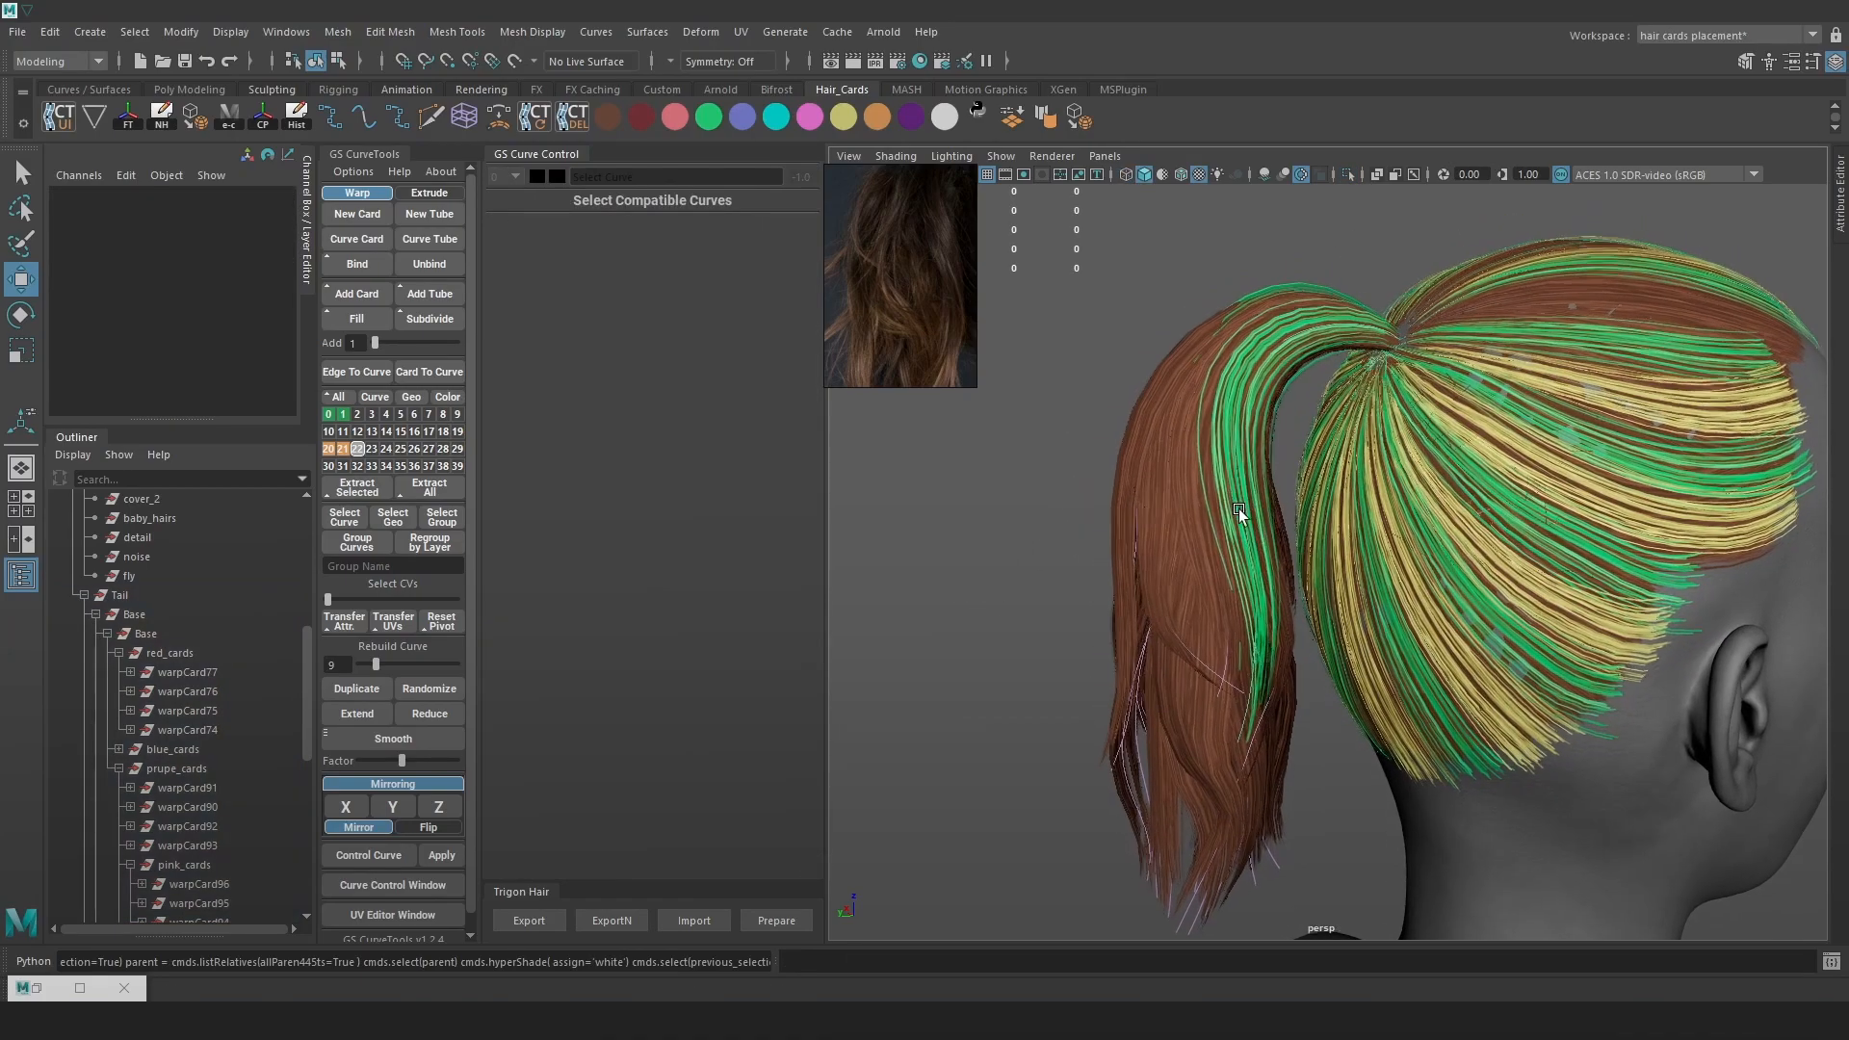
scroll(1234, 503, "up", 2)
left_click_drag(1177, 721, 1283, 338, "alt")
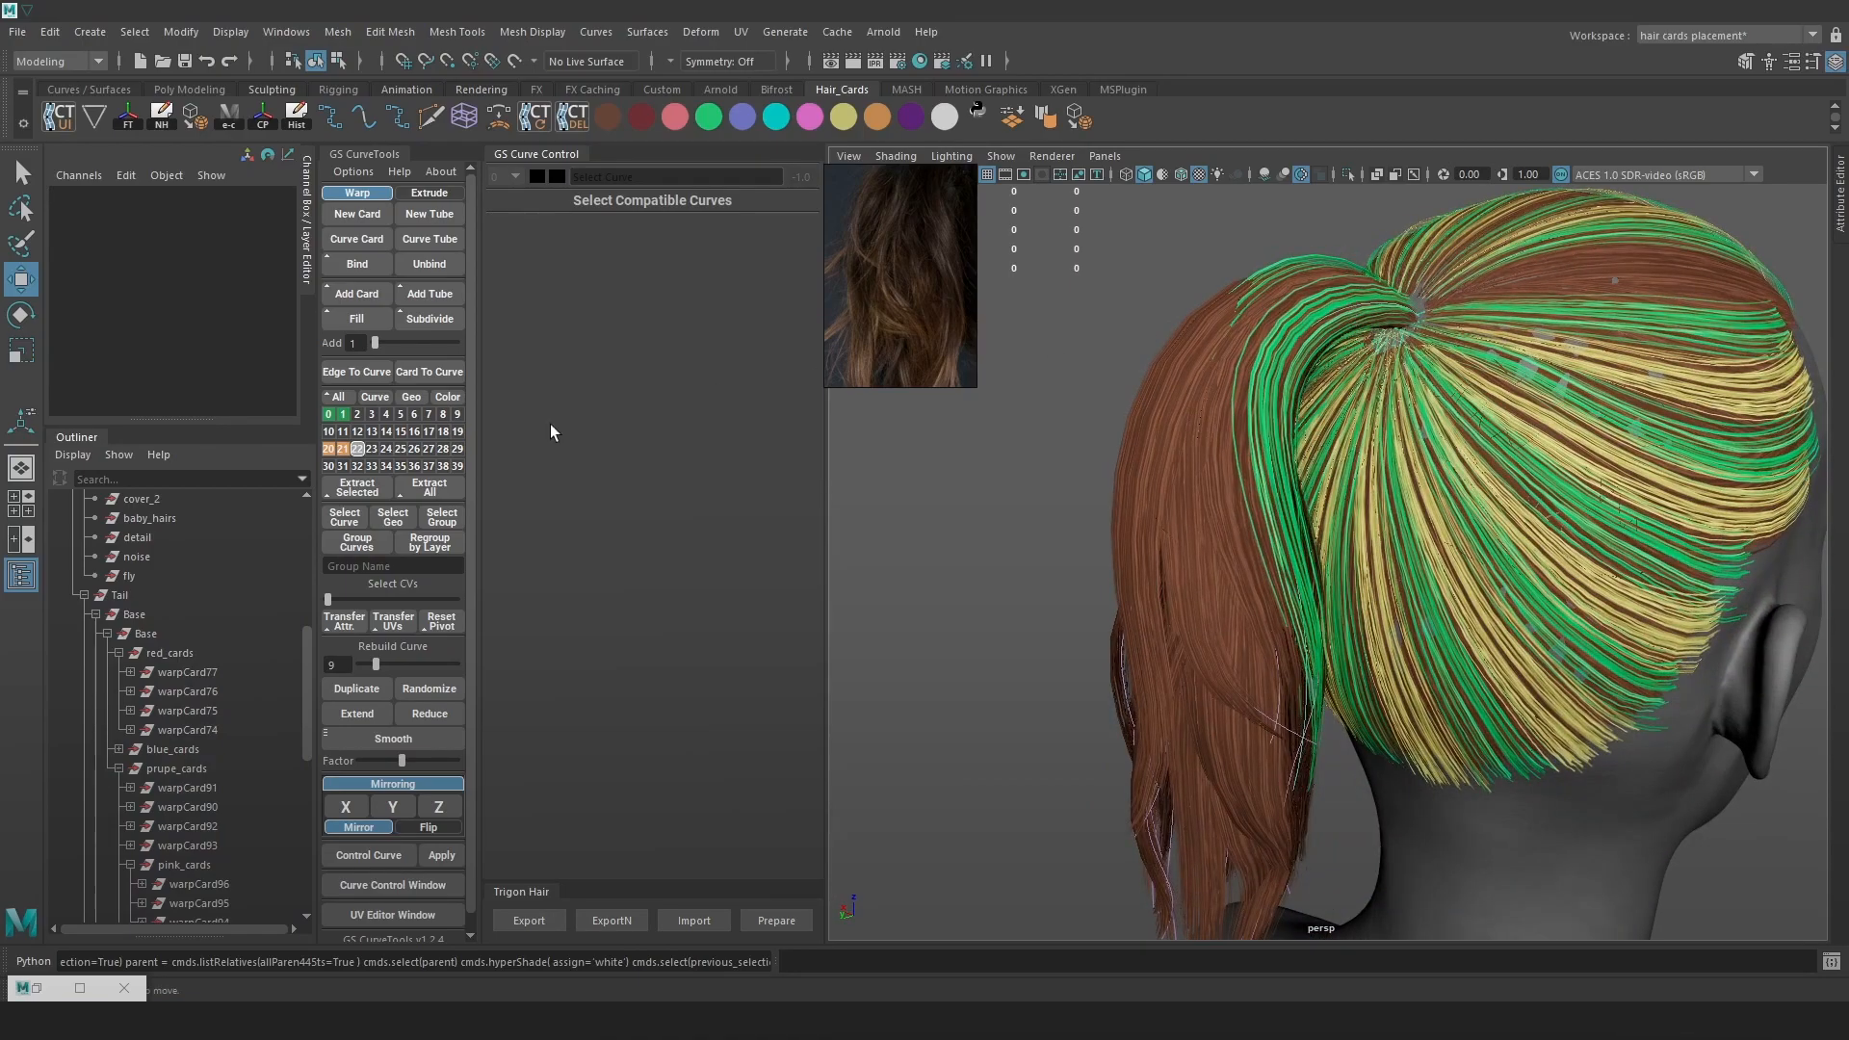
right_click(328, 450)
right_click_drag(329, 451, 272, 479)
left_click_drag(1376, 385, 1327, 398, "alt")
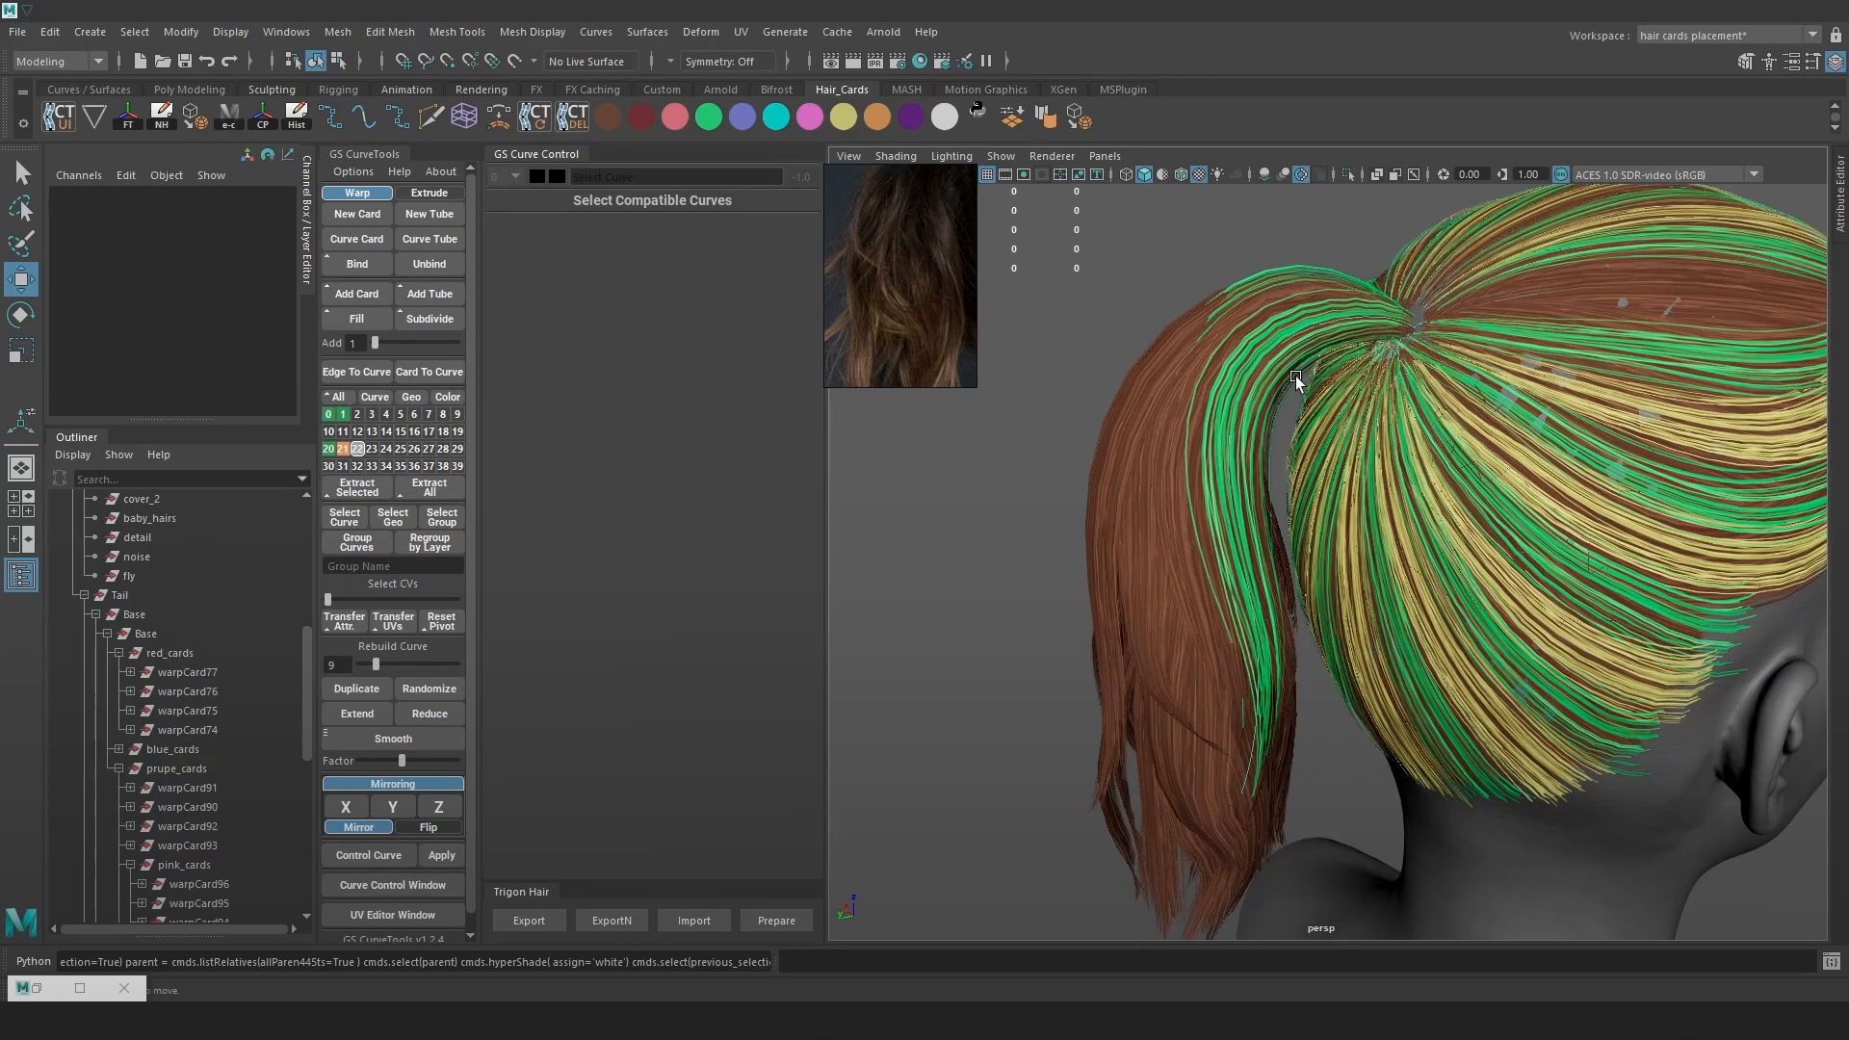
Select the warpCard80 breakup curve and pick its lower control vertices for shaping along the tail's inner side
key("4")
left_click(1275, 345)
key("6")
key("4")
left_click(1249, 754)
key("6")
left_click_drag(1221, 775, 1333, 587, "alt")
Move the tip of warpCard80's curve lower on the ponytail and set the card's width to 0.464
key("4")
left_click(1484, 510)
key("6")
key("4")
left_click(1217, 712)
key("6")
mouse_move(1211, 714)
left_mouse_down()
mouse_move(1188, 693)
mouse_move(1316, 640)
mouse_move(1295, 621)
mouse_move(1239, 797)
left_mouse_up()
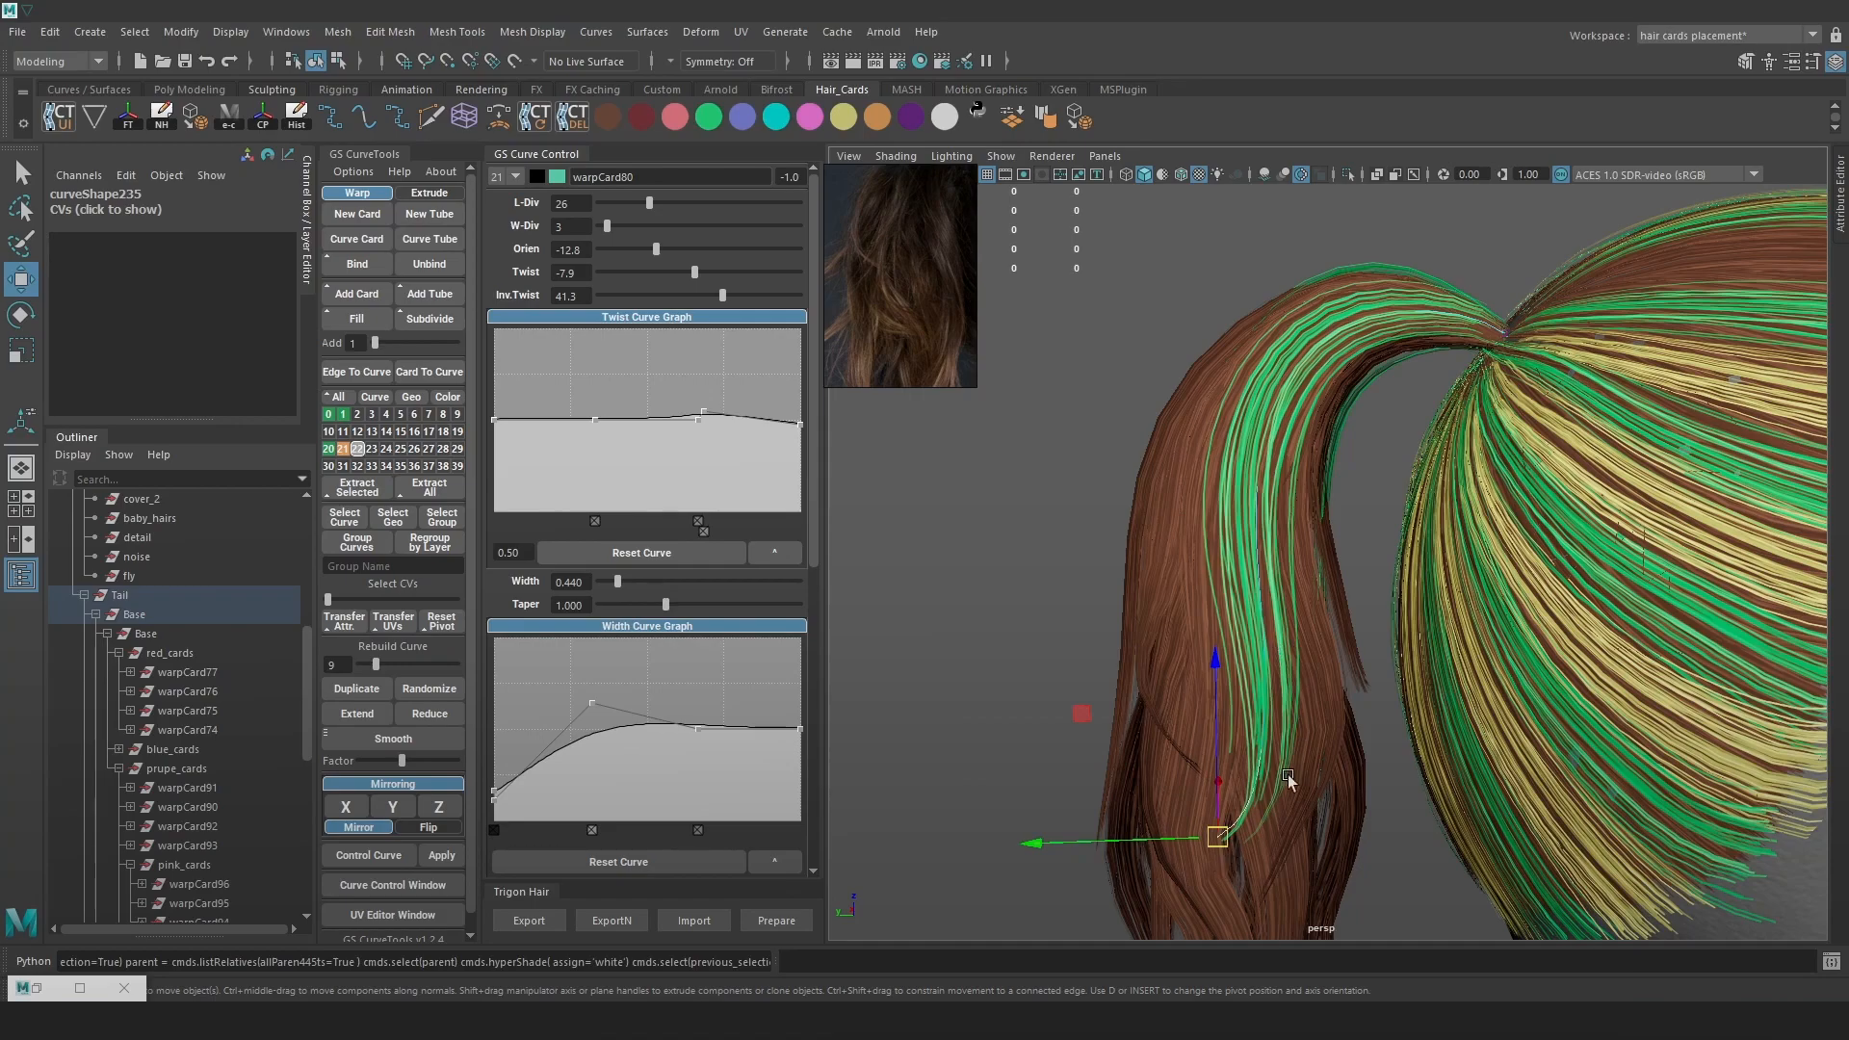
left_click_drag(617, 584, 619, 582)
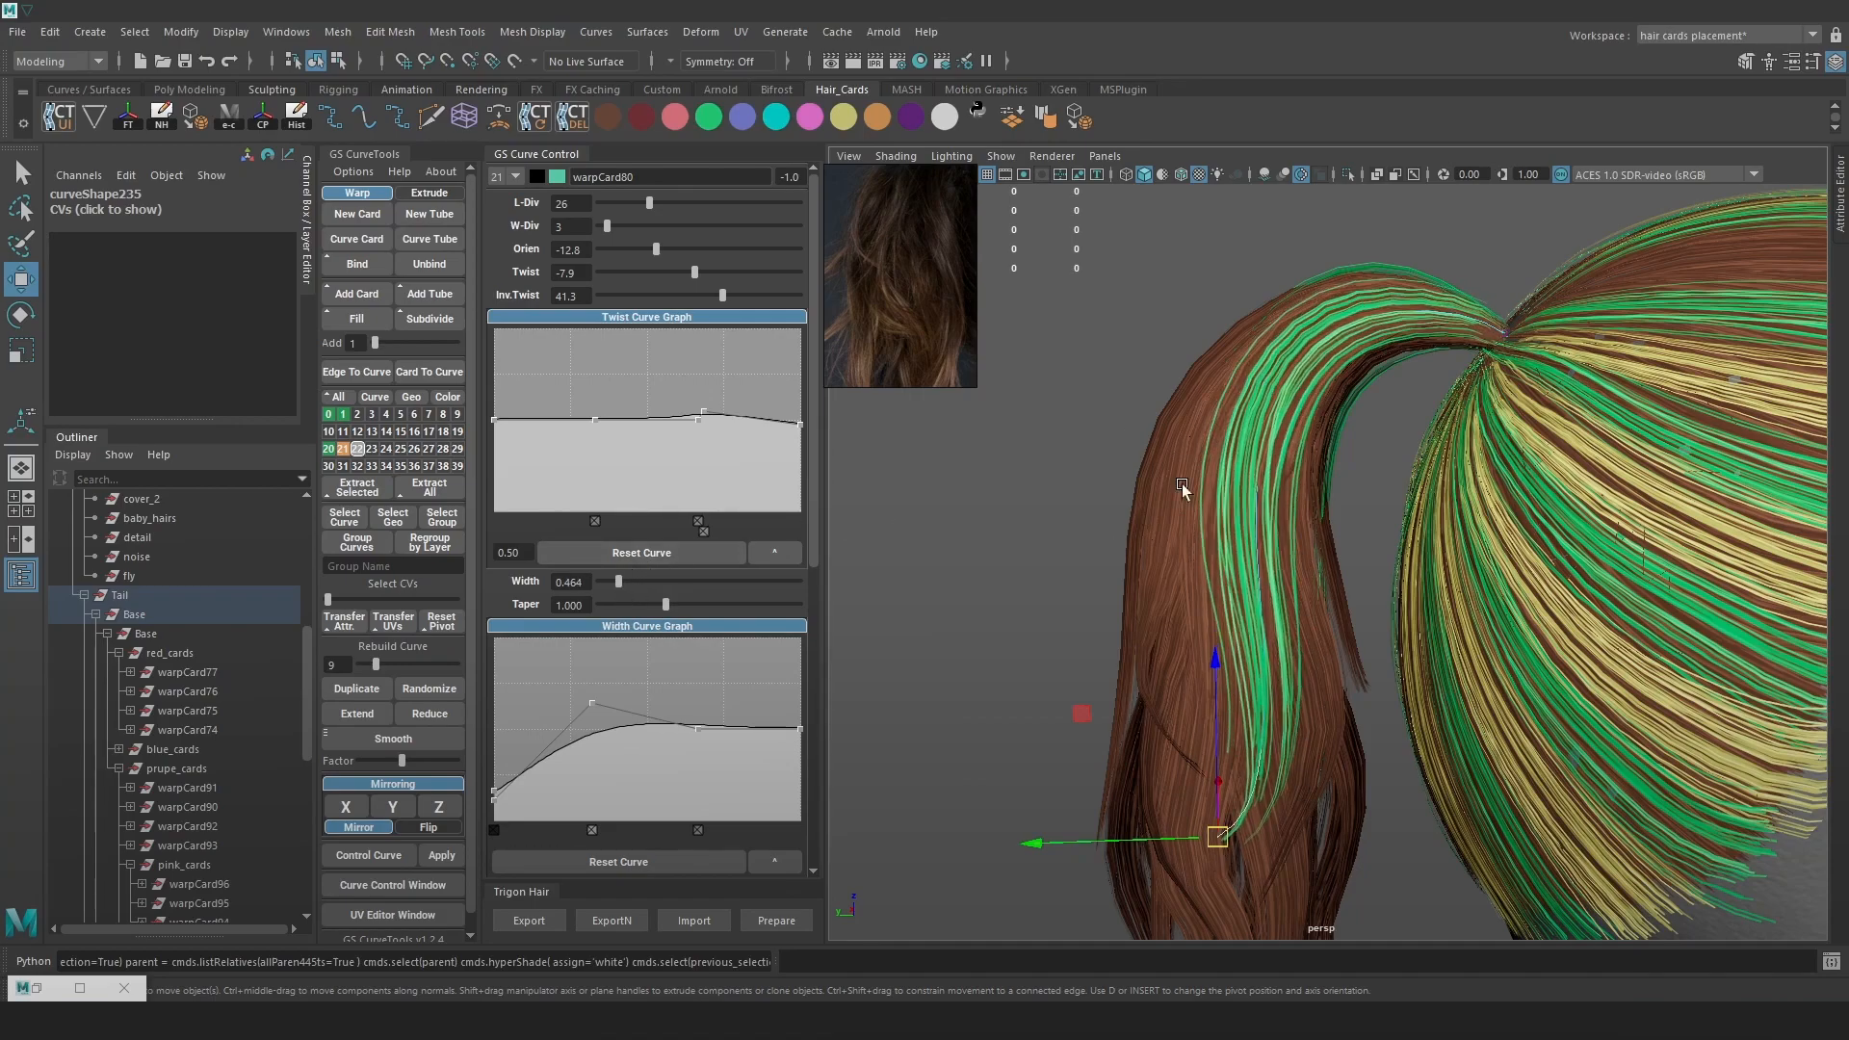
left_click(1207, 451)
Collapse the inner Base group and select control vertices on the outer green card warpCard78's curve
left_click(107, 634)
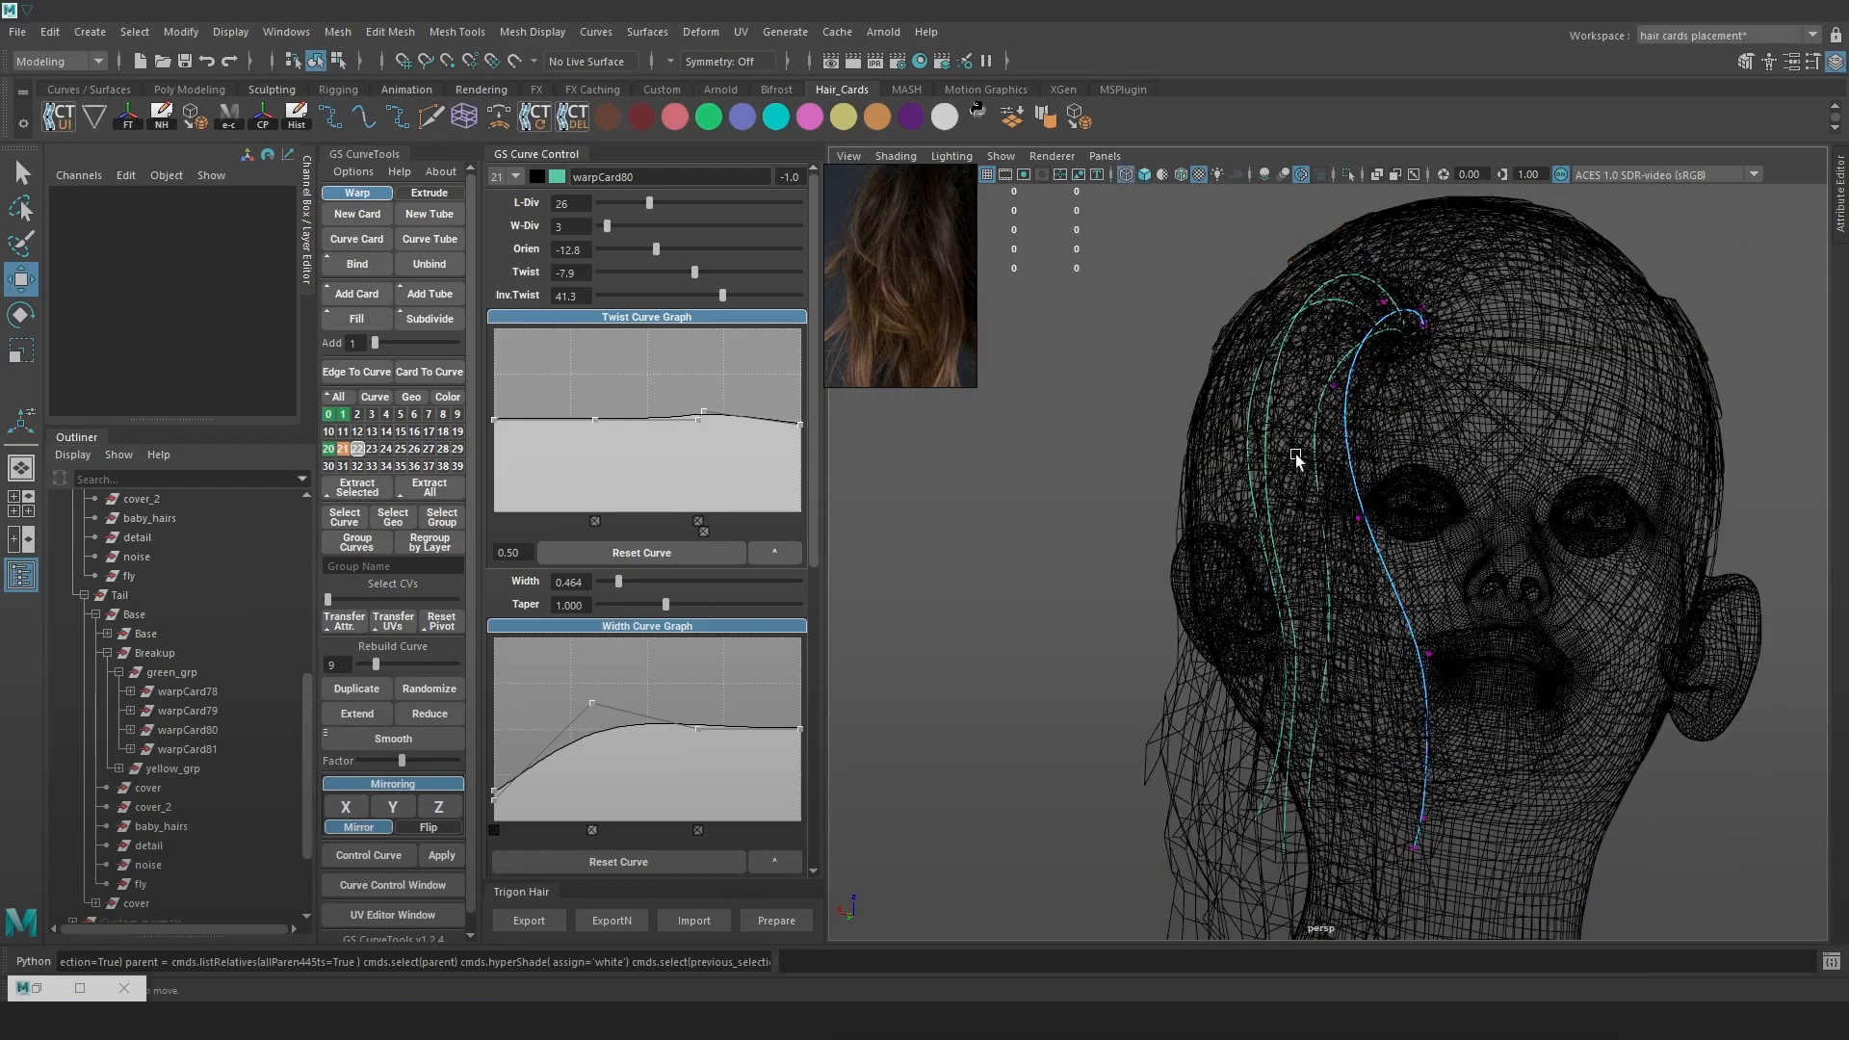
right_click(1203, 365)
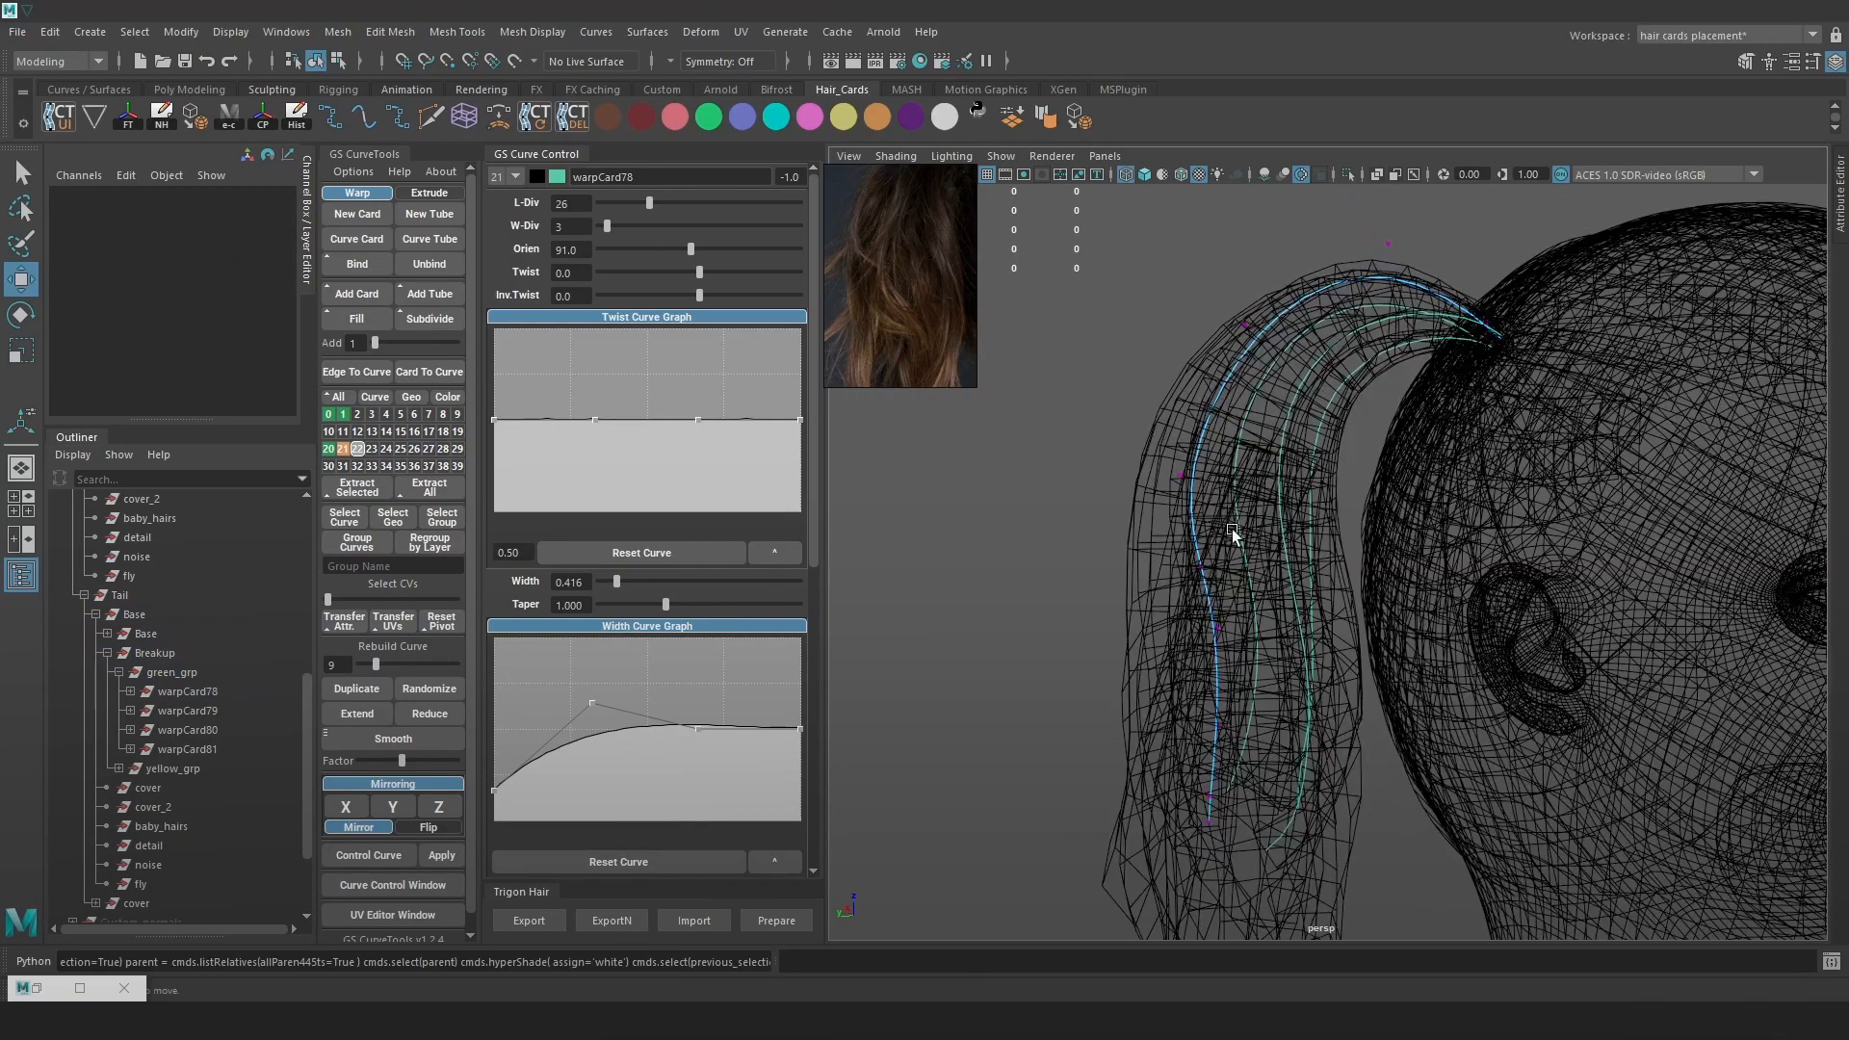
left_click(1203, 655)
key("6")
mouse_move(1097, 666)
left_mouse_down()
mouse_move(1062, 669)
mouse_move(1176, 669)
mouse_move(1295, 708)
left_mouse_up()
key("4")
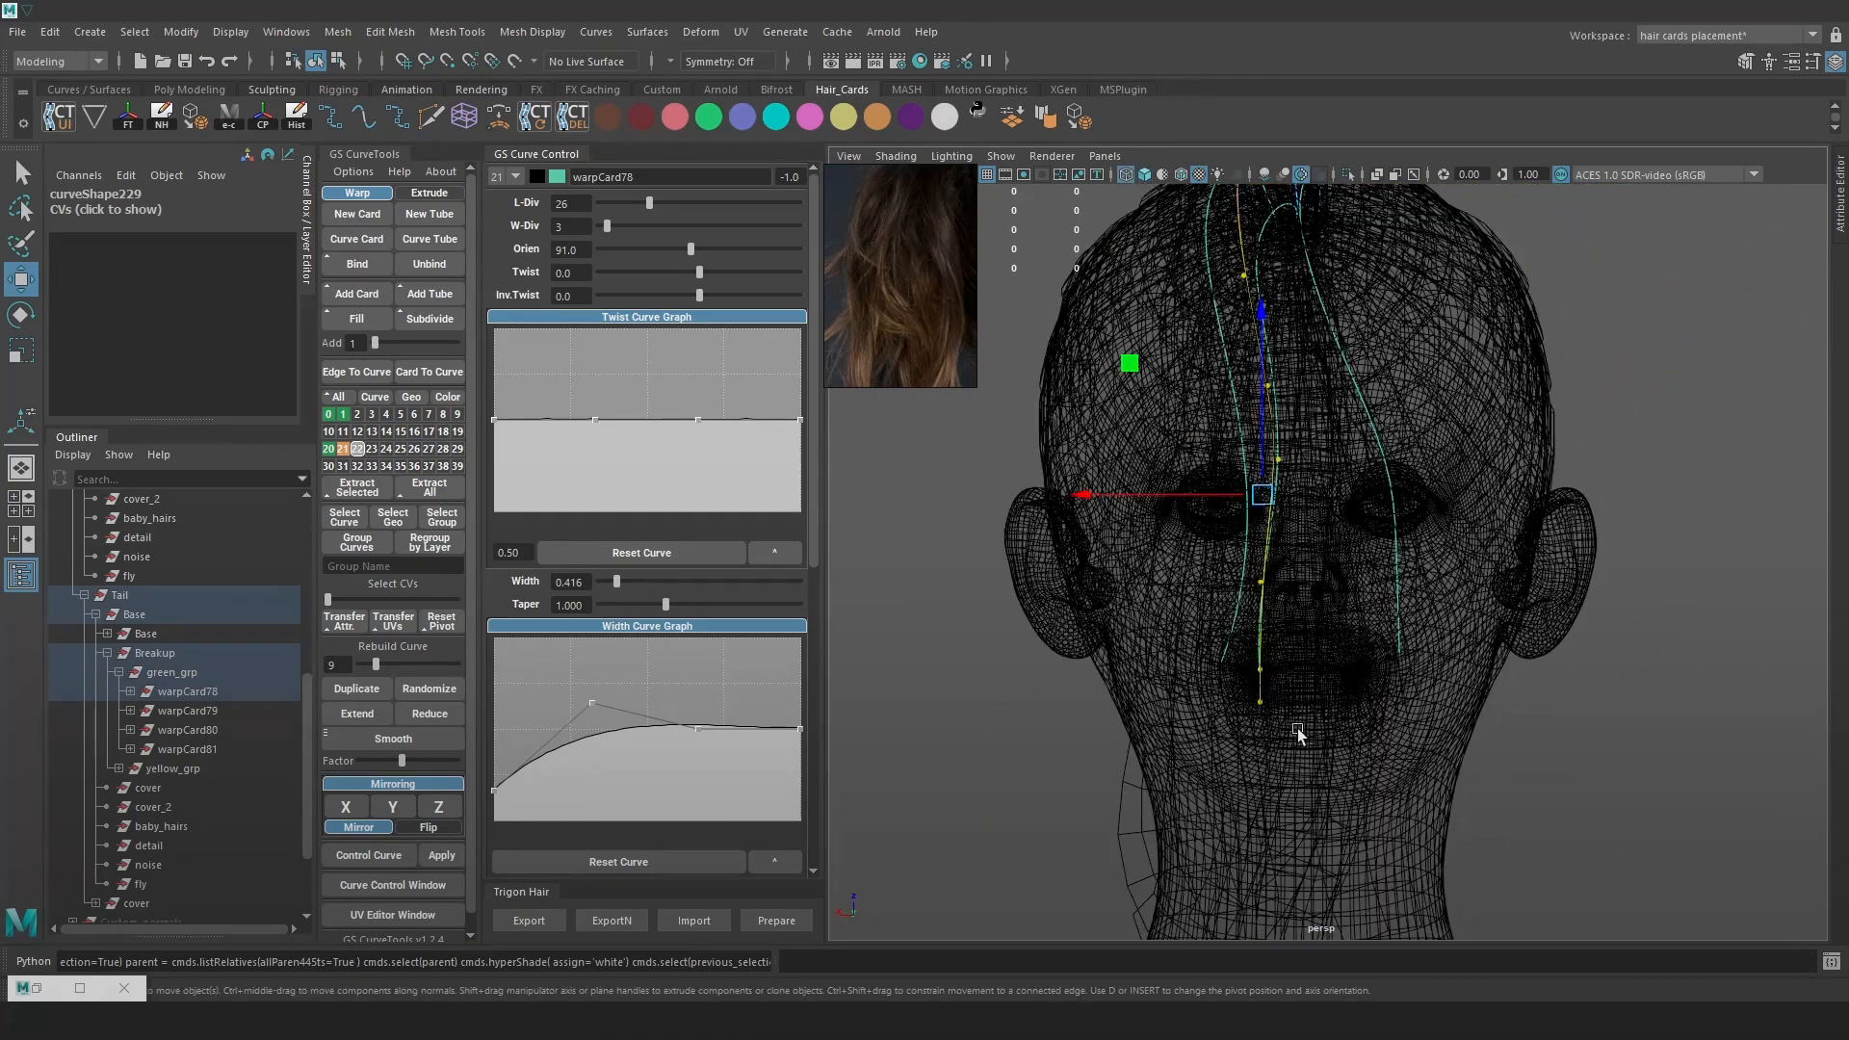
Shift the tip control vertex of warpCard78's curve sideways so the card's end sweeps across the ponytail's back
left_click(1260, 702)
key("6")
left_click_drag(1387, 637, 1386, 643)
key("w")
left_click_drag(1261, 703, 1213, 704)
middle_click_drag(1310, 433, 1311, 572, "alt")
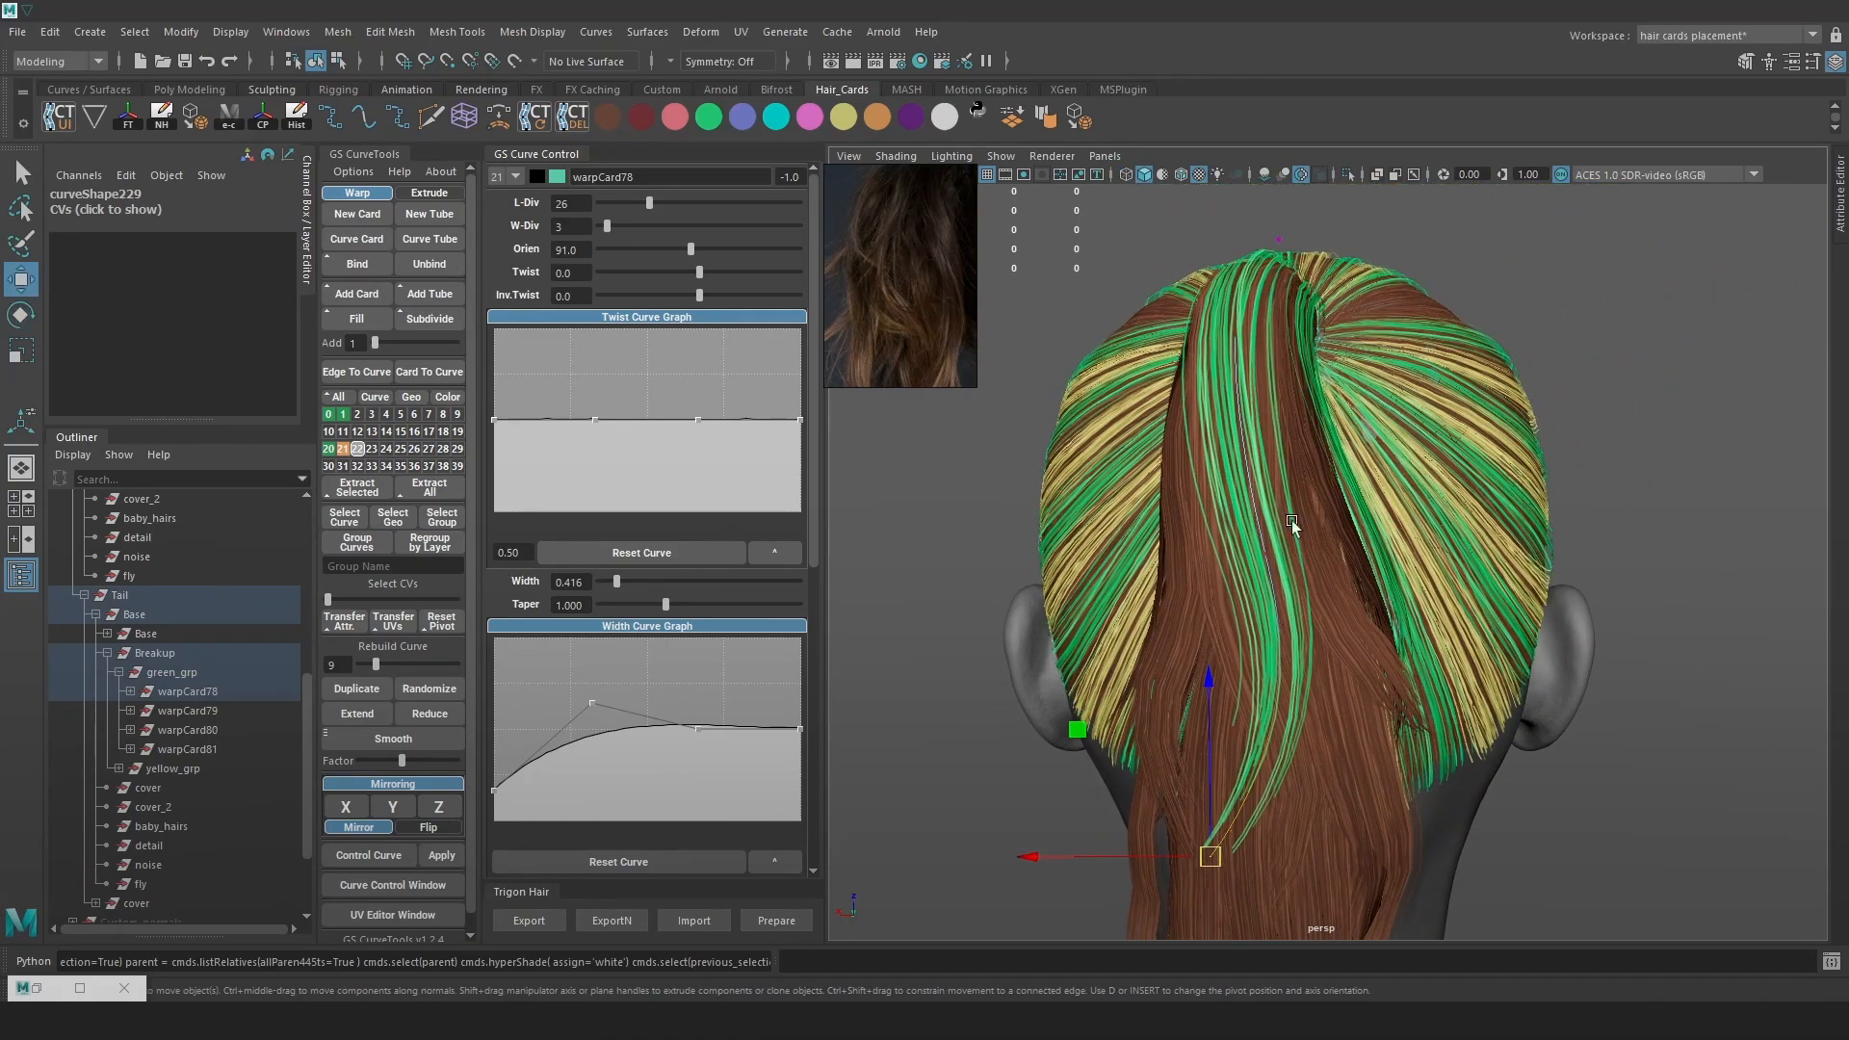
Pull the middle control vertices of warpCard78's curve inward so the card sits closer to the ponytail
key("4")
left_click_drag(1278, 349, 1155, 491, "alt")
key("6")
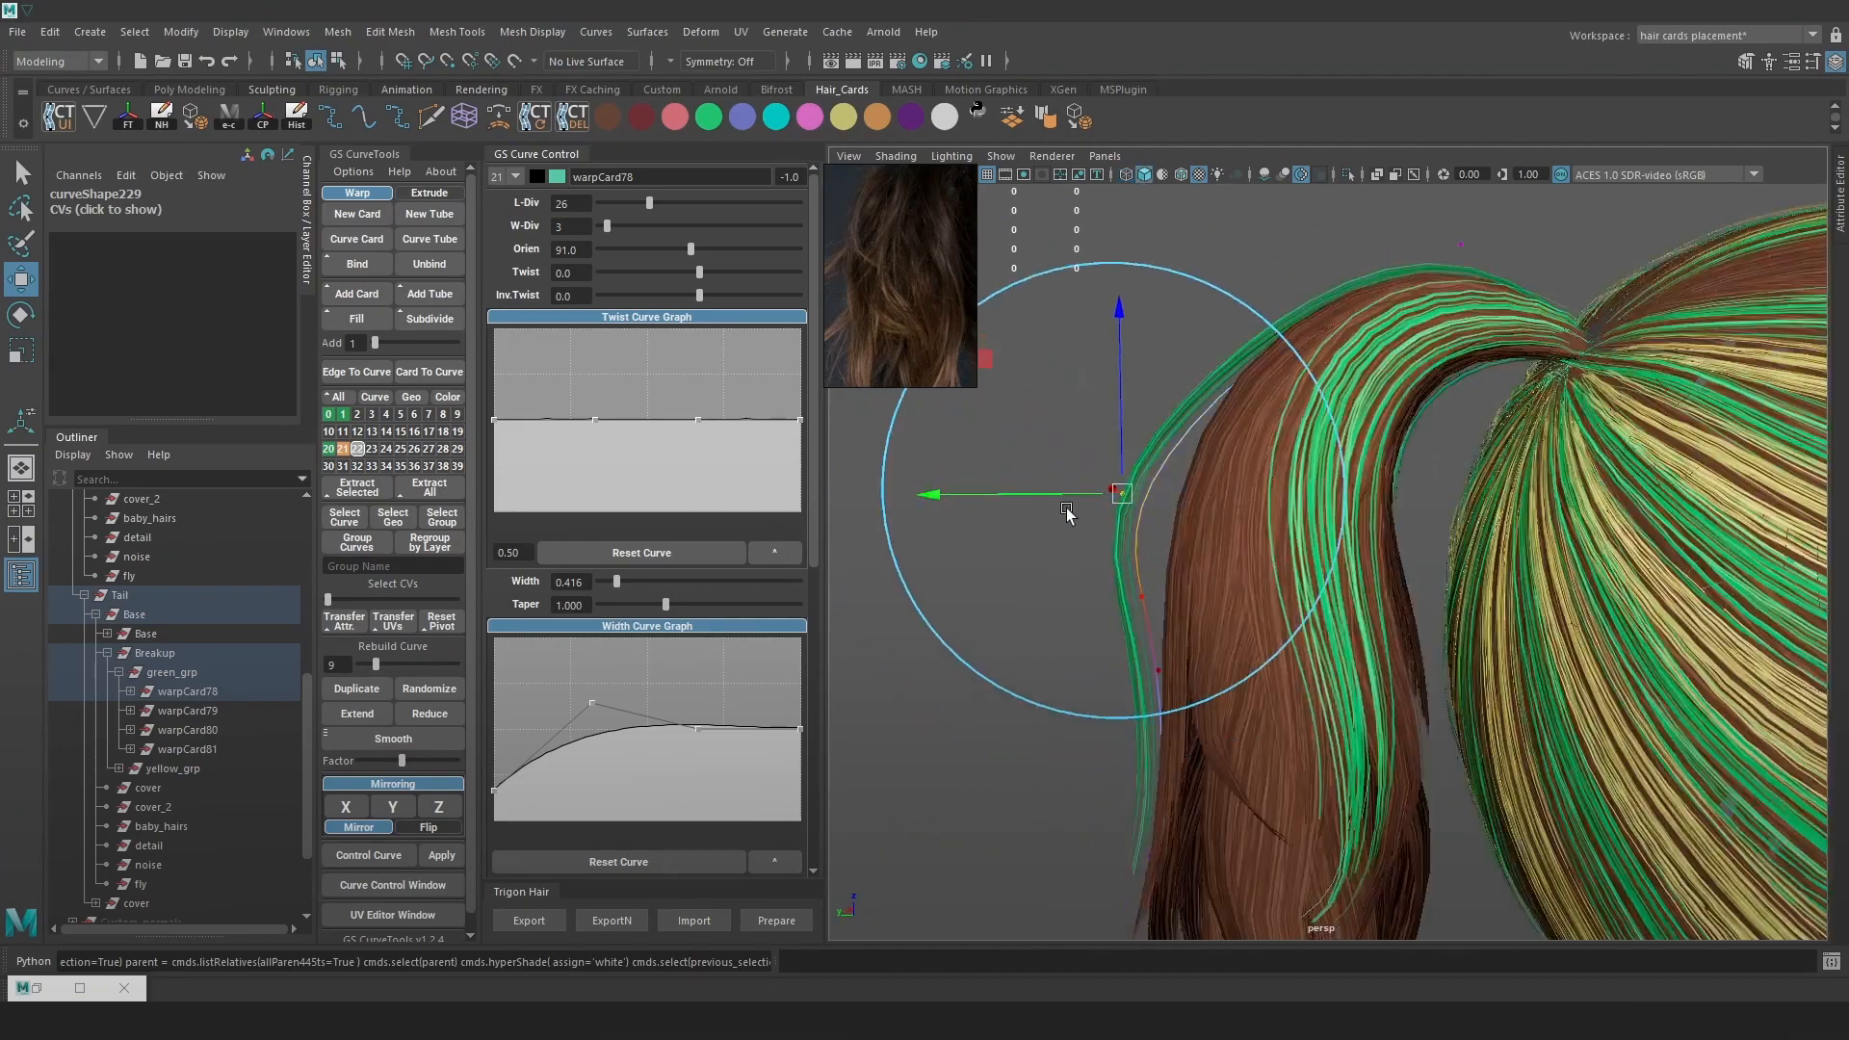
left_click_drag(996, 495, 1043, 495)
left_click(1178, 611)
key("4")
key("6")
left_click_drag(1183, 615, 1545, 390)
key("4")
Adjust the upper control vertices of the green breakup curve to follow the ponytail's top bend
left_click(1360, 316)
key("6")
left_click_drag(1361, 316, 1348, 404)
key("4")
left_click(1287, 385)
key("6")
right_click_drag(1580, 384, 1502, 384)
Select control vertices on warpCard81's curve and shift its lower half along the ponytail's side
key("4")
left_click(1318, 630)
key("6")
middle_click_drag(1282, 677, 1228, 684)
left_click_drag(1280, 643, 1108, 616, "alt")
key("4")
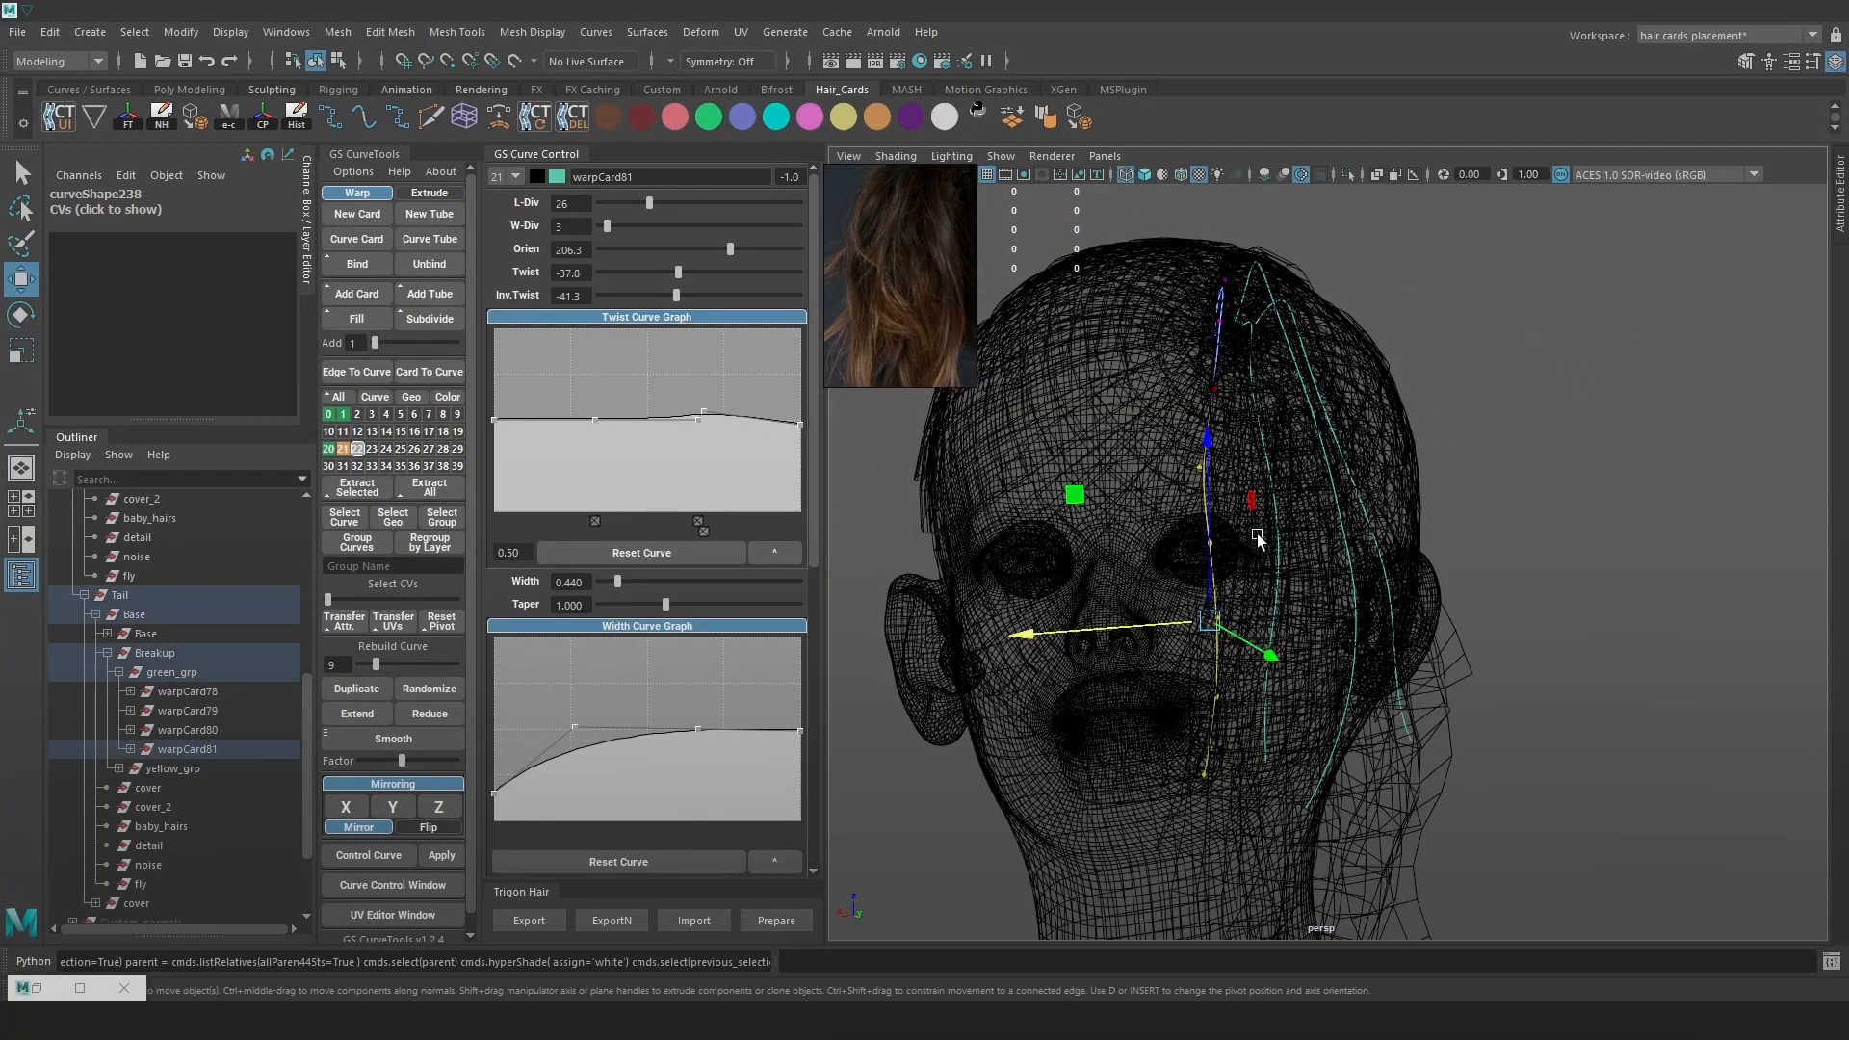
left_click(1209, 544)
key("6")
right_click_drag(1209, 475, 1261, 501, "alt")
left_click_drag(1209, 568, 1348, 524, "alt")
middle_click_drag(1348, 389, 1358, 472, "alt")
Move an upper control vertex of warpCard81's curve to follow the ponytail's outer curvature
key("4")
left_click(1291, 422)
key("6")
left_click_drag(1247, 453, 1343, 423)
left_click_drag(1485, 389, 1519, 390)
right_click_drag(1504, 389, 1464, 481, "alt")
middle_click_drag(1434, 617, 1377, 477, "alt")
Rotate and raise the lower control vertex of warpCard81's curve to curl the card's end
key("4")
left_click(1311, 717)
key("6")
key("e")
left_click_drag(1434, 619, 1404, 589)
key("w")
mouse_move(1321, 715)
left_mouse_down()
mouse_move(1349, 702)
mouse_move(1395, 615)
mouse_move(1322, 765)
mouse_move(1301, 665)
mouse_move(1329, 679)
left_mouse_up()
key("e")
left_click_drag(1331, 508, 1475, 622)
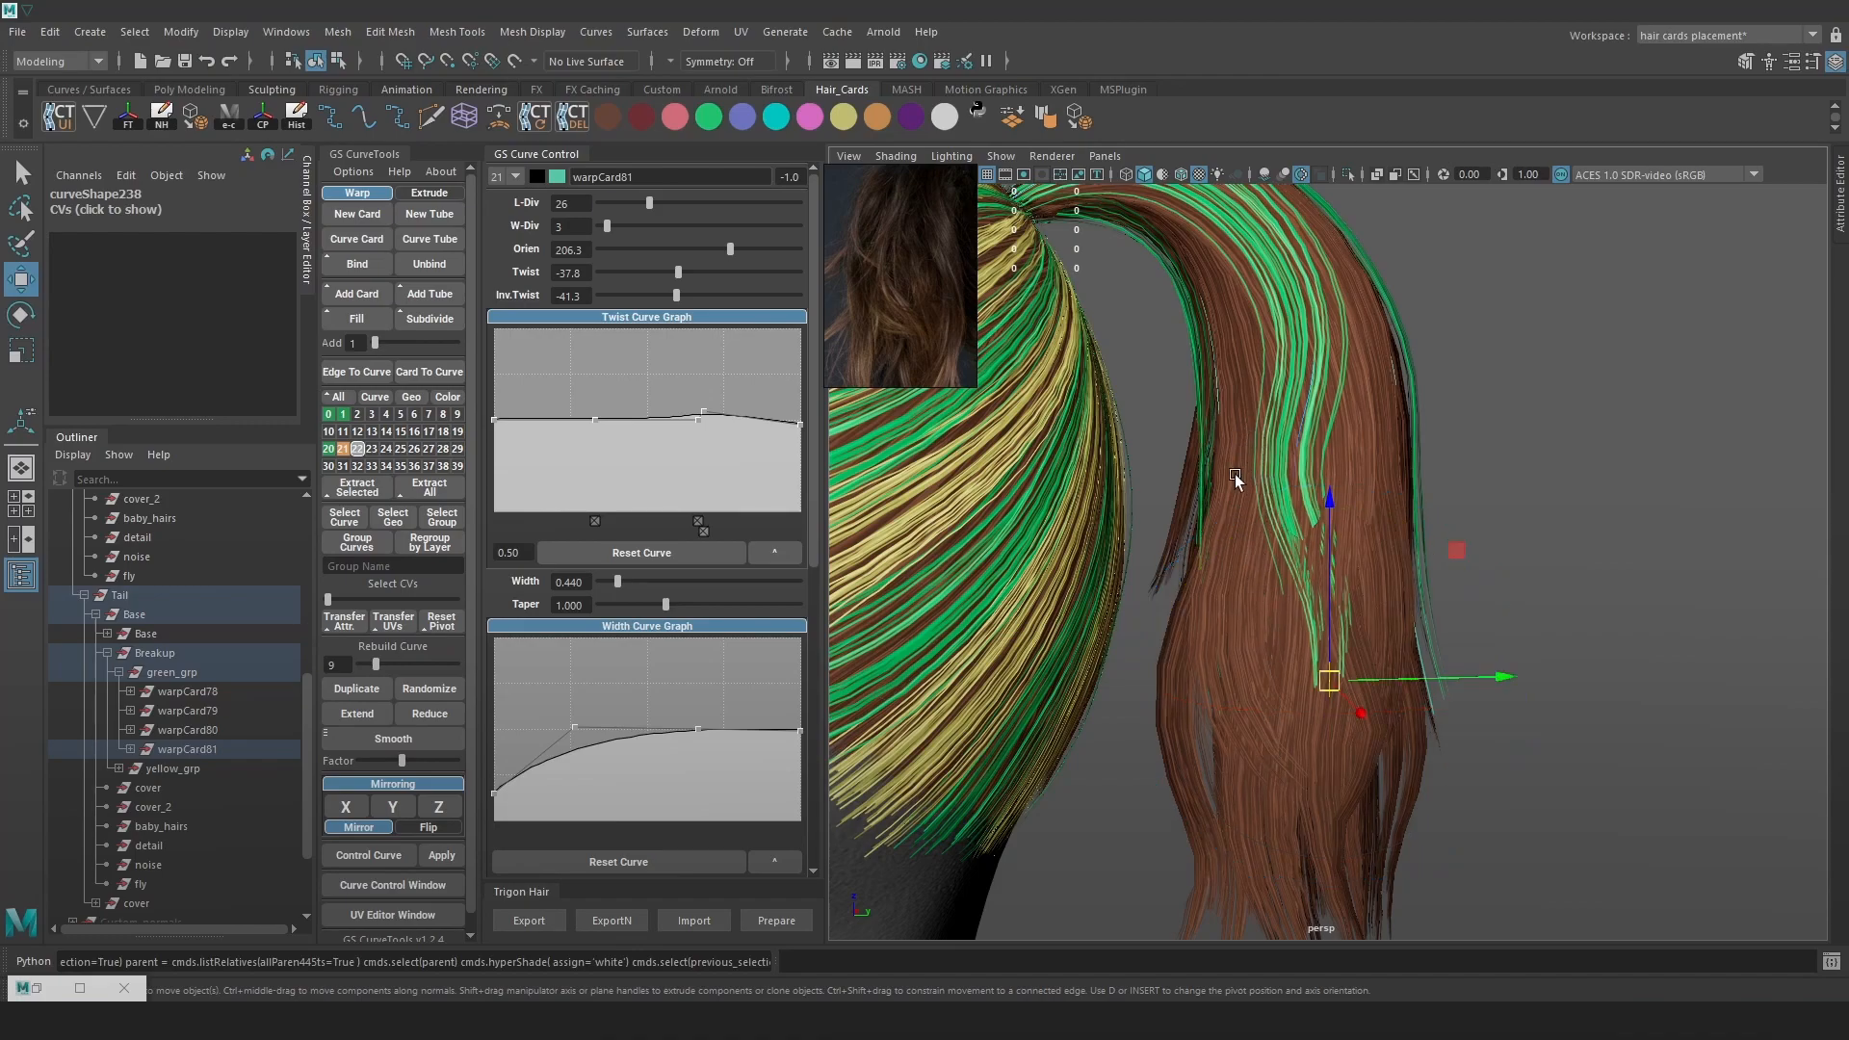
Move the tip of warpCard81's curve down toward the head side and rotate it to bend the end
left_click_drag(1323, 686, 1297, 717)
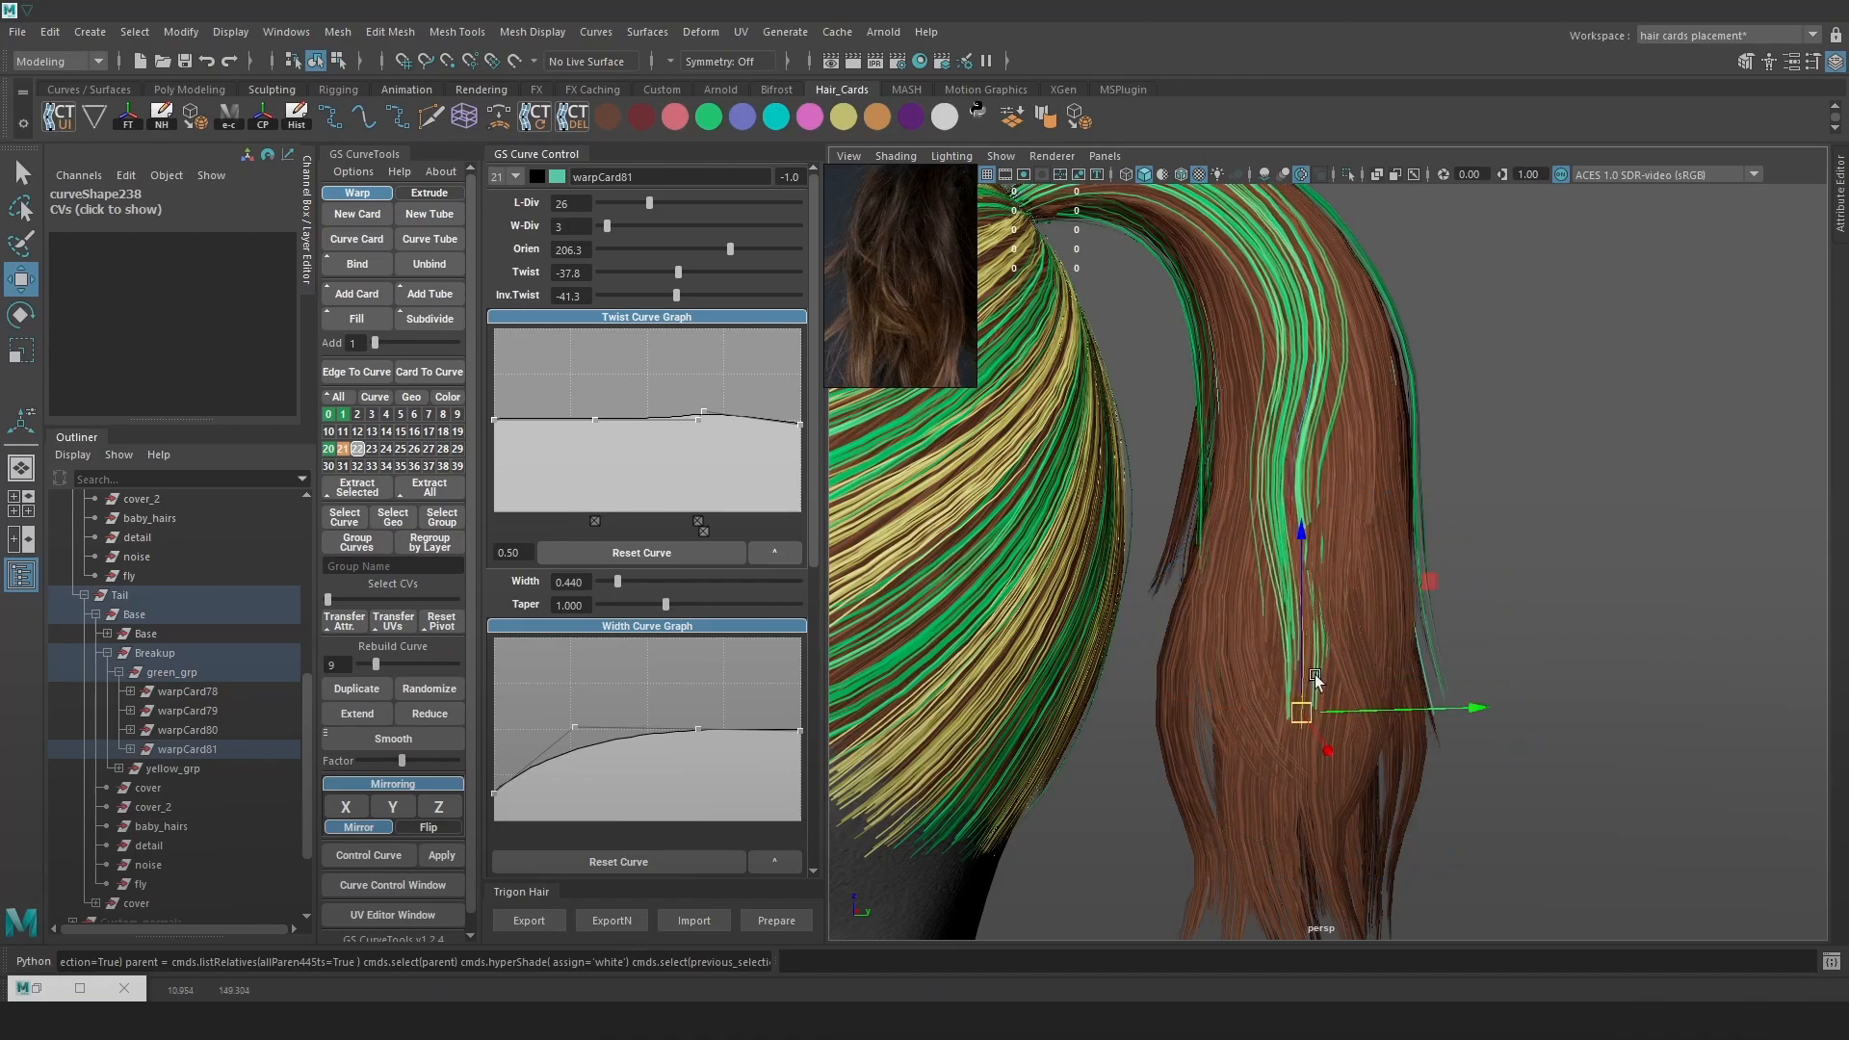
key("e")
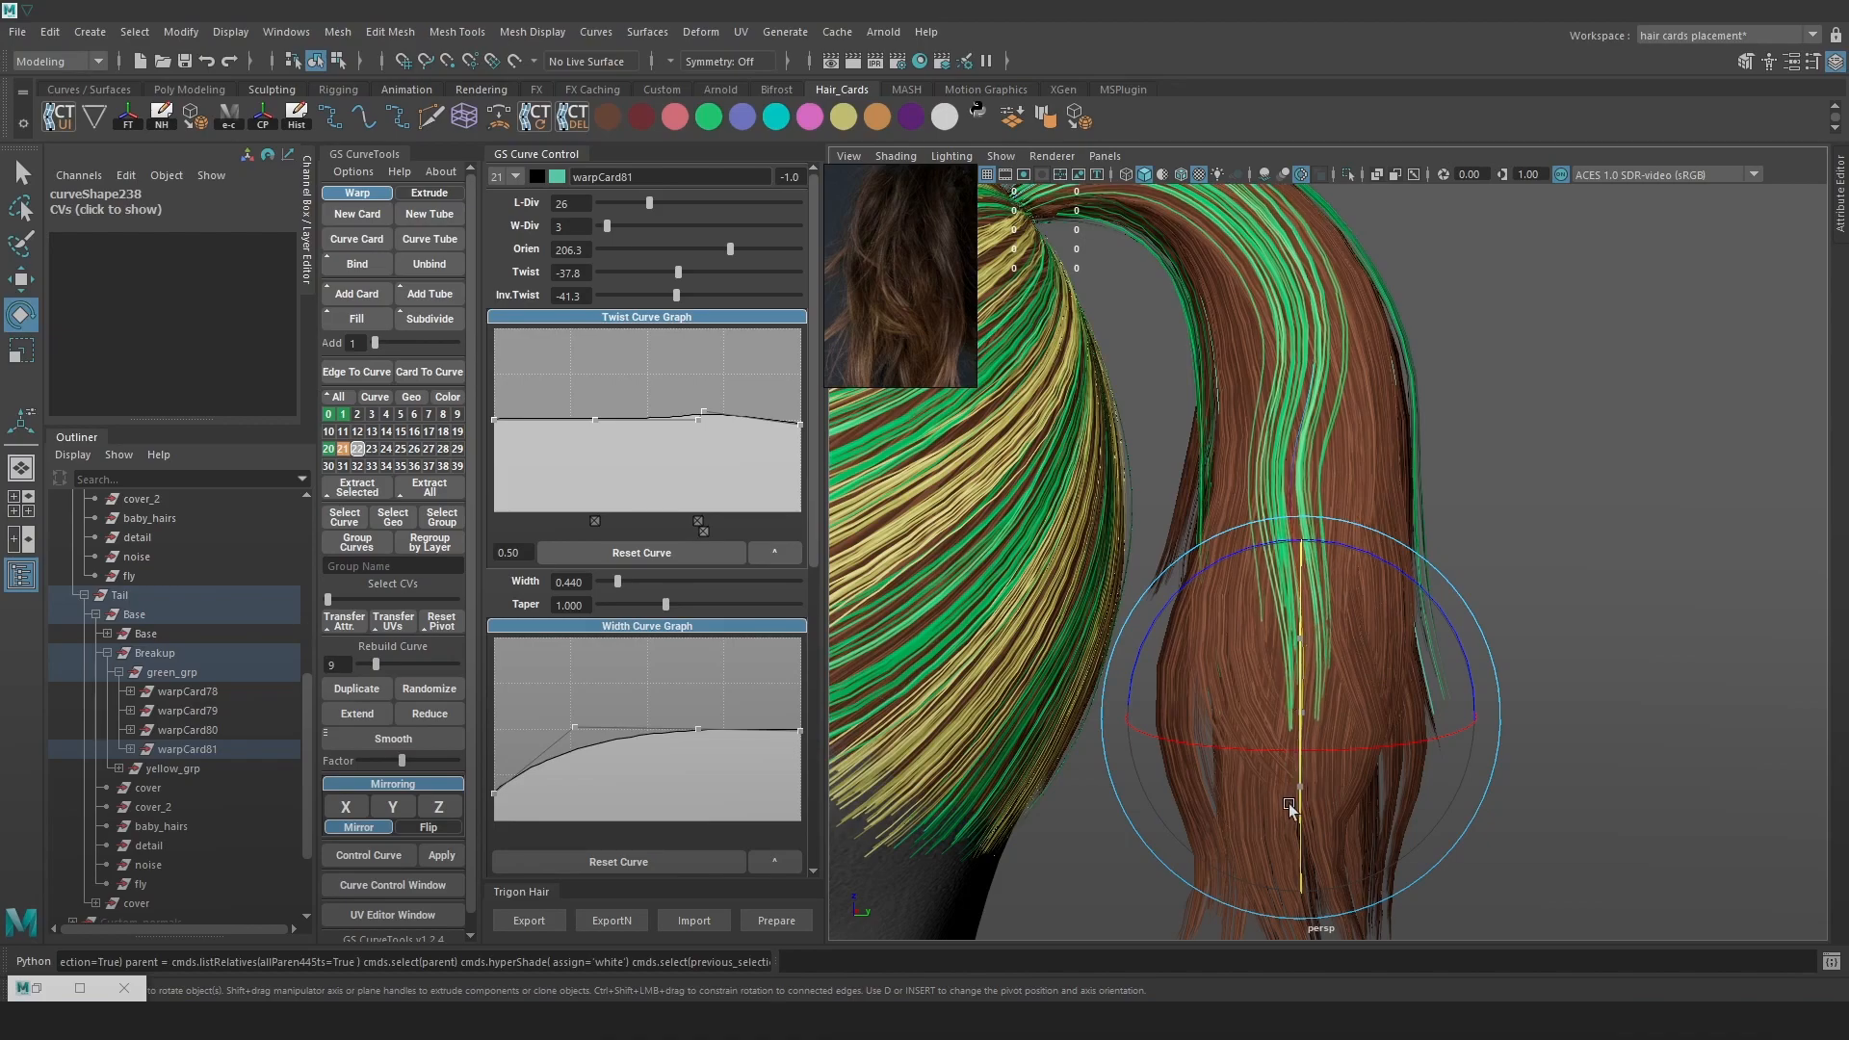
left_click_drag(1429, 558, 1484, 639)
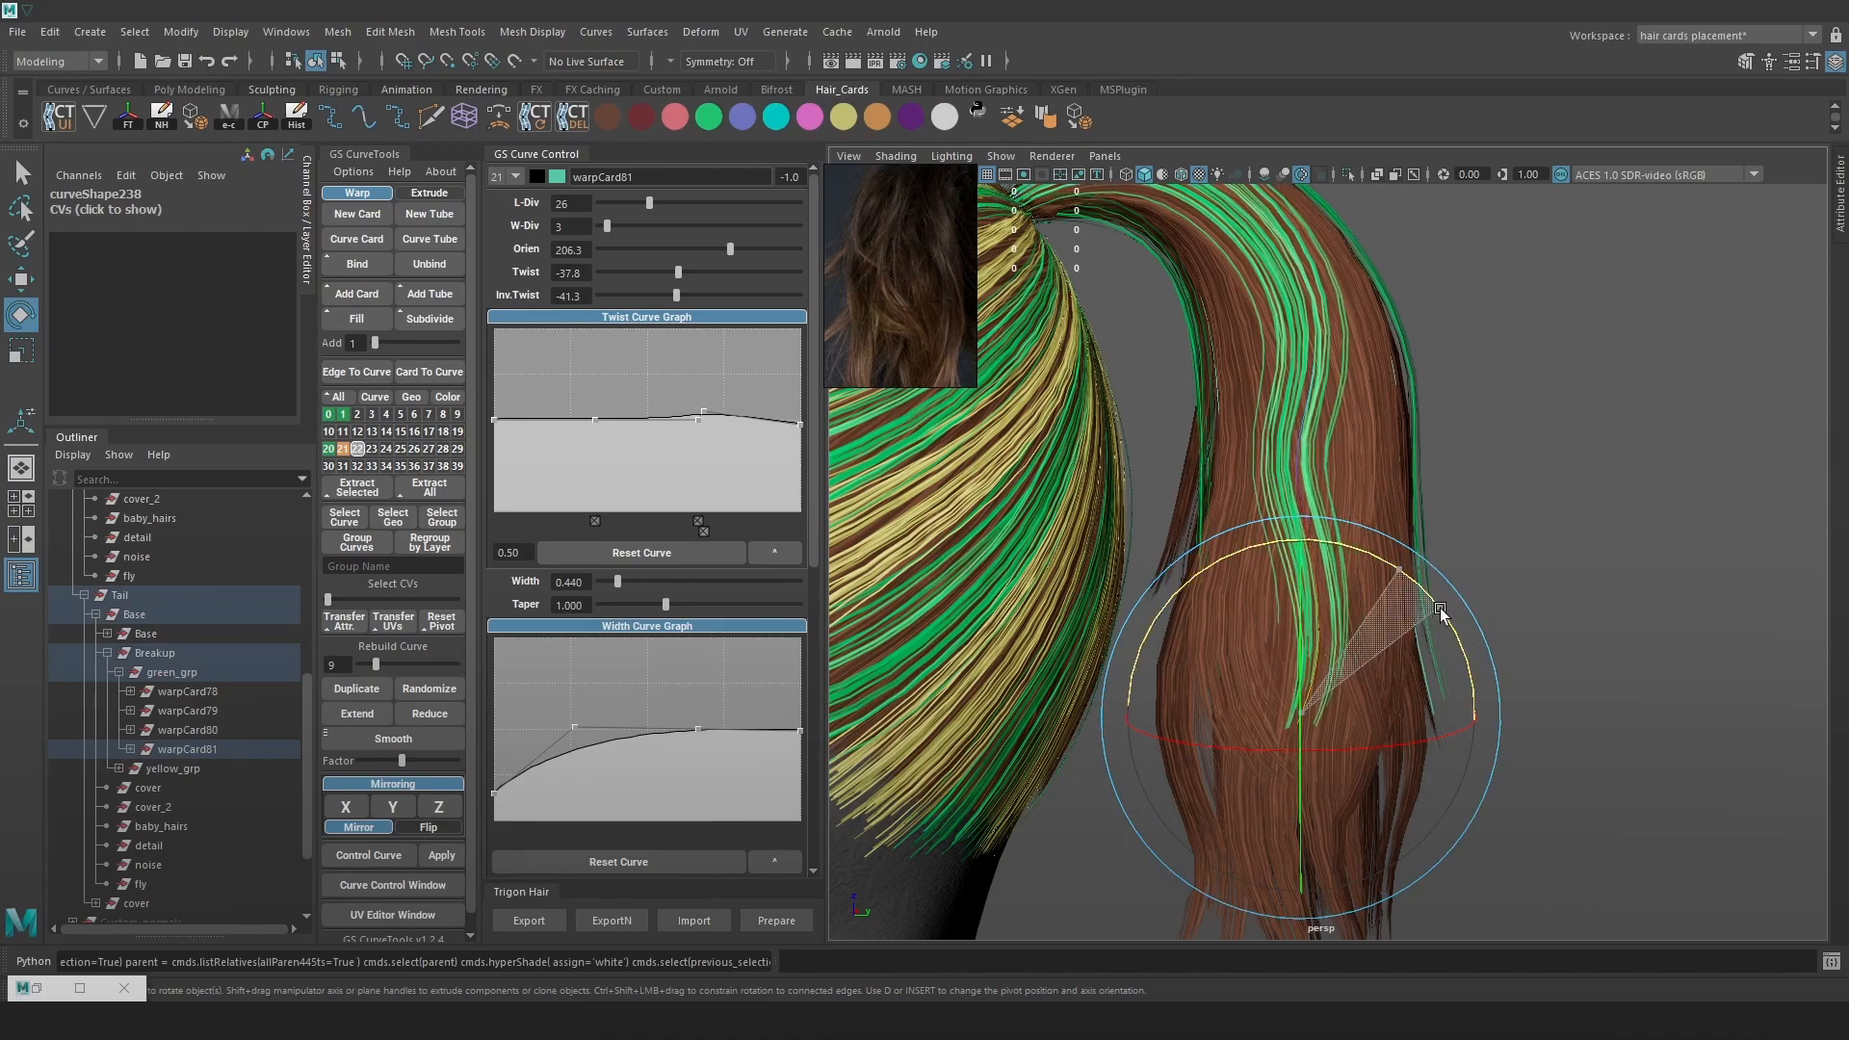
key("4")
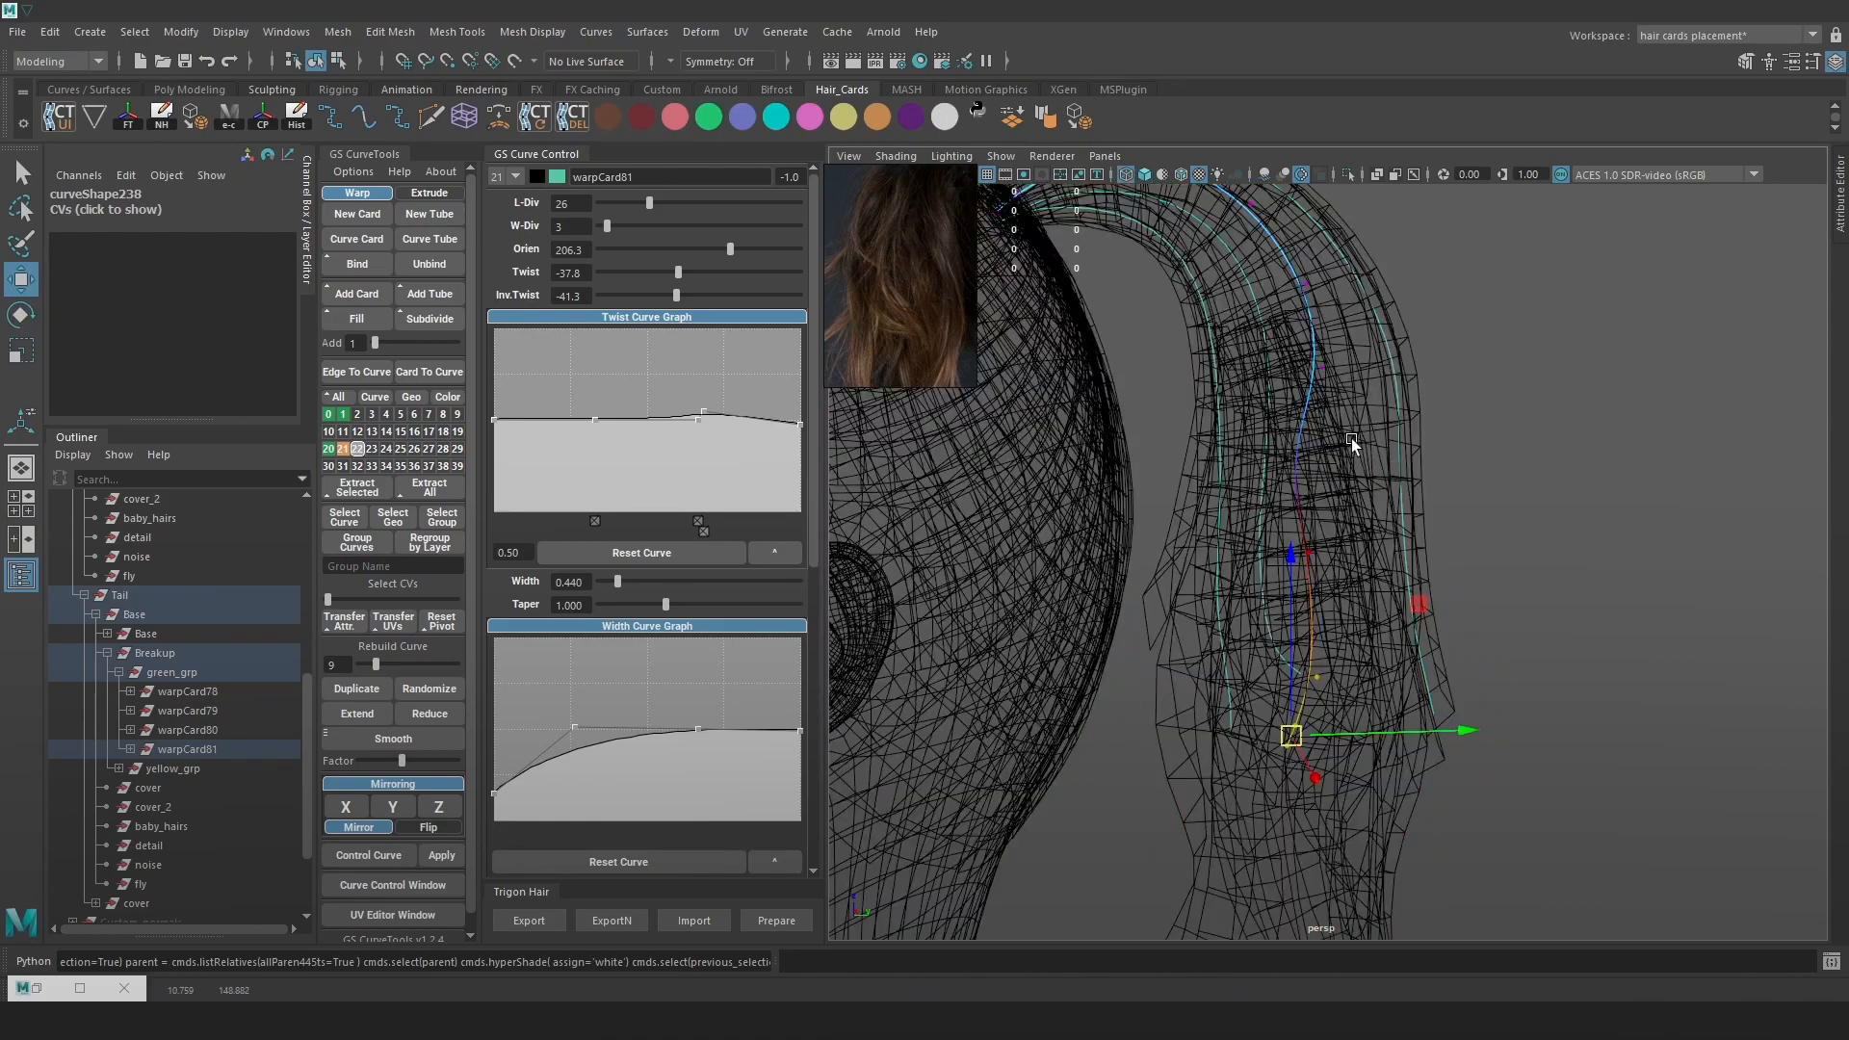
Try moving the mid-length control vertex of warpCard81's curve away from the head
left_click(1567, 465)
left_click(1288, 460)
key("5")
key("6")
mouse_move(1370, 462)
left_mouse_down()
mouse_move(1451, 504)
mouse_move(1415, 462)
left_mouse_up()
key("ctrl+z")
Toggle soft selection, select the lower control vertices of warpCard81's curve and rotate them
key("b")
scroll(1391, 464, "down", 4)
scroll(1367, 635, "up", 2)
left_click(1256, 599)
key("e")
key("4")
left_click_drag(1325, 702, 1261, 625)
key("6")
left_click_drag(1366, 511, 1436, 578)
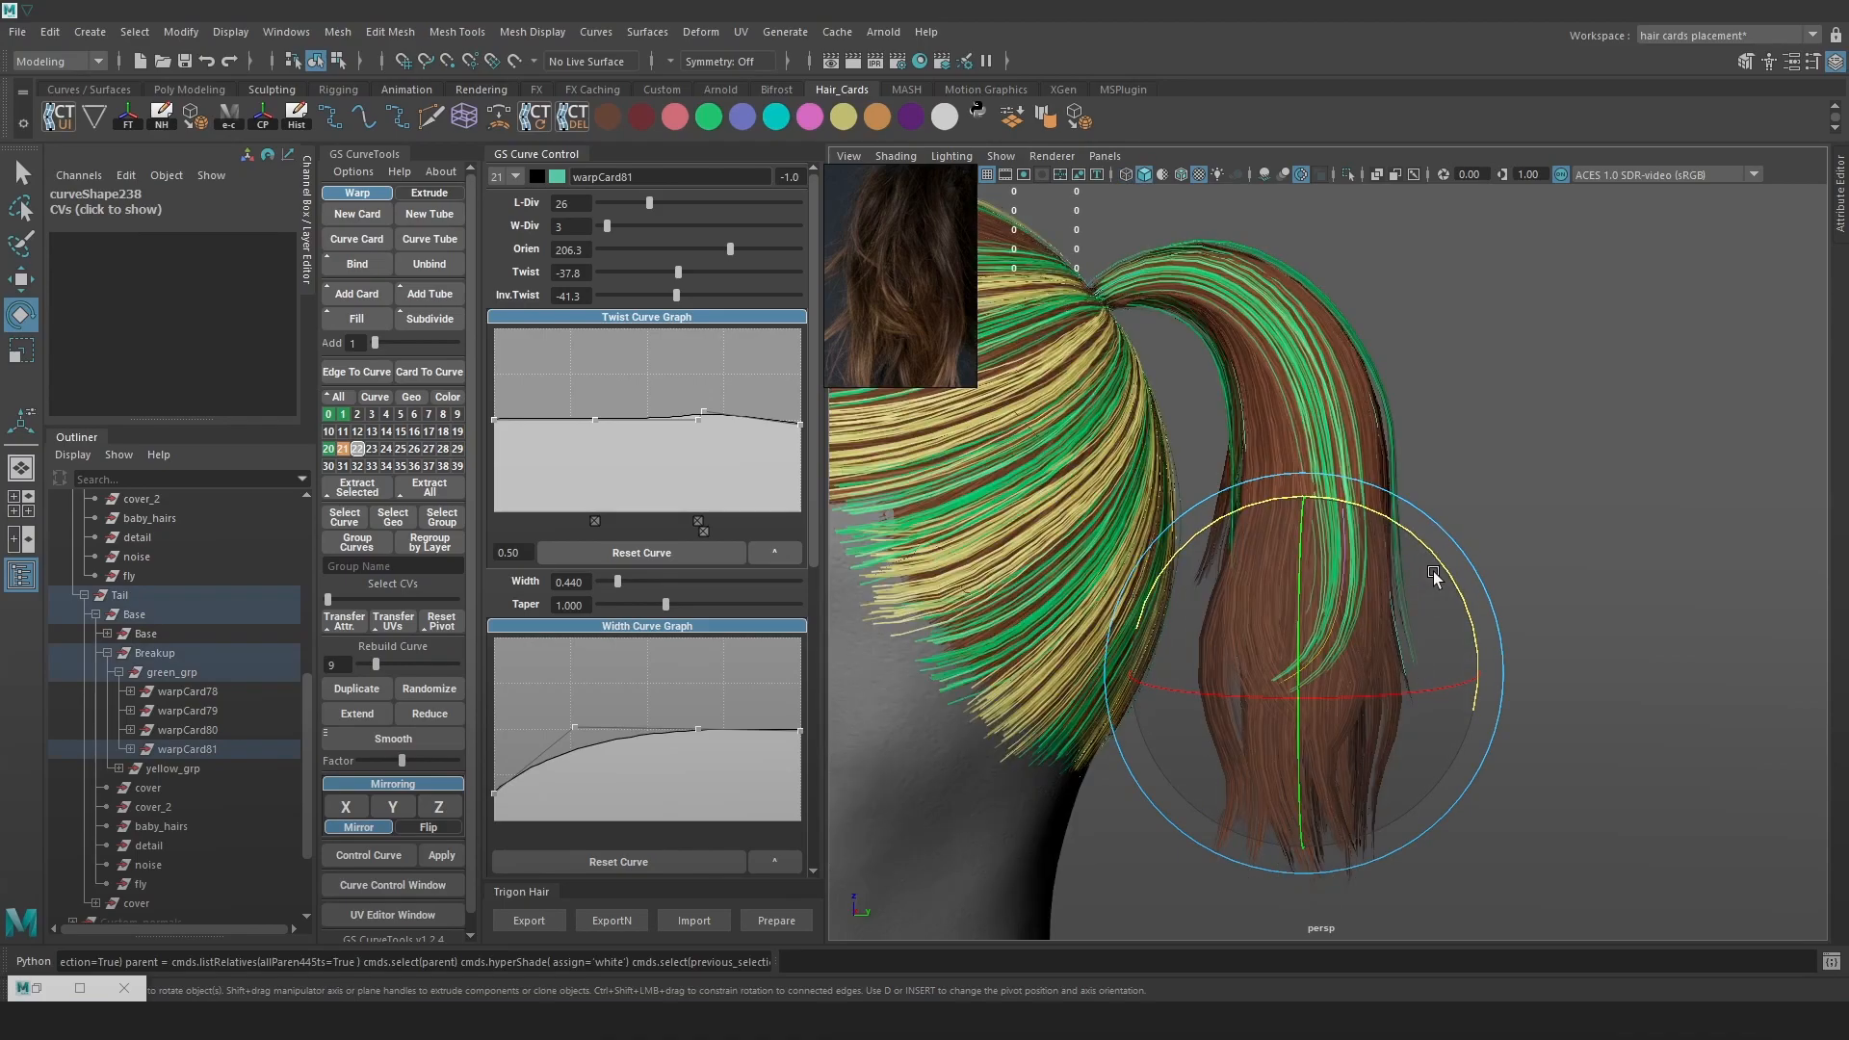
Reposition the lower and upper control vertices of warpCard81's curve so the card flows along the ponytail's side
key("w")
left_click_drag(1300, 666, 1269, 630)
mouse_move(1430, 630)
left_mouse_down("alt")
mouse_move(1217, 627)
mouse_move(1415, 631)
left_mouse_up("alt")
left_click_drag(1274, 634, 1291, 501)
key("4")
key("6")
key("4")
key("6")
key("4")
key("6")
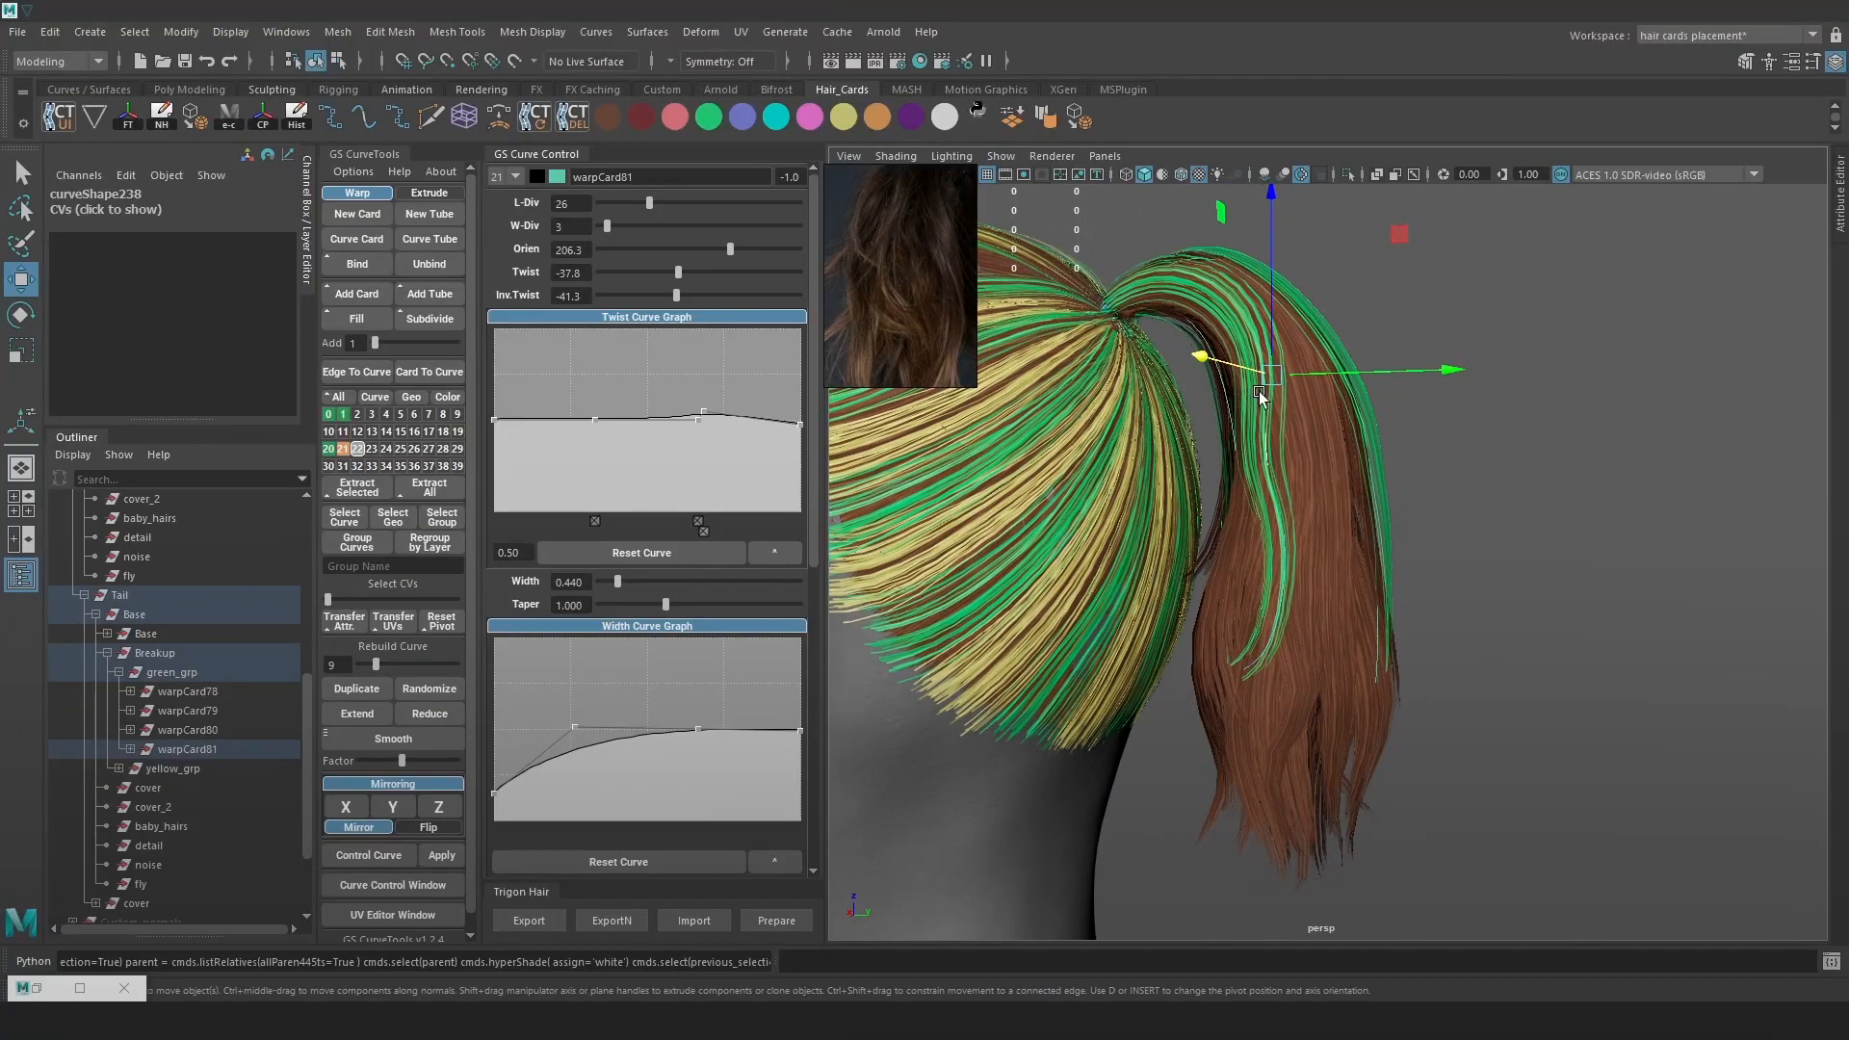
left_click_drag(1209, 330, 1311, 418, "alt")
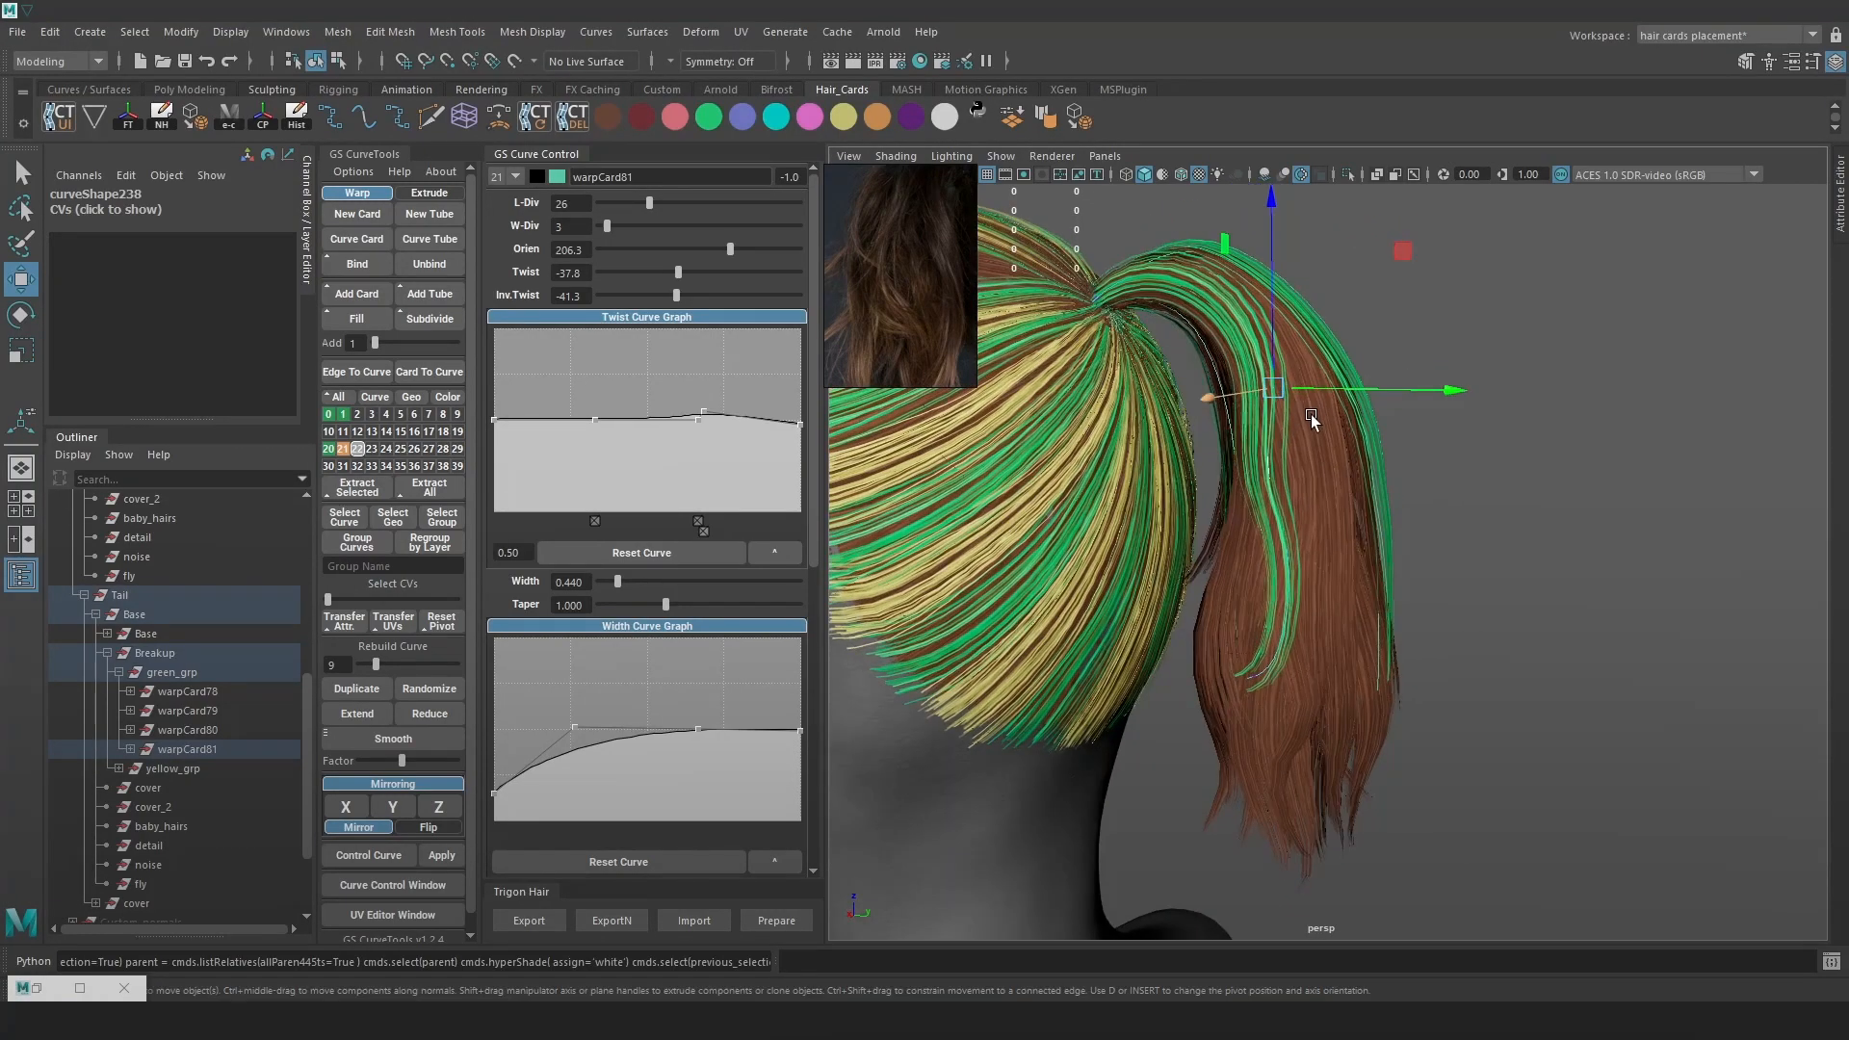
Select a lower control vertex of the green breakup curve in wireframe and shift it down toward the head side
left_click_drag(1243, 350, 1194, 414, "alt")
key("4")
left_click_drag(1114, 365, 1329, 463)
key("6")
key("4")
key("6")
key("4")
left_click(1197, 644)
key("6")
left_click_drag(1391, 600, 1200, 430)
key("e")
key("w")
left_click_drag(1329, 605, 1286, 647)
Move the green breakup curve's lower vertices sideways to fit the card against the base layer from behind
left_click_drag(1287, 665, 1107, 707, "alt")
right_click_drag(1252, 664, 1381, 628, "alt")
left_click_drag(1380, 628, 1435, 616, "alt")
key("e")
key("w")
right_click_drag(1434, 616, 1291, 558, "alt")
left_click_drag(1291, 558, 1190, 539, "alt")
left_click_drag(1194, 599, 1256, 589)
left_click_drag(1255, 590, 1386, 616, "alt")
Rotate the lower end of the green breakup curve to refine the bend of its tip
key("e")
left_click_drag(1285, 680, 1325, 664)
key("w")
left_click_drag(1333, 599, 1633, 487)
Toggle soft selection, nudge the green breakup curve's upper control vertices toward the ponytail and deselect it
key("4")
left_click_drag(1487, 437, 1446, 493)
key("6")
key("b")
left_click_drag(1446, 480, 1434, 477)
left_click_drag(1328, 458, 1281, 429)
left_click(1152, 527)
left_click_drag(1152, 536, 1242, 606, "alt")
Export the updated hair, inspect the ponytail render in Marmoset Toolbag and return to Maya
left_click(529, 920)
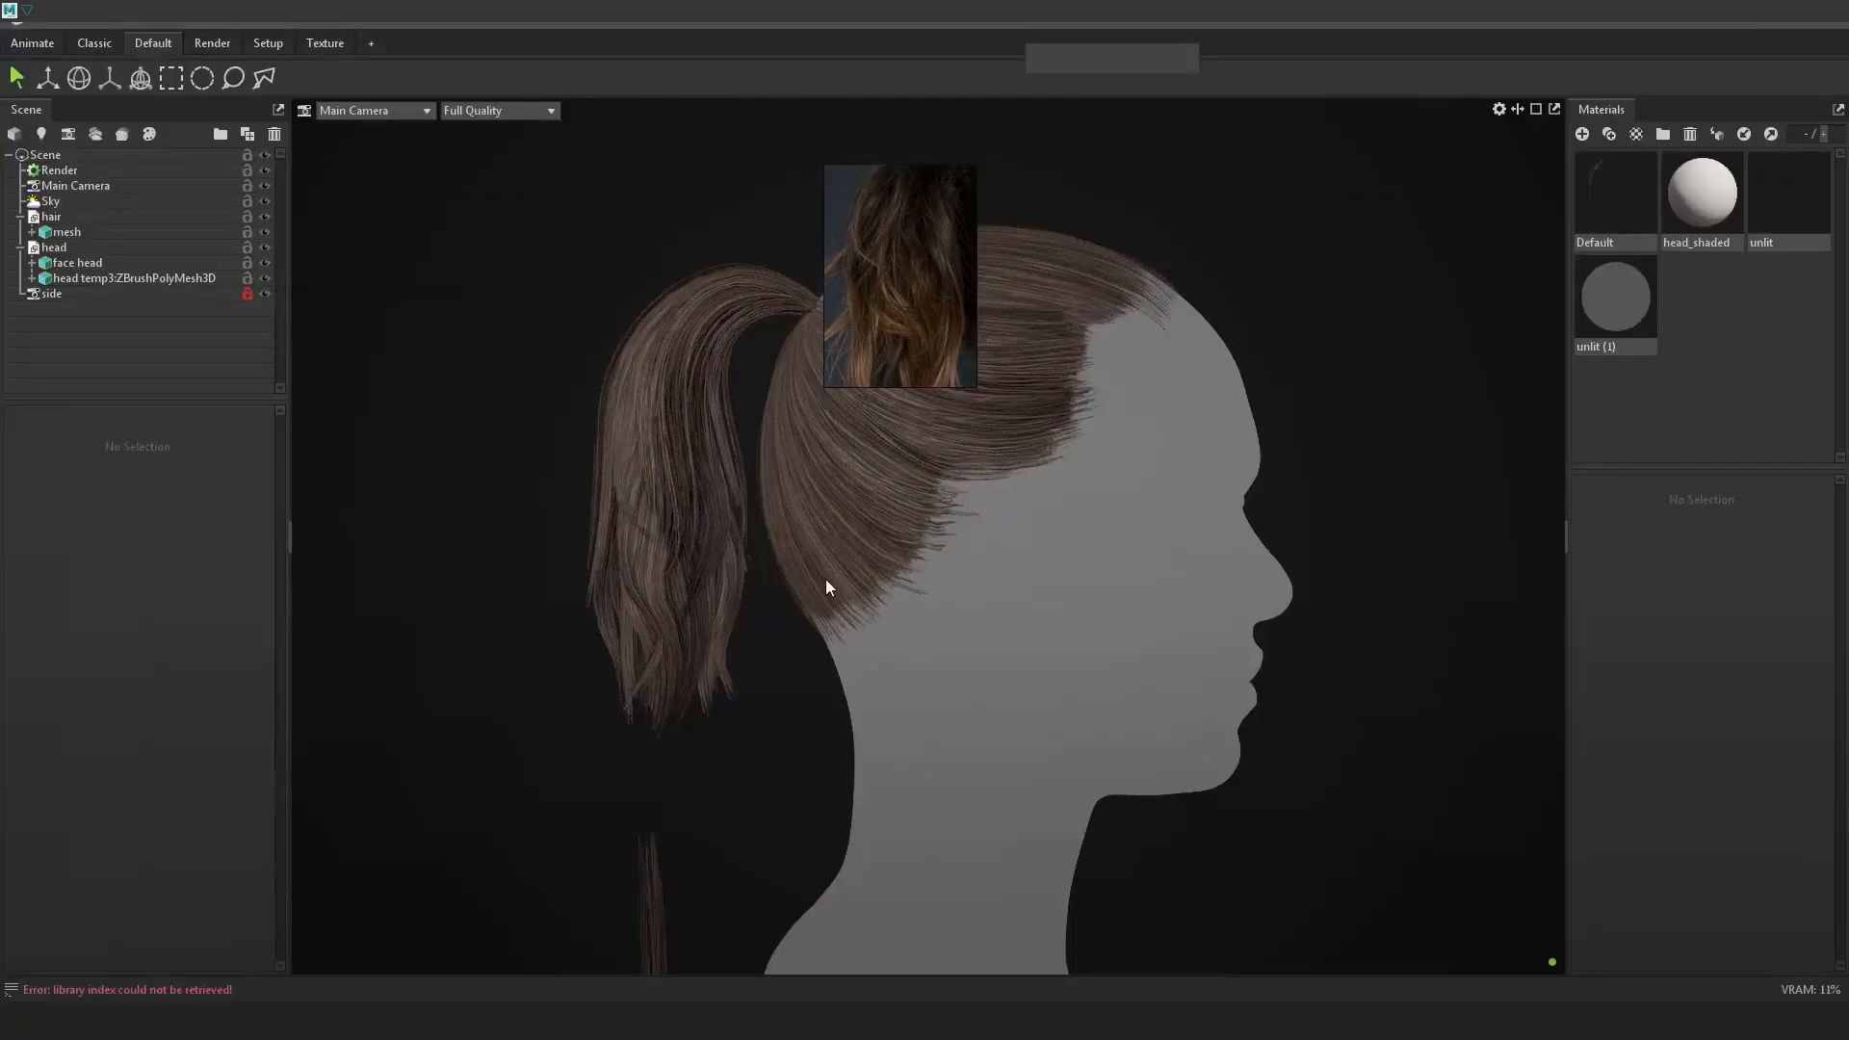
left_click_drag(824, 579, 1171, 655)
left_click(1352, 605)
middle_click_drag(1163, 662, 1086, 583)
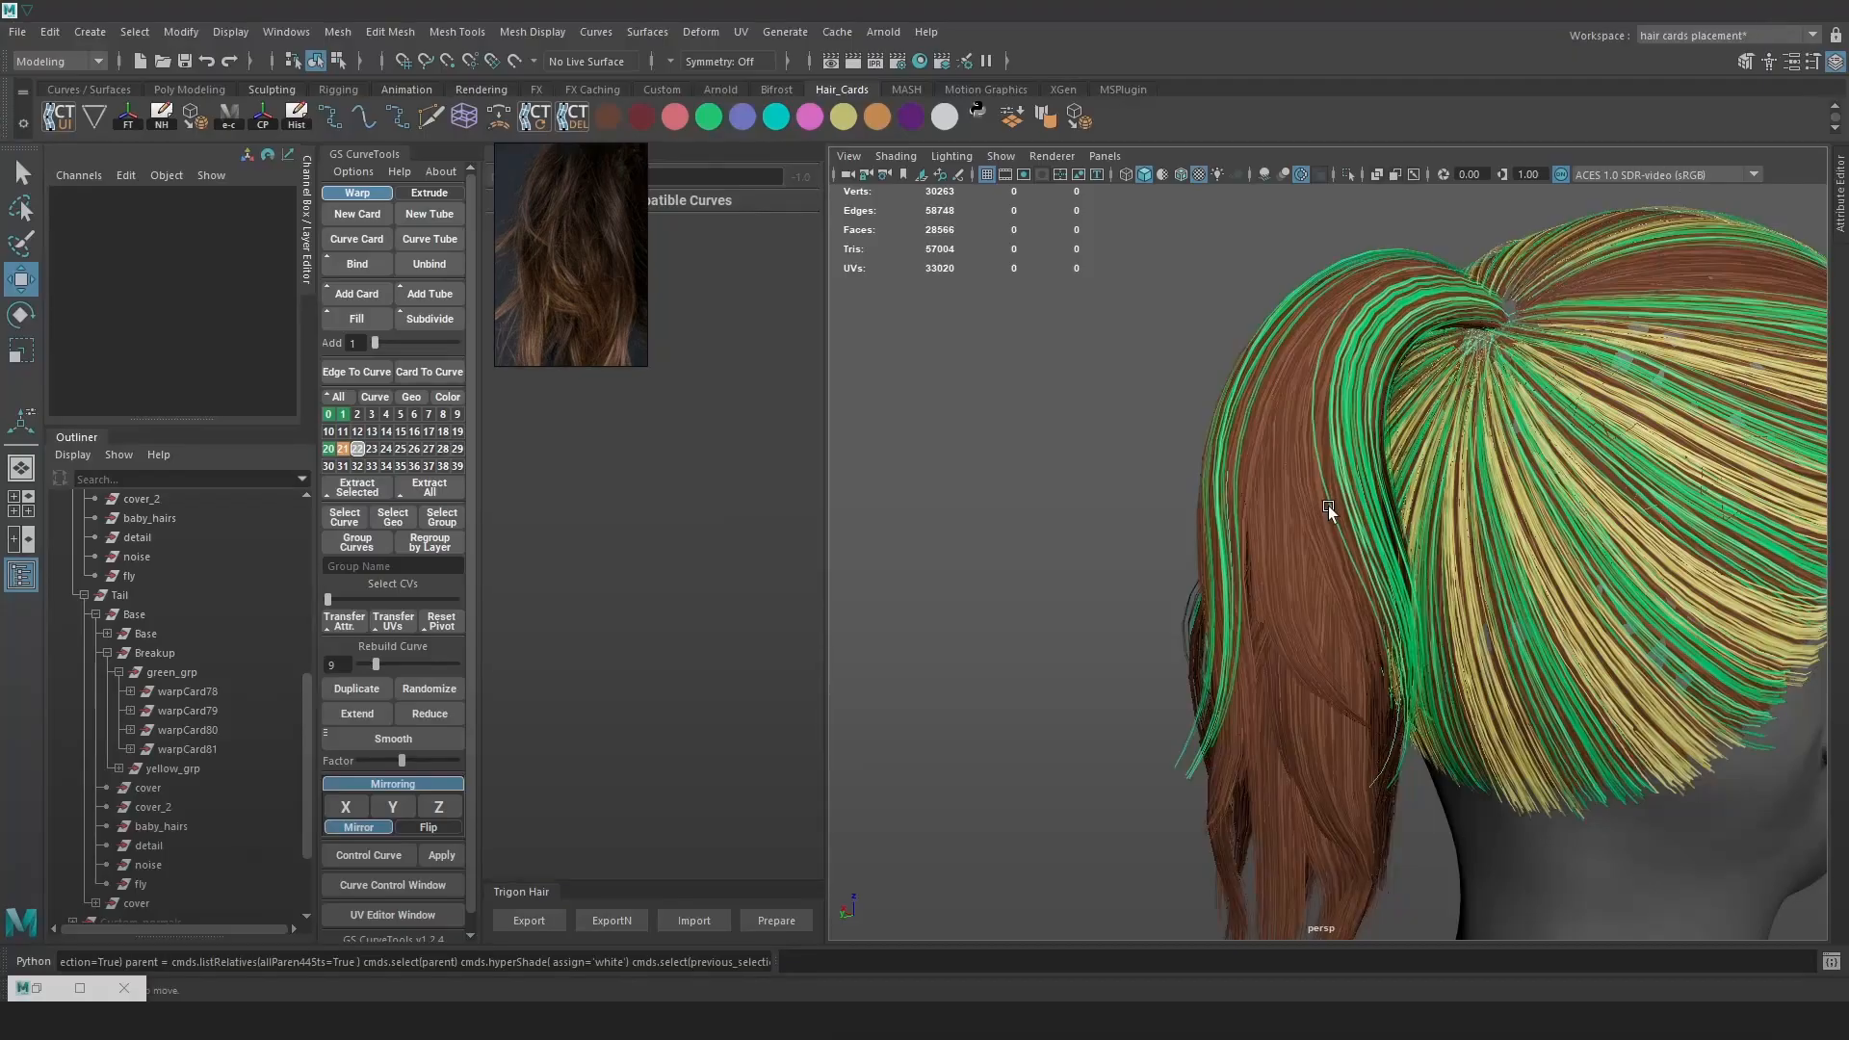
Select the lower vertices of the central green breakup curve, change the move axis orientation and return to object mode
mouse_move(1327, 506)
left_mouse_down("alt")
mouse_move(1246, 522)
mouse_move(1352, 518)
mouse_move(1338, 522)
left_mouse_up("alt")
key("4")
left_click(1319, 528)
key("6")
right_click_drag(1637, 388, 1502, 475)
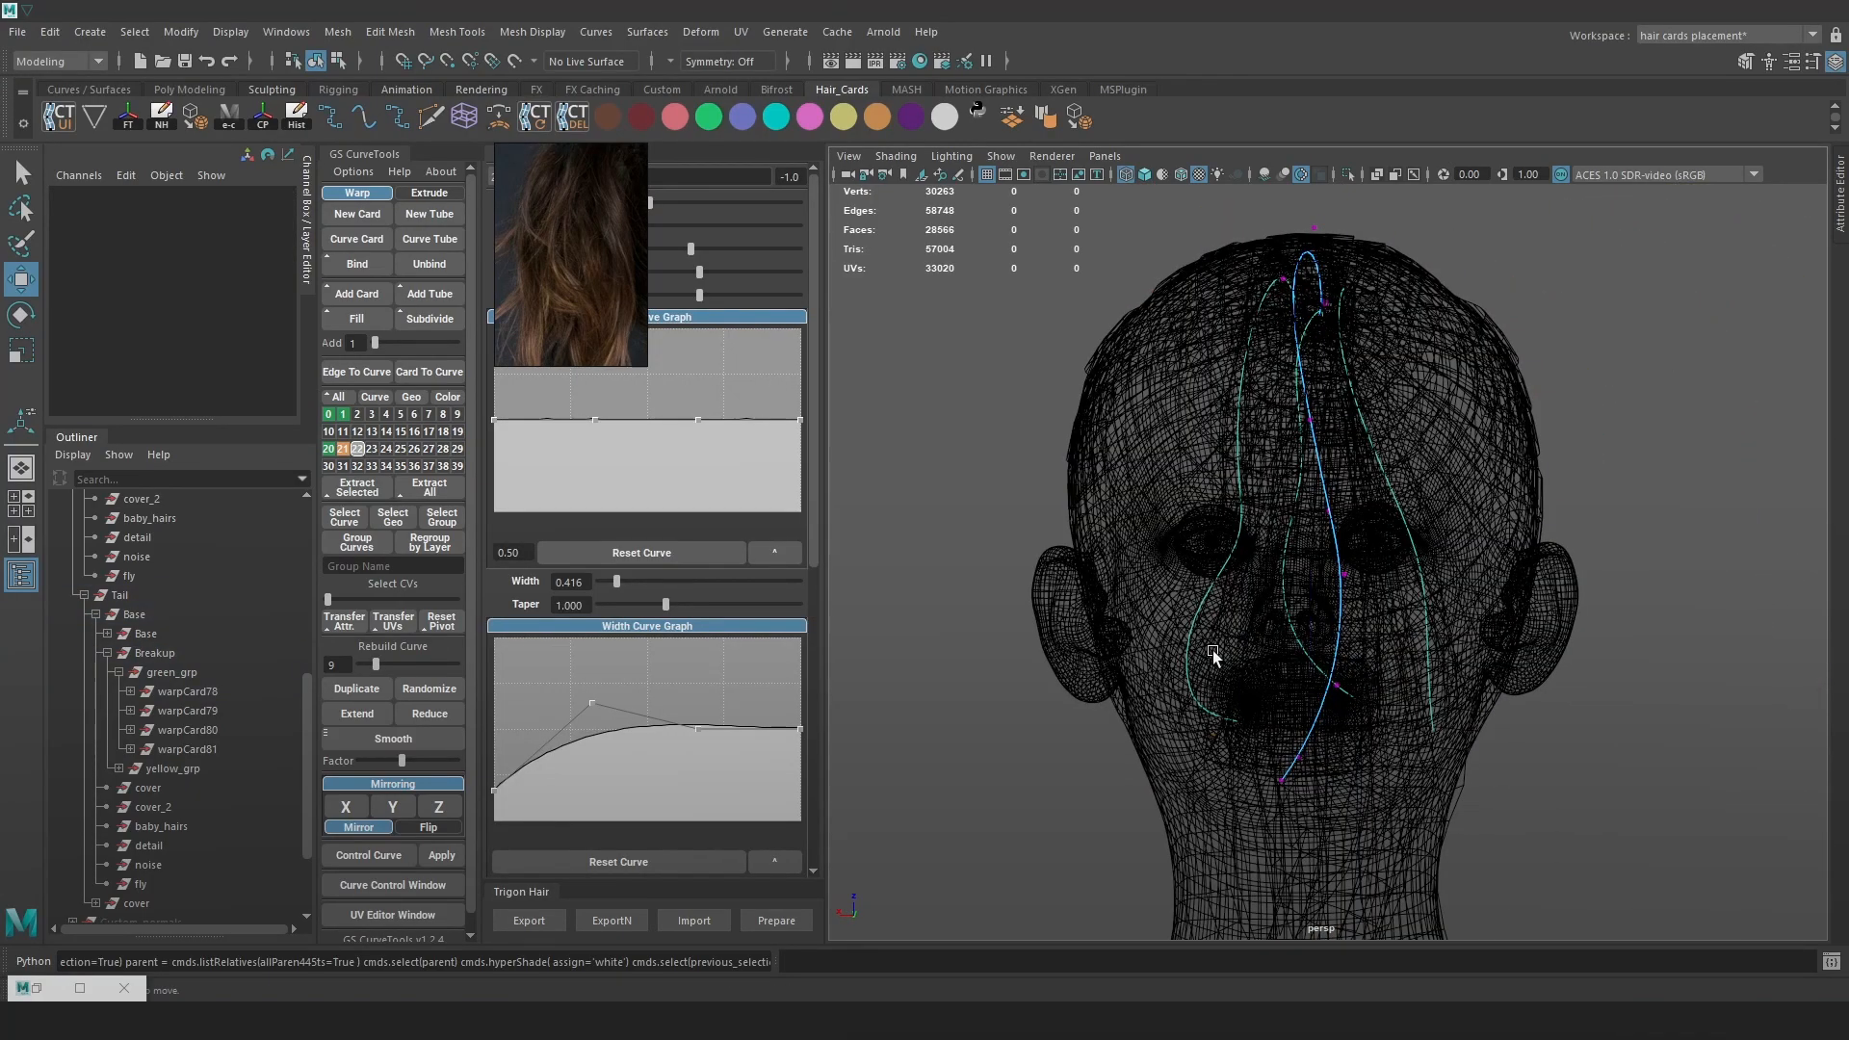
left_click(1213, 655)
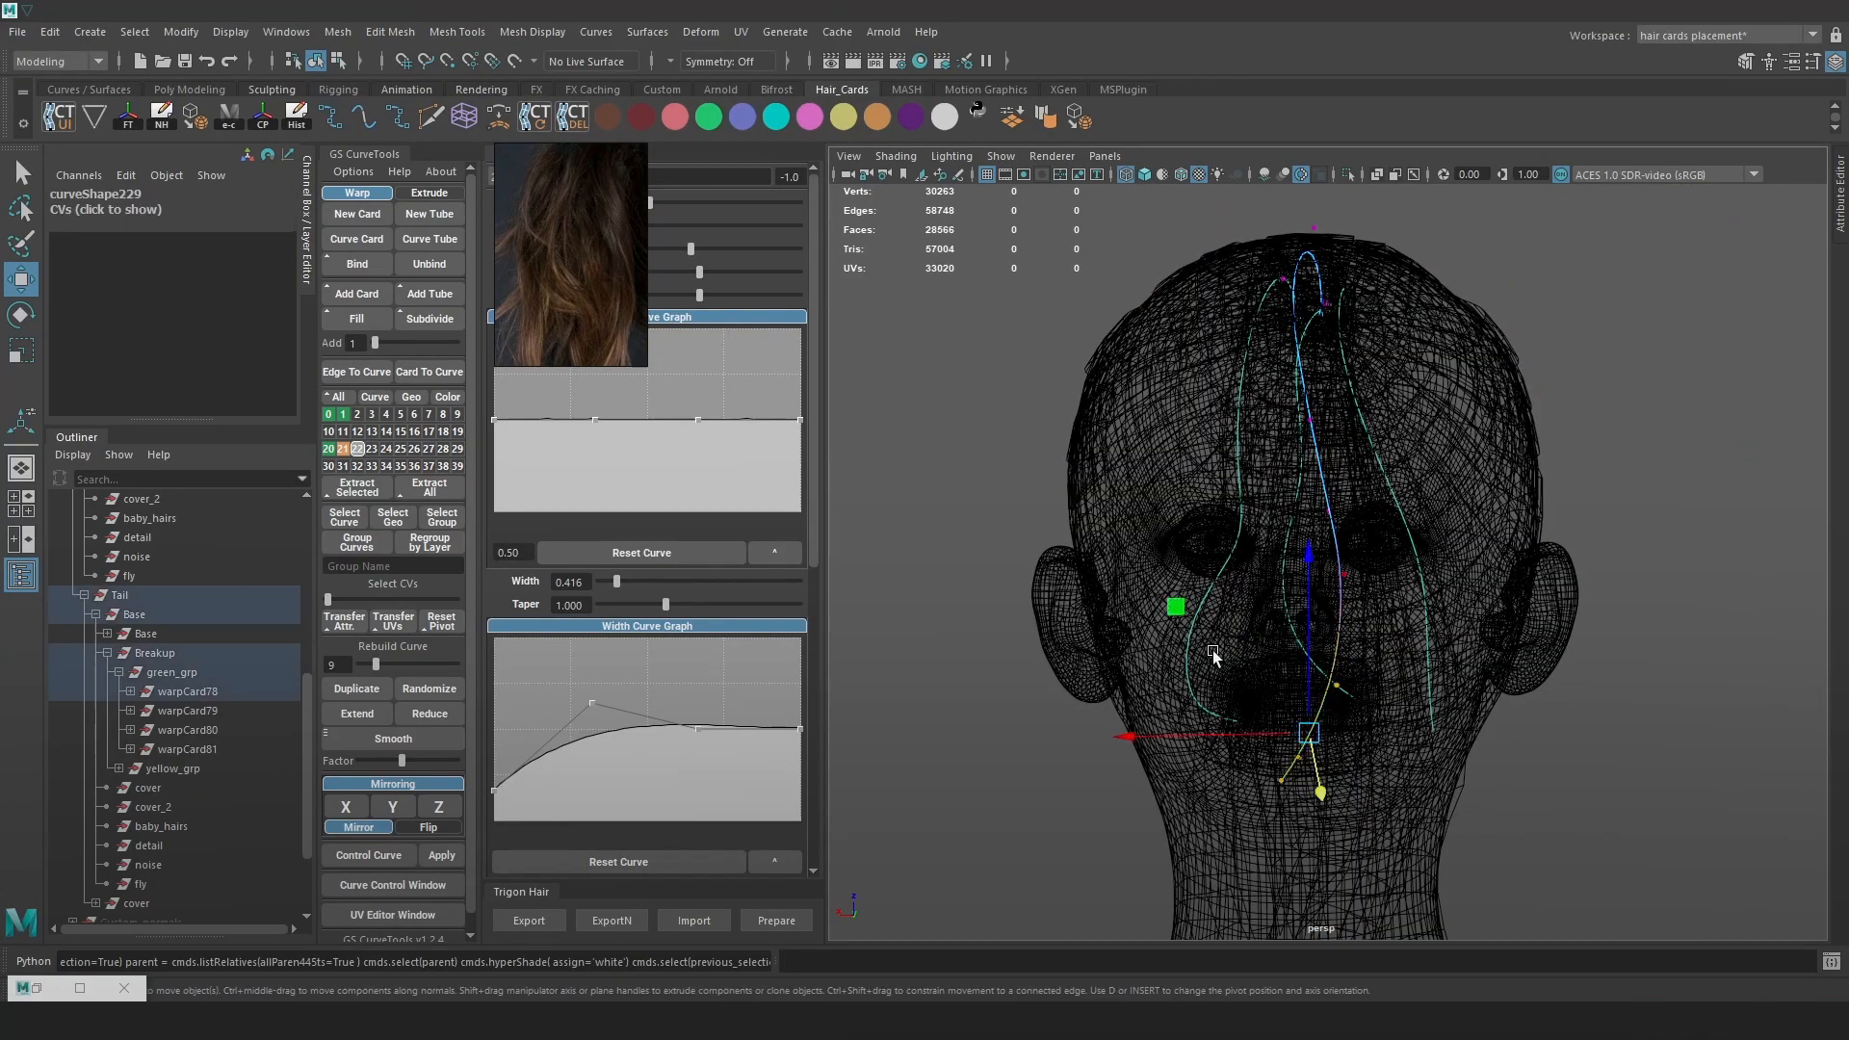
right_click_drag(1271, 651, 1344, 618, "ctrl+shift")
key("6")
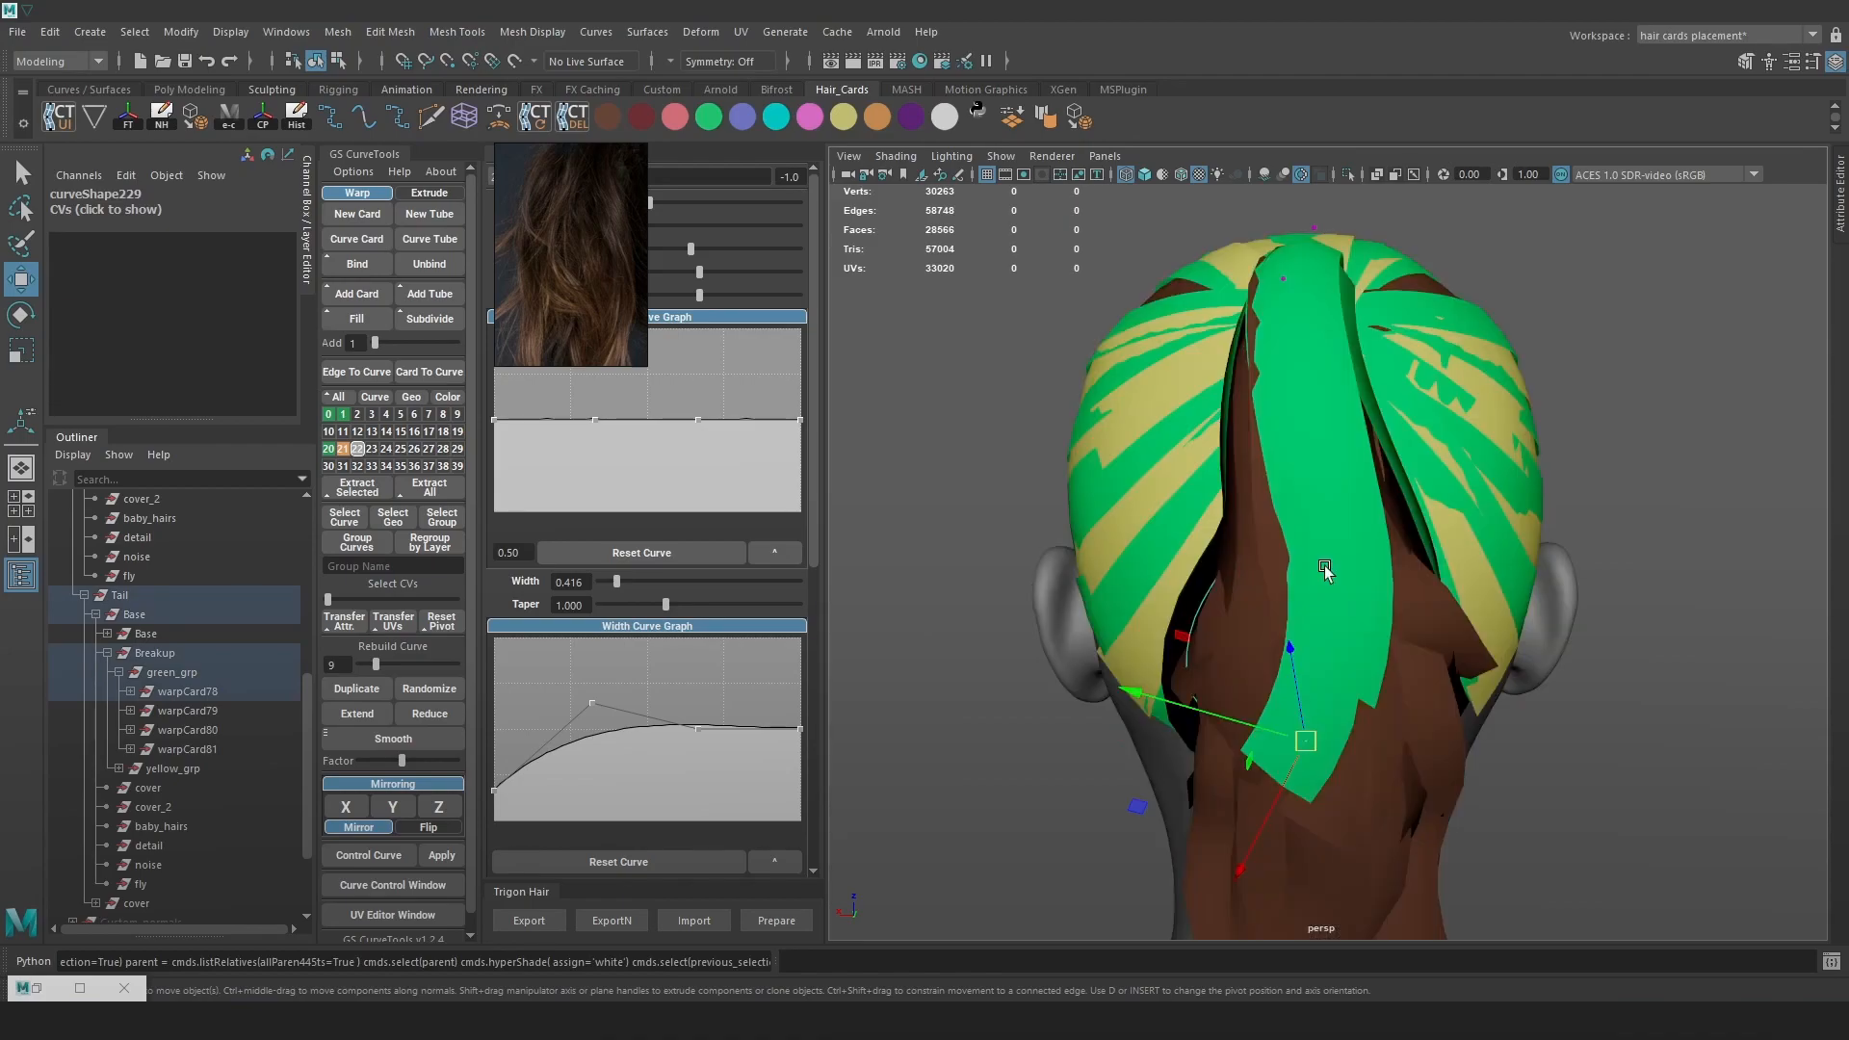
right_click_drag(1365, 388, 1406, 385)
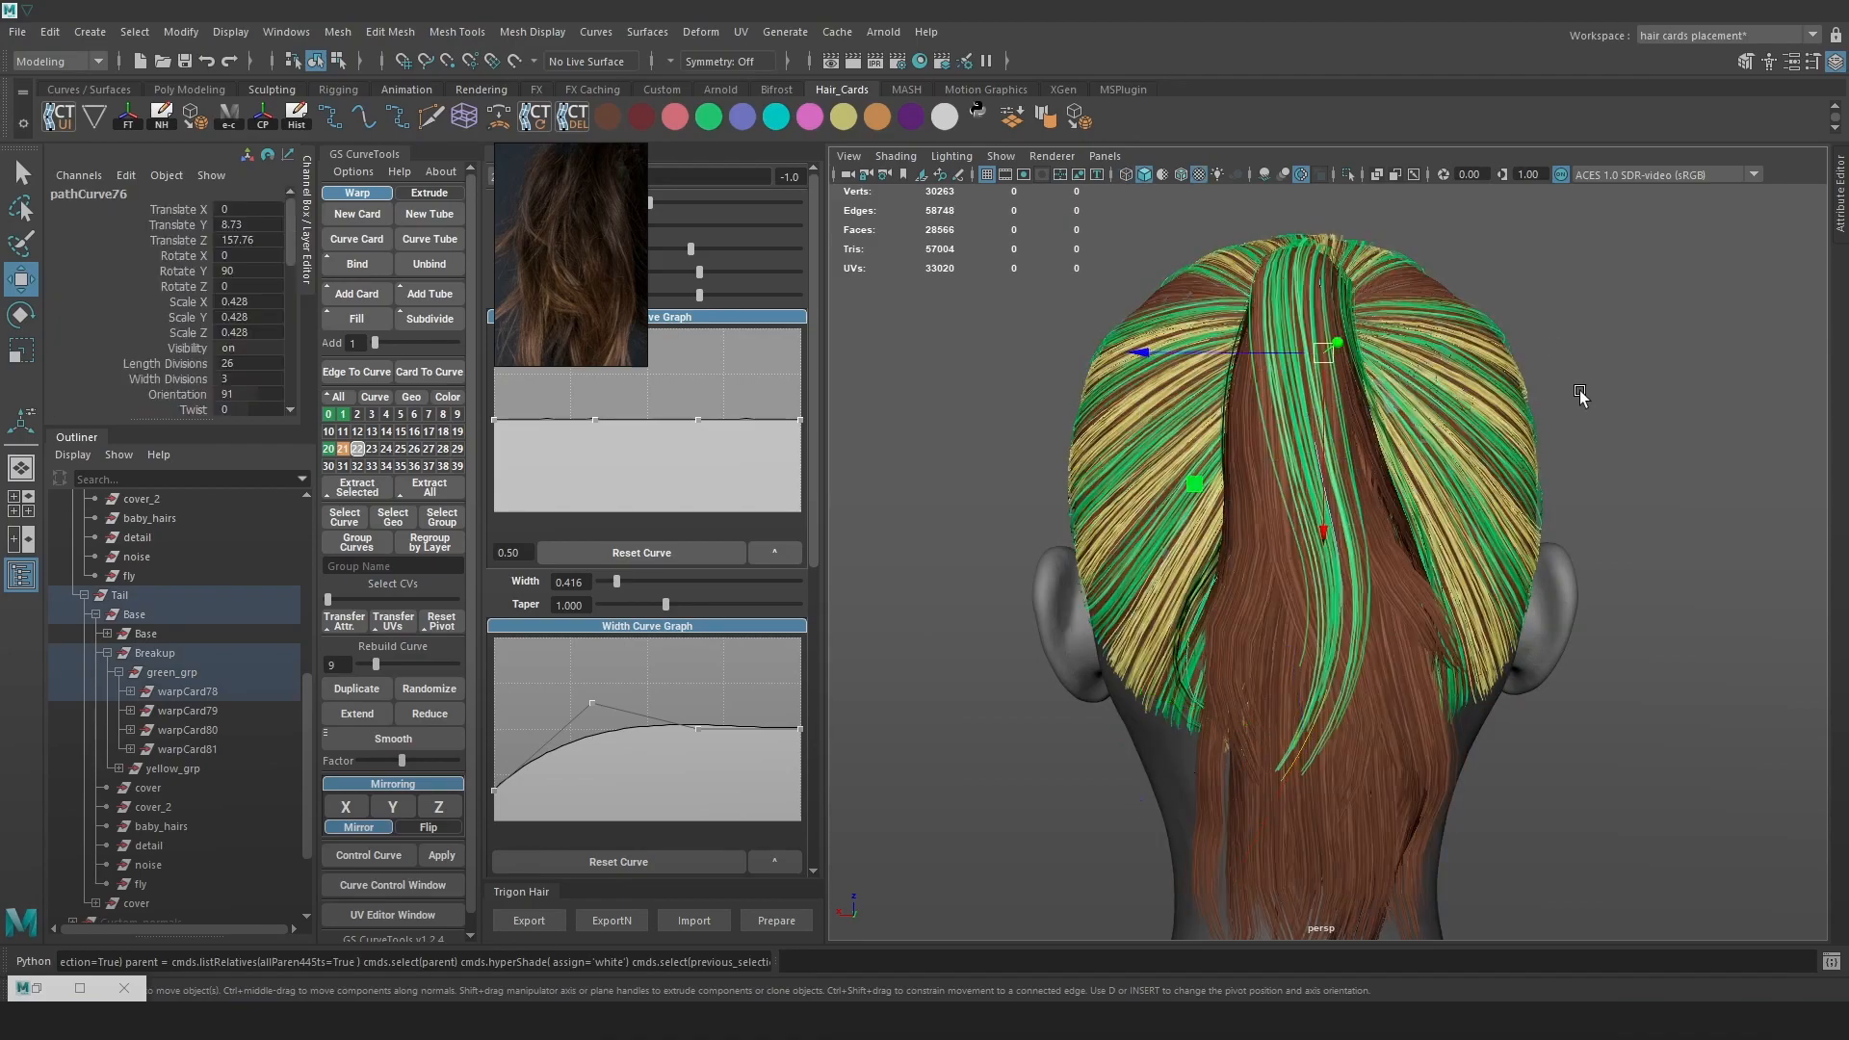
Reselect the central green breakup curve and extend it with the curve tools
left_click(1669, 395)
key("4")
left_click(1324, 489)
key("6")
left_click(373, 714)
left_click_drag(1425, 597, 1579, 547, "alt")
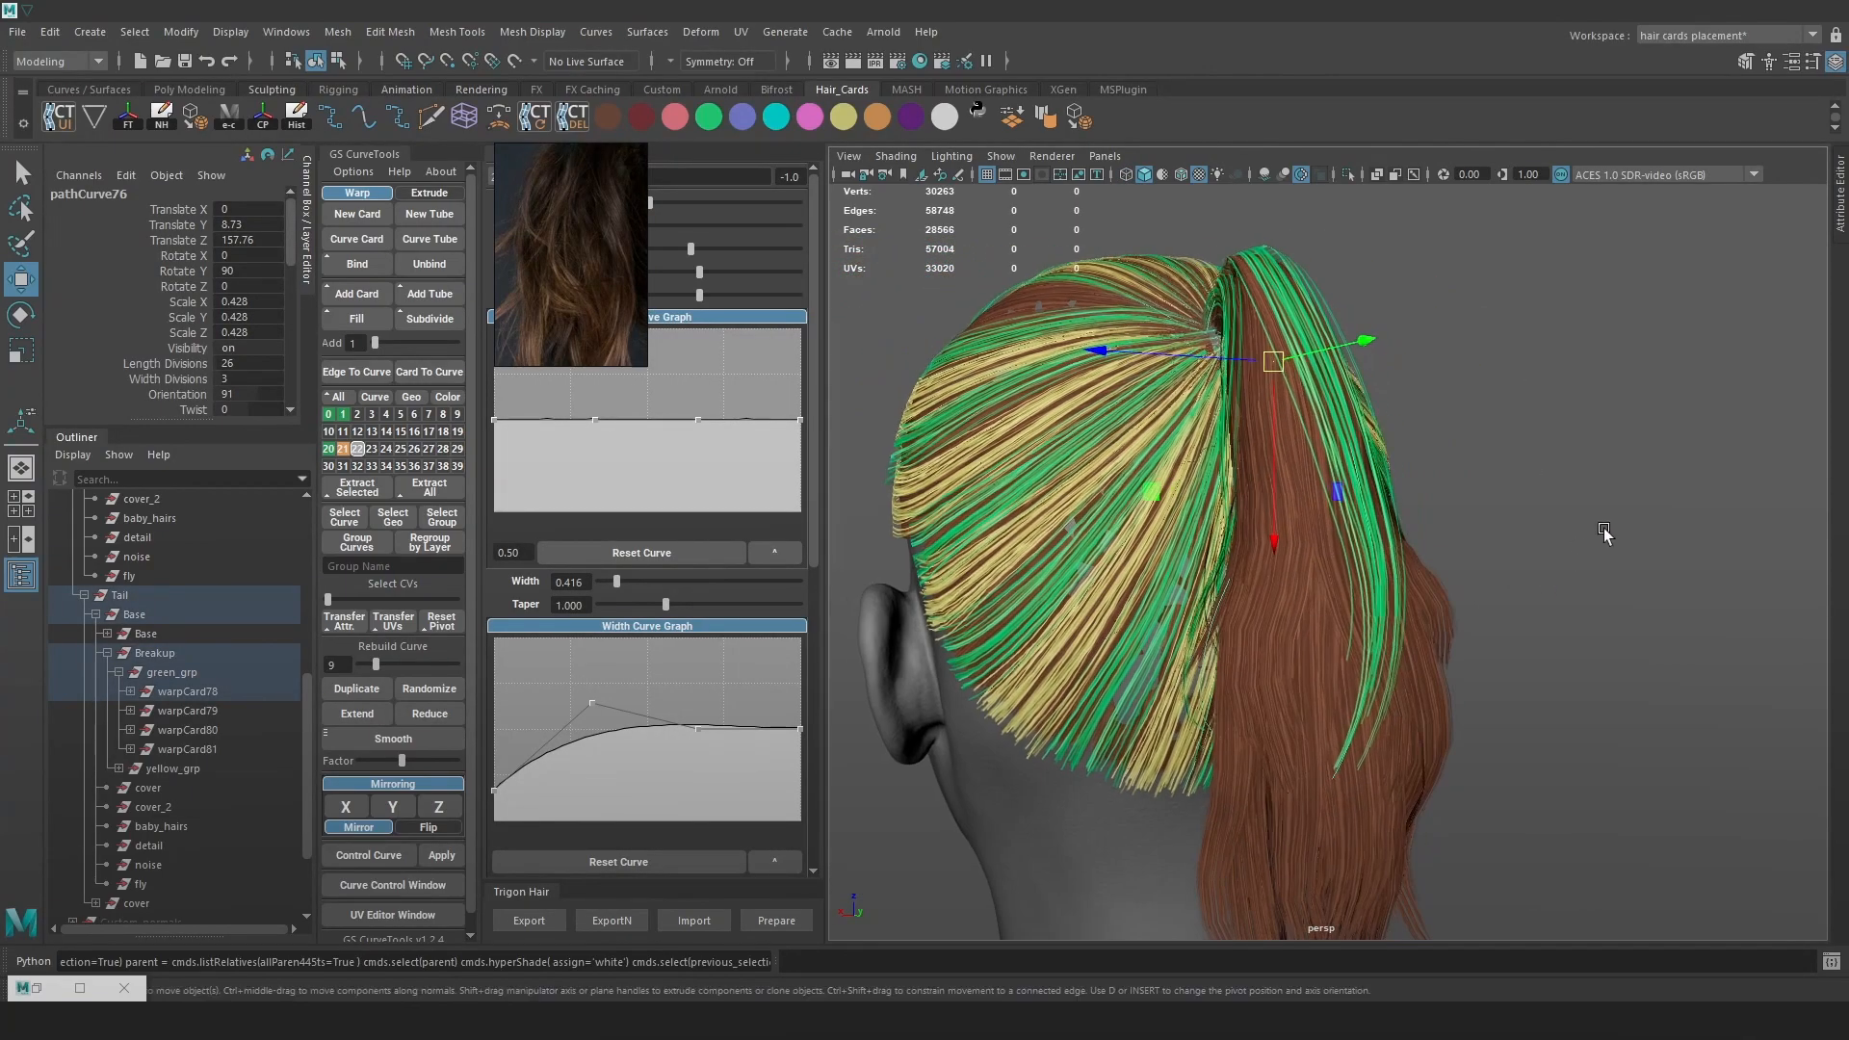
Lower the tip vertices of the central green breakup curve to lengthen its card, and export the hair for a render check
left_click(1579, 547)
key("4")
left_click_drag(1310, 651, 1434, 807)
left_click_drag(1464, 727, 1375, 699, "alt")
right_click_drag(1353, 696, 1300, 699, "ctrl+shift")
key("6")
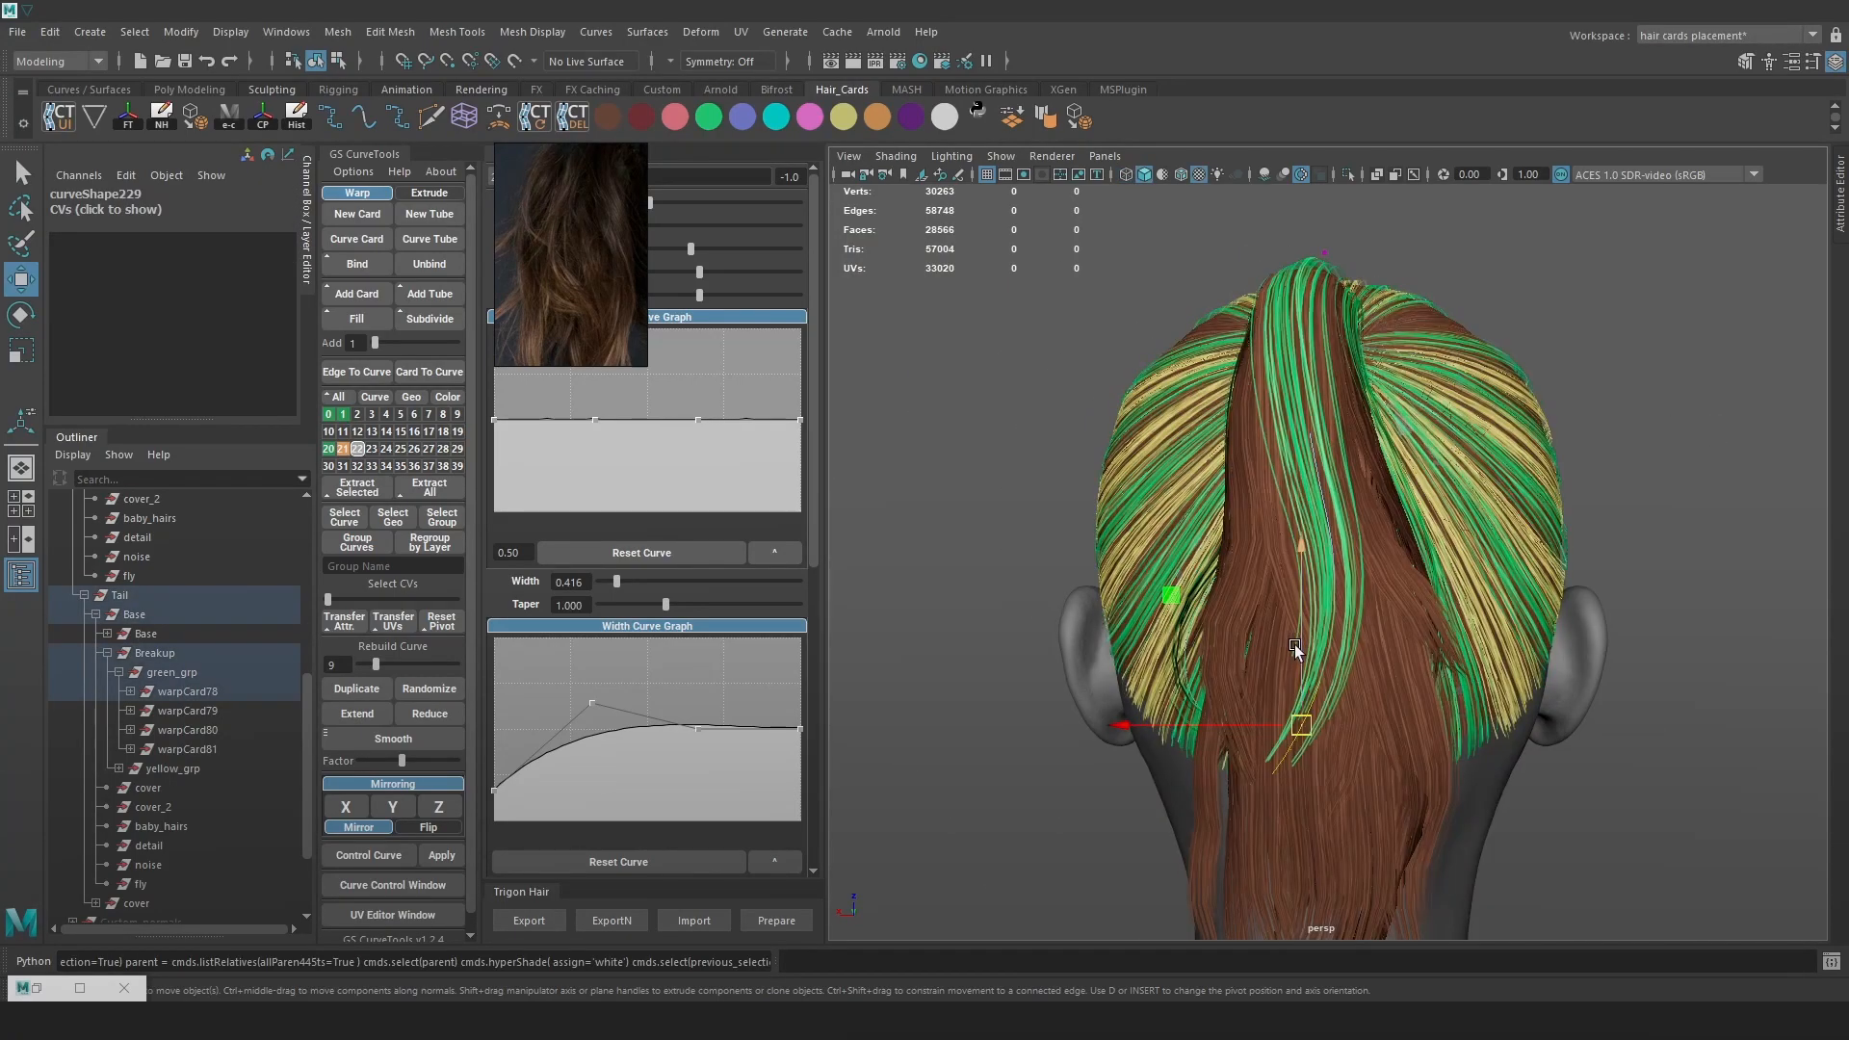
left_click_drag(1300, 617, 1302, 720)
left_click_drag(1210, 858, 1292, 549, "alt")
key("e")
key("w")
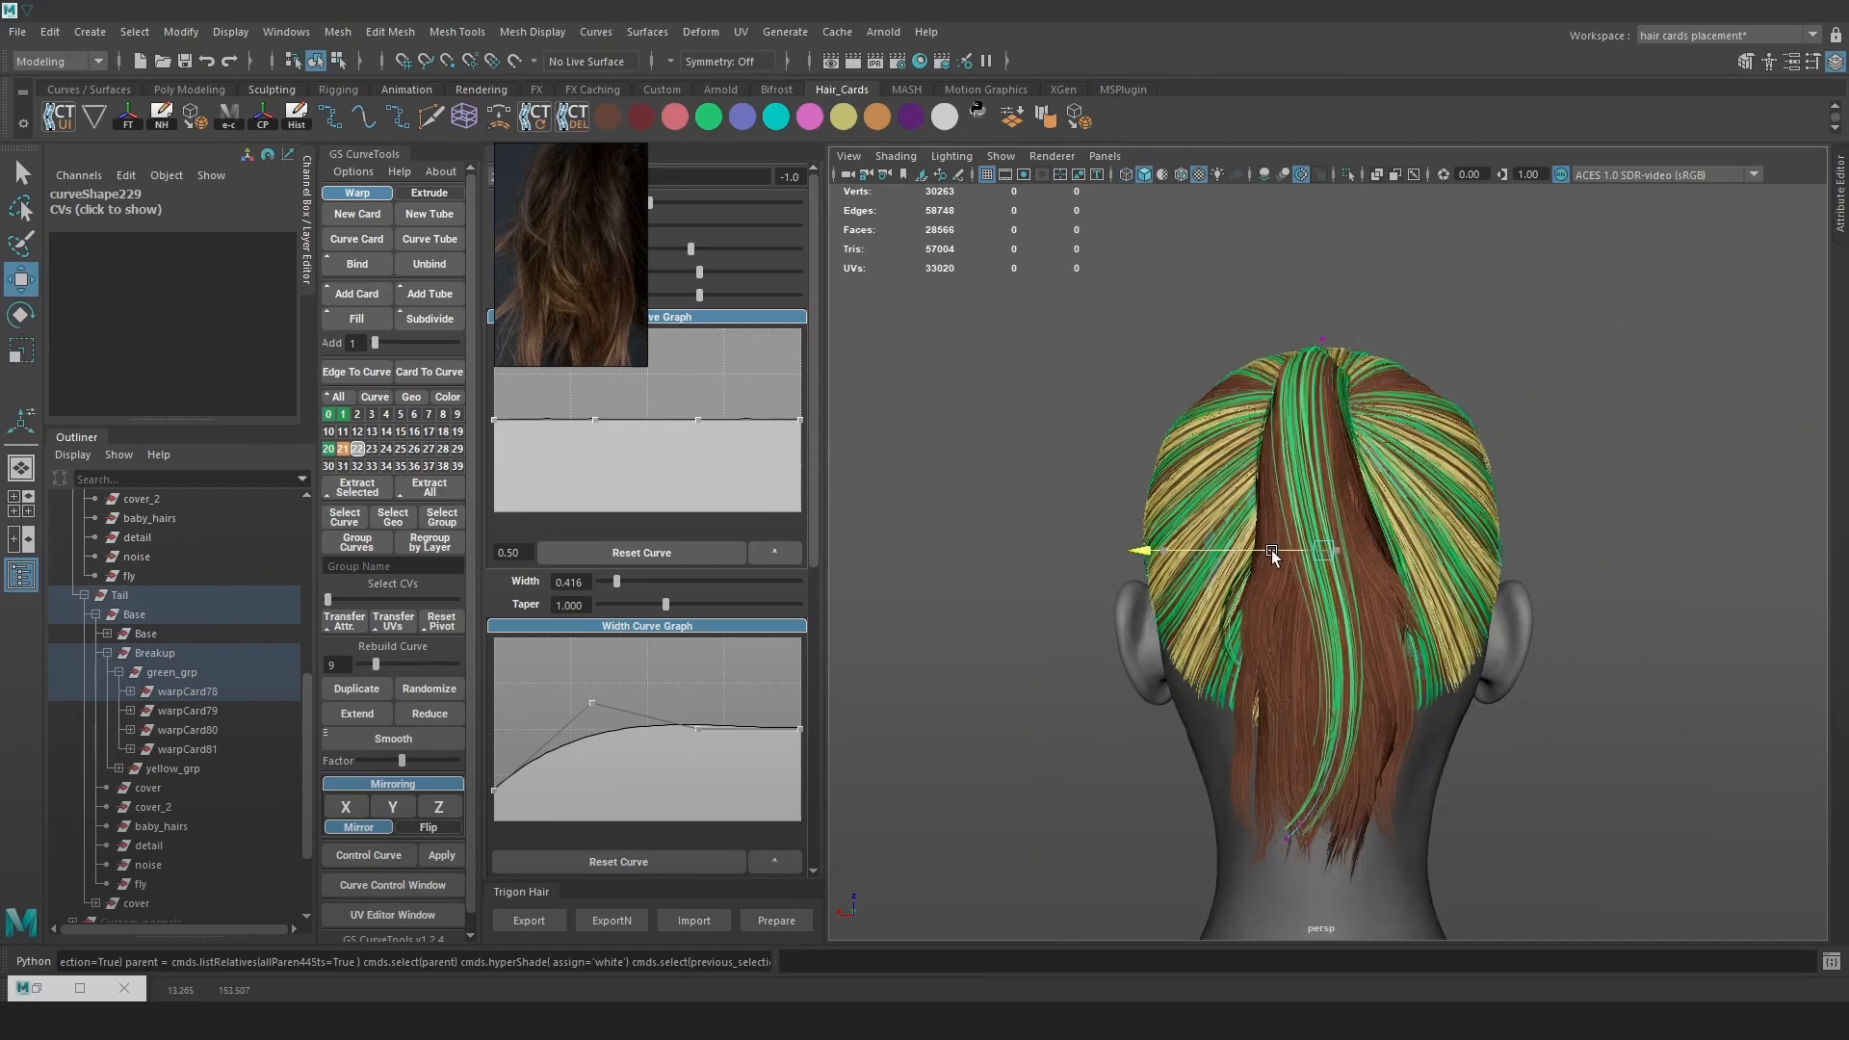
left_click(529, 920)
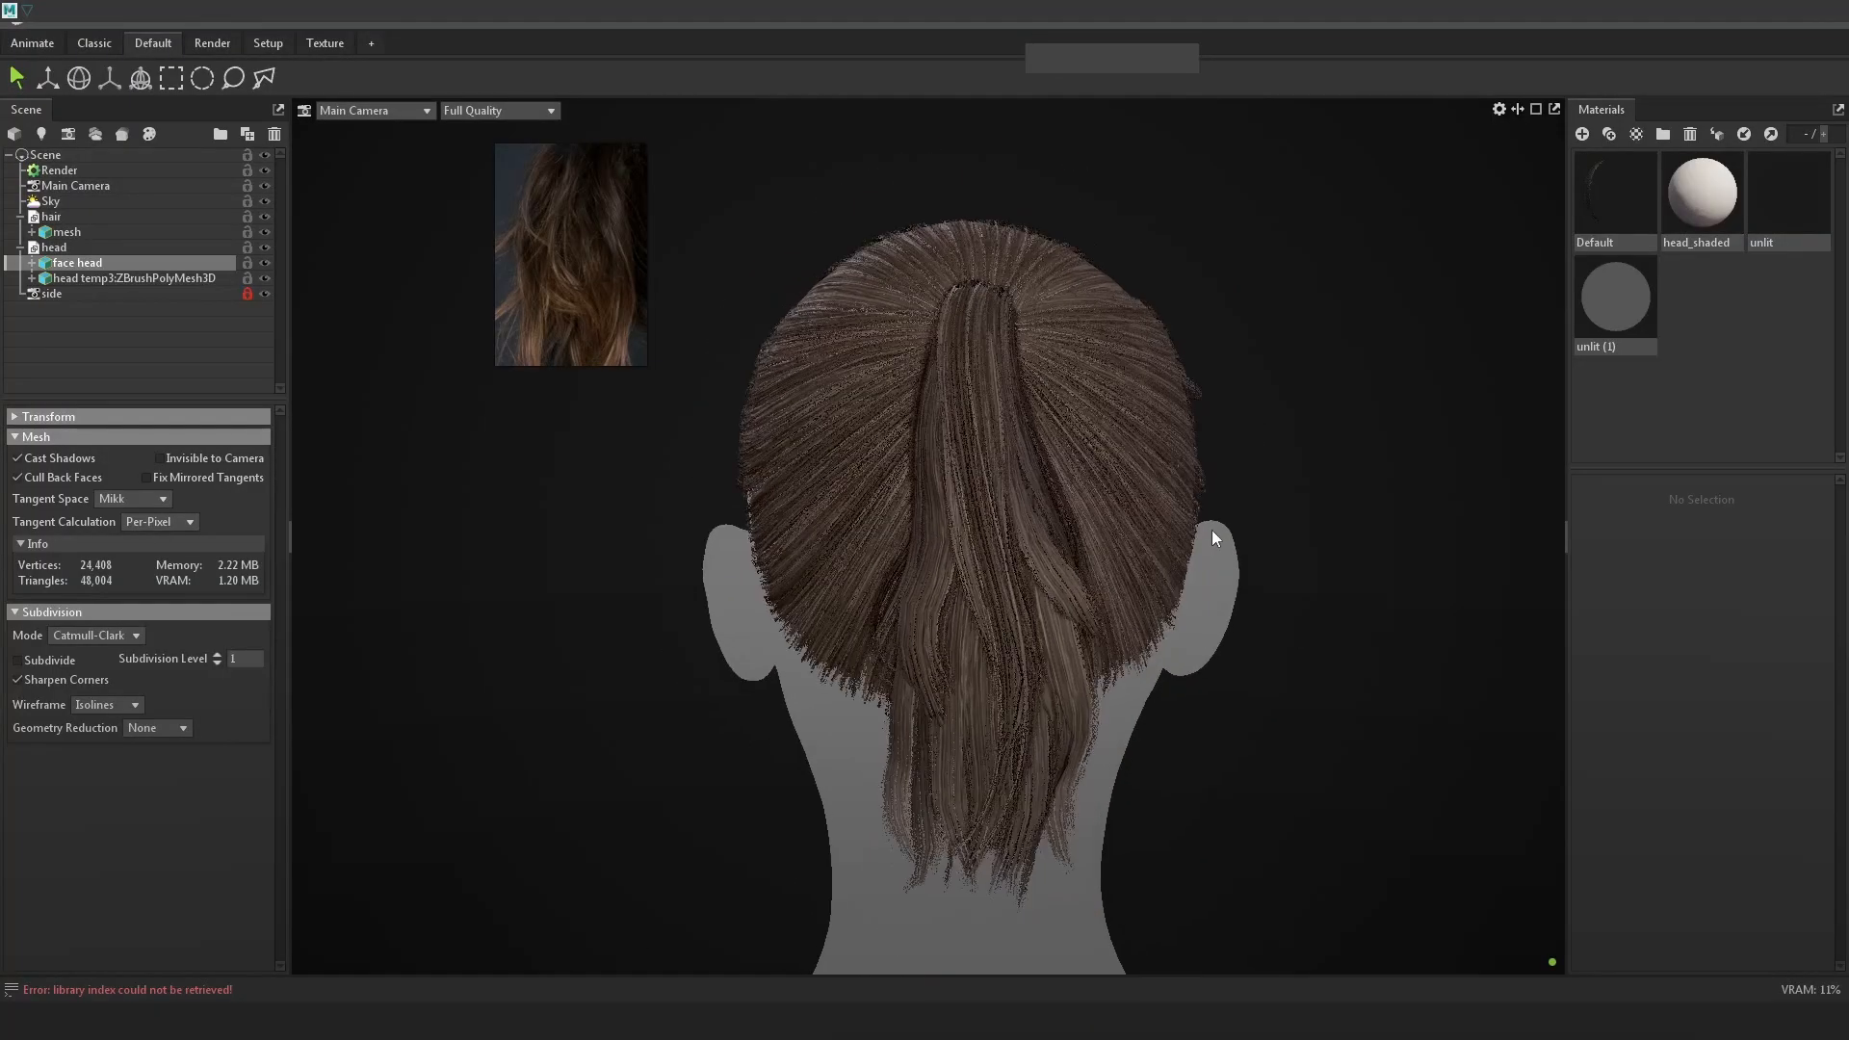
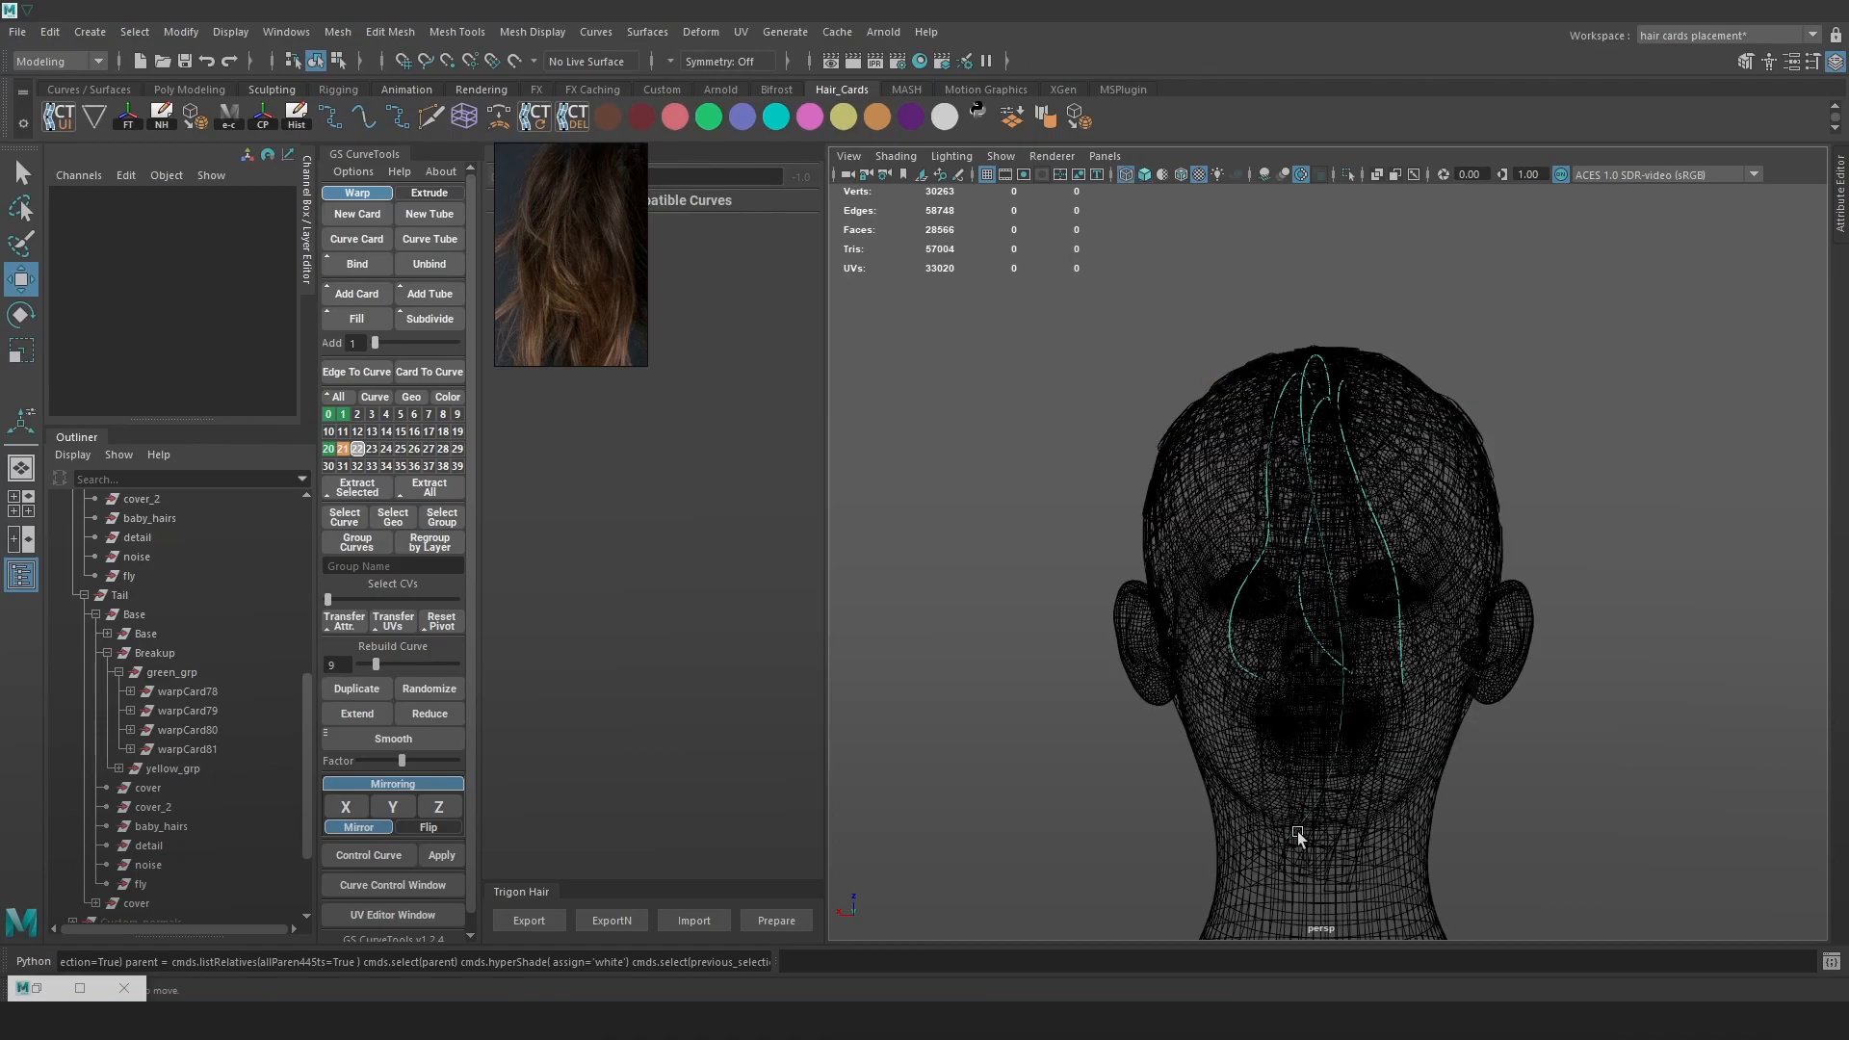
Select the central green breakup curve's tip vertices and adjust their height against the base layer from behind
left_click(1401, 755)
right_click(1673, 414)
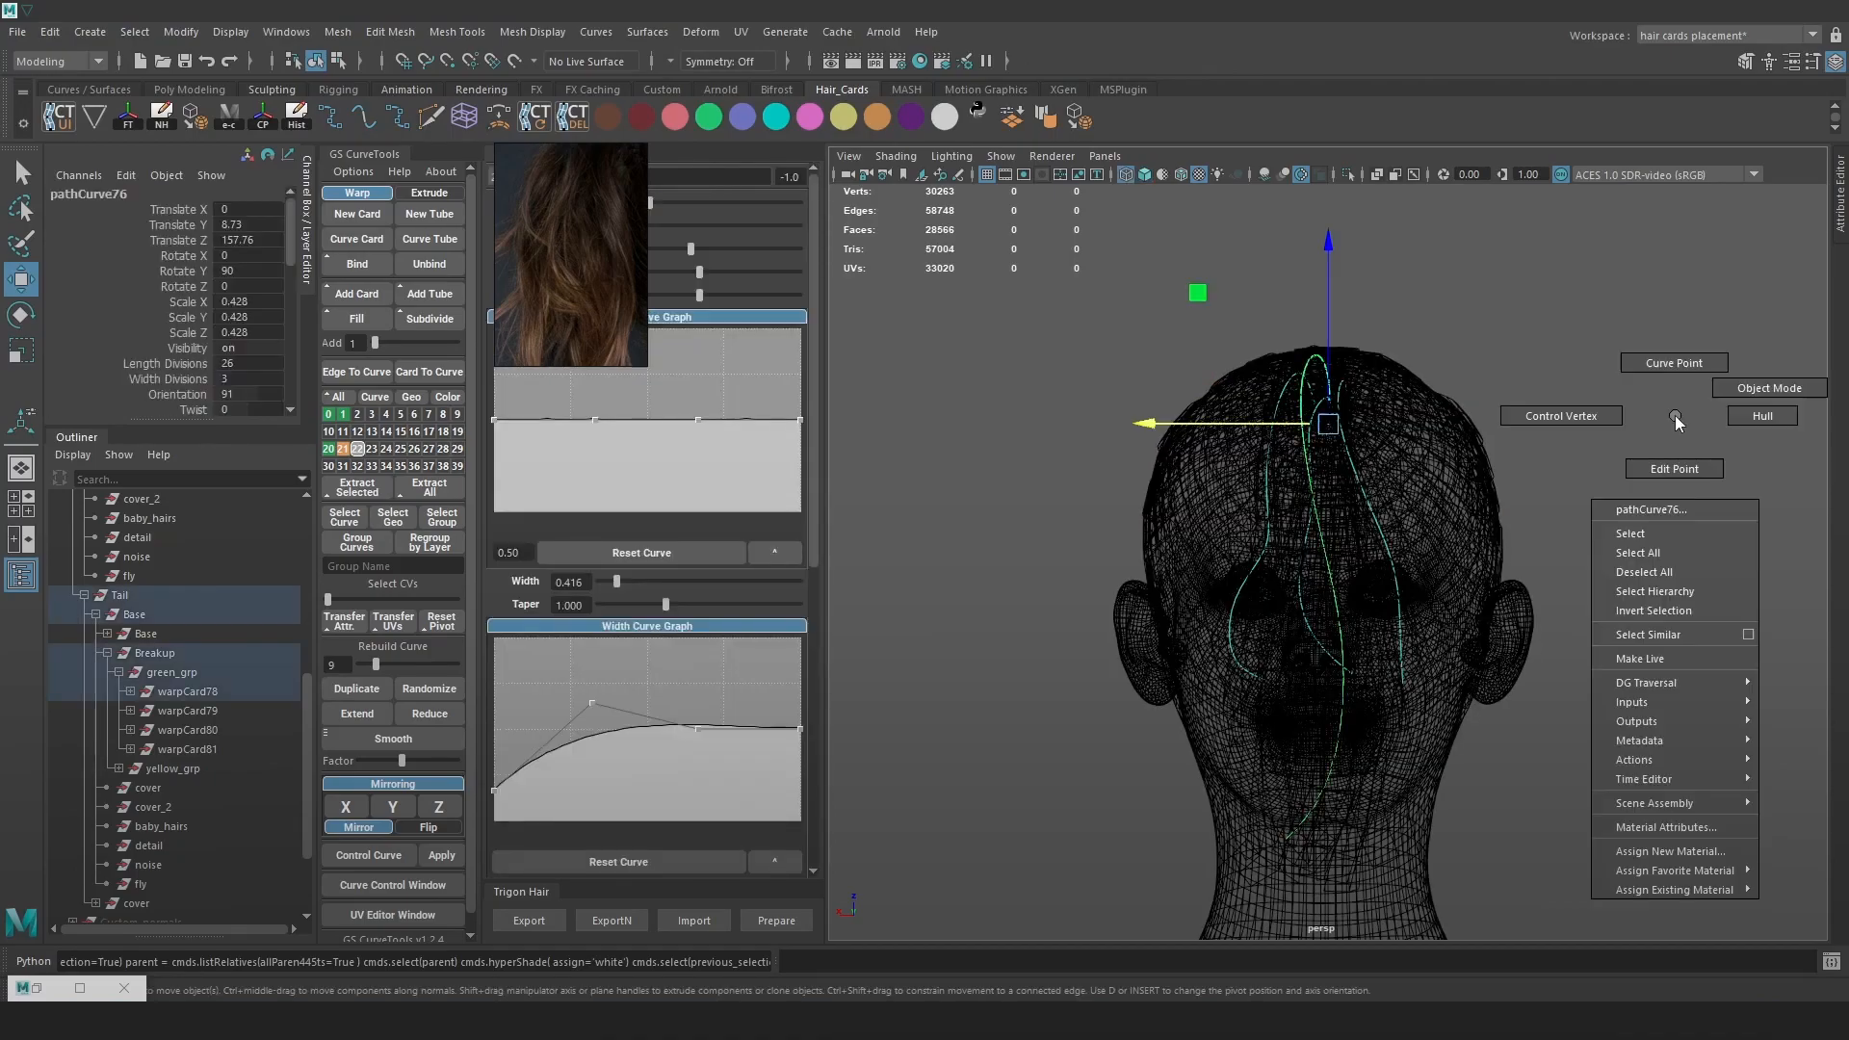
left_click(1367, 818)
left_click_drag(1223, 751, 1221, 749)
key("5")
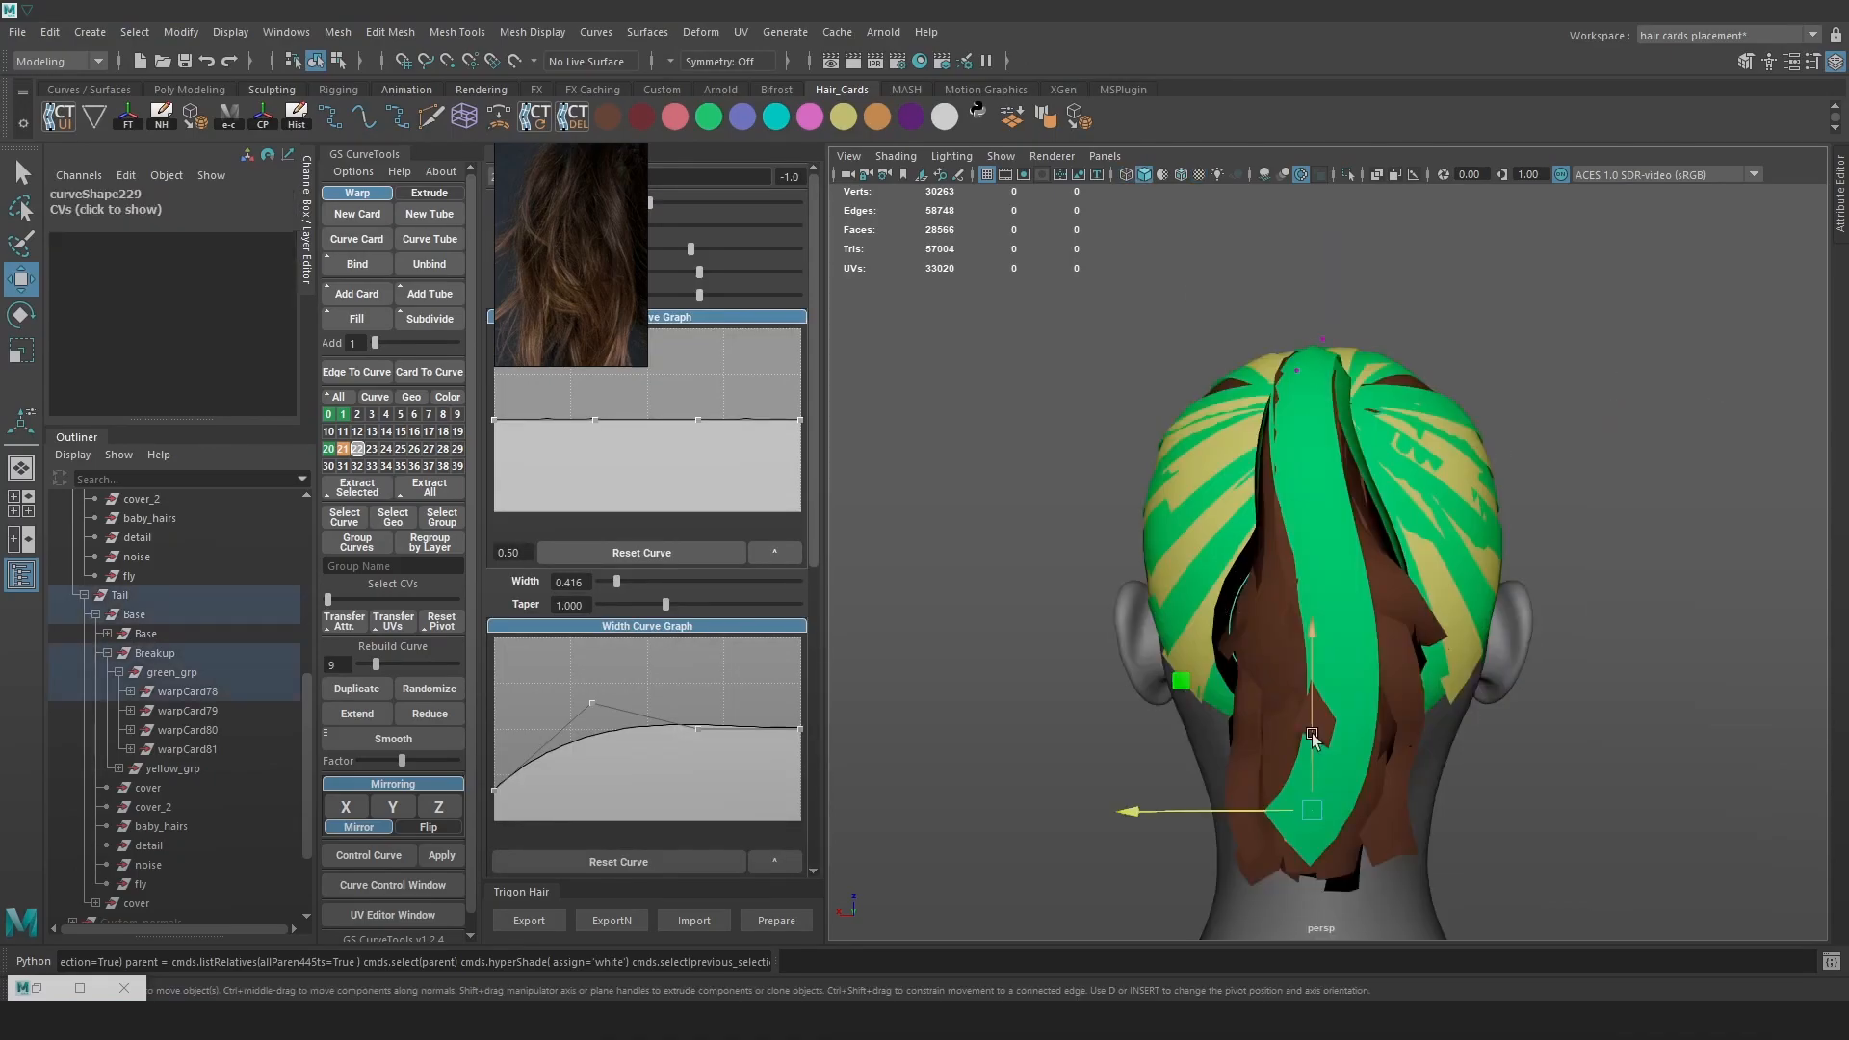
mouse_move(1314, 663)
left_mouse_down("alt")
mouse_move(1256, 632)
mouse_move(1297, 631)
left_mouse_up("alt")
key("4")
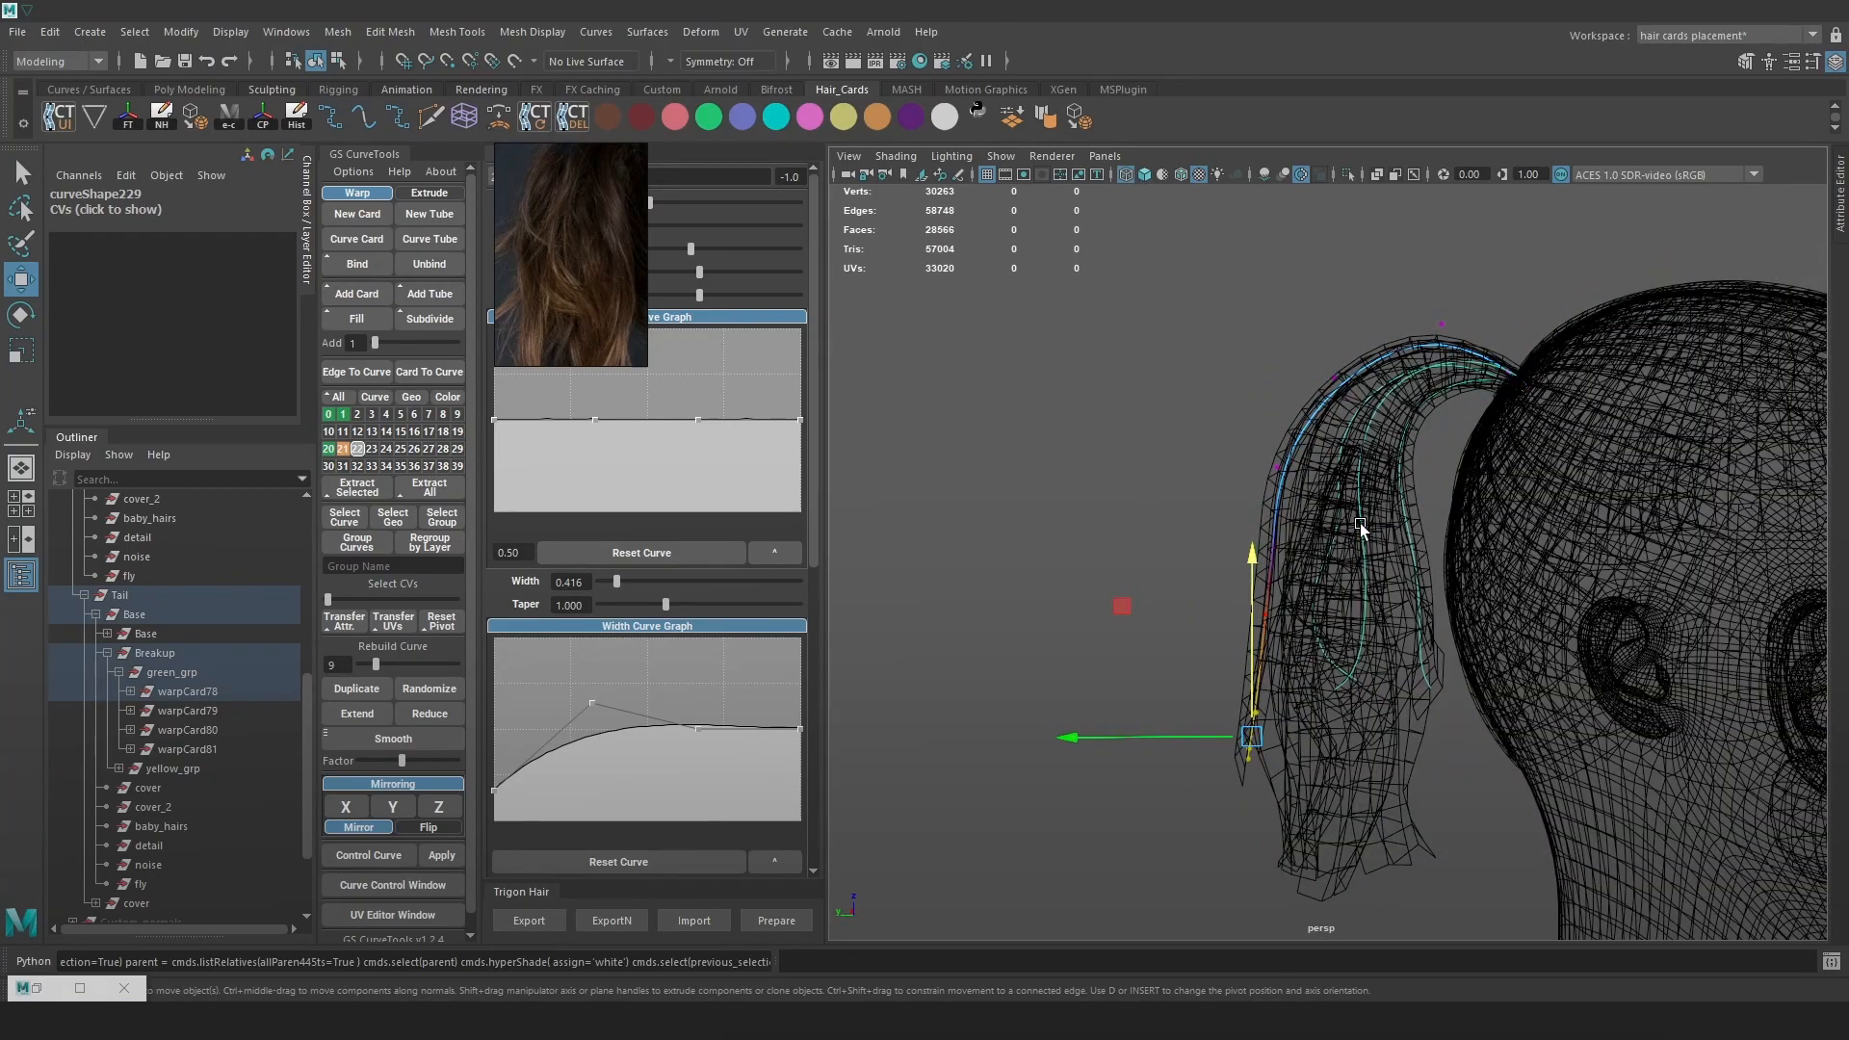
Move the lower vertices of the warpCard80 curve to shape the bend of the side green card
left_click(1362, 529)
left_click(1083, 385)
key("5")
left_click(1346, 643)
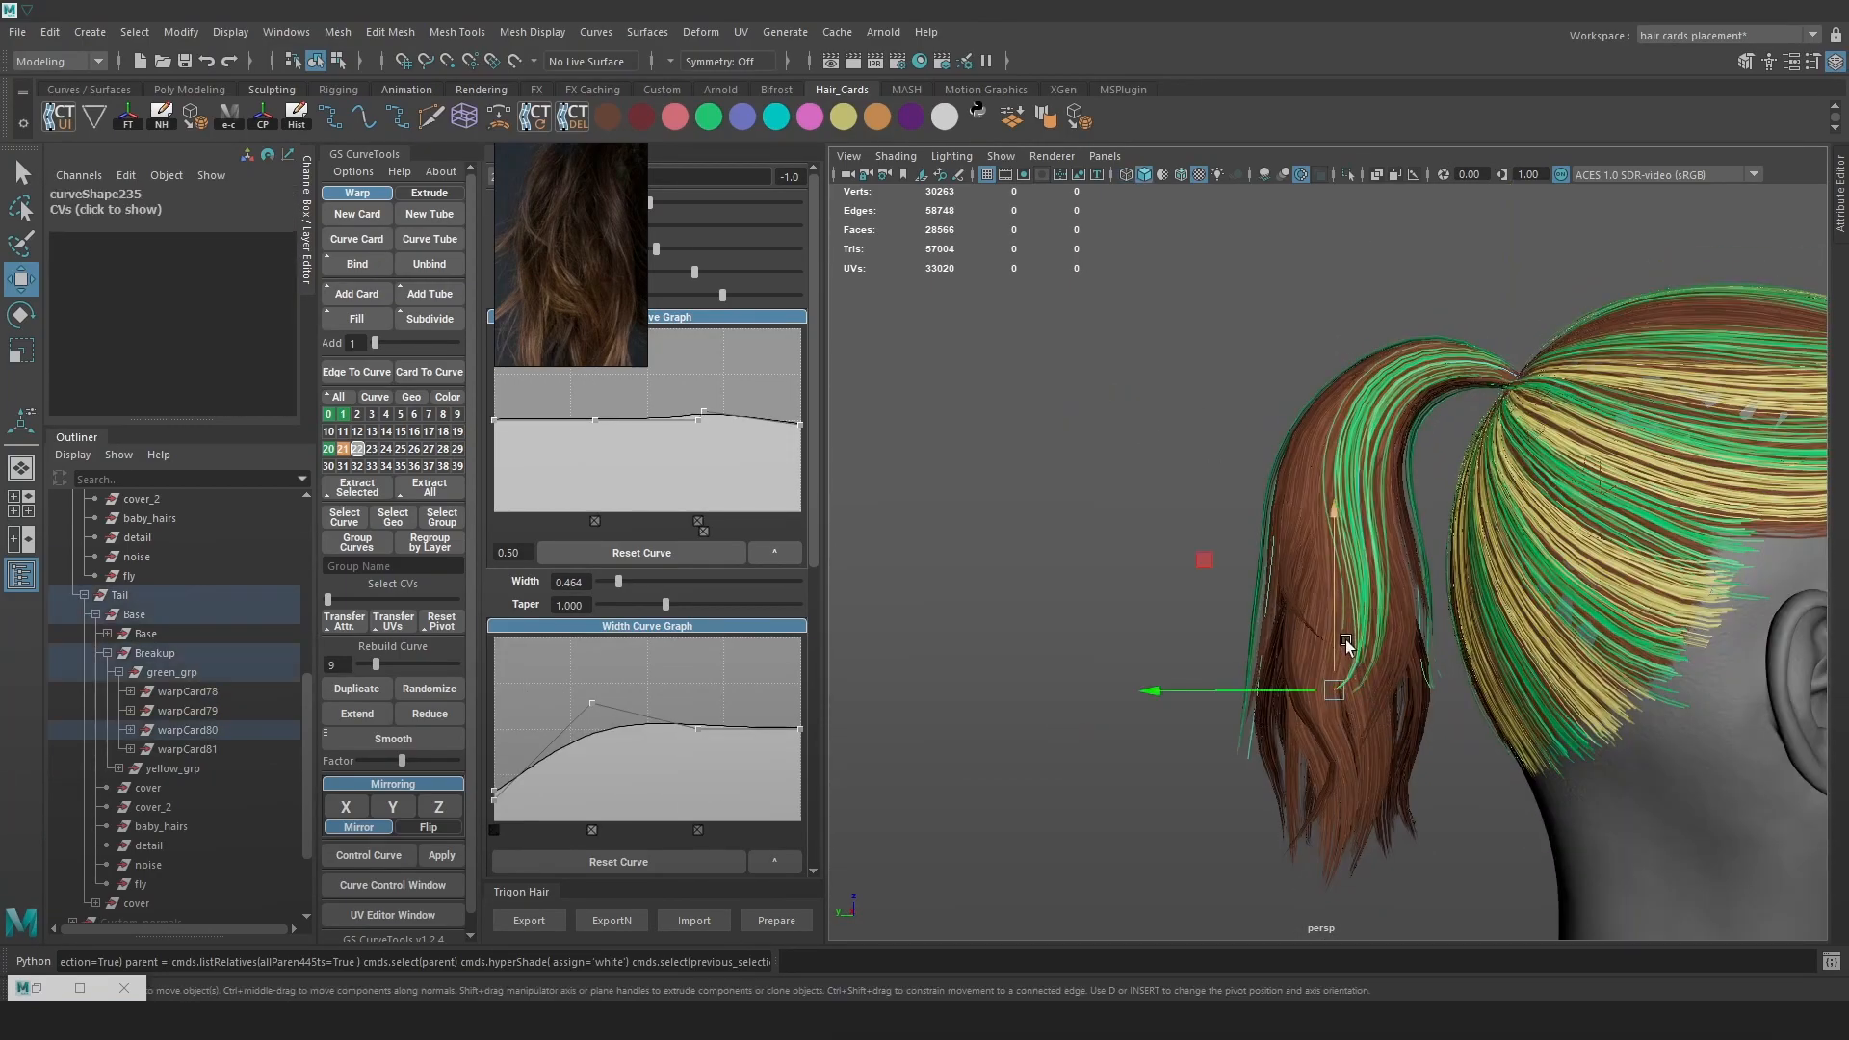
left_click_drag(1330, 656, 1765, 677)
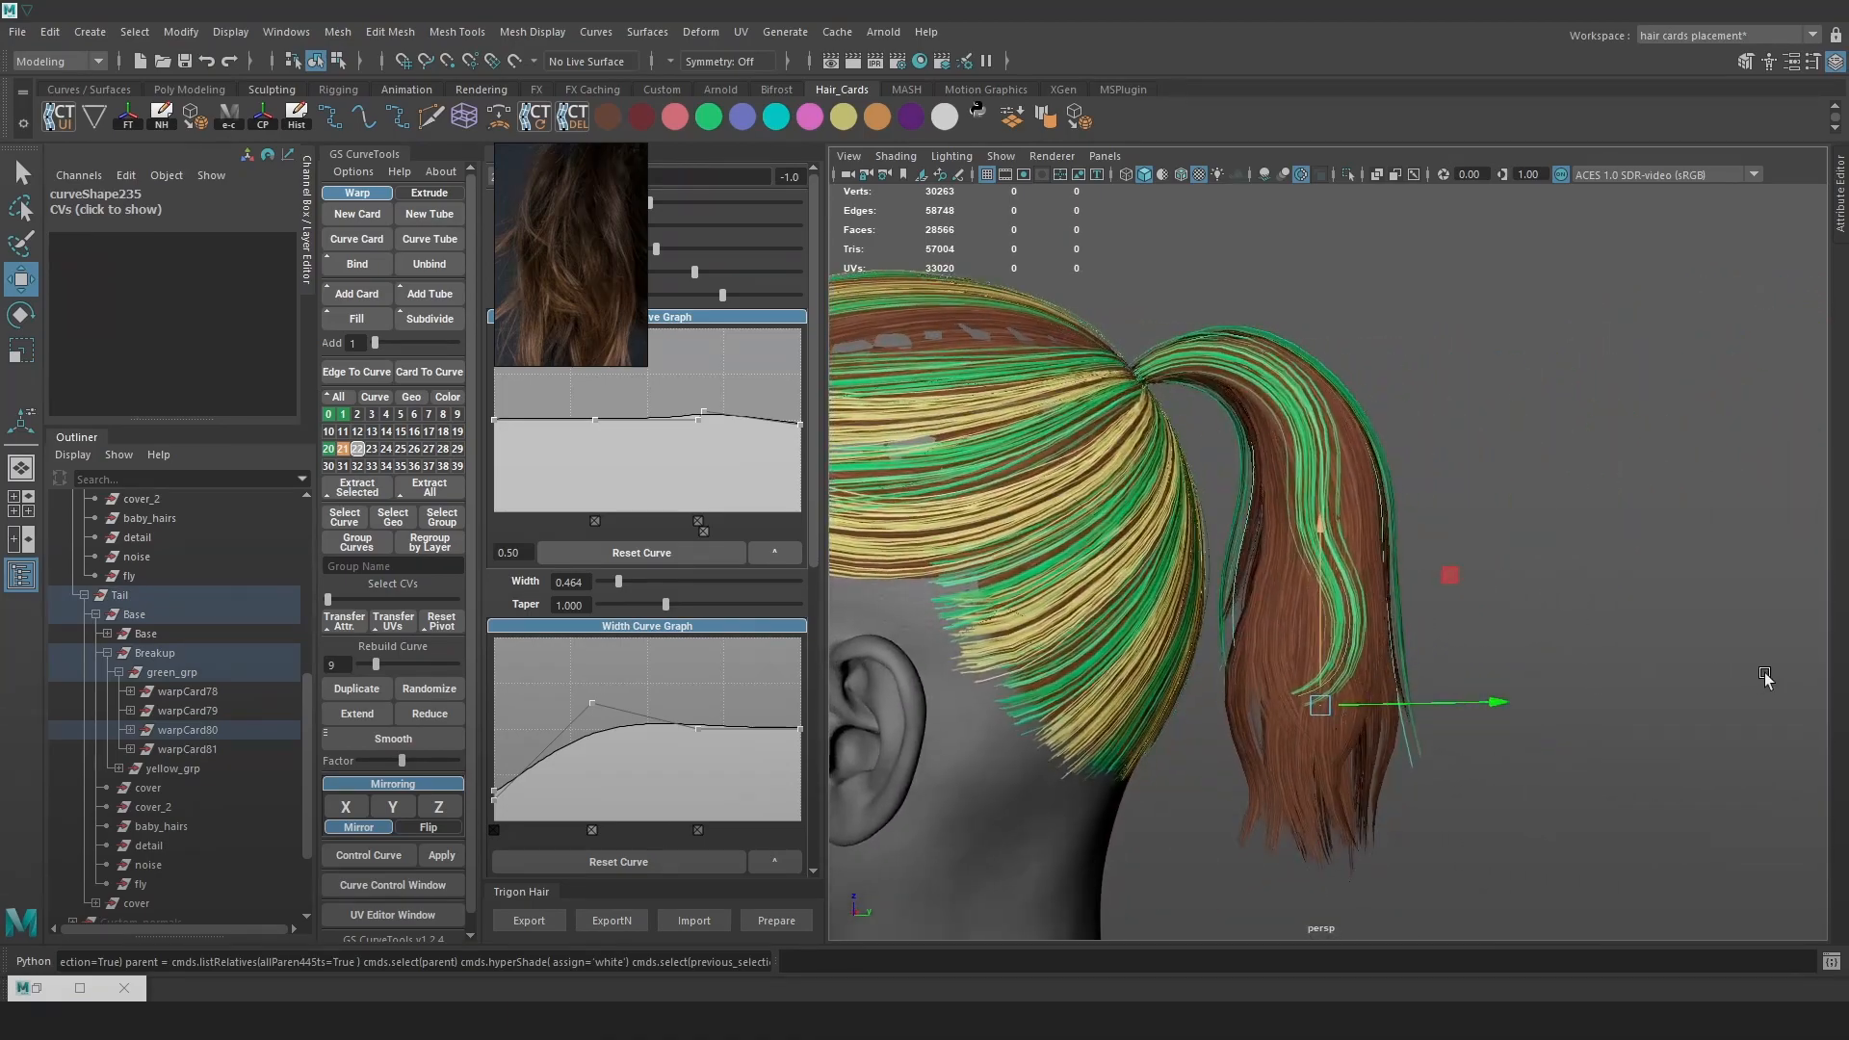
Rotate the tip vertices of the warpCard78 curve and move them outward so the end flicks away from the ponytail
left_click(1411, 759)
key("4")
right_click_drag(1592, 547, 1487, 551)
left_click_drag(1443, 798, 1394, 740)
key("e")
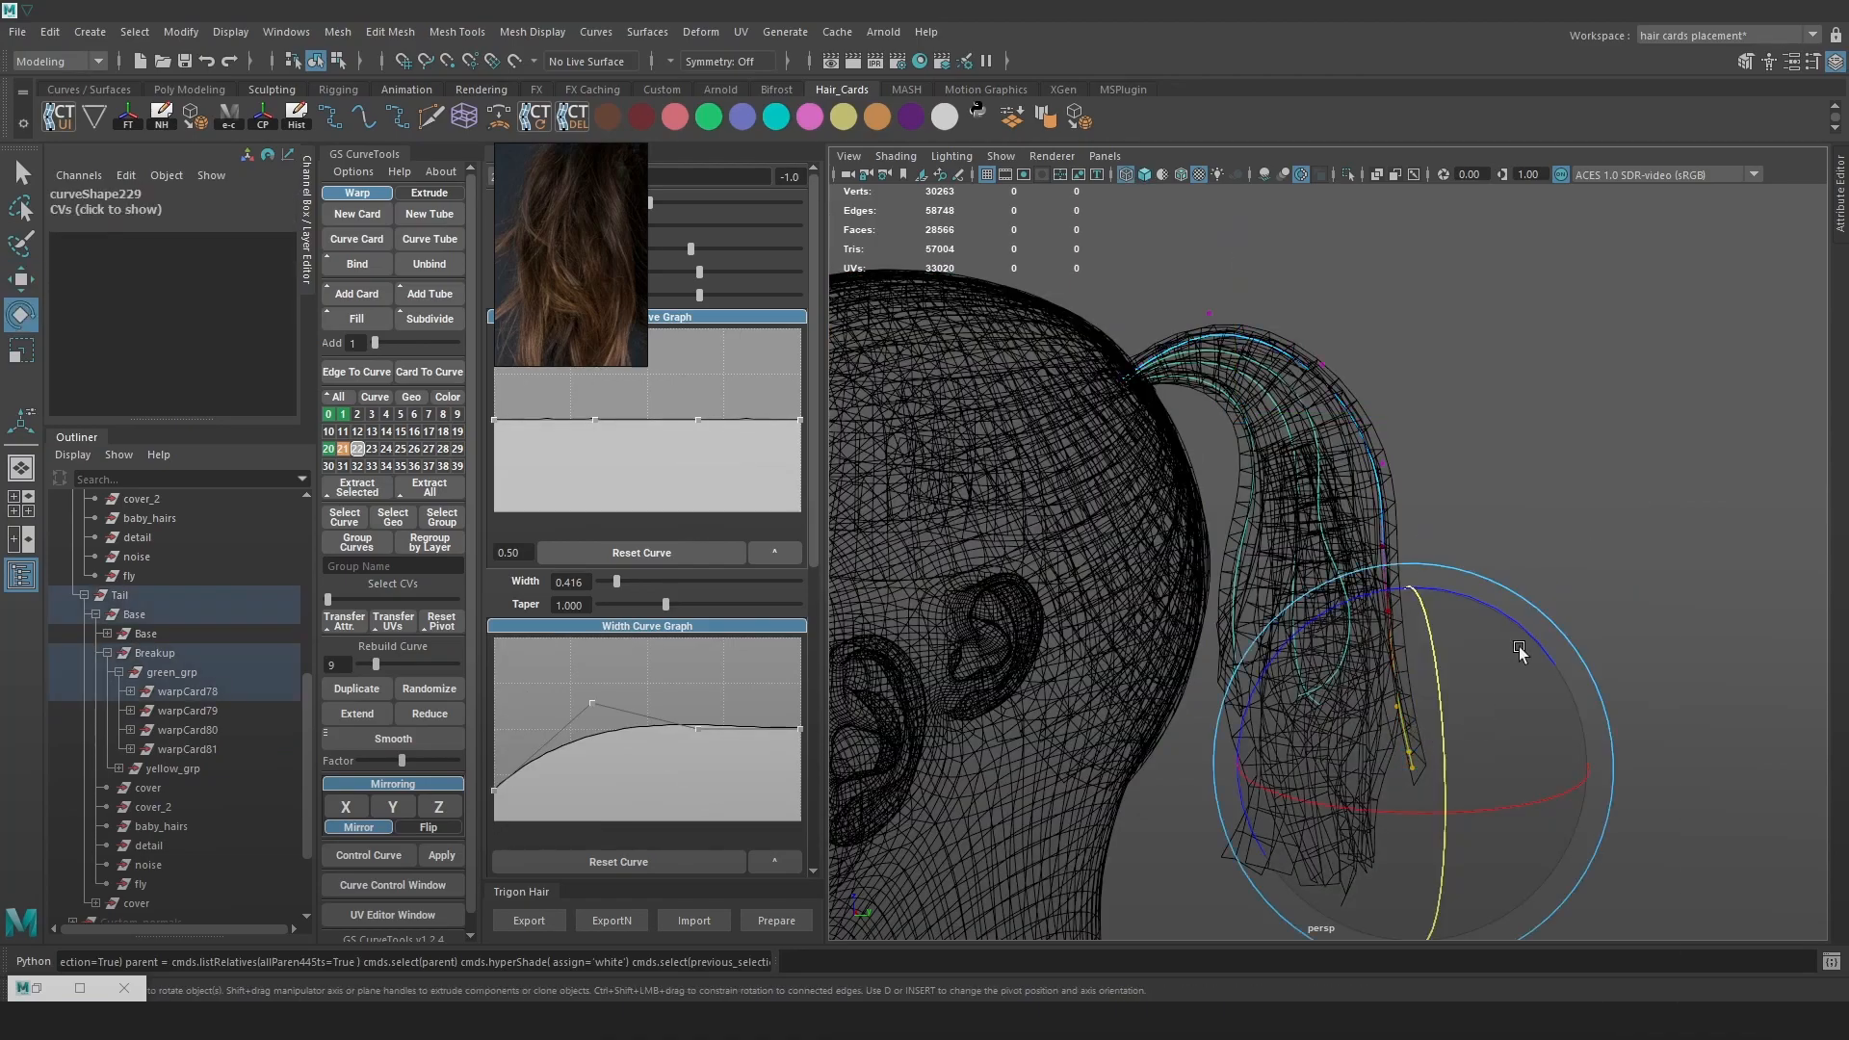
left_click_drag(1537, 703, 1440, 702)
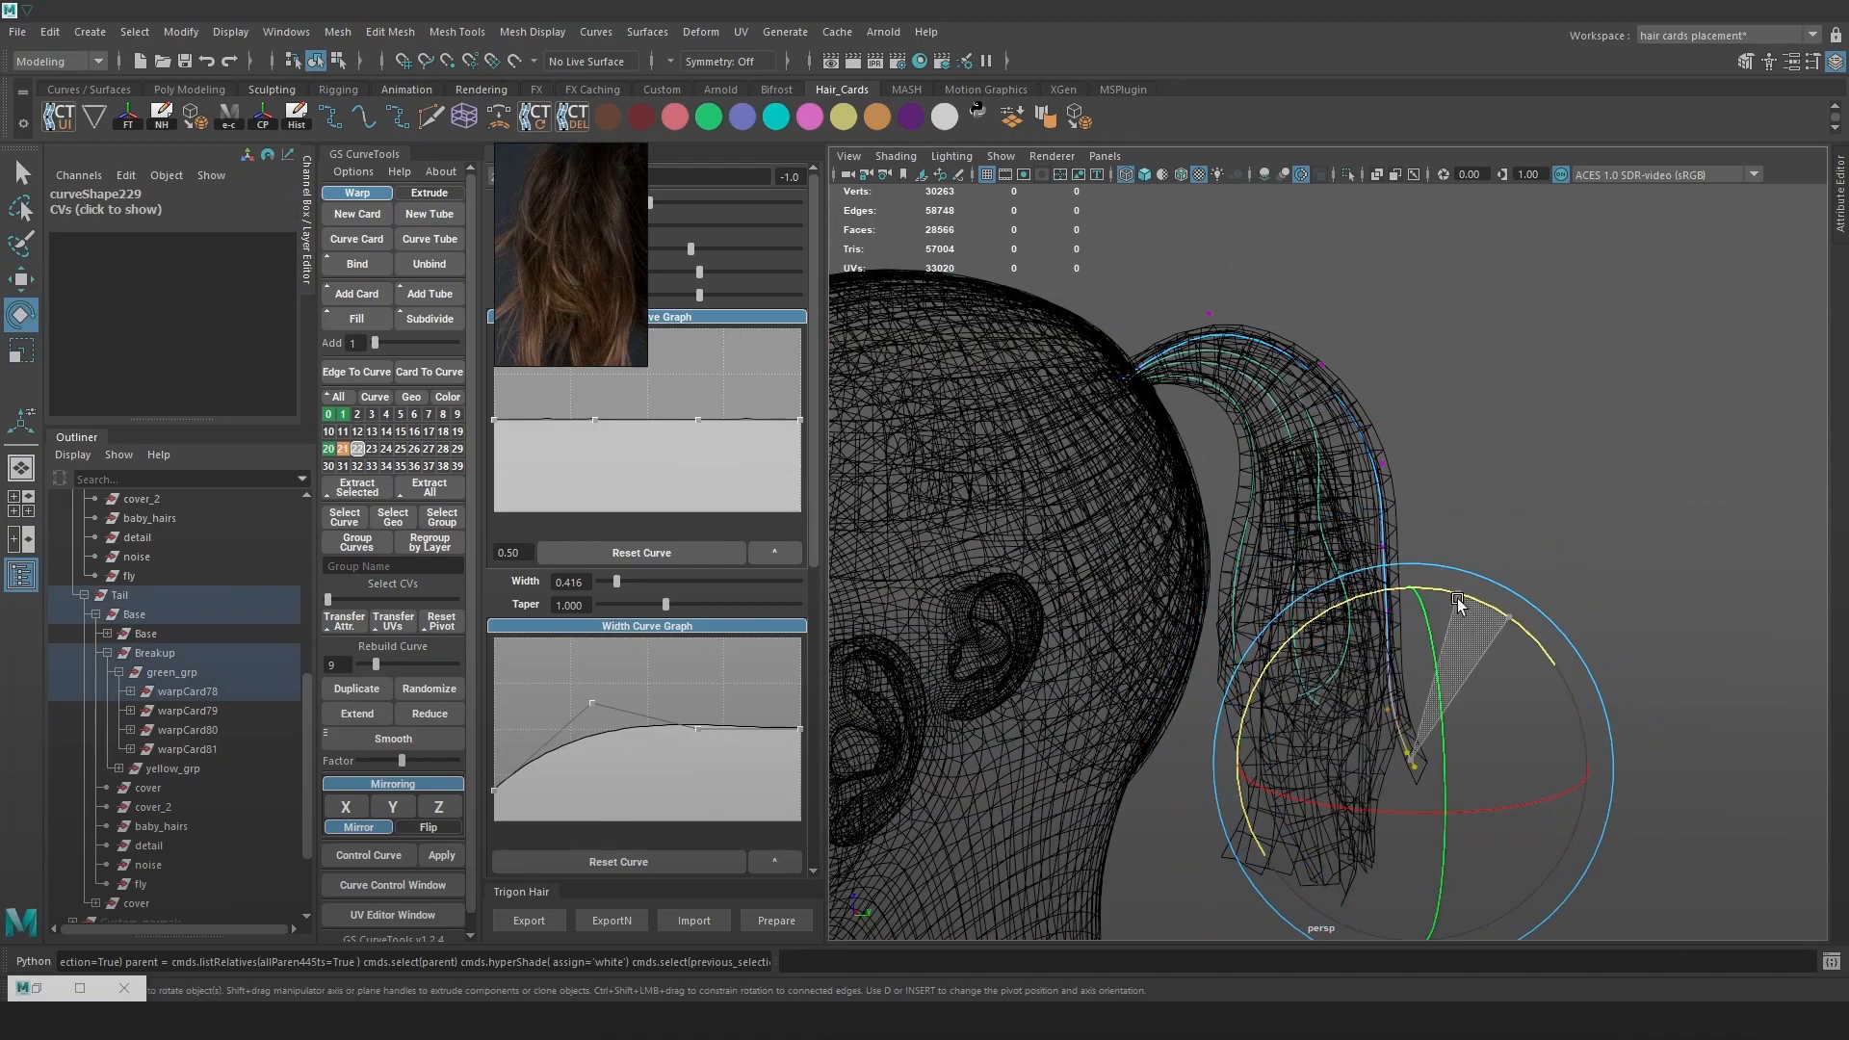
key("5")
key("w")
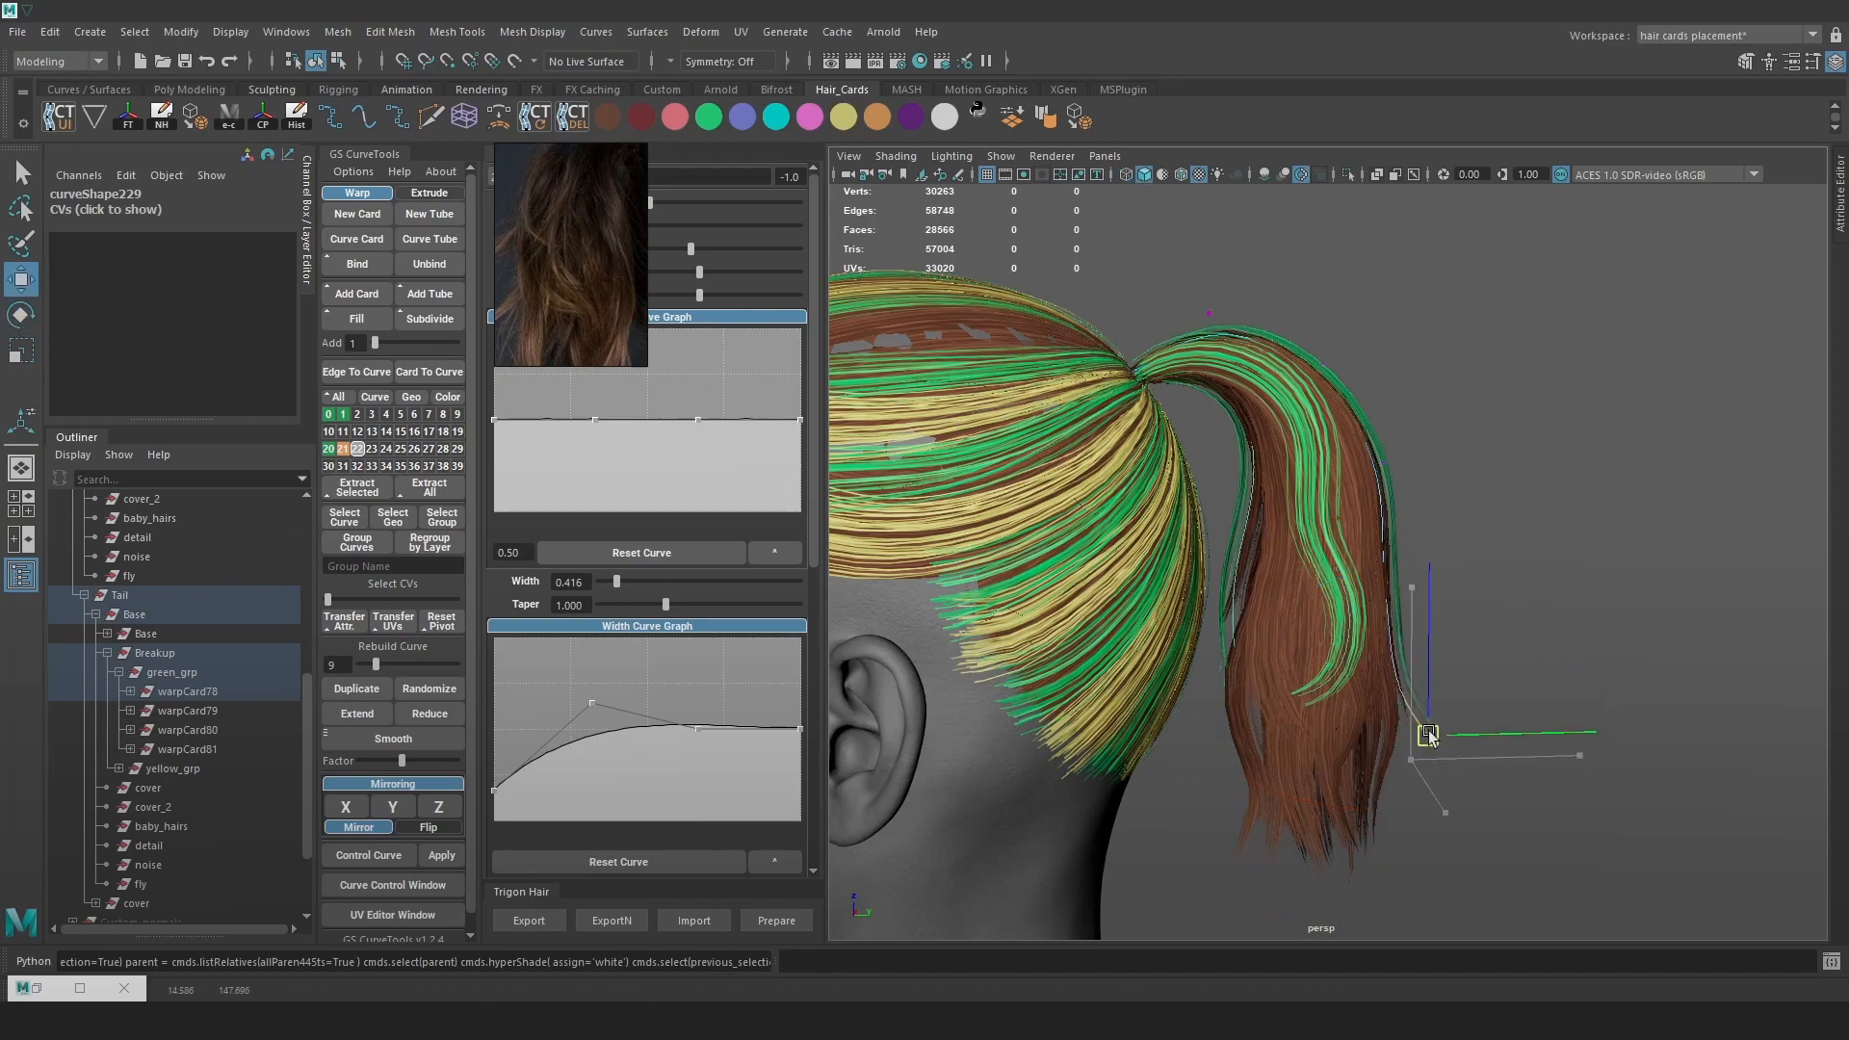
Select the lower vertices of the warpCard79 curve and reposition the card's tip on the inner side of the ponytail
left_click_drag(1514, 758, 1190, 757, "alt")
key("4")
left_click(1404, 682)
right_click_drag(1203, 403, 1086, 392)
left_click_drag(1386, 640, 1433, 686)
key("5")
mouse_move(1411, 594)
left_mouse_down()
mouse_move(1409, 666)
mouse_move(1181, 691)
left_mouse_up()
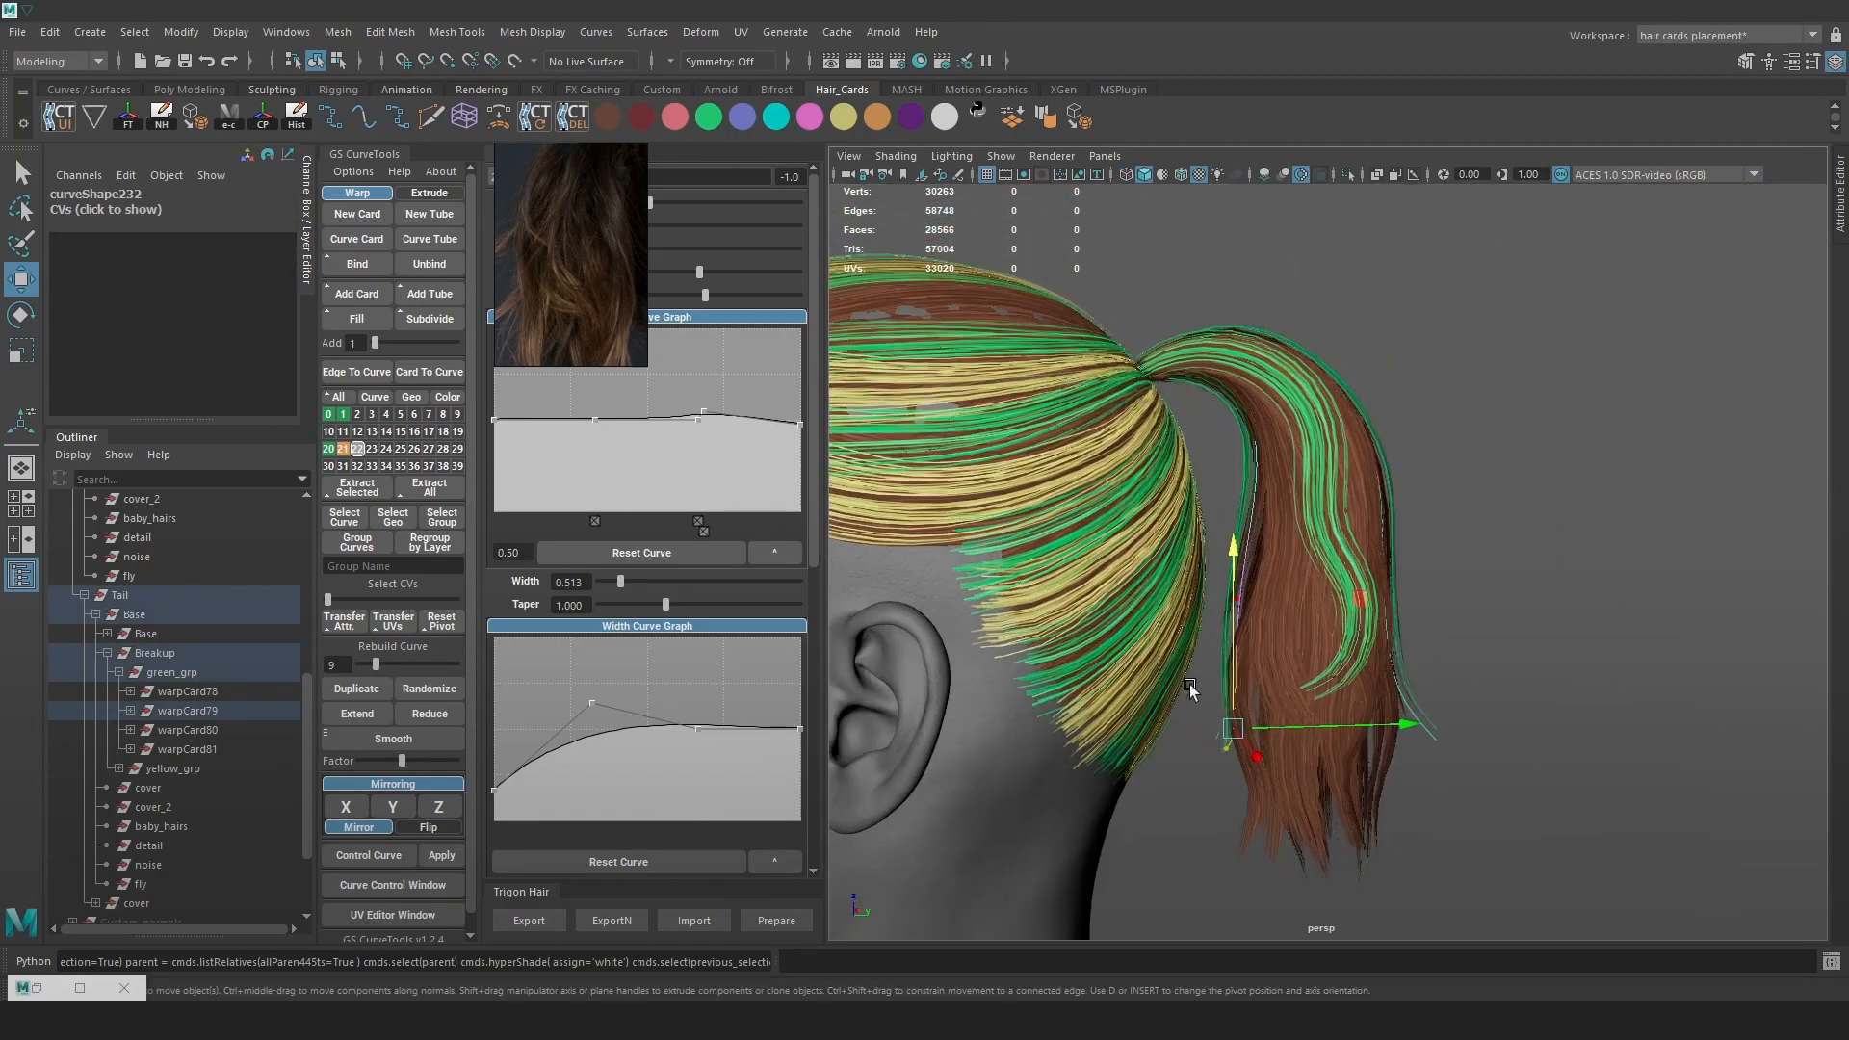
Adjust the tip vertices of the side green breakup curve, then return to object mode and deselect it
key("4")
left_click(1356, 578)
right_click_drag(1551, 529, 1437, 524)
mouse_move(1367, 717)
left_mouse_down()
mouse_move(1296, 639)
mouse_move(1326, 692)
mouse_move(1255, 709)
mouse_move(1551, 722)
mouse_move(1373, 701)
left_mouse_up()
key("5")
right_click_drag(1291, 388, 1384, 345)
left_click(1424, 453)
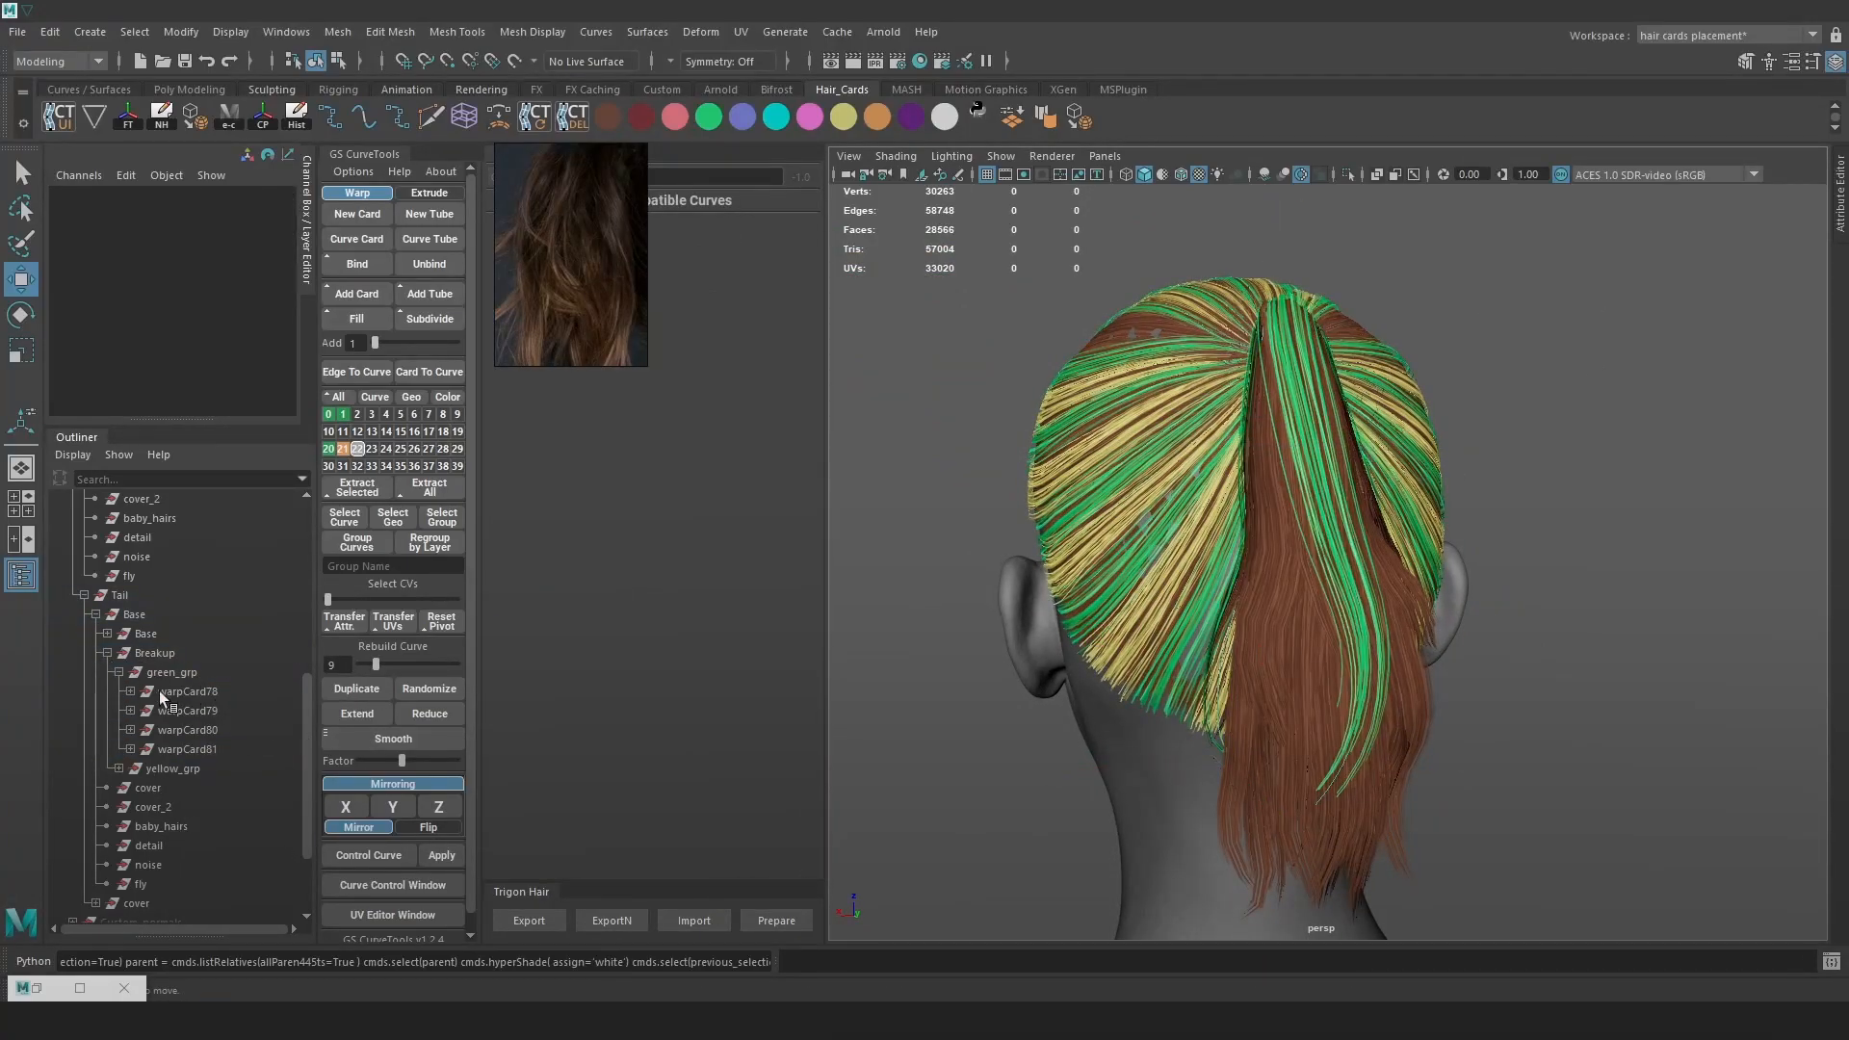
Expand the tail's yellow_grp, undo the accidental deletion, and show layer 22 to display the yellow breakup cards
left_click(178, 768)
key("ctrl+z")
left_click(120, 769)
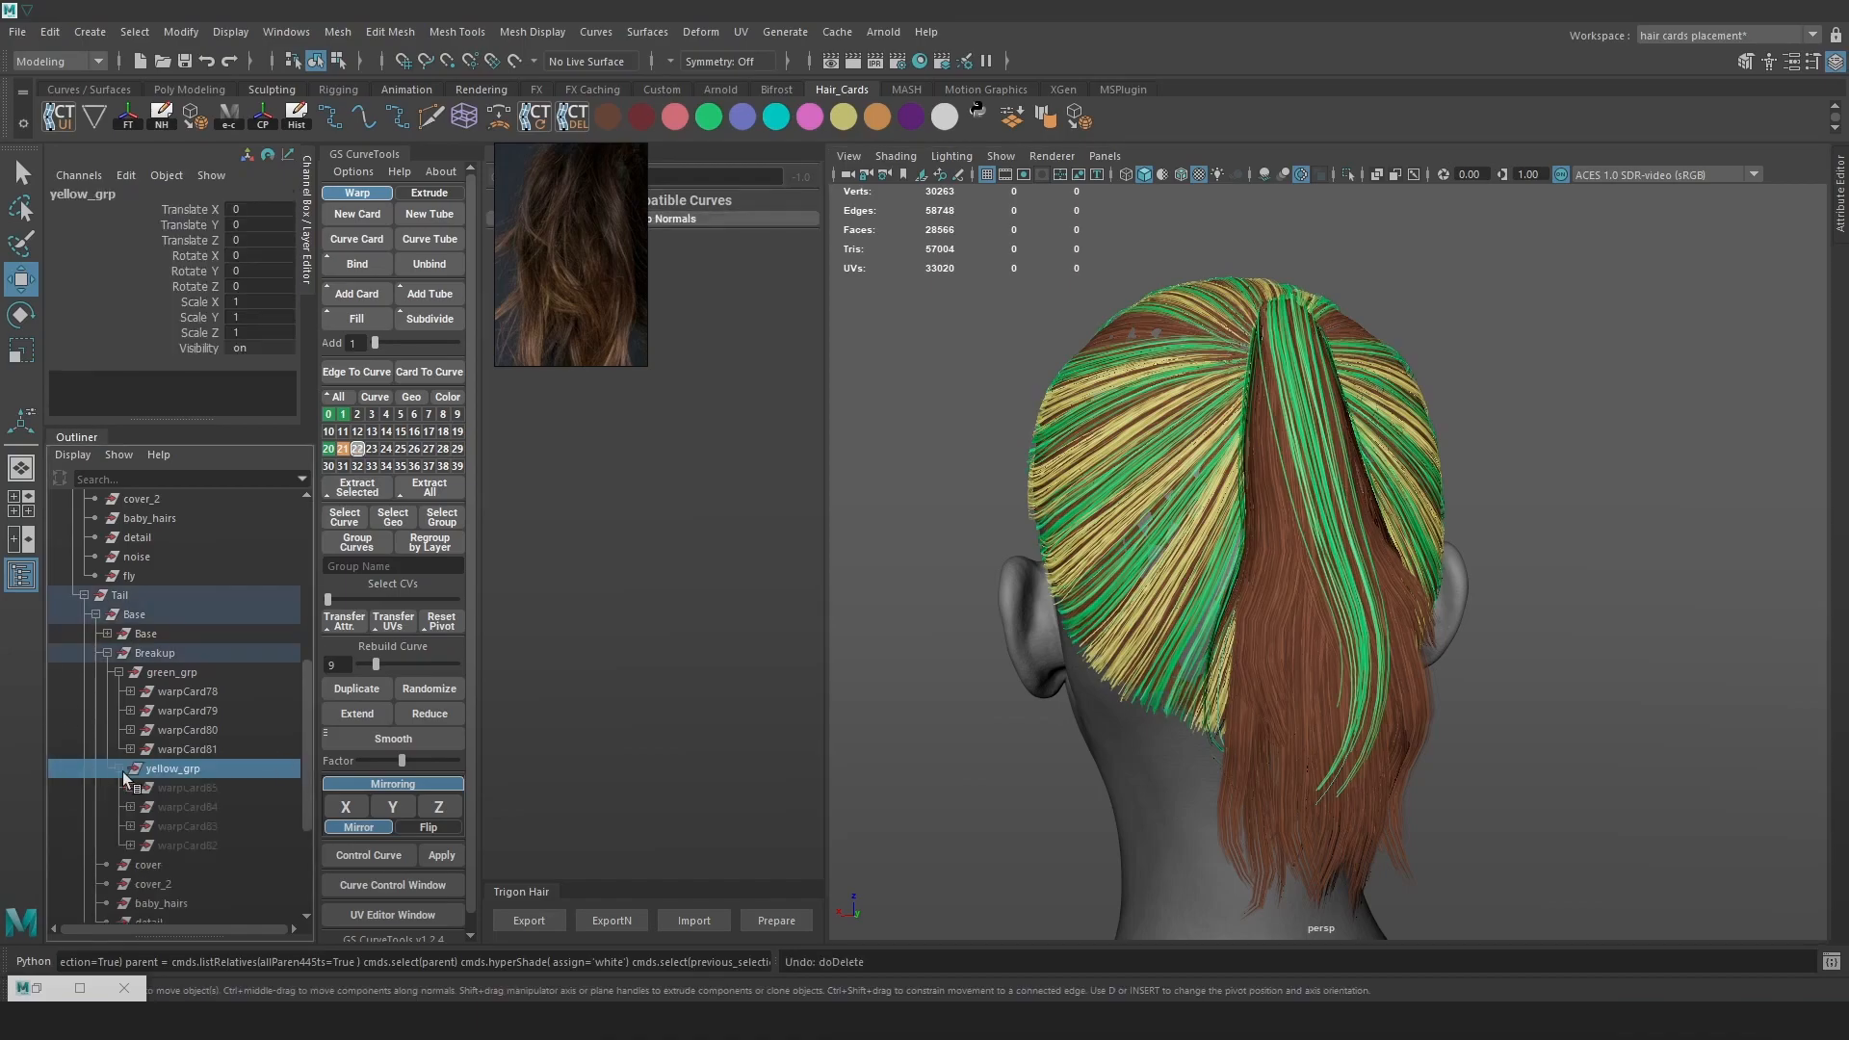
left_click(176, 787)
mouse_move(1523, 553)
left_mouse_down("alt")
mouse_move(1472, 598)
mouse_move(1270, 640)
left_mouse_up("alt")
key("4")
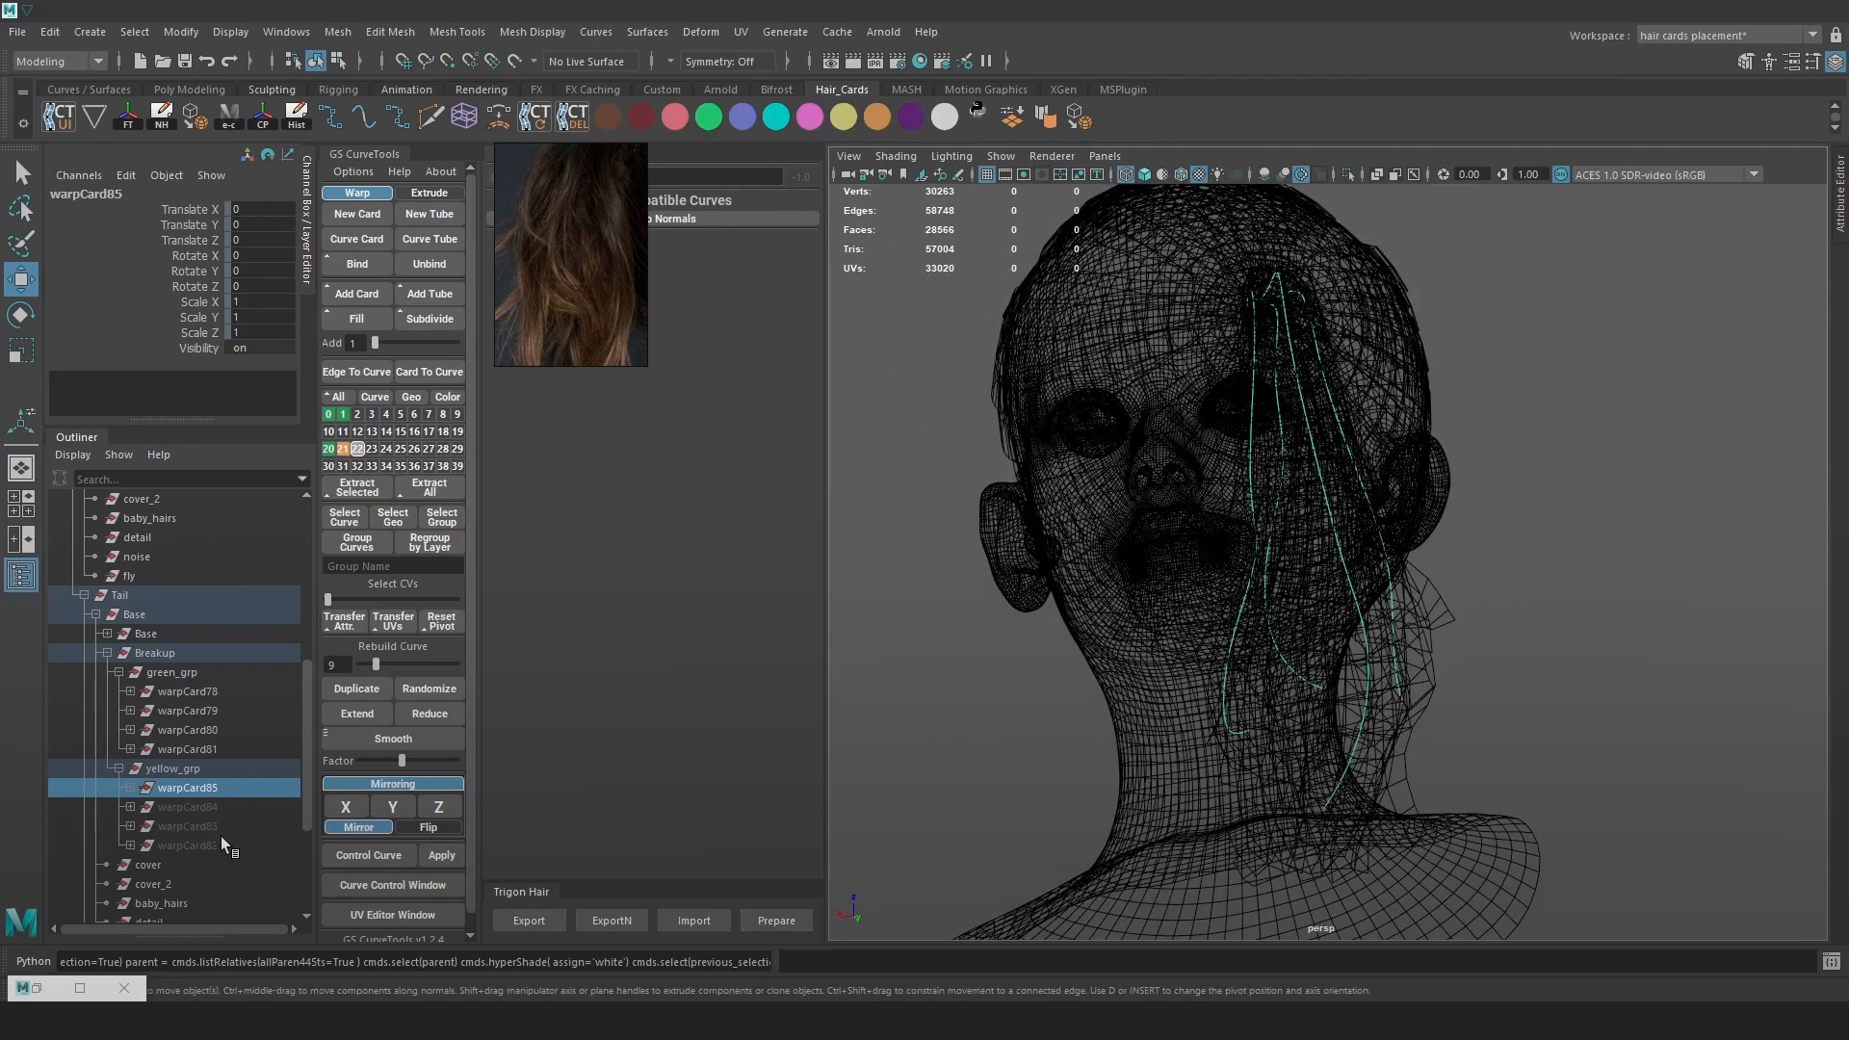
left_click(357, 449)
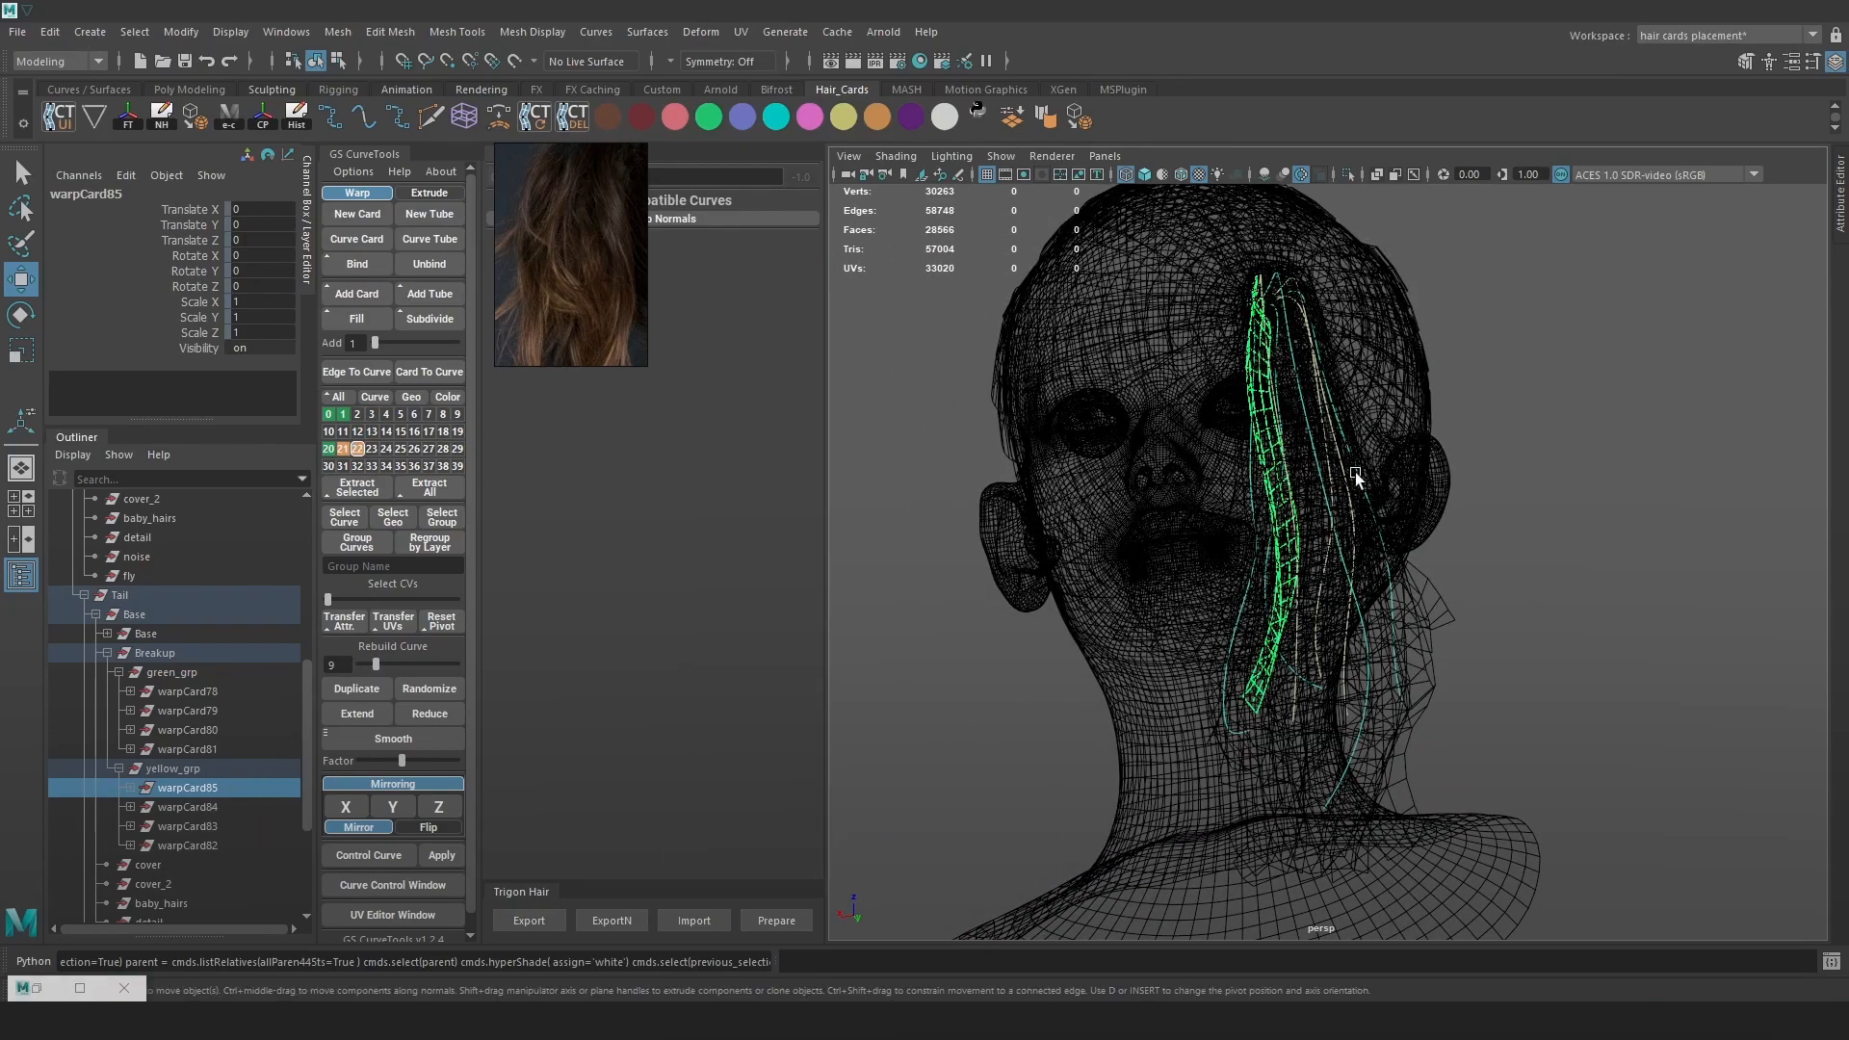
left_click_drag(1365, 466, 1494, 466, "alt")
key("5")
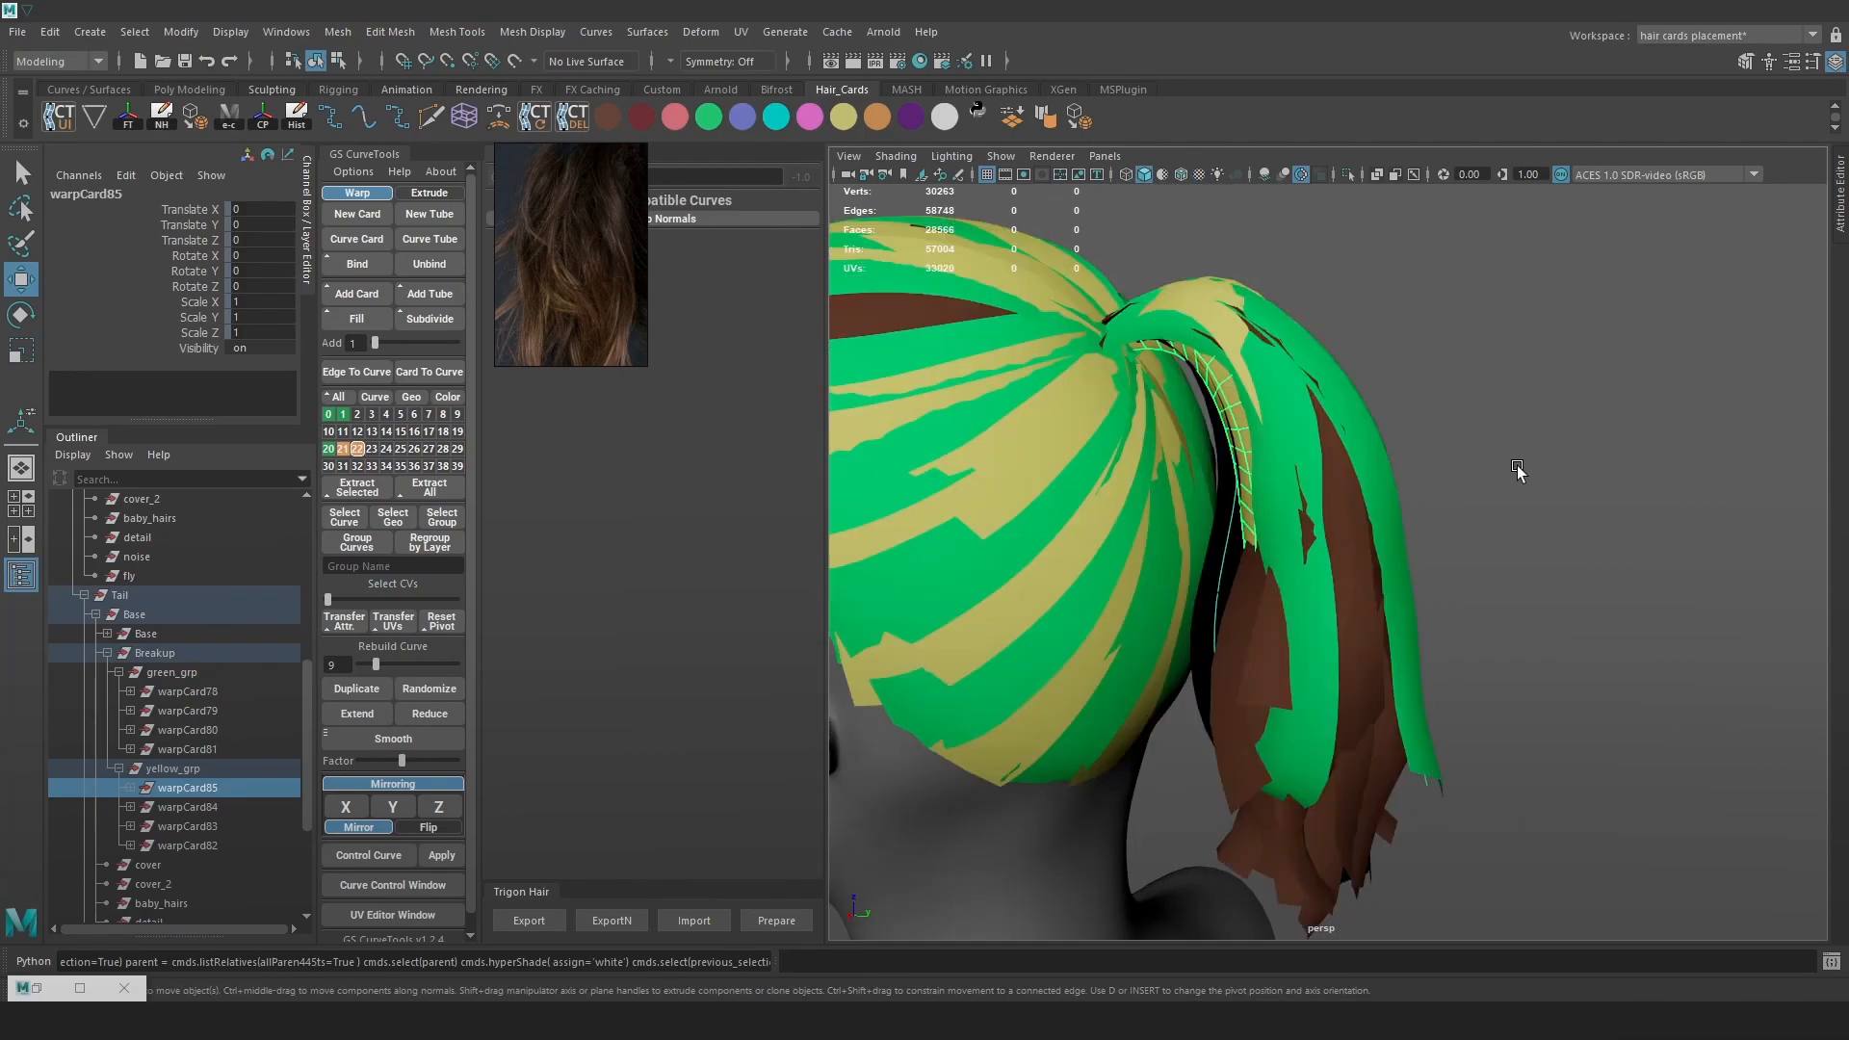
key("6")
left_click(1532, 471)
left_click_drag(1439, 491, 1321, 471, "alt")
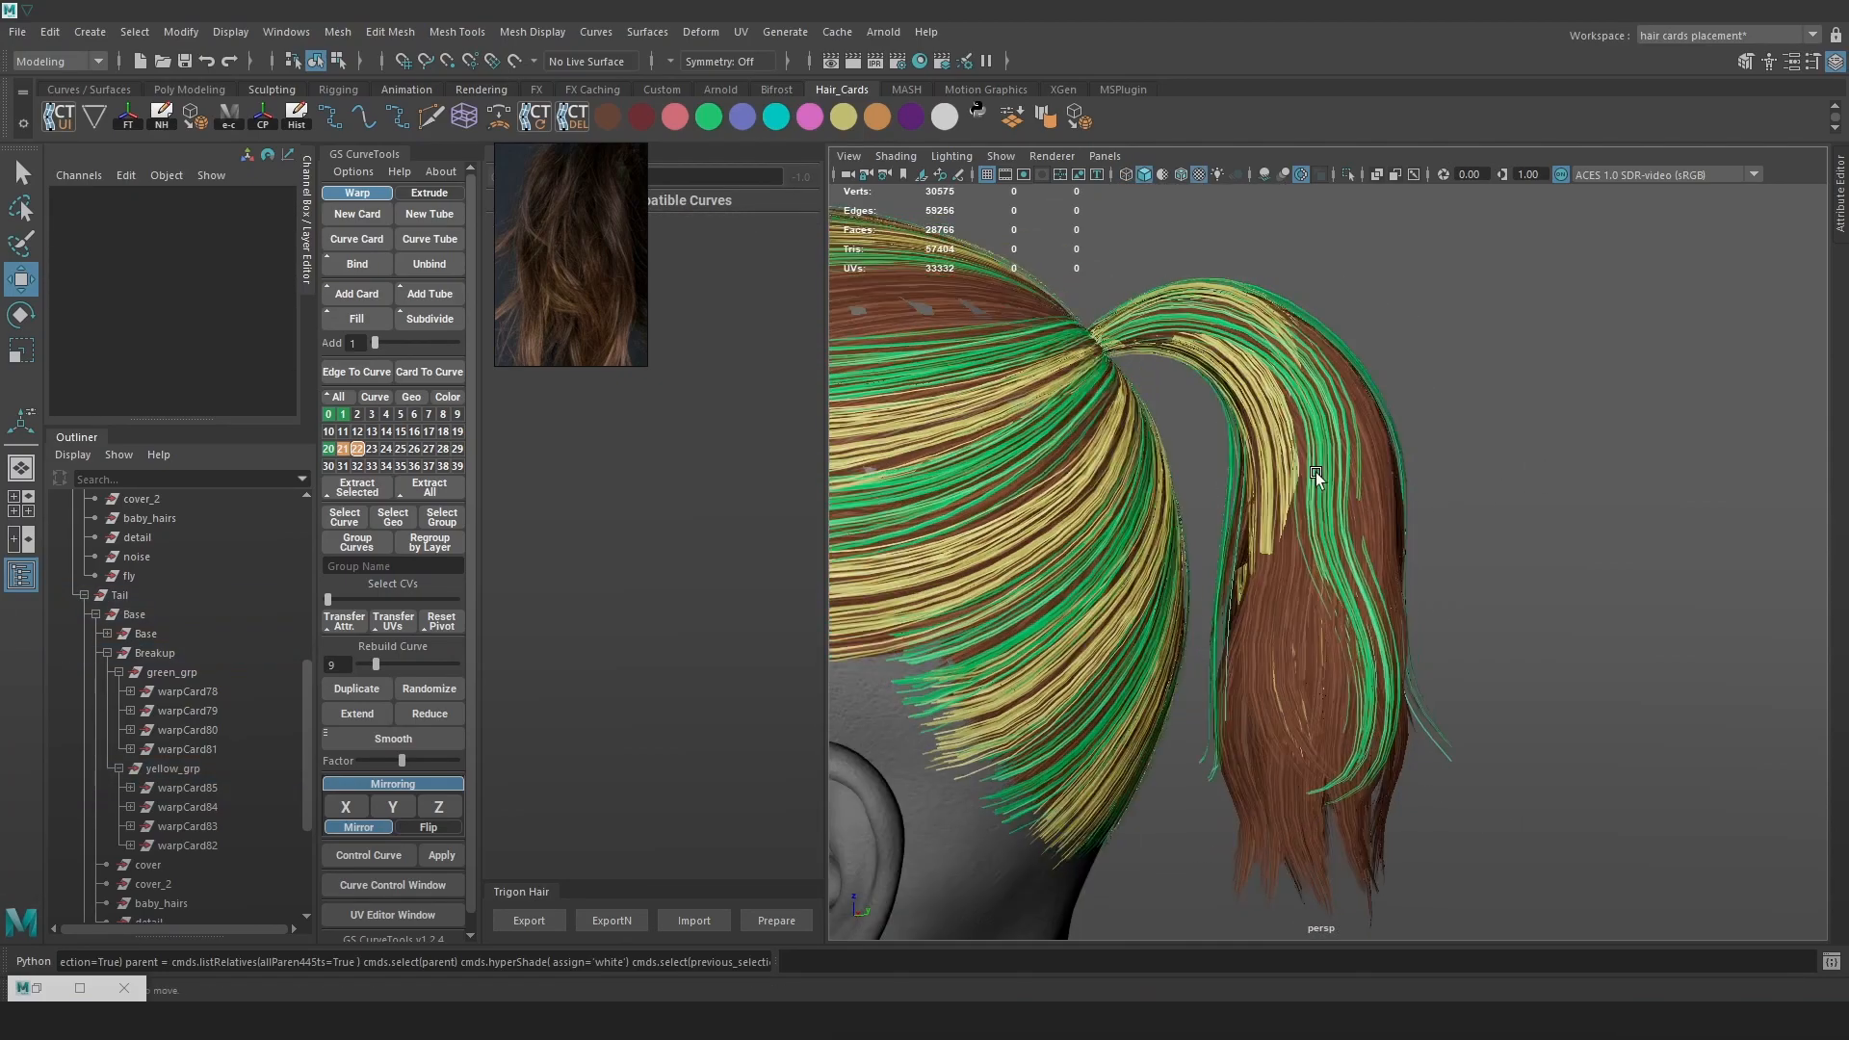
Select the warpCard85 curve's control vertices and reposition them to fit the yellow card along the side of the ponytail
key("4")
left_click(1284, 466)
right_click_drag(1503, 375, 1410, 375)
key("6")
left_click_drag(1379, 765, 1415, 679)
key("4")
left_click_drag(1269, 423, 1321, 466)
key("6")
left_click_drag(1315, 557, 1320, 537, "alt")
middle_click_drag(1320, 537, 1300, 478, "alt")
Rotate the tip vertex of the warpCard85 curve and move it outward to bend the yellow card's end
key("4")
left_click(1277, 699)
key("6")
key("e")
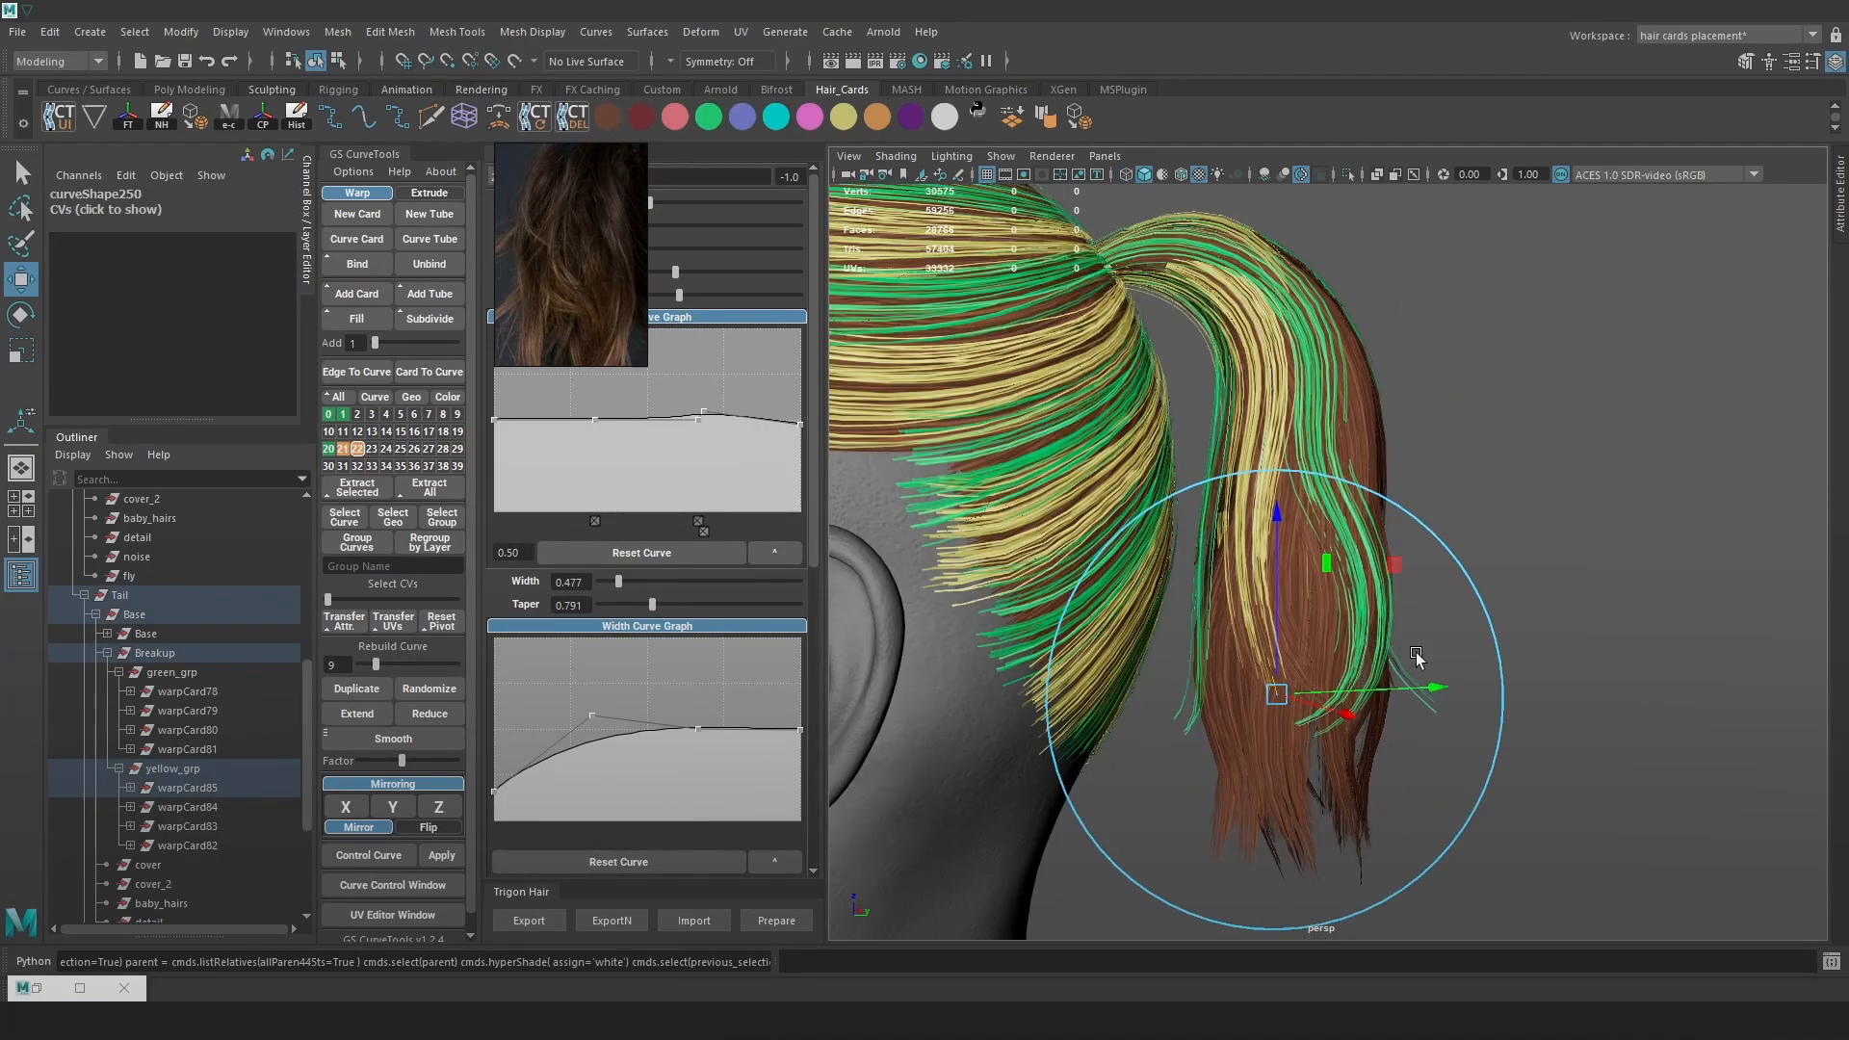
left_click_drag(1423, 559, 1398, 527)
key("w")
left_click_drag(1278, 698, 1371, 701)
key("e")
Select the lower vertices of the warpCard83 curve on the other side, toggle soft selection and rotate them
left_click(1502, 372)
left_click_drag(1502, 372, 1343, 438, "alt")
key("4")
left_click(1356, 414)
right_click_drag(1148, 375, 1080, 363)
left_click_drag(1454, 702, 1334, 617)
key("w")
key("6")
left_click_drag(1338, 621, 1281, 645, "alt")
key("b")
key("e")
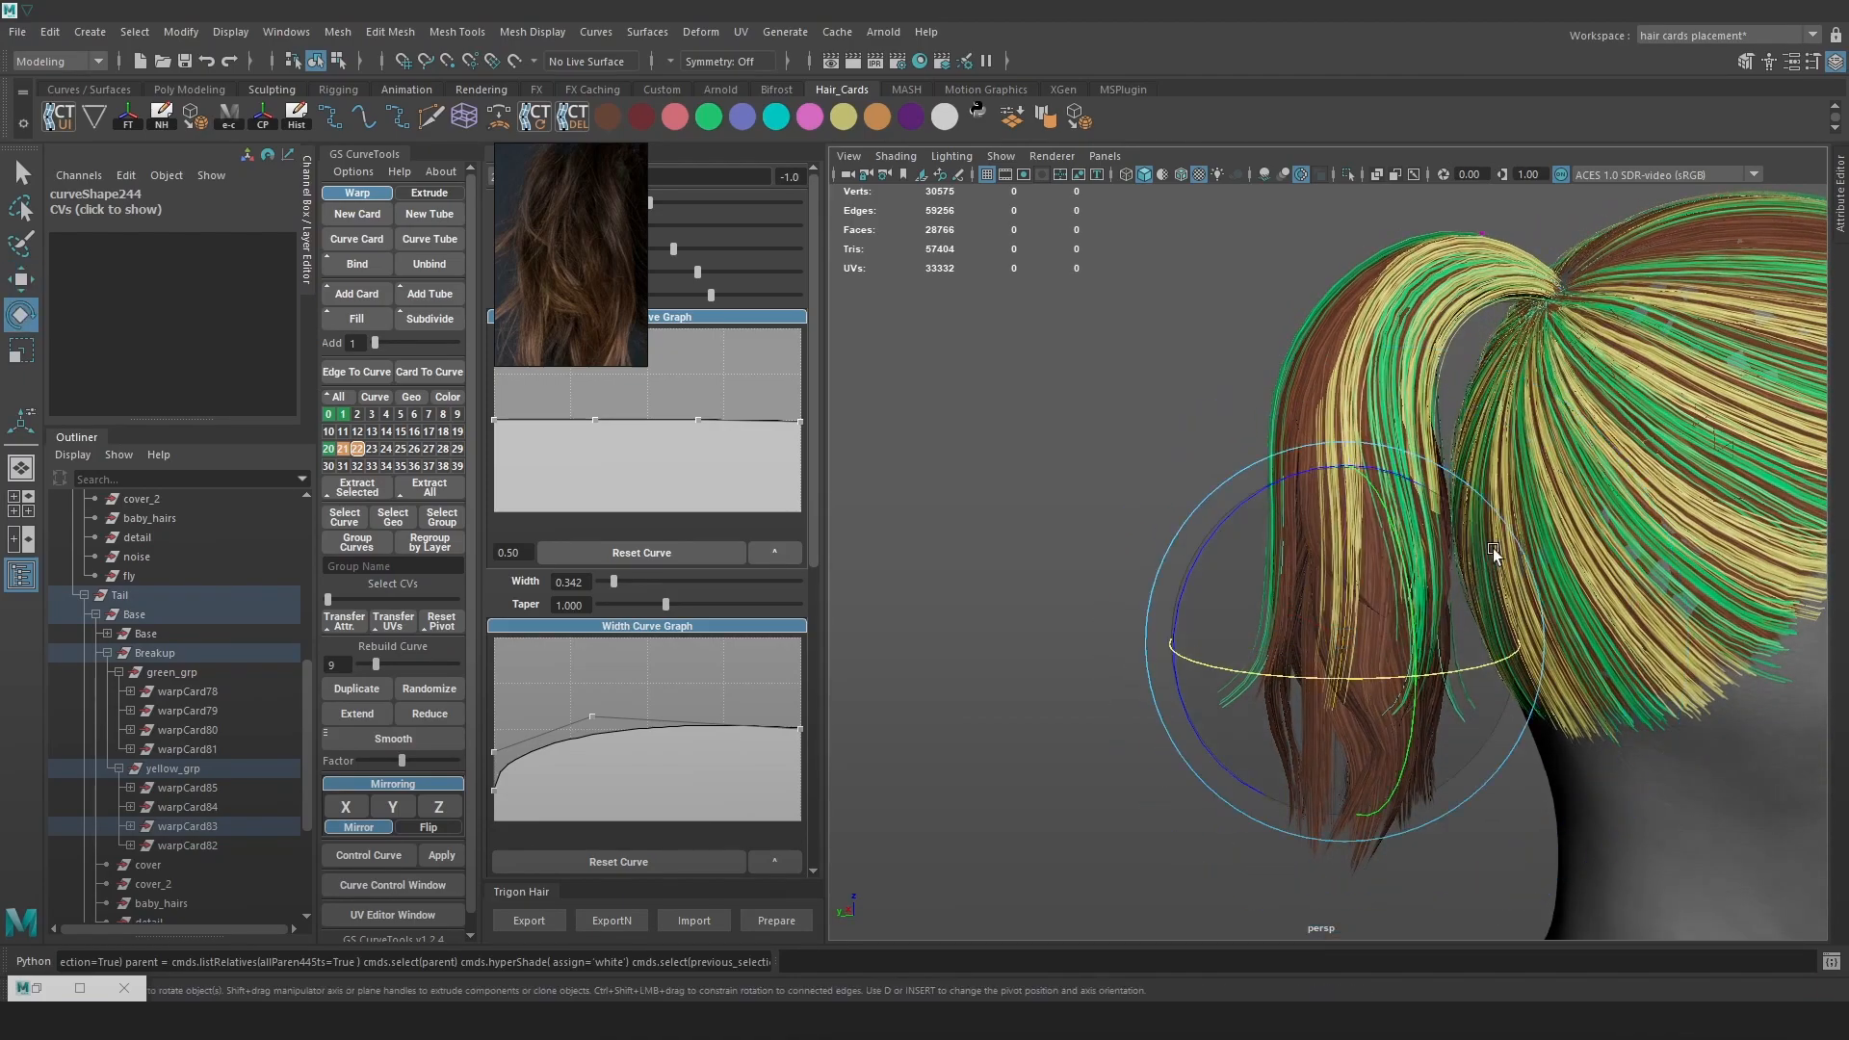
left_click_drag(1340, 471, 1328, 493)
Move the lower vertices of the warpCard83 curve toward the head and undo the mistaken selection of a neighbouring curve
key("w")
left_click_drag(1341, 635, 1405, 634)
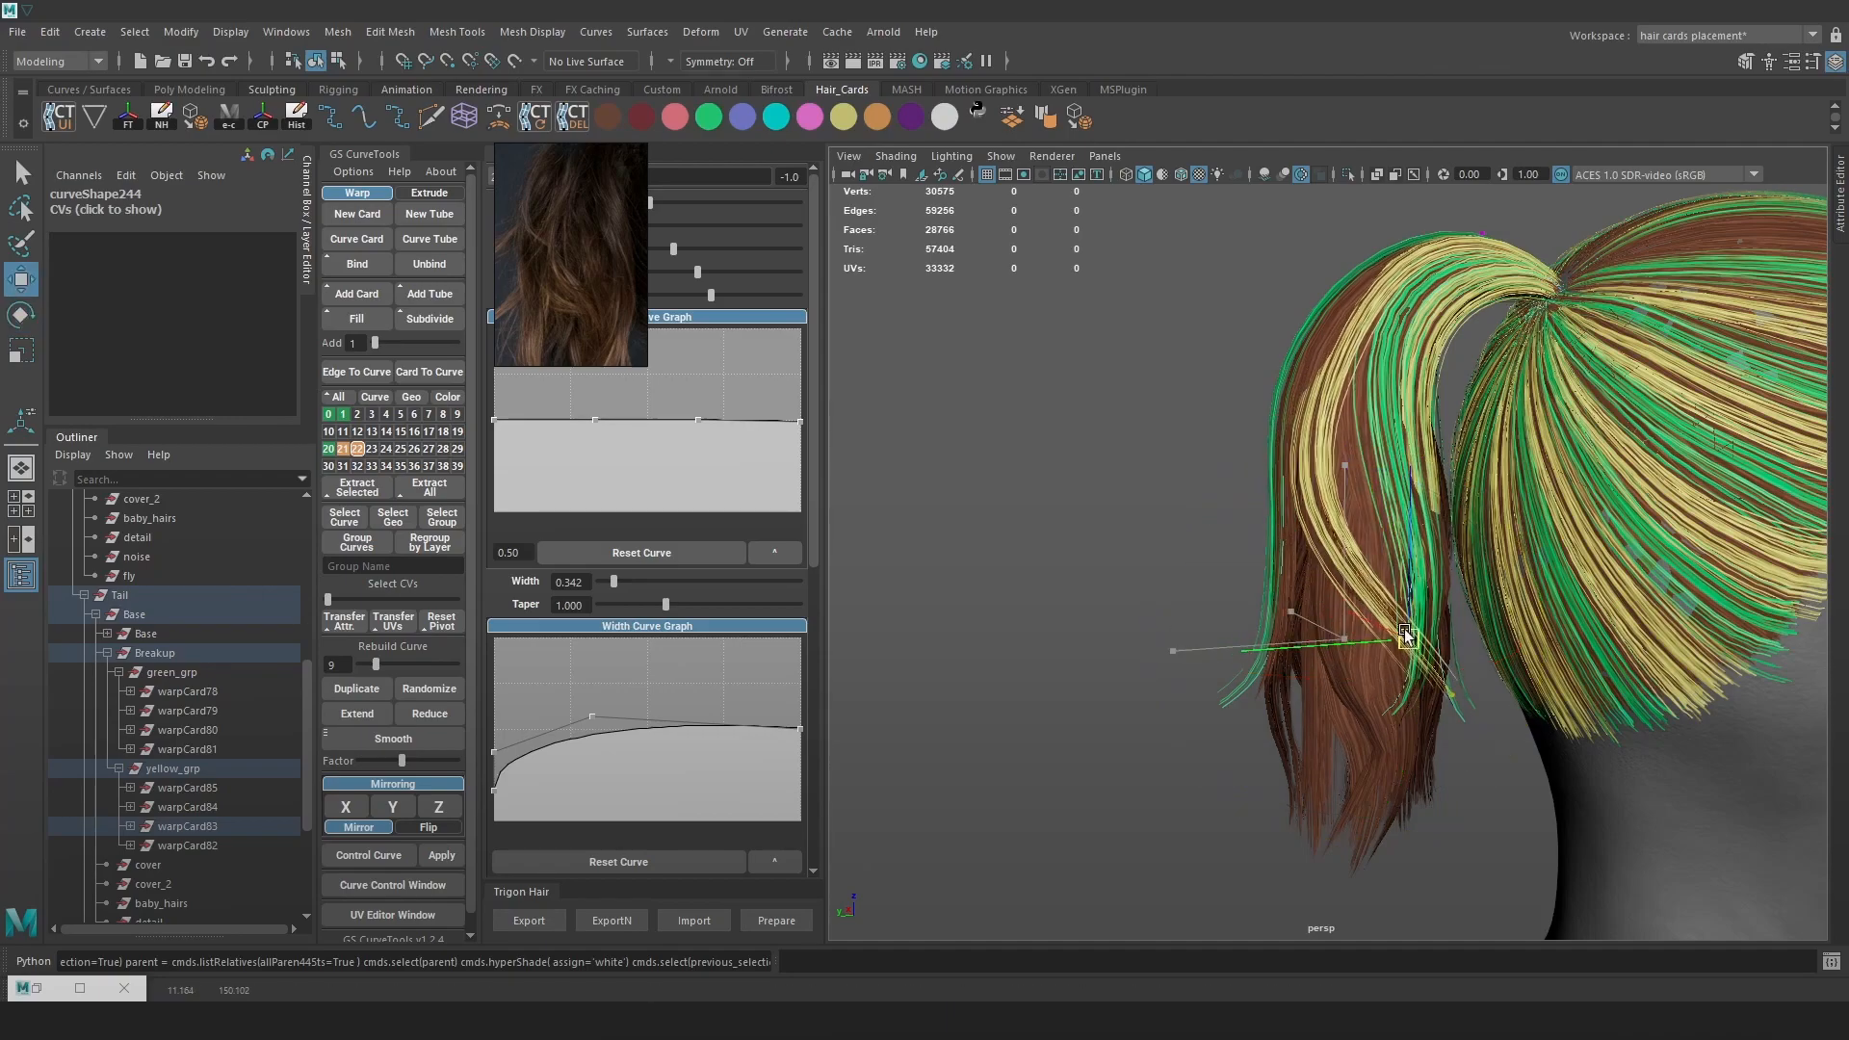
left_click(1443, 660)
key("4")
key("ctrl+z")
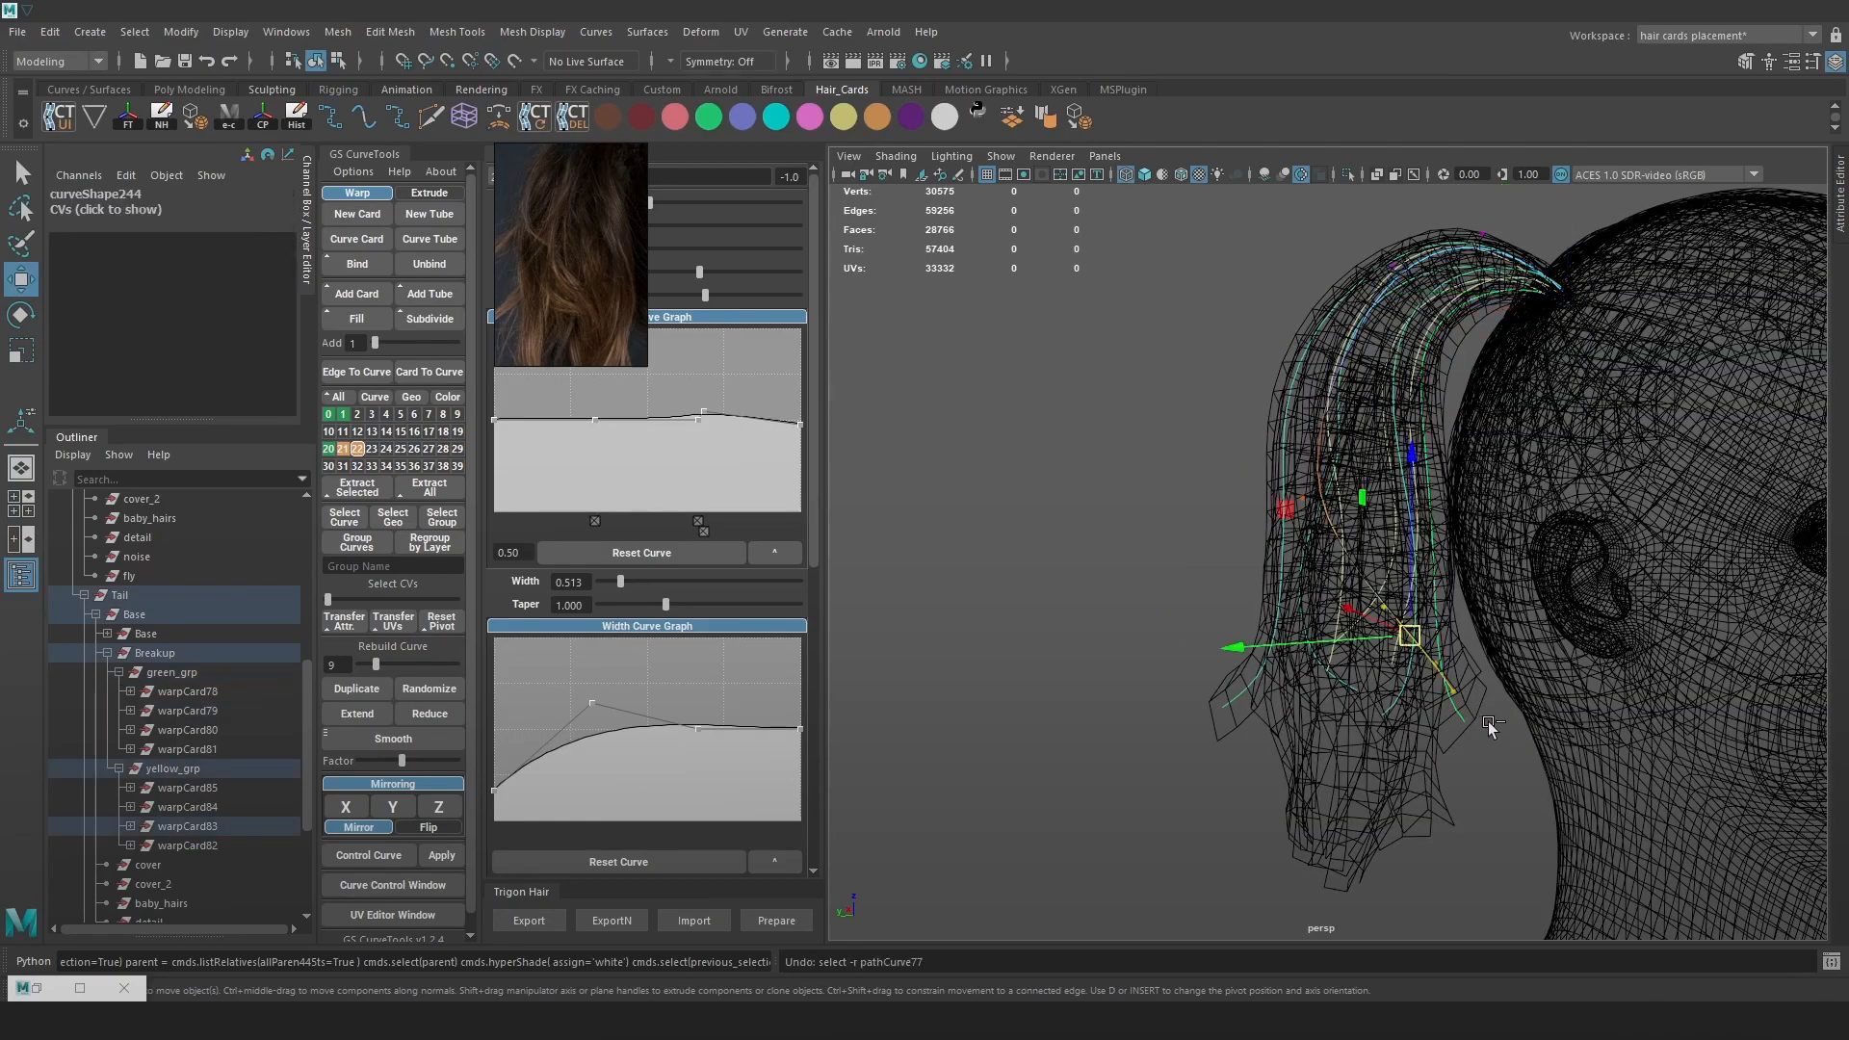
left_click_drag(1426, 656, 1425, 654)
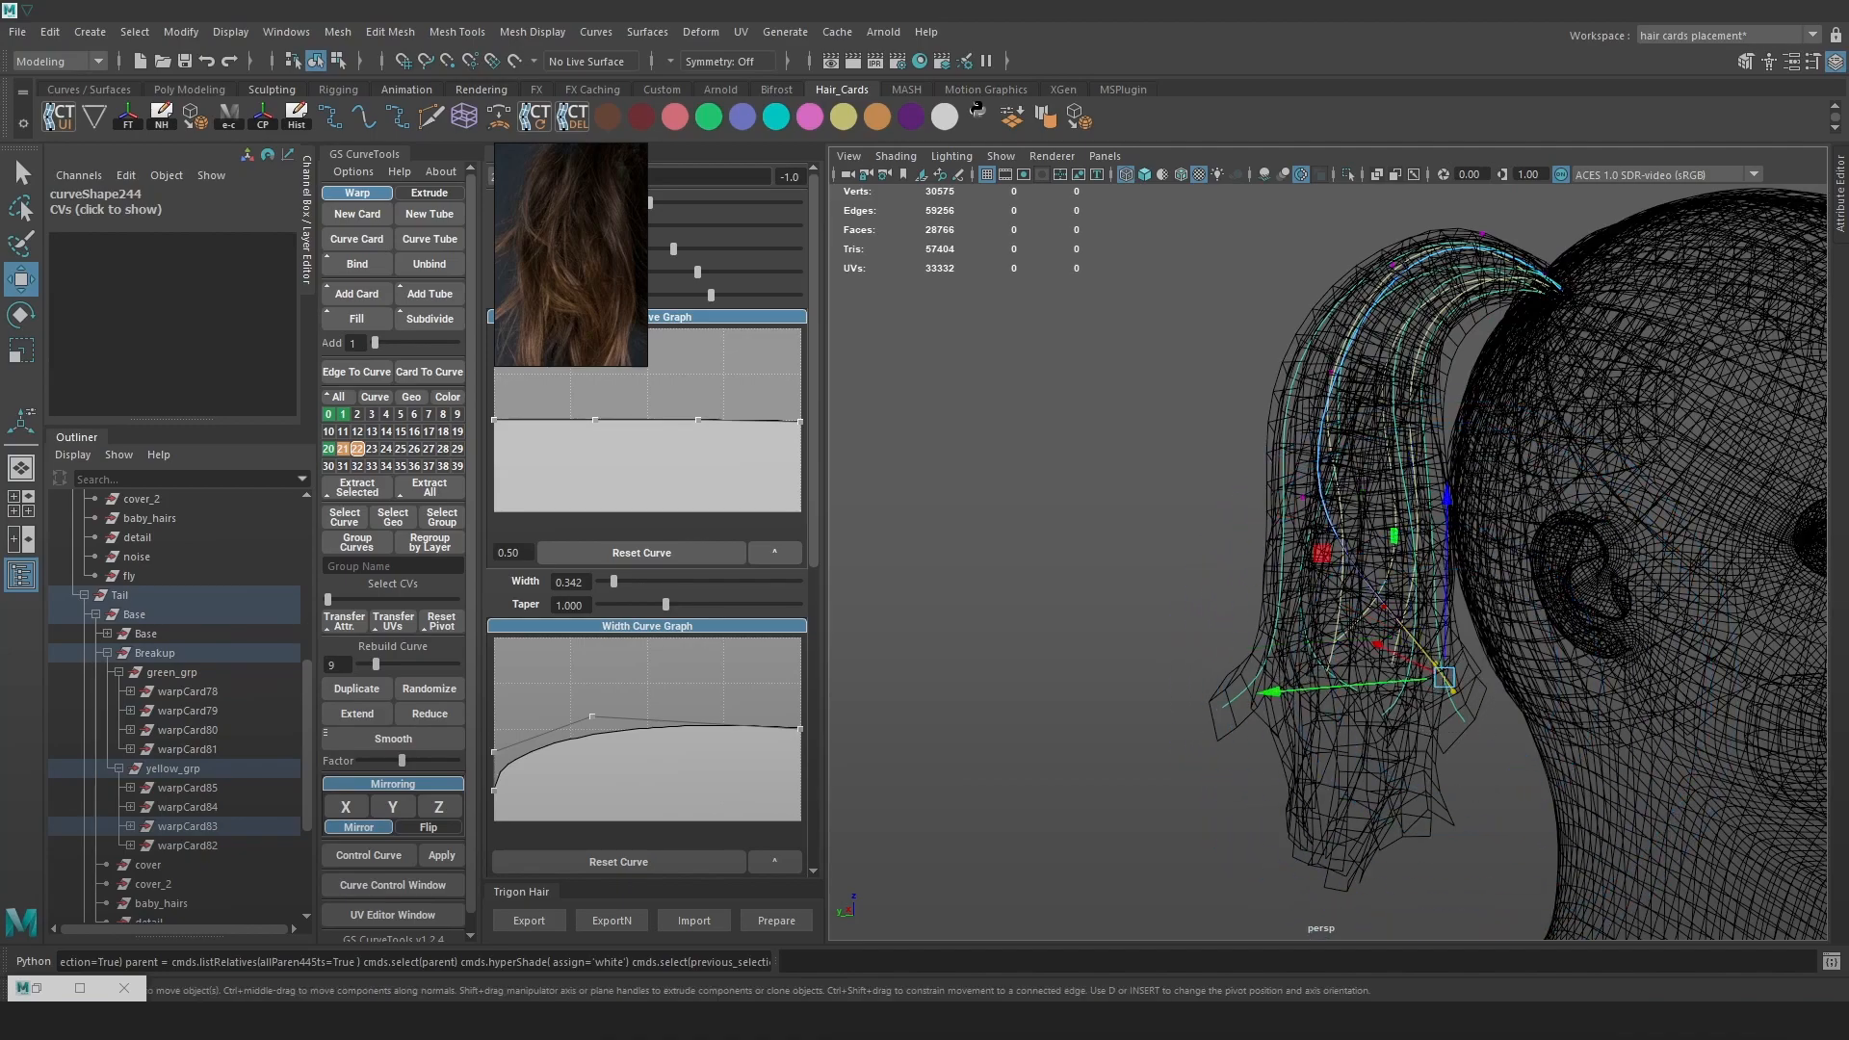
Rotate the lower end of the warpCard83 curve and move it back over the middle of the ponytail
key("6")
key("e")
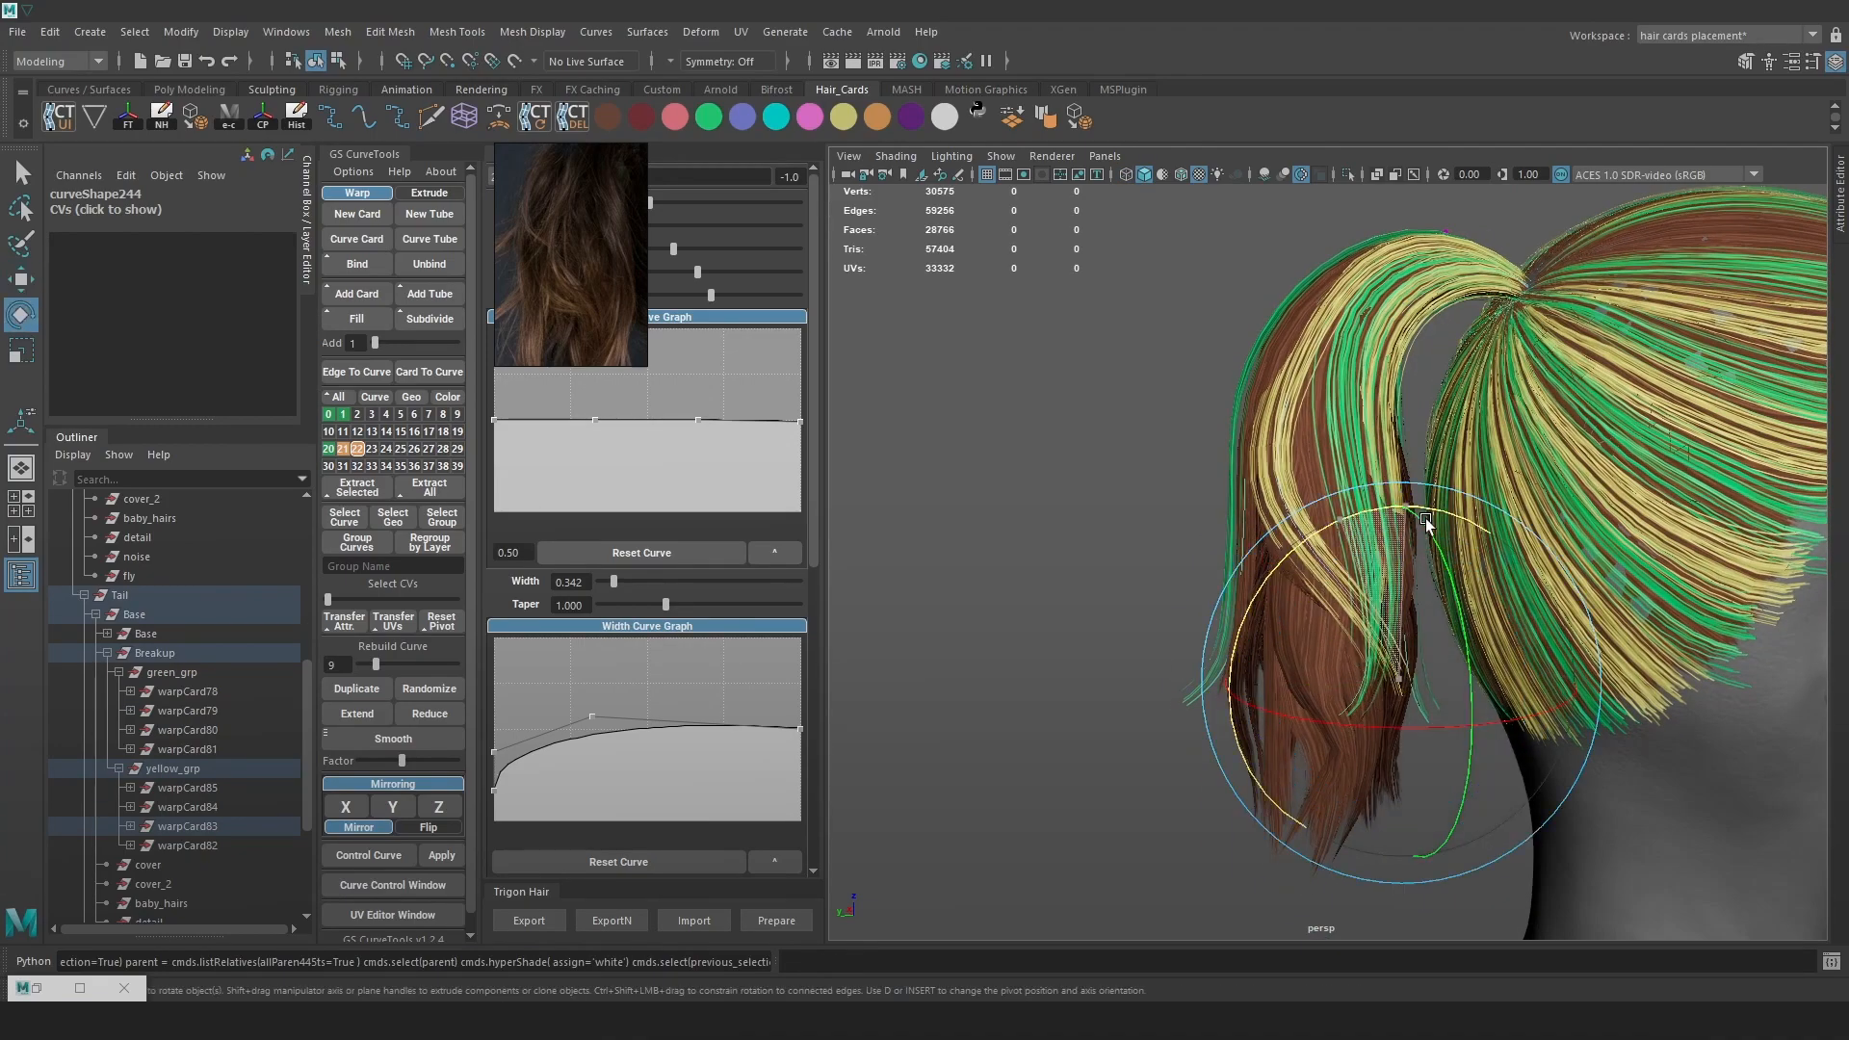
left_click_drag(1424, 521, 1504, 550)
key("w")
left_click_drag(1410, 682, 1307, 700)
key("e")
left_click_drag(1395, 607, 1144, 535)
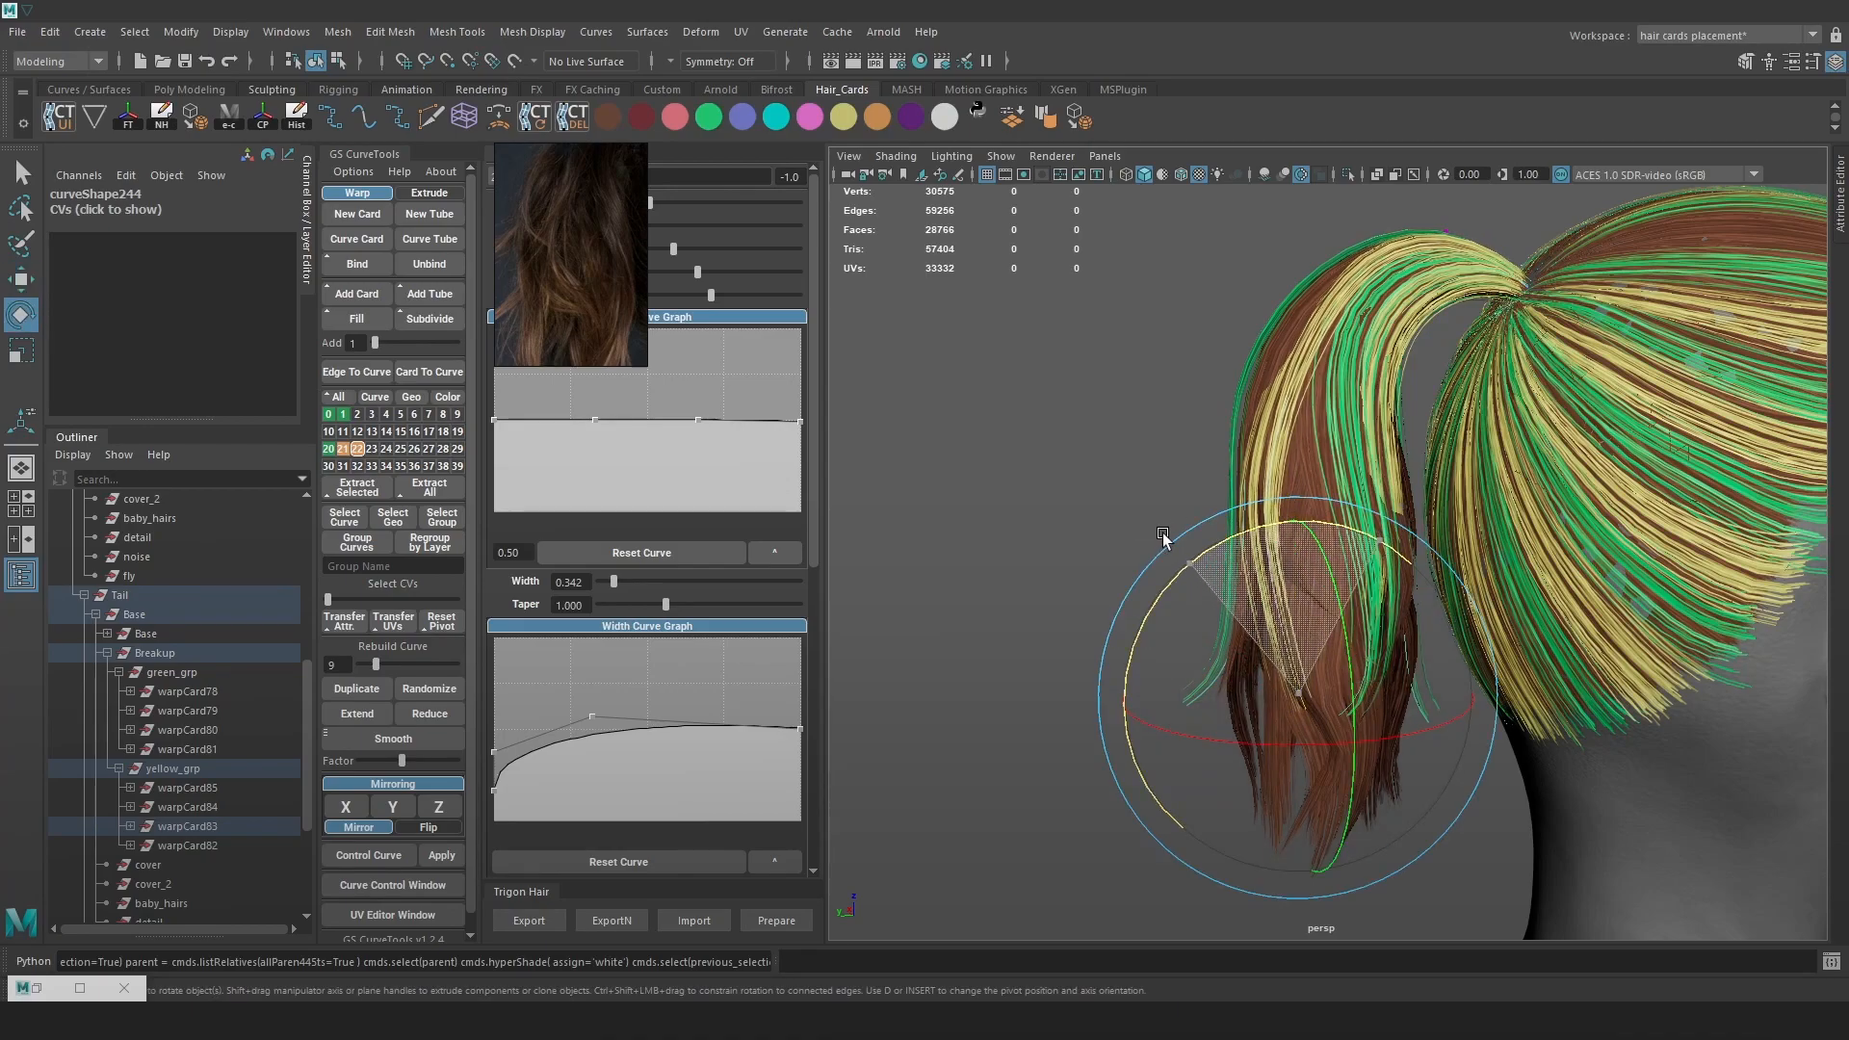
Lower the warpCard83 curve's tip vertices and rotate them back to give the yellow card a soft S-bend
key("w")
left_click_drag(1298, 691, 1319, 773)
key("e")
left_click_drag(1361, 605, 1481, 665)
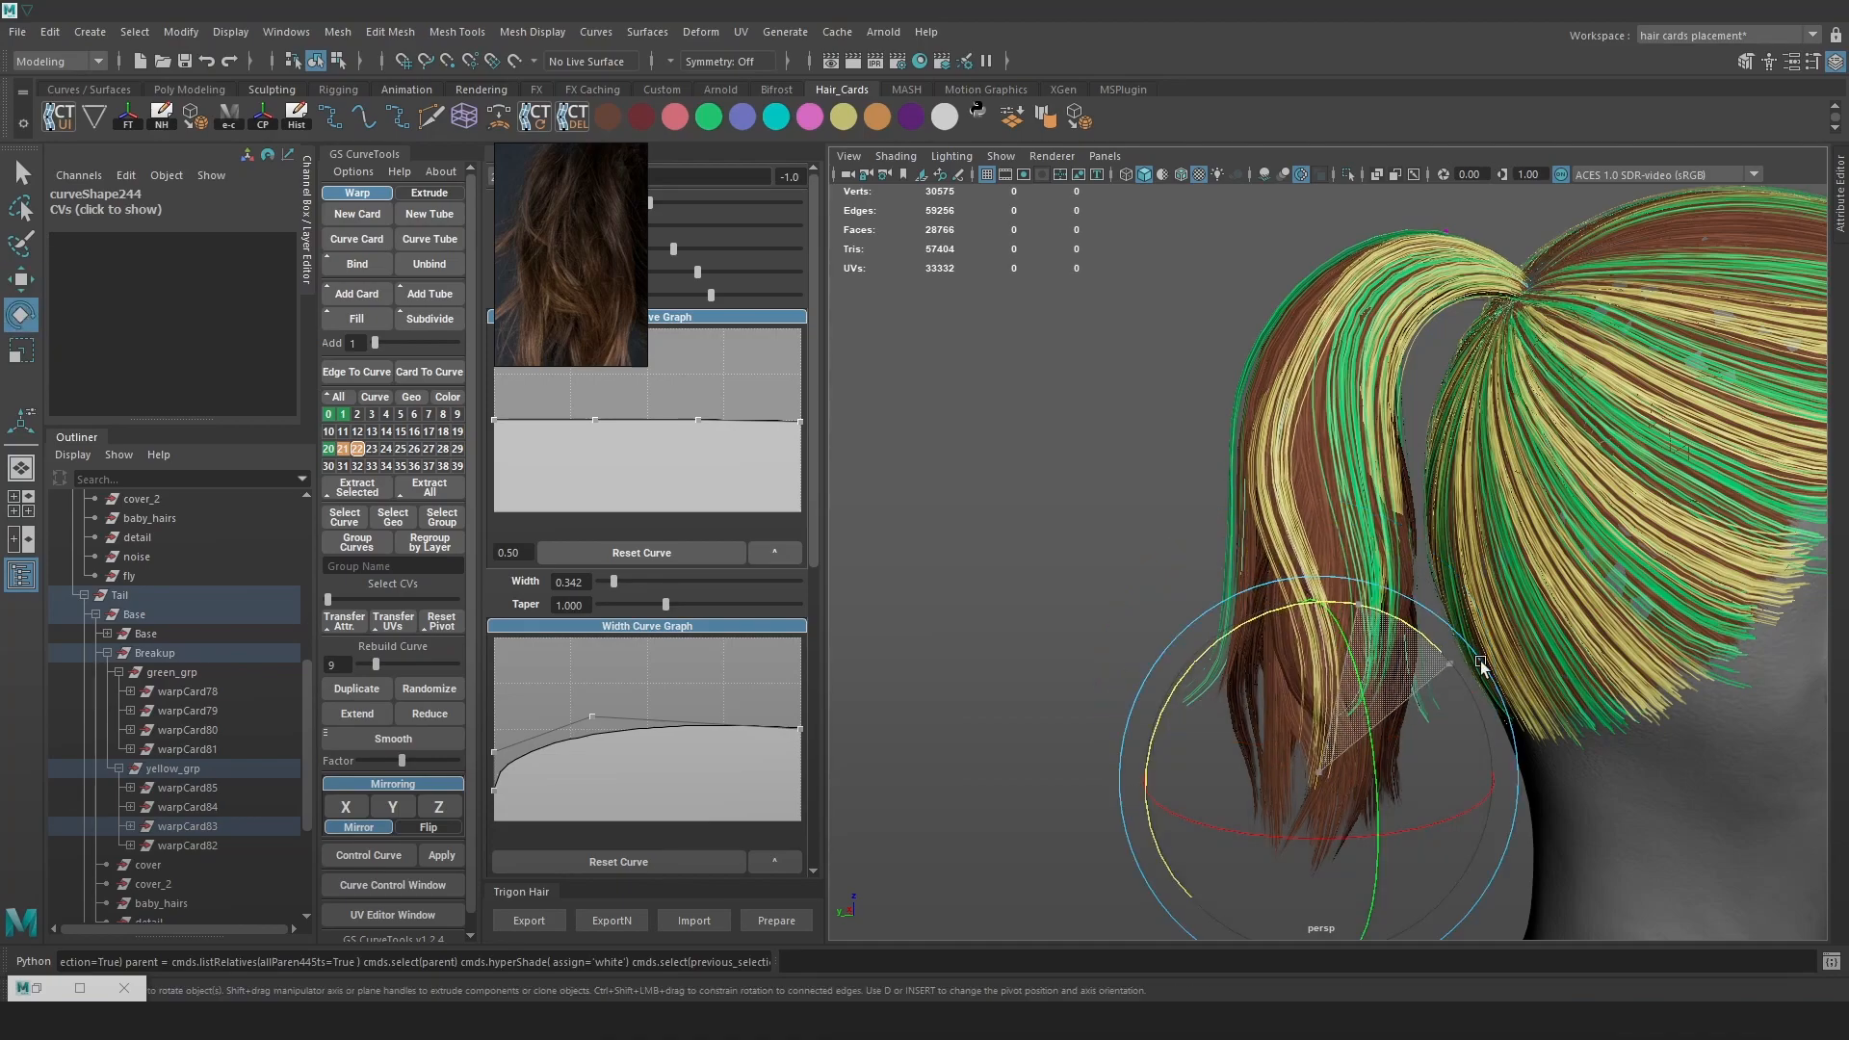
key("w")
left_click_drag(1324, 783, 1299, 747)
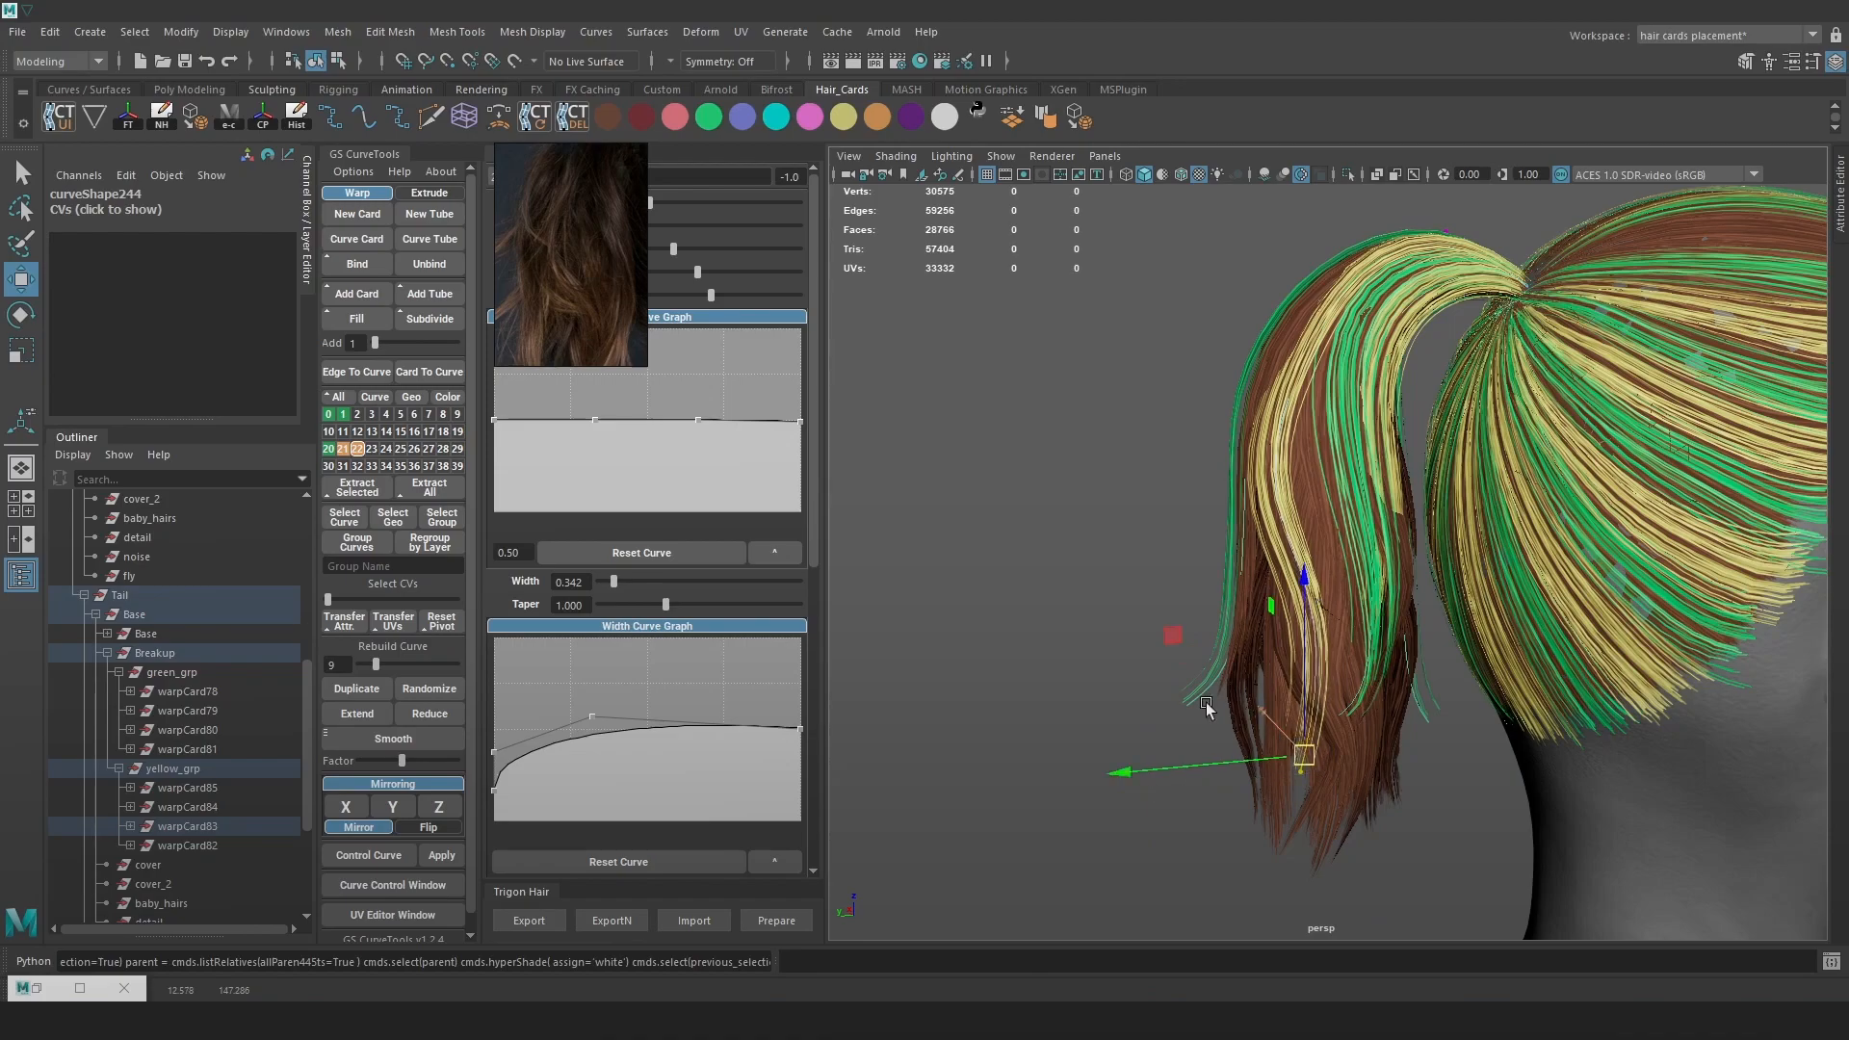
Reposition the reference photo clear of the curve controls and set warpCard83's taper to 0.776
left_click_drag(599, 274, 940, 285)
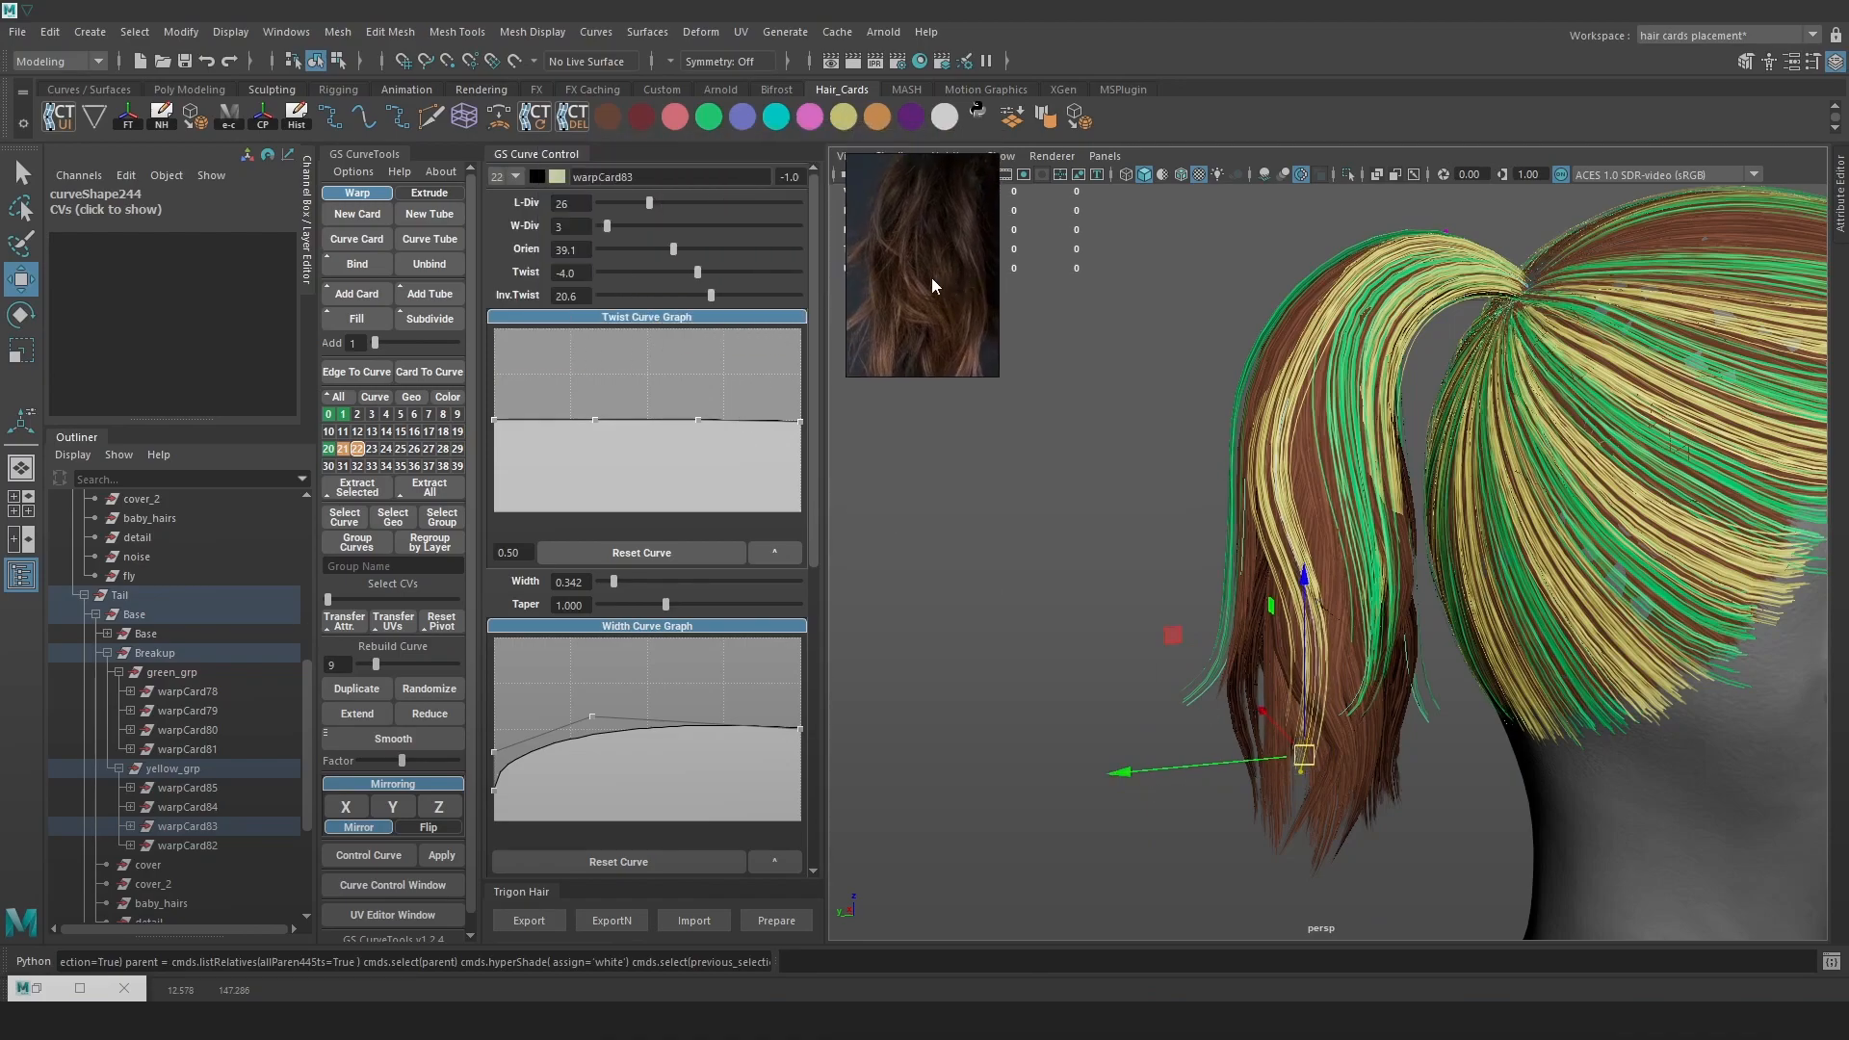
left_click_drag(658, 603, 651, 604)
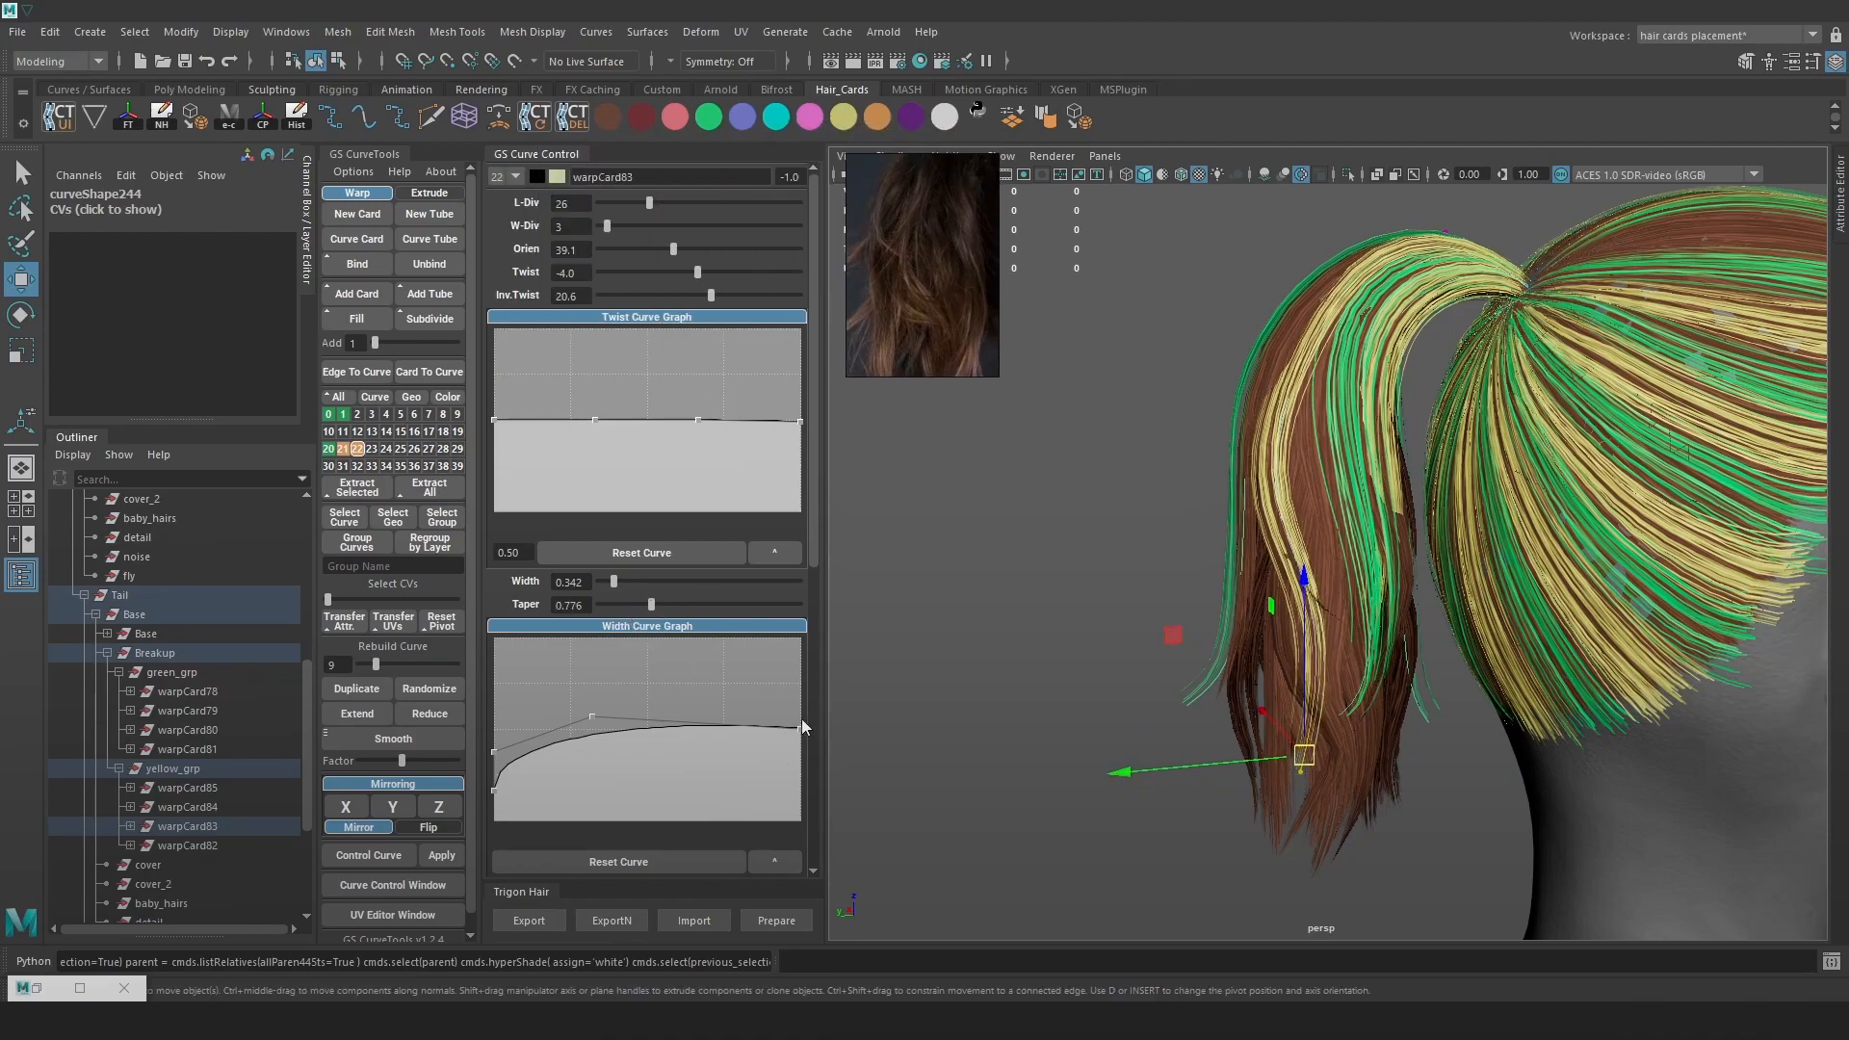
Narrow the tip end of warpCard83's width graph and pull the curve's upper bend vertex outward from the ponytail
left_click_drag(801, 726, 722, 720)
left_click_drag(1338, 525, 1268, 535, "alt")
key("4")
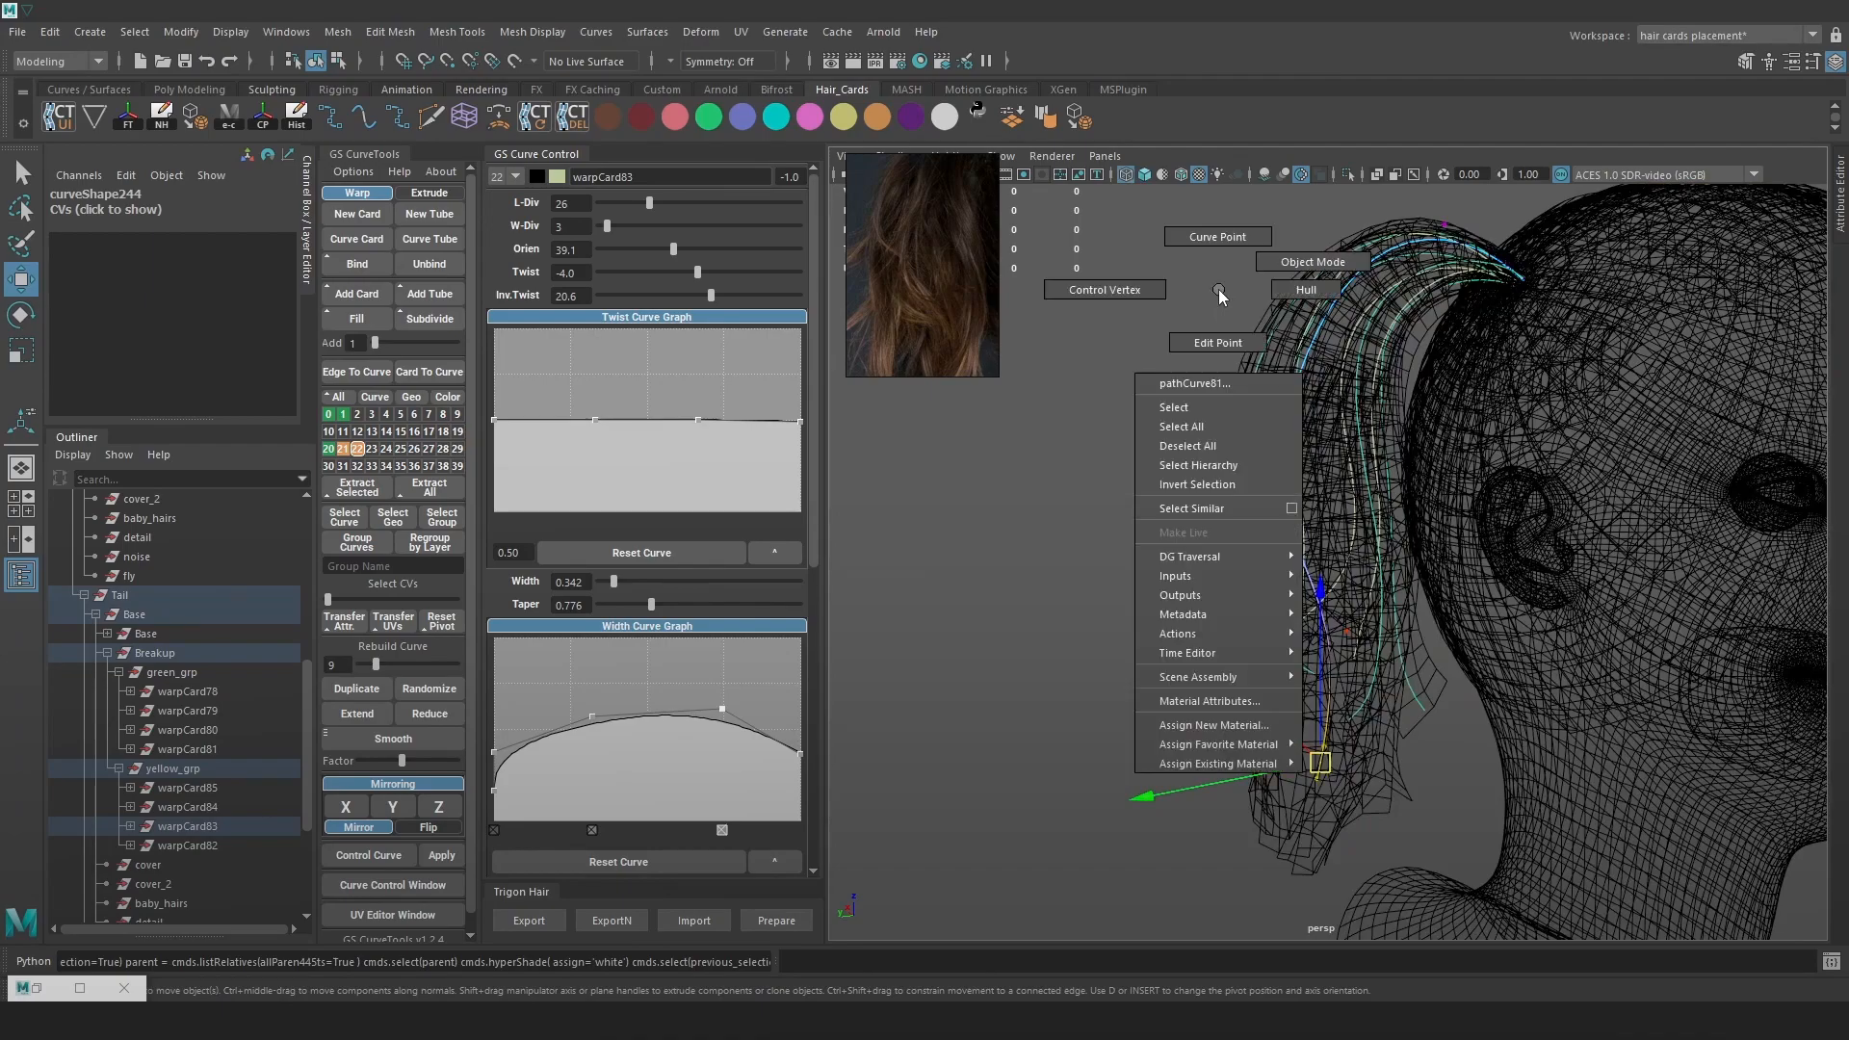
key("6")
mouse_move(1265, 332)
left_mouse_down()
mouse_move(1336, 398)
mouse_move(1321, 366)
left_mouse_up()
key("w")
mouse_move(1321, 364)
left_mouse_down()
mouse_move(1391, 337)
mouse_move(1333, 349)
left_mouse_up()
left_click_drag(1260, 349, 1248, 341)
scroll(1262, 351, "up", 1)
middle_click_drag(1280, 363, 1274, 421, "alt")
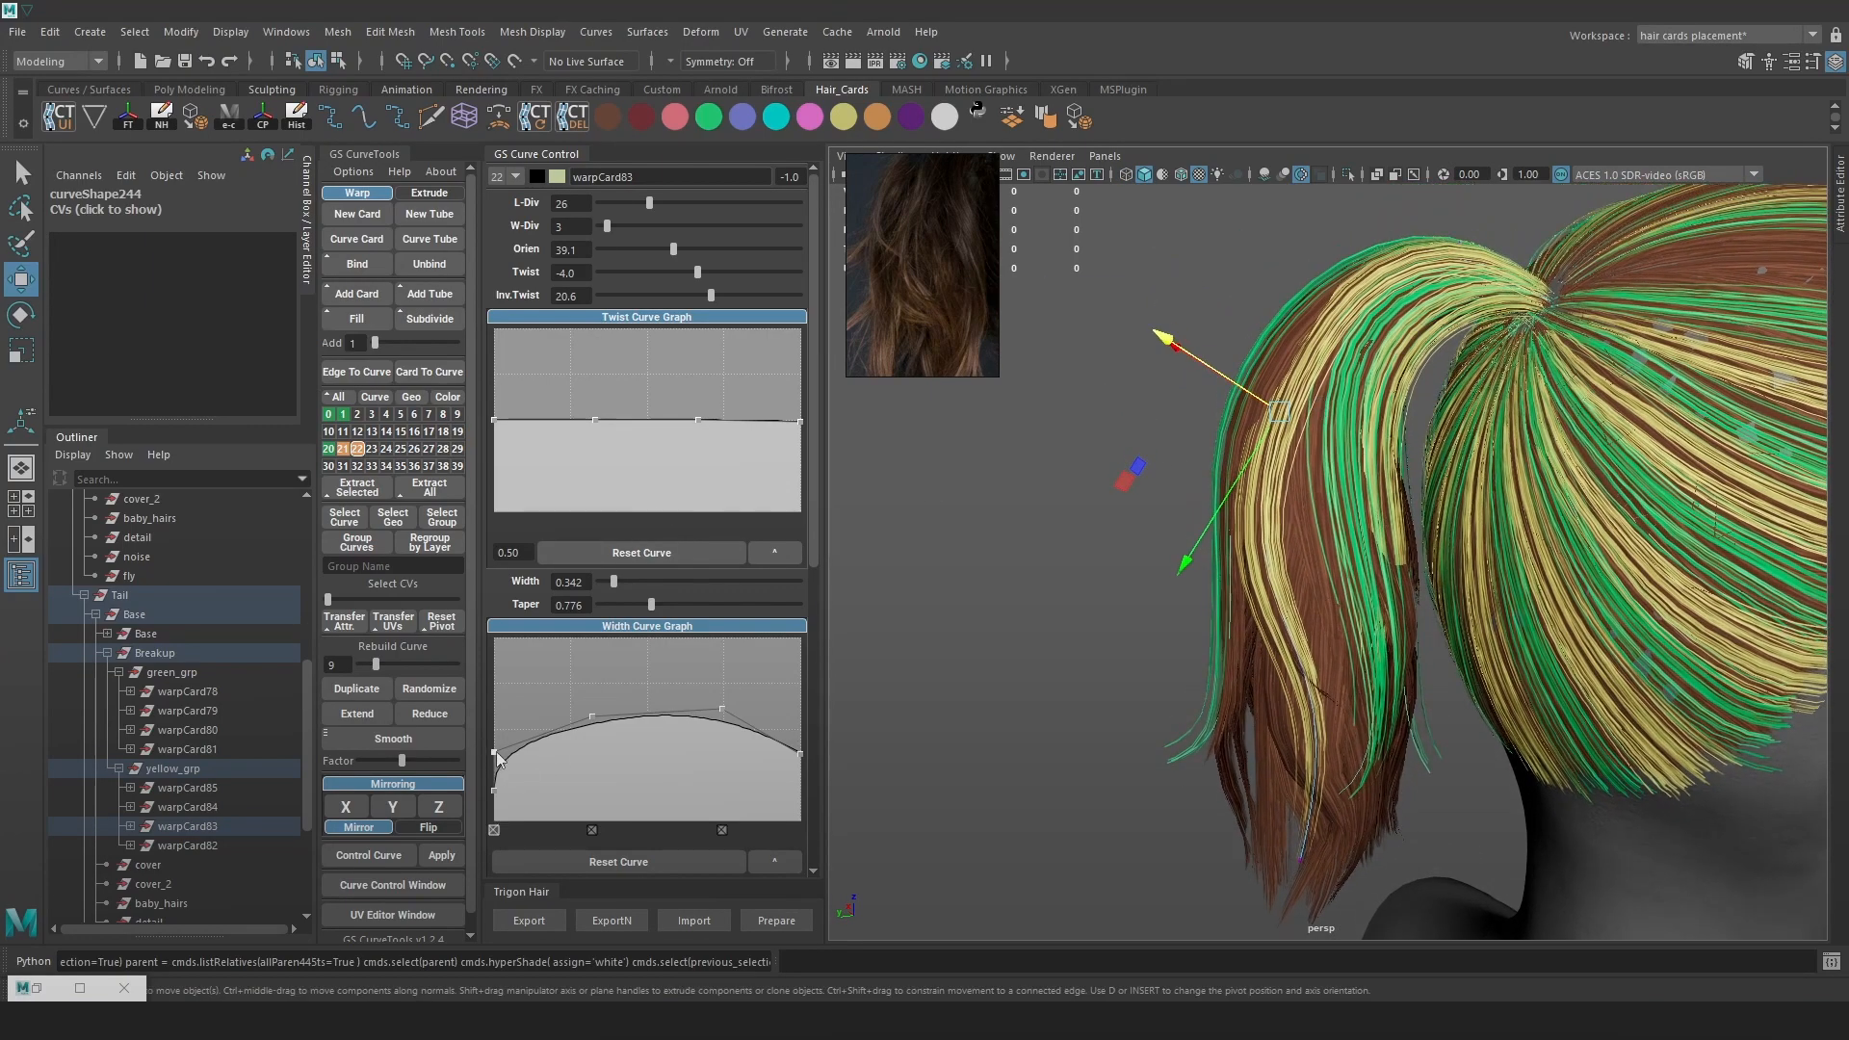
Narrow the root end of warpCard83's width graph and add a slight dip to its twist graph before the middle
left_click(555, 425)
left_click_drag(598, 422, 609, 437)
left_click_drag(1304, 401, 1332, 270, "alt")
left_click_drag(1273, 414, 1340, 406, "alt")
Move a lower vertex of the warpCard82 curve slightly toward the head, undoing any mistaken change on the way
key("4")
left_click(1354, 534)
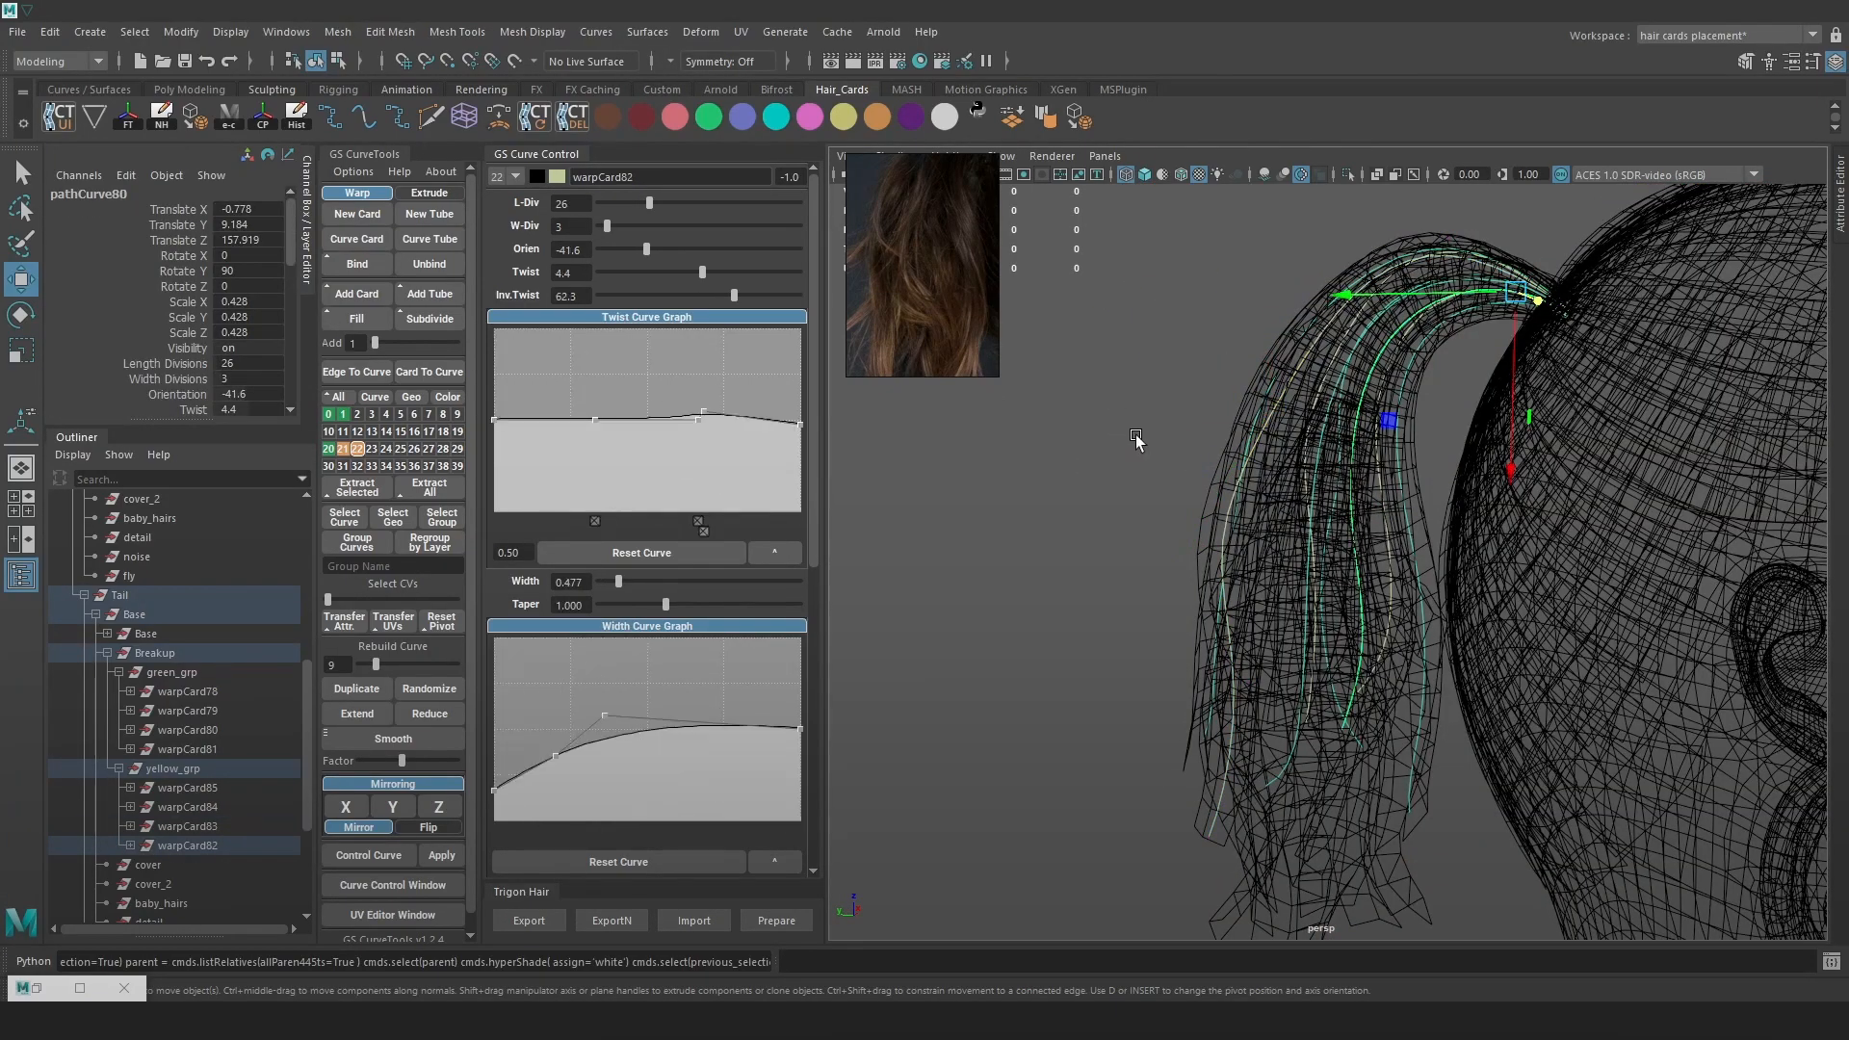
scroll(1136, 438, "up", 1)
right_click_drag(1123, 404, 1064, 404)
key("5")
key("6")
left_click(1426, 811)
key("4")
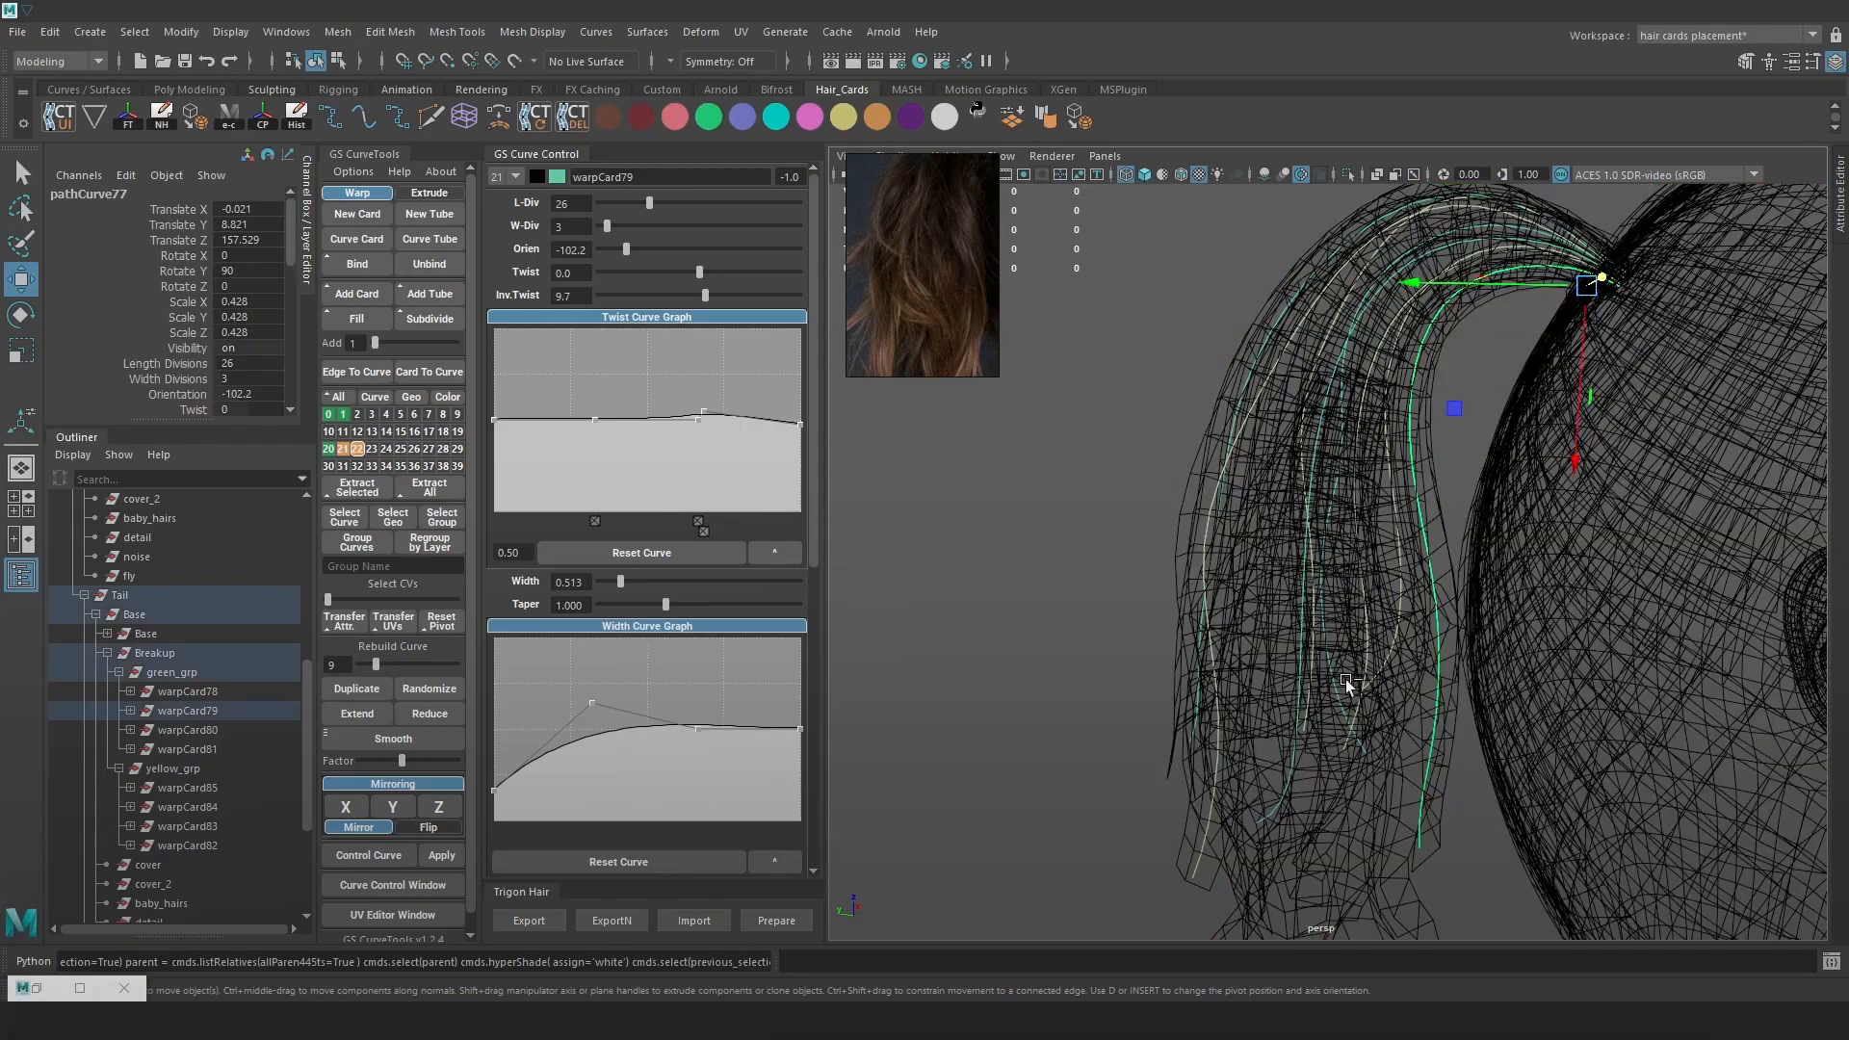
left_click(1356, 675)
key("6")
left_click_drag(1333, 583, 1388, 691, "alt")
key("ctrl+z")
key("w")
left_click_drag(1390, 690, 1333, 664)
left_click_drag(1340, 681, 1368, 685)
Rotate the lower vertices of the warpCard83 curve and move its tip slightly outward and up beside the ponytail
key("4")
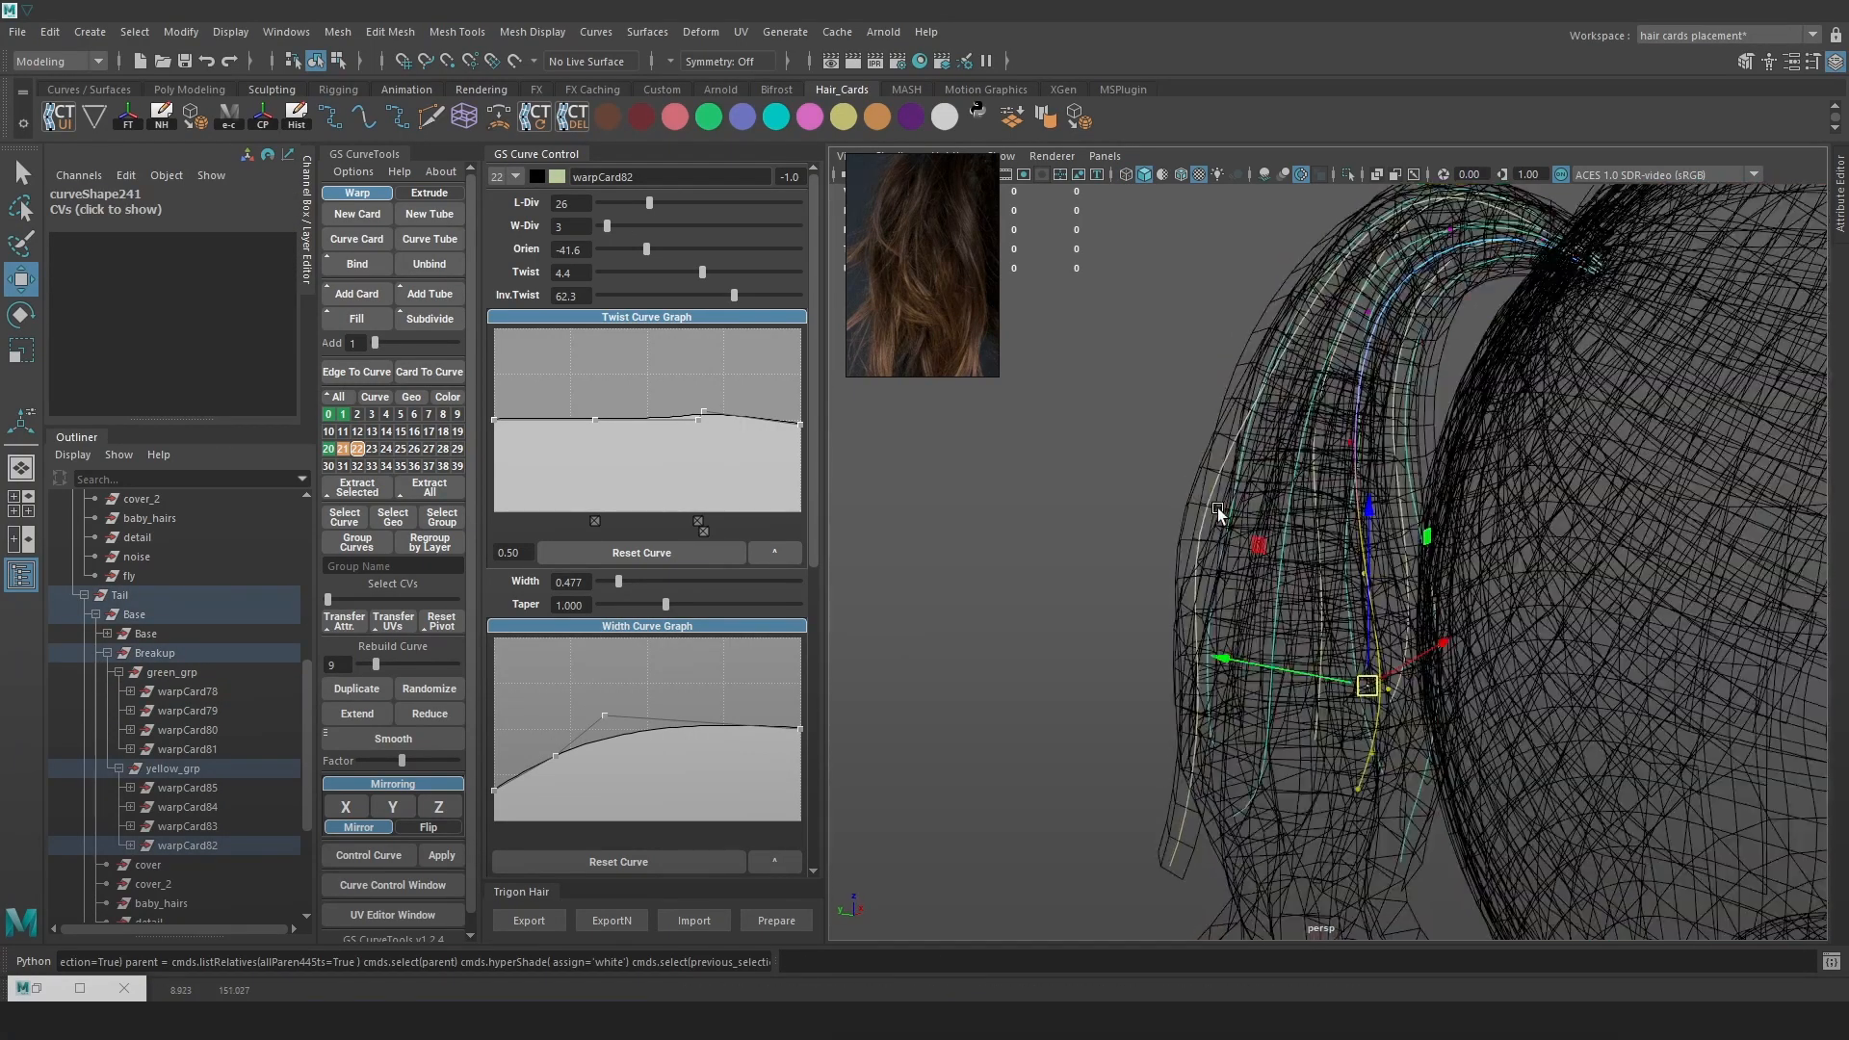
left_click(1217, 525)
right_click_drag(986, 421, 936, 421)
left_click(1178, 531)
left_click_drag(1117, 525, 1531, 749)
key("6")
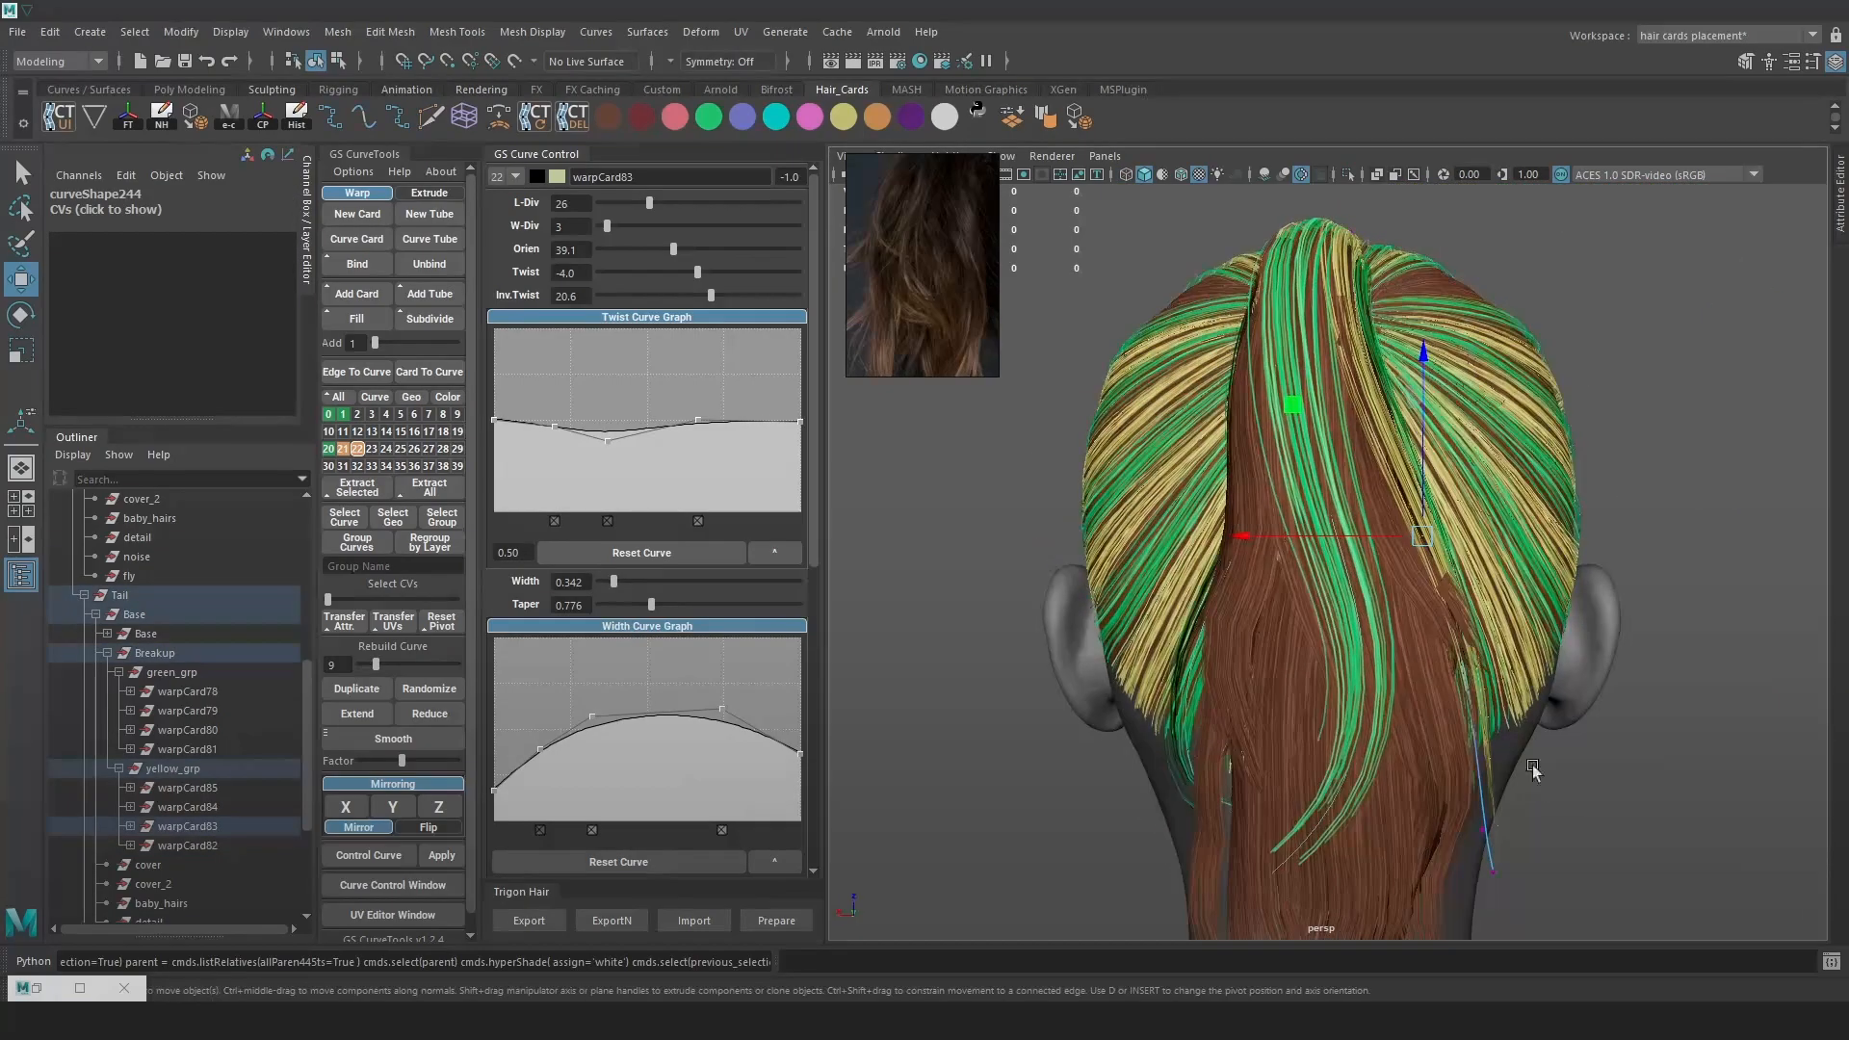
left_click_drag(1465, 837, 1464, 835)
key("e")
left_click_drag(1602, 735, 1517, 713)
key("w")
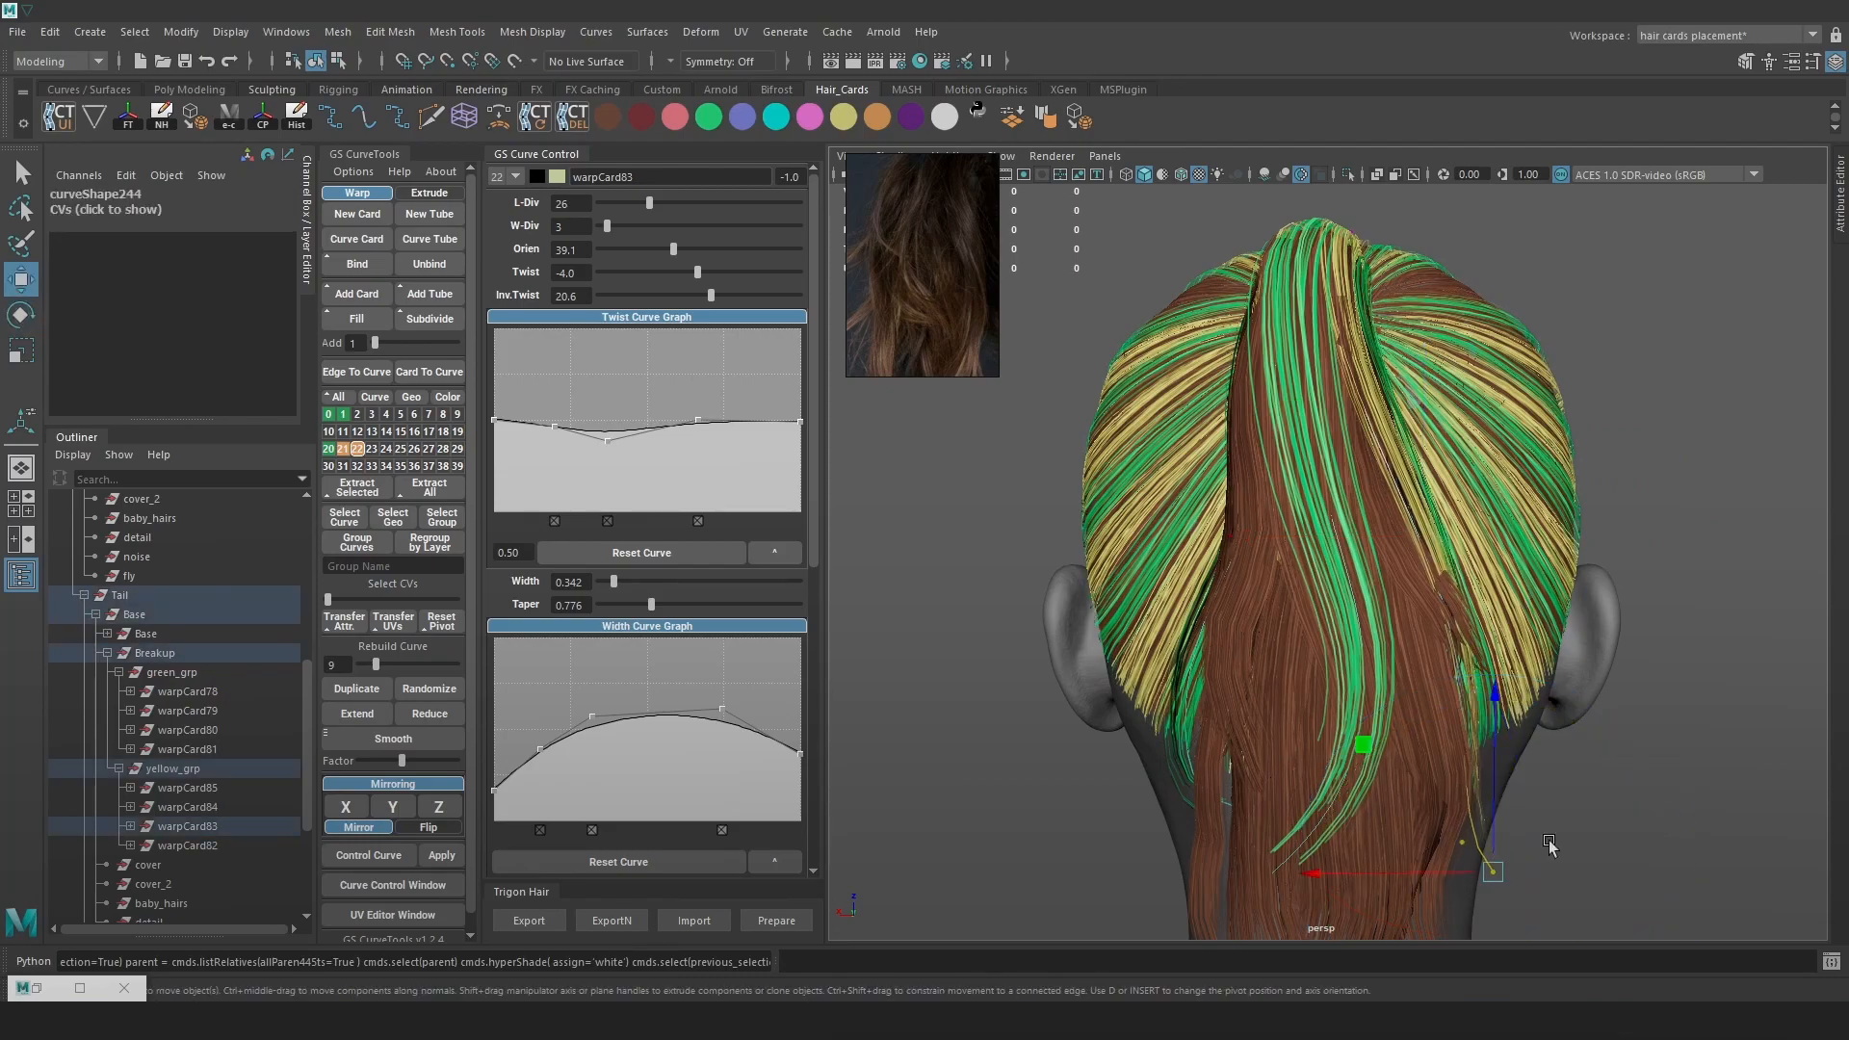
left_click_drag(1507, 870, 1510, 860)
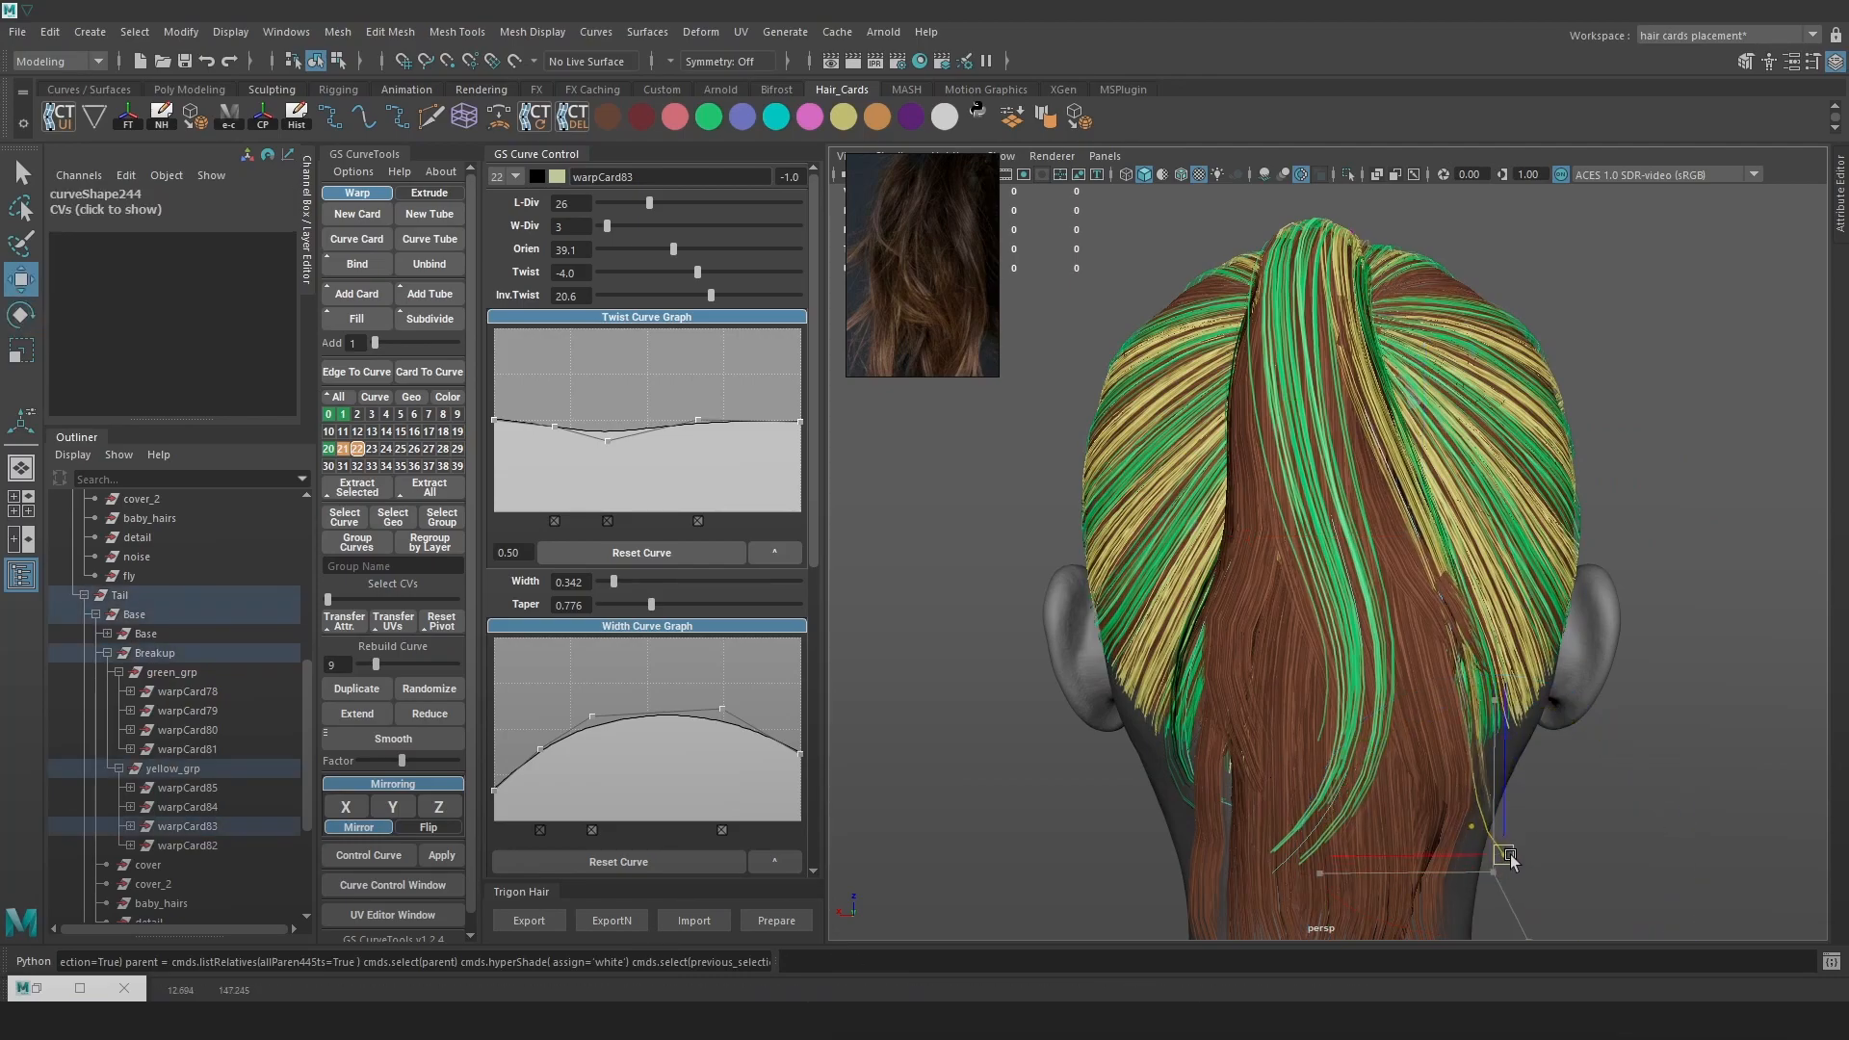
Nudge the warpCard83 curve's tip vertex as seen from the side and switch the Object Y symmetry back off
key("5")
key("6")
key("4")
key("5")
key("6")
left_click_drag(1626, 740, 1432, 734, "alt")
key("w")
left_click(1228, 497)
left_click_drag(1228, 497, 1224, 403)
left_click_drag(1362, 581, 1208, 570, "alt")
key("w")
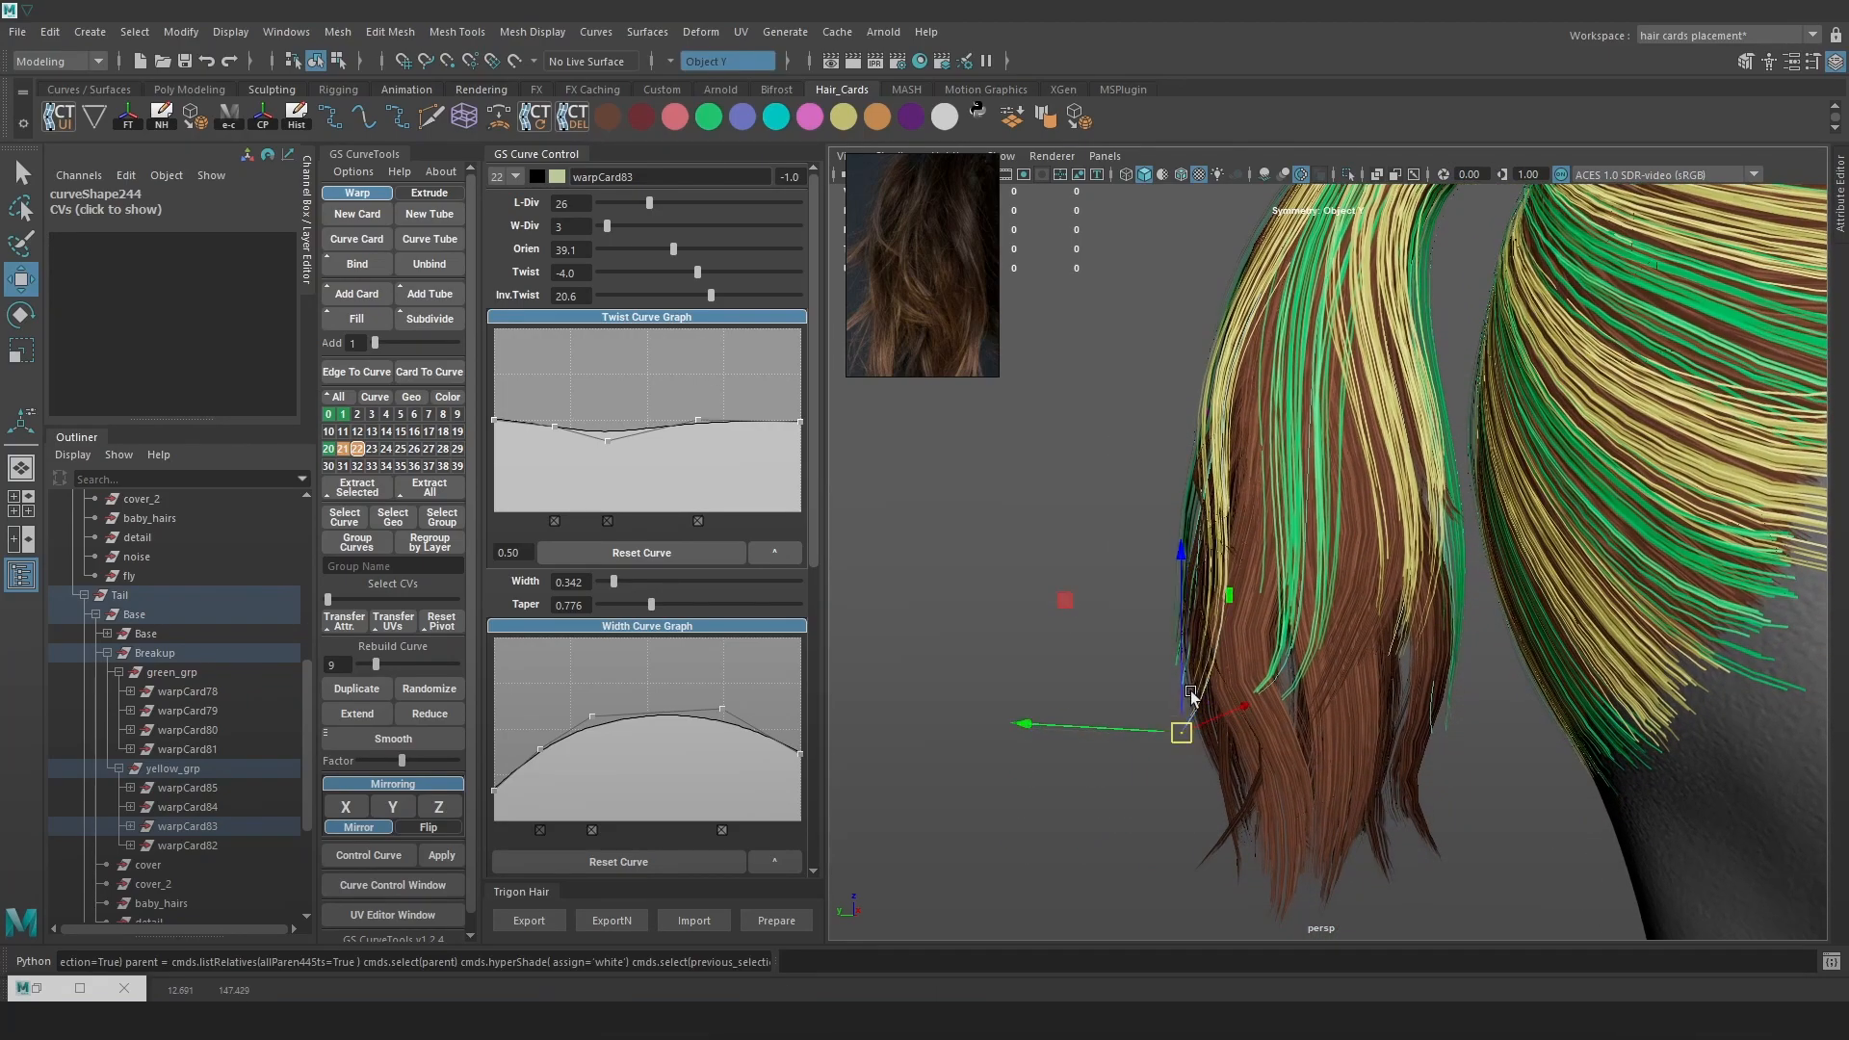
key("w")
mouse_move(1232, 609)
left_mouse_down()
mouse_move(1233, 505)
mouse_move(1234, 607)
left_mouse_up()
Set the twist of the yellow card warpCard82 to -9.7
left_click(1416, 603)
left_click_drag(1398, 664, 1334, 421, "alt")
left_click_drag(700, 275, 692, 277)
left_click_drag(1209, 478, 1233, 473, "alt")
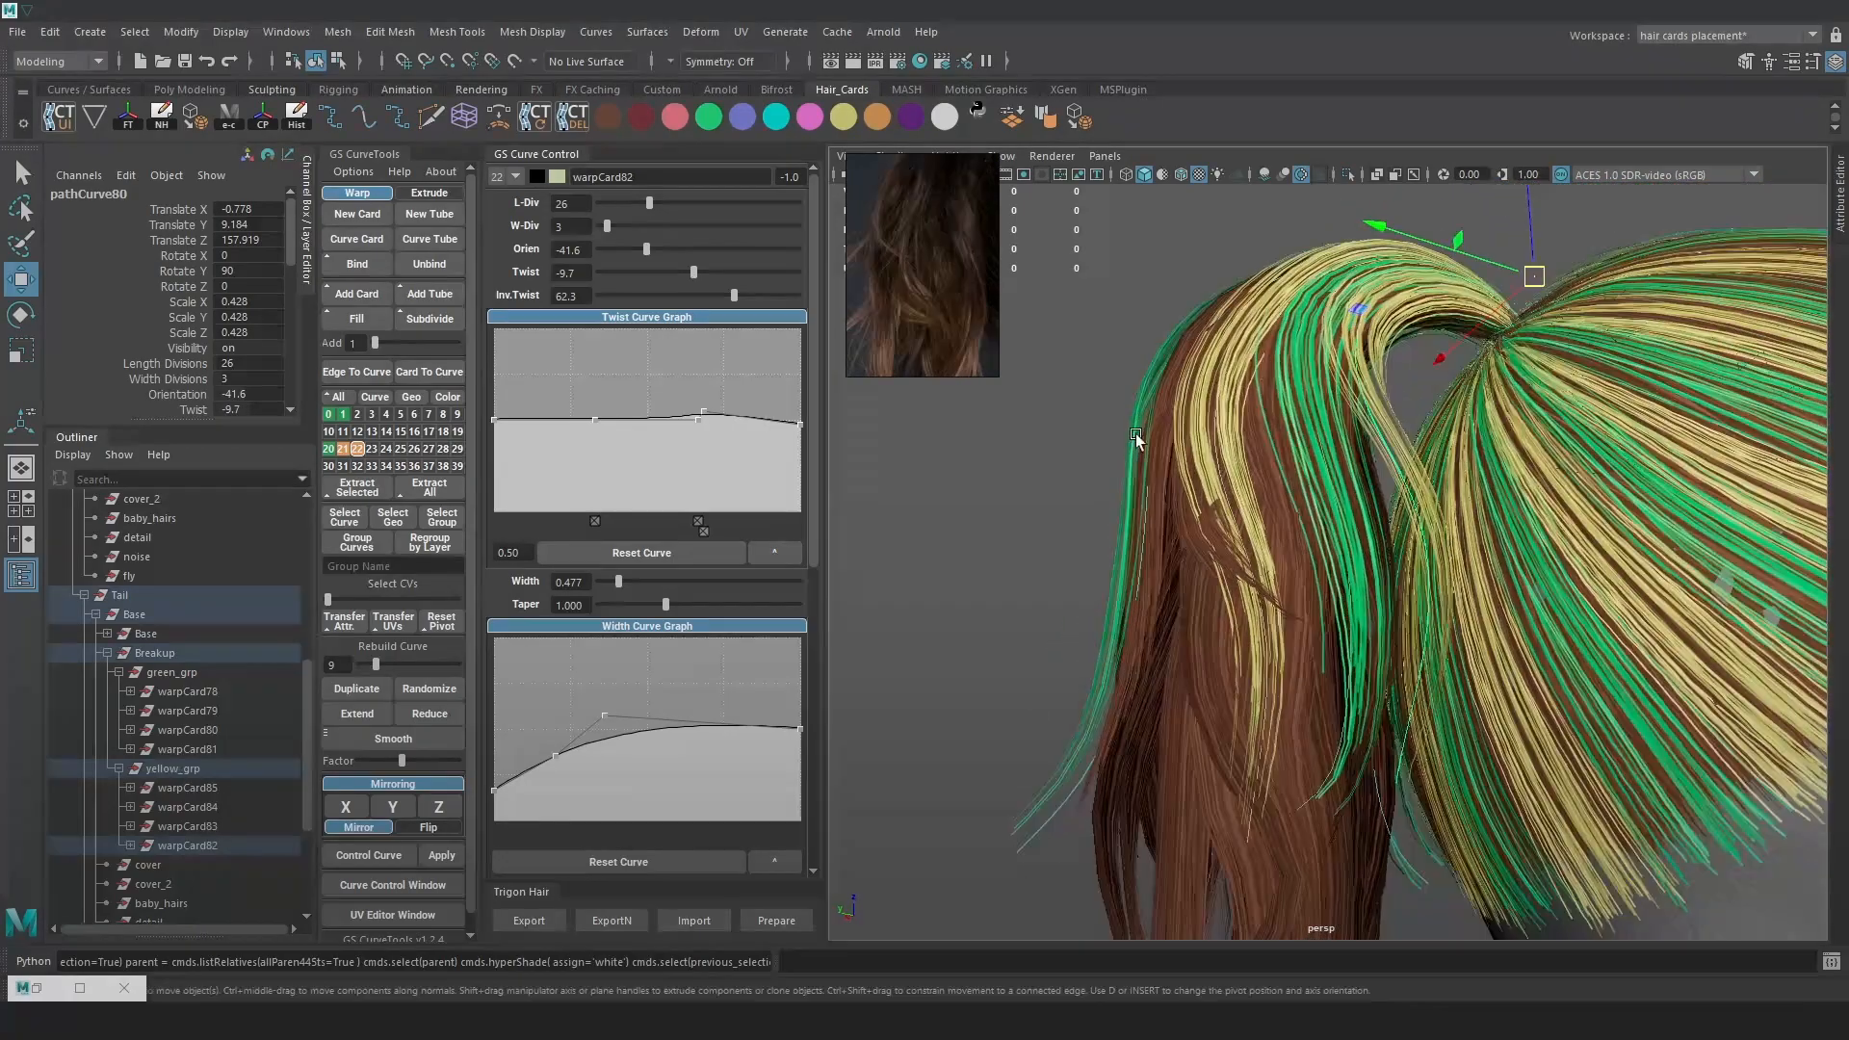
Move the middle and lower vertices of the warpCard82 curve away from the head, closer to the ponytail's inner edge
right_click_drag(1058, 439, 1058, 380)
key("4")
key("6")
left_click_drag(1416, 534, 1393, 528)
key("4")
key("6")
left_click(1410, 660)
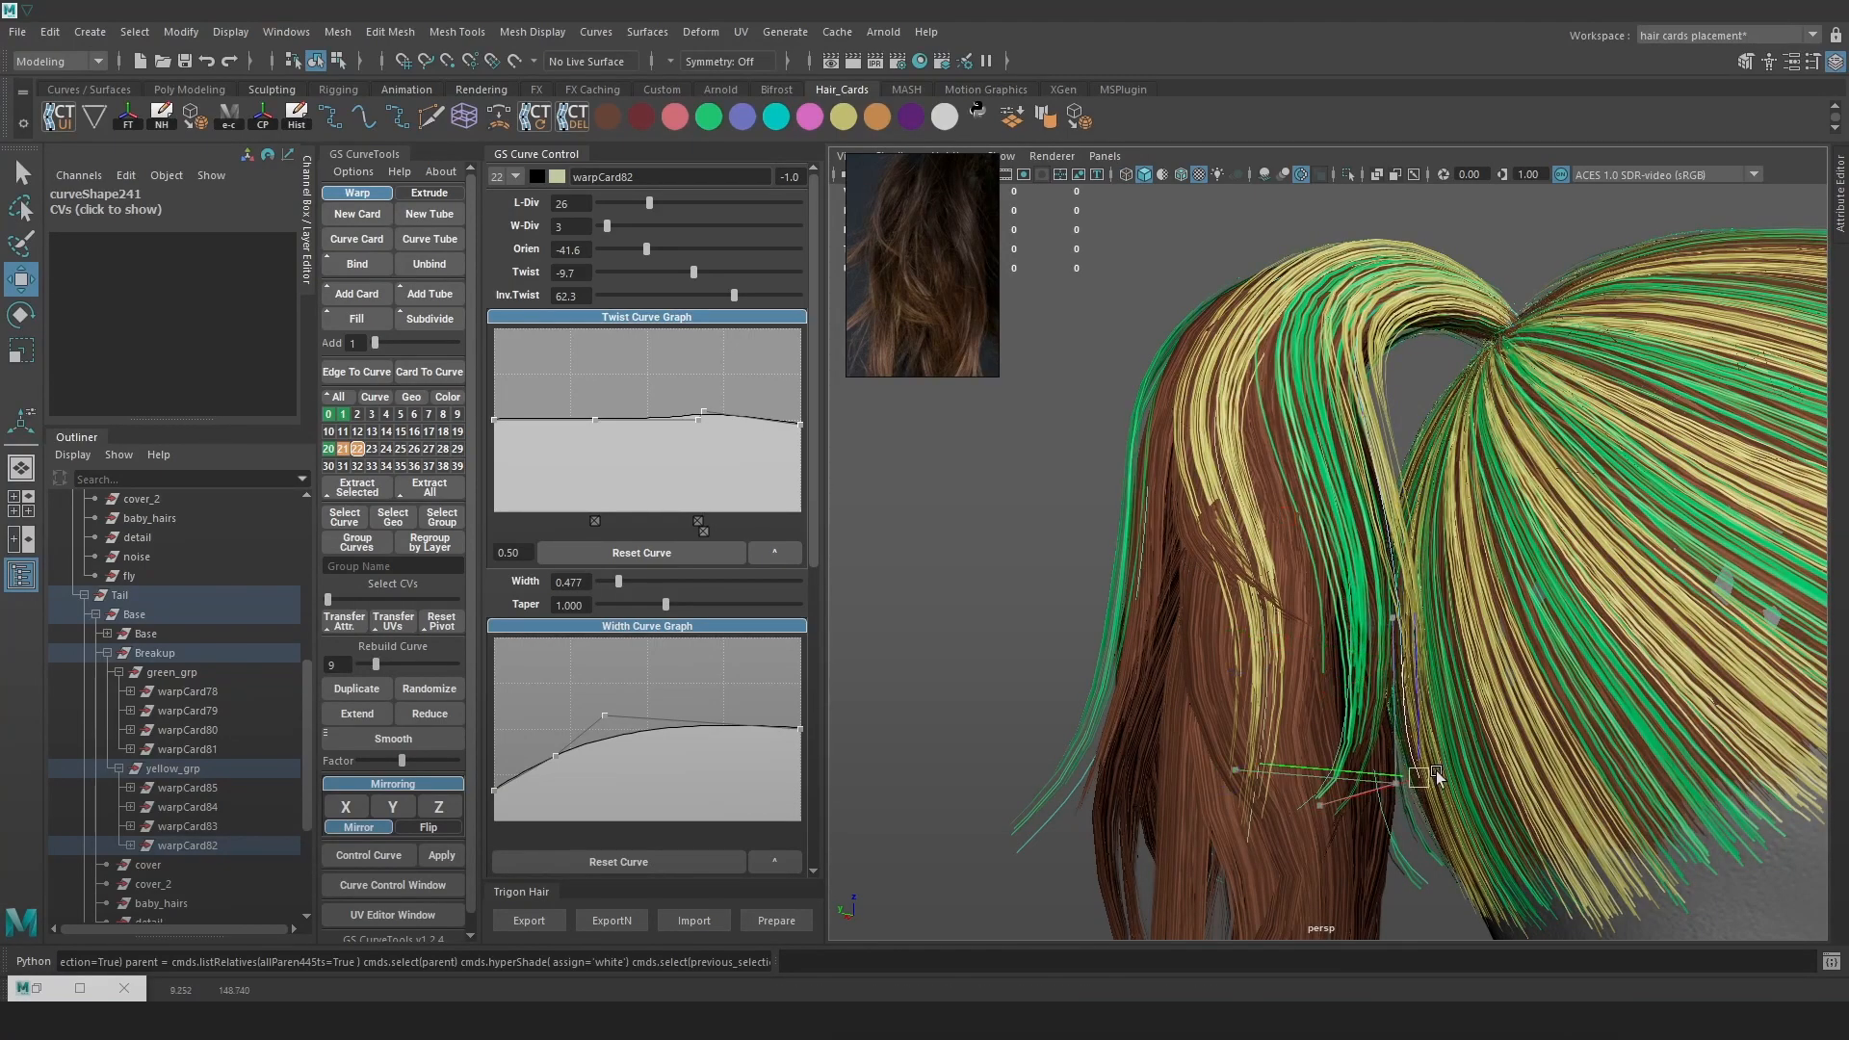
key("4")
key("6")
left_click(1398, 735)
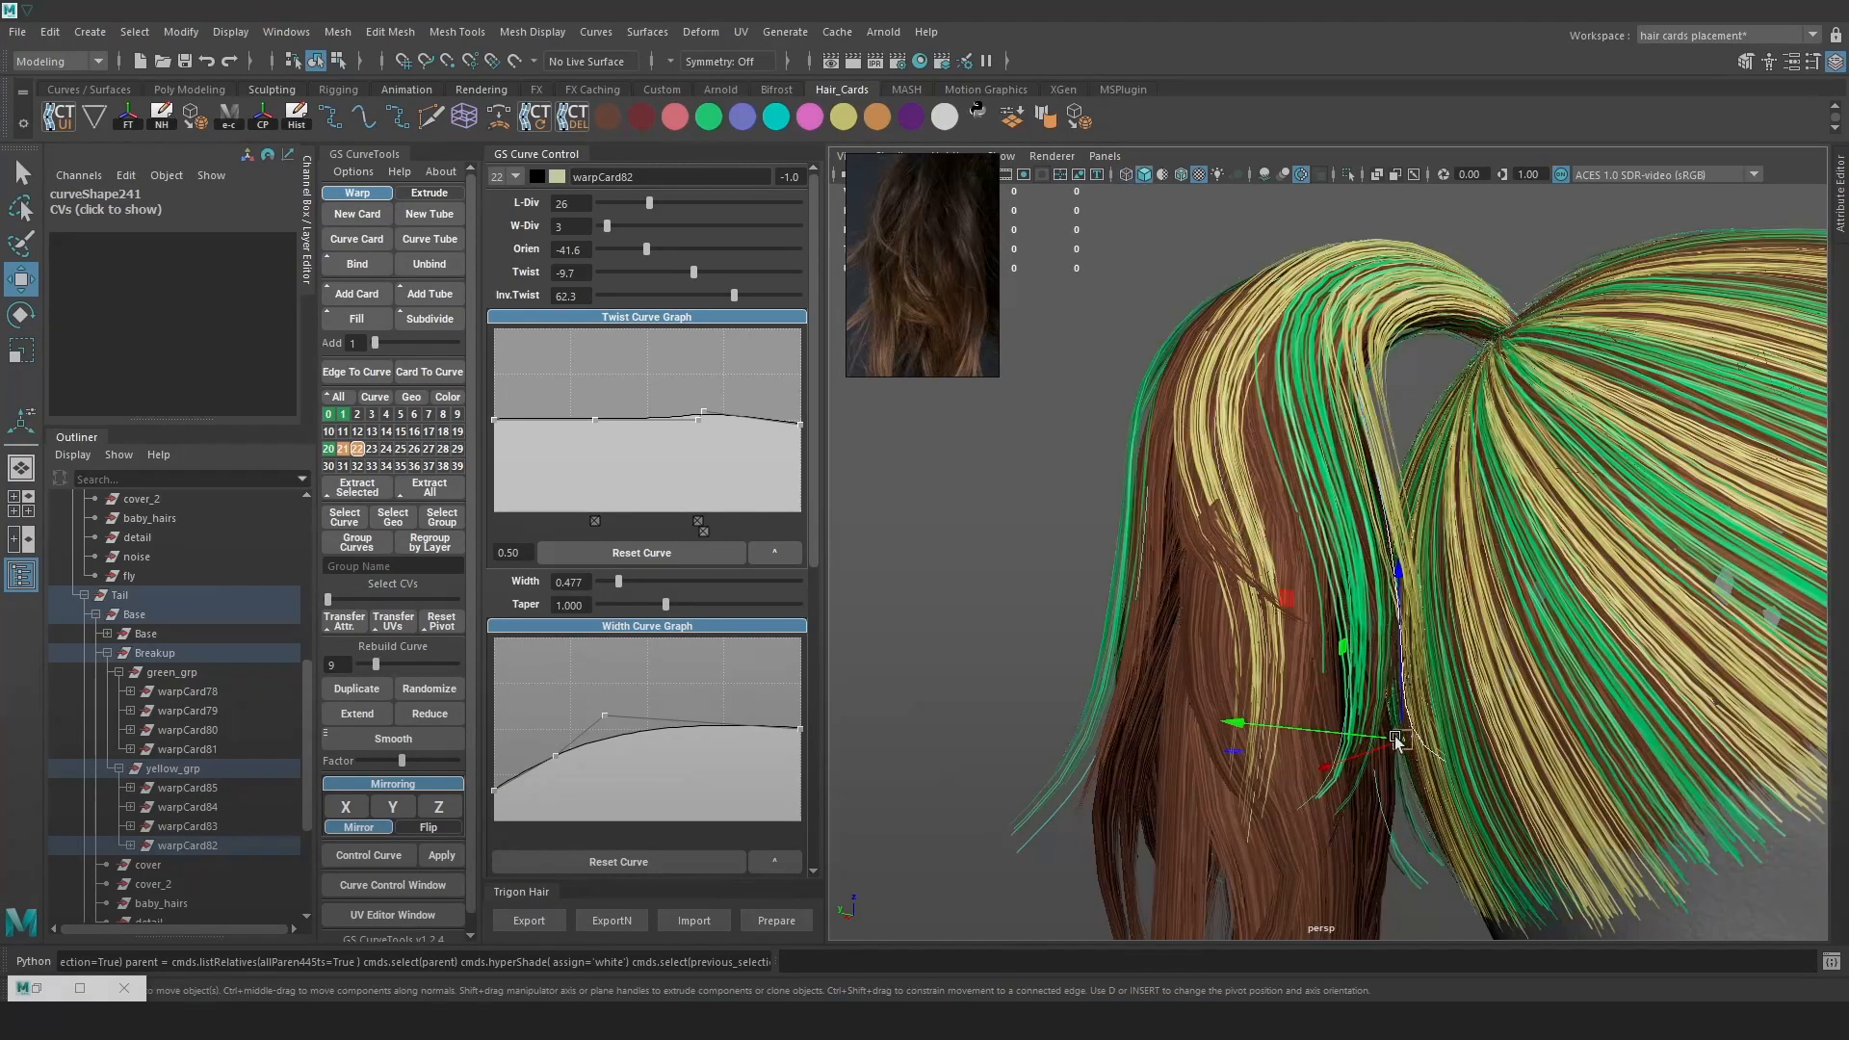
Select the lower control vertices of the warpCard84 curve on the far side of the ponytail
mouse_move(1407, 737)
left_mouse_down("alt")
mouse_move(1678, 637)
mouse_move(1527, 636)
left_mouse_up("alt")
key("4")
left_click(1365, 516)
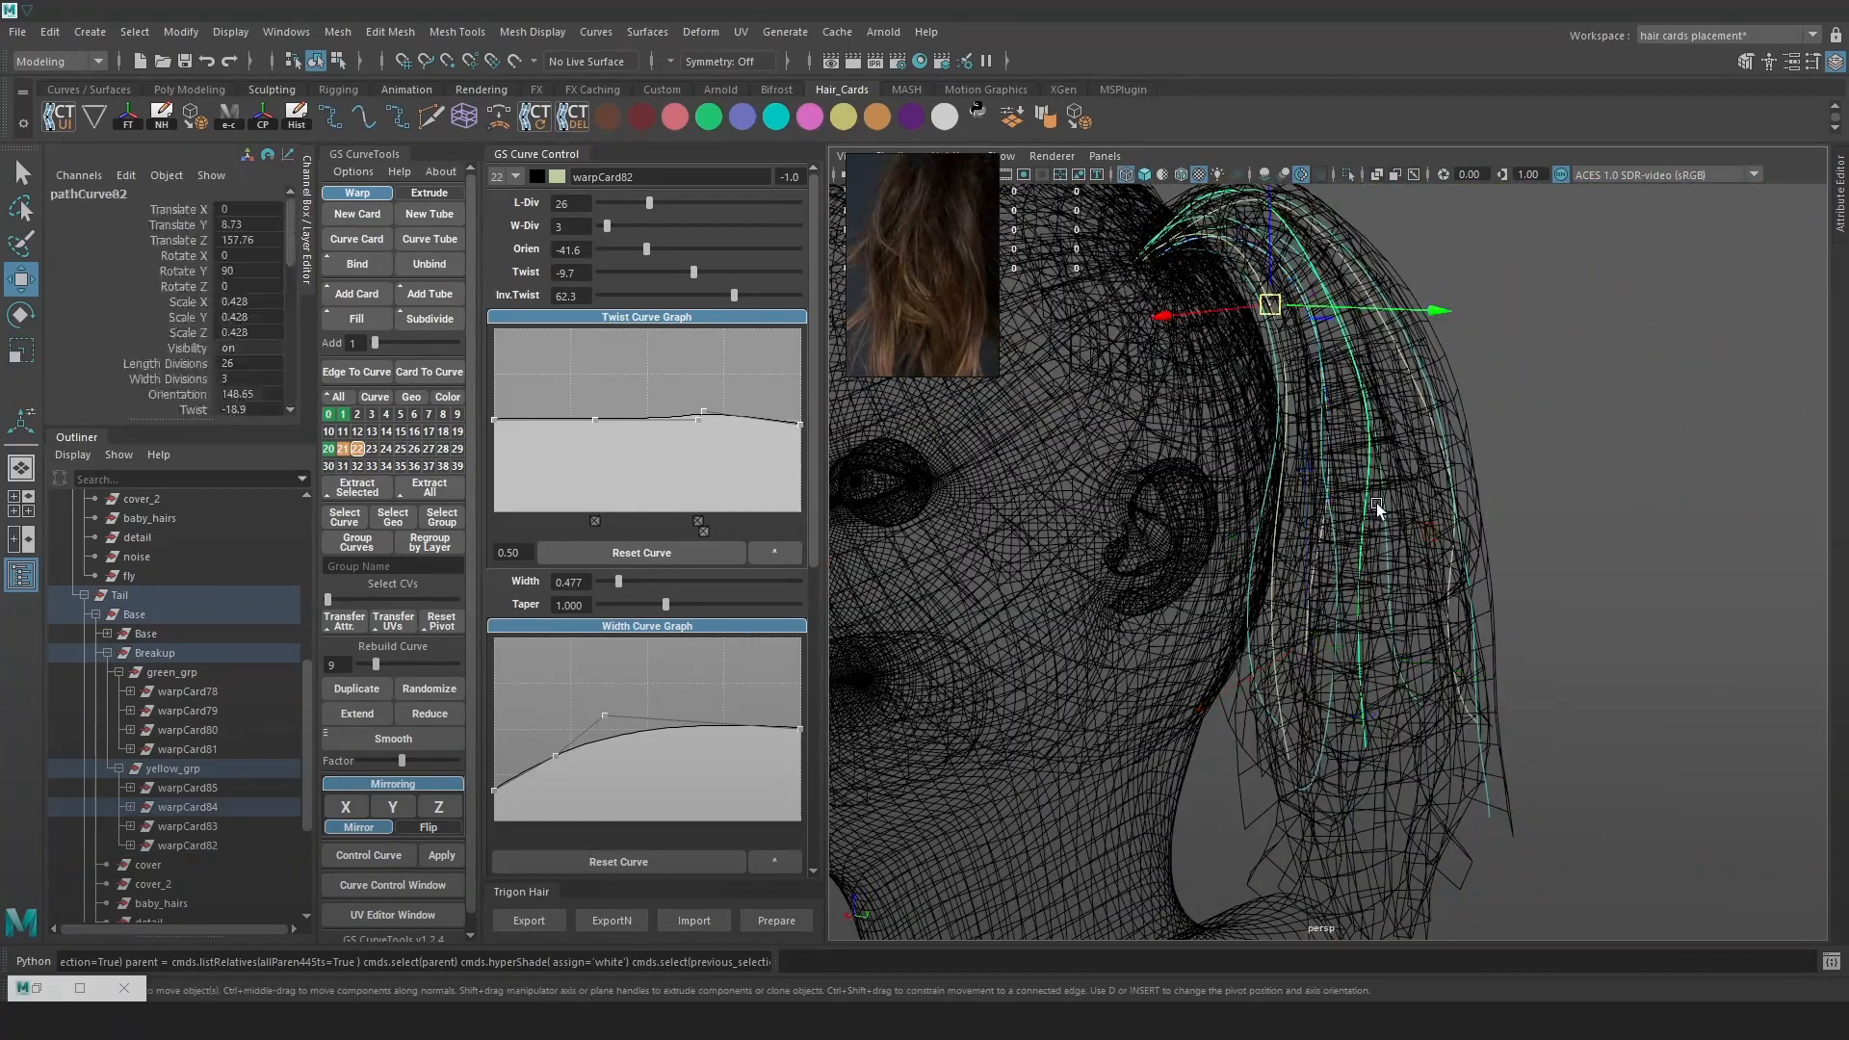
right_click_drag(1416, 472, 1430, 667)
key("6")
key("4")
key("6")
mouse_move(1303, 585)
left_mouse_down()
mouse_move(1426, 718)
mouse_move(1314, 428)
mouse_move(1391, 512)
left_mouse_up()
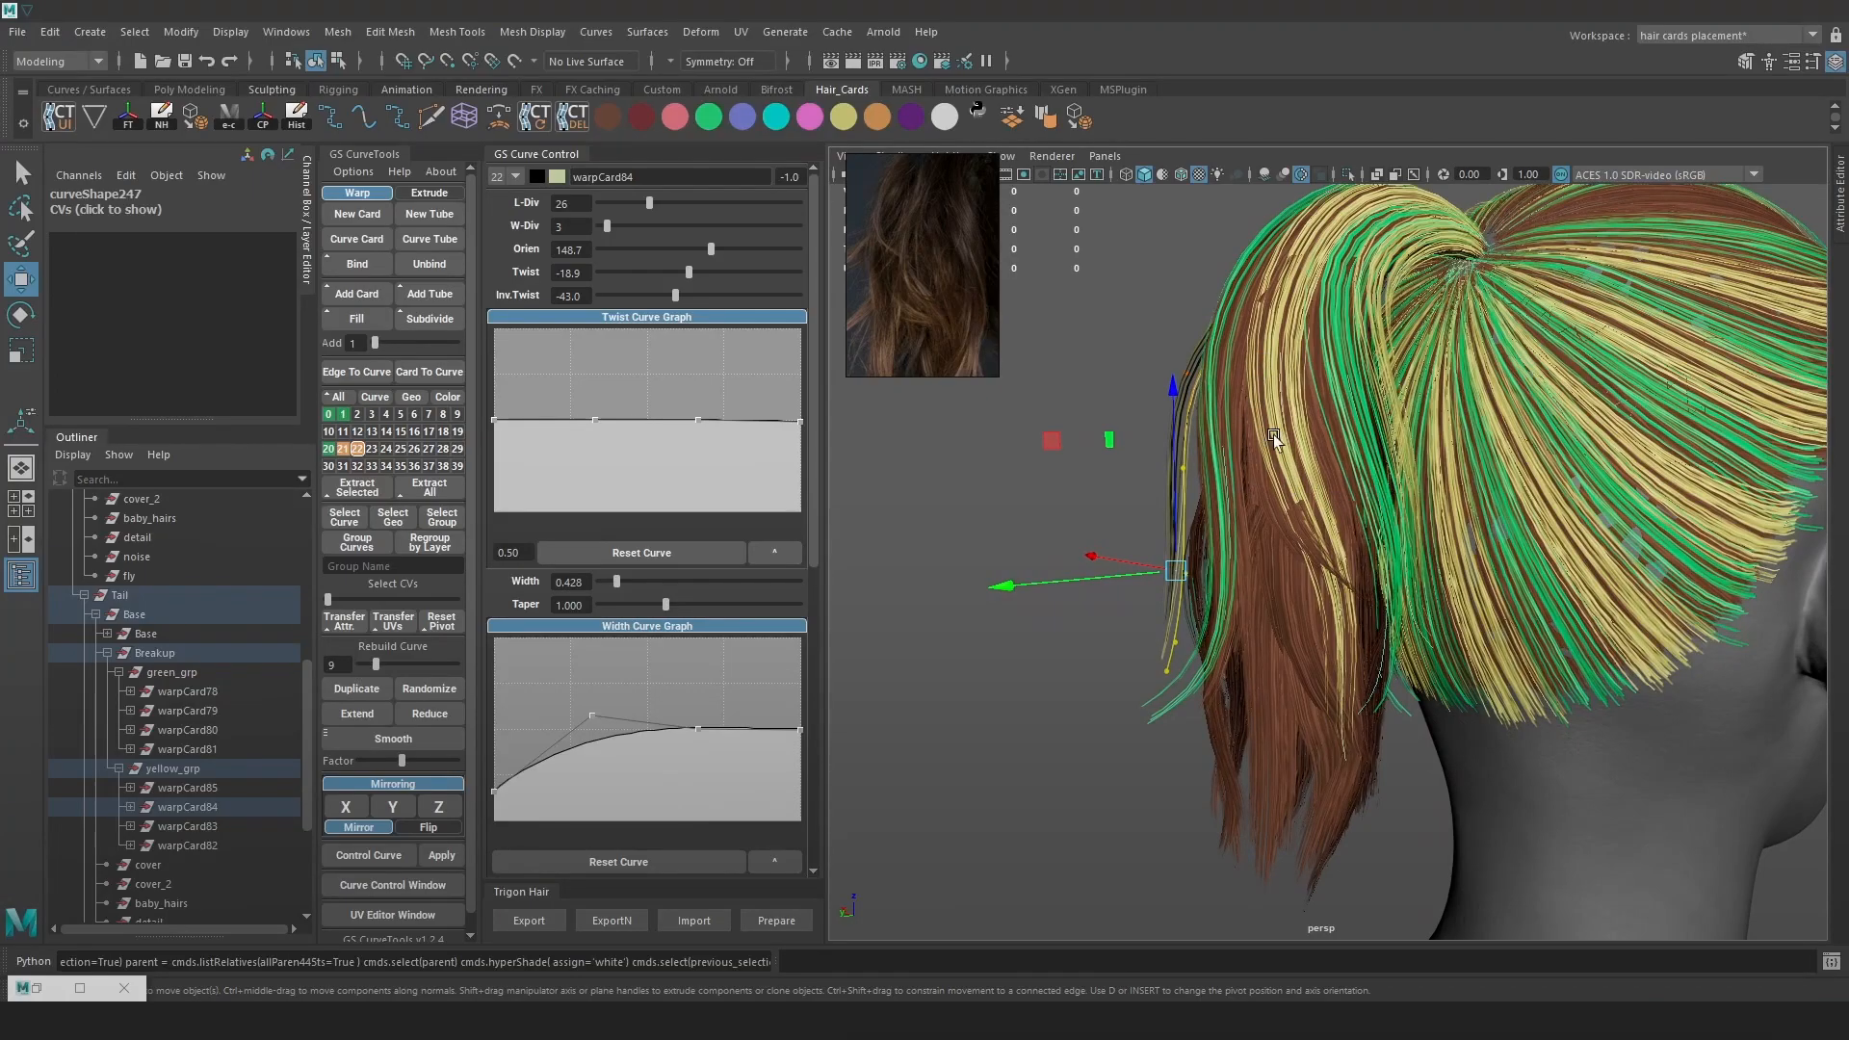
left_click_drag(1273, 424, 1392, 499, "alt")
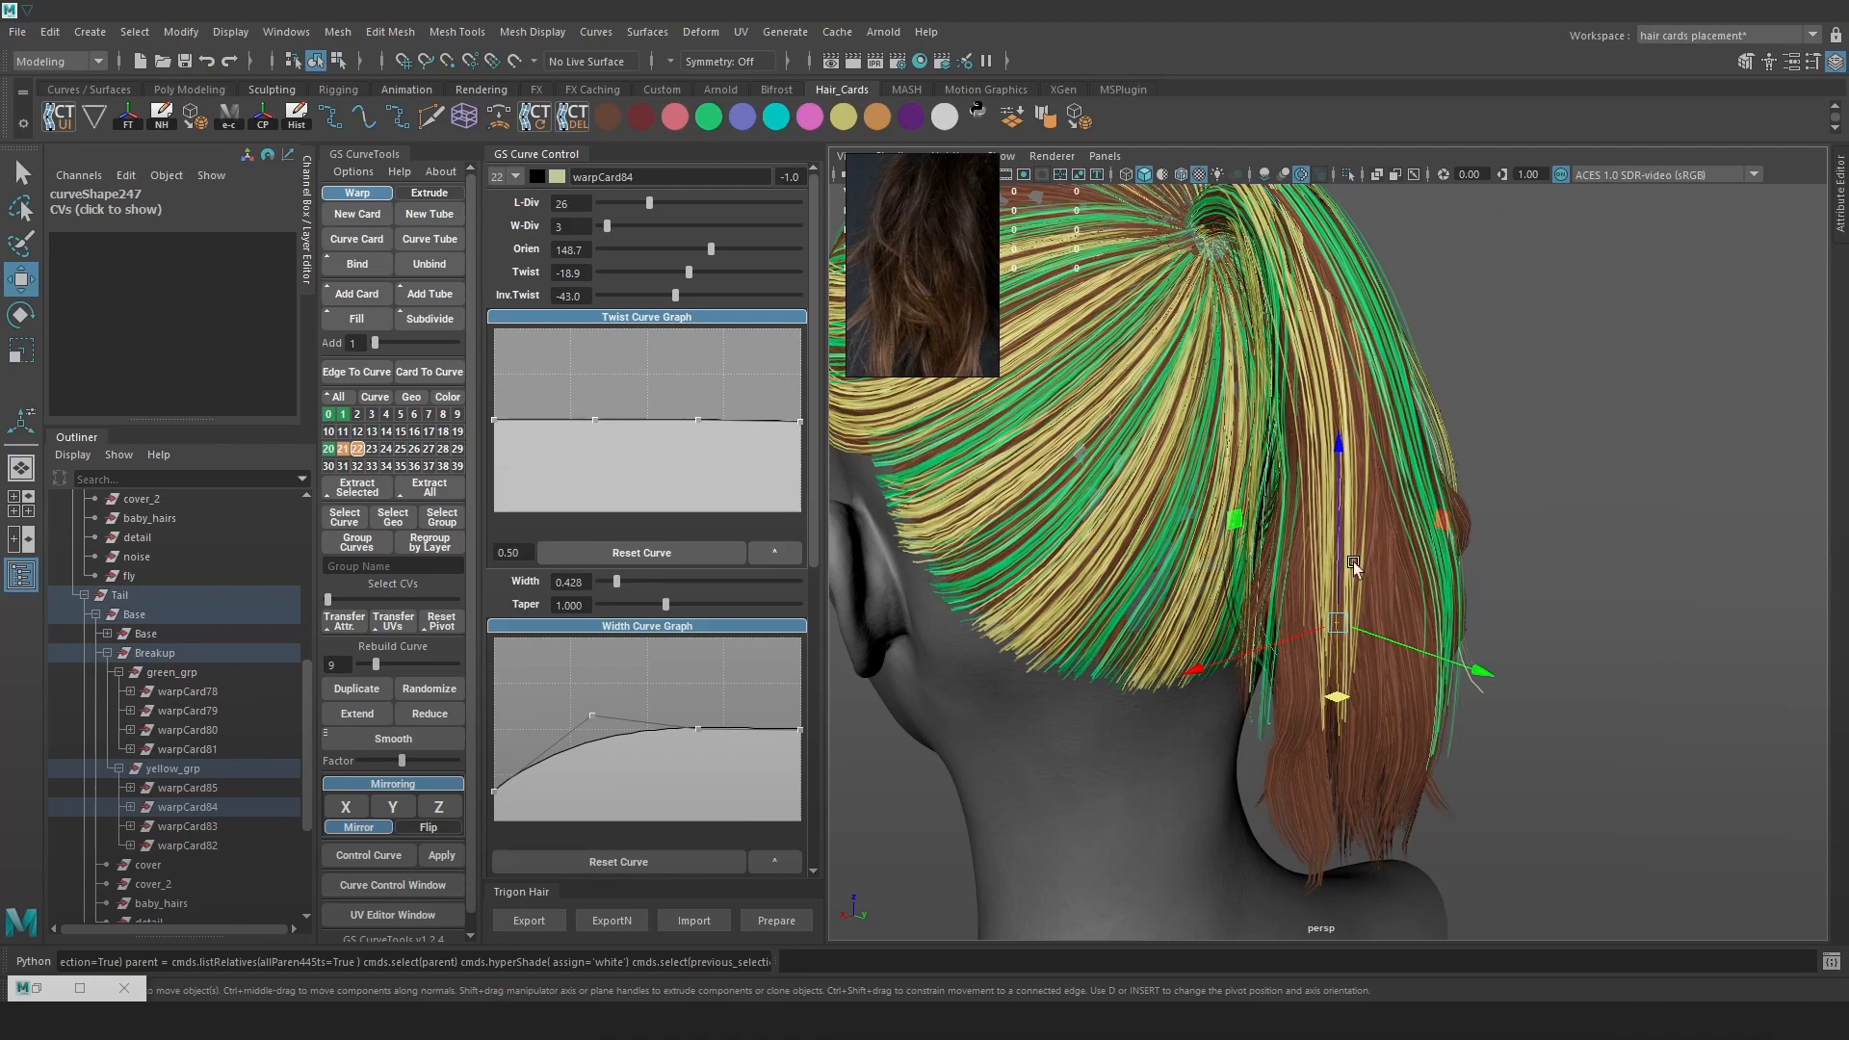
Capture the ponytail region for annotation and outline two long card shapes in red along its lower half
key("ctrl+Print")
left_click_drag(1556, 838, 1165, 162)
mouse_move(1346, 734)
left_mouse_down()
mouse_move(1372, 377)
mouse_move(1444, 751)
left_mouse_up()
mouse_move(1257, 743)
left_mouse_down()
mouse_move(1302, 364)
mouse_move(1334, 726)
left_mouse_up()
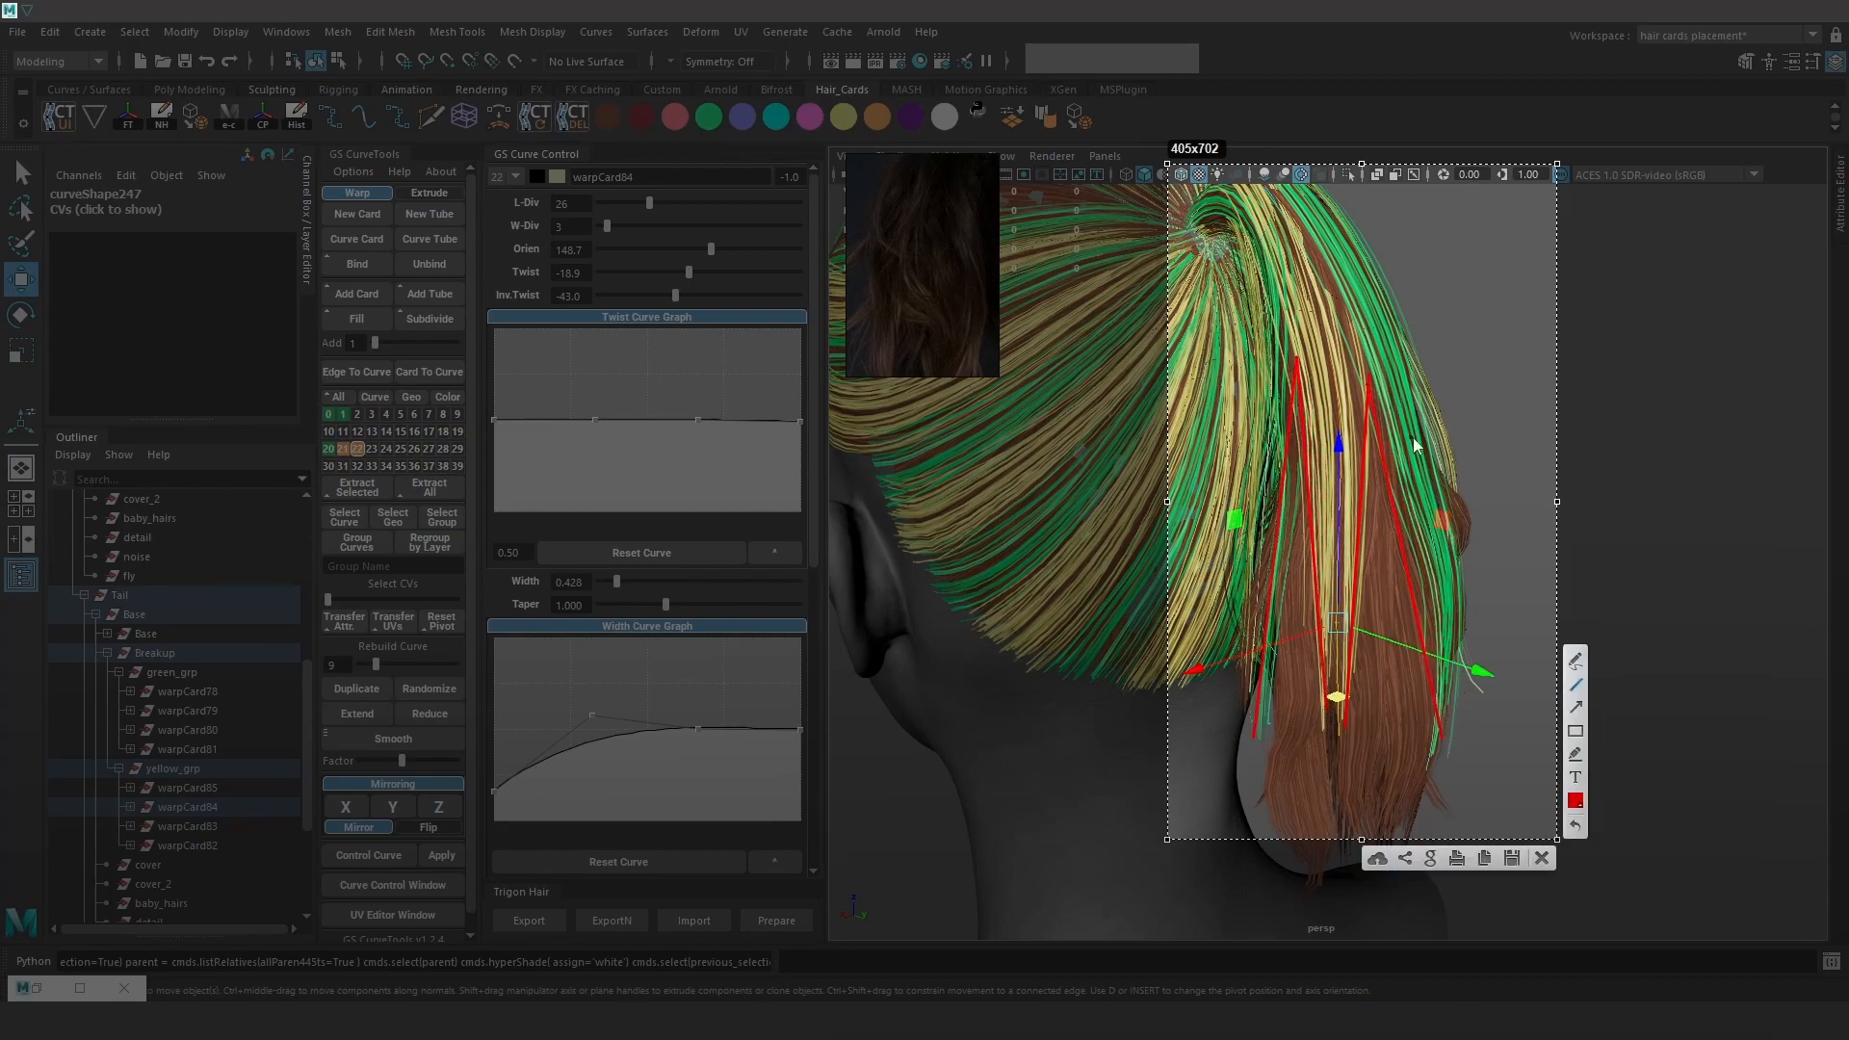
mouse_move(1340, 350)
left_mouse_down()
mouse_move(1373, 337)
mouse_move(1401, 437)
mouse_move(1437, 755)
mouse_move(1427, 813)
mouse_move(1342, 358)
mouse_move(1370, 820)
left_mouse_up()
left_click_drag(1370, 821, 1430, 802)
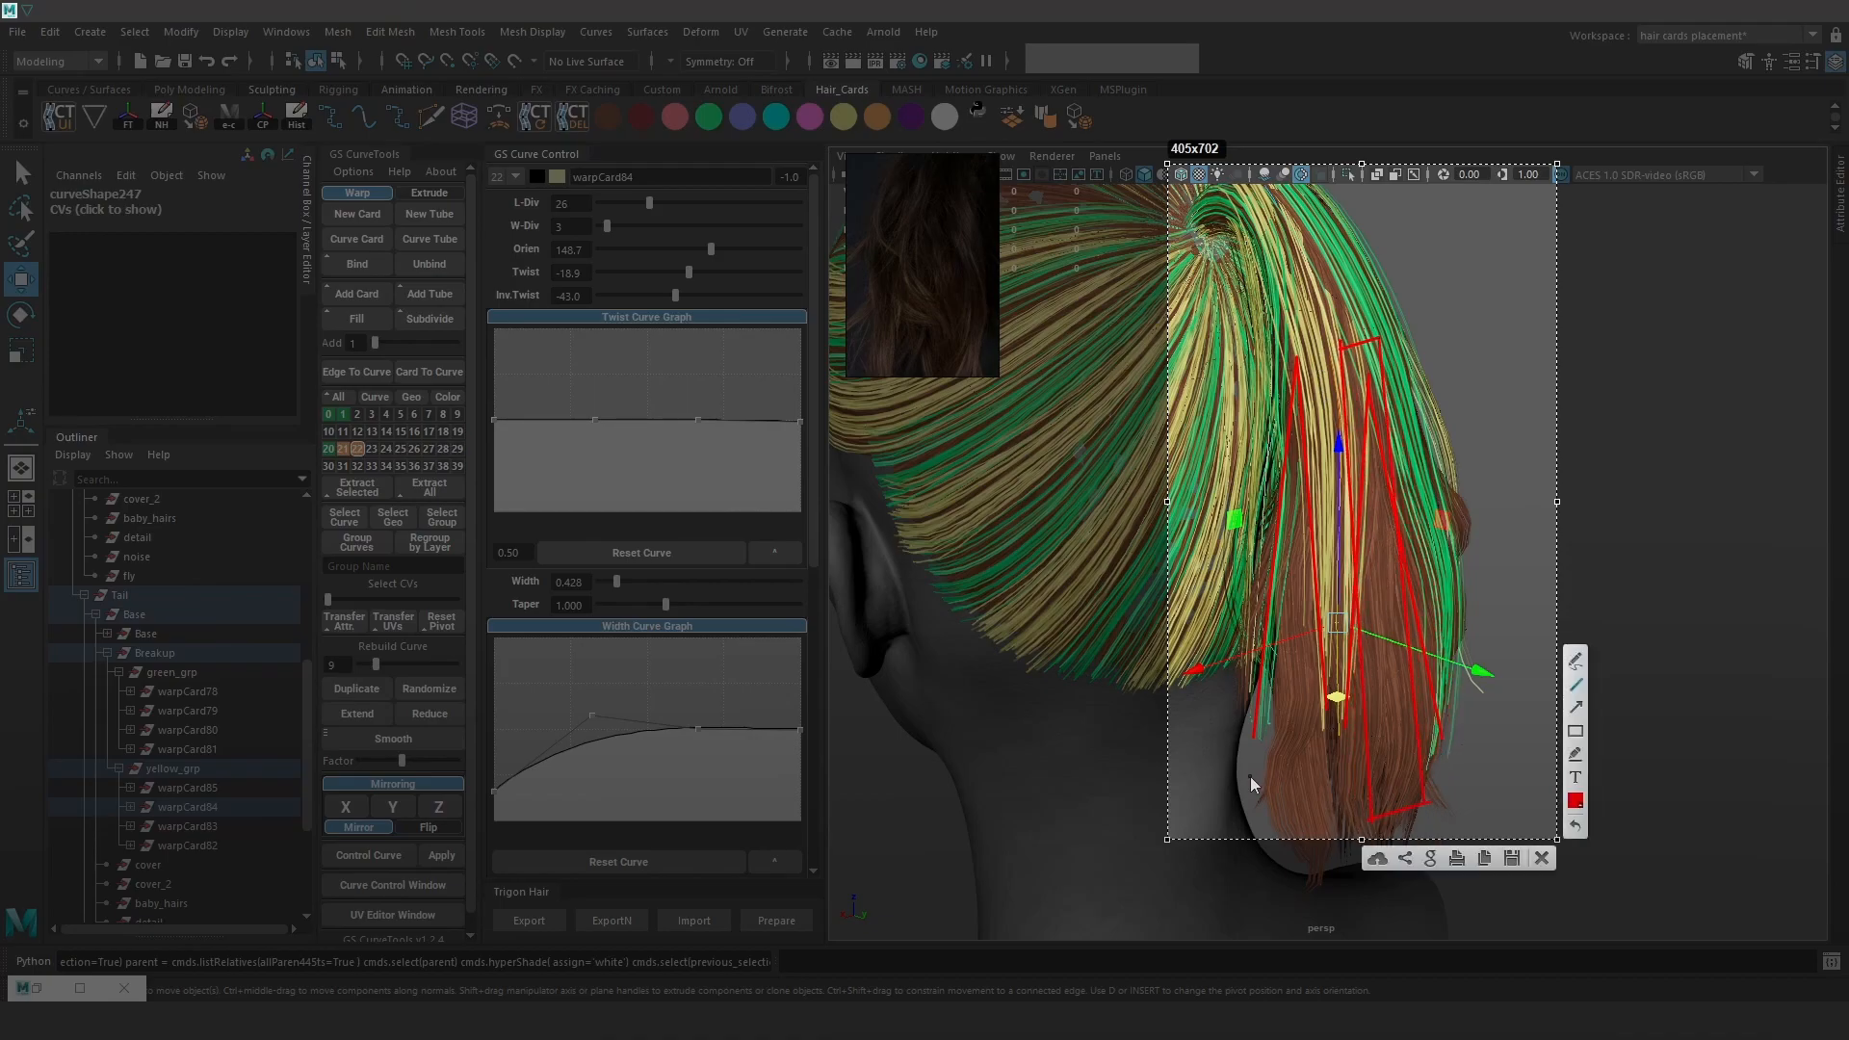
mouse_move(1262, 816)
left_mouse_down()
mouse_move(1315, 811)
mouse_move(1322, 358)
mouse_move(1271, 597)
mouse_move(1262, 816)
left_mouse_up()
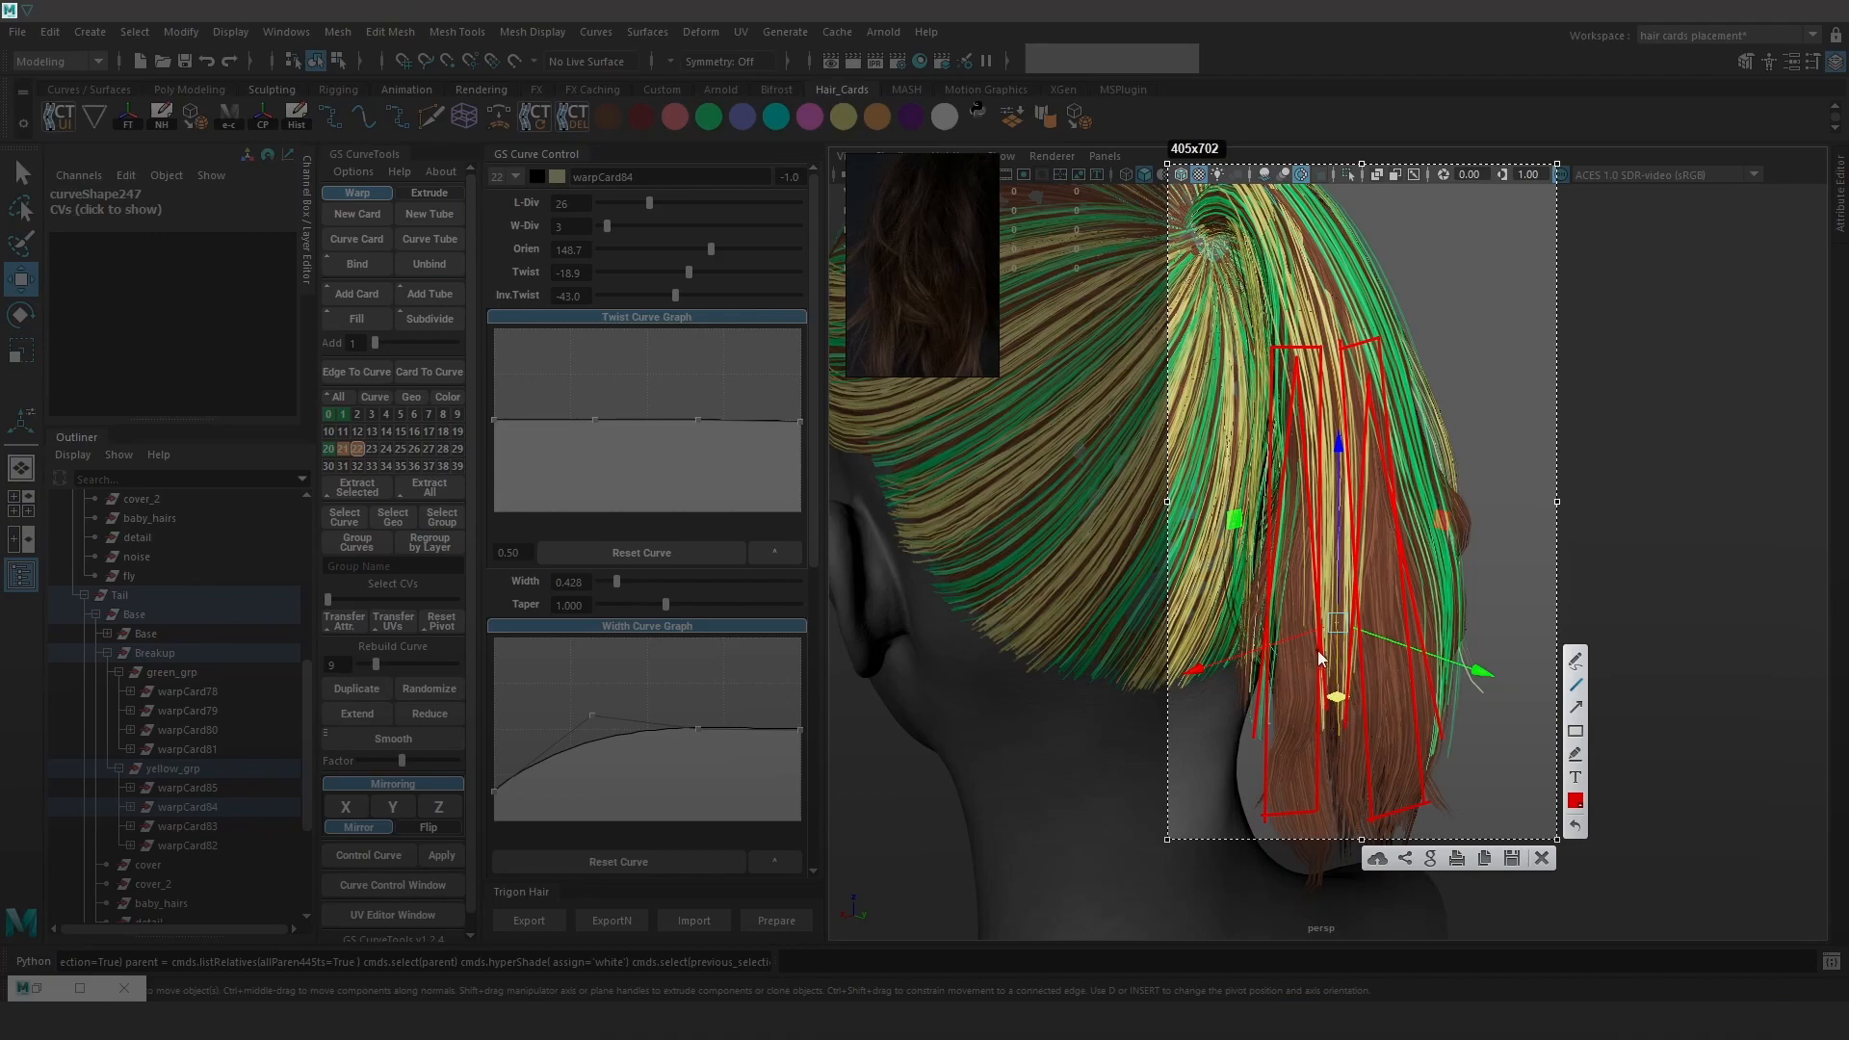
Sketch a lower card and a wide overlapping card in red, and discard the annotated capture
mouse_move(1311, 604)
left_mouse_down()
mouse_move(1354, 595)
mouse_move(1378, 934)
mouse_move(1298, 936)
left_mouse_up()
left_click_drag(1300, 935, 1324, 643)
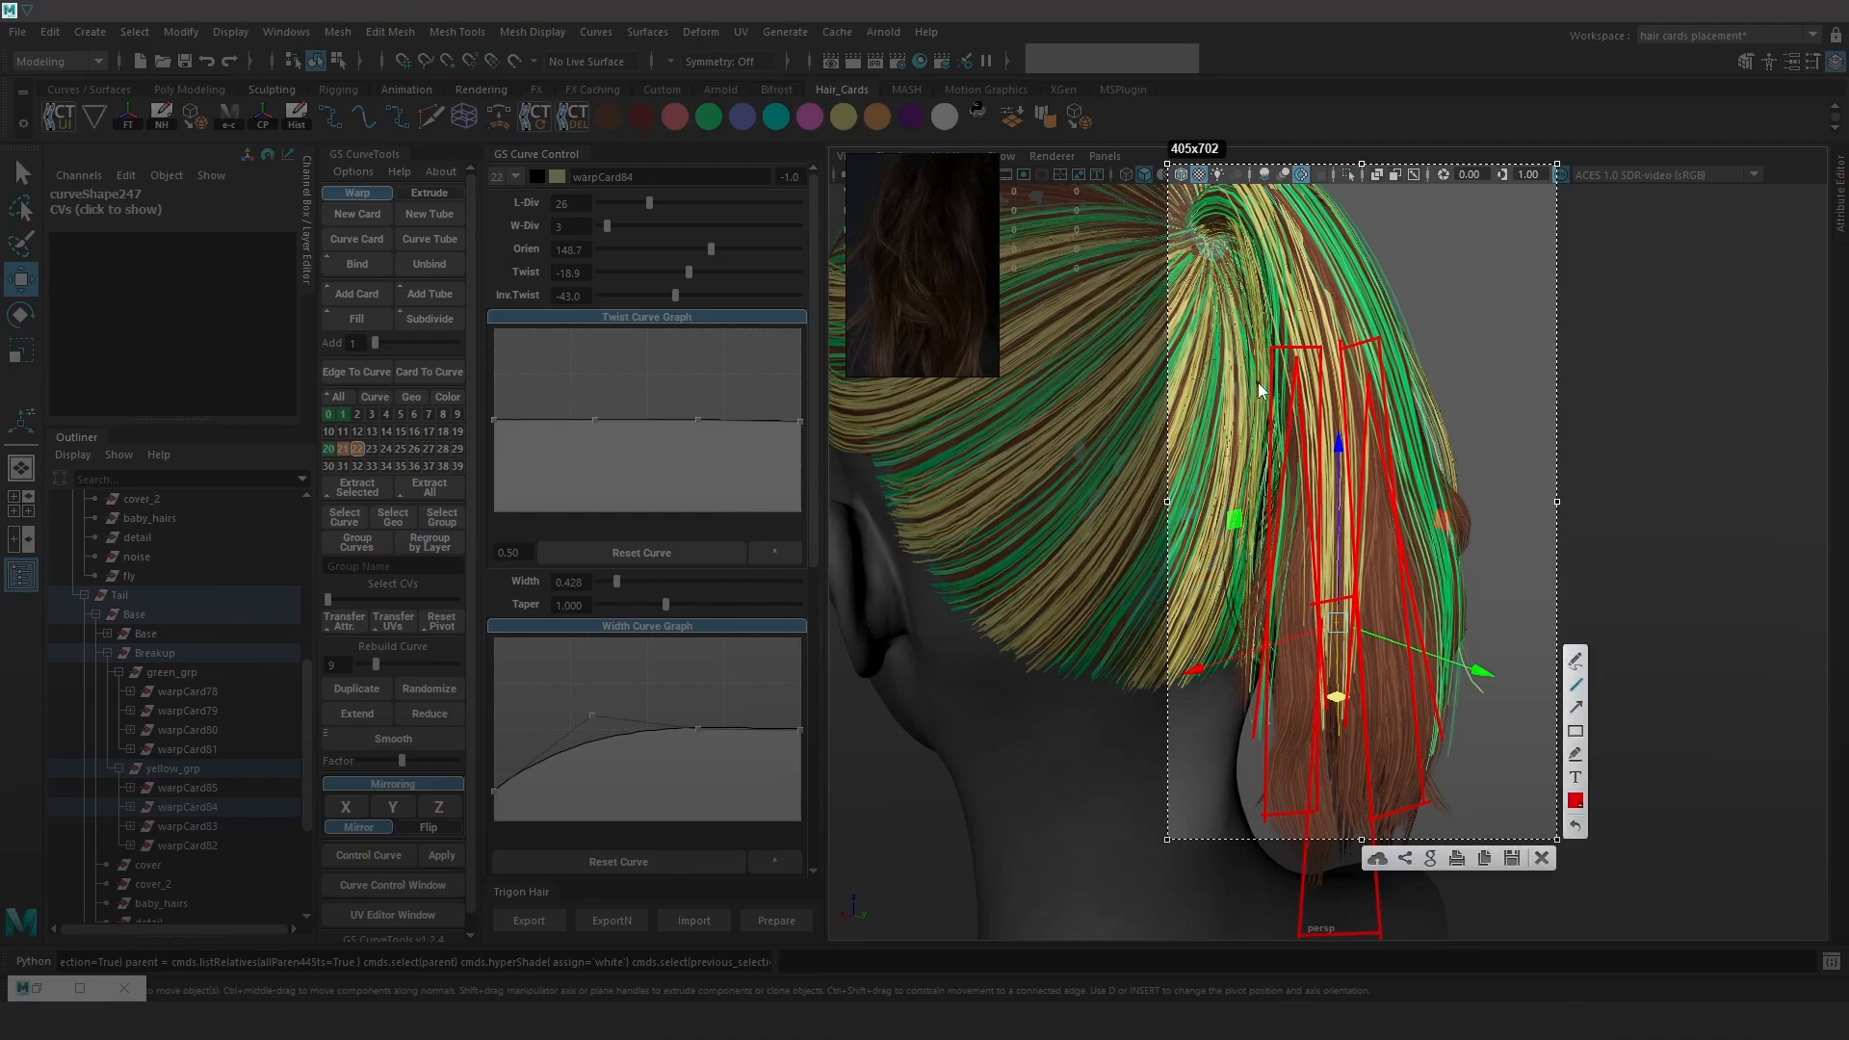
left_click_drag(1248, 353, 1350, 940)
mouse_move(1350, 940)
left_mouse_down()
mouse_move(1464, 430)
mouse_move(1441, 335)
mouse_move(1276, 343)
left_mouse_up()
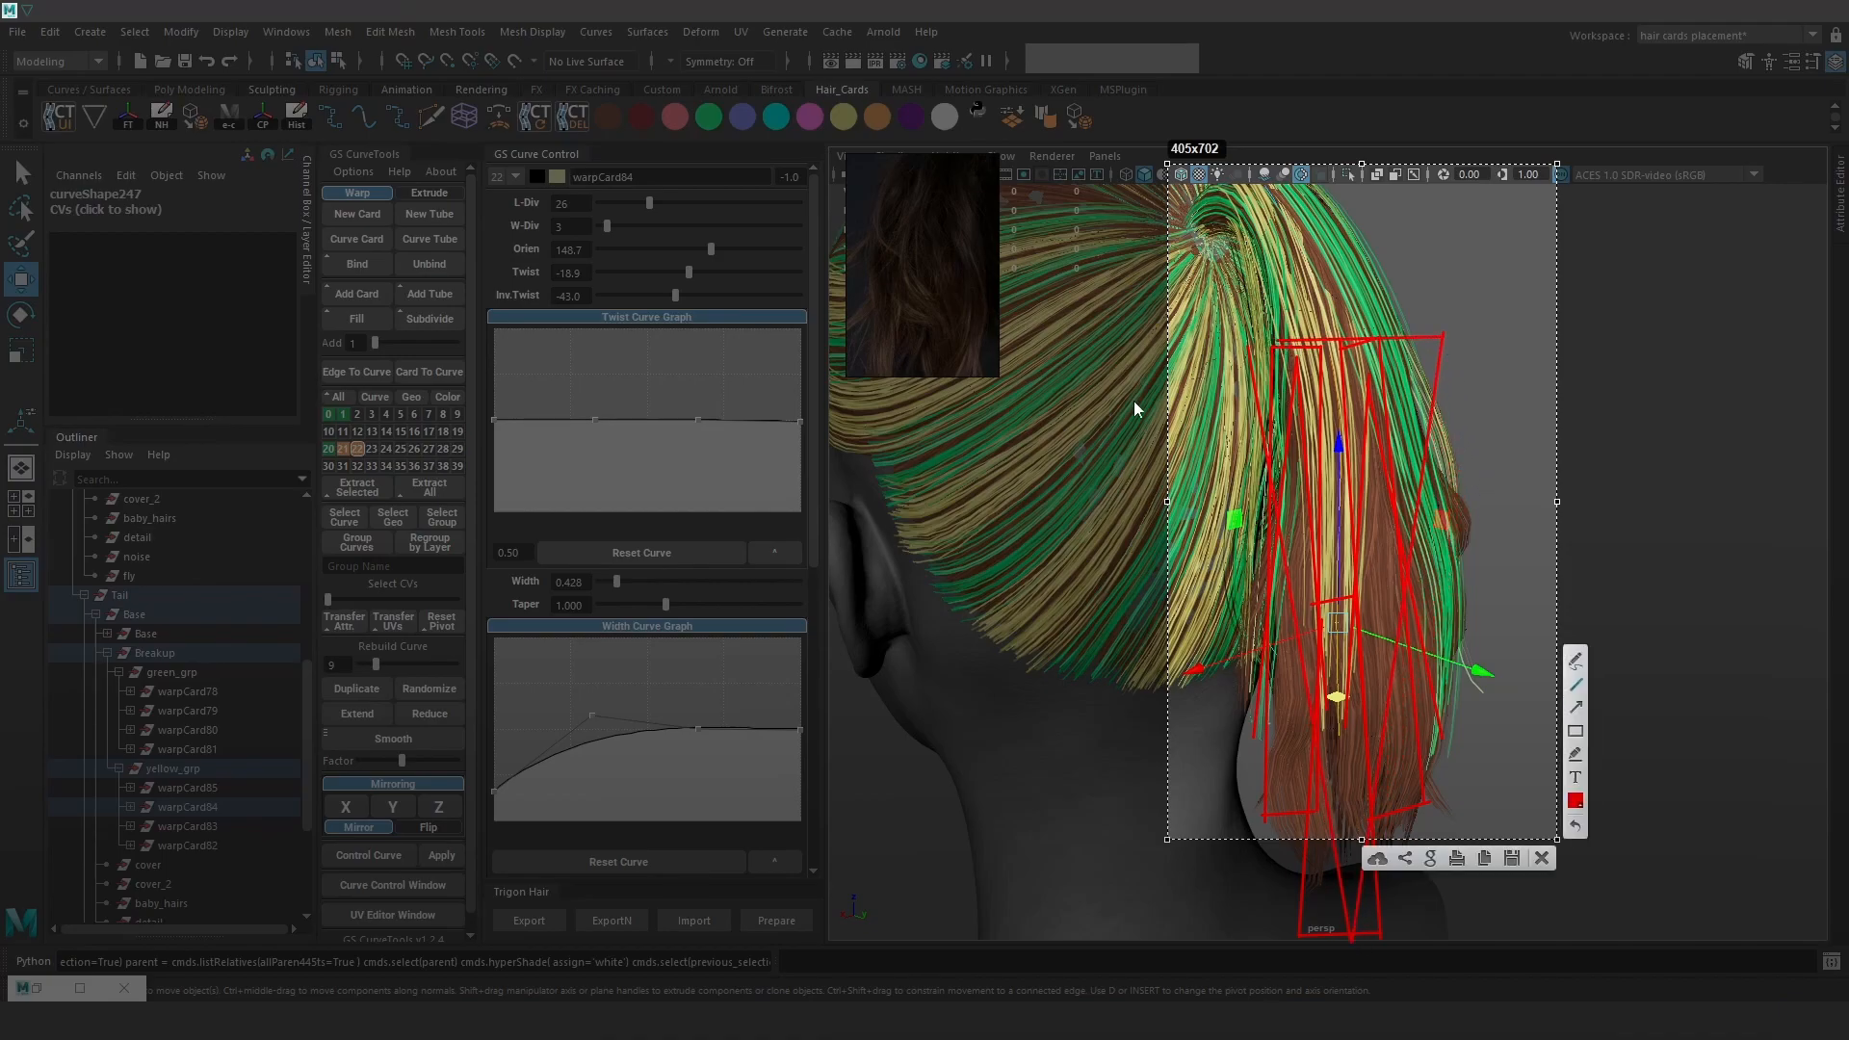
left_click(1541, 857)
Enlarge the reference photo, compare its ponytail strands with the hair cards, and shrink the photo again
scroll(859, 250, "down", 4)
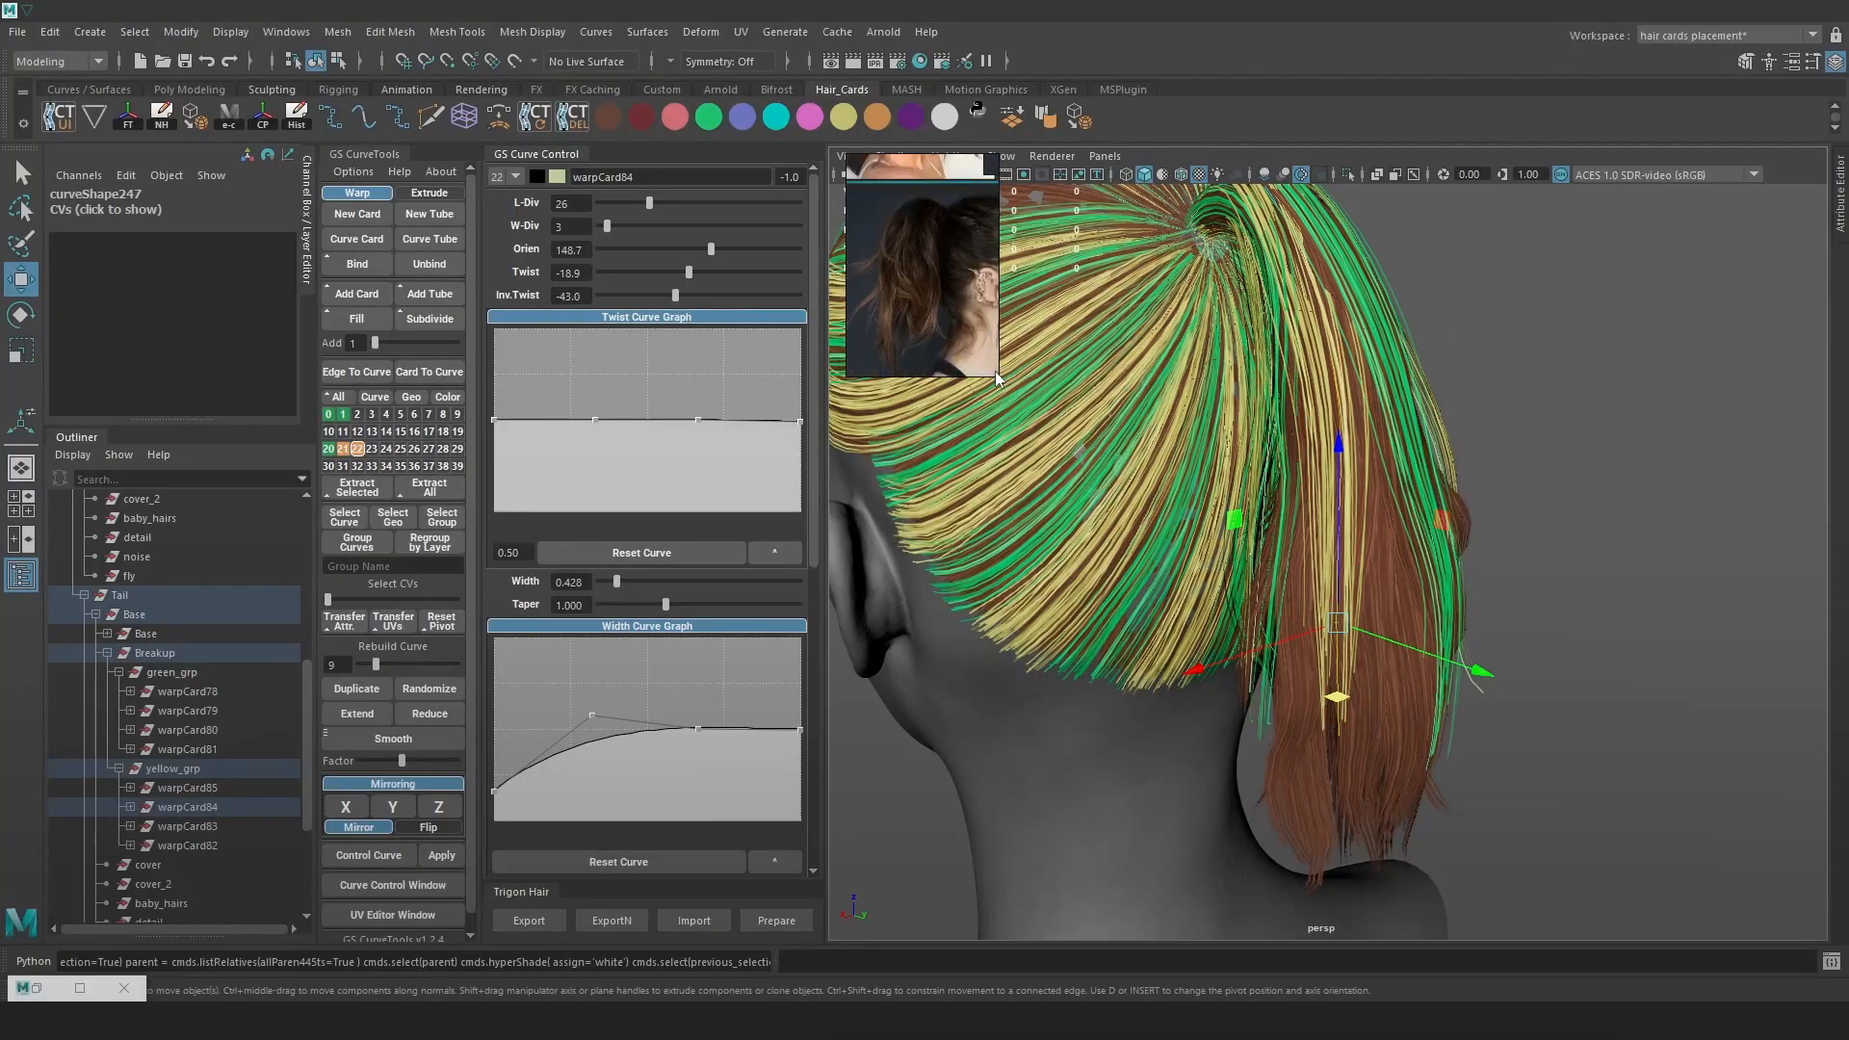
middle_click_drag(867, 168, 985, 381)
left_click_drag(1000, 376, 1192, 635)
scroll(921, 471, "up", 4)
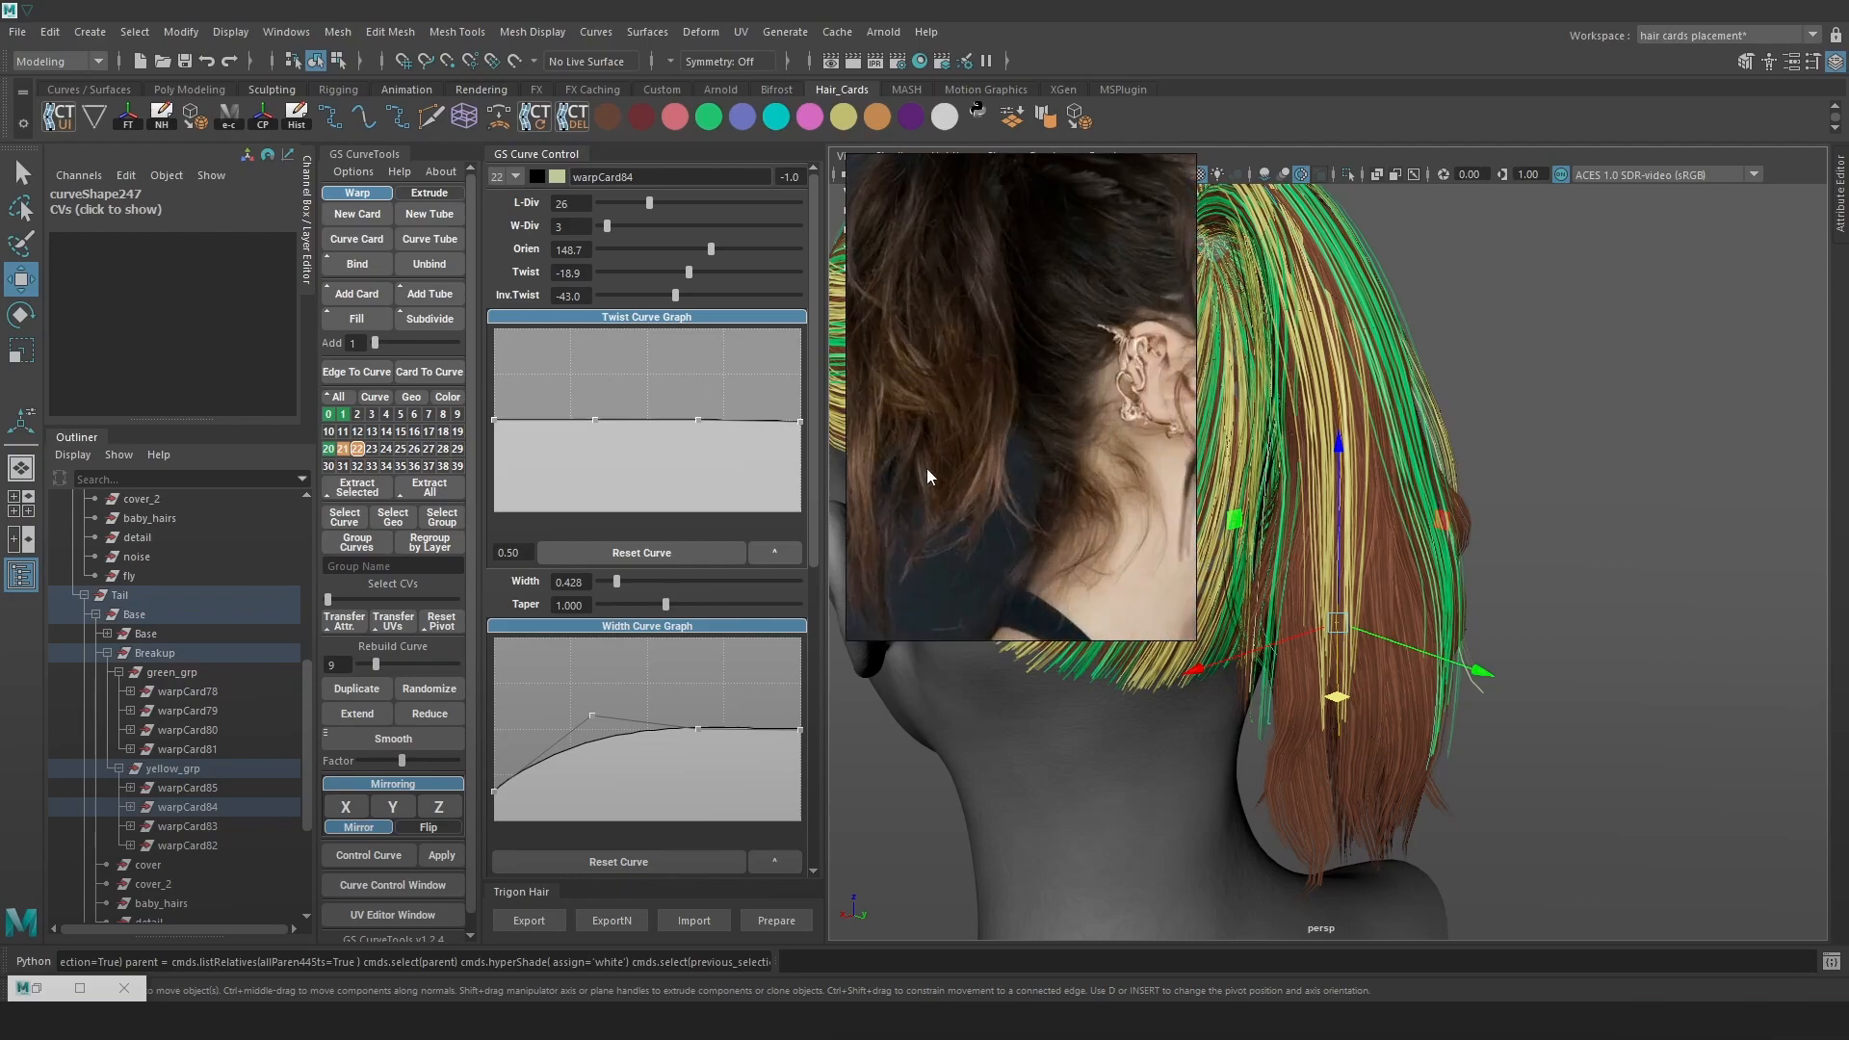
middle_click_drag(921, 472, 1018, 482)
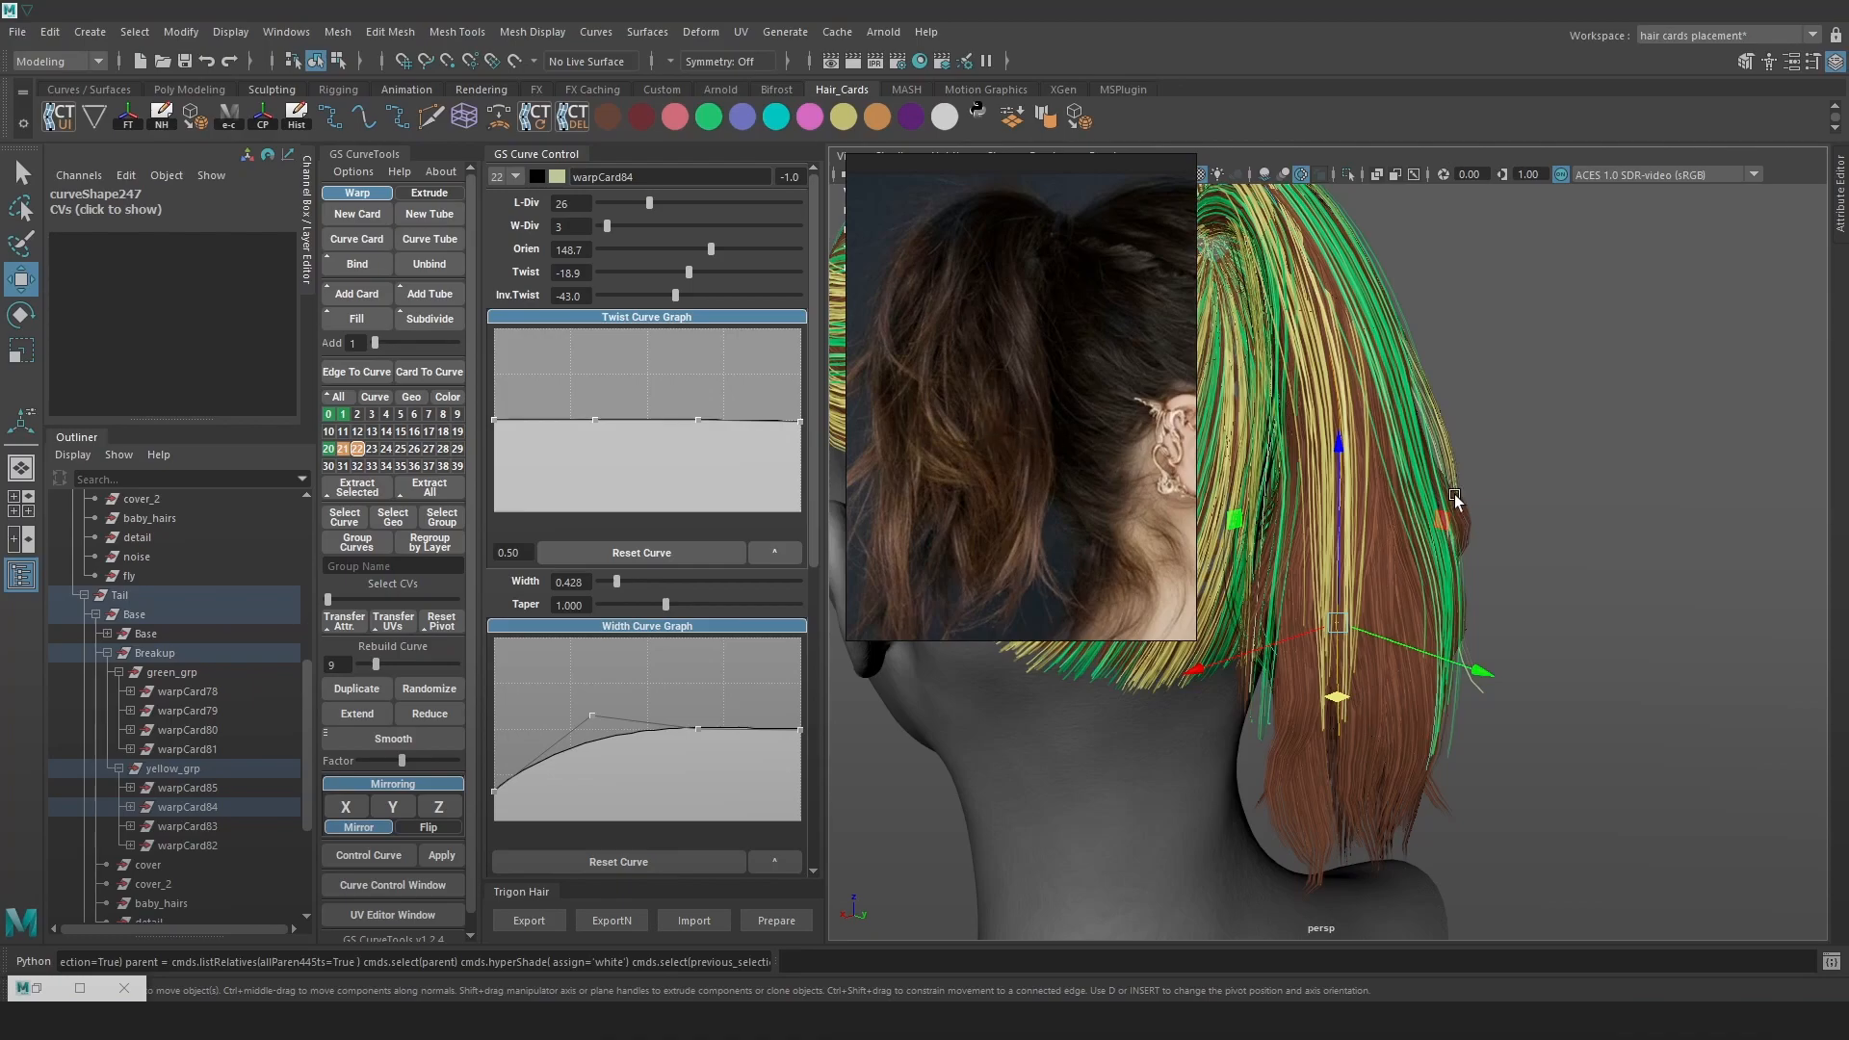
left_click_drag(1449, 493, 1280, 588, "alt")
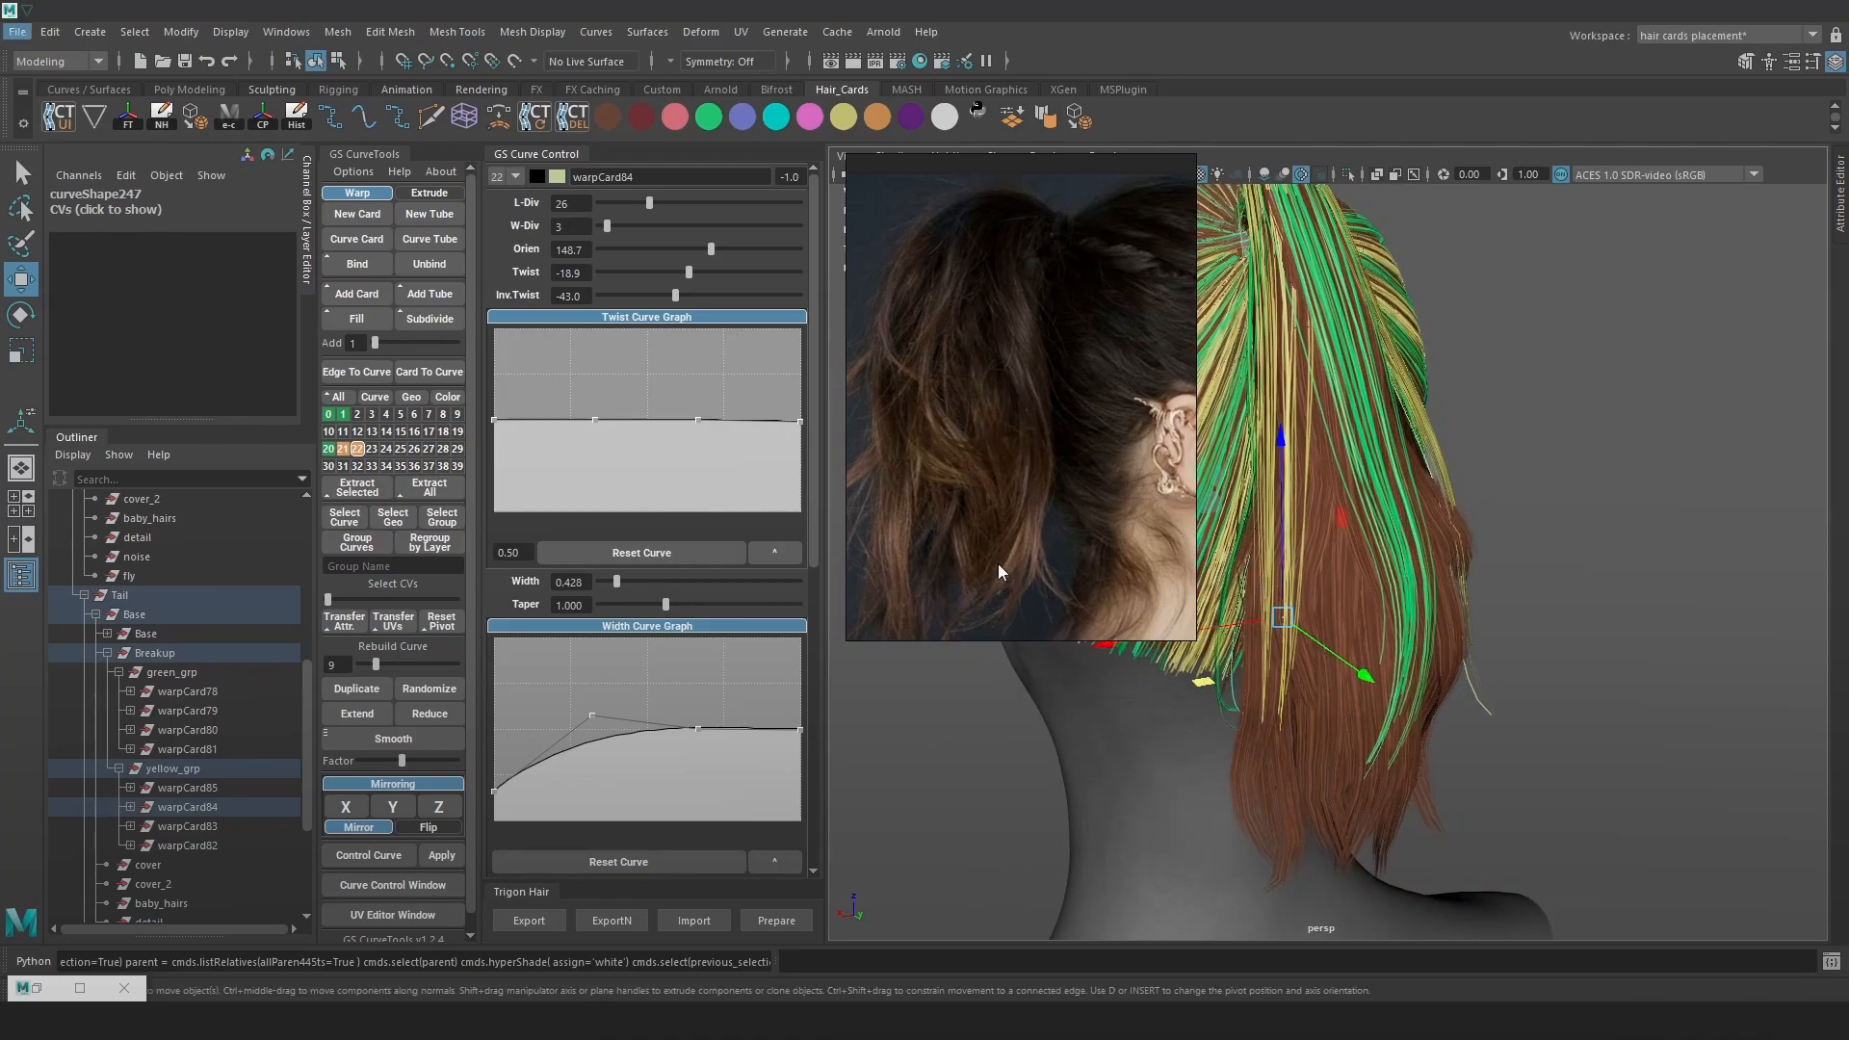
left_click_drag(1198, 641, 1007, 378)
Rebuild the warpCard84 curve at 9 and move its middle vertex inward toward the ponytail
left_click_drag(1497, 530, 1263, 337, "alt")
middle_click_drag(1263, 337, 1286, 479, "alt")
key("4")
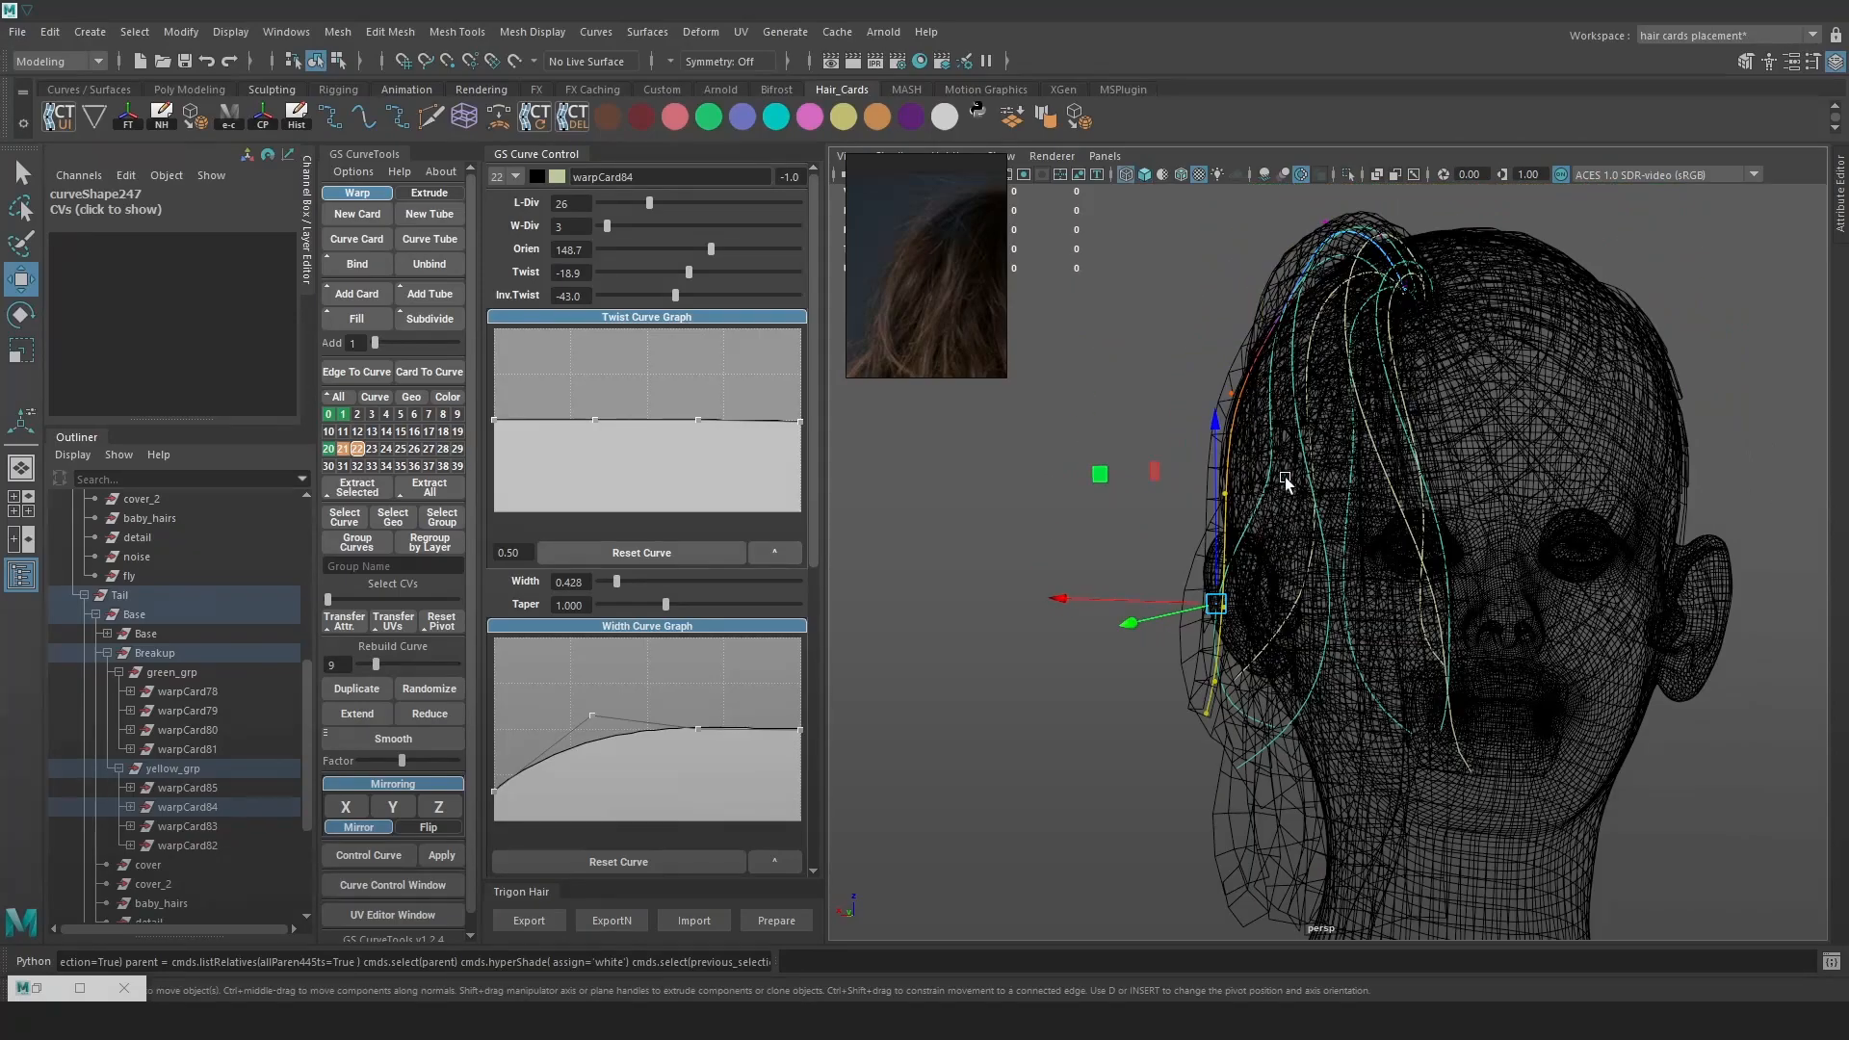
left_click(376, 664)
left_click_drag(1062, 590, 1079, 611, "alt")
right_click_drag(1078, 611, 964, 543)
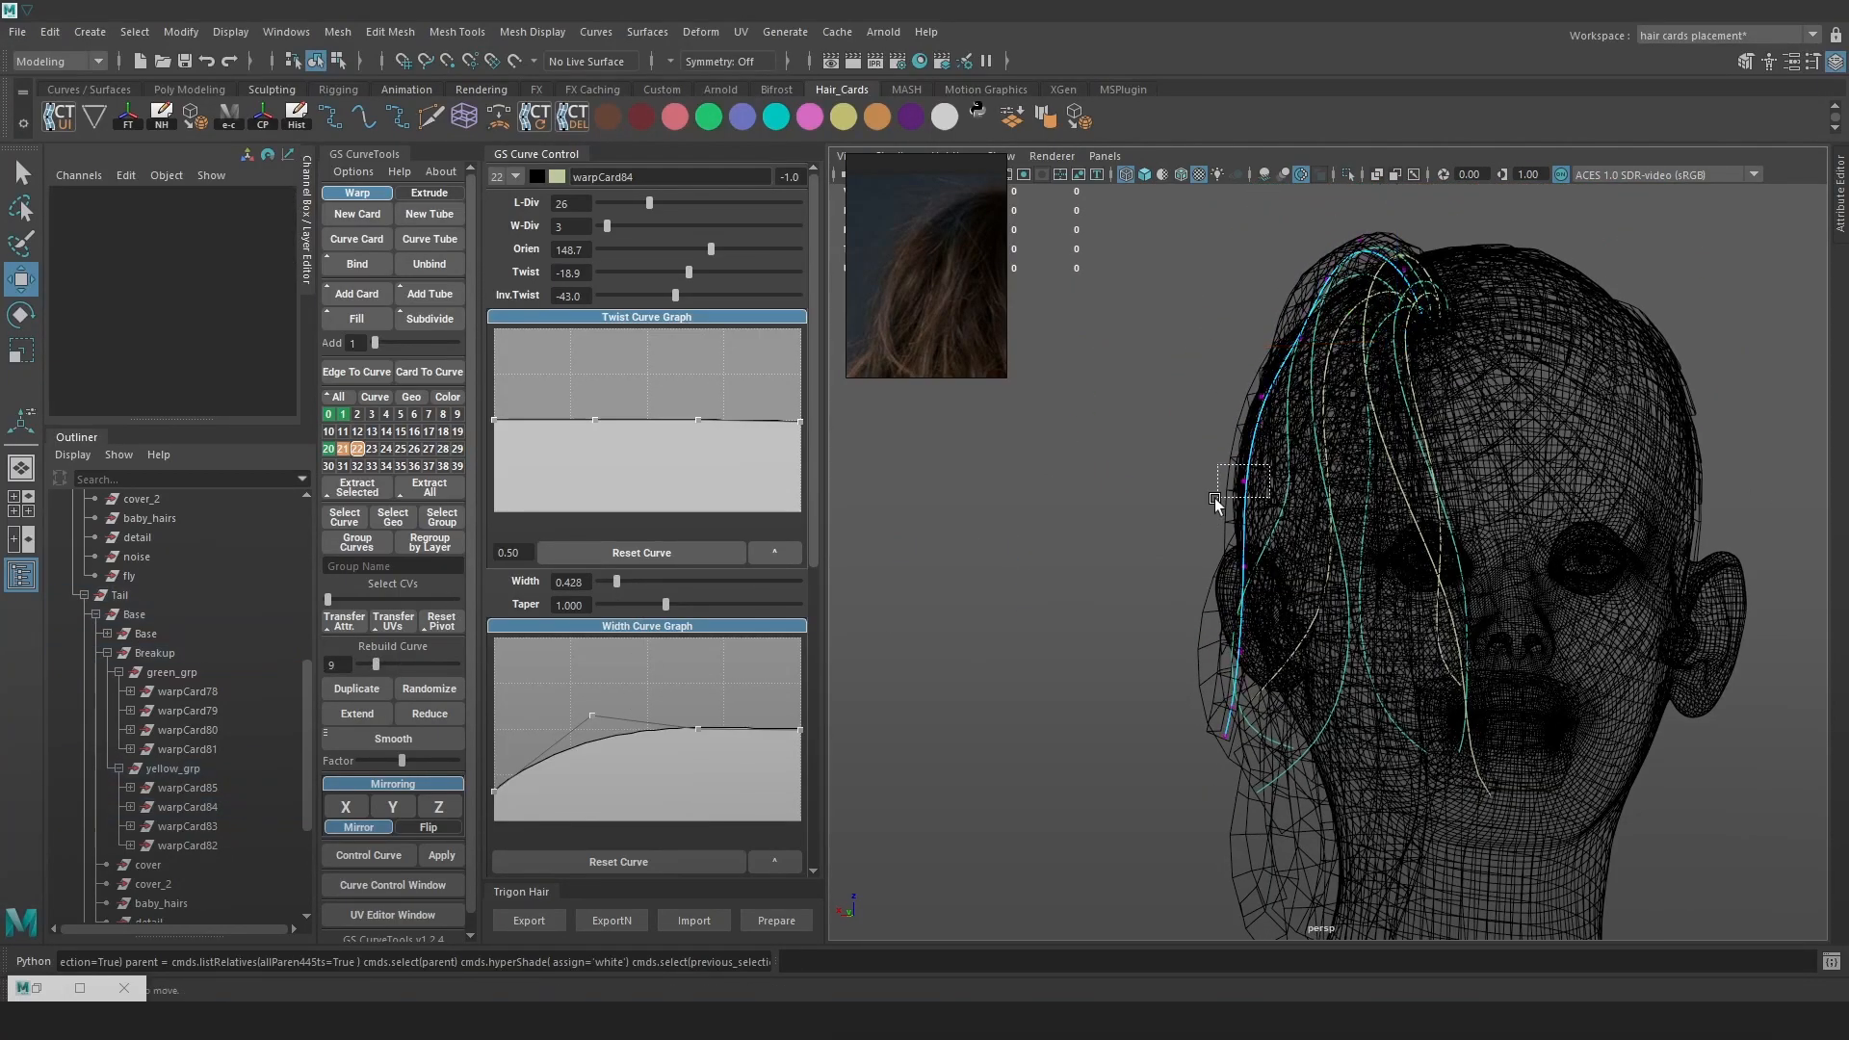
left_click(1241, 483)
key("5")
key("6")
left_click_drag(1243, 485, 1276, 513)
key("4")
key("6")
Move the tip vertex of the warpCard84 curve slightly outward and down from the ponytail
mouse_move(1279, 590)
left_mouse_down("alt")
mouse_move(1452, 446)
mouse_move(1436, 418)
left_mouse_up("alt")
key("4")
left_click(1346, 362)
key("6")
left_click_drag(1504, 480, 1275, 466, "alt")
left_click(1237, 734)
key("4")
key("e")
left_click(1211, 721)
key("6")
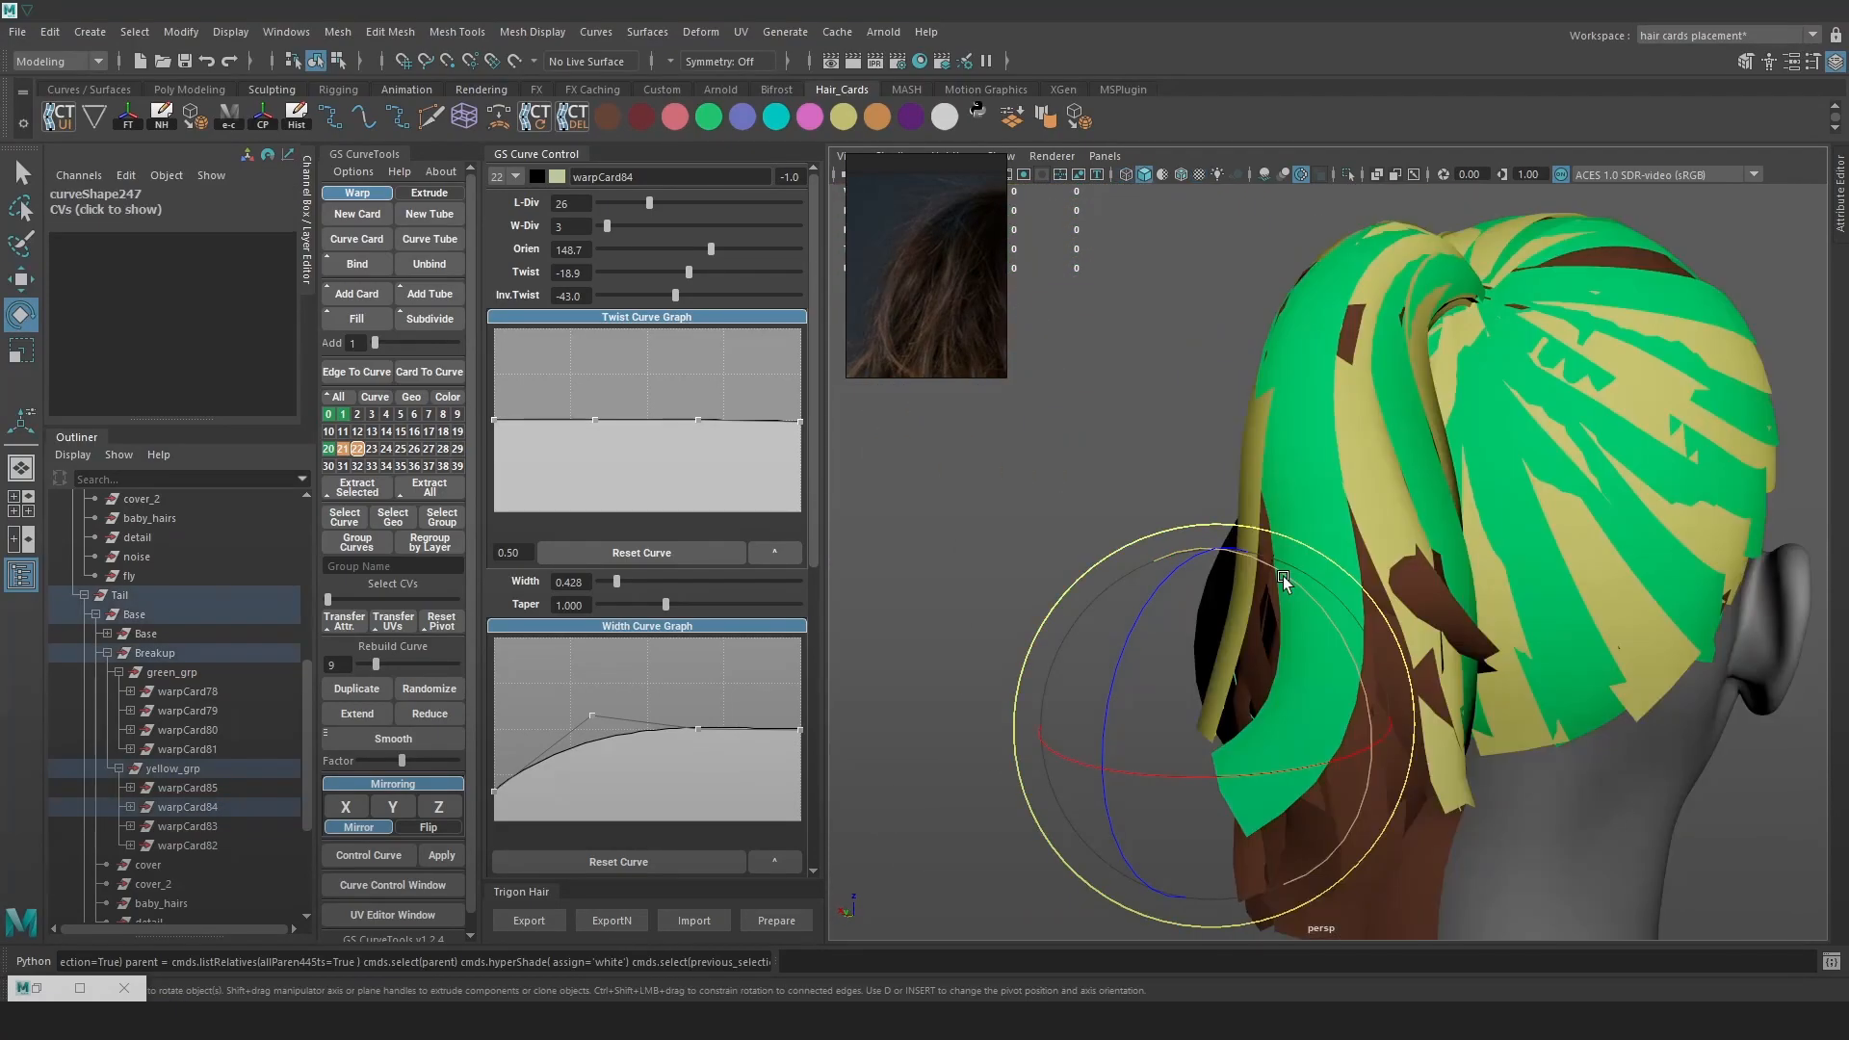
key("w")
left_click_drag(1210, 724, 1198, 733)
Shift the warpCard84 curve's lower end sideways and slightly down from another angle, and pick its middle vertex
left_click_drag(1203, 730, 1445, 722, "alt")
key("4")
left_click(1395, 667)
key("6")
key("4")
left_click(1334, 763)
key("e")
key("6")
key("w")
key("6")
left_click_drag(1334, 768, 1375, 791)
left_click_drag(1435, 669, 1452, 607, "alt")
key("4")
left_click(1356, 513)
key("6")
Switch to Marmoset Toolbag and examine the back of the ponytail in the hair preview
left_click_drag(1348, 520, 1223, 578, "alt")
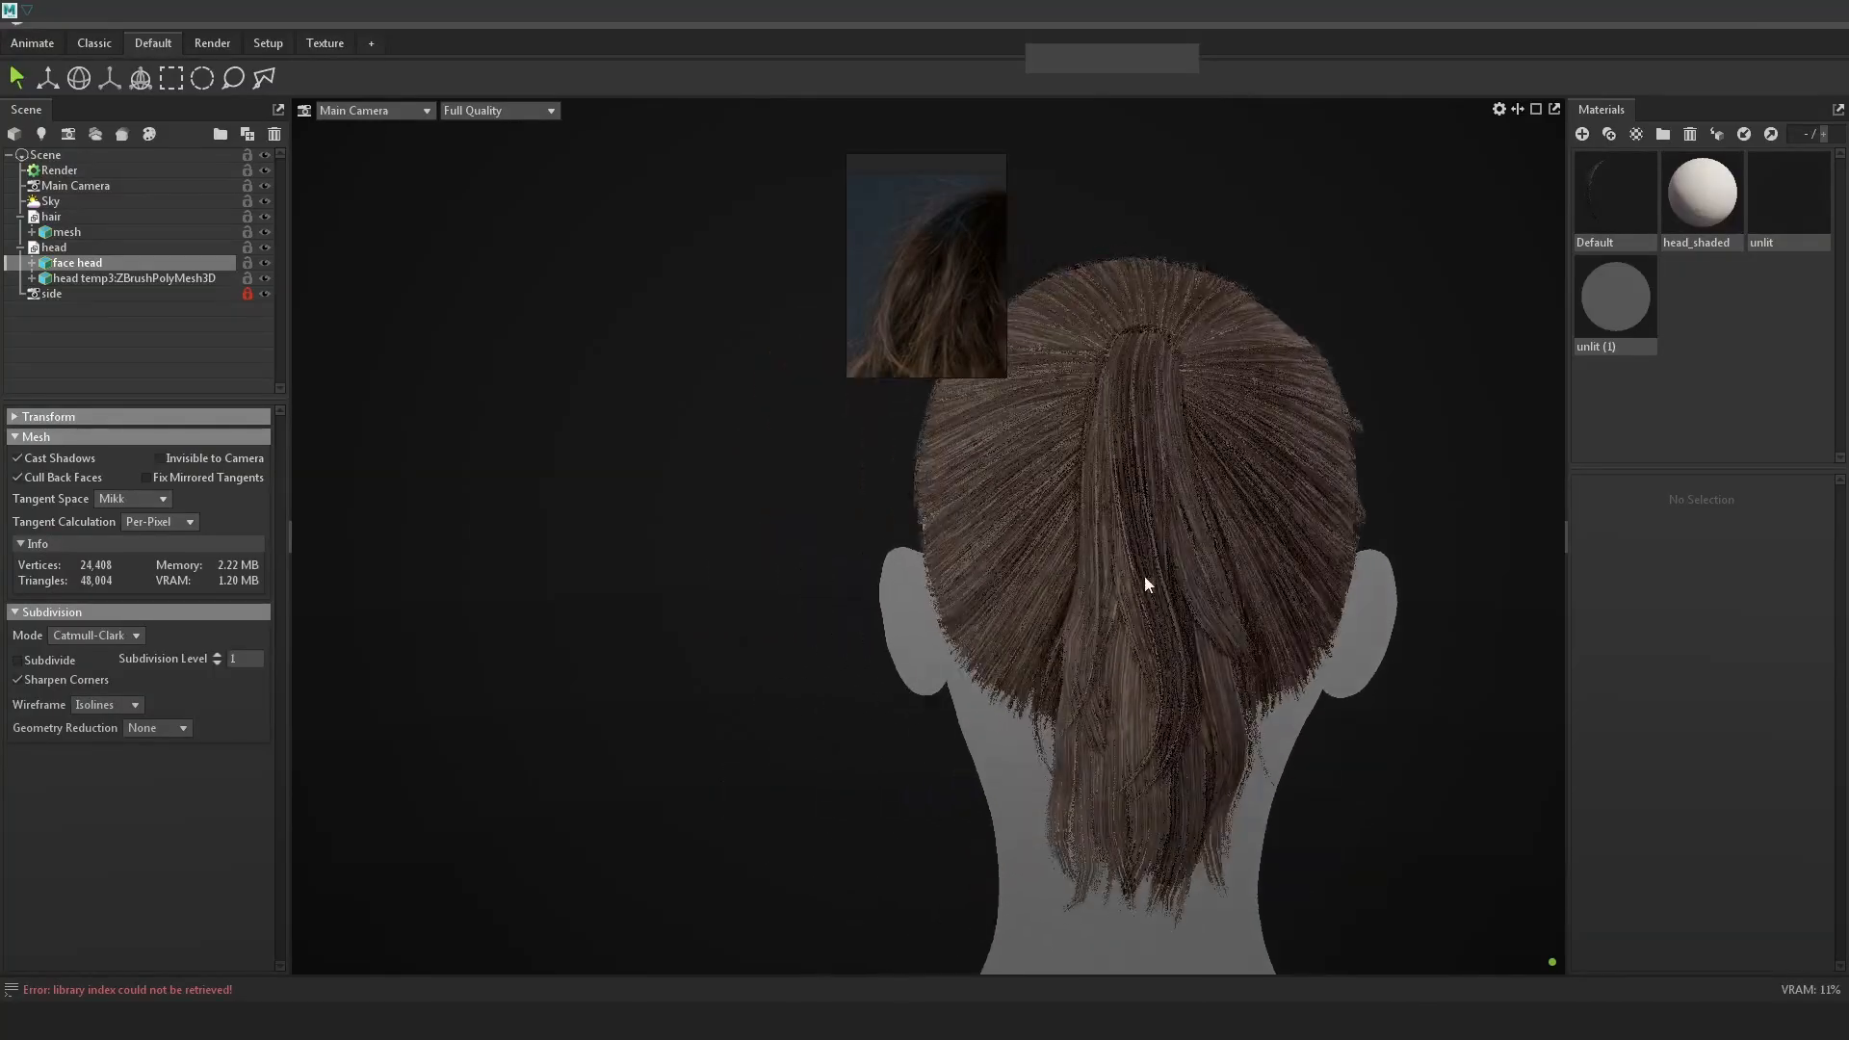
left_click_drag(1144, 575, 416, 792)
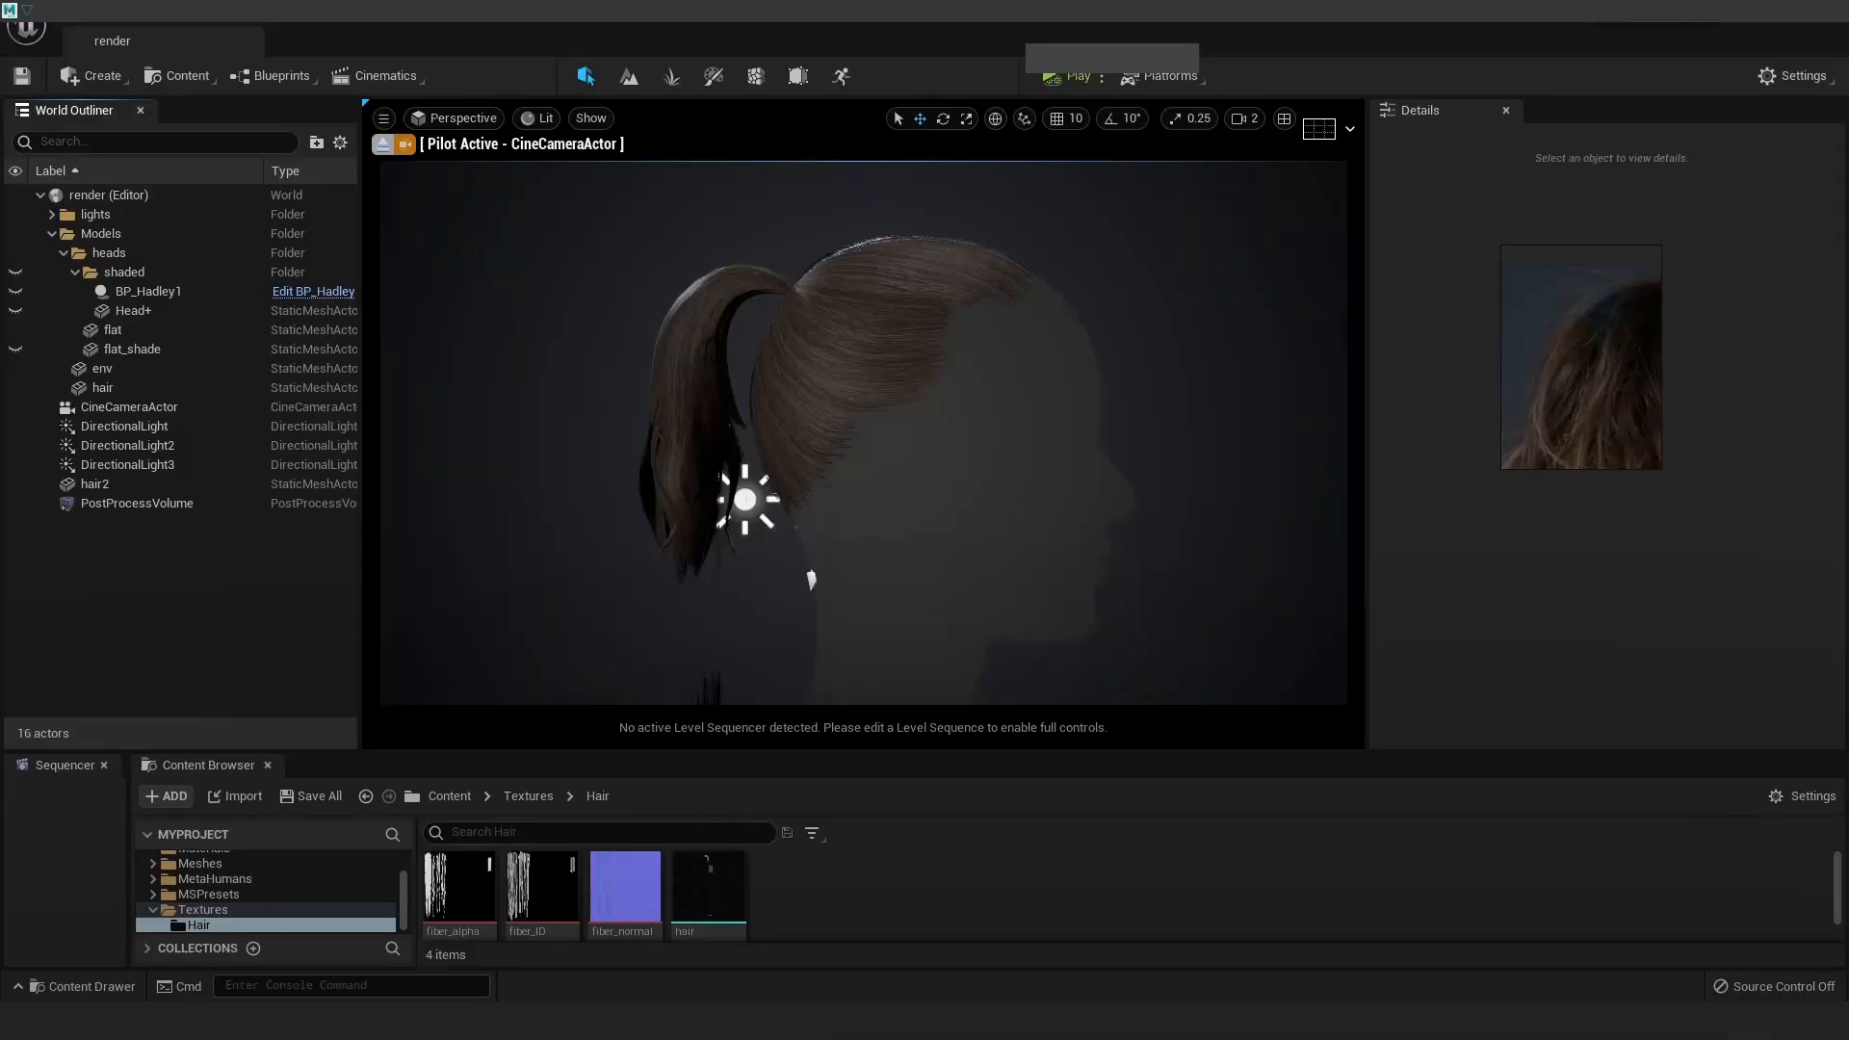
Switch to Unreal Engine and reimport the hair static mesh in the Textures/Hair folder
scroll(934, 494, "up", 5)
right_click(701, 873)
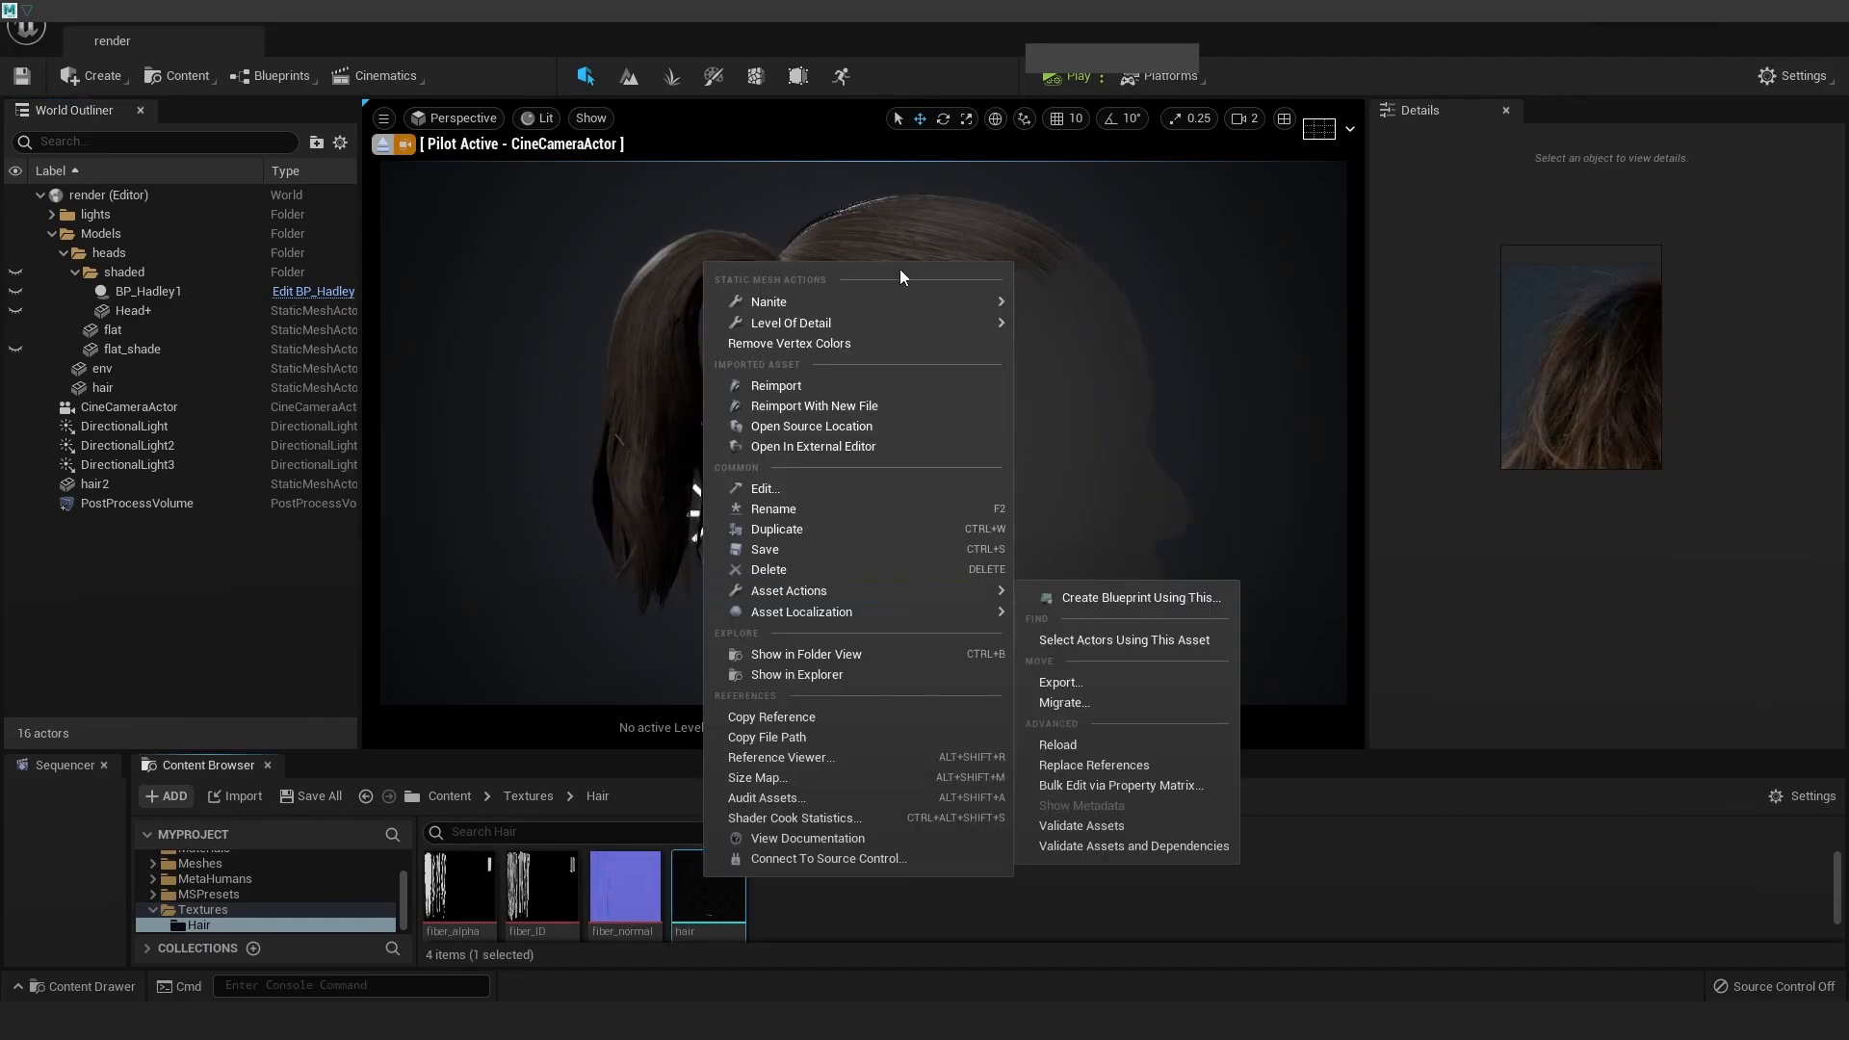
left_click(818, 383)
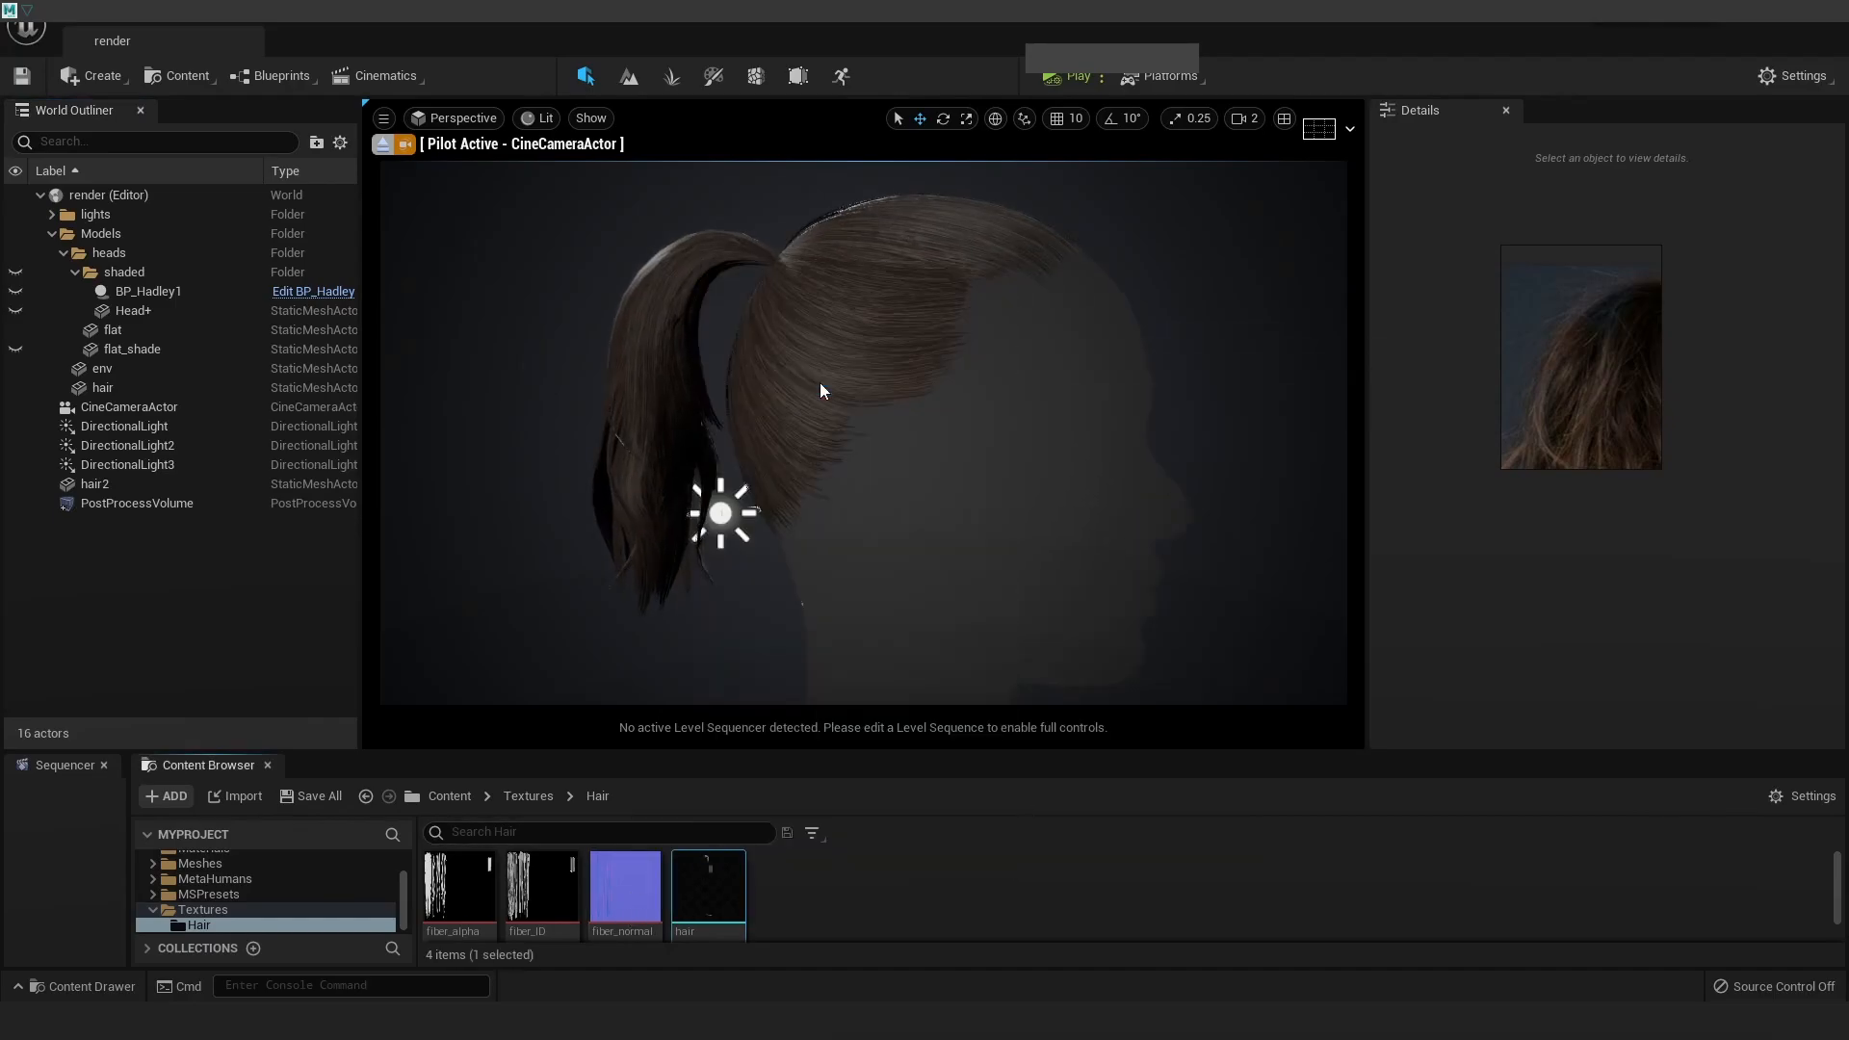
Examine the reimported ponytail from behind and inspect its lower strands up close
left_click_drag(931, 412, 960, 417, "alt")
scroll(990, 452, "down", 10)
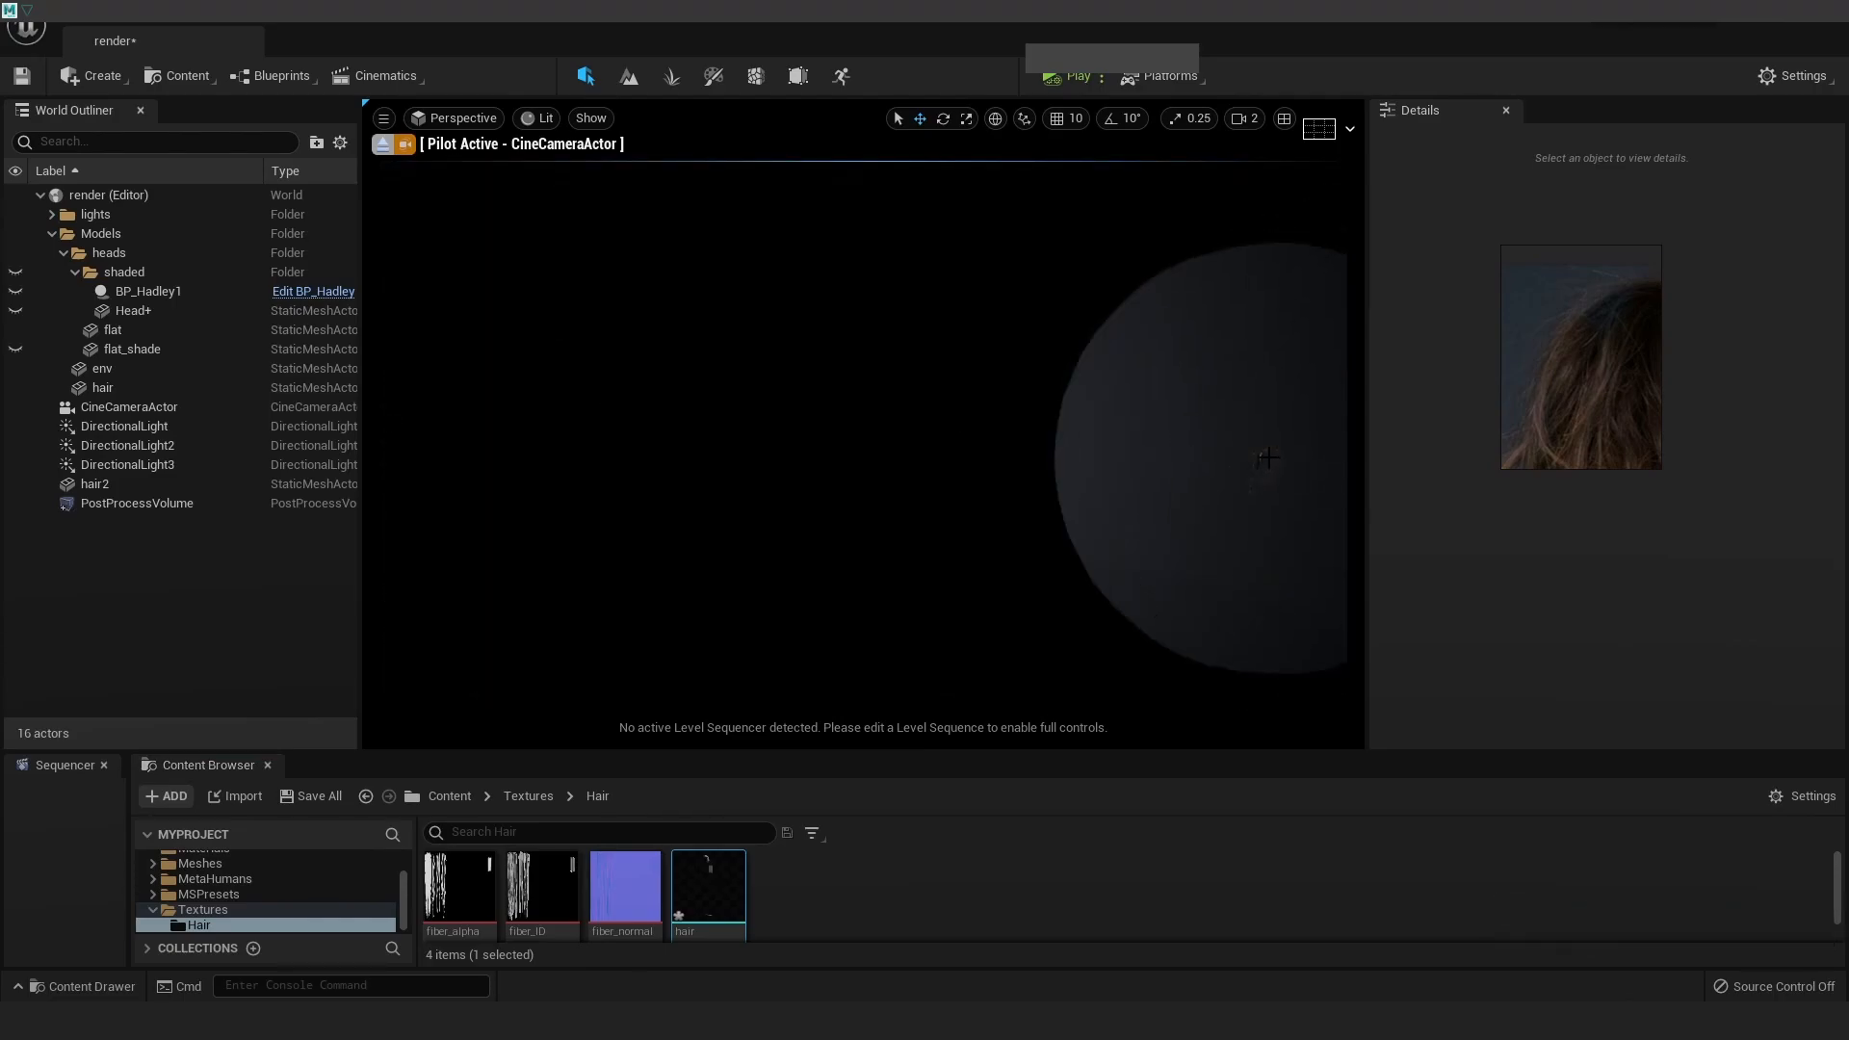
left_click(1267, 458)
key("f")
scroll(980, 350, "up", 5)
left_click_drag(969, 427, 1065, 453, "alt")
left_click_drag(1008, 370, 1242, 309, "alt")
left_click(1192, 338)
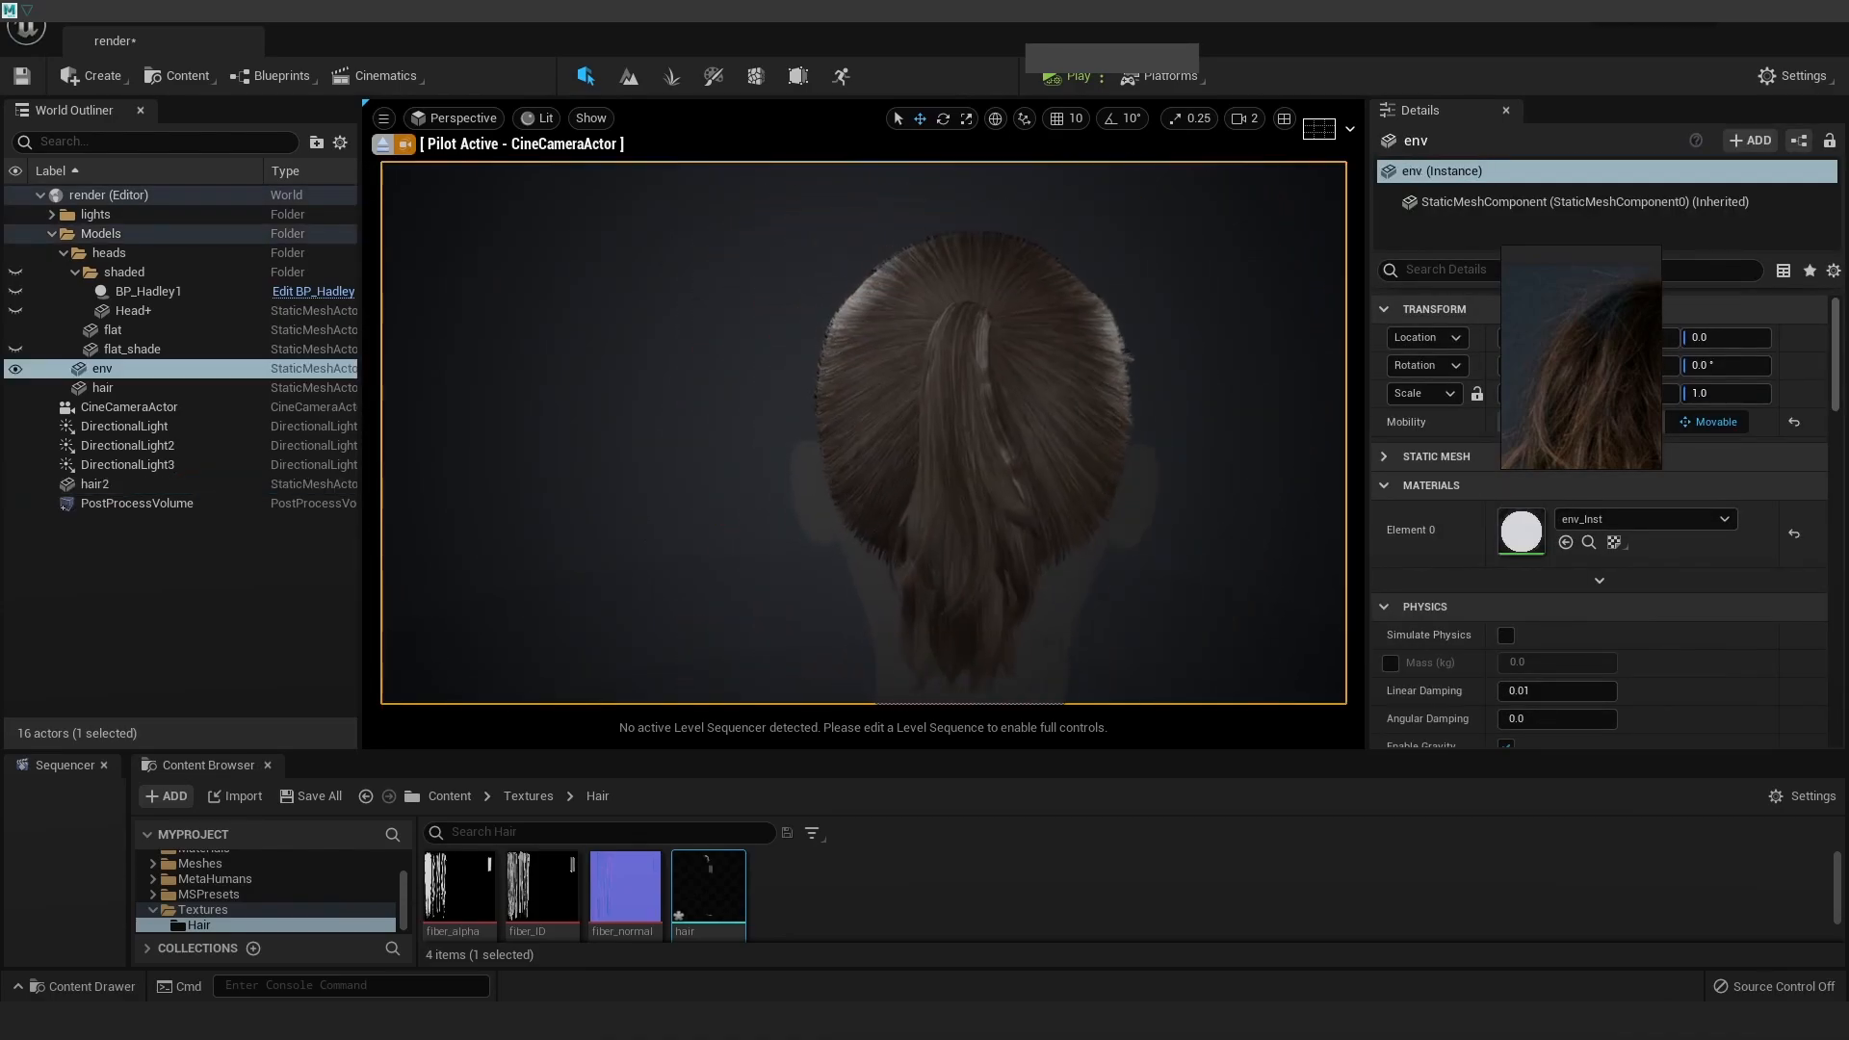
scroll(1192, 337, "up", 4)
left_click_drag(1059, 385, 1002, 422, "alt")
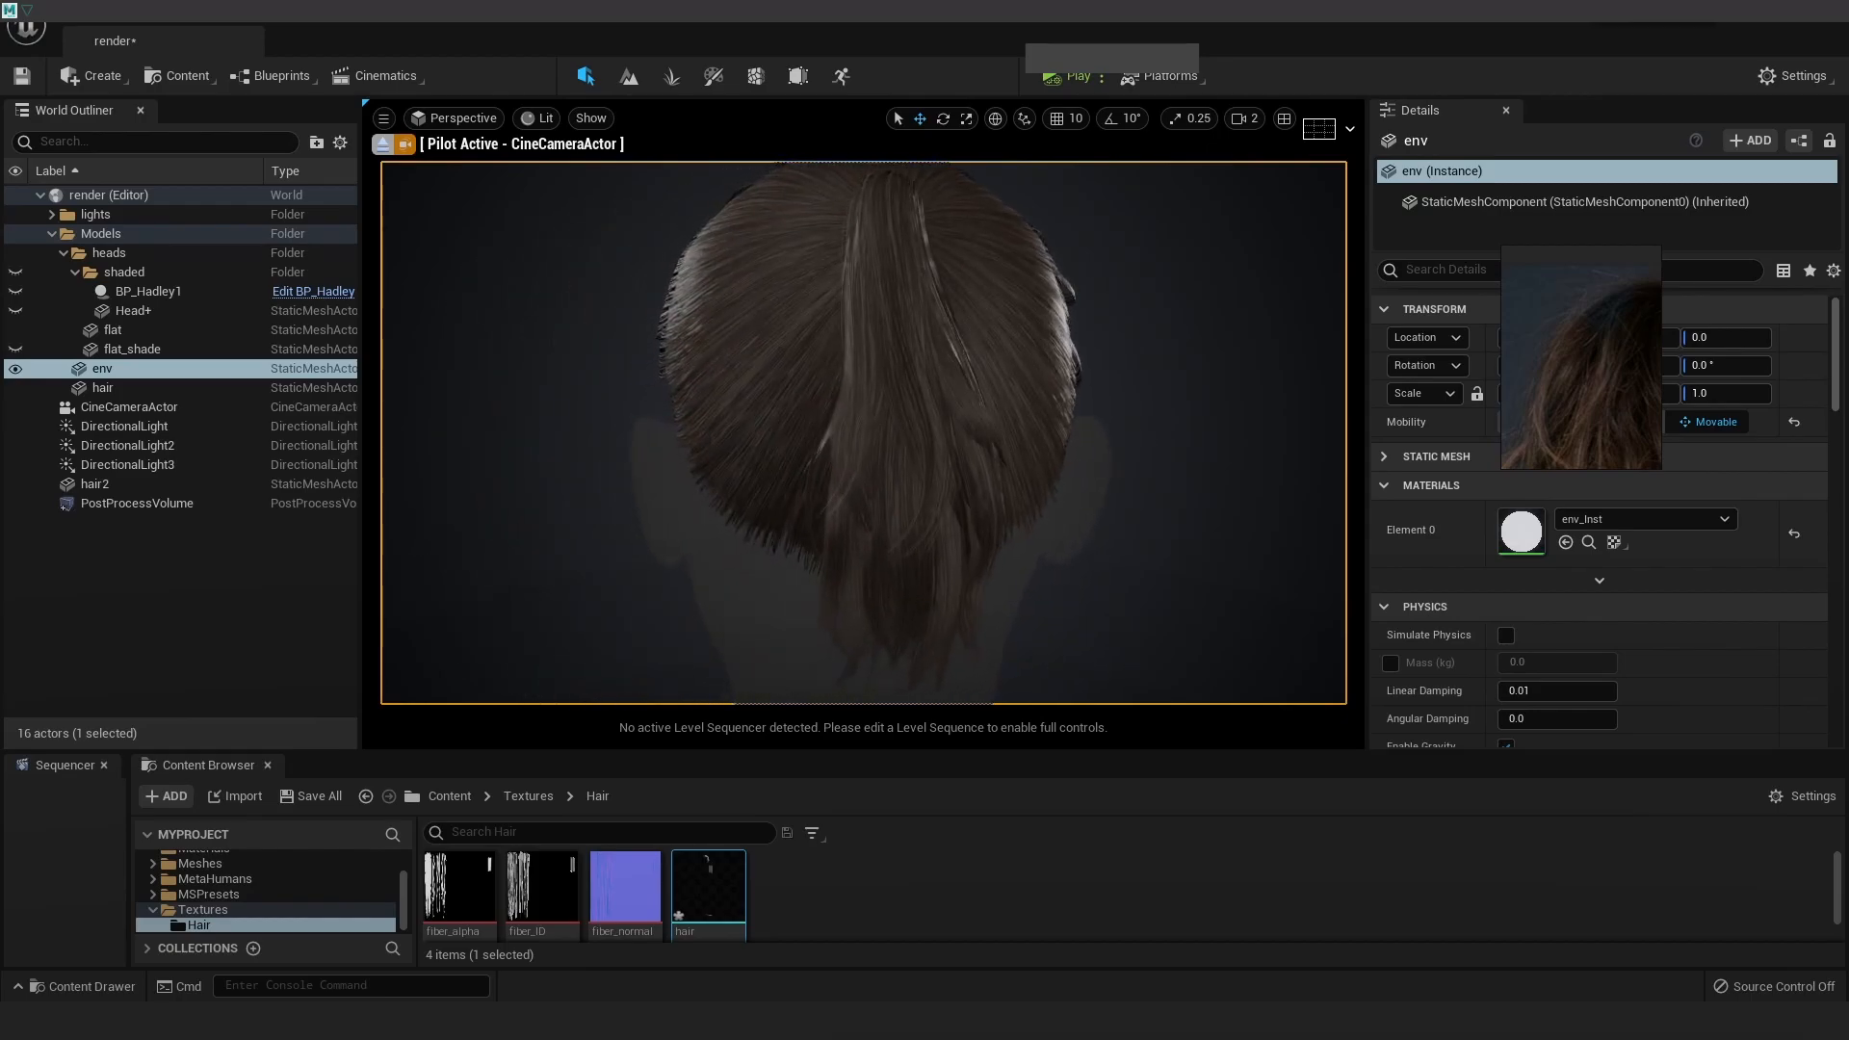
right_click_drag(1001, 422, 922, 587, "alt")
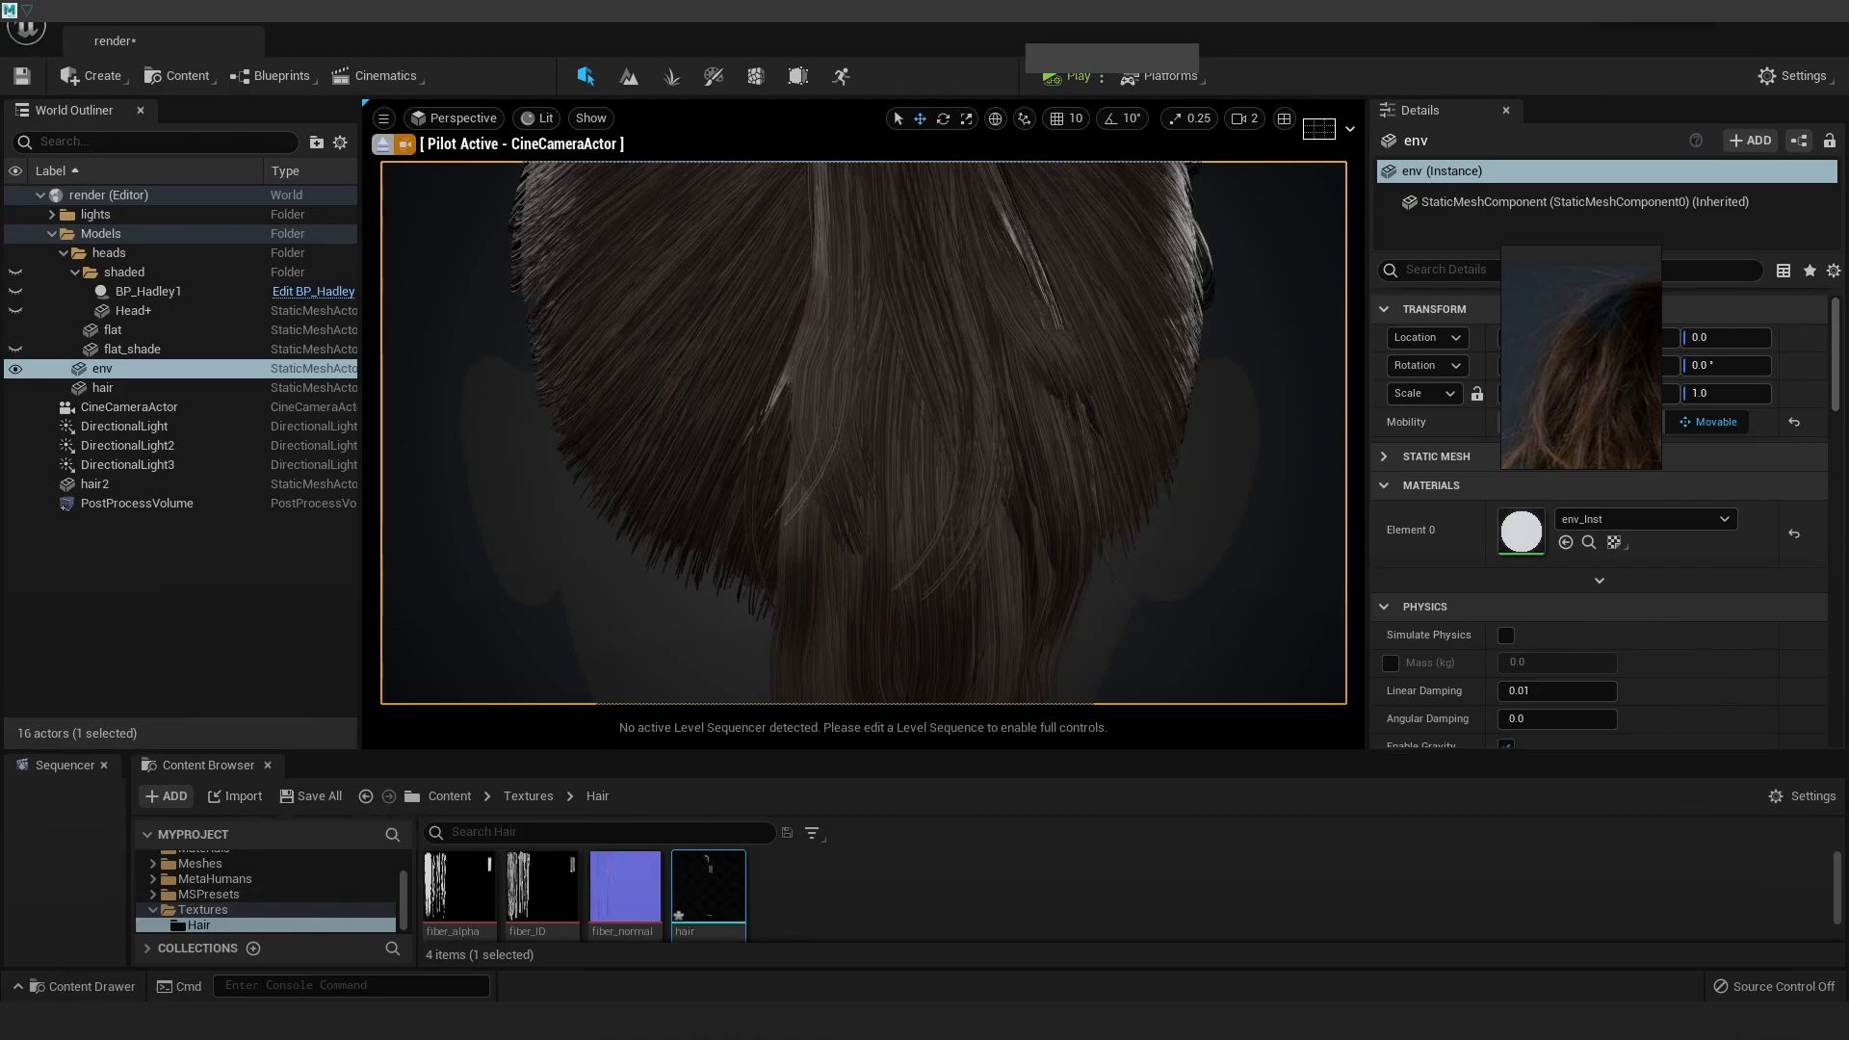
Launch FiberShop_v1.4.0, load the fiber project and limit the simple export to the normal, alpha and ID maps
key("super")
type("fiber")
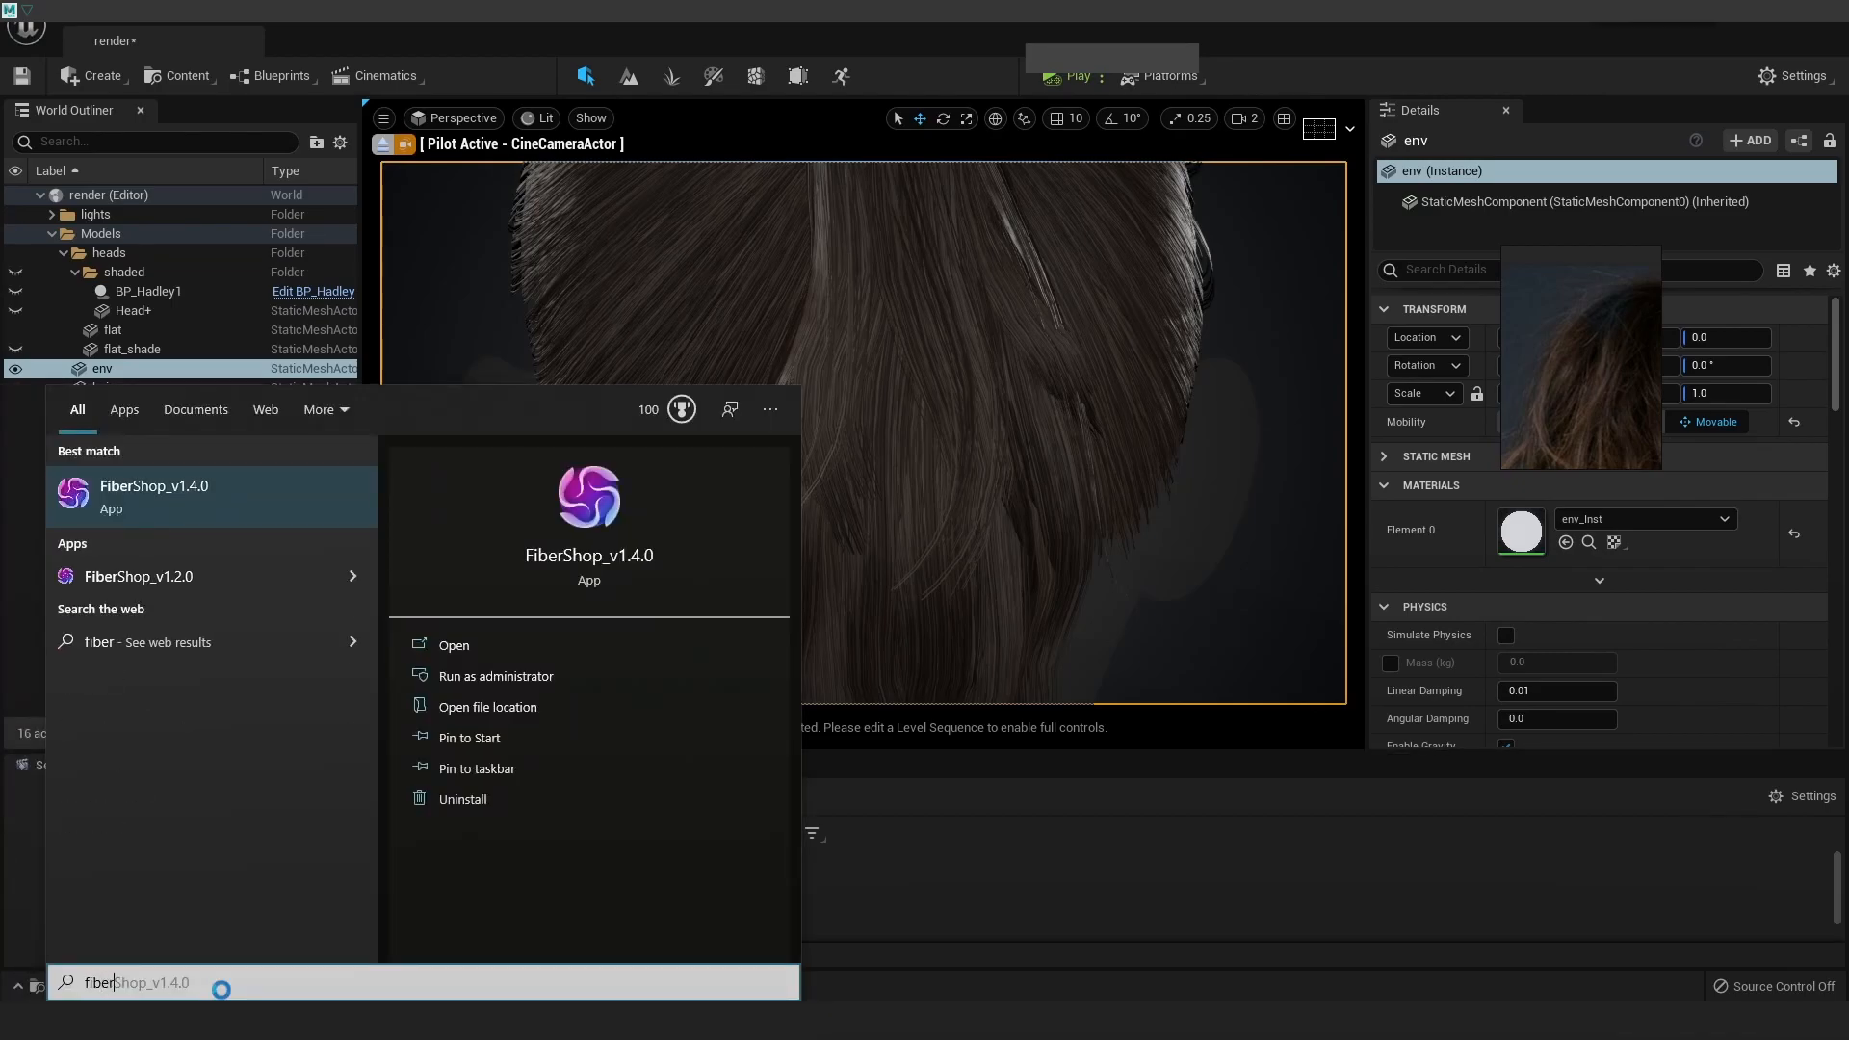
key("Return")
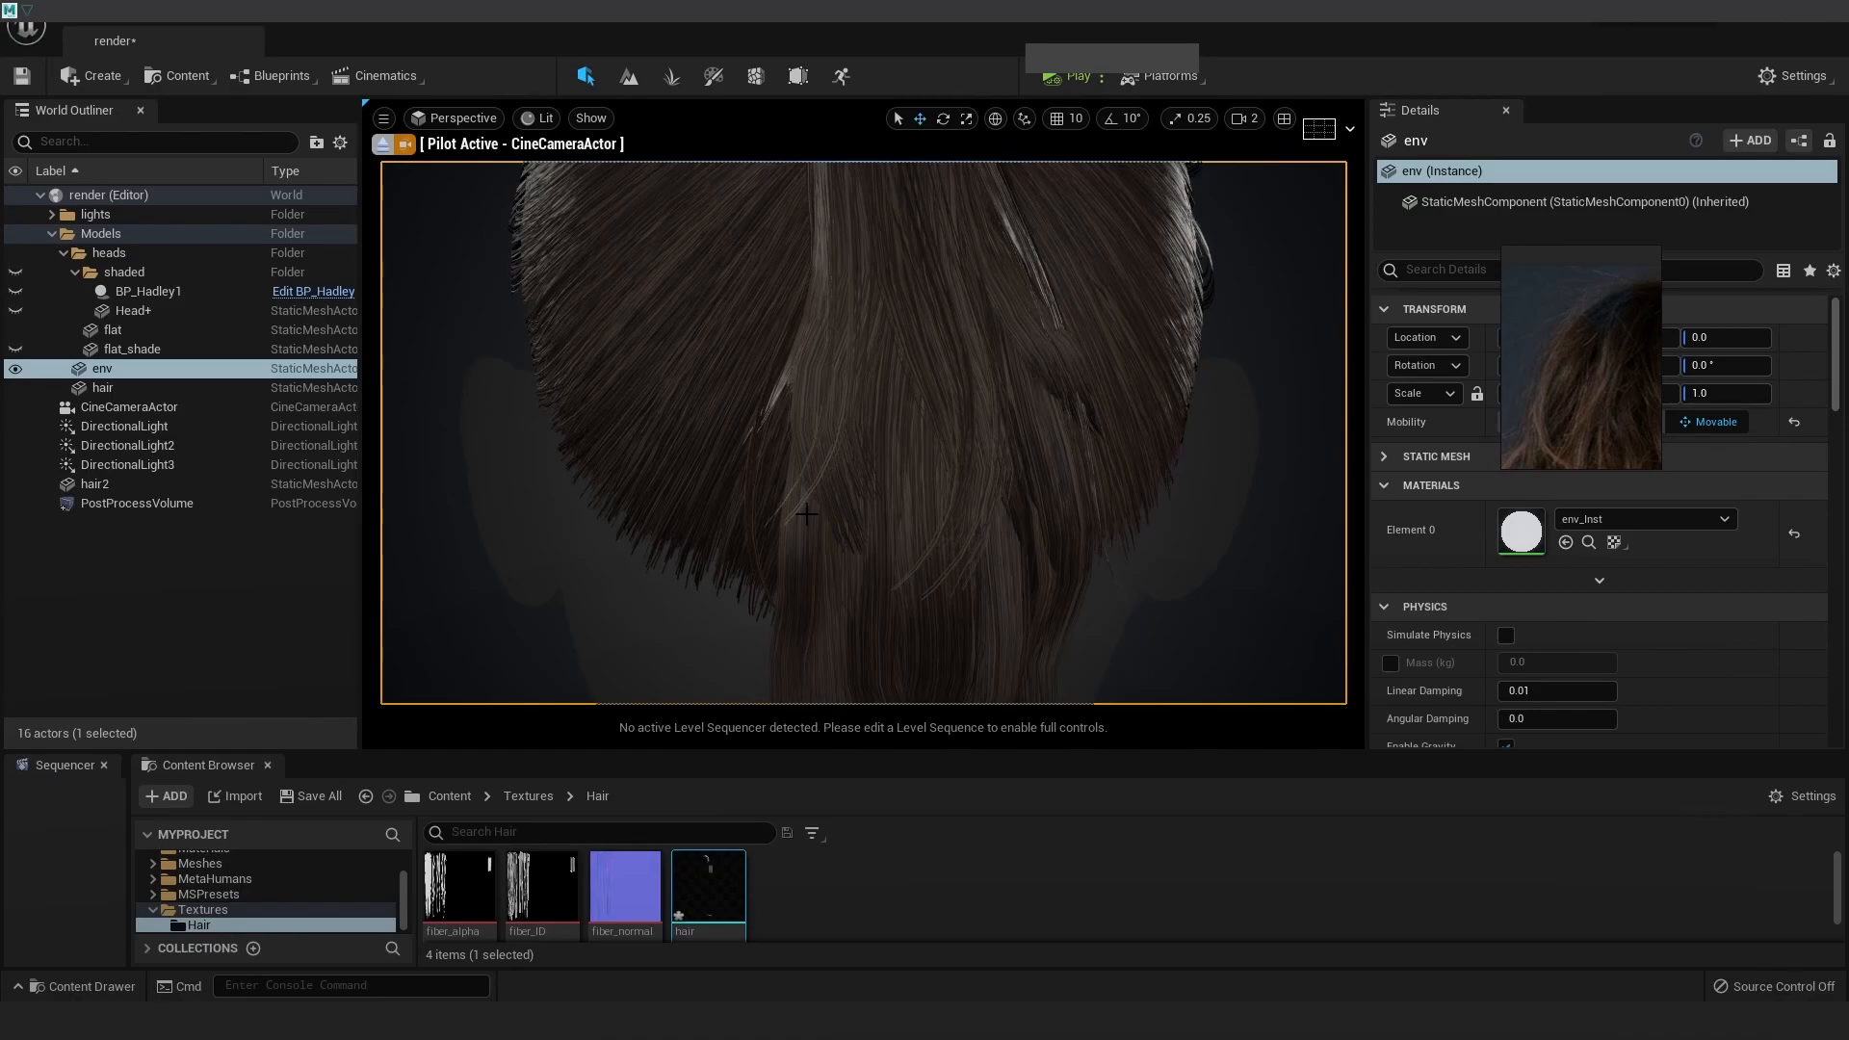
scroll(807, 518, "down", 2)
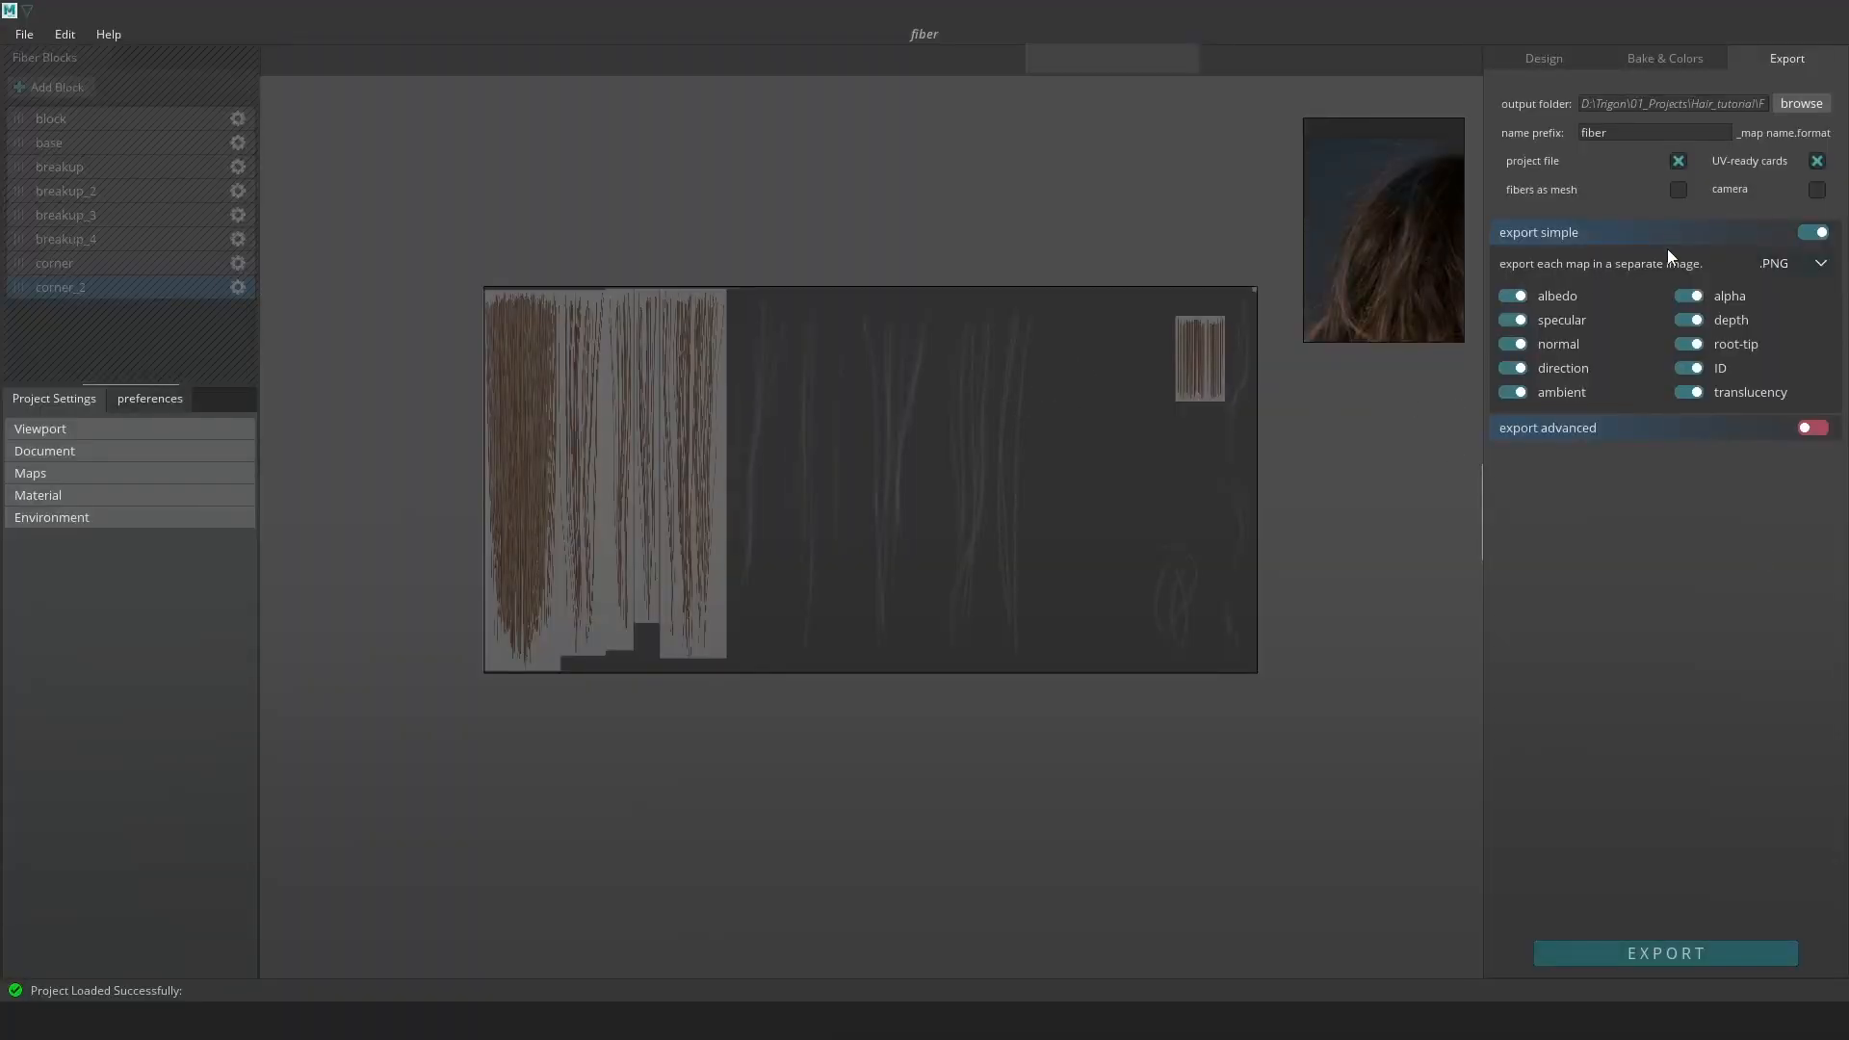
left_click(1515, 322)
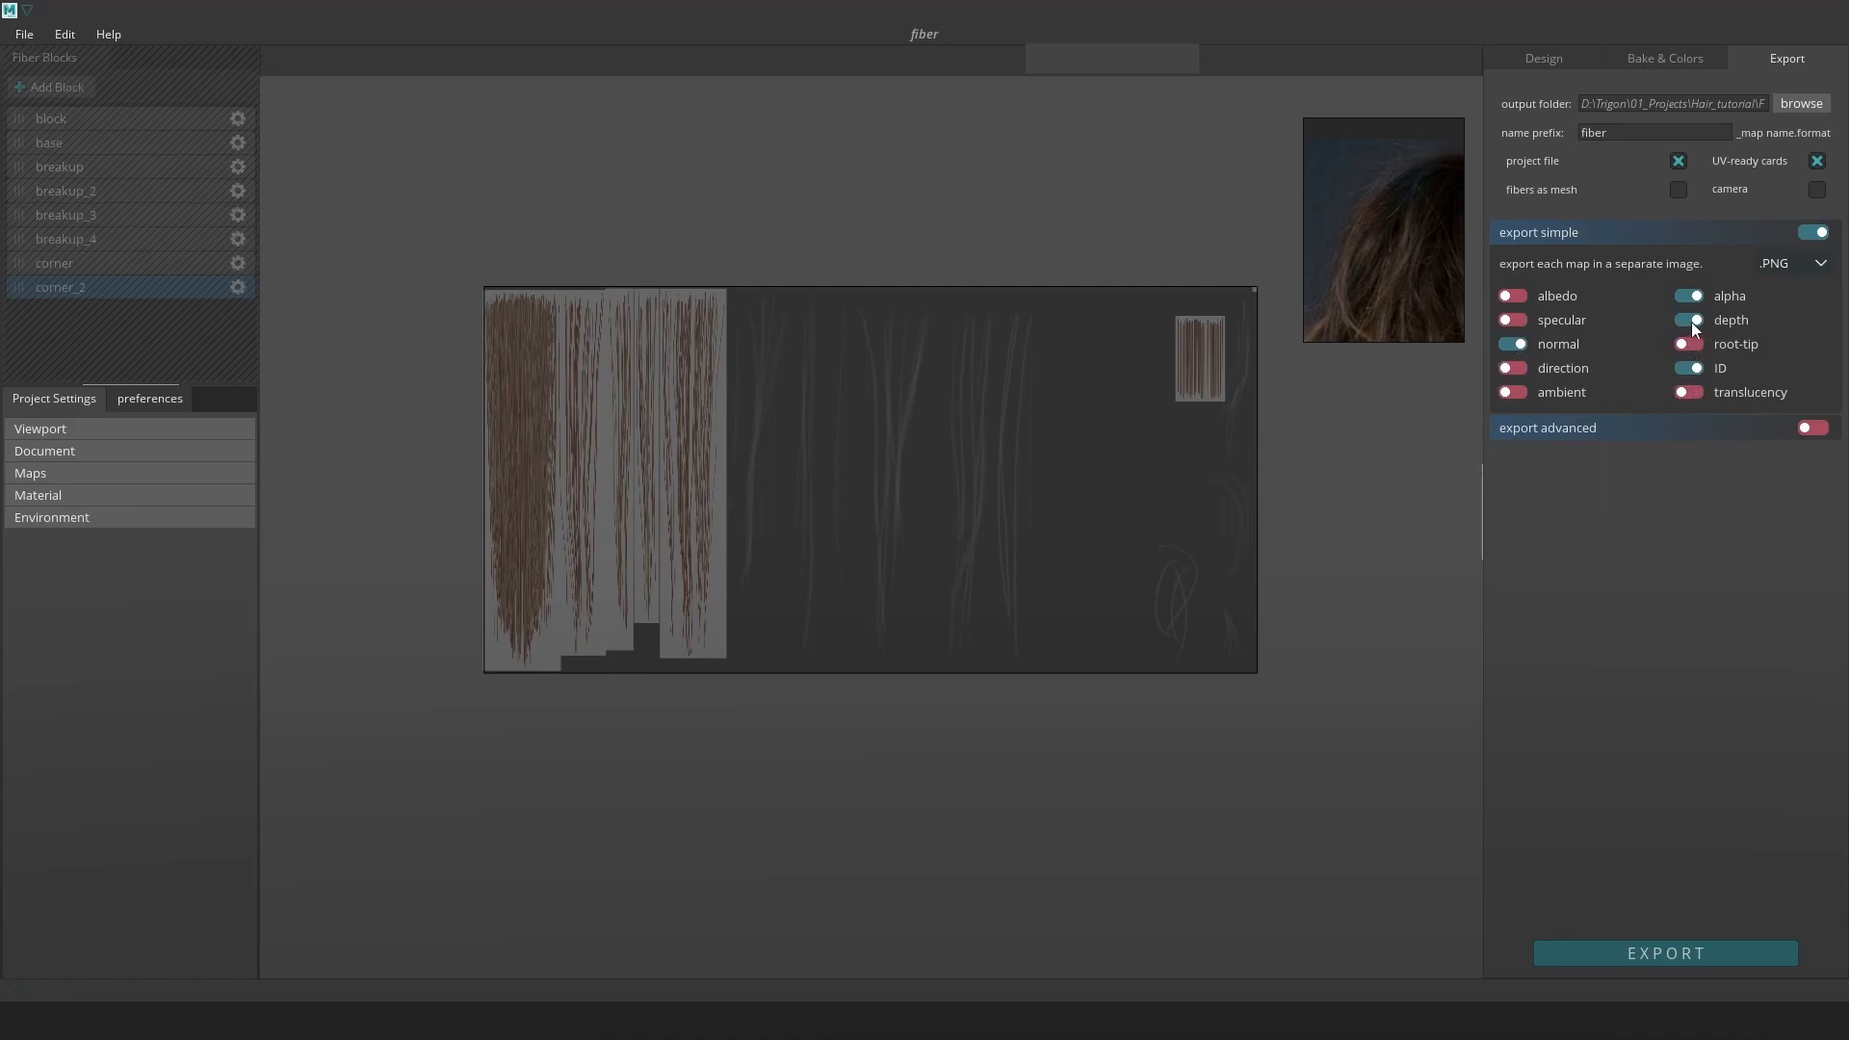
Examine the base and breakup strand blocks up close, from their roots down to their lower ends
scroll(978, 401, "up", 3)
middle_click_drag(574, 455, 882, 422)
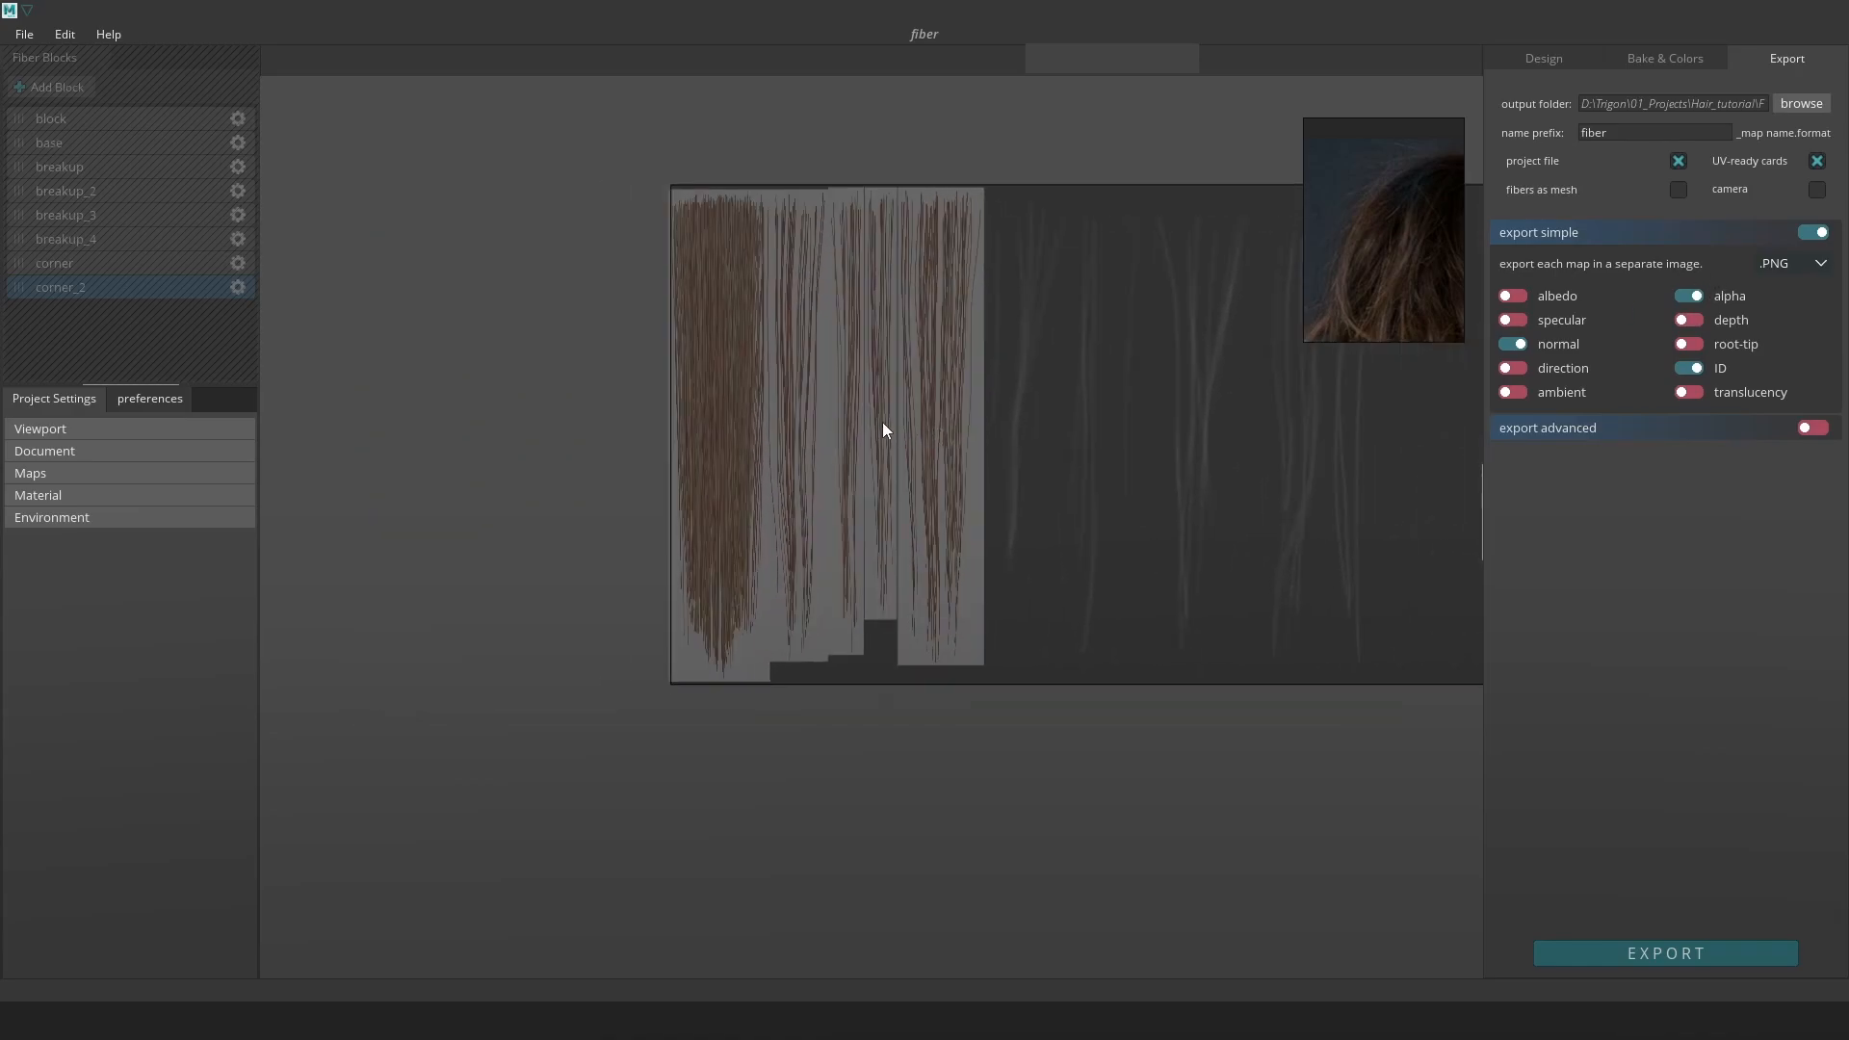
scroll(884, 423, "up", 6)
scroll(862, 539, "up", 1)
middle_click_drag(776, 493, 925, 578)
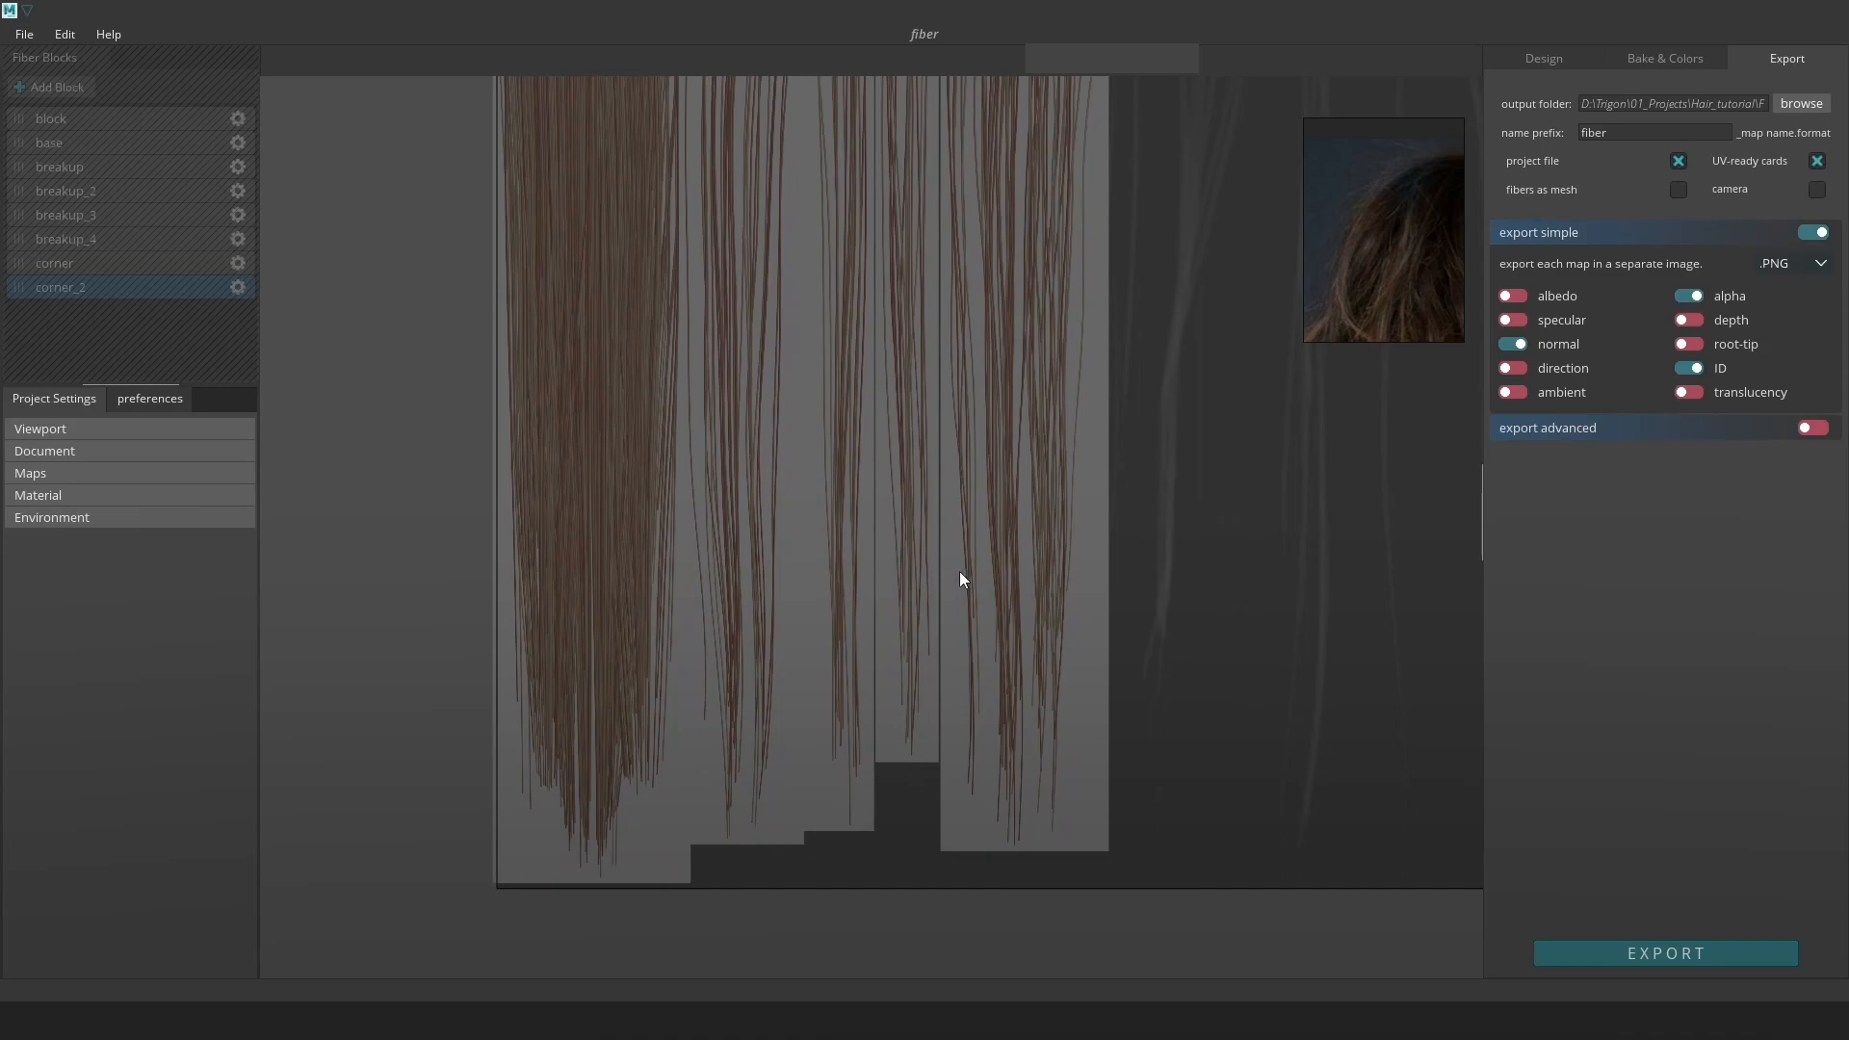
scroll(959, 572, "down", 1)
scroll(841, 570, "down", 1)
middle_click_drag(746, 459, 839, 585)
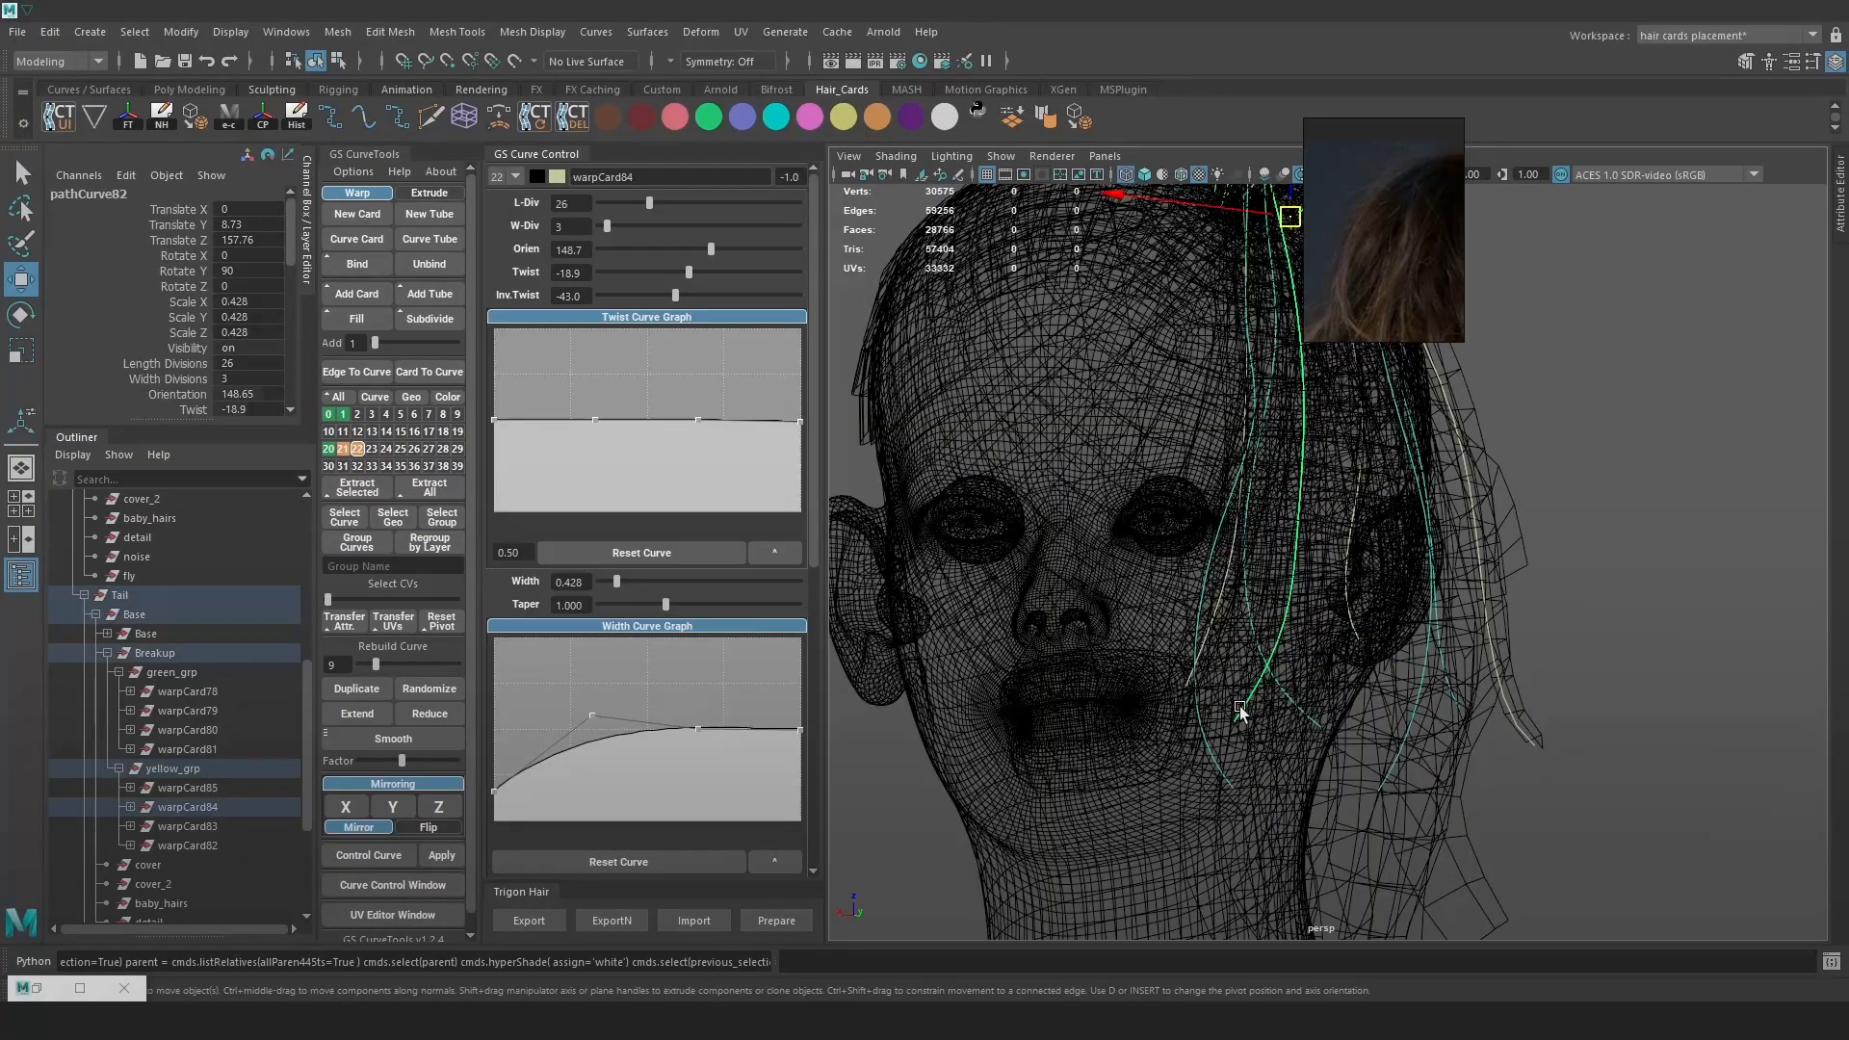
Switch to Maya and check which strand texture warpCard84's UVs cover, then view the card on the ponytail
scroll(690, 847, "down", 2)
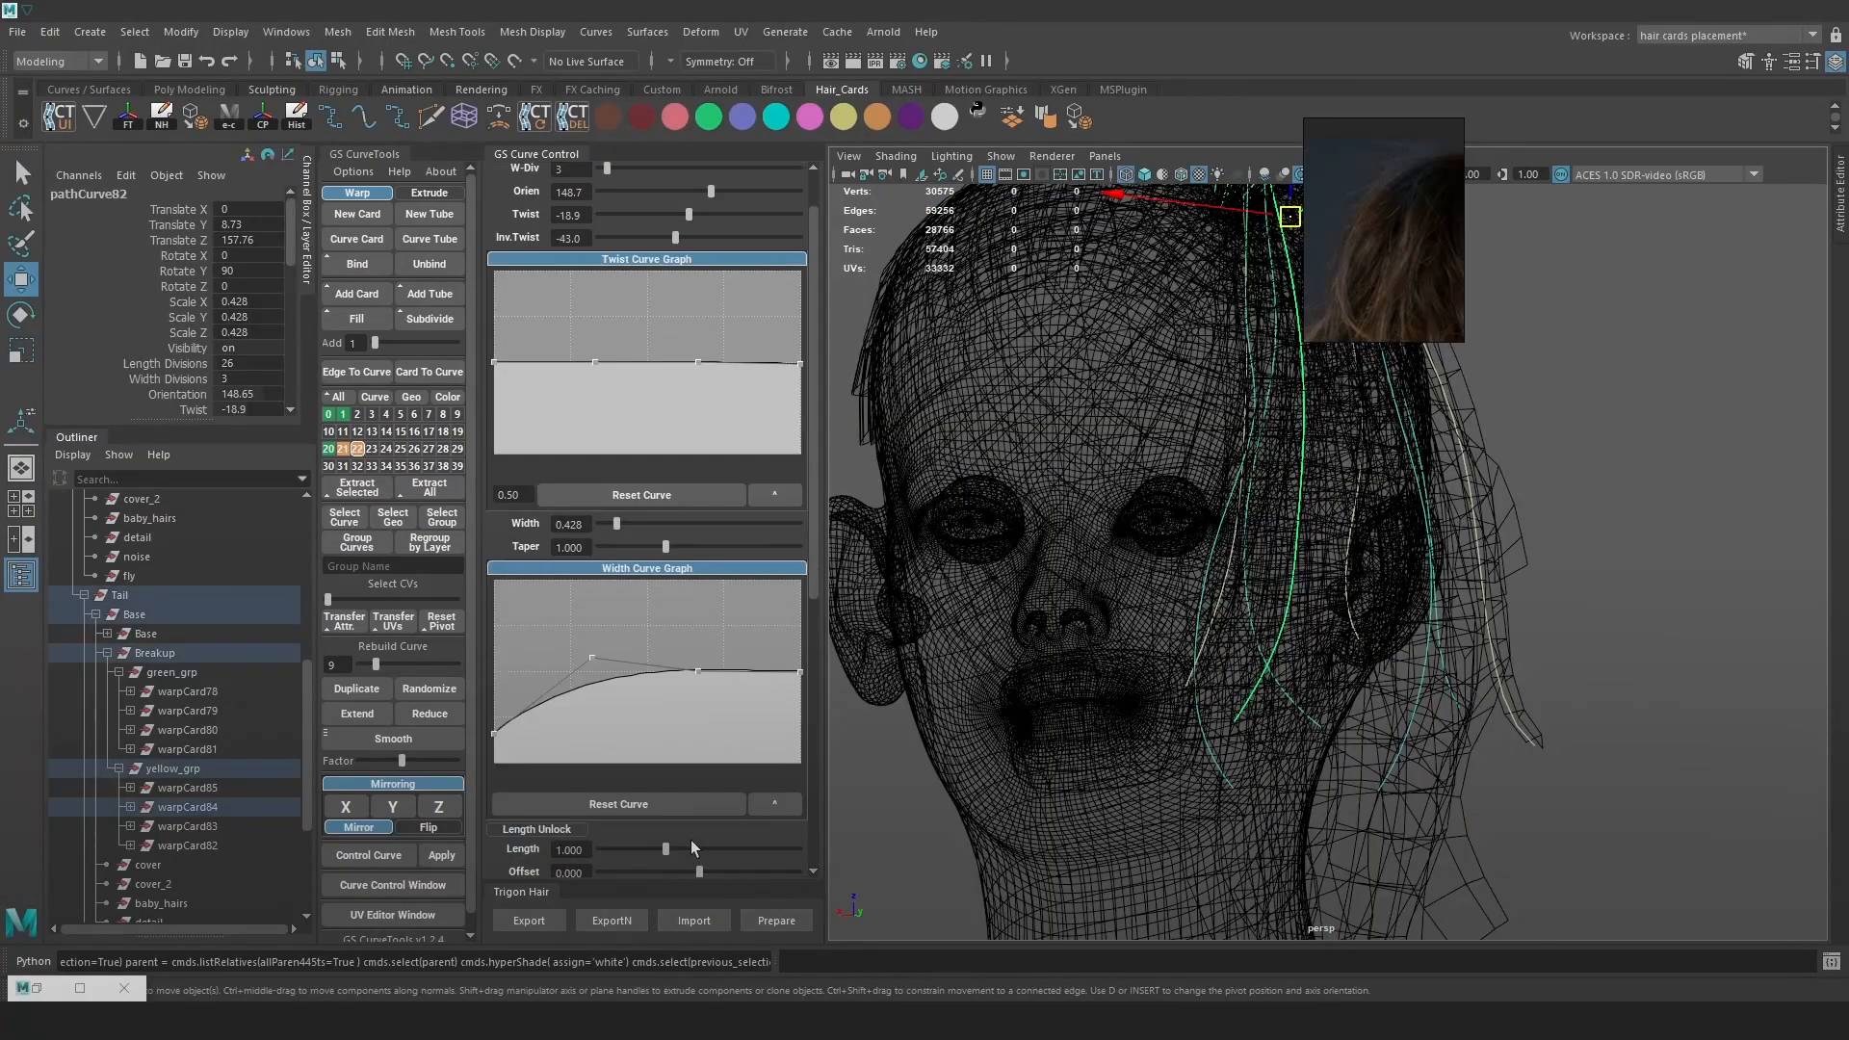
left_click(404, 915)
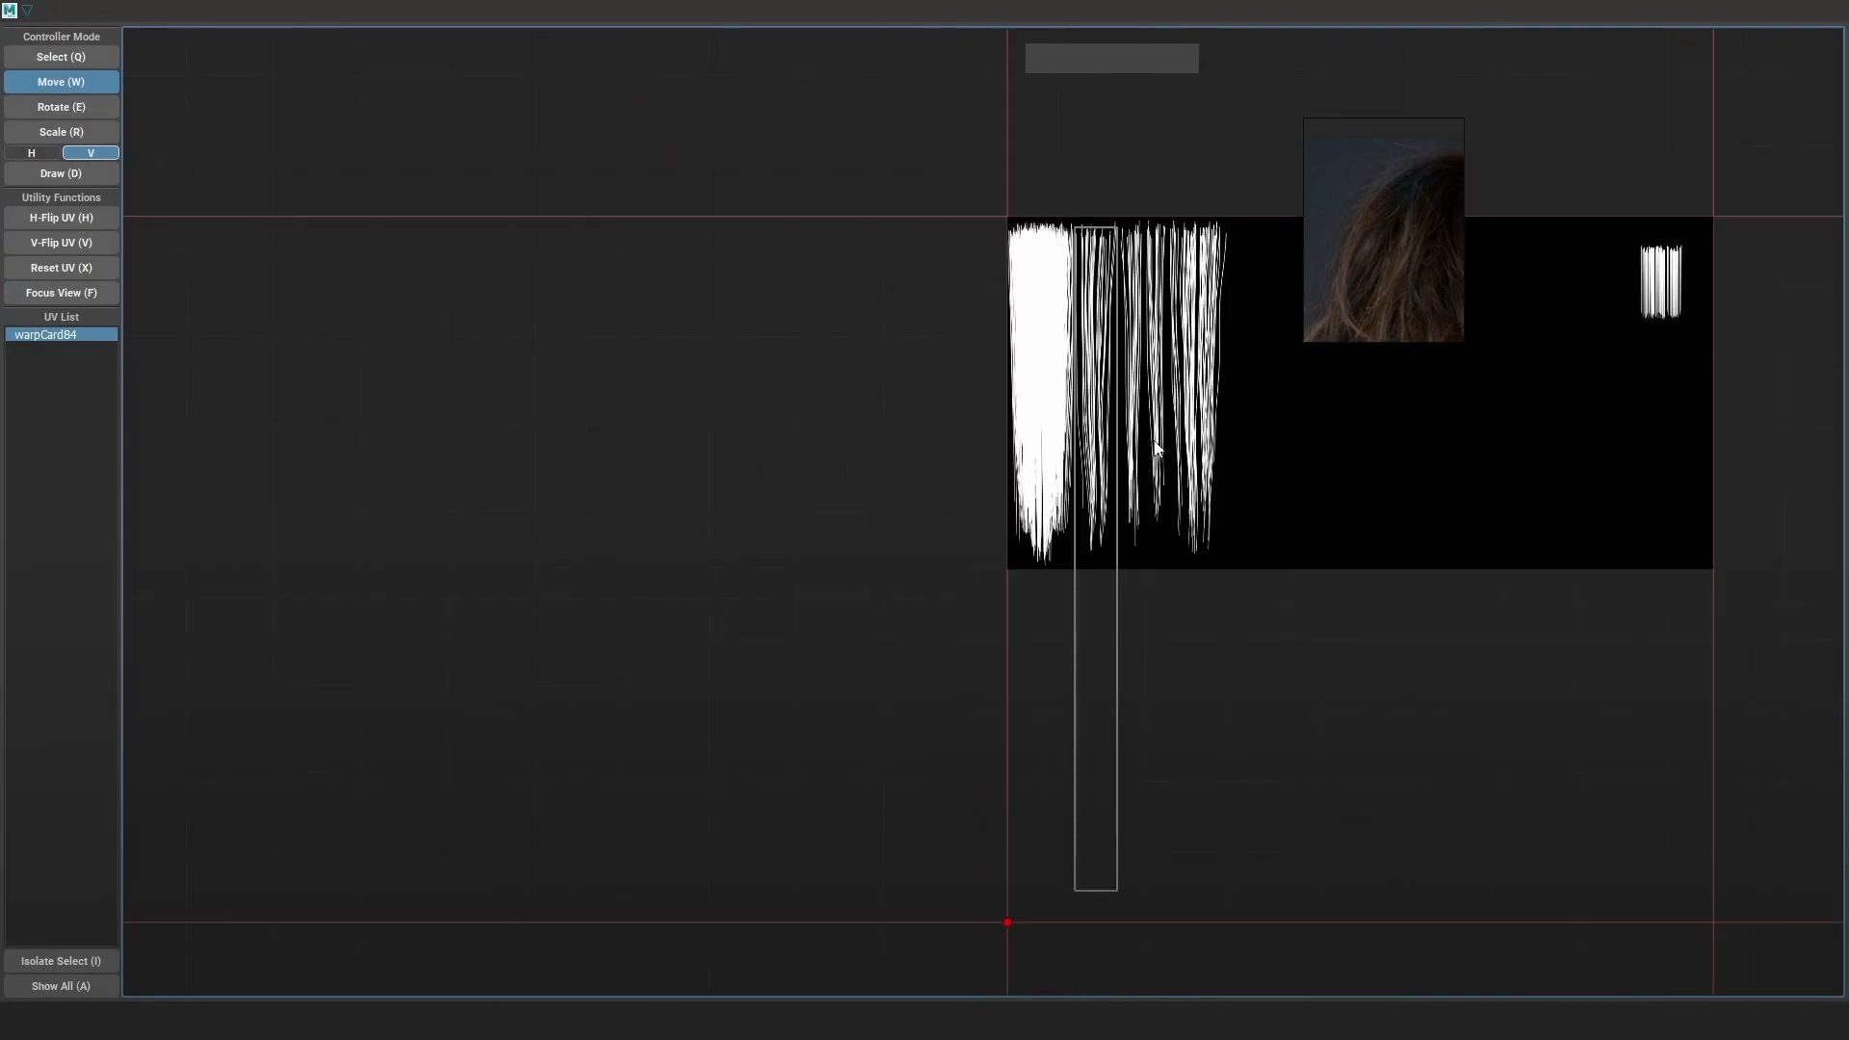
left_click(1757, 13)
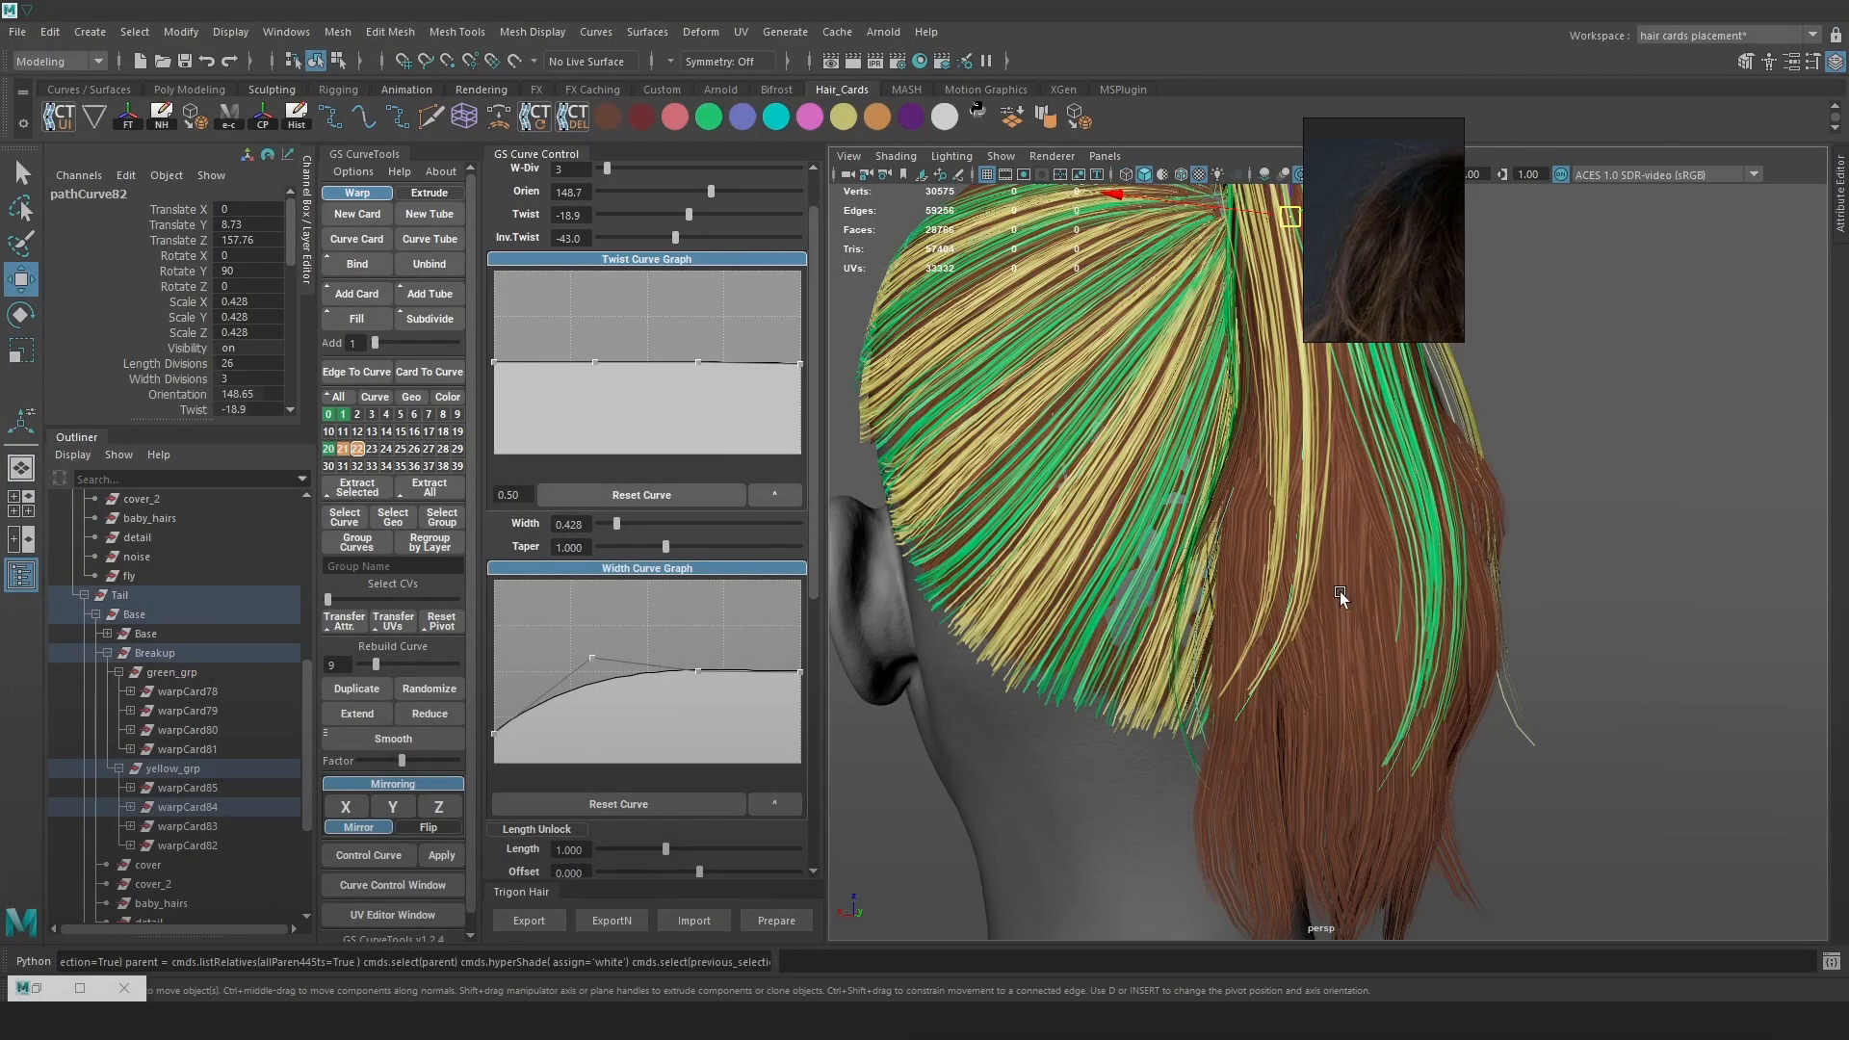
left_click_drag(1341, 598, 1240, 639, "alt")
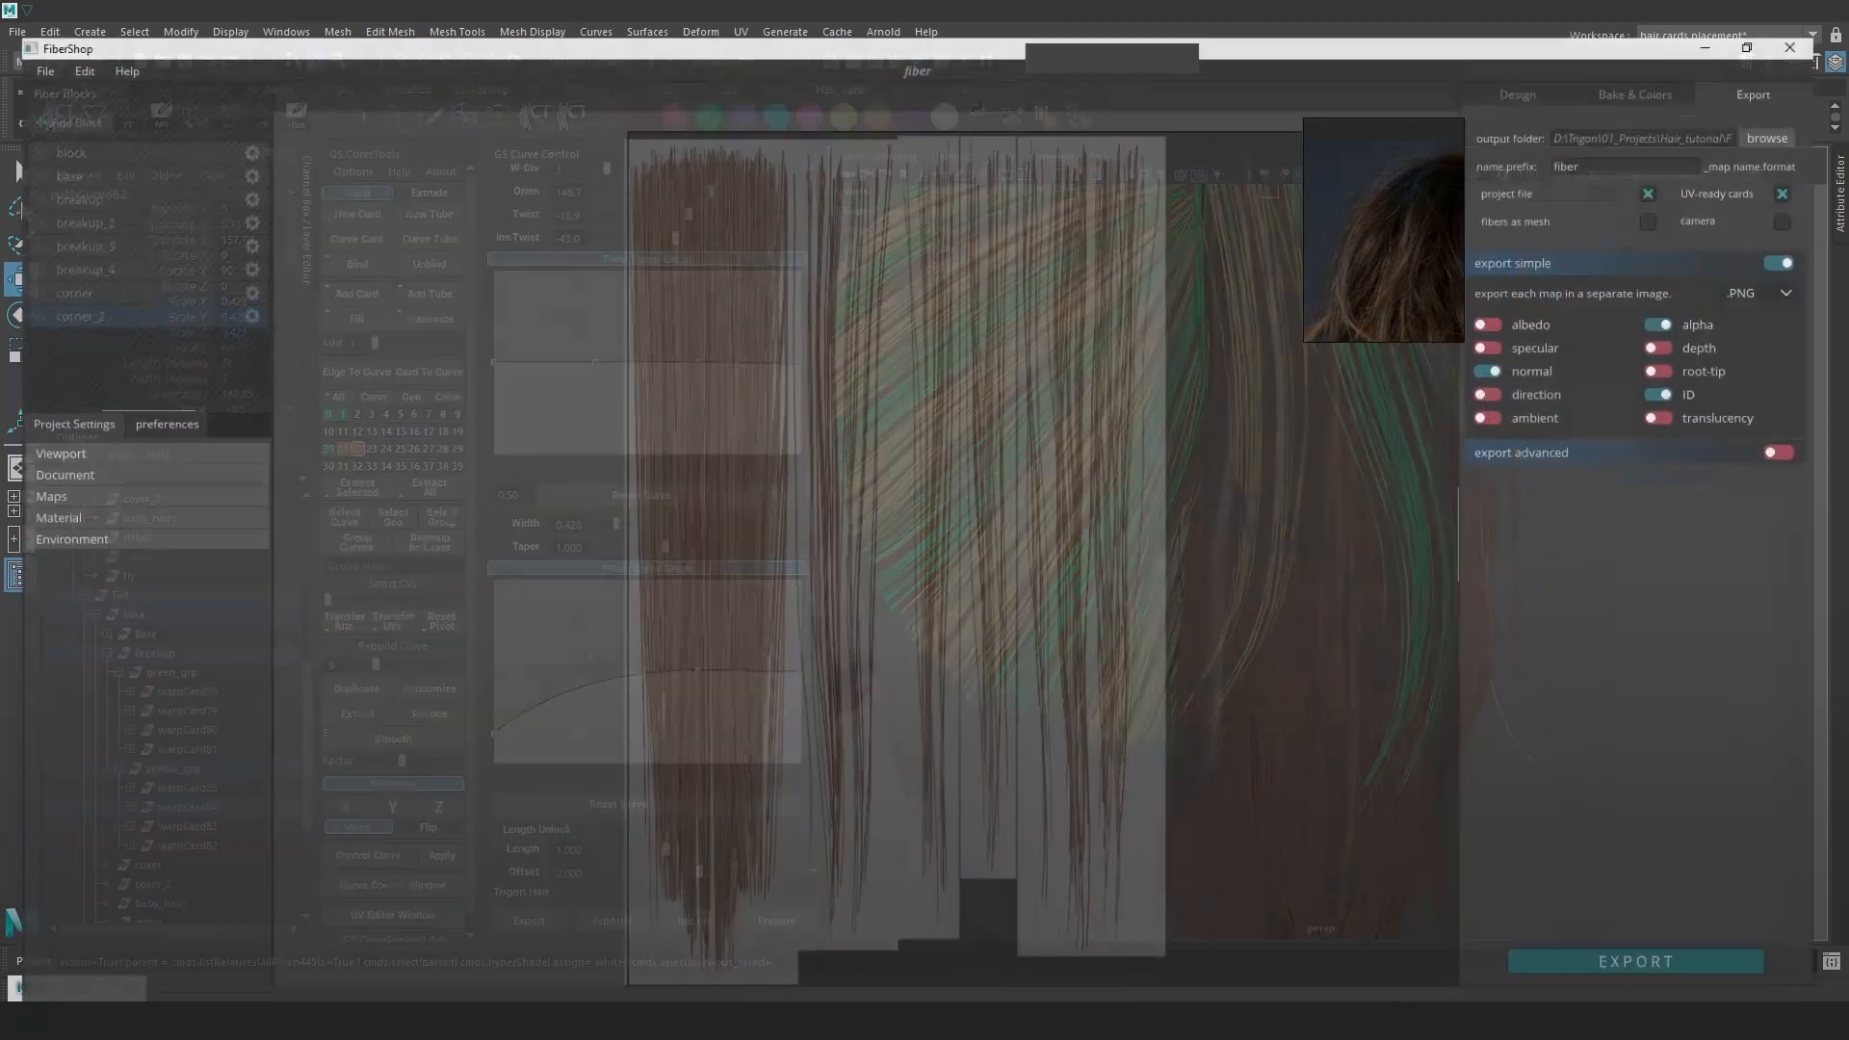
Return to FiberShop and compare the breakup_2 block's strands with and without its second Clump modifier
scroll(849, 845, "up", 2)
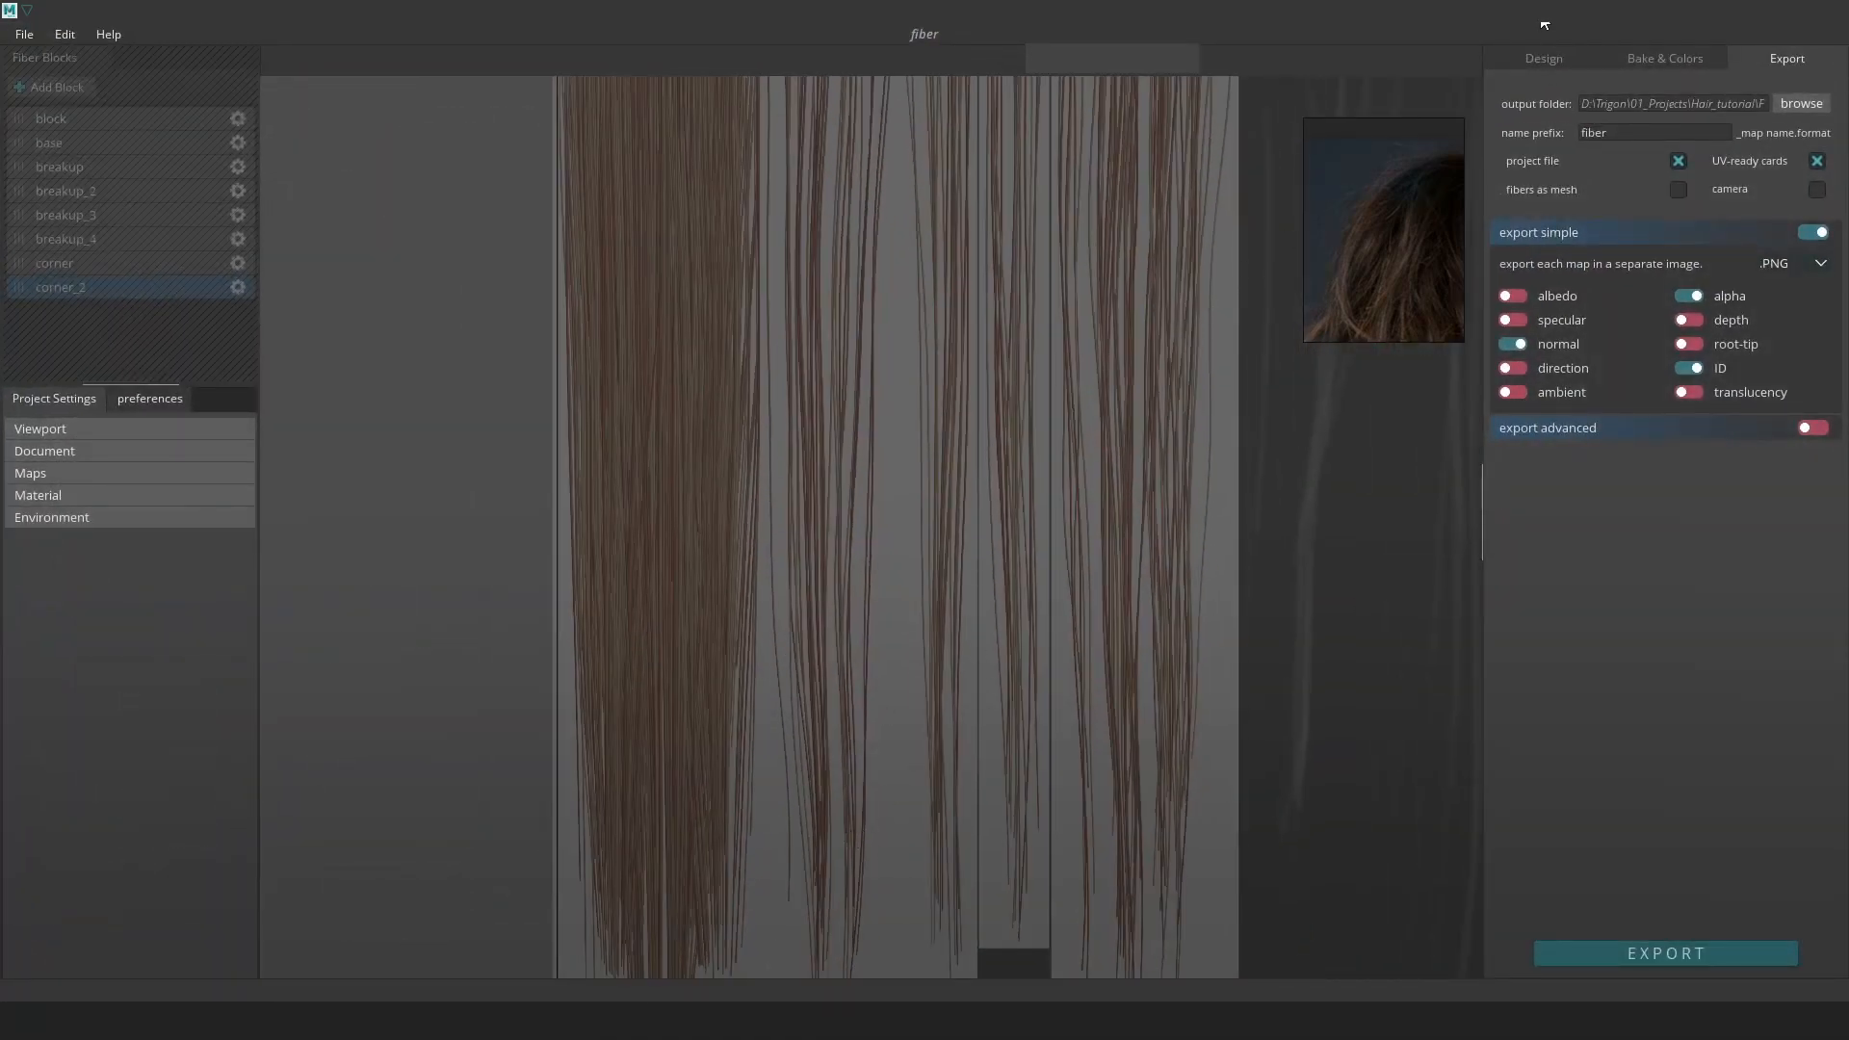
left_click(1547, 58)
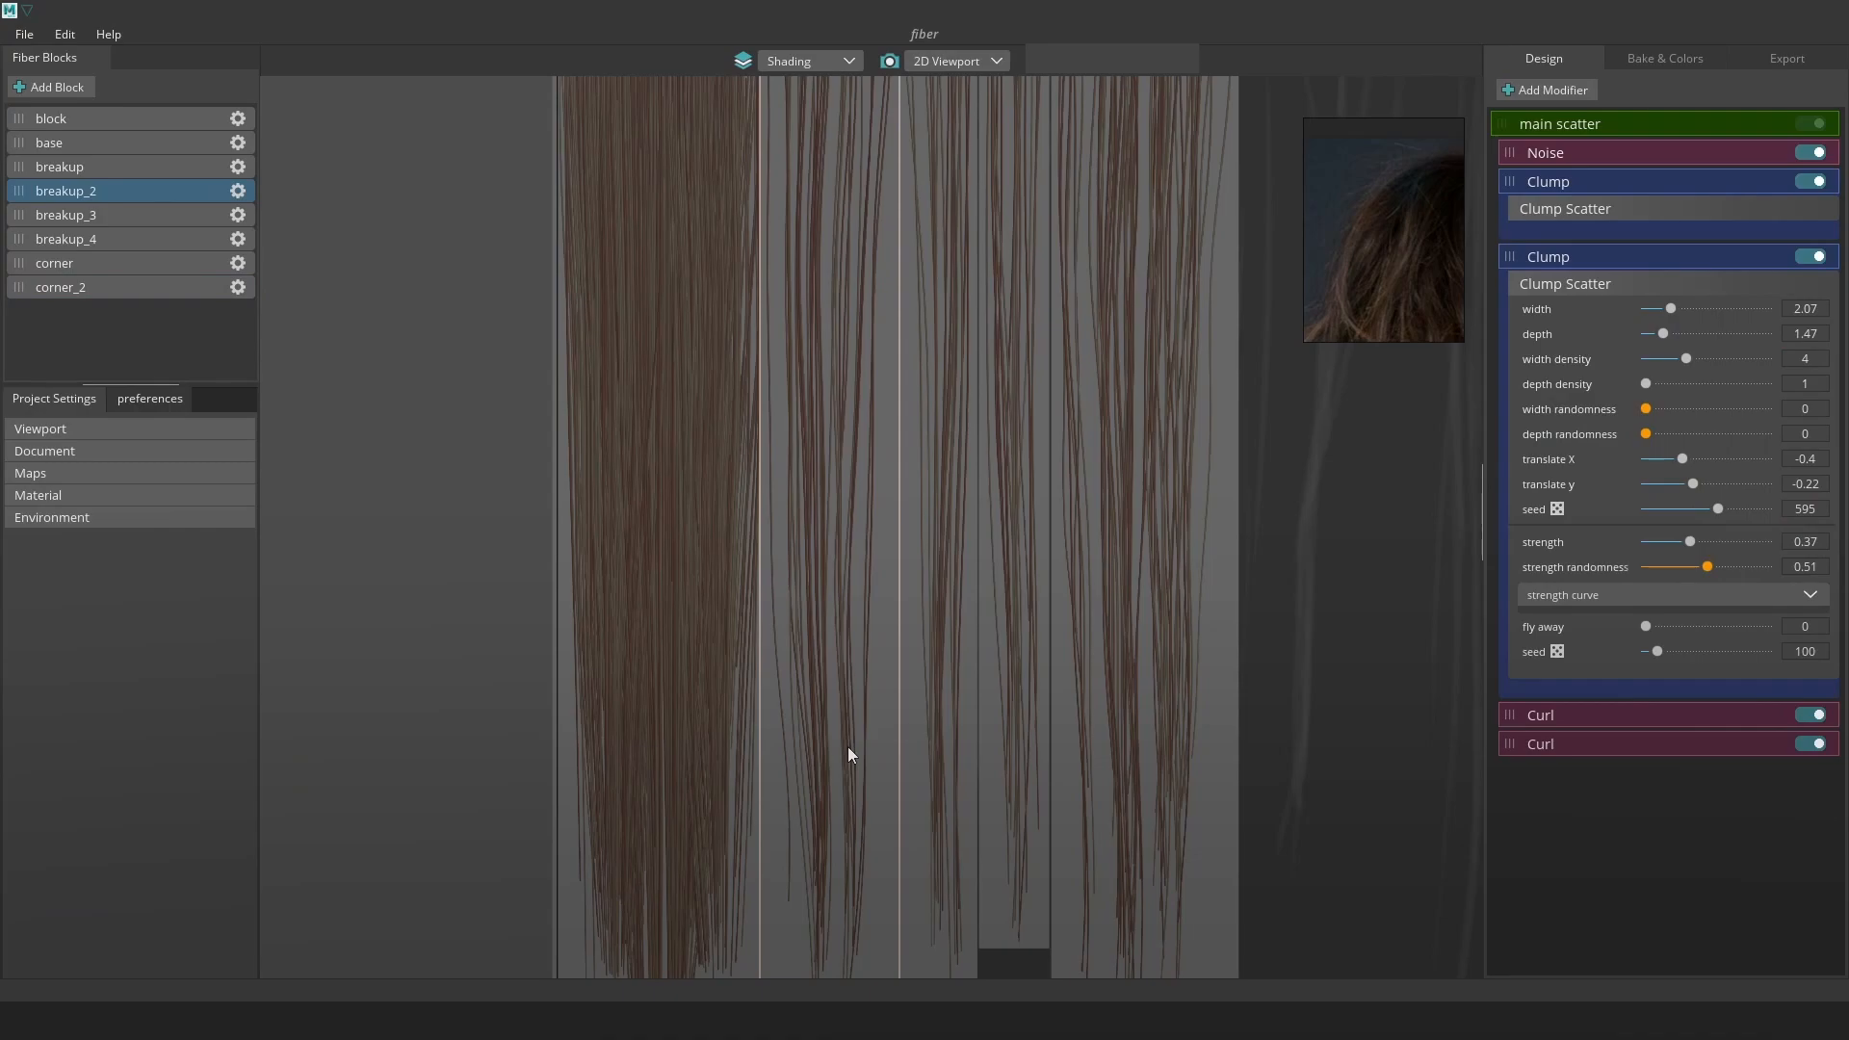
middle_click_drag(890, 803, 891, 728)
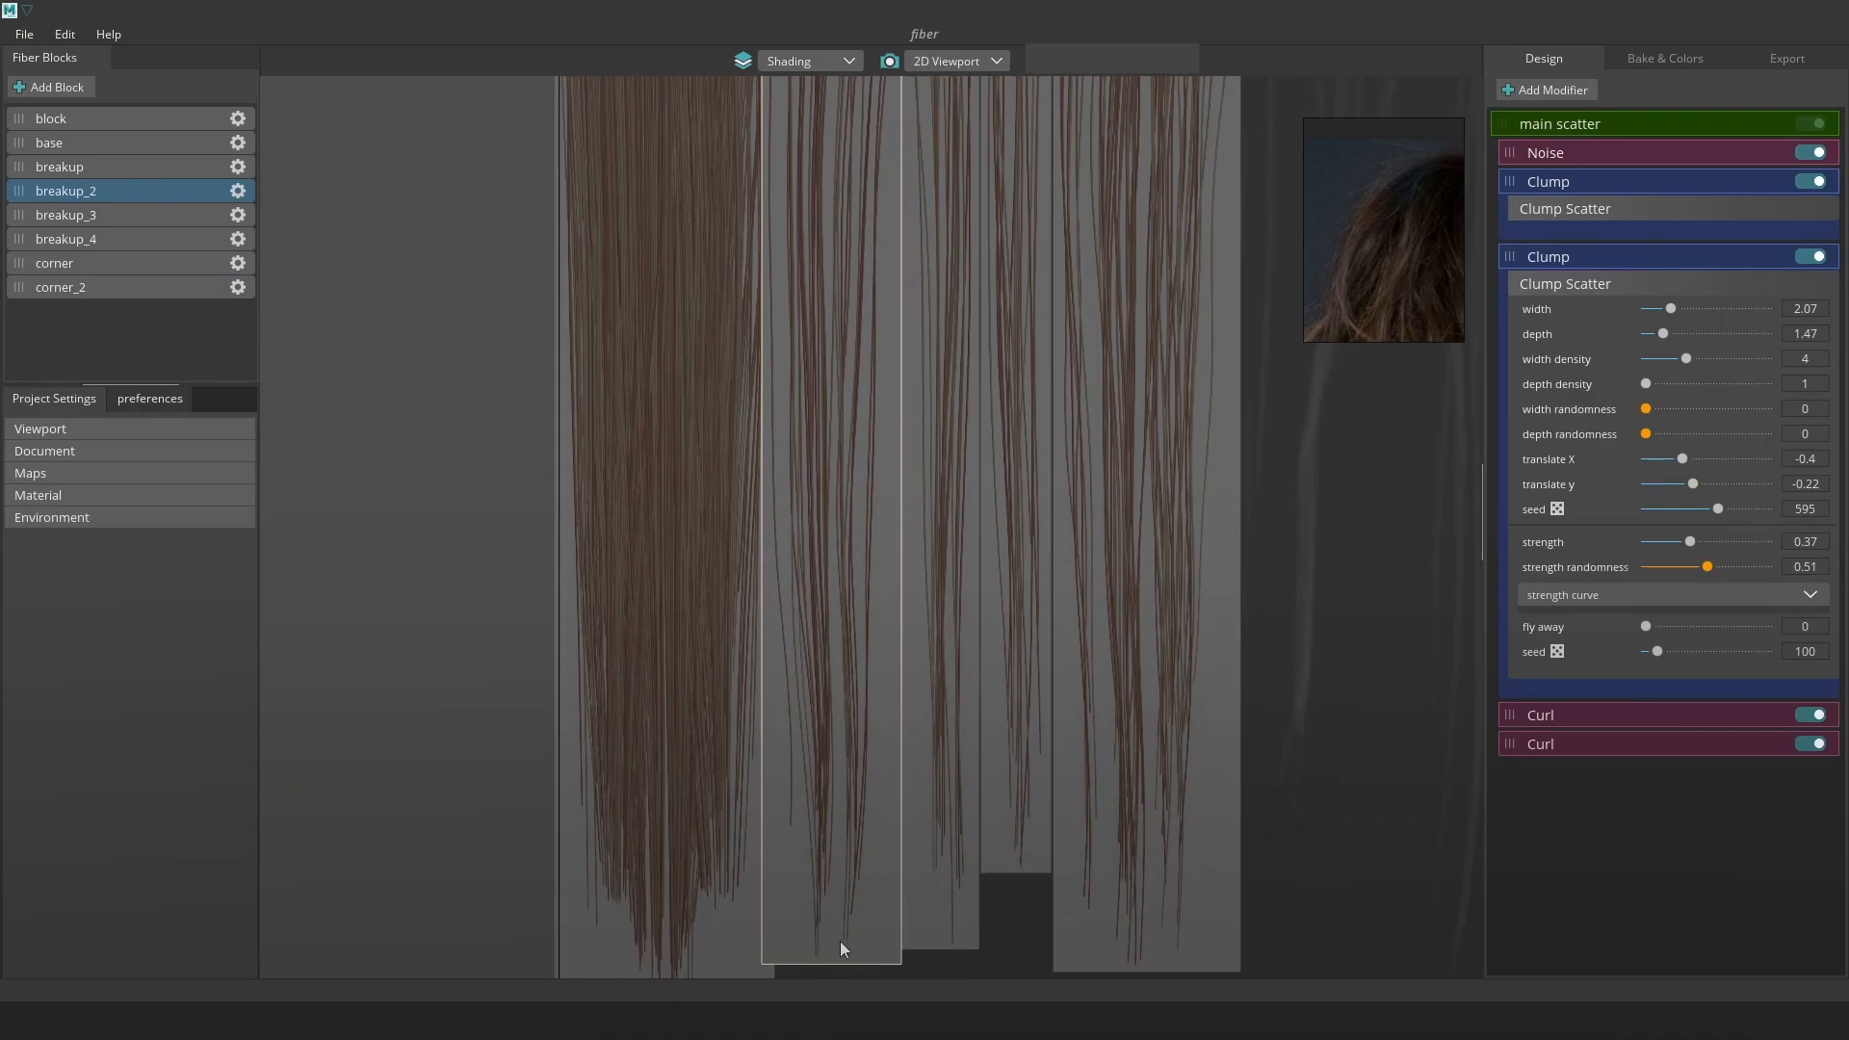
middle_click_drag(997, 907, 1018, 840)
left_click(1809, 257)
left_click(1810, 258)
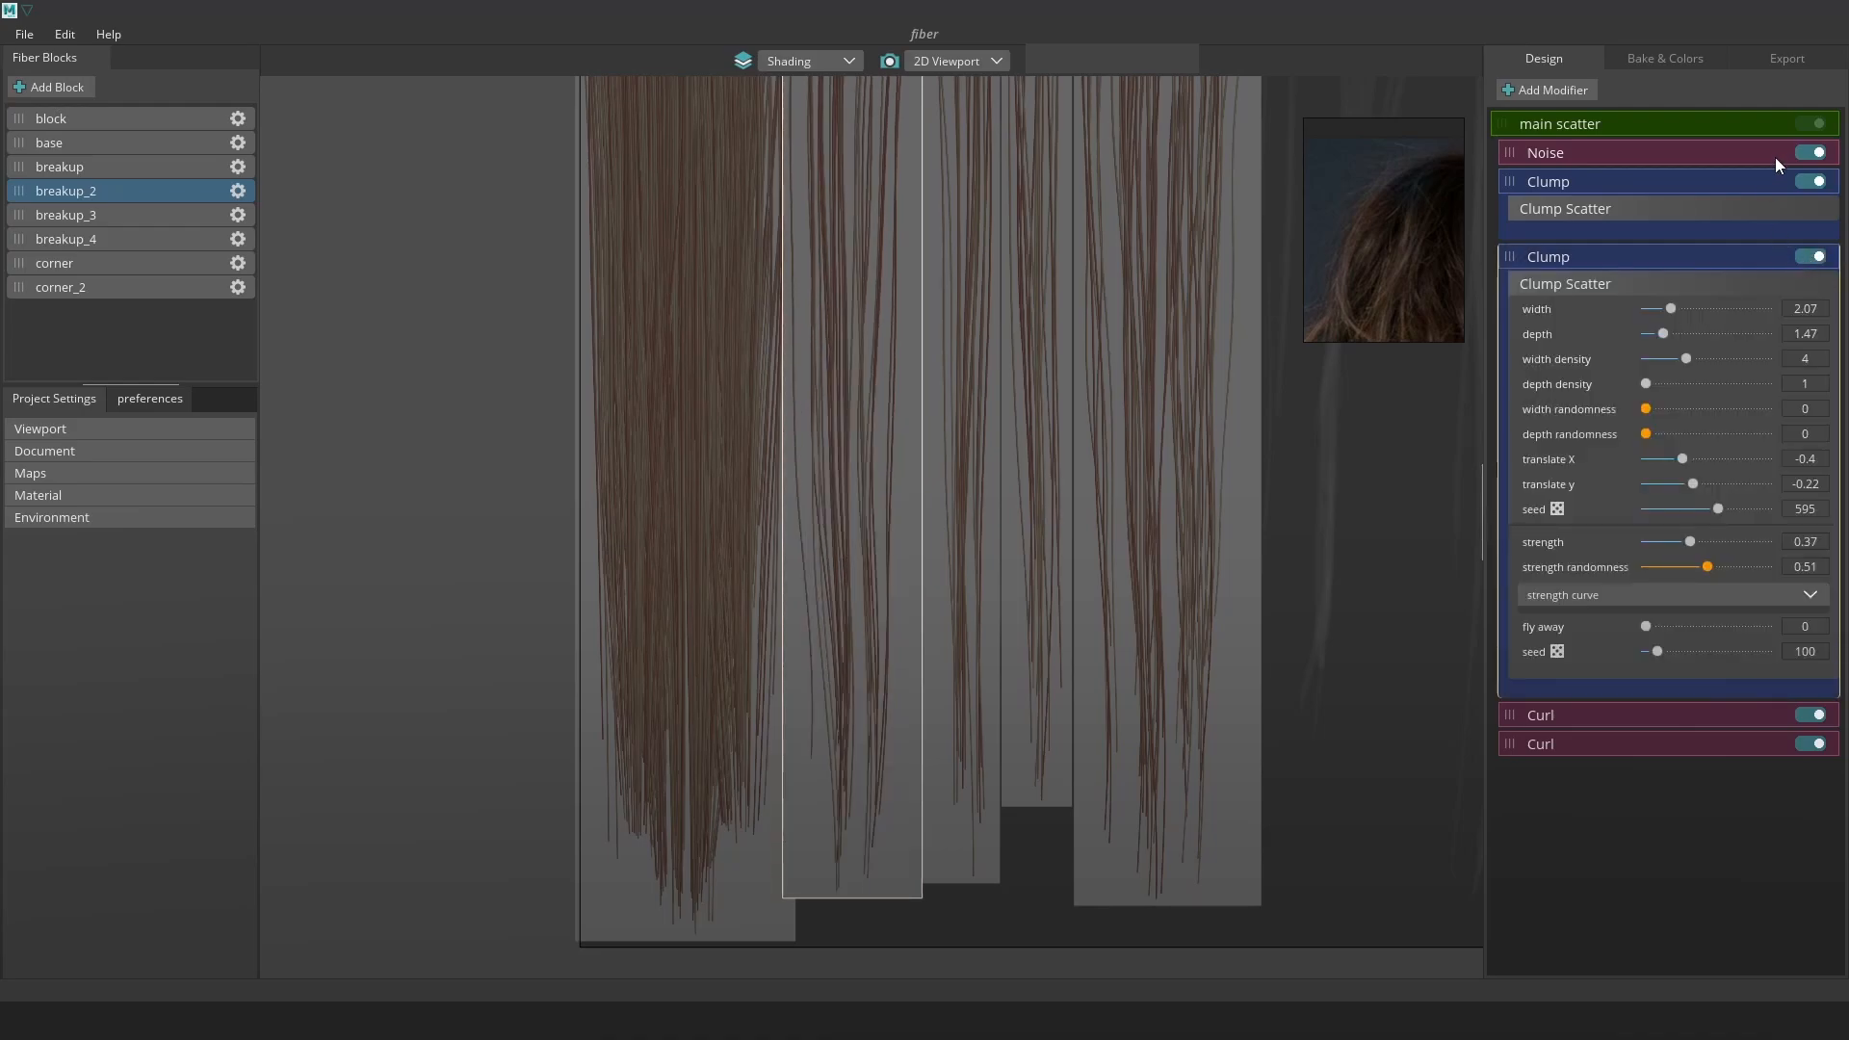
Set the length randomness of breakup_2's main scatter to 0.1 and check its Noise modifier
left_click(1603, 126)
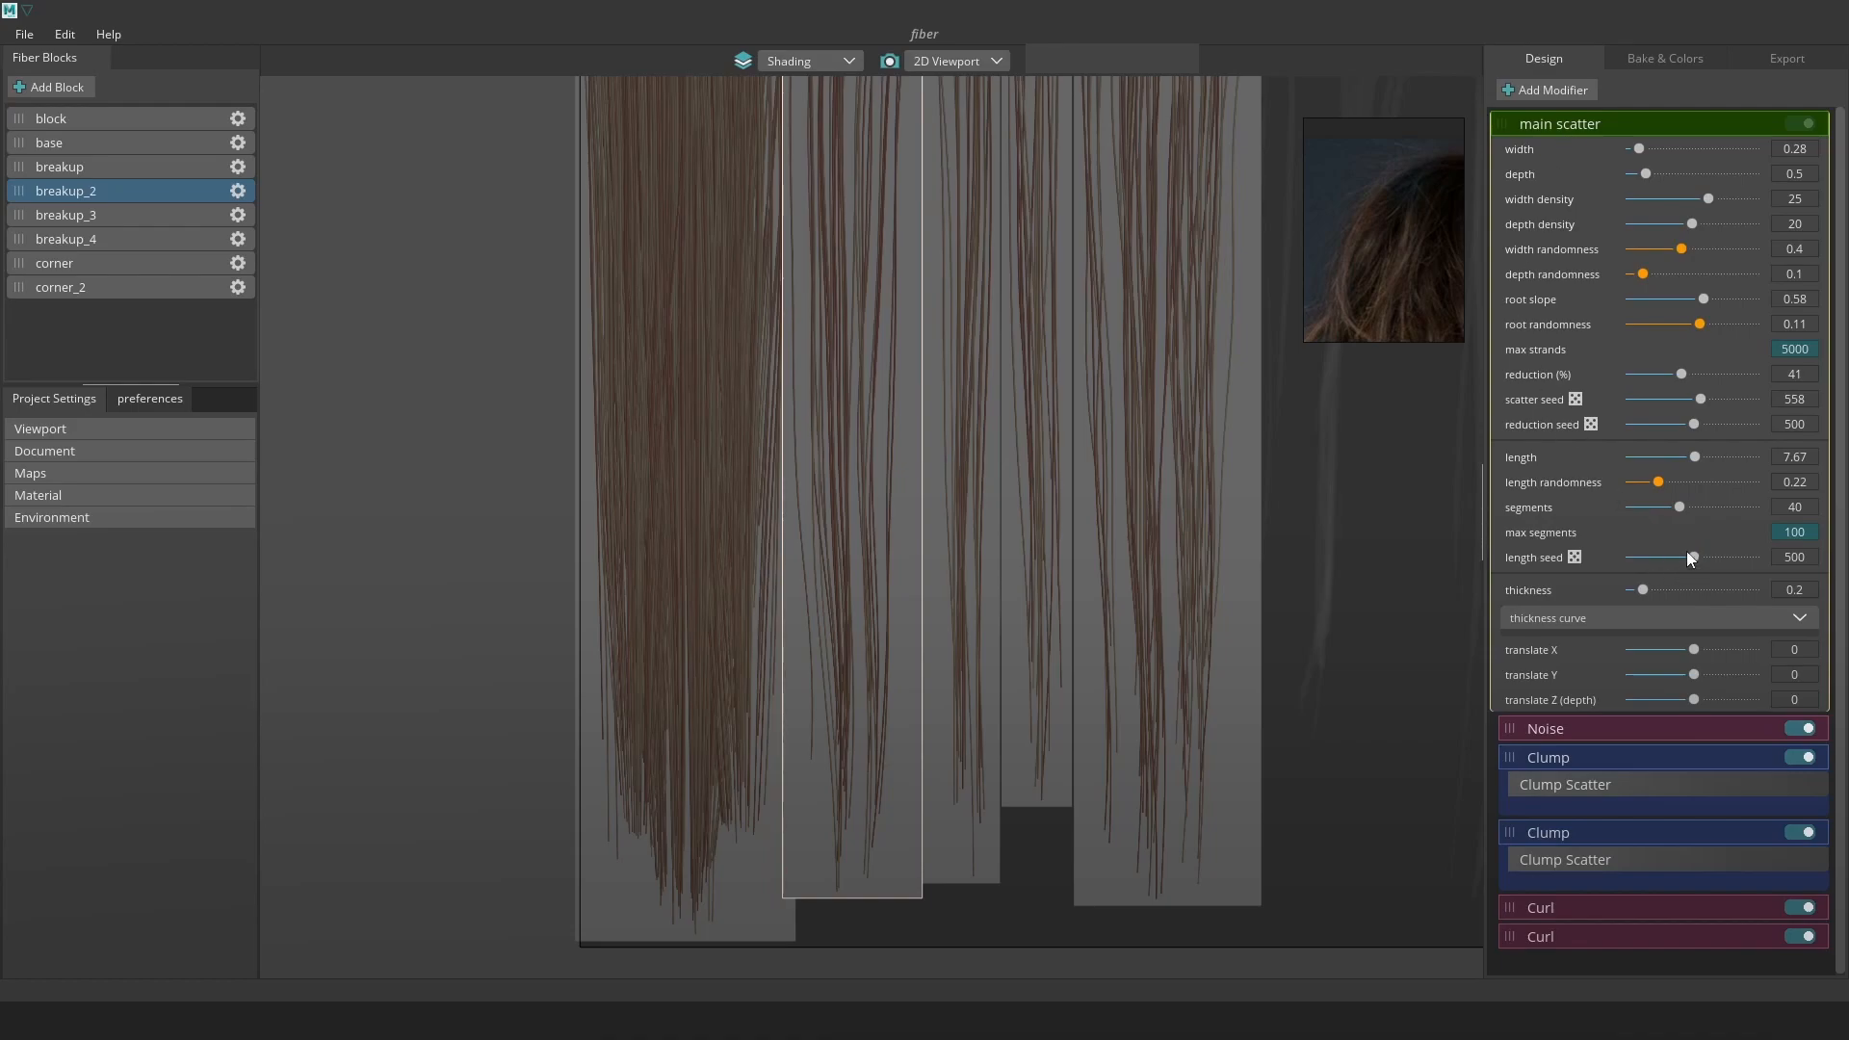
mouse_move(1660, 481)
left_mouse_down()
mouse_move(1626, 495)
mouse_move(1706, 490)
mouse_move(1640, 495)
left_mouse_up()
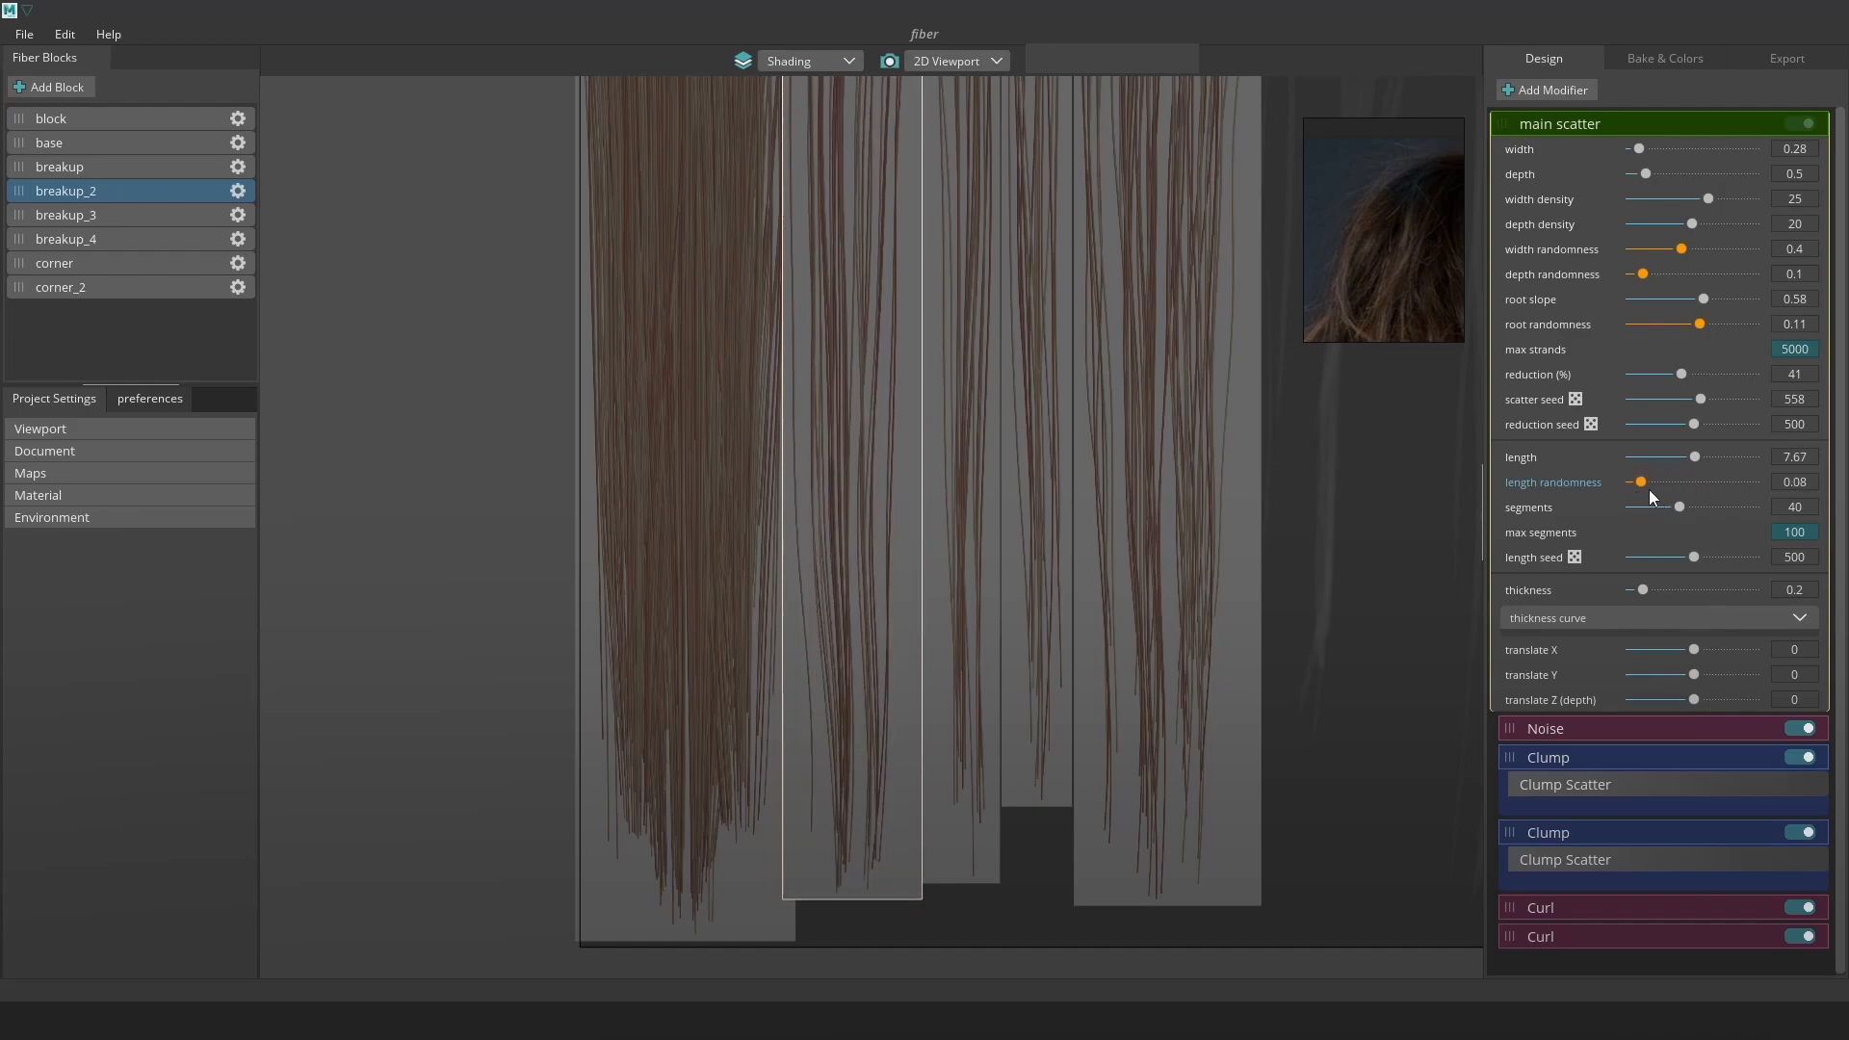
left_click_drag(1643, 483, 1646, 485)
left_click(1799, 732)
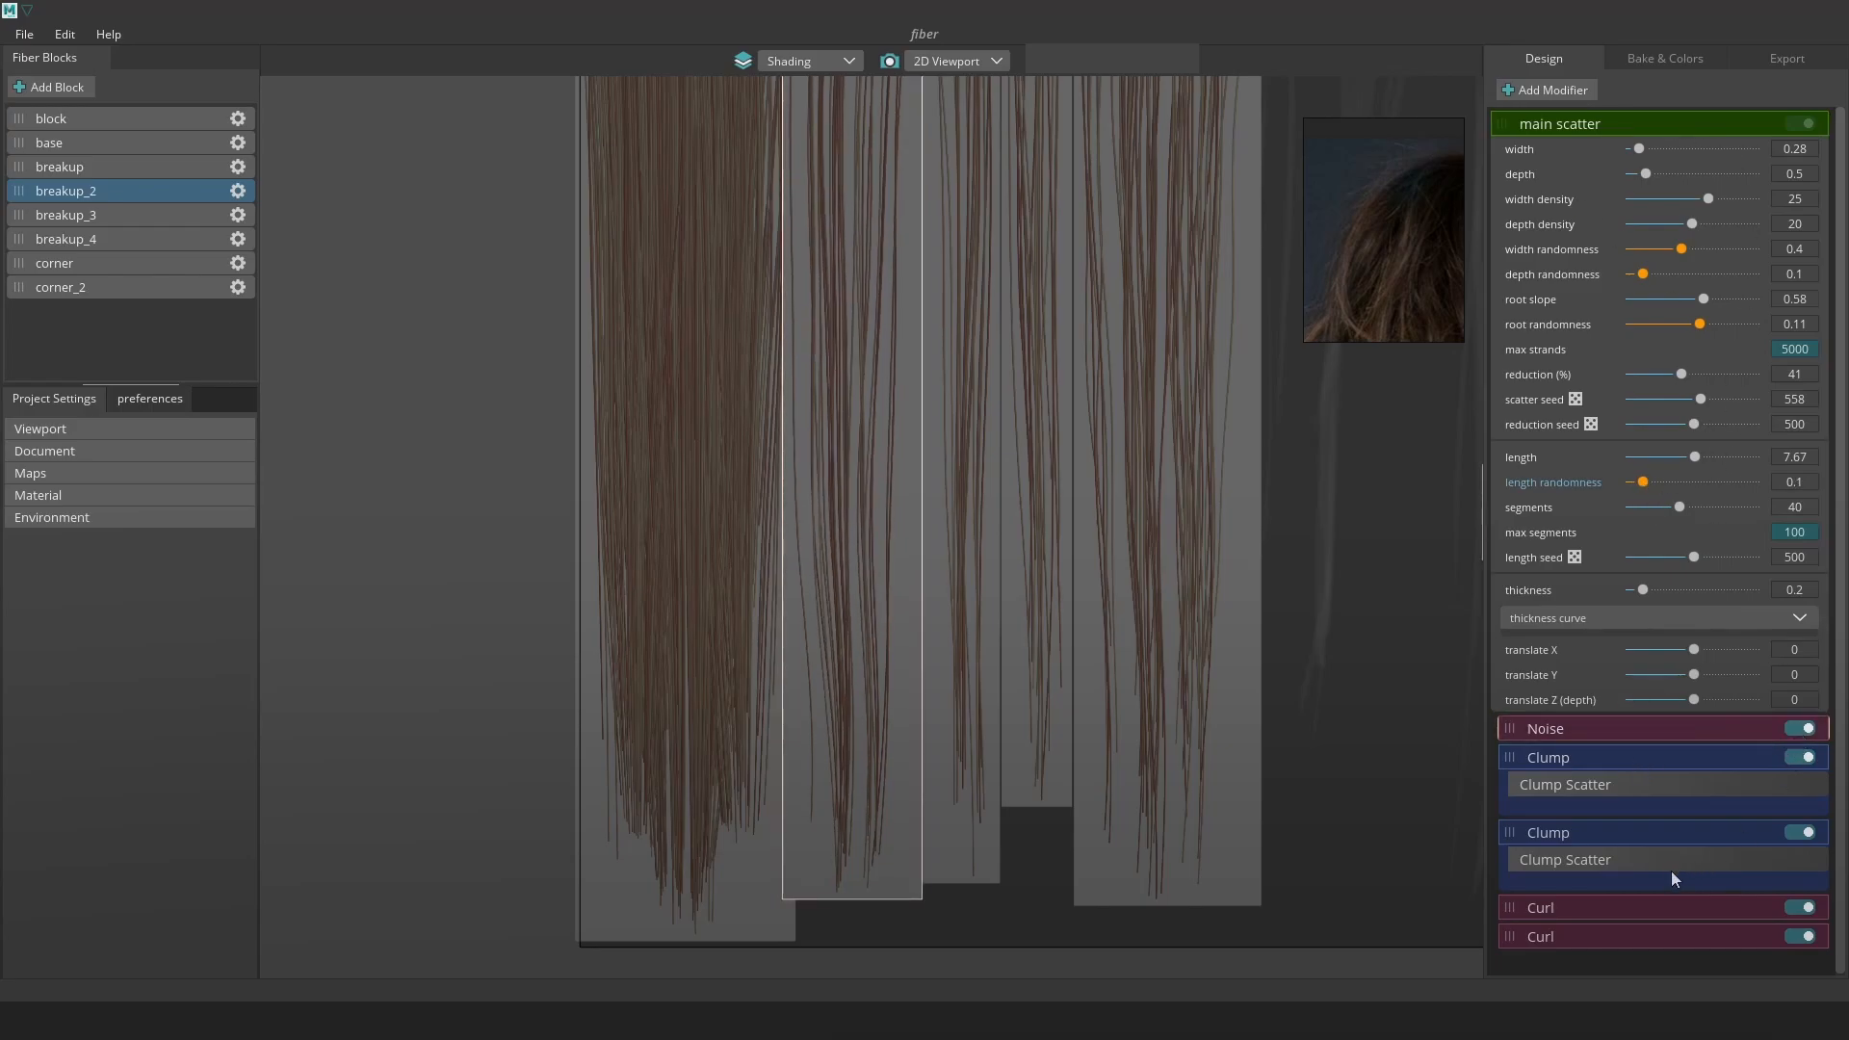
Set breakup_2's second Clump Scatter to width 2.7, depth 2.02, width density 3, translate Y -0.35 and seed 421
left_click(1638, 855)
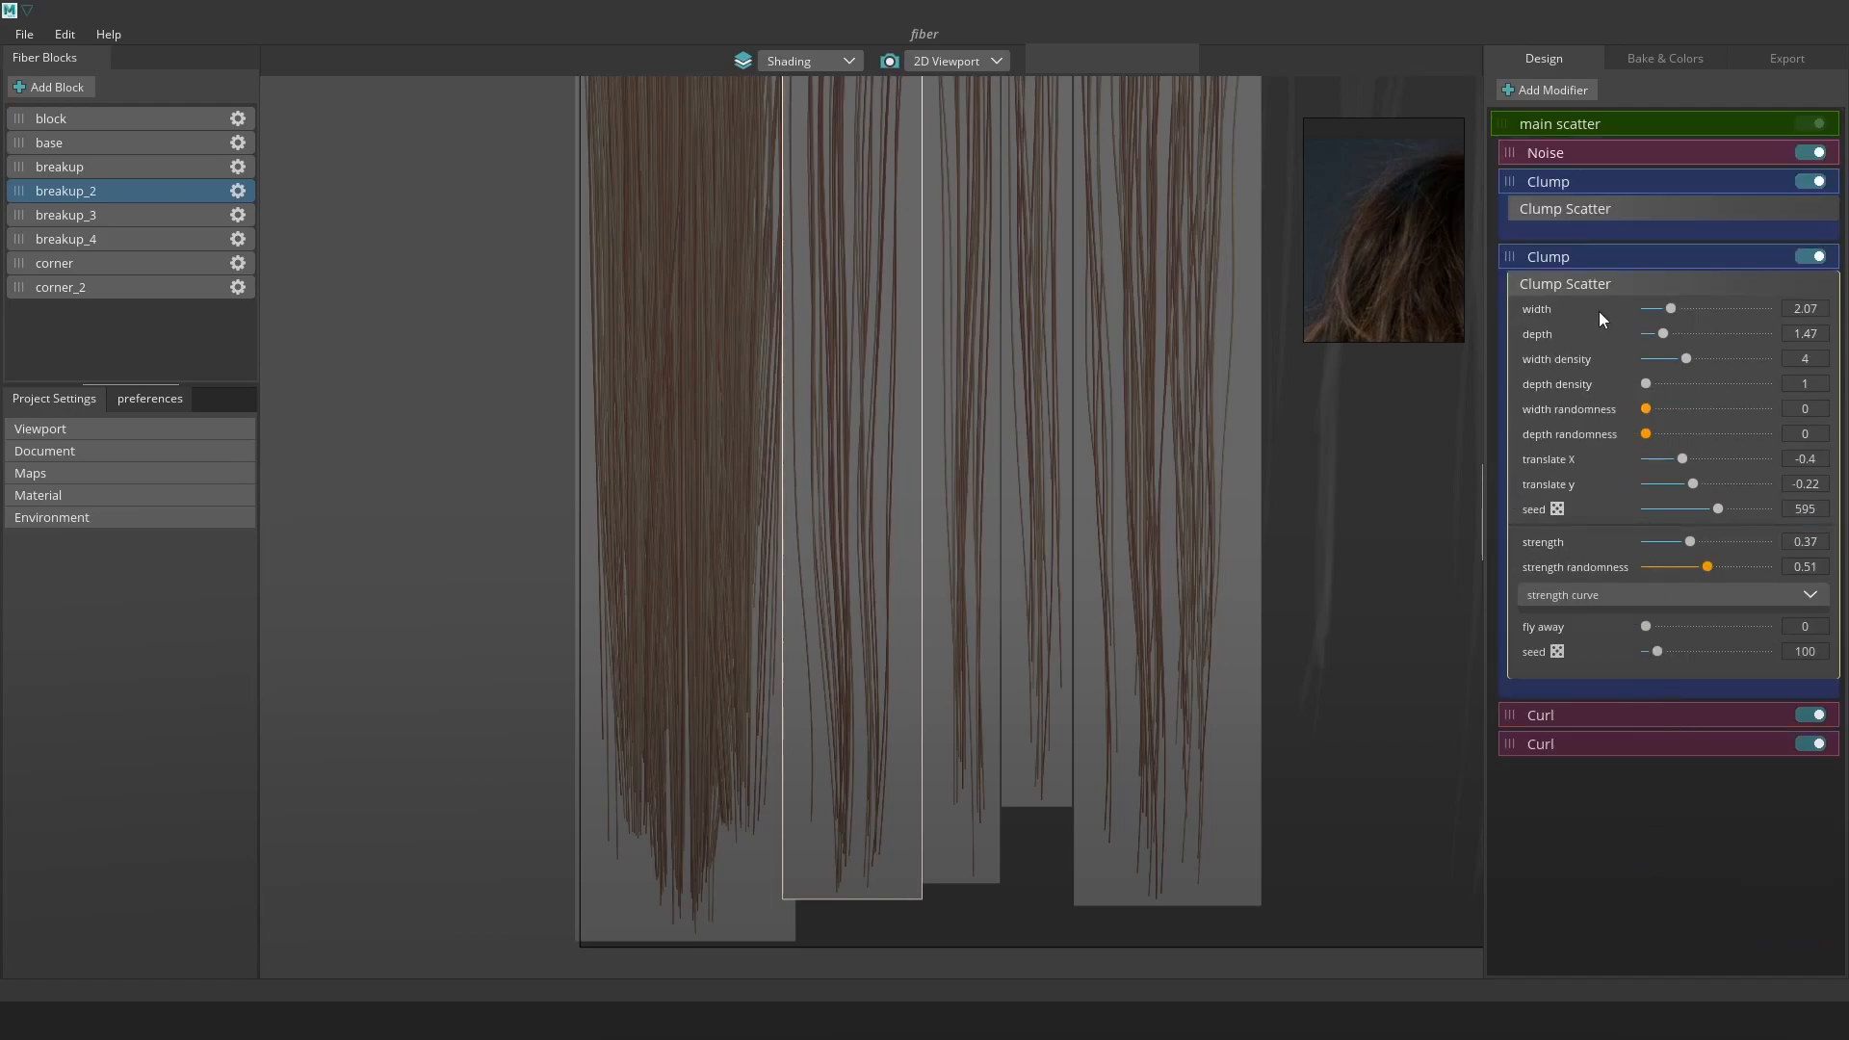
left_click(1810, 257)
left_click(1810, 257)
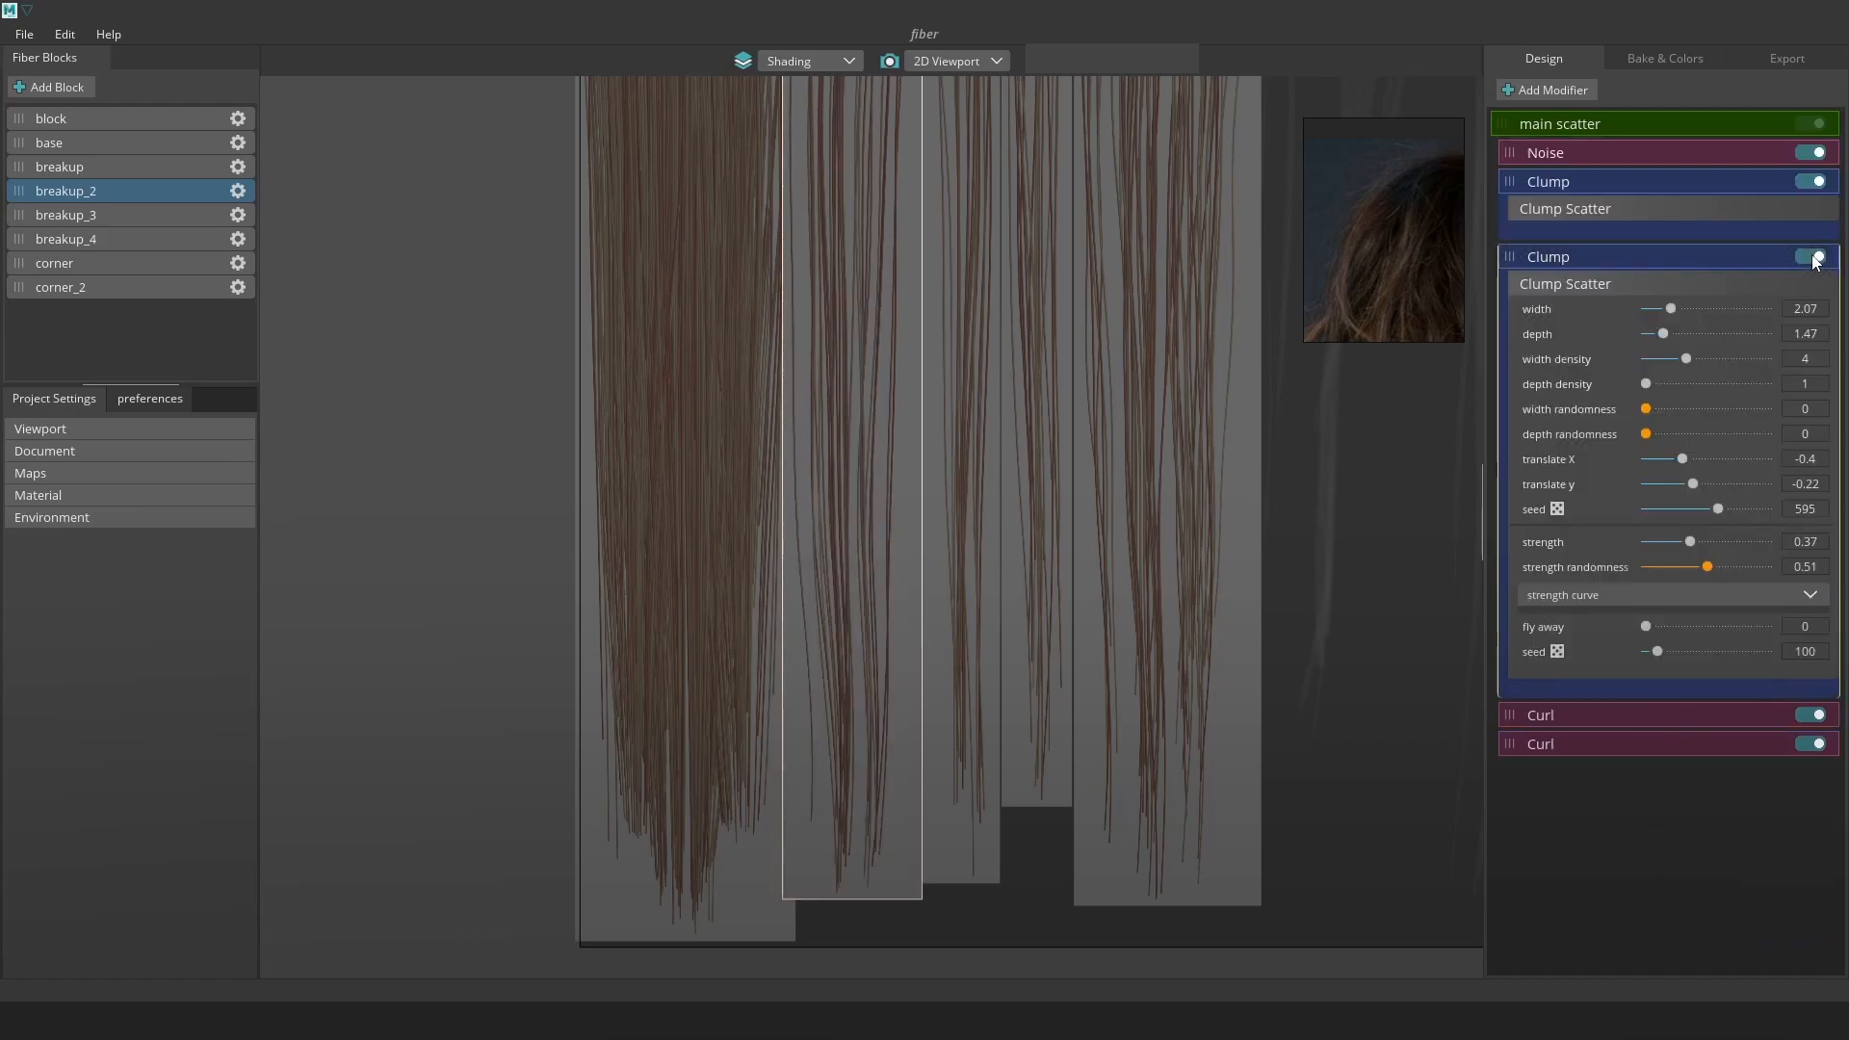
mouse_move(1649, 624)
left_mouse_down()
mouse_move(1752, 614)
mouse_move(1643, 623)
left_mouse_up()
mouse_move(1689, 489)
left_mouse_down()
mouse_move(1768, 499)
mouse_move(1708, 497)
left_mouse_up()
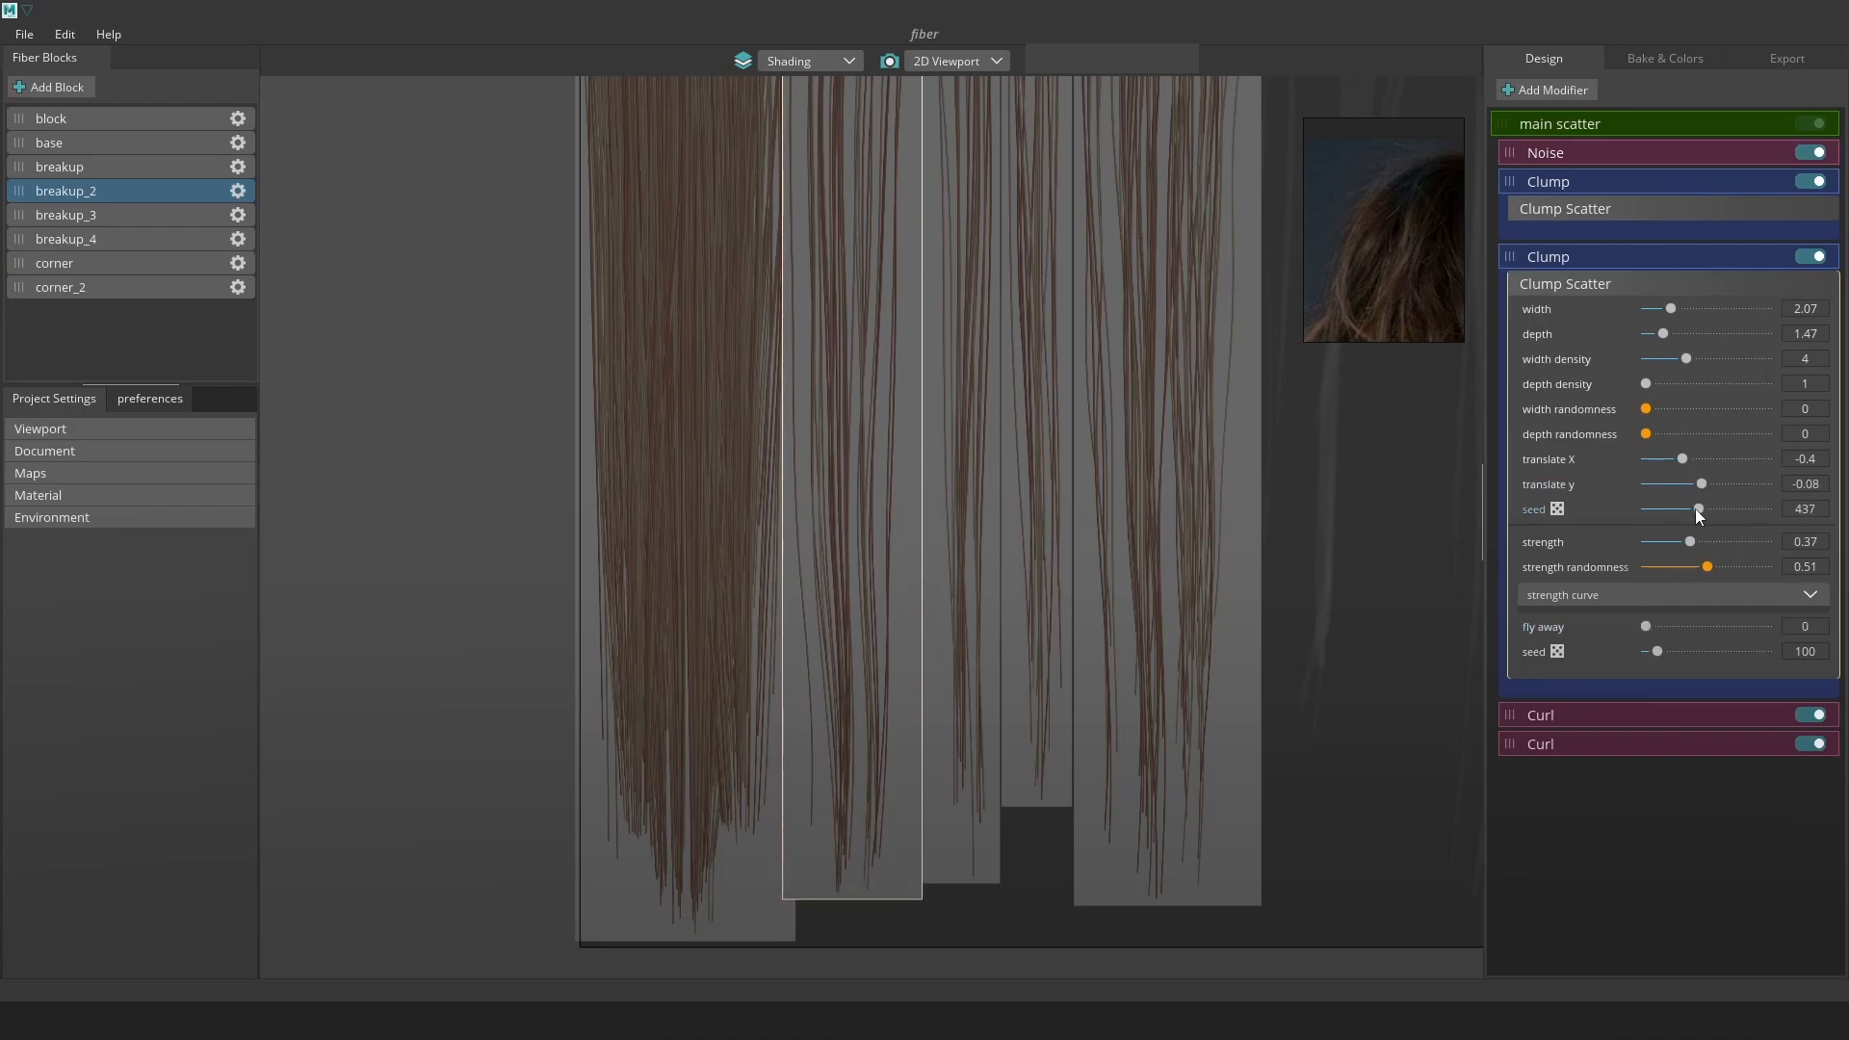
mouse_move(1657, 432)
left_mouse_down()
mouse_move(1686, 434)
mouse_move(1649, 434)
left_mouse_up()
left_click_drag(1685, 359, 1681, 307)
left_click(1672, 334)
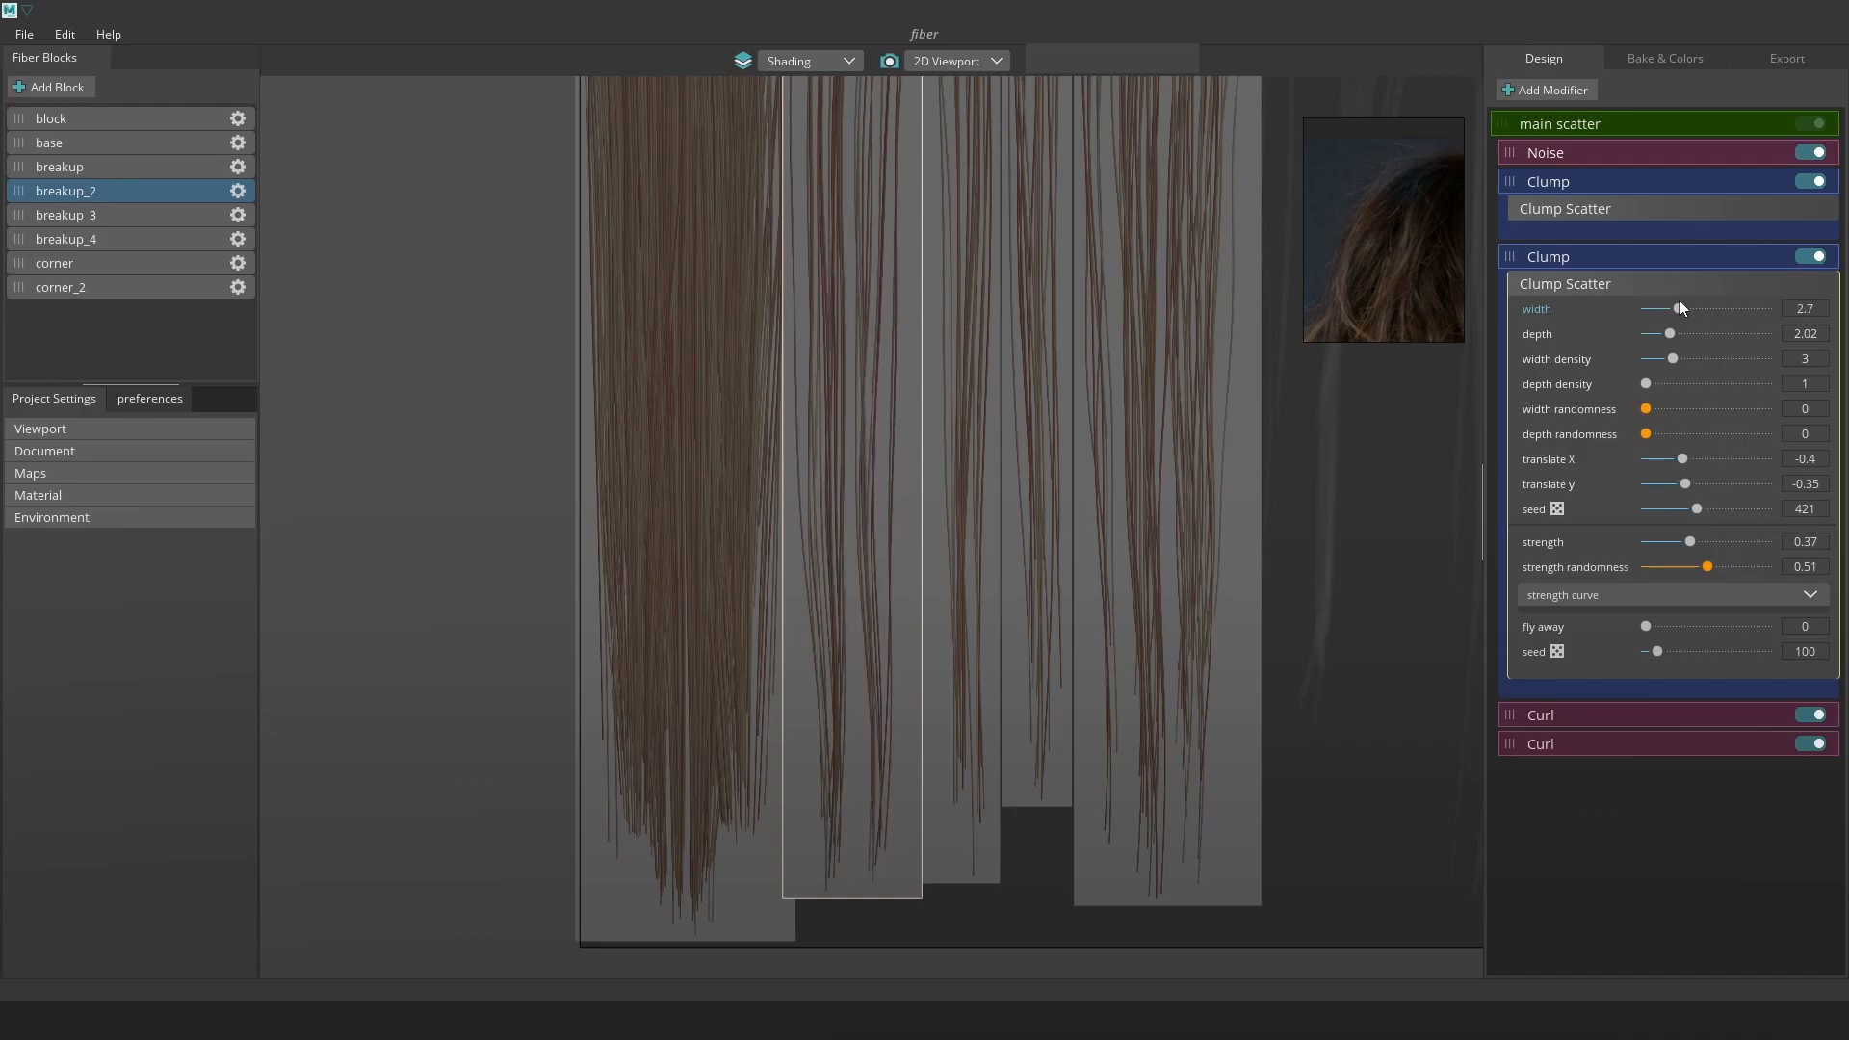
Set the second Clump's translate X to -0.29, fly away to 9 and fly-away seed to 226
left_click_drag(1682, 484, 1685, 483)
left_click_drag(1682, 459, 1691, 458)
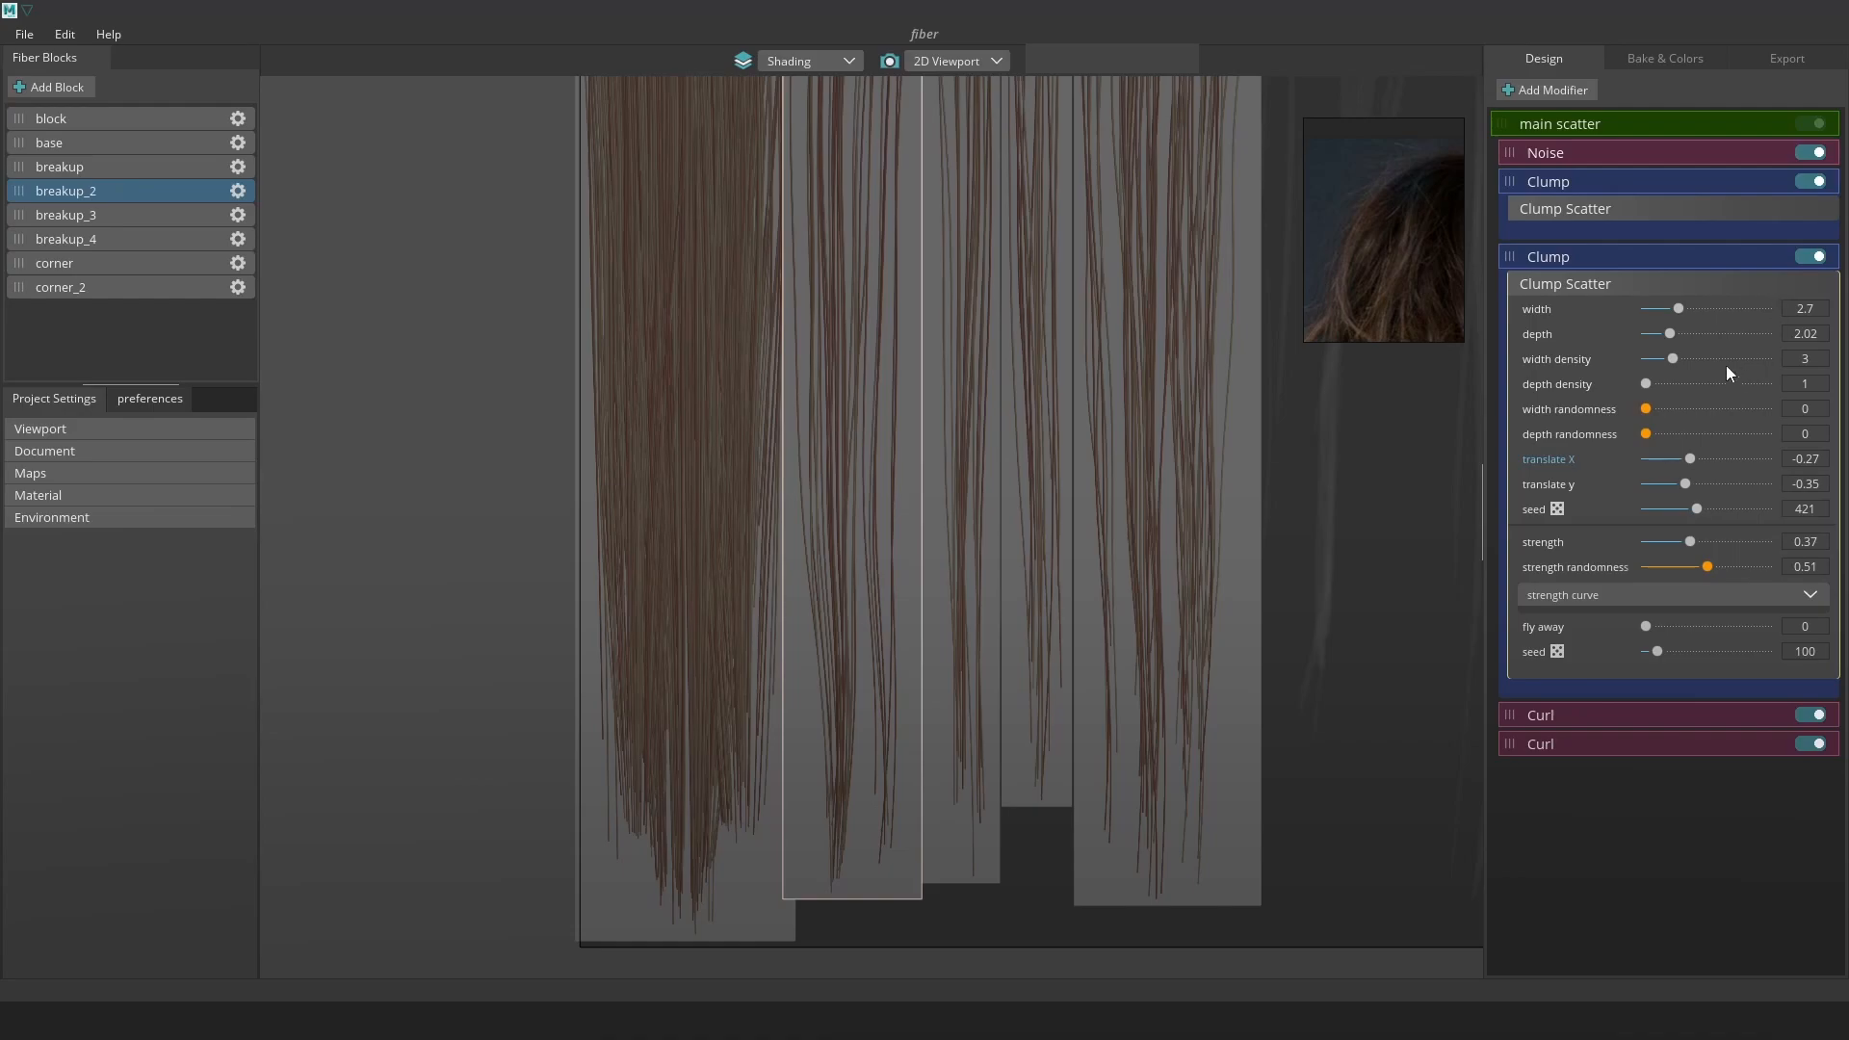
mouse_move(1669, 356)
left_mouse_down()
mouse_move(1713, 358)
mouse_move(1673, 358)
left_mouse_up()
left_click_drag(1689, 458, 1688, 460)
left_click(1682, 627)
mouse_move(1681, 627)
left_mouse_down()
mouse_move(1648, 626)
mouse_move(1673, 650)
left_mouse_up()
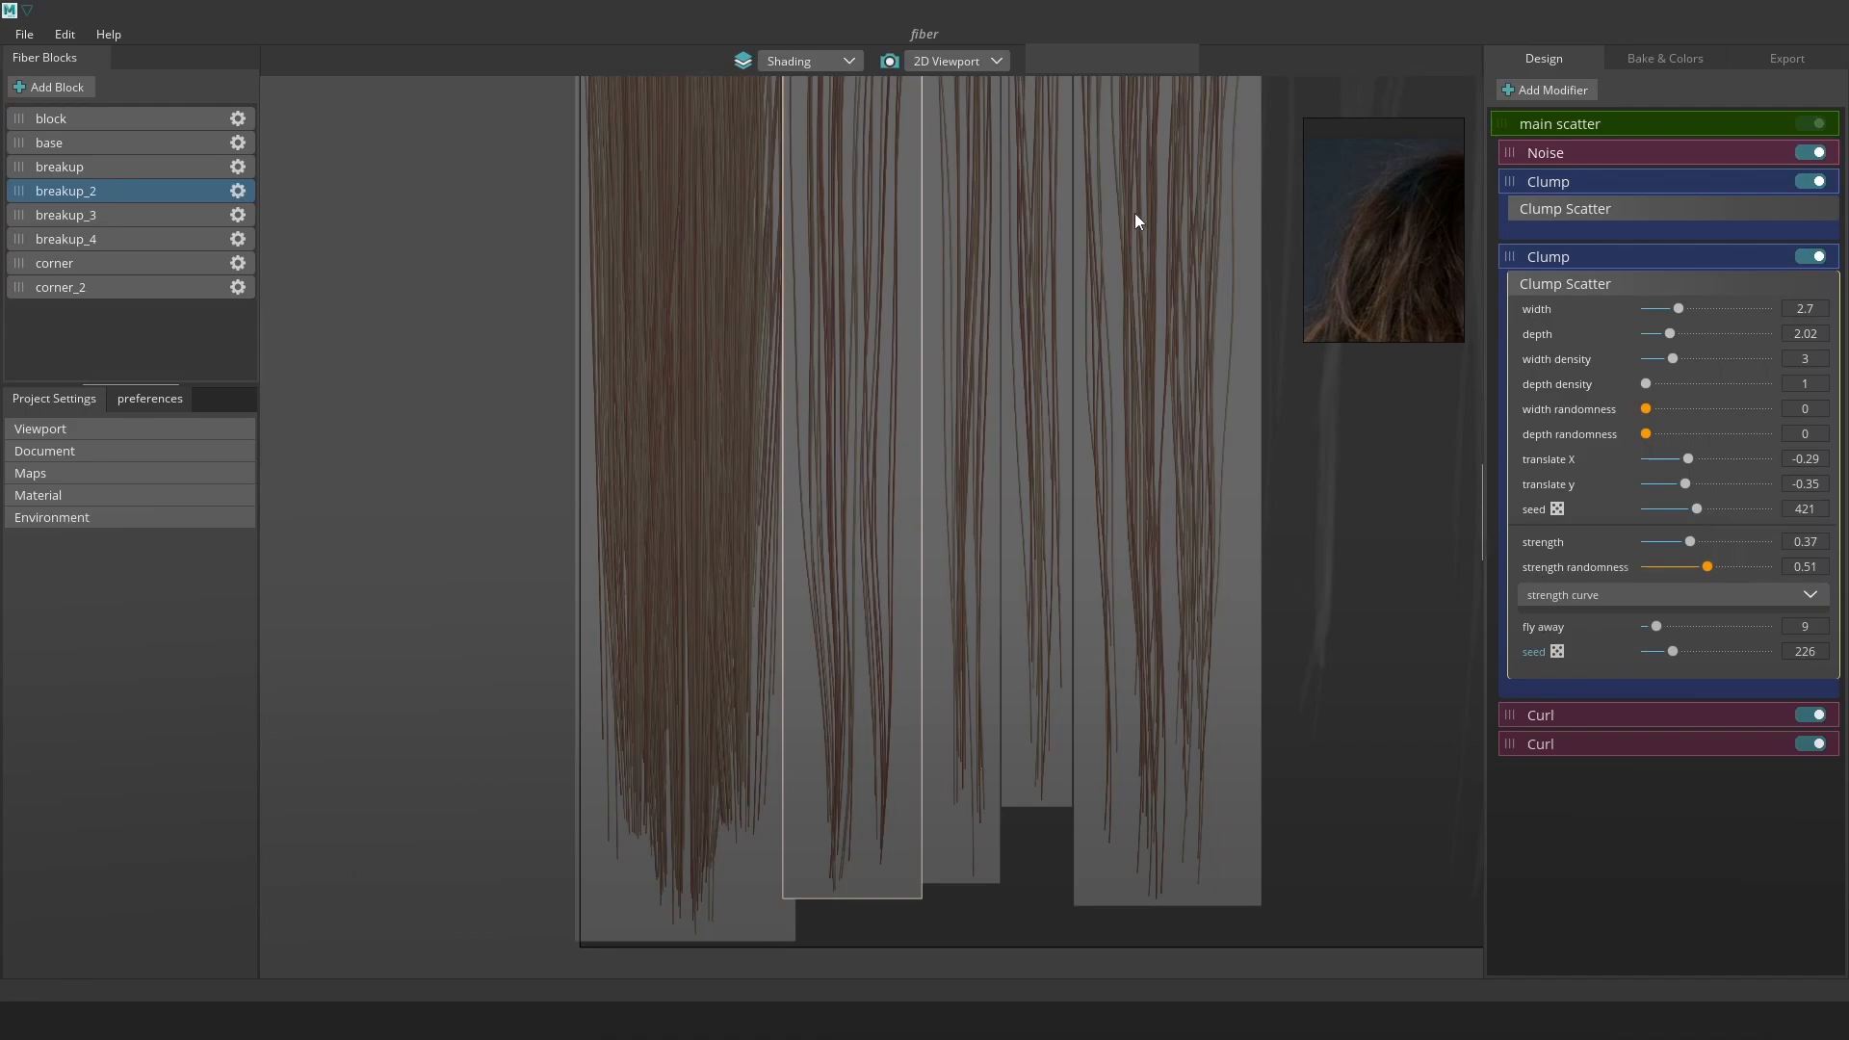
Bake the maps at 4096 x 2048 and export the normal, alpha and ID maps as PNG
left_click(1668, 59)
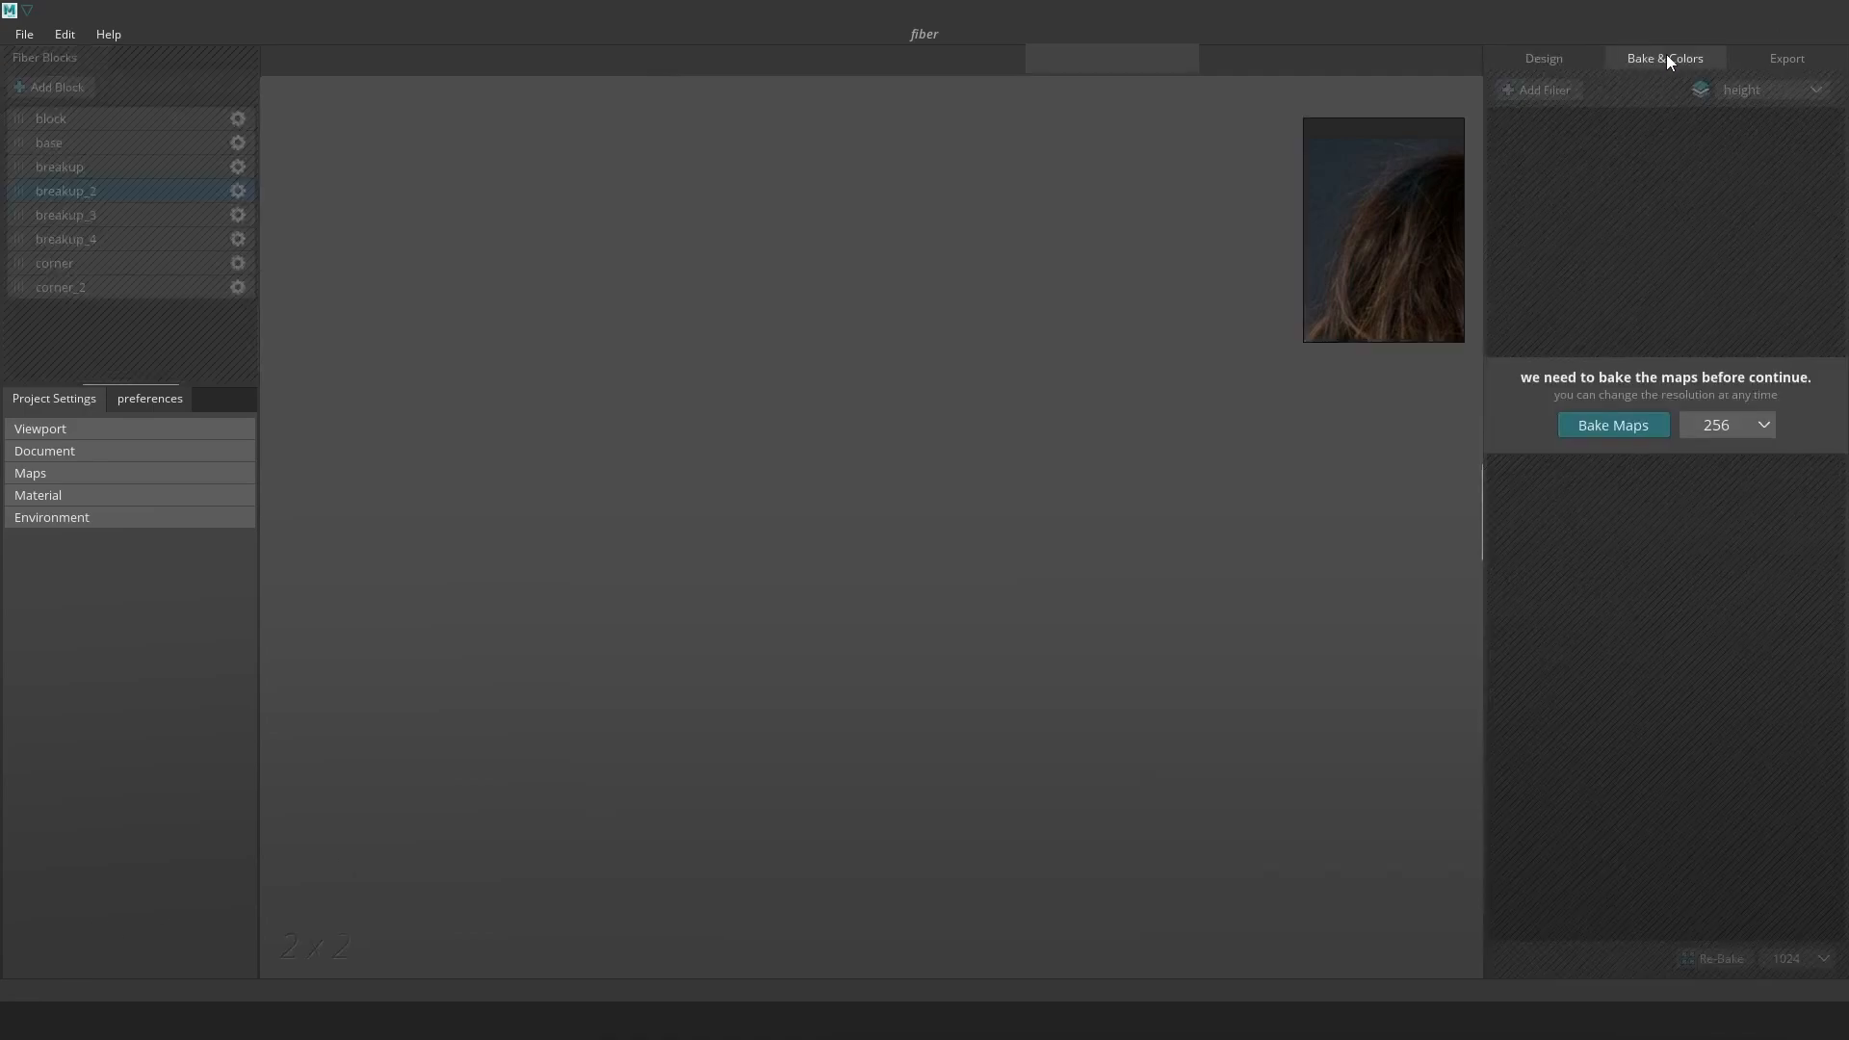
left_click(1737, 428)
left_click(1722, 514)
left_click(1596, 427)
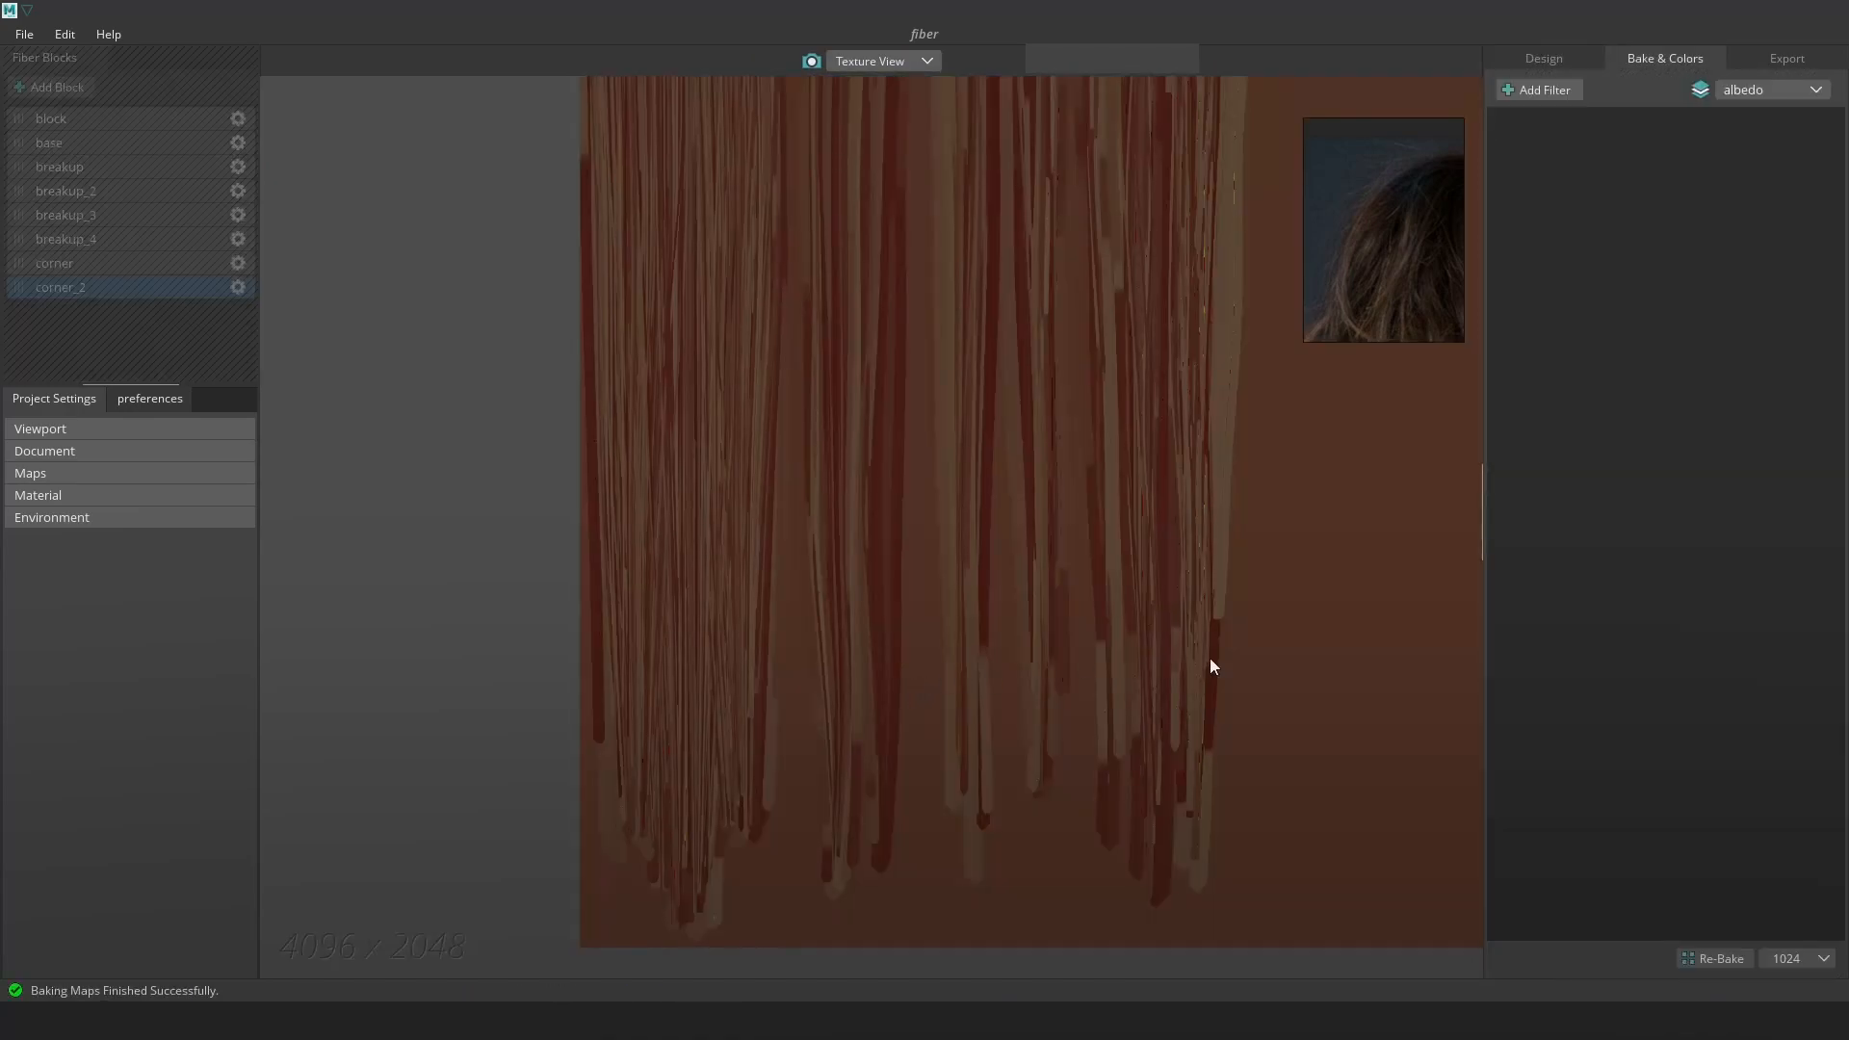
left_click(1788, 60)
left_click(1671, 951)
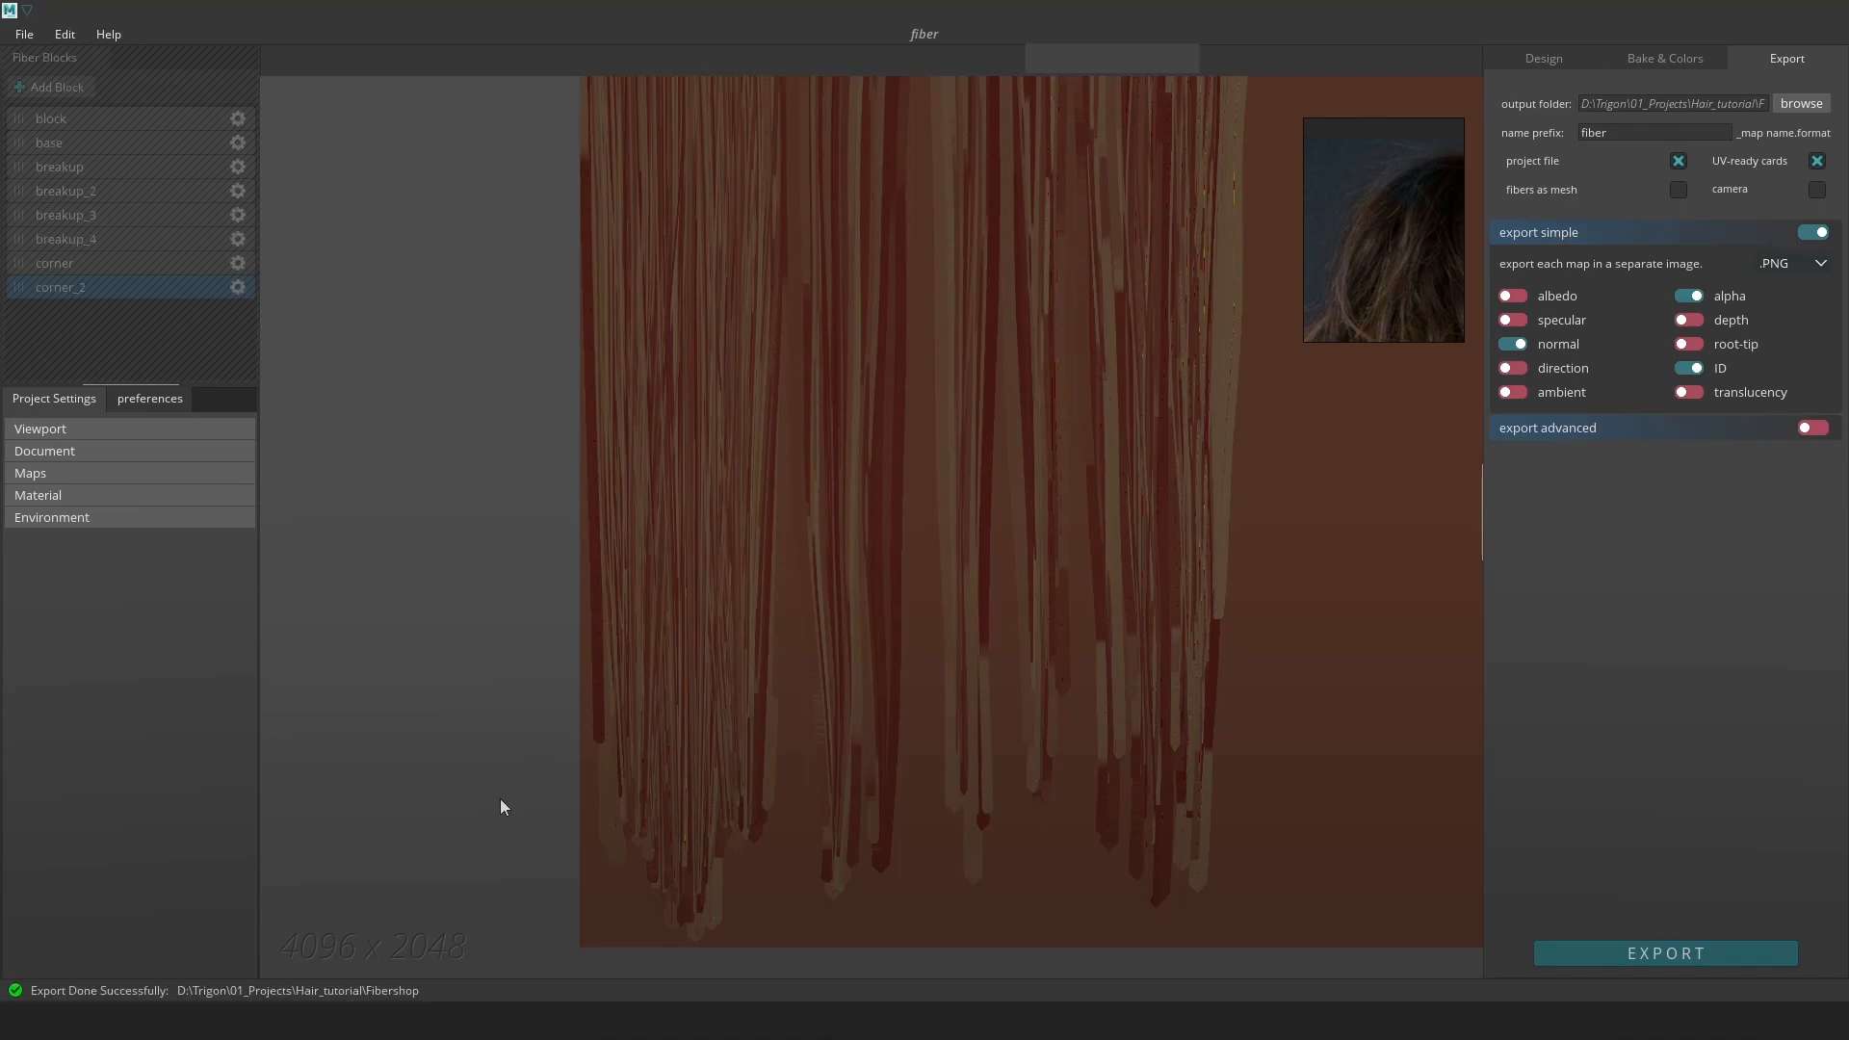
Switch to Maya and examine the green and yellow breakup cards on the back of the ponytail
left_click(158, 1020)
left_click_drag(1242, 535, 1327, 697, "alt")
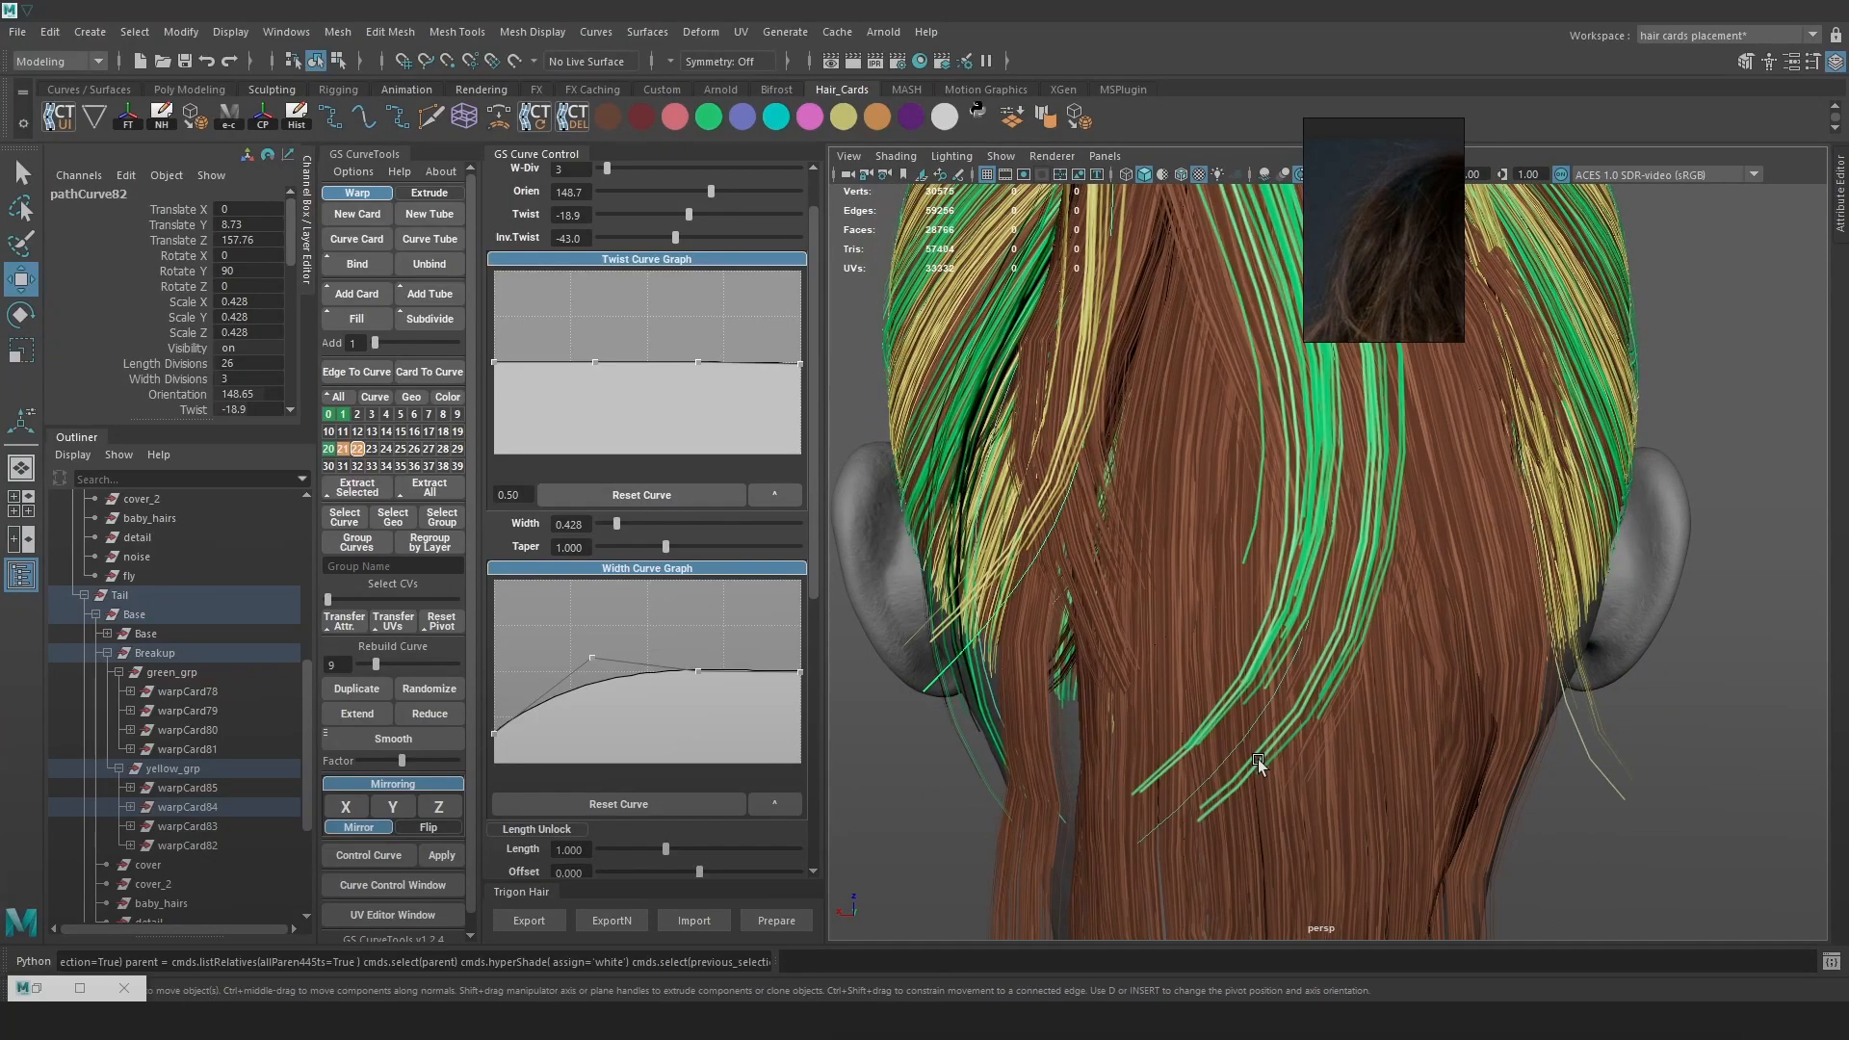
left_click_drag(1257, 759, 1268, 737, "alt")
mouse_move(1276, 714)
right_mouse_down("alt")
mouse_move(1233, 652)
mouse_move(1280, 724)
mouse_move(1257, 701)
right_mouse_up("alt")
key("q")
key("w")
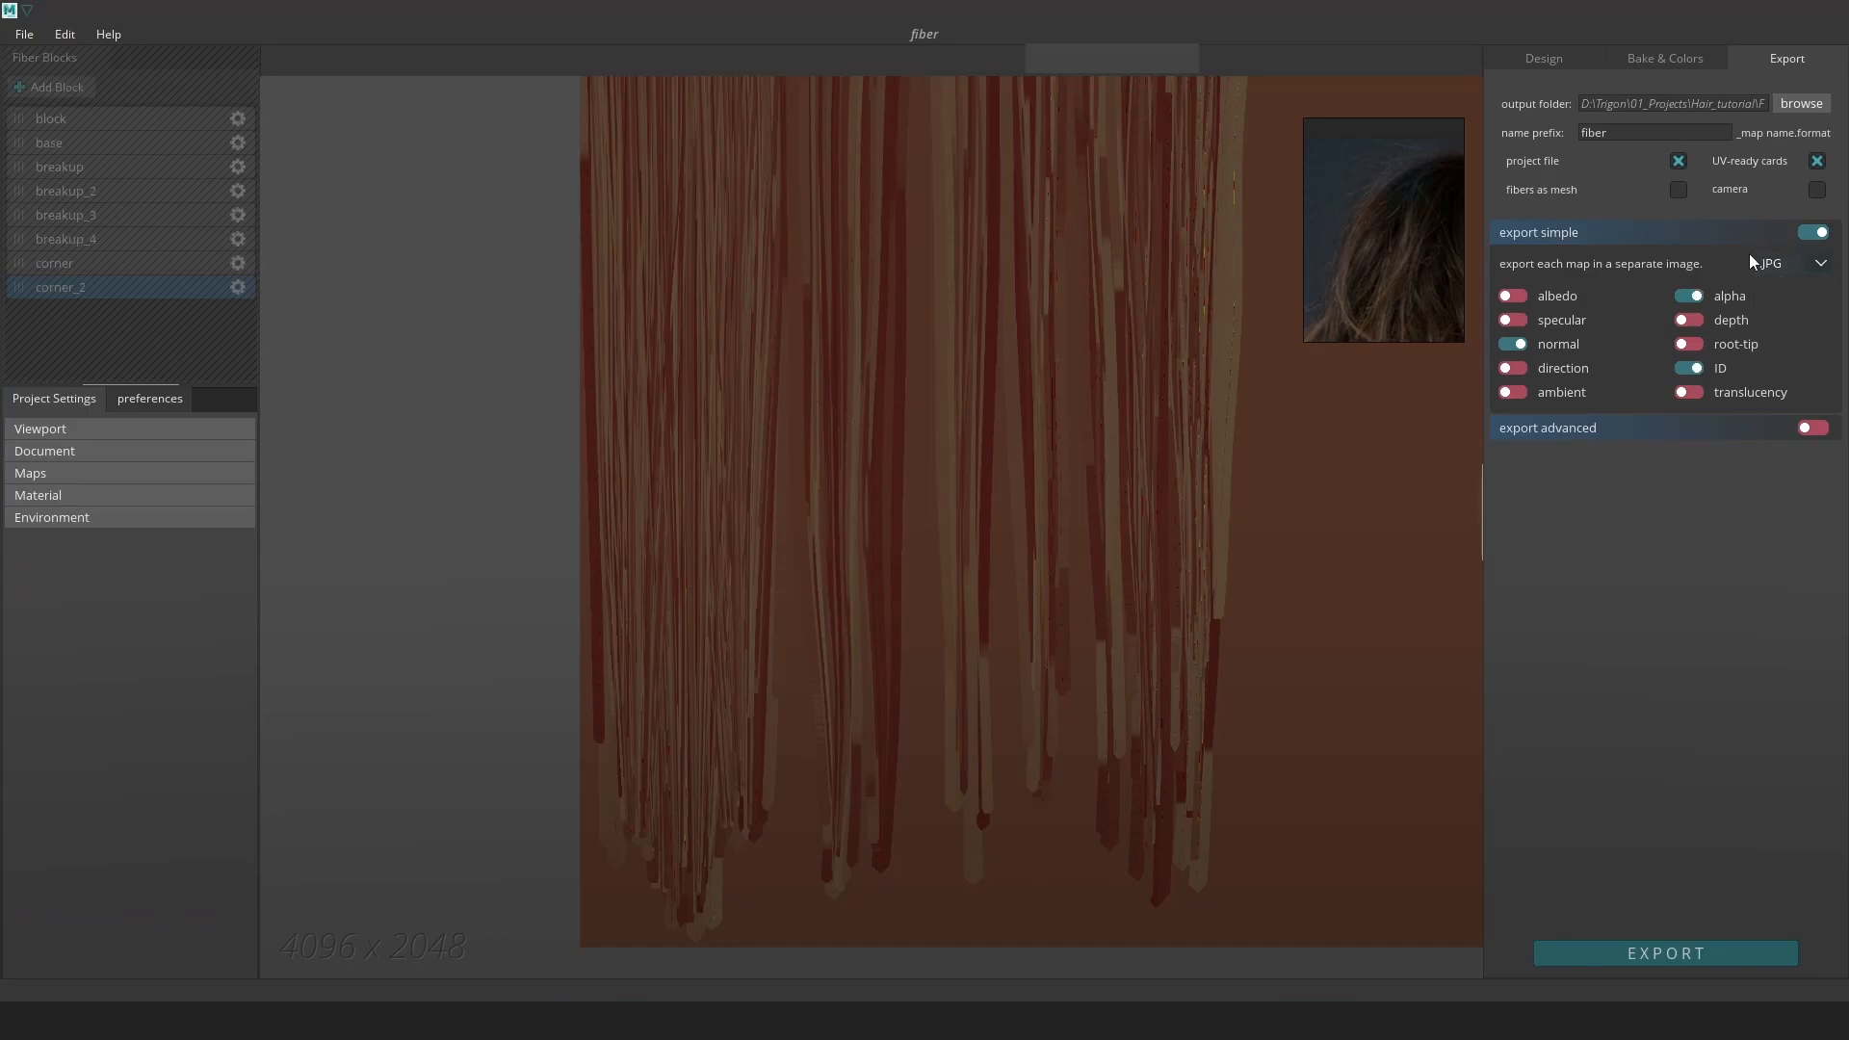
Re-export the normal, alpha and ID maps from FiberShop as JPG, then review the ponytail's back in Maya
left_click(1678, 955)
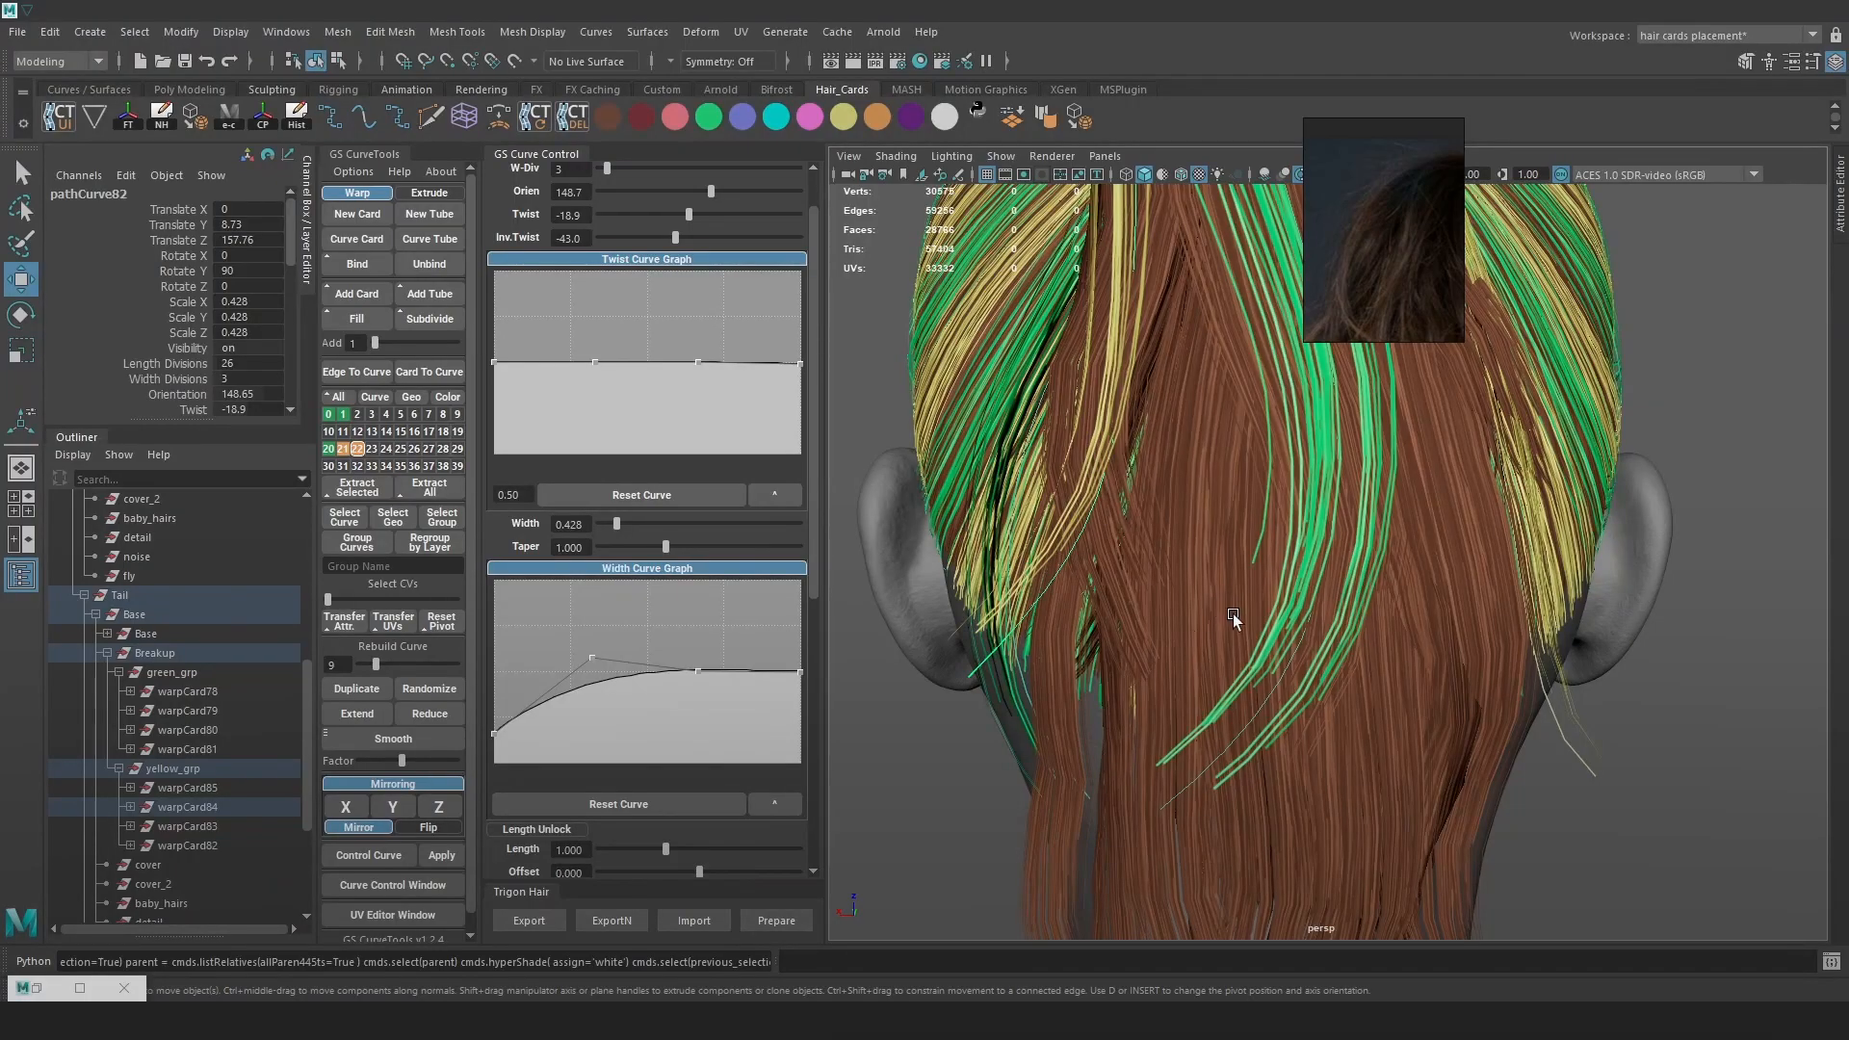
mouse_move(1286, 650)
right_mouse_down("alt")
mouse_move(1315, 667)
mouse_move(1293, 620)
right_mouse_up("alt")
left_click_drag(1292, 620, 1203, 697, "alt")
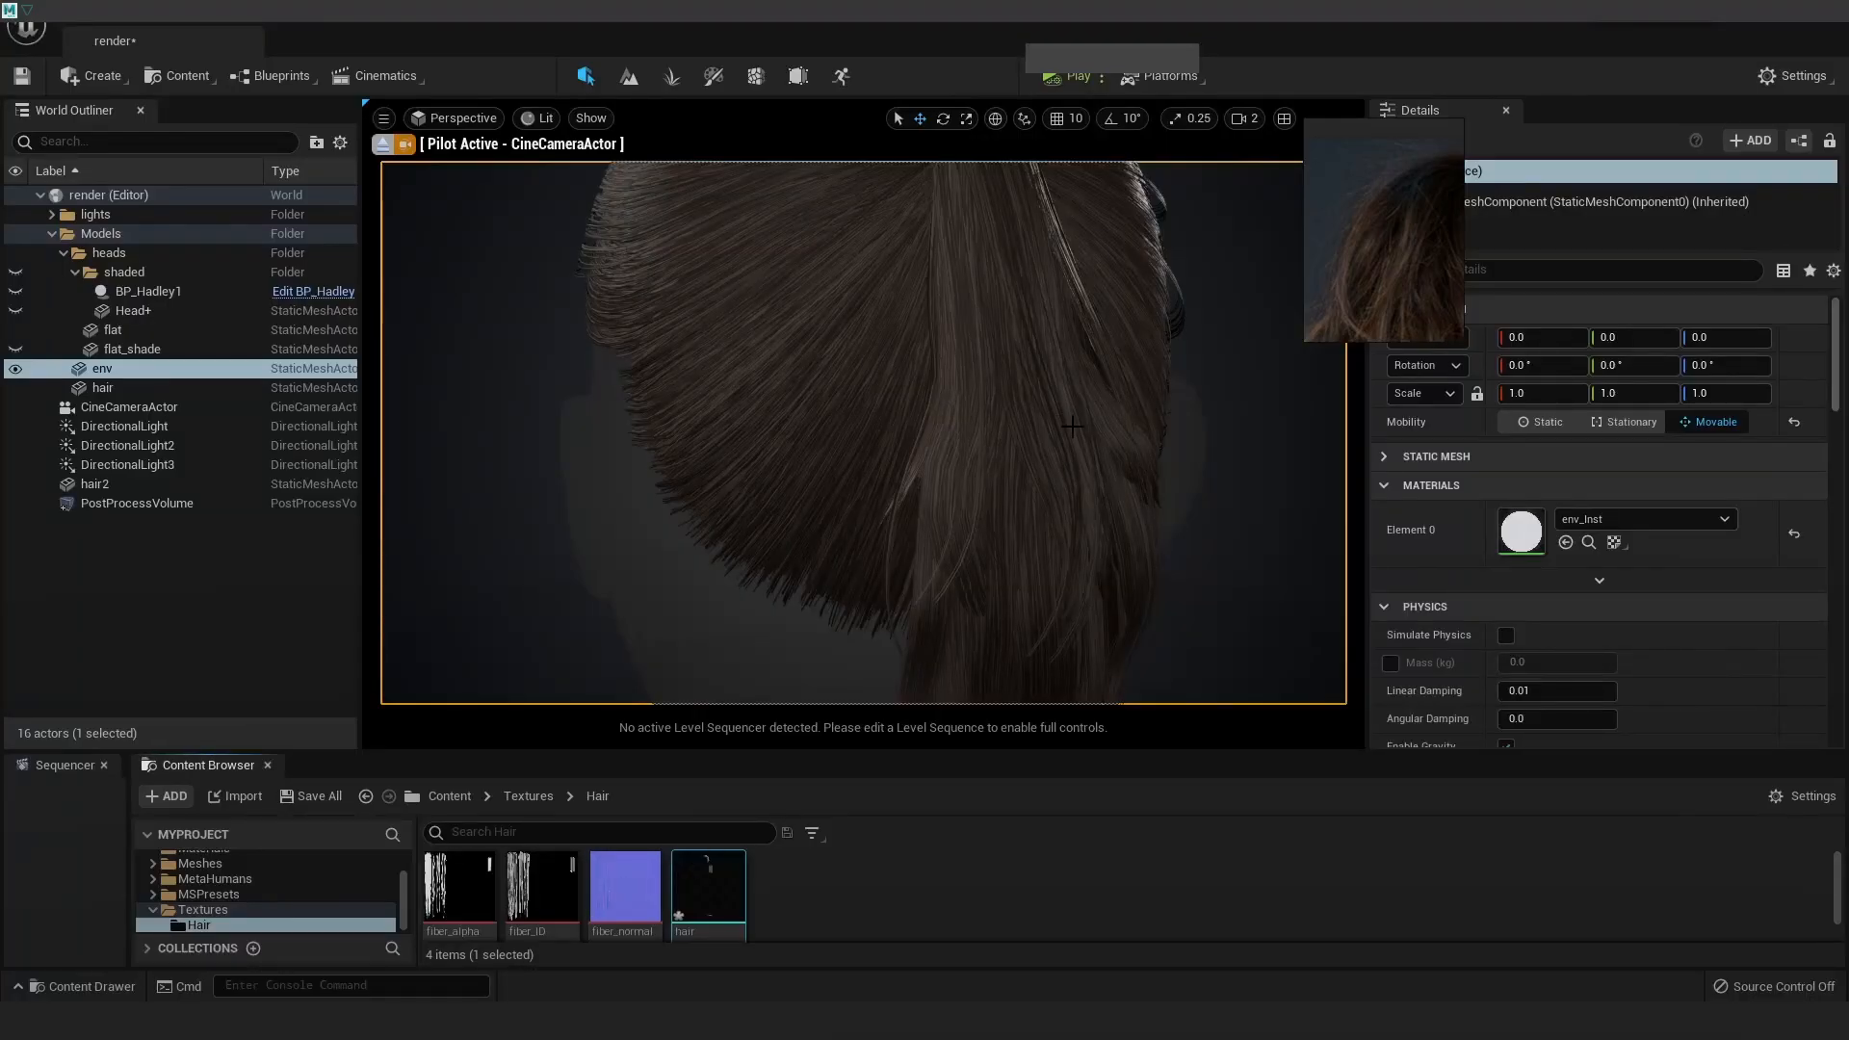
Reimport the fiber_alpha, fiber_ID and fiber_normal textures in Unreal Engine and inspect the lower ponytail strands up close
left_click_drag(1072, 426, 1008, 432, "alt")
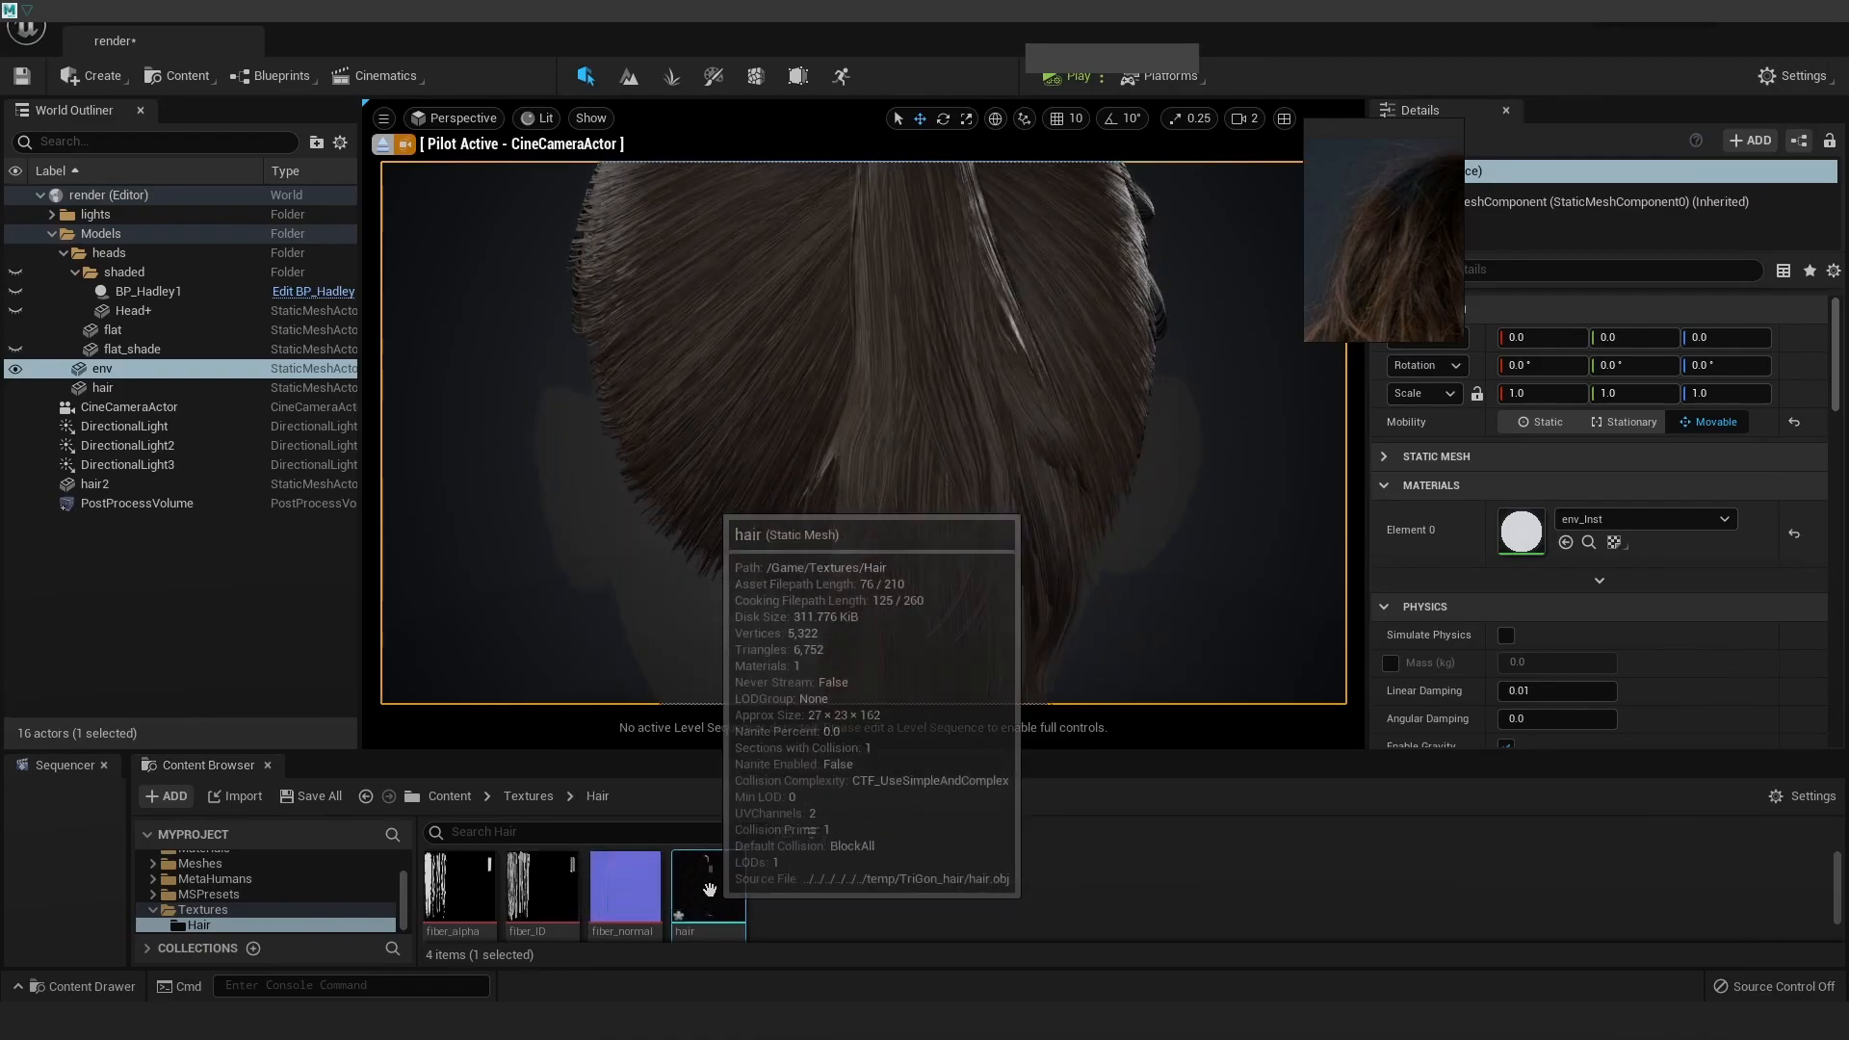
right_click(472, 885)
left_click(609, 430)
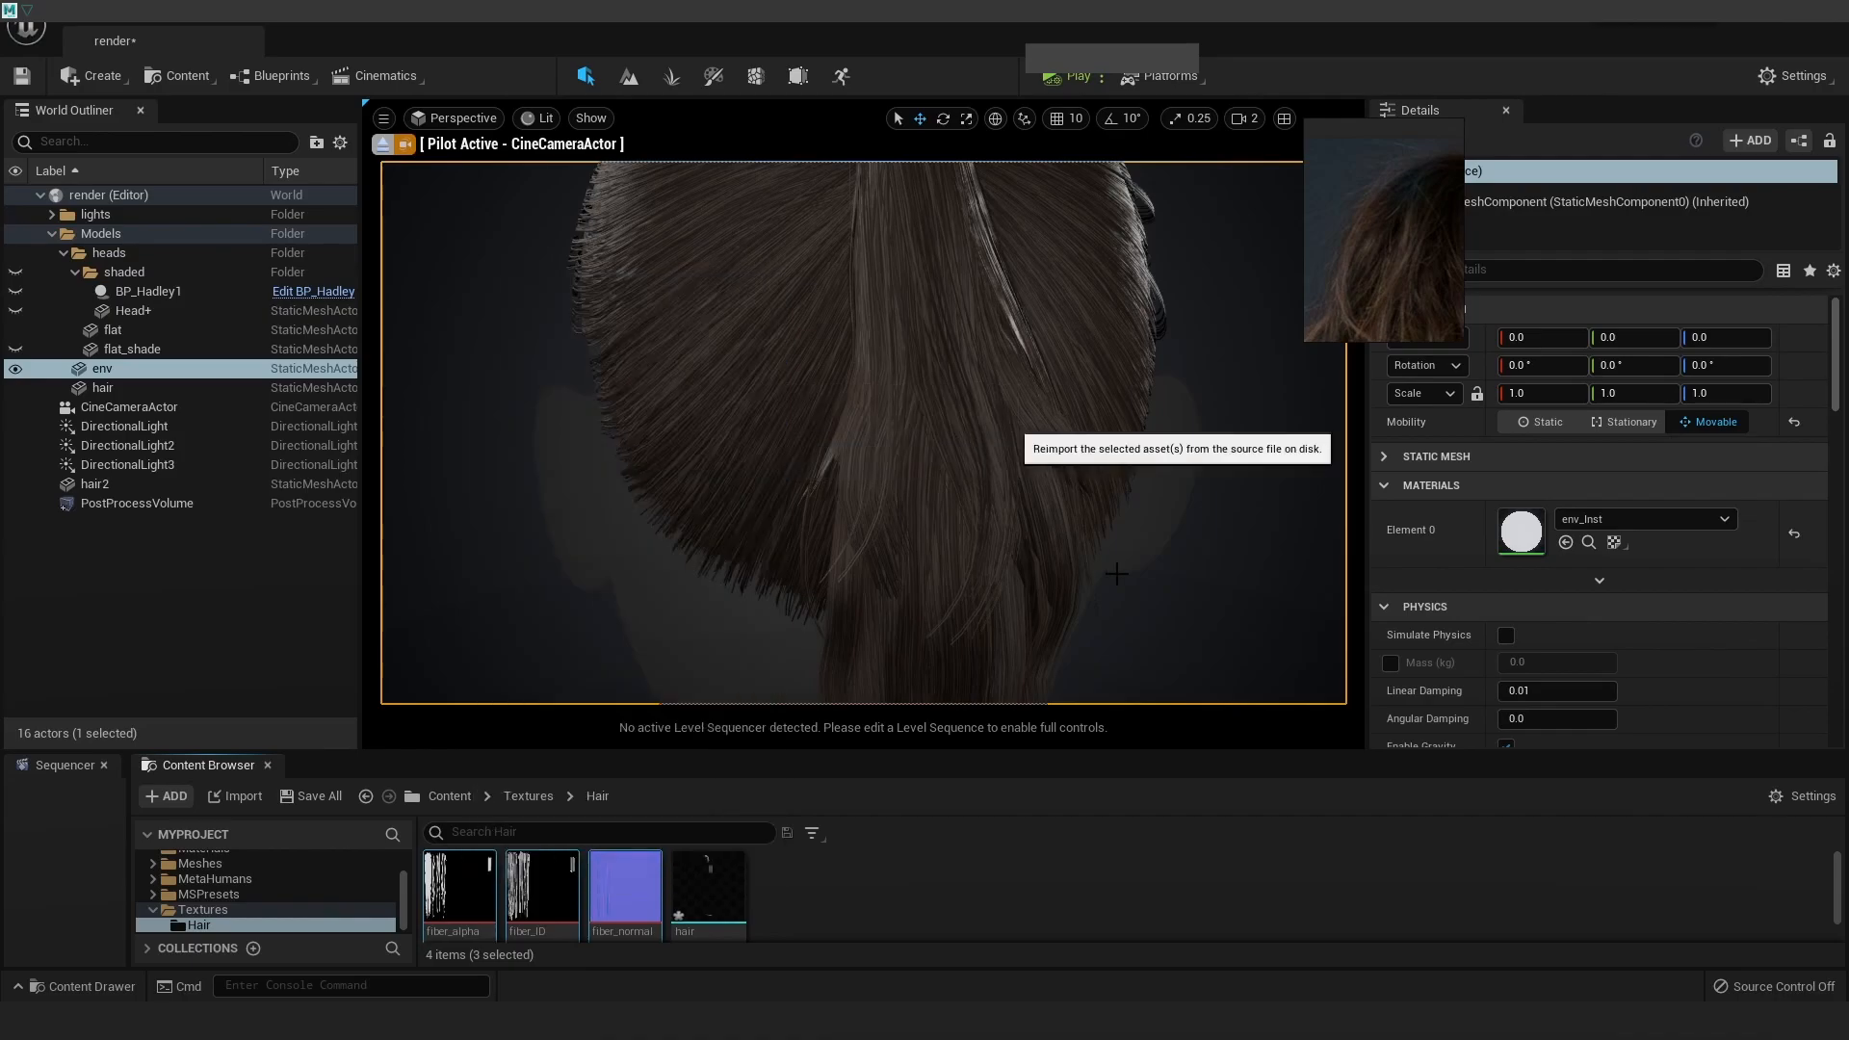
scroll(1071, 608, "up", 3)
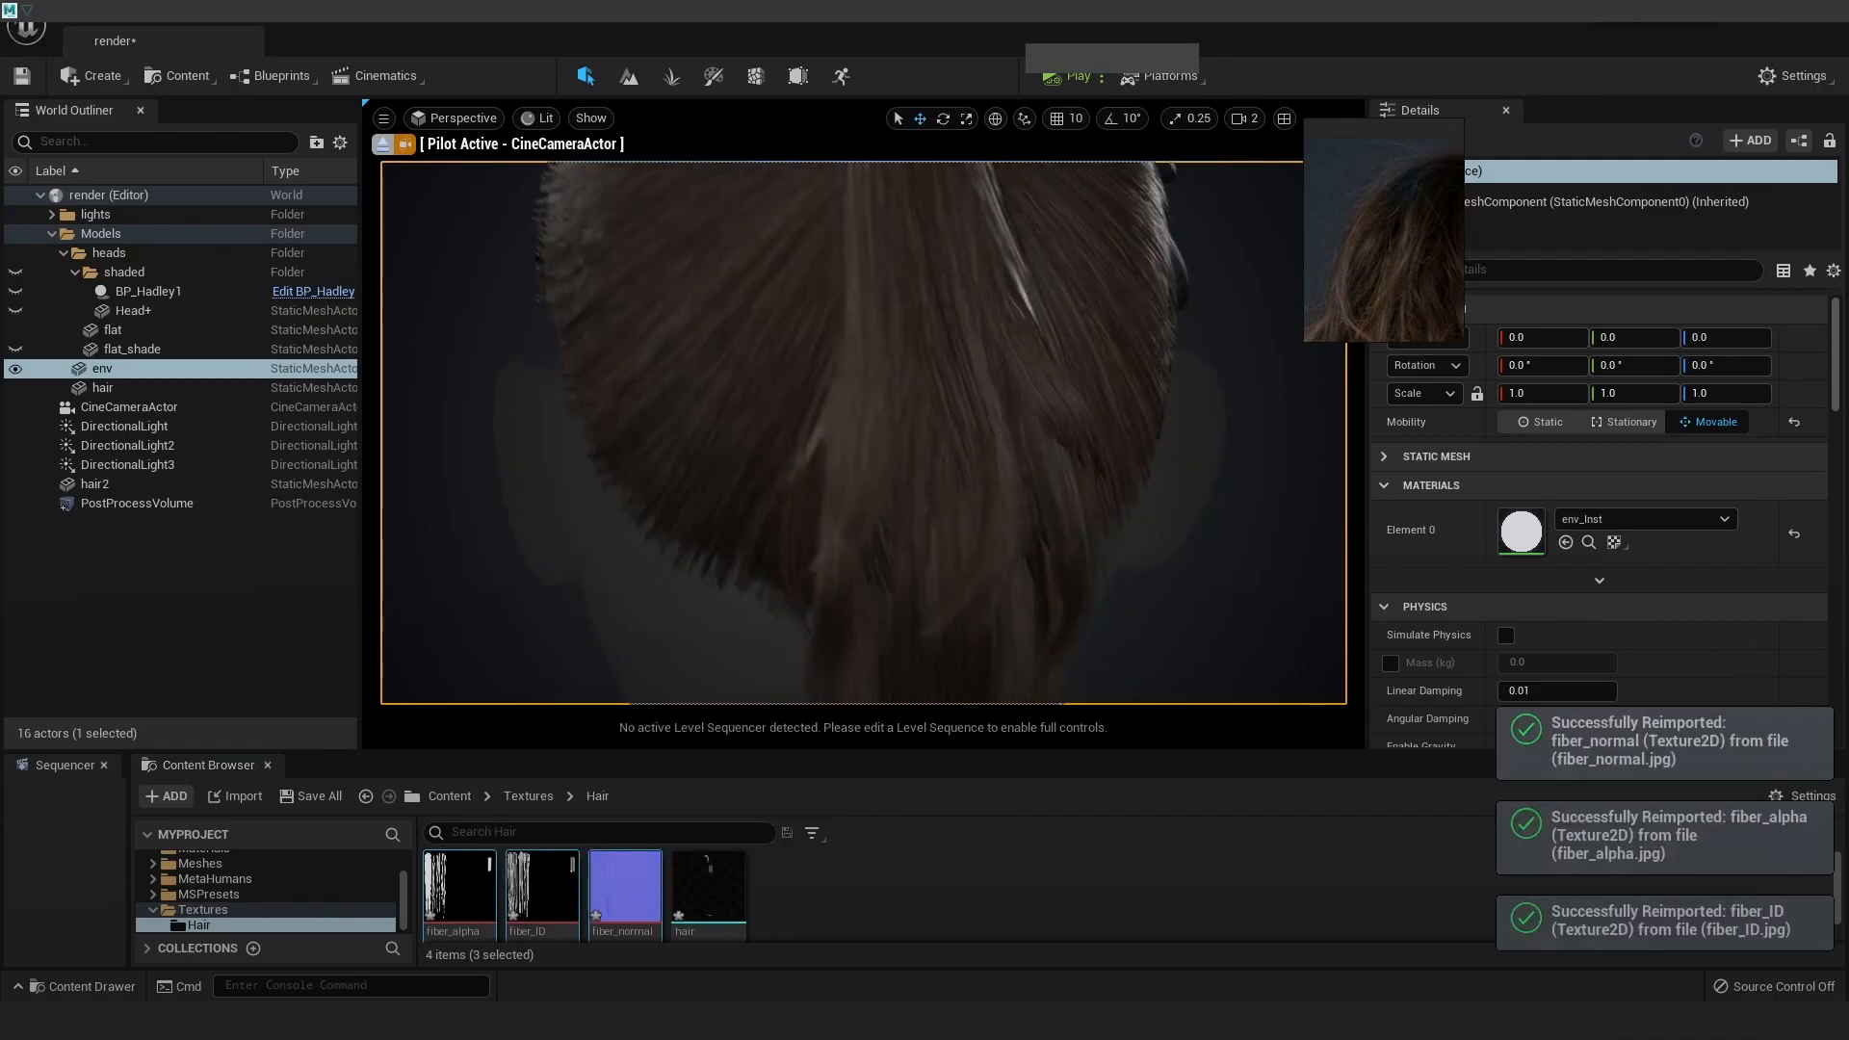
middle_click_drag(1071, 608, 1032, 475)
scroll(1036, 610, "up", 3)
scroll(1036, 610, "up", 4)
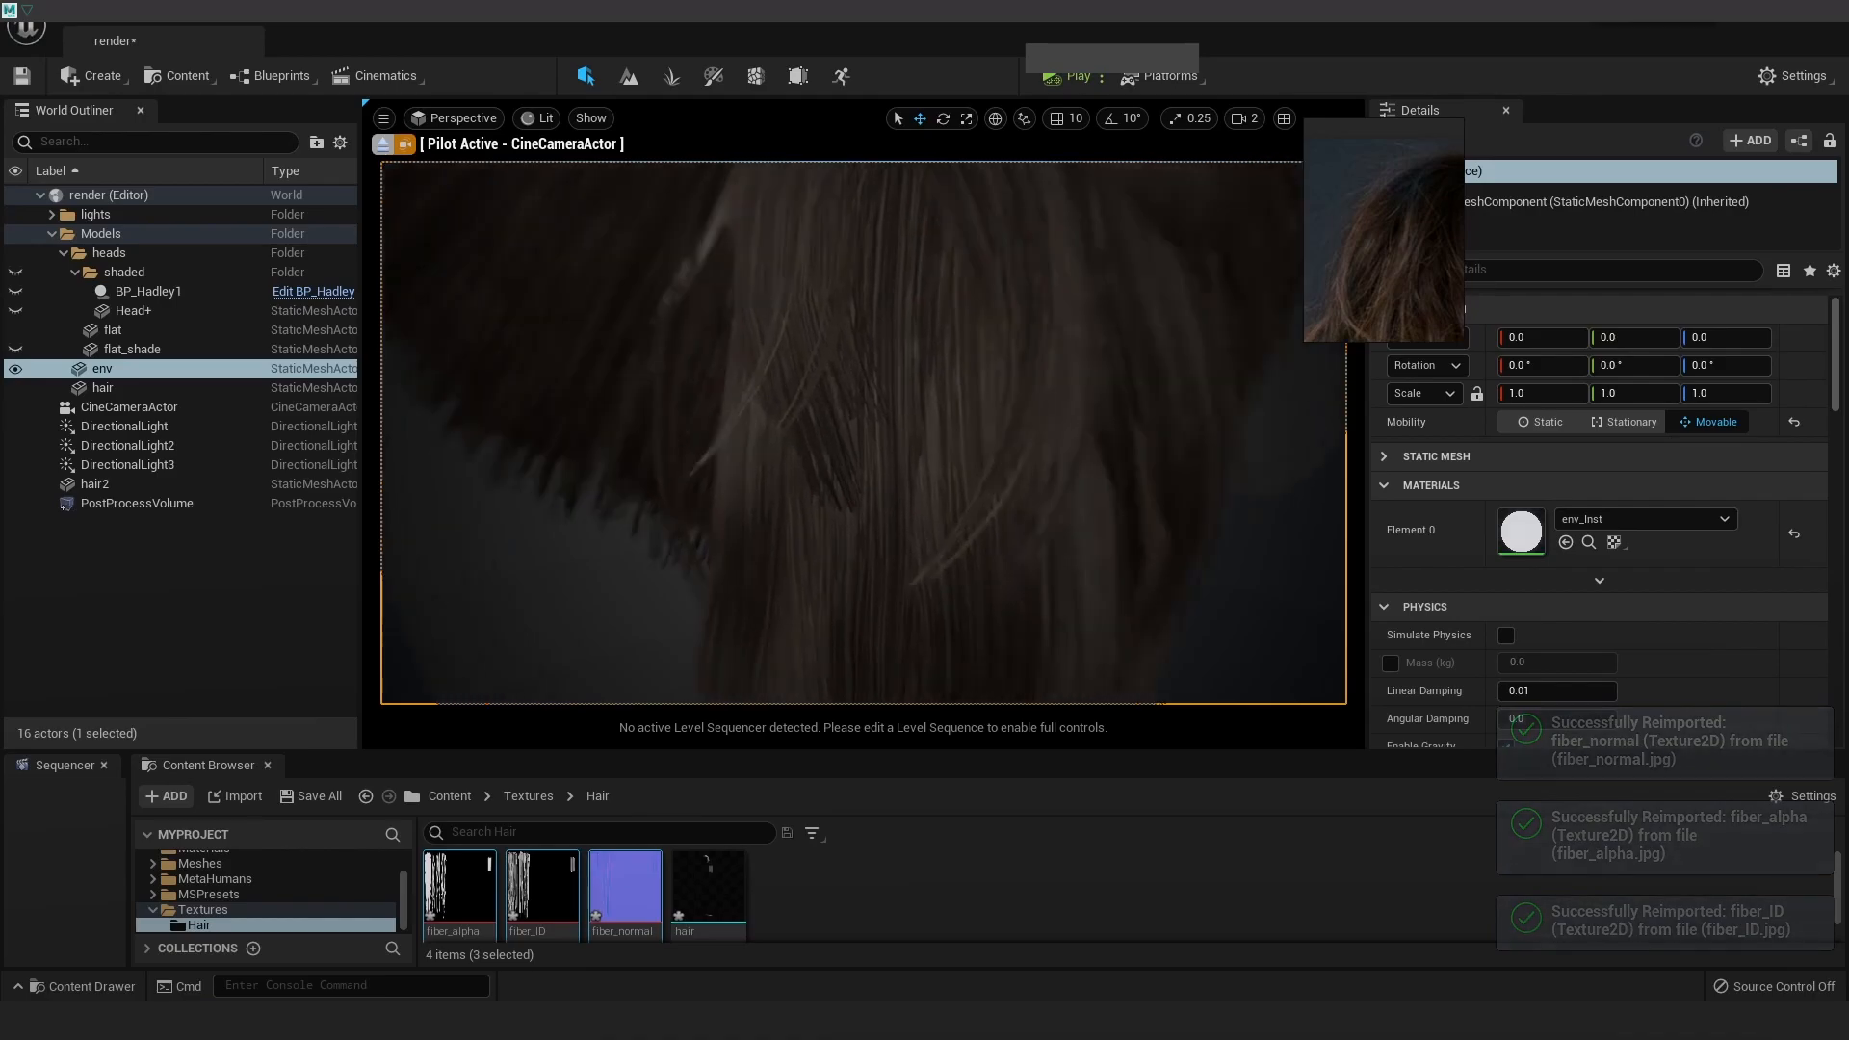
Switch from Unreal to Marmoset Toolbag and examine the ponytail render from the back and the sides
scroll(1082, 548, "down", 4)
left_click_drag(1082, 547, 1199, 751, "alt")
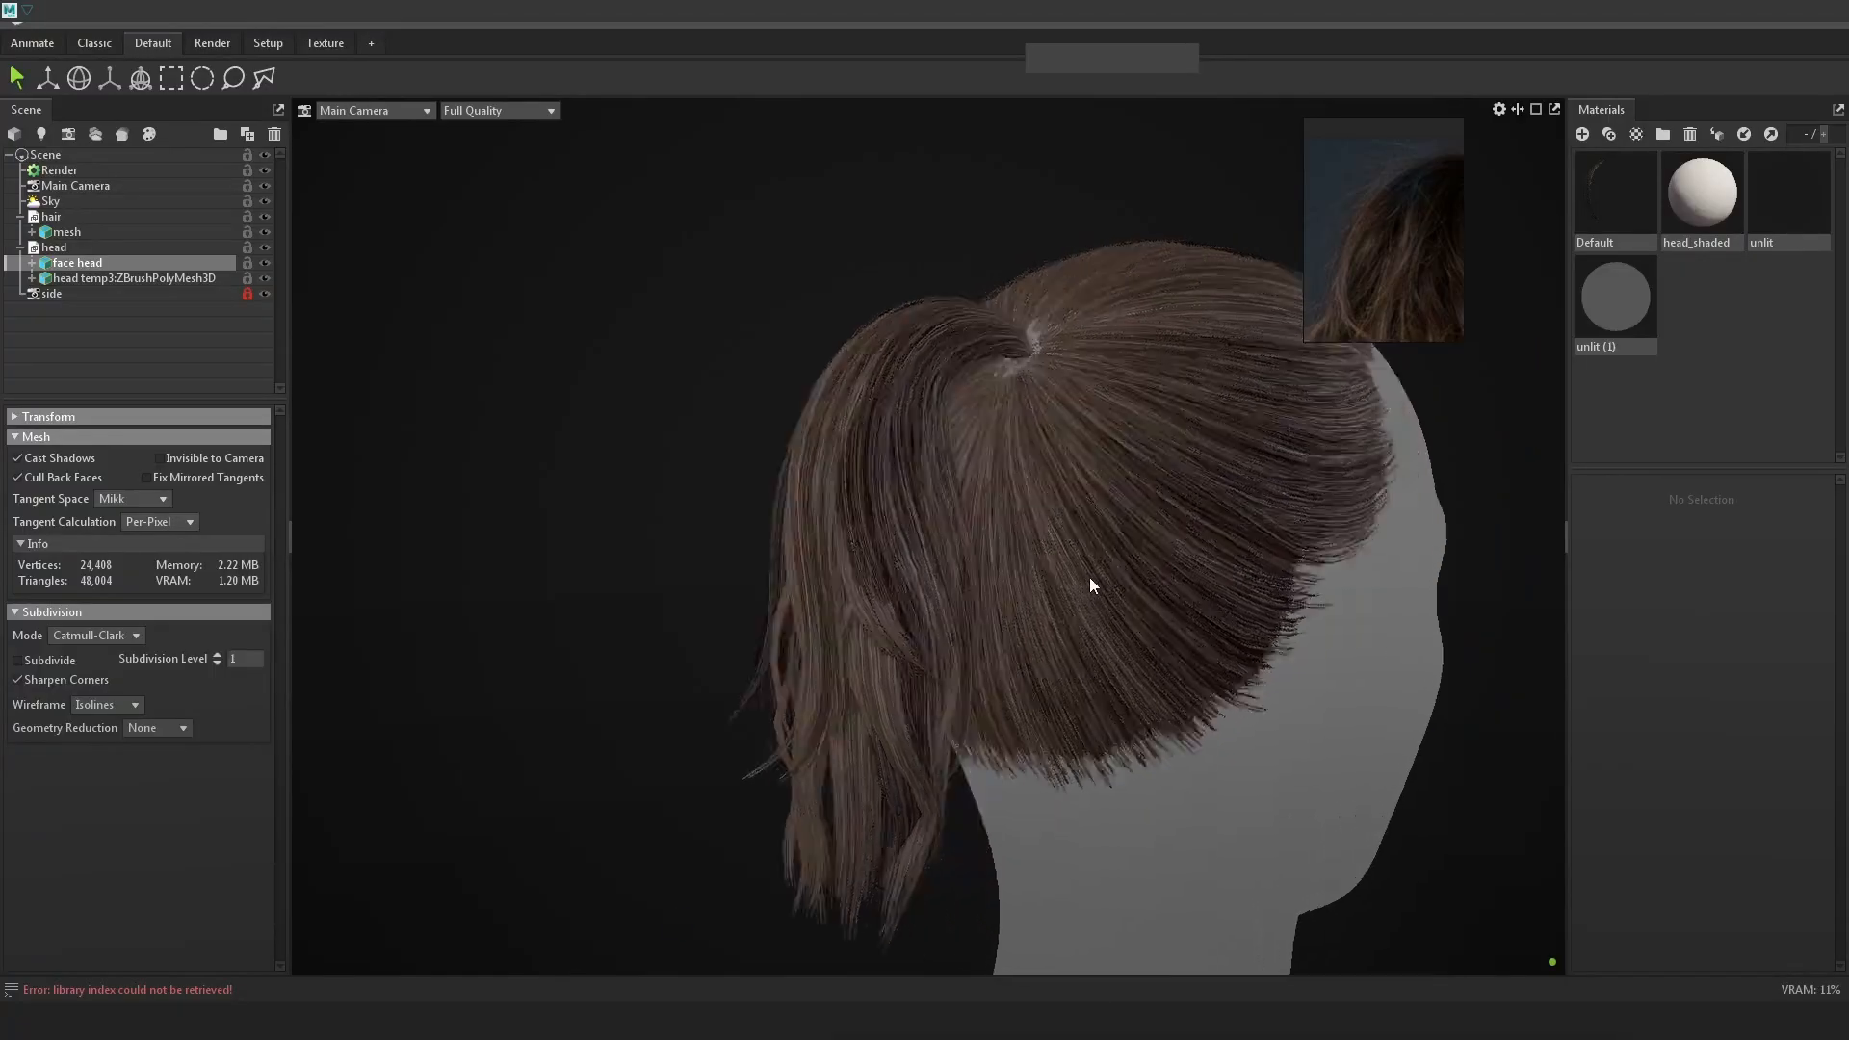
left_click_drag(1090, 580, 1115, 614)
left_click_drag(1172, 552, 1229, 541)
left_click_drag(1009, 471, 919, 516)
right_click_drag(918, 516, 938, 474)
left_click_drag(938, 474, 1171, 520)
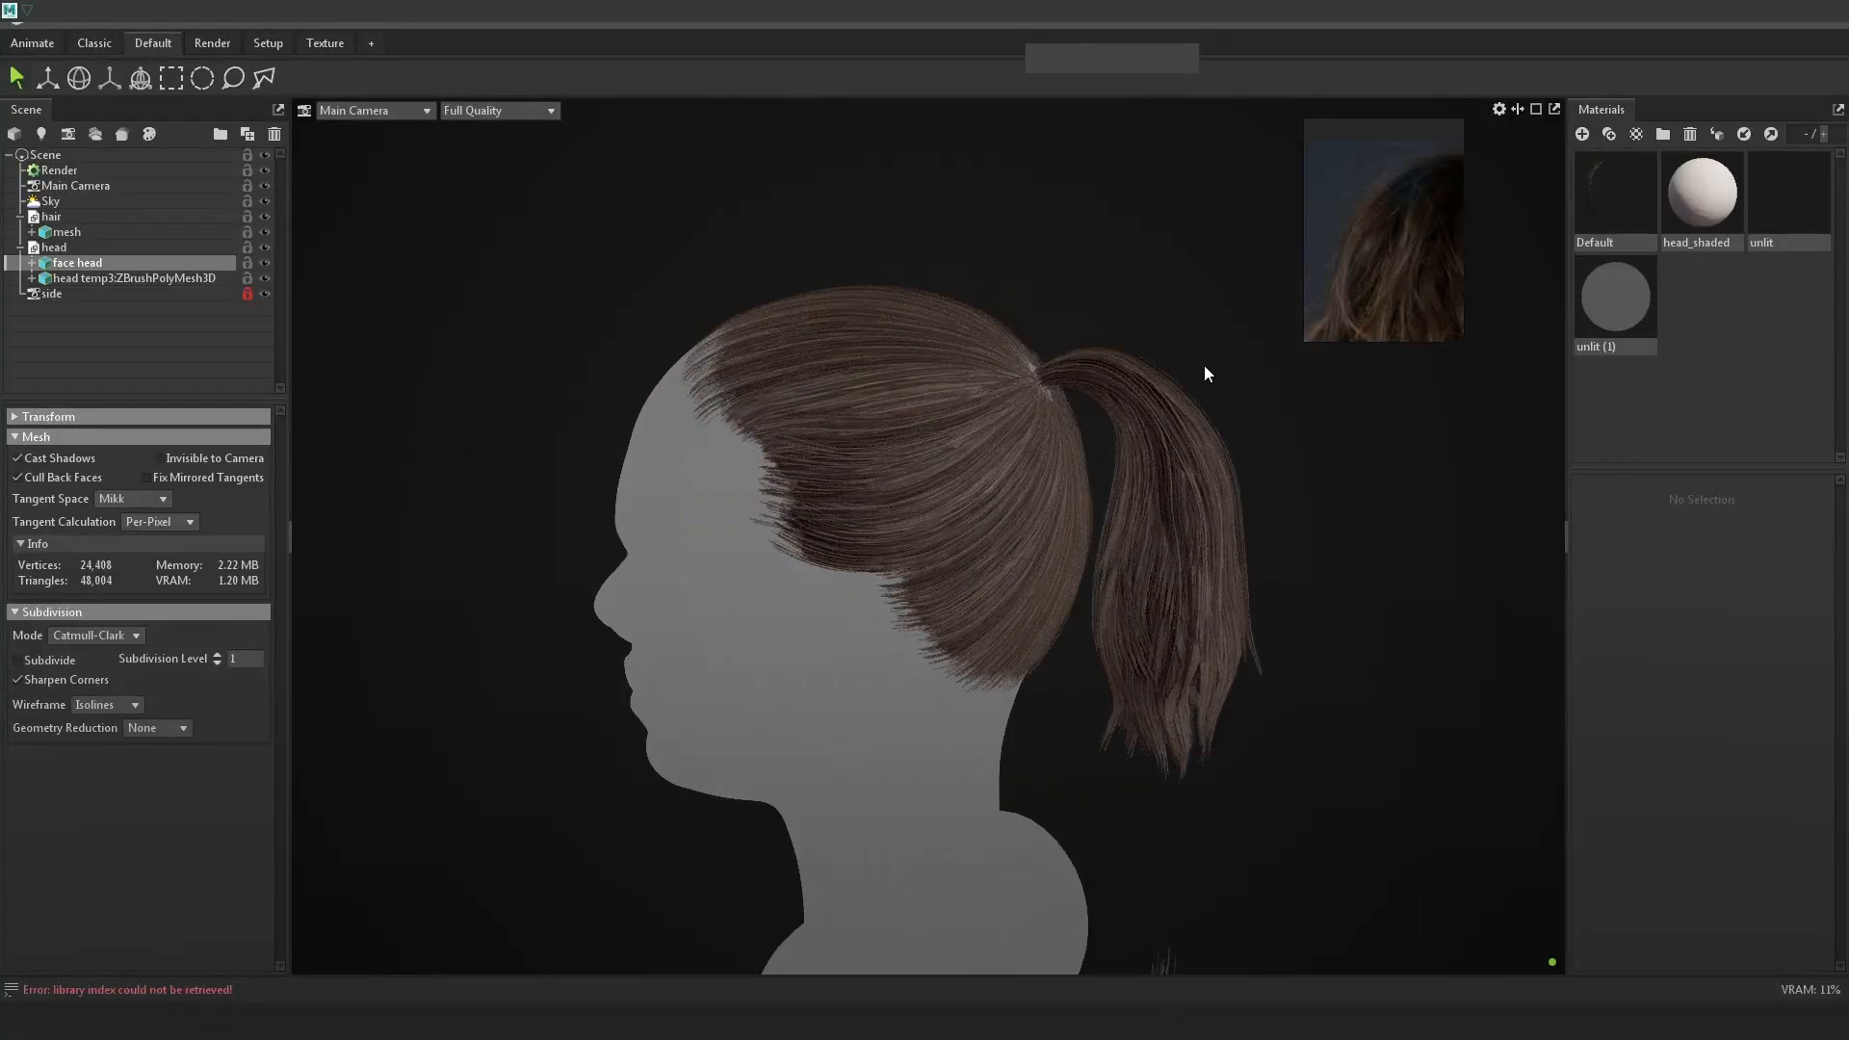
Duplicate the Default hair material, naming the original hair and the copy hair_02
left_click(1606, 202)
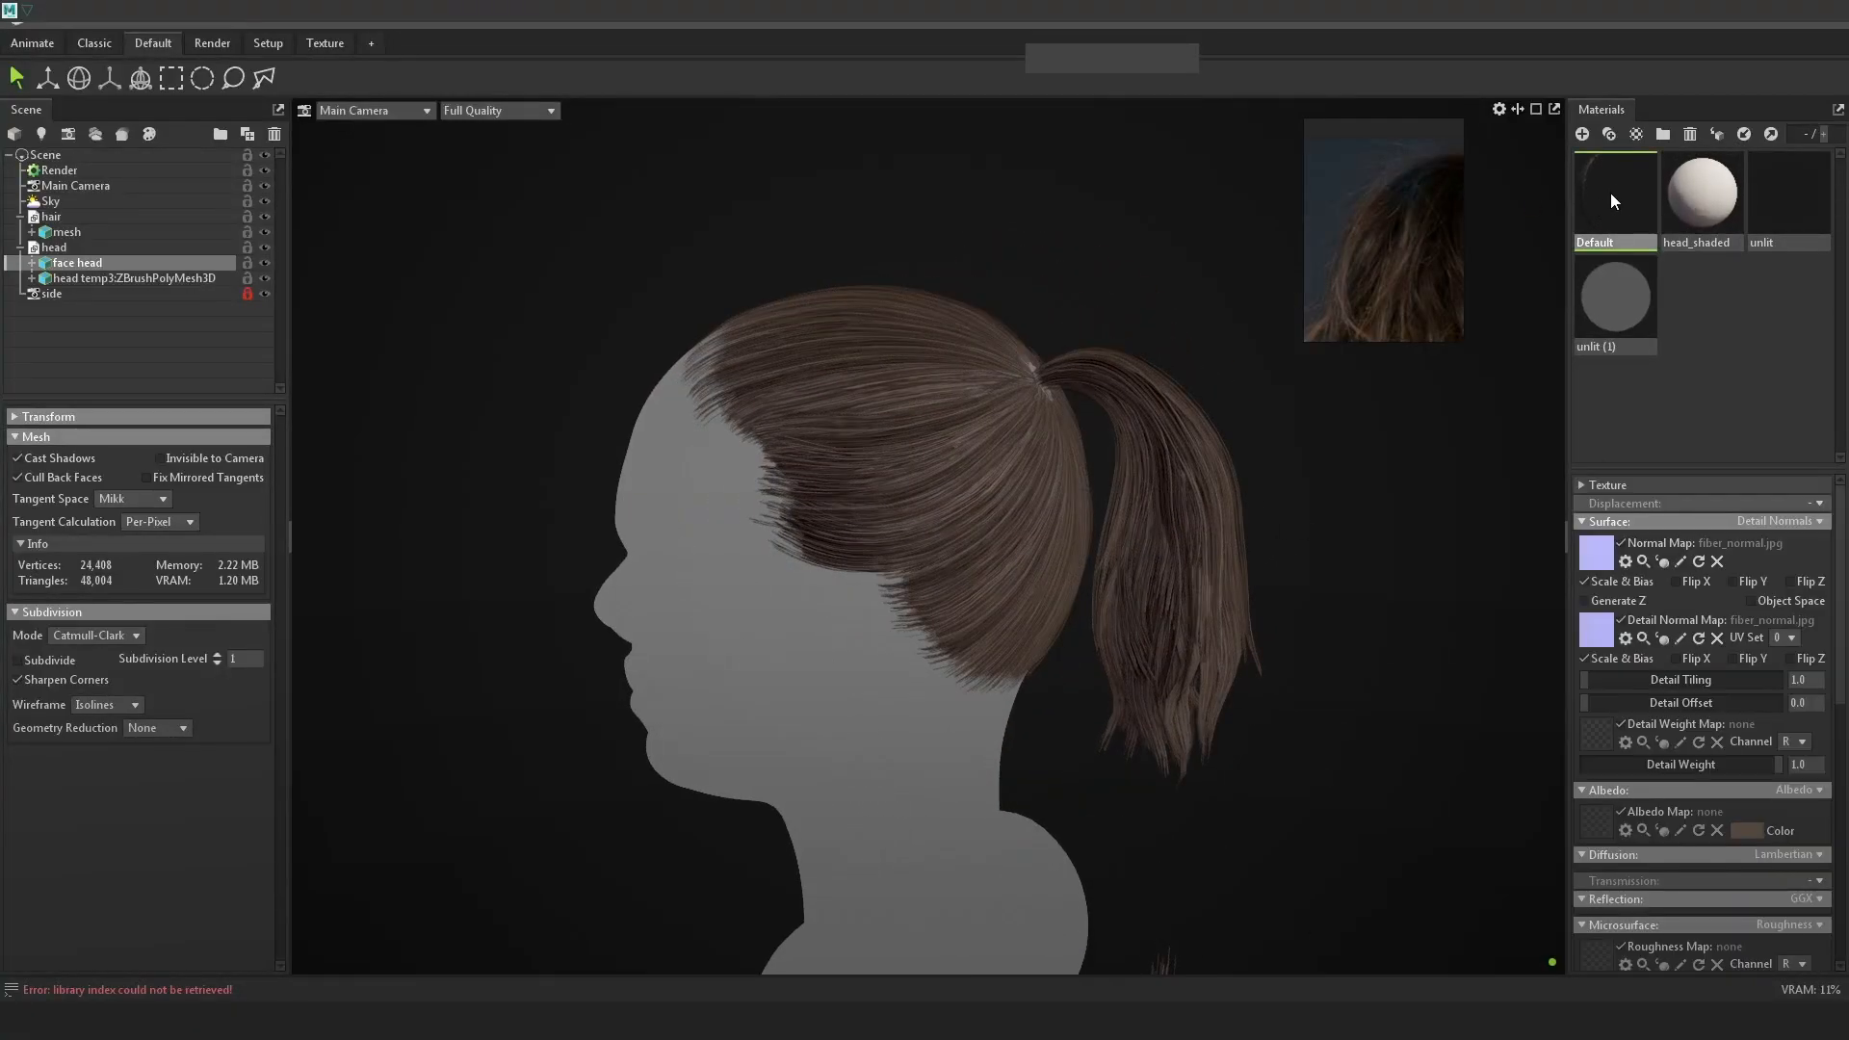
left_click(1609, 137)
double_click(1709, 242)
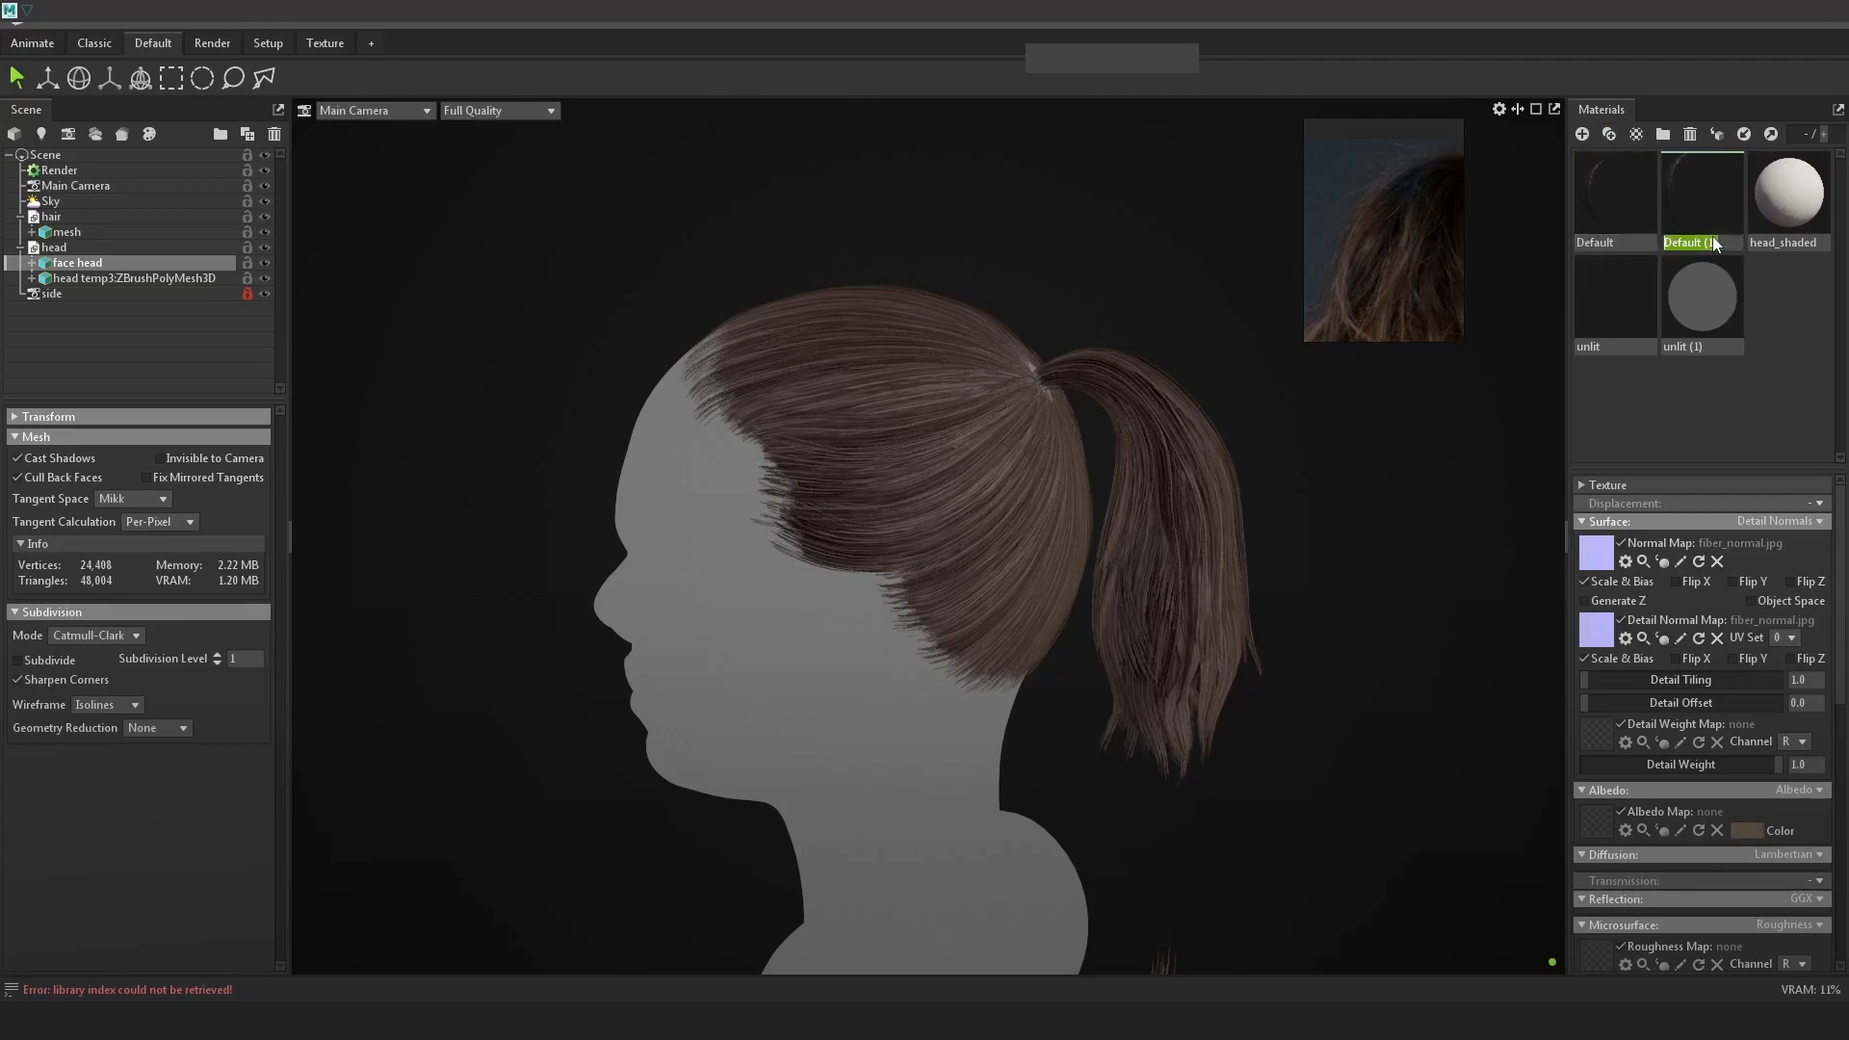
double_click(1681, 243)
double_click(1630, 248)
double_click(1627, 238)
type("hair_02")
Assign hair_02 to the hair mesh and tint its albedo color to a dark reddish brown
left_click_drag(1649, 239, 921, 439)
left_click(1745, 831)
left_click_drag(724, 340, 1394, 372)
mouse_move(1292, 518)
left_mouse_down()
mouse_move(1229, 590)
mouse_move(1209, 556)
mouse_move(1445, 588)
mouse_move(1405, 549)
left_mouse_up()
mouse_move(1502, 611)
left_mouse_down()
mouse_move(1505, 532)
mouse_move(1504, 617)
left_mouse_up()
mouse_move(1429, 565)
left_mouse_down()
mouse_move(1353, 522)
mouse_move(1471, 581)
mouse_move(1390, 536)
left_mouse_up()
left_click_drag(1504, 618, 1490, 626)
left_click_drag(1386, 568, 1340, 544)
left_click_drag(1508, 626, 1502, 628)
mouse_move(1338, 545)
left_mouse_down()
mouse_move(1141, 524)
mouse_move(1264, 494)
left_mouse_up()
left_click(1654, 396)
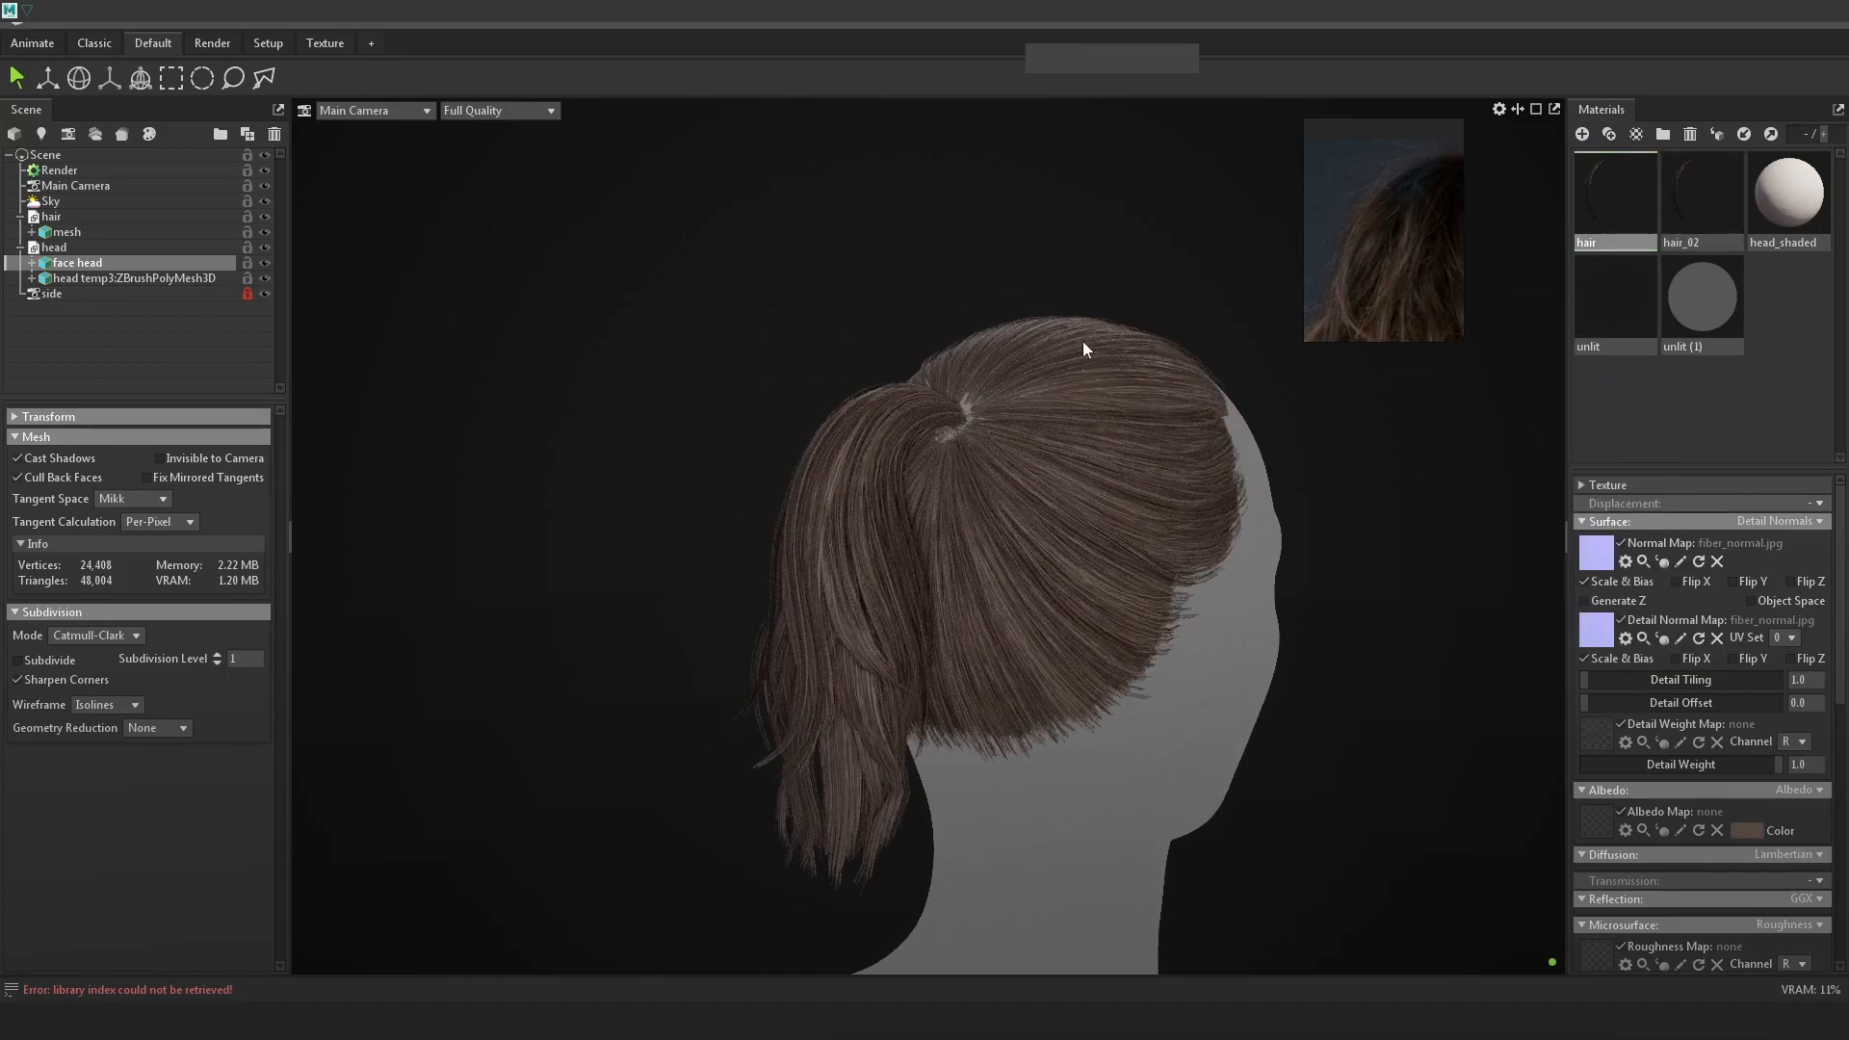
Examine the tinted hair in Marmoset from several angles, then switch to Unreal and inspect the ponytail strands up close
scroll(1196, 556, "up", 4)
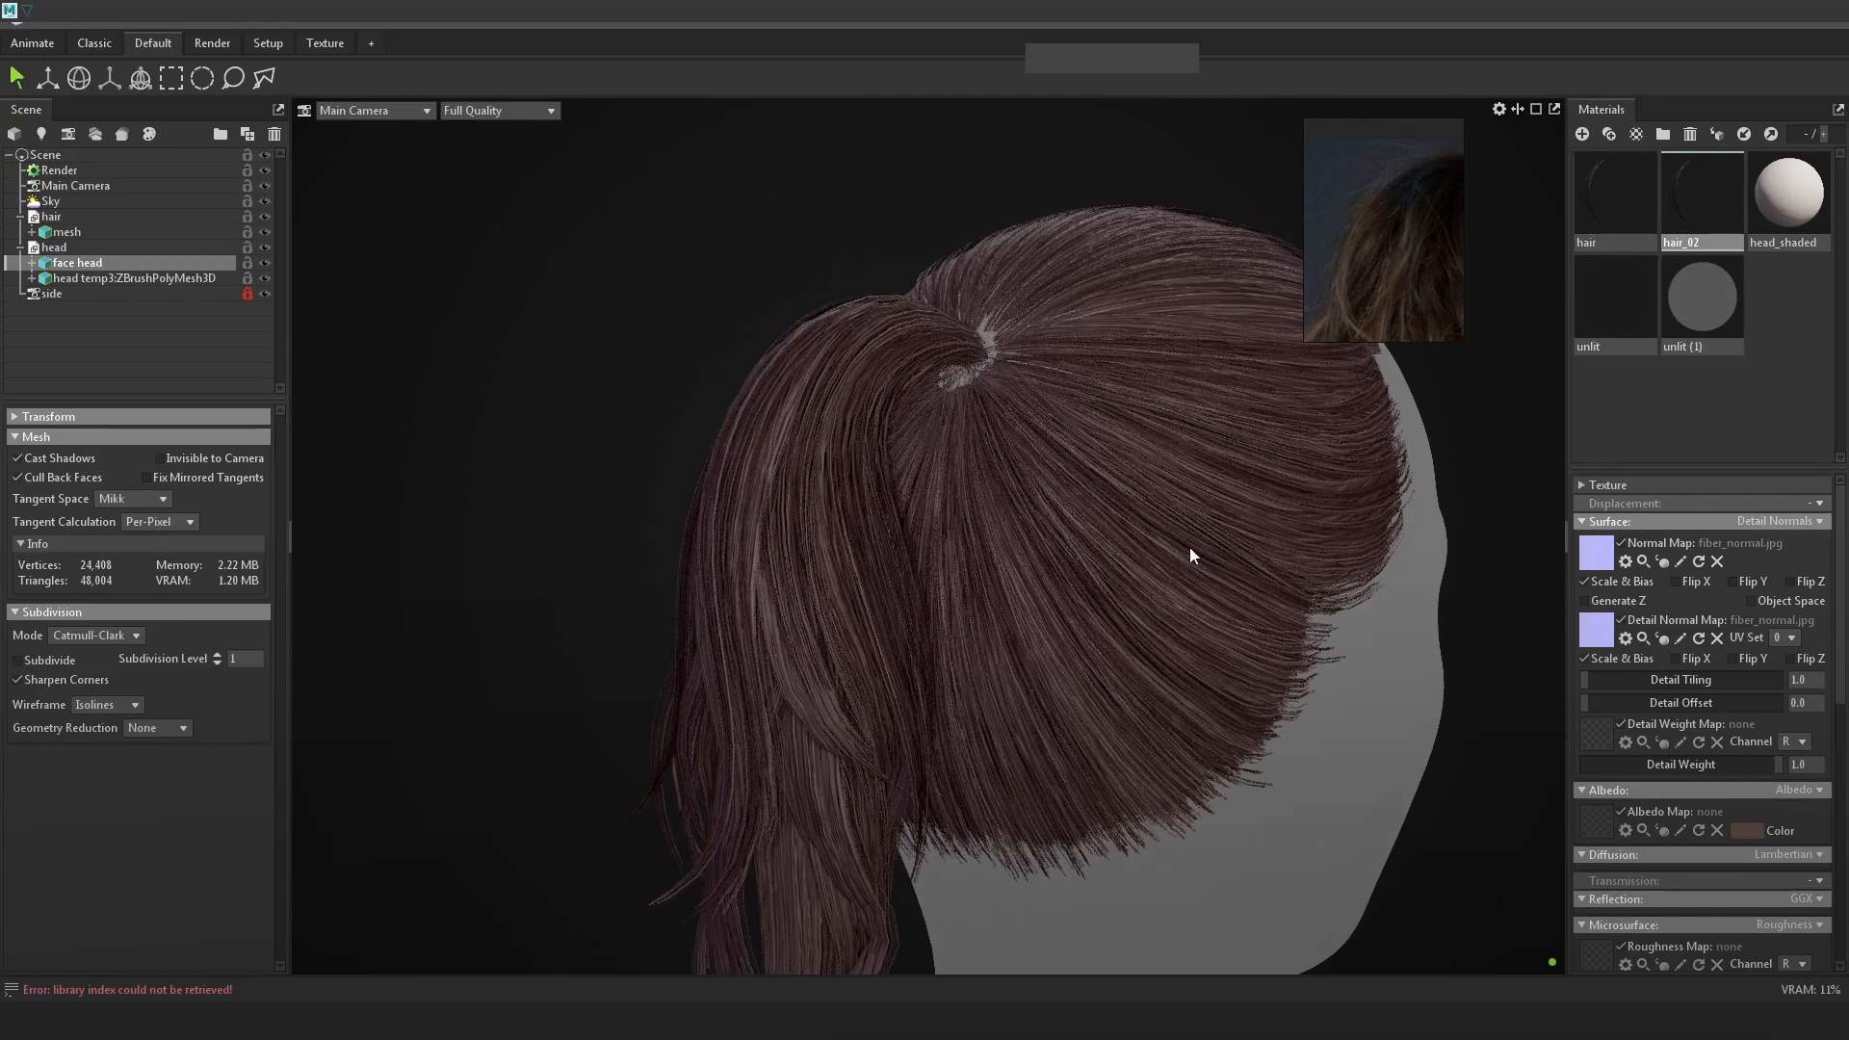
left_click_drag(1180, 547, 1159, 537, "alt")
left_click_drag(1325, 585, 1223, 490, "alt")
left_click_drag(1442, 466, 1421, 551, "alt")
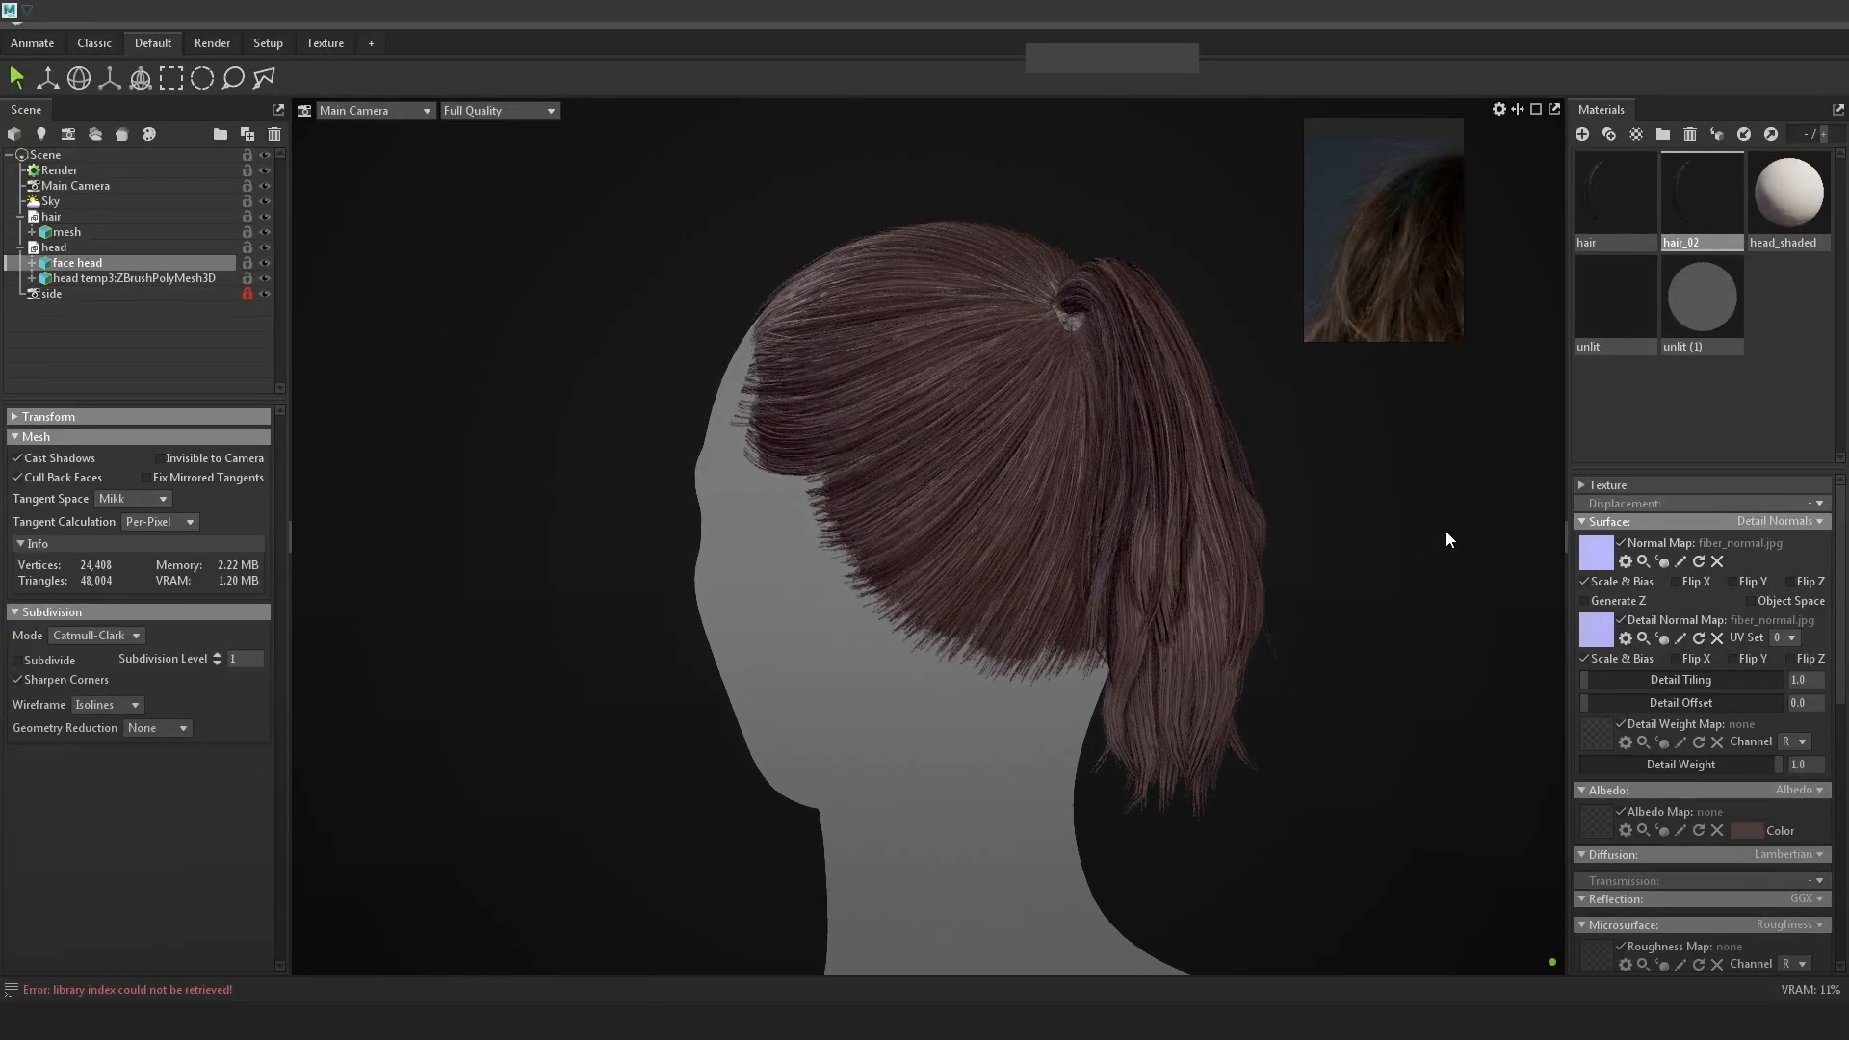
left_click_drag(1384, 510, 1342, 539, "alt")
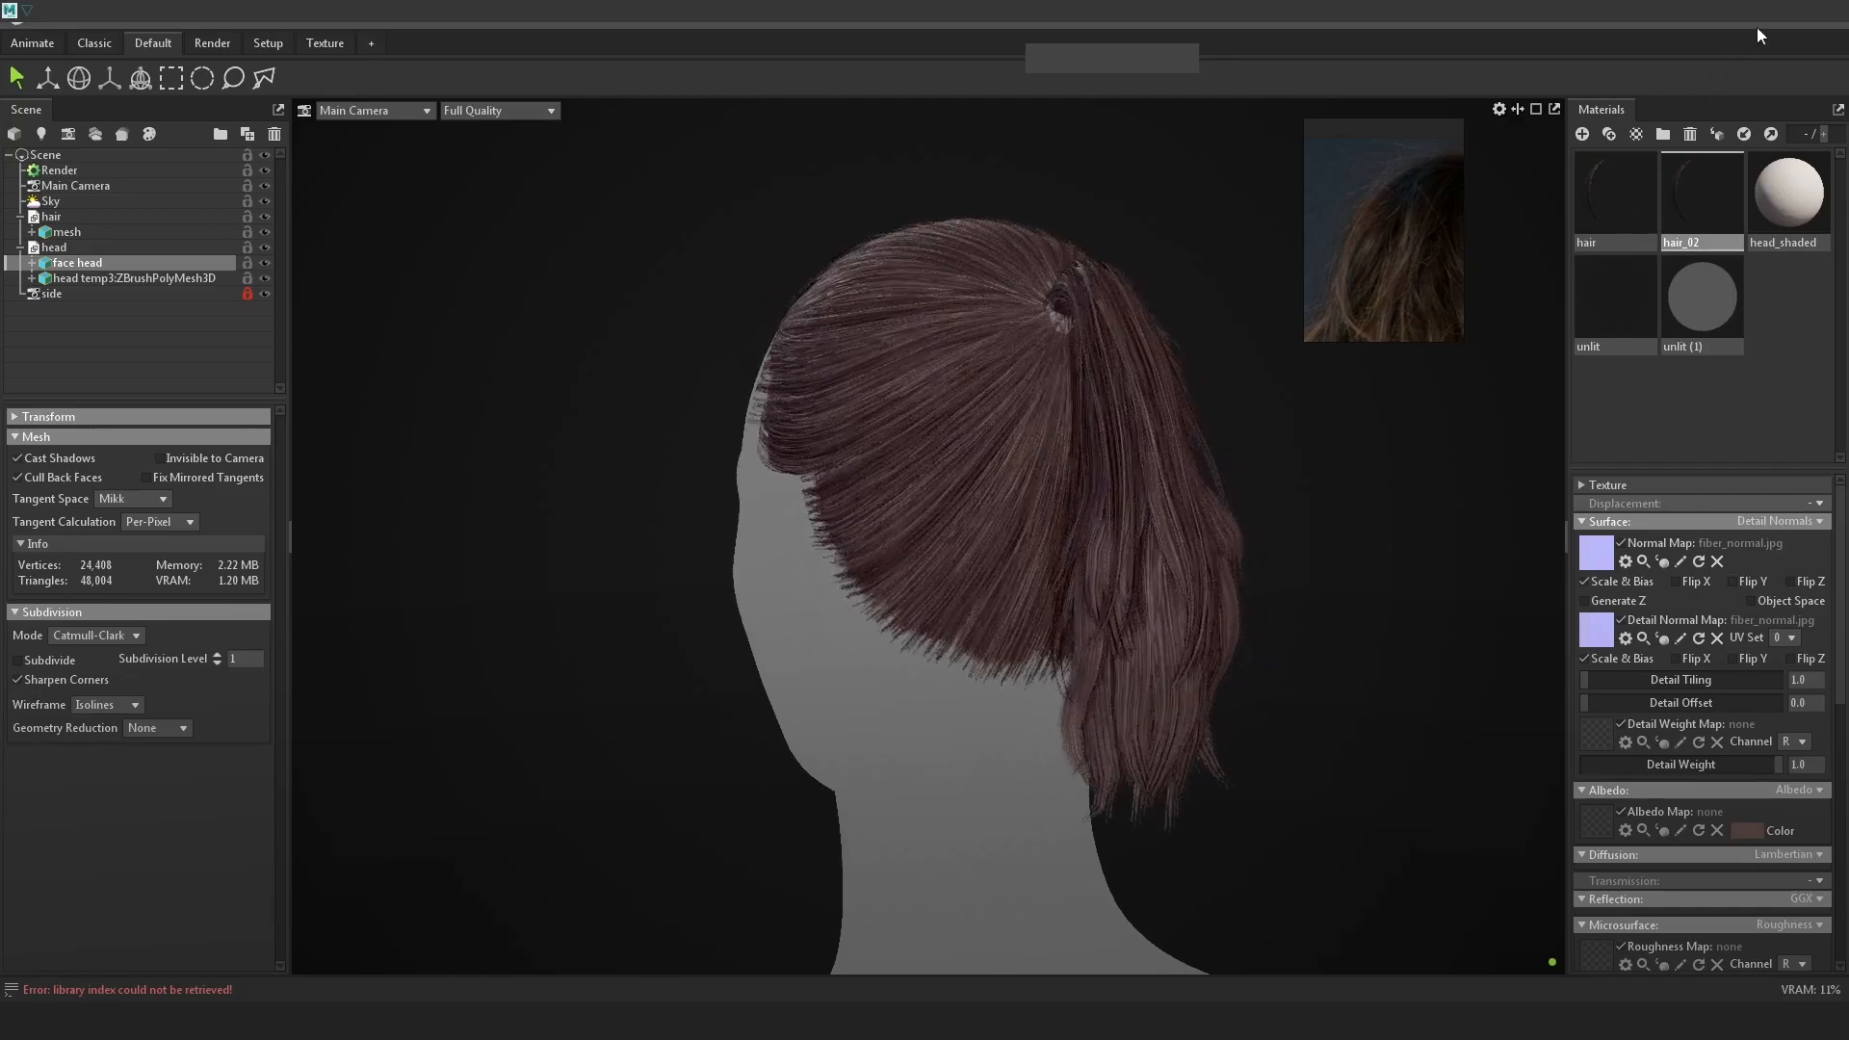
left_click(1750, 17)
scroll(1088, 500, "down", 6)
left_click_drag(1088, 500, 1136, 584, "alt")
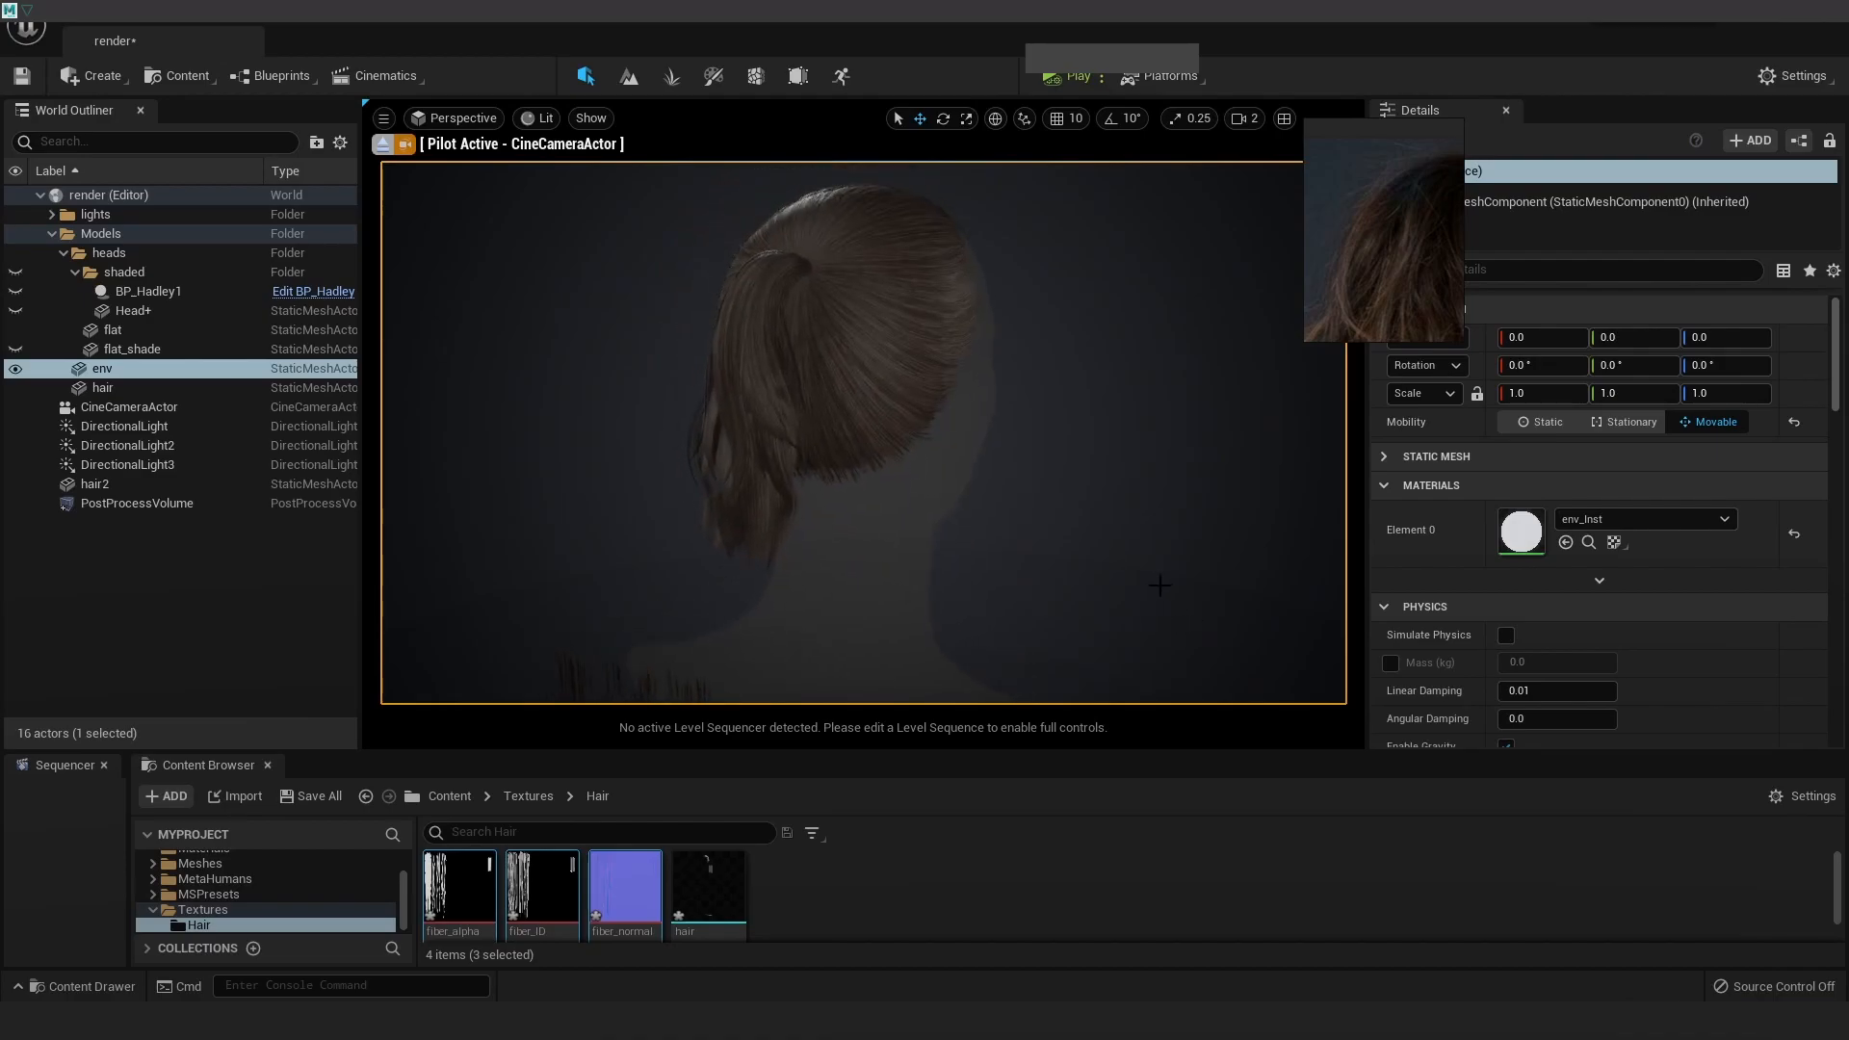
right_click_drag(1136, 583, 1194, 584, "alt")
right_click_drag(906, 501, 953, 501, "alt")
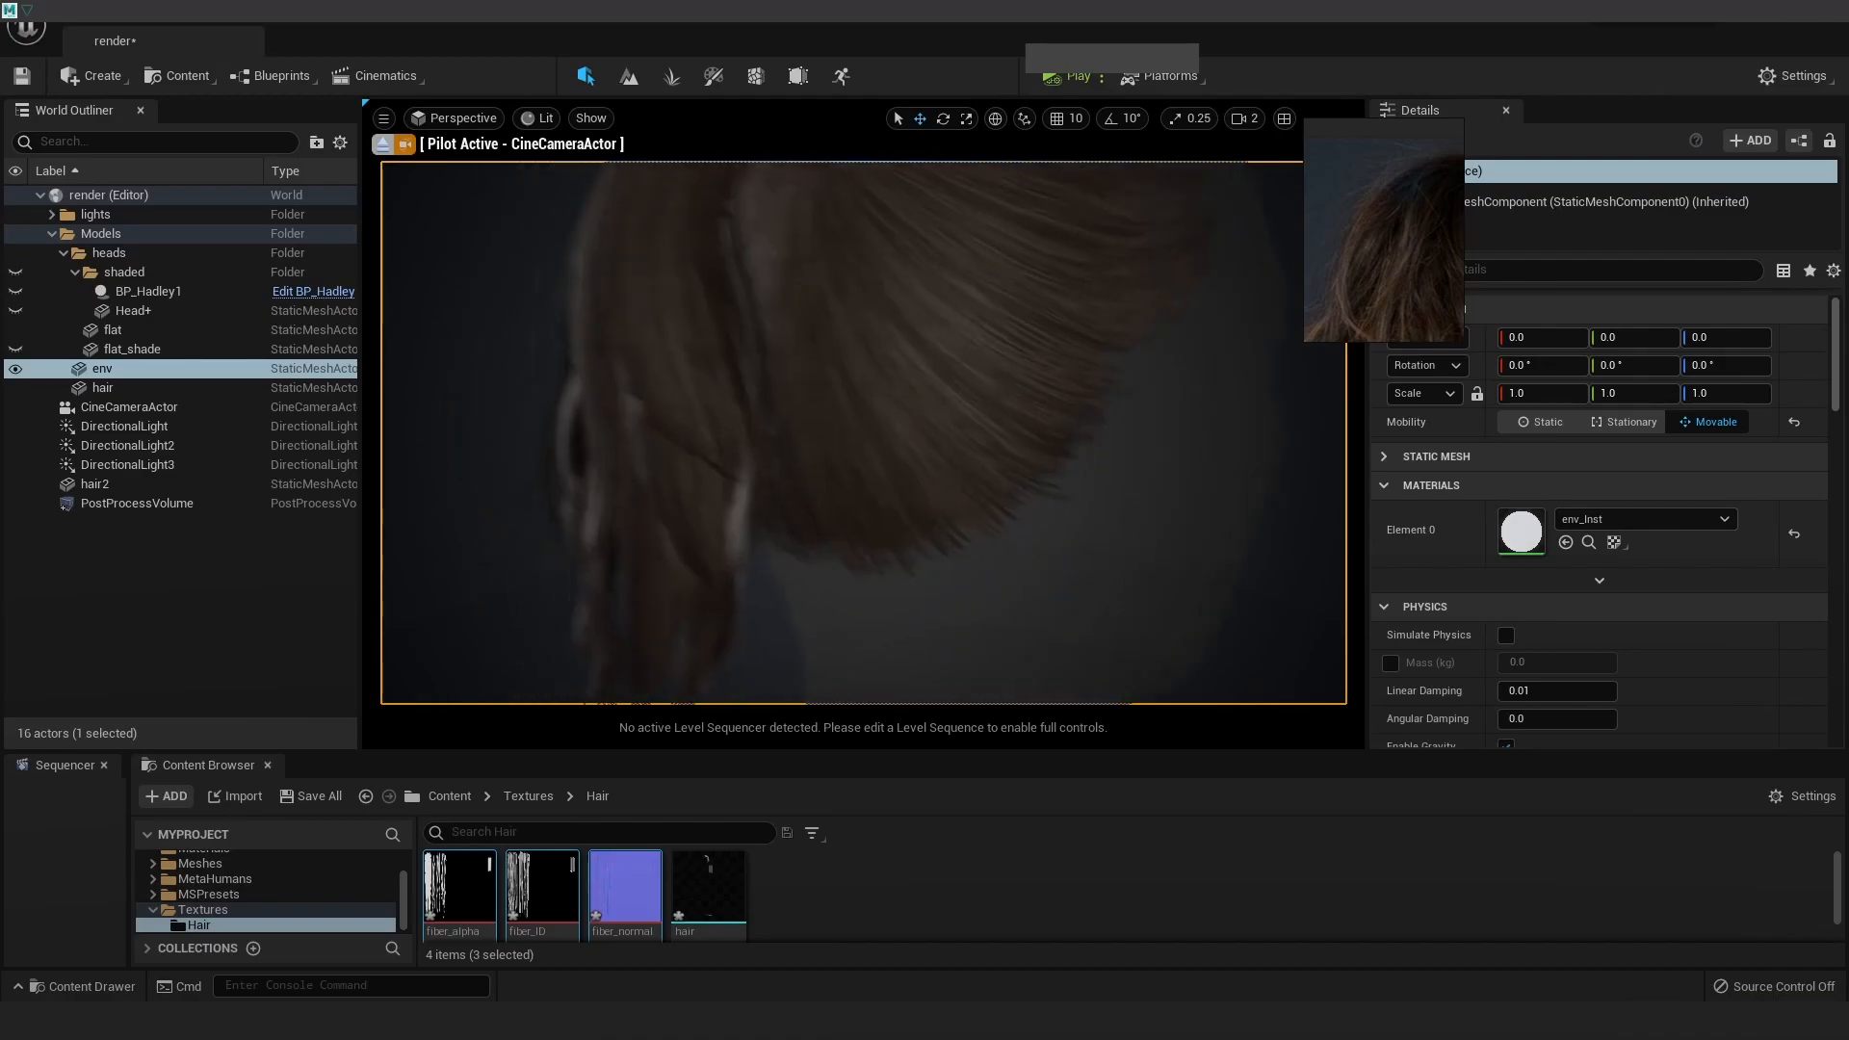
middle_click_drag(906, 501, 1039, 529, "alt")
scroll(906, 501, "up", 4)
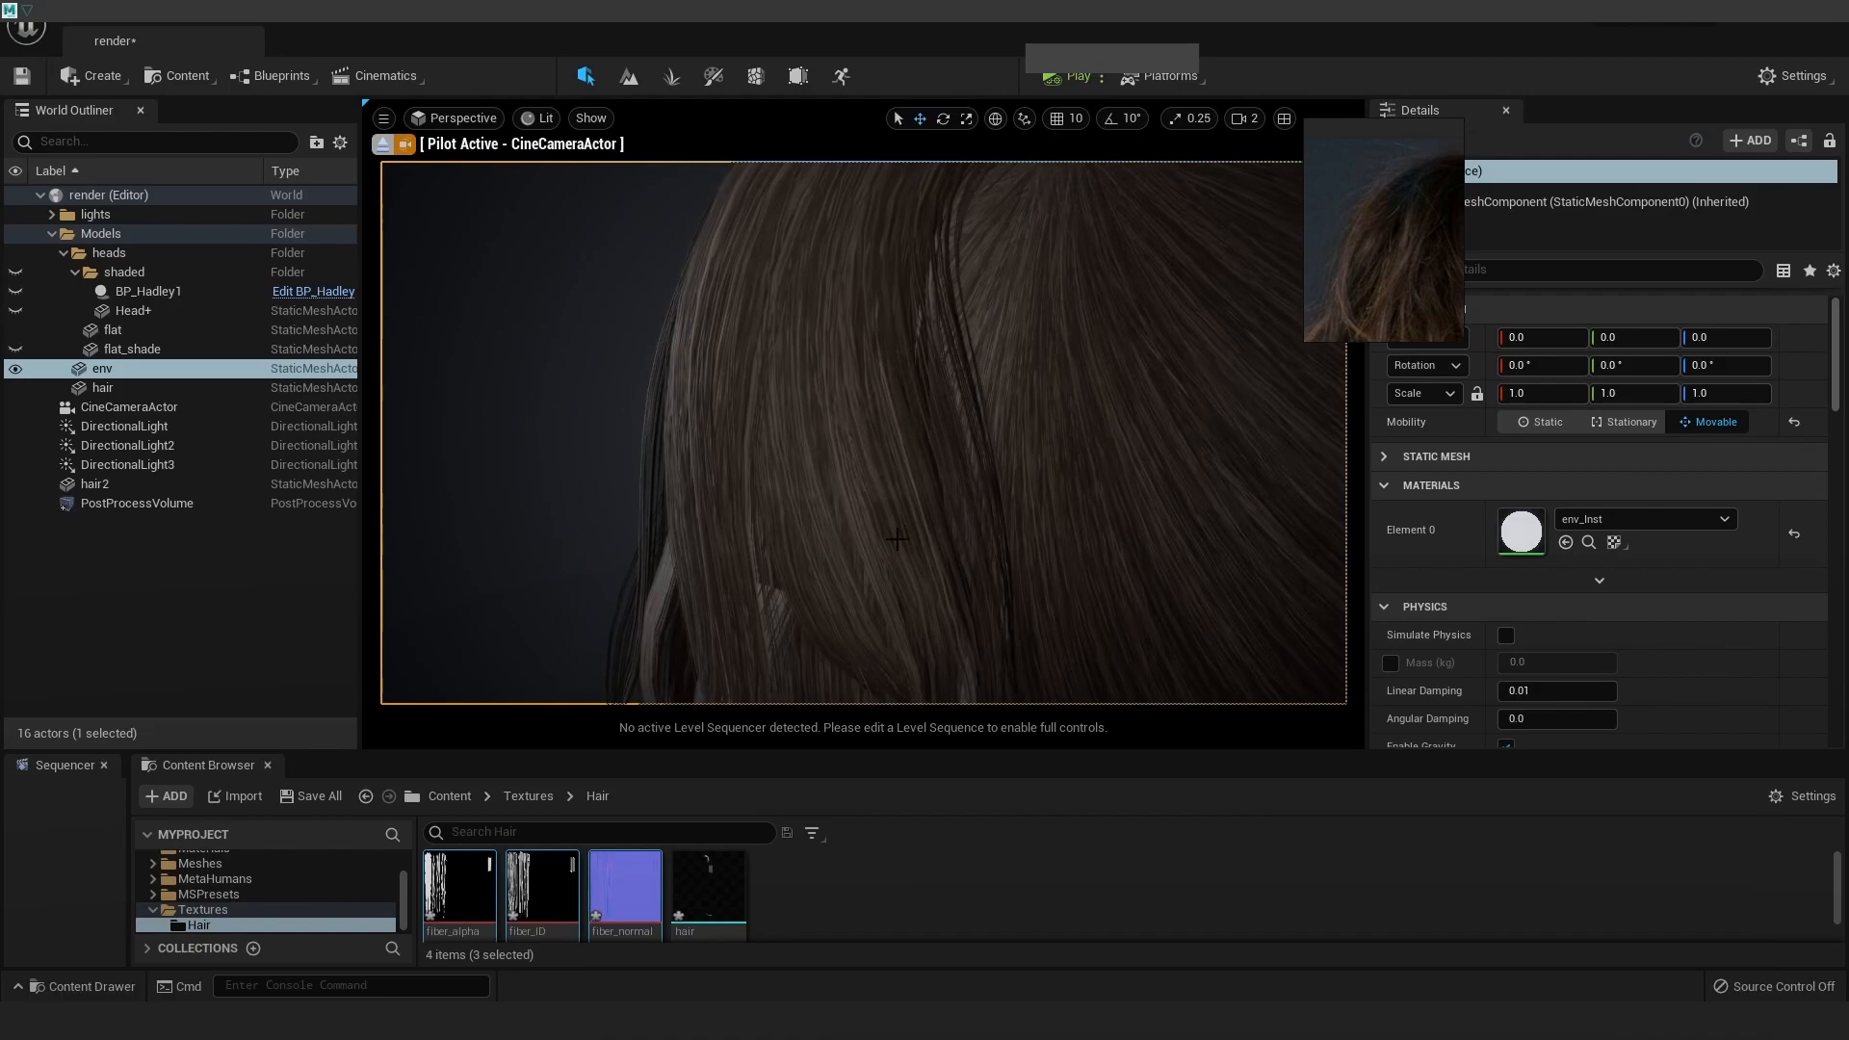
scroll(894, 541, "down", 4)
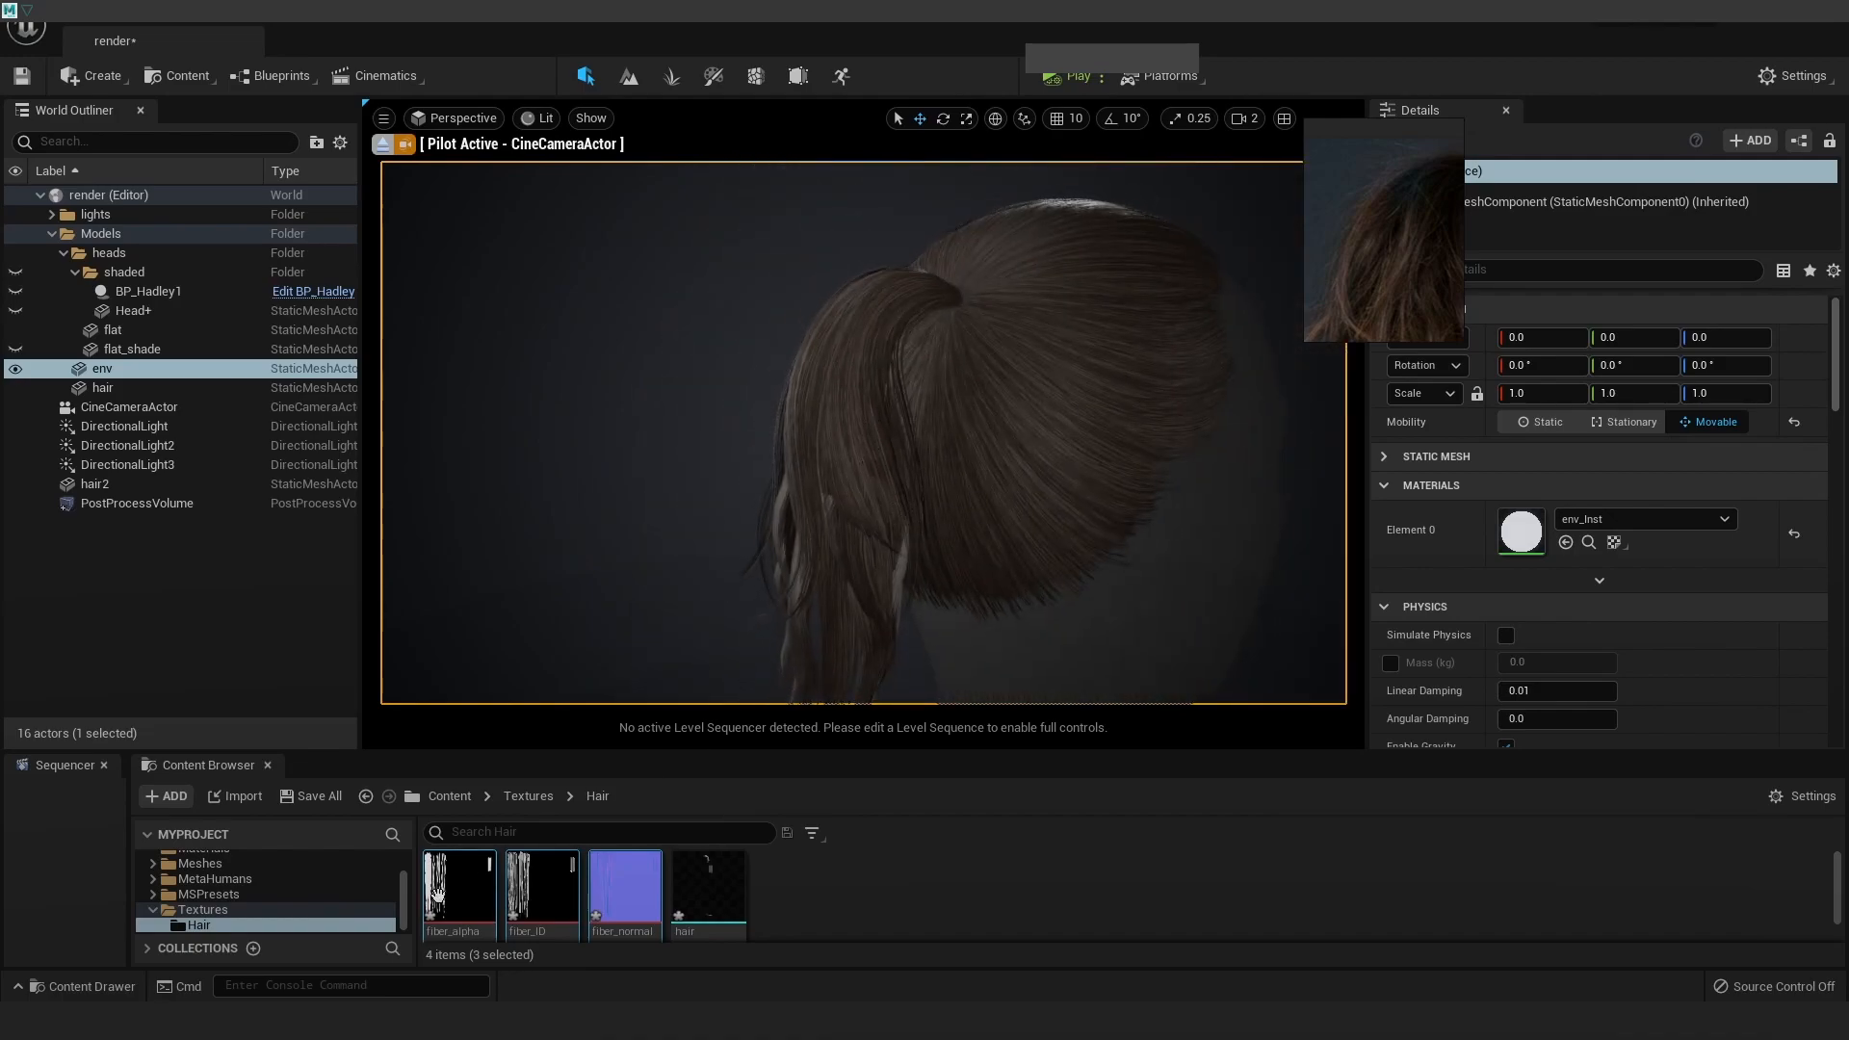
Switch to Maya and check the overlapping breakup cards on the ponytail's side by selecting them, including warpCard85
mouse_move(123, 1021)
left_click(160, 955)
left_click_drag(968, 334, 1165, 547, "alt")
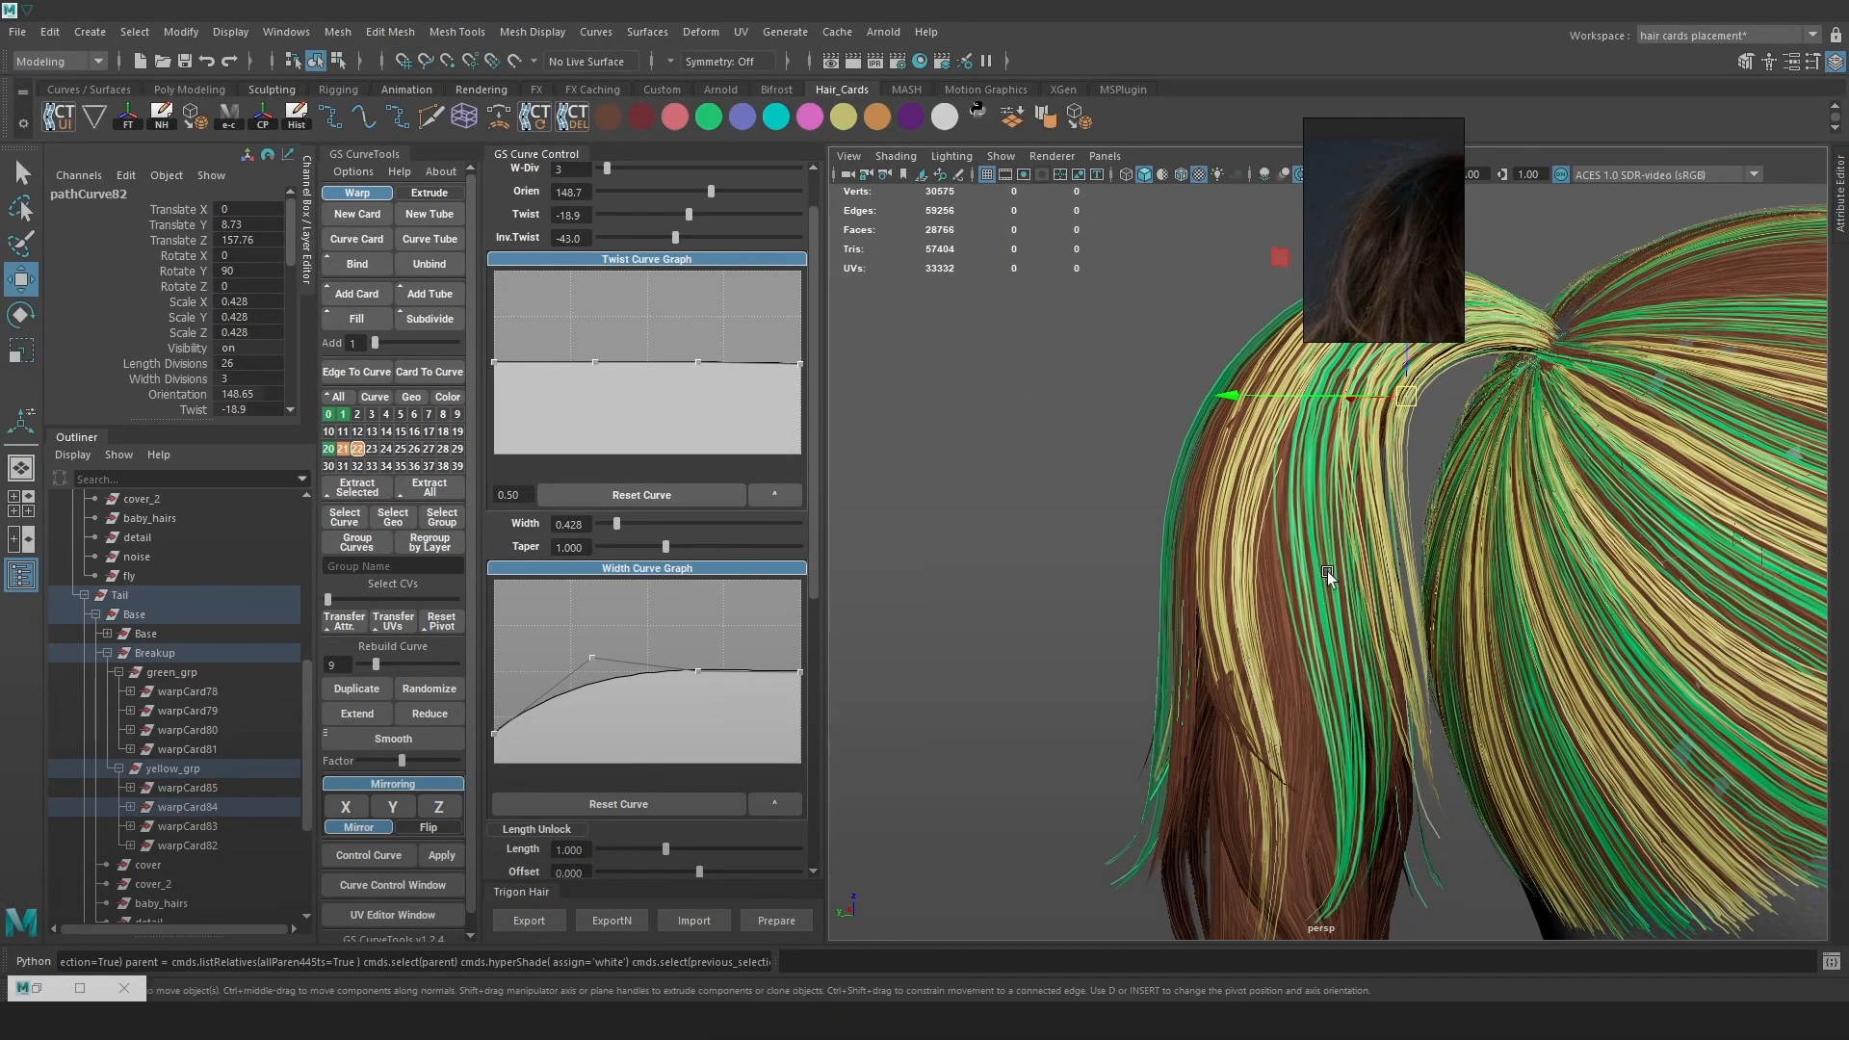
left_click(1332, 574)
key("4")
left_click(1337, 576)
key("6")
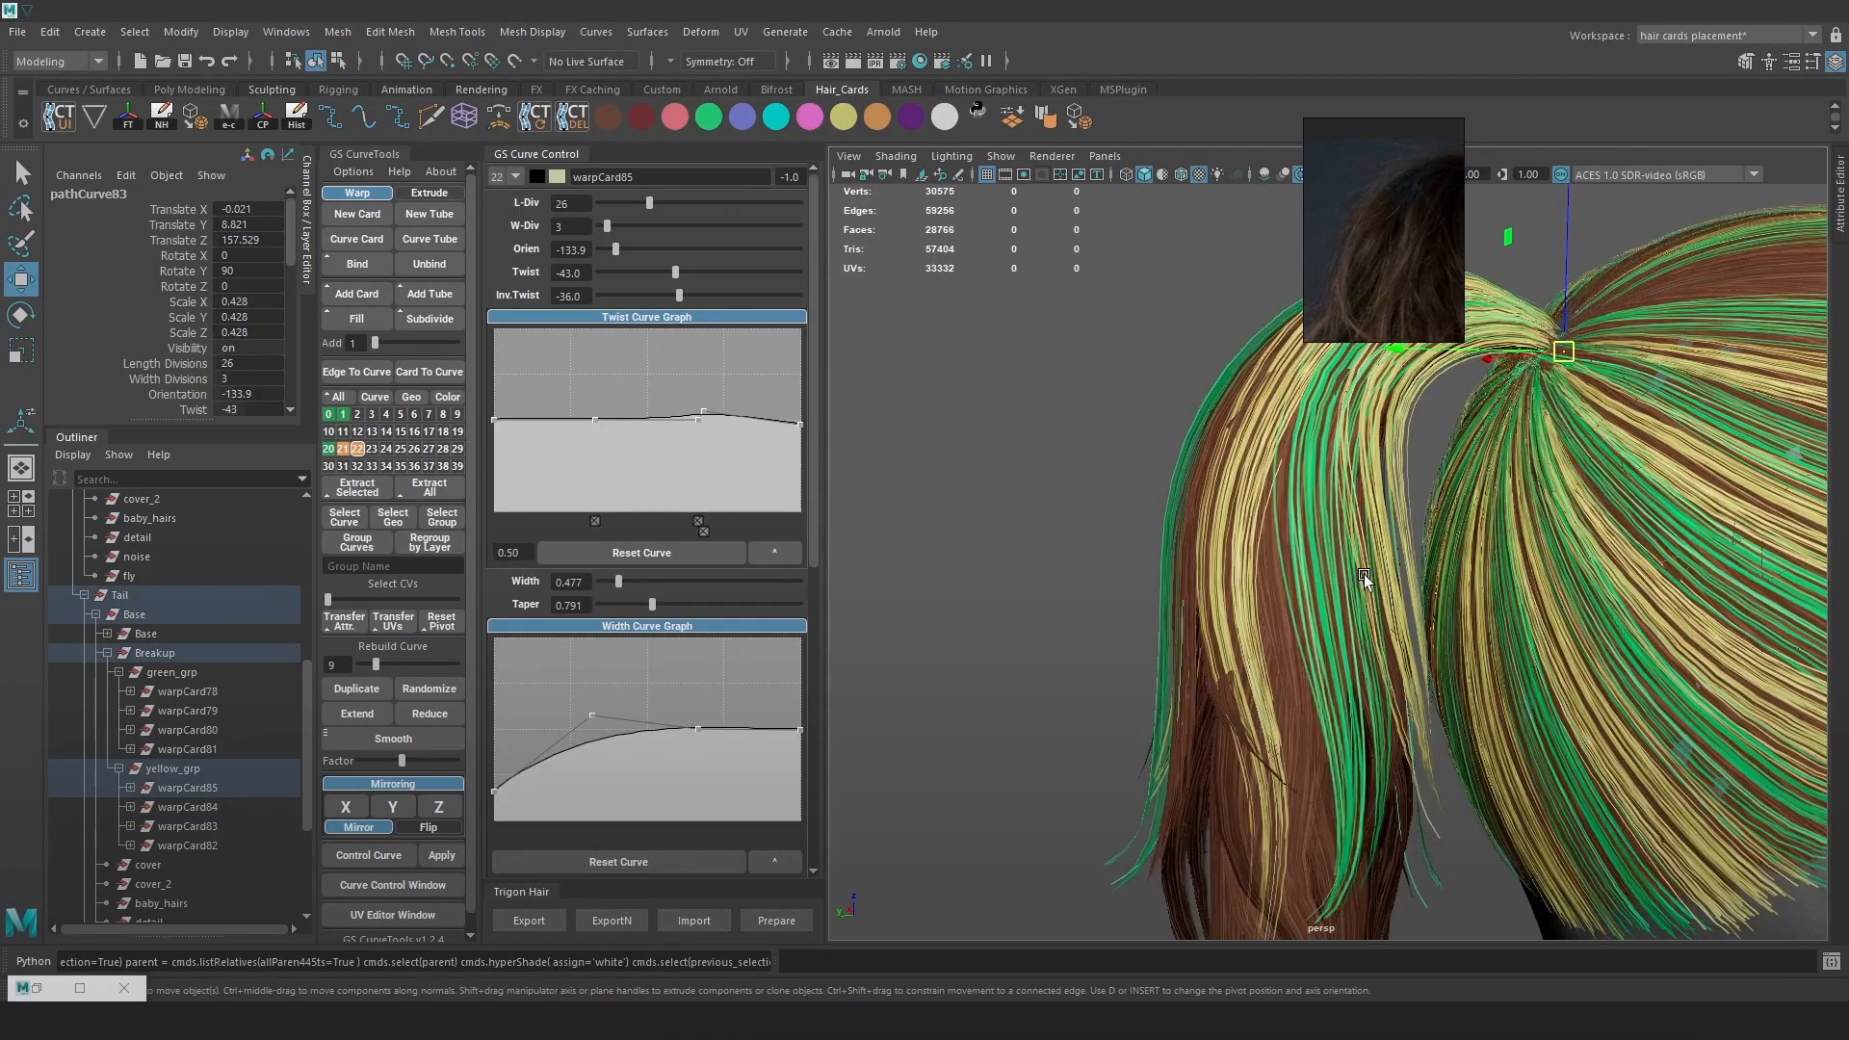
key("Up")
key("ctrl+z")
key("Up")
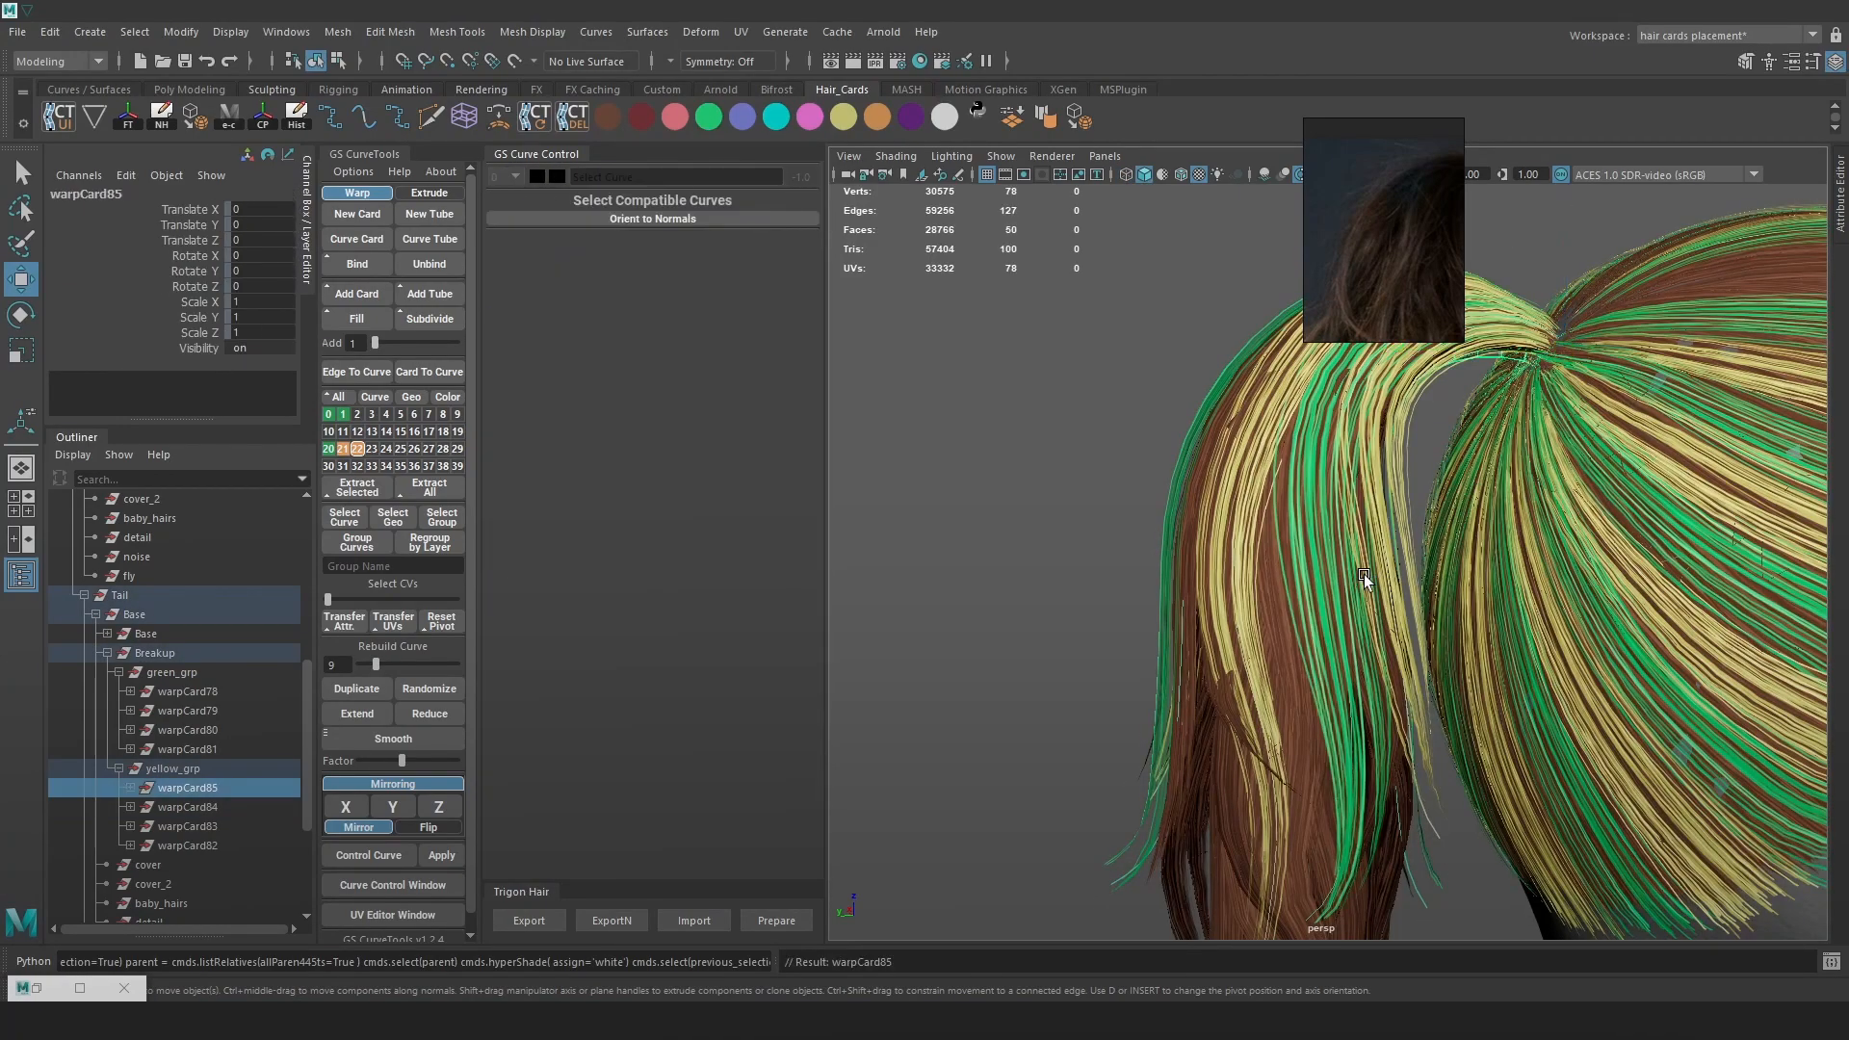
key("ctrl+z")
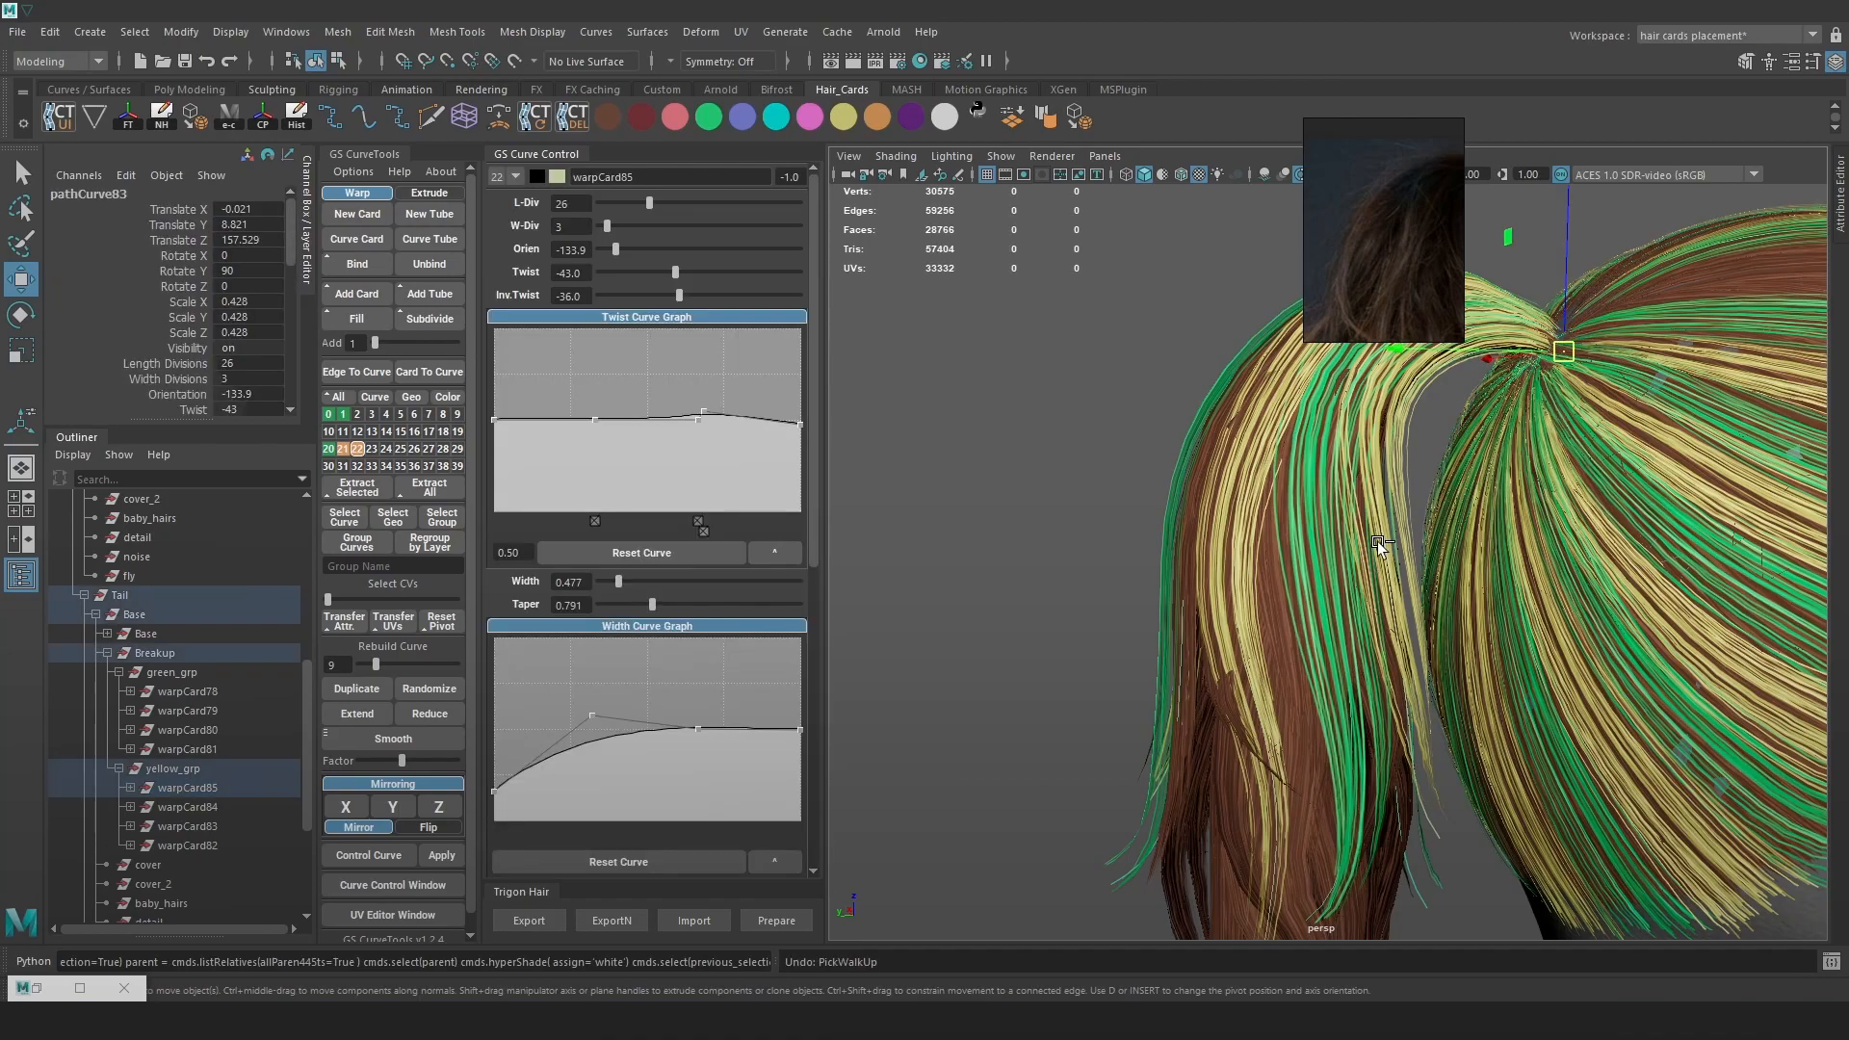
Hide the green breakup card warpCard80 to inspect the base strands beneath it, and undo the hiding
key("4")
scroll(1329, 612, "up", 3)
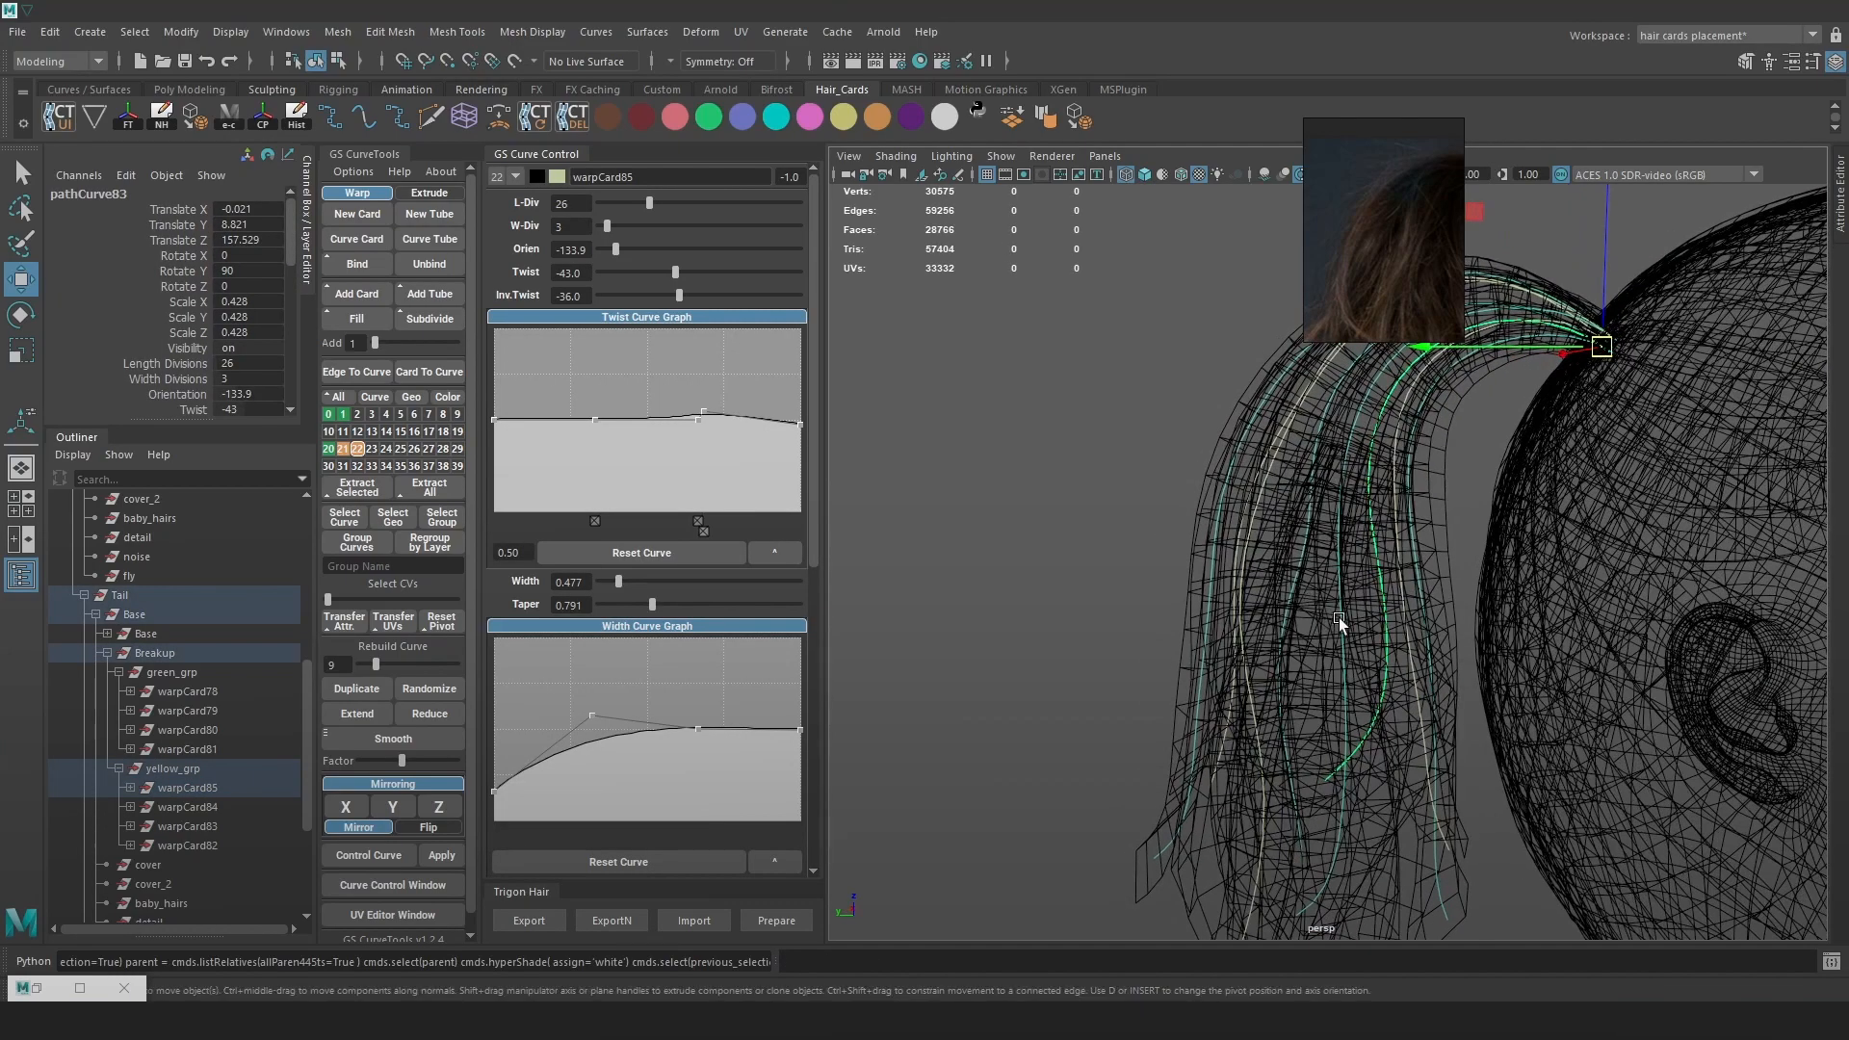
left_click(1339, 616)
key("ctrl+h")
key("6")
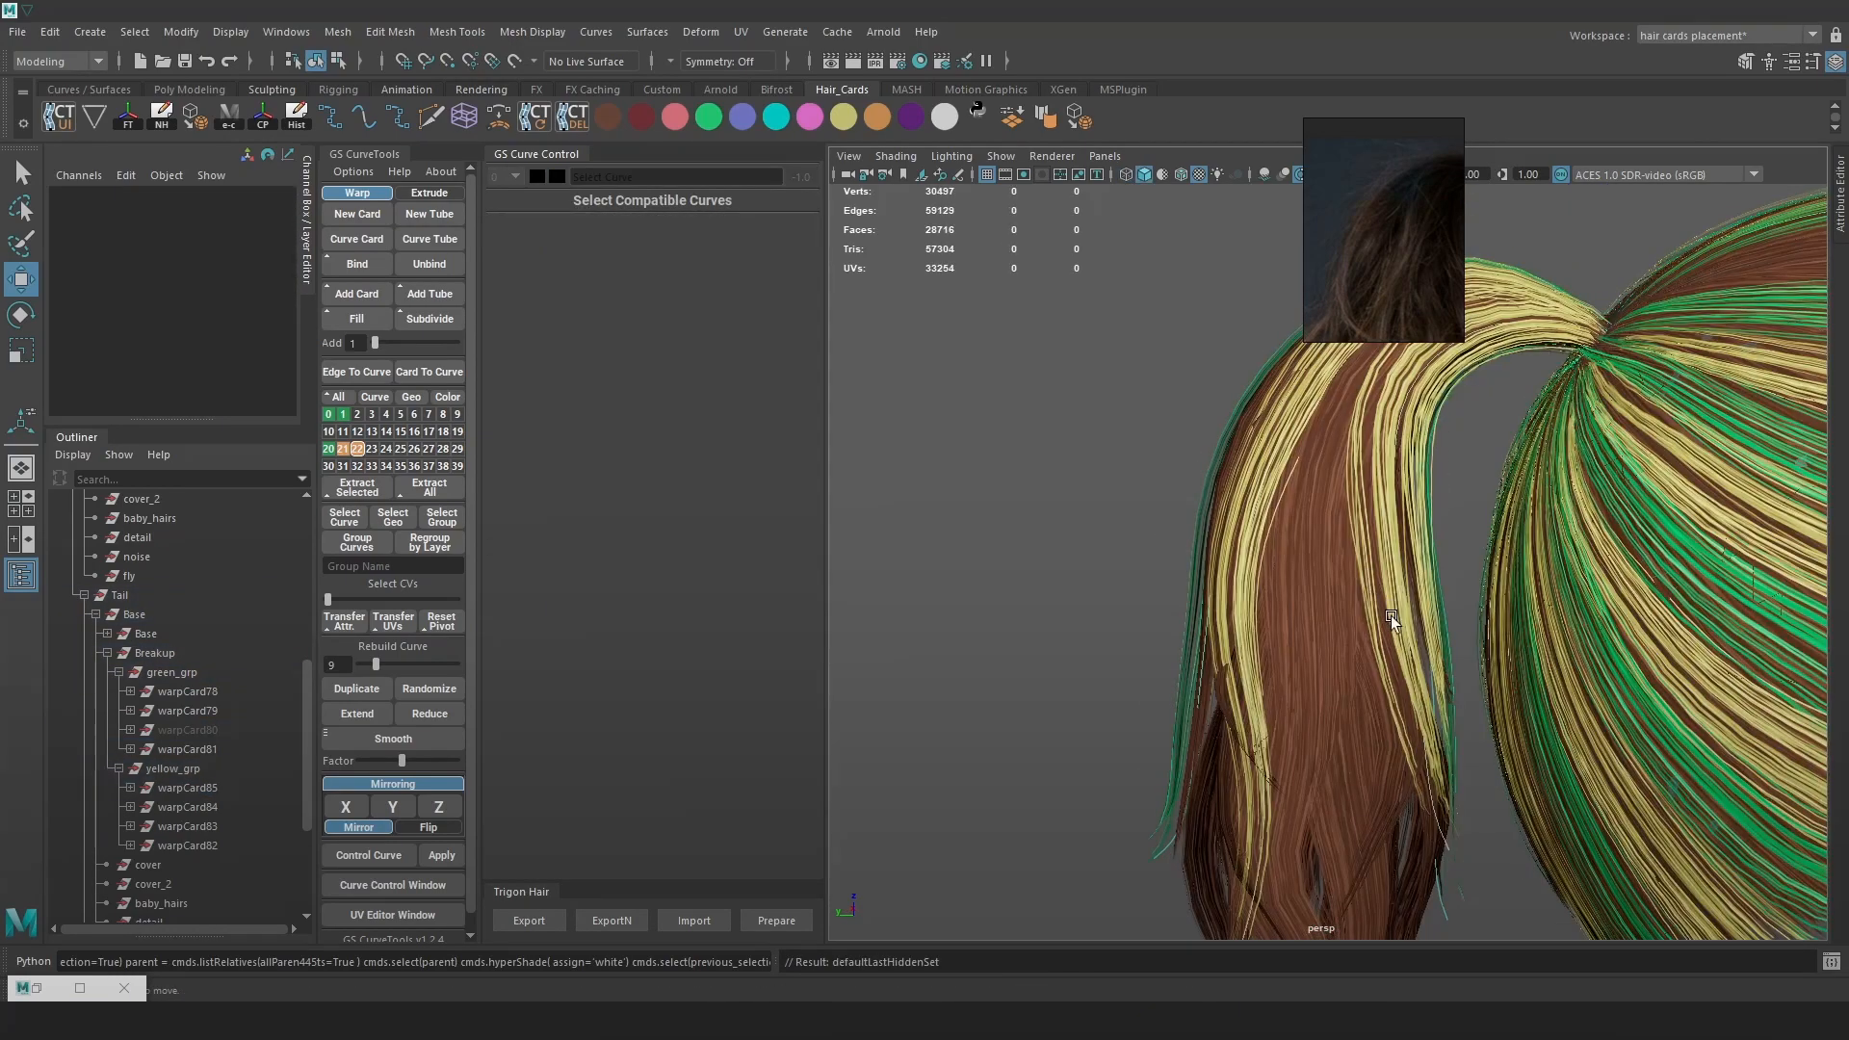
scroll(1371, 602, "up", 5)
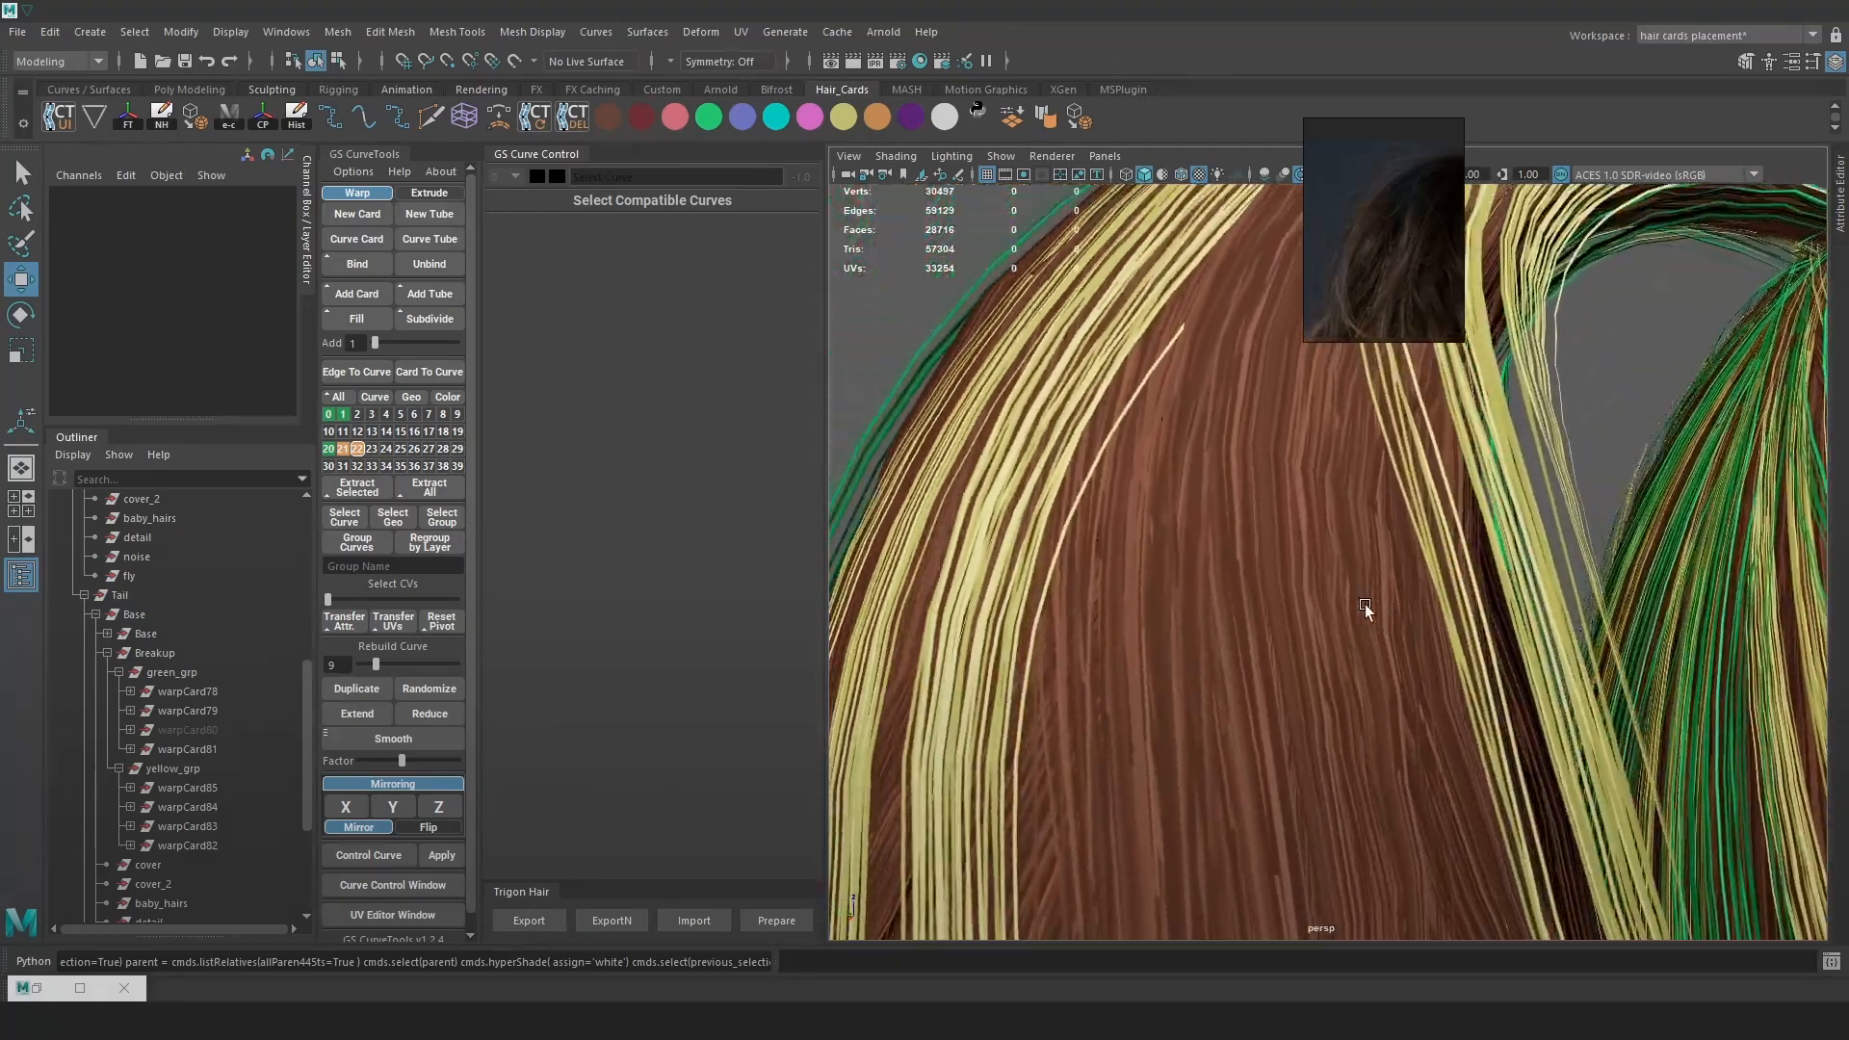
left_click_drag(1326, 591, 1373, 614, "alt")
key("ctrl+z")
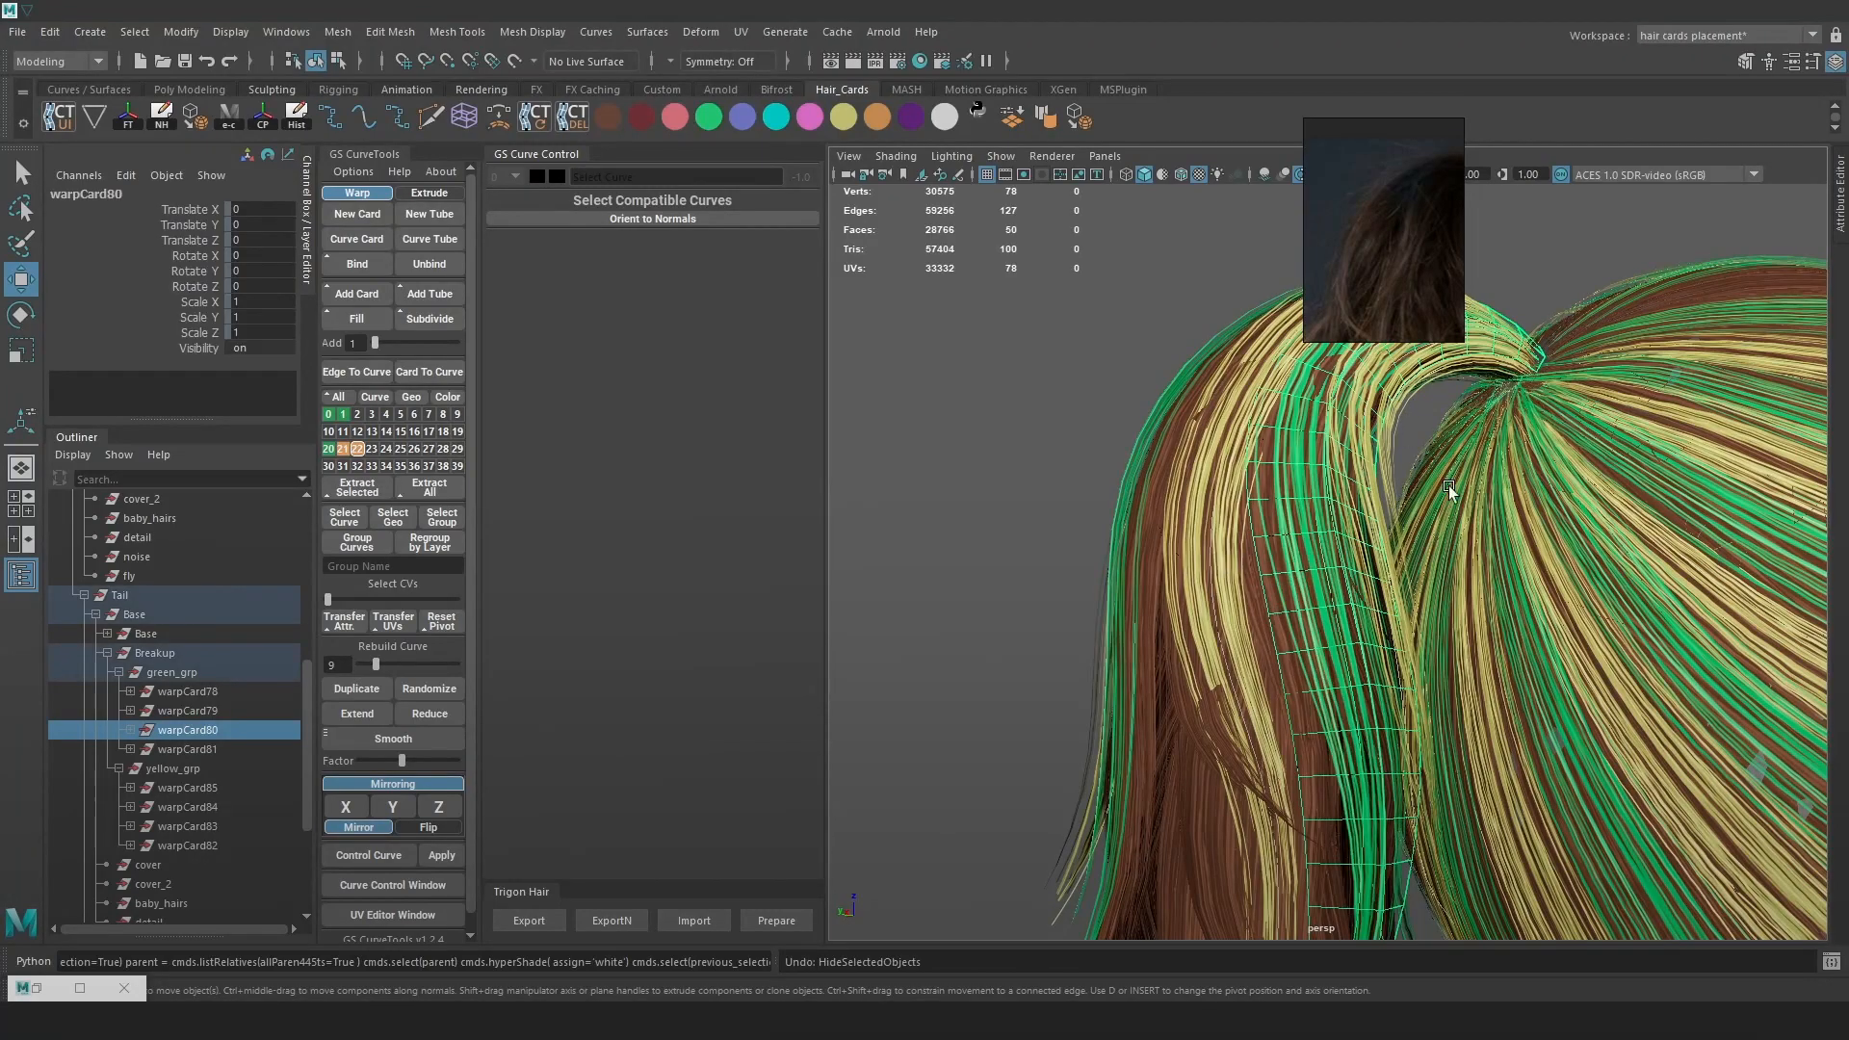
Rebuild the curve of the yellow breakup card warpCard83 with a value of 11 and nudge its mid-length control point
left_click(1041, 466)
left_click_drag(1042, 466, 1238, 576, "alt")
key("4")
left_click(1239, 575)
right_click_drag(966, 424, 895, 424)
left_click_drag(377, 665, 381, 664)
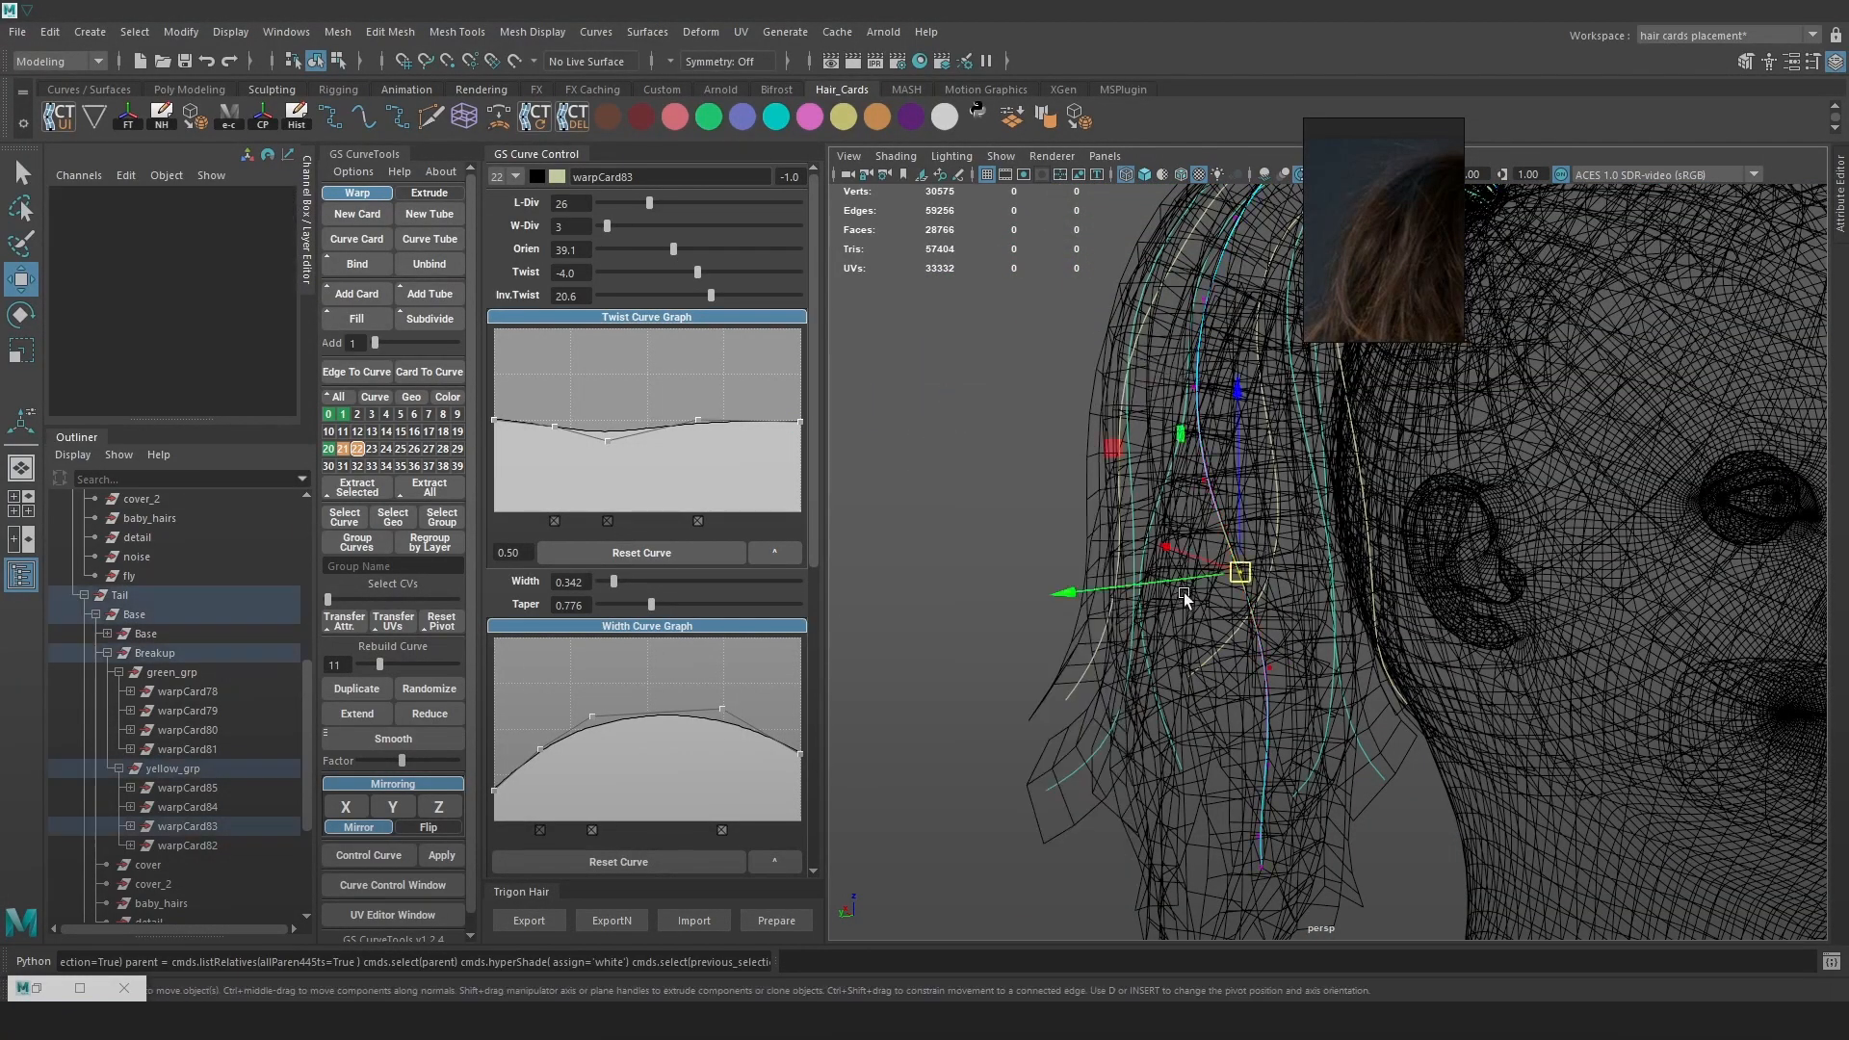
key("6")
left_click(1308, 588)
left_click_drag(1308, 589, 1312, 583)
Review the breakup cards from the back of the head and reduce the taper of the green warpCard78
left_click_drag(1297, 660, 1204, 639, "alt")
right_click_drag(1204, 639, 1384, 662, "alt")
mouse_move(1384, 662)
left_mouse_down("alt")
mouse_move(1307, 818)
mouse_move(1242, 780)
mouse_move(1196, 639)
mouse_move(1320, 590)
mouse_move(1577, 610)
left_mouse_up("alt")
left_click(1269, 880)
key("4")
left_click(1265, 886)
key("5")
right_click_drag(1576, 610, 1444, 635, "alt")
key("4")
left_click(1049, 855)
key("6")
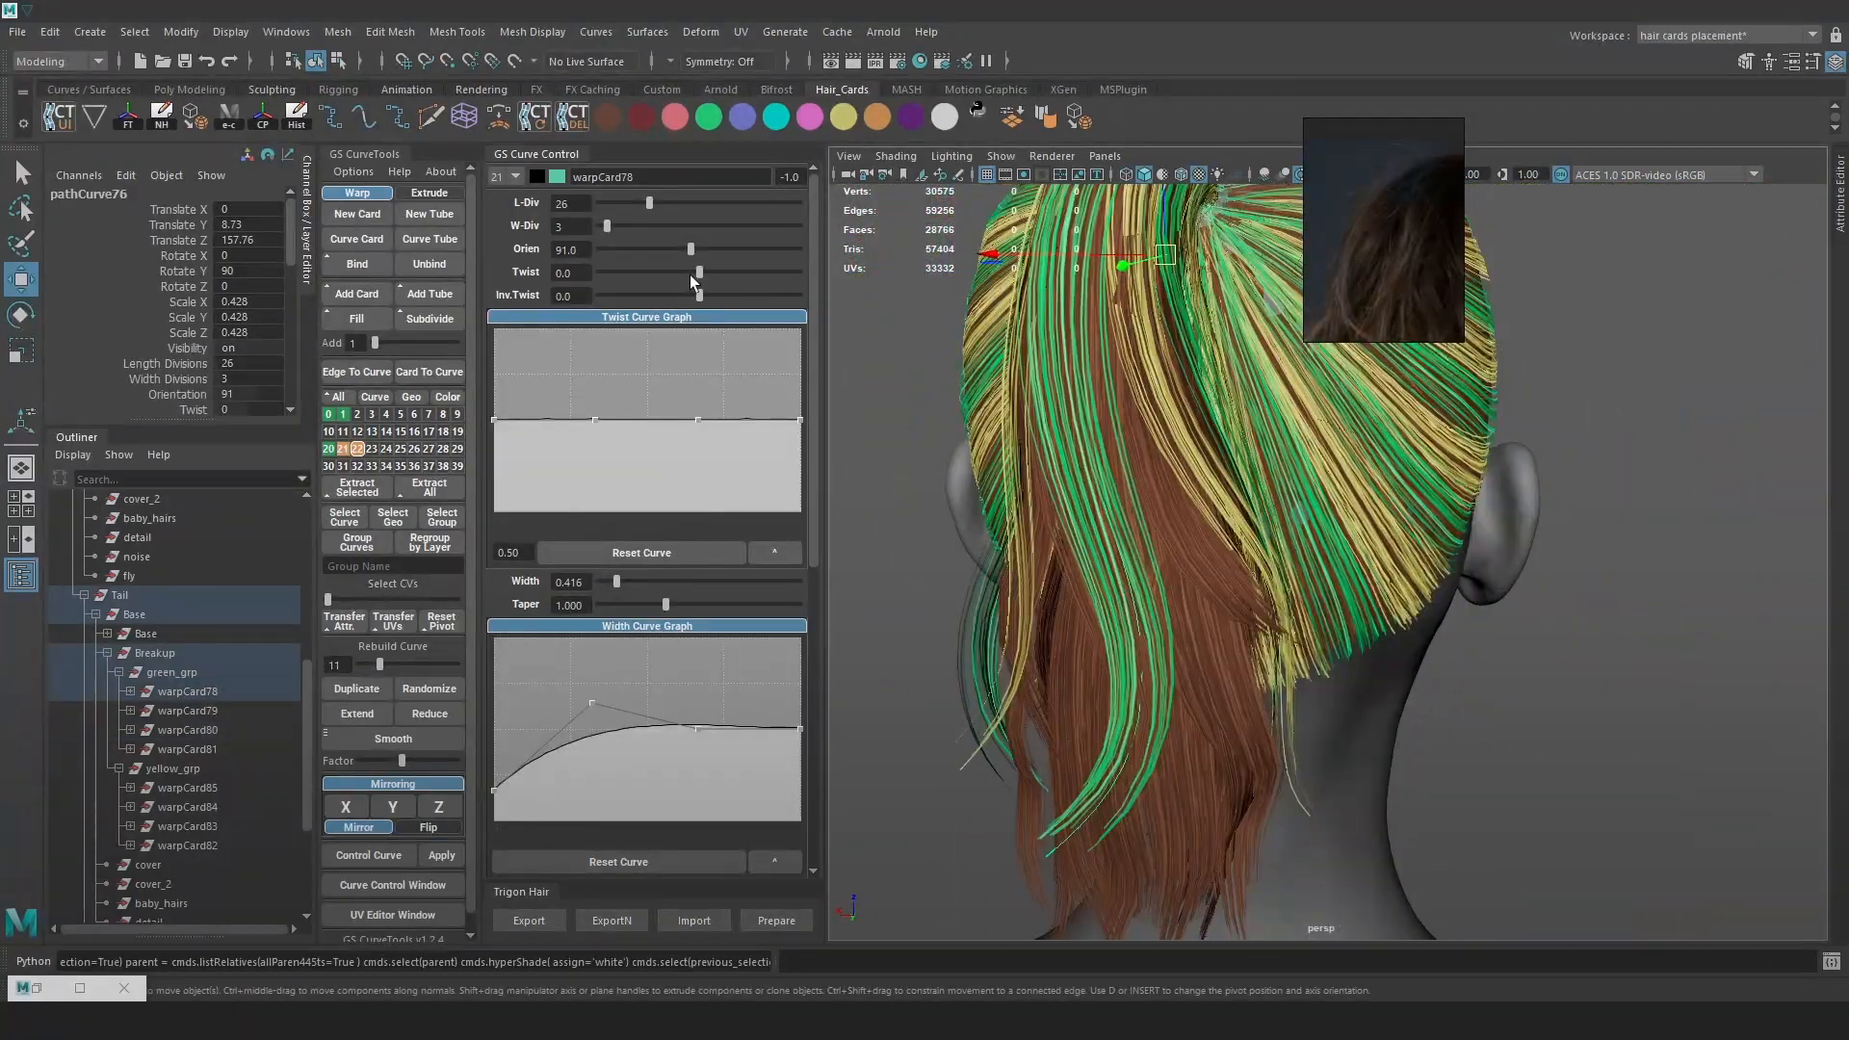
left_click_drag(665, 611, 653, 606)
Select the breakup cards warpCard78 and warpCard83 and fill one new card between them
left_click_drag(1203, 597, 1025, 633, "alt")
key("4")
left_click(1343, 698)
key("6")
mouse_move(1343, 698)
left_mouse_down("alt")
mouse_move(1492, 584)
mouse_move(1200, 603)
mouse_move(1189, 570)
mouse_move(1279, 526)
mouse_move(1300, 448)
left_mouse_up("alt")
key("4")
left_click(1193, 540)
left_click(1268, 537, "shift")
key("6")
left_click_drag(1268, 595, 1321, 655, "alt")
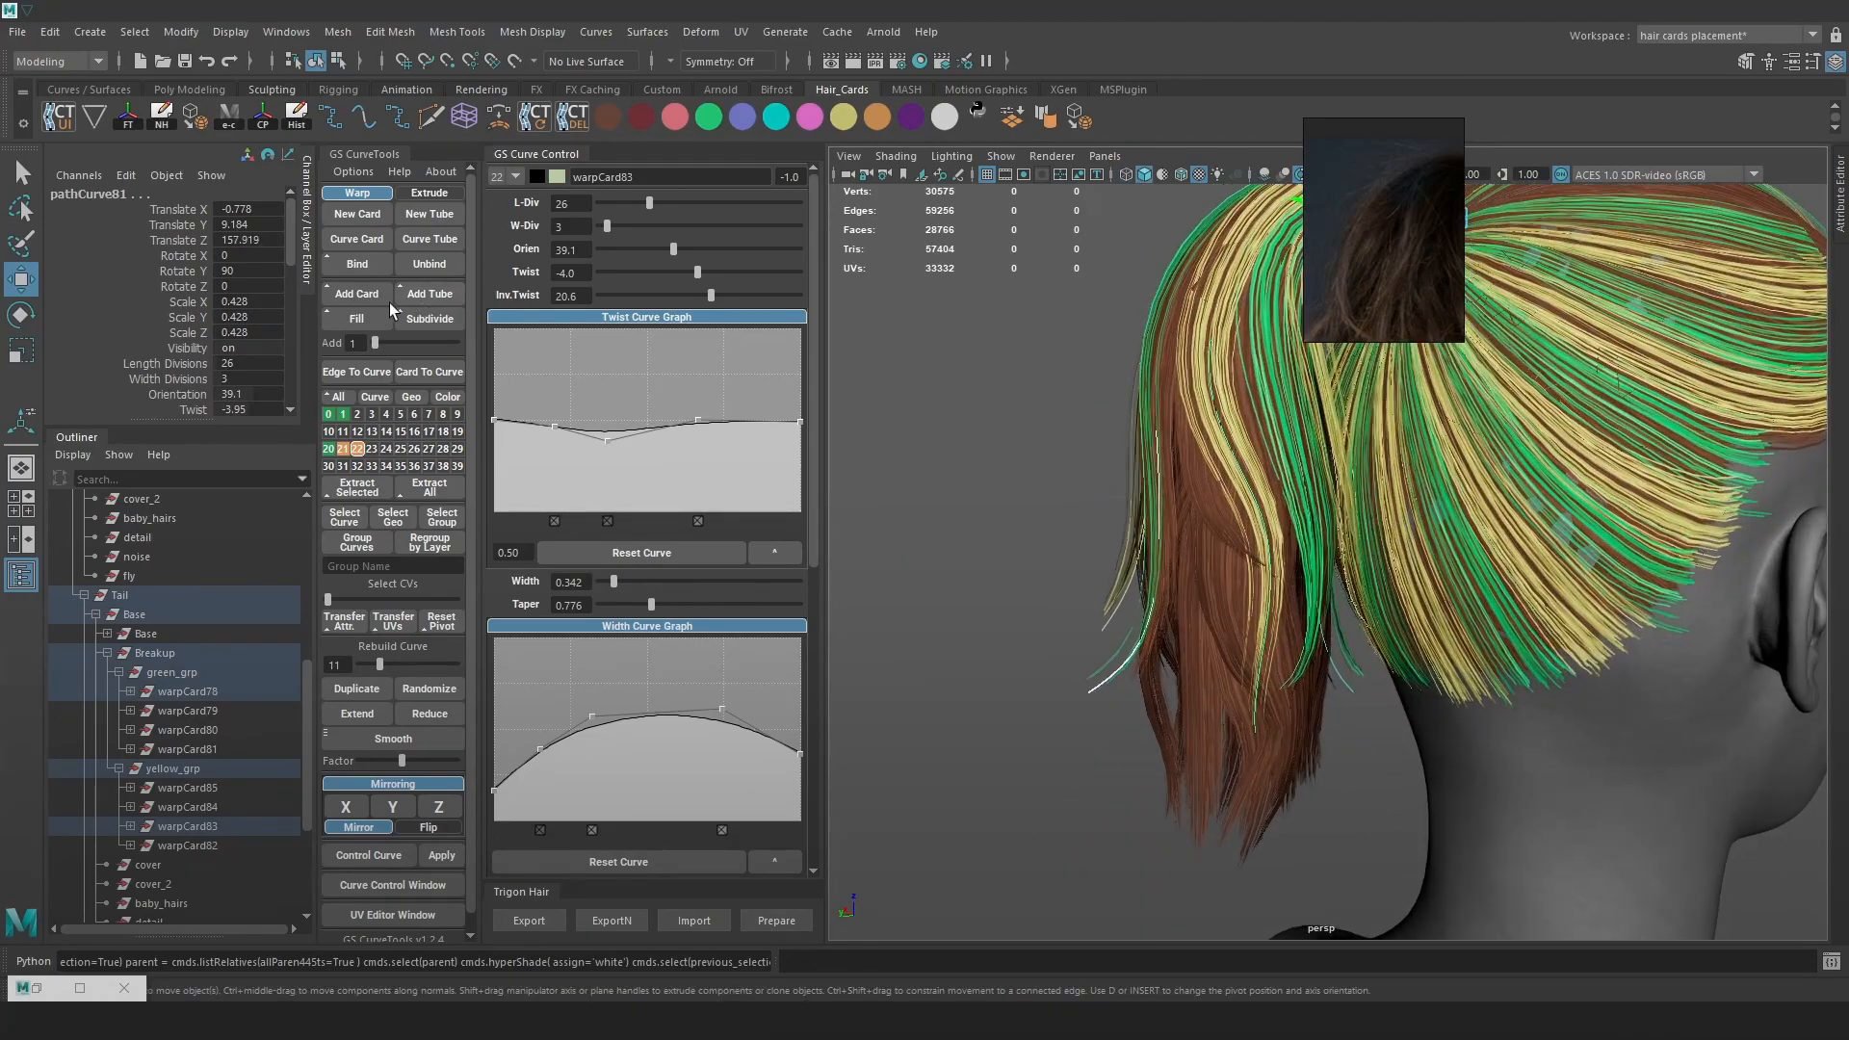
left_click_drag(1411, 381, 1180, 432, "alt")
left_click(345, 315)
Move the newly filled green card out of the ponytail into the open space behind the tail
right_click_drag(1326, 485, 1230, 379, "alt")
left_click_drag(1230, 376, 1006, 446)
left_click_drag(1006, 447, 1223, 500, "alt")
left_click_drag(1047, 524, 1315, 495)
left_click_drag(1560, 511, 1204, 447, "alt")
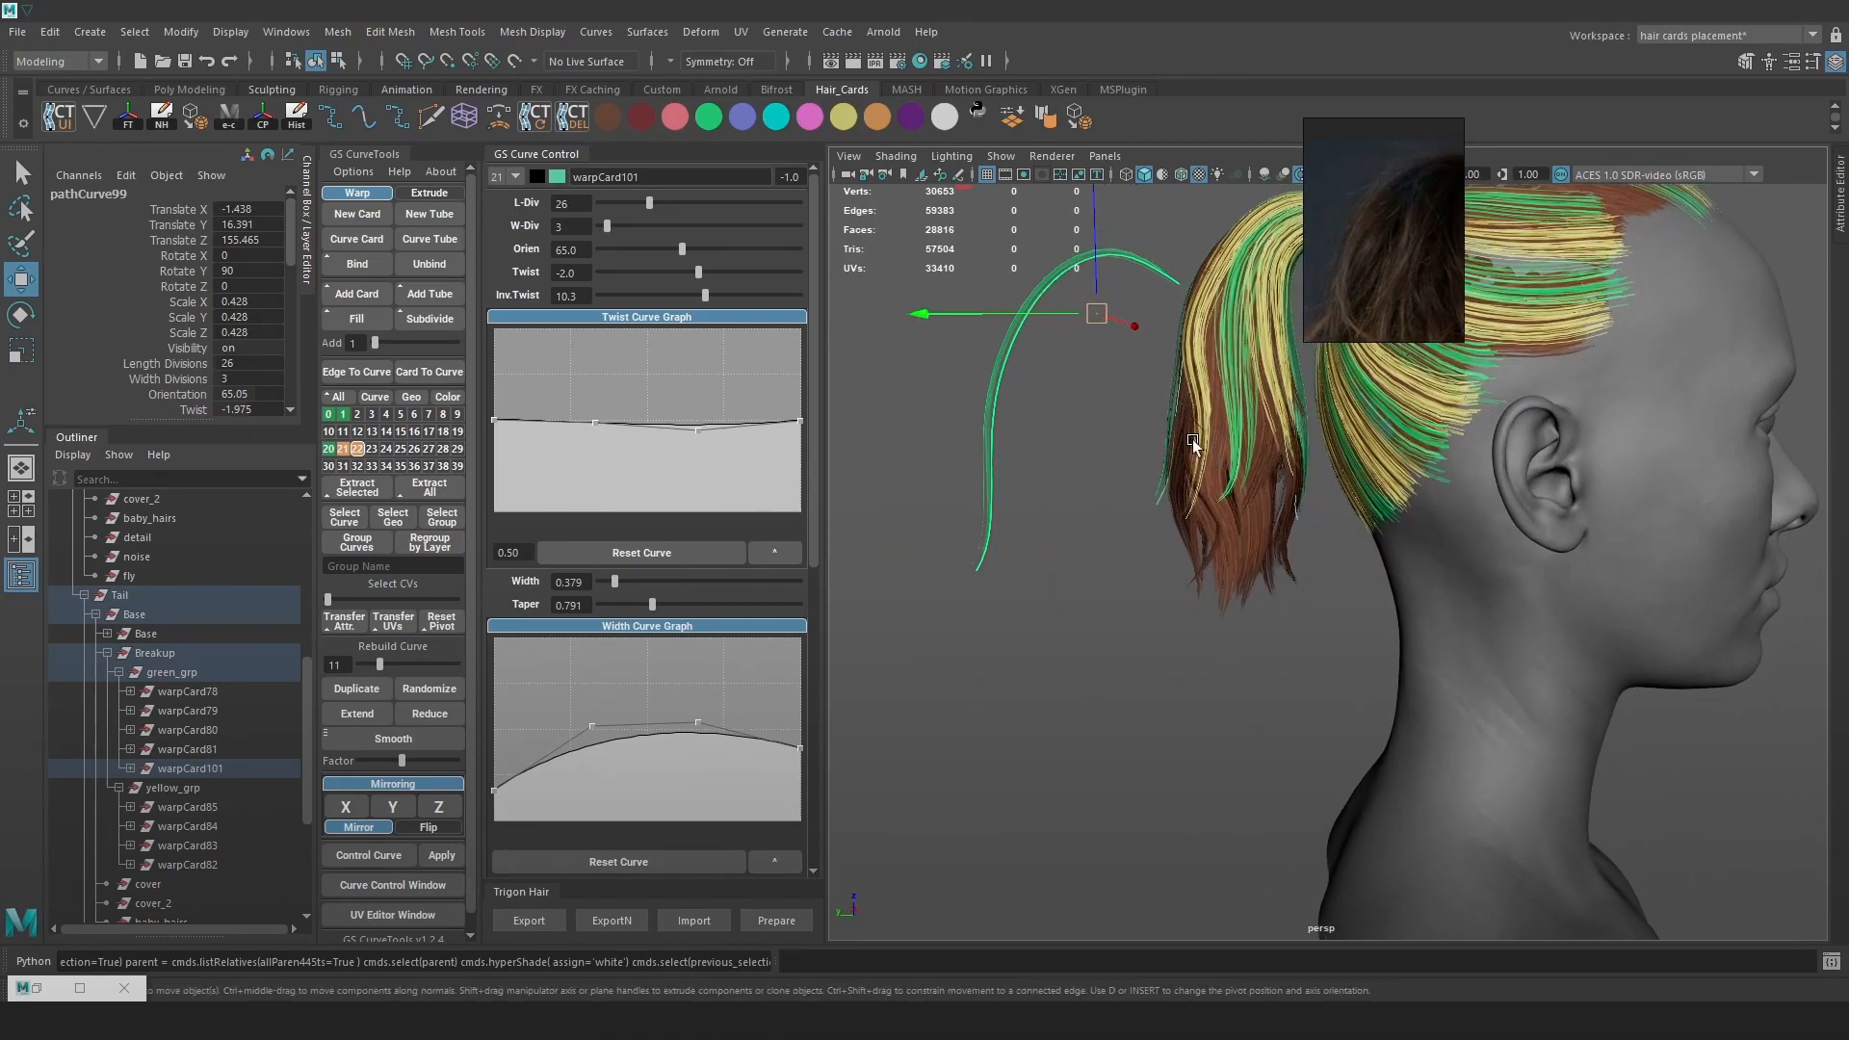
left_click_drag(1098, 324, 1132, 372)
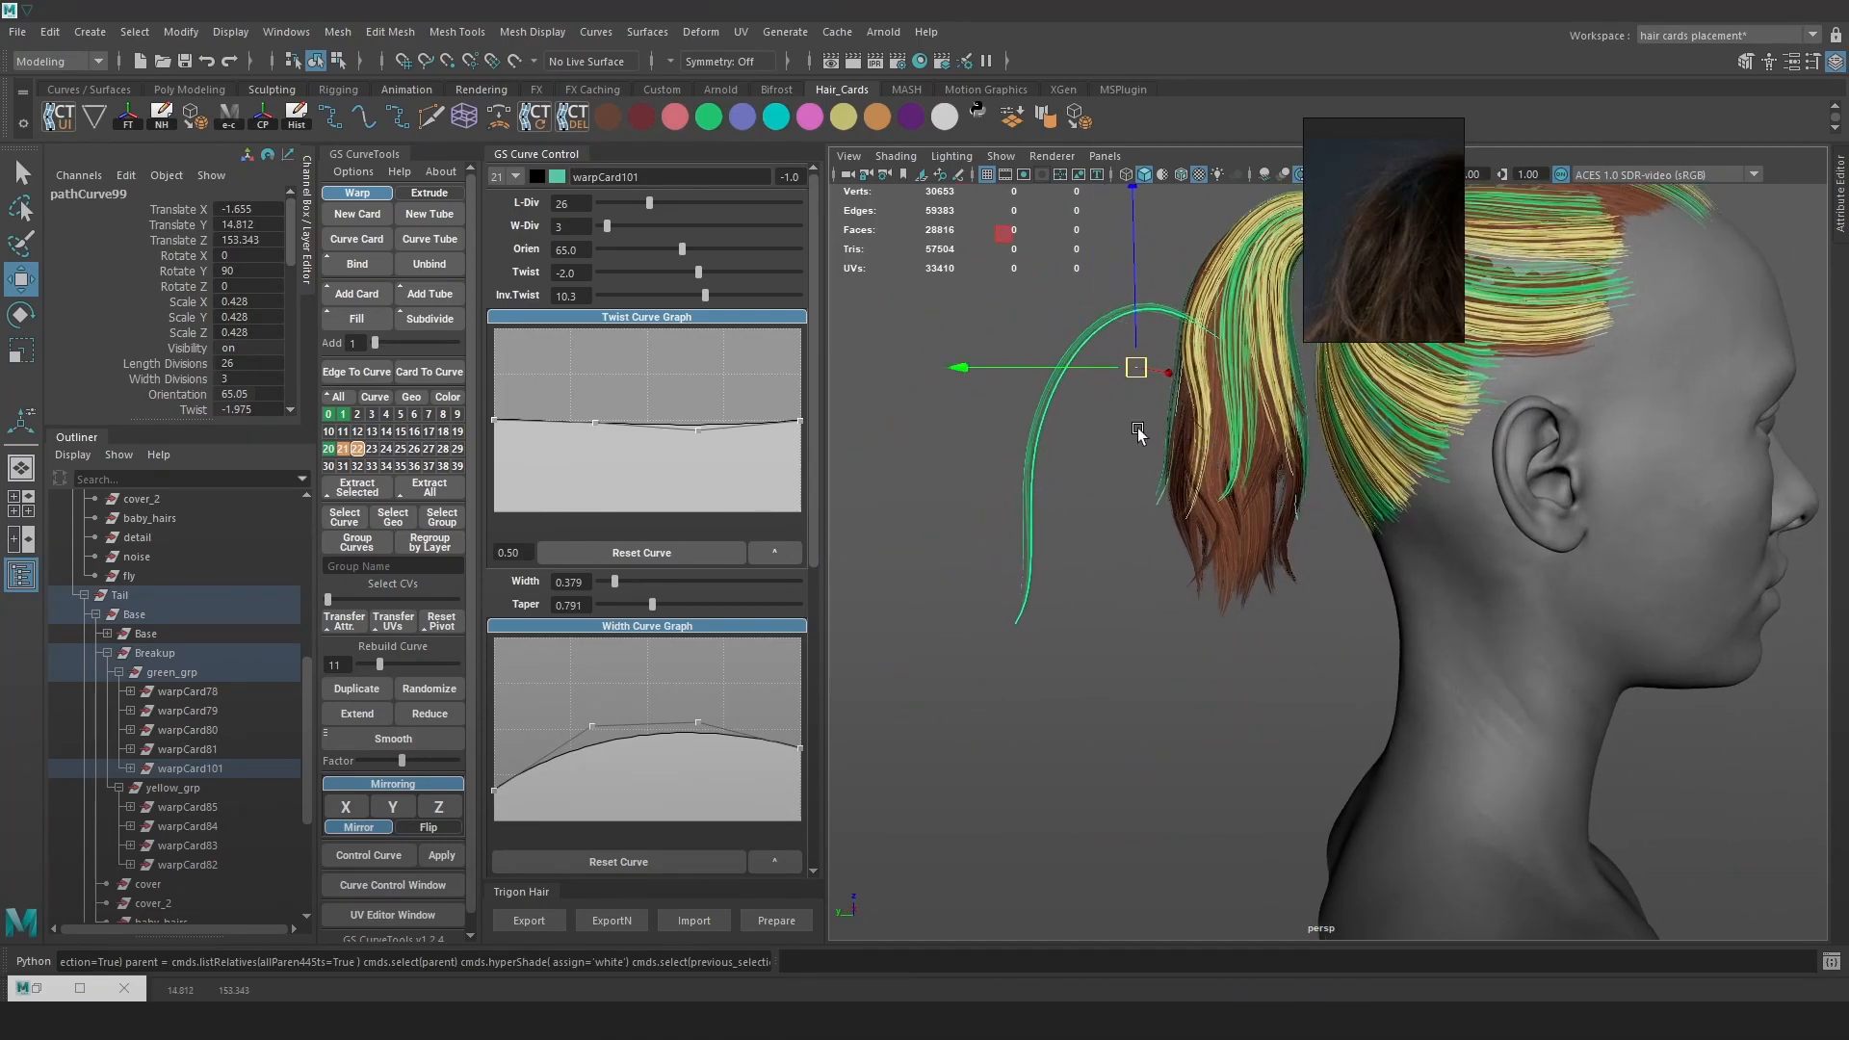
Rebuild the new card's curve with a value of 1 and reshape its control points along the outer back of the ponytail
right_click_drag(1136, 426, 1186, 484, "alt")
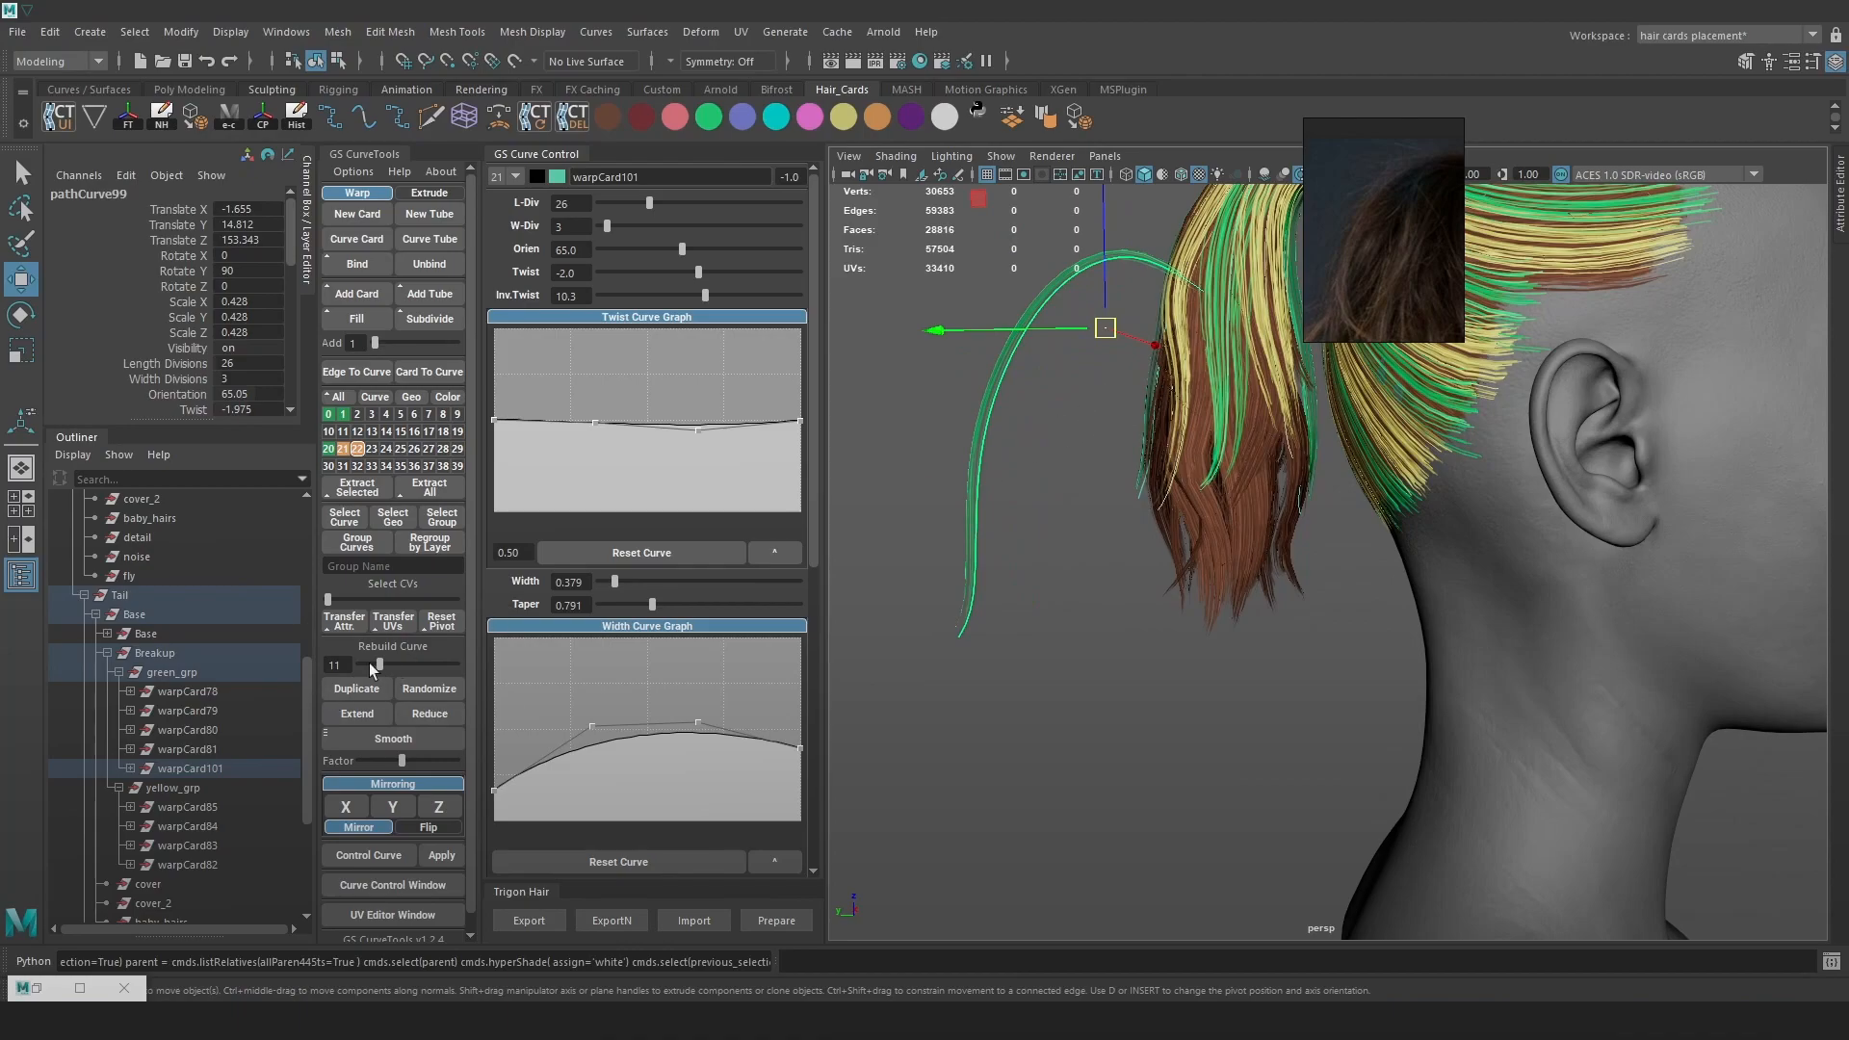
middle_click_drag(1104, 443, 1110, 568, "alt")
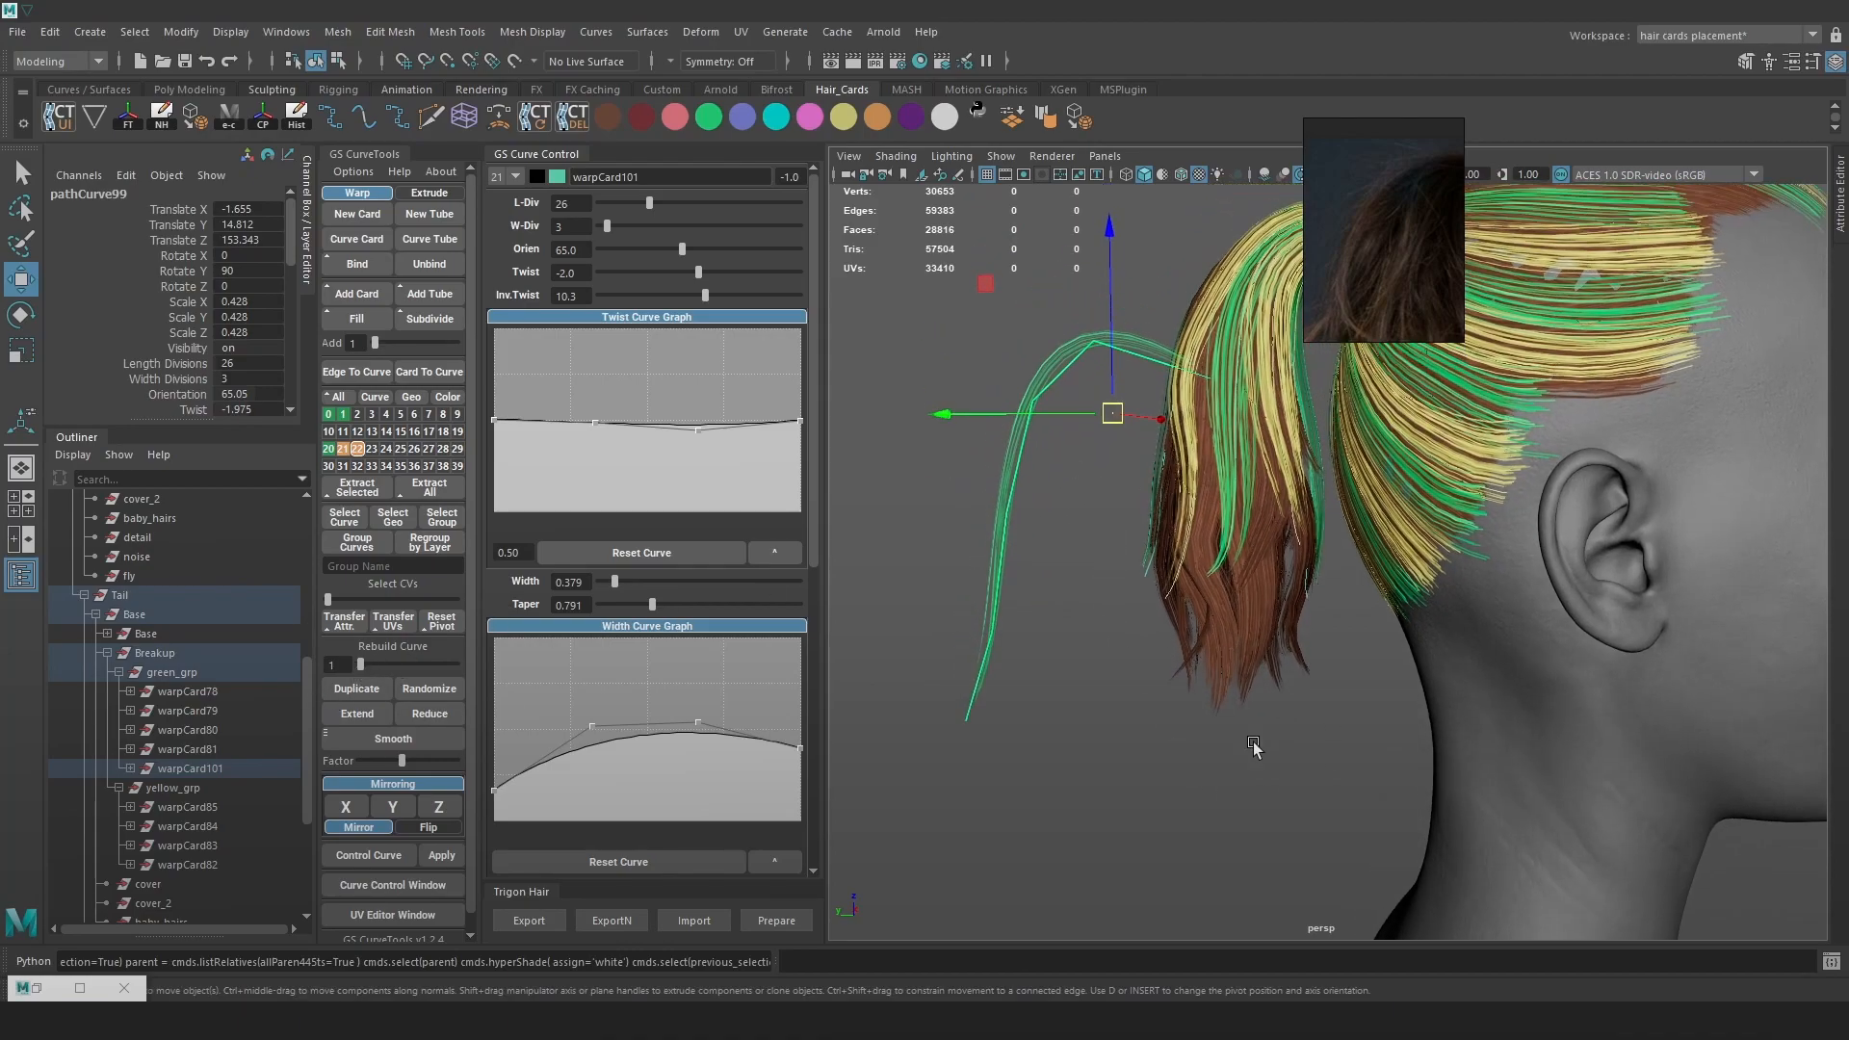
left_click(1084, 502)
key("4")
left_click_drag(1219, 366, 1185, 344)
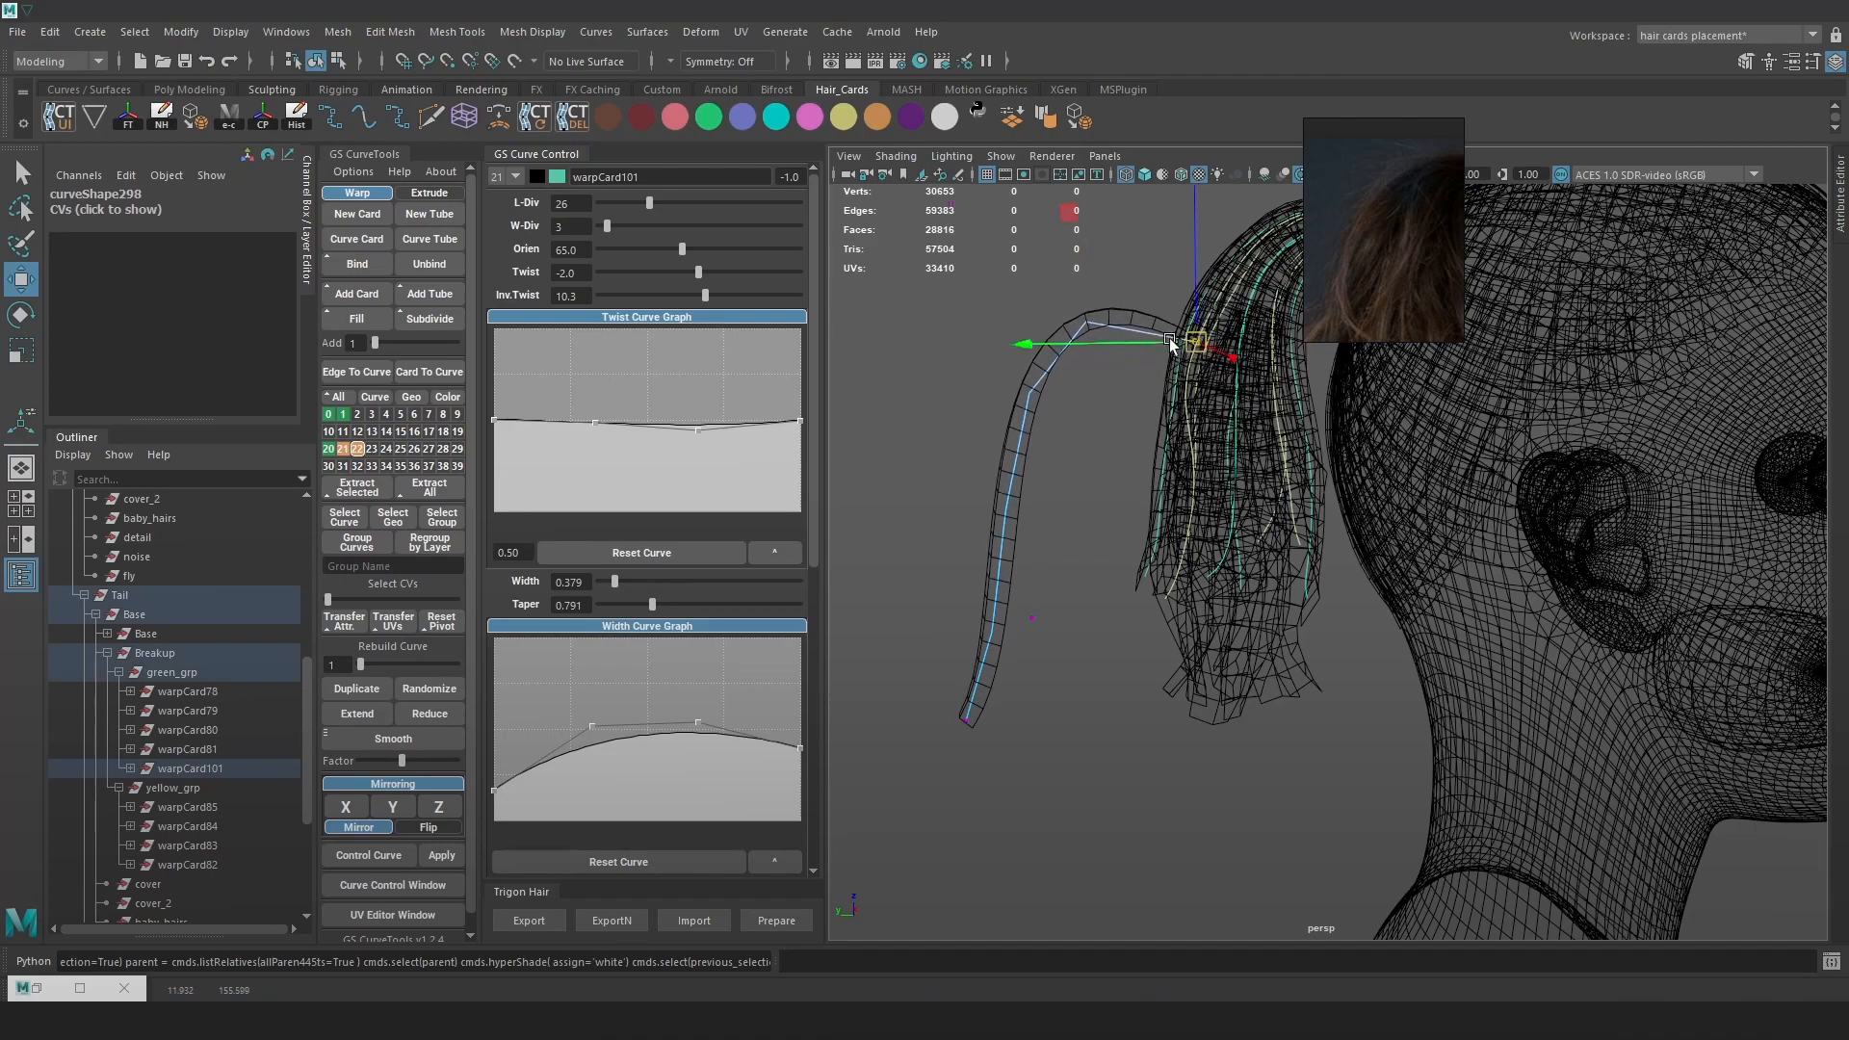
scroll(1175, 489, "down", 2)
left_click_drag(1090, 606, 1184, 644)
left_click(1031, 280)
left_click_drag(1031, 280, 1107, 489)
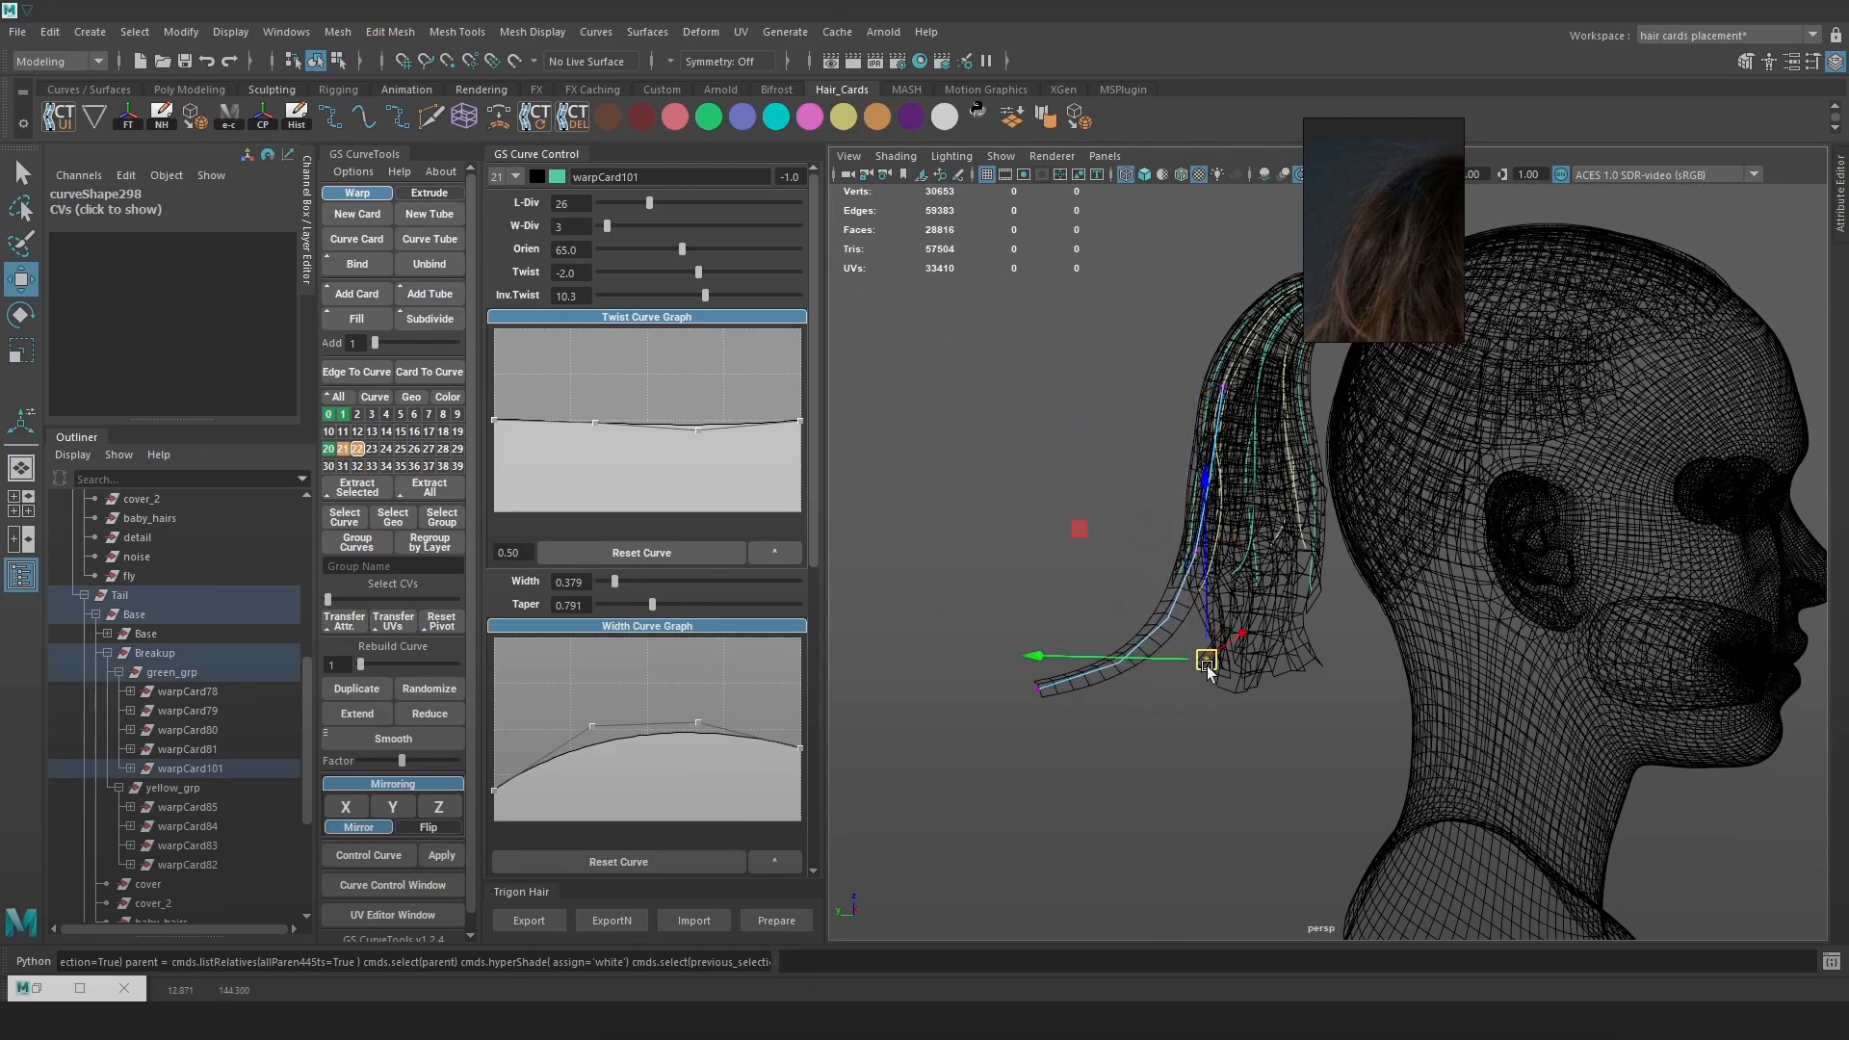
Enlarge the reference photo and examine how the strands fall at the lower end of the ponytail
middle_click_drag(1208, 668, 1188, 665, "alt")
scroll(1412, 247, "down", 4)
scroll(1424, 277, "up", 2)
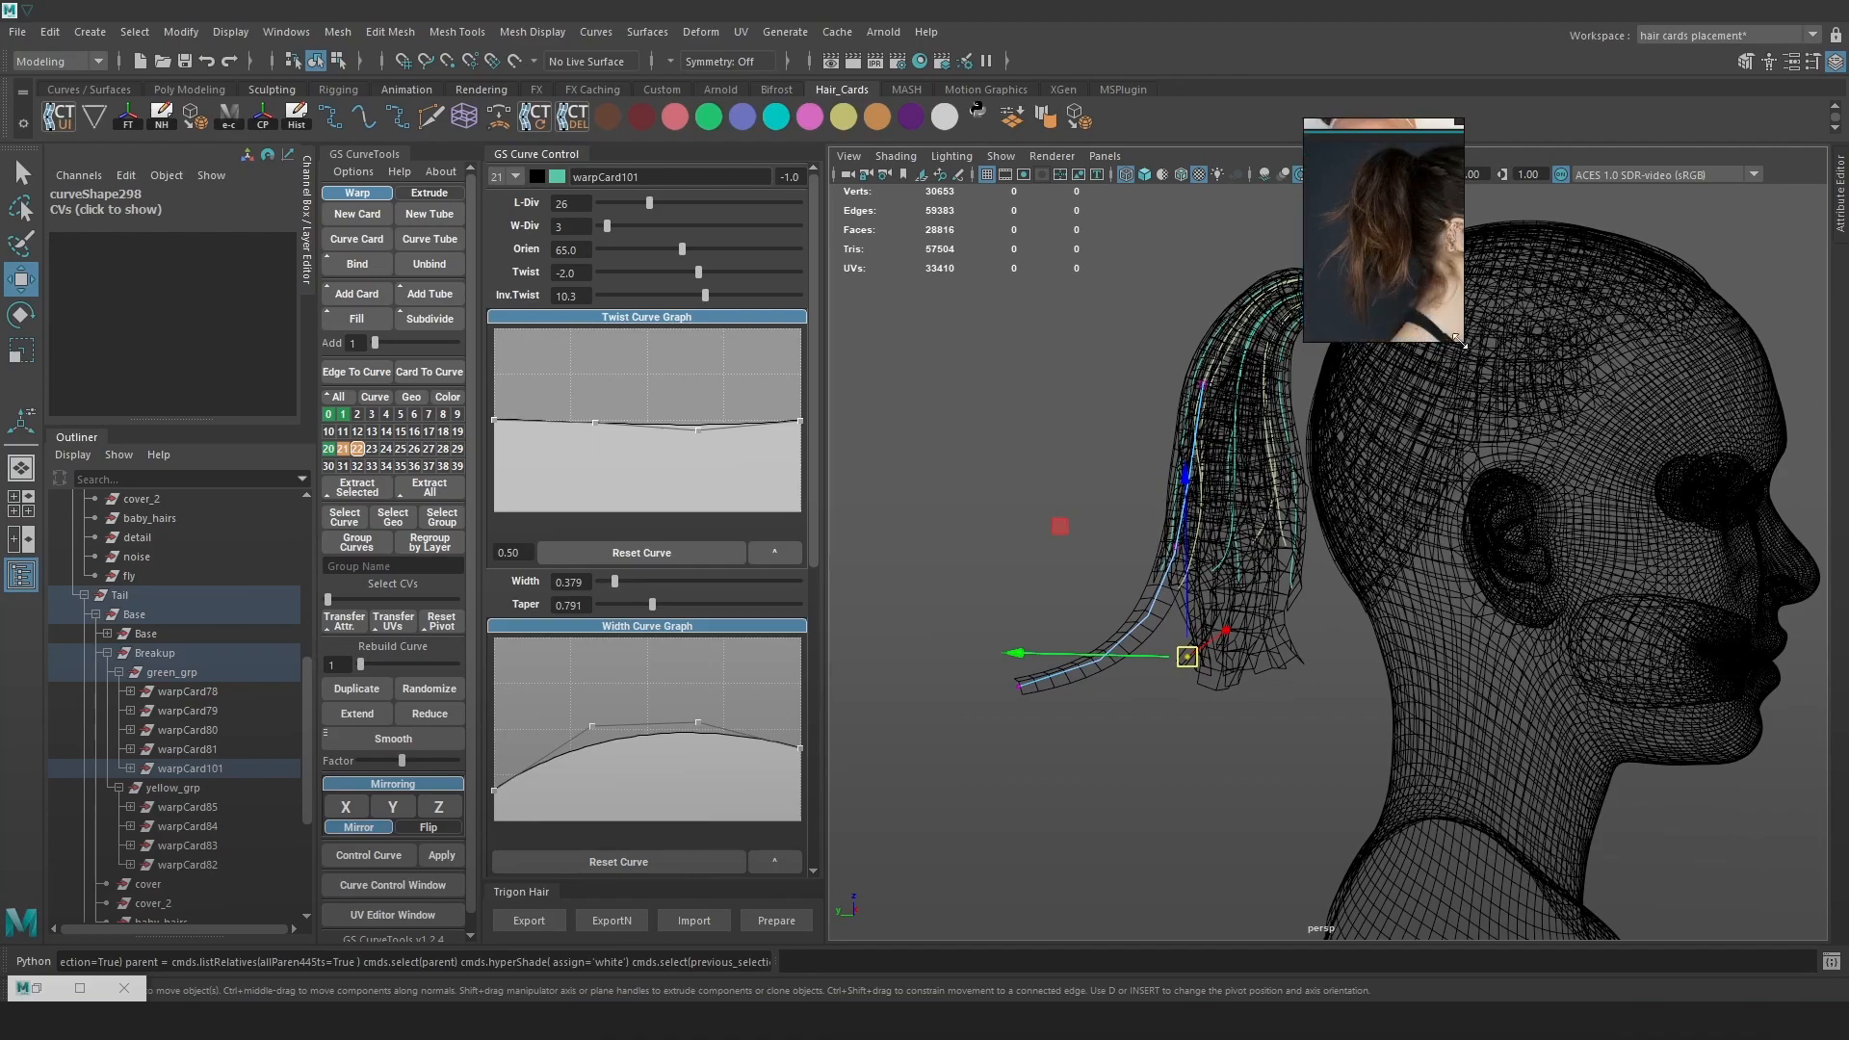
left_click_drag(1456, 342, 1577, 427)
scroll(1373, 276, "up", 5)
middle_click_drag(1417, 381, 1407, 379)
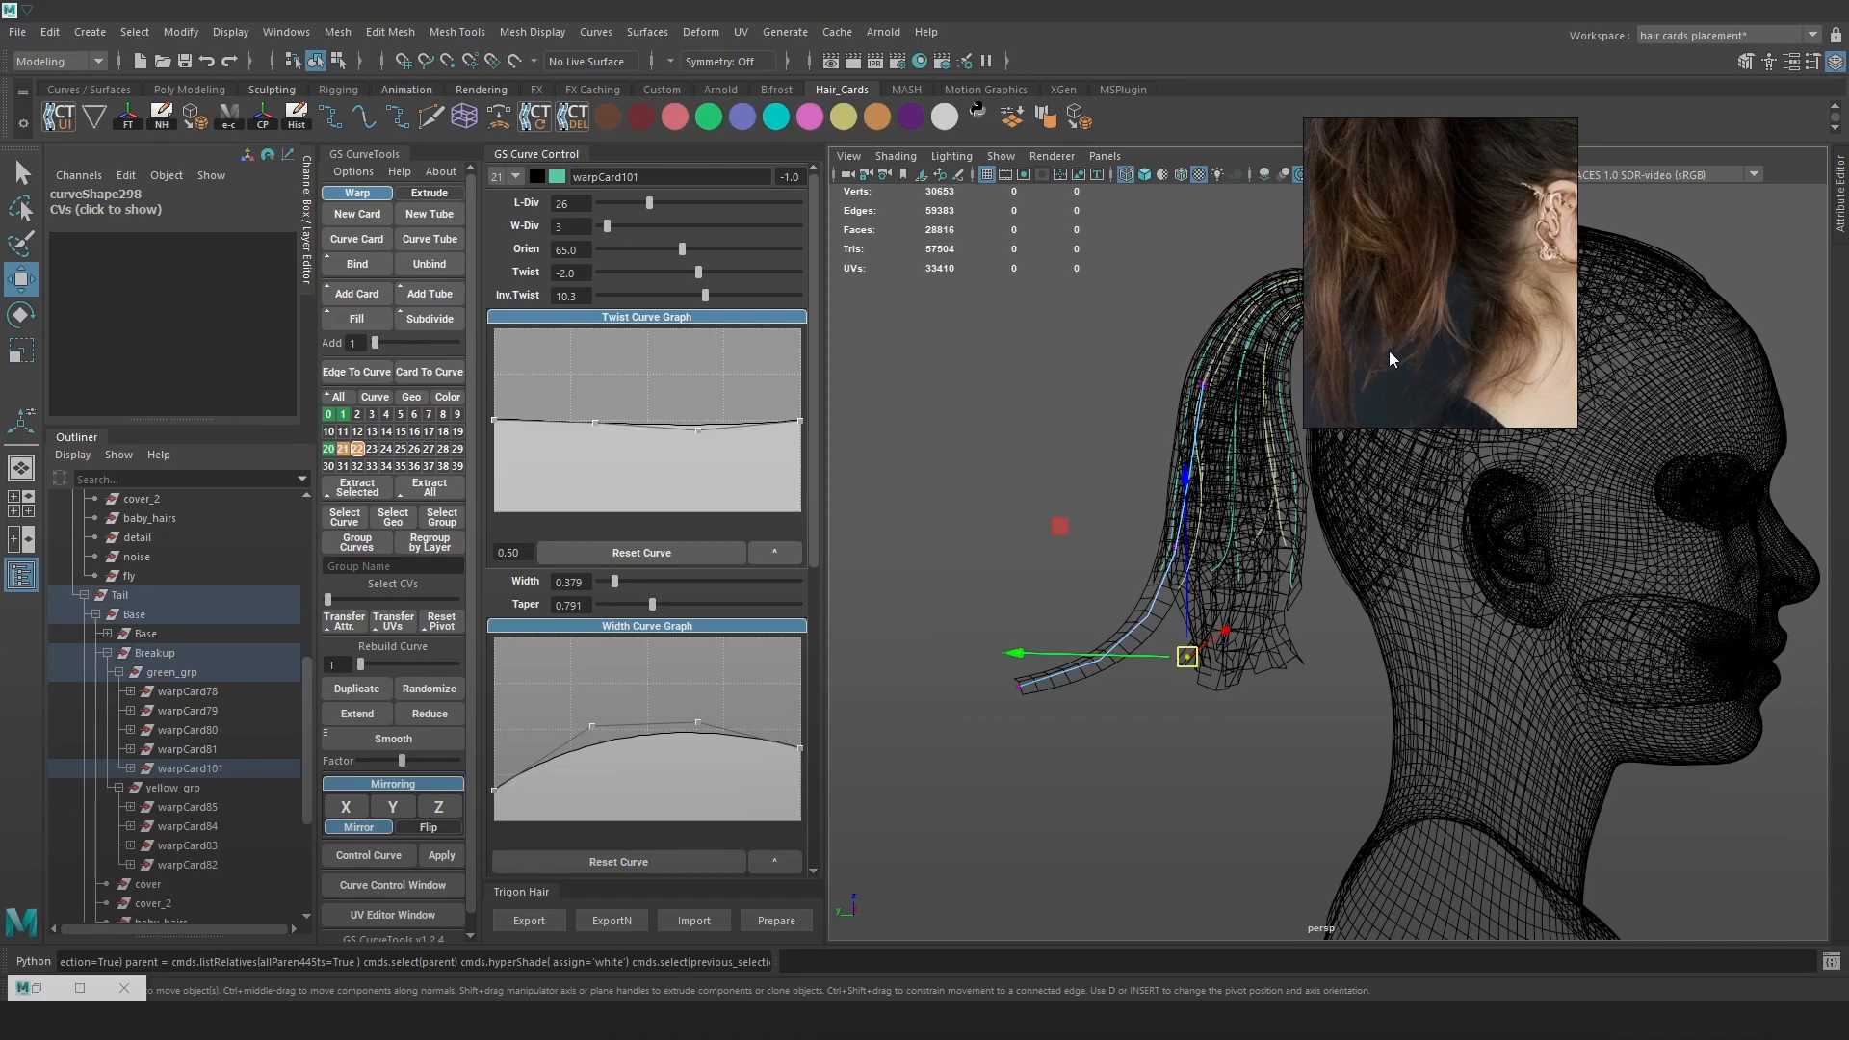
middle_click_drag(1202, 671, 1096, 637, "alt")
scroll(1445, 362, "down", 2)
middle_click_drag(1444, 362, 1386, 364)
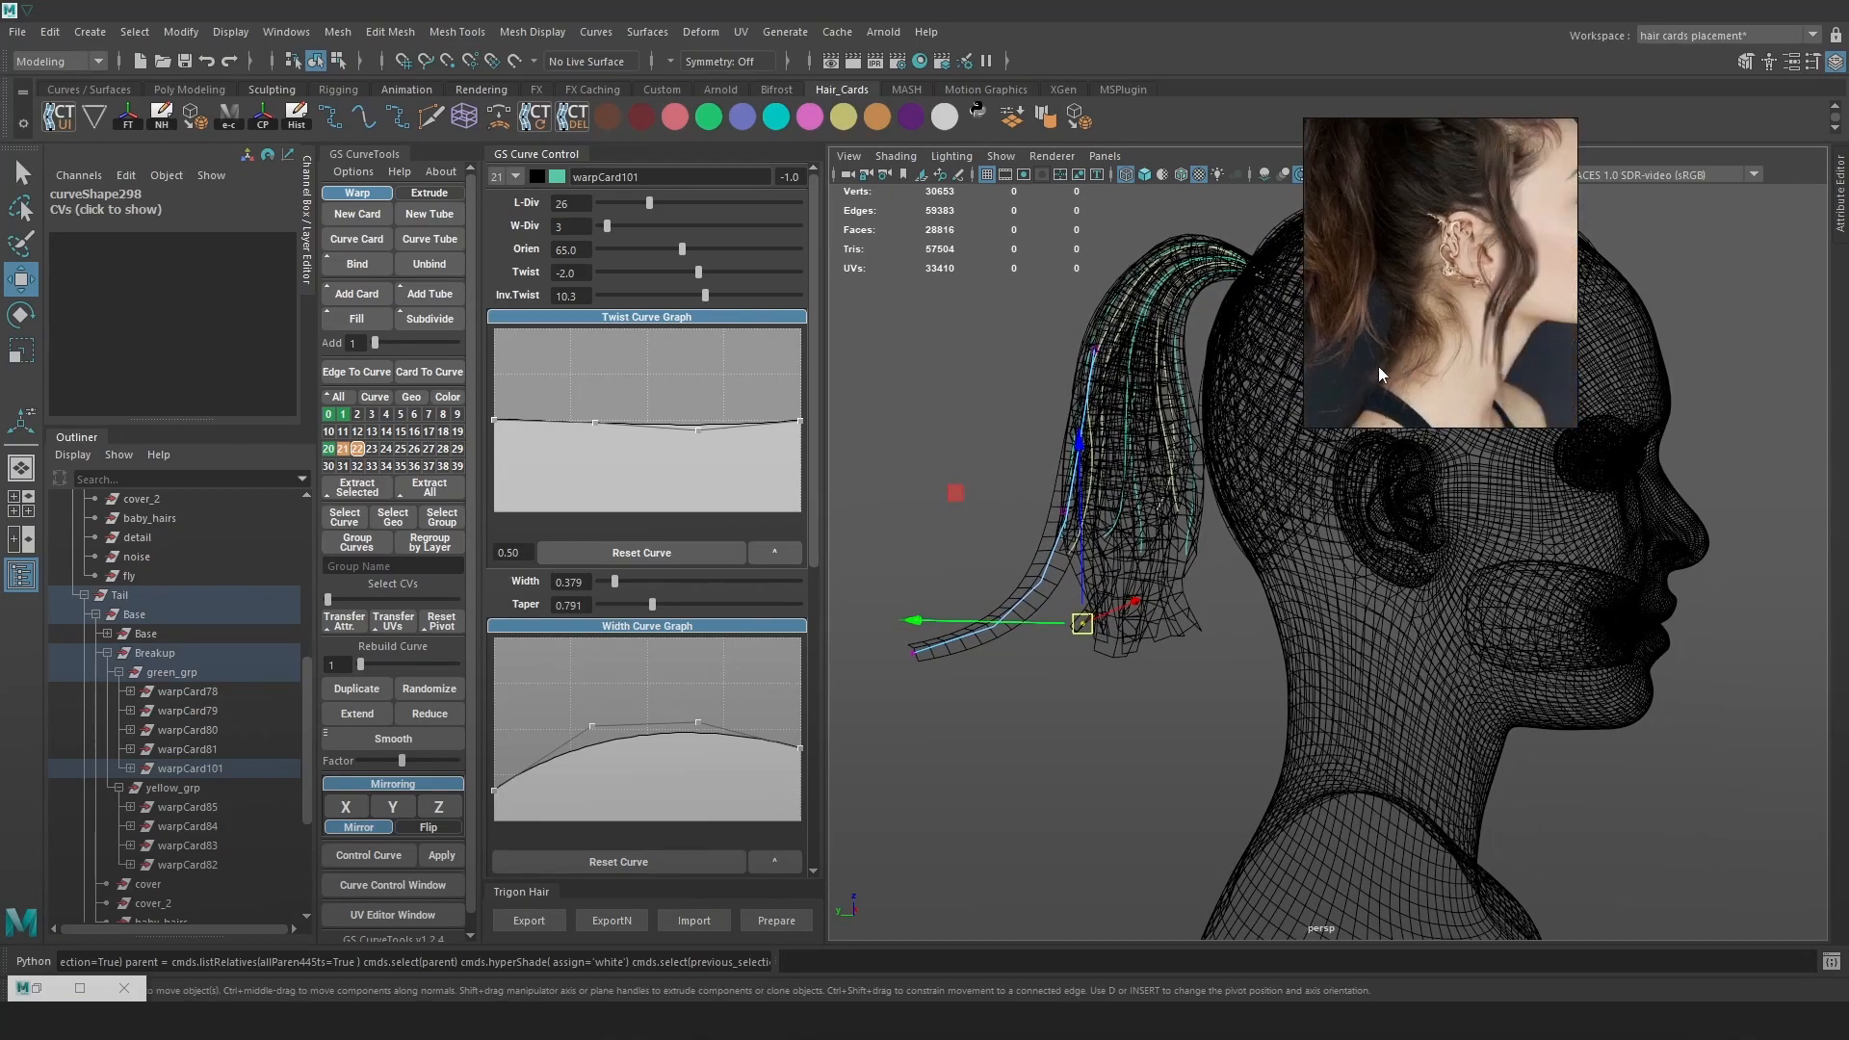
Bring the new card's tip down so the strand hangs below the tail, and move the reference photo out of the way
left_click_drag(1067, 637, 1174, 672)
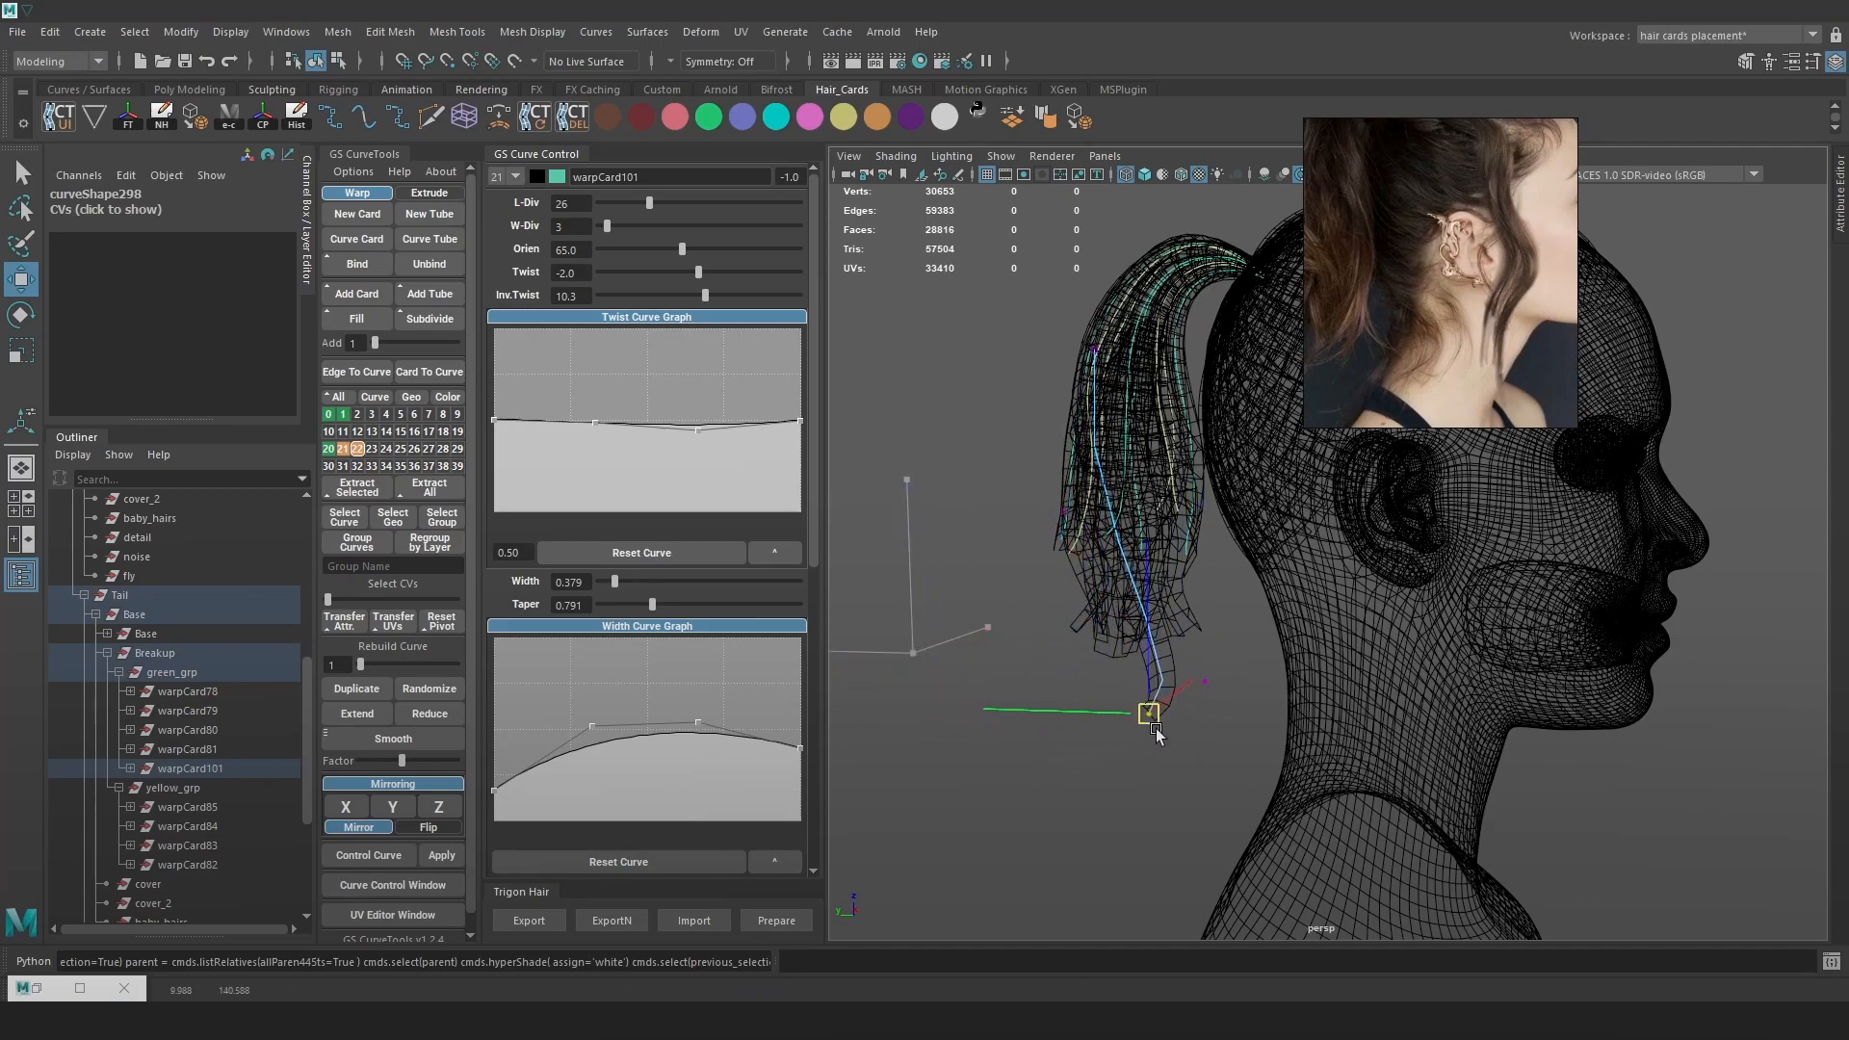
left_click_drag(1186, 650, 1185, 649)
left_click_drag(1210, 685, 1163, 663)
key("6")
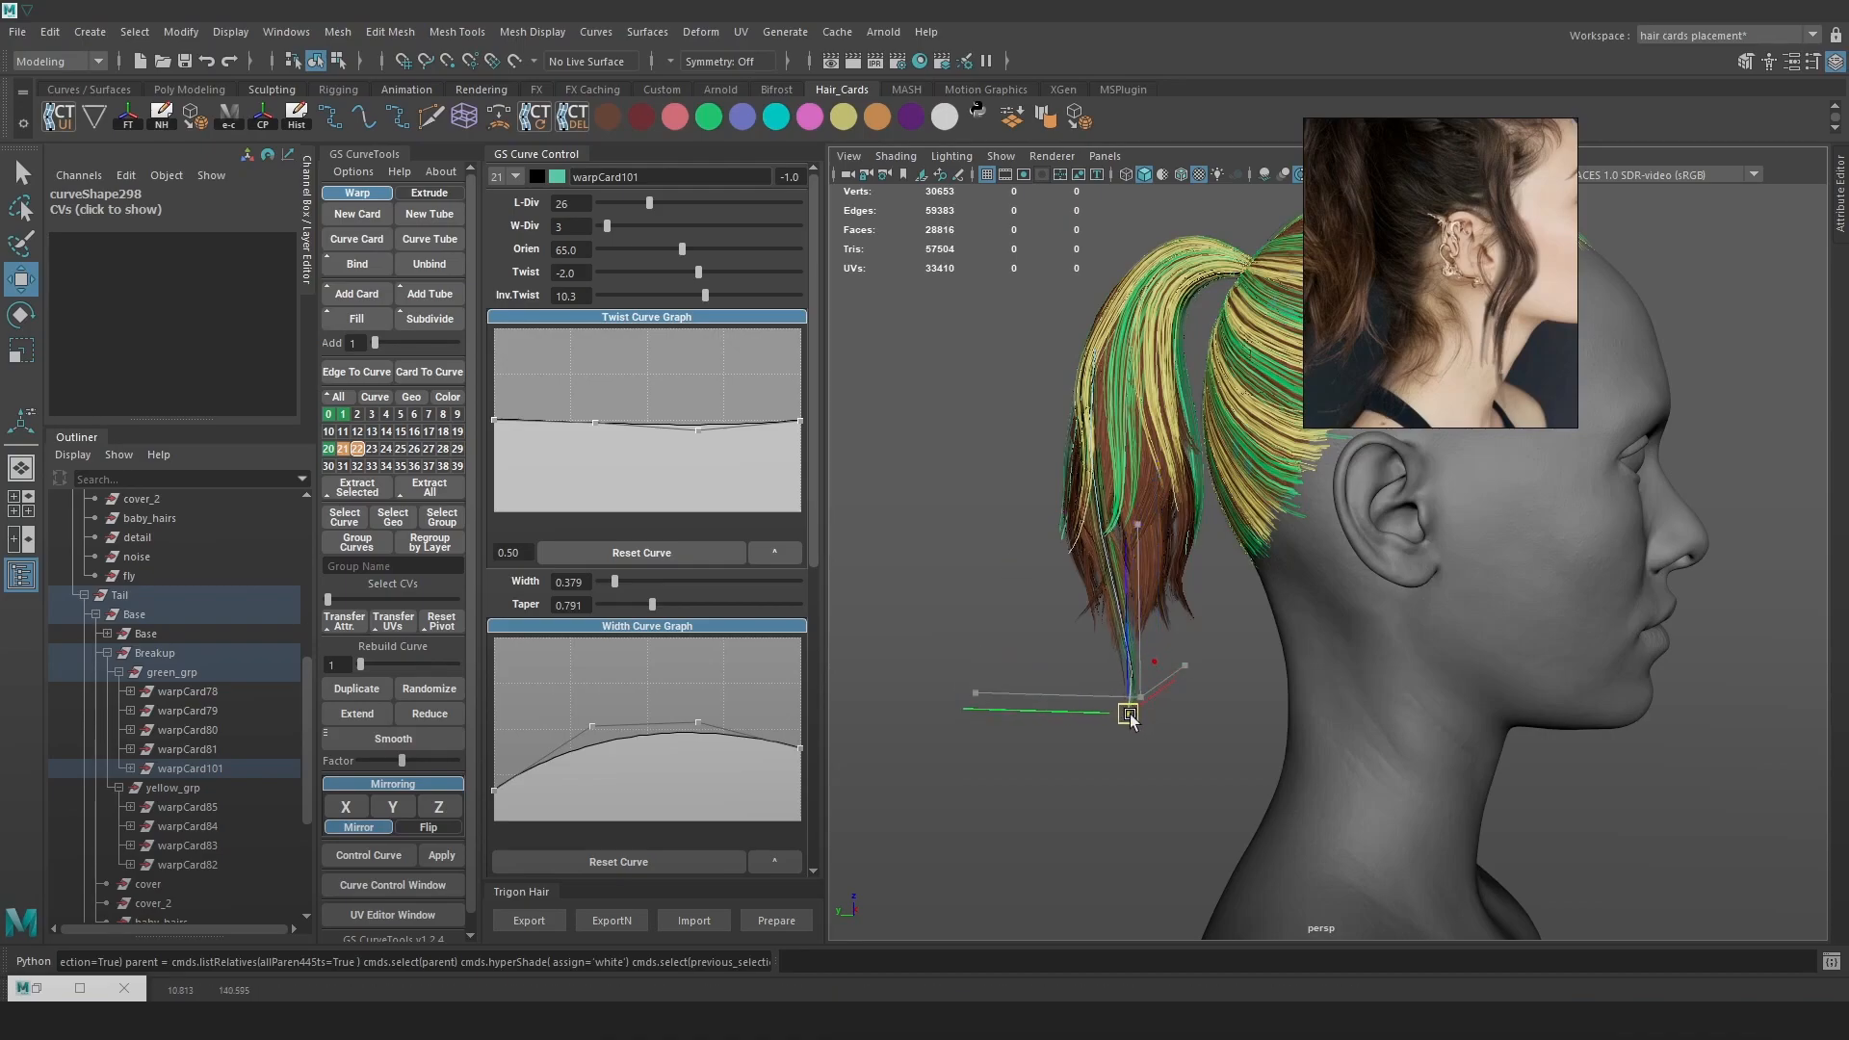
left_click_drag(1148, 717, 910, 298, "alt")
left_click_drag(1048, 460, 828, 204)
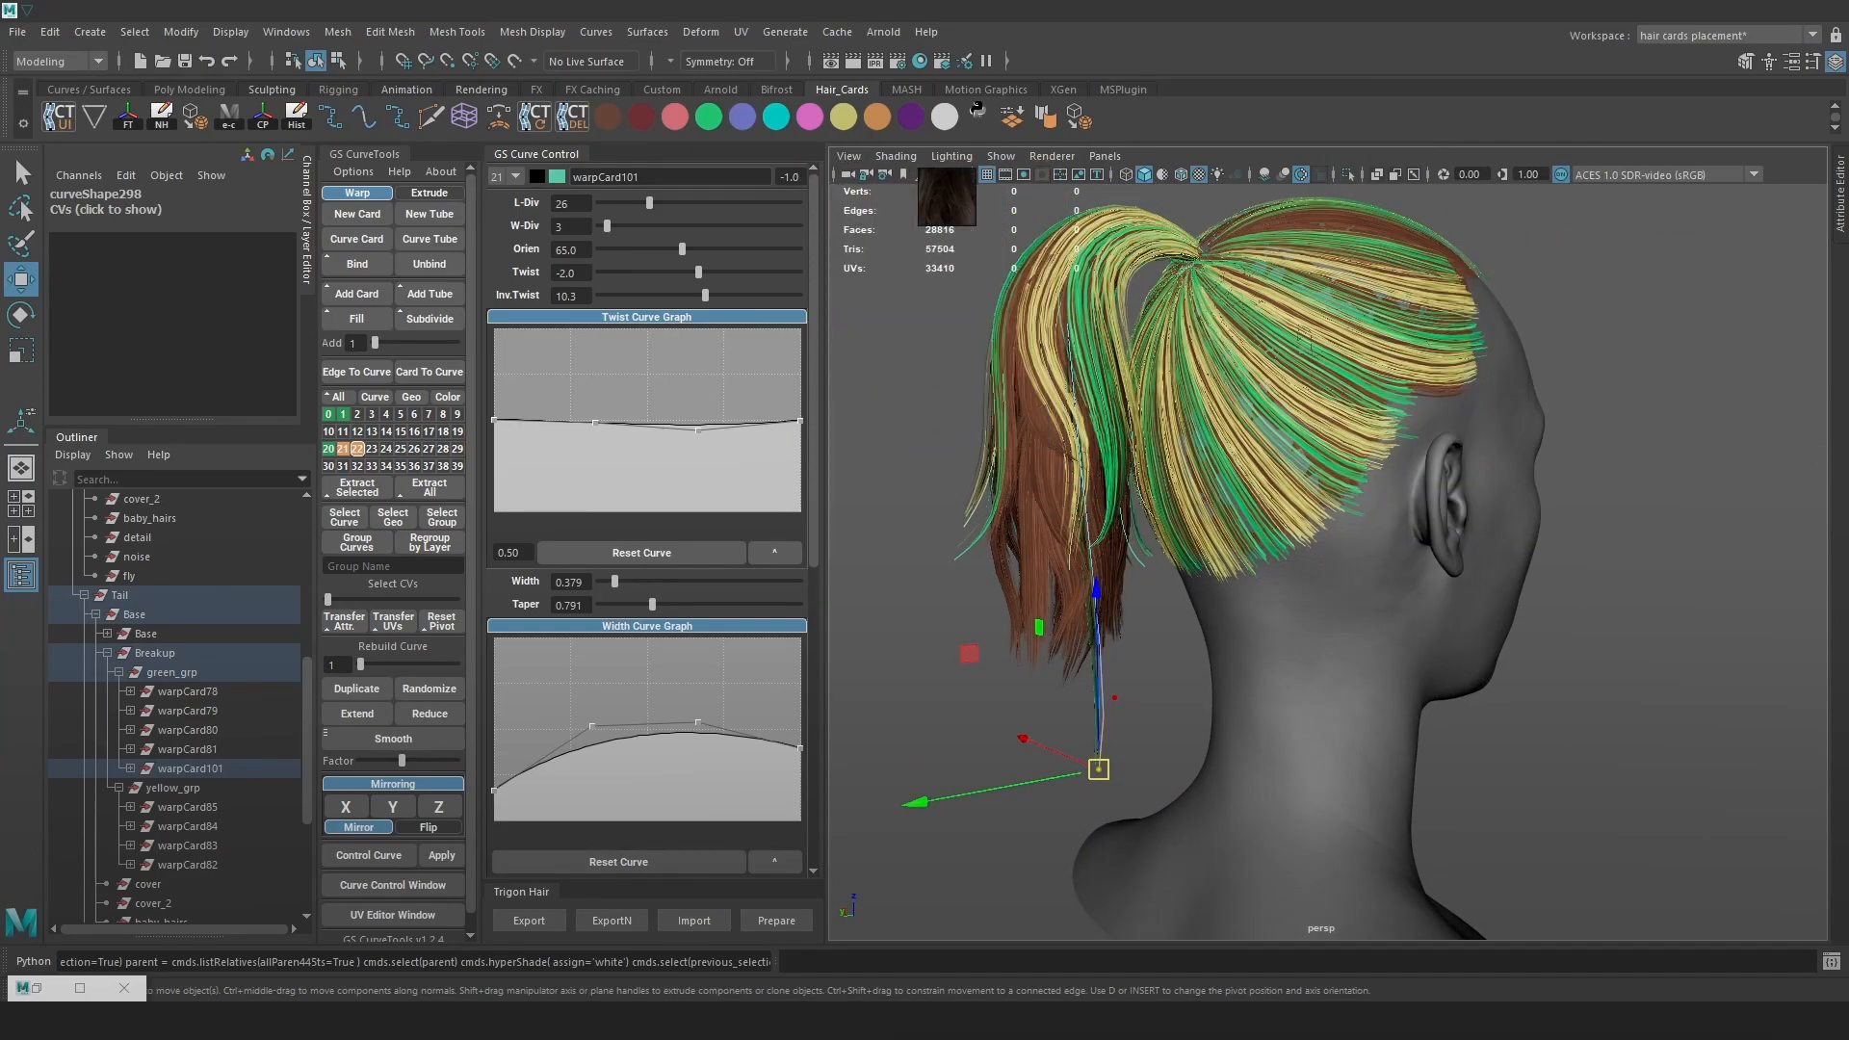
Return to object selection, pick the new hanging card again and assign it the white material
left_click_drag(1273, 592, 1191, 616, "alt")
right_click_drag(1130, 549, 1215, 532)
left_click(1168, 584)
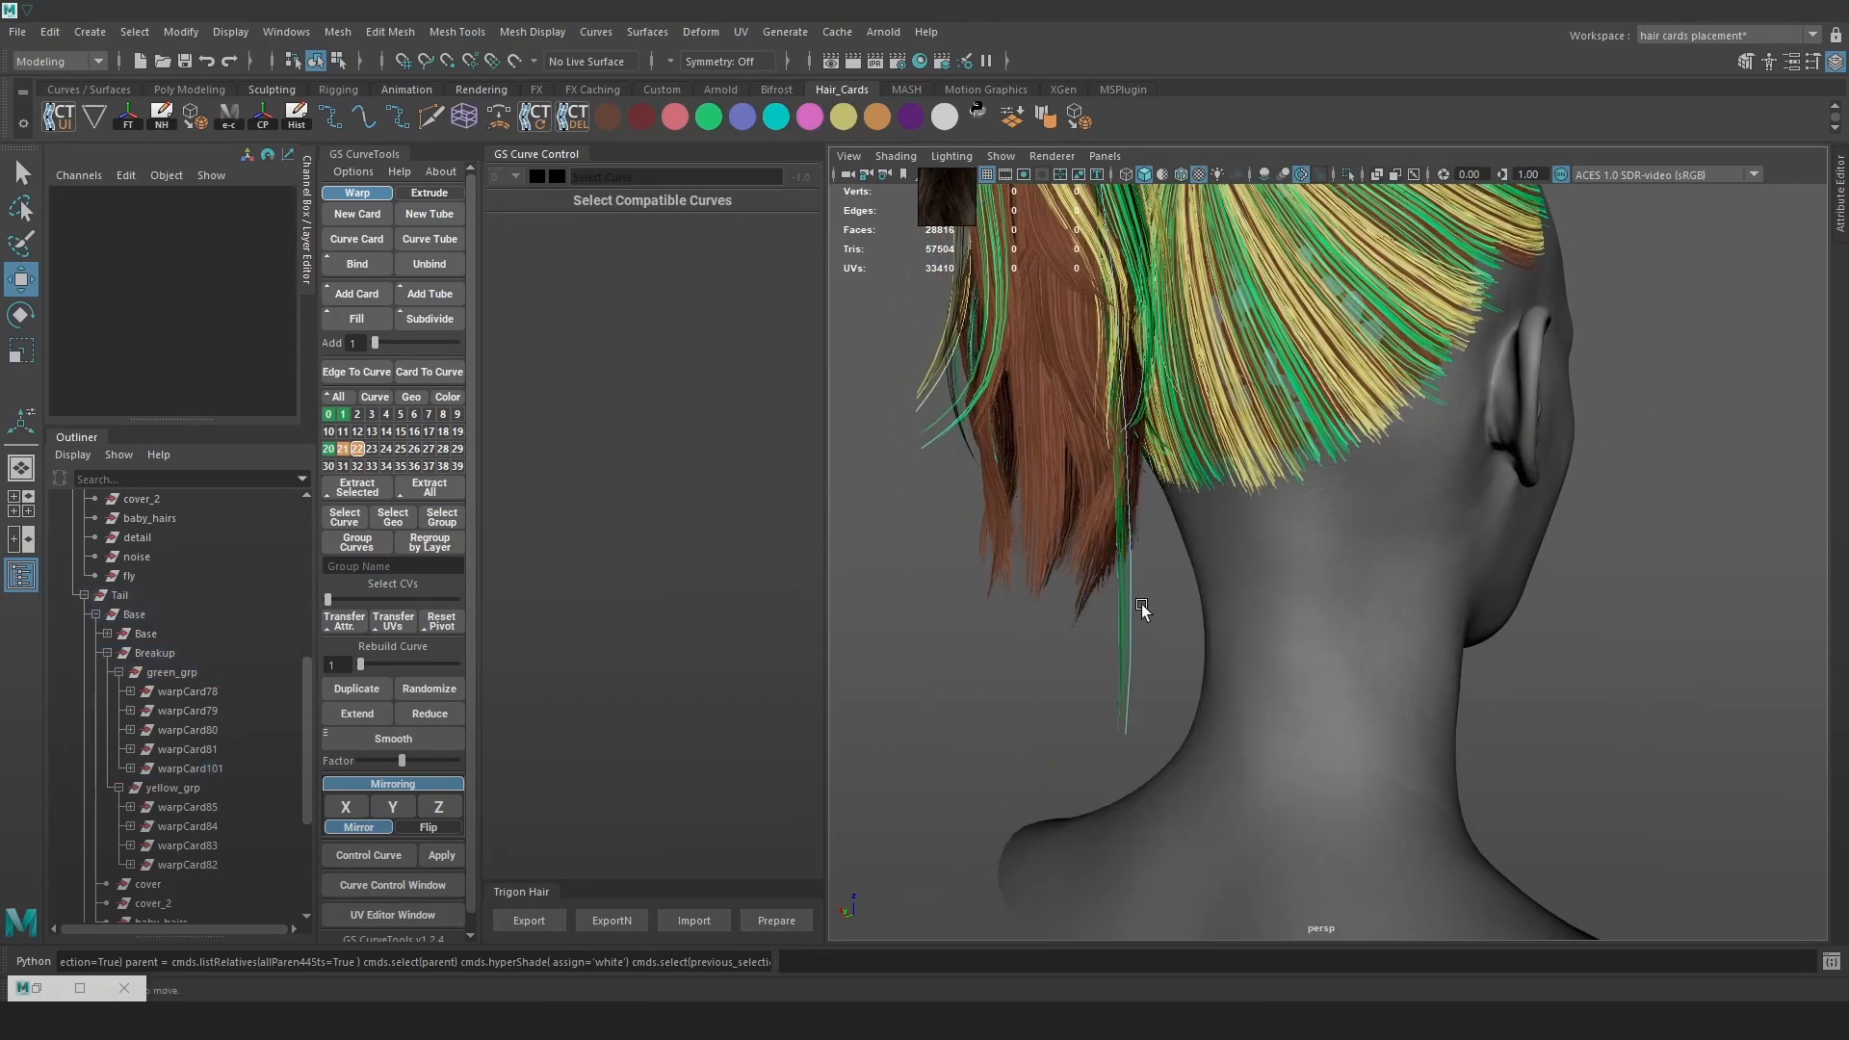
key("4")
left_click(1137, 602)
key("6")
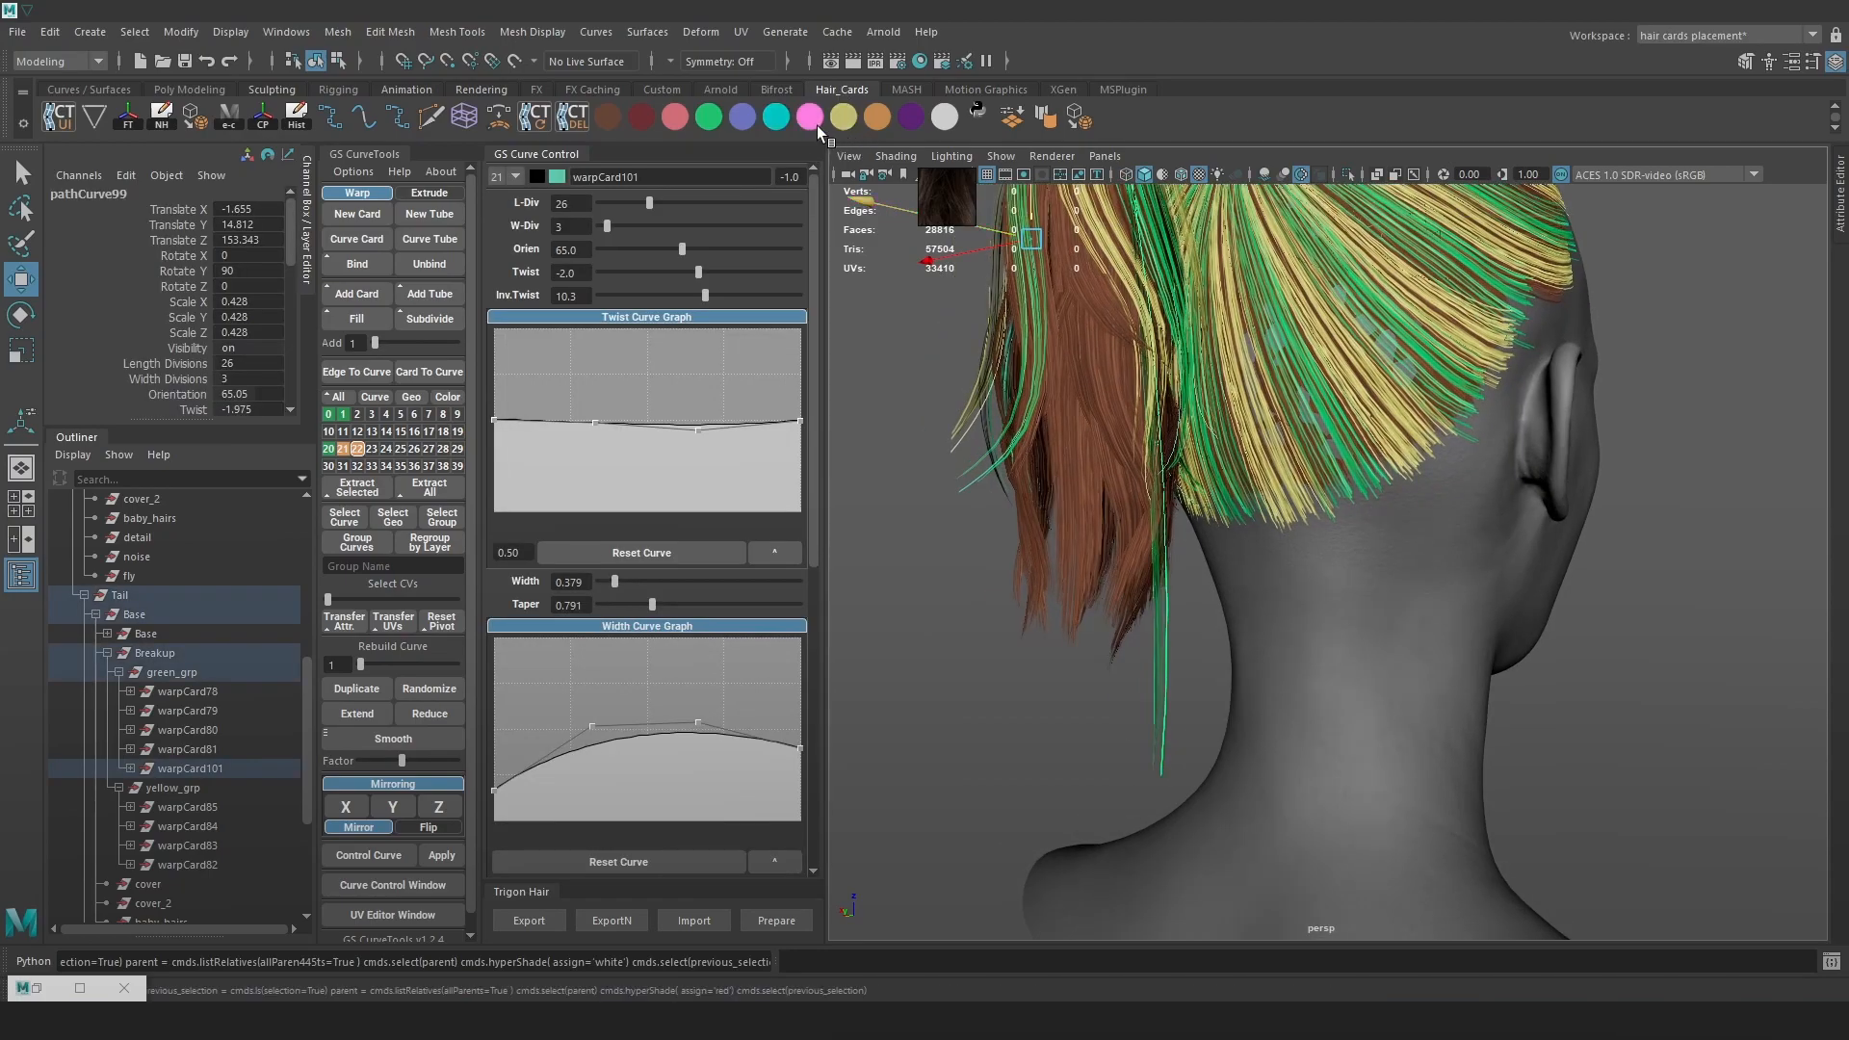
left_click(871, 120)
mouse_move(1386, 511)
left_mouse_down("alt")
mouse_move(1421, 513)
mouse_move(1389, 517)
left_mouse_up("alt")
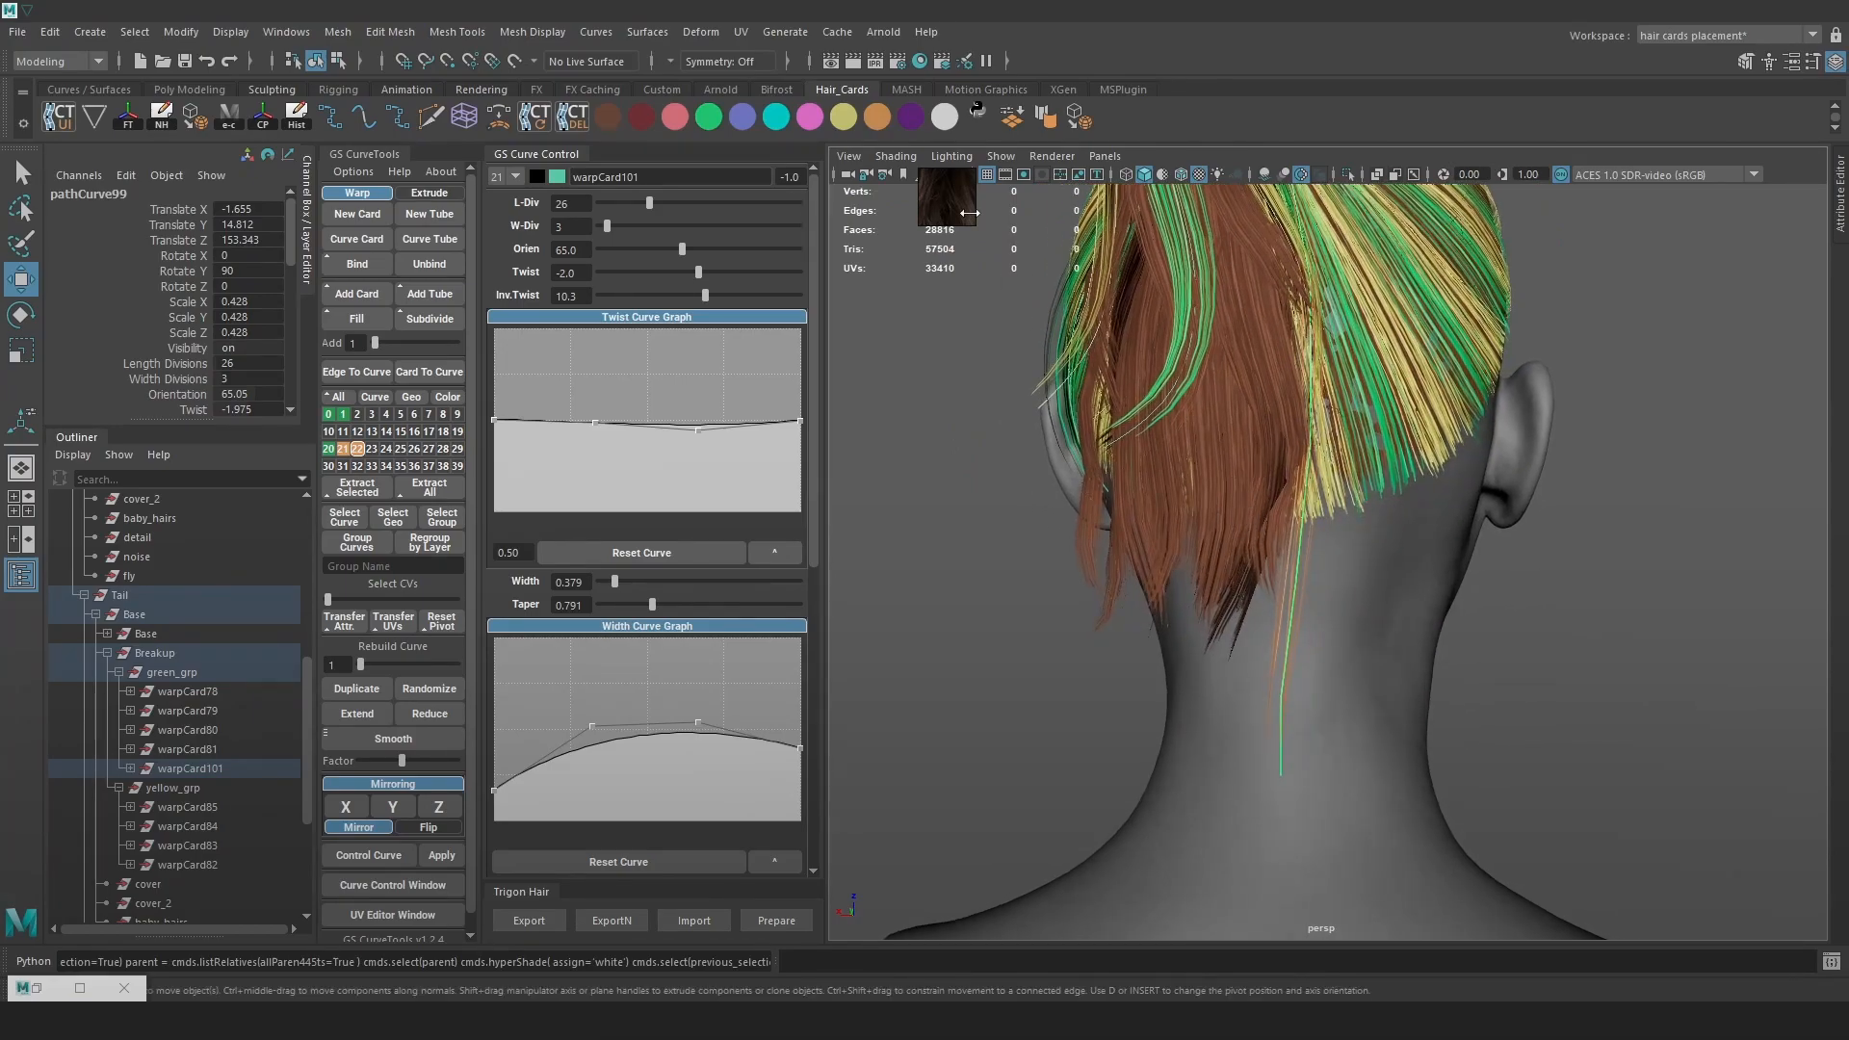
Shift the white card outward behind the ponytail and set its orientation to -9.9
left_click_drag(1473, 451, 1269, 462, "alt")
middle_click_drag(1131, 536, 1211, 552, "alt")
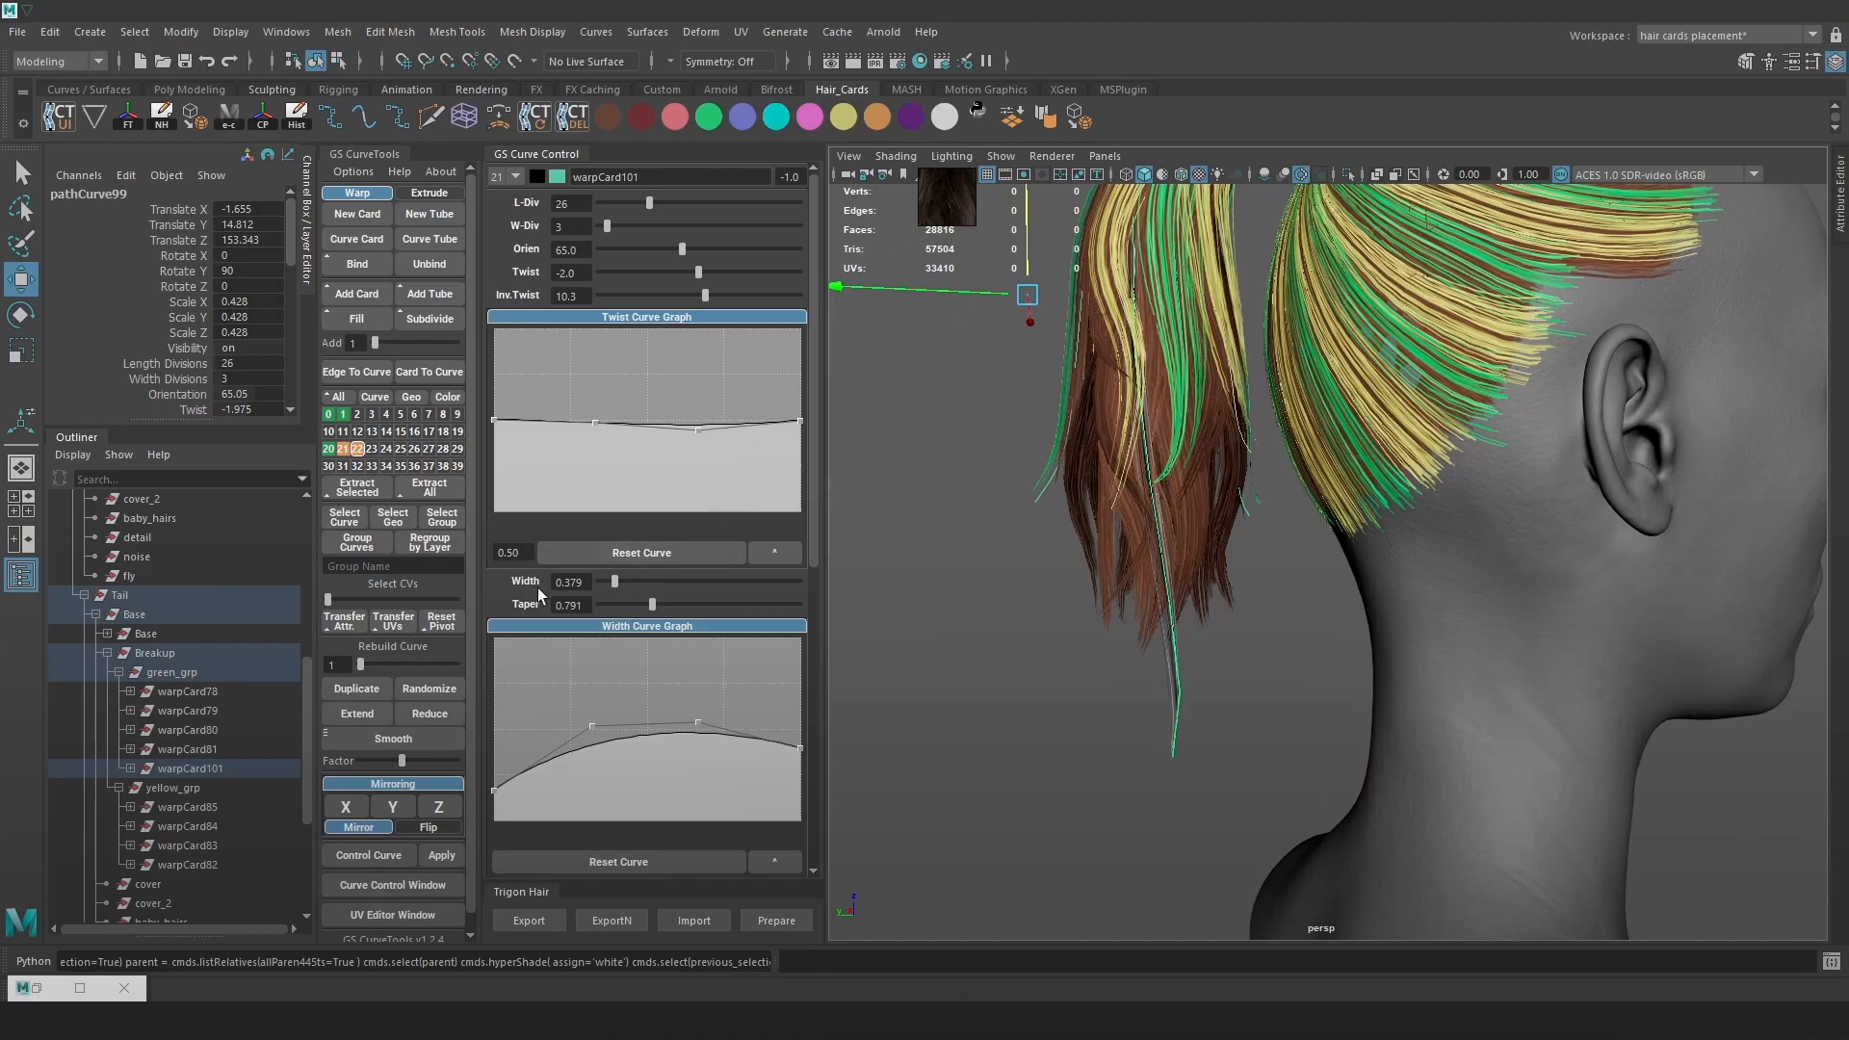
left_click_drag(932, 593, 1011, 577, "alt")
left_click_drag(1045, 281, 970, 289)
left_click_drag(970, 405, 1088, 385, "alt")
left_click_drag(682, 251, 657, 250)
left_click_drag(943, 332, 962, 371, "alt")
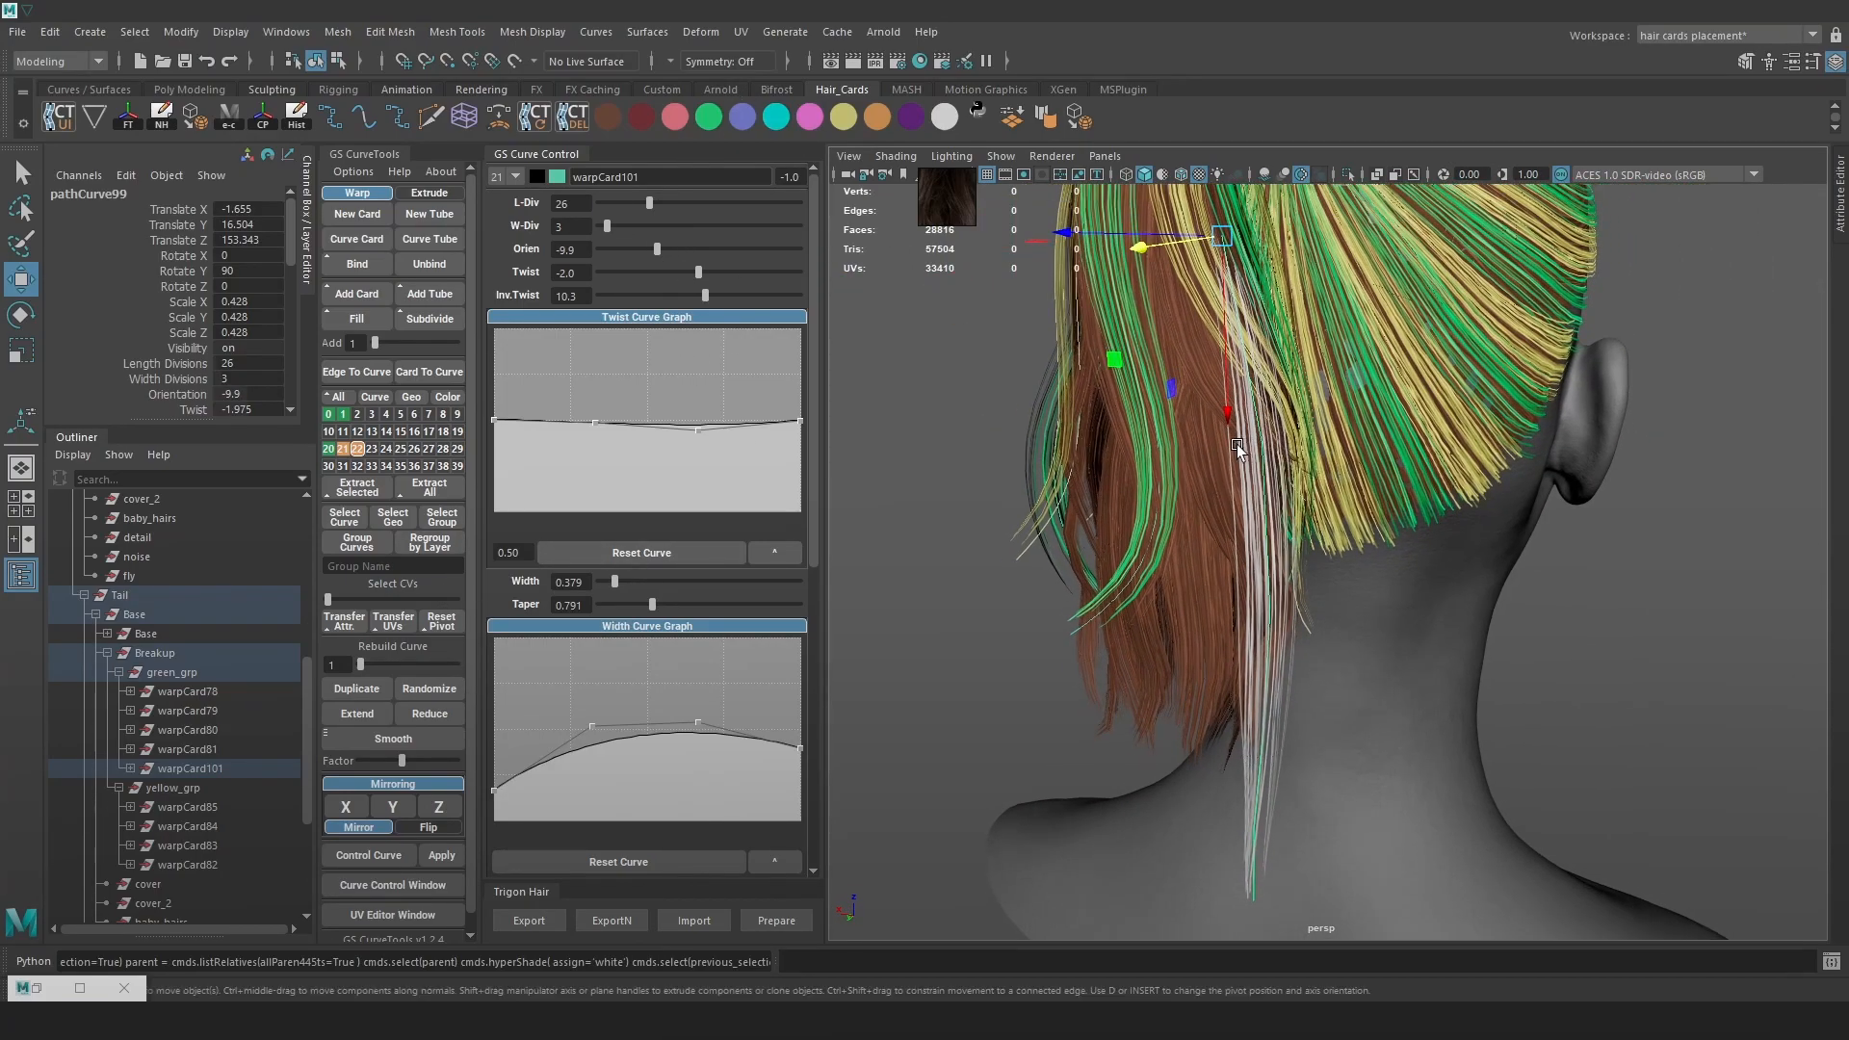
Move the white card's control points so it follows the outer back of the ponytail from several angles
key("4")
key("F9")
left_click_drag(1274, 321, 1280, 298, "alt")
mouse_move(1280, 286)
left_mouse_down()
mouse_move(1193, 337)
mouse_move(1152, 328)
mouse_move(1128, 246)
mouse_move(1159, 289)
mouse_move(1053, 385)
mouse_move(1056, 294)
left_mouse_up()
key("6")
left_click_drag(1064, 313, 1244, 332, "alt")
left_click_drag(1468, 462, 1333, 495, "alt")
key("4")
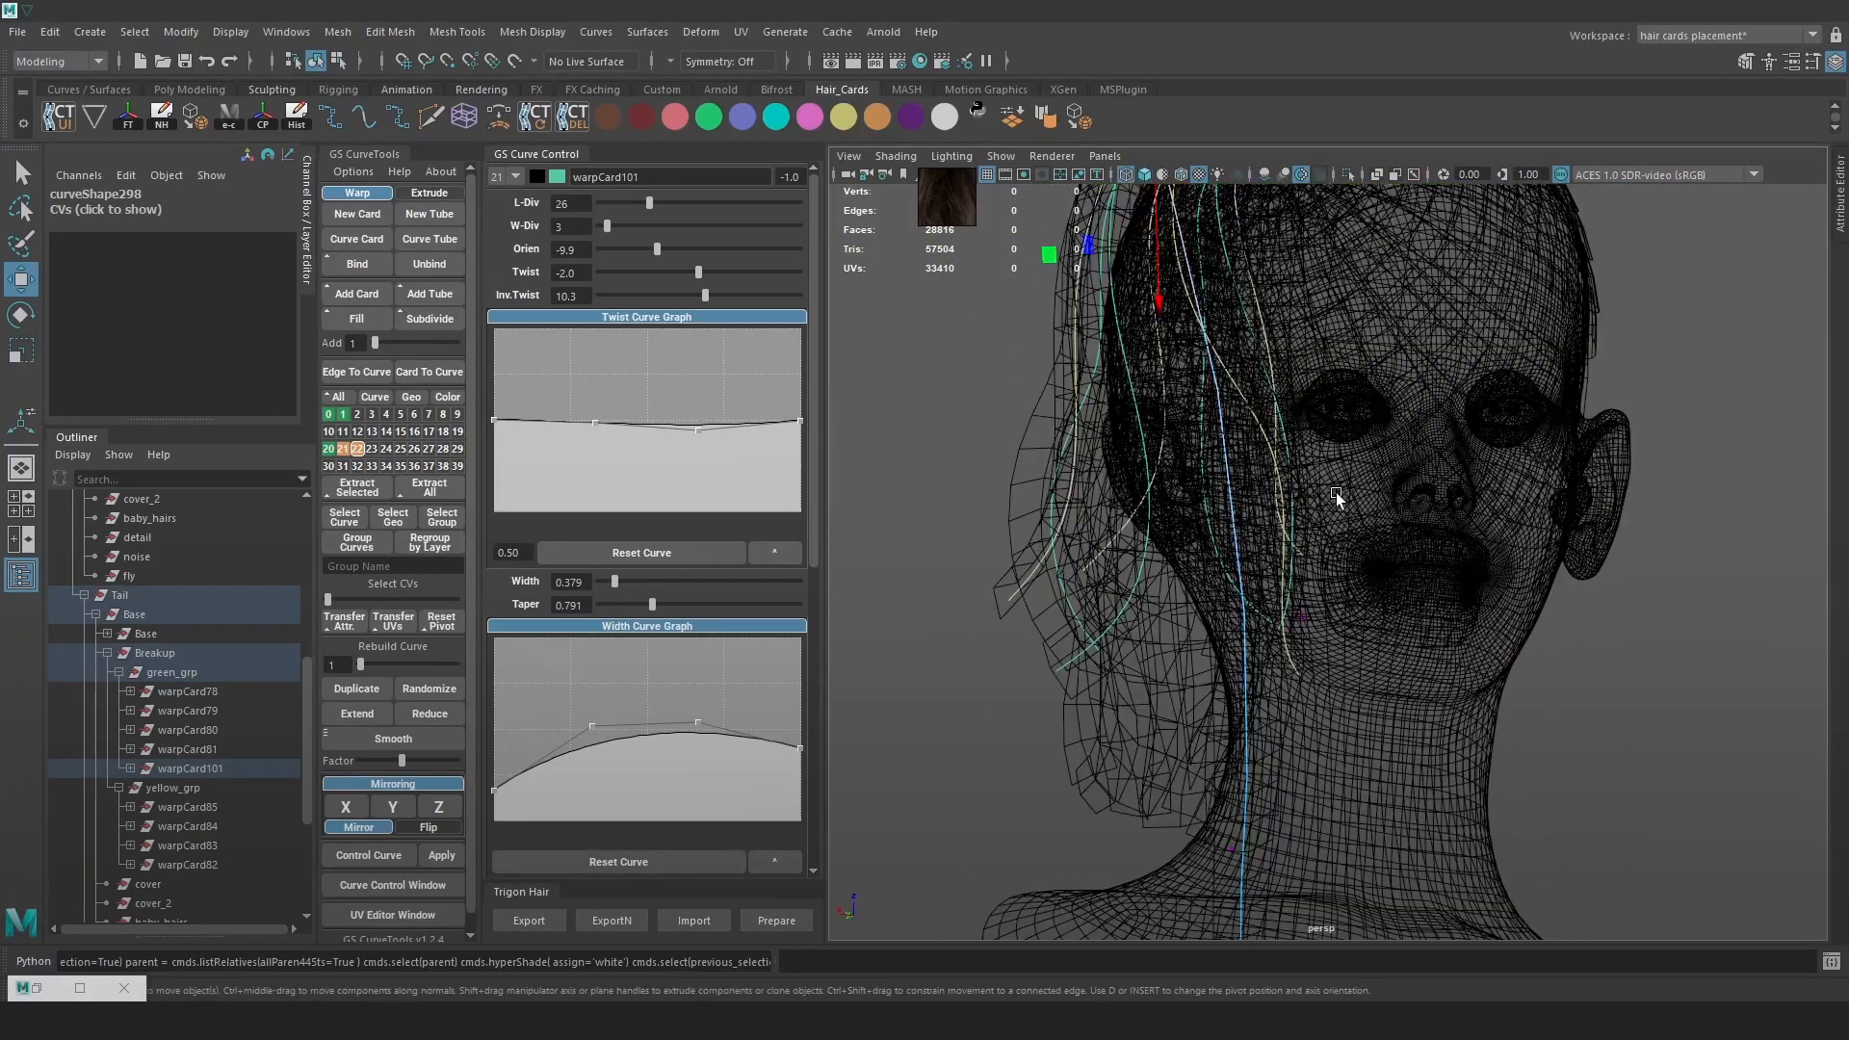
key("6")
mouse_move(1302, 619)
left_mouse_down()
mouse_move(1251, 610)
mouse_move(1240, 628)
left_mouse_up()
middle_click_drag(1240, 452, 1200, 587, "alt")
key("4")
left_click_drag(1156, 453, 1213, 476, "alt")
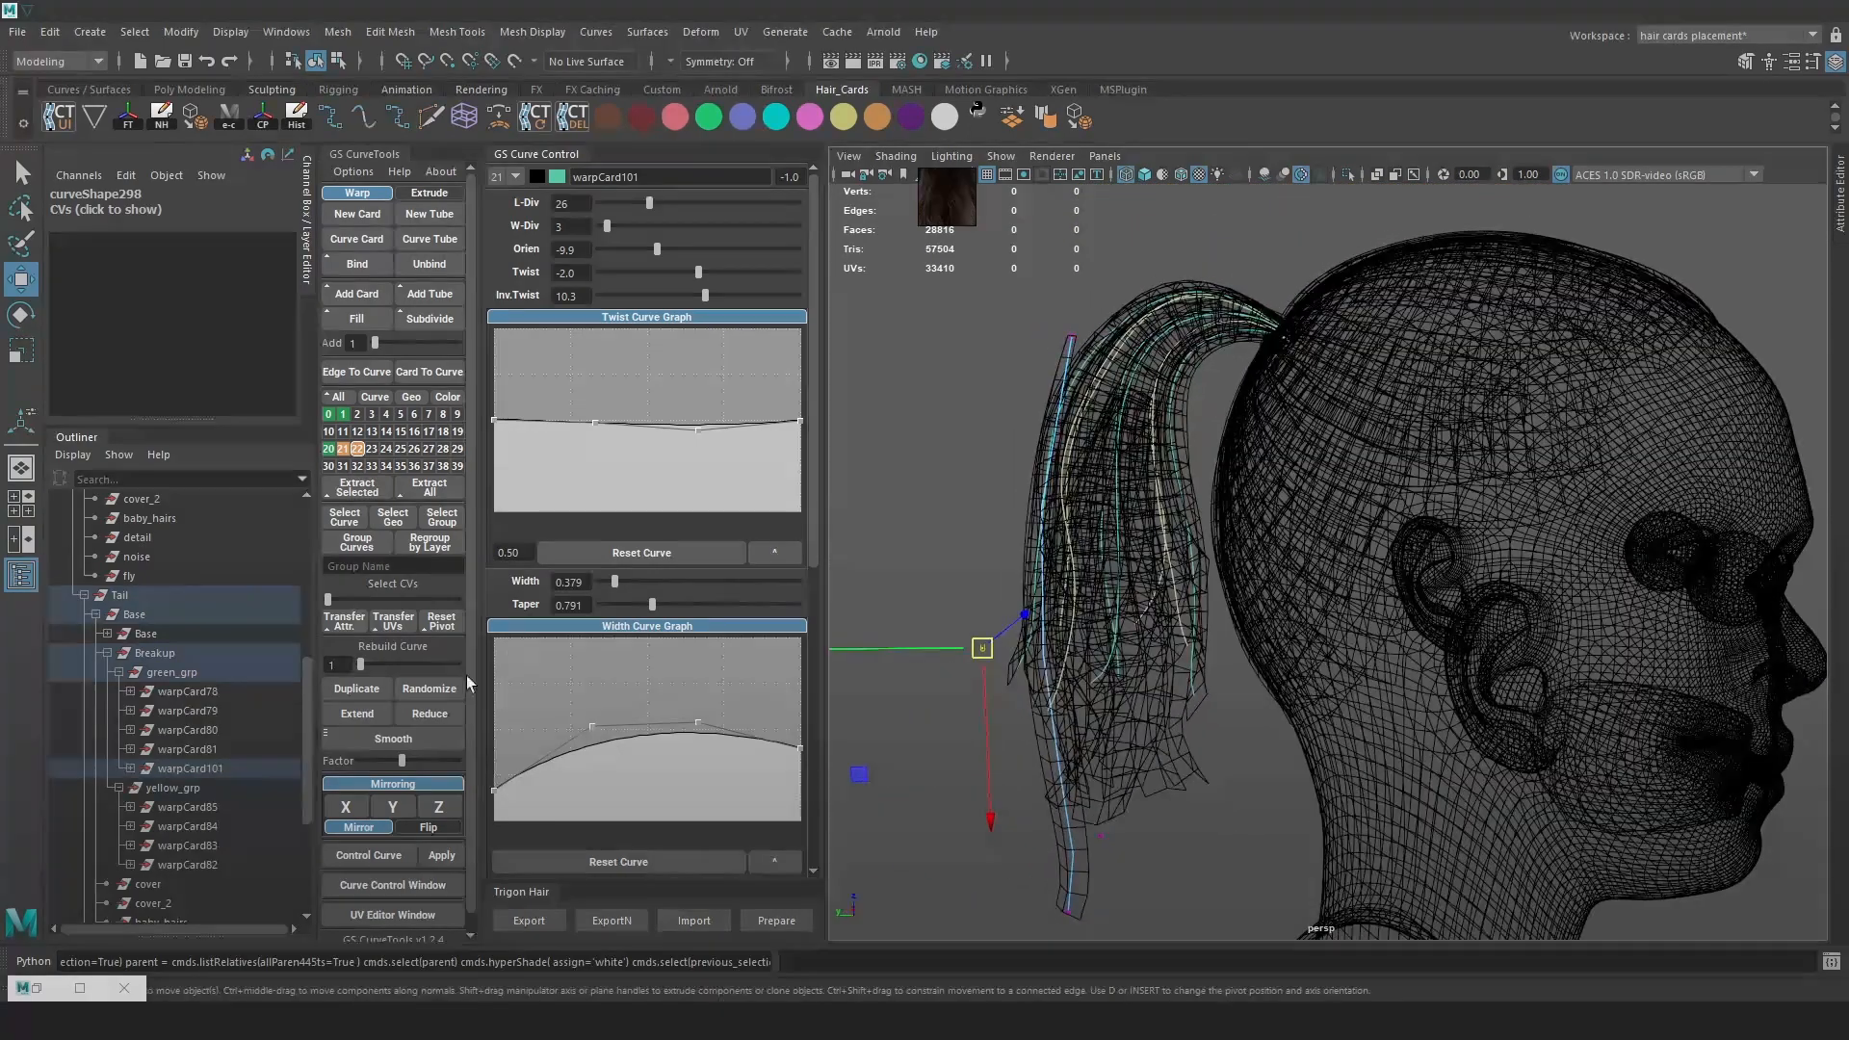
Rebuild the white card's curve with a value of 3 and adjust its upper control point
left_click_drag(360, 664, 366, 663)
key("6")
right_click_drag(1061, 308, 986, 300)
middle_click_drag(1103, 337, 1255, 380, "alt")
scroll(1252, 378, "up", 1)
key("4")
left_click(1211, 348)
key("6")
left_click_drag(1227, 367, 1342, 616, "alt")
middle_click_drag(1342, 616, 1332, 545, "alt")
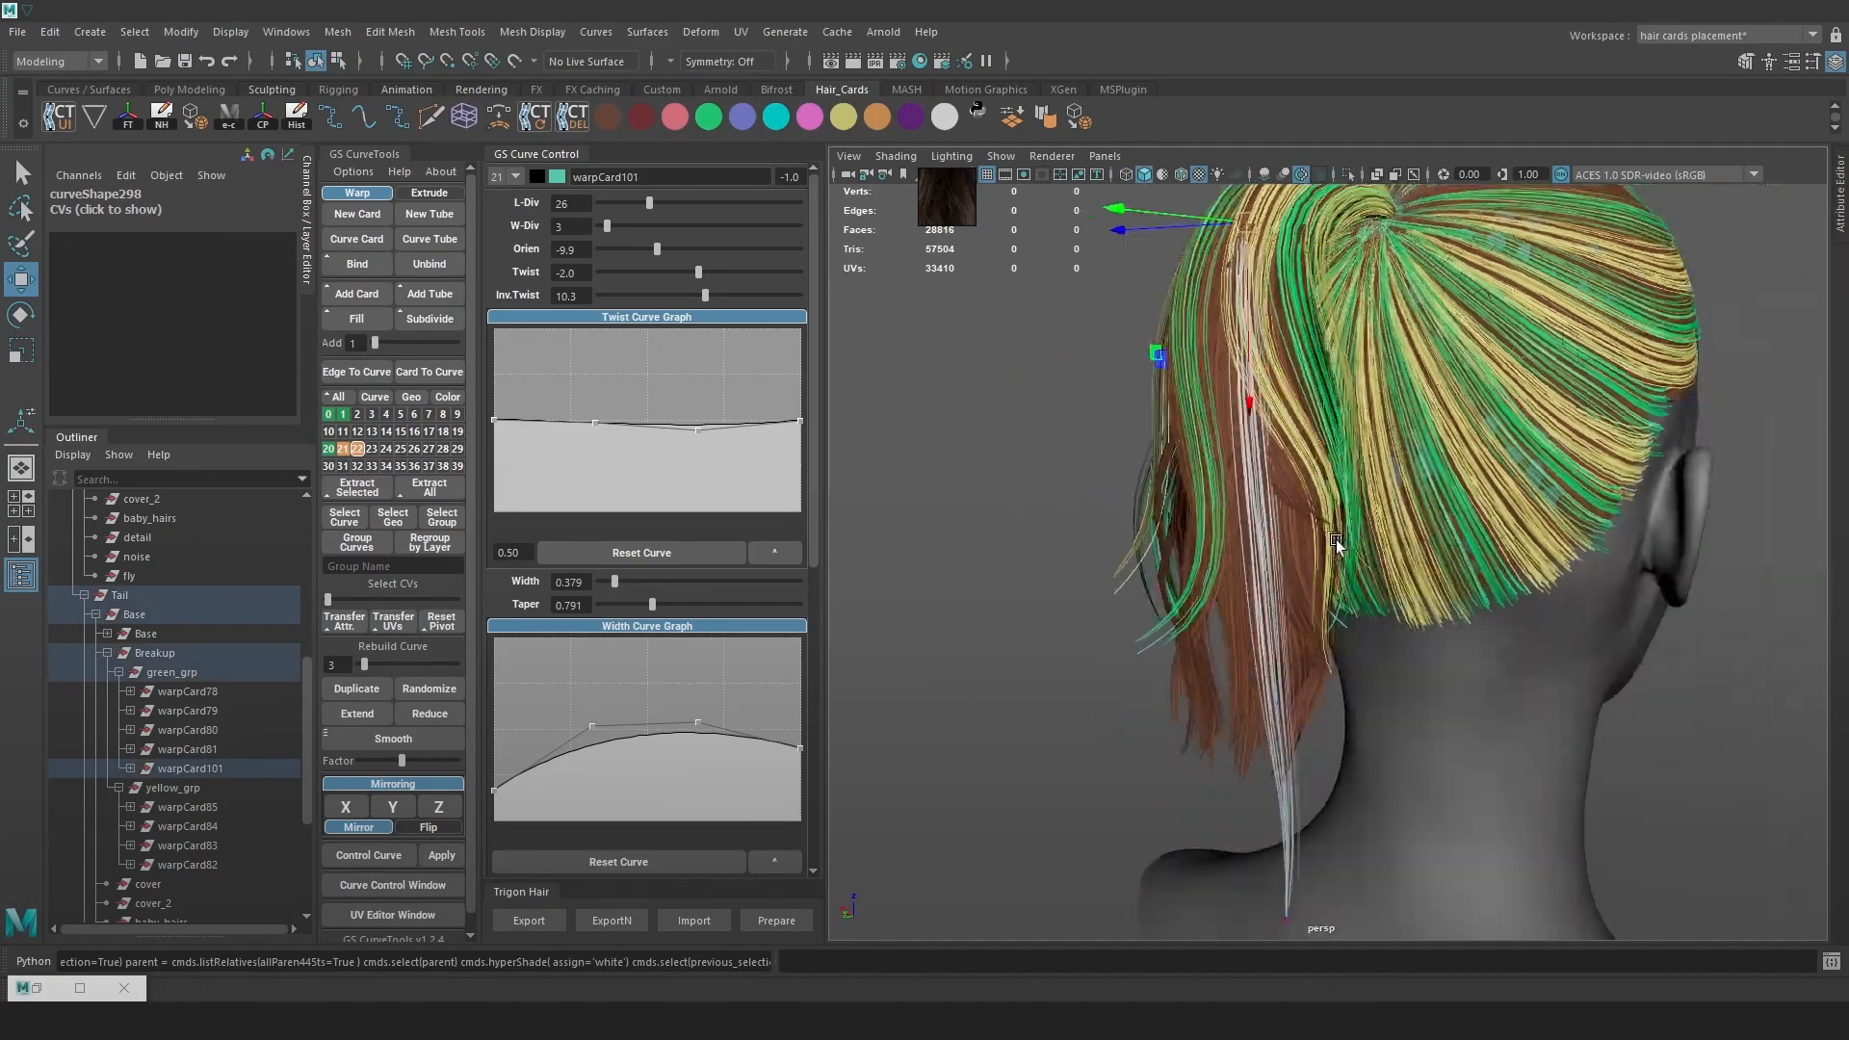
Reposition the card's middle and top control points against the tail and set its orientation to 62.2
key("4")
key("space")
left_click(1257, 460)
left_click_drag(1291, 482, 1295, 539, "alt")
key("6")
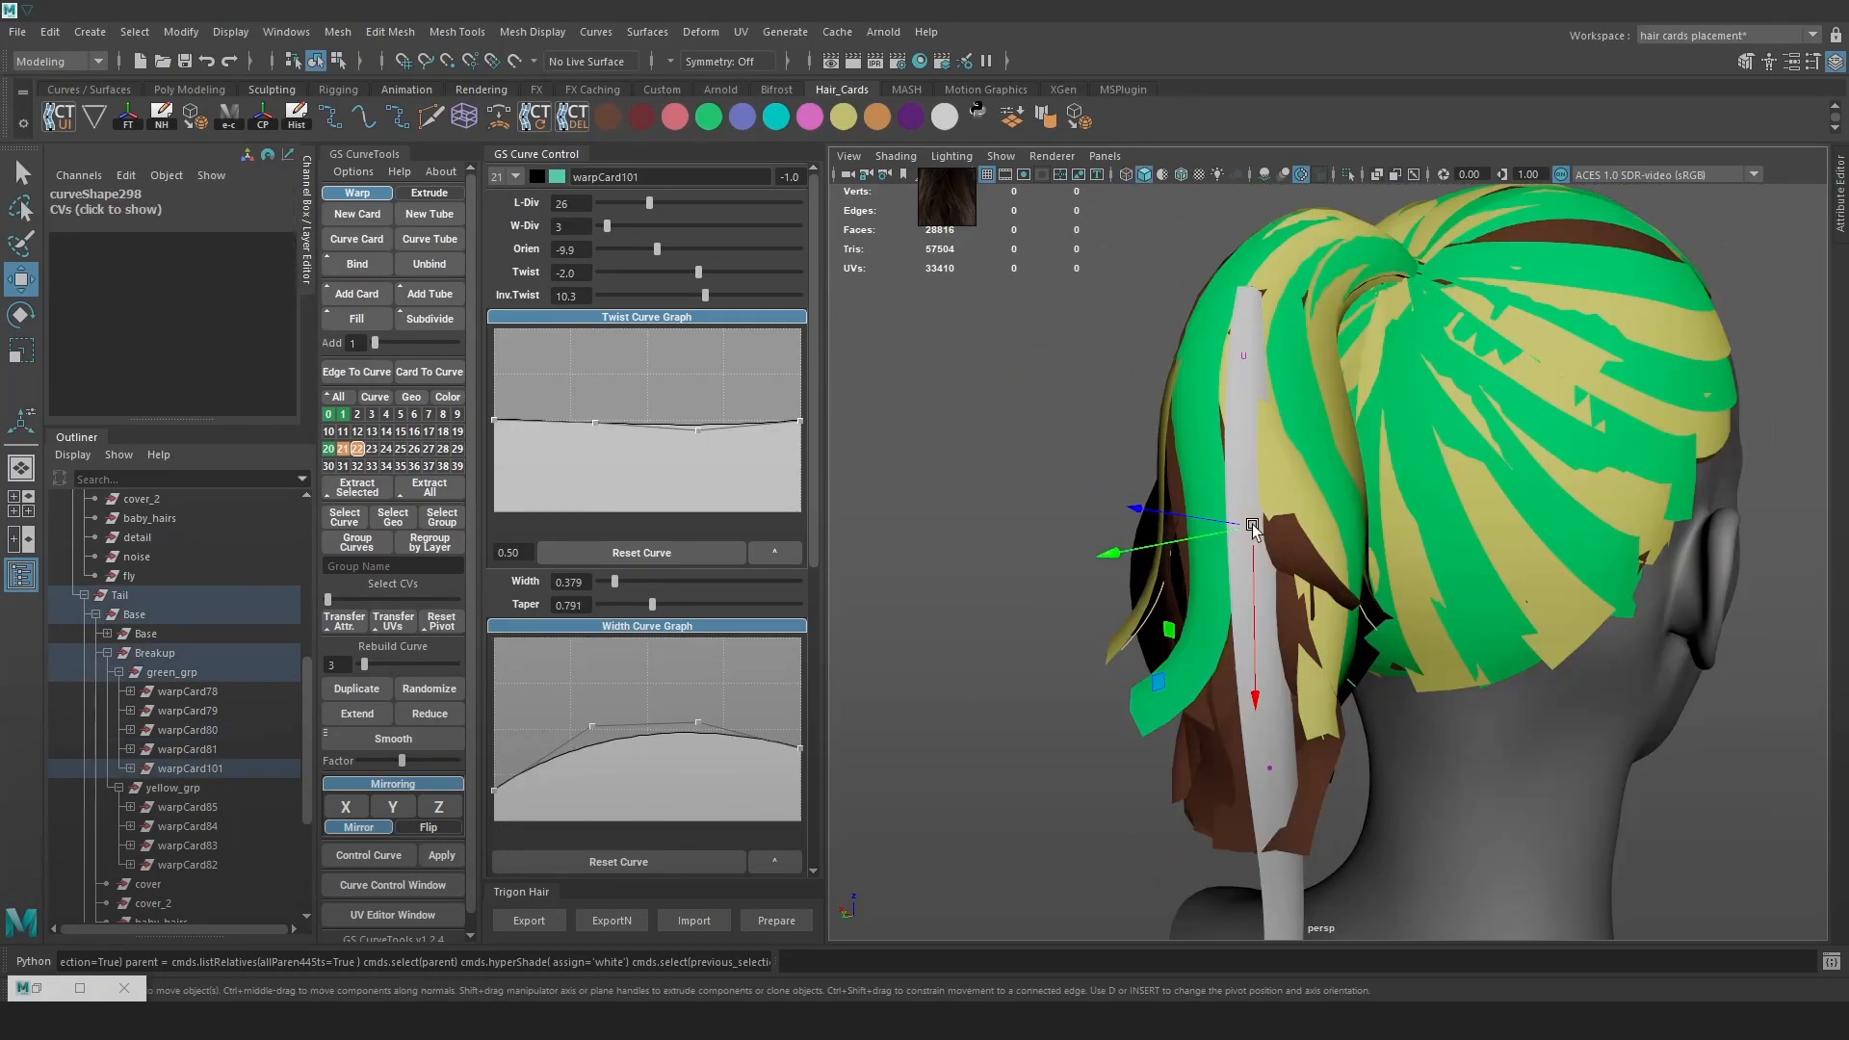
scroll(1237, 445, "up", 2)
key("4")
left_click(1217, 294)
key("6")
mouse_move(1216, 294)
left_mouse_down()
mouse_move(1178, 302)
mouse_move(1225, 268)
left_mouse_up()
left_click_drag(657, 251, 681, 250)
Raise the card's lower control points and tip so the strand ends a little below the tail
key("4")
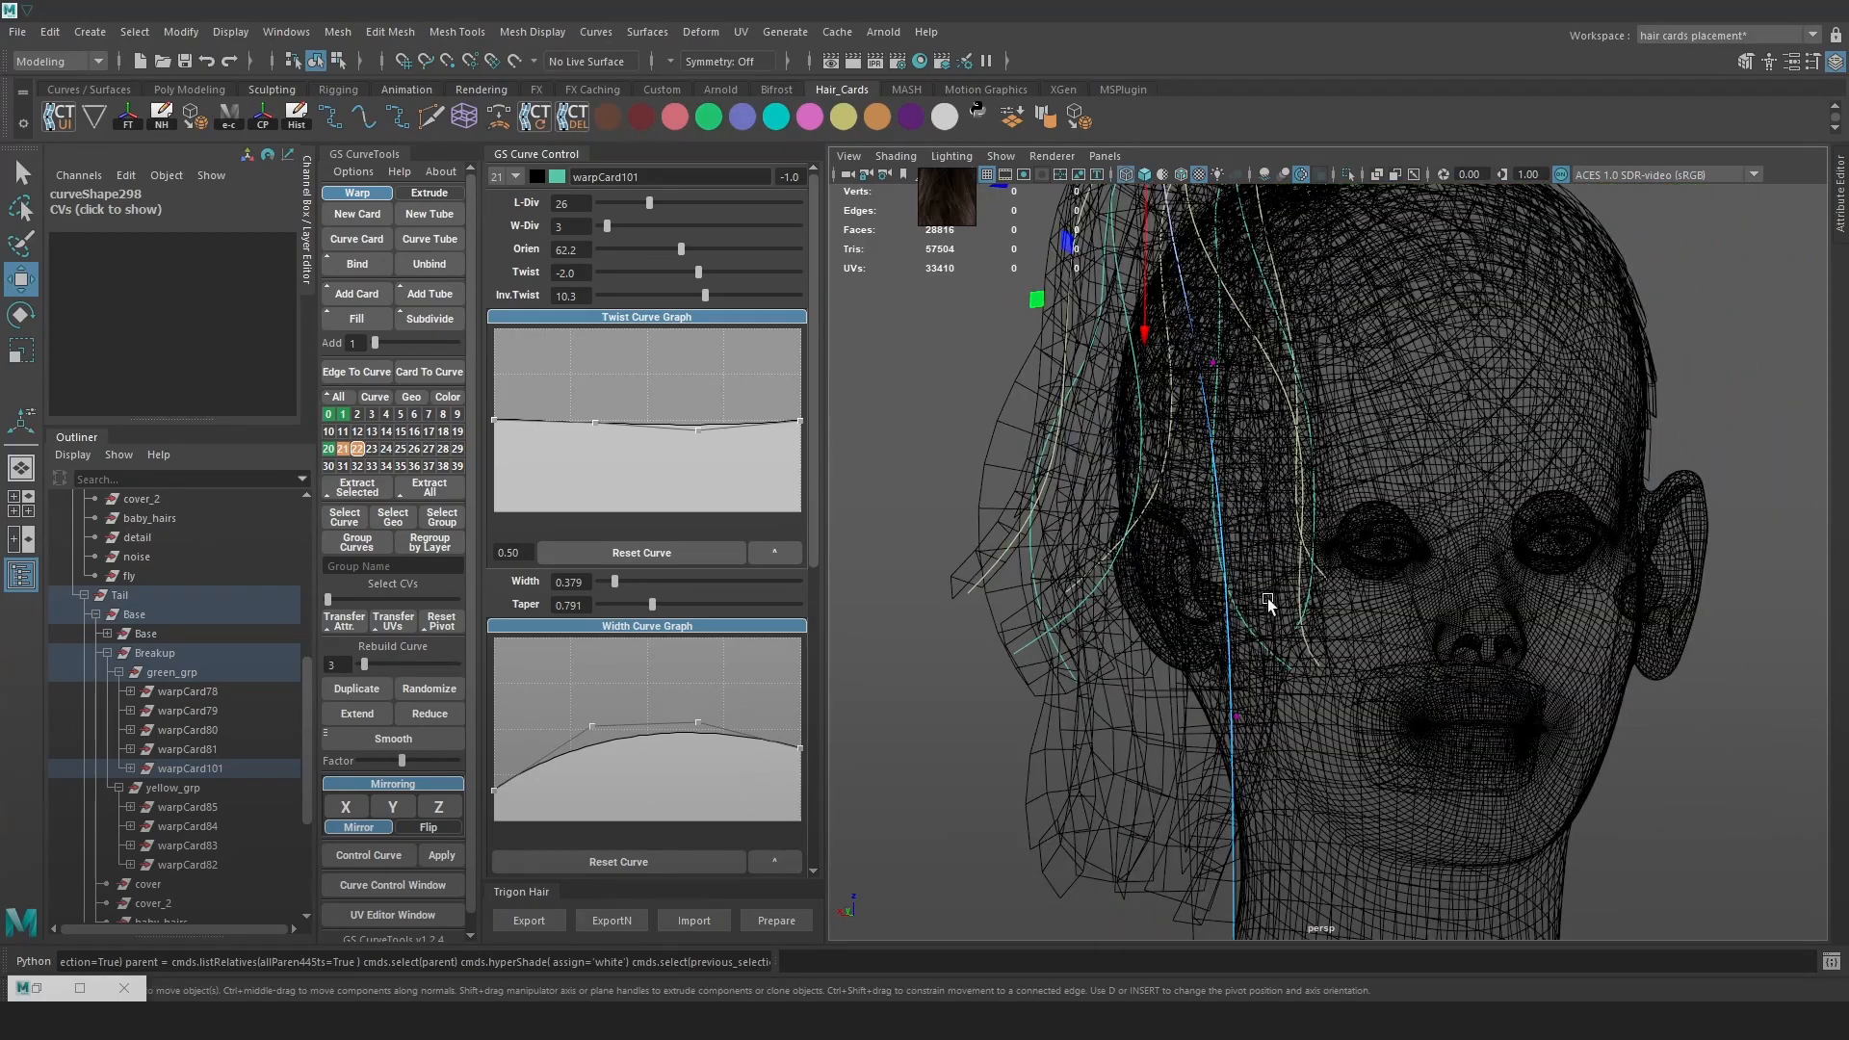
left_click(1241, 730)
key("6")
mouse_move(1242, 730)
left_mouse_down()
mouse_move(1231, 493)
mouse_move(1246, 502)
left_mouse_up()
key("4")
middle_click_drag(1294, 751, 1295, 655, "alt")
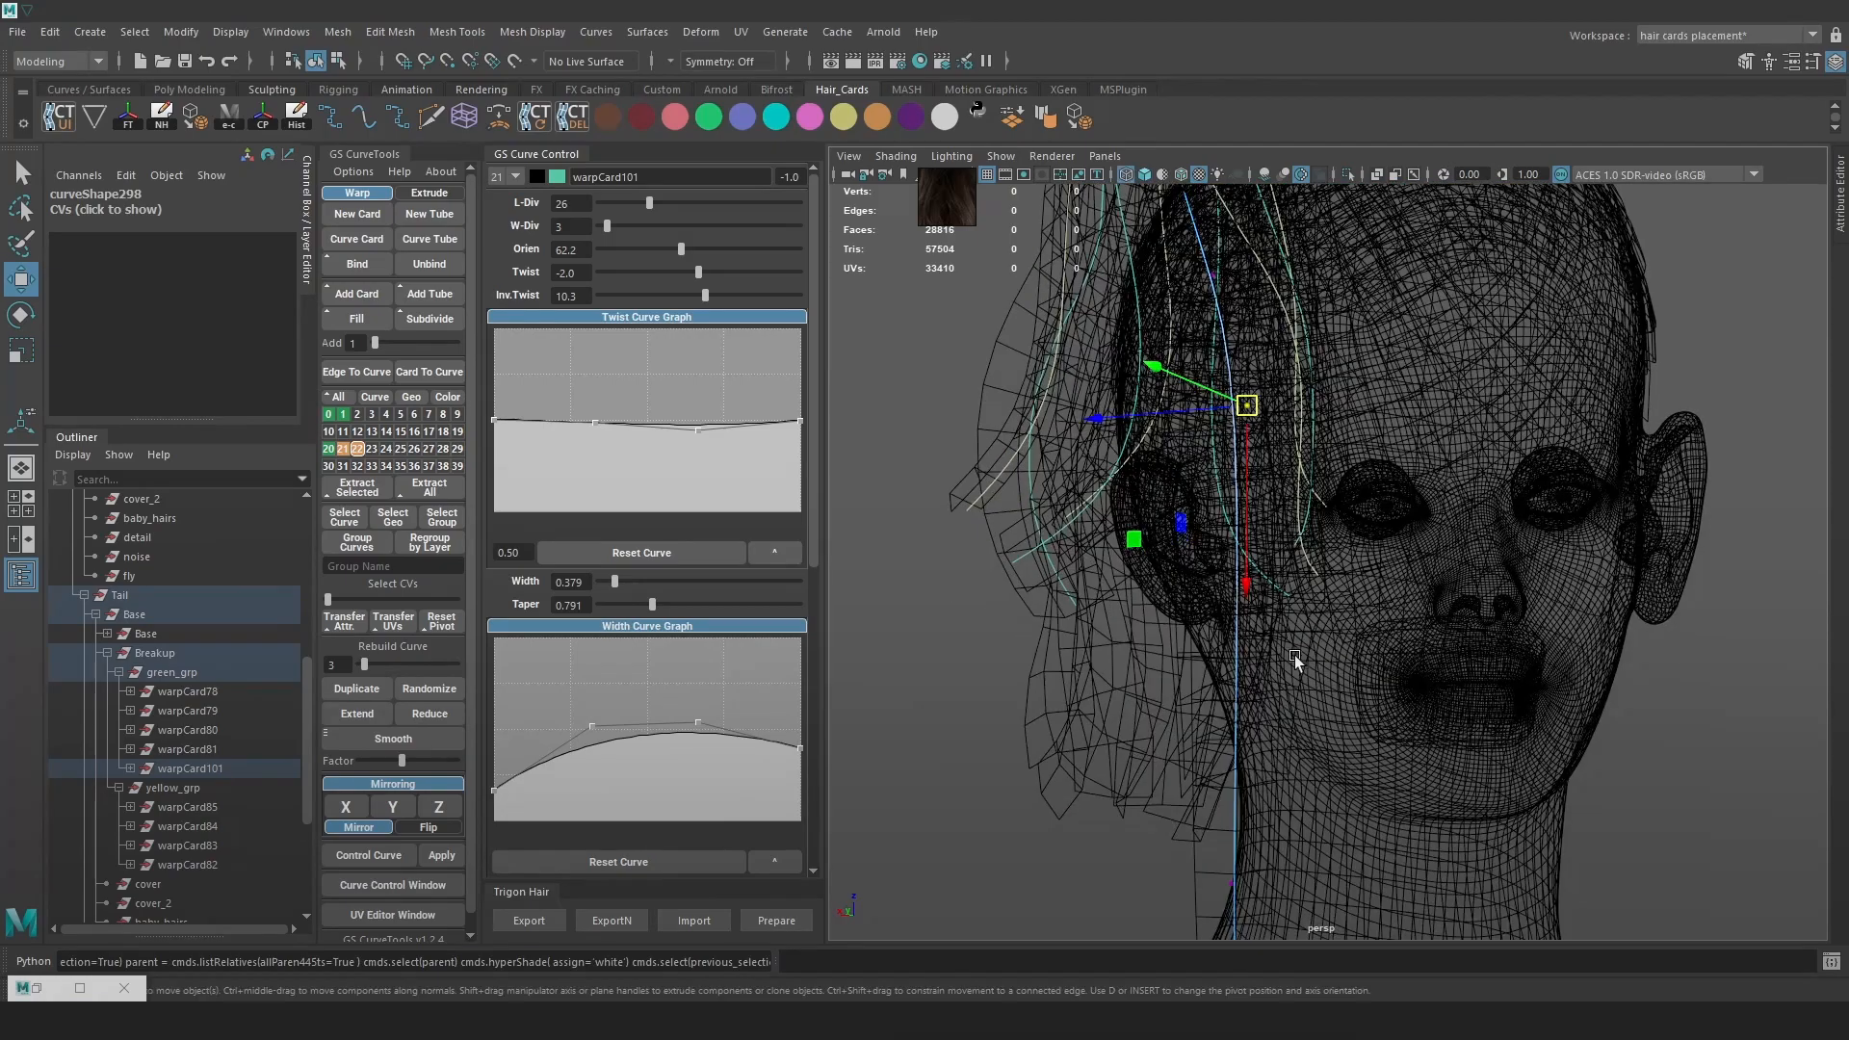
scroll(1296, 655, "down", 2)
left_click(1259, 786)
key("6")
mouse_move(1259, 787)
left_mouse_down()
mouse_move(1217, 547)
mouse_move(1265, 747)
left_mouse_up()
left_click(1252, 793)
left_click_drag(1348, 693, 1199, 670, "alt")
left_click_drag(1207, 853, 1136, 851, "alt")
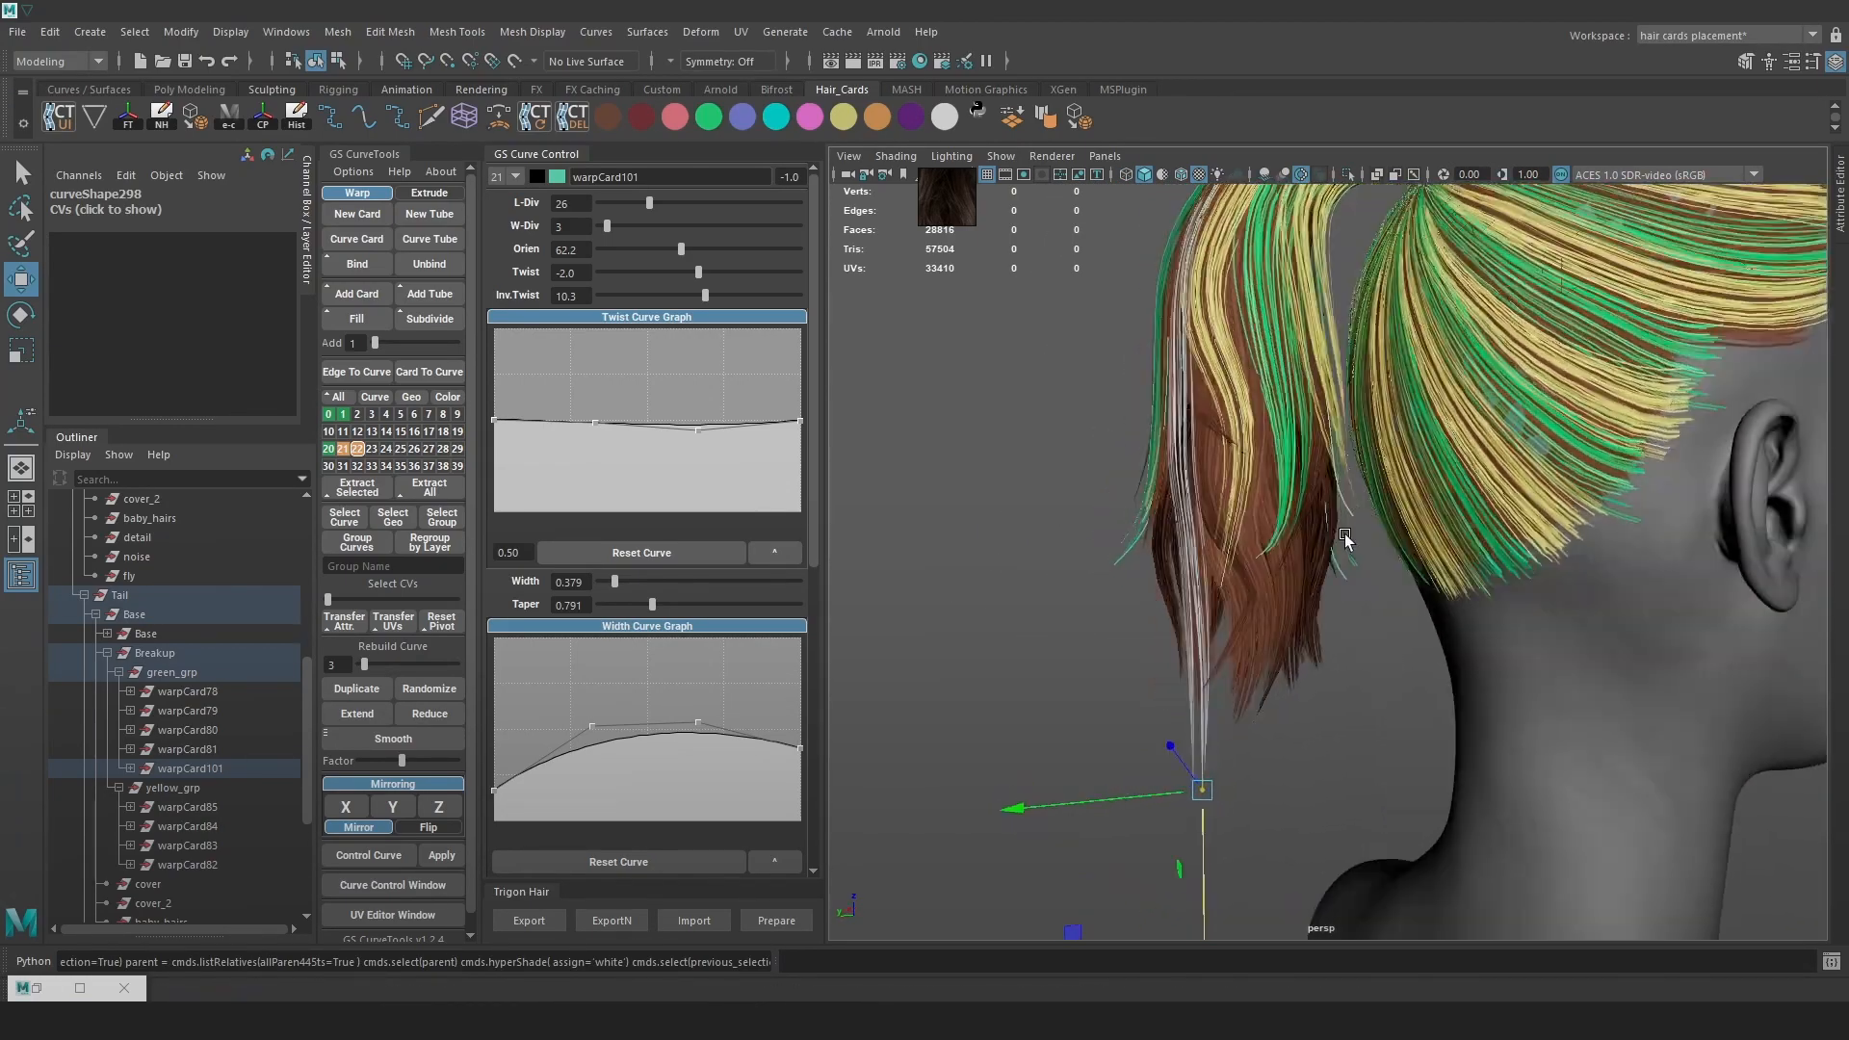
Offset the card's middle and lower control points to give the strand a gentle bend along the tail
key("4")
mouse_move(1232, 528)
left_mouse_down("alt")
mouse_move(1329, 549)
mouse_move(1171, 524)
left_mouse_up("alt")
key("6")
mouse_move(1177, 452)
left_mouse_down("alt")
mouse_move(1272, 425)
mouse_move(1155, 418)
left_mouse_up("alt")
key("4")
key("6")
mouse_move(1245, 348)
left_mouse_down()
mouse_move(1128, 450)
mouse_move(1325, 473)
mouse_move(1284, 470)
mouse_move(1190, 570)
left_mouse_up()
key("4")
key("6")
left_click_drag(1225, 530, 1291, 649)
key("4")
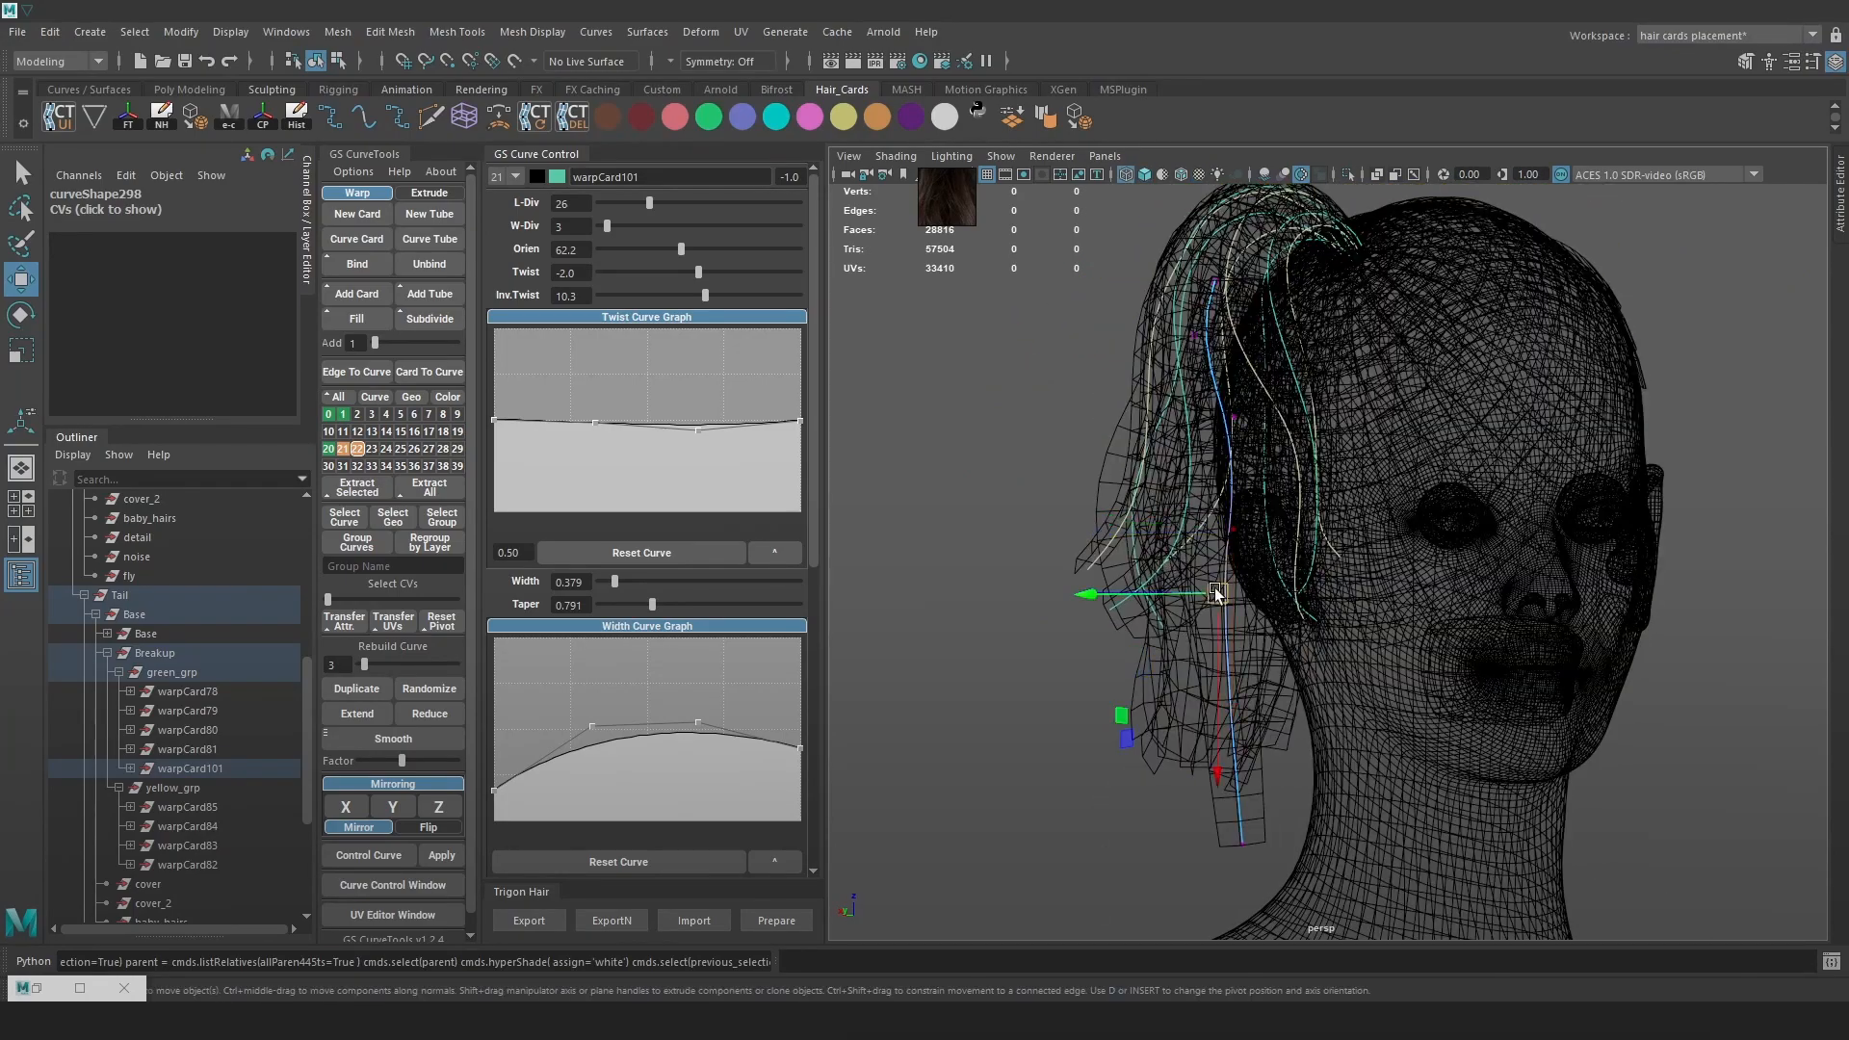
left_click_drag(1210, 591, 1205, 625)
key("6")
left_click(1268, 858)
key("4")
left_click_drag(1261, 851, 1232, 829)
Rebuild the card's curve with a value of 7 and bow its lower control points outward behind the tail
left_click_drag(376, 667, 372, 666)
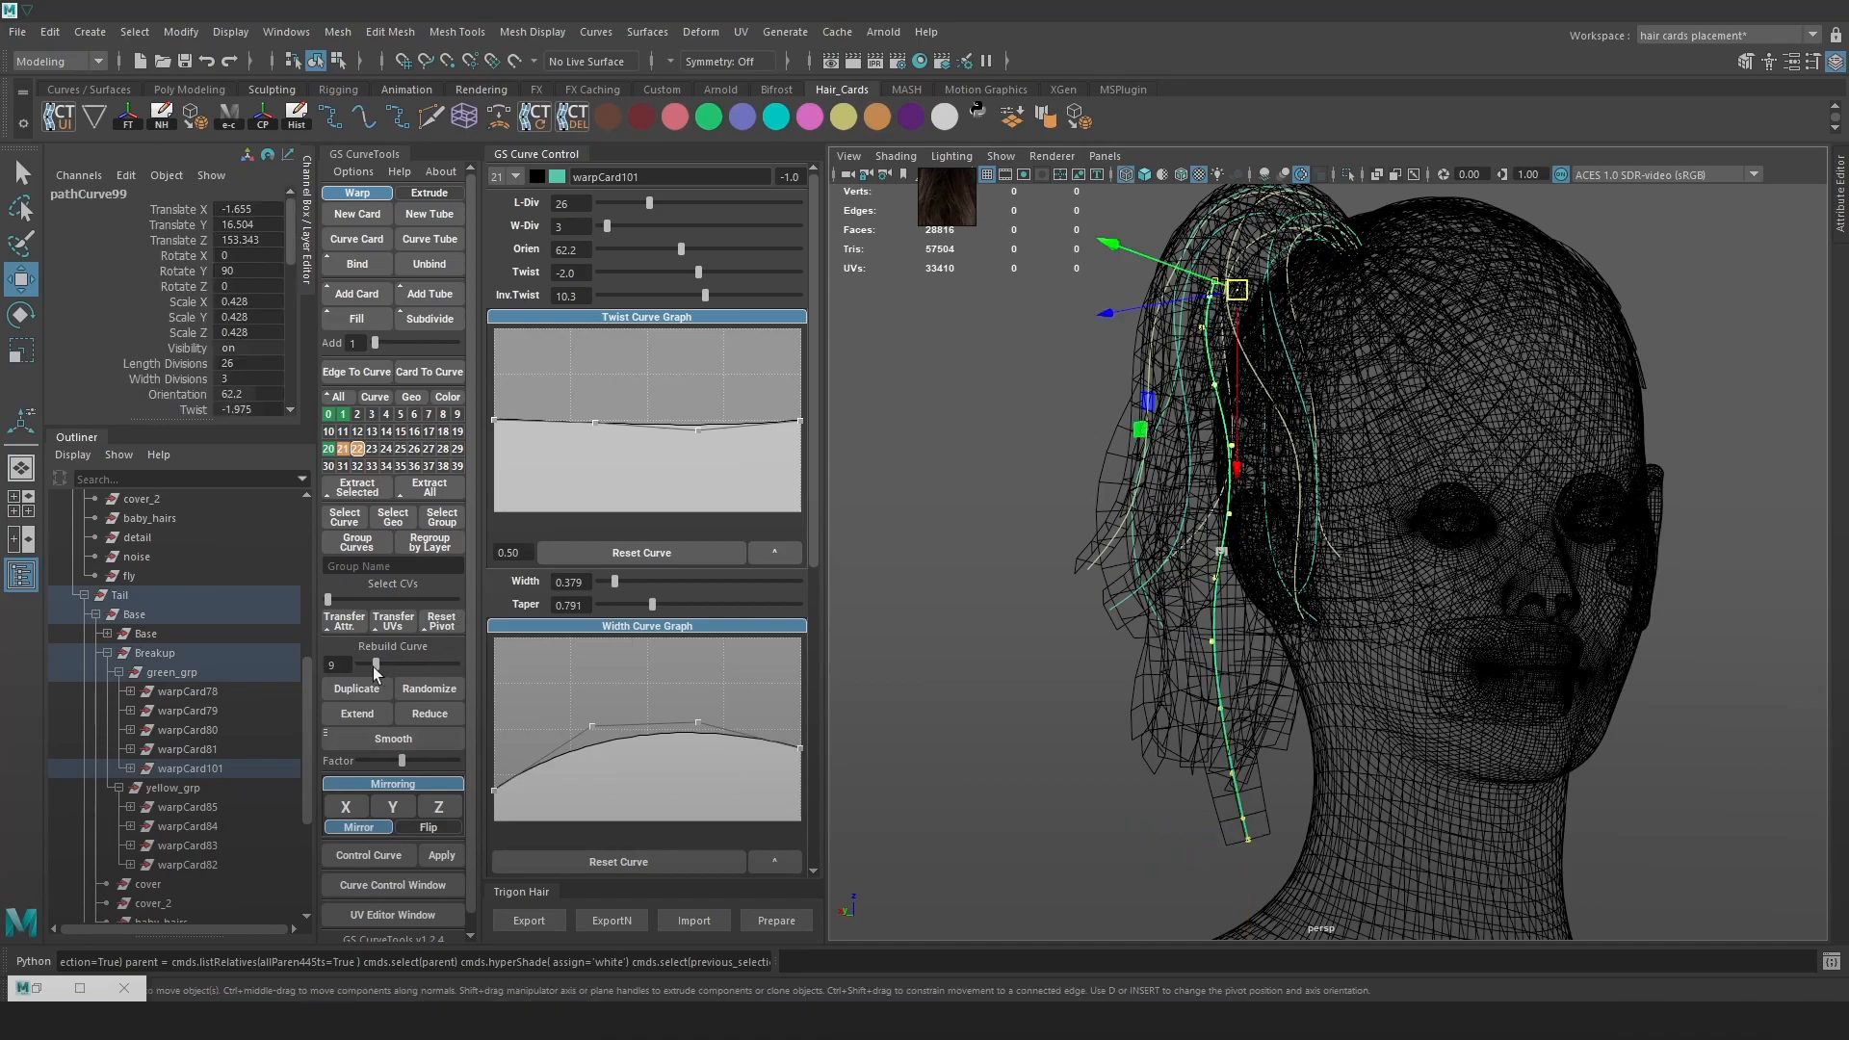
left_click_drag(917, 522, 1344, 805, "alt")
key("6")
key("e")
key("w")
left_click_drag(1418, 720, 1296, 829)
key("4")
key("6")
left_click_drag(1283, 656, 1186, 614)
mouse_move(1186, 614)
left_mouse_down("alt")
mouse_move(1361, 621)
mouse_move(1165, 638)
left_mouse_up("alt")
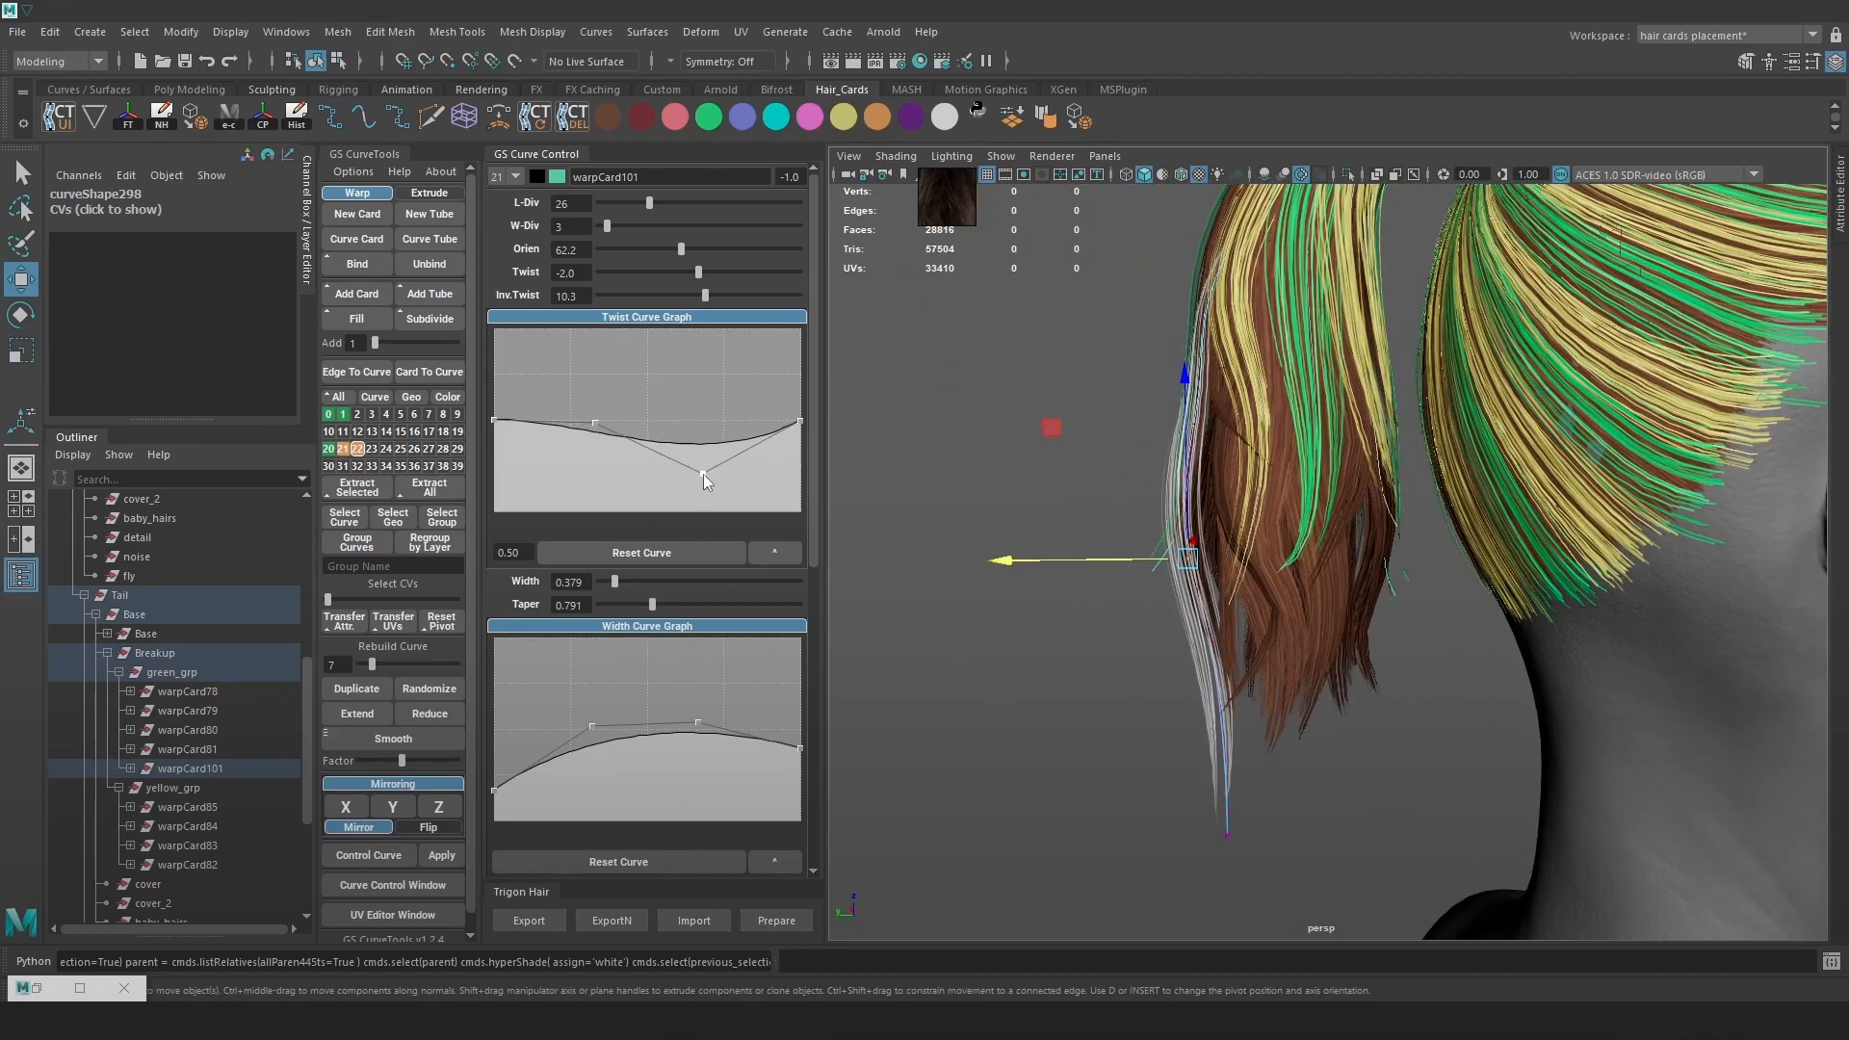
Slope the card's twist graph down toward one end and bend the lower control points into a sideways wave
left_click_drag(495, 421, 503, 471)
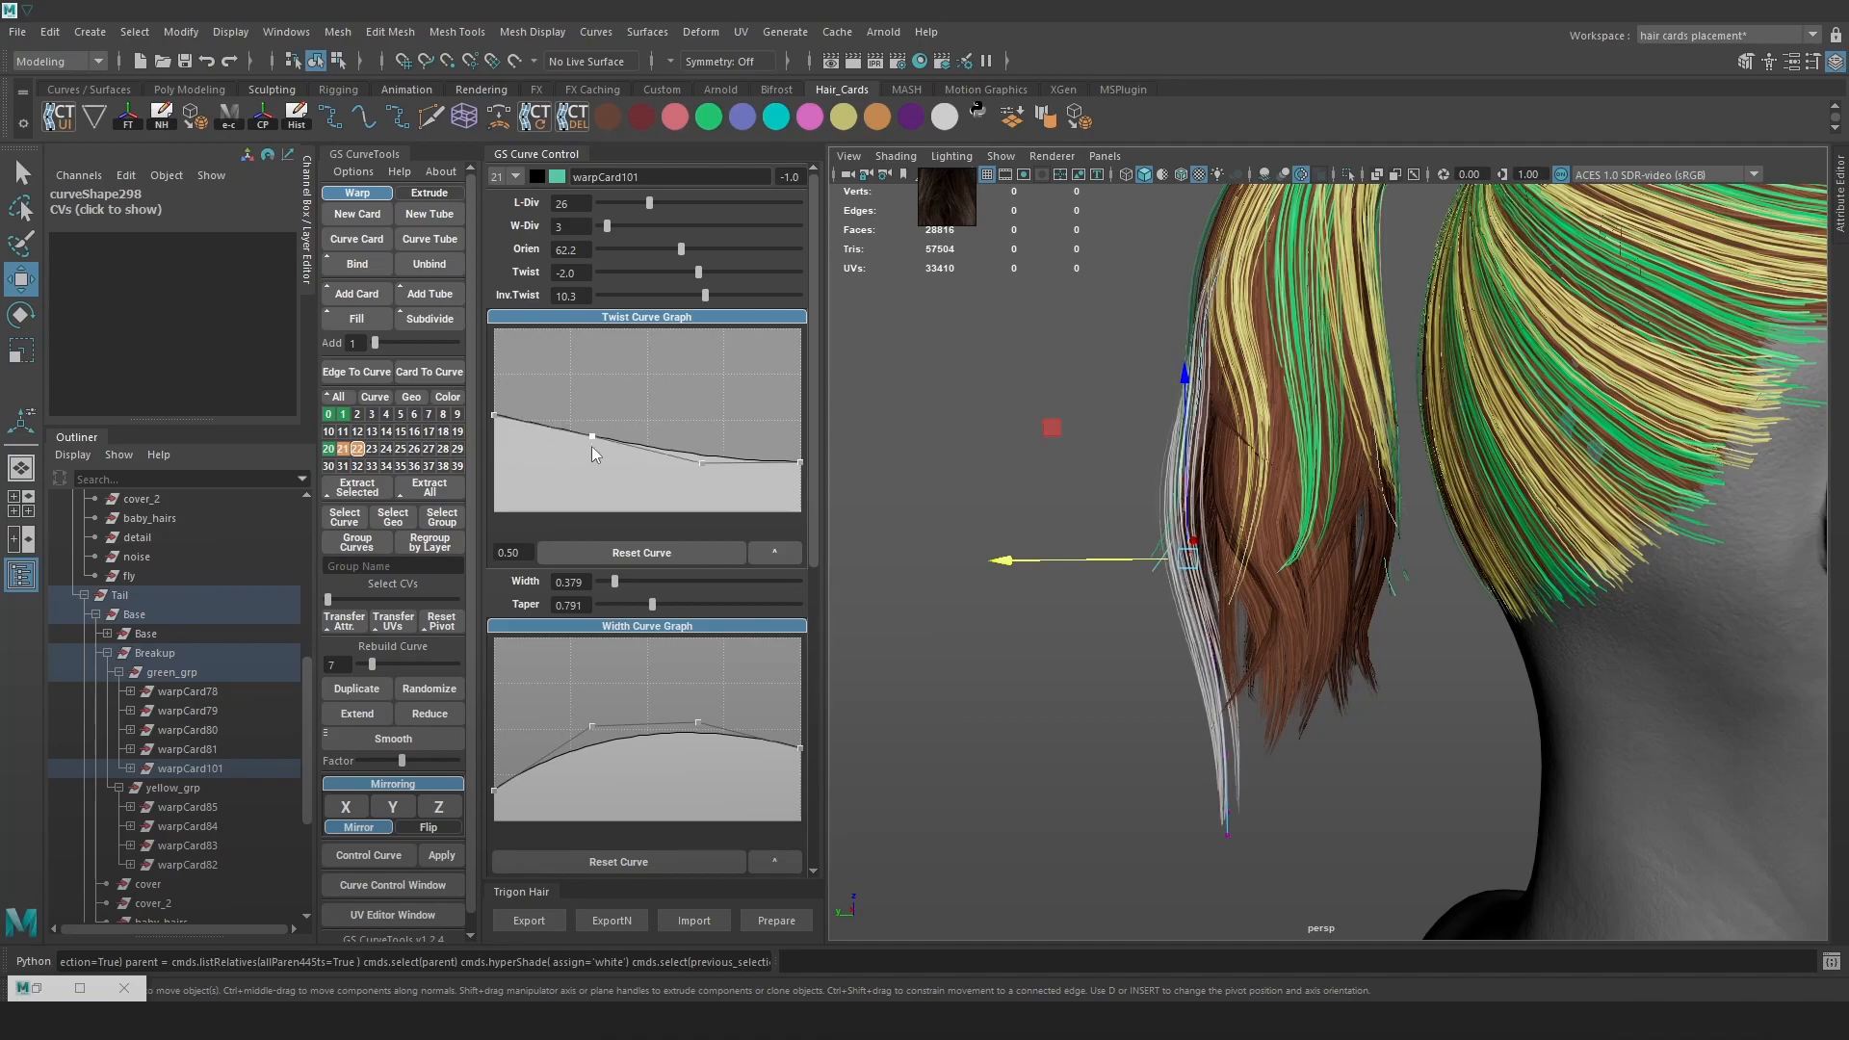
key("4")
mouse_move(1236, 475)
left_mouse_down()
mouse_move(1170, 487)
mouse_move(1312, 482)
mouse_move(1294, 511)
left_mouse_up()
key("6")
key("4")
mouse_move(1256, 697)
left_mouse_down()
mouse_move(1199, 674)
mouse_move(1232, 682)
left_mouse_up()
key("6")
mouse_move(1295, 654)
left_mouse_down("alt")
mouse_move(1154, 648)
mouse_move(1195, 638)
mouse_move(1185, 626)
mouse_move(1272, 558)
mouse_move(1244, 513)
mouse_move(1295, 515)
left_mouse_up("alt")
key("4")
left_click(1255, 477)
left_click(1255, 475)
key("6")
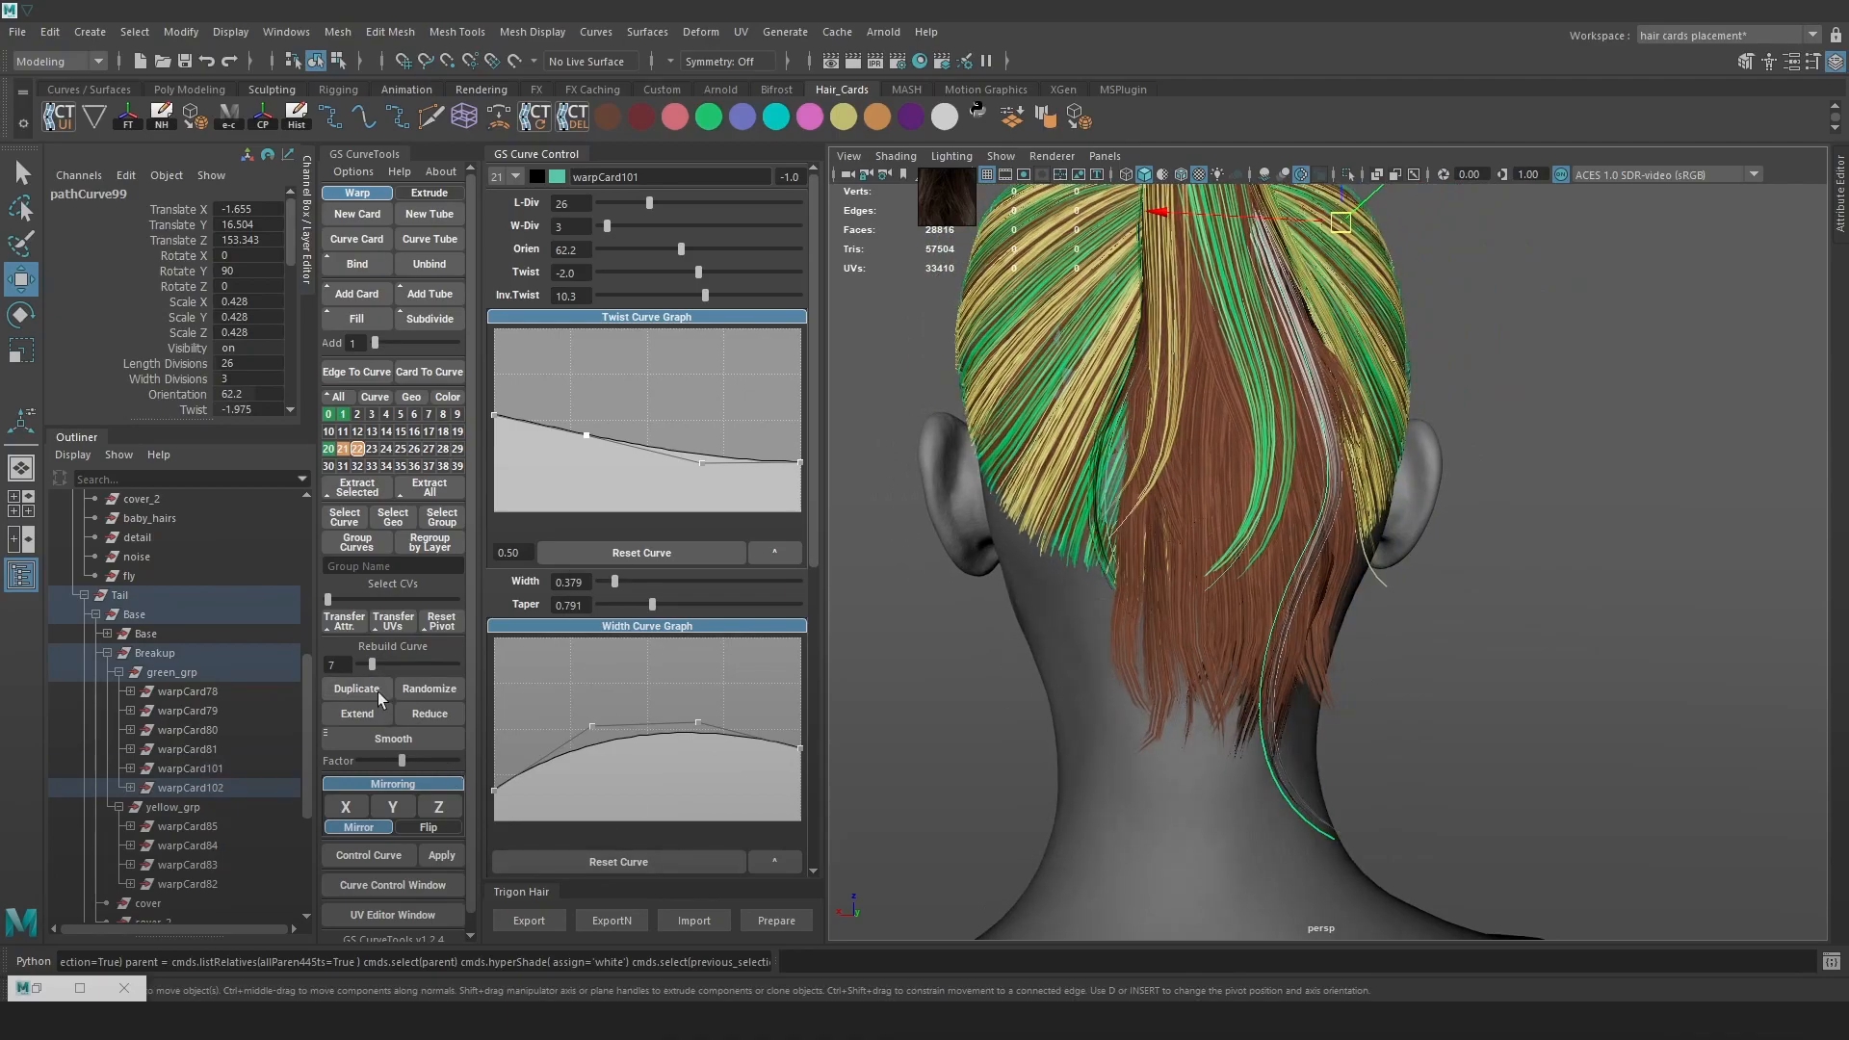
Flip the duplicated white card across X and move it to the opposite side of the ponytail
middle_click_drag(1194, 379, 1185, 460, "alt")
key("w")
left_click_drag(1353, 363, 1233, 414)
left_click(435, 828)
left_click(346, 808)
left_click(376, 828)
left_click_drag(1268, 318, 1115, 316)
Raise both ends of the flipped card's width graph and lower the card slightly on the tail
left_click_drag(494, 667, 494, 762)
left_click_drag(800, 735, 800, 739)
left_click_drag(1175, 375, 1175, 402)
Rebuild the flipped card's curve with a value of 3 and swing its tip toward the middle of the neck
left_click_drag(1219, 462, 1192, 414, "alt")
right_click_drag(1639, 384, 1550, 385)
key("4")
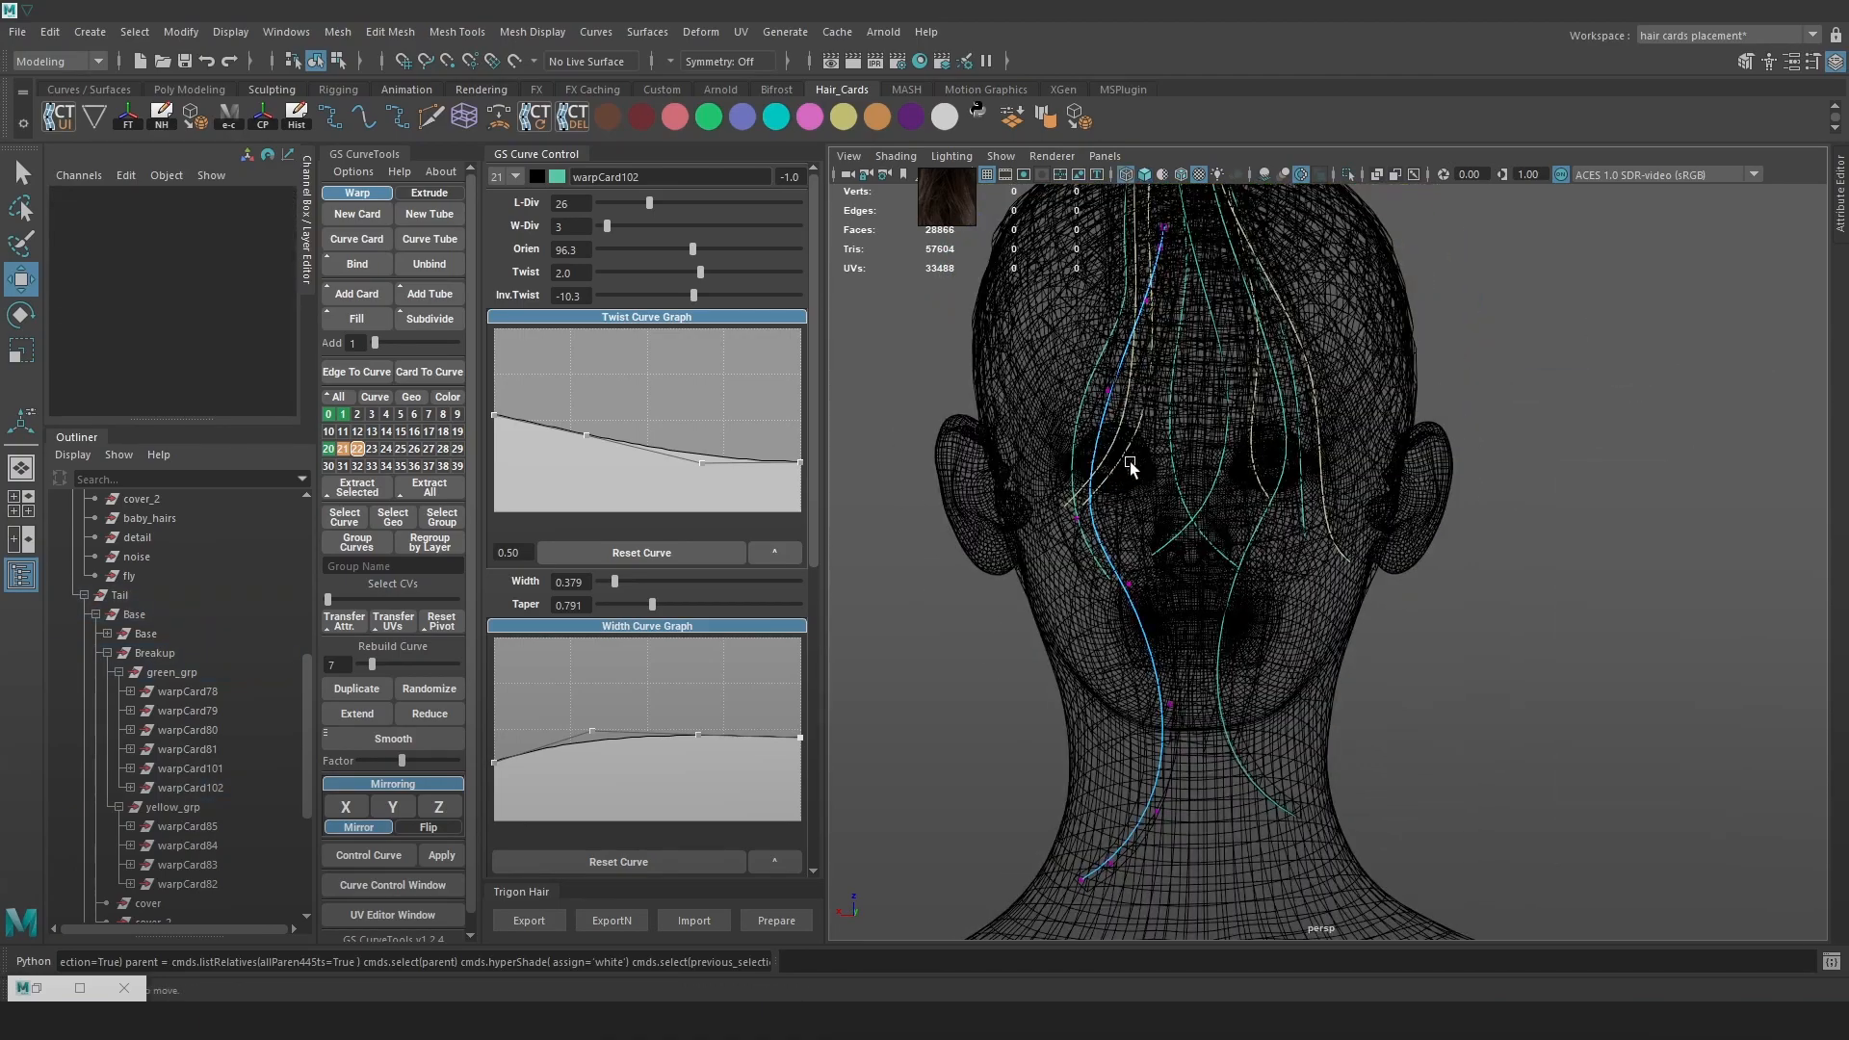
left_click_drag(372, 665, 366, 664)
right_click_drag(948, 337, 858, 338)
left_click(1046, 446)
key("6")
left_click_drag(1045, 446, 1193, 457)
left_click_drag(1170, 833, 1129, 754)
left_click_drag(1185, 854, 1063, 897)
key("4")
left_click_drag(1048, 833, 1107, 905)
key("6")
Reposition the flipped card's remaining control points in side and back views so it lies along the tail
left_click_drag(898, 883, 999, 880)
left_click_drag(1263, 677, 1184, 674, "alt")
key("4")
key("6")
left_click_drag(1182, 664, 1129, 624)
left_click_drag(1128, 624, 1197, 586, "alt")
key("4")
left_click_drag(1170, 434, 1223, 486)
left_click_drag(1222, 486, 1120, 466, "alt")
key("6")
key("4")
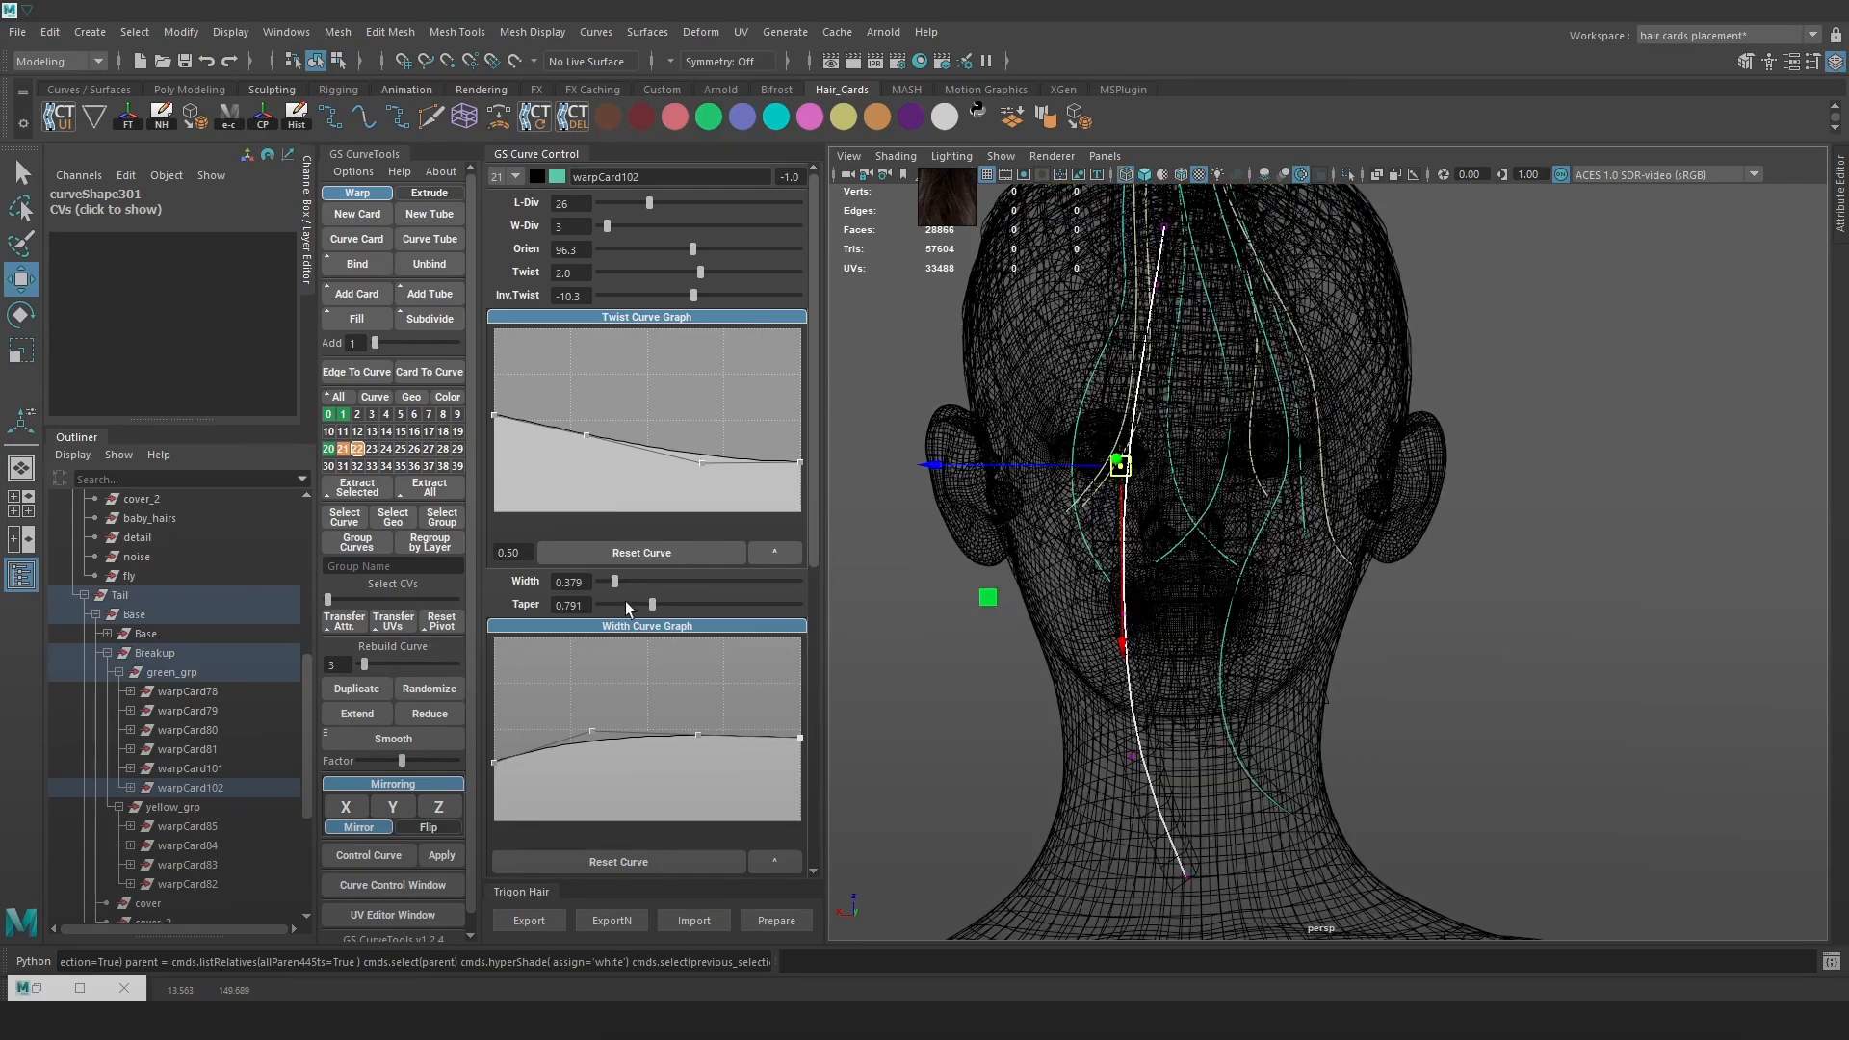
Rebuild the flipped card's curve with a value of 8 and offset its control points into a soft wave
left_click_drag(364, 665, 372, 667)
right_click(878, 375)
right_click_drag(878, 376, 775, 375)
key("6")
left_click_drag(1107, 356, 1179, 391)
key("4")
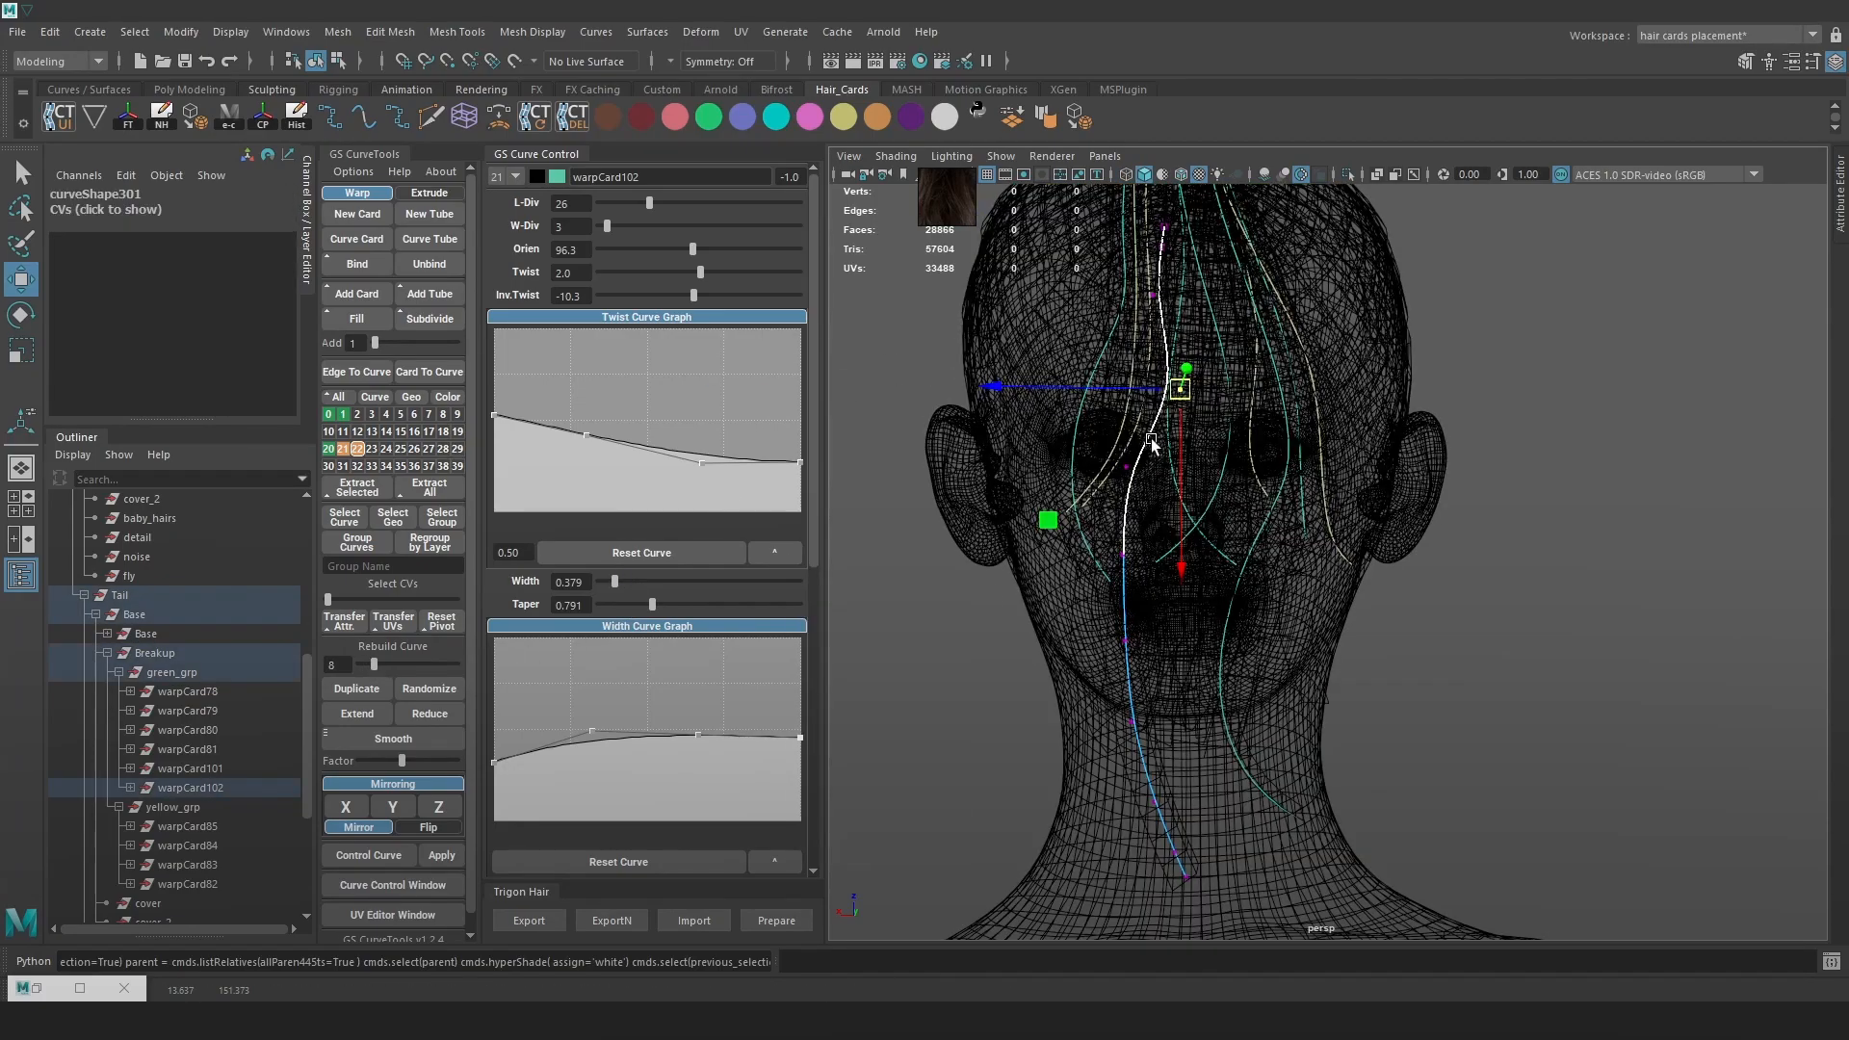
key("6")
left_click_drag(1114, 568, 1045, 553)
key("4")
left_click_drag(1063, 741, 1138, 707)
key("6")
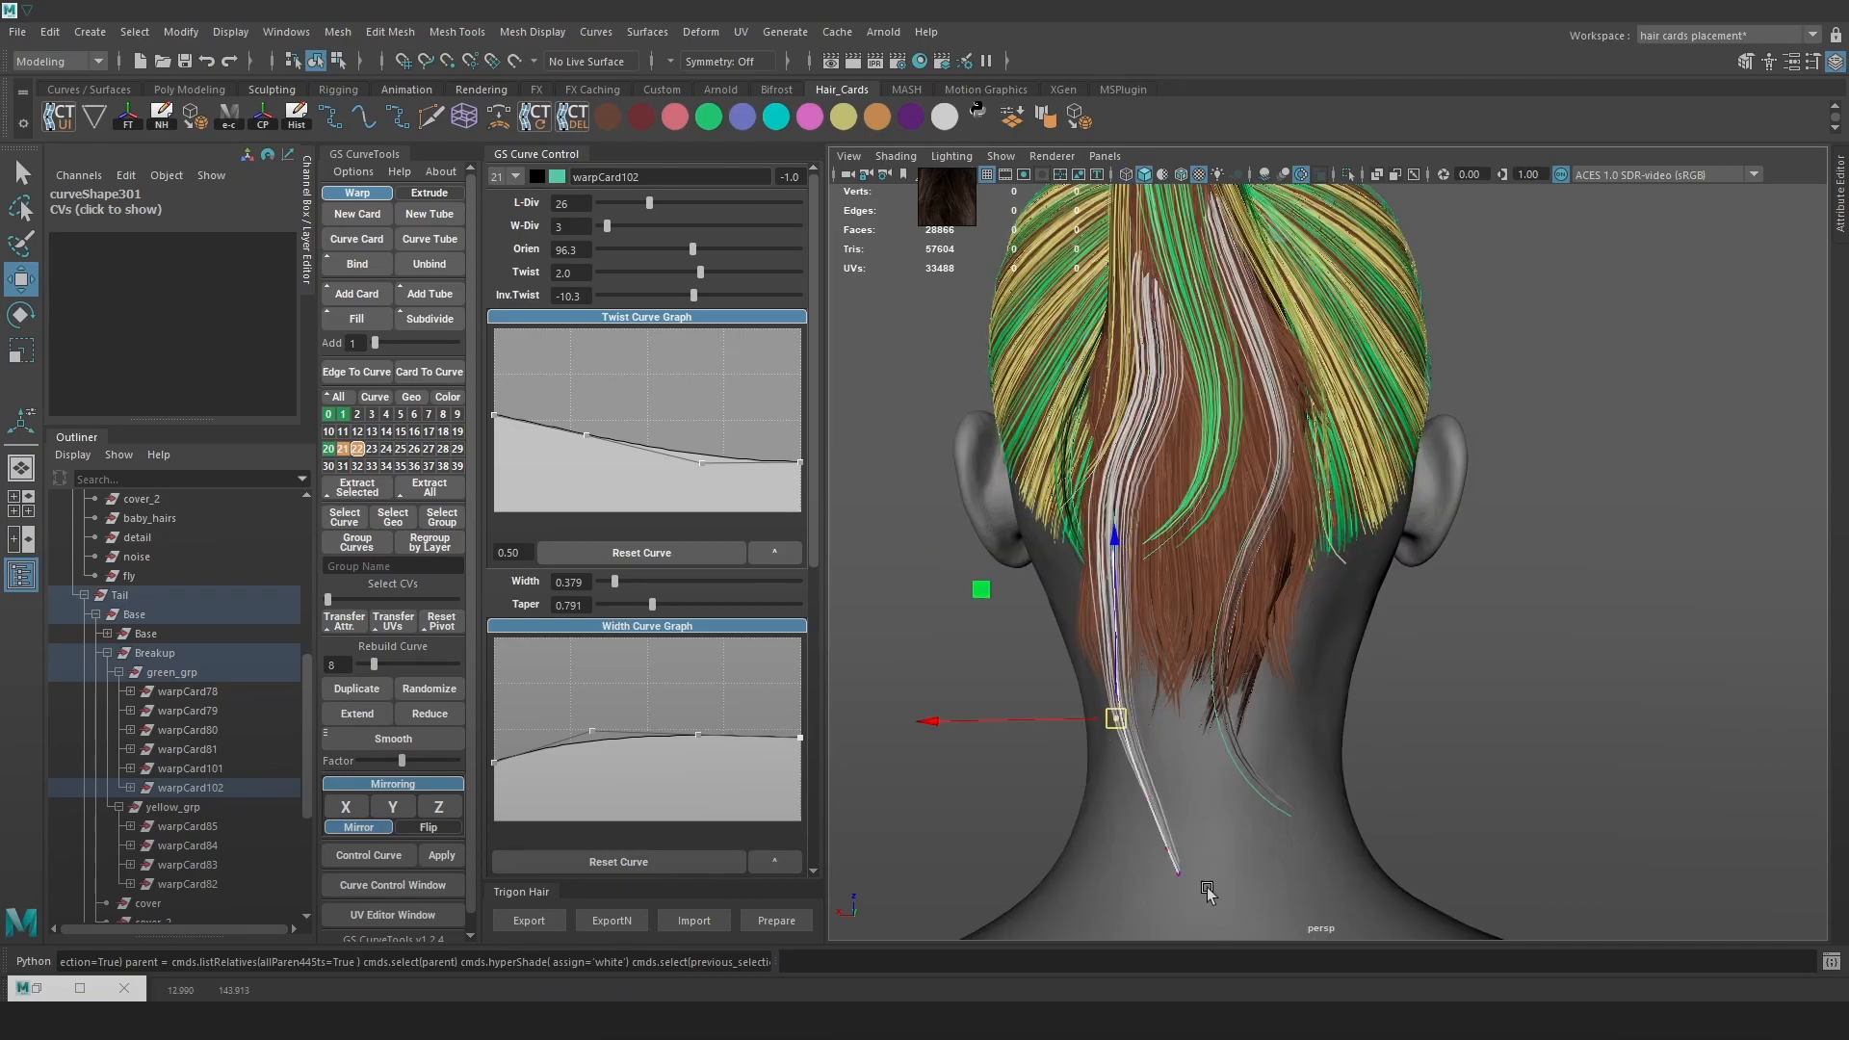
Select the control points at the flipped card's tip and rotate them to redirect the strand's end
key("e")
left_click(1186, 842)
left_click(1114, 804)
key("6")
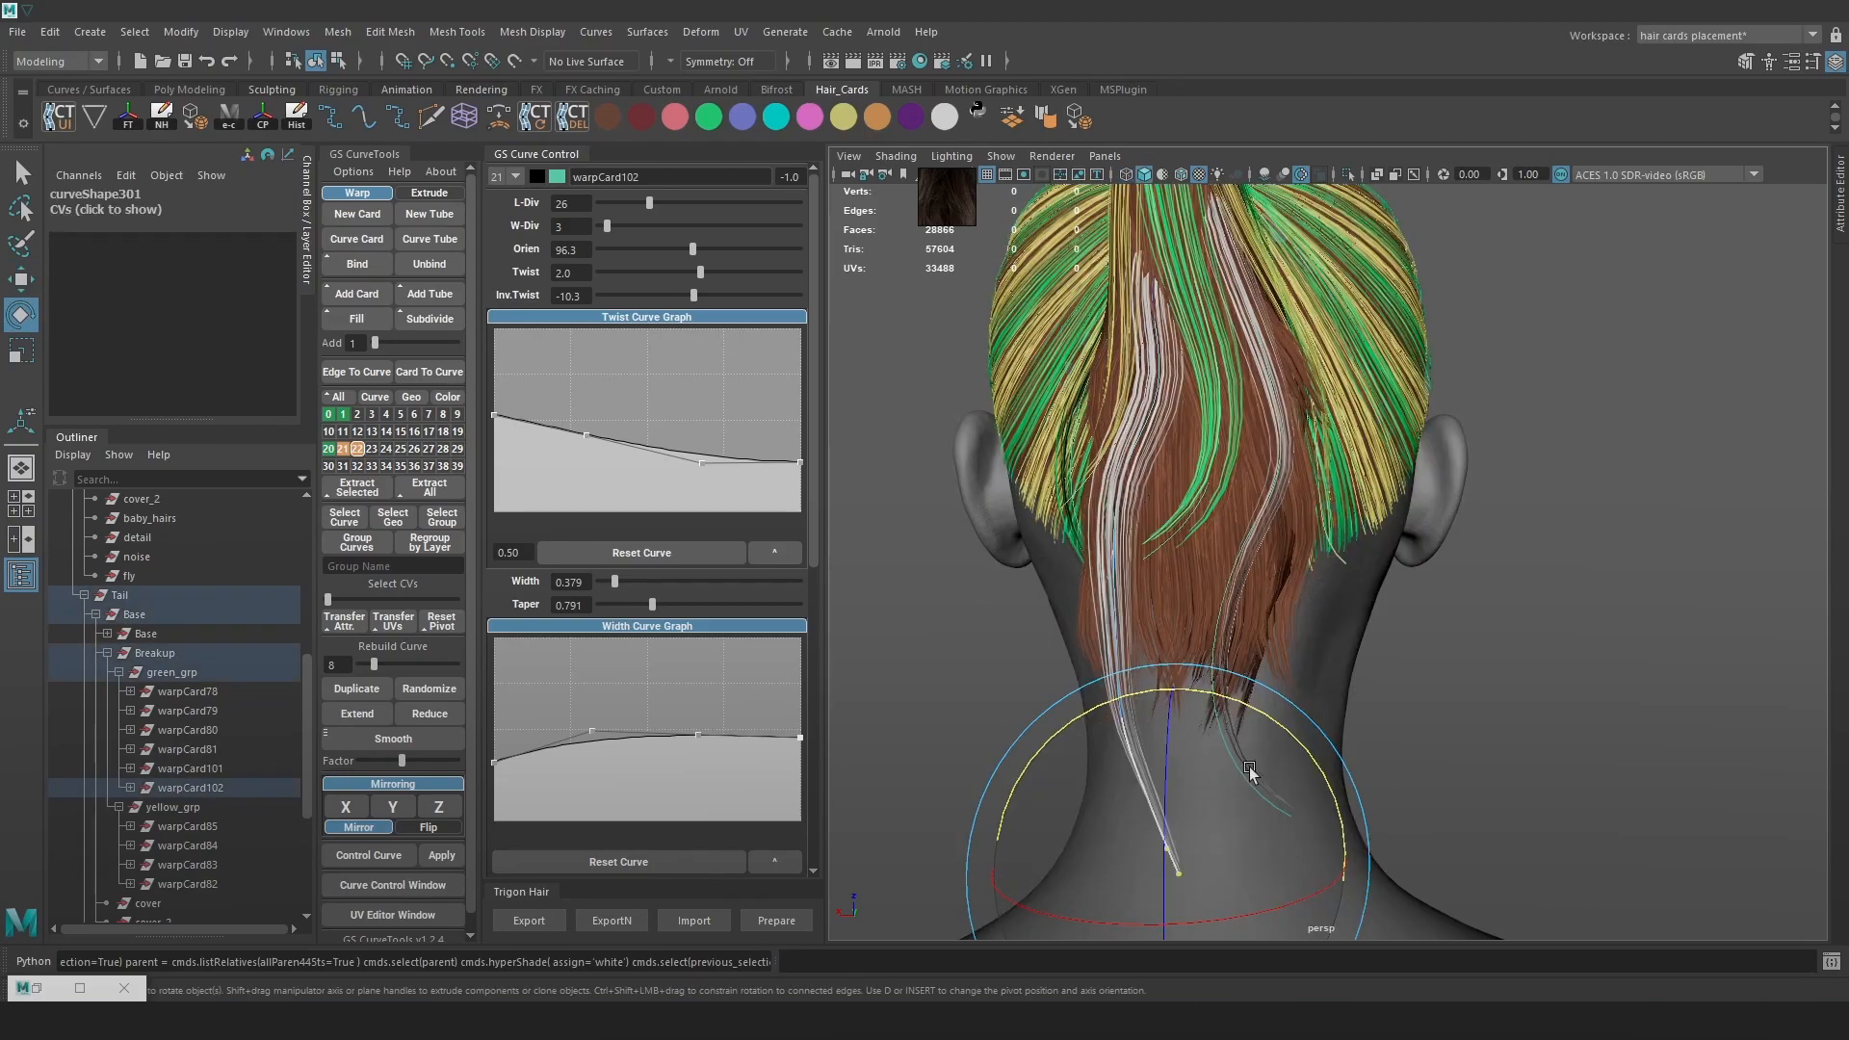
left_click_drag(1298, 742, 1141, 710)
Pull the flipped card's middle control point outward behind the tail in side view
key("w")
left_click_drag(1215, 663, 1167, 635, "alt")
key("4")
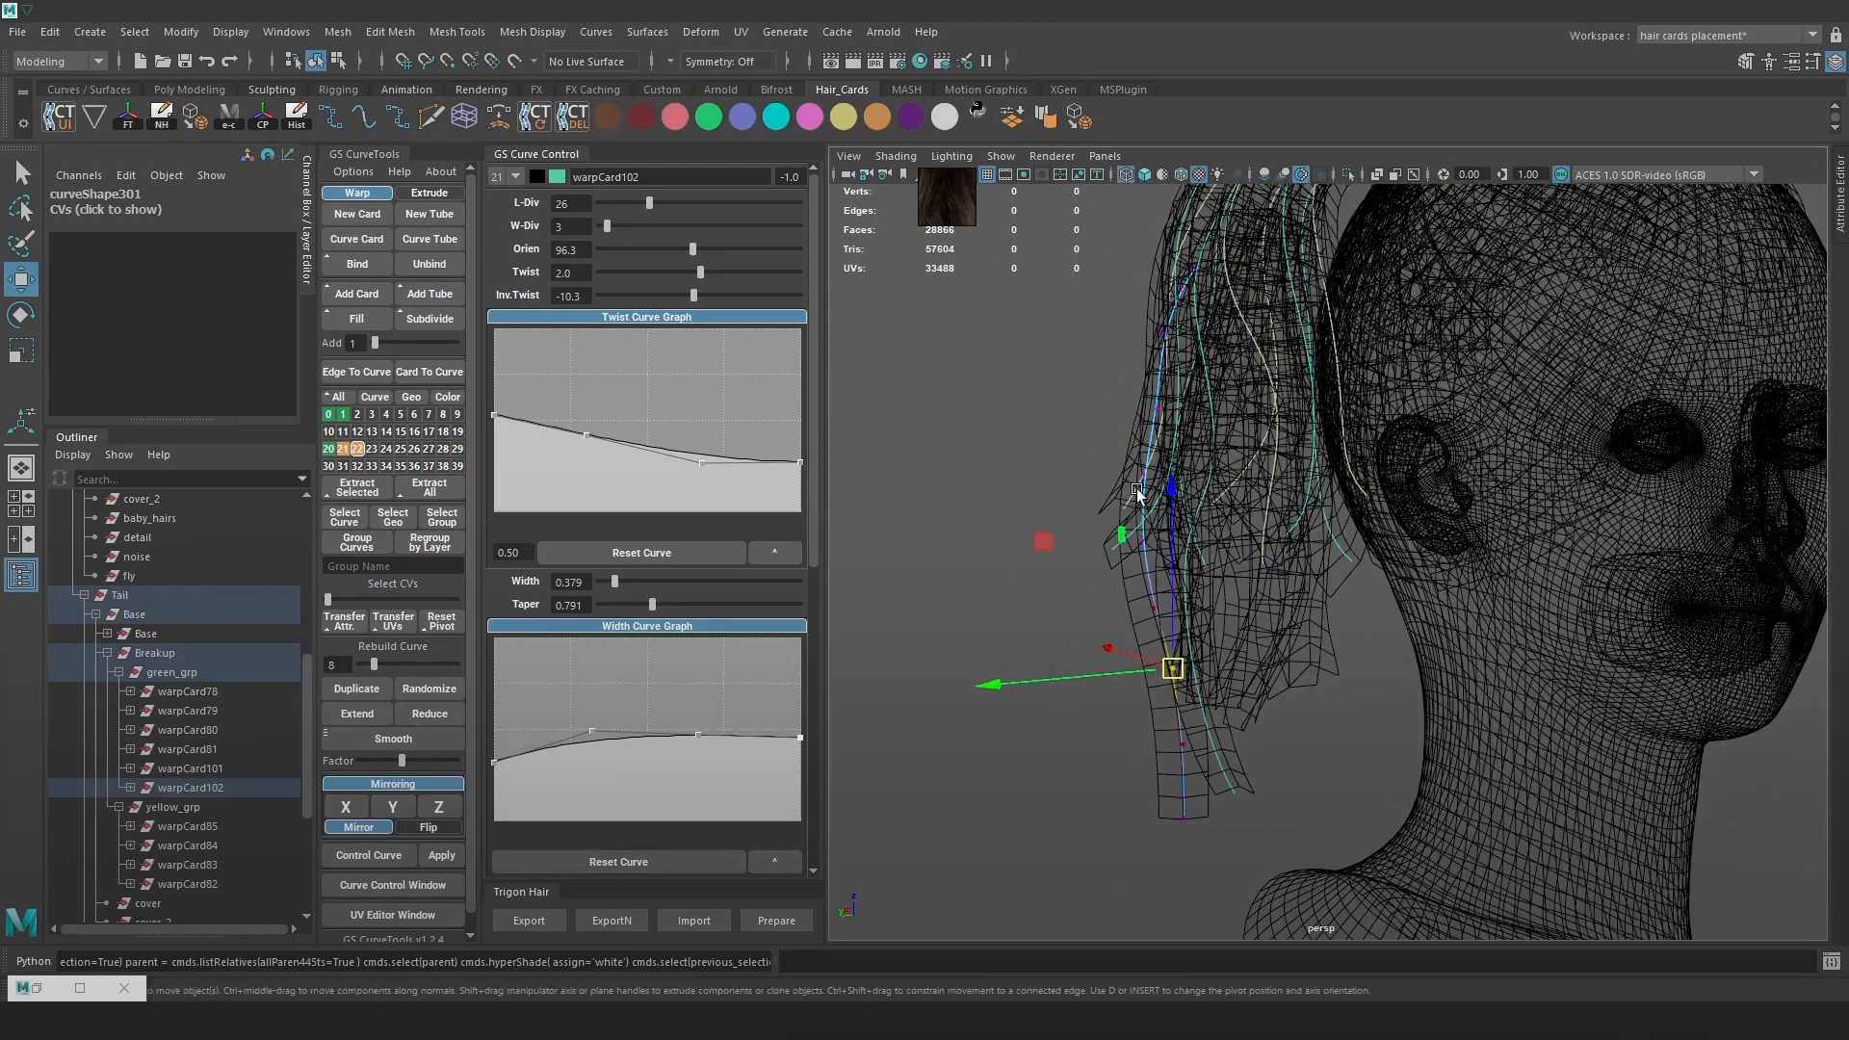
key("5")
left_click_drag(1176, 482, 1134, 471)
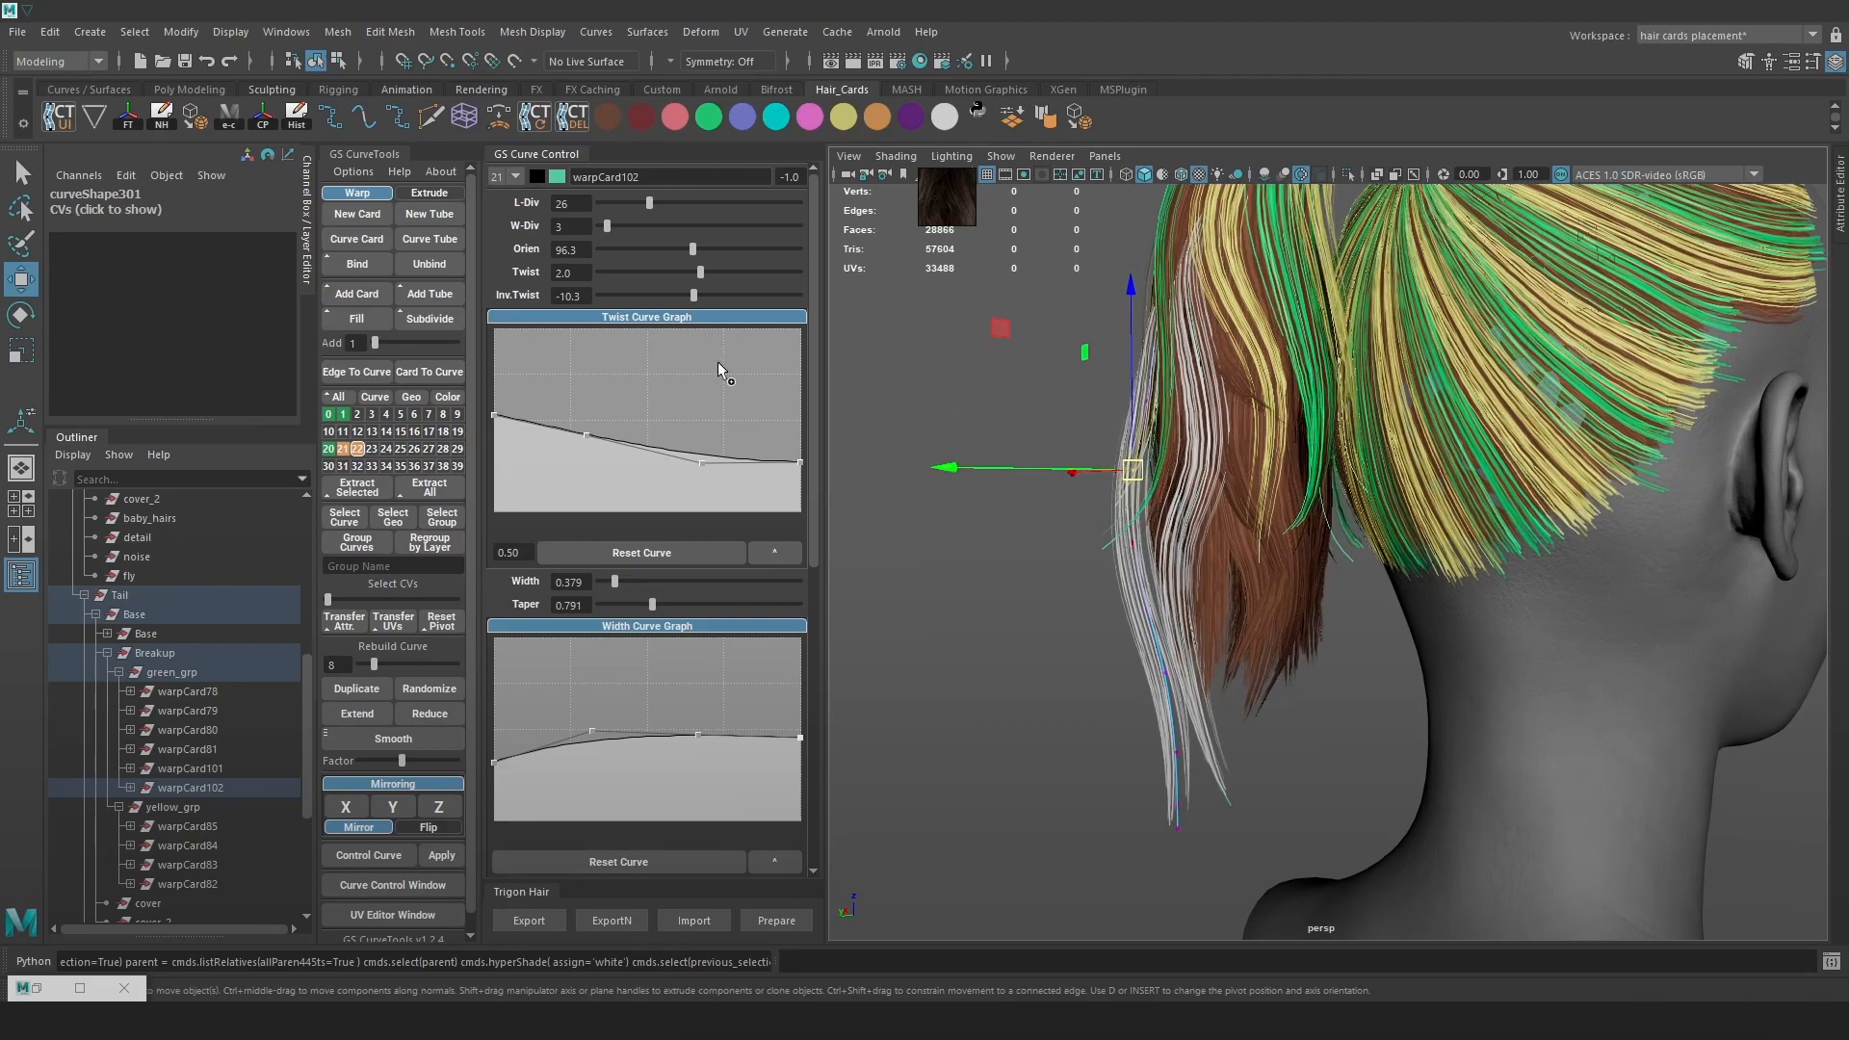
Set the flipped card's Twist to 180 while checking its facing around the tail
left_click_drag(700, 284, 653, 298)
left_click_drag(1242, 576, 1398, 590, "alt")
left_click_drag(1227, 574, 1353, 565, "alt")
left_click_drag(657, 273, 807, 298)
mouse_move(1299, 576)
left_mouse_down("alt")
mouse_move(1447, 572)
mouse_move(1350, 570)
left_mouse_up("alt")
middle_click_drag(1173, 430, 1177, 483, "alt")
Undo the last point move and reposition the flipped card's upper control point against the tail, then clear the selection
key("4")
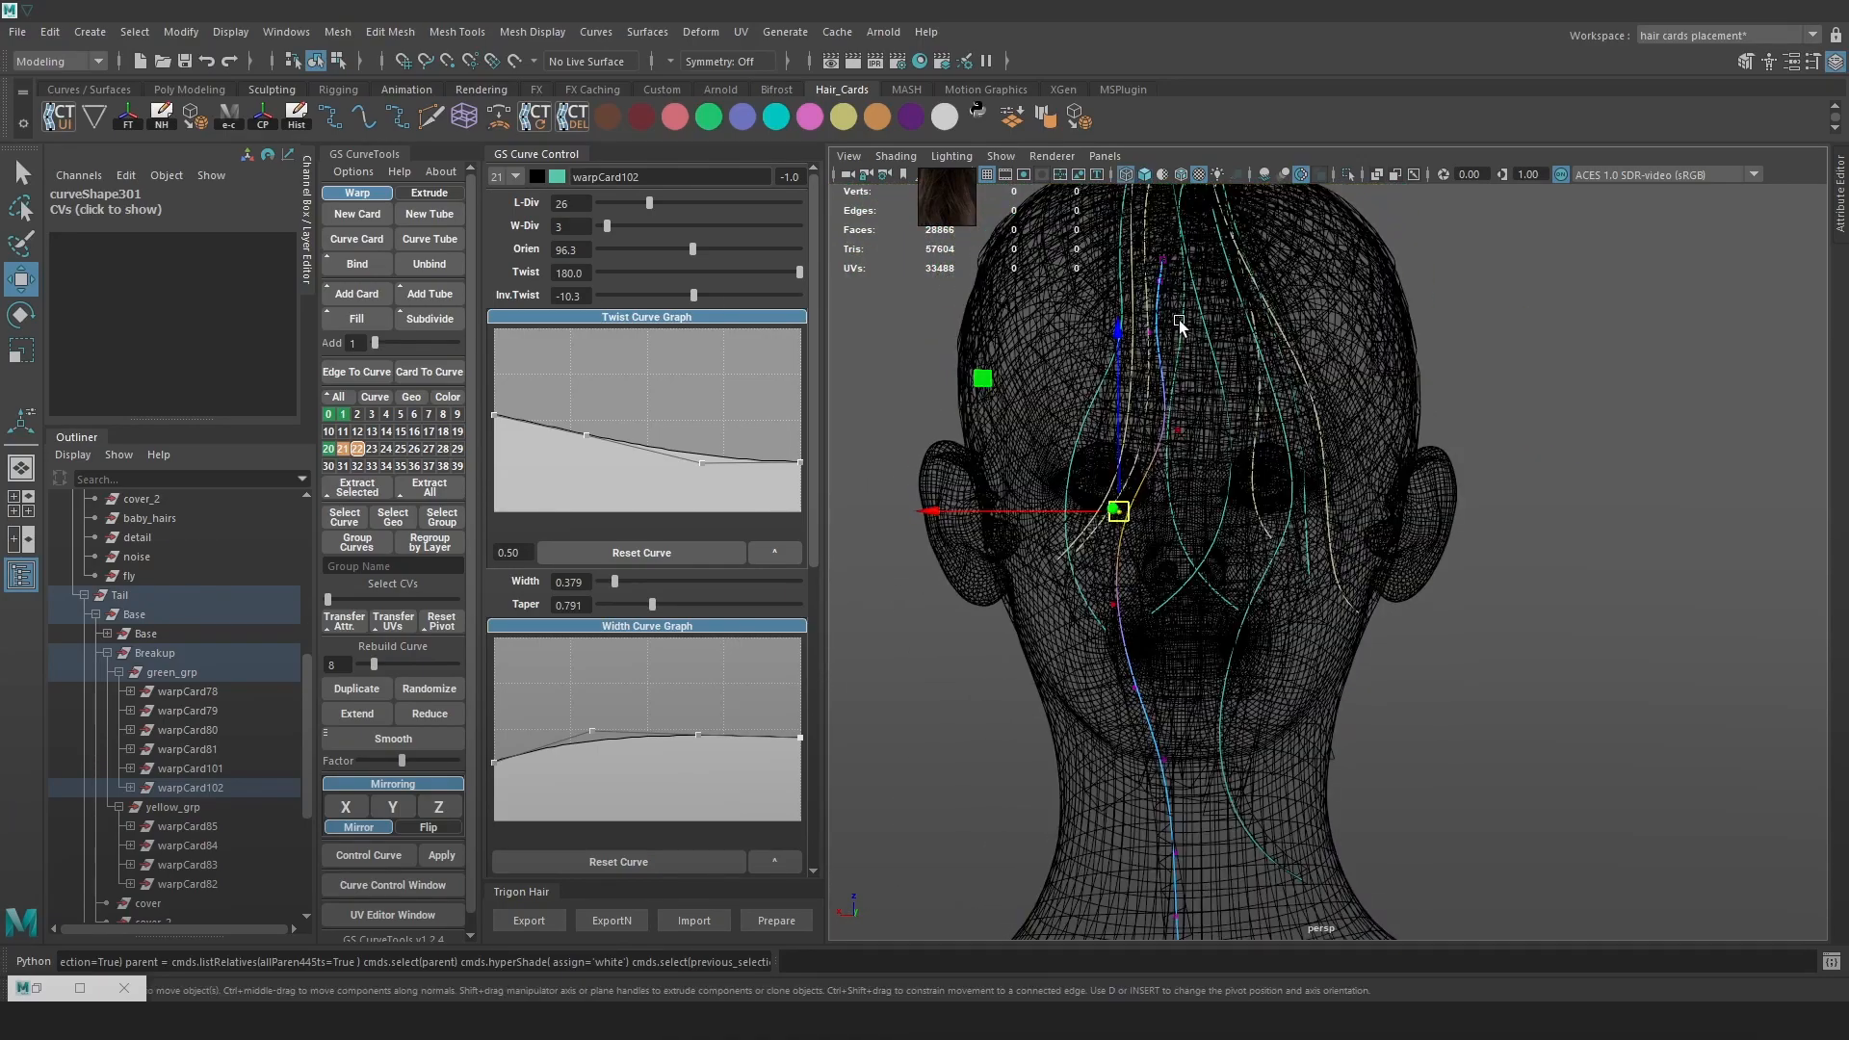
left_click(1162, 339)
key("5")
key("ctrl+z")
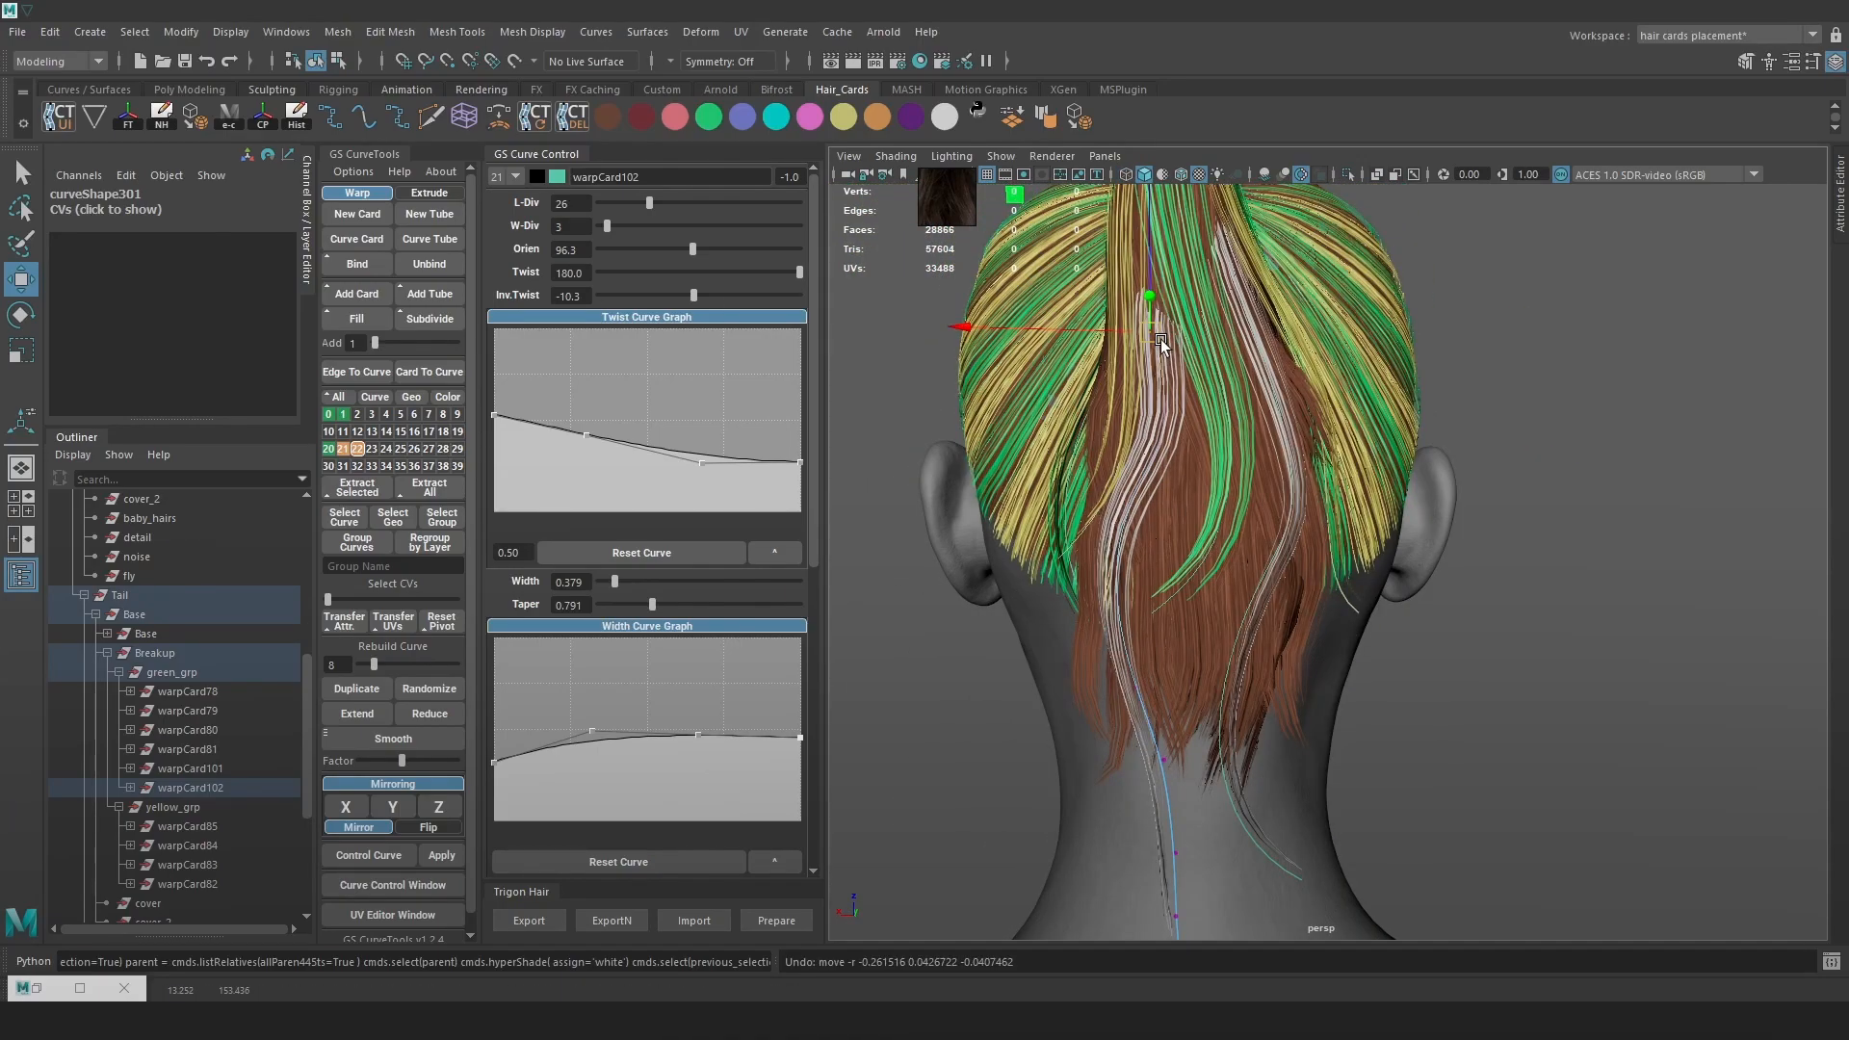
key("4")
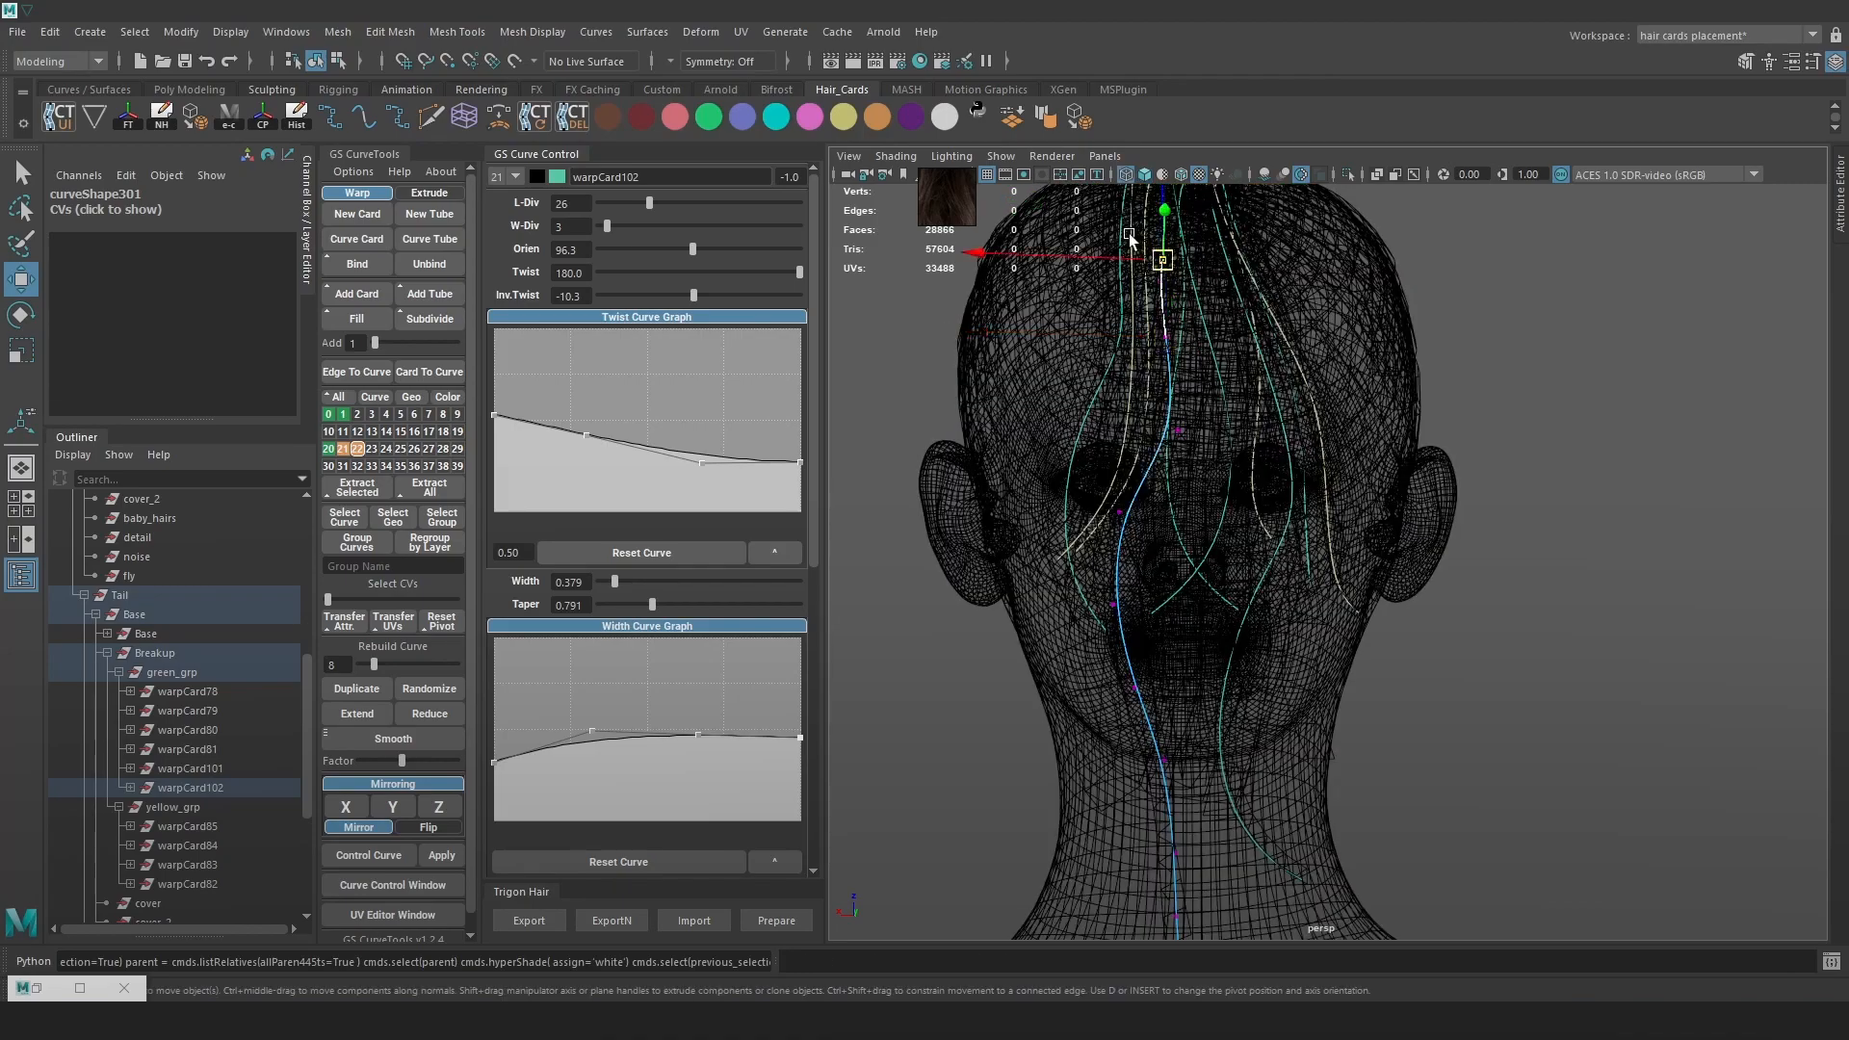
key("5")
mouse_move(1187, 278)
left_mouse_down("alt")
mouse_move(1295, 258)
mouse_move(1299, 239)
left_mouse_up("alt")
left_click_drag(1244, 248, 1223, 333, "alt")
left_click_drag(1146, 391, 1140, 393)
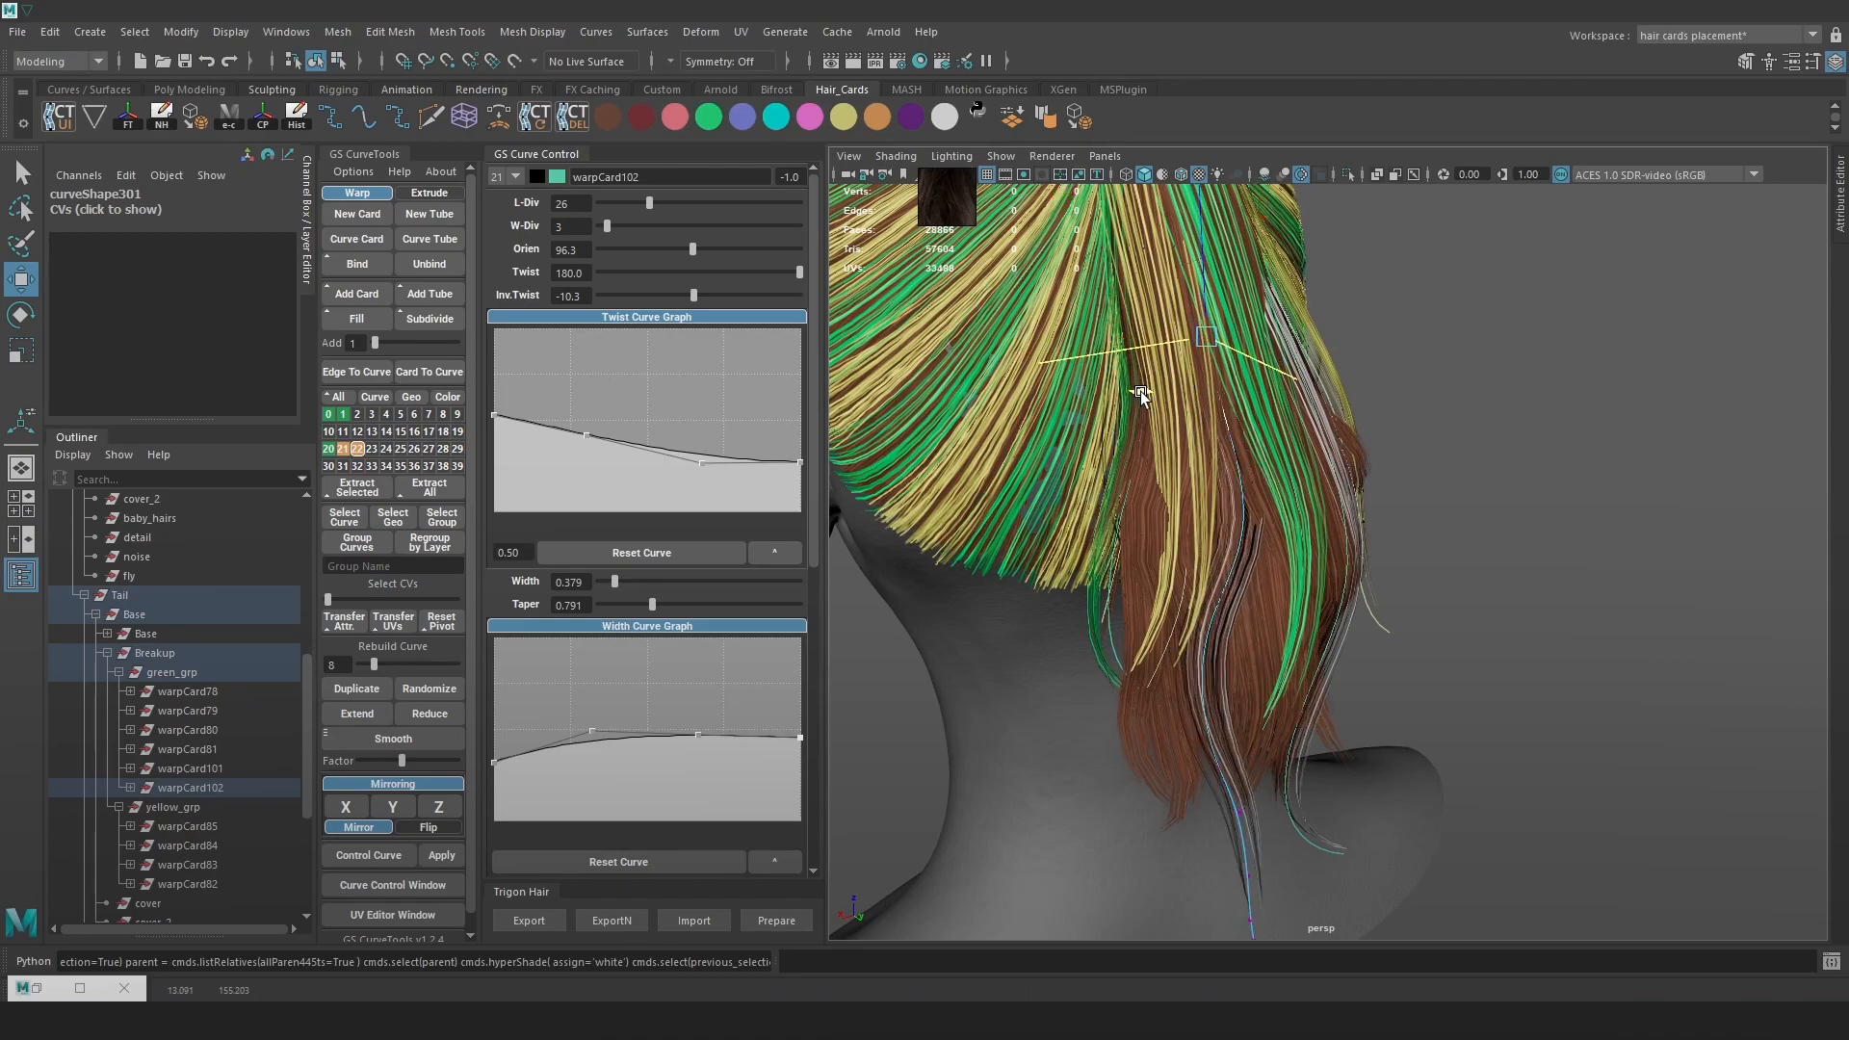
left_click_drag(1373, 420, 1415, 672, "alt")
left_click(1463, 252)
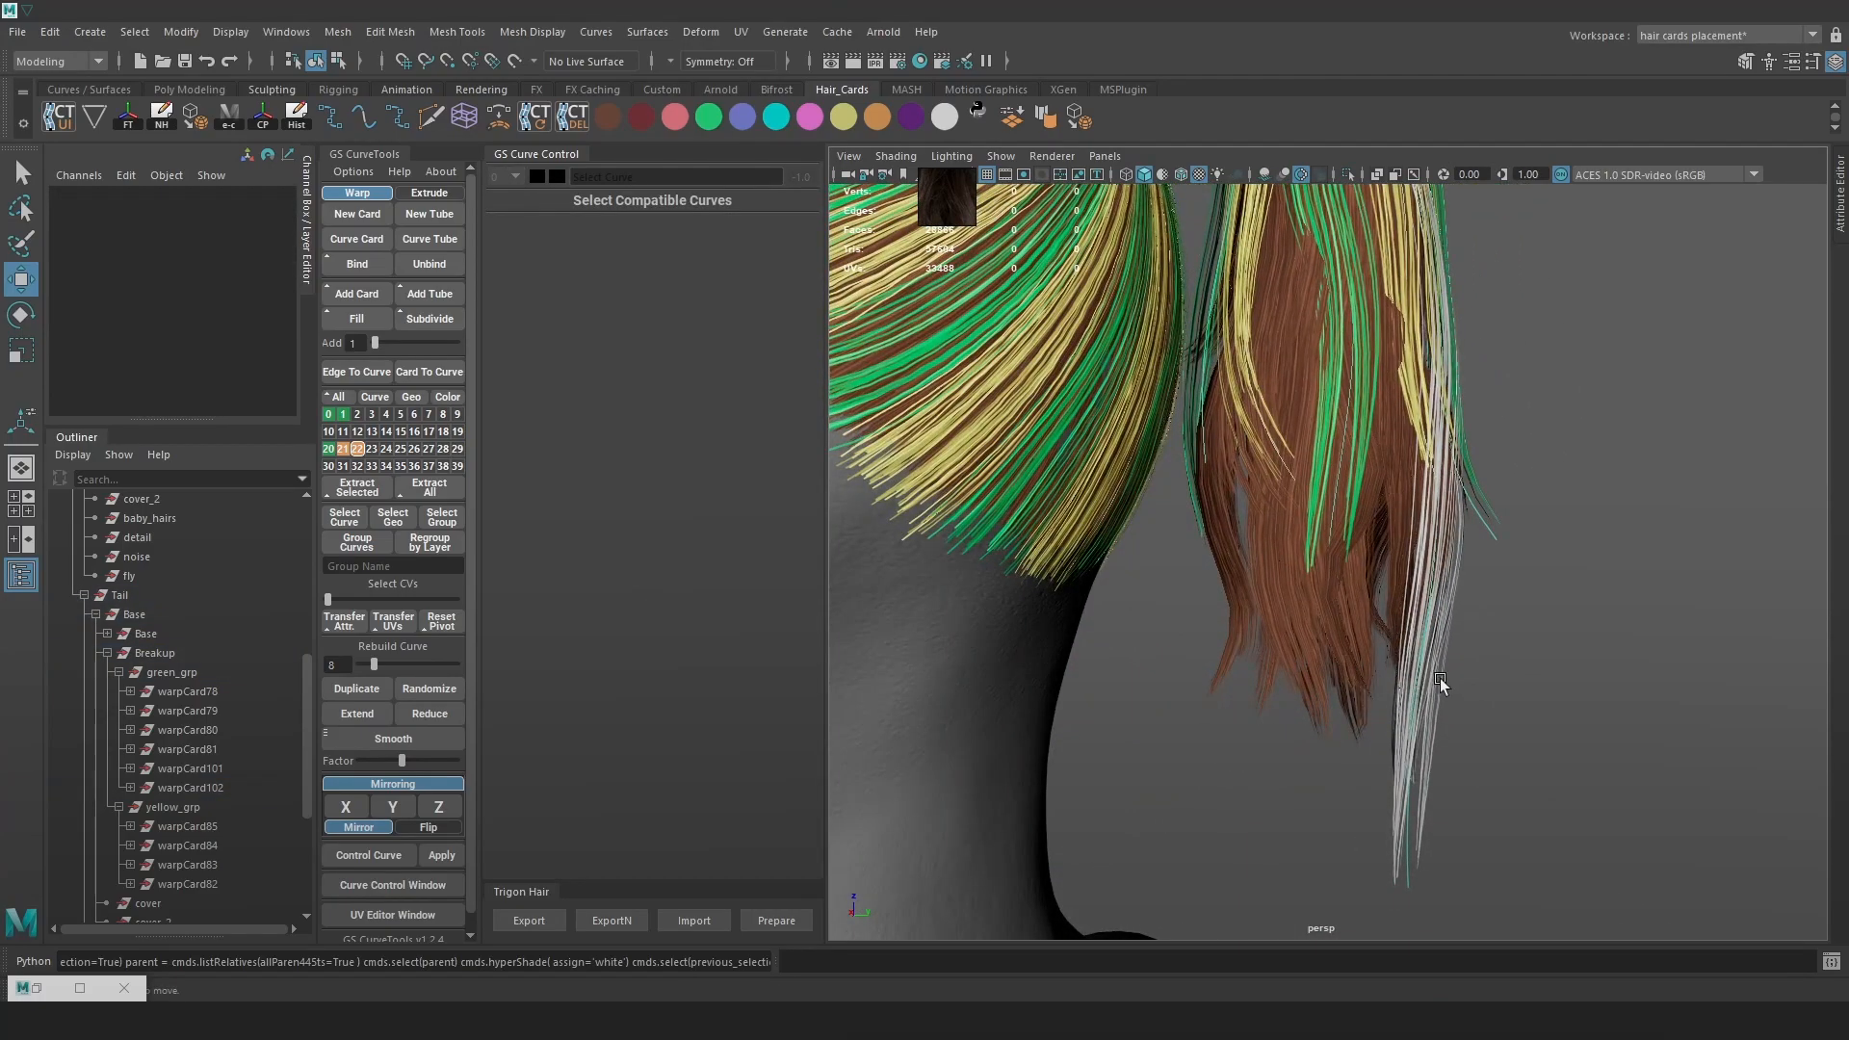
left_click_drag(1446, 545, 1407, 608, "alt")
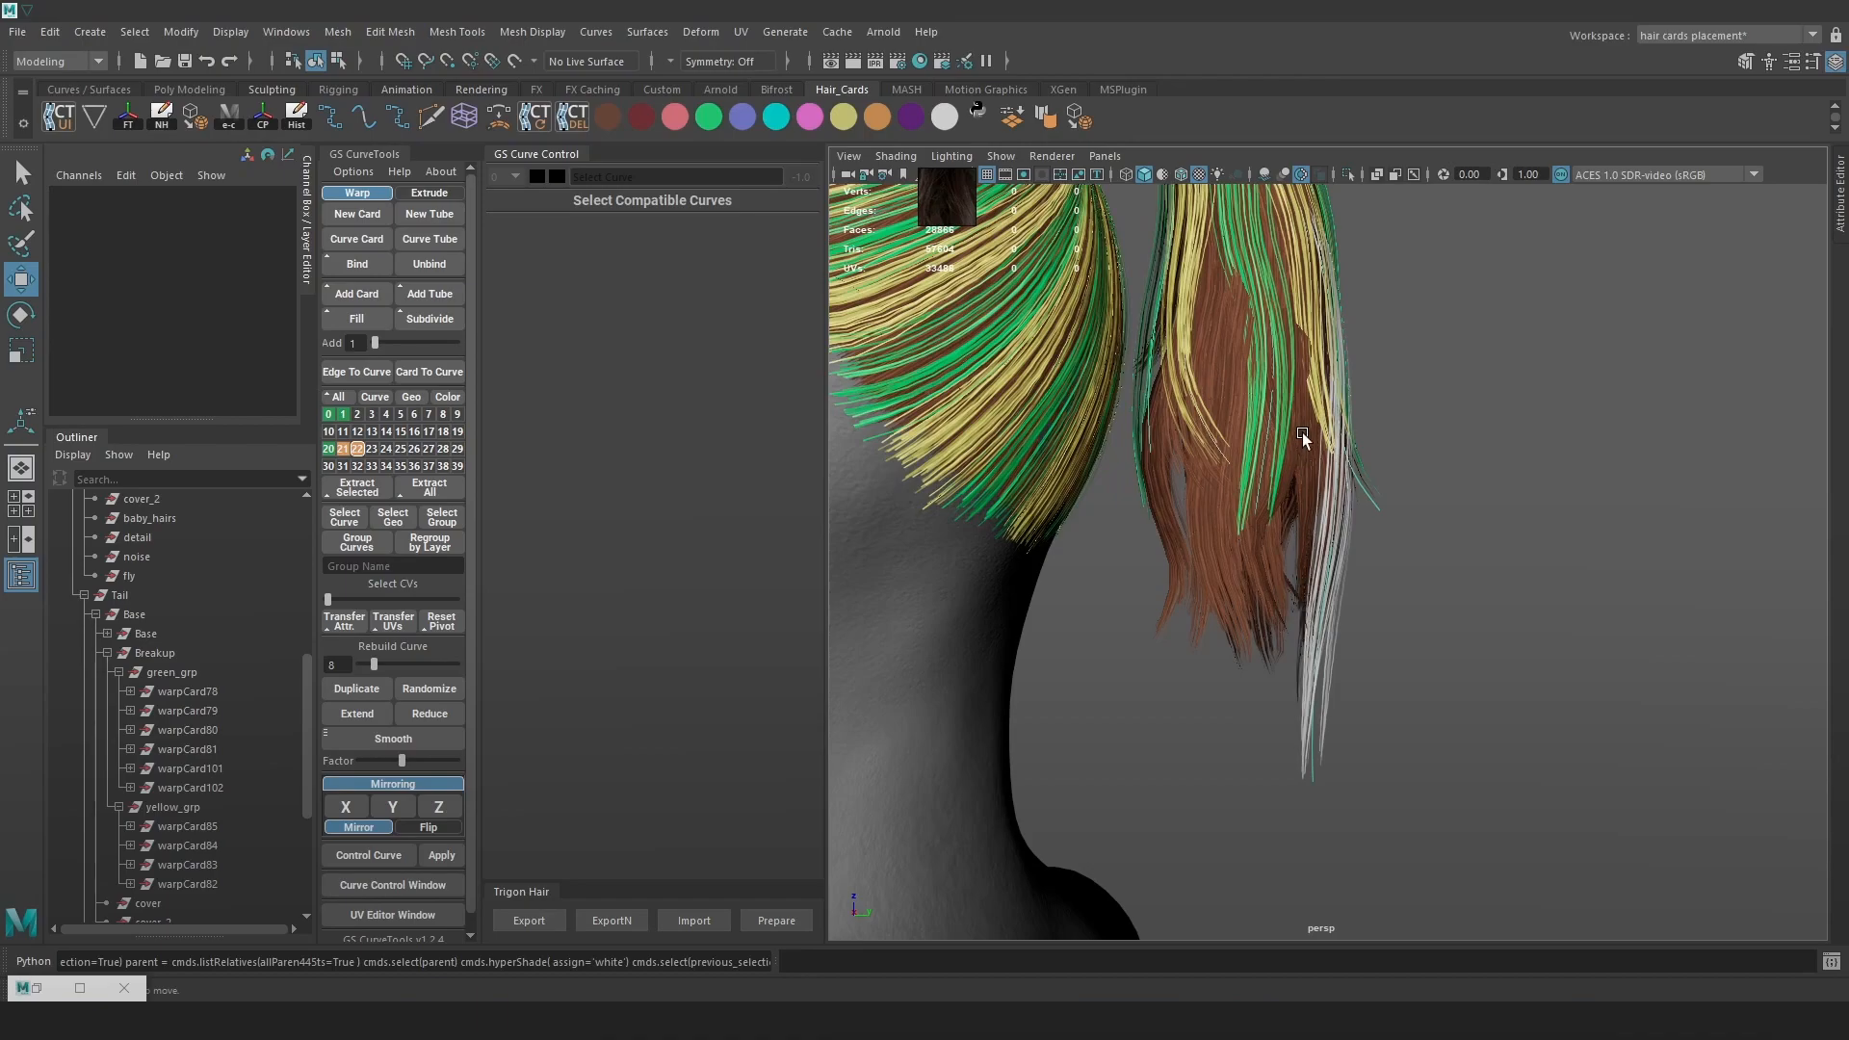
Reselect the flipped card's curve and pull its lower-middle control point slightly away from the tail
key("4")
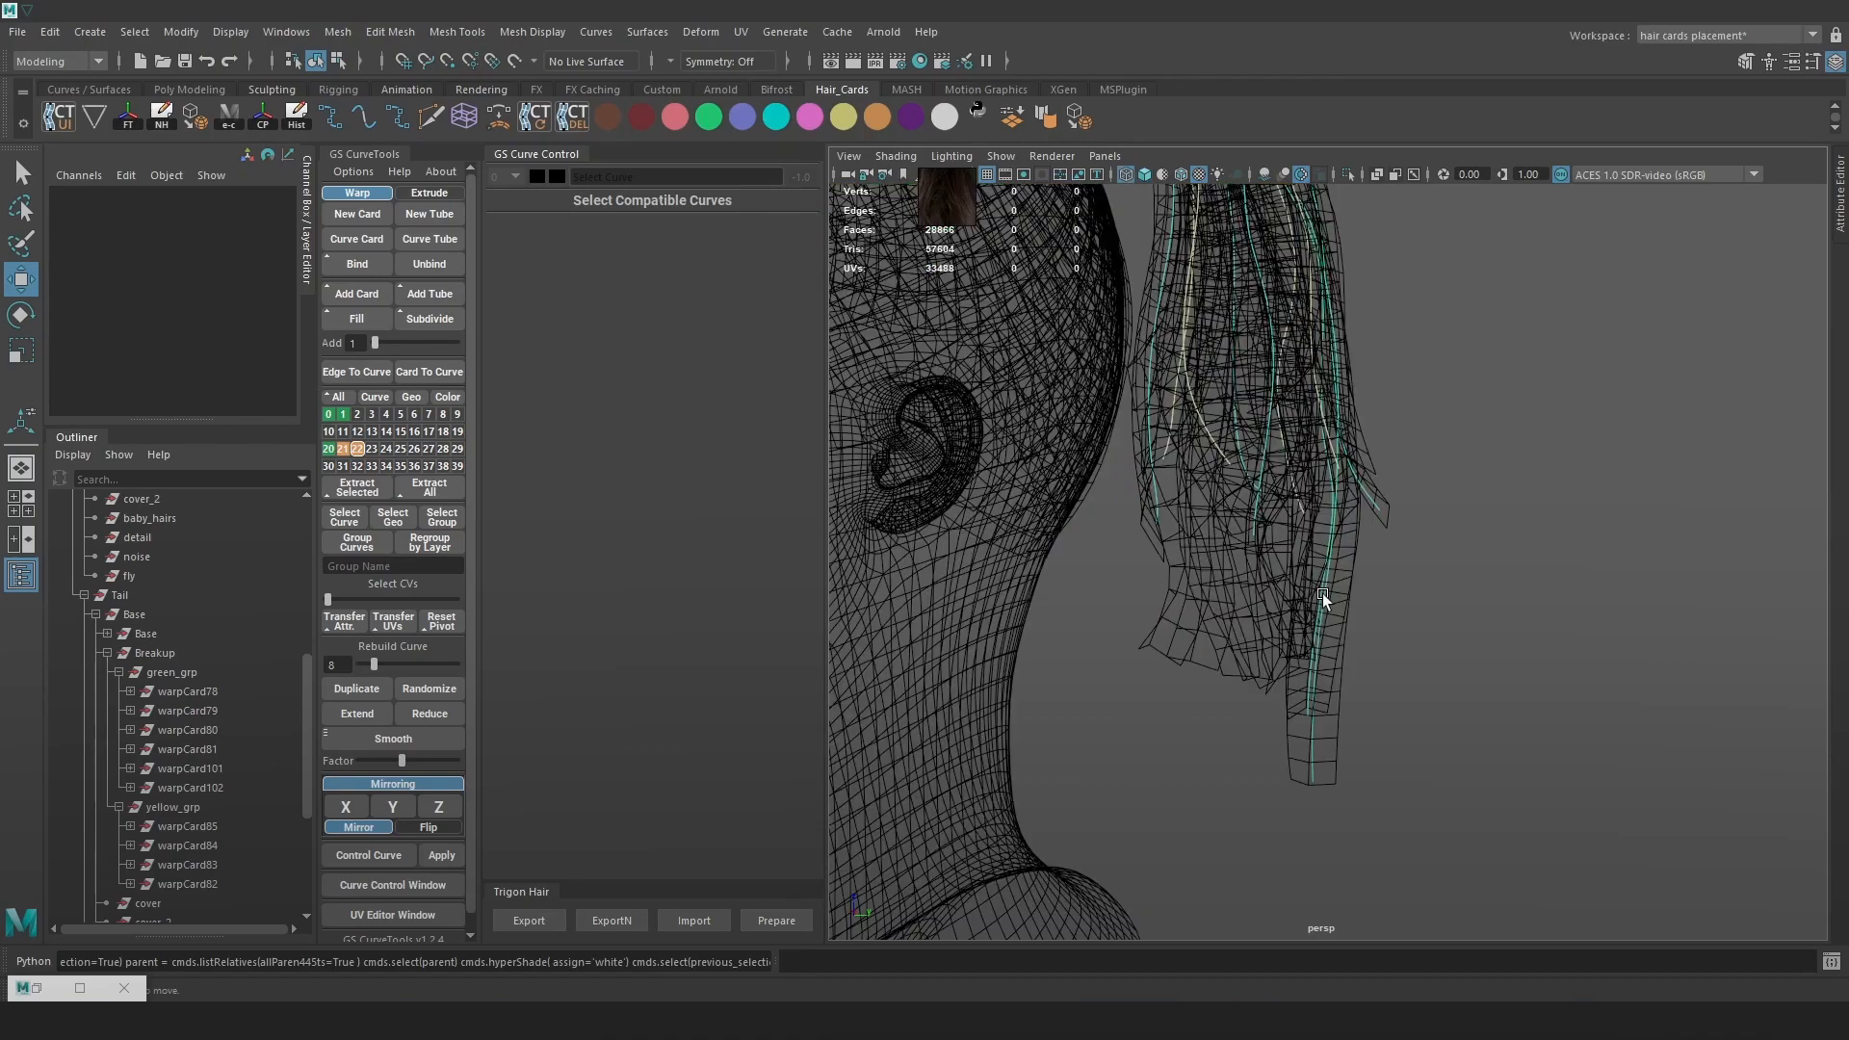
left_click(1321, 594)
right_click_drag(1522, 467, 1406, 466)
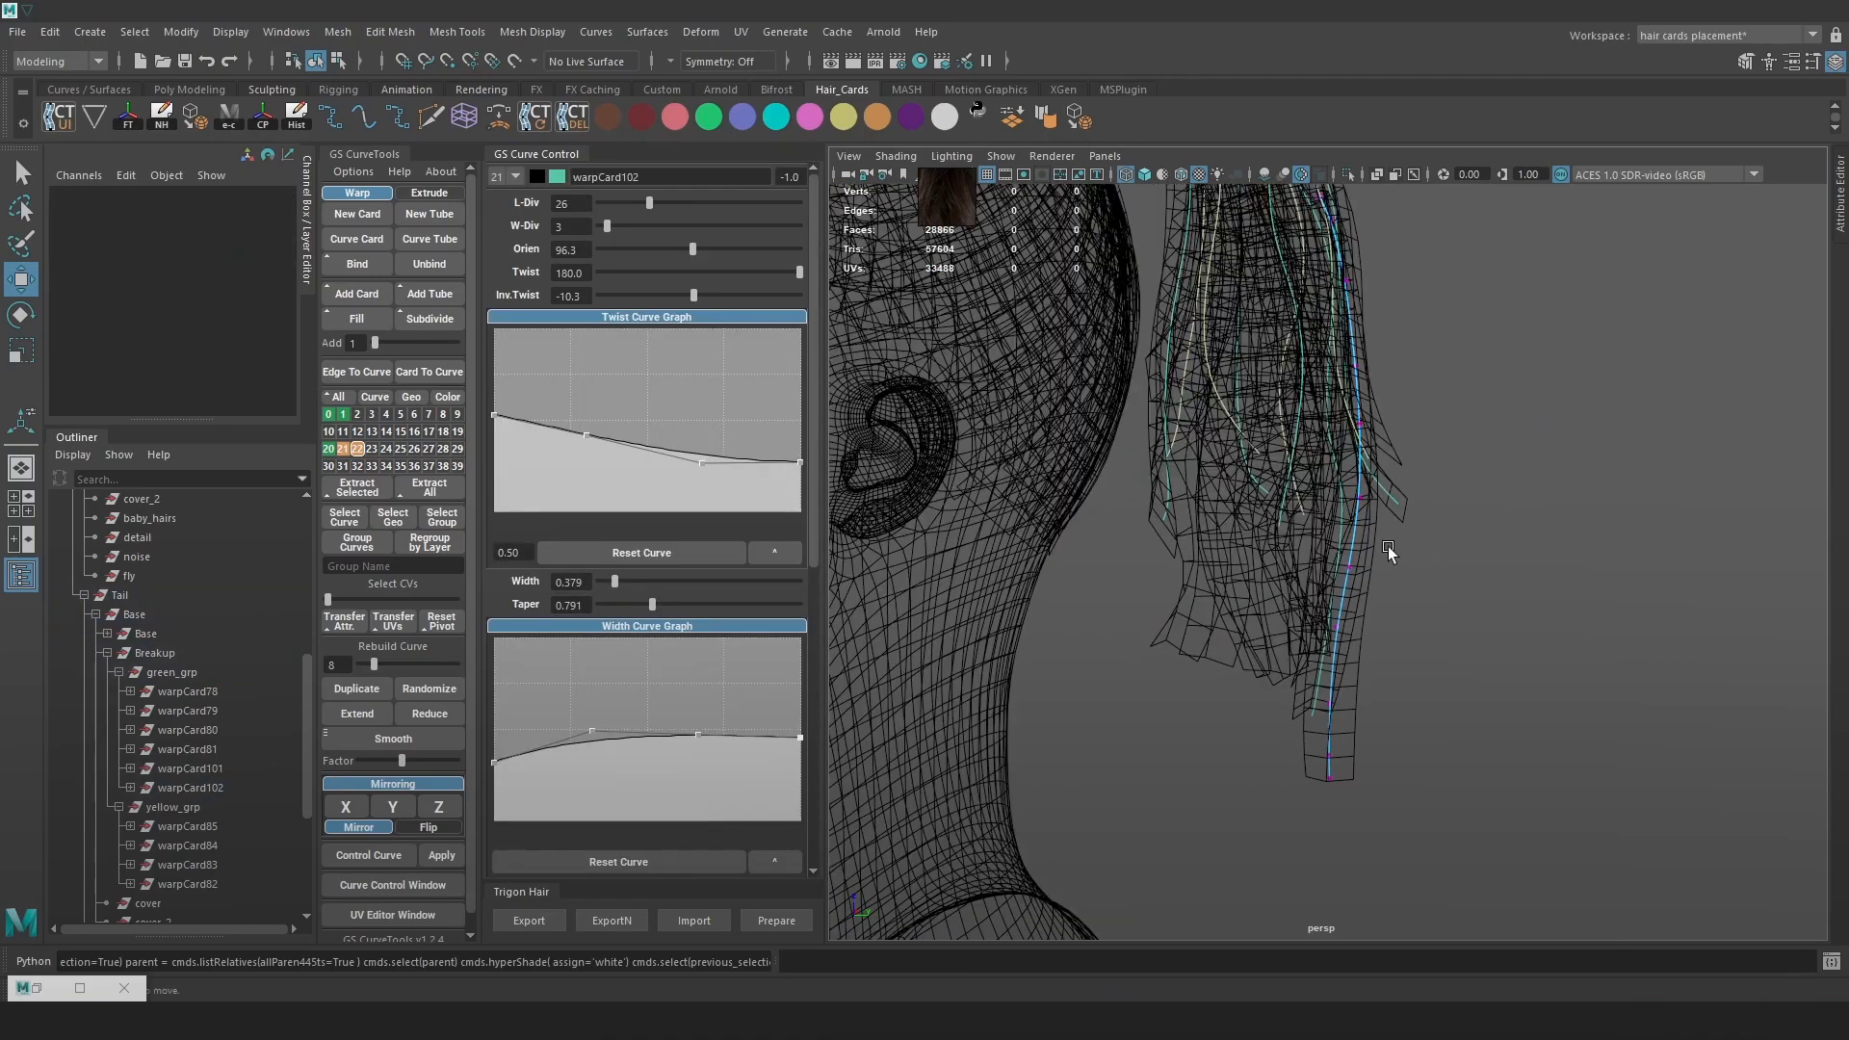
left_click(1350, 569)
key("6")
key("4")
left_click(1351, 625)
key("6")
left_click_drag(1358, 627, 1372, 626)
Select the flipped card's tip control points, try rotating them, undo that, and move the tip inward toward the neck
left_click(1342, 802)
key("e")
key("4")
left_click_drag(1356, 802, 1314, 740)
key("6")
left_click_drag(1385, 599, 1414, 695)
key("ctrl+z")
key("b")
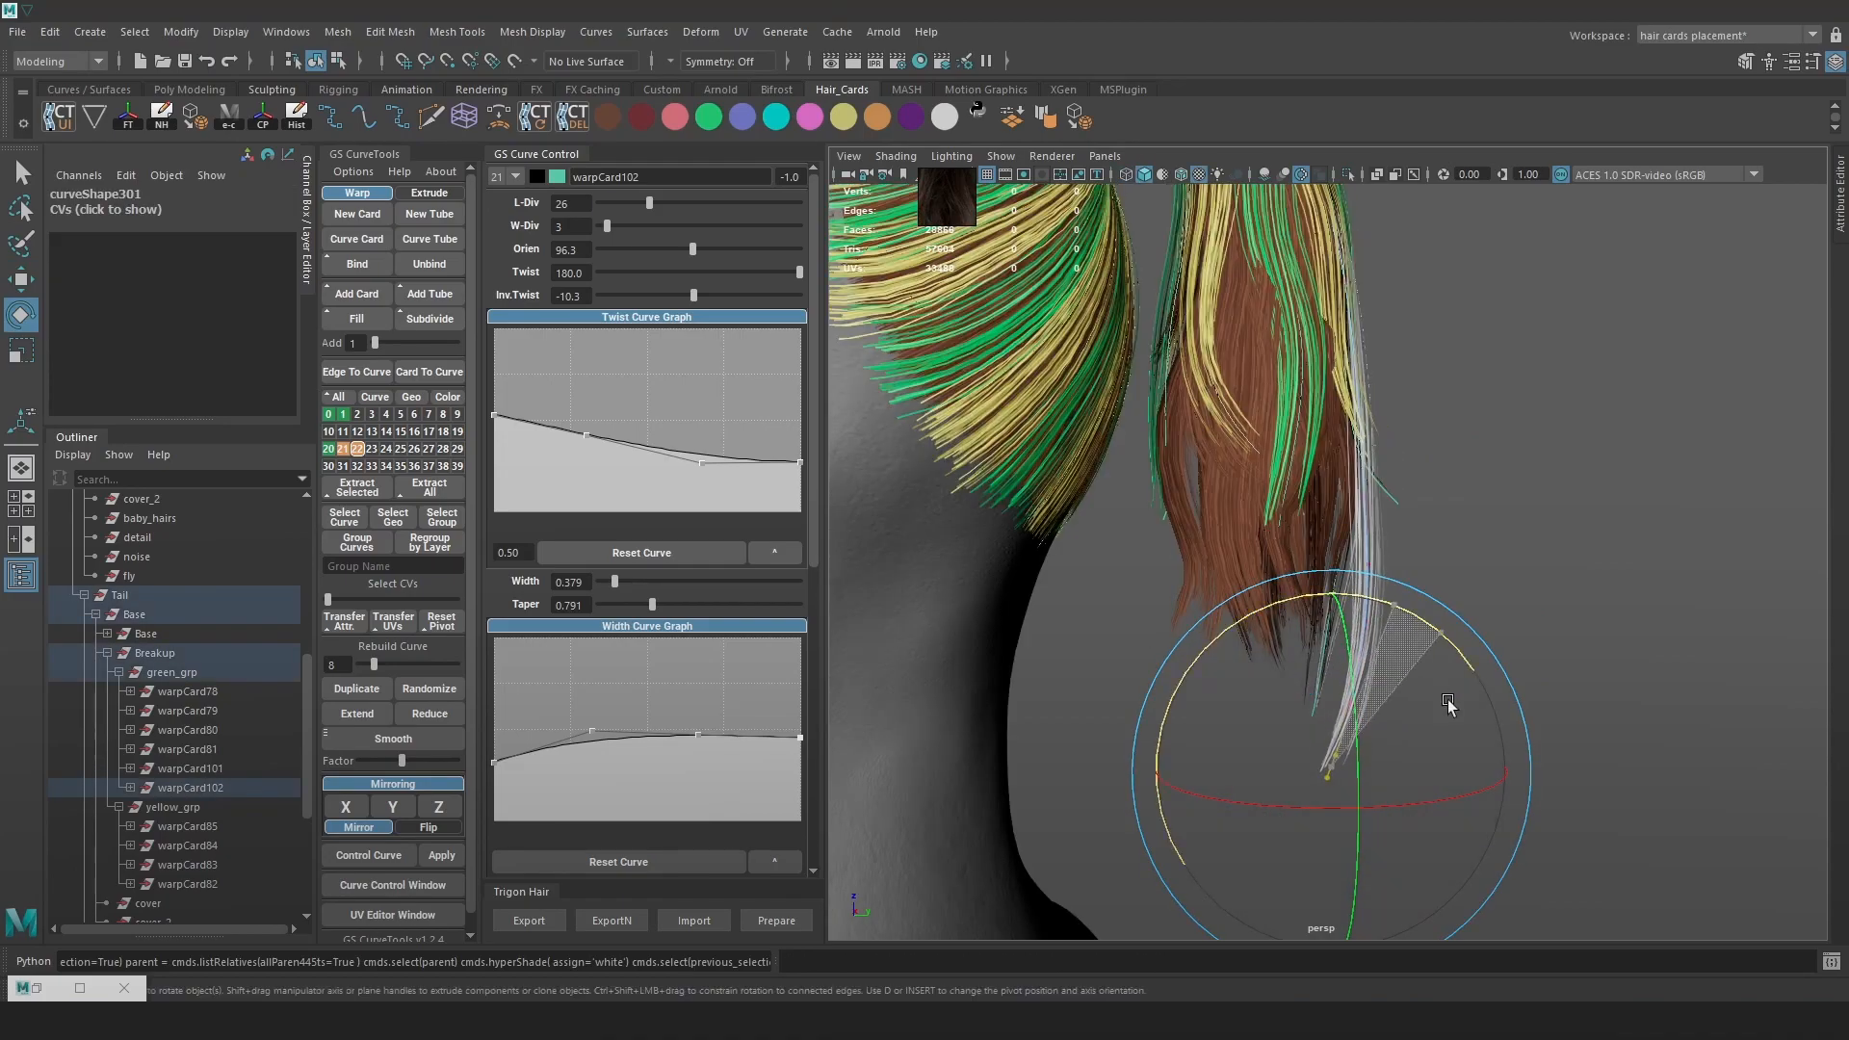
key("w")
key("b")
left_click_drag(1330, 769, 1296, 748)
Shift the flipped card's middle control points so the strand leaves the tail in a smooth outward bow
left_click(1394, 605)
key("4")
left_click(1379, 563)
key("6")
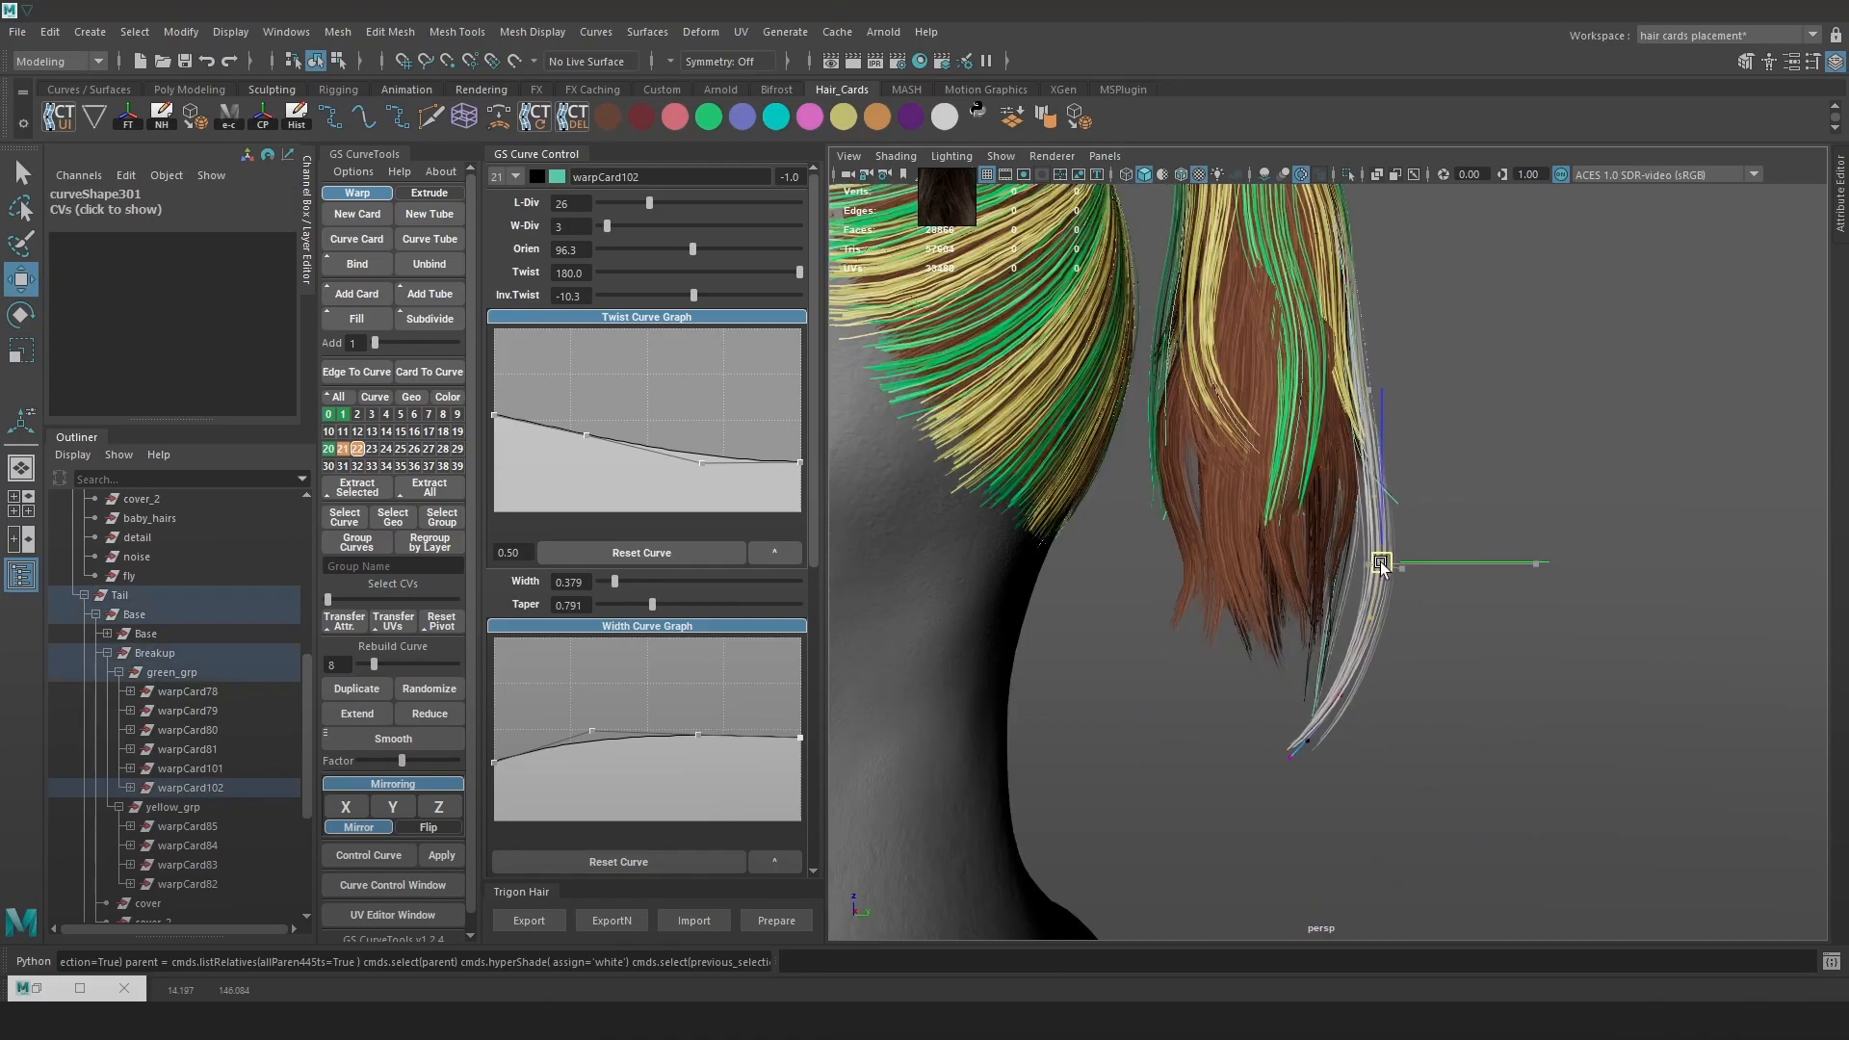
key("4")
left_click(1362, 422)
key("6")
left_click_drag(1361, 422, 1332, 430)
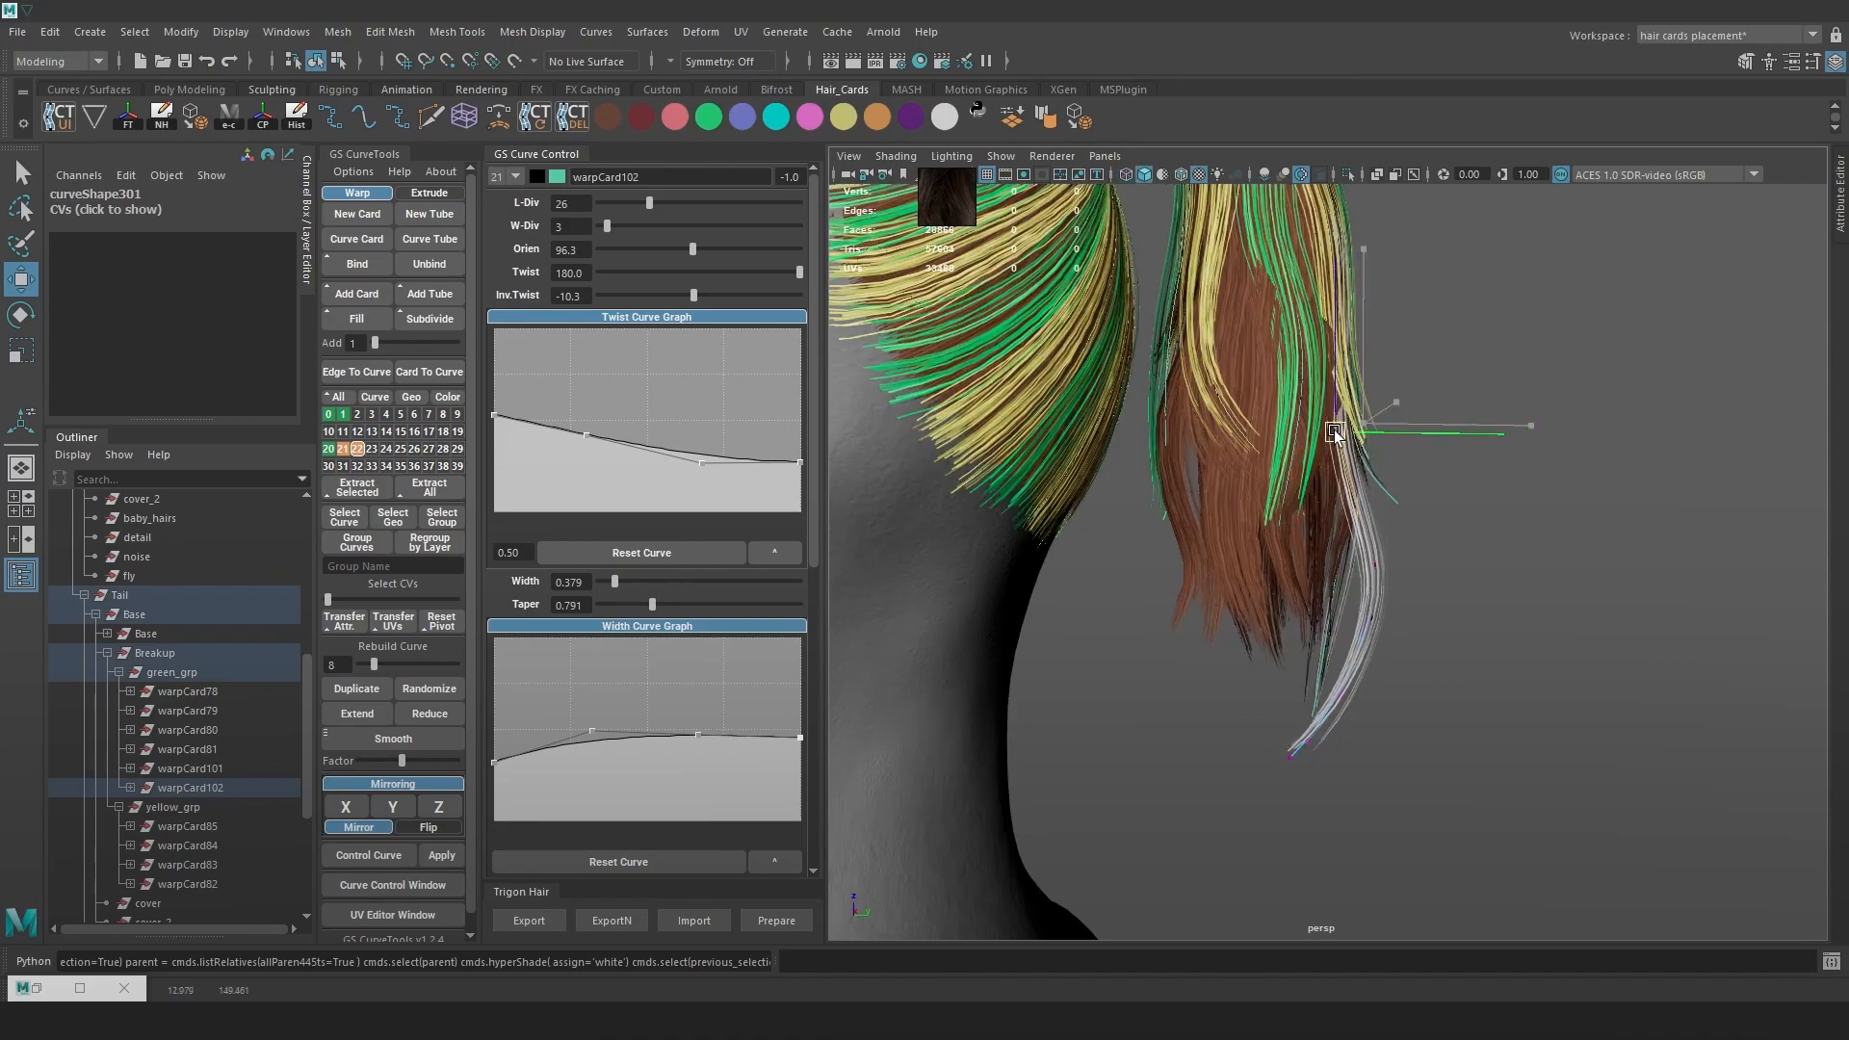
Select warpCard101 and adjust its control points near the tip in side view, then clear the selection
scroll(1424, 499, "down", 5)
left_click_drag(1464, 516, 1069, 527, "alt")
scroll(1203, 607, "up", 5)
left_click_drag(1269, 642, 1206, 603, "alt")
left_click(1237, 629)
key("4")
left_click(1327, 568)
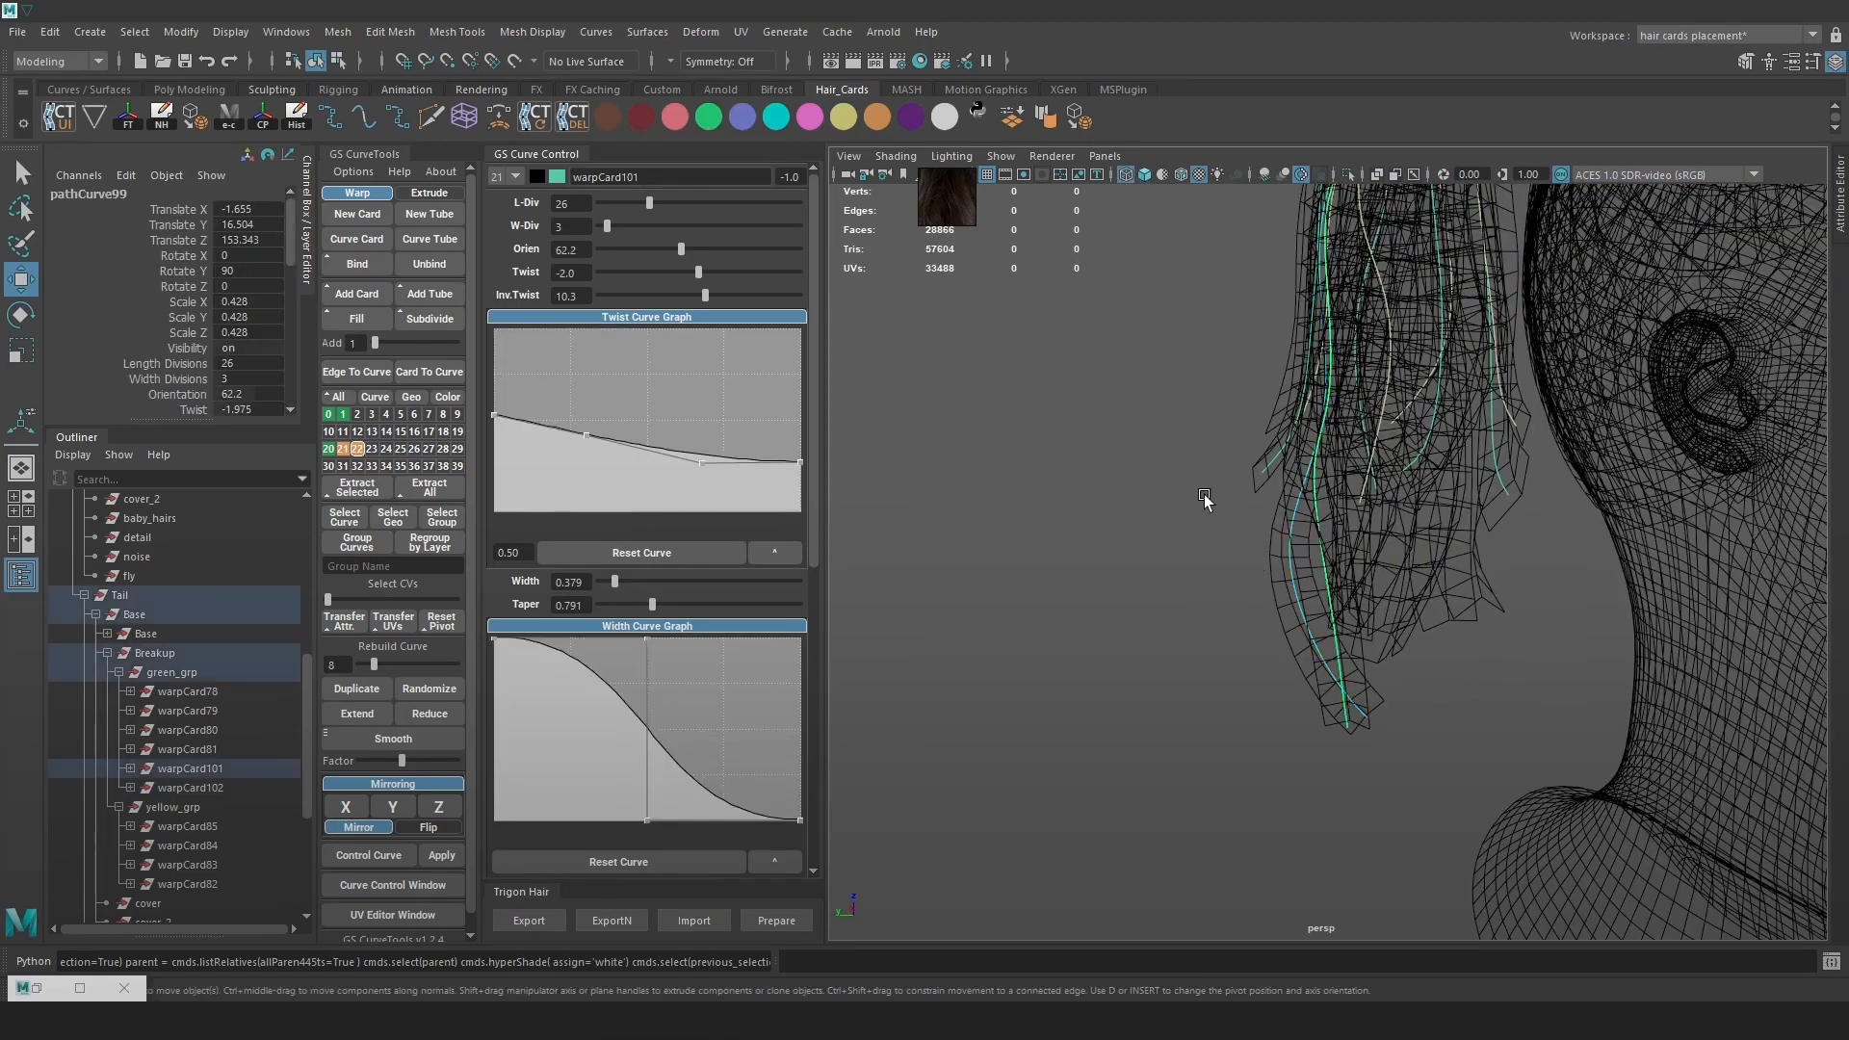
scroll(1171, 532, "up", 1)
right_click_drag(1158, 520, 1063, 472)
mouse_move(1300, 628)
left_mouse_down()
mouse_move(1379, 674)
mouse_move(1239, 698)
mouse_move(1245, 665)
left_mouse_up()
key("6")
left_click_drag(1413, 591, 1320, 503, "alt")
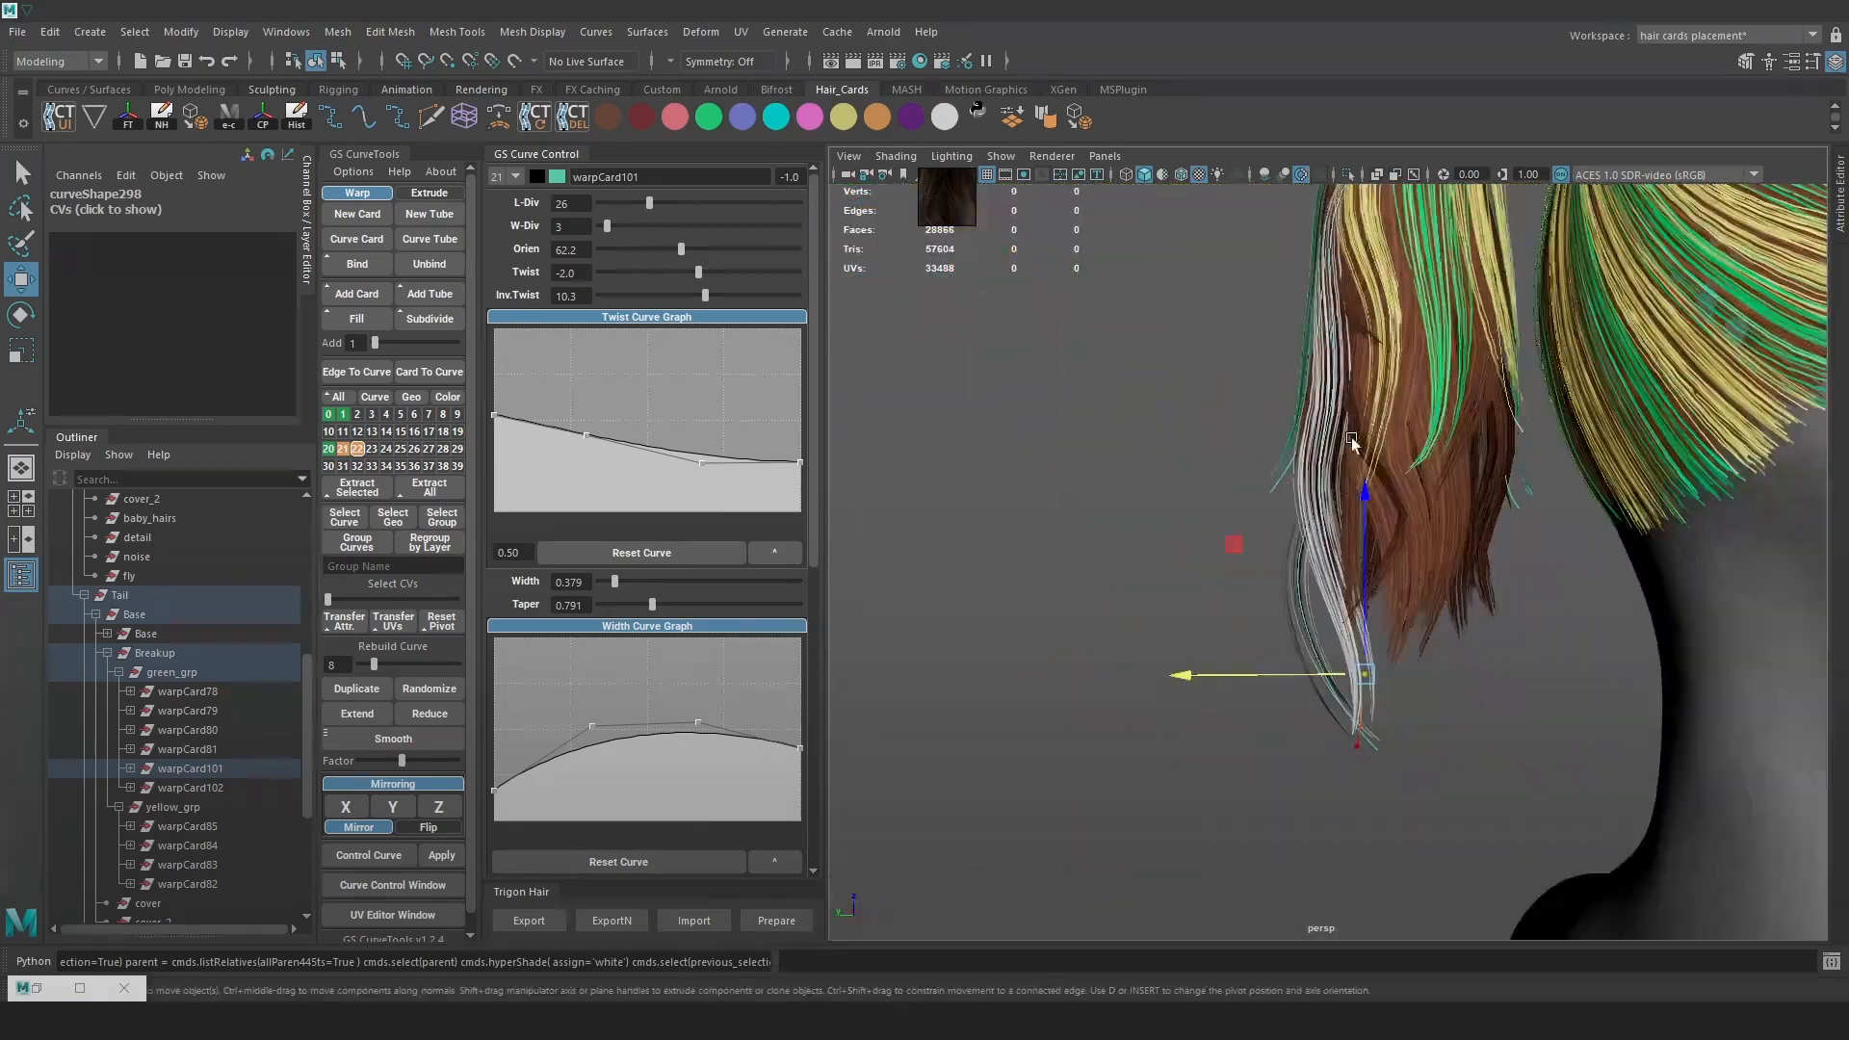
left_click(1443, 353)
left_click_drag(1296, 565, 1253, 704, "alt")
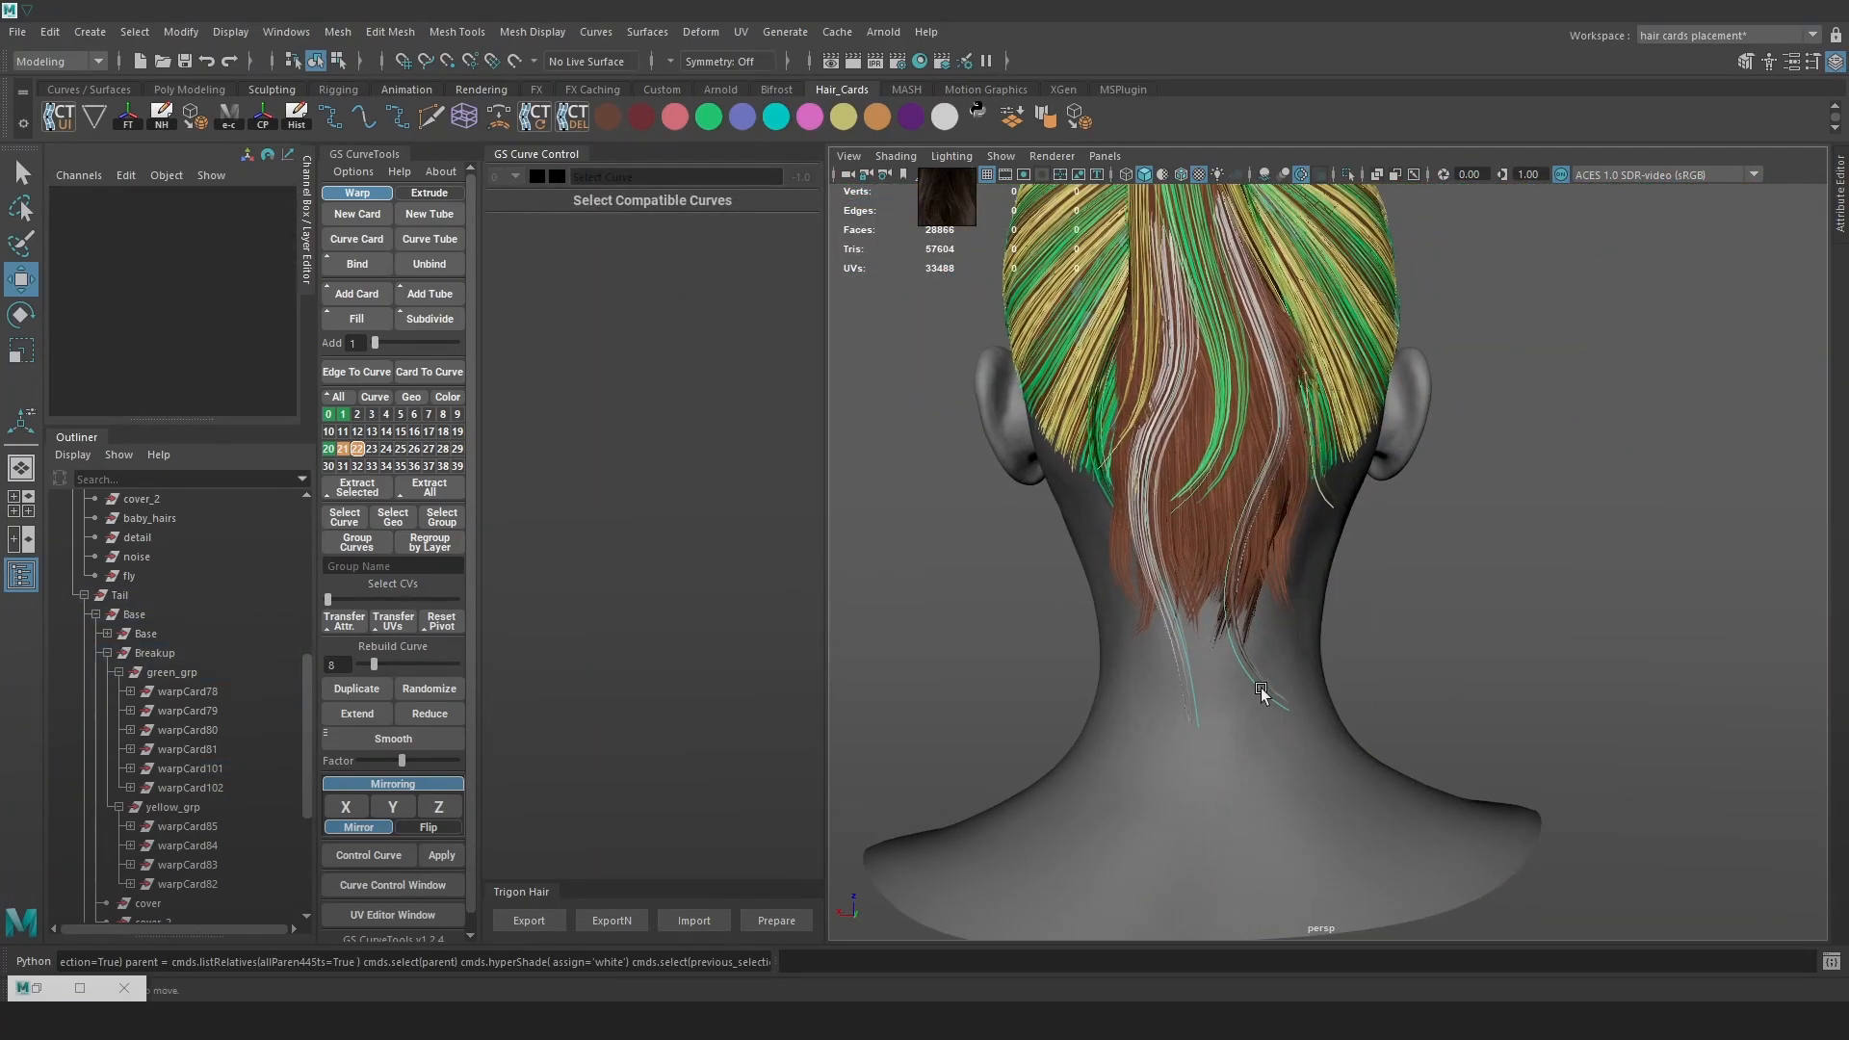
Duplicate warpCard101 and move the copy across to the side of the tail nearest the head
key("4")
left_click(1261, 690)
left_click_drag(1482, 614, 1136, 617, "alt")
key("5")
key("6")
left_click(375, 690)
middle_click_drag(1218, 217, 1139, 306, "alt")
left_click_drag(1130, 301, 1241, 307)
Reposition the duplicated card's middle control points so the strand follows the inner side of the tail
right_click_drag(959, 369, 857, 369)
key("4")
left_click(1326, 634)
key("7")
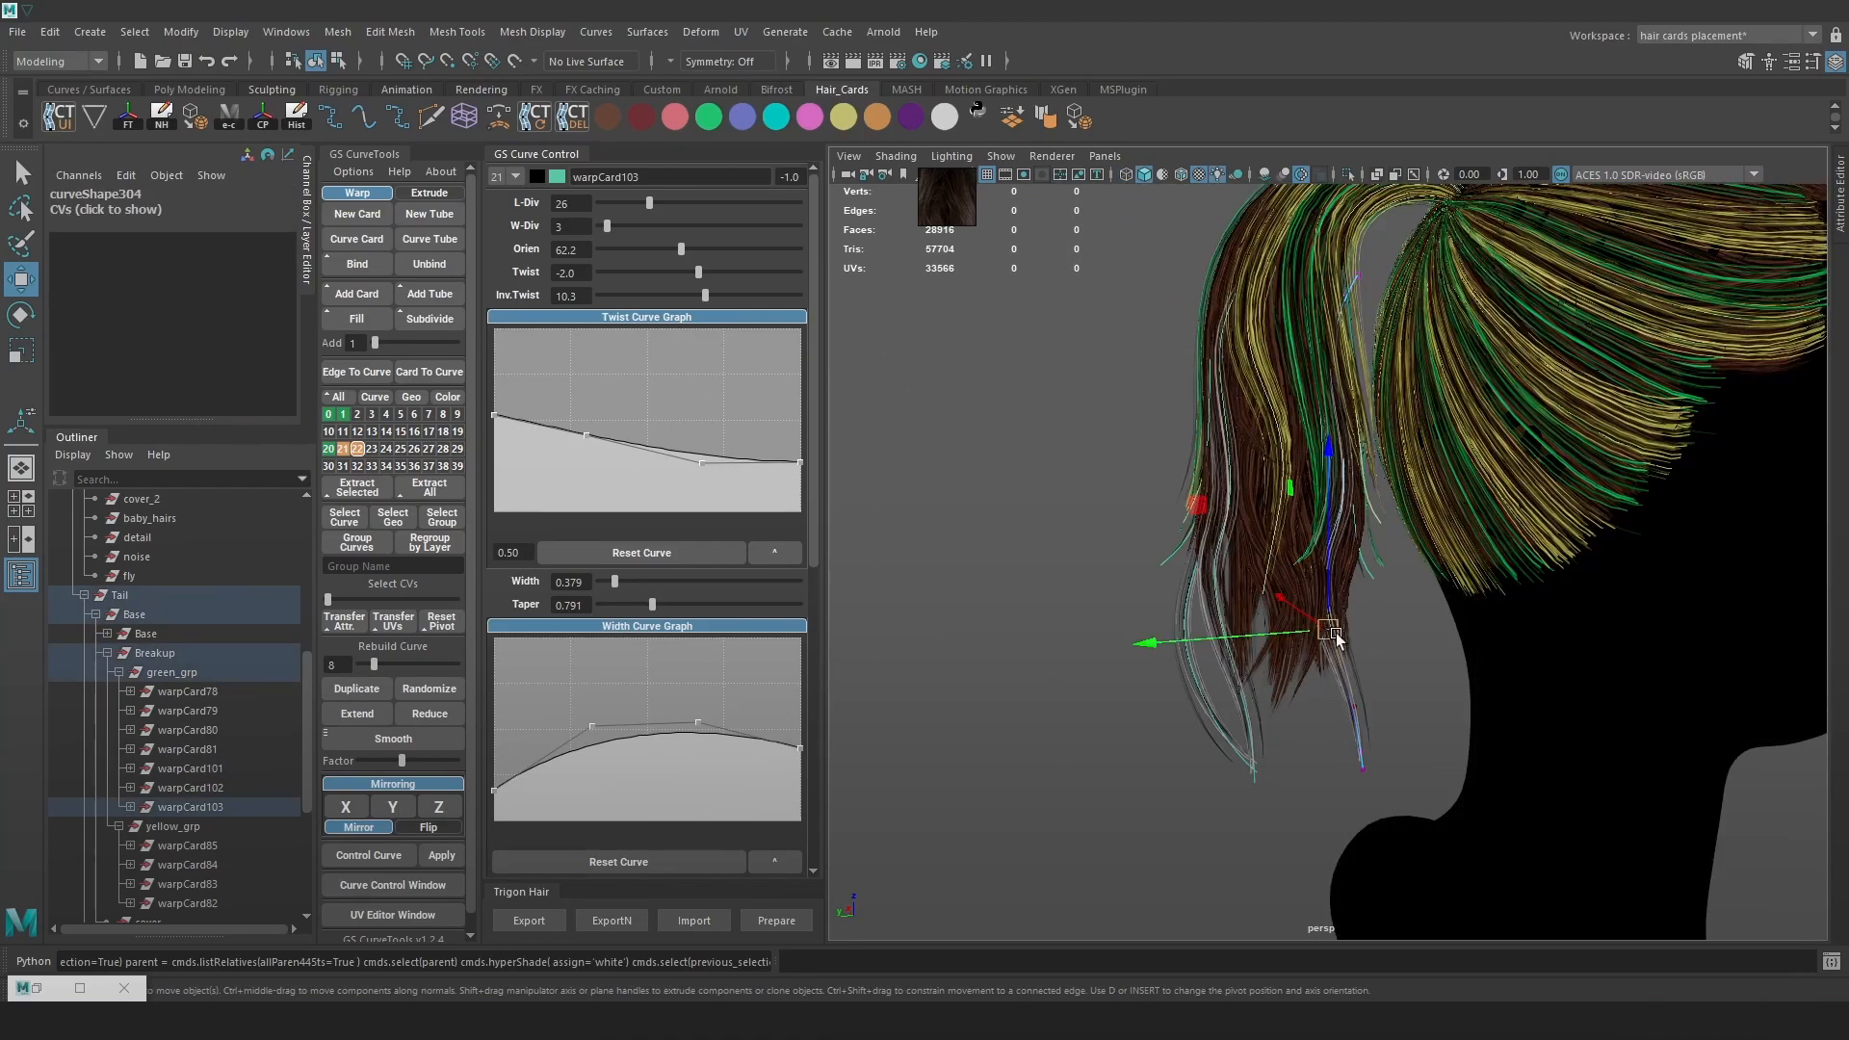
key("6")
left_click_drag(1326, 634, 1056, 549)
key("4")
left_click(1296, 556)
key("6")
middle_click_drag(1056, 550, 1098, 565)
left_click_drag(1097, 565, 1334, 674, "alt")
Move the duplicated card's lower and tip control points toward the neck to curve the strand's end
left_click(1296, 747)
key("4")
left_click(1322, 743)
key("6")
left_click_drag(1272, 750, 1318, 724)
left_click(1354, 839)
left_click_drag(1356, 840, 1393, 826)
left_click(1353, 818)
key("4")
left_click(1367, 804)
key("6")
left_click_drag(1395, 799, 1188, 805, "alt")
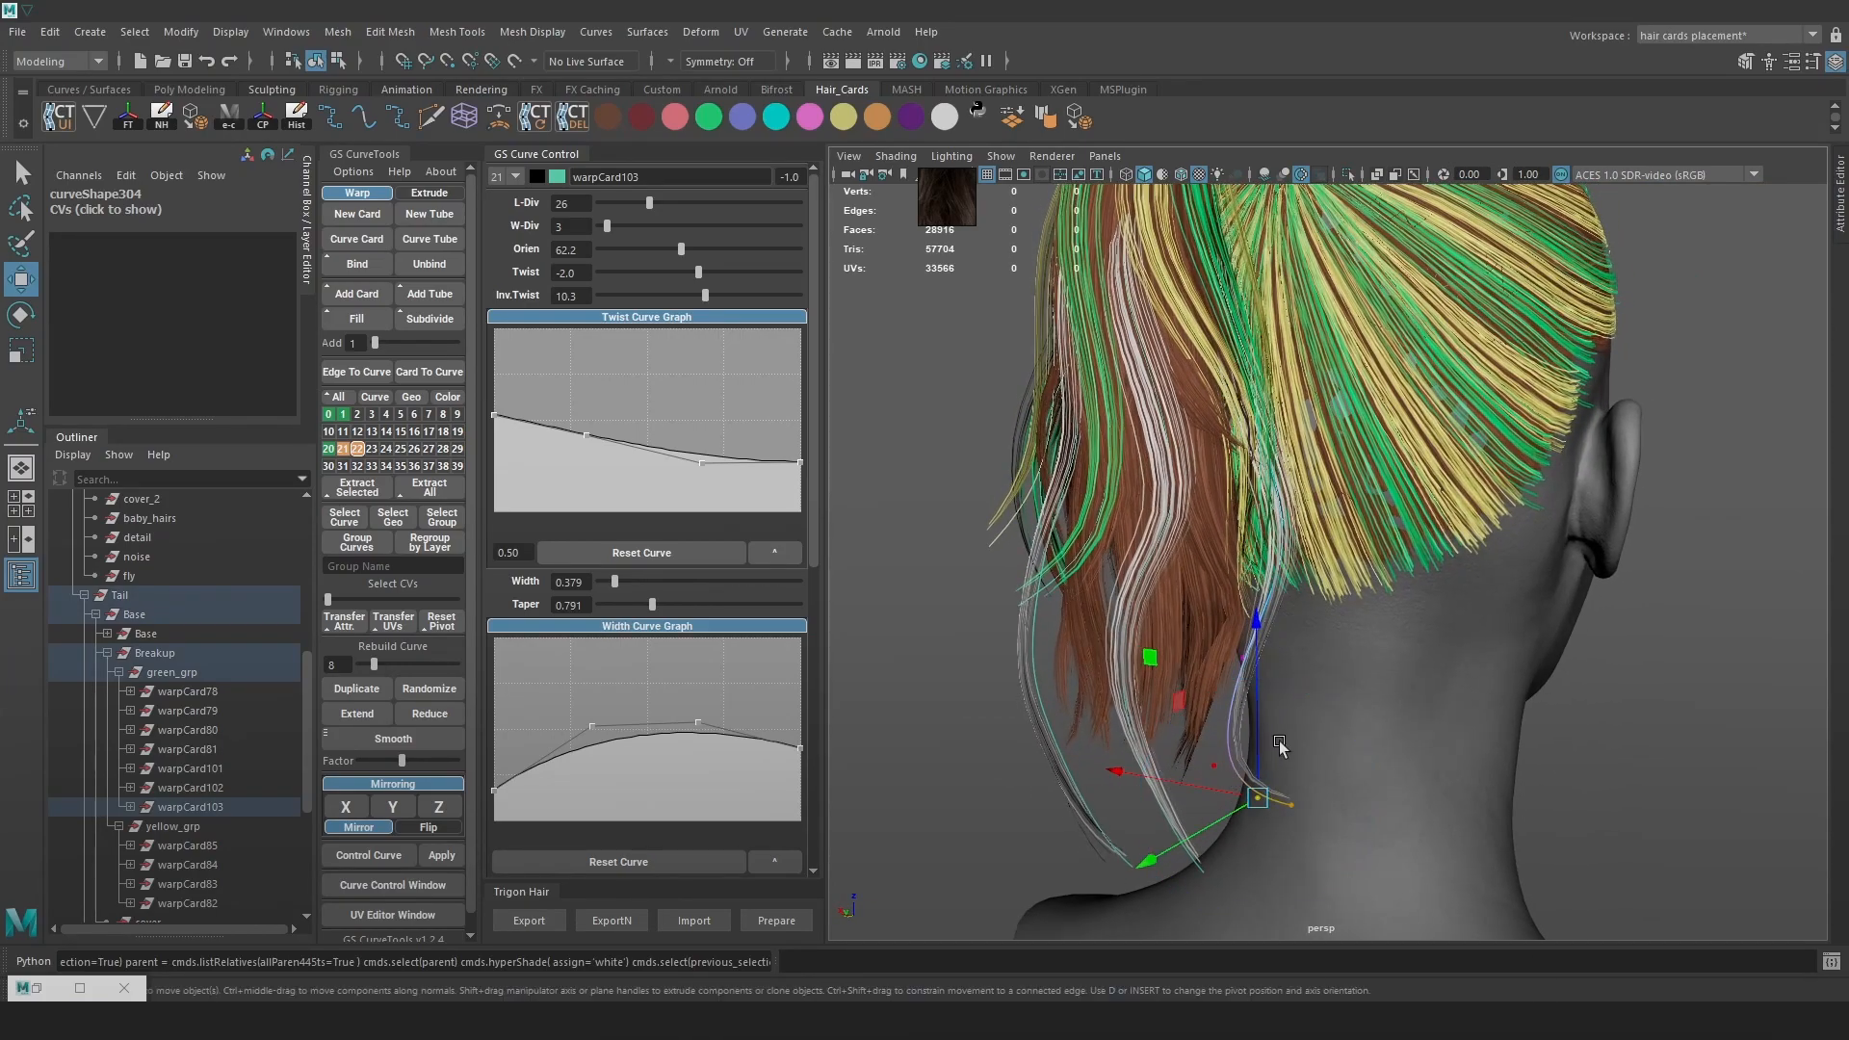
Rotate the duplicated card's tip control points and pull them inward beneath the tail
key("e")
left_click_drag(1315, 651, 1487, 911)
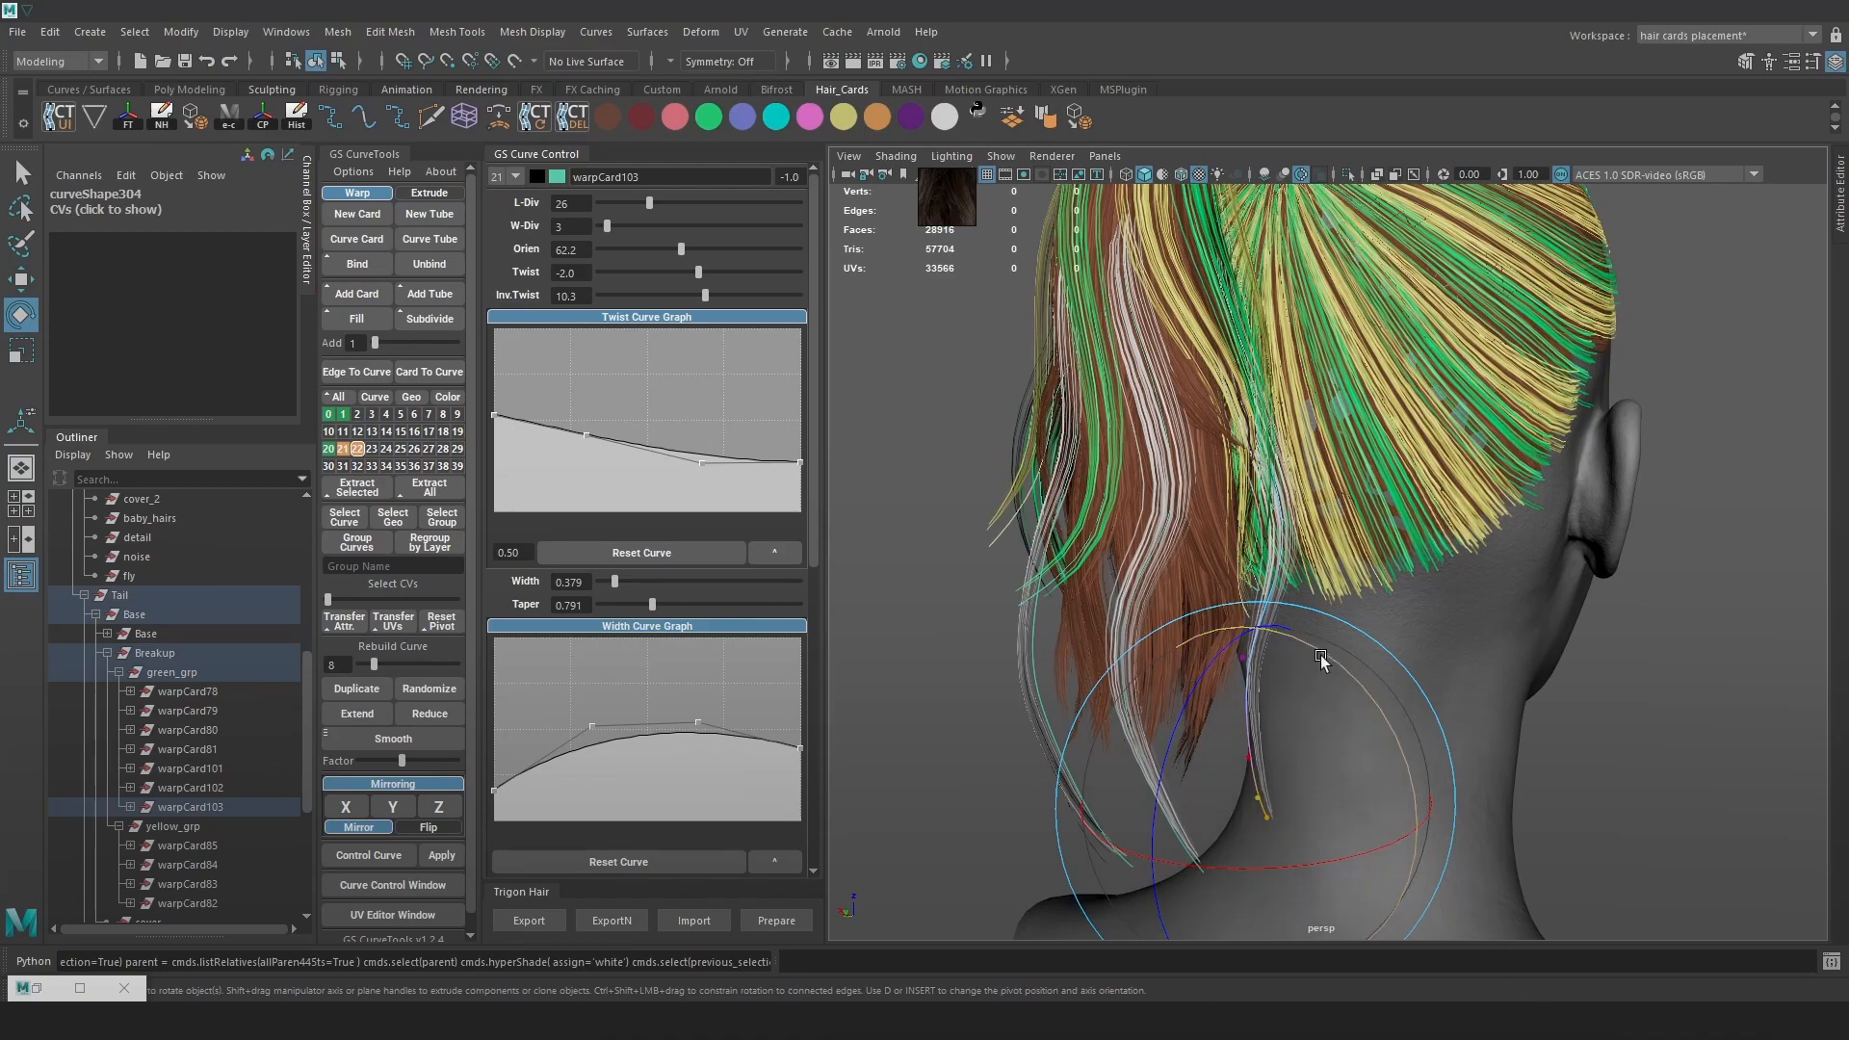
key("w")
left_click_drag(1250, 799, 1193, 792)
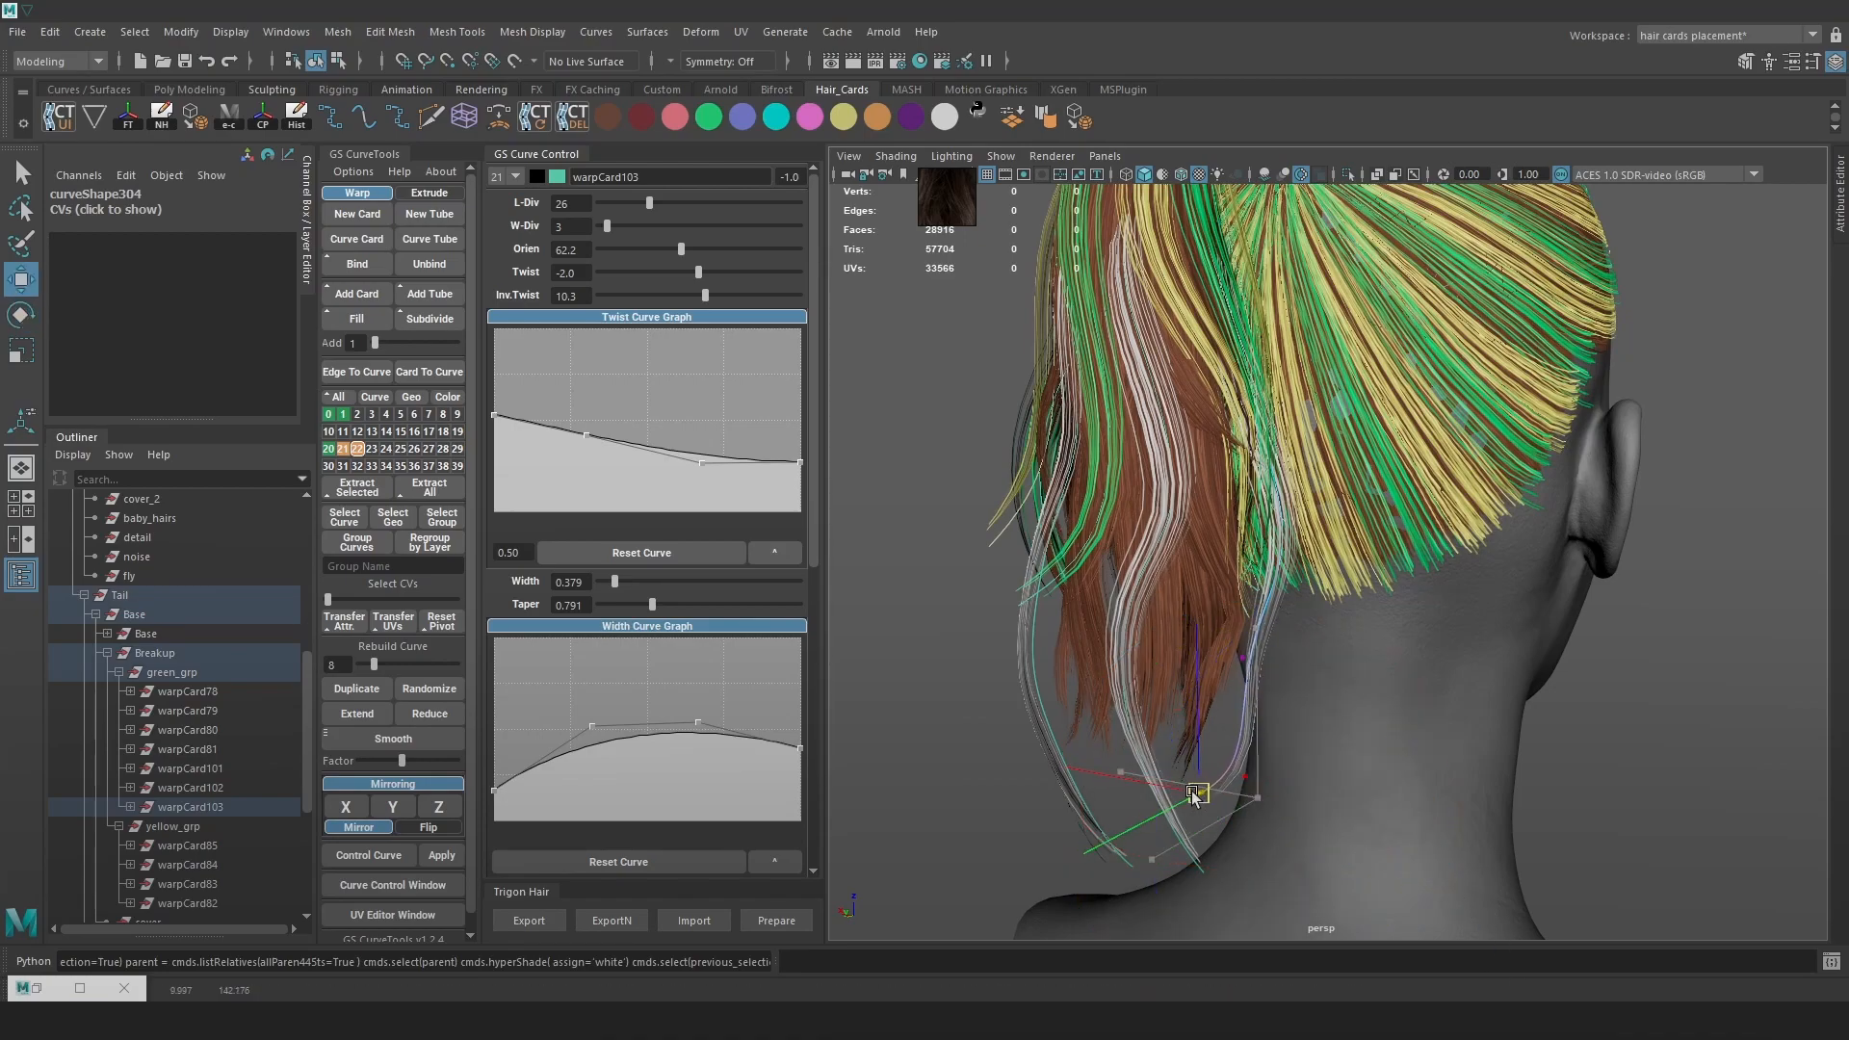
Select the control point above the duplicated card's tip and move it back toward the tail in side view
left_click(1231, 664)
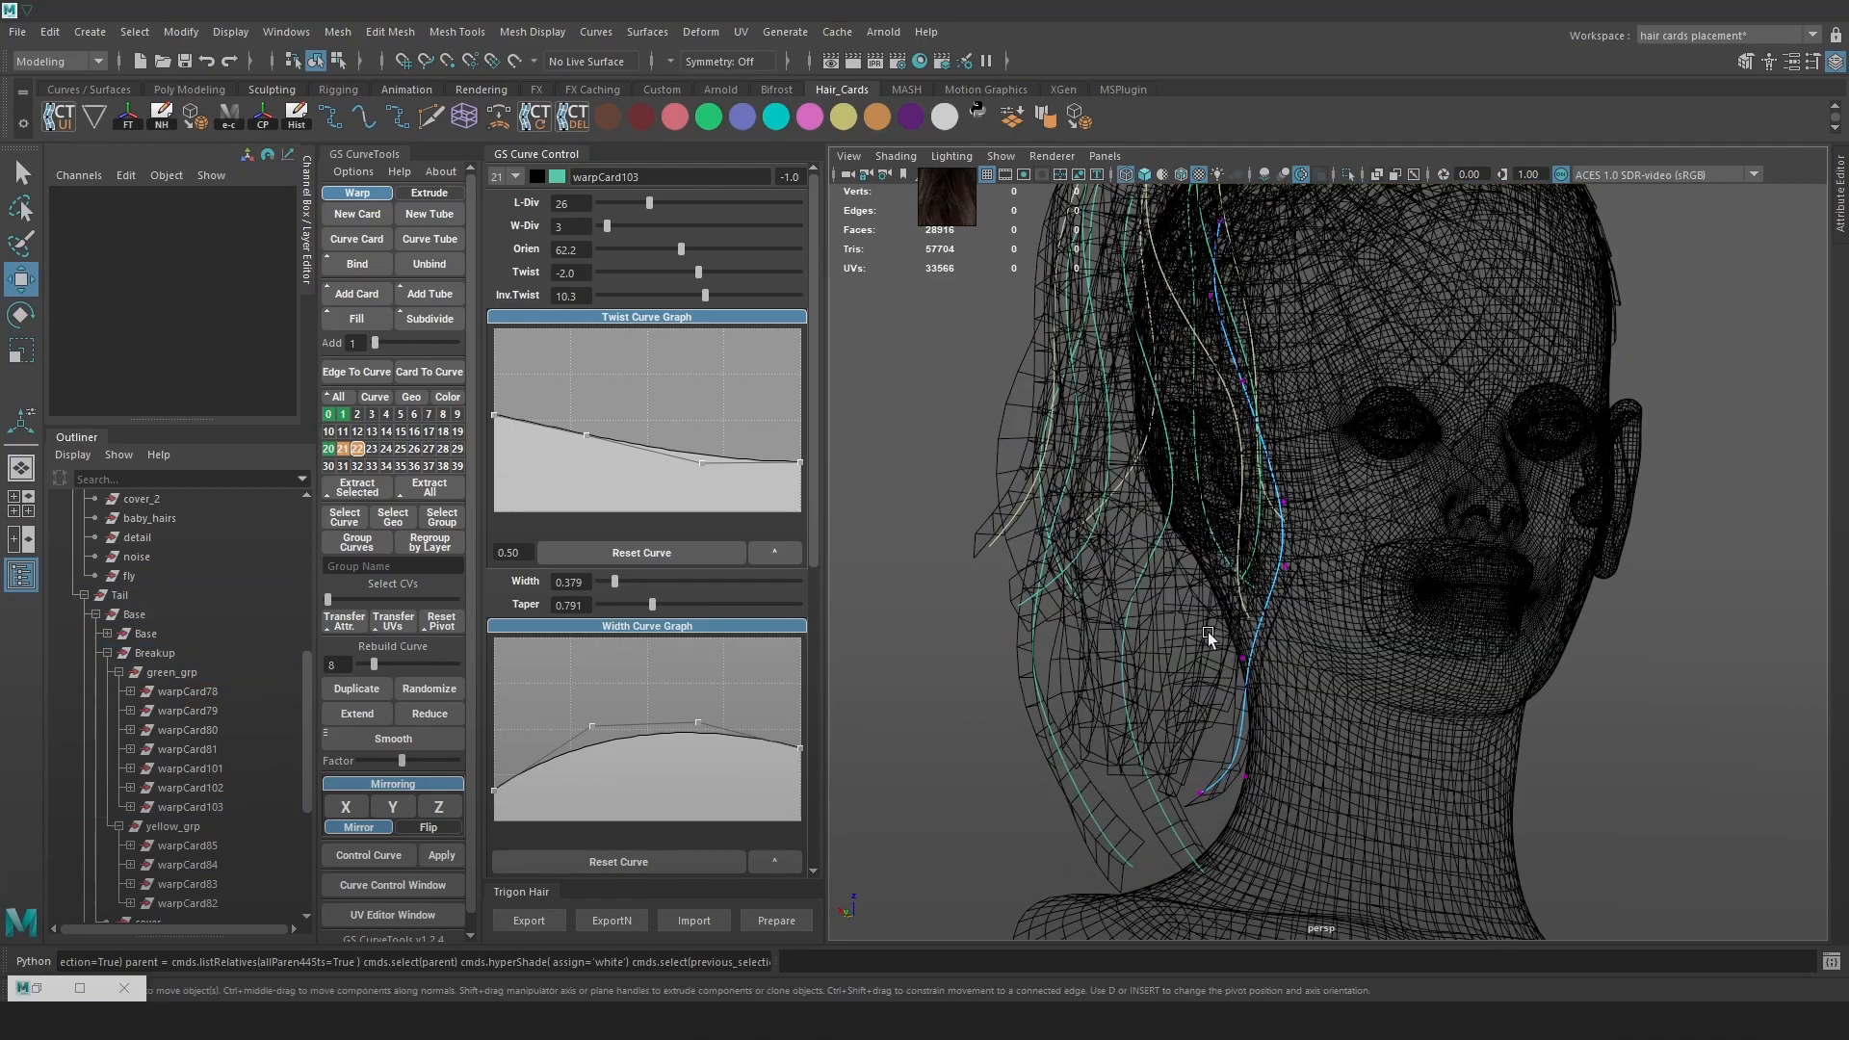
left_click_drag(1208, 632, 1265, 683)
left_click_drag(1377, 738, 1299, 809, "alt")
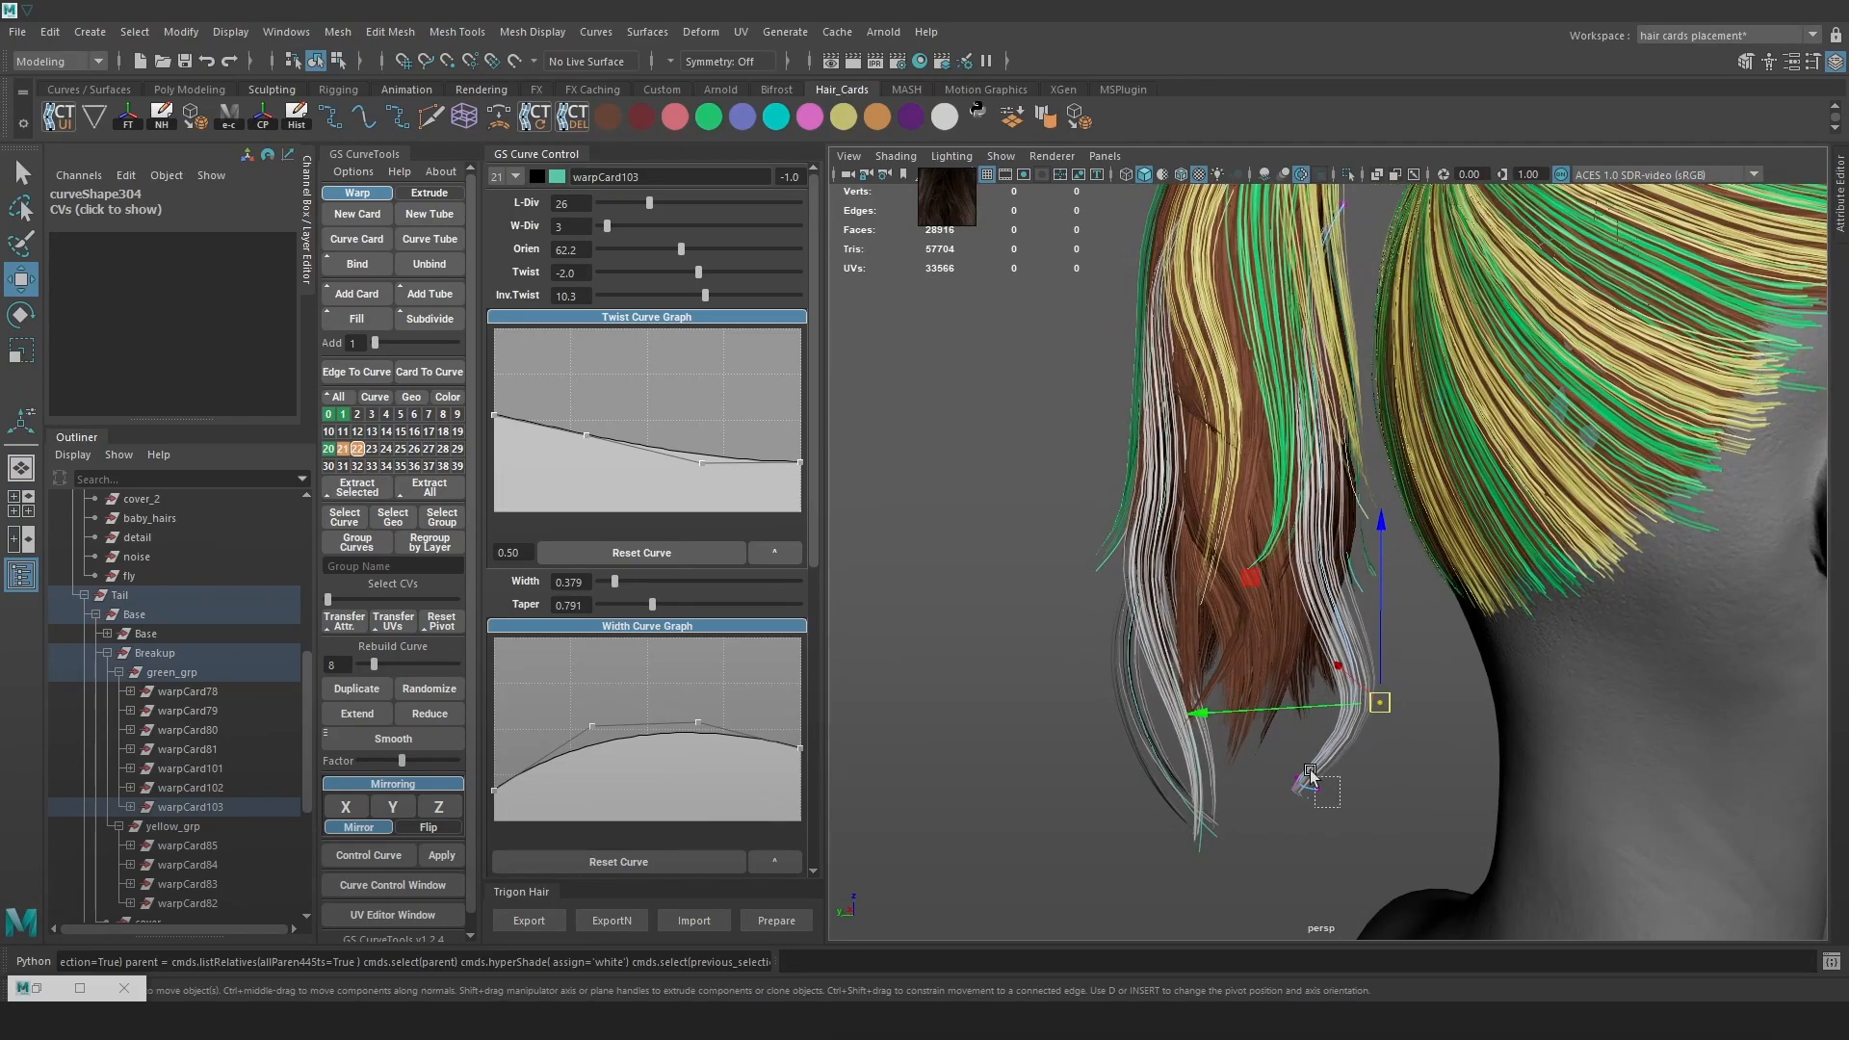
left_click_drag(1380, 708, 1297, 713)
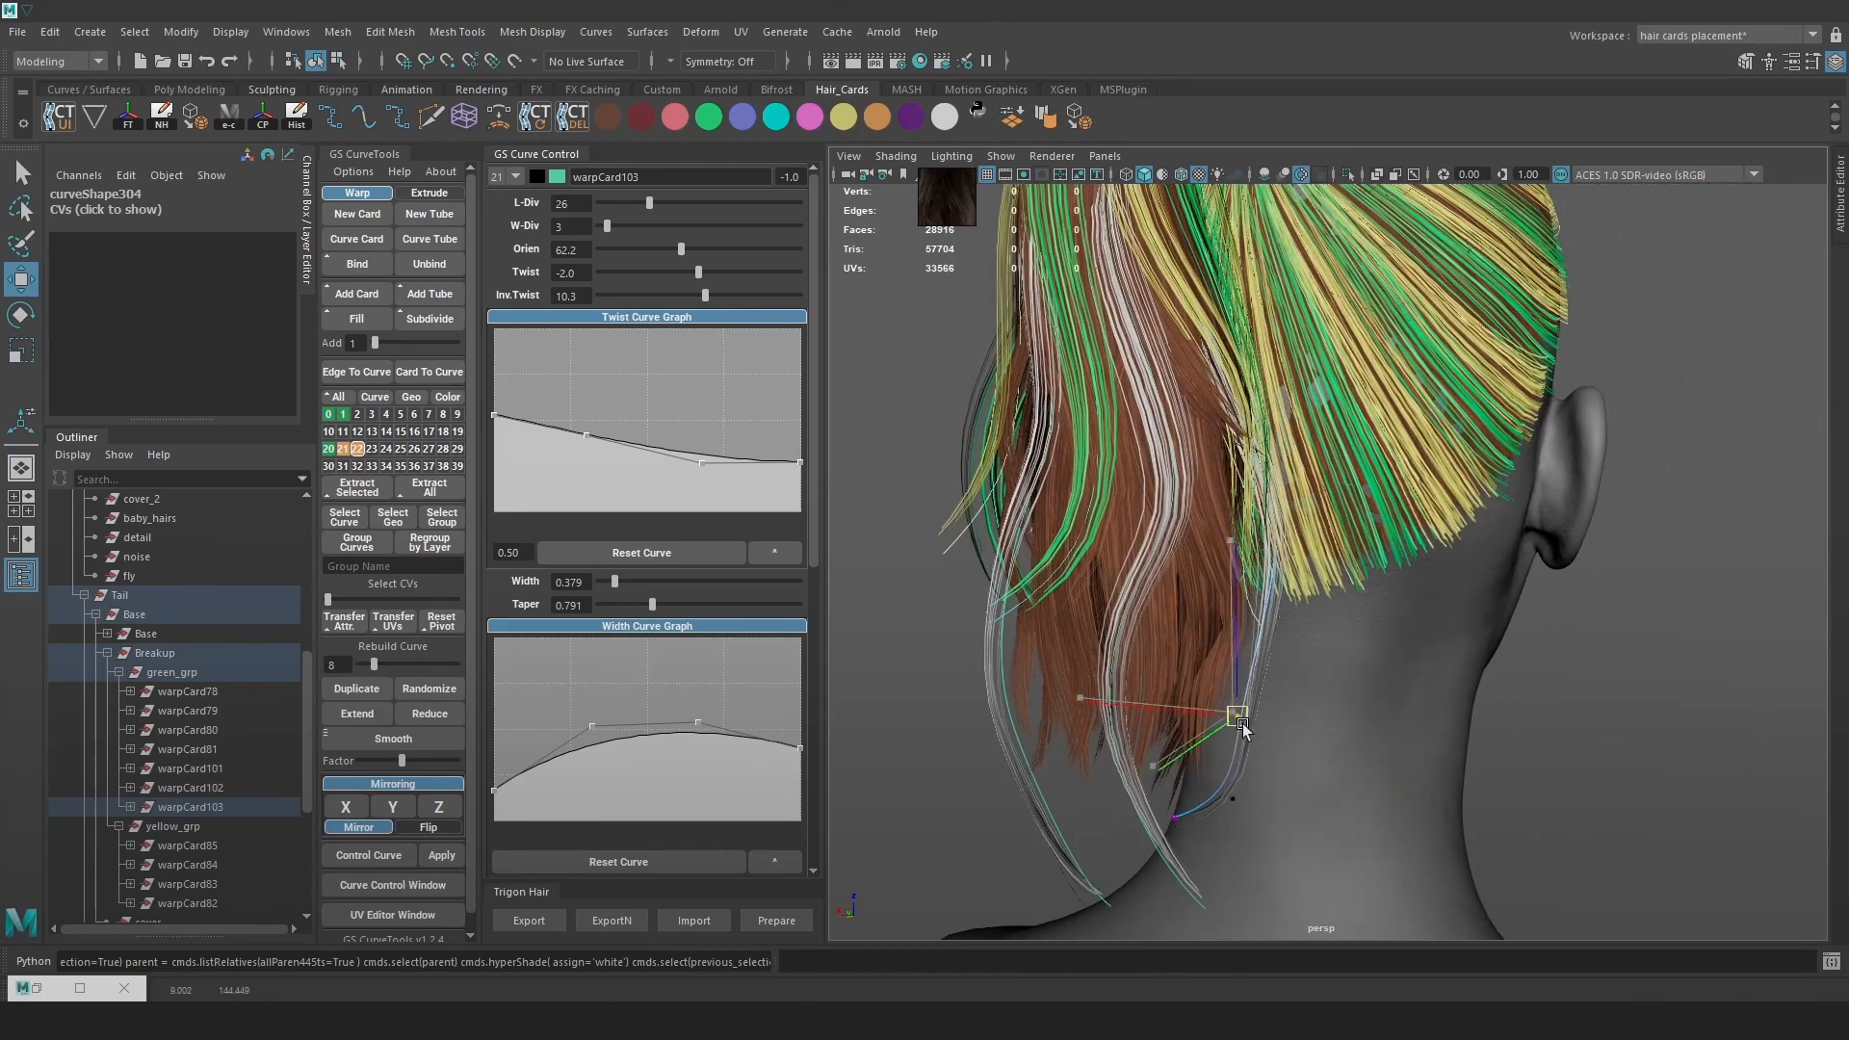
Pull the duplicated card's middle control point outward at the hairline and nudge the point below it
key("4")
left_click(1238, 589)
key("5")
left_click_drag(1237, 588, 1297, 576)
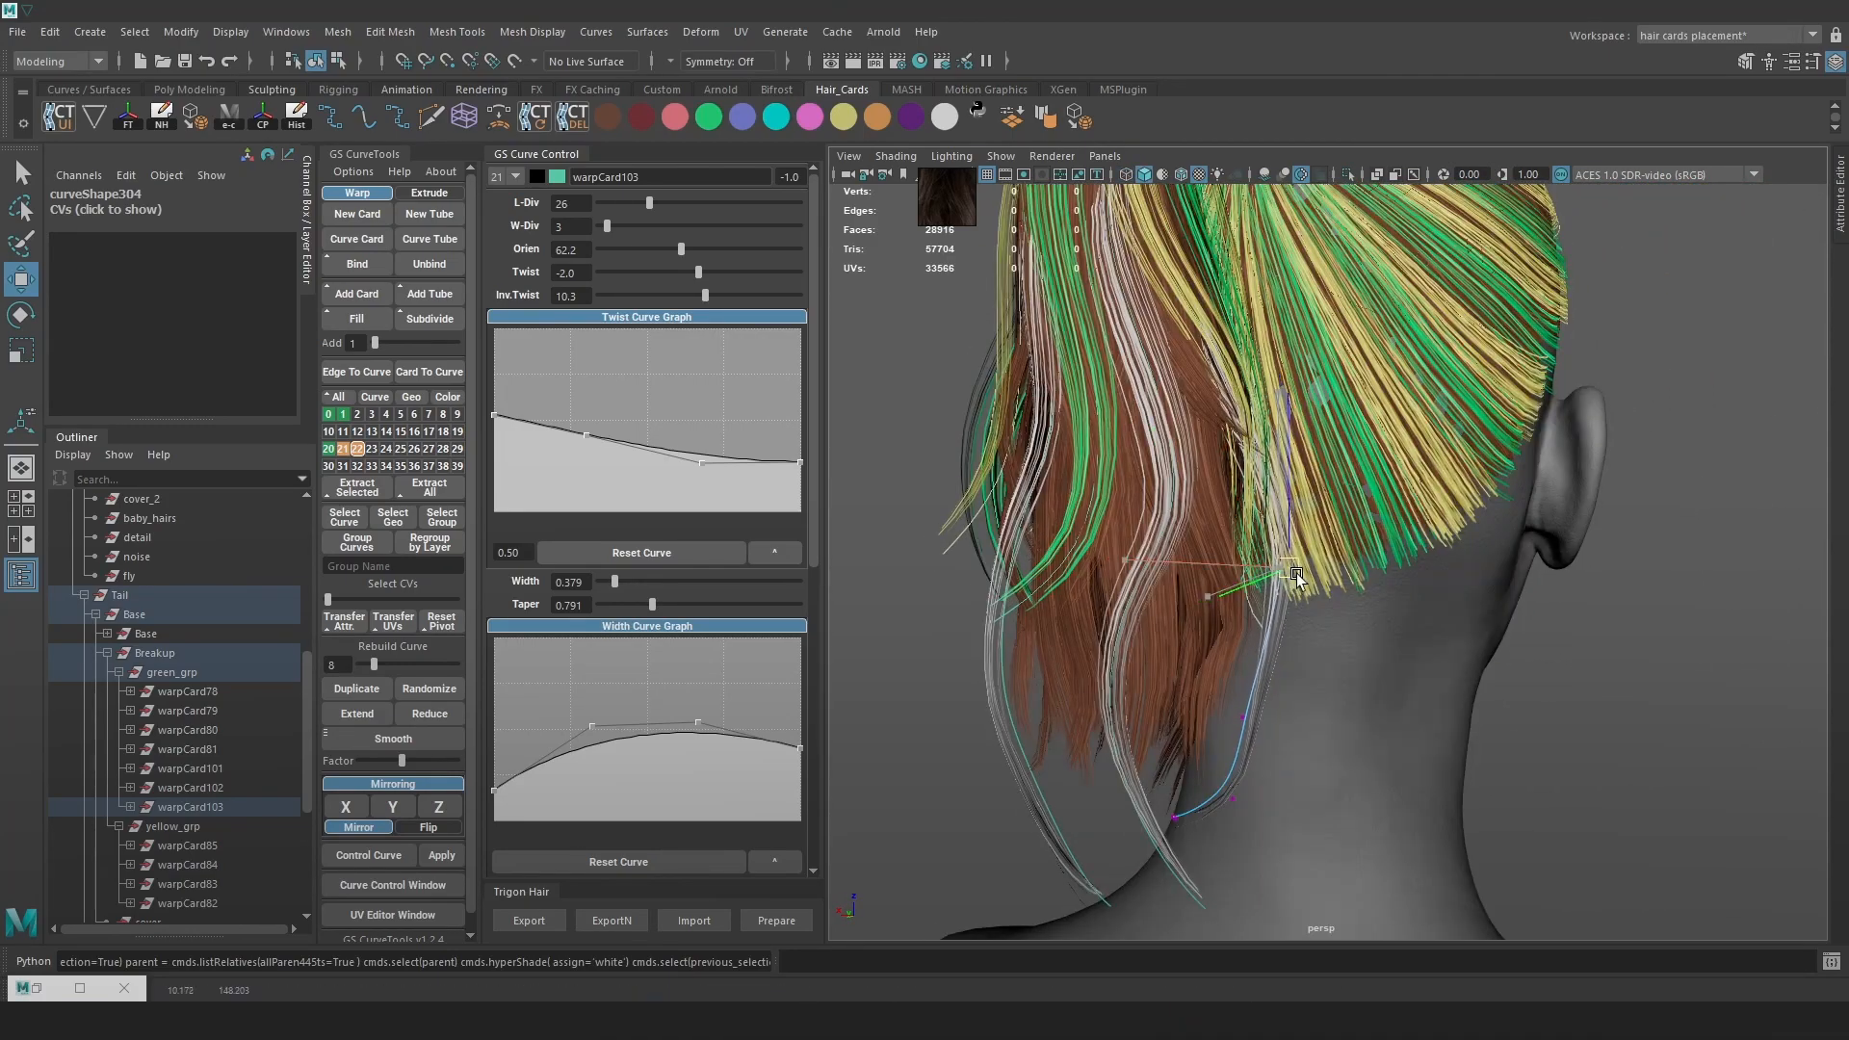
left_click(1241, 715)
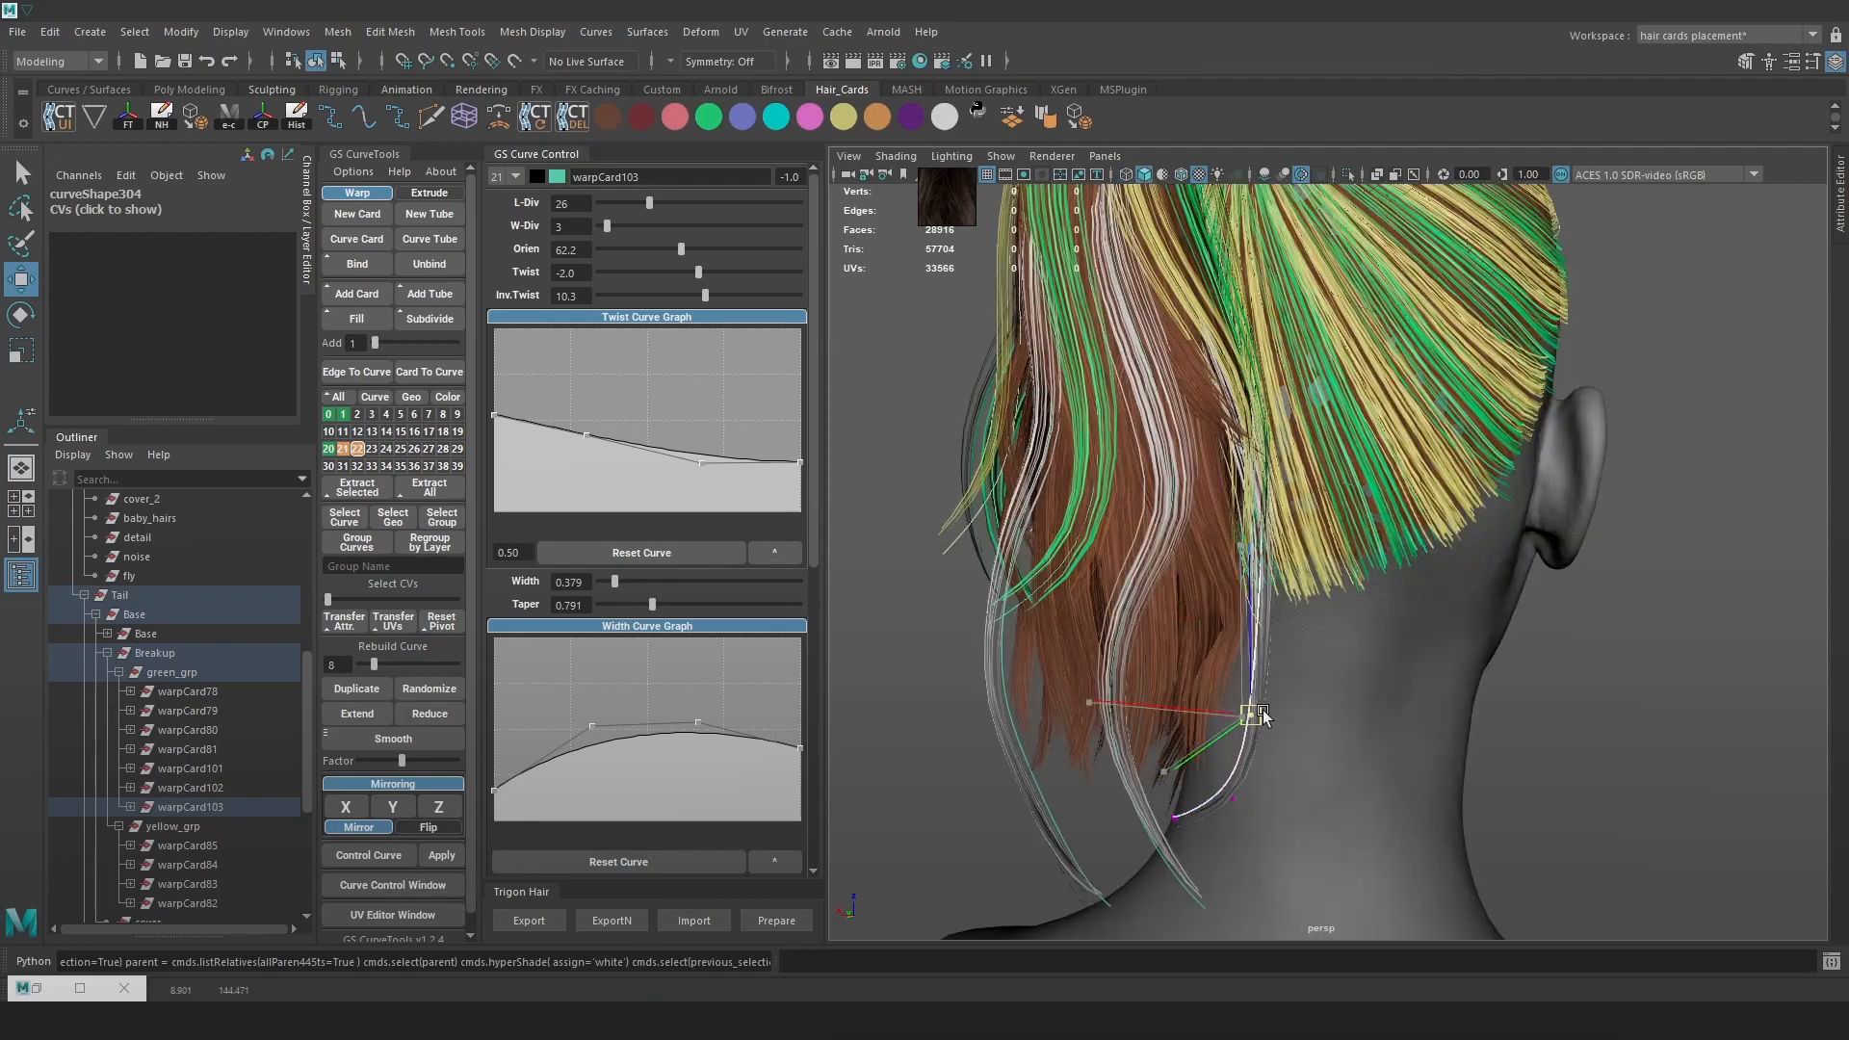
scroll(1215, 718, "up", 2)
mouse_move(1214, 718)
left_mouse_down("alt")
mouse_move(1406, 761)
mouse_move(1408, 795)
mouse_move(1344, 759)
left_mouse_up("alt")
Fine-tune the duplicated card's lower control points and lower its Twist
key("4")
key("5")
left_click(1344, 790)
left_click_drag(1367, 761, 1473, 751, "alt")
left_click(1339, 722)
left_click_drag(1340, 723, 1341, 719)
left_click_drag(1341, 720, 1194, 699, "alt")
left_click_drag(699, 273, 669, 273)
left_click_drag(1252, 481, 1346, 480, "alt")
Move the duplicated card's upper control point closer to the tail and select the points near its root
key("4")
key("5")
key("4")
left_click(1334, 360)
key("5")
left_click_drag(1334, 360, 1317, 348)
middle_click_drag(1367, 279, 1330, 431, "alt")
key("4")
mouse_move(1330, 431)
left_mouse_down()
mouse_move(1280, 351)
mouse_move(1258, 374)
left_mouse_up()
key("5")
Return to object selection, pick the reshaped duplicate card and mirror it across X to the tail's other side
mouse_move(1258, 376)
left_mouse_down("alt")
mouse_move(1309, 399)
mouse_move(1284, 524)
mouse_move(1141, 488)
left_mouse_up("alt")
mouse_move(1141, 488)
right_mouse_down("alt")
mouse_move(1158, 489)
mouse_move(1118, 586)
right_mouse_up("alt")
left_click_drag(1117, 586, 1358, 539, "alt")
right_click_drag(1511, 500, 1576, 446)
left_click(1576, 446)
mouse_move(1577, 445)
left_mouse_down("alt")
mouse_move(1274, 603)
mouse_move(1419, 614)
left_mouse_up("alt")
left_click(1275, 603)
key("4")
left_click(348, 812)
key("6")
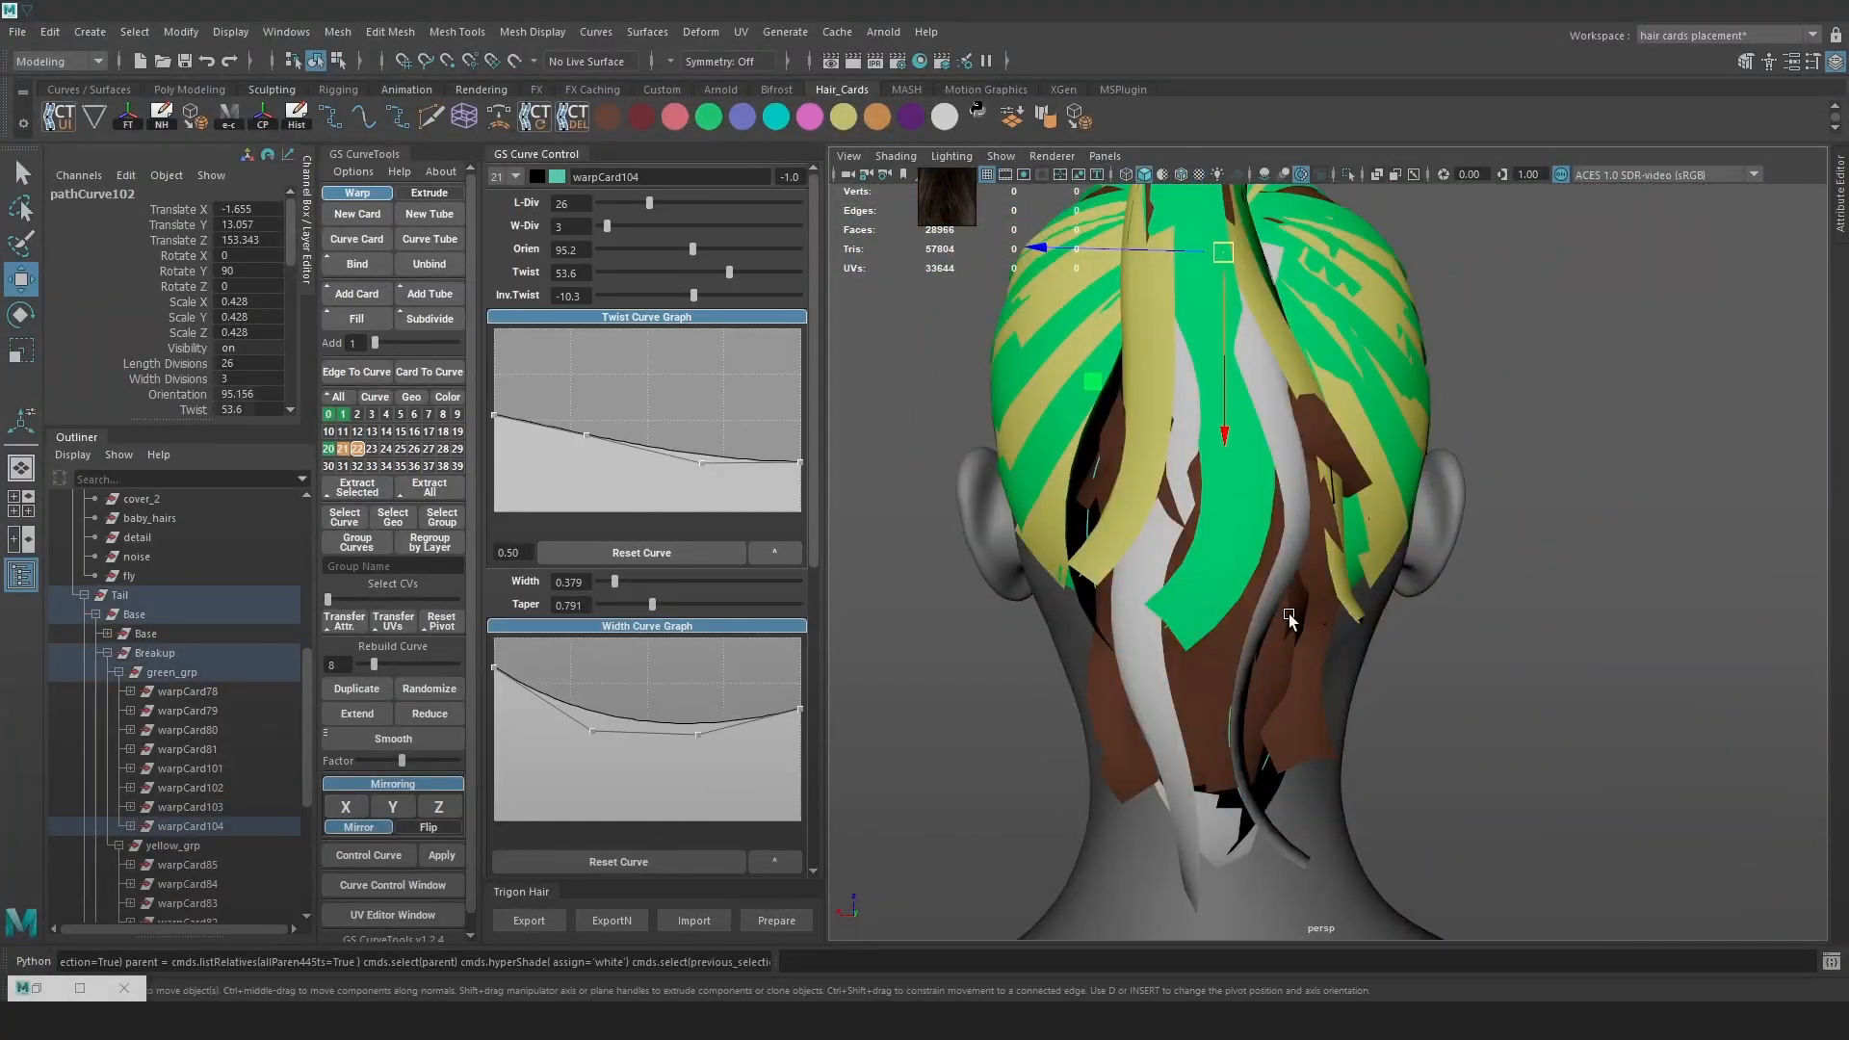
Set the mirrored card's Orientation to -136.8 so its strands face outward
left_click_drag(1288, 614, 1469, 626, "alt")
middle_click_drag(1469, 627, 1287, 593, "alt")
left_click_drag(692, 248, 615, 249)
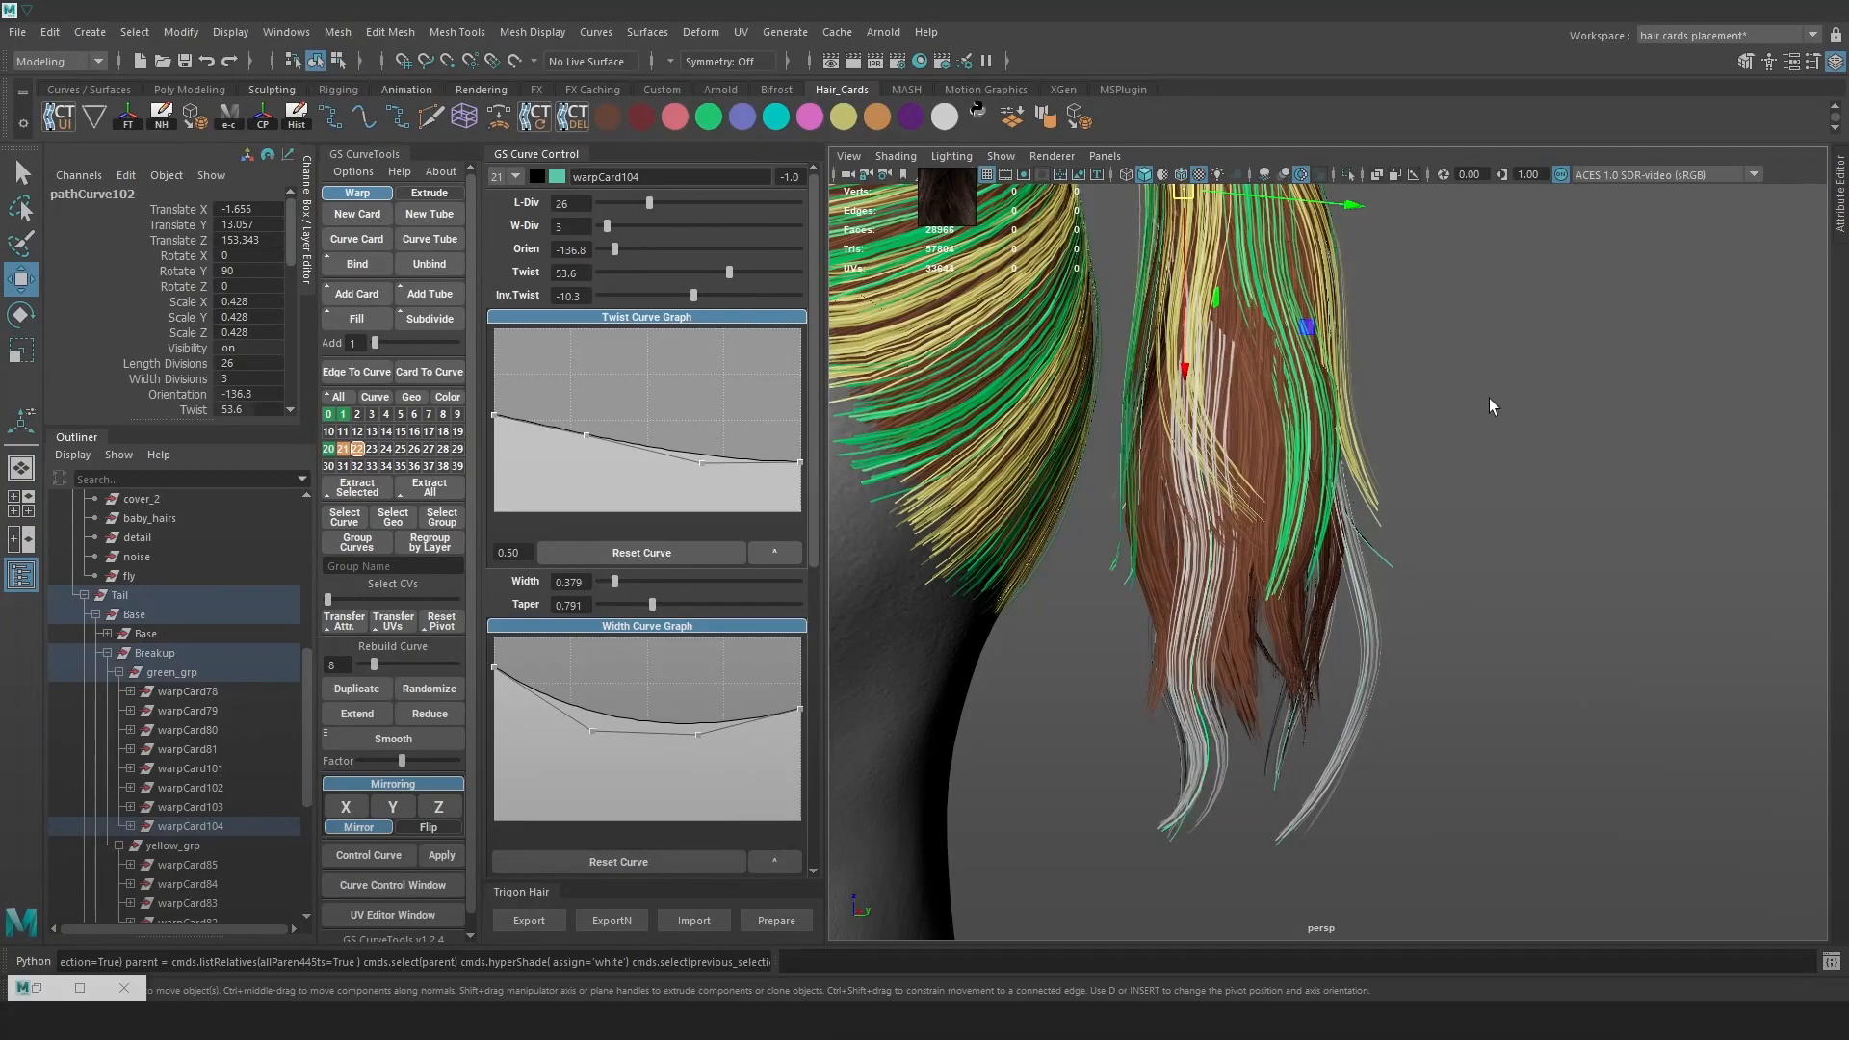
Switch the mirrored card to control-point editing and move a lower control point toward the neck
right_click_drag(1447, 404, 1377, 406)
key("4")
left_click(1225, 737)
left_click_drag(1218, 734, 1168, 718)
Move the mirrored card's tip control point slightly away from the neck and pick the point above it
left_click(1208, 823)
key("ctrl+z")
left_click(1189, 811)
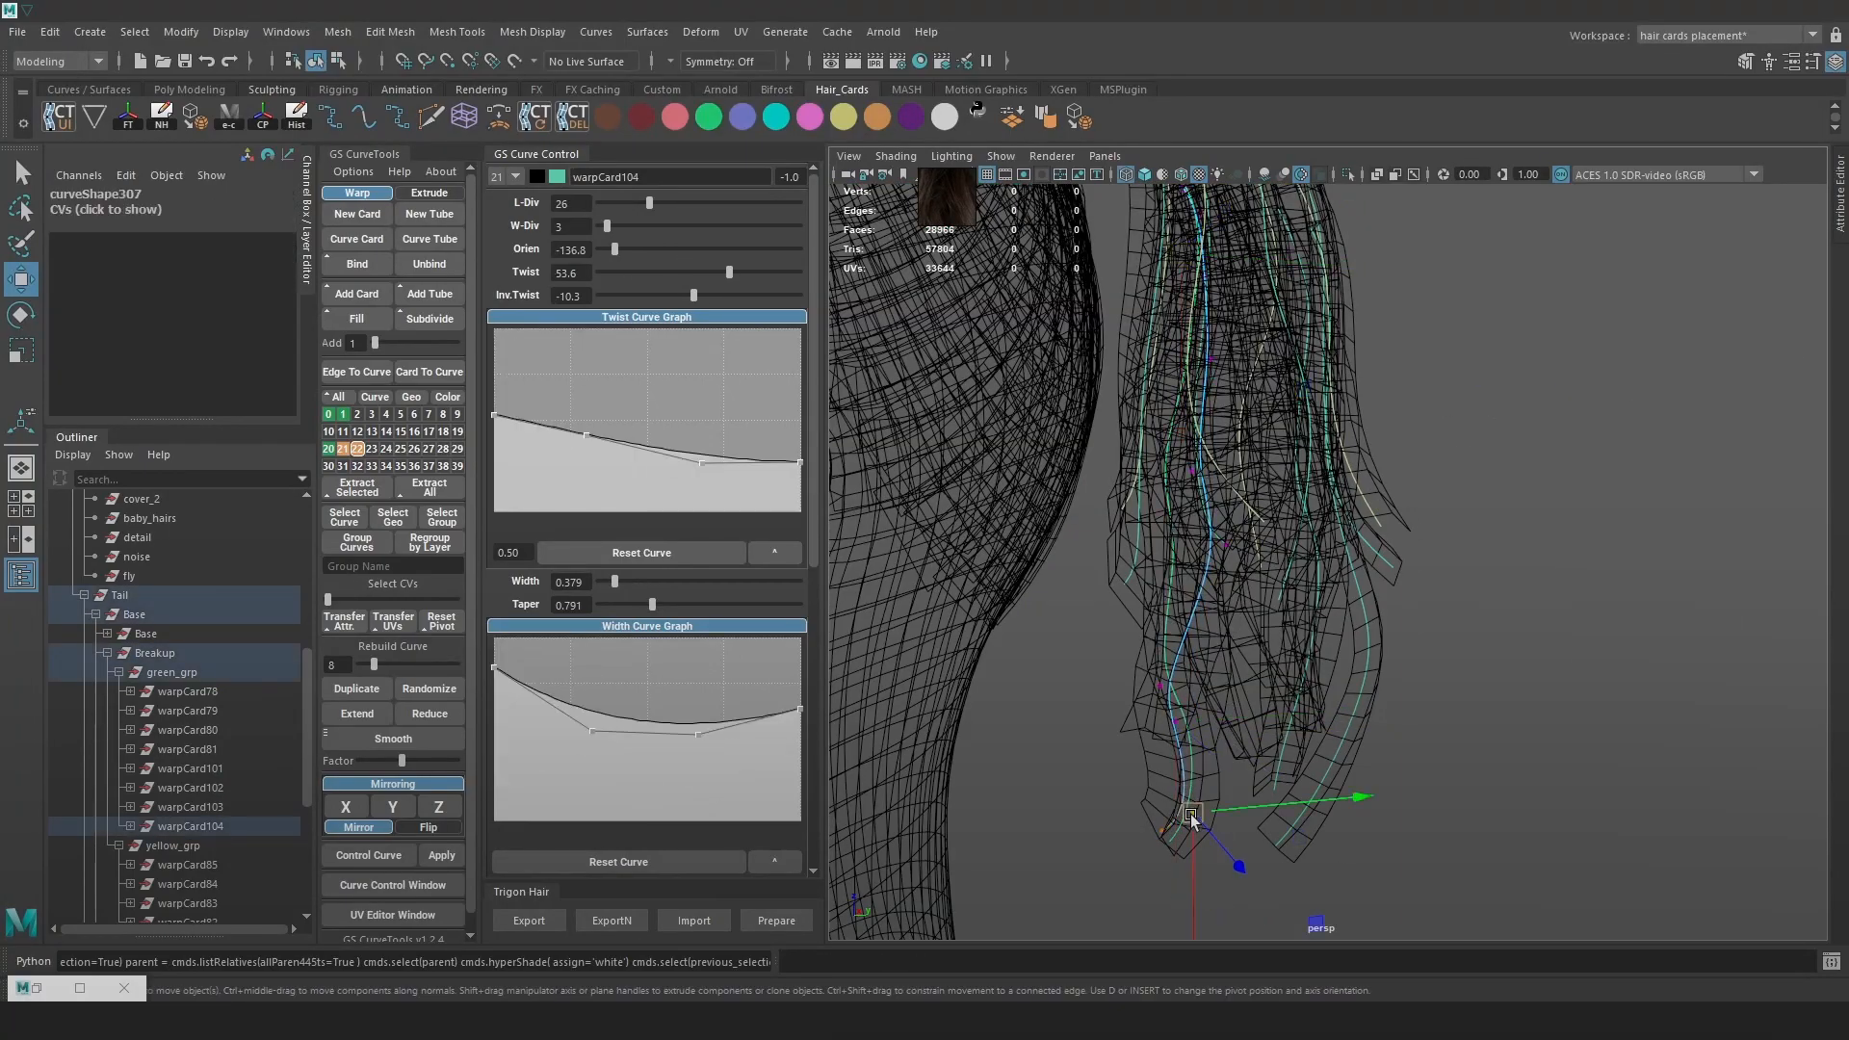
middle_click_drag(1123, 801, 1151, 816)
key("6")
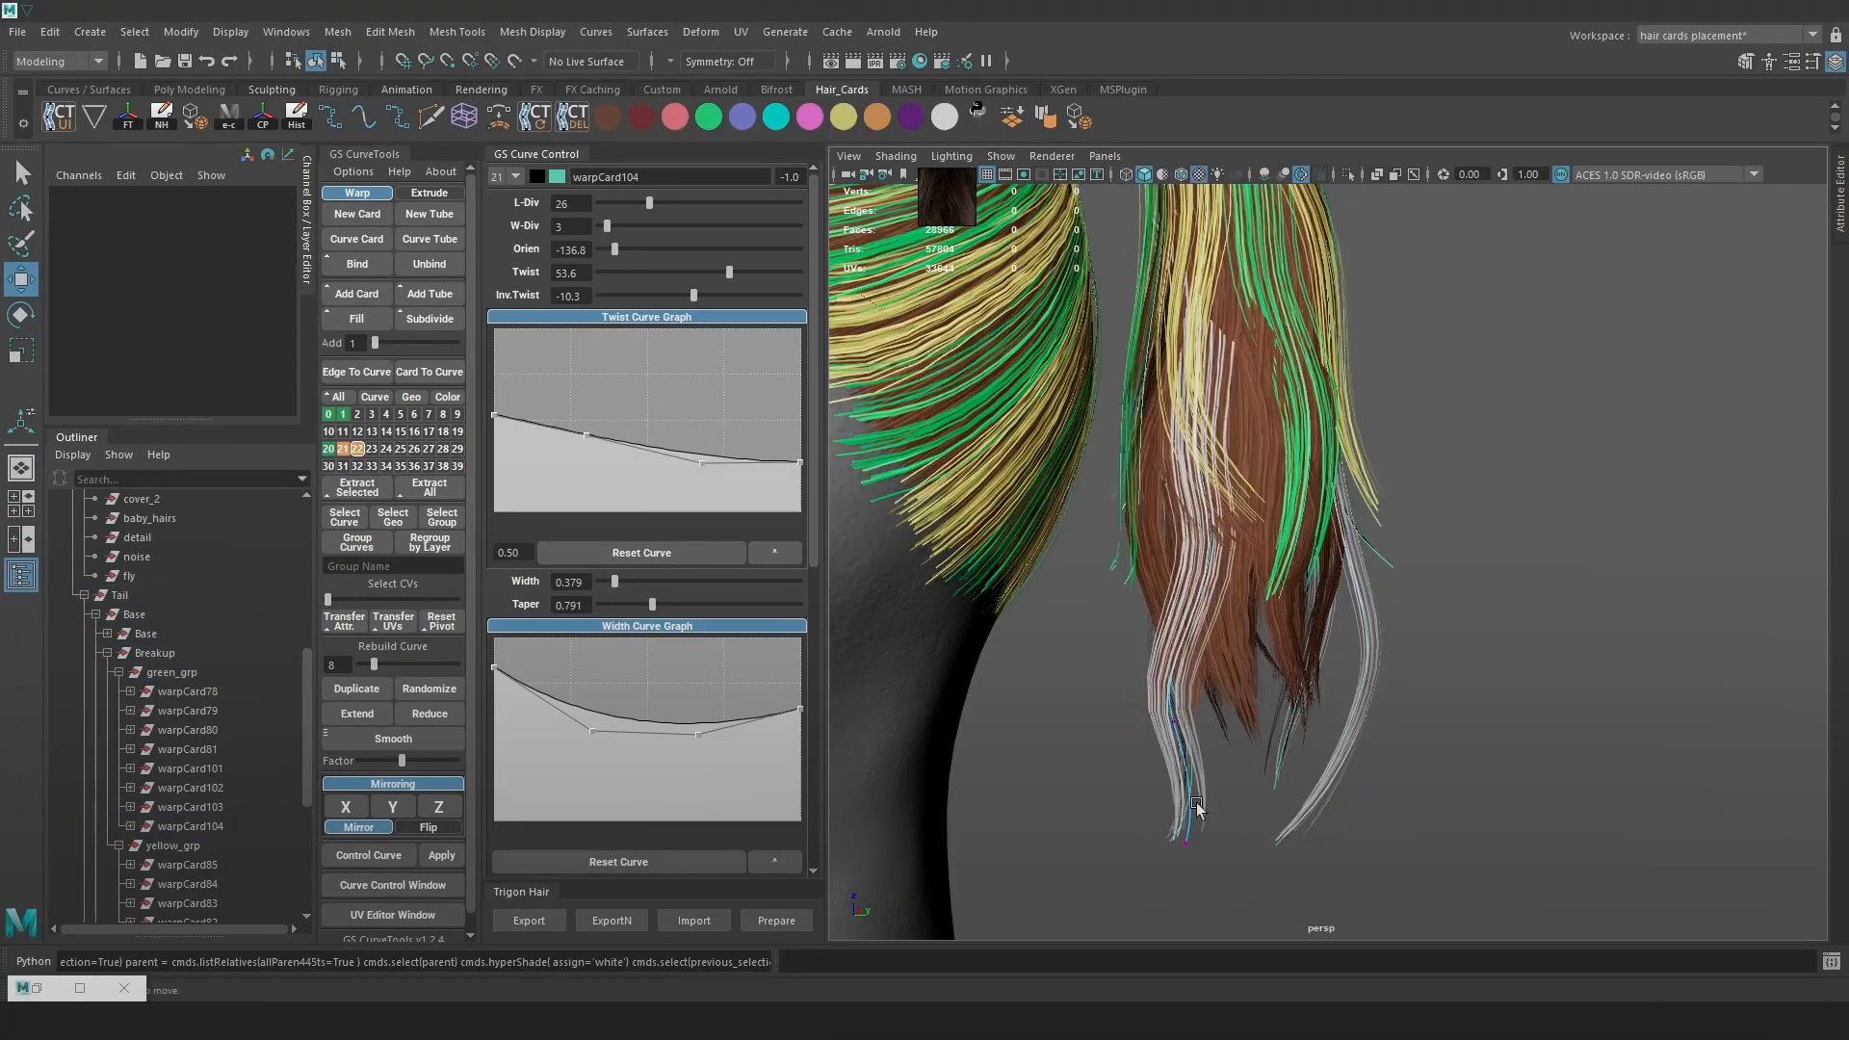
key("4")
key("6")
left_click(1178, 722)
key("4")
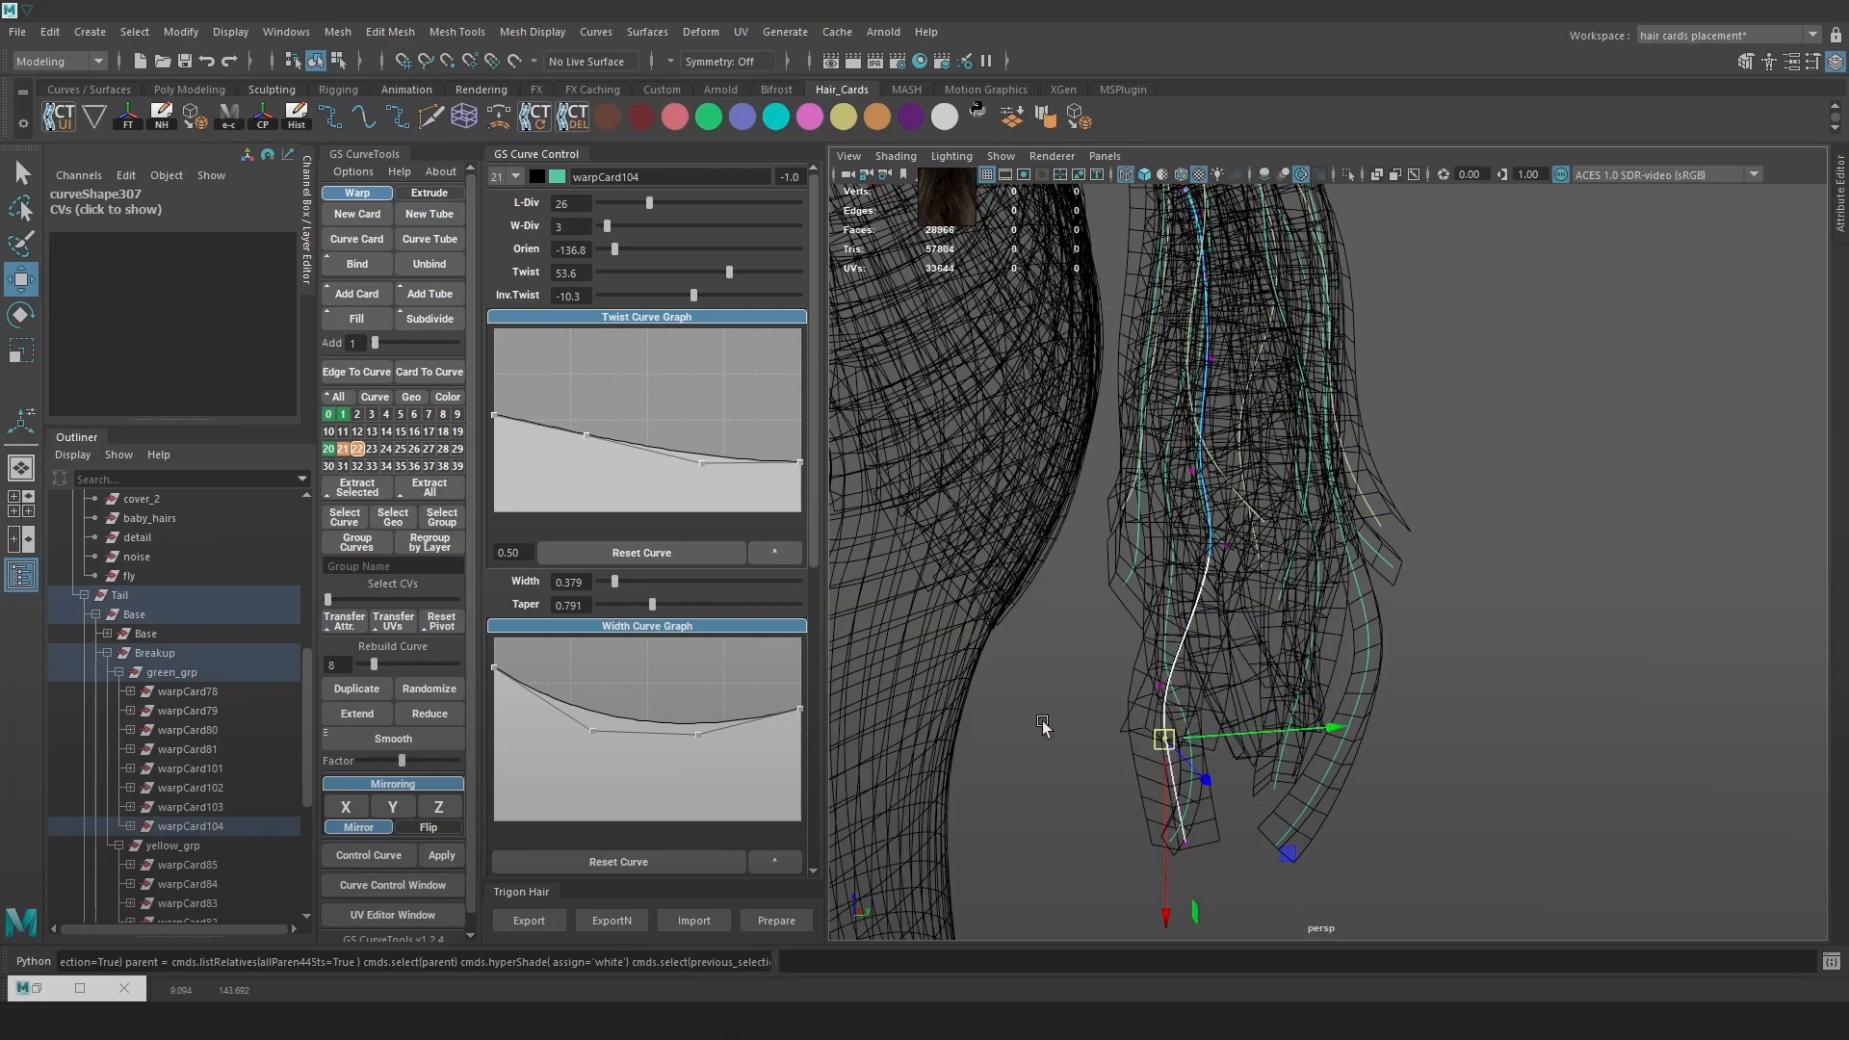
Rebuild the mirrored card's curve with a value of 6 and adjust a control point partway down its length
key("6")
left_click_drag(373, 662, 368, 662)
right_click_drag(1650, 467, 1569, 469)
key("4")
left_click(1221, 529)
key("6")
key("5")
key("6")
left_click_drag(1220, 528, 1220, 529)
Move a control point near the mirrored card's tip upward and away from the neck
left_click(1186, 797)
key("ctrl+z")
key("4")
left_click(1174, 802)
key("6")
left_click_drag(1173, 801, 1221, 771)
Place the reference photo beside the head in the viewport and enlarge it on the ponytail's lower strands
left_click_drag(1277, 730, 1099, 470, "alt")
left_click_drag(975, 232, 1179, 498)
right_click_drag(1021, 334, 901, 377)
scroll(901, 378, "down", 3)
middle_click_drag(901, 377, 940, 374)
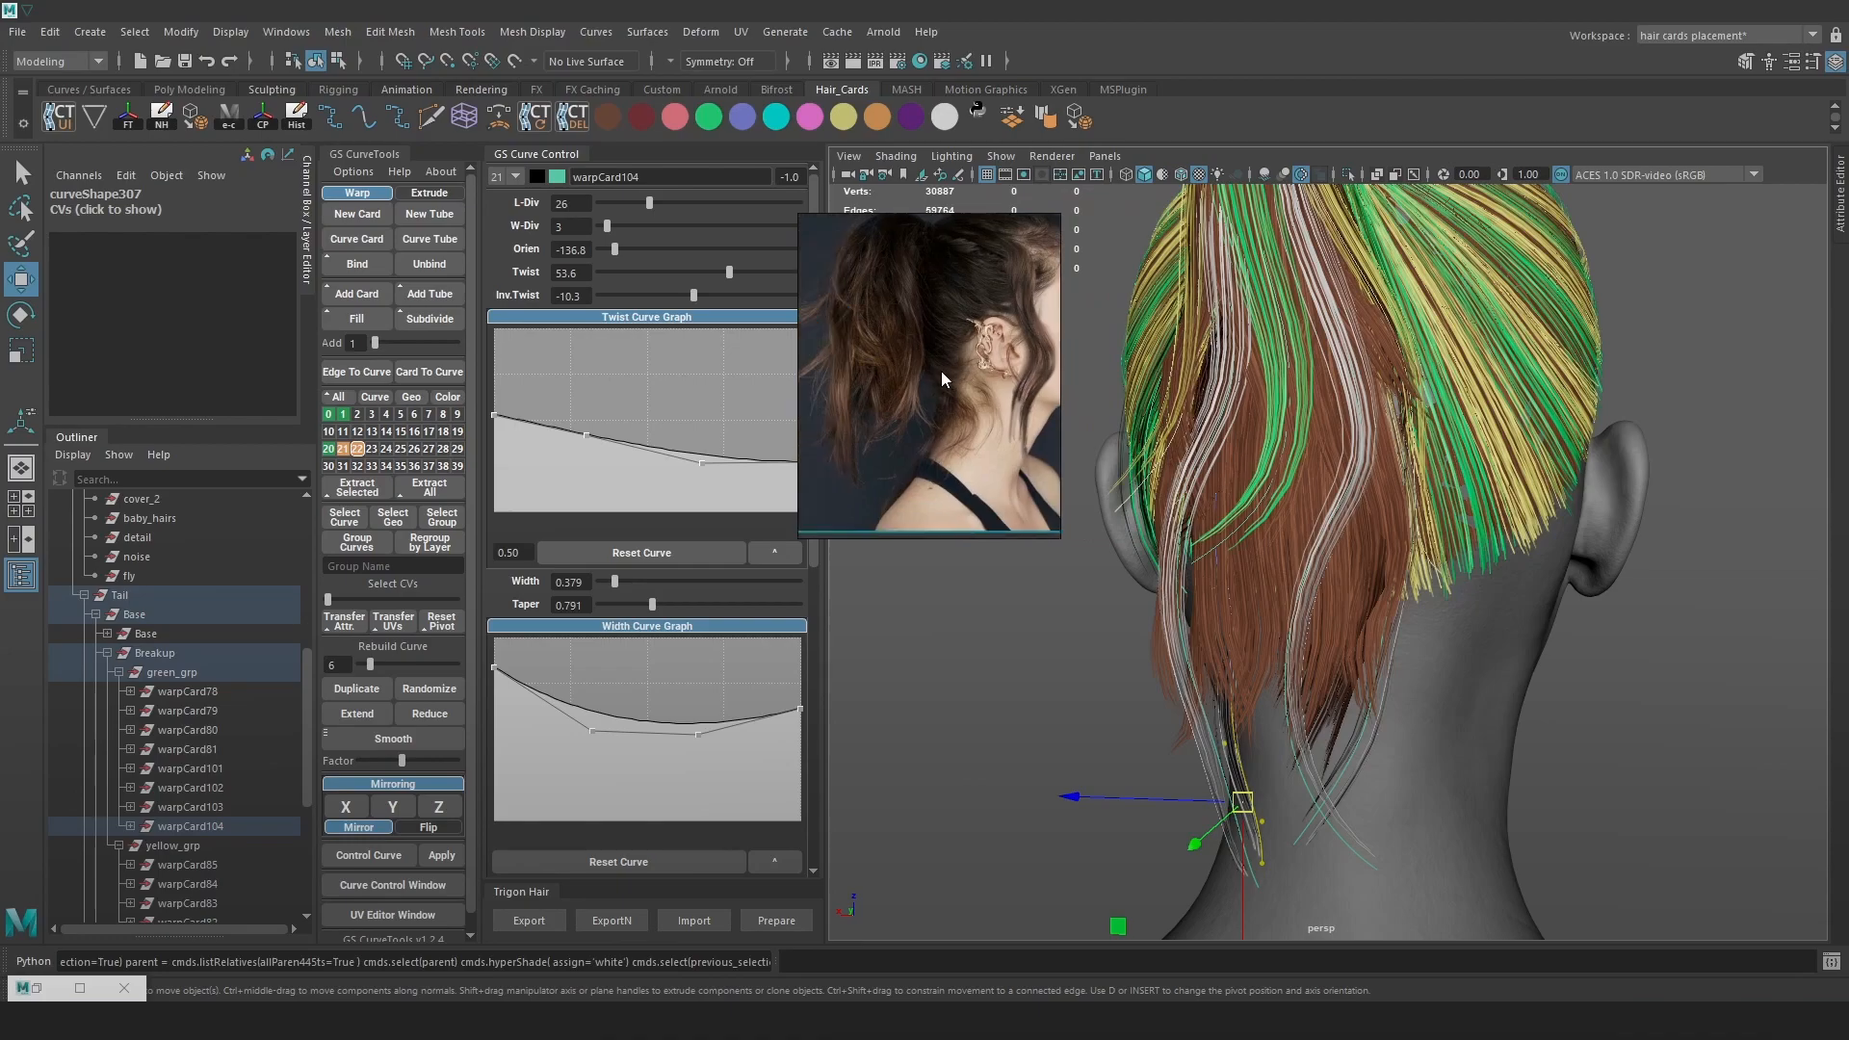
scroll(878, 386, "up", 3)
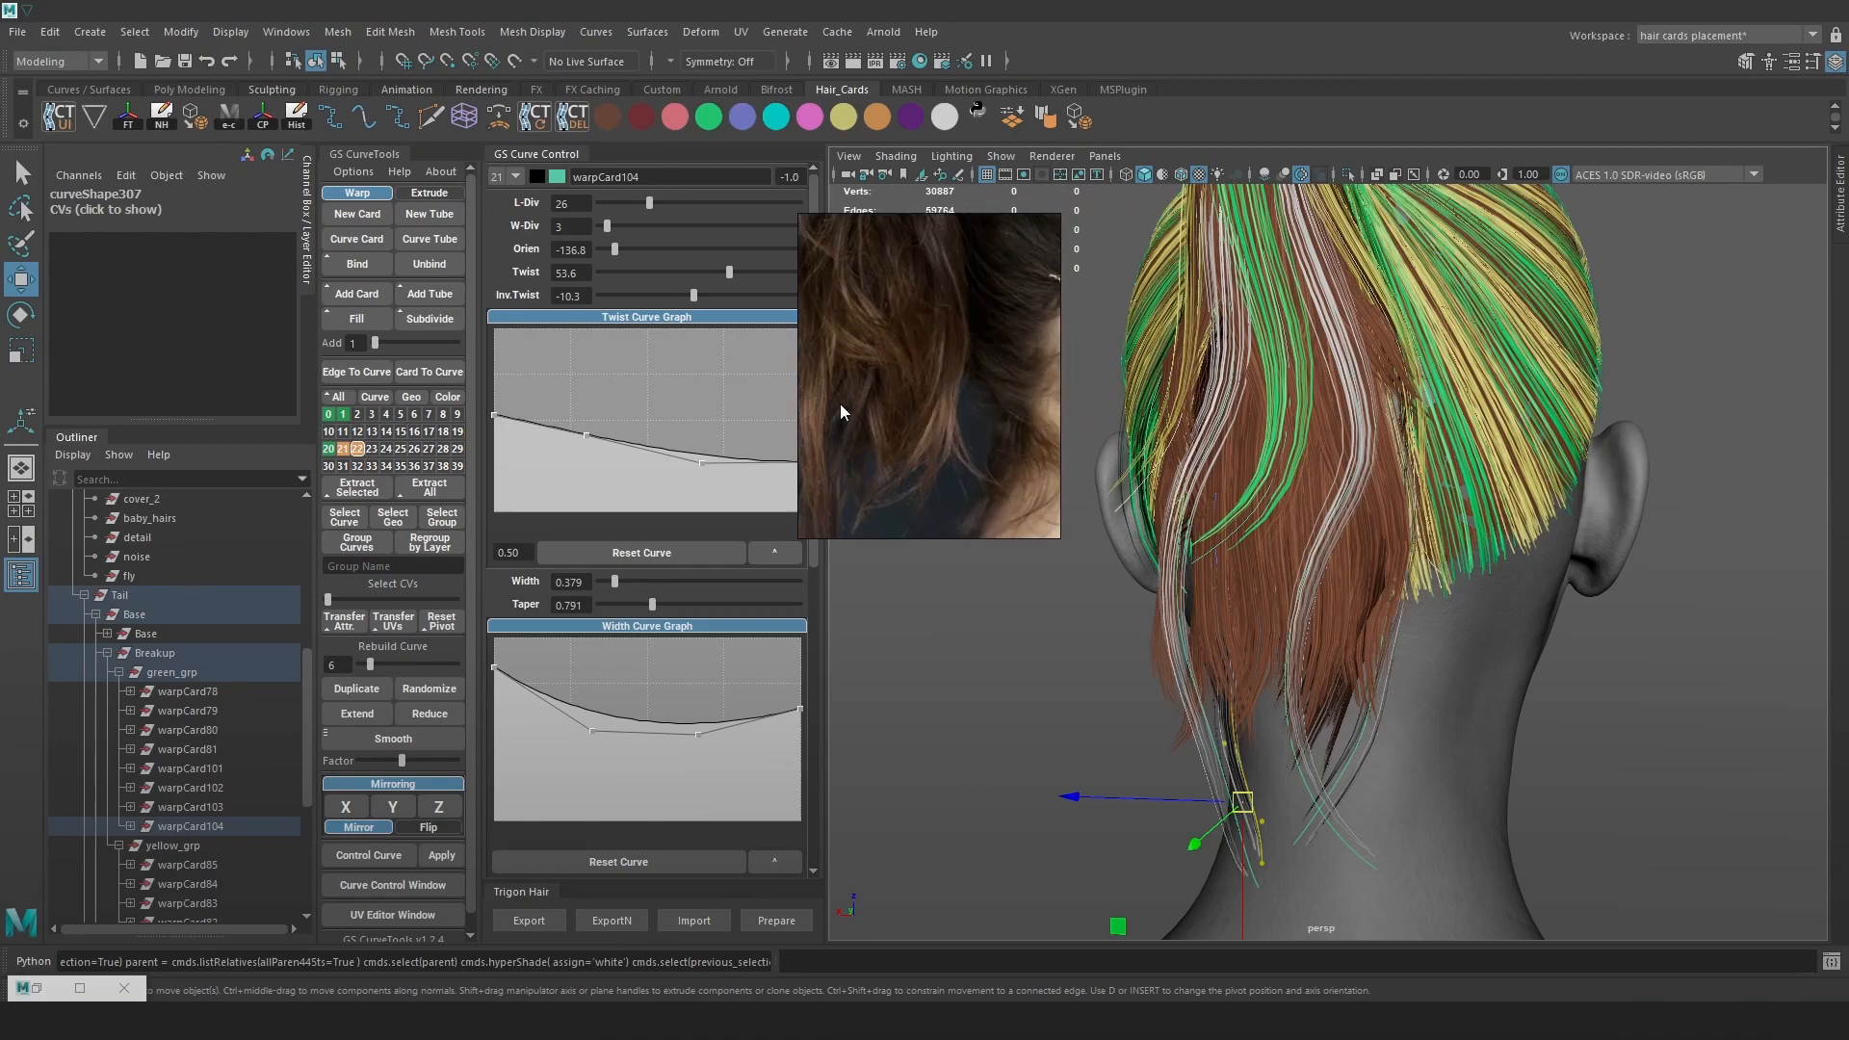
Examine the breakup cards at the tail's end from behind, below and the side against the reference
left_click_drag(1231, 529, 1292, 525, "alt")
left_click_drag(1233, 719, 1404, 586, "alt")
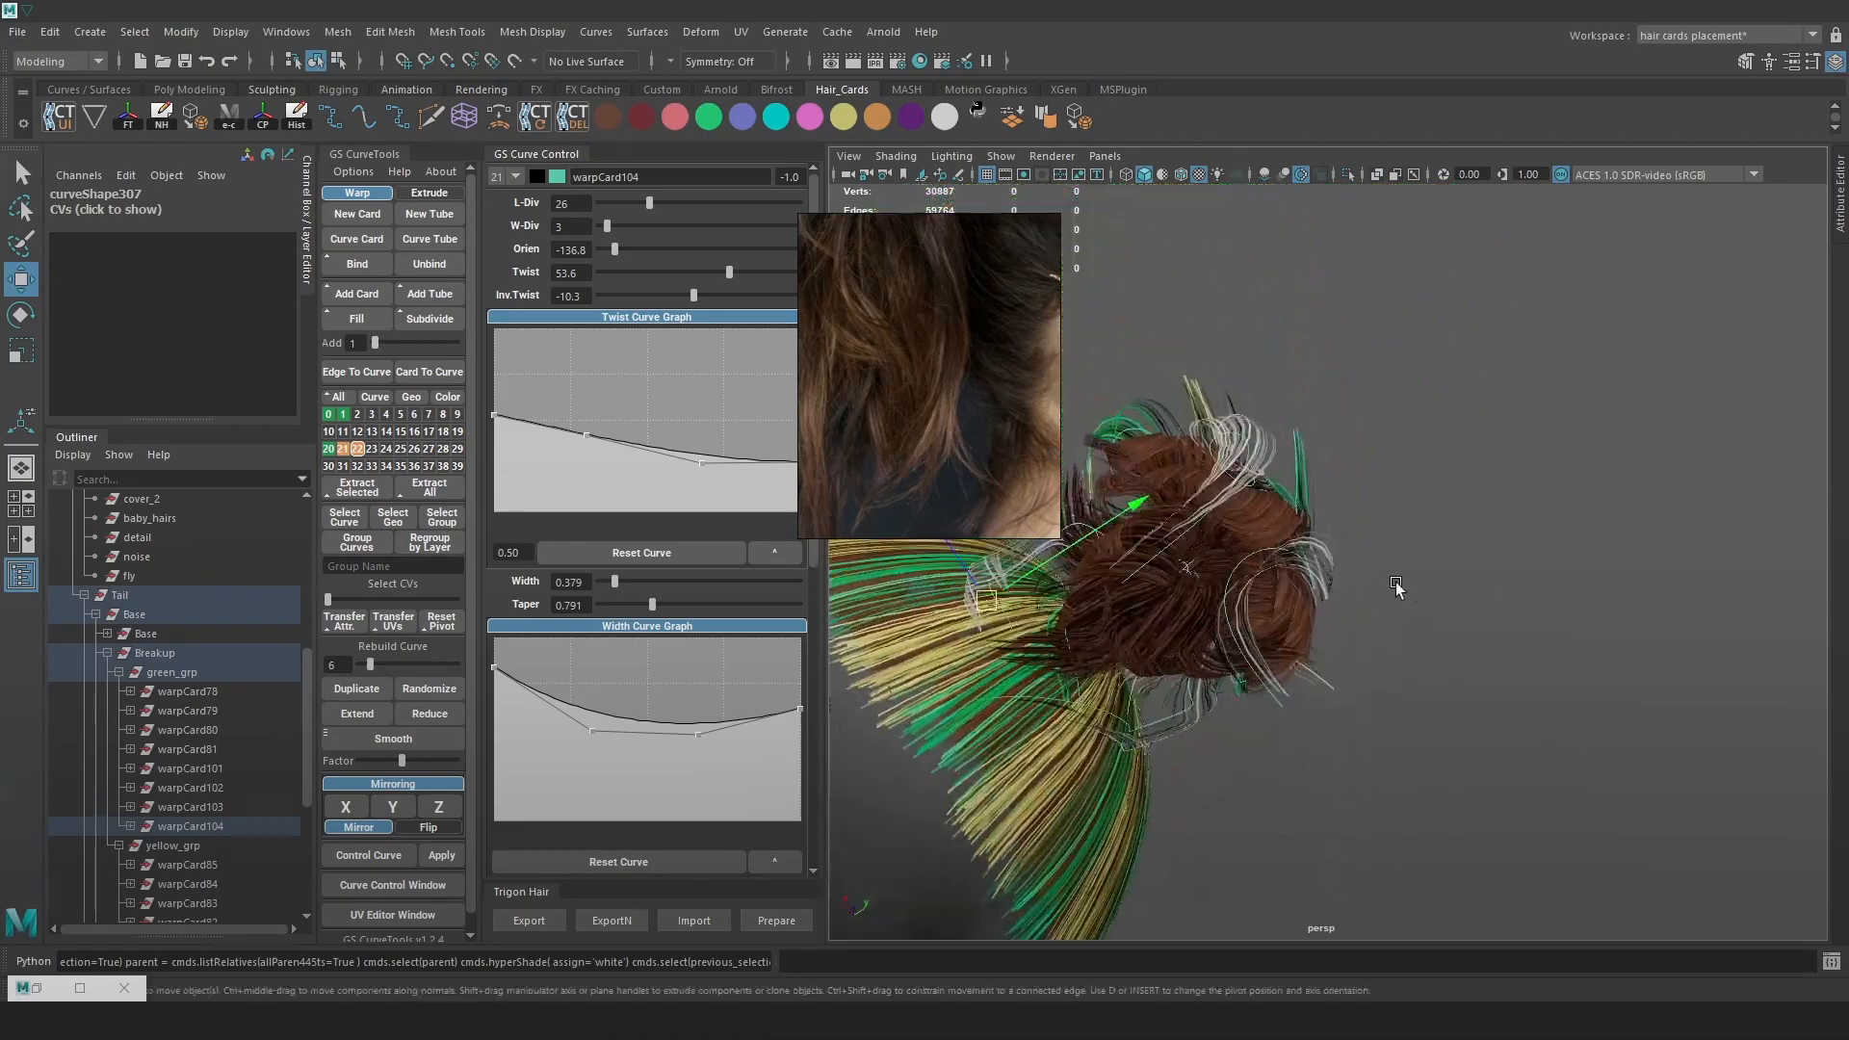
left_click_drag(1105, 545, 1215, 594, "alt")
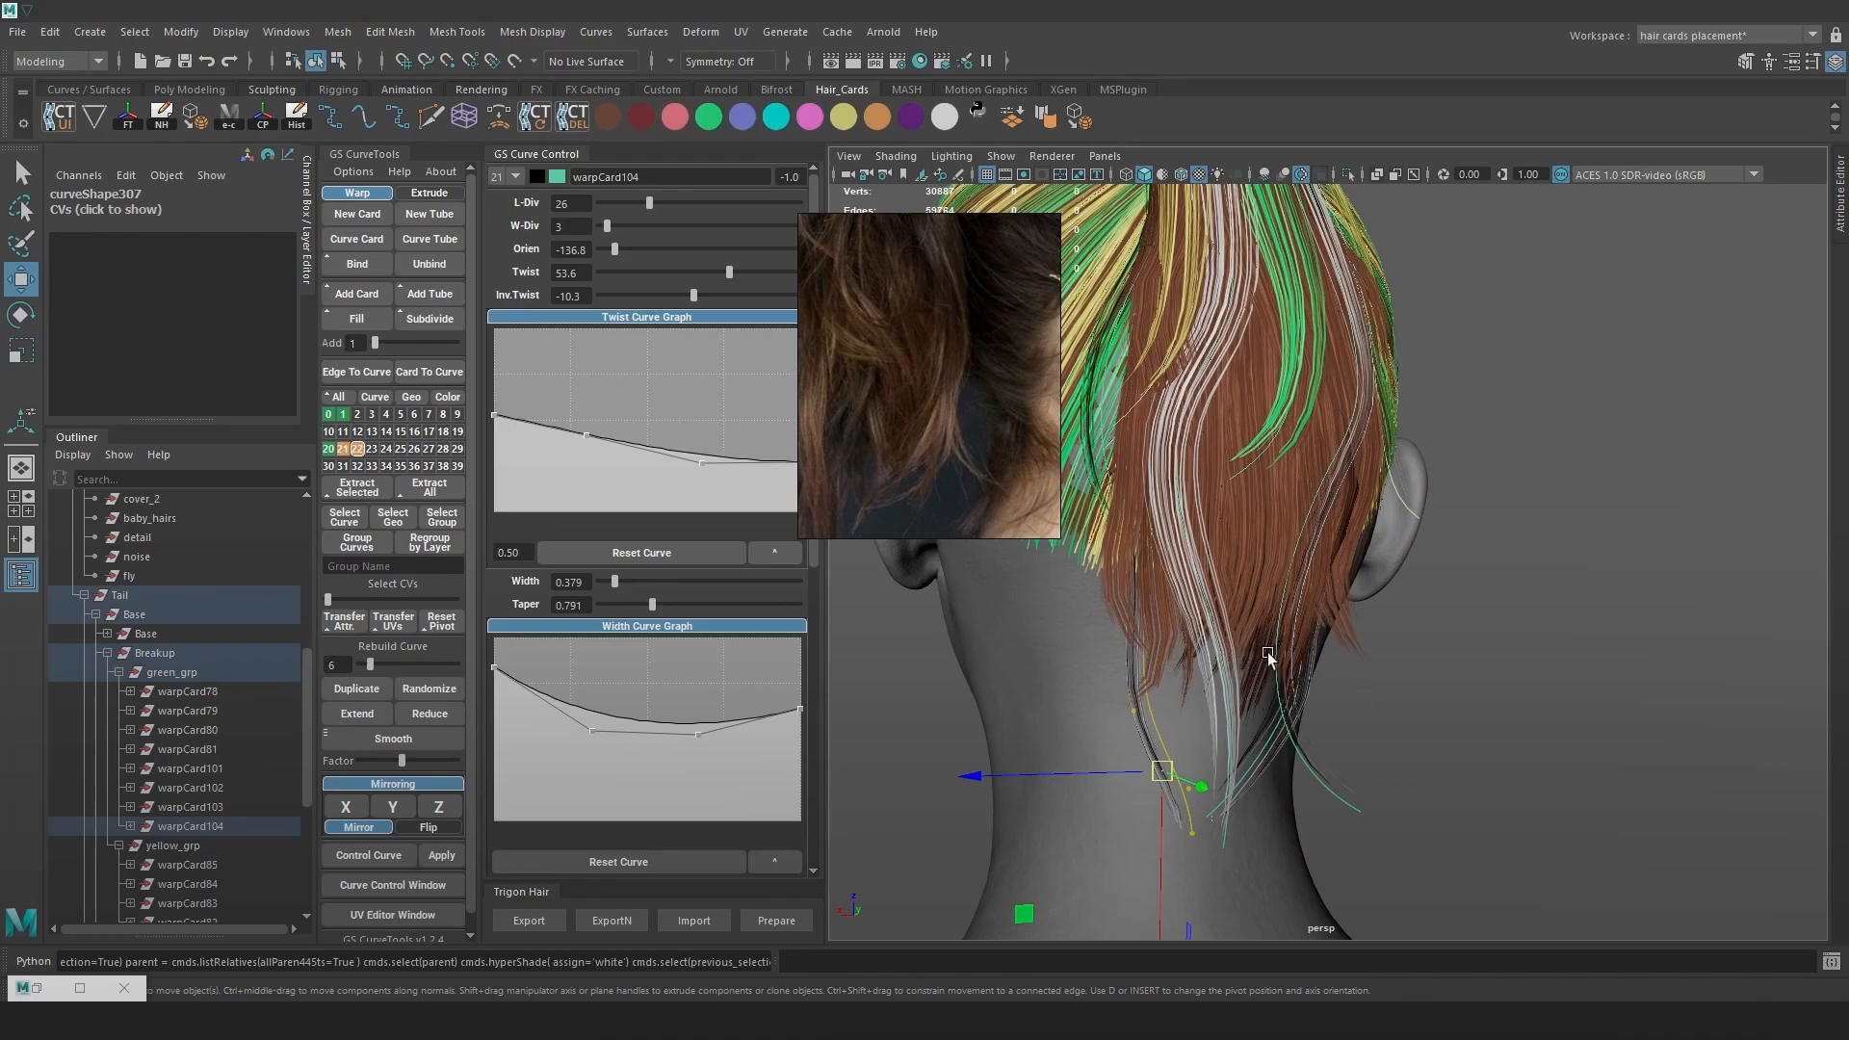
left_click_drag(1348, 700, 1213, 700, "alt")
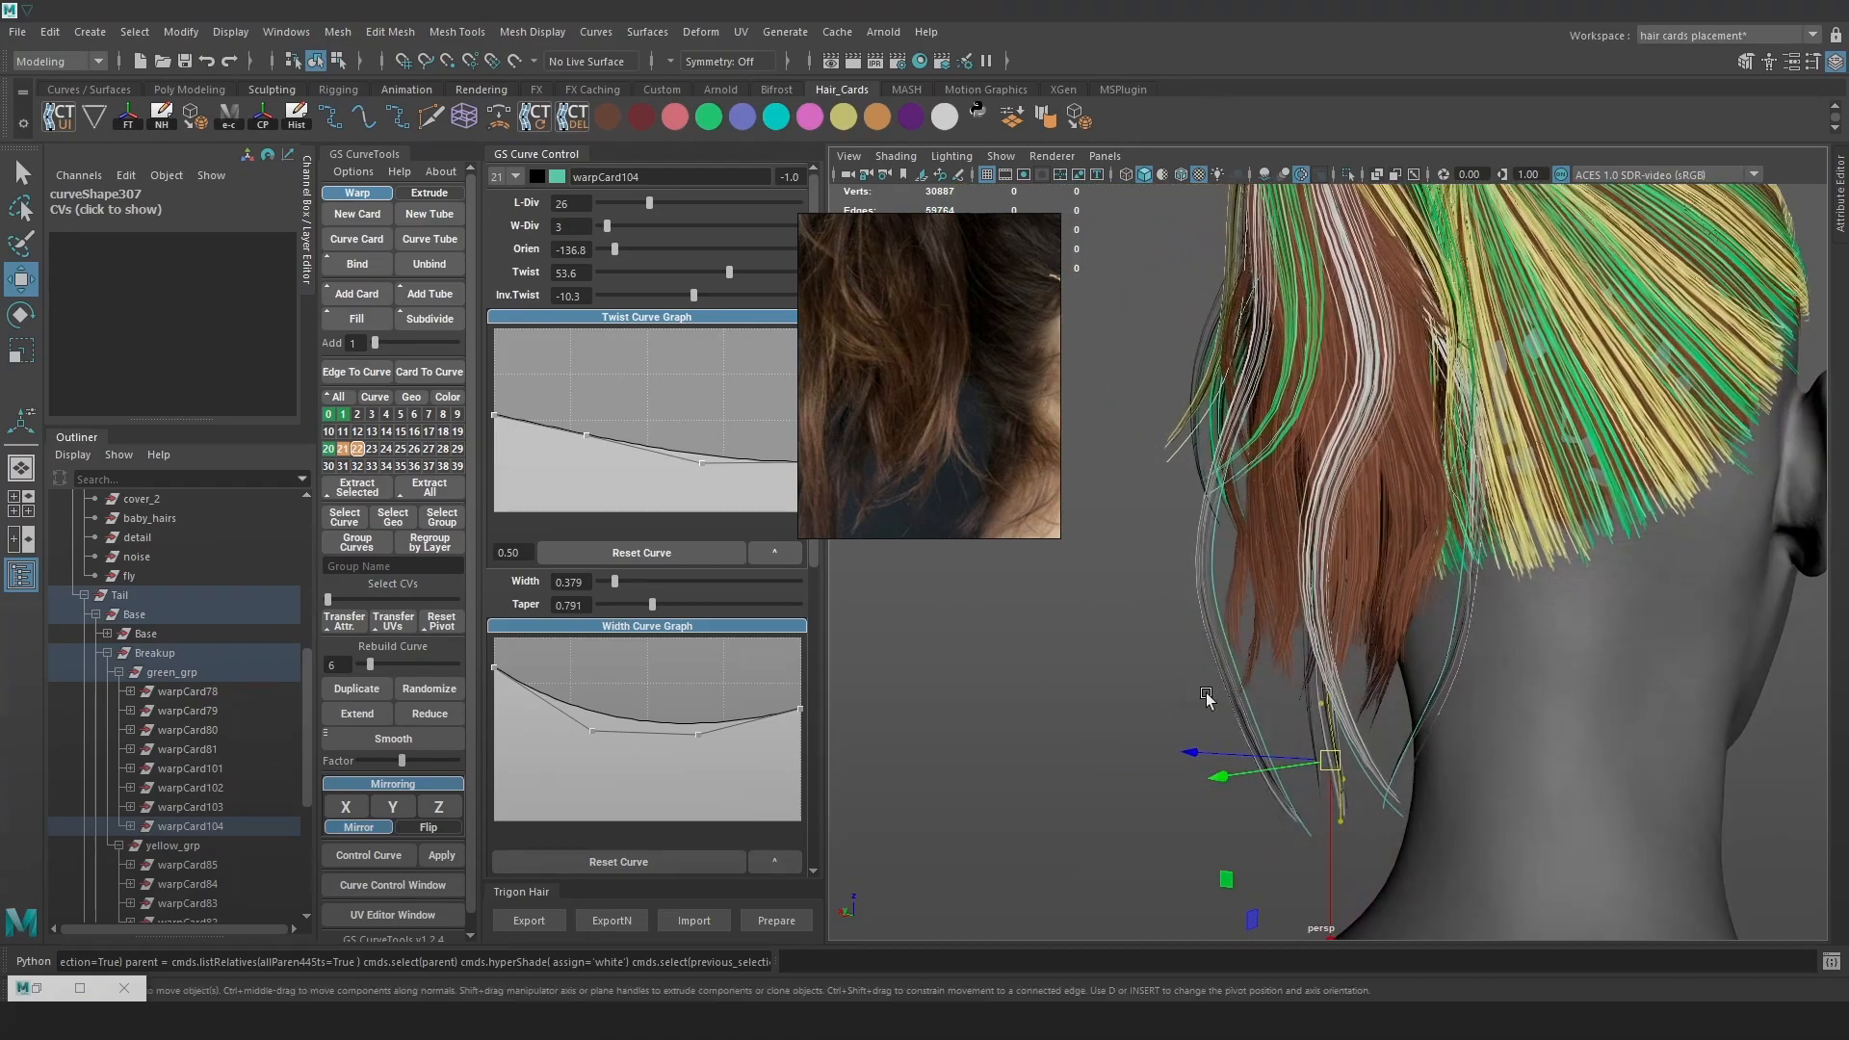
left_click_drag(1464, 756, 1458, 704, "alt")
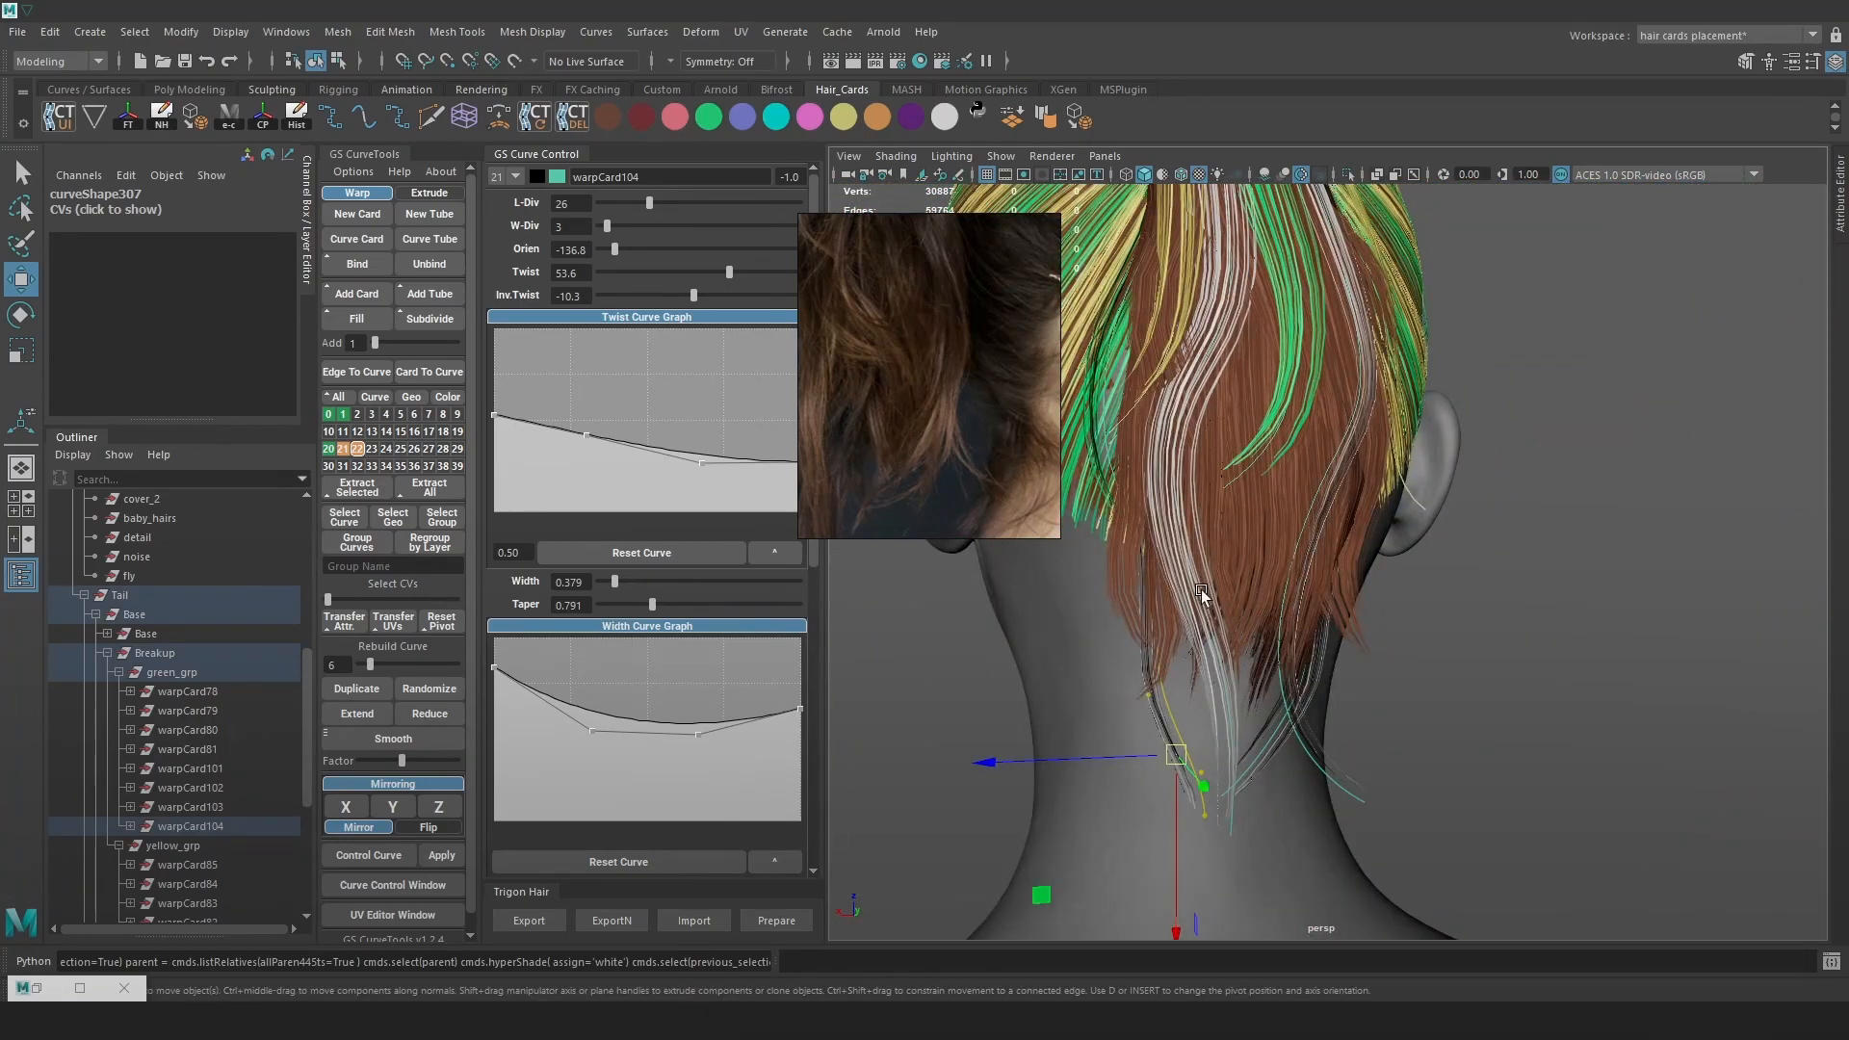
left_click_drag(1252, 626, 1281, 676, "alt")
Capture the neck area, sketch the long tapering triangular shape of the tail's end in red, and discard the capture
key("Print")
left_click_drag(1113, 559, 1530, 936)
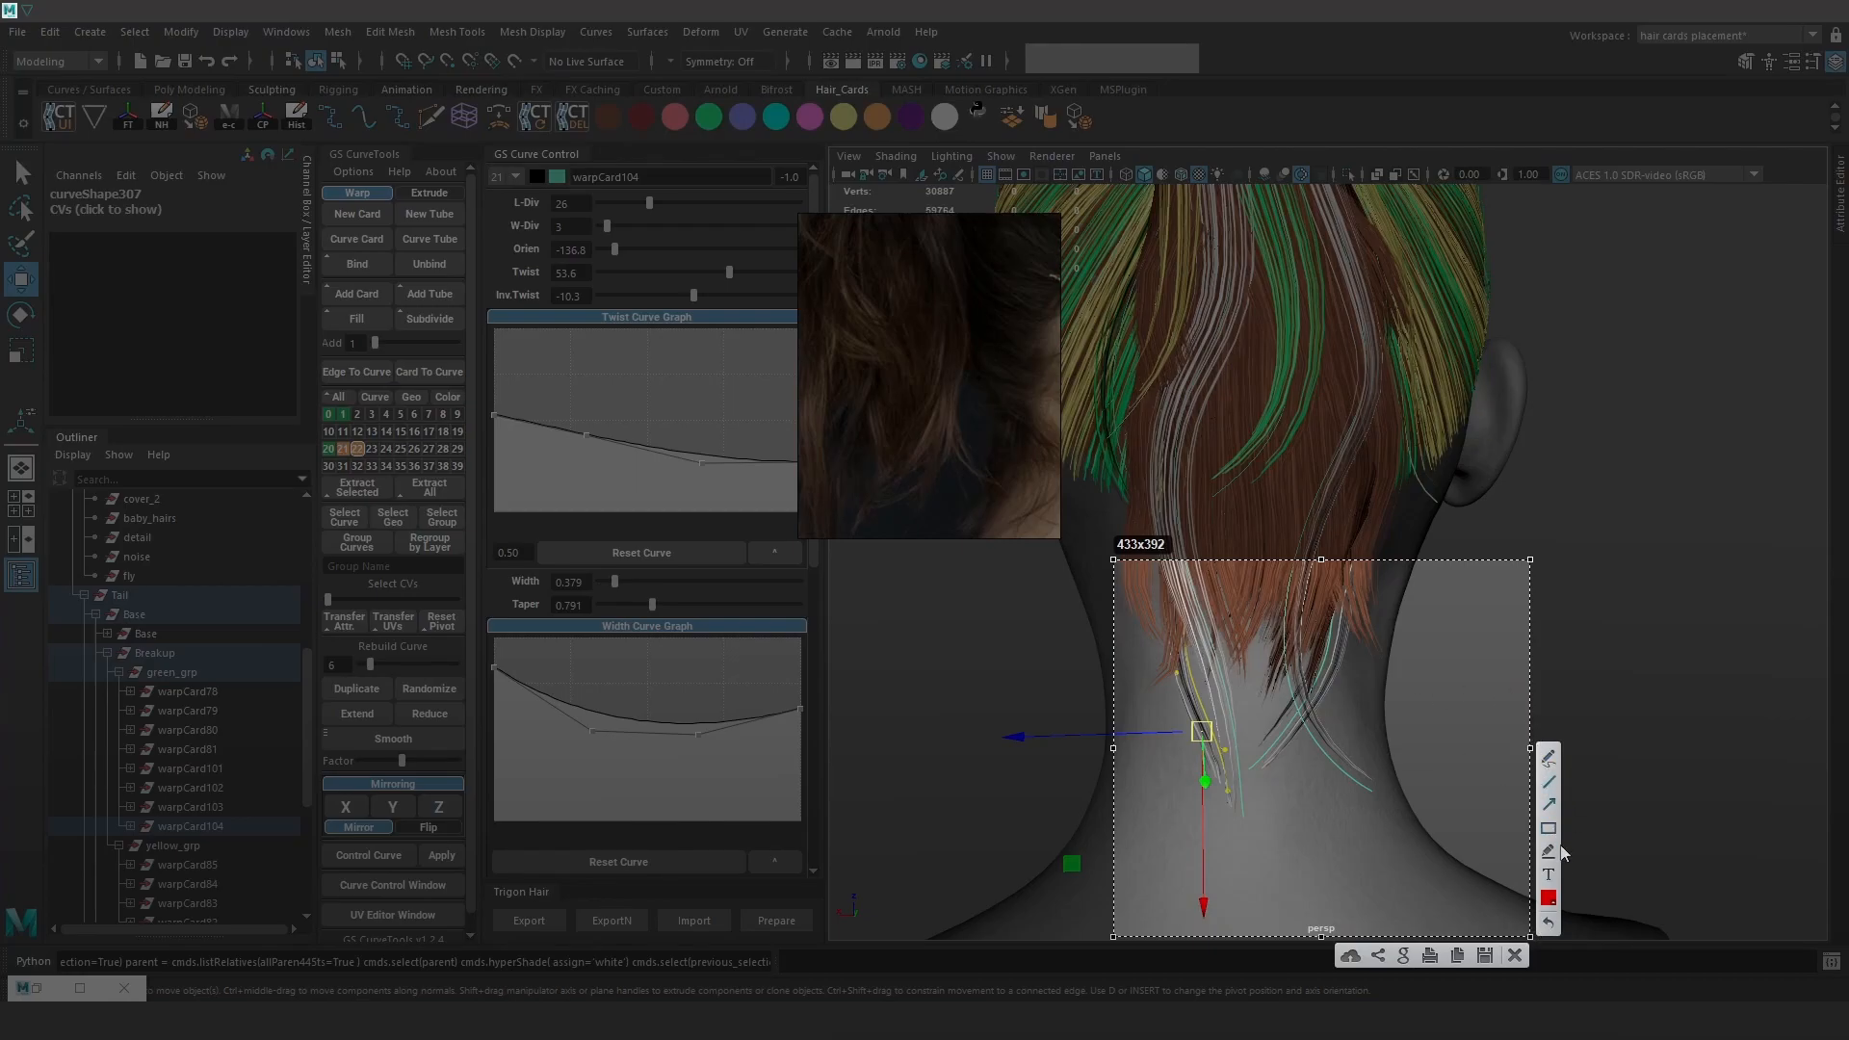
left_click_drag(1214, 669, 1190, 603)
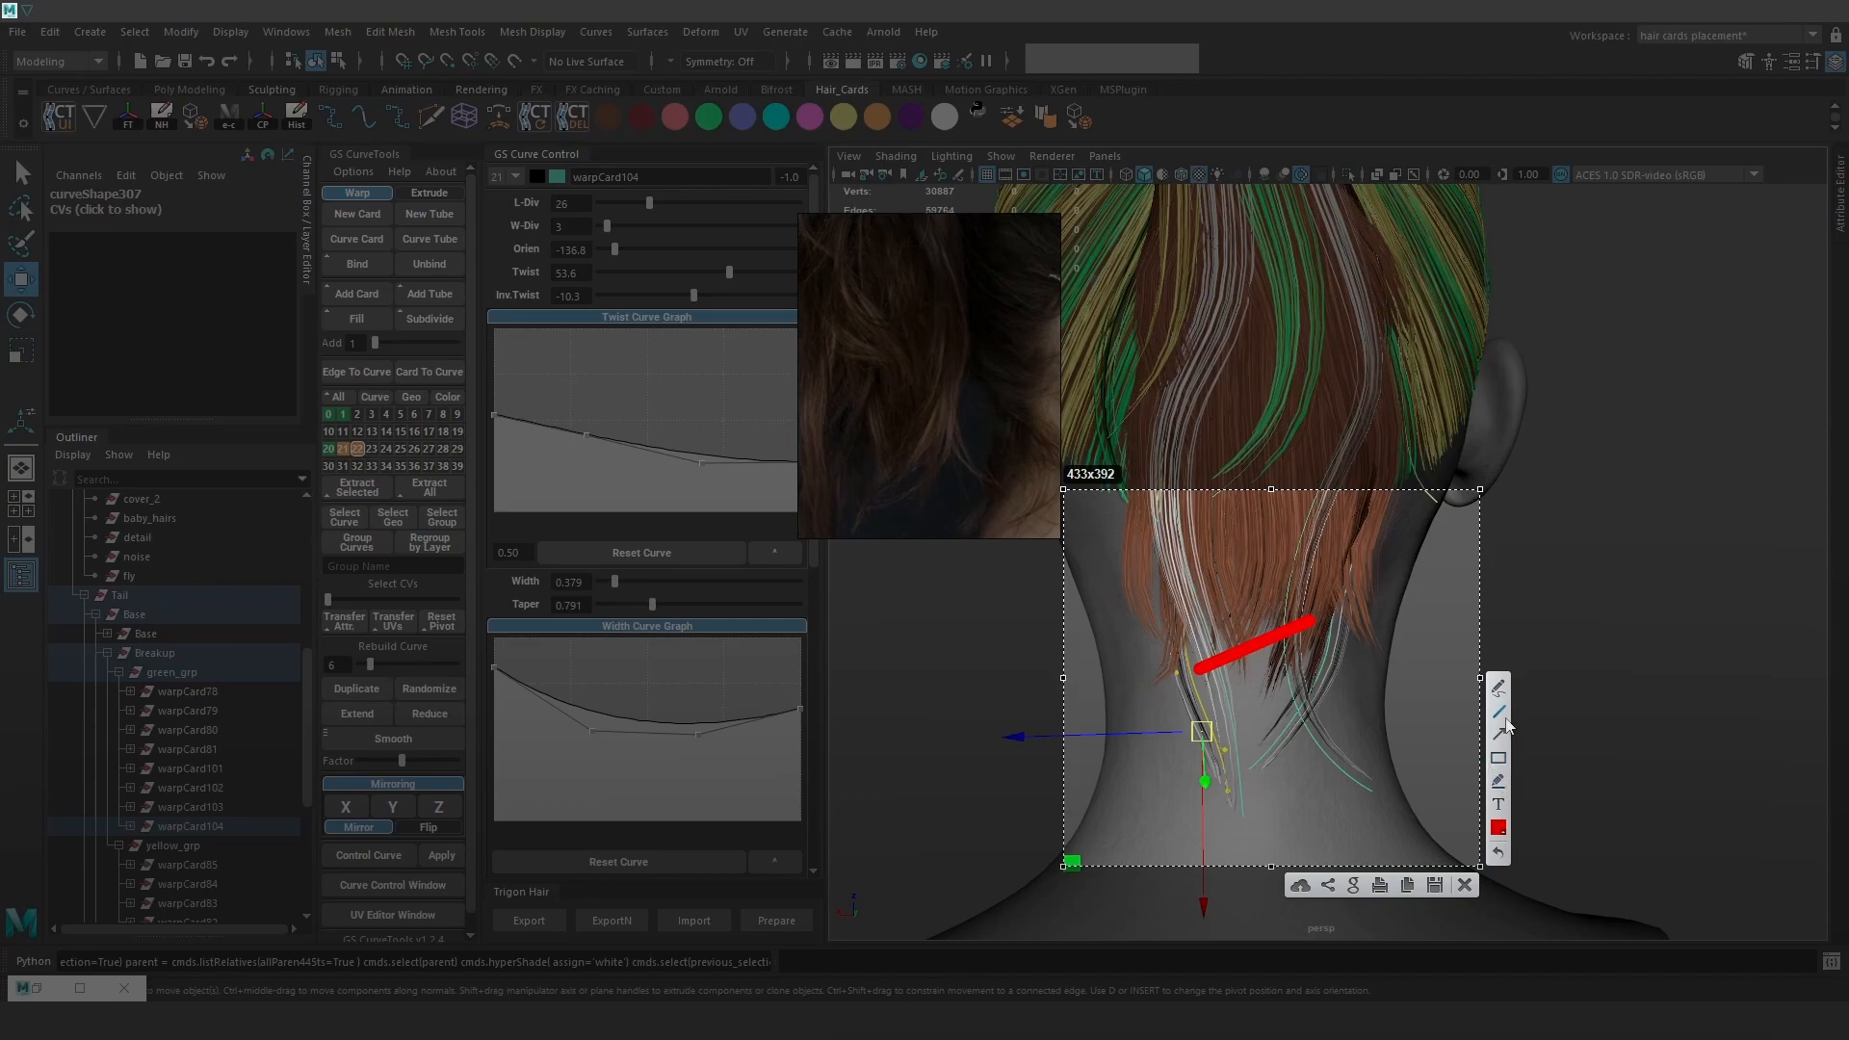
key("ctrl+z")
left_click(1498, 687)
mouse_move(1213, 654)
left_mouse_down()
mouse_move(1338, 632)
mouse_move(1213, 585)
mouse_move(1213, 655)
left_mouse_up()
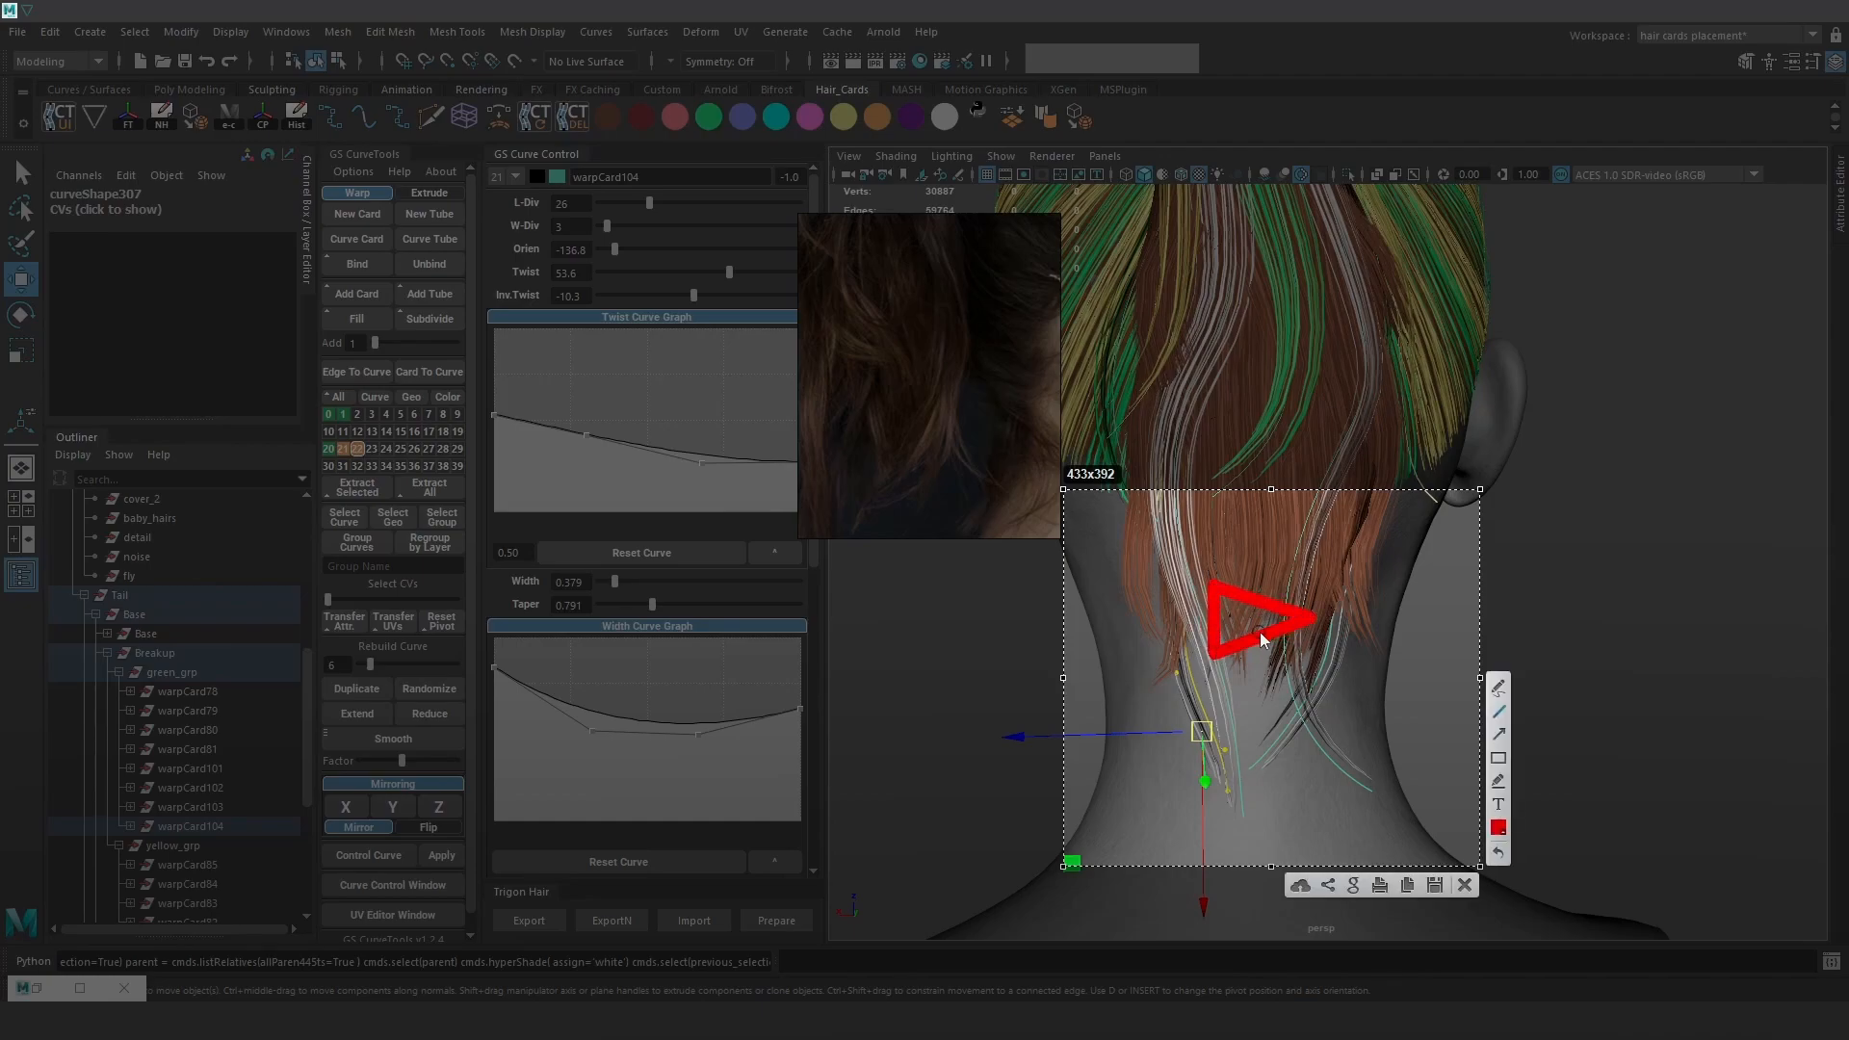
mouse_move(1311, 618)
left_mouse_down()
mouse_move(1305, 792)
mouse_move(1279, 834)
left_mouse_up()
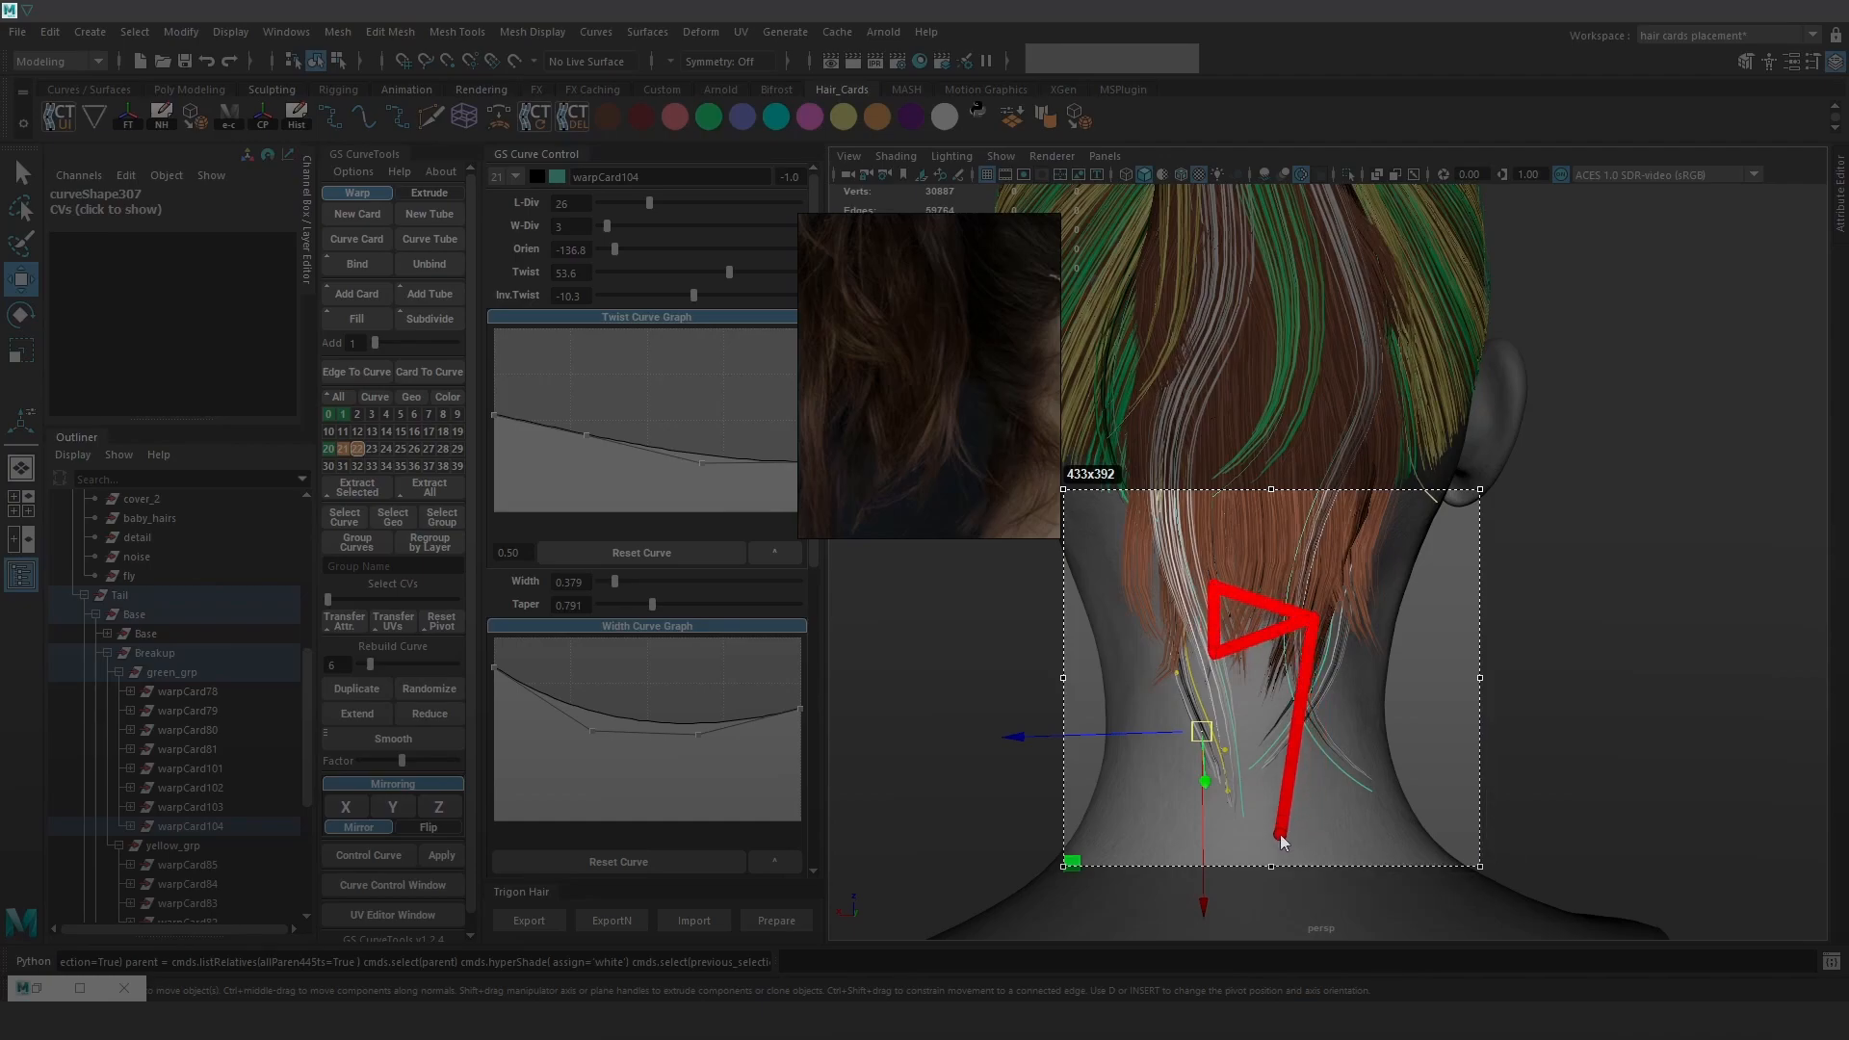
mouse_move(1213, 657)
left_mouse_down()
mouse_move(1243, 836)
mouse_move(1288, 834)
mouse_move(1244, 834)
left_mouse_up()
left_click_drag(1221, 584, 1253, 732)
left_click_drag(1266, 795, 1258, 775)
left_click_drag(1257, 774, 1293, 810)
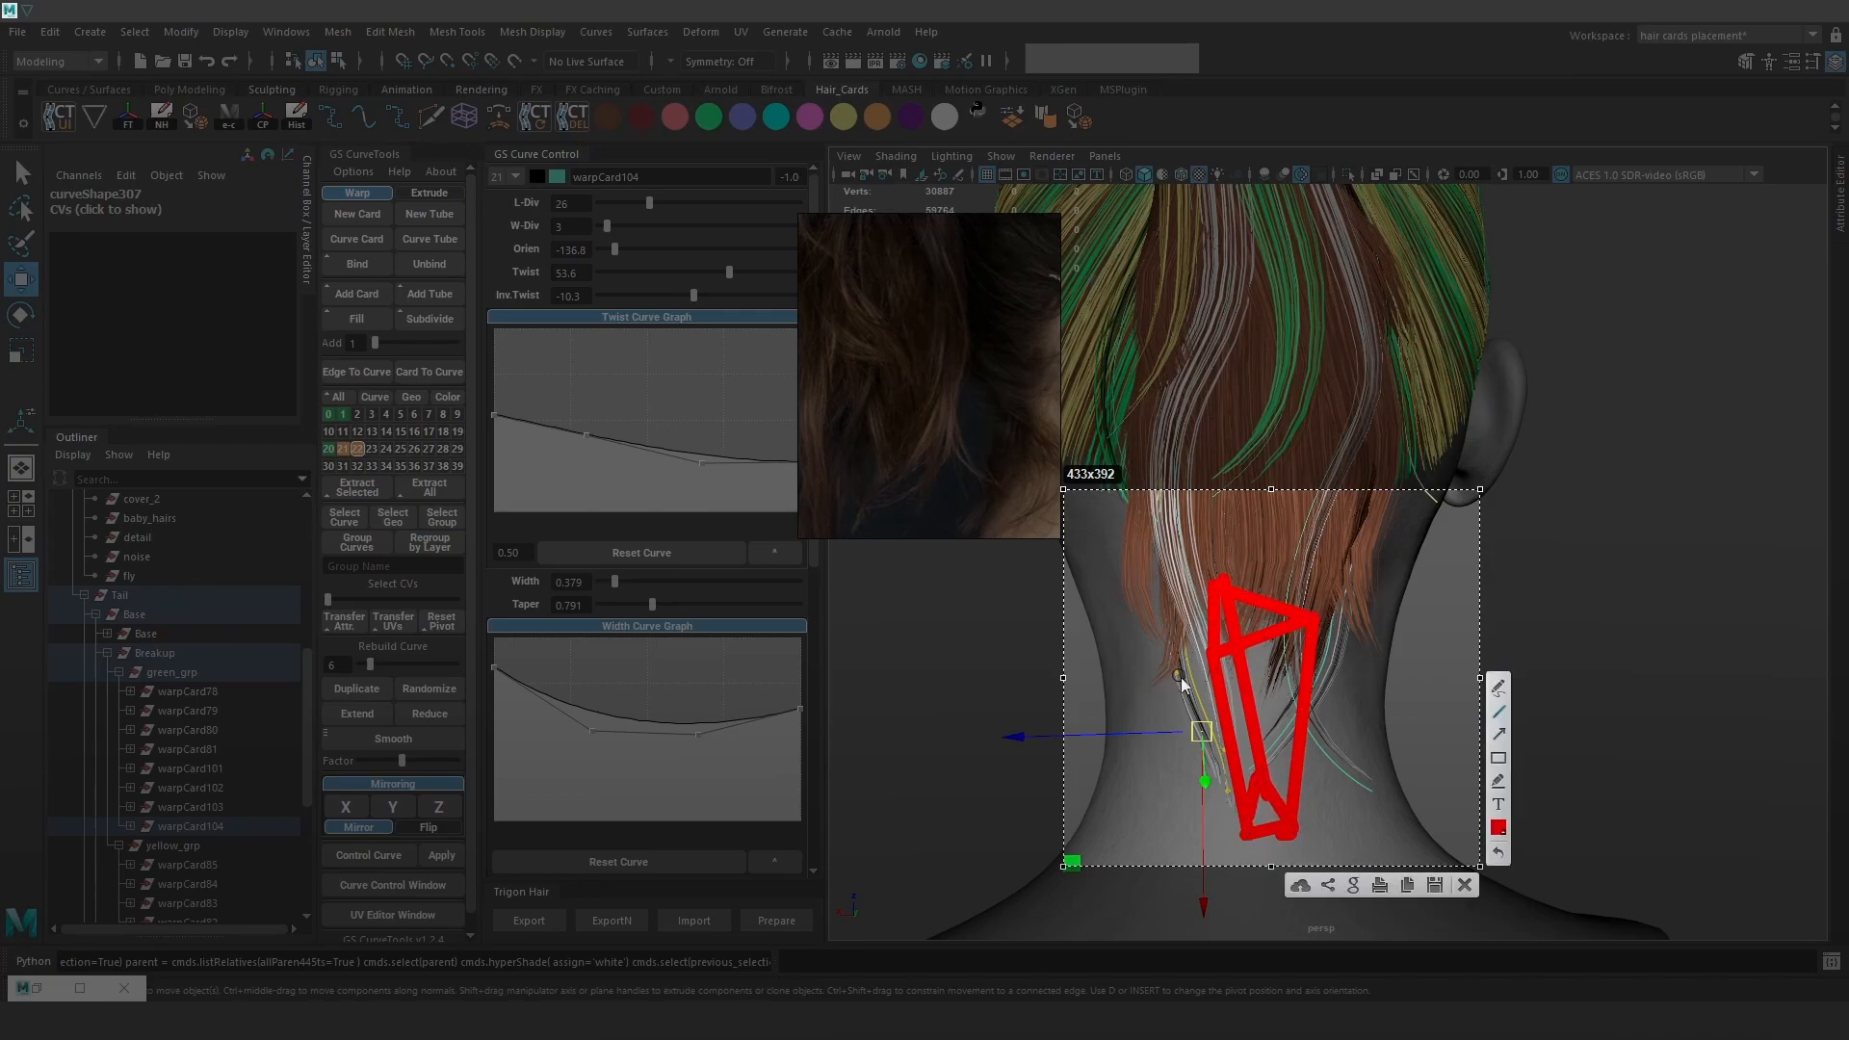
left_click(1464, 881)
In a side view, move a control point on the mirrored card's lower part toward the neck
mouse_move(1513, 715)
left_mouse_down("alt")
mouse_move(1122, 674)
mouse_move(1700, 668)
mouse_move(1667, 681)
mouse_move(1071, 572)
left_mouse_up("alt")
left_click(1026, 589)
key("5")
key("4")
left_click(1046, 568)
key("6")
left_click_drag(1061, 582, 1083, 600)
scroll(1086, 599, "down", 4)
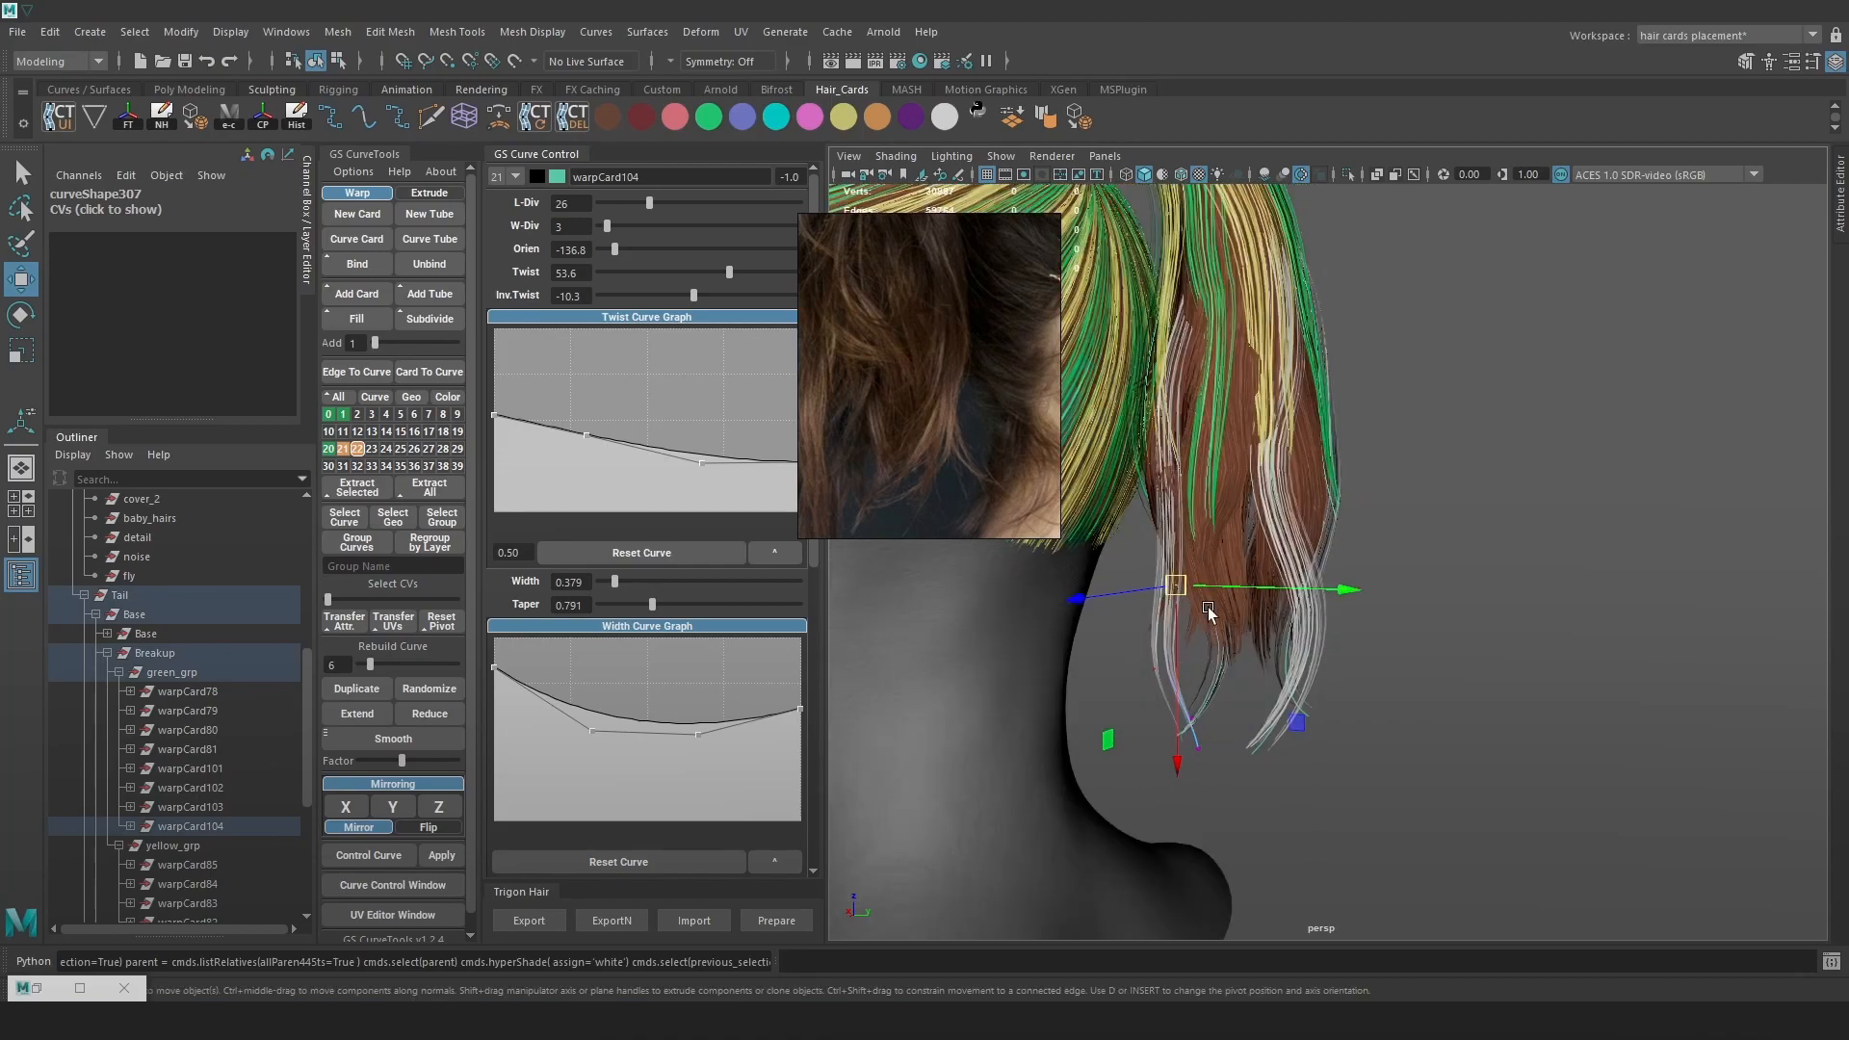
key("ctrl+z")
left_click_drag(1163, 580, 1158, 581)
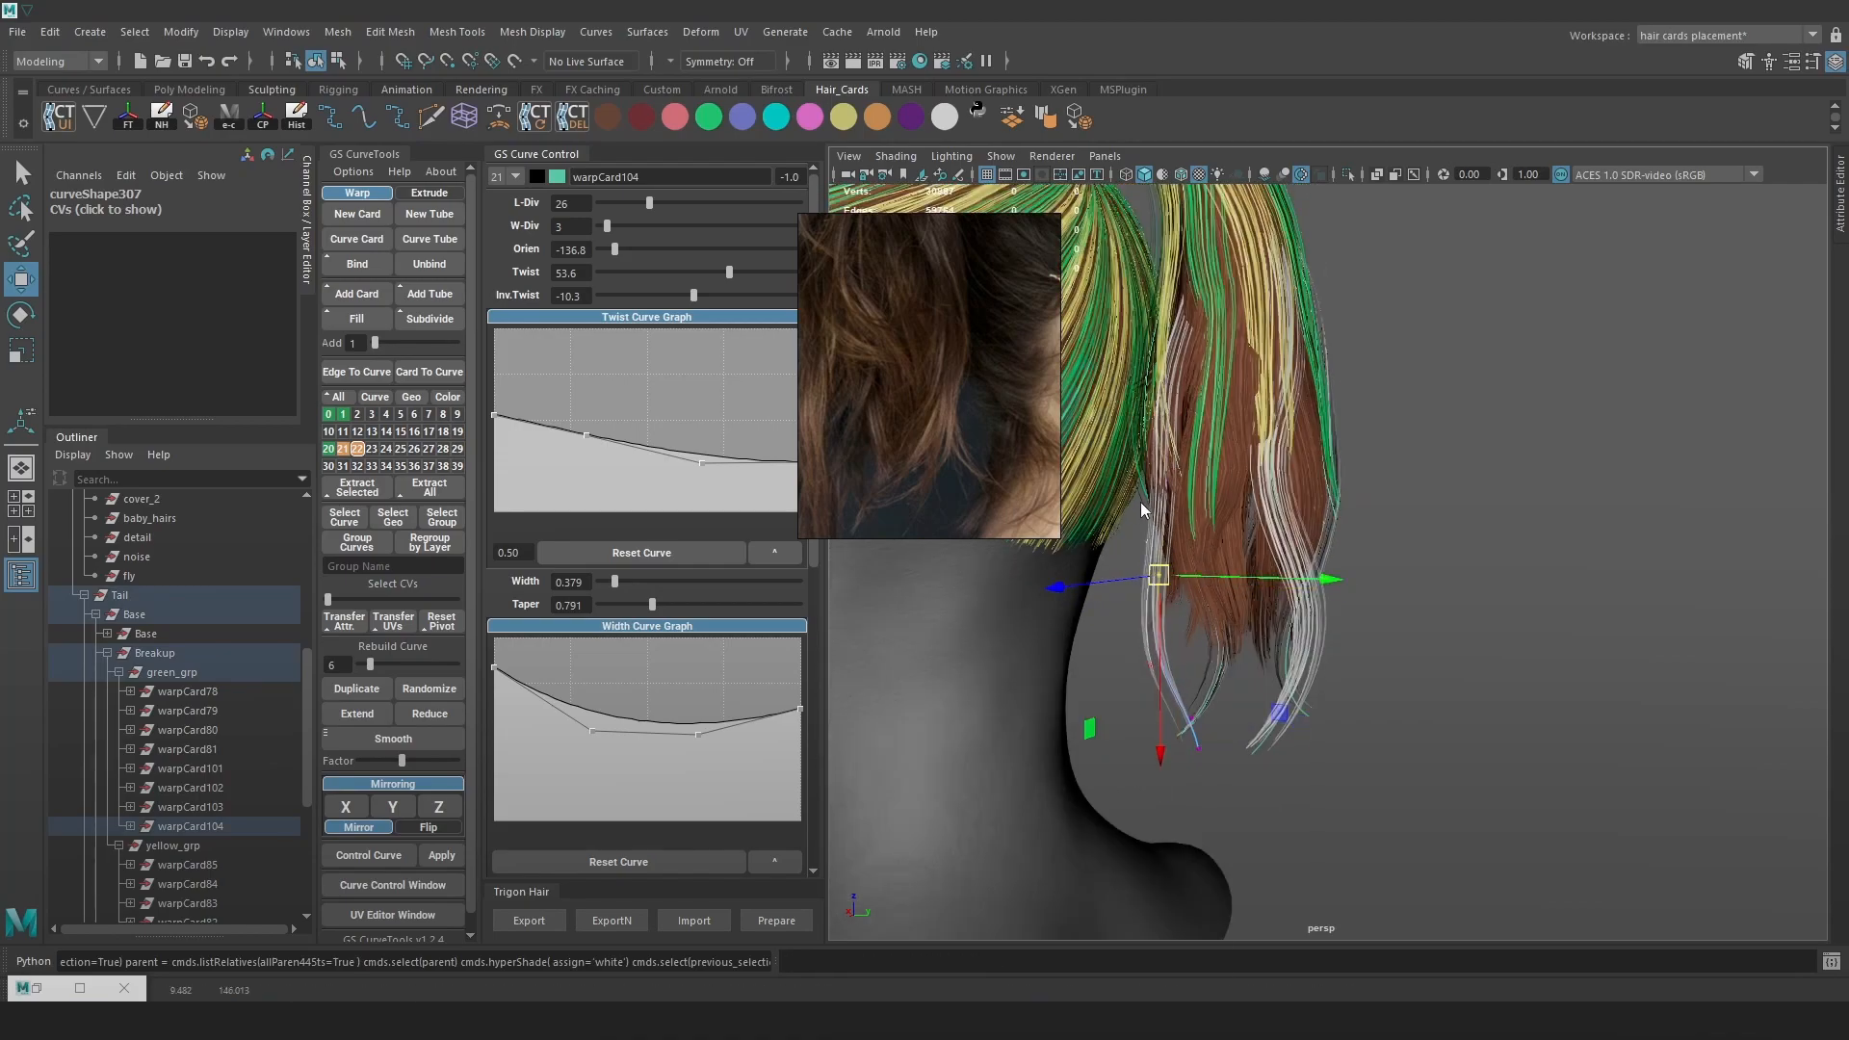
Clear the selection, export the hair, switch to Marmoset and move the reference photo clear of the head
left_click(1562, 406)
left_click(541, 923)
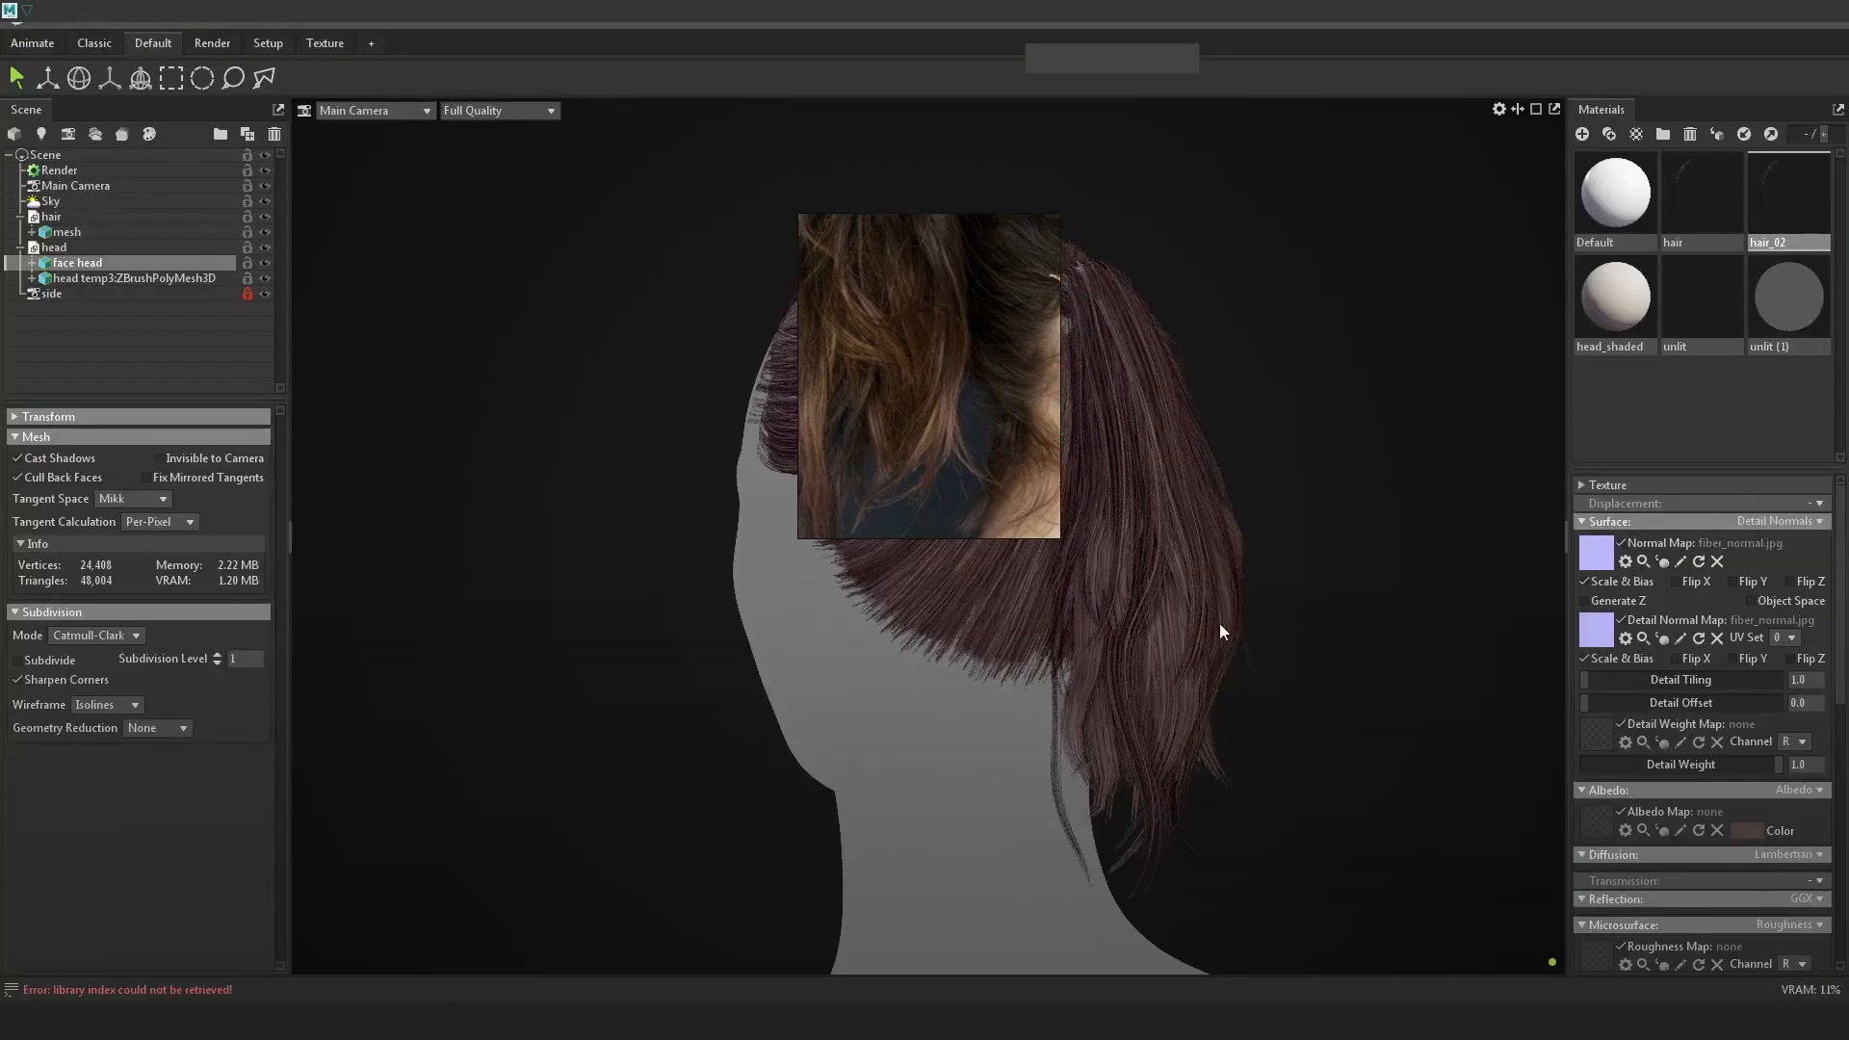
left_click_drag(1221, 627, 1262, 648)
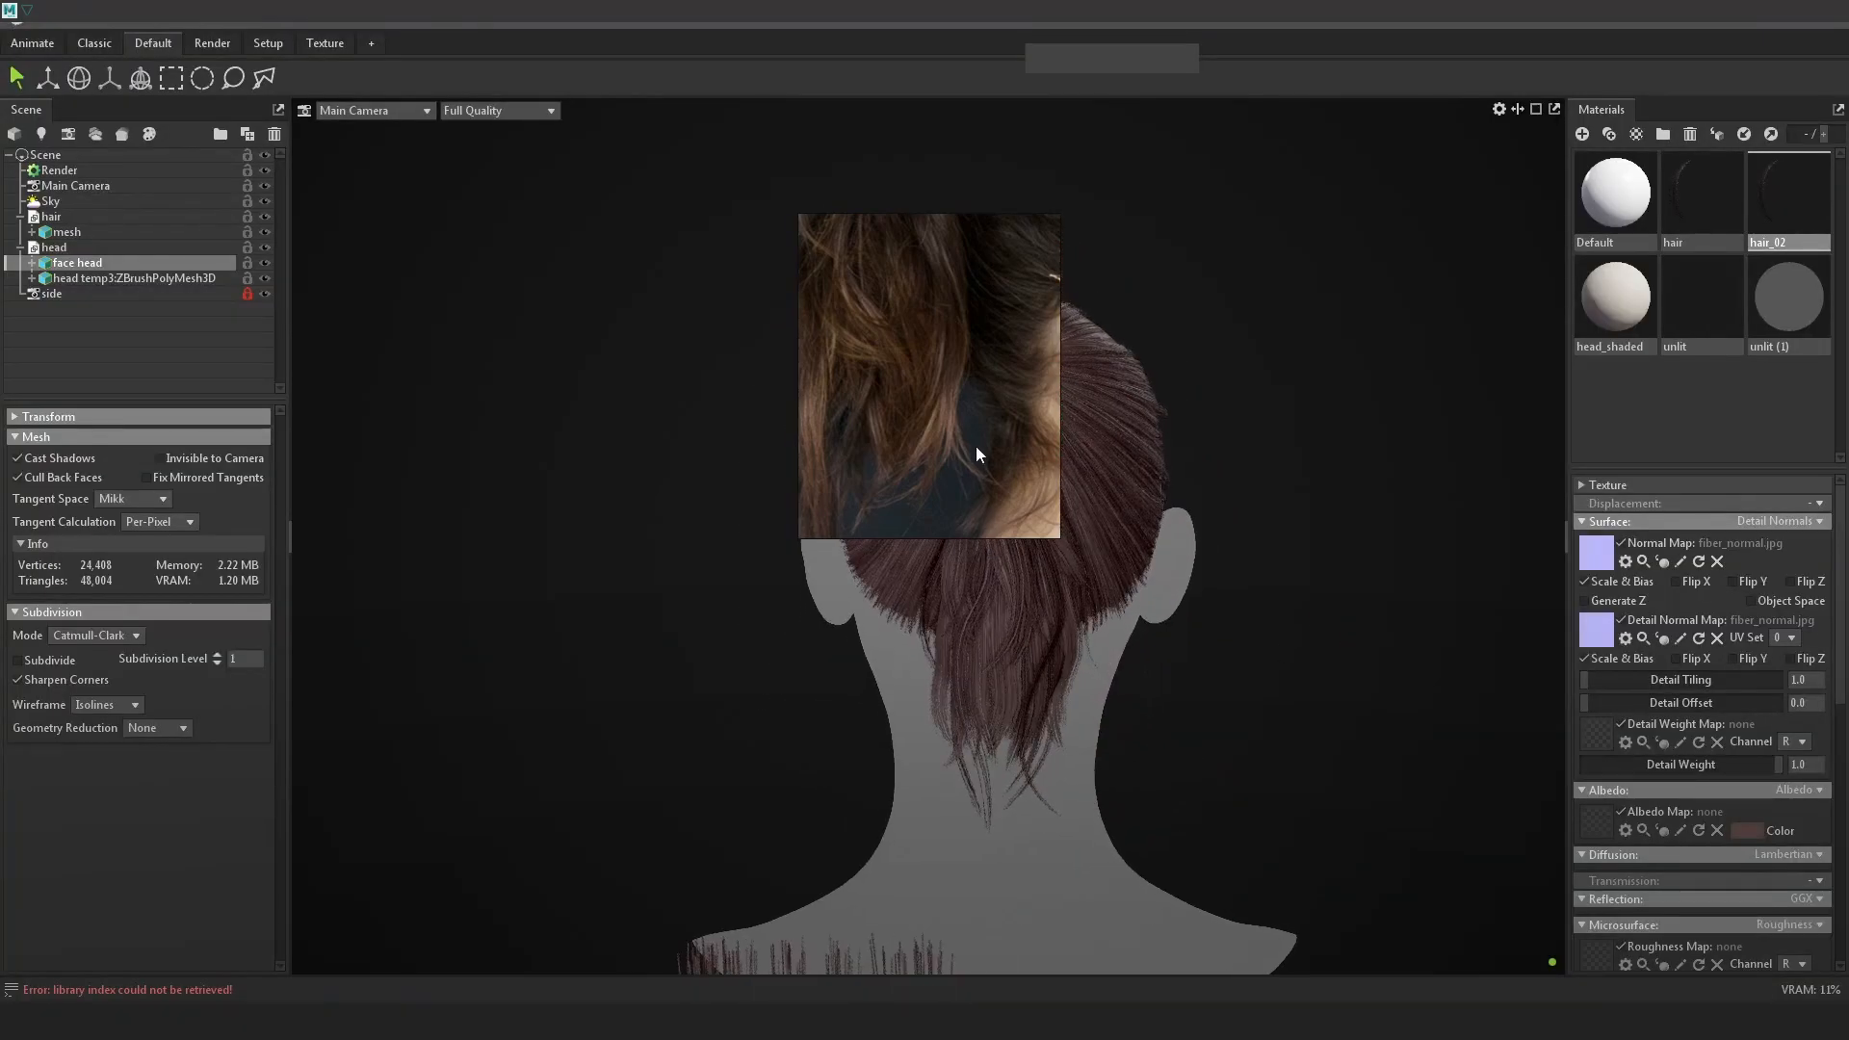
left_click_drag(975, 454, 619, 466)
left_click(1245, 645)
left_click_drag(1245, 645, 1291, 644)
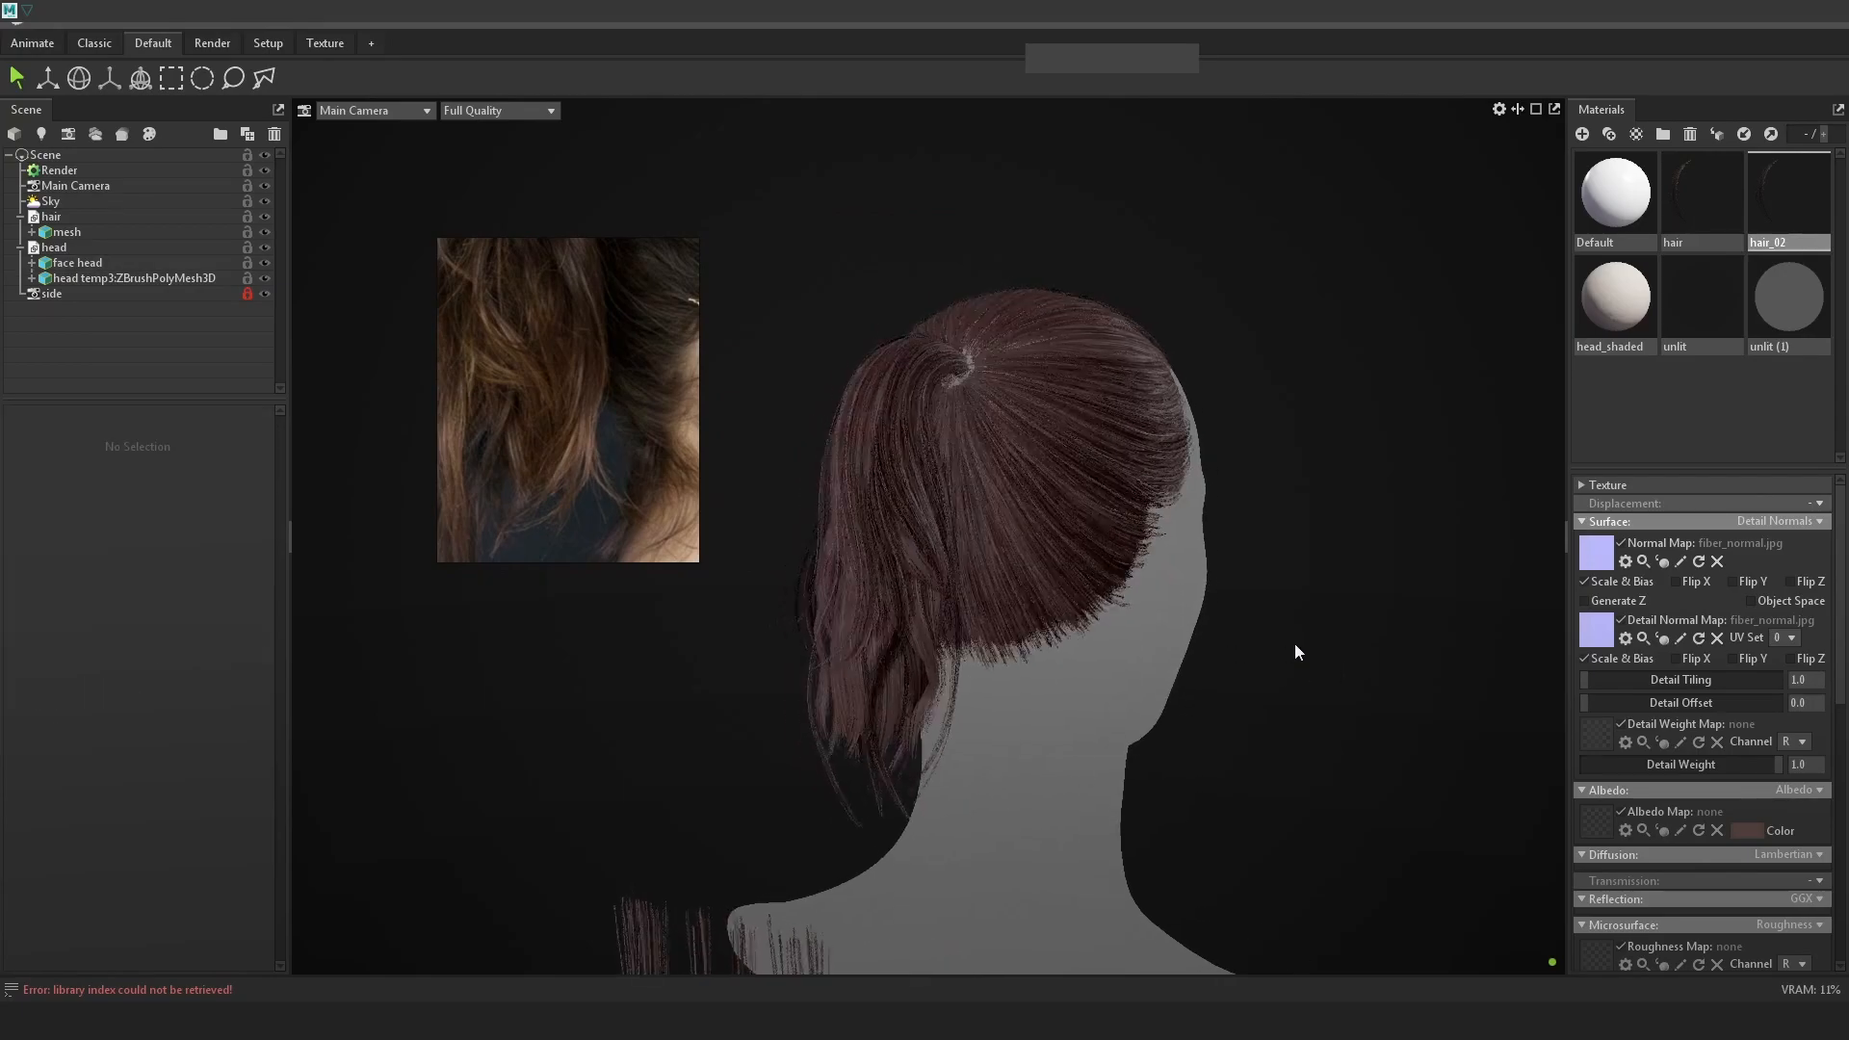
Assign the hair material to the hair mesh and compare the side of the ponytail with the whole reference photo
left_click_drag(1710, 201, 962, 478)
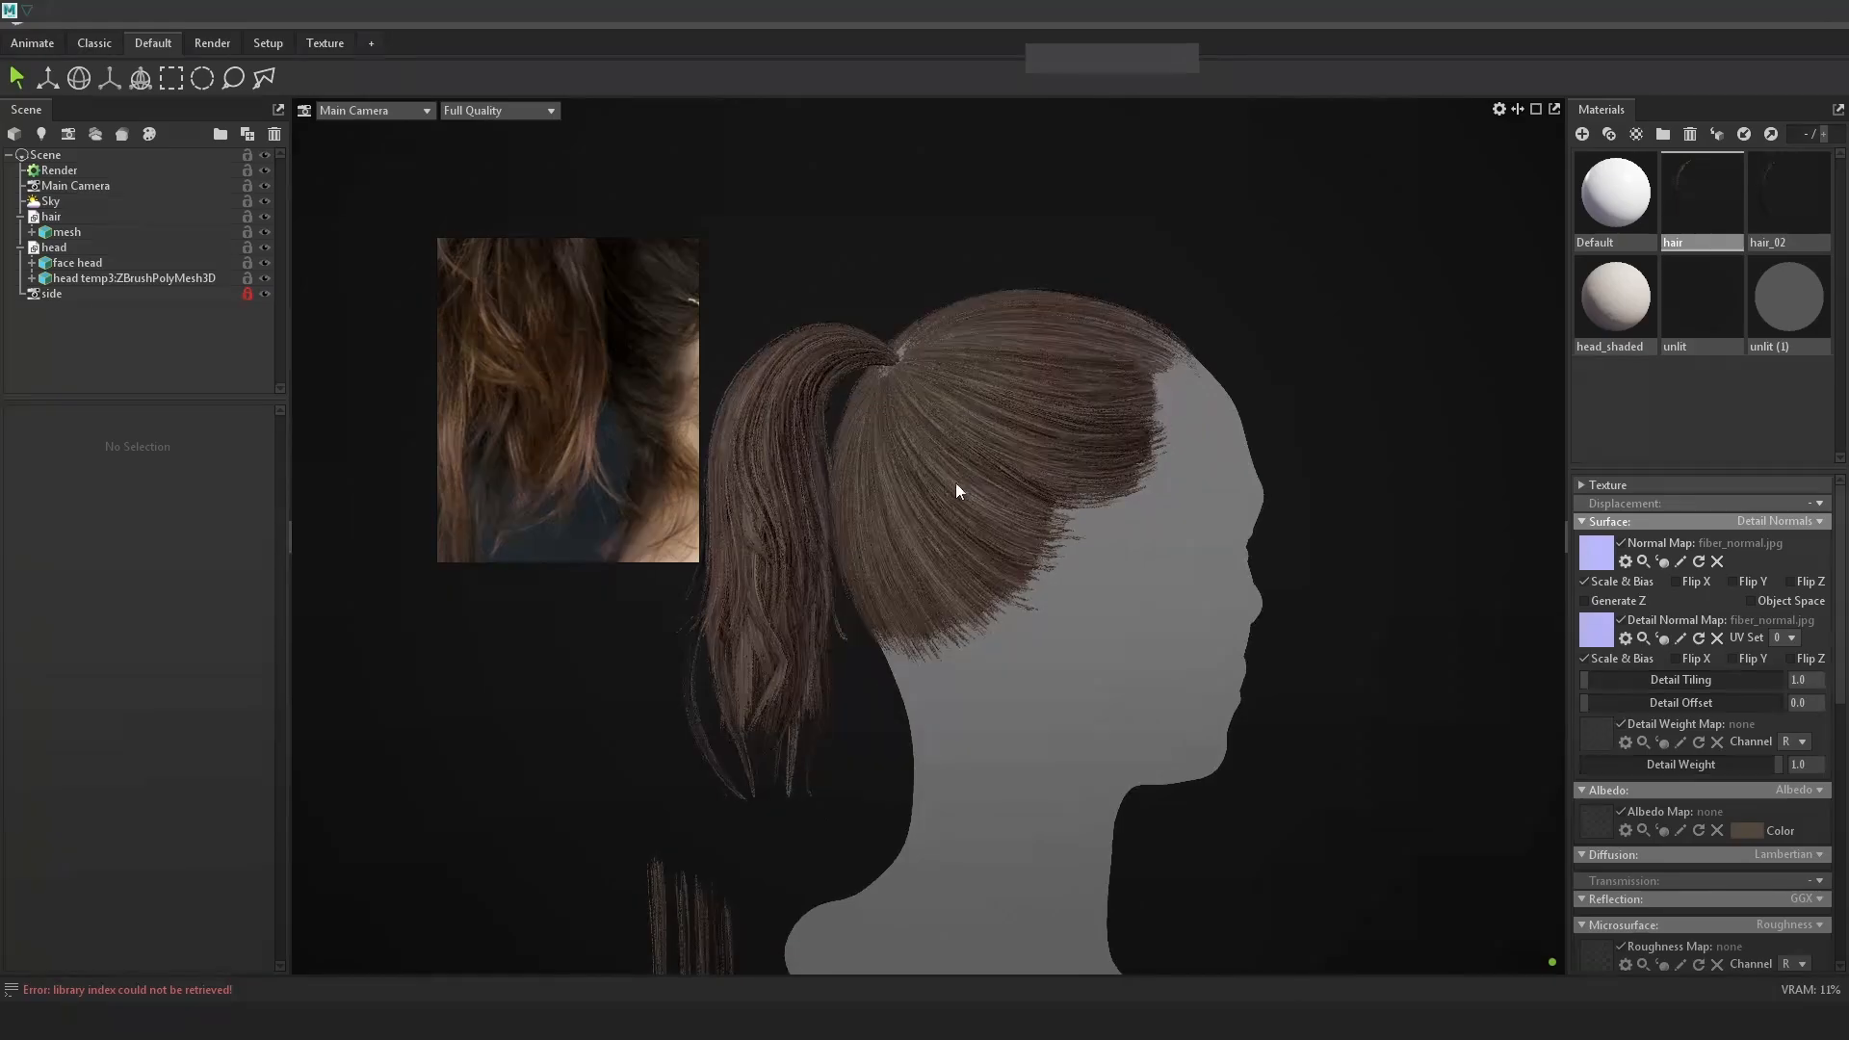
middle_click_drag(962, 478, 1074, 483)
scroll(1074, 484, "up", 1)
scroll(620, 405, "down", 2)
middle_click_drag(527, 441, 562, 426)
scroll(570, 429, "down", 2)
left_click(960, 509)
left_click_drag(964, 512, 1037, 535)
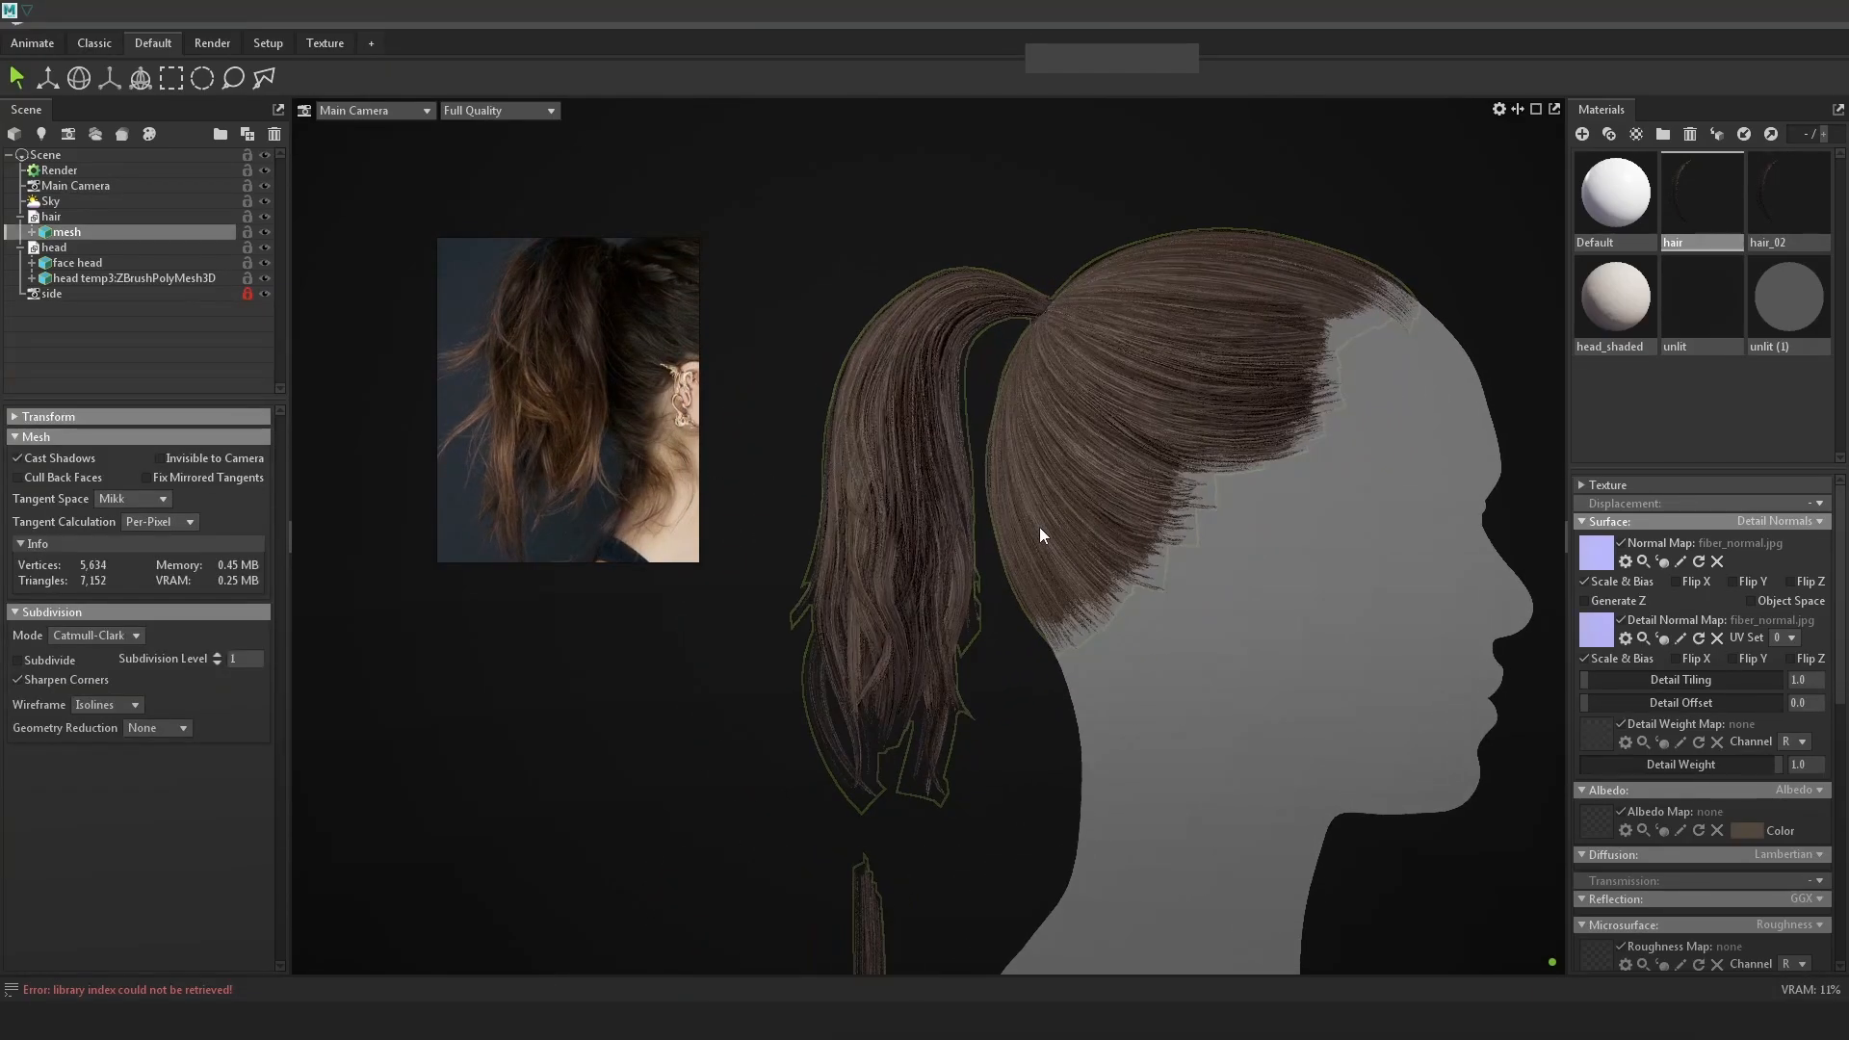
left_click_drag(838, 666, 932, 578)
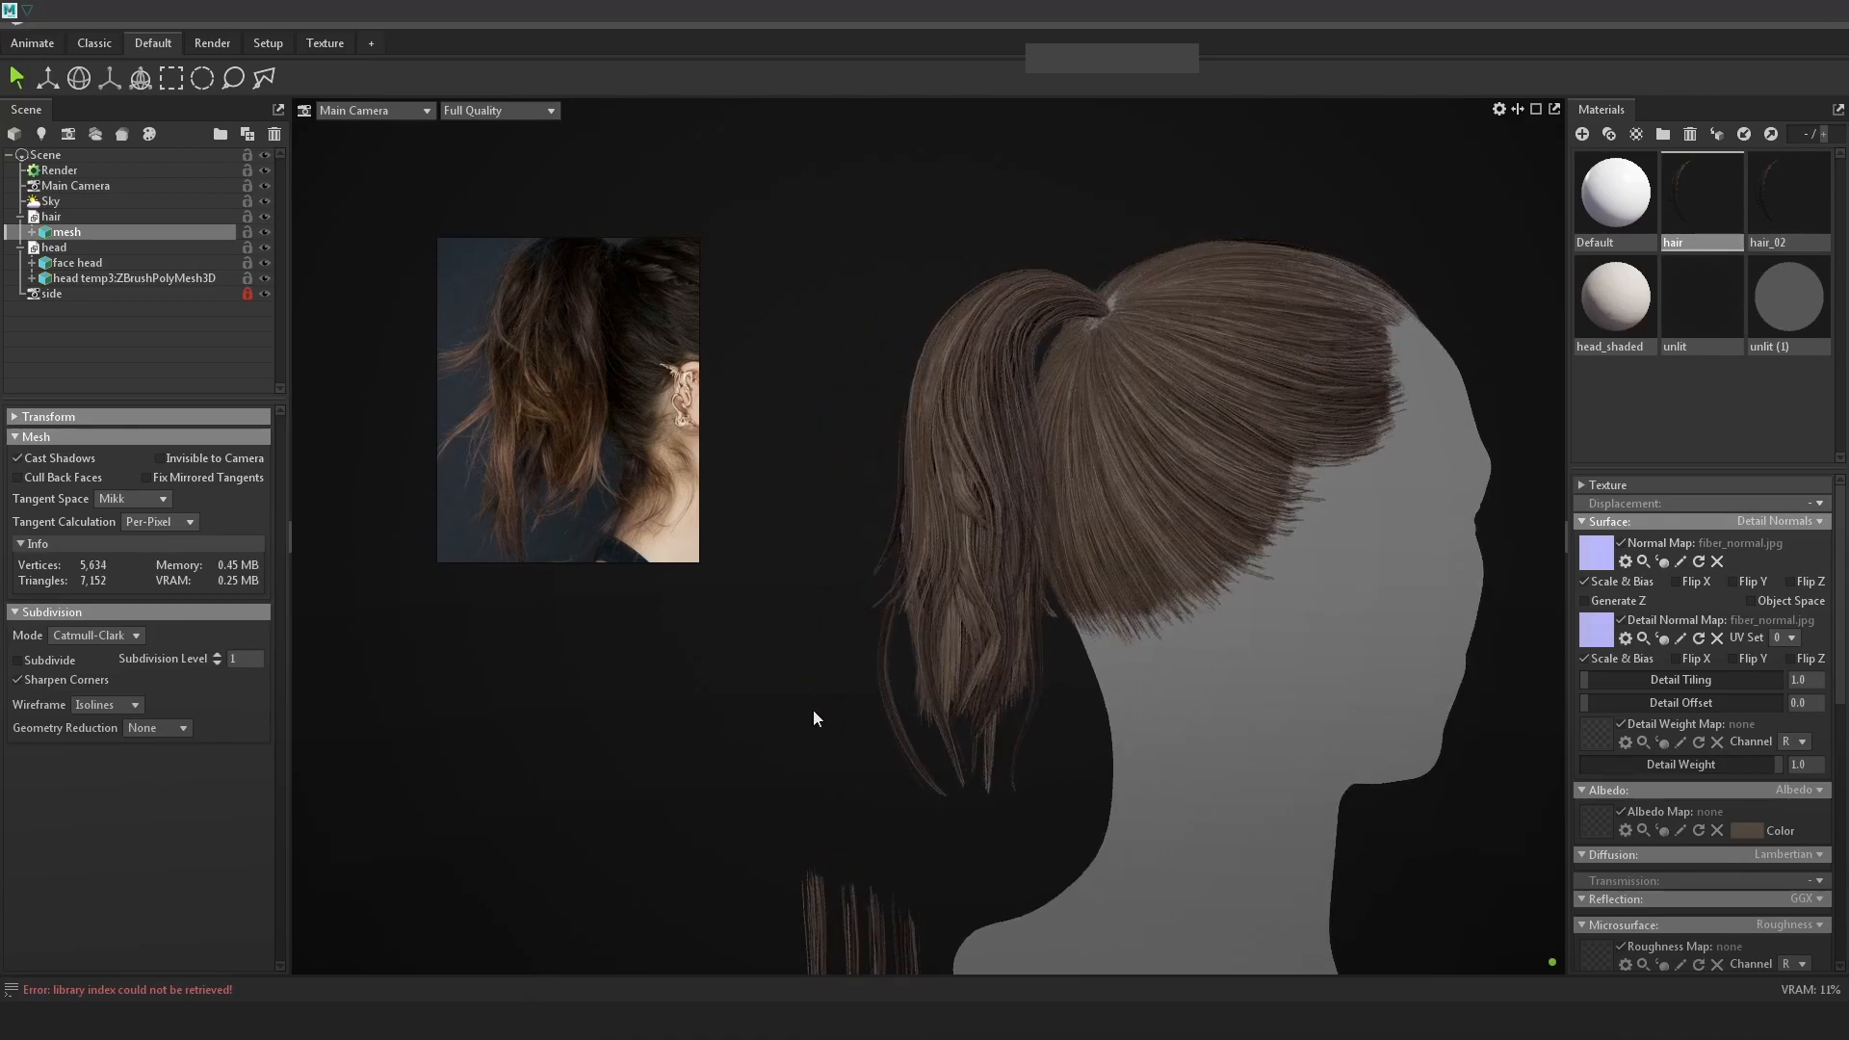
Switch to Maya and move a lower control point of the outermost card, warpCard102, inward toward the tail
key("alt+Tab")
left_click_drag(1396, 638, 1159, 639, "alt")
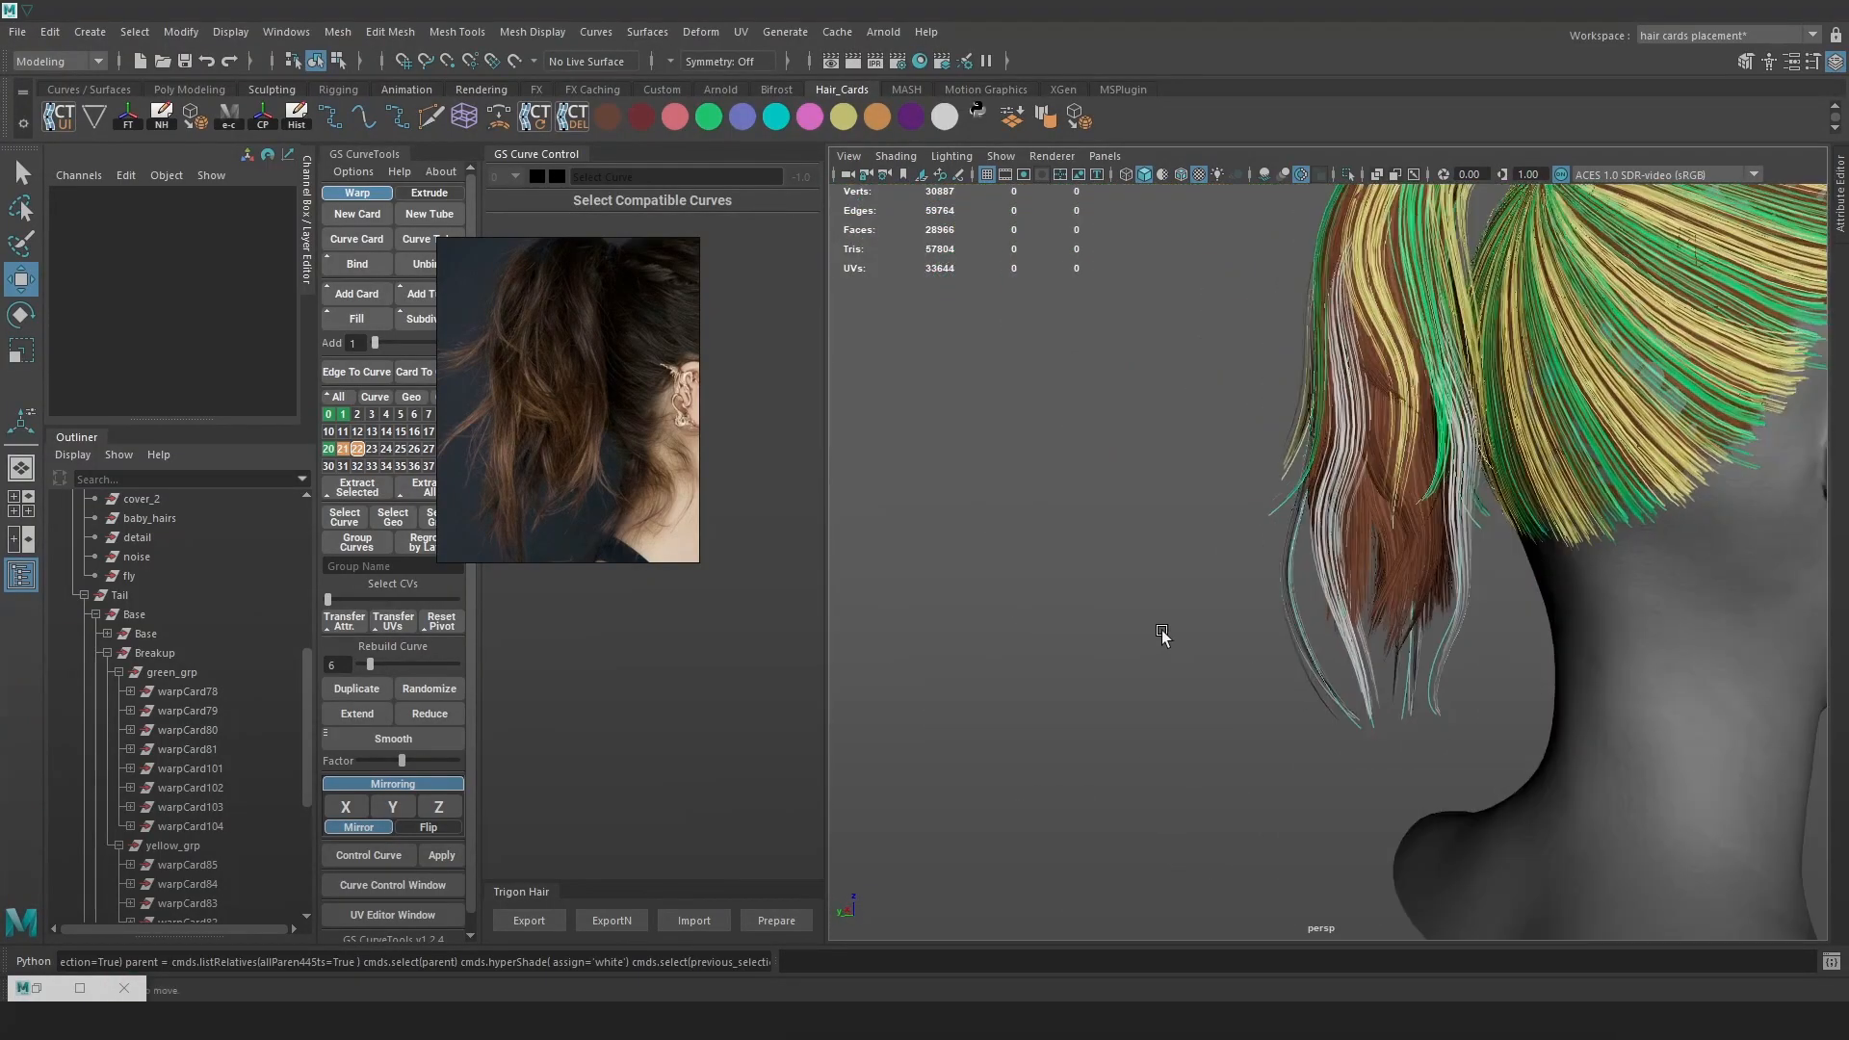
key("4")
left_click(1289, 559)
key("F9")
key("6")
left_click_drag(1244, 547, 1300, 606)
left_click_drag(1278, 585, 1308, 586)
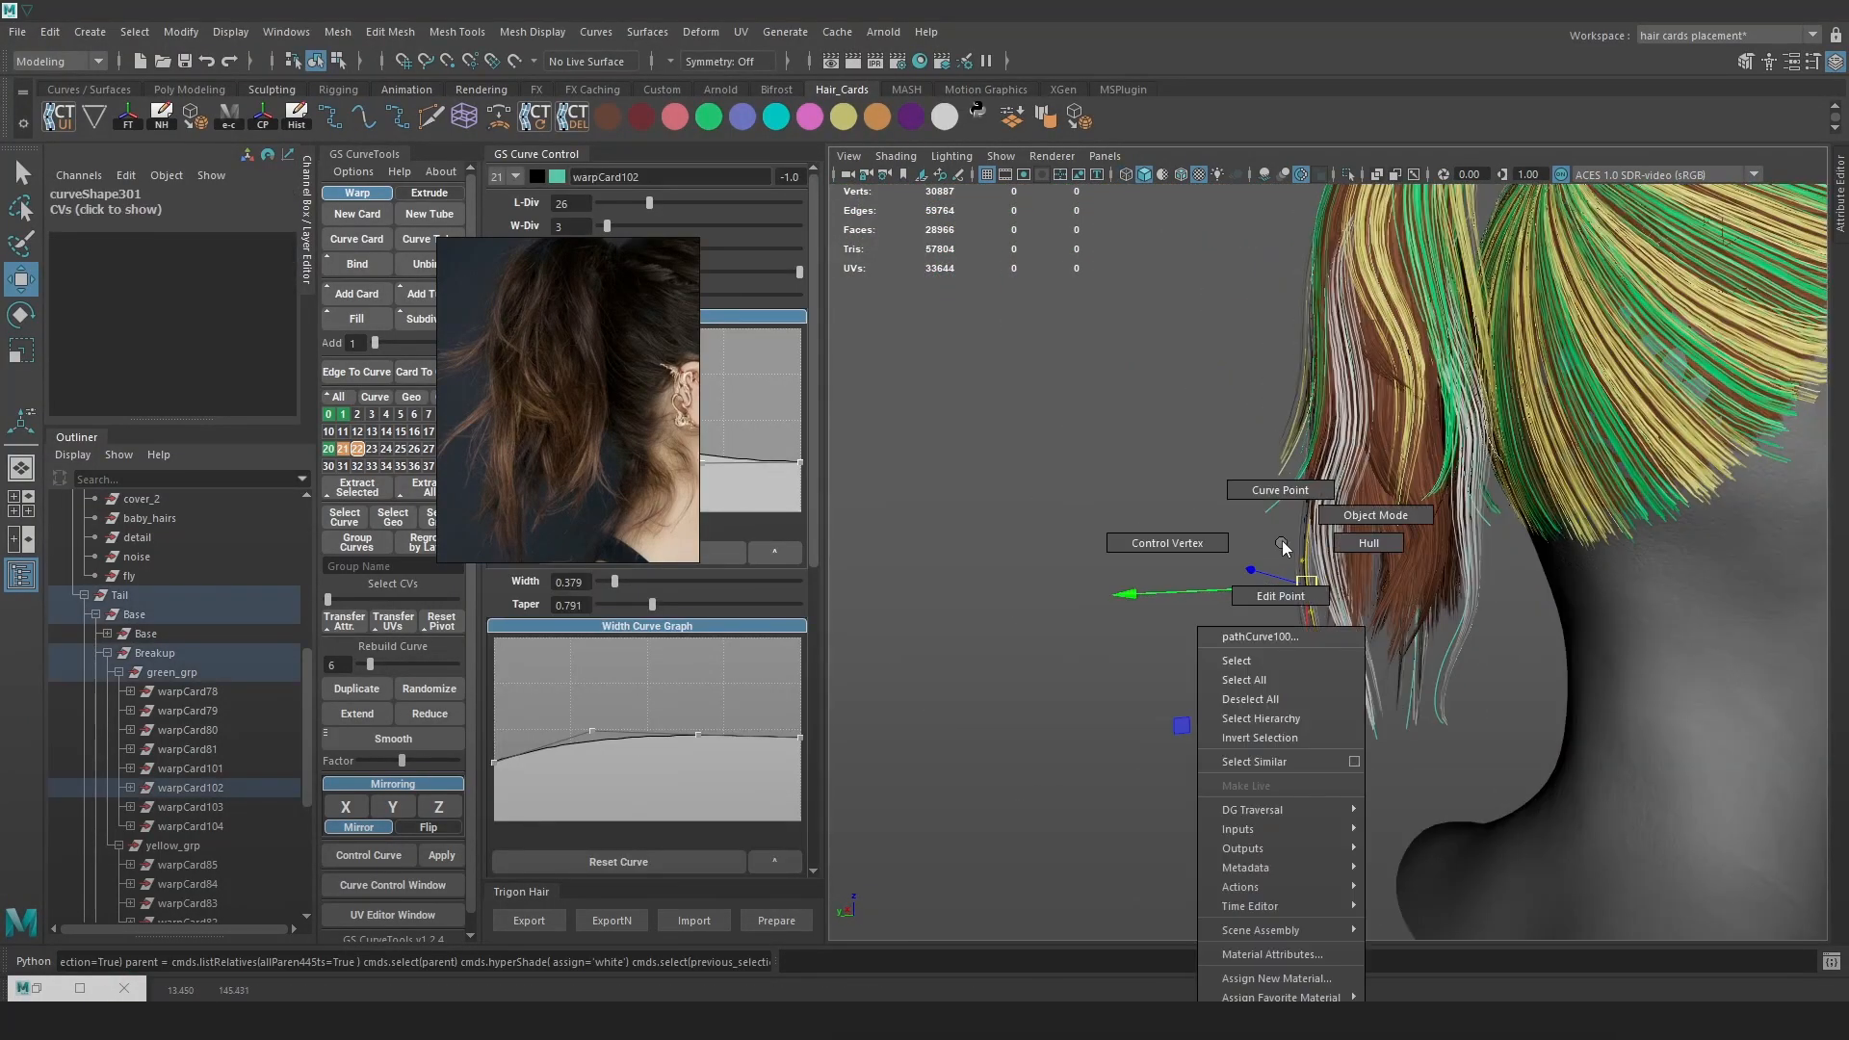
left_click(1155, 617)
Export the updated hair again and view the ponytail from behind in Marmoset
left_click_drag(1088, 631, 1320, 636, "alt")
left_click(546, 924)
key("alt+Tab")
left_click_drag(1189, 794, 1425, 781)
Enable ray tracing in the render settings, inspect the ponytail from the side, and disable ray tracing again
left_click(58, 169)
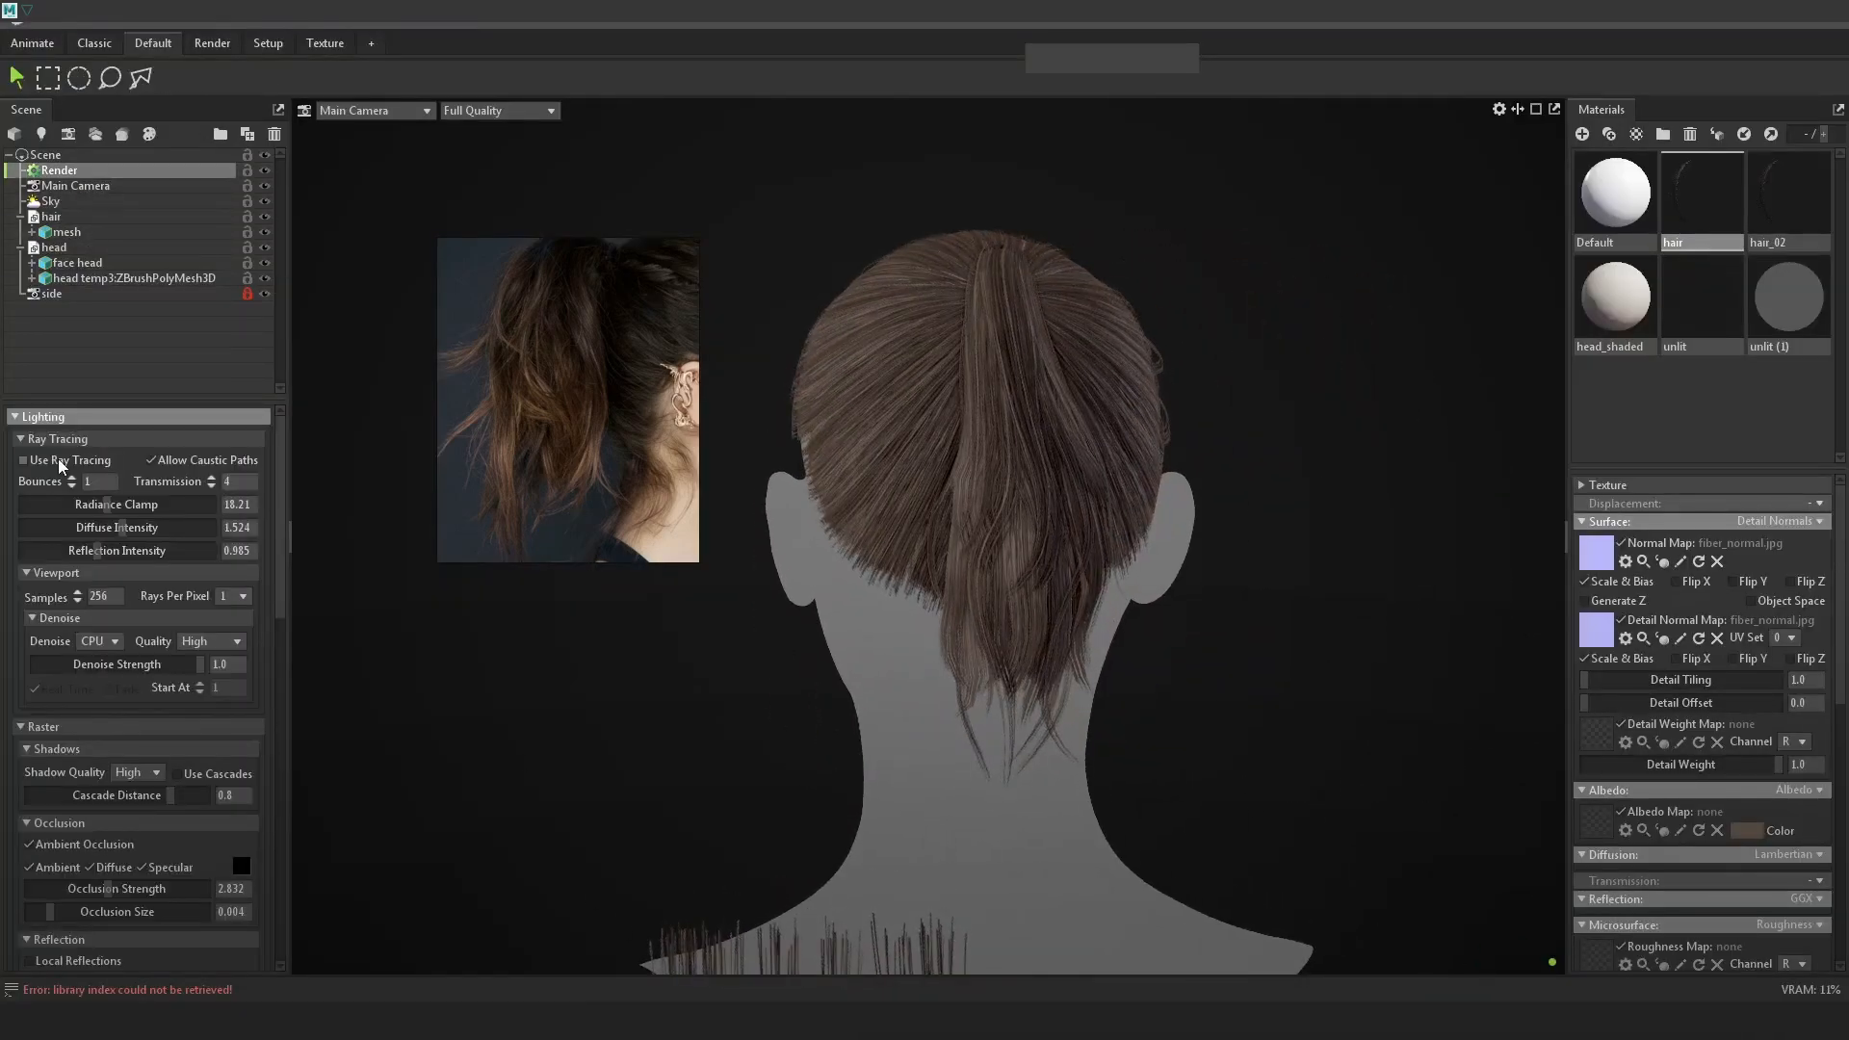
left_click(57, 459)
left_click_drag(1239, 572, 1391, 594)
left_click_drag(958, 394, 1139, 565)
left_click(23, 459)
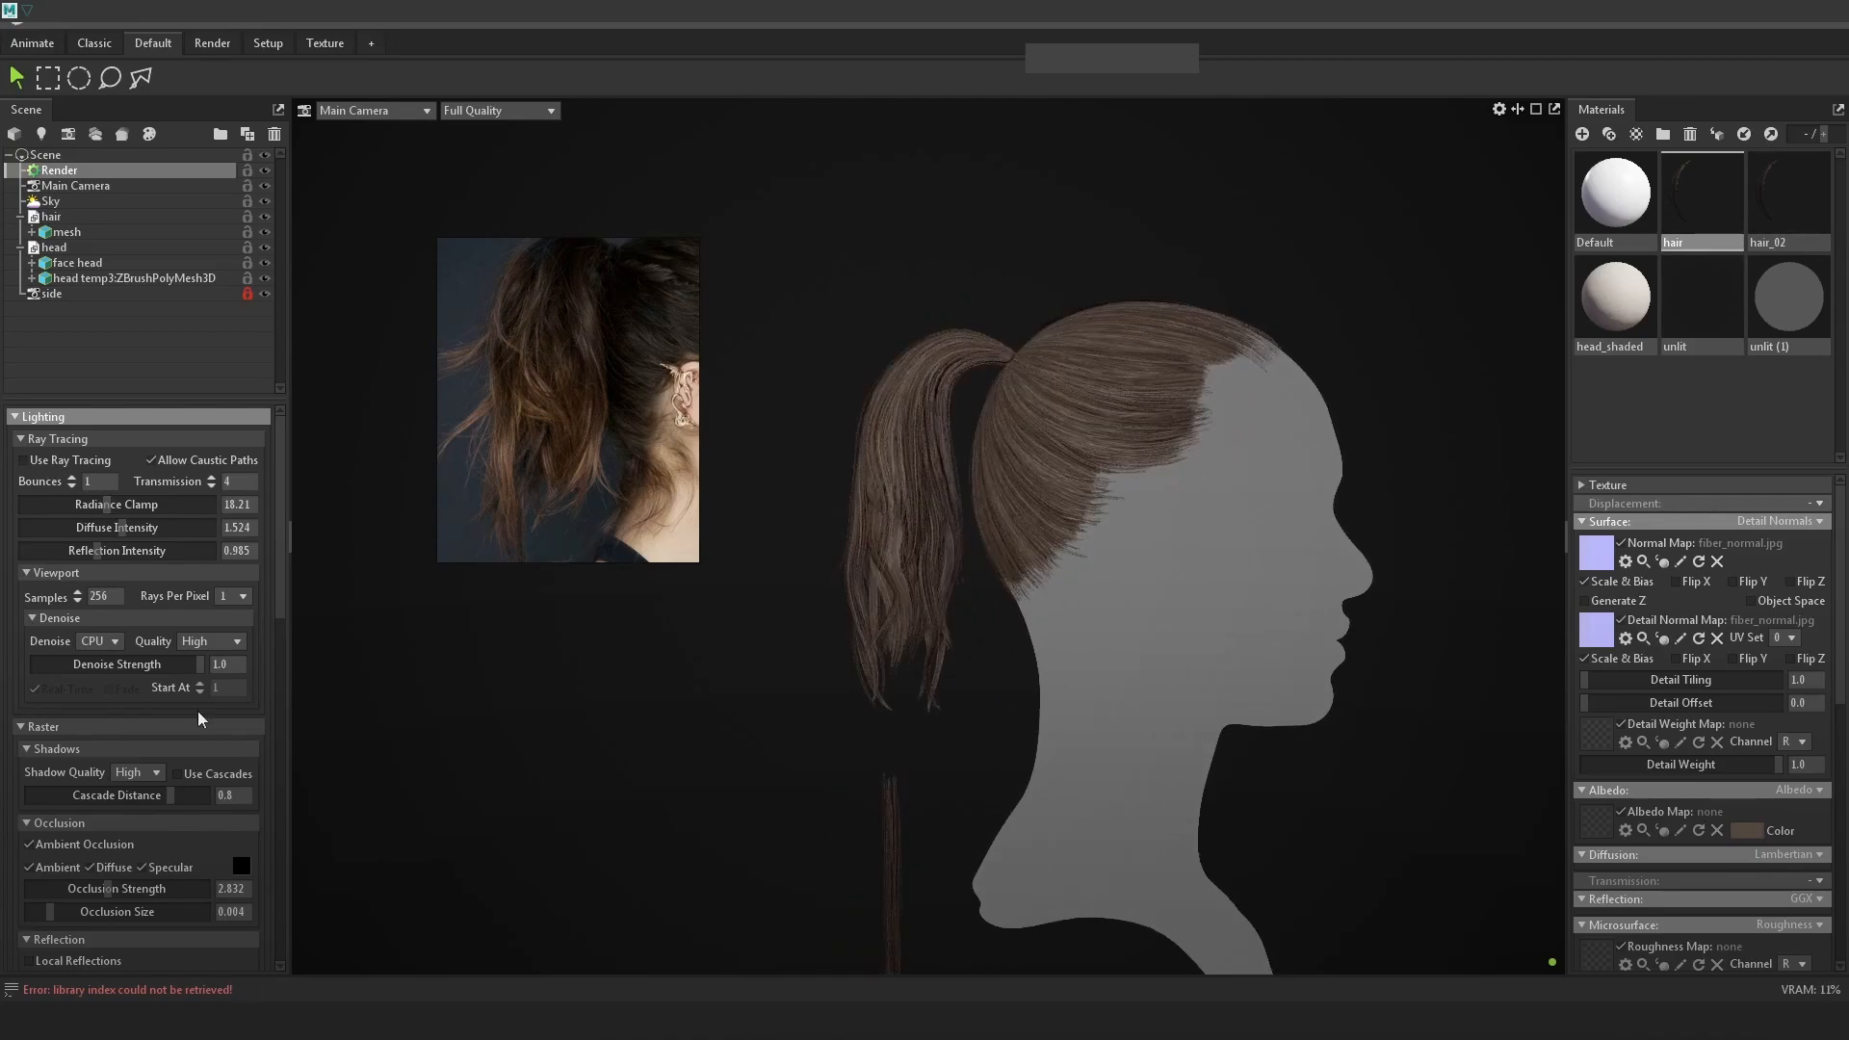
Switch to Unreal, reimport the hair mesh asset and place the reference photo beside the ponytail
mouse_move(541, 1021)
left_click(533, 938)
right_click(711, 885)
left_click(797, 393)
left_click_drag(1110, 548, 1146, 567)
left_click_drag(571, 424, 608, 469)
Examine the ponytail's breakup strands from behind, from the side and up close under the Unreal lighting
left_click_drag(1045, 525, 977, 524, "alt")
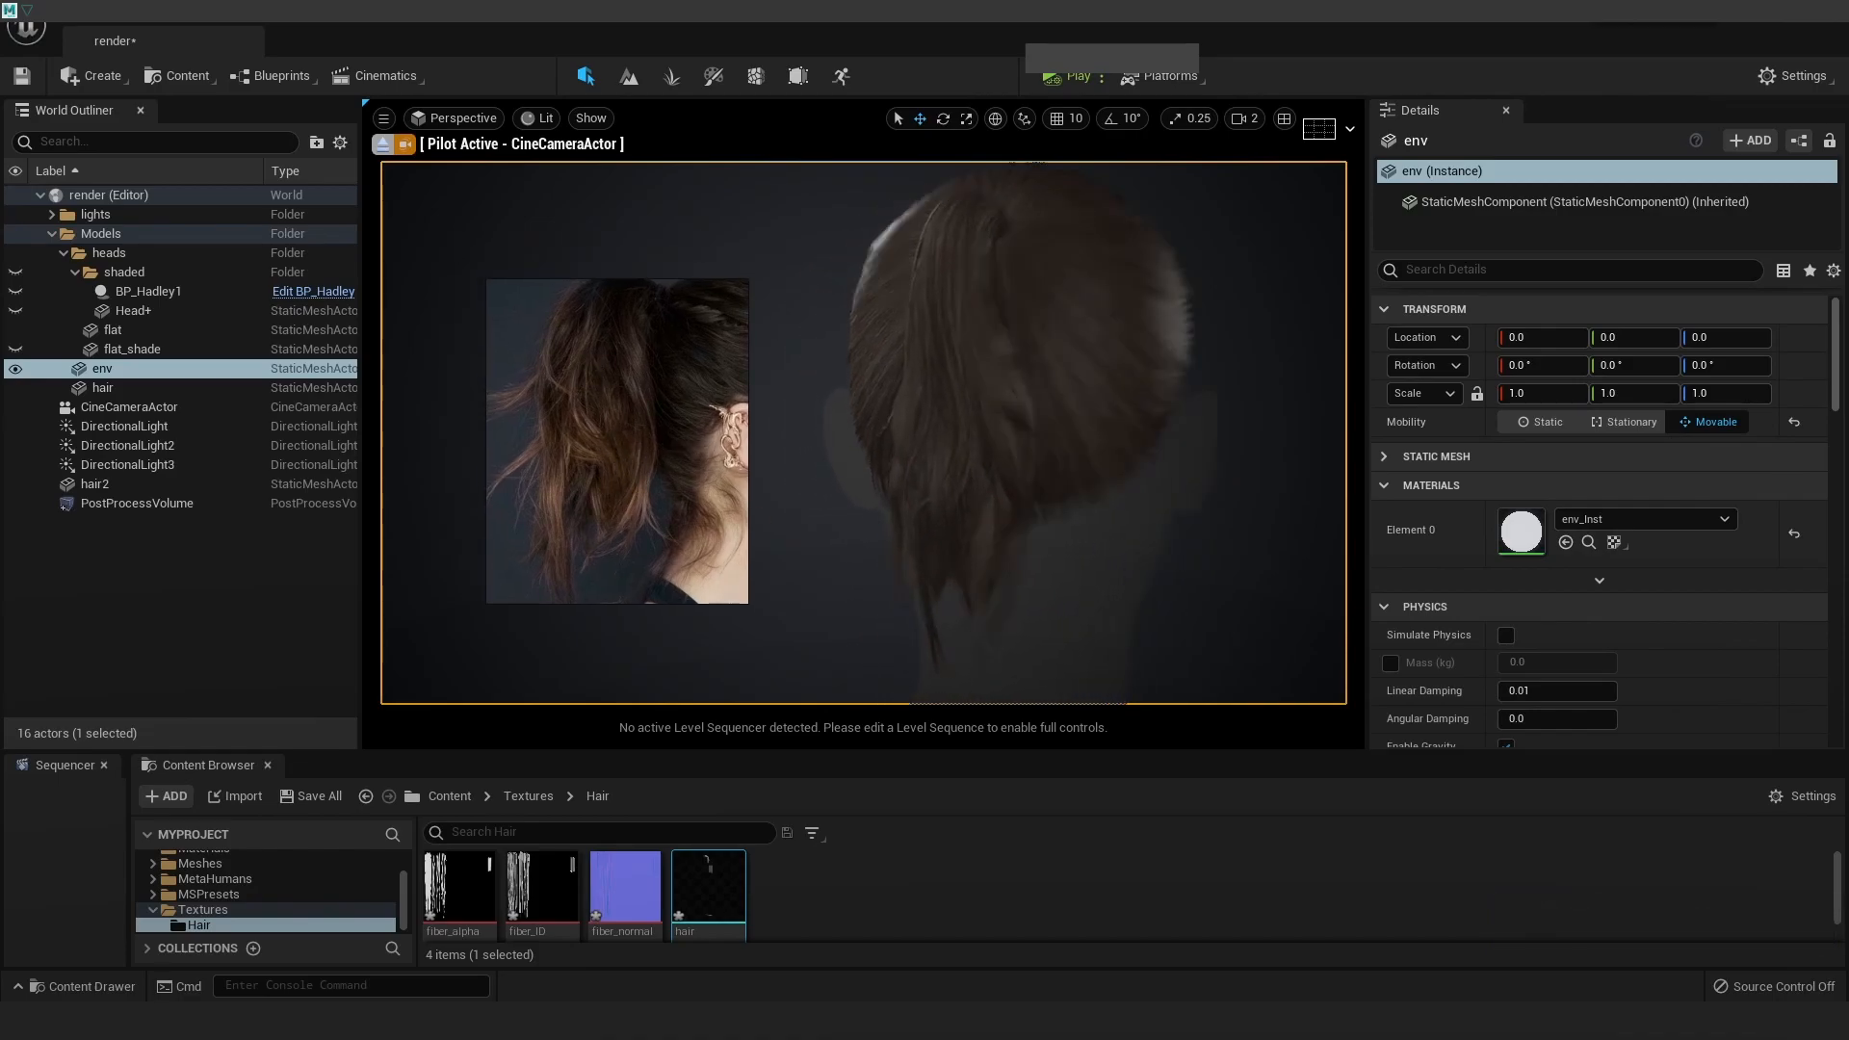
right_click_drag(1044, 525, 1141, 524, "alt")
left_click_drag(1045, 525, 1108, 525, "alt")
mouse_move(987, 468)
right_mouse_down("alt")
mouse_move(1083, 469)
mouse_move(986, 469)
right_mouse_up("alt")
middle_click_drag(987, 469, 997, 539, "alt")
left_click_drag(986, 469, 886, 472, "alt")
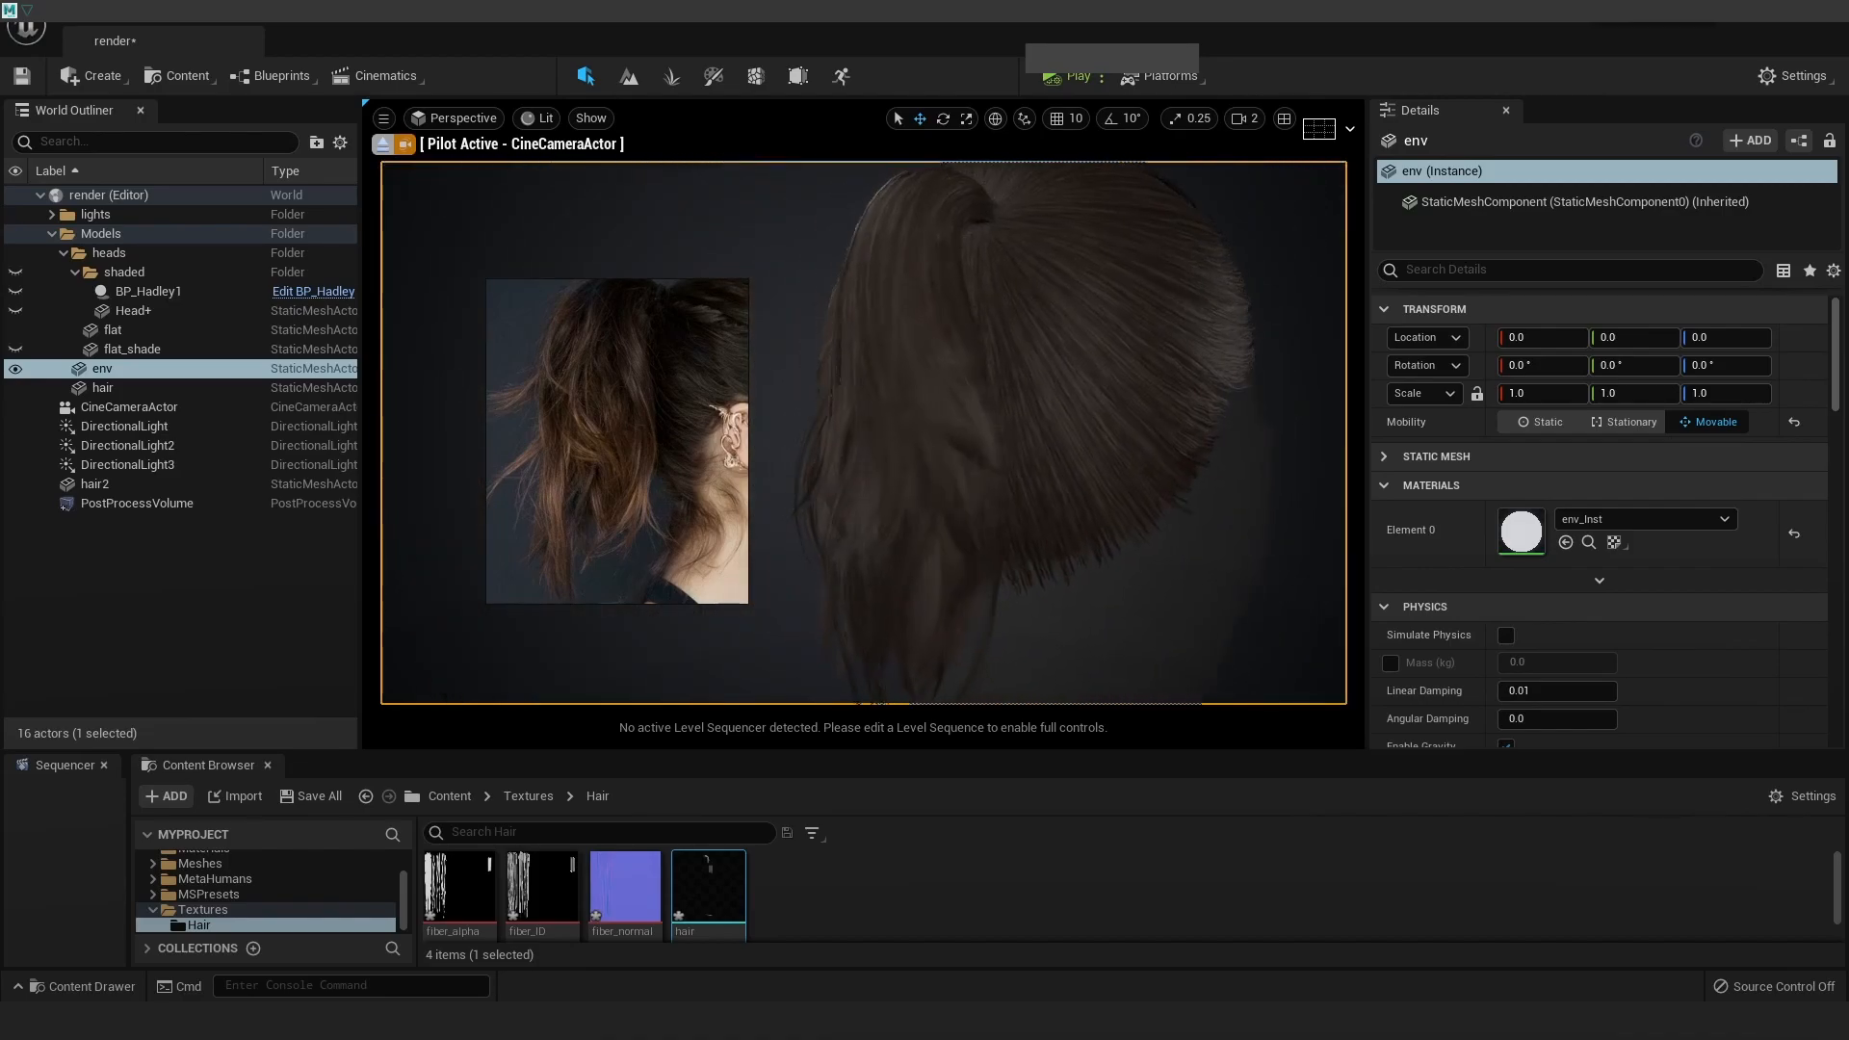
middle_click_drag(1036, 578, 1069, 540, "alt")
right_click_drag(1036, 578, 1007, 579, "alt")
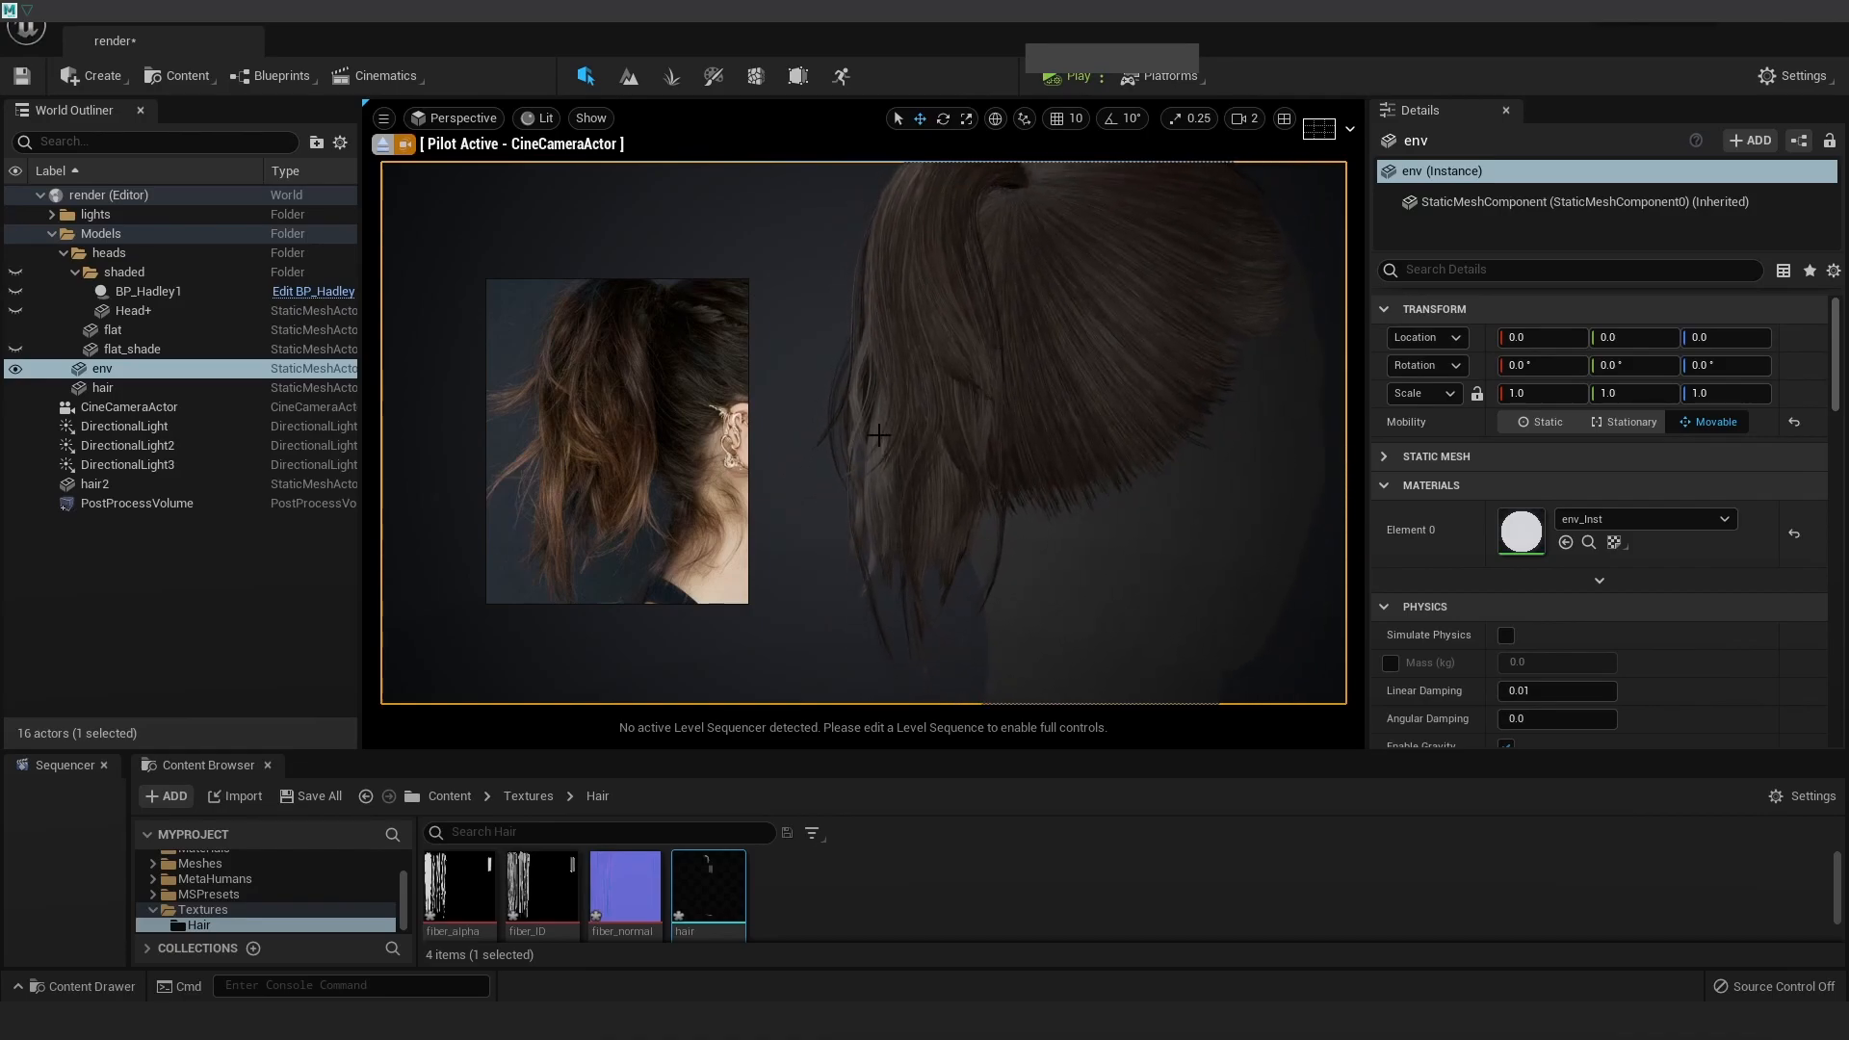
right_click_drag(834, 312, 924, 312, "alt")
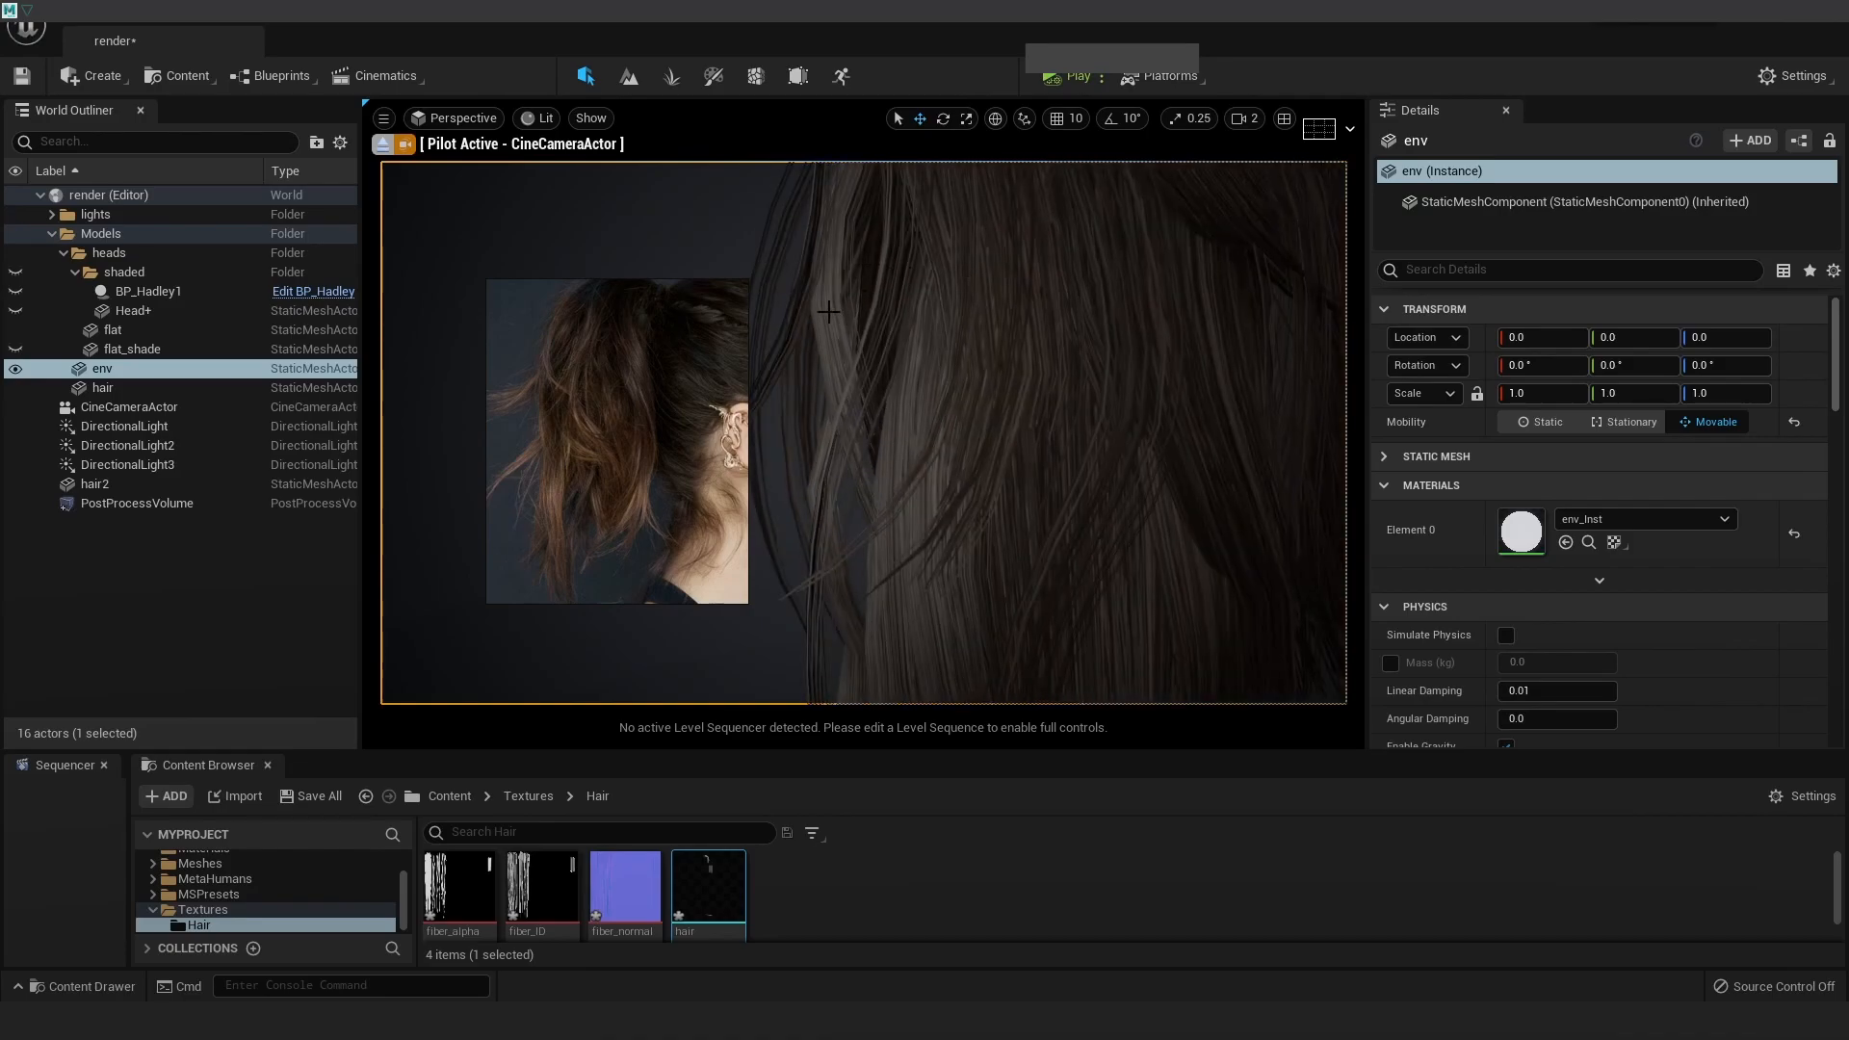
Compare a close-up of the reference strands with the rendered hair, including the ponytail's full side silhouette
scroll(609, 406, "up", 4)
middle_click_drag(610, 406, 609, 447)
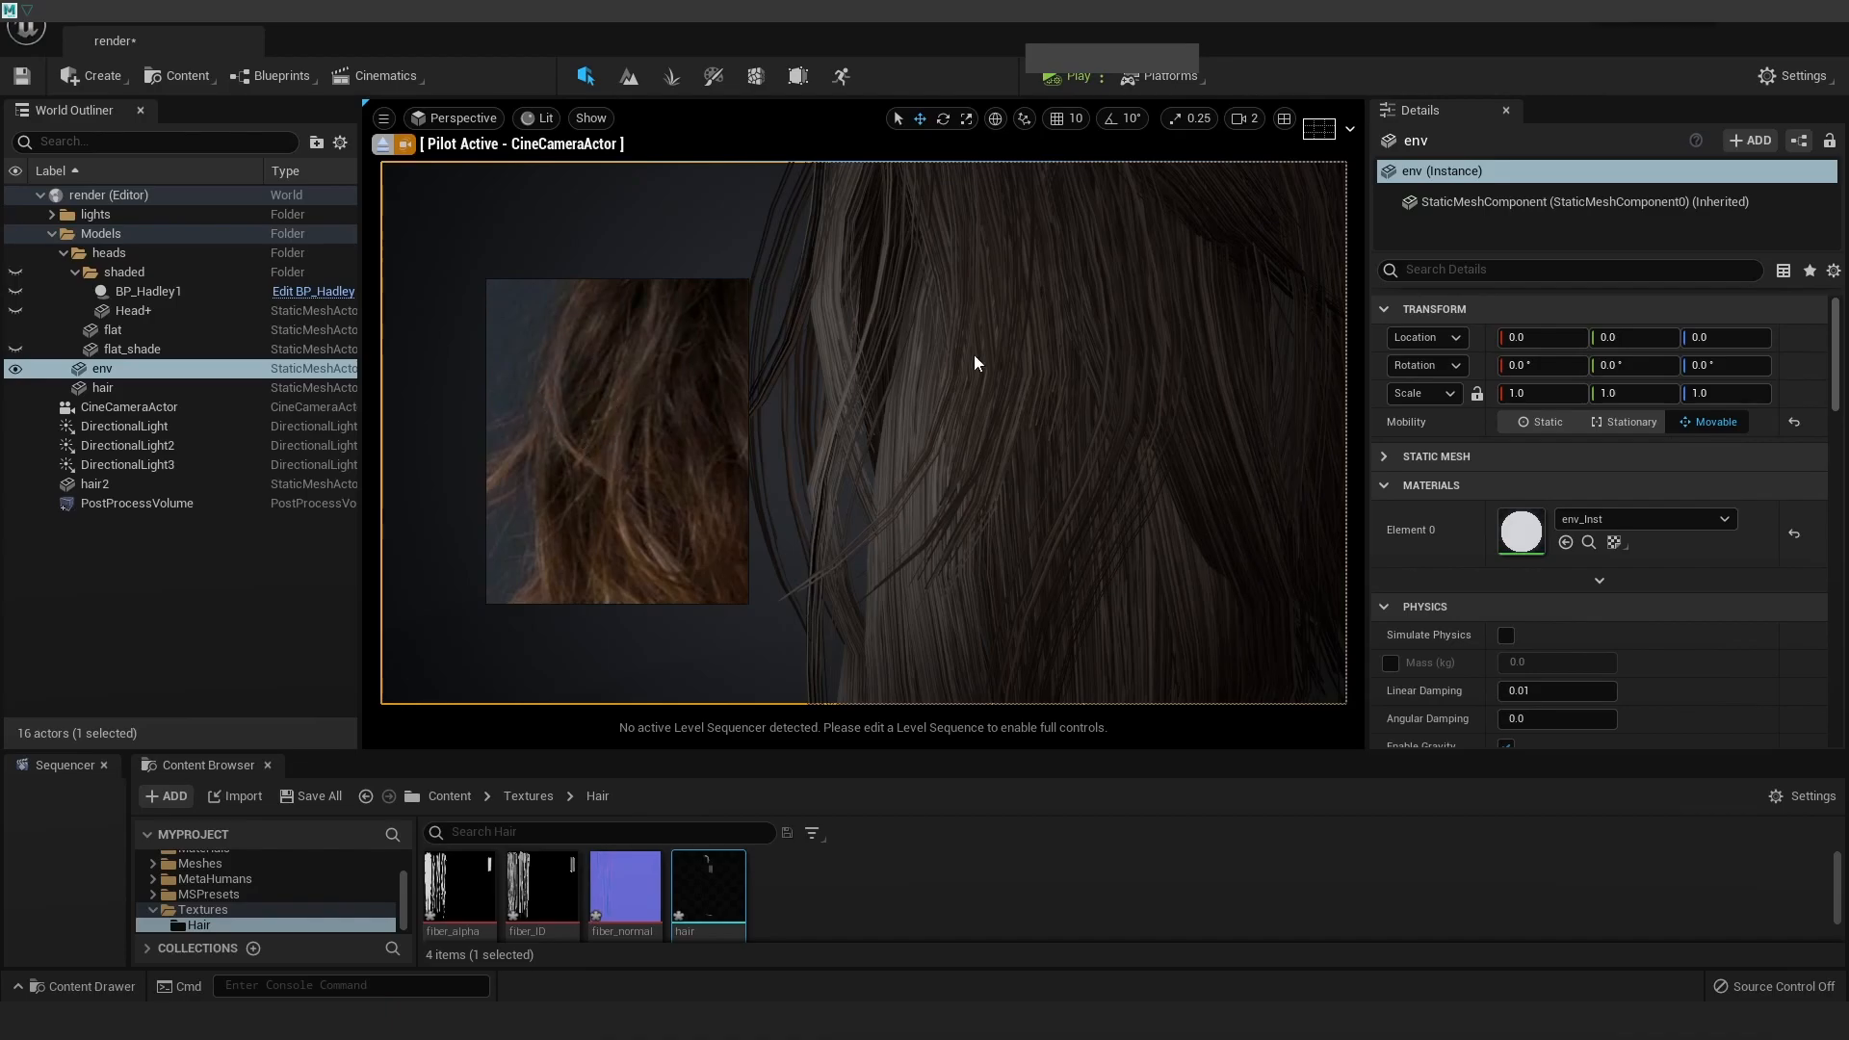
right_click_drag(1093, 464, 972, 465, "alt")
left_click_drag(1039, 474, 939, 476, "alt")
middle_click_drag(1039, 474, 1088, 442, "alt")
right_click_drag(1039, 474, 1155, 474, "alt")
mouse_move(1039, 474)
left_mouse_down("alt")
mouse_move(1098, 474)
mouse_move(1025, 474)
left_mouse_up("alt")
right_click_drag(1132, 475, 972, 476, "alt")
scroll(618, 397, "down", 5)
scroll(636, 443, "up", 2)
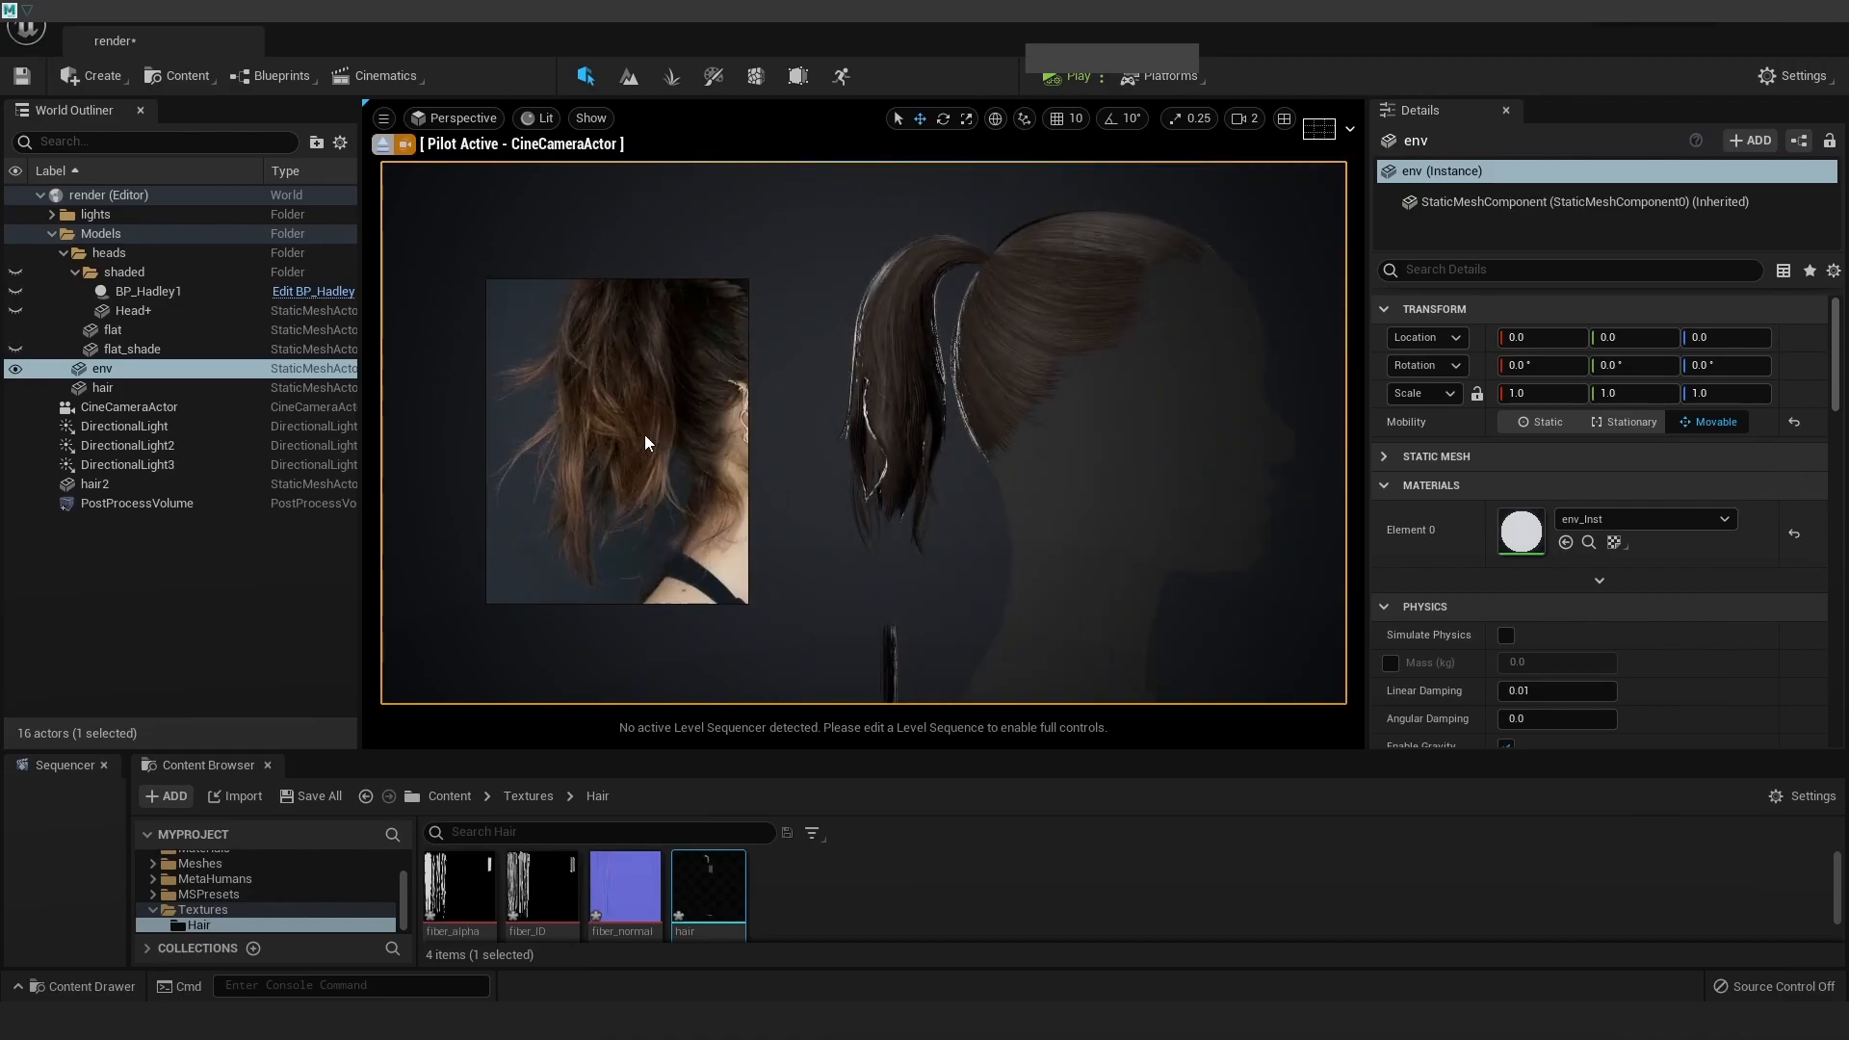
Switch to Marmoset, set the viewport to the side camera and move the reference photo to the face side
left_click_drag(718, 535, 686, 499)
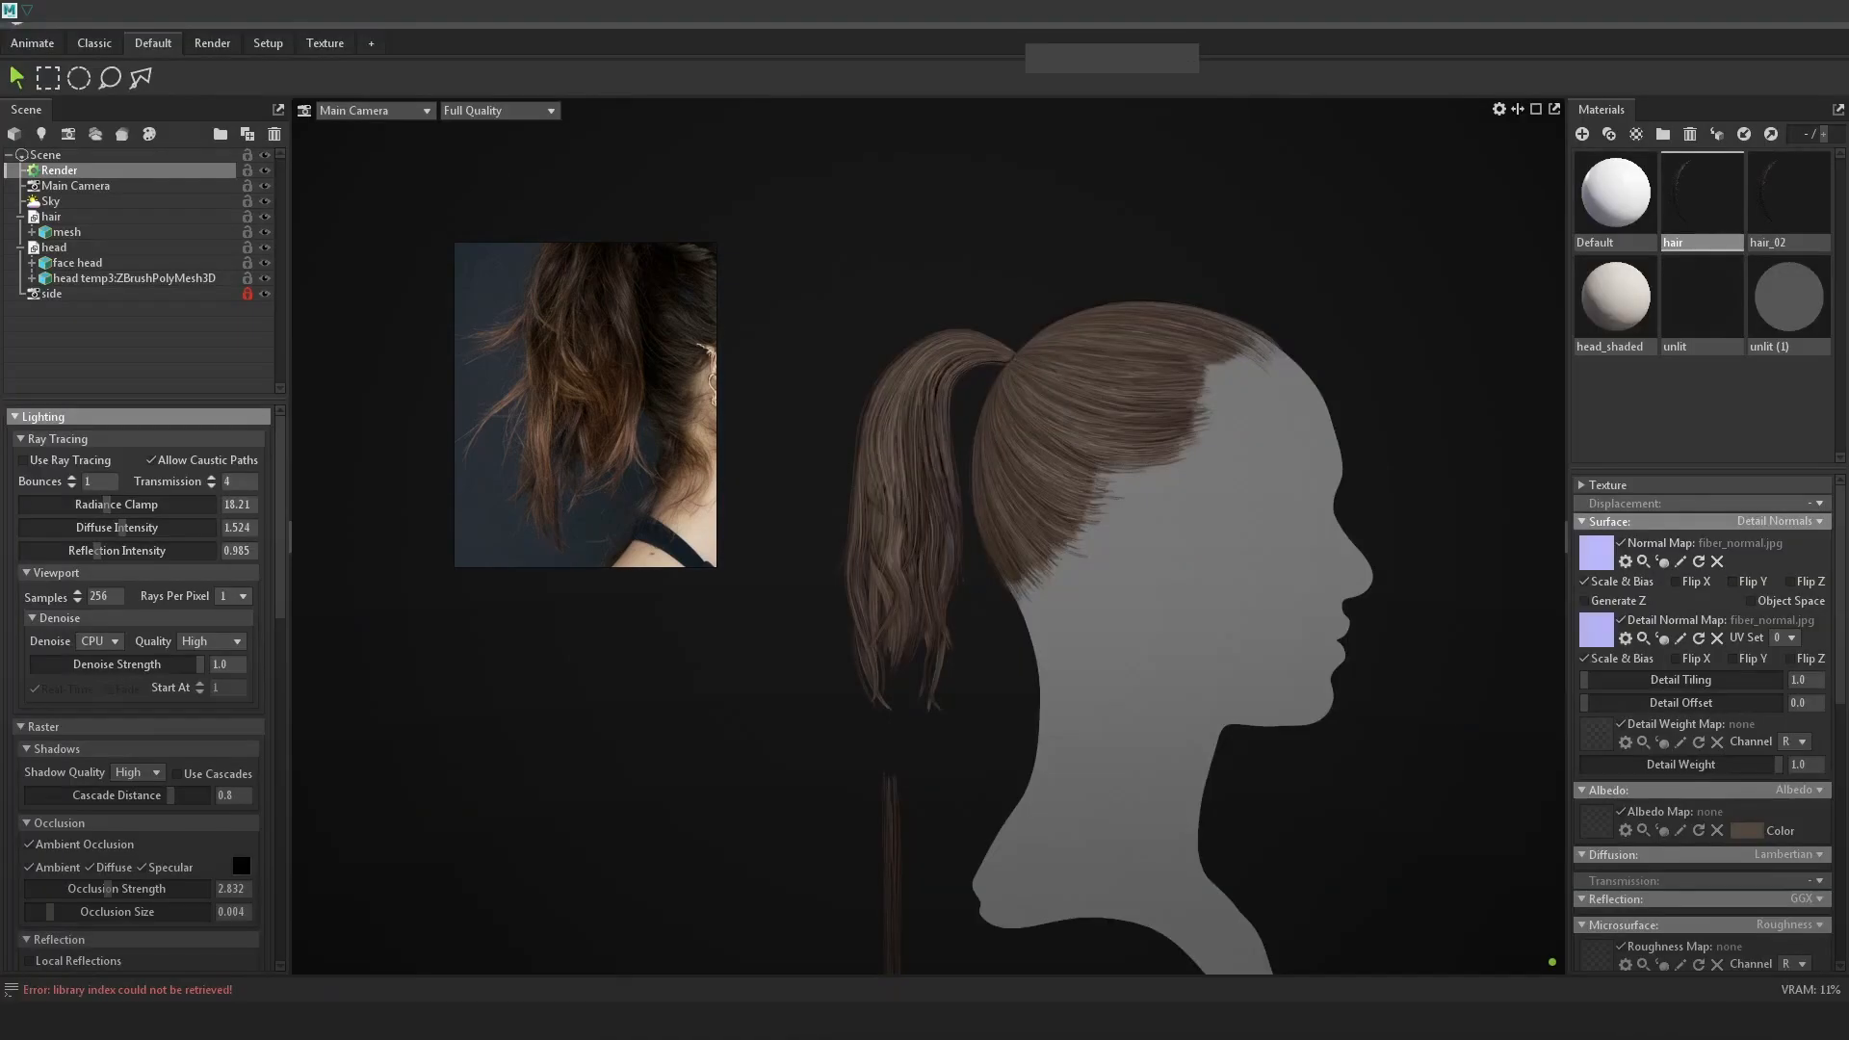
left_click_drag(629, 449, 452, 421)
left_click(390, 111)
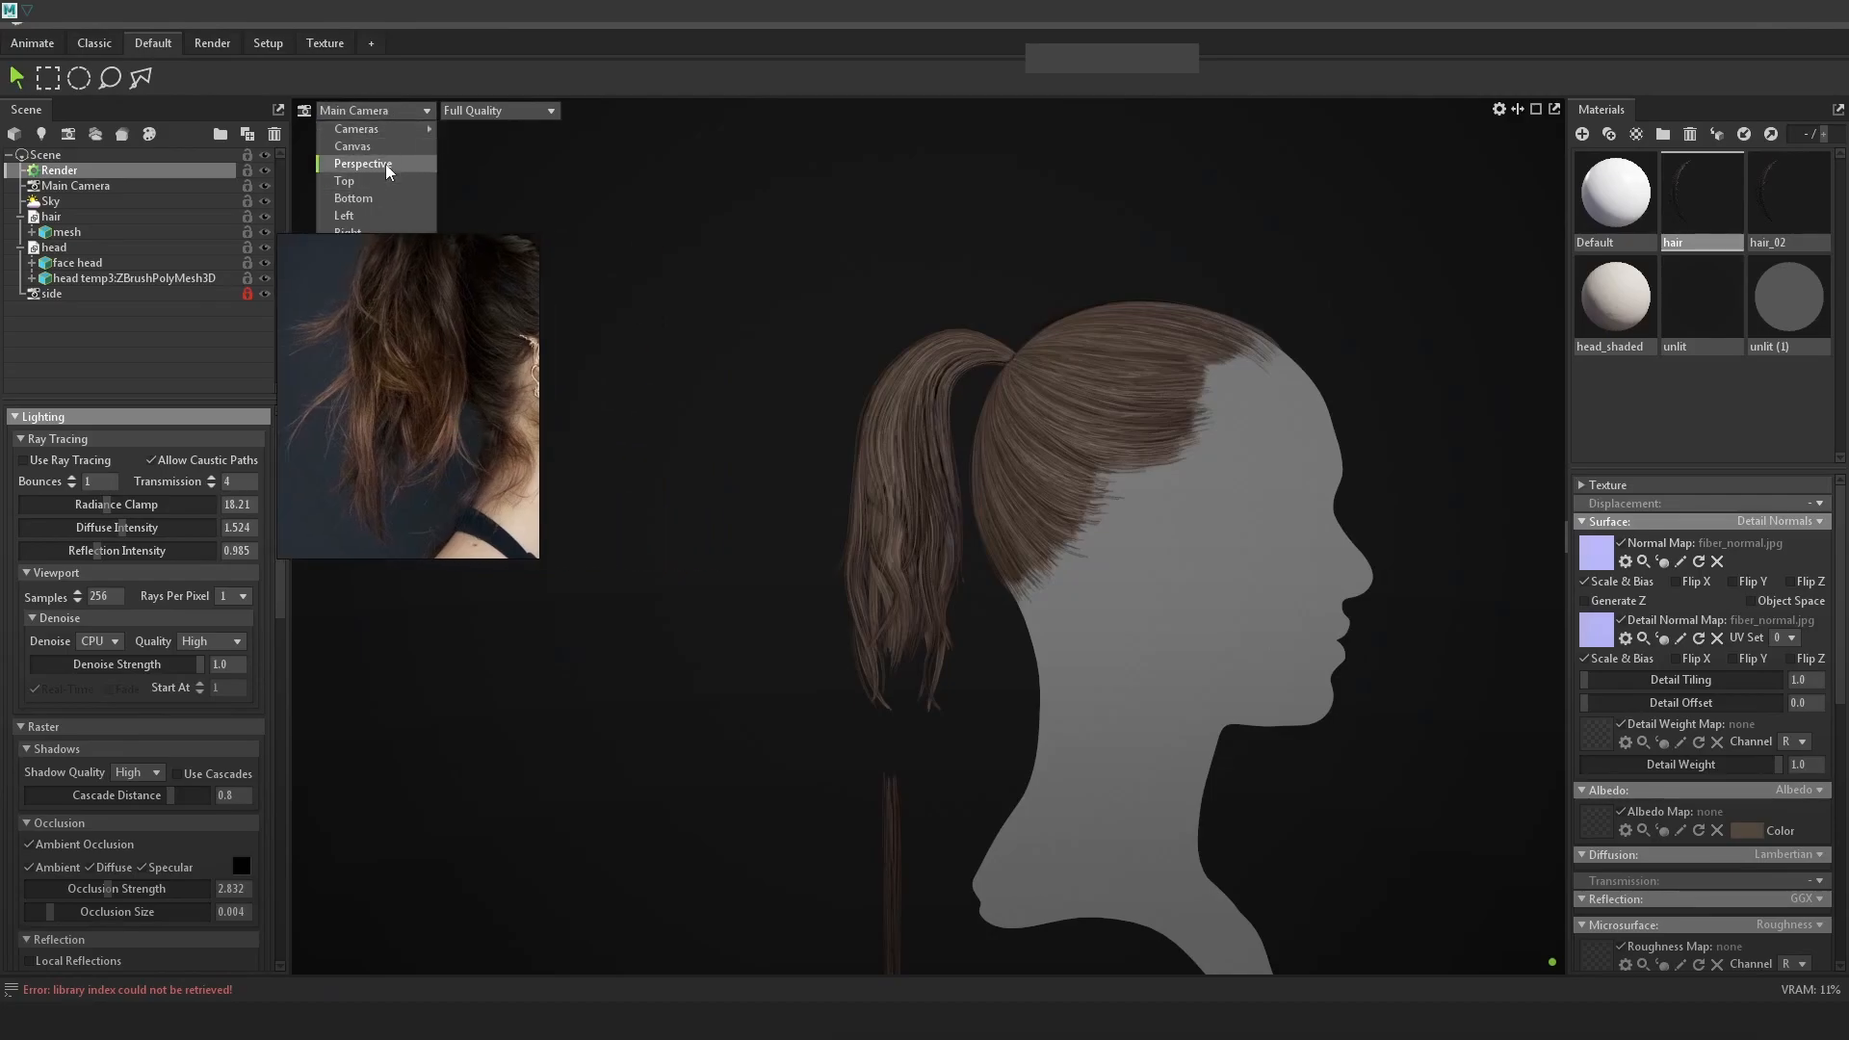
mouse_move(403, 135)
left_click(508, 170)
left_click_drag(346, 392, 1462, 391)
left_click(1270, 441)
Capture the full-screen side view of the hair and copy it to the clipboard
key("Print")
left_click_drag(1, 22, 1846, 1001)
key("ctrl+c")
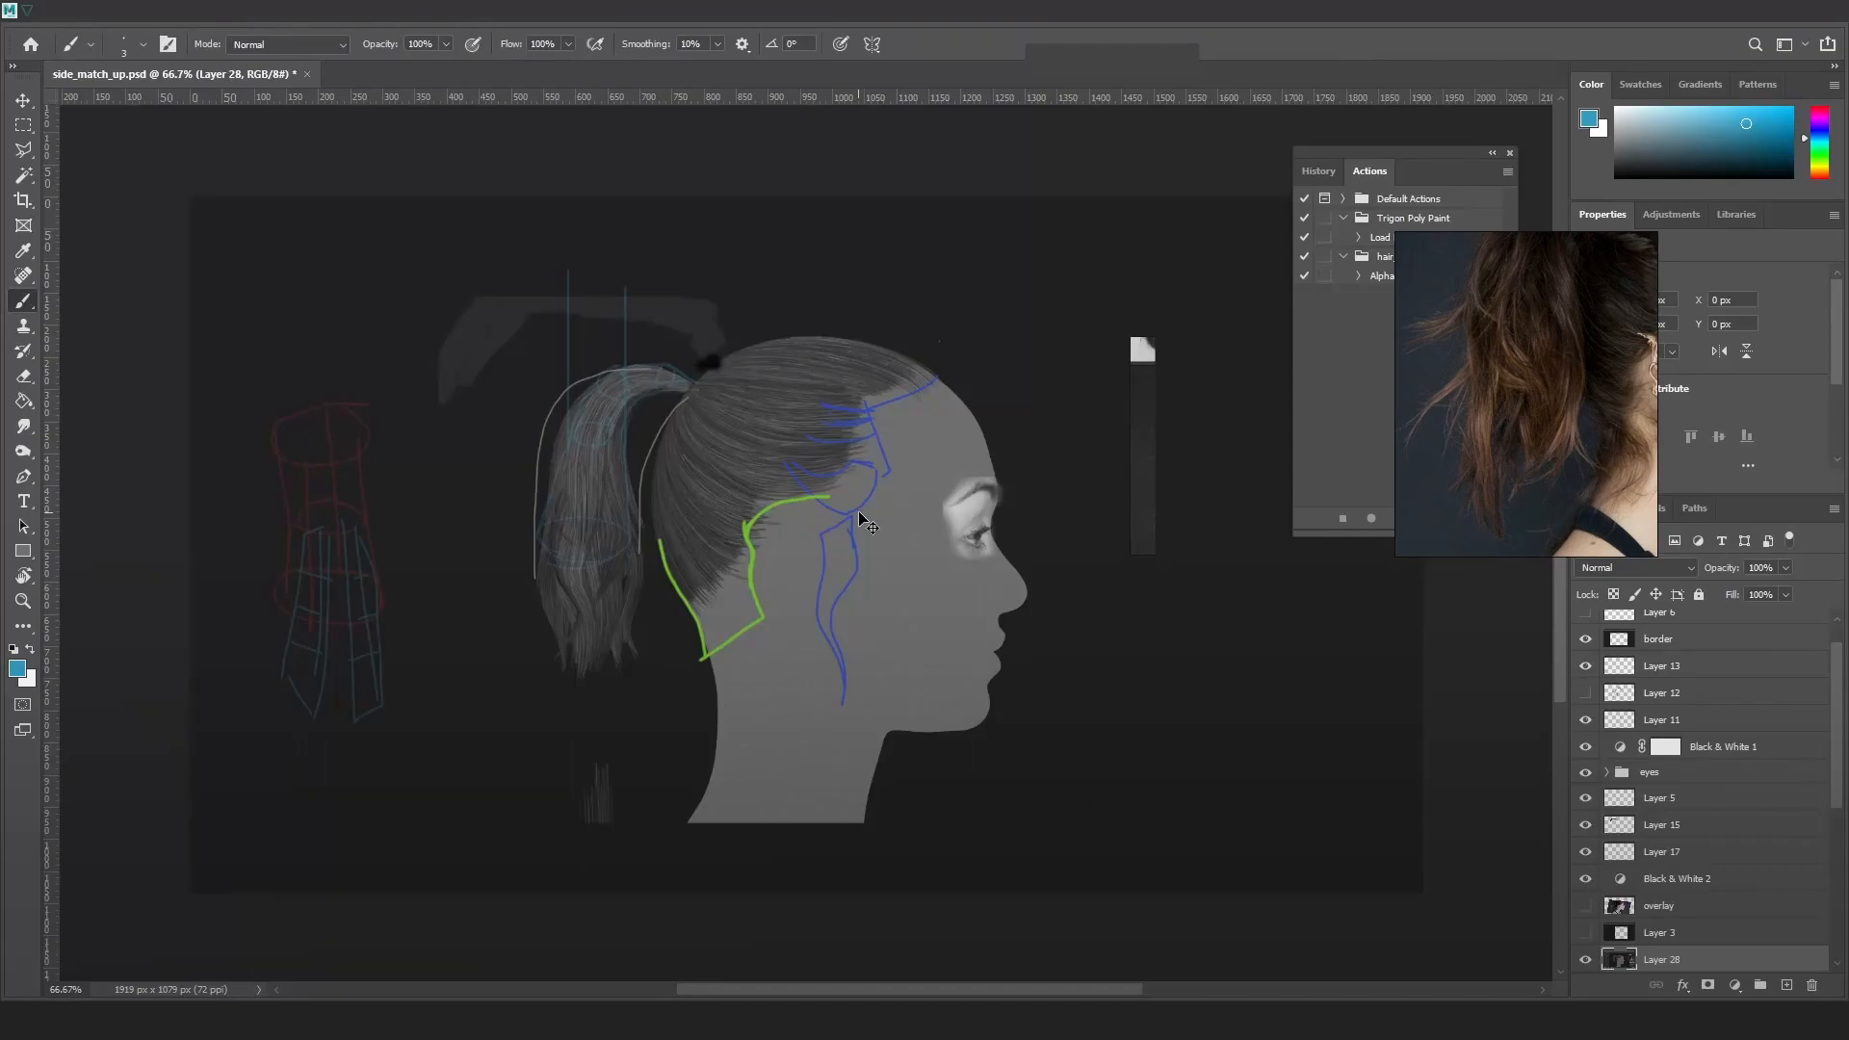
Paste the captured side render as a layer above Layer 28 and show the reference photo's overlay layer
key("ctrl+v")
scroll(1779, 915, "down", 3)
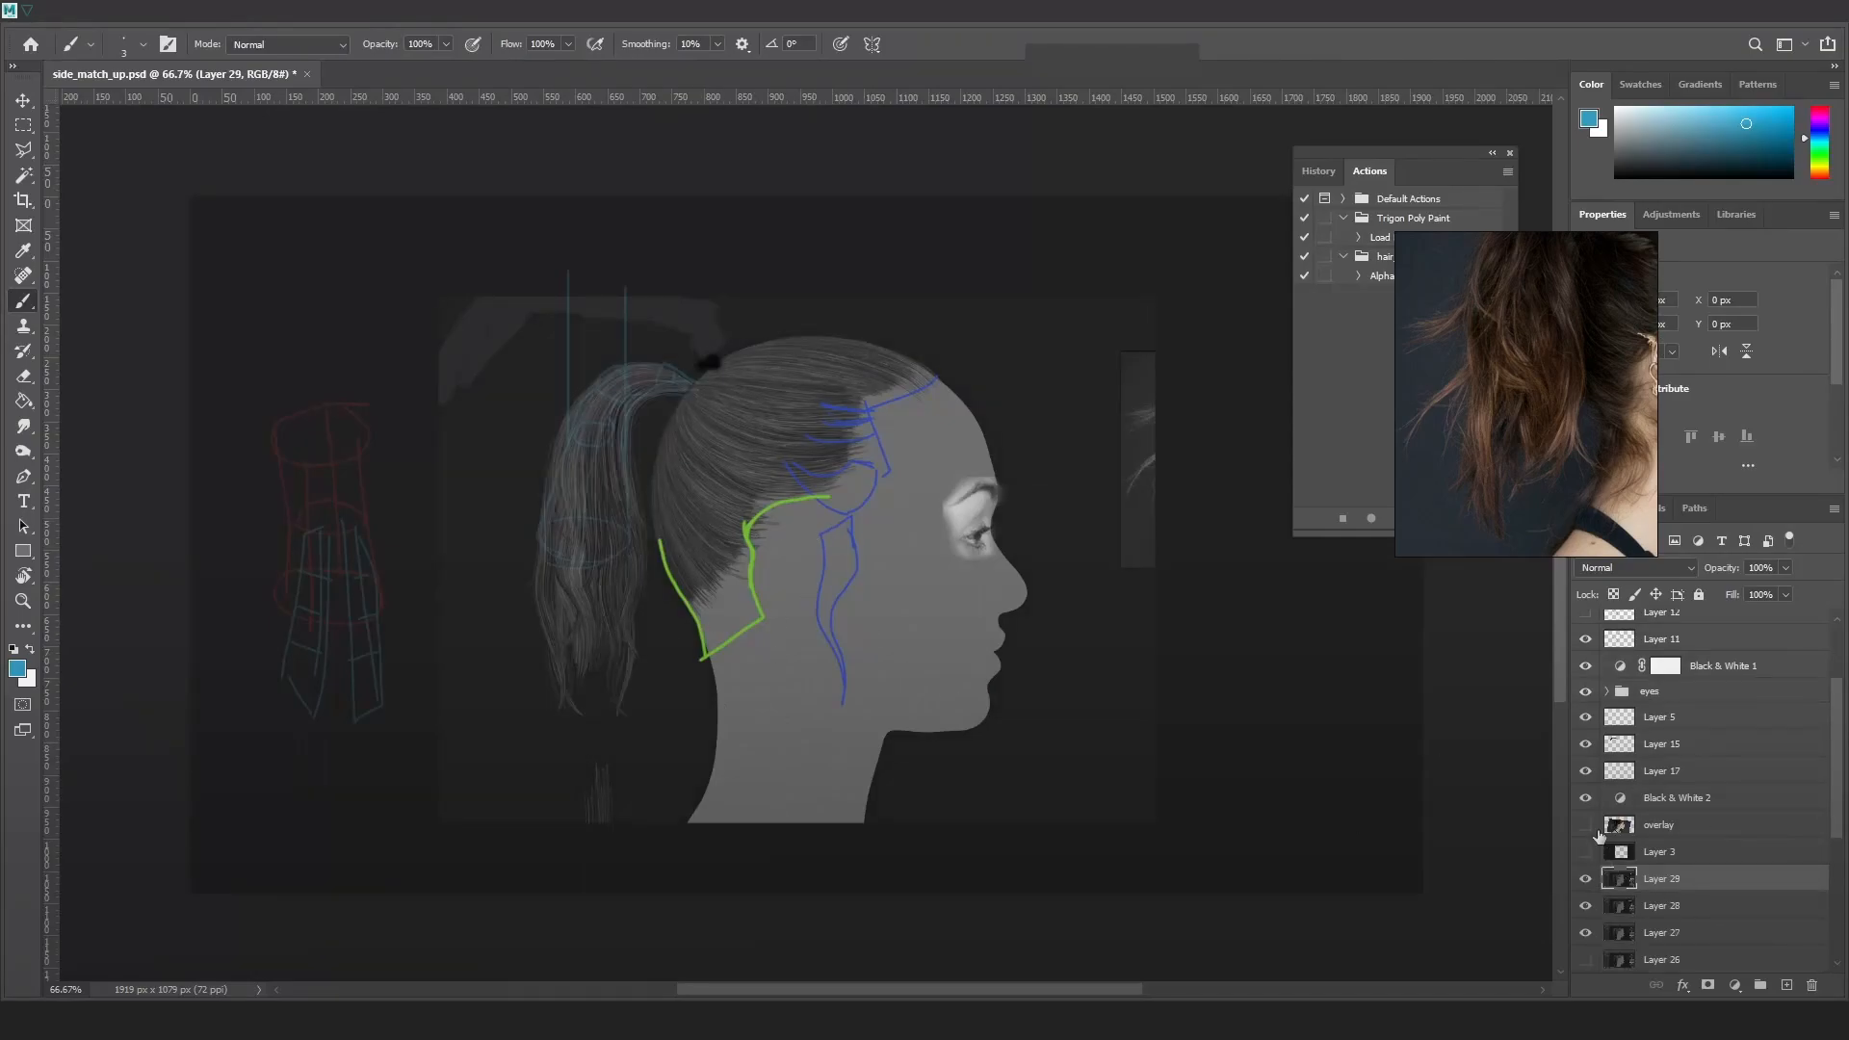
left_click(1584, 826)
left_click(1584, 826)
left_click(1585, 826)
left_click(1585, 826)
left_click(1665, 831)
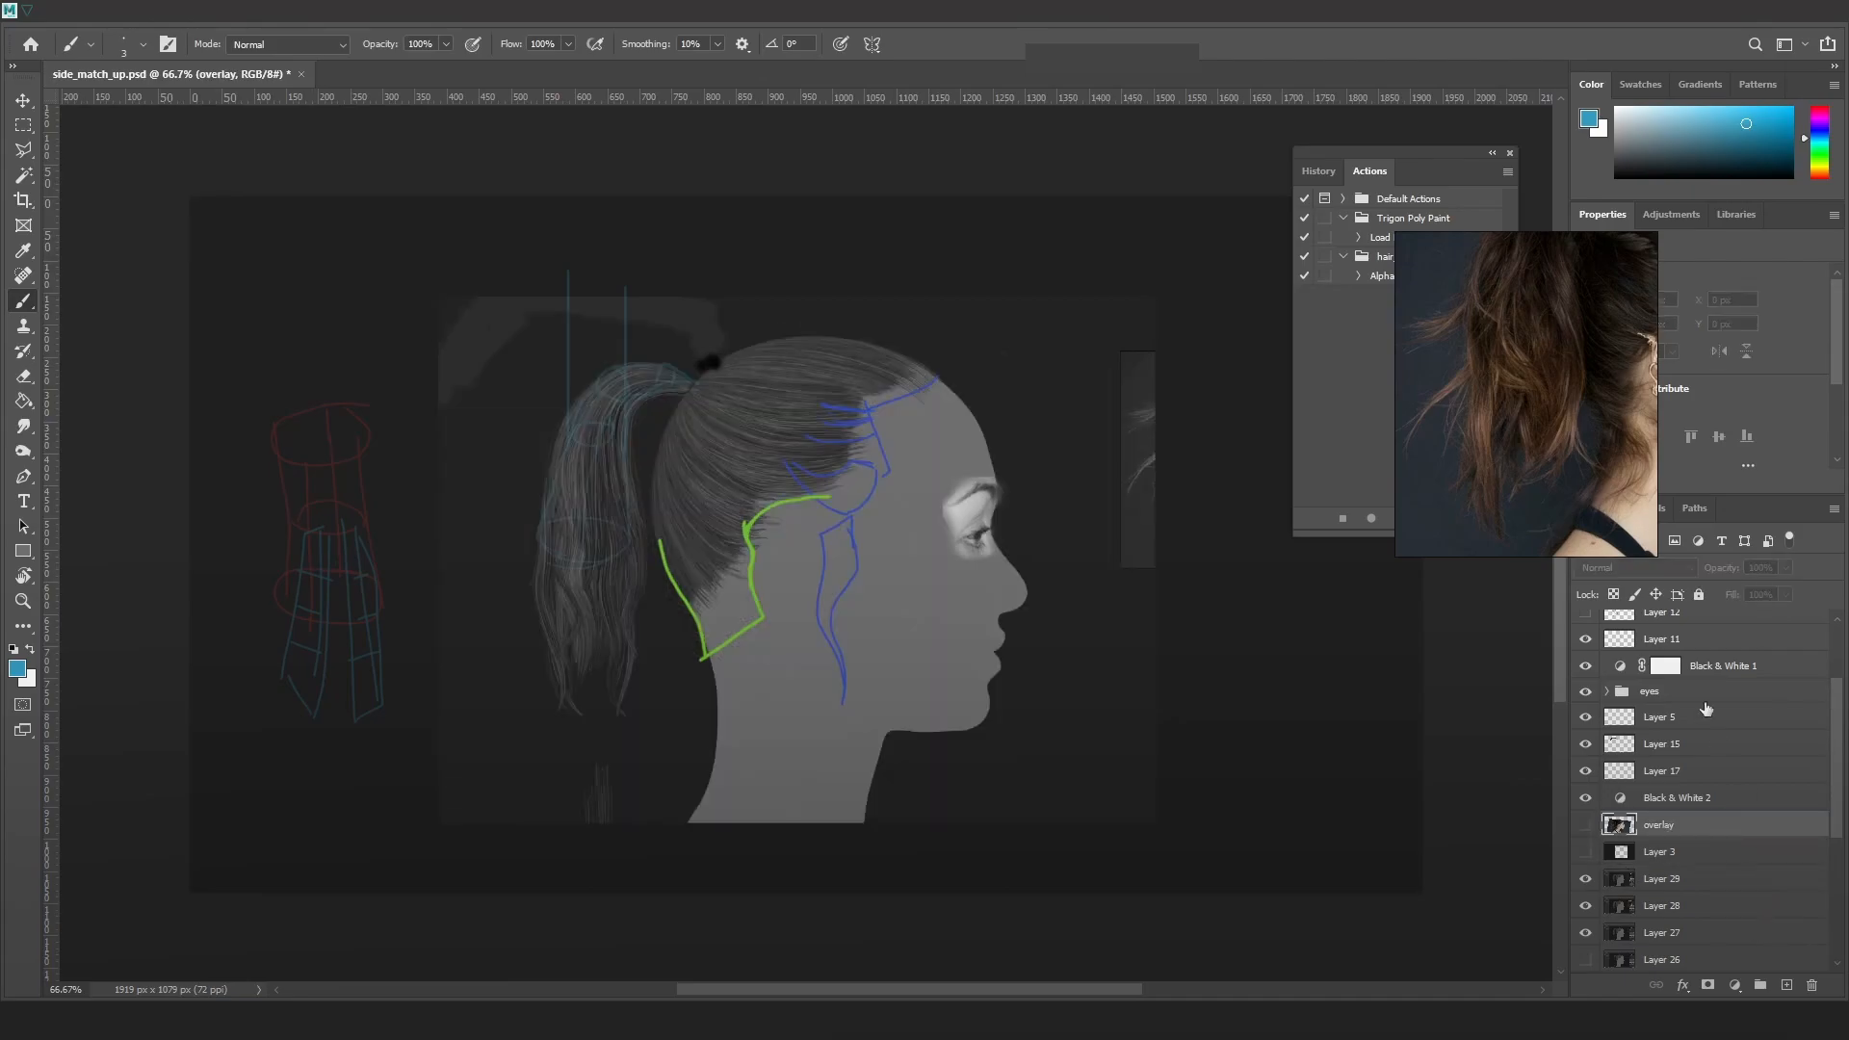
scroll(1711, 662, "up", 4)
left_click(1585, 932)
scroll(1603, 732, "up", 1)
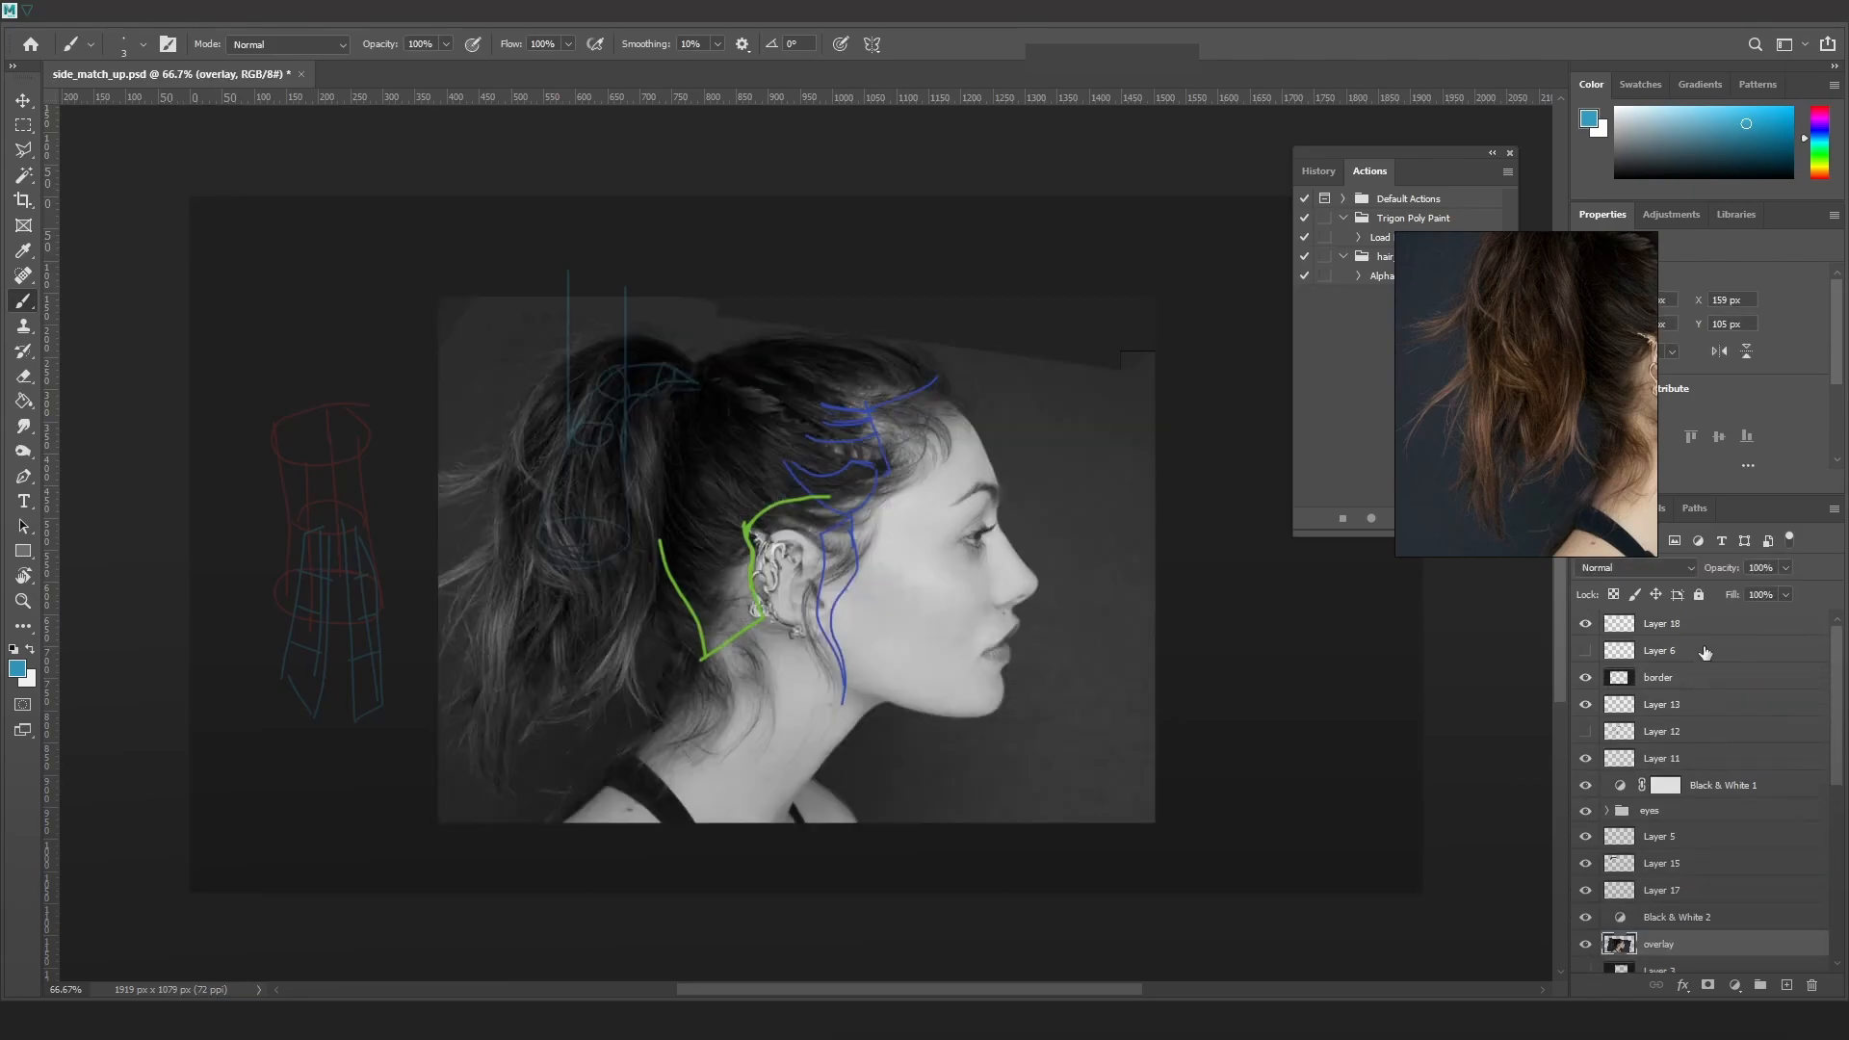
Delete the old ponytail sketch on Layer 18 and add a new empty layer above Layer 6
left_click(1604, 623)
key("Delete")
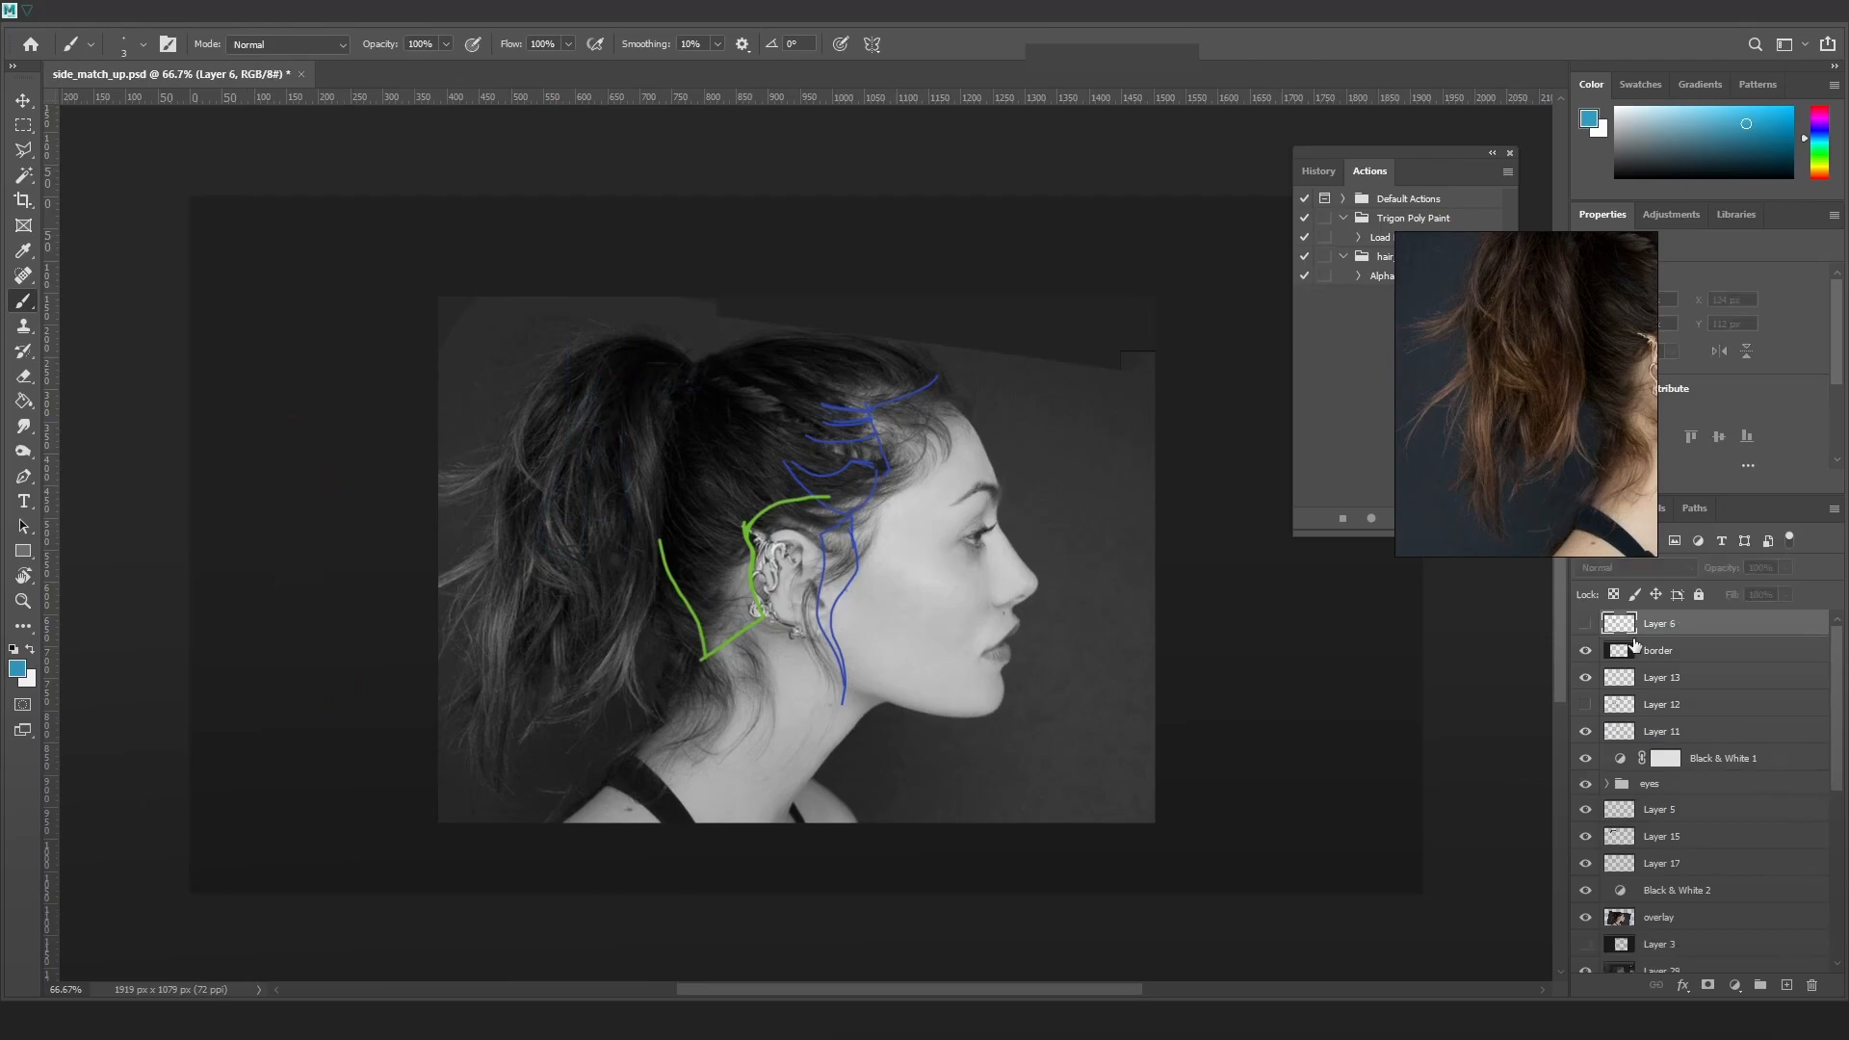
key("ctrl+z")
key("ctrl+shift+z")
left_click(1786, 985)
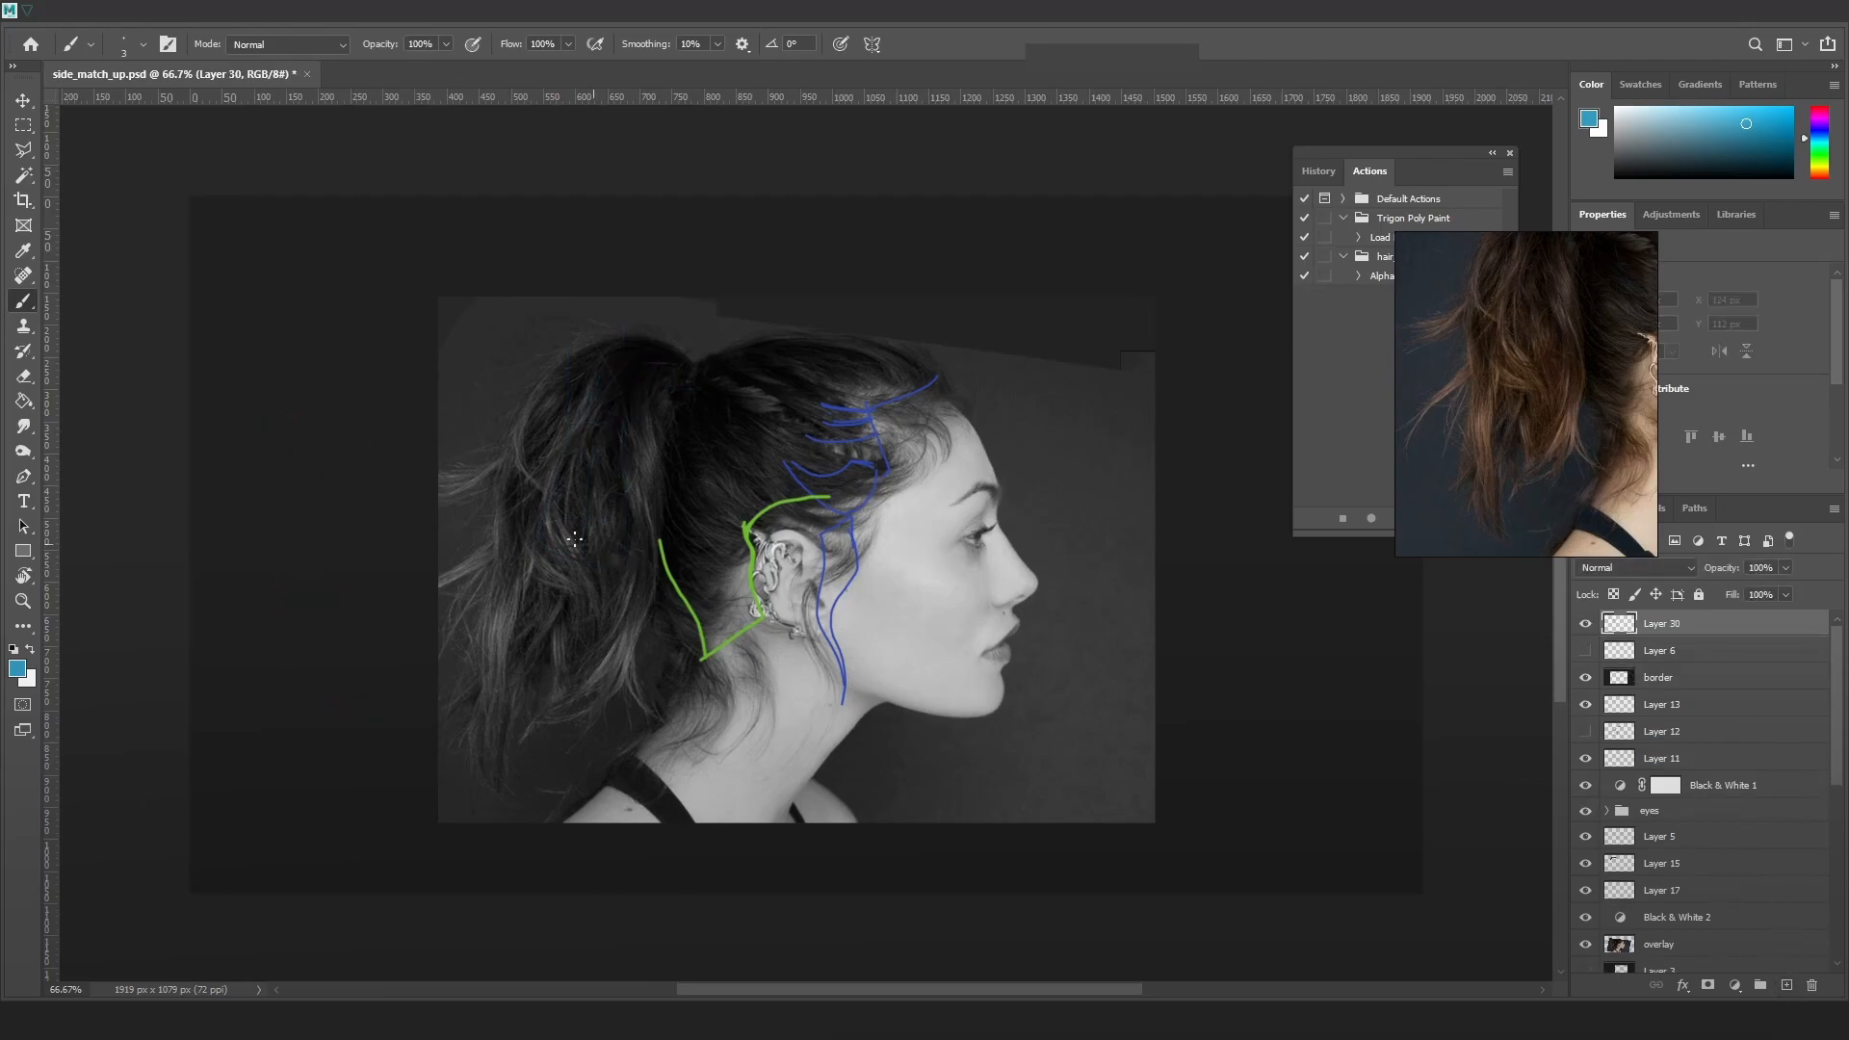
Sketch the reference ponytail's main volume in blue, with cross strokes marking its sections
scroll(562, 674, "up", 3, "alt")
left_click_drag(578, 629, 555, 724)
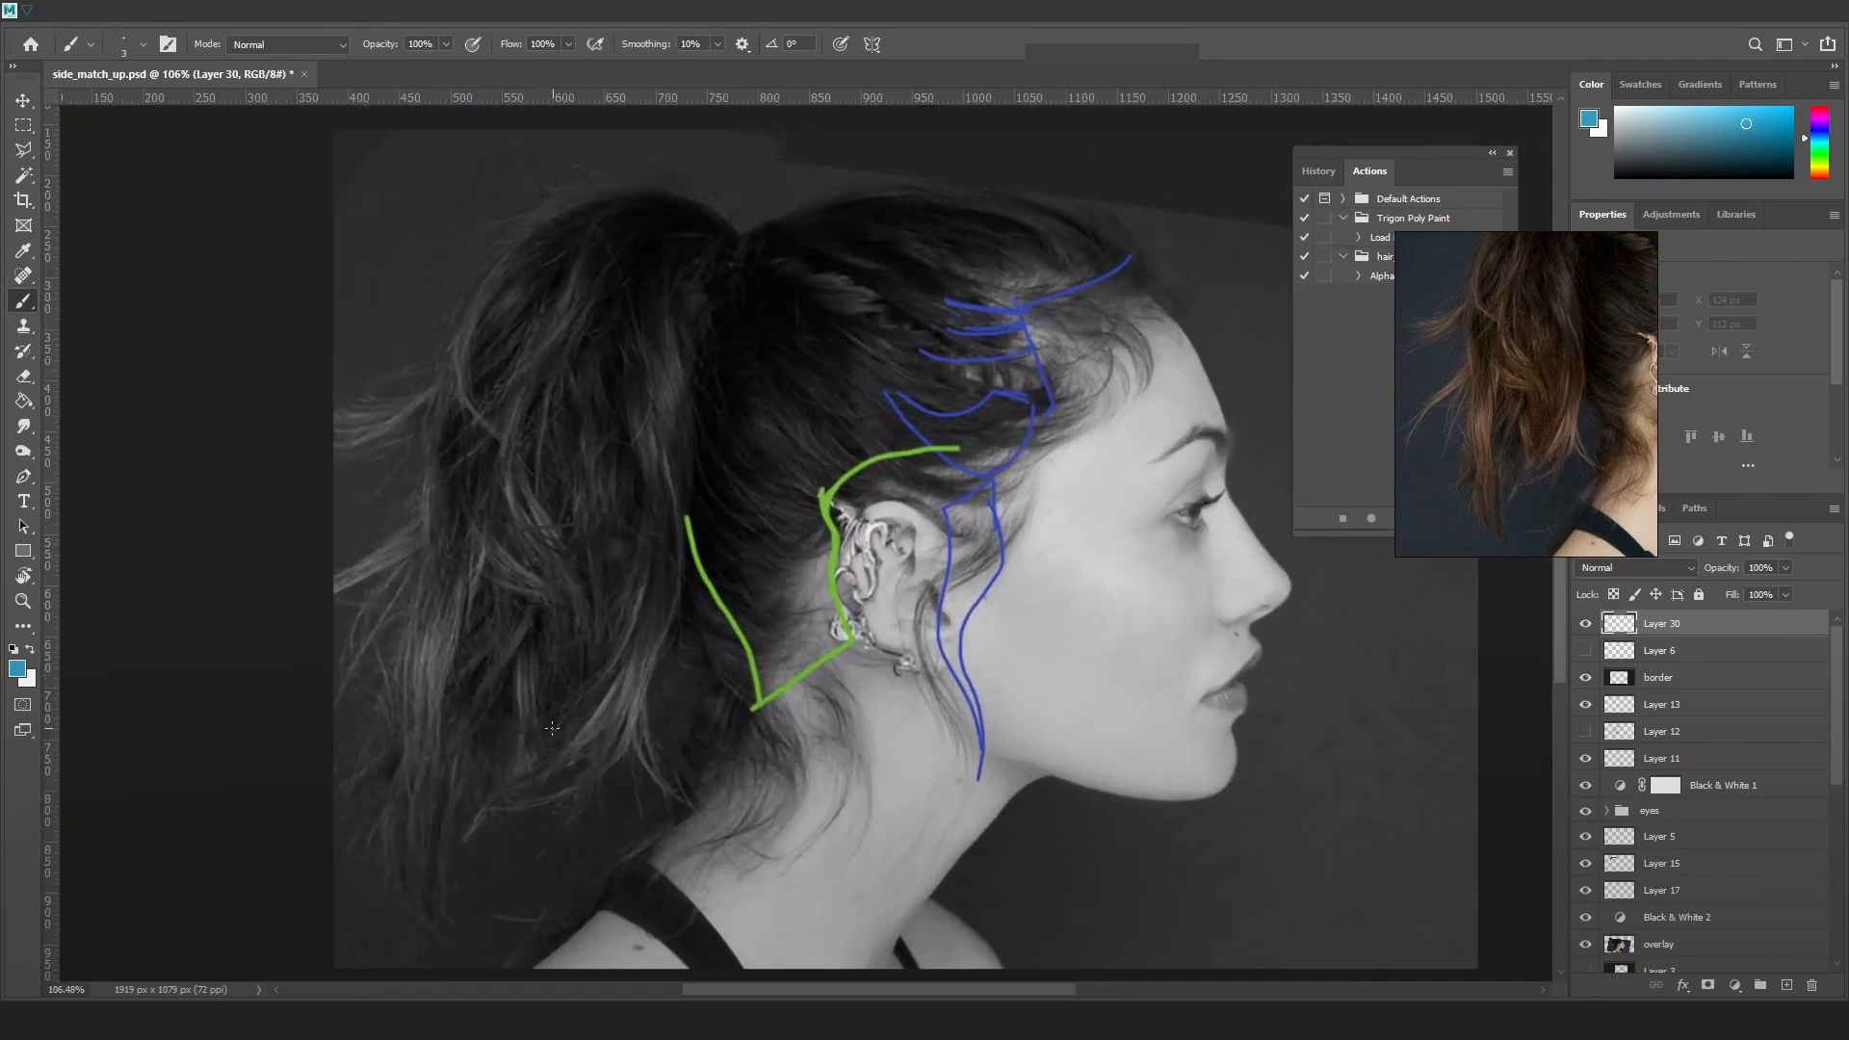
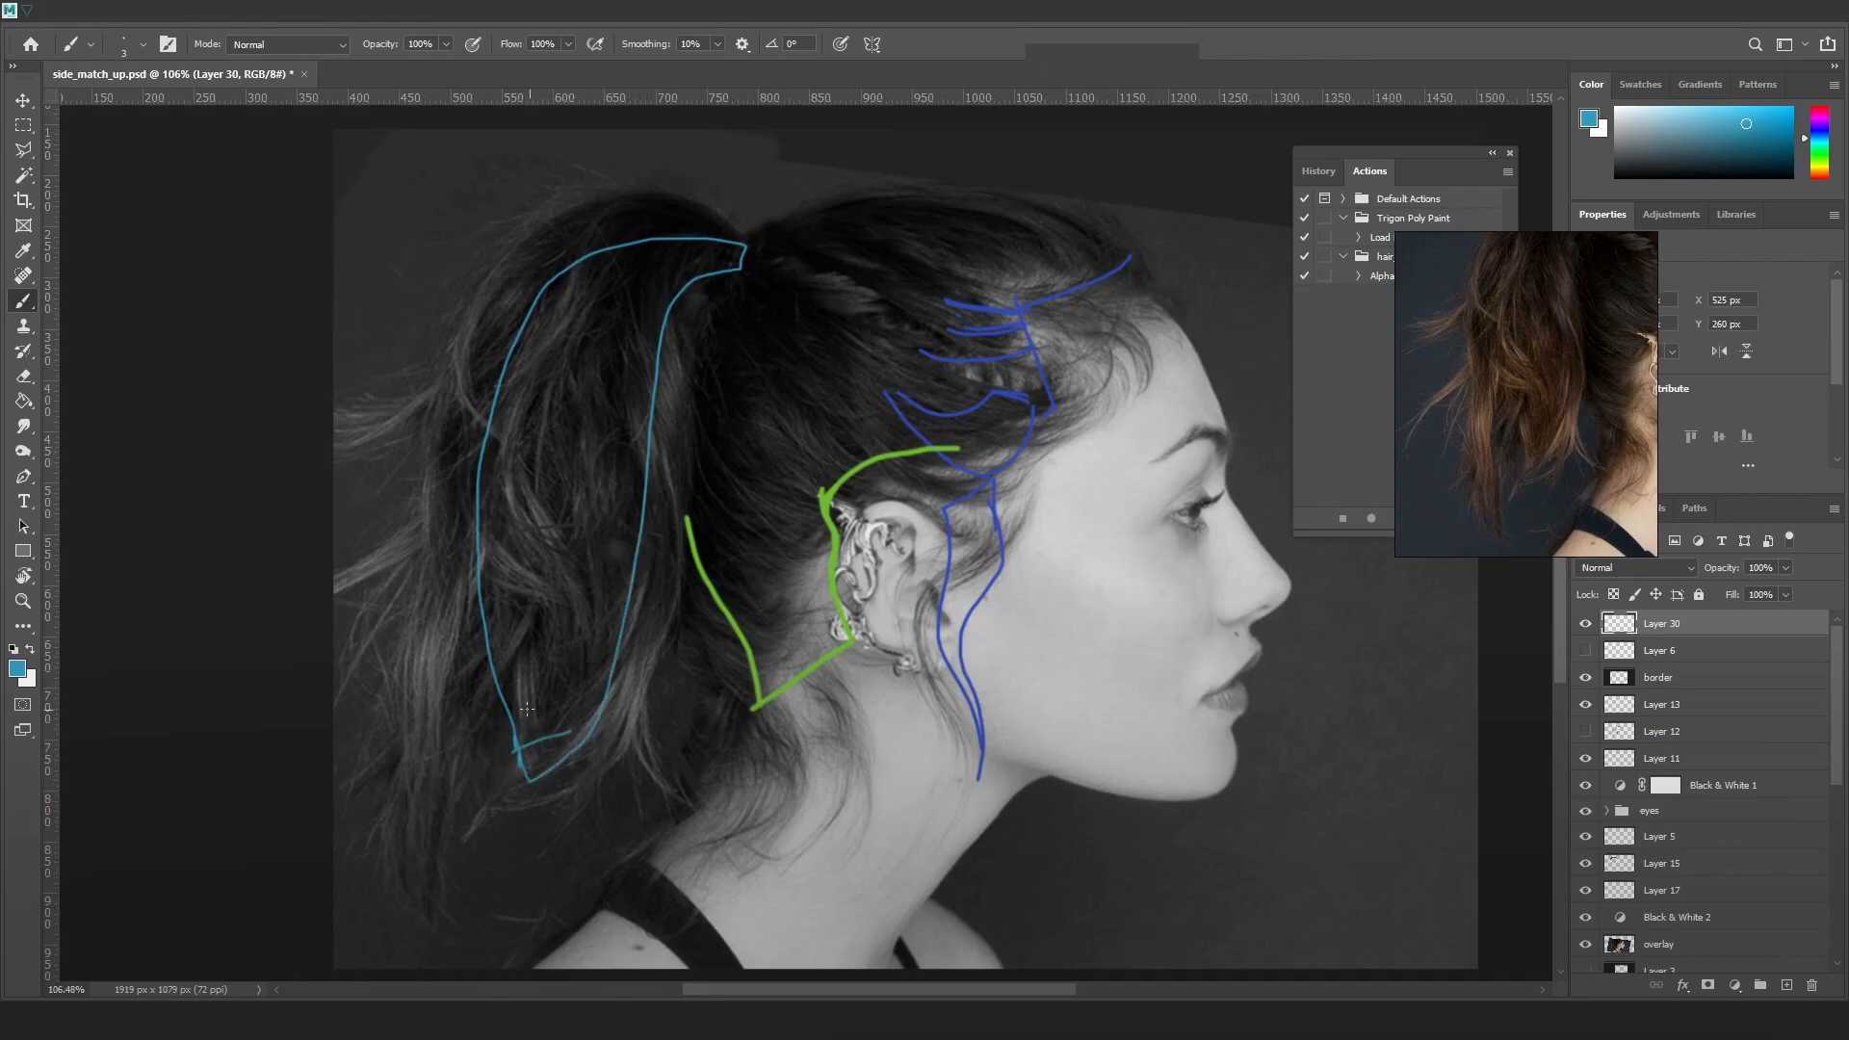
left_click_drag(505, 564, 601, 510)
left_click_drag(579, 395, 665, 366)
Toggle the photo overlay to compare the outlined ponytail with the render, and sketch the strand flaring toward the neck
left_click(1586, 945)
left_click(1587, 945)
left_click(1587, 946)
left_click(1586, 945)
left_click(1587, 945)
left_click(1587, 946)
left_click(1586, 945)
left_click(1587, 946)
left_click(1586, 945)
left_click(1587, 946)
left_click(1587, 945)
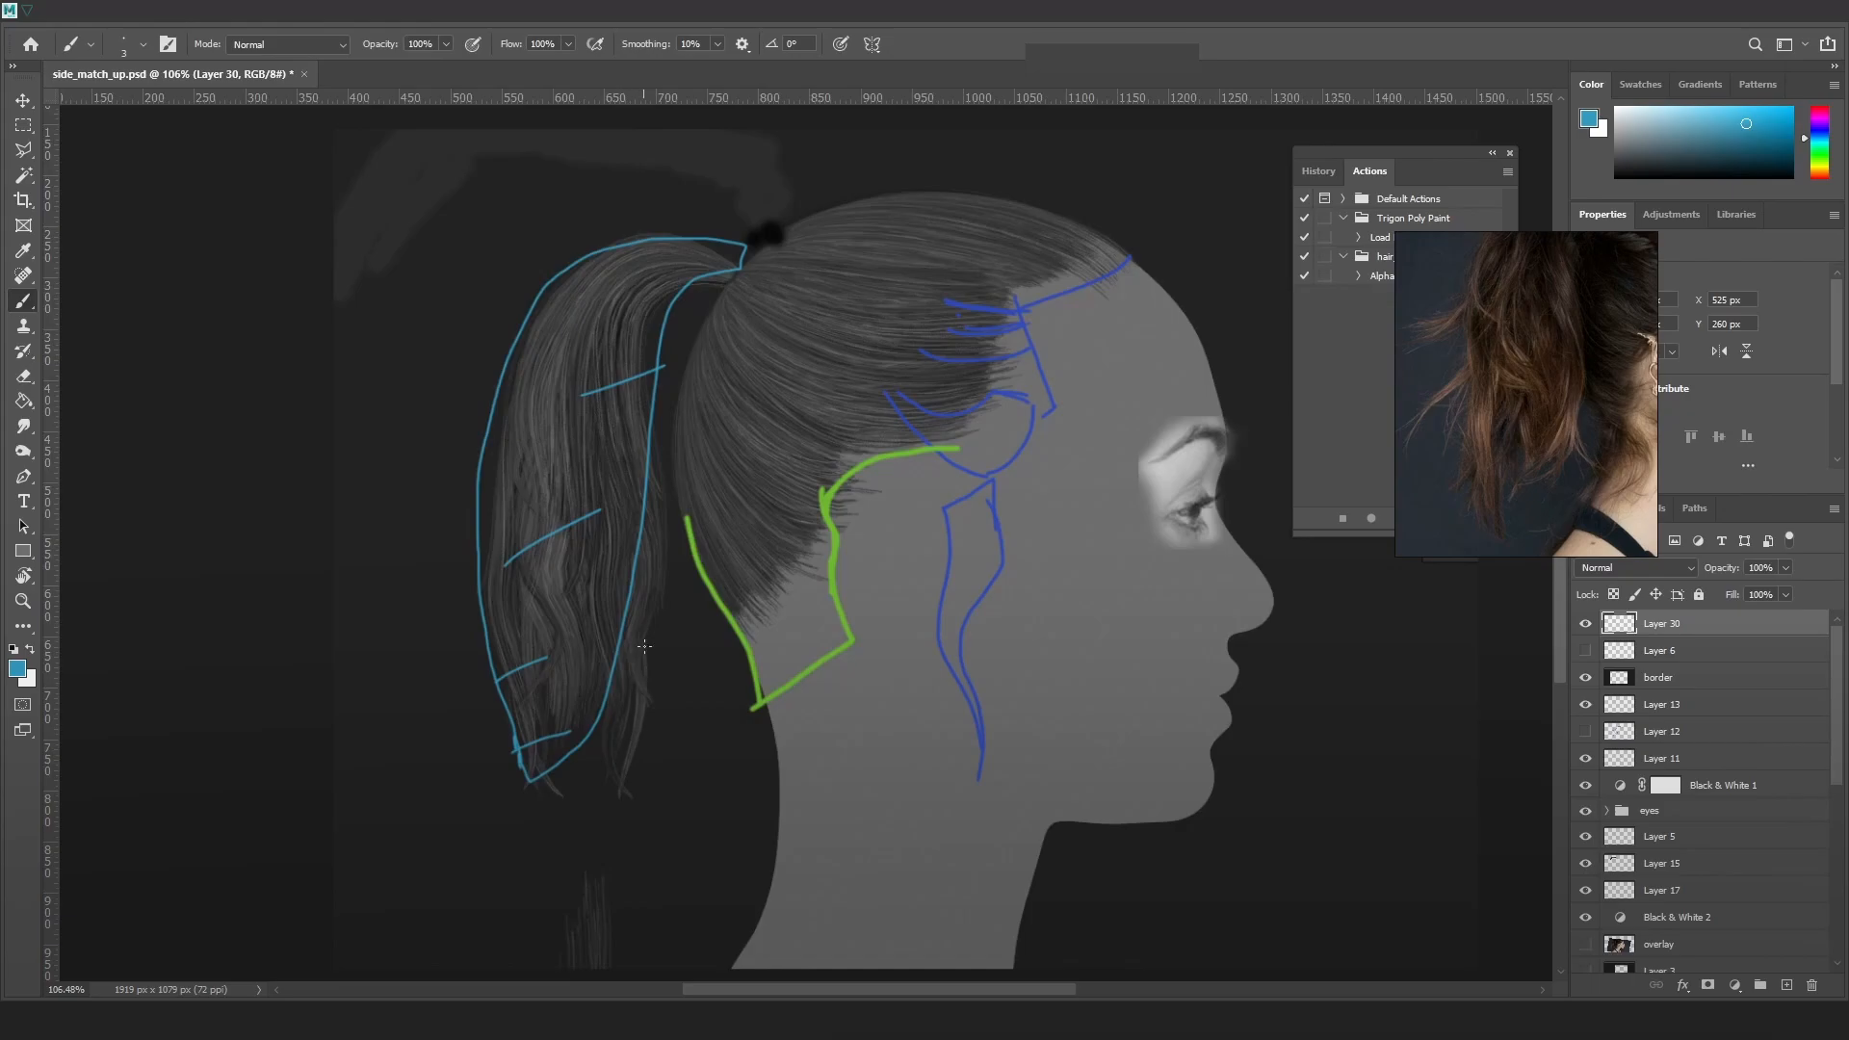
left_click(1586, 945)
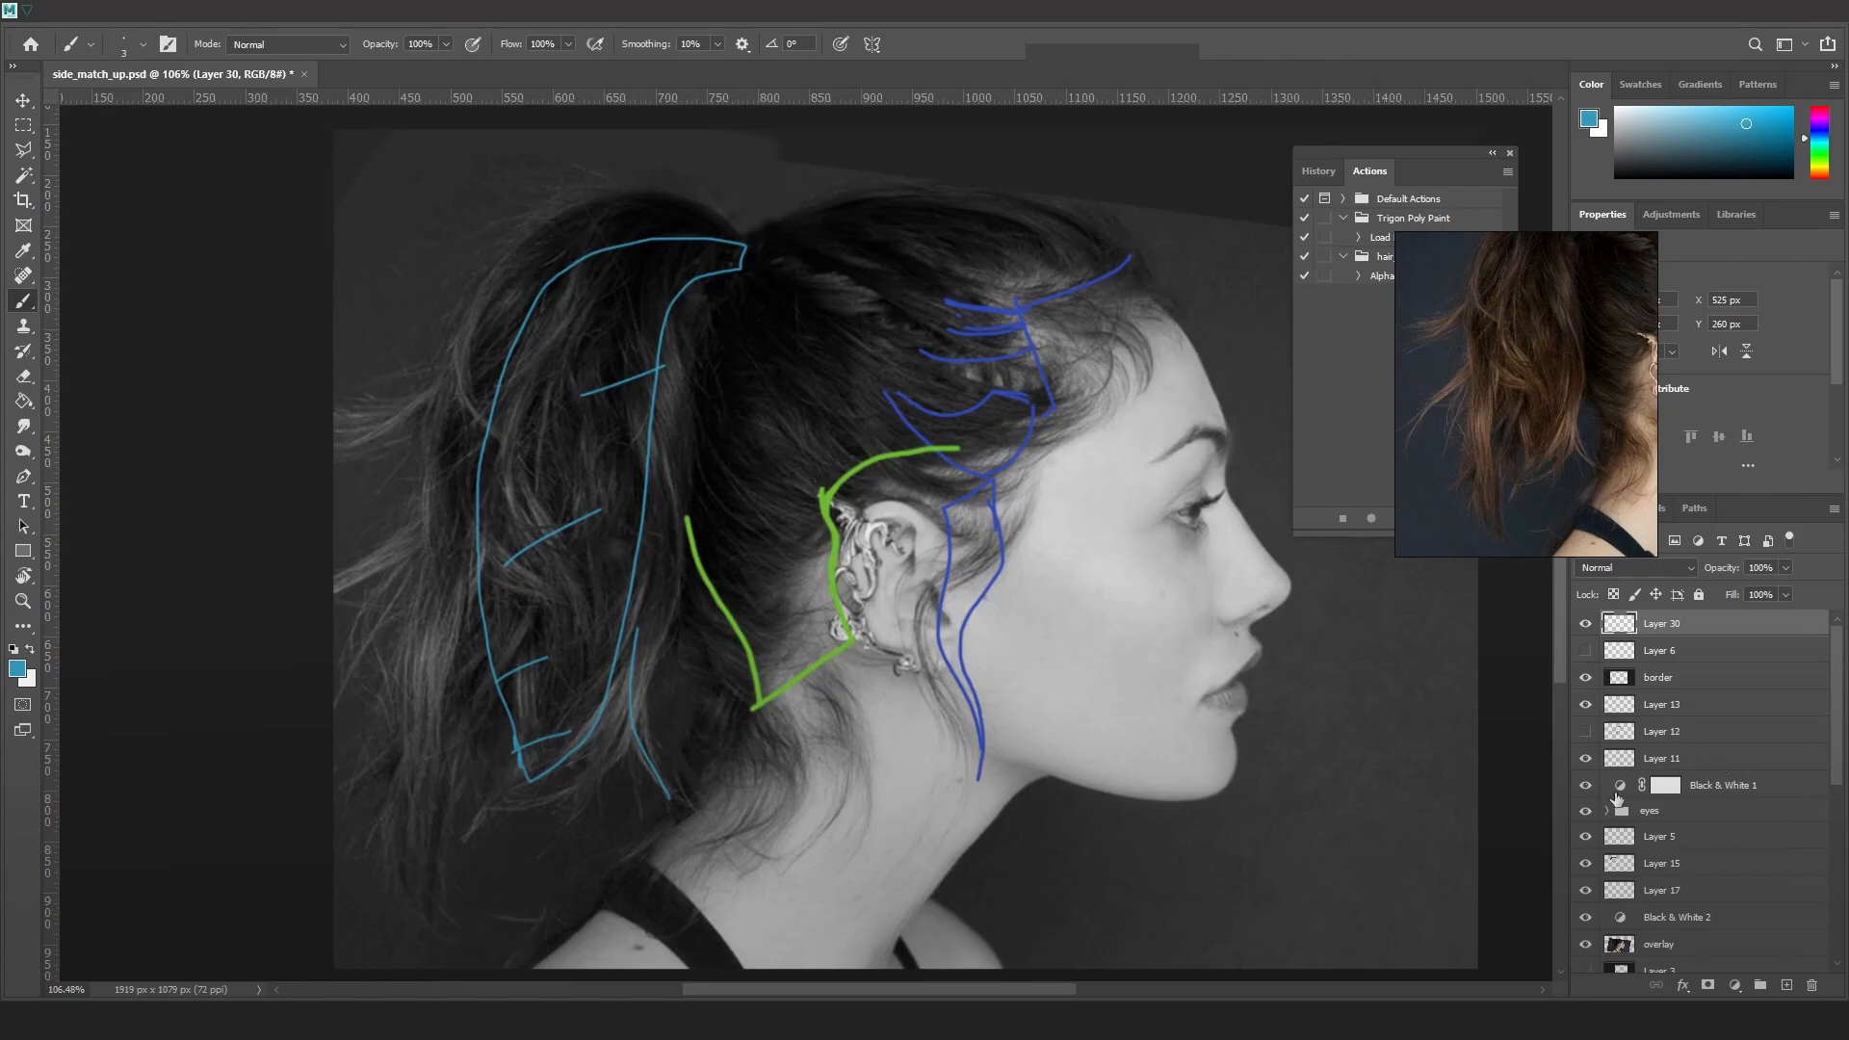
left_click(1586, 947)
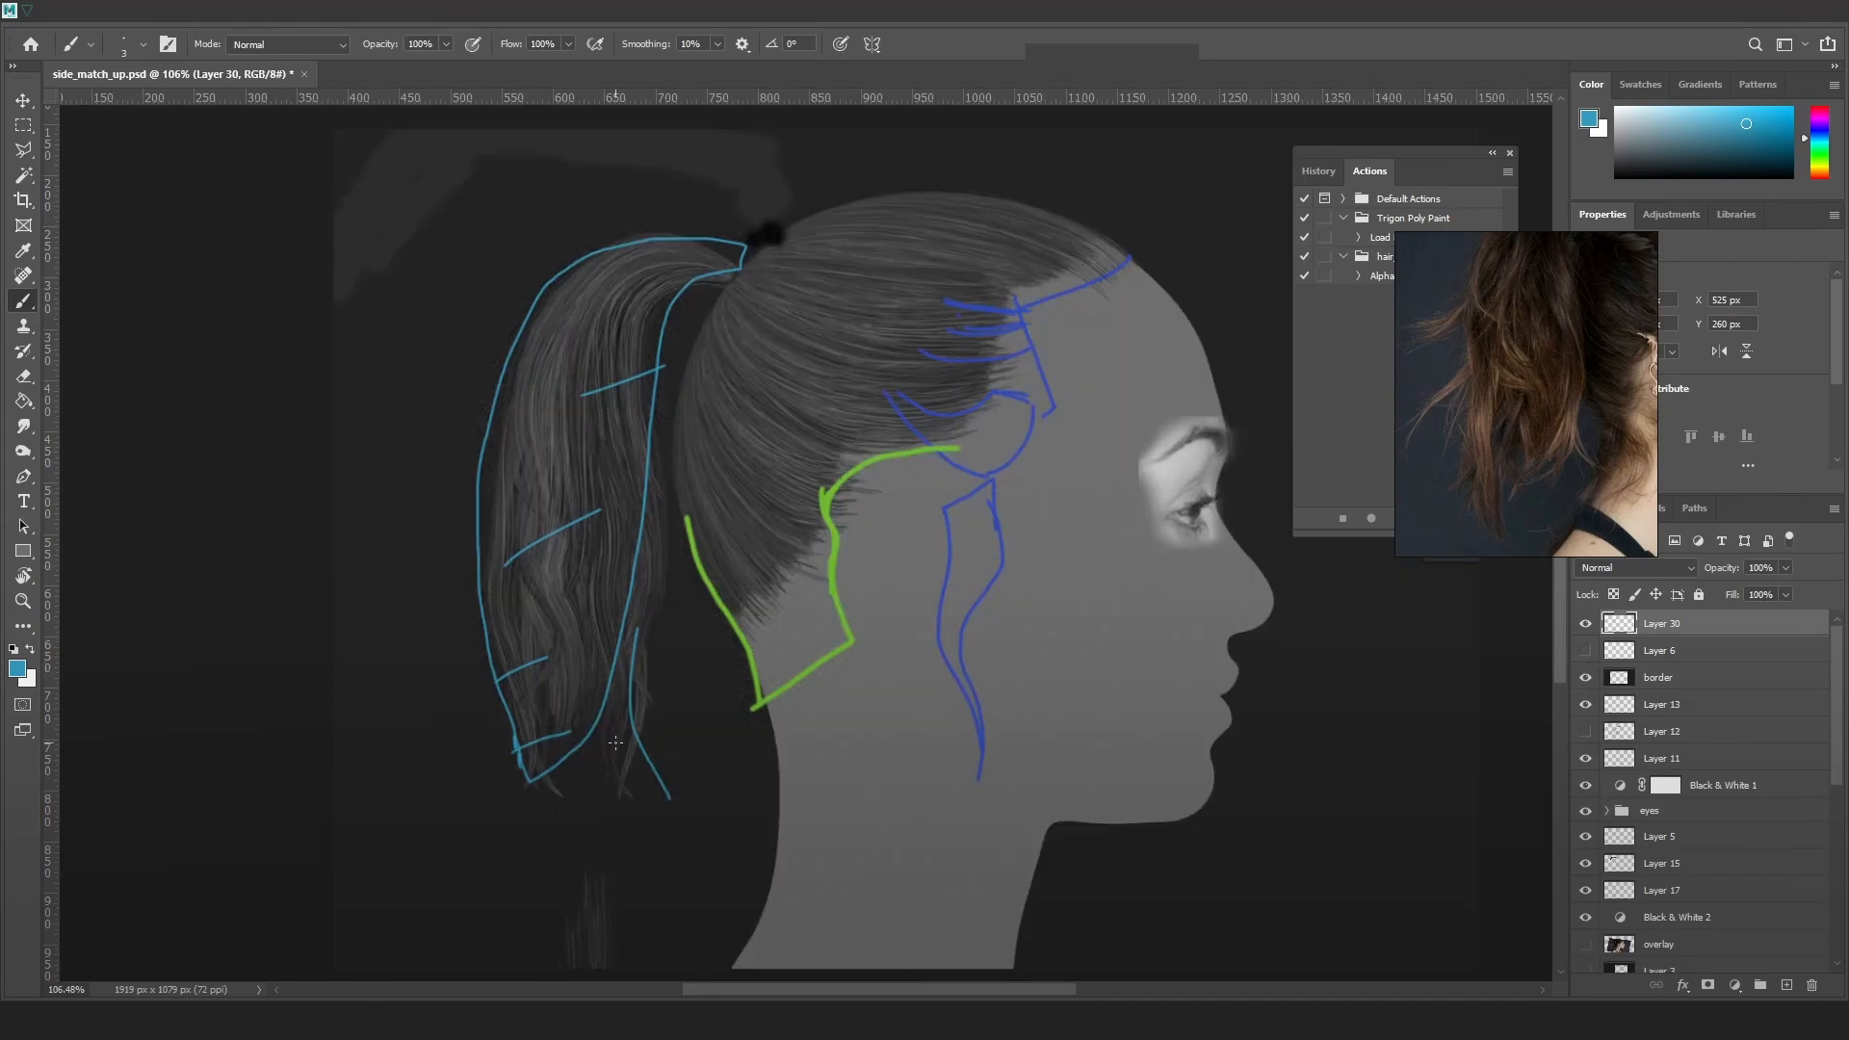
Switch to Maya and select the lower control points of the white breakup card nearest the neck
key("alt+Tab")
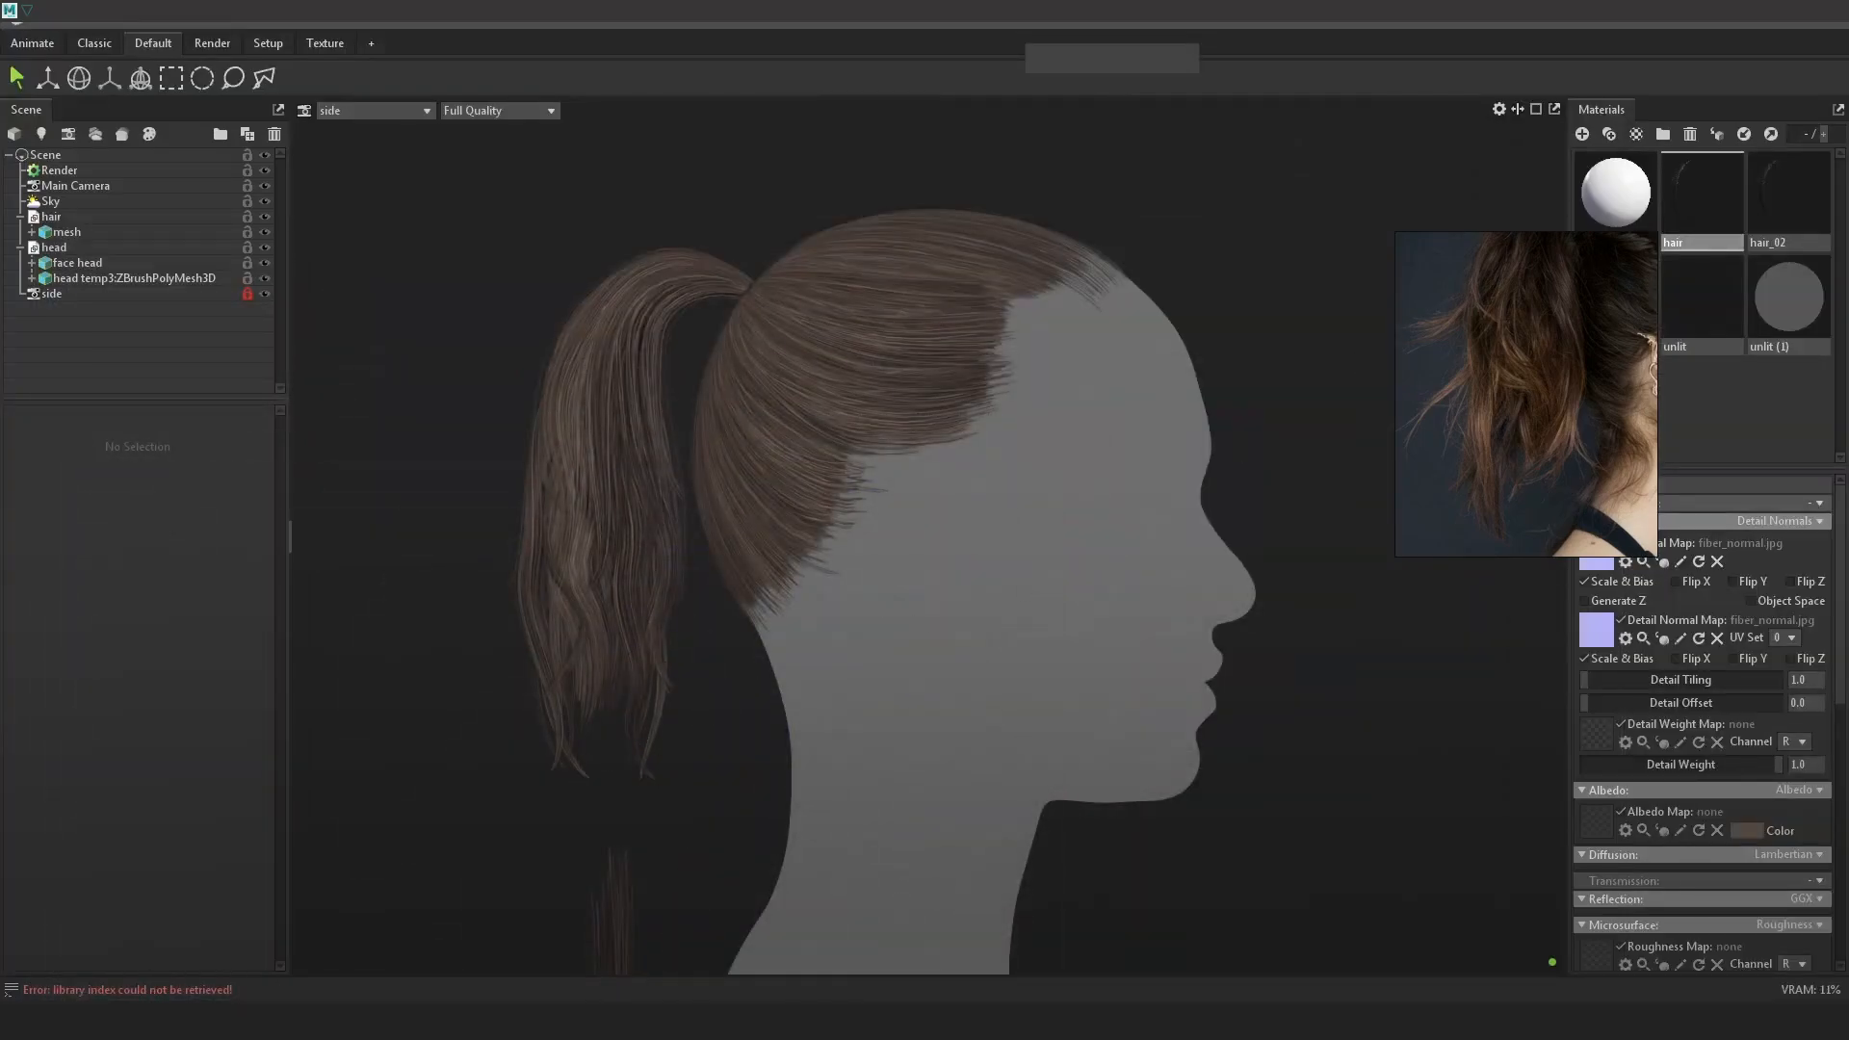
key("alt+Tab")
left_click_drag(1387, 643, 1327, 647, "alt")
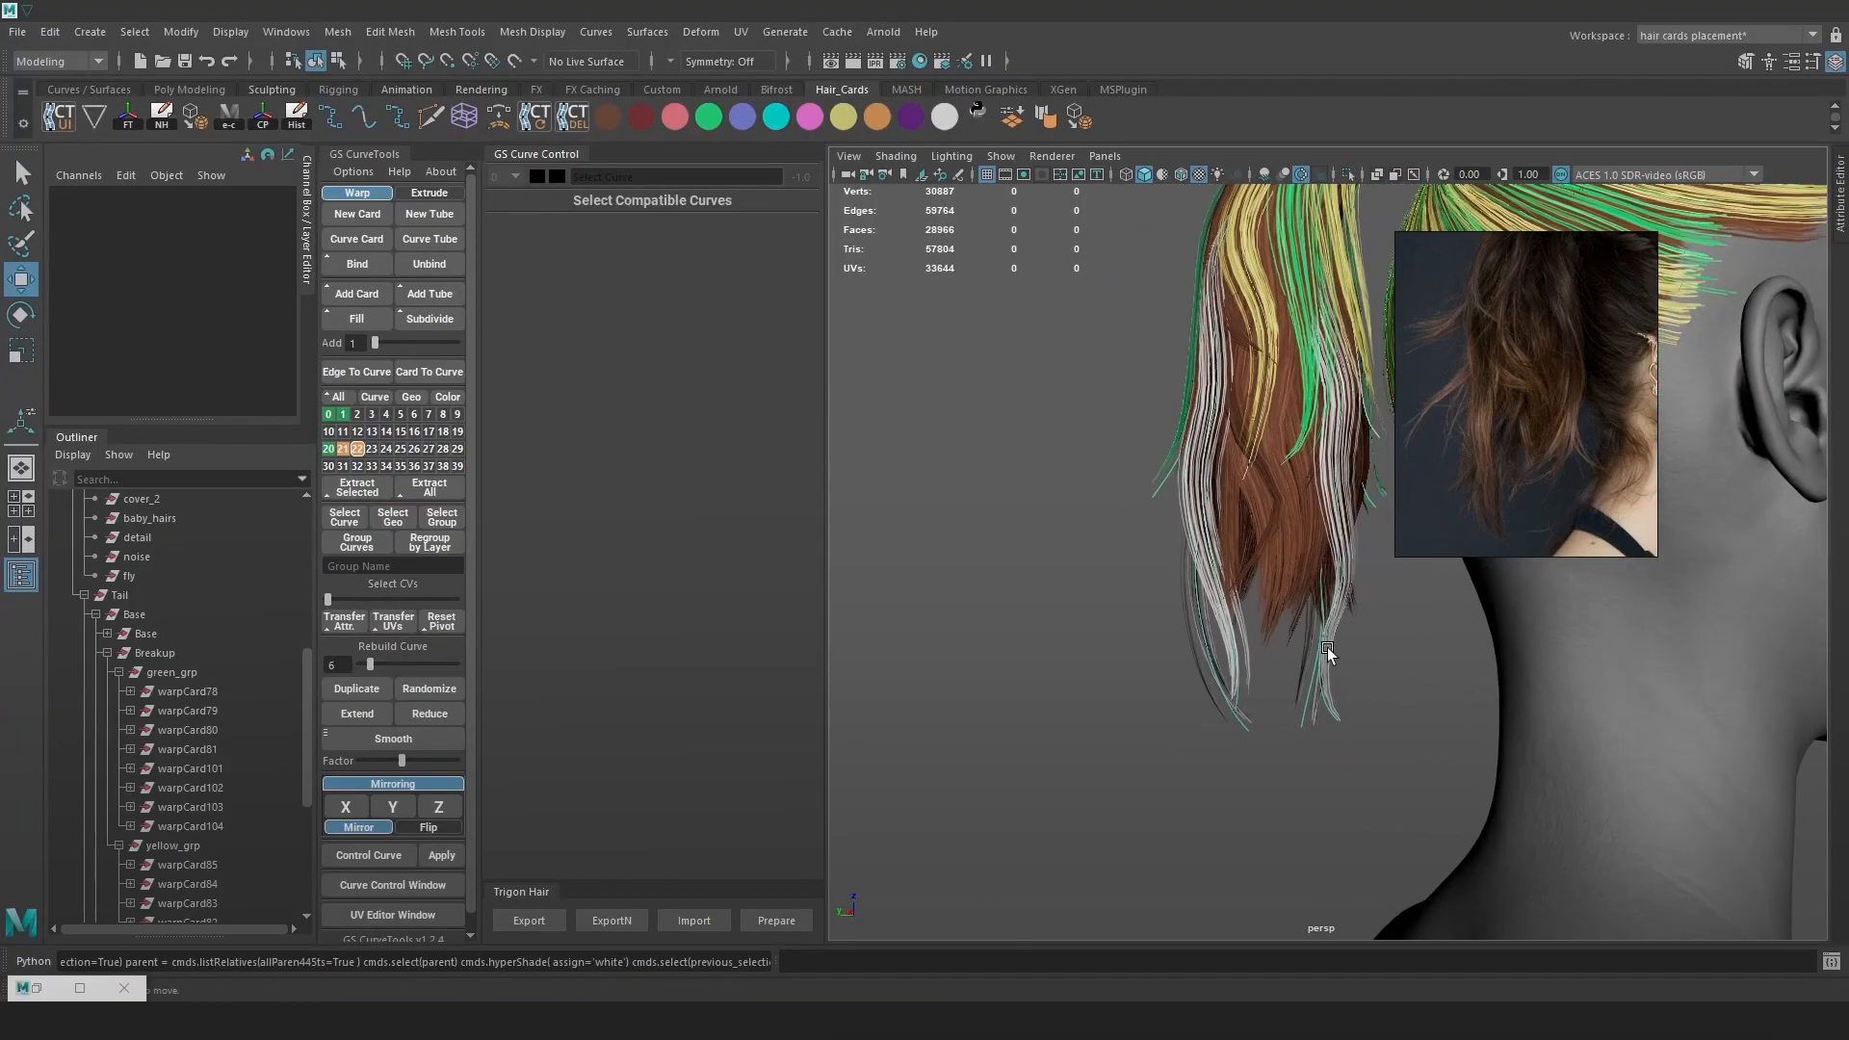
key("4")
left_click(1325, 638)
right_click_drag(1032, 454, 943, 446)
left_click_drag(1425, 786, 1277, 606)
Move and rotate the selected points with a soft-selection falloff so the card's tip flares toward the neck
key("6")
left_click_drag(1359, 707, 1404, 718, "alt")
left_click_drag(1259, 673, 1278, 672)
key("ctrl+z")
key("b")
left_click_drag(1392, 691, 1397, 647)
key("e")
middle_click_drag(1396, 647, 1264, 651, "alt")
left_click_drag(1340, 525, 1232, 515)
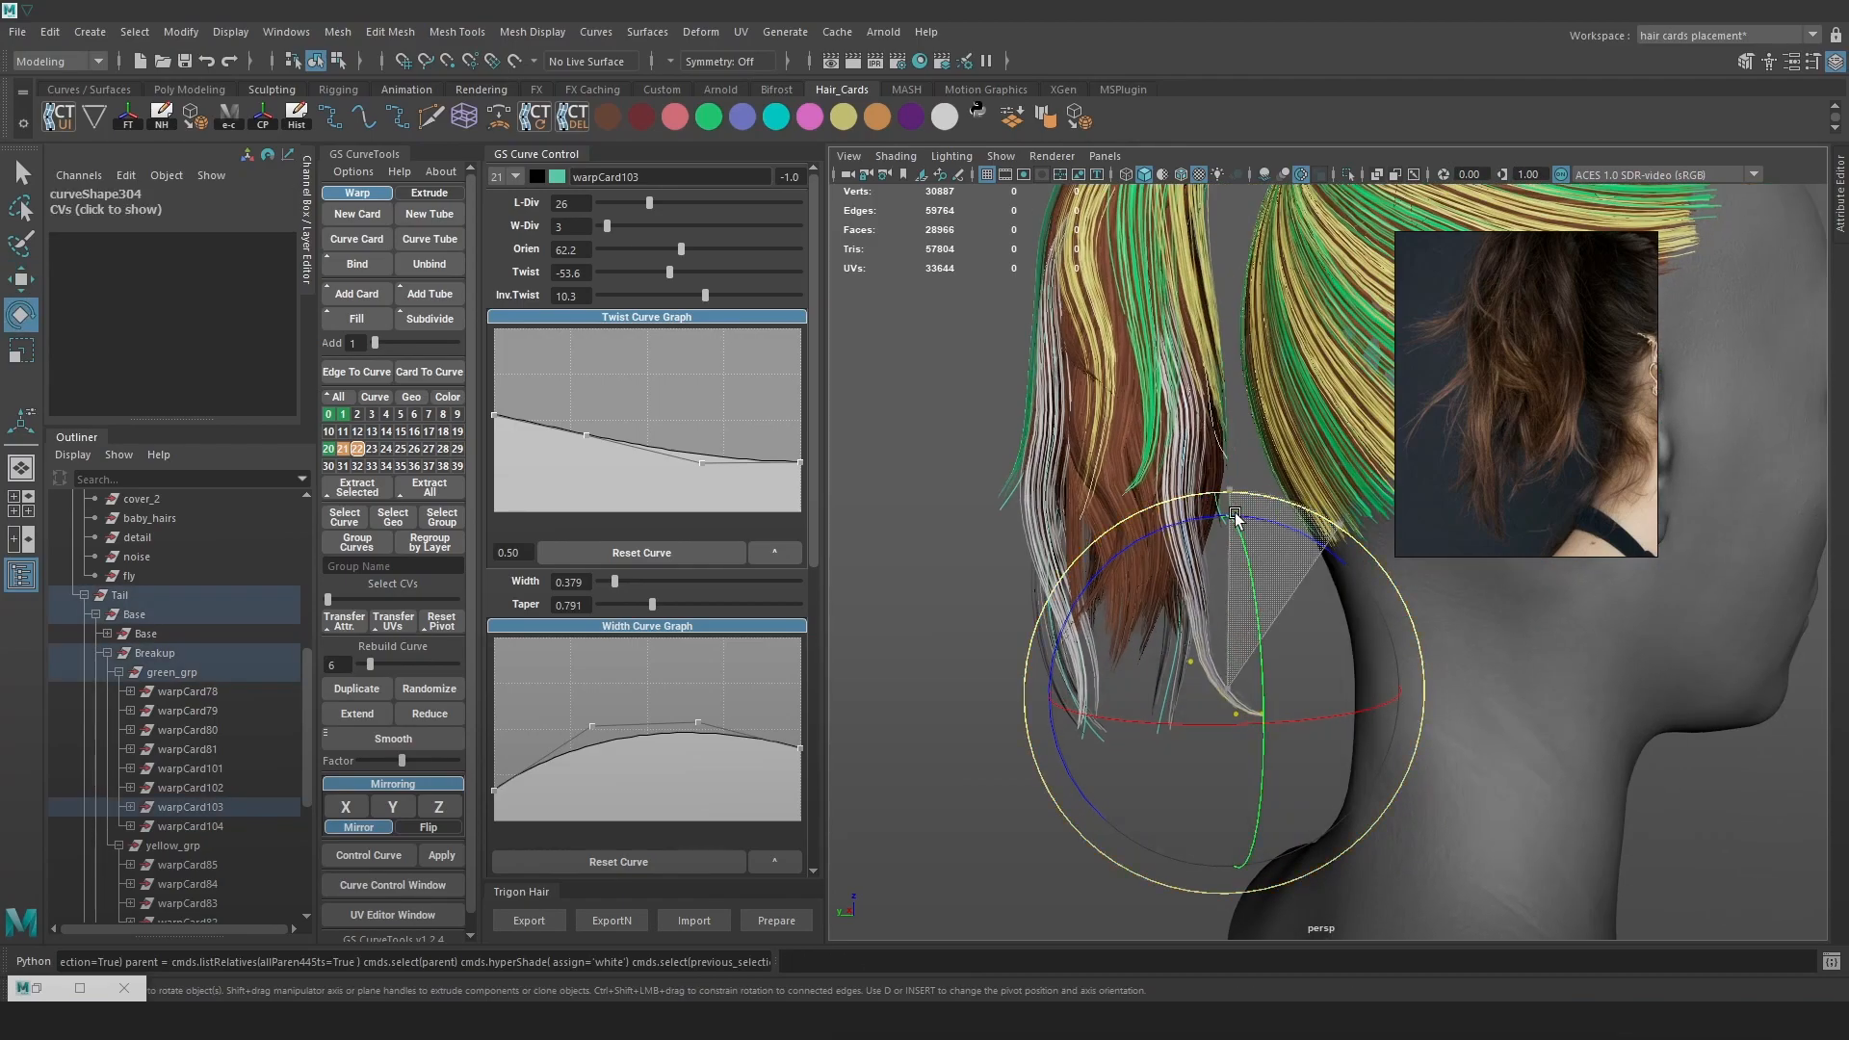
Reposition the flared card's curve points to refine the outward sweep of its lower end
key("4")
key("w")
left_click(1259, 601)
left_click(1195, 609)
mouse_move(1142, 614)
left_mouse_down()
mouse_move(1254, 585)
mouse_move(1129, 616)
mouse_move(1218, 615)
left_mouse_up()
key("6")
mouse_move(1307, 707)
left_mouse_down()
mouse_move(1288, 674)
mouse_move(1321, 754)
left_mouse_up()
key("4")
key("6")
left_click_drag(1325, 609, 1275, 590)
left_click(1276, 591)
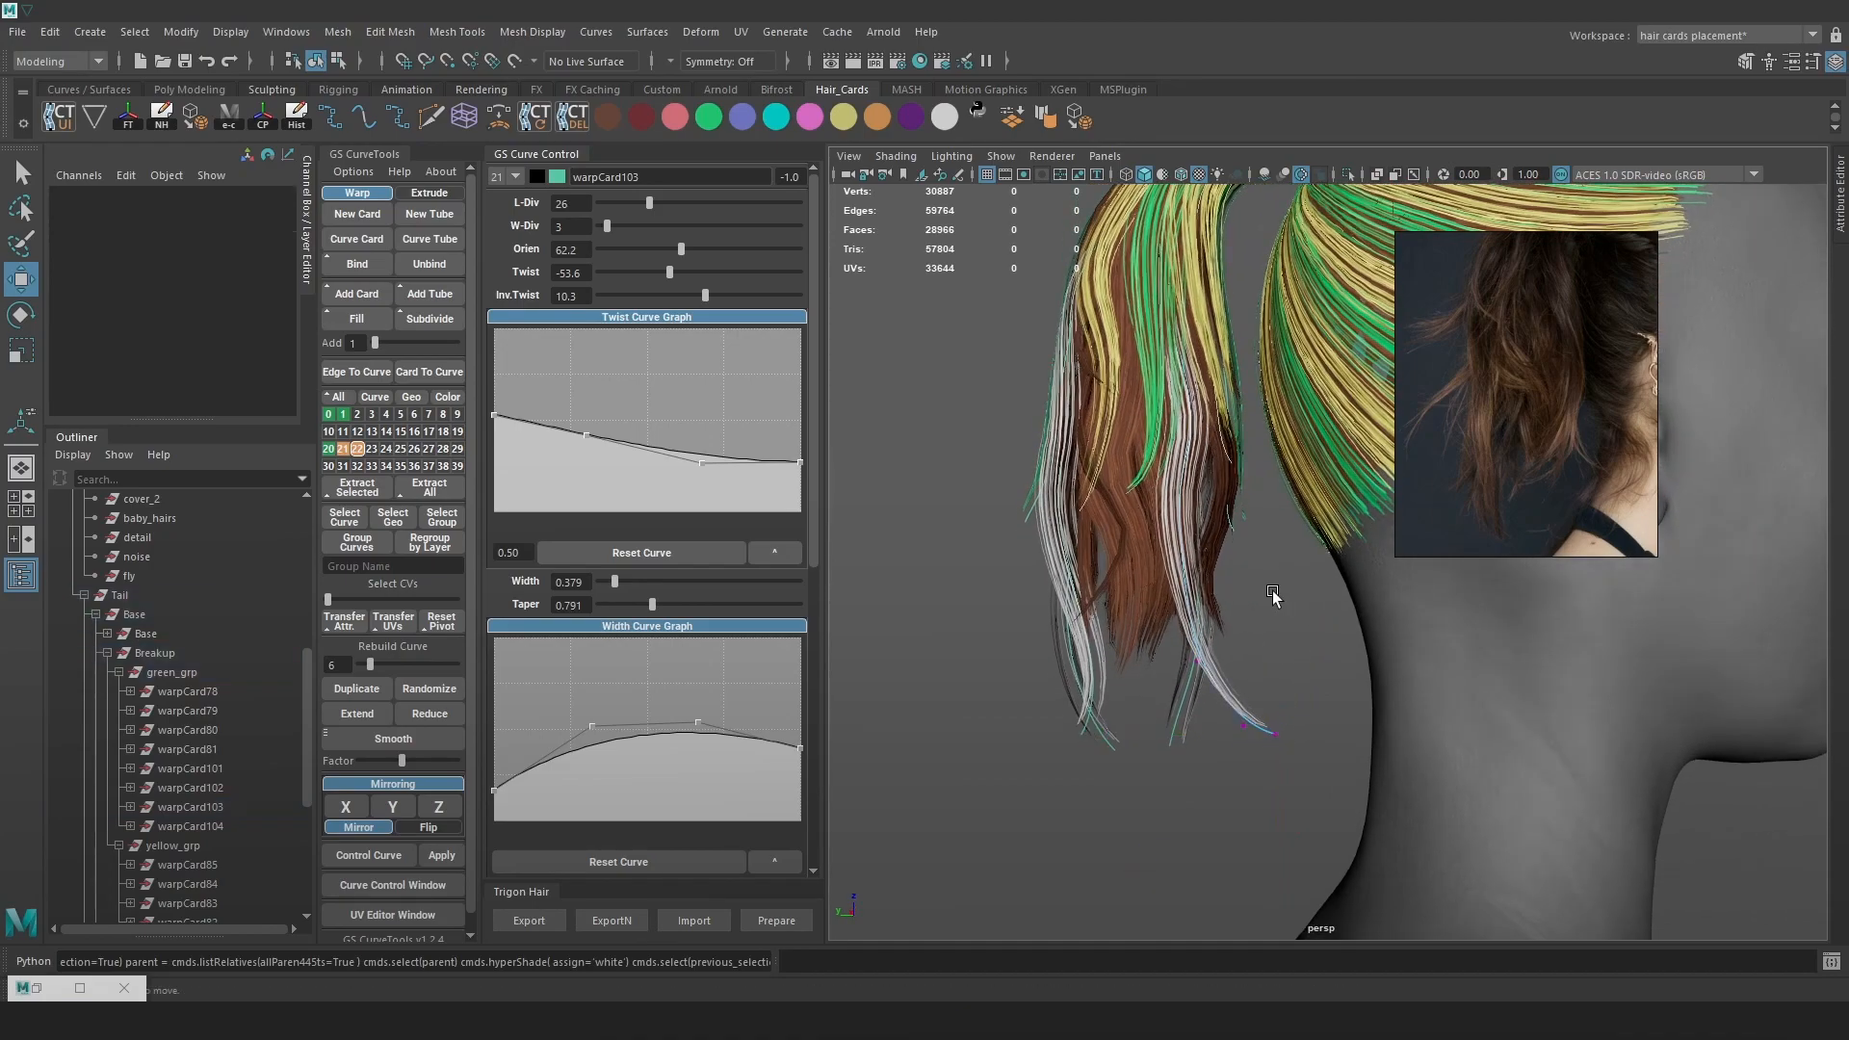
Capture the updated side view, paste it into the Photoshop comparison document and place the layer below Layer 3
key("Print")
left_click_drag(1, 1, 1847, 1038)
key("ctrl+c")
key("alt+Tab")
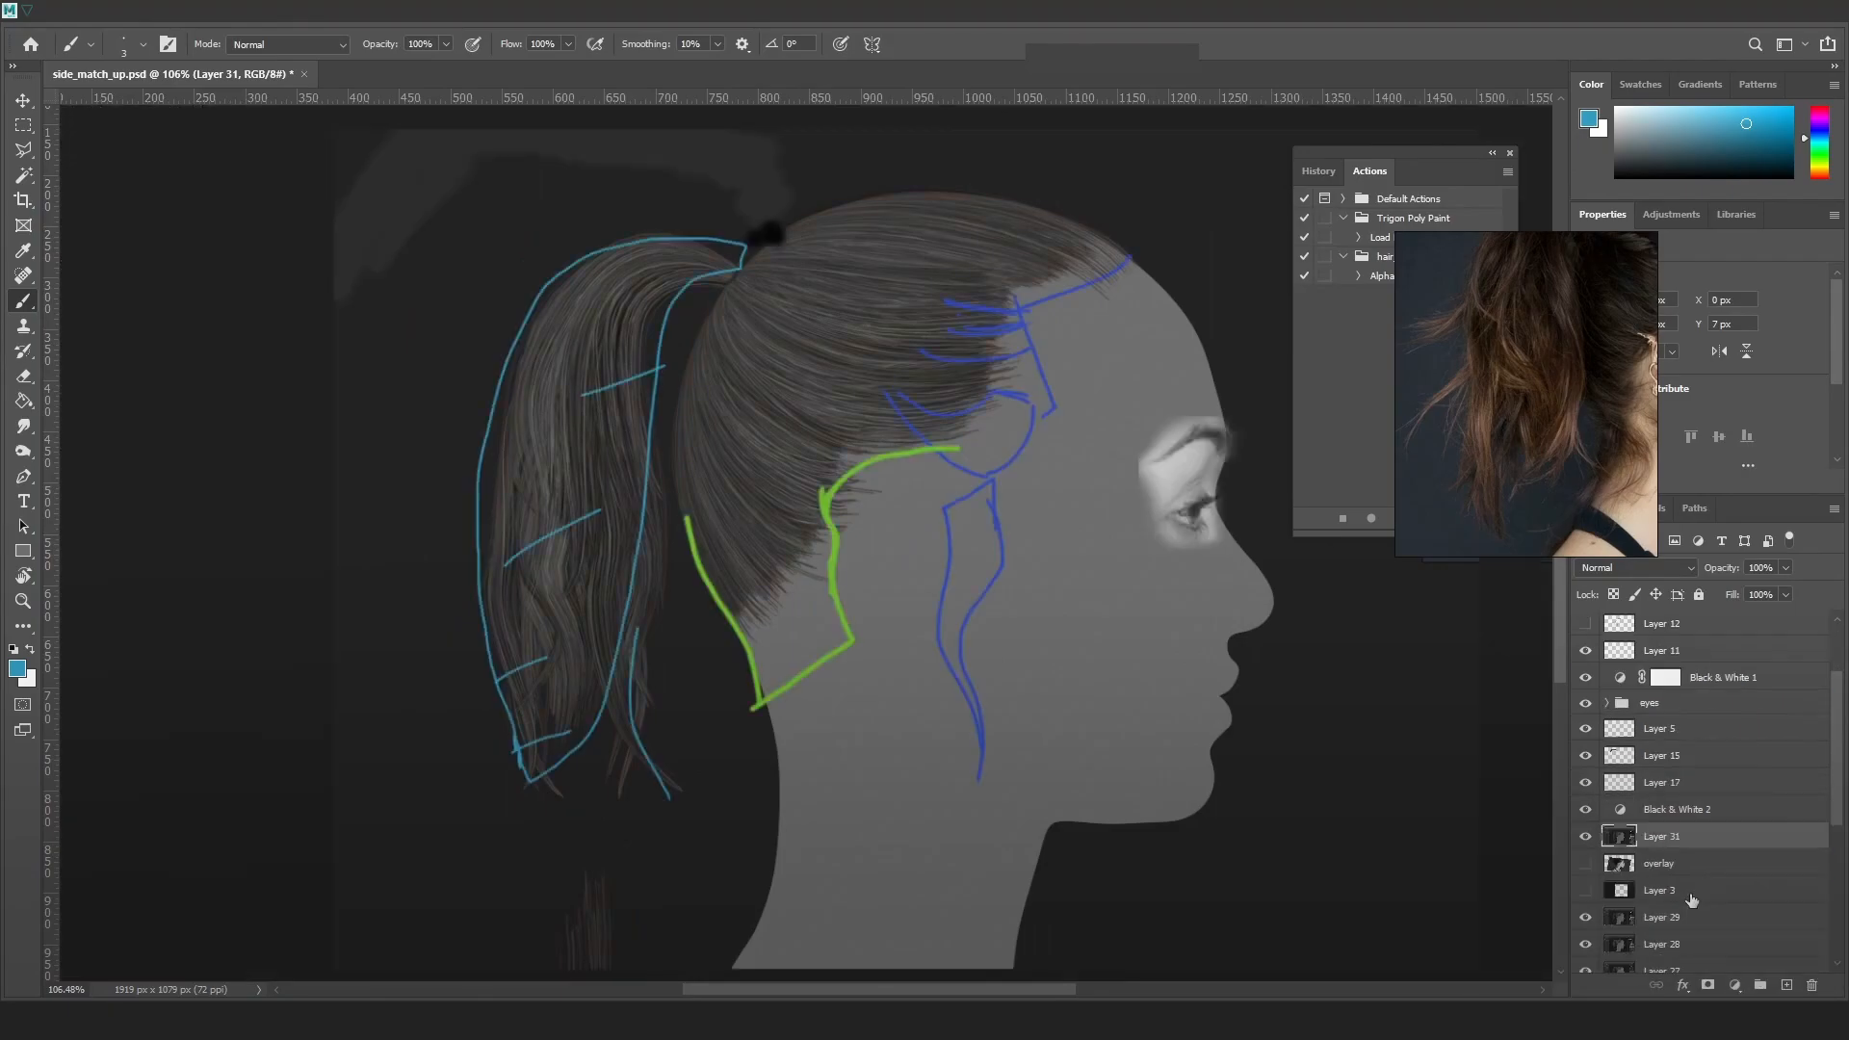
left_click_drag(1685, 924, 1685, 884)
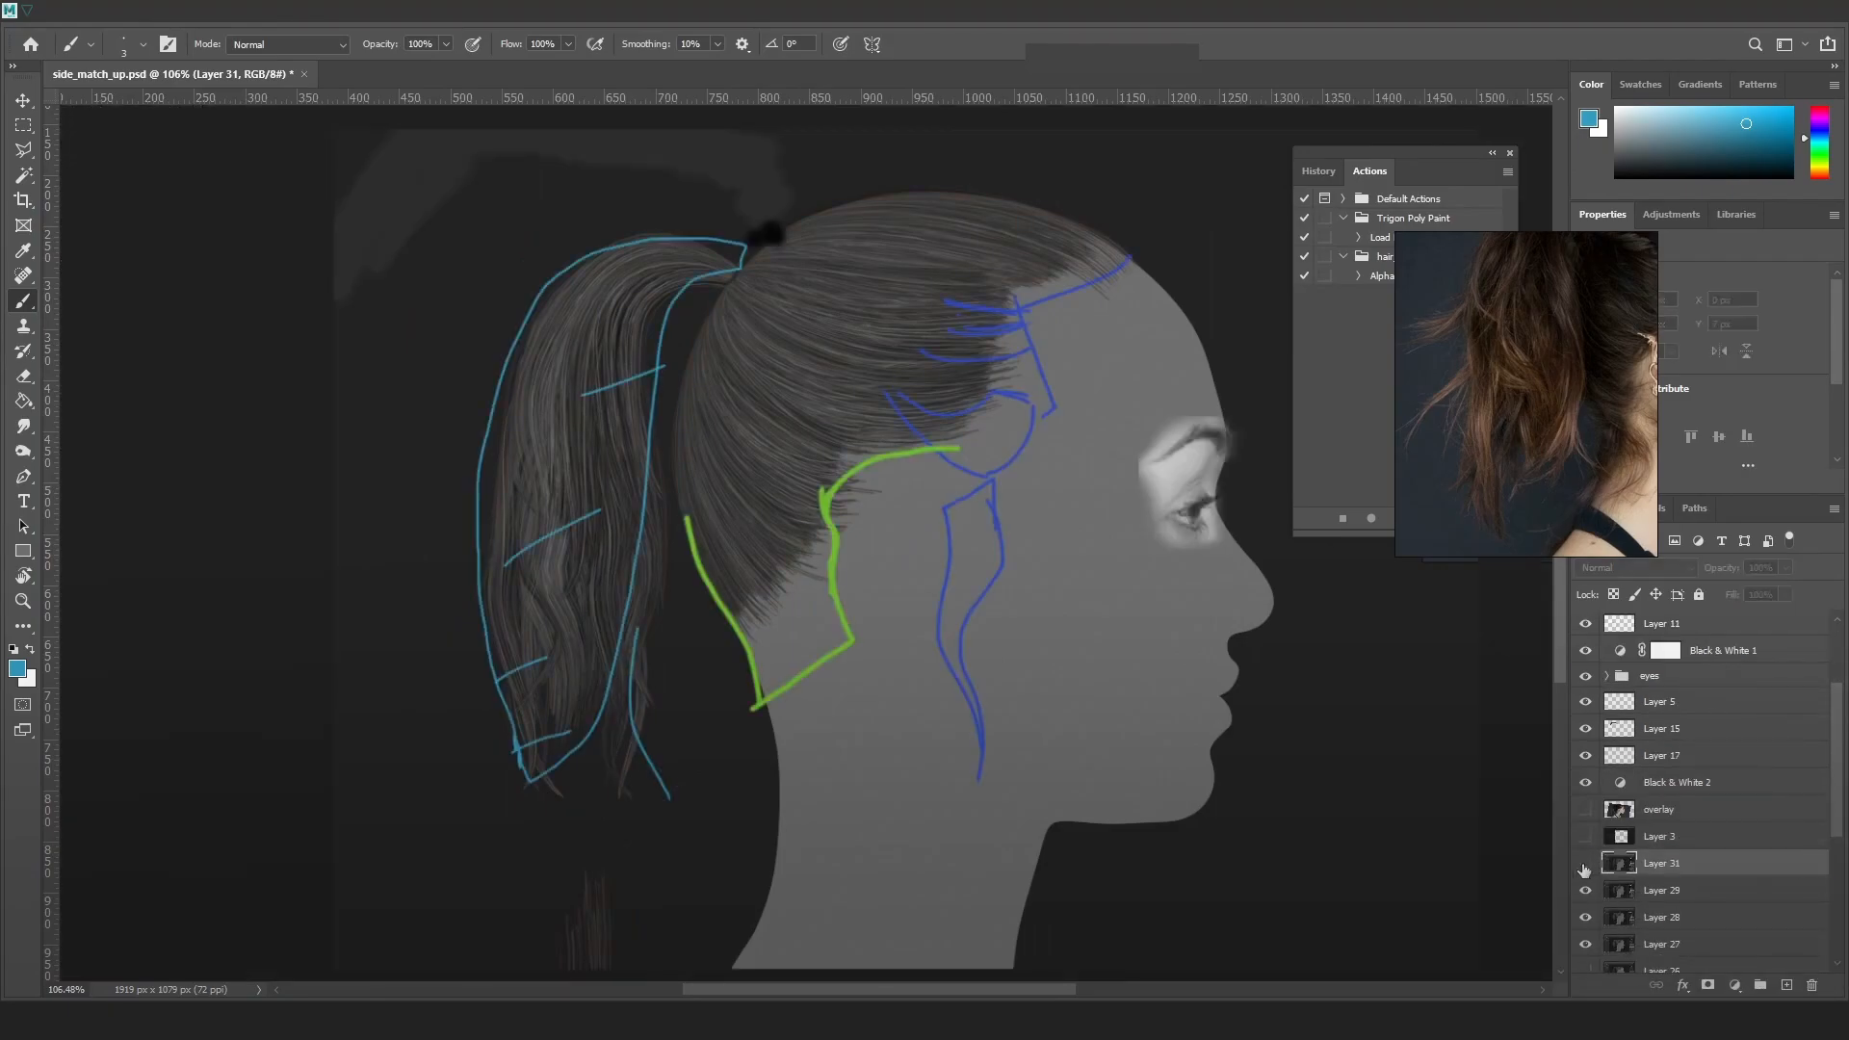
Check the flared strand against the photo by panning to the reference's ponytail tips and toggling the overlay layer repeatedly
scroll(1497, 455, "up", 2)
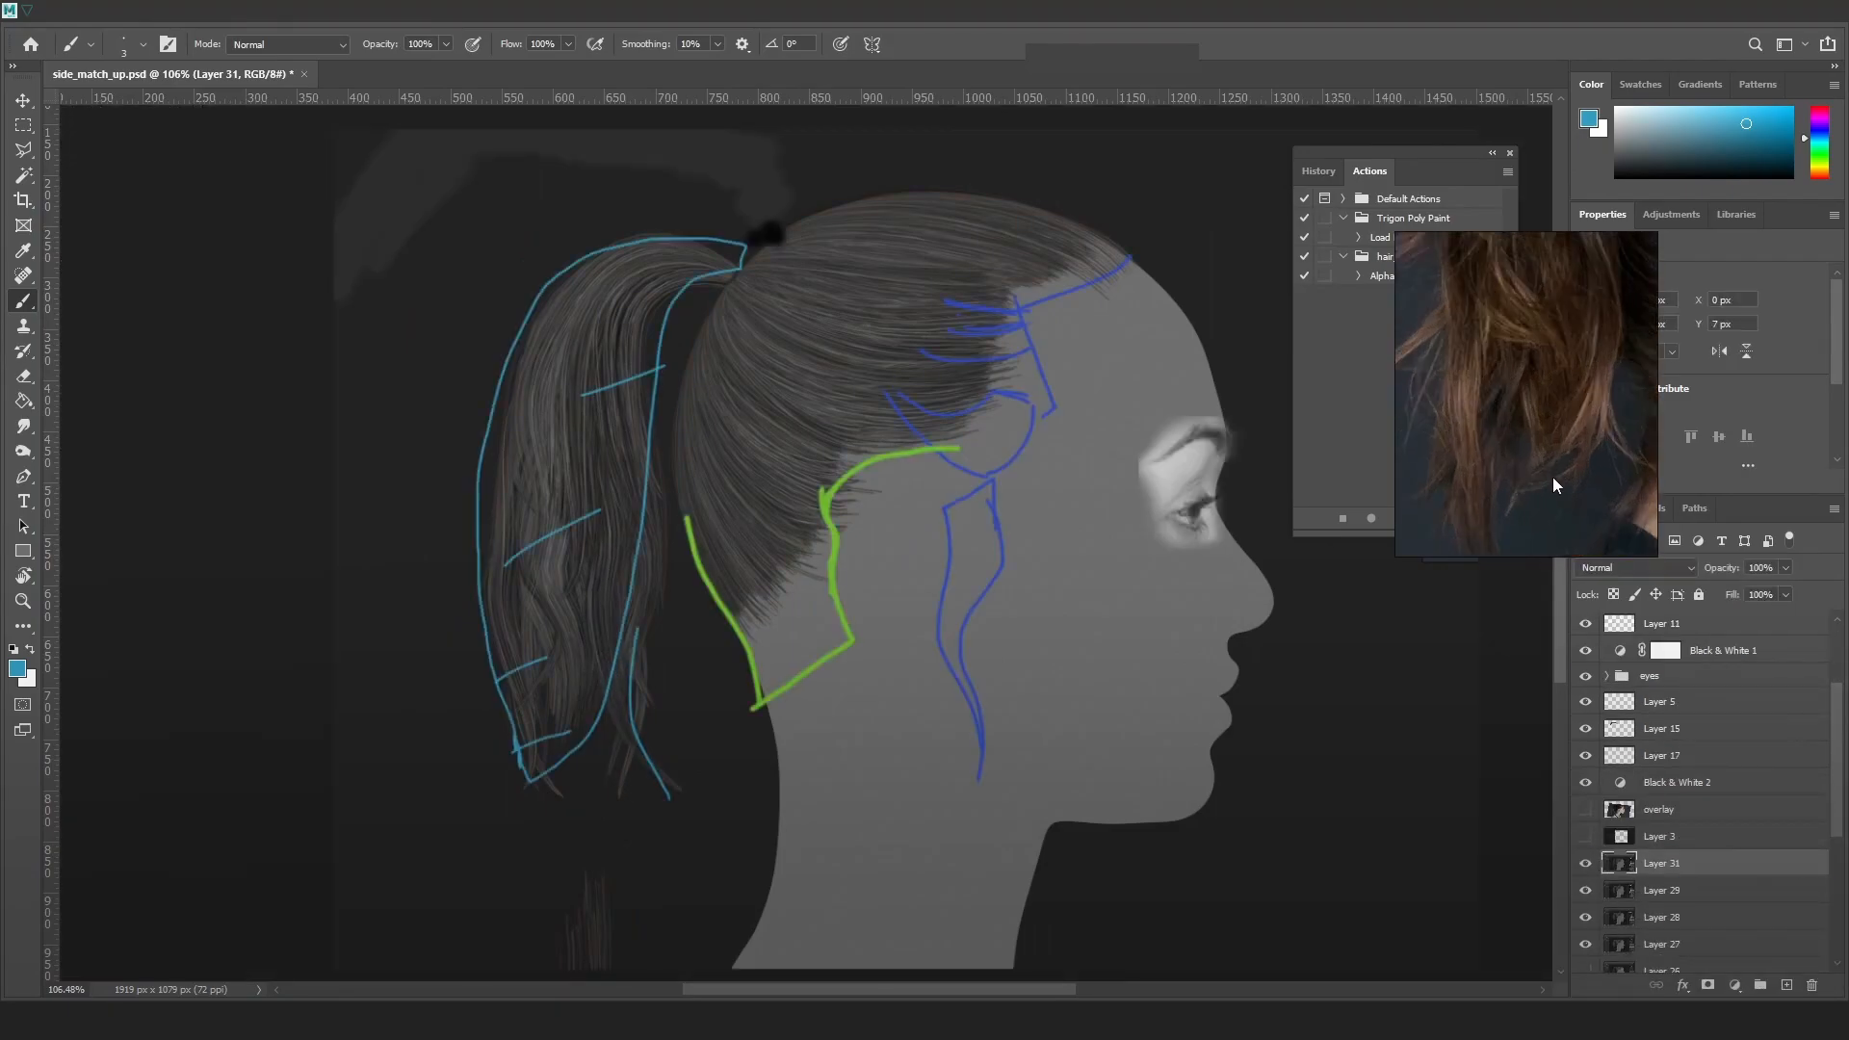
scroll(1598, 843, "up", 1)
left_click(1587, 838)
left_click(1586, 837)
left_click(1586, 836)
left_click(1586, 837)
left_click(1586, 837)
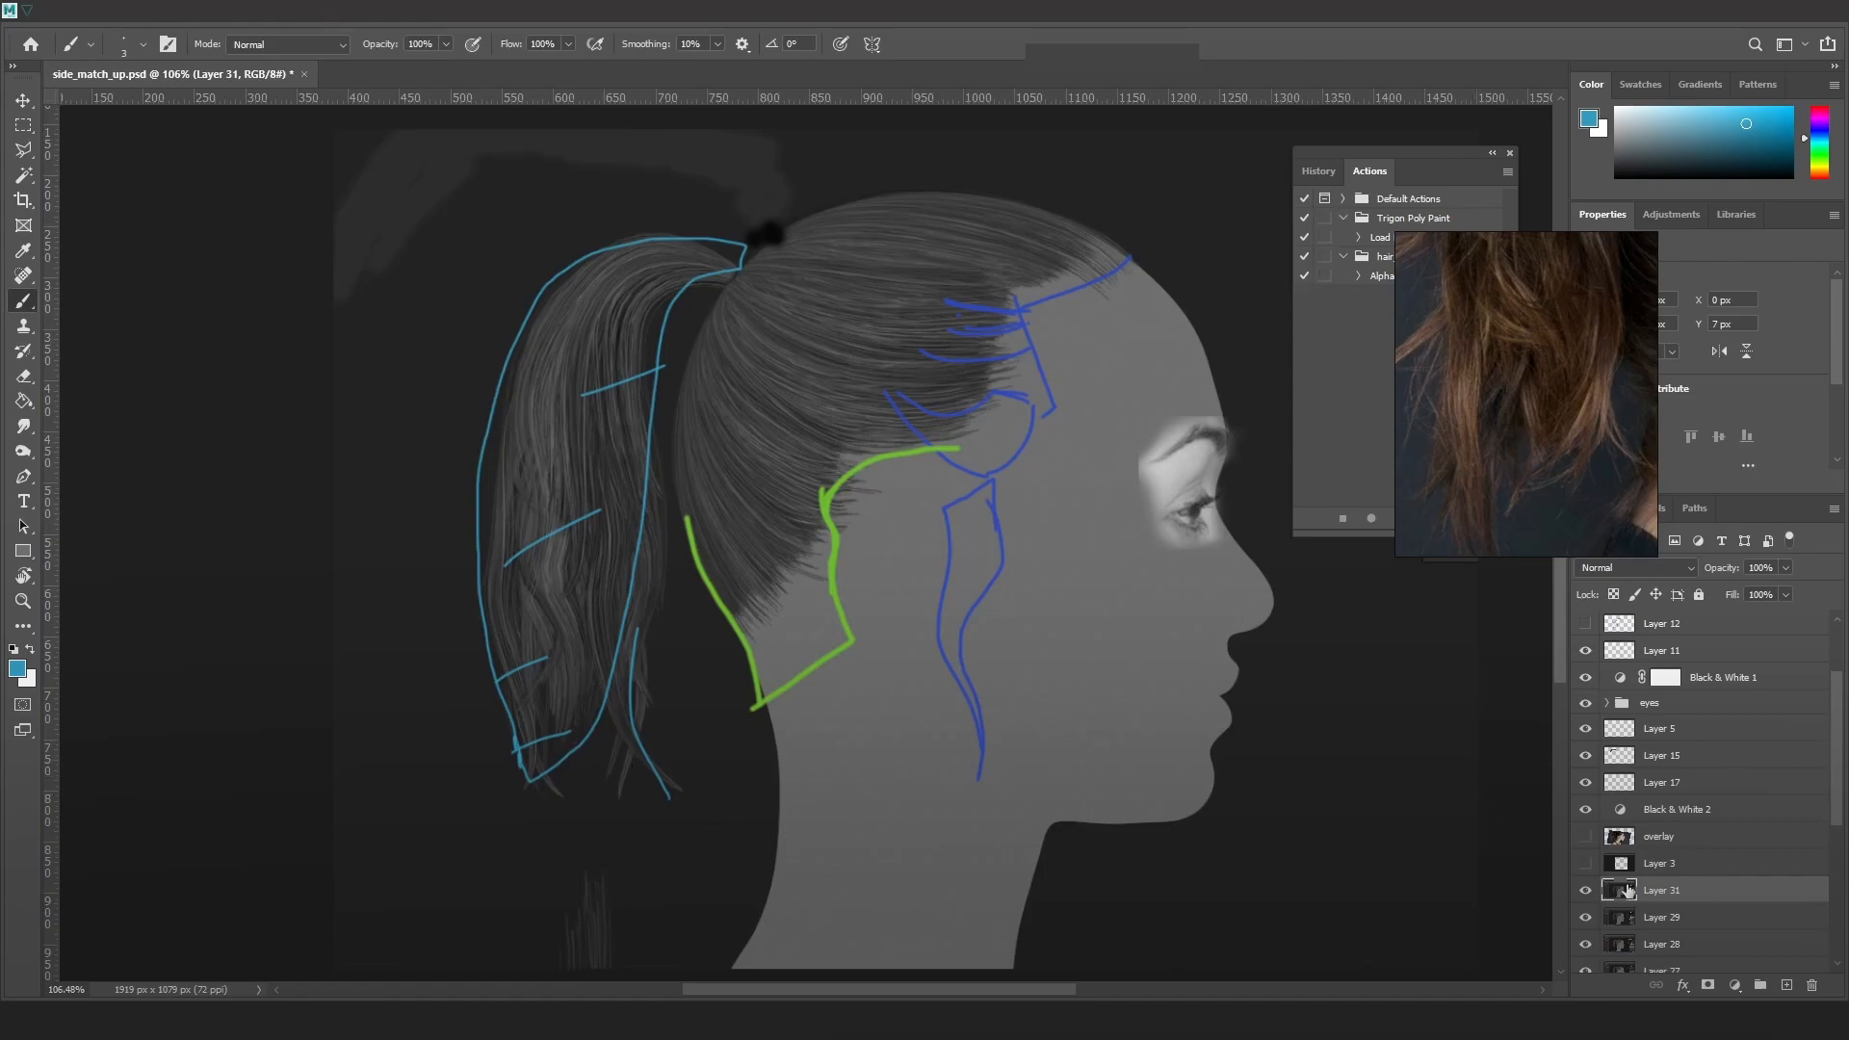
left_click(1585, 837)
left_click(1586, 837)
left_click(1587, 837)
left_click(1587, 838)
left_click(1586, 838)
left_click(1587, 837)
left_click(1587, 838)
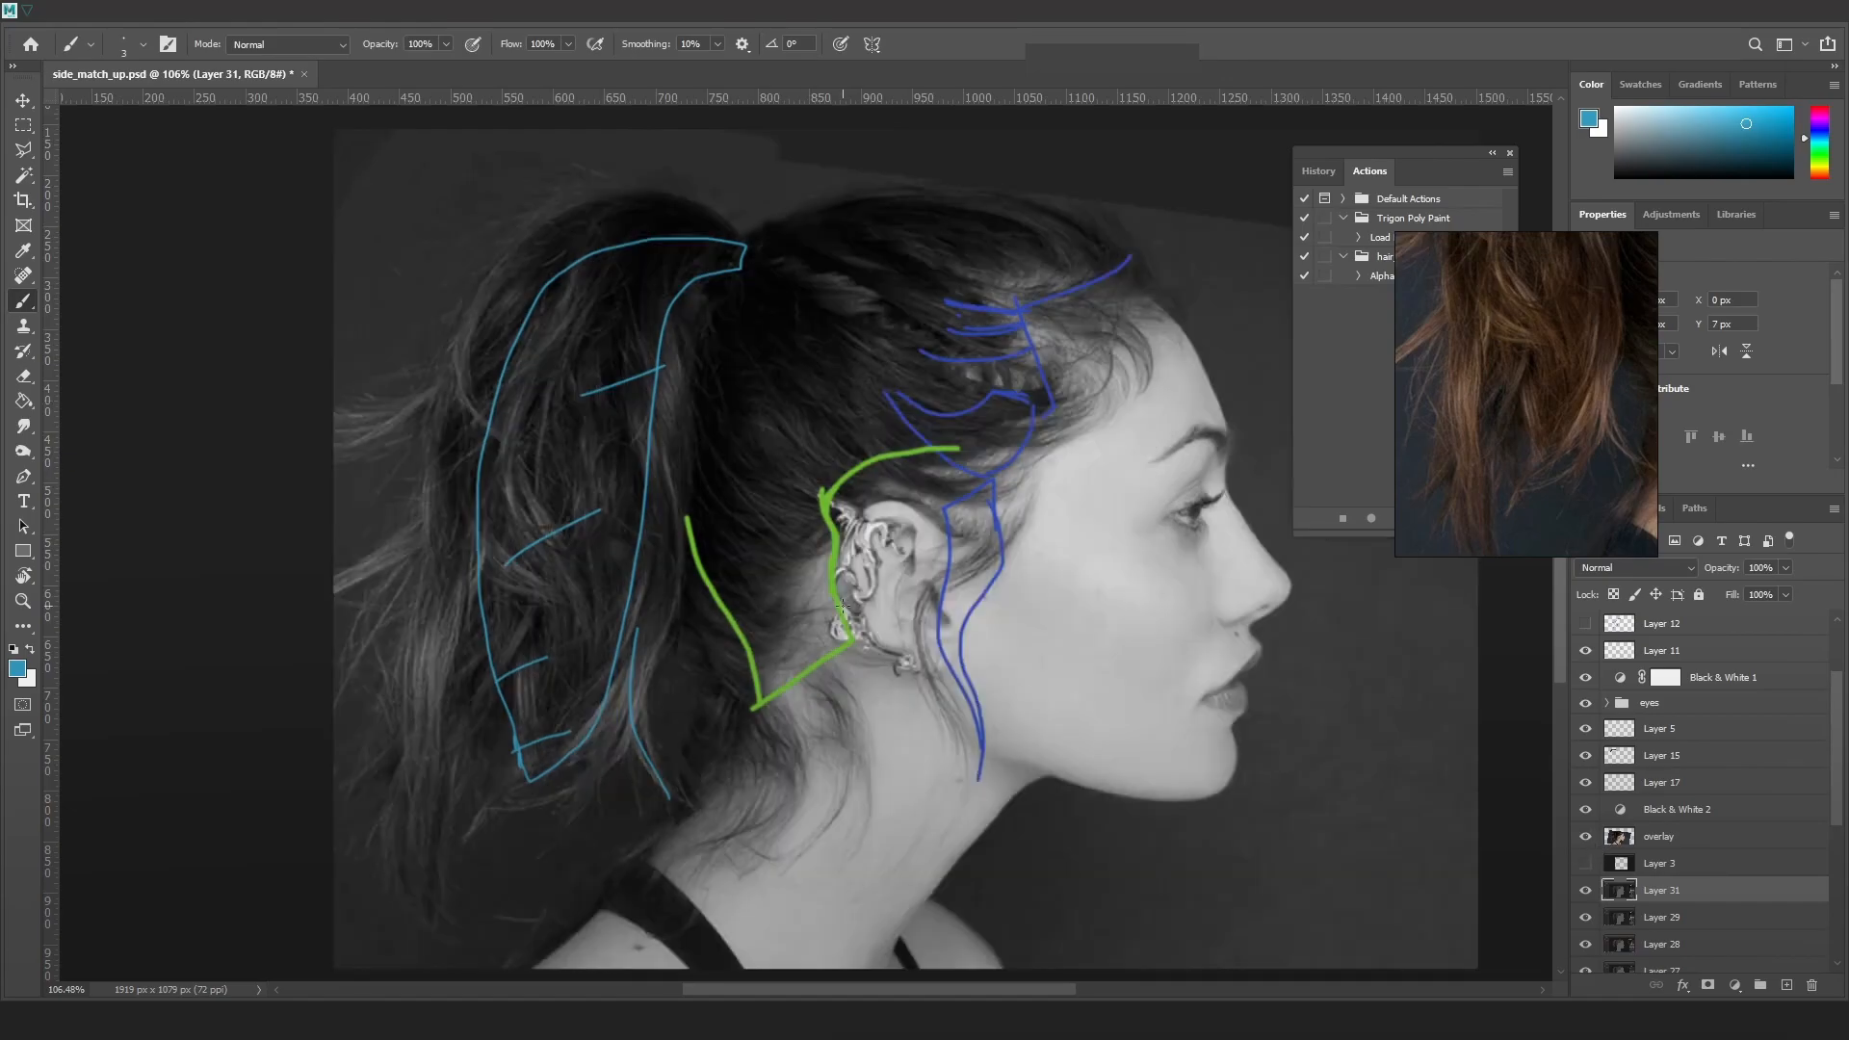
scroll(801, 380, "down", 2)
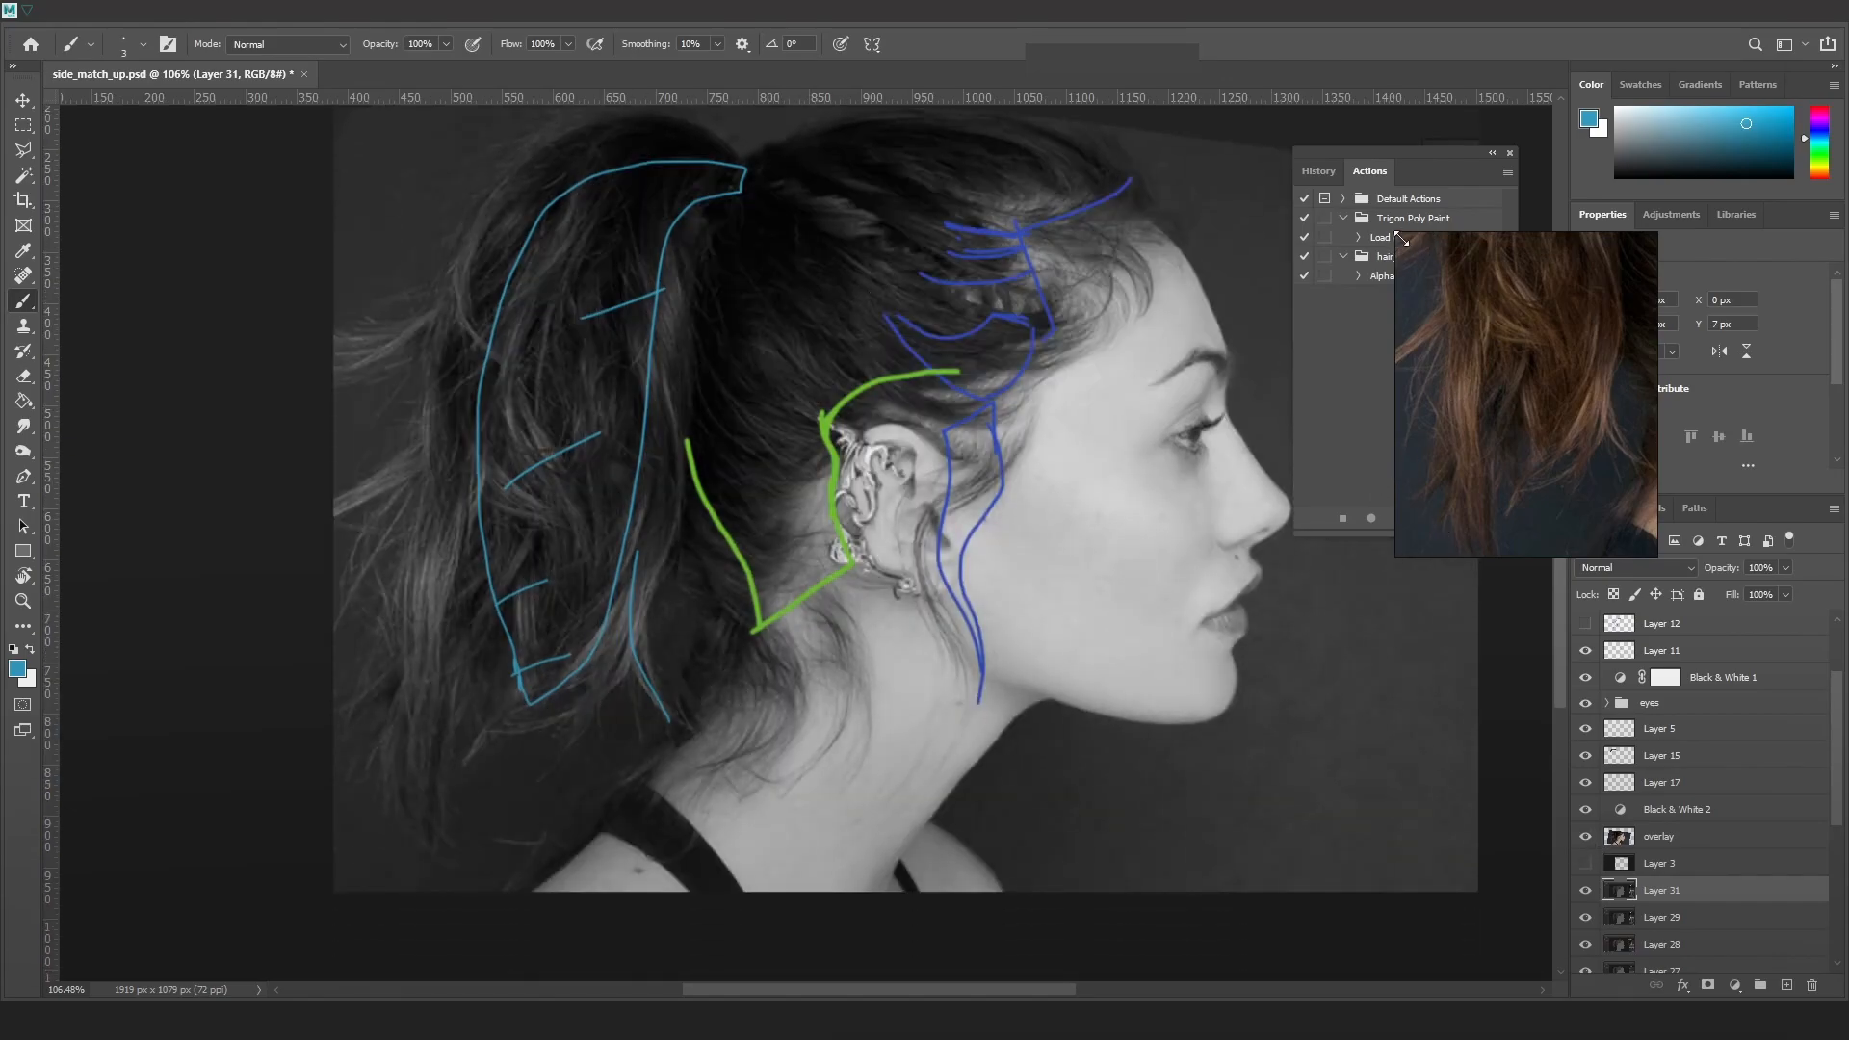
Enlarge the reference board and examine the tail breakdown sketch showing the base, breakup and cover layers
left_click_drag(1401, 239, 1126, 139)
scroll(1498, 349, "down", 10)
scroll(1480, 447, "up", 4)
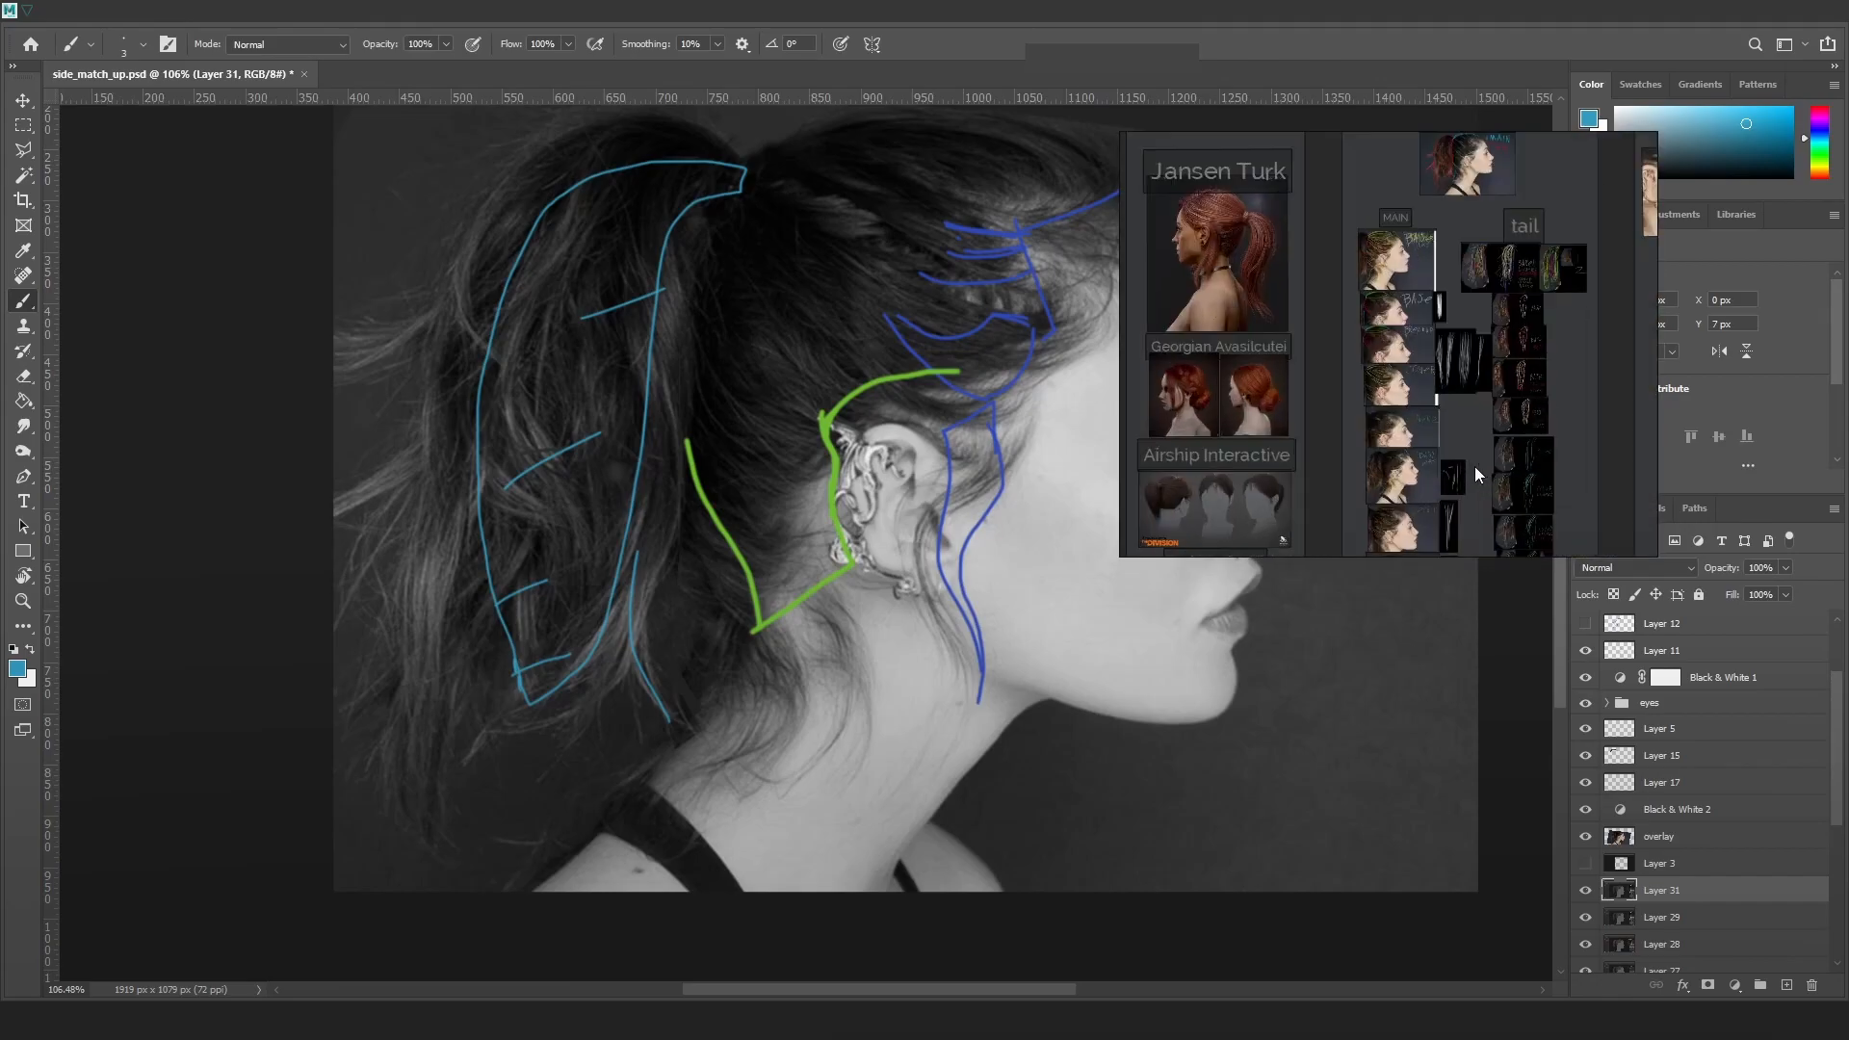
scroll(1475, 466, "up", 8)
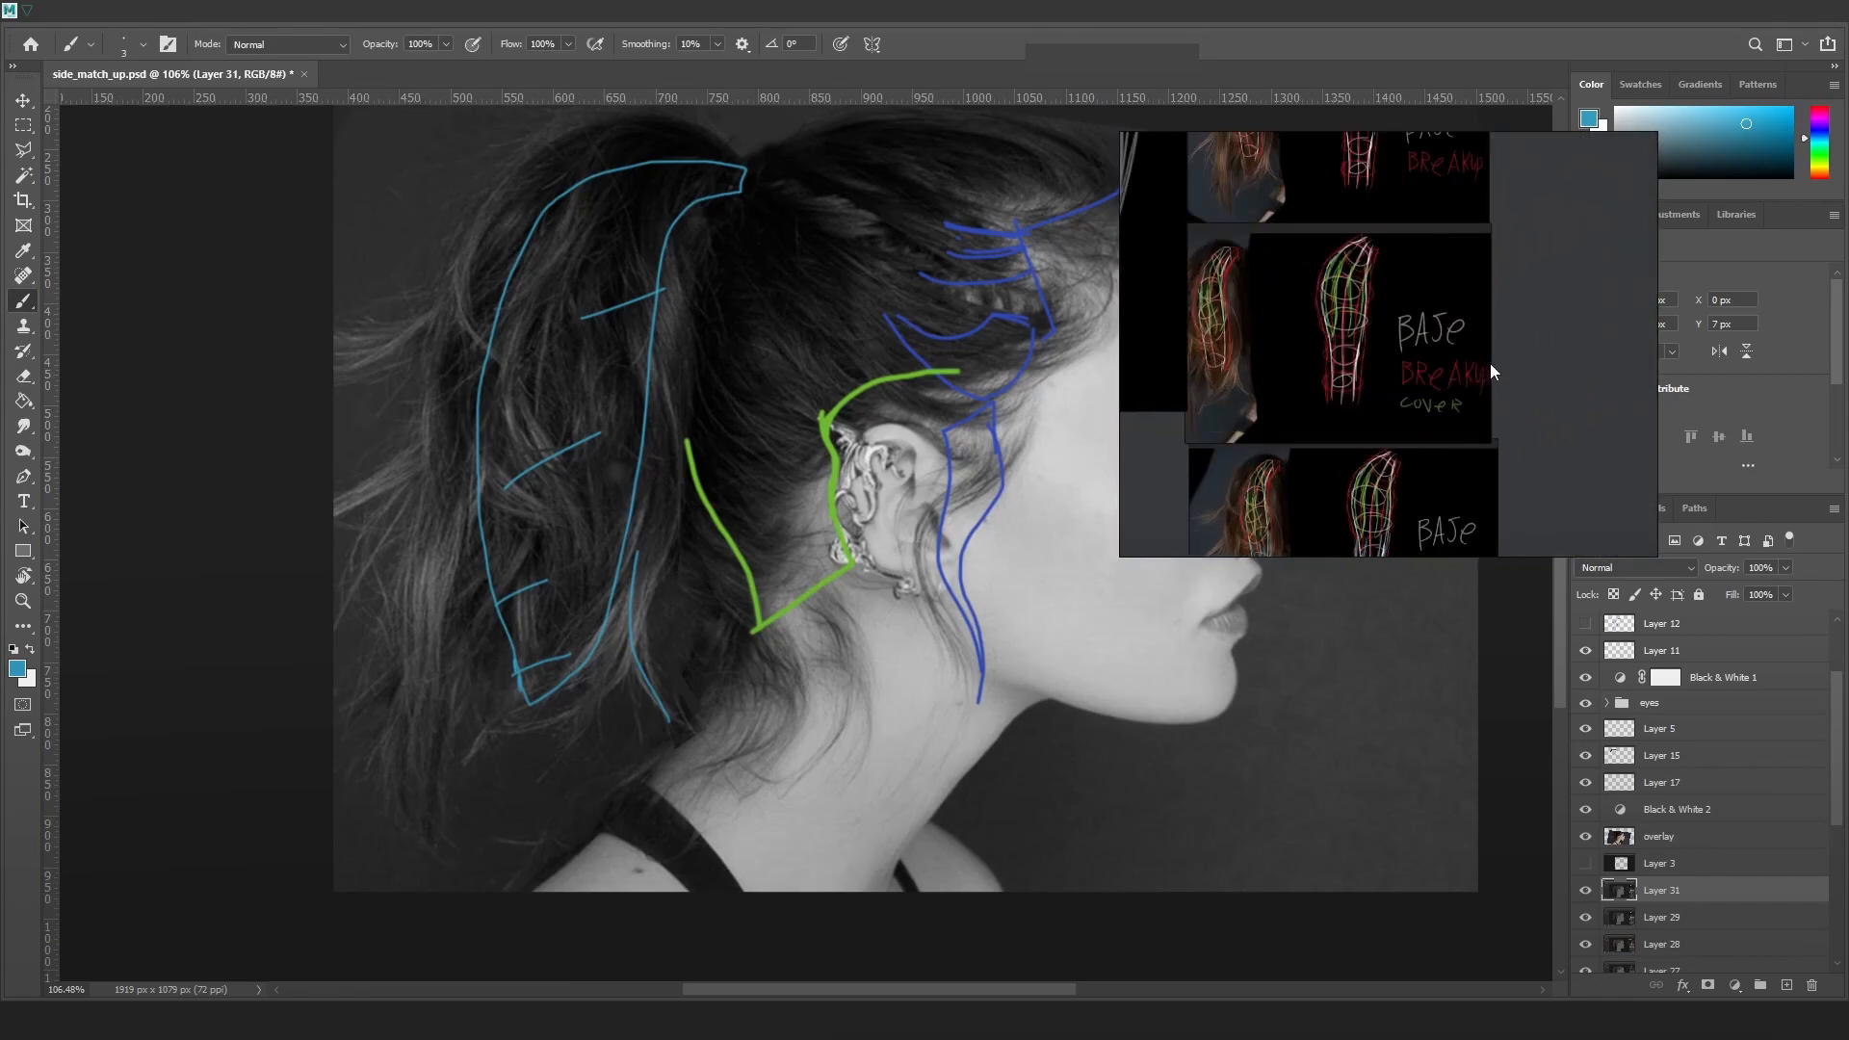
mouse_move(1475, 392)
middle_mouse_down()
mouse_move(1471, 464)
mouse_move(1464, 426)
middle_mouse_up()
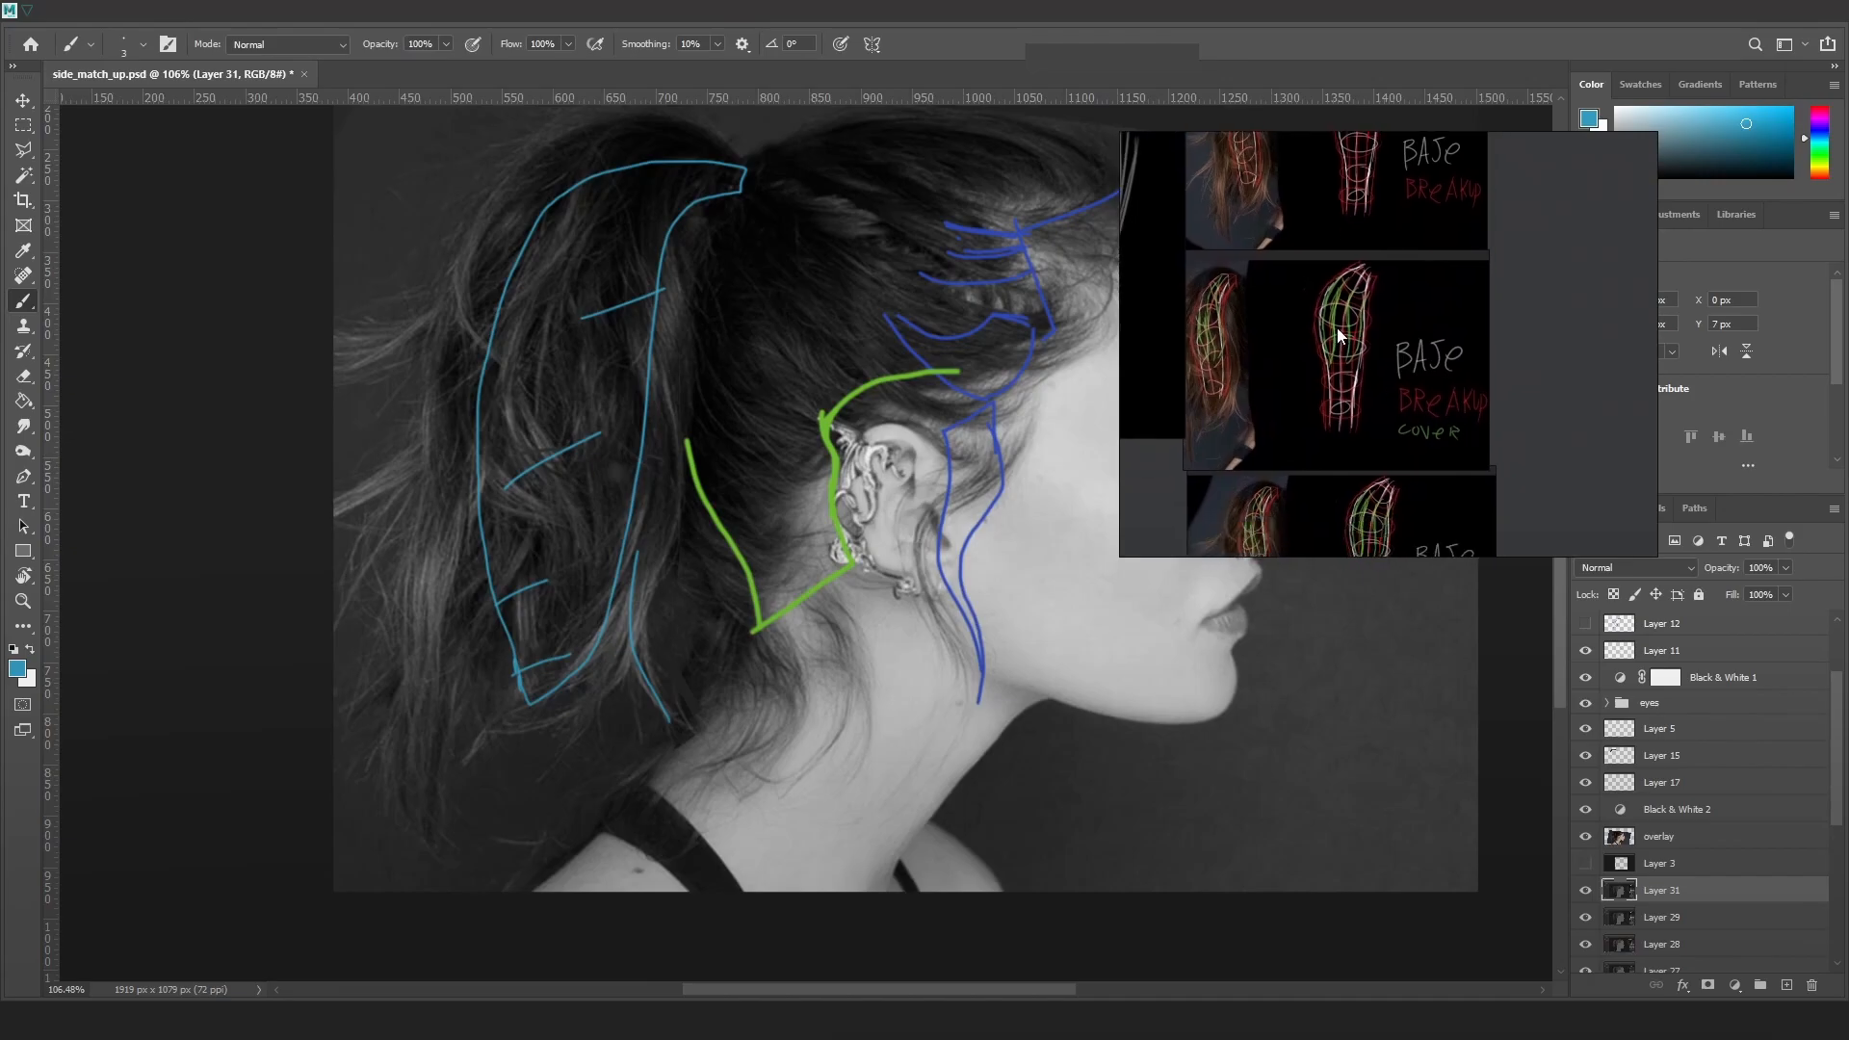
scroll(1345, 327, "up", 5)
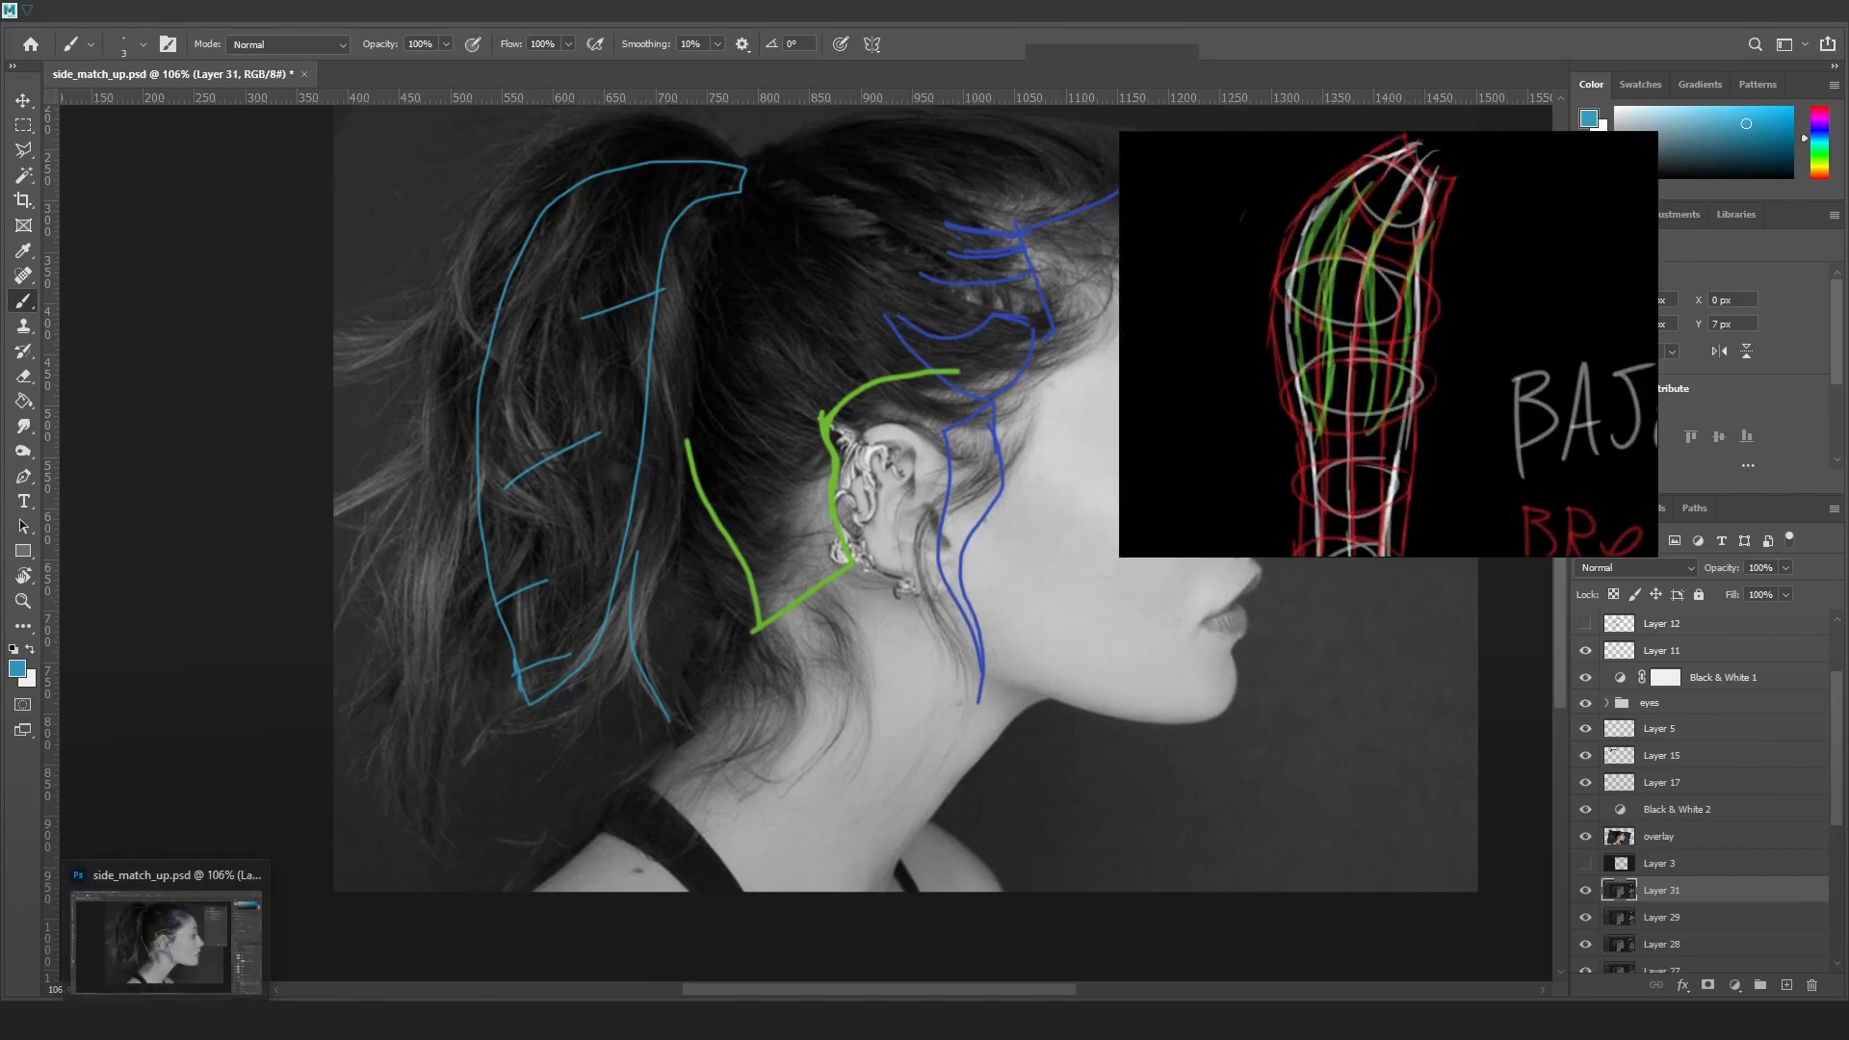
Switch to Maya, move the reference board off the ponytail and view the hair cards from behind
mouse_move(125, 1020)
left_click(165, 951)
left_click_drag(1016, 518, 1097, 512, "alt")
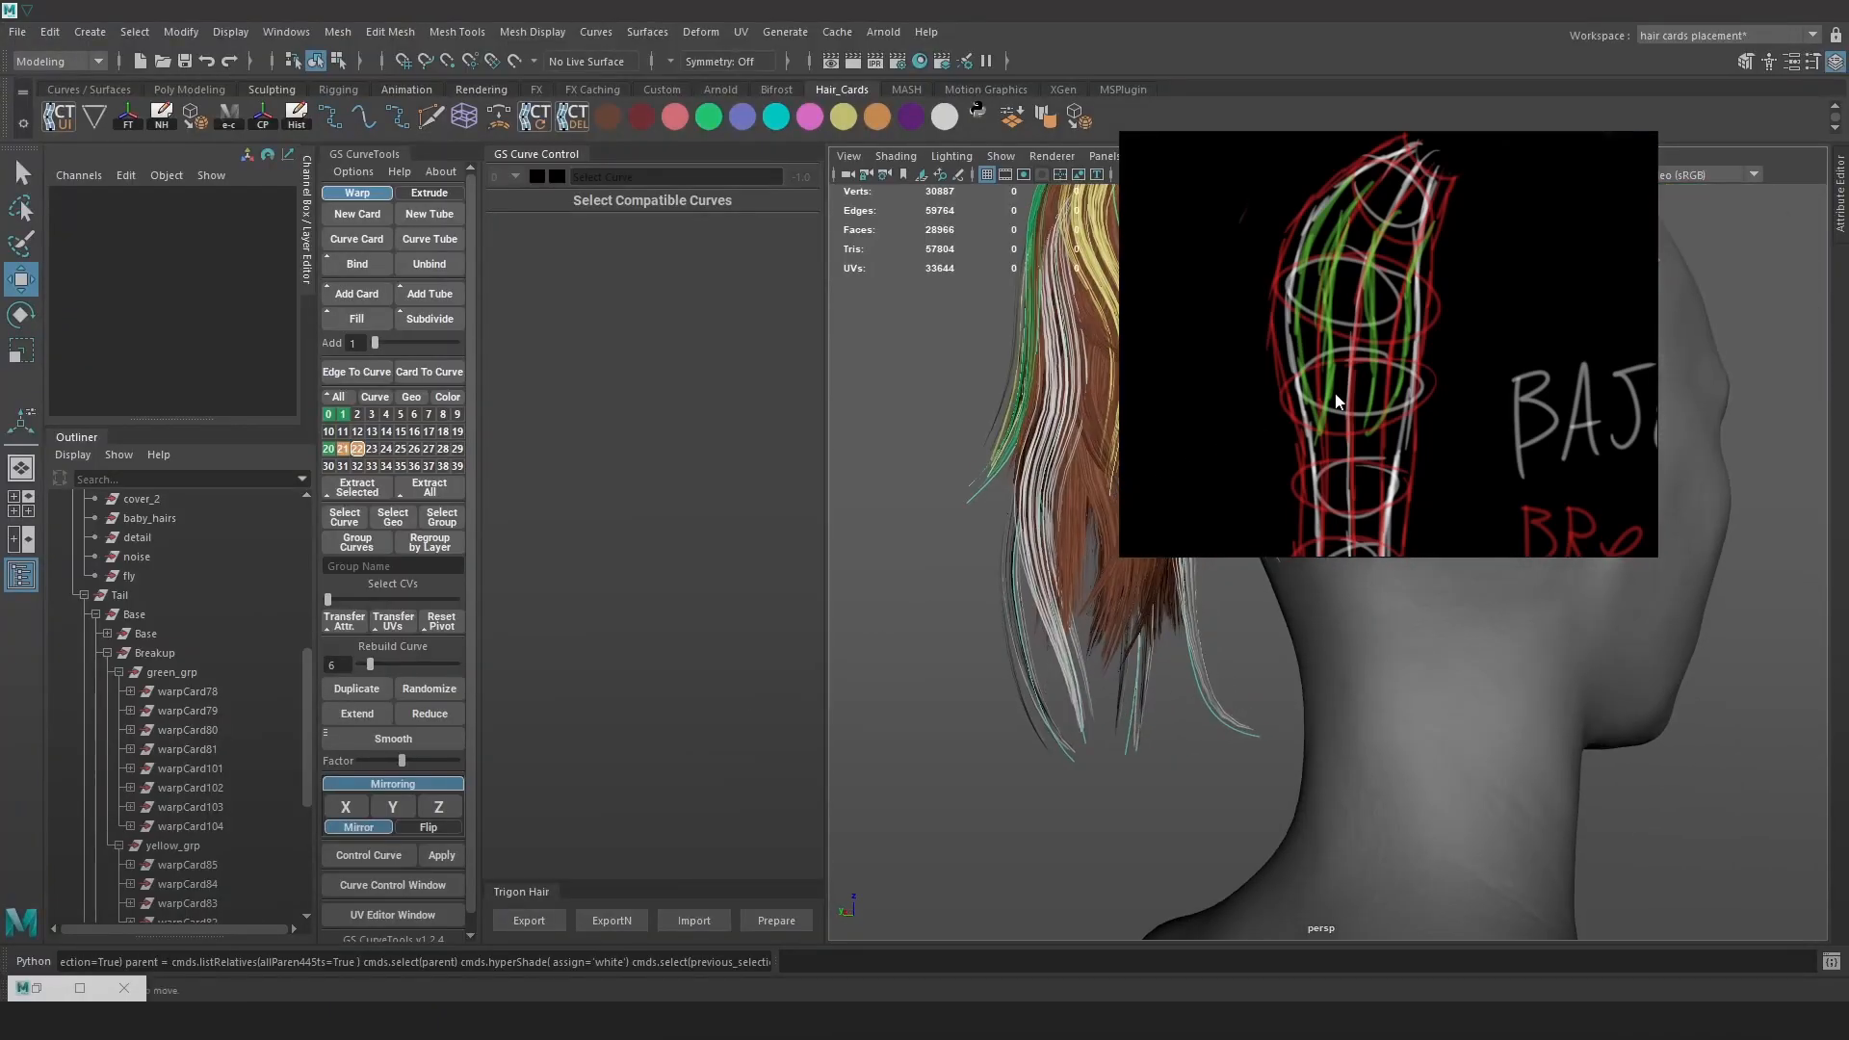
right_click_drag(1341, 395, 1534, 470)
middle_click_drag(1246, 353, 1174, 532, "alt")
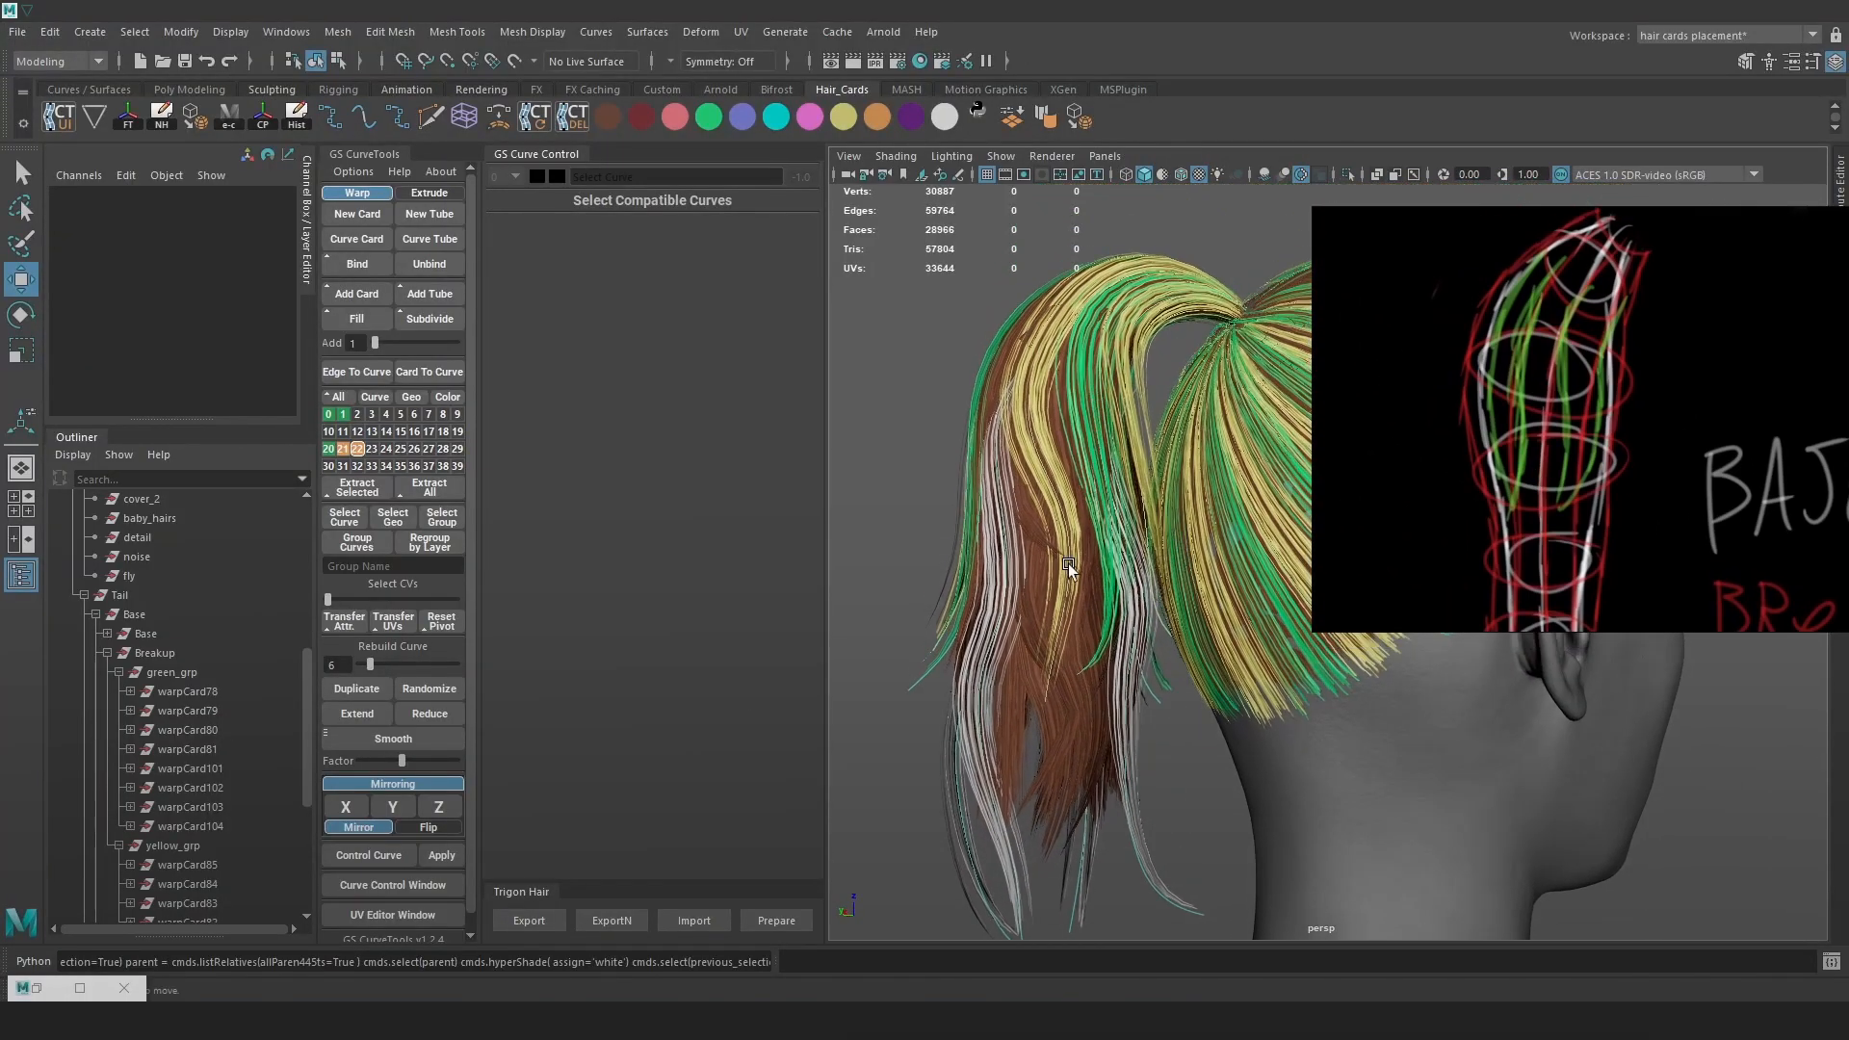
left_click_drag(1042, 519, 1073, 436, "alt")
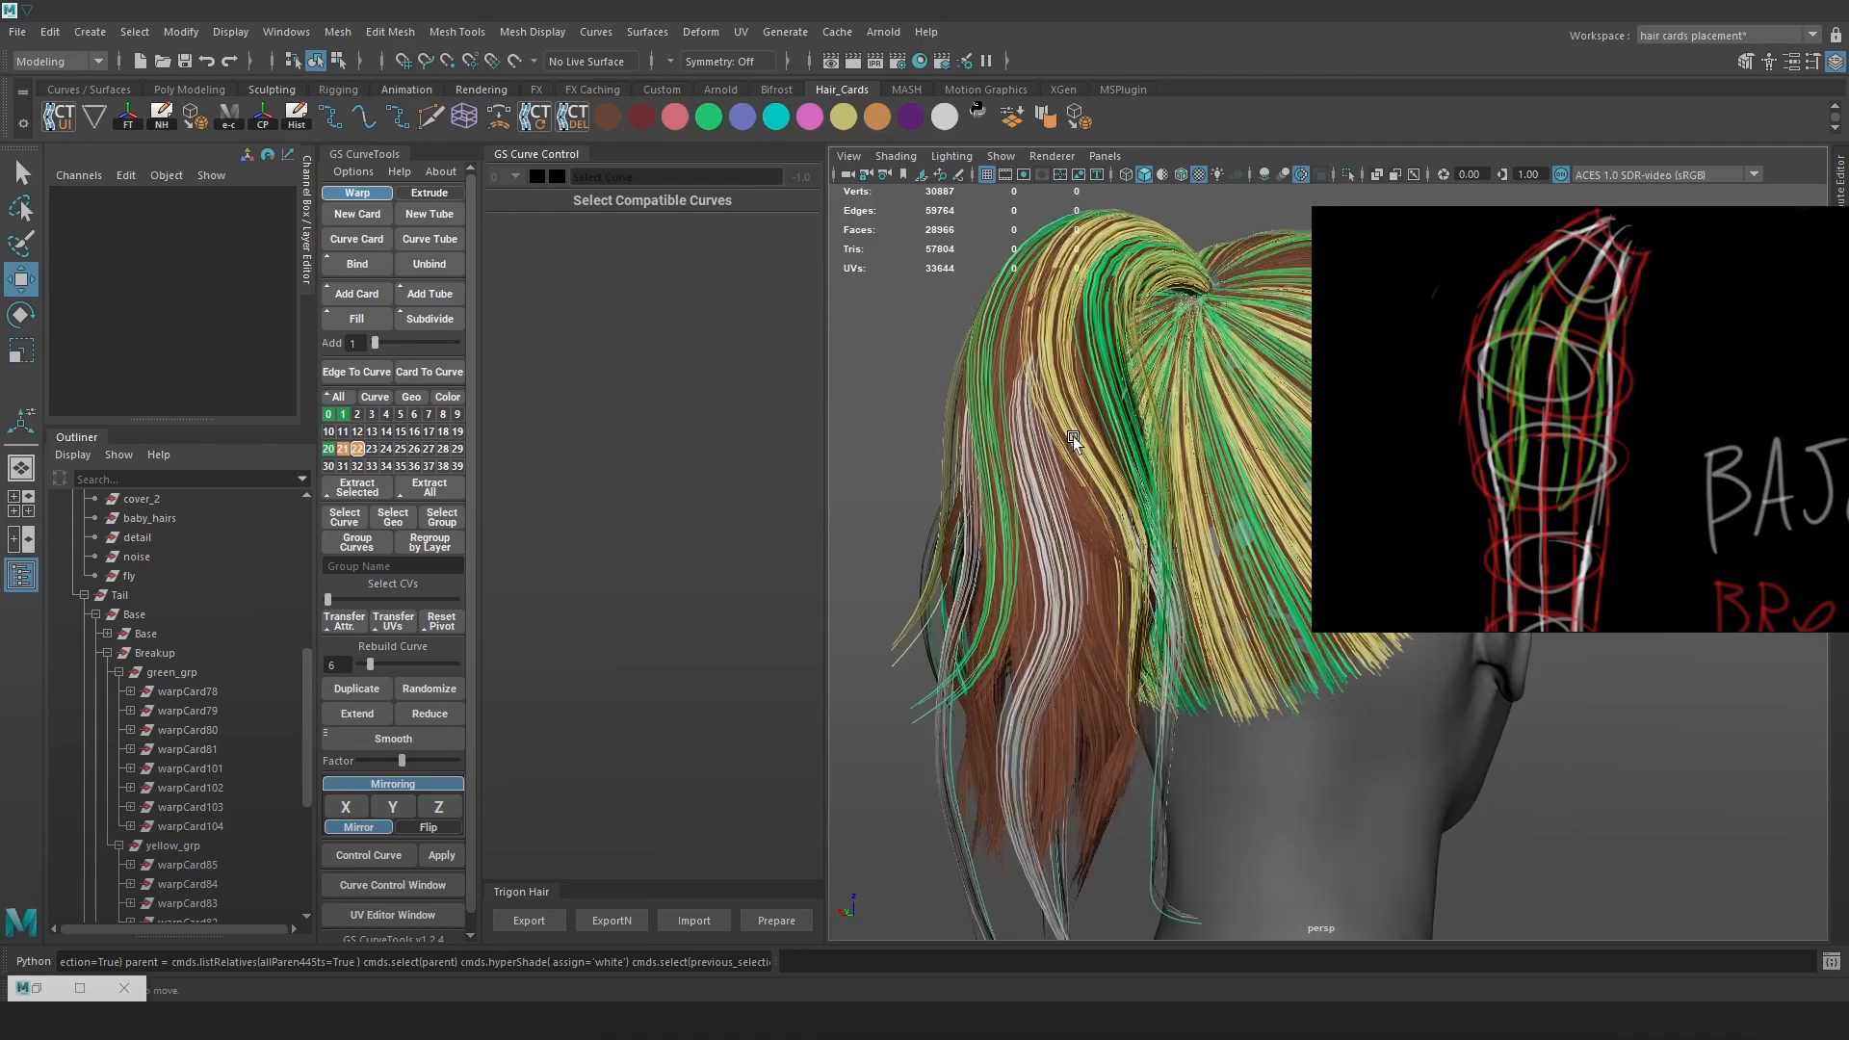
Compare the ponytail cards' lower strands with the blue strands in the layered tail breakdown sketch
scroll(1332, 510, "down", 5)
middle_click_drag(1518, 498, 1482, 332)
scroll(1493, 366, "up", 2)
scroll(1435, 547, "up", 4)
middle_click_drag(1465, 599, 1455, 495)
mouse_move(1182, 506)
left_mouse_down("alt")
mouse_move(1069, 504)
mouse_move(1181, 512)
mouse_move(1113, 520)
mouse_move(1213, 443)
mouse_move(1153, 552)
mouse_move(1165, 500)
left_mouse_up("alt")
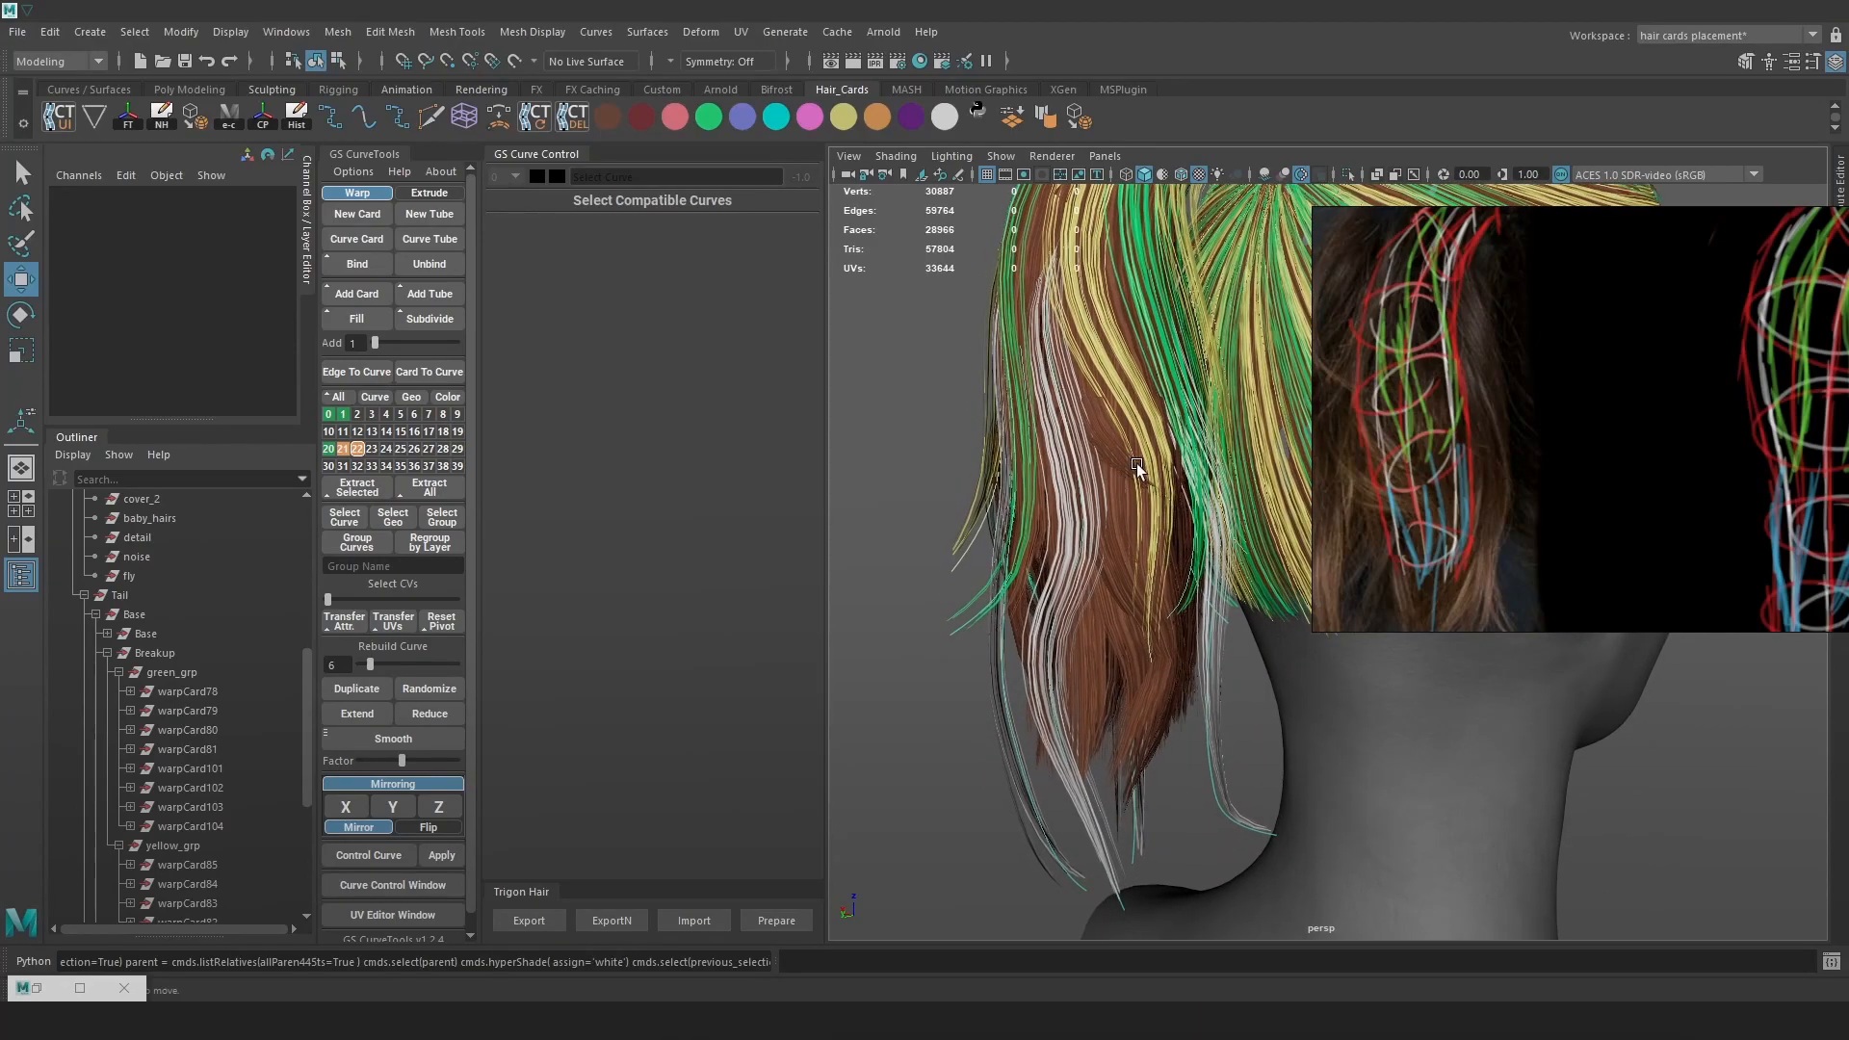
left_click_drag(1128, 497, 1145, 487, "alt")
left_click_drag(1094, 634, 1302, 468, "alt")
Examine the cover strand sketch in the tail section of the hair breakdown board
scroll(1521, 459, "down", 3)
scroll(1522, 459, "down", 3)
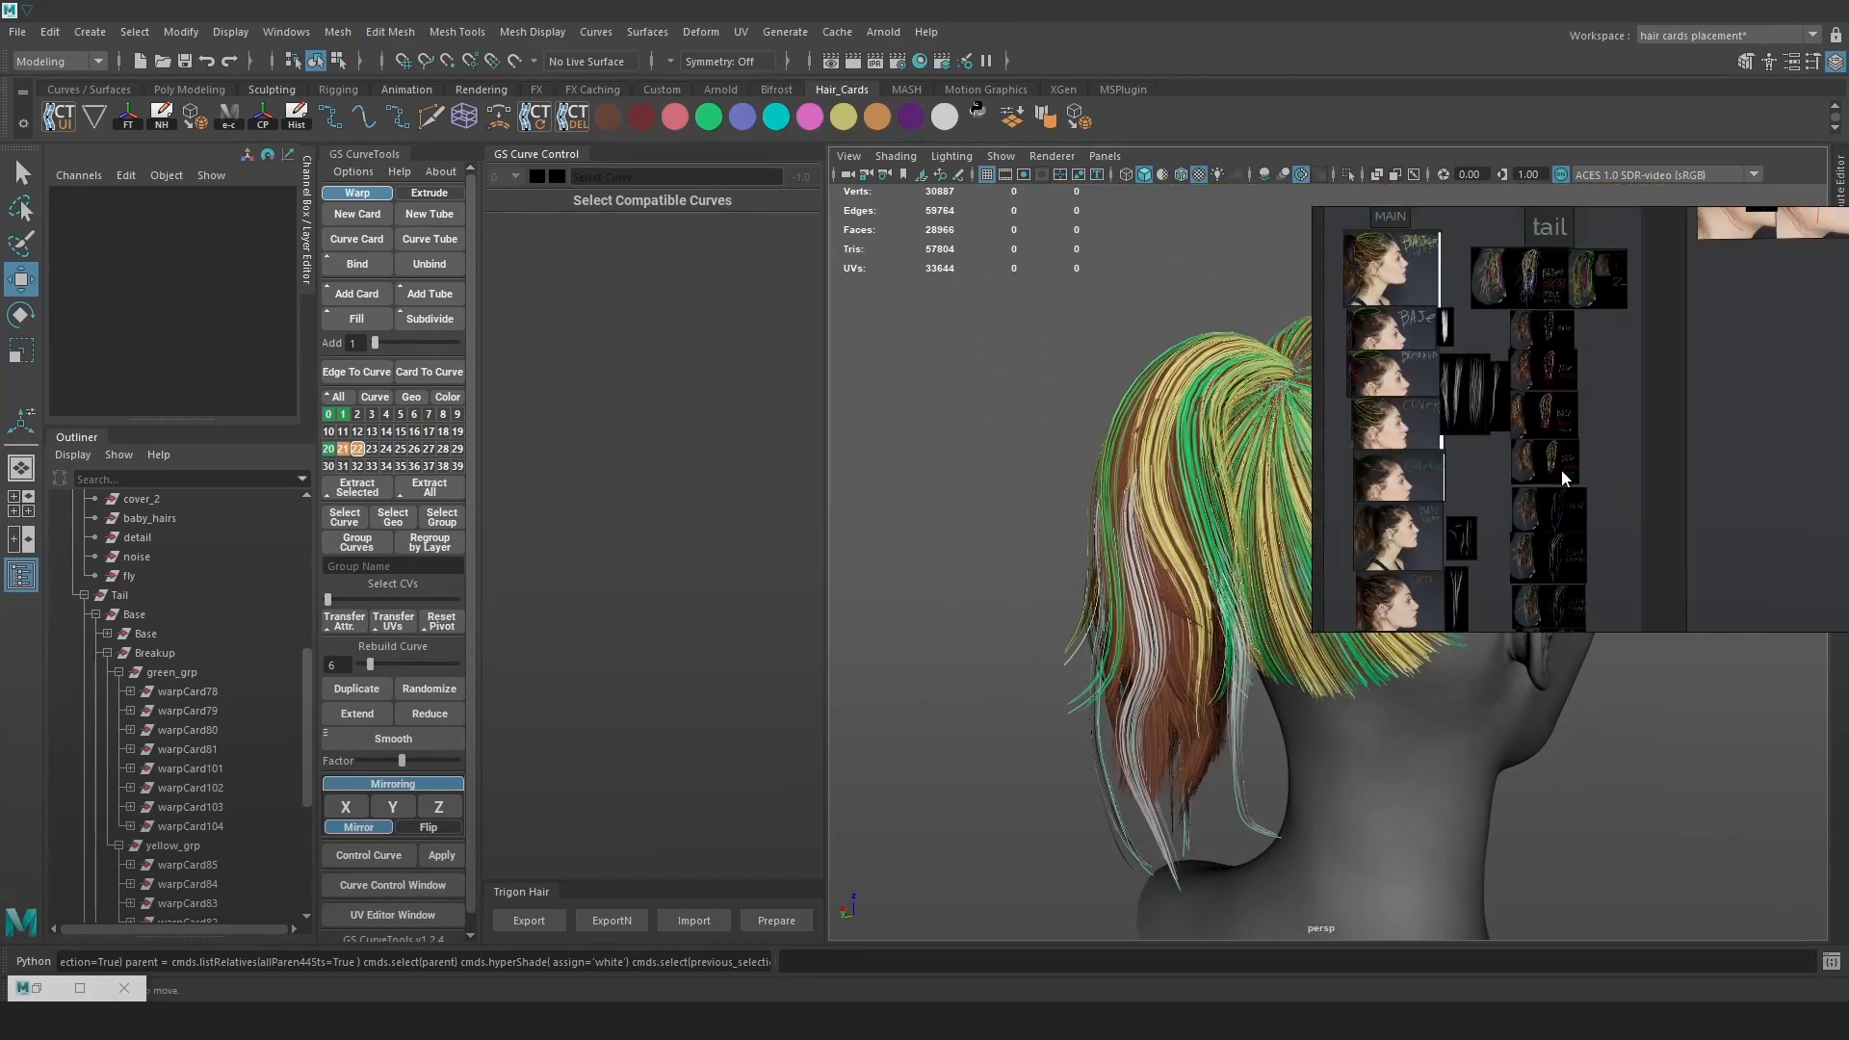
scroll(1580, 352, "up", 3)
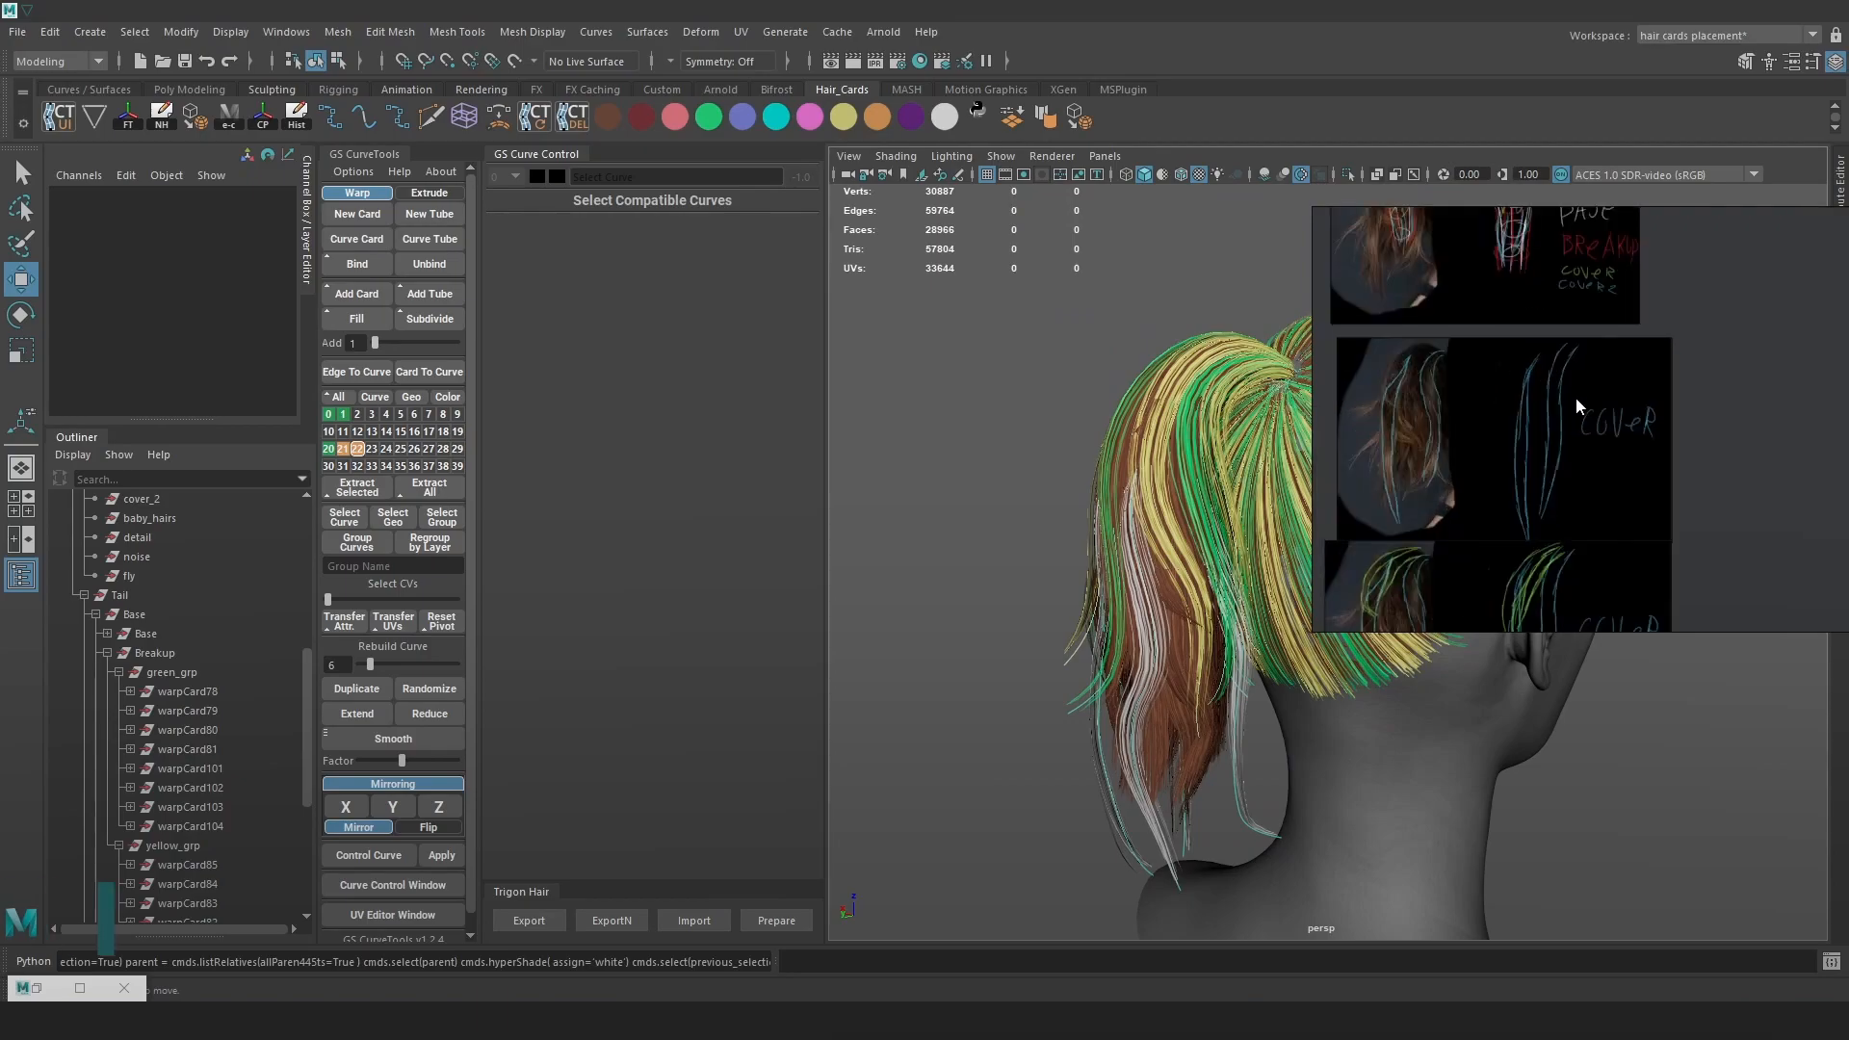
scroll(1473, 414, "up", 3)
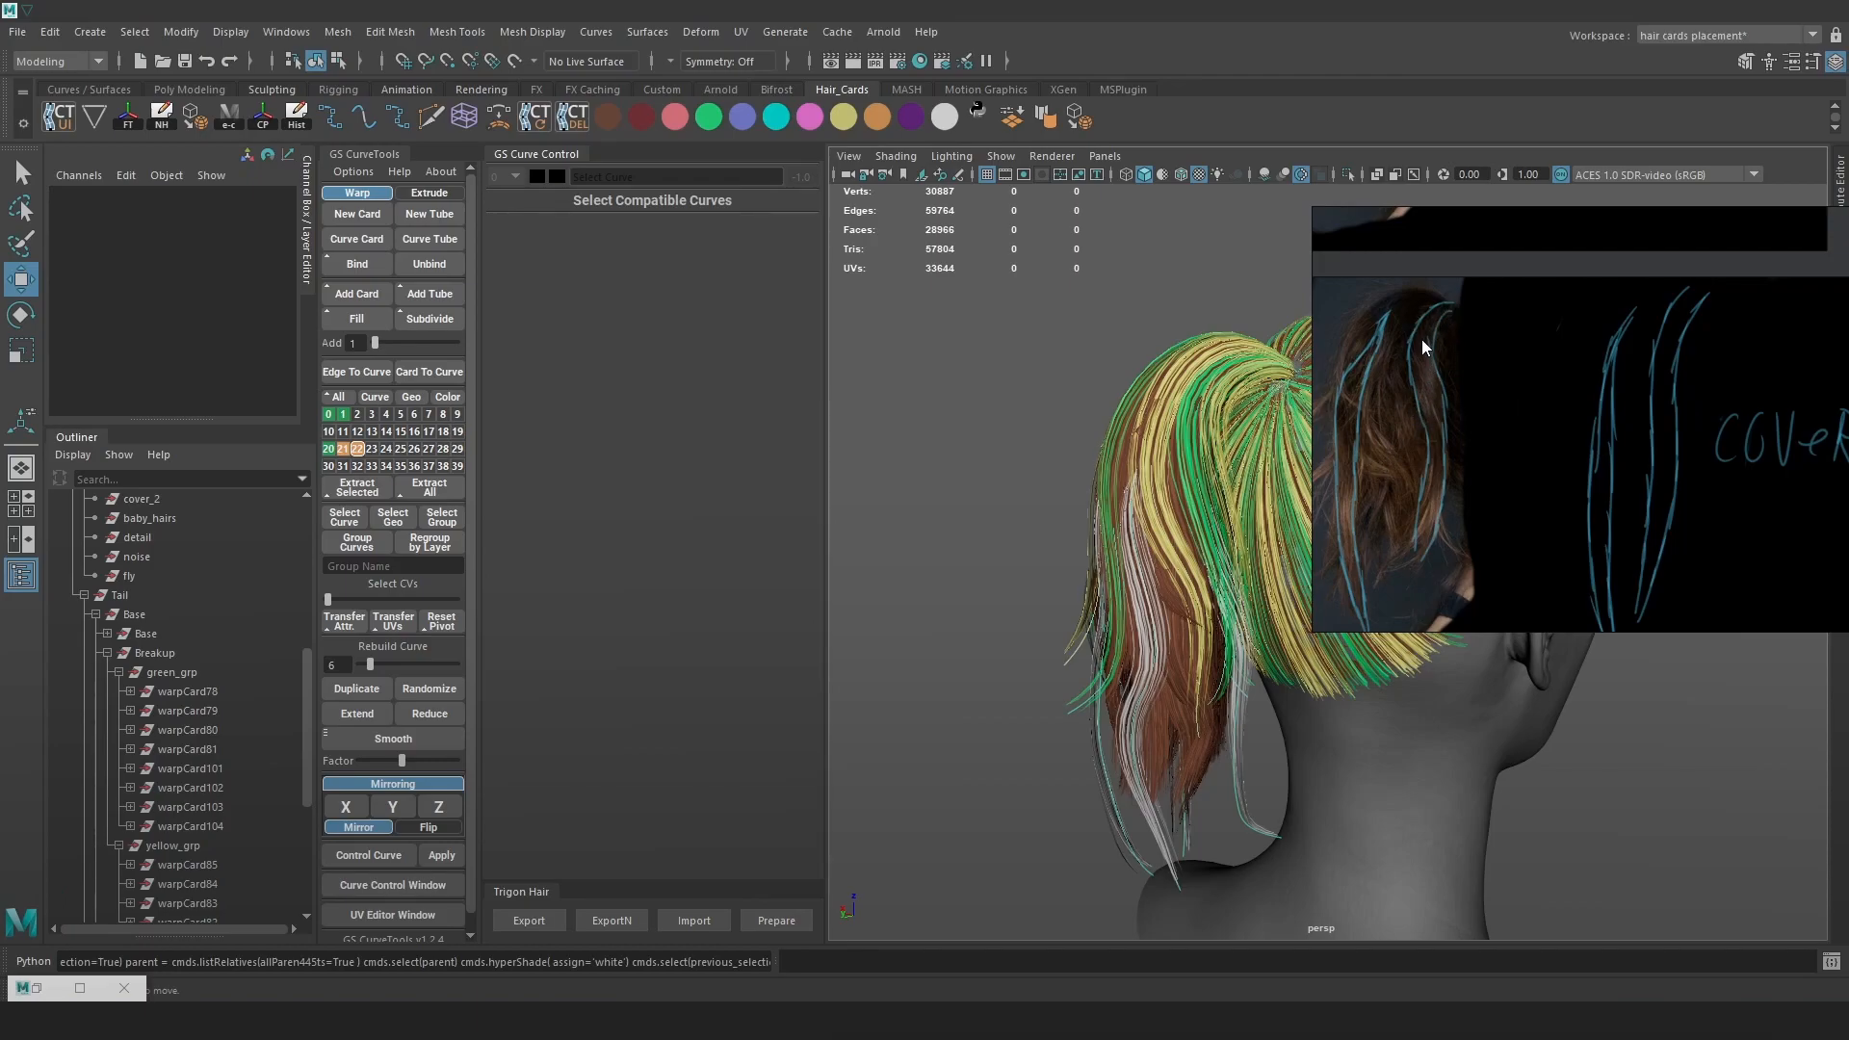
scroll(1442, 373, "down", 5)
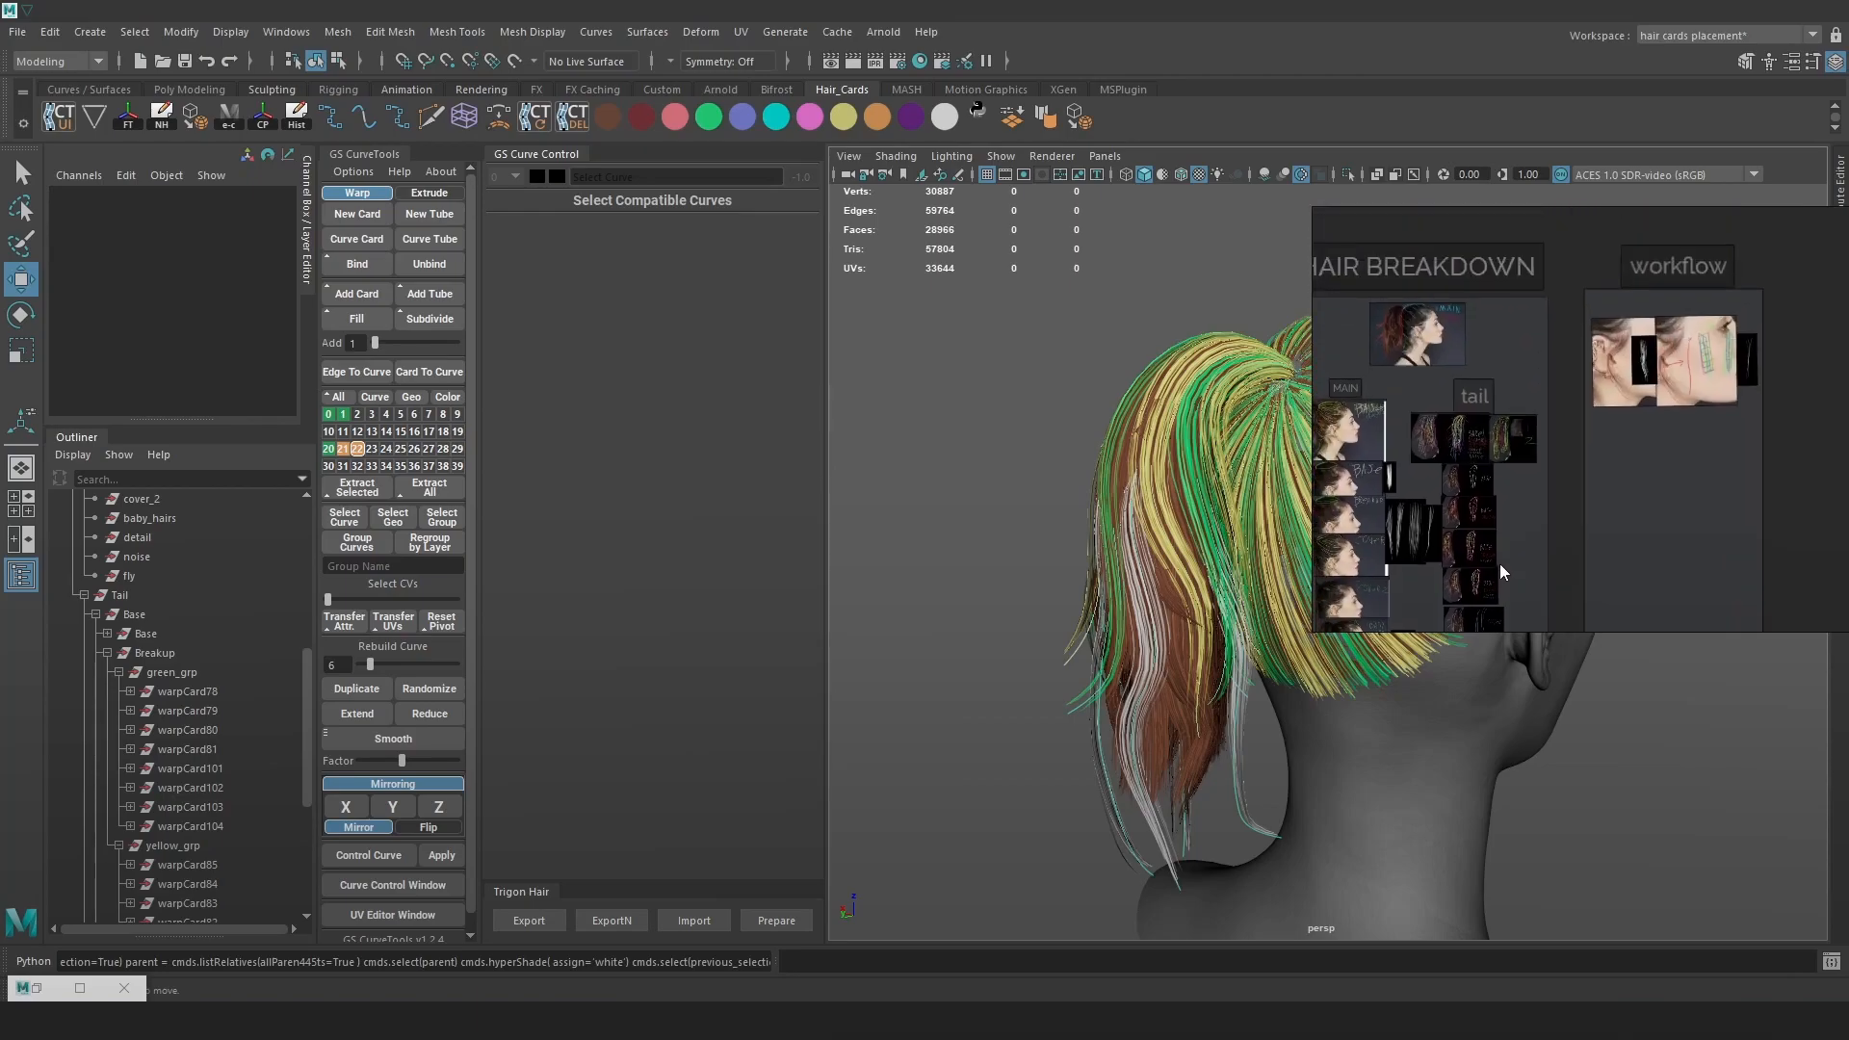
Examine the side reference photo's ponytail, including a close-up of the hair around the tie
scroll(1429, 385, "up", 10)
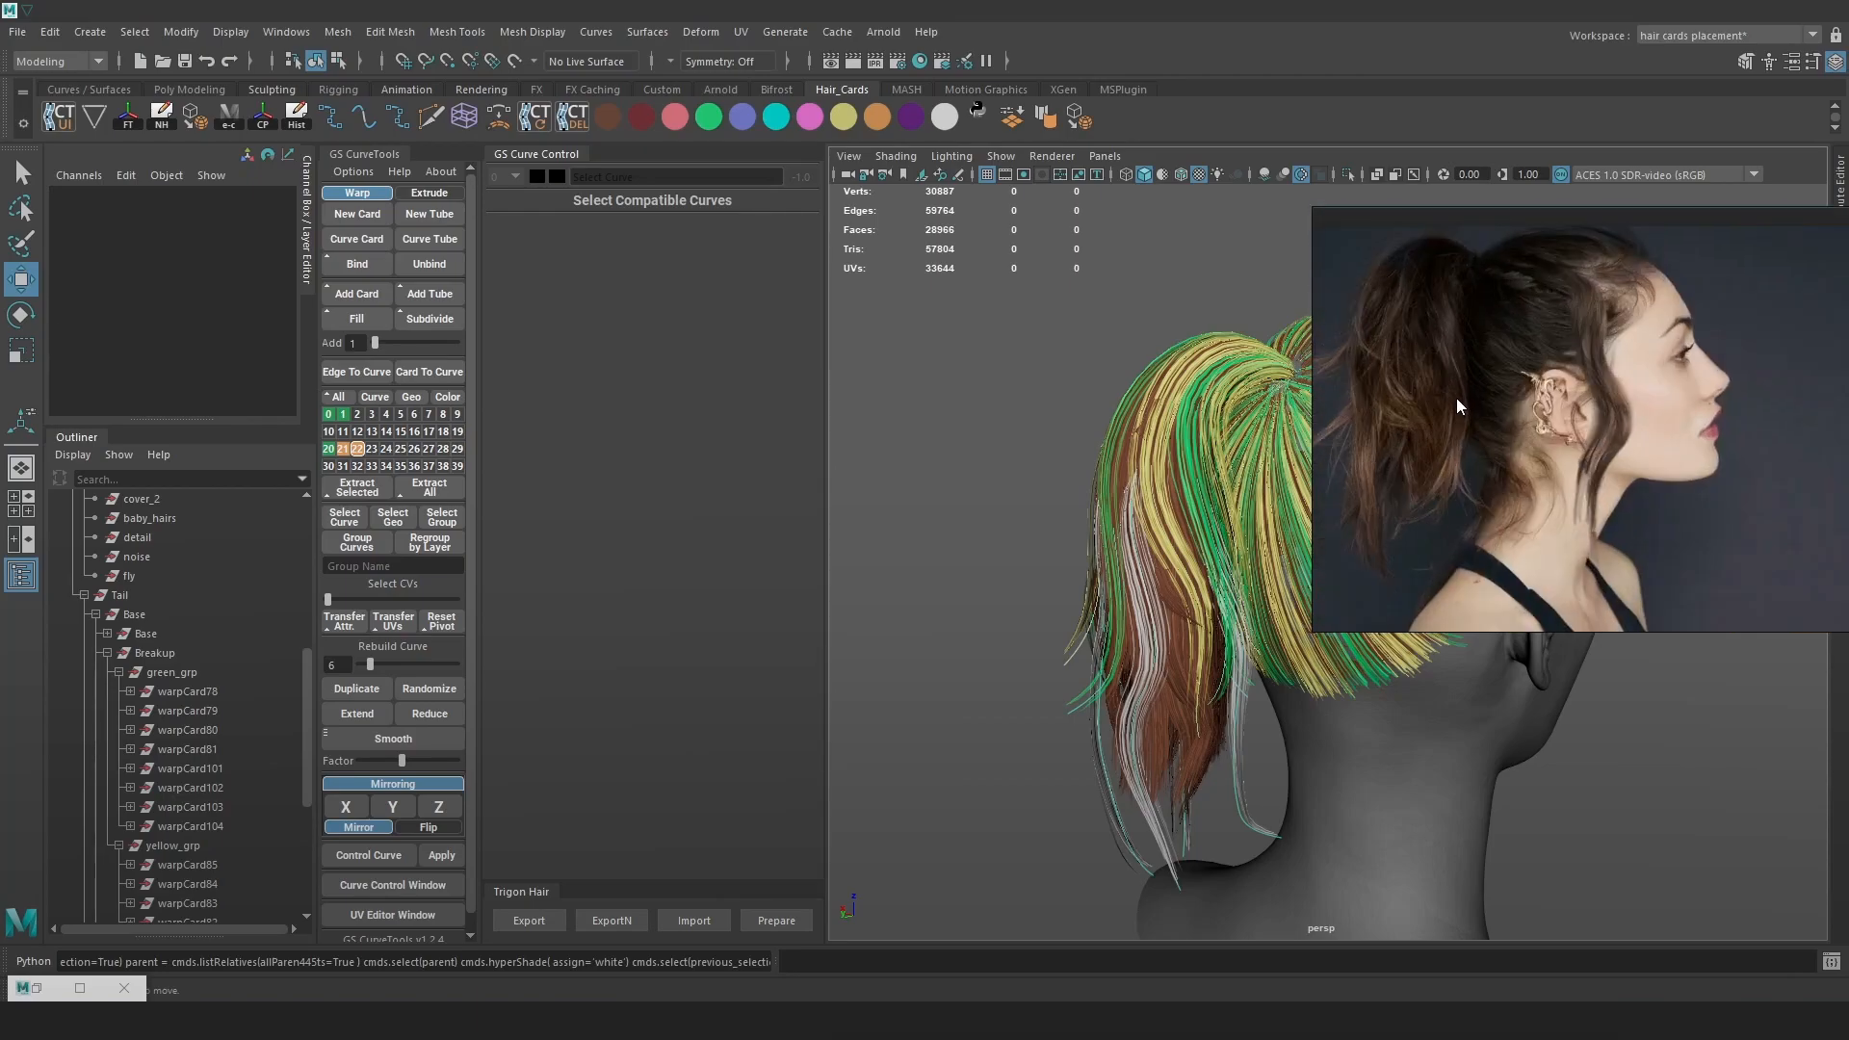
middle_click_drag(1458, 360, 1496, 488)
middle_click_drag(1554, 393, 1551, 333)
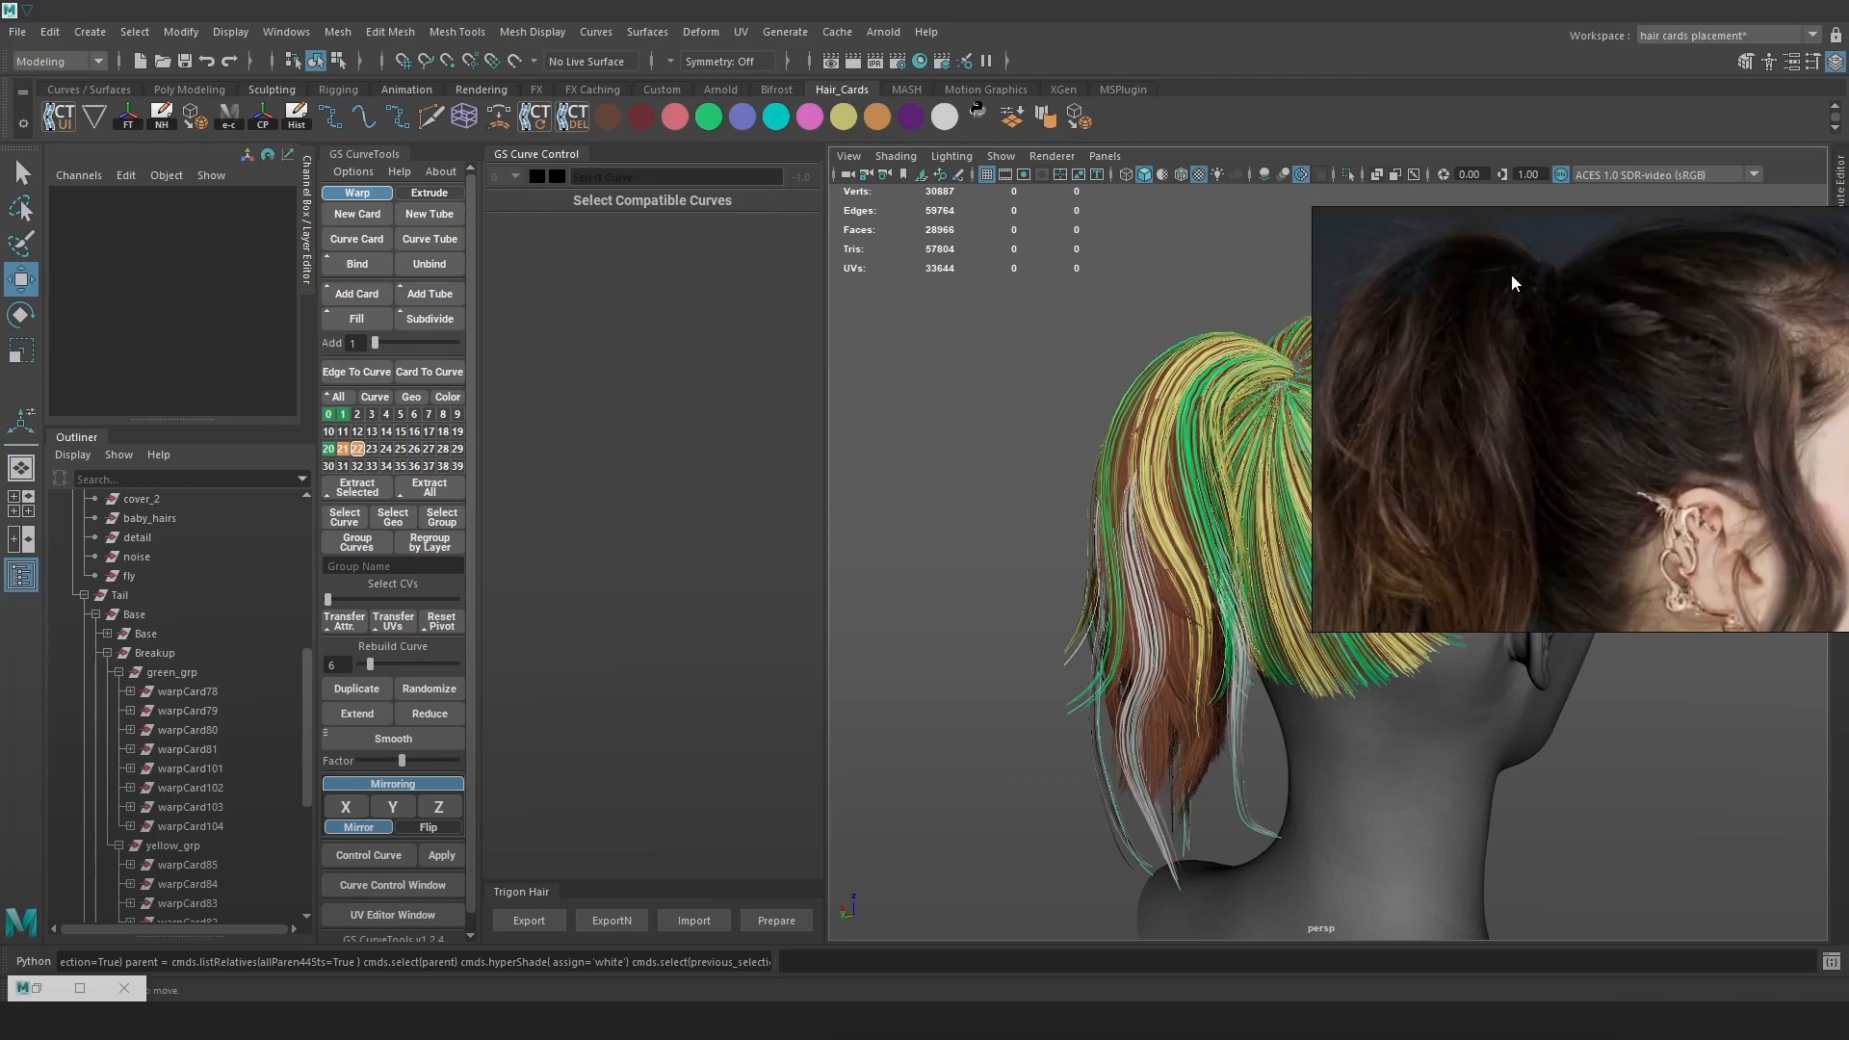
scroll(1489, 363, "down", 4)
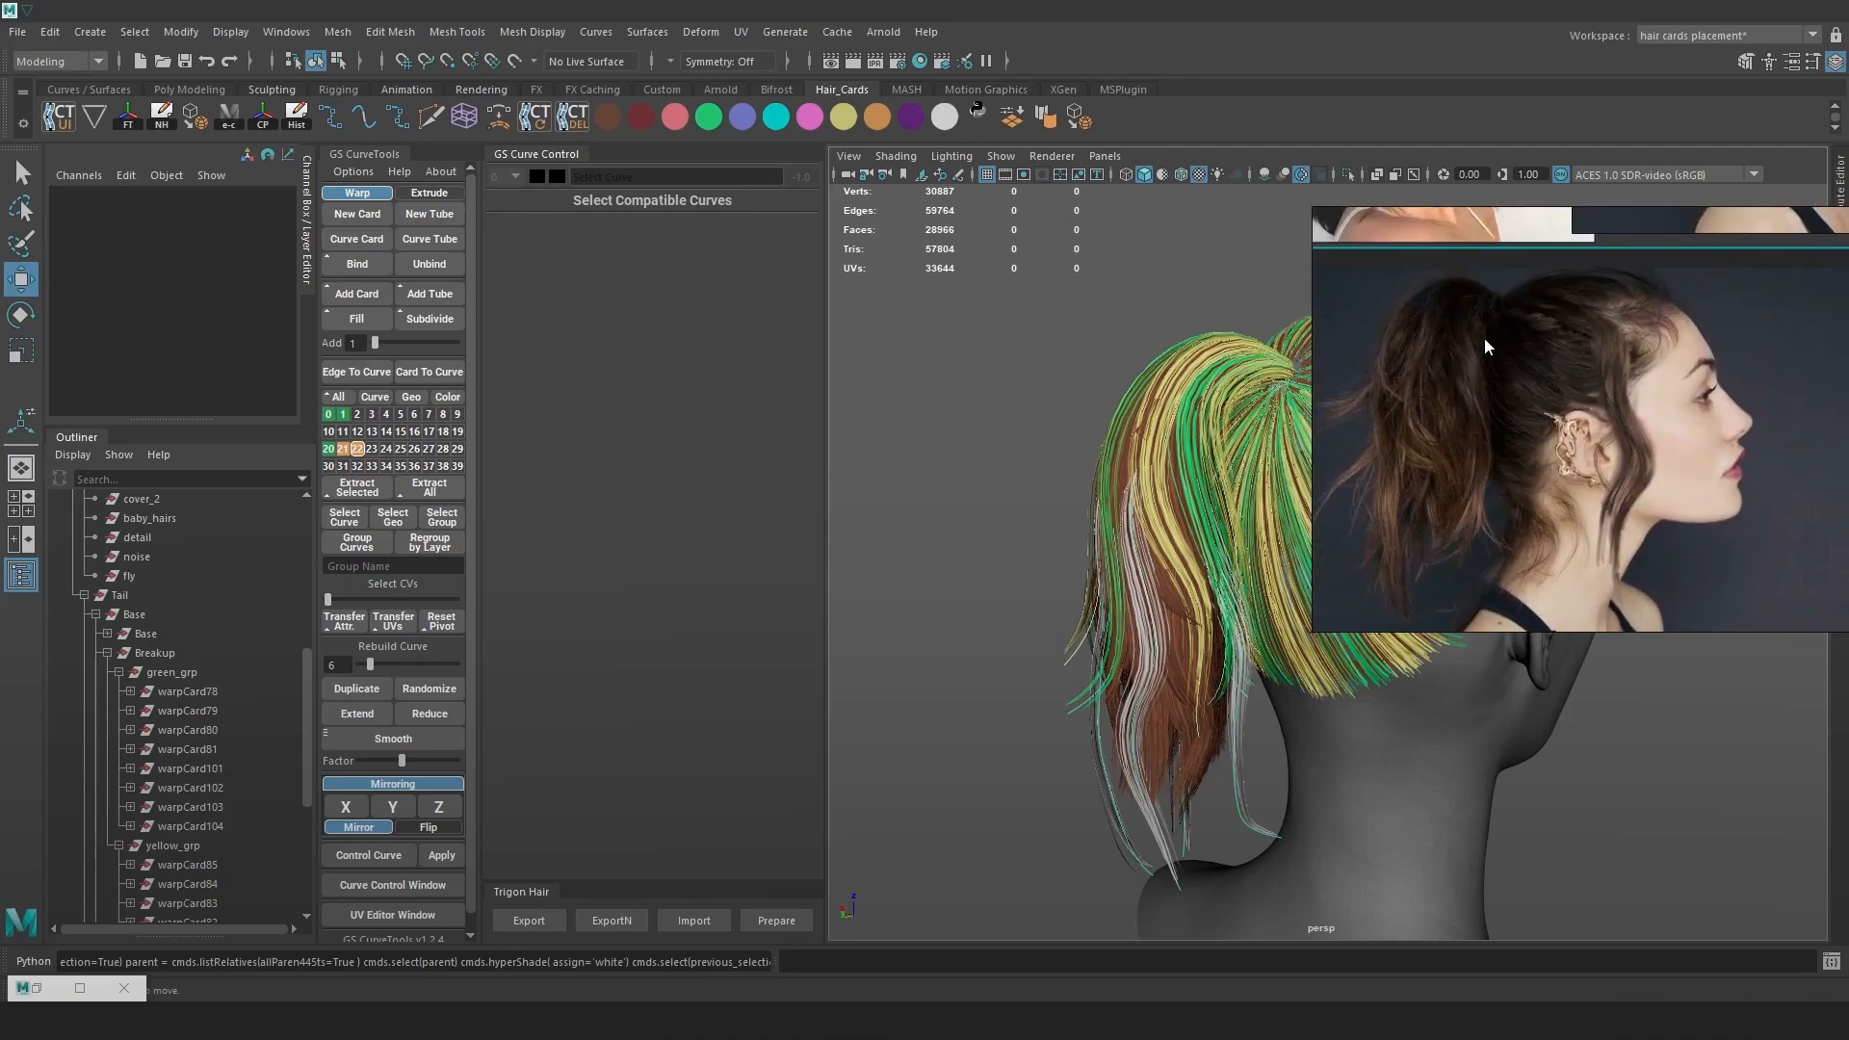
Examine the side-view ponytail photo and the hair breakdown section on the reference board
scroll(1488, 503, "up", 4)
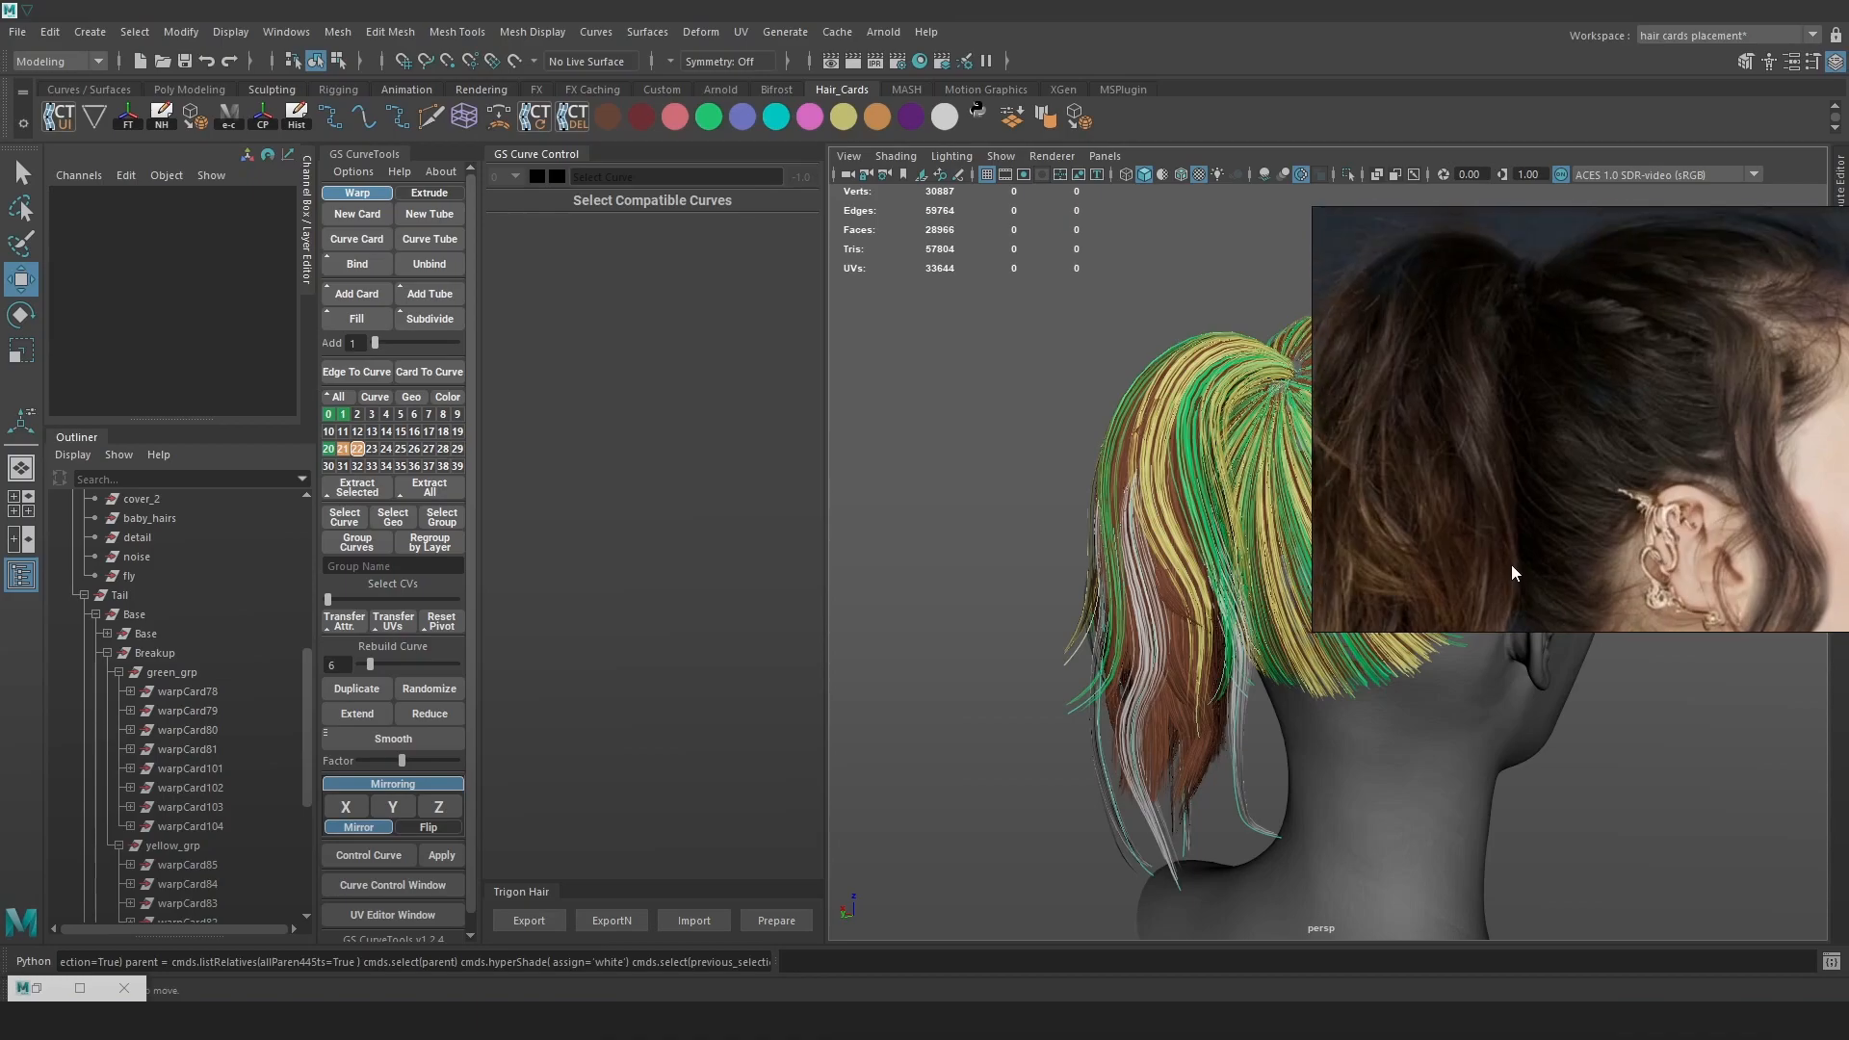
scroll(1529, 442, "down", 6)
scroll(1610, 437, "down", 4)
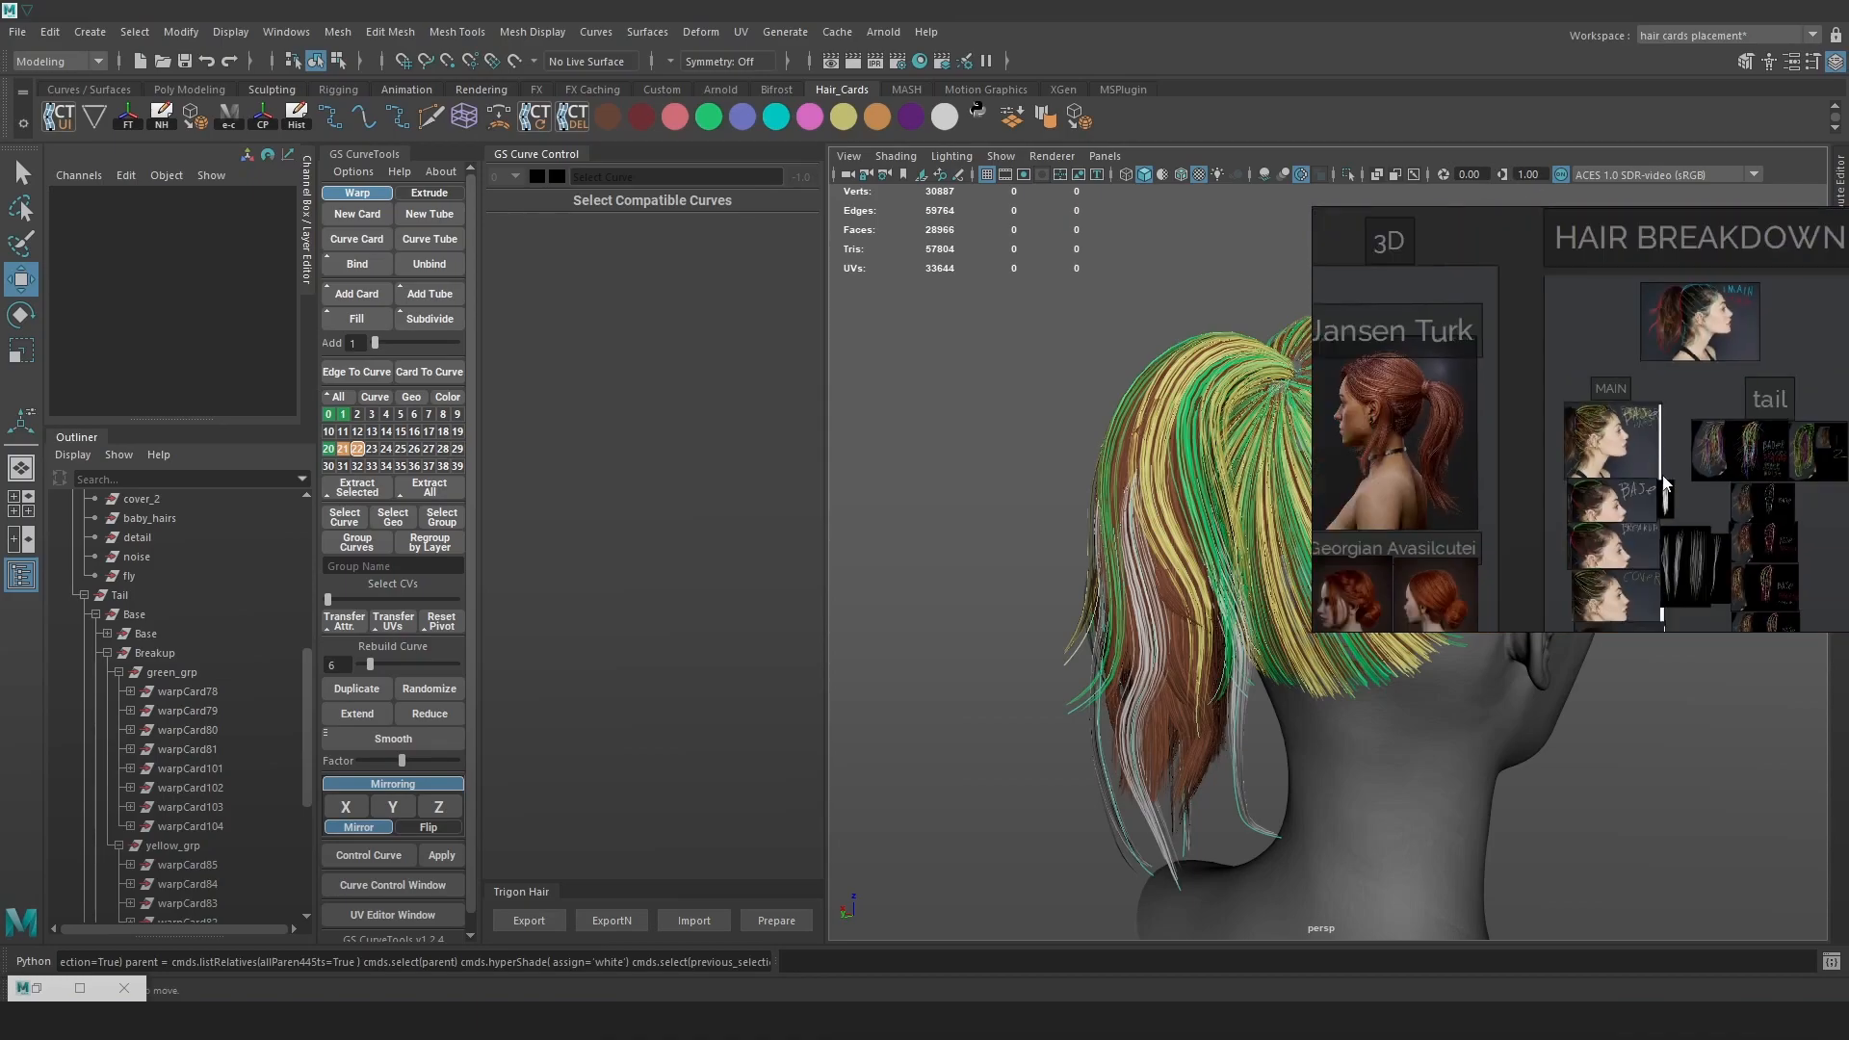
middle_click_drag(1619, 616, 1544, 507)
middle_click_drag(1772, 539, 1610, 500)
scroll(1610, 500, "up", 3)
middle_click_drag(1427, 534, 1491, 427)
scroll(1491, 427, "down", 6)
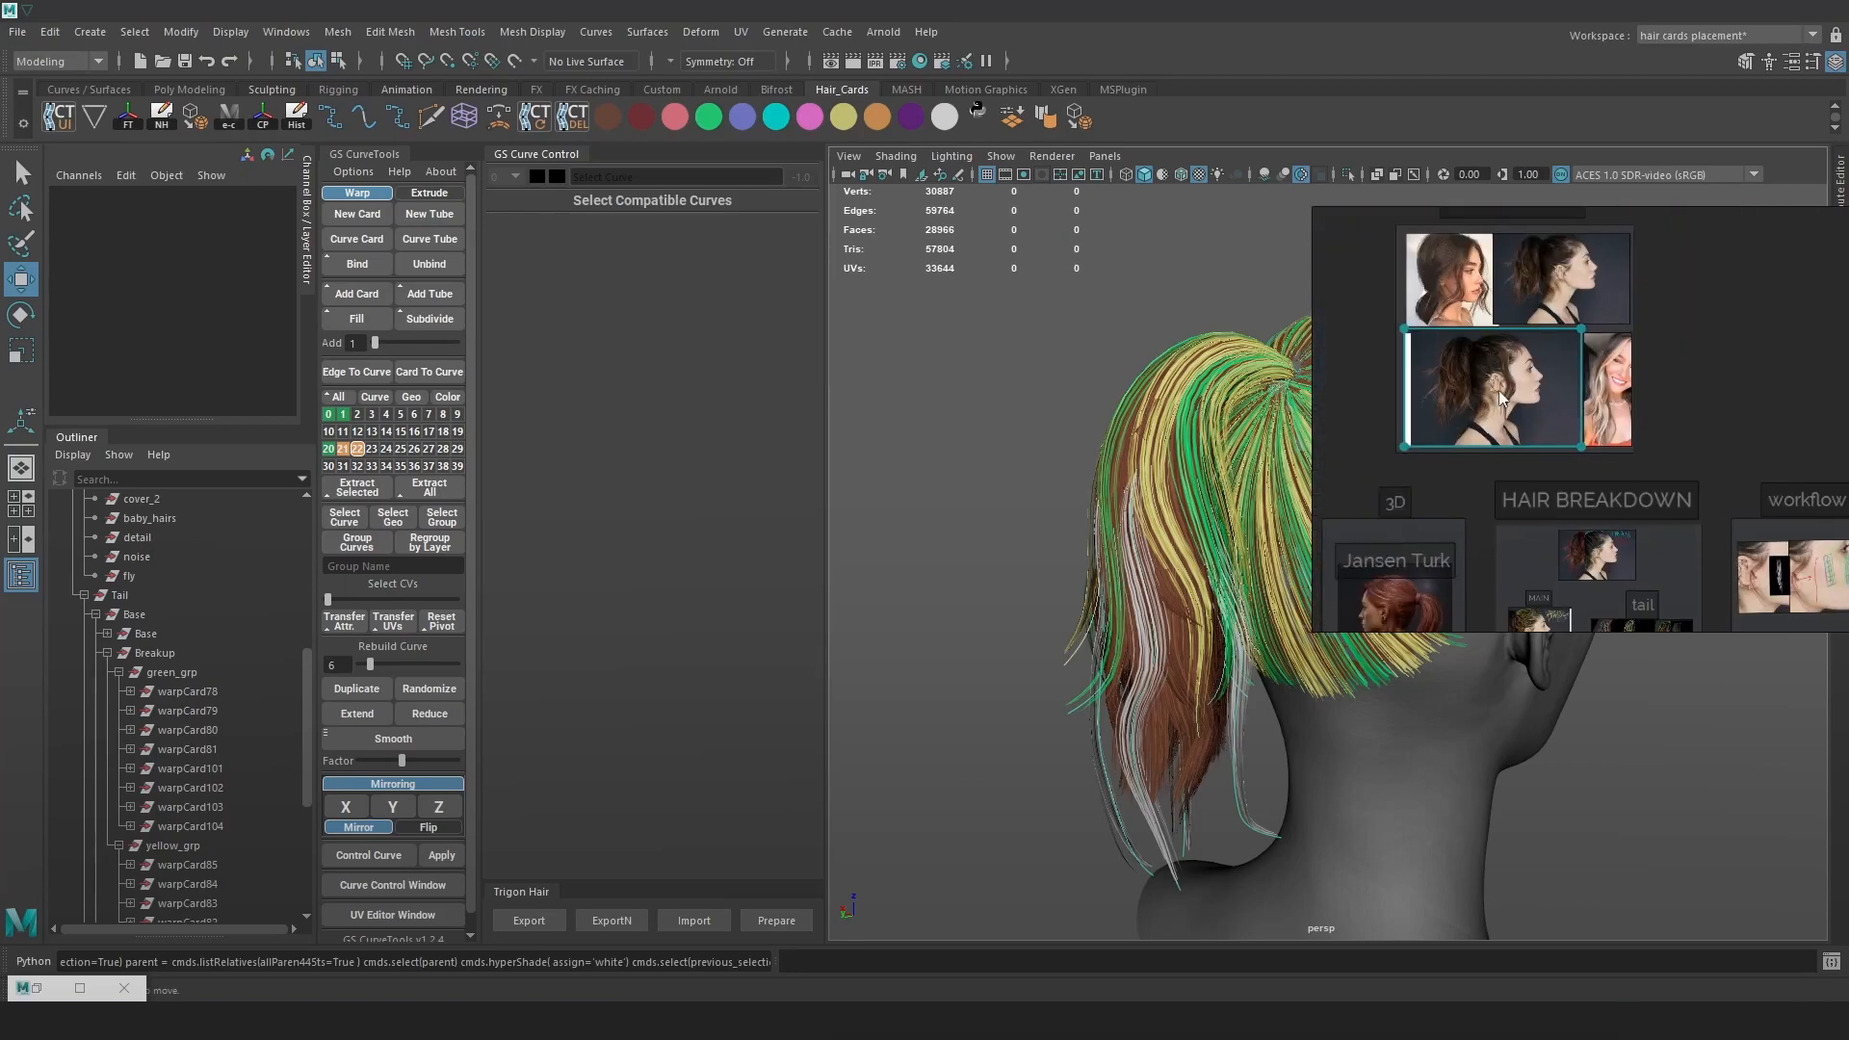
scroll(1508, 420, "up", 6)
Shrink the reference window to a close-up of the ponytail photo, place it beside the hair model, and save the scene
left_click_drag(1314, 630, 1461, 528)
right_click_drag(1524, 421, 843, 424)
scroll(897, 402, "up", 3)
scroll(1712, 640, "up", 2)
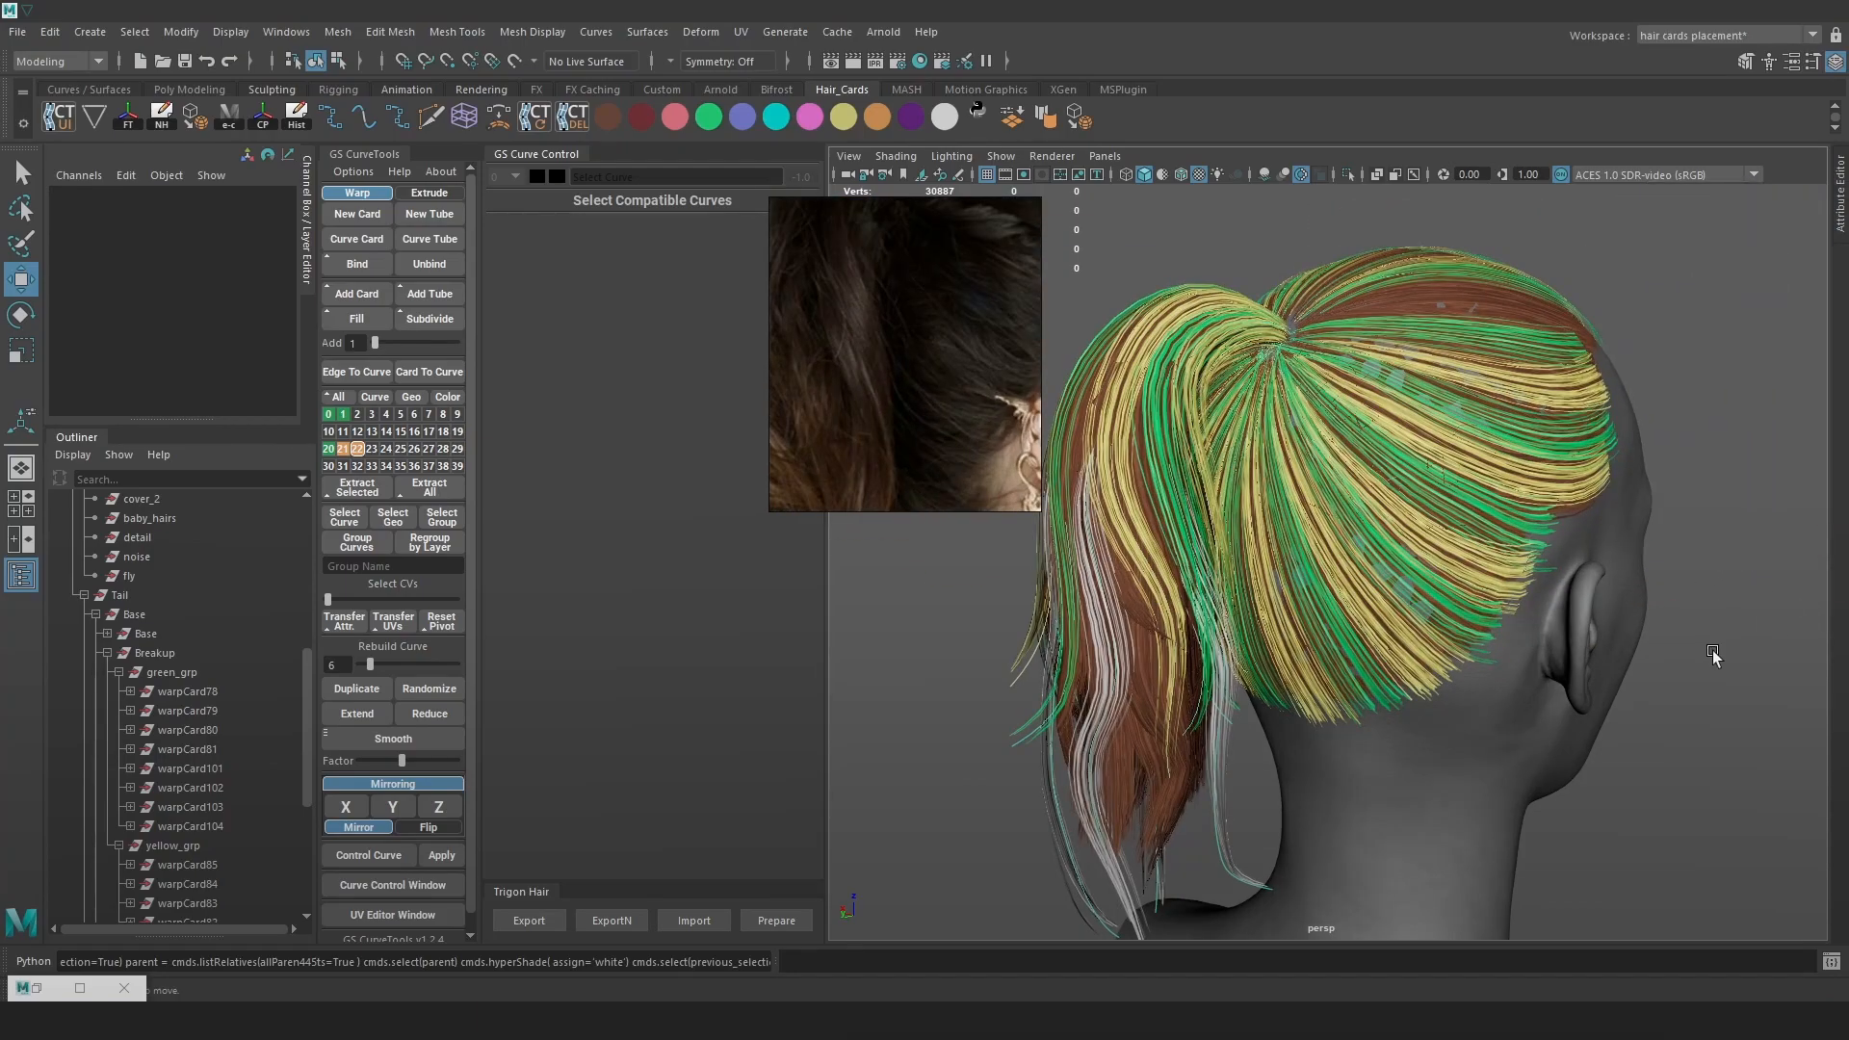
key("ctrl+s")
Isolate the tail's Breakup group in the viewport, collapsing its child groups in the hierarchy
scroll(1331, 633, "up", 3)
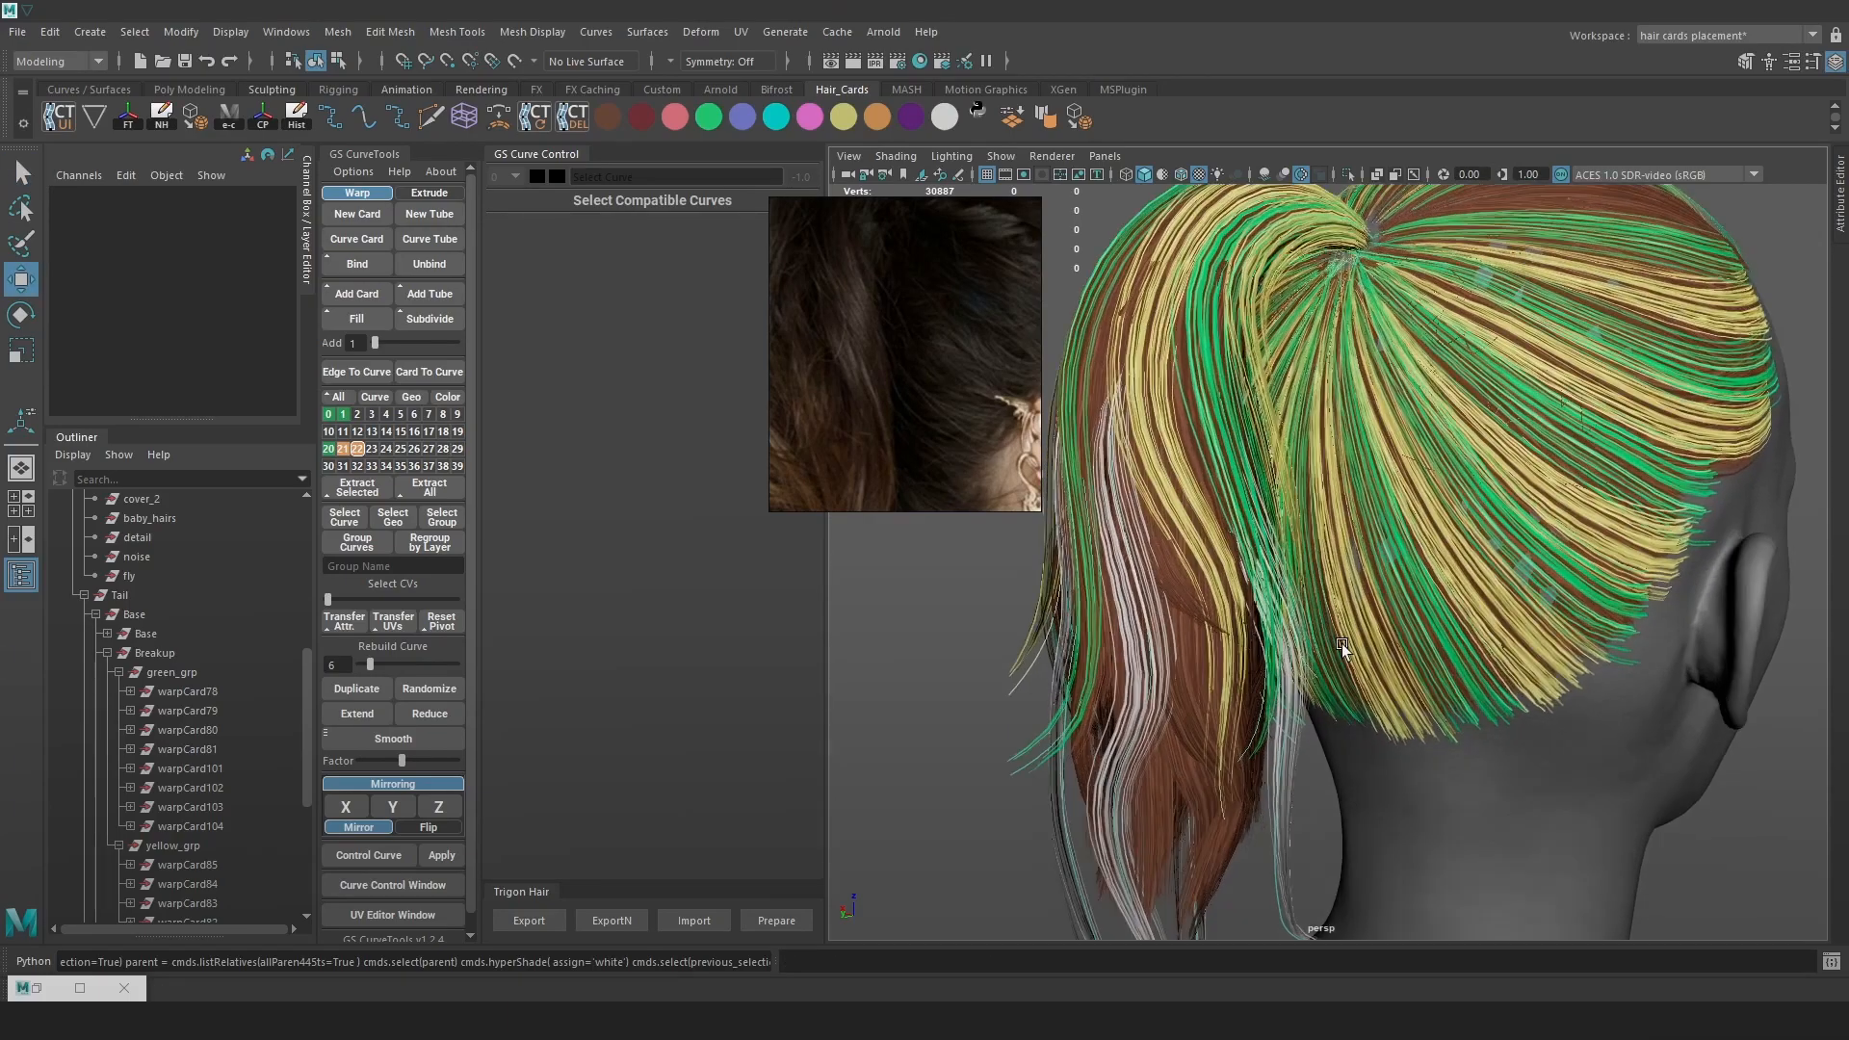
left_click(107, 653)
left_click(149, 654)
key("f")
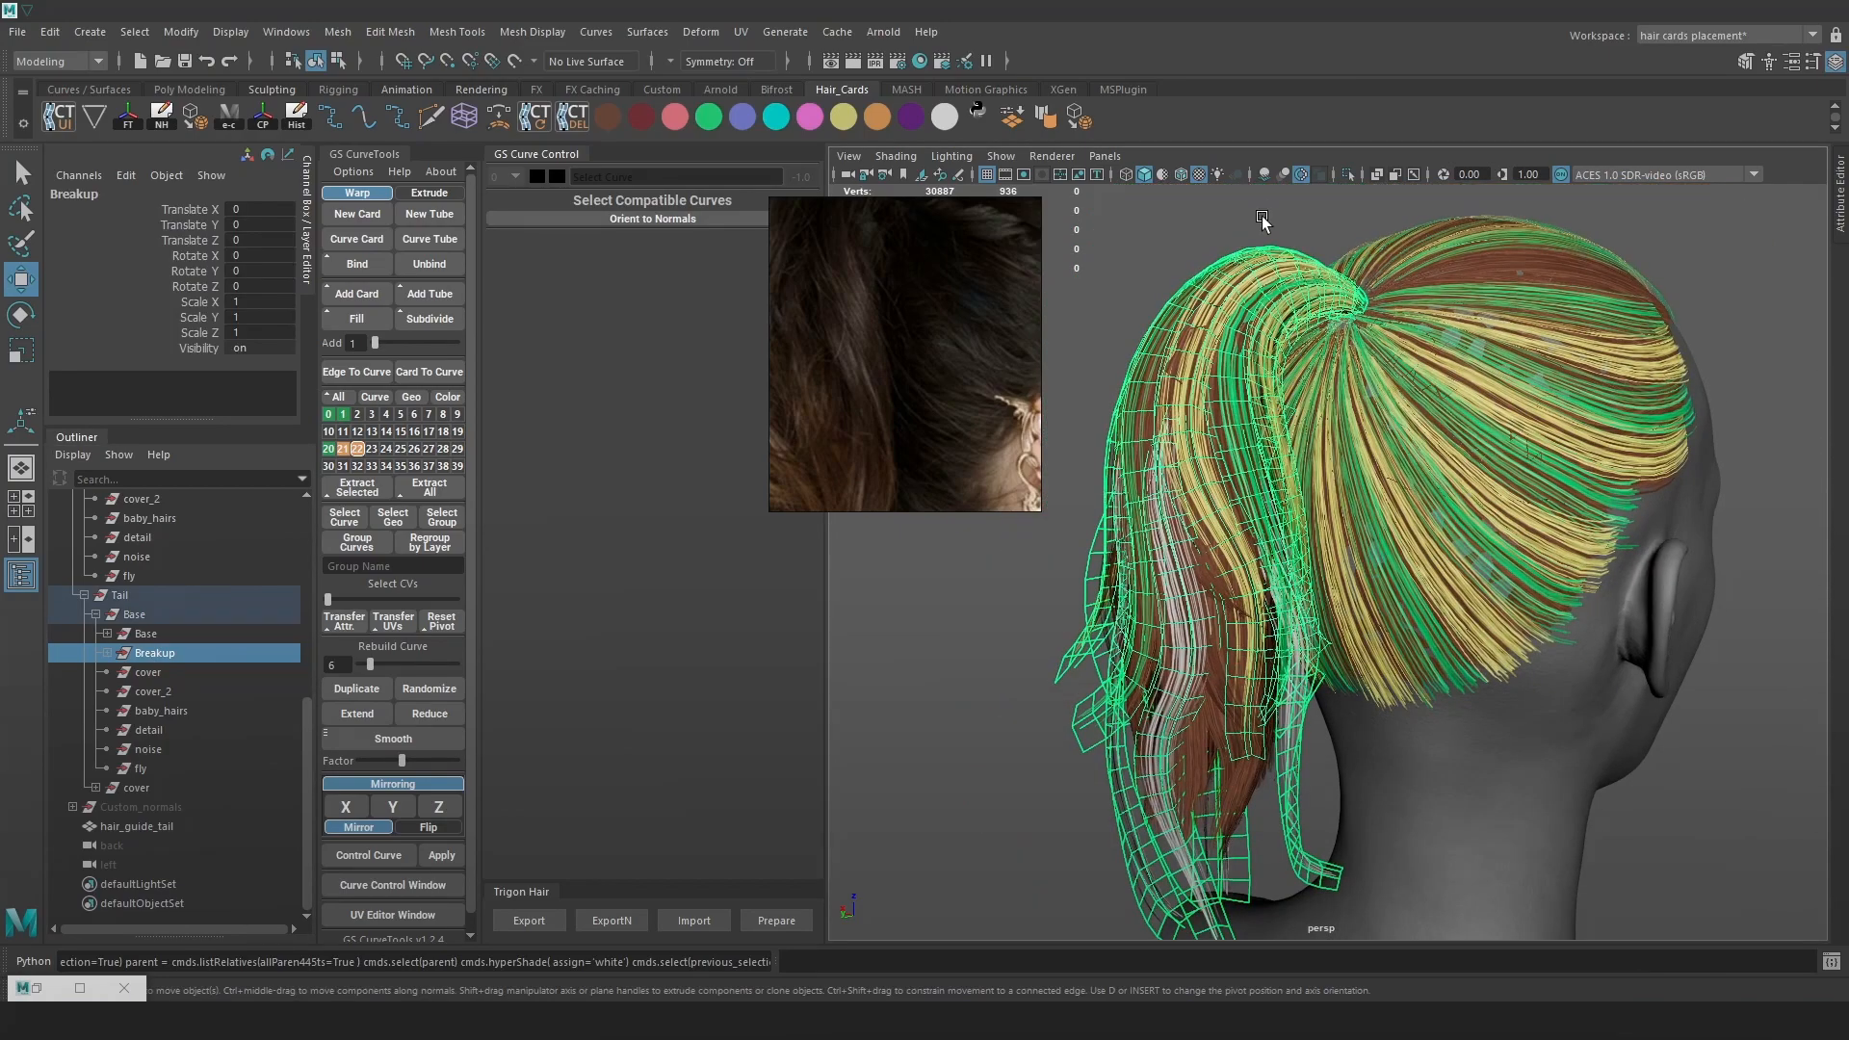
left_click(1348, 174)
left_click(1399, 482)
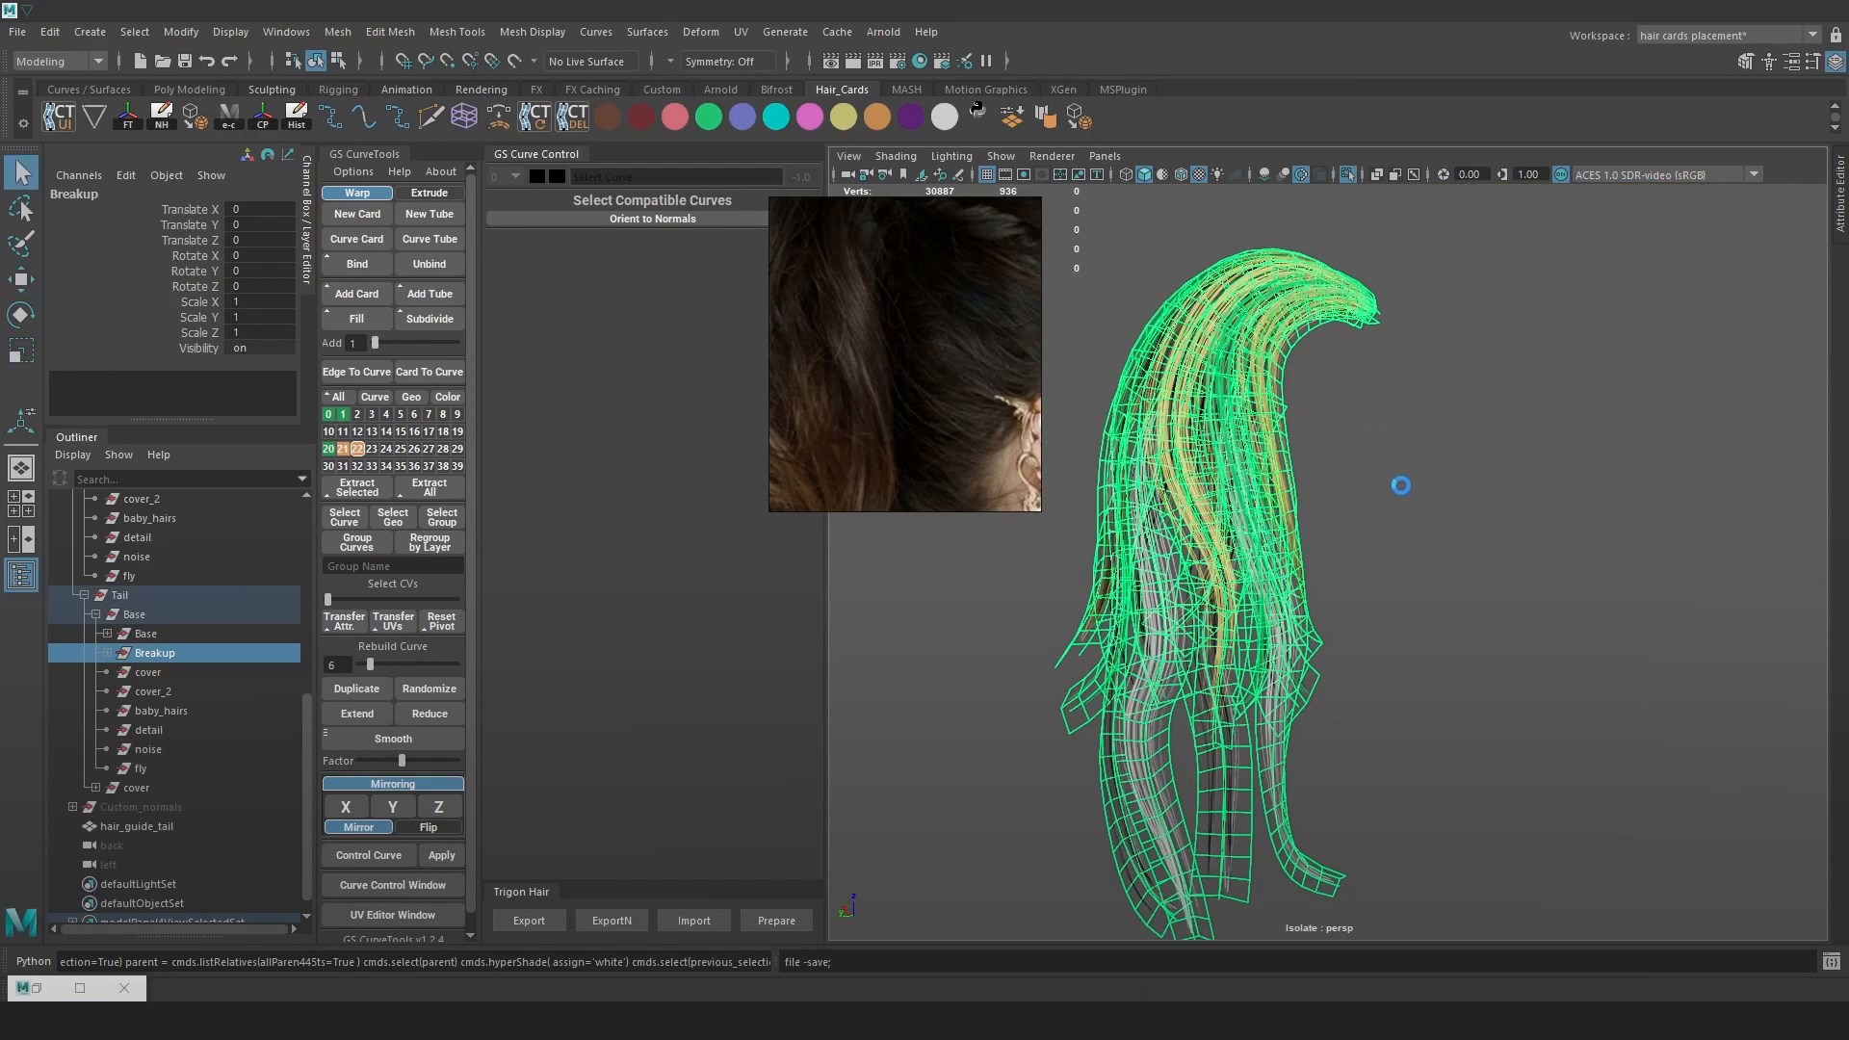
Assign the orange material to all the tail's Breakup cards using wireframe display, and show the full shaded head again
key("4")
scroll(1395, 570, "down", 3)
left_click_drag(1449, 338, 1034, 857)
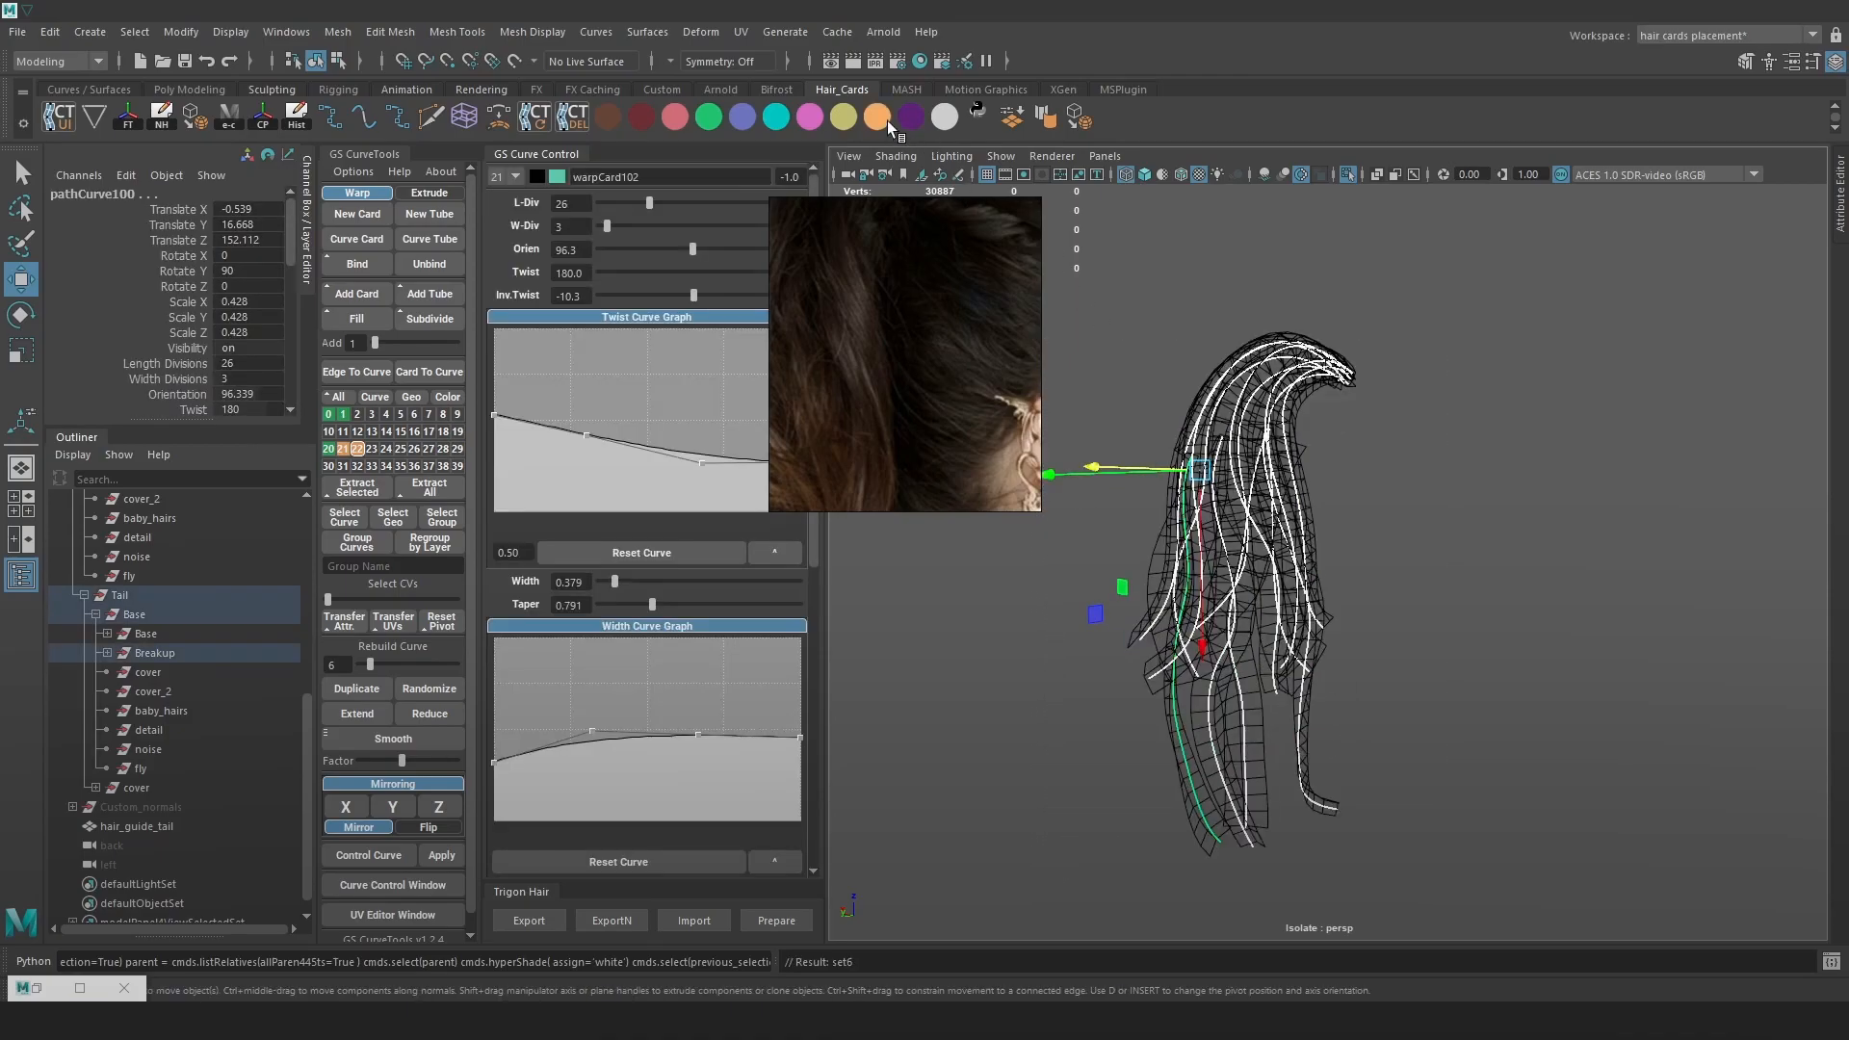
left_click(1348, 175)
left_click(1179, 285)
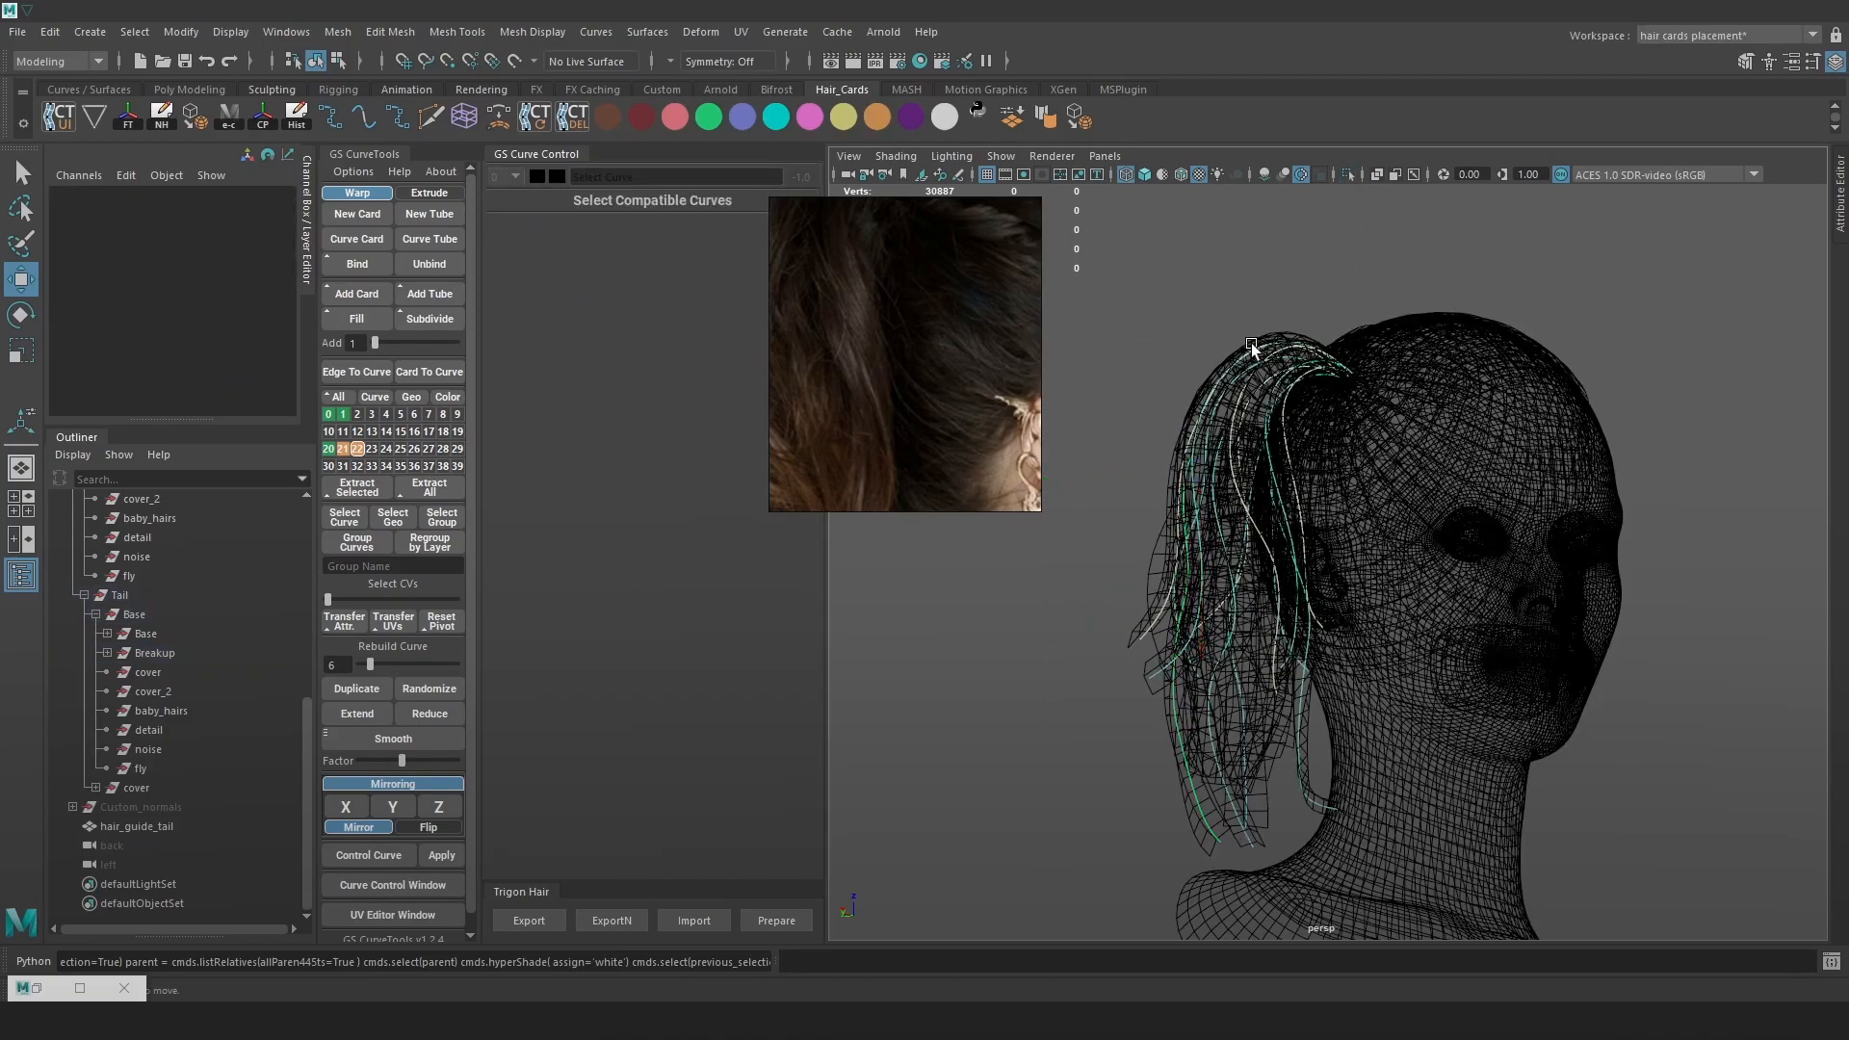
key("5")
key("6")
Move the reference image off the ponytail and export the hair with Trigon Hair
mouse_move(1274, 400)
left_mouse_down("alt")
mouse_move(1236, 522)
mouse_move(1572, 516)
mouse_move(1298, 527)
mouse_move(1338, 516)
left_mouse_up("alt")
right_click_drag(1338, 516, 1367, 557, "alt")
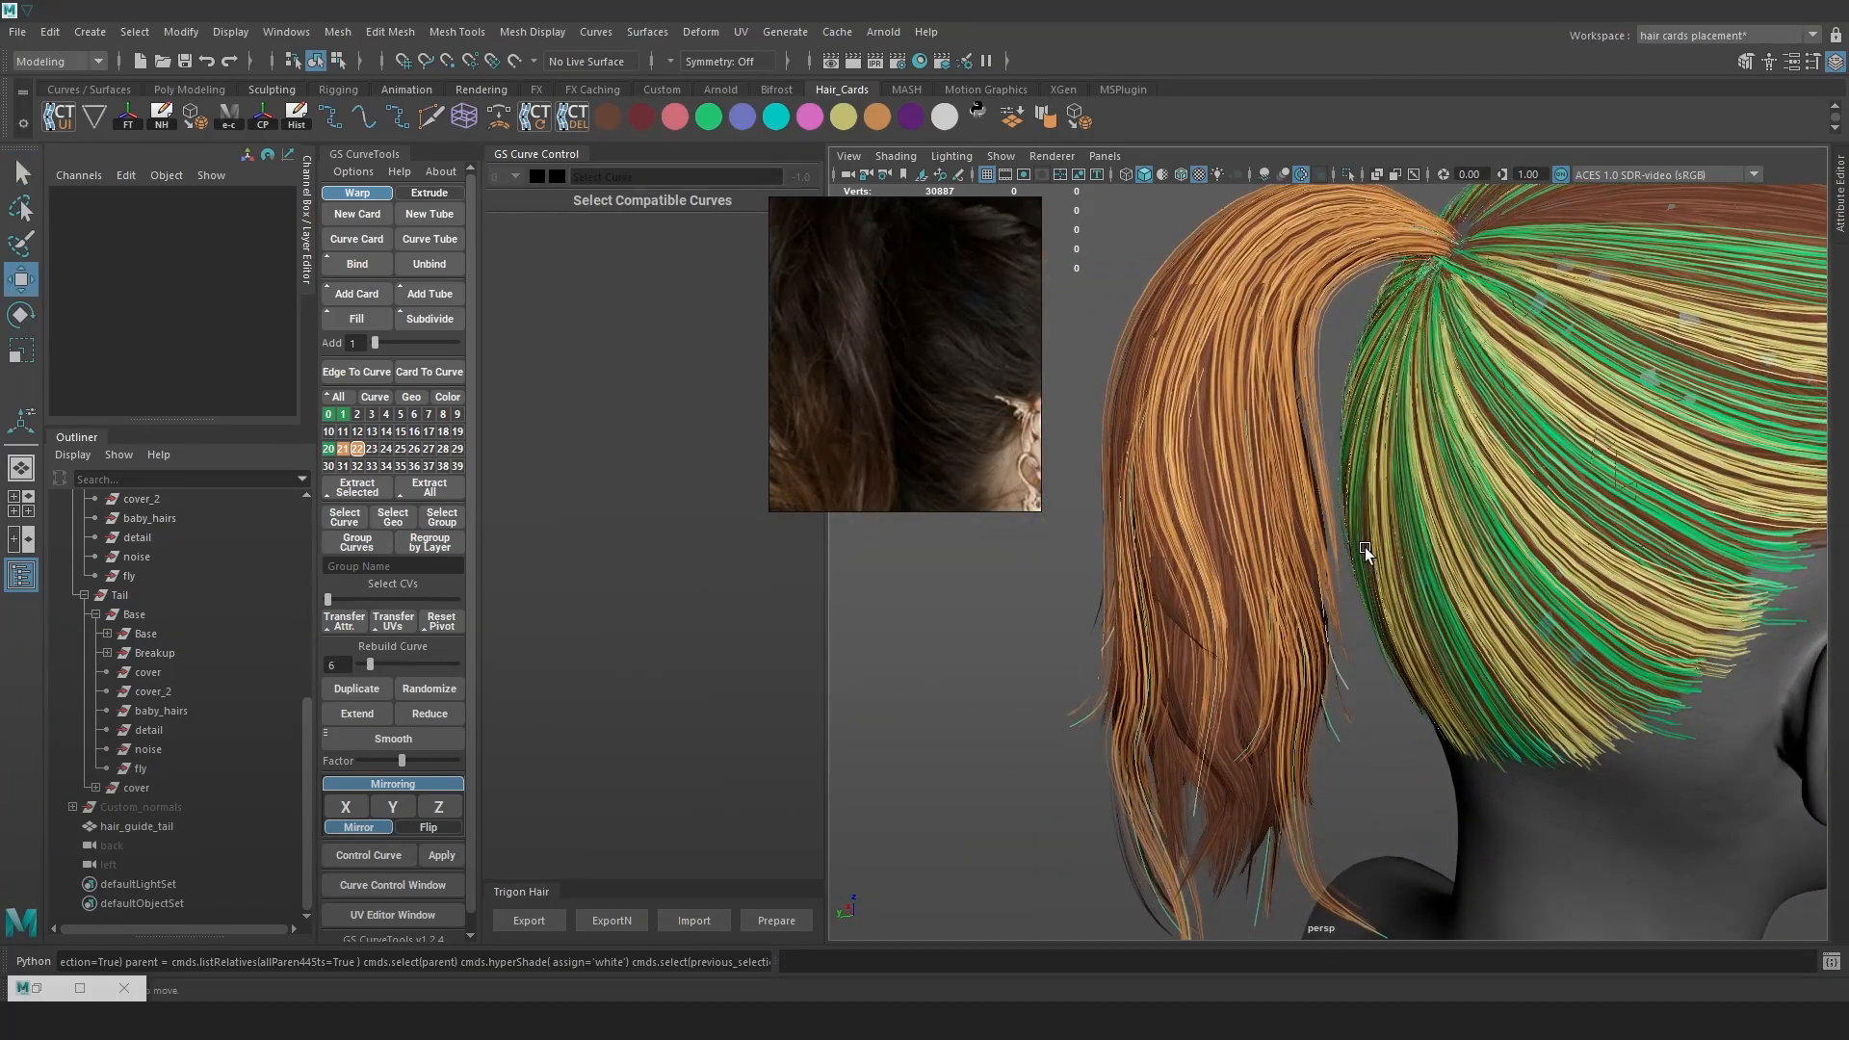
left_click_drag(1395, 465, 1515, 449, "alt")
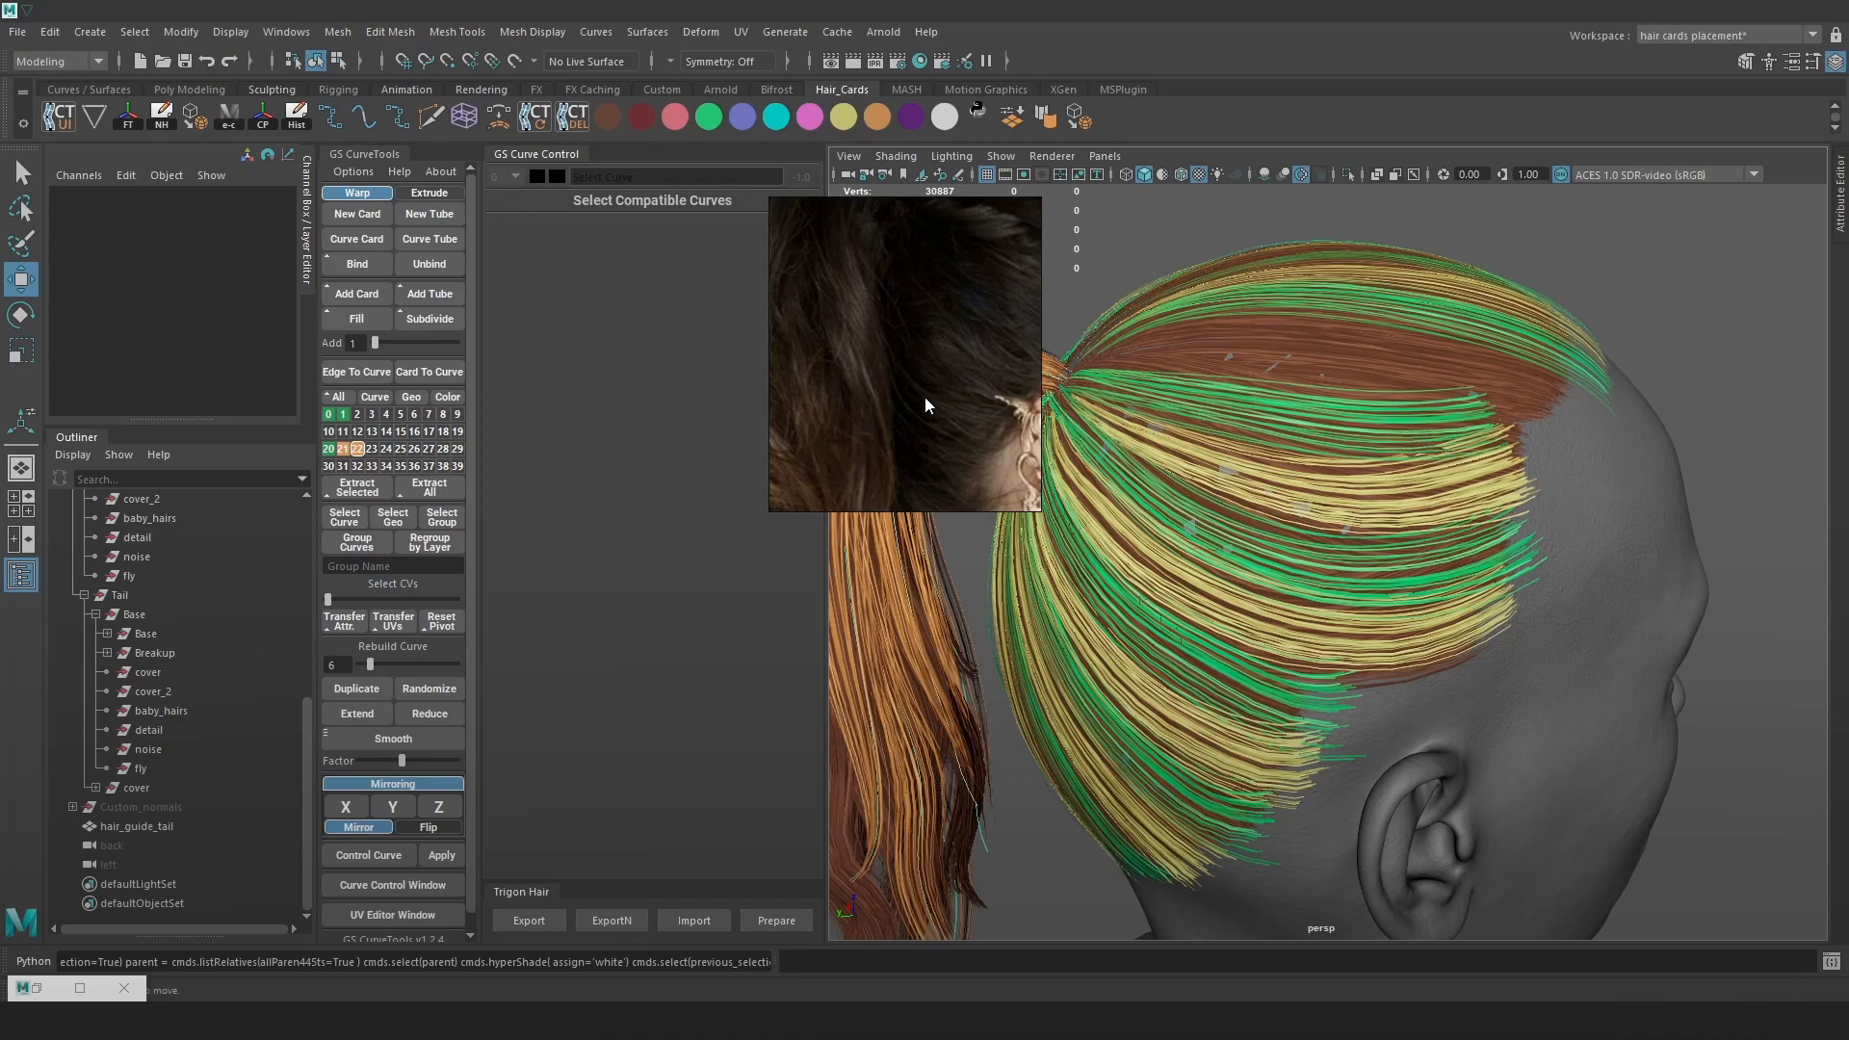
left_click_drag(918, 404, 761, 436)
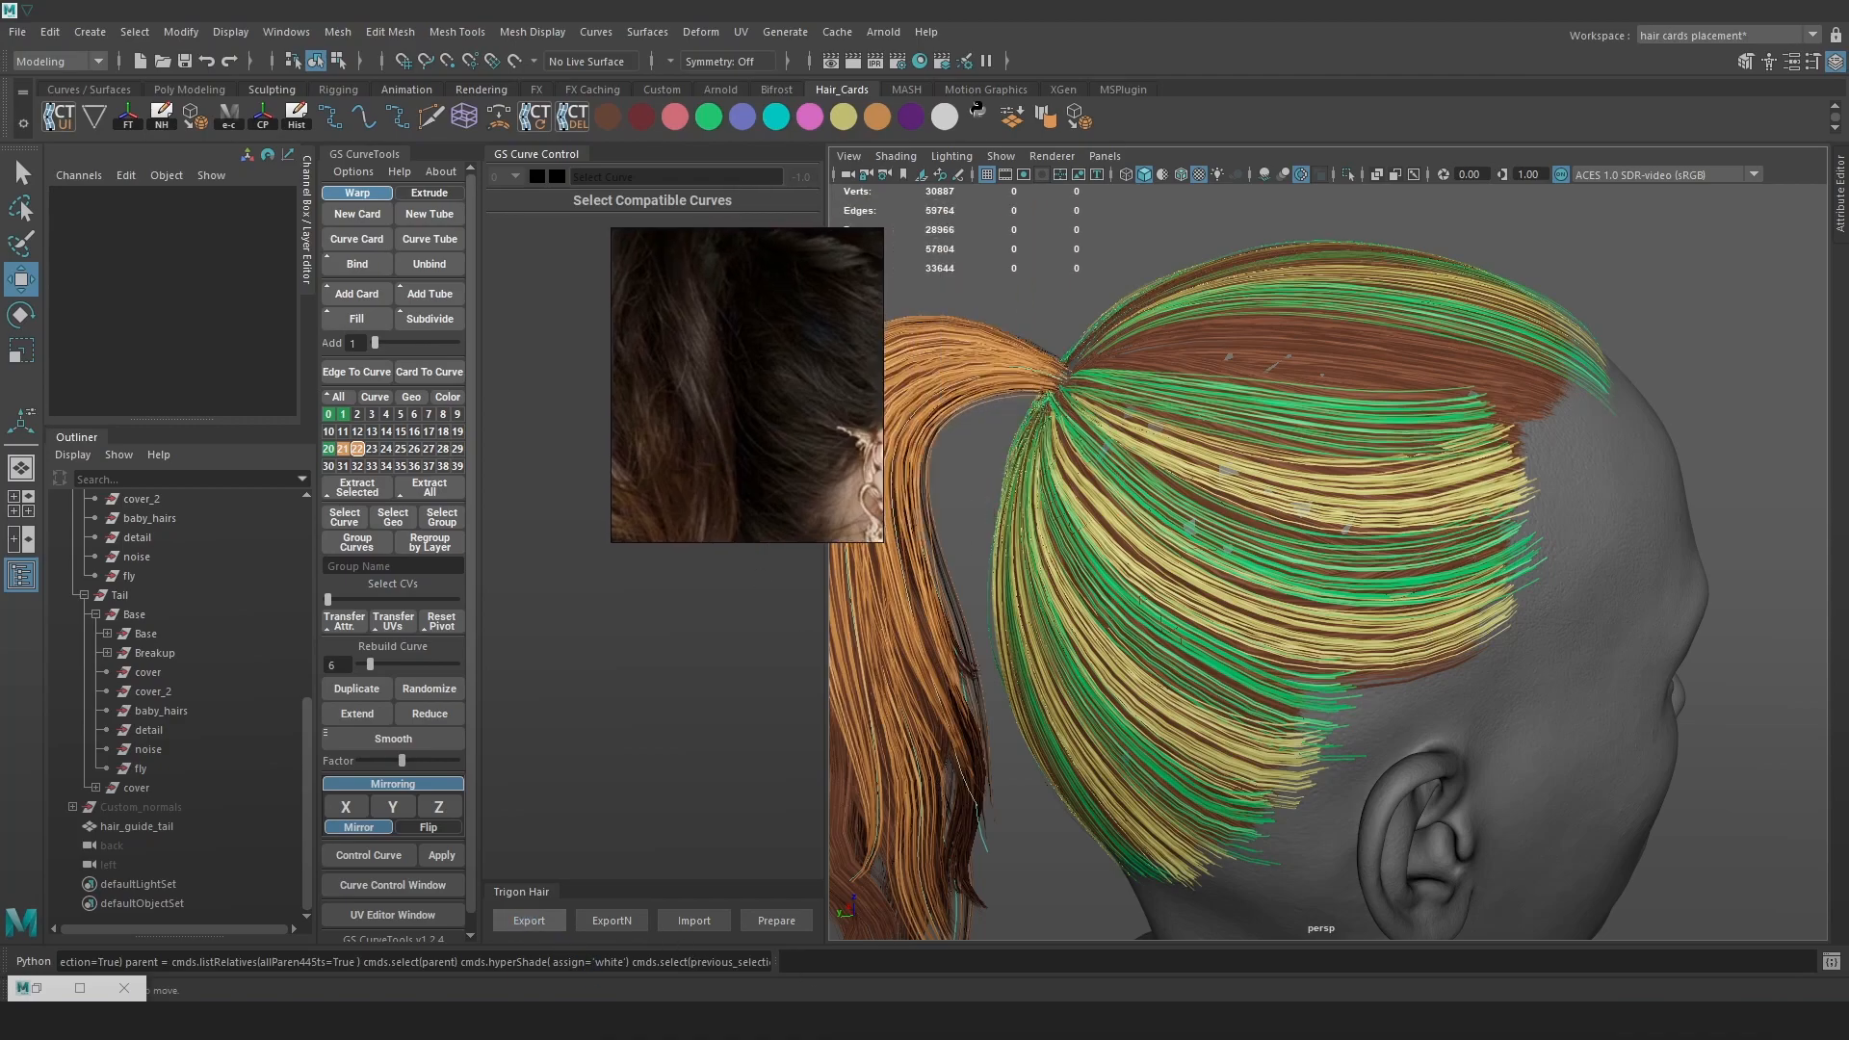
left_click(529, 920)
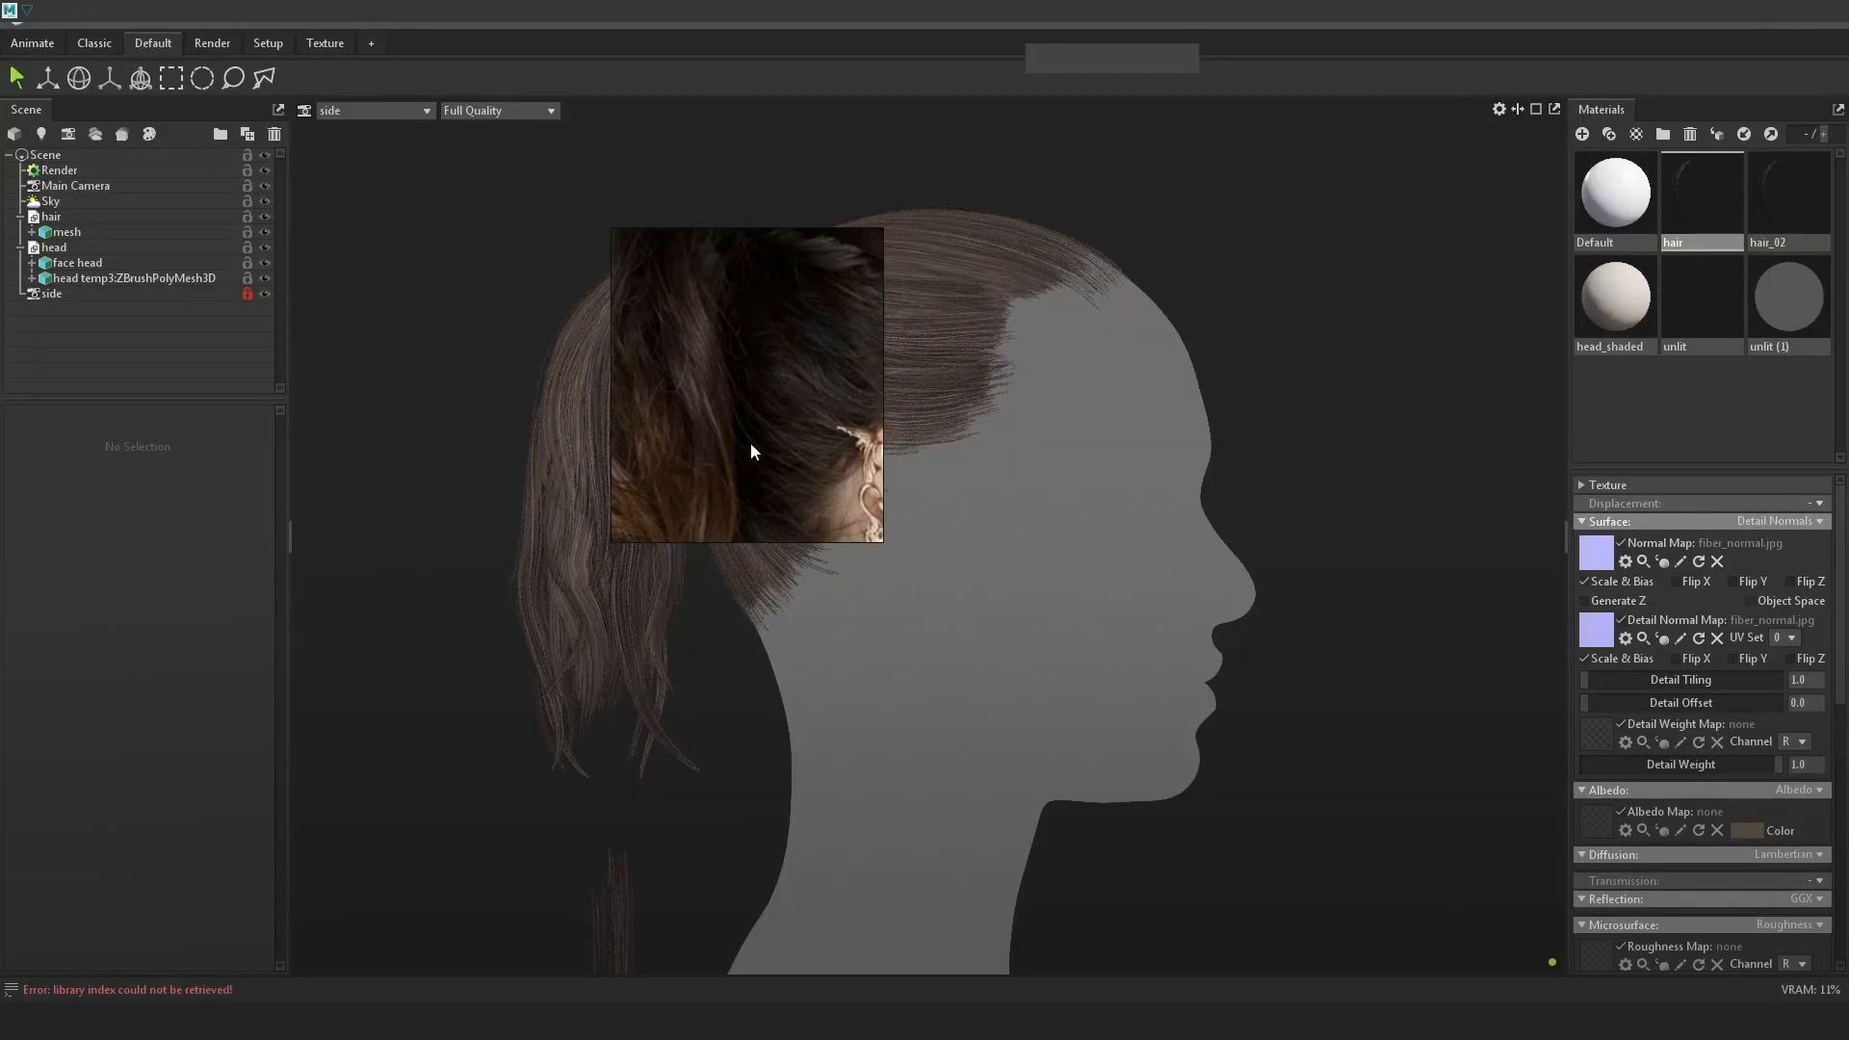
Switch to Marmoset Toolbag and examine the hair from the back and sides through Main Camera, with the reference image moved aside
left_click_drag(761, 446, 500, 306)
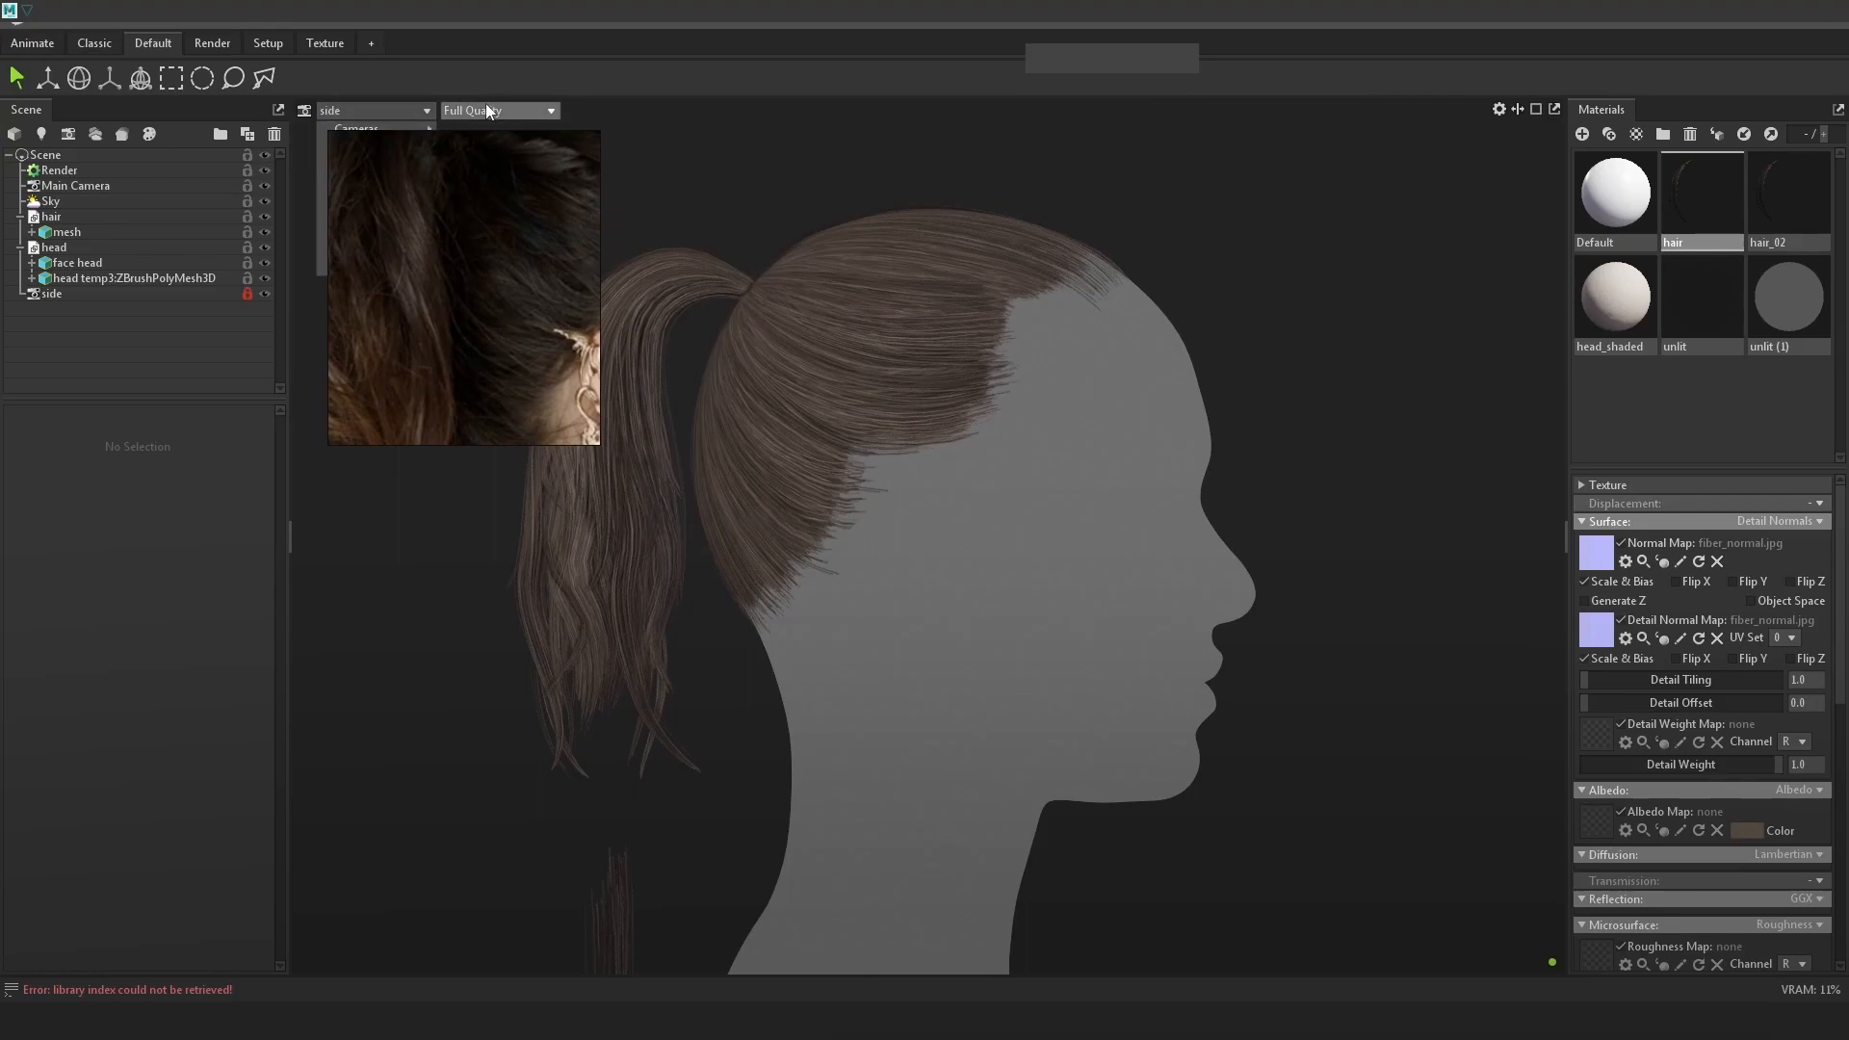
left_click(375, 111)
mouse_move(405, 129)
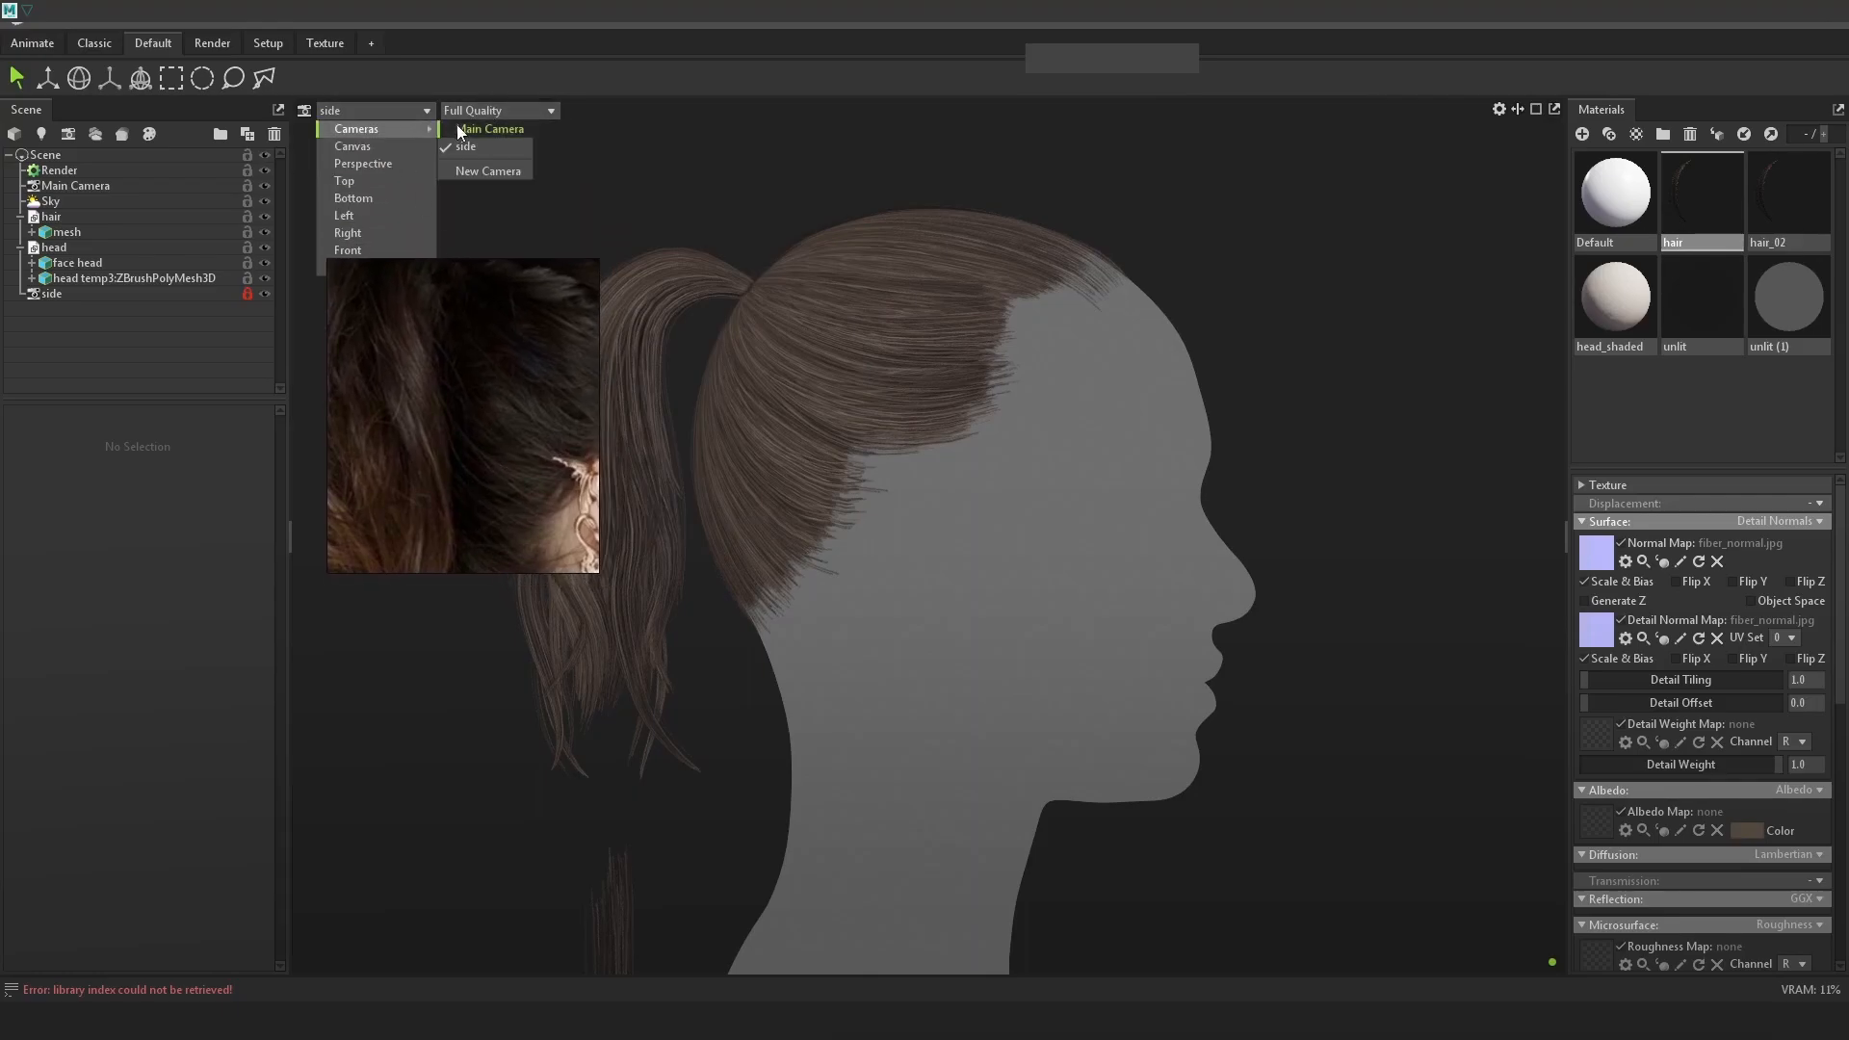
left_click(482, 128)
left_click_drag(1165, 508, 1360, 545)
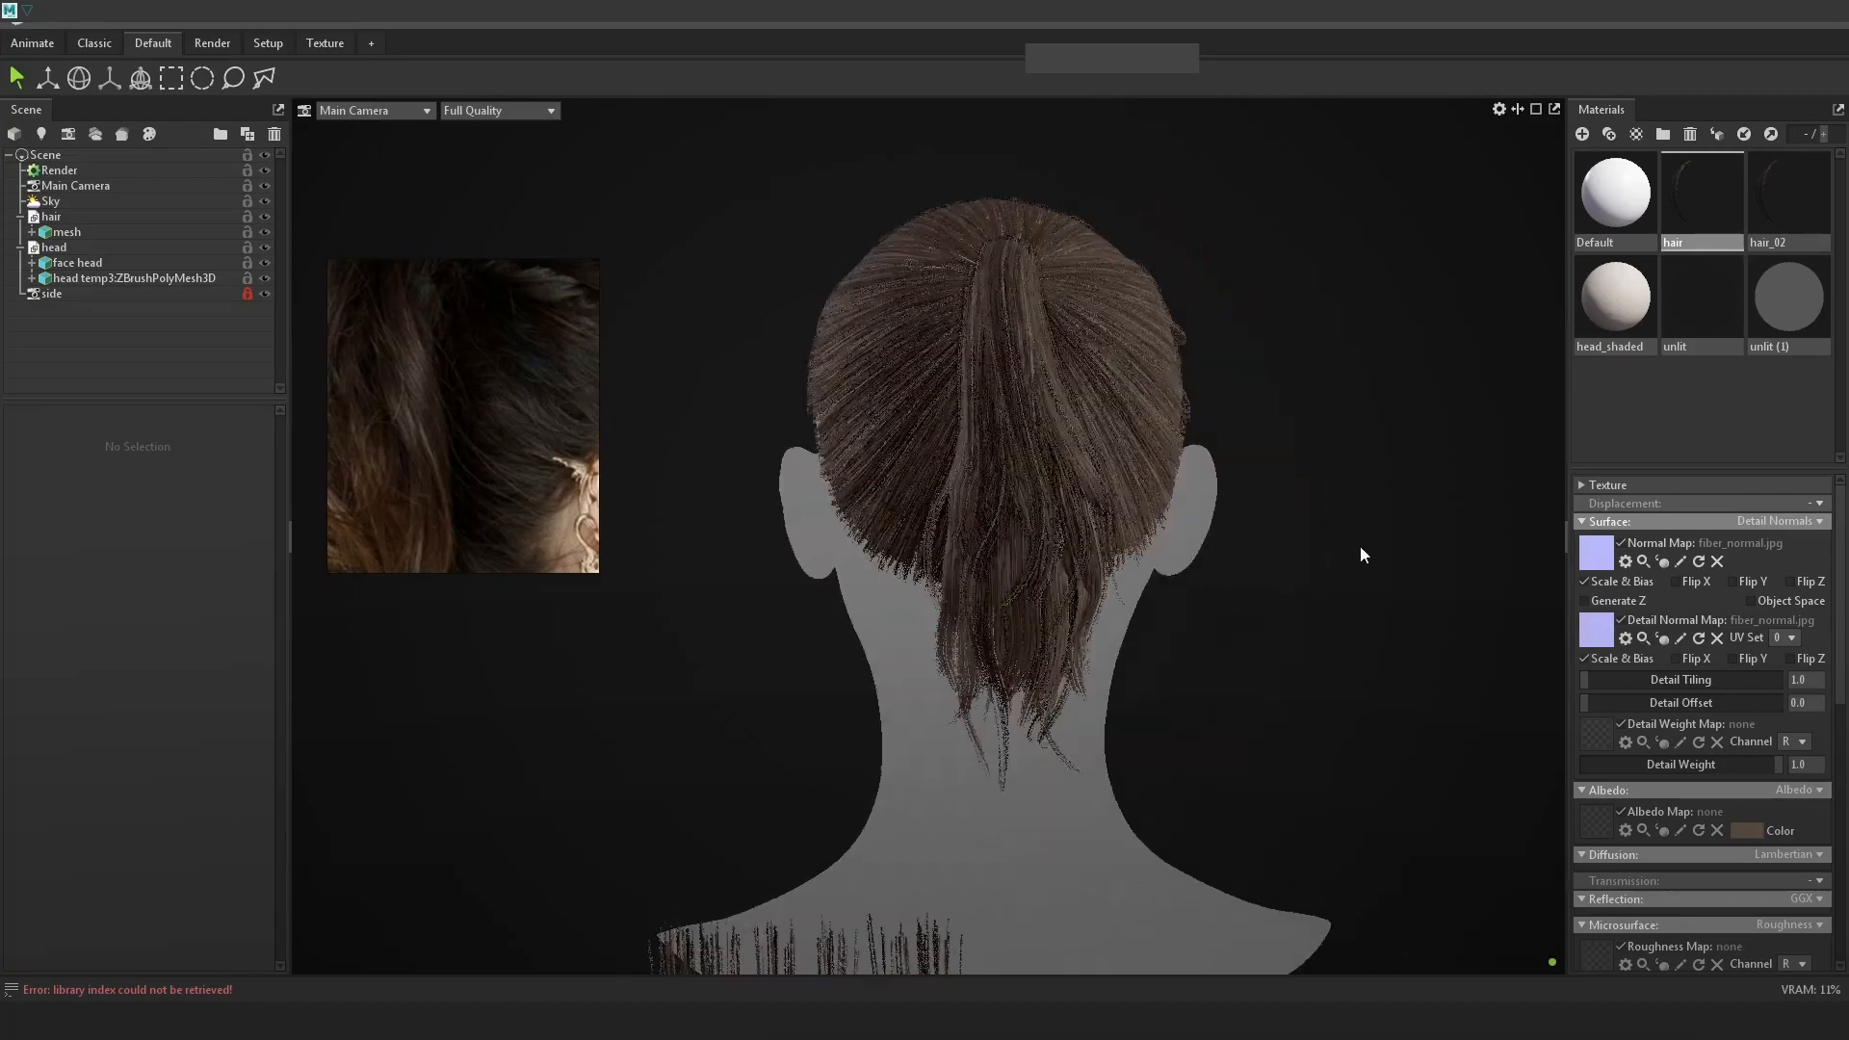
left_click_drag(1100, 557, 1115, 472)
left_click_drag(665, 231, 1294, 347)
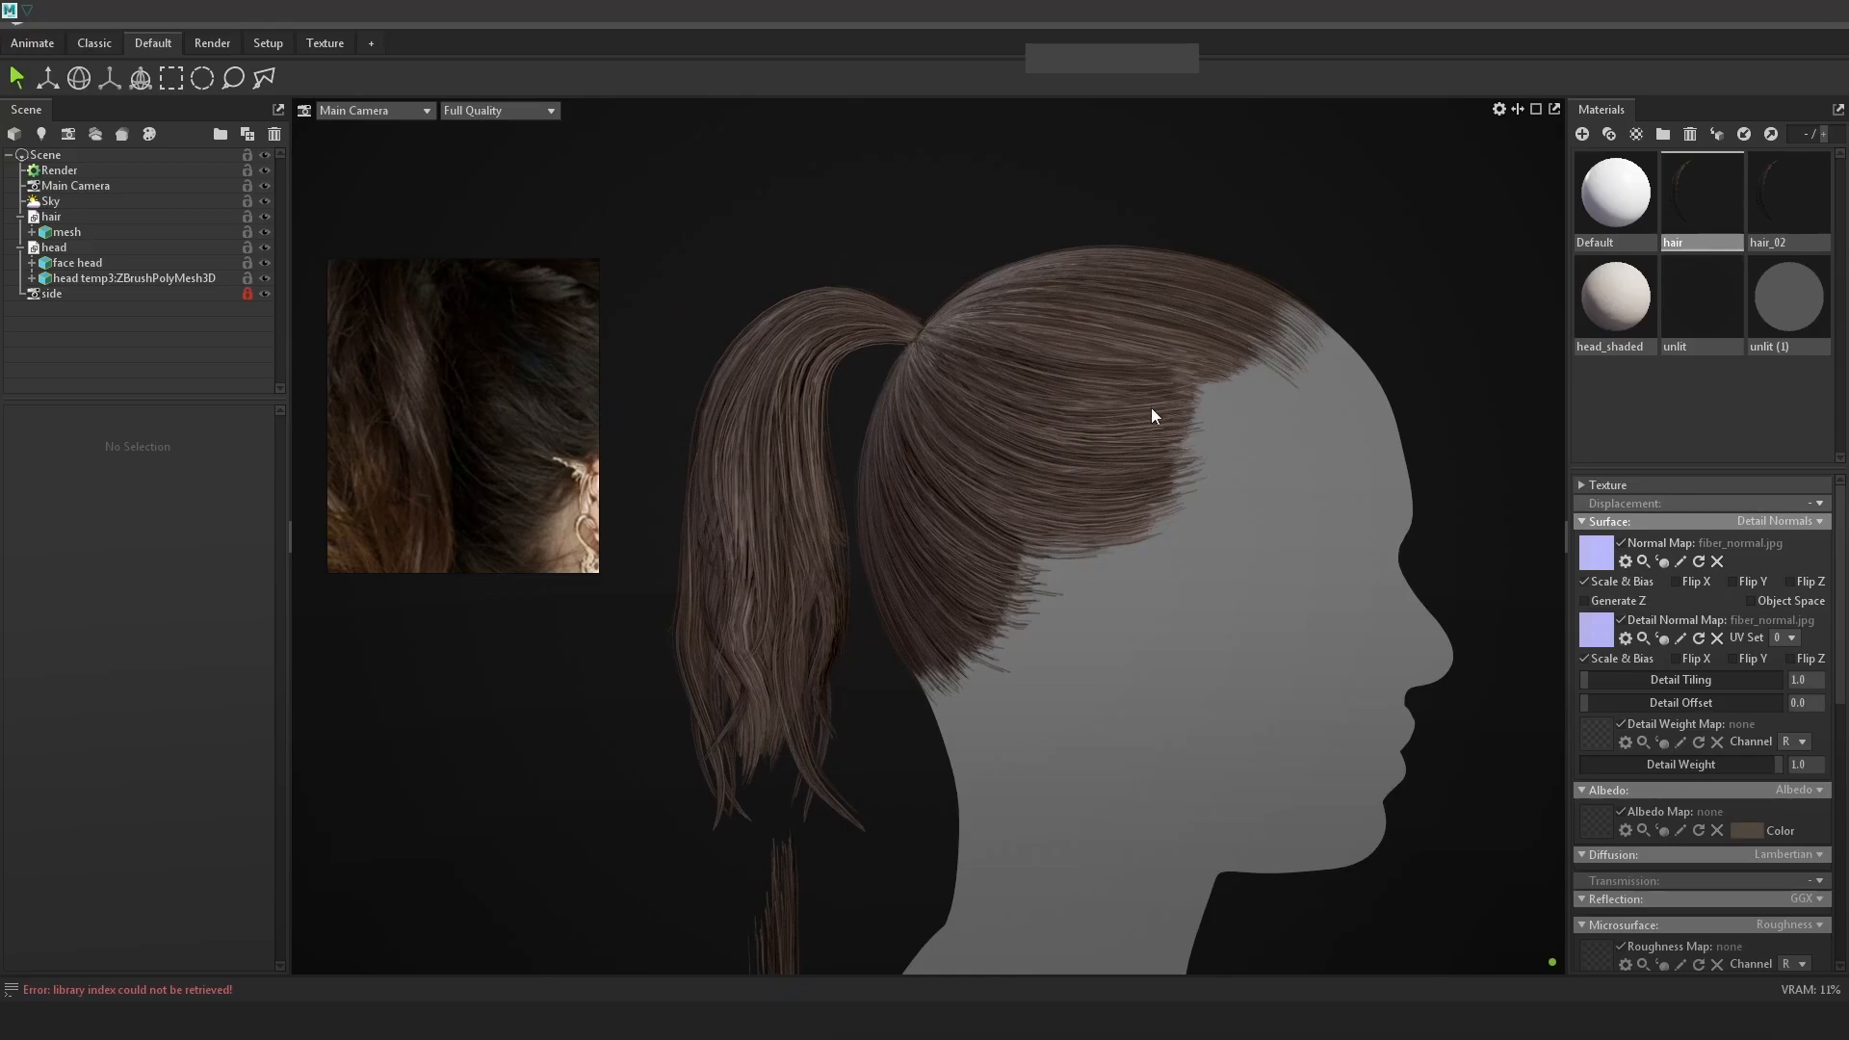
left_click_drag(1263, 501, 1293, 548)
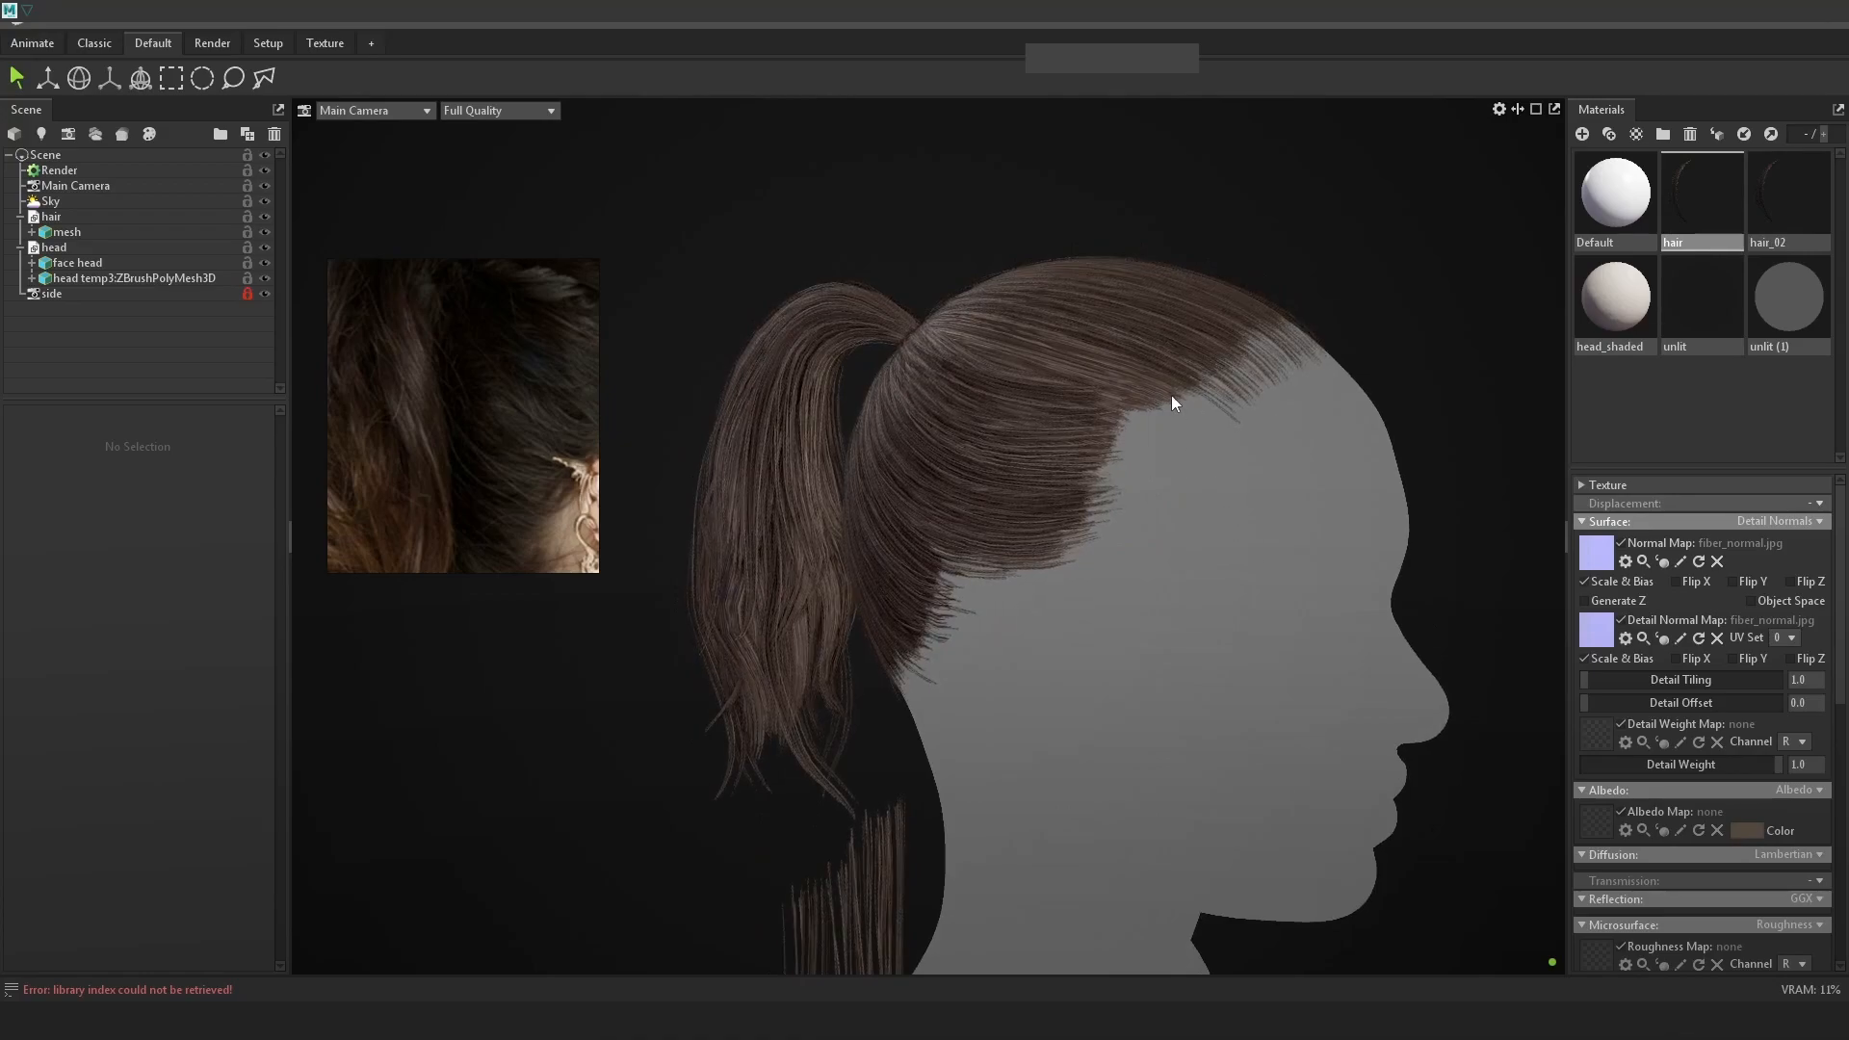
Switch back to Maya and save the hair scene
left_click(1759, 22)
left_click_drag(1221, 500, 1329, 529, "alt")
key("ctrl+s")
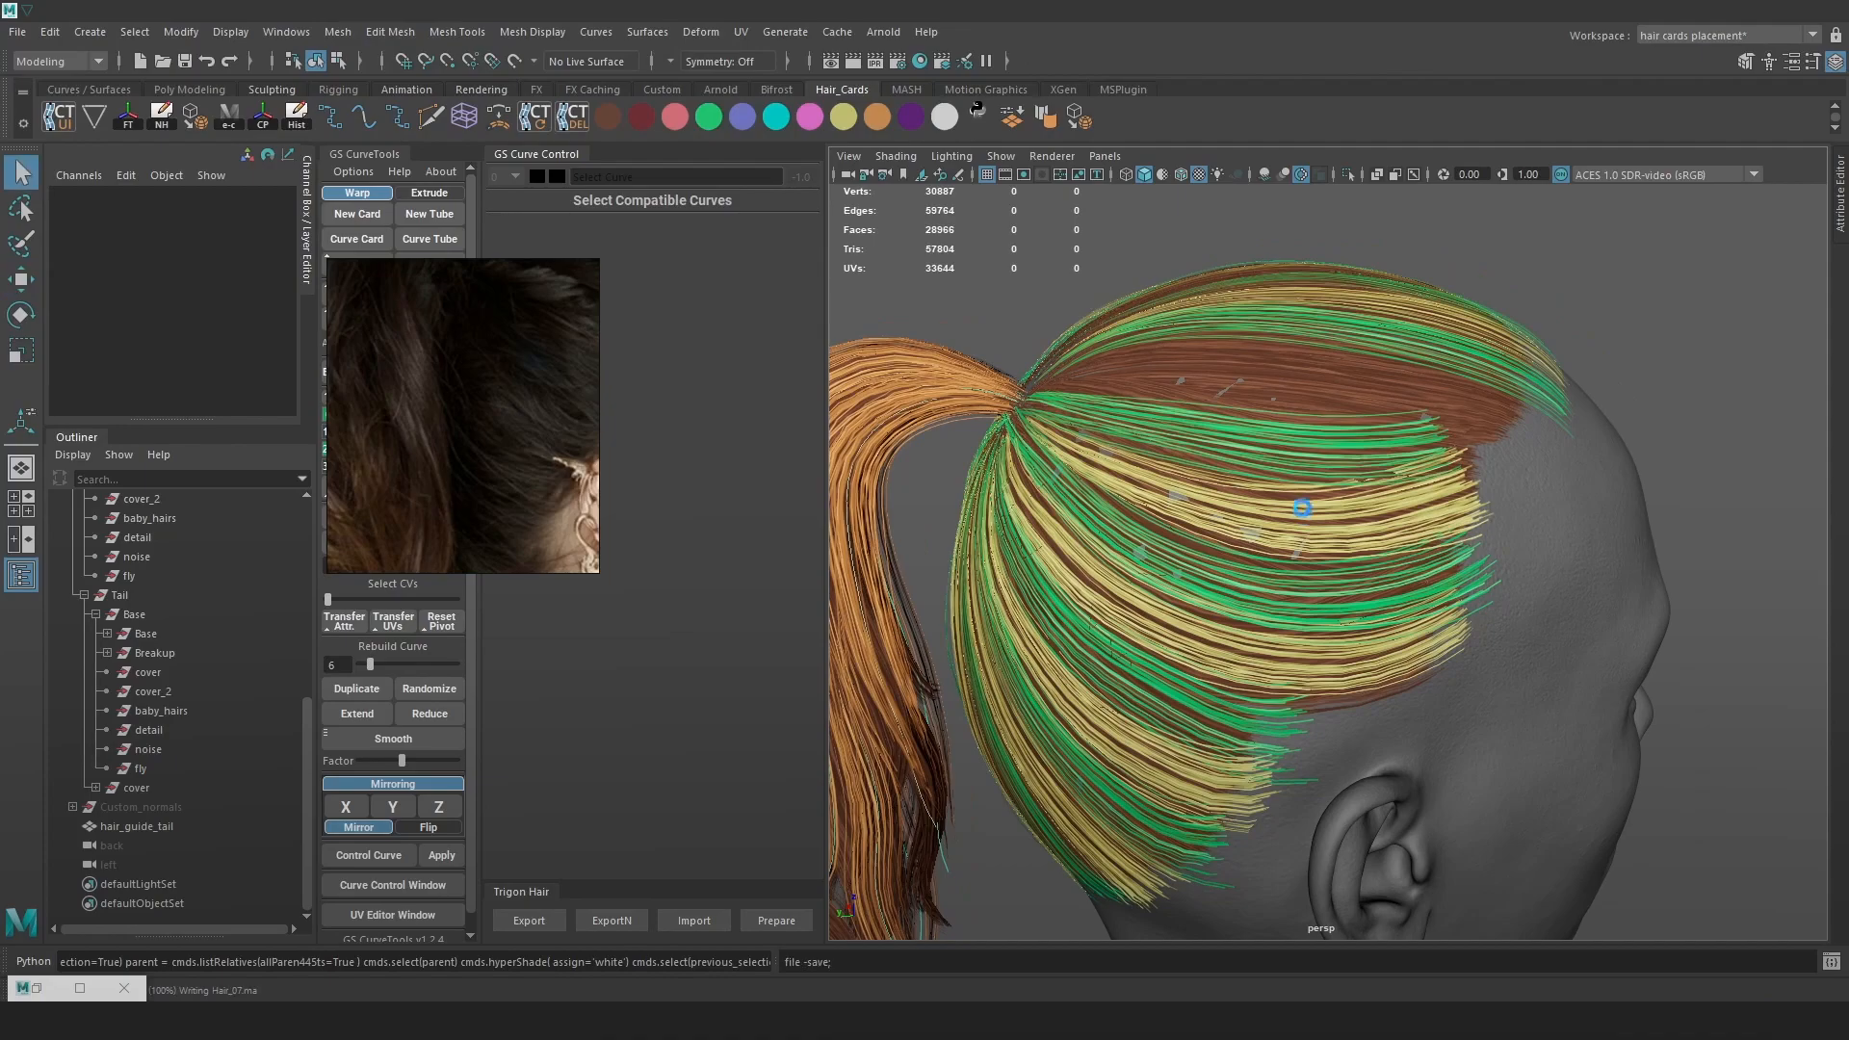
Examine the Main base card group from the top and side of the head
left_click_drag(1465, 604, 1288, 395, "alt")
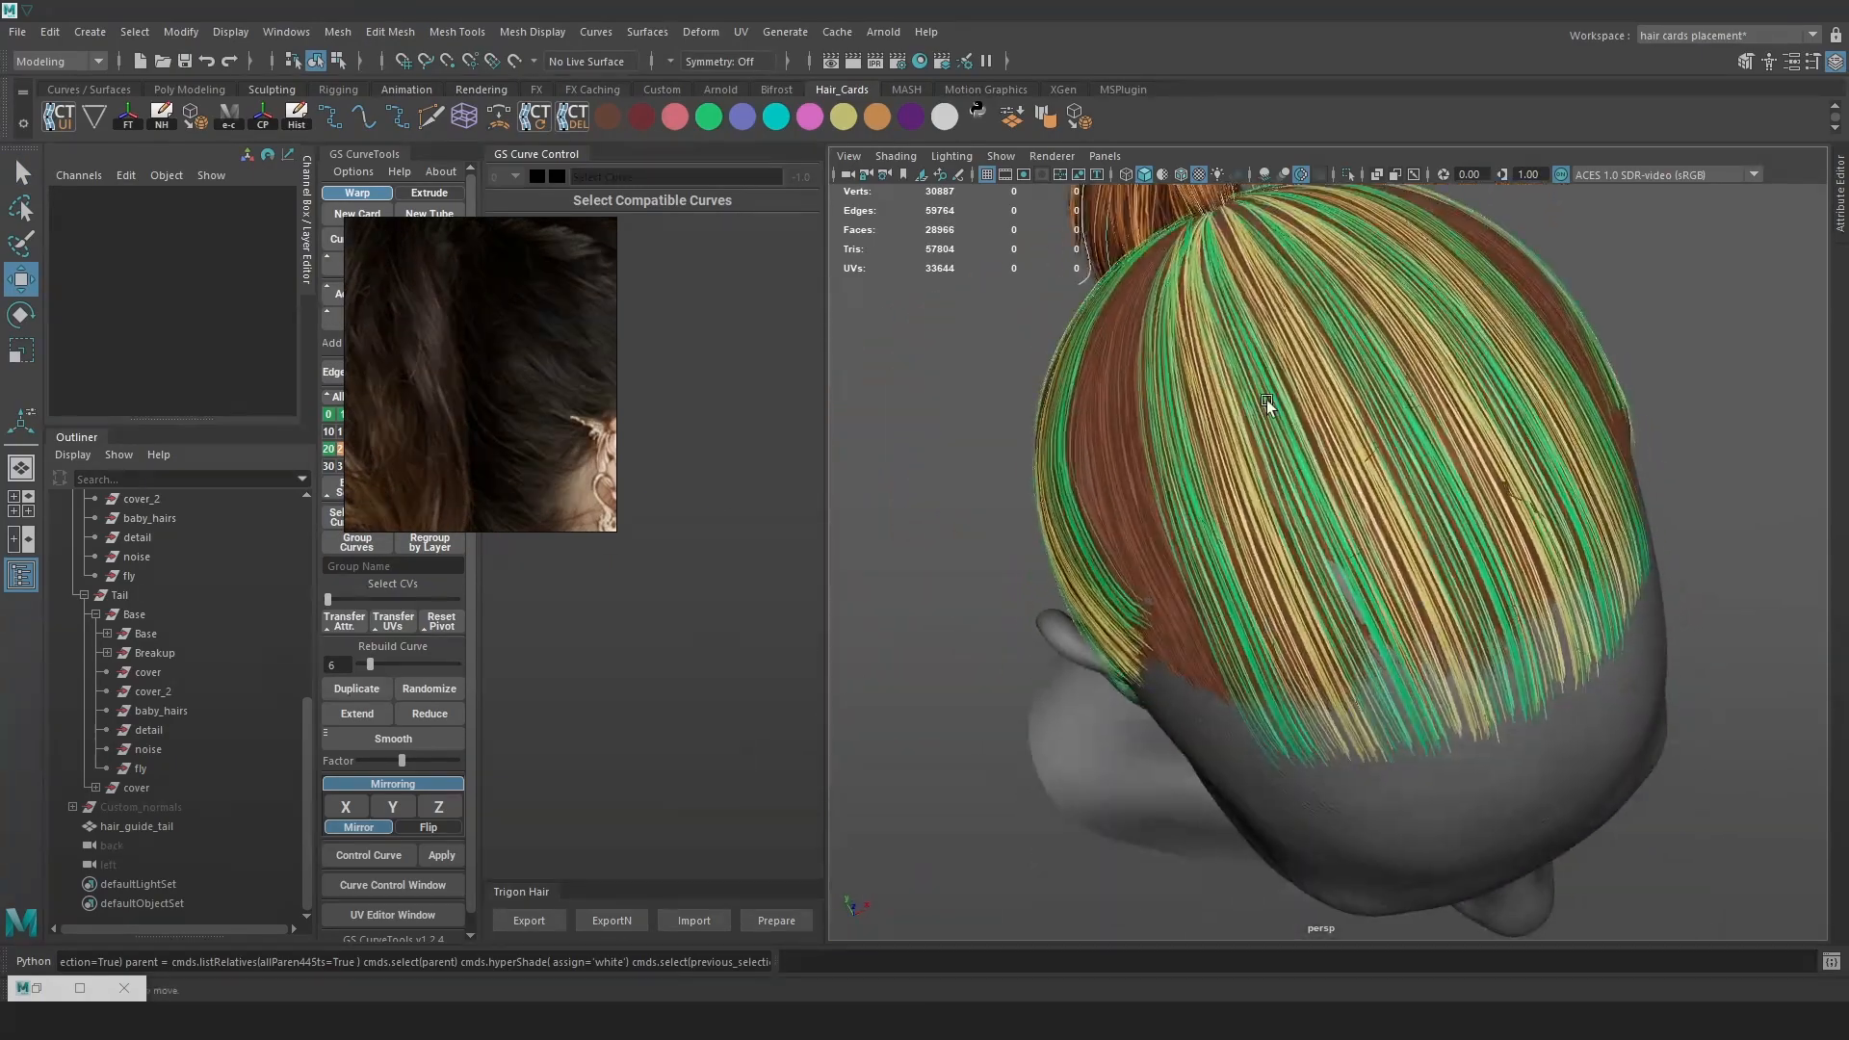
left_click_drag(1274, 596, 1343, 541, "alt")
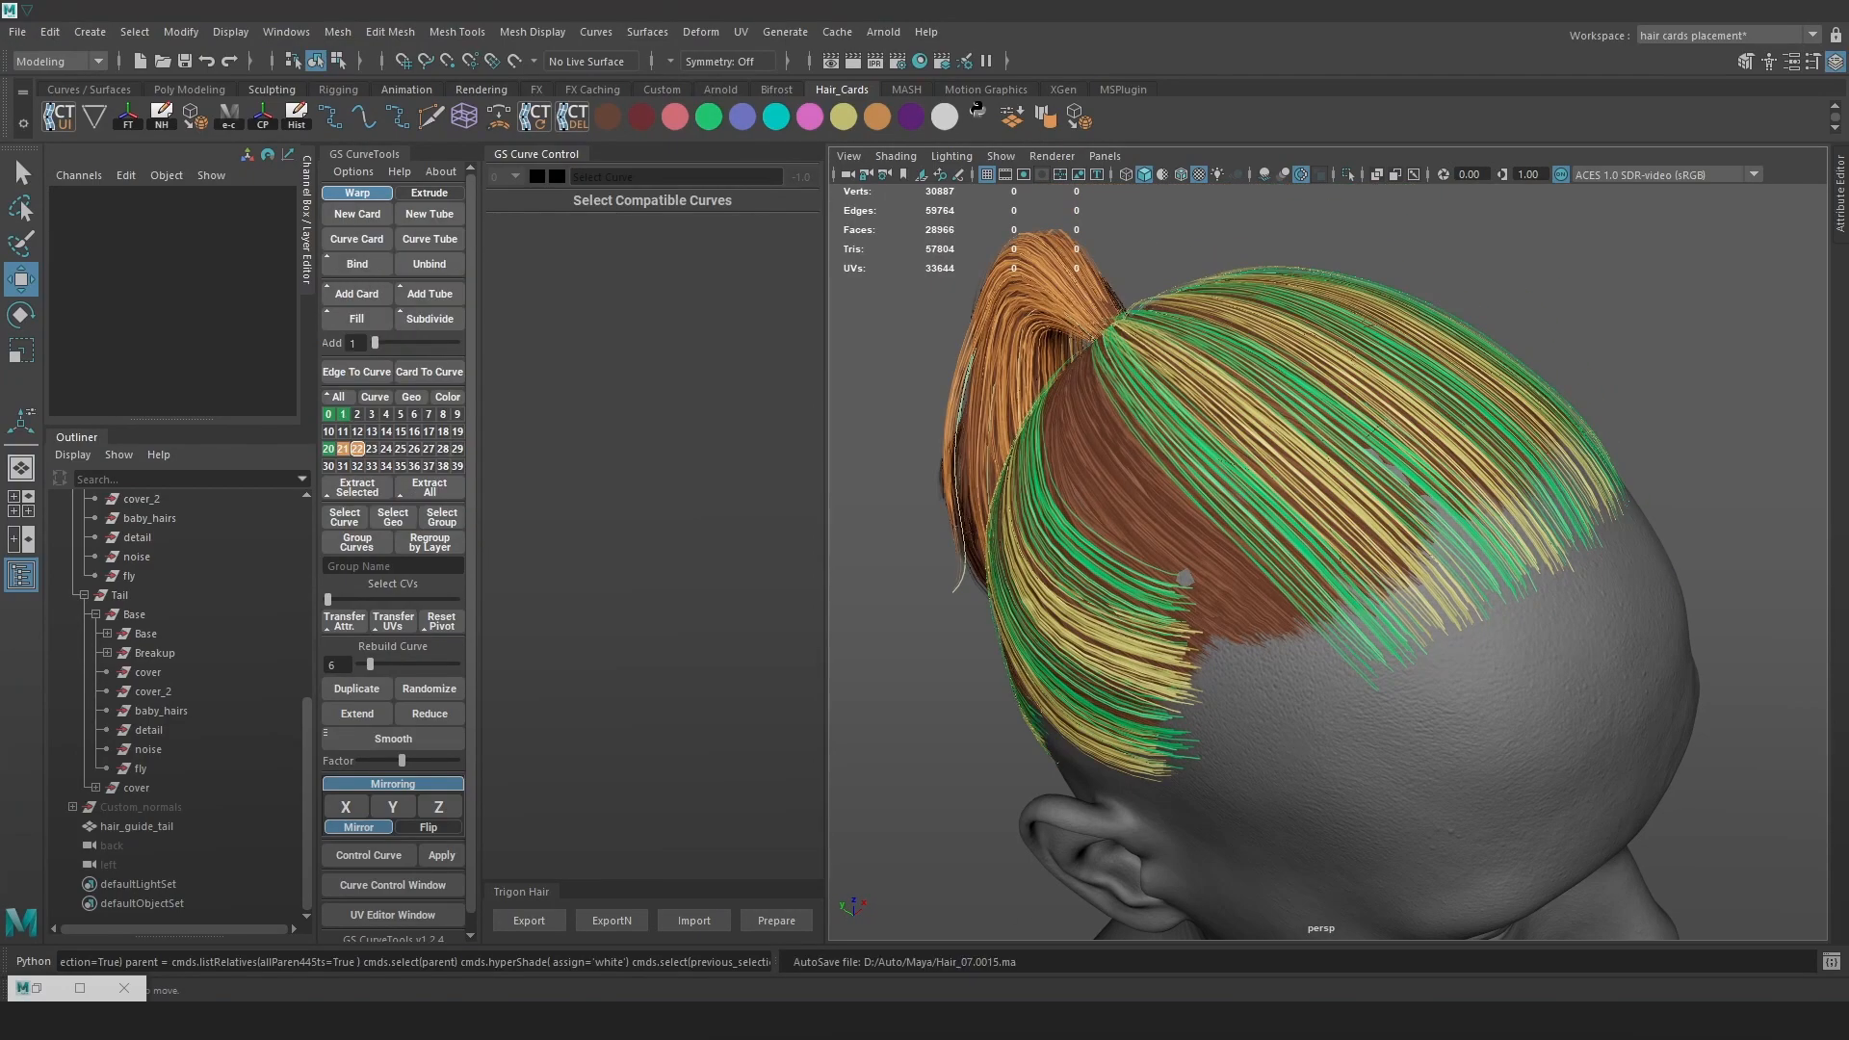
left_click_drag(1402, 447, 1439, 504, "alt")
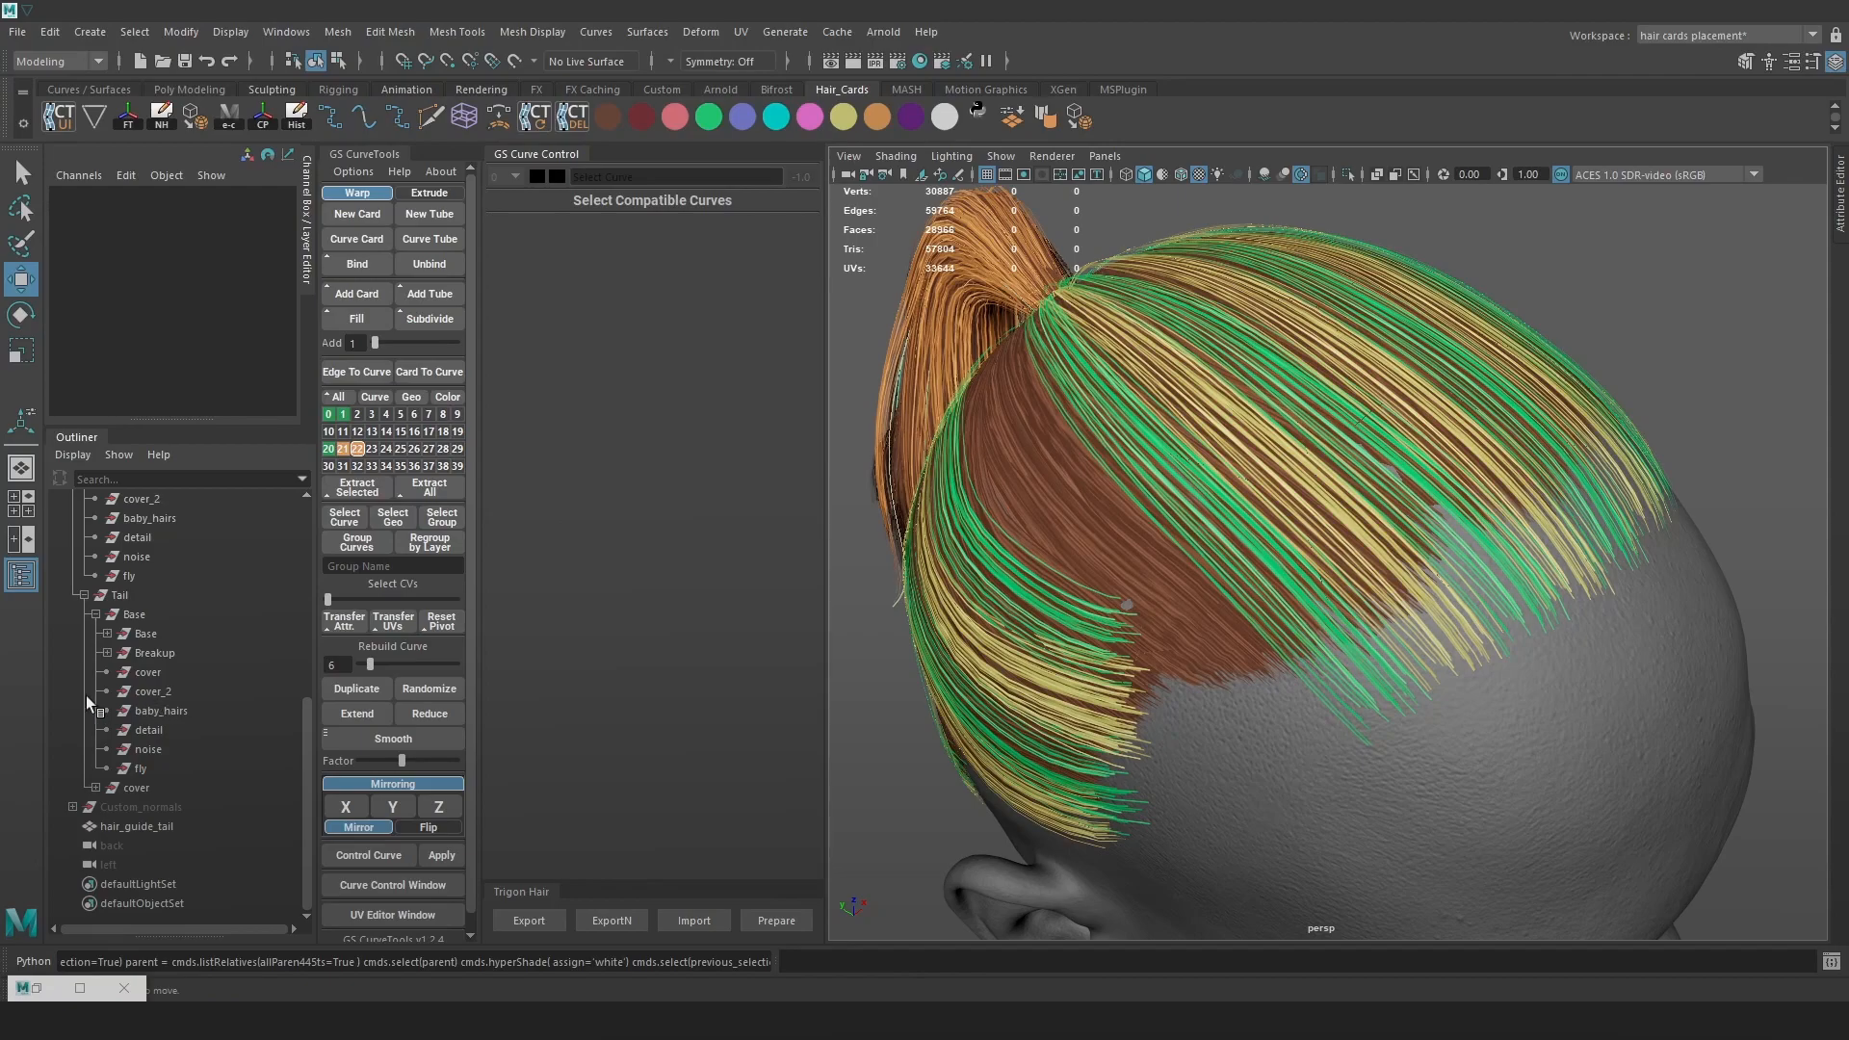
scroll(139, 616, "up", 6)
left_click(133, 633)
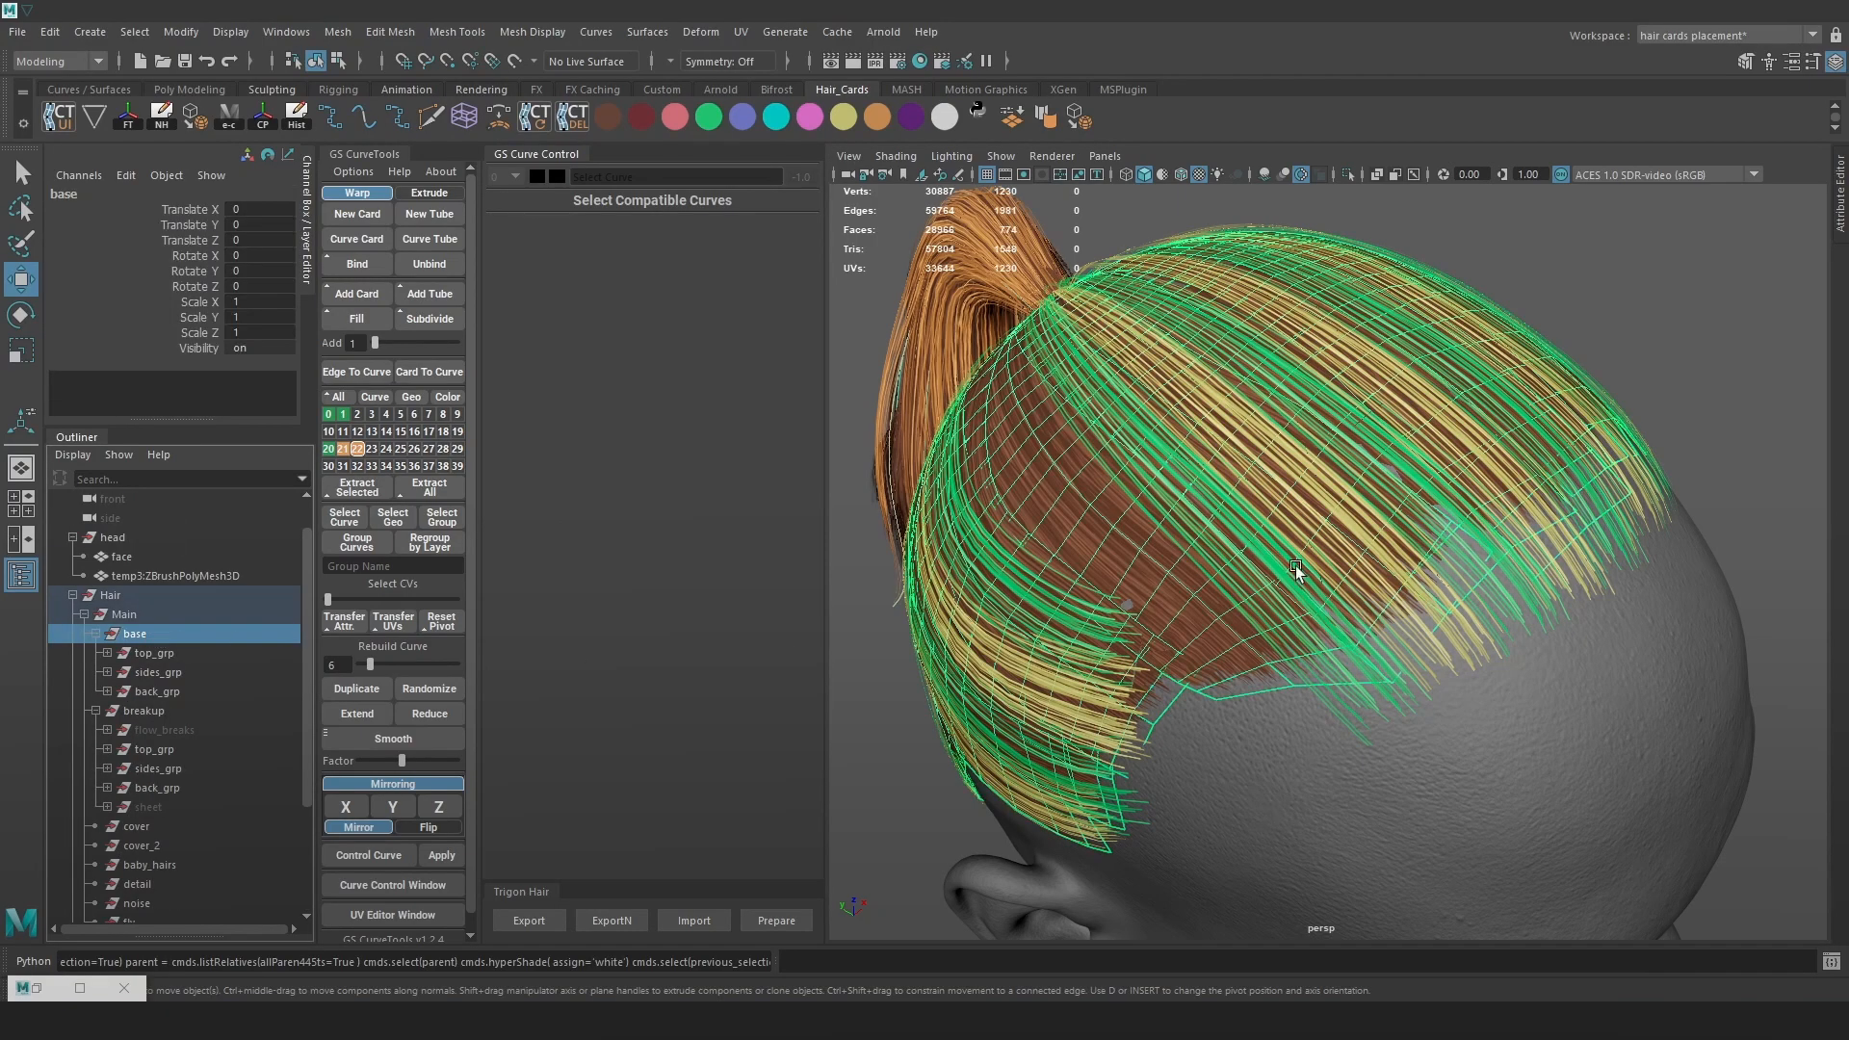
left_click_drag(1396, 525, 1496, 501, "alt")
right_click_drag(1496, 501, 1335, 533, "alt")
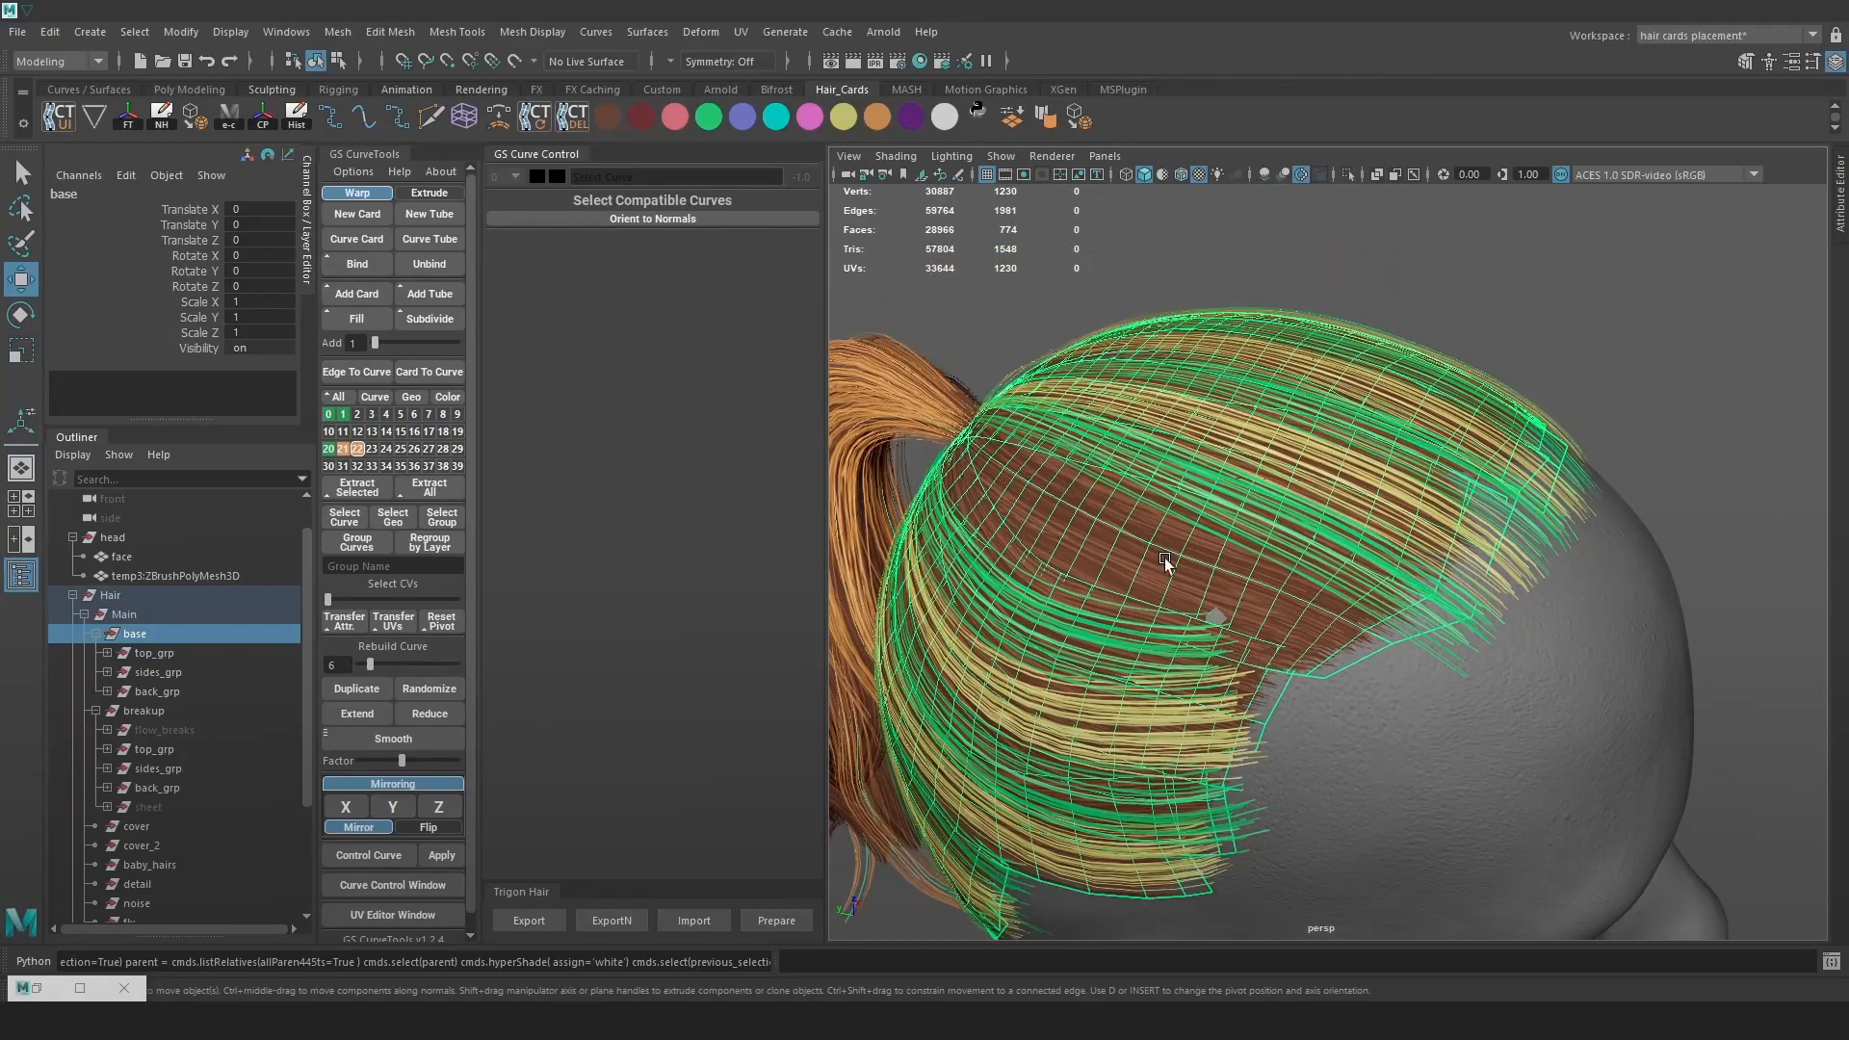
left_click_drag(1644, 514, 1706, 373, "alt")
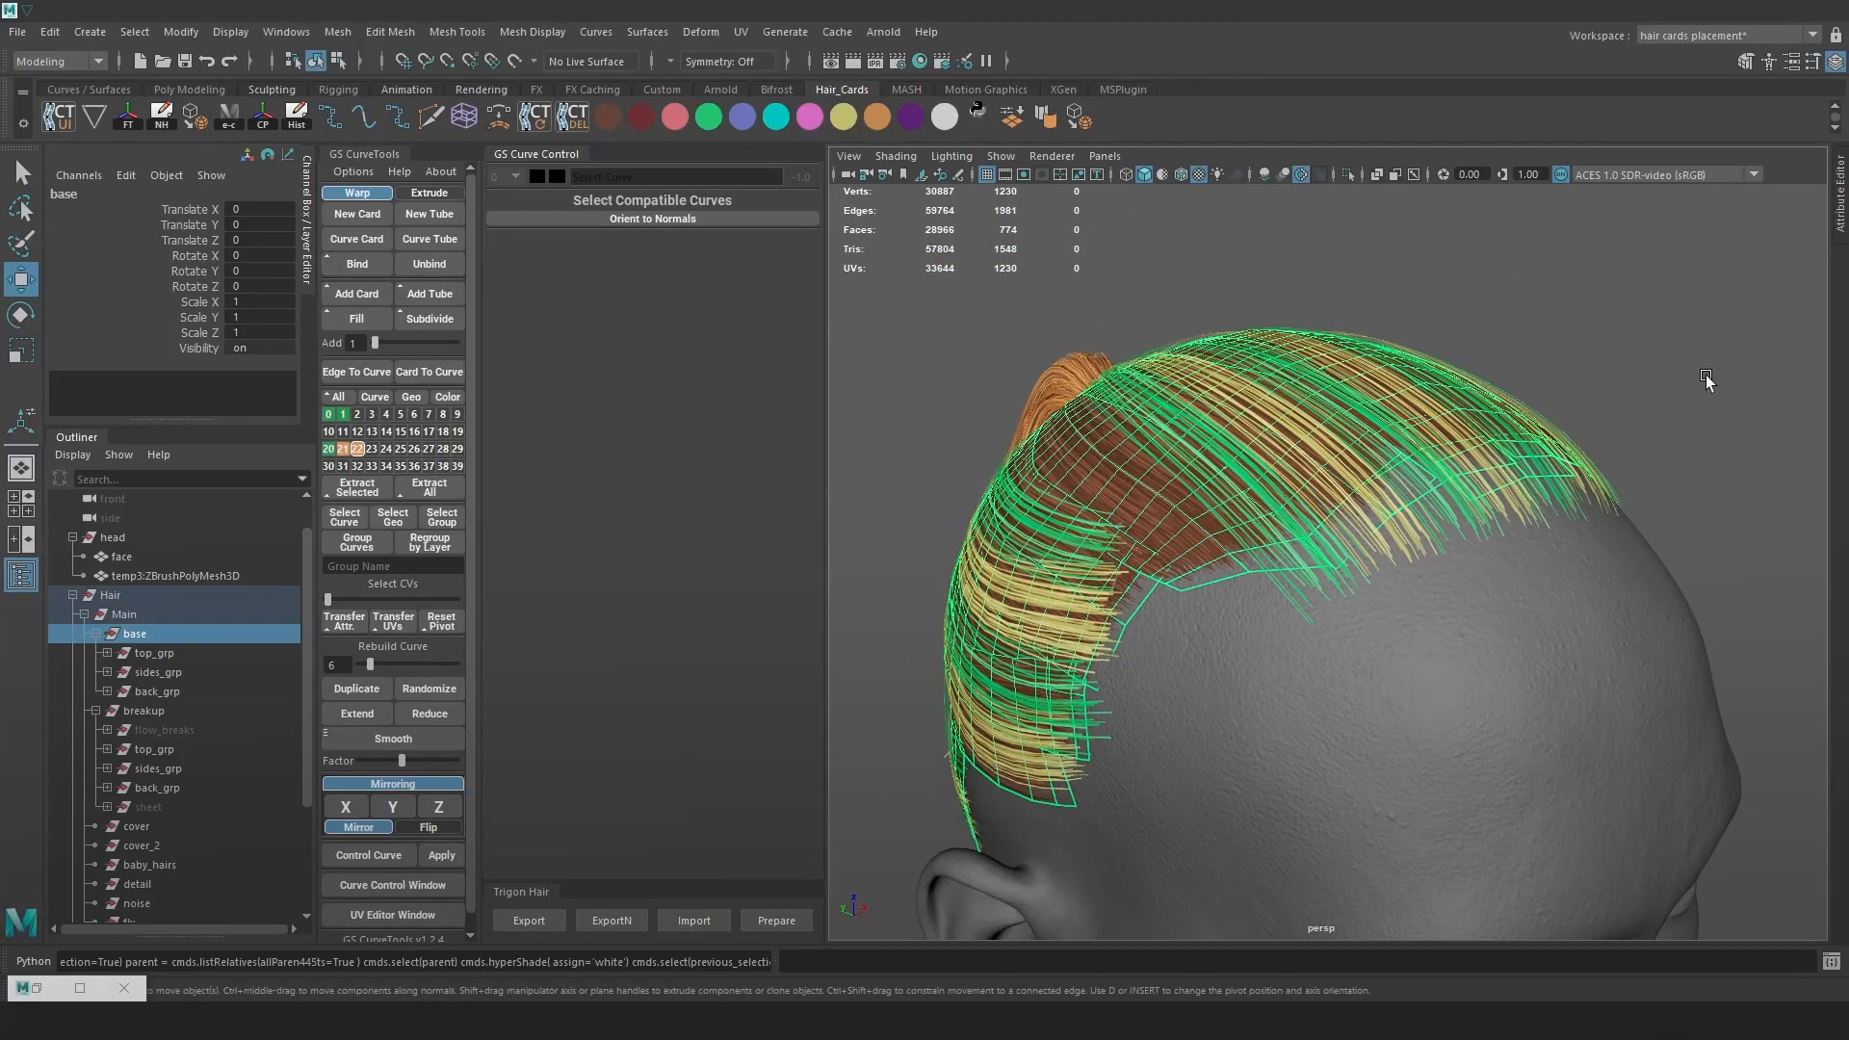
Inspect the base top_grp and its cards from warpCard11 to warpCard26 on the head
left_click(154, 653)
left_click(108, 653)
left_click_drag(1358, 536, 1137, 554, "alt")
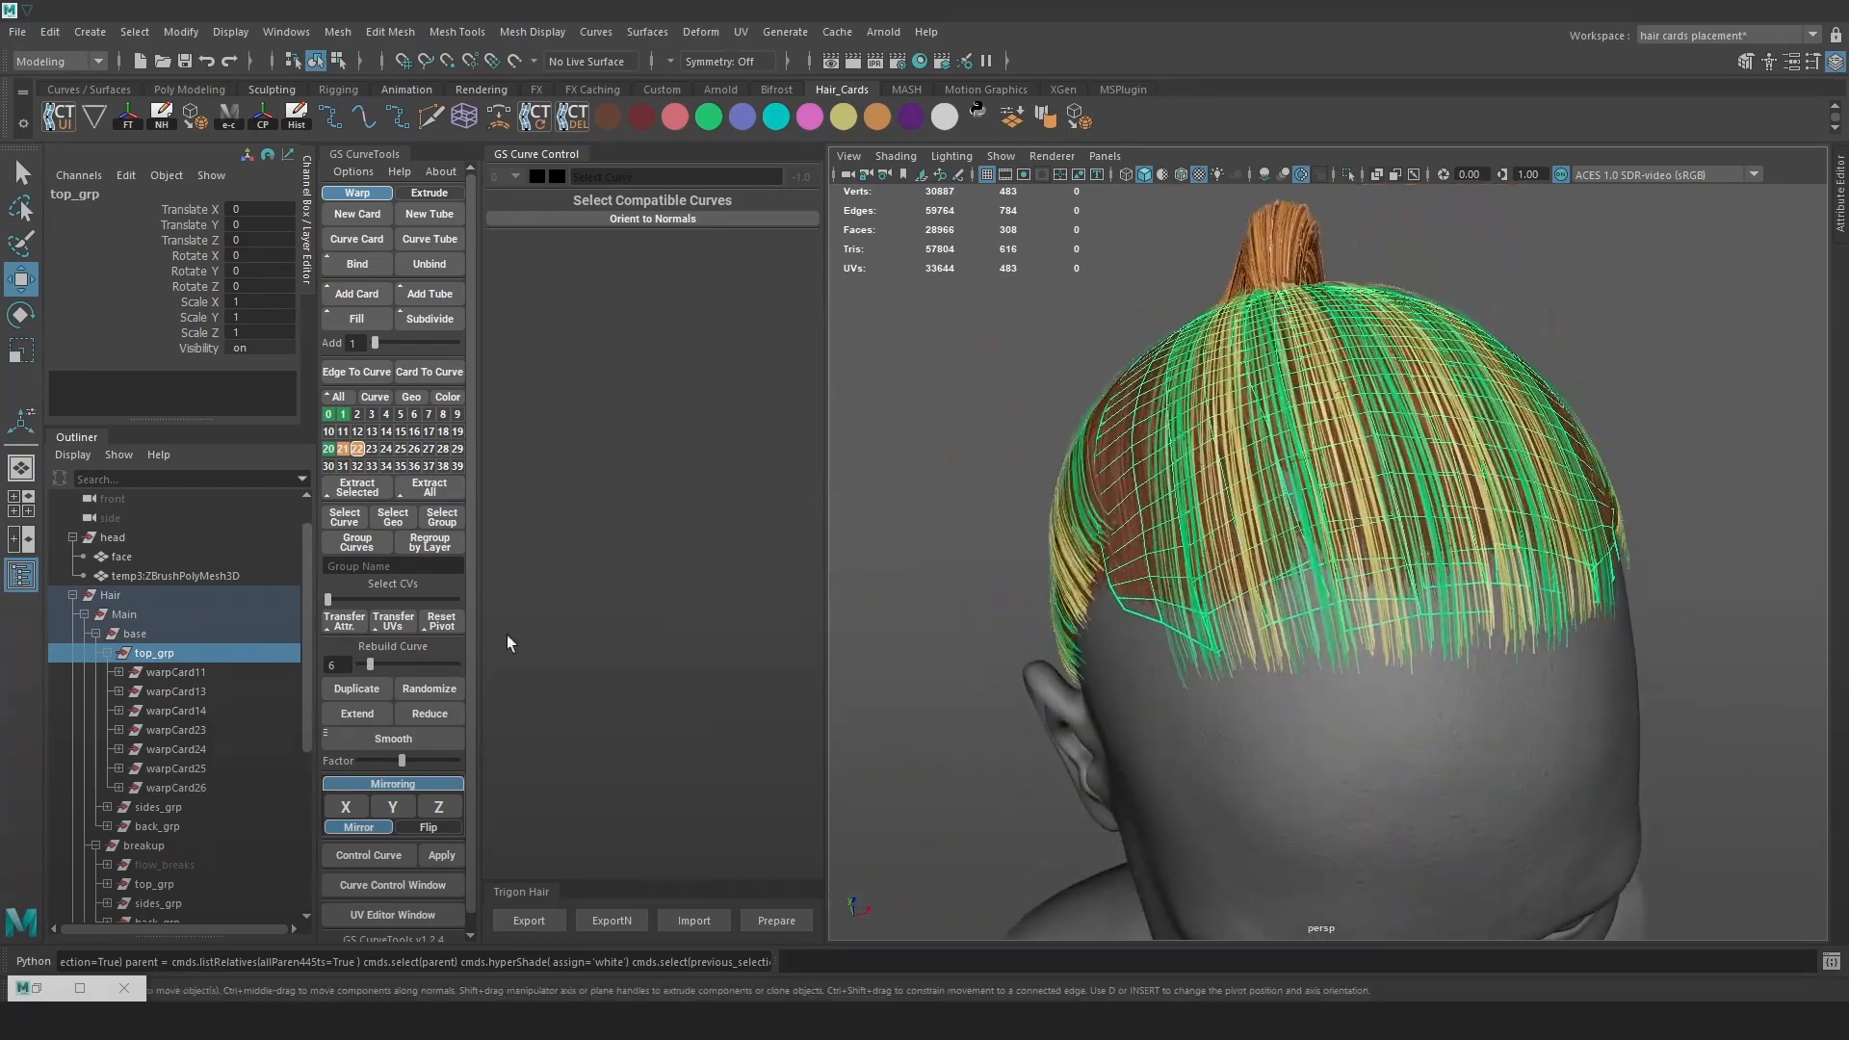
left_click(188, 786)
left_click(204, 672, "shift")
left_click_drag(1244, 634, 1390, 593, "alt")
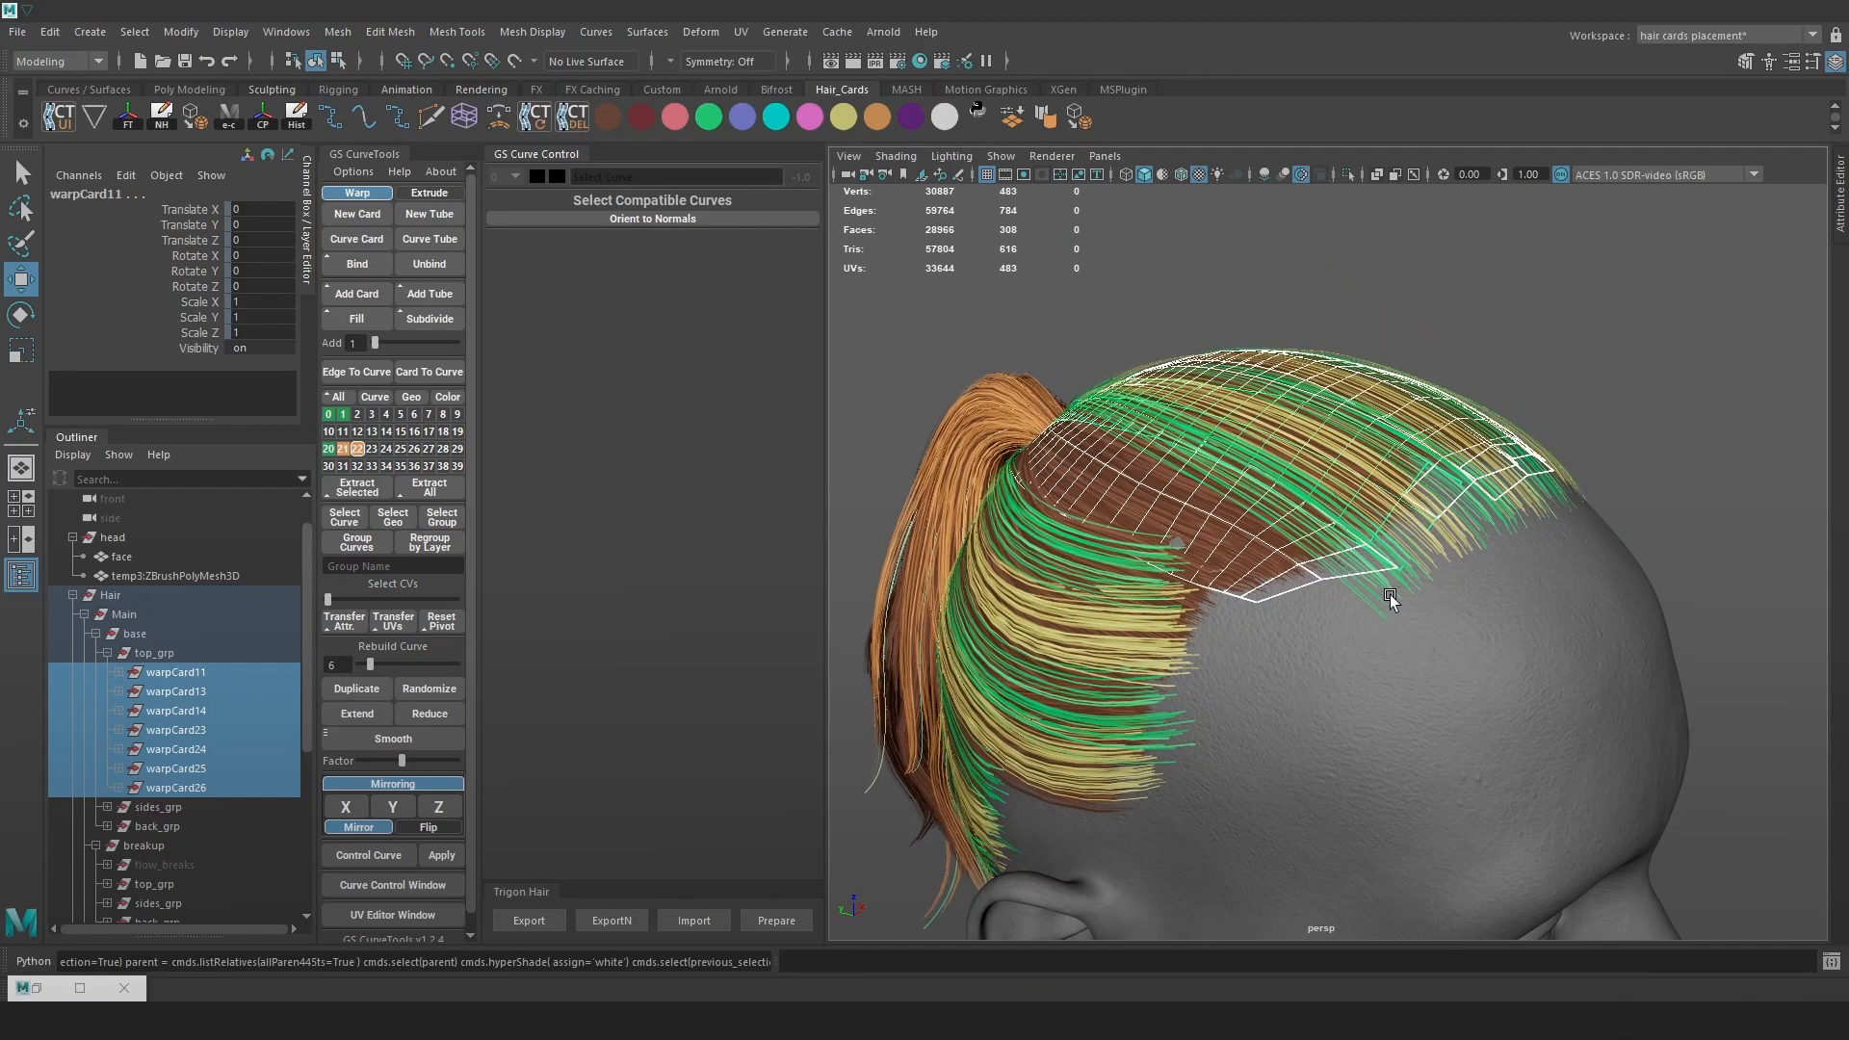
left_click(105, 654)
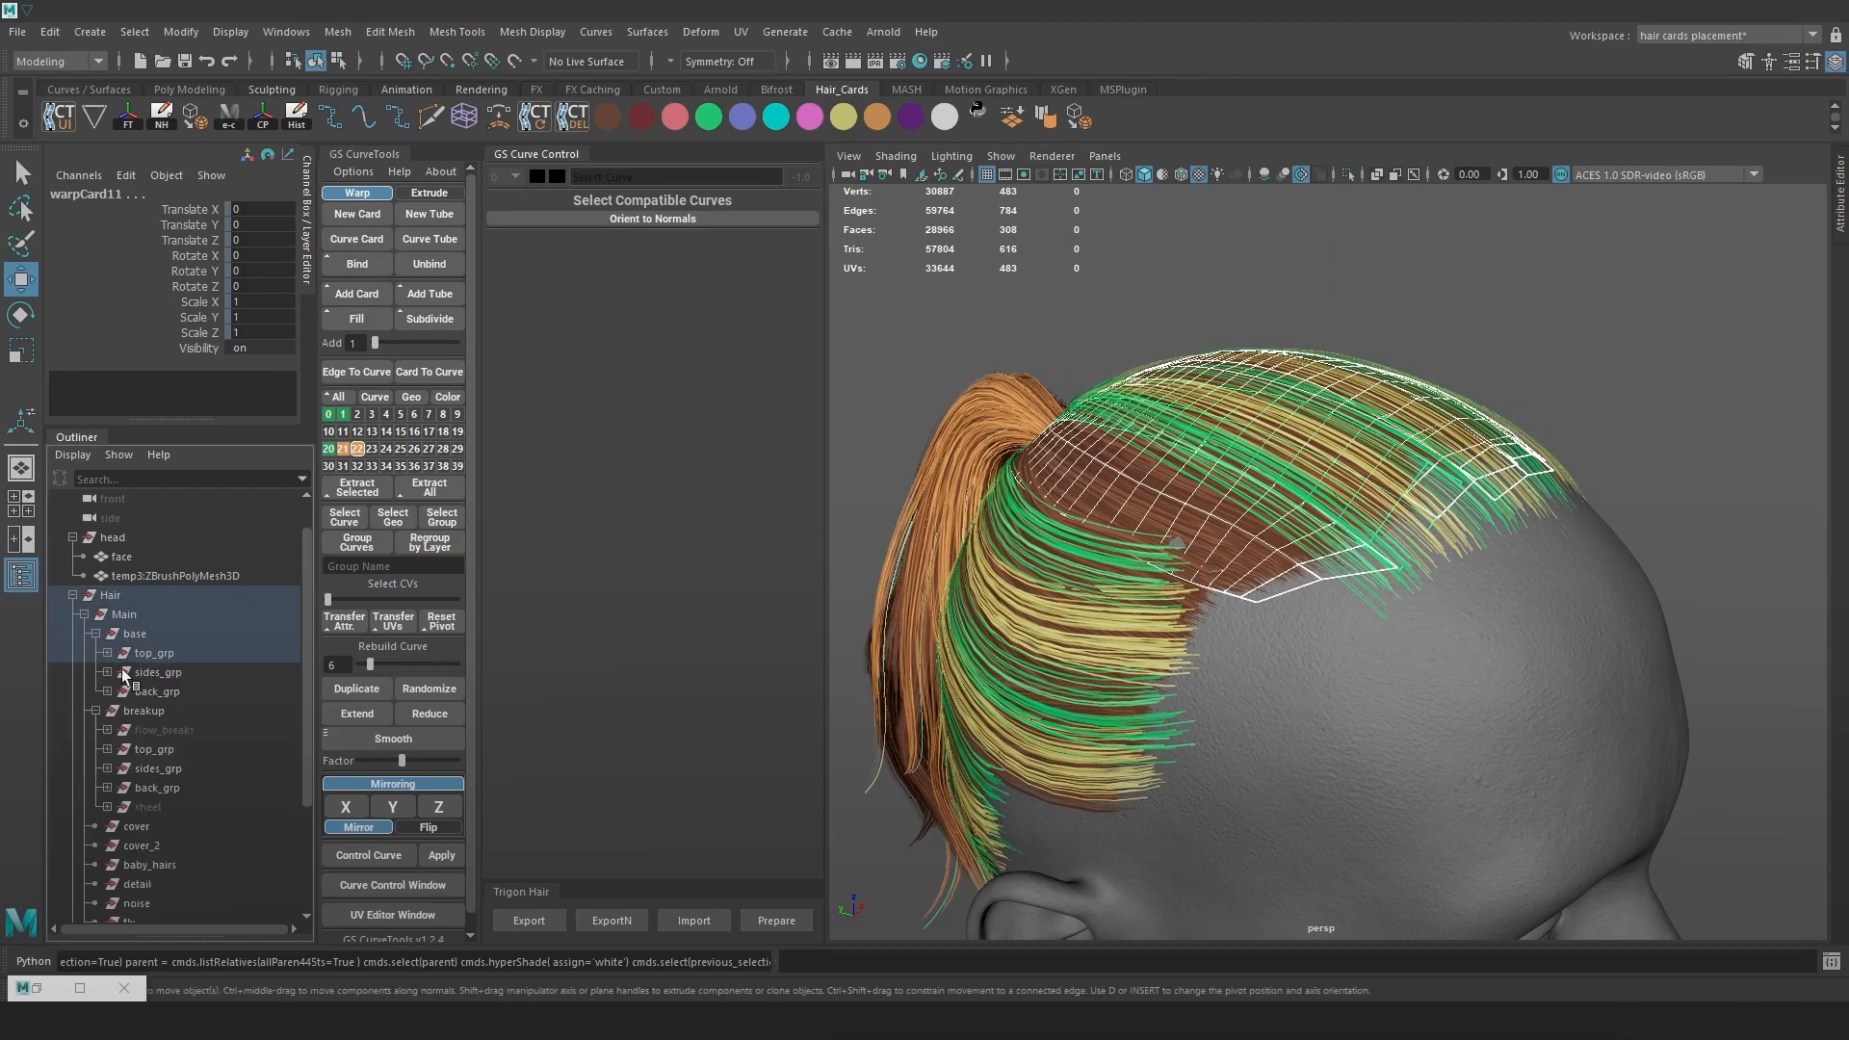
Group the cards warpCard54 to warpCard73 inside the breakup top_grp
left_click(172, 752)
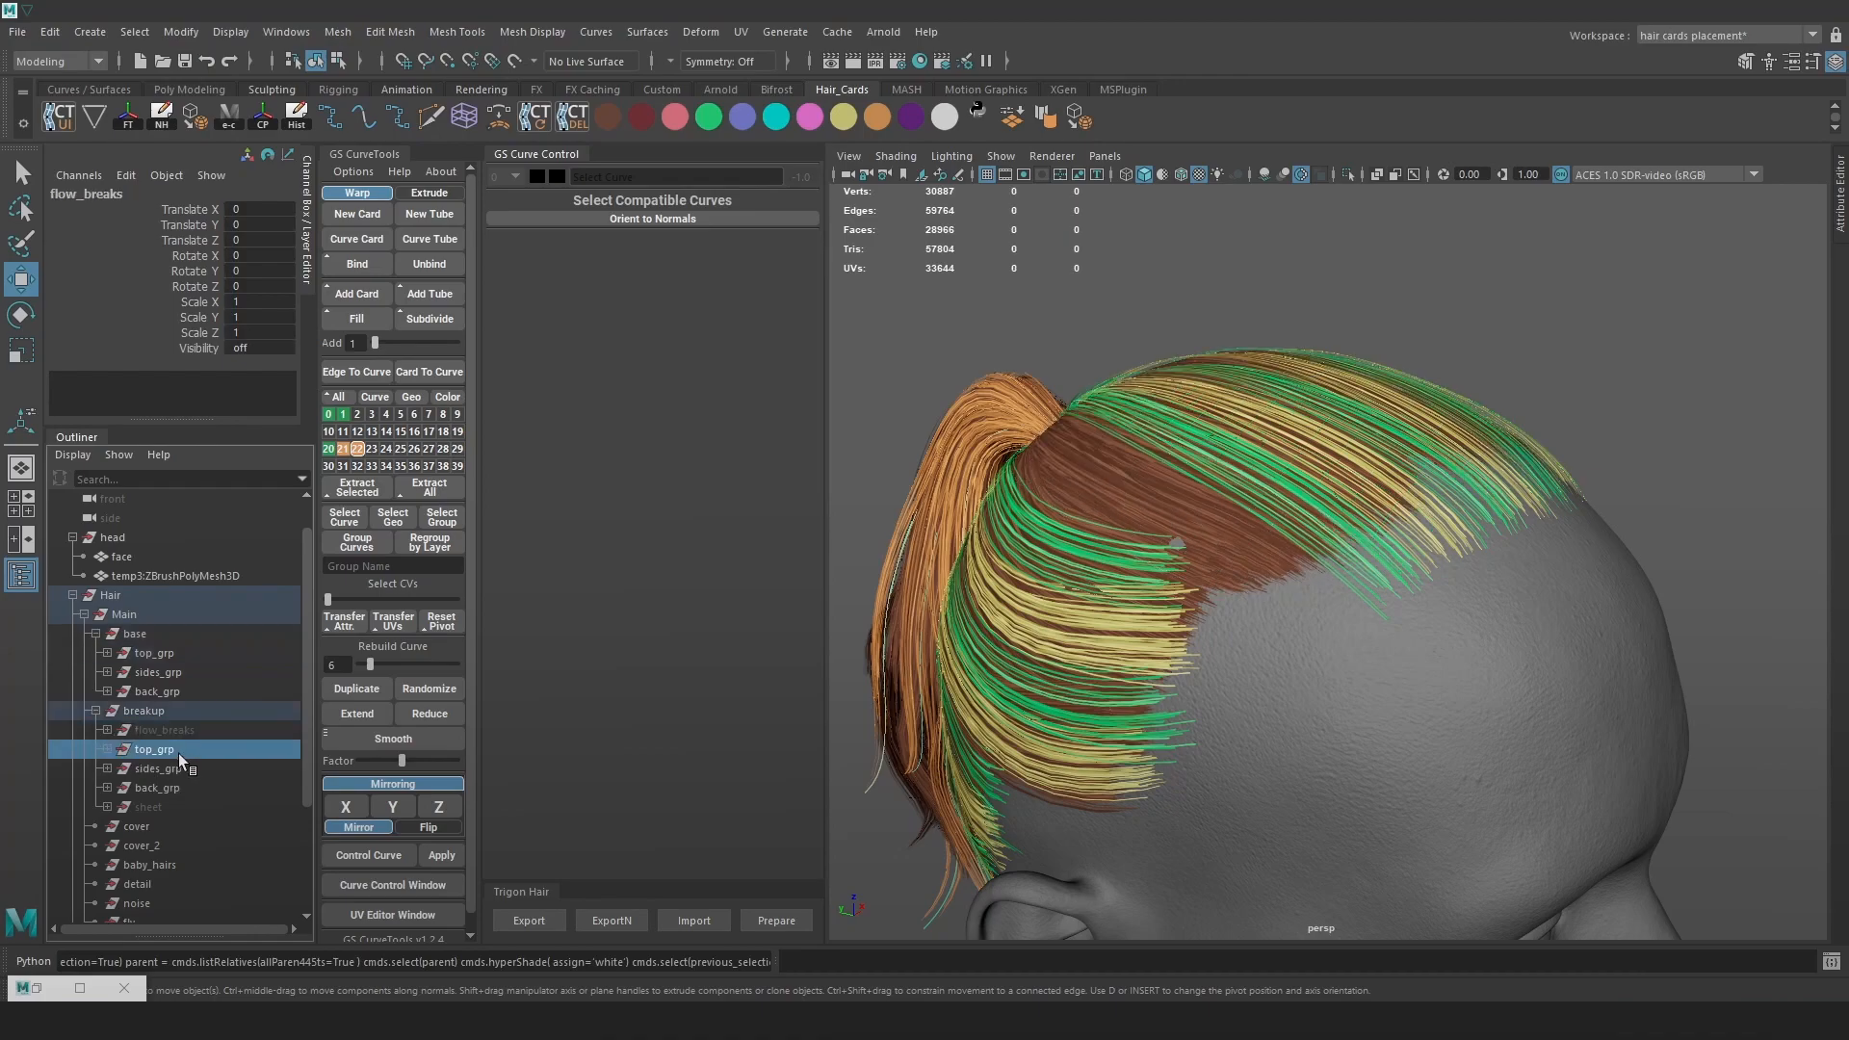
left_click(107, 749)
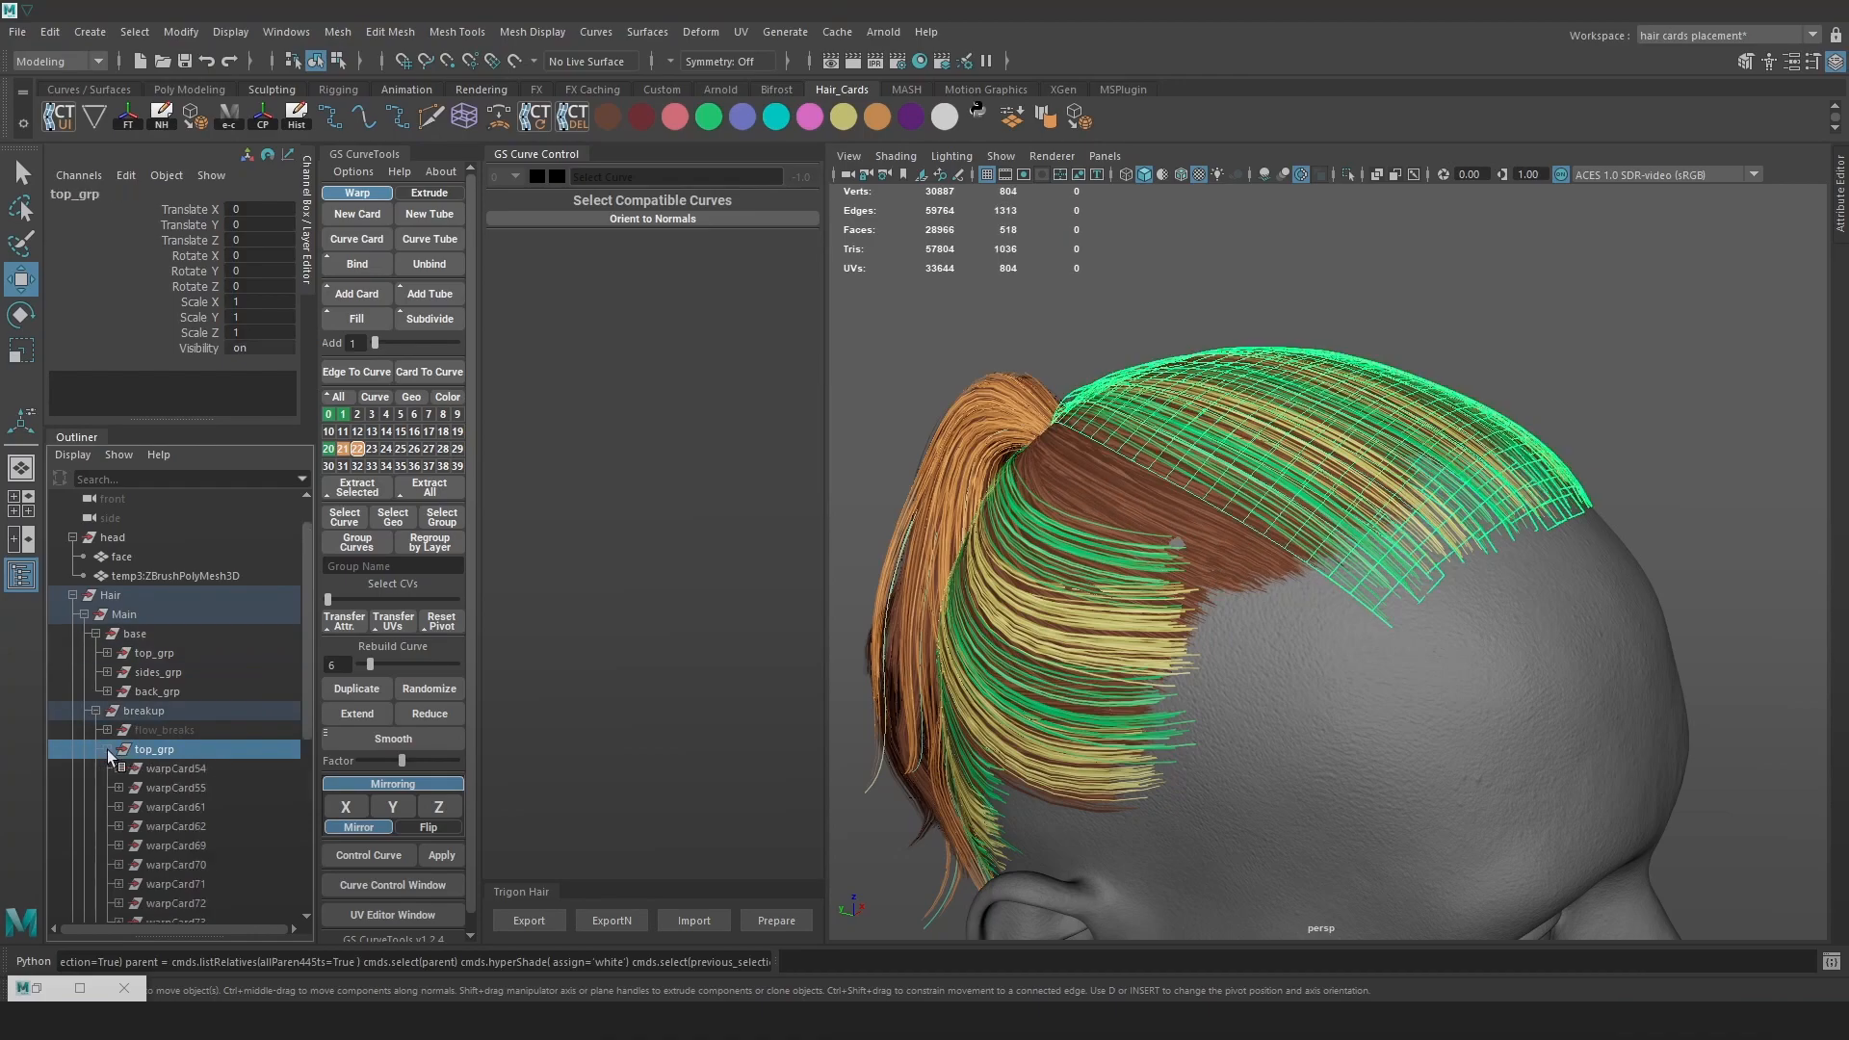
left_click(185, 768)
scroll(204, 766, "down", 3)
left_click(200, 771, "shift")
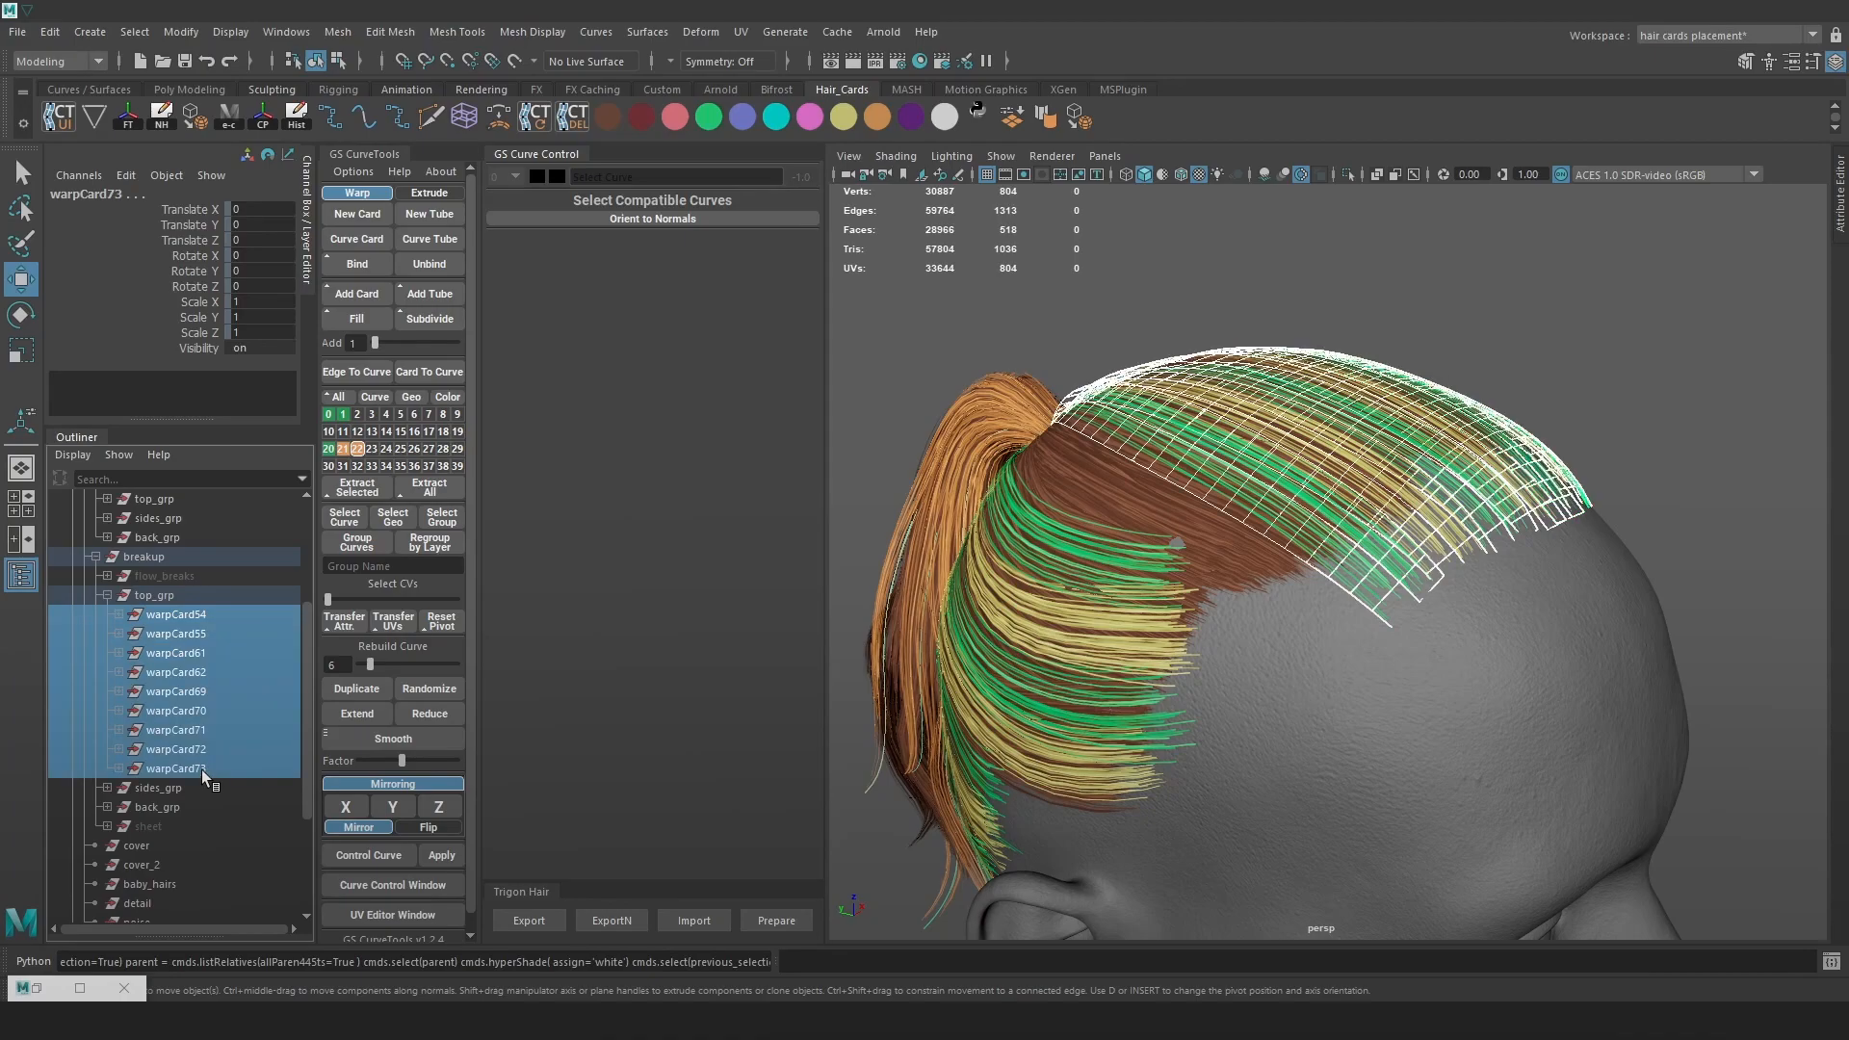
key("ctrl+g")
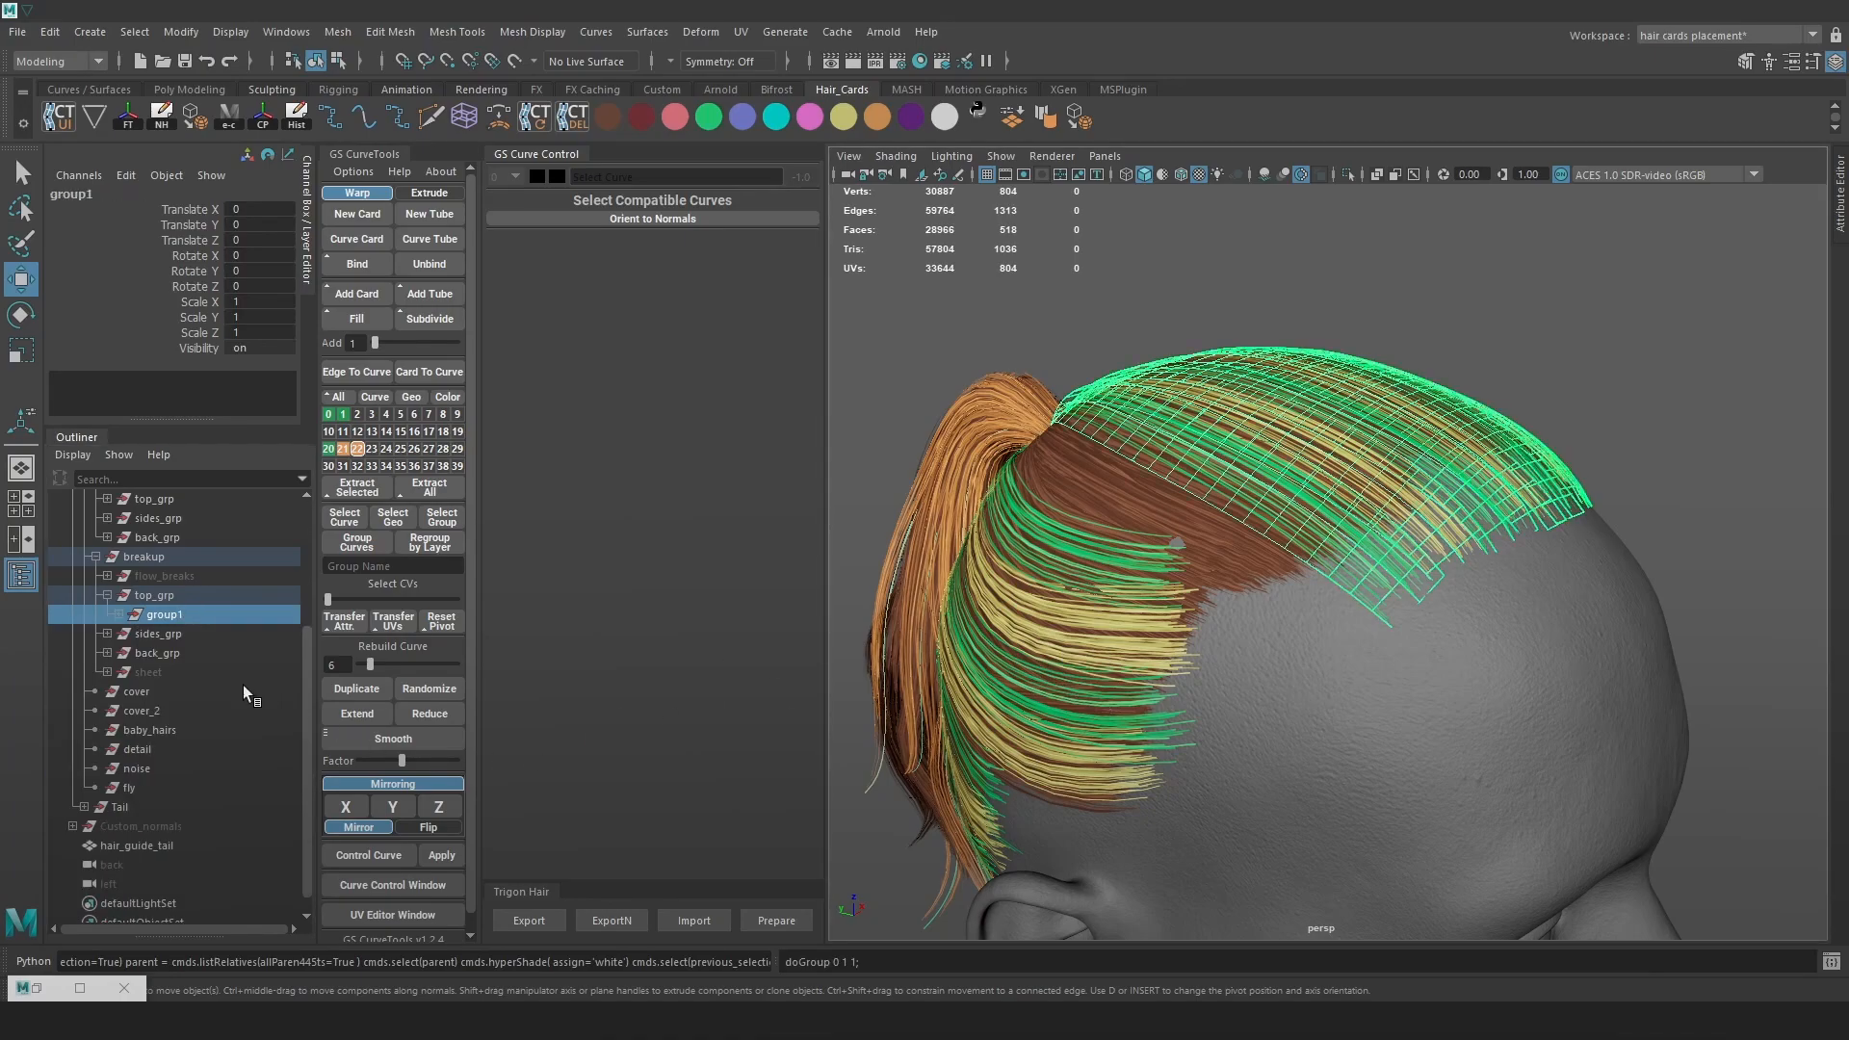
Rename the new group inside the breakup top_grp as top_cards
double_click(204, 613)
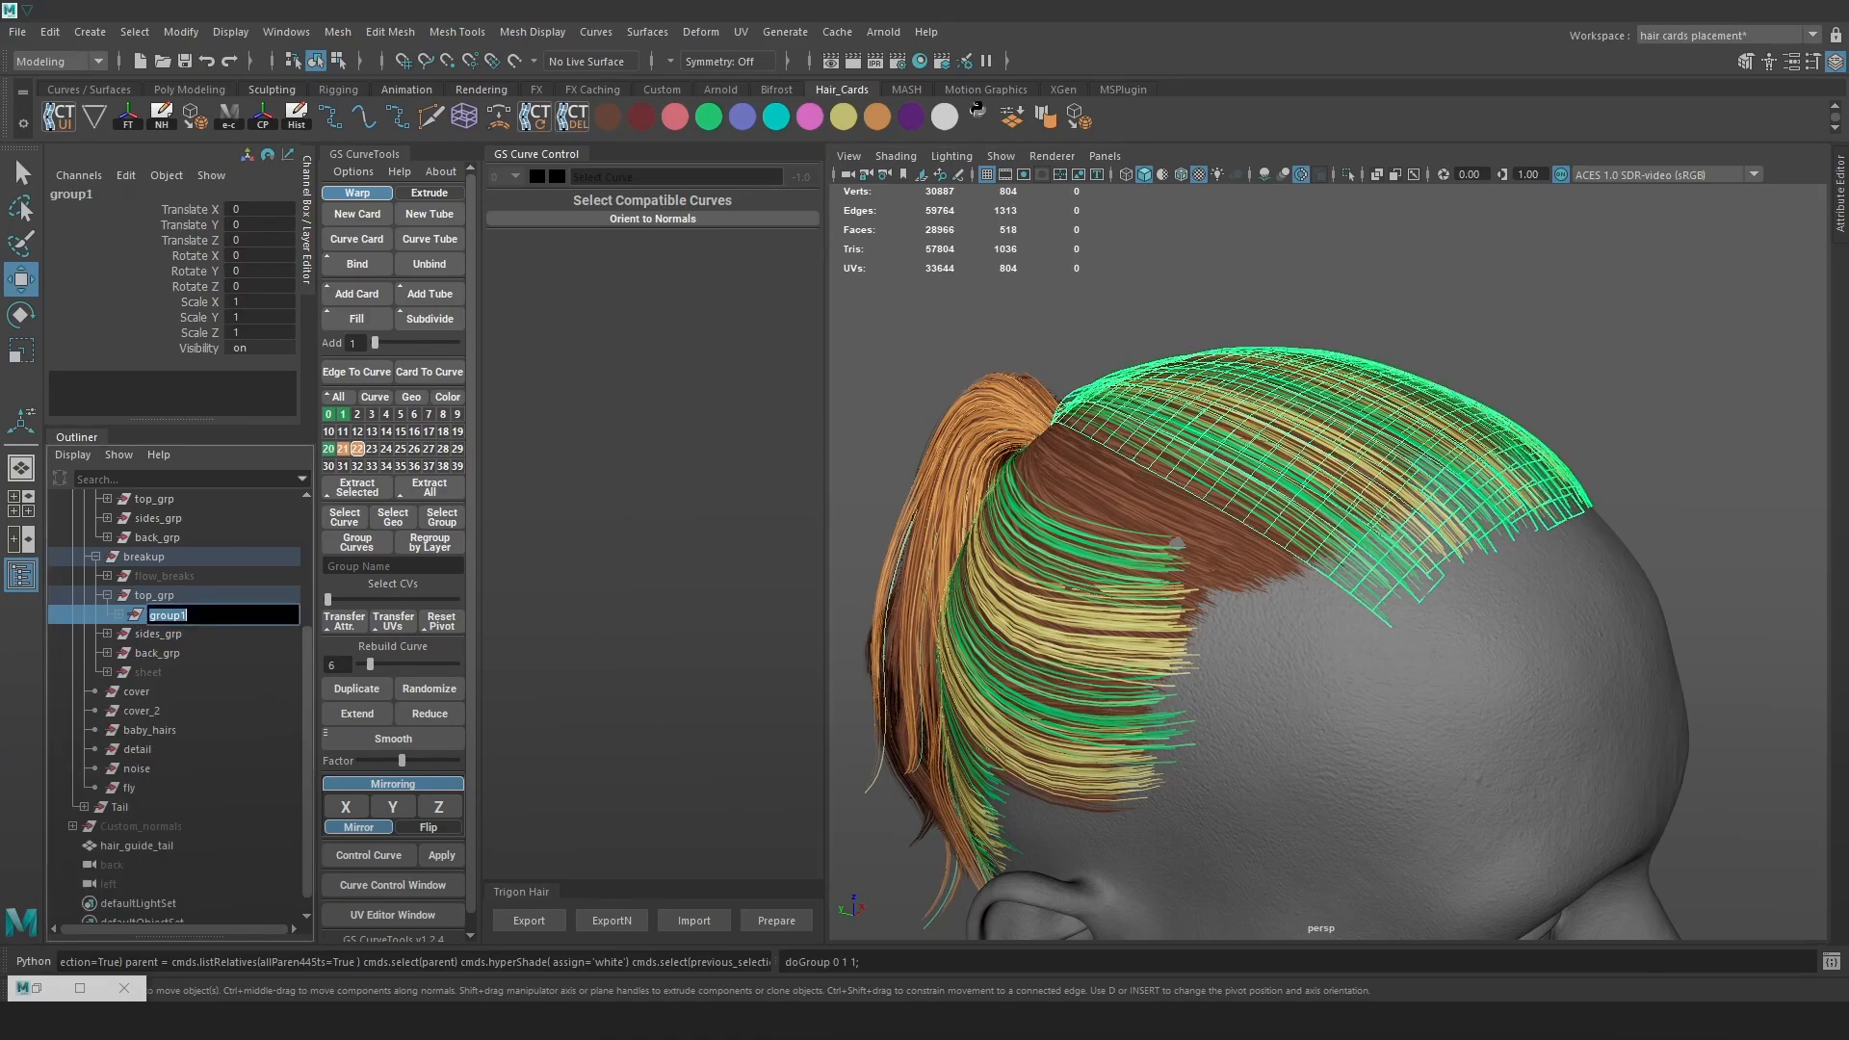
type("top_")
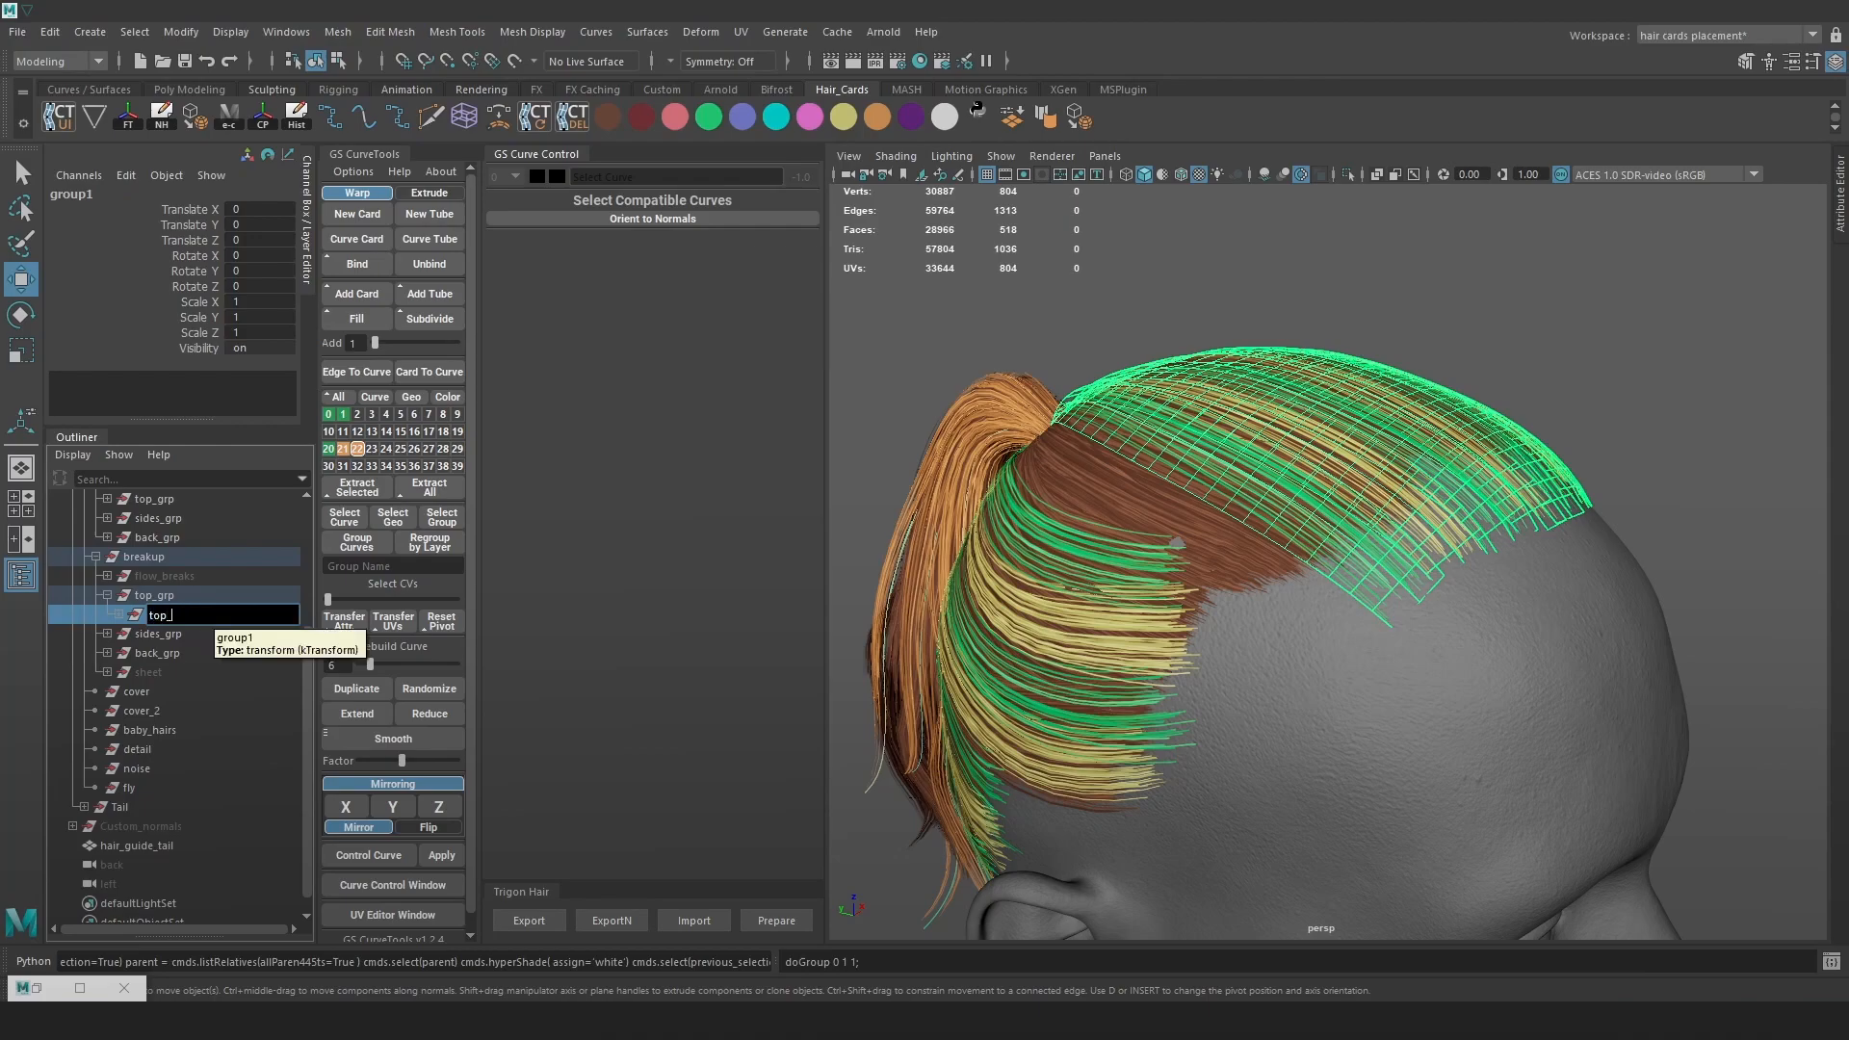
type("cards")
key("Return")
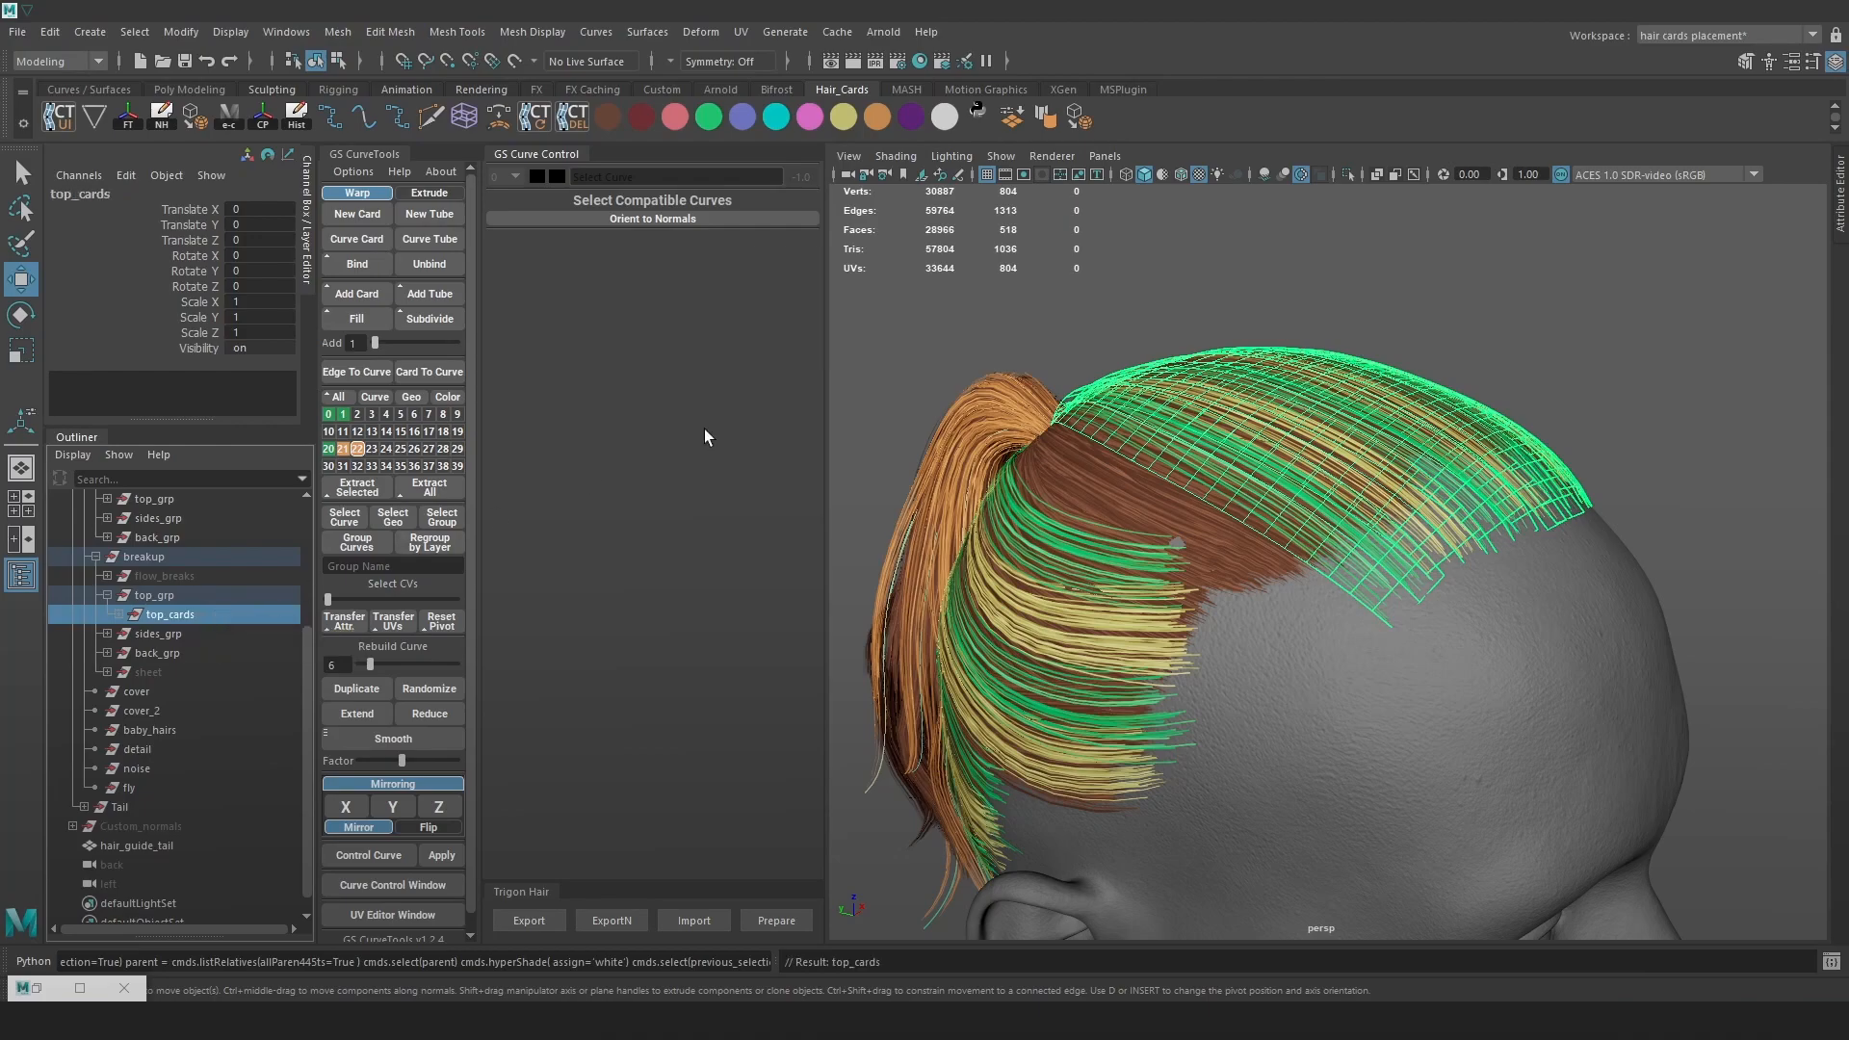
Hide the curves of layers 21 and 22 and show the curves of layer 1
key("f")
key("4")
left_click(1708, 390)
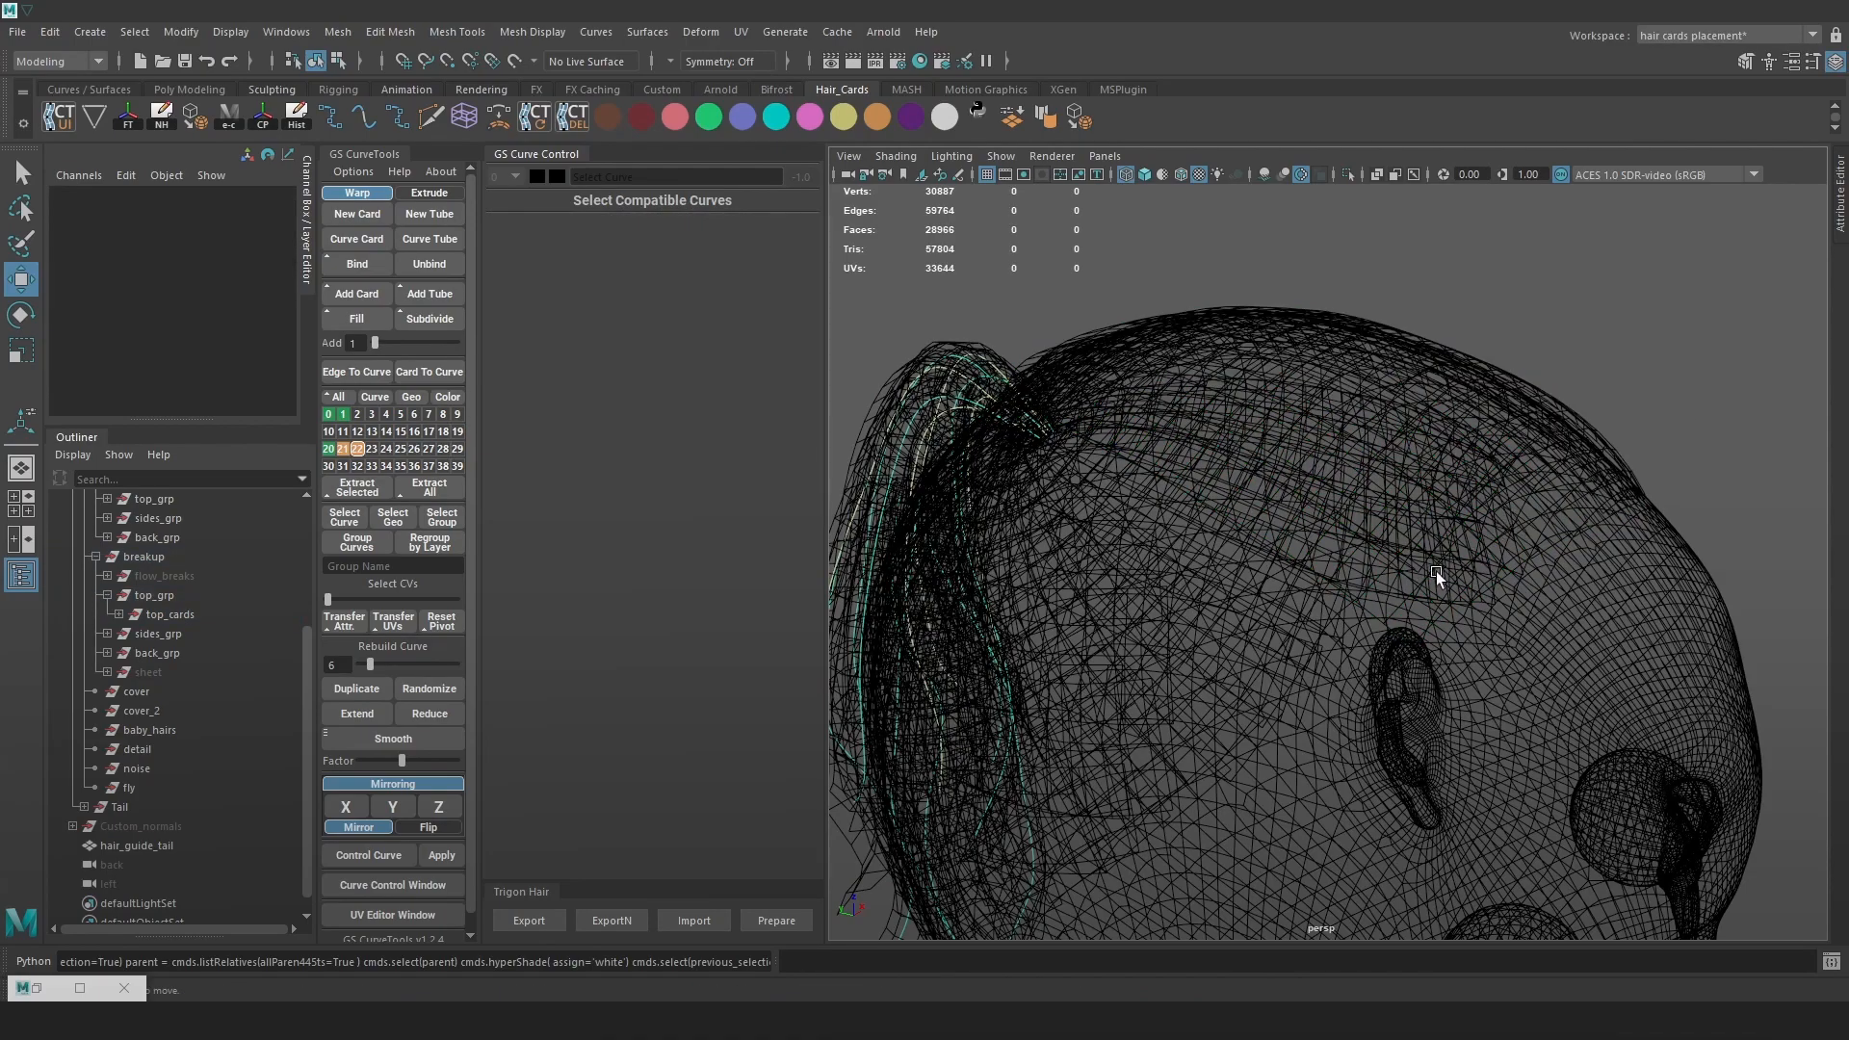
right_click_drag(343, 451, 312, 471)
right_click_drag(358, 451, 327, 482)
left_click_drag(1140, 400, 1173, 420, "alt")
key("6")
mouse_move(1261, 497)
left_mouse_down("alt")
mouse_move(1552, 520)
mouse_move(1348, 520)
left_mouse_up("alt")
right_click_drag(1348, 520, 1654, 606, "alt")
right_click_drag(344, 422, 320, 447)
right_click_drag(1081, 396, 1040, 385, "alt")
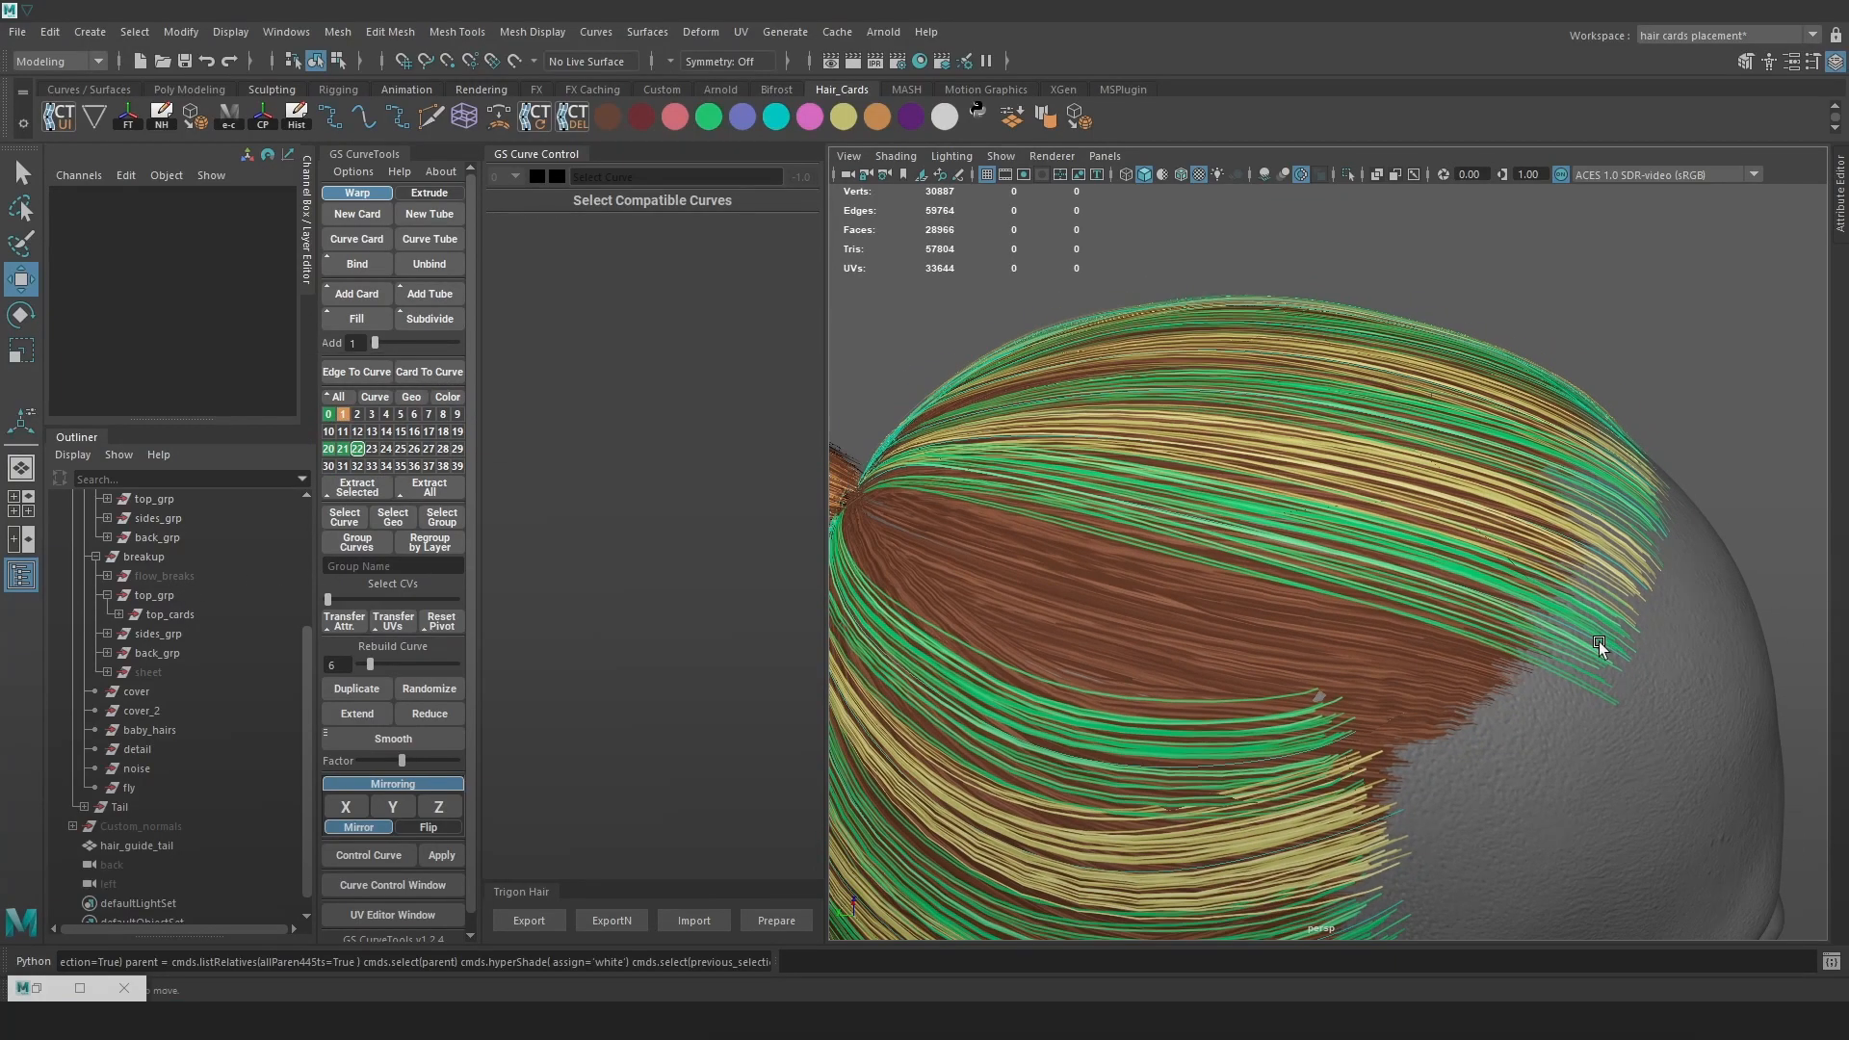
Duplicate a green breakup card at the front hairline and move the copy onto the side of the head
key("4")
left_click(1600, 642)
key("6")
left_click_drag(1477, 575, 1444, 599, "alt")
left_click(367, 690)
left_click_drag(1618, 585, 1193, 617, "alt")
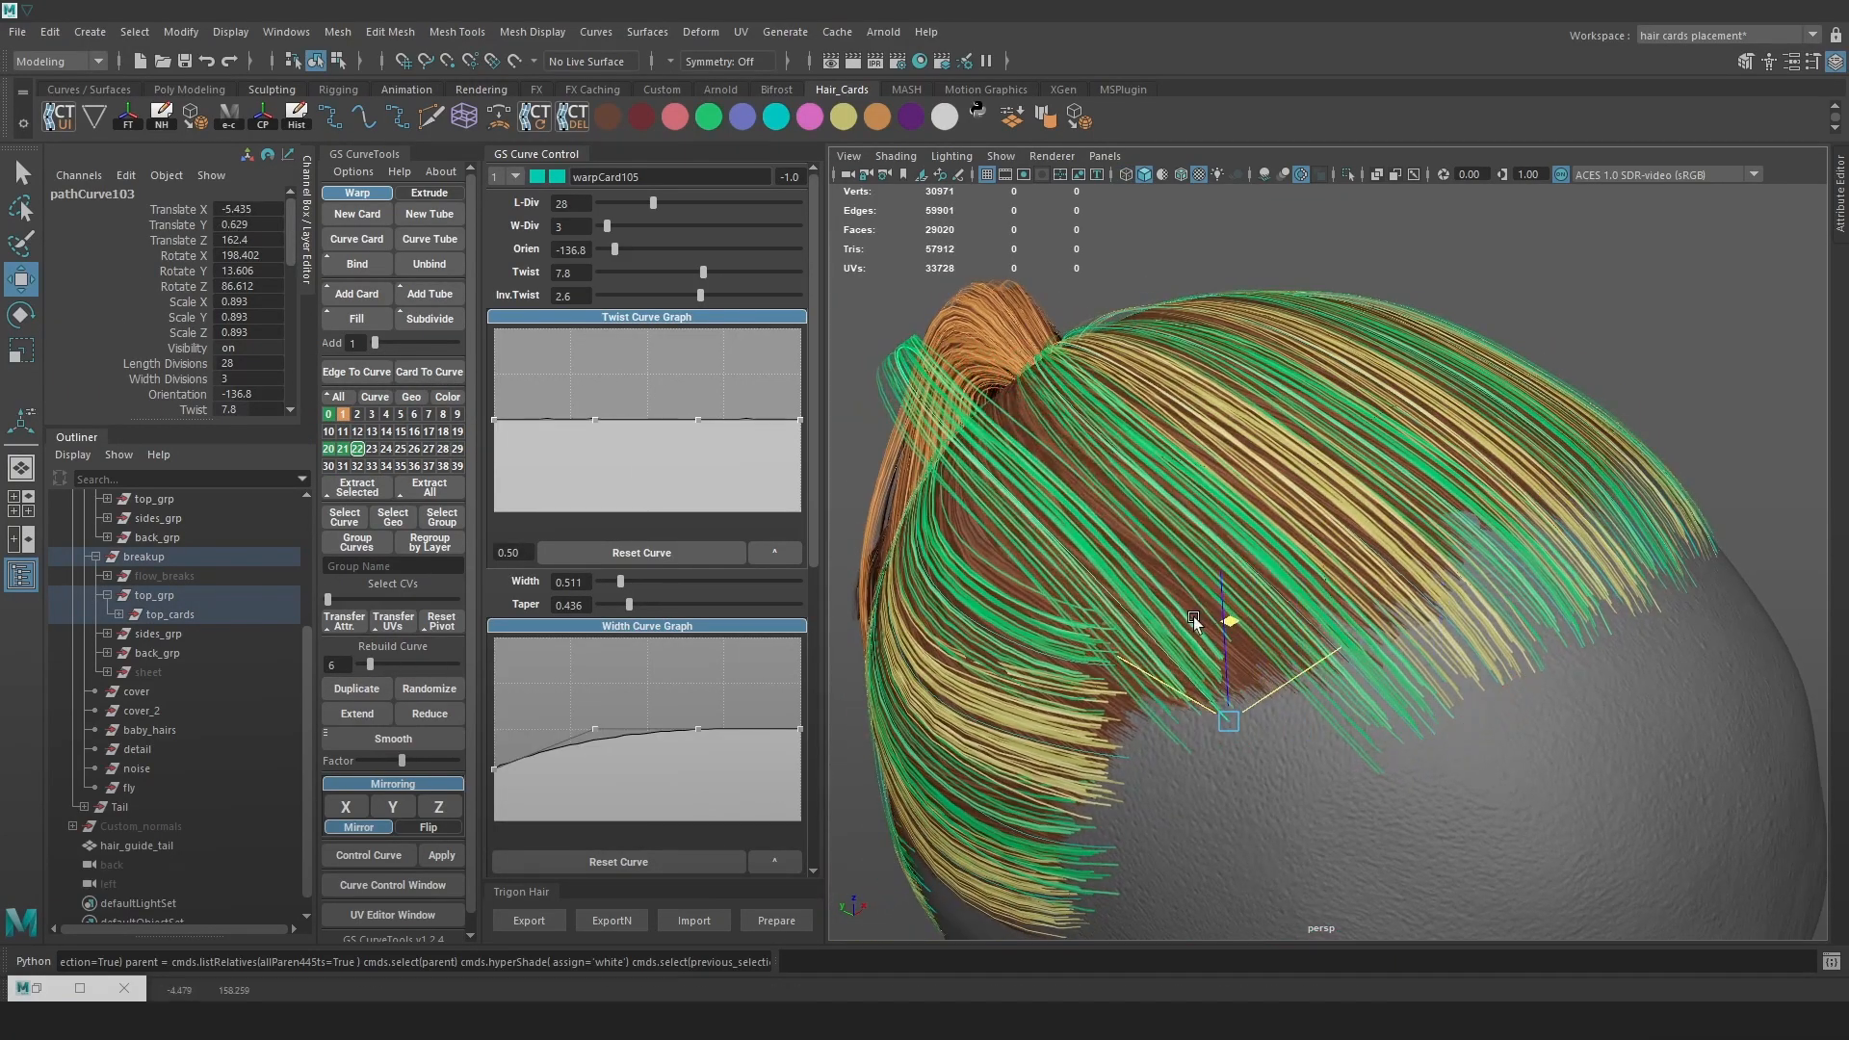
Group the duplicated card, name the group sides and place it directly under the breakup top_grp
left_click(116, 614)
left_click(186, 806)
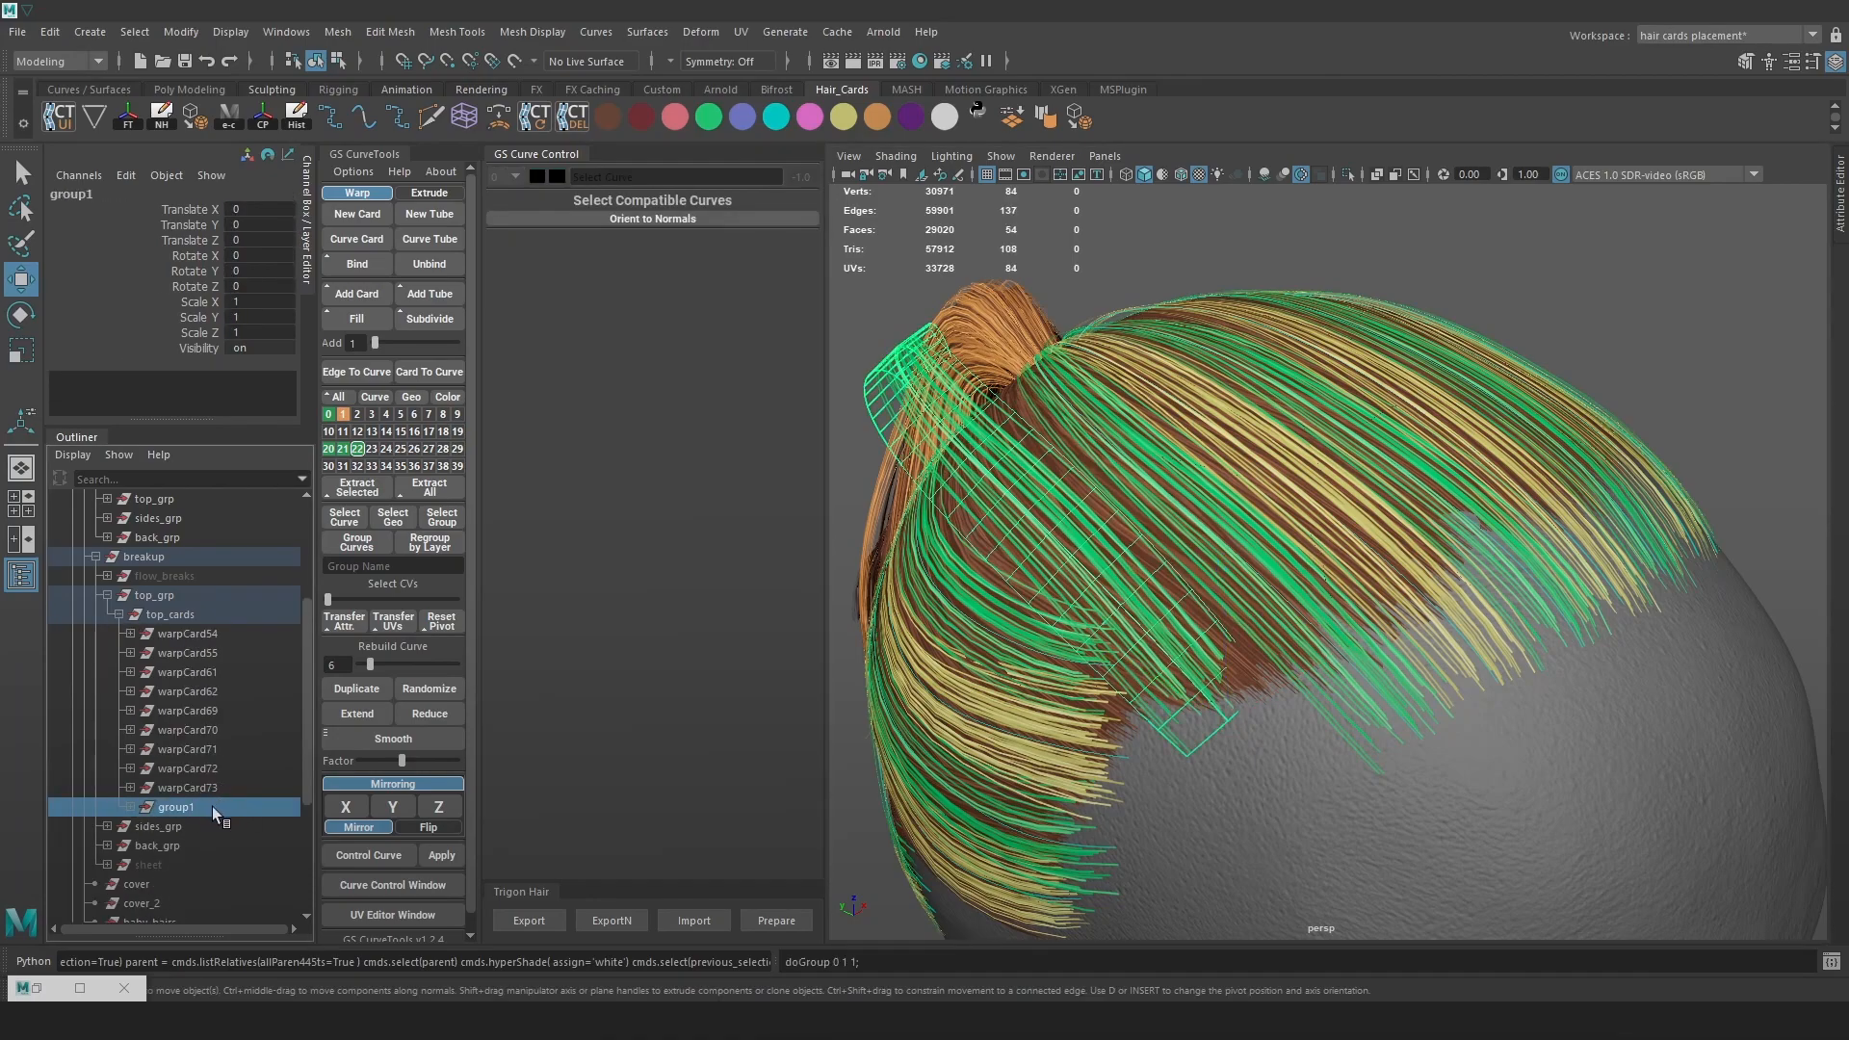
double_click(206, 806)
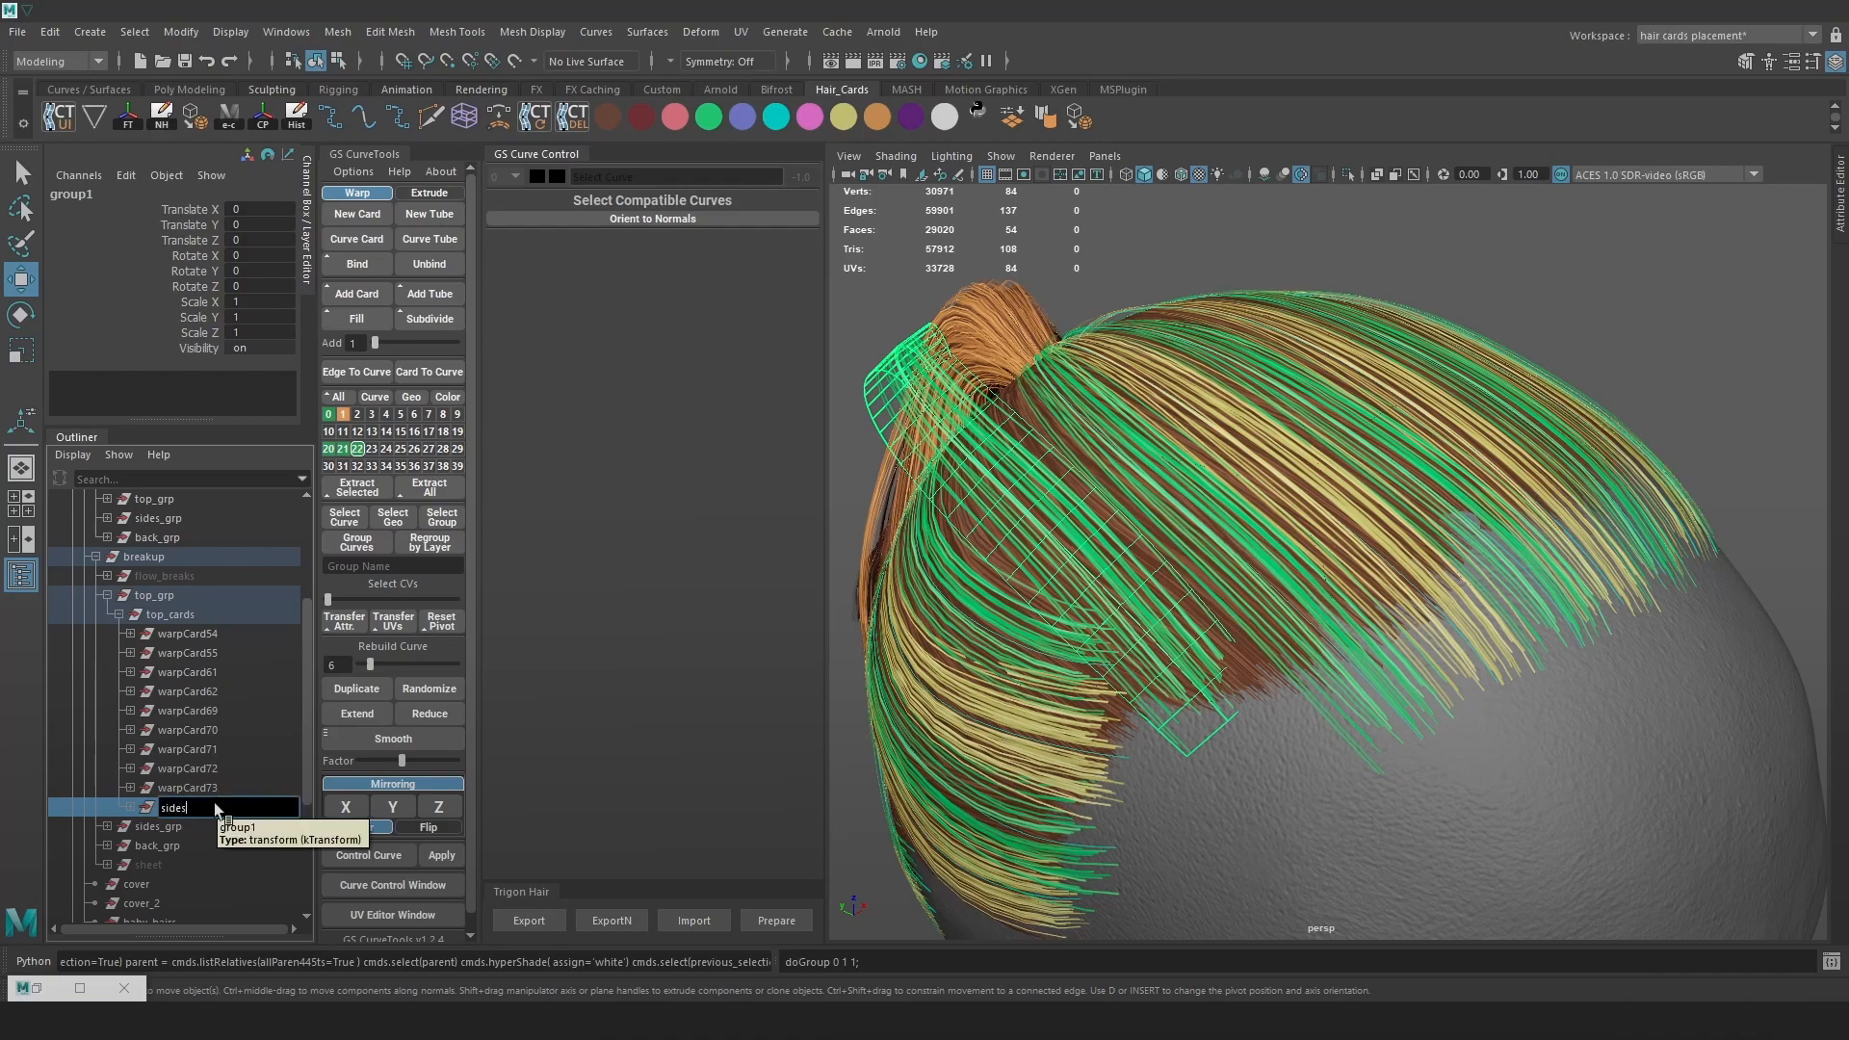
middle_click_drag(205, 807, 217, 607)
left_click(118, 631)
left_click(117, 632)
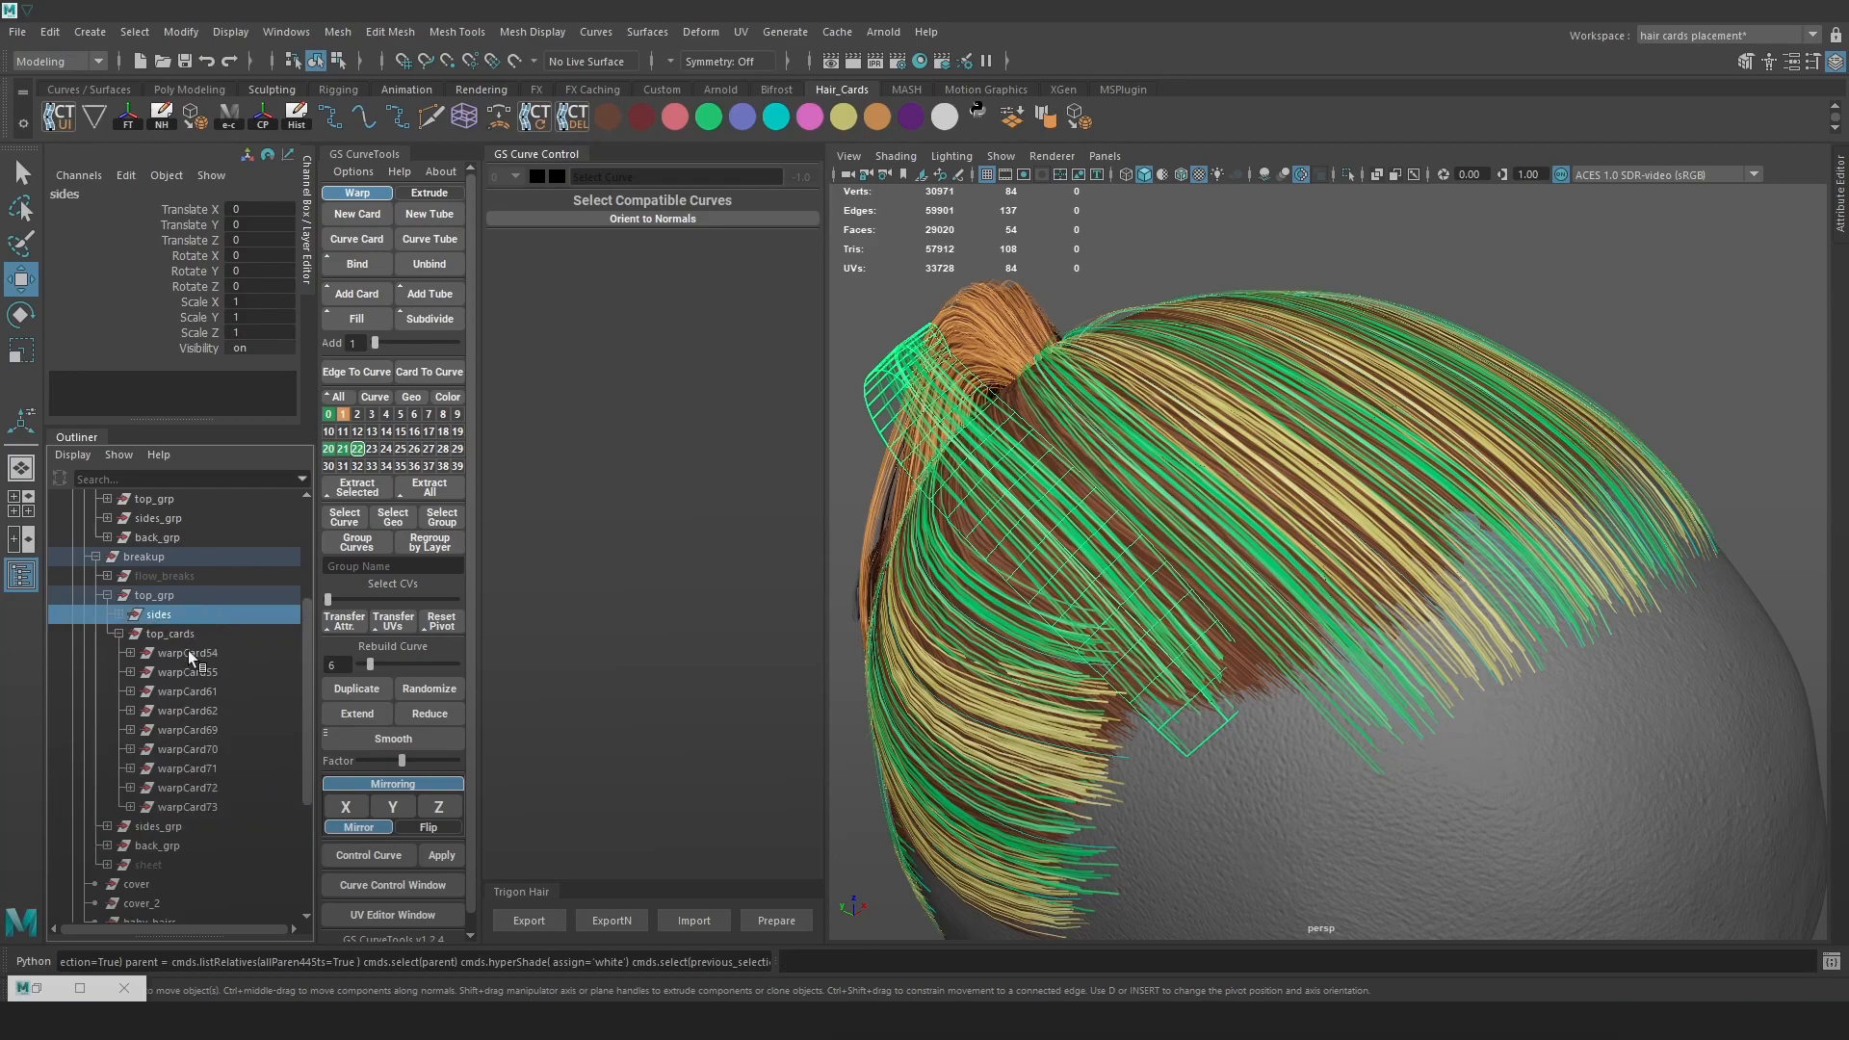
Examine the cards in top_cards and sides on the head to compare their placement
left_click(188, 652)
right_click_drag(1377, 597, 1239, 620, "alt")
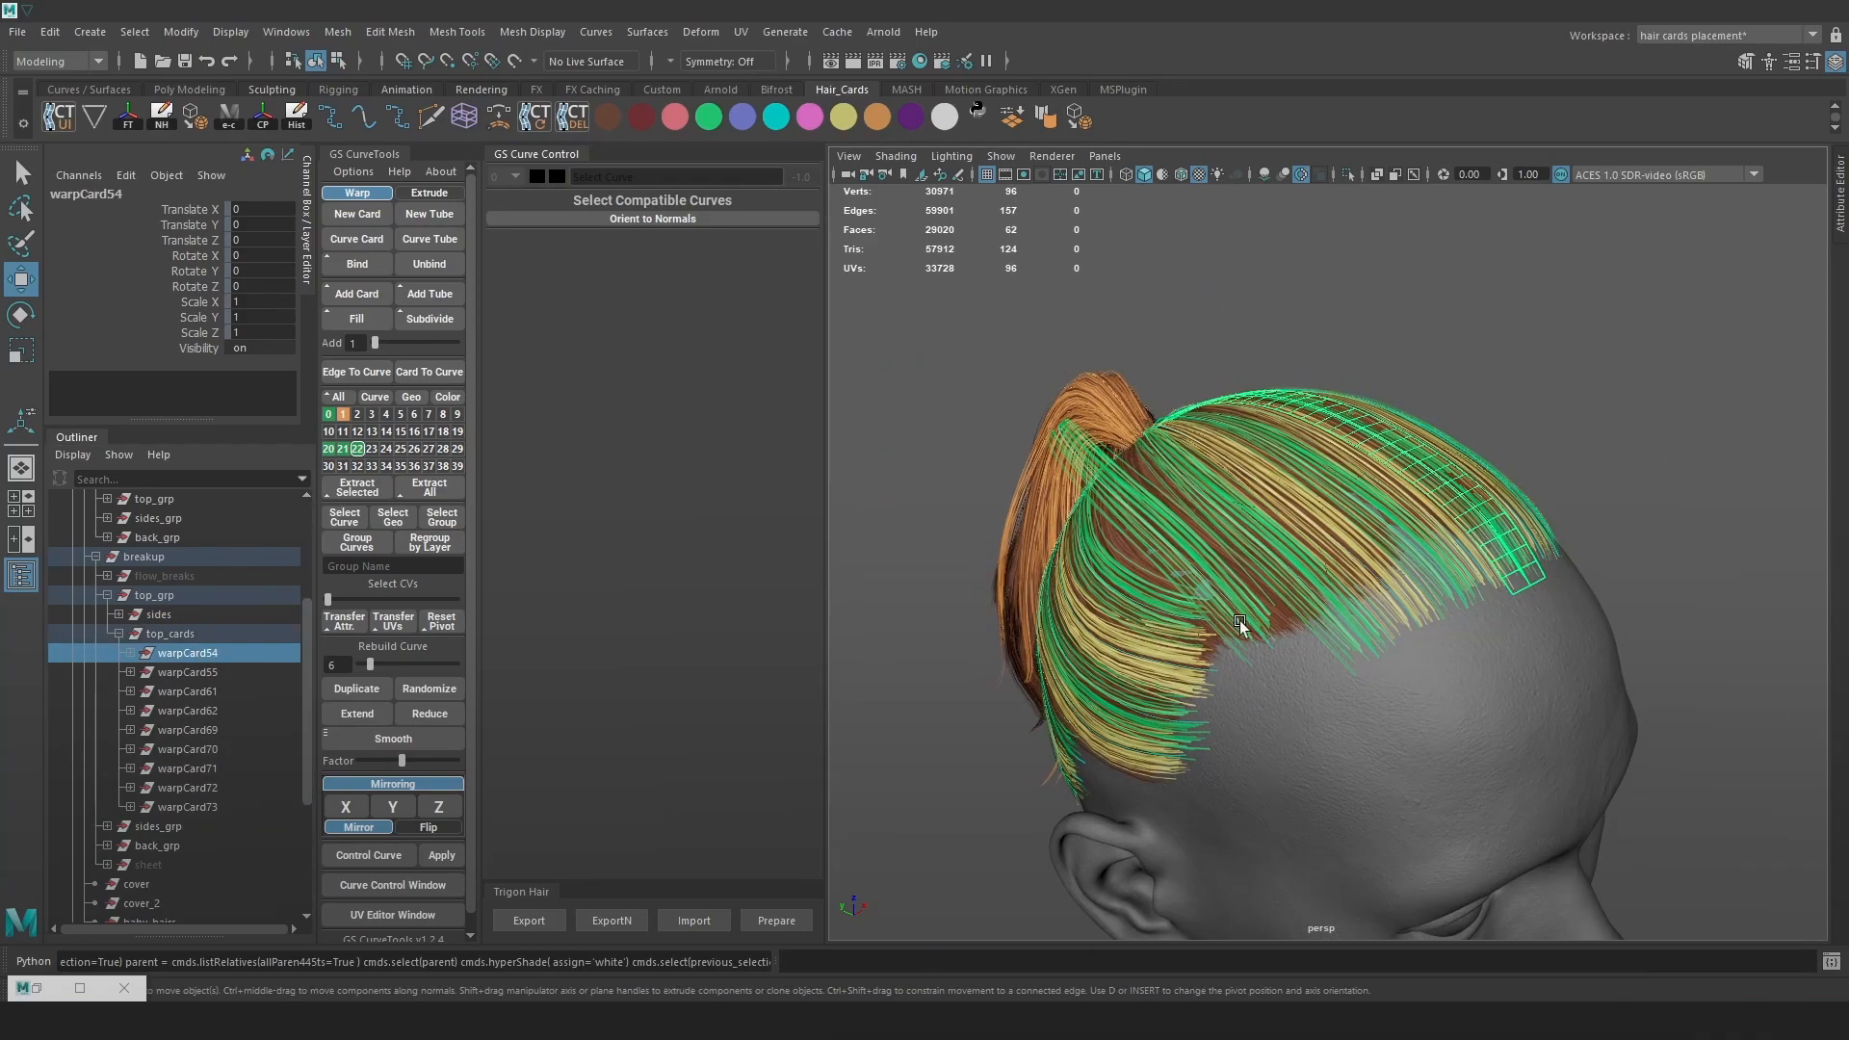
left_click(221, 805)
left_click(225, 652, "shift")
left_click_drag(1156, 578, 1656, 377, "alt")
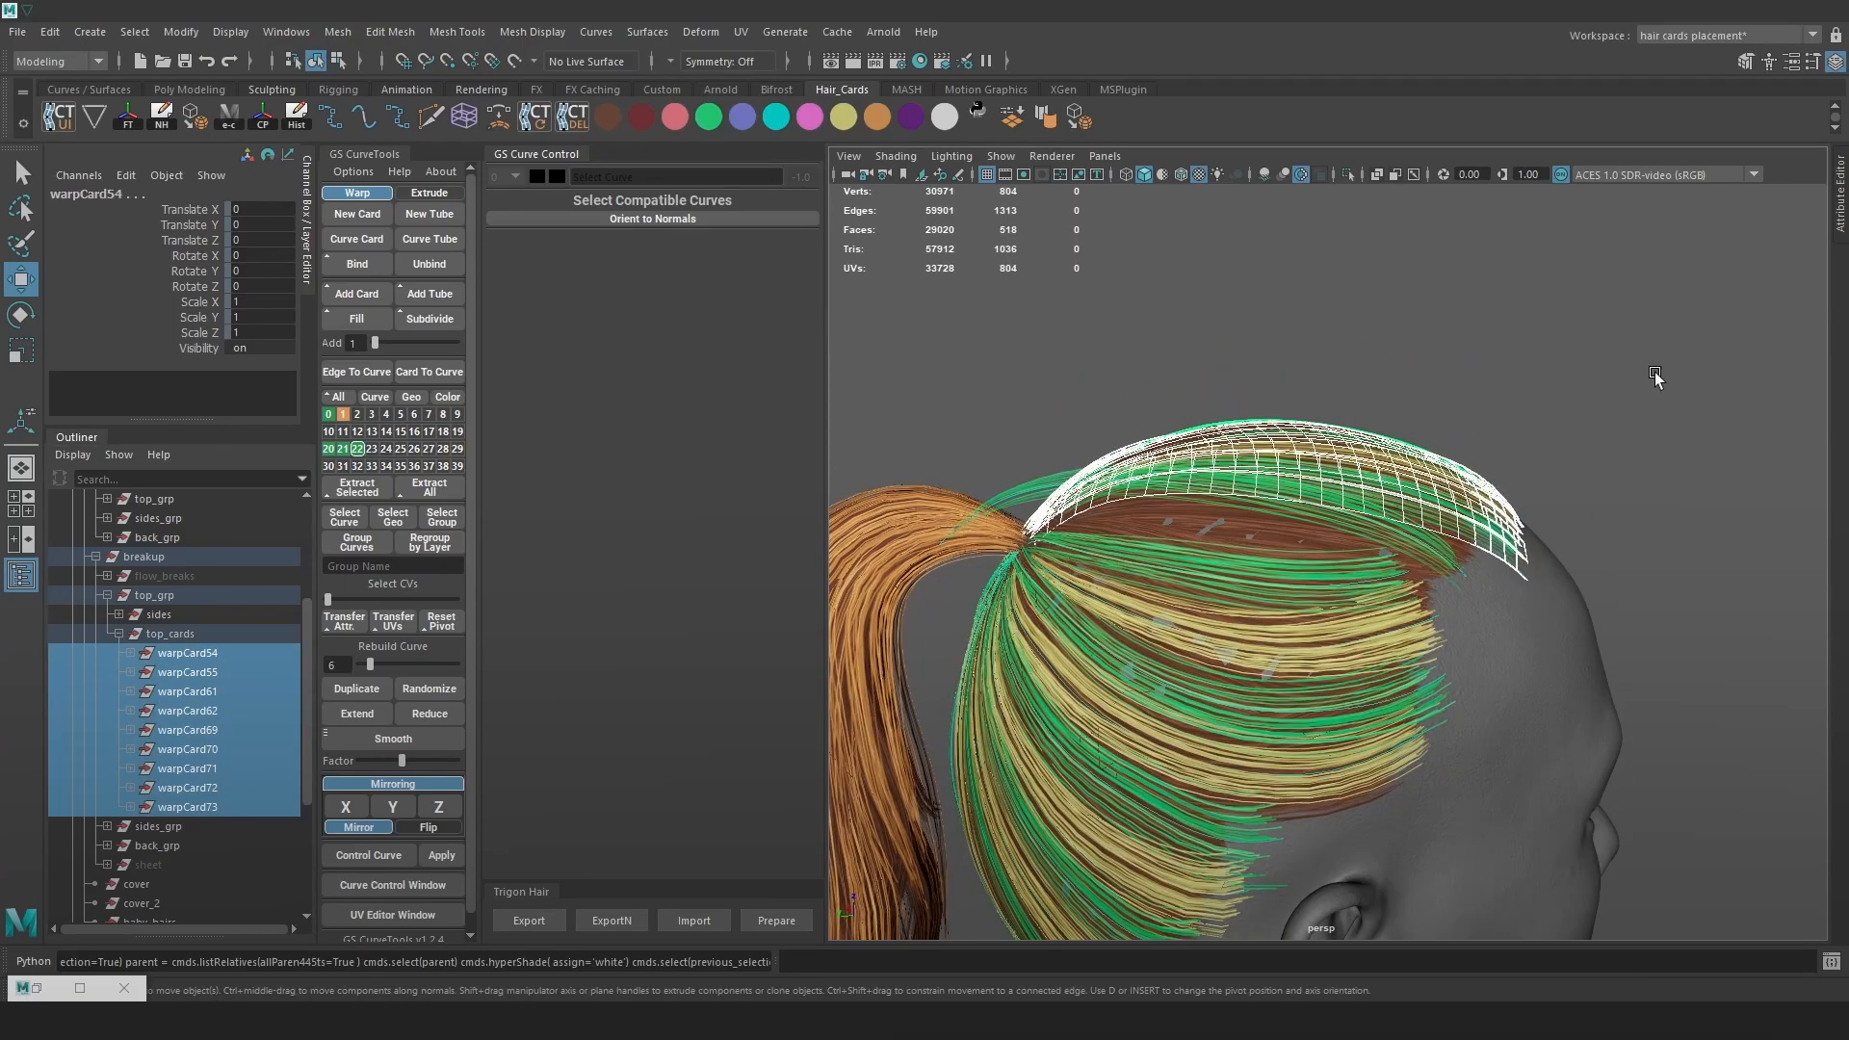
left_click(118, 633)
left_click(154, 614)
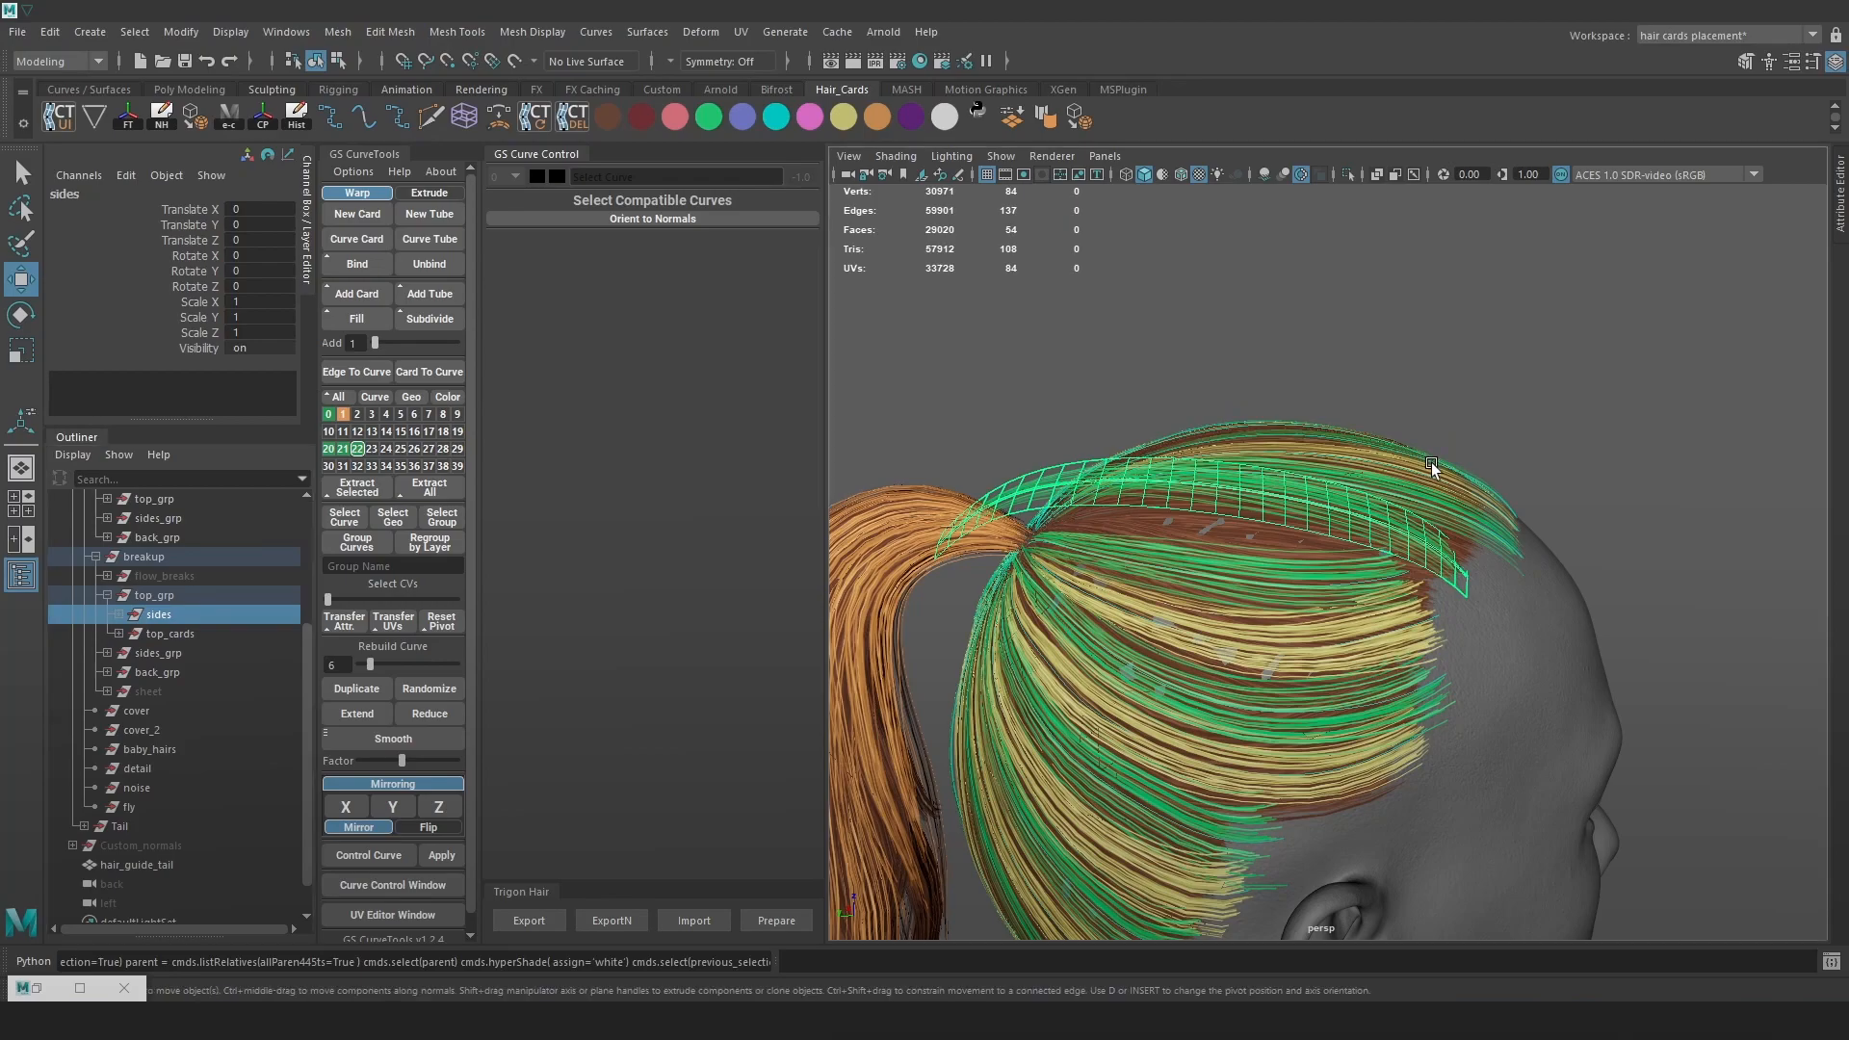
left_click(118, 613)
left_click(183, 633)
Select the path curve of warpCard105 at the side hairline and prepare it for rotation
left_click_drag(1281, 593, 1413, 608, "alt")
key("4")
left_click(1433, 593)
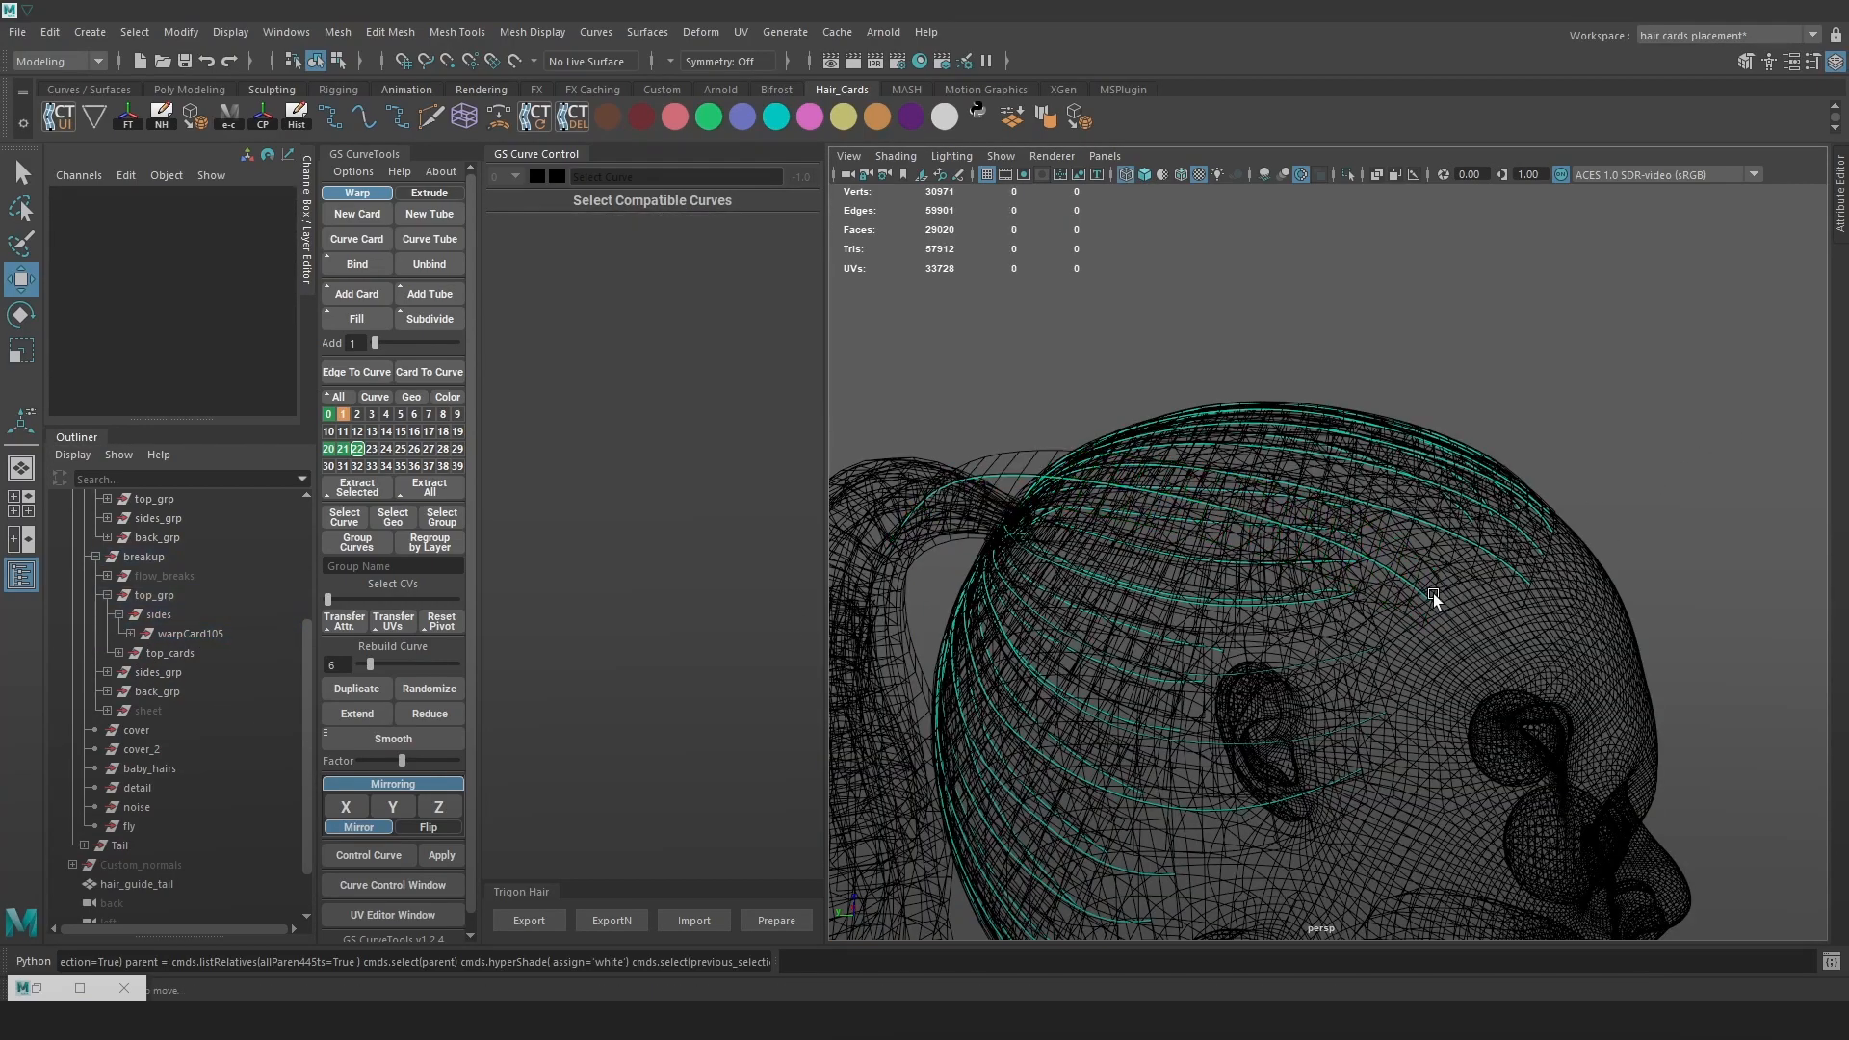
left_click(1429, 593)
key("6")
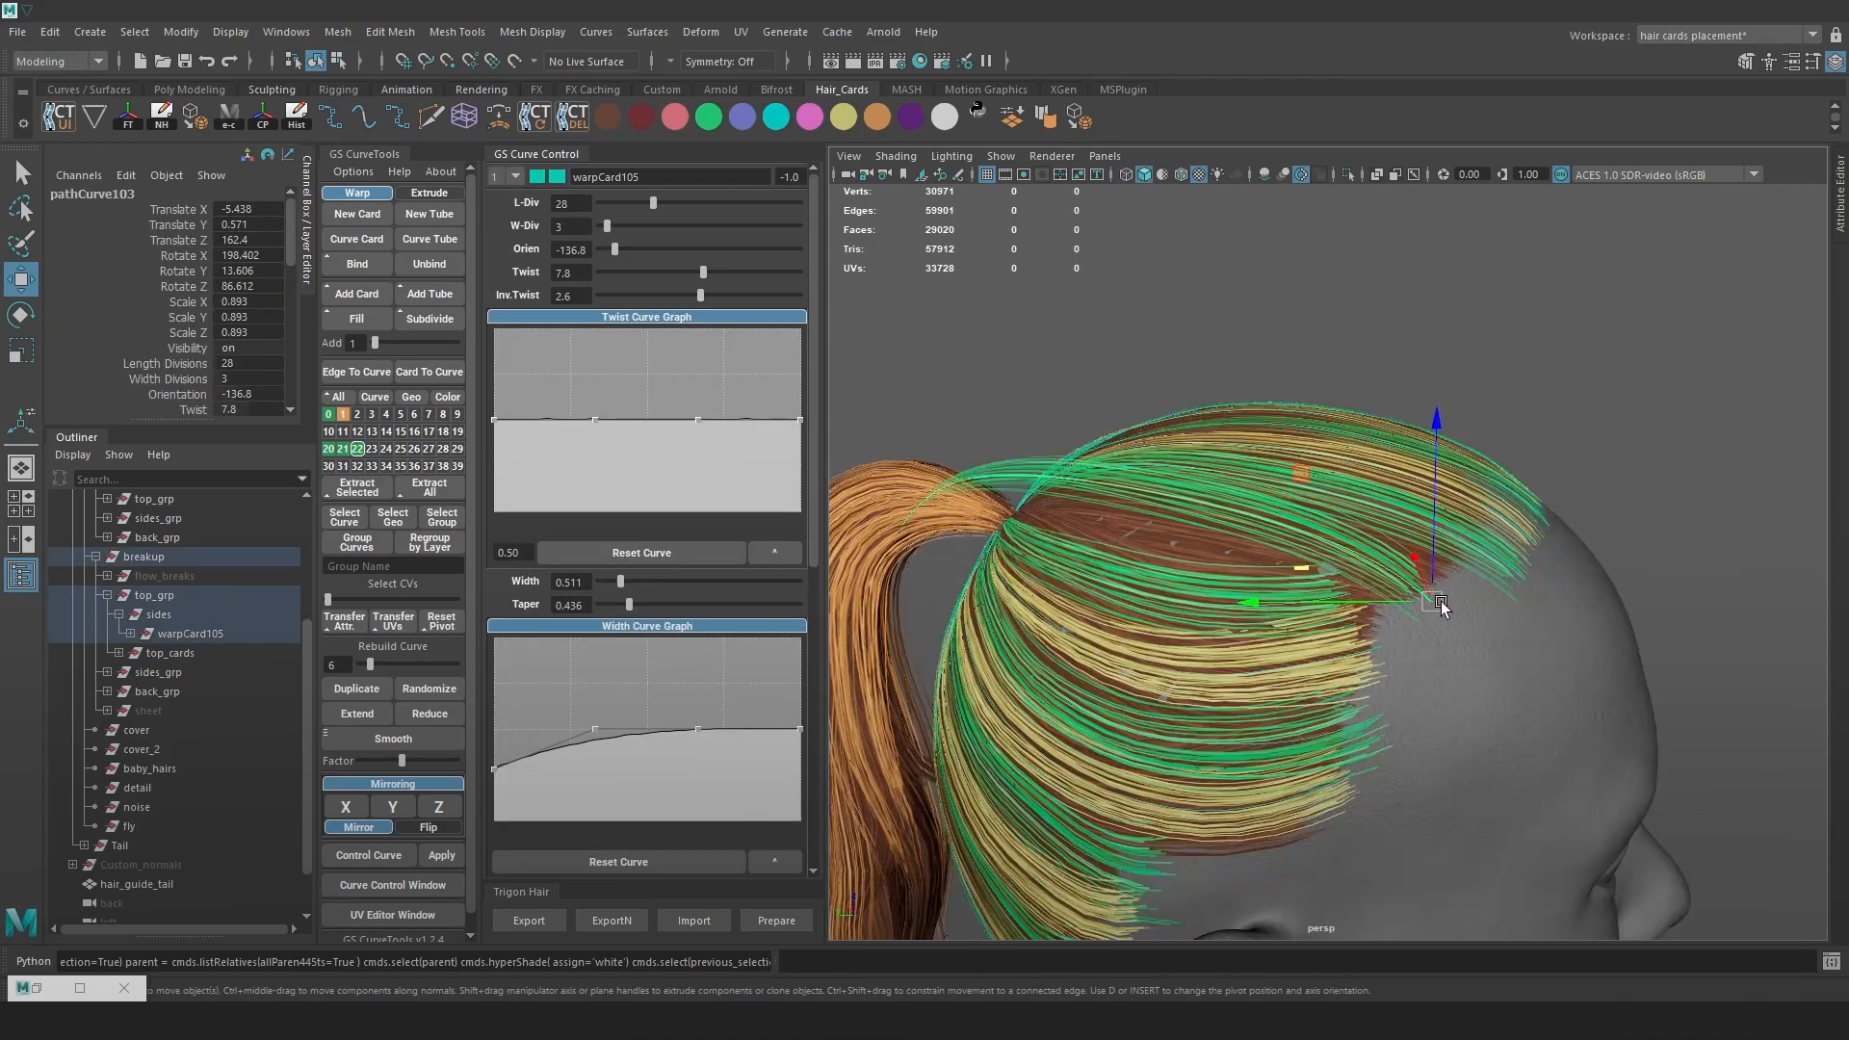
key("e")
mouse_move(1447, 577)
left_mouse_down("alt")
mouse_move(1454, 591)
mouse_move(1377, 558)
mouse_move(1388, 527)
mouse_move(1459, 605)
left_mouse_up("alt")
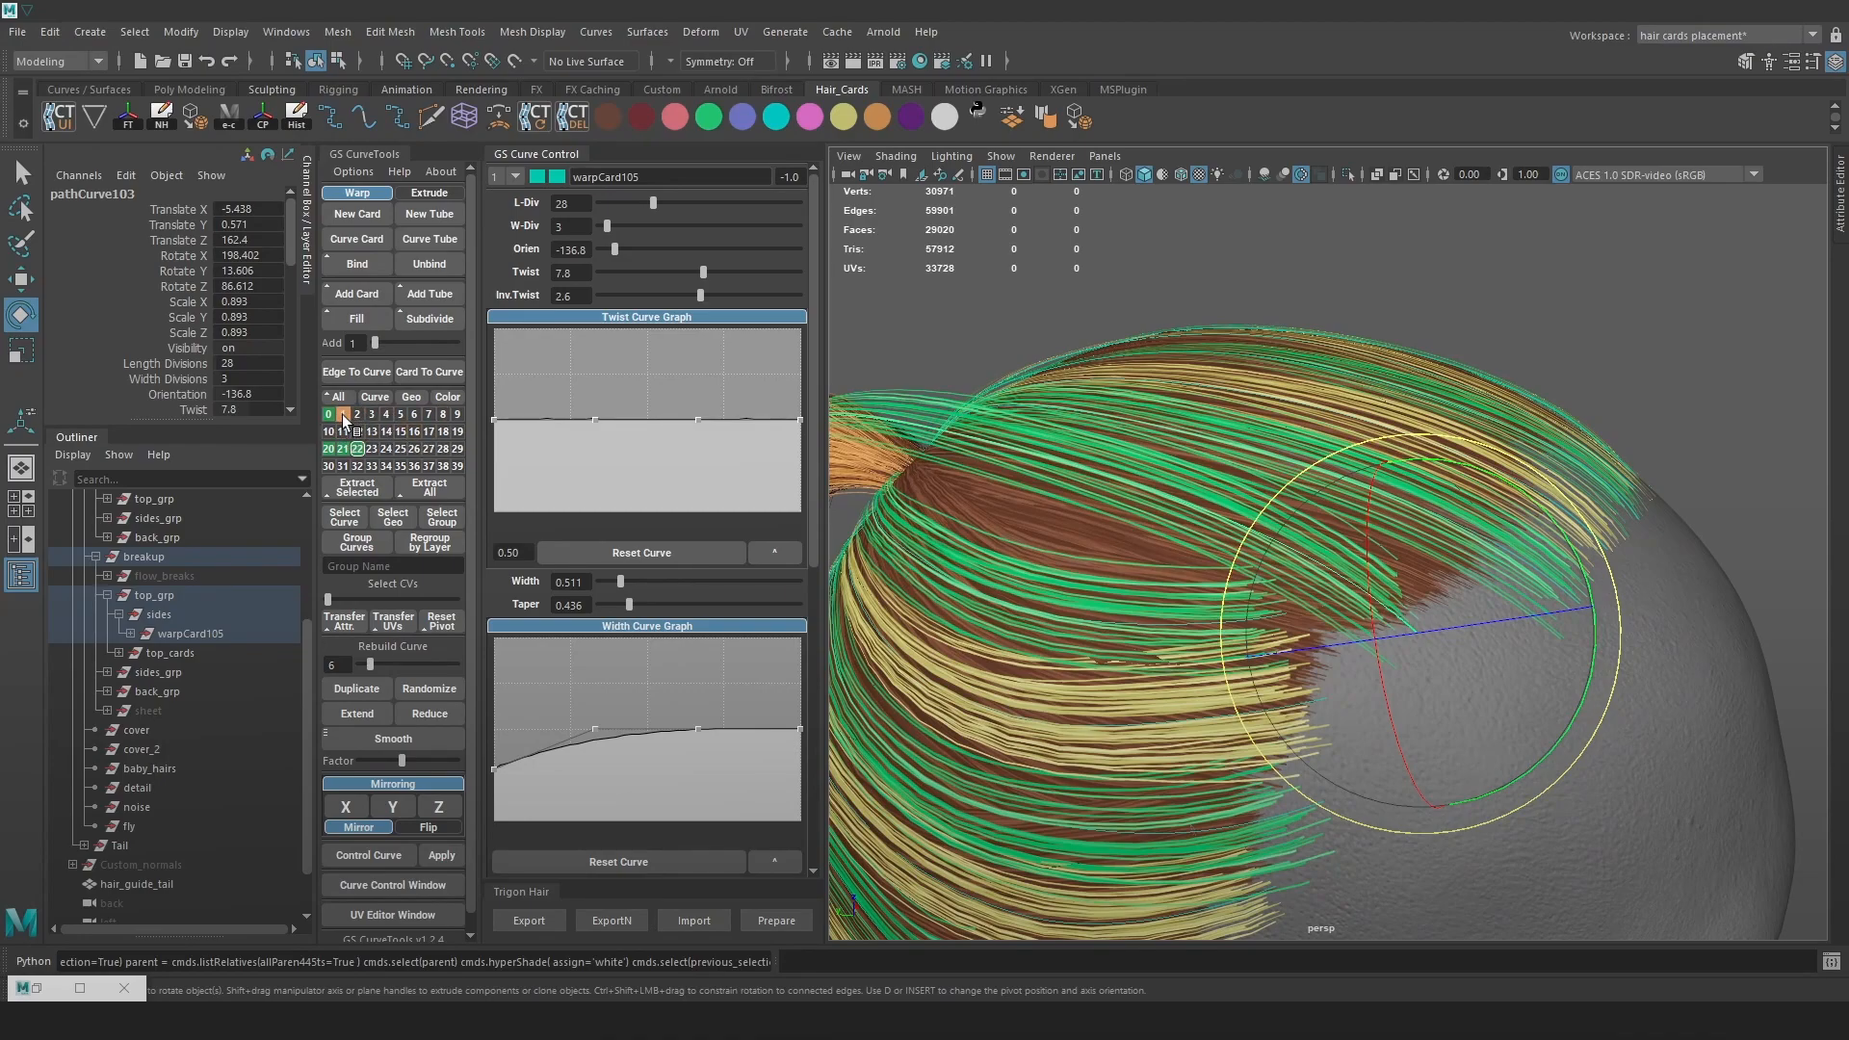
Switch to the reference board and examine the hair-layer breakdowns, including Breakup, Cover, Cover 2 and Baby Hairs
key("alt+Tab")
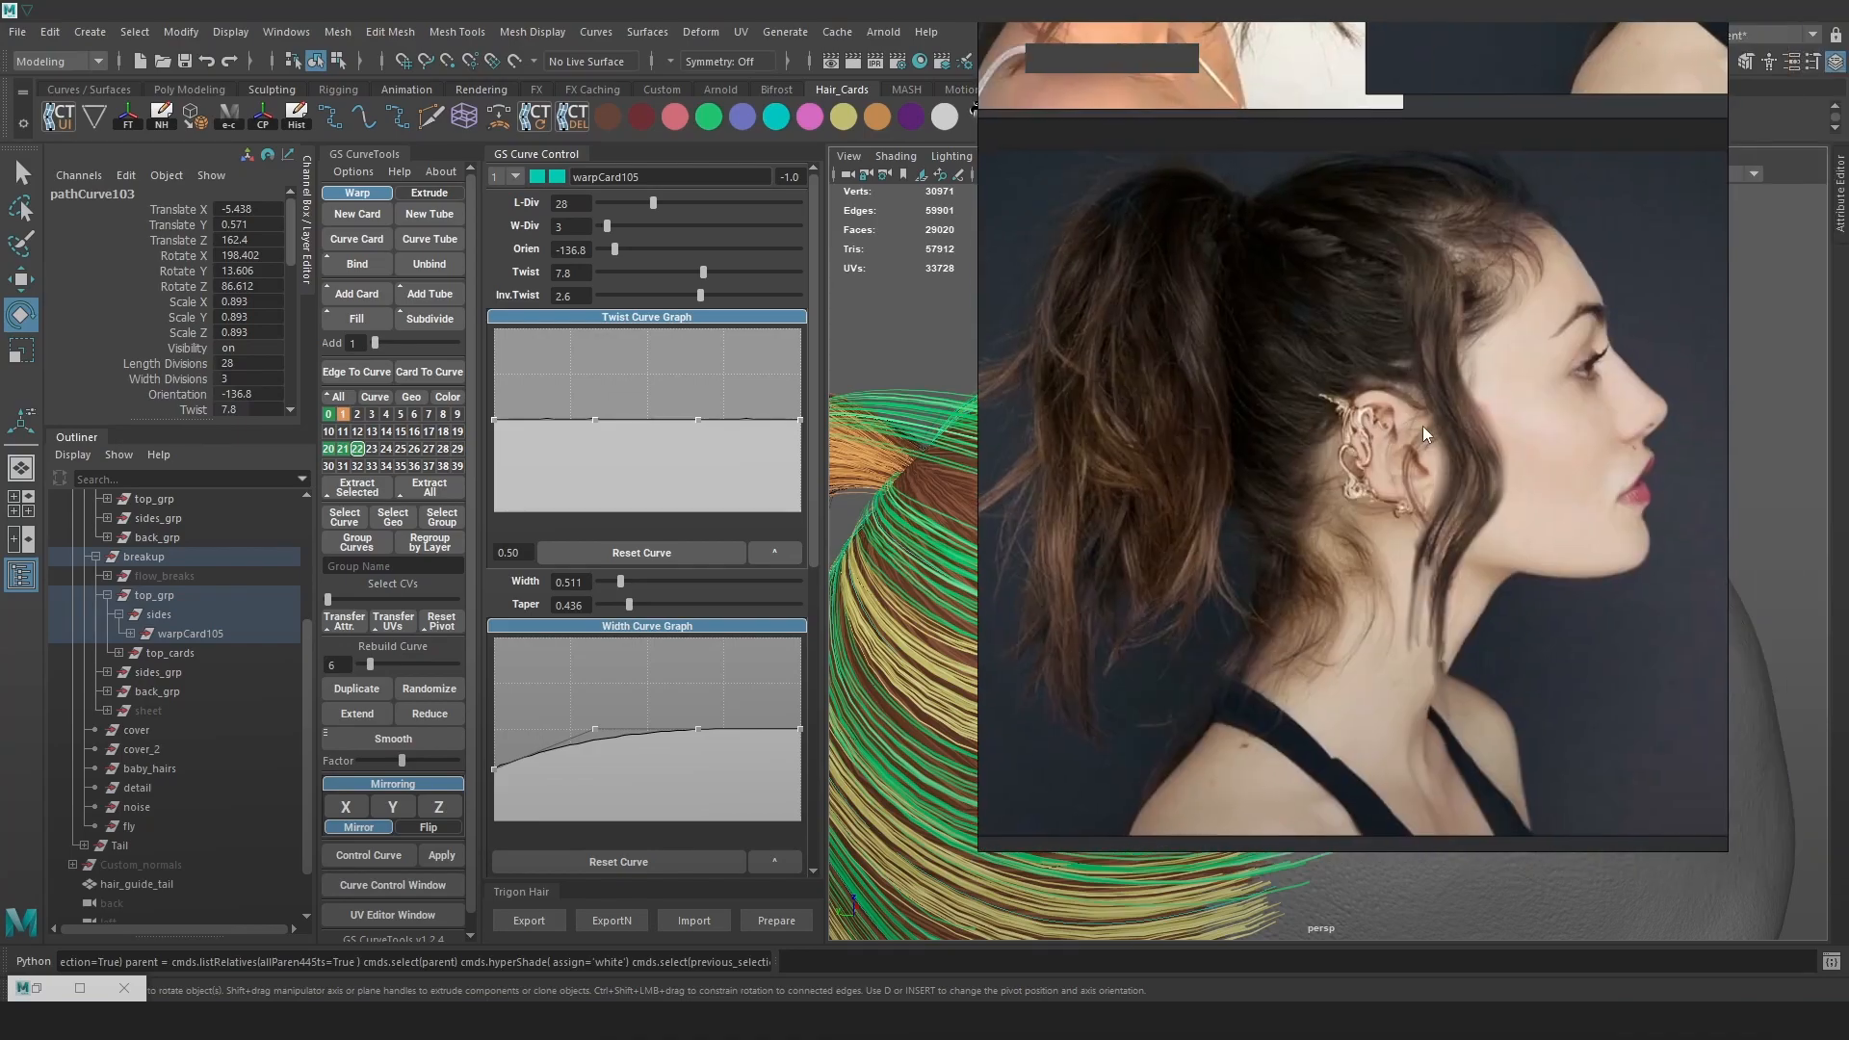
scroll(1420, 424, "down", 9)
middle_click_drag(1518, 685, 1439, 515)
scroll(1442, 523, "up", 10)
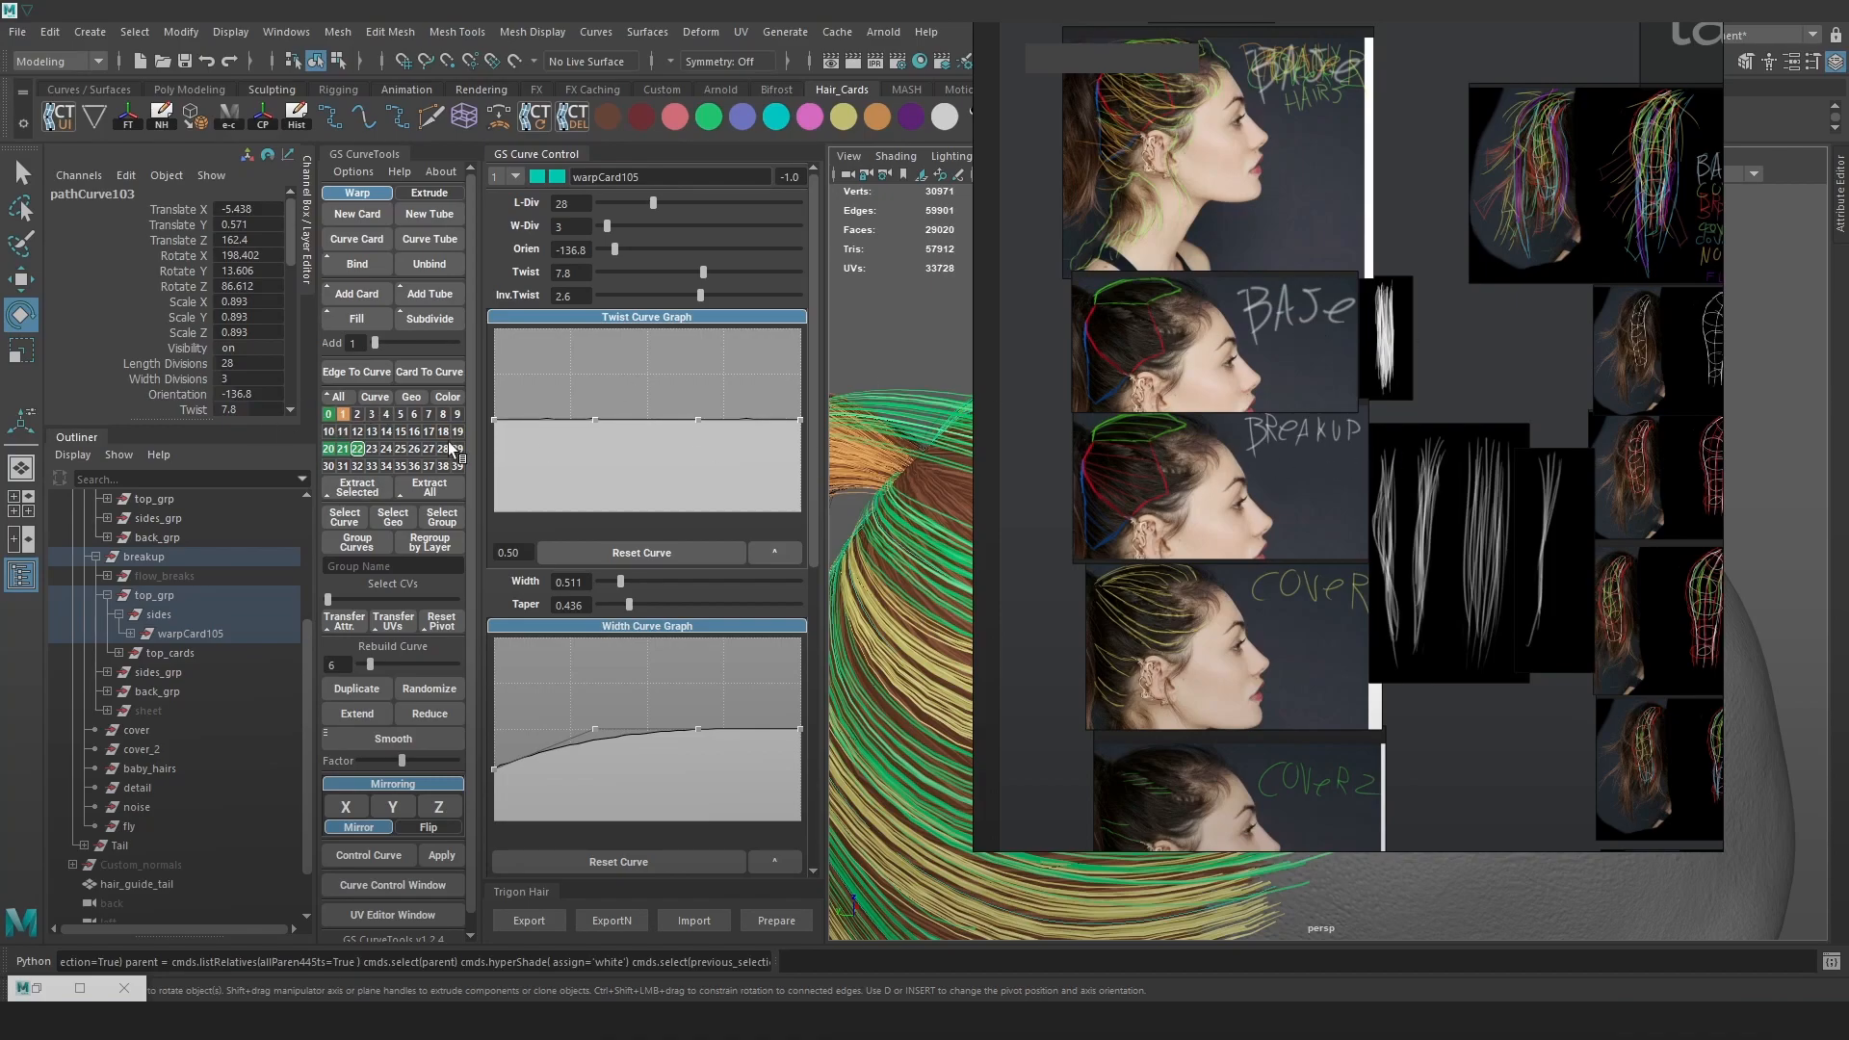
middle_click_drag(1240, 596, 1292, 366)
middle_click_drag(1360, 578, 1361, 494)
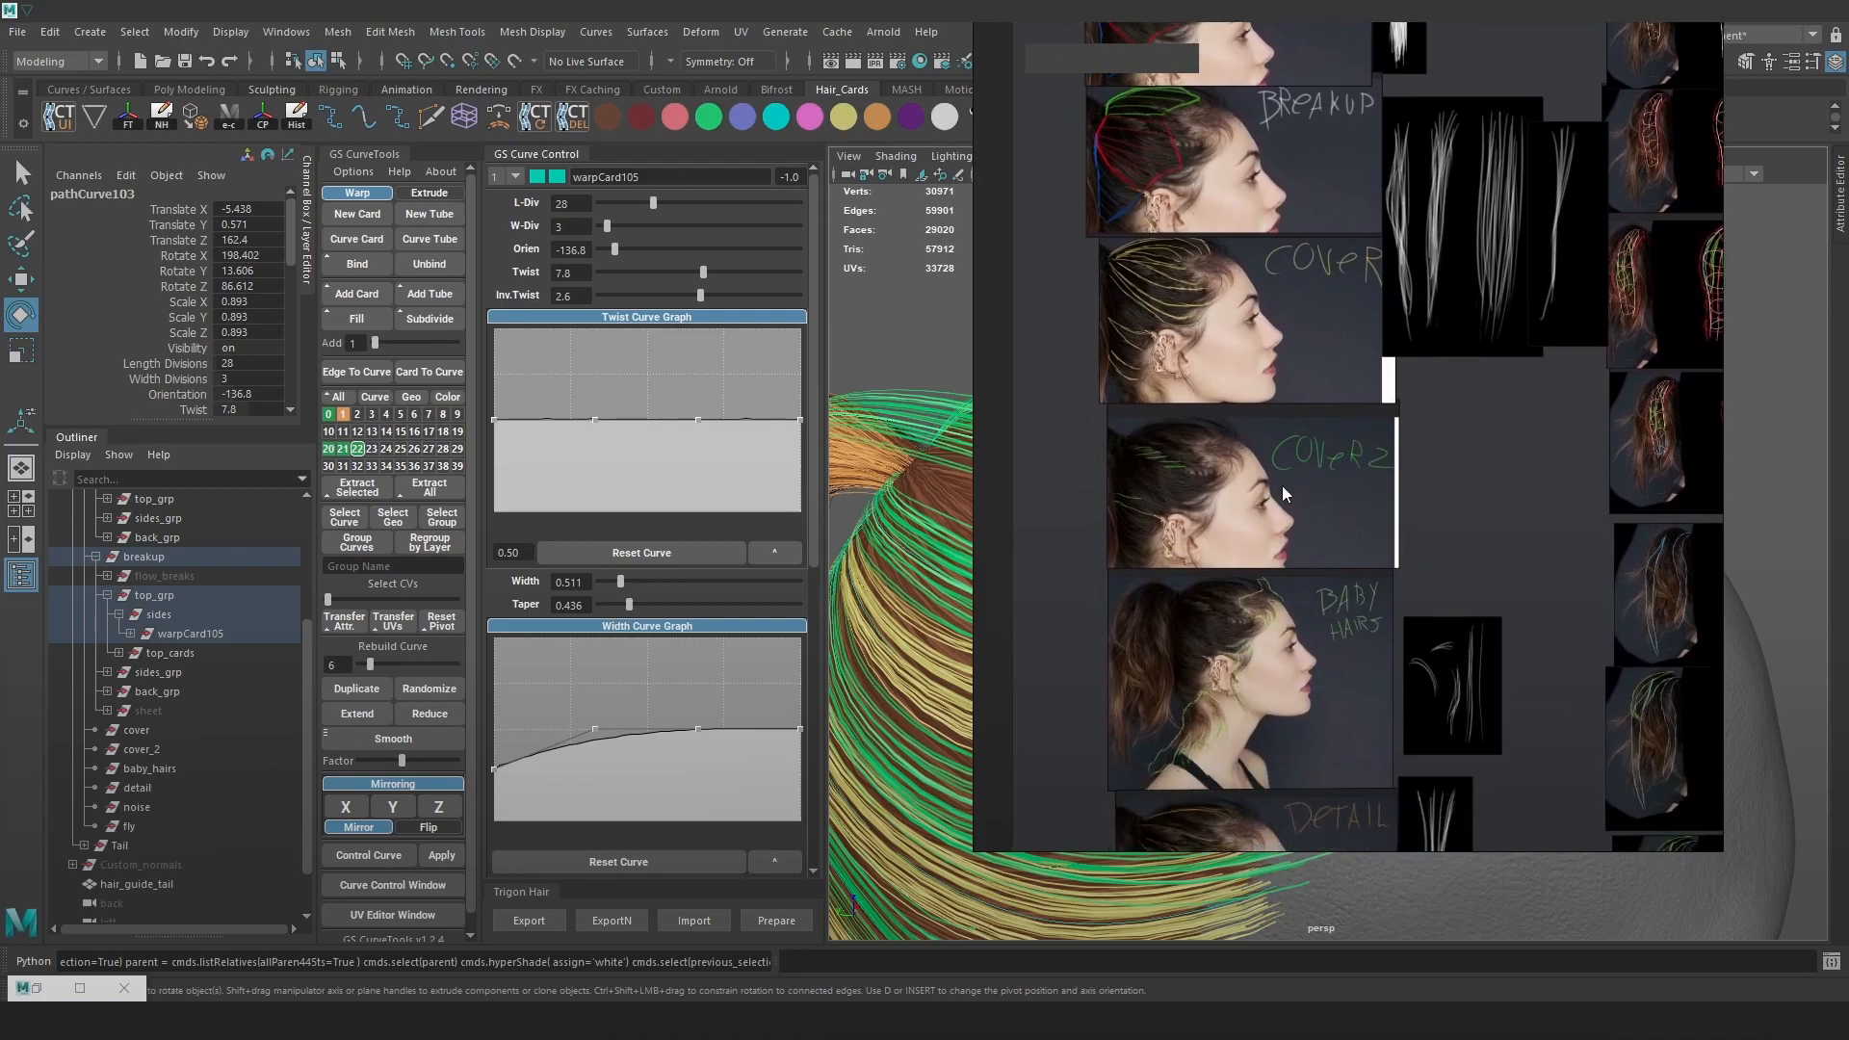
scroll(1285, 489, "up", 2)
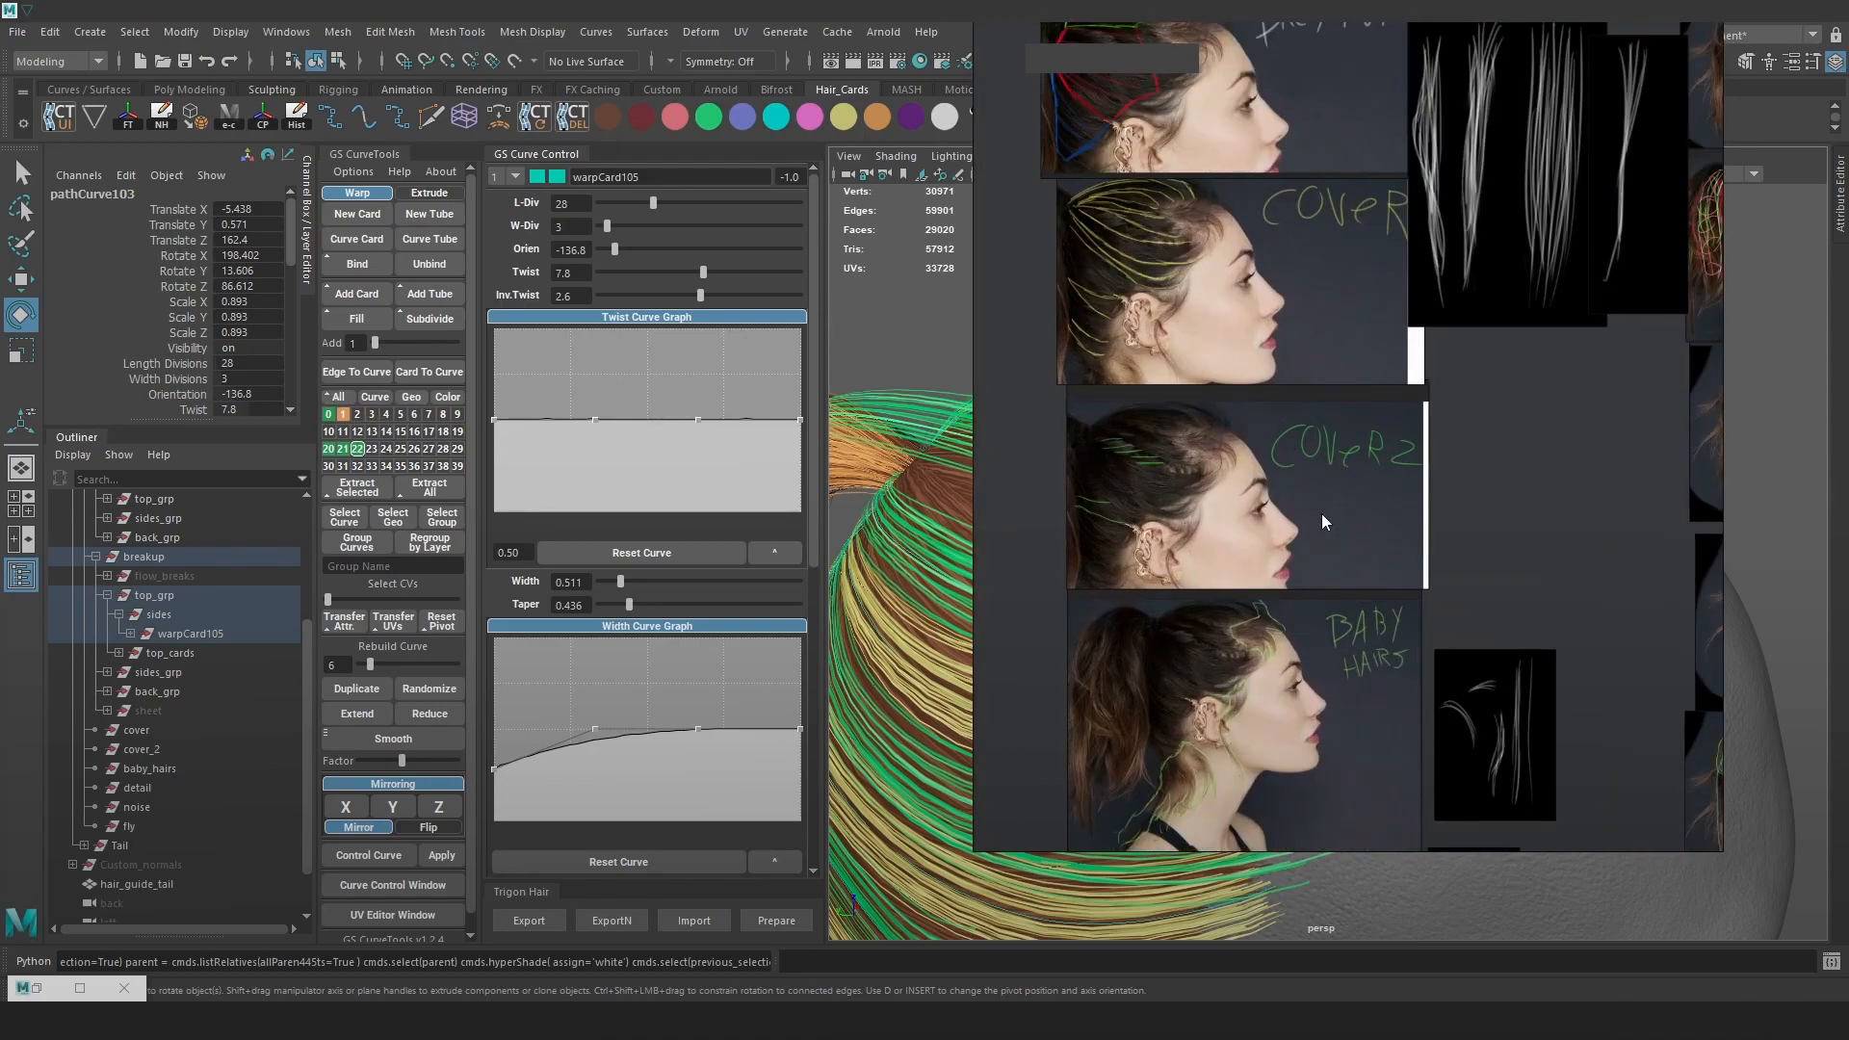
middle_click_drag(1321, 514, 1354, 355)
middle_click_drag(1267, 549, 1245, 493)
middle_click_drag(1190, 740, 1222, 613)
right_click_drag(1584, 422, 1847, 453)
Move and rotate the warpCard105 curve against the side of the head and set its orientation to -148.3
left_click_drag(1146, 569, 1383, 464, "alt")
key("w")
left_click(1340, 563)
left_click_drag(1222, 581, 1251, 587)
key("e")
left_click_drag(1387, 609, 1344, 591)
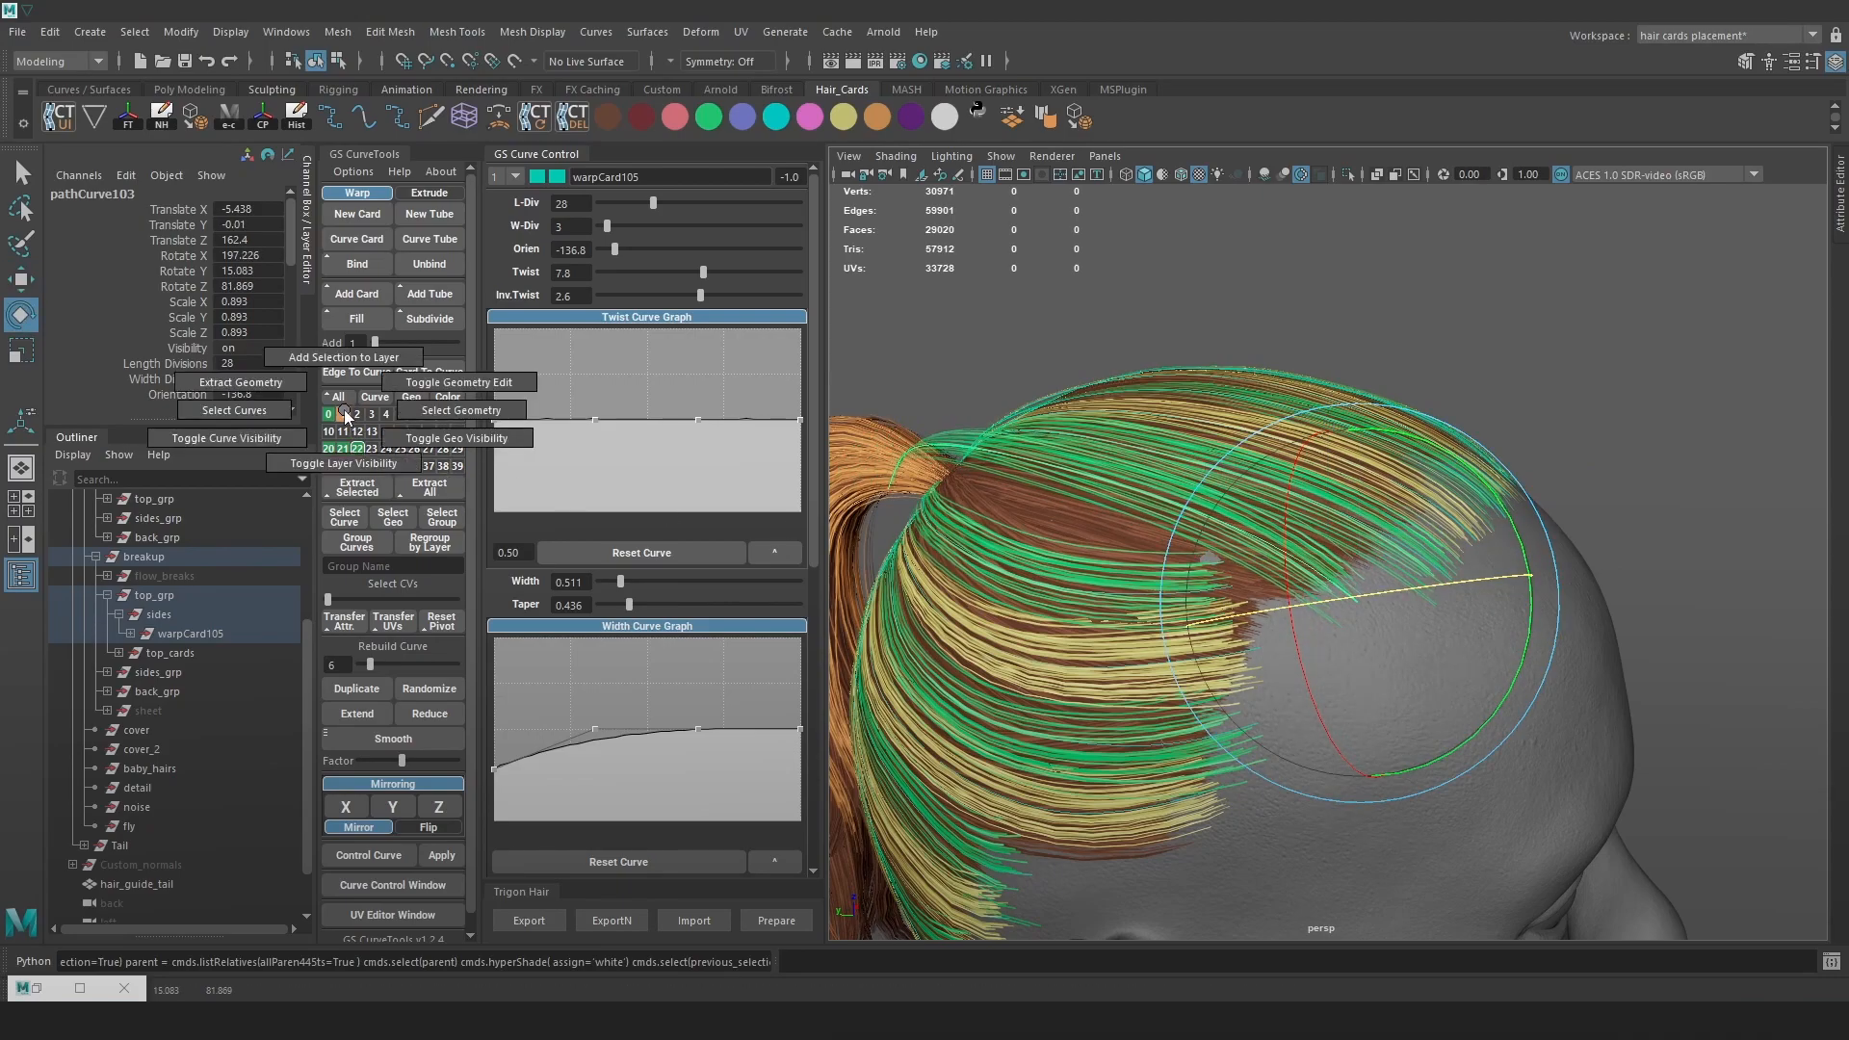
left_click_drag(1406, 418, 1308, 531)
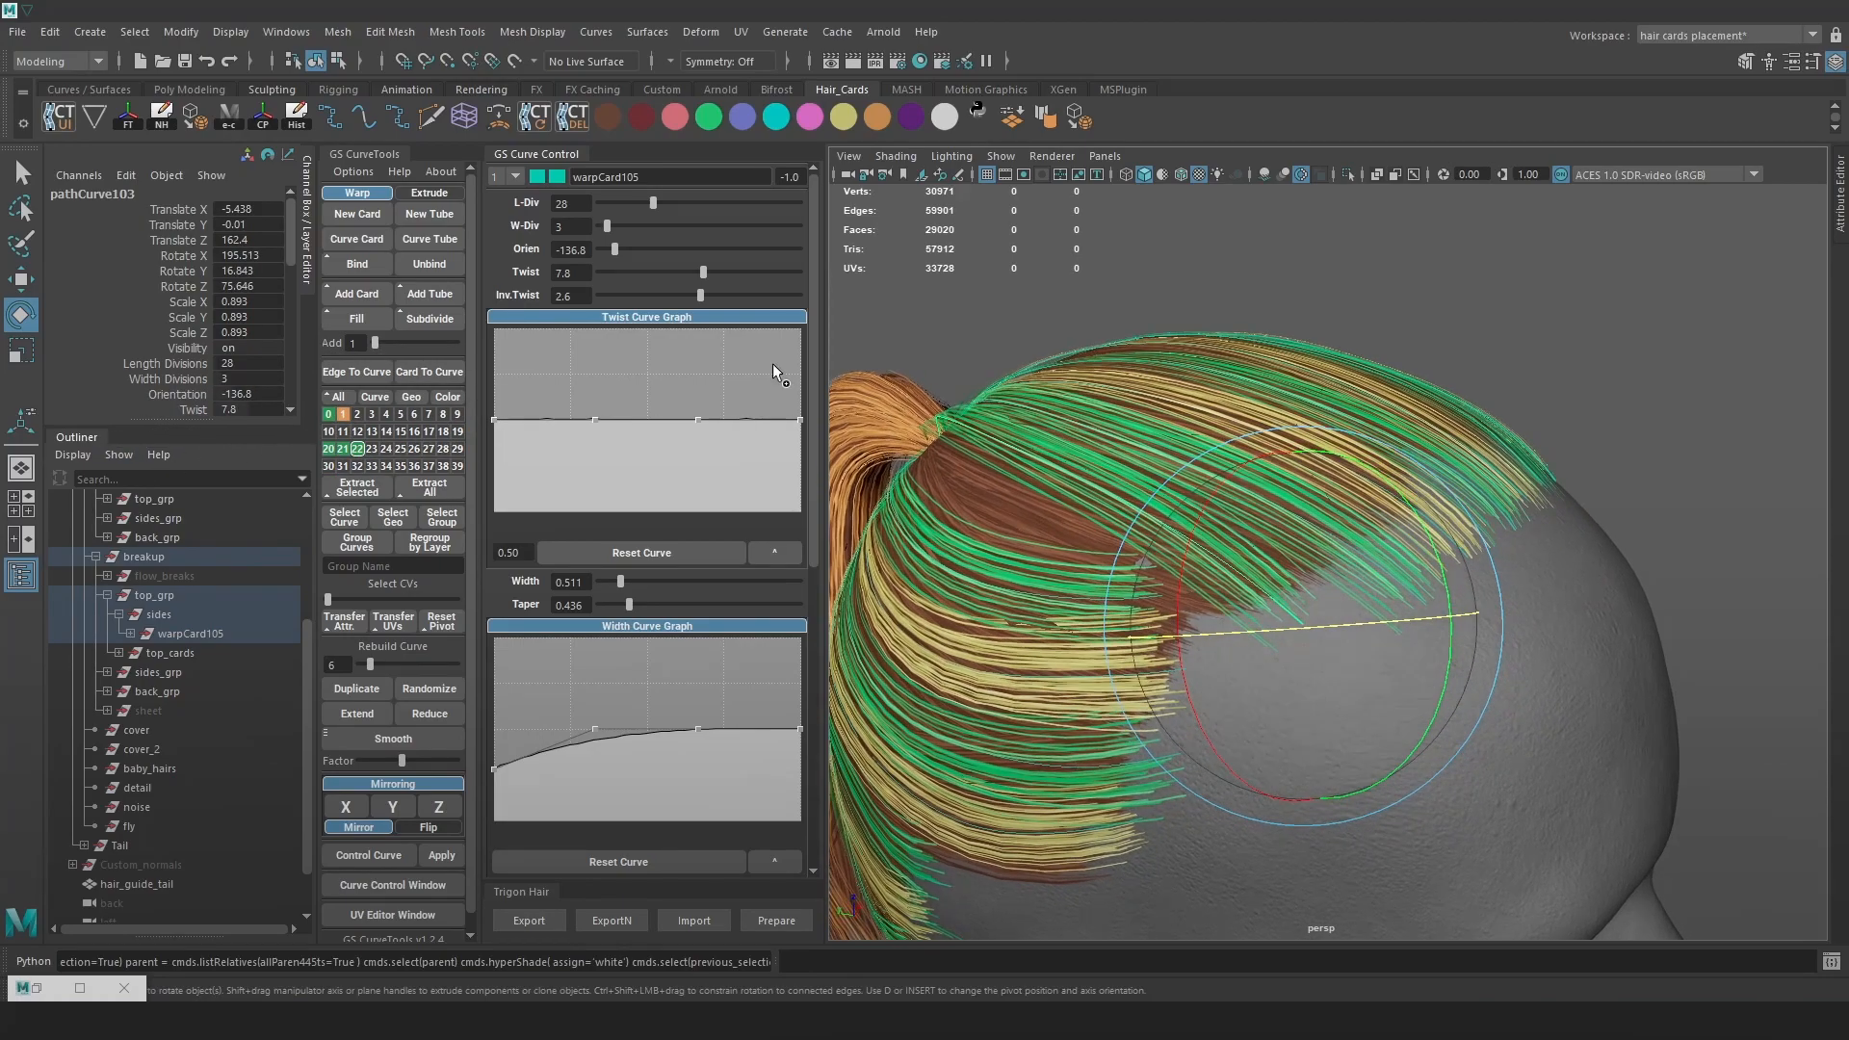
left_click_drag(614, 250, 611, 250)
Shift warpCard105 along the side hairline and rotate it again to follow the surrounding hair flow
key("w")
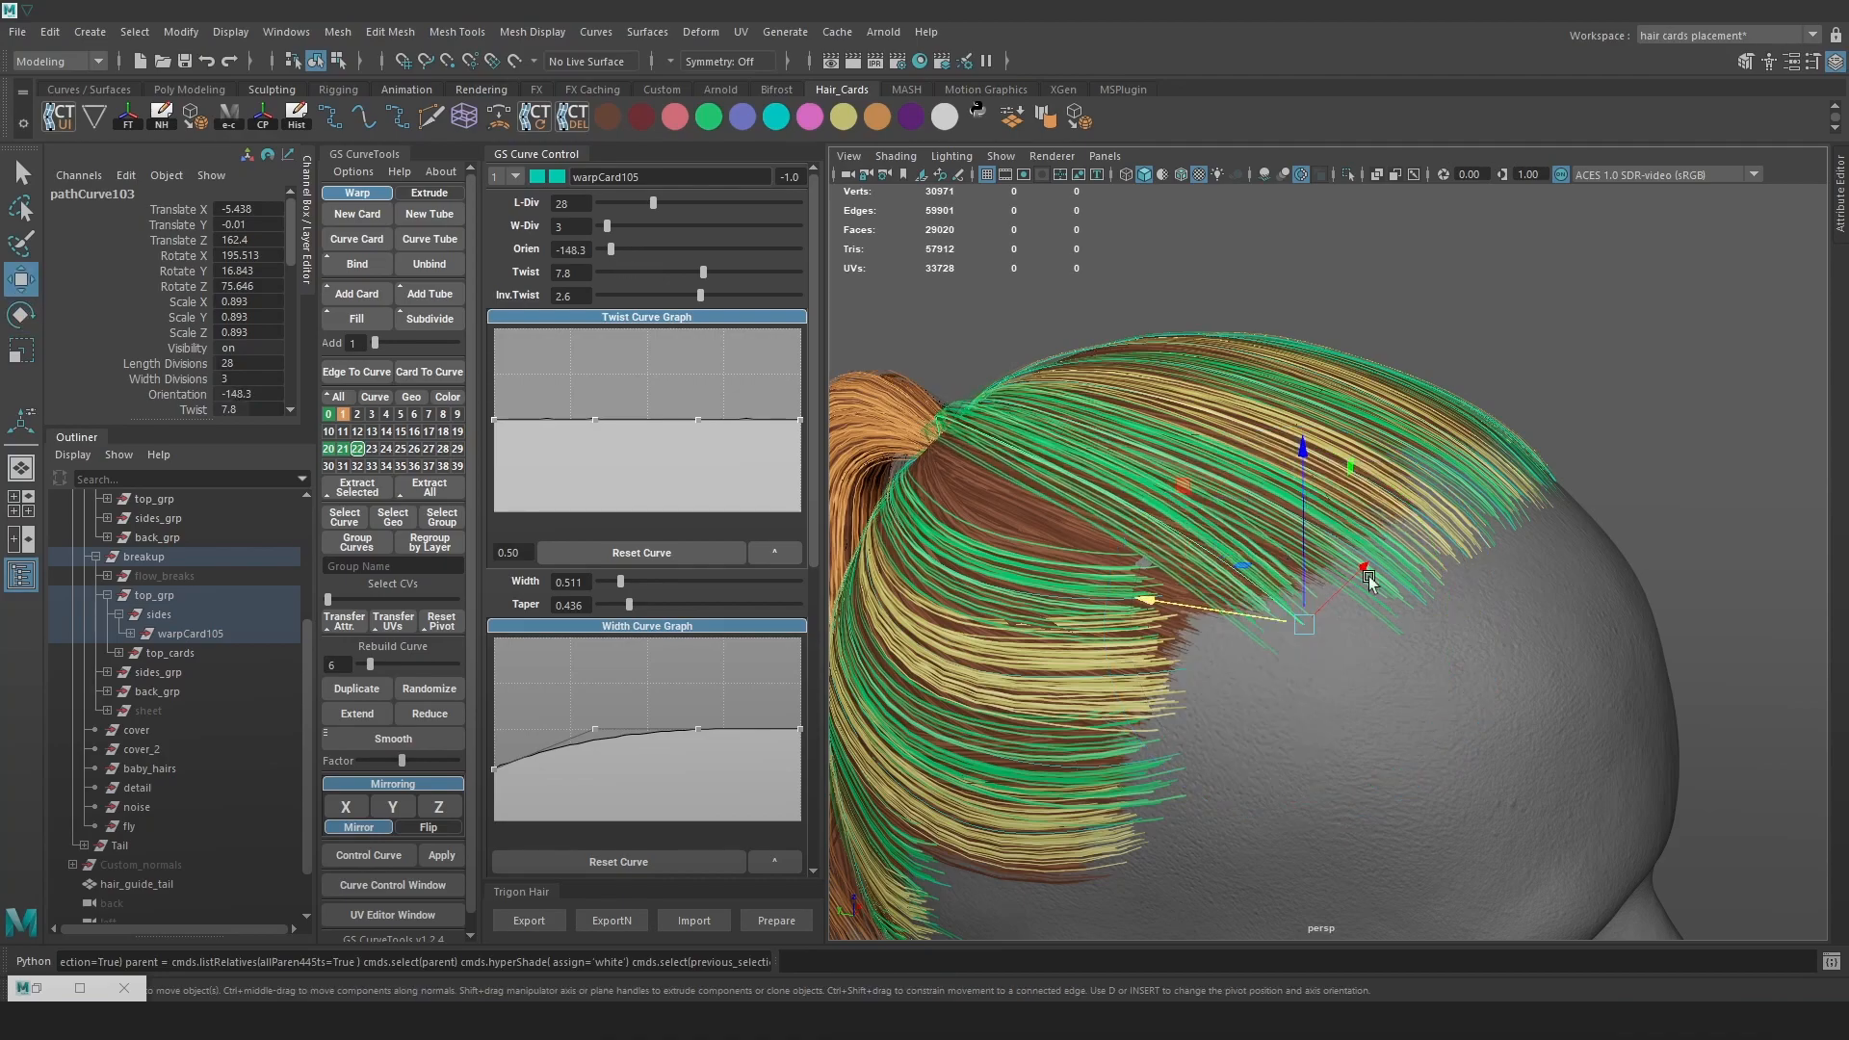
left_click_drag(1313, 510, 1292, 547, "alt")
right_click(1292, 547)
left_click_drag(1290, 643, 1249, 641)
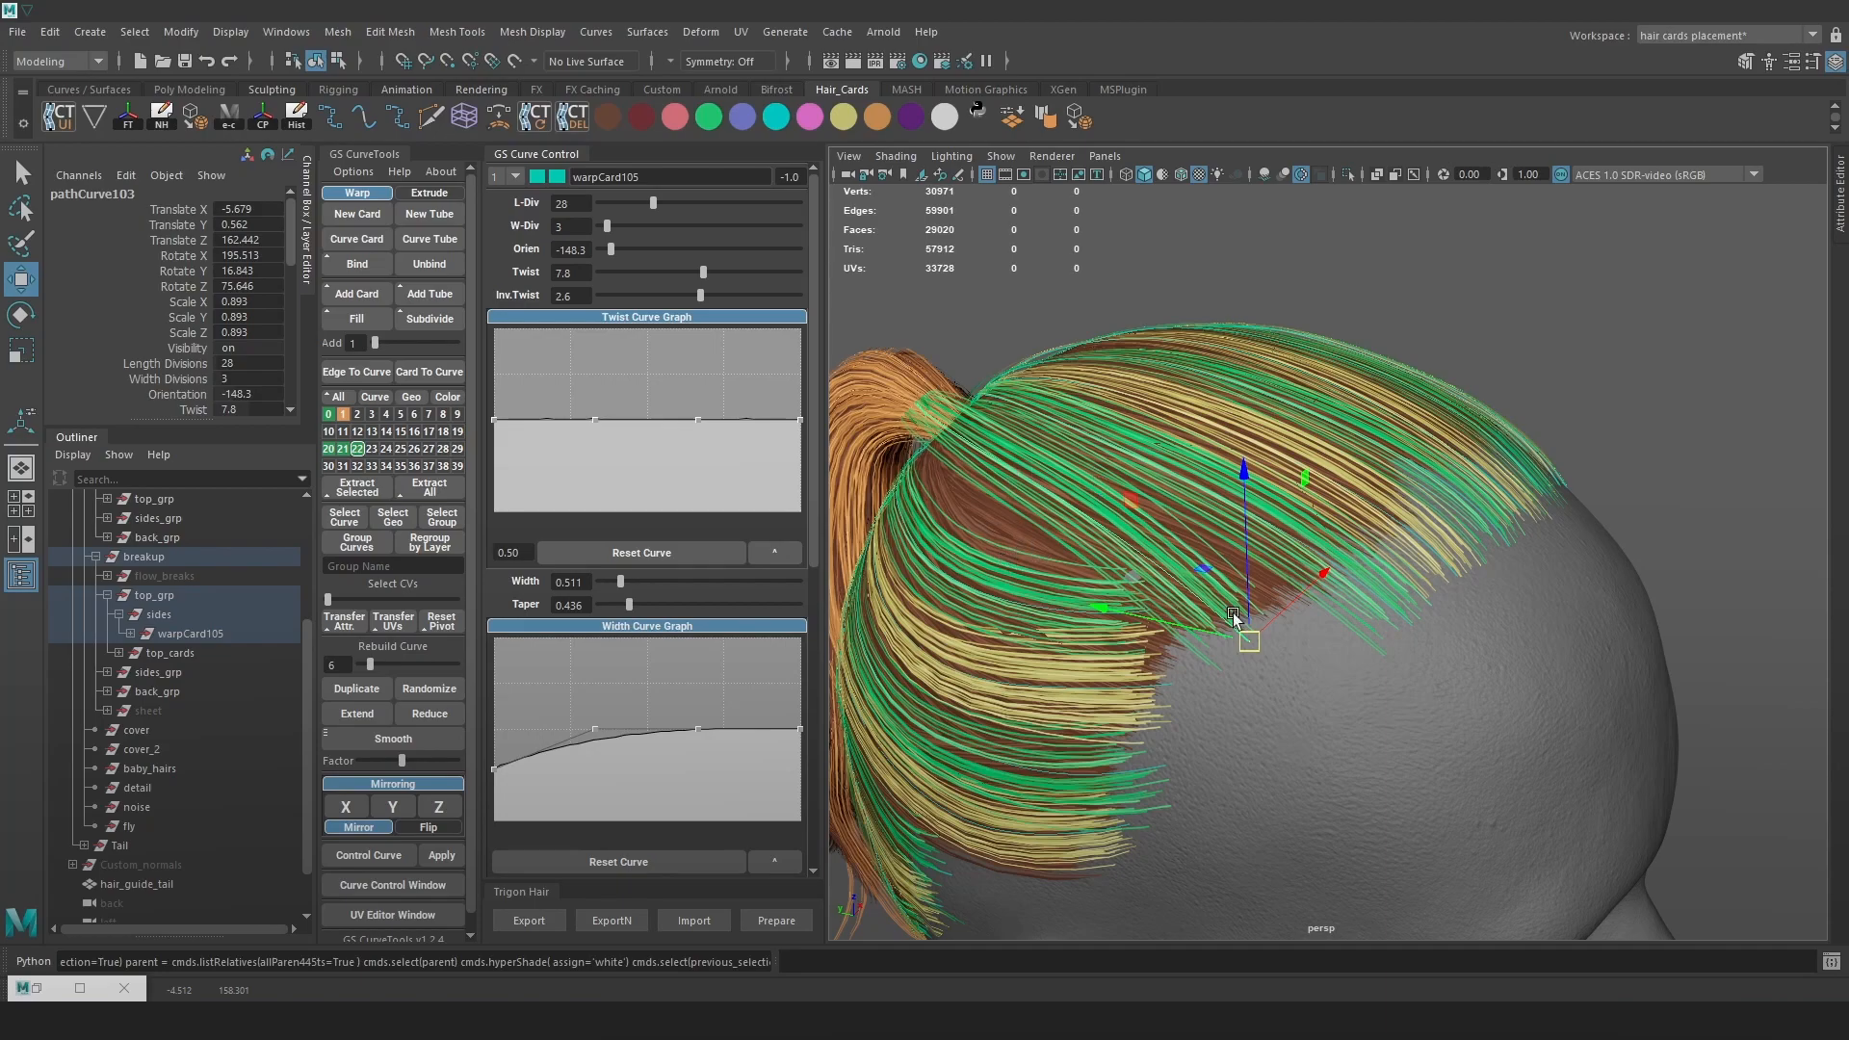
left_click_drag(1113, 539, 1367, 548, "alt")
key("e")
left_click_drag(1454, 597, 1420, 609)
Rebuild the warpCard105 curve with a value of 4 and select the control vertices near the ponytail
right_click_drag(1689, 344, 1581, 344)
key("4")
left_click_drag(1168, 476, 1103, 522)
left_click_drag(368, 666, 364, 668)
right_click_drag(1167, 306, 1069, 306)
left_click_drag(1102, 472, 1063, 520)
key("w")
key("6")
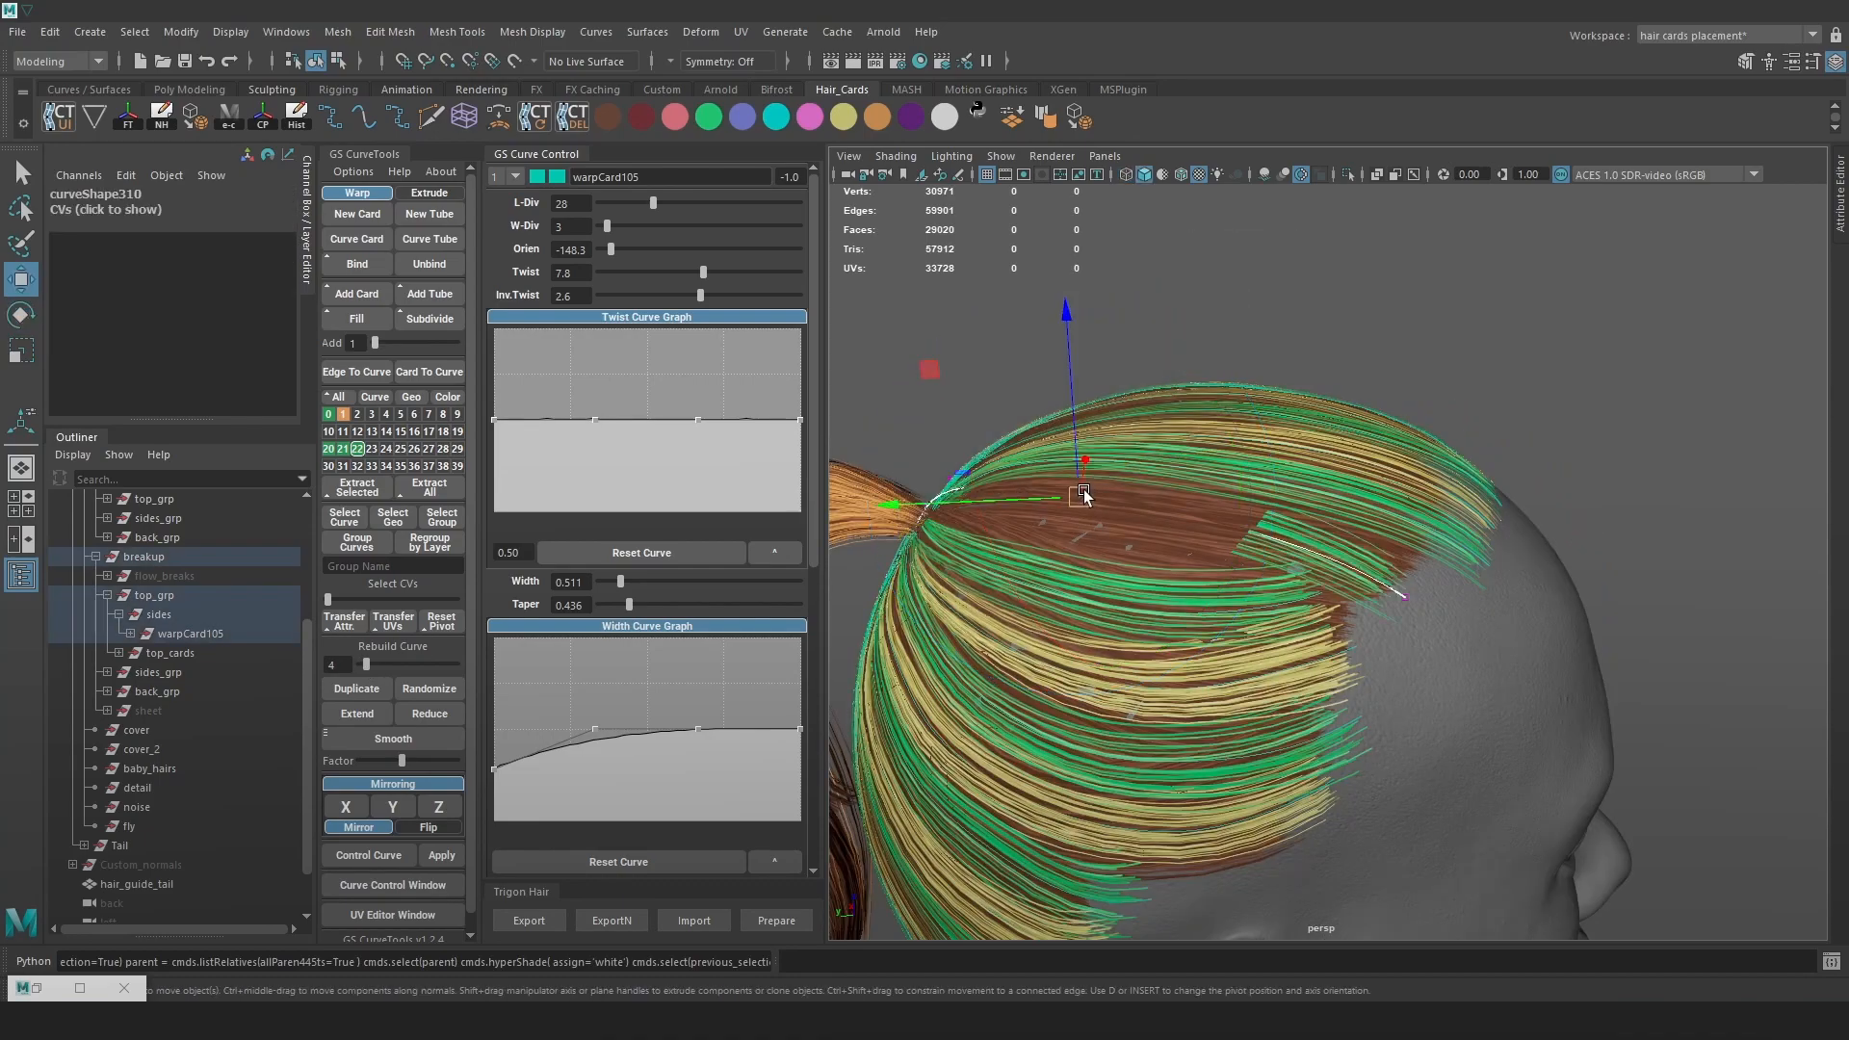
Bring the ponytail reference photo into a small window over the viewport, framed on the side hair flow
key("f")
right_click_drag(1332, 475, 1155, 481, "alt")
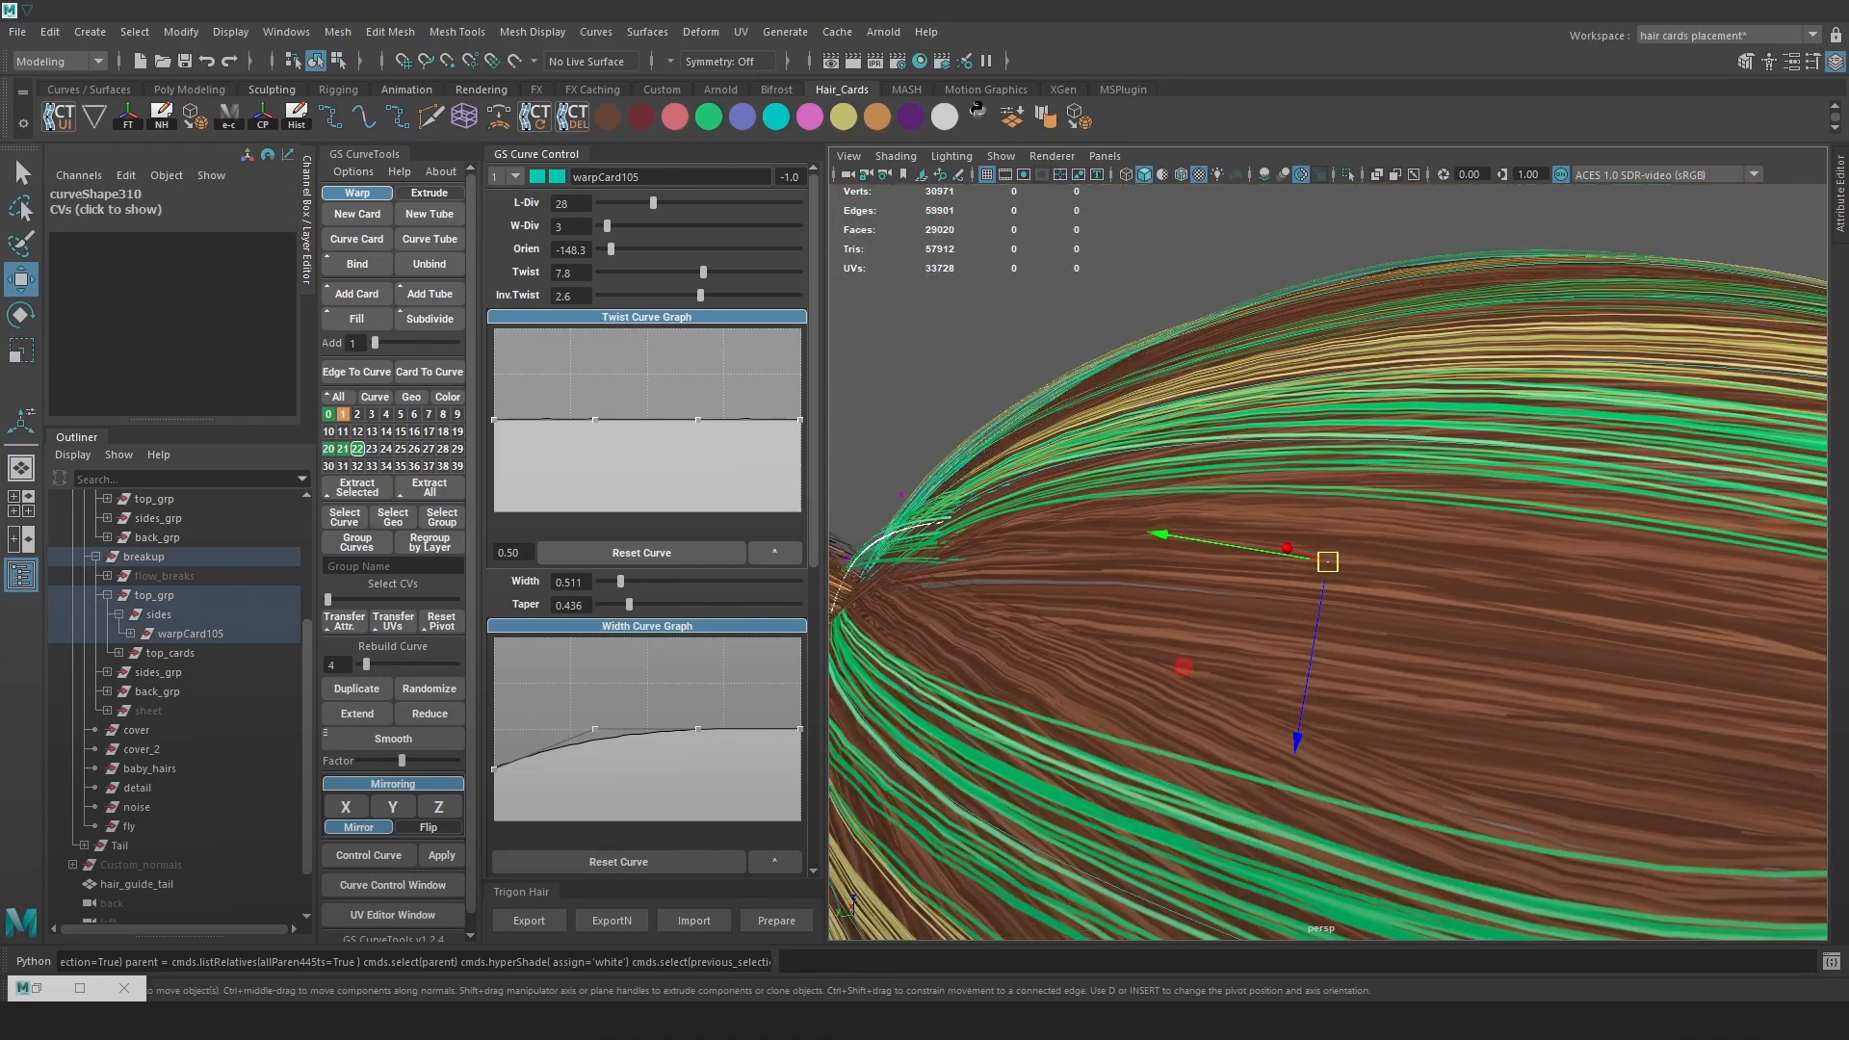
middle_click_drag(1247, 484, 1228, 480, "alt")
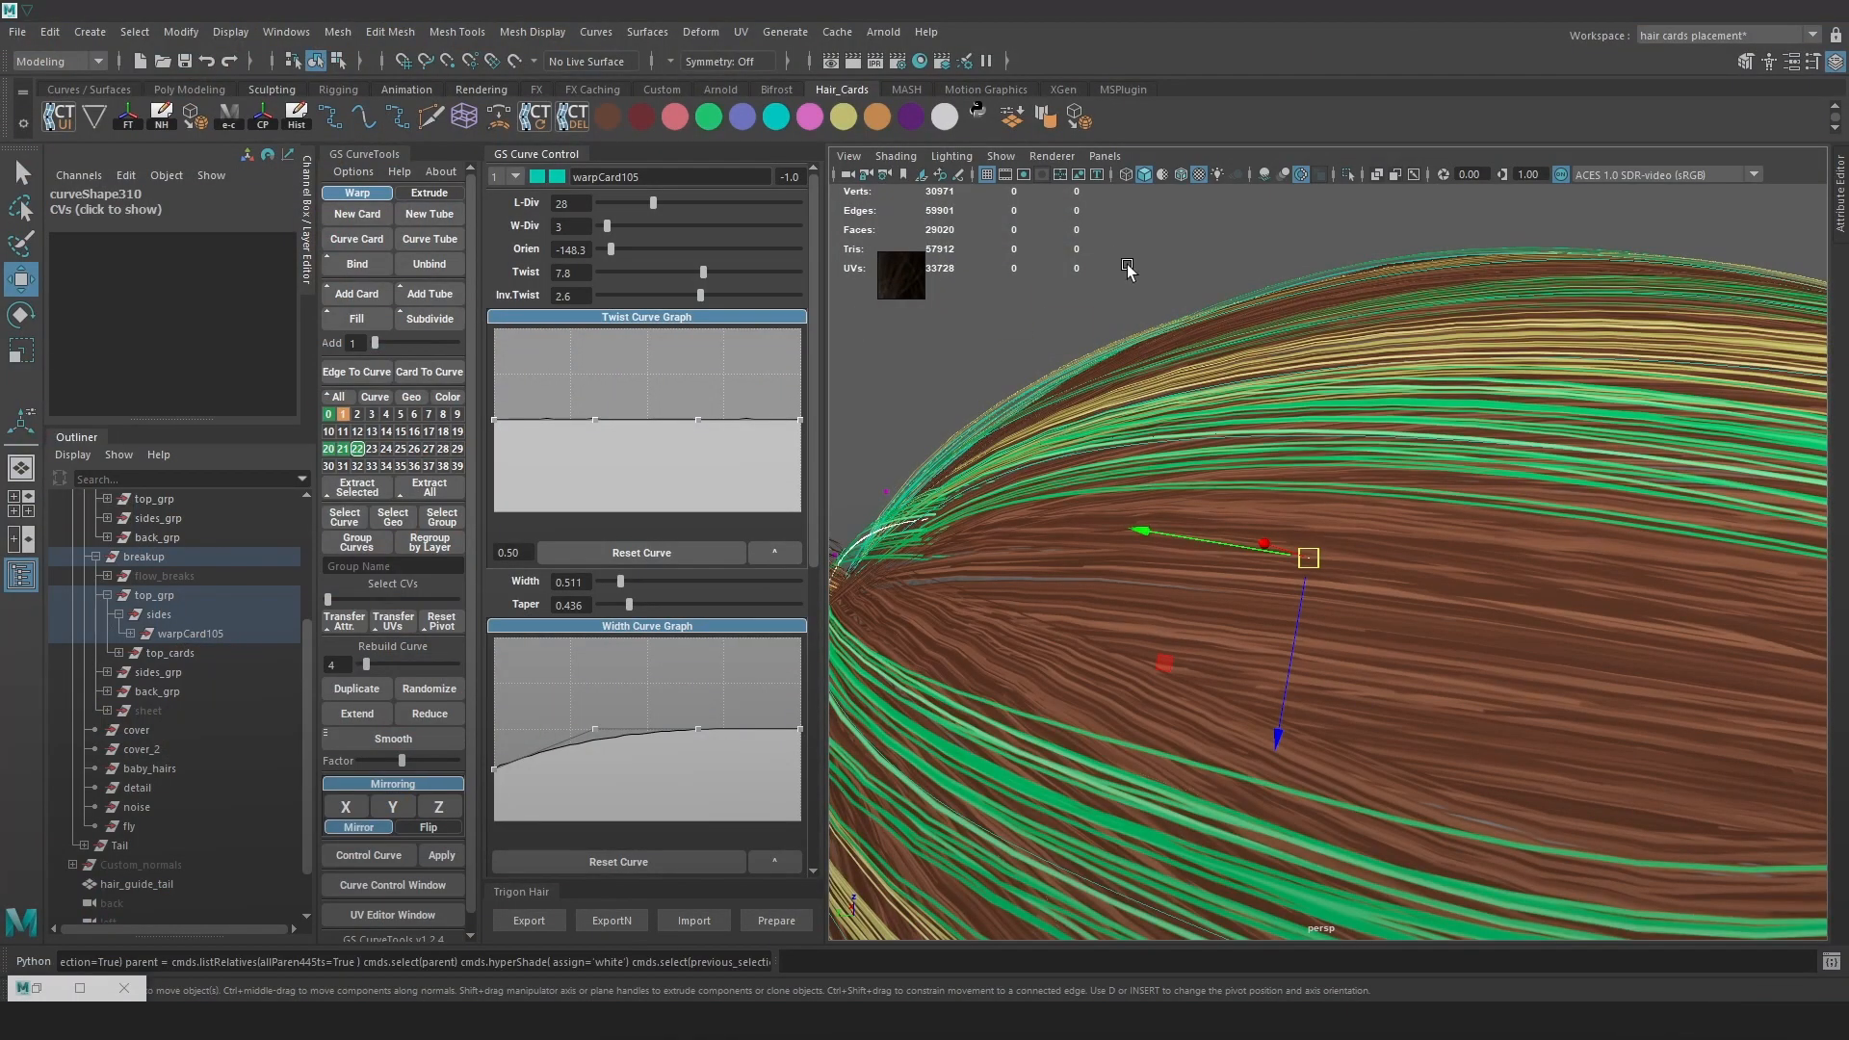
left_click_drag(924, 298, 1028, 431)
left_click_drag(877, 253, 796, 172)
scroll(973, 287, "down", 5)
scroll(942, 277, "up", 5)
scroll(940, 279, "down", 5)
left_click_drag(1251, 385, 1242, 462, "alt")
Undo the last curve change and move the control vertex of warpCard105 near the ponytail along the scalp
key("ctrl+z")
left_click_drag(1148, 507, 1132, 566)
mouse_move(1844, 493)
right_mouse_down()
mouse_move(1153, 416)
mouse_move(1372, 476)
mouse_move(1502, 470)
mouse_move(1301, 508)
mouse_move(1848, 493)
right_mouse_up()
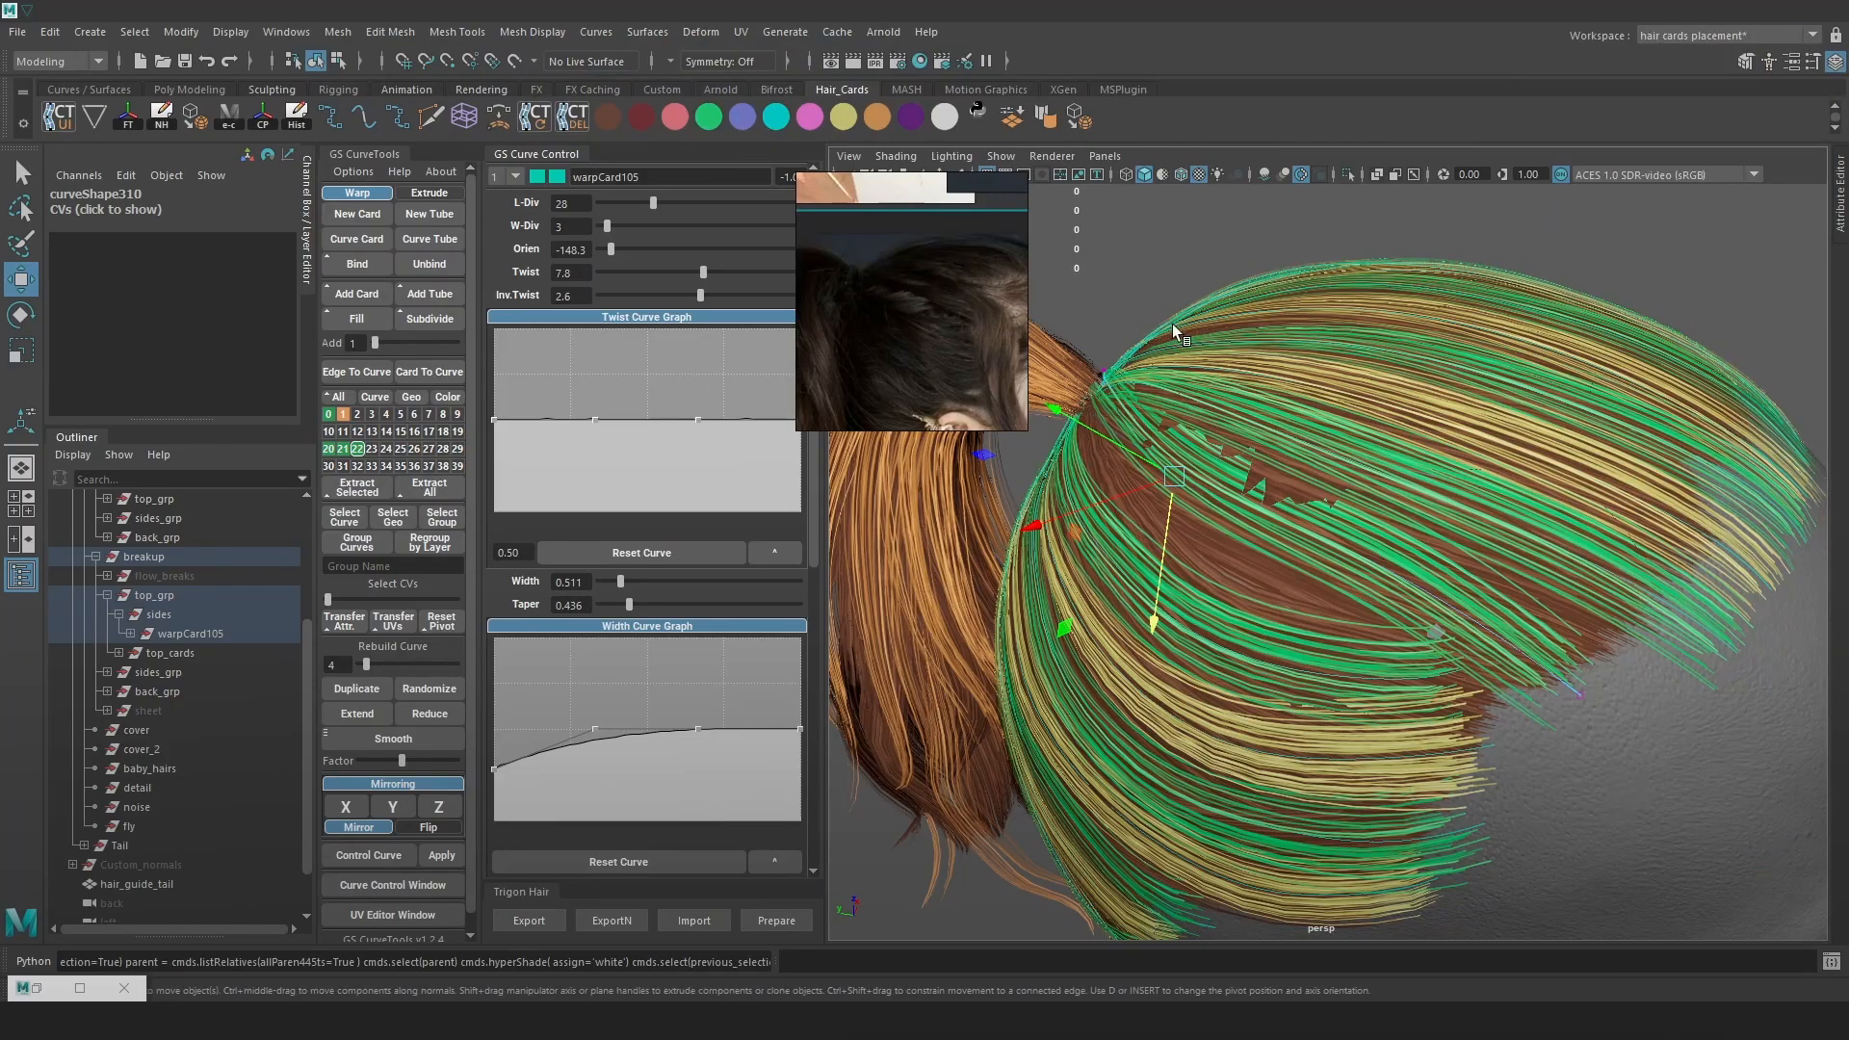
left_click_drag(1182, 319, 1273, 332, "alt")
key("4")
left_click_drag(1074, 405, 1348, 395, "alt")
key("6")
key("7")
key("6")
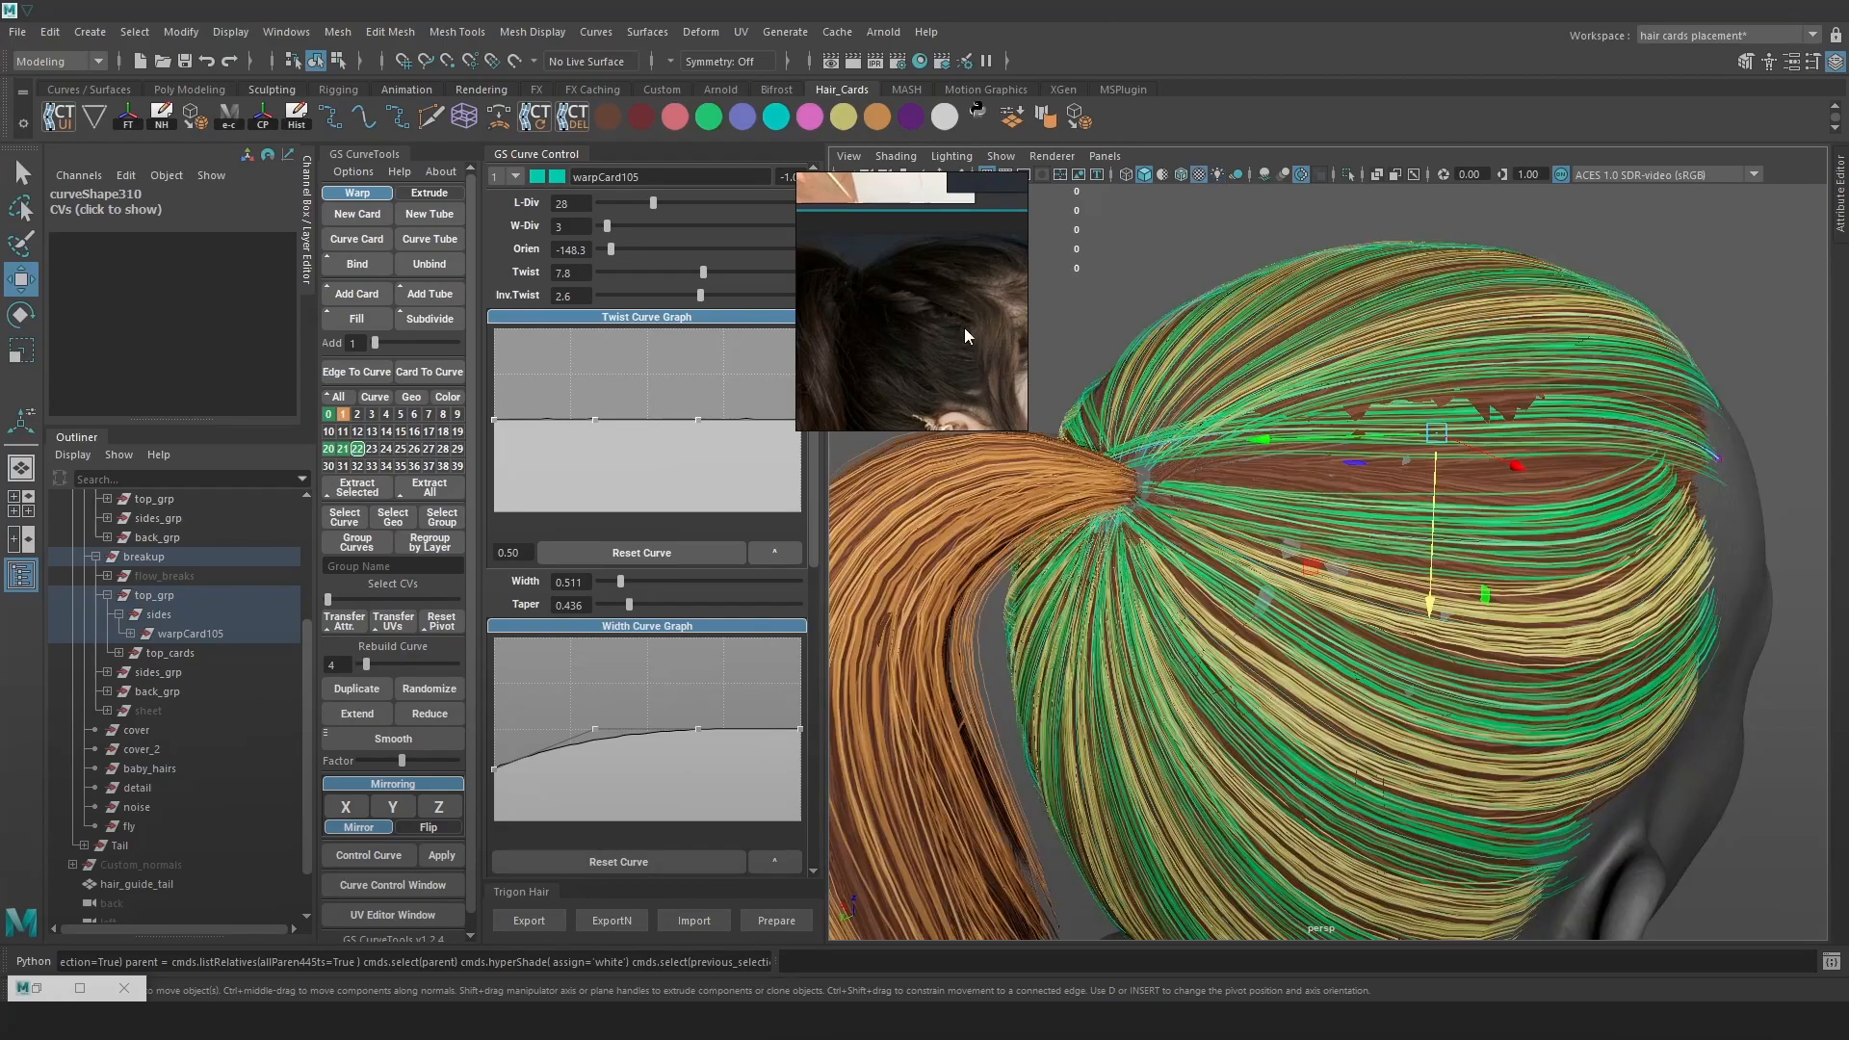
Adjust the root end of the warpCard105 curve where it meets the ponytail base
key("4")
key("6")
left_click_drag(1115, 462, 1142, 478)
mouse_move(1142, 482)
left_mouse_down("alt")
mouse_move(1227, 547)
mouse_move(1160, 489)
mouse_move(1134, 508)
left_mouse_up("alt")
left_click_drag(1136, 507, 1348, 470, "alt")
Reposition the front and middle control vertices of the warpCard105 curve, including the vertex at its root
key("4")
left_click(1614, 518)
left_click_drag(1615, 518, 1631, 514)
key("6")
left_click(1297, 494)
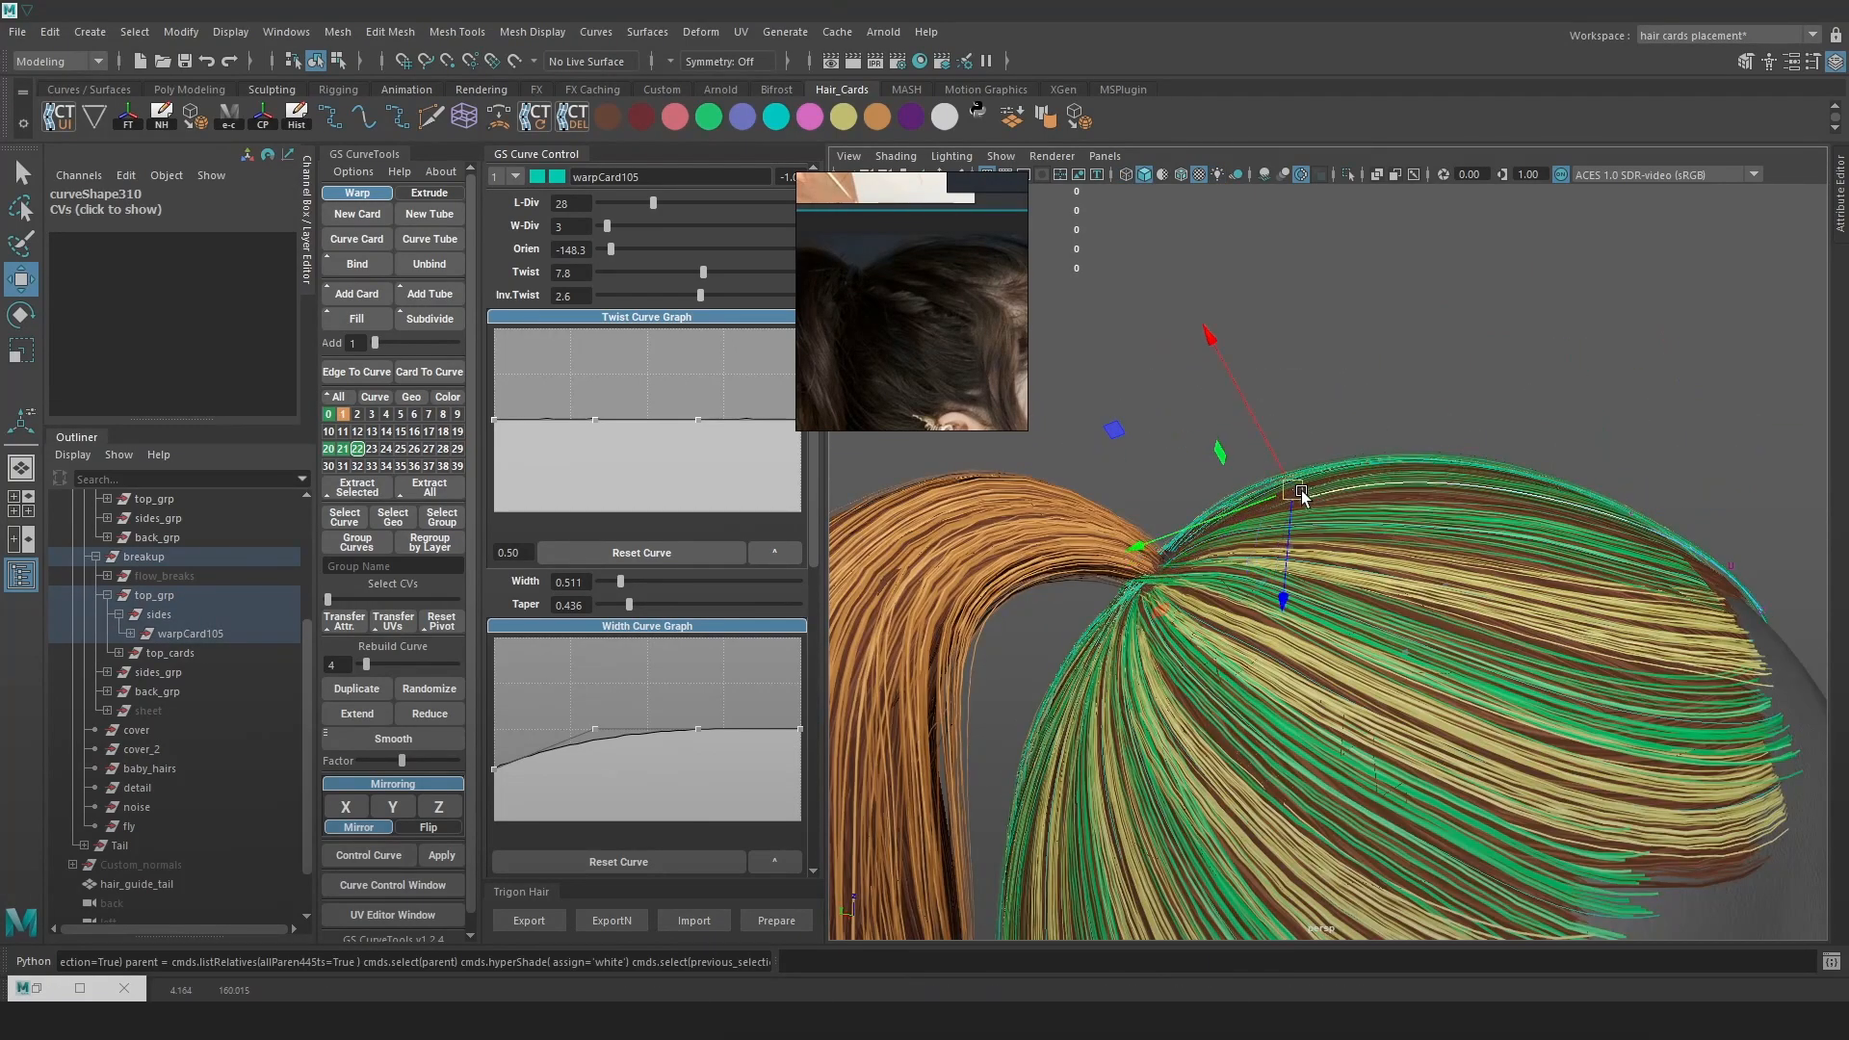
key("4")
left_click(1173, 549)
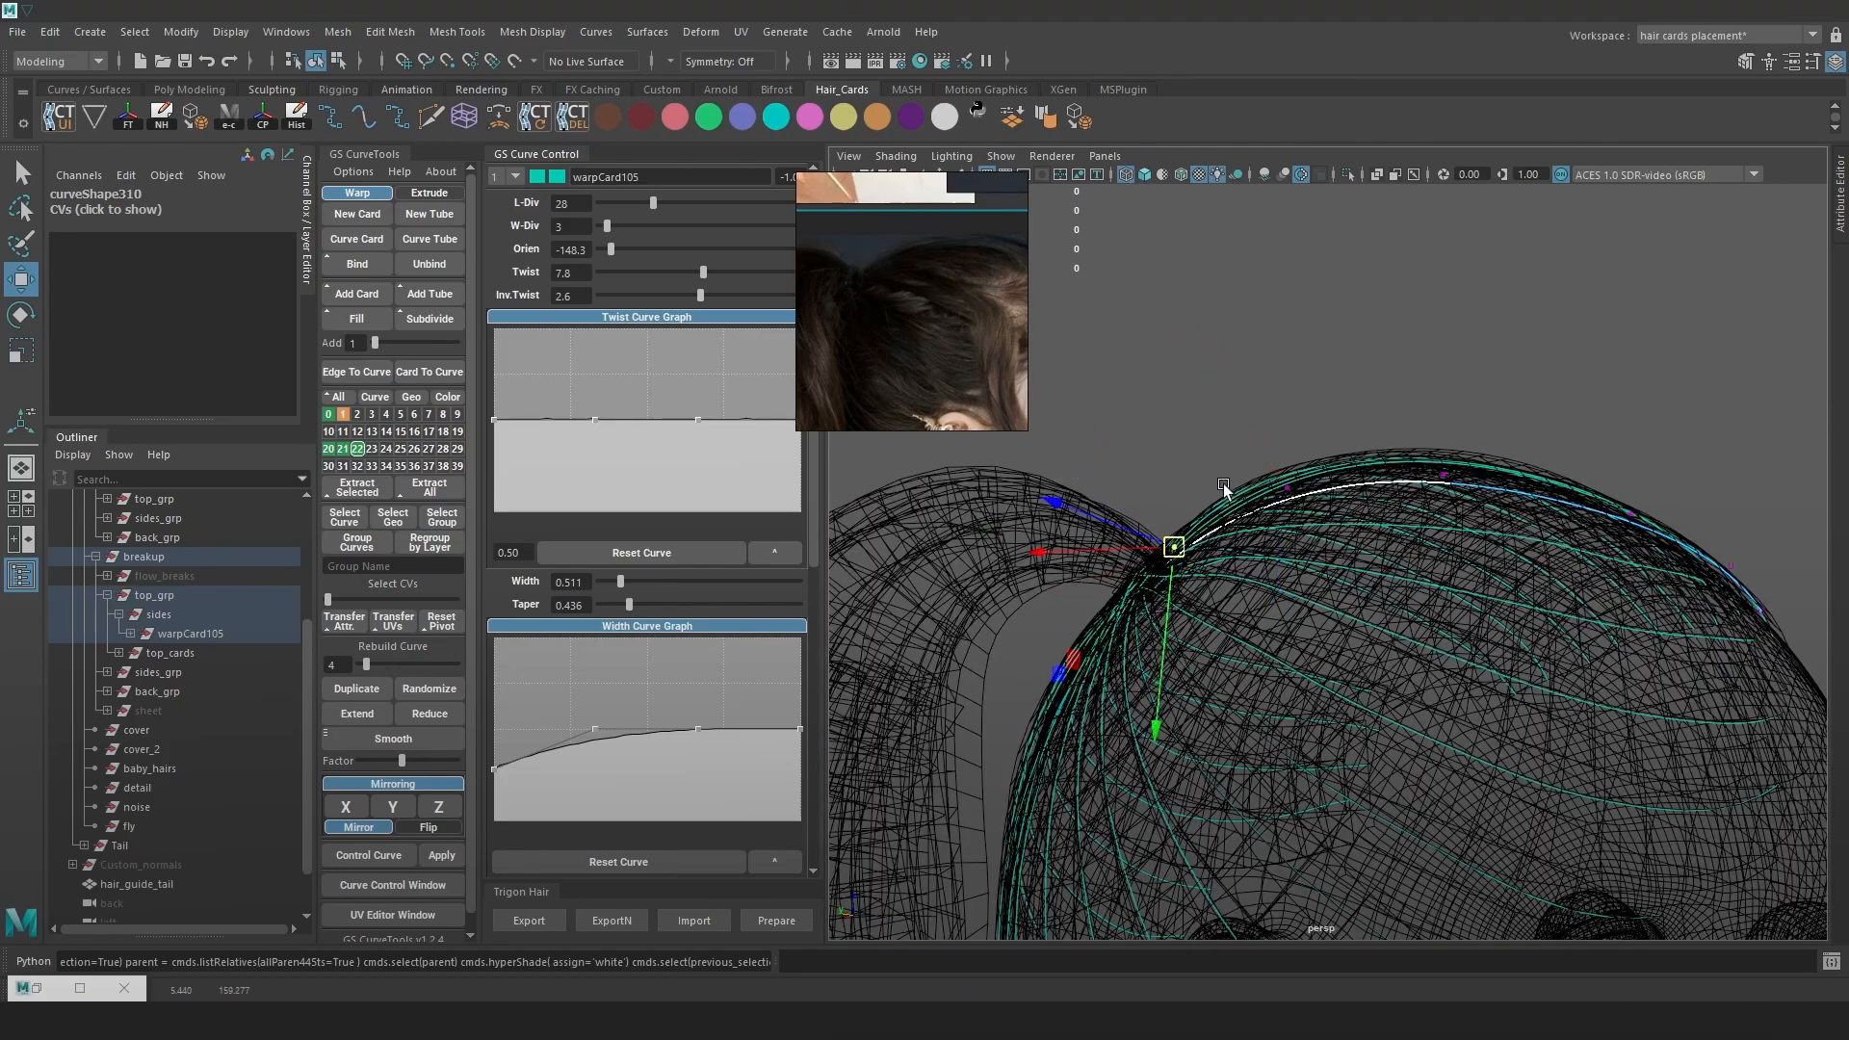
key("6")
left_click_drag(1562, 834, 1221, 468, "alt")
Narrow the hairline end of warpCard105 with its width curve and set the inverse twist to -6.1
key("e")
key("w")
mouse_move(800, 729)
left_mouse_down()
mouse_move(801, 782)
mouse_move(800, 765)
left_mouse_up()
left_click_drag(1357, 481, 1242, 616, "alt")
key("e")
key("w")
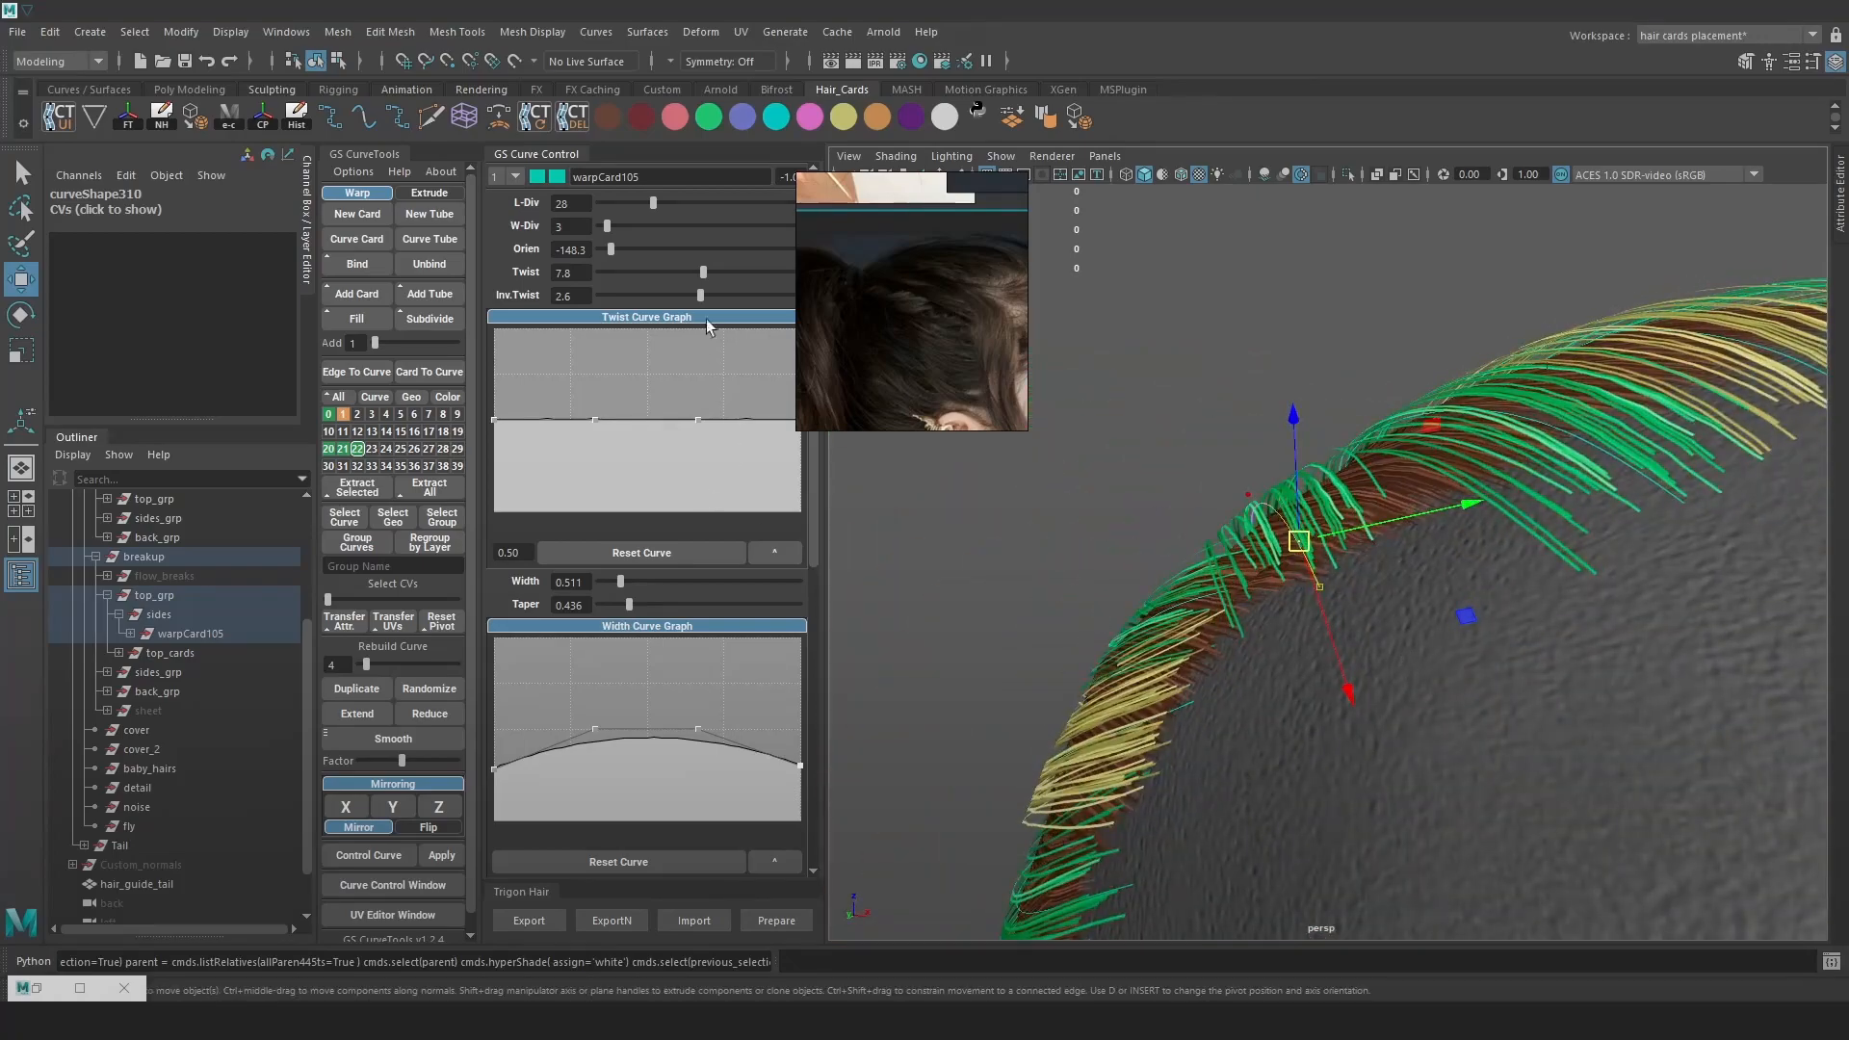
left_click_drag(1203, 539, 1367, 606, "alt")
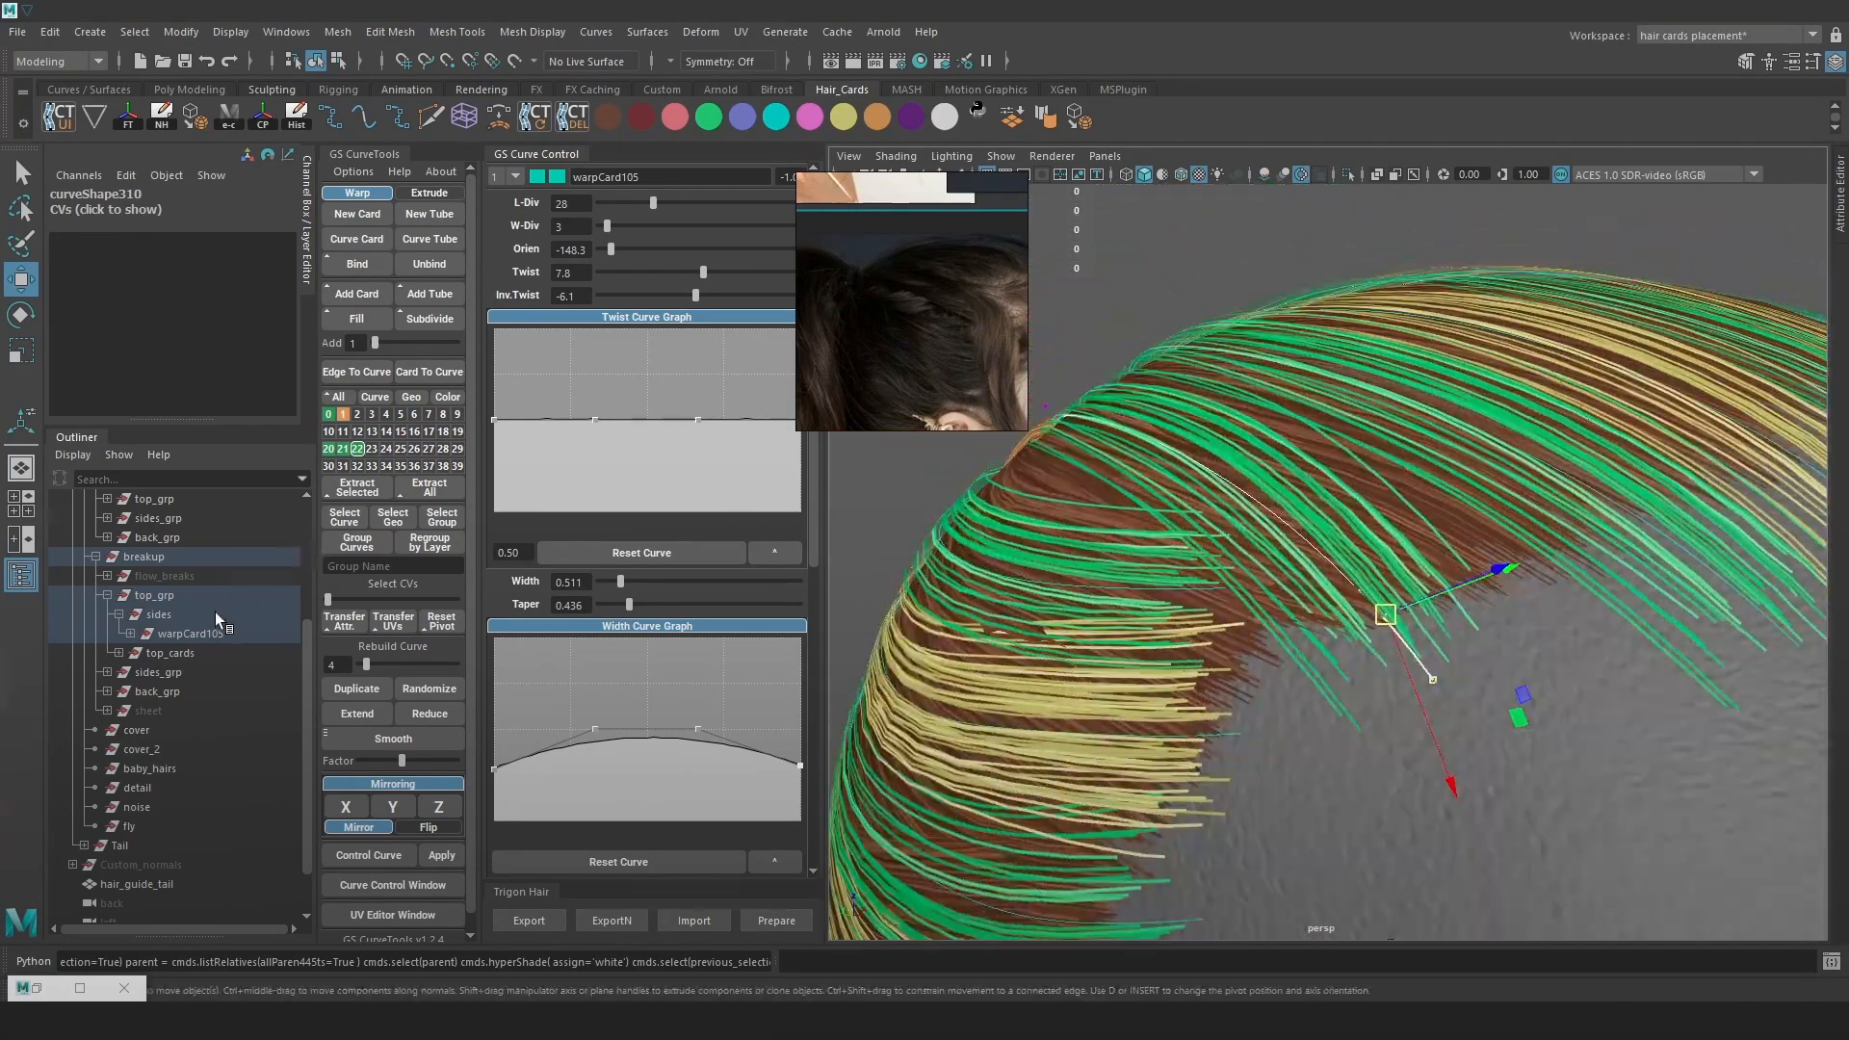
Hide the sides group to expose the base cards beneath it at the hairline
left_click(217, 614)
key("ctrl+h")
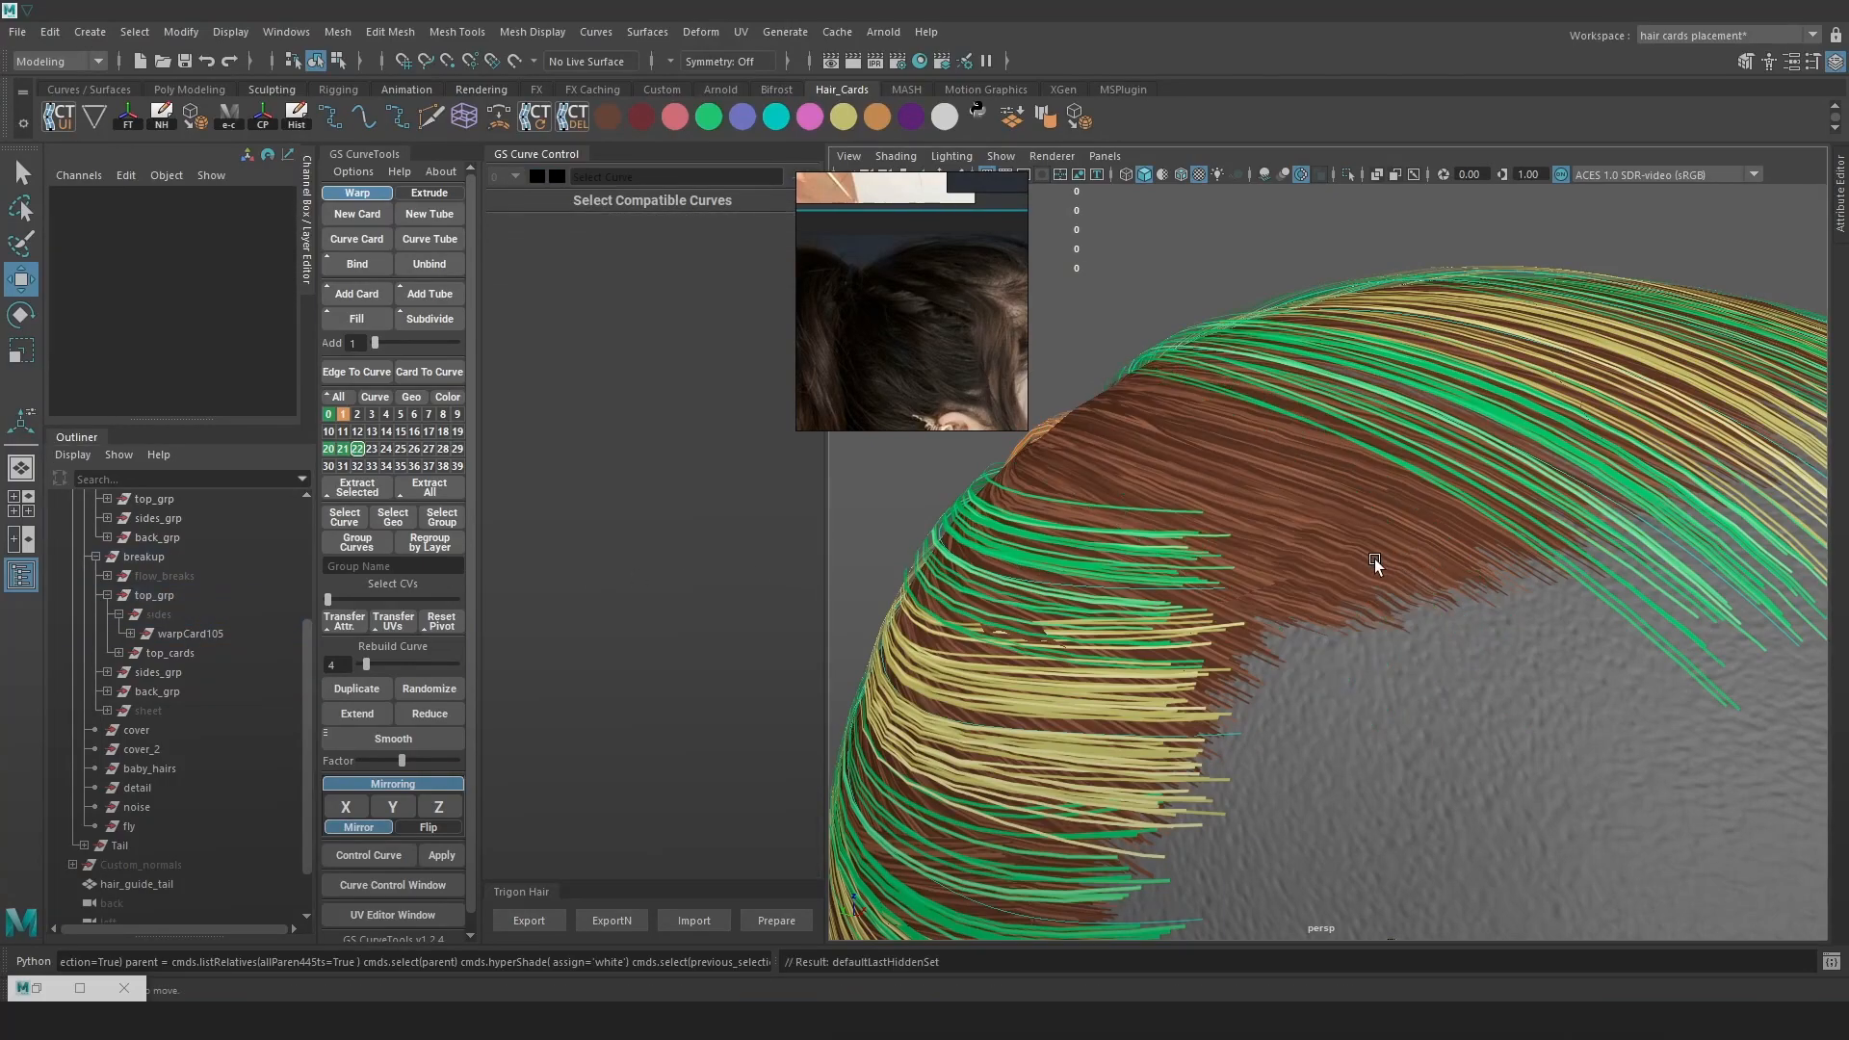
key("4")
key("6")
left_click_drag(1355, 556, 1345, 502, "alt")
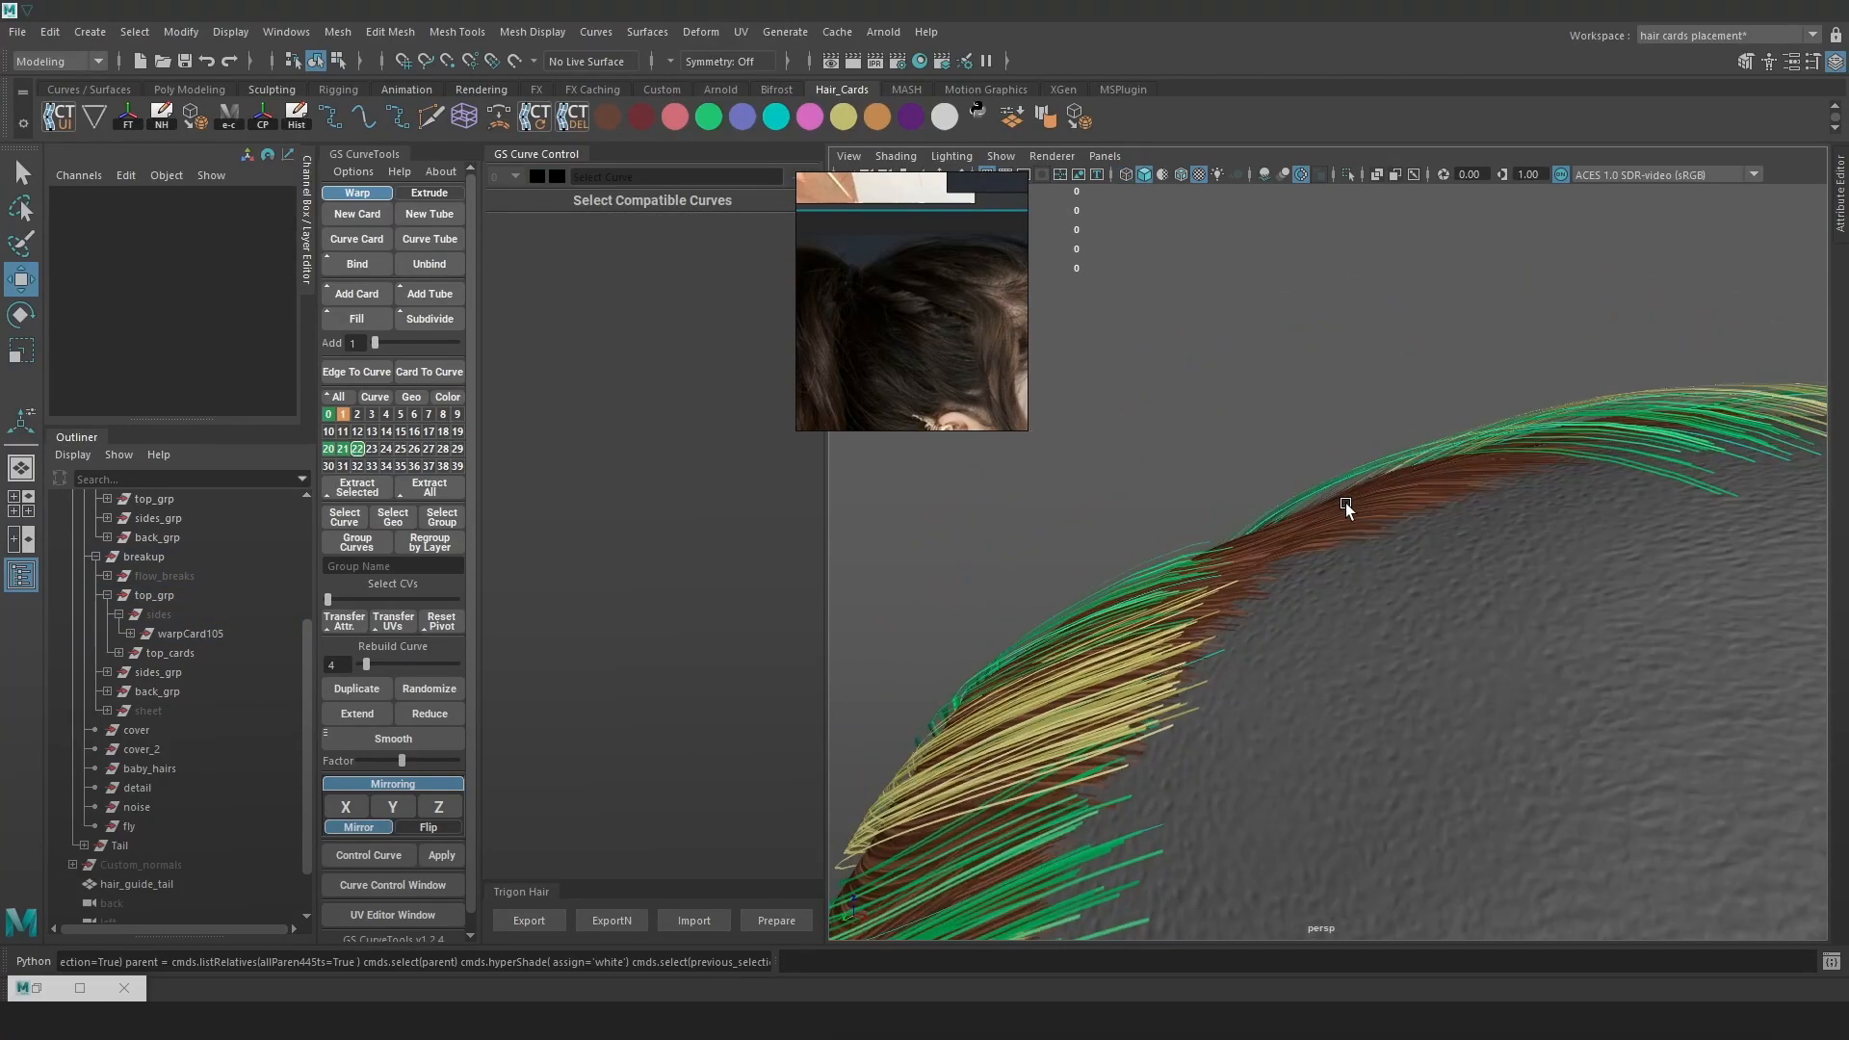
Enable geometry editing for layer 0 and select a front edge of the exposed base card
right_click_drag(327, 414, 439, 389)
left_click(1412, 504)
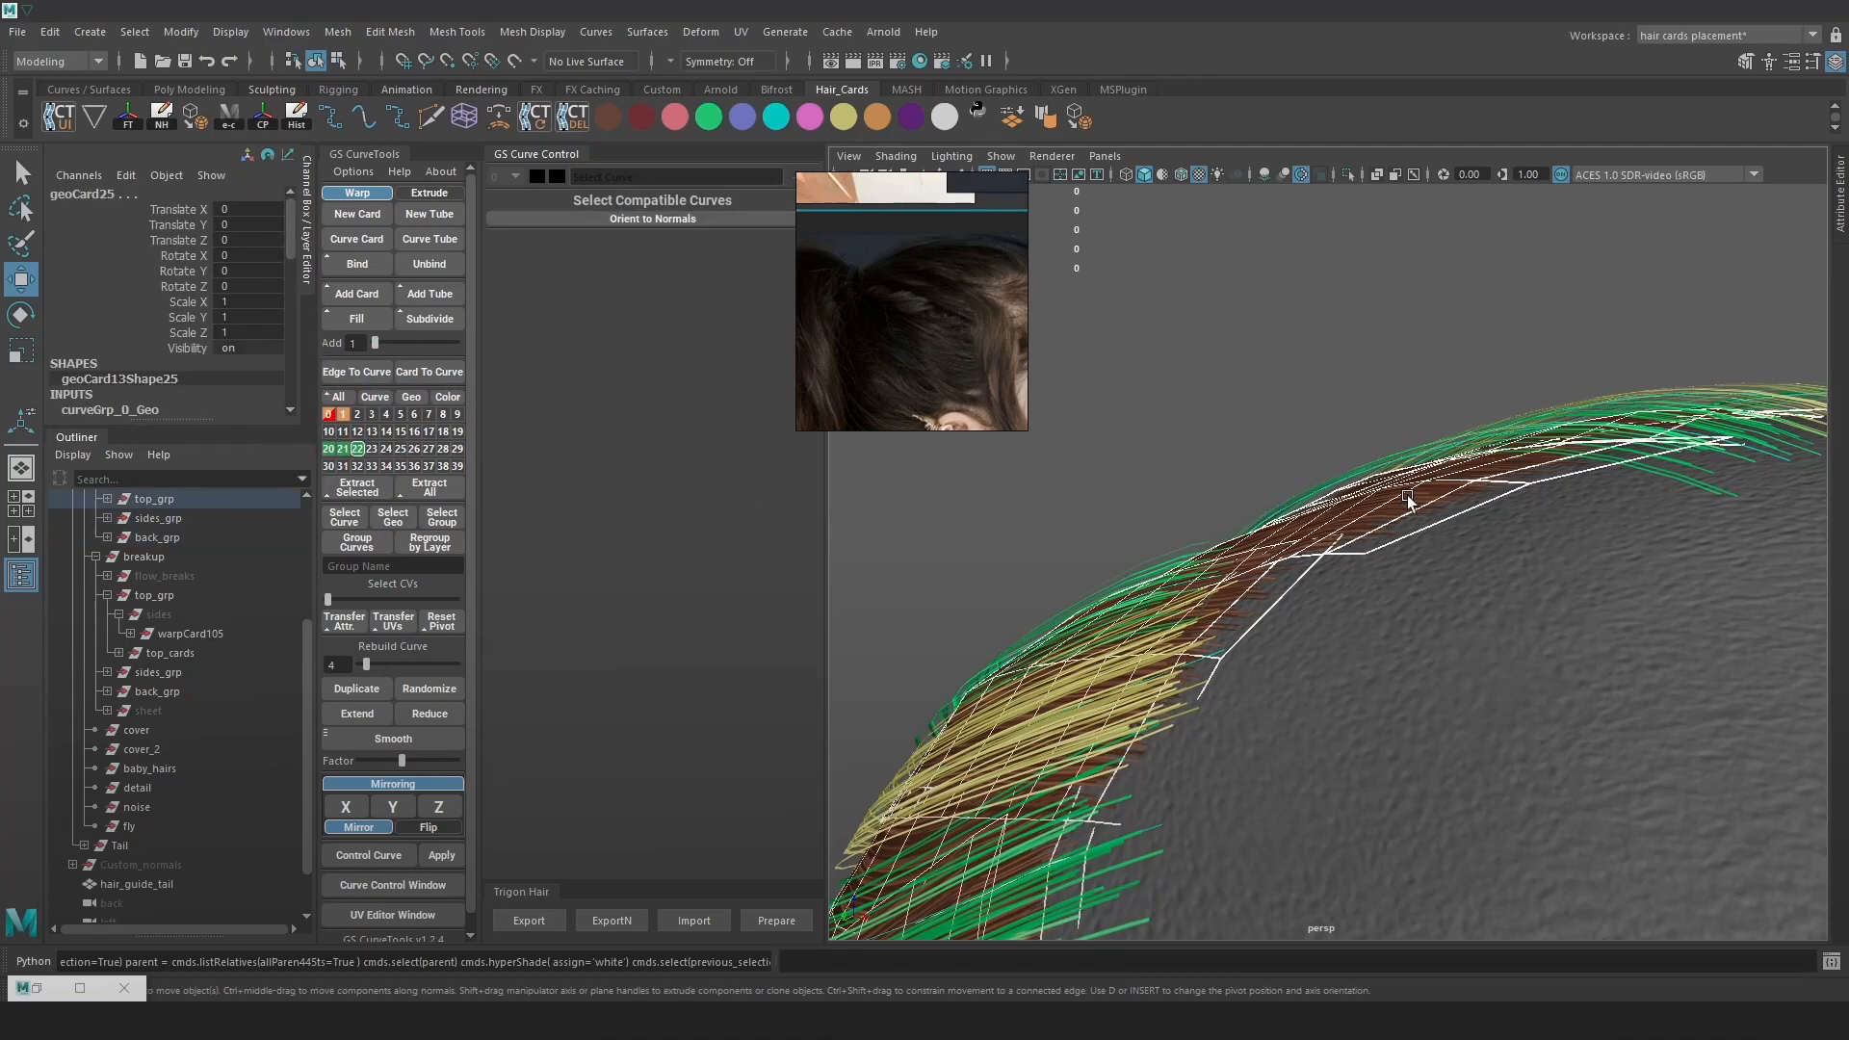
left_click_drag(1412, 503, 1201, 309, "alt")
right_click_drag(1201, 309, 1201, 250)
left_click(1464, 594)
key("f")
scroll(1412, 547, "down", 5)
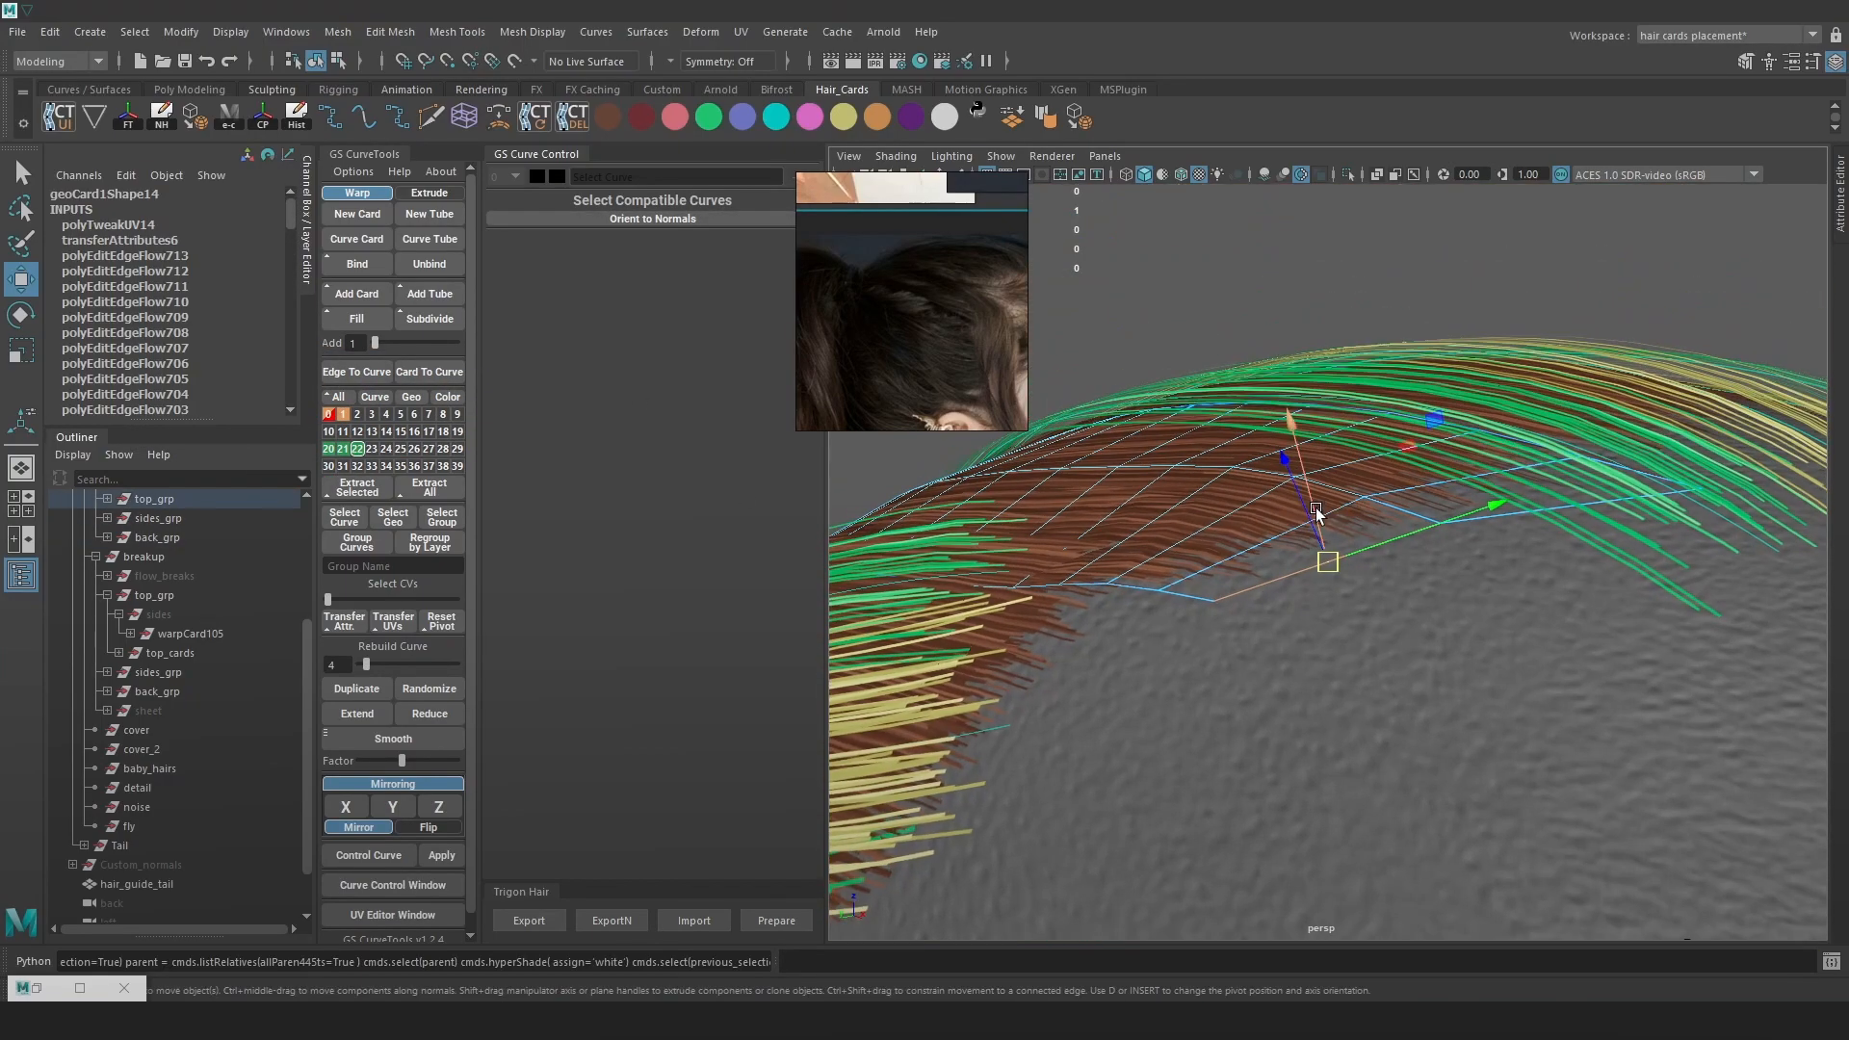
Apply Edit Edge Flow repeatedly to the edges across the exposed brown base card
left_click(1310, 522)
right_click_drag(1281, 539, 1256, 741, "shift")
left_click(1095, 525)
key("g")
left_click(1140, 545)
key("g")
key("g")
left_click(1252, 558)
key("g")
Lower a front edge and a corner vertex of the base card closer to the scalp
key("w")
left_click_drag(1360, 438, 1362, 449)
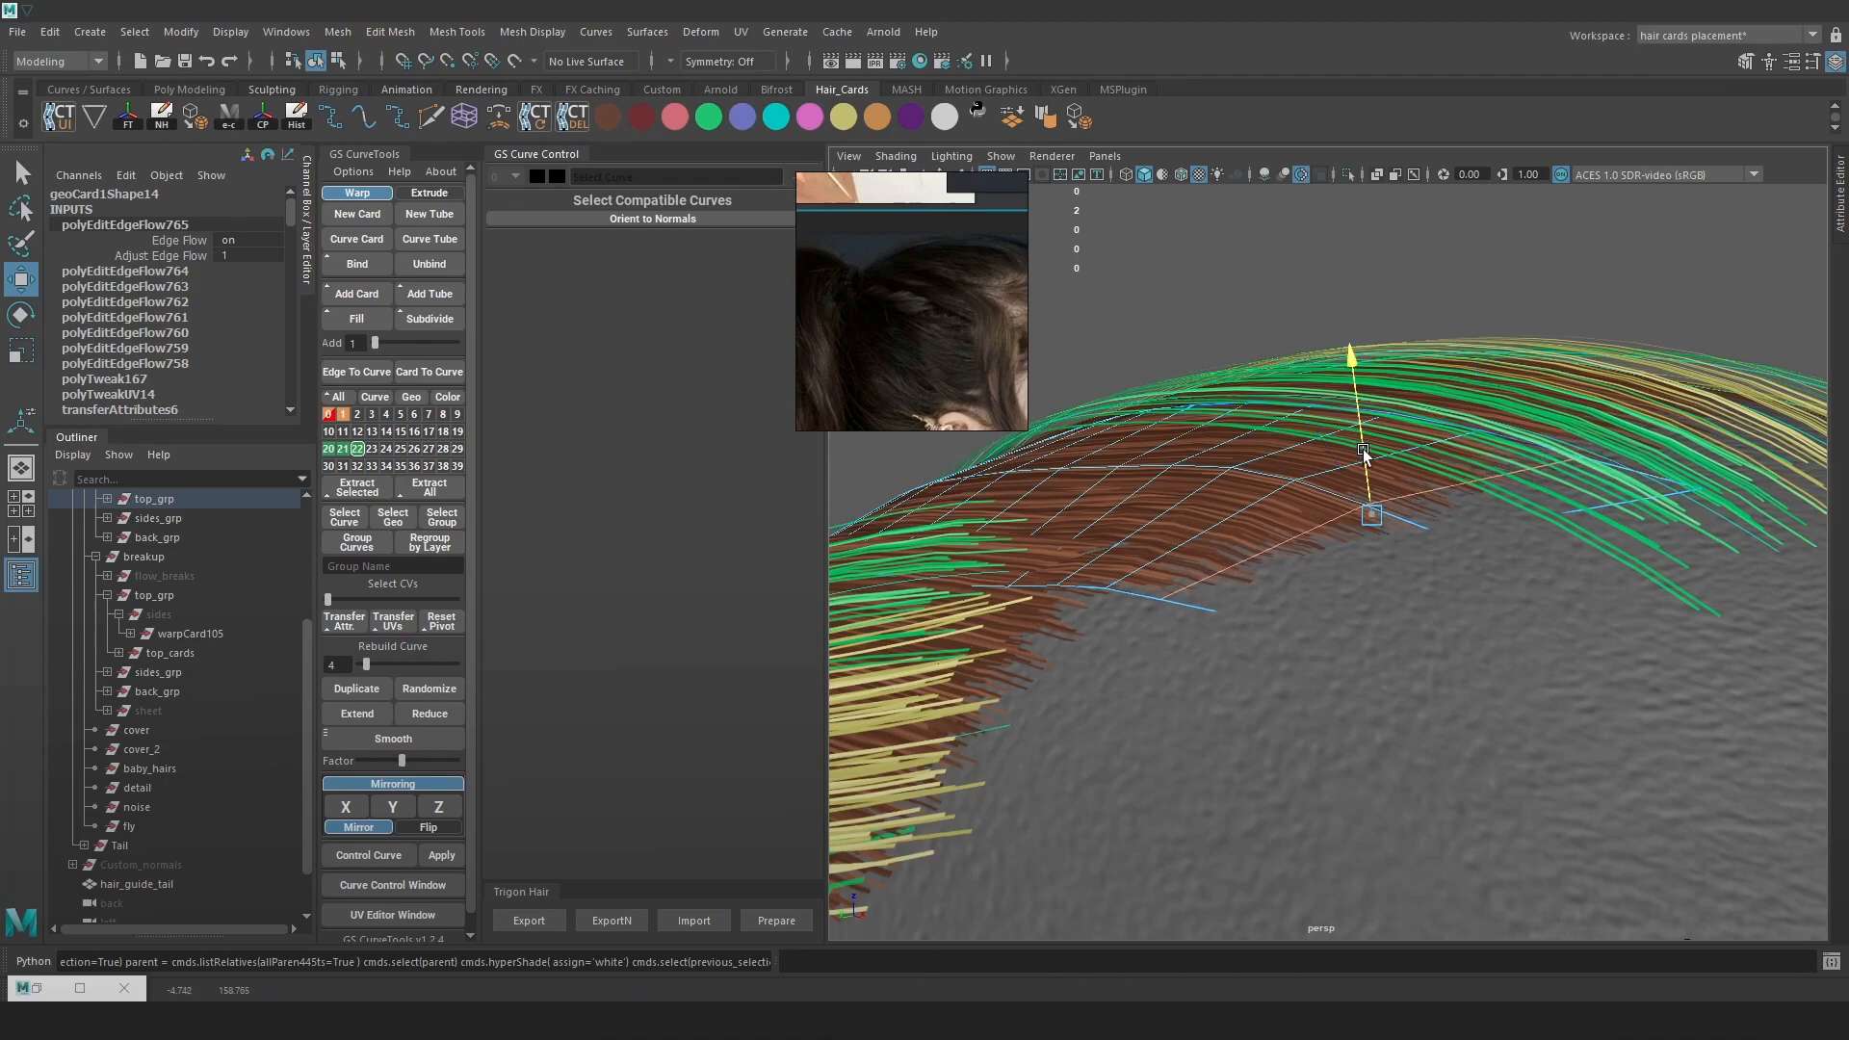
left_click(1189, 527)
right_click_drag(1160, 581, 1125, 593)
left_click(1106, 588)
left_click_drag(1092, 550, 1095, 558)
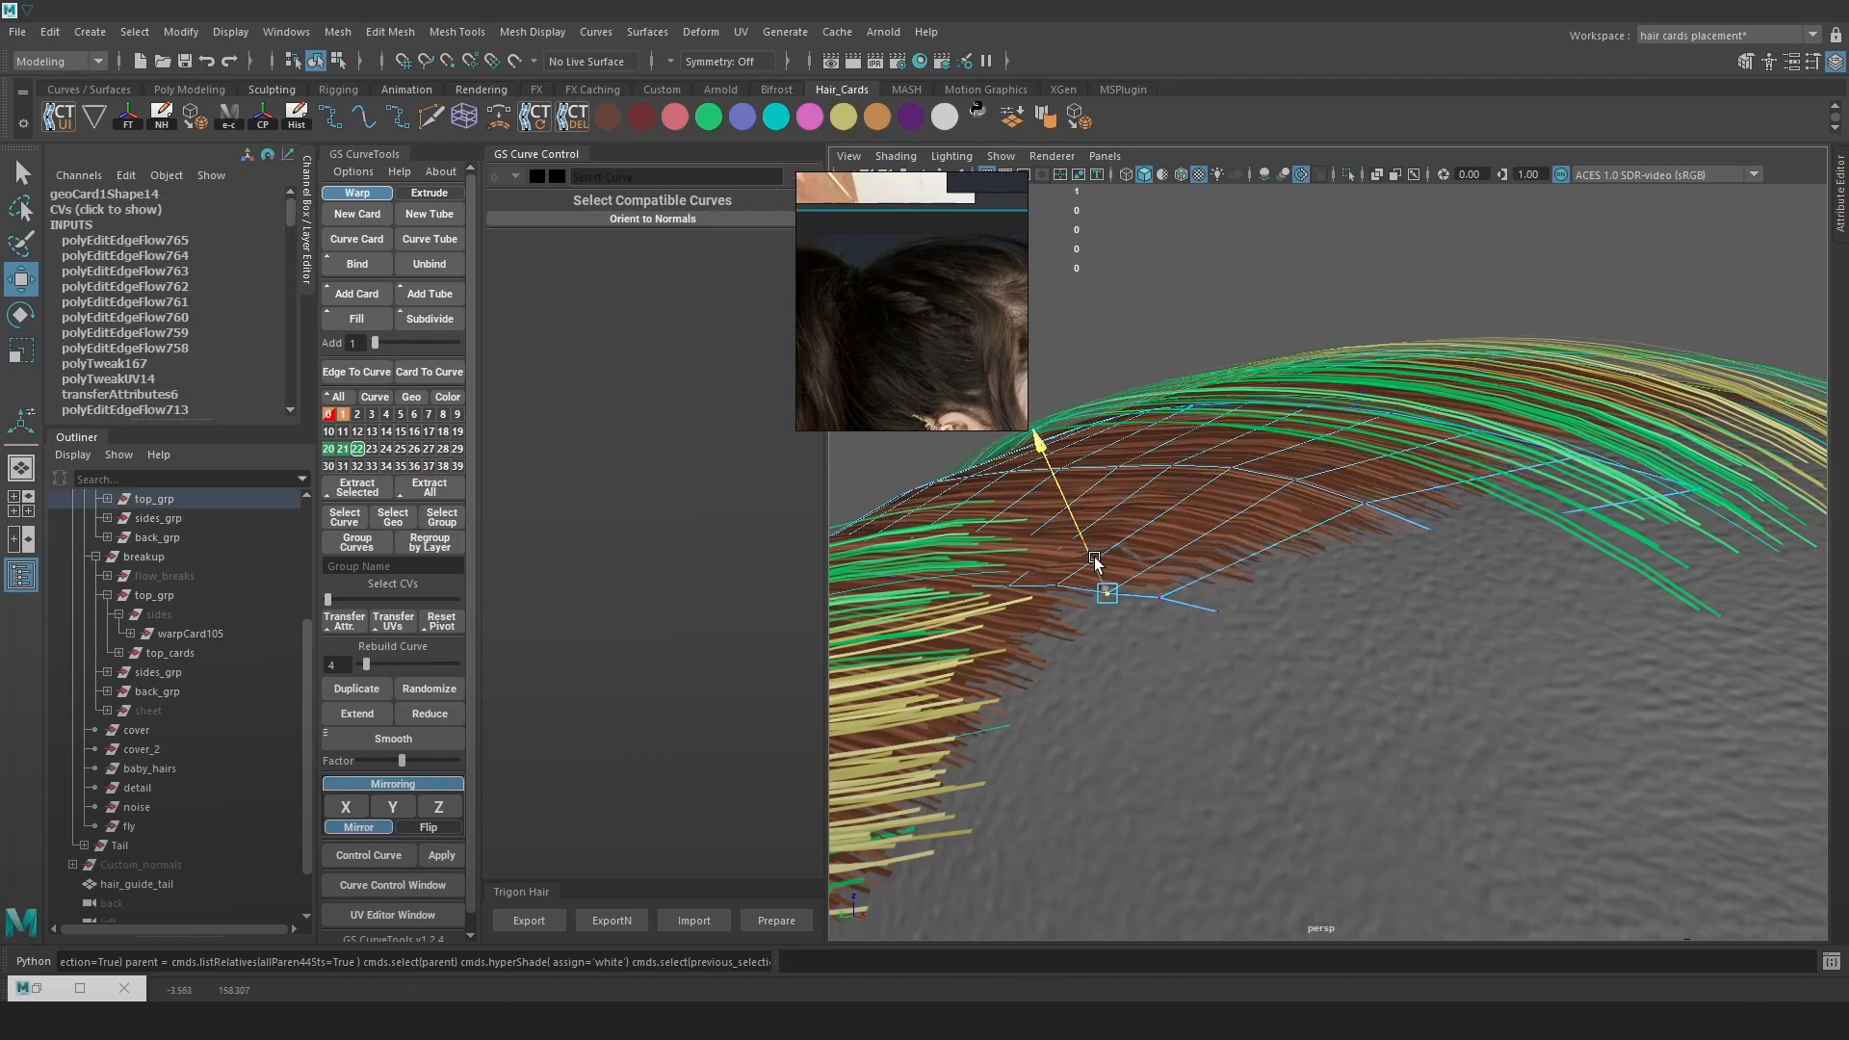
Turn off geometry editing for layer 0 and show the hidden sides group again
right_click_drag(1189, 581, 1215, 489)
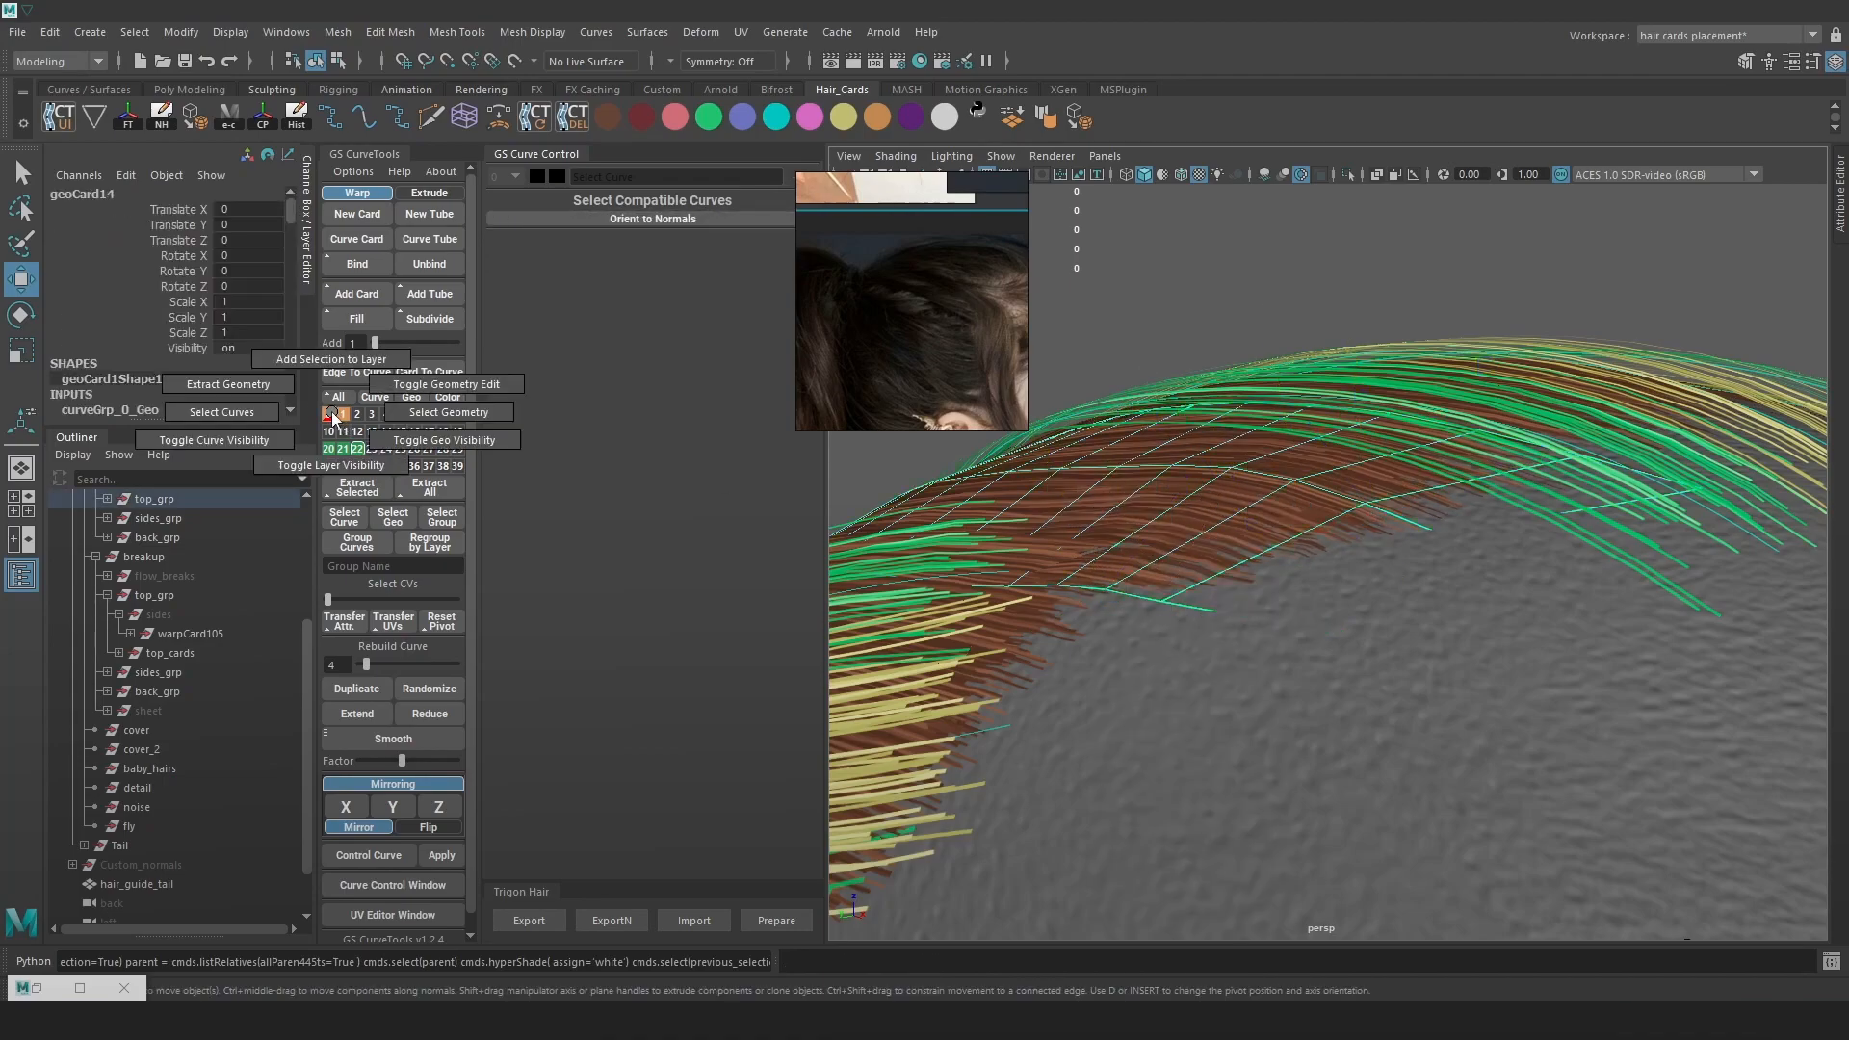
left_click(161, 616)
key("h")
Shift a control vertex near the ponytail end of warpCard105's curve and set the card's twist to 13.2
left_click(1277, 332)
left_click_drag(1334, 539, 1365, 568, "alt")
left_click(1360, 573)
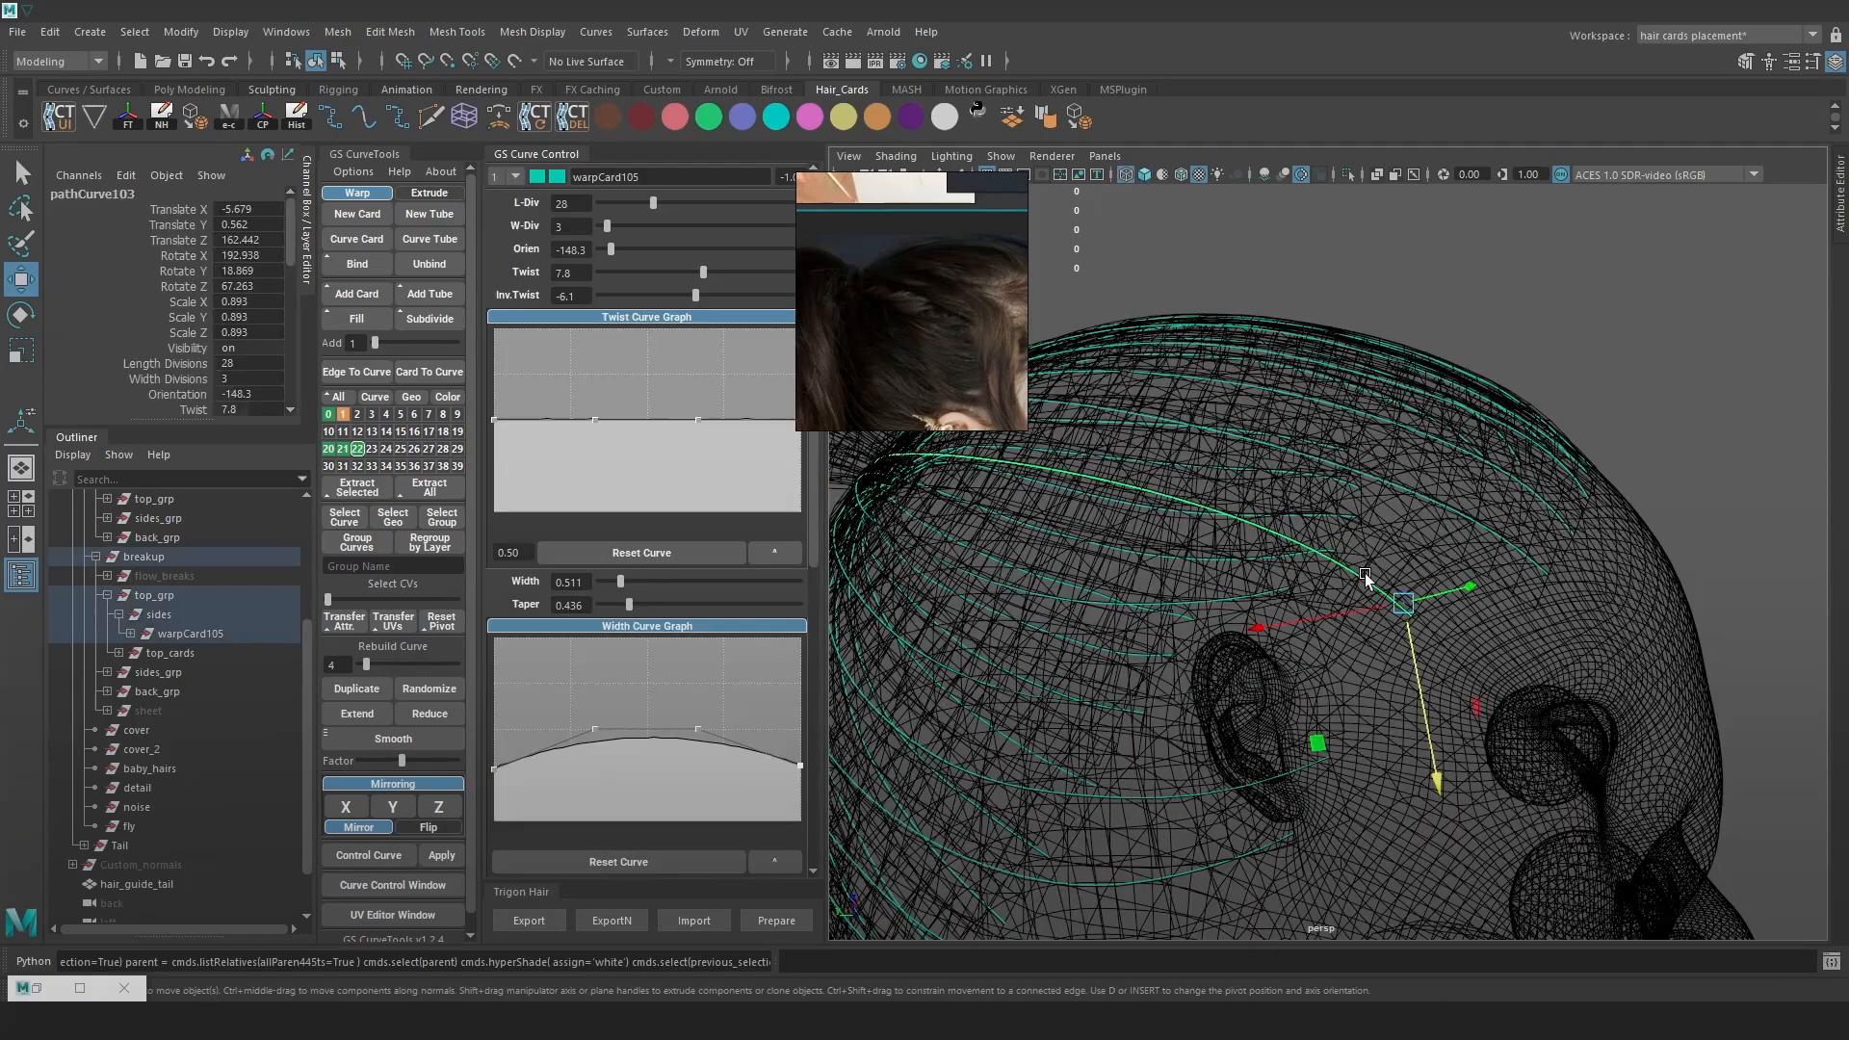
mouse_move(1518, 494)
left_mouse_down("alt")
mouse_move(1196, 506)
mouse_move(1281, 443)
left_mouse_up("alt")
right_click_drag(1552, 292, 1495, 292)
right_click_drag(1040, 578, 1123, 614, "alt")
key("4")
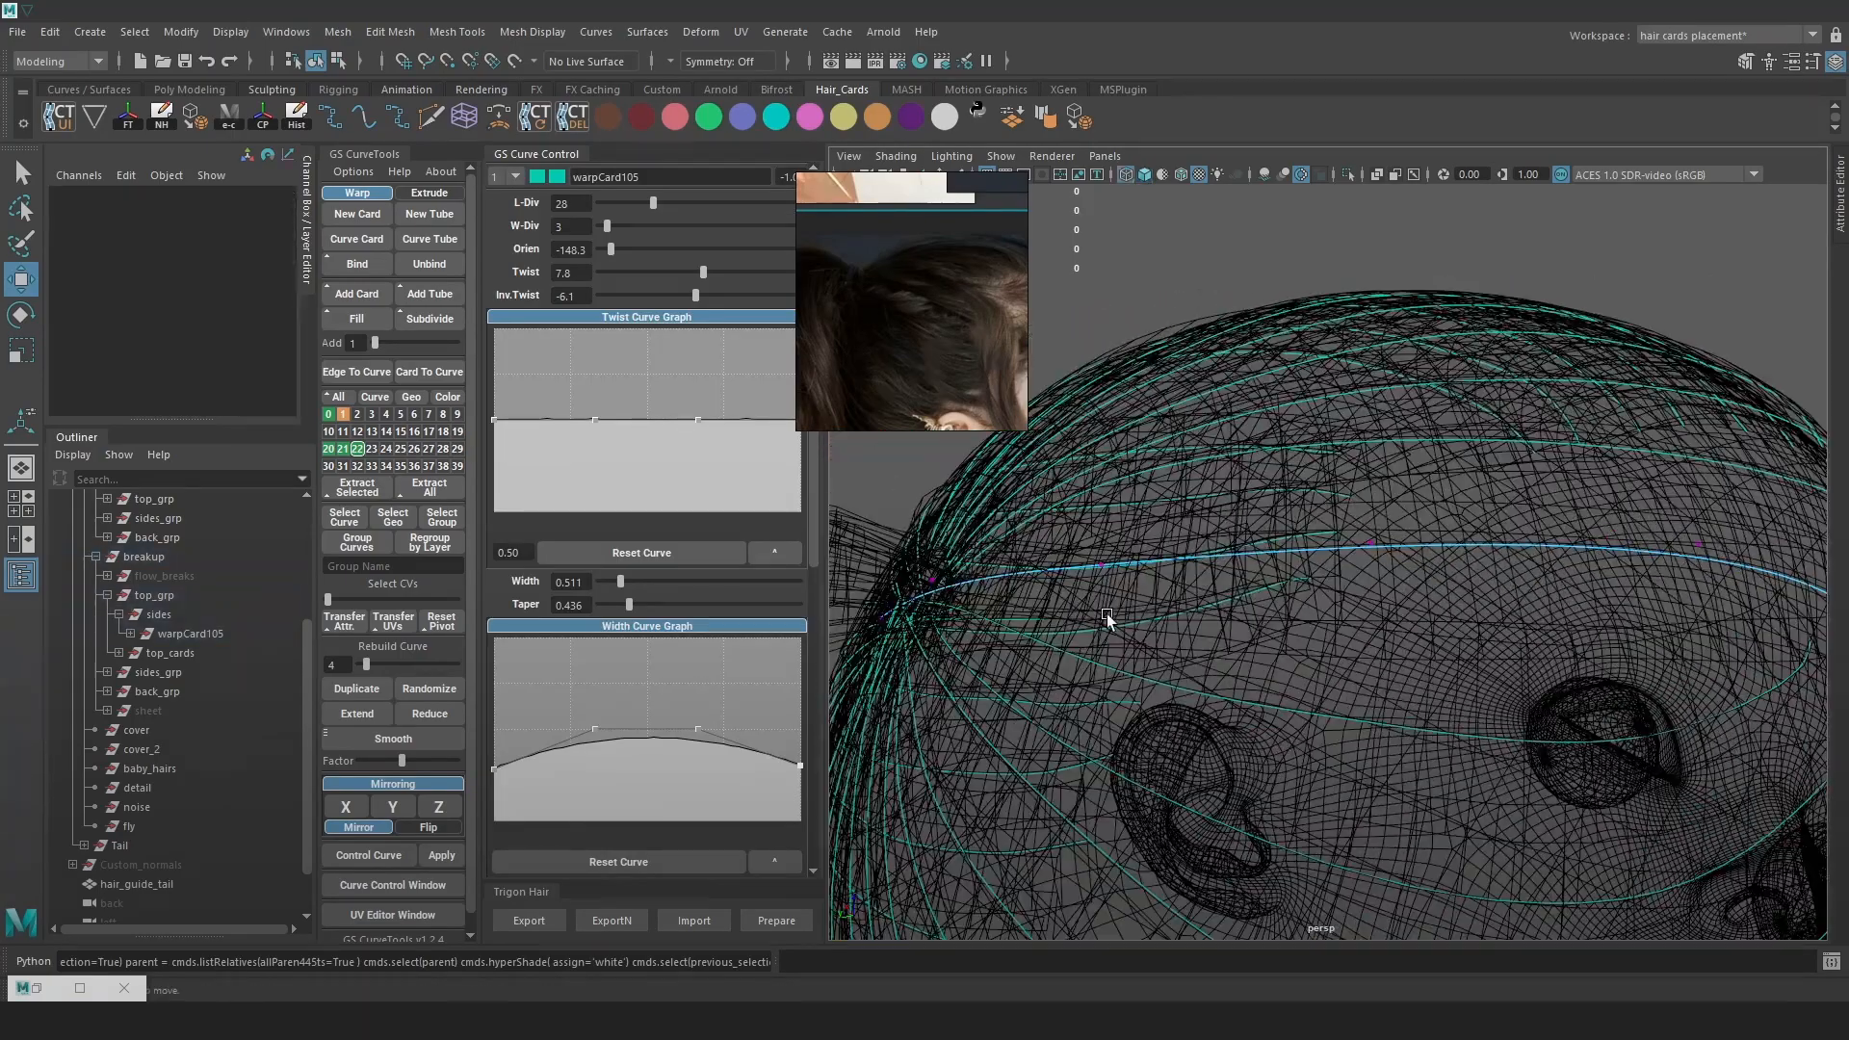
left_click(1123, 578)
key("6")
left_click_drag(1119, 535, 1098, 519, "alt")
left_click_drag(1084, 511, 1062, 502)
left_click_drag(1250, 520, 1415, 524, "alt")
left_click_drag(704, 272, 707, 272)
Move the front control vertex of warpCard105's curve slightly down and back toward the ponytail
mouse_move(1252, 520)
left_mouse_down("alt")
mouse_move(1432, 507)
mouse_move(1251, 568)
mouse_move(1088, 549)
mouse_move(1174, 635)
mouse_move(1242, 544)
left_mouse_up("alt")
key("4")
left_click(1164, 589)
key("6")
left_click(1034, 623)
key("4")
left_click(1006, 609)
key("6")
key("4")
left_click(1425, 517)
key("6")
mouse_move(1432, 557)
left_mouse_down()
mouse_move(1441, 570)
mouse_move(1412, 580)
left_mouse_up()
Raise a middle control vertex of warpCard105's curve slightly and return to object selection
key("4")
left_click(1242, 559)
key("6")
left_click_drag(1252, 621, 1249, 610)
left_click_drag(1377, 536, 1261, 491, "alt")
right_click_drag(1239, 497, 1482, 358)
left_click(1483, 359)
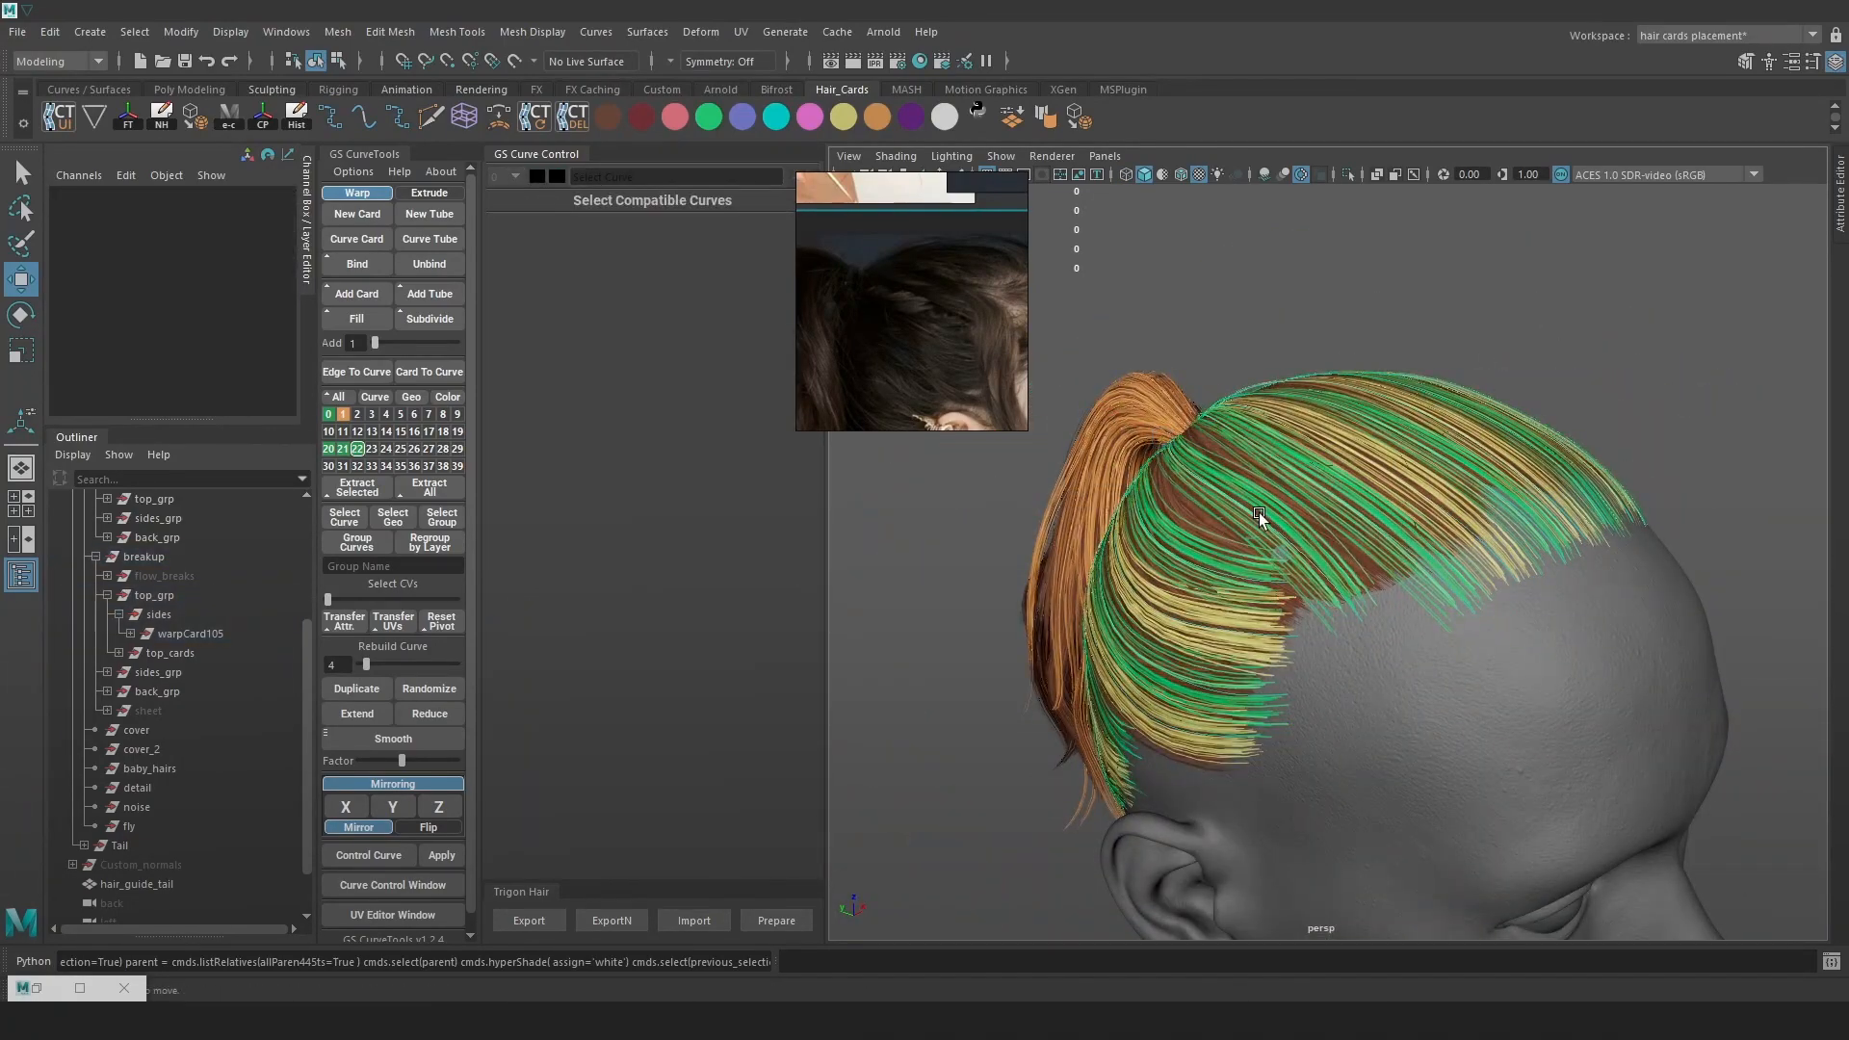
Try to fill new cards across the three side cards warpCard105, warpCard55 and warpCard36
key("4")
left_click(1259, 514)
left_click_drag(1313, 540, 1352, 471, "alt")
left_click(1352, 471, "shift")
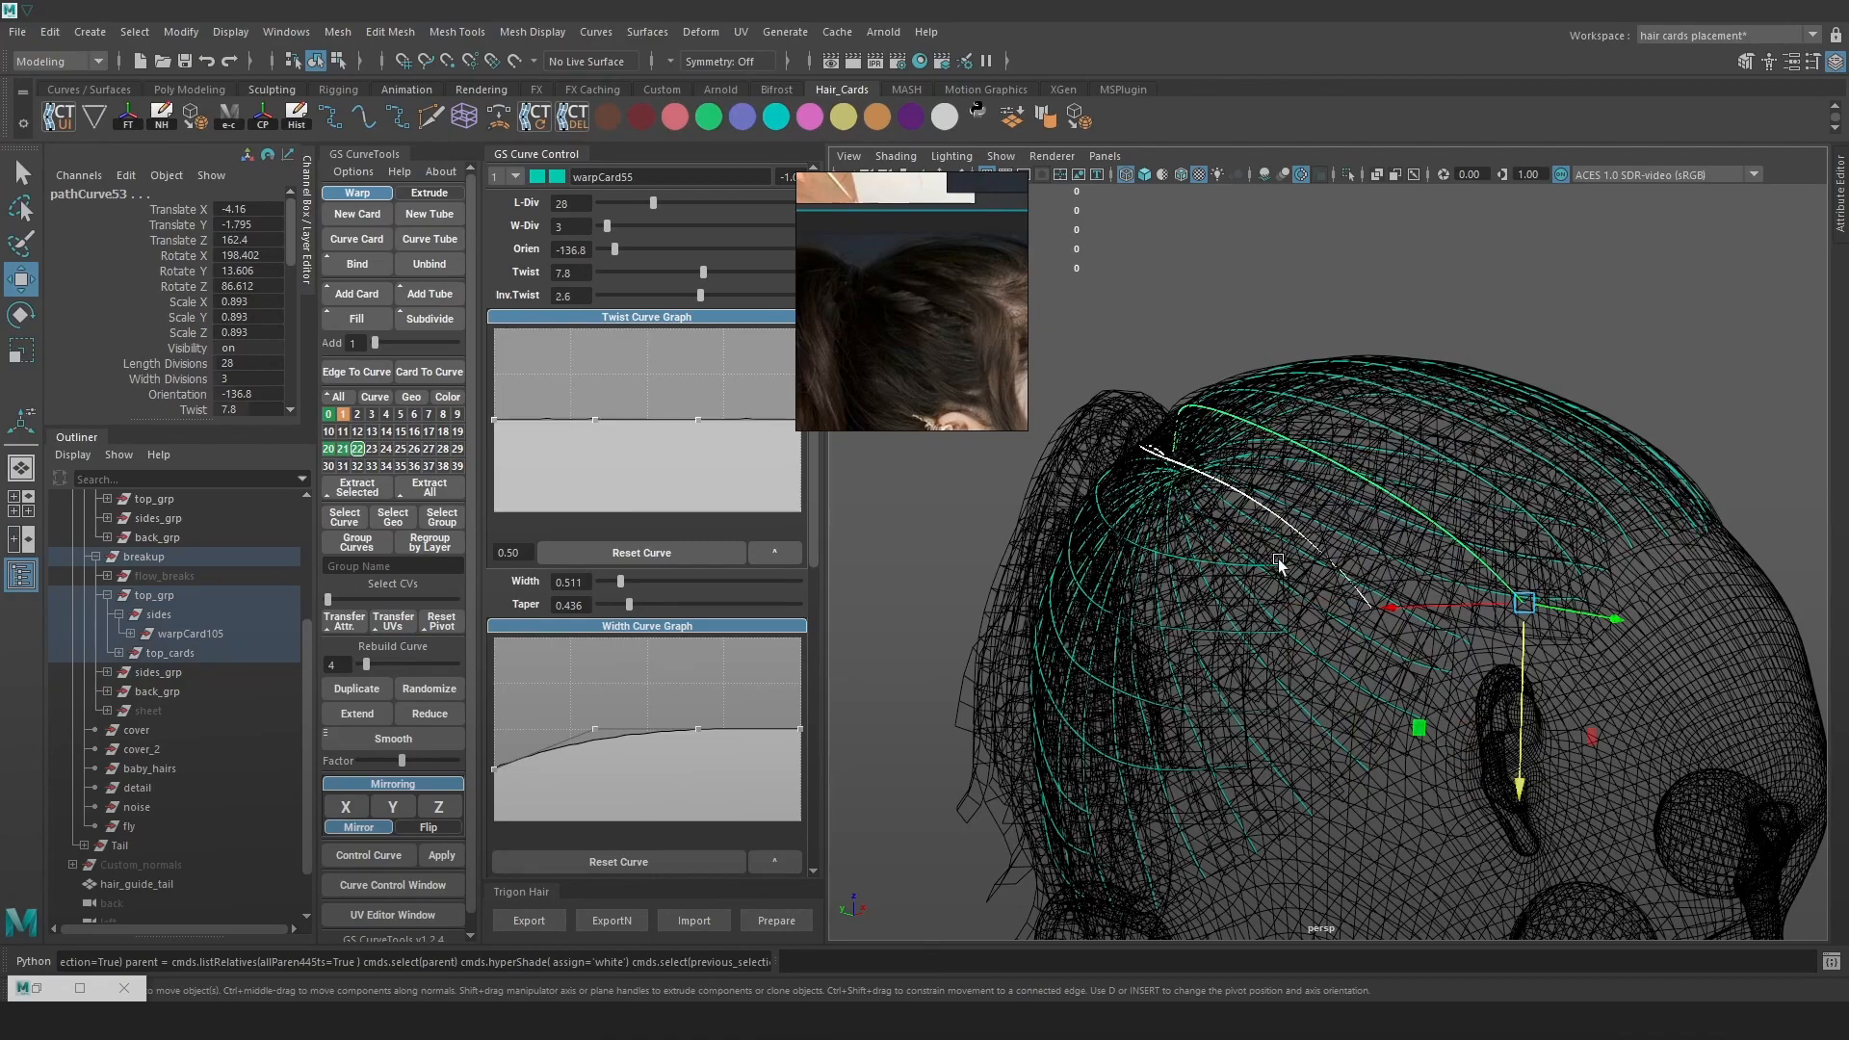
left_click(1274, 560, "shift")
key("6")
left_click_drag(1277, 531, 1292, 543, "alt")
middle_click_drag(1310, 542, 1288, 533, "shift")
key("ctrl+z")
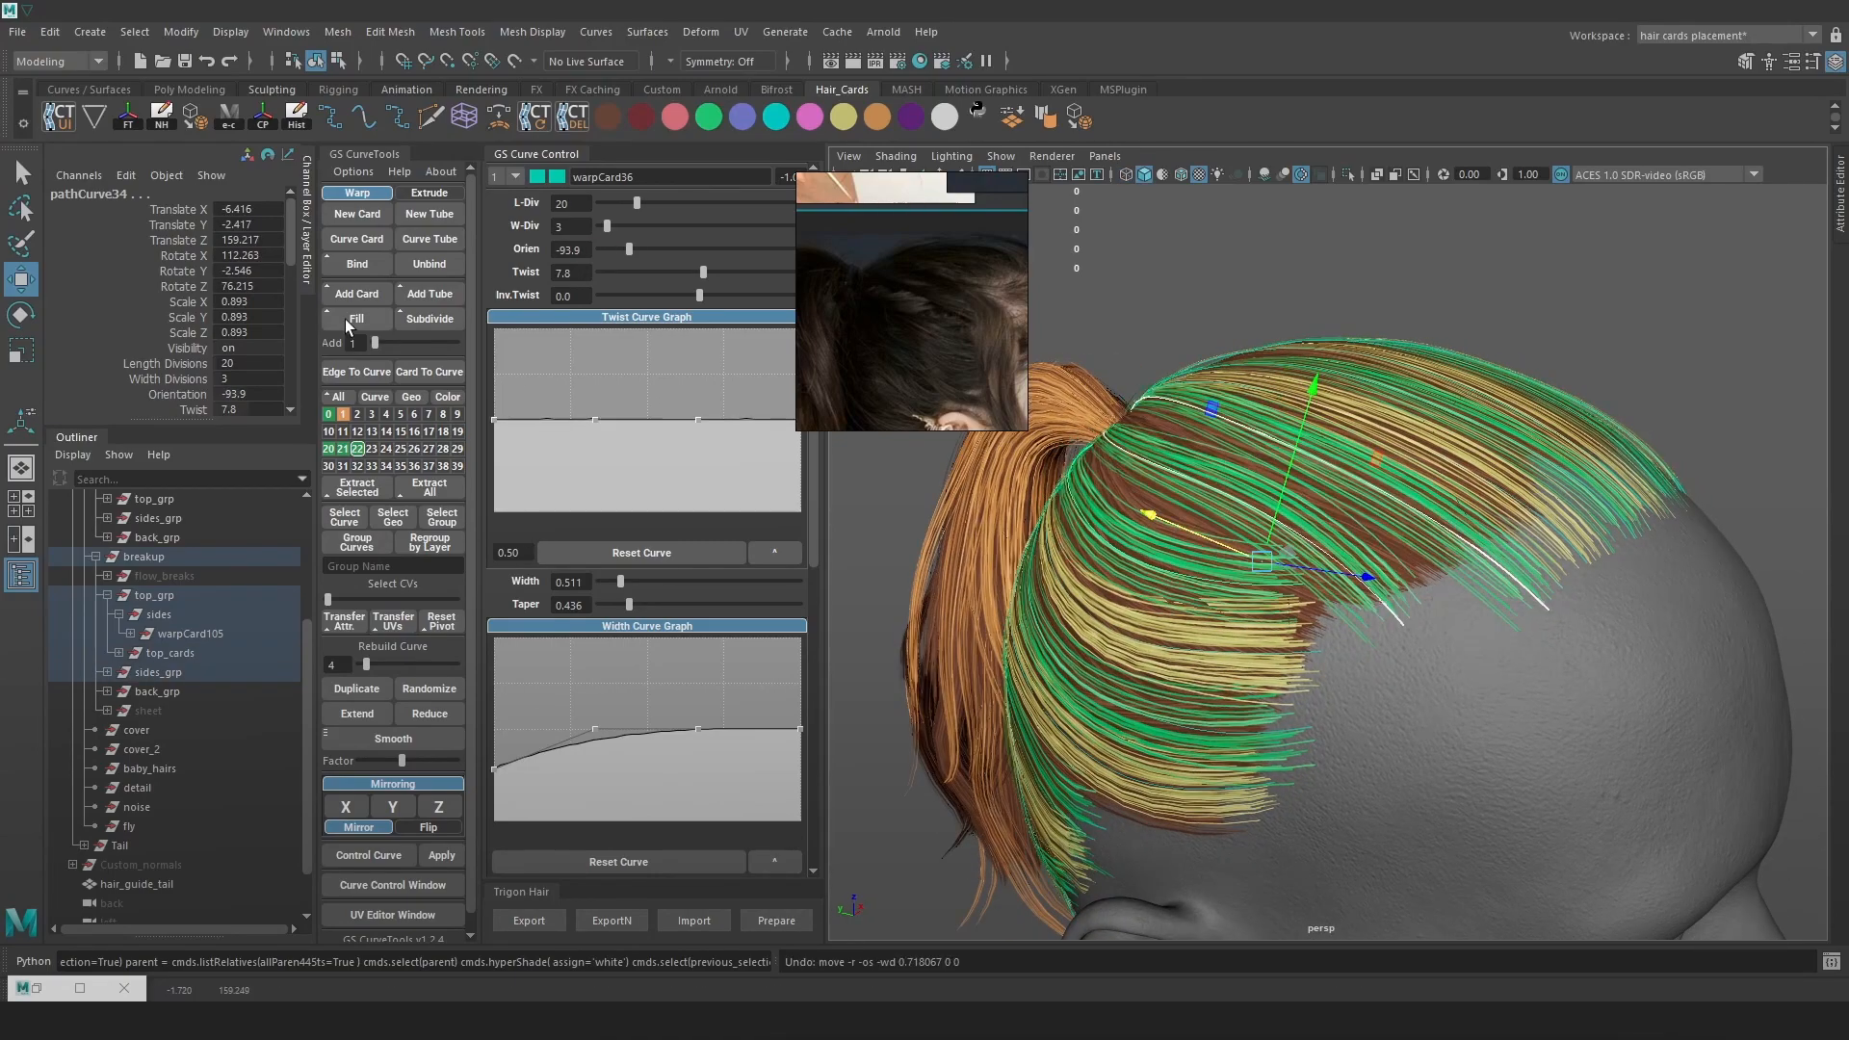
left_click(347, 325)
scroll(1304, 499, "up", 1)
mouse_move(1585, 618)
left_mouse_down()
mouse_move(1602, 531)
mouse_move(1582, 653)
left_mouse_up()
key("q")
key("w")
key("ctrl+z")
key("ctrl+z")
key("ctrl+z")
key("ctrl+z")
key("ctrl+z")
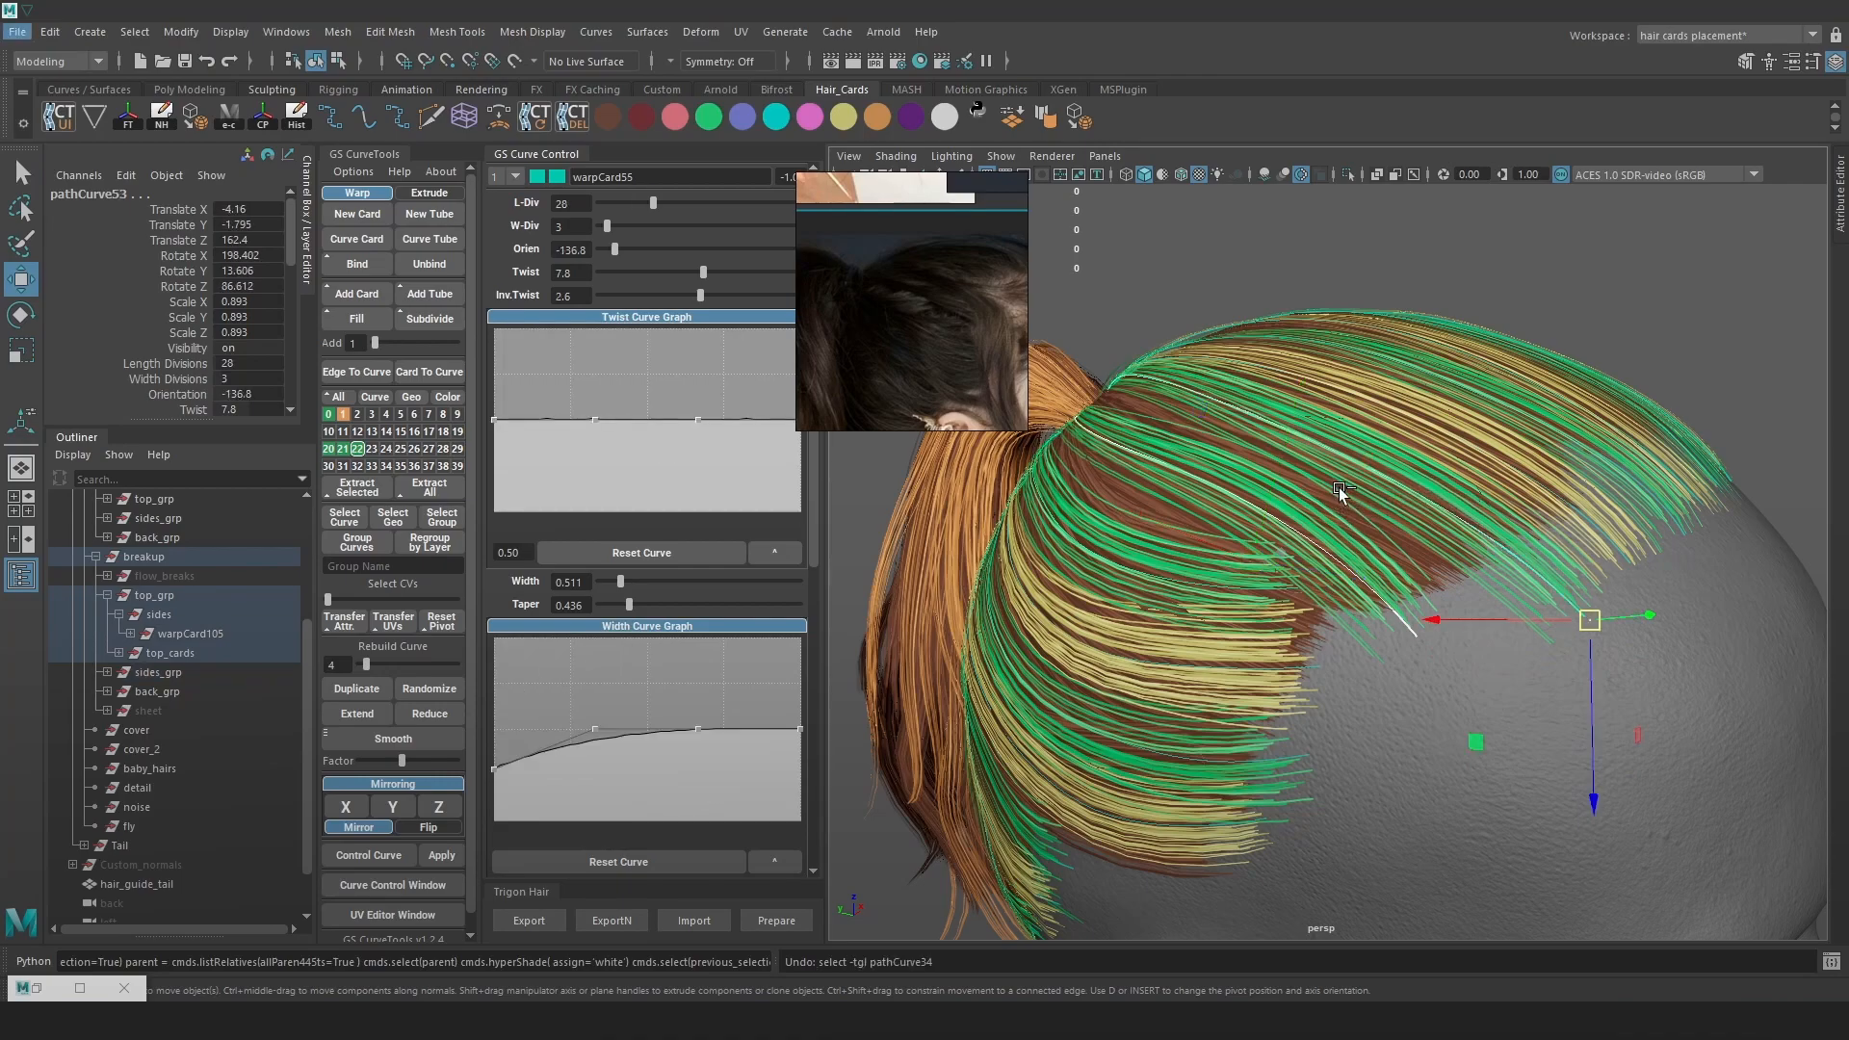
Fill one card between warpCard105 and warpCard55 and color it yellow
left_click(1305, 535)
key("4")
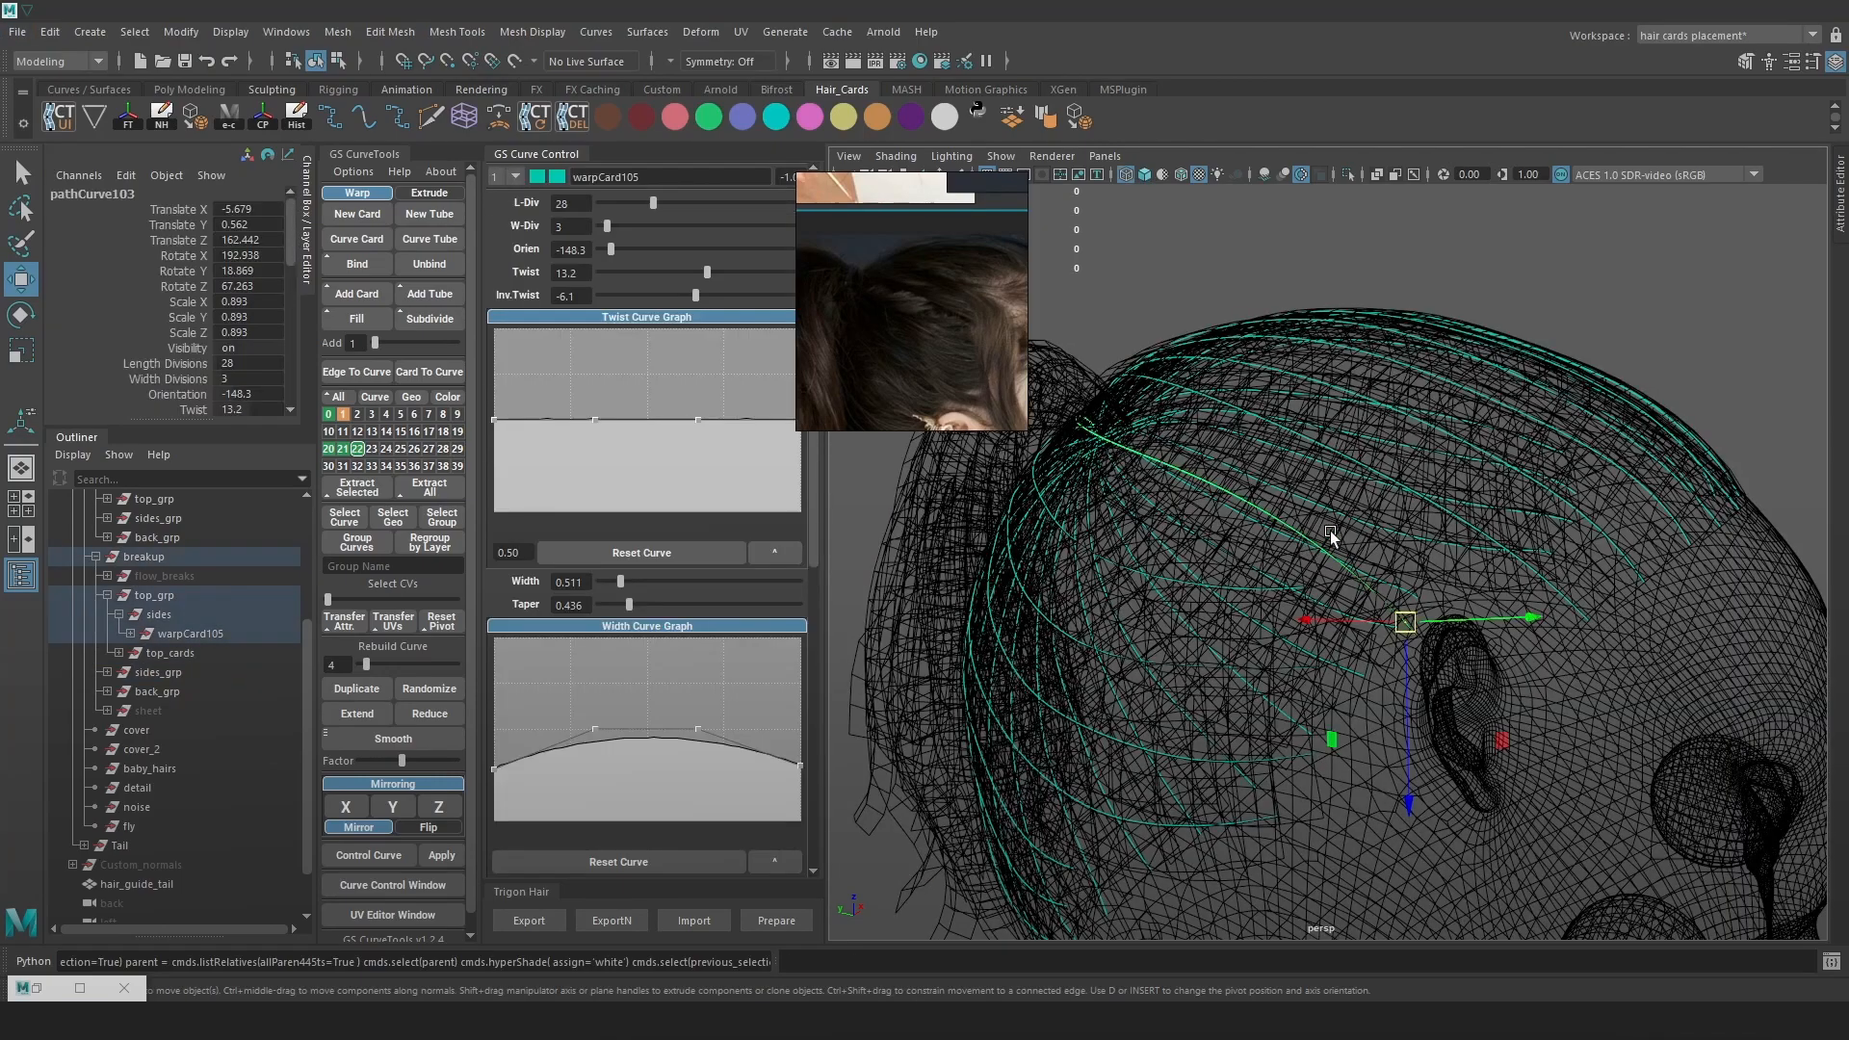
left_click(1446, 505)
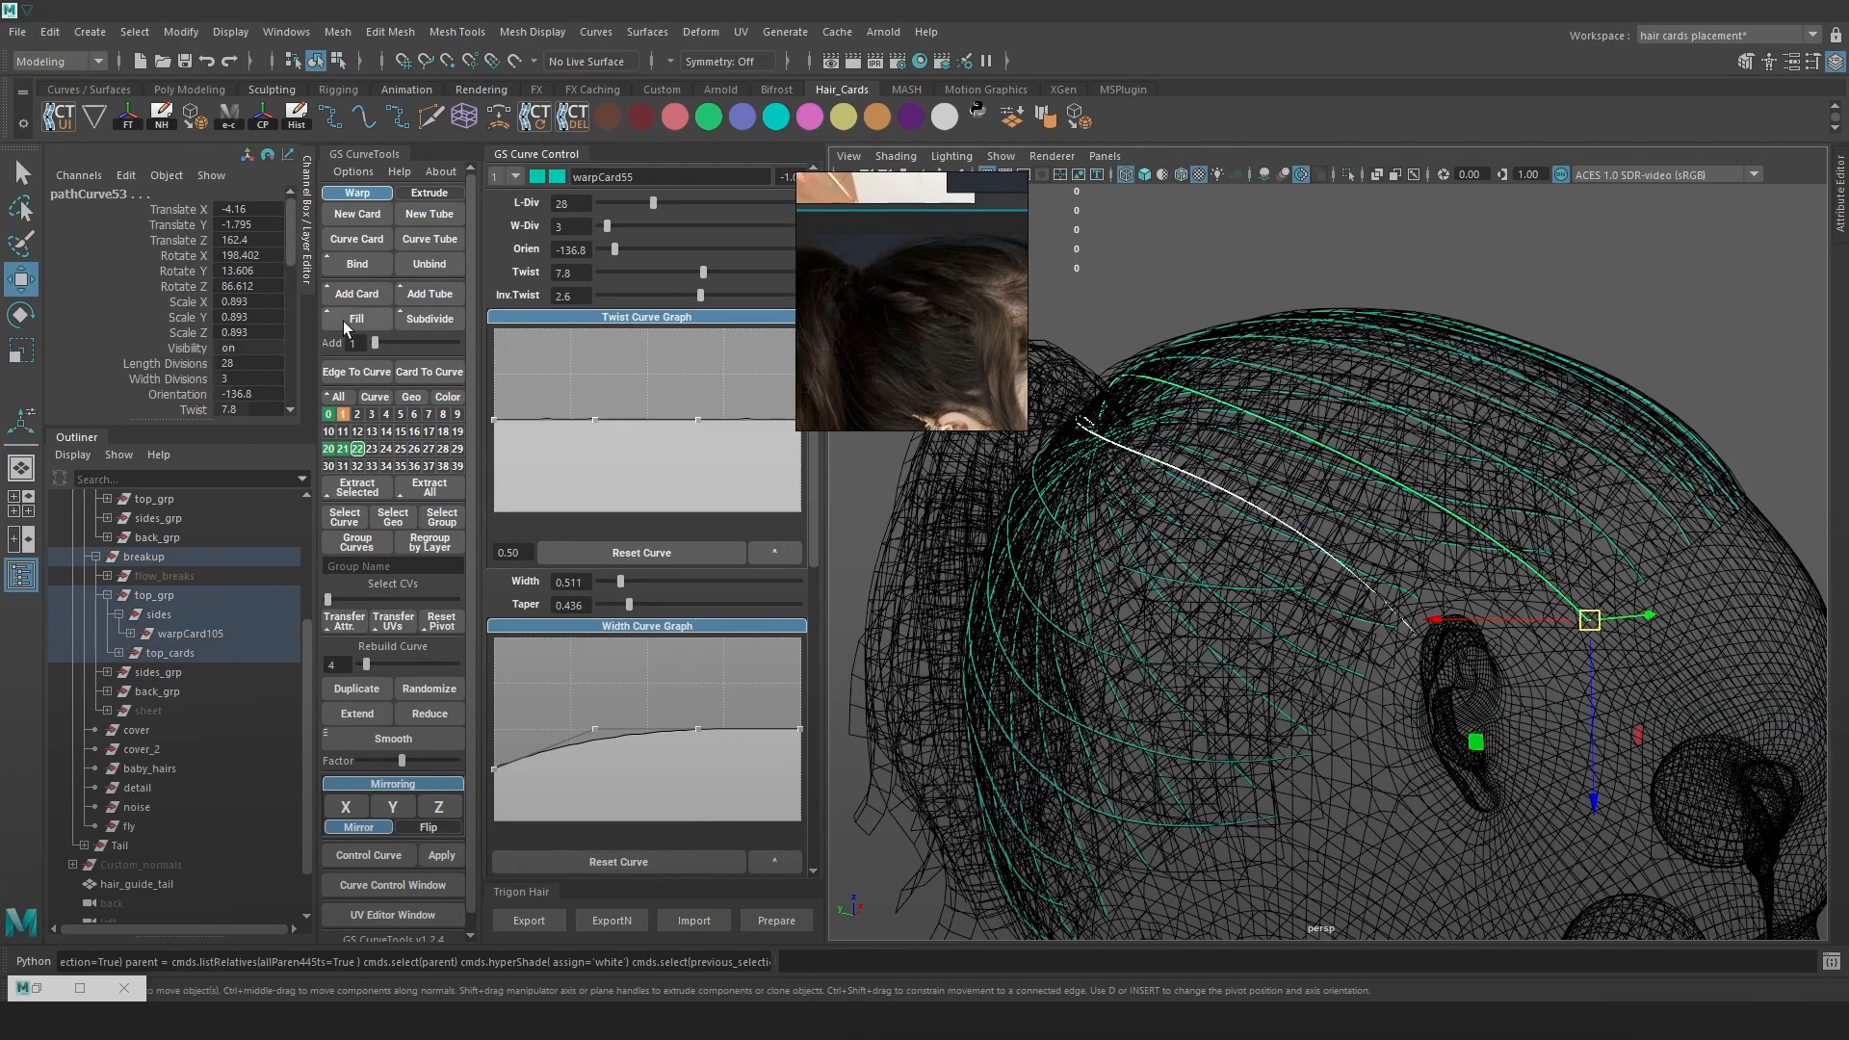
scroll(1408, 494, "up", 2)
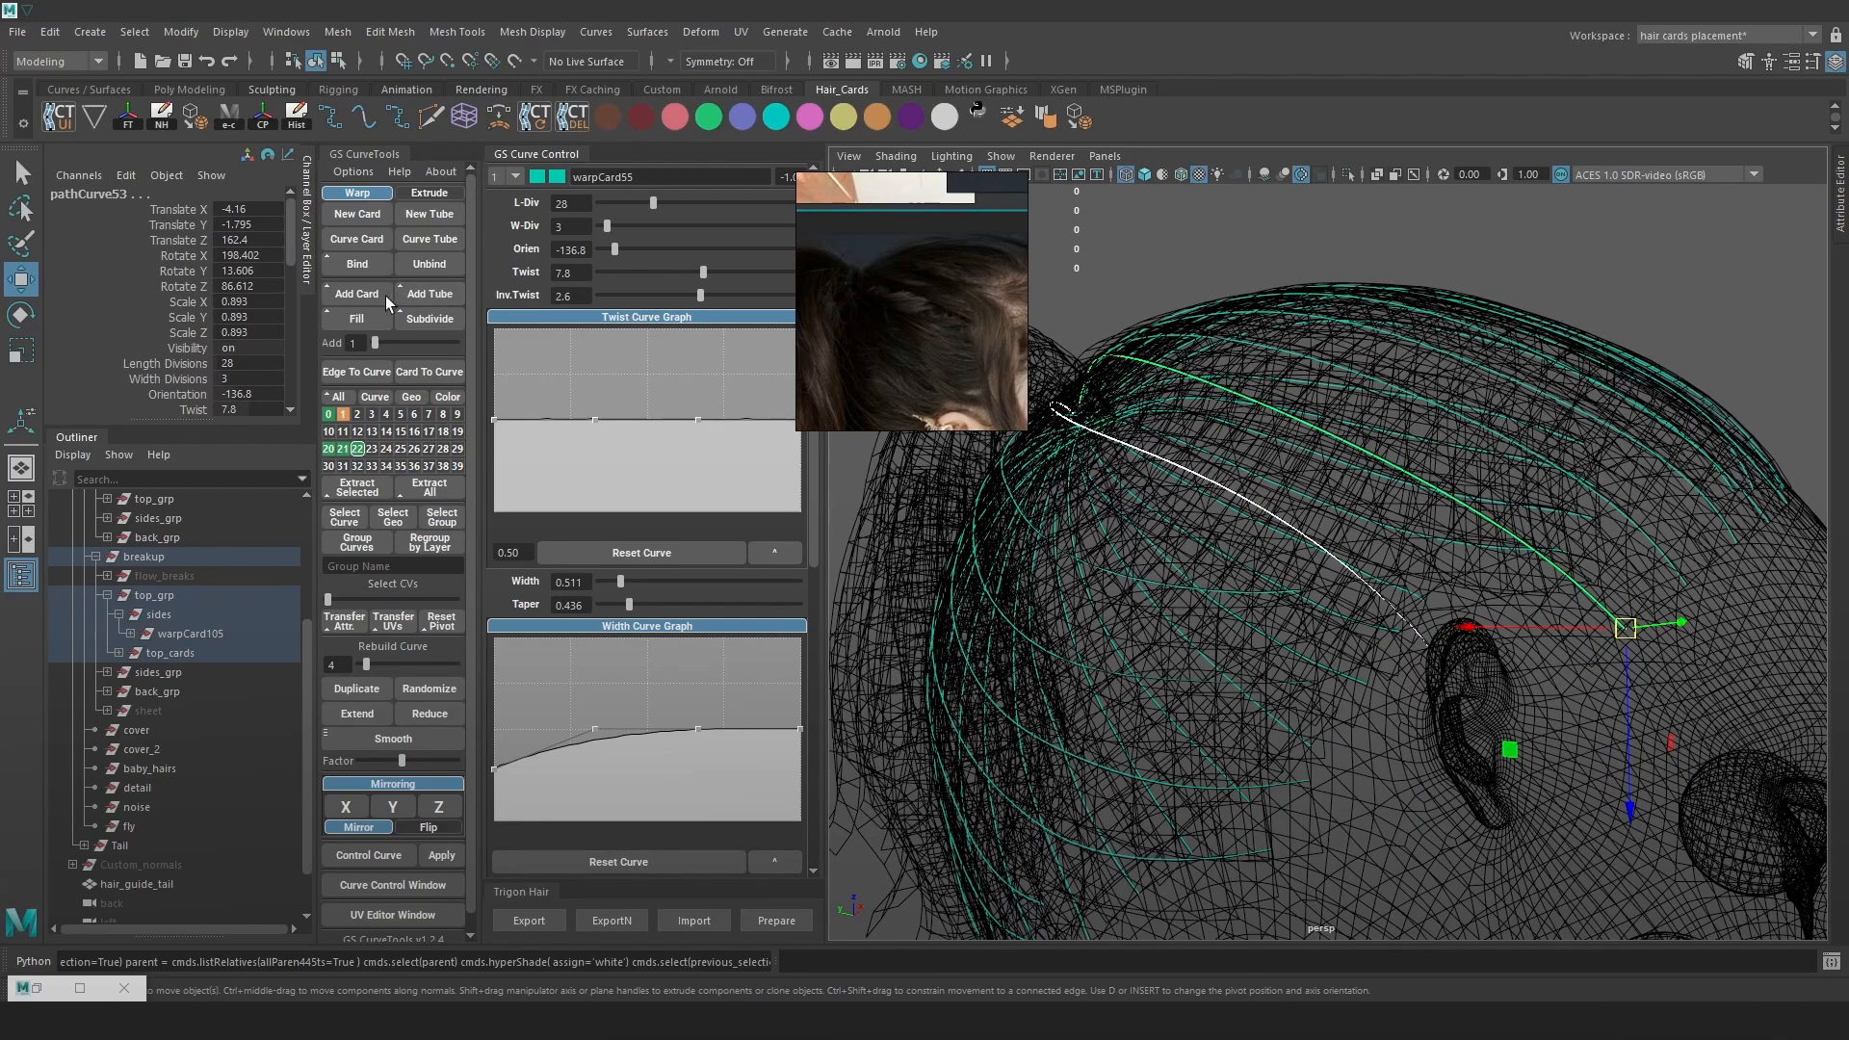
left_click(355, 318)
key("6")
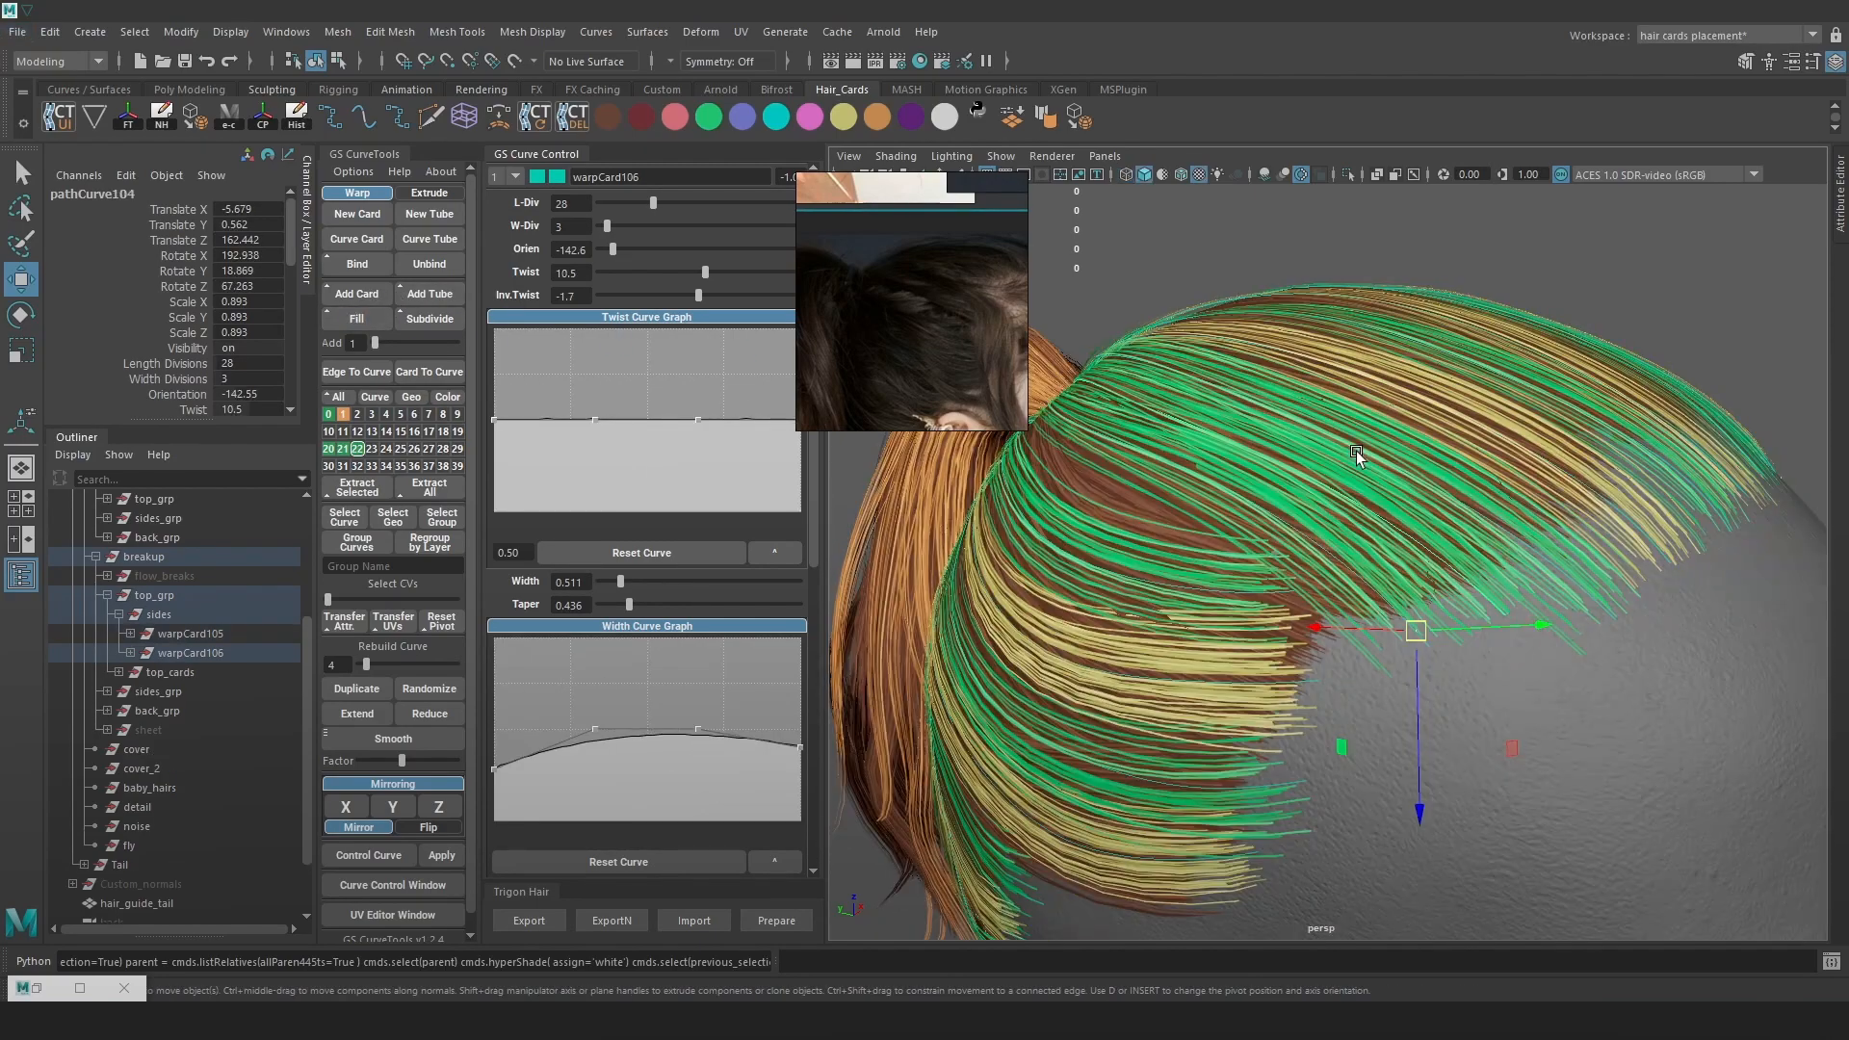
left_click_drag(1291, 504, 1338, 483, "alt")
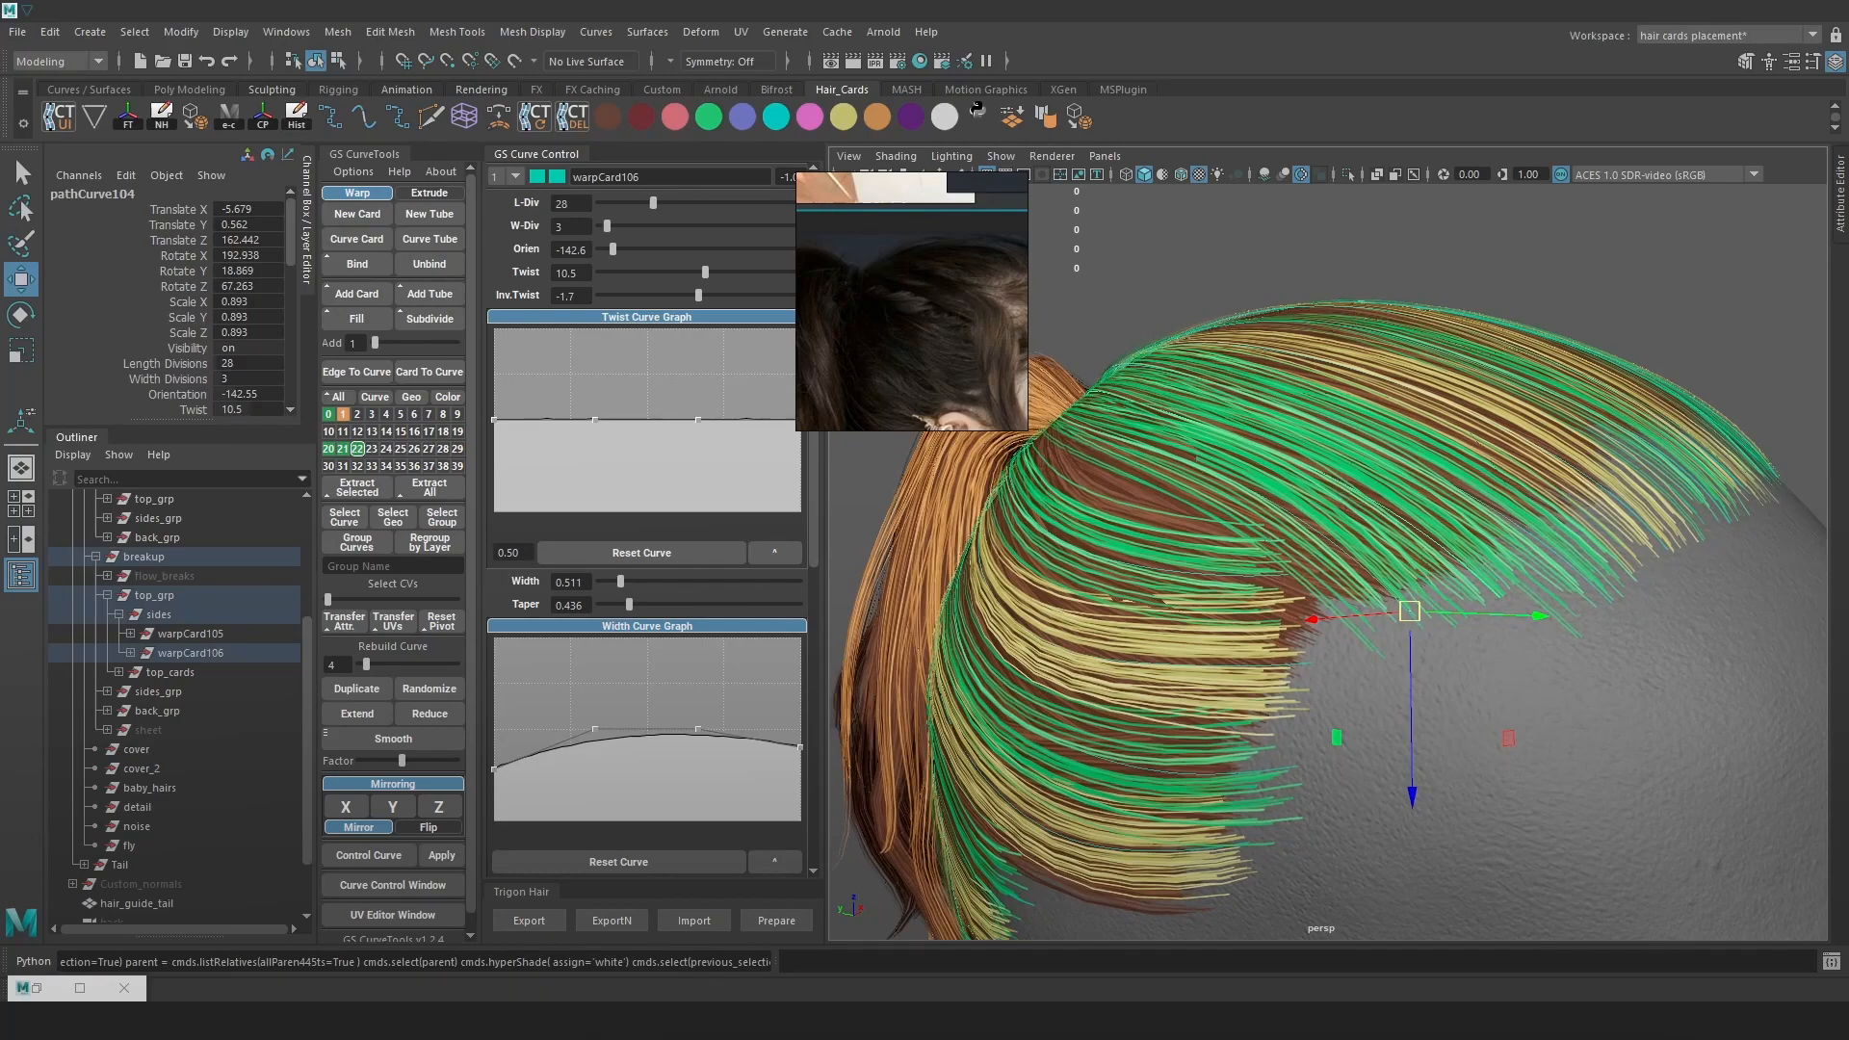
left_click(861, 116)
Fill one card between warpCard105 and warpCard36 and color it yellow
key("4")
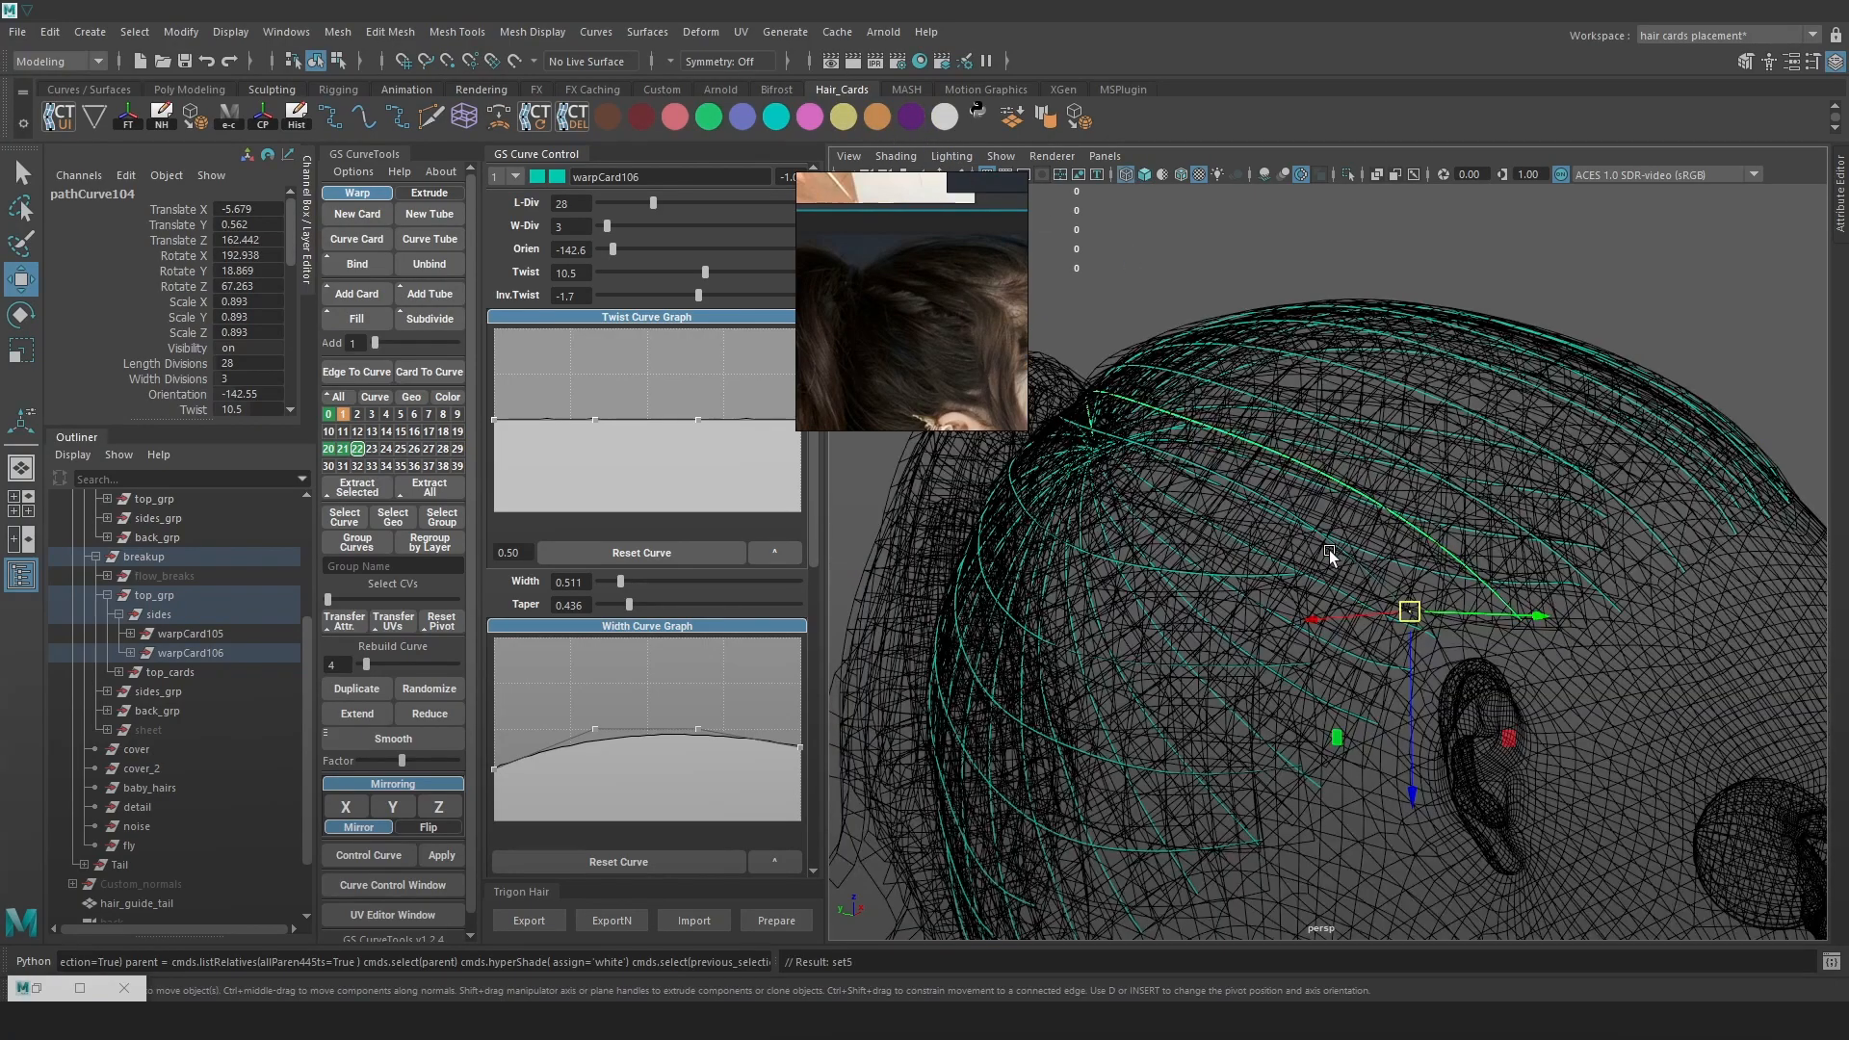
left_click(1329, 547)
left_click(1158, 569, "shift")
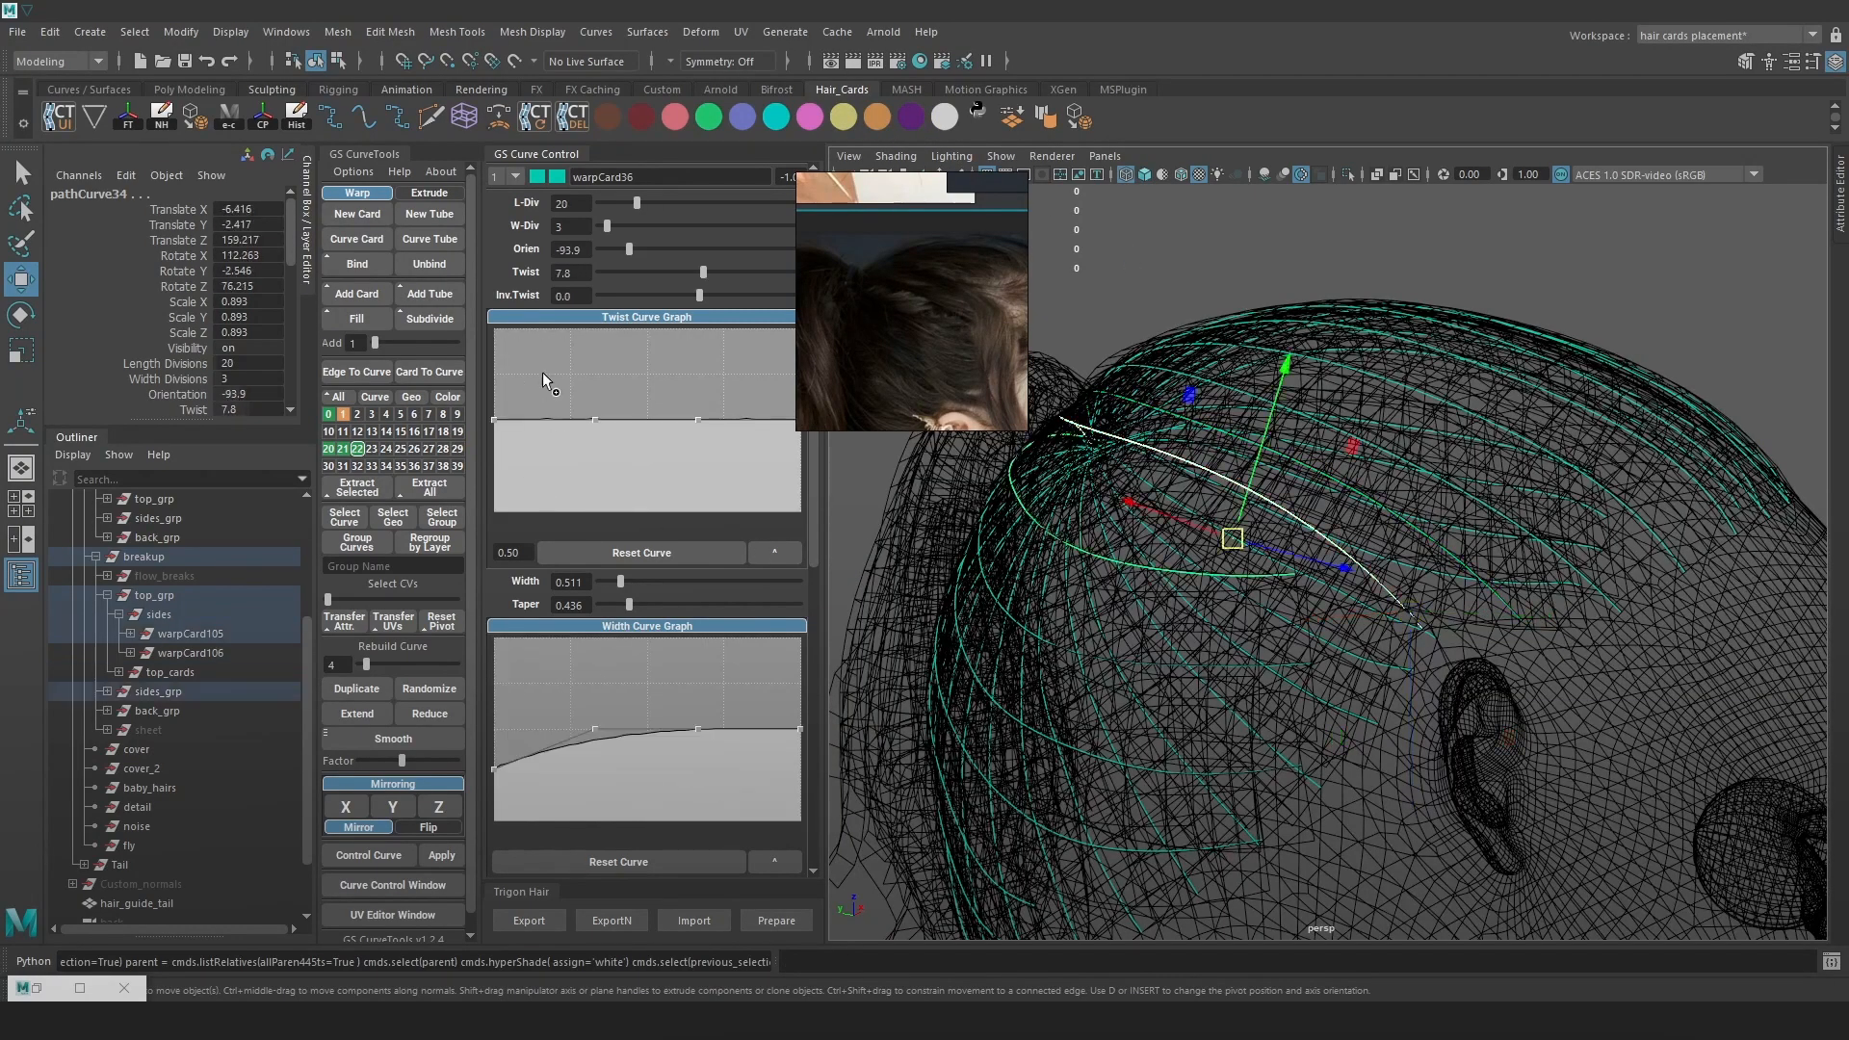
left_click(358, 319)
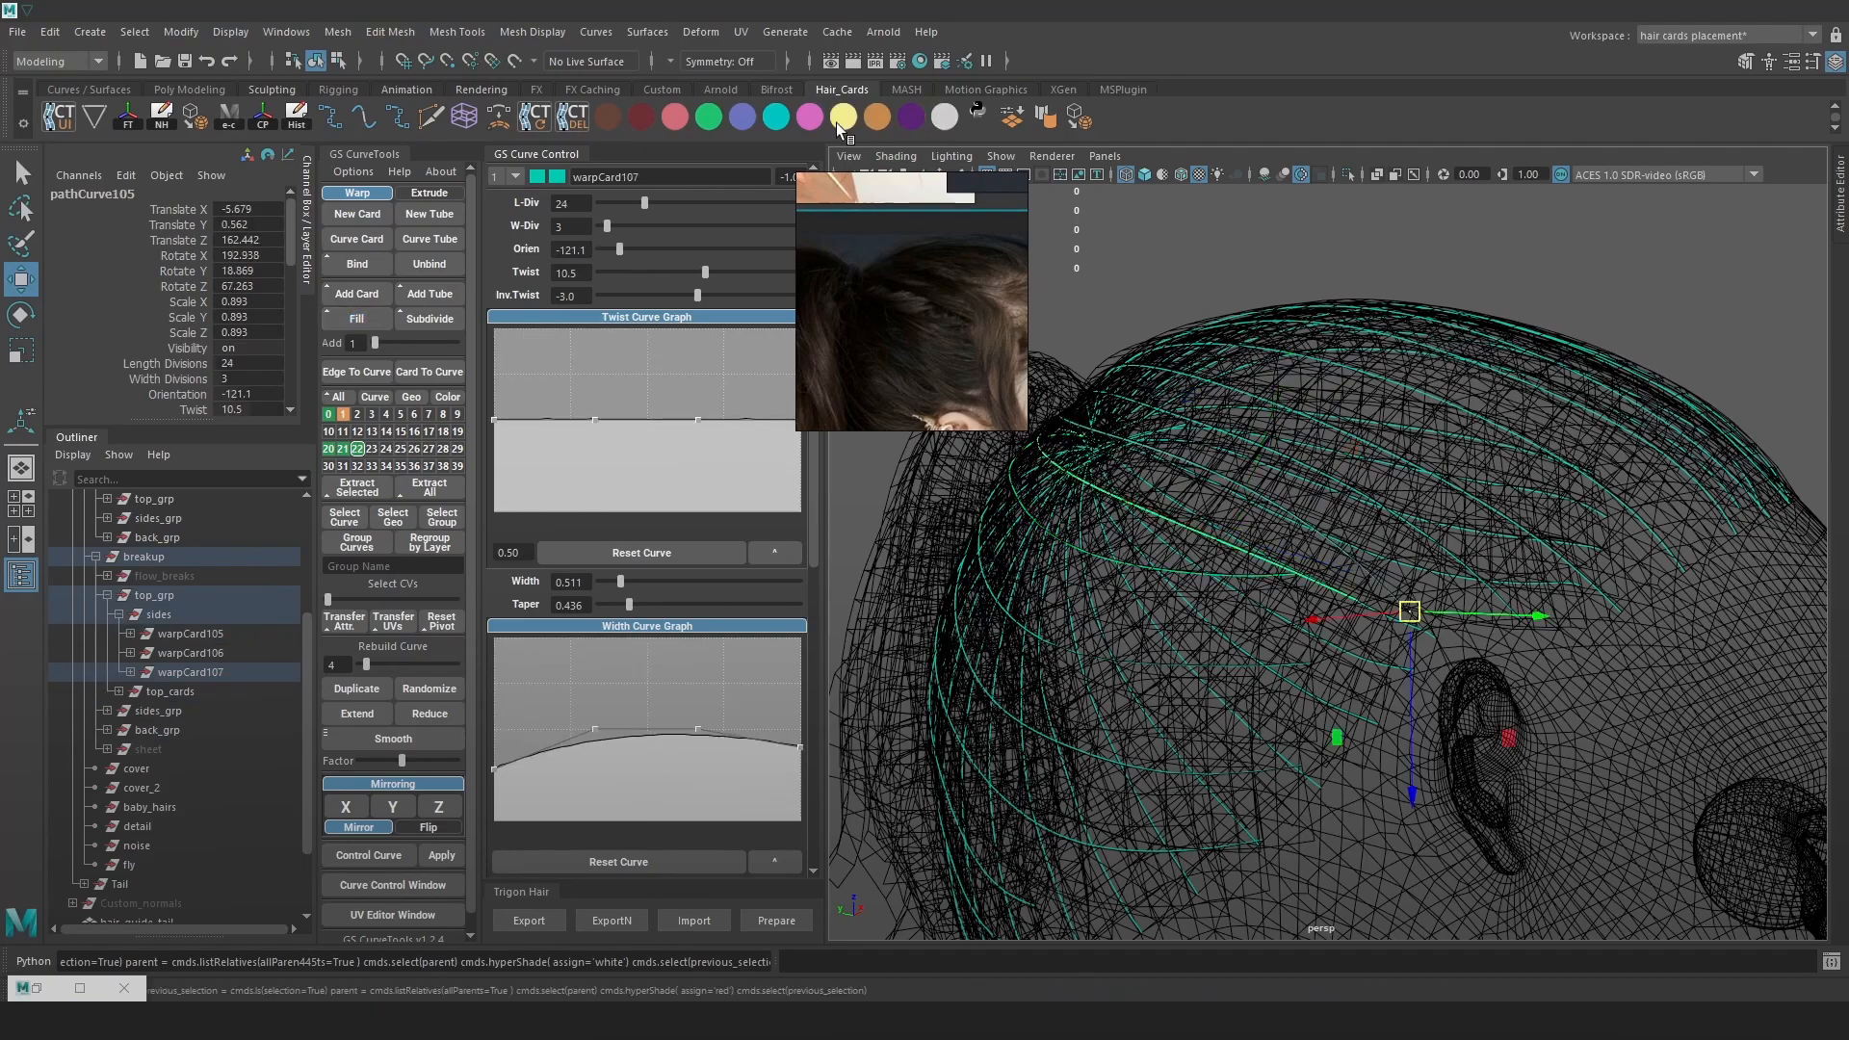
key("5")
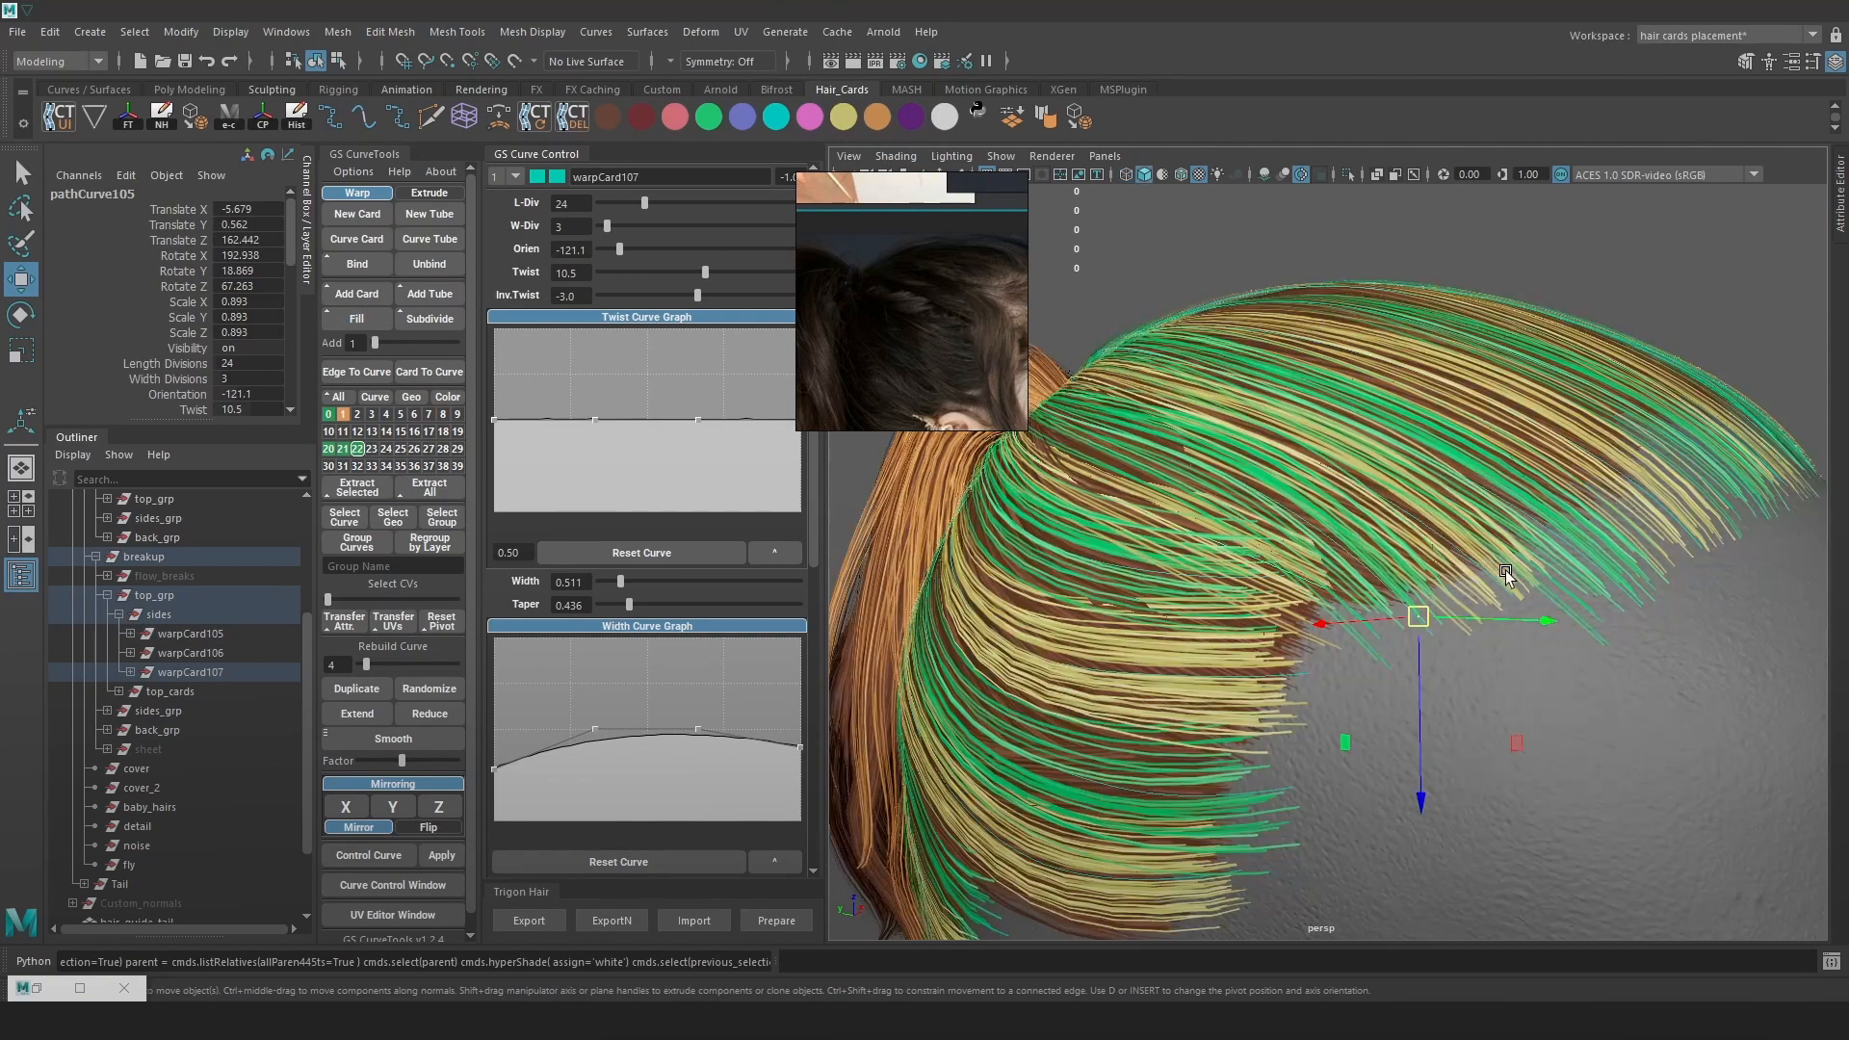
Try to move the two newly filled side cards together
key("4")
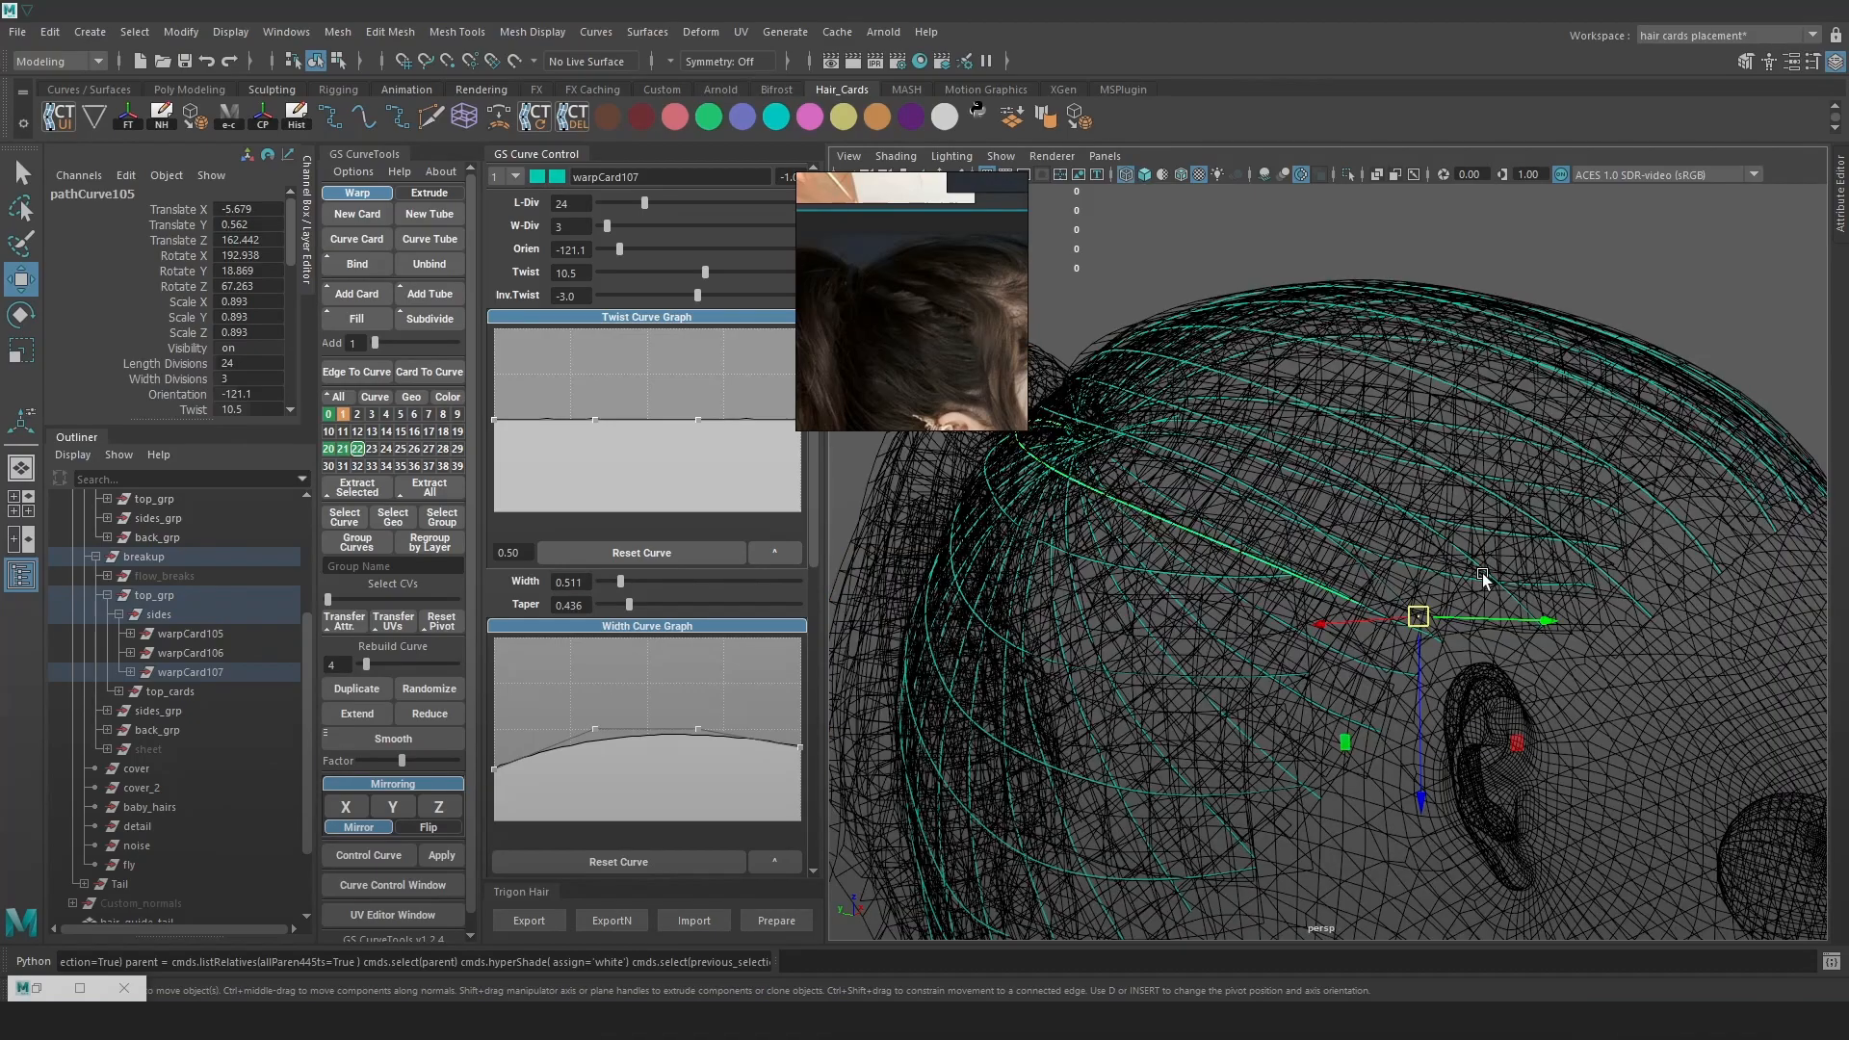
left_click(246, 651)
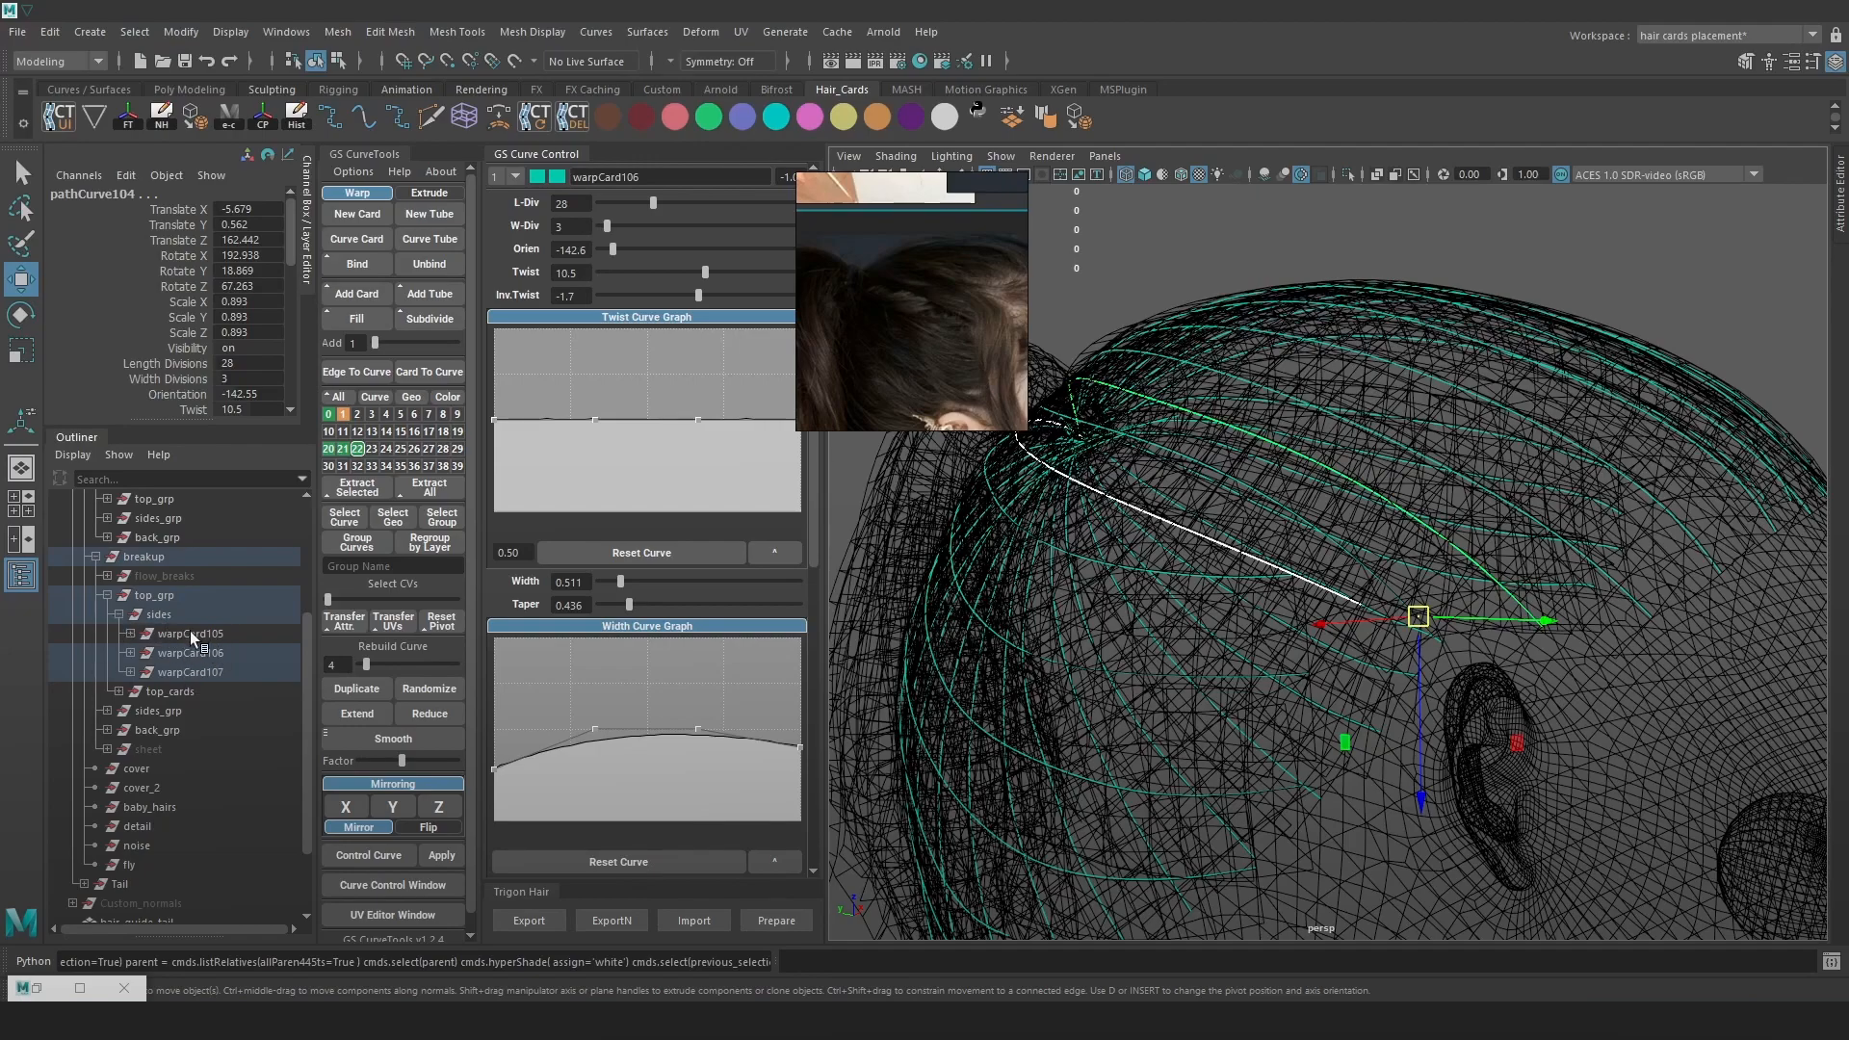
scroll(1409, 499, "down", 2)
key("6")
left_click_drag(1395, 603, 1374, 569)
key("ctrl+z")
Select the front control vertices of warpCard107's curve and lower them slightly at the hairline
scroll(1296, 518, "up", 1)
key("4")
left_click(1313, 580)
right_click_drag(1537, 264, 1425, 289)
key("6")
left_click_drag(1399, 637, 1368, 616, "alt")
key("4")
left_click_drag(1468, 616, 1359, 544)
key("6")
left_click_drag(1399, 588, 1412, 611)
Rotate and reposition the front control vertices of warpCard107 and set its inverse twist to -16.7
key("e")
left_click_drag(1598, 579, 1599, 624)
key("w")
left_click_drag(1407, 596, 1612, 535)
scroll(1489, 568, "up", 1)
left_click_drag(695, 295, 686, 296)
Shift warpCard107's front control vertices to follow the hairline and set its inverse twist to -27.2
mouse_move(1387, 489)
left_mouse_down("alt")
mouse_move(1309, 495)
mouse_move(1355, 500)
mouse_move(1263, 476)
mouse_move(1254, 520)
left_mouse_up("alt")
key("4")
key("6")
left_click_drag(1362, 370, 1317, 400)
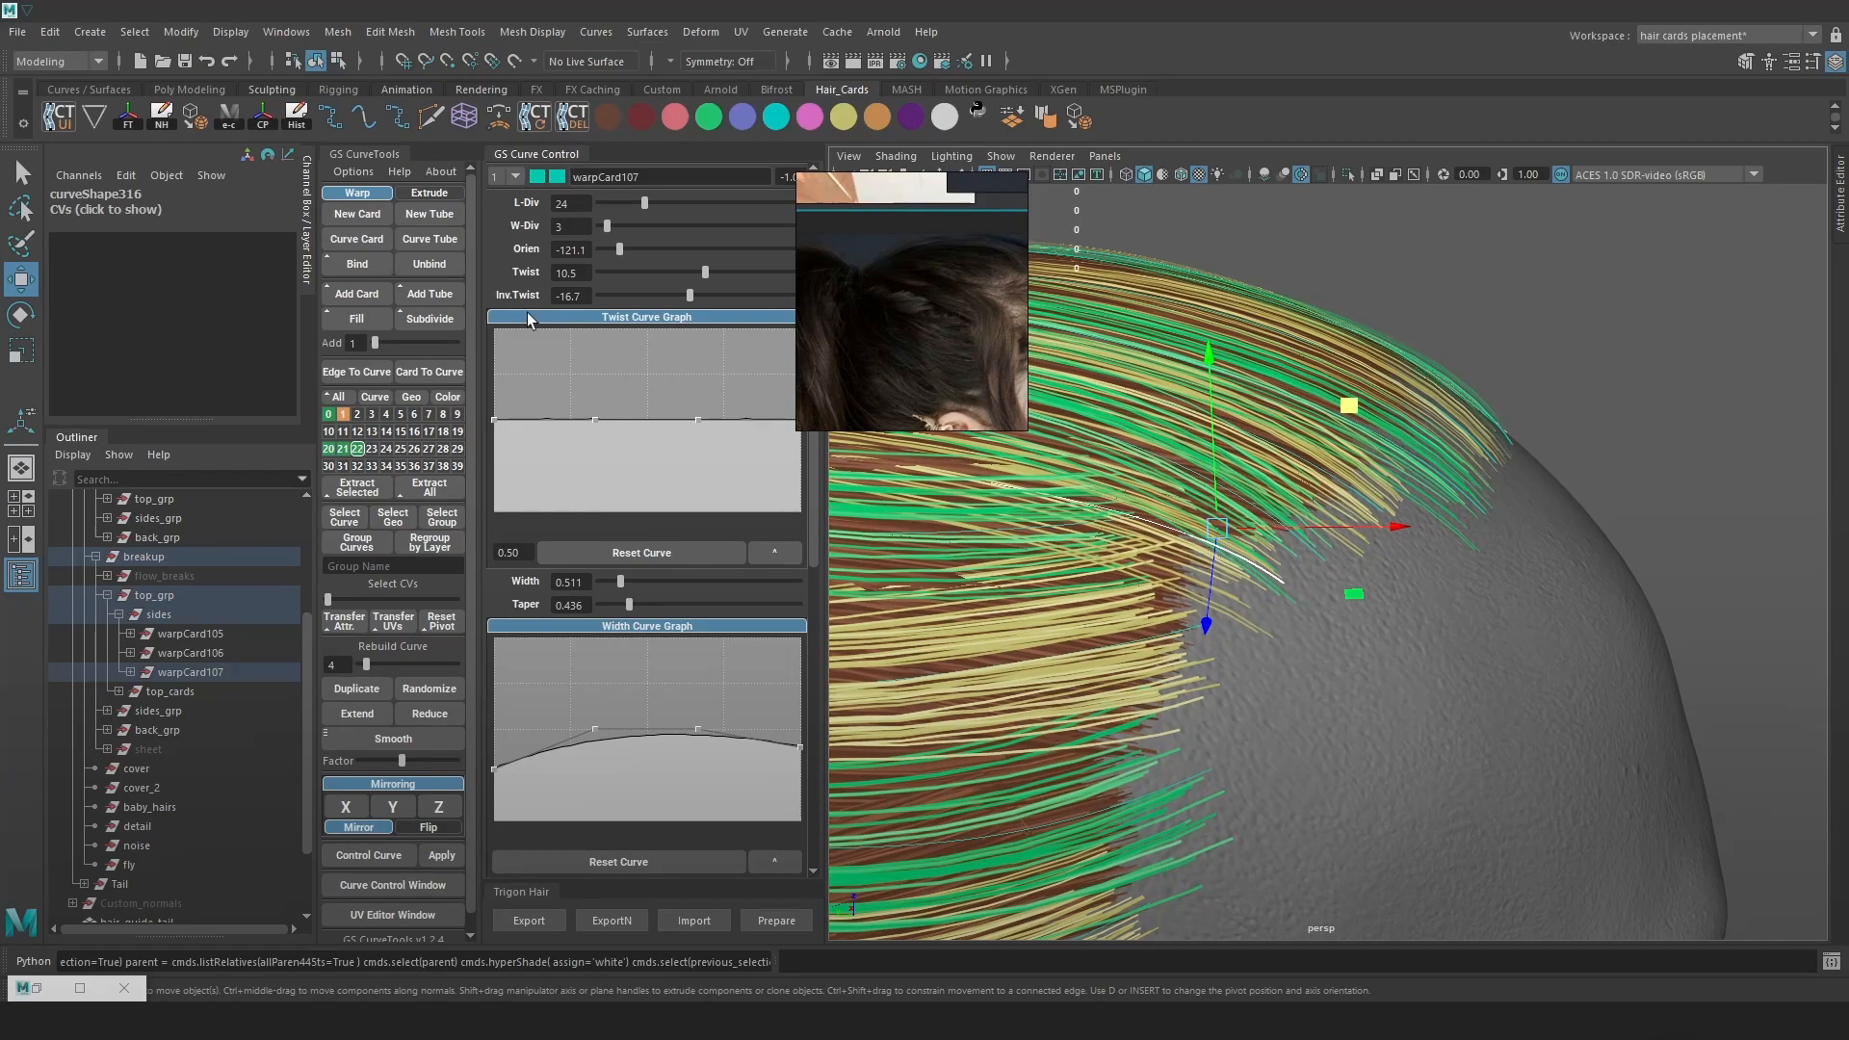
left_click_drag(689, 295, 683, 295)
Reposition another control vertex along warpCard107's curve to fit the card to the surrounding side hair
left_click_drag(1280, 425, 1348, 452, "alt")
key("4")
left_click(1262, 532)
key("6")
left_click_drag(1179, 447, 1117, 429, "alt")
left_click_drag(1338, 483, 1237, 583, "alt")
left_click_drag(1203, 578, 1339, 520)
Rotate a front control vertex of warpCard107 to angle the card's tip at the hairline, and deselect it
key("4")
left_click(1215, 510)
key("6")
left_click_drag(1184, 506, 1044, 487, "alt")
left_click_drag(1303, 495, 1437, 555, "alt")
left_click(1413, 528)
key("5")
key("6")
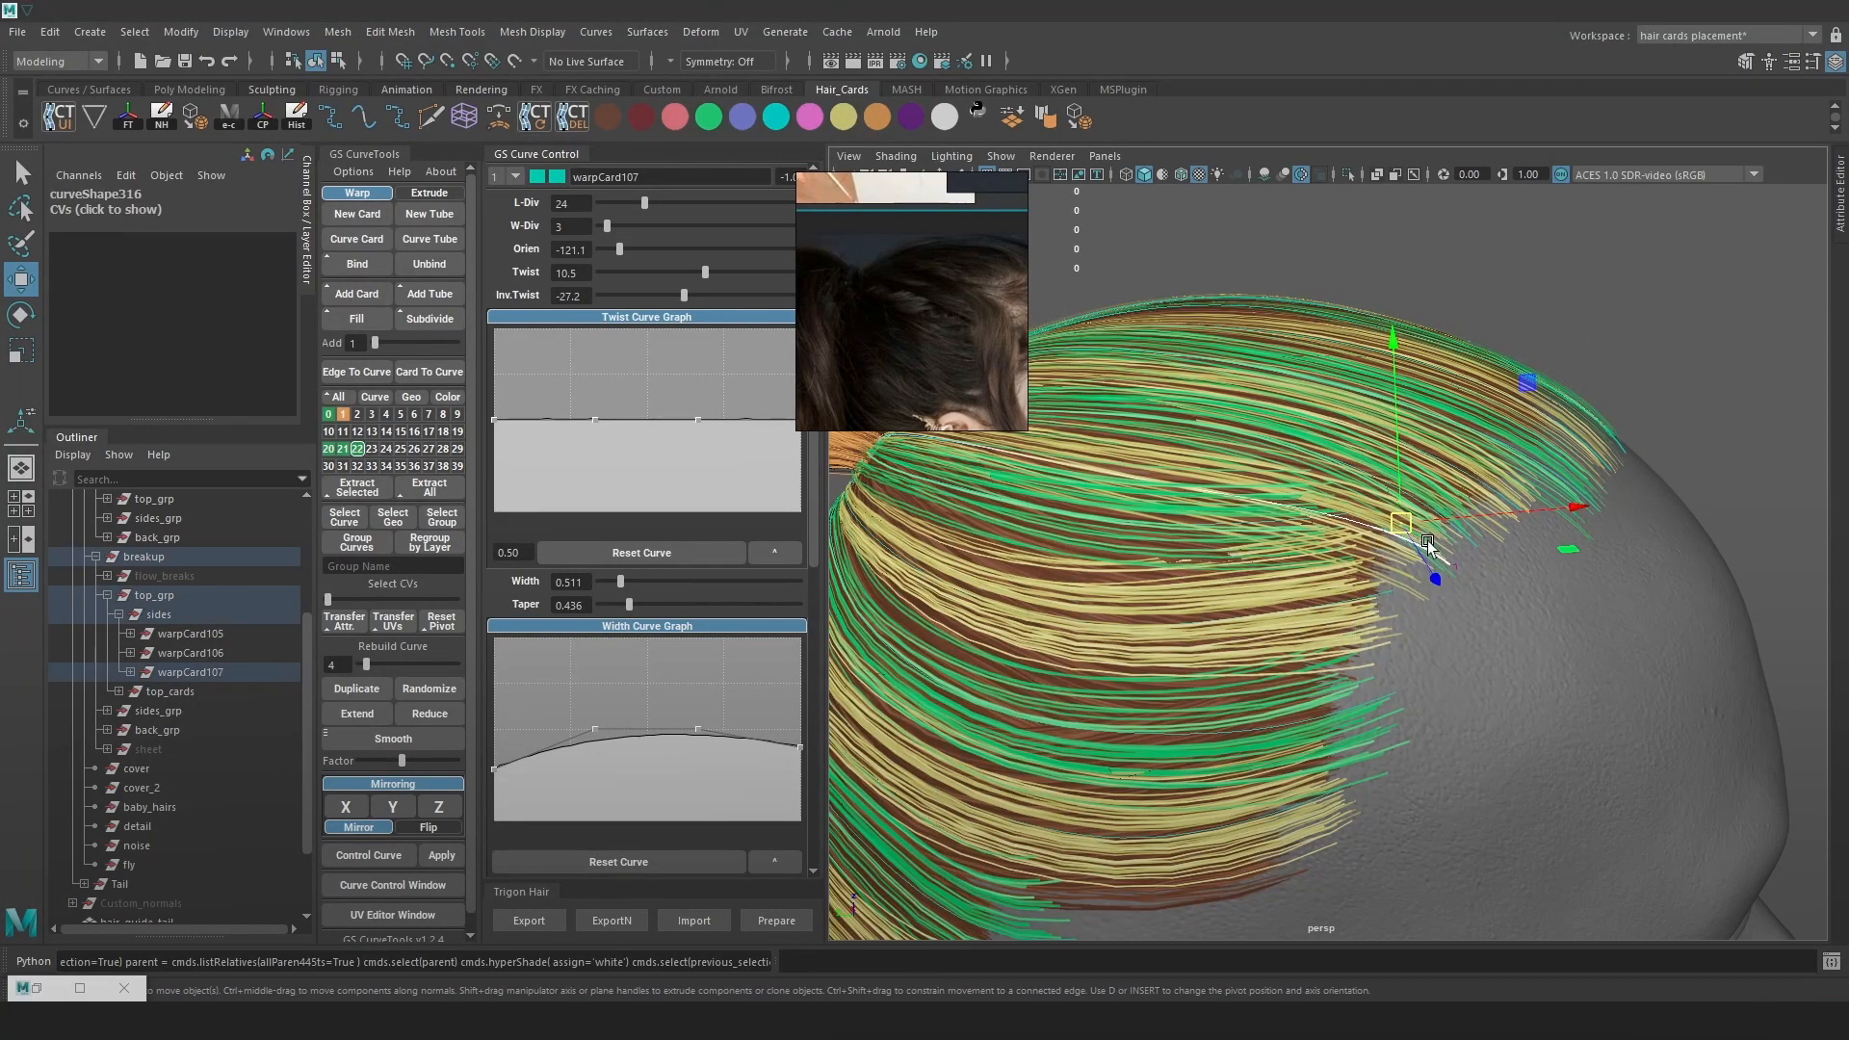
key("e")
key("b")
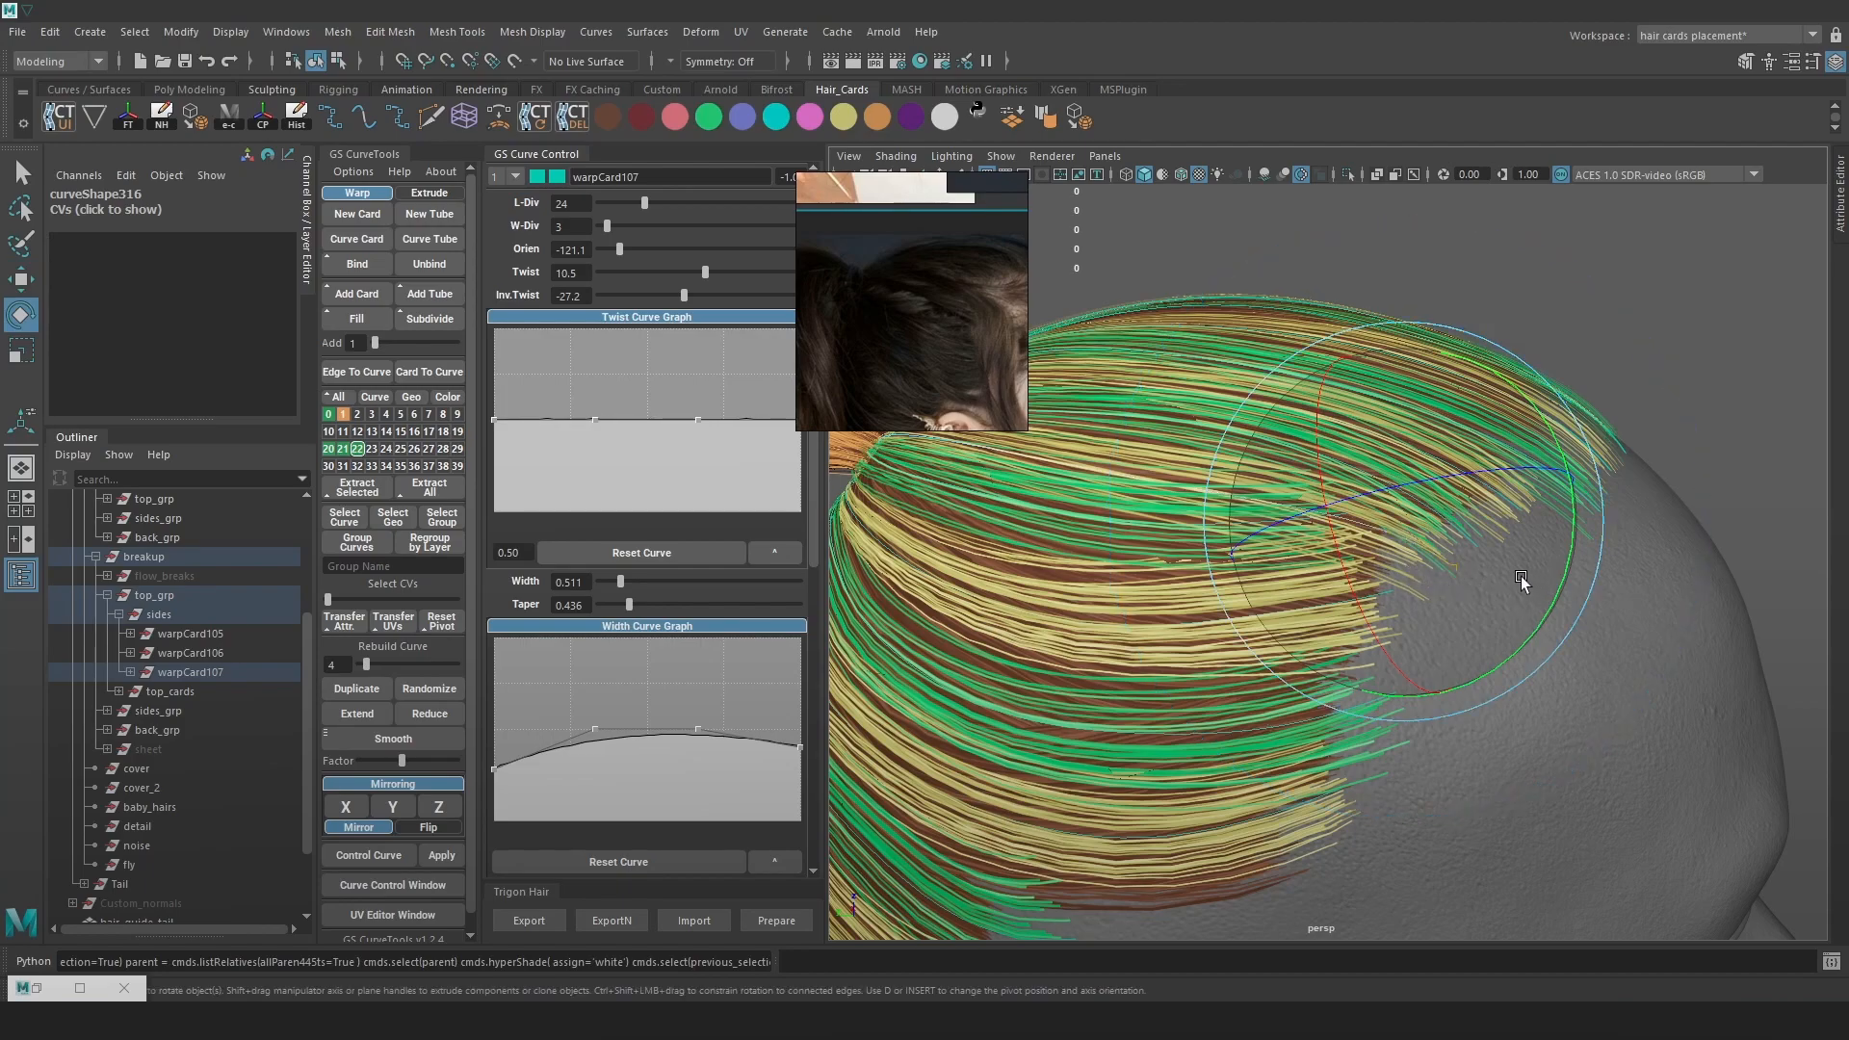
left_click_drag(1516, 653, 1488, 656)
left_click(1635, 305)
Reduce the upper filled side card's inverse twist slightly and raise a control vertex near its front end
mouse_move(1635, 304)
left_mouse_down("alt")
mouse_move(1575, 430)
mouse_move(1396, 553)
mouse_move(1315, 562)
mouse_move(1338, 476)
mouse_move(1238, 448)
mouse_move(1431, 488)
mouse_move(1416, 476)
left_mouse_up("alt")
key("4")
left_click(1339, 476)
key("5")
key("w")
left_click_drag(697, 295, 696, 296)
key("4")
key("F9")
left_click(1434, 608)
key("5")
mouse_move(1452, 594)
left_mouse_down()
mouse_move(1458, 556)
mouse_move(1312, 539)
mouse_move(1348, 471)
mouse_move(1186, 513)
mouse_move(1165, 437)
mouse_move(1674, 507)
mouse_move(1488, 529)
mouse_move(1540, 442)
mouse_move(1444, 468)
left_mouse_up()
key("4")
left_click(1244, 466)
key("5")
Isolate the sides group in the viewport
left_click(160, 614)
left_click(1347, 174)
left_click(1537, 509)
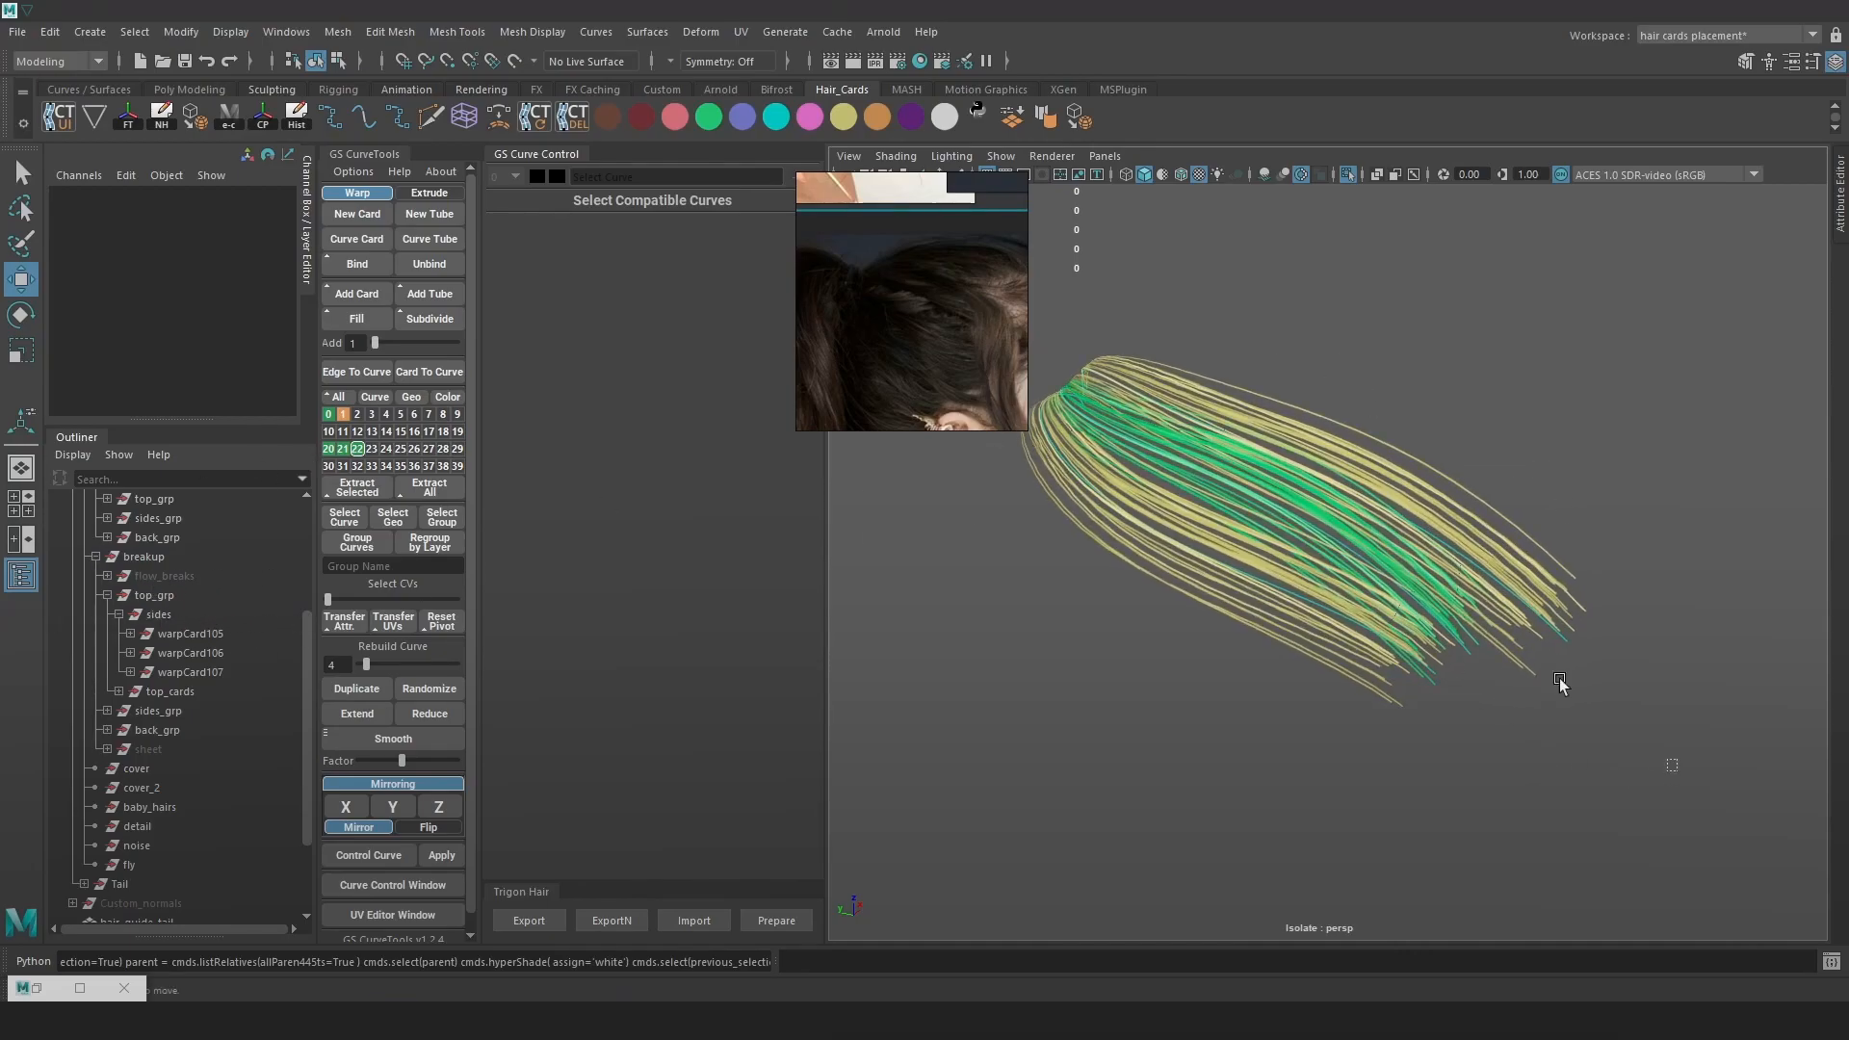
Select the curves of all three isolated side cards and mirror them across the X axis
key("4")
left_click_drag(1679, 828, 1381, 403)
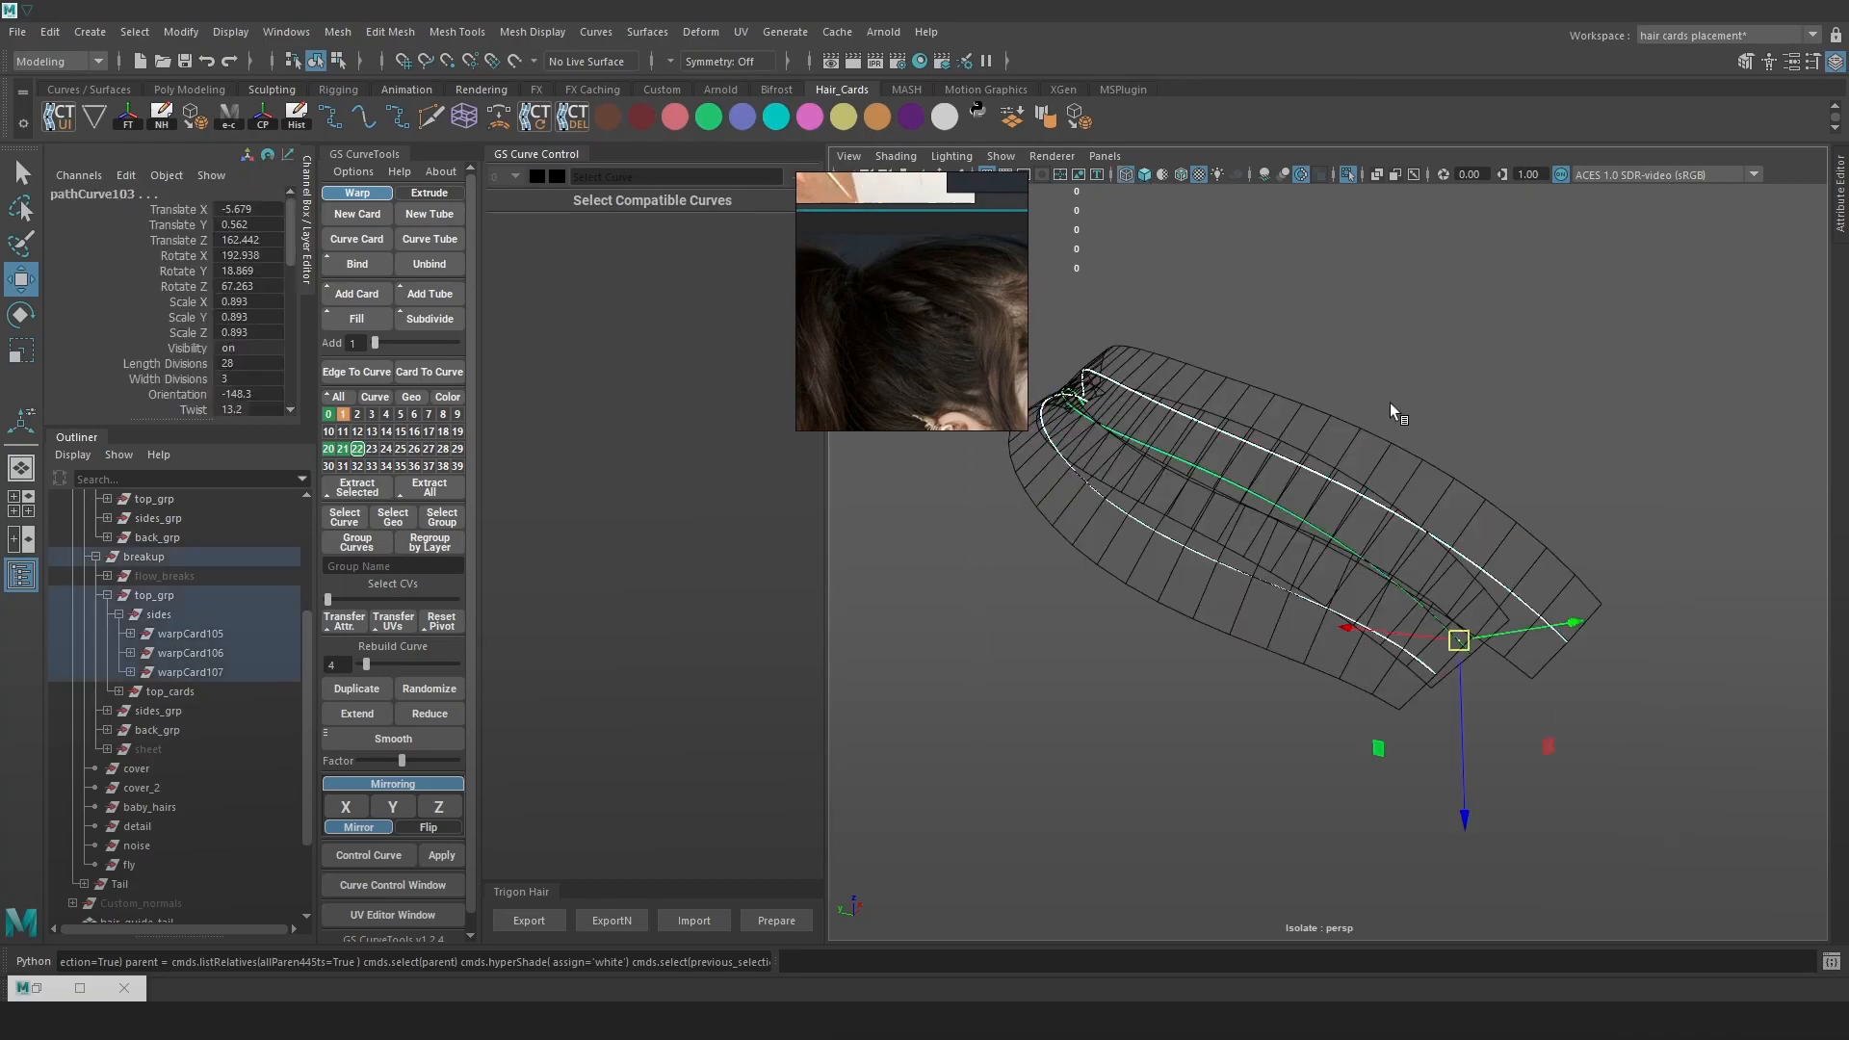
key("6")
scroll(1495, 441, "down", 2)
left_click_drag(1494, 441, 1494, 495, "alt")
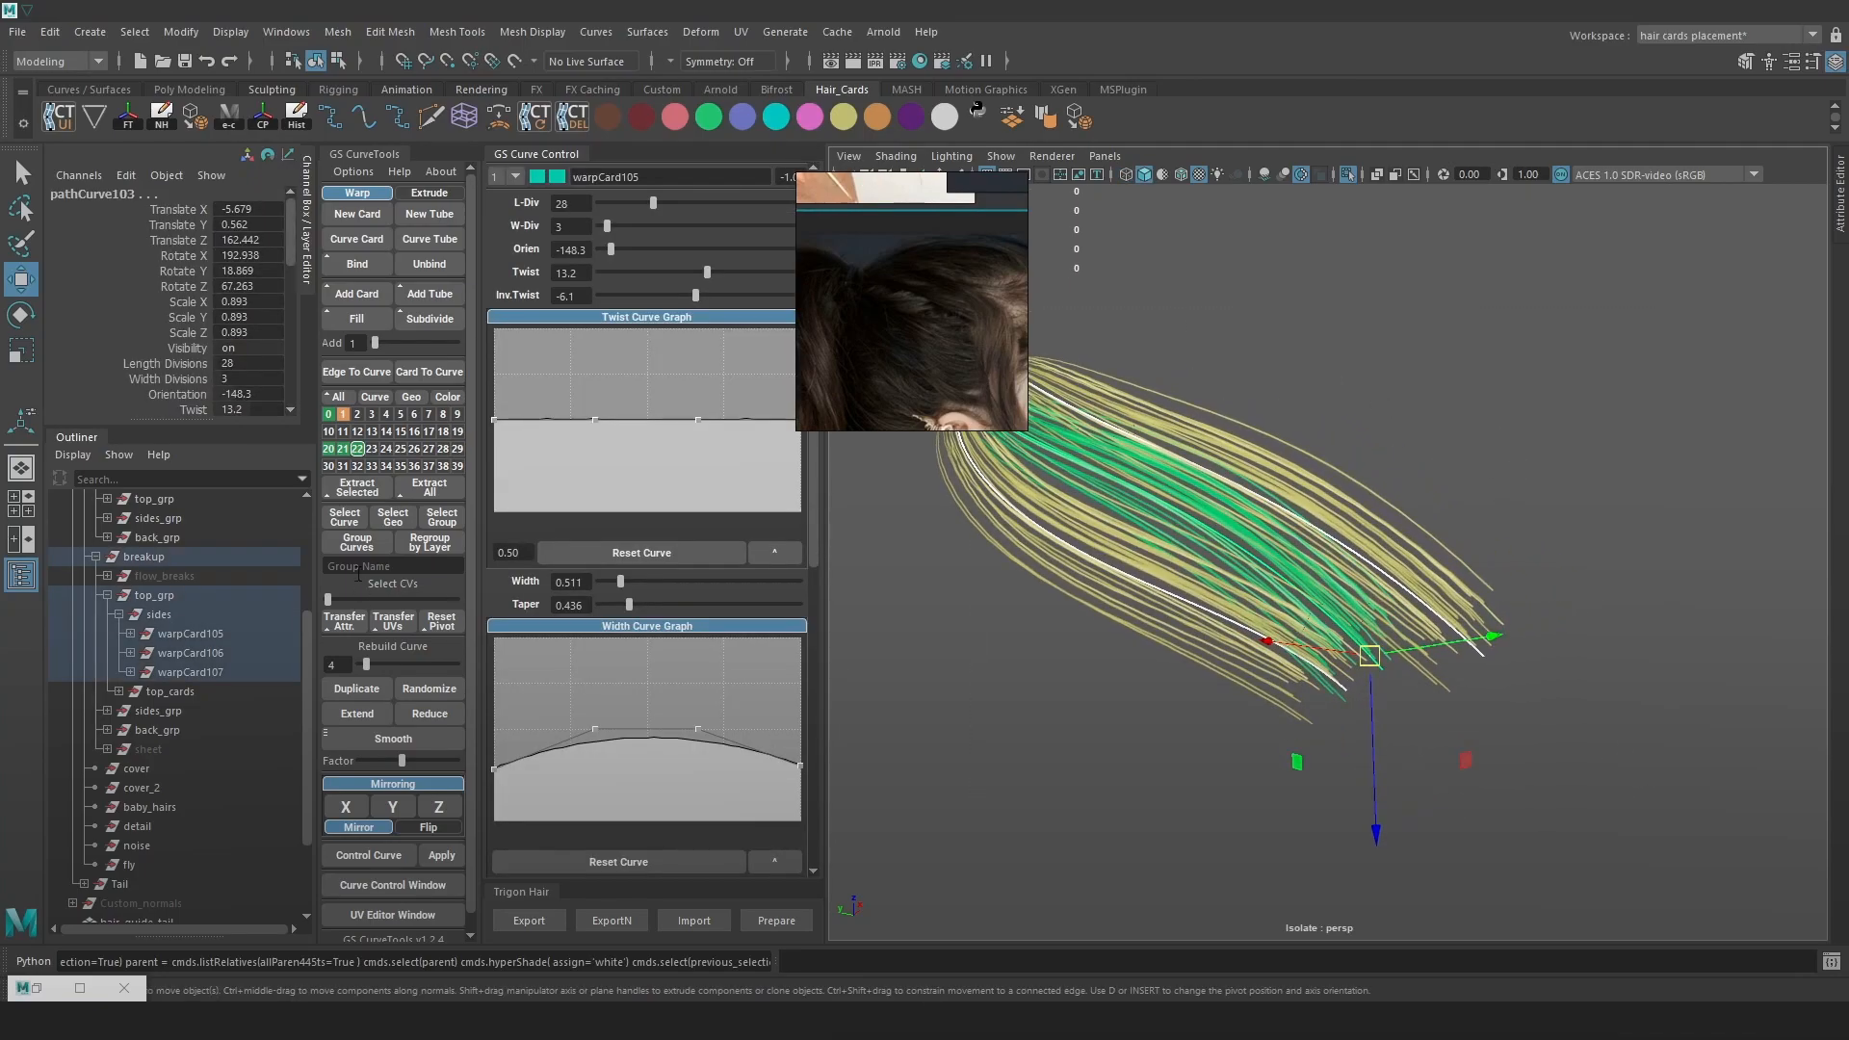
left_click(346, 809)
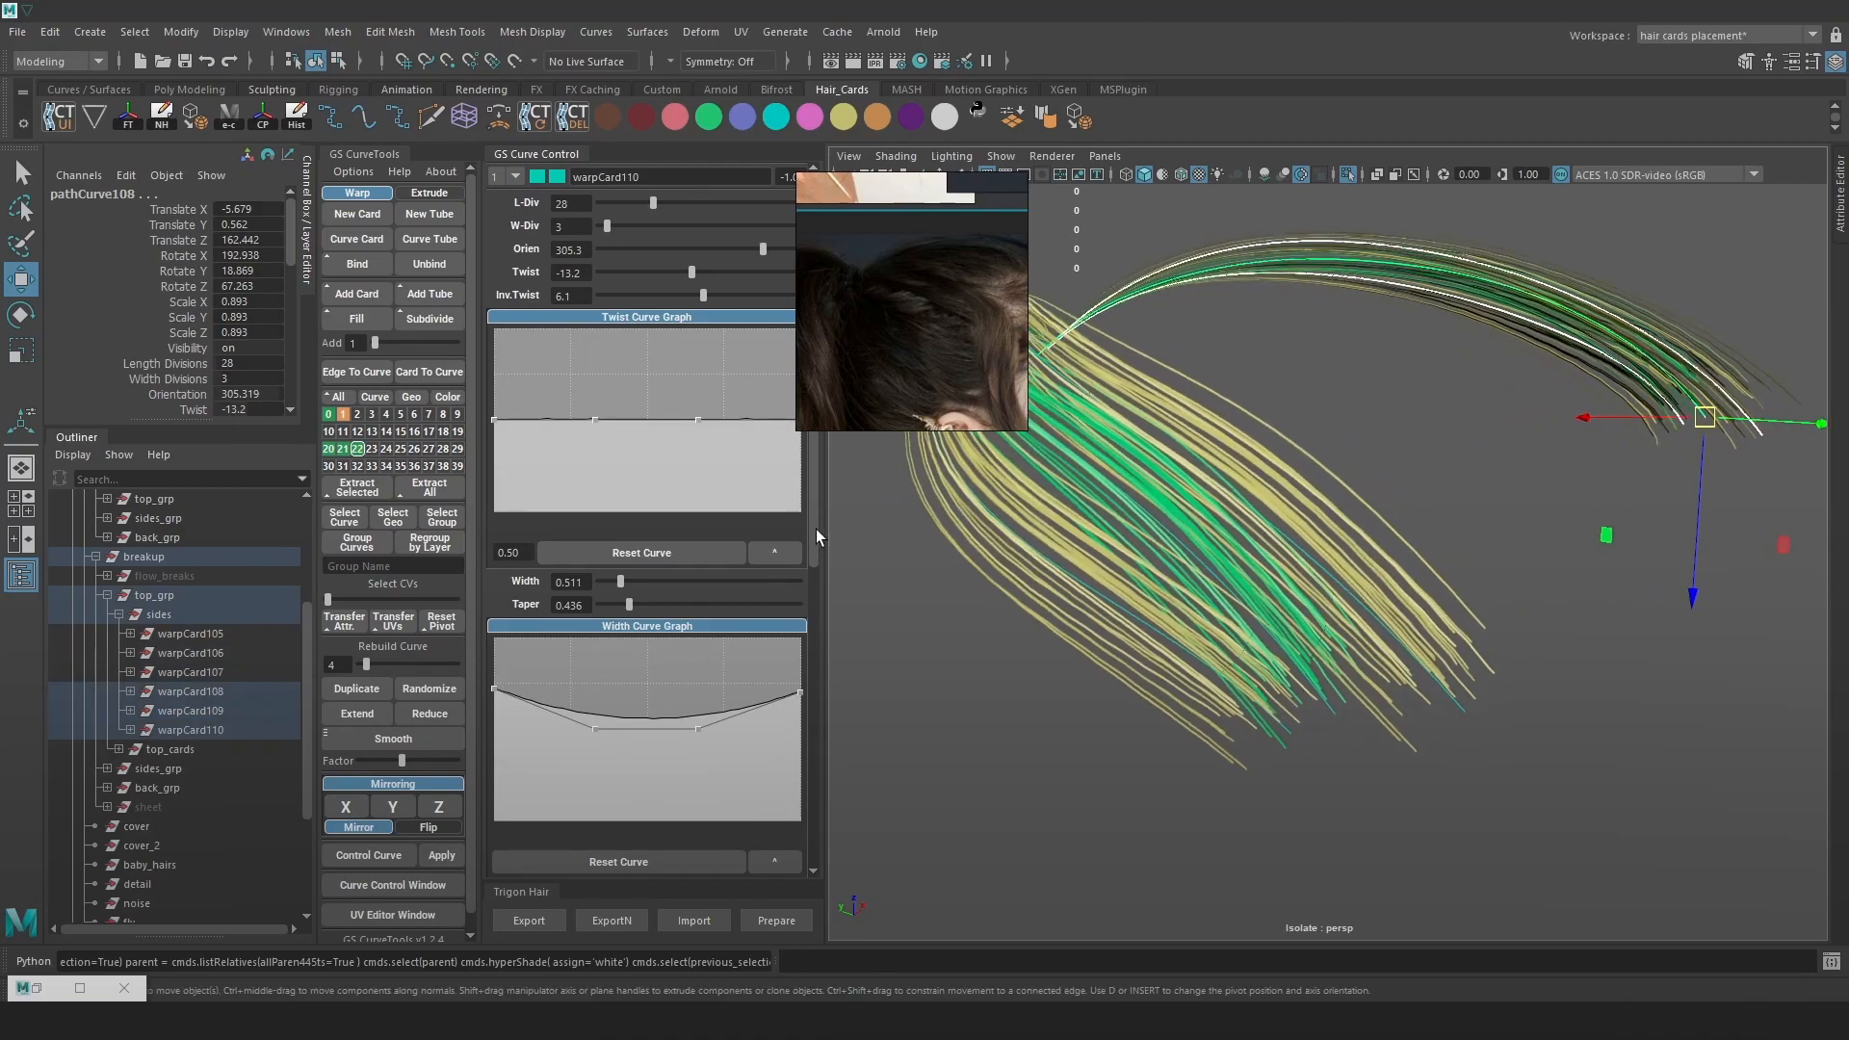
Group the mirrored cards warpCard108, warpCard109 and warpCard110 and name the group left
key("ctrl+g")
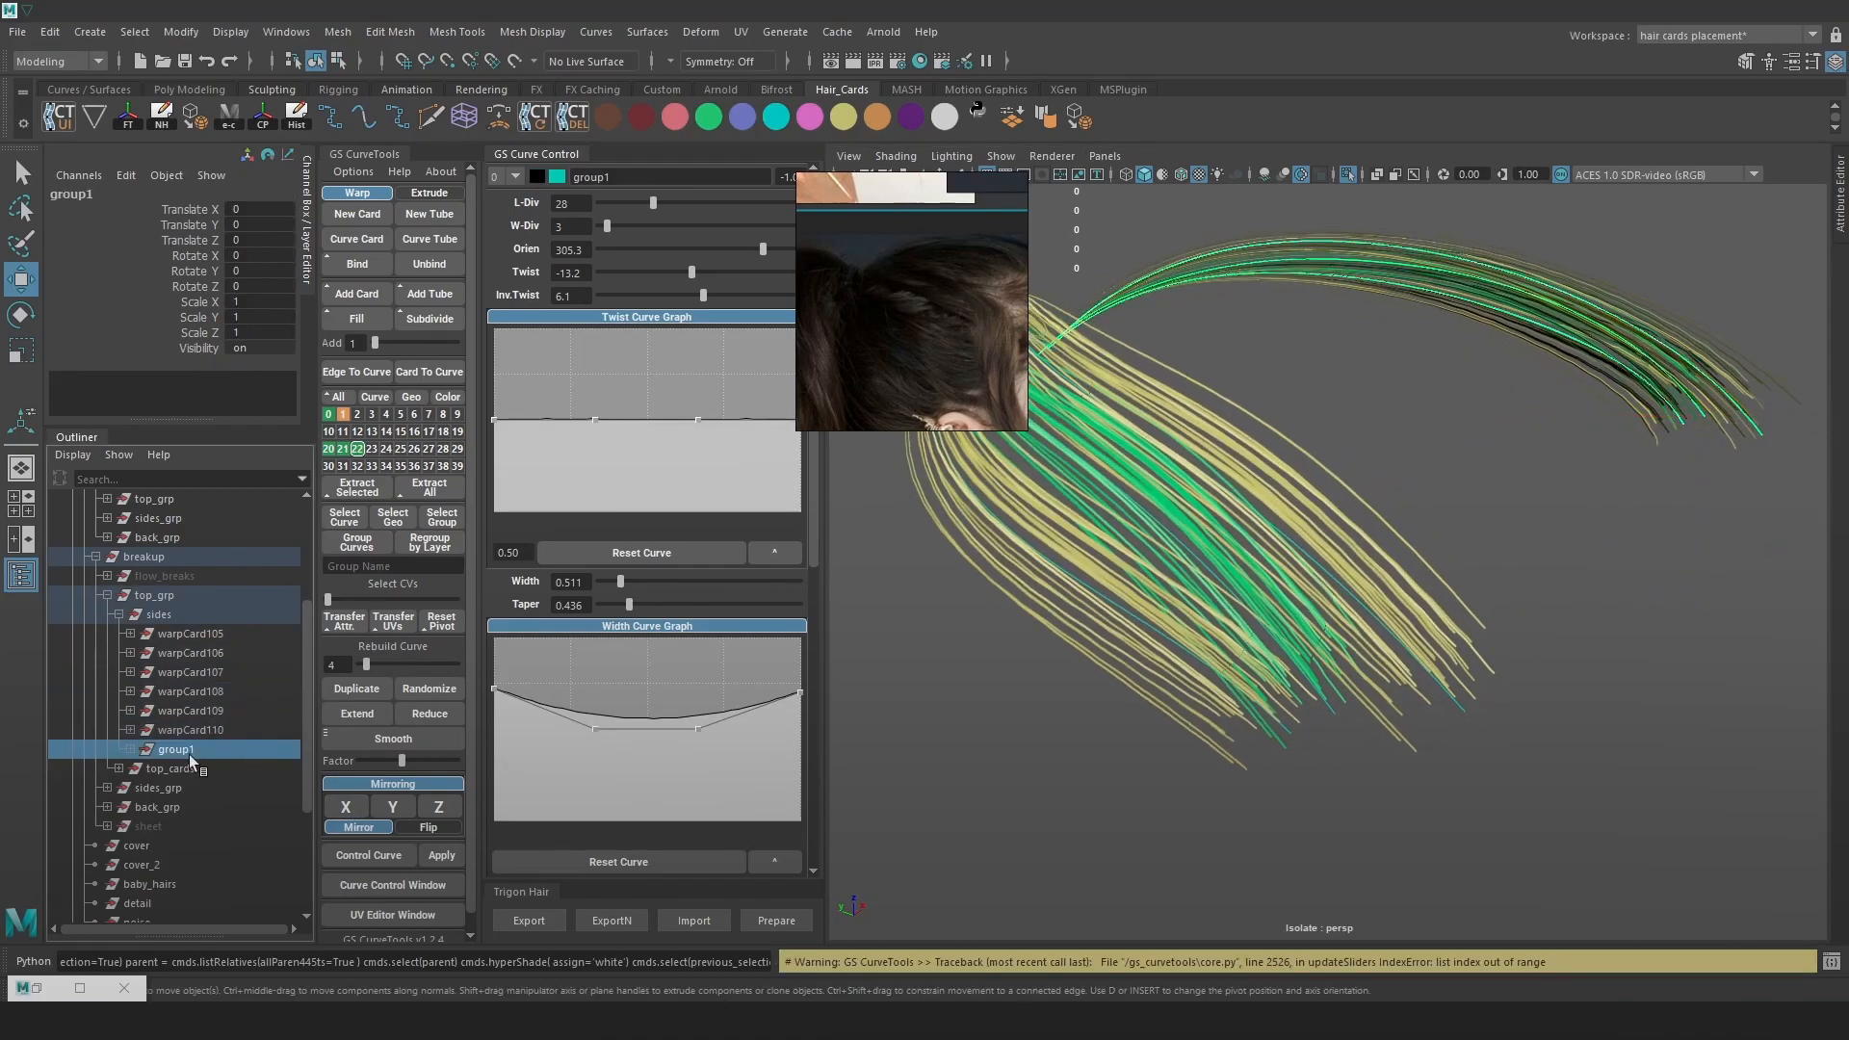
key("ctrl+z")
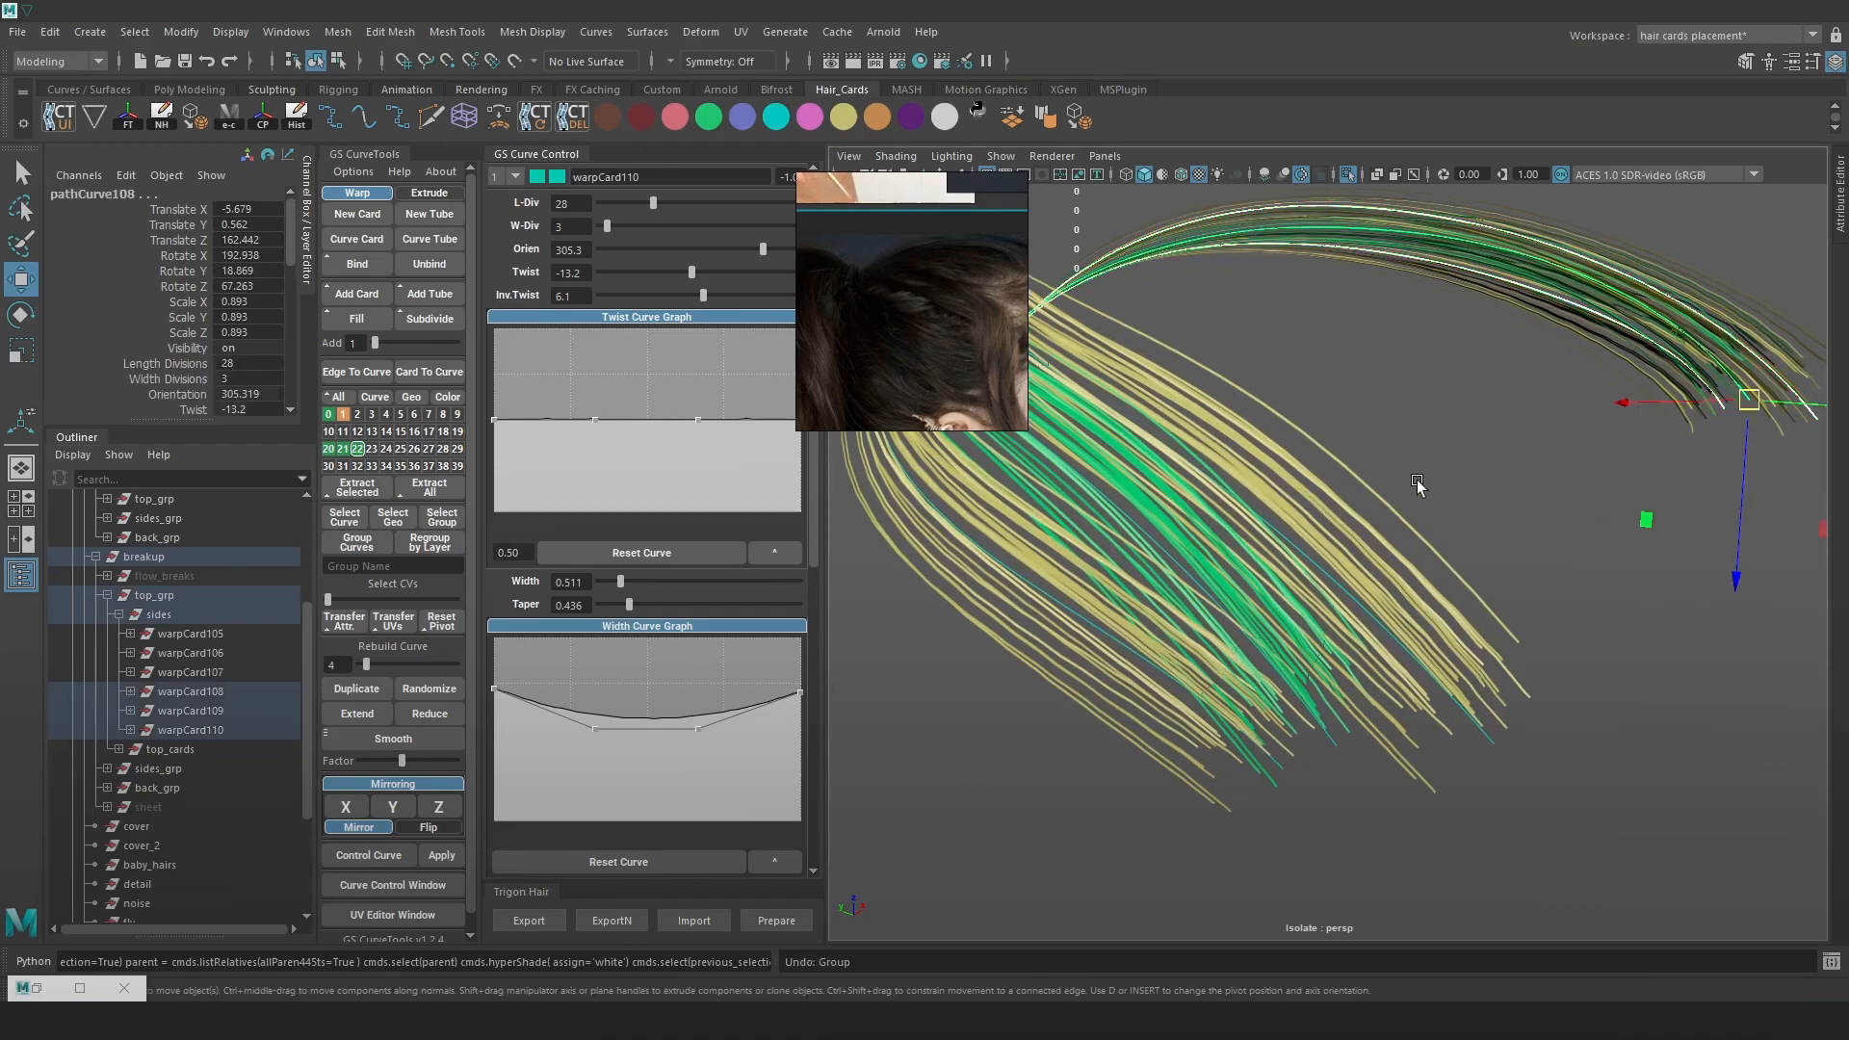
key("Up")
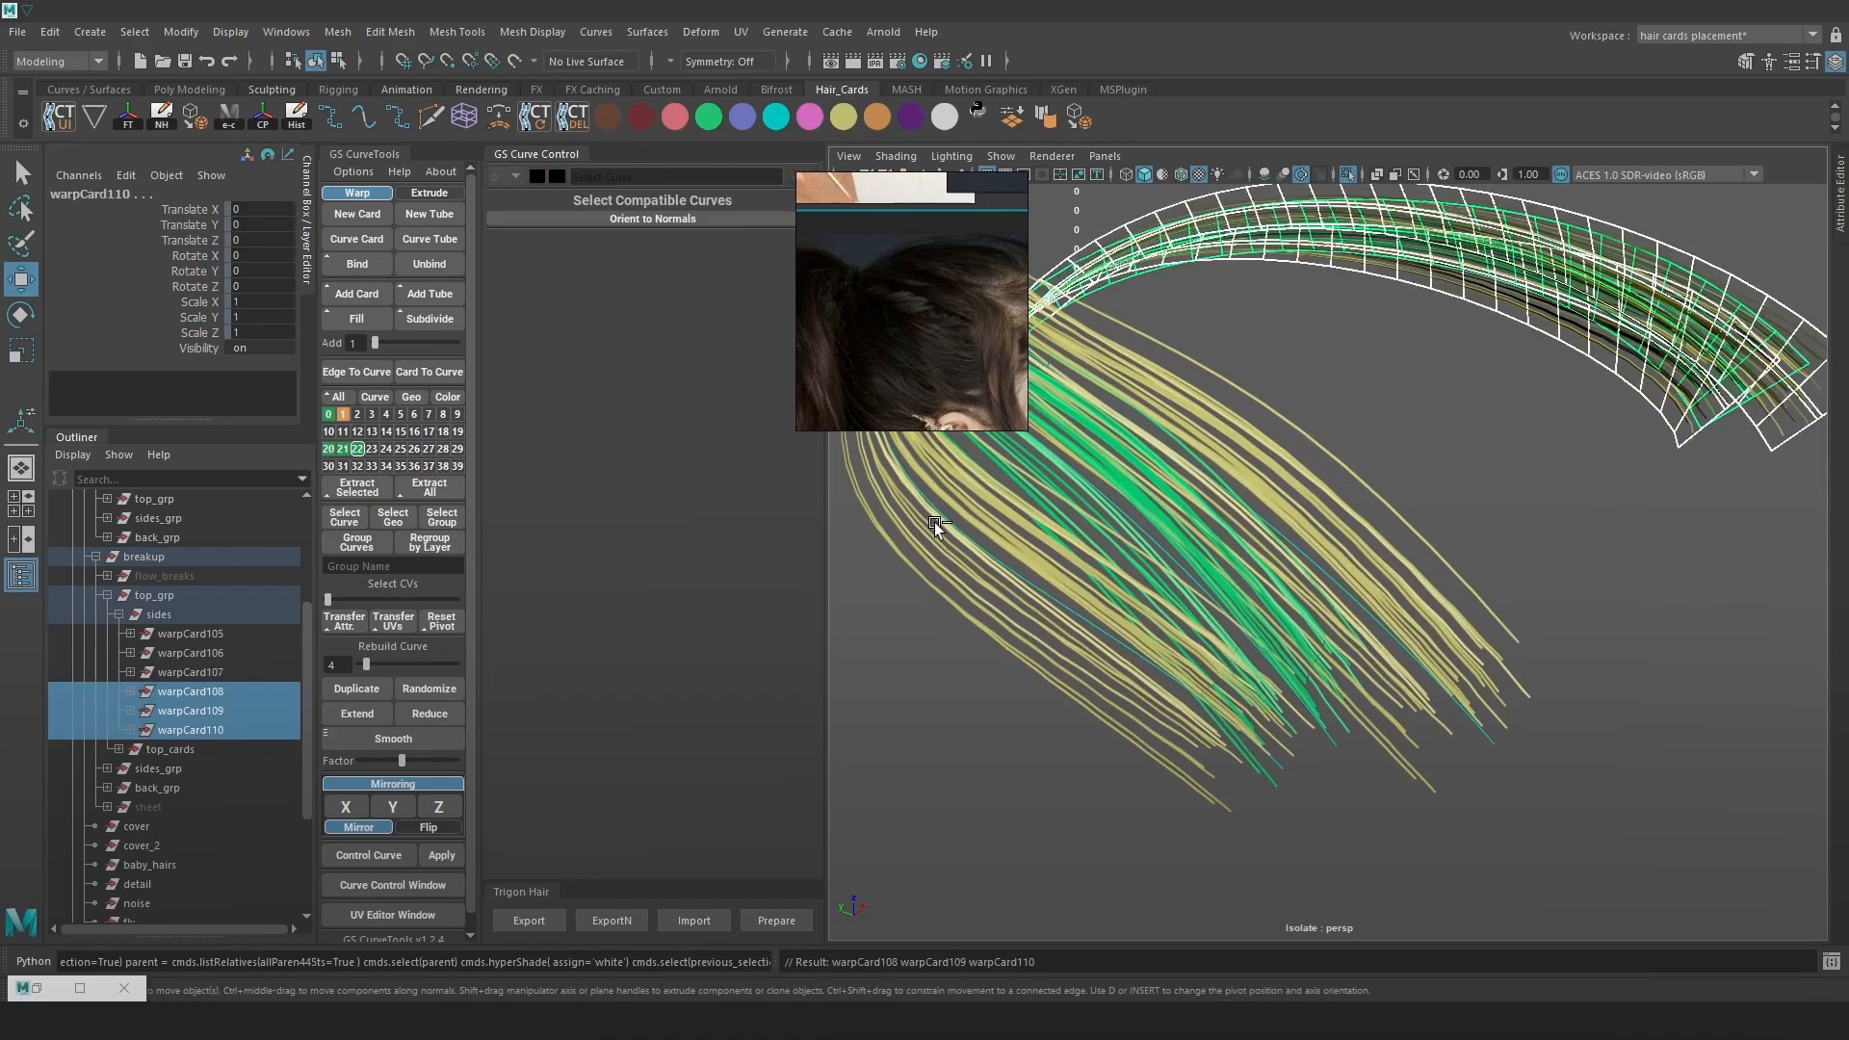
key("ctrl+g")
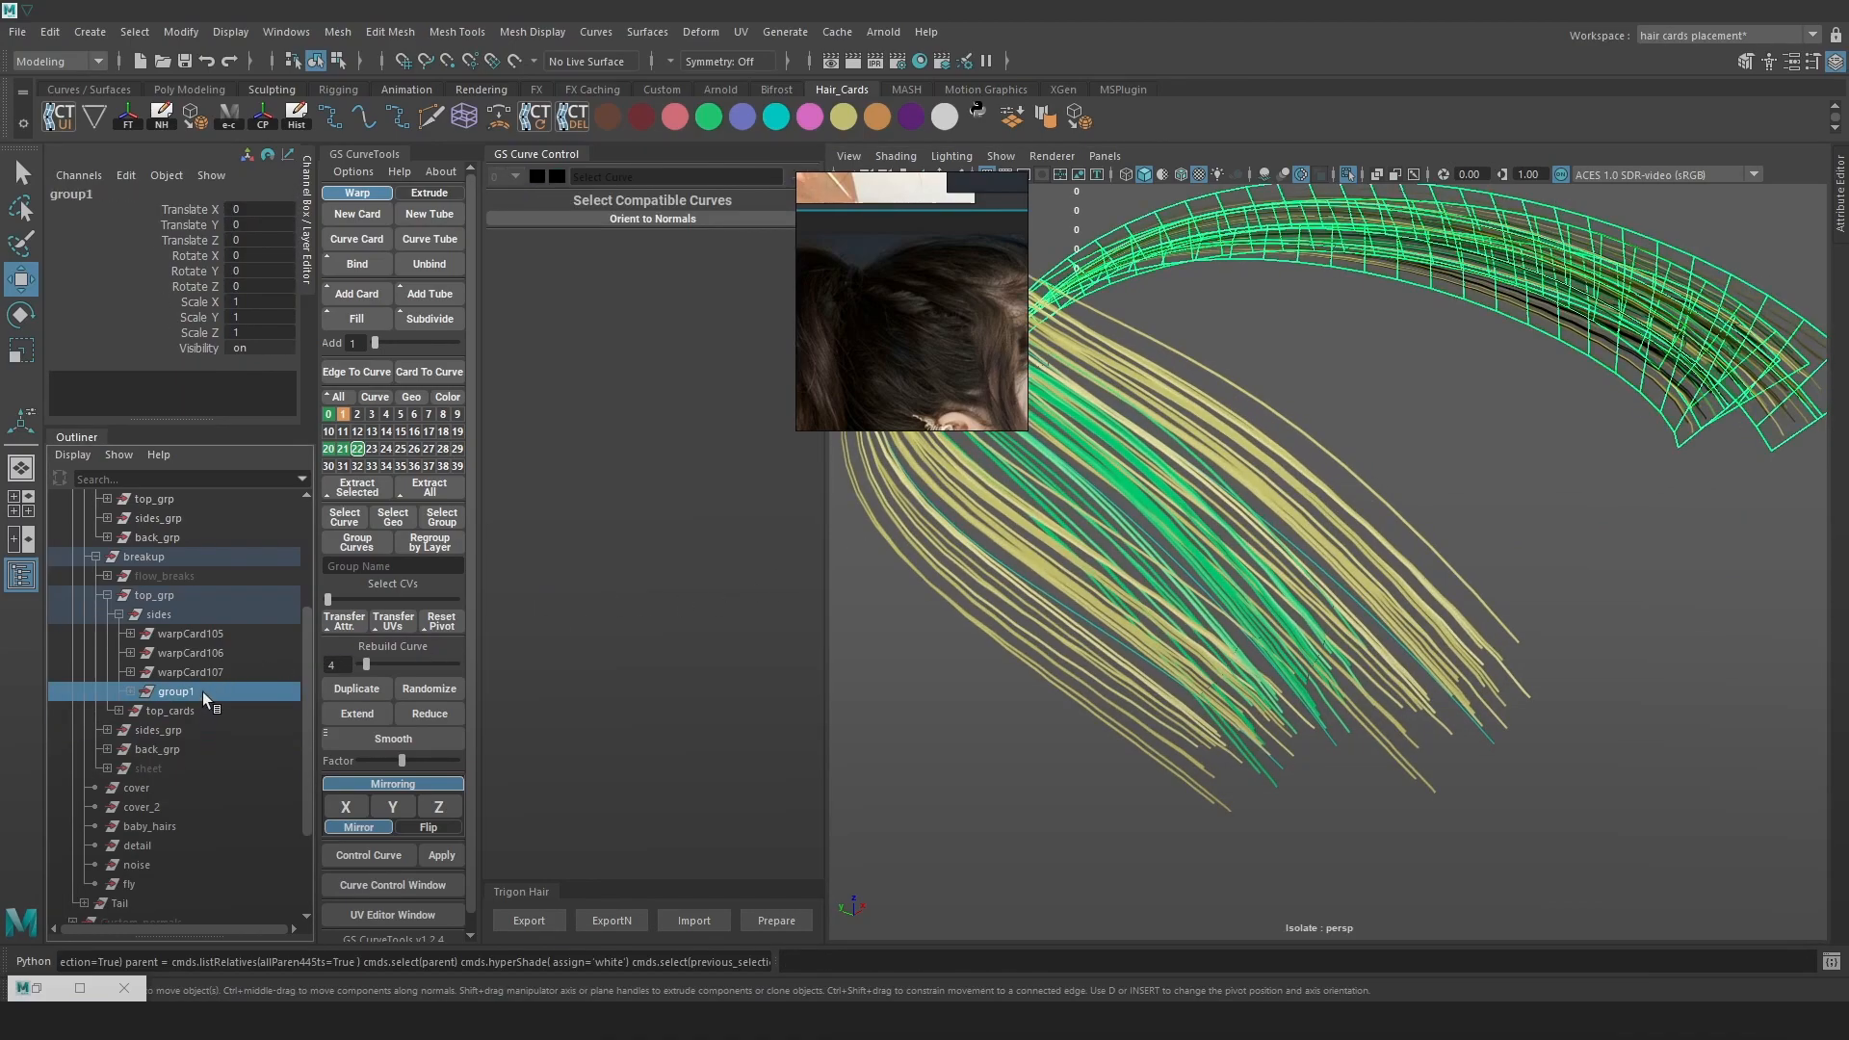
double_click(202, 691)
type("left")
key("Return")
Group warpCard105, warpCard106 and warpCard107 and name the group right
left_click(222, 672)
left_click(226, 628, "shift")
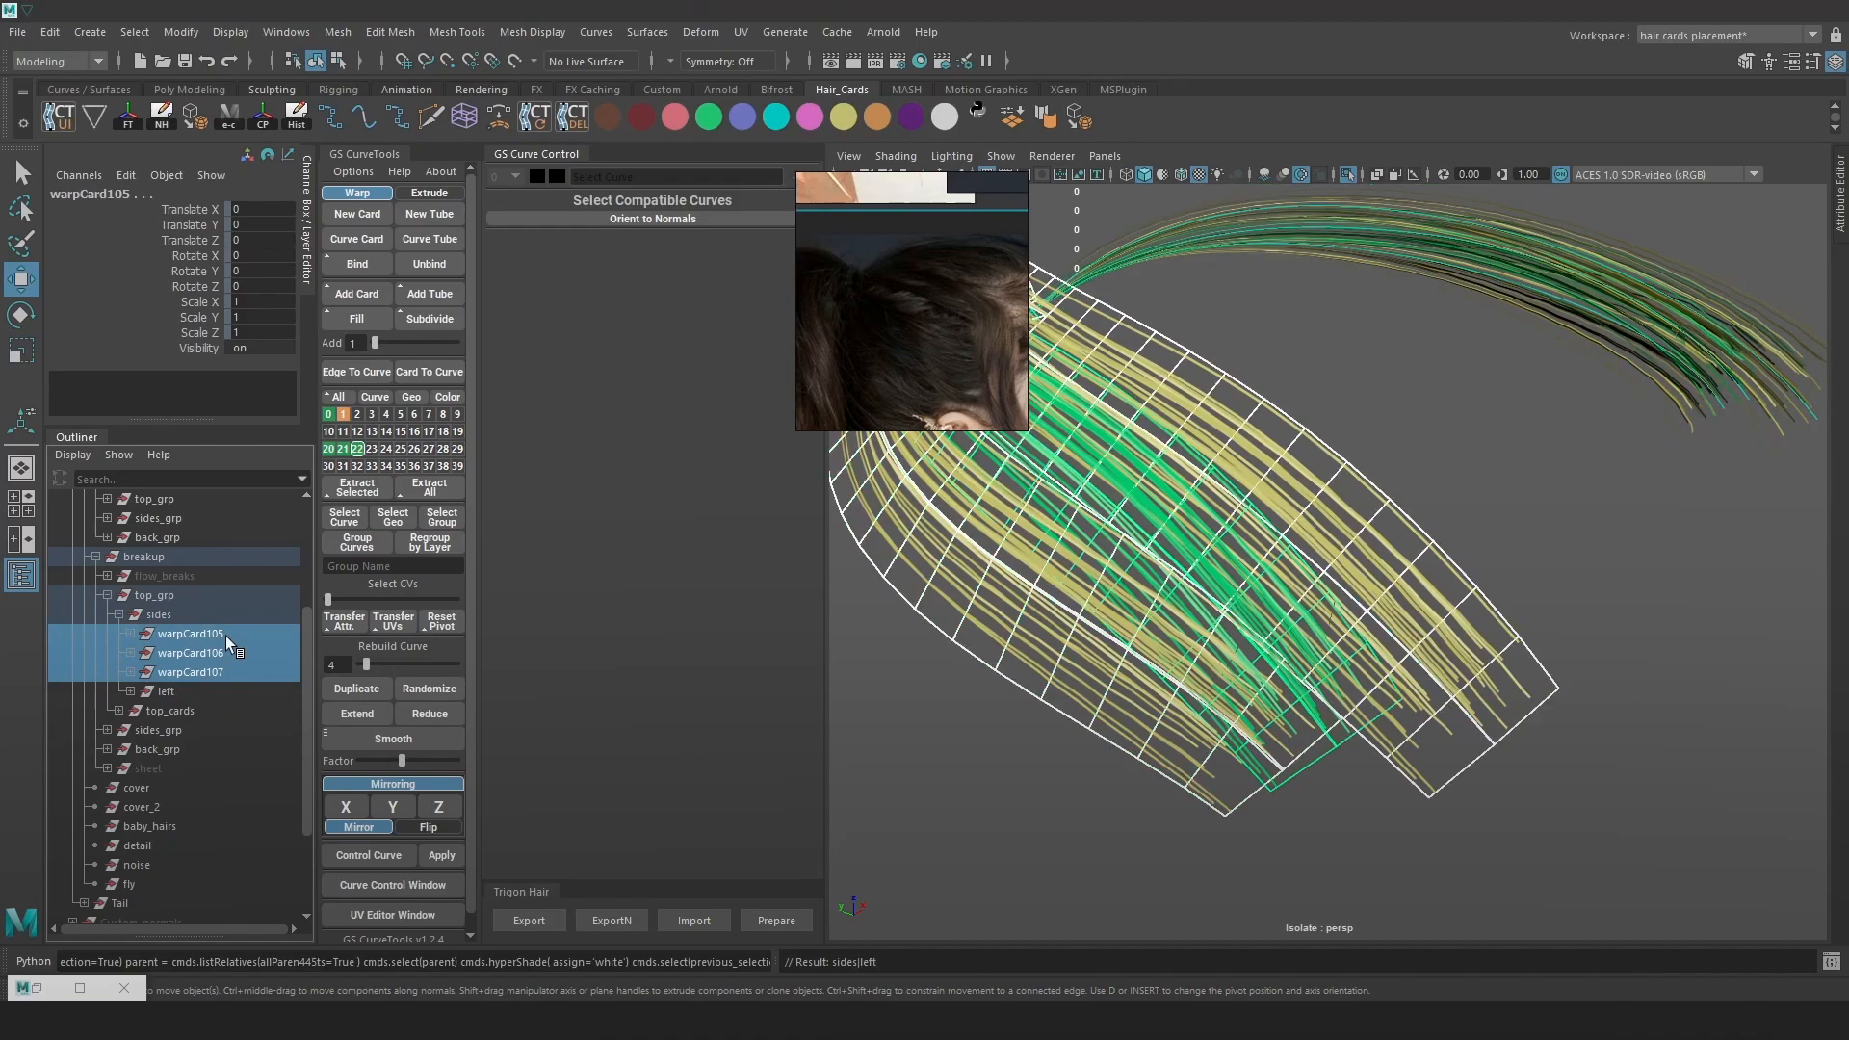
key("ctrl+g")
double_click(176, 656)
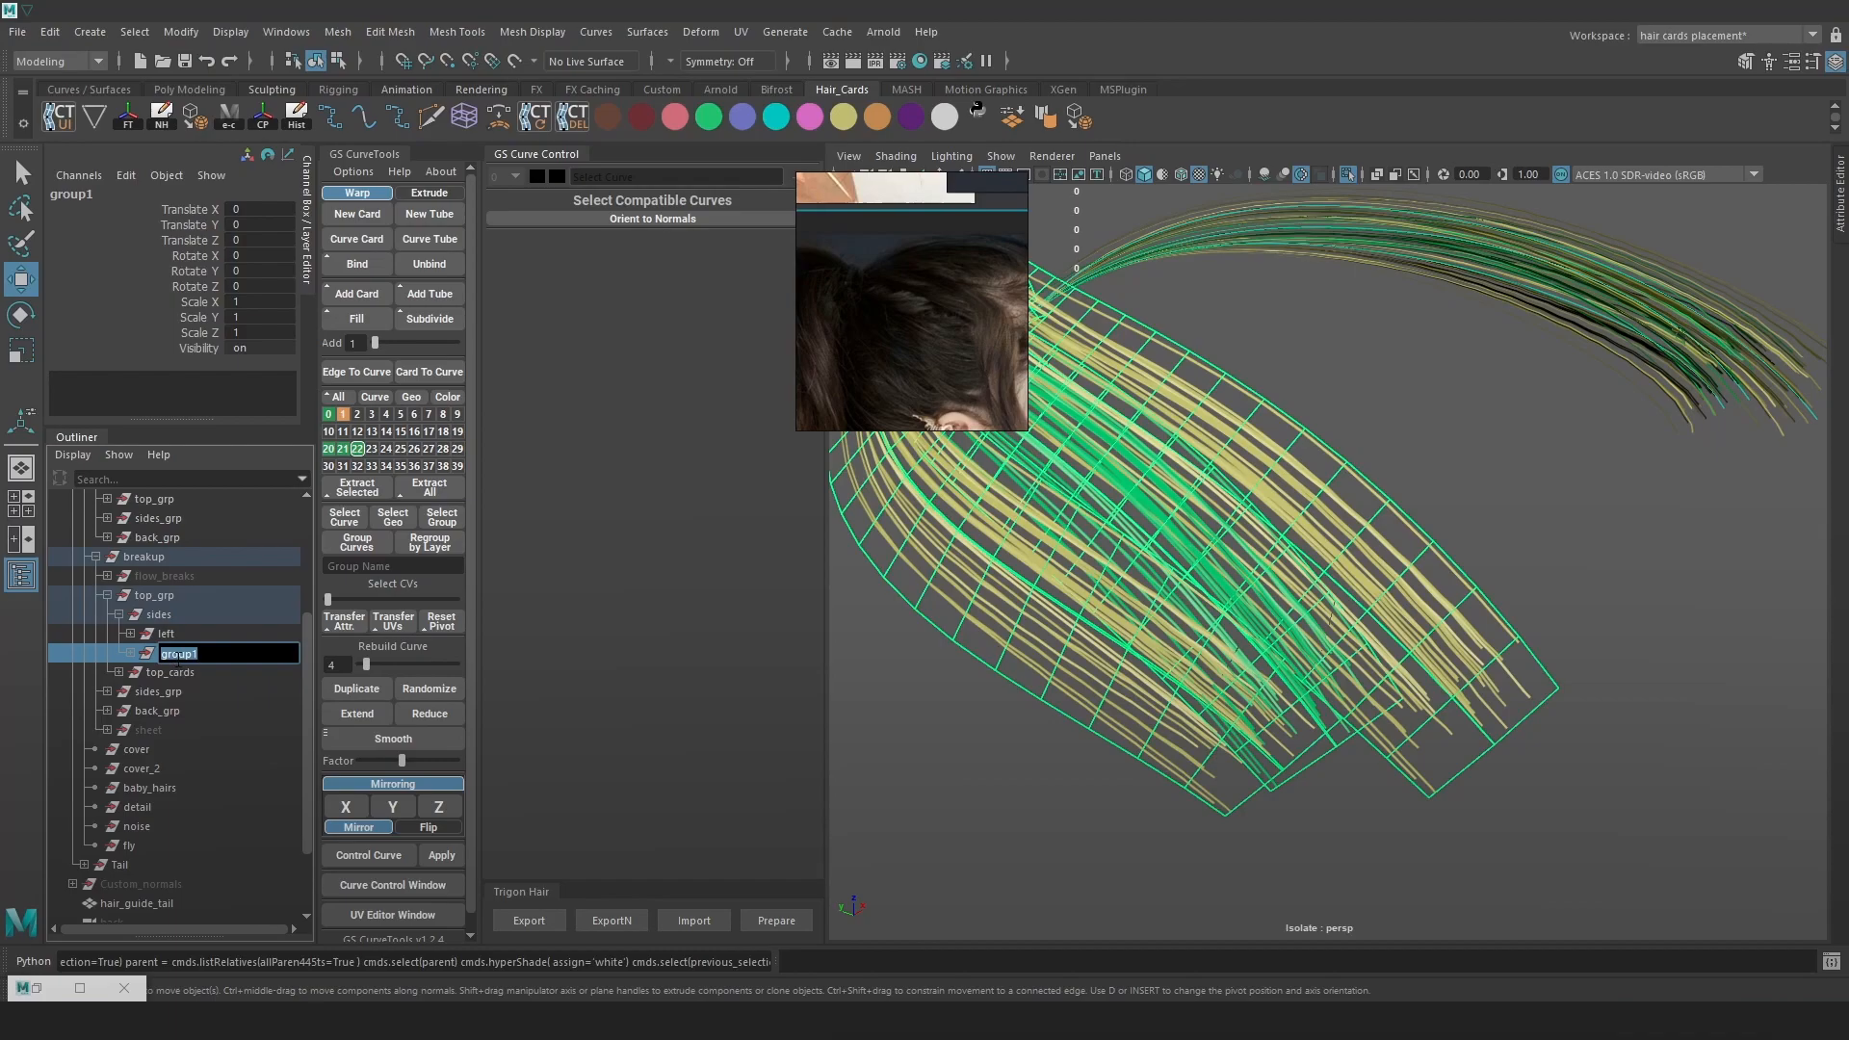
key("Return")
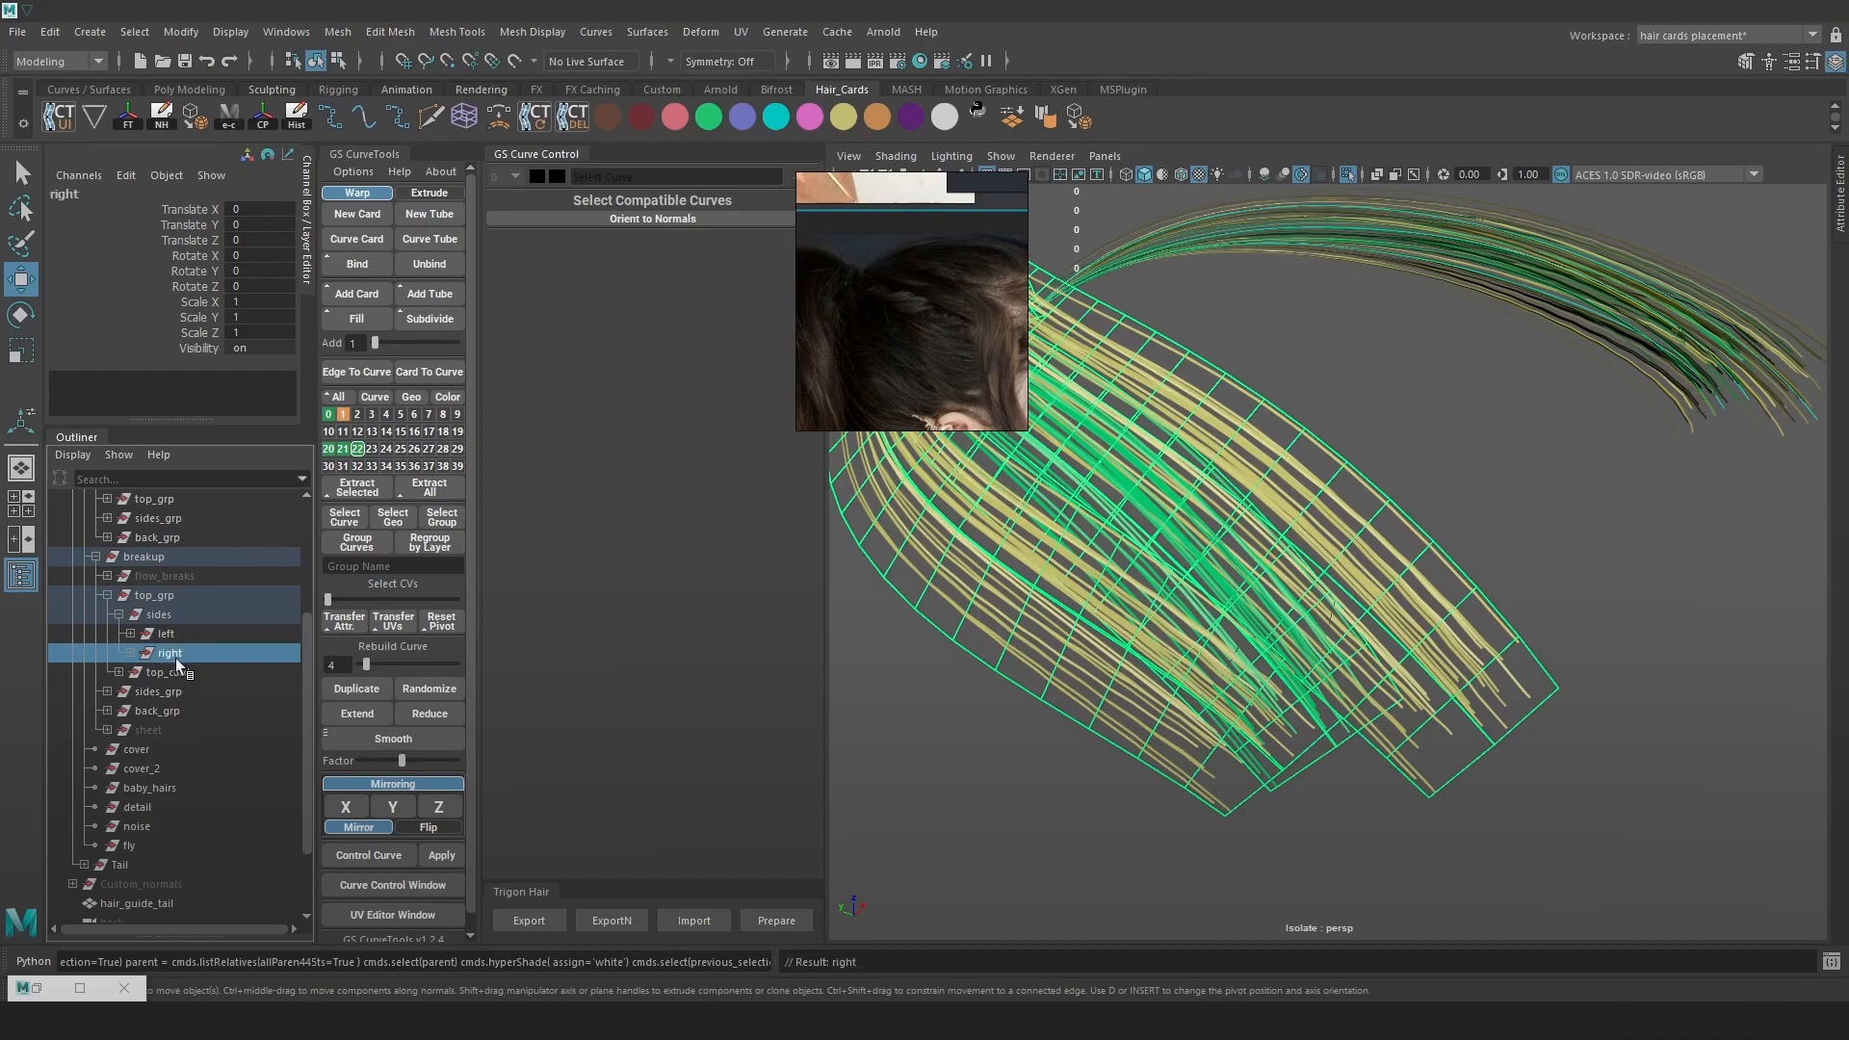
Isolate the left group in a wireframe view and expand its three warp cards in the outliner
left_click(1345, 174)
left_click(1345, 175)
left_click(1345, 175)
left_click_drag(1733, 453, 1267, 572, "alt")
left_click(189, 631)
left_click(1345, 174)
left_click(130, 633)
key("4")
Lower both end points of warpCard108's width profile so the card narrows toward its root and tip
left_click(999, 617)
left_click(1098, 580)
left_click_drag(496, 678, 529, 753)
left_click_drag(799, 710, 801, 745)
left_click_drag(496, 758, 496, 766)
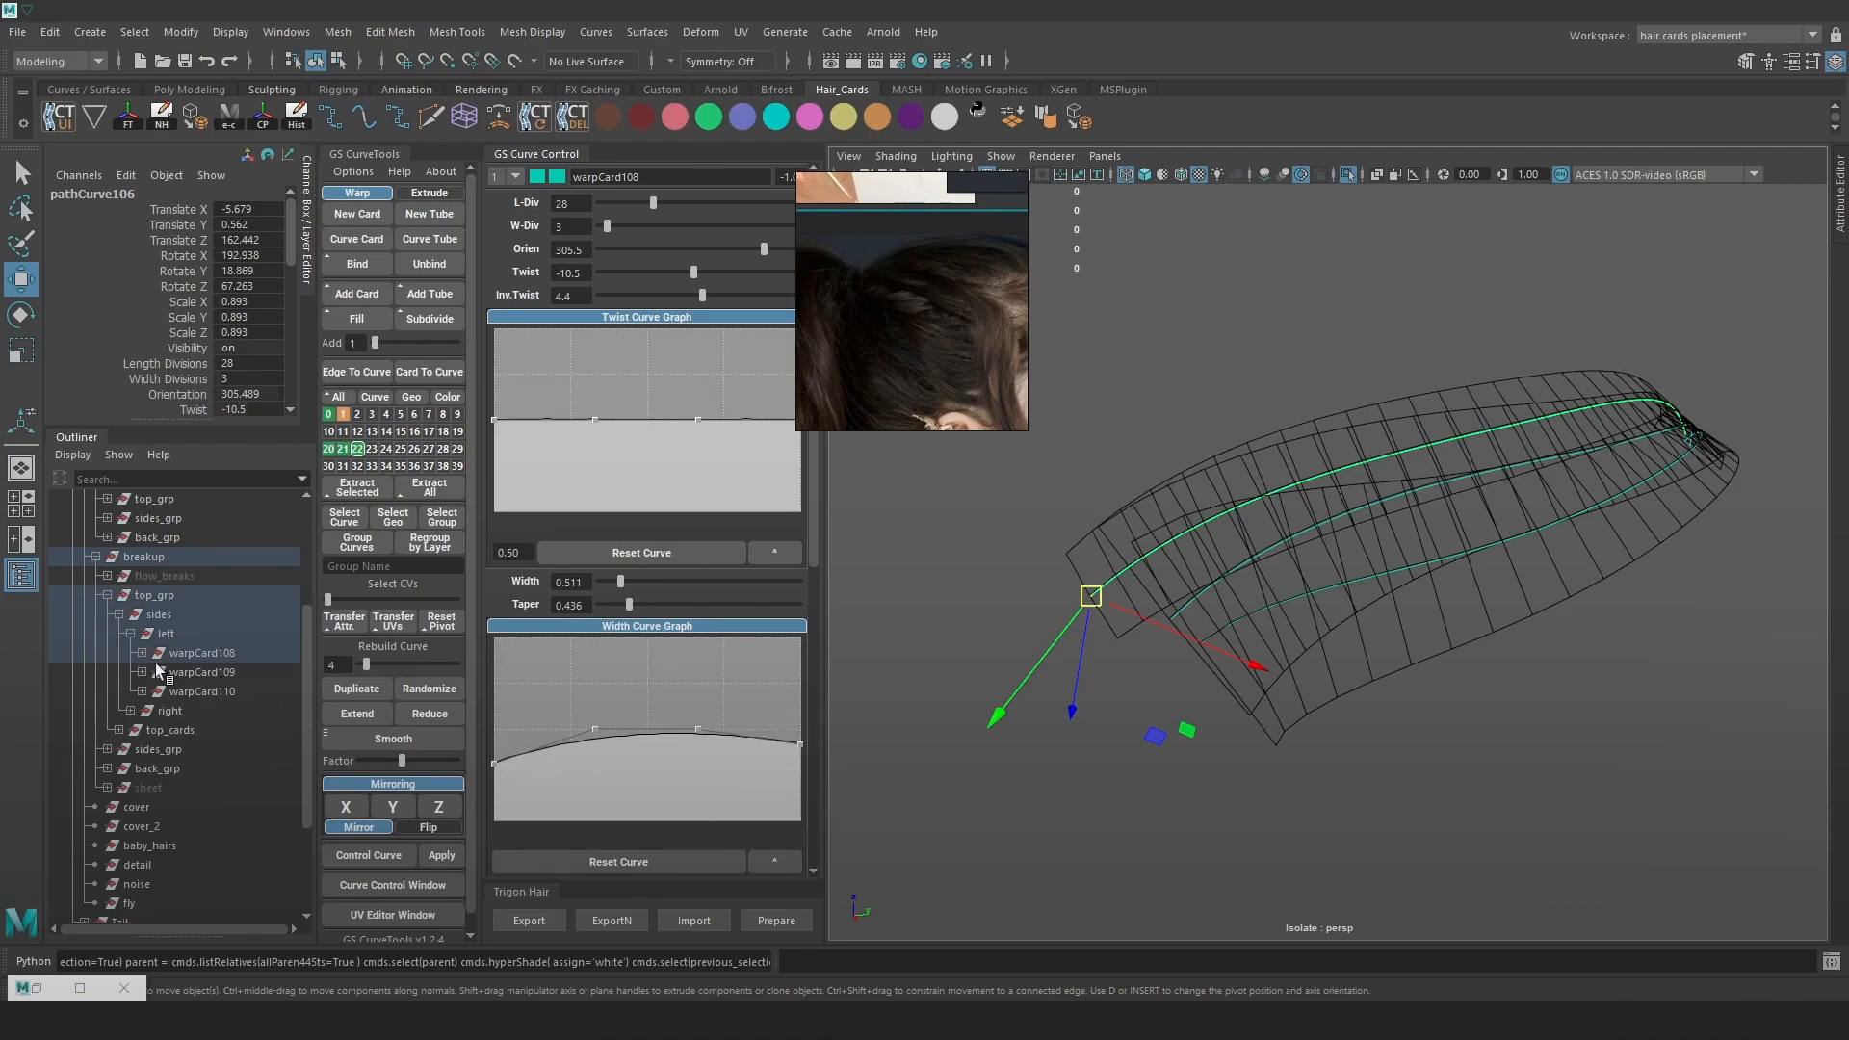
Lower both end points of warpCard110's width profile to match the arched shape of warpCard108
left_click(1201, 590)
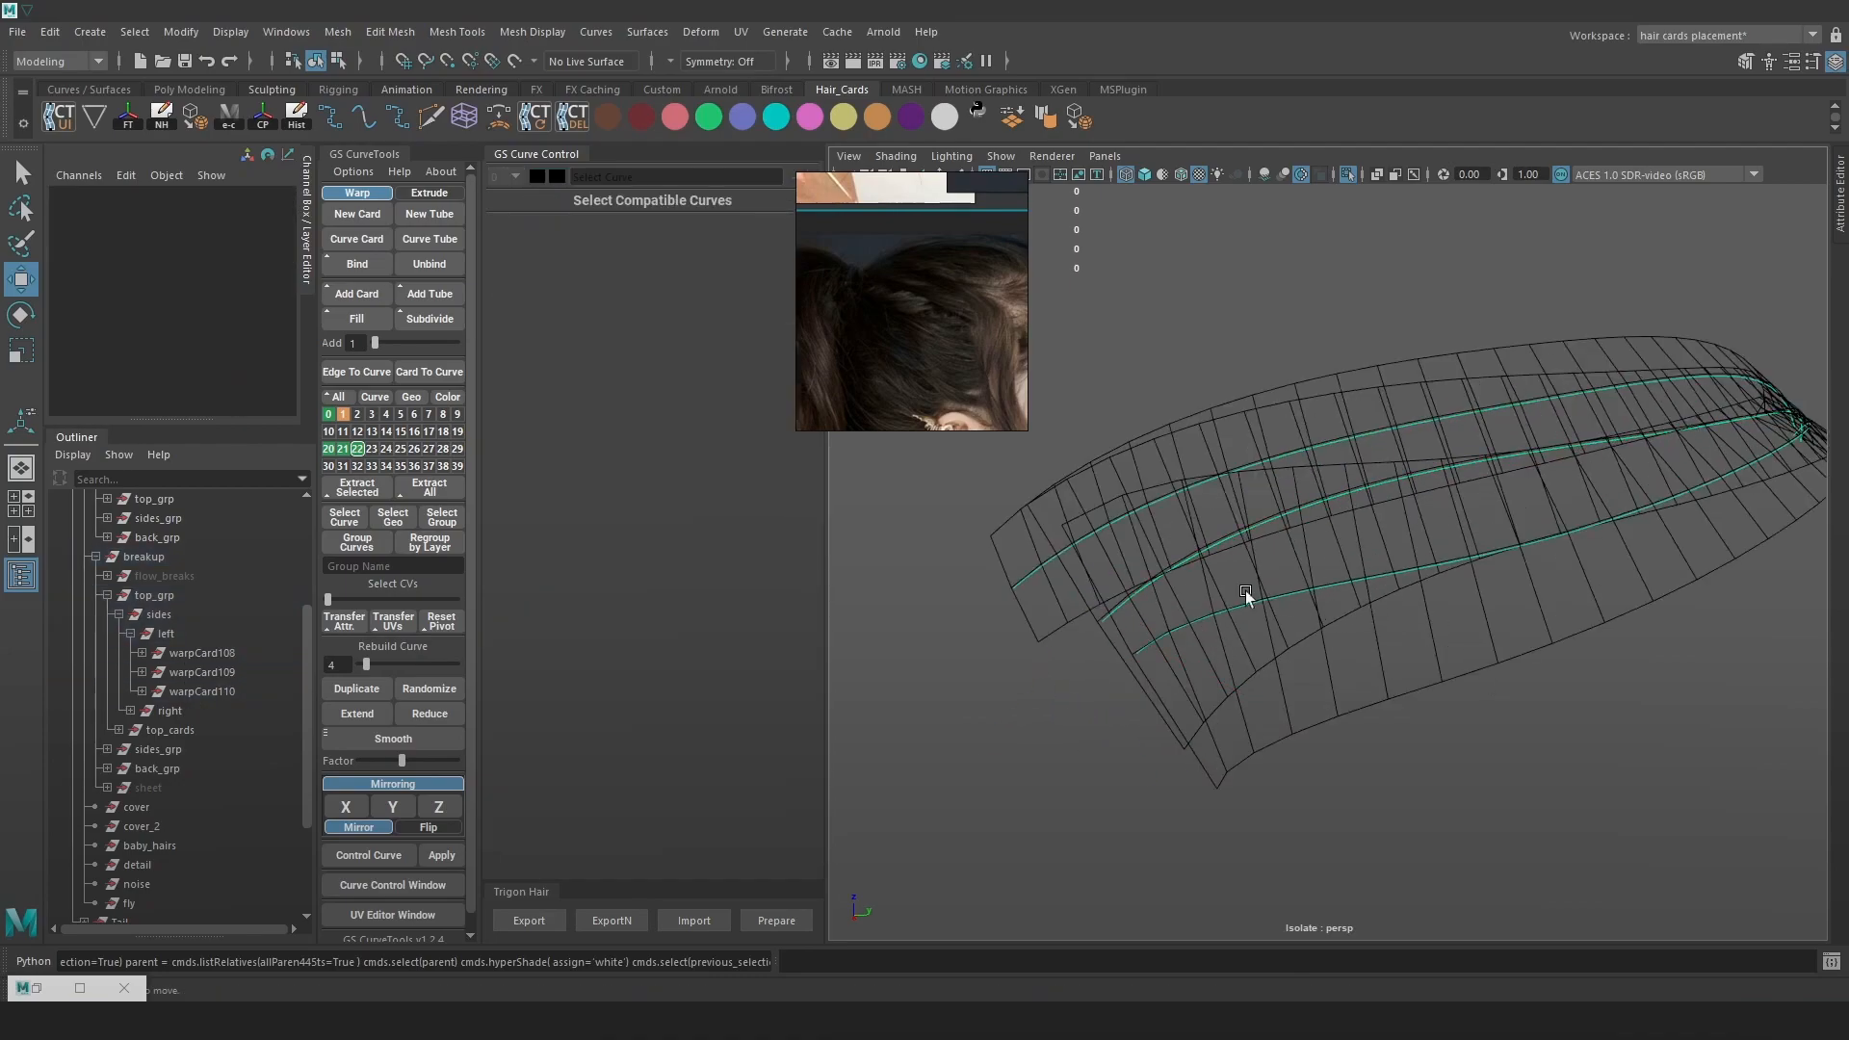
left_click(1221, 549)
left_click_drag(496, 692, 508, 772)
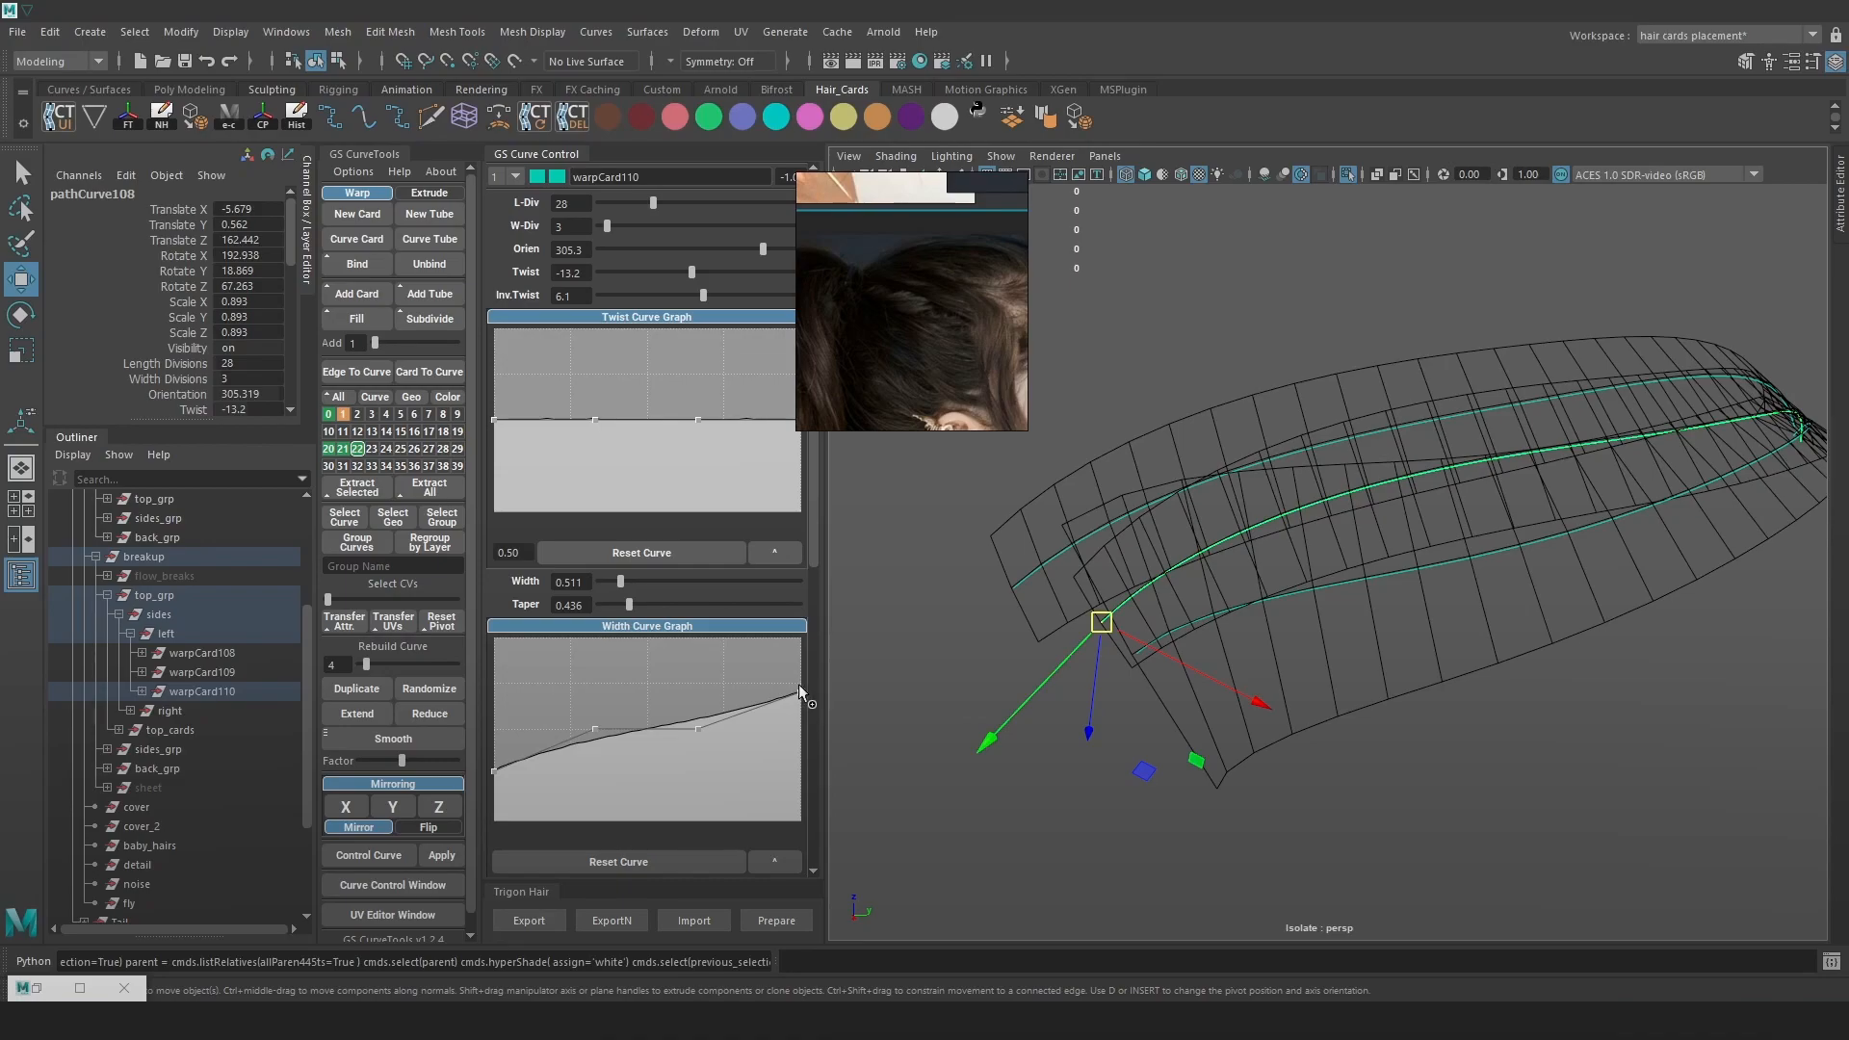
left_click_drag(799, 693, 809, 765)
Reshape warpCard109's width profile into a low arch with lowered ends, and return to the full textured hair view
left_click_drag(1348, 686, 1320, 687, "alt")
left_click(1284, 592)
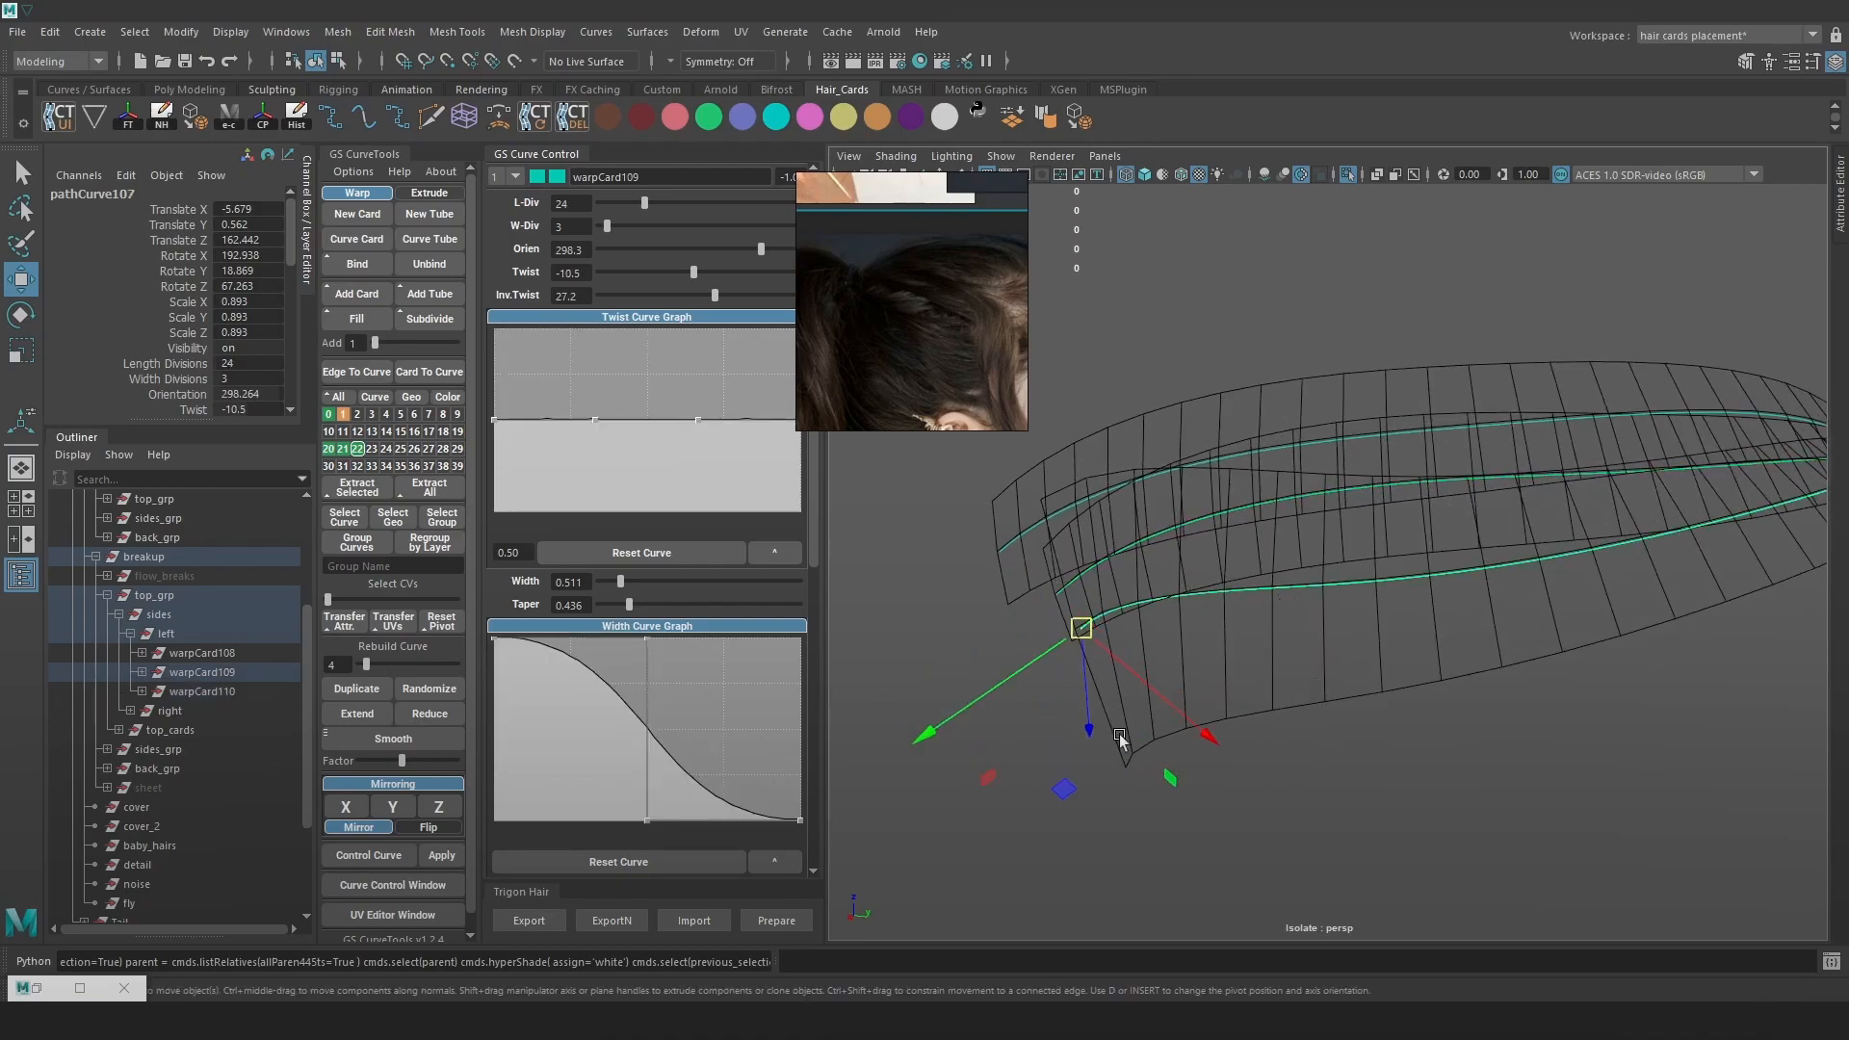
left_click_drag(495, 686, 494, 768)
left_click_drag(799, 710, 799, 762)
left_click_drag(1228, 664, 1291, 680, "alt")
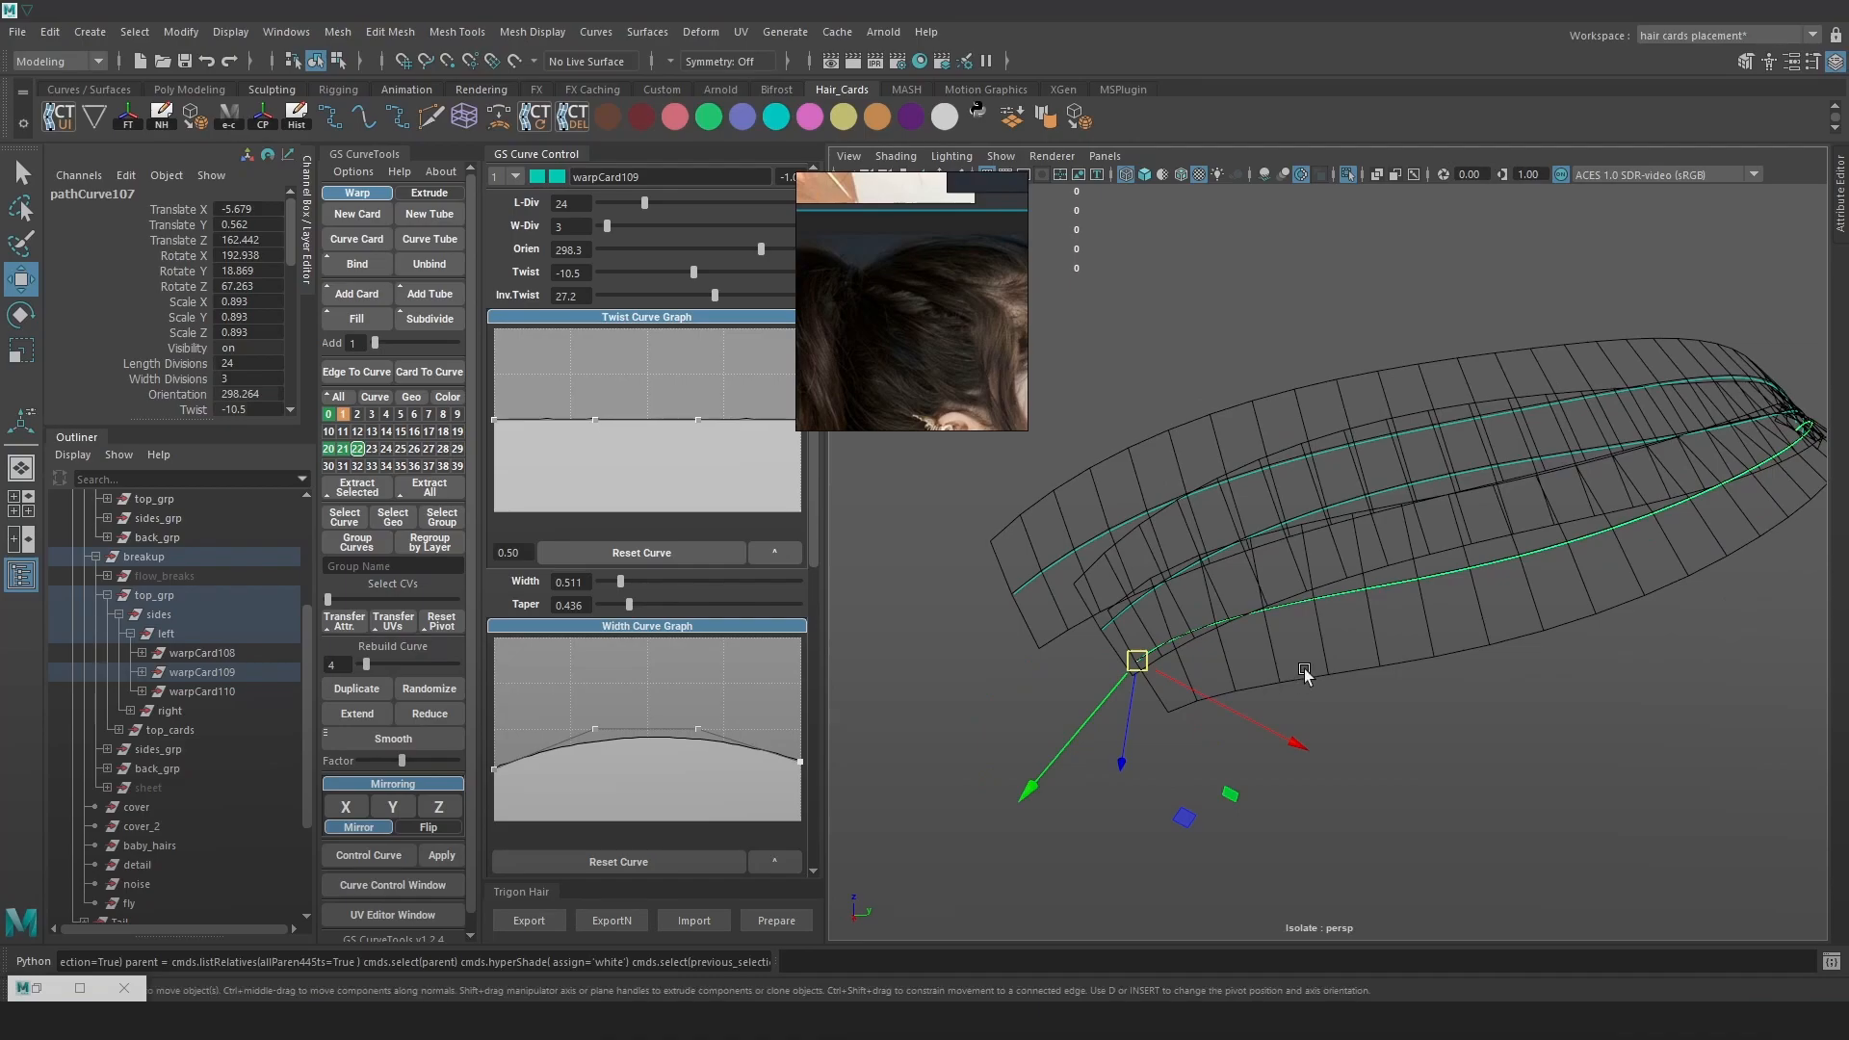
key("6")
left_click(1349, 176)
left_click(196, 673)
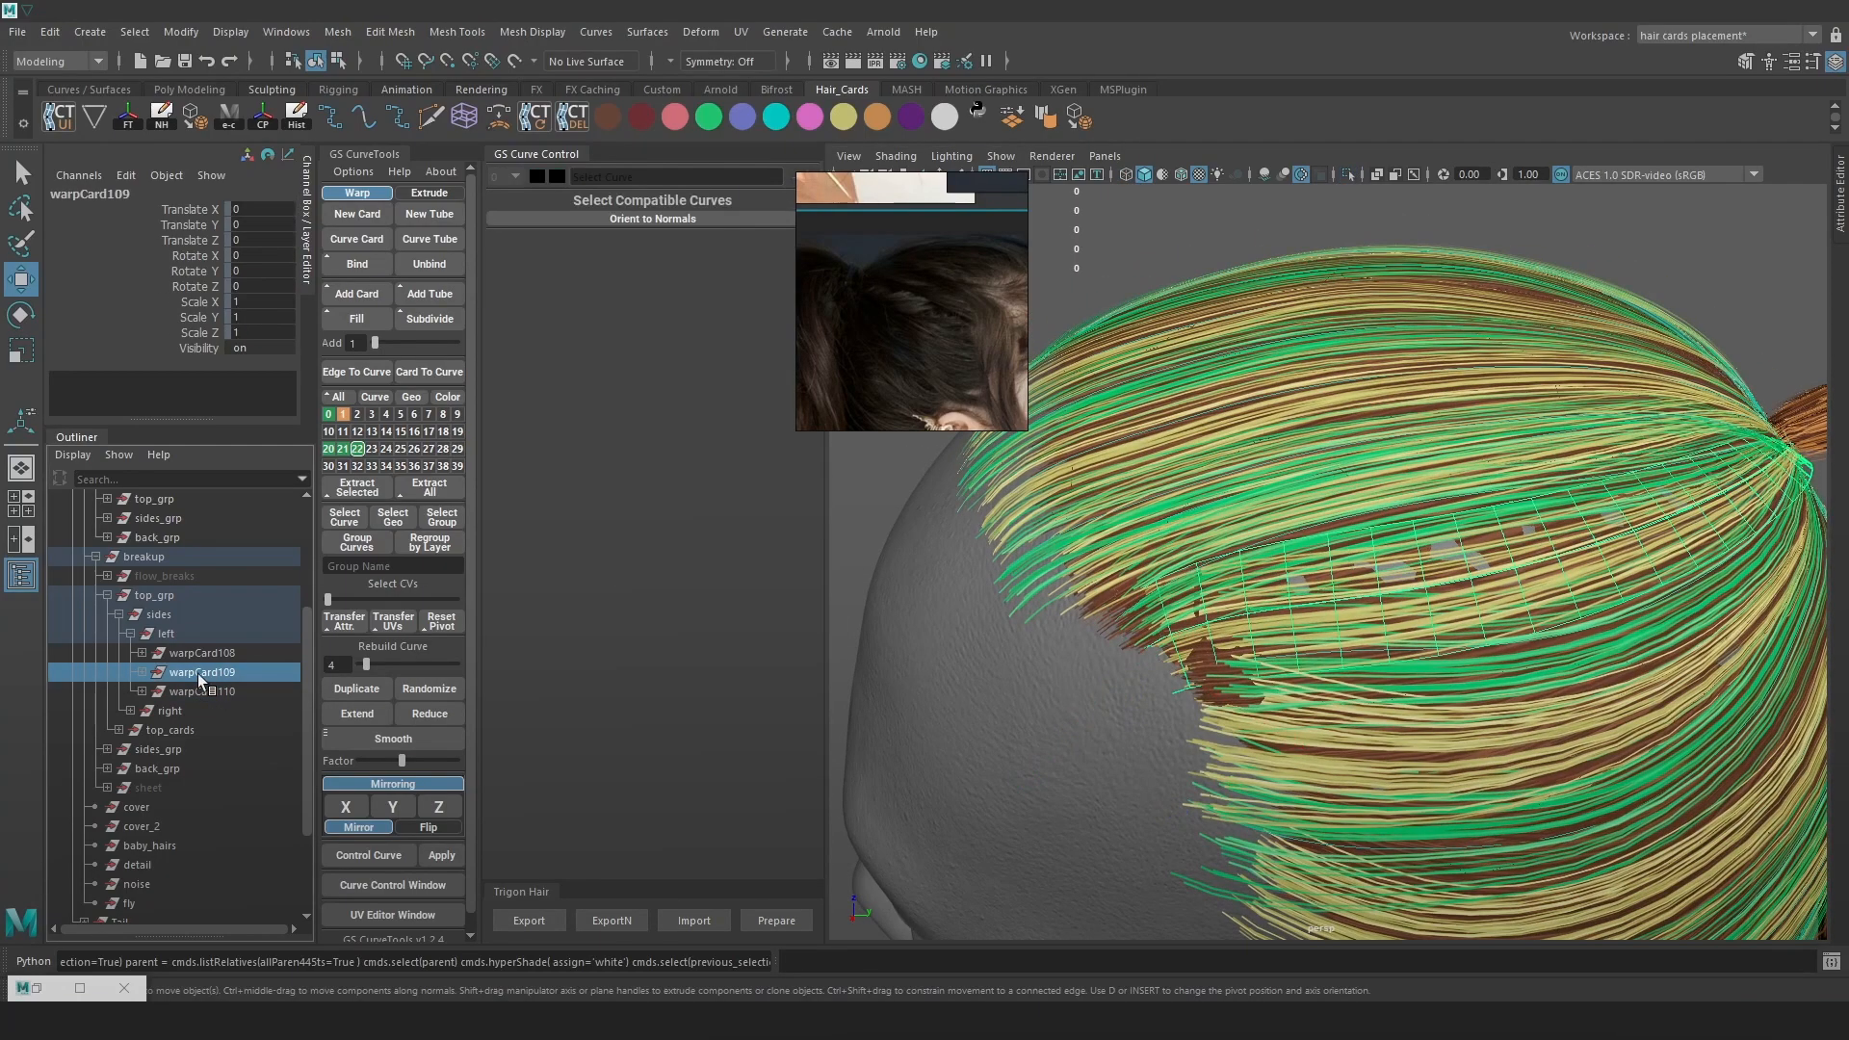
left_click(216, 656)
left_click(222, 689, "ctrl")
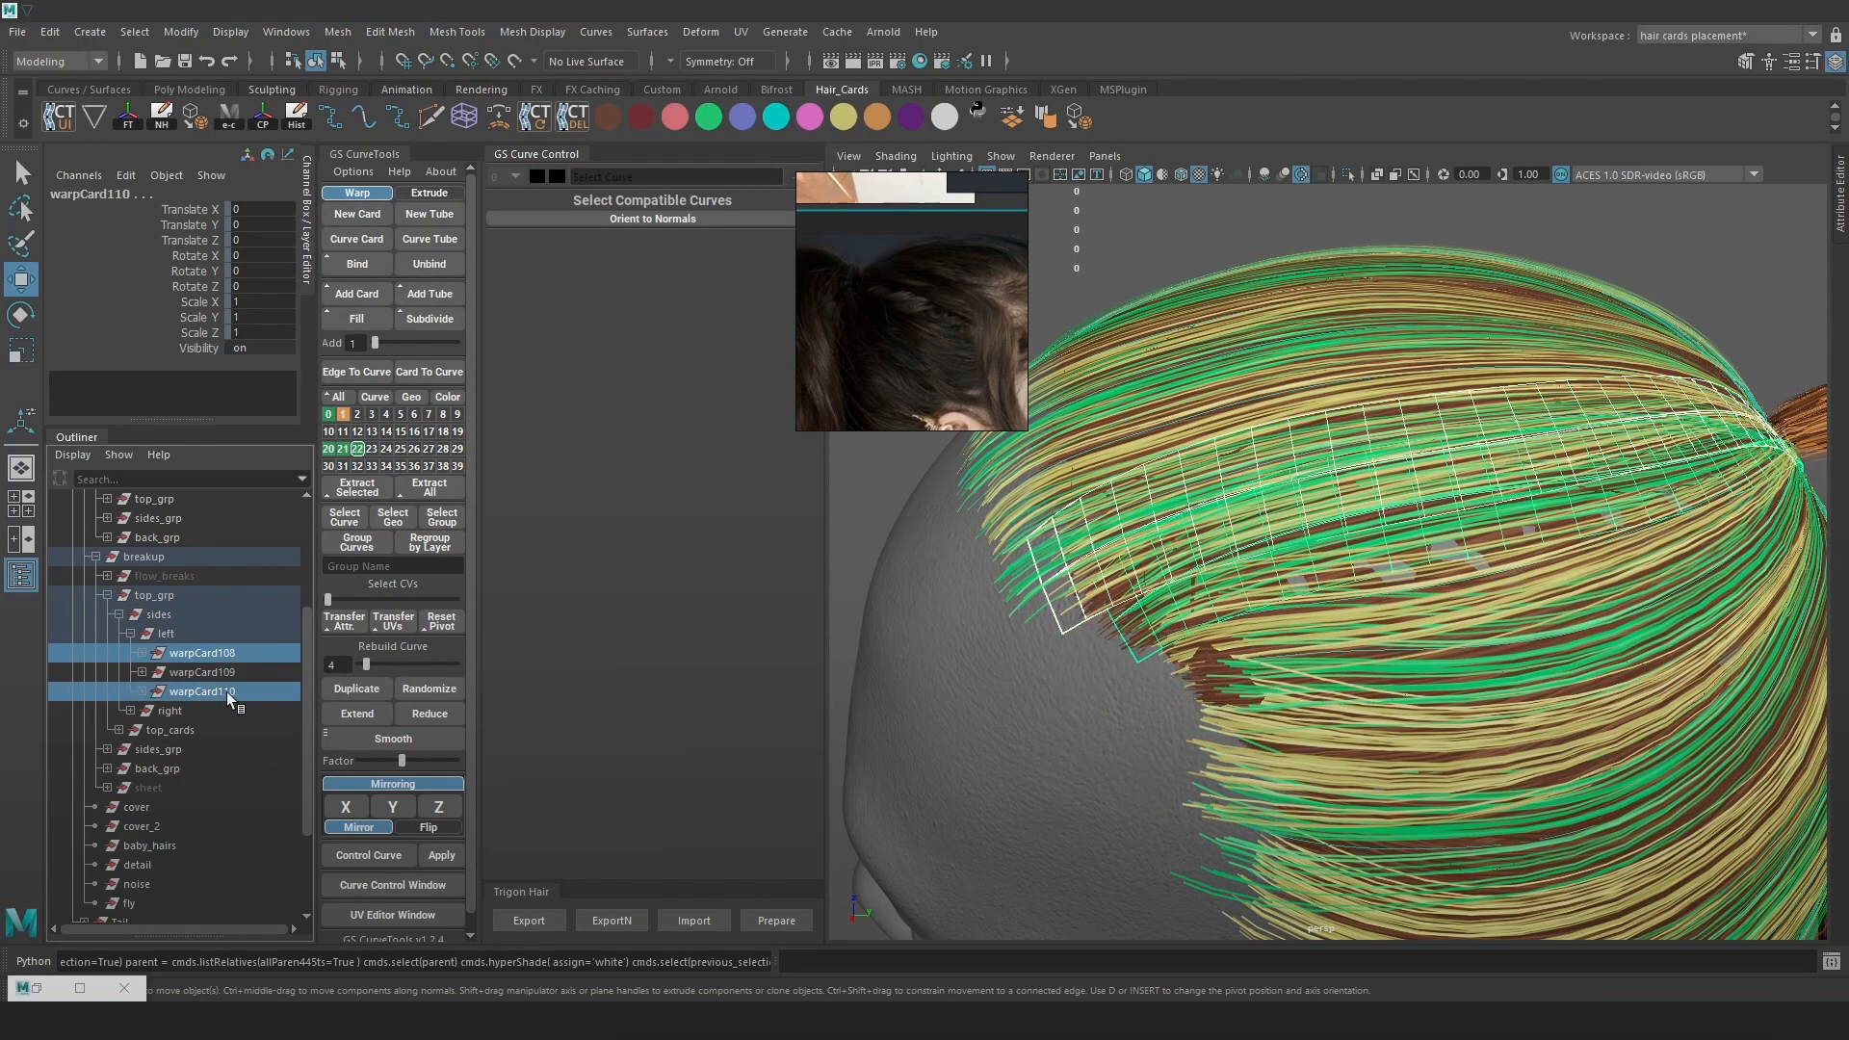
left_click(1606, 578)
left_click_drag(1432, 576, 1406, 613, "alt")
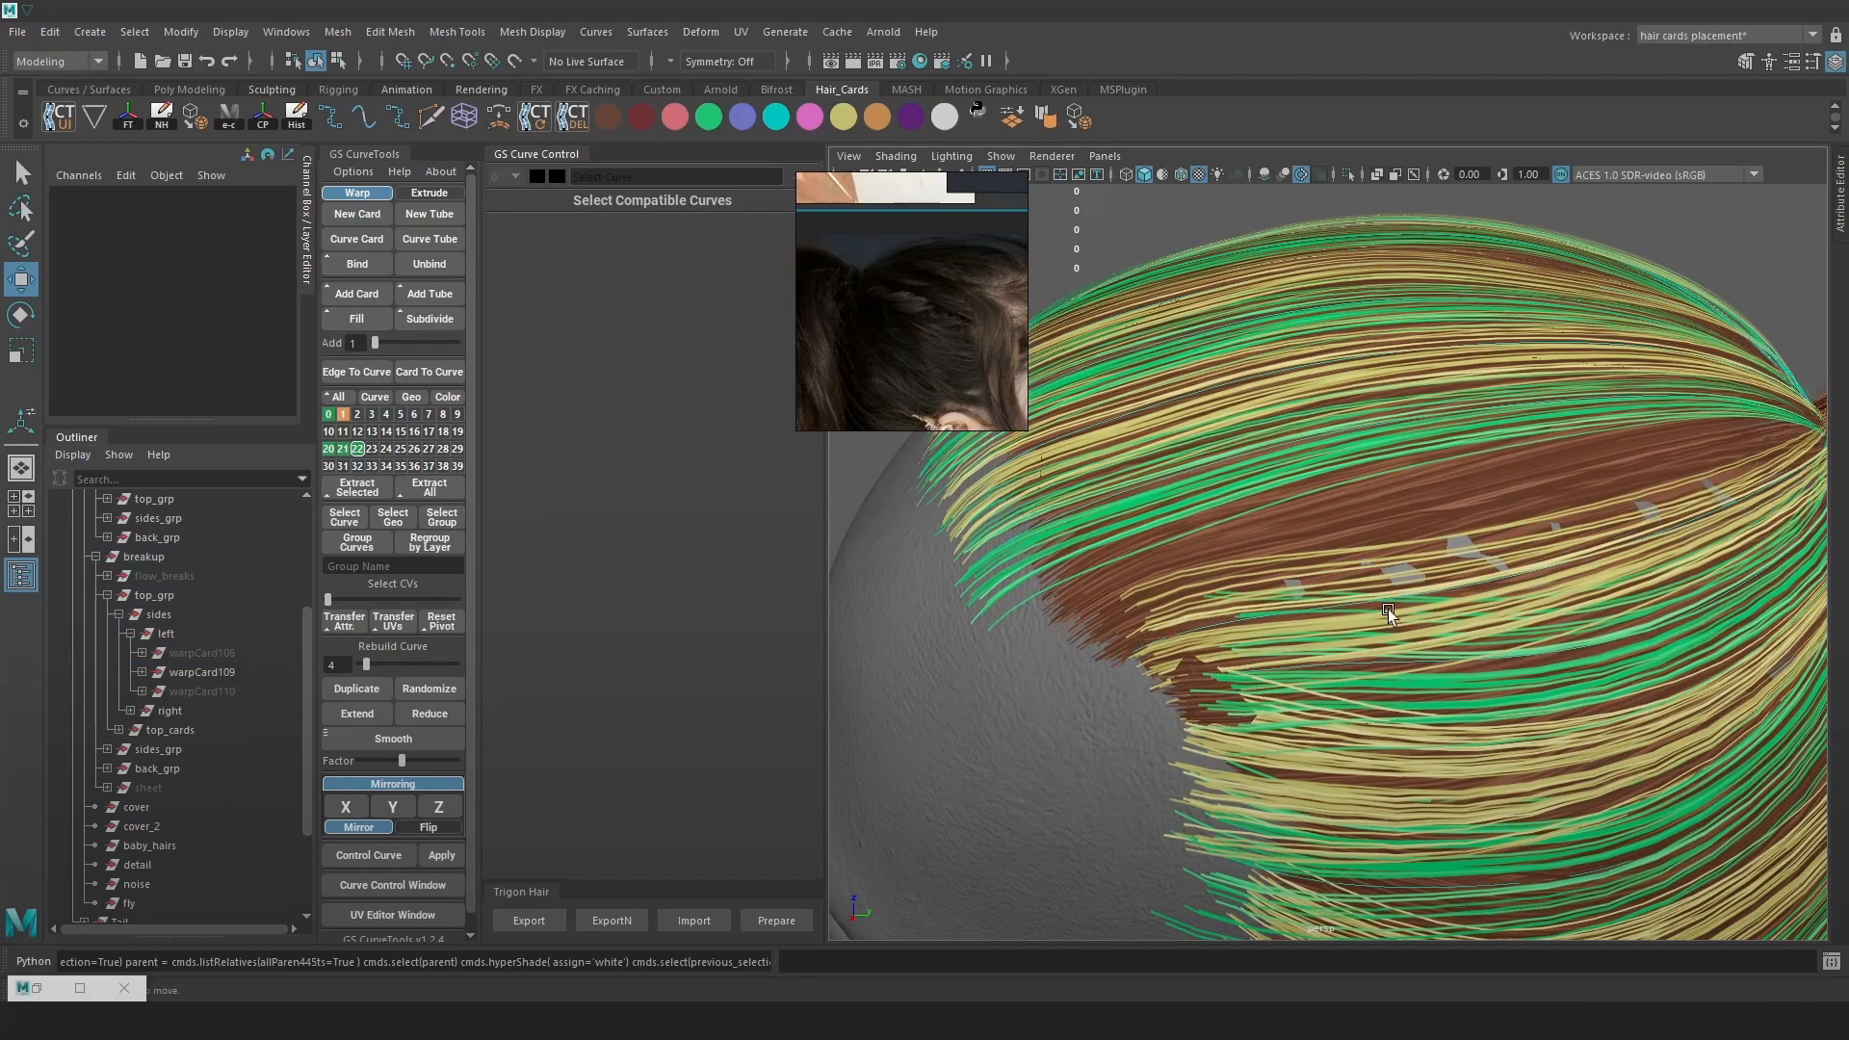
key("ctrl+z")
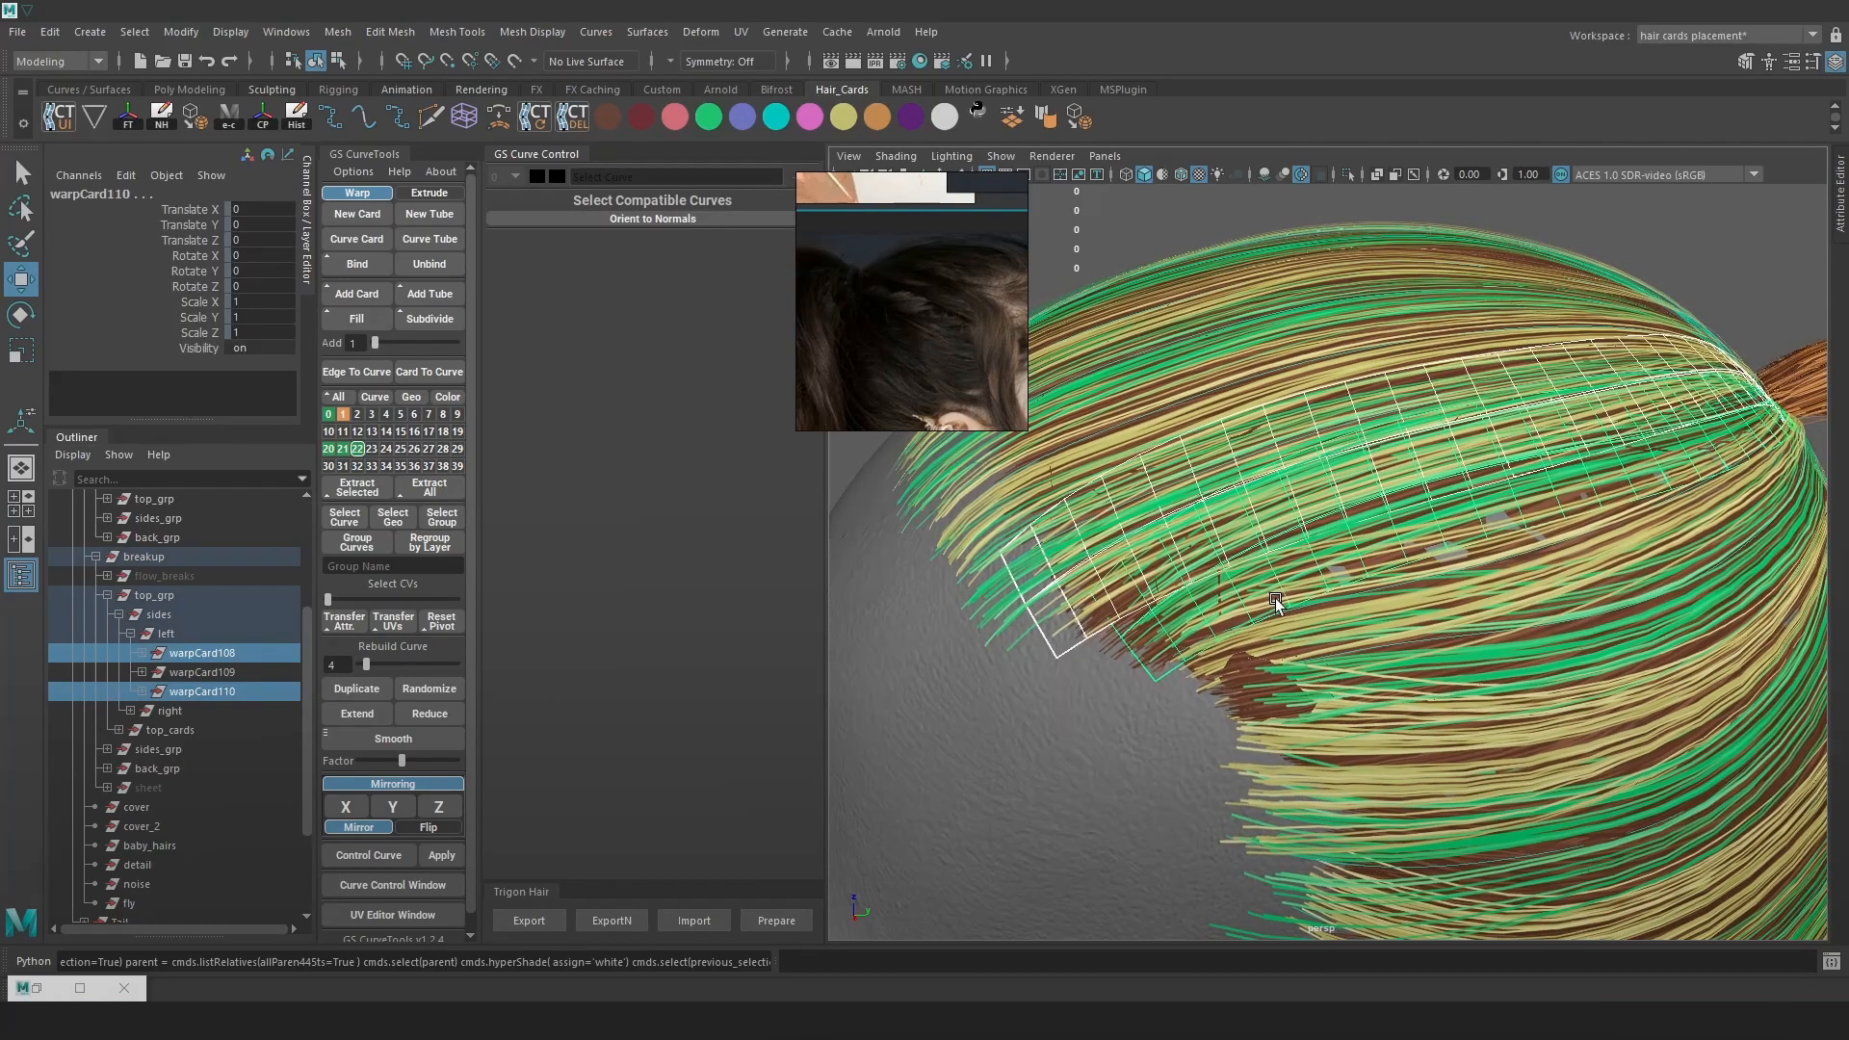
key("ctrl+h")
key("ctrl+z")
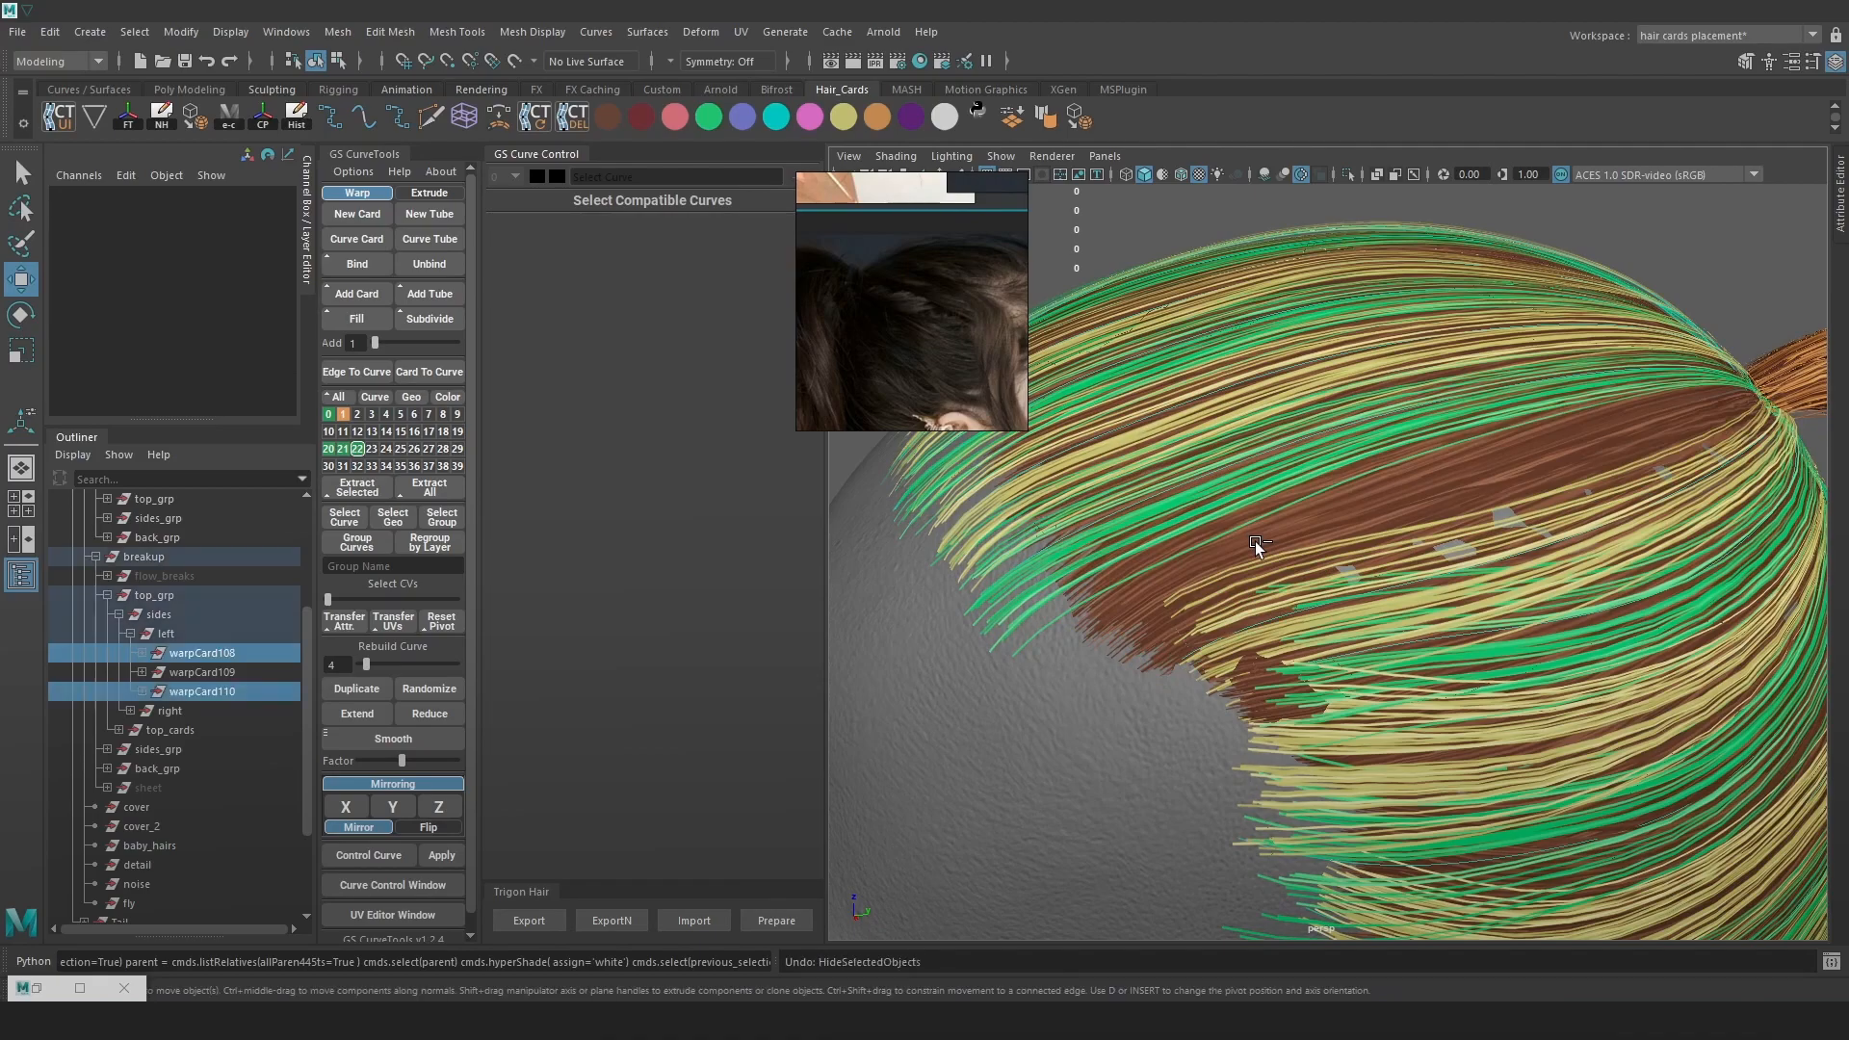
Hide warpCard109 and warpCard108 so only warpCard110 of the left group stays visible
left_click(227, 672)
left_click(227, 657, "ctrl")
key("ctrl+h")
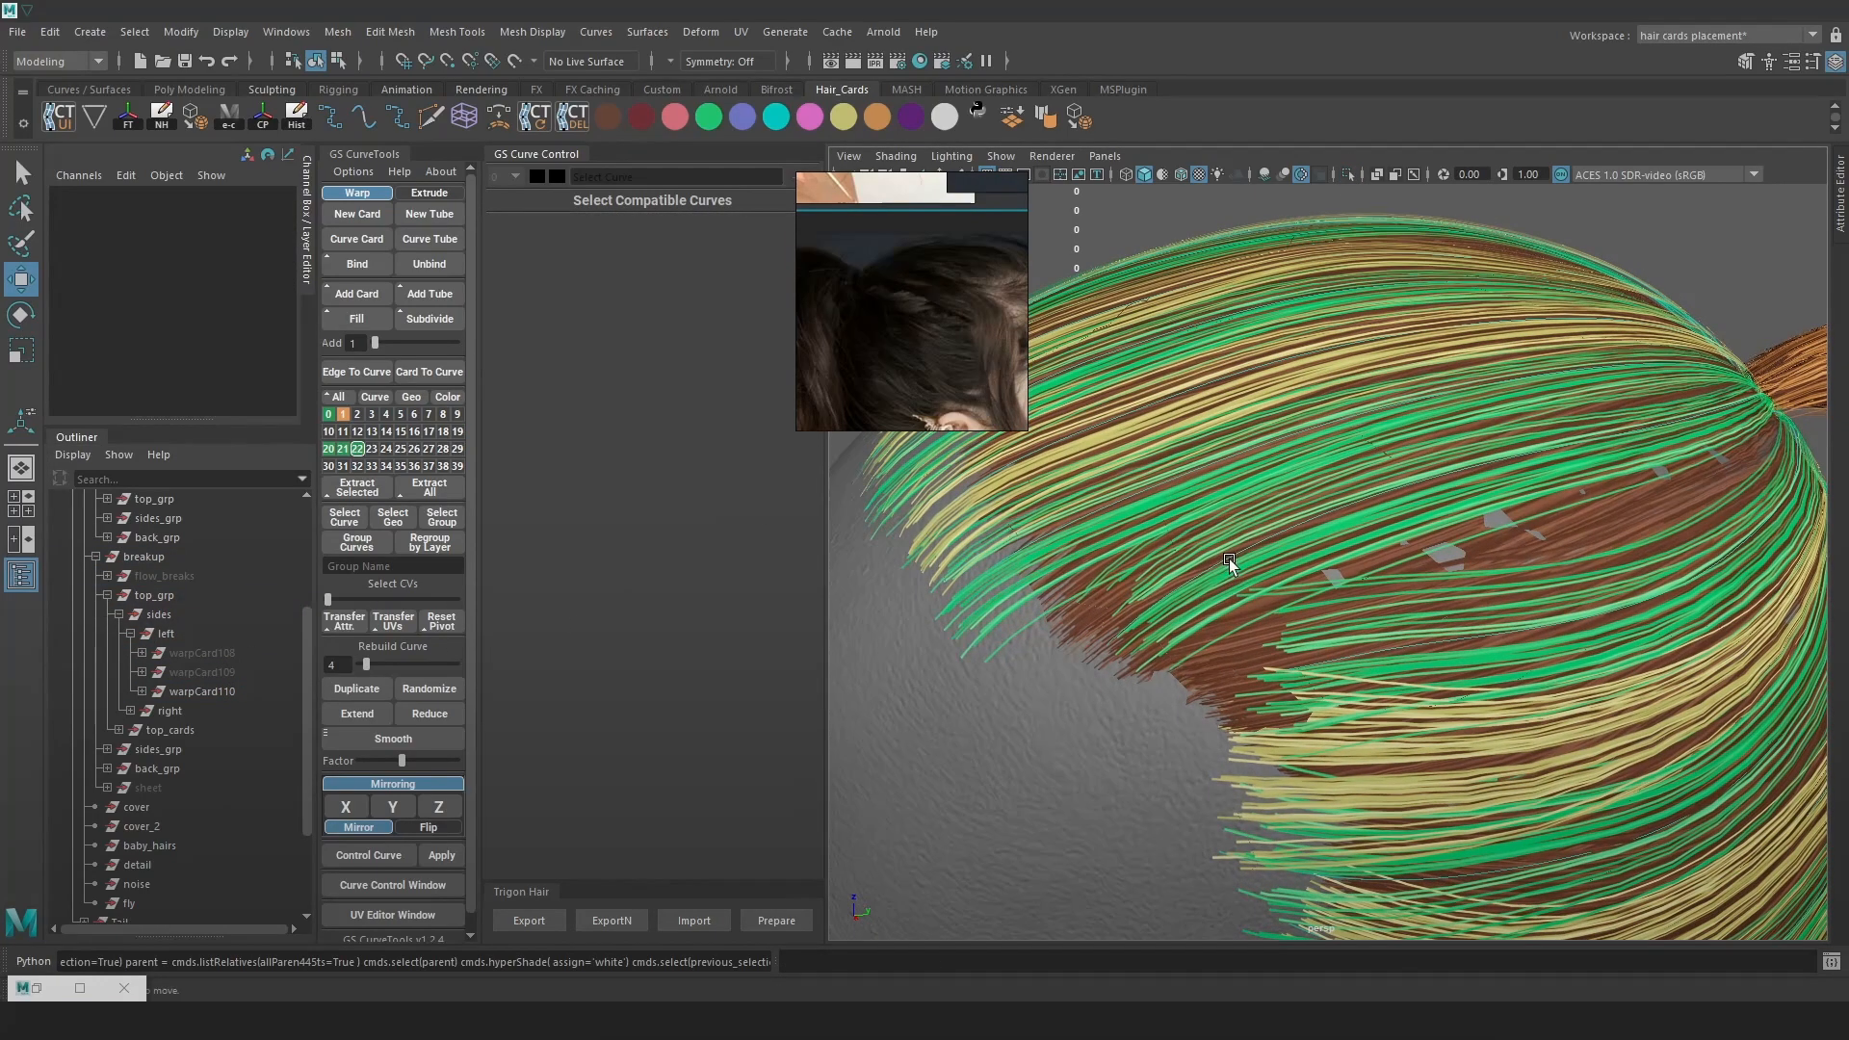
Show the control vertices of warpCard110's curve and adjust its hairline end against the base cards
key("4")
left_click(1205, 568)
key("6")
scroll(1278, 522, "down", 2)
left_click_drag(1158, 629, 1173, 645)
right_click_drag(1466, 284, 1386, 286)
key("5")
key("4")
left_click(1204, 657)
key("6")
left_click_drag(1378, 726, 1365, 728)
Reposition two further control vertices along warpCard110's curve so the card follows the scalp
left_click_drag(1507, 635, 1464, 627, "alt")
key("4")
left_click(1346, 556)
key("6")
left_click_drag(1339, 626, 1338, 634)
key("4")
left_click(1592, 514)
key("6")
left_click_drag(1599, 589, 1600, 607)
Select control vertices along warpCard110's curve together and shift them slightly
left_click_drag(1434, 614, 1593, 576, "alt")
key("4")
left_click_drag(1378, 495, 1464, 599)
key("6")
left_click_drag(1443, 562, 1440, 567)
Examine warpCard110's fit over the head from the front, side, back and above
left_click_drag(1456, 522, 1436, 586, "alt")
left_click_drag(1057, 586, 1086, 655, "alt")
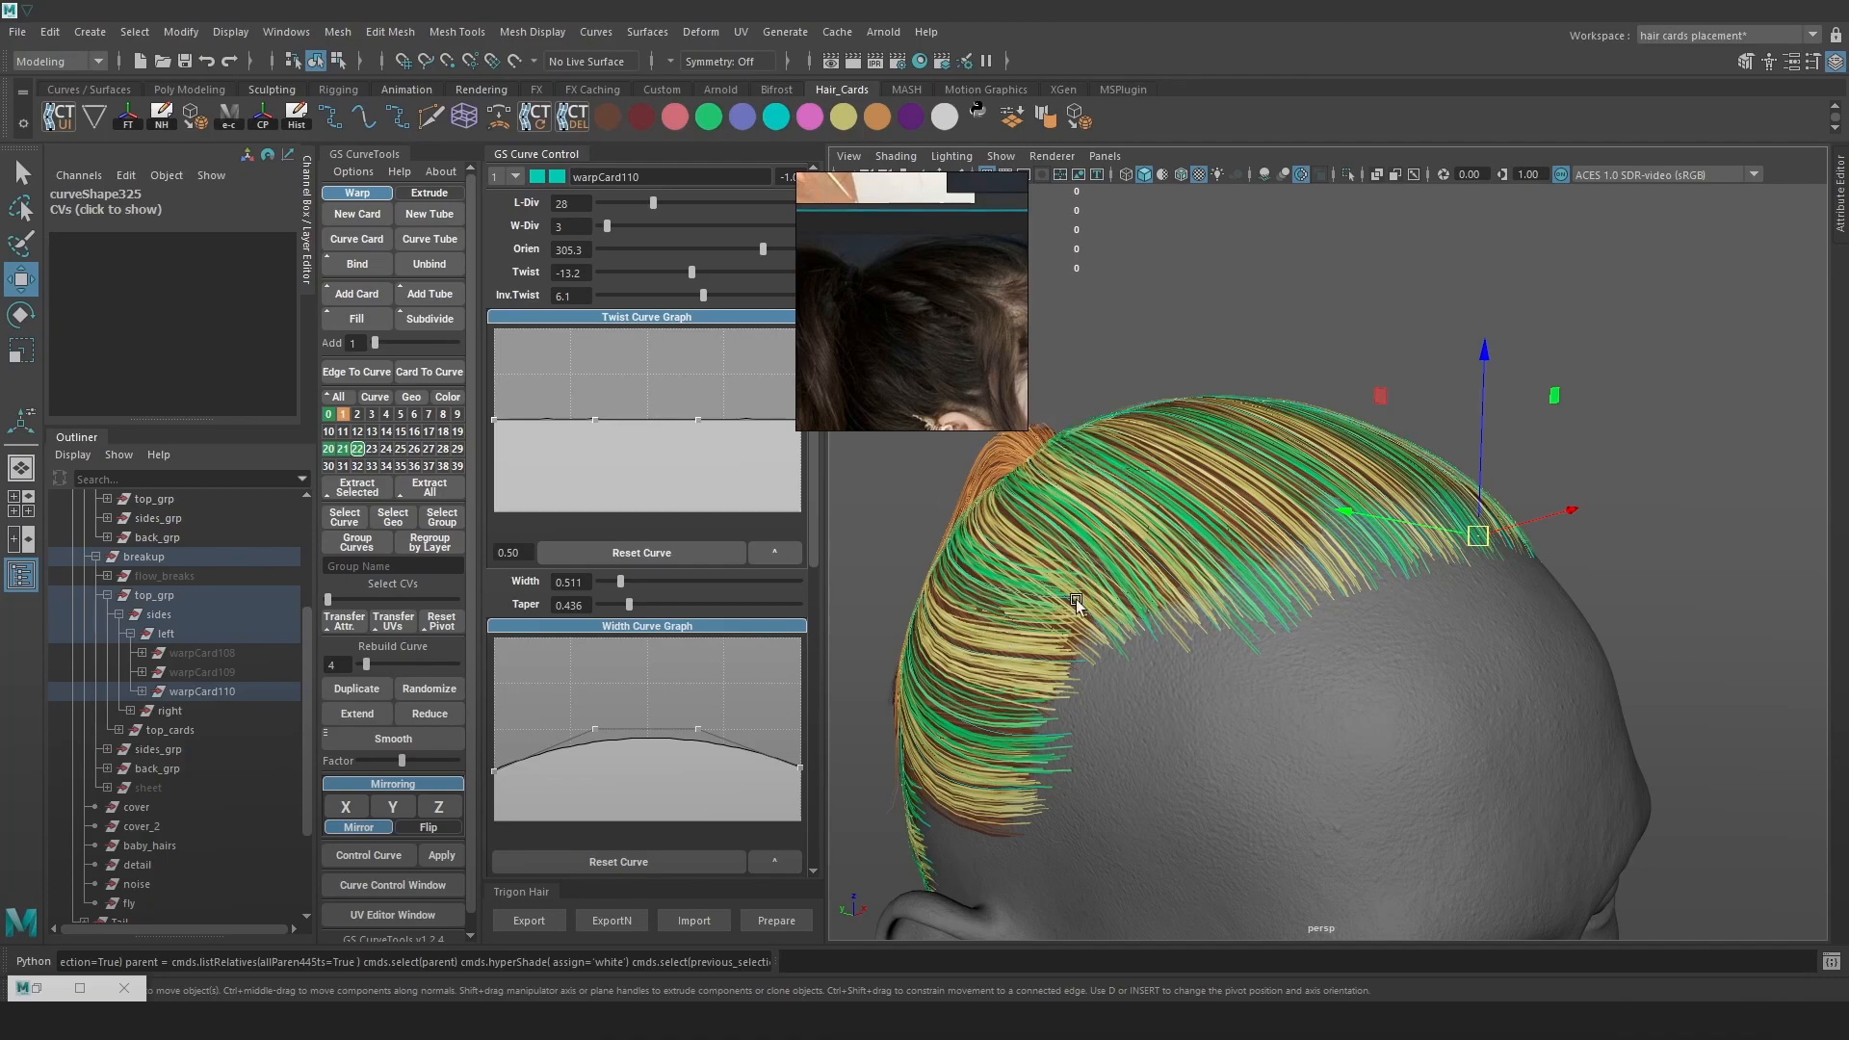
left_click_drag(1298, 666, 1386, 558, "alt")
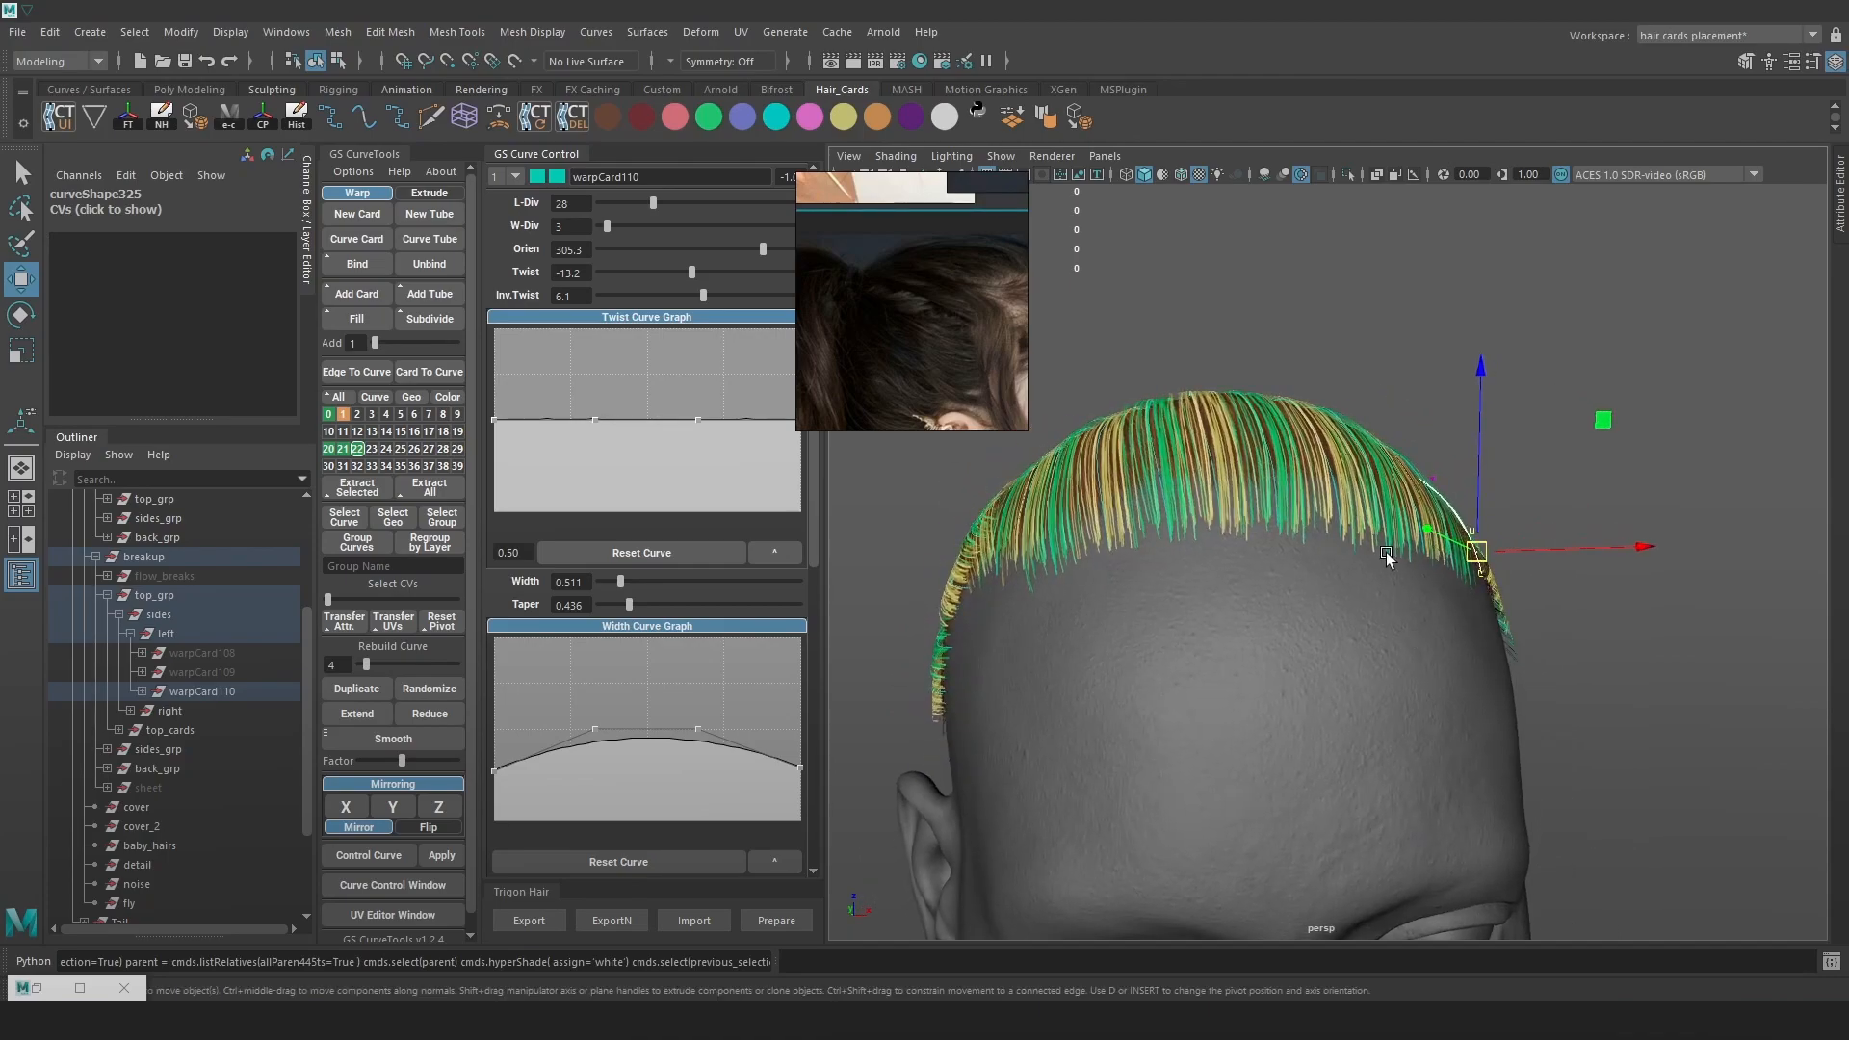
left_click_drag(1568, 641, 1344, 662, "alt")
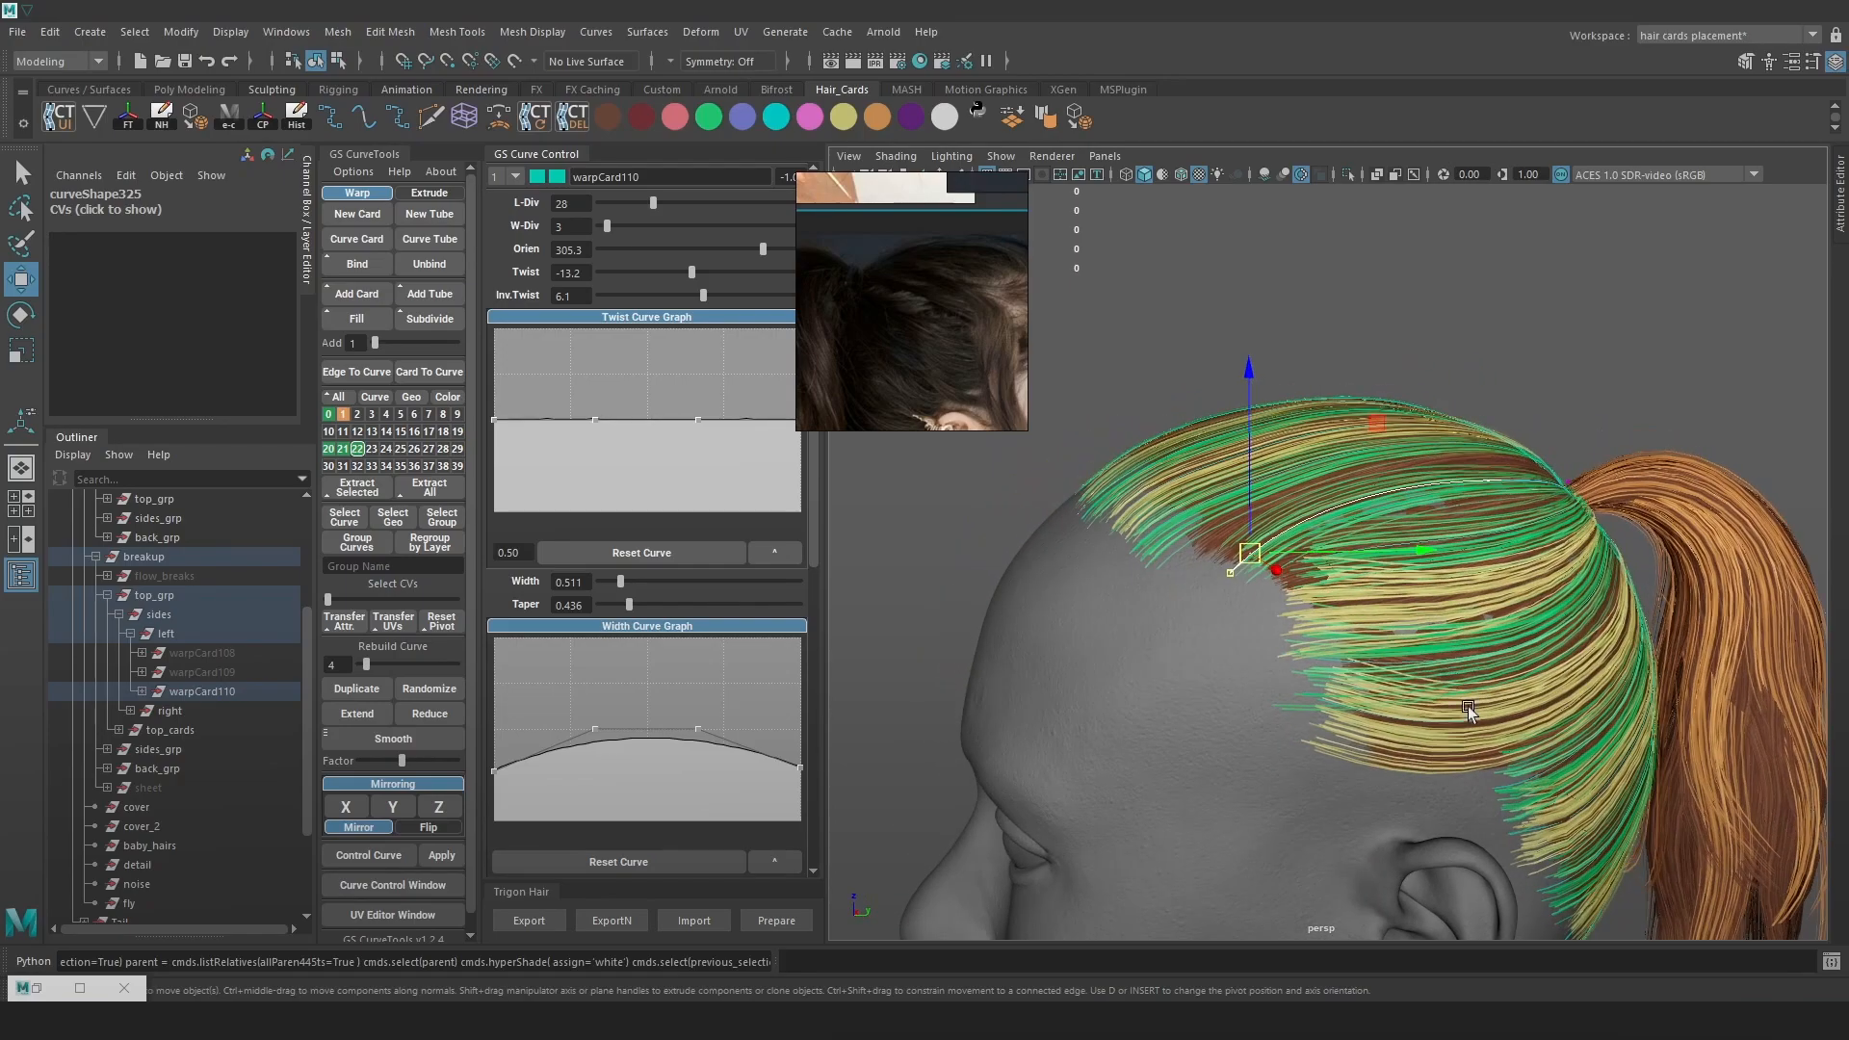
left_click_drag(1488, 713, 1384, 678, "alt")
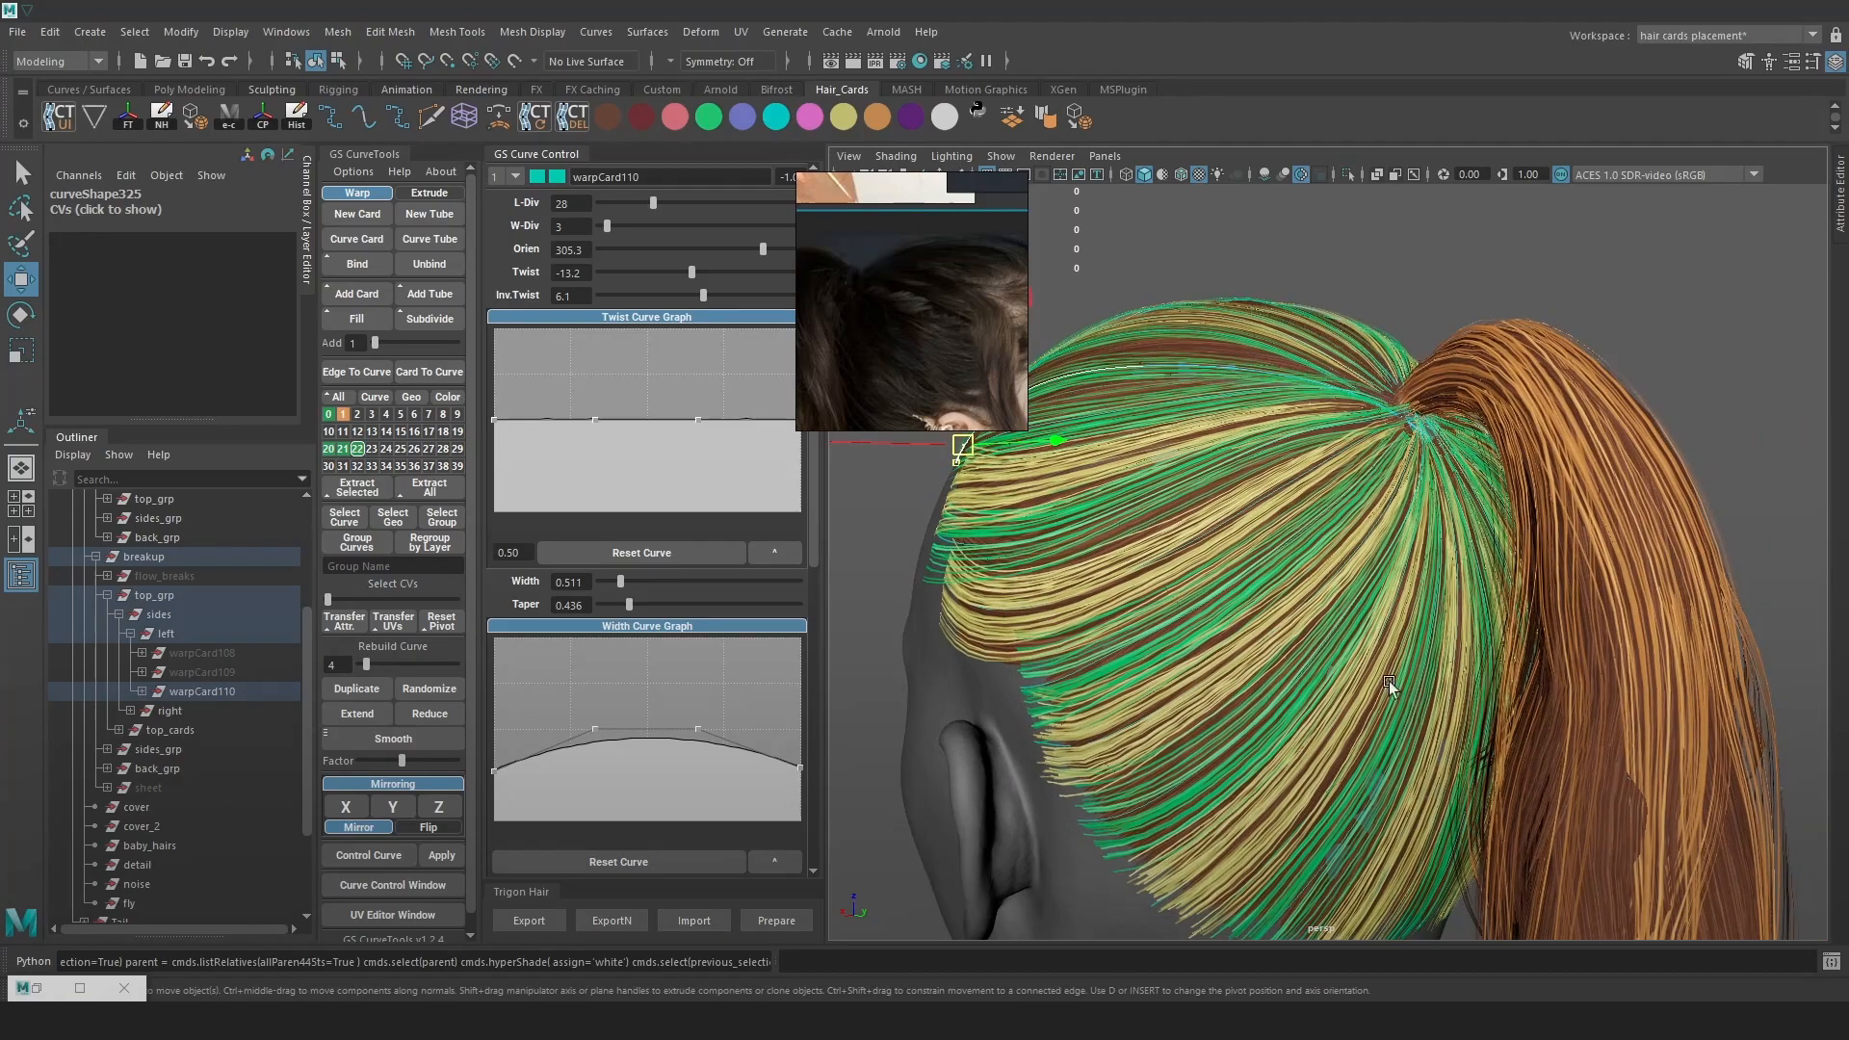
left_click_drag(1244, 532, 1192, 380, "alt")
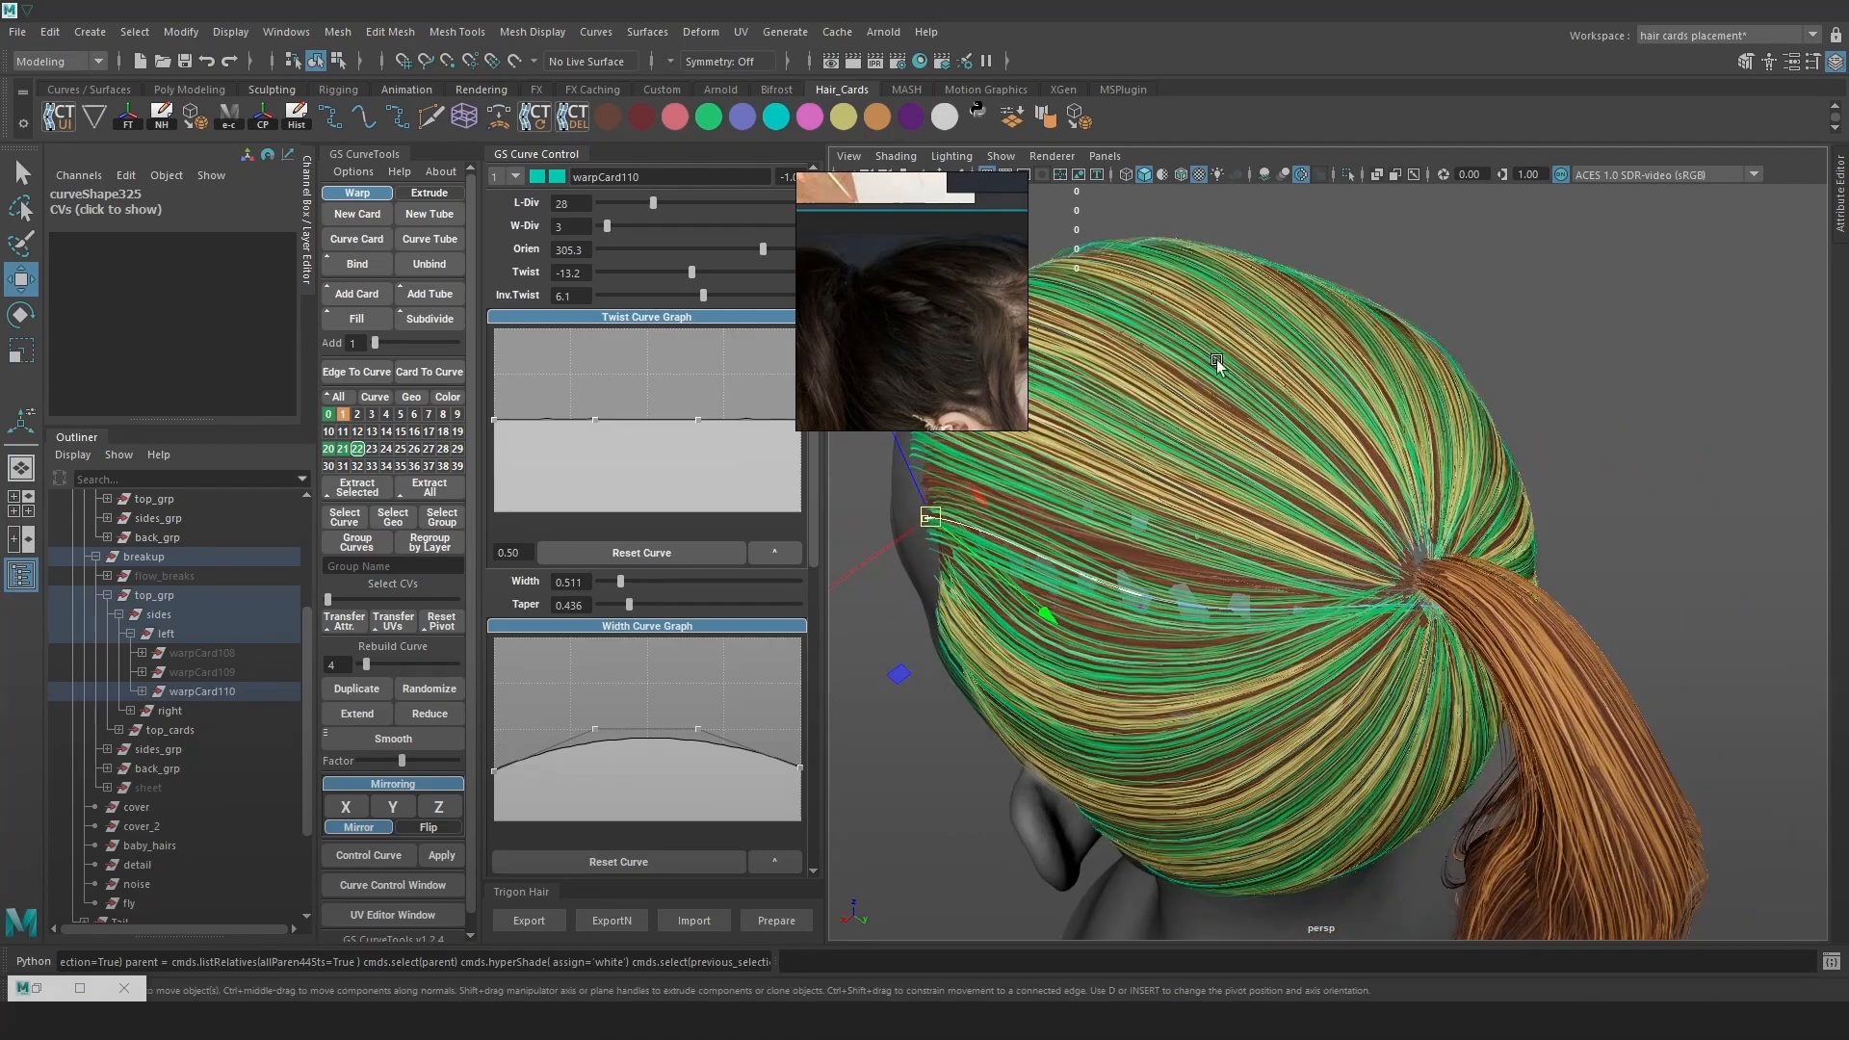
mouse_move(1308, 400)
left_mouse_down("alt")
mouse_move(1275, 514)
mouse_move(1185, 529)
left_mouse_up("alt")
key("4")
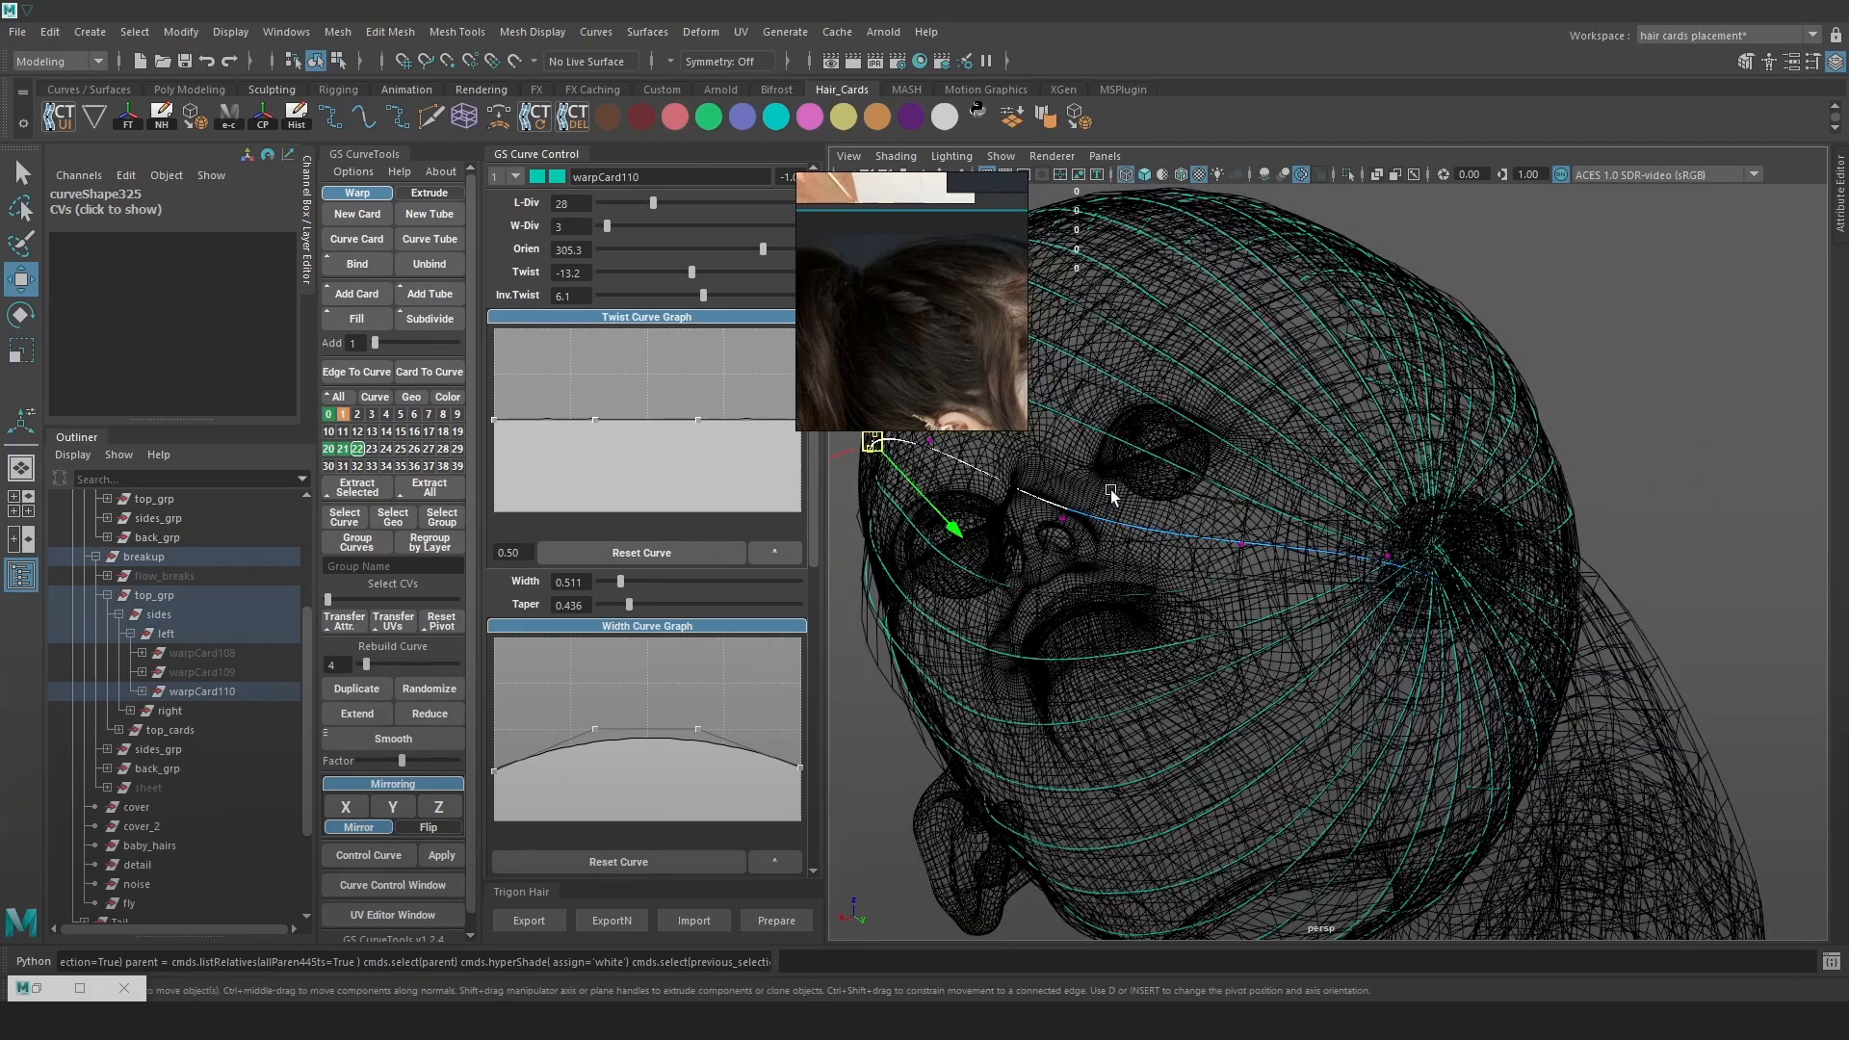
key("6")
Fine-tune the forward and middle control vertices of warpCard110's curve so the card sits over the base cards
middle_click_drag(1078, 458, 1124, 525, "alt")
left_click_drag(1102, 512, 1097, 497)
key("4")
left_click(1293, 619)
key("6")
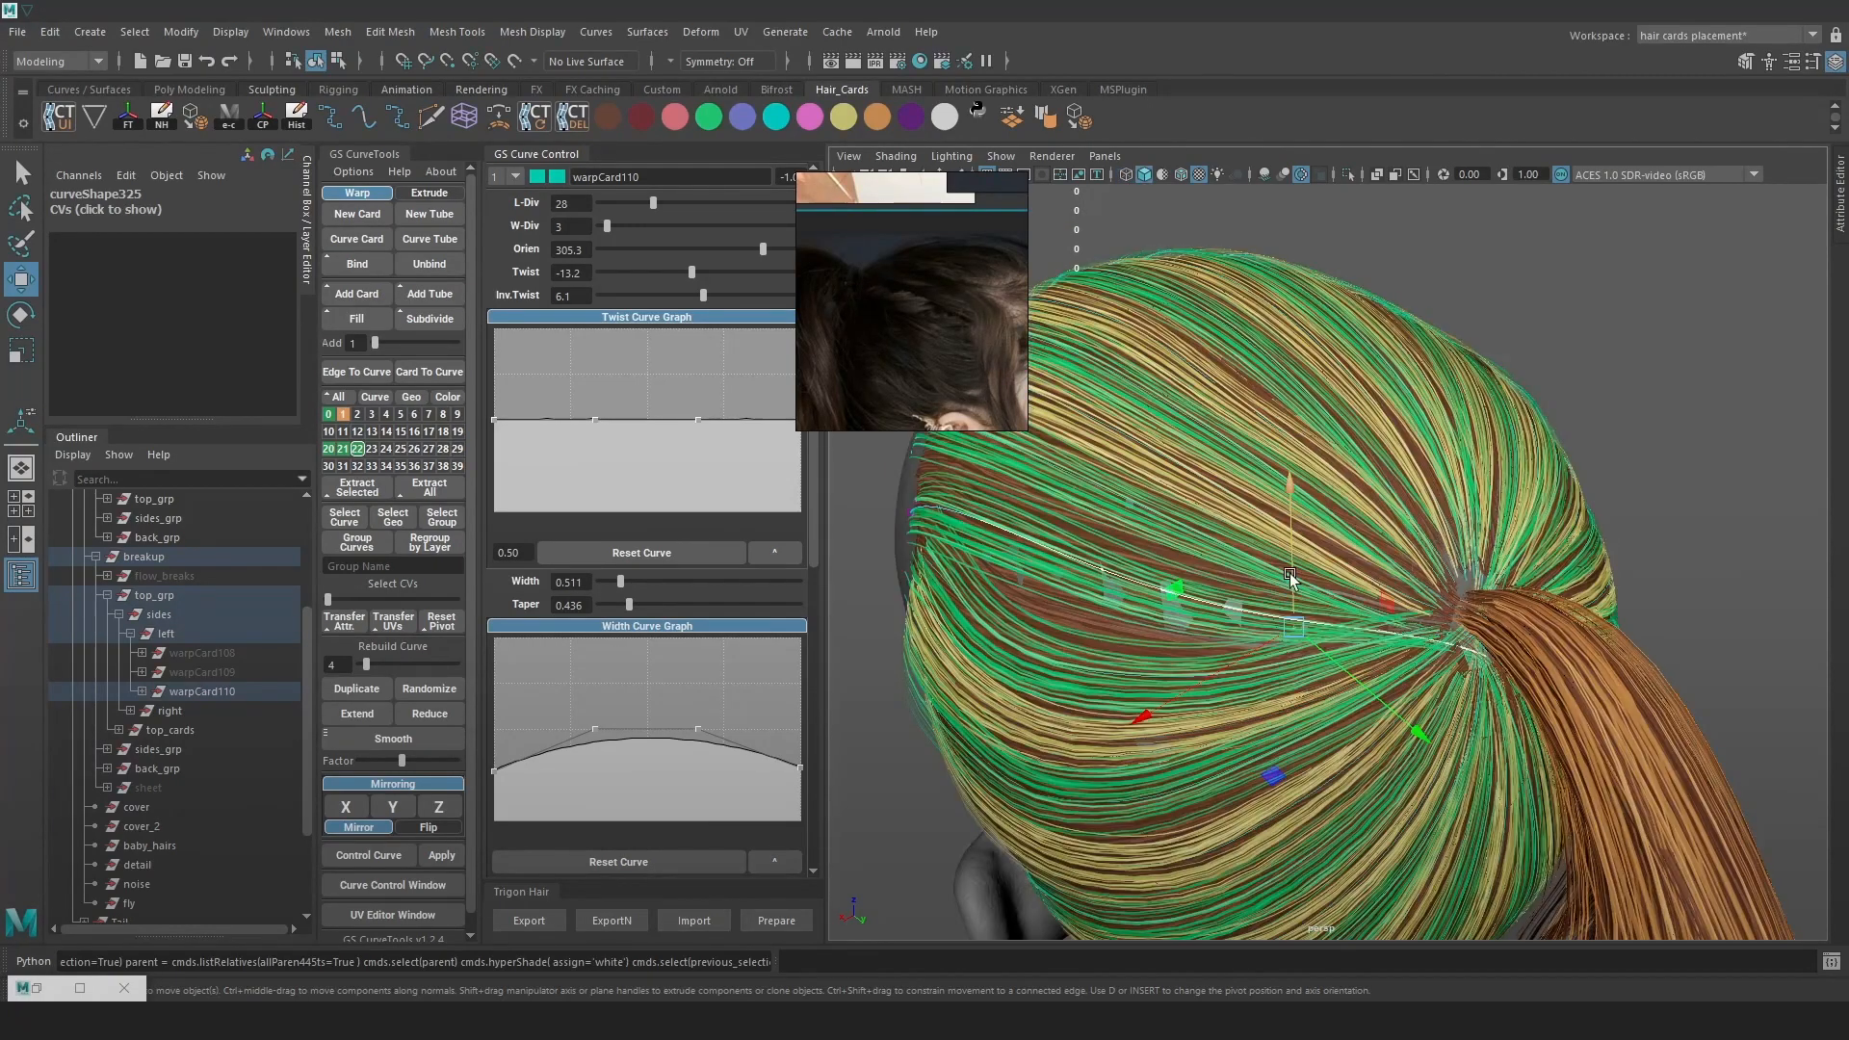
left_click_drag(1292, 563, 1307, 518, "alt")
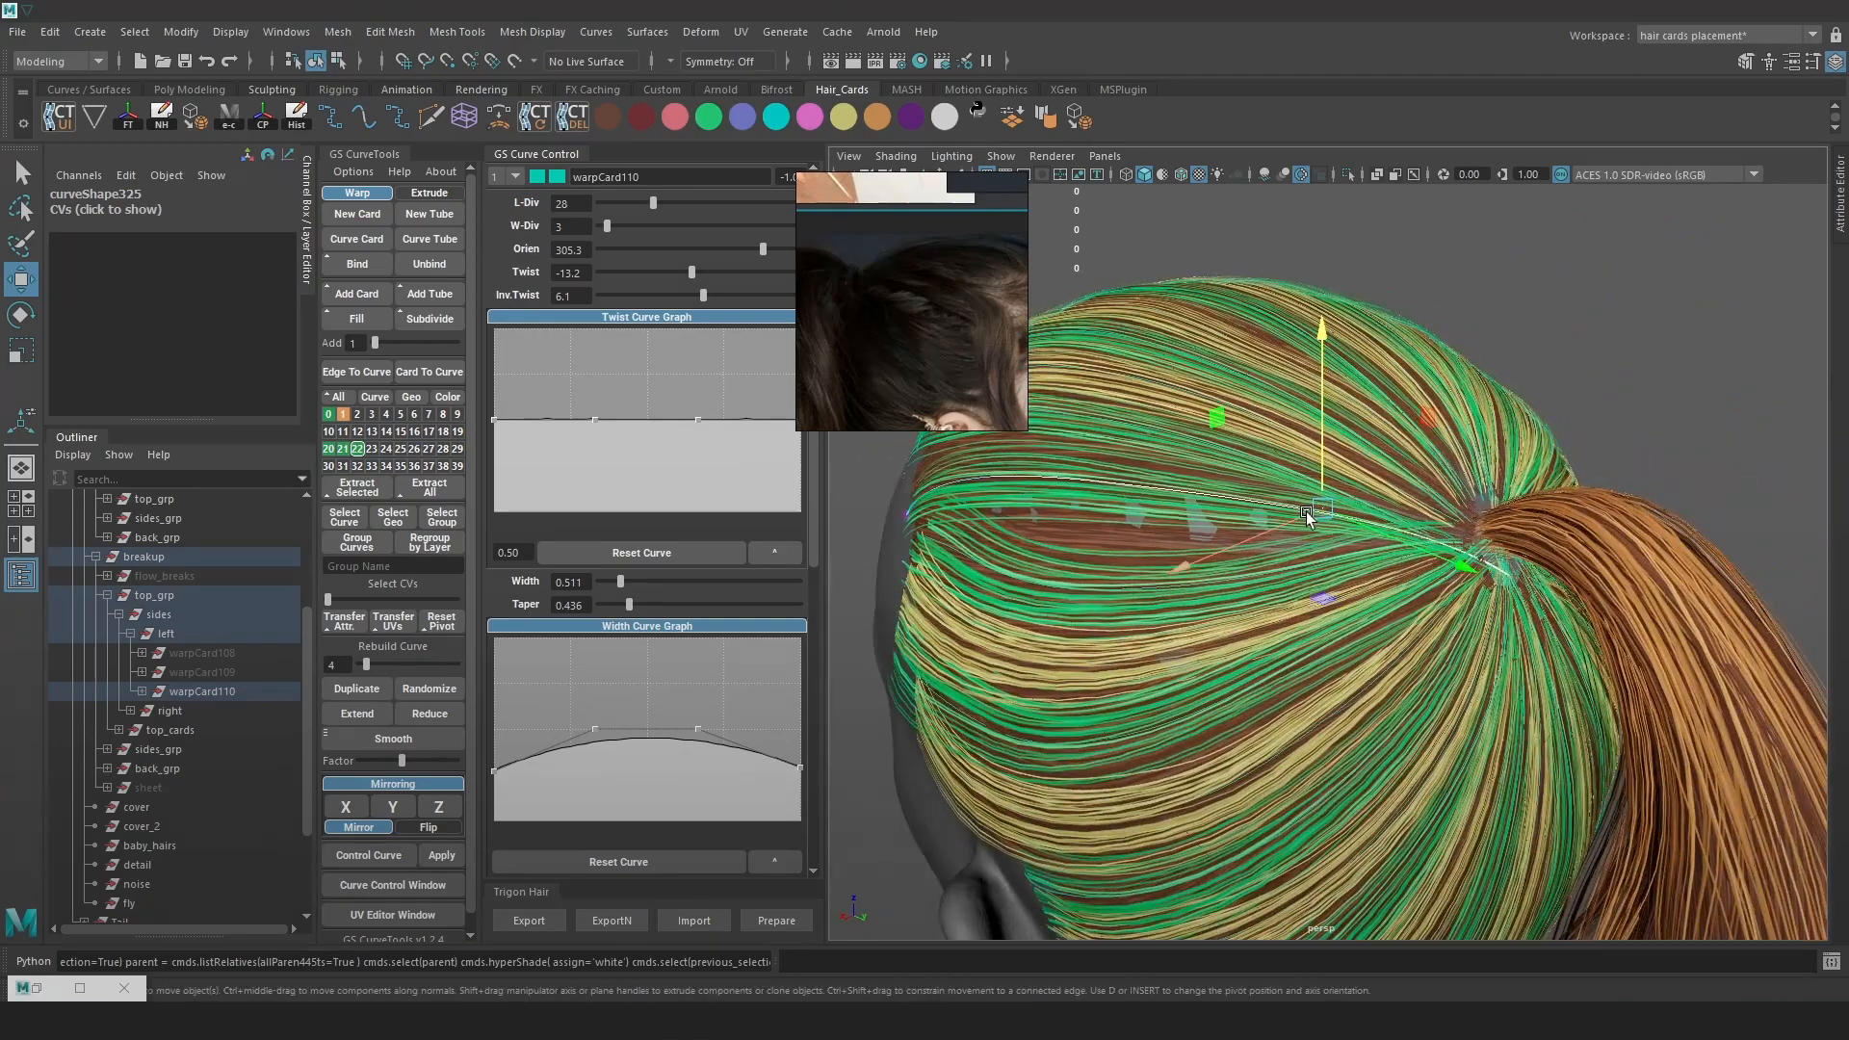
key("4")
mouse_move(1165, 527)
left_mouse_down("alt")
mouse_move(1164, 578)
mouse_move(1054, 684)
left_mouse_up("alt")
left_click(1112, 609)
key("6")
Adjust the control vertices of warpCard110's curve toward the ponytail base
key("4")
key("6")
left_click(1360, 641)
key("4")
mouse_move(1360, 641)
left_mouse_down()
mouse_move(1411, 663)
mouse_move(1521, 449)
mouse_move(1456, 492)
mouse_move(1526, 490)
mouse_move(1506, 487)
mouse_move(1509, 446)
mouse_move(1550, 501)
mouse_move(1487, 593)
mouse_move(1218, 455)
left_mouse_up()
key("6")
key("4")
left_click(1483, 469)
key("6")
left_click(1499, 446)
key("4")
key("6")
Nudge a mid-length control vertex of warpCard110's curve to reduce the clipping with the base cards
mouse_move(1104, 460)
left_mouse_down("alt")
mouse_move(1160, 505)
mouse_move(1091, 706)
left_mouse_up("alt")
left_click_drag(1169, 482, 1141, 414, "alt")
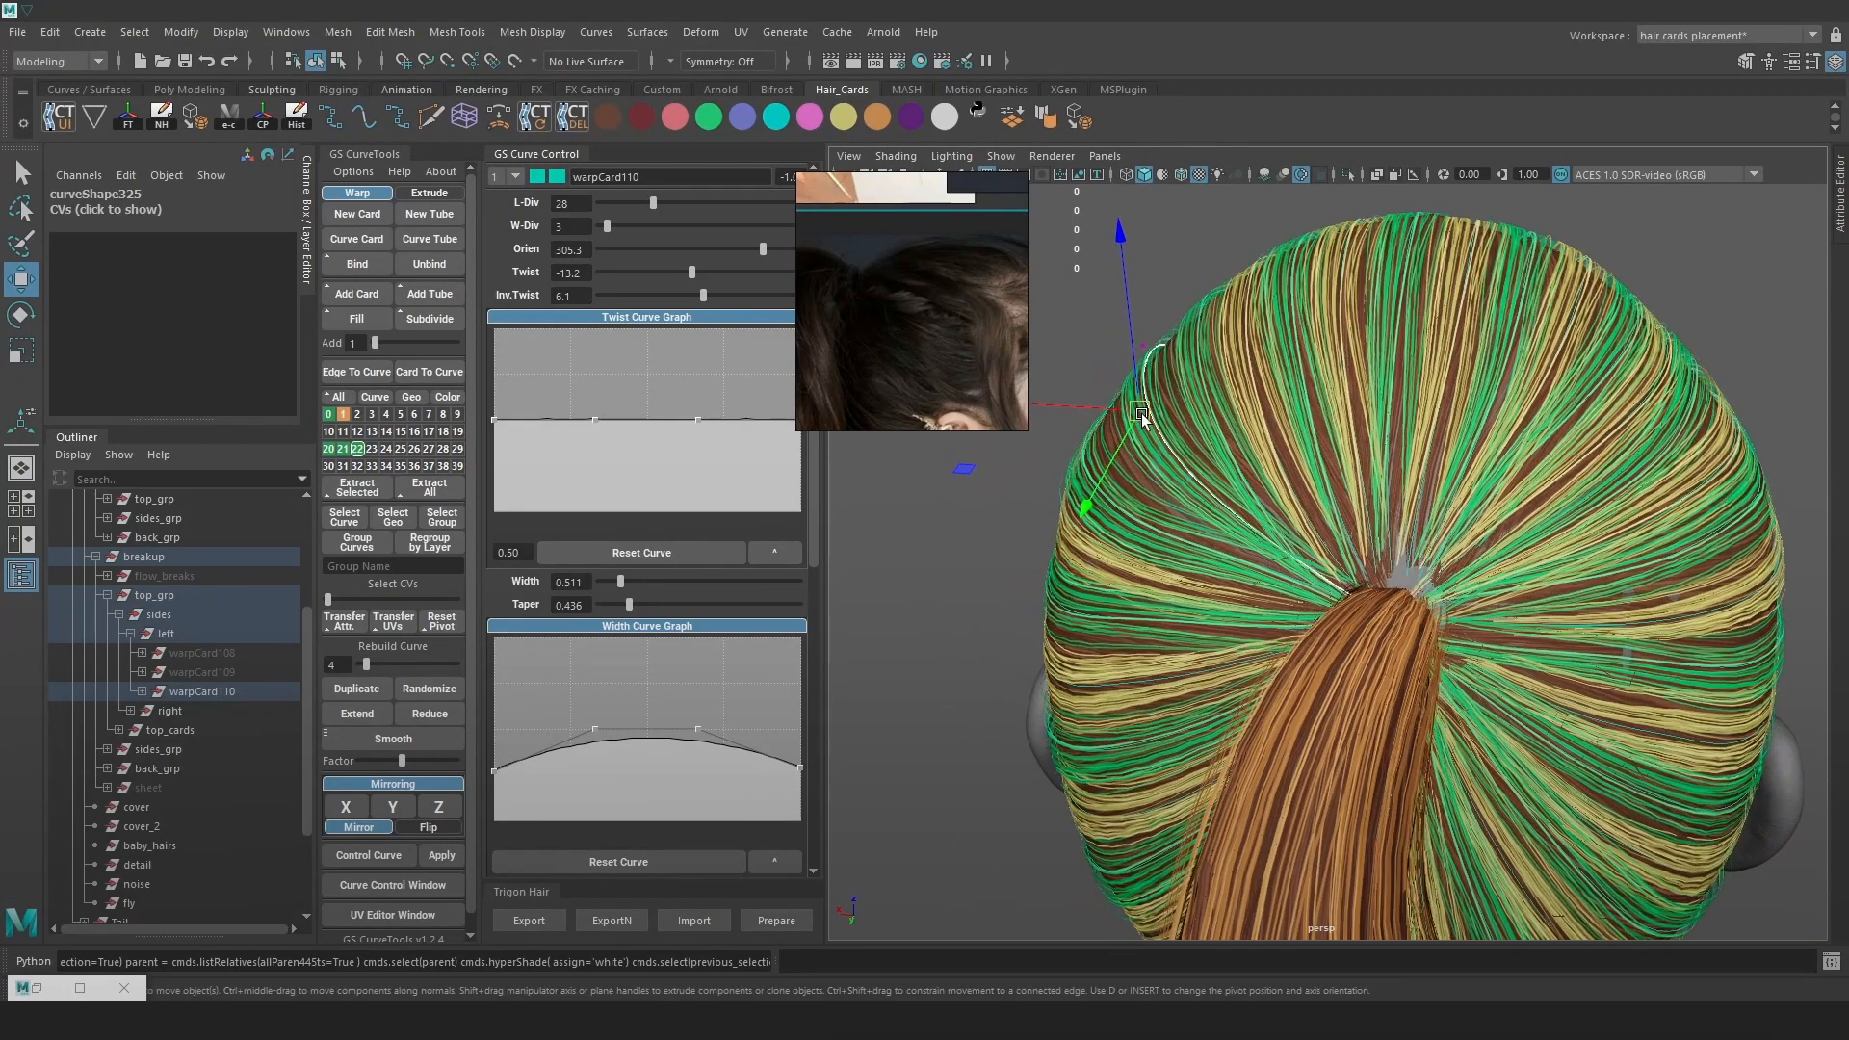
left_click_drag(1146, 764, 1146, 608, "alt")
left_click_drag(1256, 566, 1300, 511, "alt")
key("4")
key("6")
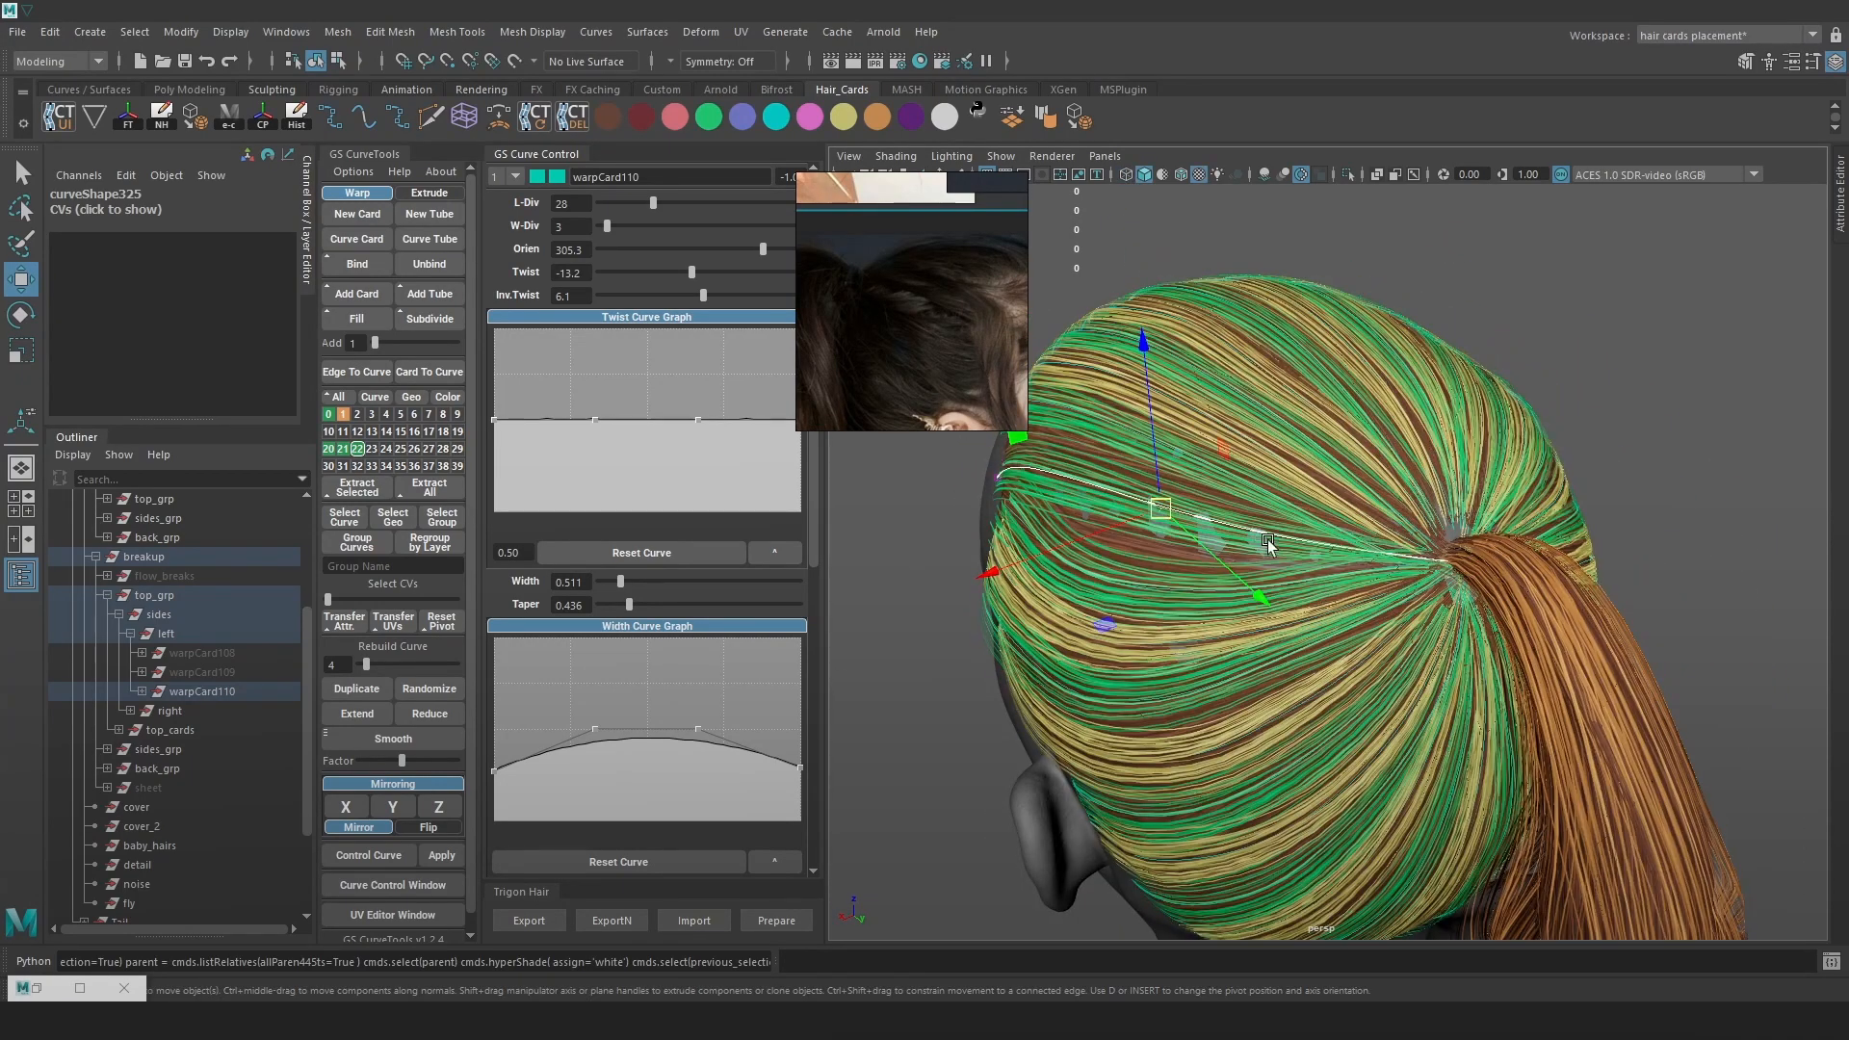
scroll(1454, 595, "up", 5)
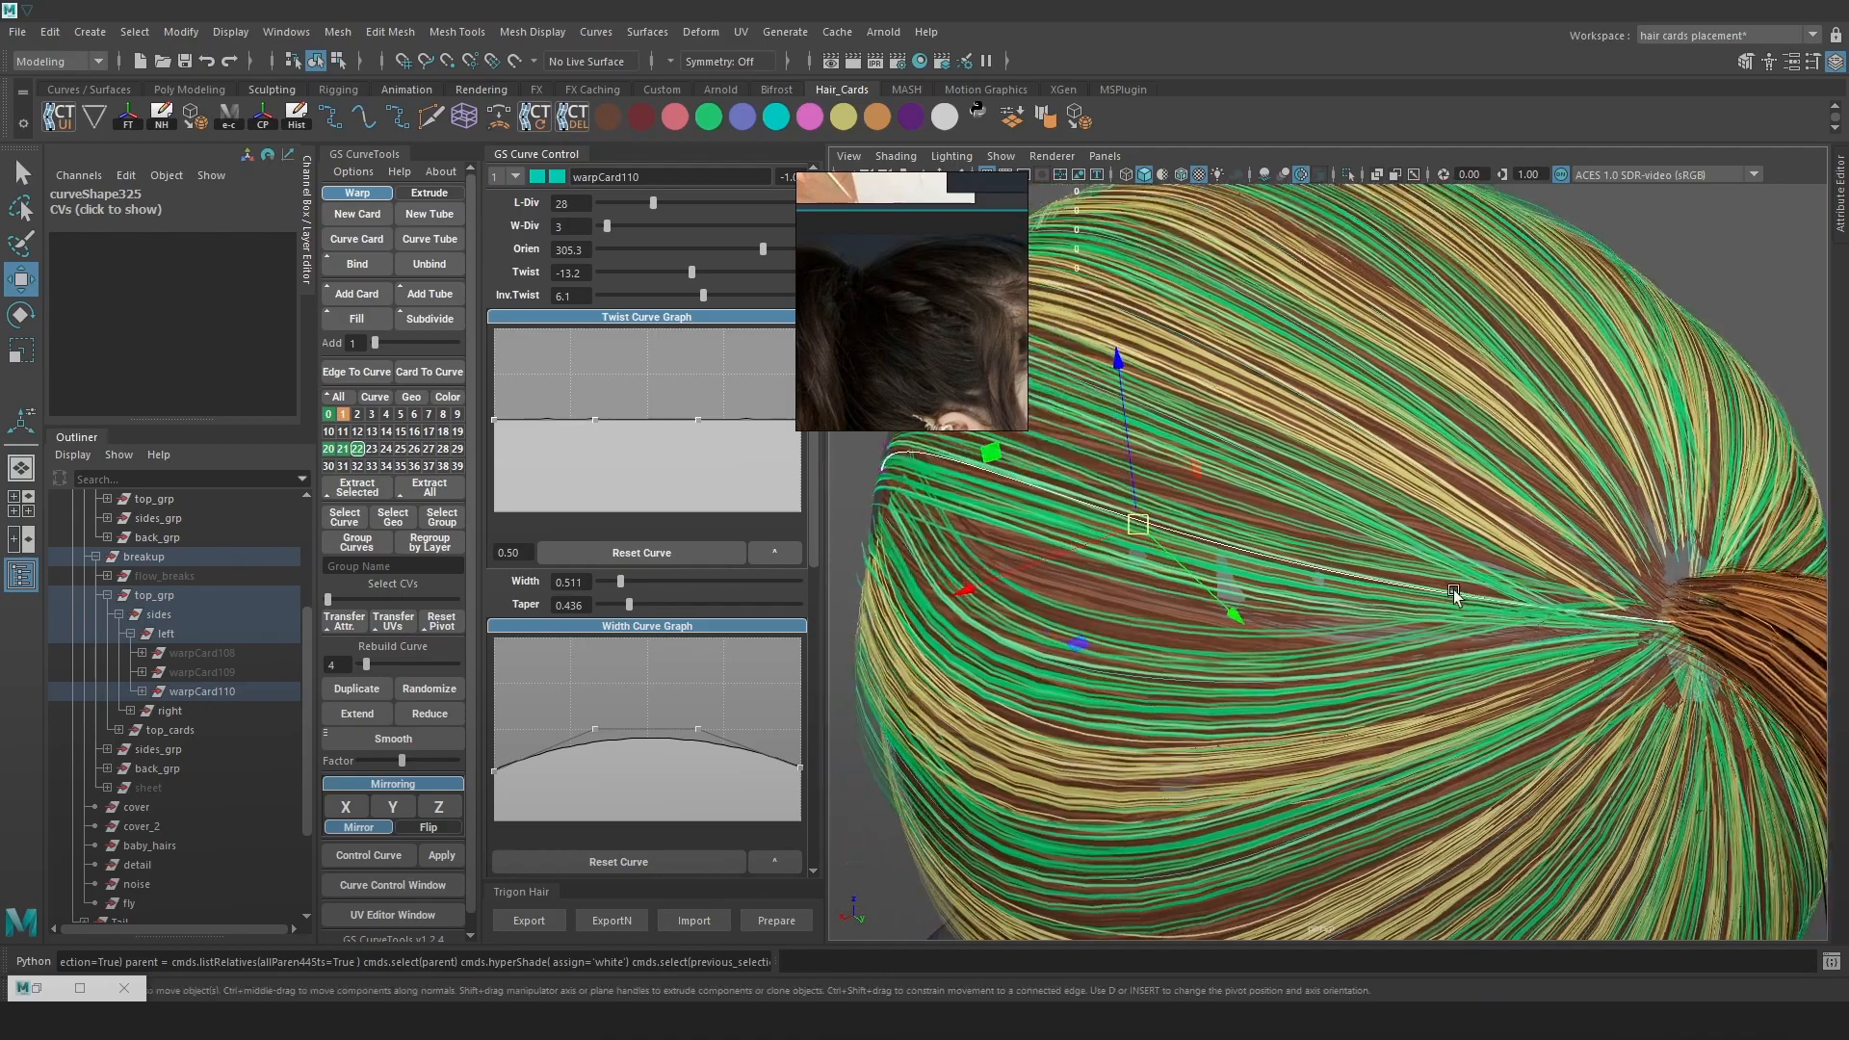
scroll(1454, 591, "up", 3)
left_click_drag(953, 554, 951, 552)
Refine the remaining middle control vertices of warpCard110's curve where the underlying surface shows through
left_click_drag(1250, 568, 1425, 606, "alt")
mouse_move(1412, 495)
left_mouse_down("alt")
mouse_move(1172, 466)
mouse_move(1229, 522)
mouse_move(1292, 547)
left_mouse_up("alt")
left_click(1229, 523)
left_click(1292, 547)
key("4")
left_click(1261, 568)
key("6")
Show warpCard109 again and move the hairline-end control vertices of its curve to fit the side hairline
left_click_drag(1401, 591, 1668, 292, "alt")
key("F9")
key("4")
key("6")
mouse_move(1117, 599)
left_mouse_down()
mouse_move(1163, 661)
mouse_move(1070, 650)
mouse_move(1415, 619)
mouse_move(1633, 627)
mouse_move(1167, 626)
left_mouse_up()
left_click_drag(1029, 668, 1031, 674)
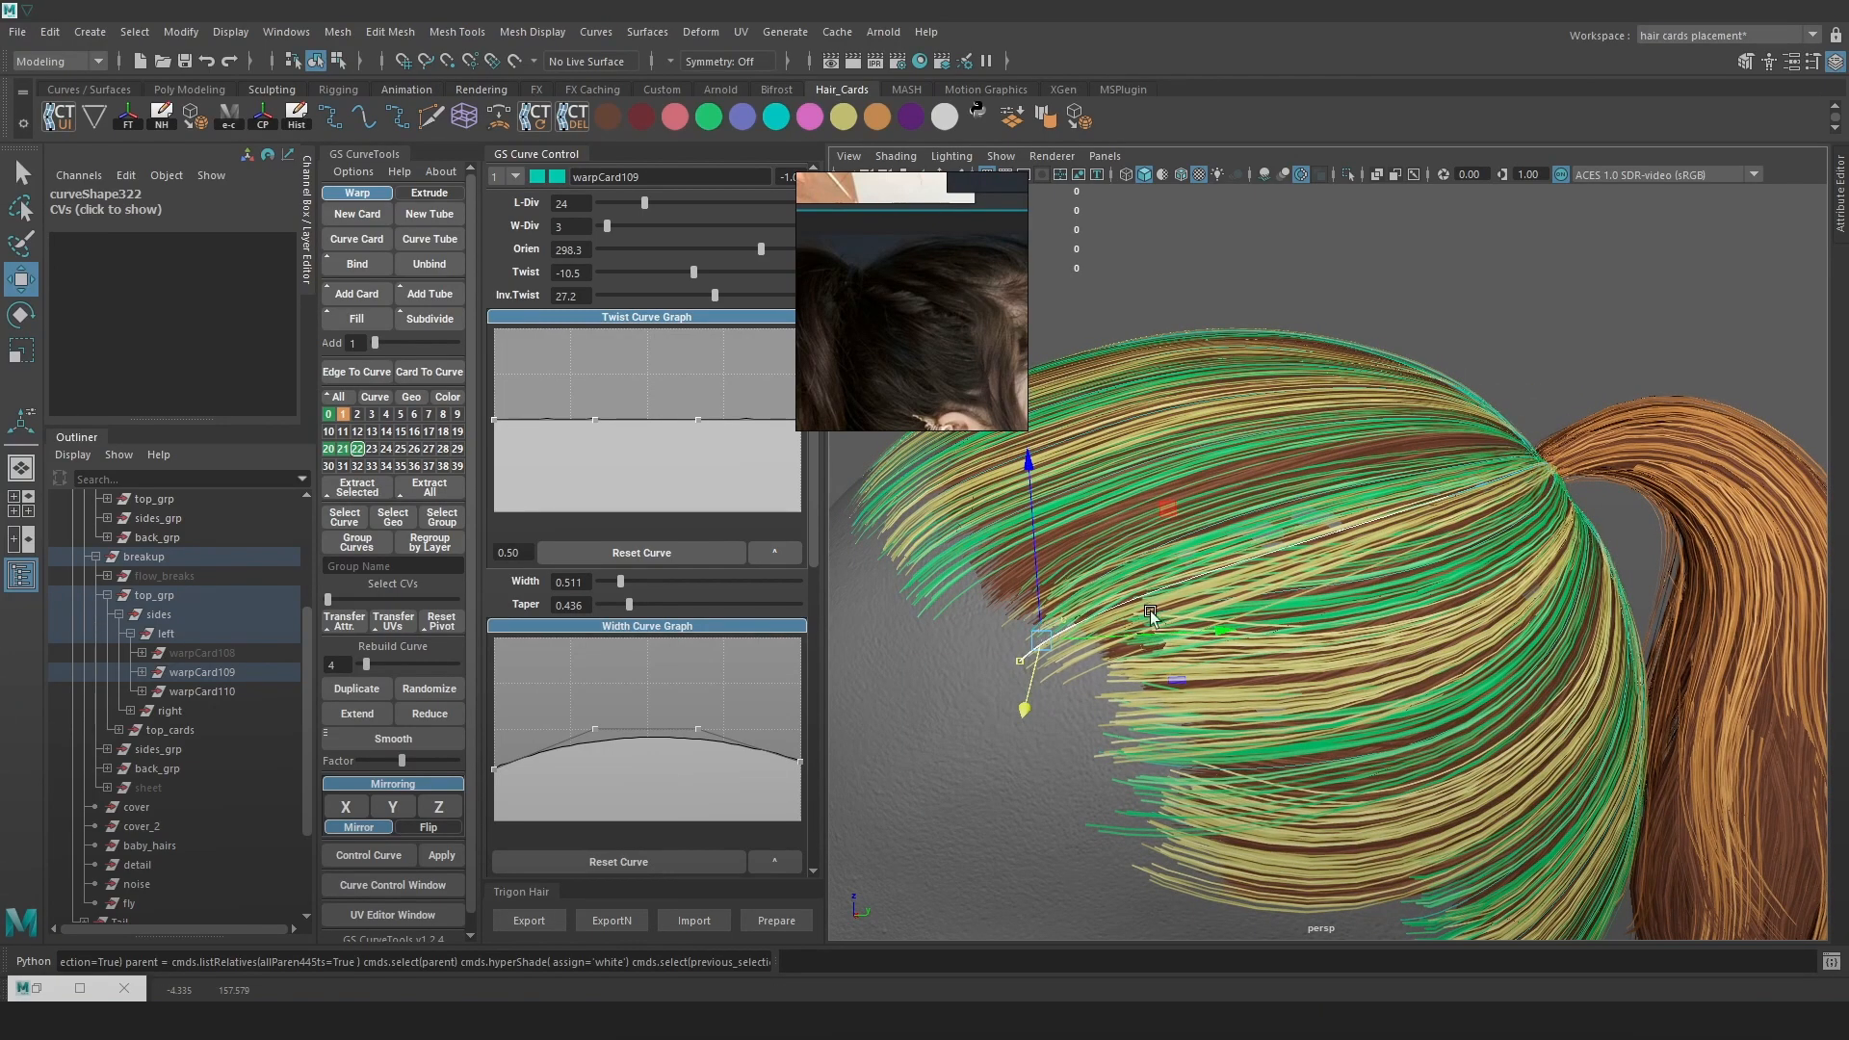
Examine how warpCard109 sits against the hairline and base cards from the front, side and back
left_click_drag(1314, 608, 1447, 551, "alt")
left_click_drag(1483, 625, 1377, 578, "alt")
right_click_drag(1377, 578, 1425, 628, "alt")
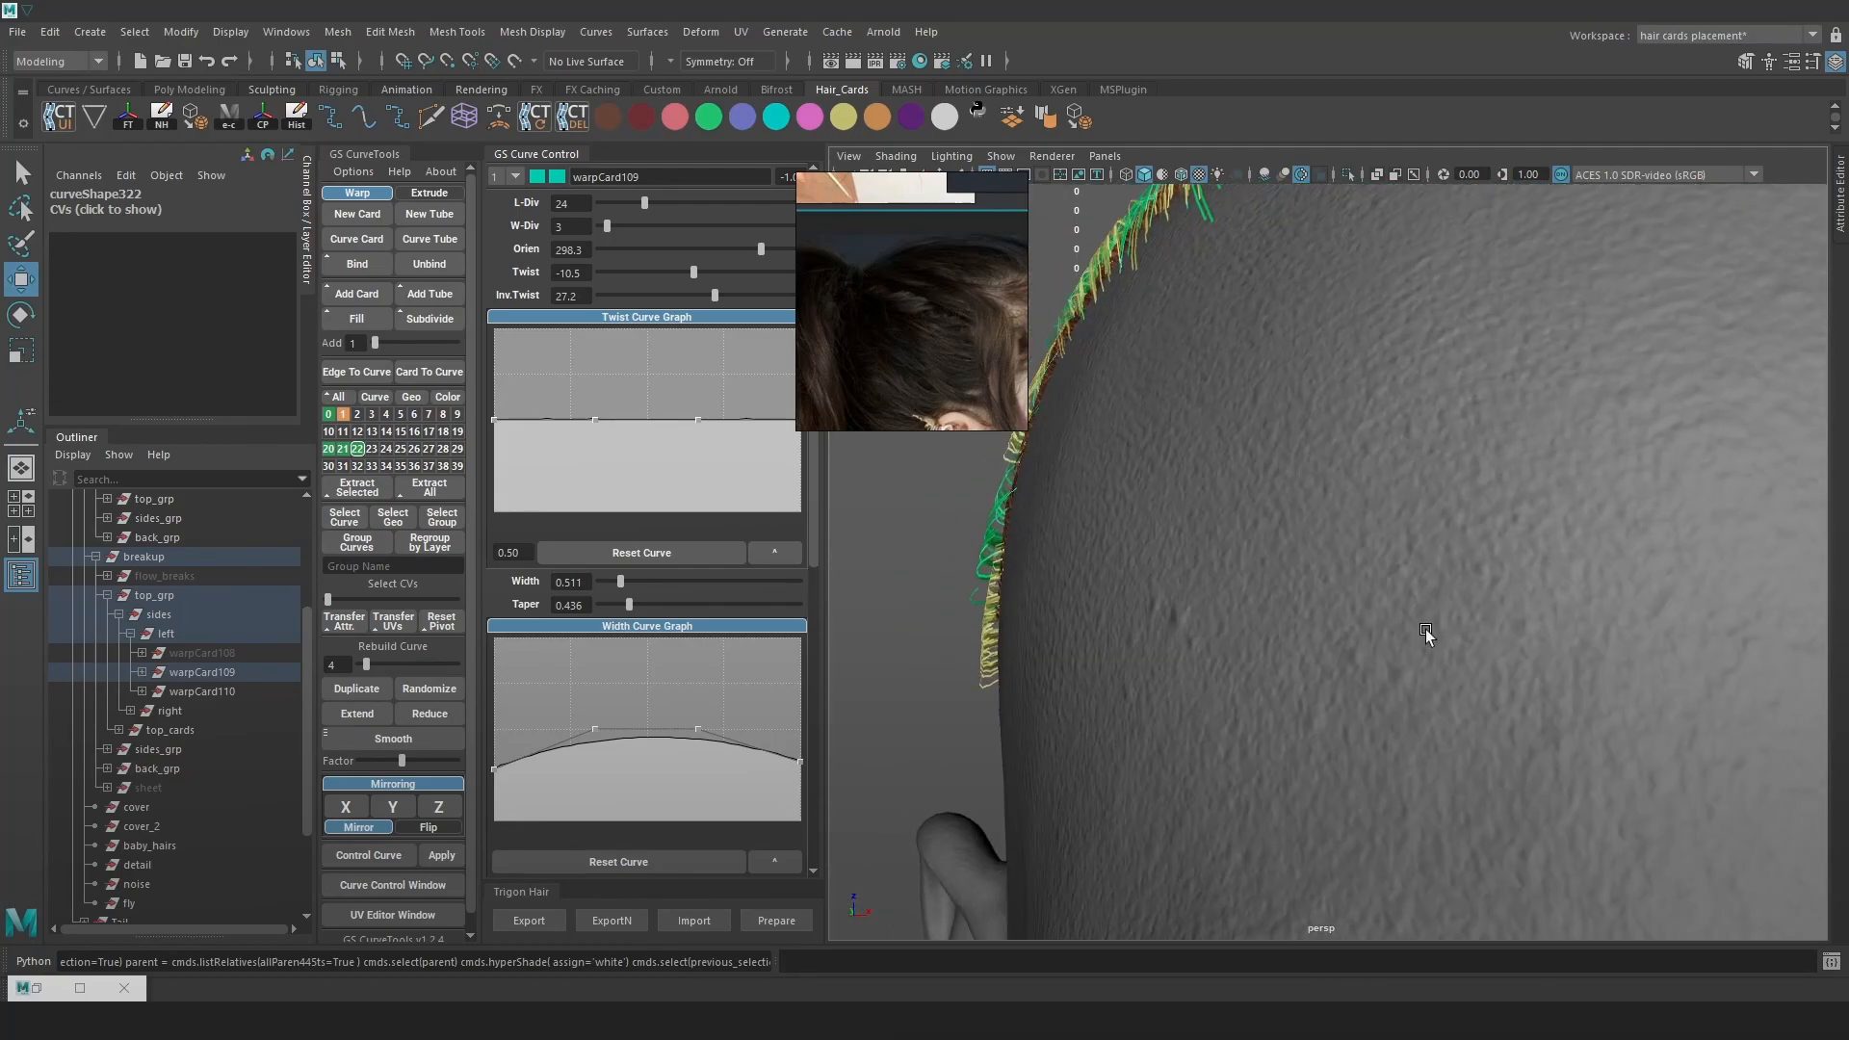
right_click_drag(1030, 497, 1088, 356, "alt")
middle_click_drag(1781, 553, 1598, 577, "alt")
left_click_drag(1597, 577, 1174, 482, "alt")
right_click_drag(1175, 482, 1506, 566, "alt")
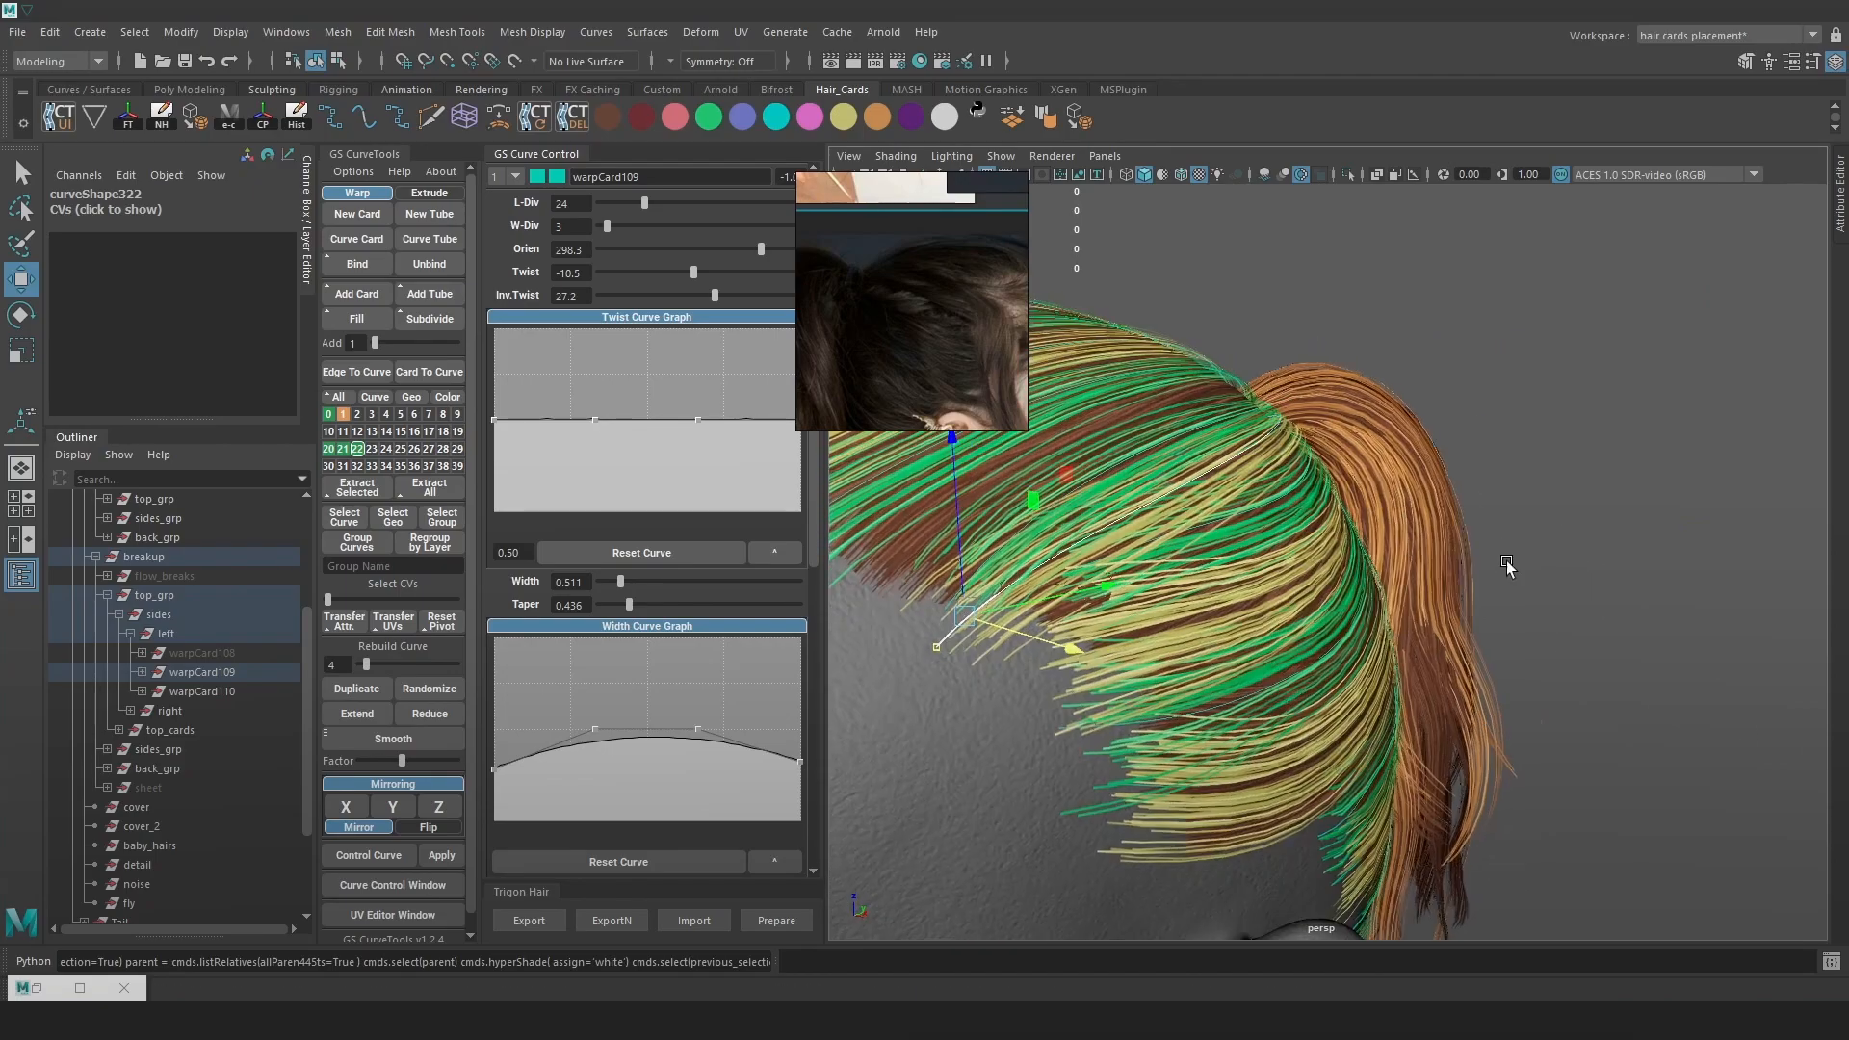
left_click_drag(1507, 566, 1325, 592, "alt")
middle_click_drag(1324, 592, 1223, 551, "alt")
right_click_drag(1223, 551, 1300, 568, "alt")
mouse_move(1300, 568)
left_mouse_down("alt")
mouse_move(1369, 581)
mouse_move(1290, 553)
left_mouse_up("alt")
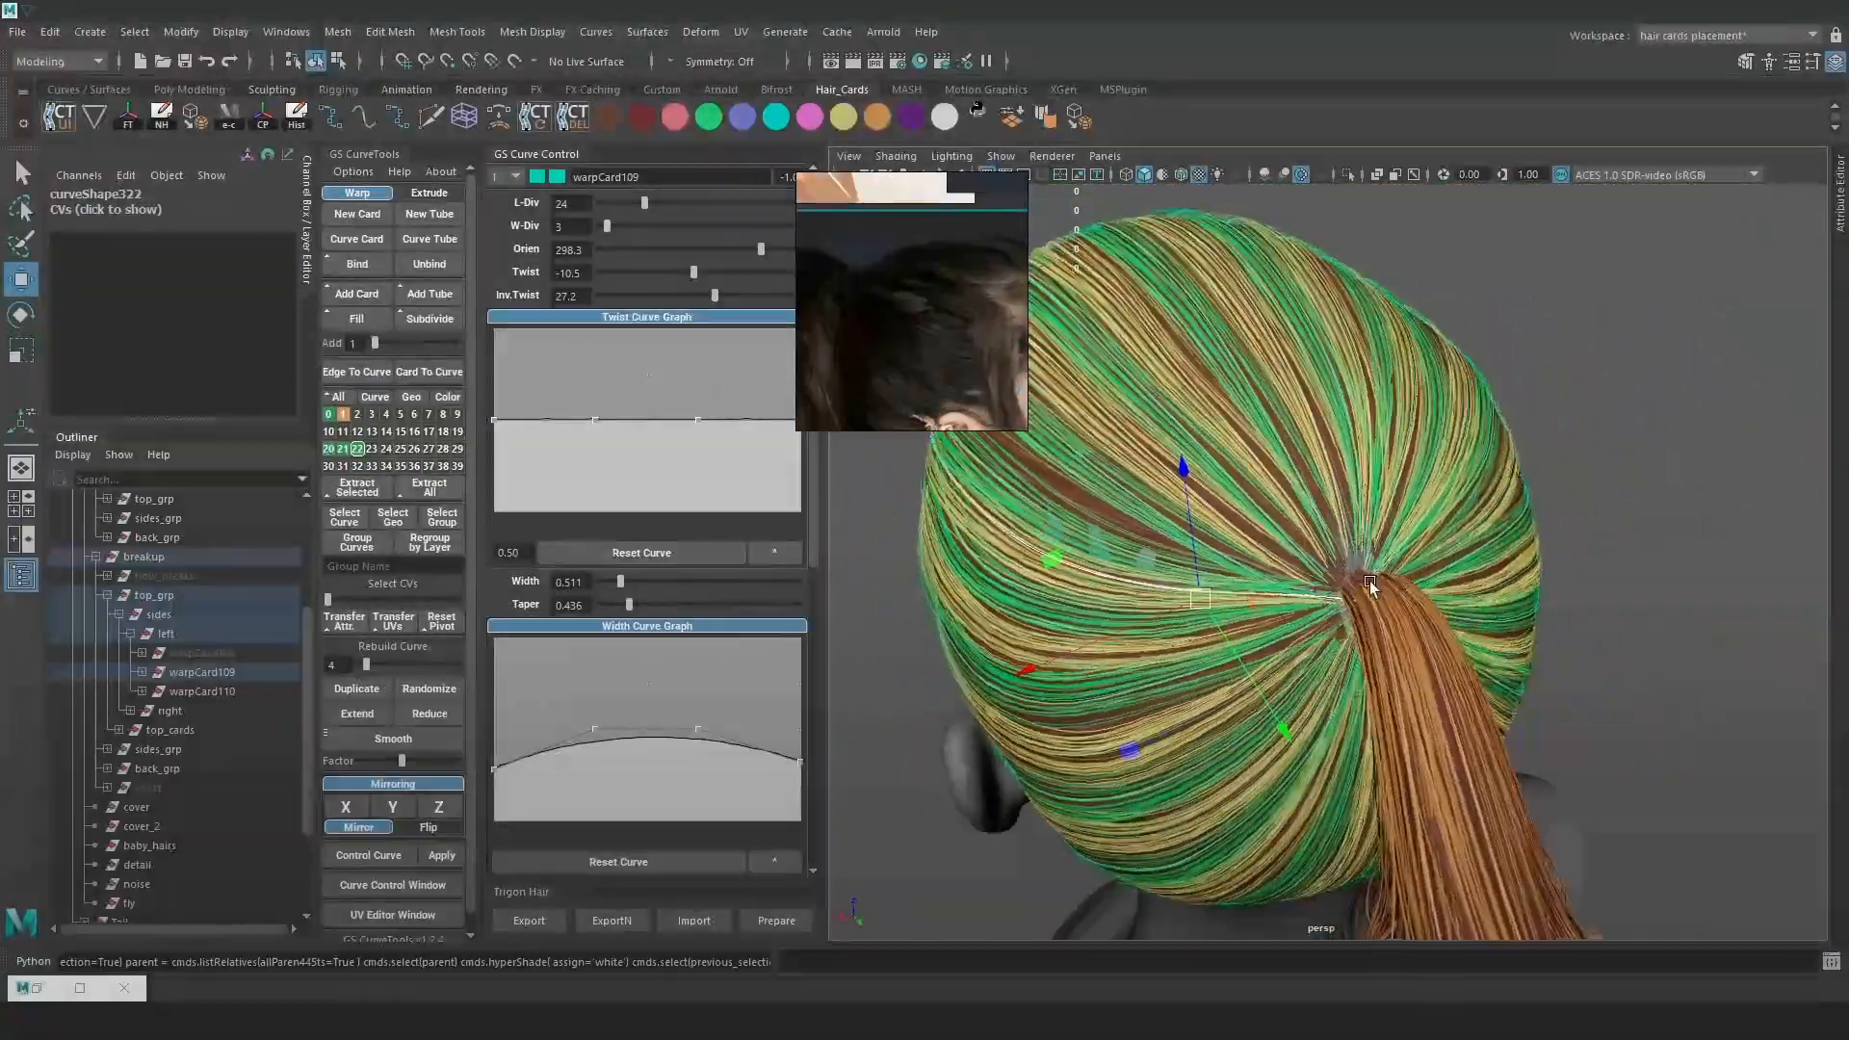
Show the control vertices of warpCard71's curve and select its ponytail end for adjustment
key("4")
left_click(1291, 546)
key("6")
key("F9")
key("5")
key("4")
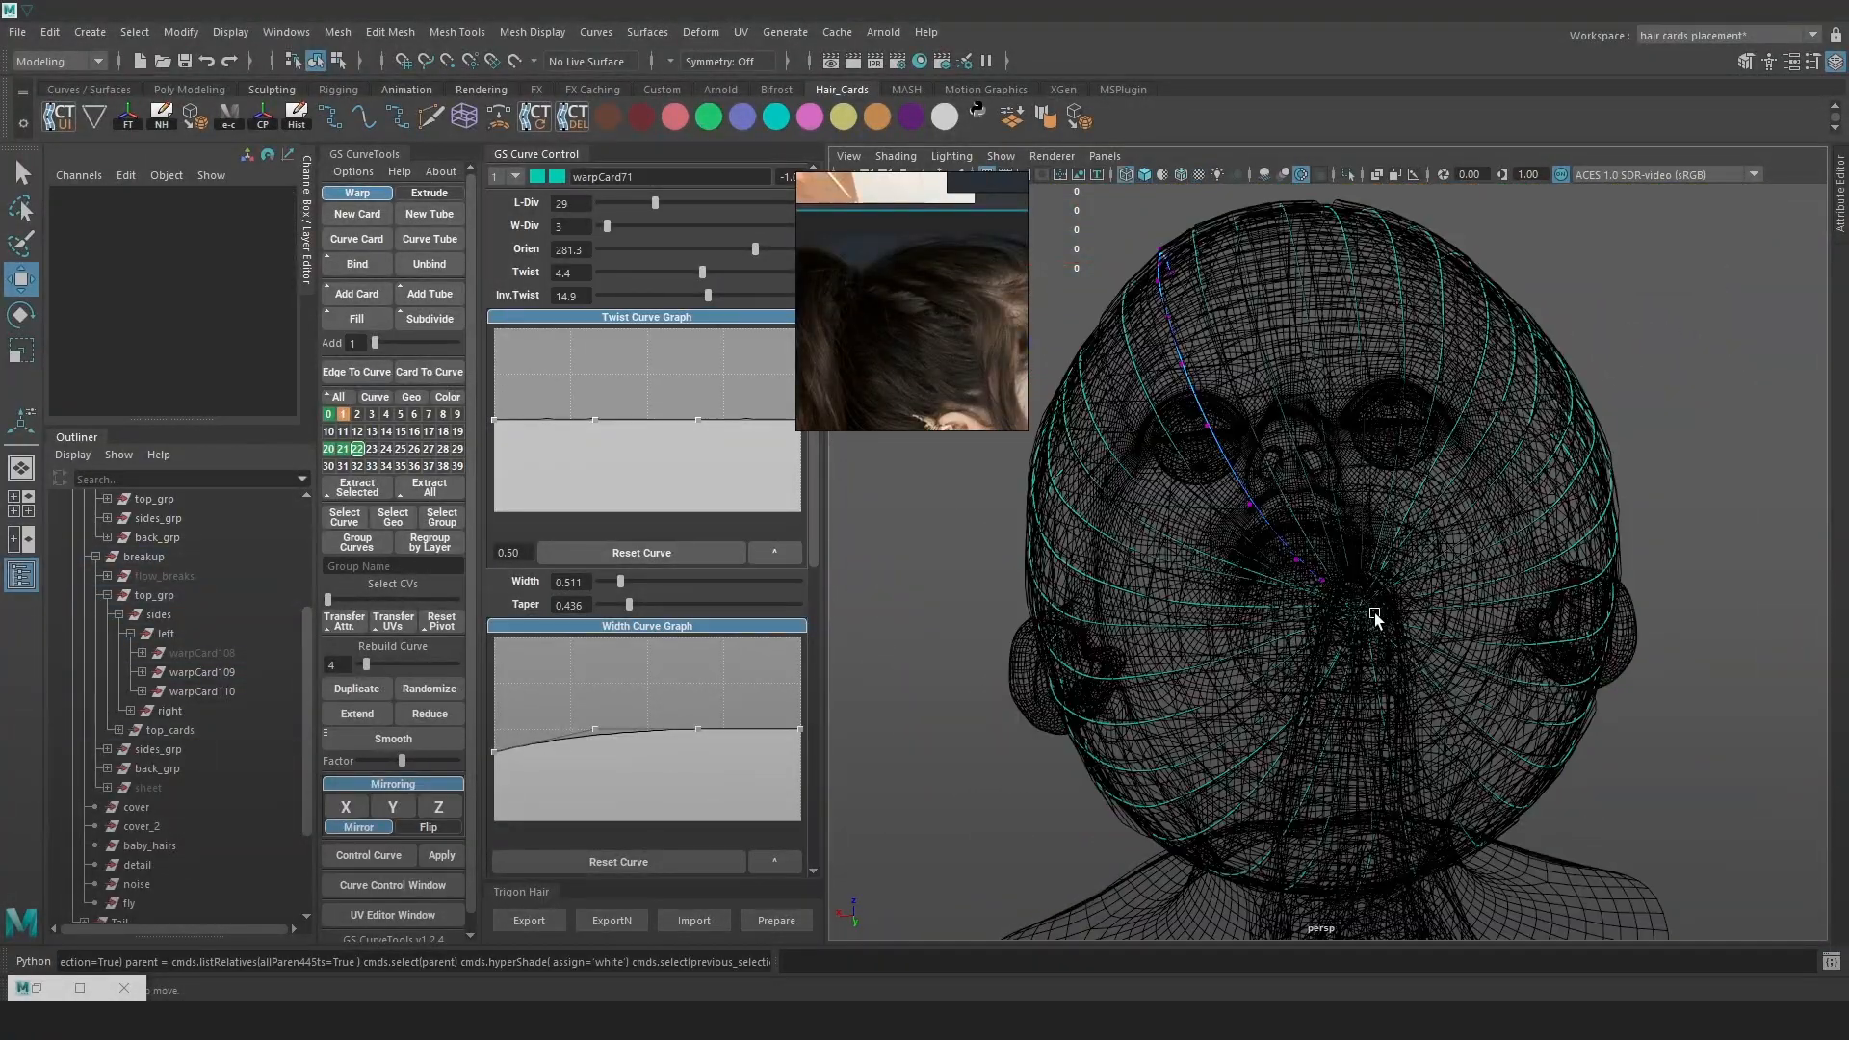
left_click(1306, 575)
key("6")
key("4")
Move the ponytail-end control vertex of warpCard73's curve into the ponytail base
left_click(1287, 505)
key("F9")
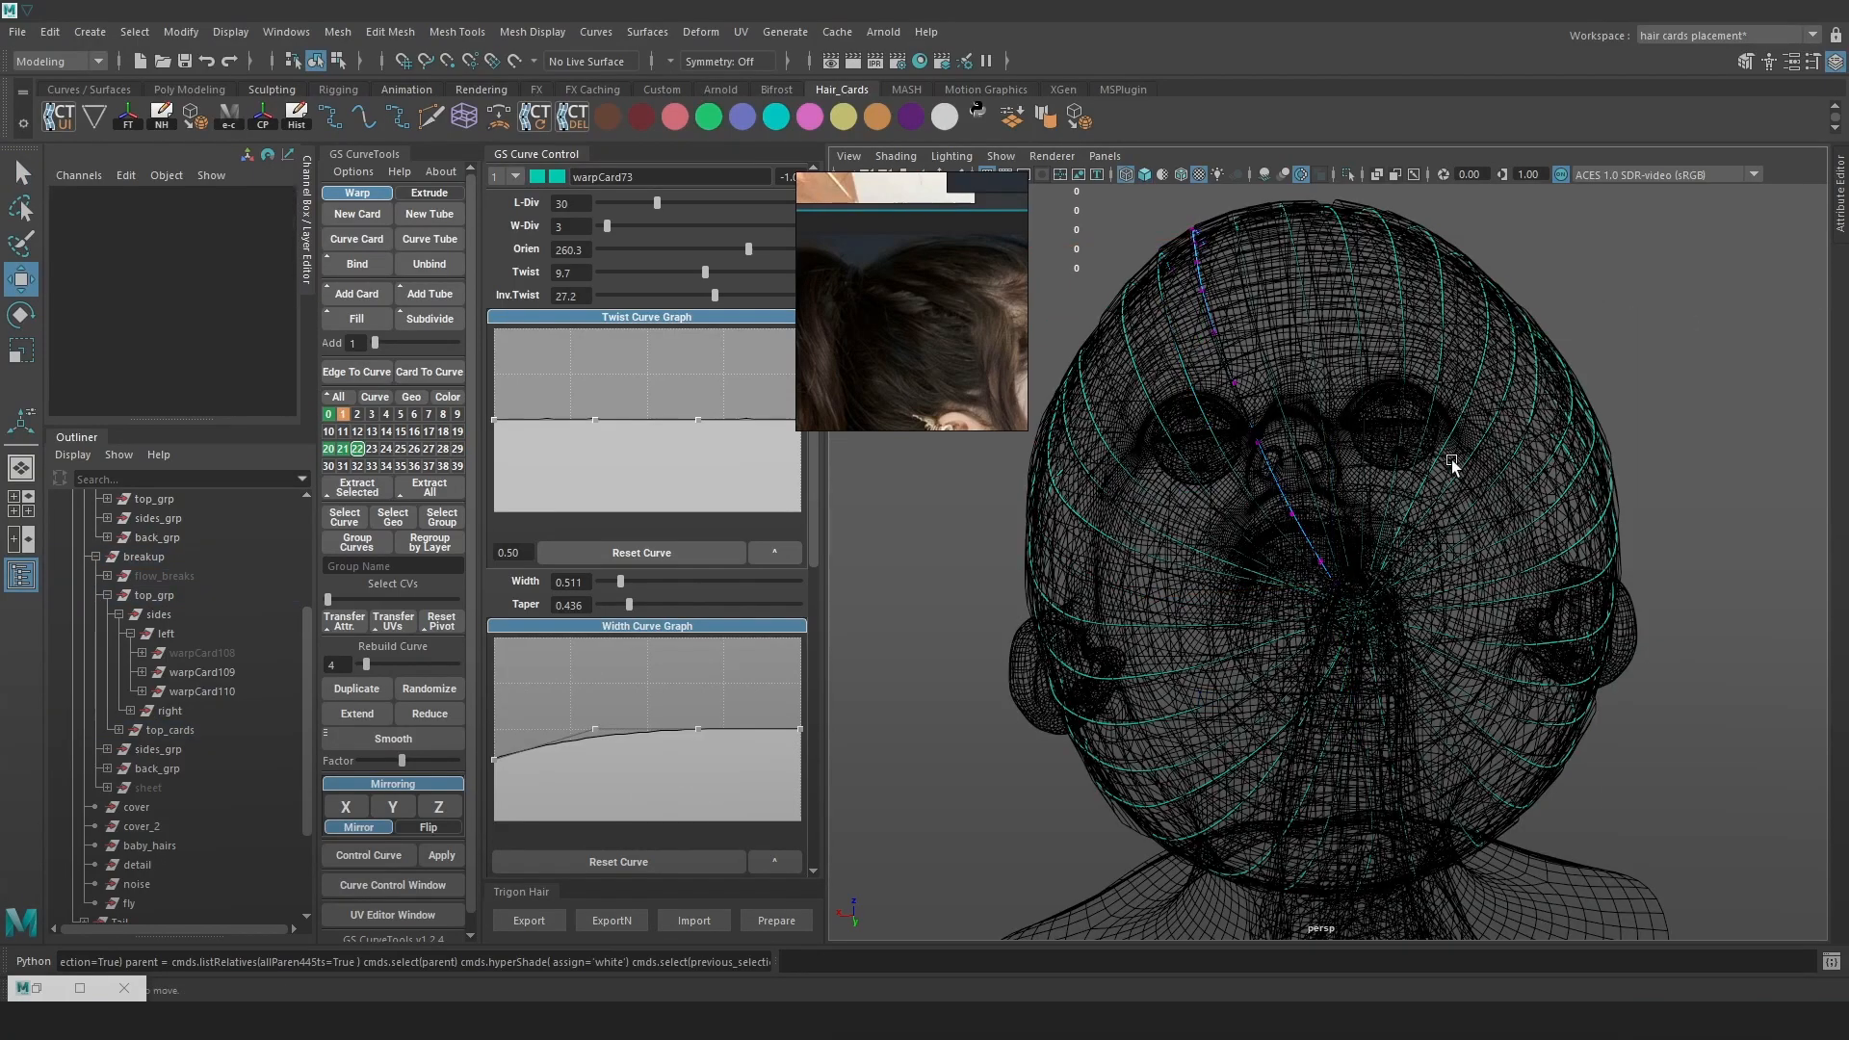
left_click_drag(1315, 539, 1333, 572)
key("6")
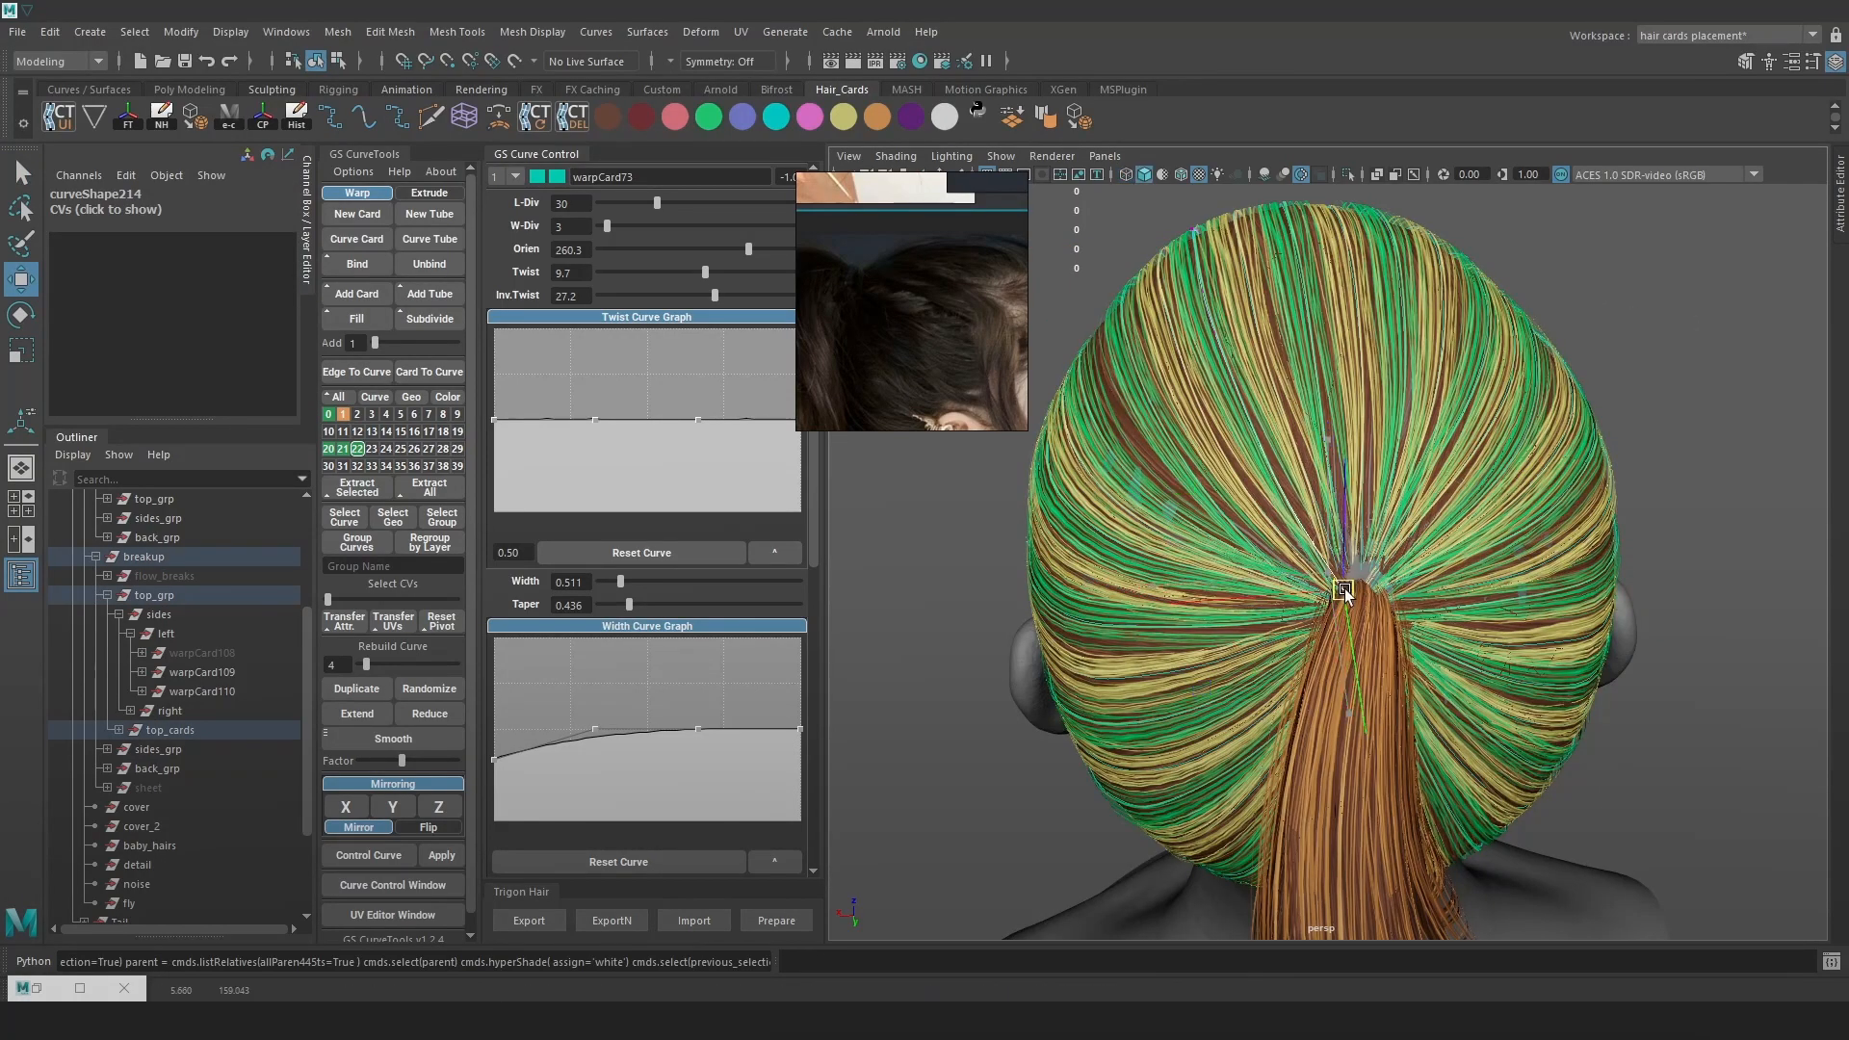
scroll(1377, 616, "up", 3)
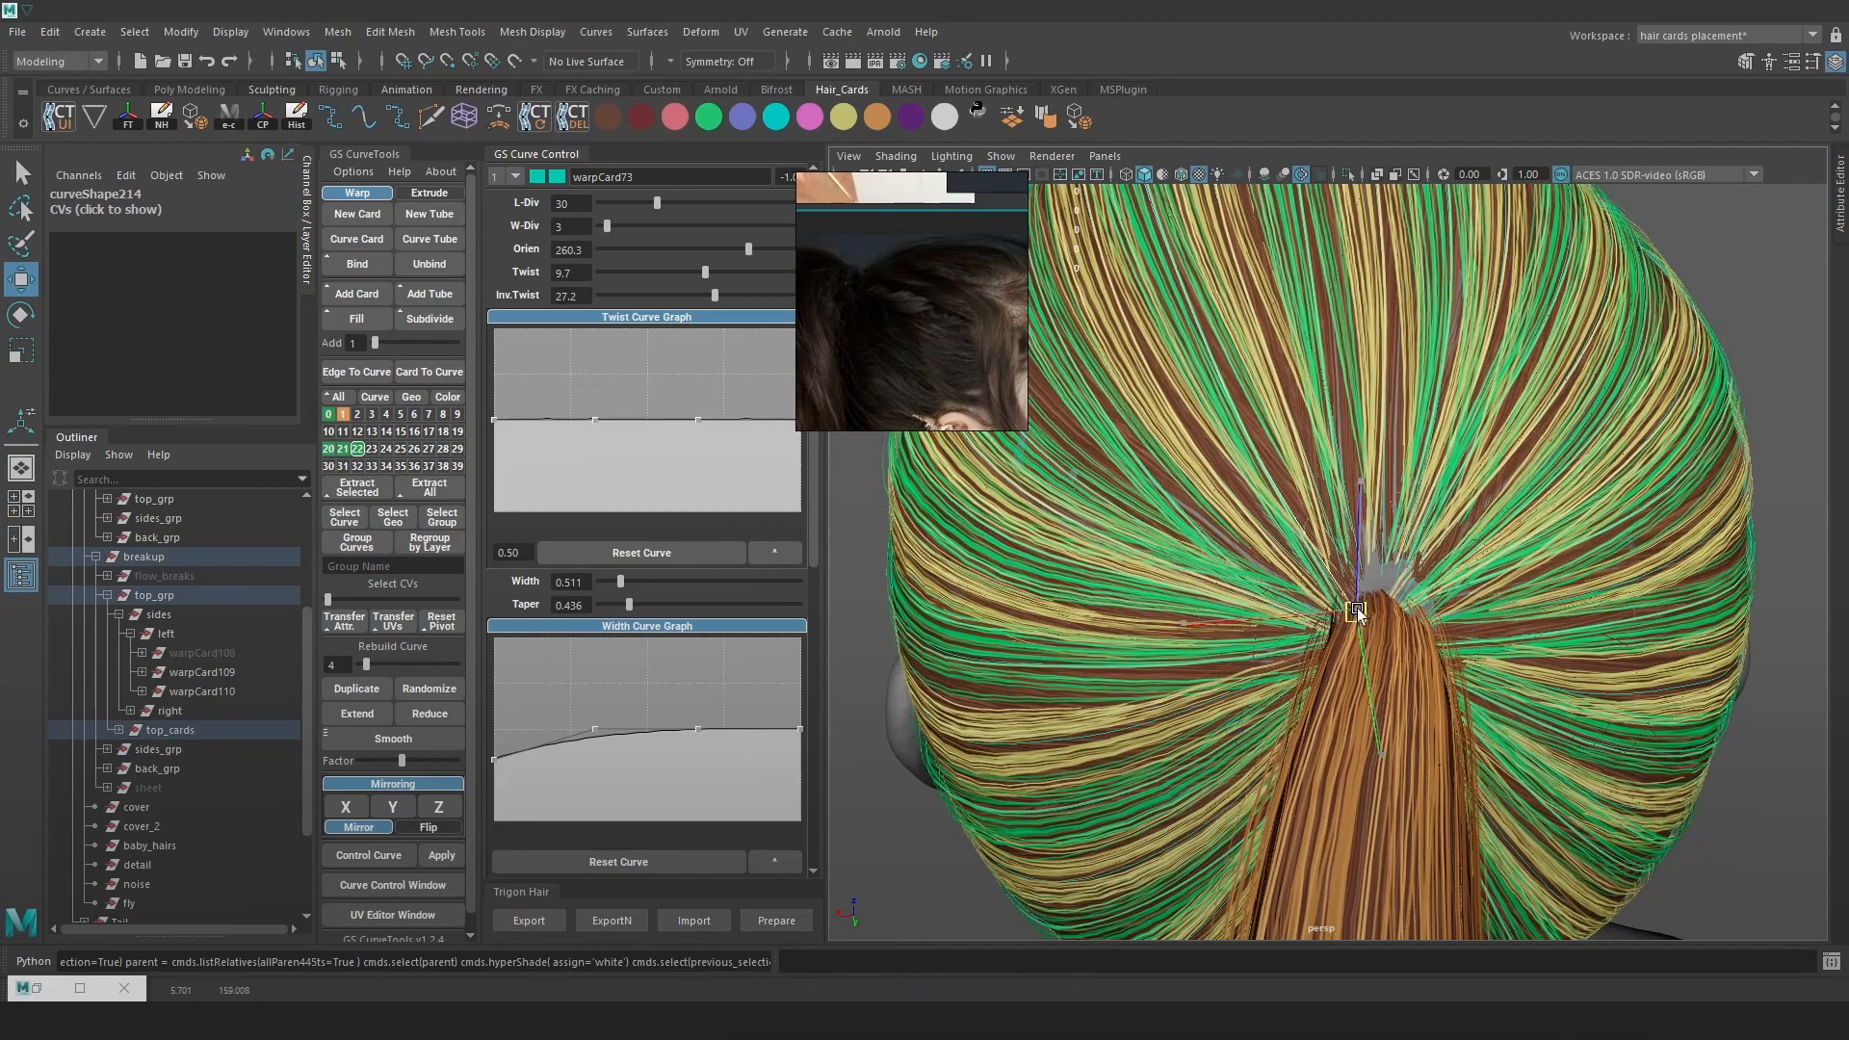
Adjust the ponytail-end control vertex of warpCard72's curve so the card converges at the ponytail base
key("4")
left_click(1310, 469)
right_click_drag(1729, 238, 1584, 243)
left_click_drag(1304, 495, 1305, 496)
key("6")
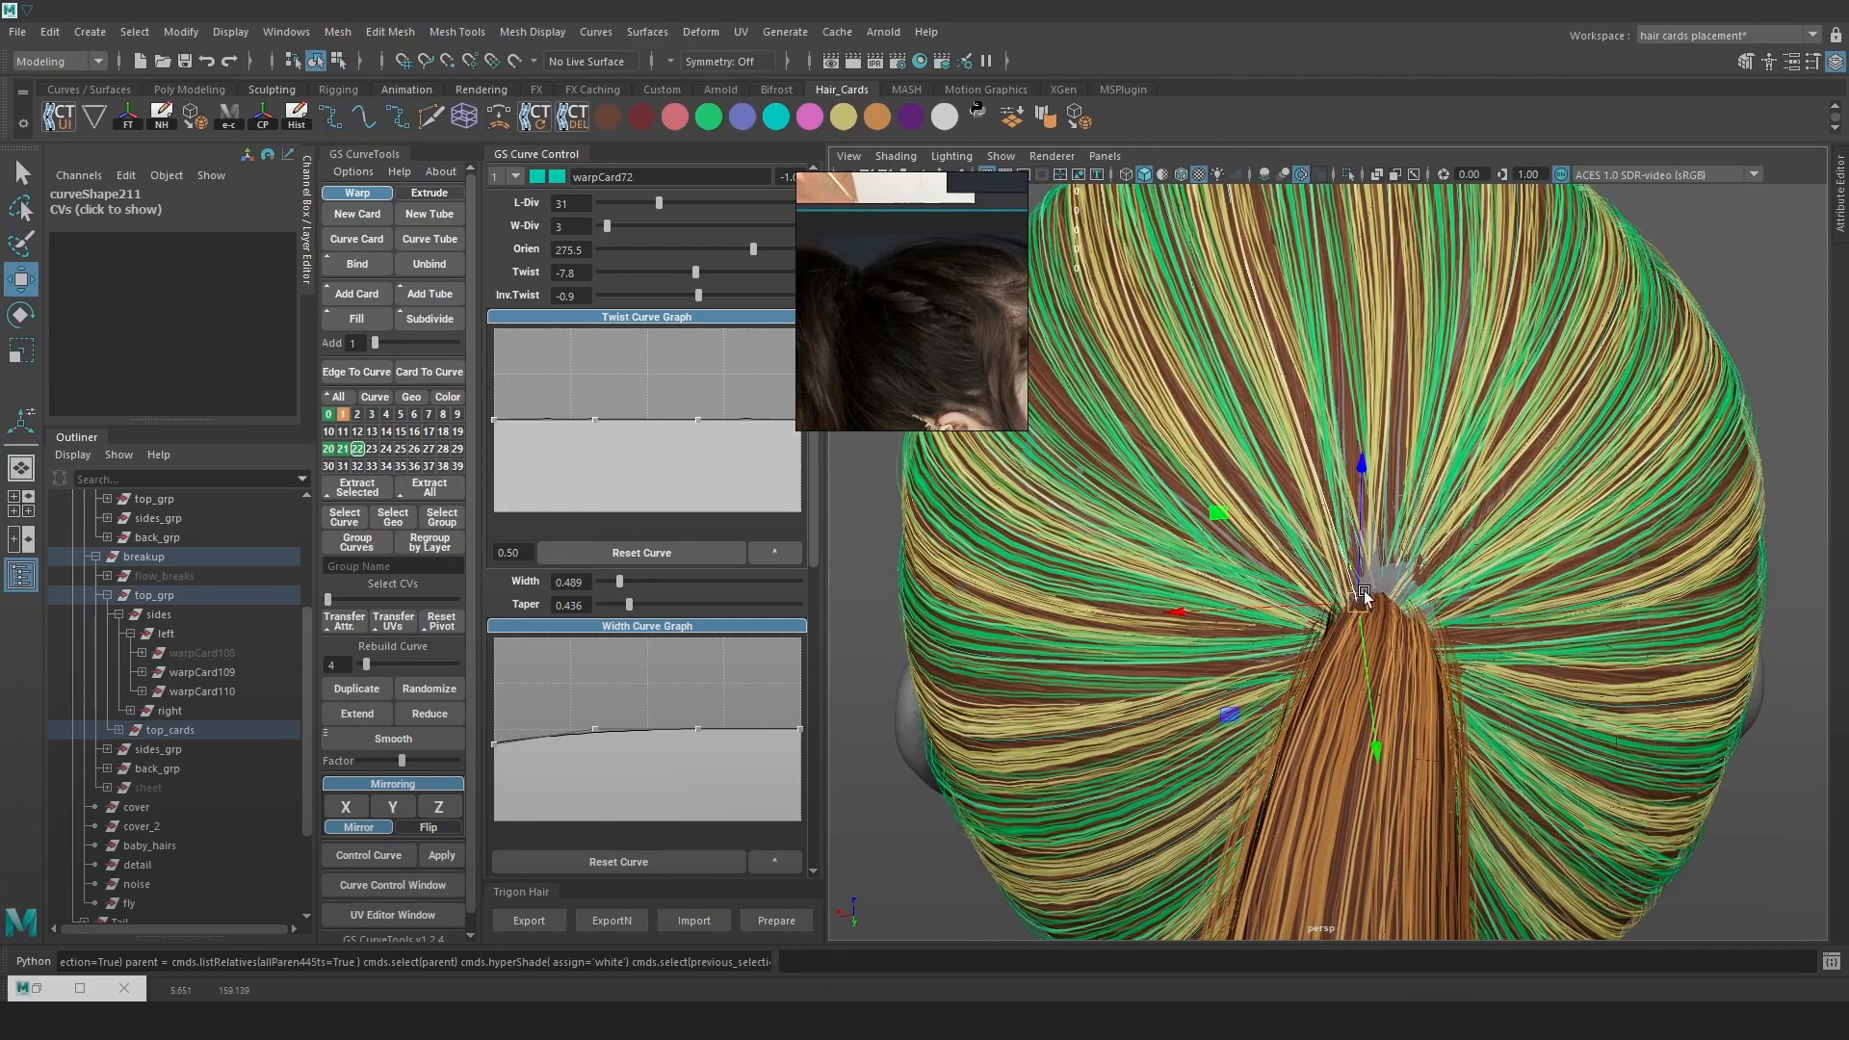
key("e")
key("w")
Pull the end of the neighbouring top card's curve down into the ponytail base
key("4")
left_click(1385, 430)
right_click_drag(1691, 236, 1583, 239)
key("6")
left_click_drag(1373, 561, 1383, 639)
Move the end control vertex of warpCard54's curve down into the ponytail base
key("4")
left_click(1345, 472)
right_click_drag(1687, 241, 1581, 242)
left_click_drag(1327, 547, 1371, 597)
key("6")
left_click_drag(1363, 595, 1380, 635)
left_click_drag(1493, 563, 1496, 471, "alt")
key("4")
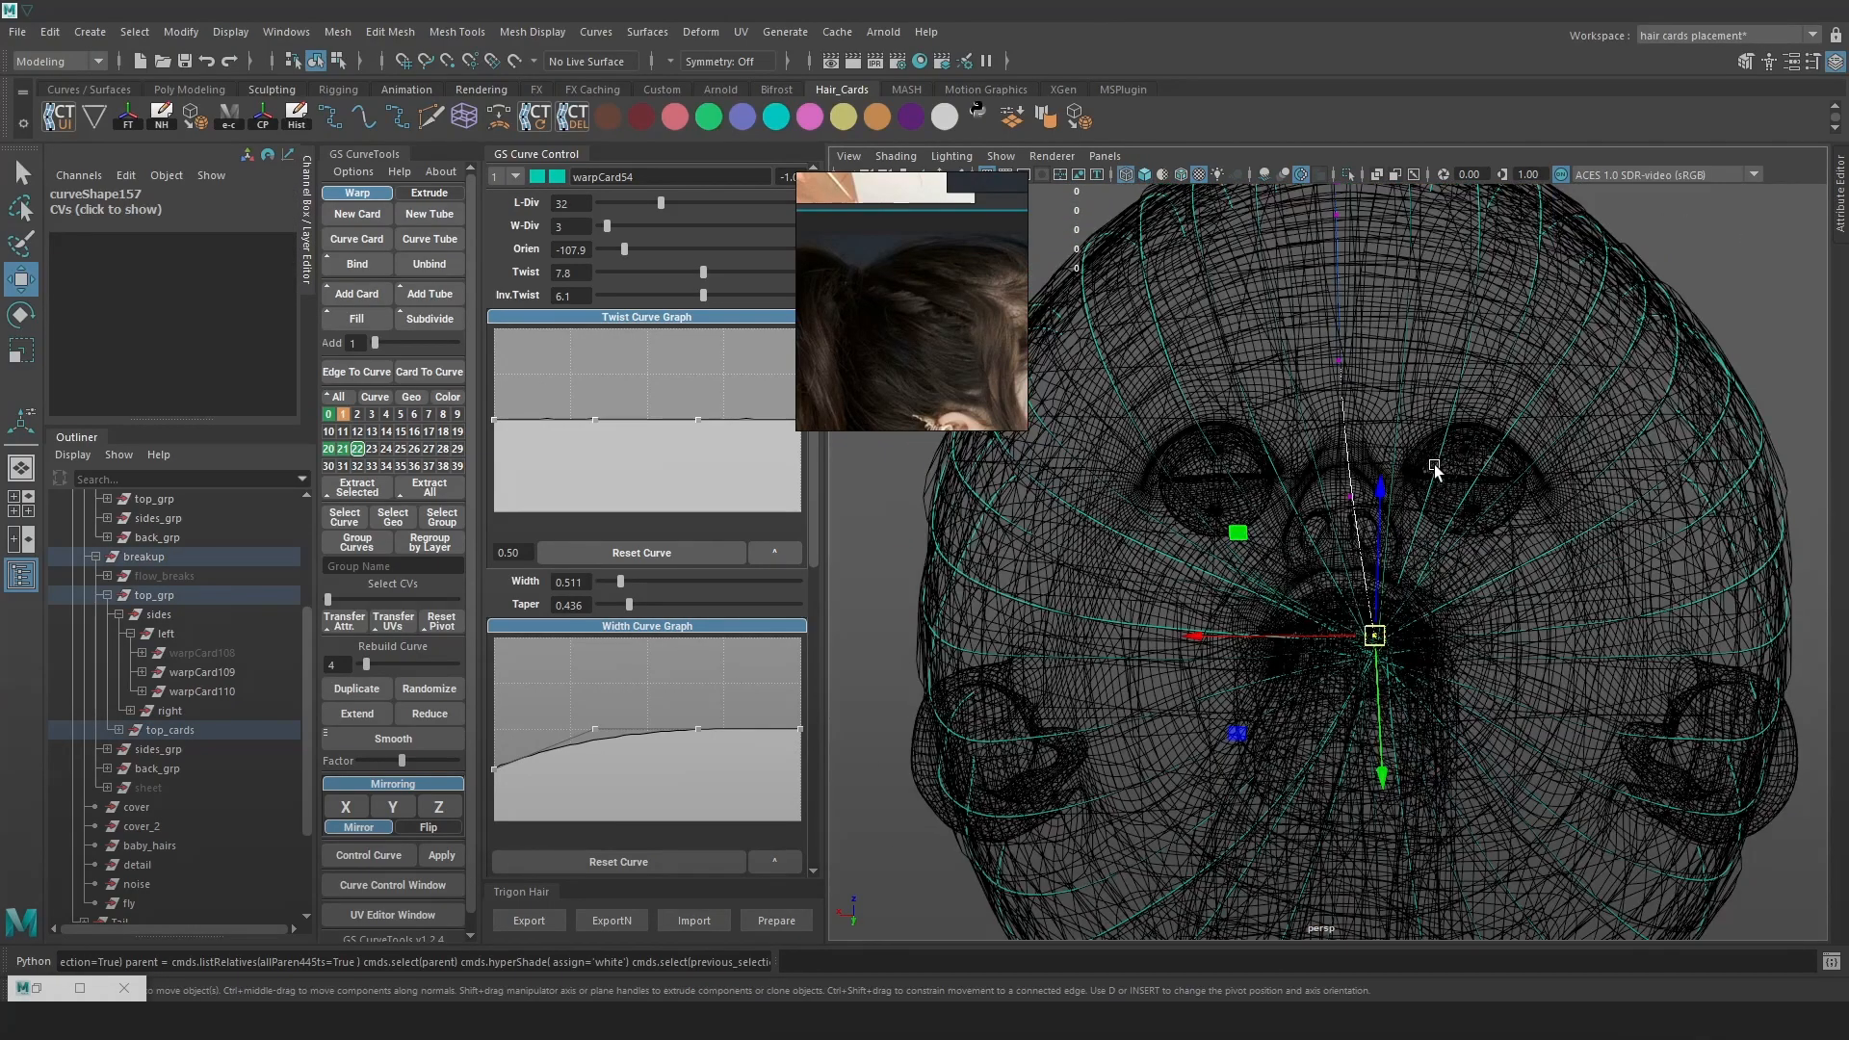
Move the ponytail-end control vertex of the next top card's curve, beside warpCard54, into the ponytail base
left_click(1495, 453)
right_click_drag(1674, 367, 1568, 369)
key("6")
left_click_drag(1409, 613, 1395, 616)
key("4")
Fit the ponytail-end control vertex of warpCard61's curve into the ponytail base
left_click(1431, 456)
right_click_drag(1627, 408, 1521, 410)
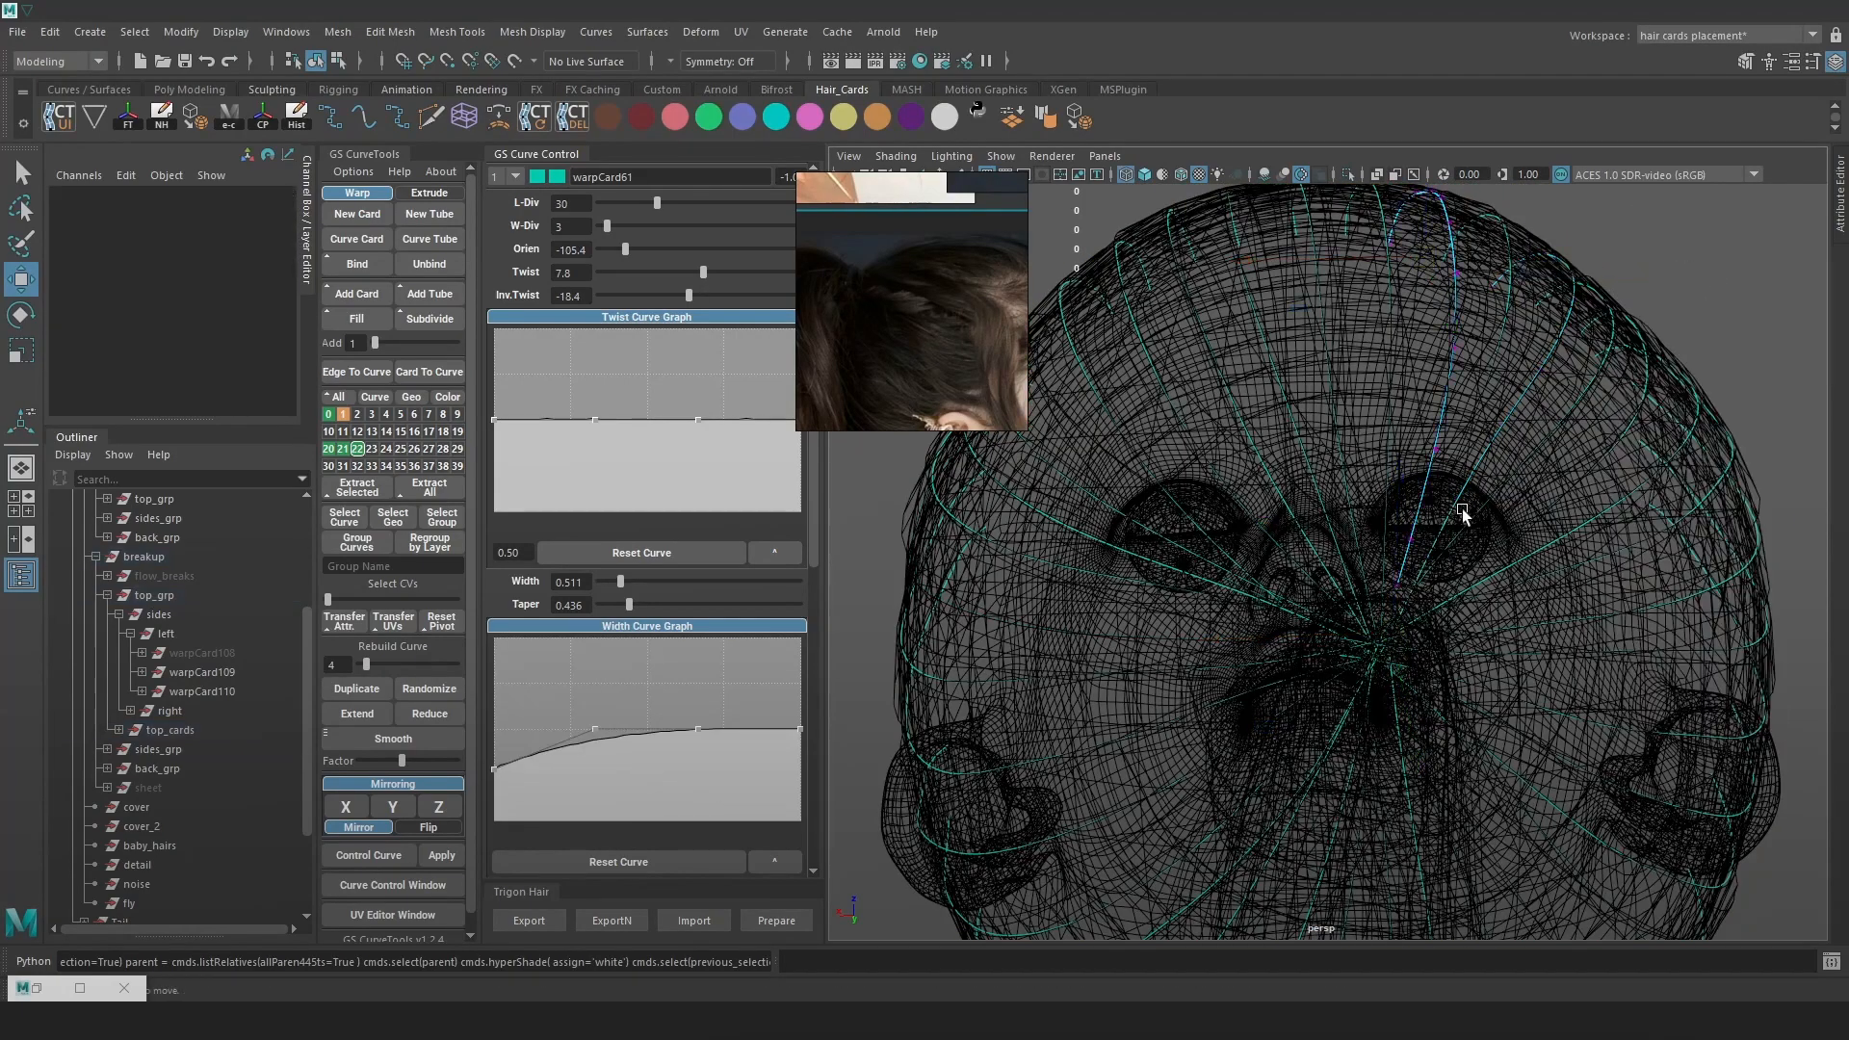
left_click(1393, 616)
key("6")
key("4")
Move the ponytail-end control vertex of warpCard106's curve so the card converges at the ponytail base
left_click(1555, 420)
key("6")
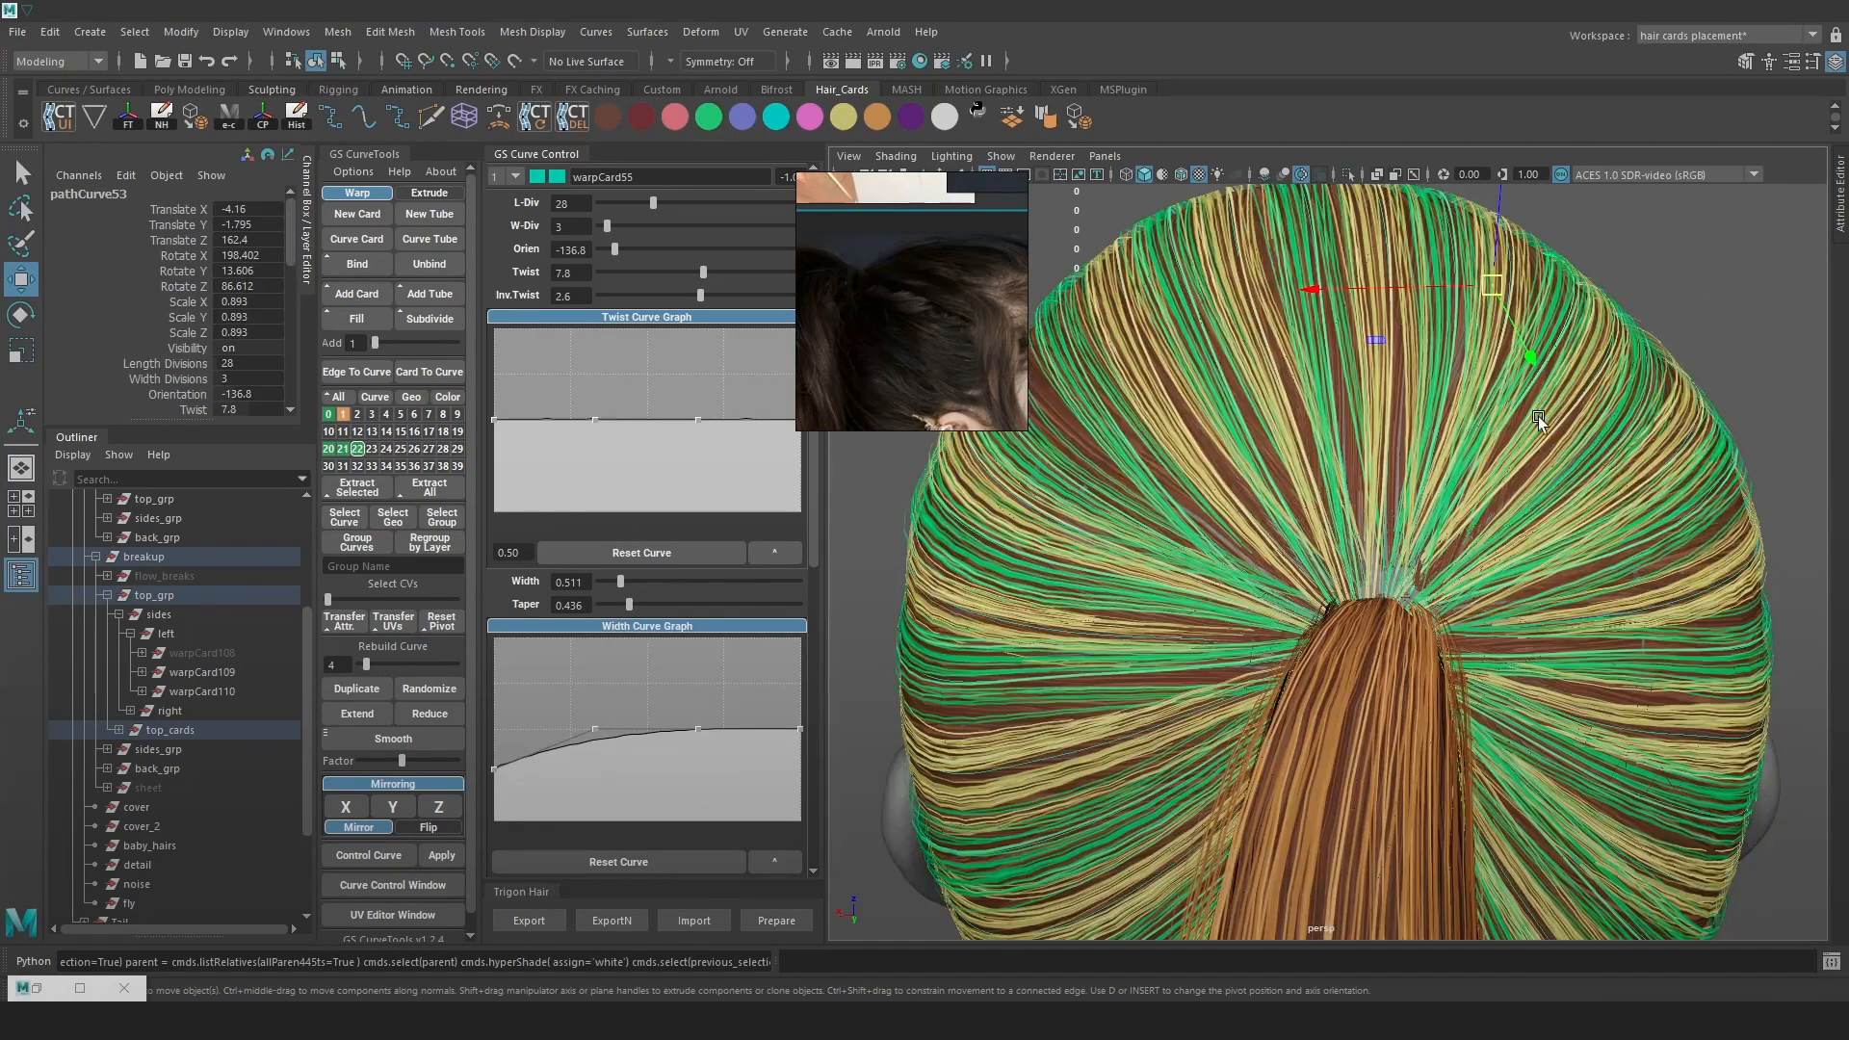
key("4")
left_click(1691, 350)
right_click_drag(1692, 353, 1599, 354)
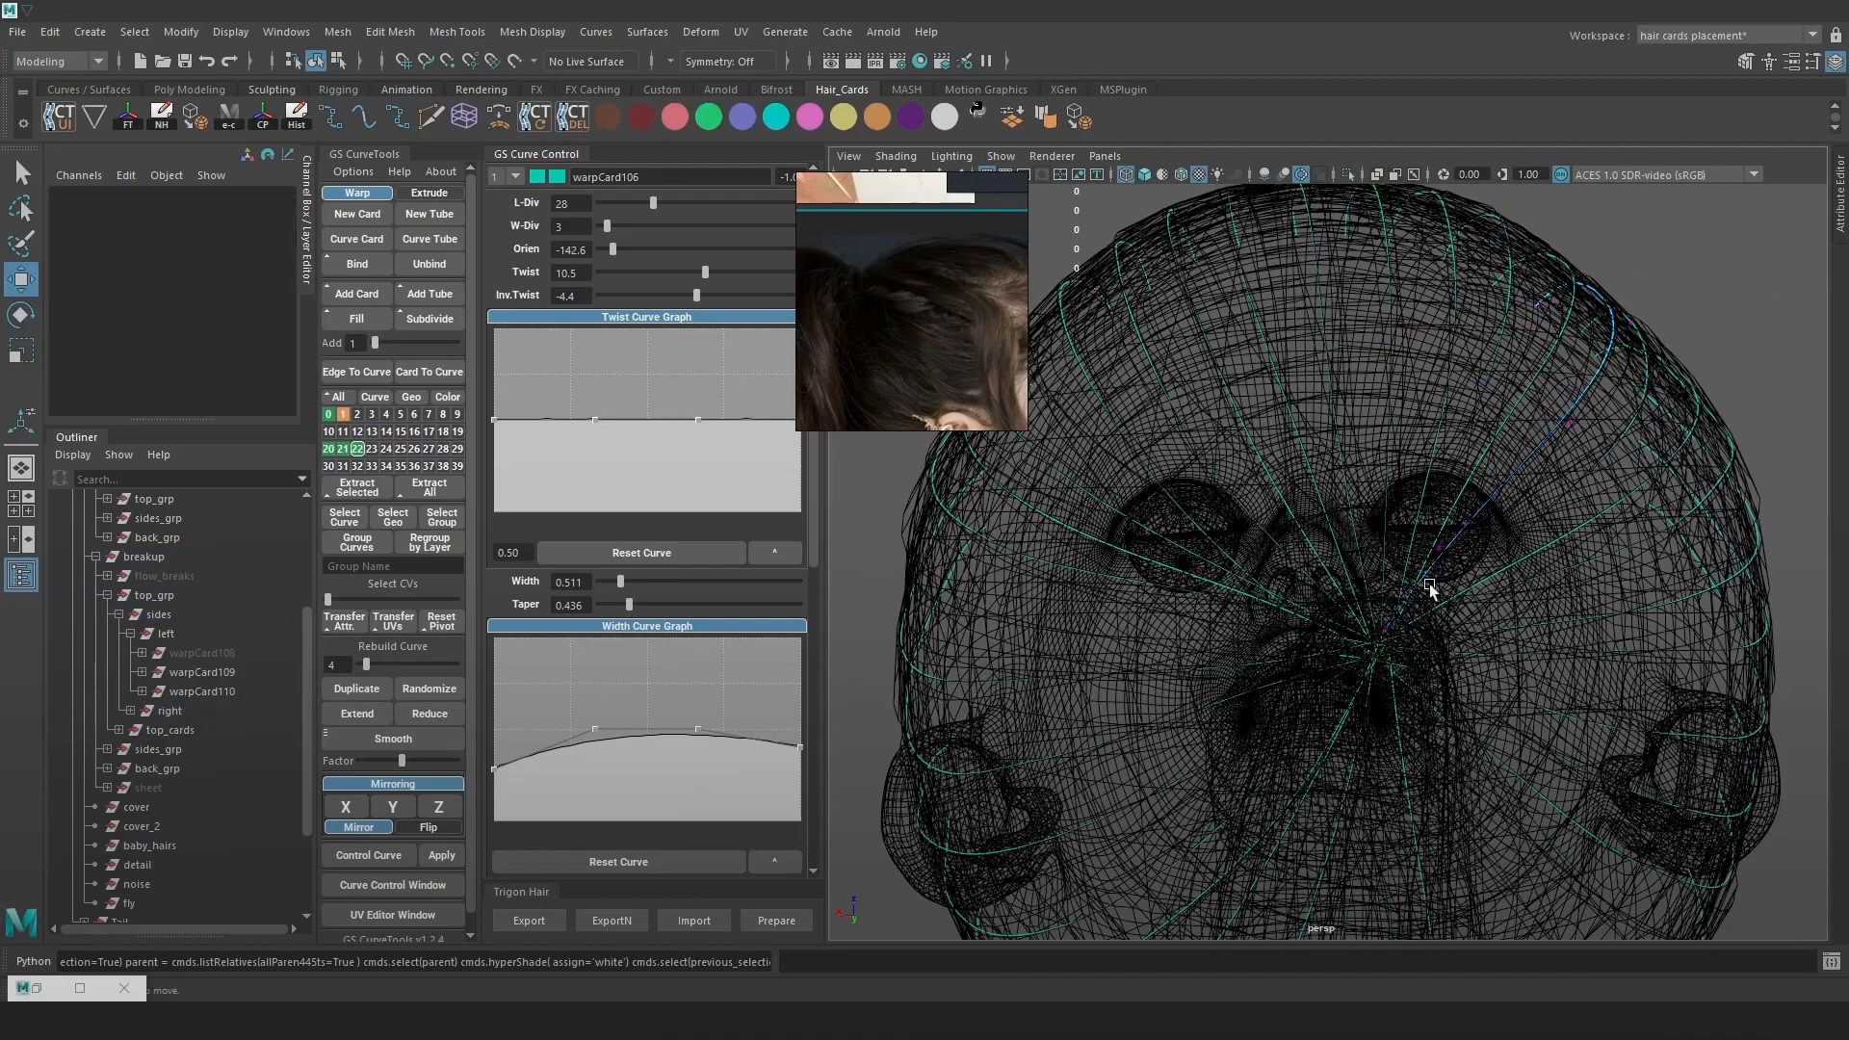
left_click(1386, 630)
key("6")
left_click_drag(1387, 629, 1400, 639)
middle_click_drag(1588, 605, 1500, 586, "alt")
left_click_drag(1500, 586, 1444, 626, "alt")
Adjust the ponytail-end control vertex of side card warpCard35's curve to tuck the card into the ponytail base
key("4")
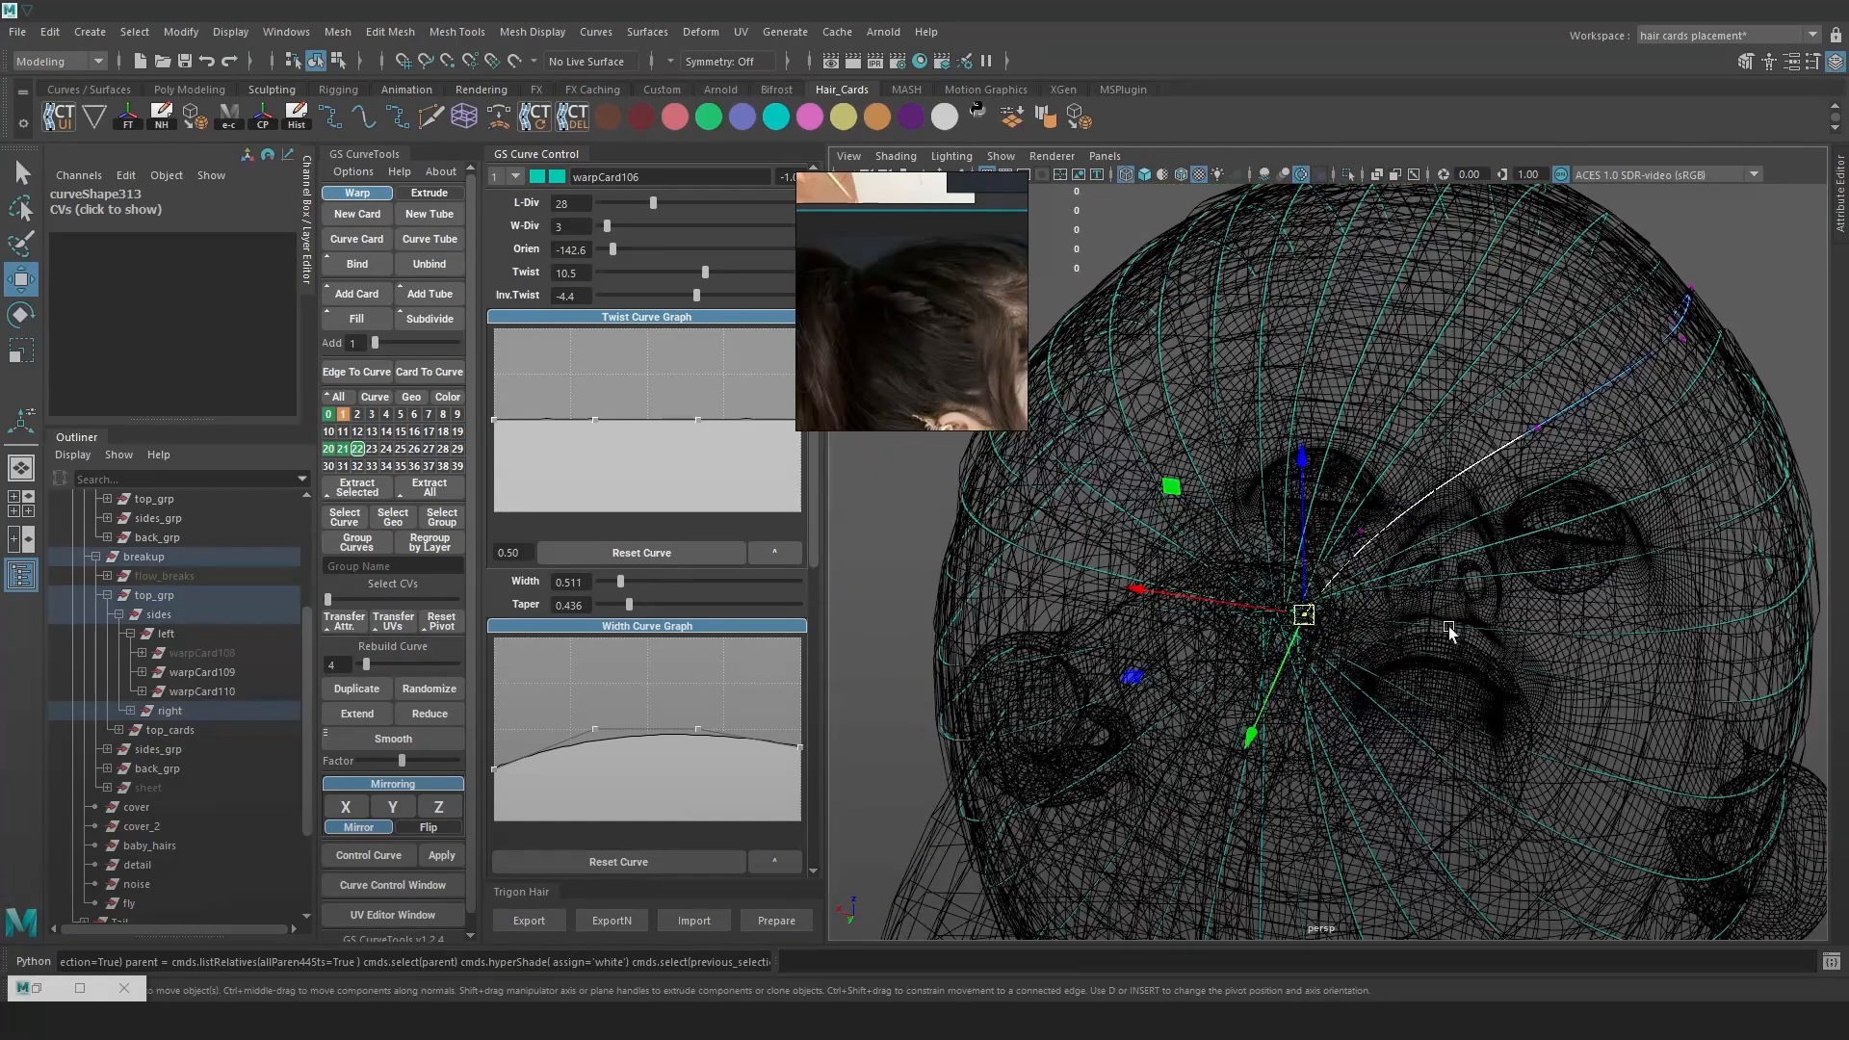
left_click(1452, 632)
right_click_drag(1452, 631, 1358, 636)
key("6")
key("4")
left_click(1310, 616)
key("6")
left_click_drag(1310, 584, 1317, 599)
right_click_drag(1396, 665, 1627, 803, "alt")
mouse_move(1627, 803)
left_mouse_down("alt")
mouse_move(1181, 620)
mouse_move(1250, 635)
left_mouse_up("alt")
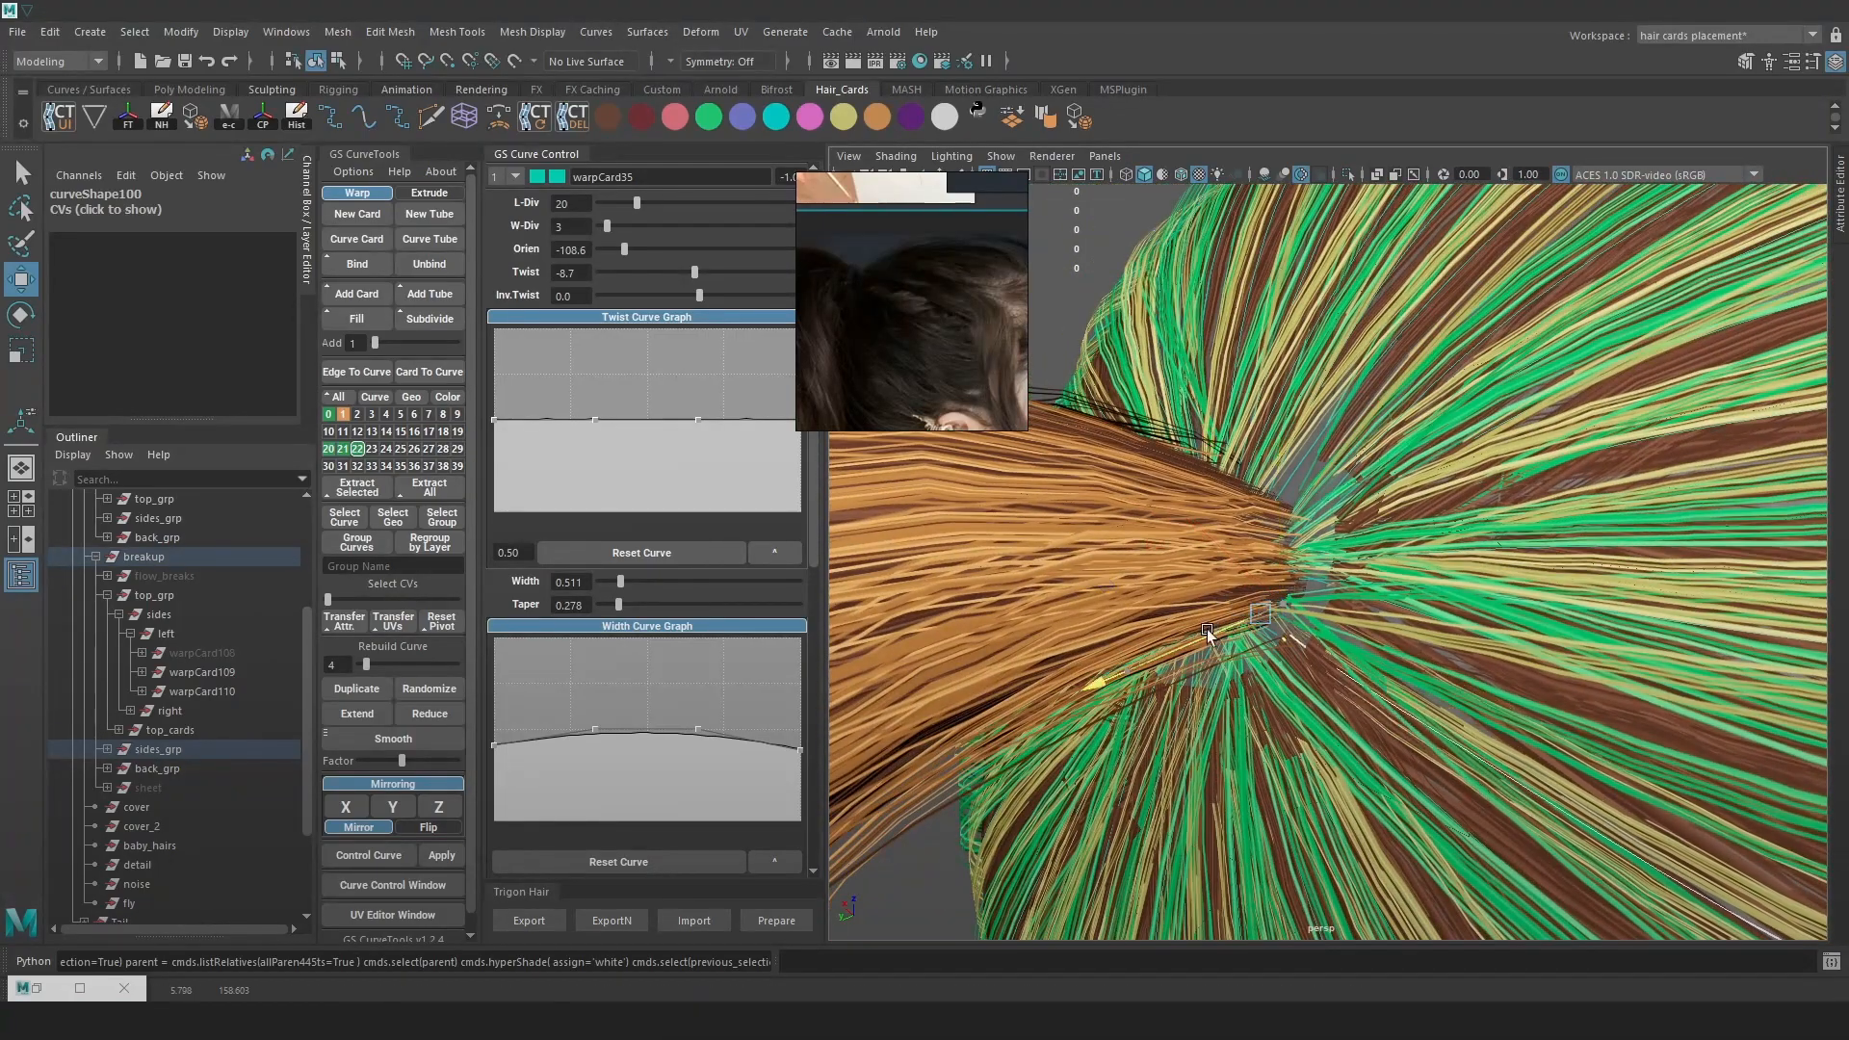
left_click_drag(1257, 550, 1259, 563)
left_click_drag(1259, 562, 1349, 543, "alt")
right_click_drag(1349, 543, 1355, 491, "alt")
left_click_drag(1356, 491, 1482, 539, "alt")
Nudge the ponytail-end control vertex of warpCard62's curve toward the ponytail base
key("4")
left_click(1218, 511)
key("6")
right_click_drag(1676, 315, 1599, 314)
key("4")
left_click_drag(1378, 628, 1306, 583)
key("6")
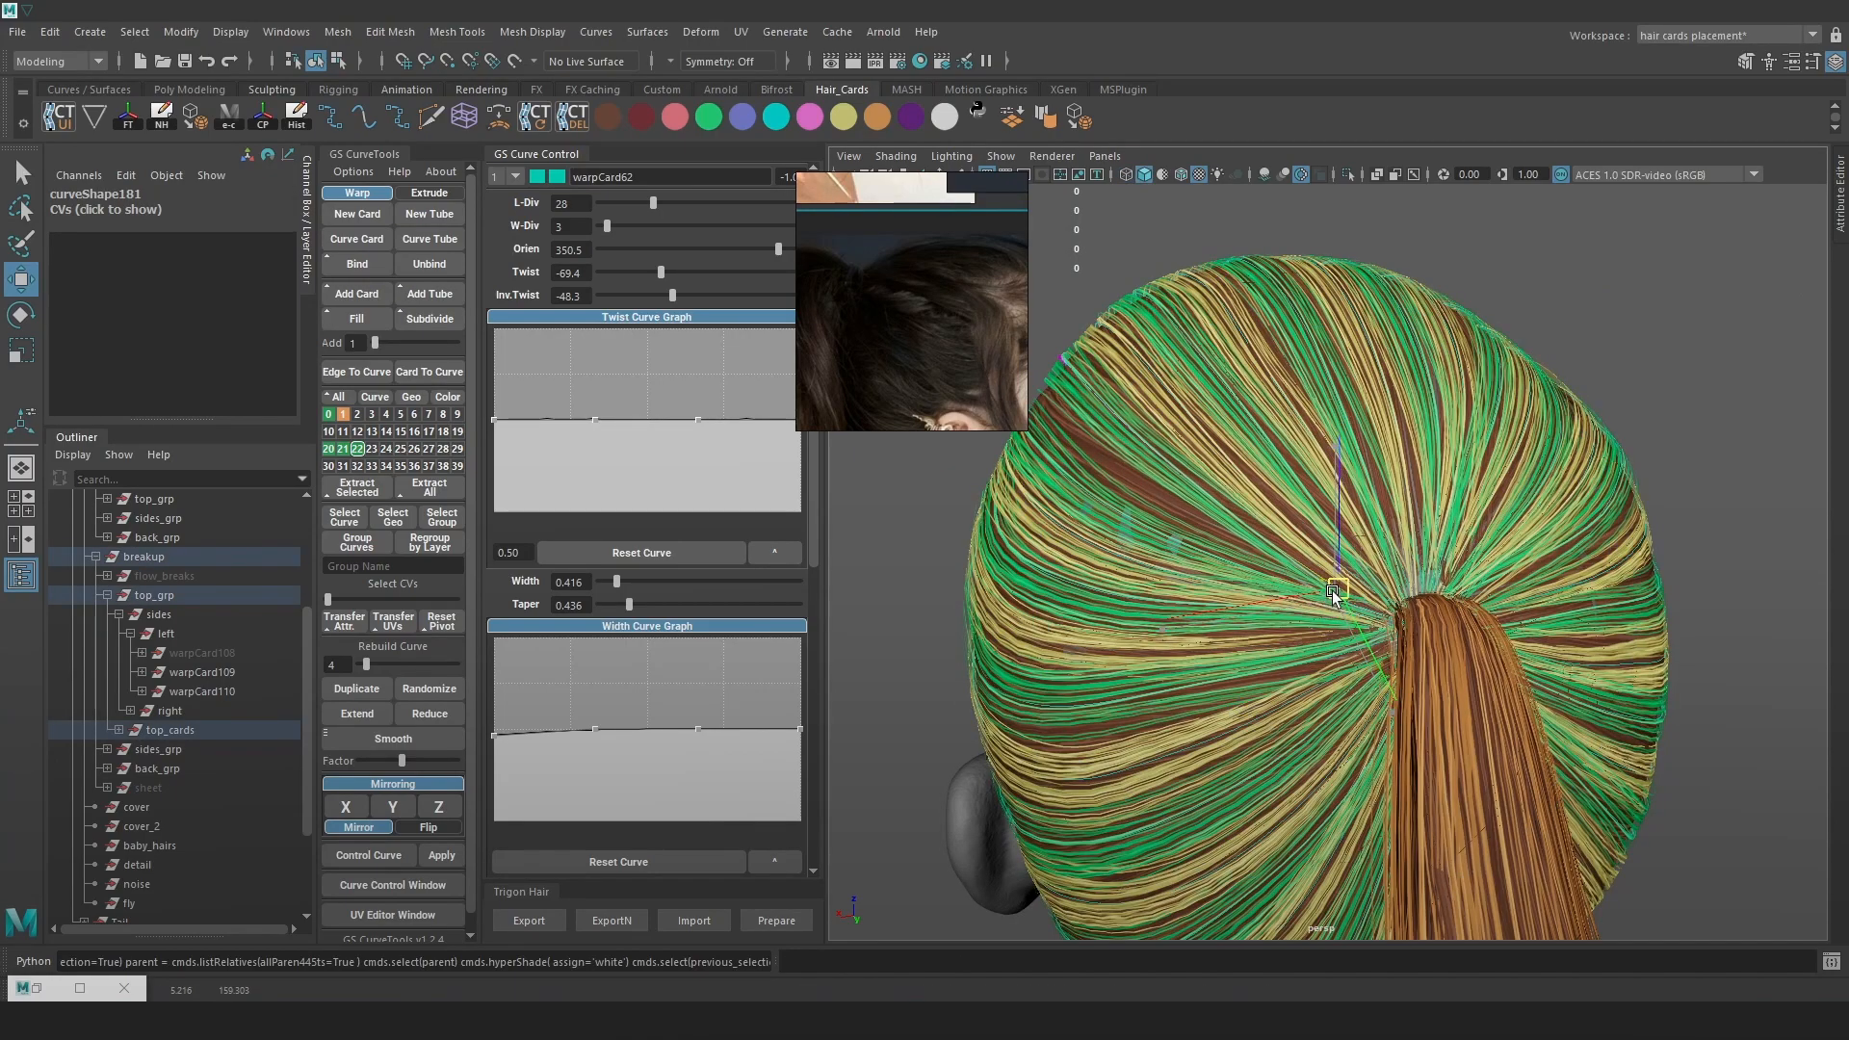
left_click_drag(1443, 420, 1436, 417)
key("w")
left_click_drag(1341, 589, 1343, 590)
left_click_drag(1170, 684, 1209, 657, "alt")
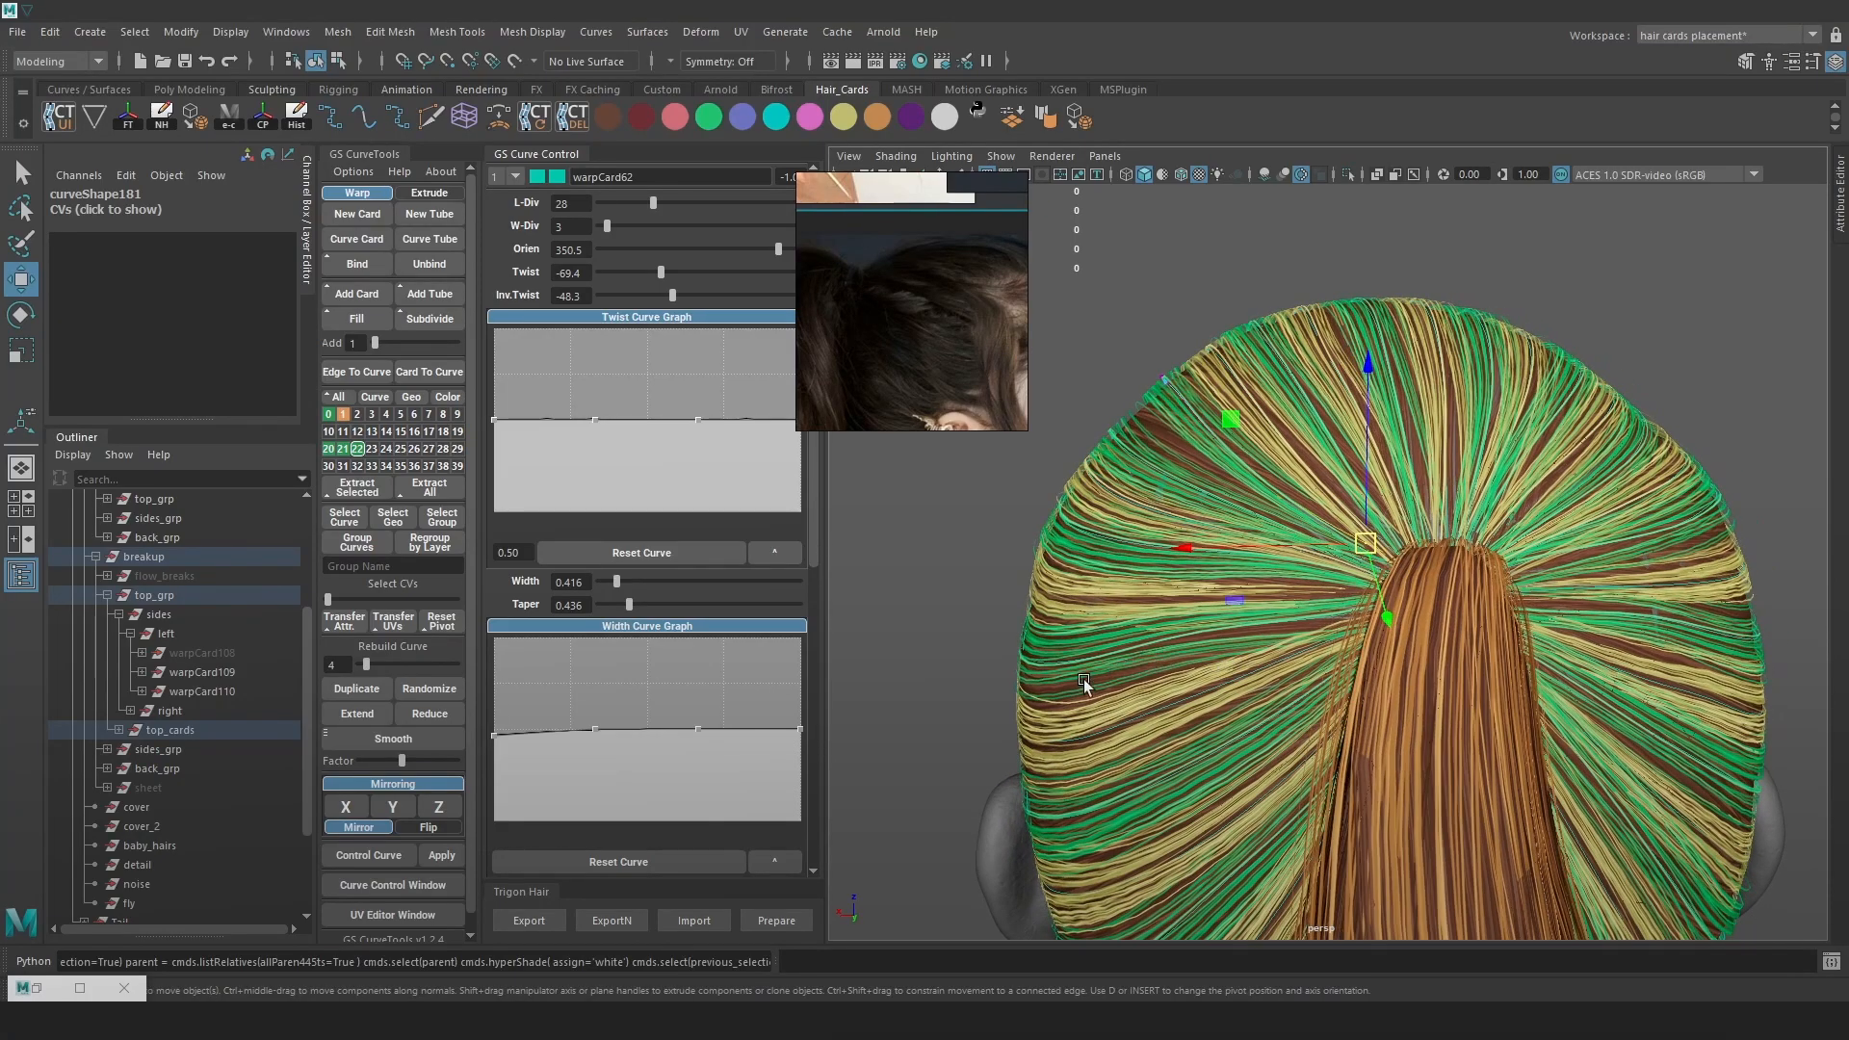
Move the ponytail-end control vertex of side card warpCard67's curve into the ponytail base
key("4")
key("5")
key("4")
left_click(1213, 650)
key("6")
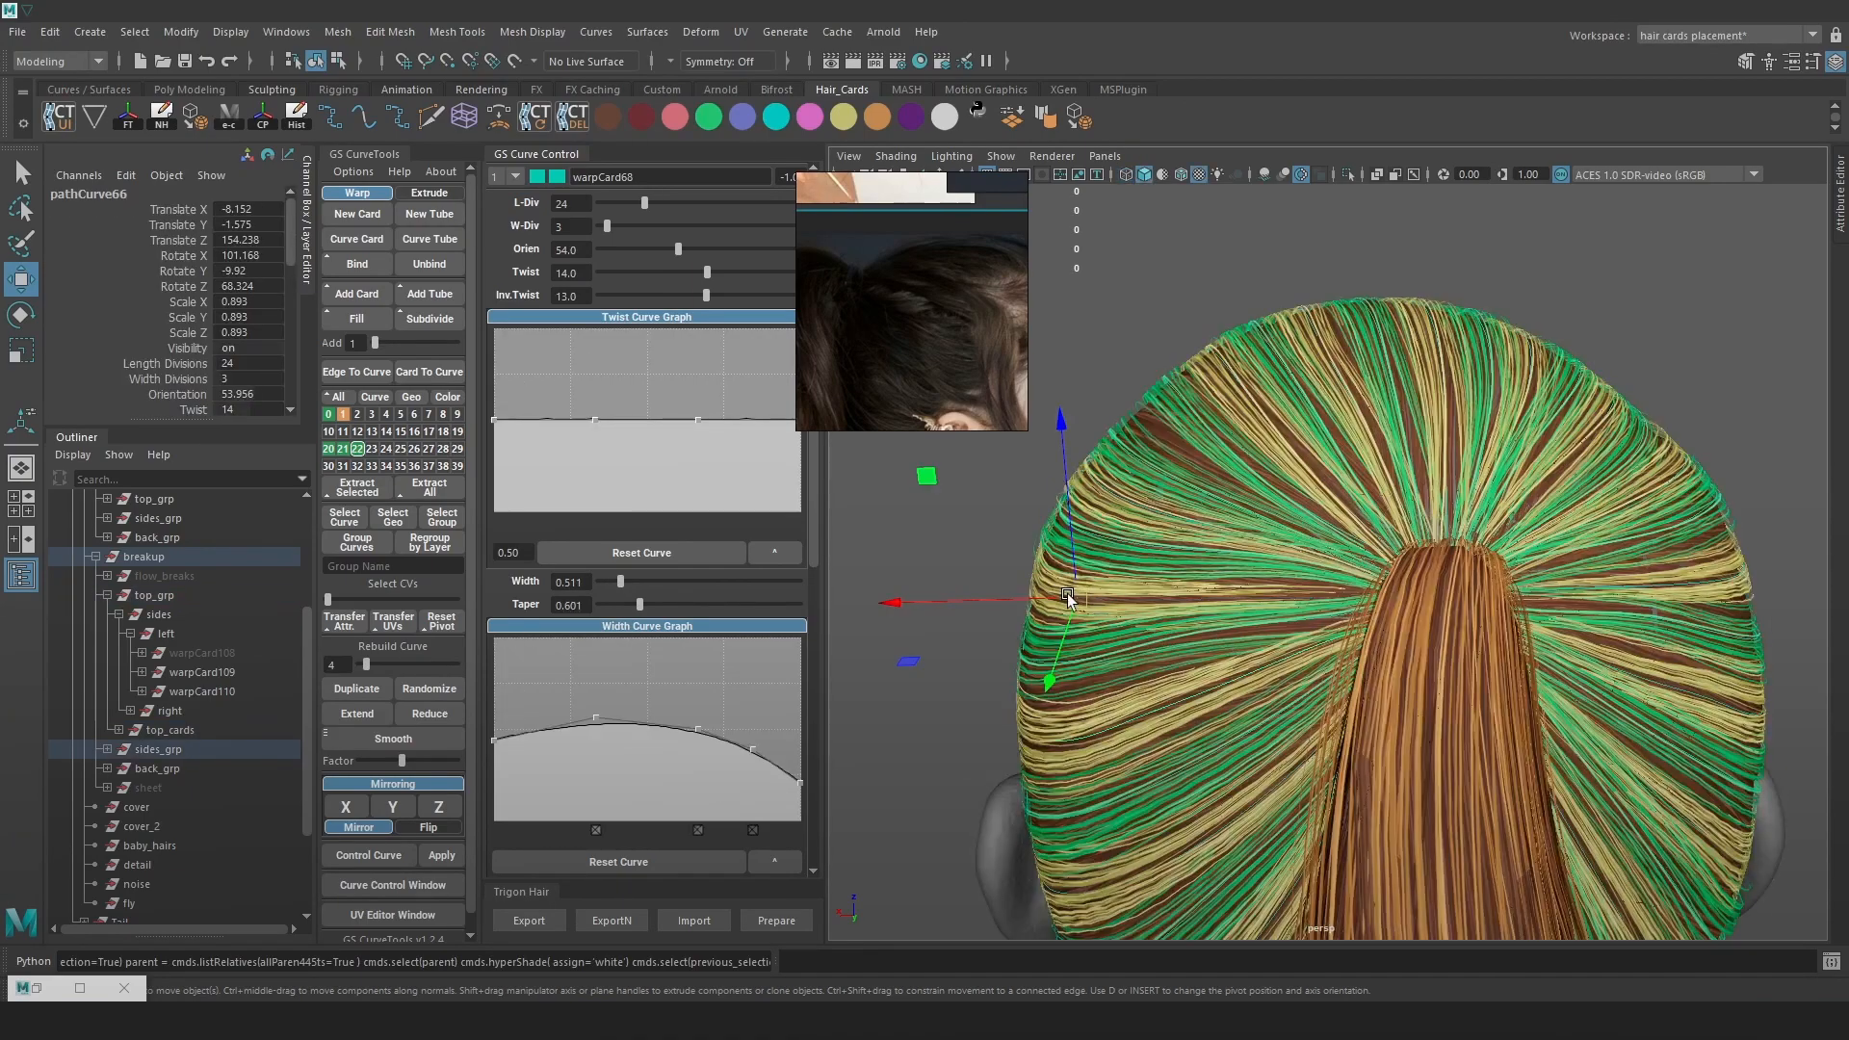
key("4")
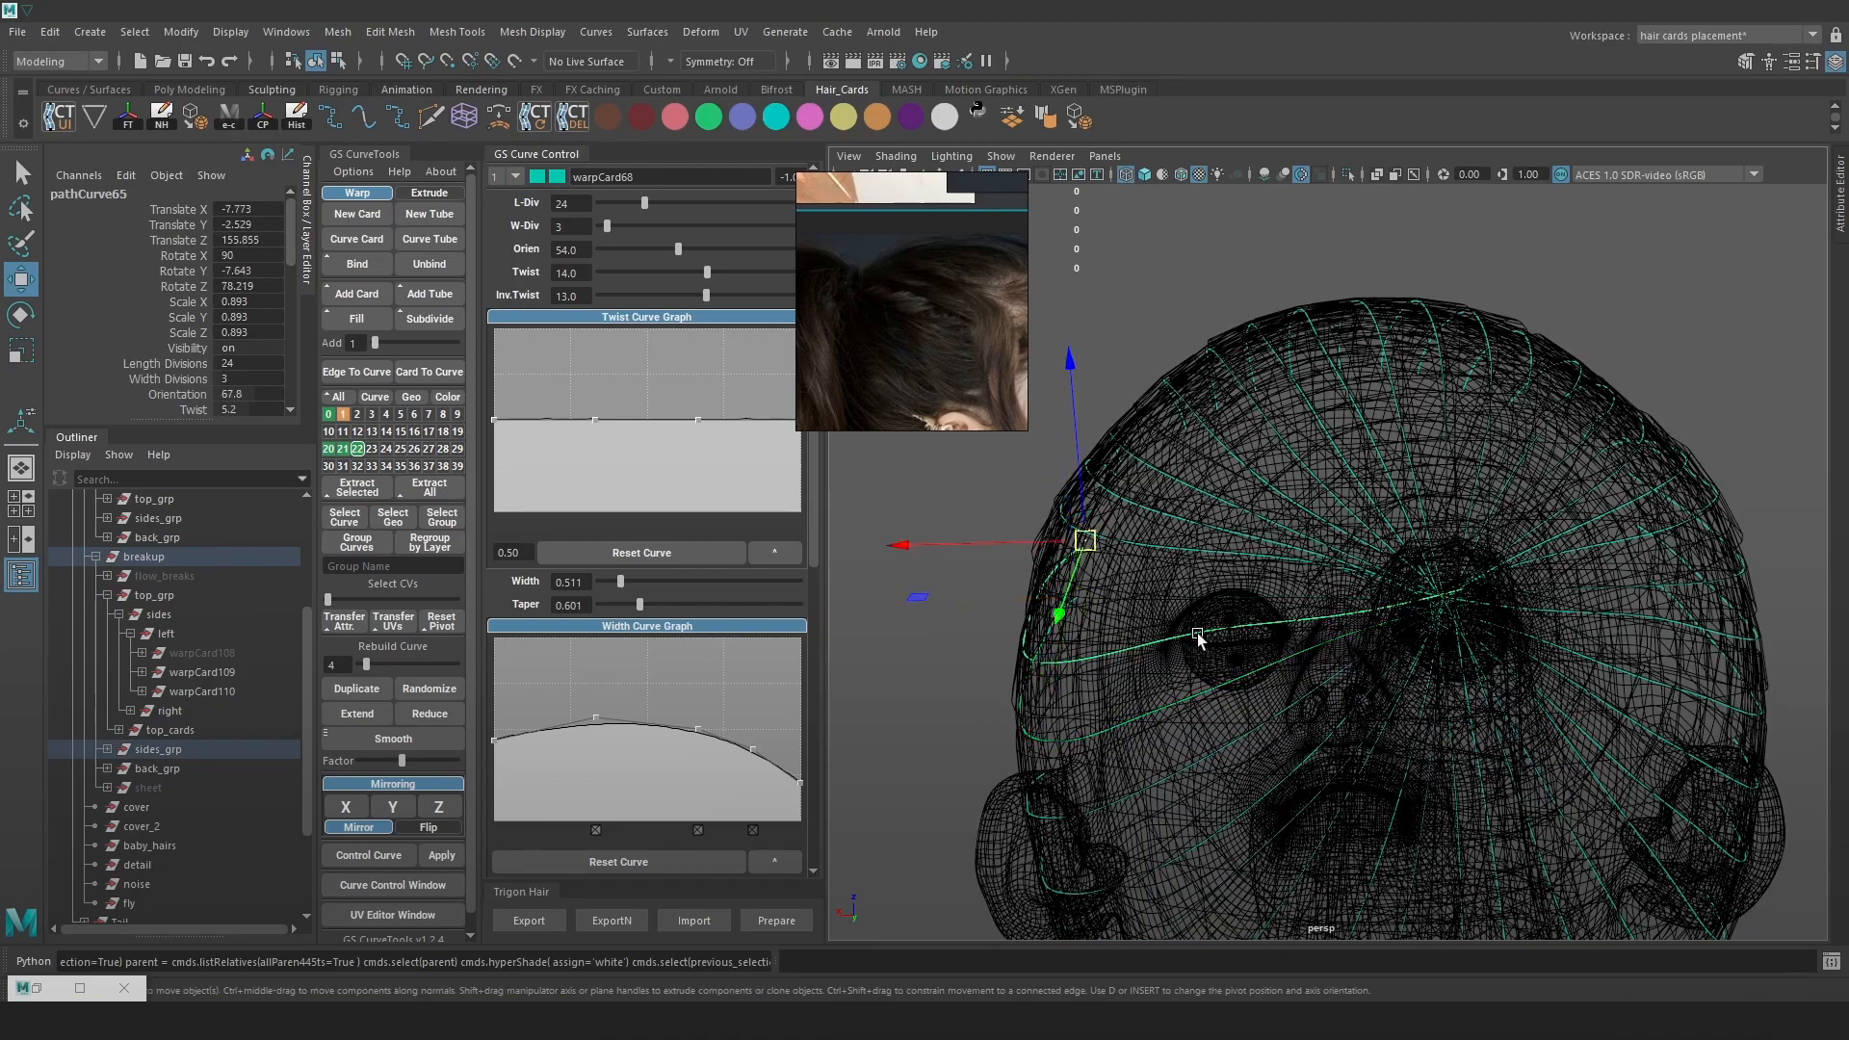
right_click_drag(980, 490, 884, 474)
key("6")
left_click_drag(1337, 574, 1341, 567)
Refine the position of warpCard67's ponytail-end control vertex as seen from the side of the head
key("4")
right_click_drag(1488, 645, 1428, 632)
left_click(1421, 600)
key("6")
left_click_drag(1421, 554, 1282, 651)
key("4")
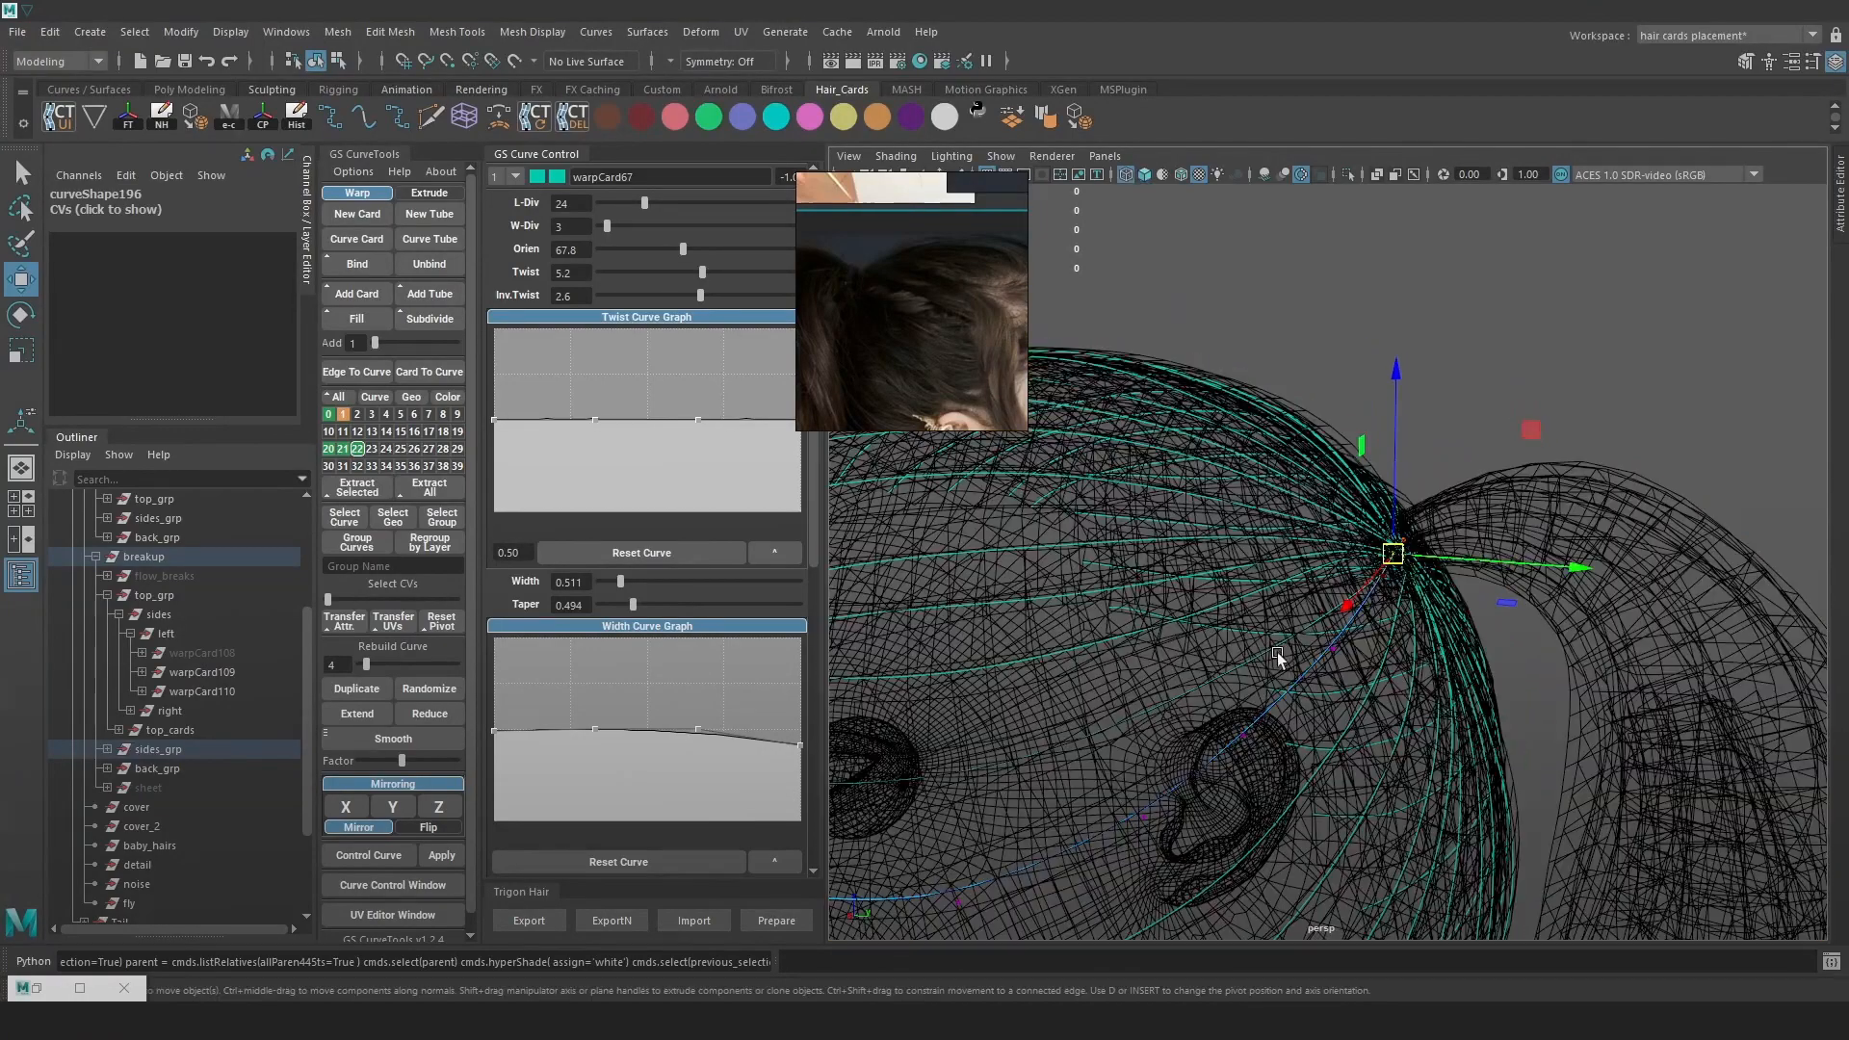
Select the hidden warpCard108 in the breakup group's left sides subgroup and make it visible
left_click(1227, 662)
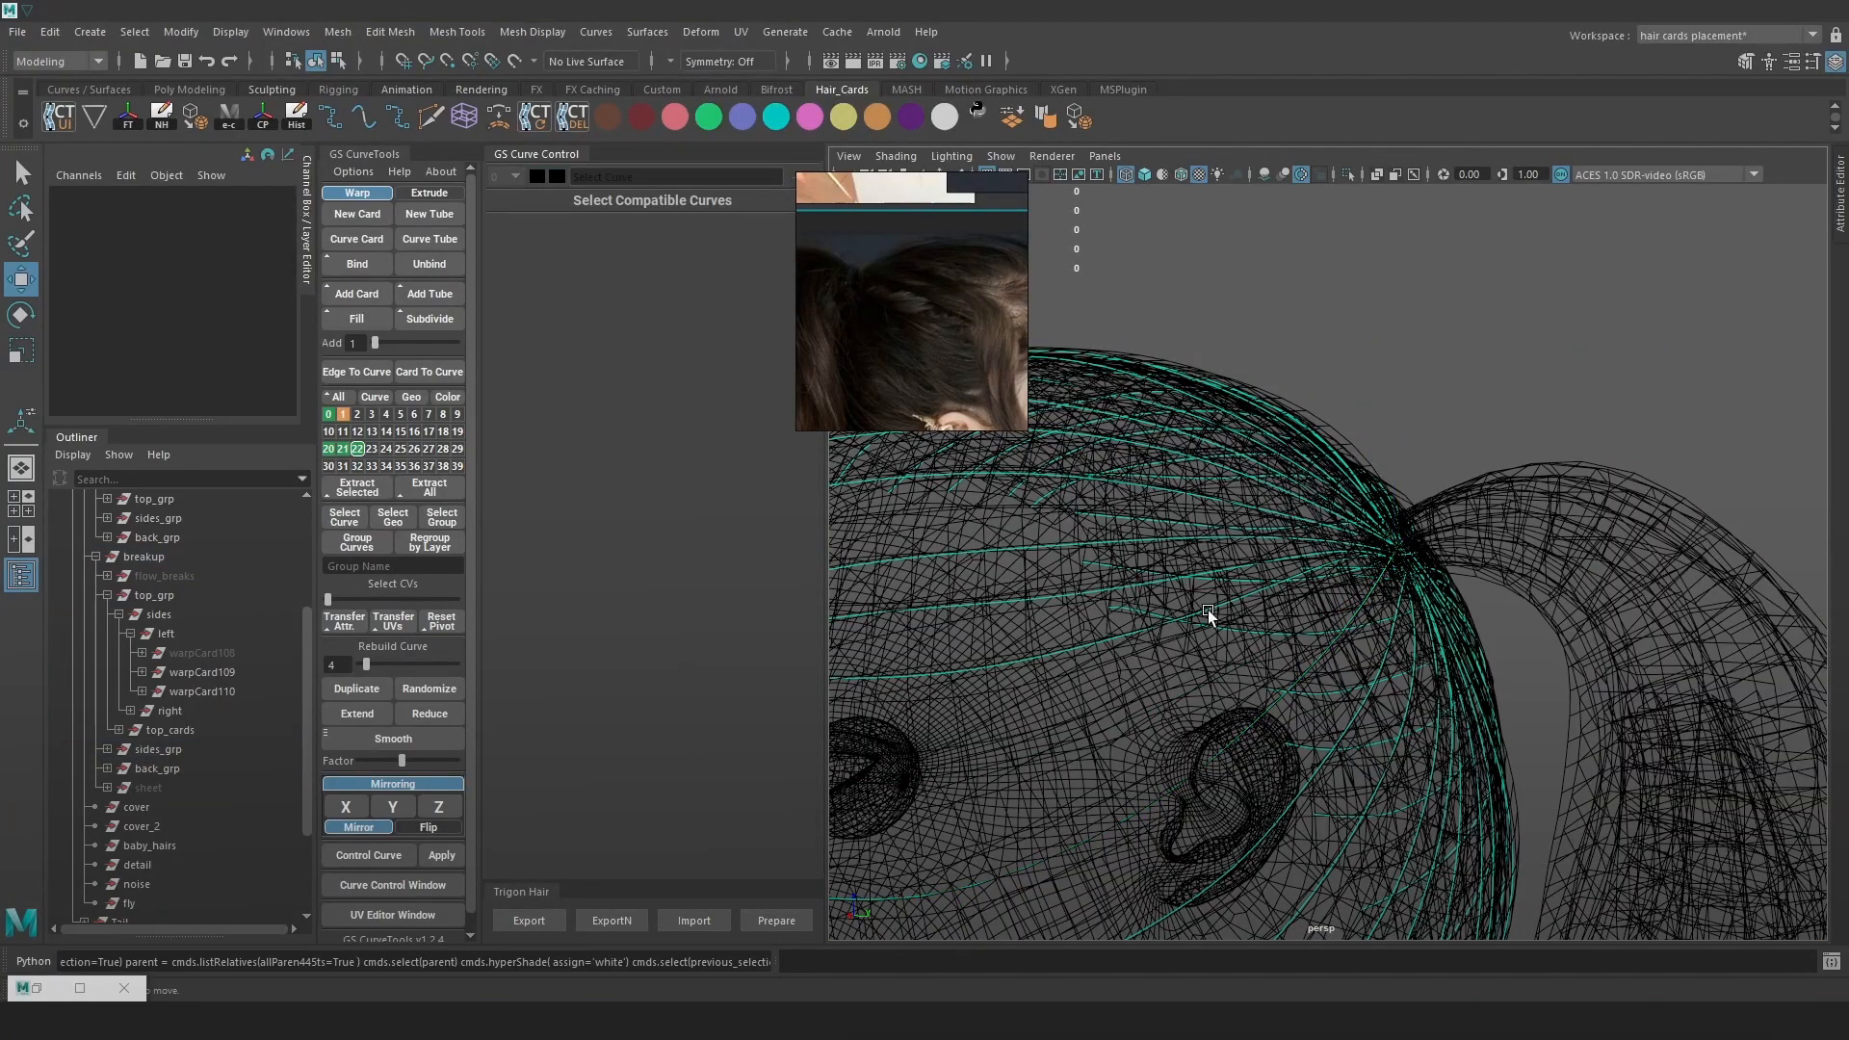
key("6")
left_click_drag(1187, 607, 980, 576, "alt")
key("4")
left_click(1141, 686)
left_click_drag(1141, 688, 1088, 462, "alt")
scroll(1257, 658, "down", 2)
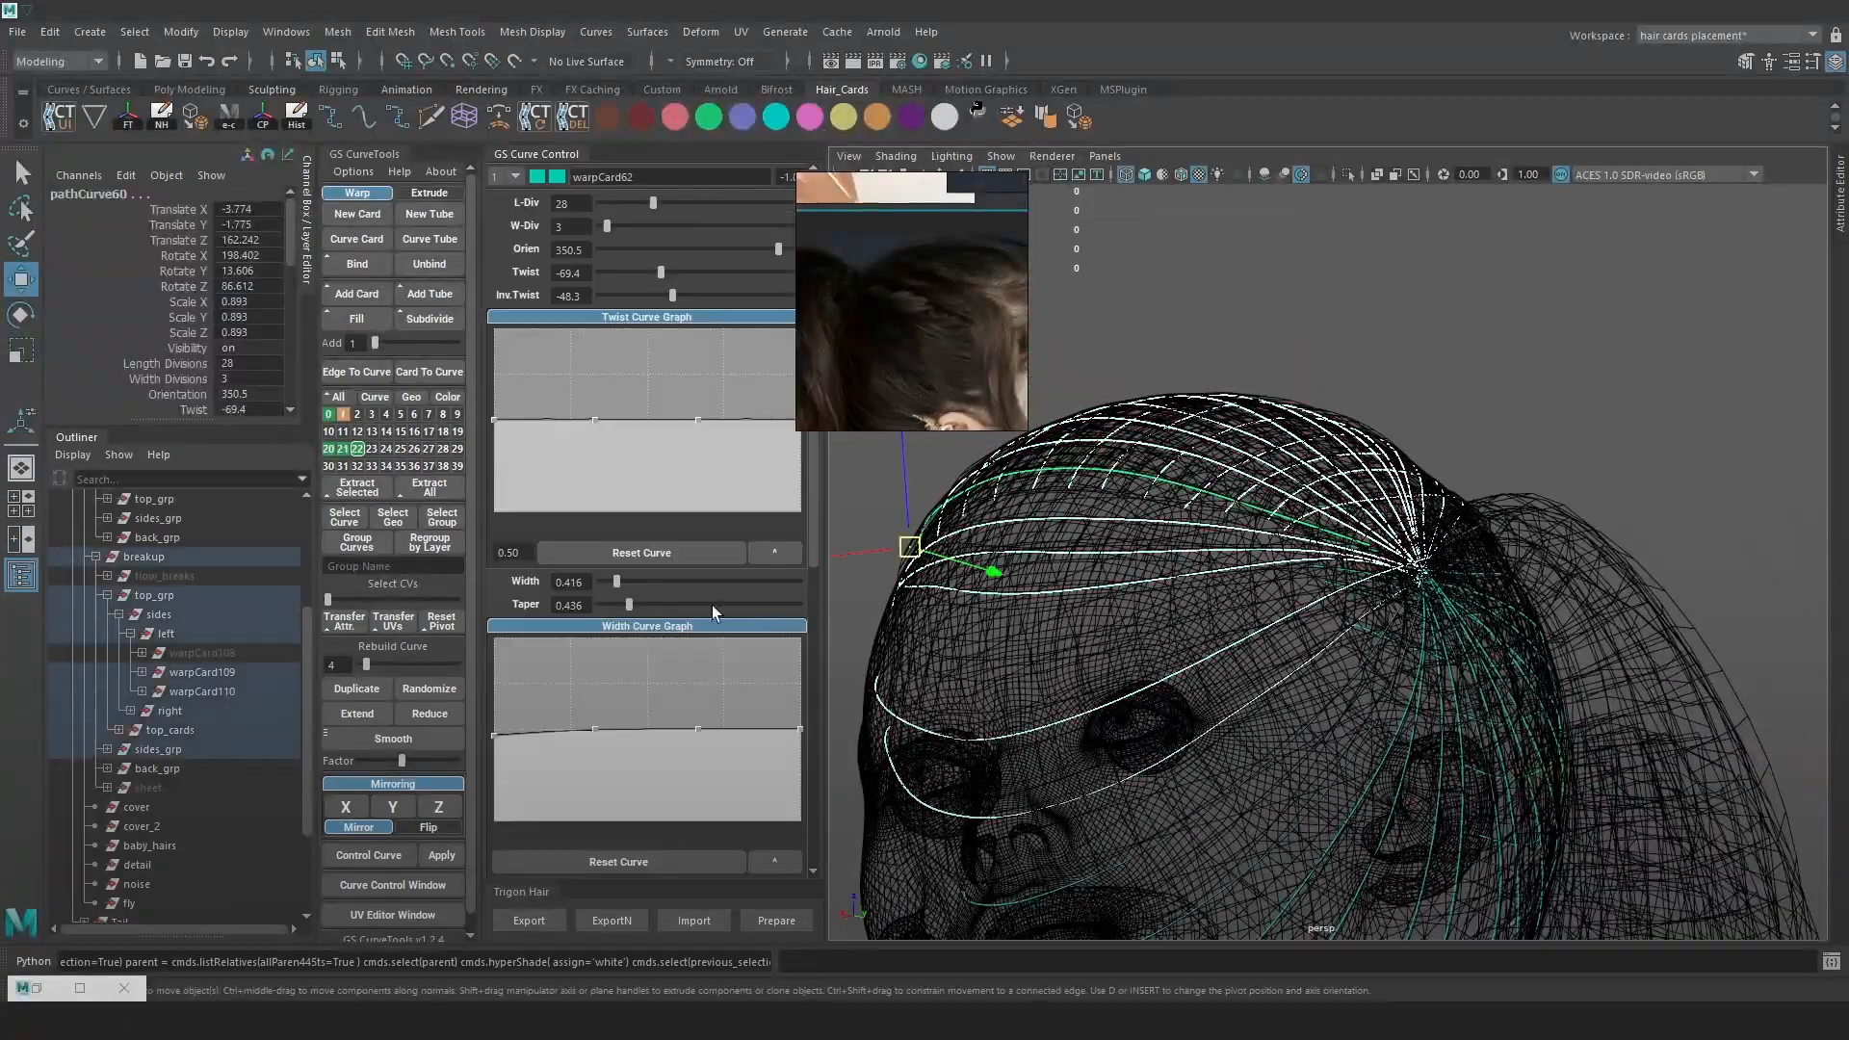
left_click(223, 655)
key("6")
left_click_drag(1197, 626, 1396, 558, "alt")
key("ctrl+h")
key("ctrl+z")
key("4")
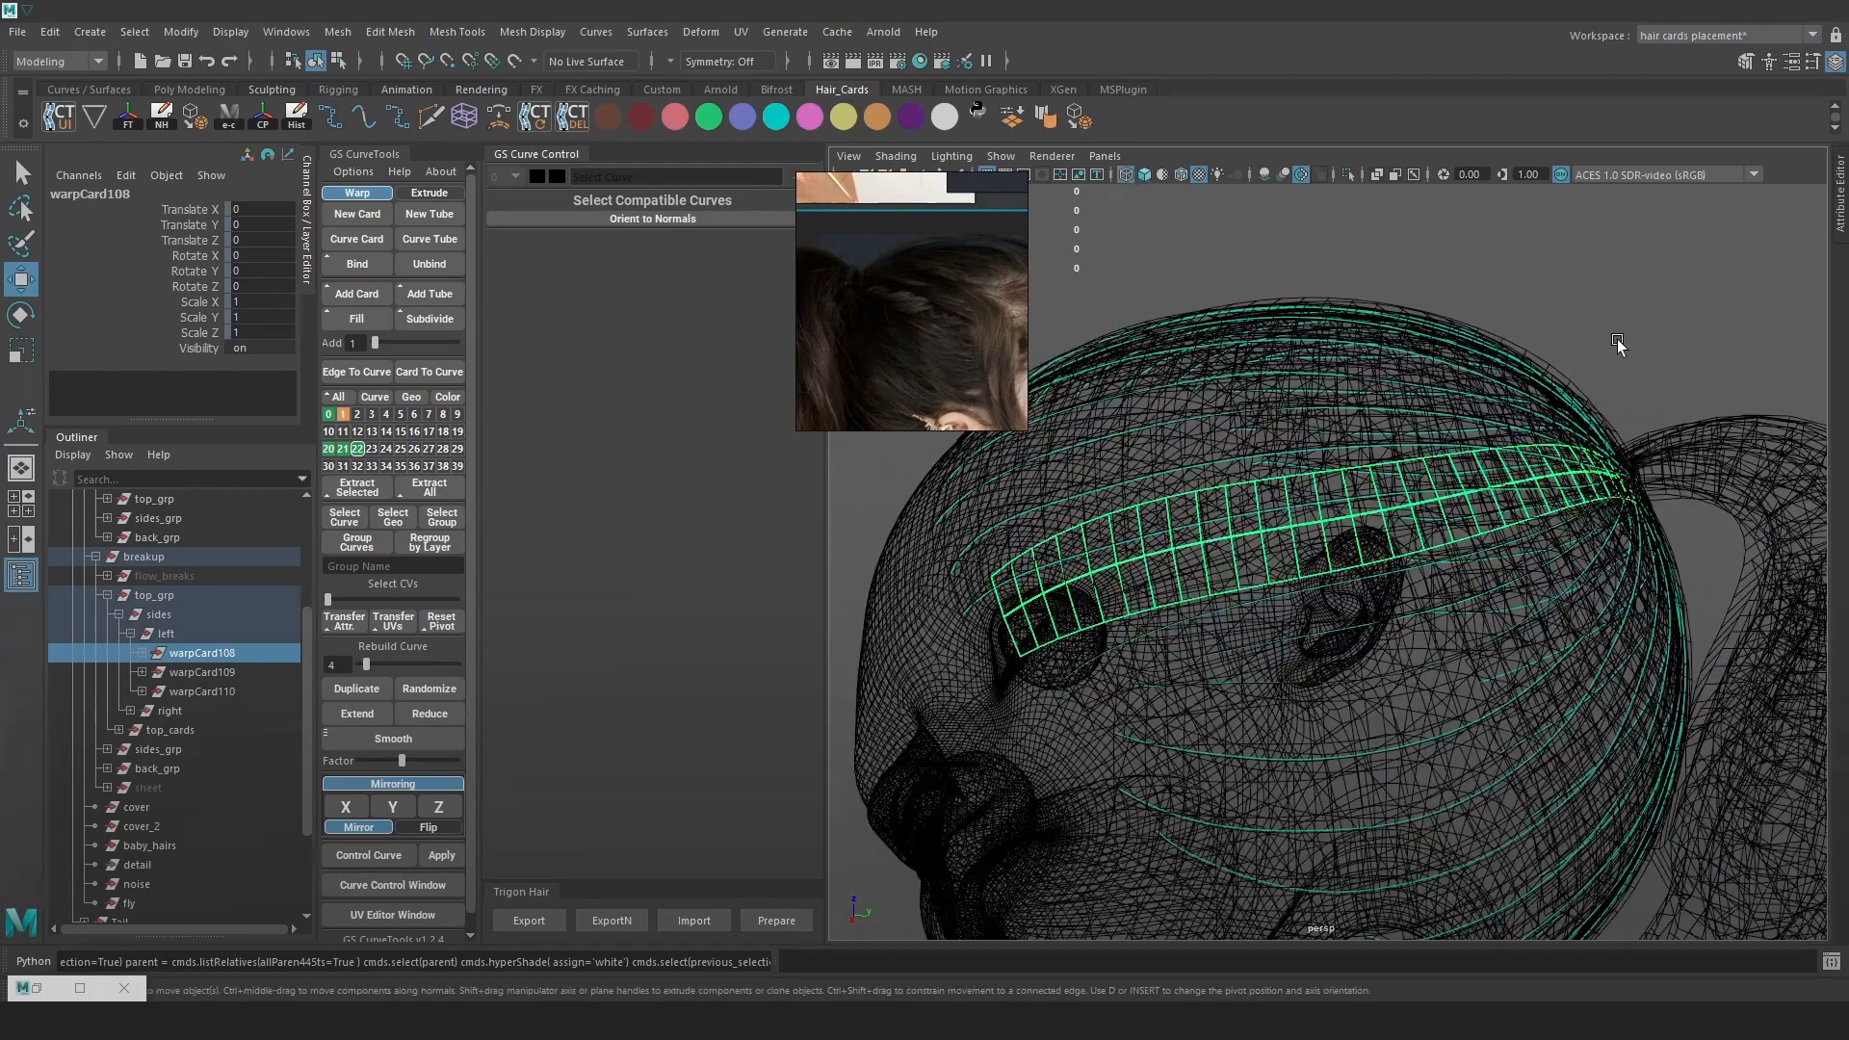
Reposition the hairline-end control vertices of warpCard108's curve to fit the card along the side hairline
left_click(1617, 344)
scroll(1396, 482, "up", 1)
left_click(1306, 520)
right_click_drag(1306, 519, 1079, 559)
key("6")
left_click(1007, 591)
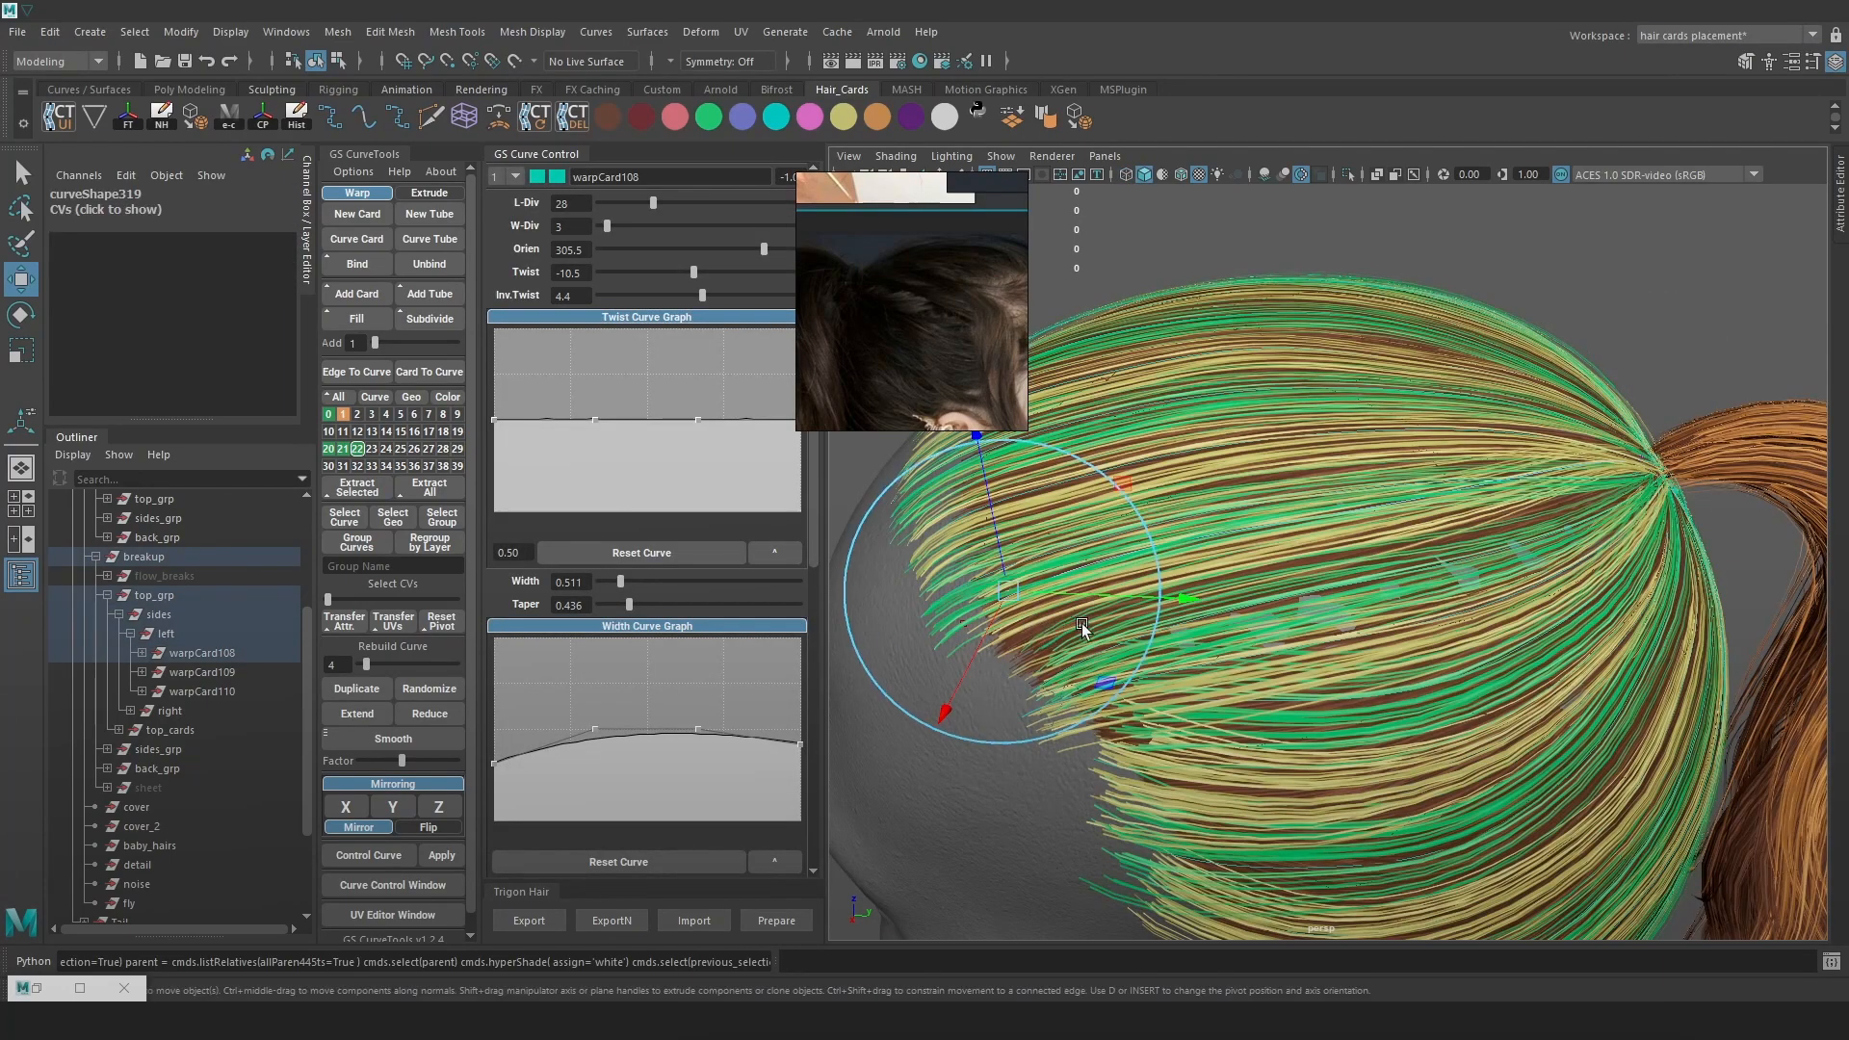
key("4")
left_click_drag(1021, 632, 944, 557)
key("6")
left_click_drag(996, 614, 1003, 617)
mouse_move(1003, 626)
left_mouse_down("alt")
mouse_move(1031, 690)
mouse_move(1009, 677)
left_mouse_up("alt")
left_click_drag(969, 659, 969, 678)
left_click_drag(968, 674, 991, 674)
Adjust the middle control vertices of warpCard108's curve so the card follows the surrounding base cards
key("4")
left_click_drag(1325, 479, 1435, 520)
key("6")
mouse_move(1417, 499)
left_mouse_down()
mouse_move(1436, 509)
mouse_move(1362, 527)
mouse_move(1463, 577)
mouse_move(1487, 551)
mouse_move(1486, 581)
mouse_move(1394, 551)
mouse_move(1479, 643)
mouse_move(1428, 647)
left_mouse_up()
key("4")
key("6")
key("4")
left_click_drag(1252, 515, 1311, 578)
key("6")
left_click_drag(1296, 545, 1286, 557)
Fit the ponytail-end control vertex of warpCard108's curve into the ponytail base
key("4")
left_click_drag(1533, 739, 1485, 643)
key("6")
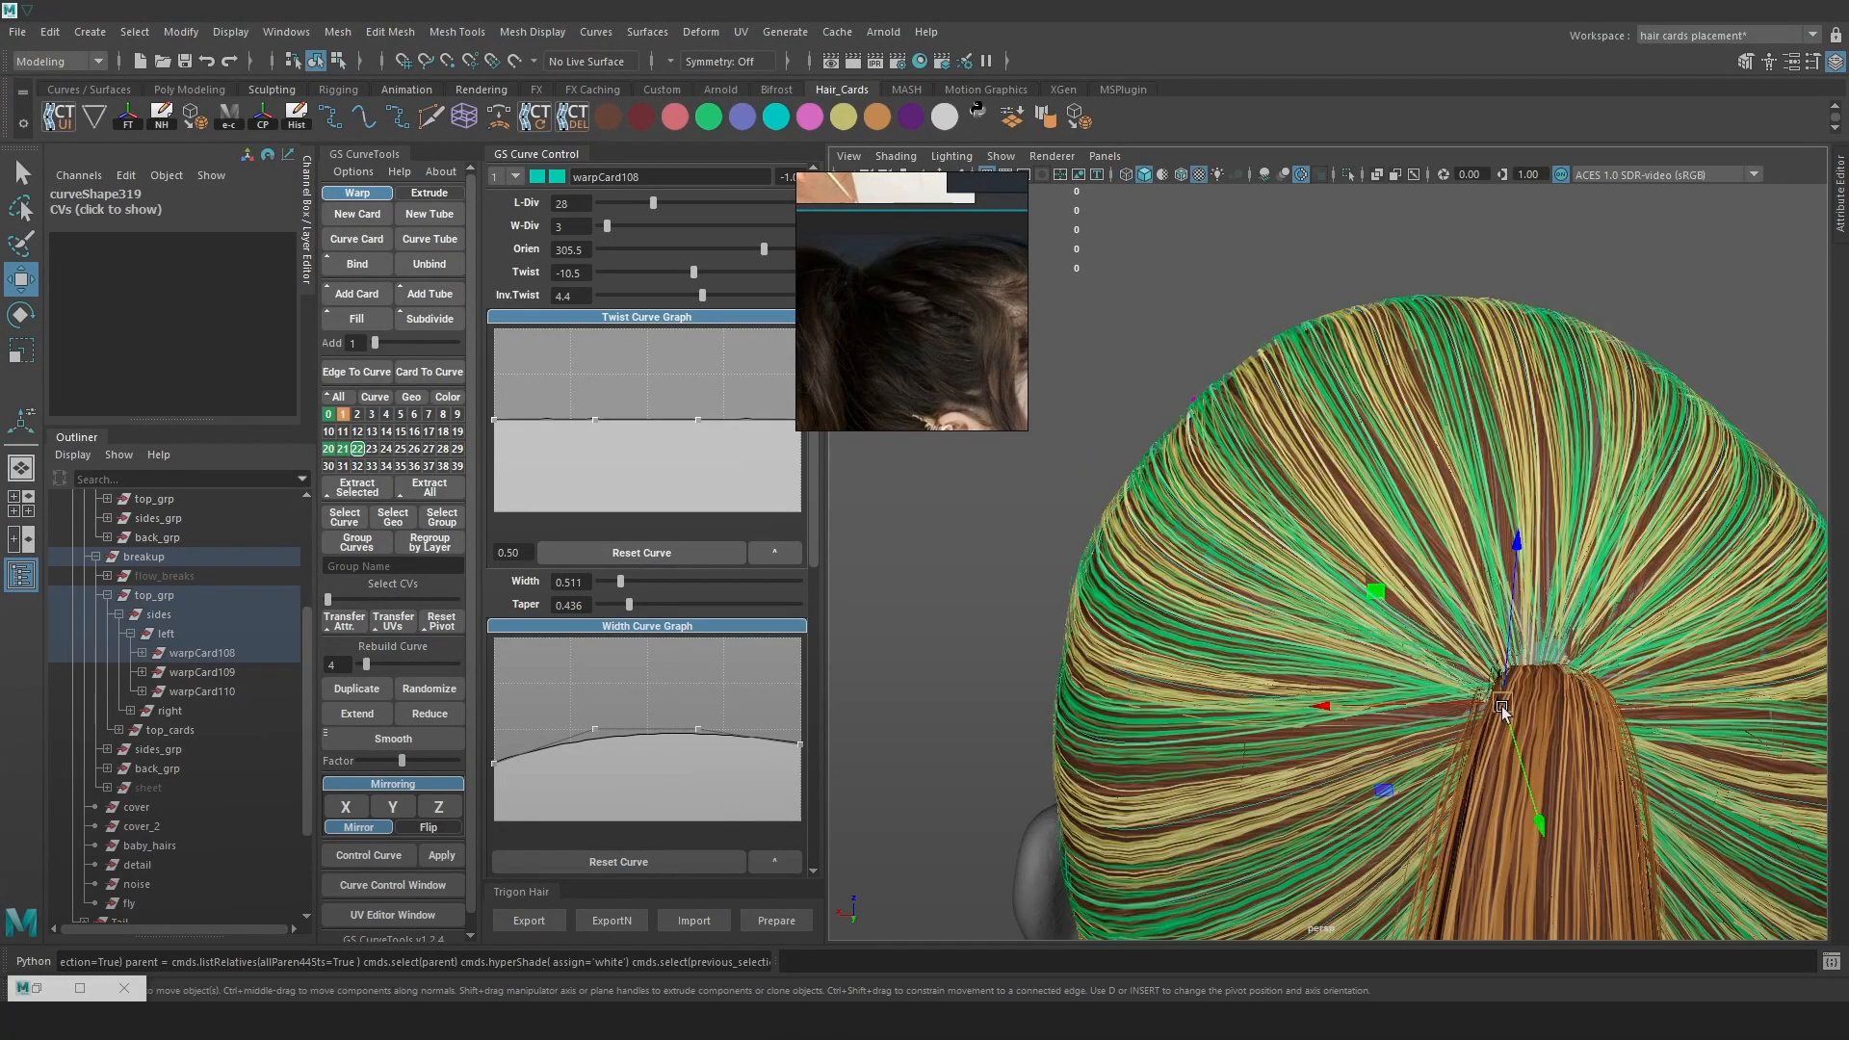
right_click_drag(1562, 685, 1447, 550, "alt")
left_click_drag(1446, 551, 1588, 555, "alt")
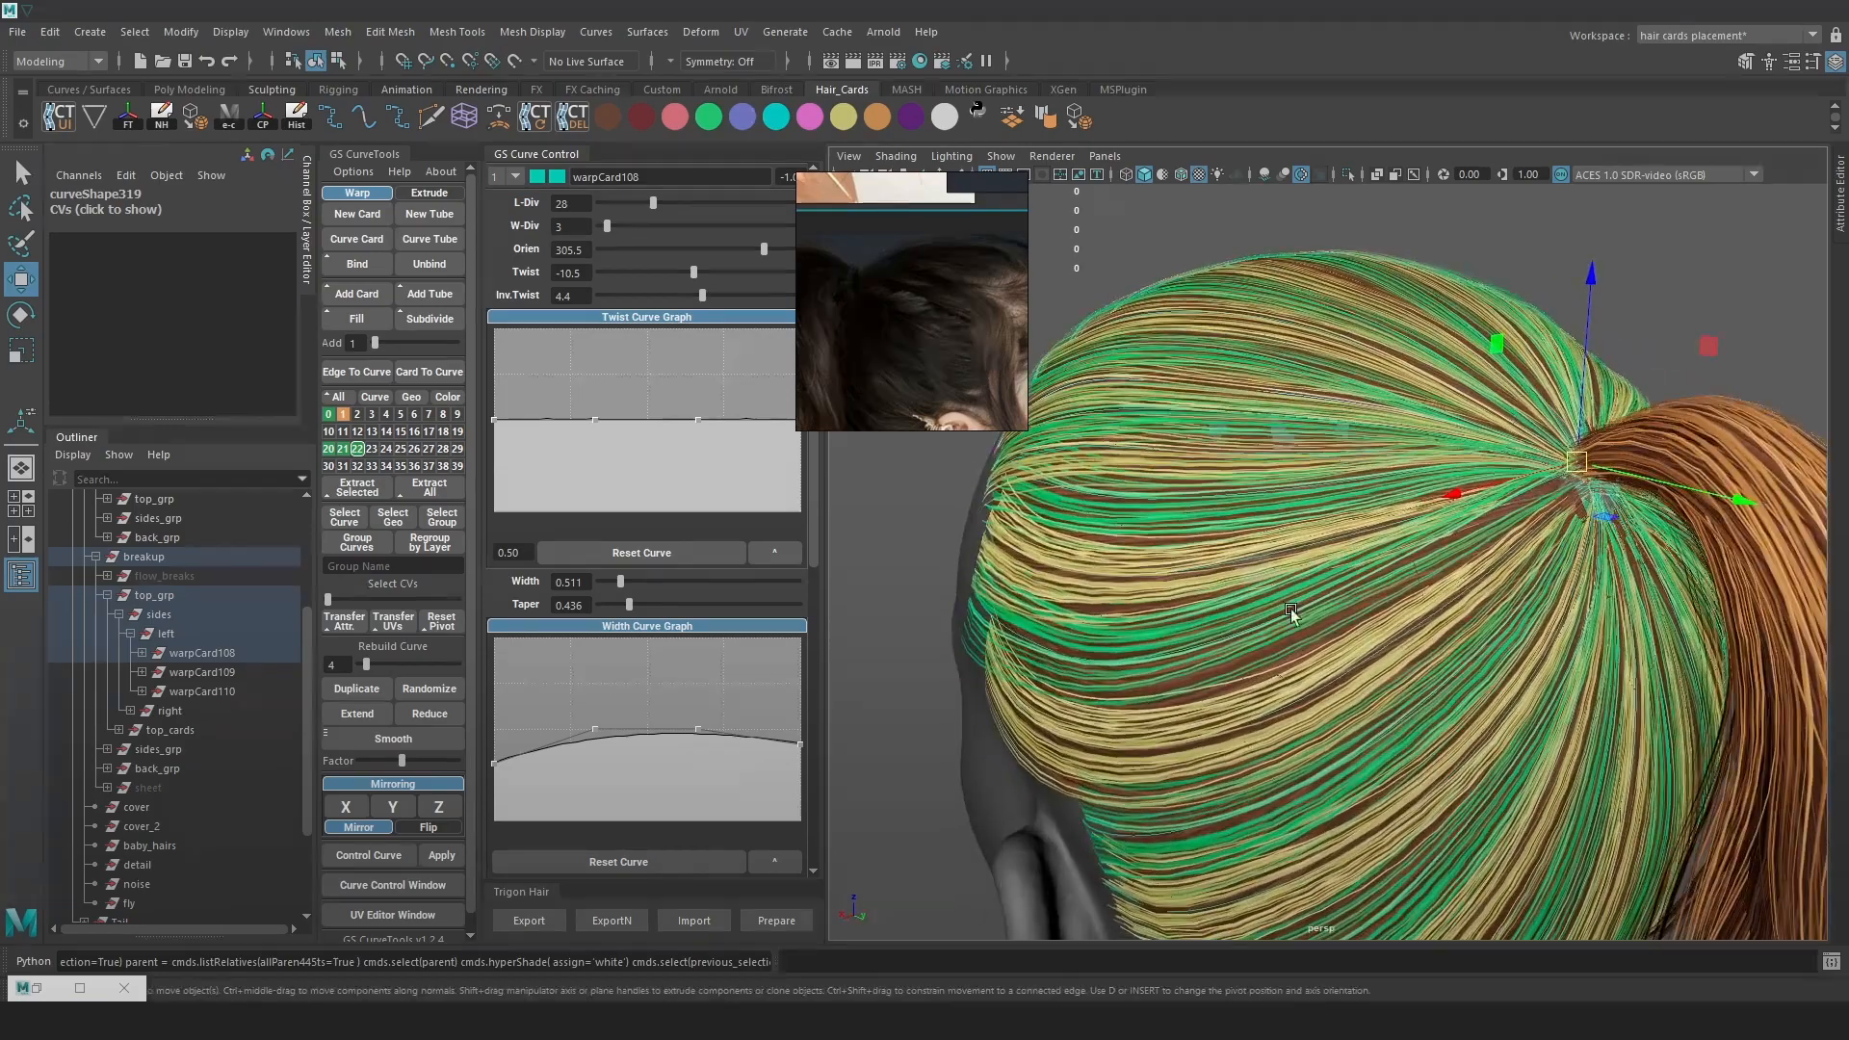
Reposition the hairline-end control vertex of warpCard67's curve along the side hairline
key("4")
left_click(1284, 611)
key("6")
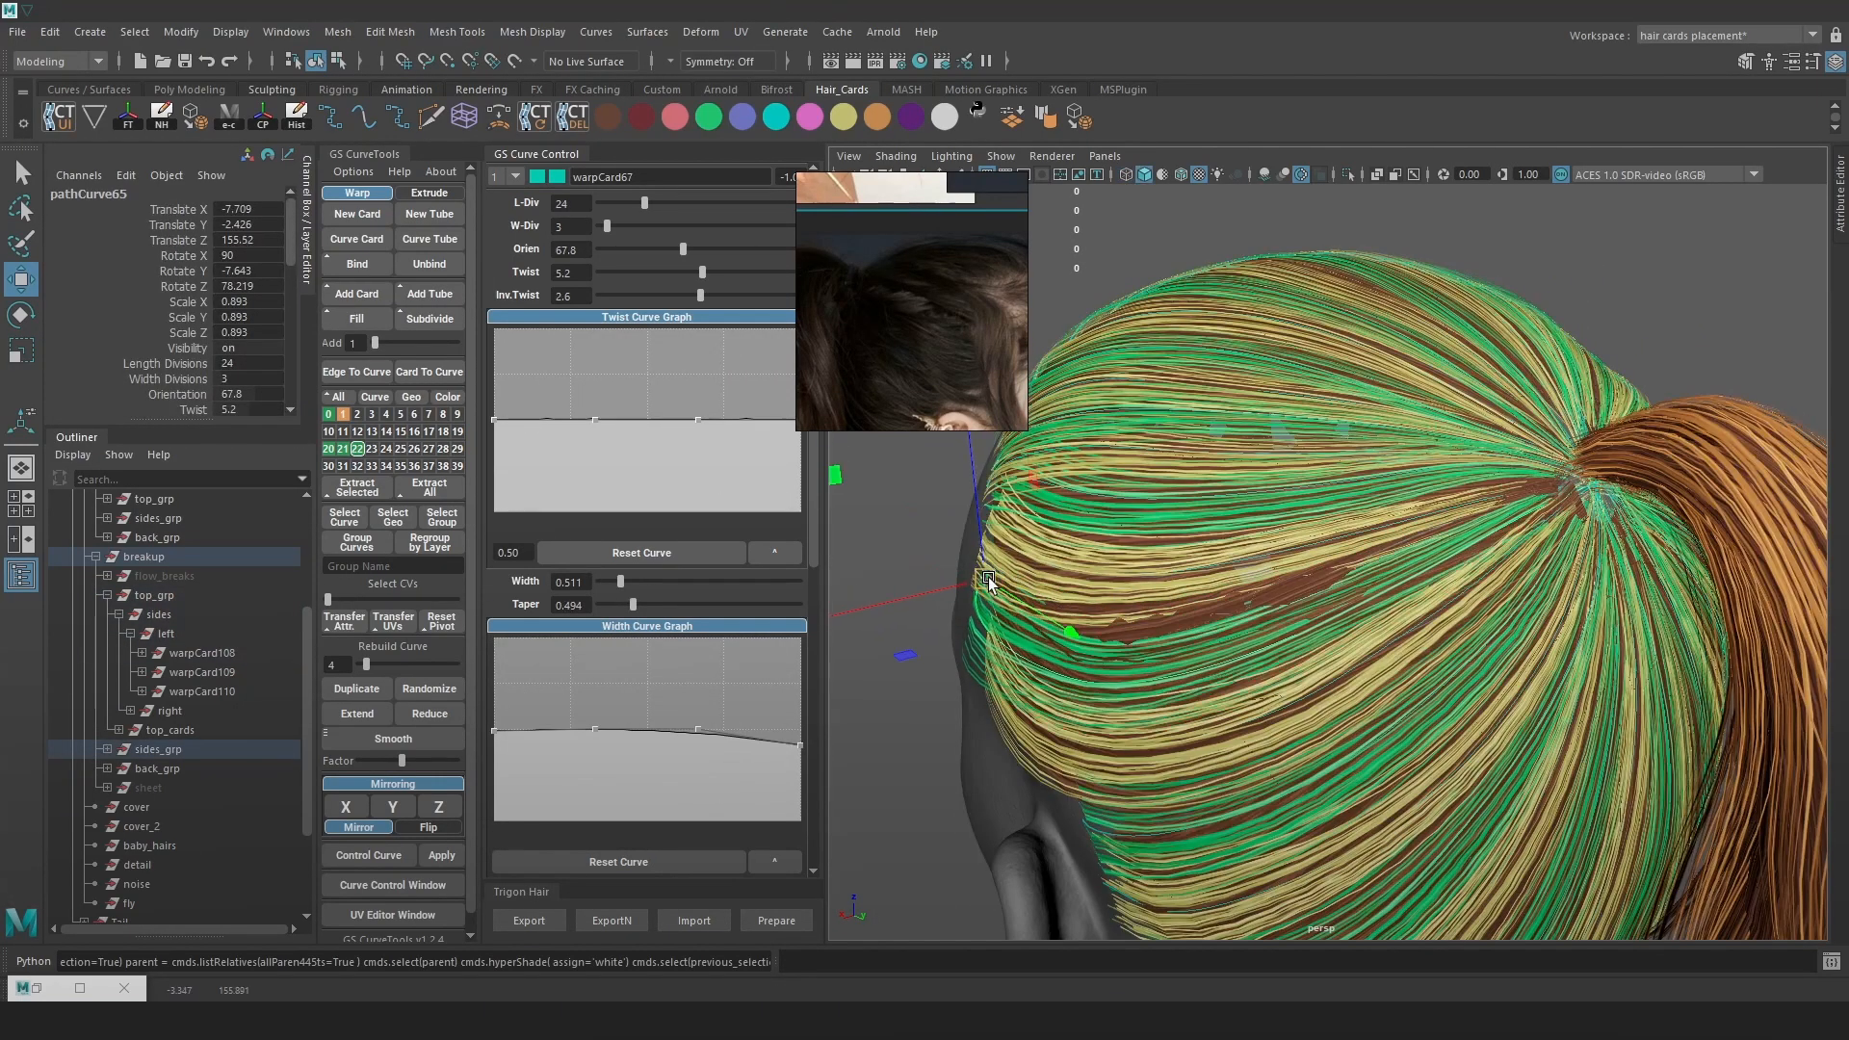
key("f")
left_click_drag(1321, 546, 1524, 533, "alt")
key("4")
right_click_drag(1429, 640, 1372, 653)
left_click(1362, 630)
key("6")
left_click_drag(1386, 663, 1508, 597, "alt")
left_click_drag(1437, 581, 1385, 518)
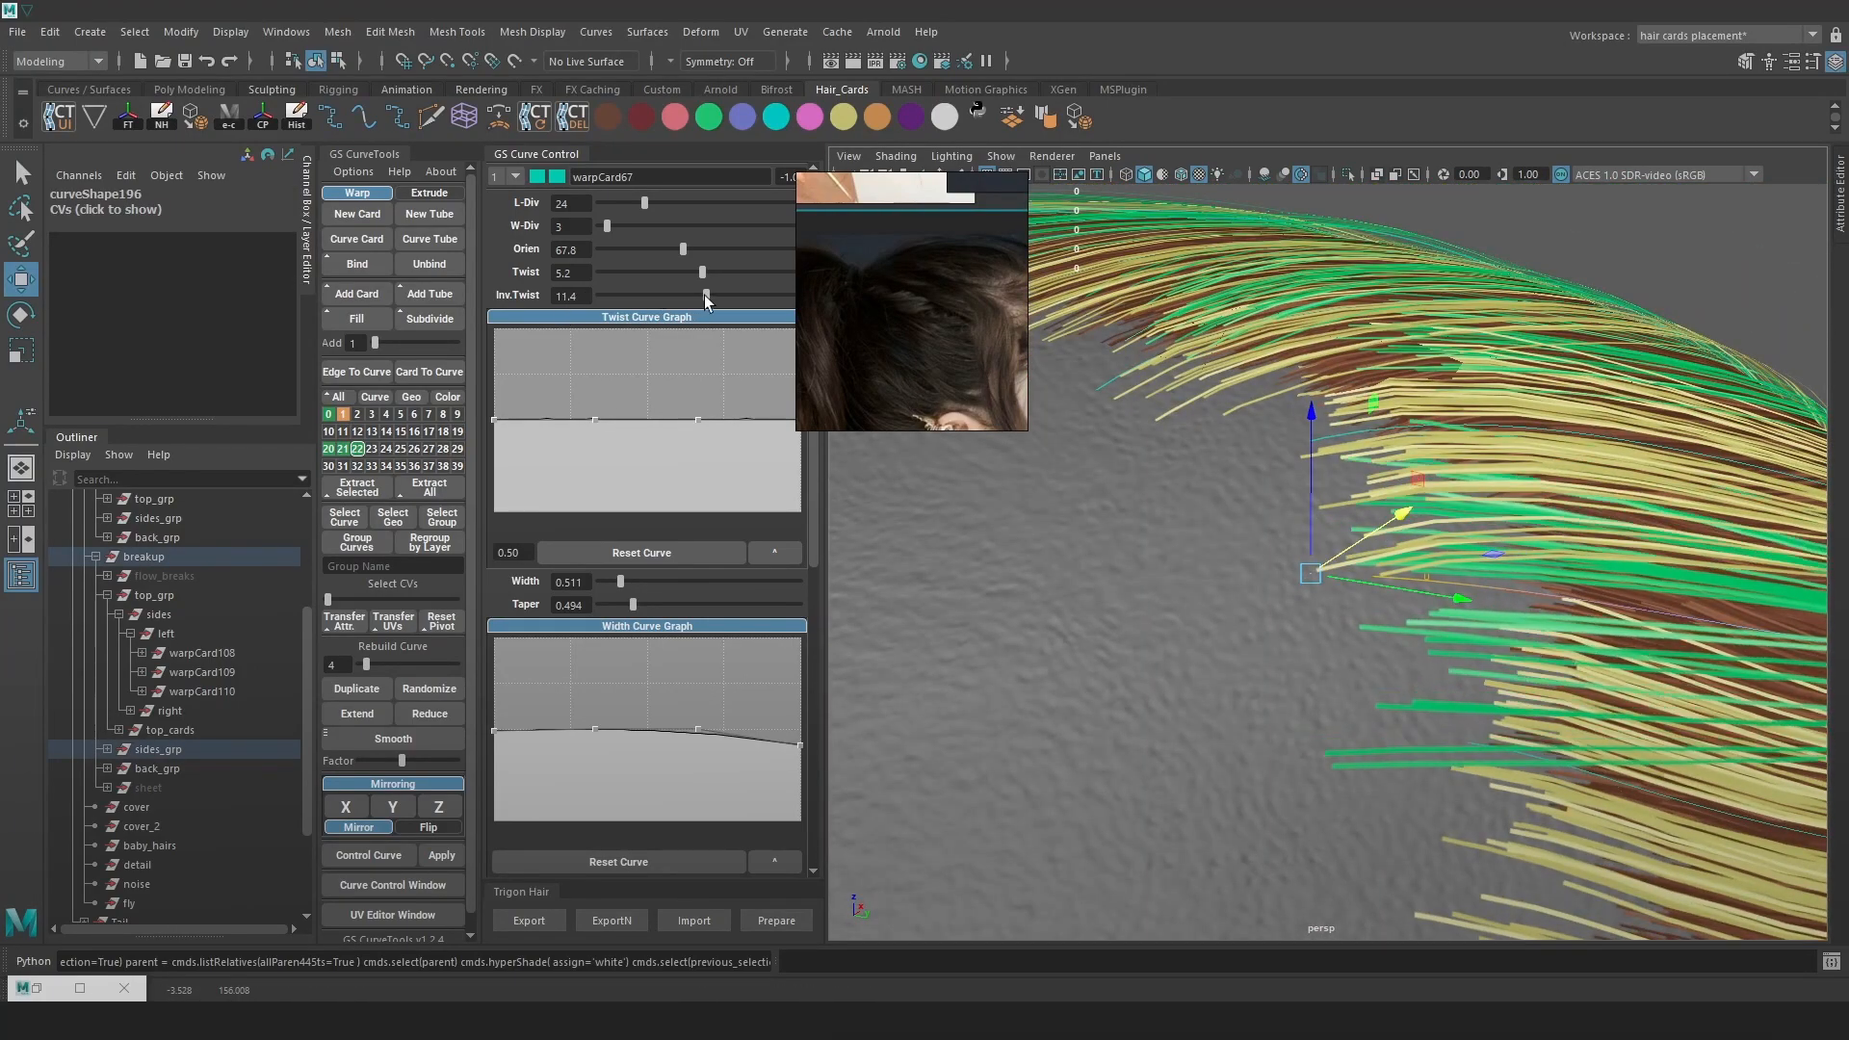
Set warpCard67's inverse twist to 7.9 and lower the first point of its width curve graph
left_click_drag(495, 730, 495, 741)
left_click_drag(1391, 524, 1207, 445, "alt")
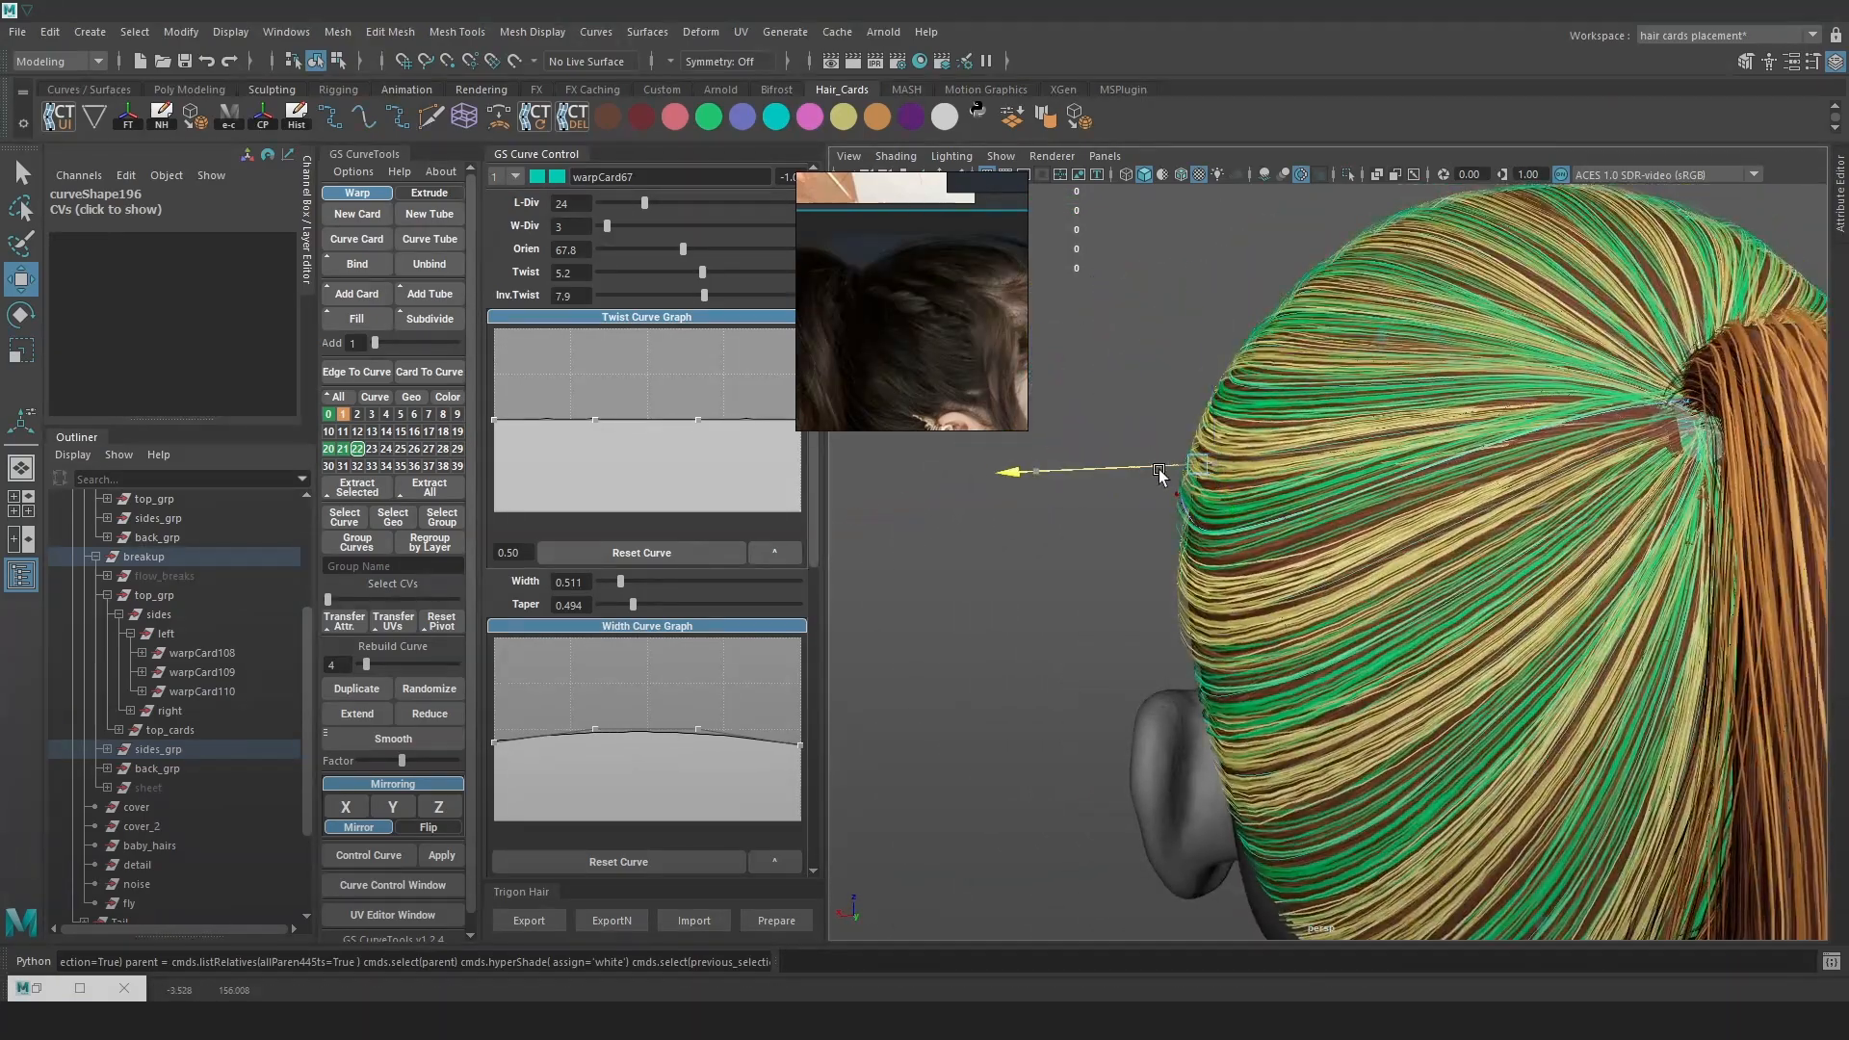
Adjust warpCard67's curve again through its control vertices so it blends between the hairline and ponytail base
key("4")
left_click_drag(1605, 355, 1755, 445)
key("6")
left_click_drag(1540, 433, 1492, 400, "alt")
scroll(1572, 498, "up", 4)
scroll(1493, 424, "down", 5)
scroll(1251, 529, "up", 5)
key("4")
key("6")
left_click_drag(1207, 529, 1240, 570)
left_click_drag(1438, 527, 1324, 520, "alt")
scroll(1325, 520, "down", 5)
mouse_move(1489, 518)
left_mouse_down("alt")
mouse_move(1368, 527)
mouse_move(1454, 431)
mouse_move(1327, 481)
mouse_move(1417, 513)
mouse_move(1502, 505)
left_mouse_up("alt")
scroll(1454, 431, "down", 2)
Save the scene, return to object selection and clear the current curve selection
key("q")
key("ctrl+s")
right_click_drag(1274, 468, 1391, 412)
left_click(1597, 313)
left_click_drag(1525, 455, 1290, 455, "alt")
scroll(1290, 454, "up", 4)
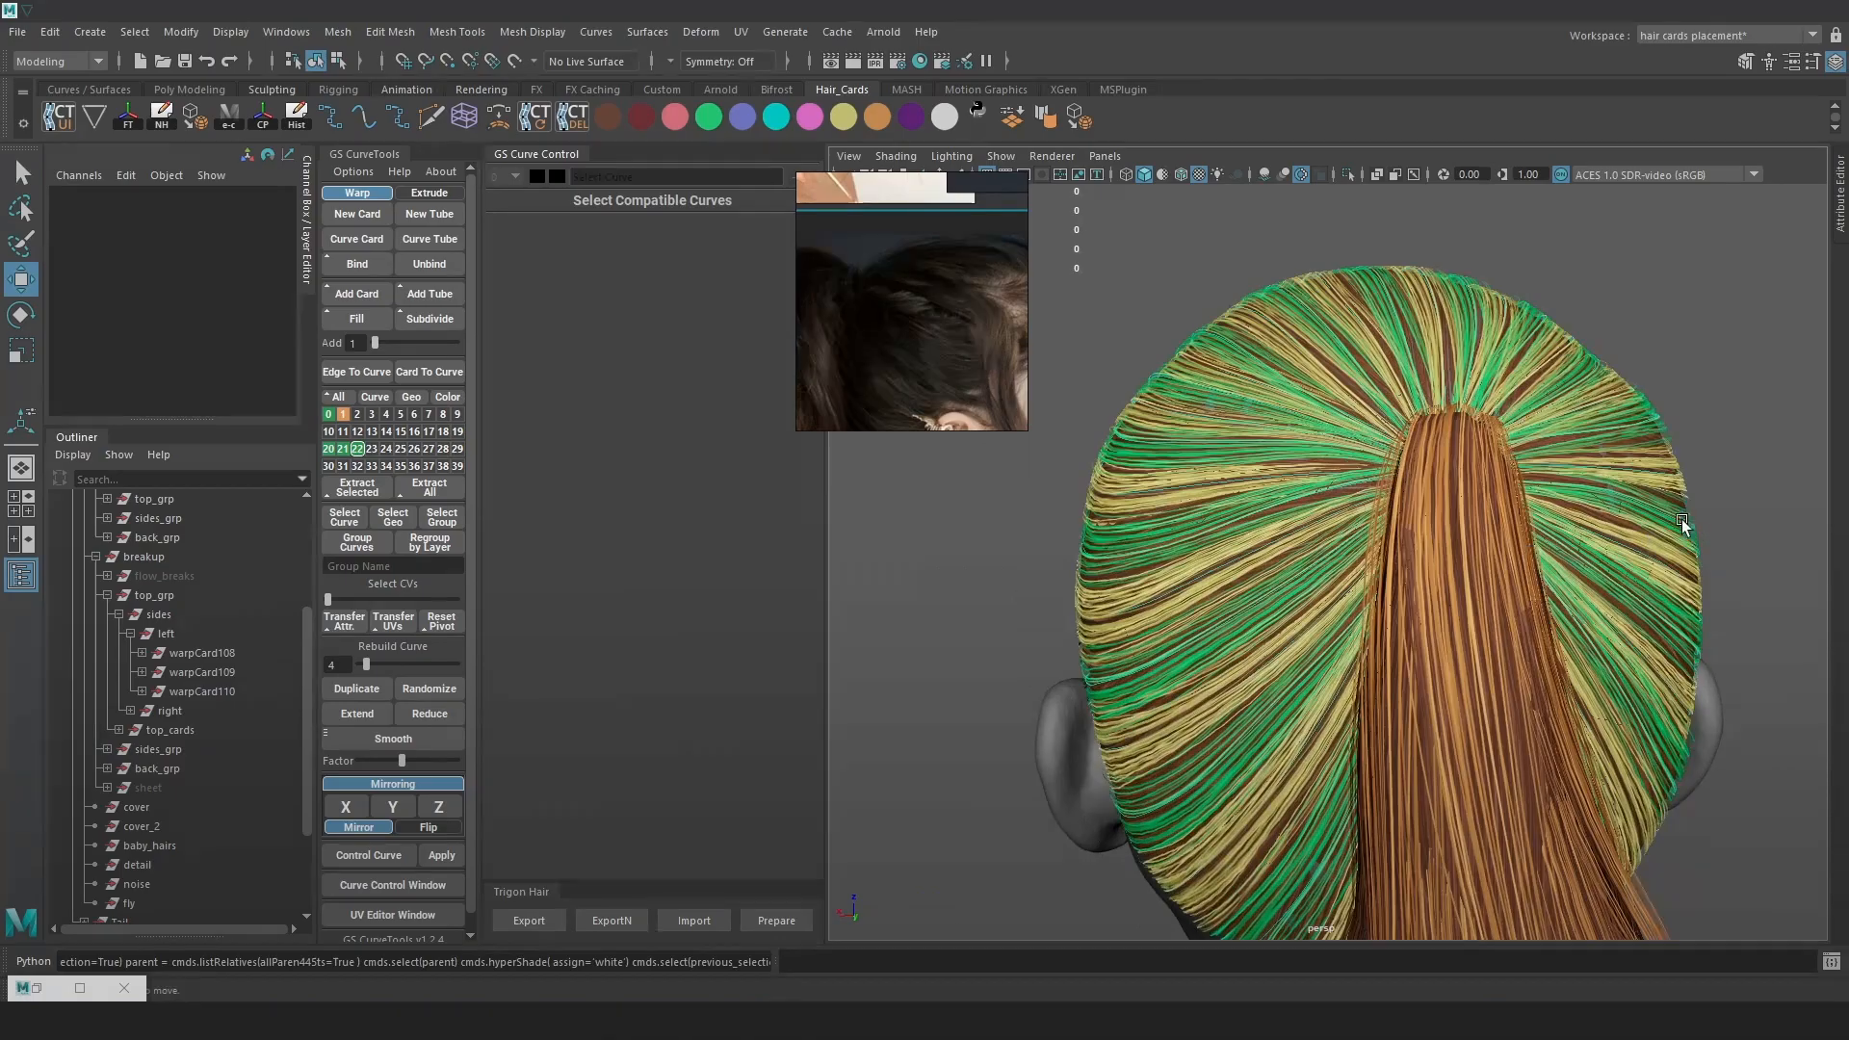
left_click_drag(1685, 518, 1484, 534, "alt")
scroll(1484, 533, "up", 3)
left_click_drag(1438, 420, 1586, 445, "alt")
left_click_drag(1411, 505, 1408, 547, "alt")
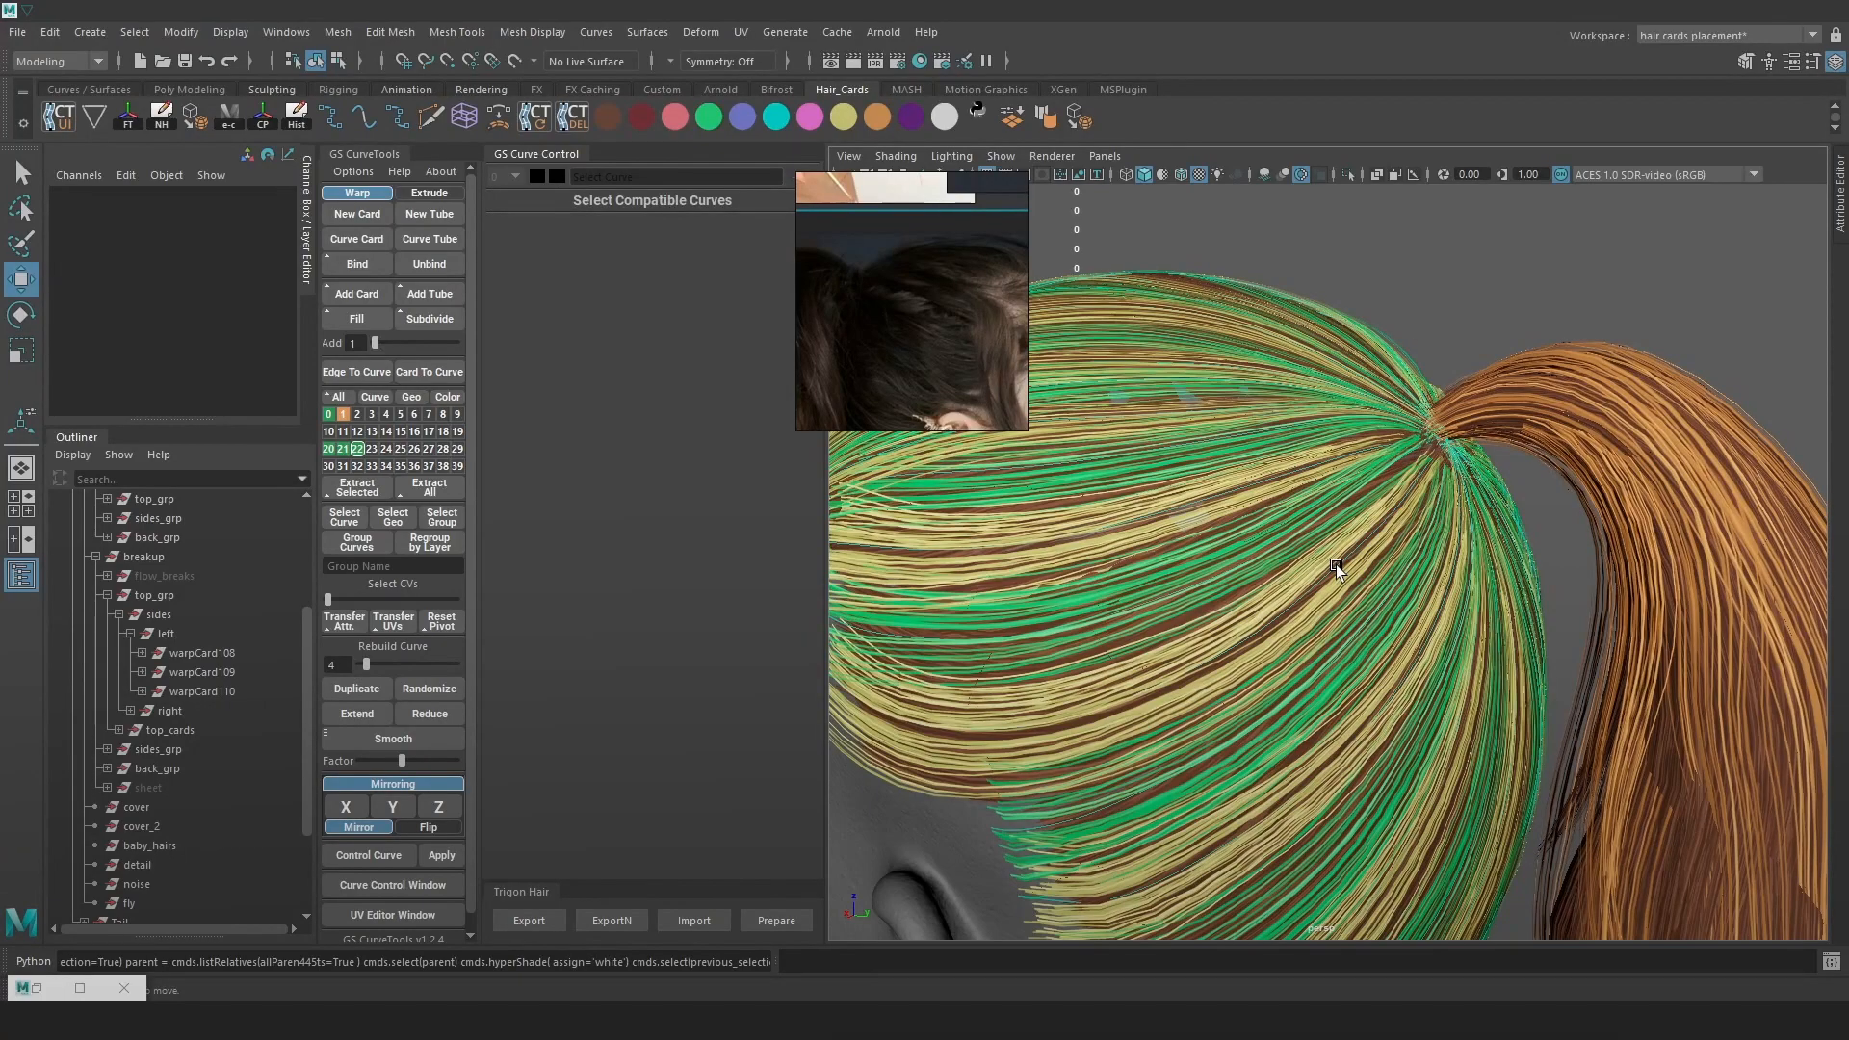
Open warpCard68 in the GS CurveTools UV editor and flip its UVs horizontally
key("4")
left_click(1321, 575)
key("6")
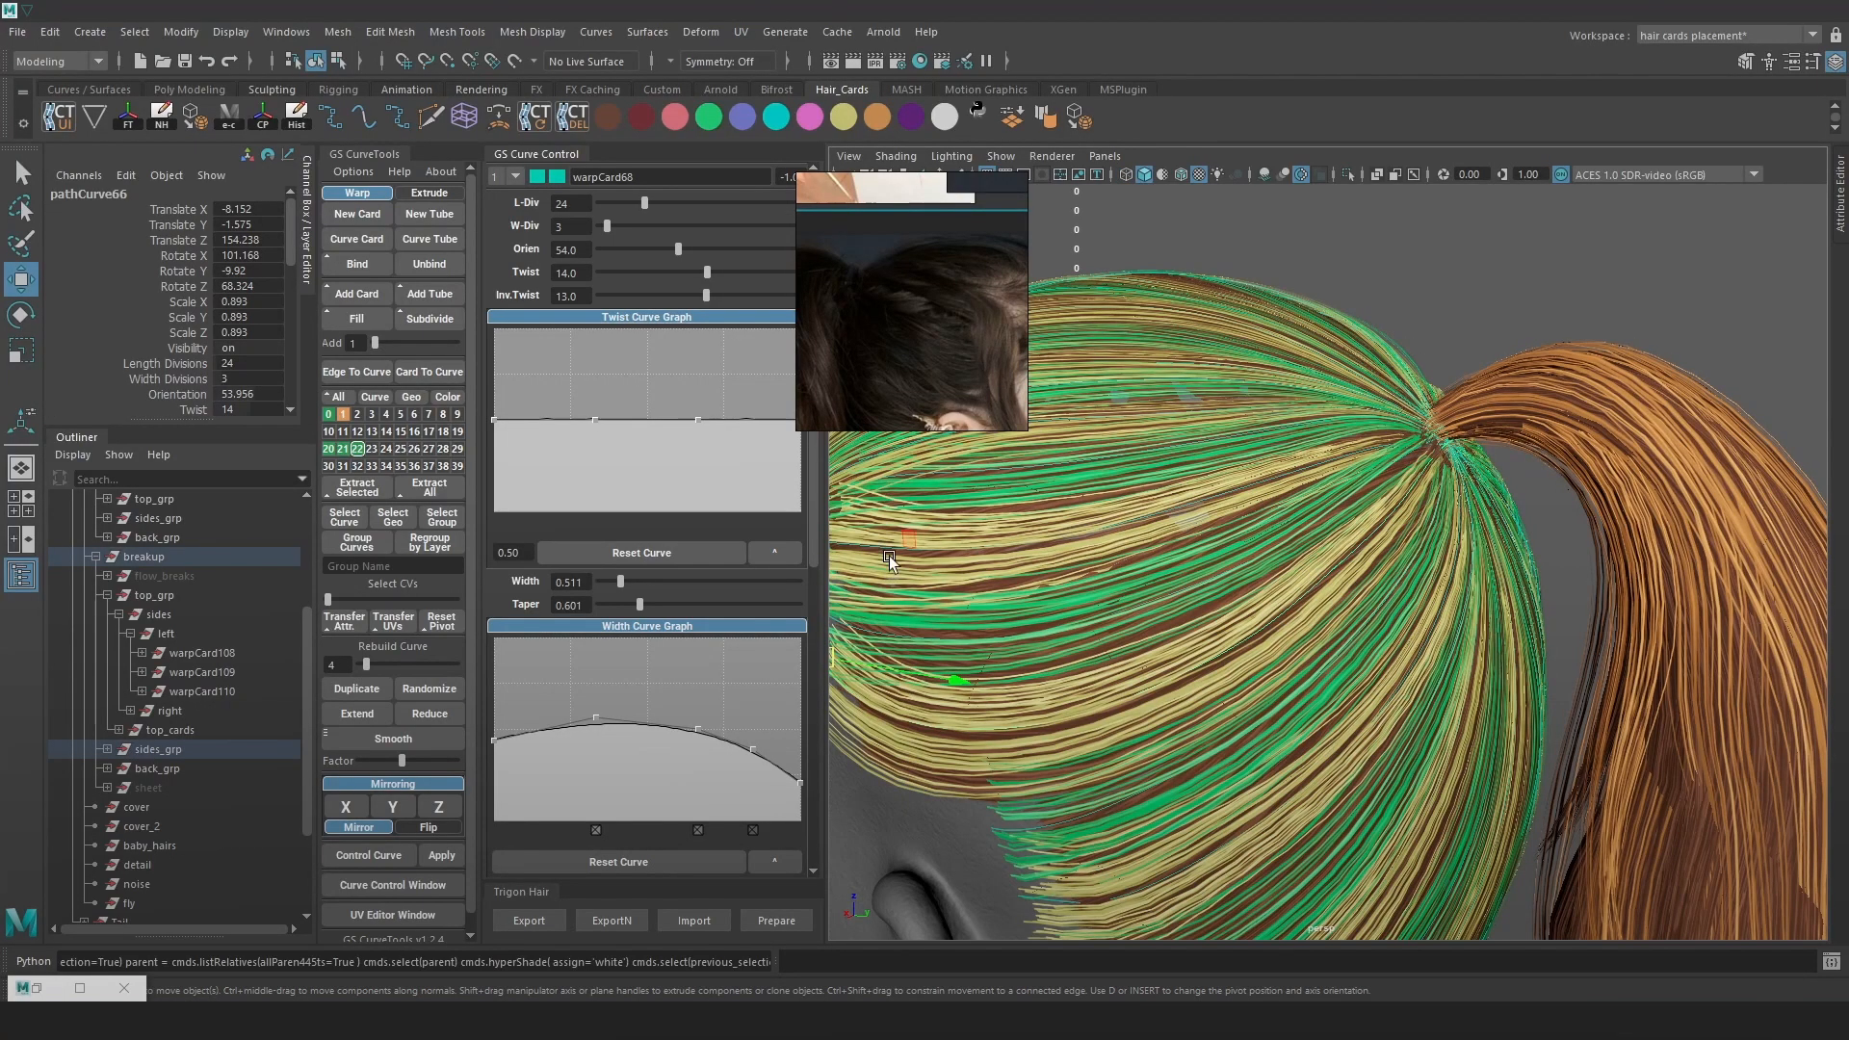
left_click(385, 914)
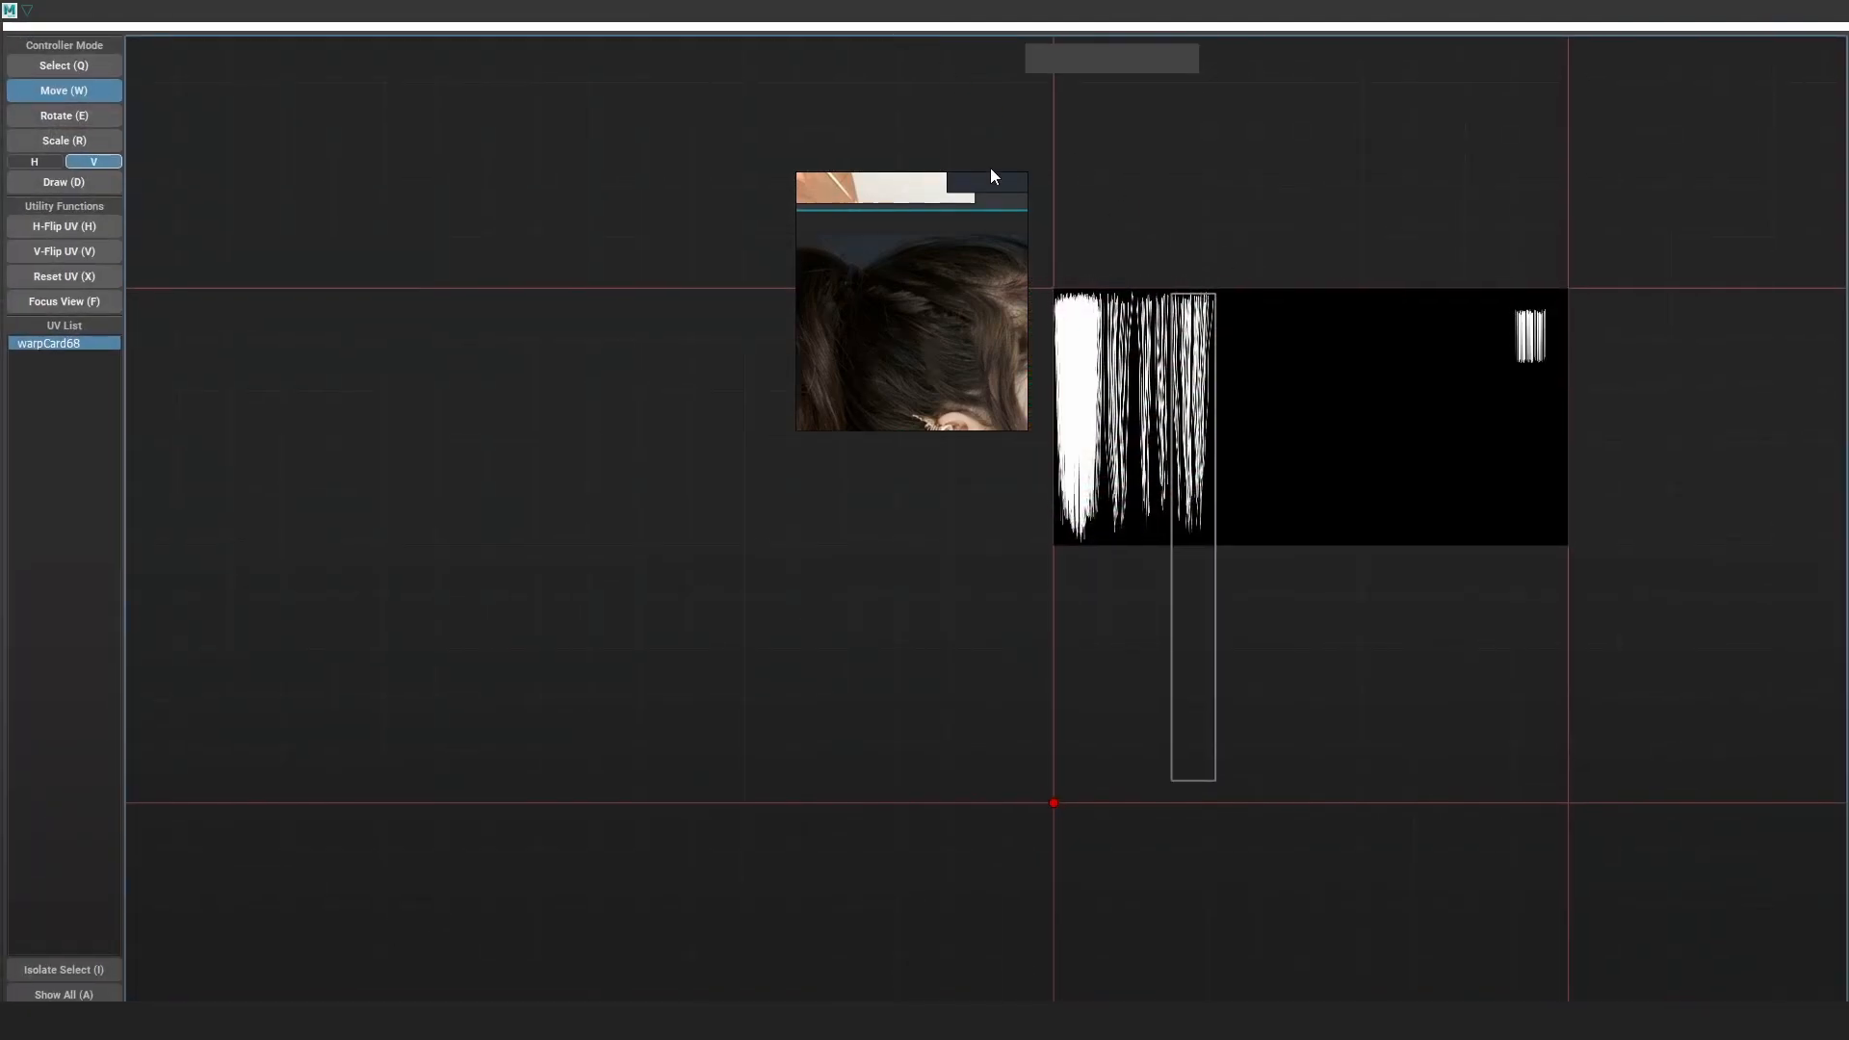
left_click_drag(316, 27, 1555, 254)
left_click_drag(1690, 269, 242, 110)
left_click_drag(1058, 439, 1191, 463, "alt")
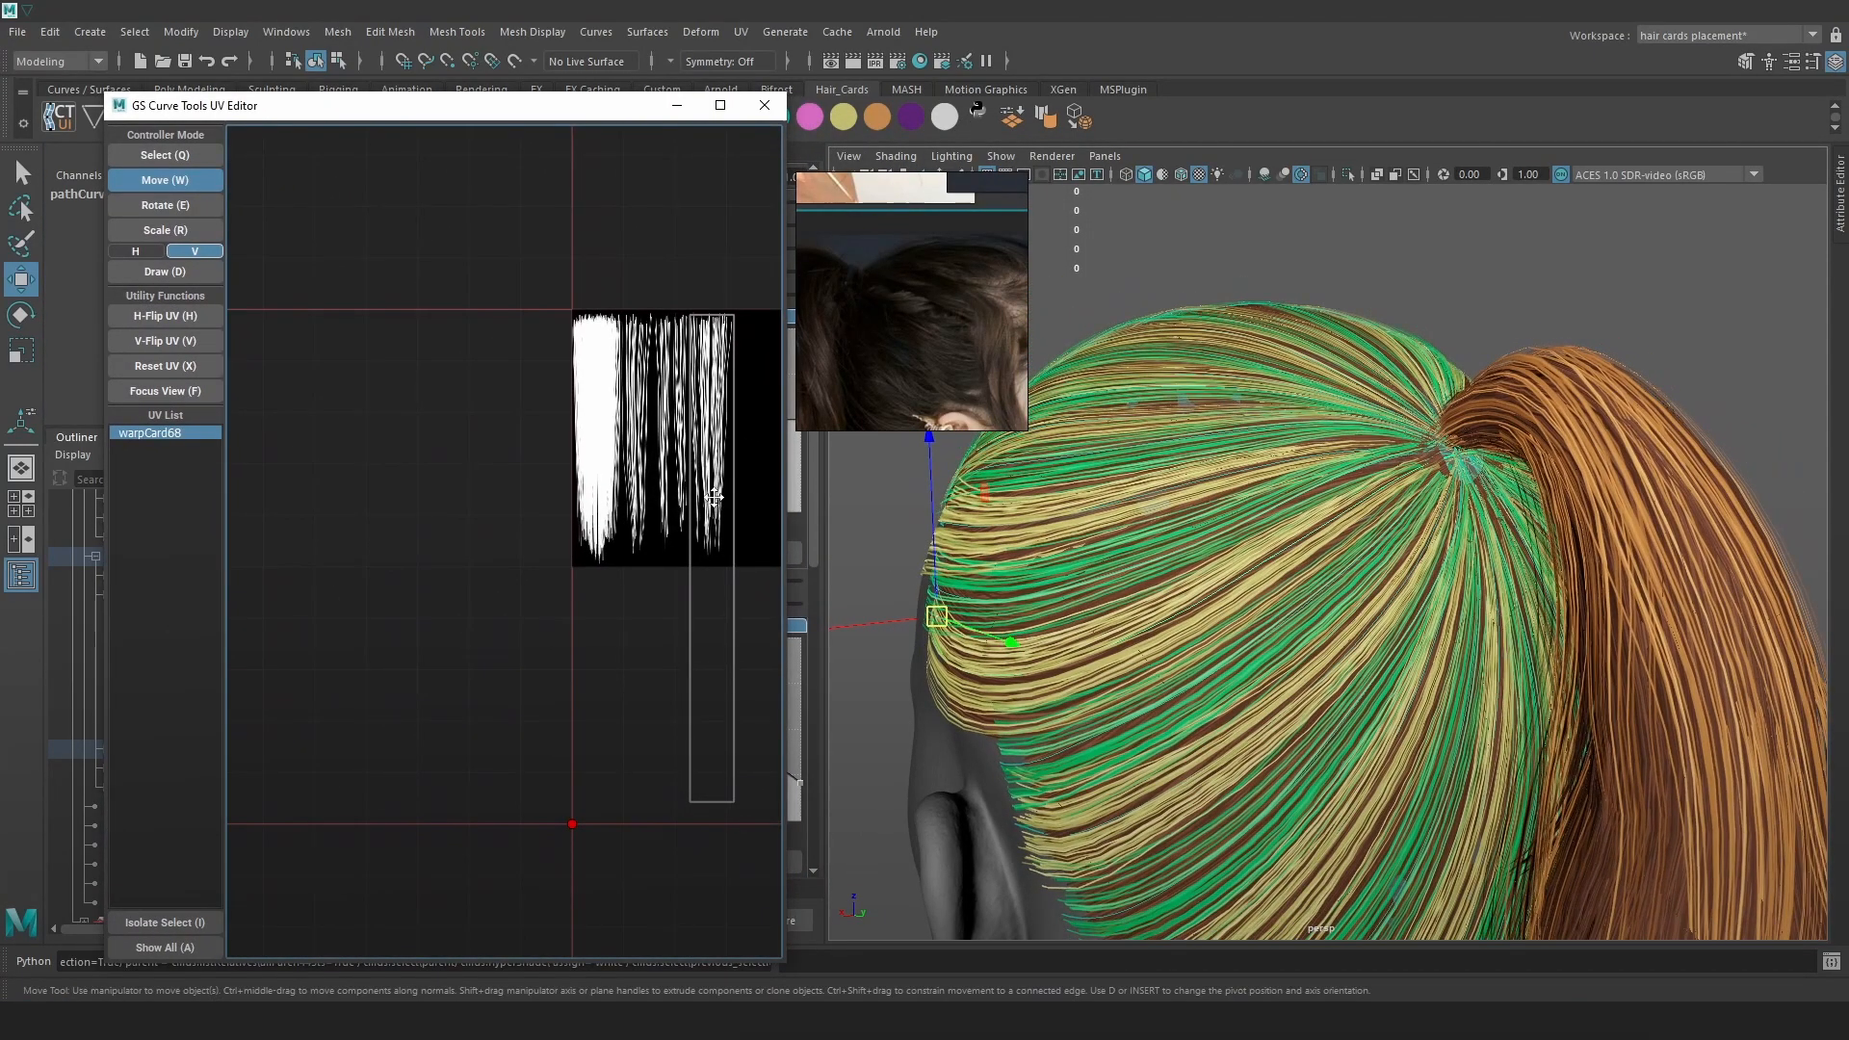
left_click(194, 320)
Move a middle control vertex of warpCard45's curve on the back of the head using soft selection
left_click_drag(1497, 486, 1338, 705, "alt")
key("4")
left_click(1344, 701)
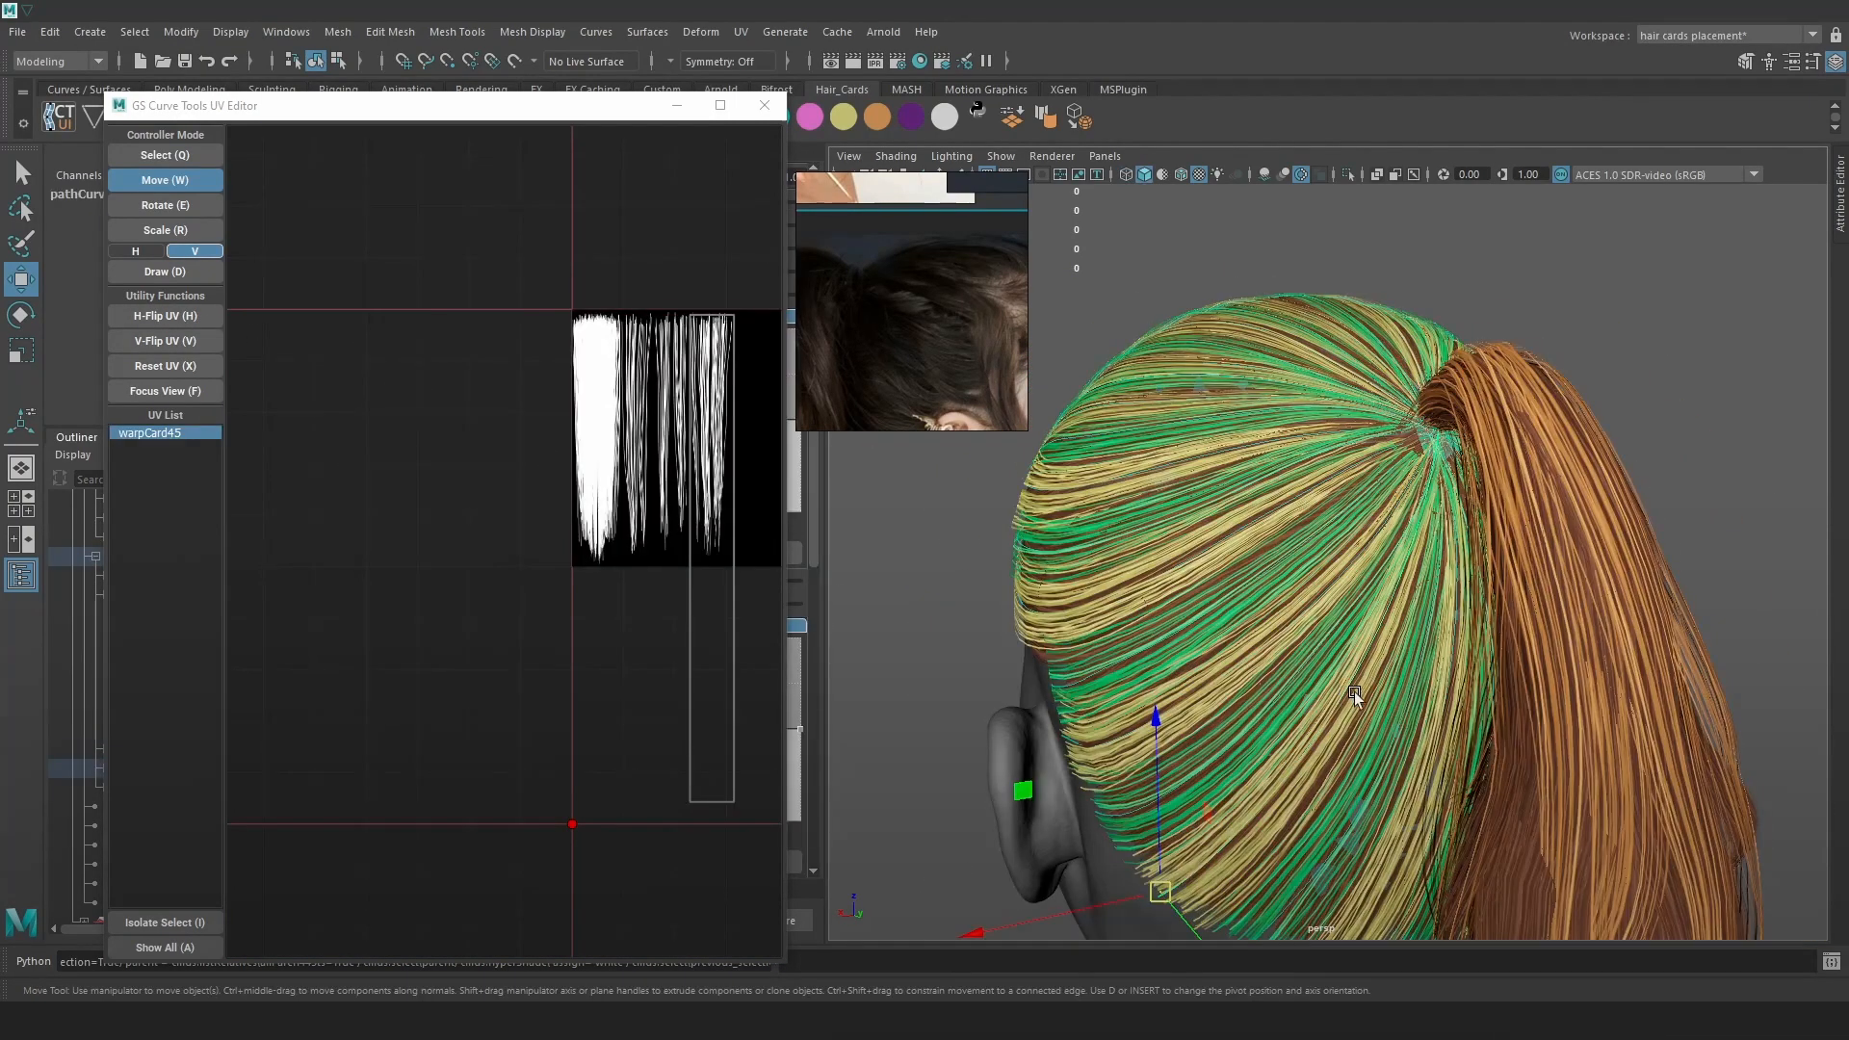
left_click_drag(1193, 545, 1339, 722, "alt")
right_click_drag(1688, 331, 1587, 335)
left_click(1241, 671)
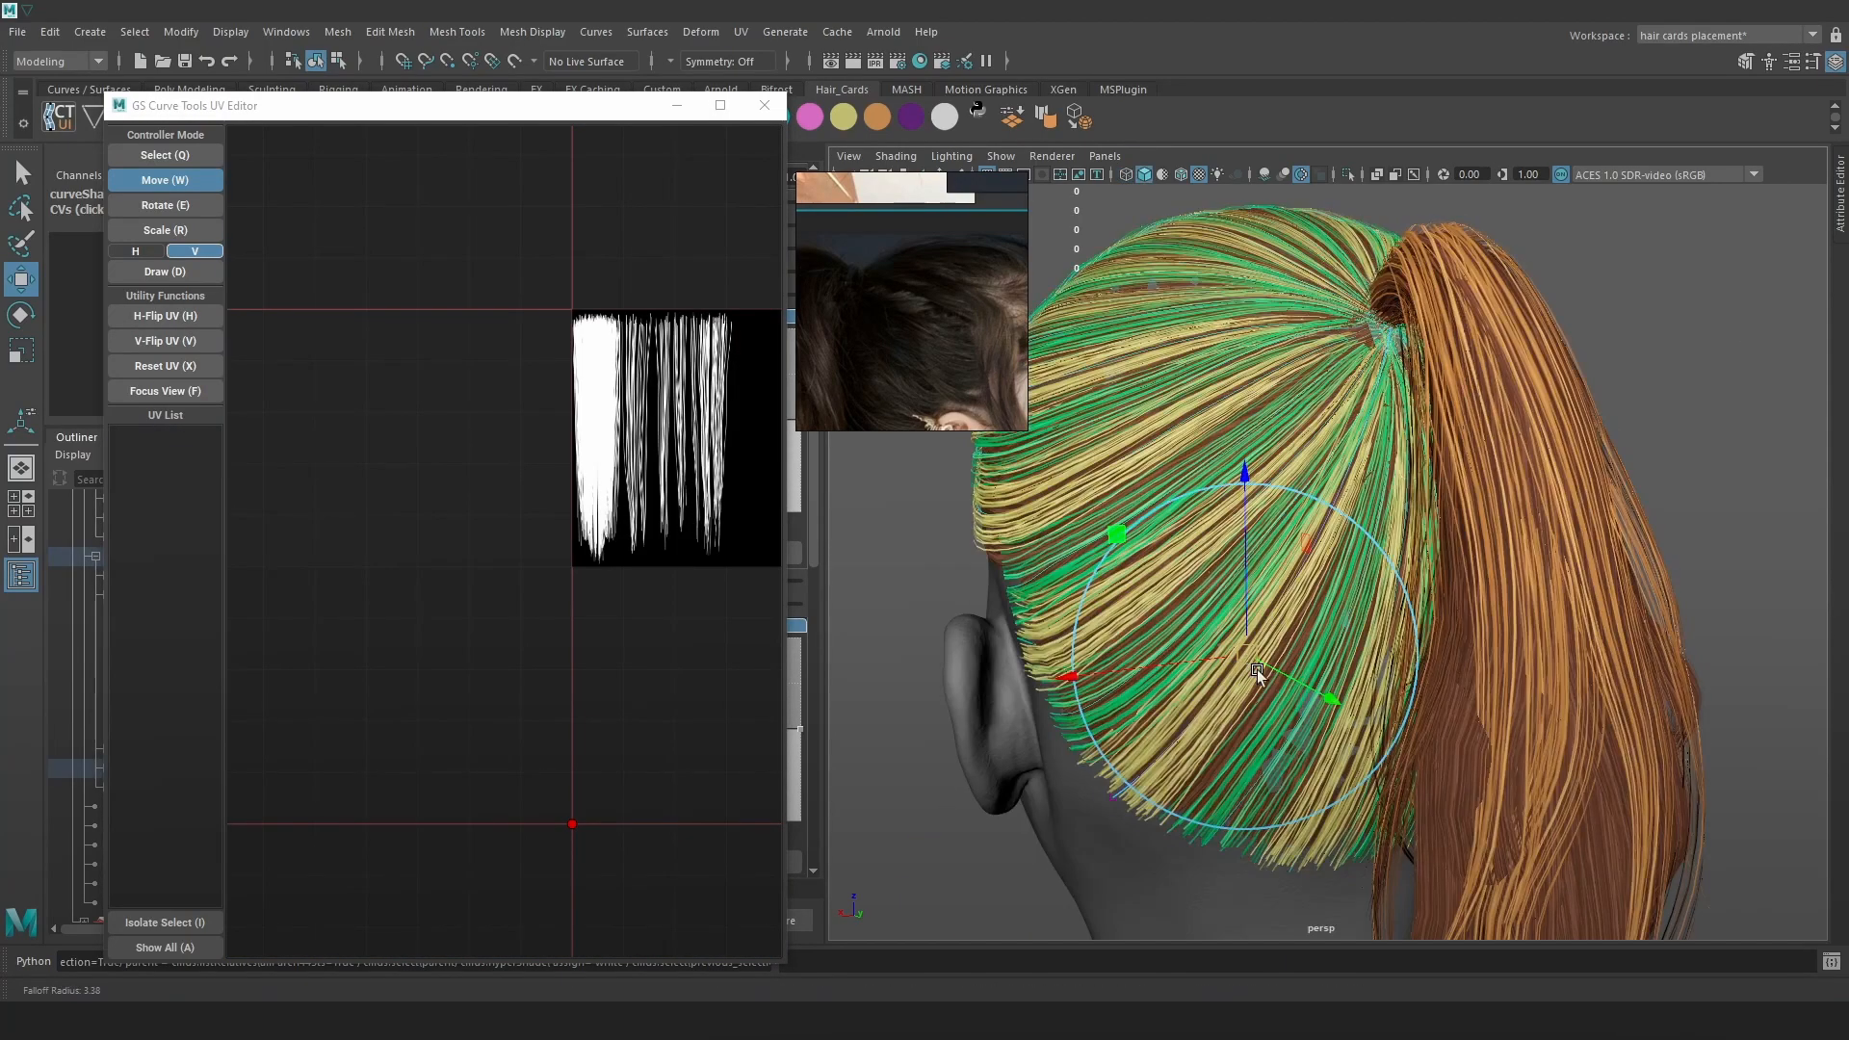
left_click_drag(1286, 678, 1284, 682, "alt")
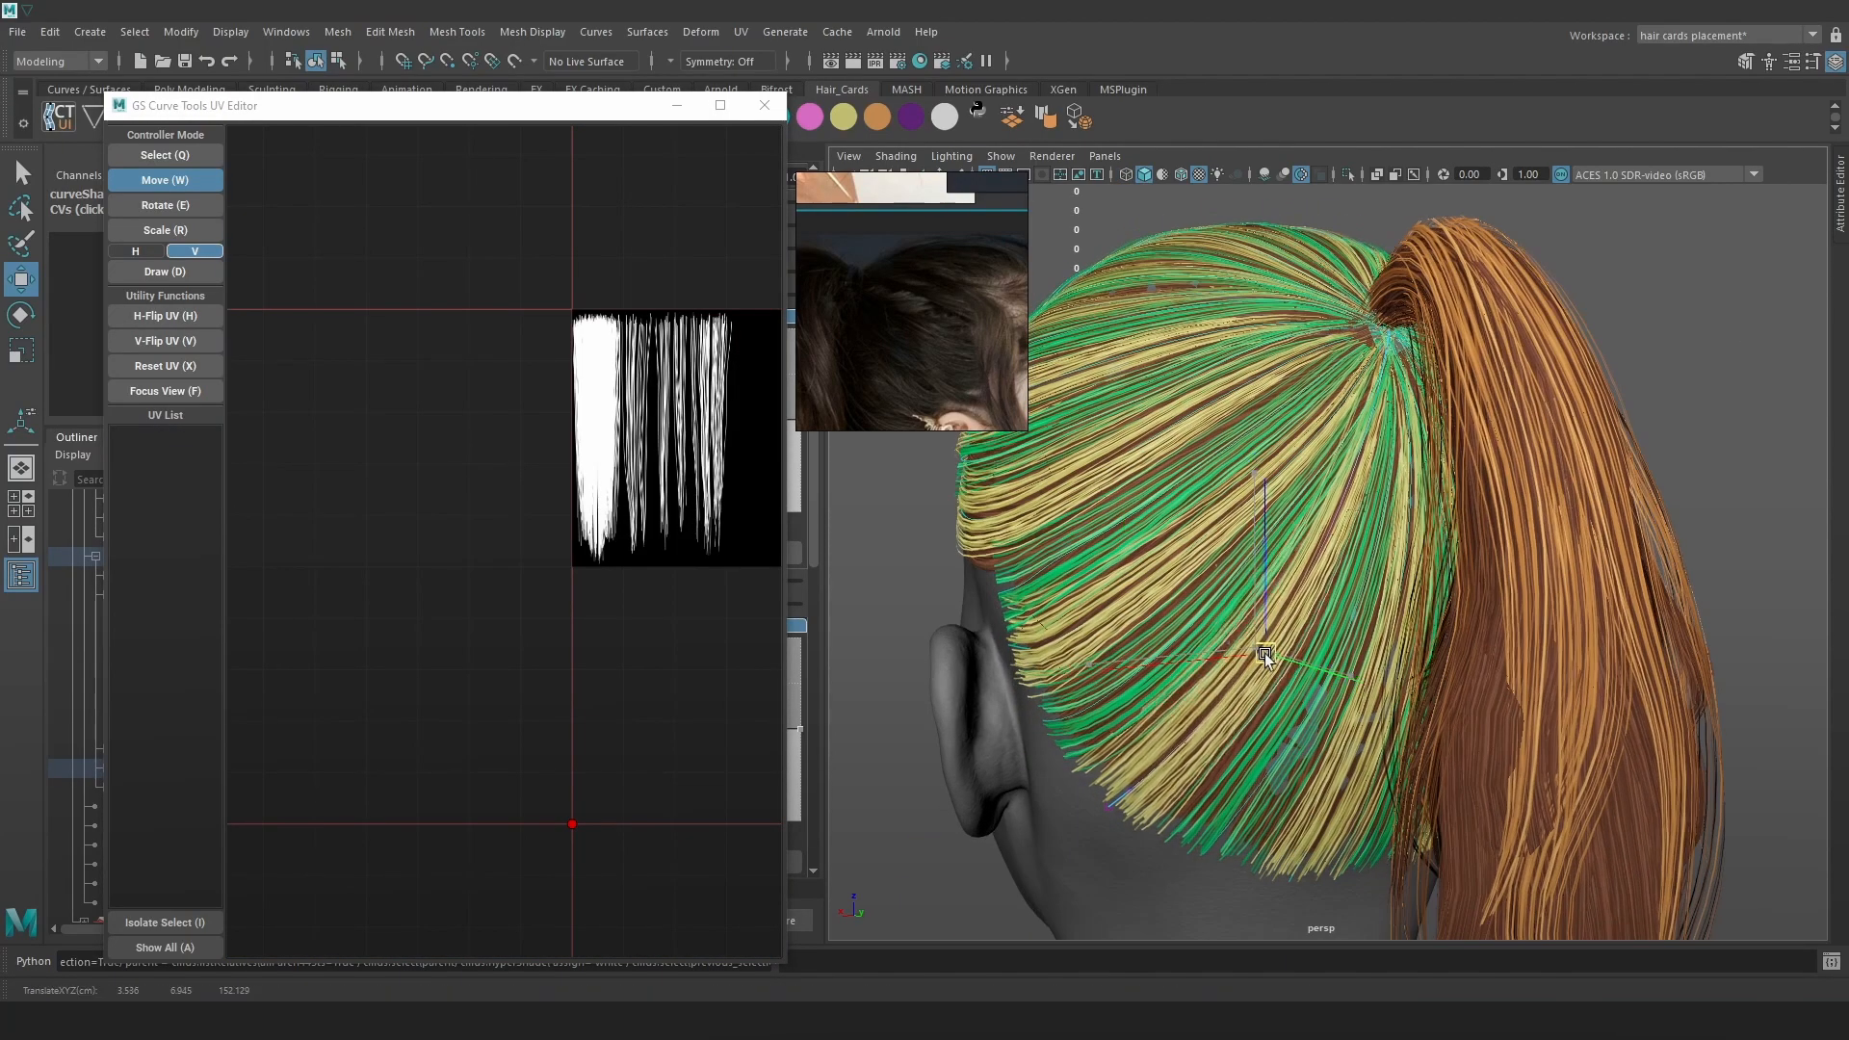
Flip the UVs of side card warpCard32 horizontally on the opposite side of the head
left_click_drag(1178, 541, 1466, 497, "alt")
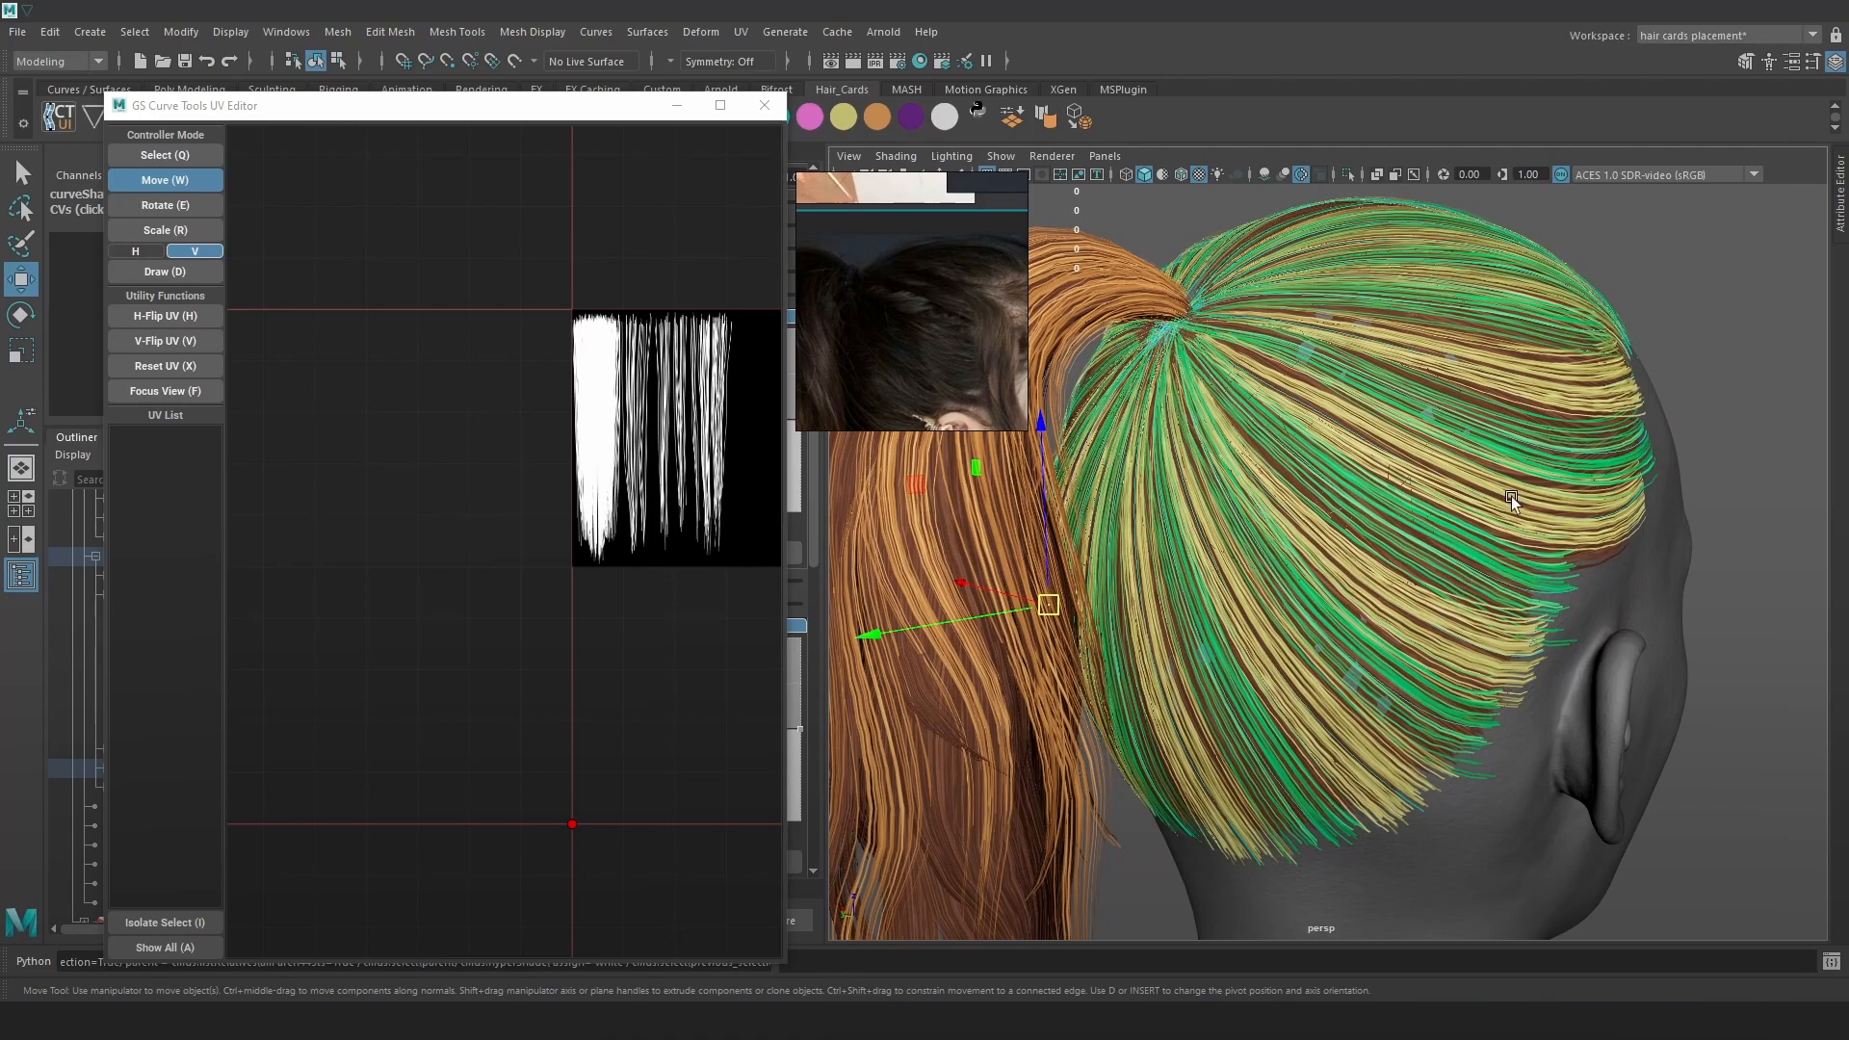
key("4")
left_click(1595, 516)
key("5")
left_click(713, 529)
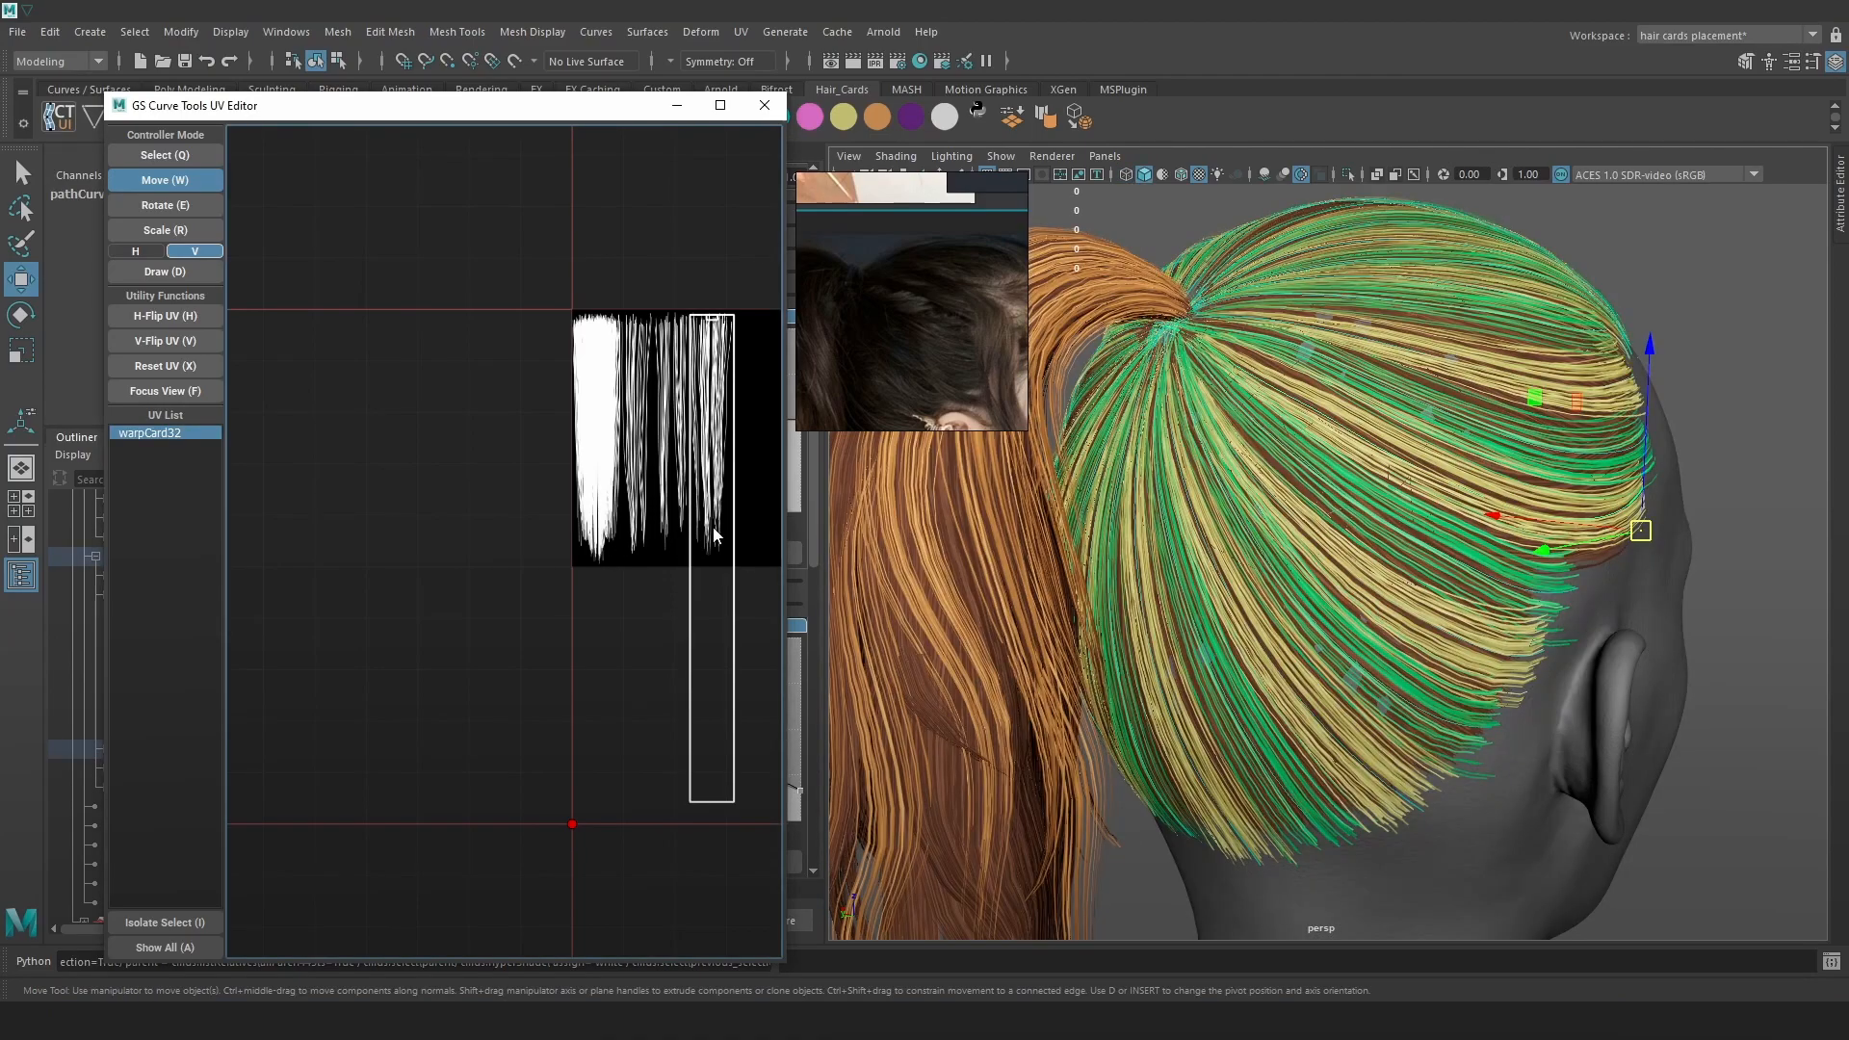
left_click(179, 320)
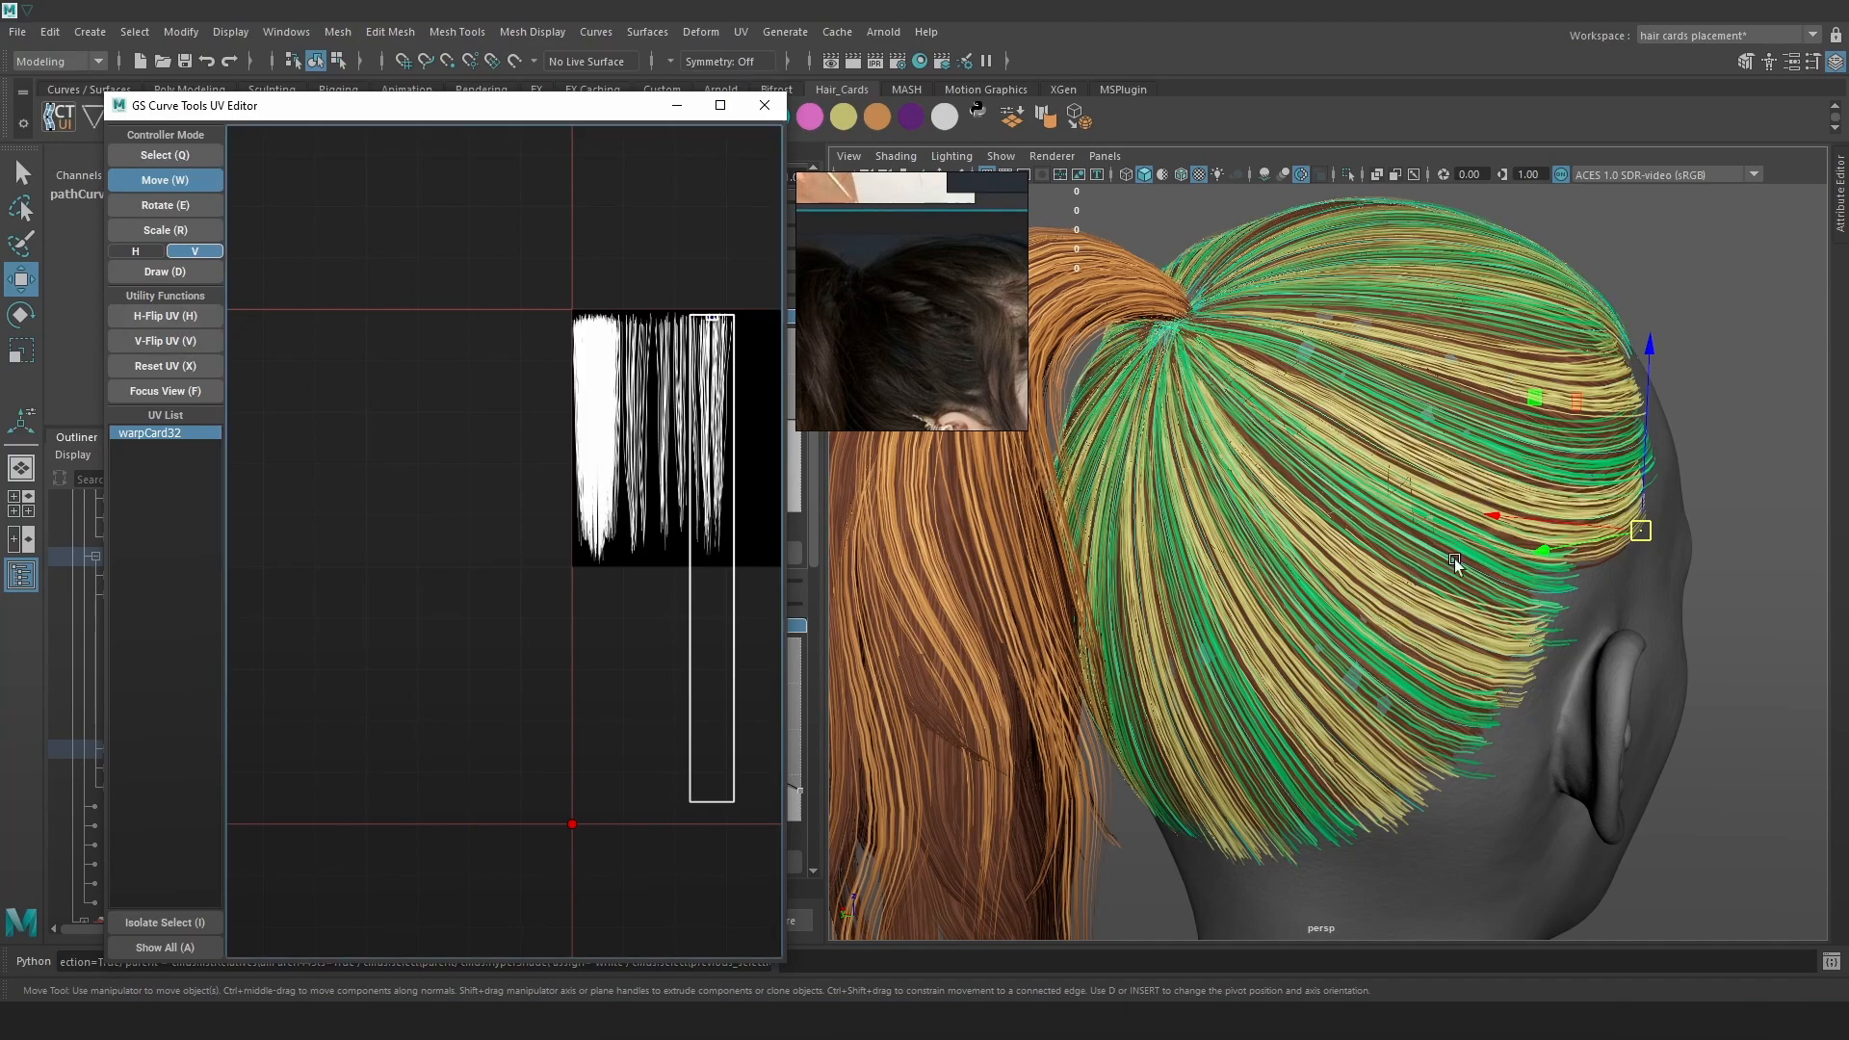
Select side card warpCard106 and flip its UVs horizontally
mouse_move(1424, 581)
left_mouse_down("alt")
mouse_move(1425, 506)
mouse_move(1308, 540)
mouse_move(1350, 472)
mouse_move(1325, 385)
left_mouse_up("alt")
key("4")
left_click(1320, 394)
key("5")
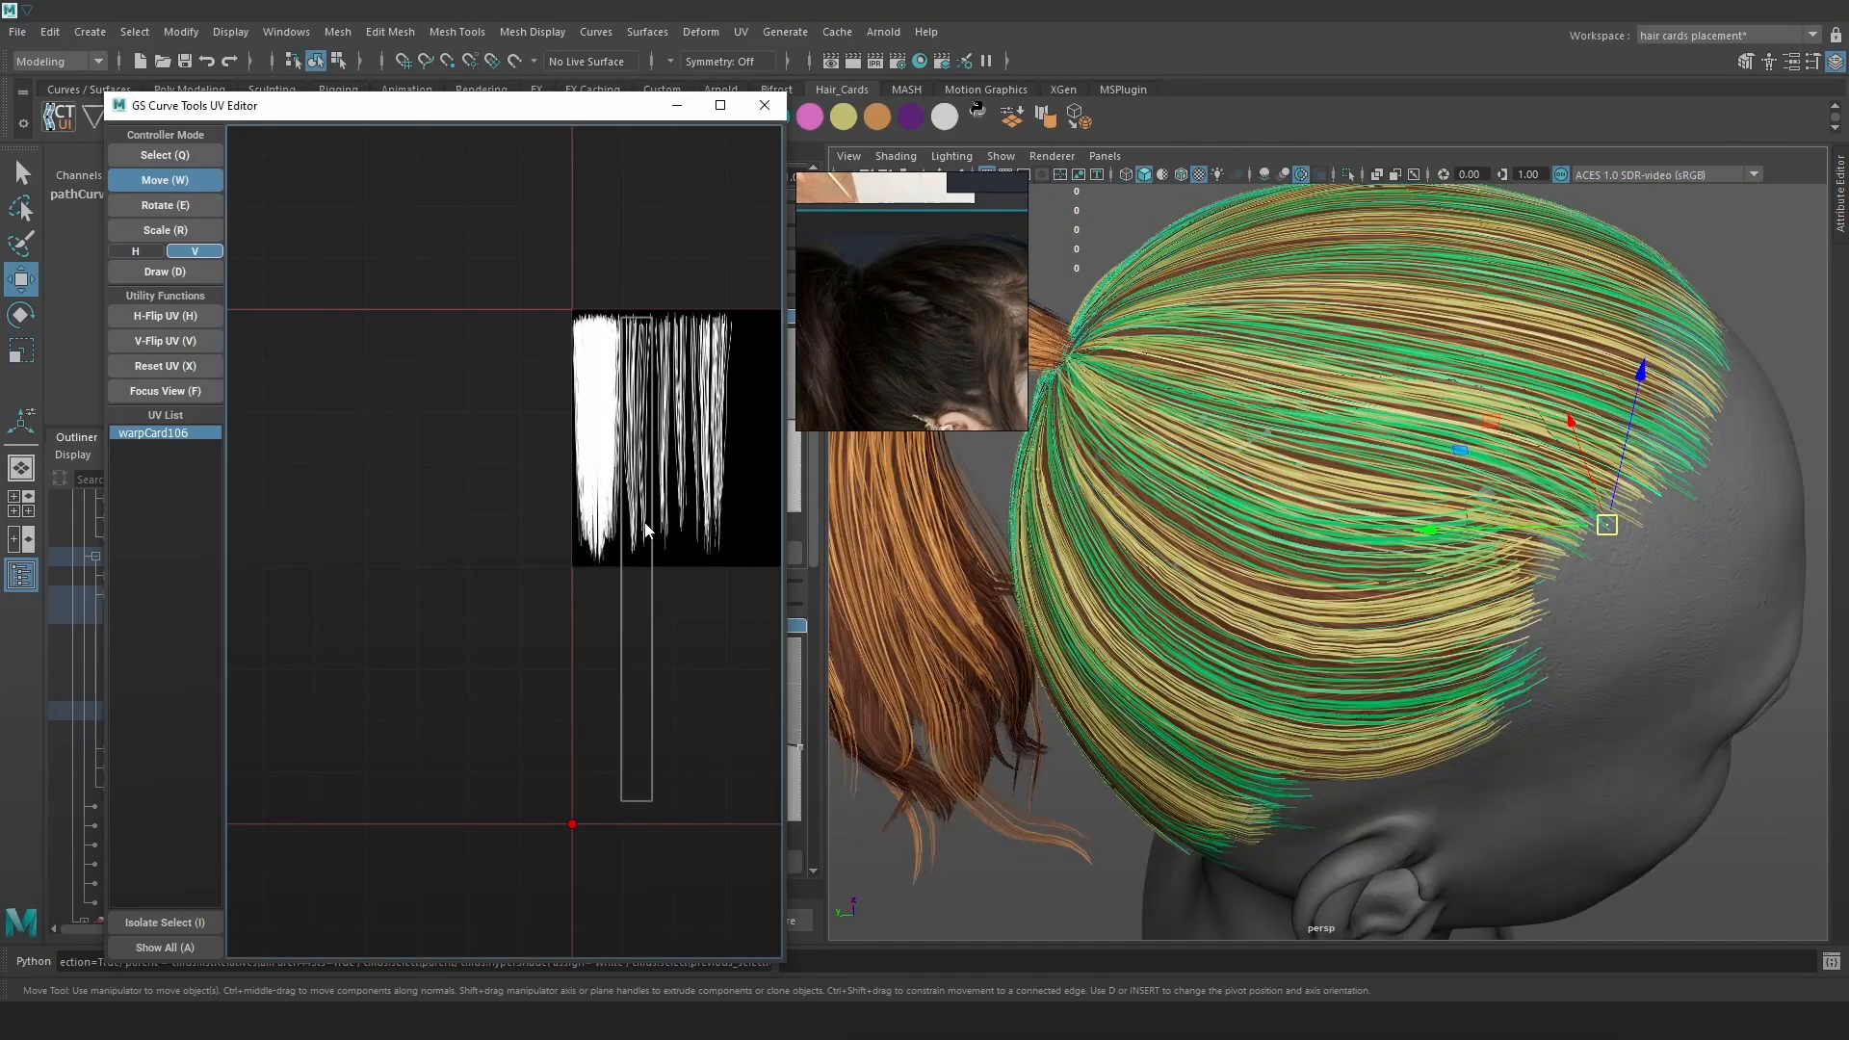
left_click(189, 322)
Adjust a control vertex of the side card's curve using soft selection, and clear the selection
middle_click_drag(1683, 332, 1534, 372, "alt")
key("4")
right_click_drag(1271, 424, 1198, 430)
left_click(1130, 460)
key("6")
key("b")
left_click_drag(1140, 422, 1447, 442)
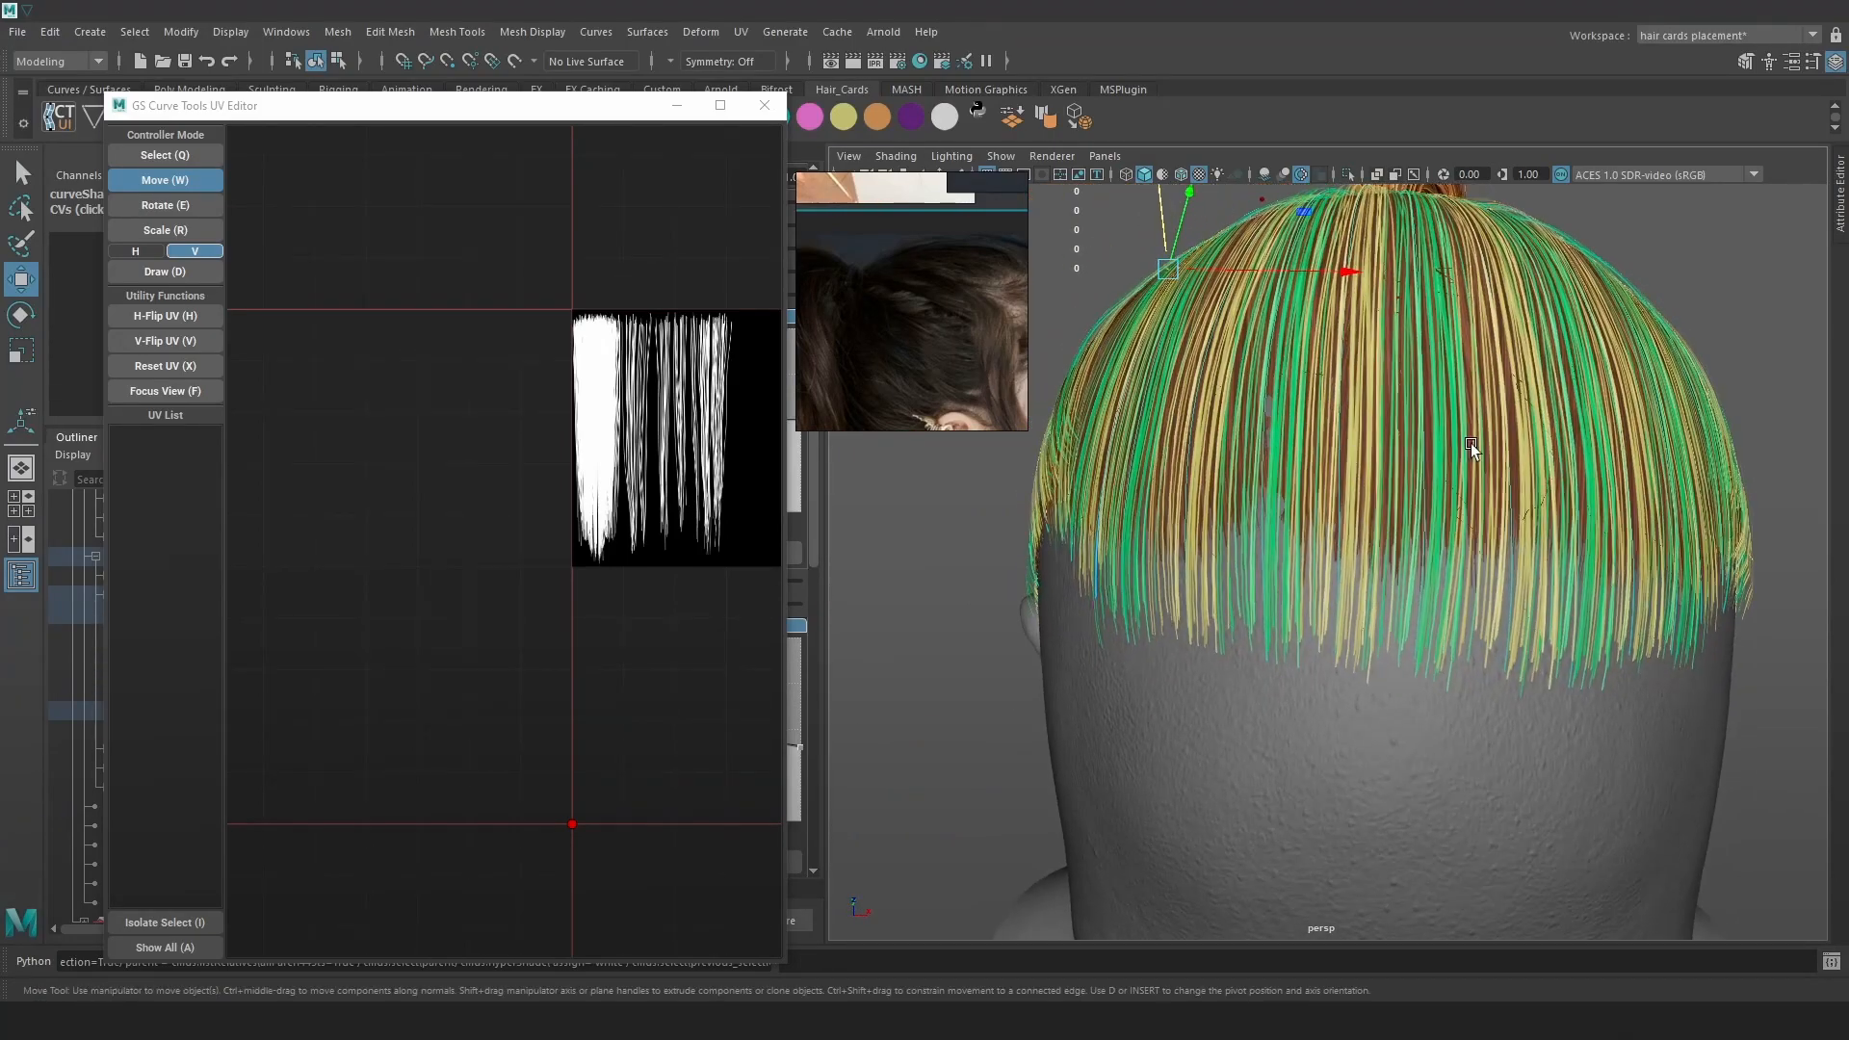
left_click(1383, 510)
Pick through the curves along the front hairline to check individual cards, including warpCard61 and warpCard69
key("4")
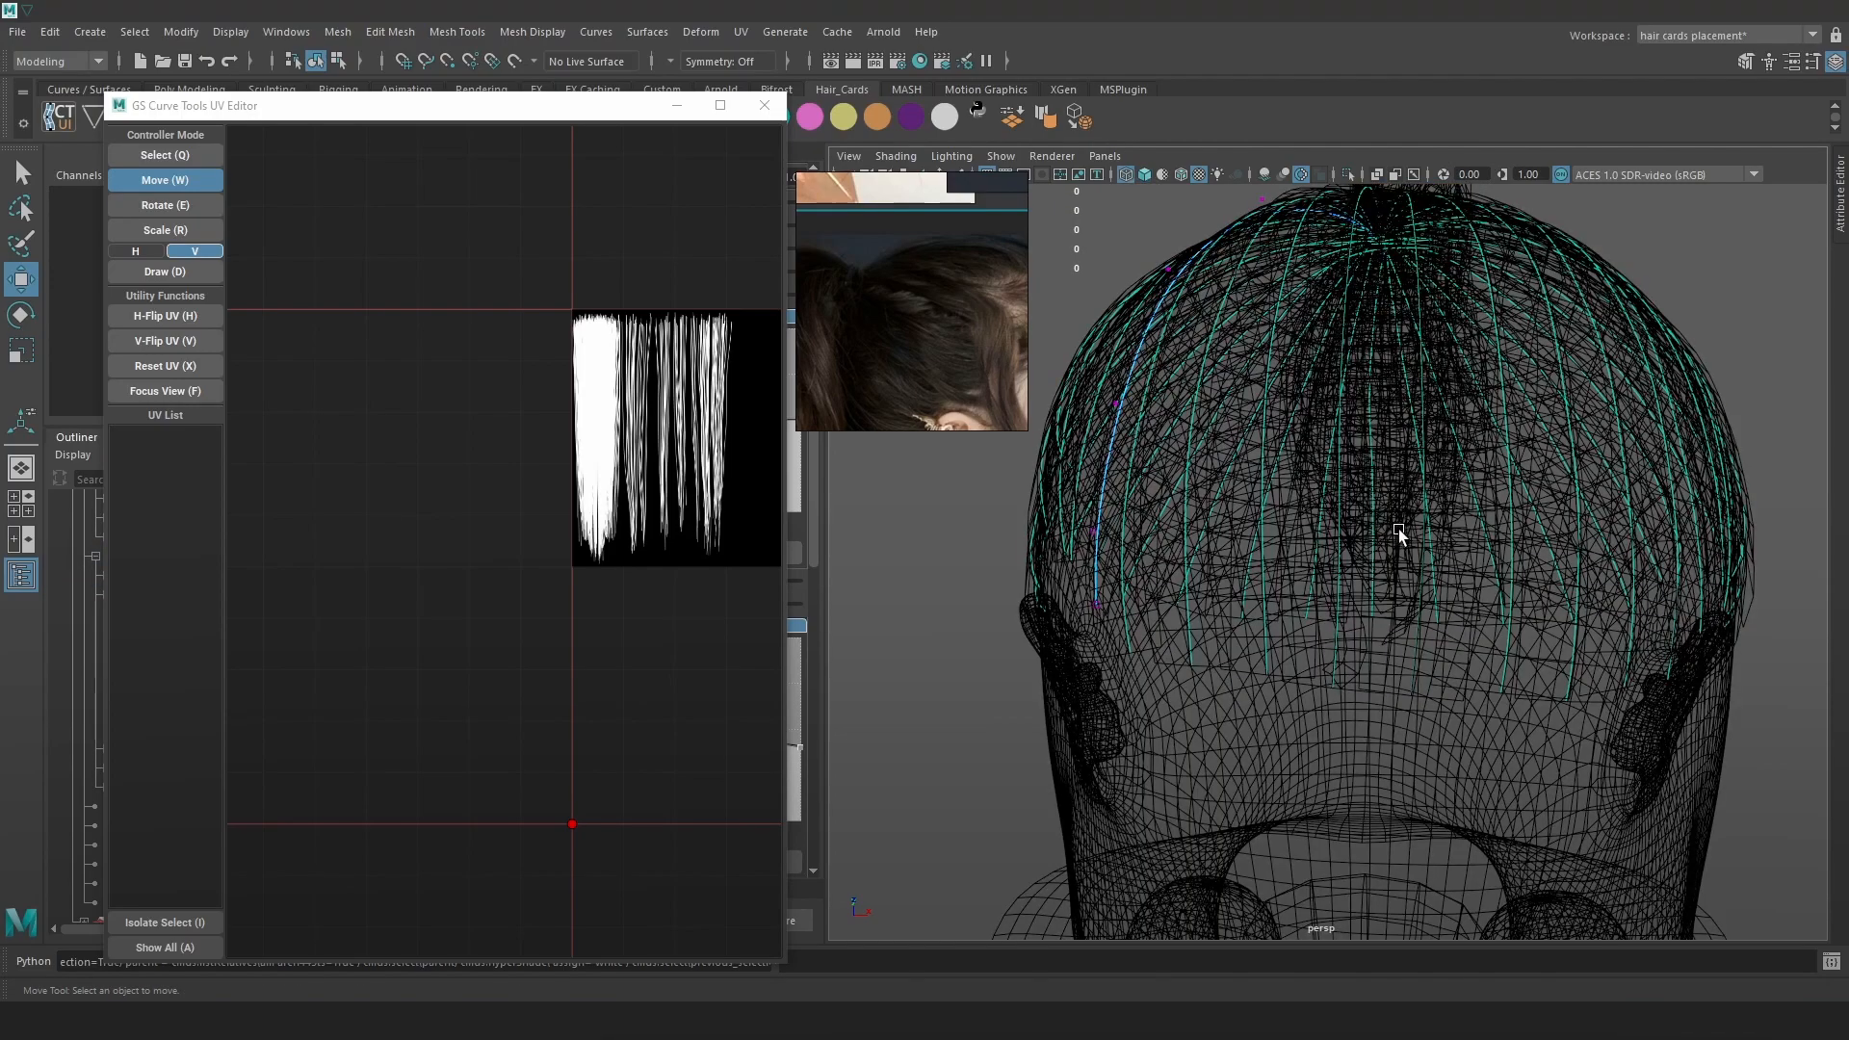
left_click_drag(1396, 529, 1428, 512, "alt")
left_click(1458, 498)
left_click(1463, 462)
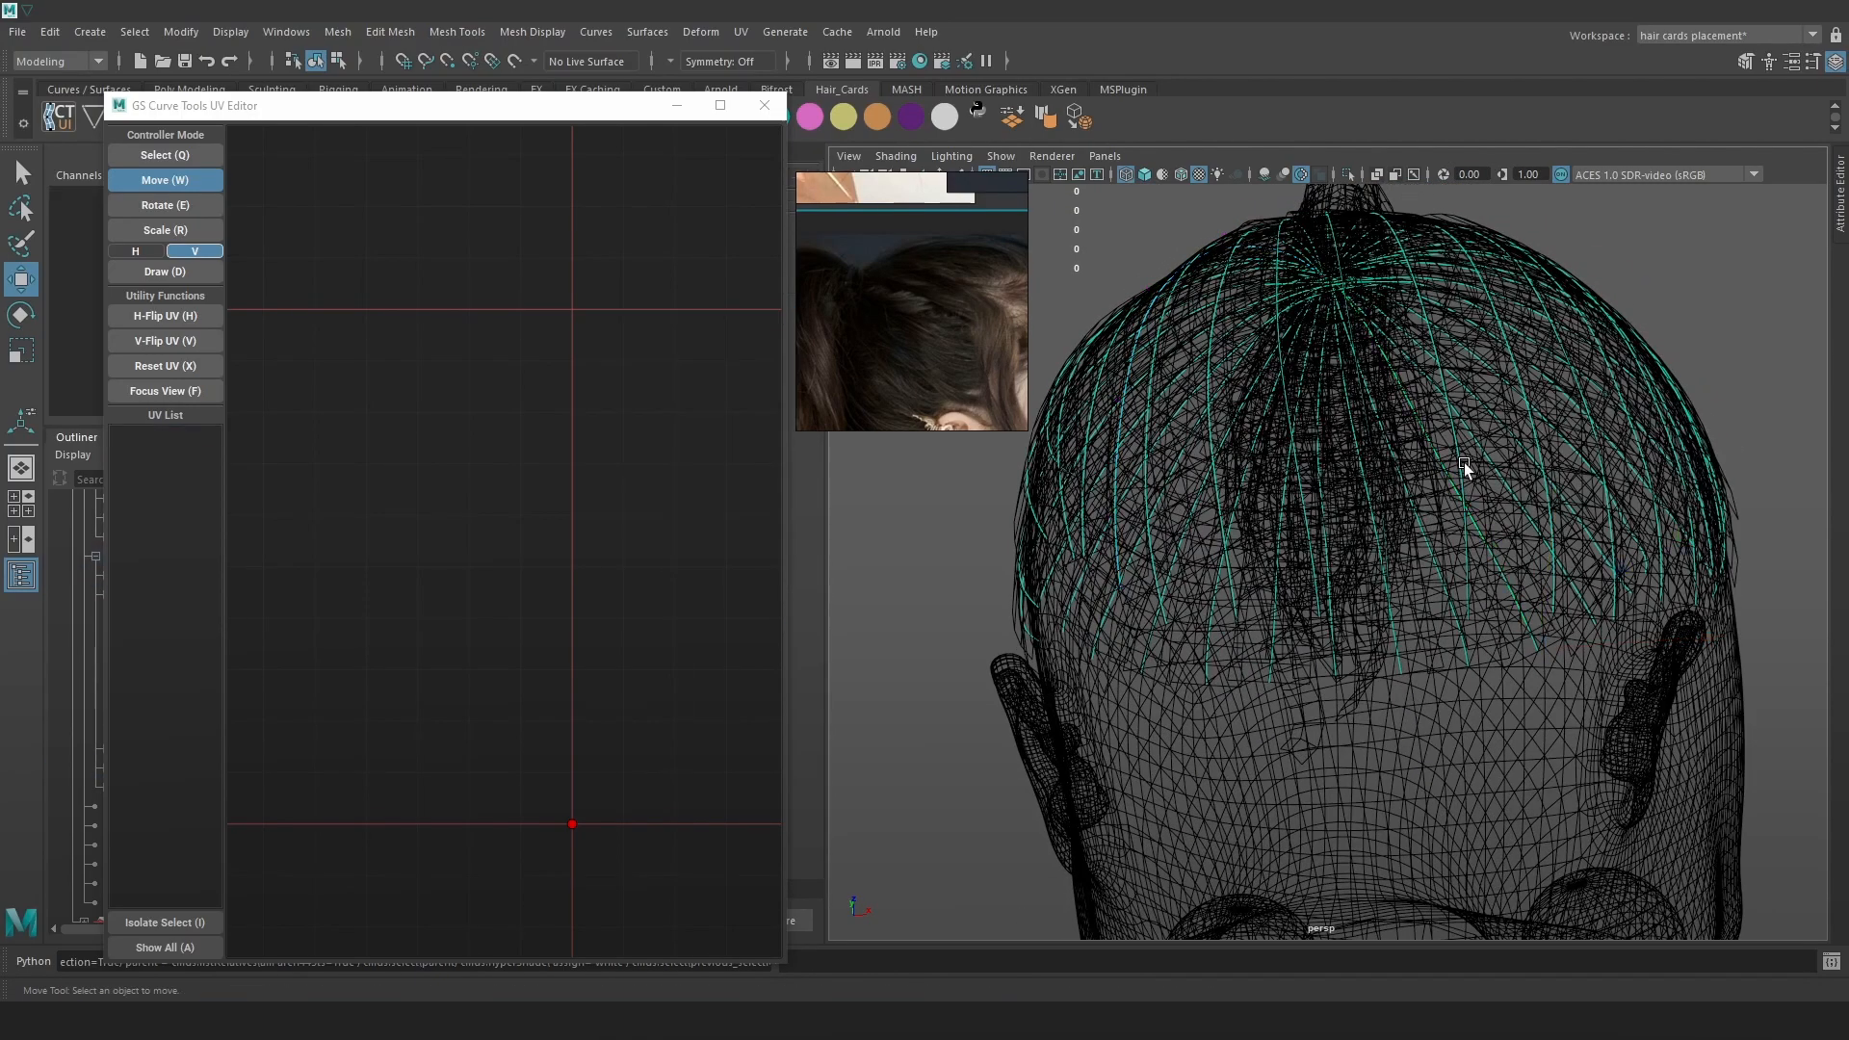
left_click_drag(1454, 430, 1402, 458, "alt")
left_click(1402, 458)
left_click(1292, 476)
left_click(1189, 506)
left_click(1094, 537)
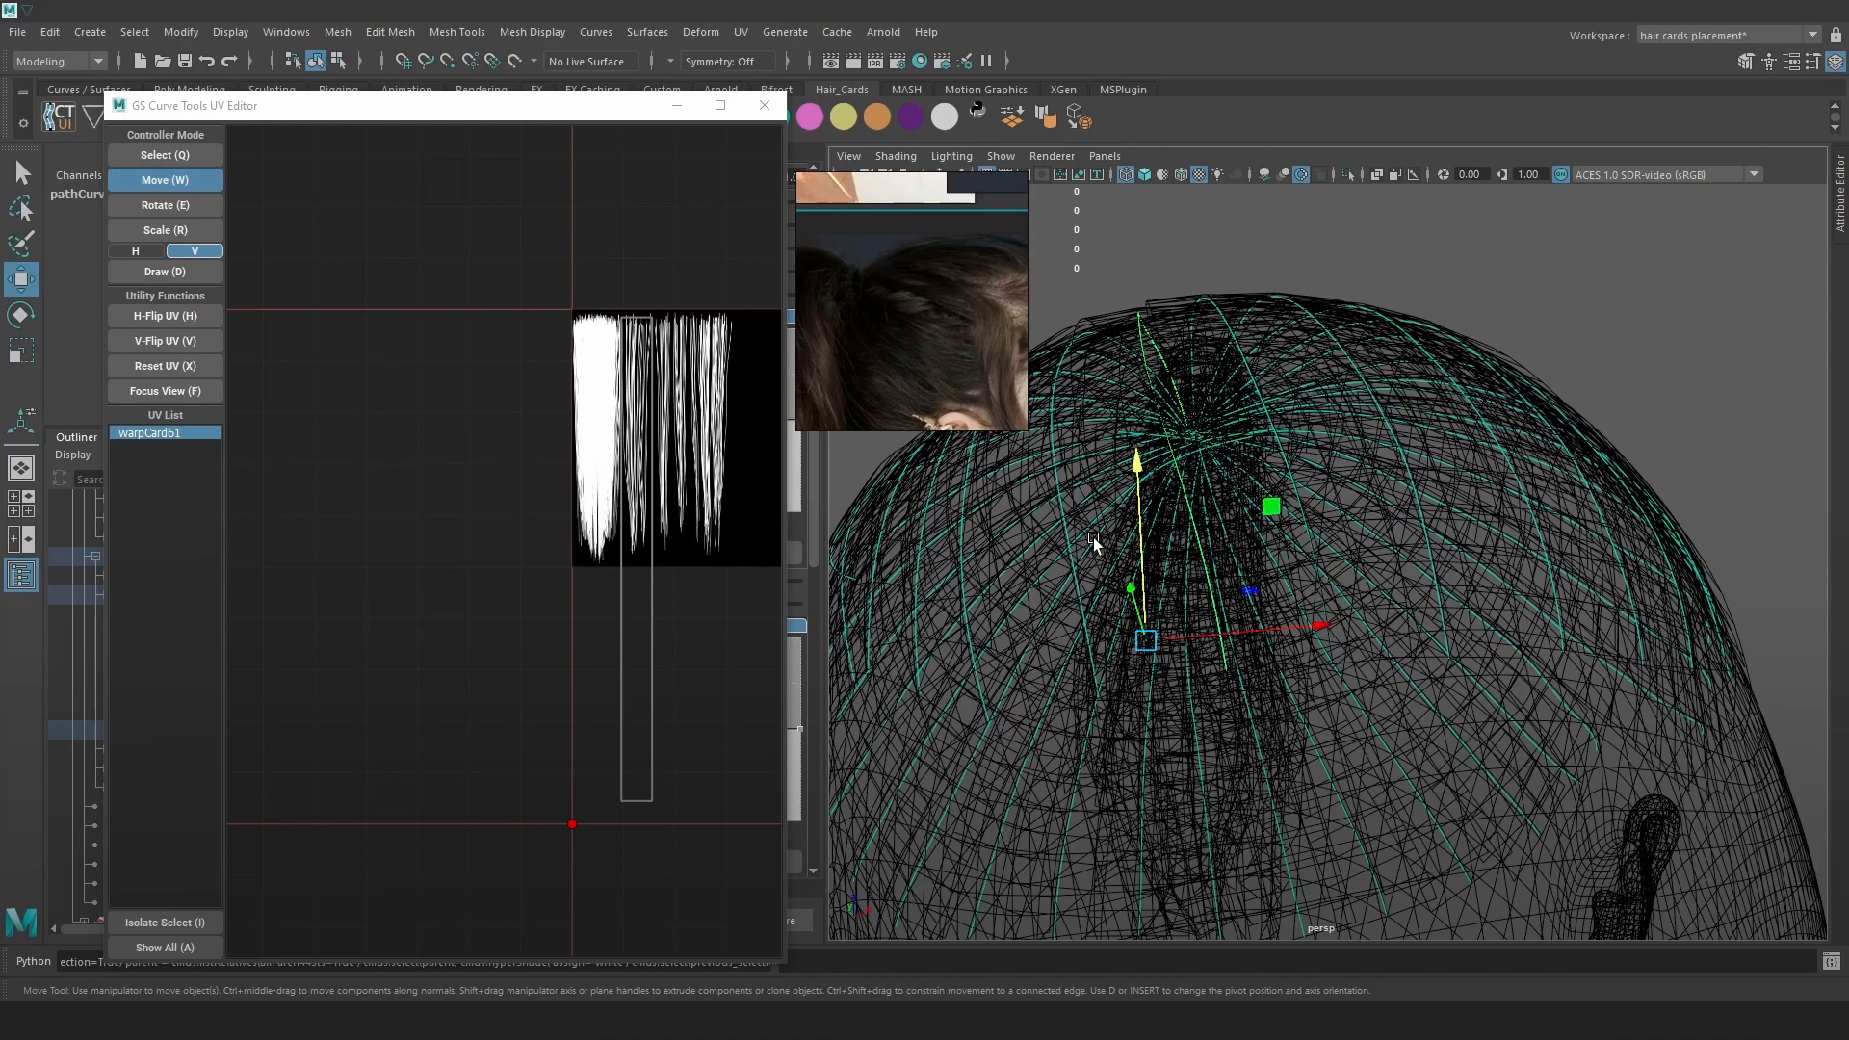
left_click(1068, 532)
mouse_move(1285, 536)
left_mouse_down("alt")
mouse_move(1374, 466)
mouse_move(1358, 464)
left_mouse_up("alt")
key("5")
key("6")
left_click_drag(1241, 505, 1160, 631, "alt")
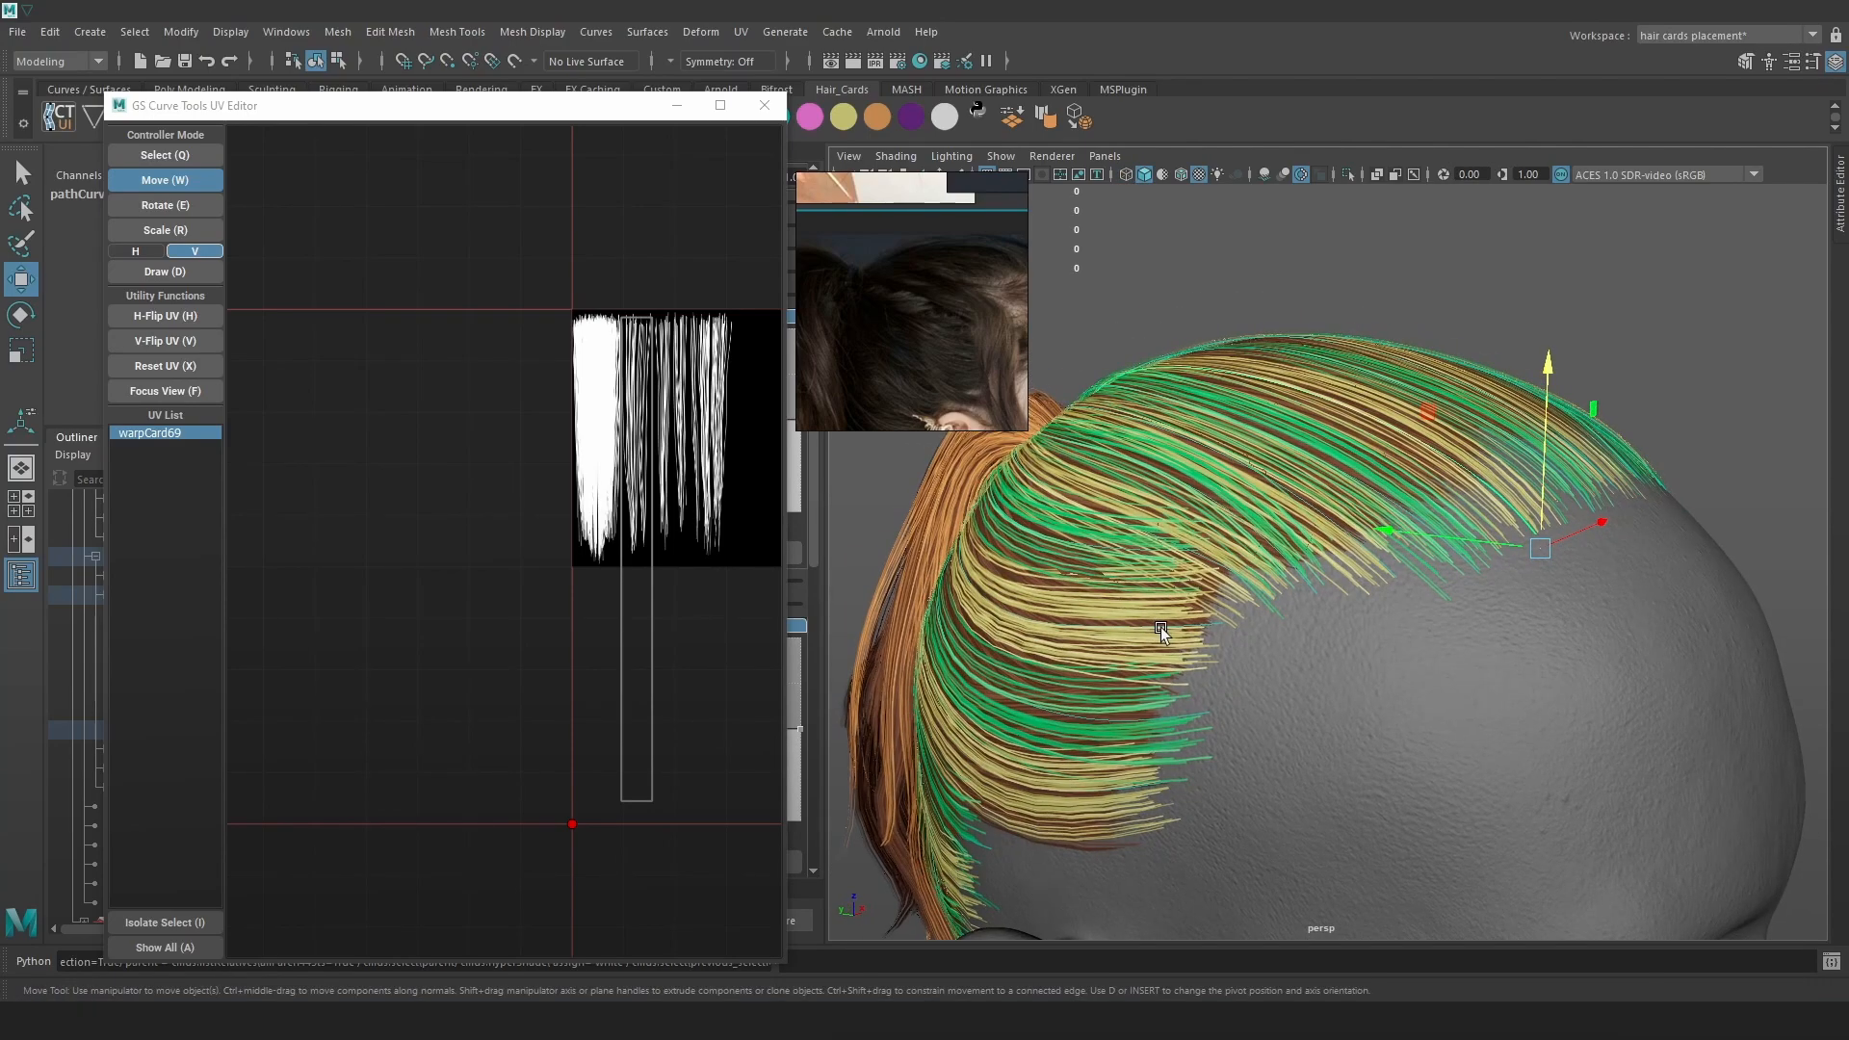
Select side card warpCard35 as the UV source and add neighbouring warpCard106 to the selection
left_click(1205, 622)
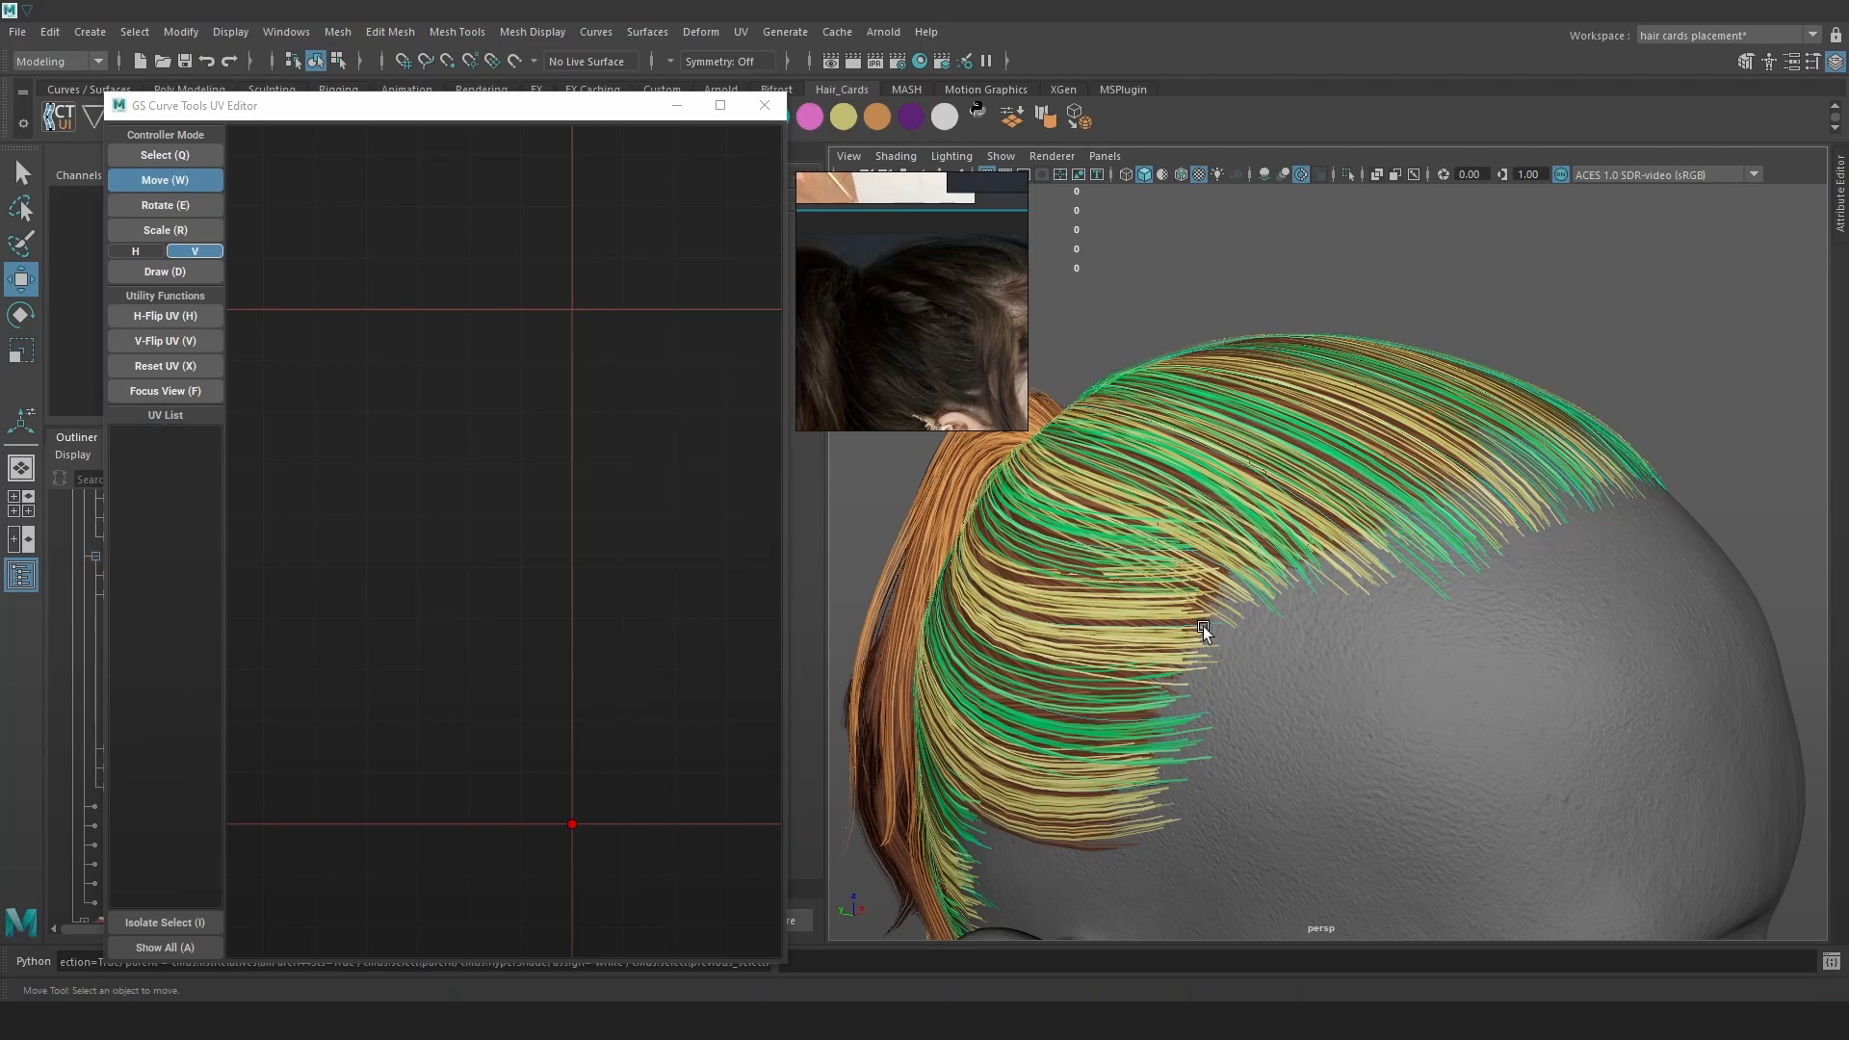
key("4")
left_click(1189, 626)
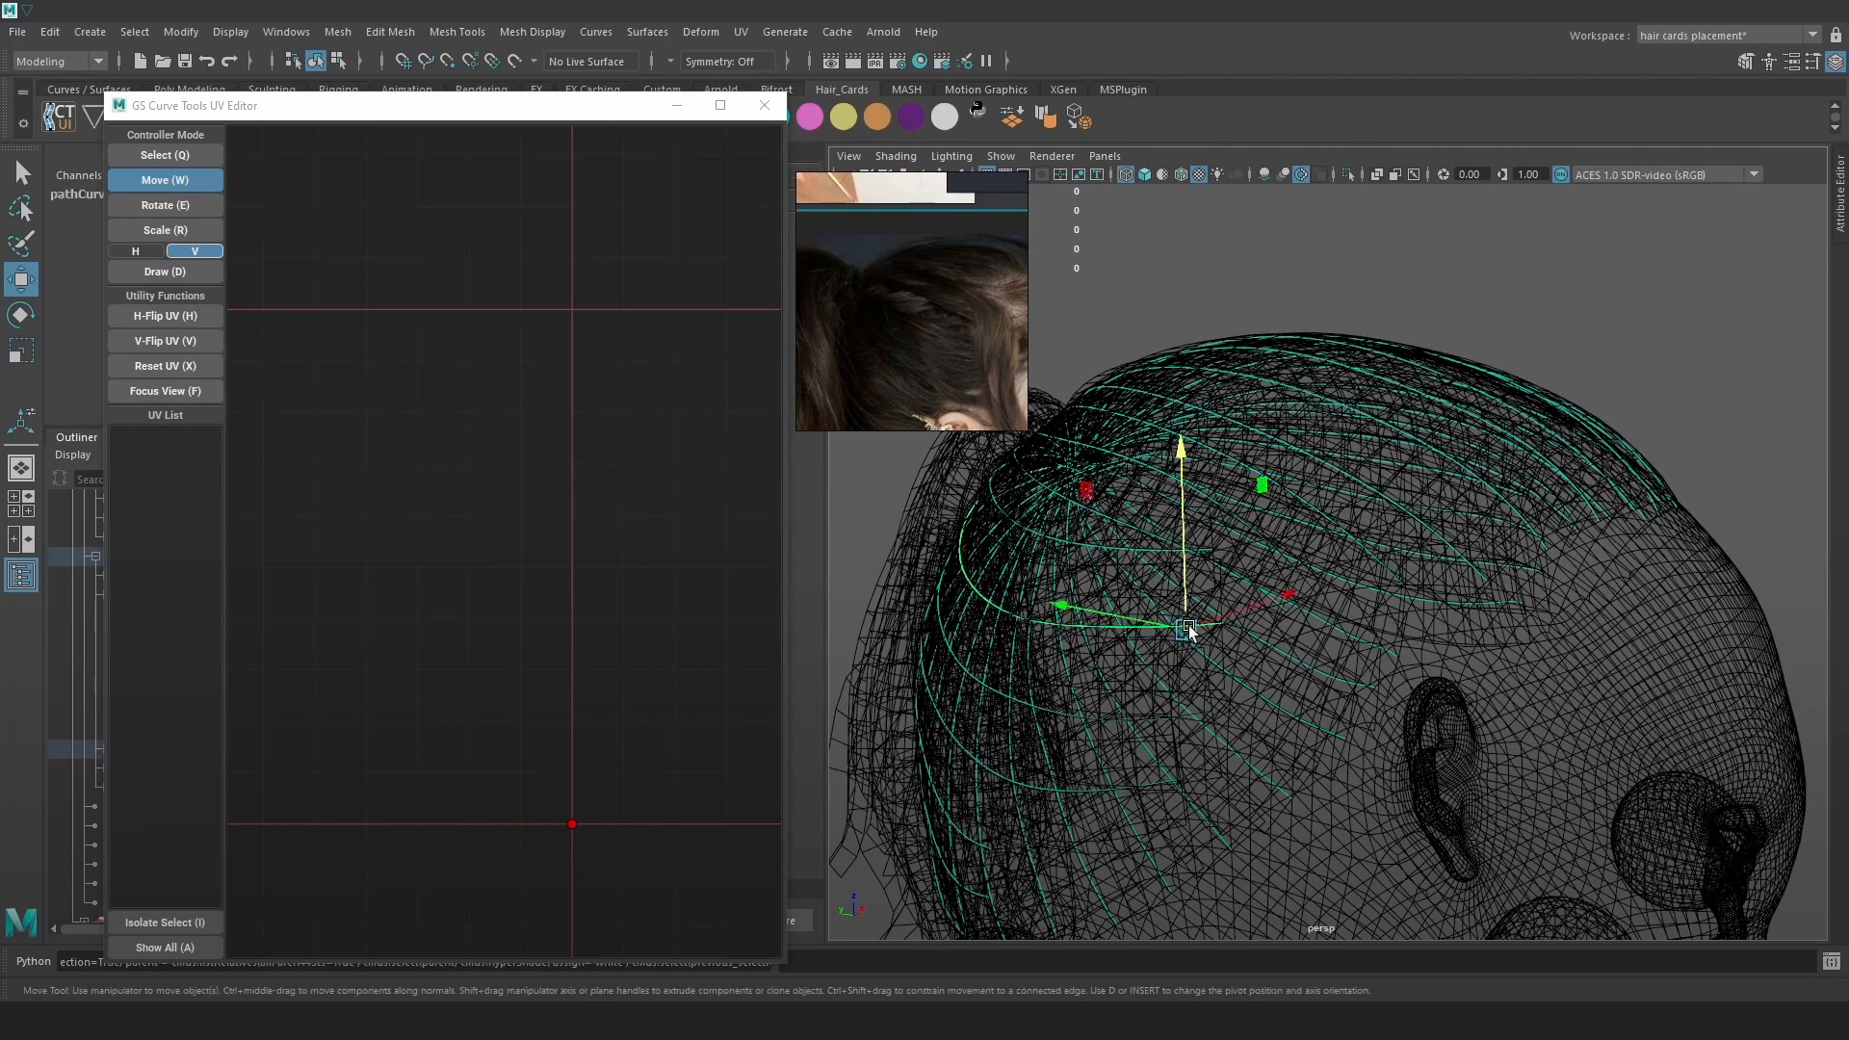
key("6")
mouse_move(1280, 586)
left_mouse_down("alt")
mouse_move(1325, 558)
mouse_move(1402, 627)
left_mouse_up("alt")
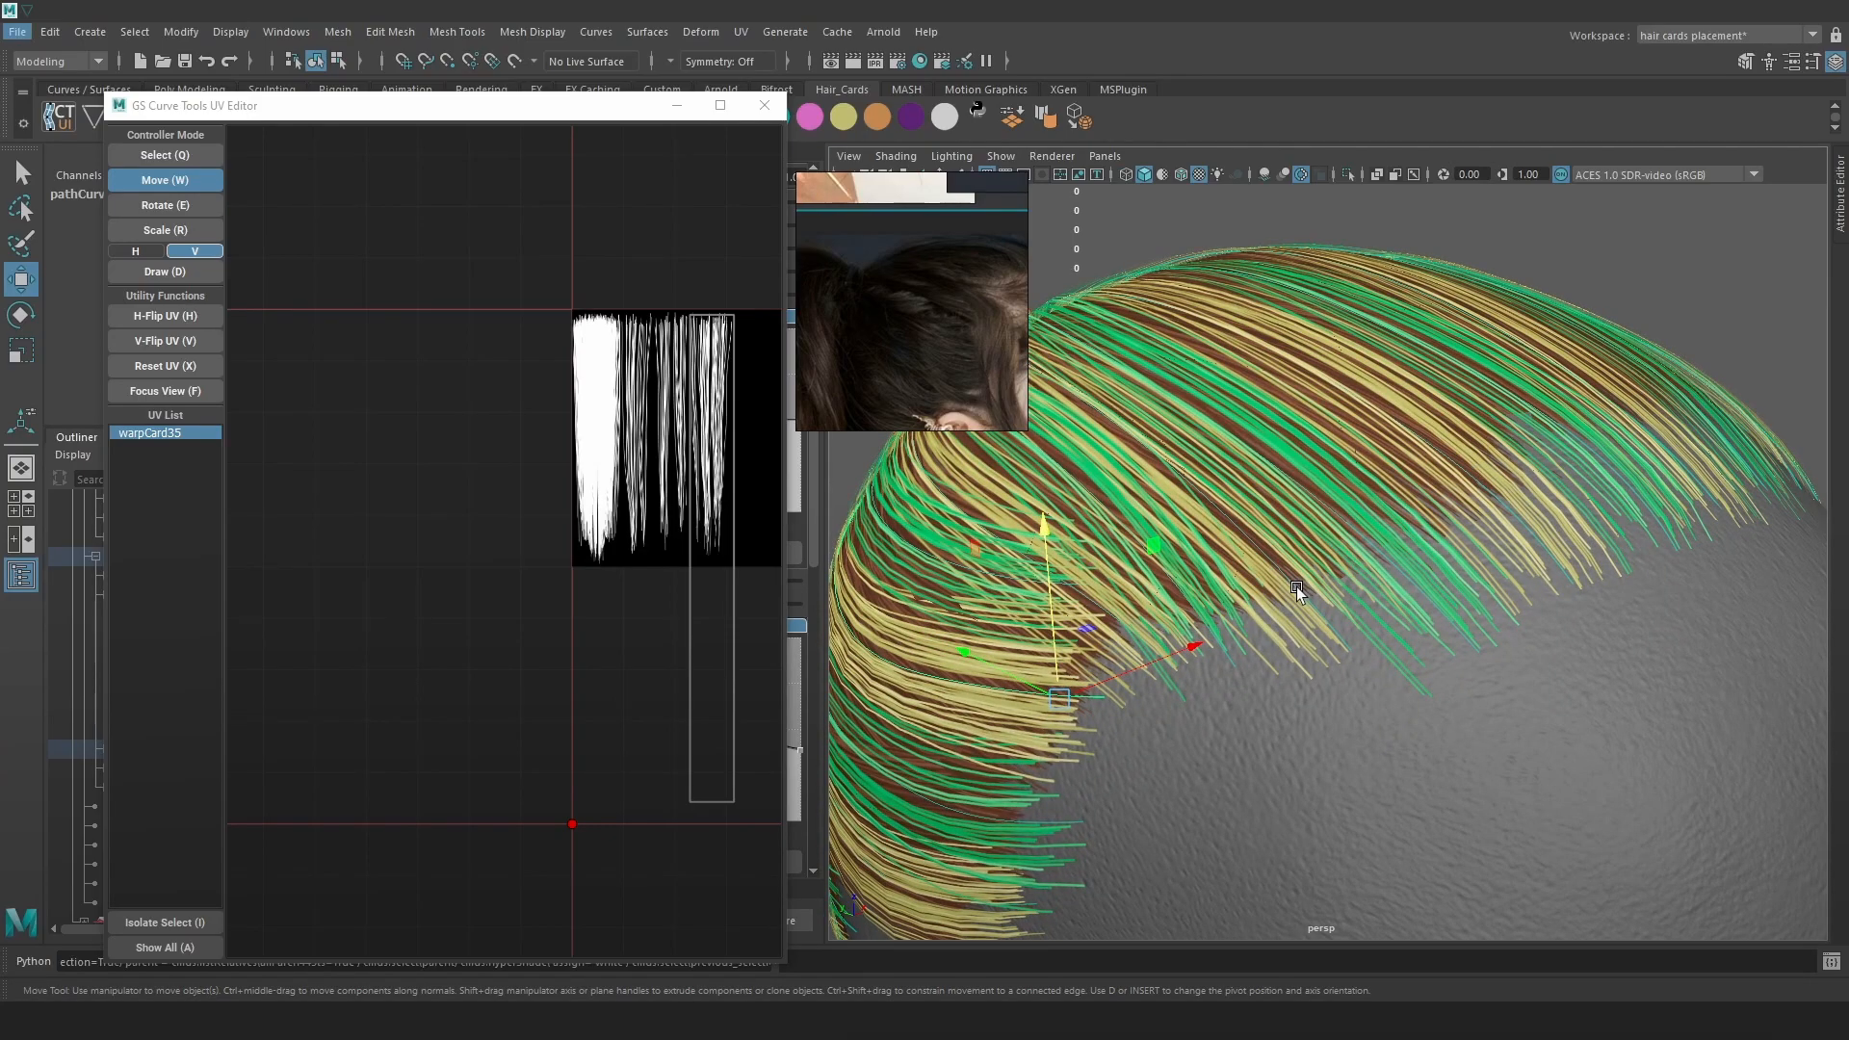
key("4")
left_click_drag(1303, 586, 1268, 619, "alt")
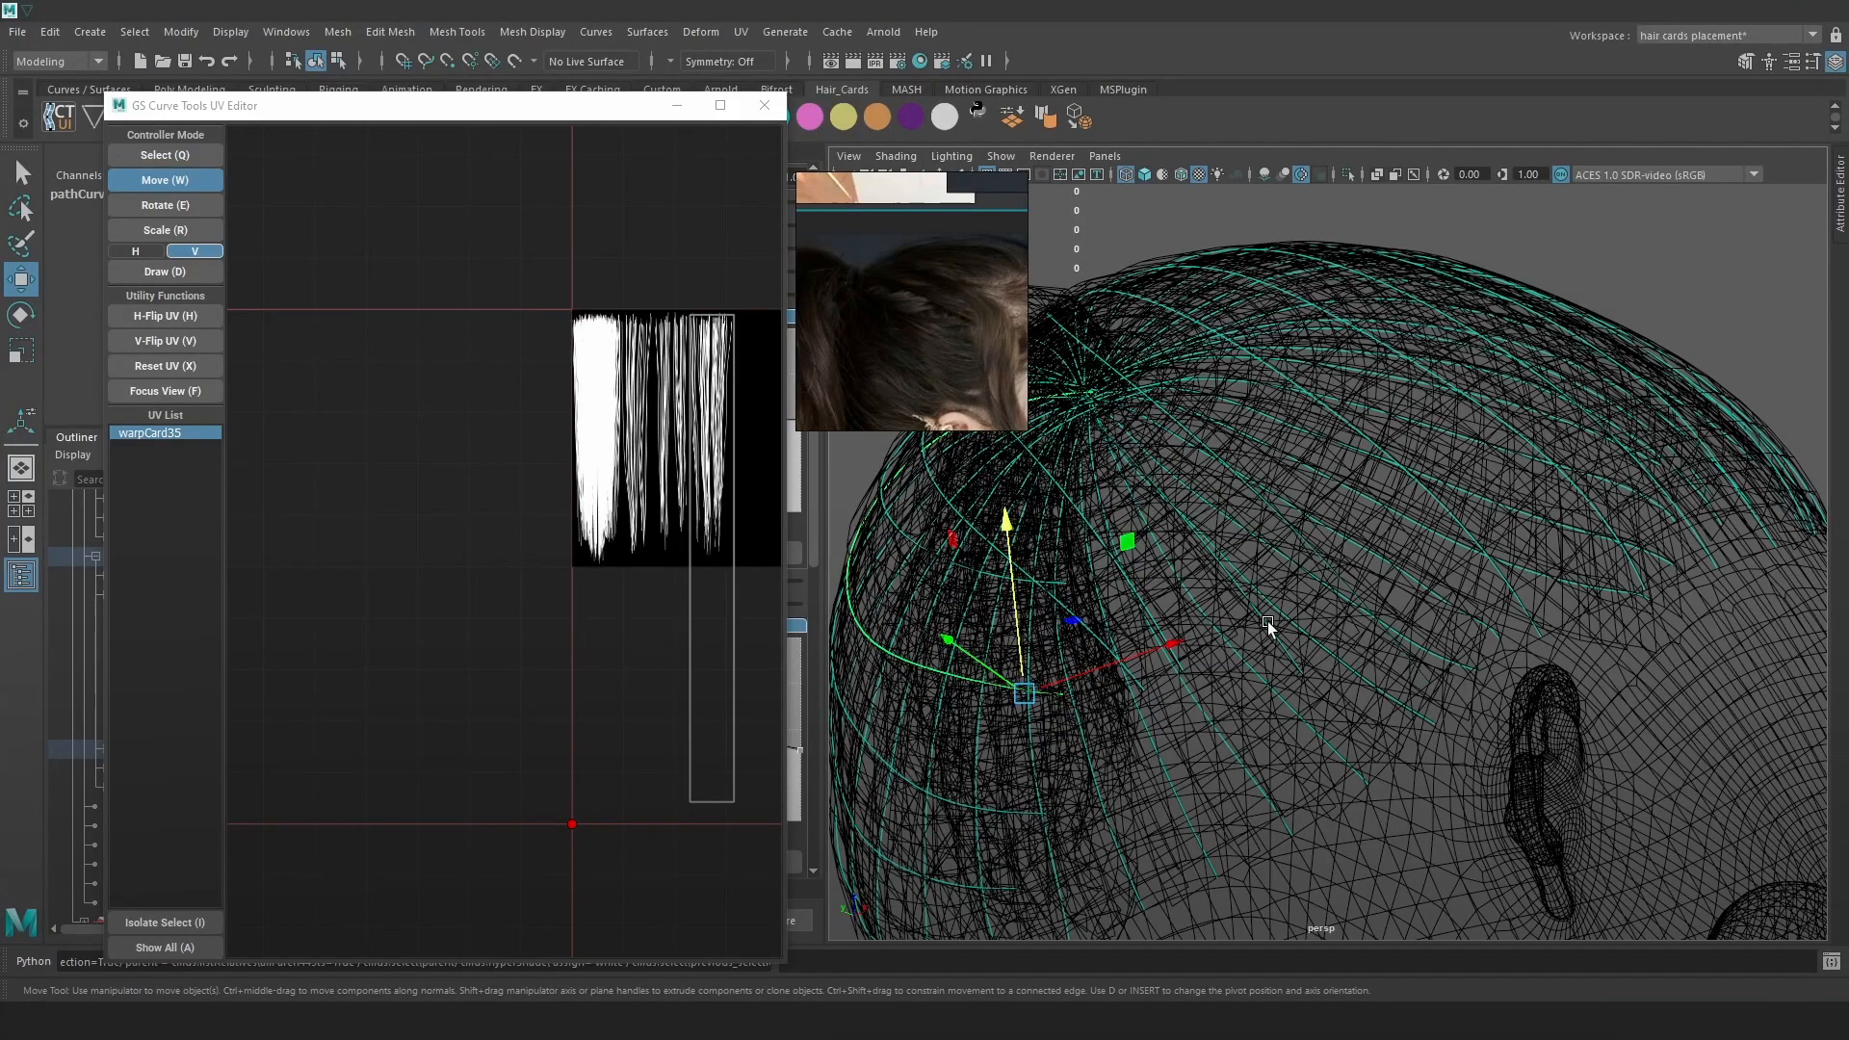
left_click(1268, 620, "shift")
key("6")
left_click_drag(1157, 518, 1152, 443)
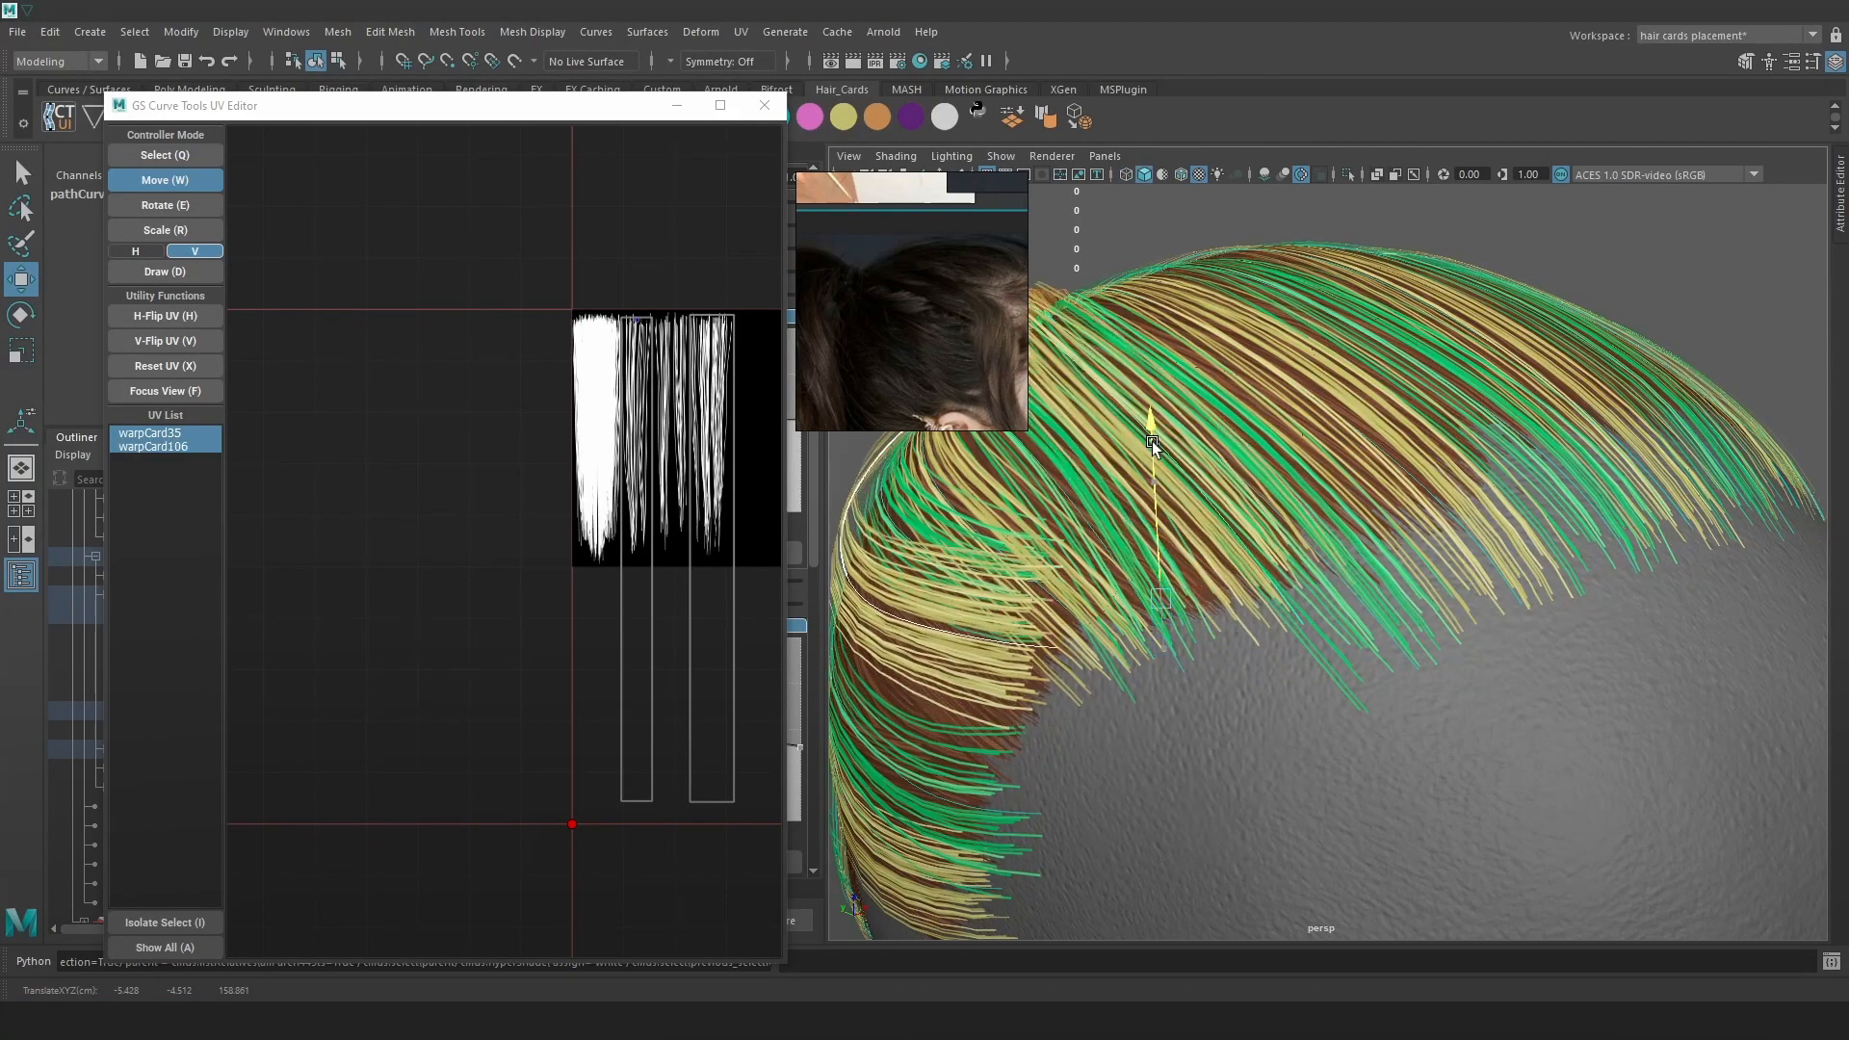
Add warpCard69, warpCard70, warpCard72 and warpCard71 along the front hairline to the selection
key("4")
left_click_drag(1435, 563, 1424, 586, "alt")
left_click(1425, 584, "shift")
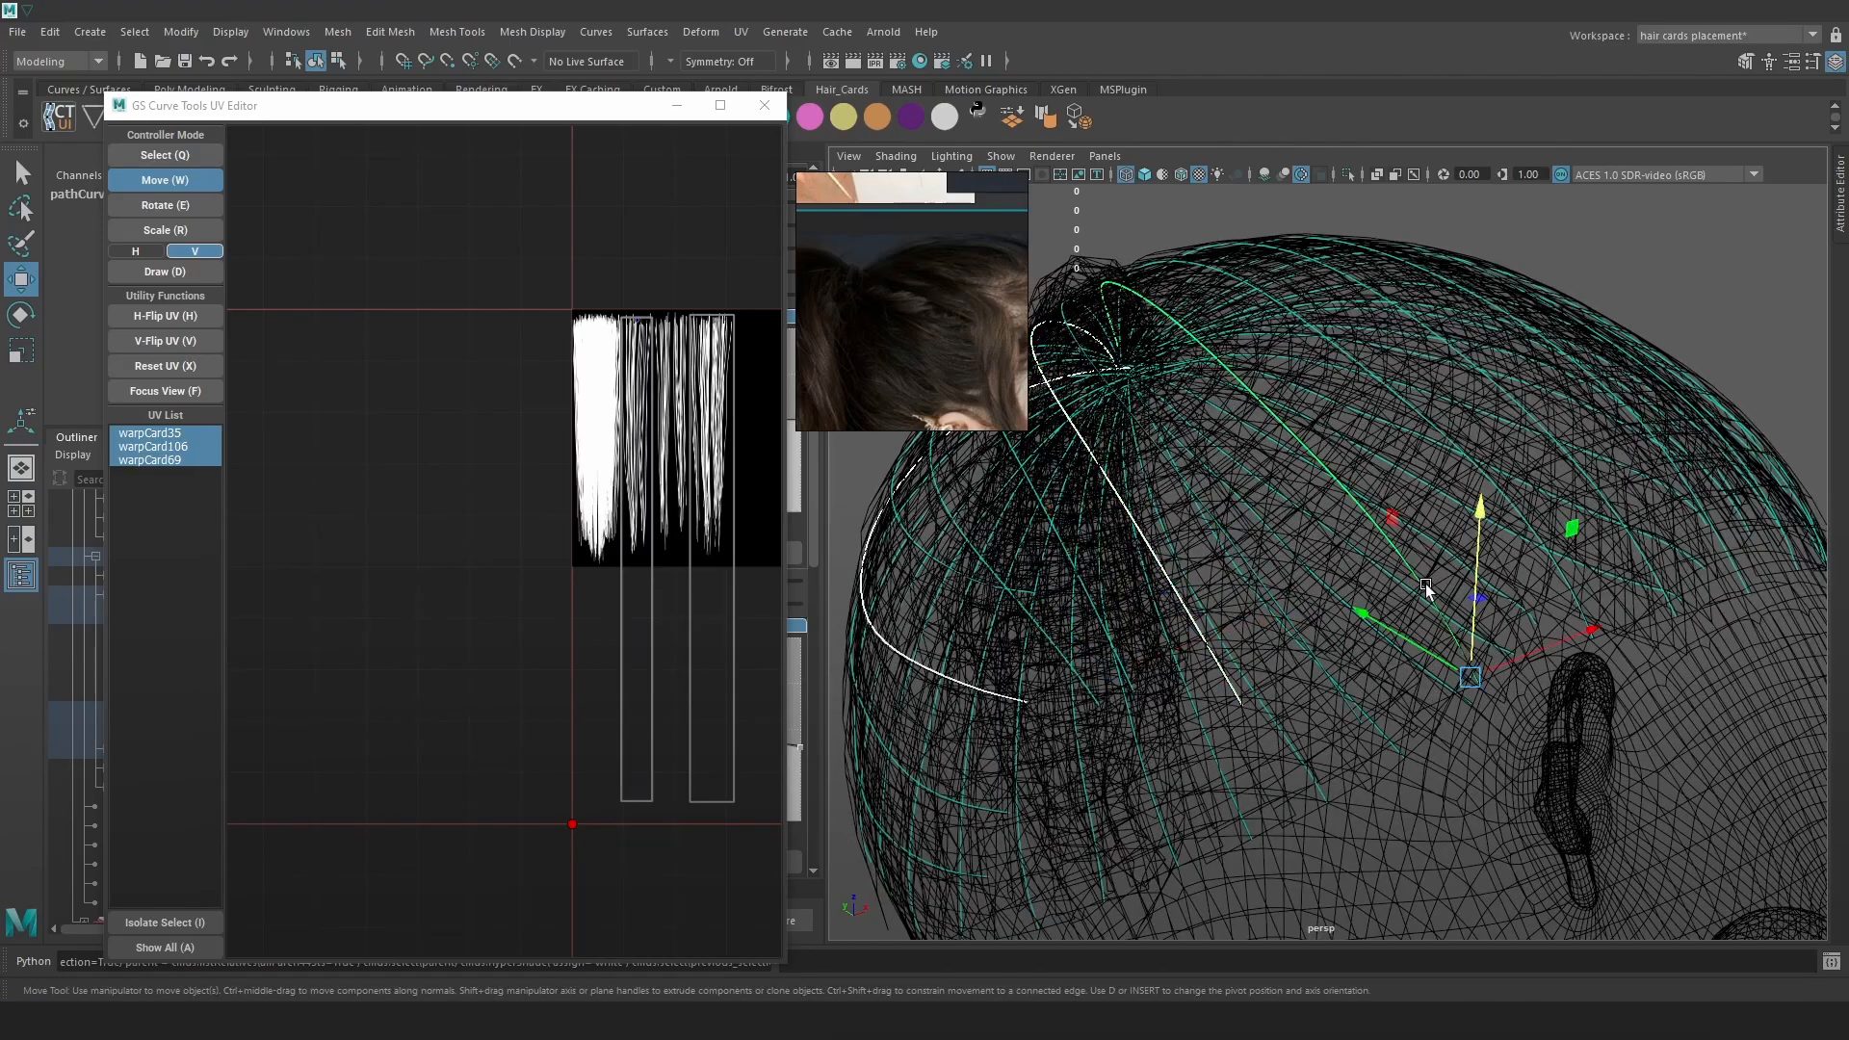
left_click(1651, 574, "shift")
left_click_drag(1650, 574, 1439, 527, "alt")
left_click(1619, 535, "shift")
left_click(1410, 515, "shift")
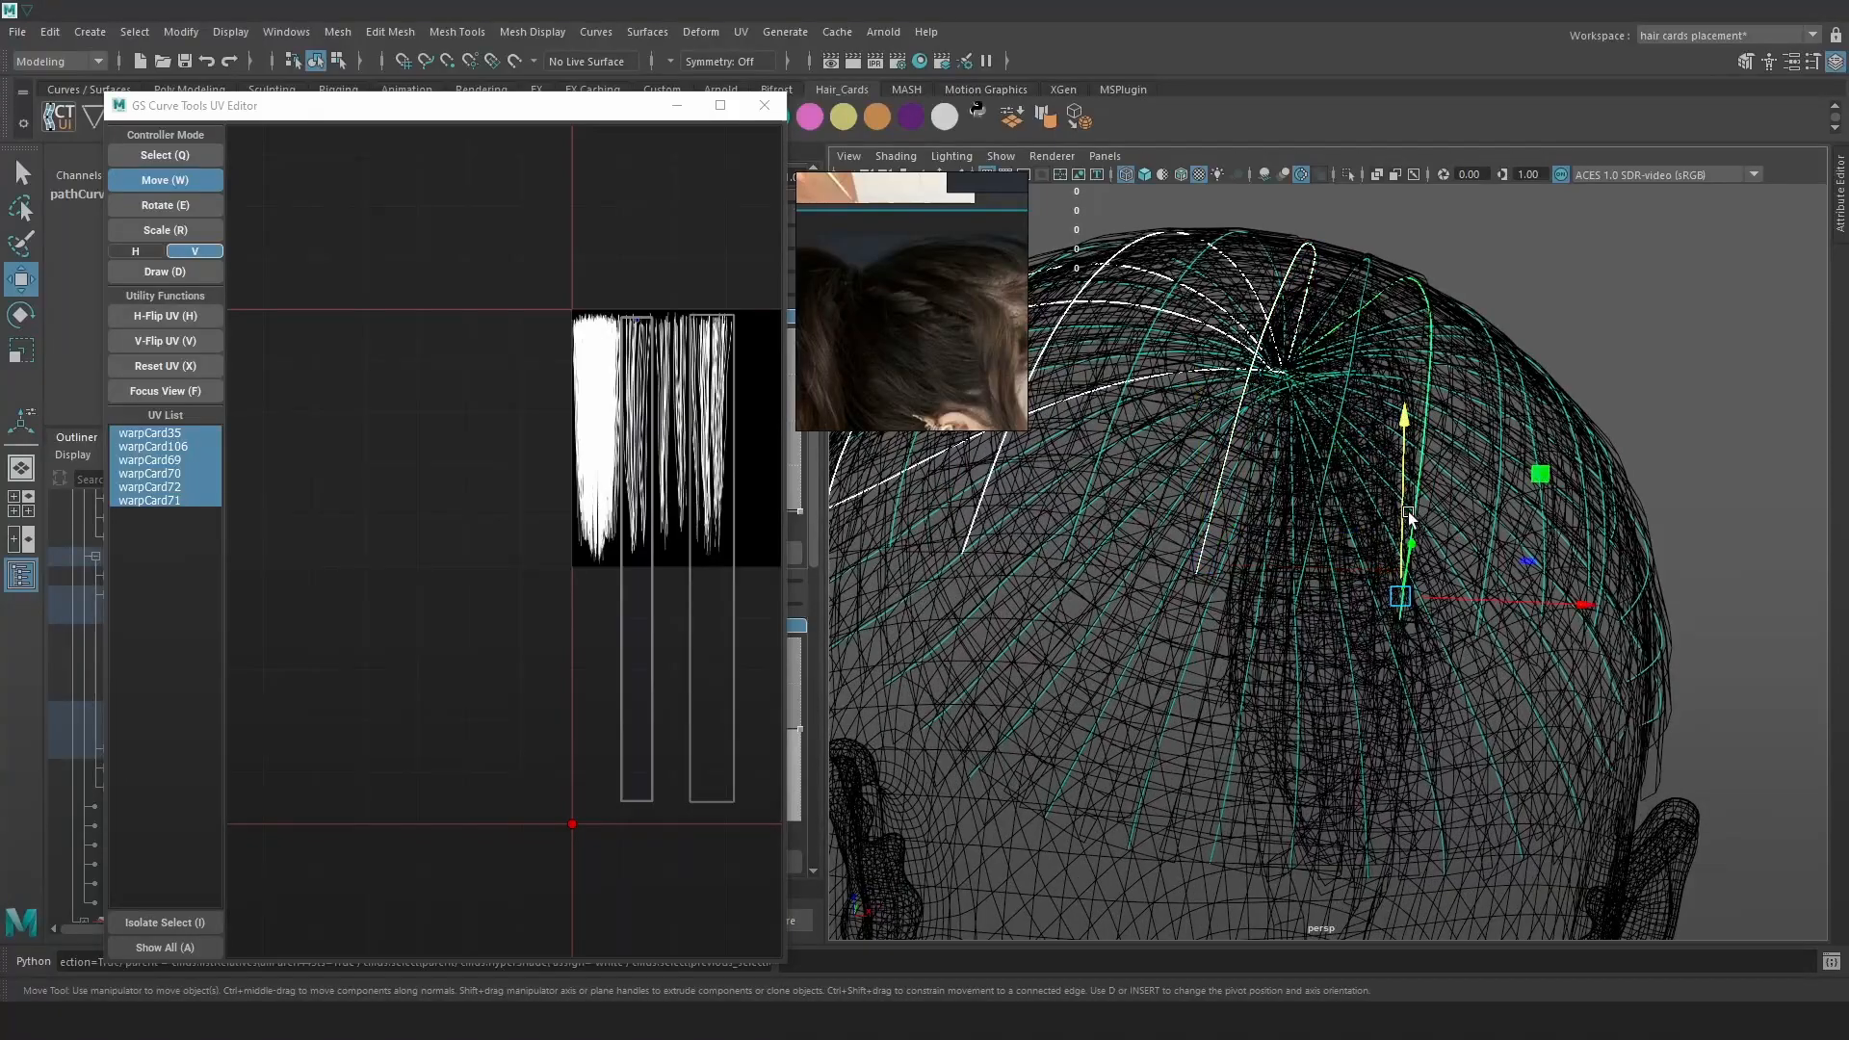
Lift the selected hairline cards off the head to check their placement, and undo the move
key("5")
left_click_drag(1405, 416, 1412, 335)
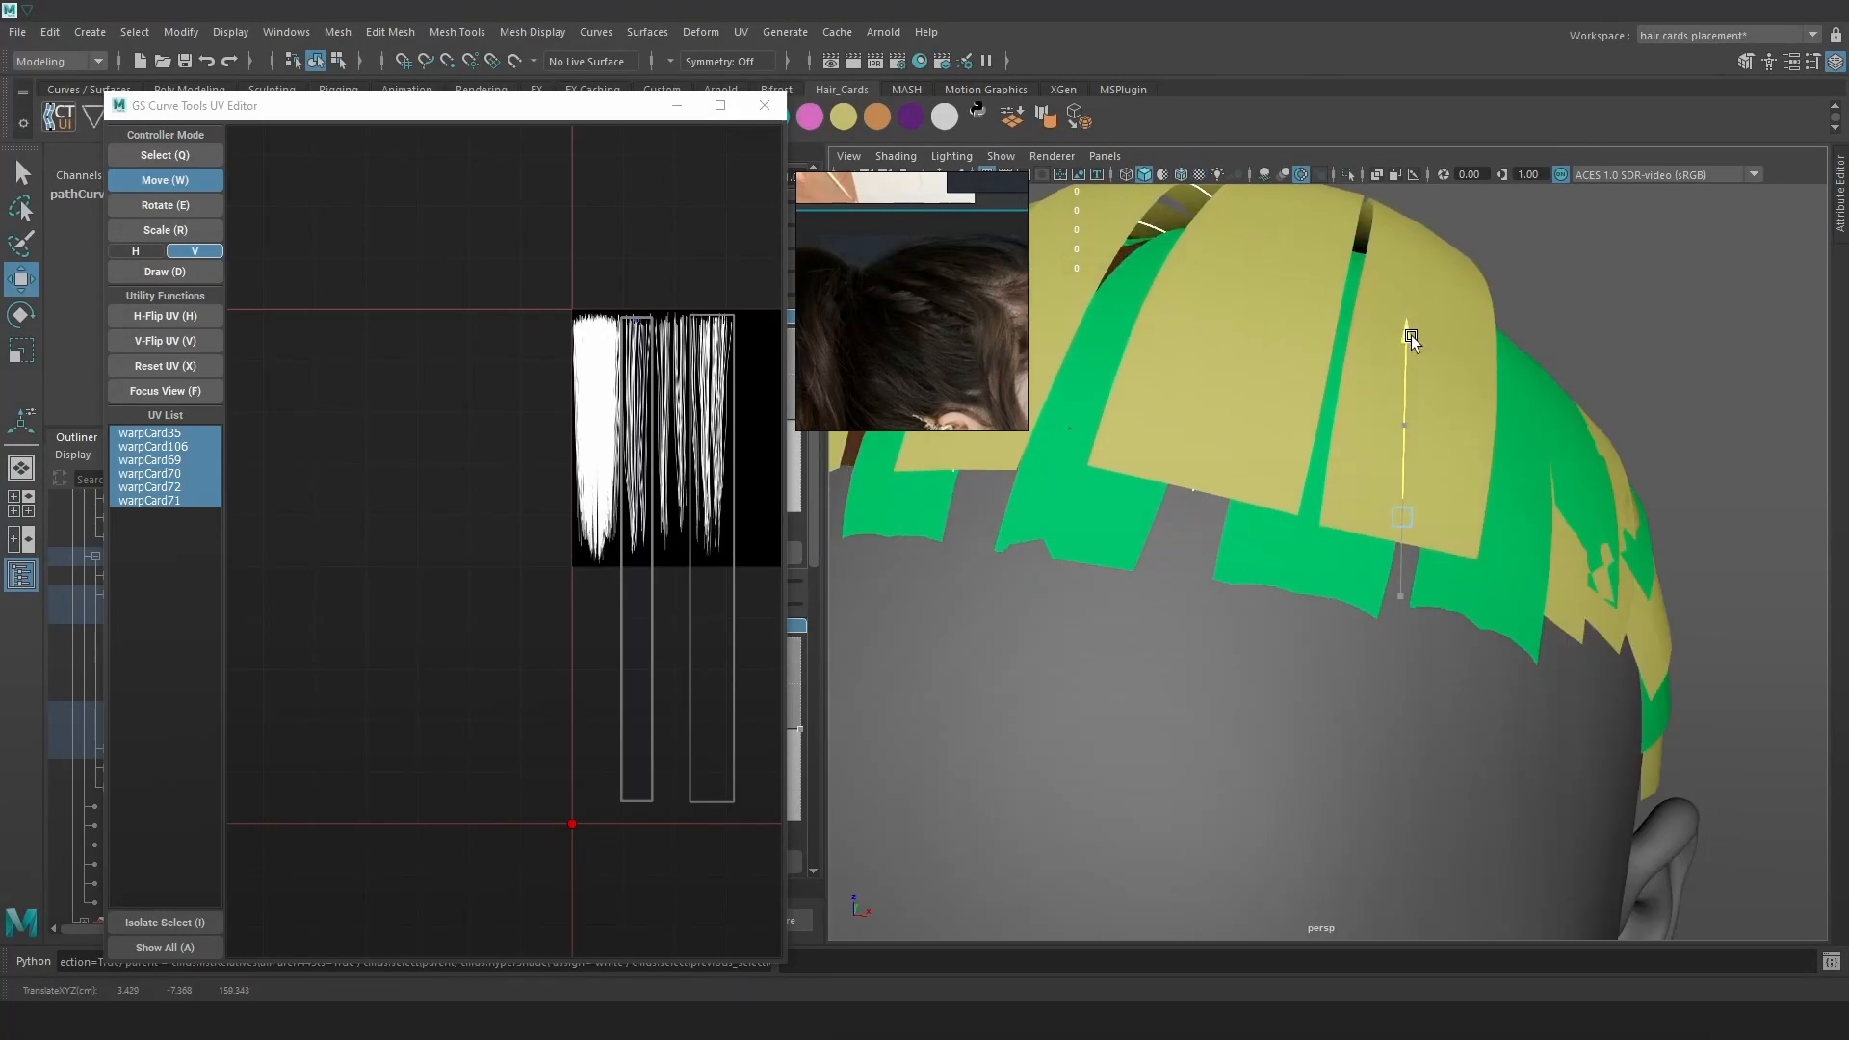
left_click_drag(1492, 472, 1425, 481, "alt")
right_click_drag(1425, 481, 1204, 364, "alt")
left_click_drag(1203, 364, 1308, 396, "alt")
right_click_drag(1308, 396, 1477, 499, "alt")
key("ctrl+z")
left_click_drag(1392, 472, 1342, 462, "alt")
key("6")
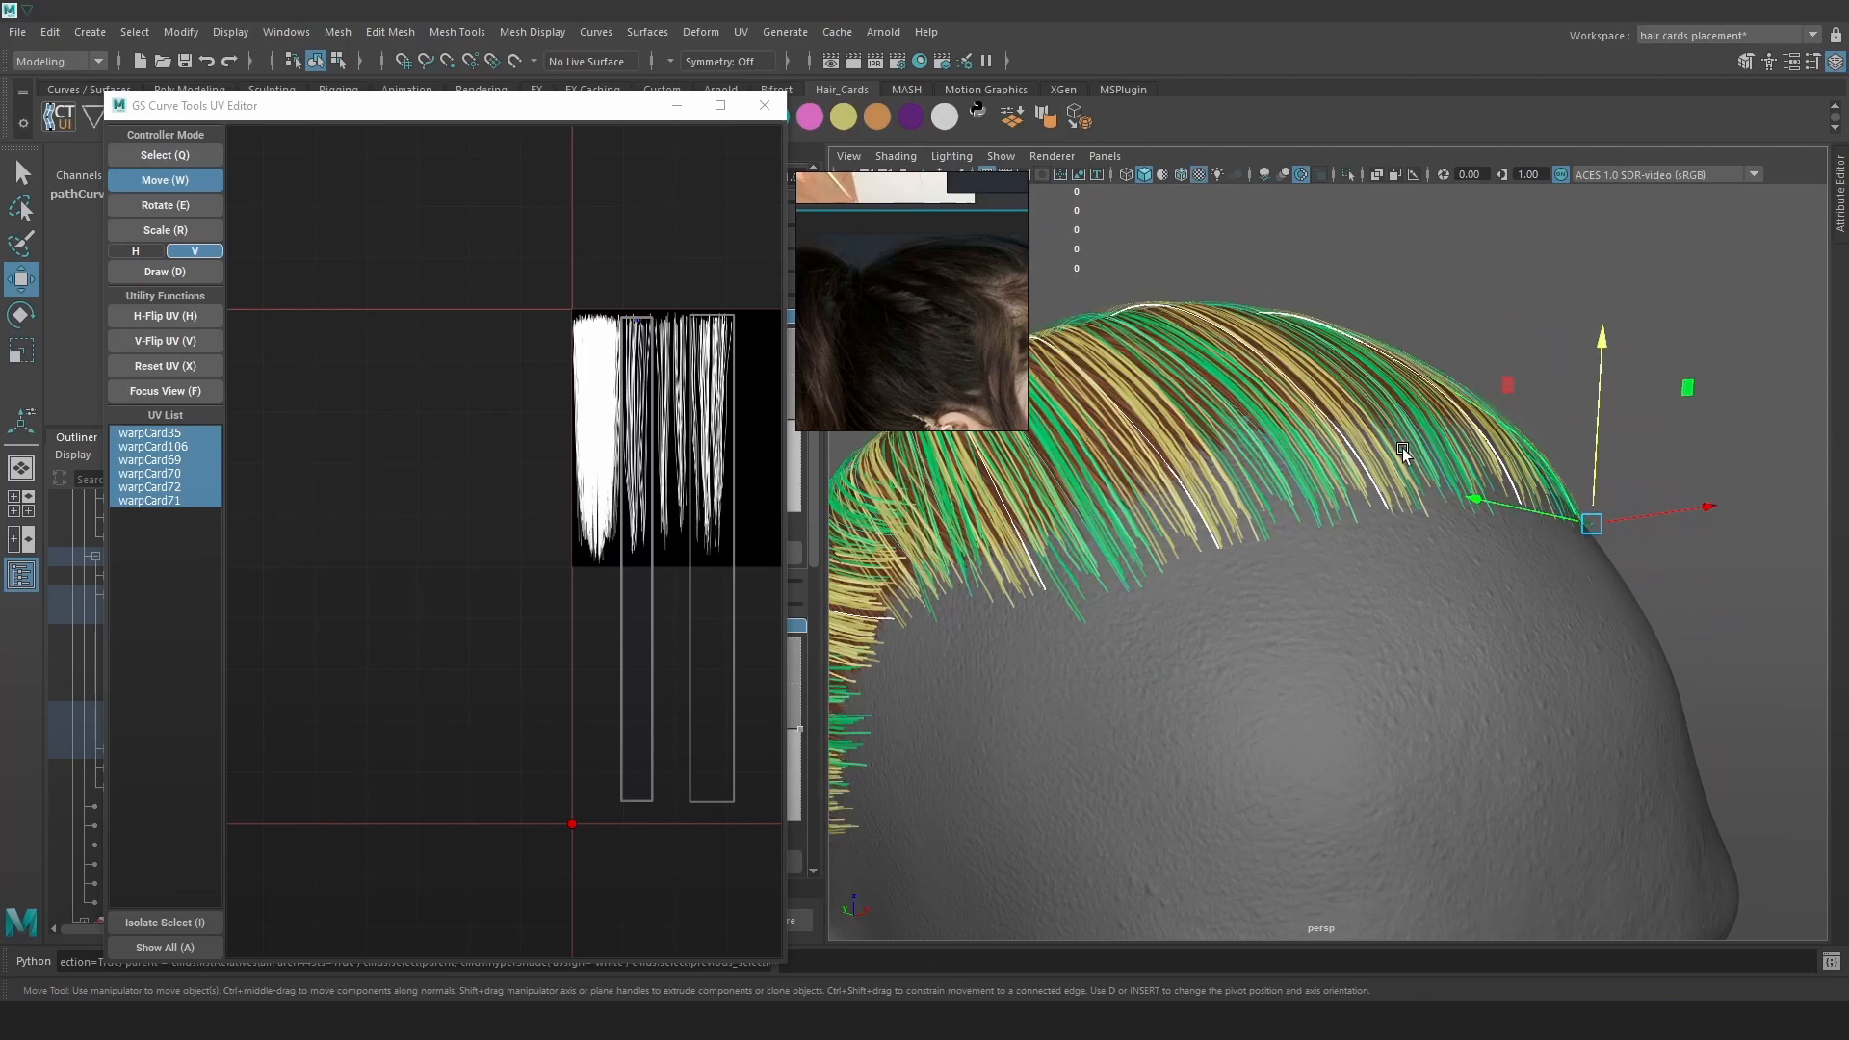
Uncover the GS CurveTools controls, transfer warpCard35's UVs to the other selected hairline cards, and clear the selection
middle_click_drag(1402, 449, 1373, 483, "alt")
left_click_drag(485, 114, 1534, 177)
left_click_drag(1150, 153, 1153, 624)
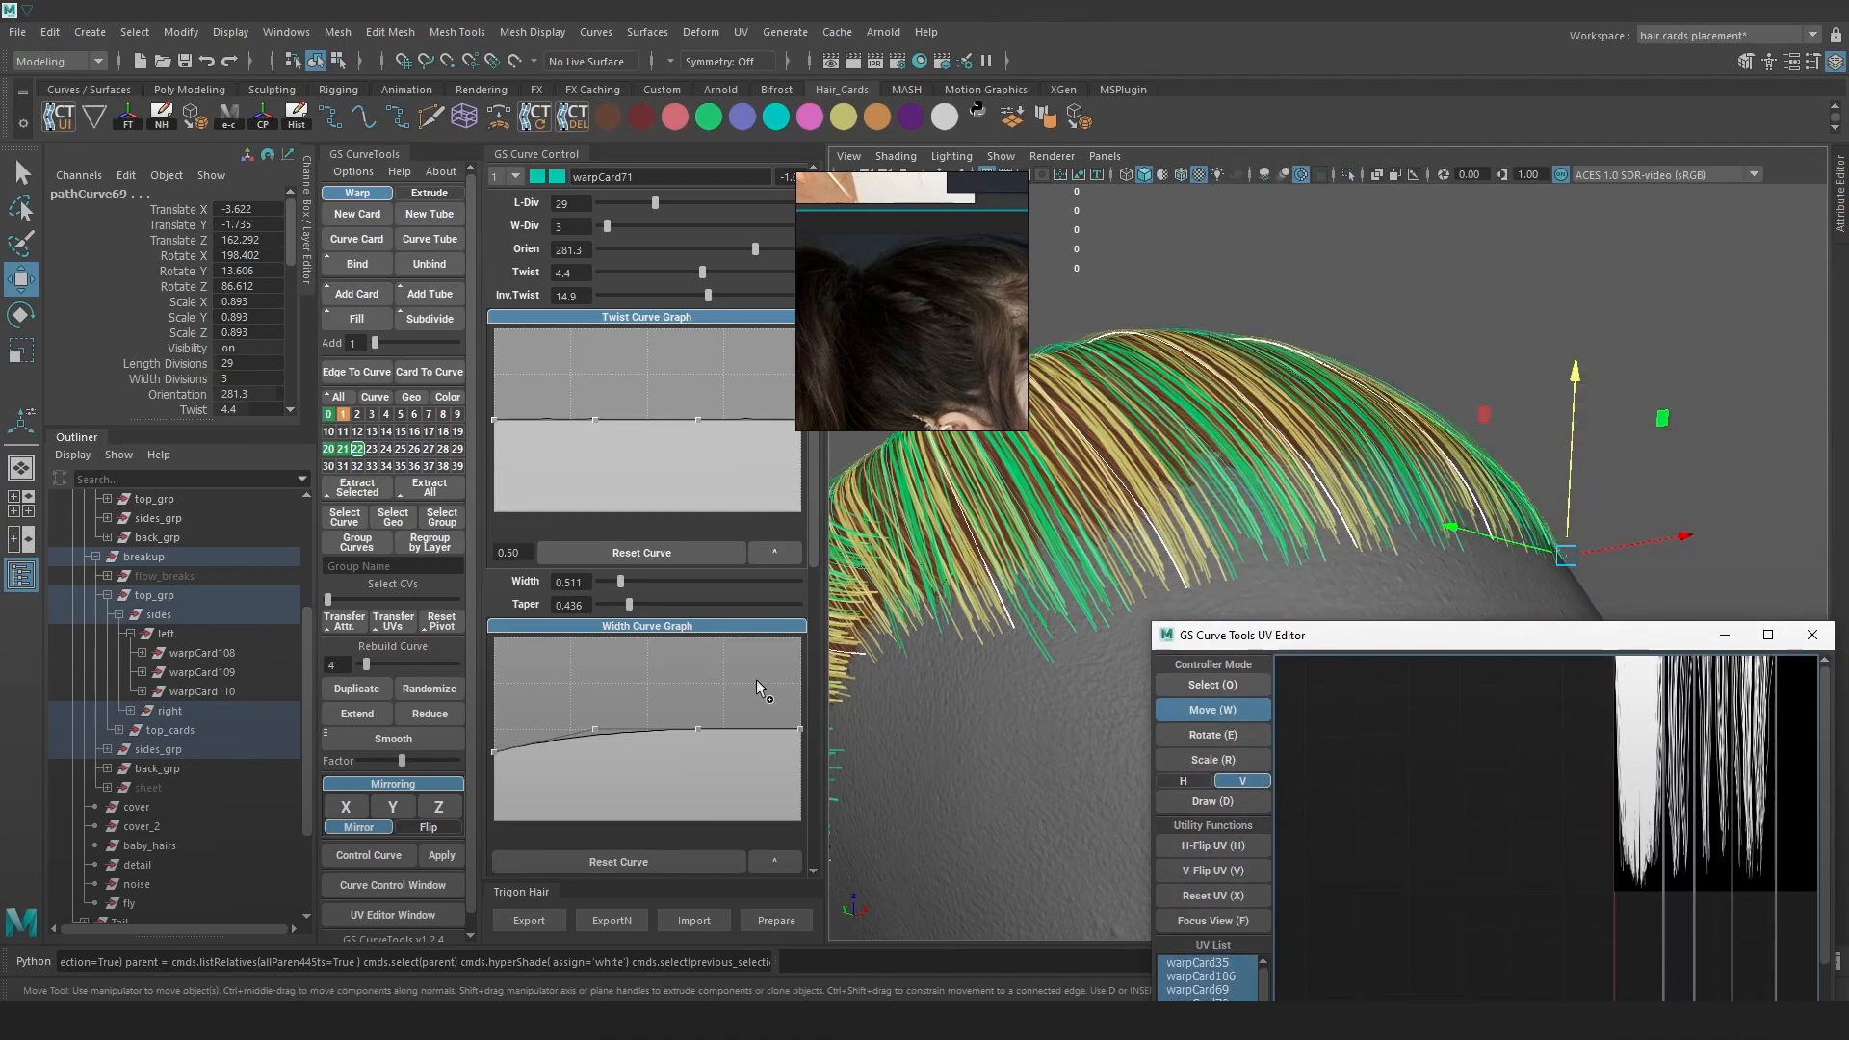
left_click(393, 624)
left_click_drag(1221, 539, 1238, 569, "alt")
right_click_drag(1238, 569, 1302, 407, "alt")
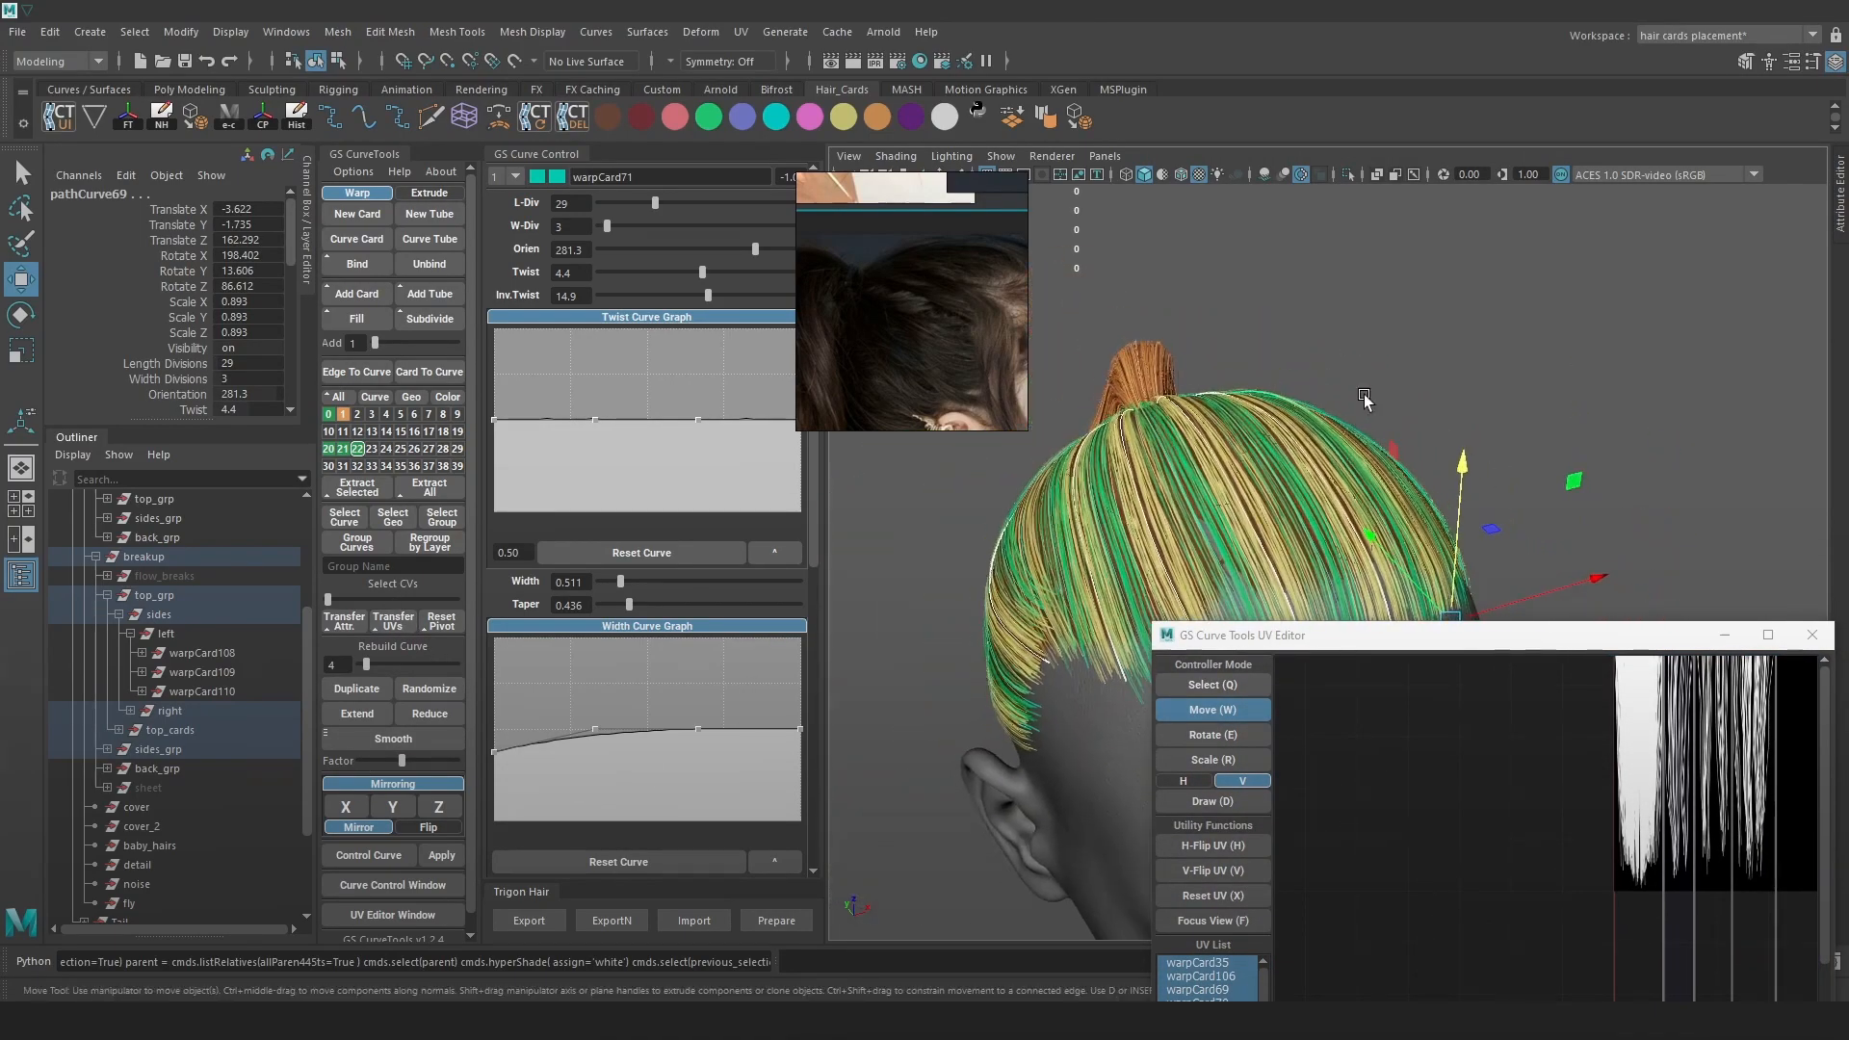
left_click(1544, 432)
Select hairline cards warpCard70 and warpCard71 together and flip their UVs horizontally
left_click_drag(1367, 483, 1274, 522, "alt")
right_click_drag(1275, 521, 1284, 529, "alt")
key("4")
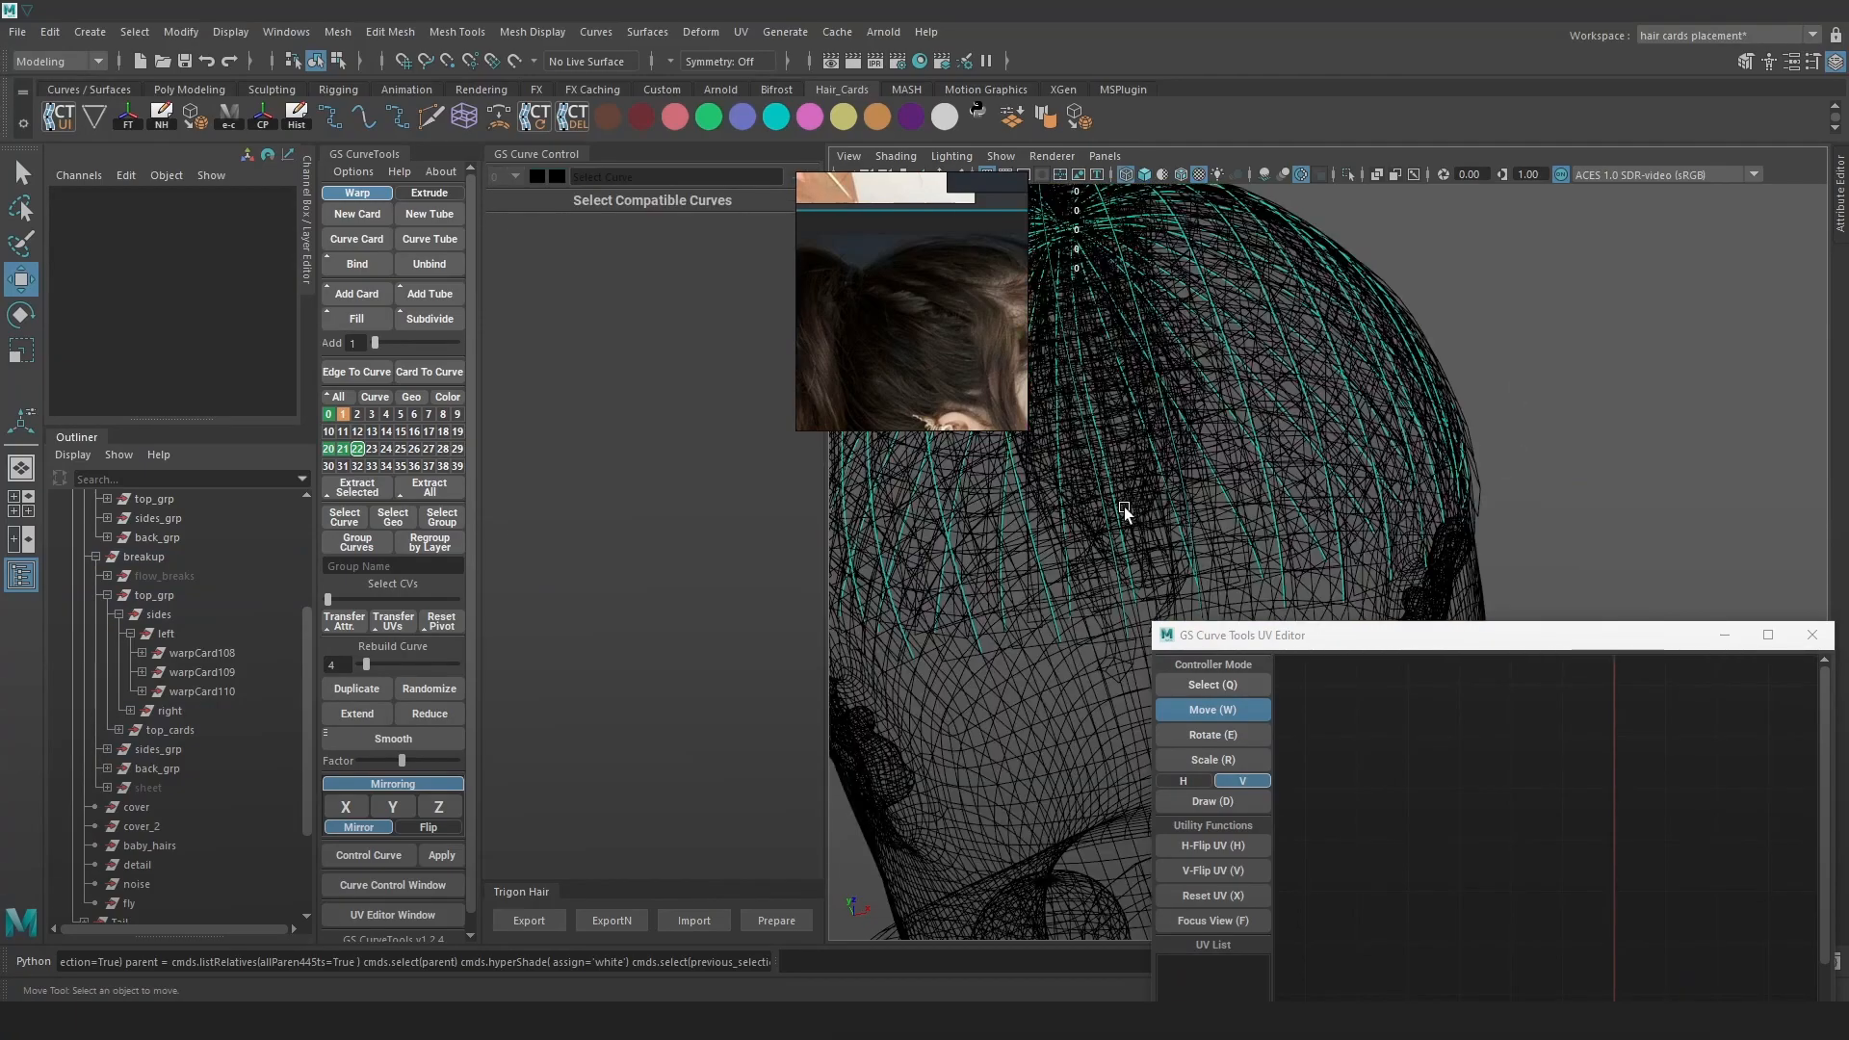
left_click(1108, 511)
key("6")
left_click_drag(1108, 521, 1100, 493)
mouse_move(1354, 501)
left_mouse_down("alt")
mouse_move(1375, 496)
mouse_move(1341, 492)
left_mouse_up("alt")
key("4")
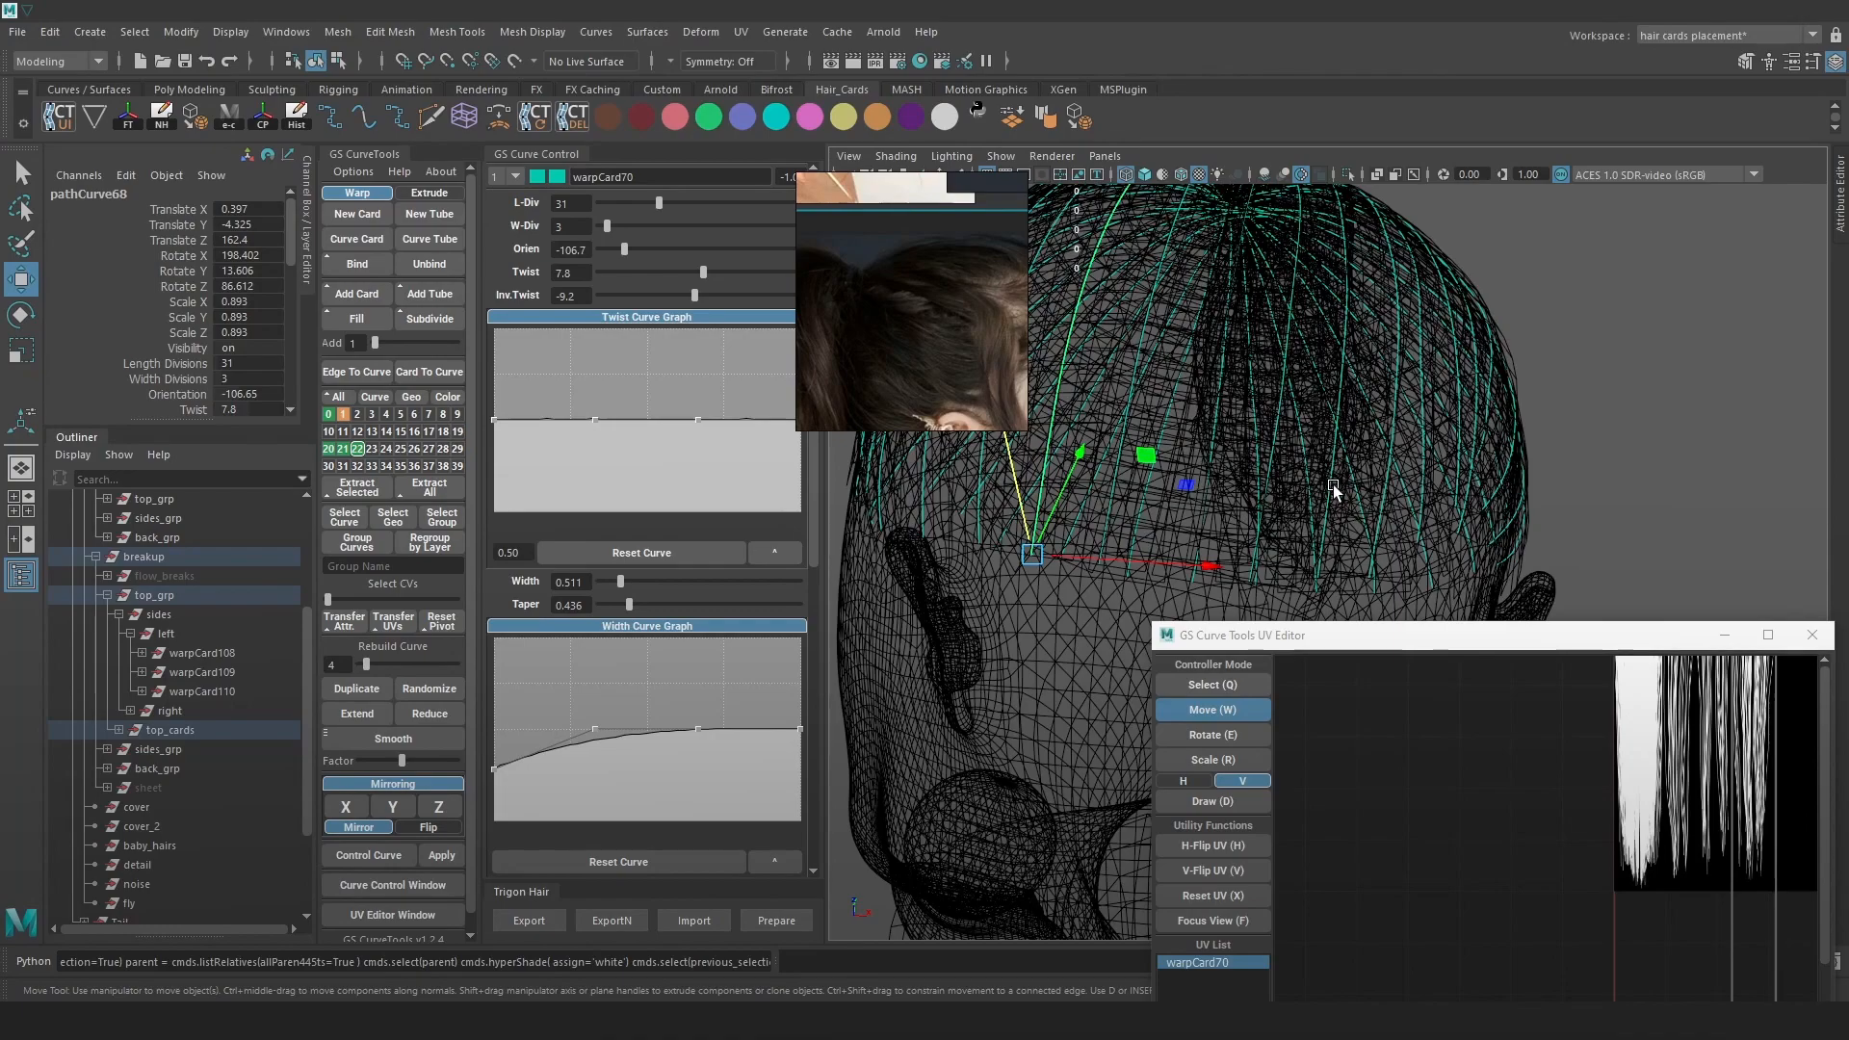
left_click(1333, 489, "shift")
key("6")
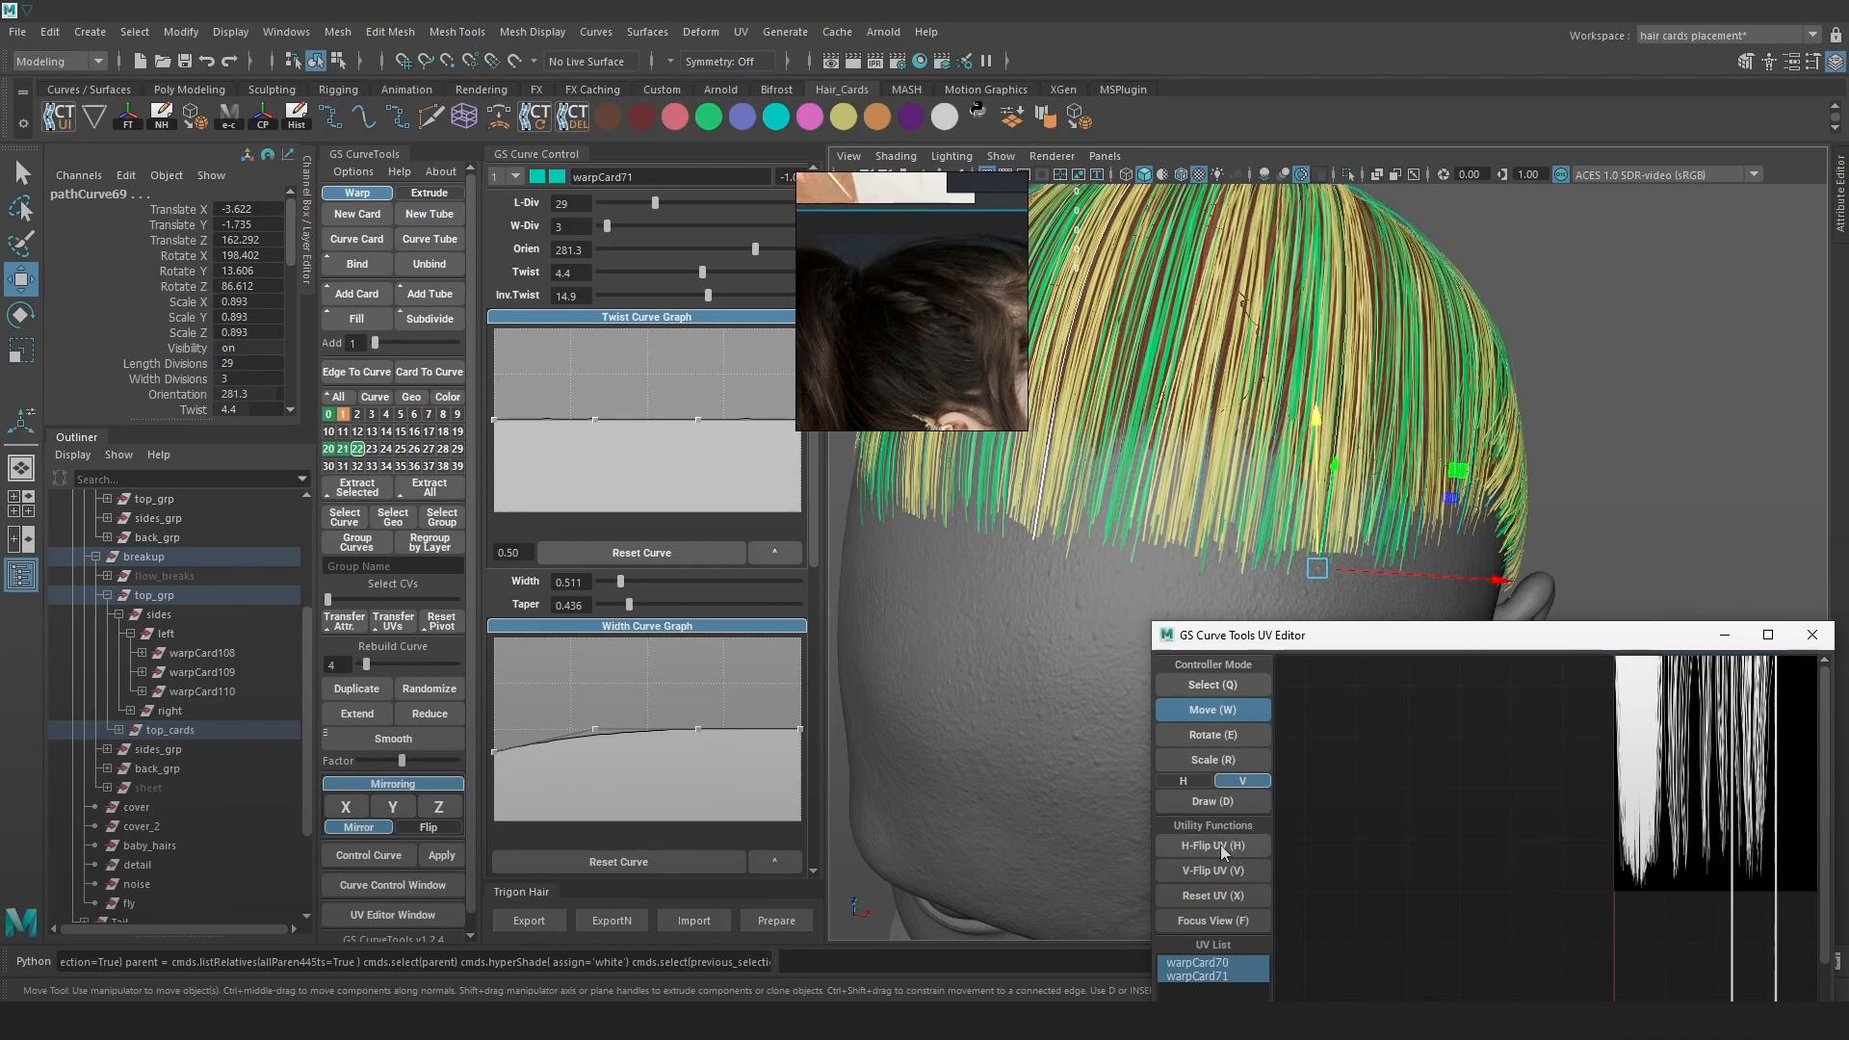
Select warpCard70 alone, check the neighbouring hairline cards from the side, and close the UV editor
left_click(1043, 459)
key("4")
left_click(1323, 452)
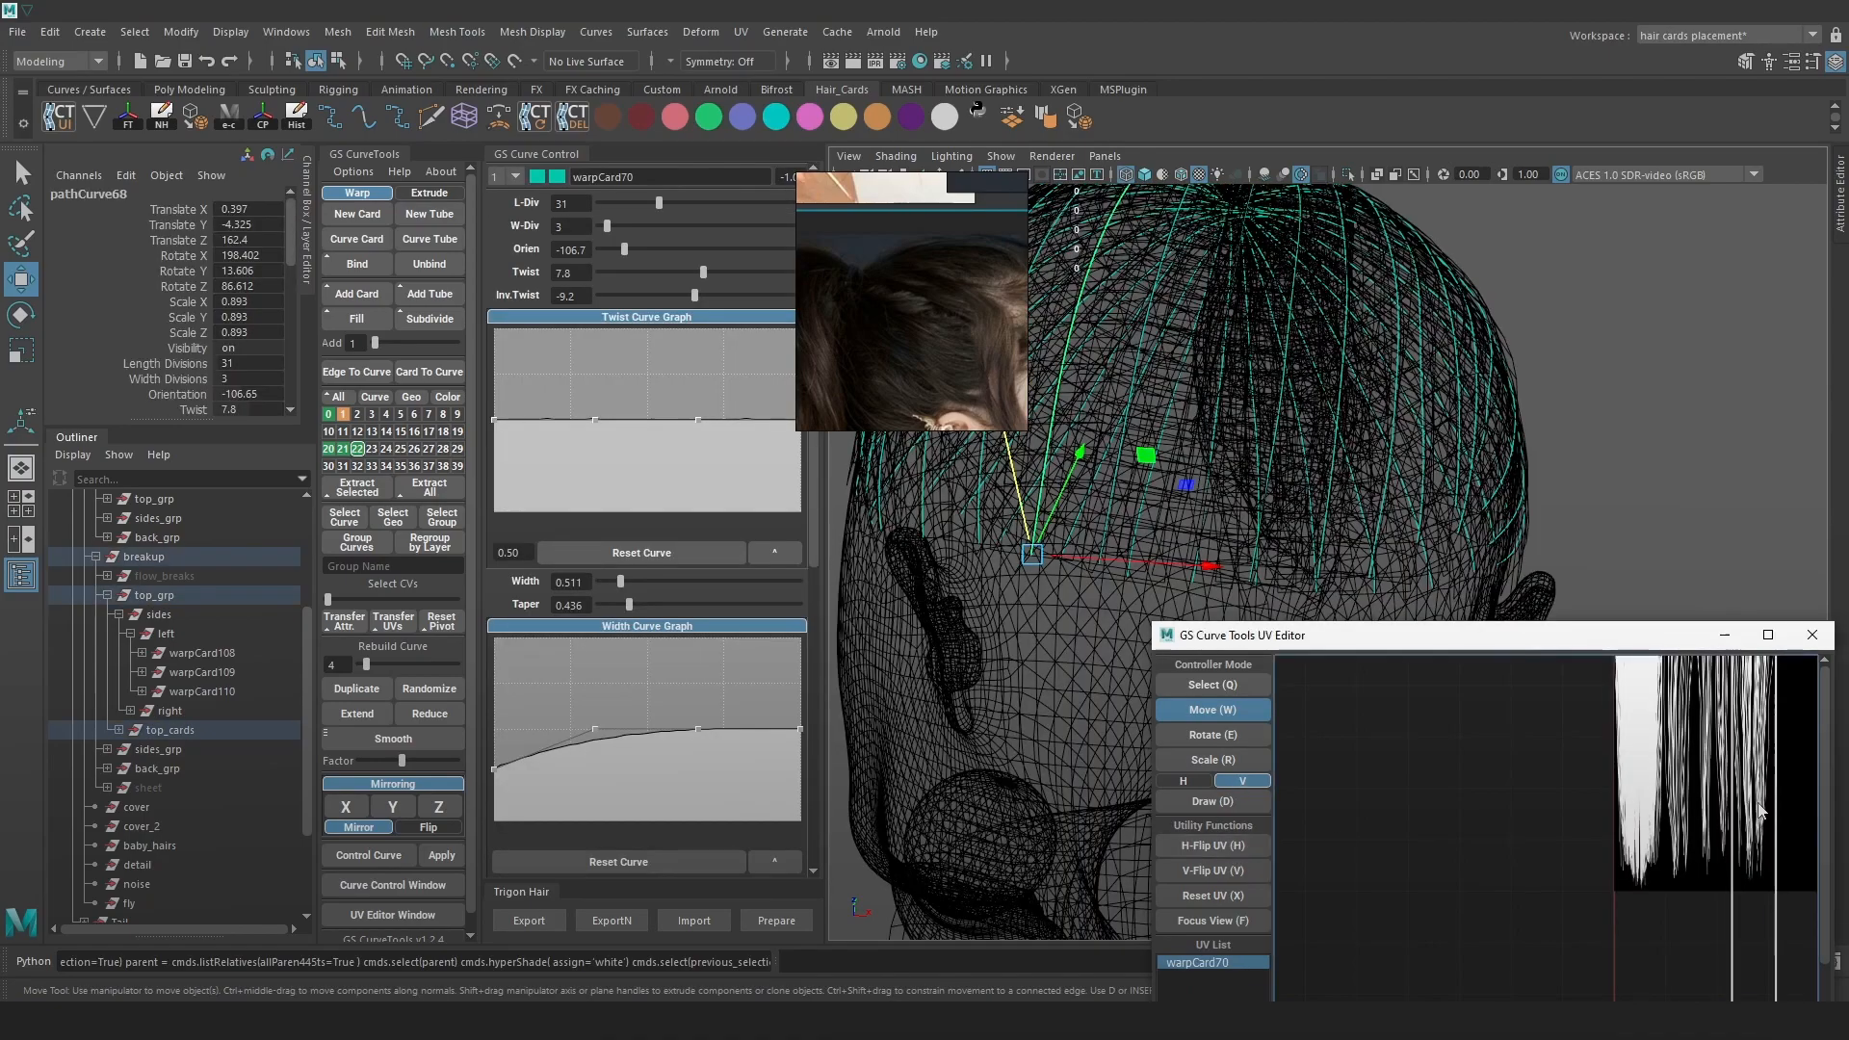
key("6")
left_click_drag(1323, 453, 1456, 435, "alt")
key("4")
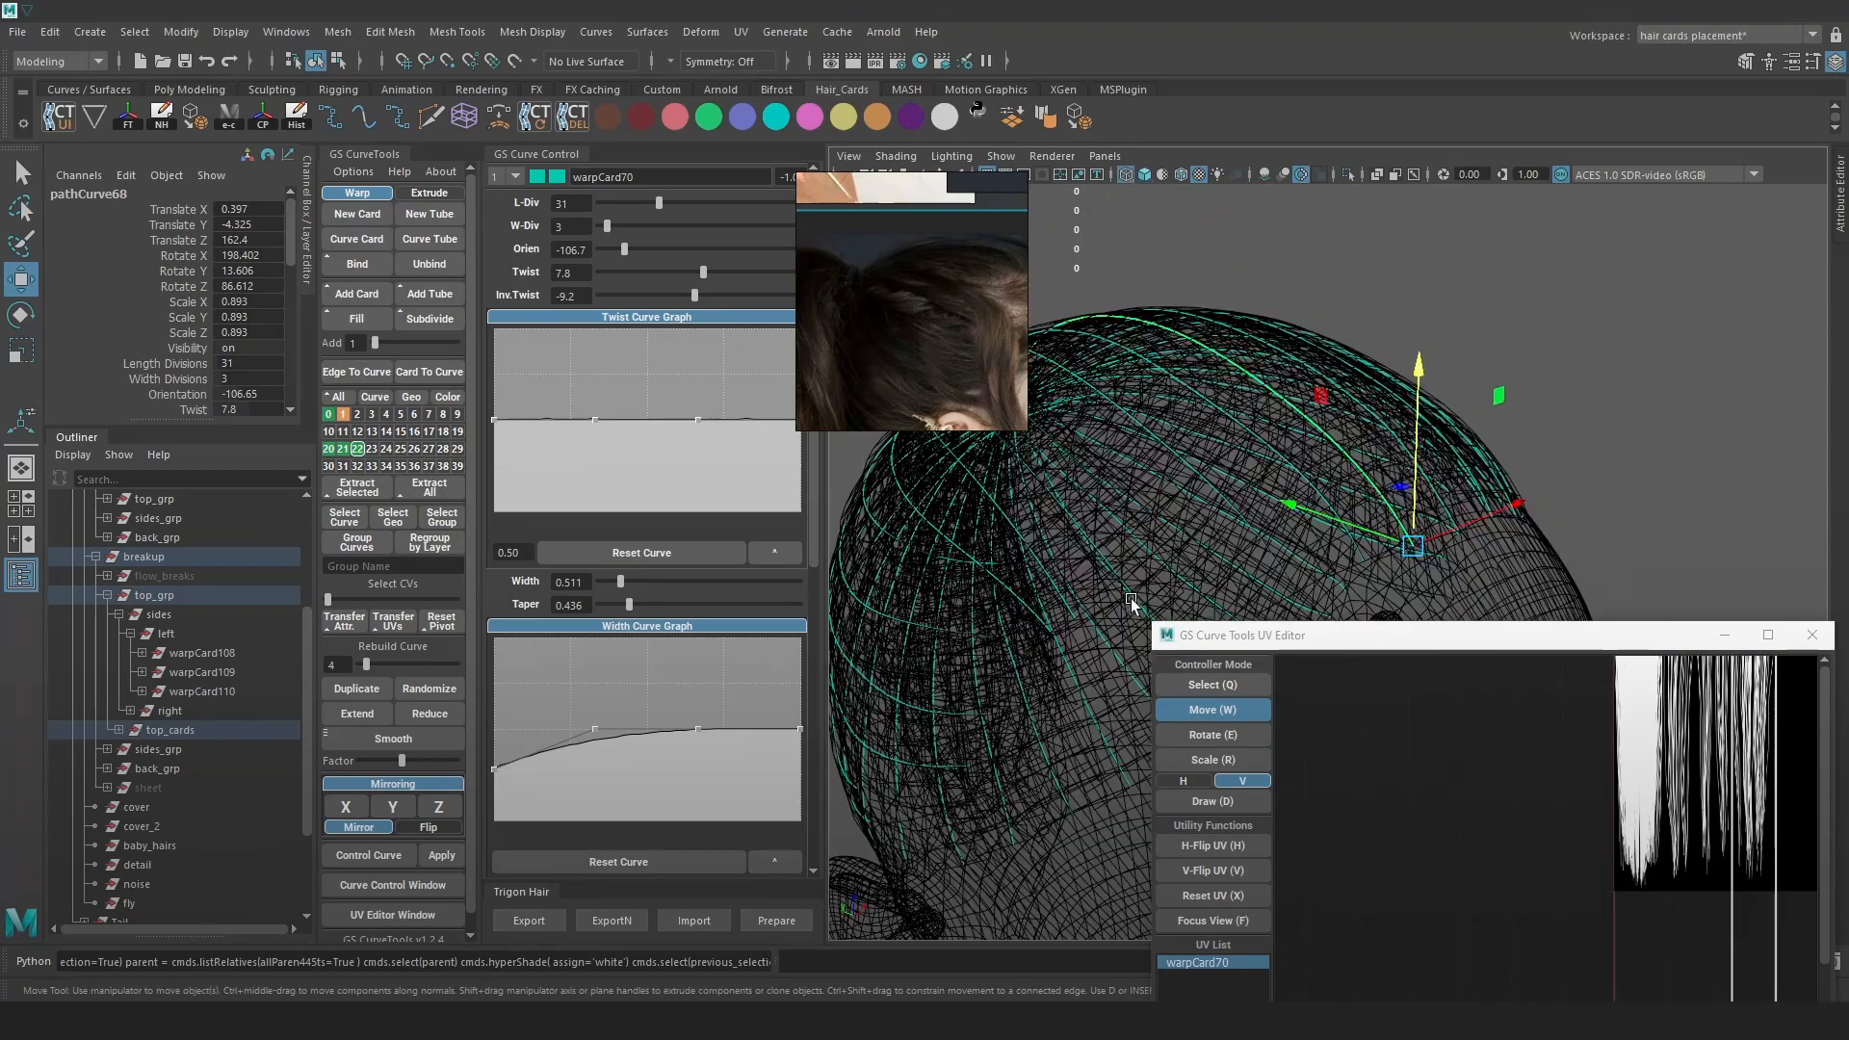
left_click(1135, 606)
key("6")
left_click_drag(1107, 540, 1489, 530, "alt")
left_click(1810, 636)
Select warpCard54 at the front centre, flip its UVs horizontally in the UV editor, and close the editor
scroll(1281, 472, "up", 2)
key("4")
left_click_drag(1262, 462, 1279, 426, "alt")
left_click(1296, 443)
key("6")
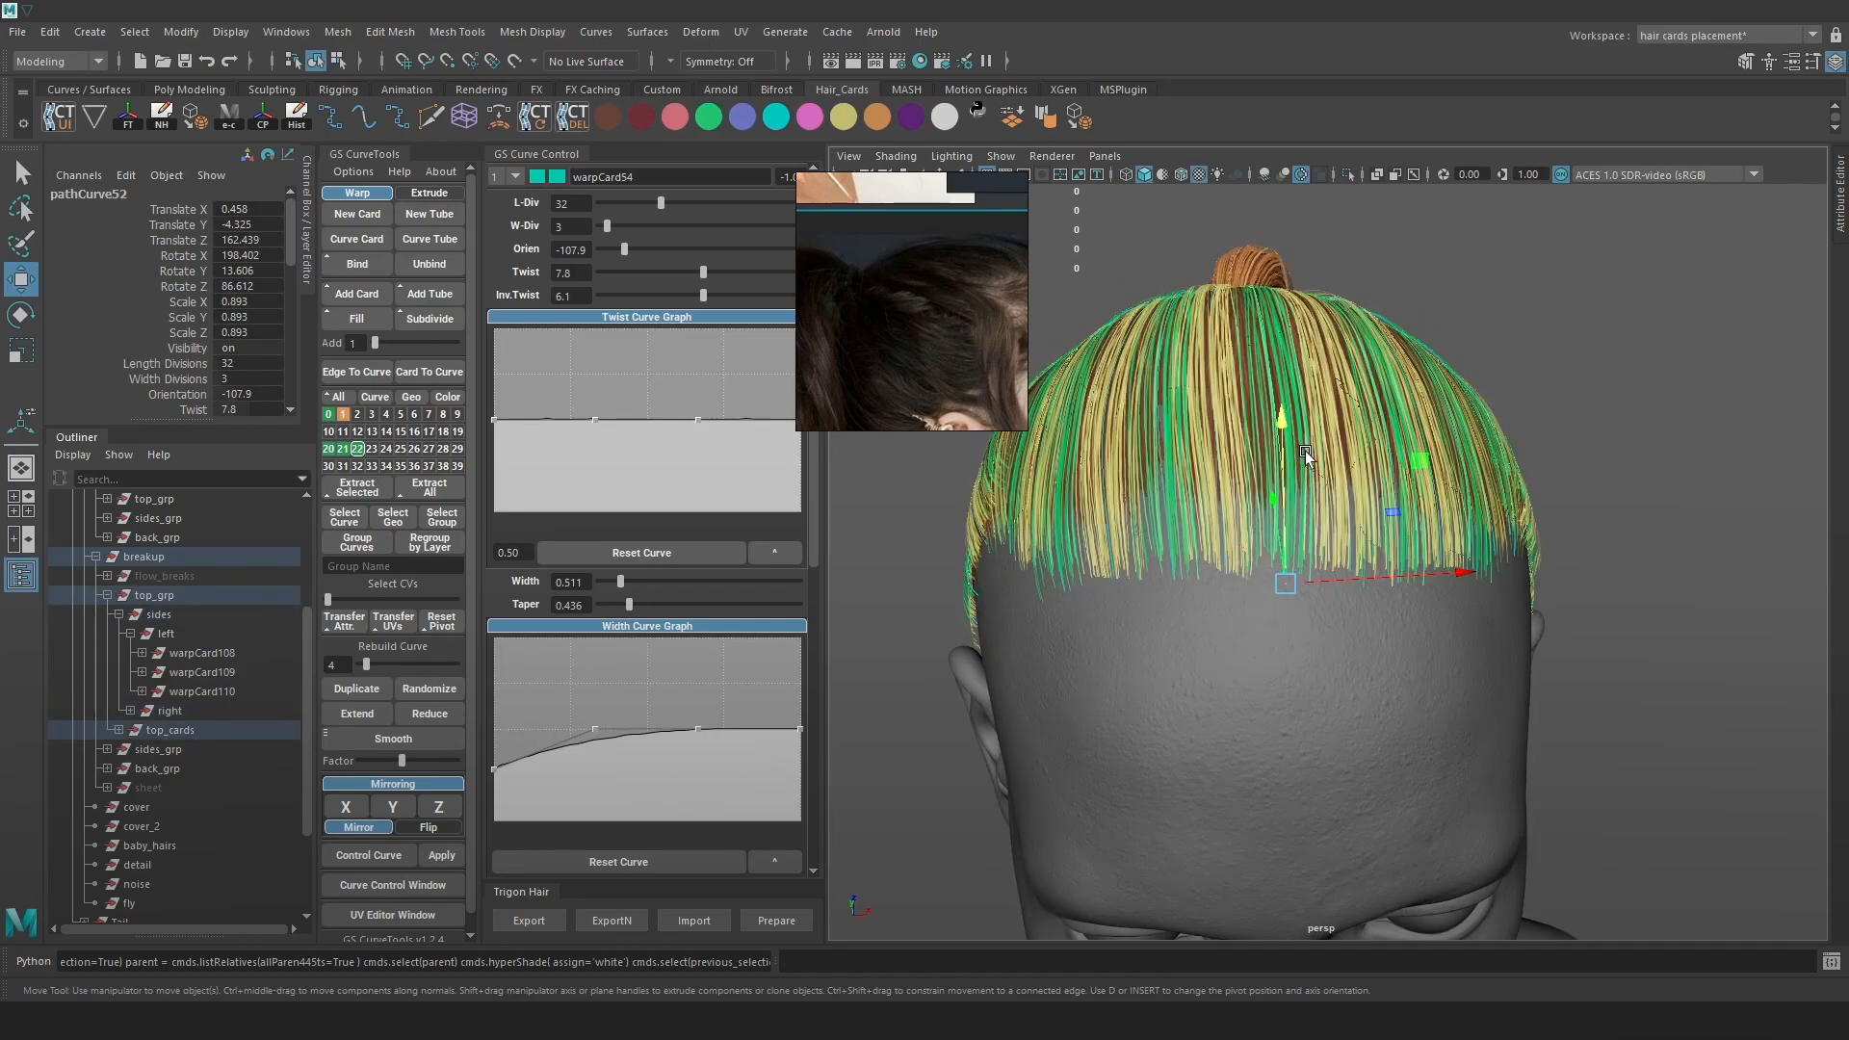
left_click(398, 914)
left_click(1234, 849)
left_click(1798, 634)
Clear the selection, save the scene, and export the hair with the Trigon Hair tool
left_click(1611, 530)
key("q")
key("ctrl+s")
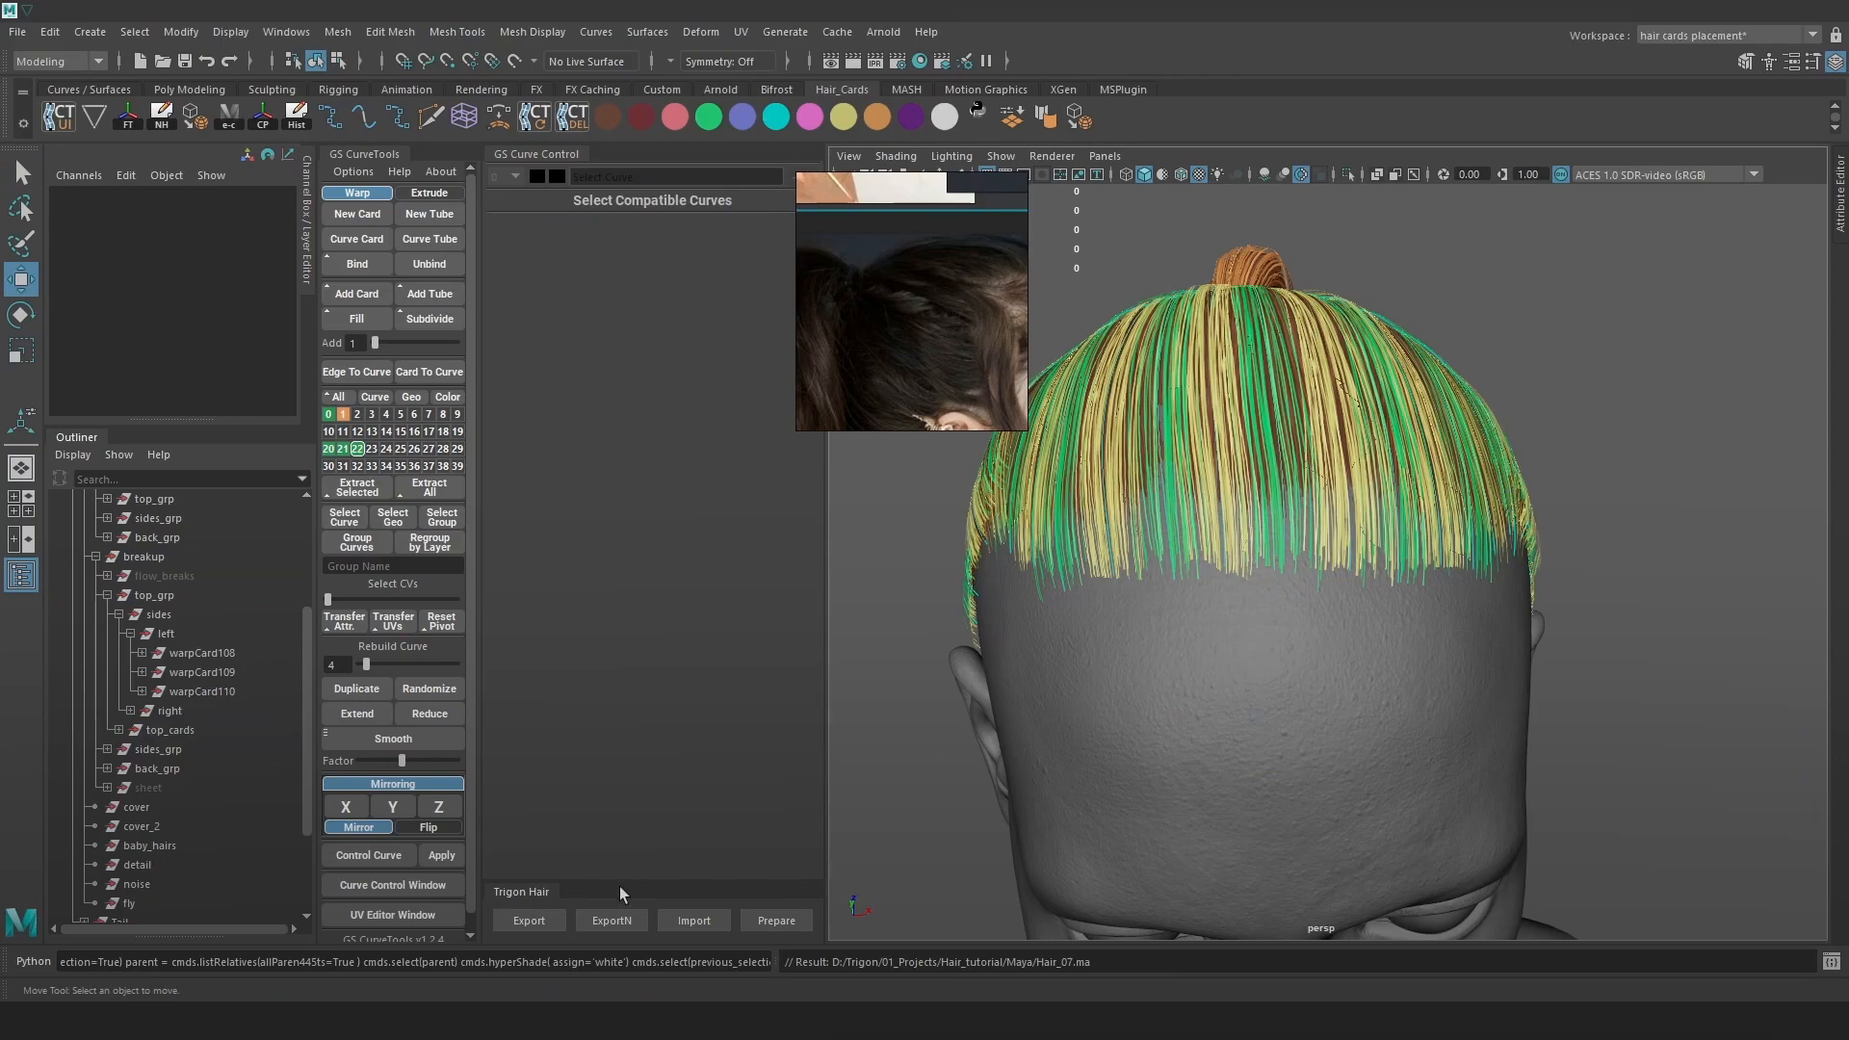
left_click(534, 922)
Switch to Marmoset Toolbag and inspect the updated ponytail in side view
left_click(924, 493)
left_click_drag(1242, 588, 1017, 587)
middle_click_drag(1018, 586, 1245, 558)
left_click_drag(1245, 551, 1002, 633)
right_click(997, 569)
left_click(947, 574)
scroll(1198, 541, "down", 4)
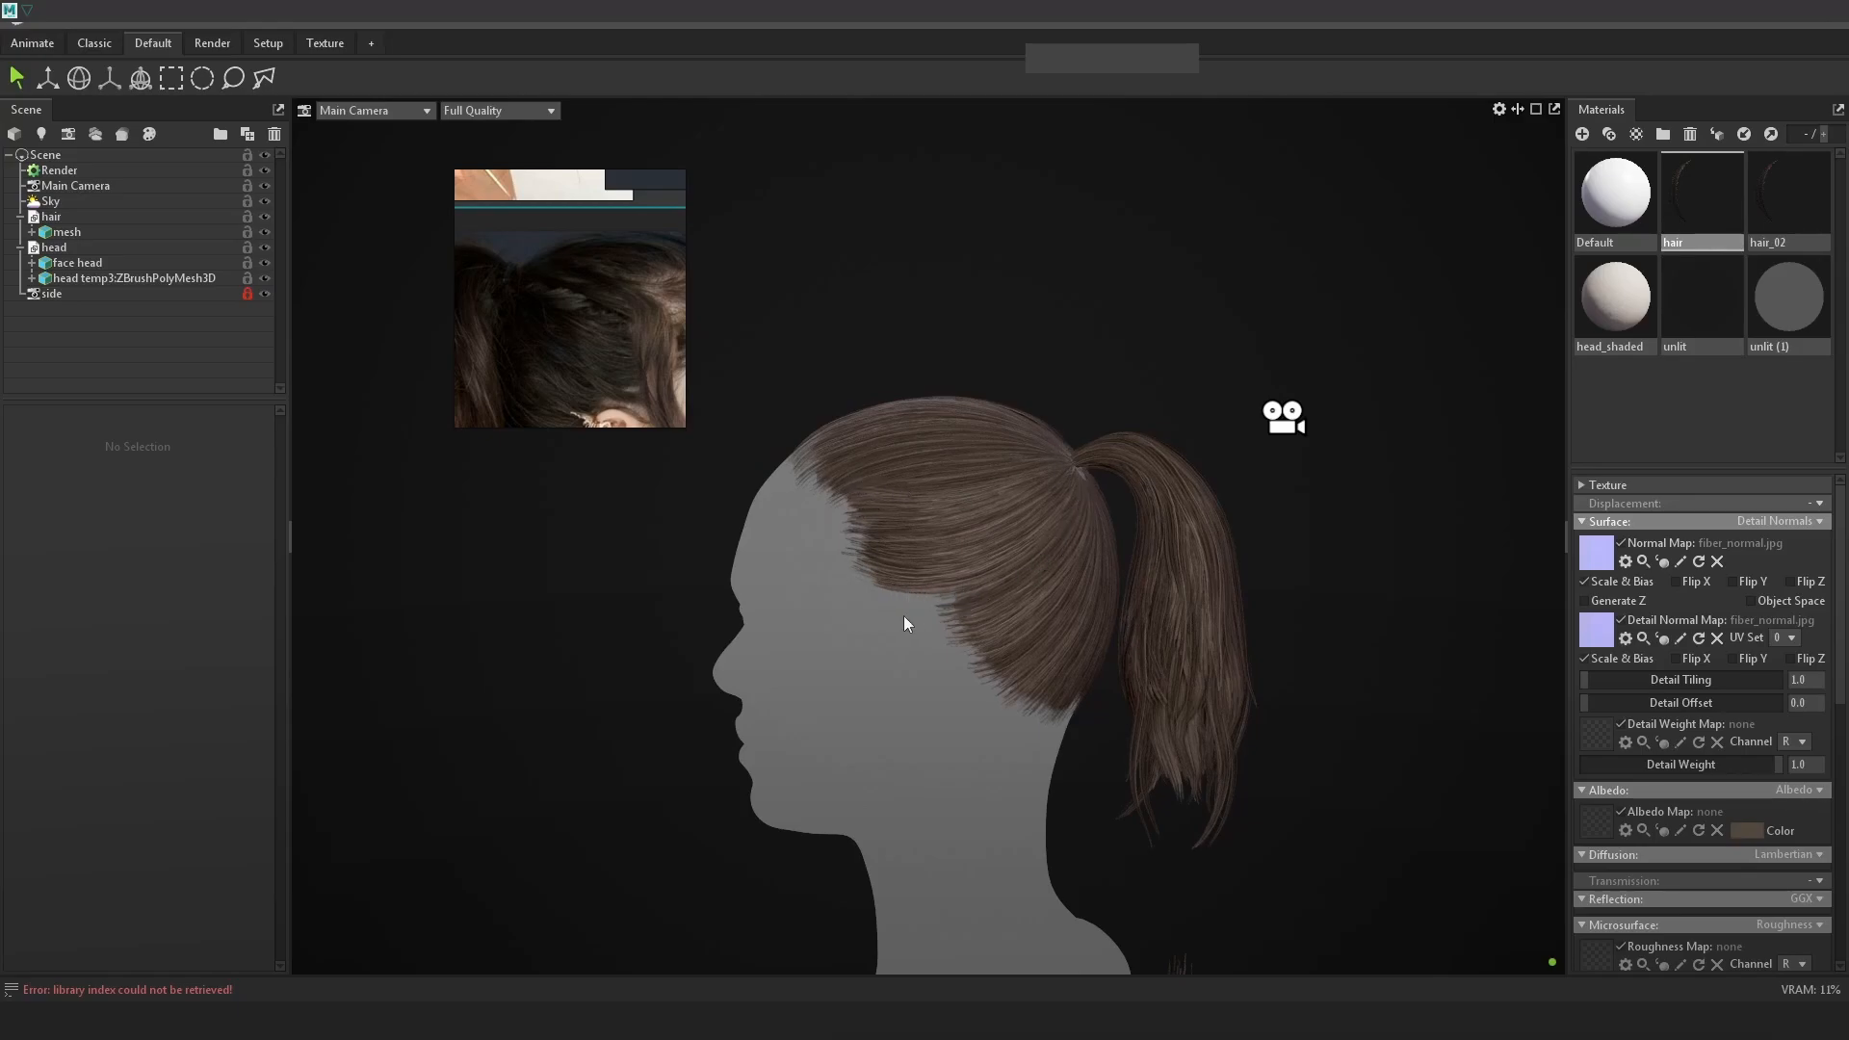
mouse_move(1063, 468)
left_mouse_down()
mouse_move(1097, 559)
mouse_move(1105, 483)
mouse_move(1261, 536)
mouse_move(1083, 514)
mouse_move(1192, 544)
mouse_move(1031, 536)
mouse_move(995, 473)
mouse_move(830, 564)
mouse_move(986, 564)
mouse_move(1077, 610)
mouse_move(899, 586)
mouse_move(1399, 611)
mouse_move(1082, 586)
mouse_move(1262, 623)
mouse_move(1136, 610)
mouse_move(981, 563)
left_mouse_up()
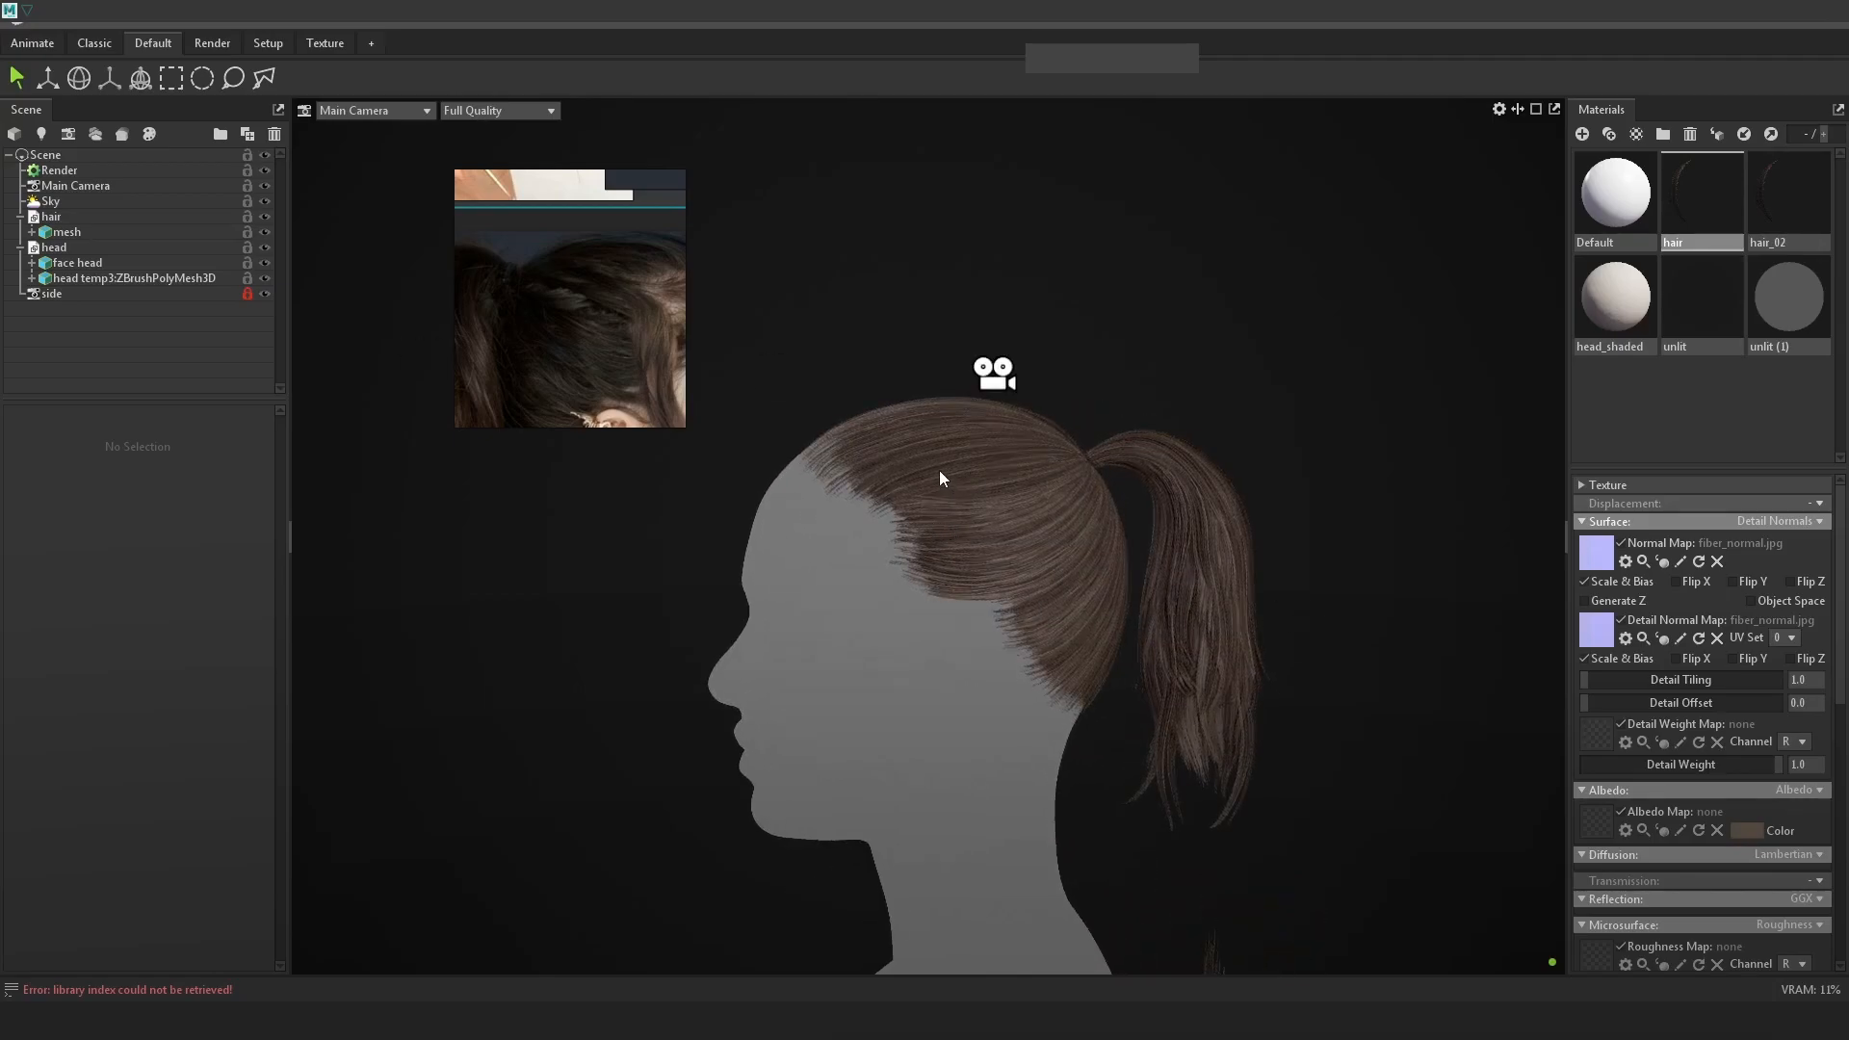
Examine the front hairline and temple strands in close-up on the rendered head
right_click_drag(940, 470, 940, 521)
right_click_drag(1022, 450, 1017, 674)
mouse_move(1103, 578)
left_mouse_down()
mouse_move(869, 586)
mouse_move(1101, 581)
left_mouse_up()
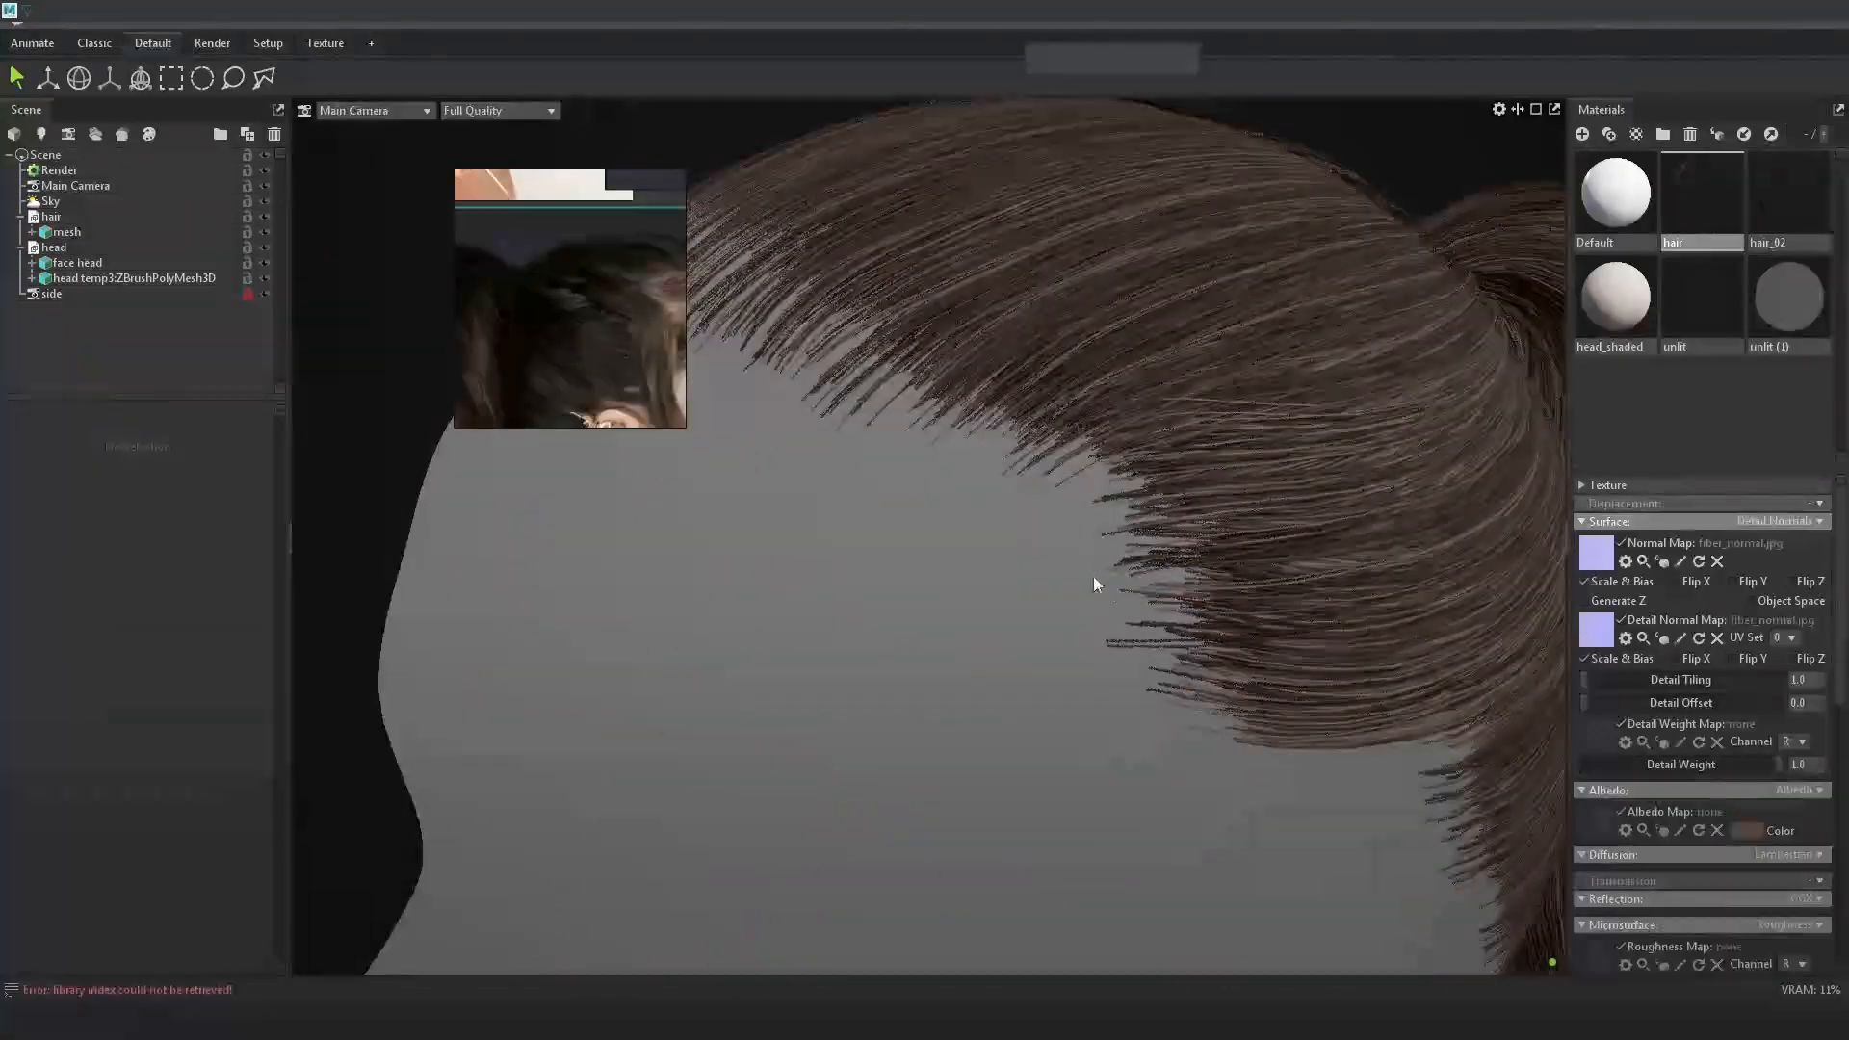
right_click_drag(1101, 581, 1074, 506)
left_click_drag(1075, 506, 1342, 539)
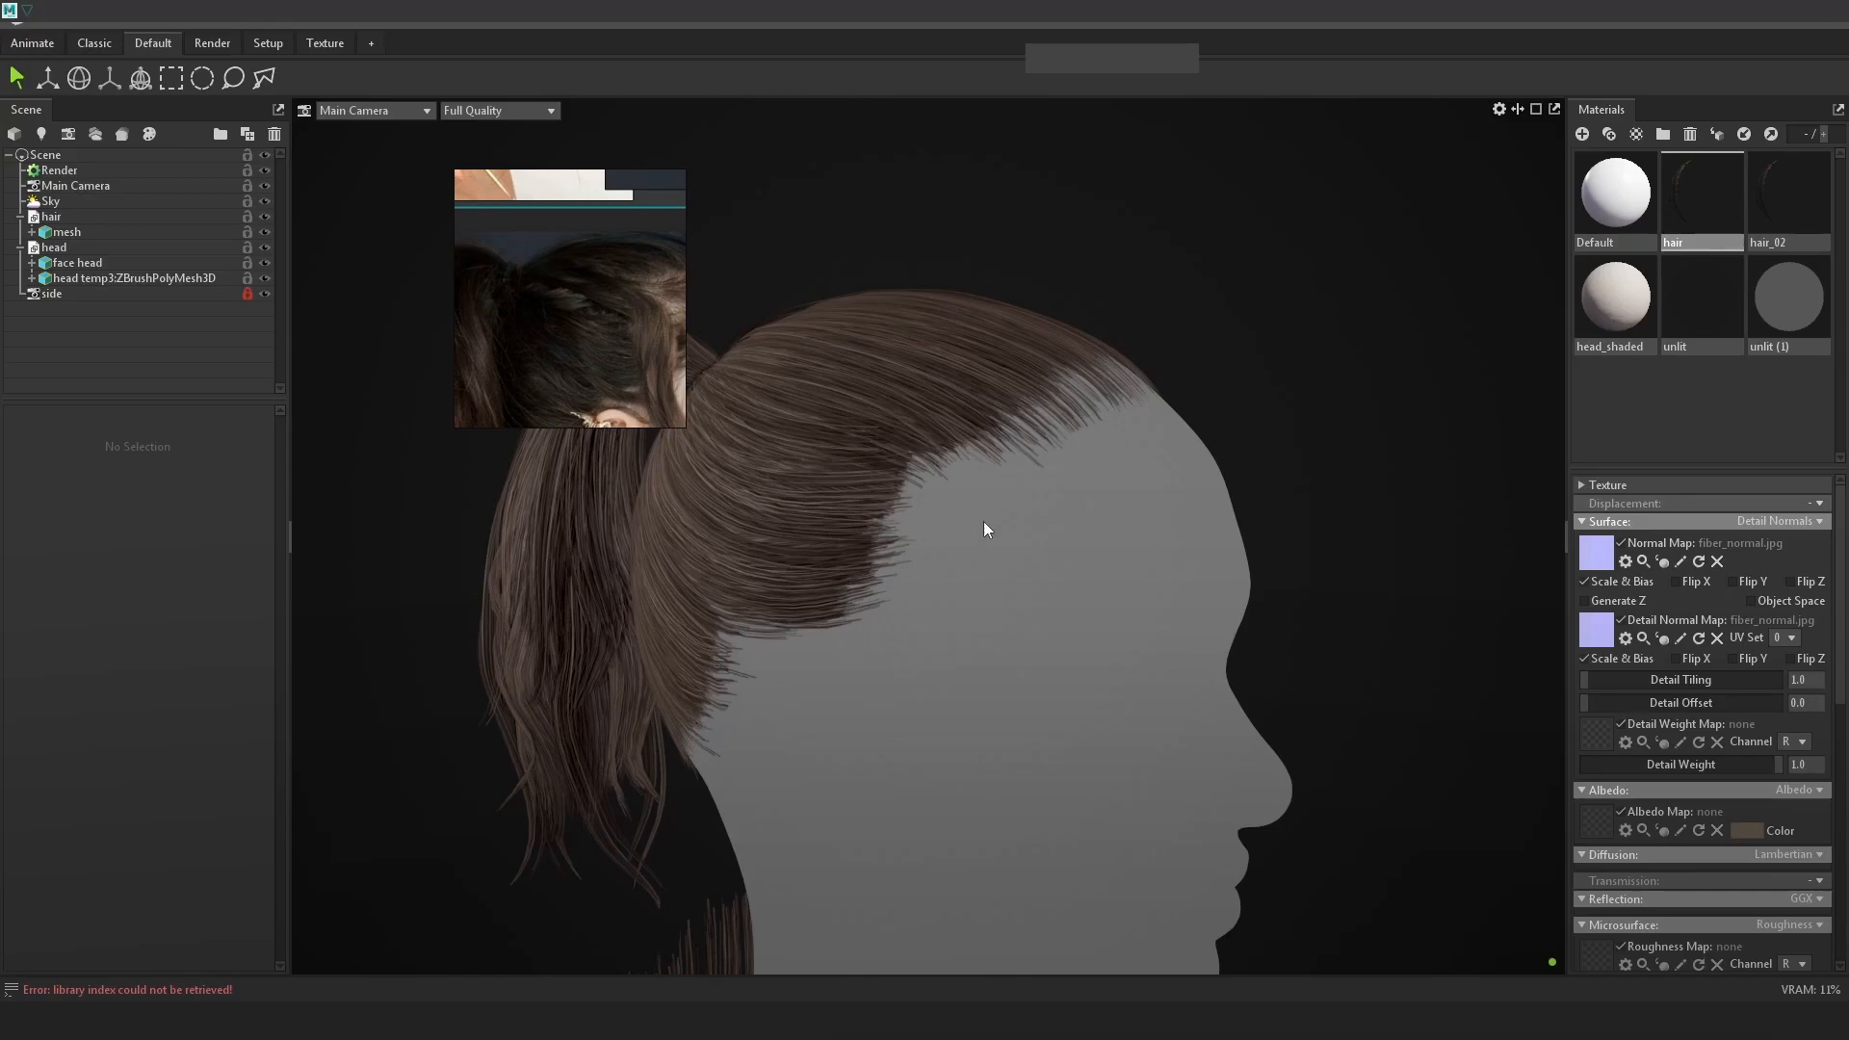
Compare both sides of the rendered hair, checking the hairline, ponytail base and tail
left_click_drag(1337, 452, 1123, 507)
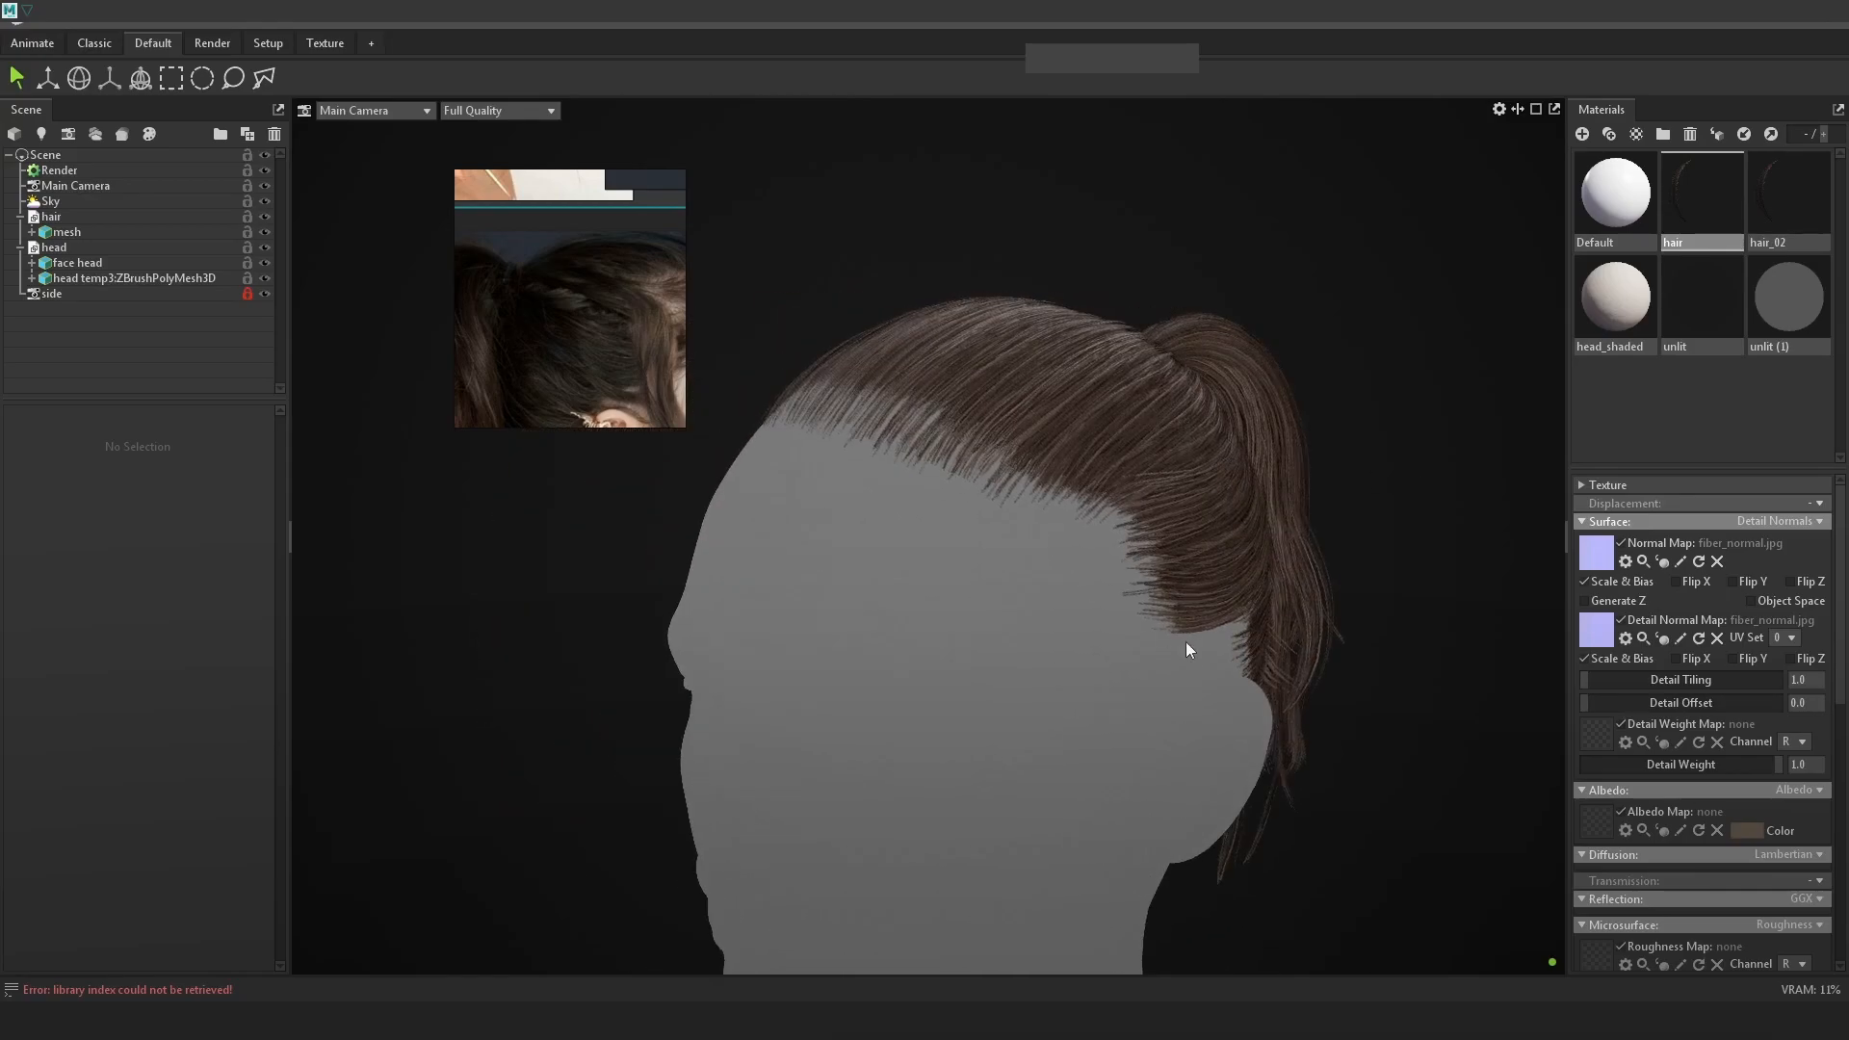
left_click_drag(1288, 535, 1051, 510)
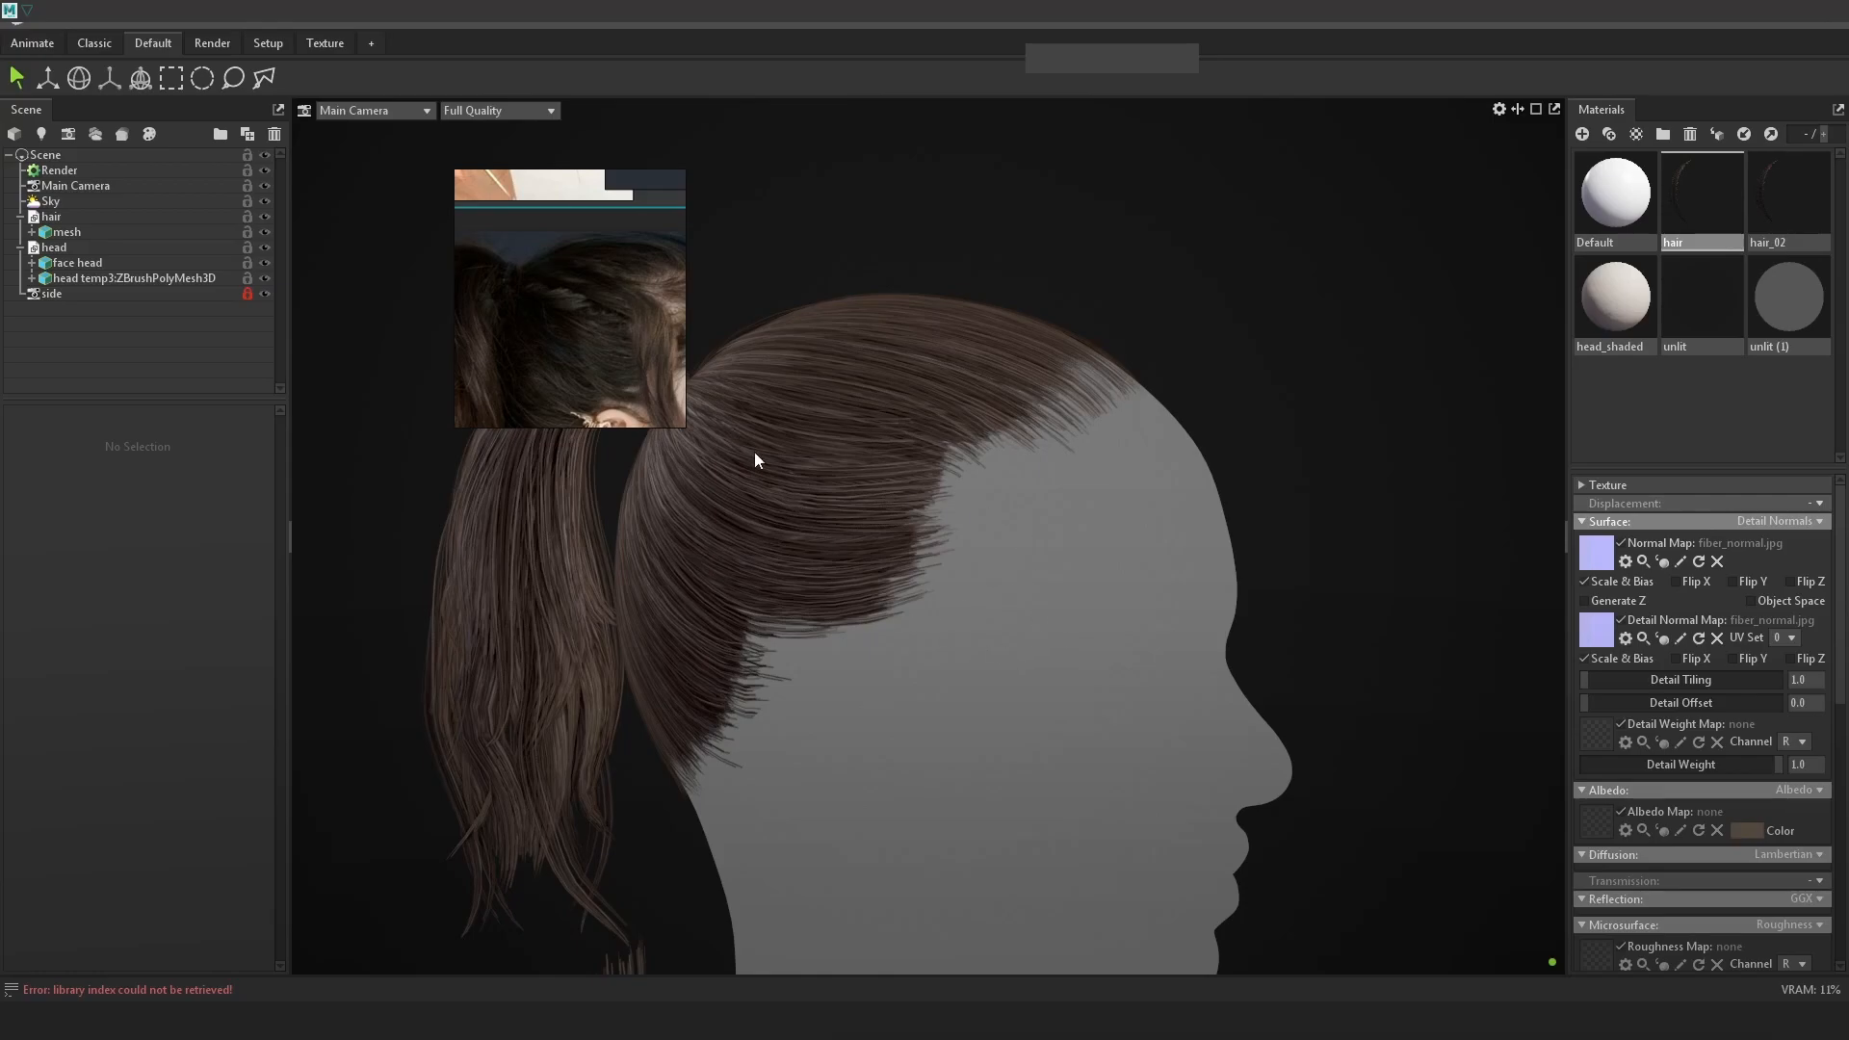
left_click_drag(880, 537, 1106, 552)
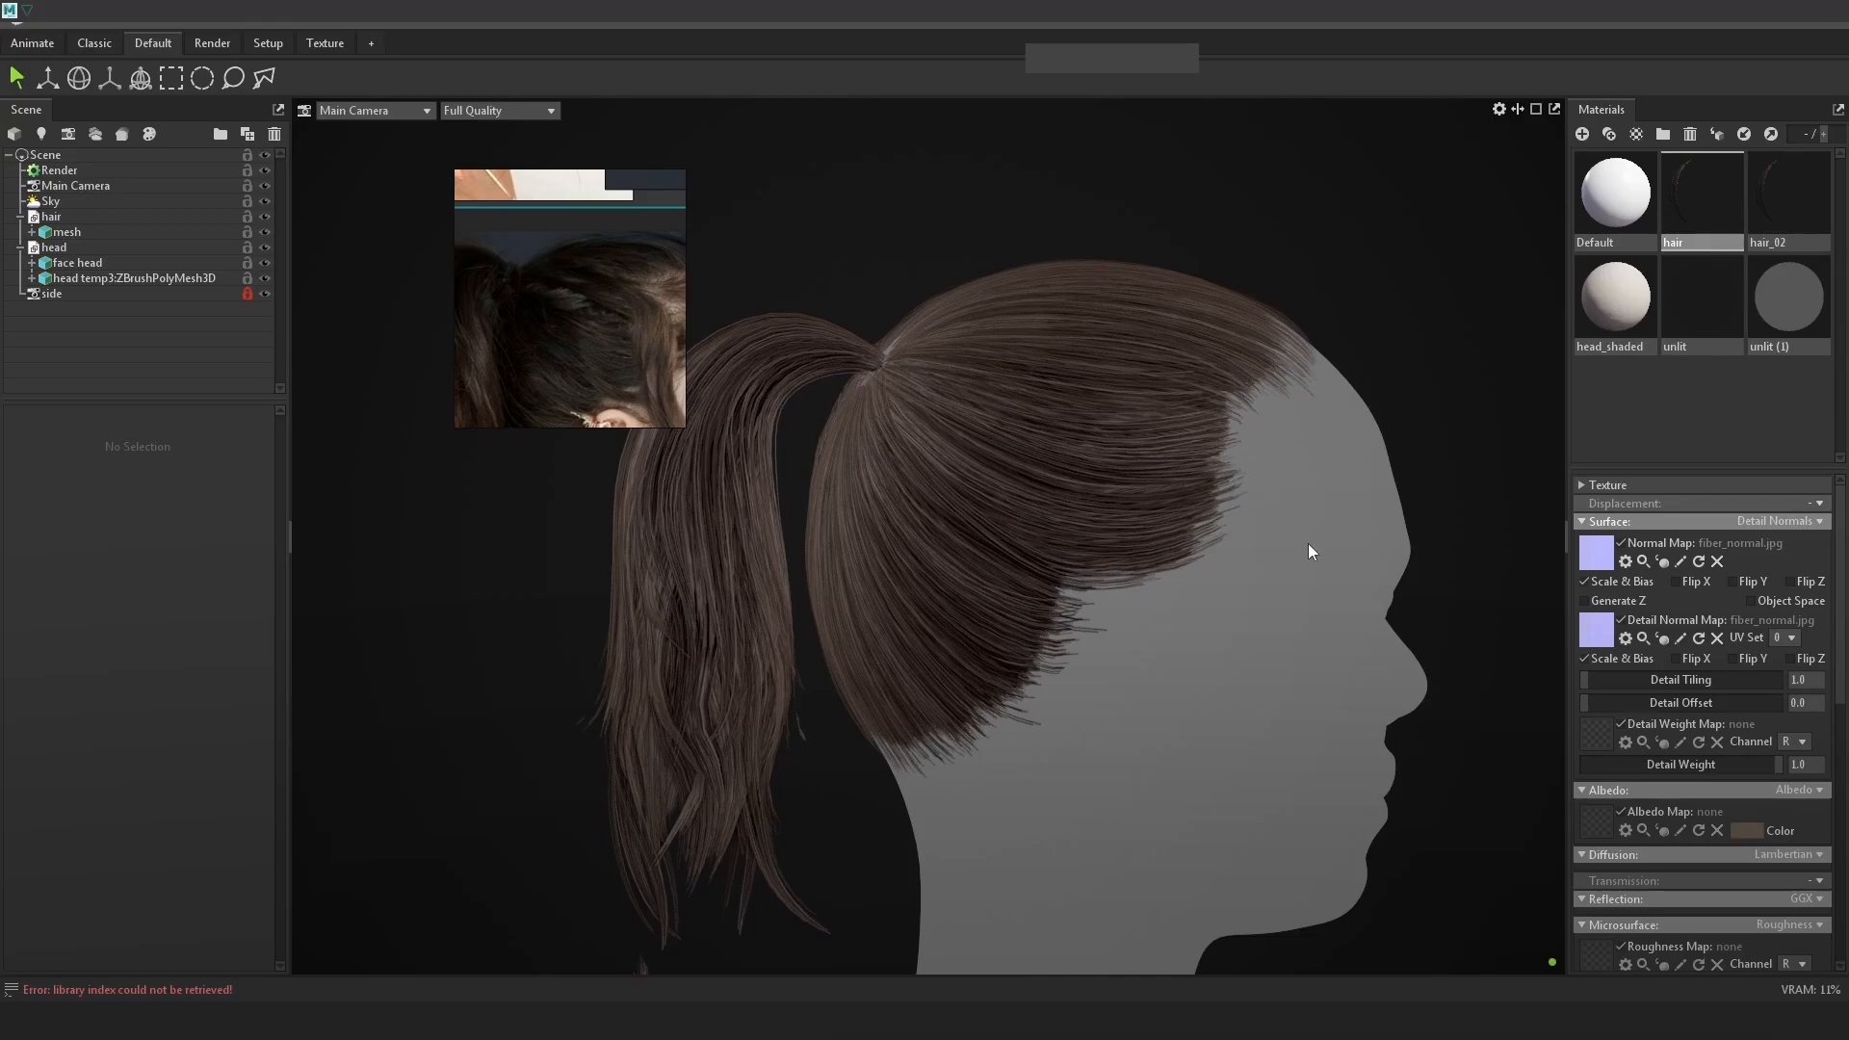
left_click_drag(1297, 523, 1113, 479)
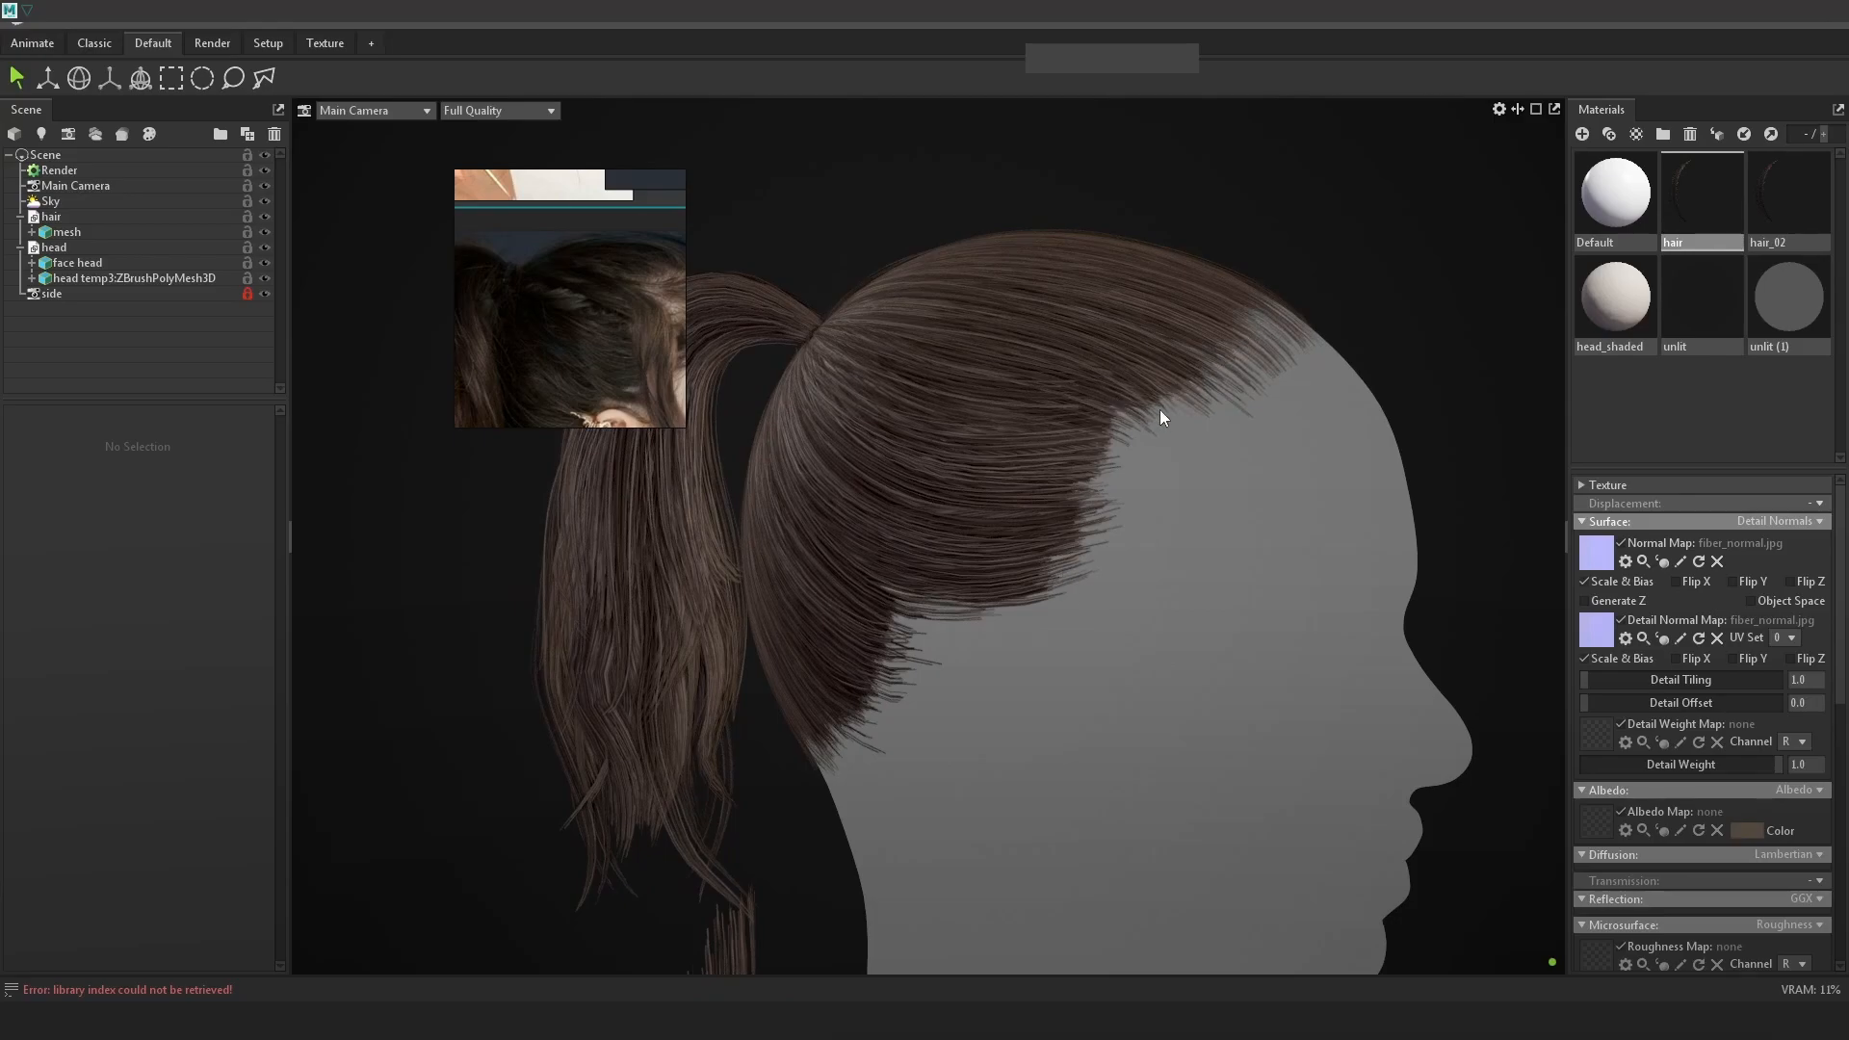
left_click_drag(1022, 492, 996, 506)
left_click_drag(995, 371, 1411, 472)
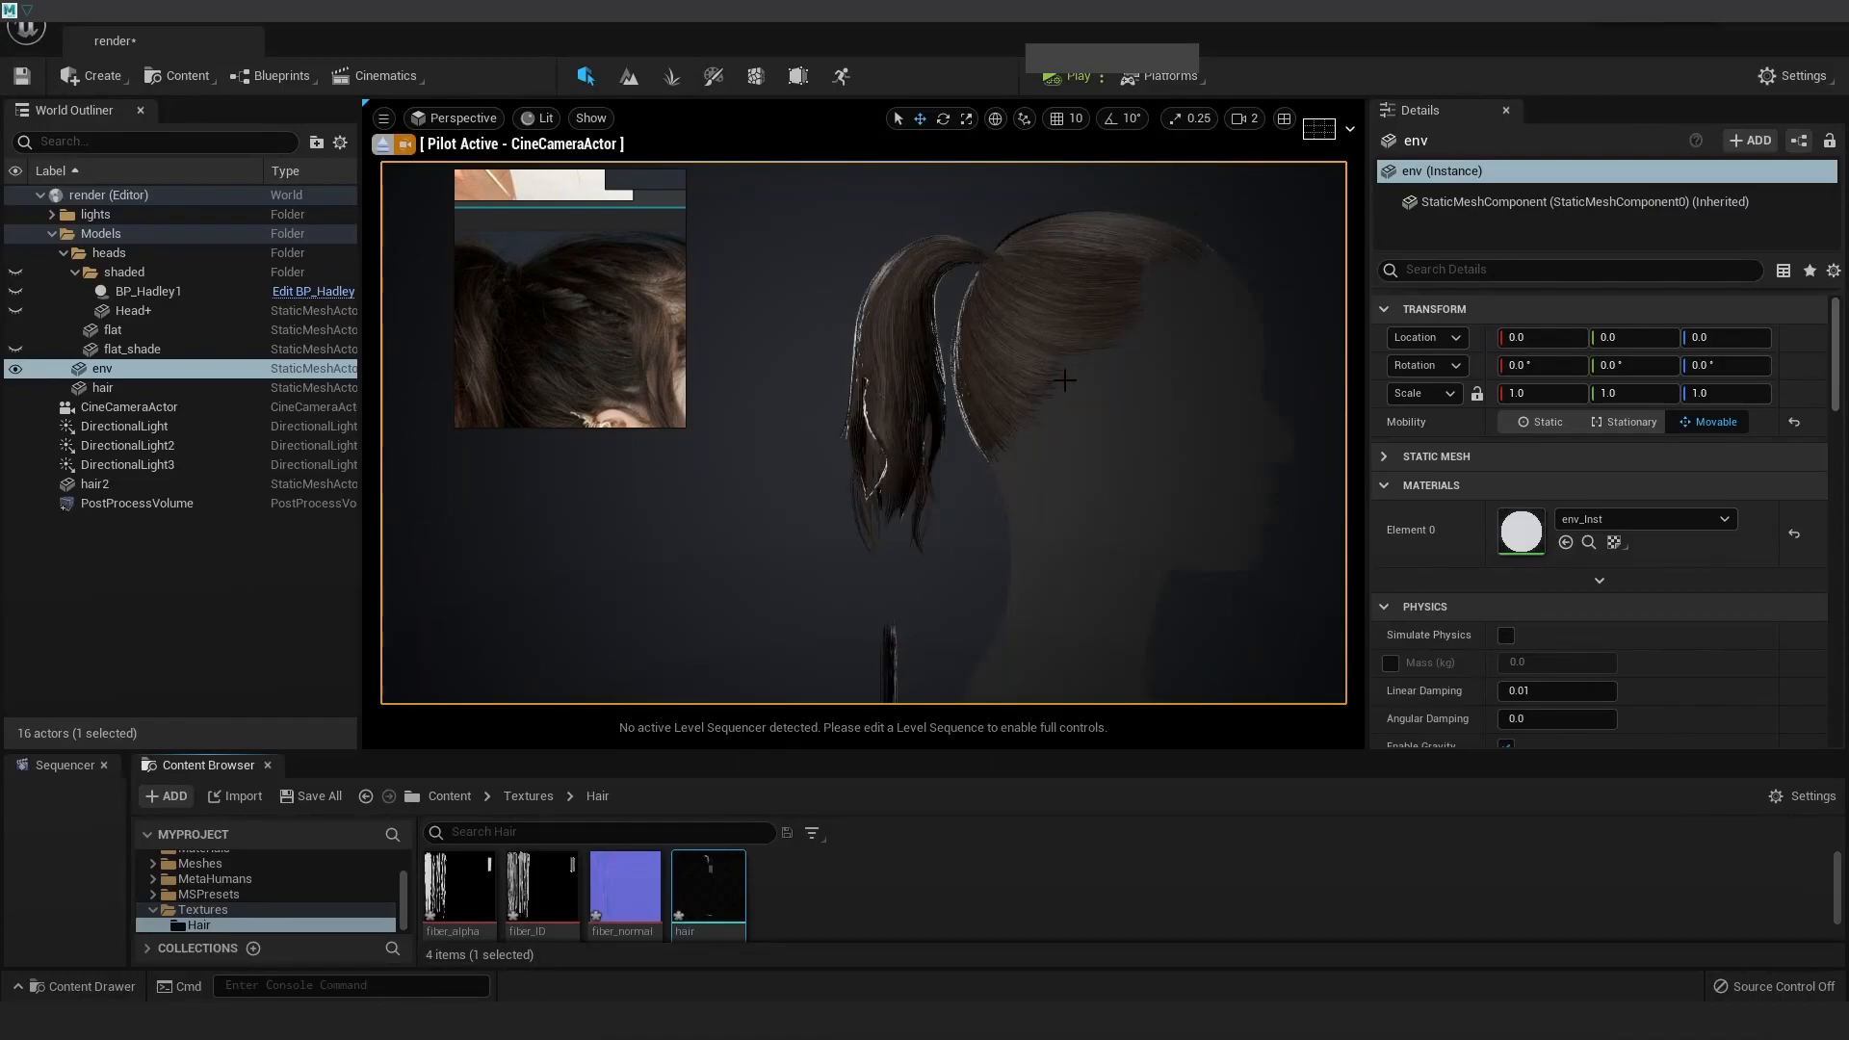
Switch to Unreal Engine, frame the hair closely, and reimport the hair static mesh
right_click_drag(1064, 380, 1202, 300)
right_click_drag(1059, 388, 1146, 381)
right_click(739, 891)
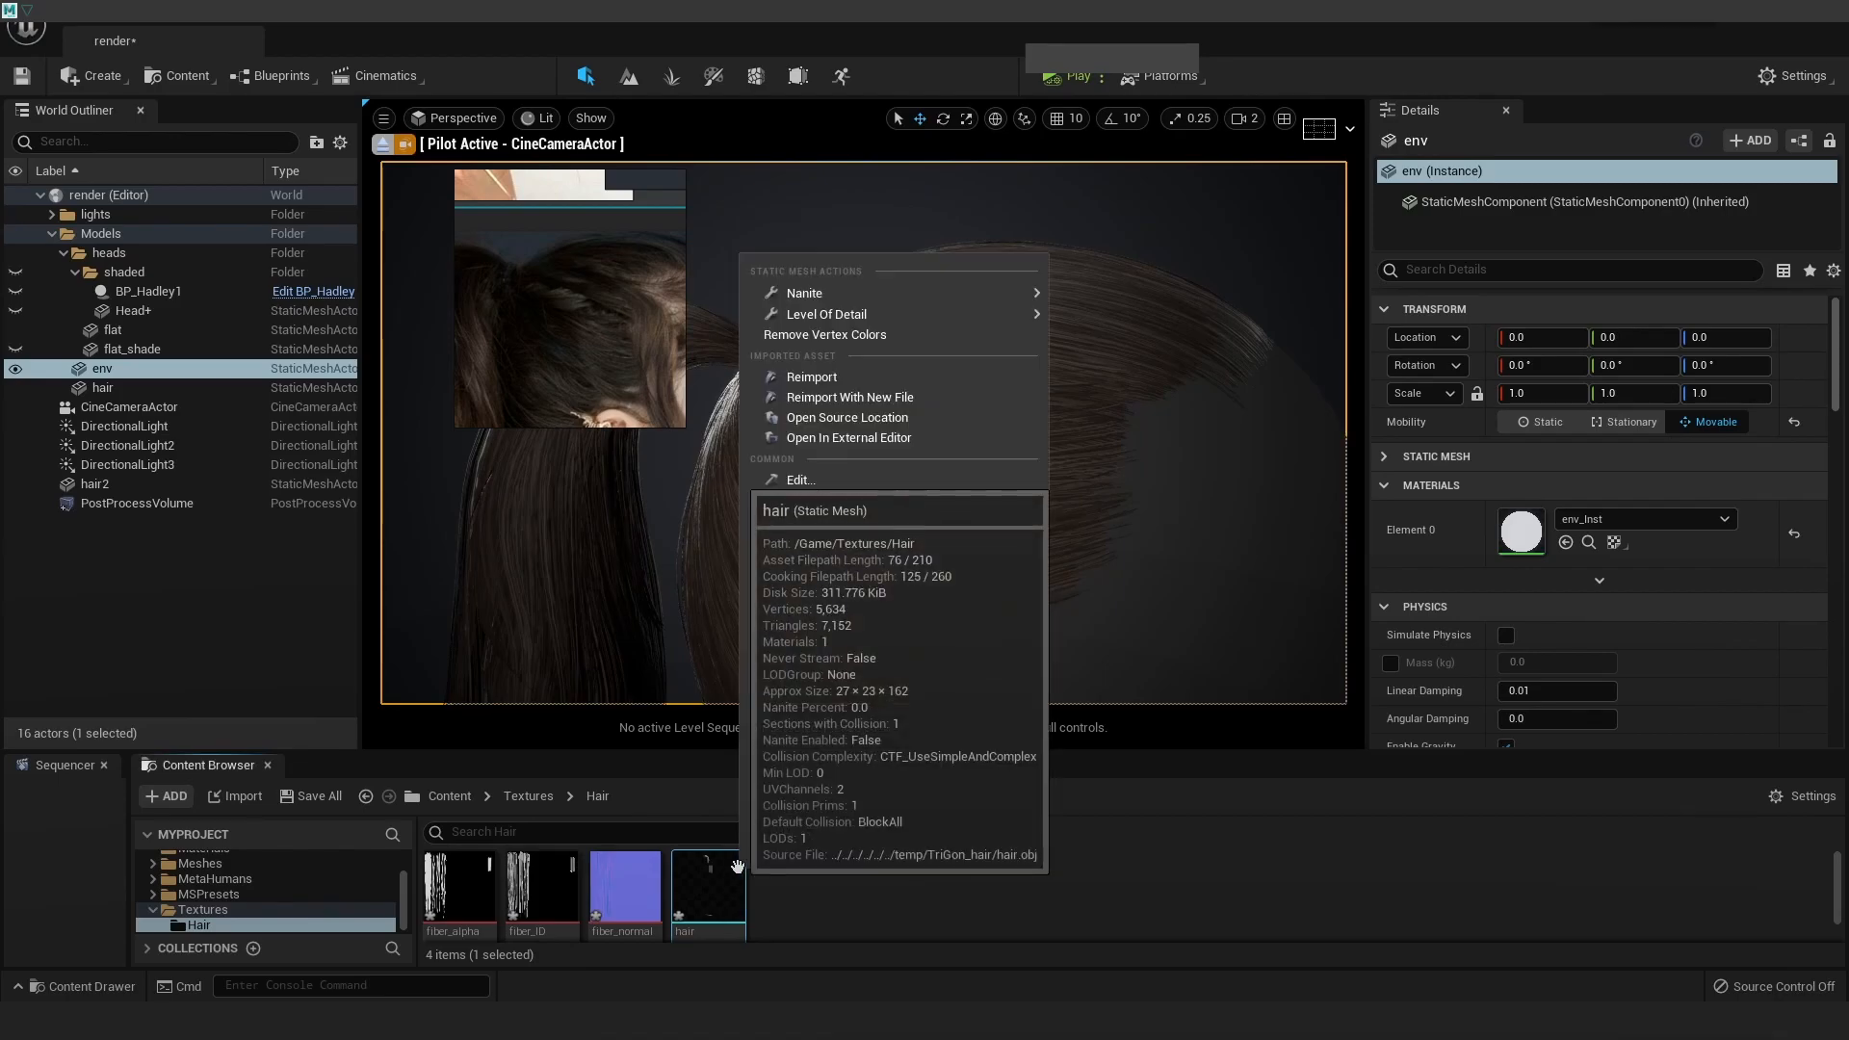
left_click(851, 383)
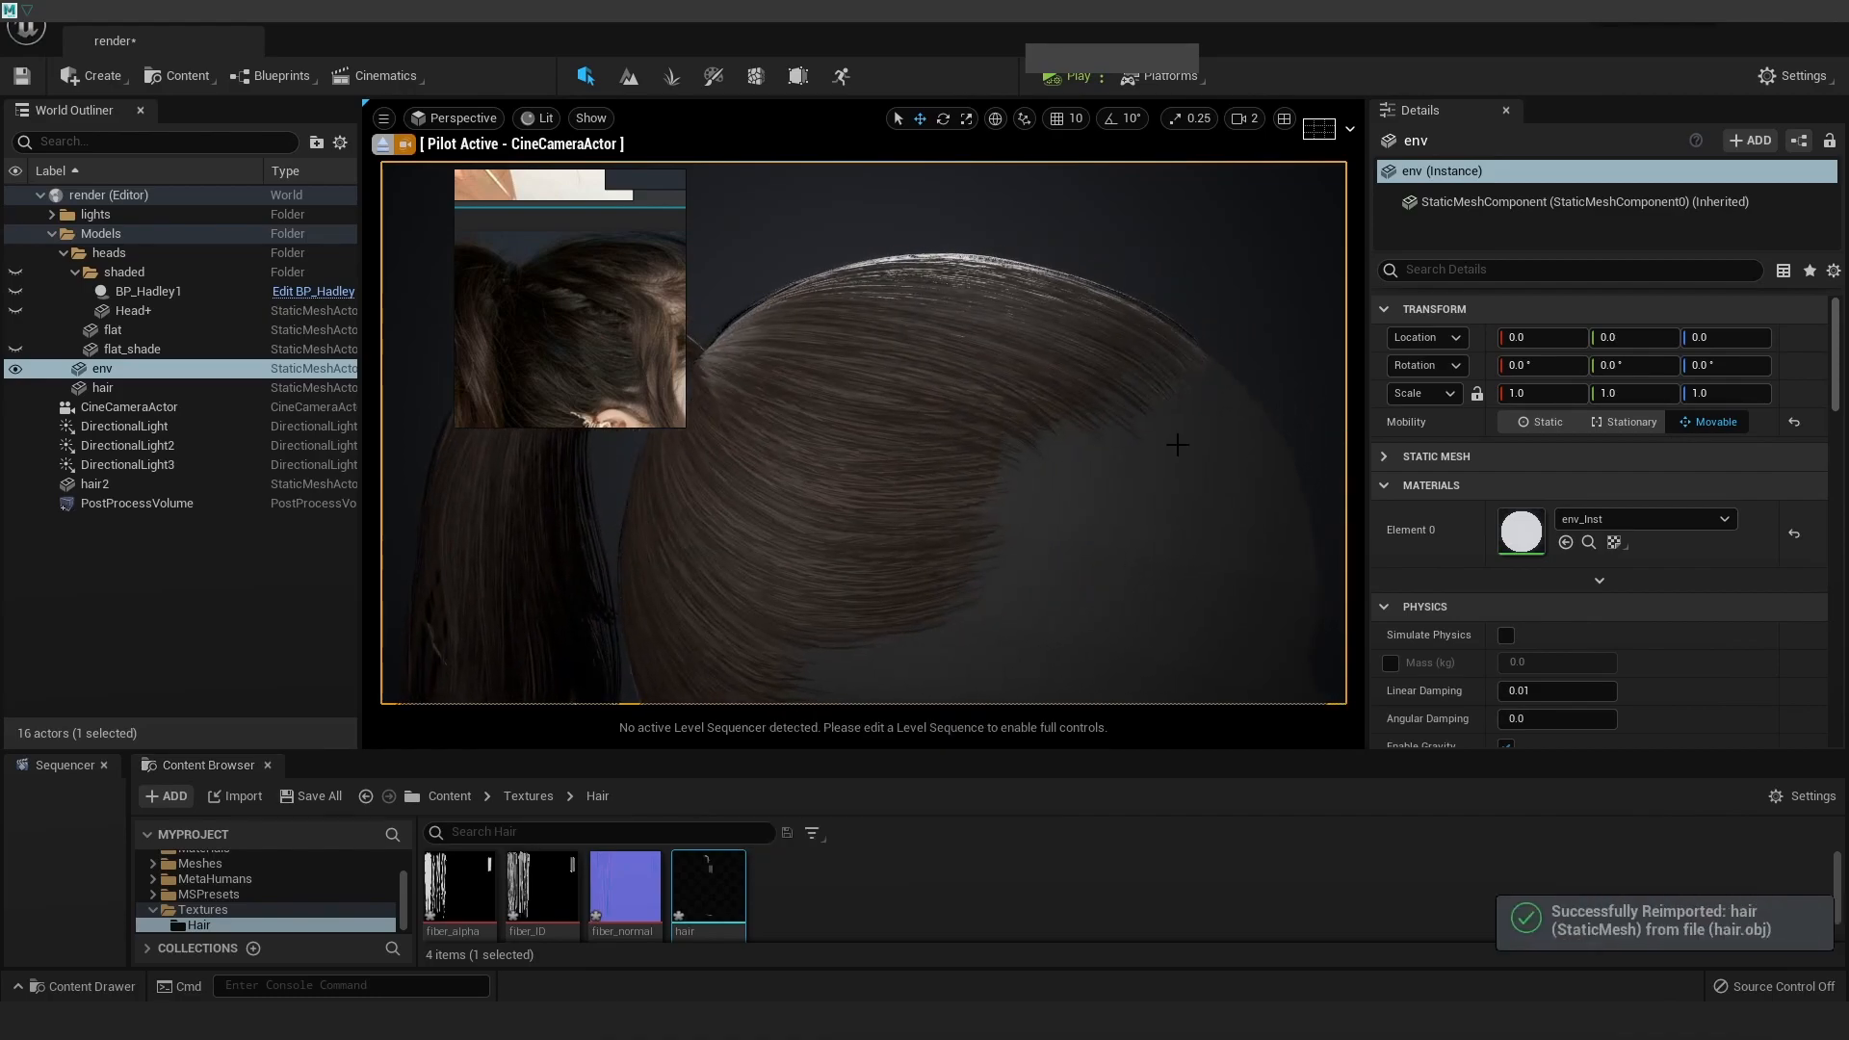
Examine the reimported hair from both sides, checking the hairline, temple strands and ponytail
mouse_move(1039, 359)
right_mouse_down("alt")
mouse_move(1175, 358)
mouse_move(1049, 359)
right_mouse_up("alt")
left_click_drag(1252, 539, 1637, 561, "alt")
left_click_drag(1027, 494, 1052, 492, "alt")
right_click_drag(1052, 492, 1083, 492, "alt")
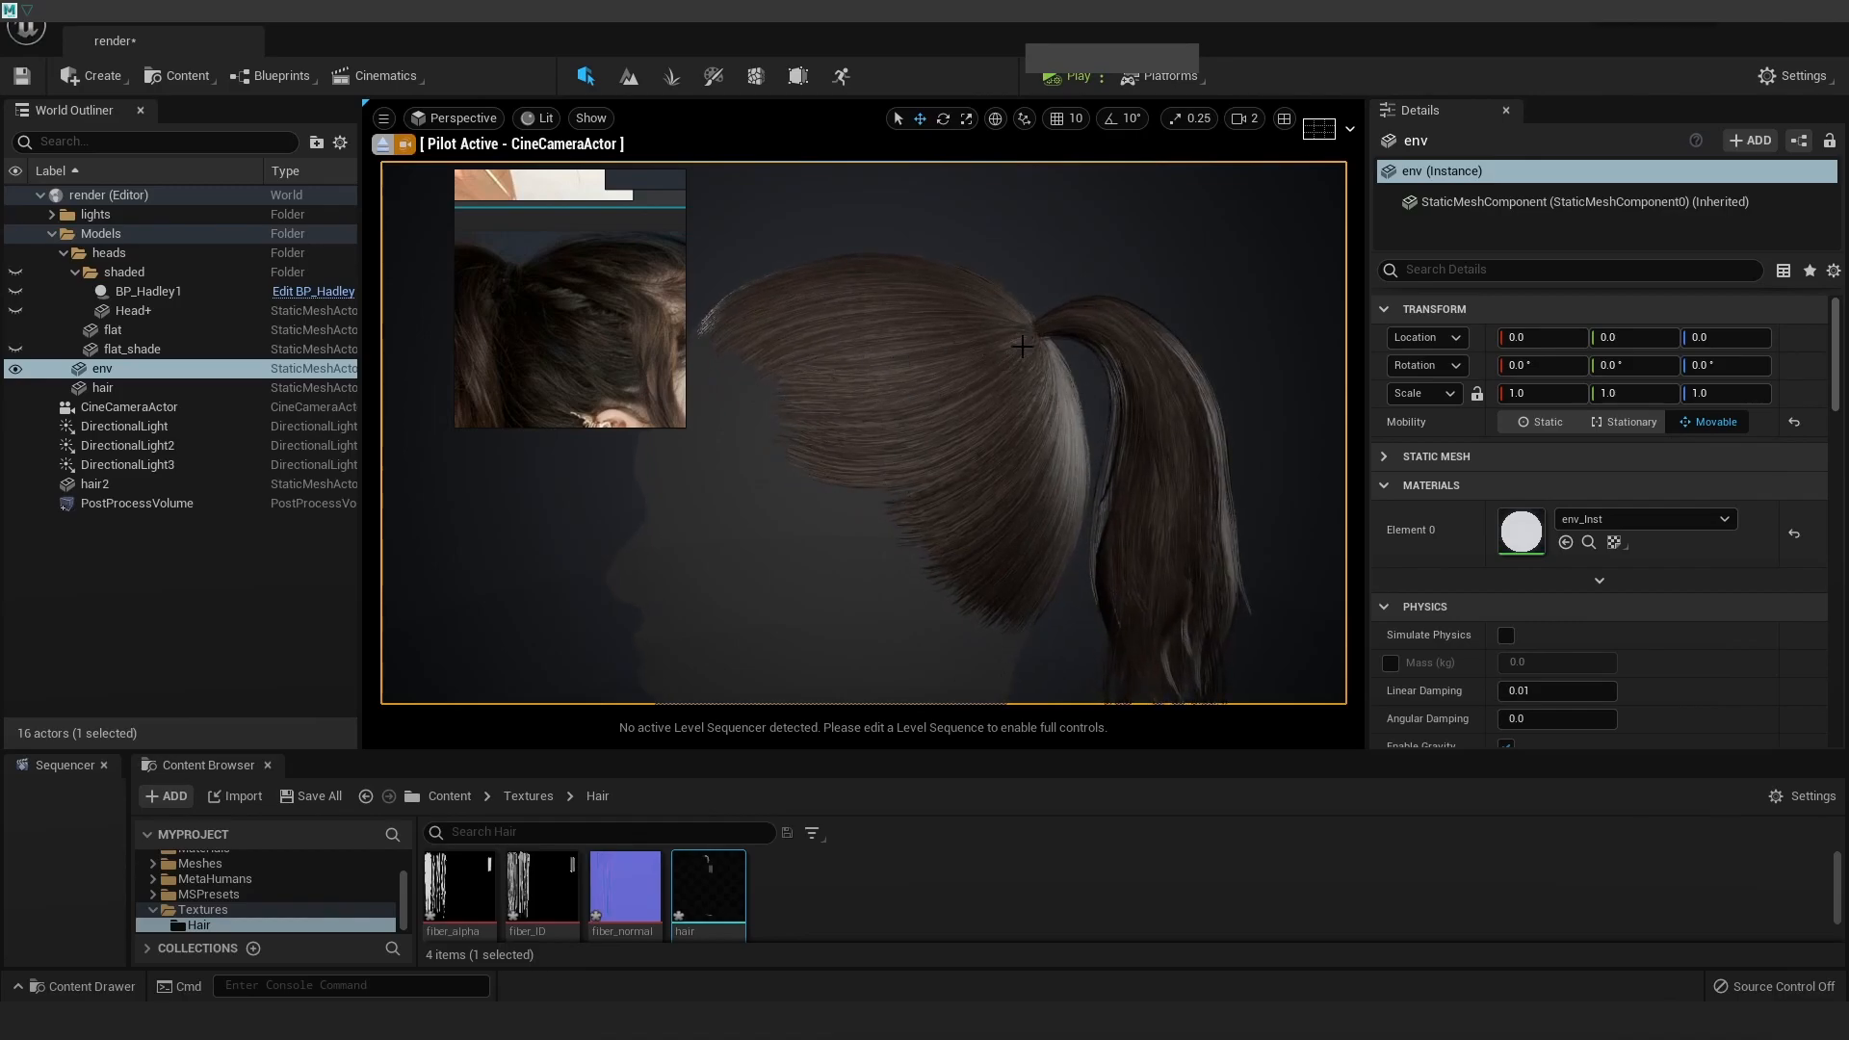
left_click_drag(741, 448, 924, 449, "alt")
right_click_drag(924, 448, 1108, 449, "alt")
left_click_drag(1107, 448, 1203, 449, "alt")
right_click_drag(1020, 520, 838, 557, "alt")
left_click_drag(837, 557, 944, 458, "alt")
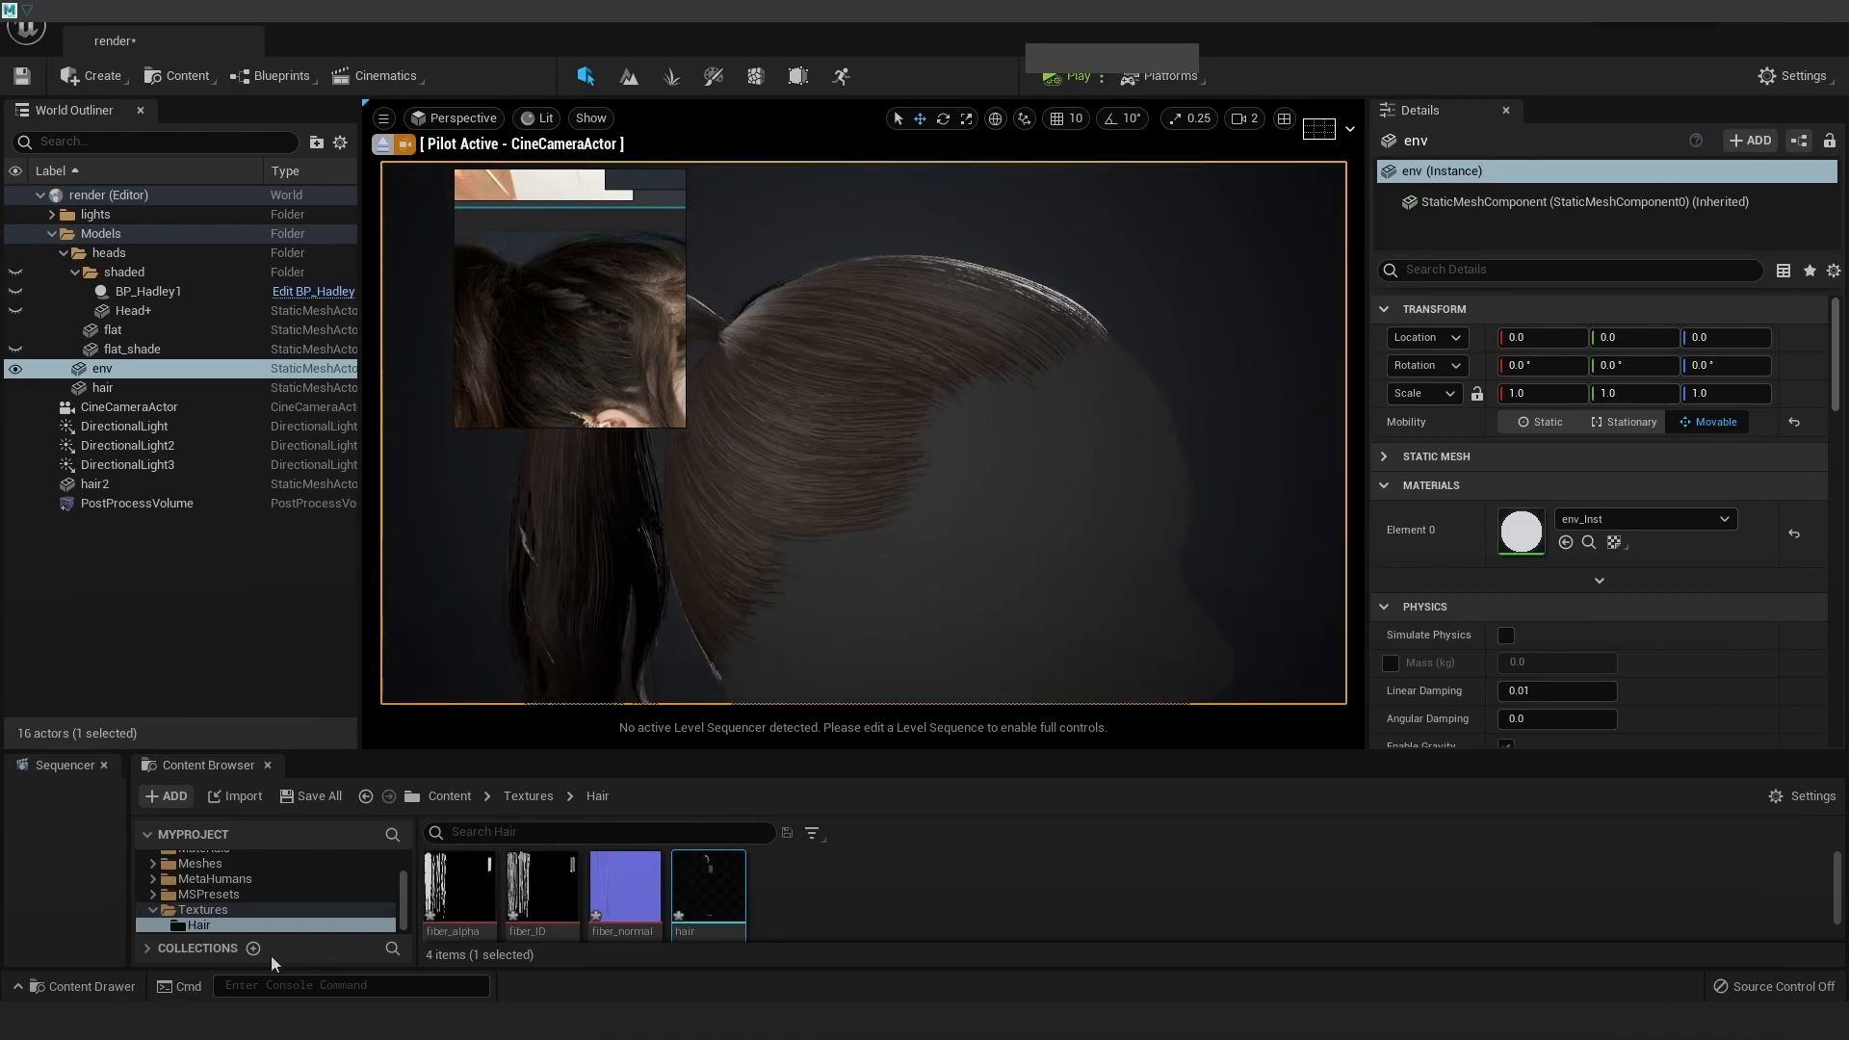
Switch to Maya, frame the side of the head, and reposition the breakup card above the temple
left_click(144, 1018)
left_click_drag(1589, 544, 1533, 499, "alt")
right_click_drag(1533, 499, 1532, 659, "alt")
left_click_drag(1533, 659, 1415, 603, "alt")
left_click_drag(1373, 606, 1332, 473, "alt")
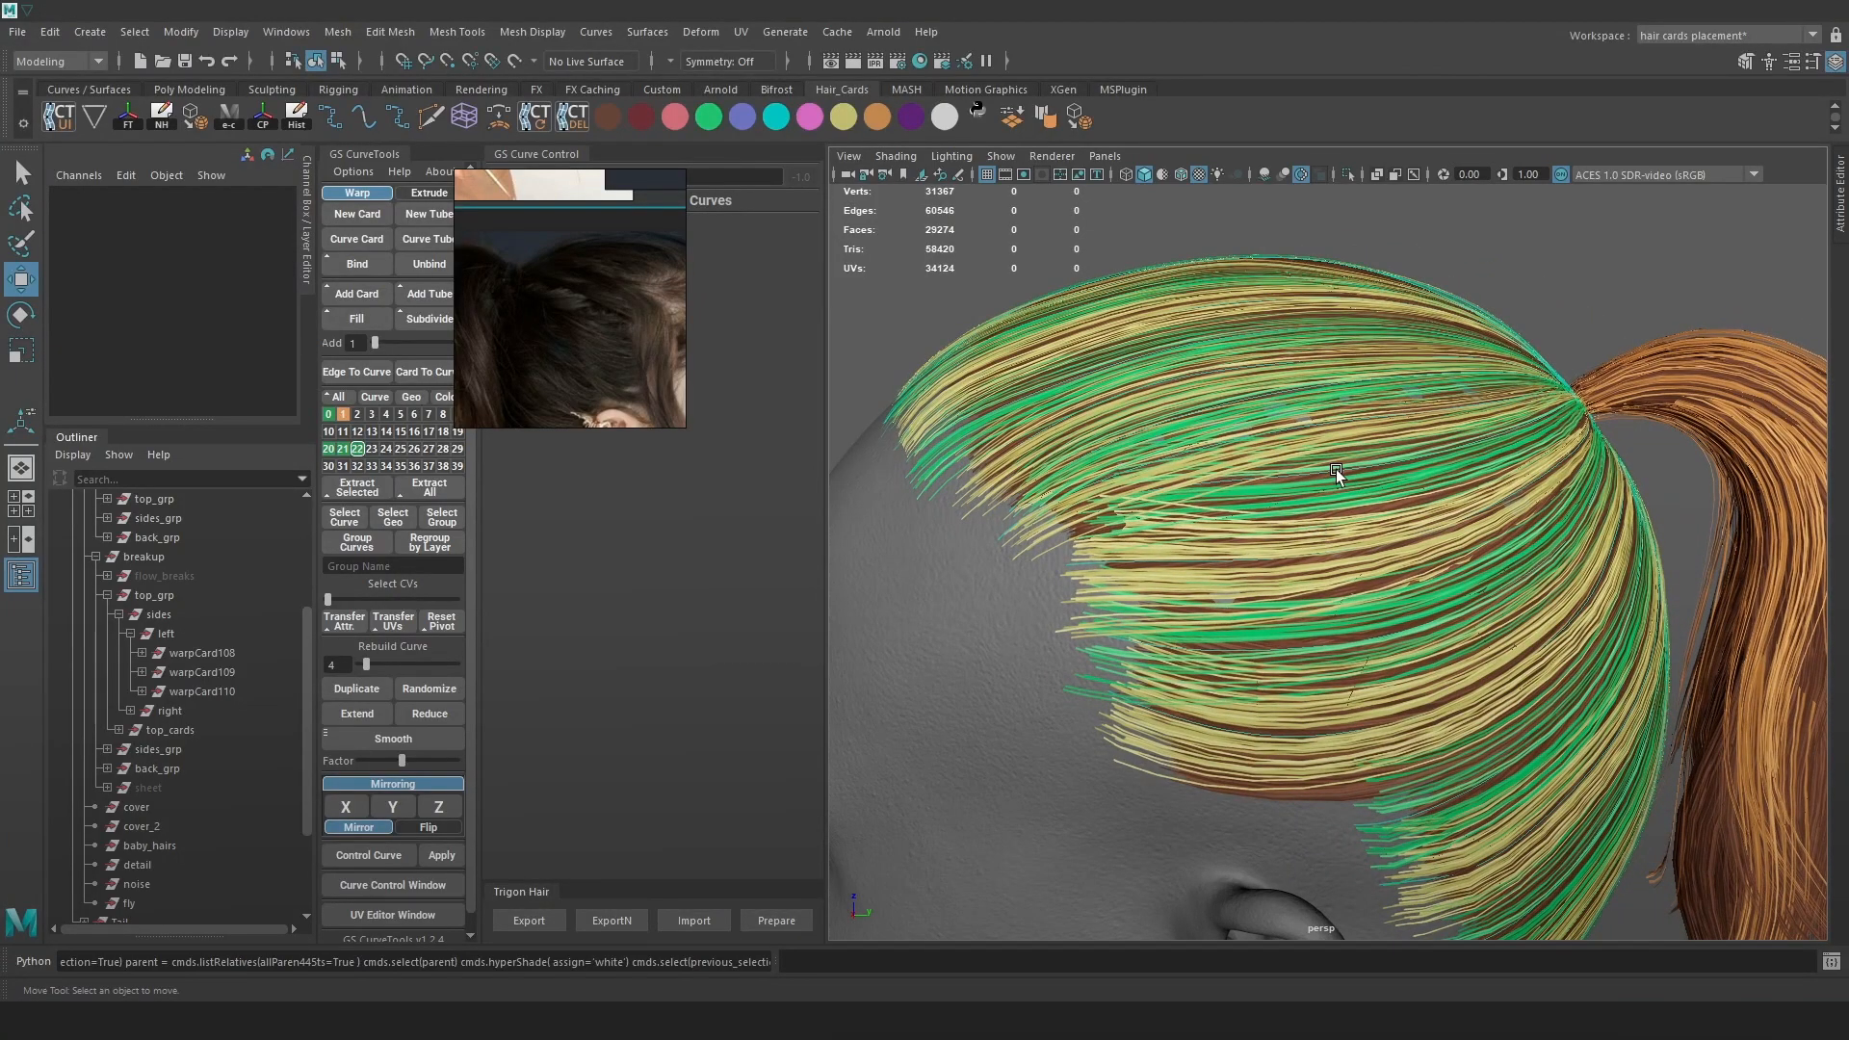
left_click(1337, 470)
left_click(1077, 441)
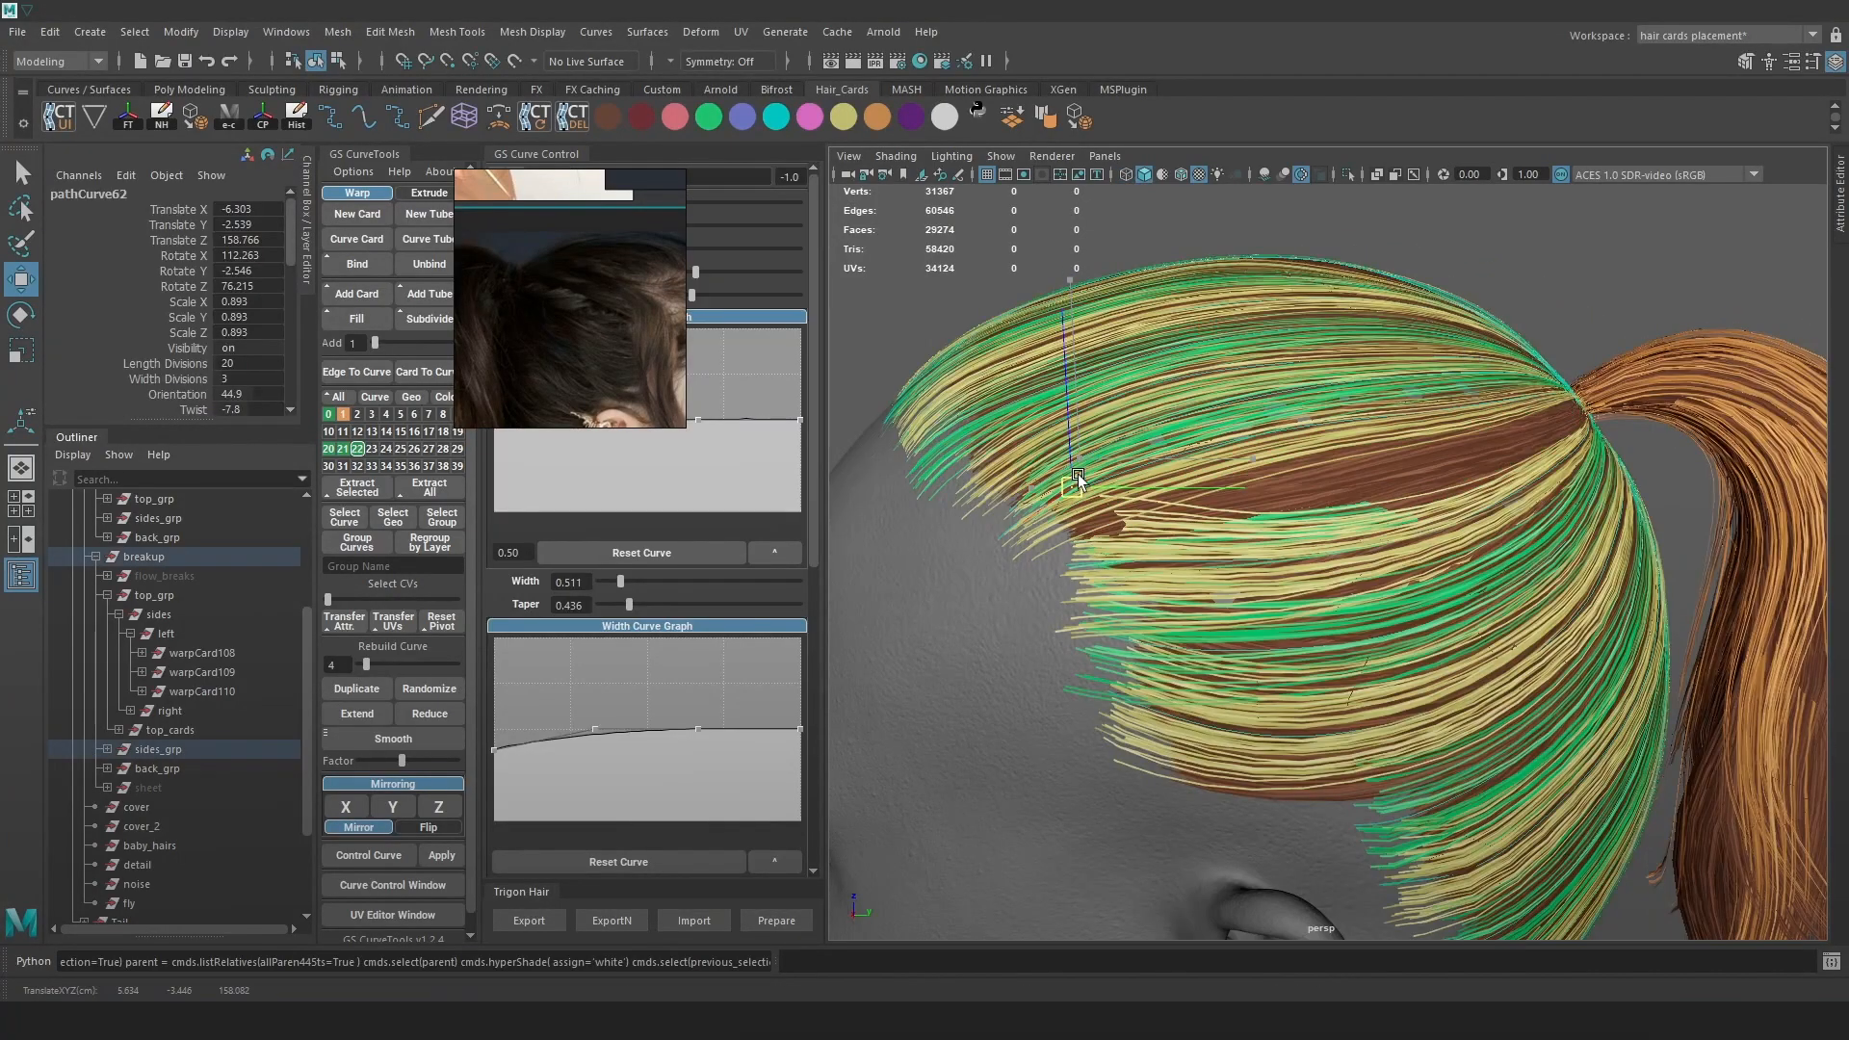
Select the control vertices at the front end of the temple breakup card's curve
left_click_drag(1418, 393, 1453, 428, "alt")
right_click_drag(1656, 233, 1579, 235)
key("4")
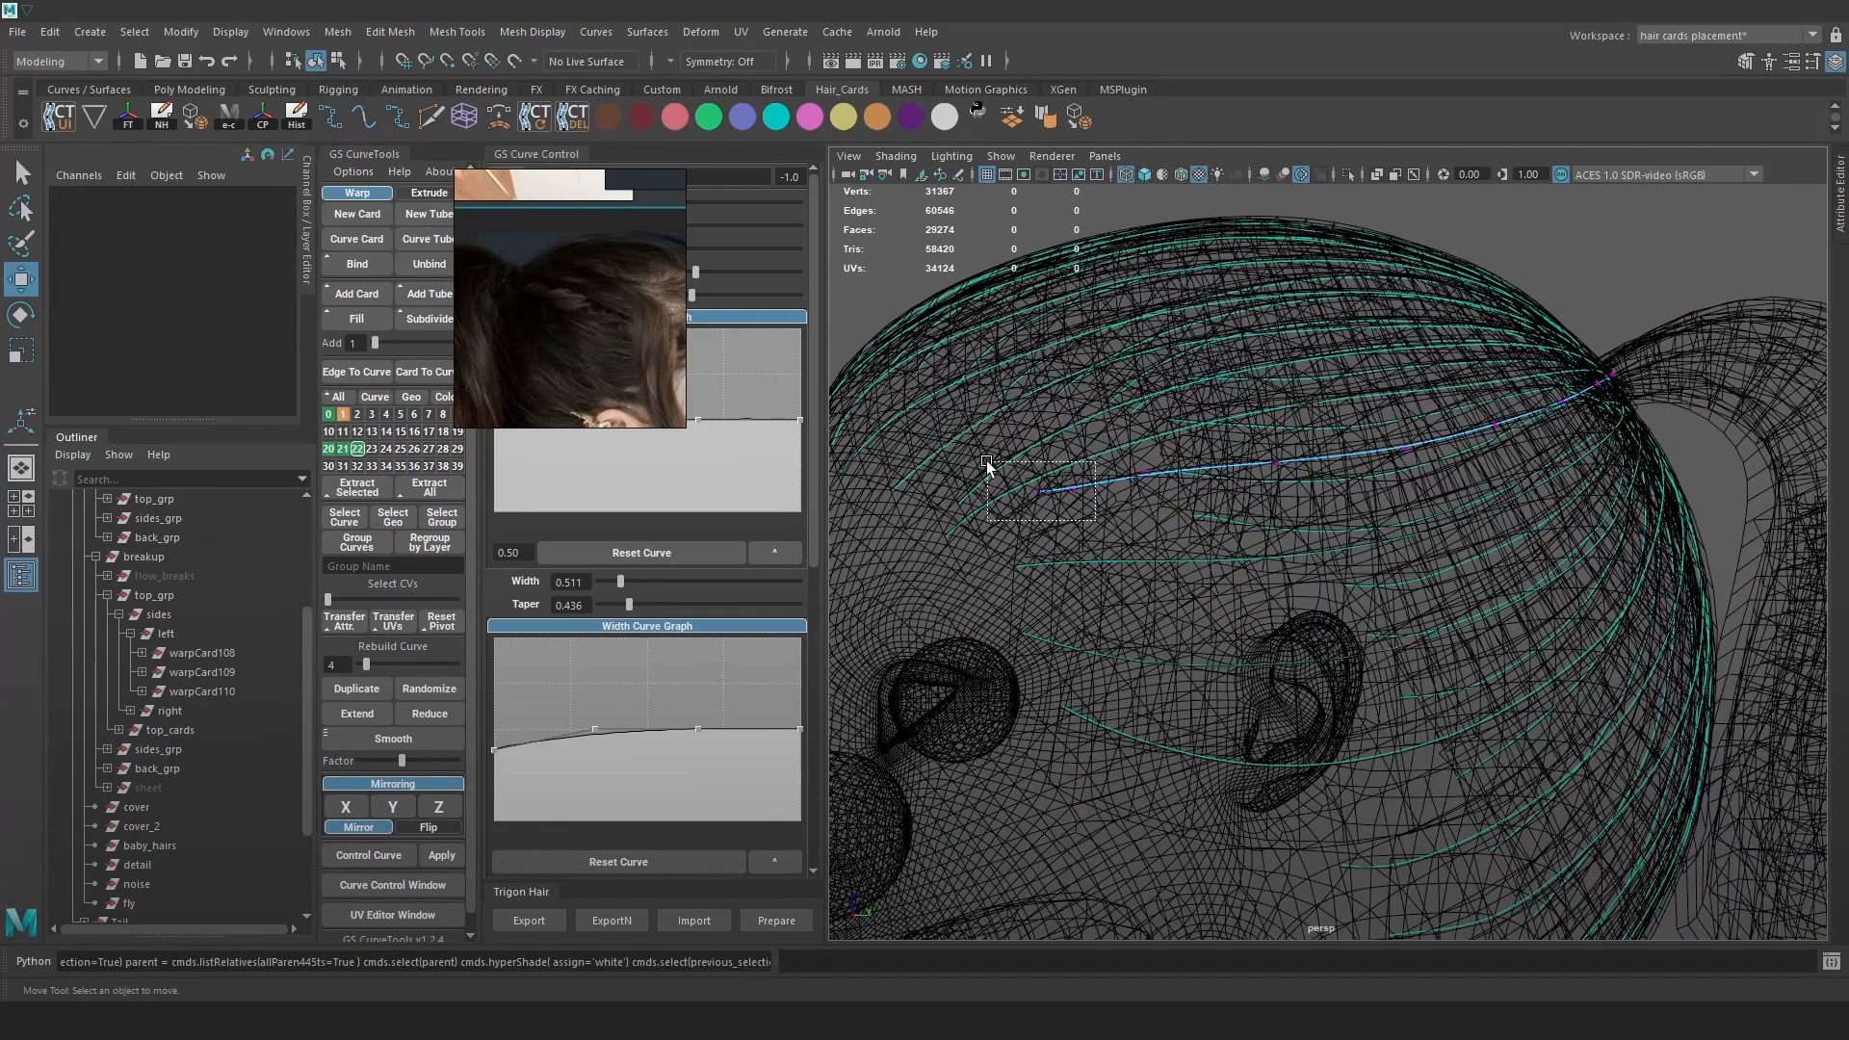
left_click_drag(1094, 520, 986, 460)
Try rotating and moving the front control vertices of the temple card, then undo both changes
key("5")
key("e")
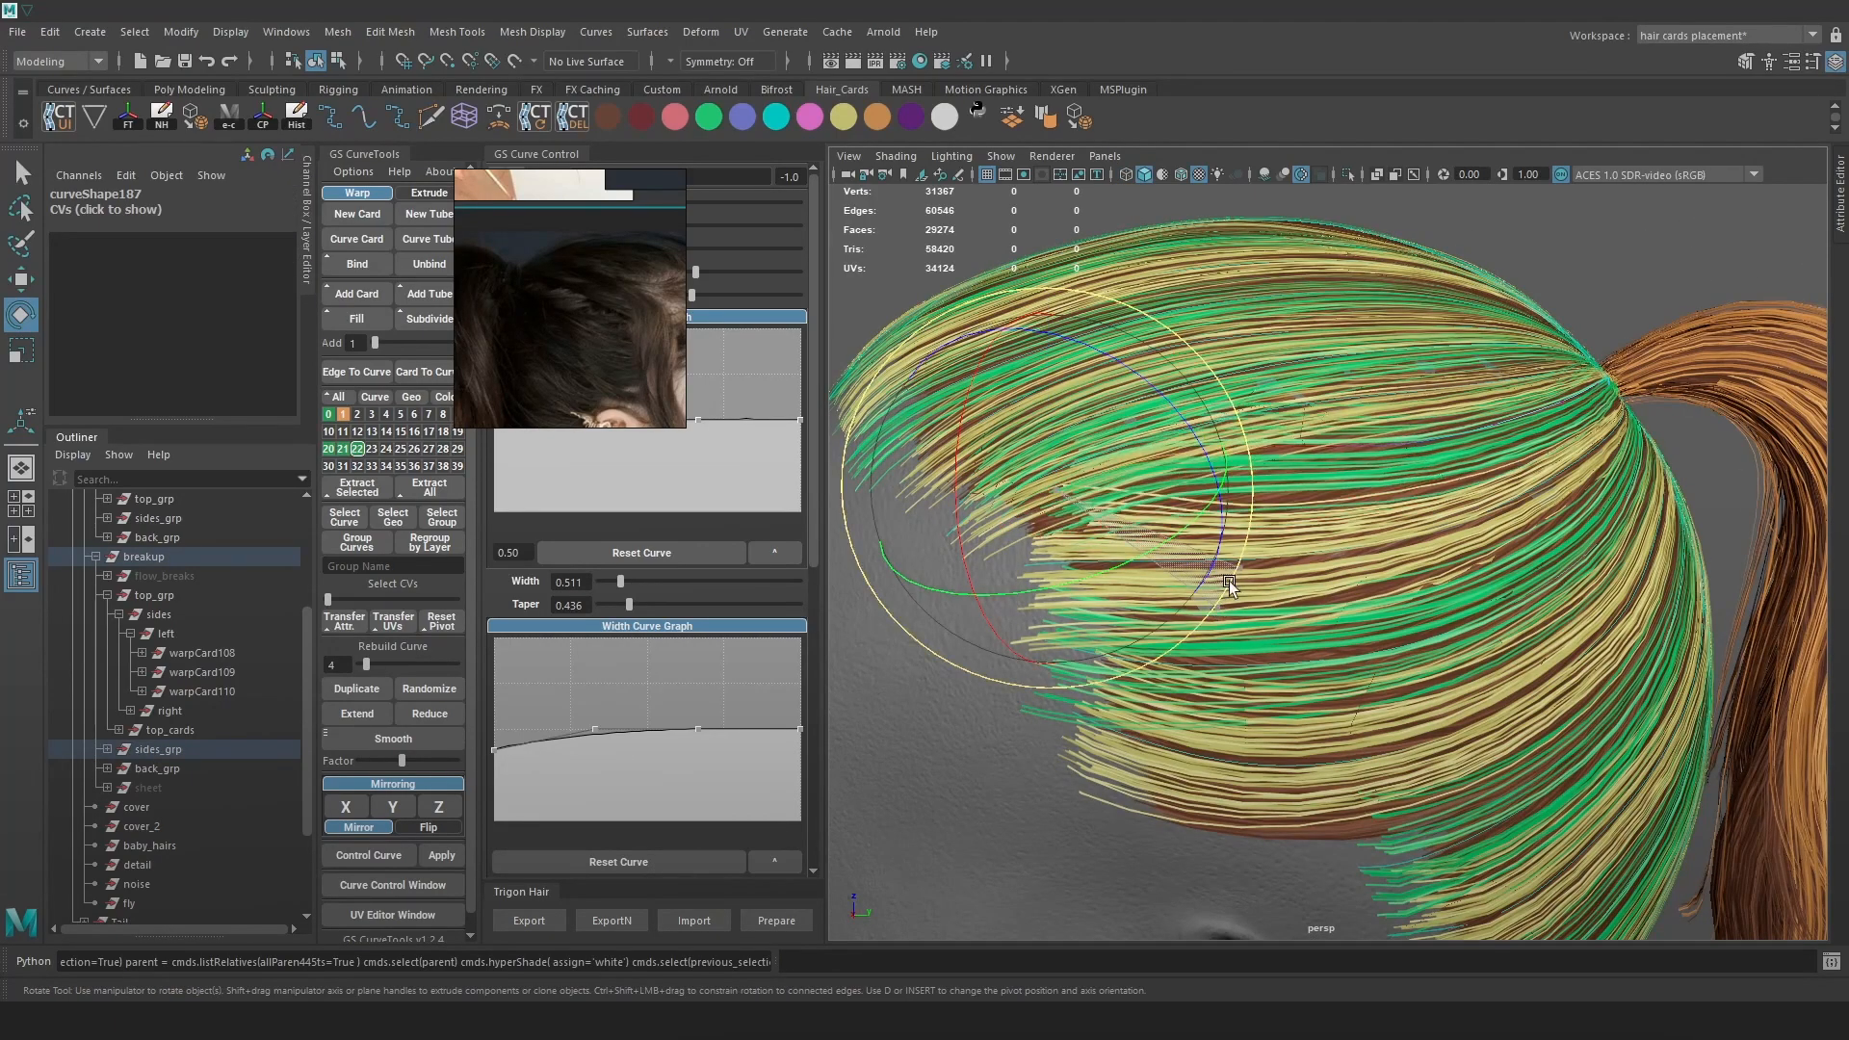
key("w")
left_click_drag(1239, 467, 1019, 522, "alt")
key("ctrl+z")
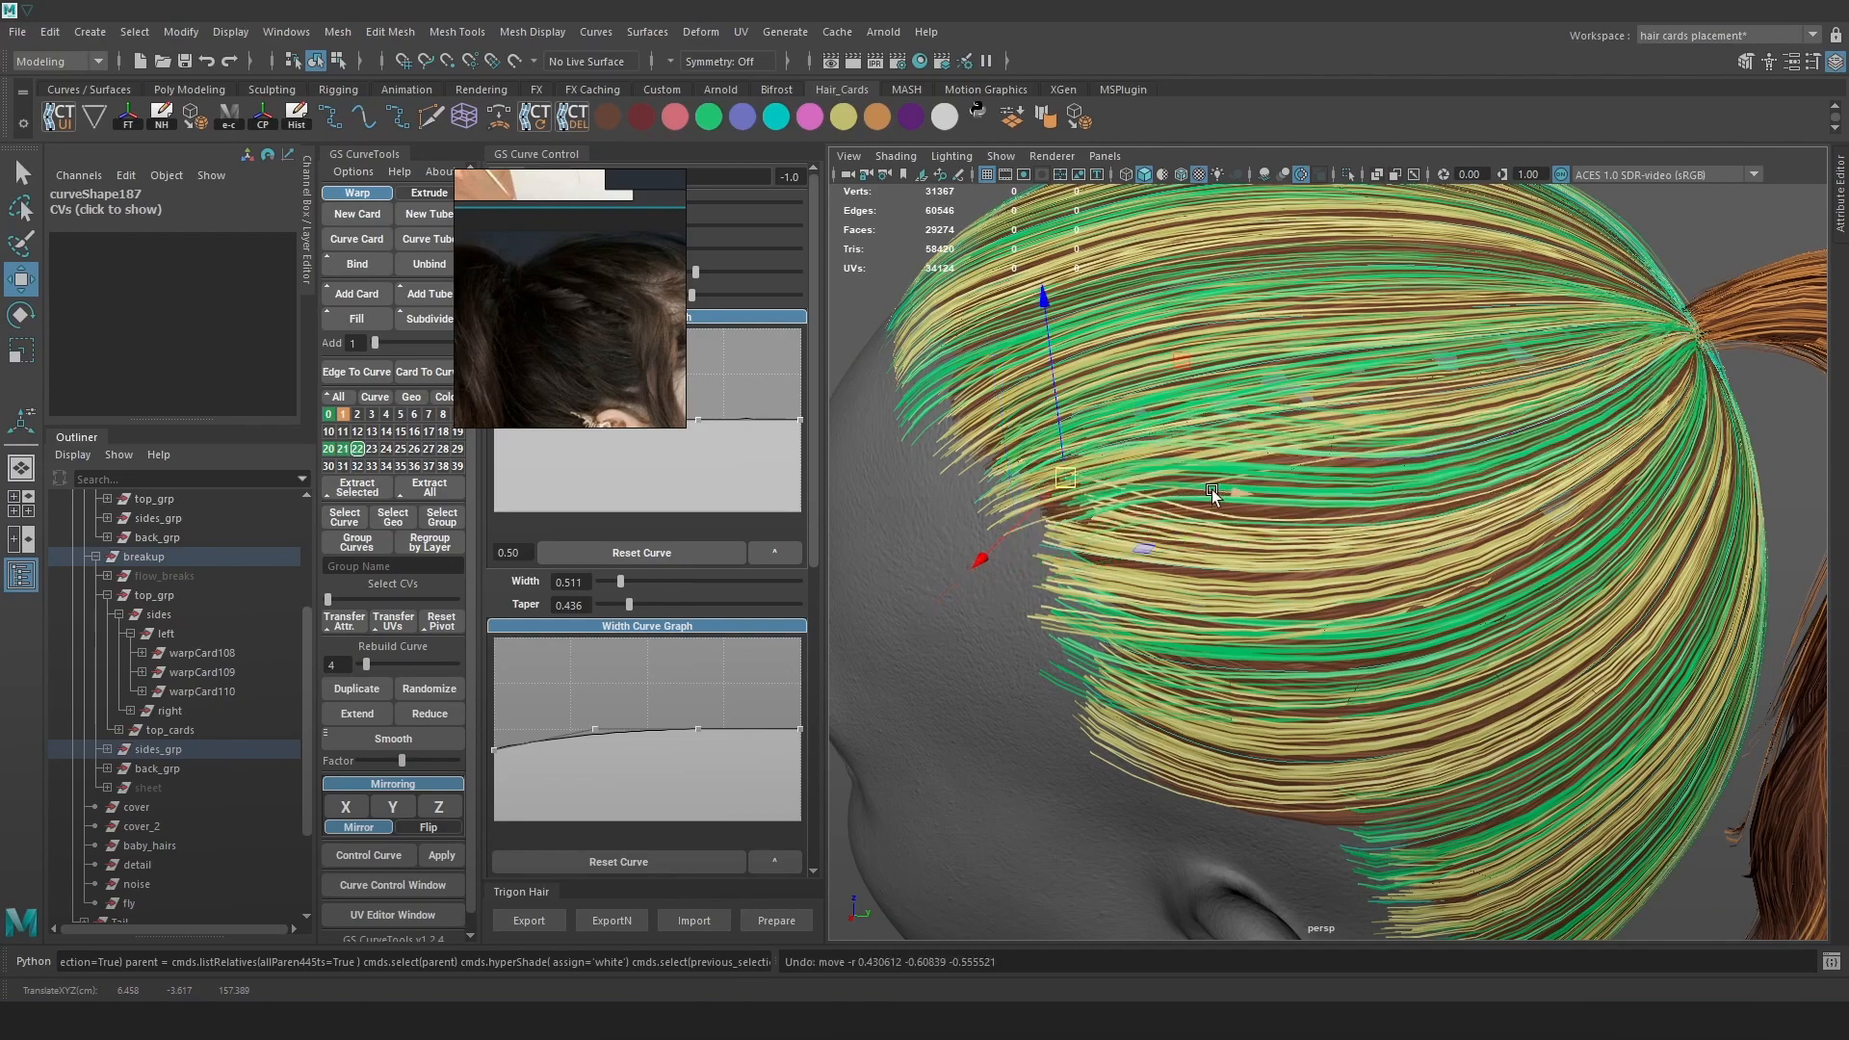
key("ctrl+z")
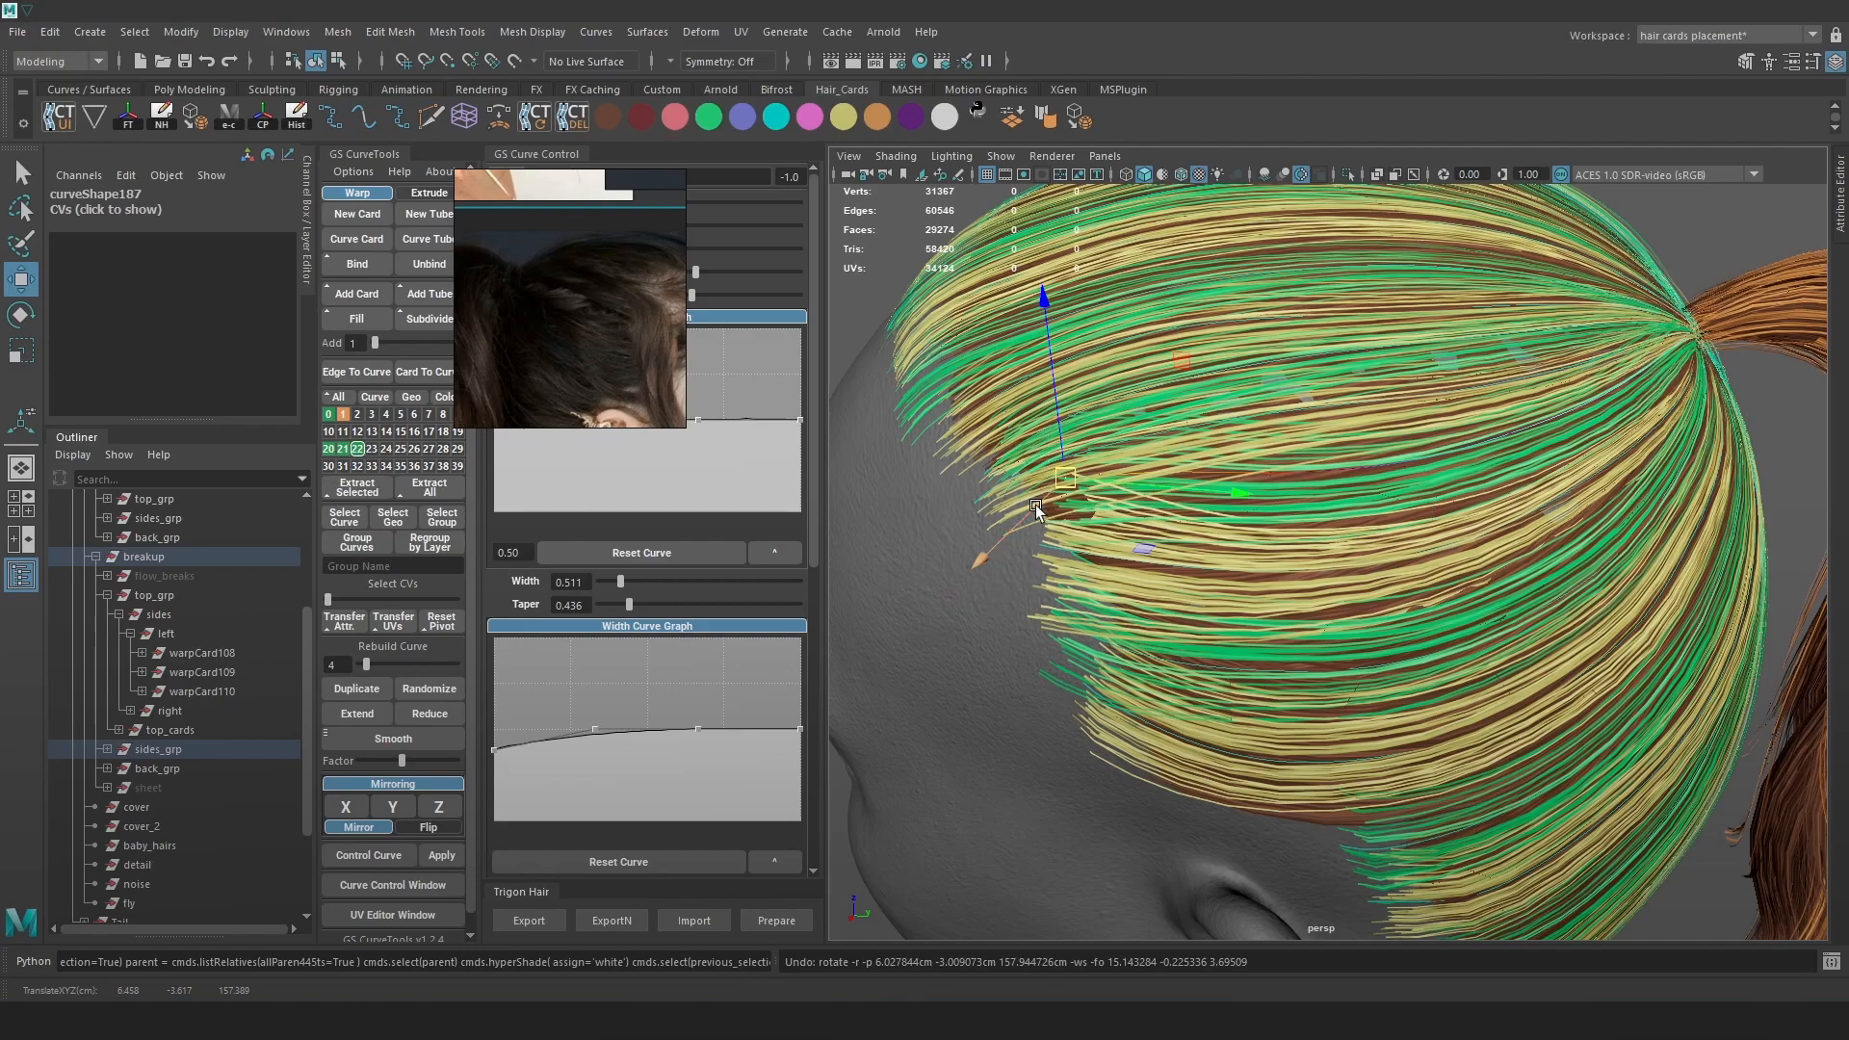
Adjust the soft-selection falloff and move the temple card's front control vertices down and forward along the hairline
key("b")
left_click_drag(1168, 526, 1259, 416)
key("e")
key("w")
left_click_drag(1068, 471, 1030, 522)
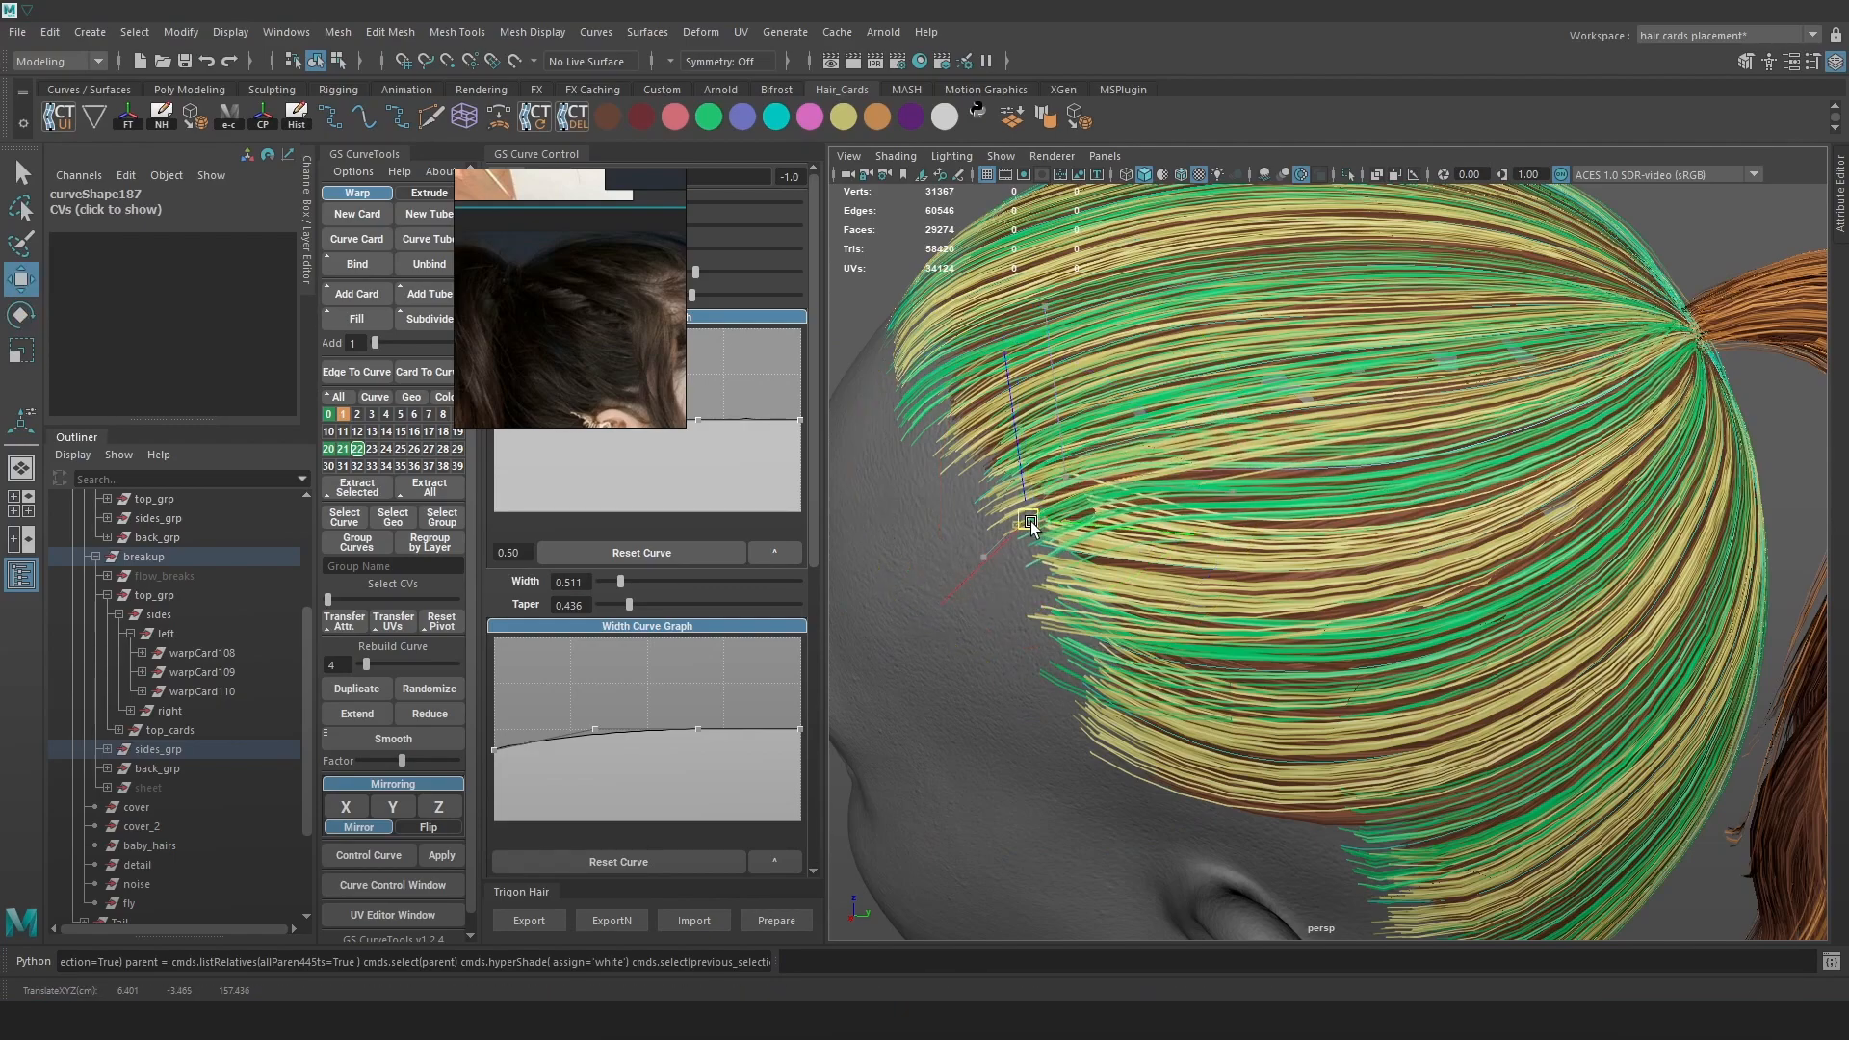
Rotate the temple card's front control vertices to follow the hairline and nudge them into place against the scalp
key("e")
left_click_drag(1184, 440, 1202, 484)
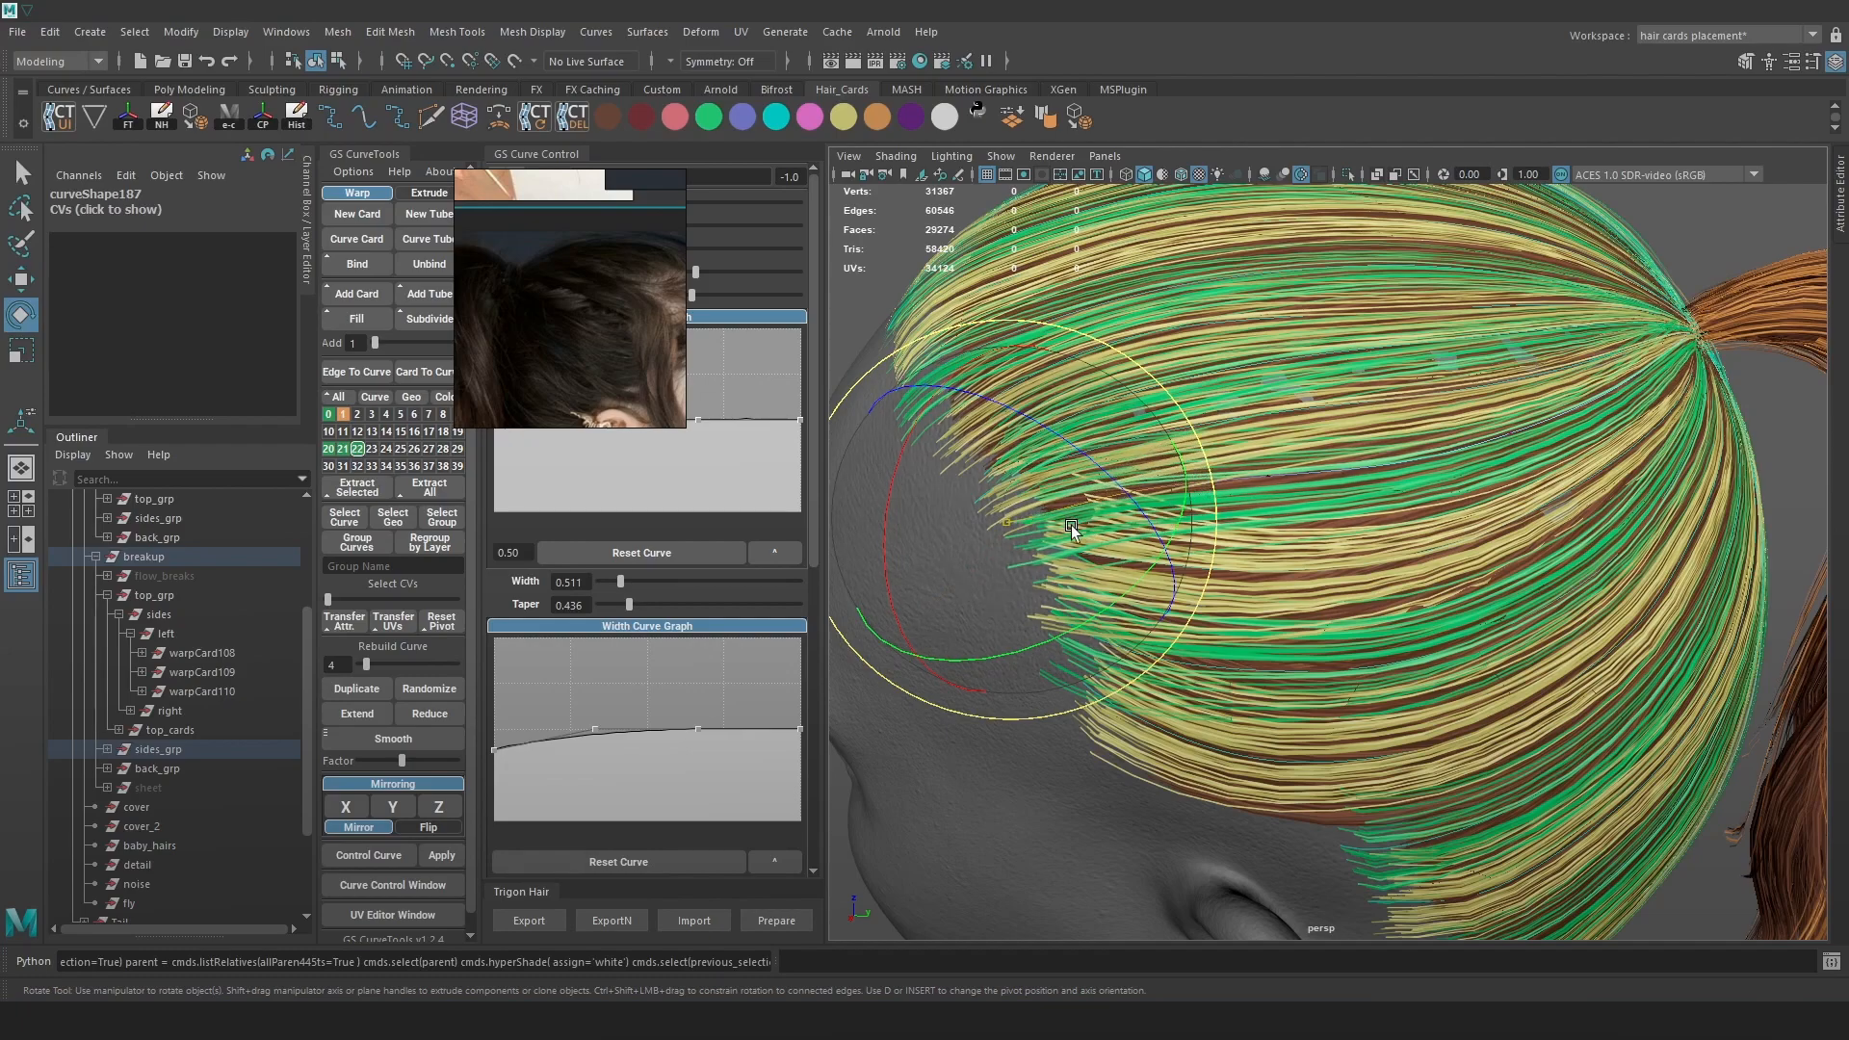
key("w")
left_click_drag(979, 550, 996, 533)
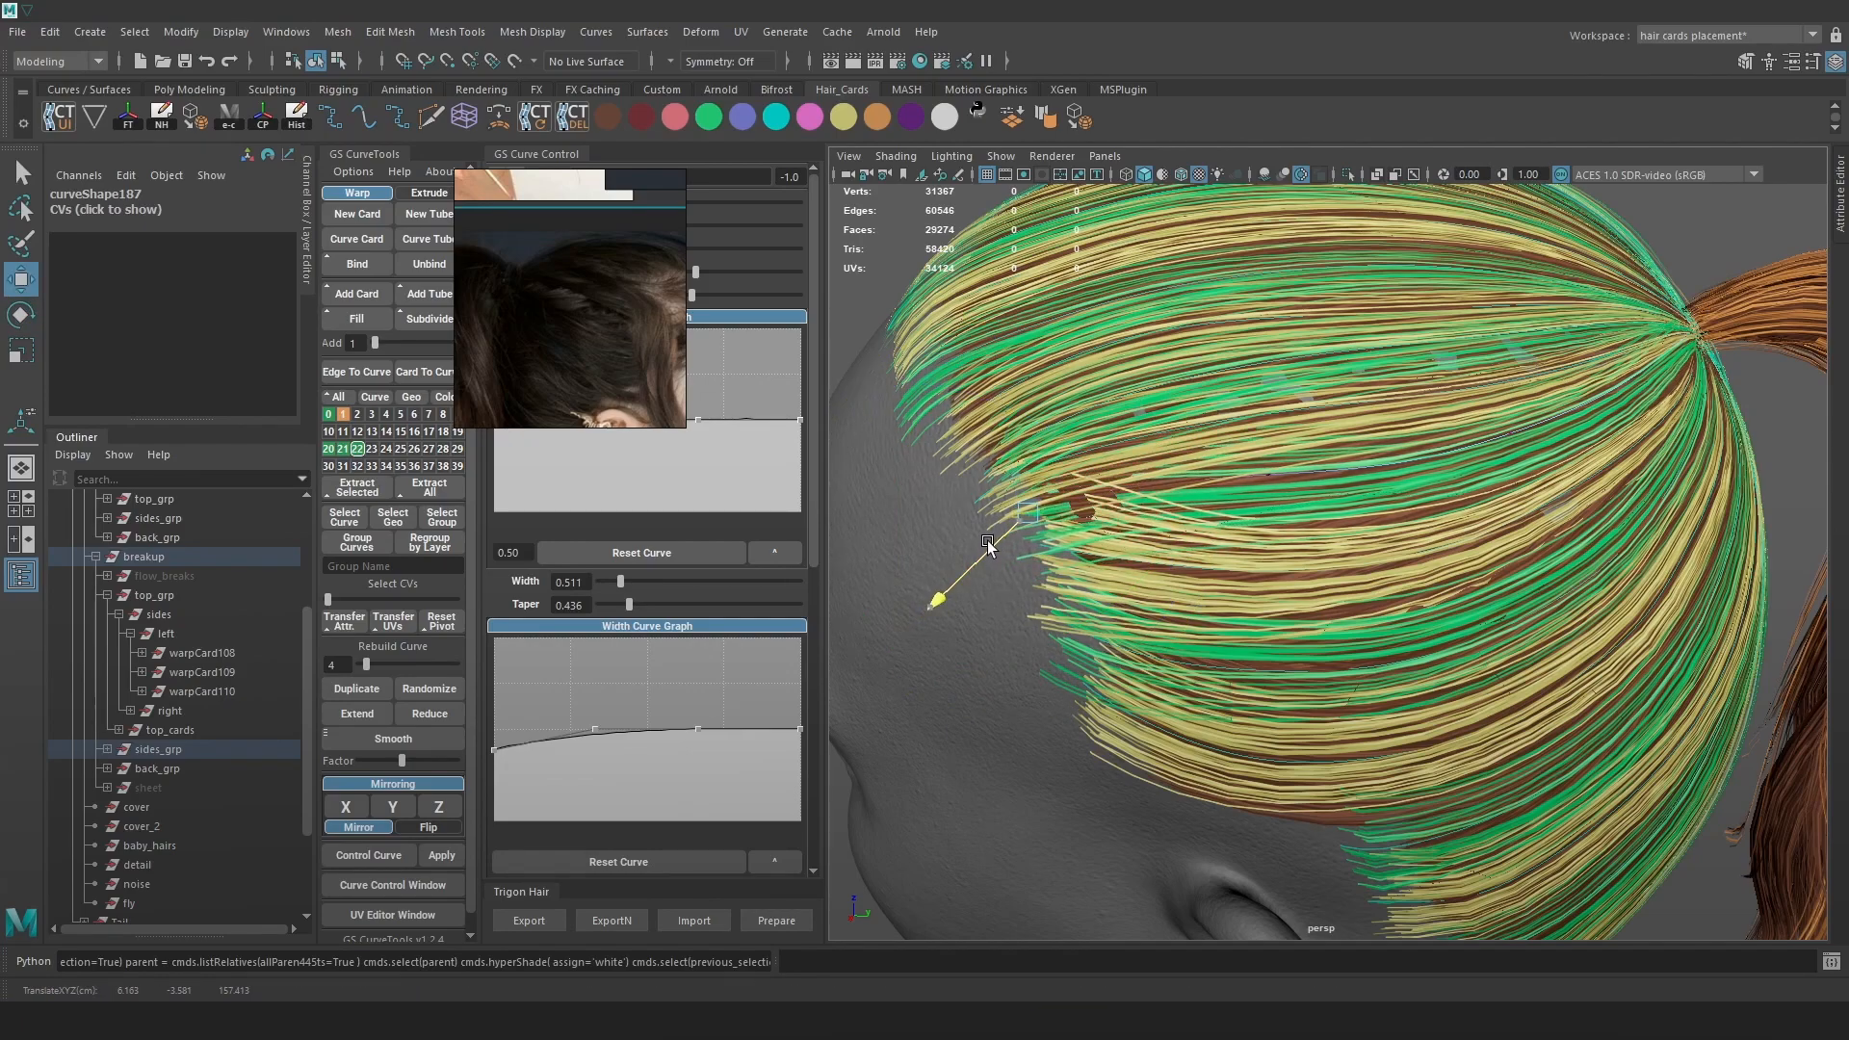
Shrink the floating reference image and move it clear of the curve settings
right_click_drag(522, 360, 603, 523)
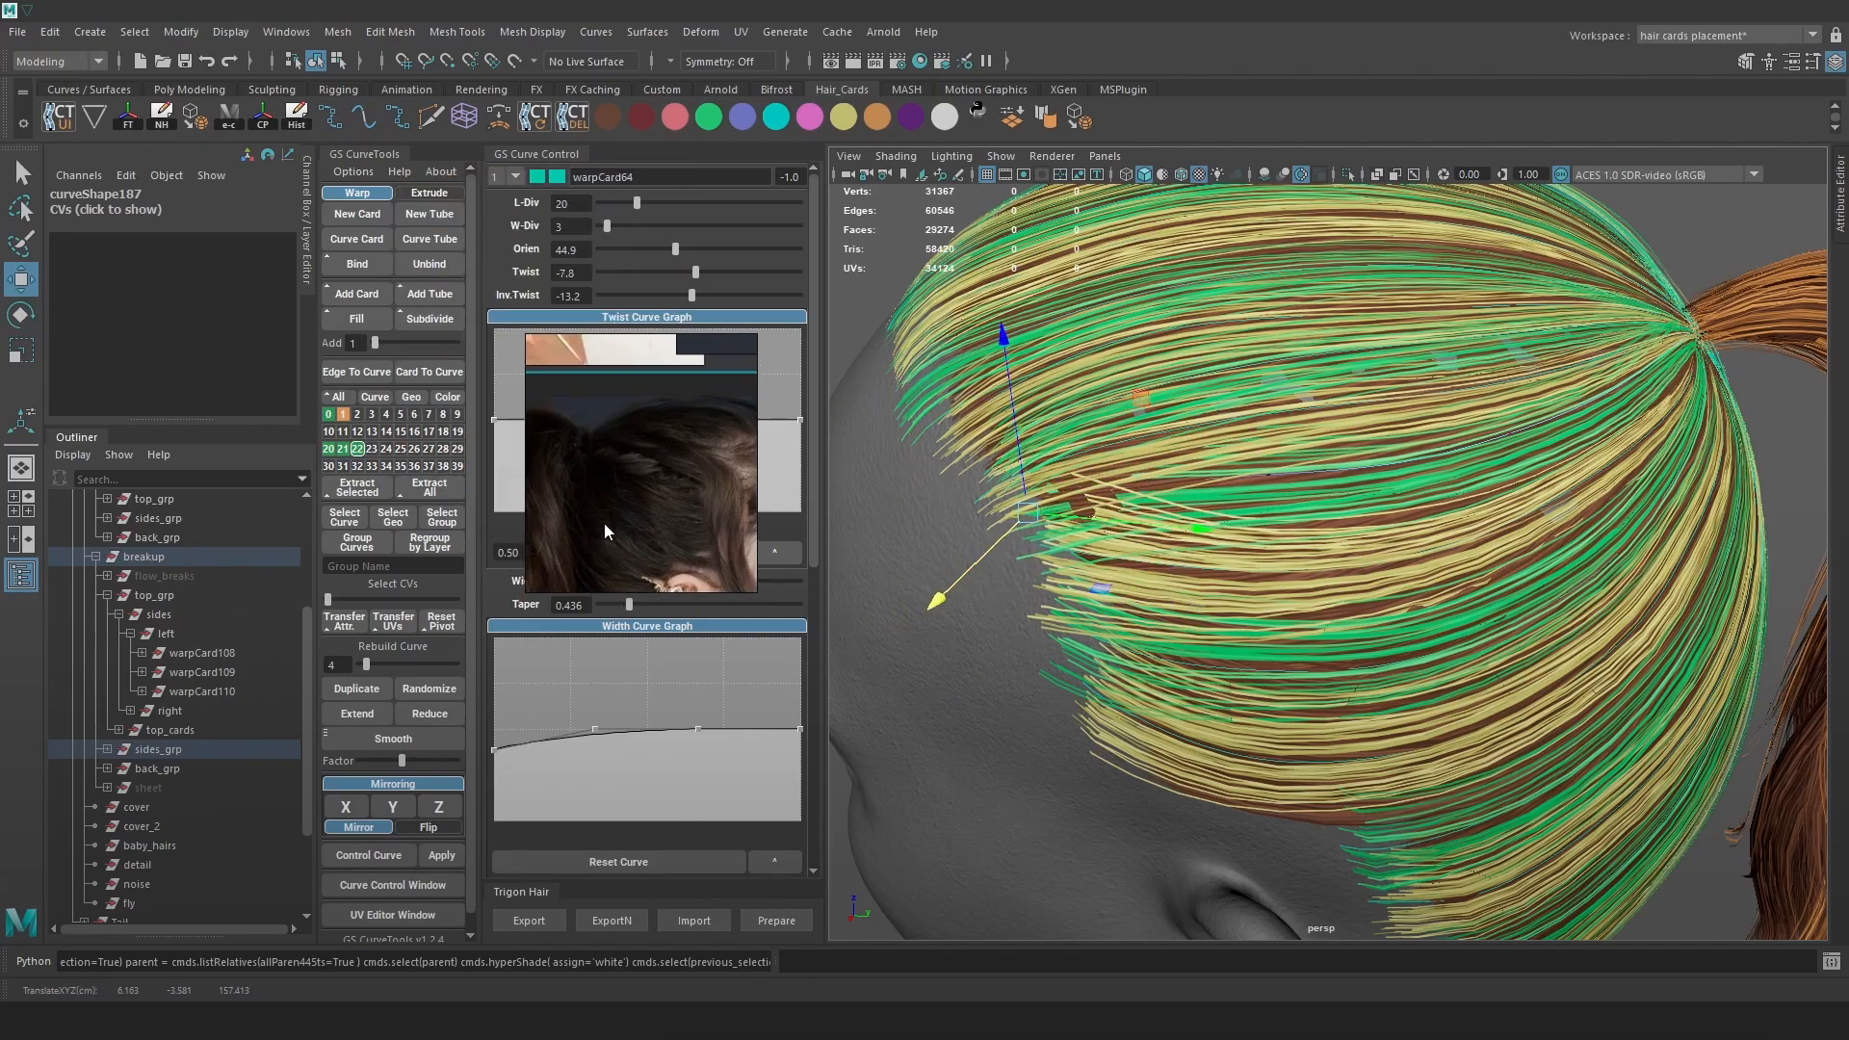
left_click_drag(760, 601, 578, 448)
right_click_drag(561, 435, 925, 790)
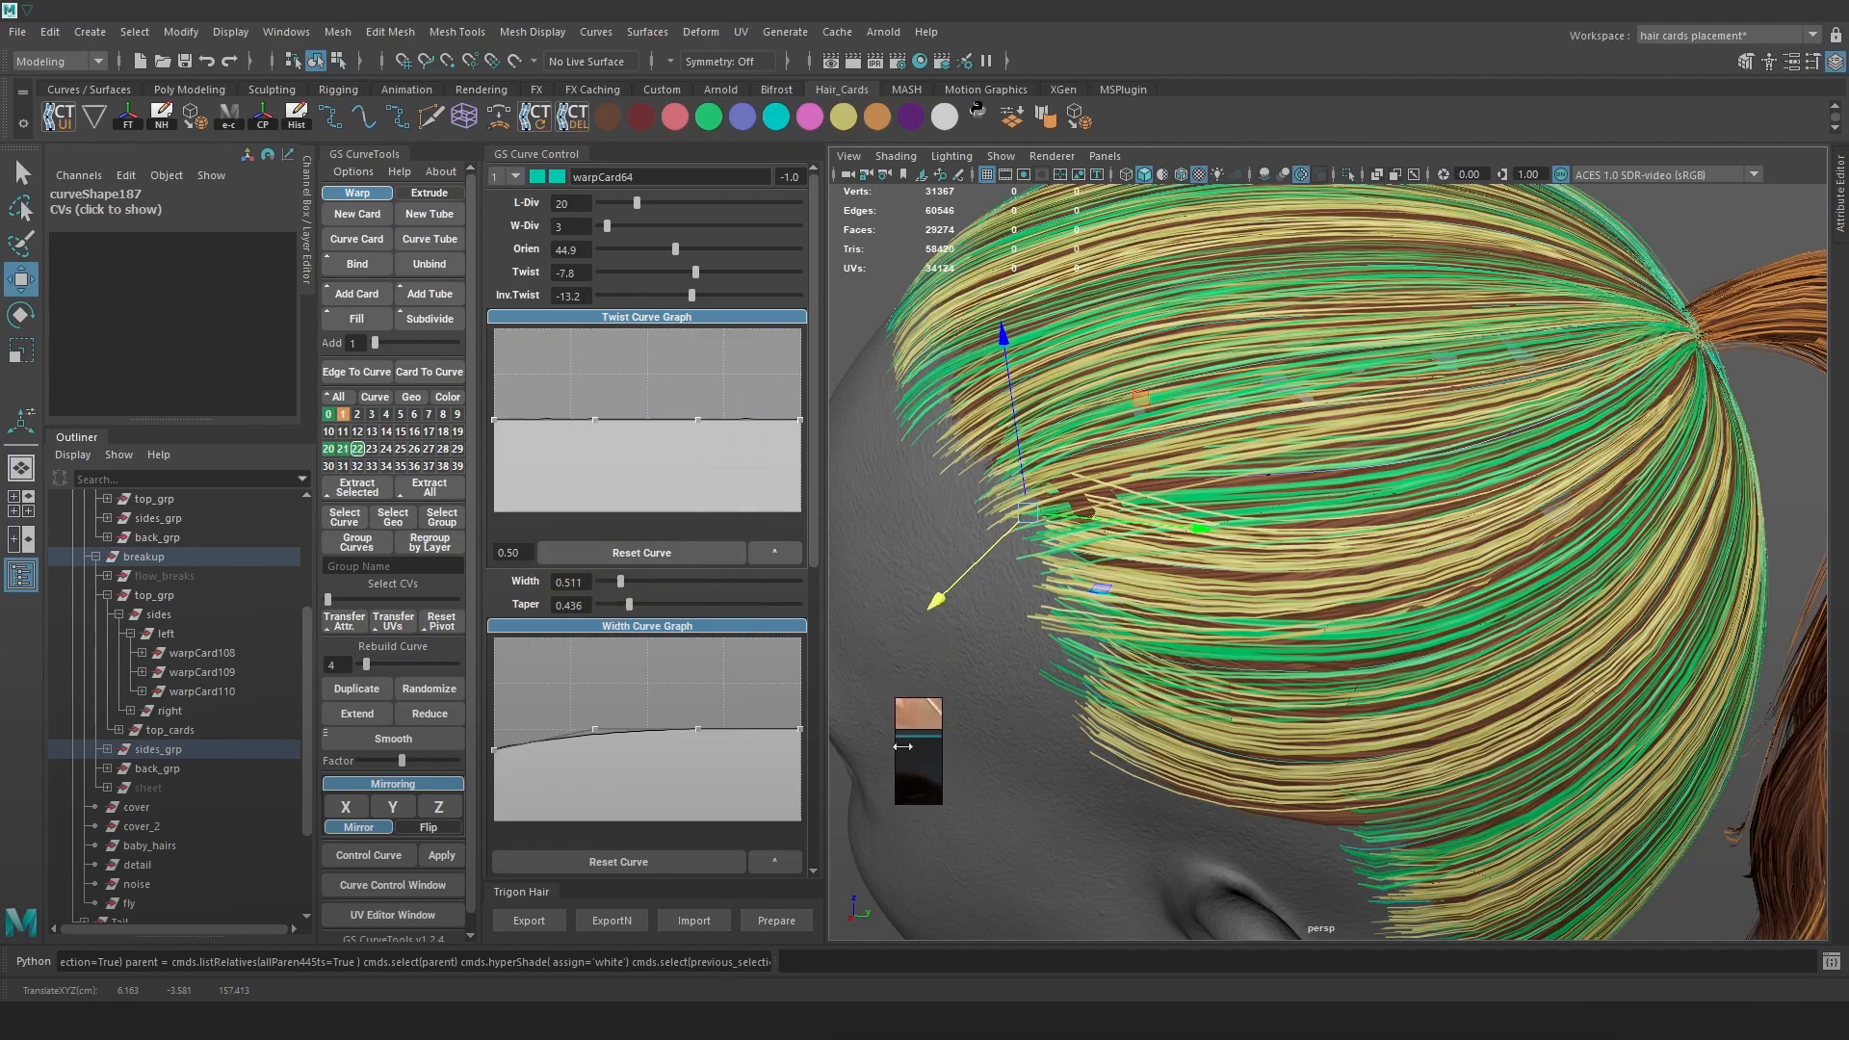
Set warpCard64's inverse twist to 0.9, then nudge and rotate its front control vertices
left_click_drag(692, 295, 700, 295)
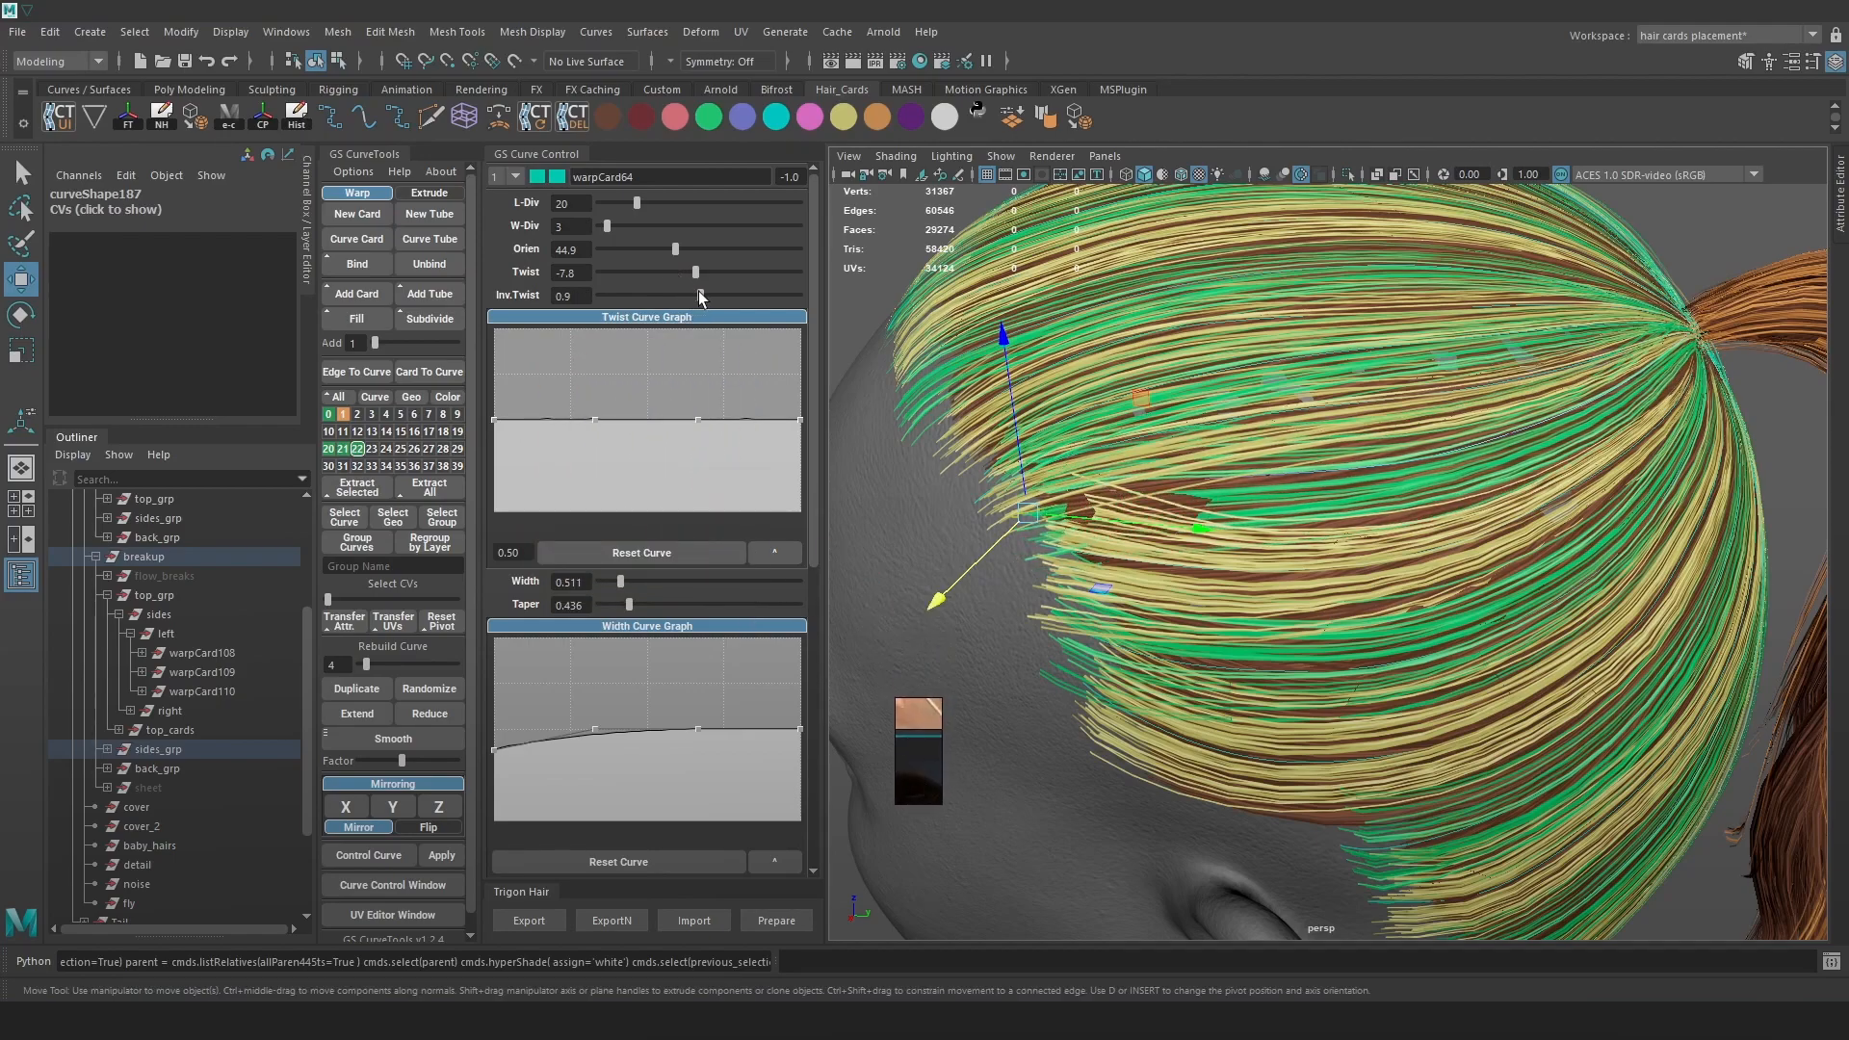
left_click_drag(981, 563, 980, 566)
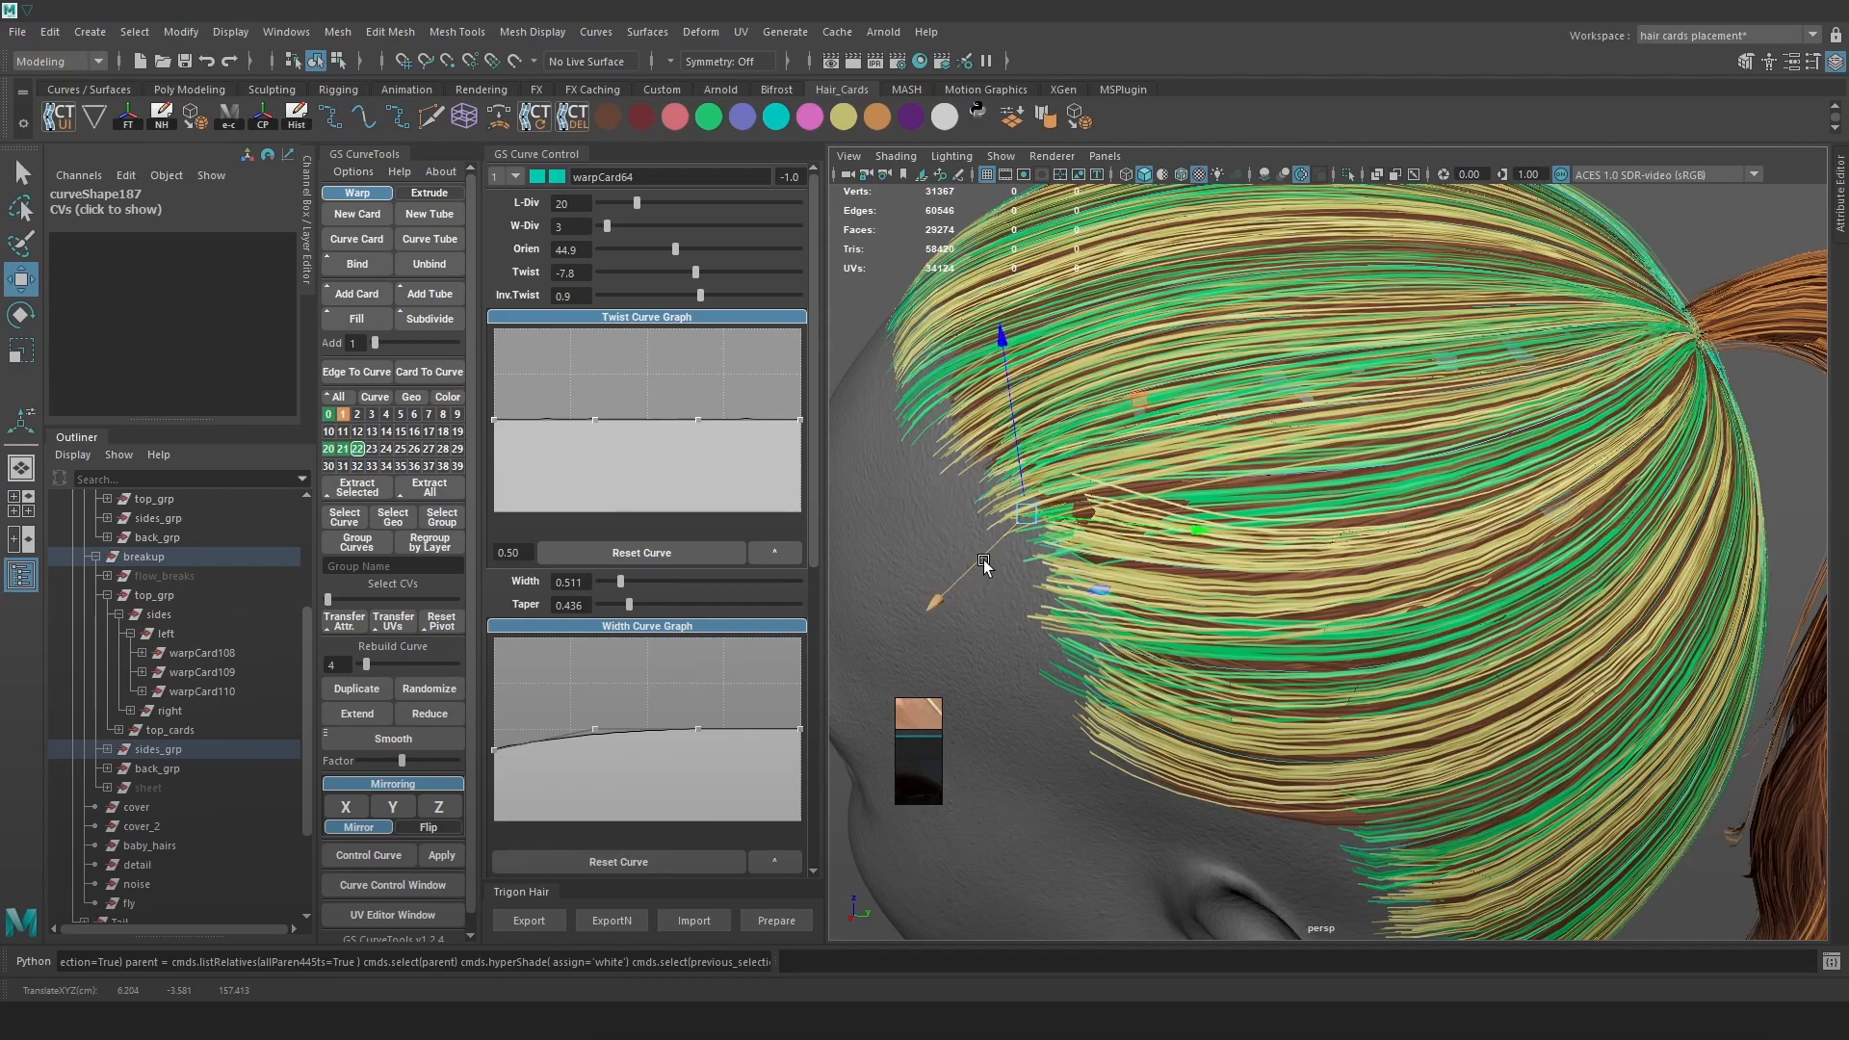
key("e")
right_click_drag(1032, 553, 1090, 574)
left_click_drag(1090, 583, 1073, 582)
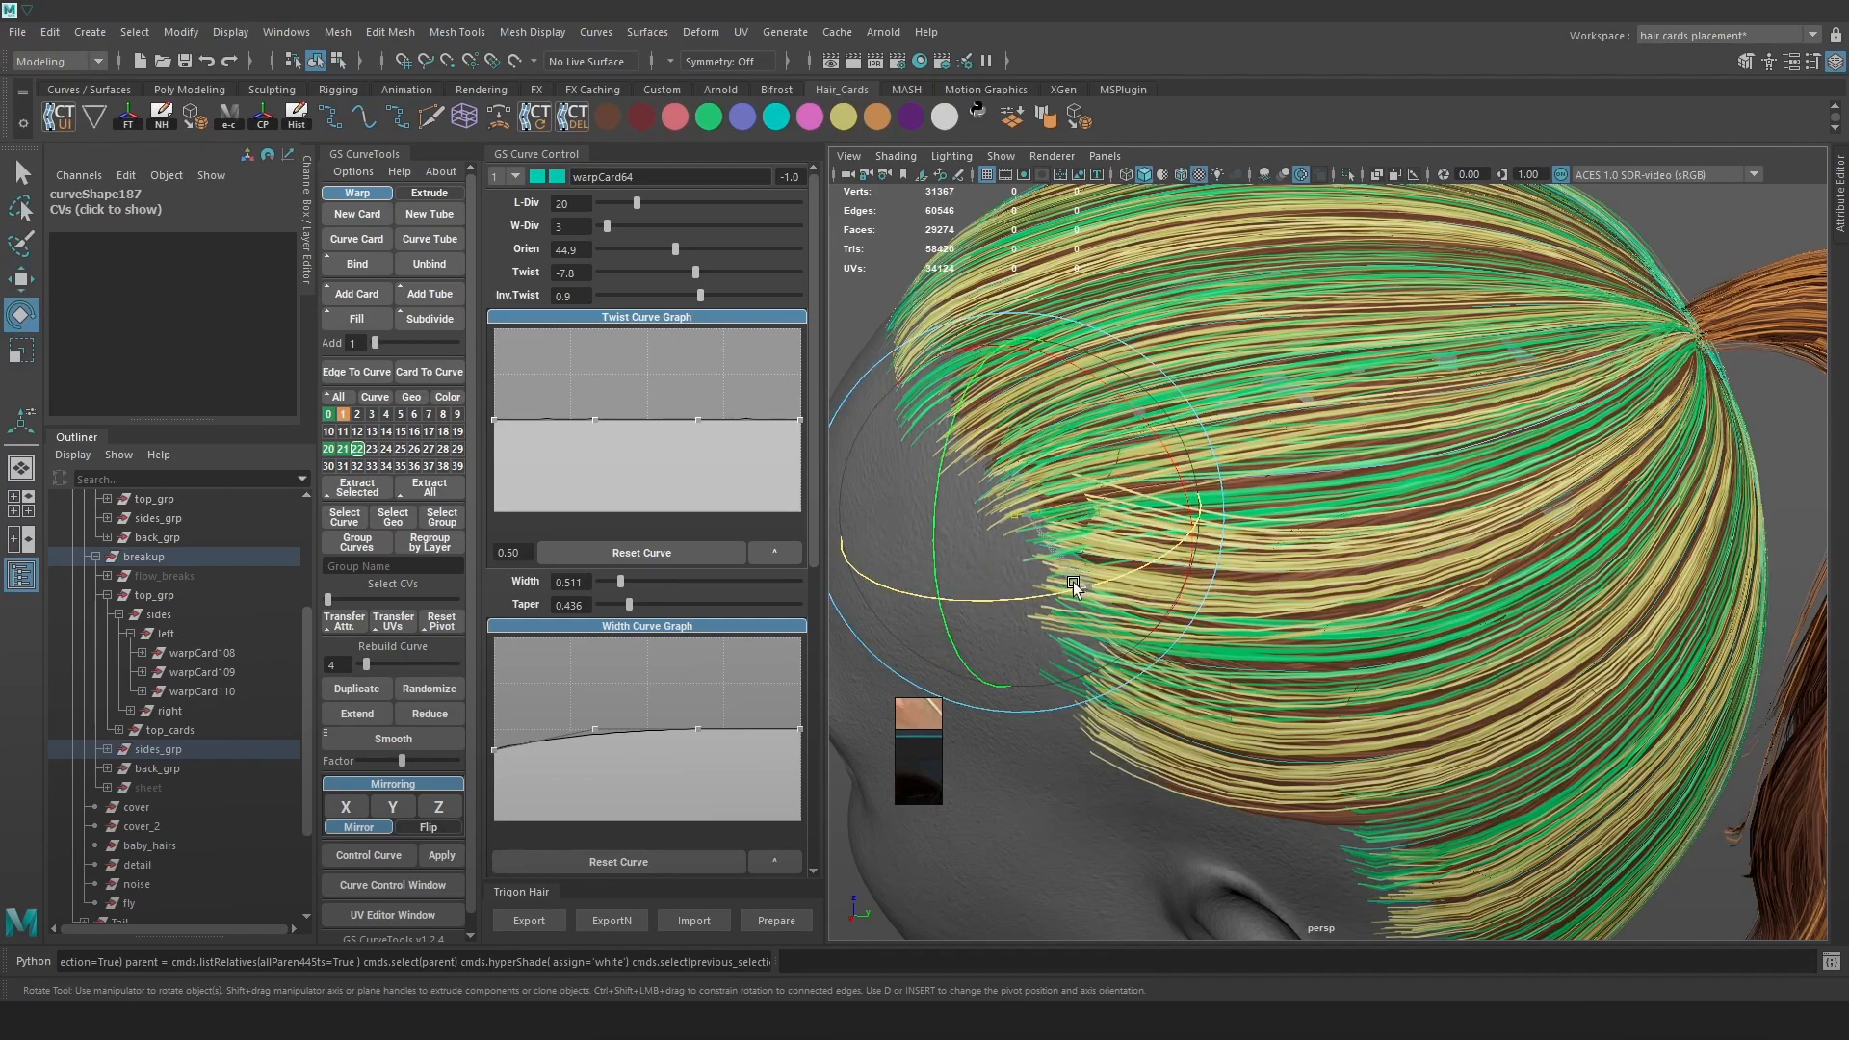
Select the middle control vertices of warpCard64's curve and shift them to refine its arc over the head
middle_click_drag(1359, 494, 1278, 492, "alt")
key("4")
left_click_drag(1324, 439, 1255, 497)
key("6")
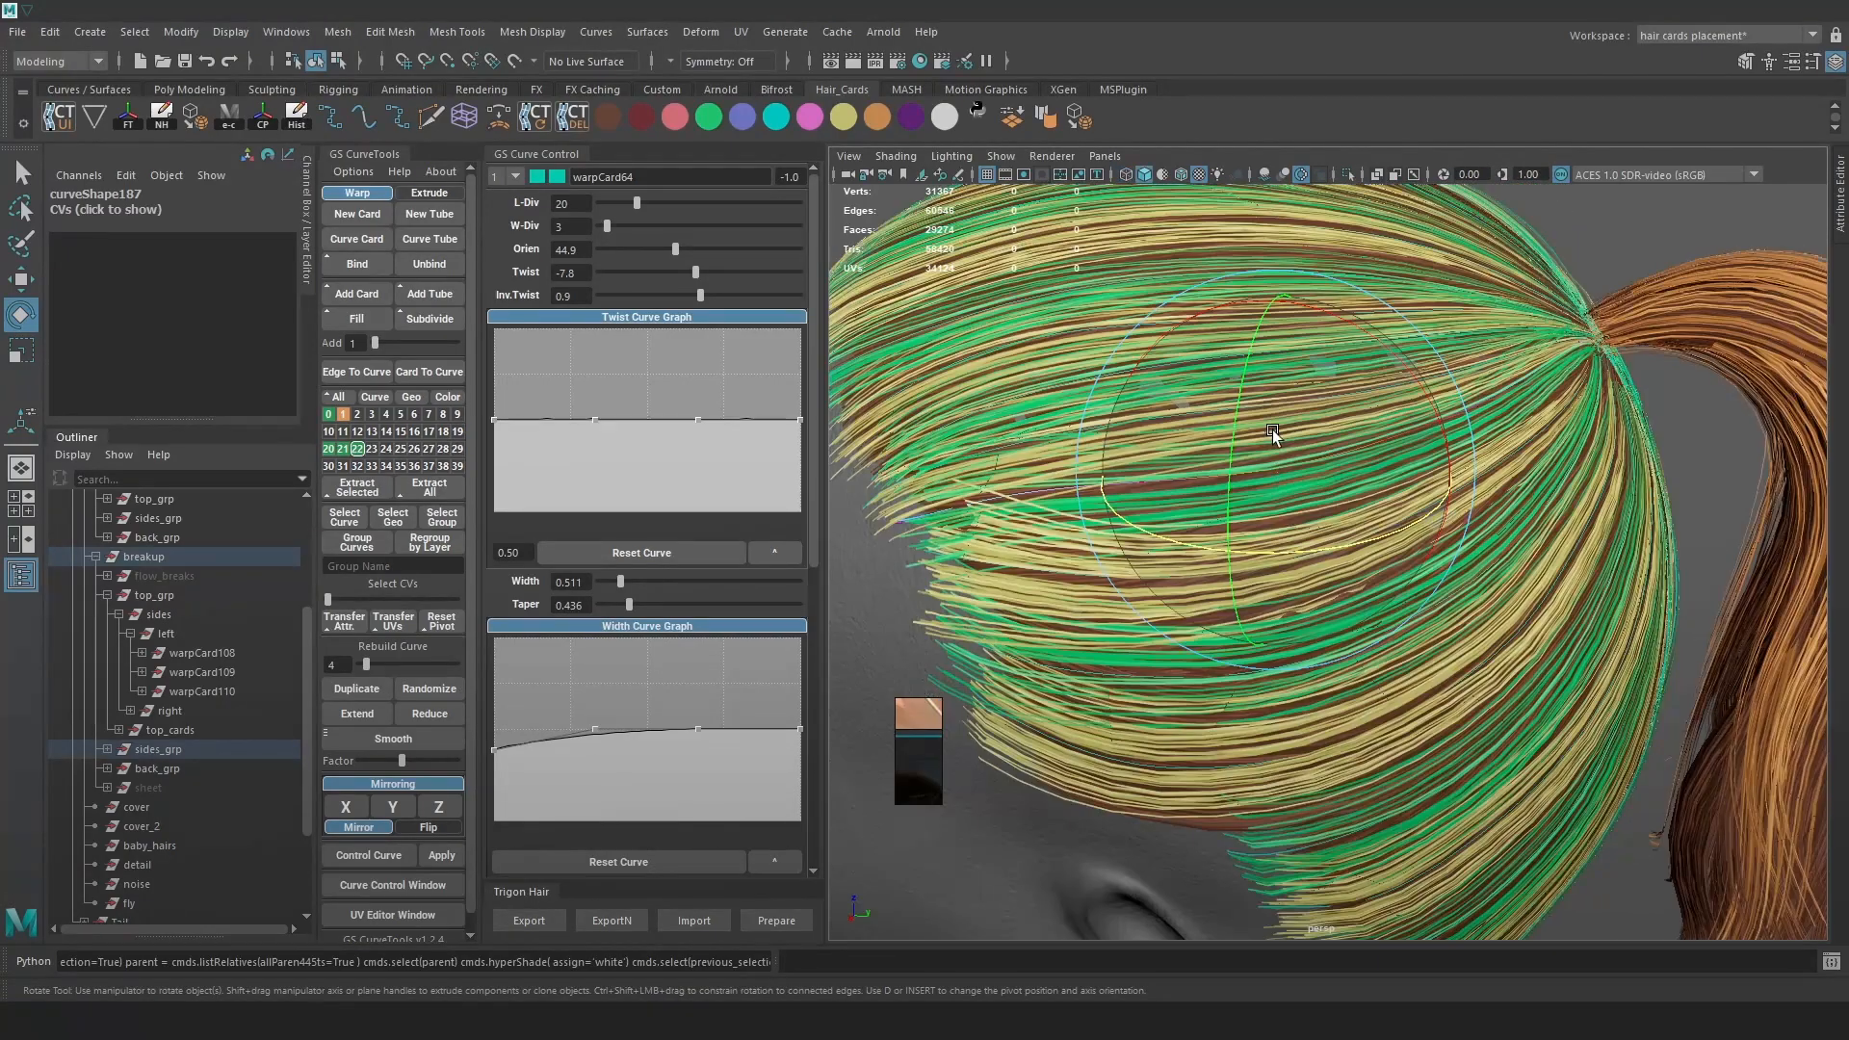
key("w")
left_click_drag(1271, 424, 1283, 470)
Select the front control vertices of the neighbouring breakup card warpCard63's curve
key("4")
left_click(1106, 575)
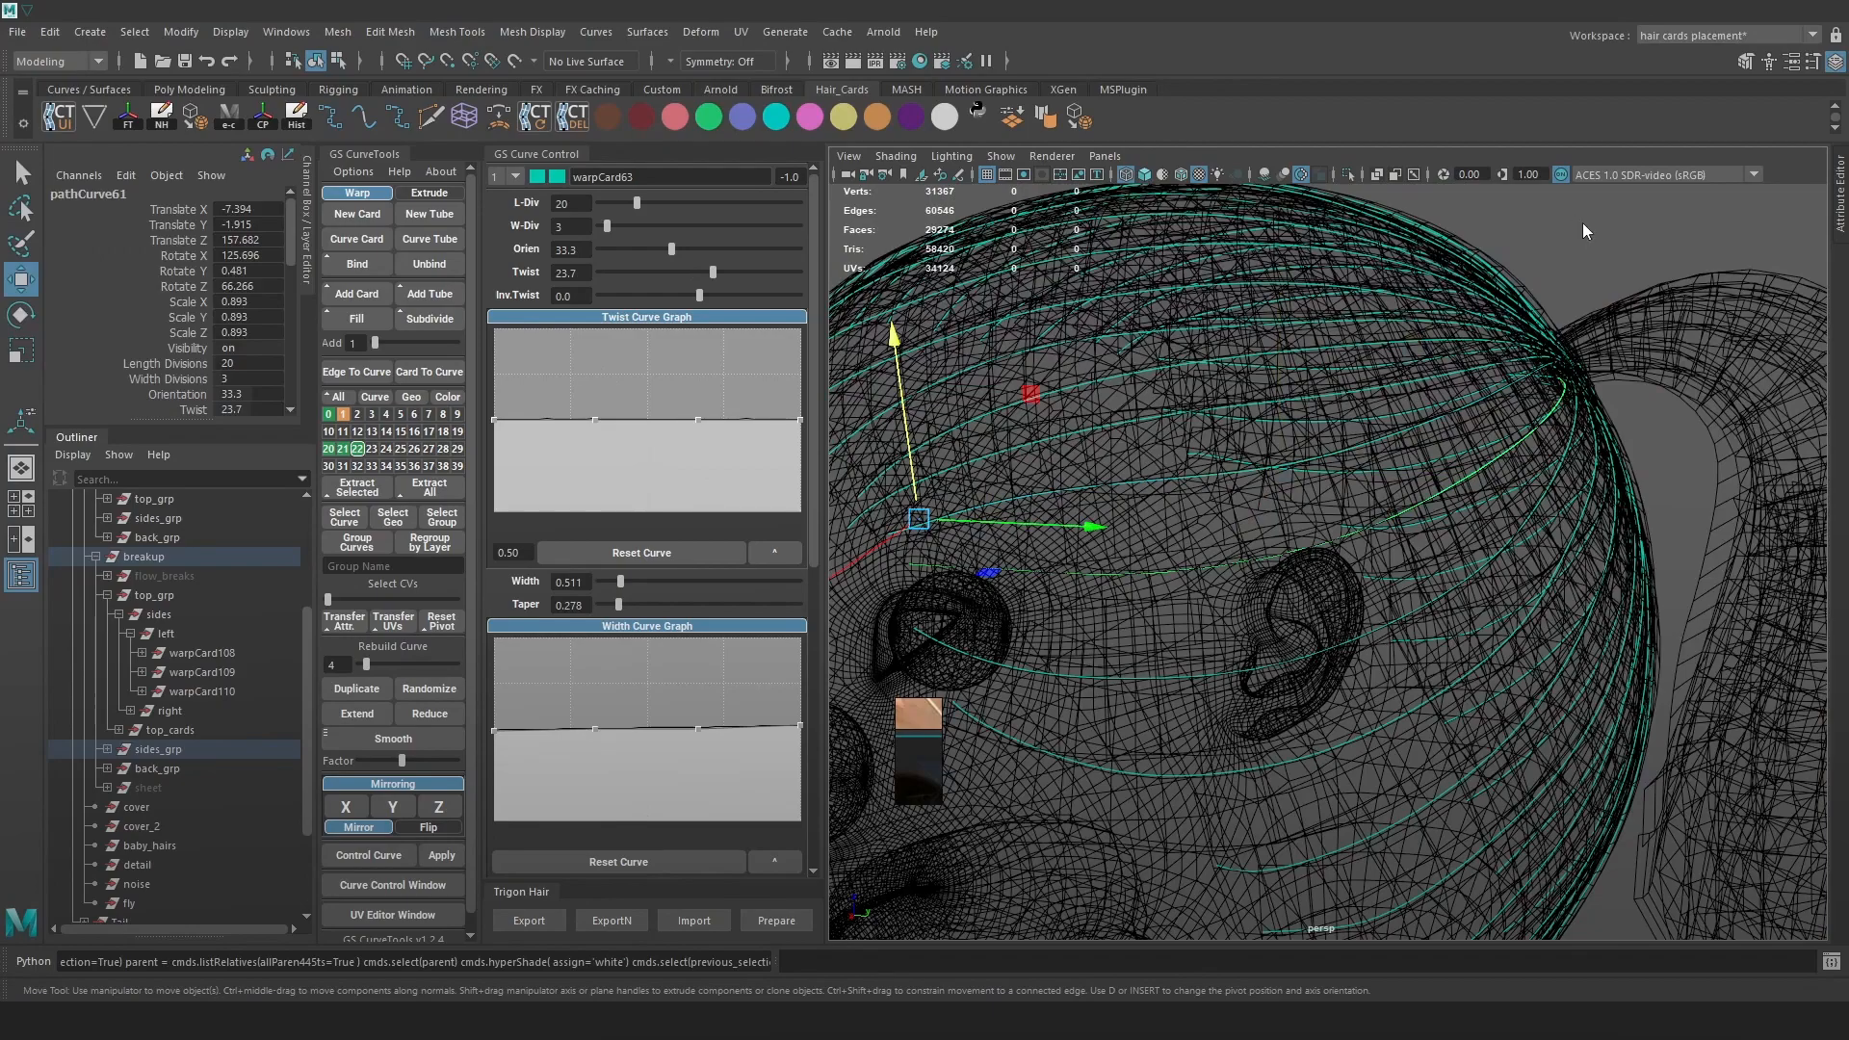
right_click_drag(1582, 229, 1478, 234)
key("6")
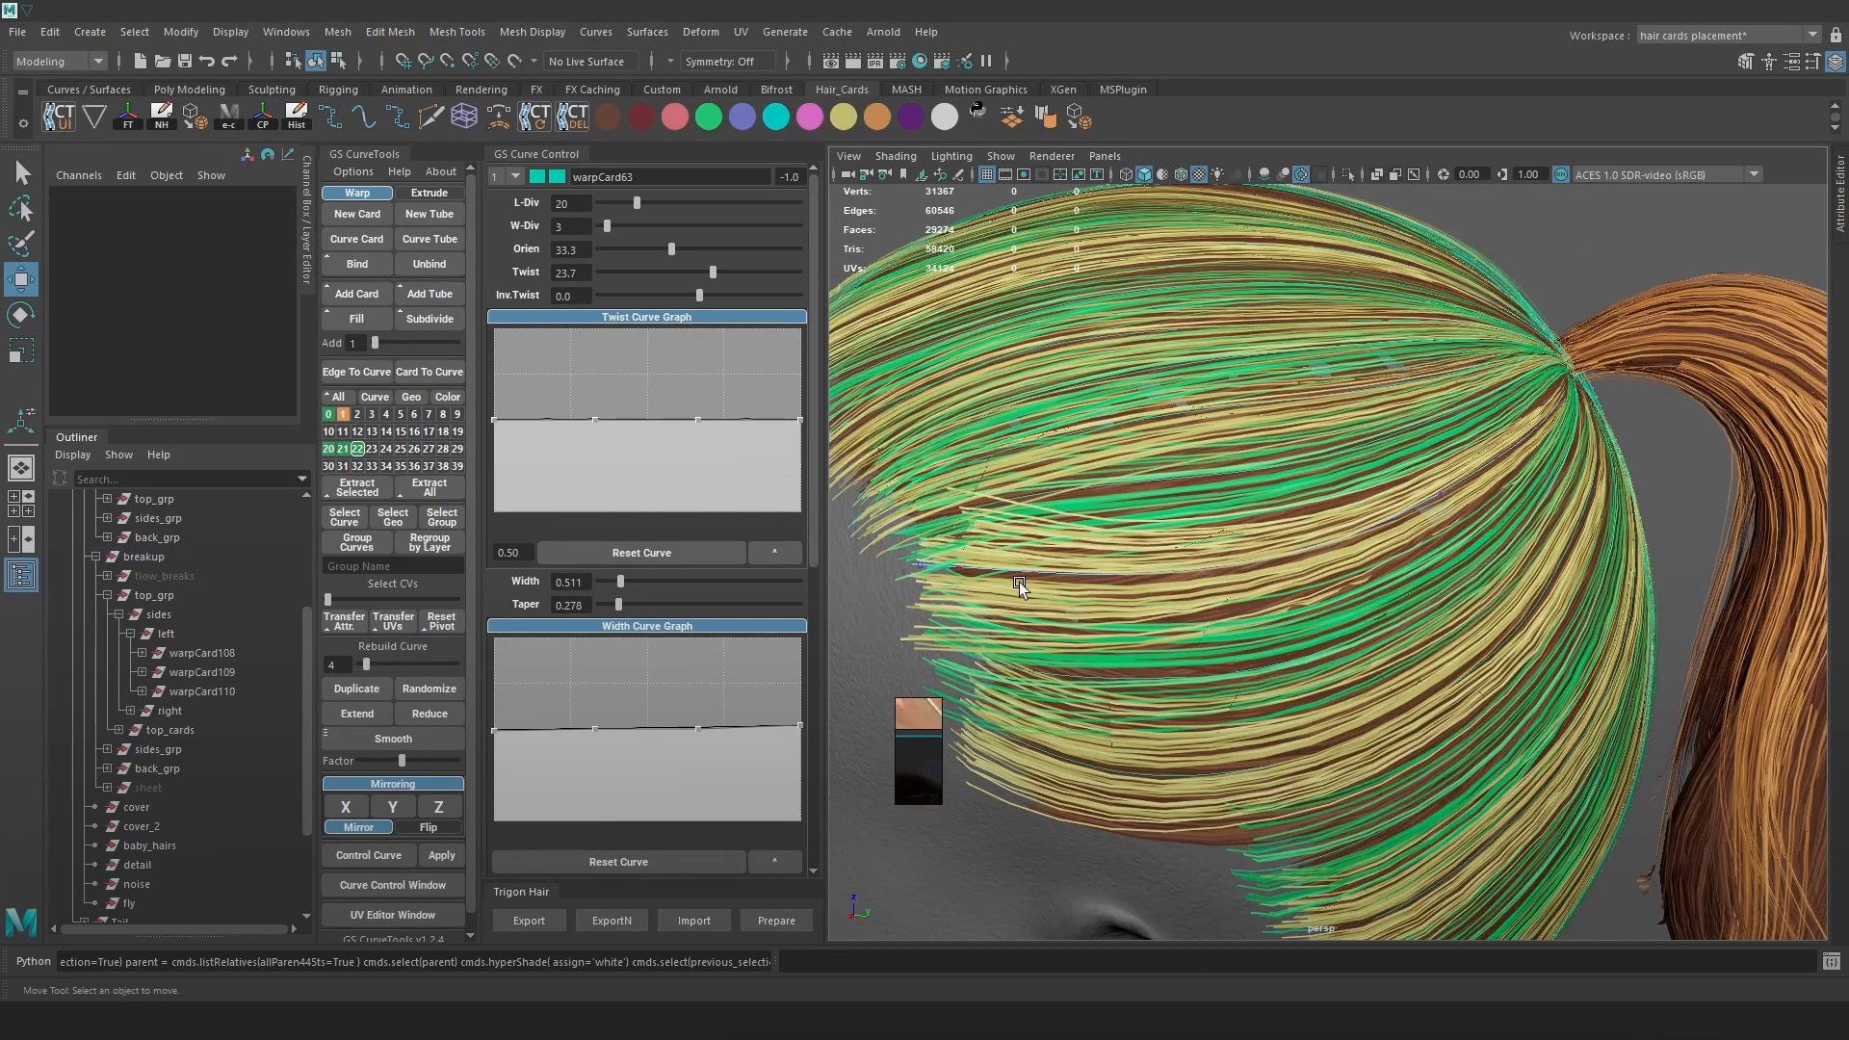
key("4")
left_click_drag(978, 584, 930, 570)
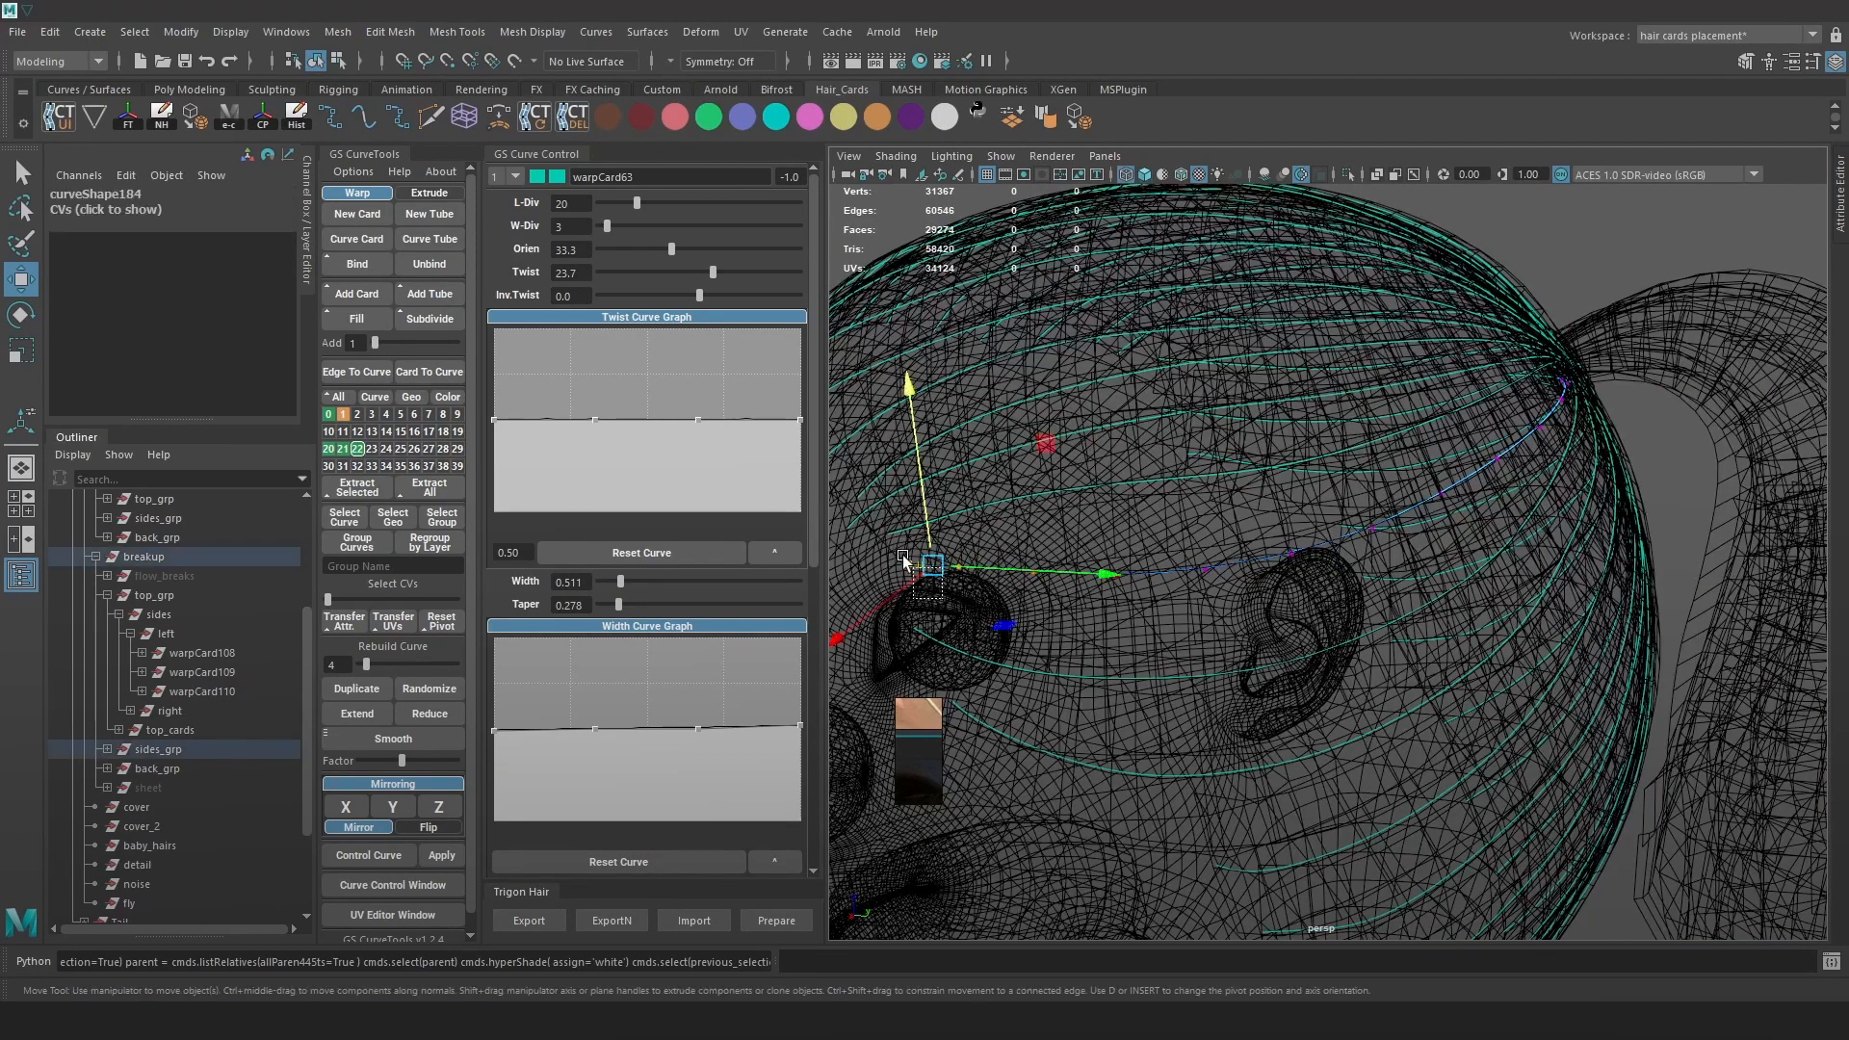
Try reshaping warpCard63's front end at the hairline, then undo the last moves
key("6")
key("e")
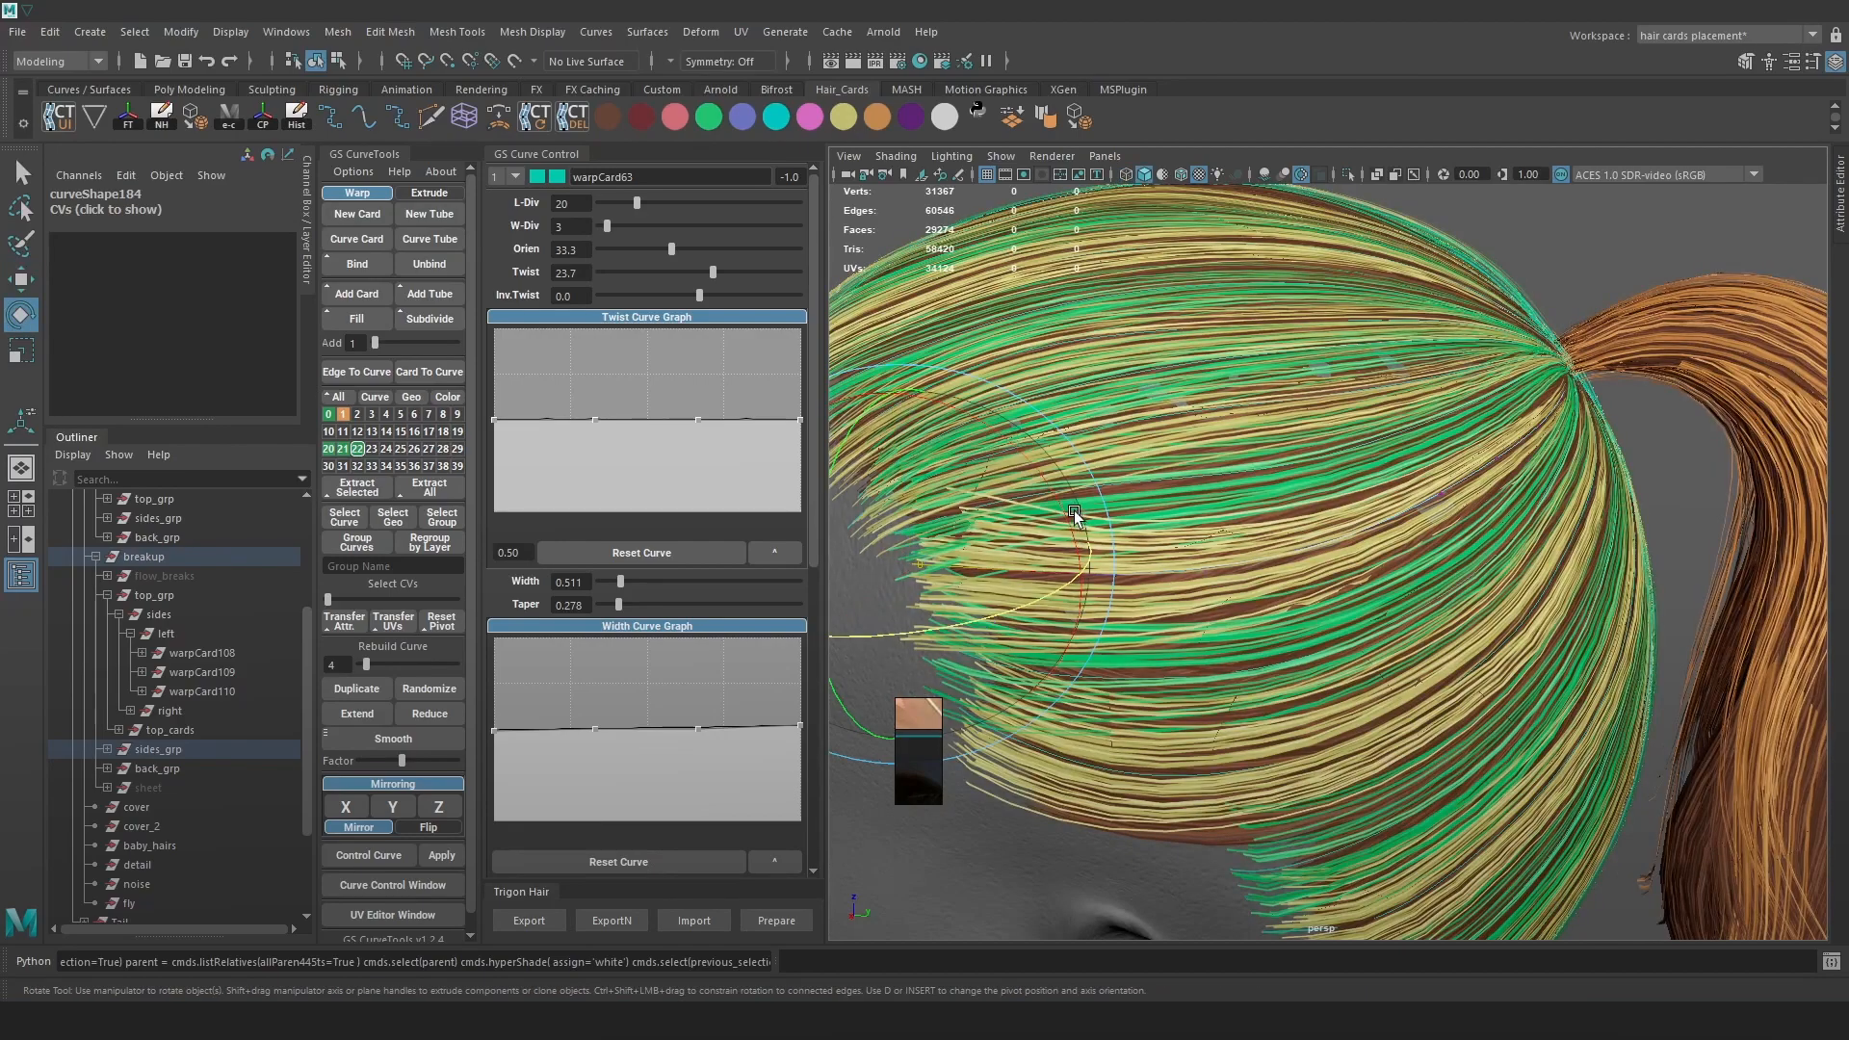
key("w")
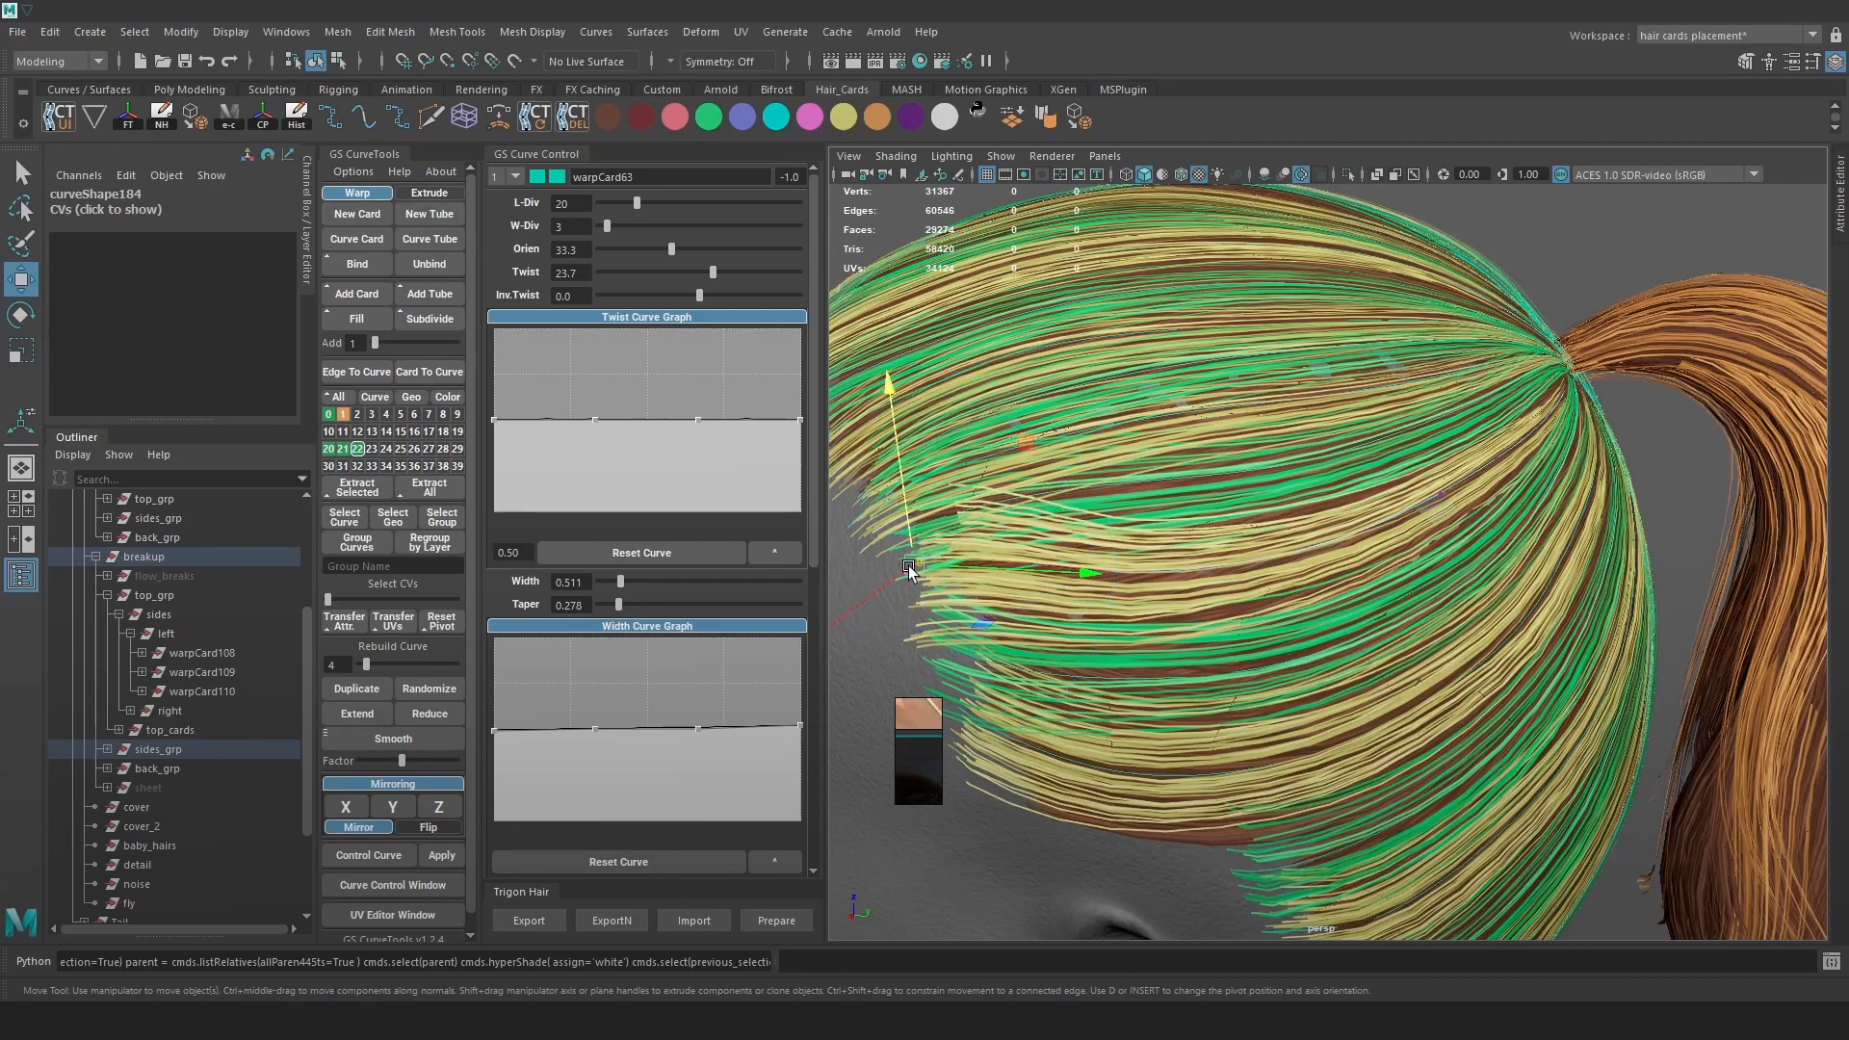
left_click_drag(927, 569, 910, 581)
middle_click_drag(911, 582, 1151, 479, "alt")
key("ctrl+z")
key("ctrl+z")
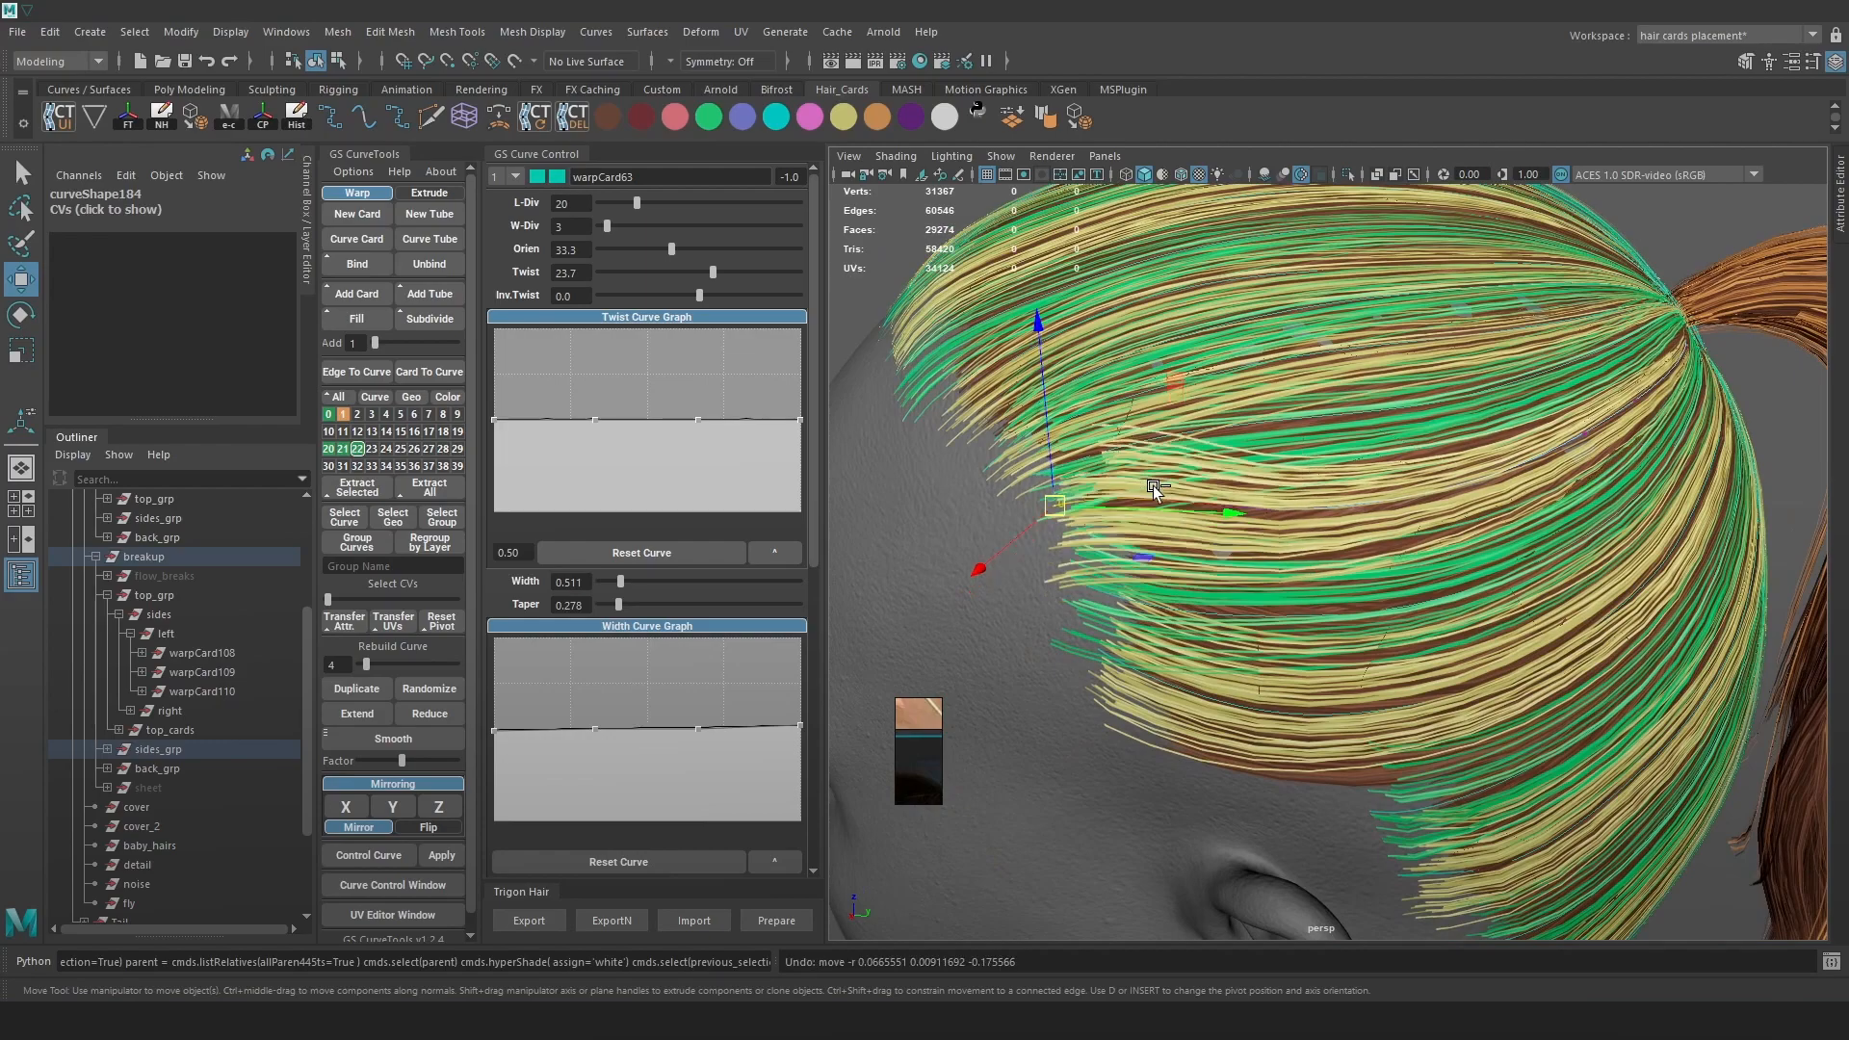
Rotate warpCard63's front control vertices and nudge the tip closer to the scalp
key("e")
key("w")
key("e")
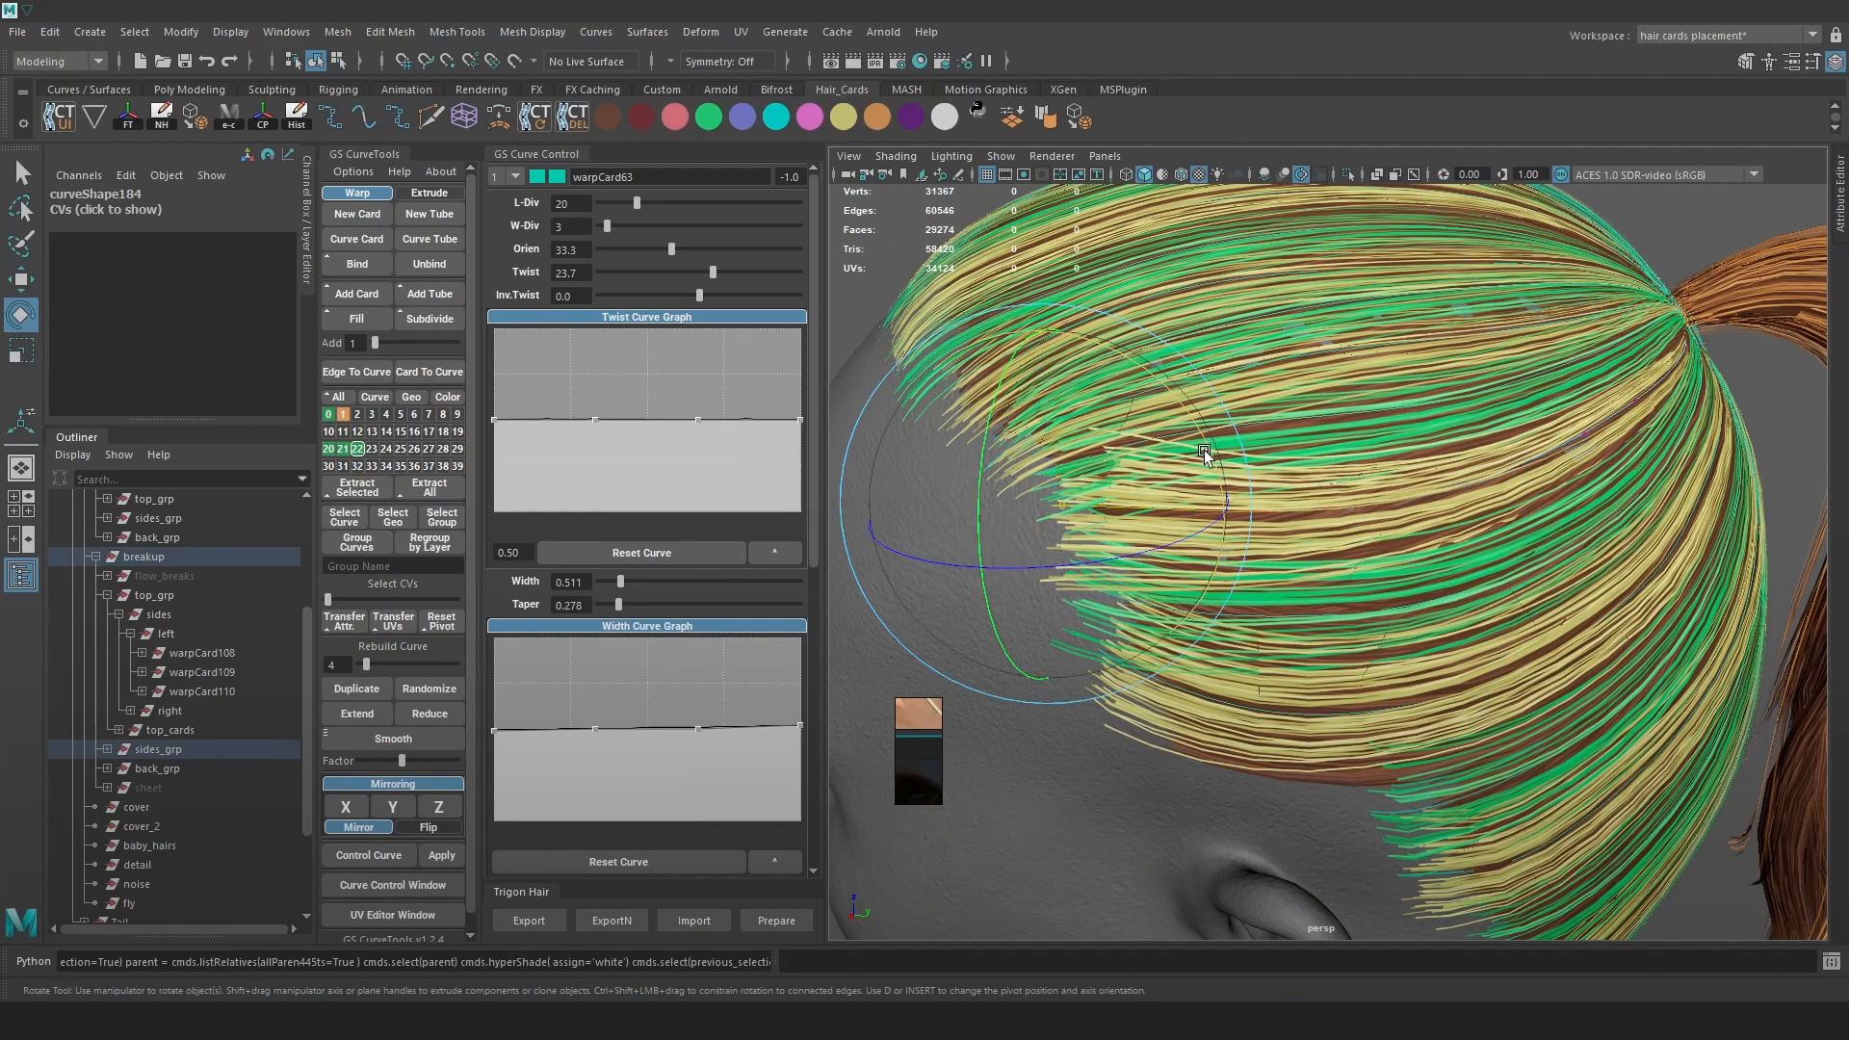
left_click_drag(1198, 446, 1187, 385, "alt")
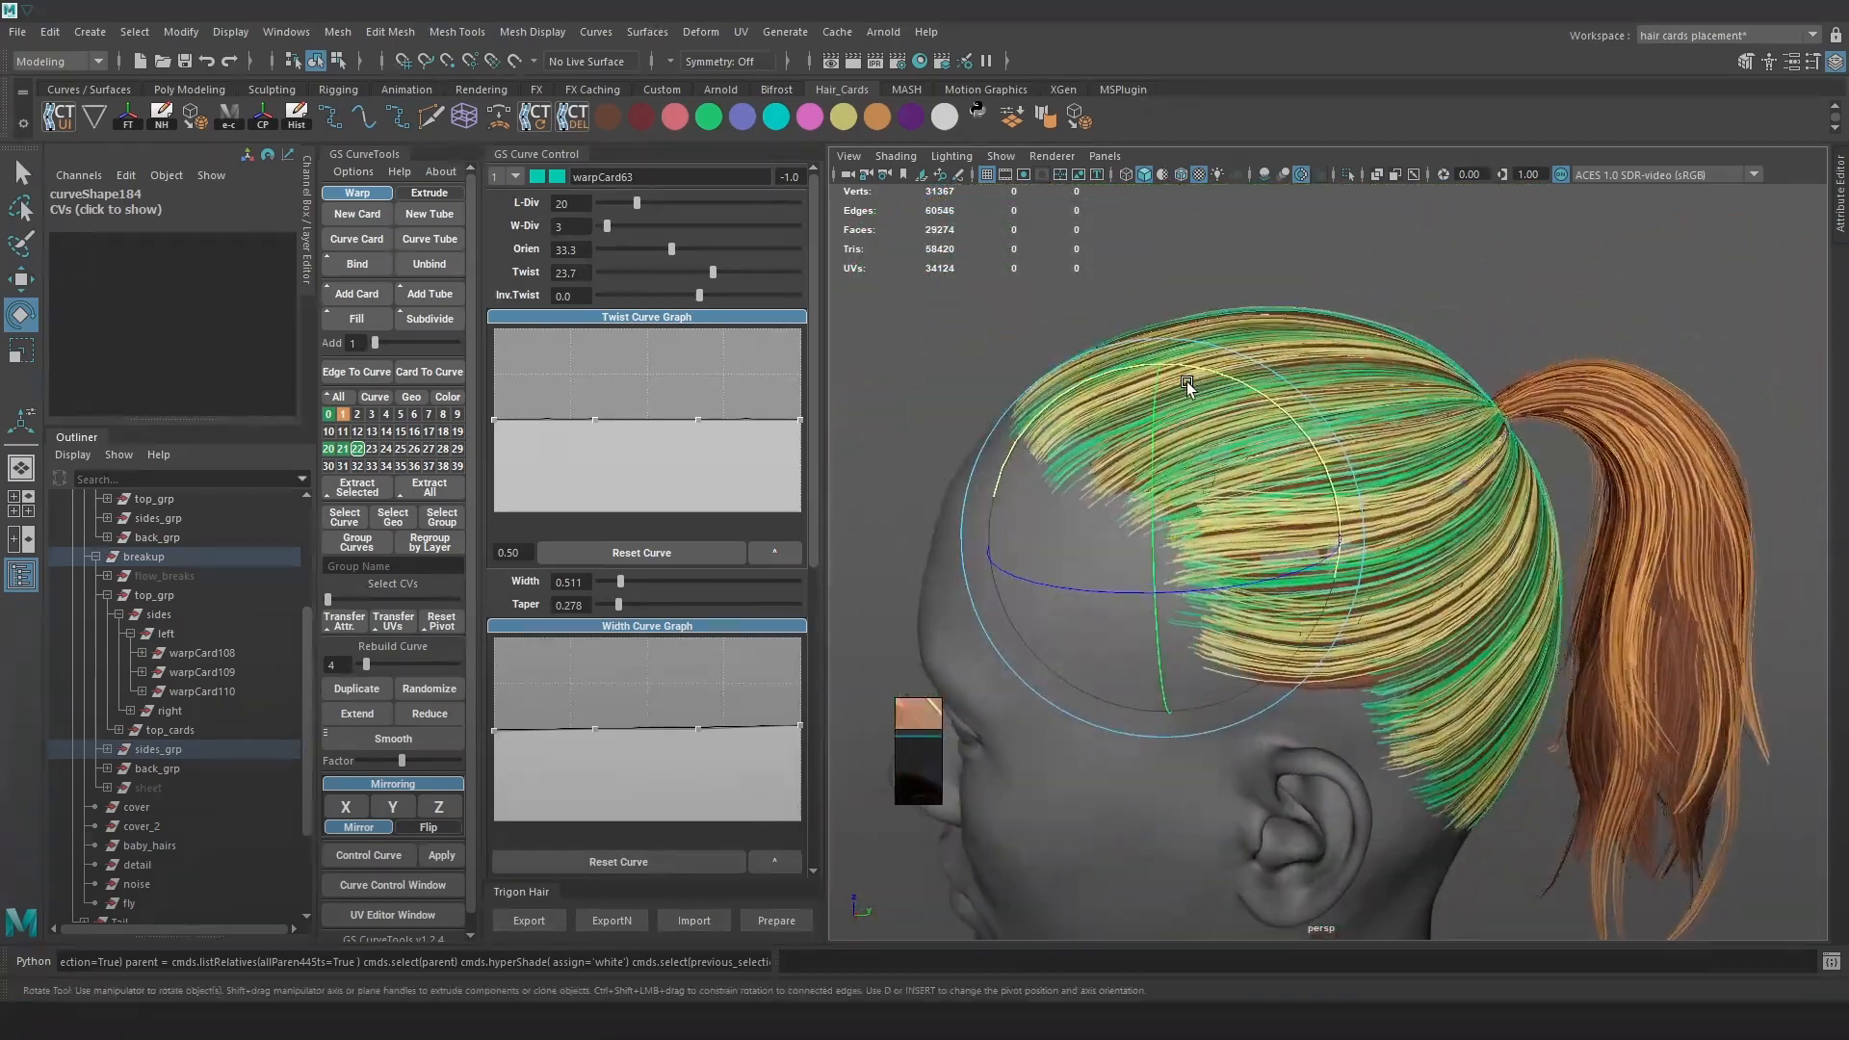
right_click_drag(1333, 482, 1404, 583, "alt")
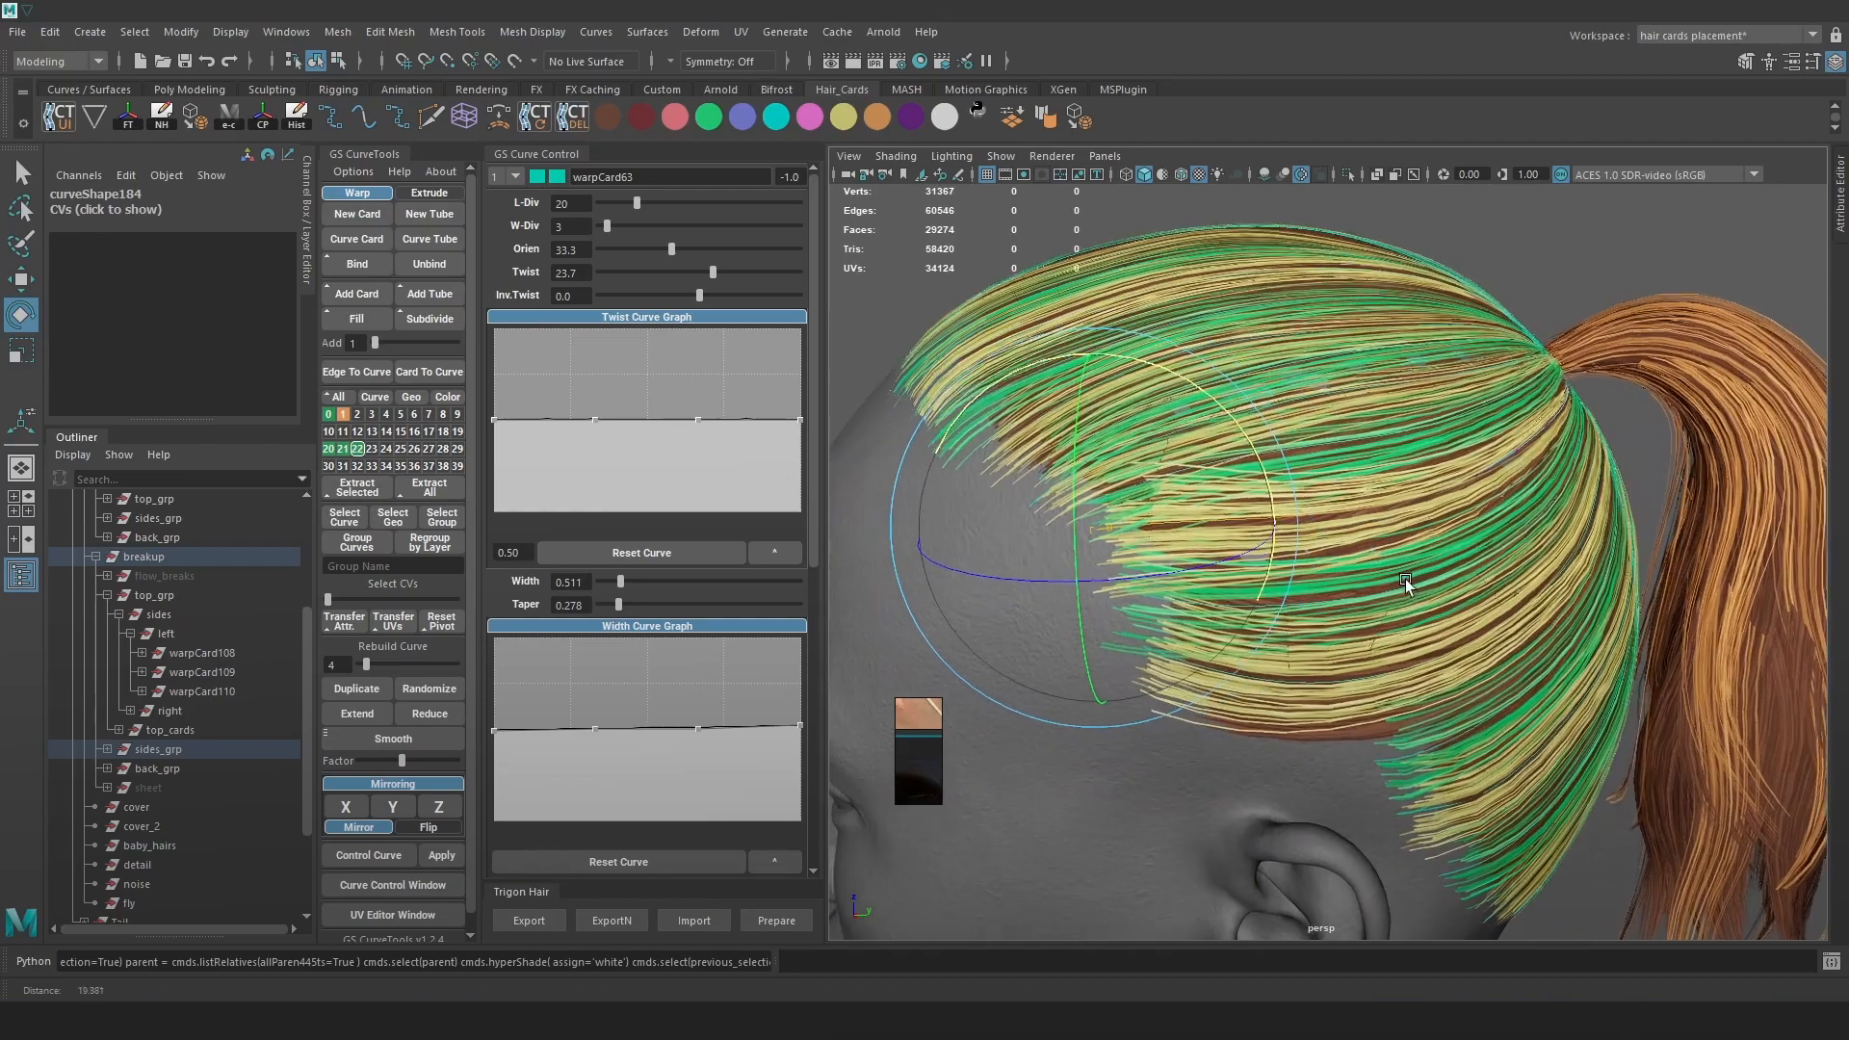
key("w")
left_click_drag(1086, 581, 1077, 576)
Set warpCard63's width to 0.367, lower the first point of its width graph, and set inverse twist to 7.9
left_click_drag(624, 584, 614, 584)
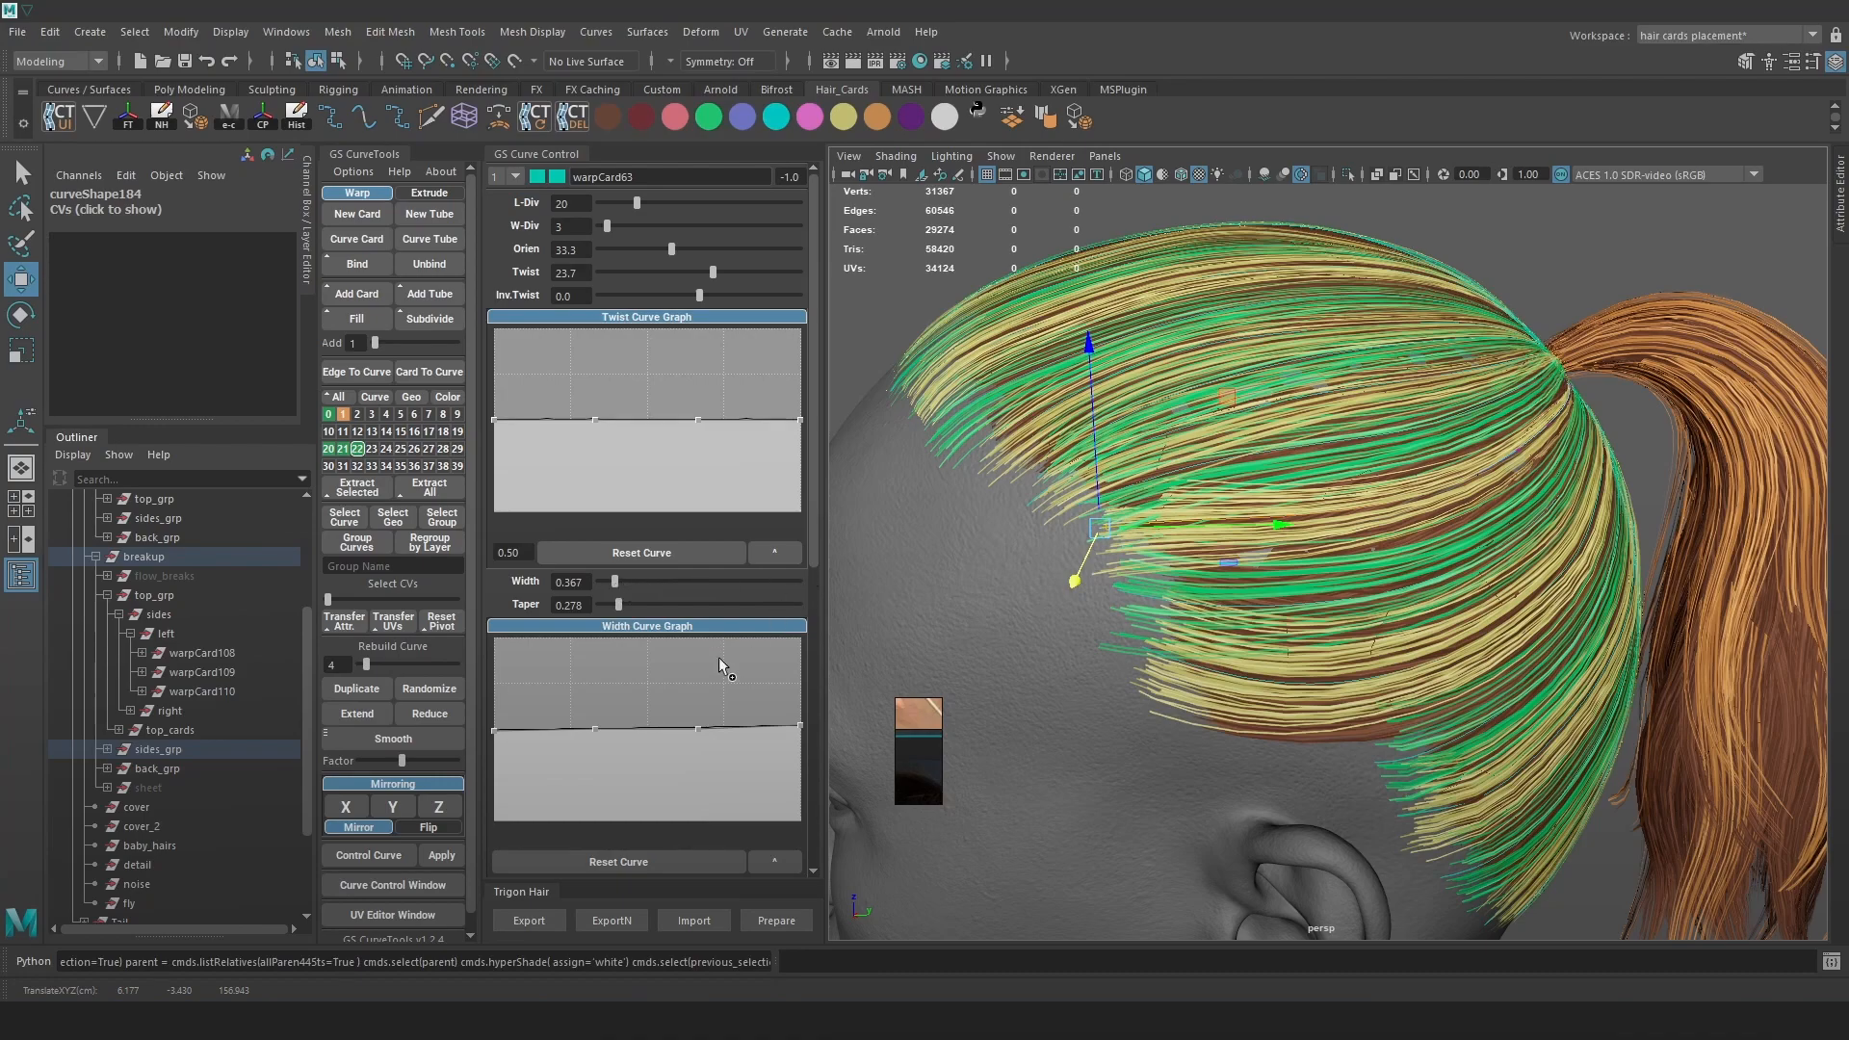
left_click_drag(498, 730, 499, 739)
left_click_drag(700, 295, 704, 297)
Refine the front and middle control vertices of warpCard63's curve, adjusting the soft-selection falloff
key("e")
key("w")
mouse_move(1134, 567)
left_mouse_down("alt")
mouse_move(1159, 573)
mouse_move(1101, 581)
left_mouse_up("alt")
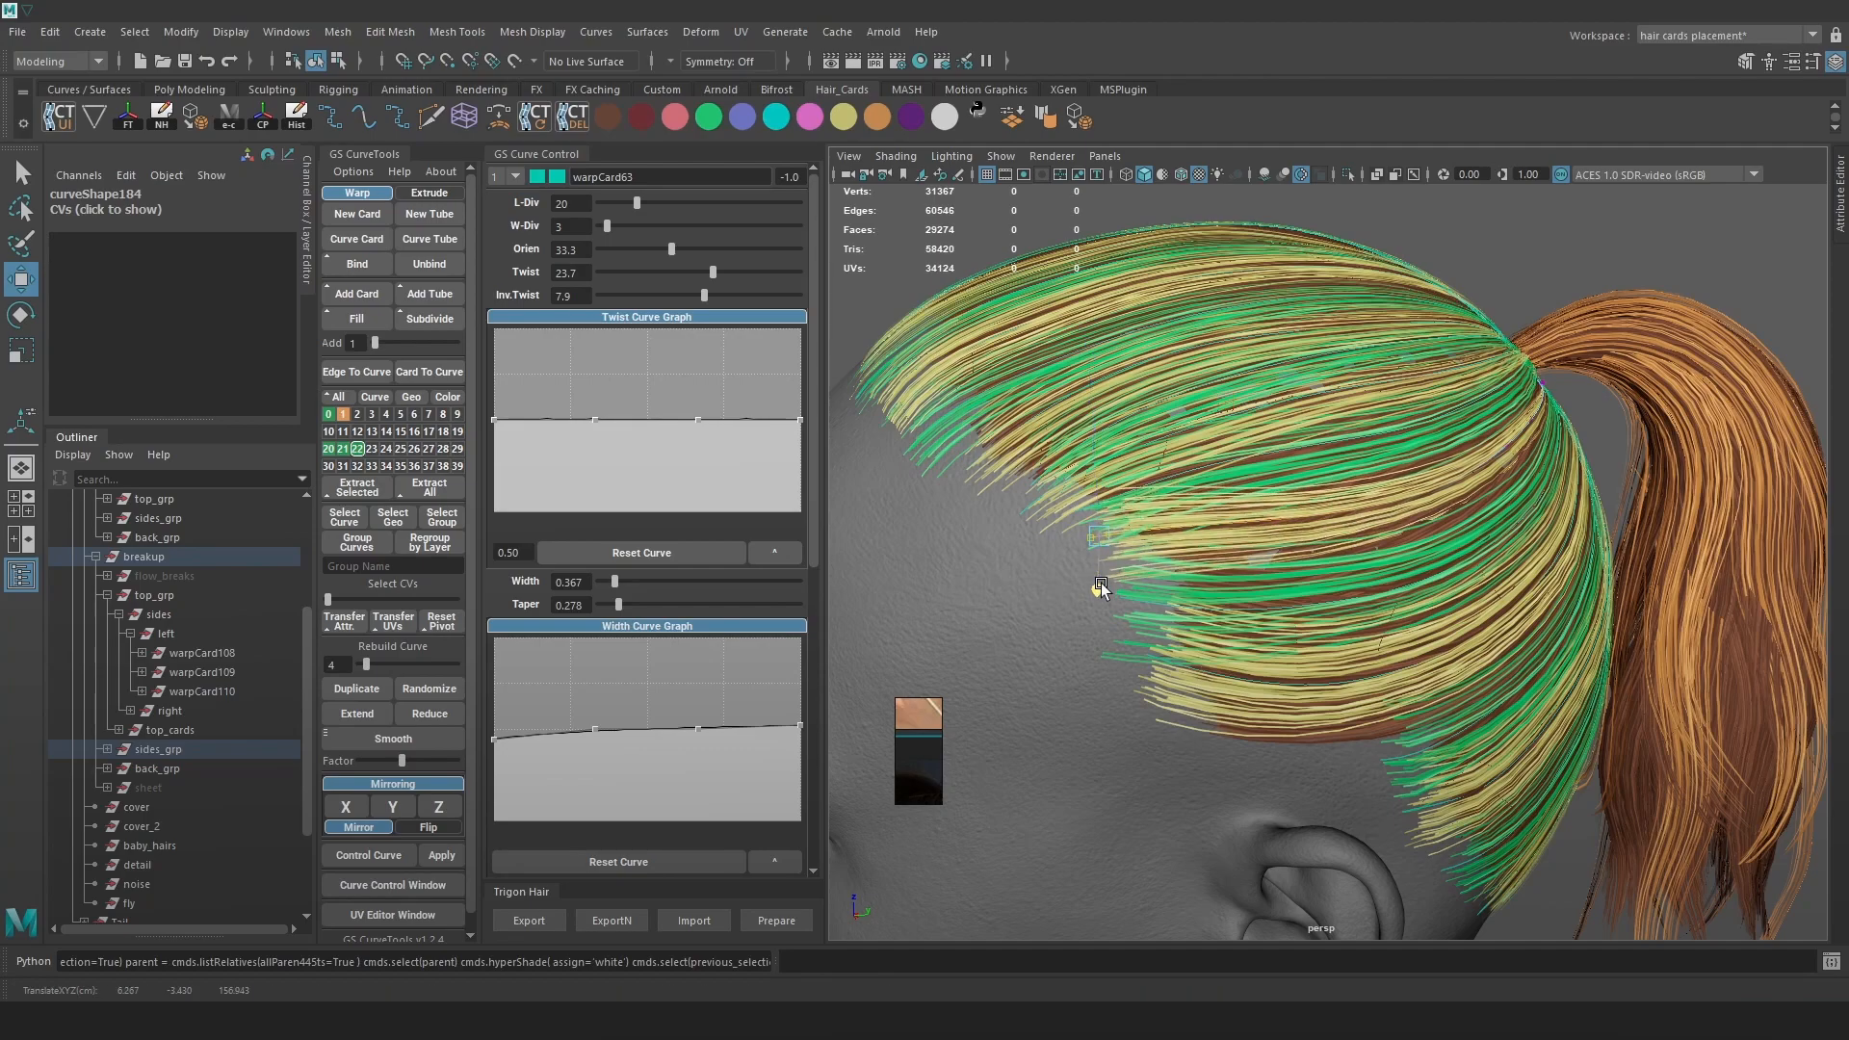
key("4")
key("6")
mouse_move(1458, 480)
left_mouse_down()
mouse_move(1304, 536)
mouse_move(1238, 527)
left_mouse_up()
key("b")
left_click_drag(1484, 537, 1470, 528)
Select warpCard63 as a whole object, check its fit in solid shading, and set its orientation to 24.7
right_click_drag(1361, 470, 1627, 238)
left_click(1626, 238)
left_click_drag(1557, 410, 1173, 539, "alt")
key("4")
left_click(1315, 527)
key("6")
key("5")
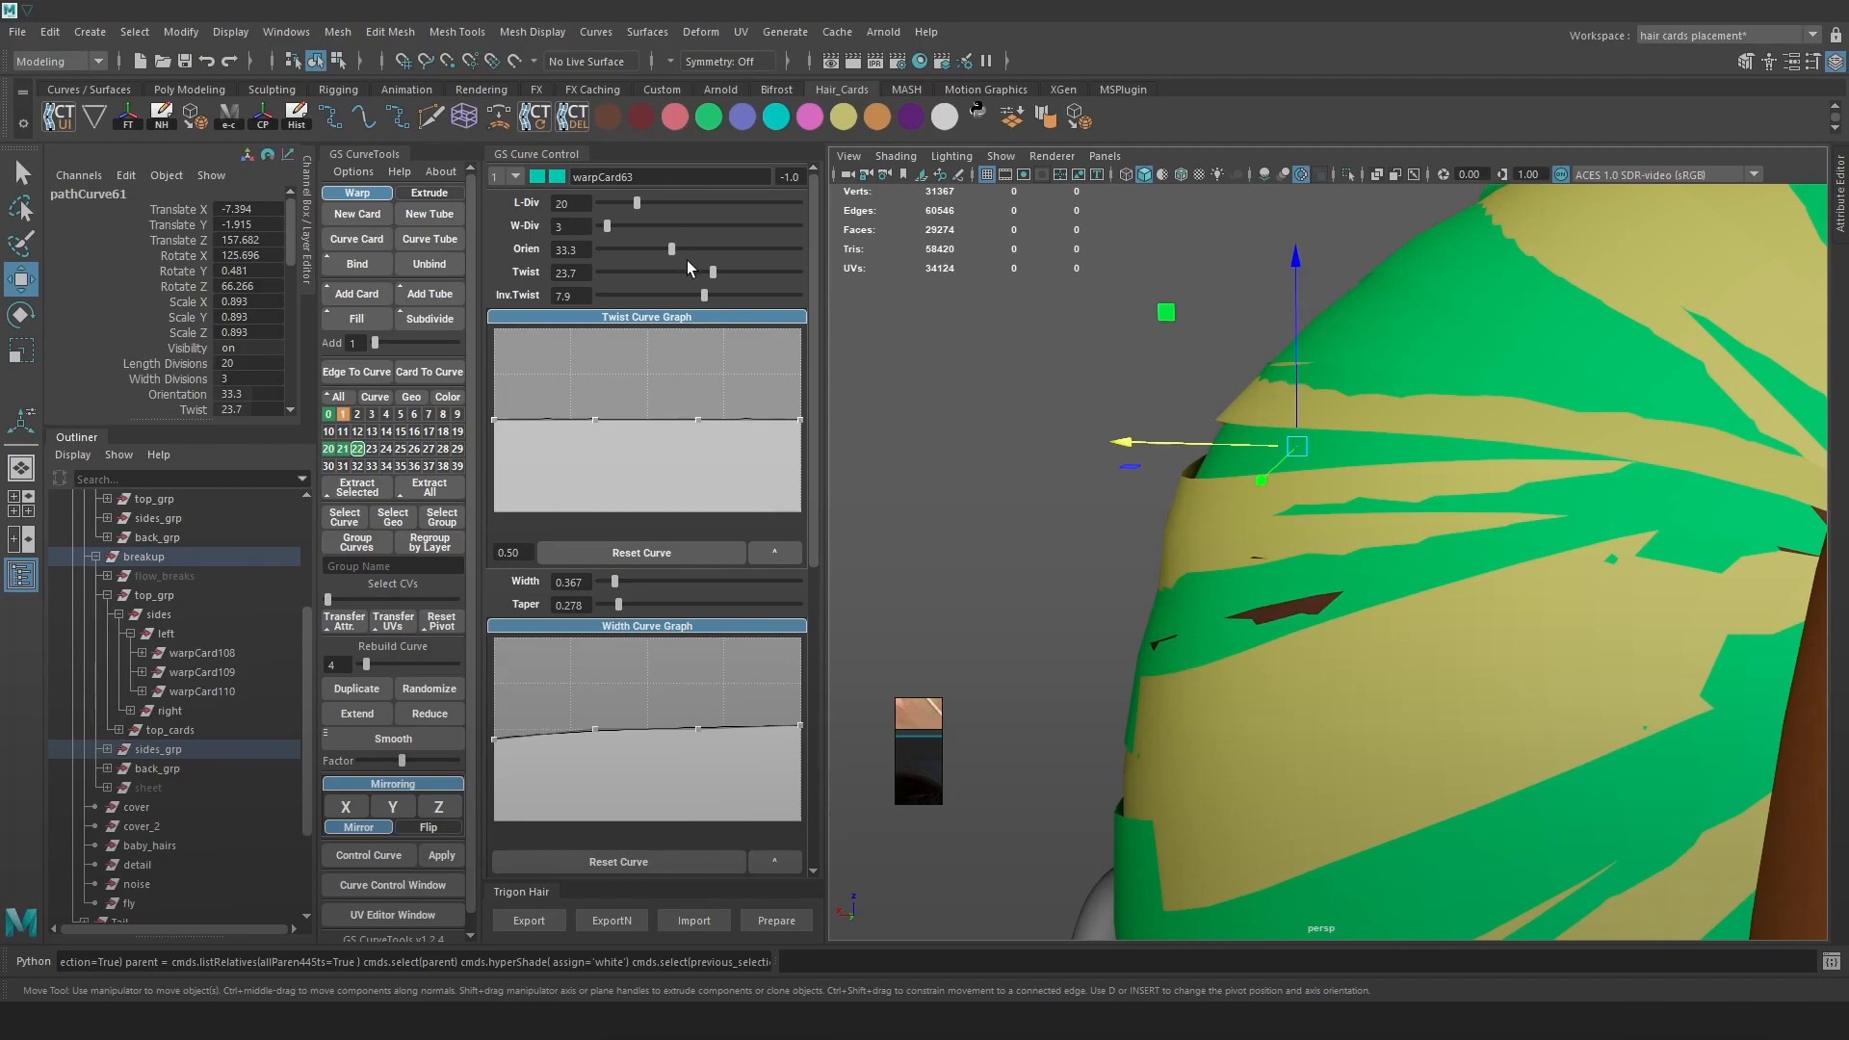
left_click_drag(671, 248, 668, 248)
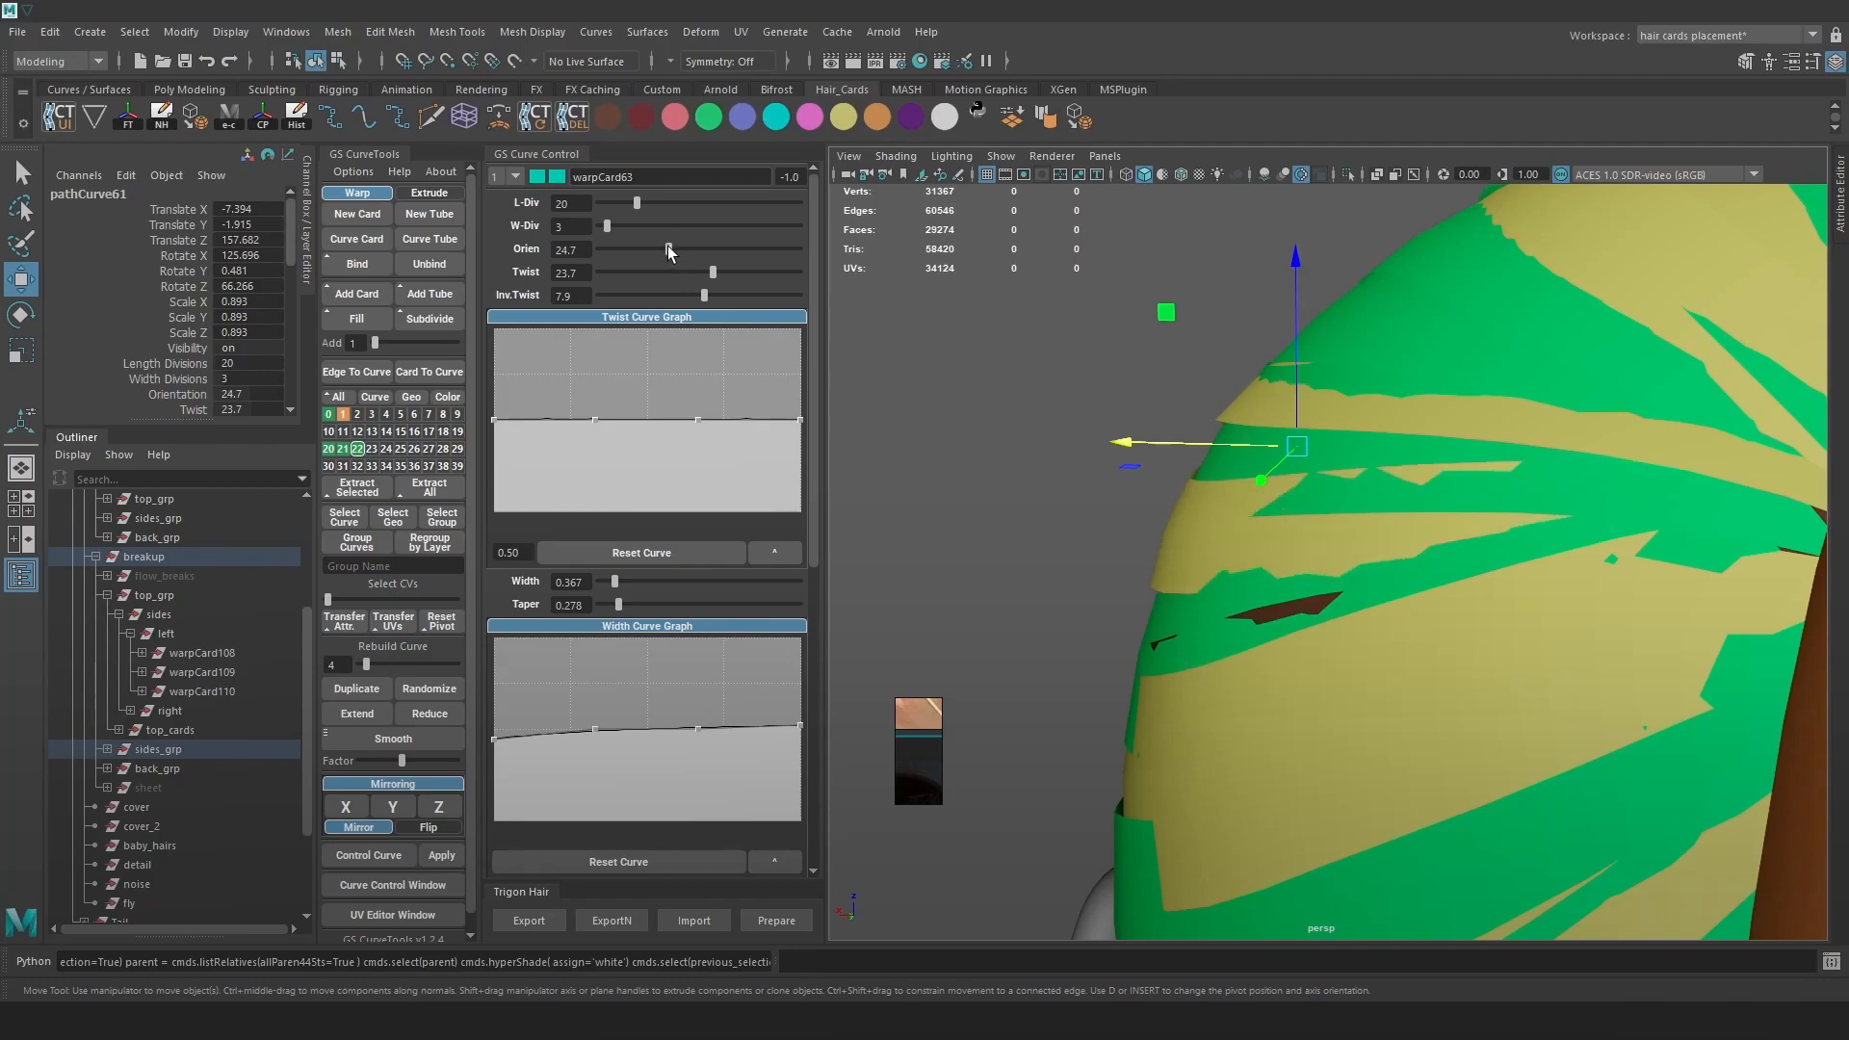
key("6")
Reselect control vertices along warpCard63's curve and refine how the card lies over the side of the head
left_click_drag(1041, 386, 1164, 438, "alt")
left_click(1145, 422)
key("4")
left_click(1460, 601)
key("6")
left_click_drag(1237, 606, 1486, 592, "alt")
left_click(1702, 539)
key("4")
left_click(1564, 542)
key("6")
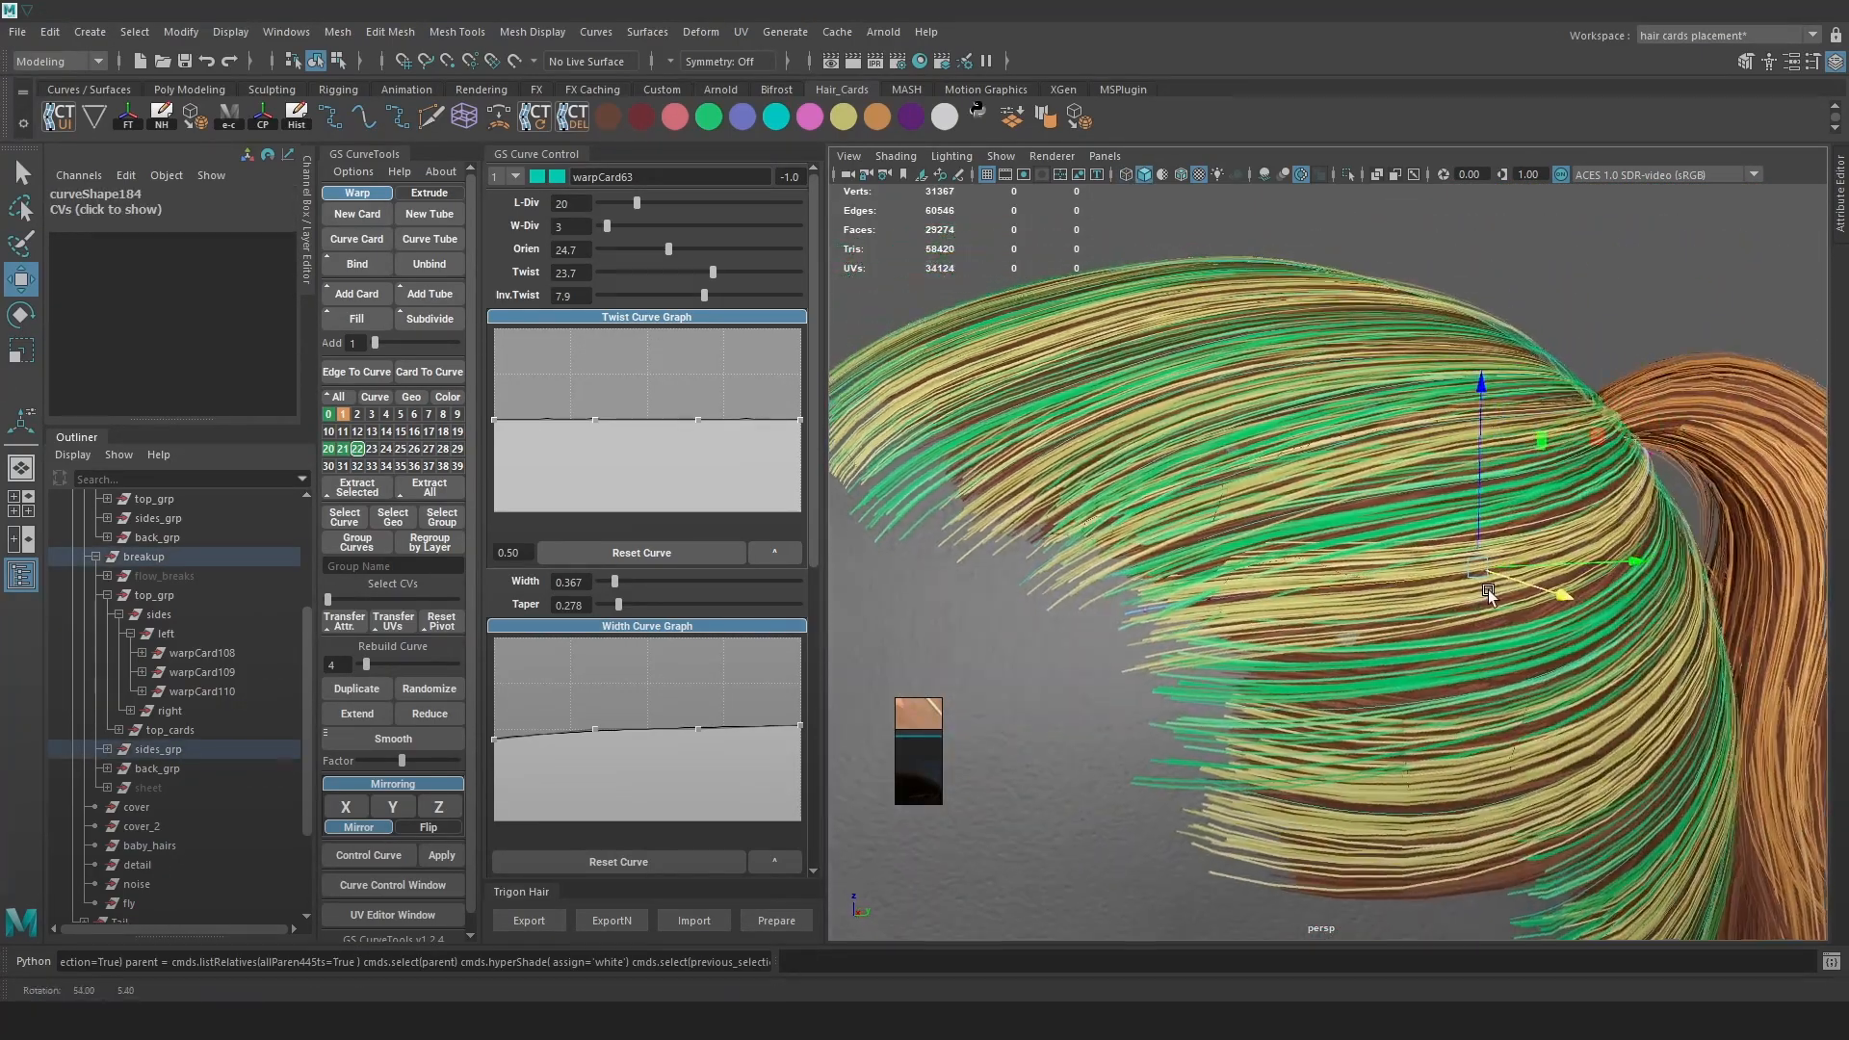
middle_click_drag(1486, 592, 1401, 576, "alt")
Export the hair, switch to Marmoset Toolbag, and inspect the updated render from both sides
left_click(525, 921)
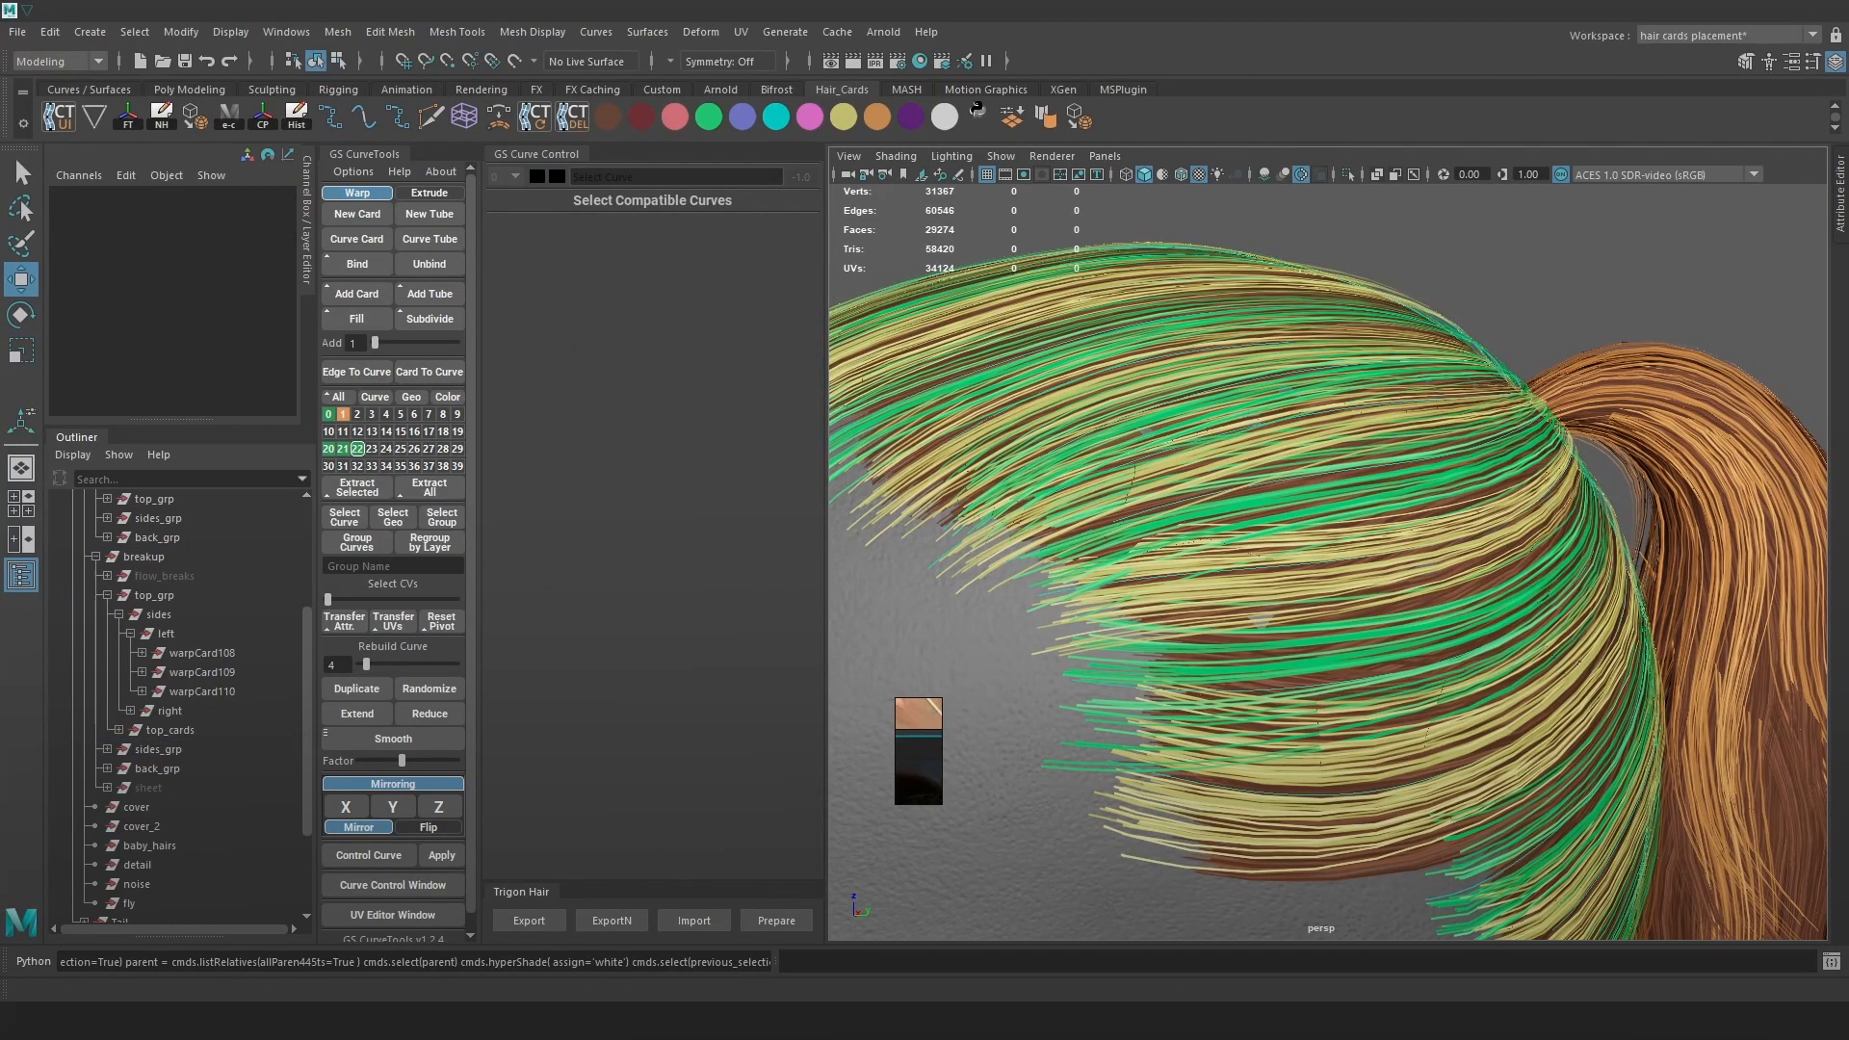
key("alt+Tab")
left_click_drag(1327, 457, 1168, 428, "alt")
left_click_drag(1046, 469, 1244, 428, "alt")
left_click_drag(1056, 484, 954, 522, "alt")
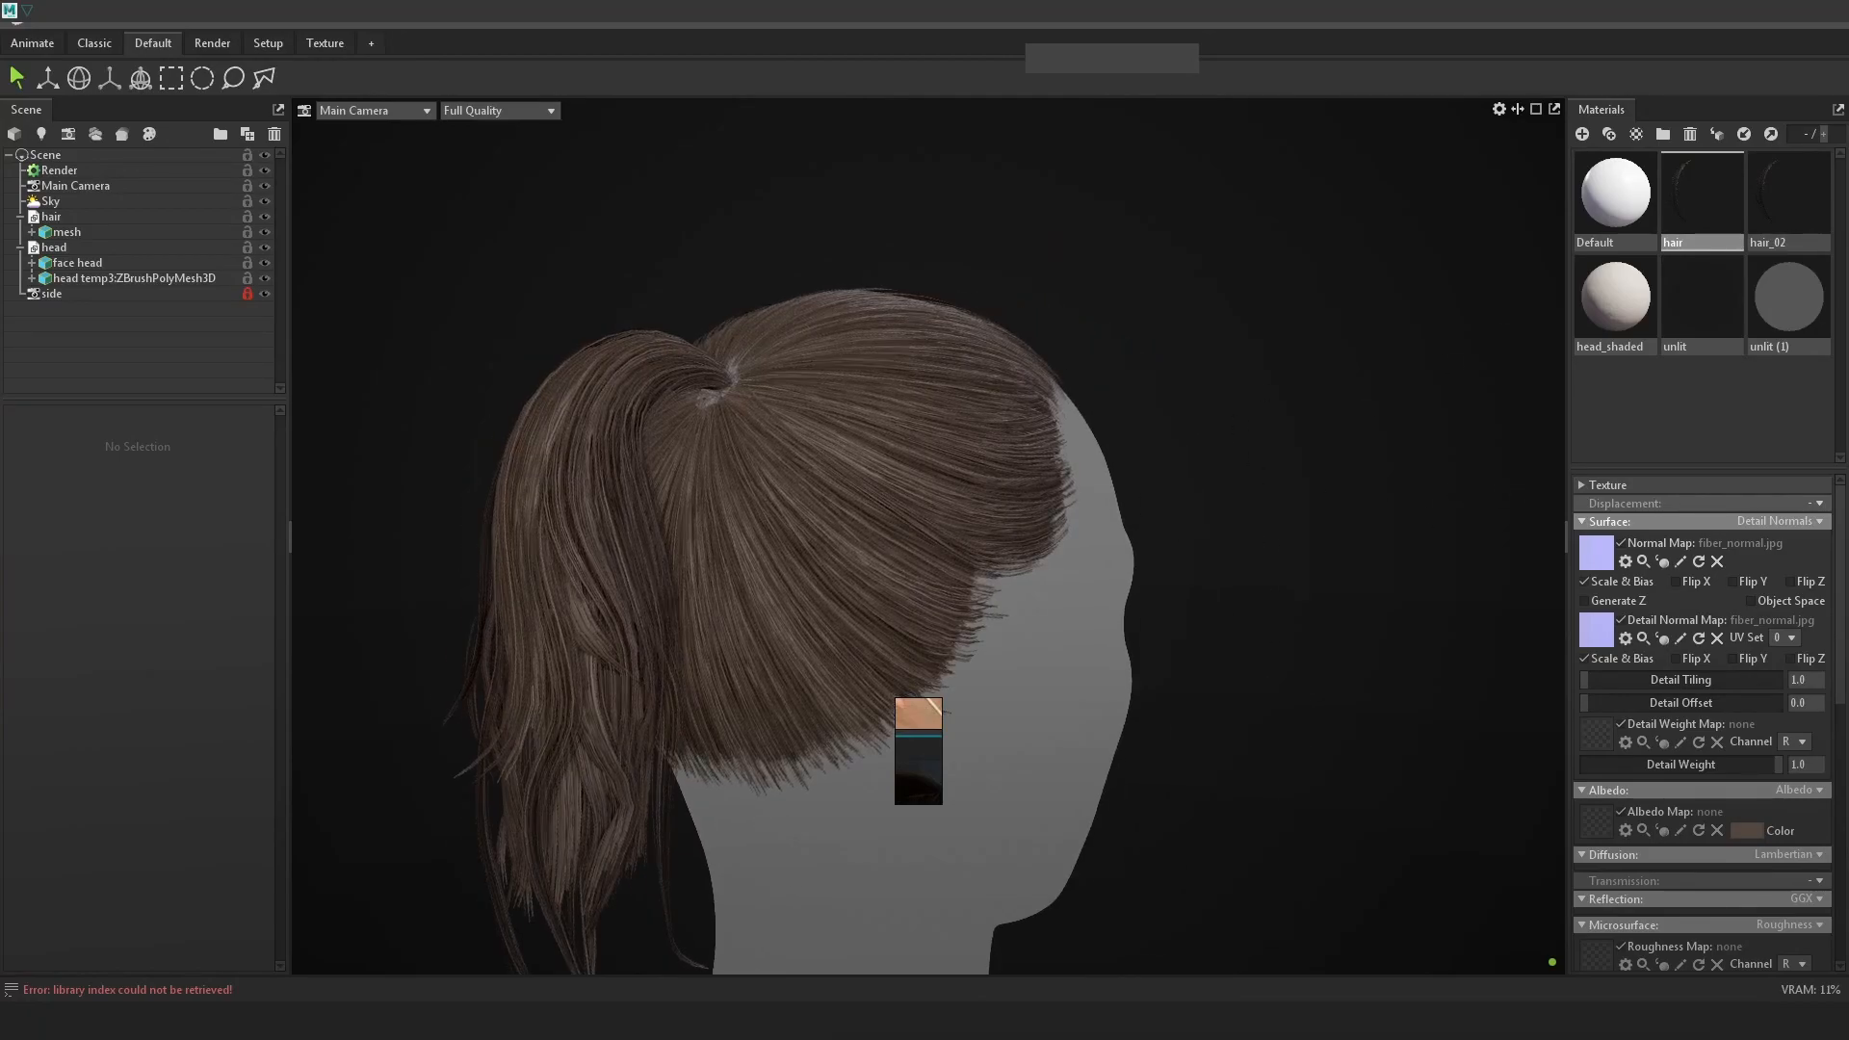
Return to Maya, enlarge the reference board, and find the cover paint-over in the hair breakdown section
left_click(1771, 23)
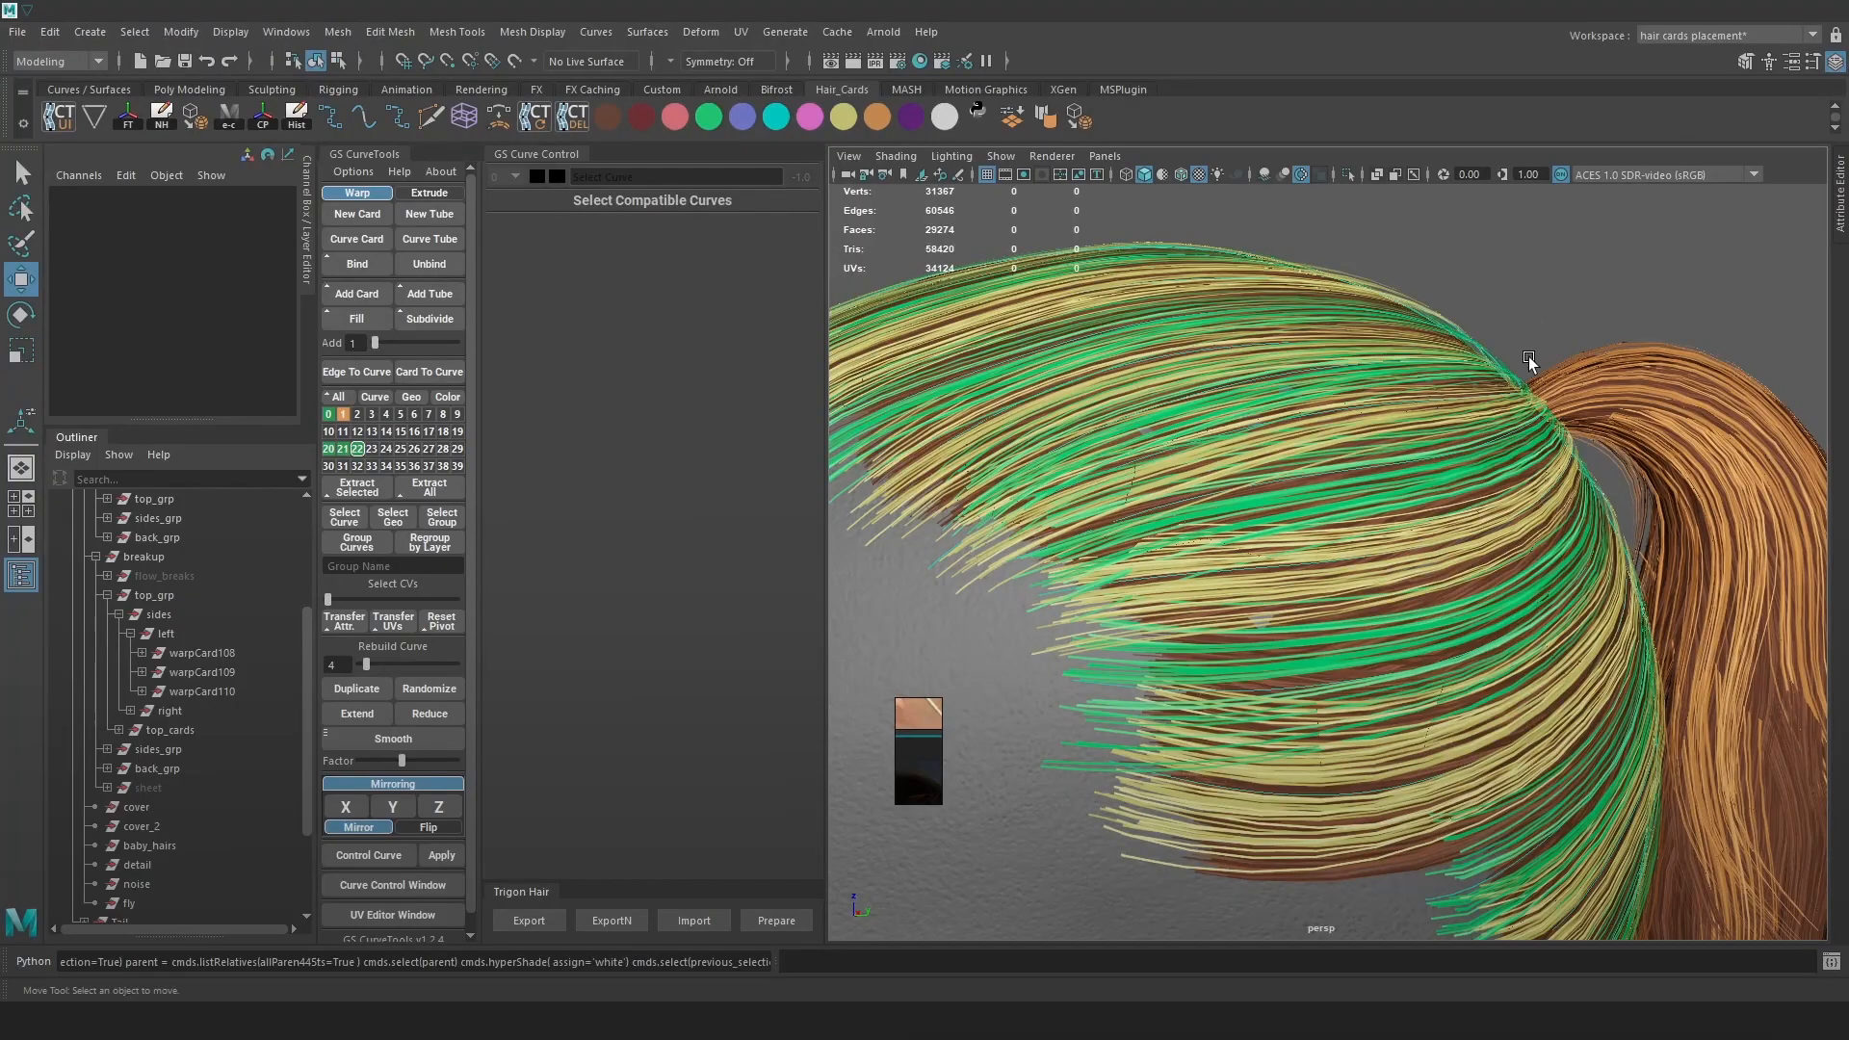
left_click_drag(1336, 437, 1146, 628, "alt")
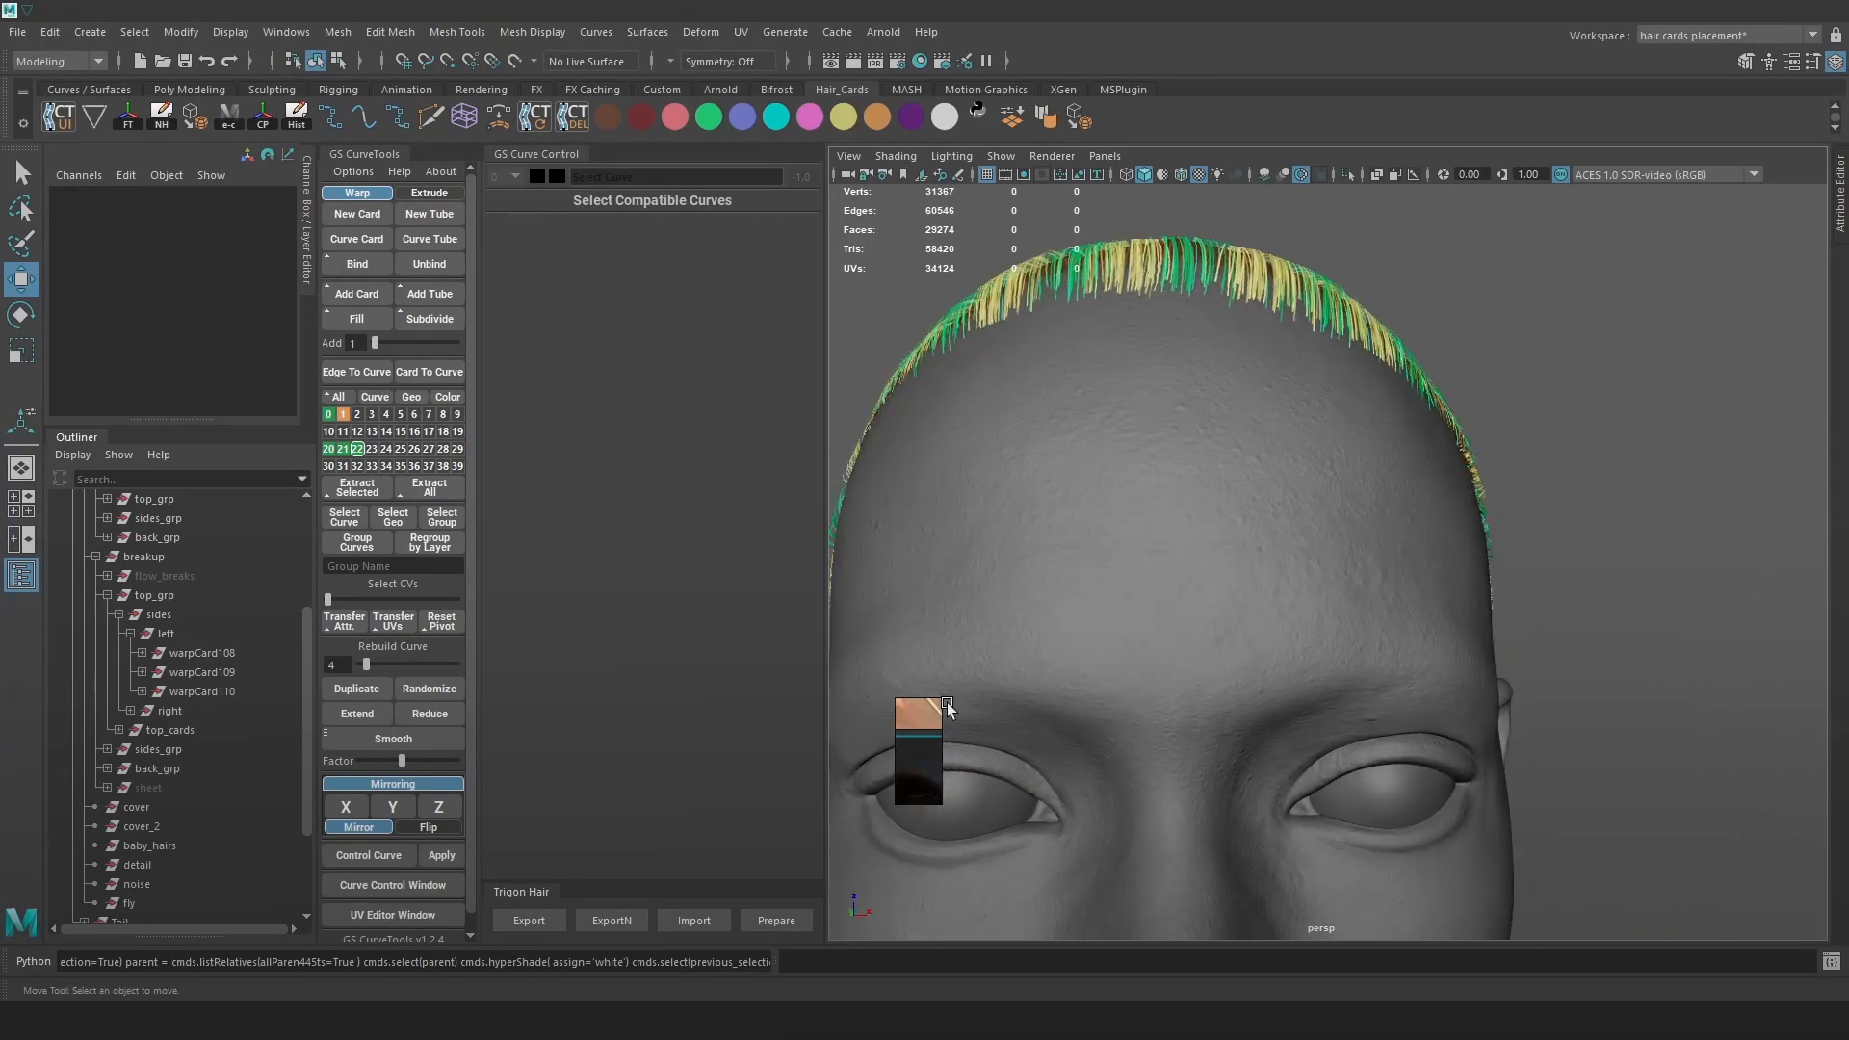
left_click_drag(946, 702, 1842, 156)
scroll(1487, 418, "down", 7)
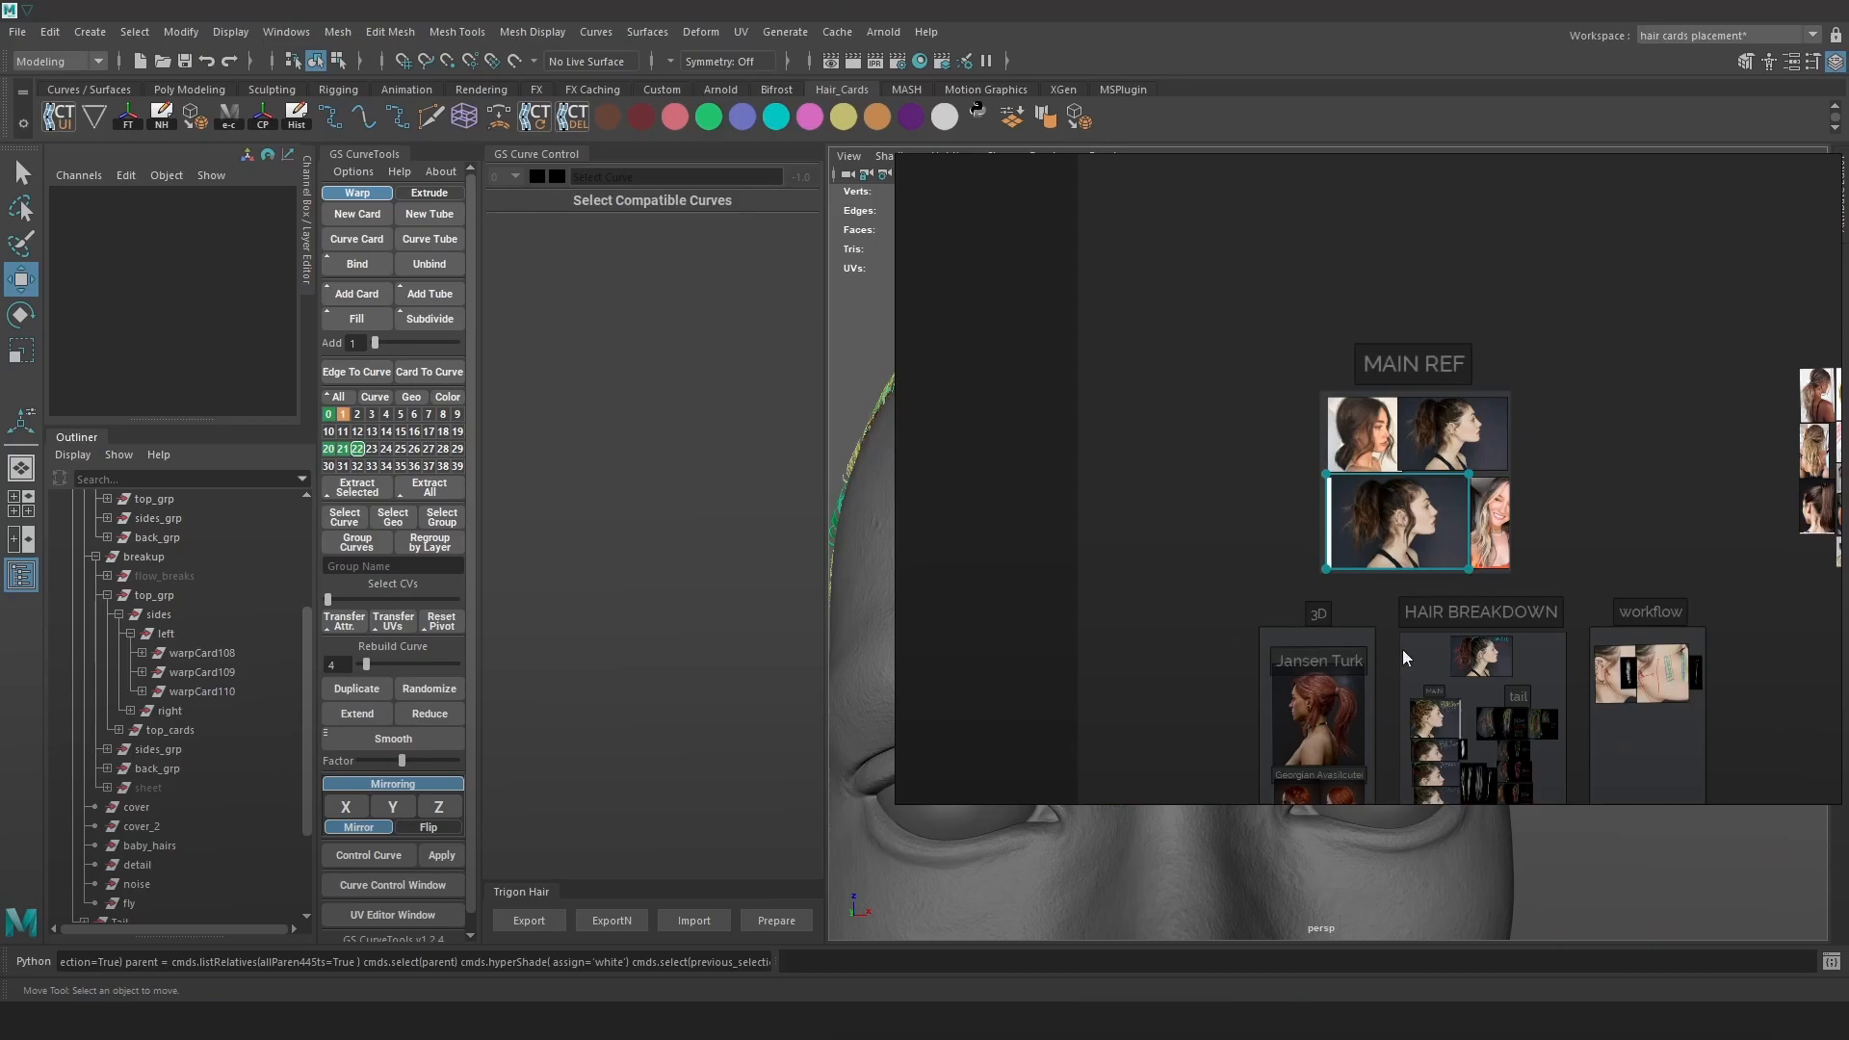
scroll(1340, 465, "up", 12)
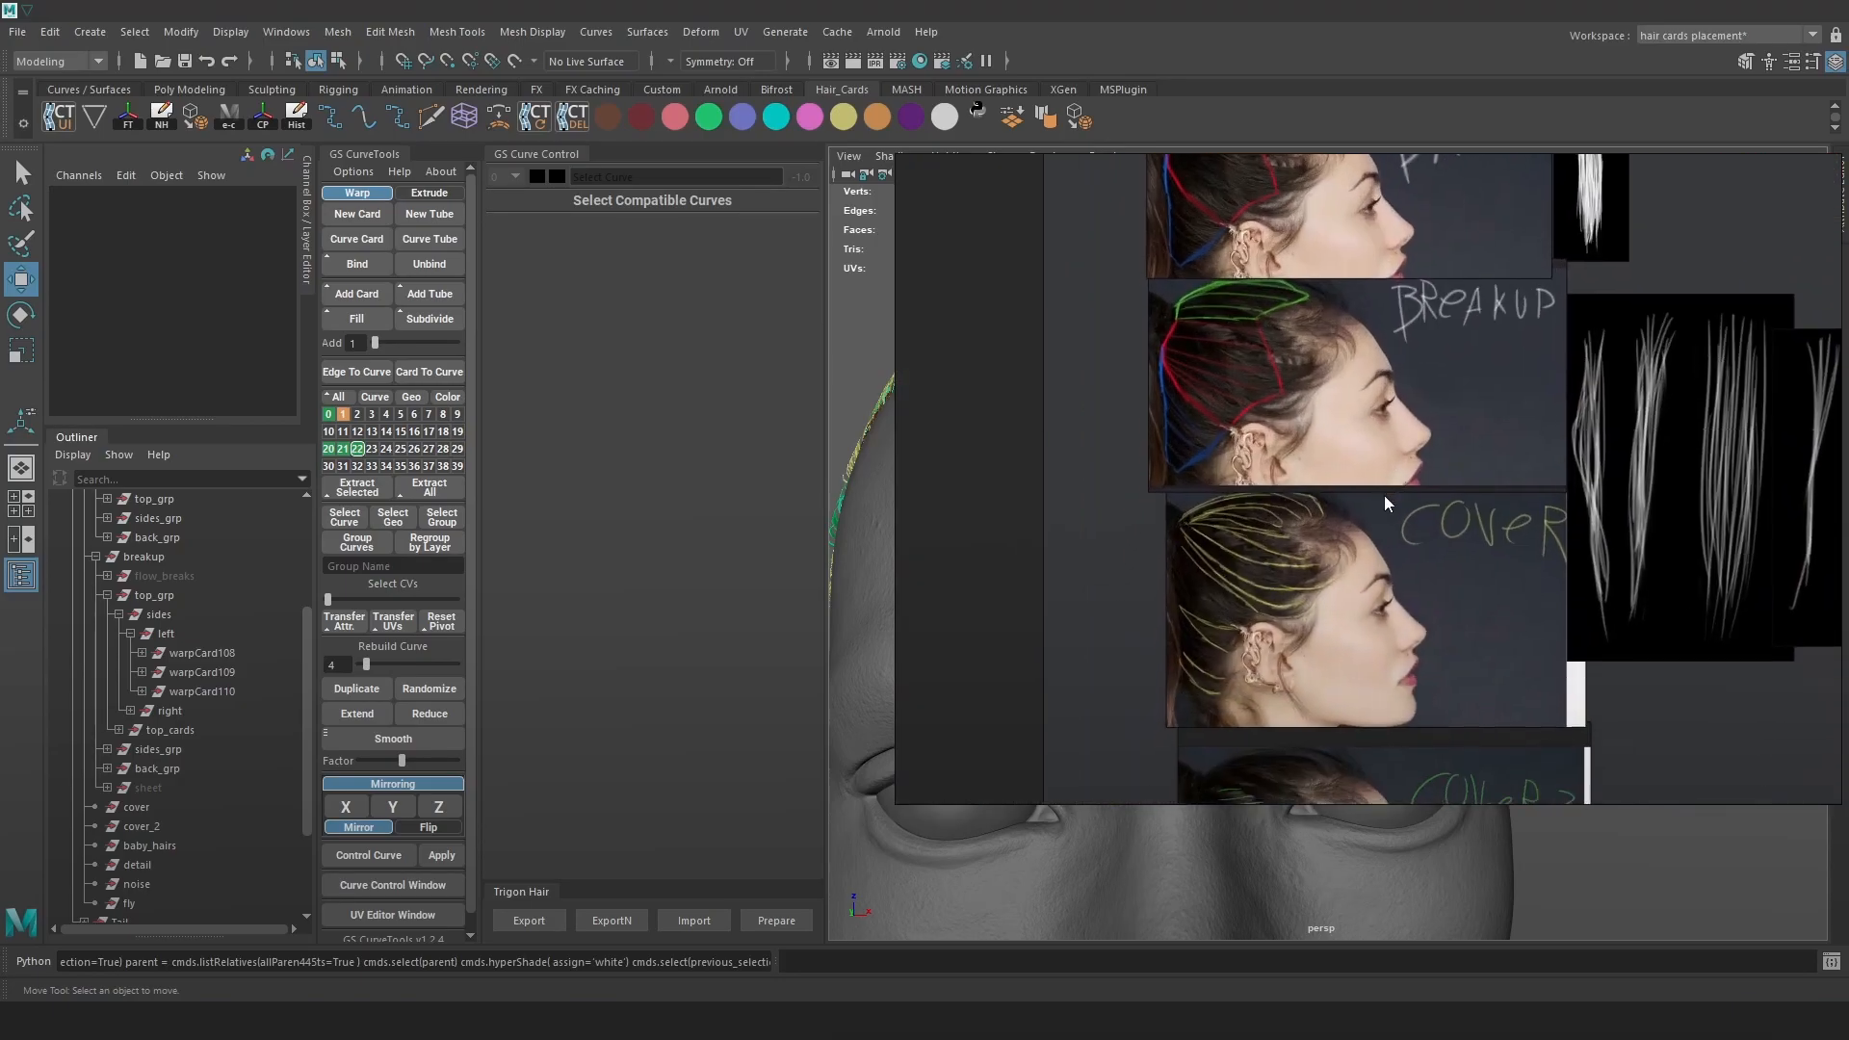
scroll(1302, 597, "up", 5)
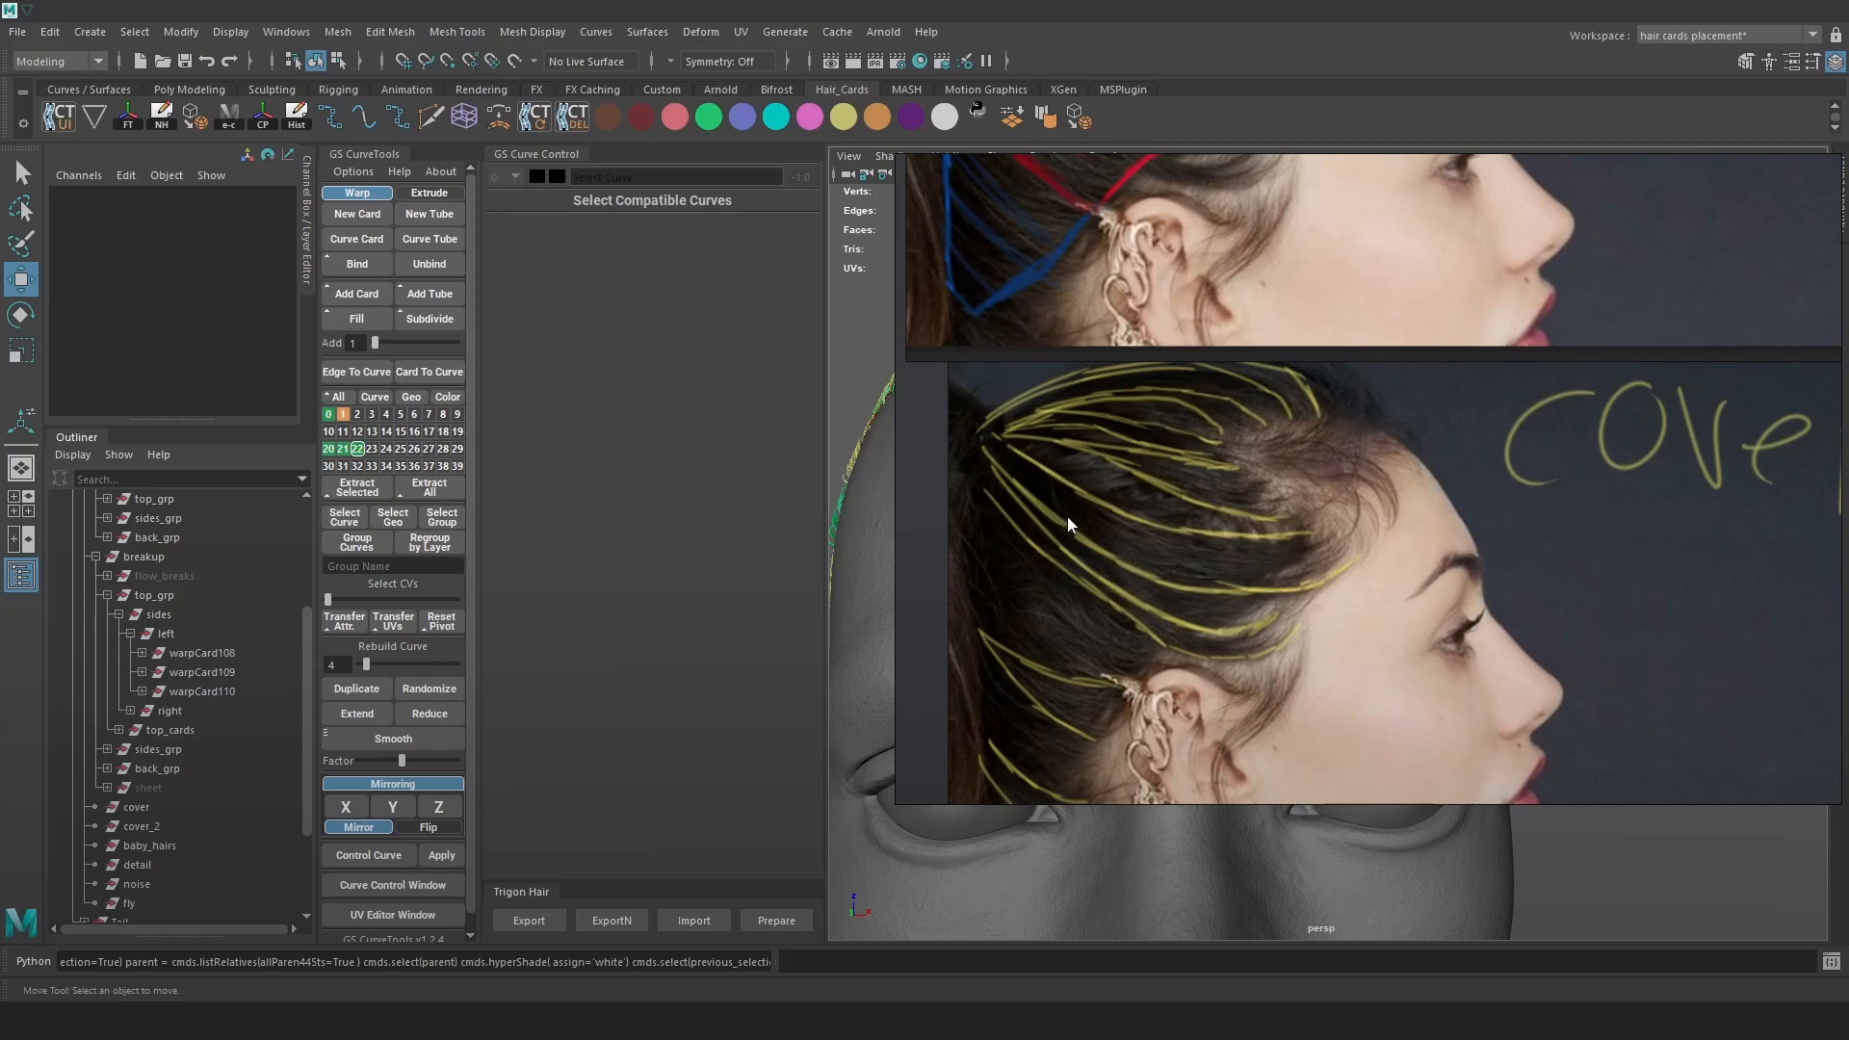
Place the reference board beside the model and compare the cover flow lines with the side hairline
right_click_drag(1222, 585, 1620, 554)
left_click_drag(1061, 482, 1262, 516, "alt")
right_click_drag(1261, 515, 1094, 546, "alt")
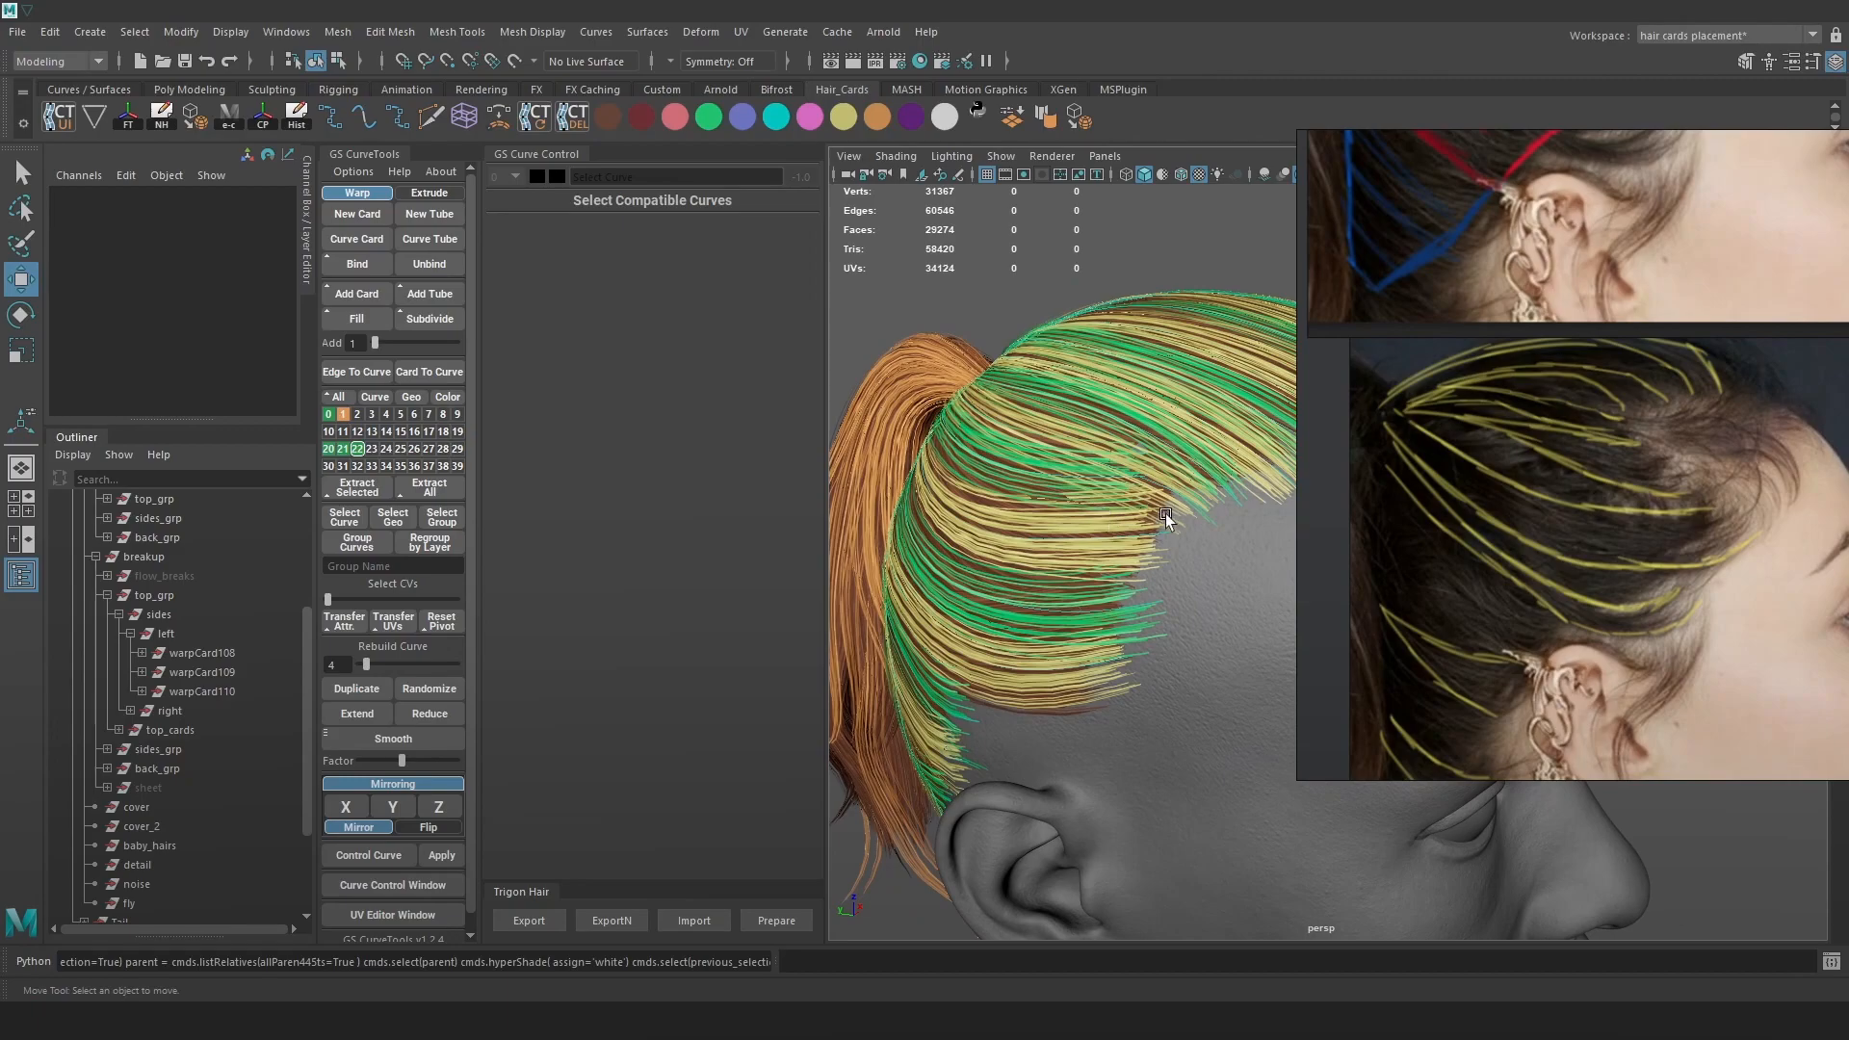
mouse_move(1094, 546)
left_mouse_down("alt")
mouse_move(1204, 545)
mouse_move(1076, 541)
left_mouse_up("alt")
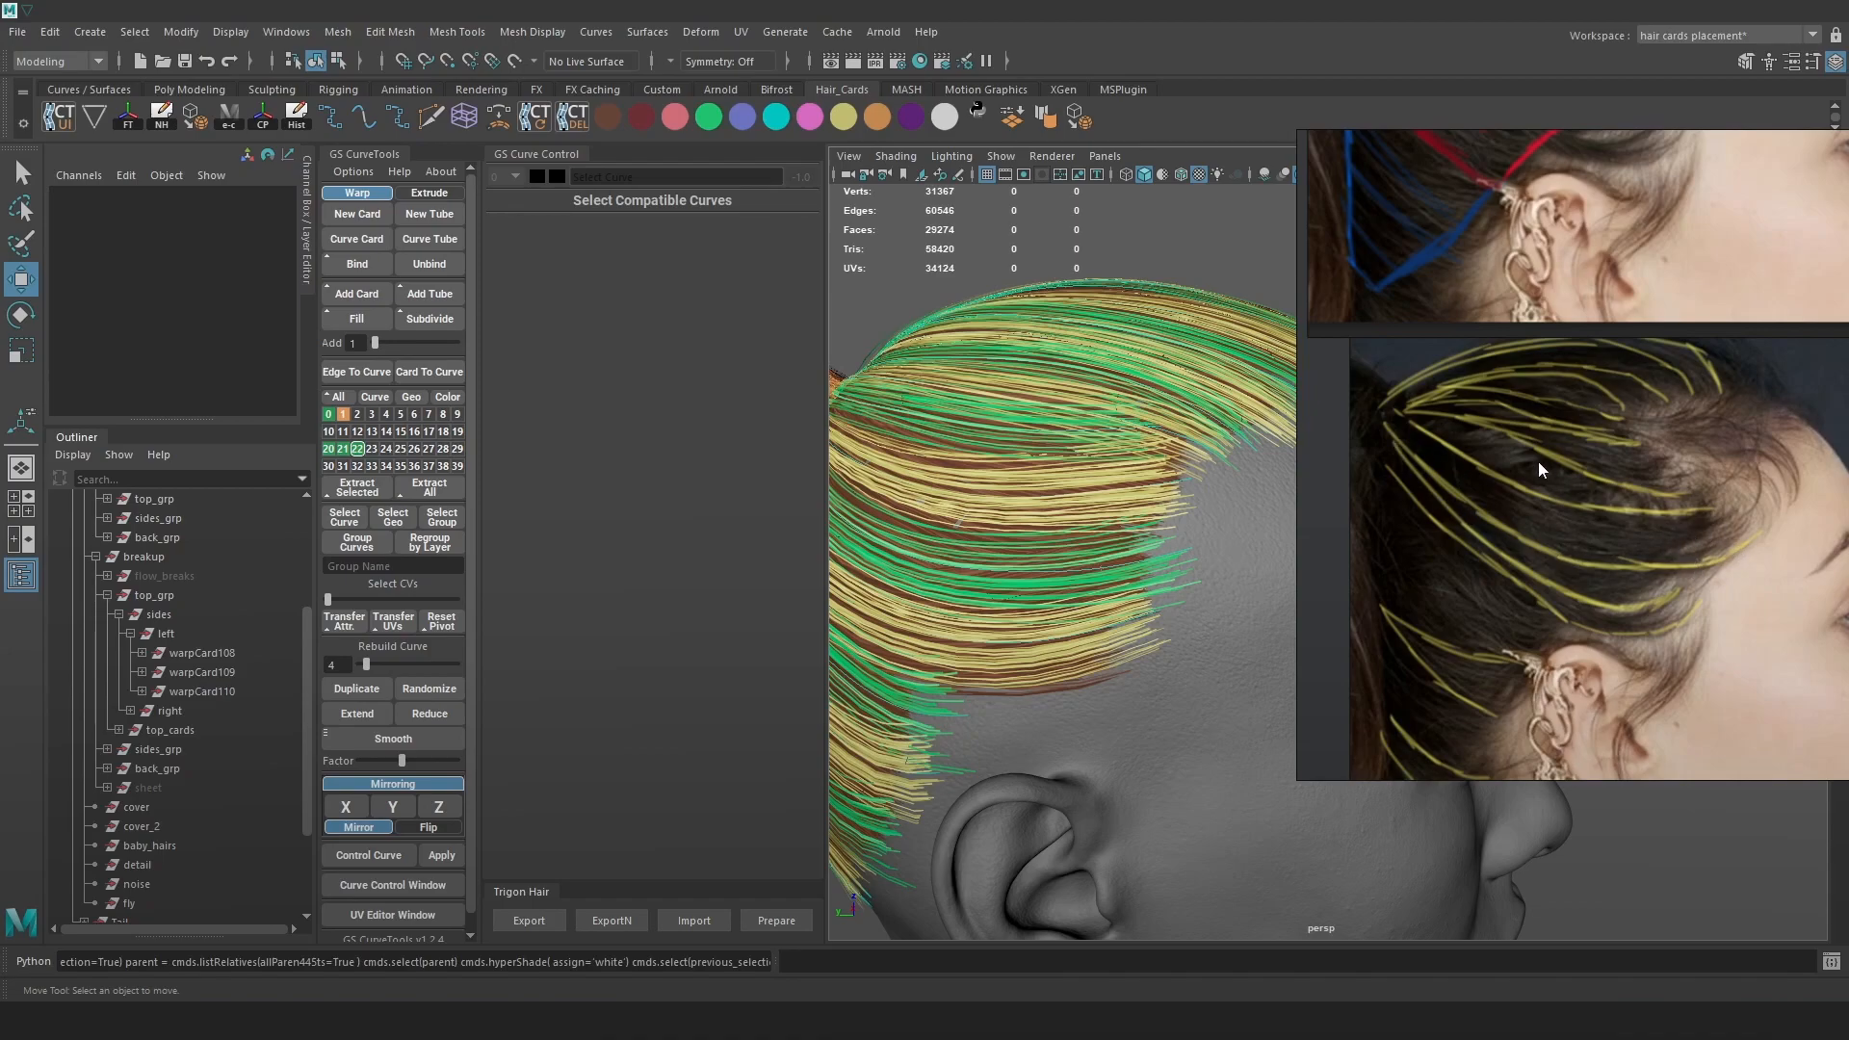
Examine the main side-profile ponytail photo on the reference board, studying the hair around the temple and above the ear
scroll(1599, 491, "down", 10)
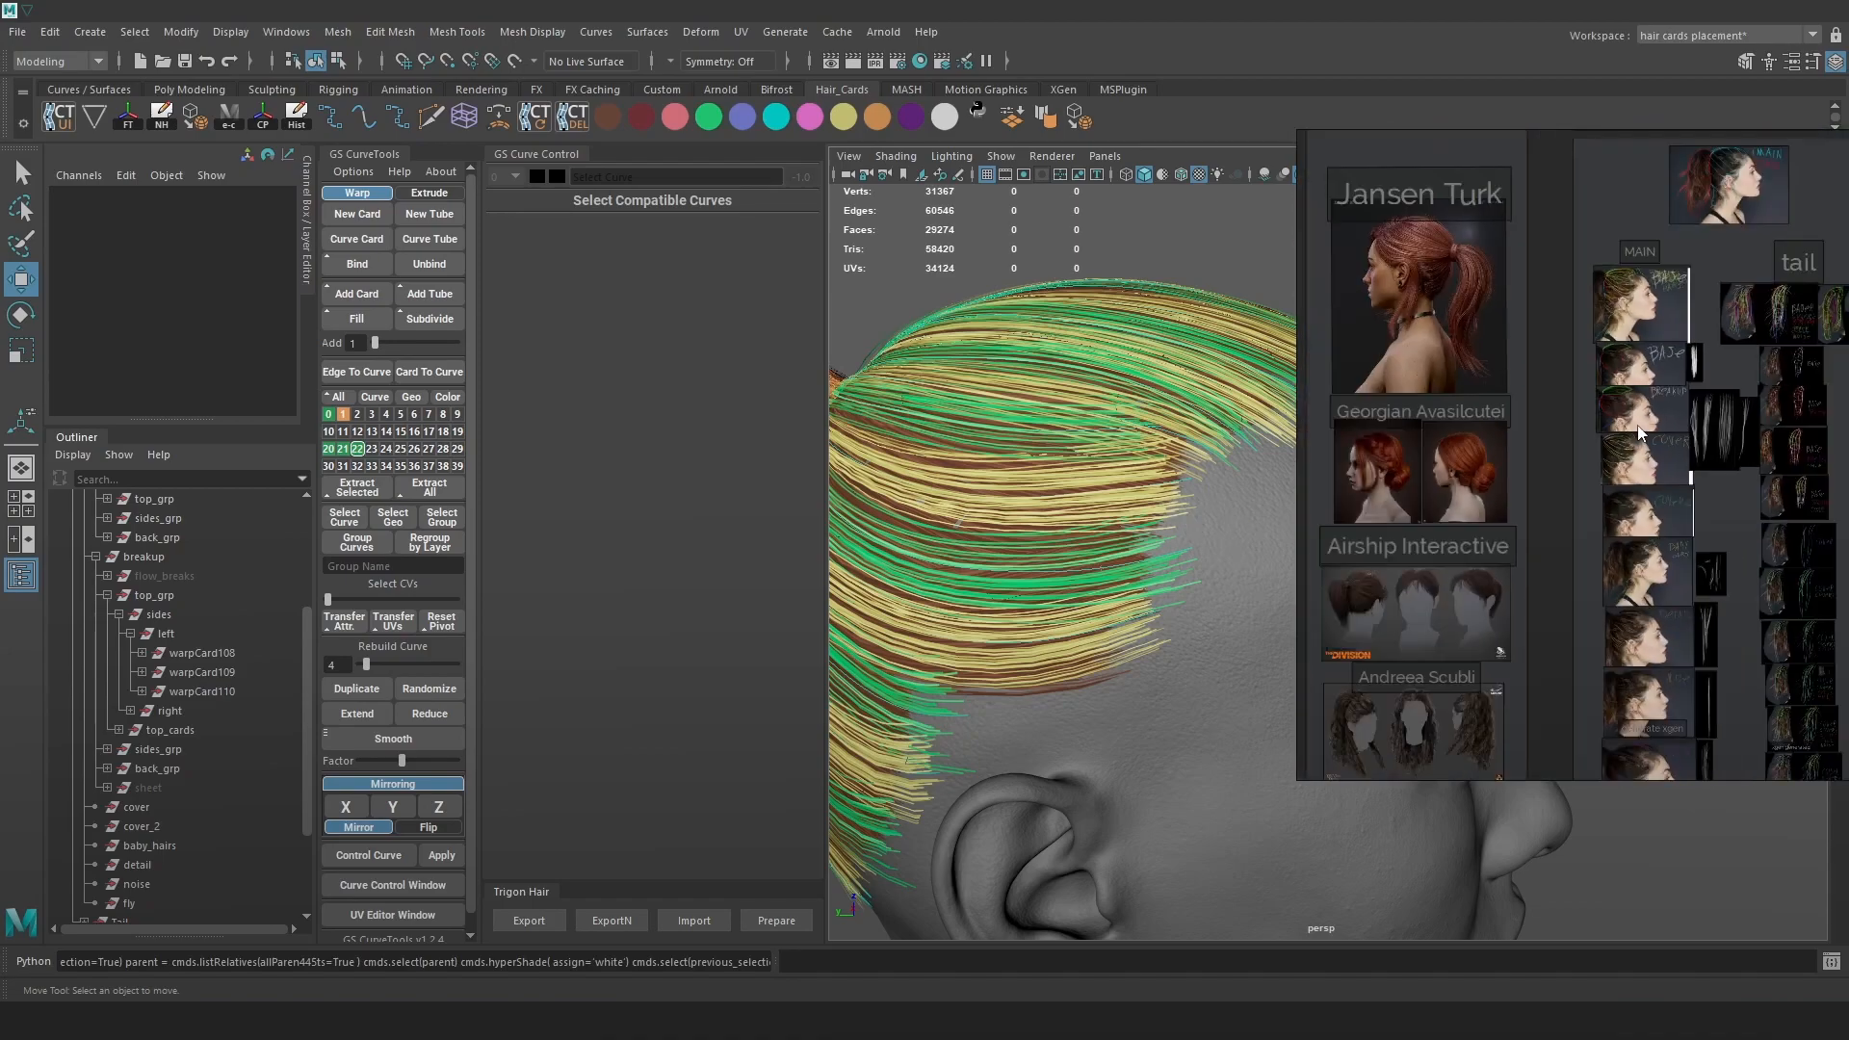
middle_click_drag(1653, 278, 1575, 467)
middle_click_drag(1624, 310, 1631, 616)
scroll(1631, 616, "up", 1)
scroll(1473, 270, "up", 5)
scroll(1631, 350, "up", 4)
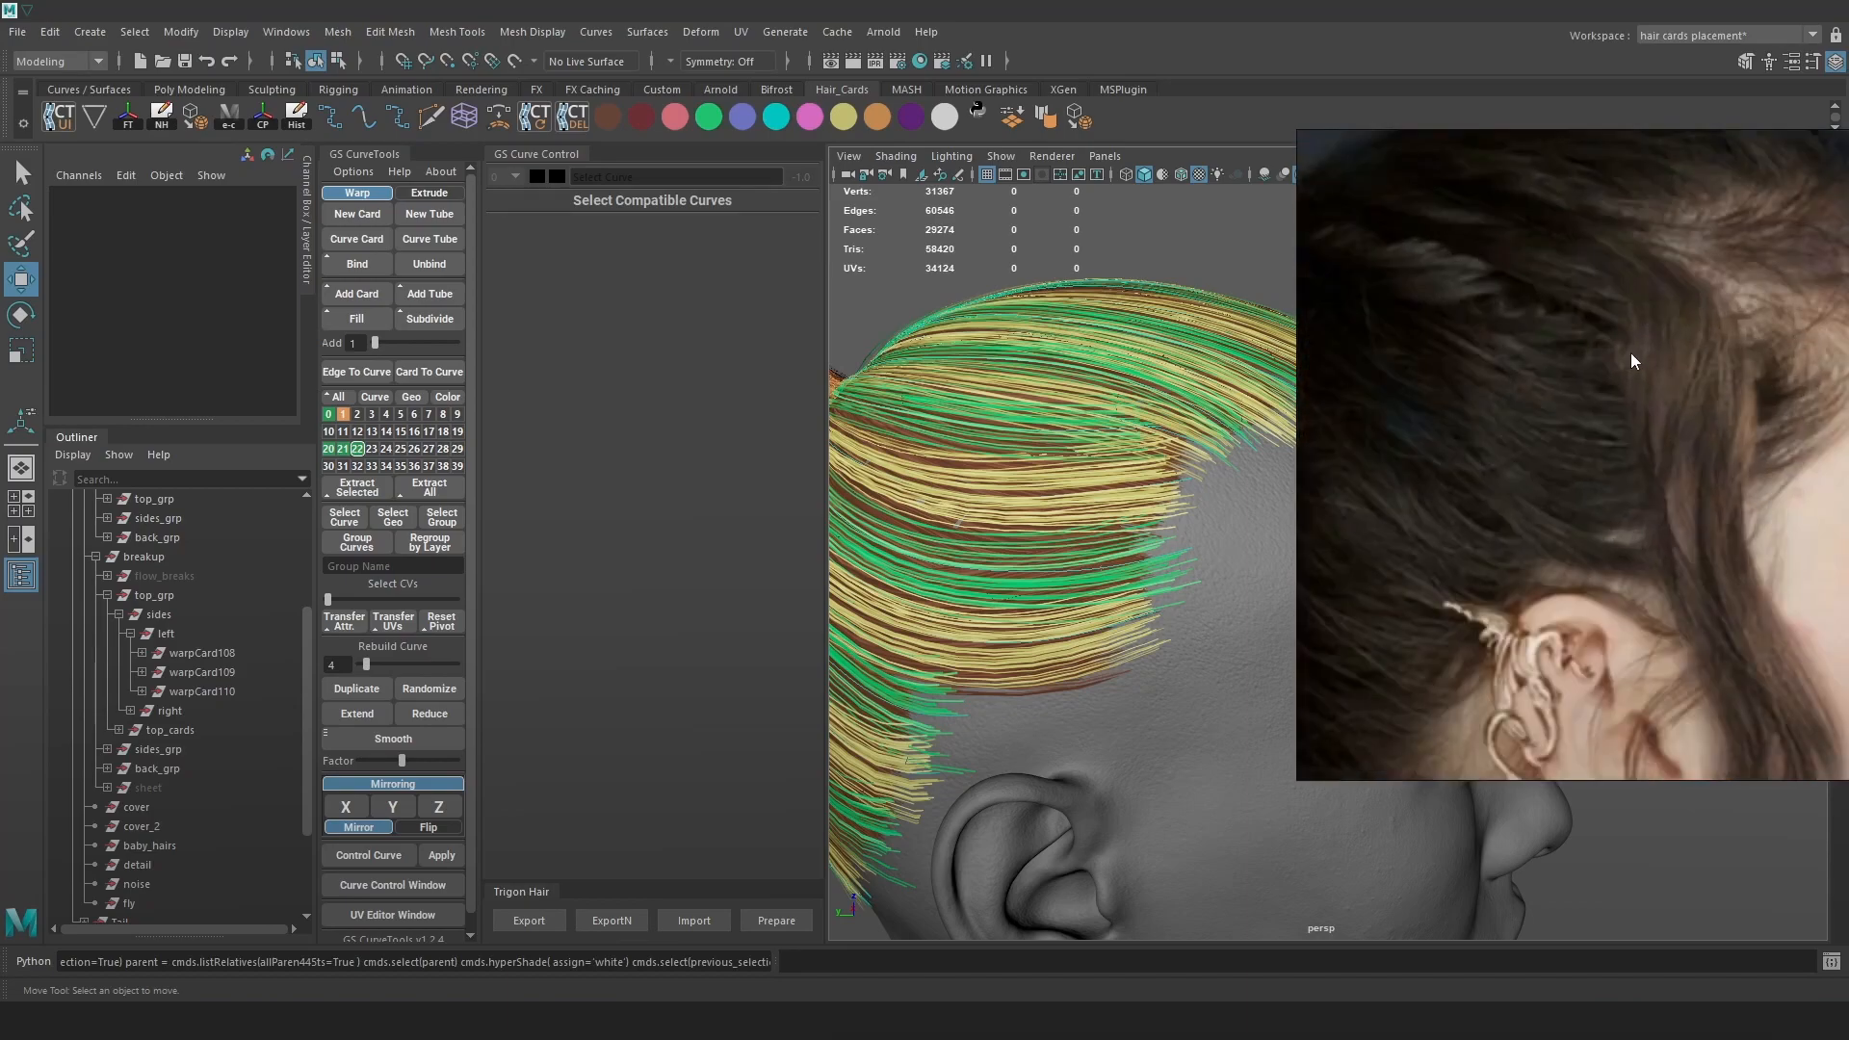
middle_click_drag(1631, 351, 1654, 385)
scroll(1585, 530, "down", 3)
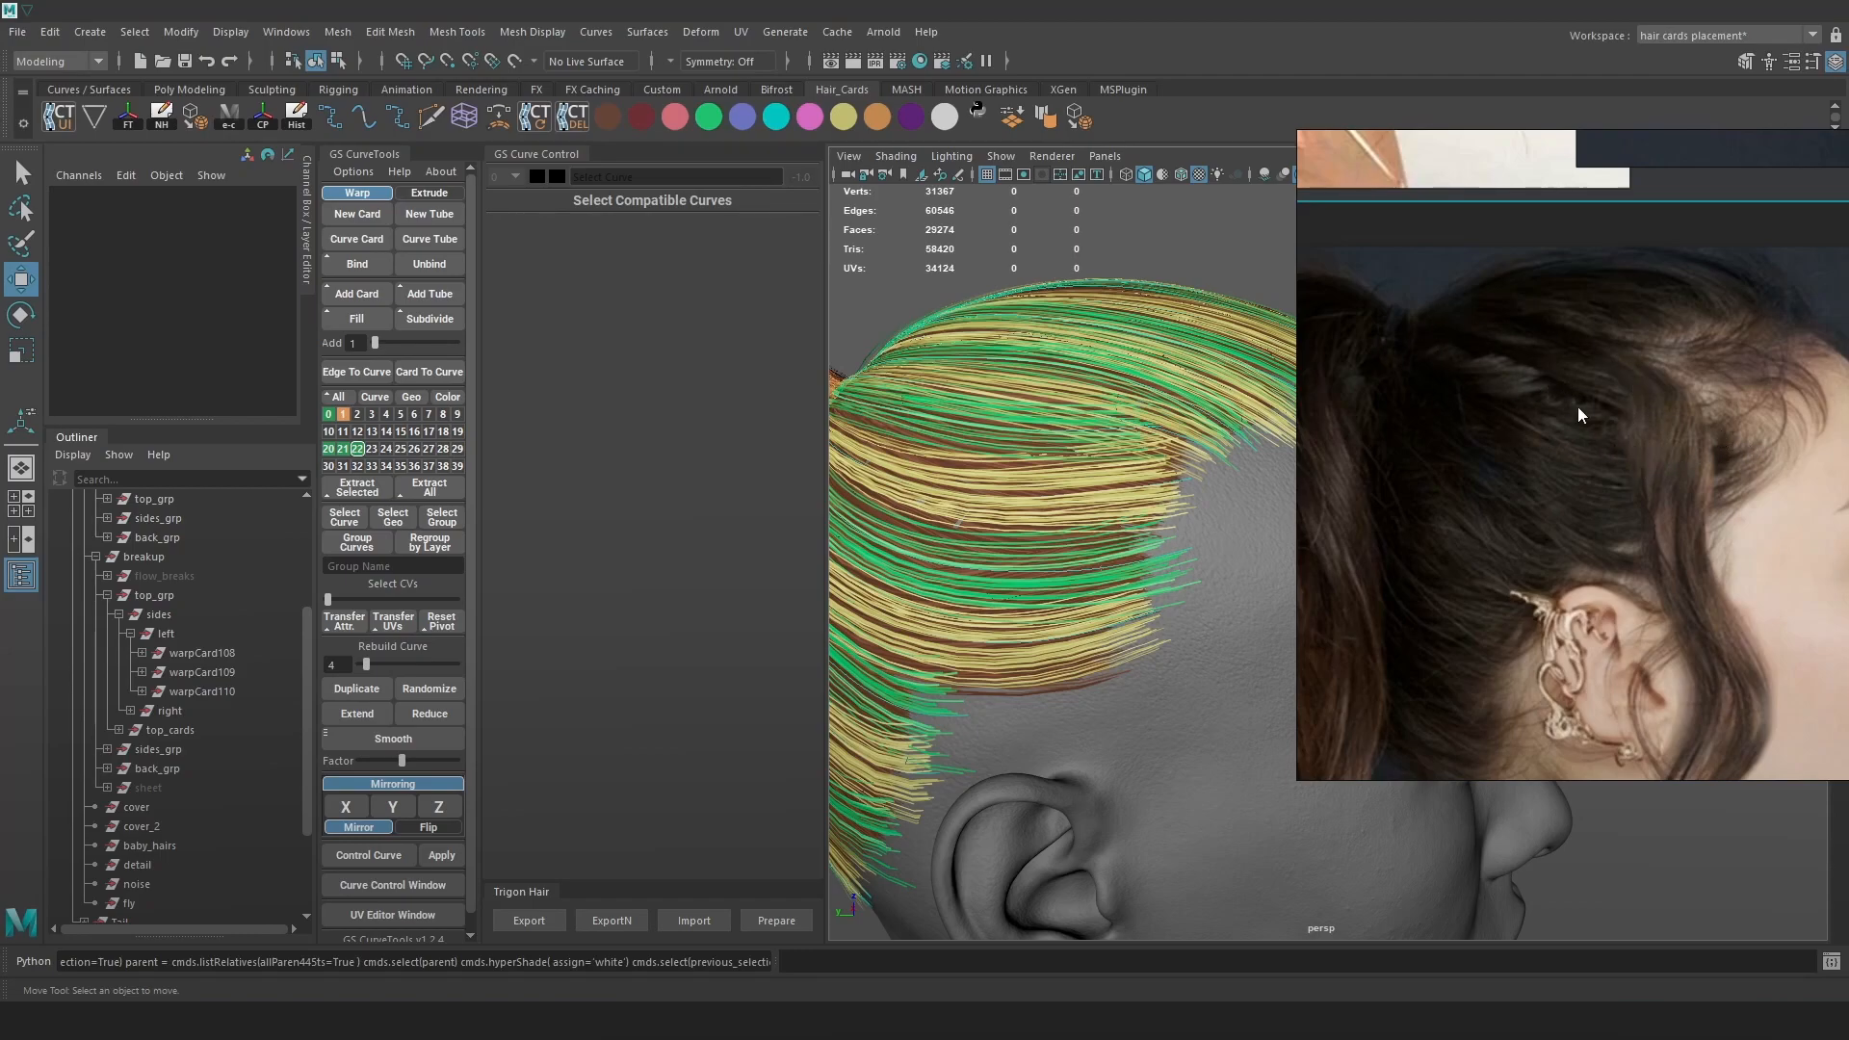
scroll(1589, 528, "down", 3)
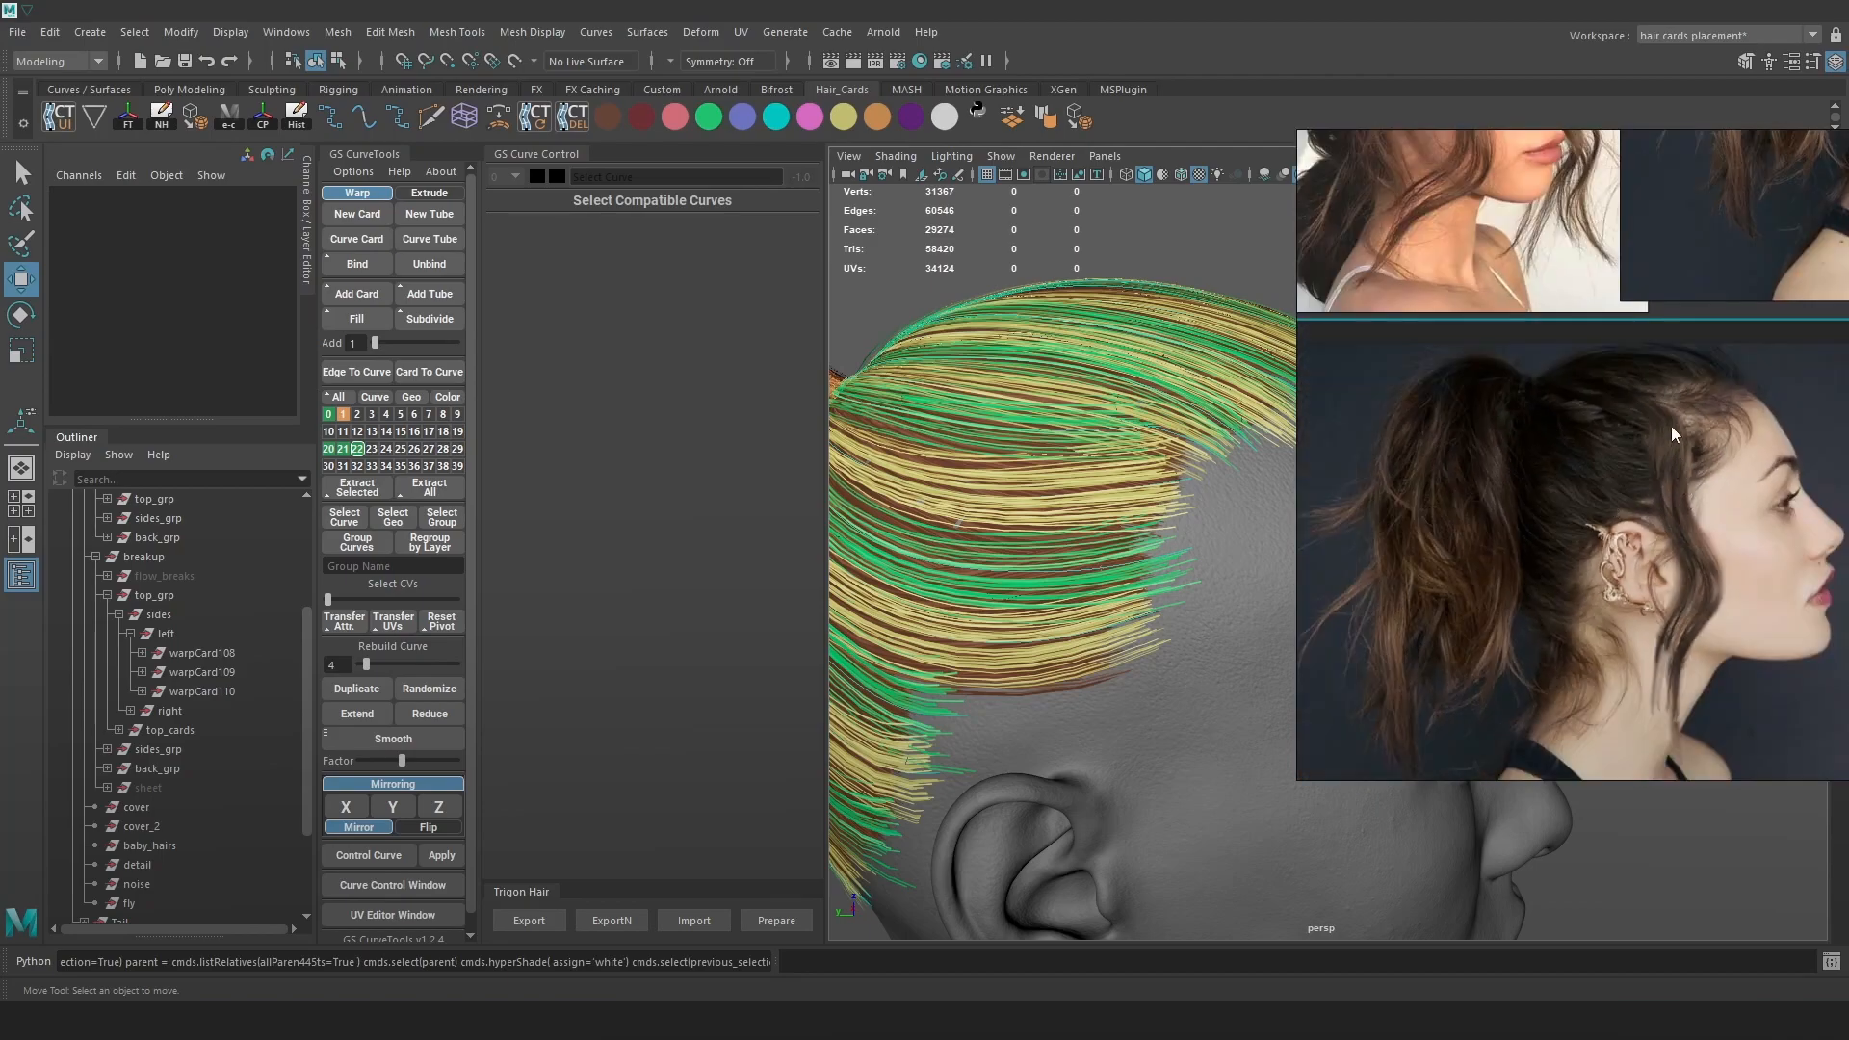
scroll(1609, 531, "up", 4)
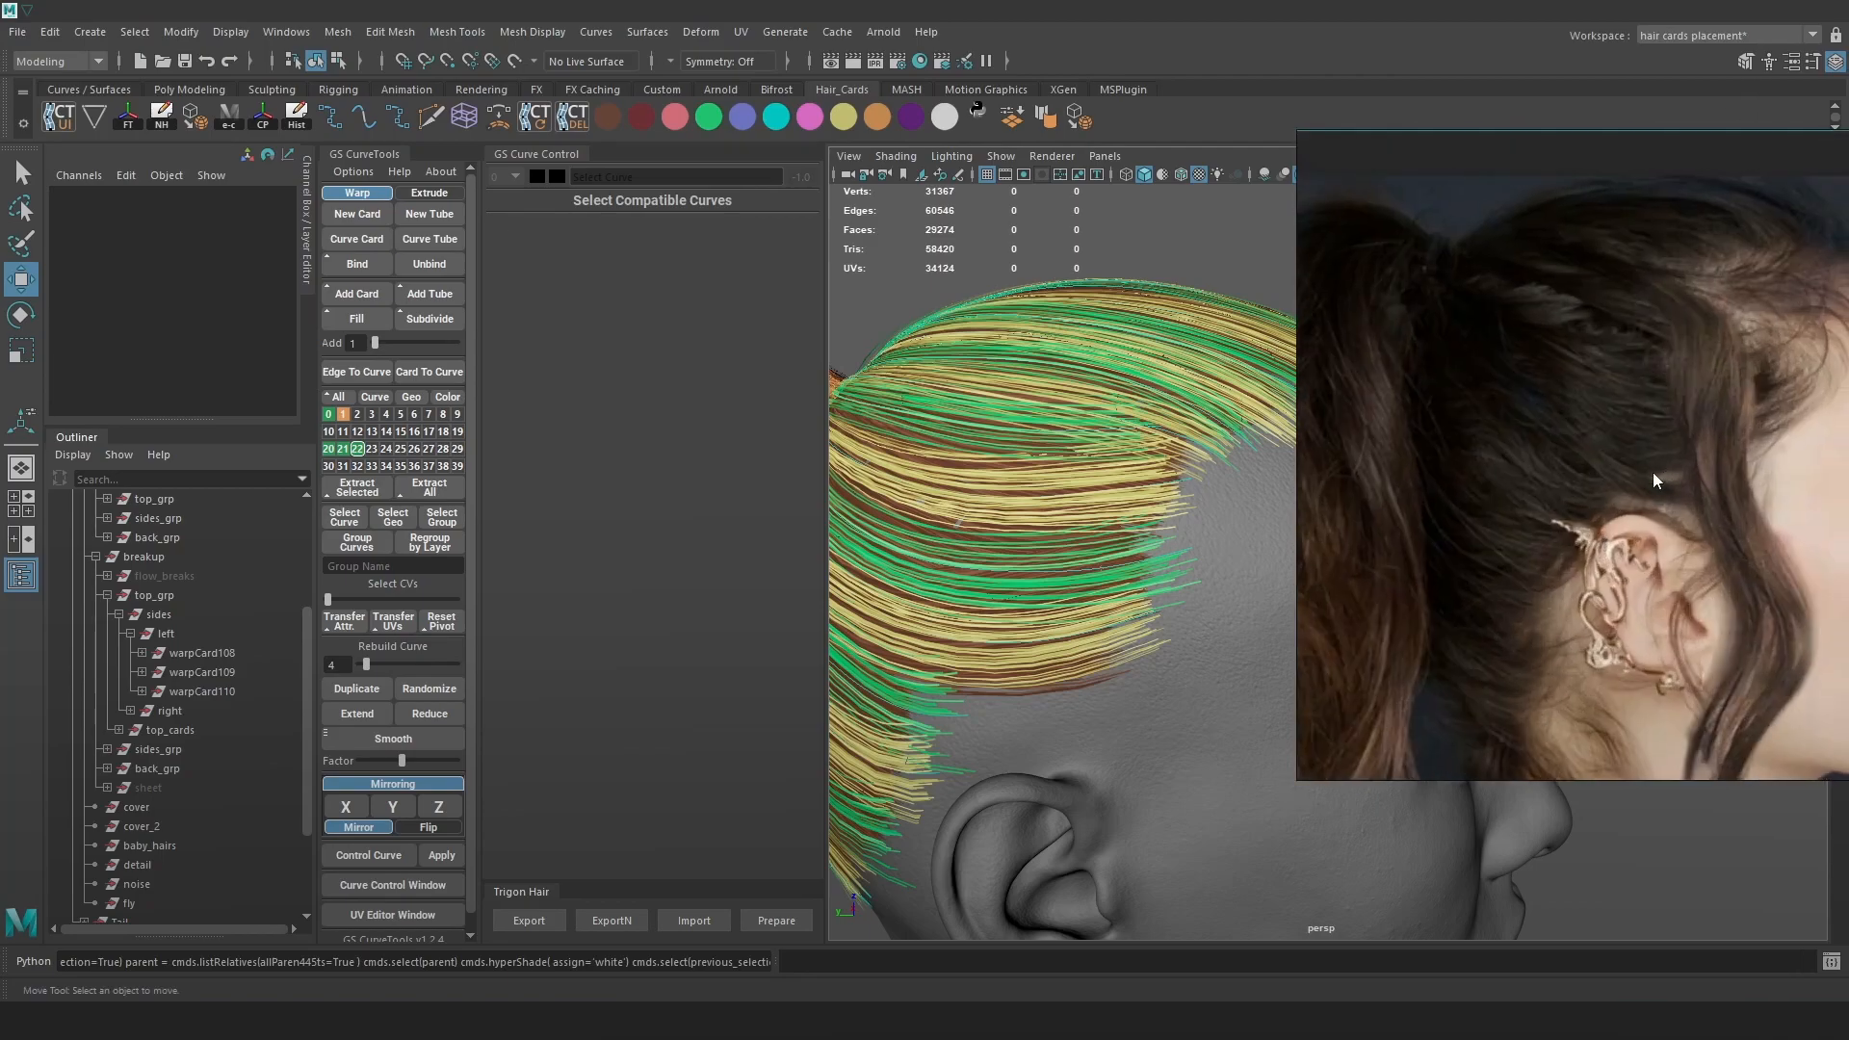
scroll(1637, 486, "up", 2)
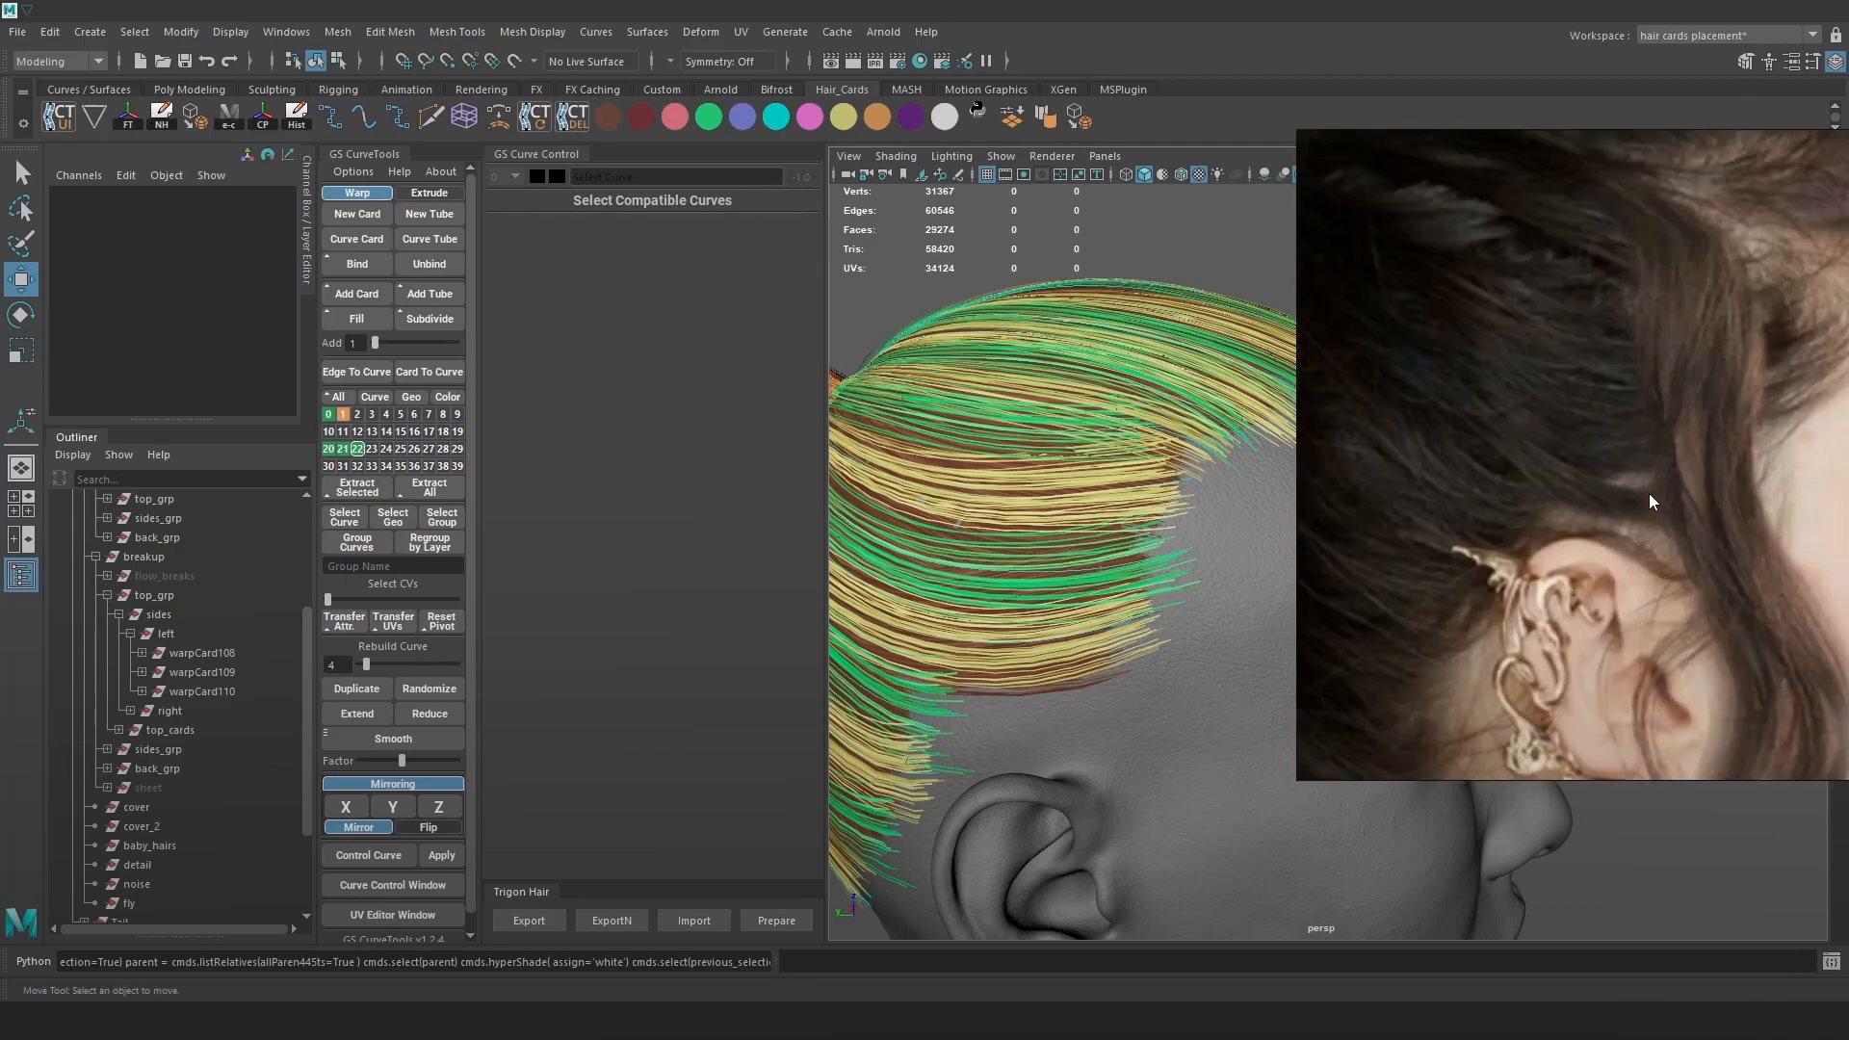
scroll(1604, 518, "down", 3)
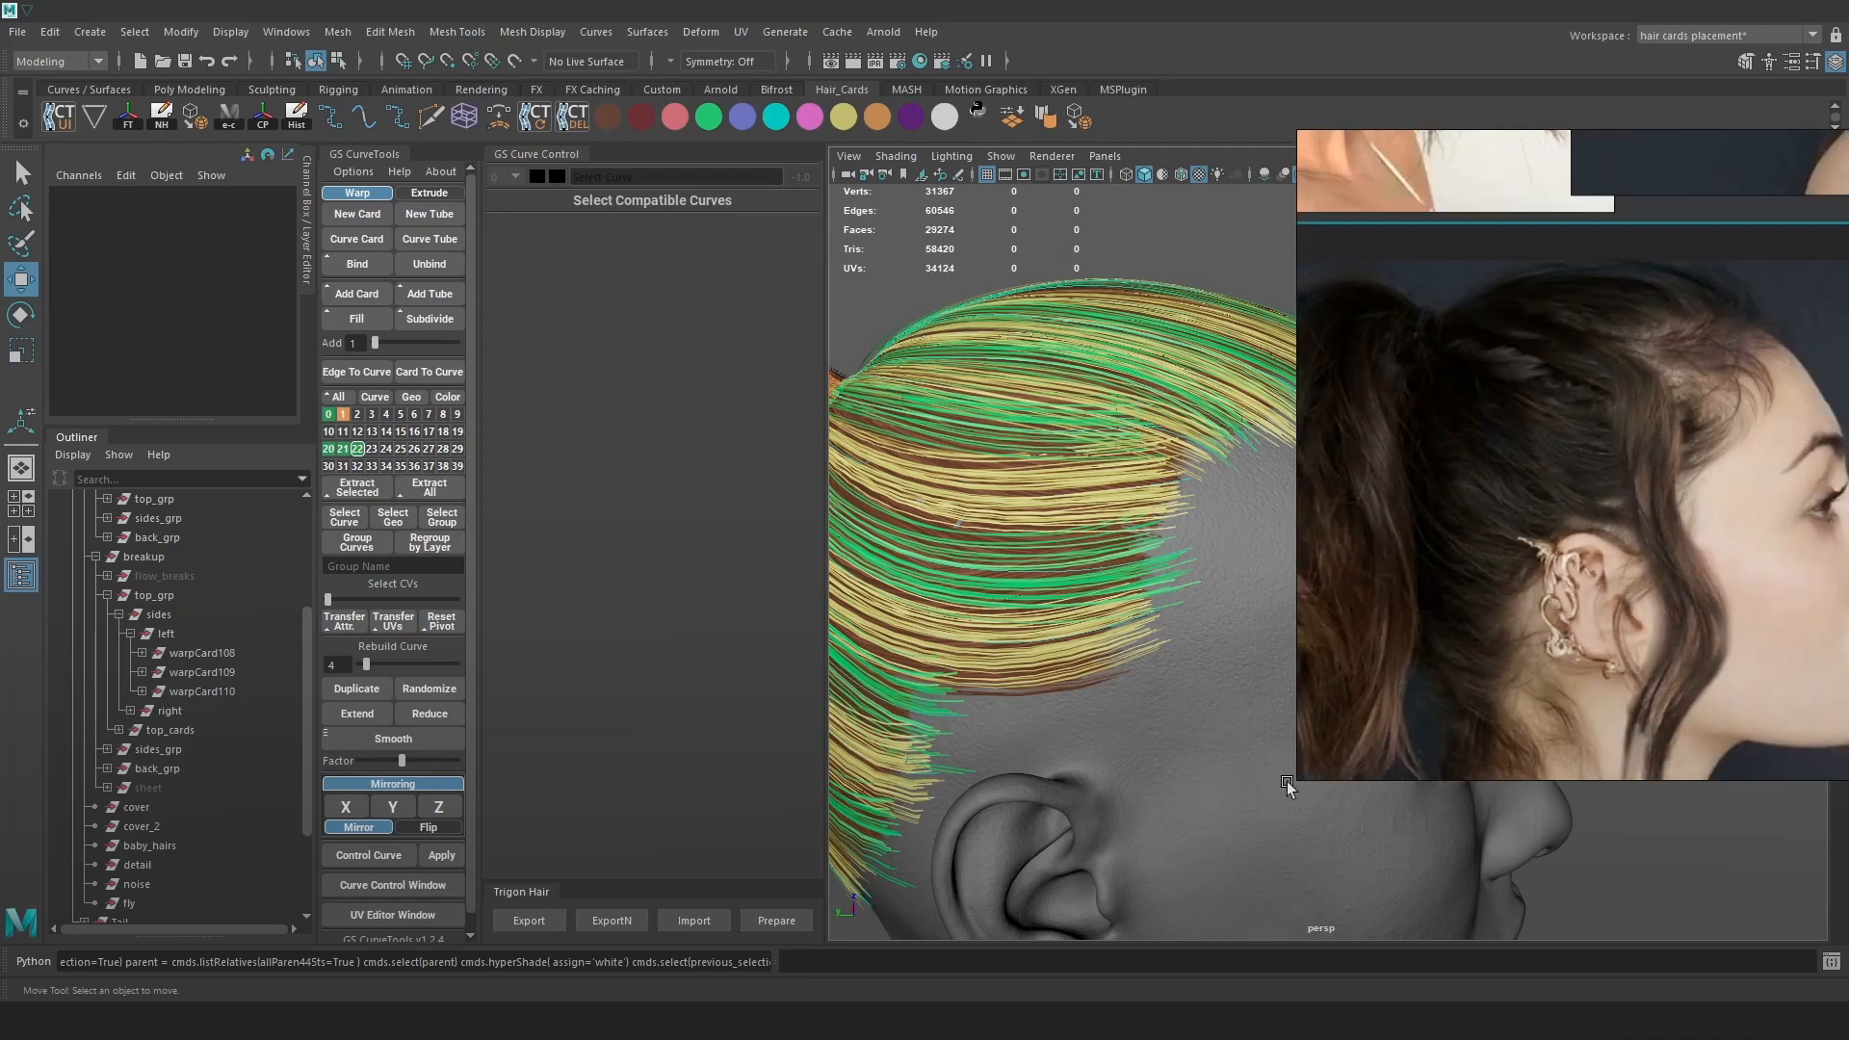
Reposition and enlarge the reference board, and examine the breakup and cover paint-overs with their strand texture samples
left_click_drag(1301, 775, 1841, 135)
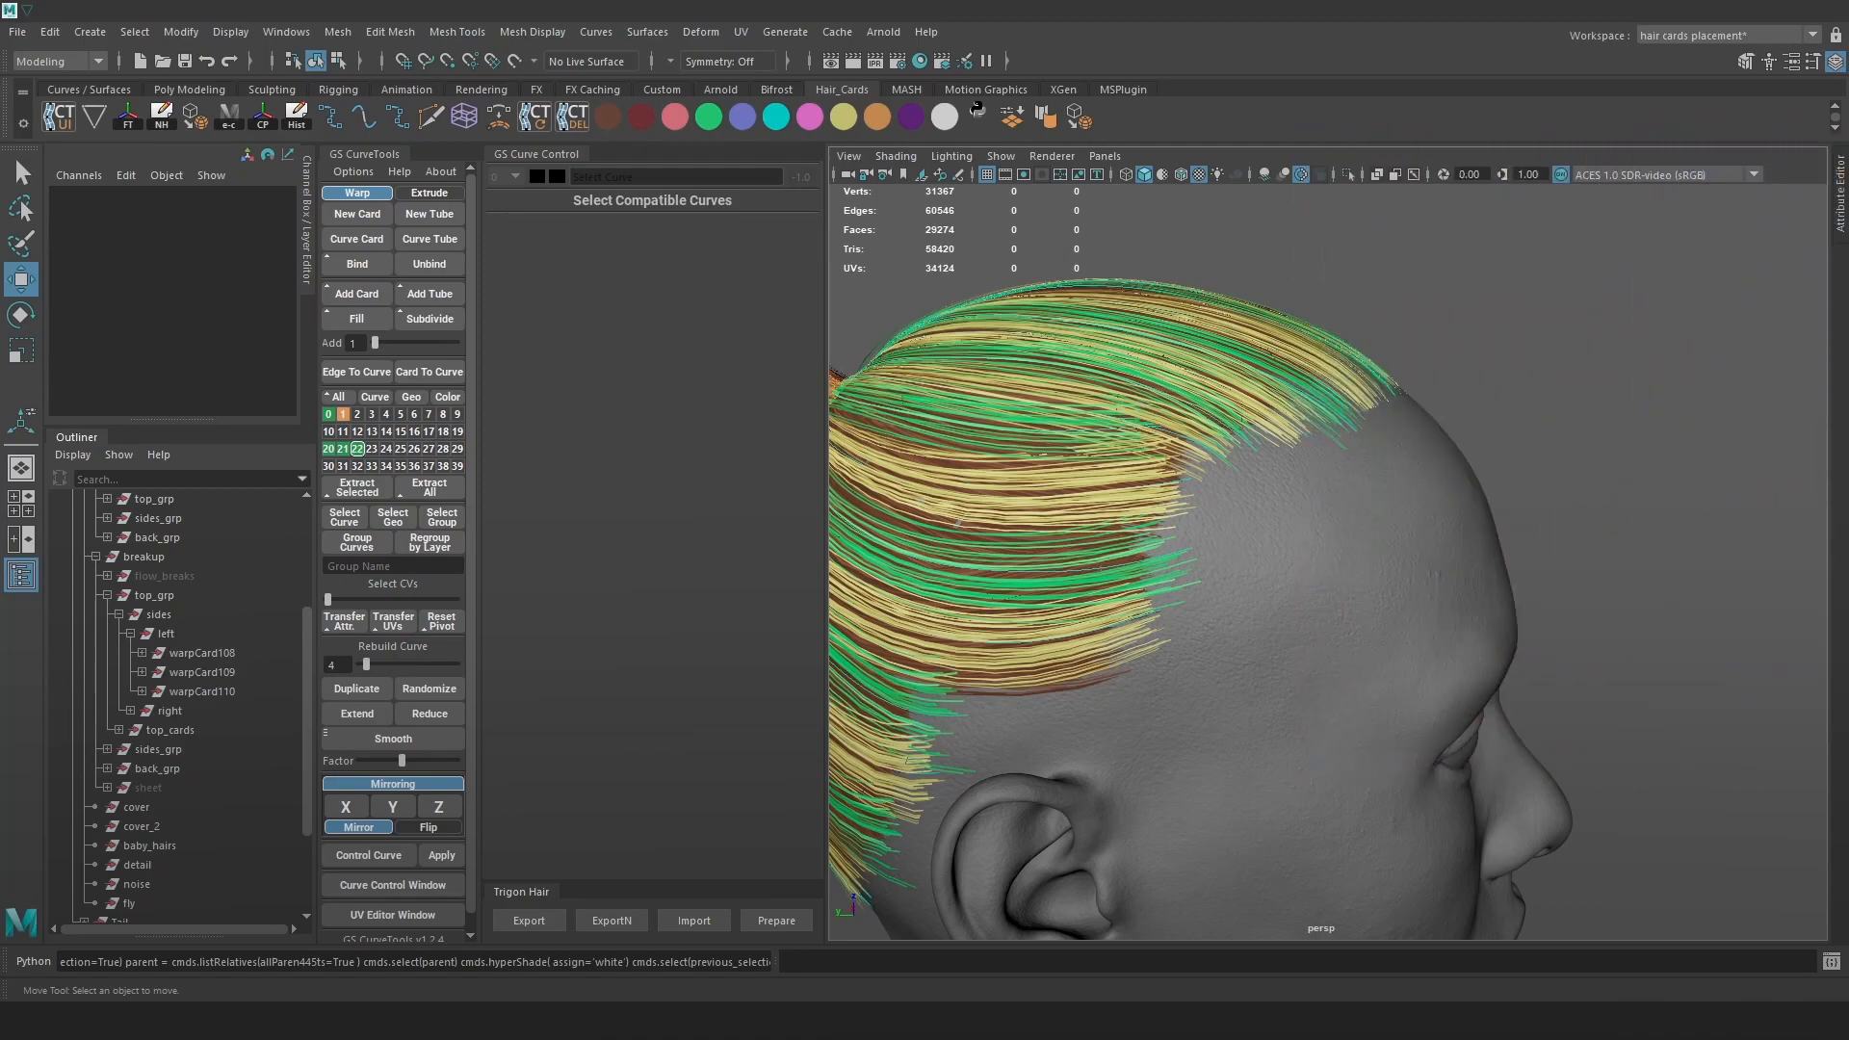
right_click_drag(1819, 115, 1242, 405)
left_click_drag(1336, 430, 1723, 831)
left_click_drag(1143, 381, 794, 102)
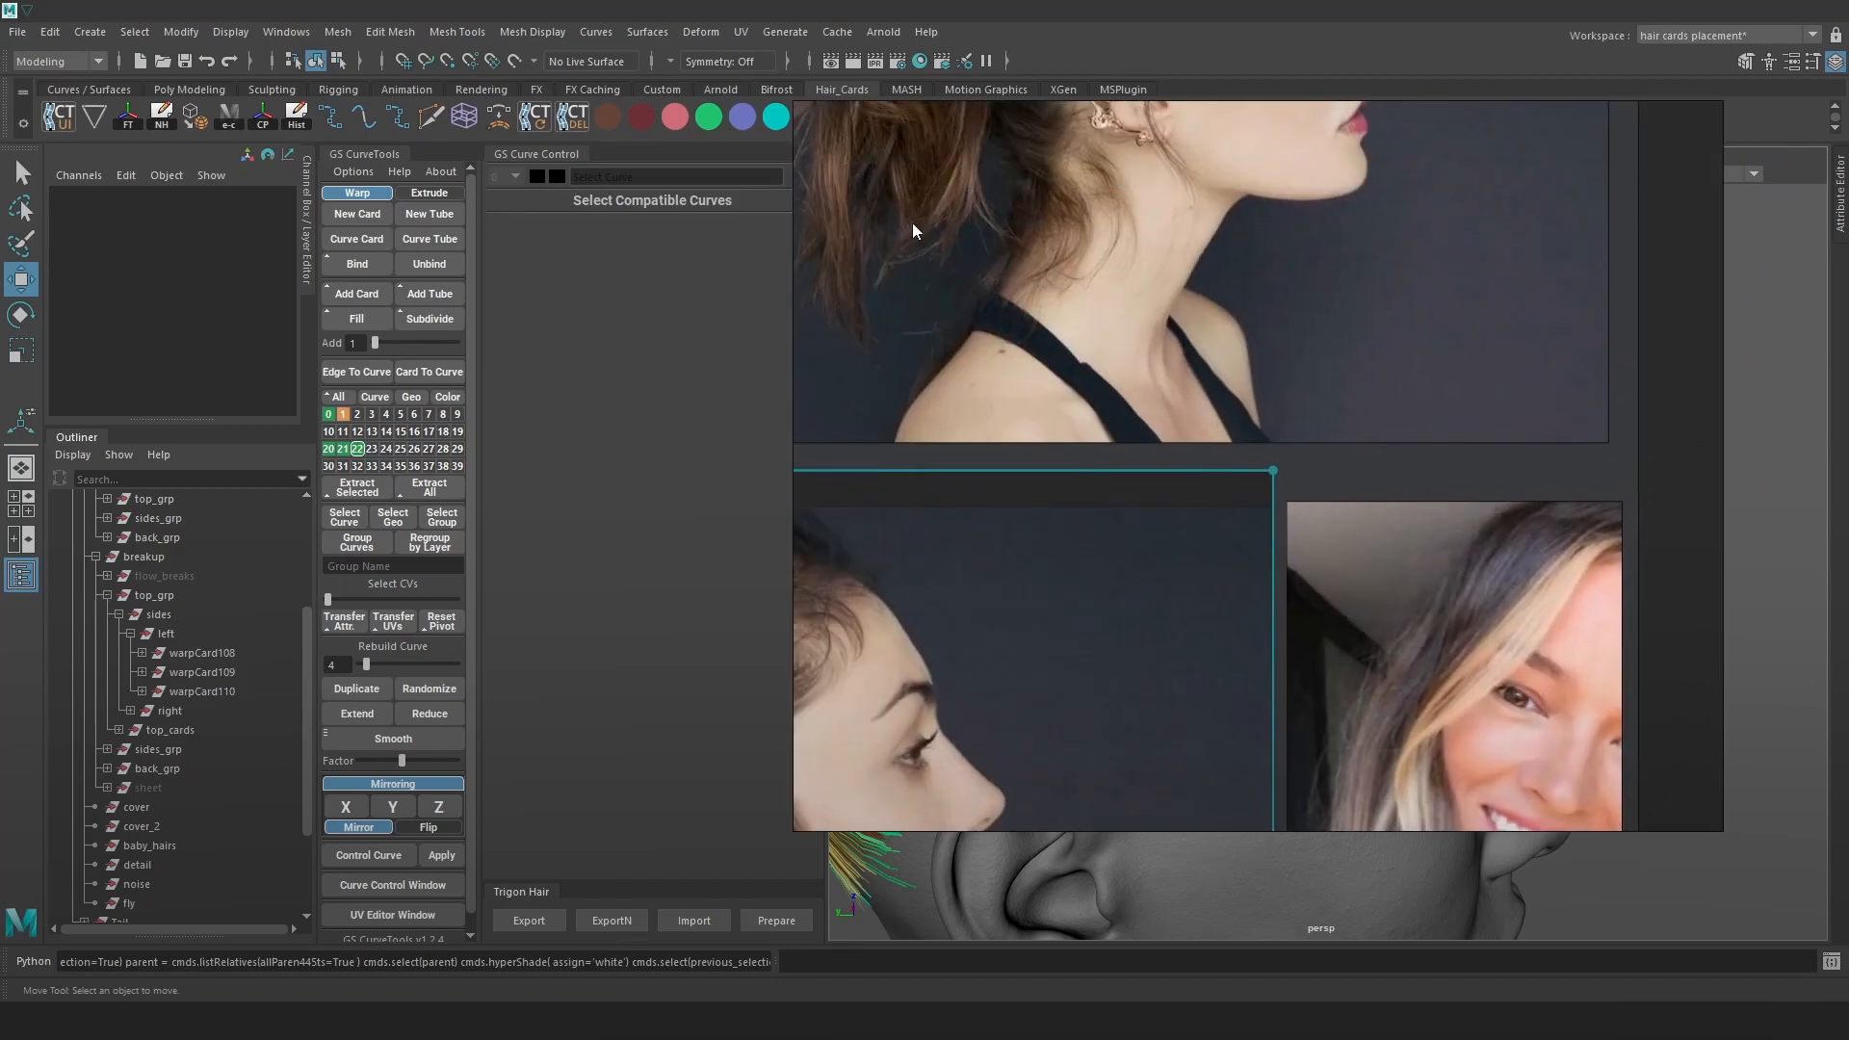
scroll(1262, 598, "down", 8)
scroll(1262, 598, "up", 5)
scroll(1181, 666, "up", 6)
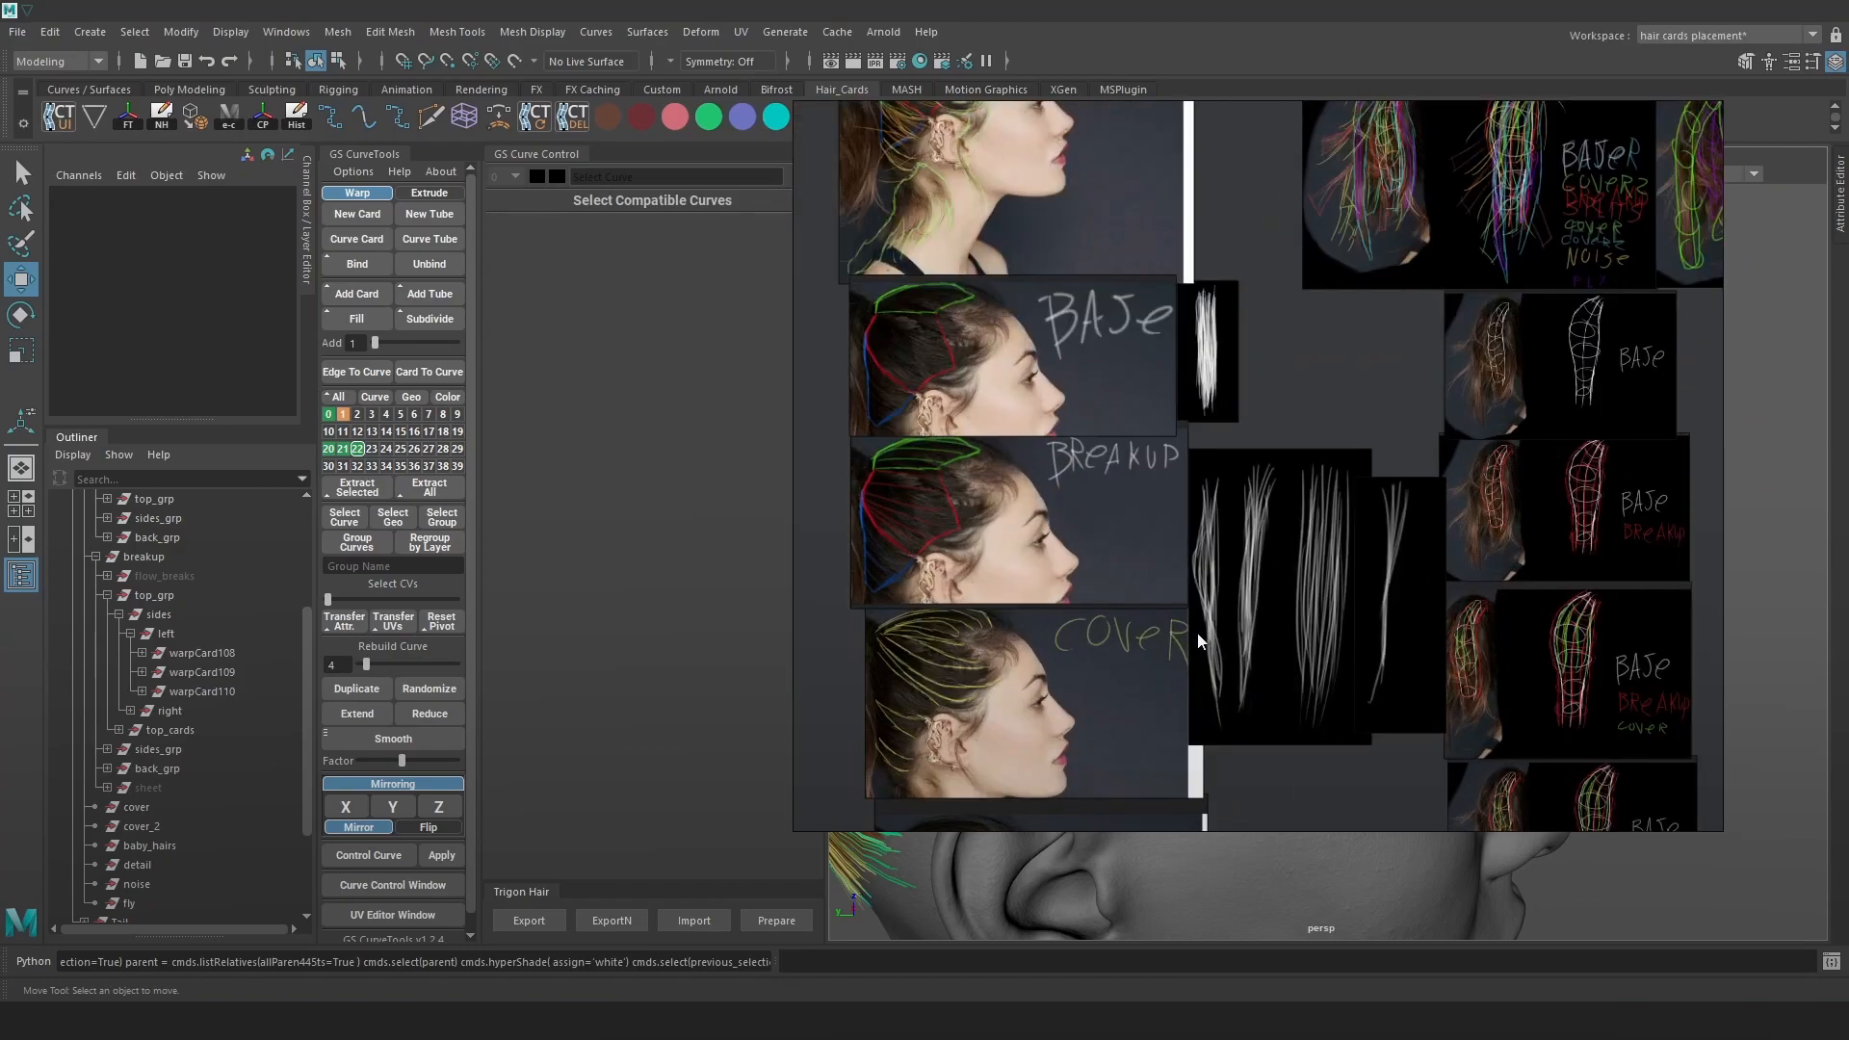
scroll(1276, 594, "down", 3)
middle_click_drag(1271, 583, 1282, 442)
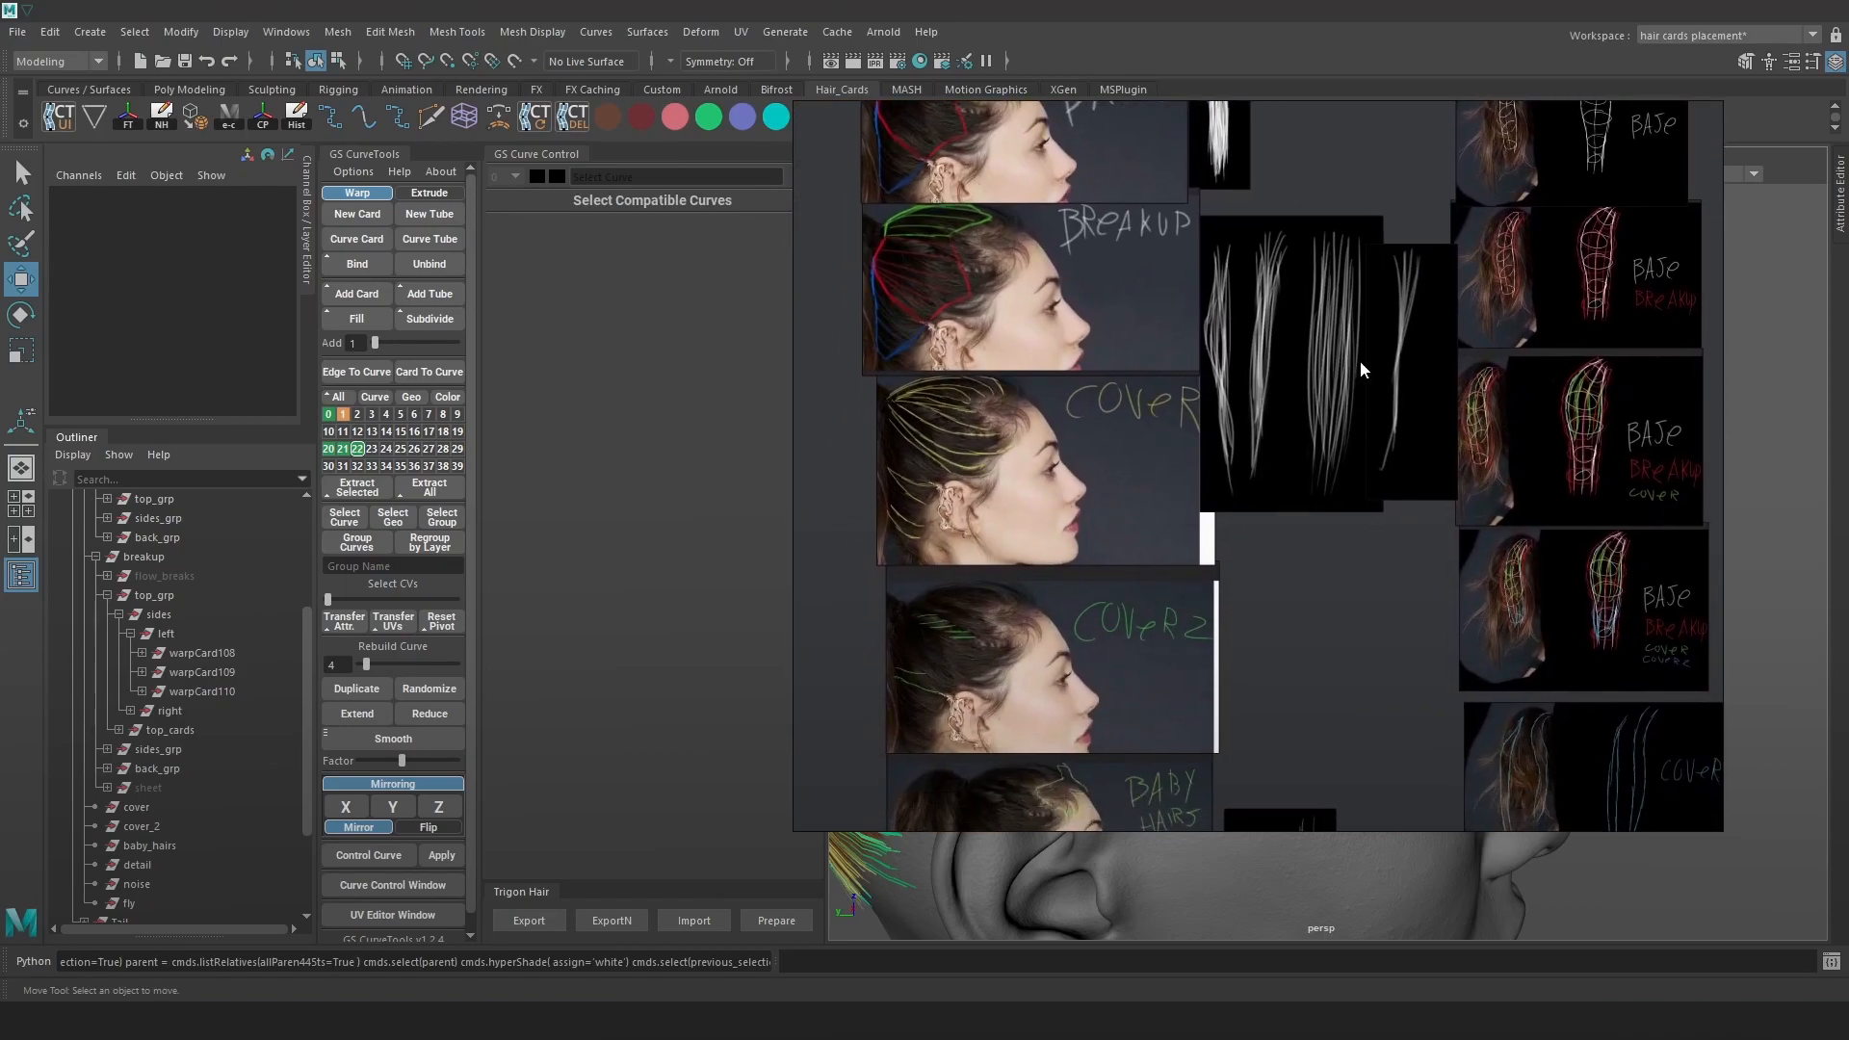
scroll(1348, 317, "up", 3)
middle_click_drag(1348, 317, 1334, 381)
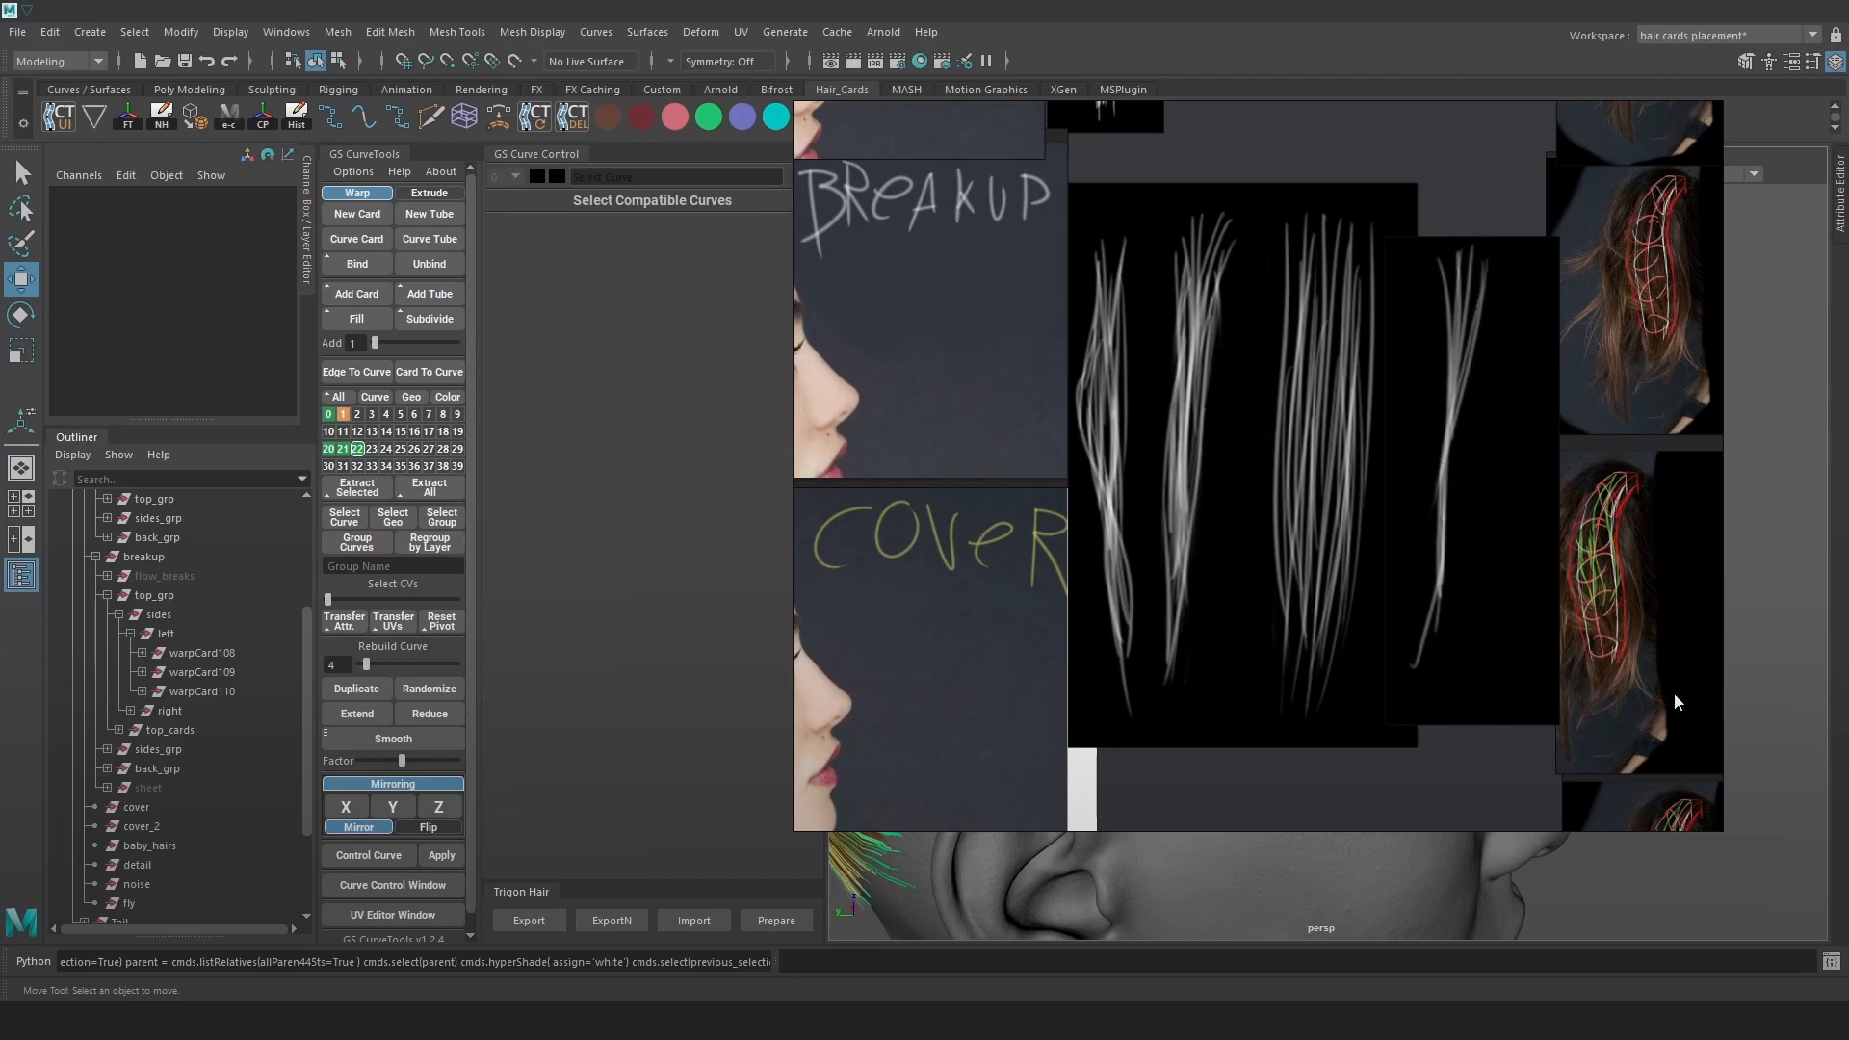
Shrink the reference board, switch to the fiber project in FiberShop, and examine the strand blocks in the Design view
left_click_drag(1719, 826, 859, 180)
right_click_drag(830, 143, 1786, 501)
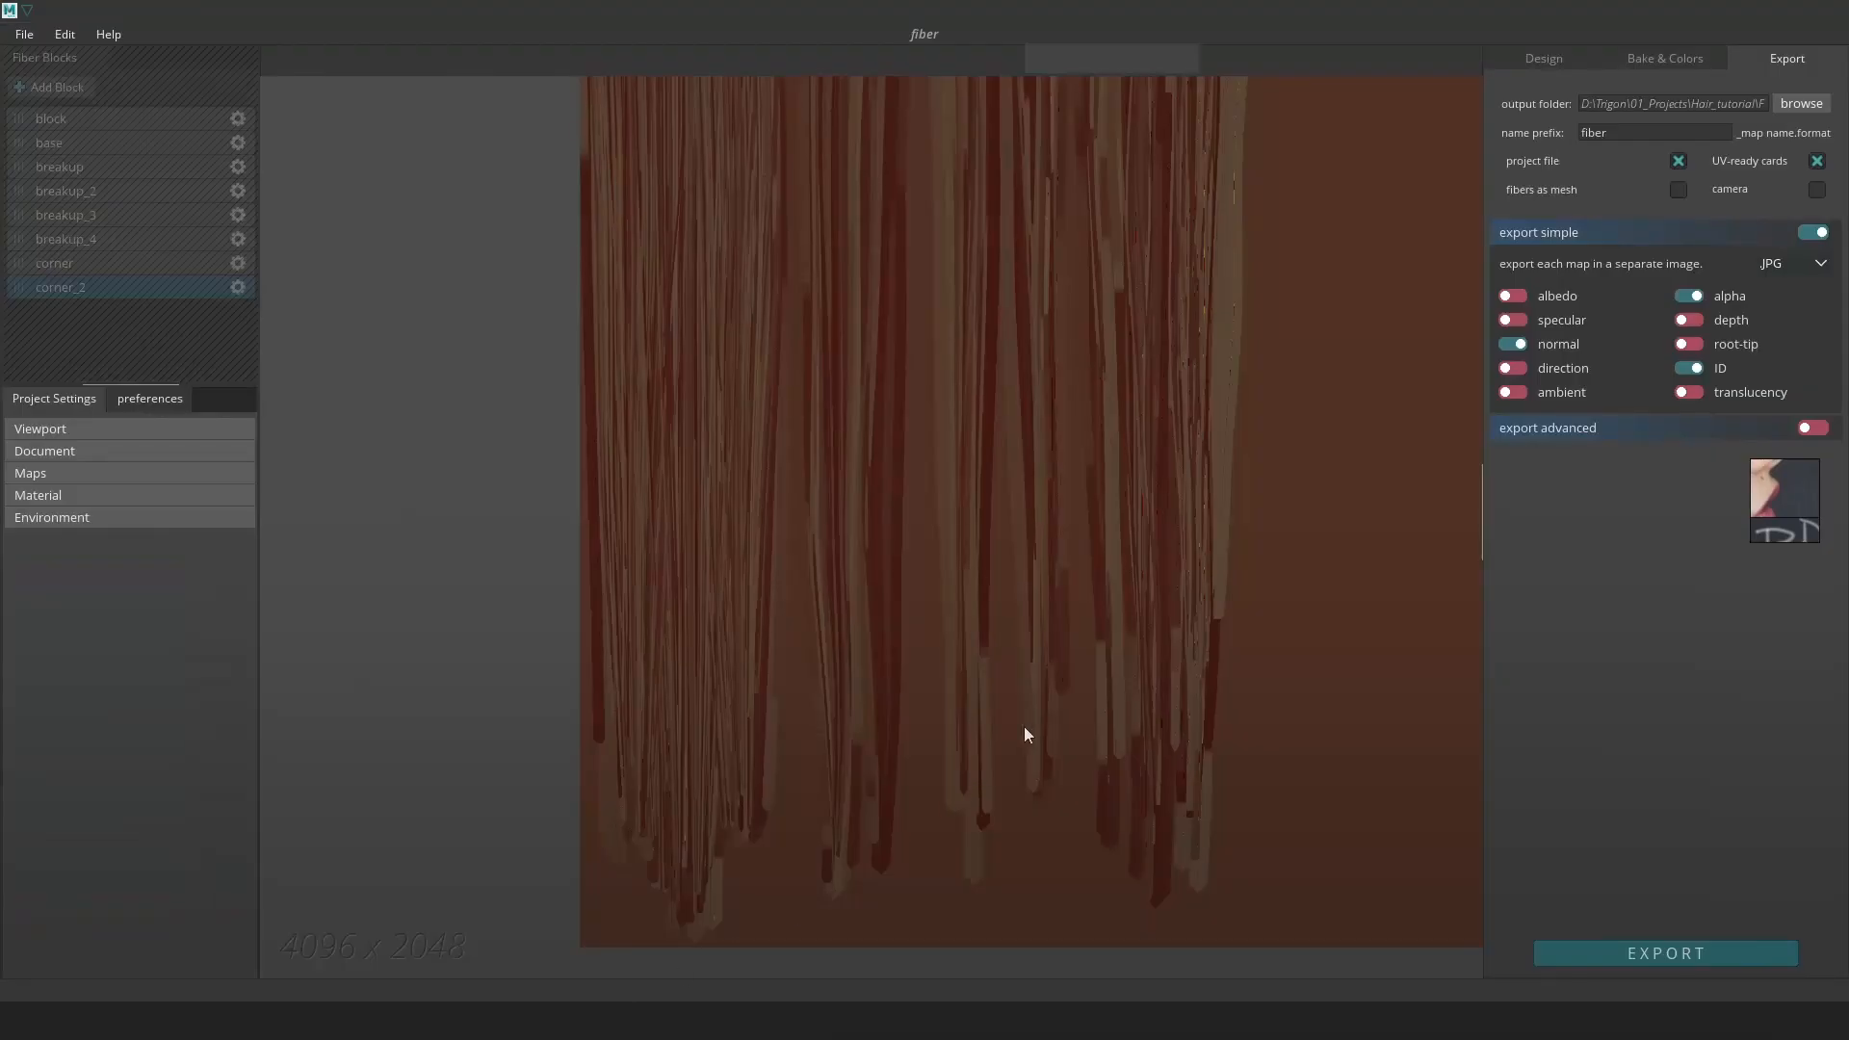
left_click(1545, 57)
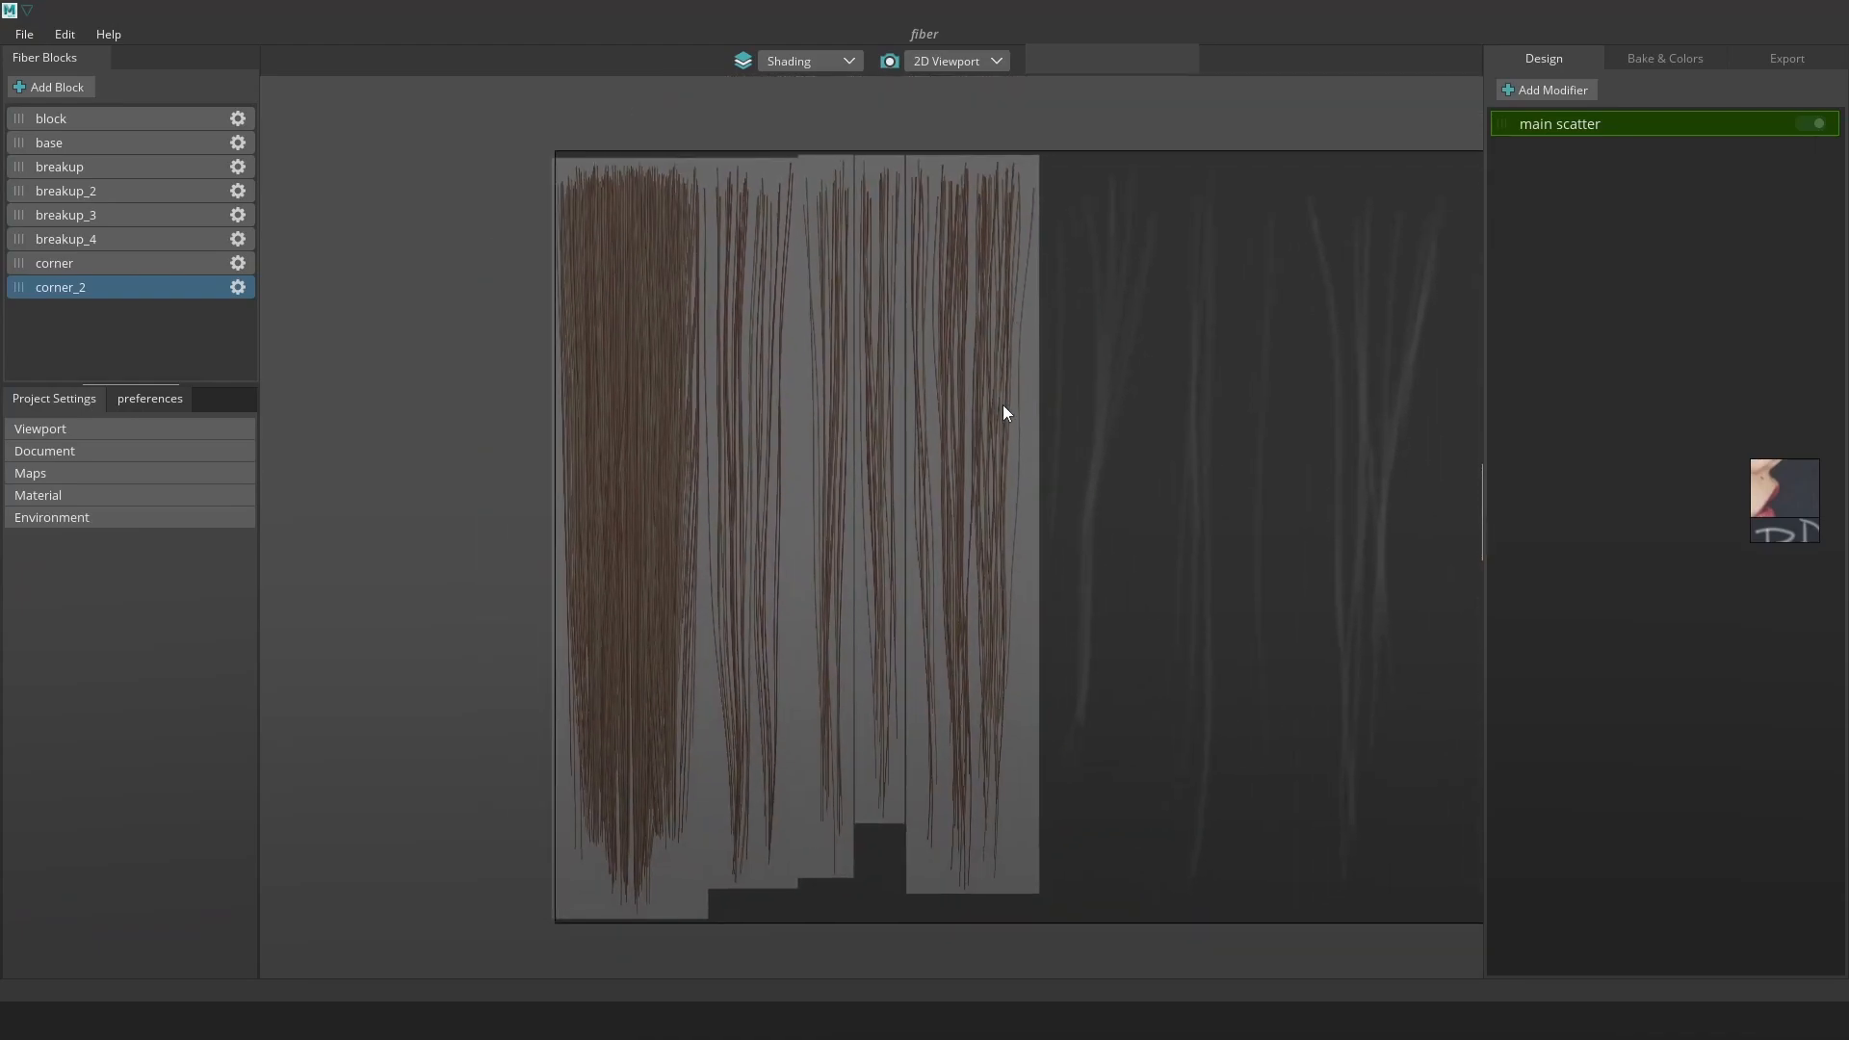
scroll(979, 441, "up", 1)
middle_click_drag(1095, 385, 1069, 386)
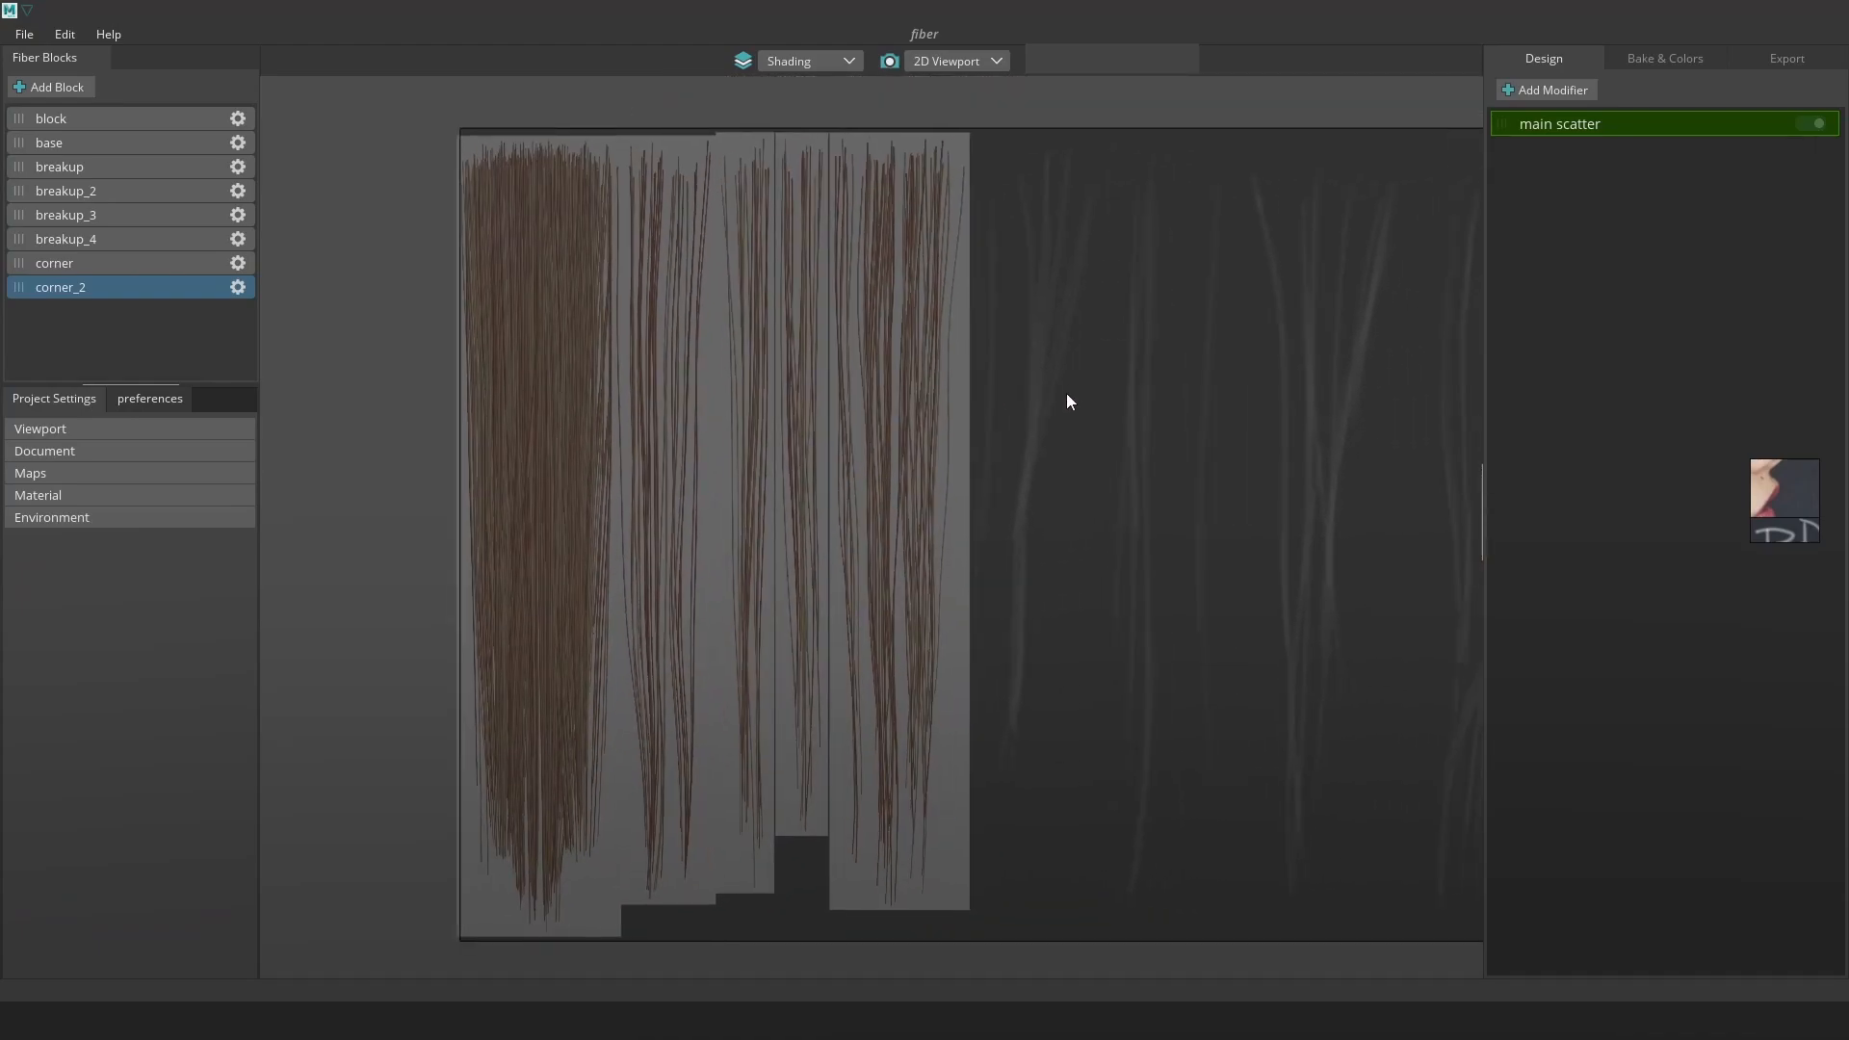
scroll(811, 554, "up", 4)
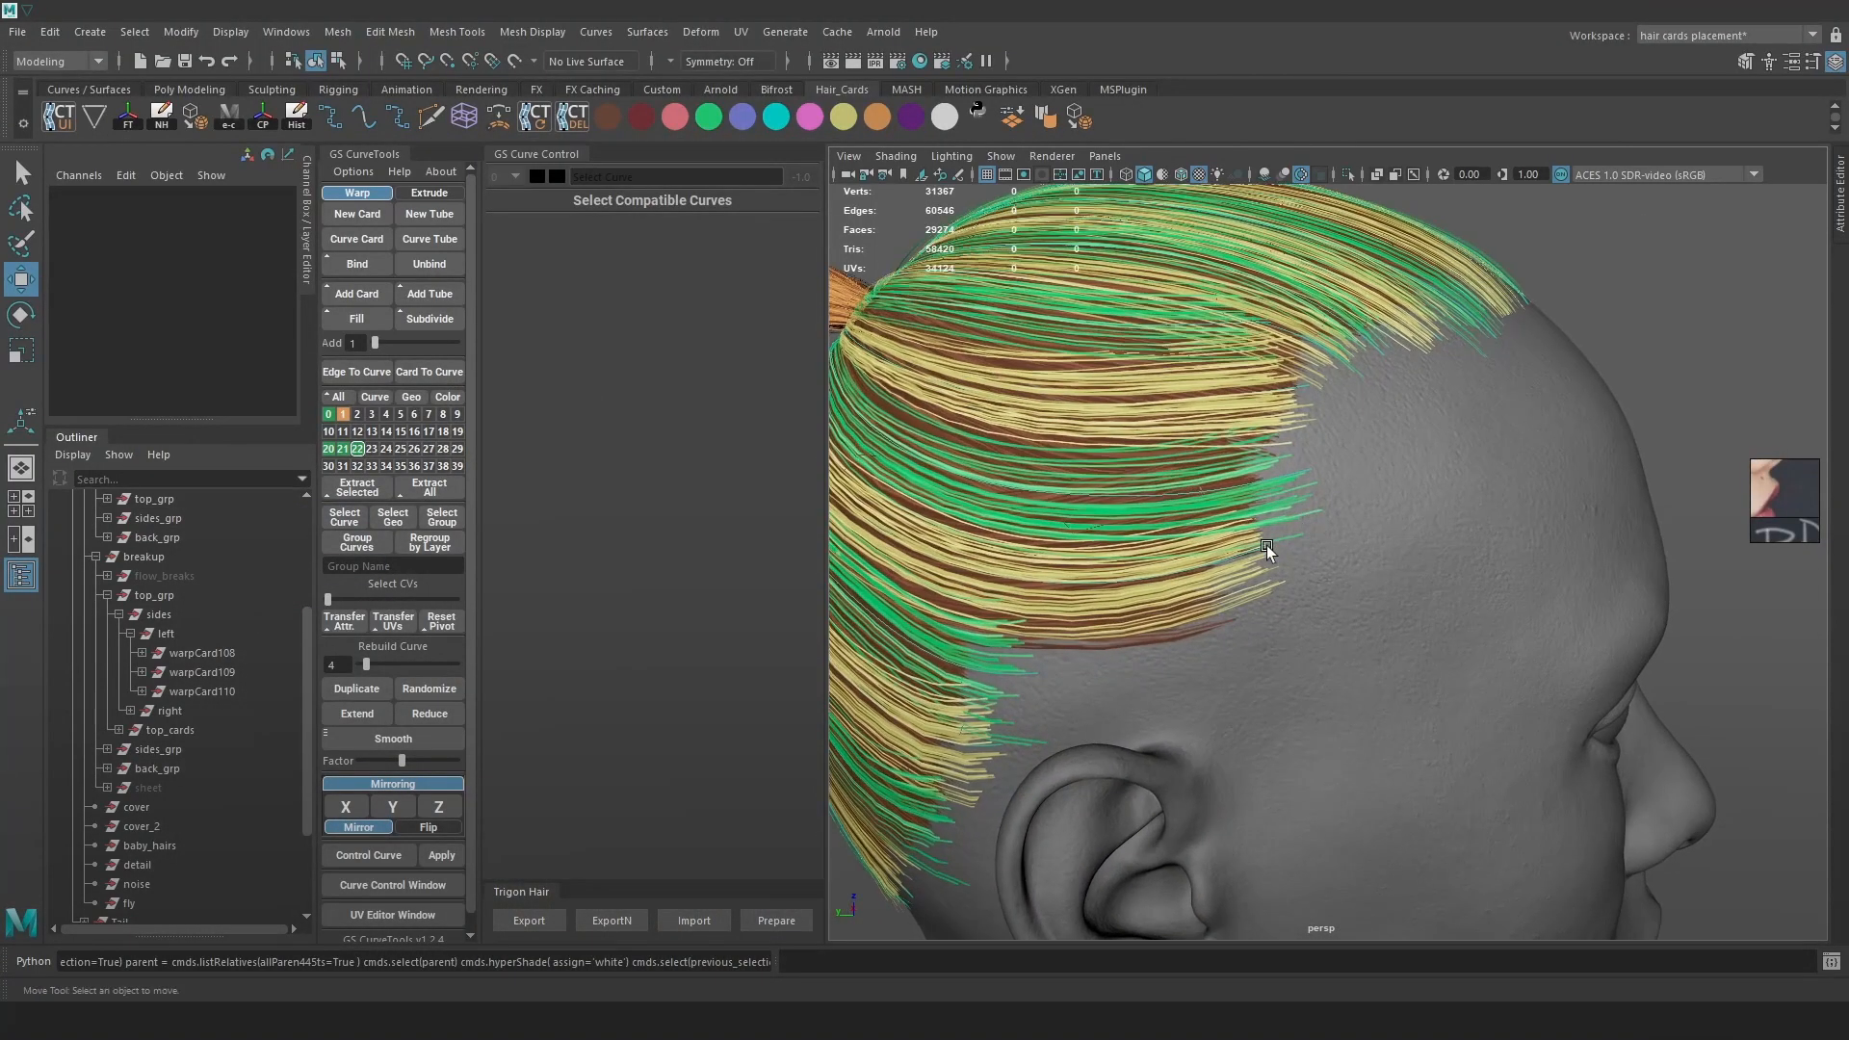
Unhide the flow_breaks group inside the breakup group to show its cards on the side of the head
left_click(169, 575)
key("shift+h")
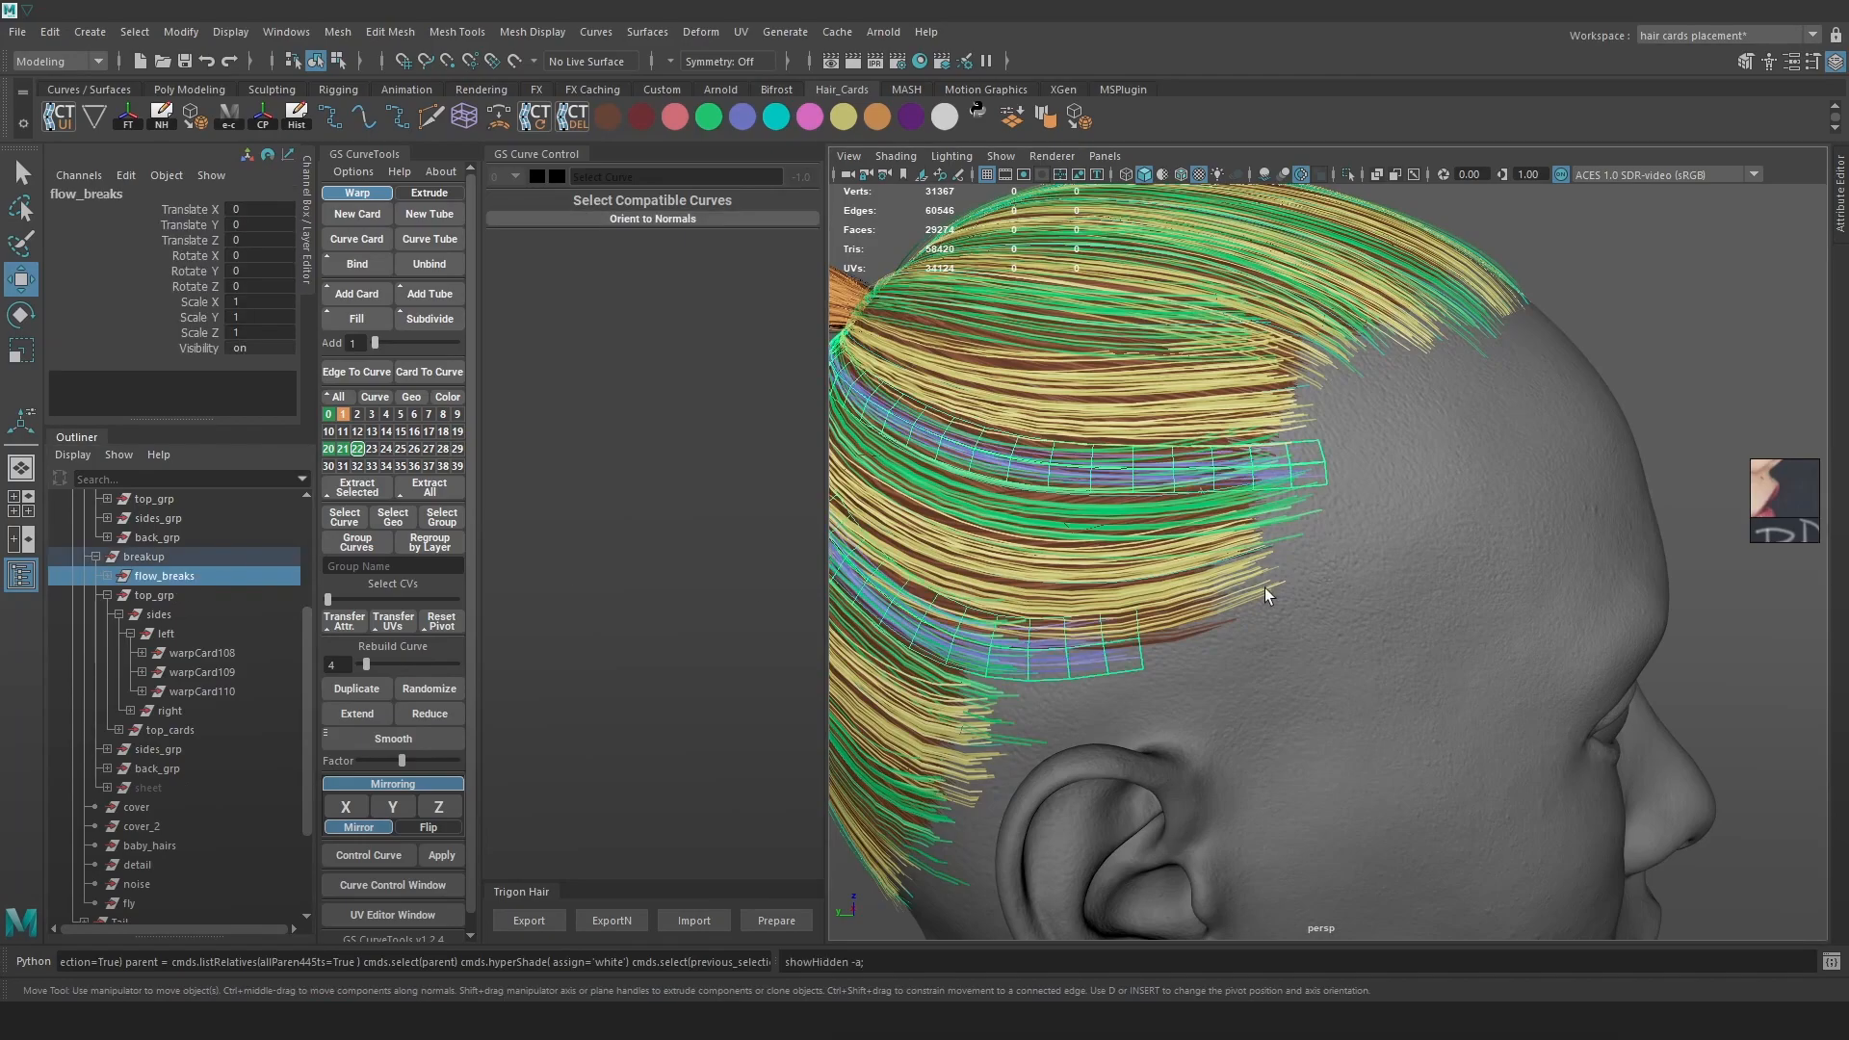
left_click_drag(1284, 528, 1687, 394, "alt")
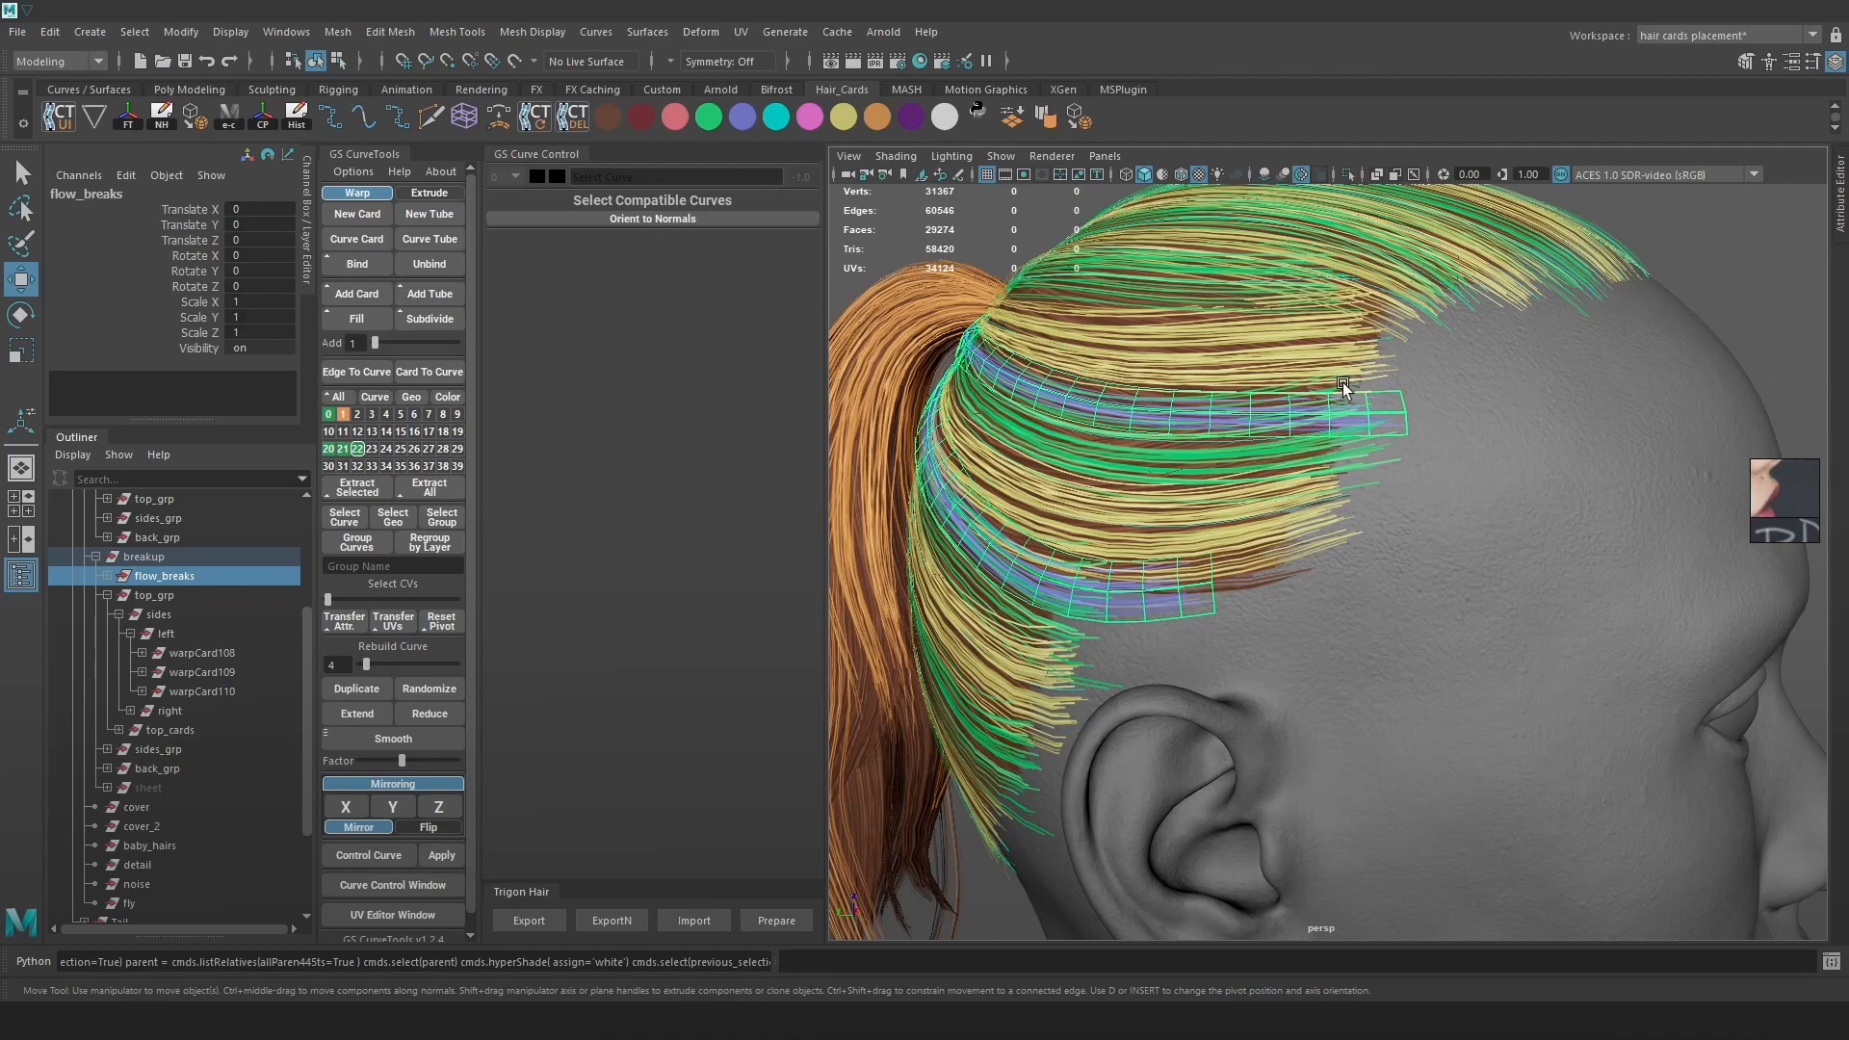
Check the flow-break cards in wireframe and textured shading, and make curve layer 1 active
left_click(1401, 414)
key("4")
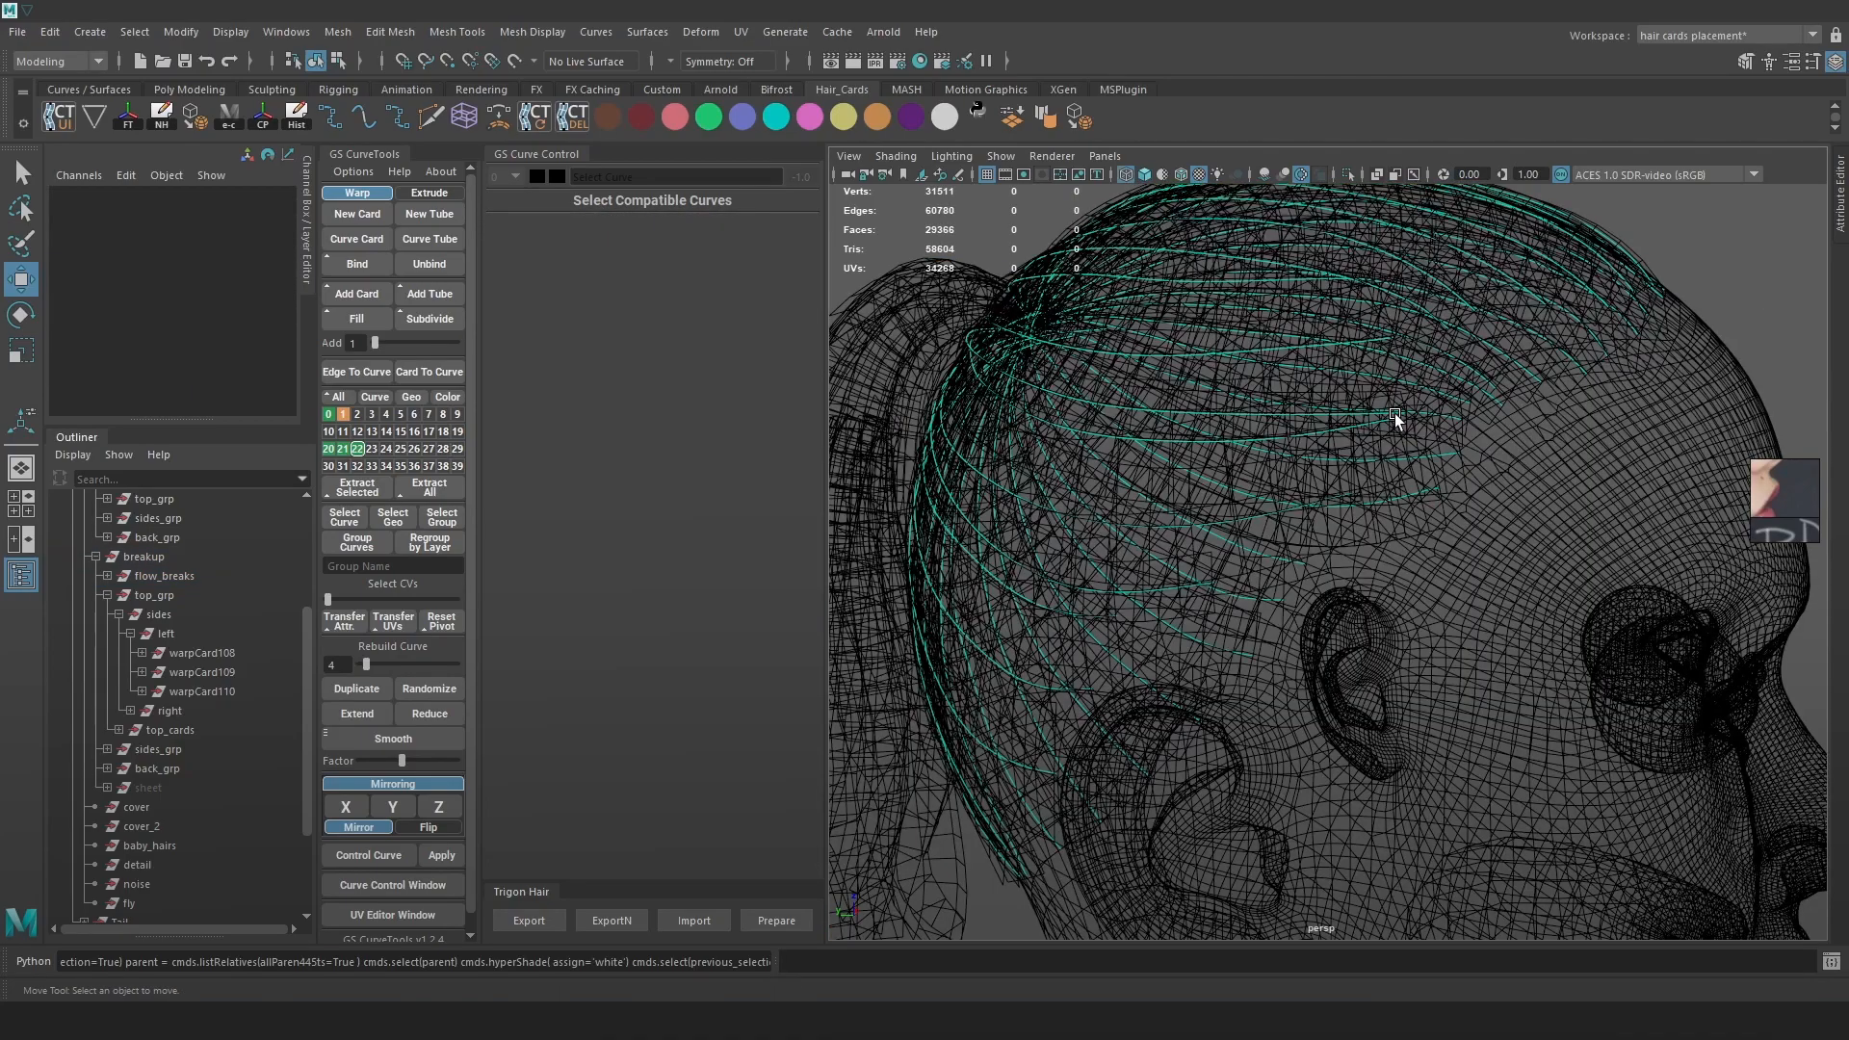
key("6")
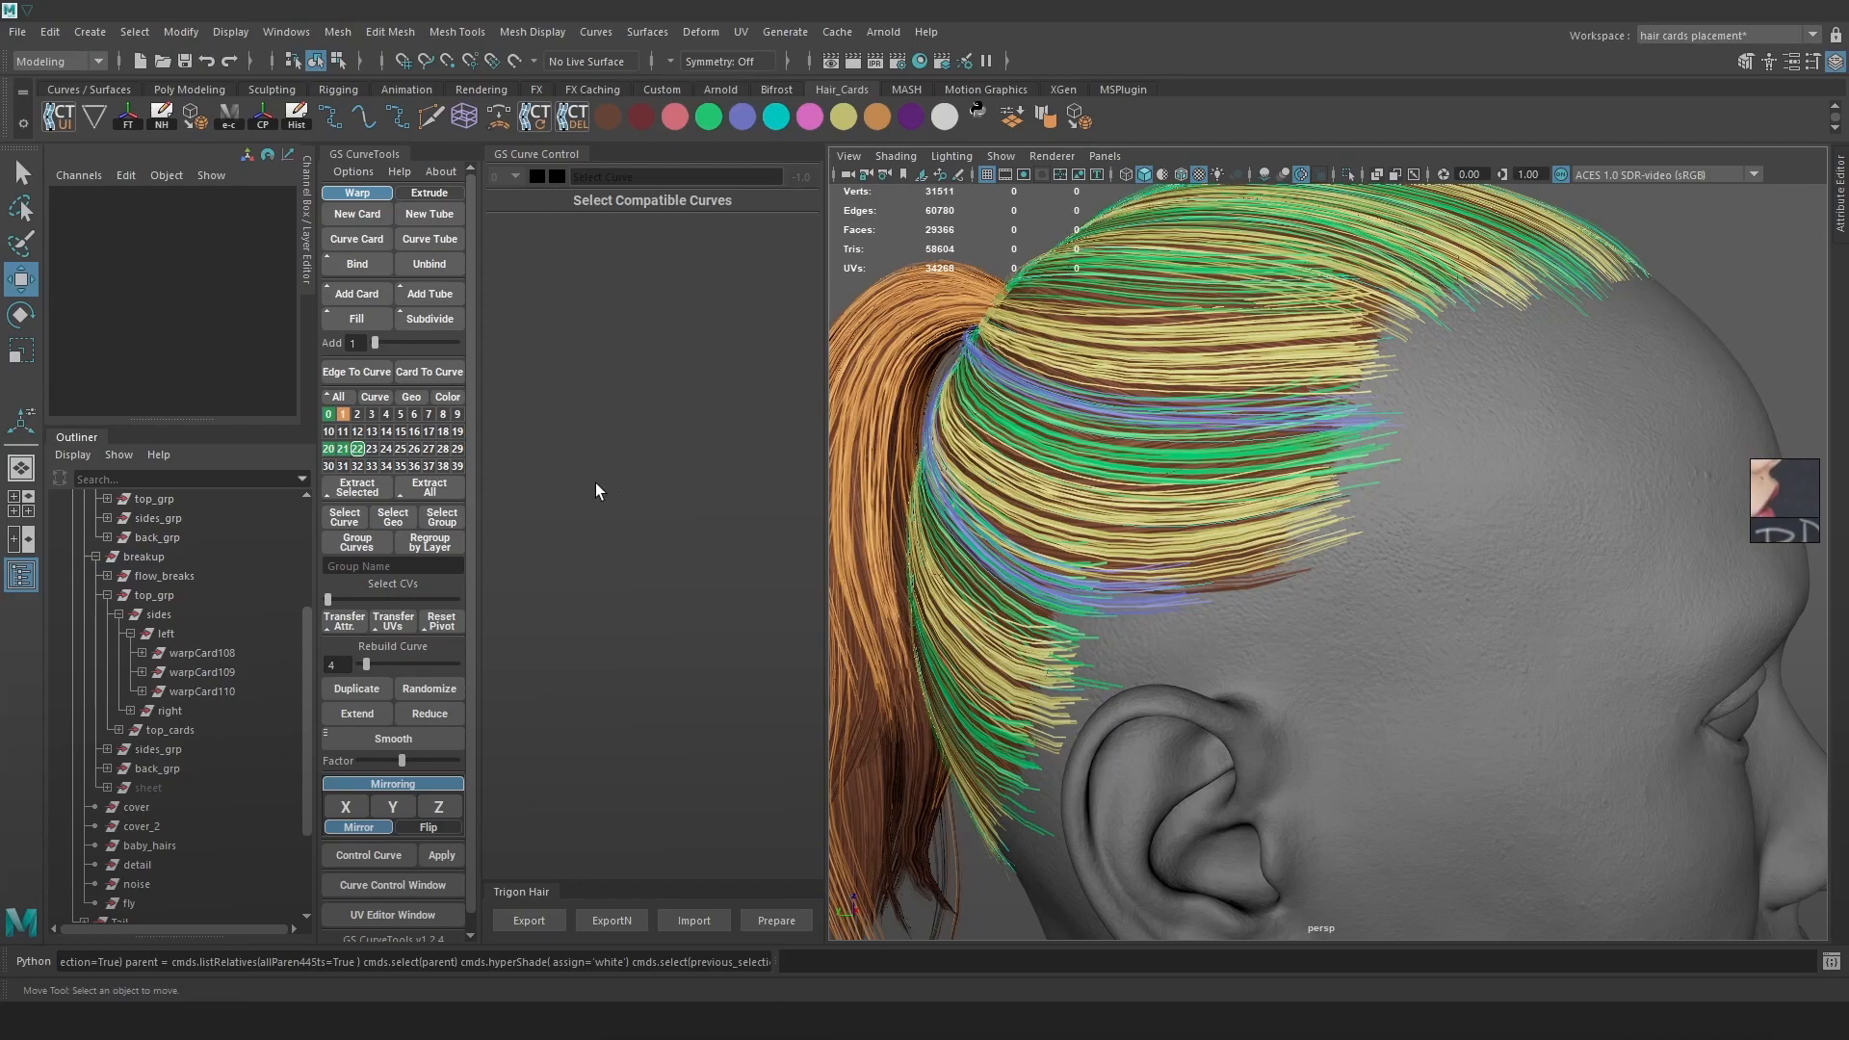
left_click(343, 416)
left_click(344, 416)
left_click_drag(1348, 380, 1349, 443, "alt")
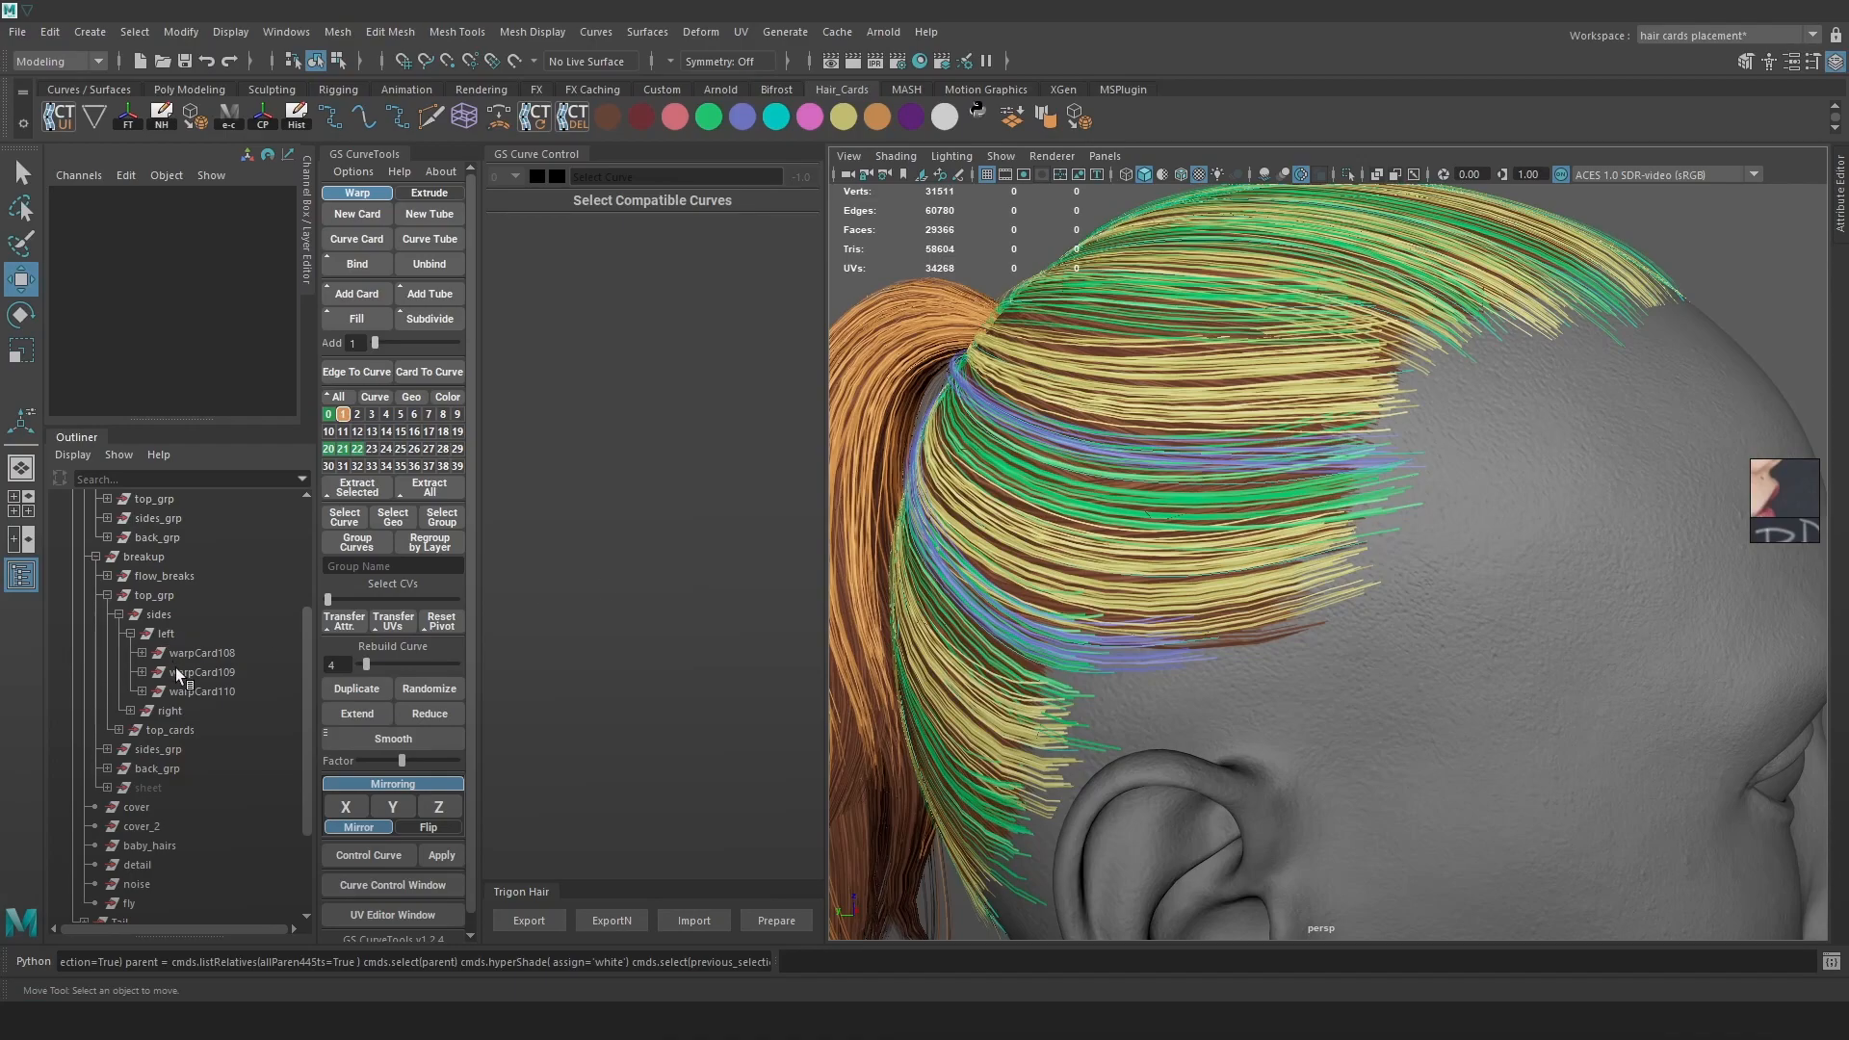
Move the flow_breaks group out of breakup to directly under Main, above cover, and collapse the breakup and base groups
left_click(106, 595)
left_click(154, 576)
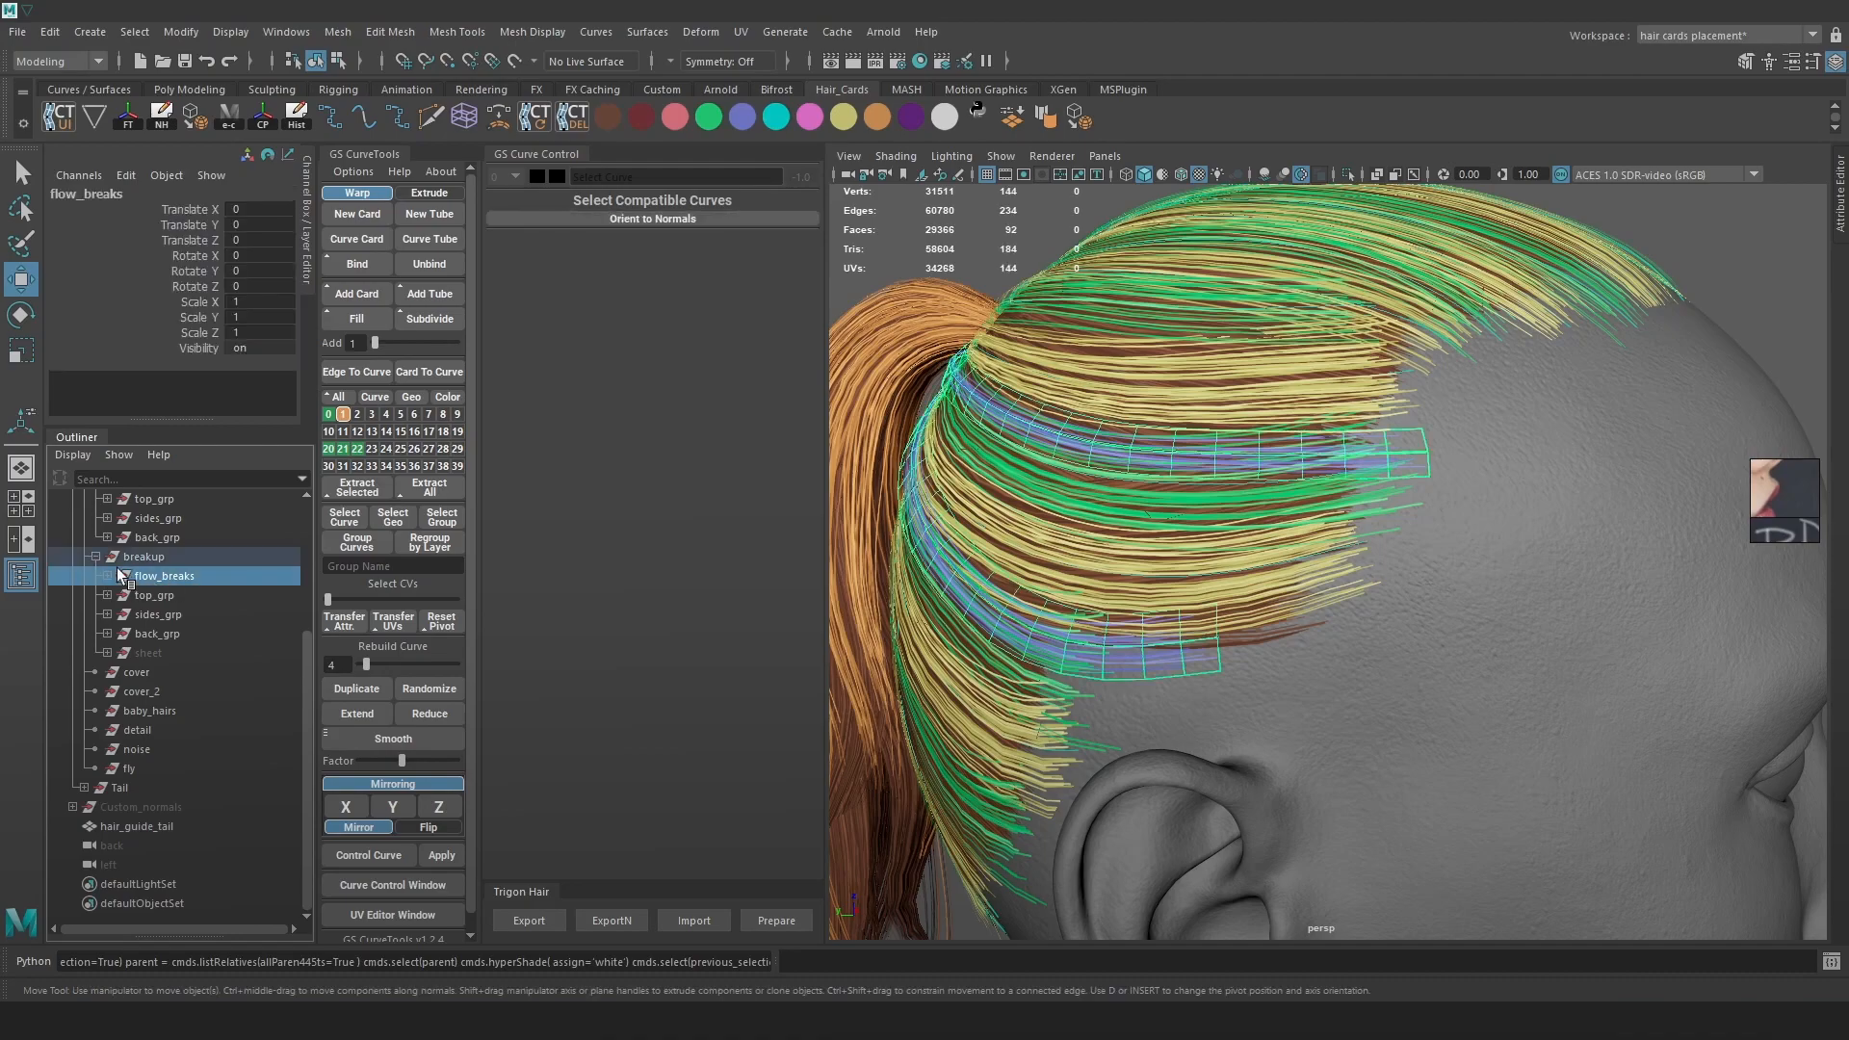
left_click_drag(123, 562, 148, 681)
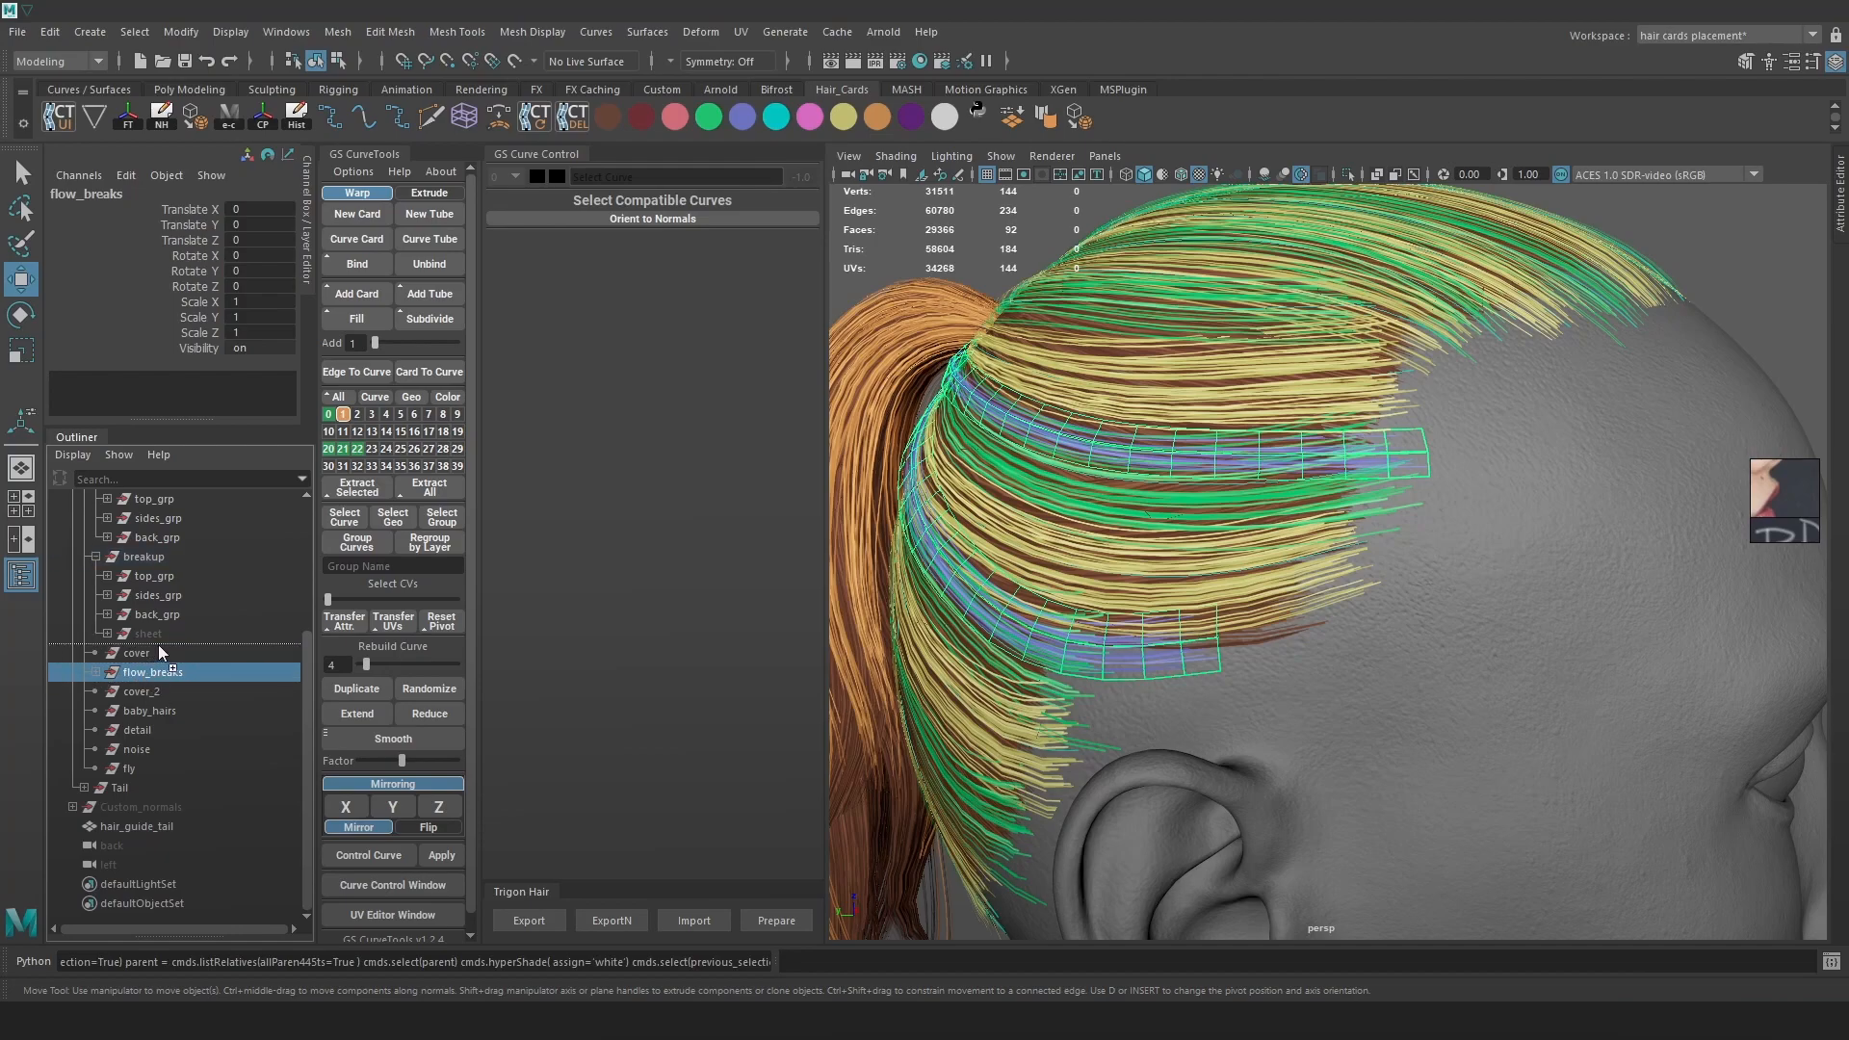
left_click(95, 556)
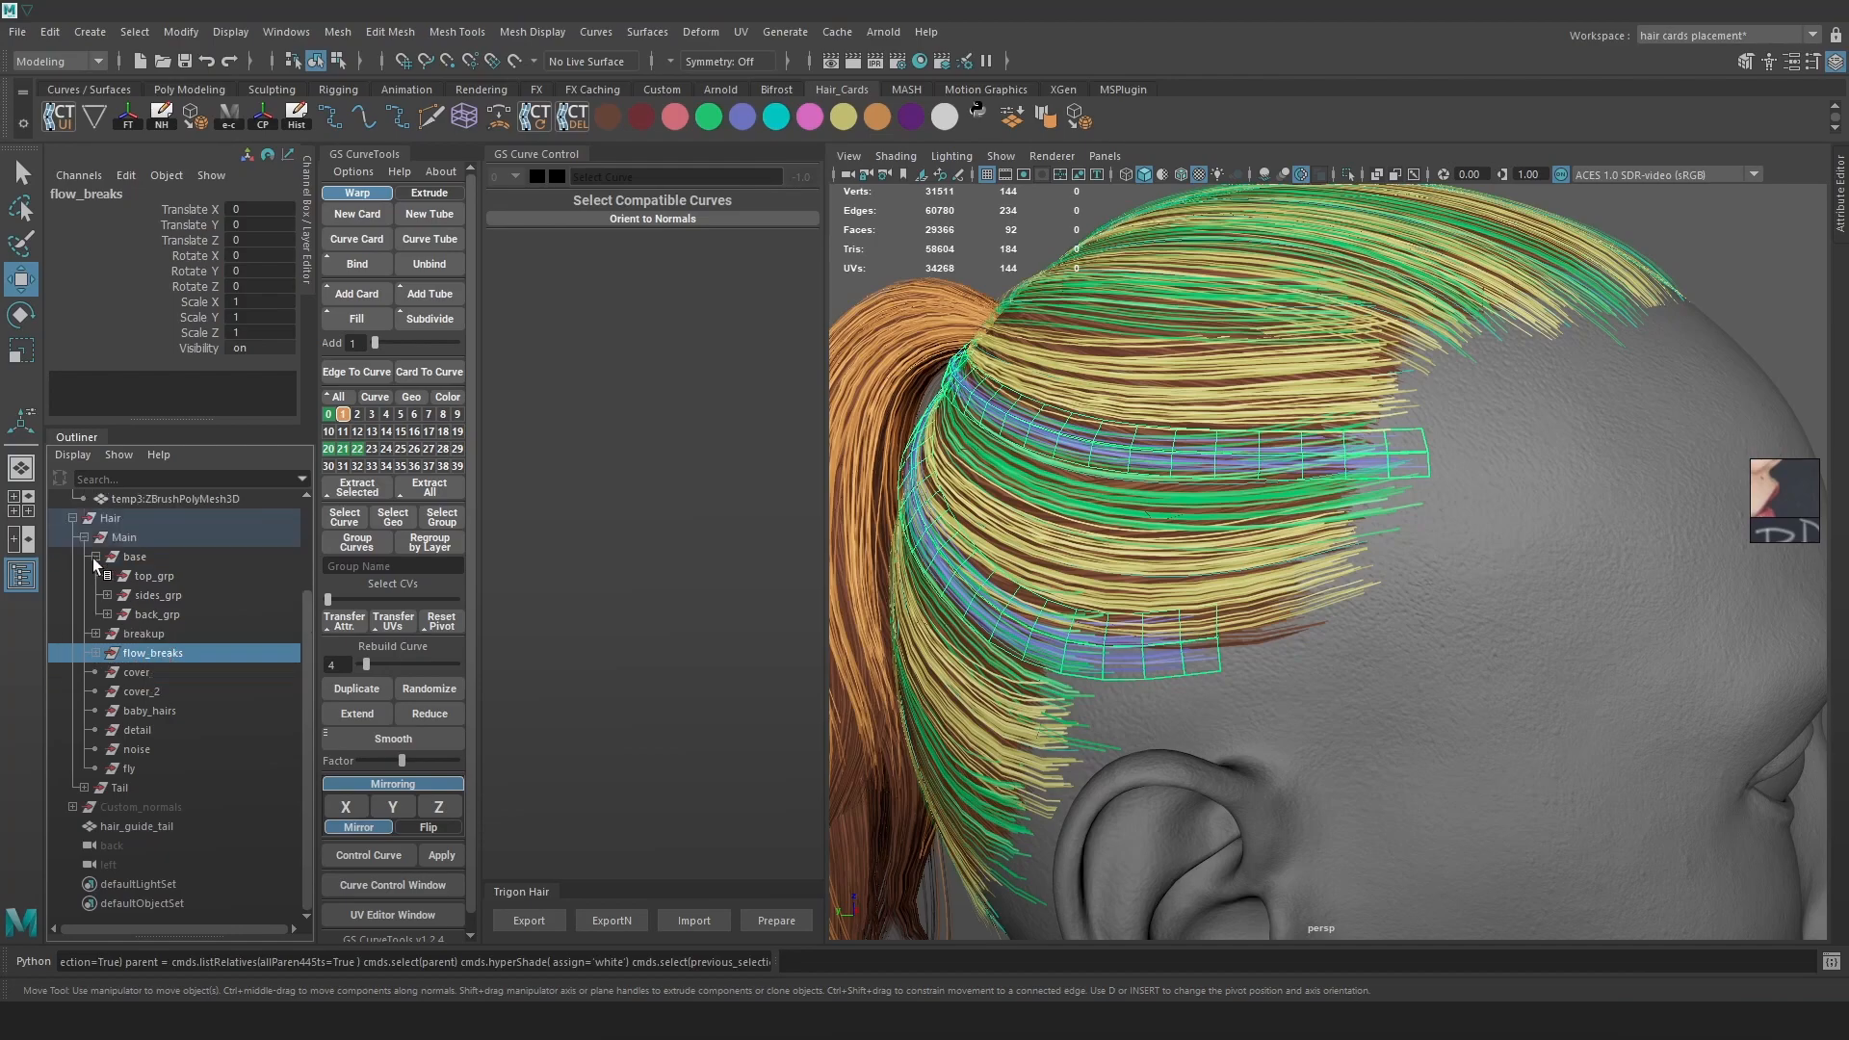
left_click(95, 557)
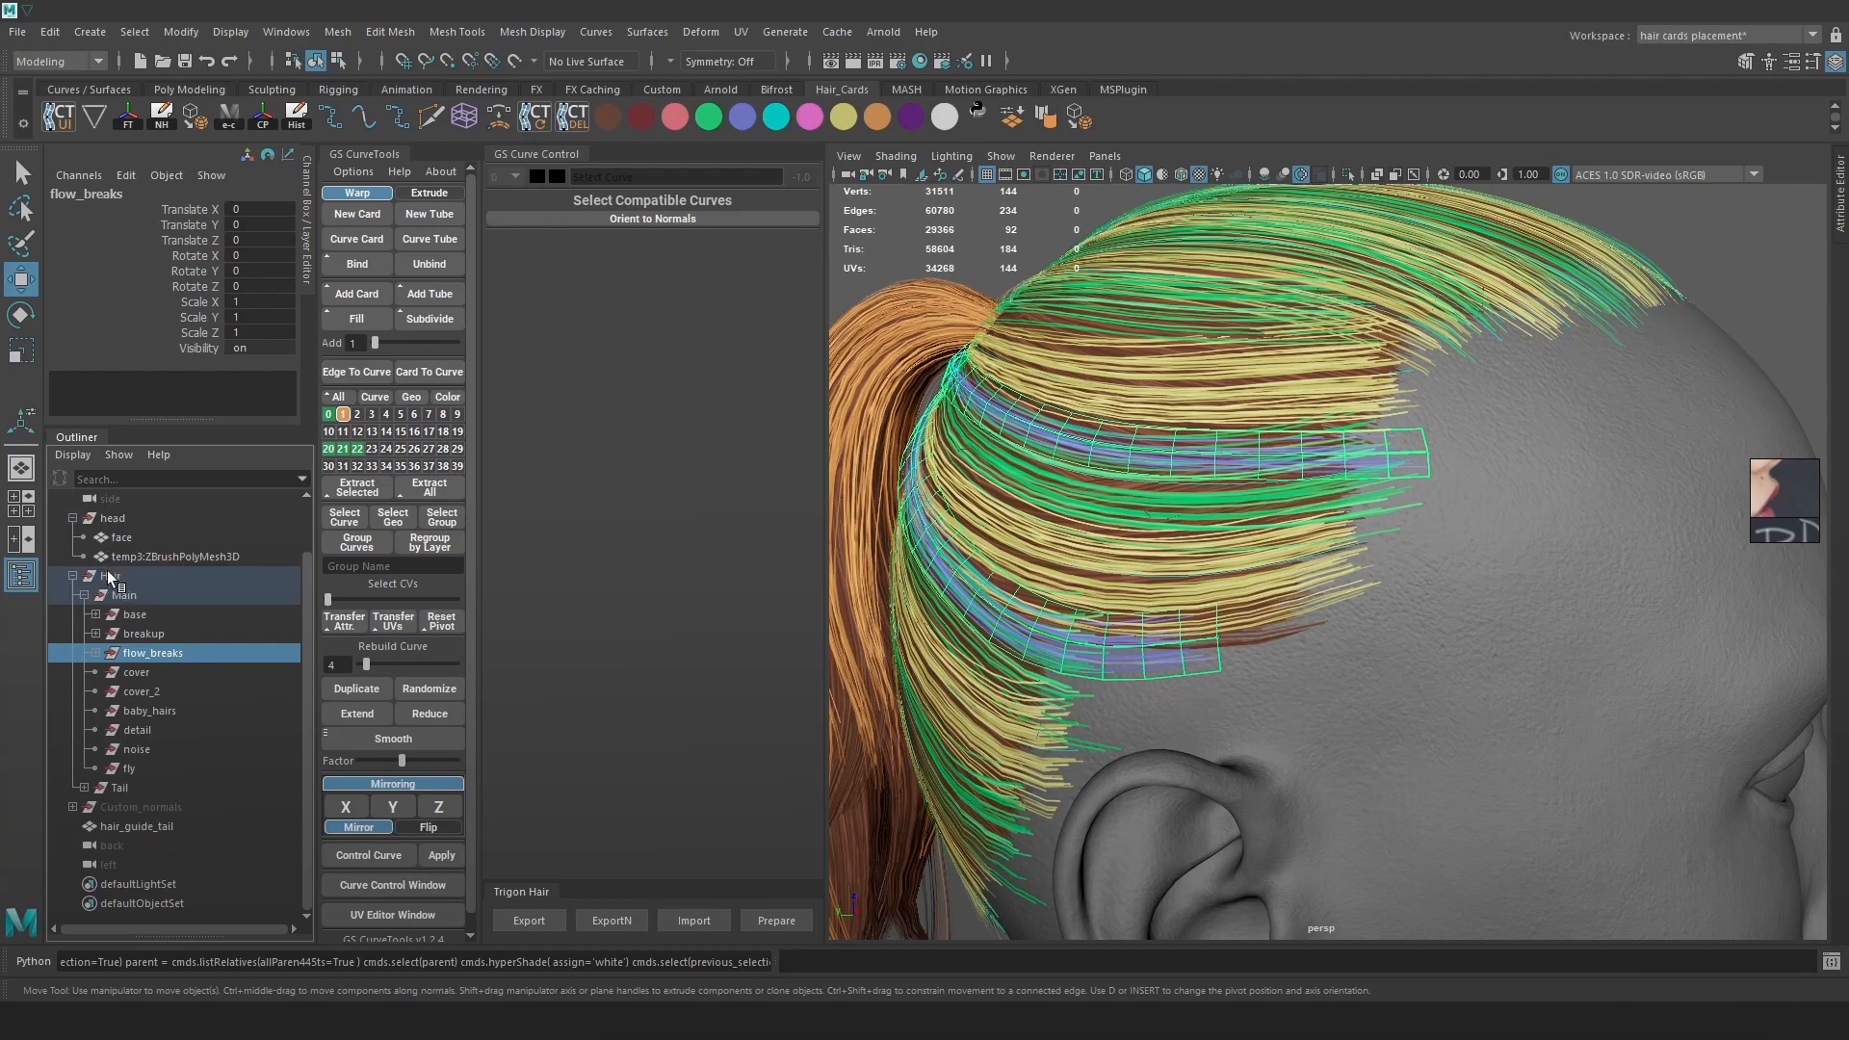
Isolate the breakup group in the viewport, clear the selection, and save the scene
left_click(144, 633)
right_click_drag(1379, 493, 1242, 385, "alt")
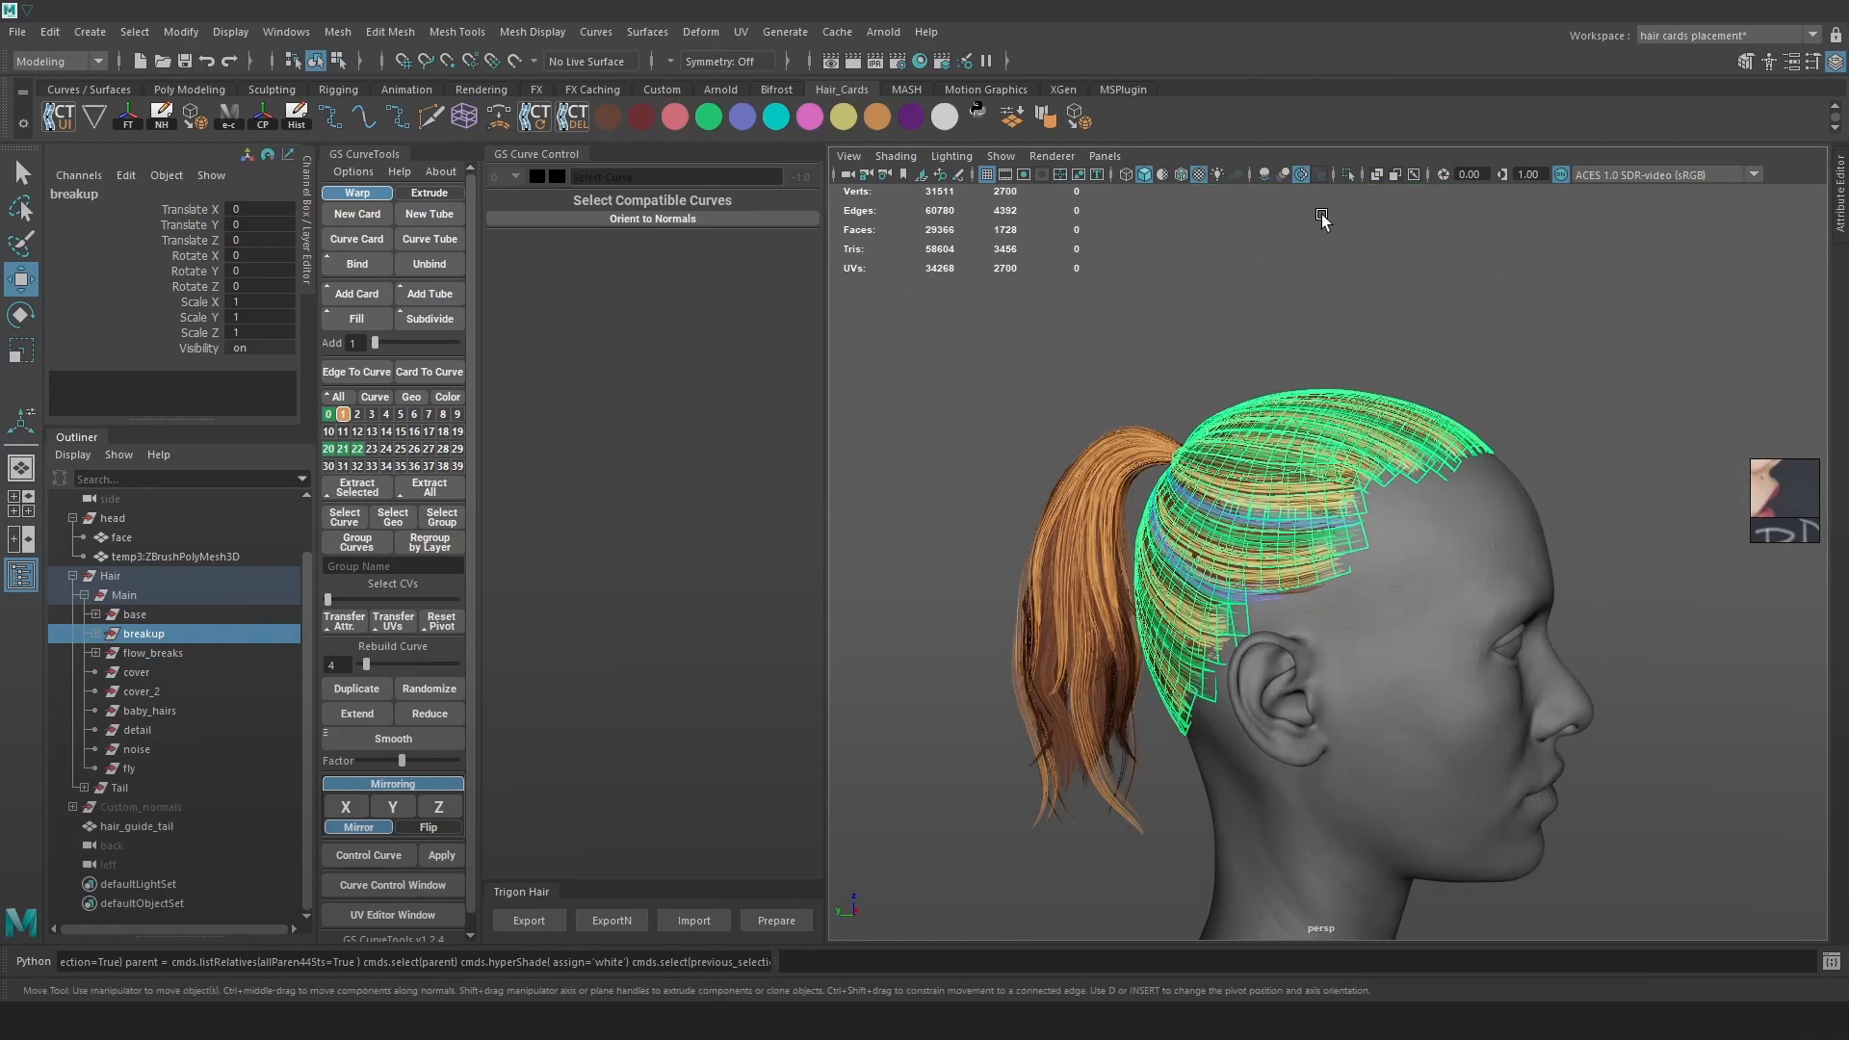
left_click(1348, 175)
left_click_drag(1340, 340, 1431, 382, "alt")
right_click_drag(1433, 384, 1499, 441, "alt")
left_click(1576, 408)
key("ctrl+s")
Assign the orange shader to all the isolated breakup cards, show the whole scene again, and save it
left_click_drag(1569, 474, 1558, 486, "alt")
left_click_drag(1700, 886, 872, 139)
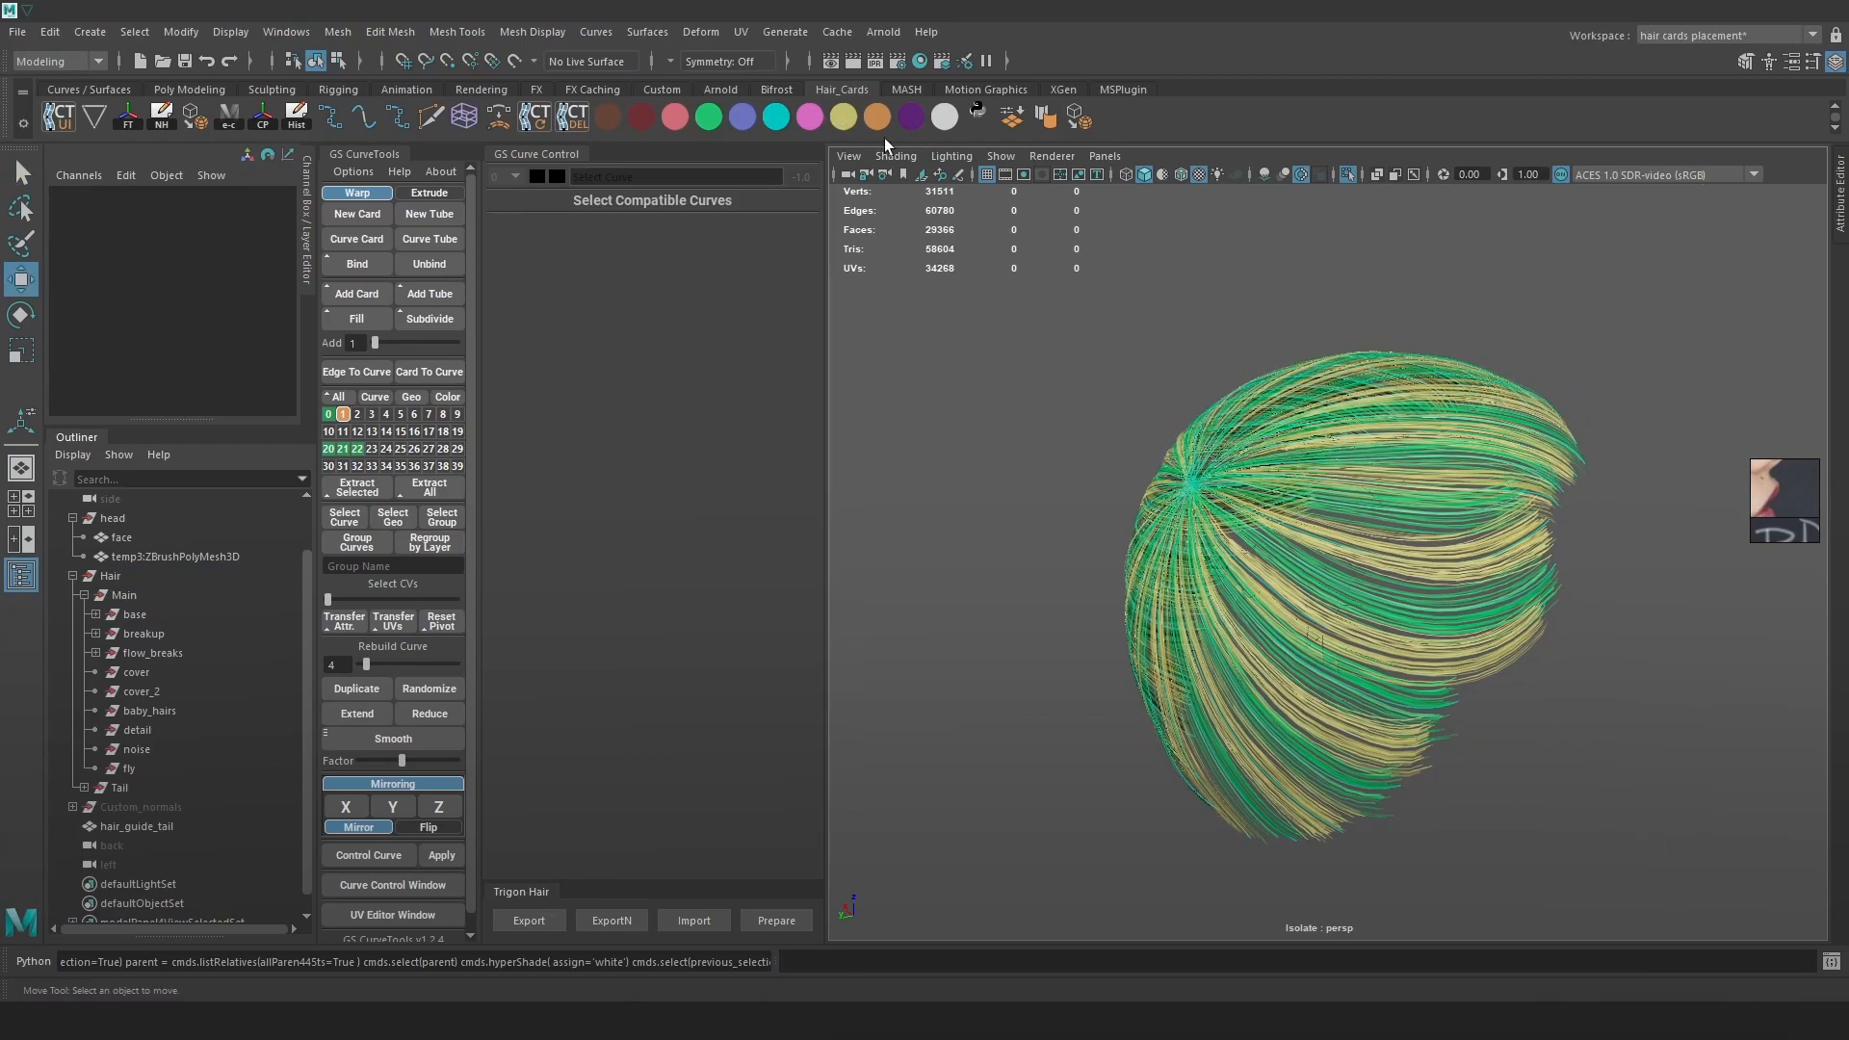
left_click_drag(1180, 268, 1274, 278, "alt")
key("4")
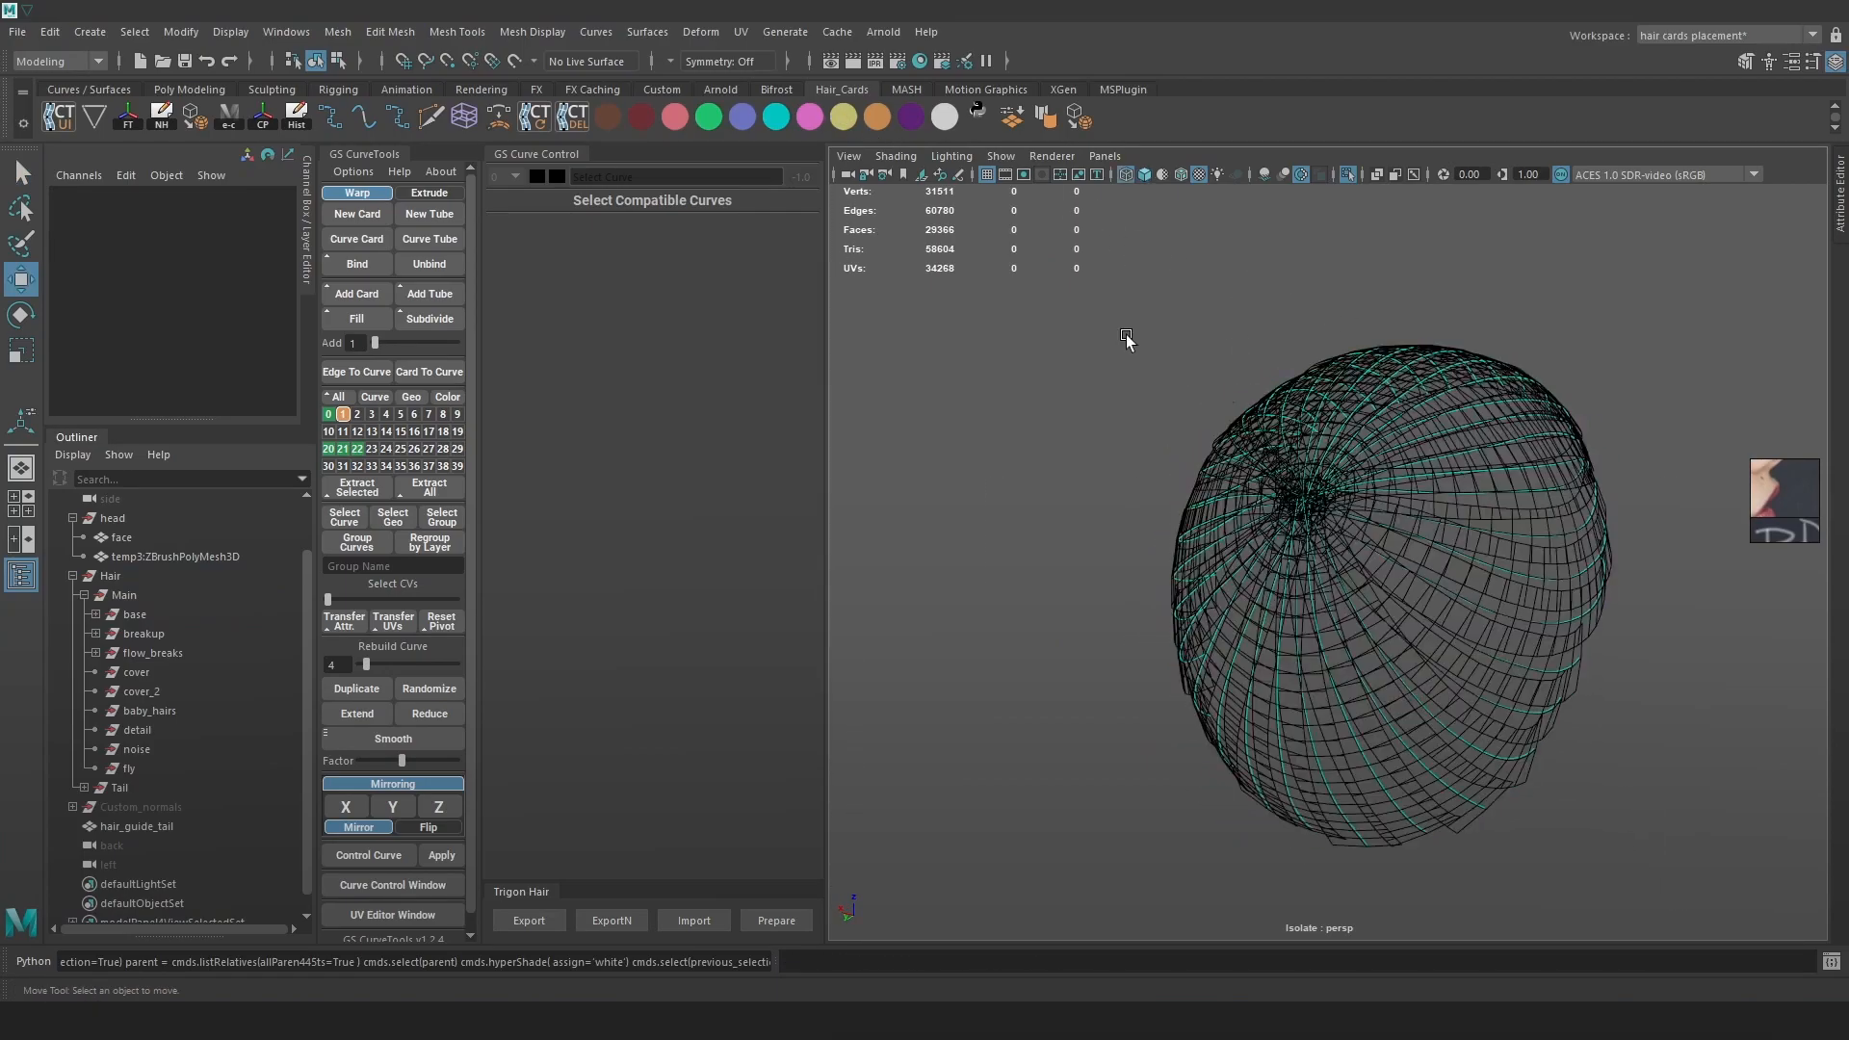
left_click_drag(1122, 325, 1661, 939)
mouse_move(1541, 732)
left_mouse_down("alt")
mouse_move(1655, 731)
mouse_move(1518, 729)
left_mouse_up("alt")
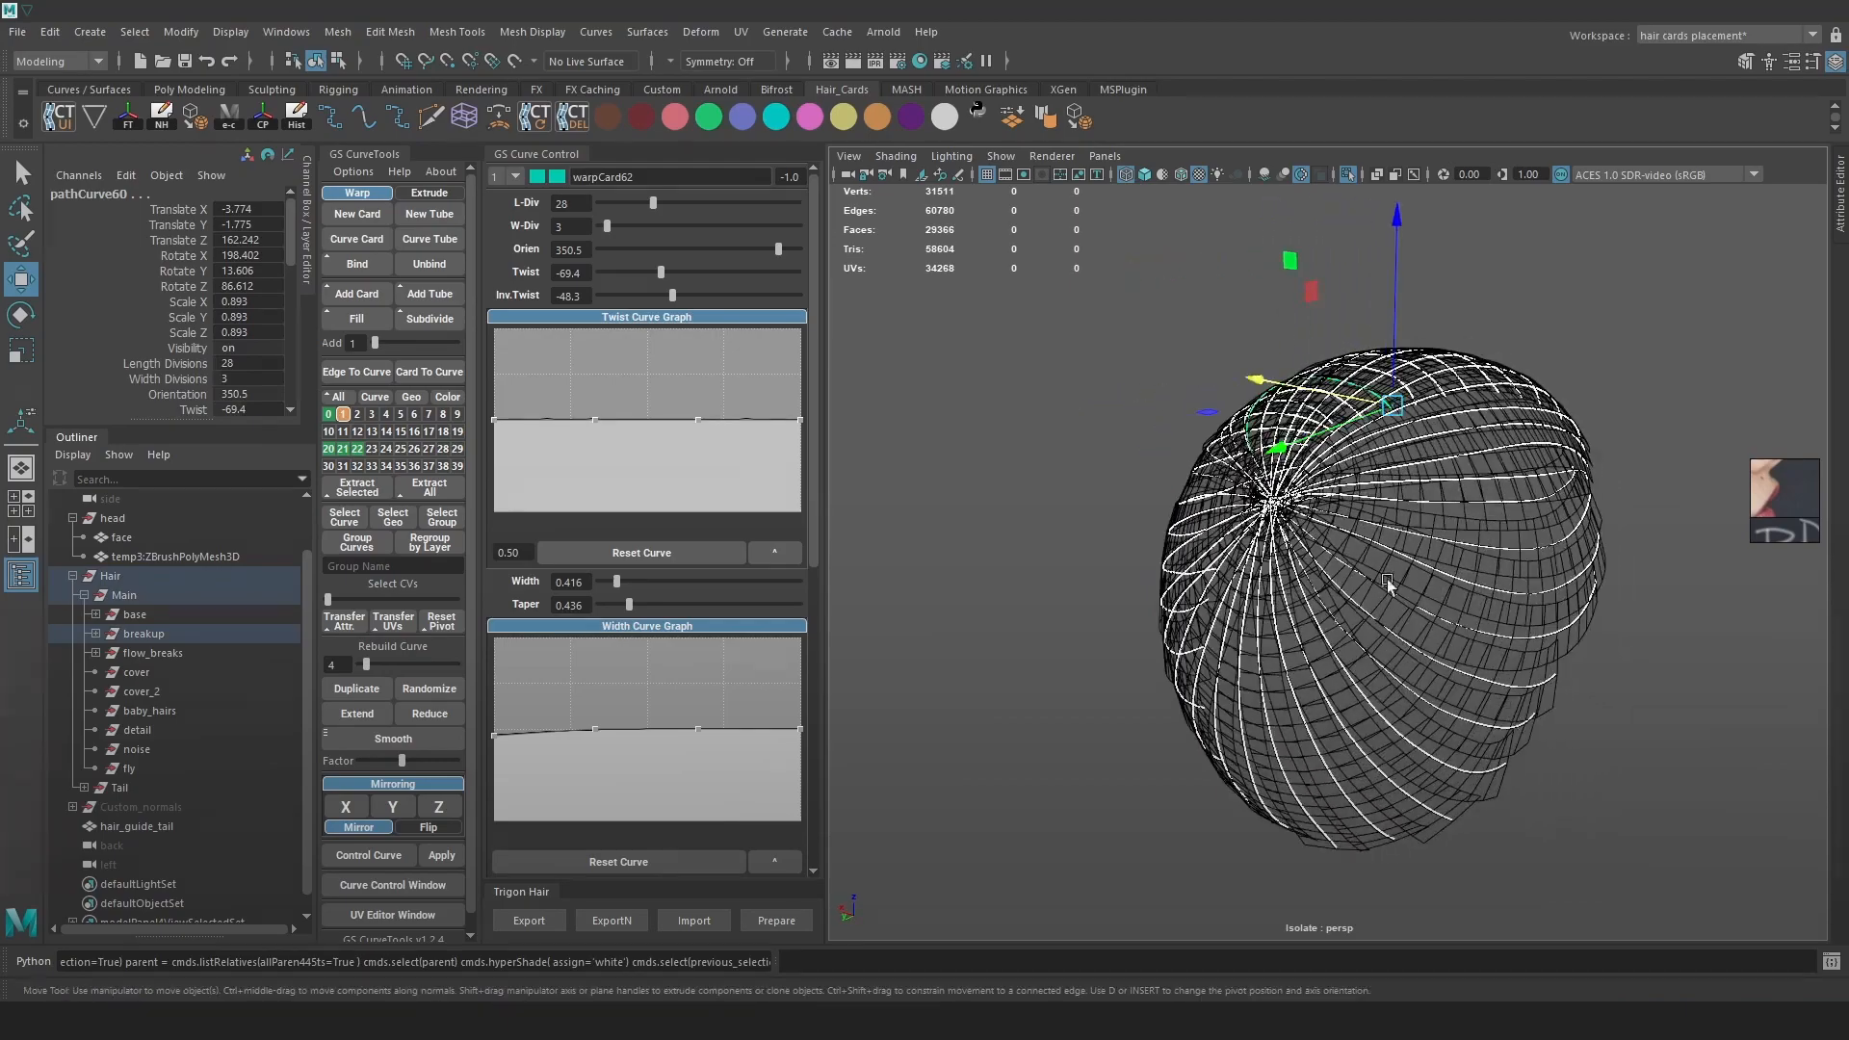
left_click(882, 123)
left_click(1349, 174)
key("ctrl+s")
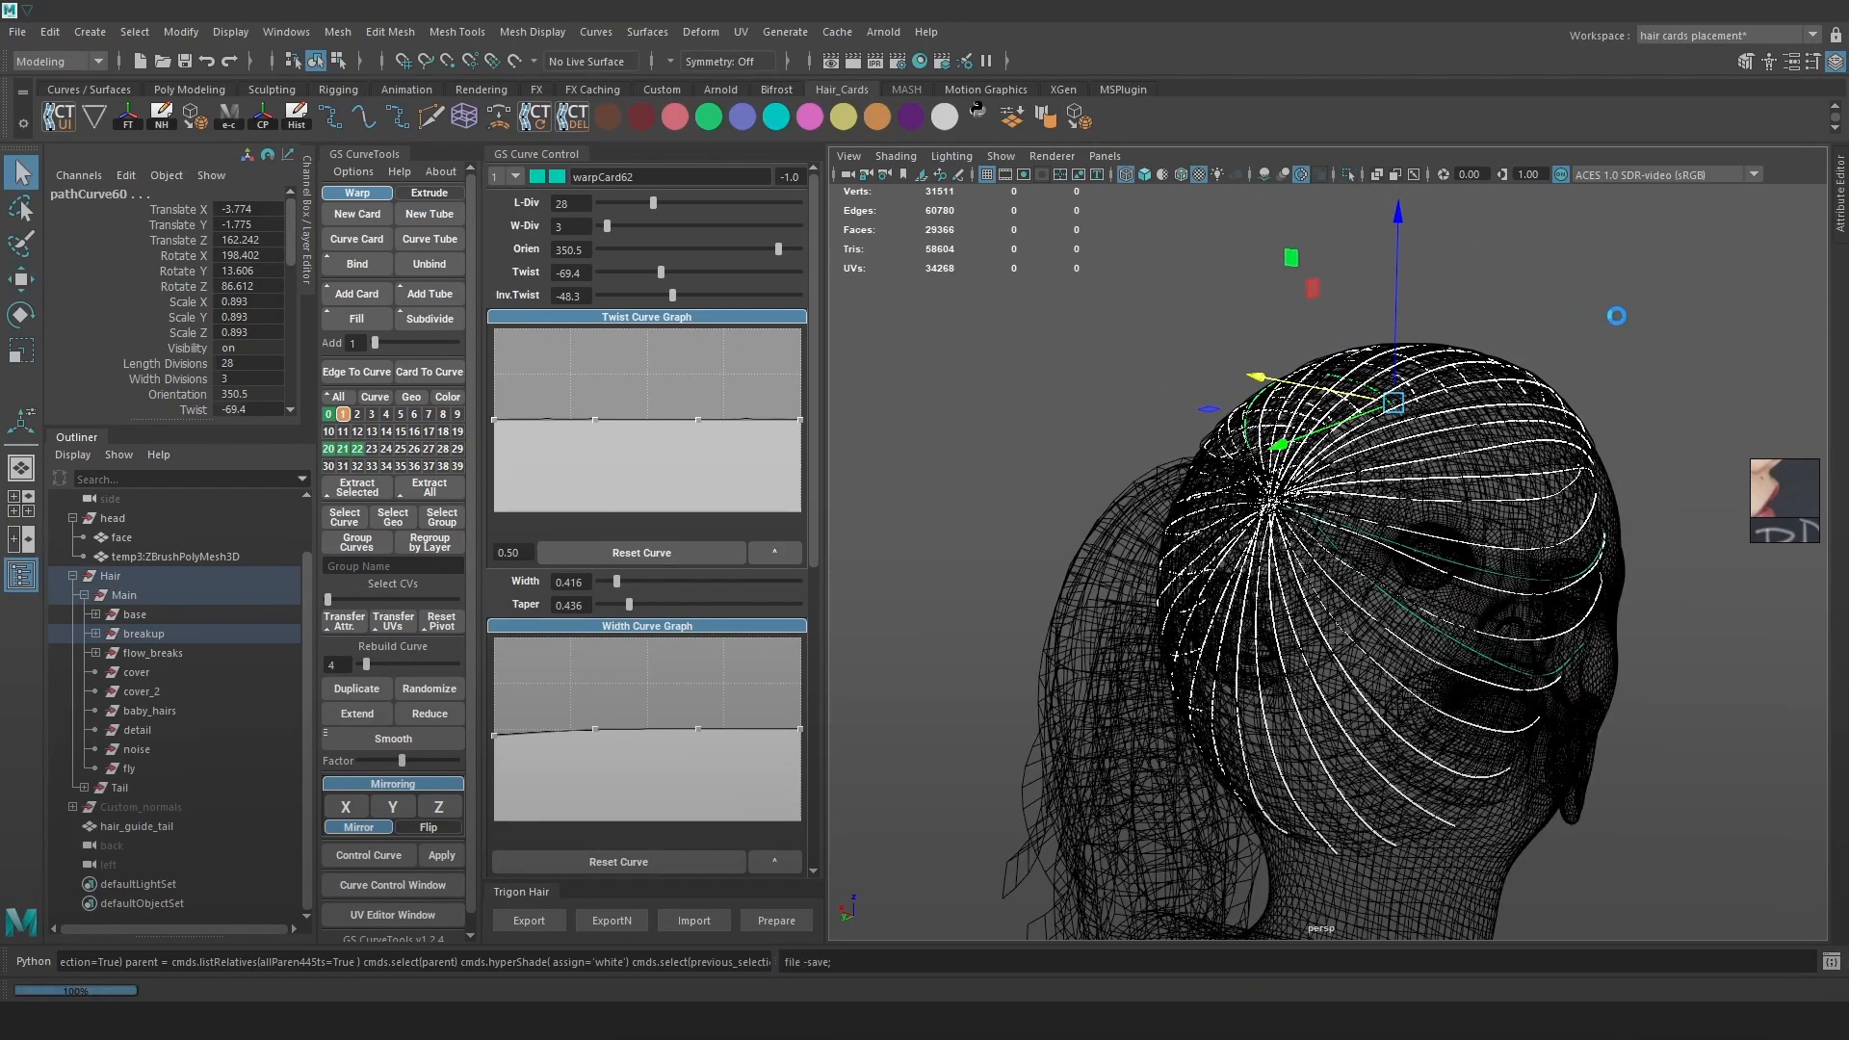
left_click(1616, 323)
key("6")
mouse_move(1625, 408)
left_mouse_down("alt")
mouse_move(1460, 383)
mouse_move(1470, 466)
mouse_move(1429, 420)
left_mouse_up("alt")
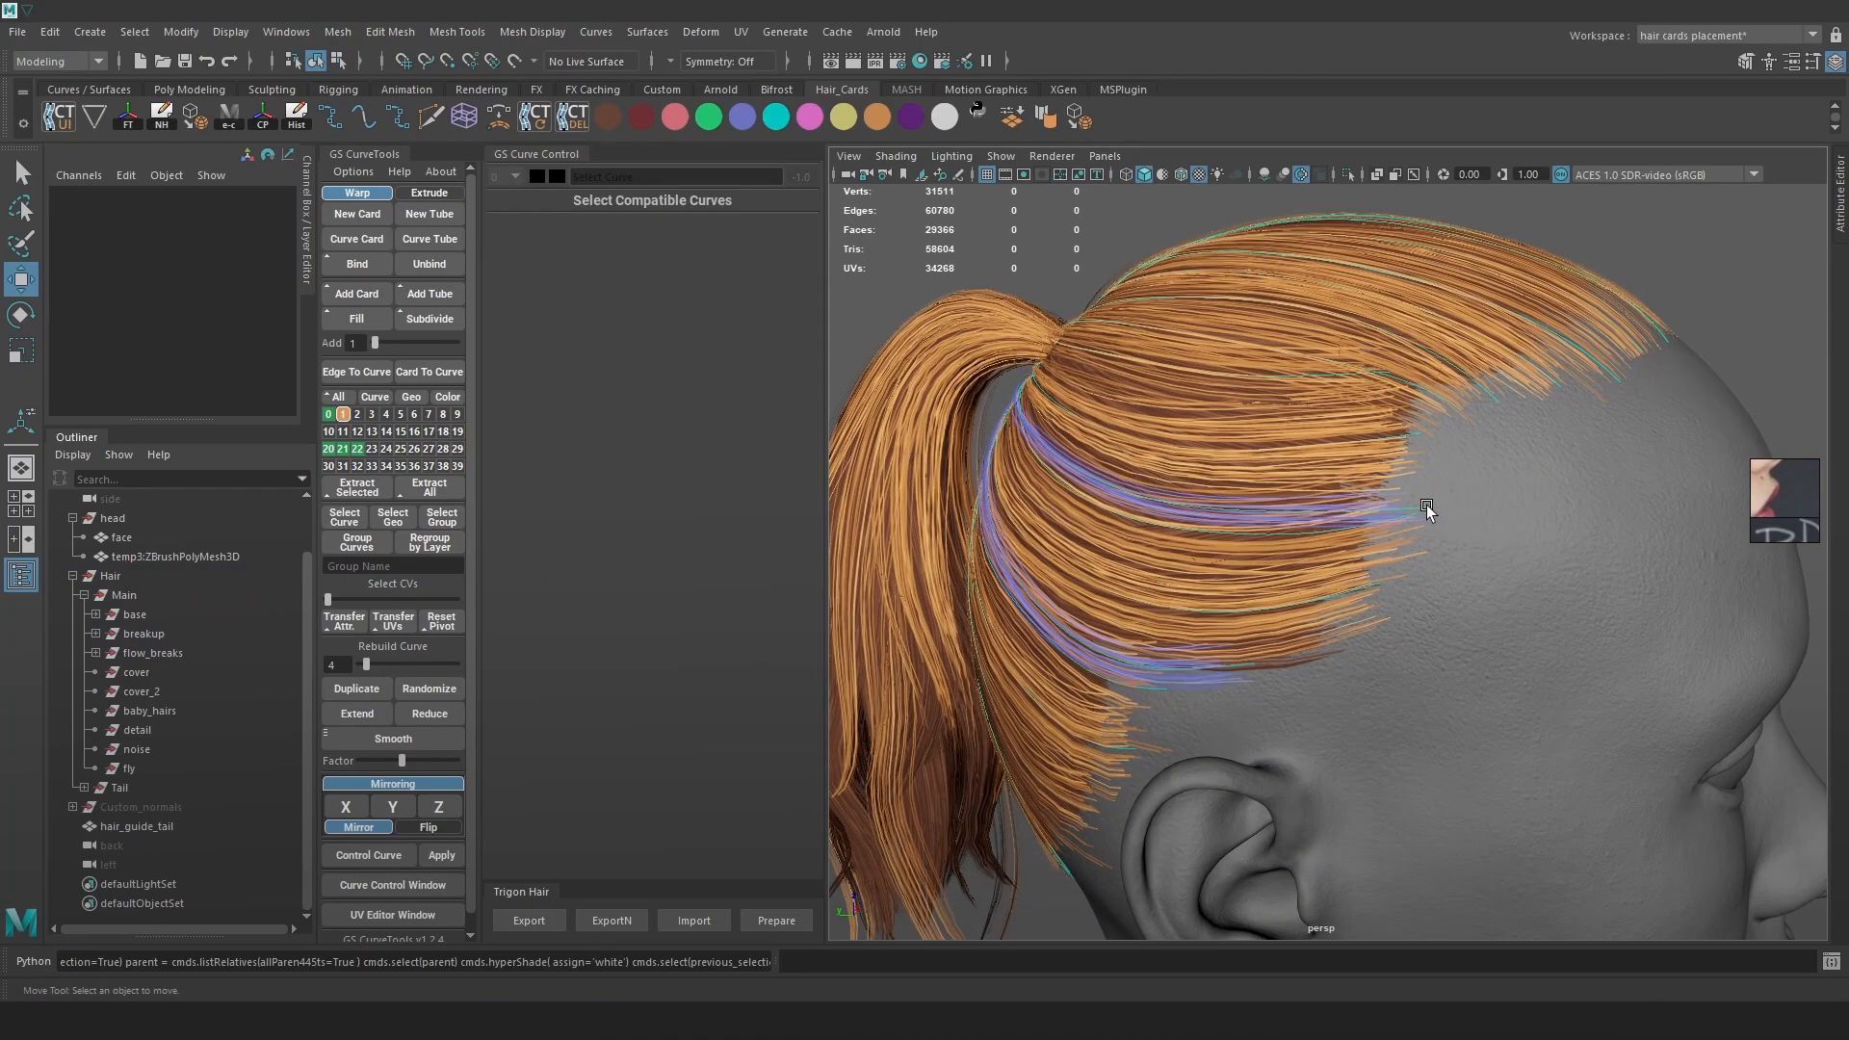
Expand the flow_breaks group and isolate it in the viewport in wireframe display
key("4")
left_click(1425, 506)
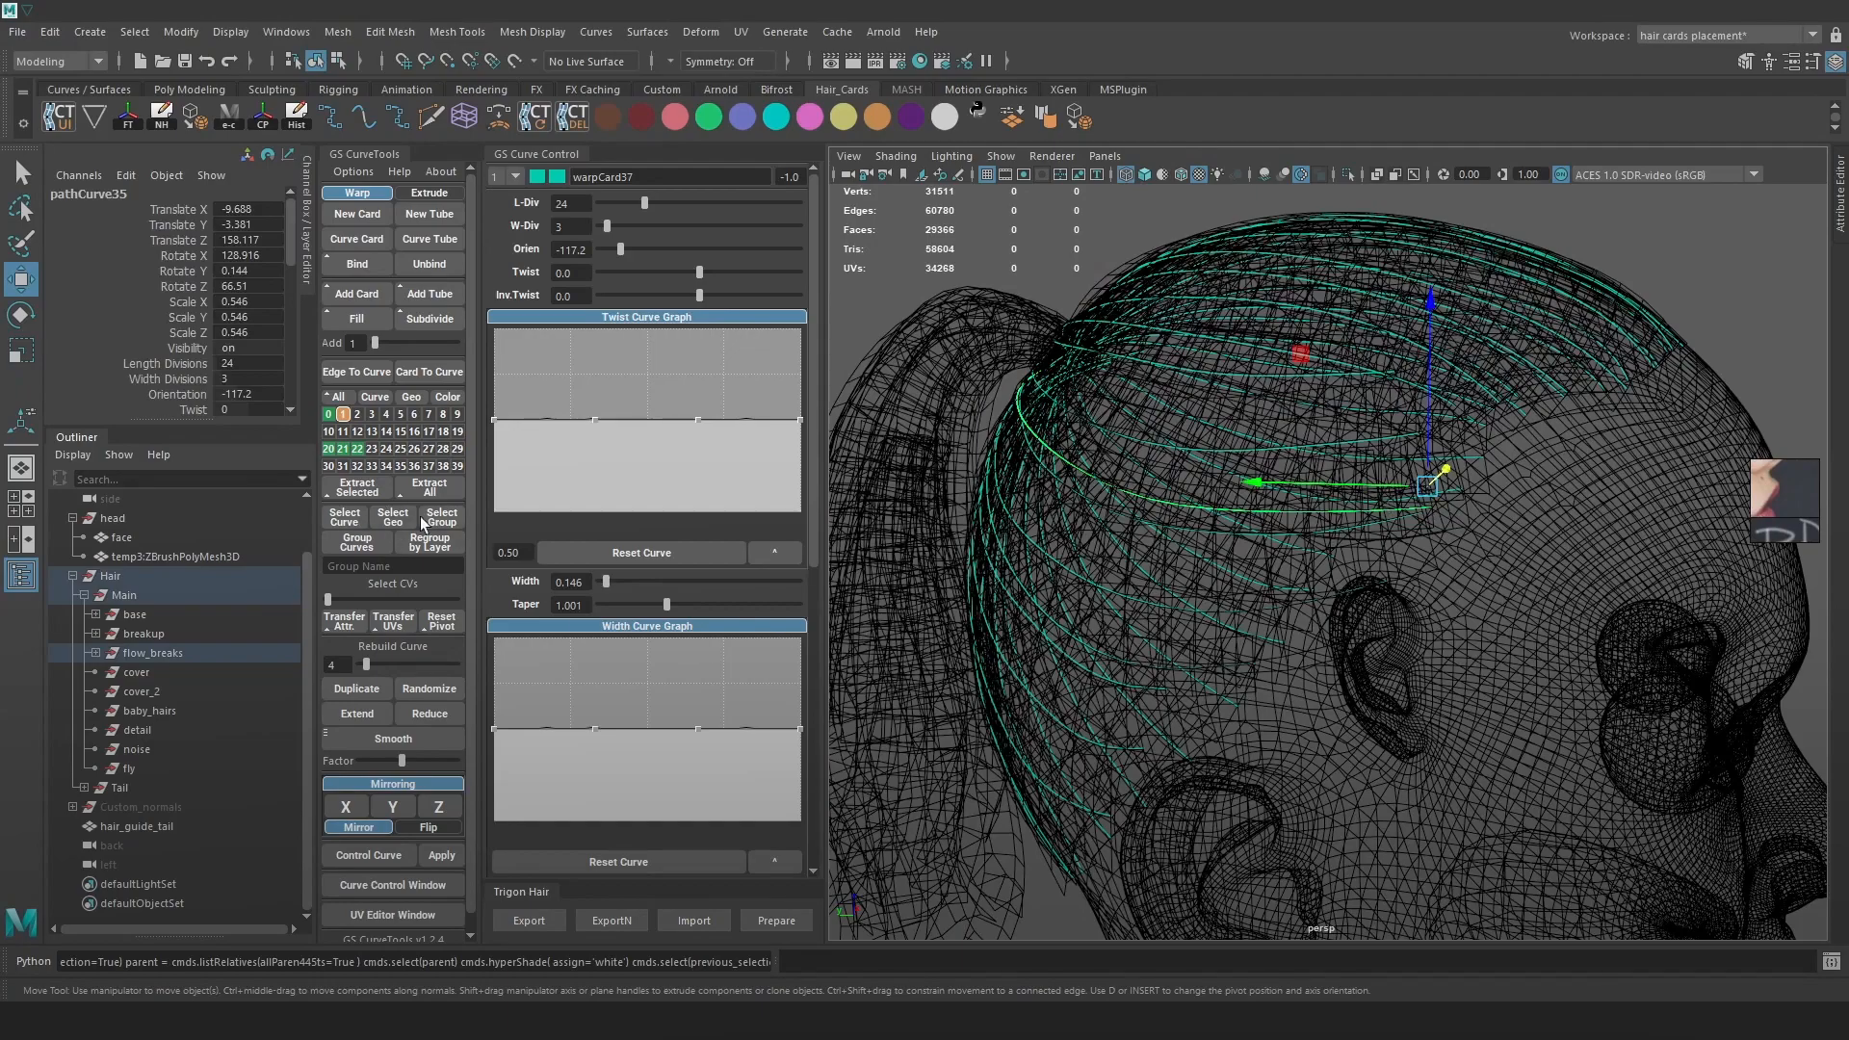
left_click(96, 653)
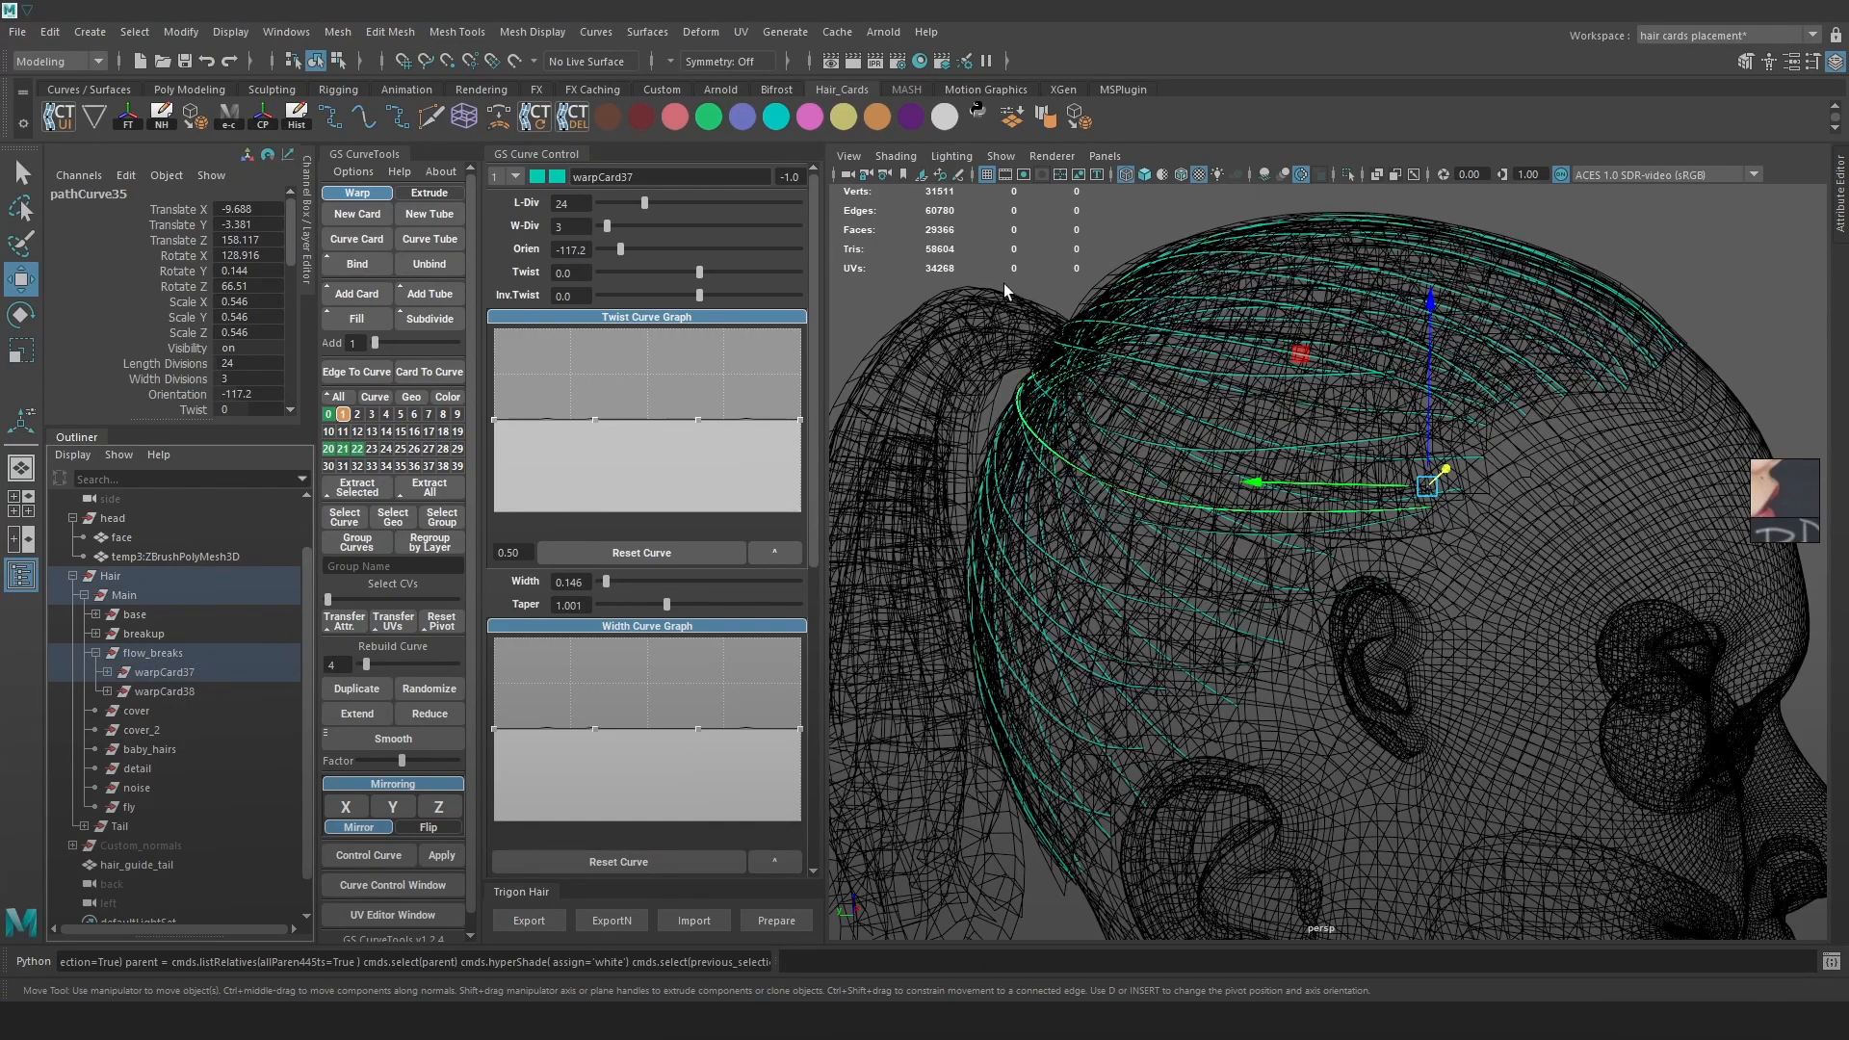
left_click(166, 654)
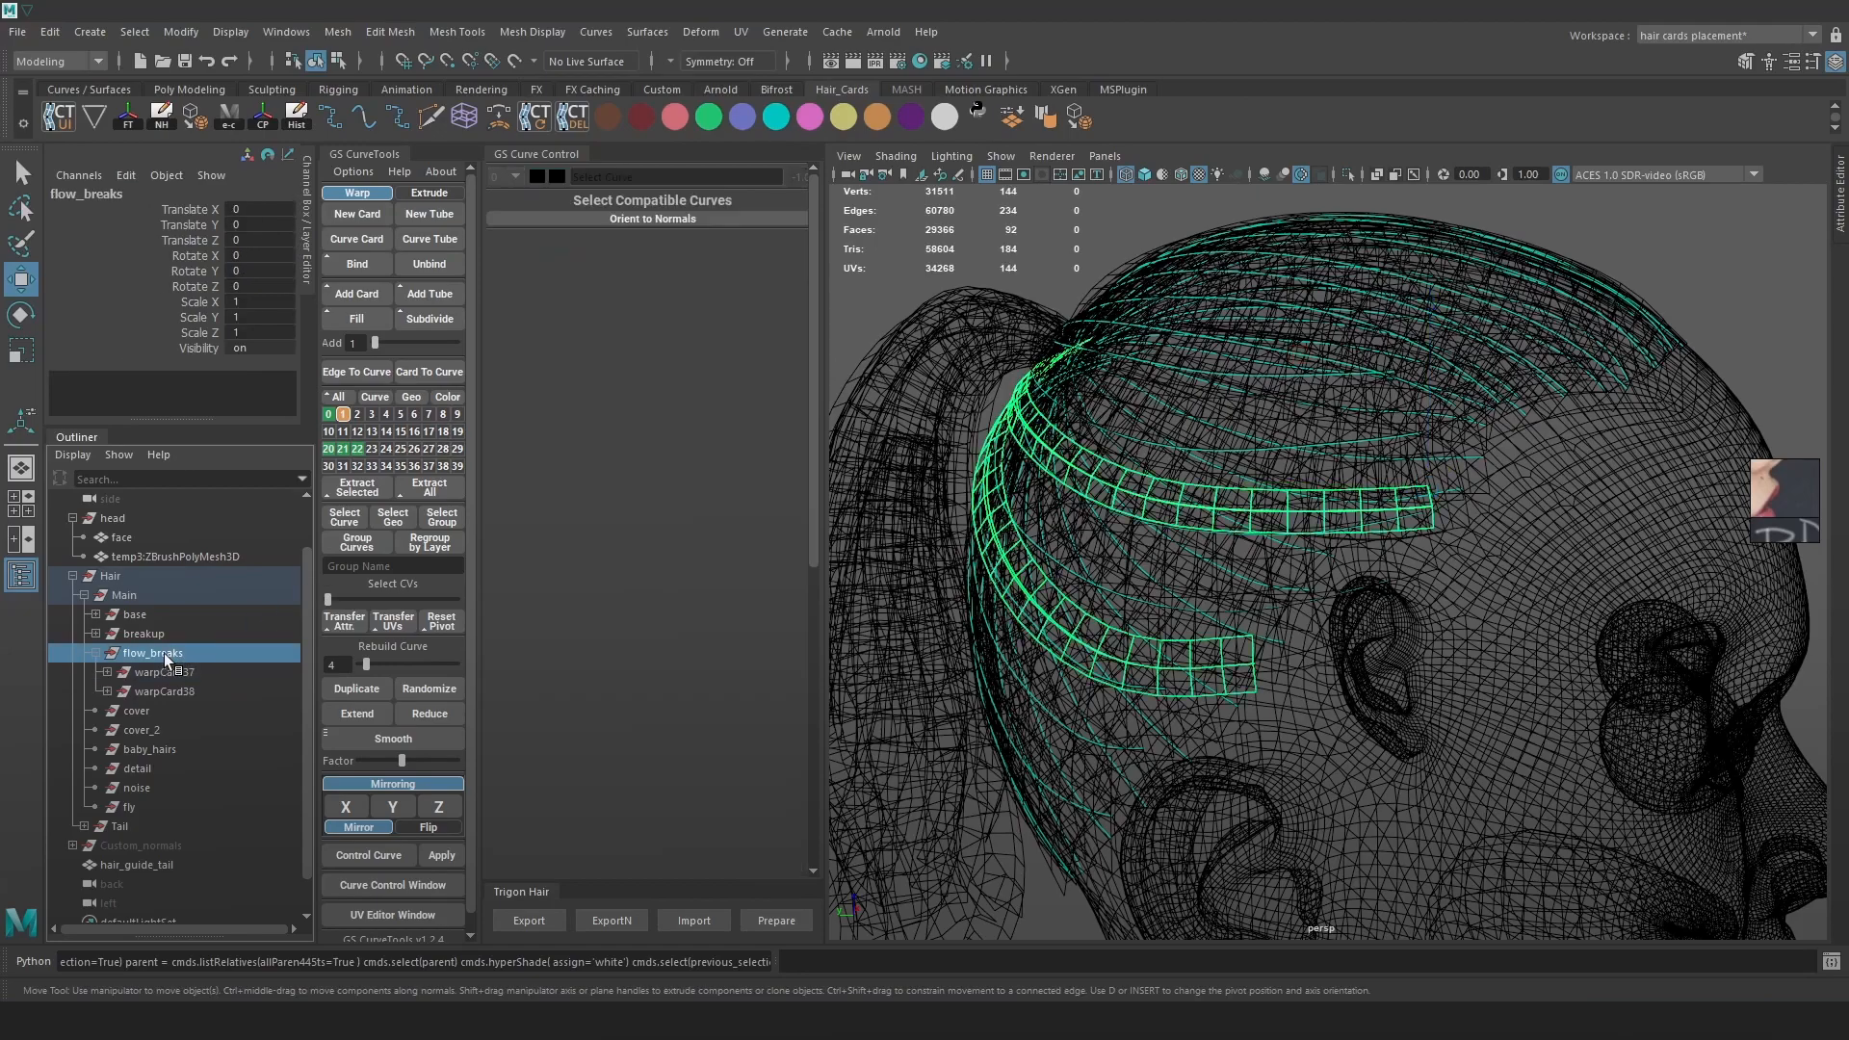
left_click(1347, 174)
Add both flow-break curves to curve layer 2, exit isolation, and clear the selection
left_click_drag(1453, 372, 1402, 636)
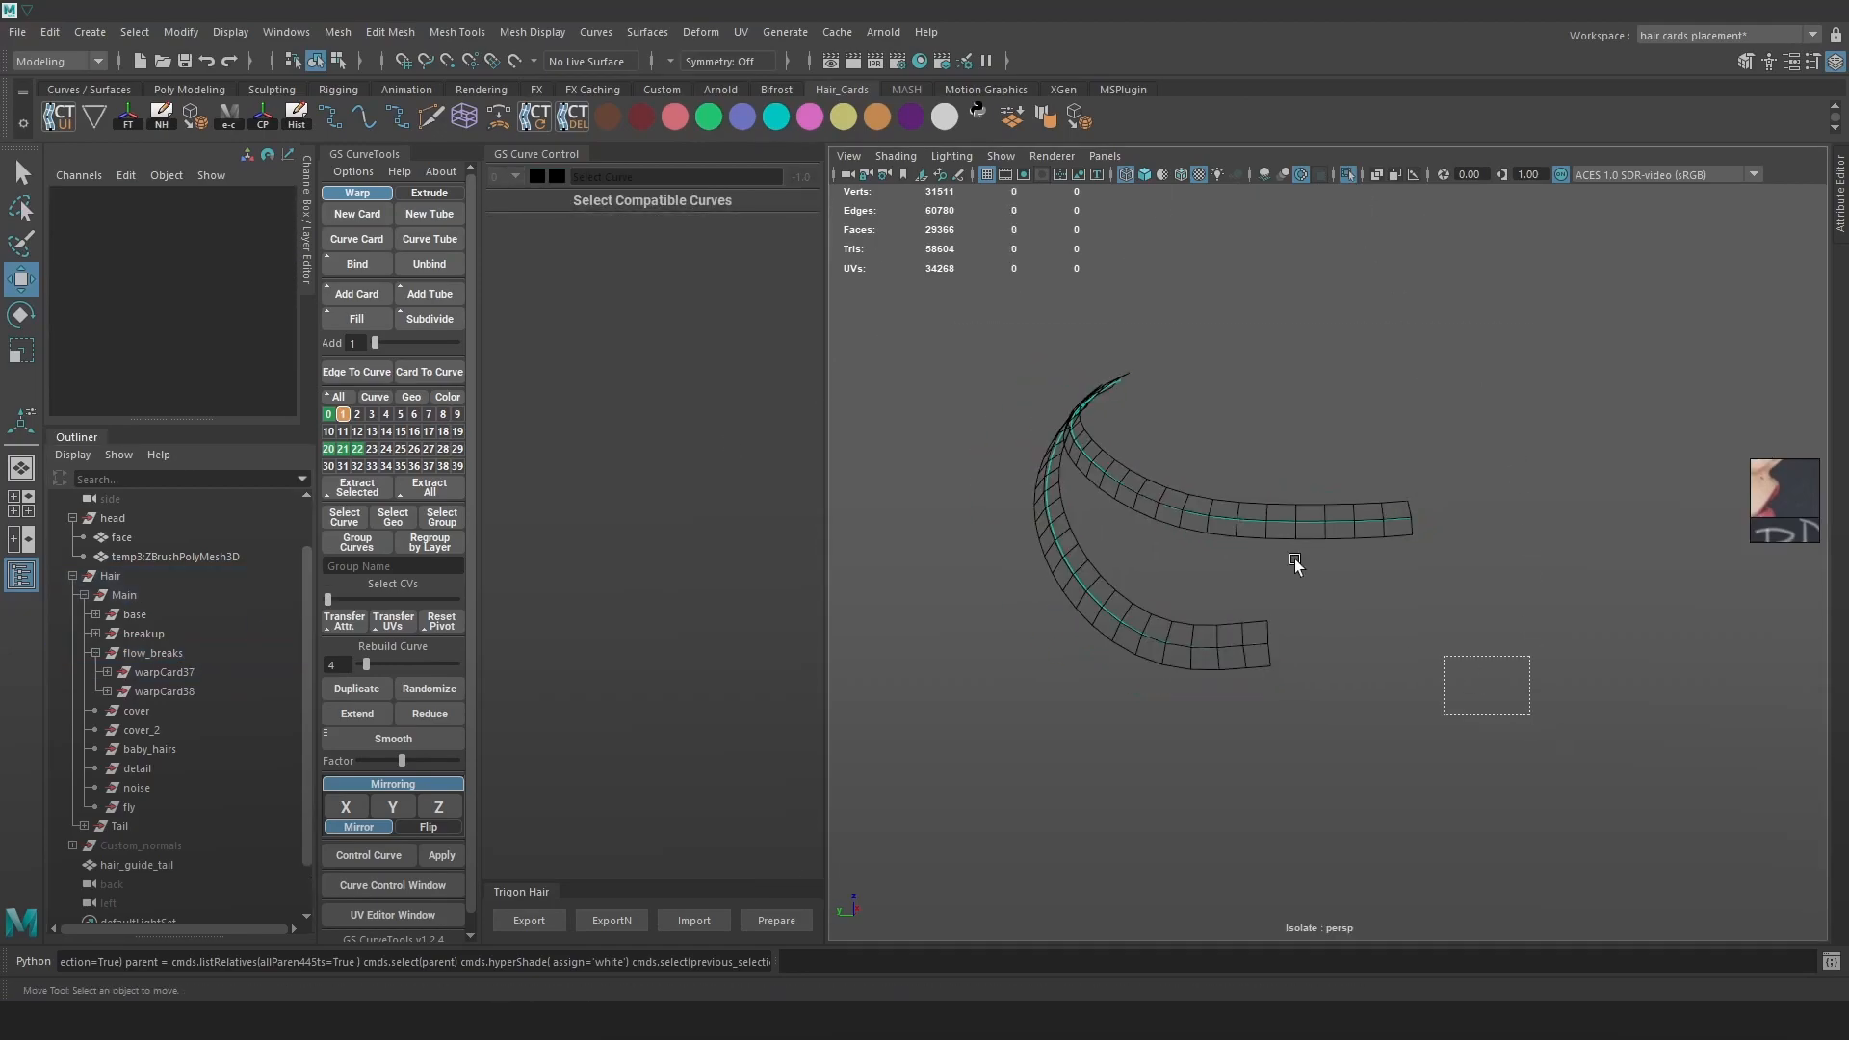
right_click_drag(357, 414, 385, 378)
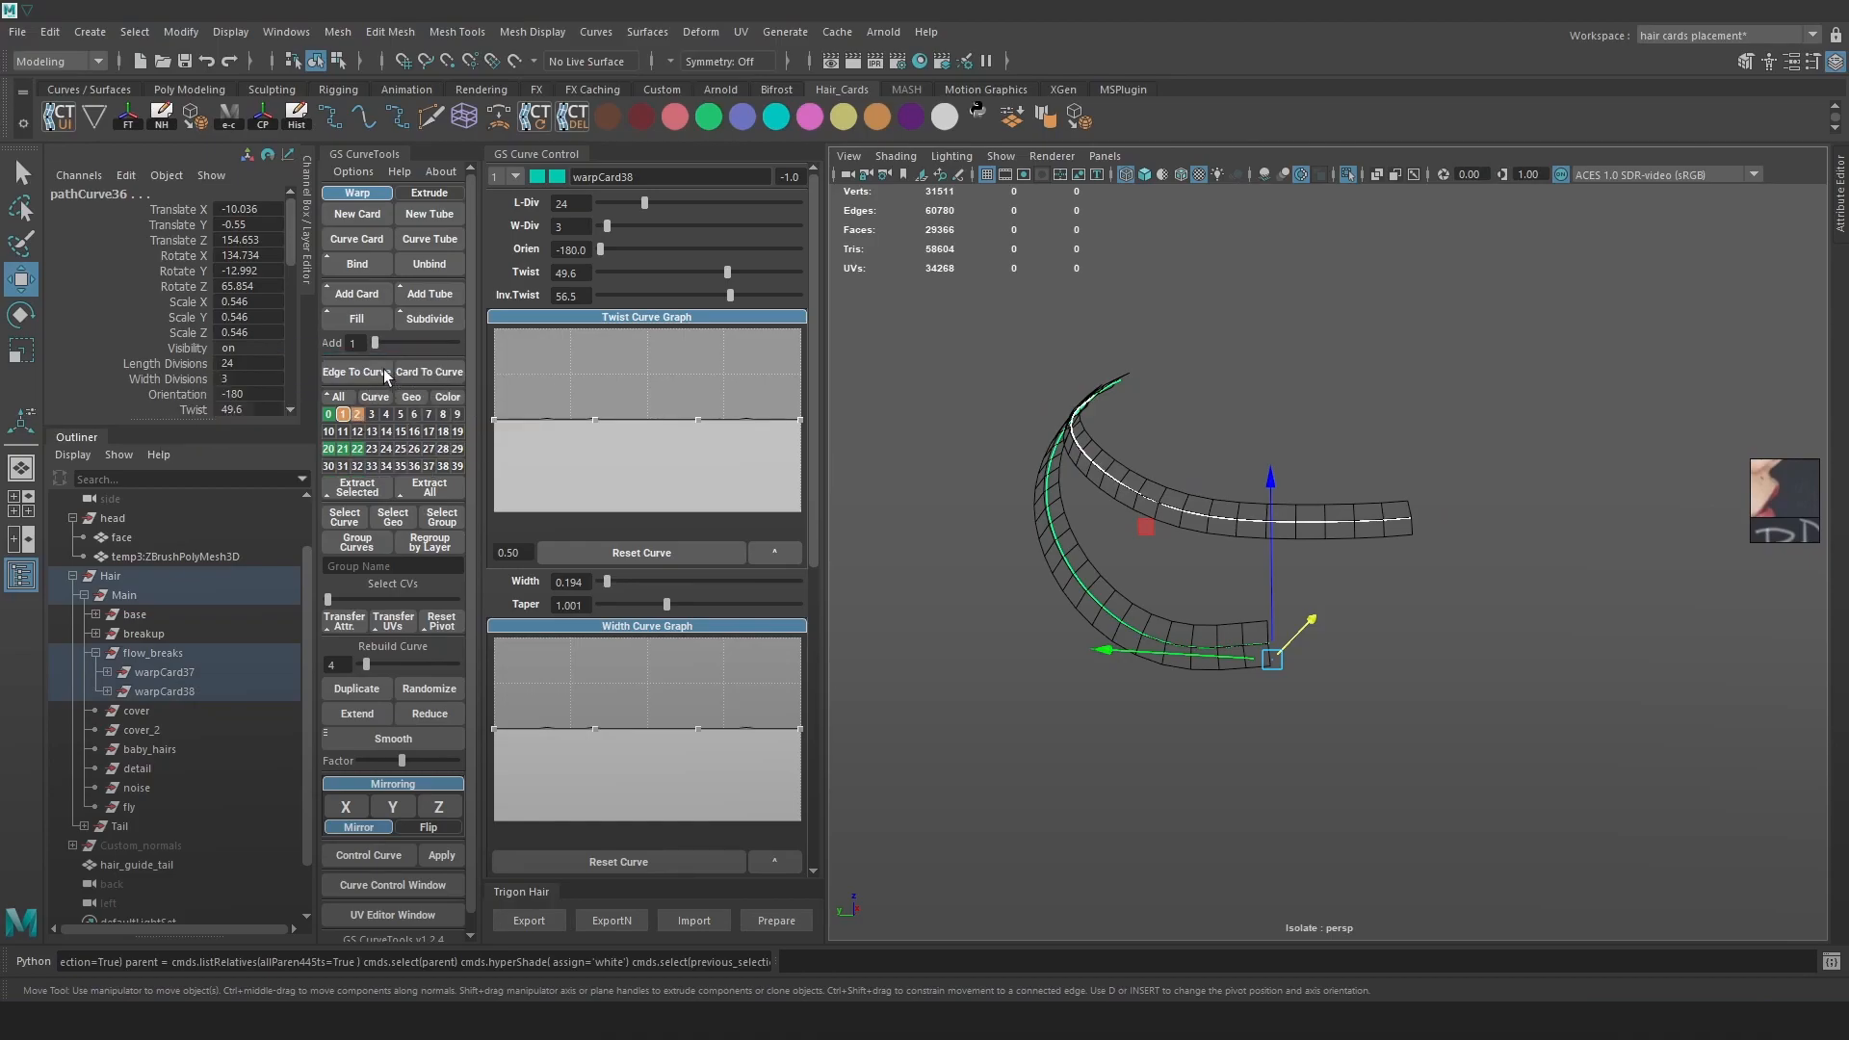
left_click(358, 416)
left_click(353, 171)
left_click(384, 378)
left_click(357, 172)
left_click(387, 378)
left_click(1347, 174)
left_click(1542, 377)
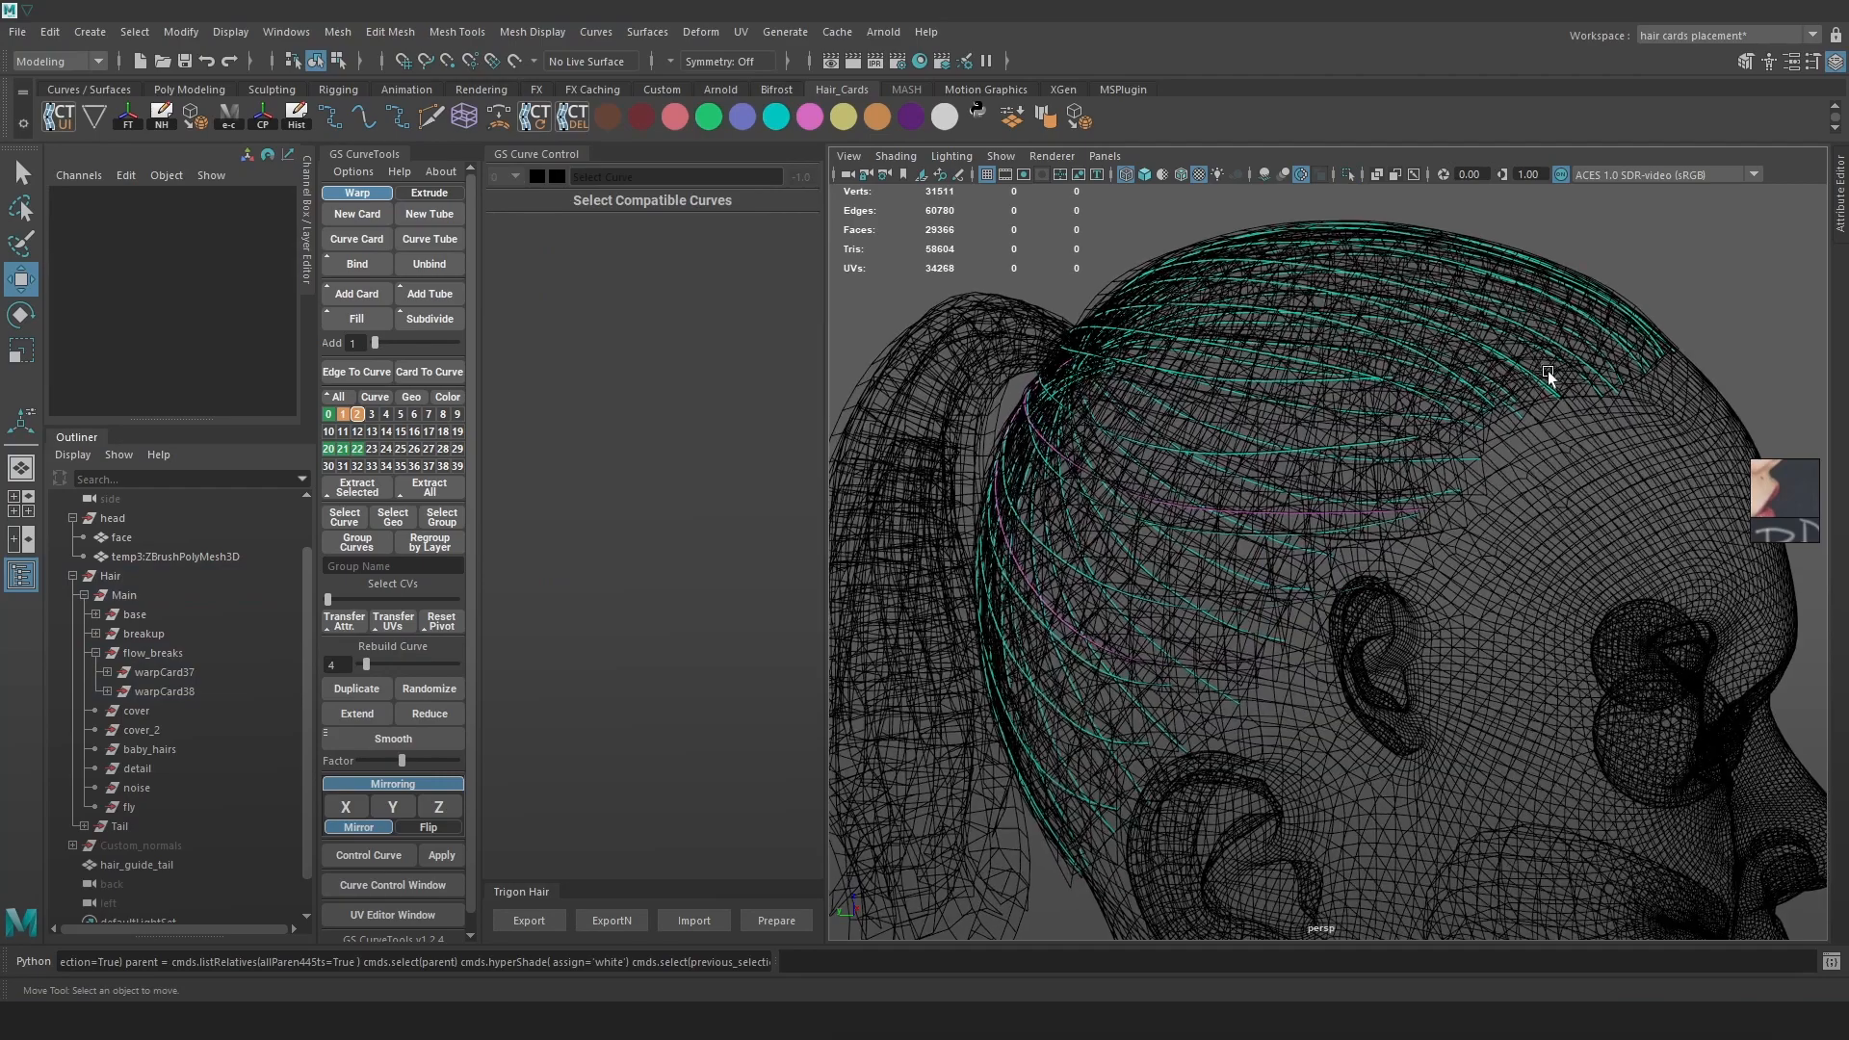
Hide the curves of layer 1 and select the curve of the upper flow-break card, warpCard37
right_click(340, 412)
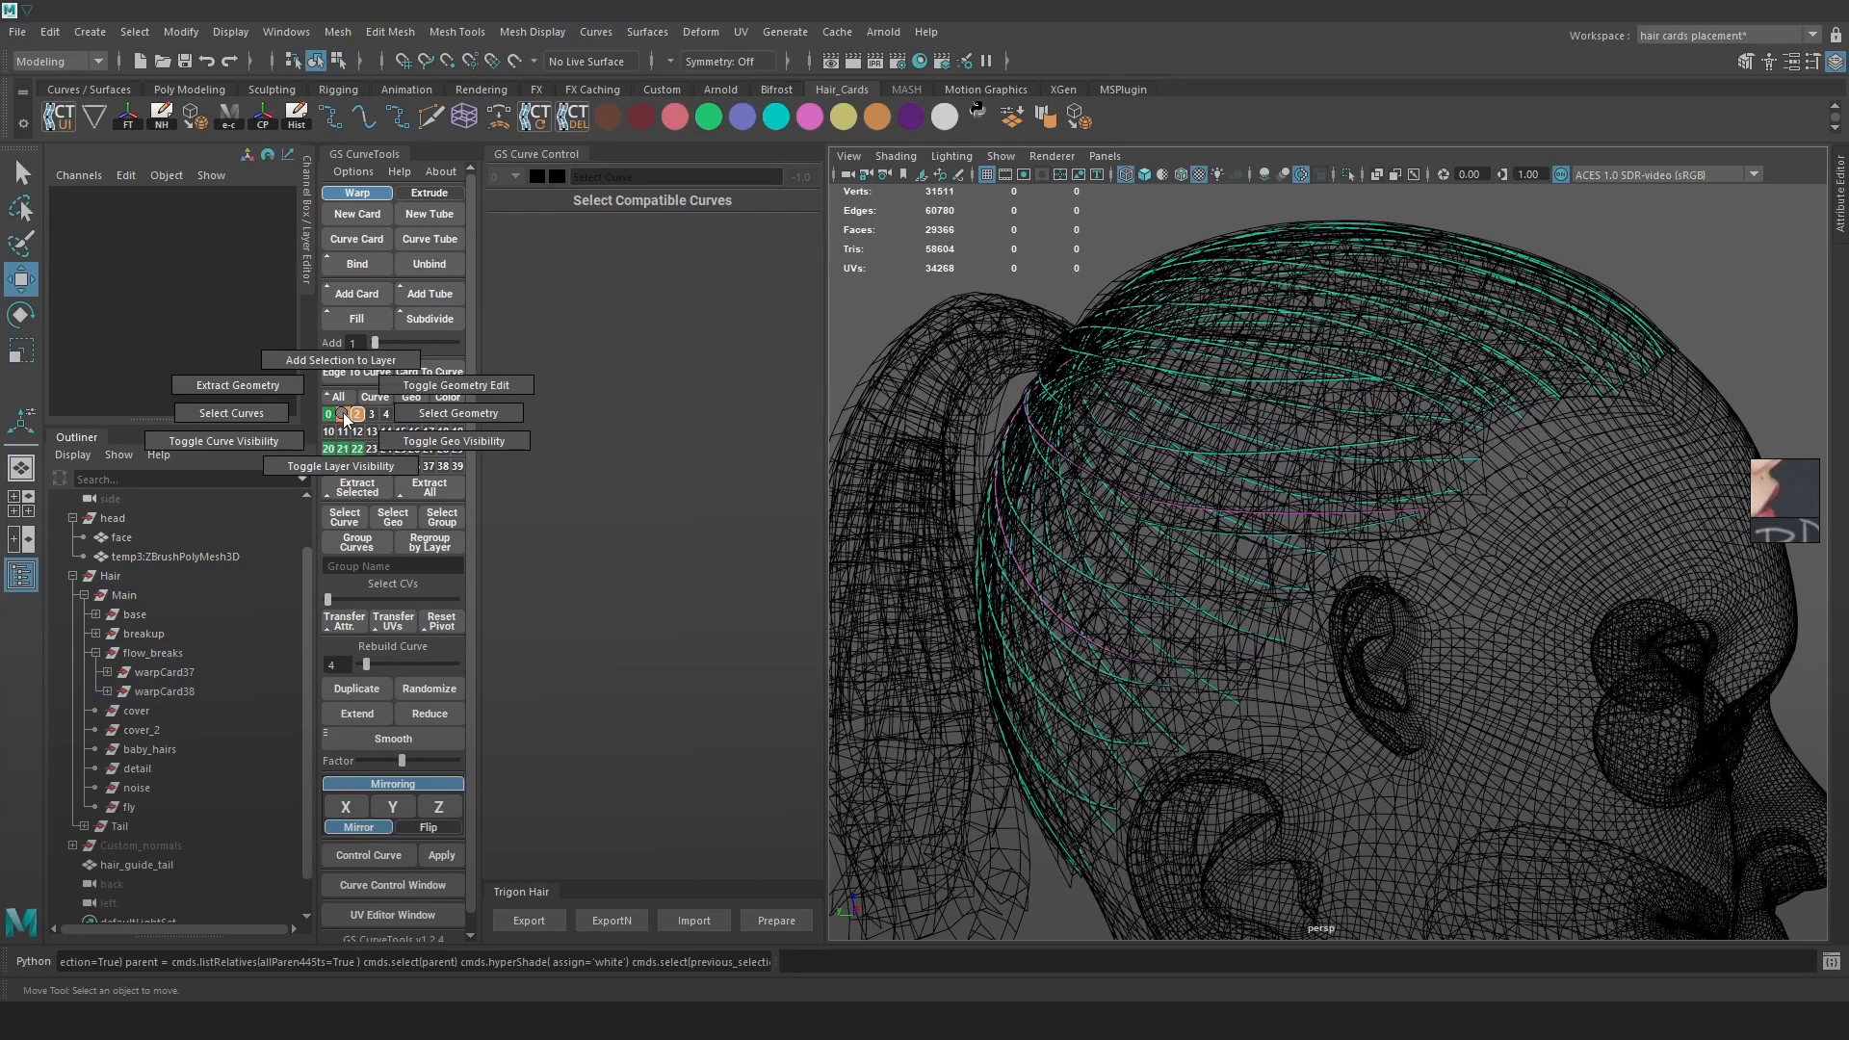
left_click(282, 429)
mouse_move(1425, 462)
left_mouse_down("alt")
mouse_move(1420, 412)
mouse_move(1411, 458)
mouse_move(1390, 466)
left_mouse_up("alt")
key("6")
key("4")
left_click(1394, 516)
Look over the flow-break cards in textured shading and switch to Marmoset to inspect the rendered side hair
key("6")
left_click_drag(1414, 529, 1205, 597, "alt")
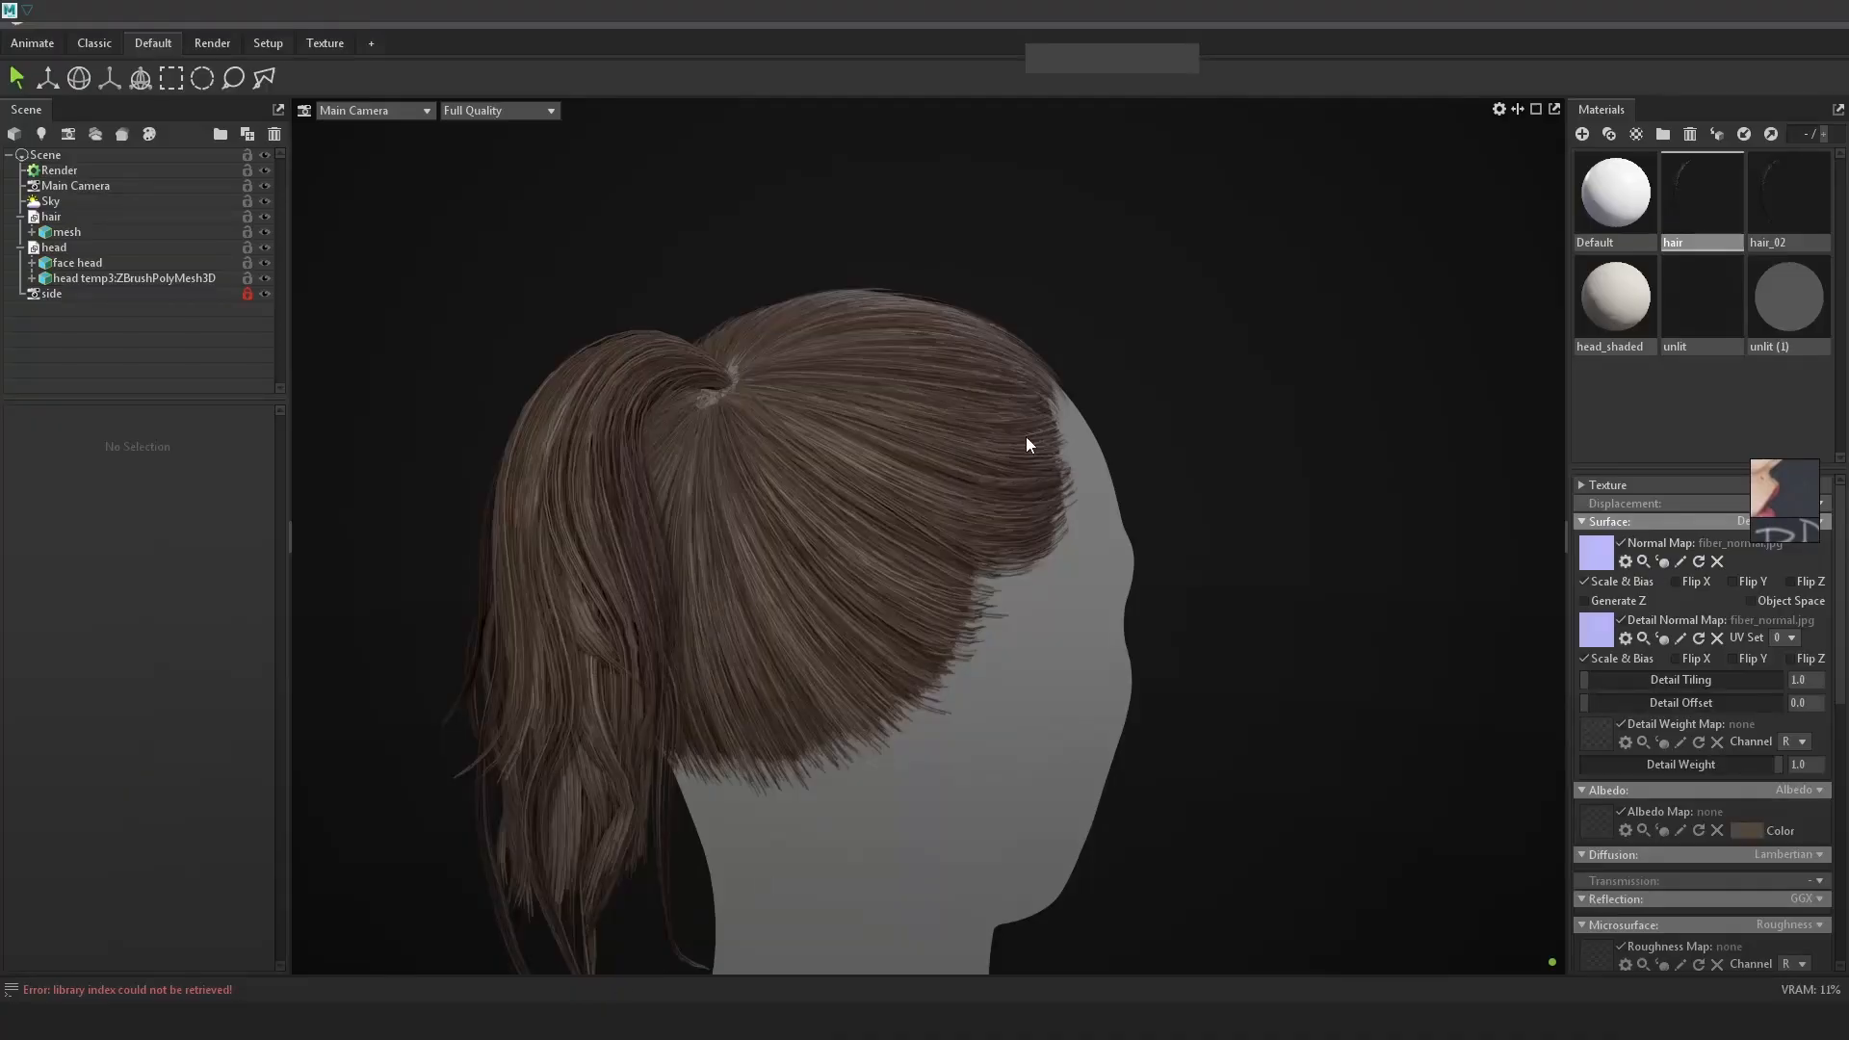
scroll(1026, 436, "up", 5)
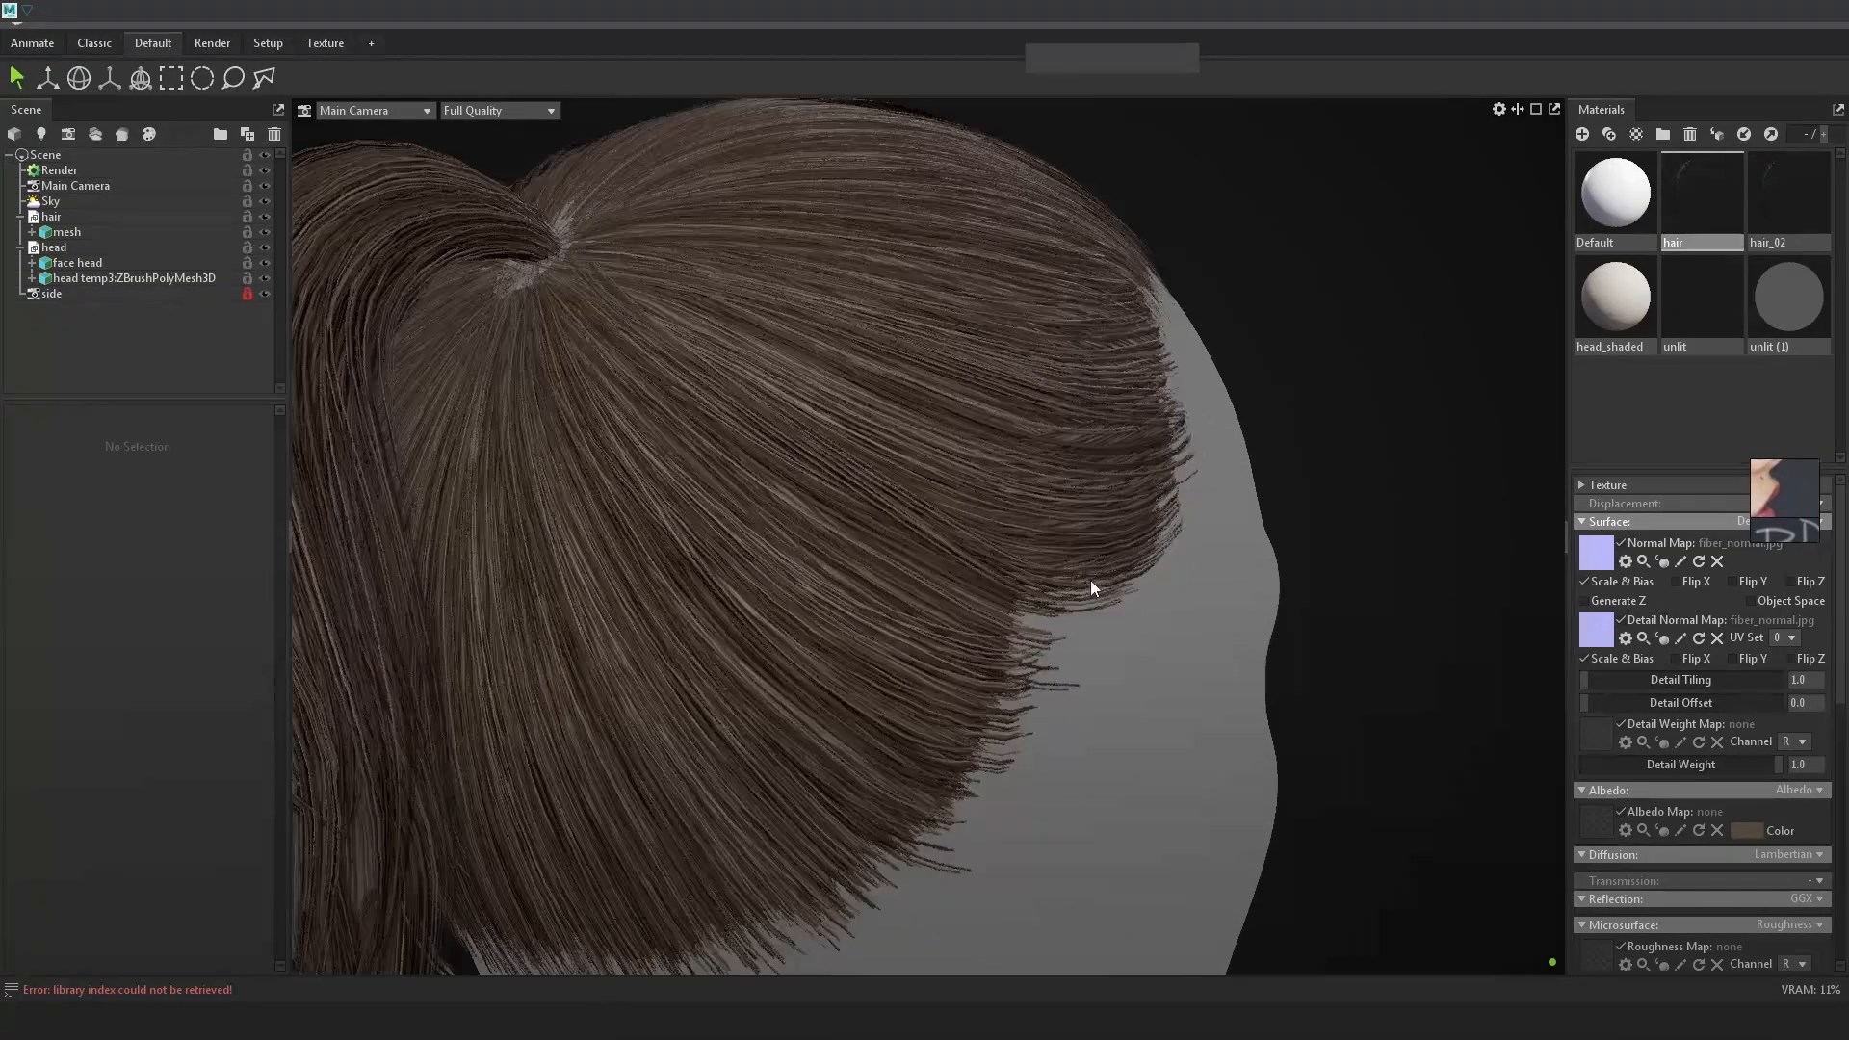
left_click_drag(941, 610, 678, 599)
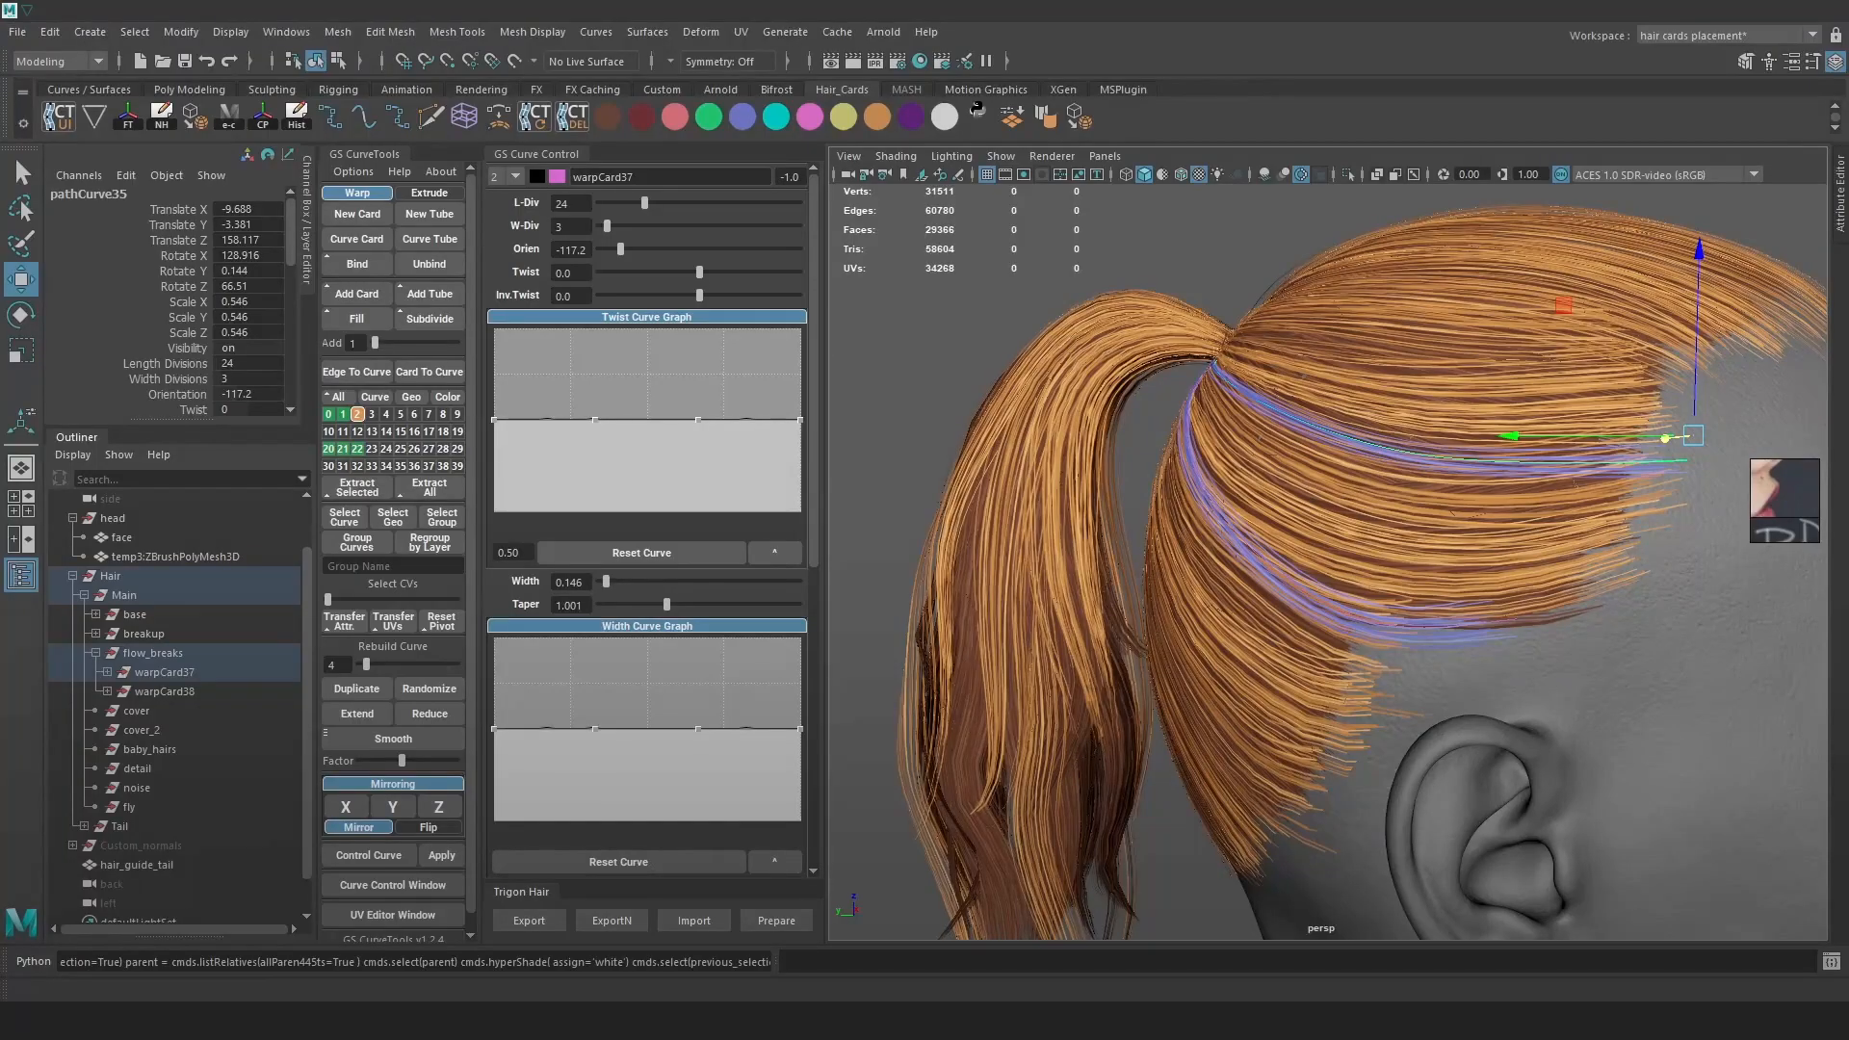
Switch the warpCard37 curve to control-vertex editing in Maya and reposition its vertices near the ponytail tie
left_click_drag(1556, 599, 976, 327, "alt")
right_click_drag(975, 328, 881, 328)
mouse_move(972, 350)
left_mouse_down("alt")
mouse_move(1255, 465)
mouse_move(1209, 458)
mouse_move(1250, 444)
mouse_move(1218, 451)
mouse_move(1253, 471)
mouse_move(1244, 441)
mouse_move(1221, 441)
left_mouse_up("alt")
key("4")
left_click(1233, 434)
key("5")
left_click_drag(1218, 447, 1238, 558)
left_click(1122, 559)
left_click_drag(1123, 555, 1144, 557)
Move another control vertex of the warpCard37 curve slightly to refine its flow along the side of the head
mouse_move(1155, 564)
left_mouse_down("alt")
mouse_move(1459, 542)
mouse_move(1383, 526)
left_mouse_up("alt")
key("4")
left_click(1452, 526)
key("5")
left_click_drag(1382, 526, 1359, 529)
mouse_move(1359, 528)
left_mouse_down("alt")
mouse_move(1532, 568)
mouse_move(1469, 585)
left_mouse_up("alt")
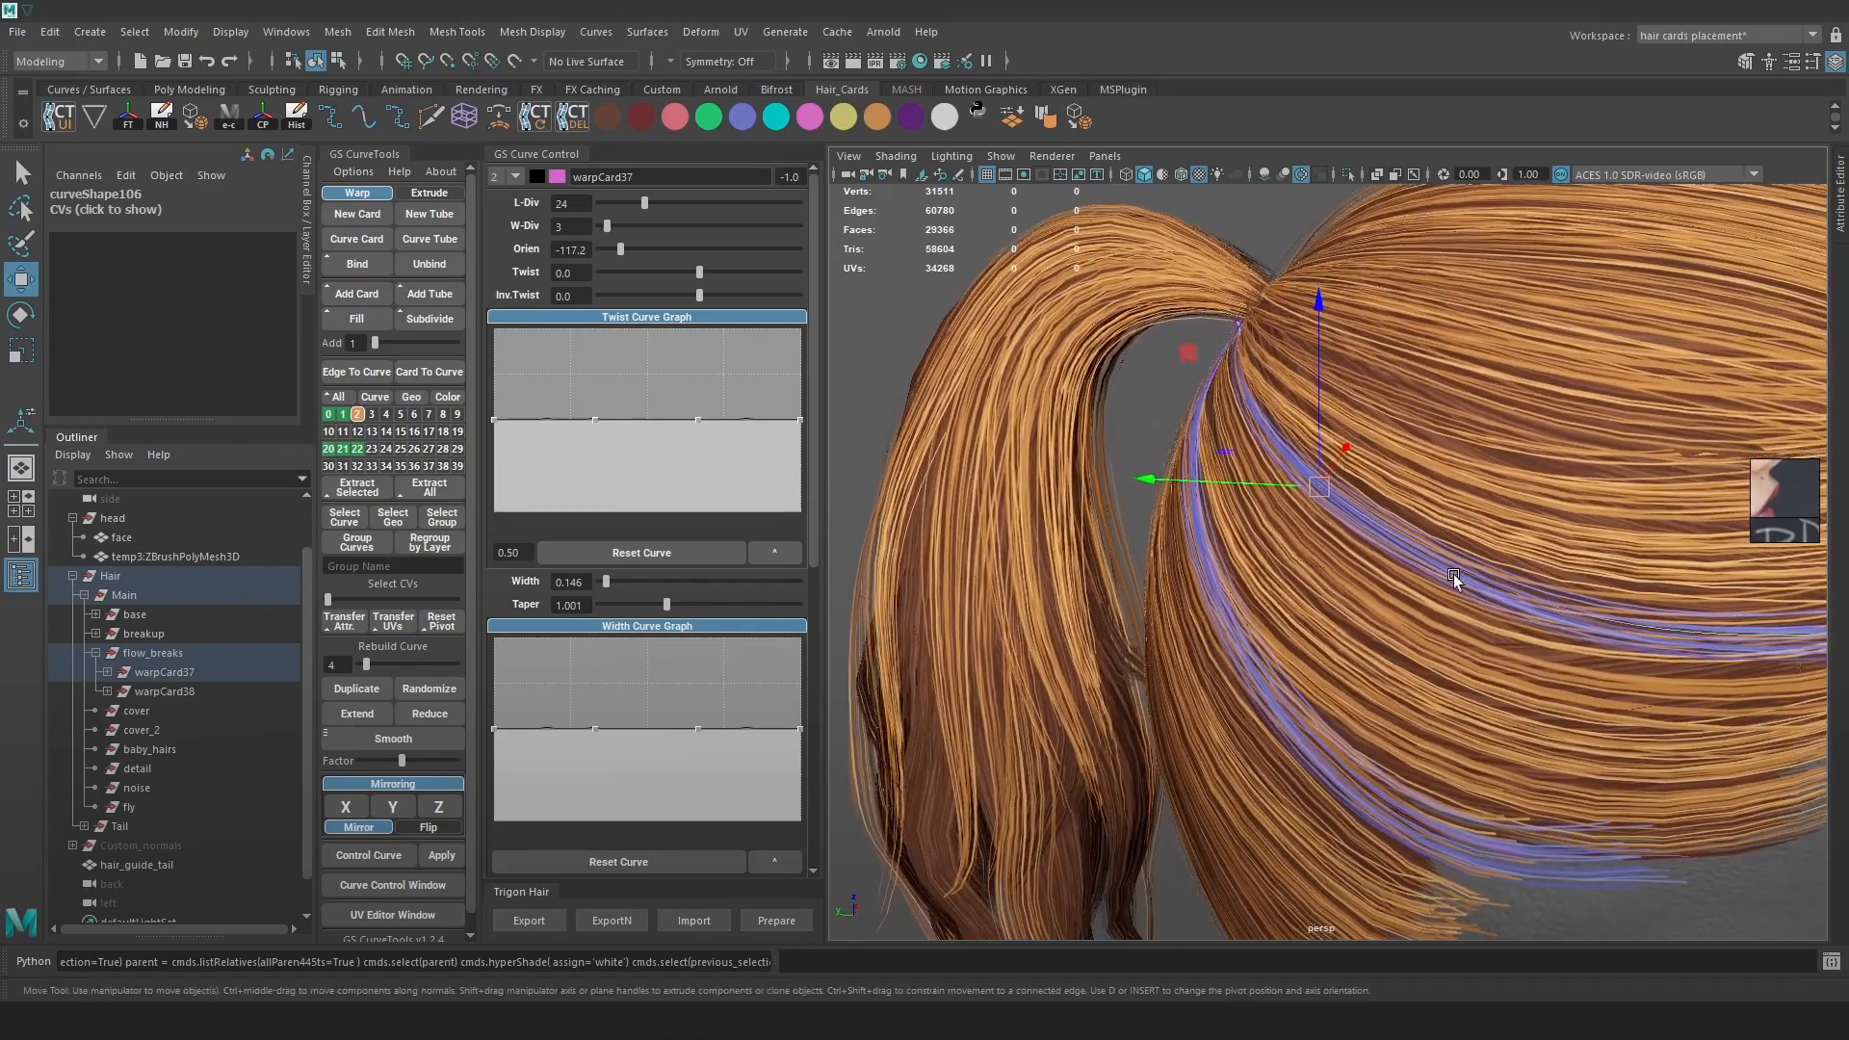
Set the width of warpCard37 to 0.172 after trying a wider 0.220
left_click_drag(607, 585, 608, 588)
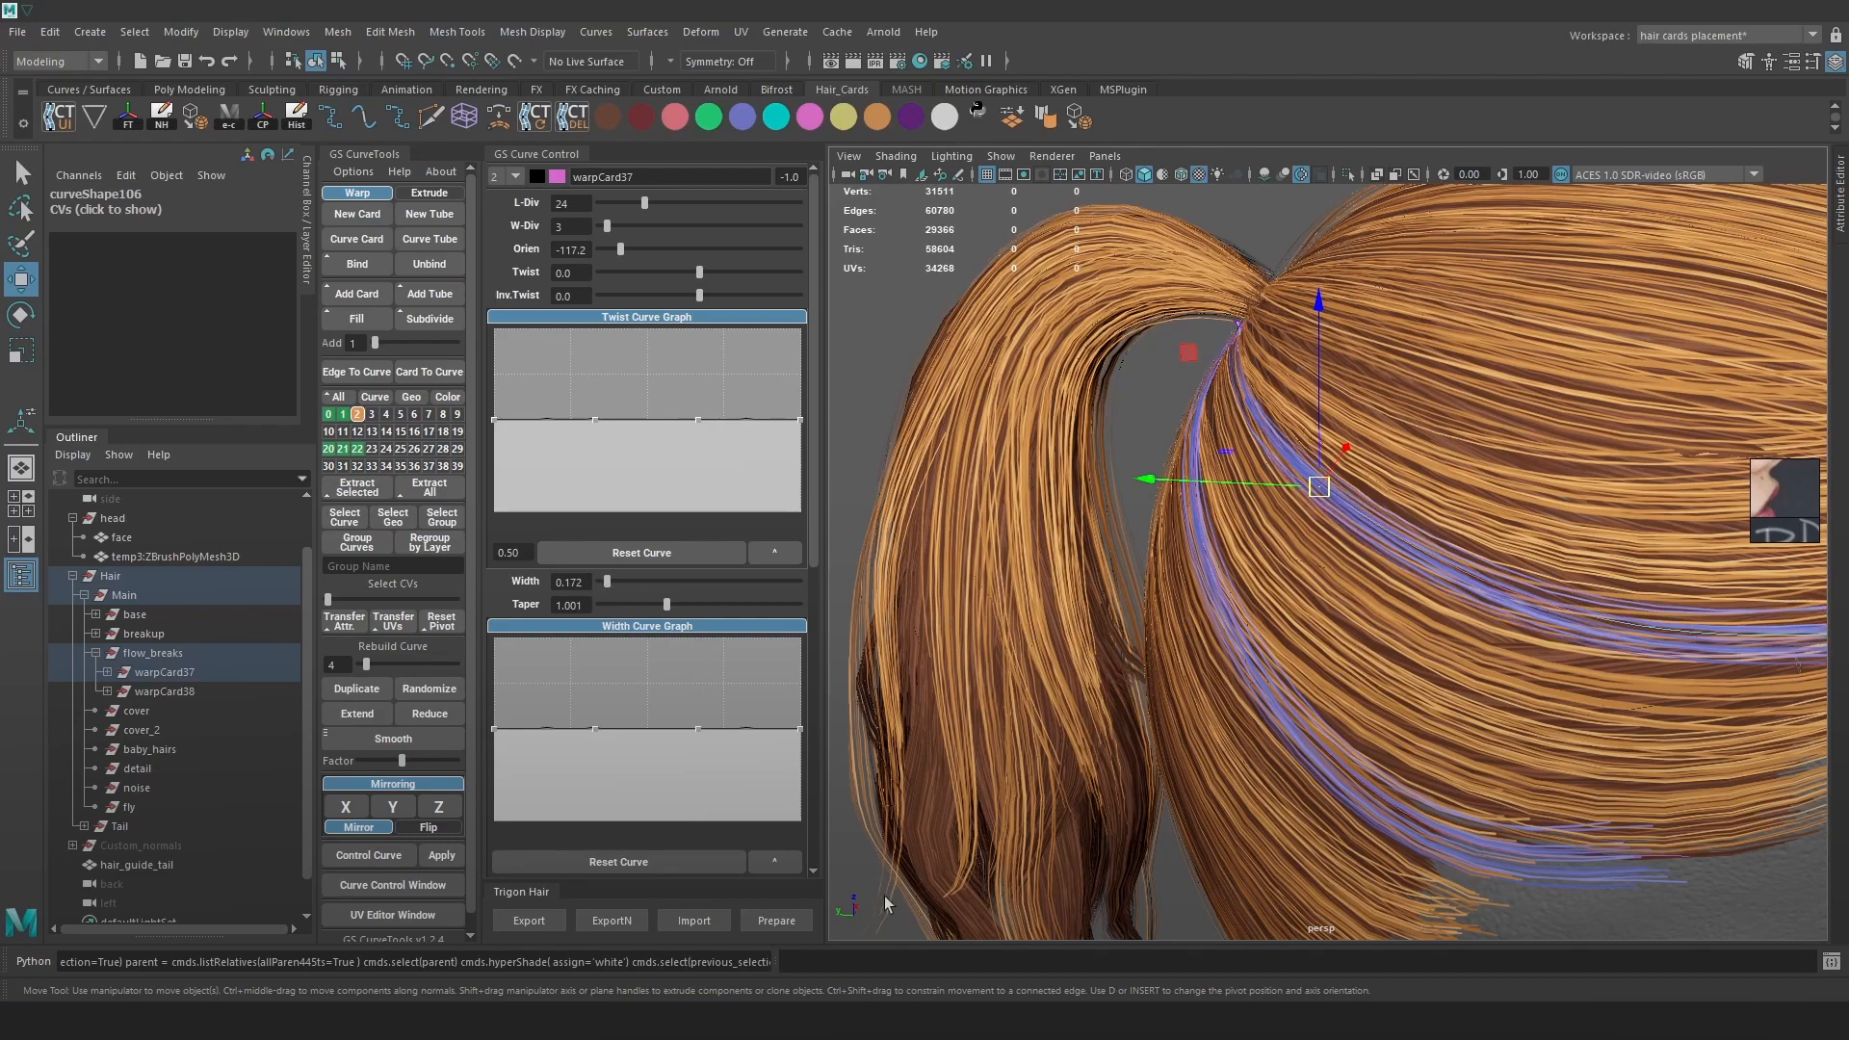
left_click_drag(603, 584, 609, 583)
left_click_drag(1587, 537, 1355, 547, "alt")
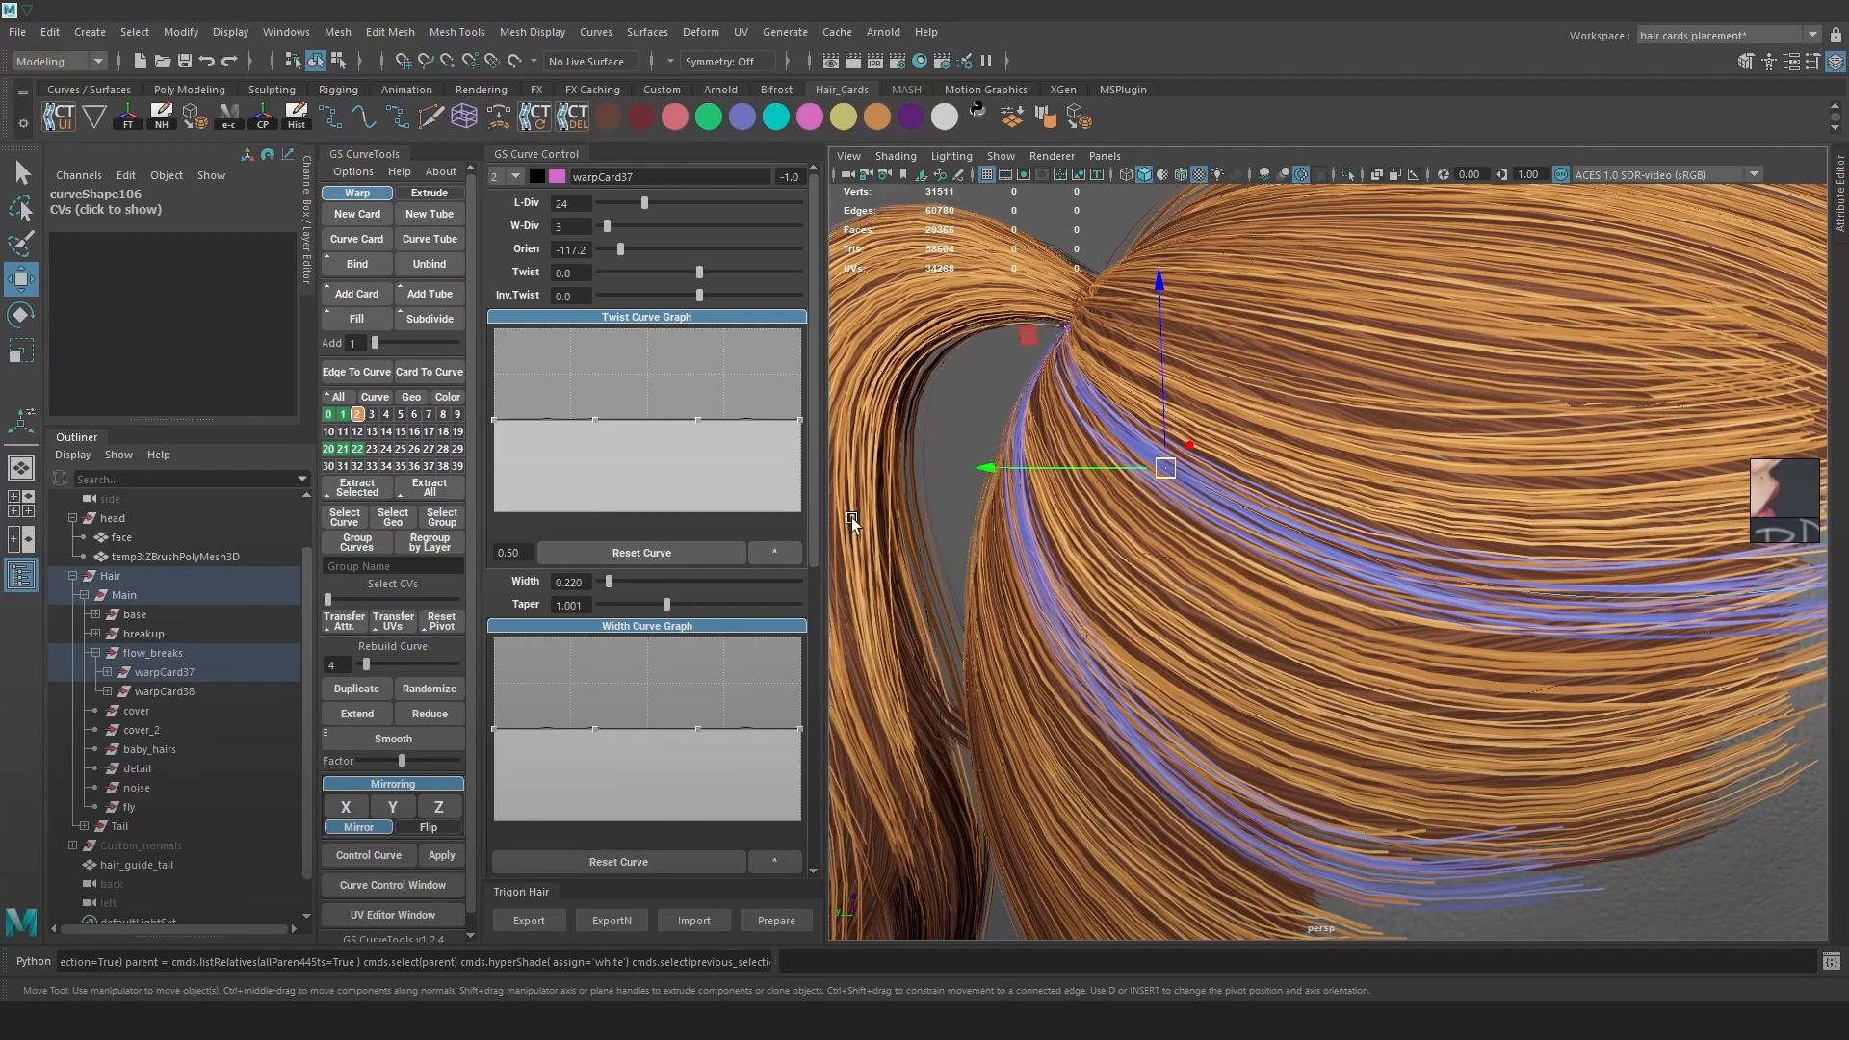
left_click_drag(611, 584, 605, 581)
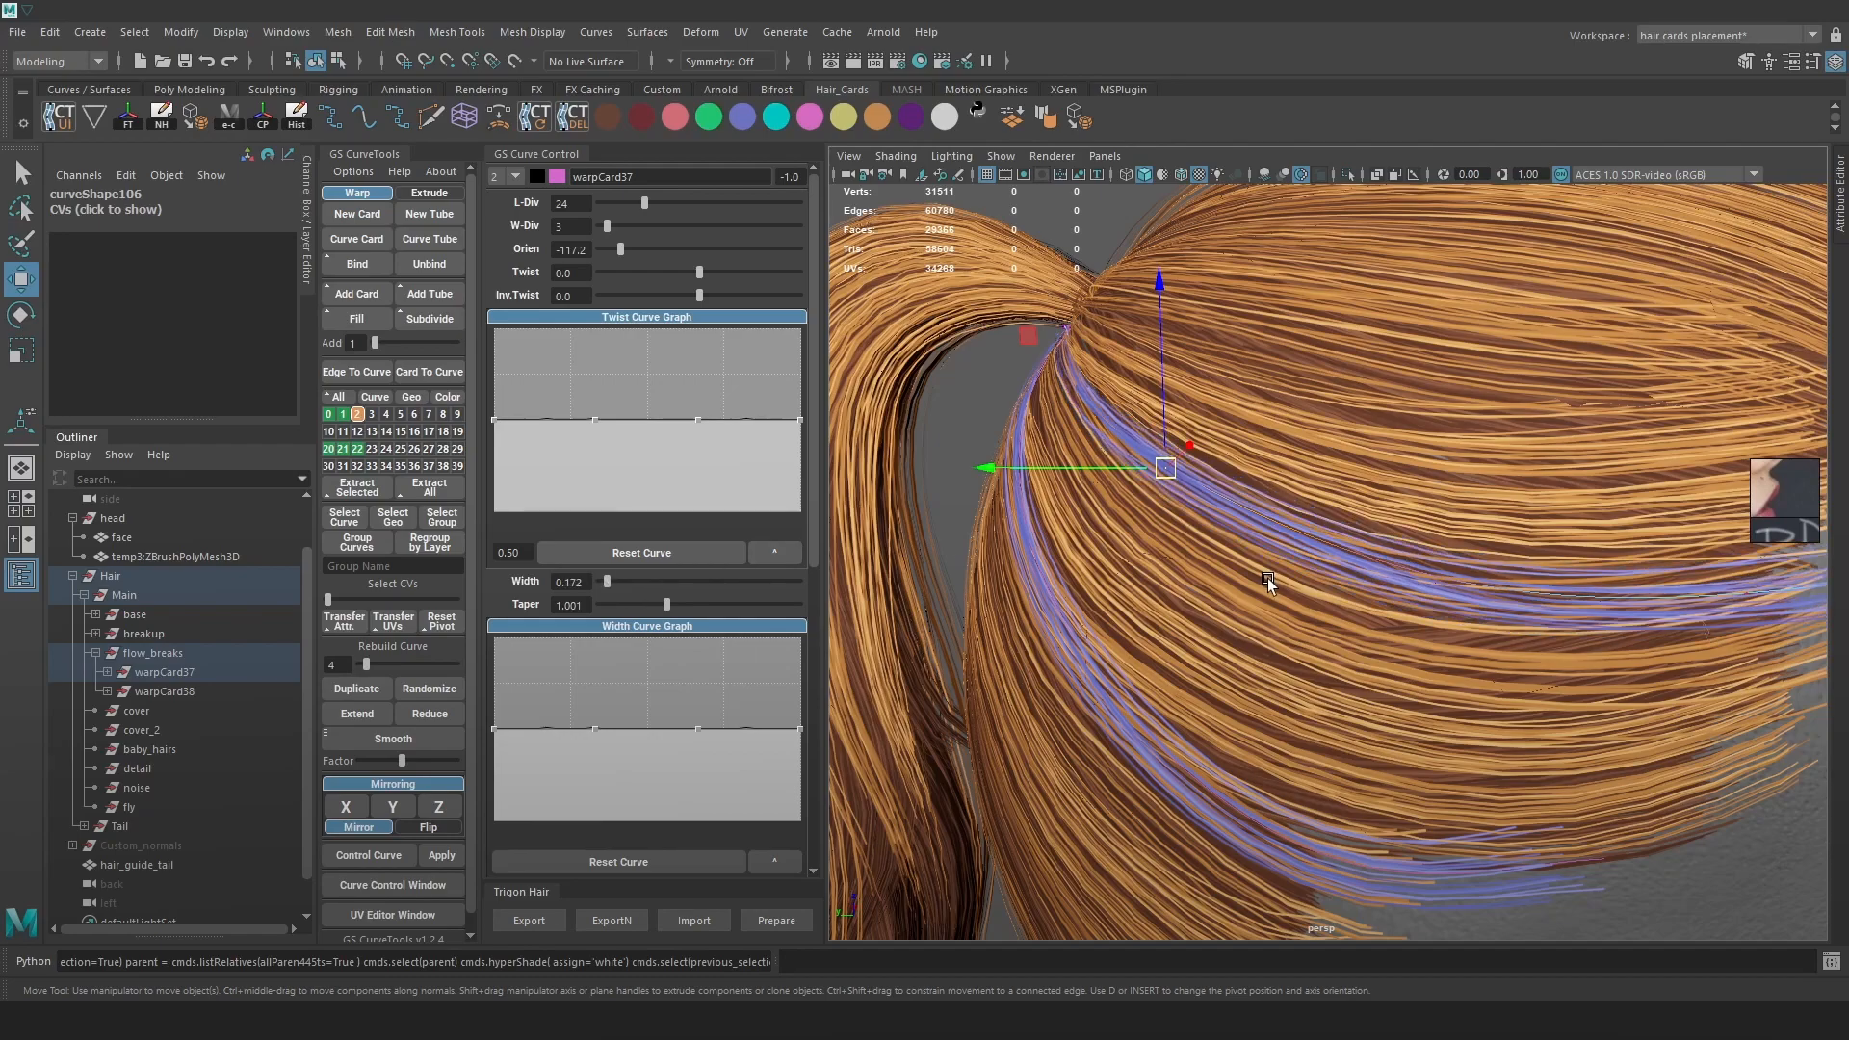
Export the hair with Trigon Hair and inspect the updated cards from the side and front in Marmoset
left_click(531, 917)
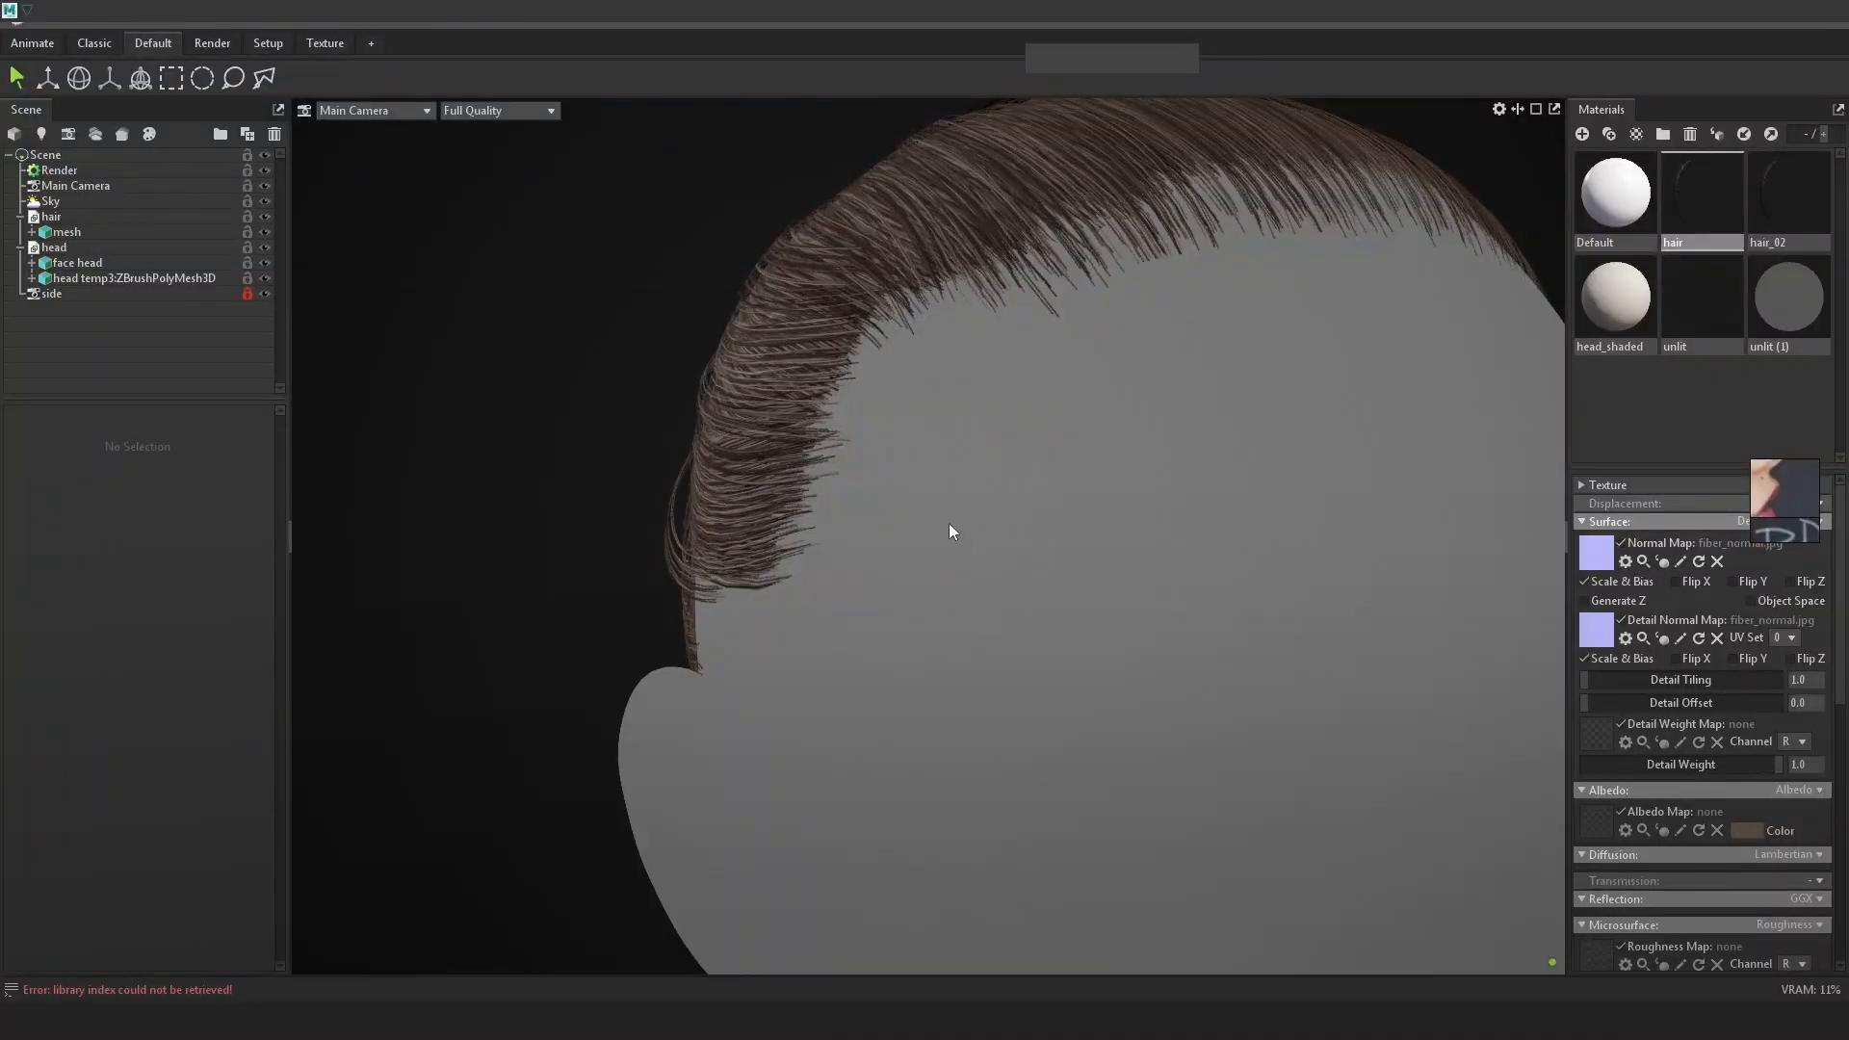
left_click_drag(950, 523, 1053, 611)
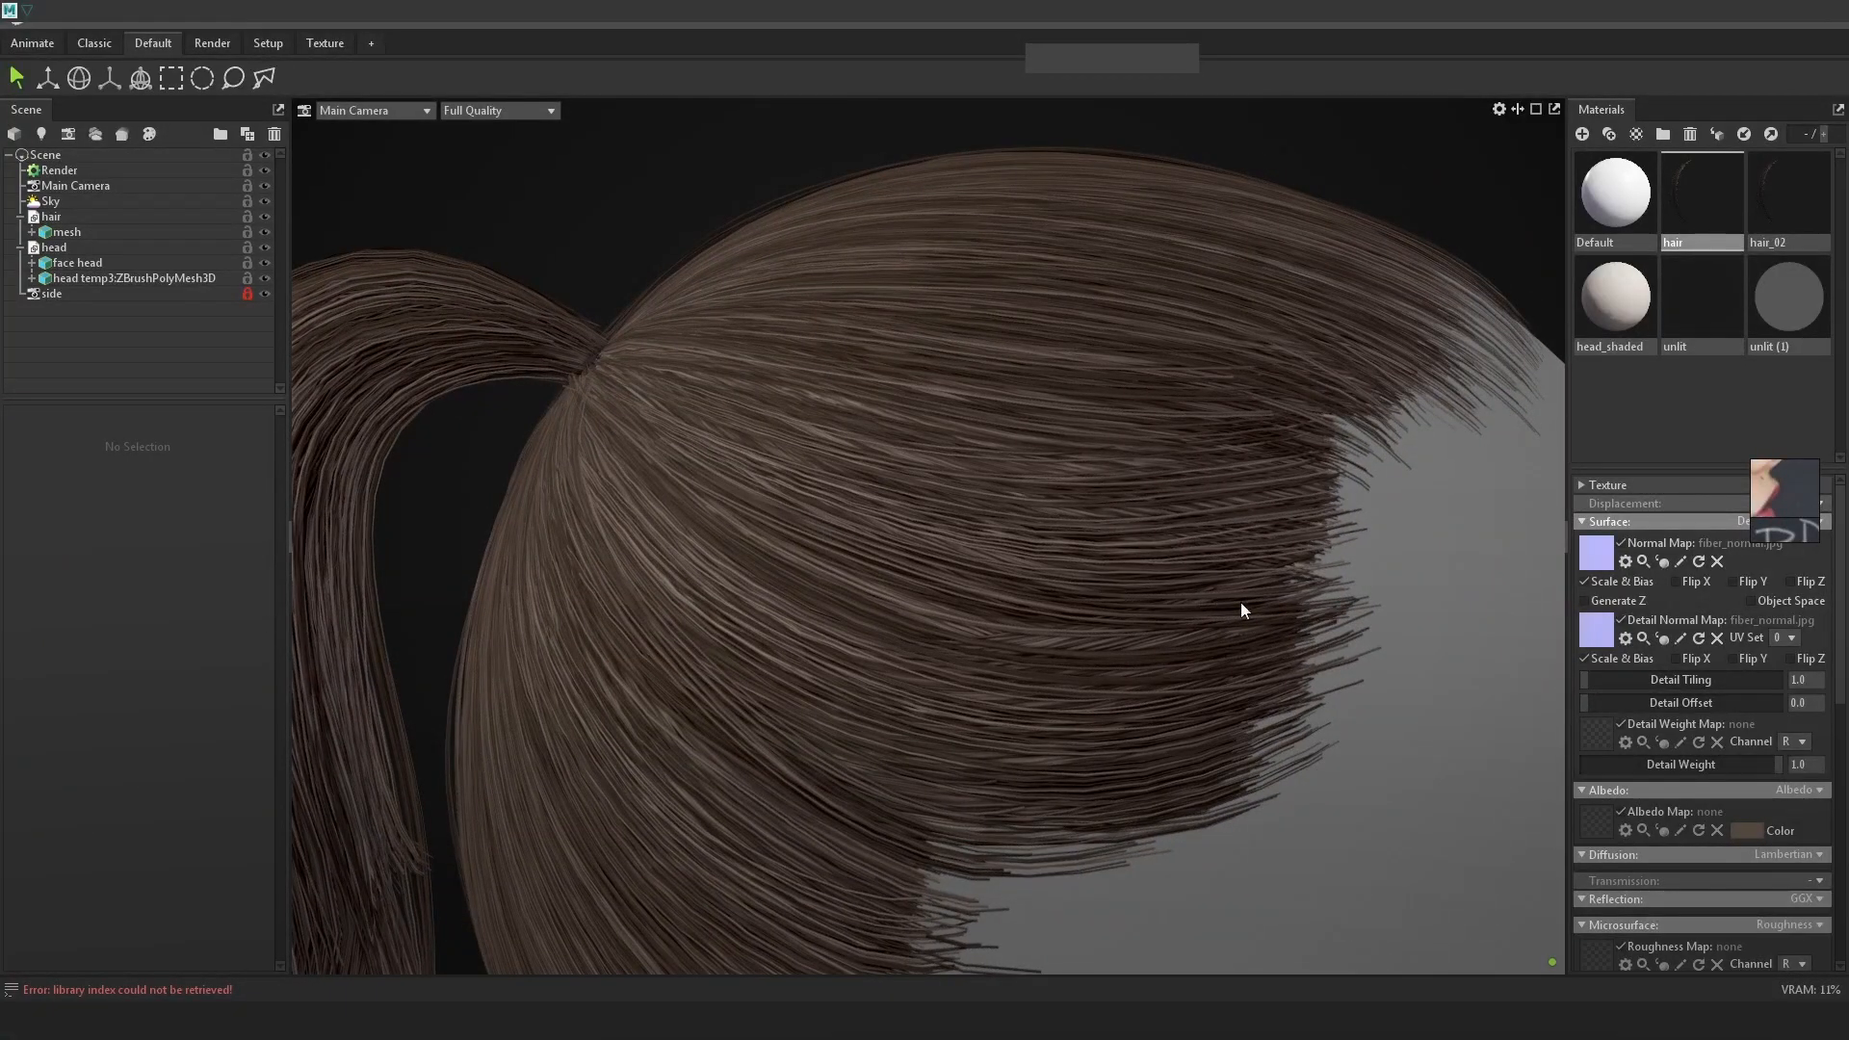
left_click_drag(910, 625, 1000, 584)
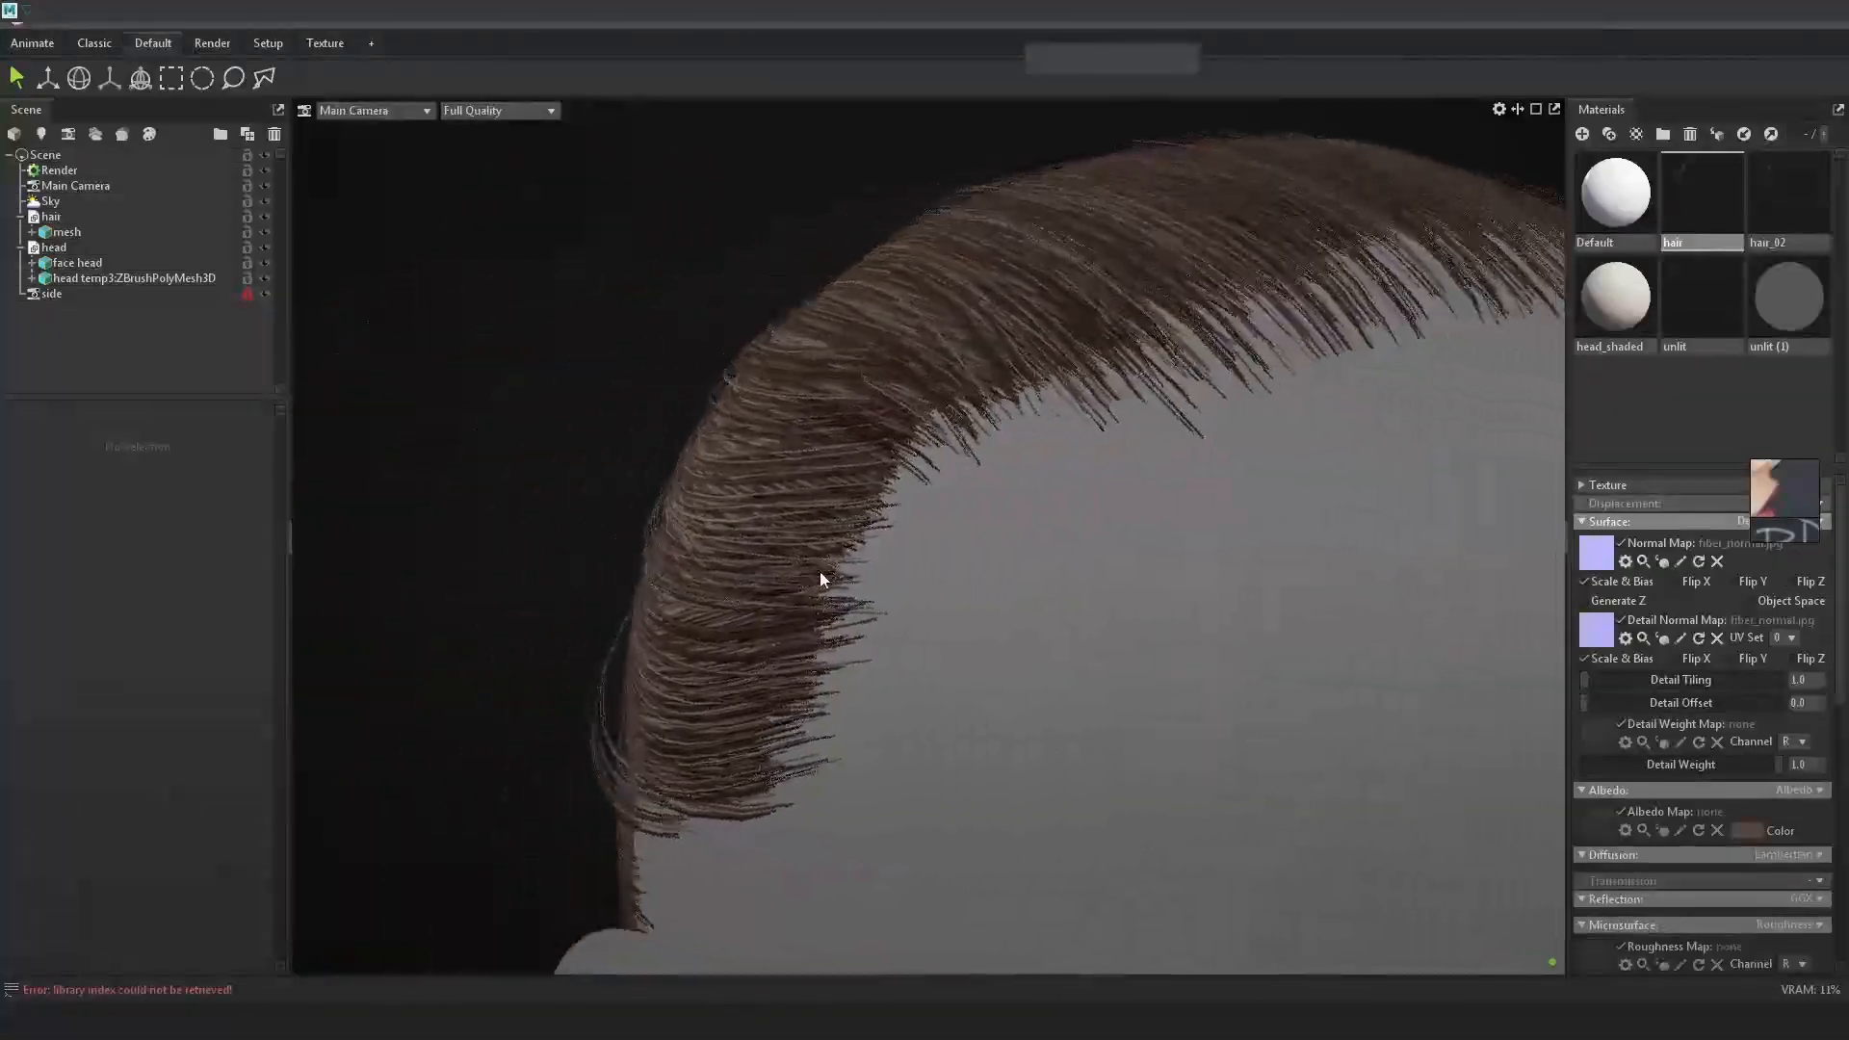
left_click_drag(821, 578, 657, 603)
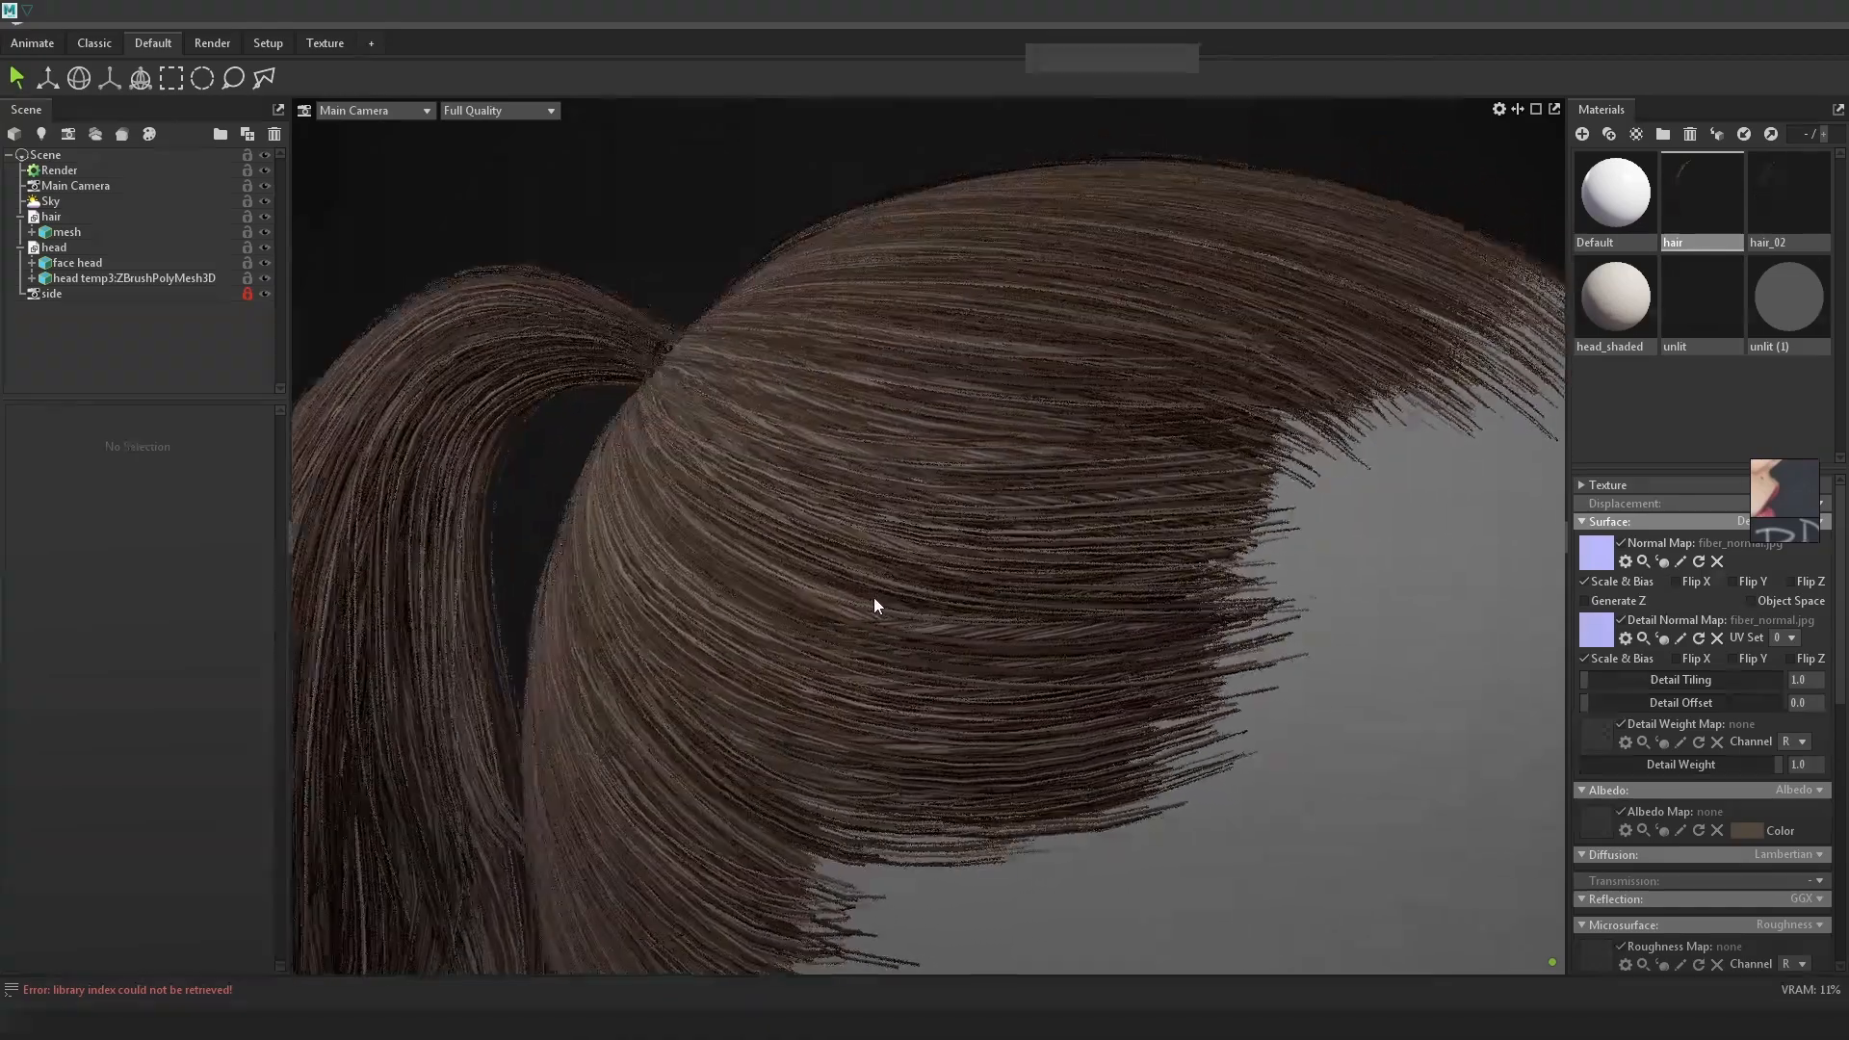
left_click_drag(874, 605, 1021, 570)
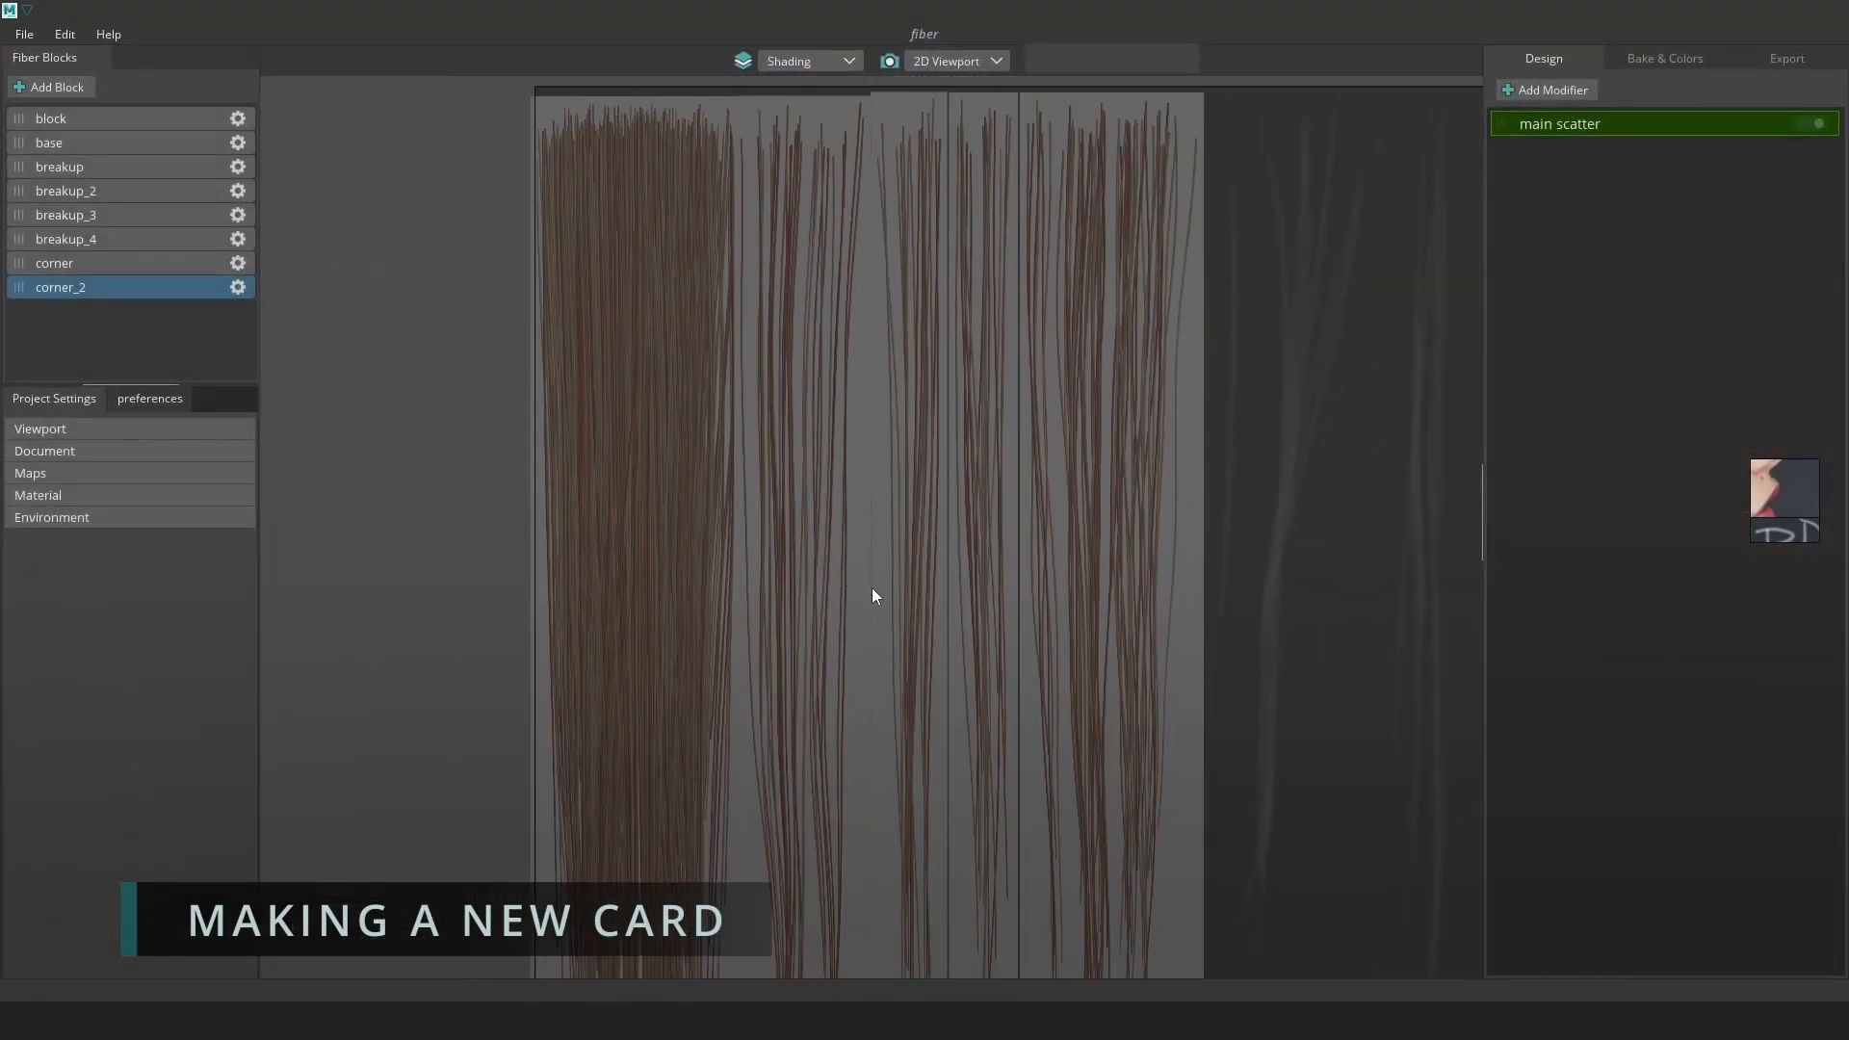
Switch to Fibershop, duplicate the breakup_3 block as specific_clump, and place it beside the existing cards on the texture sheet
scroll(880, 589, "down", 3)
scroll(922, 603, "up", 1)
middle_click_drag(1230, 592, 989, 583)
scroll(968, 559, "down", 1)
middle_click_drag(996, 520, 946, 520)
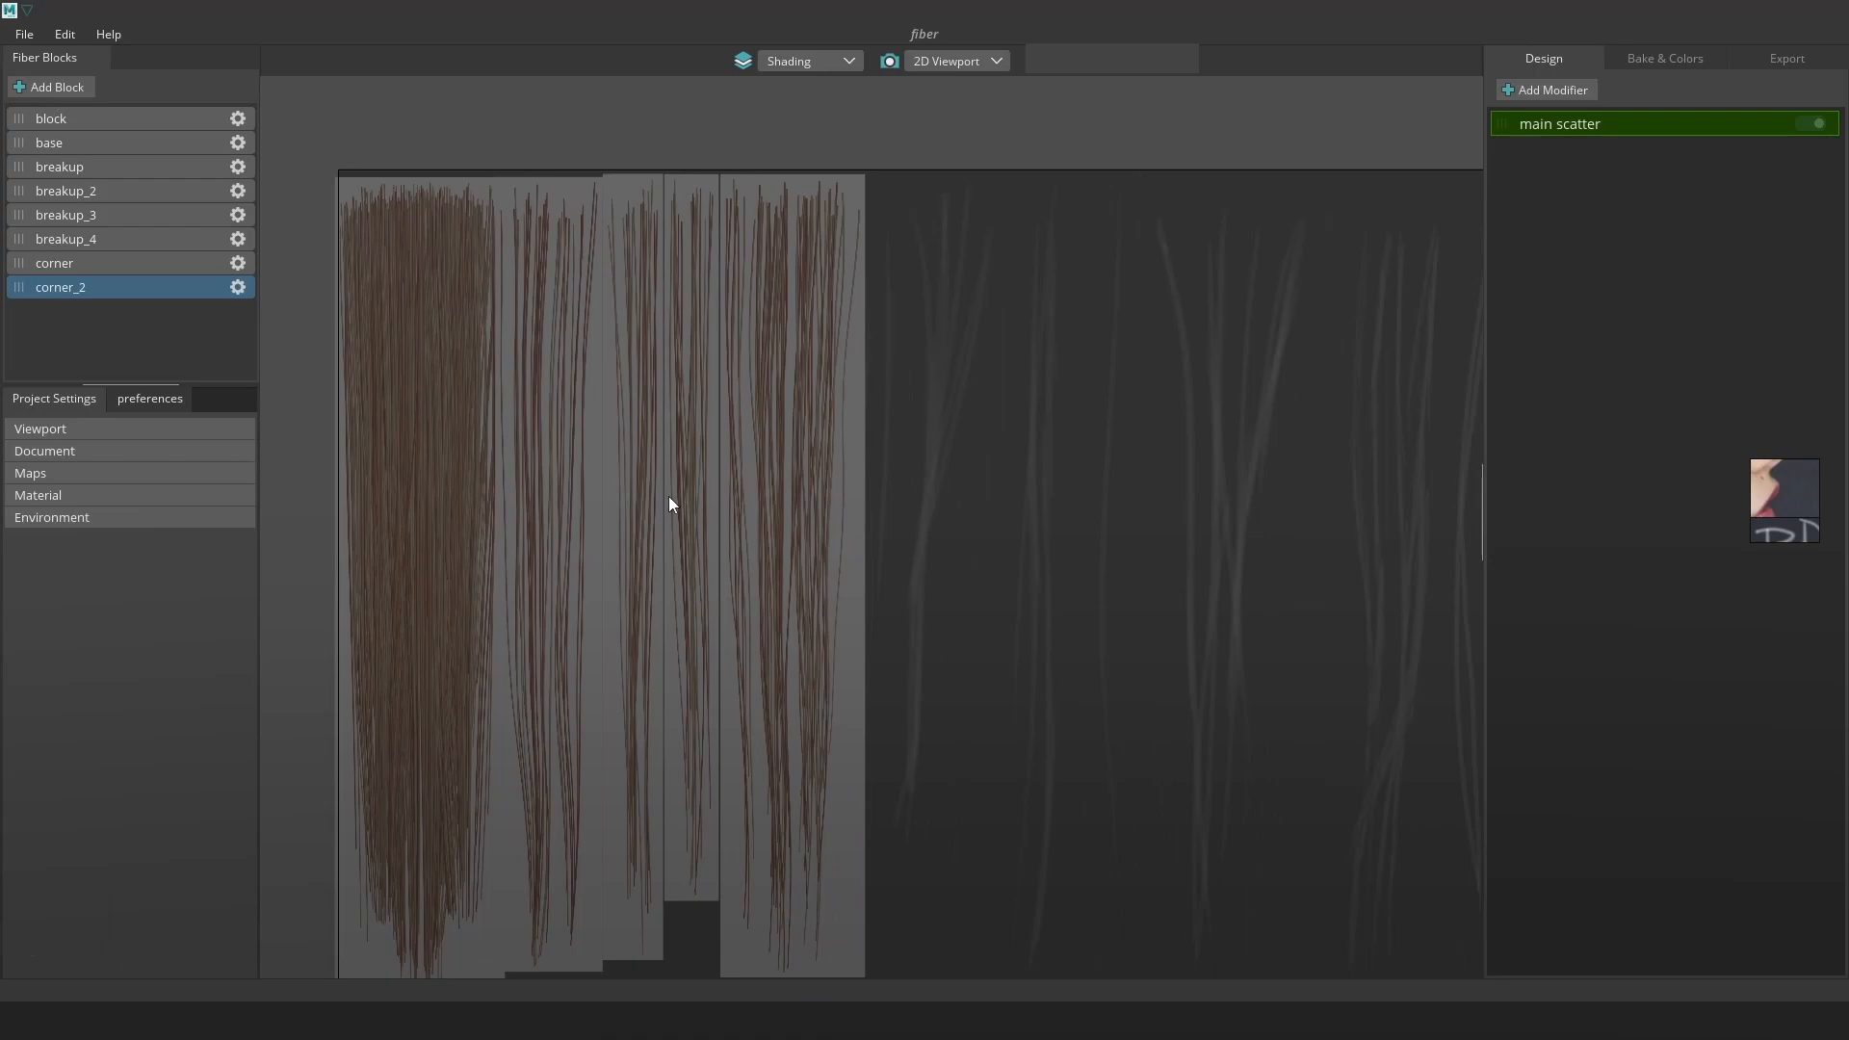
left_click(668, 495)
left_click(655, 470)
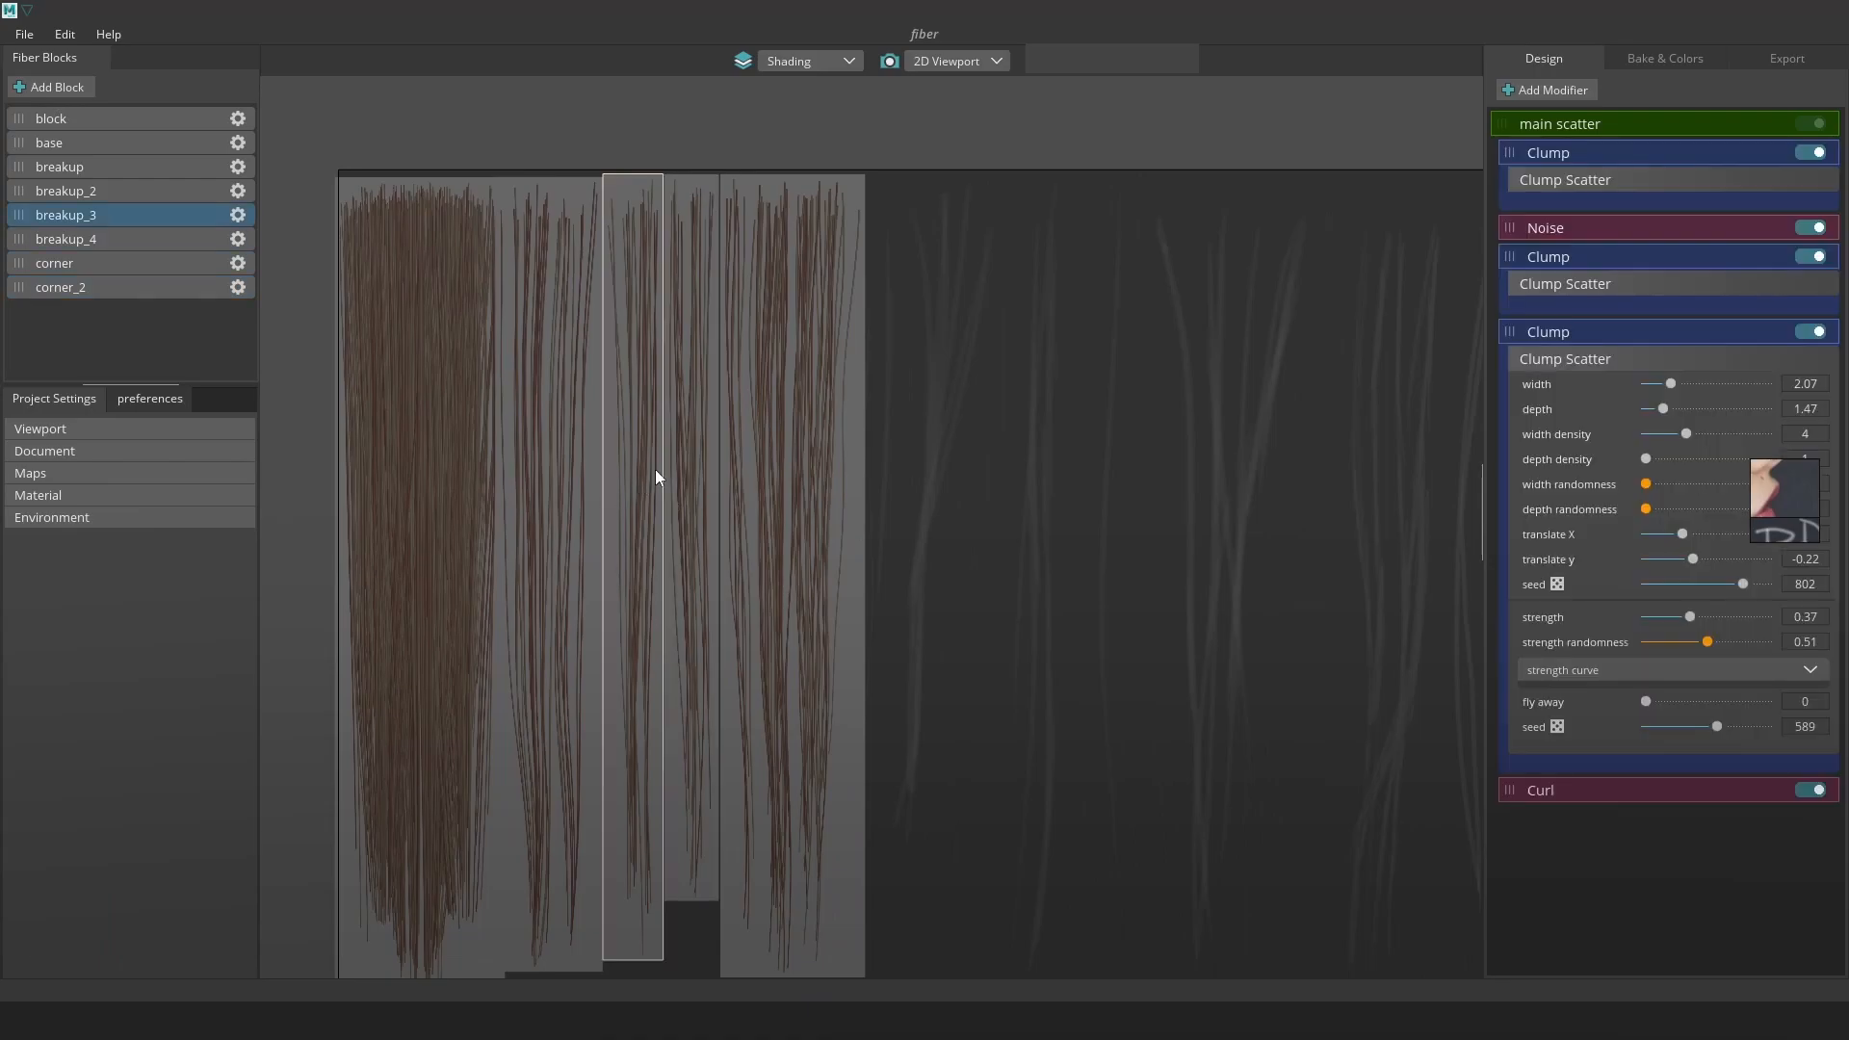
right_click(132, 237)
left_click(130, 239)
left_click_drag(732, 264, 899, 278)
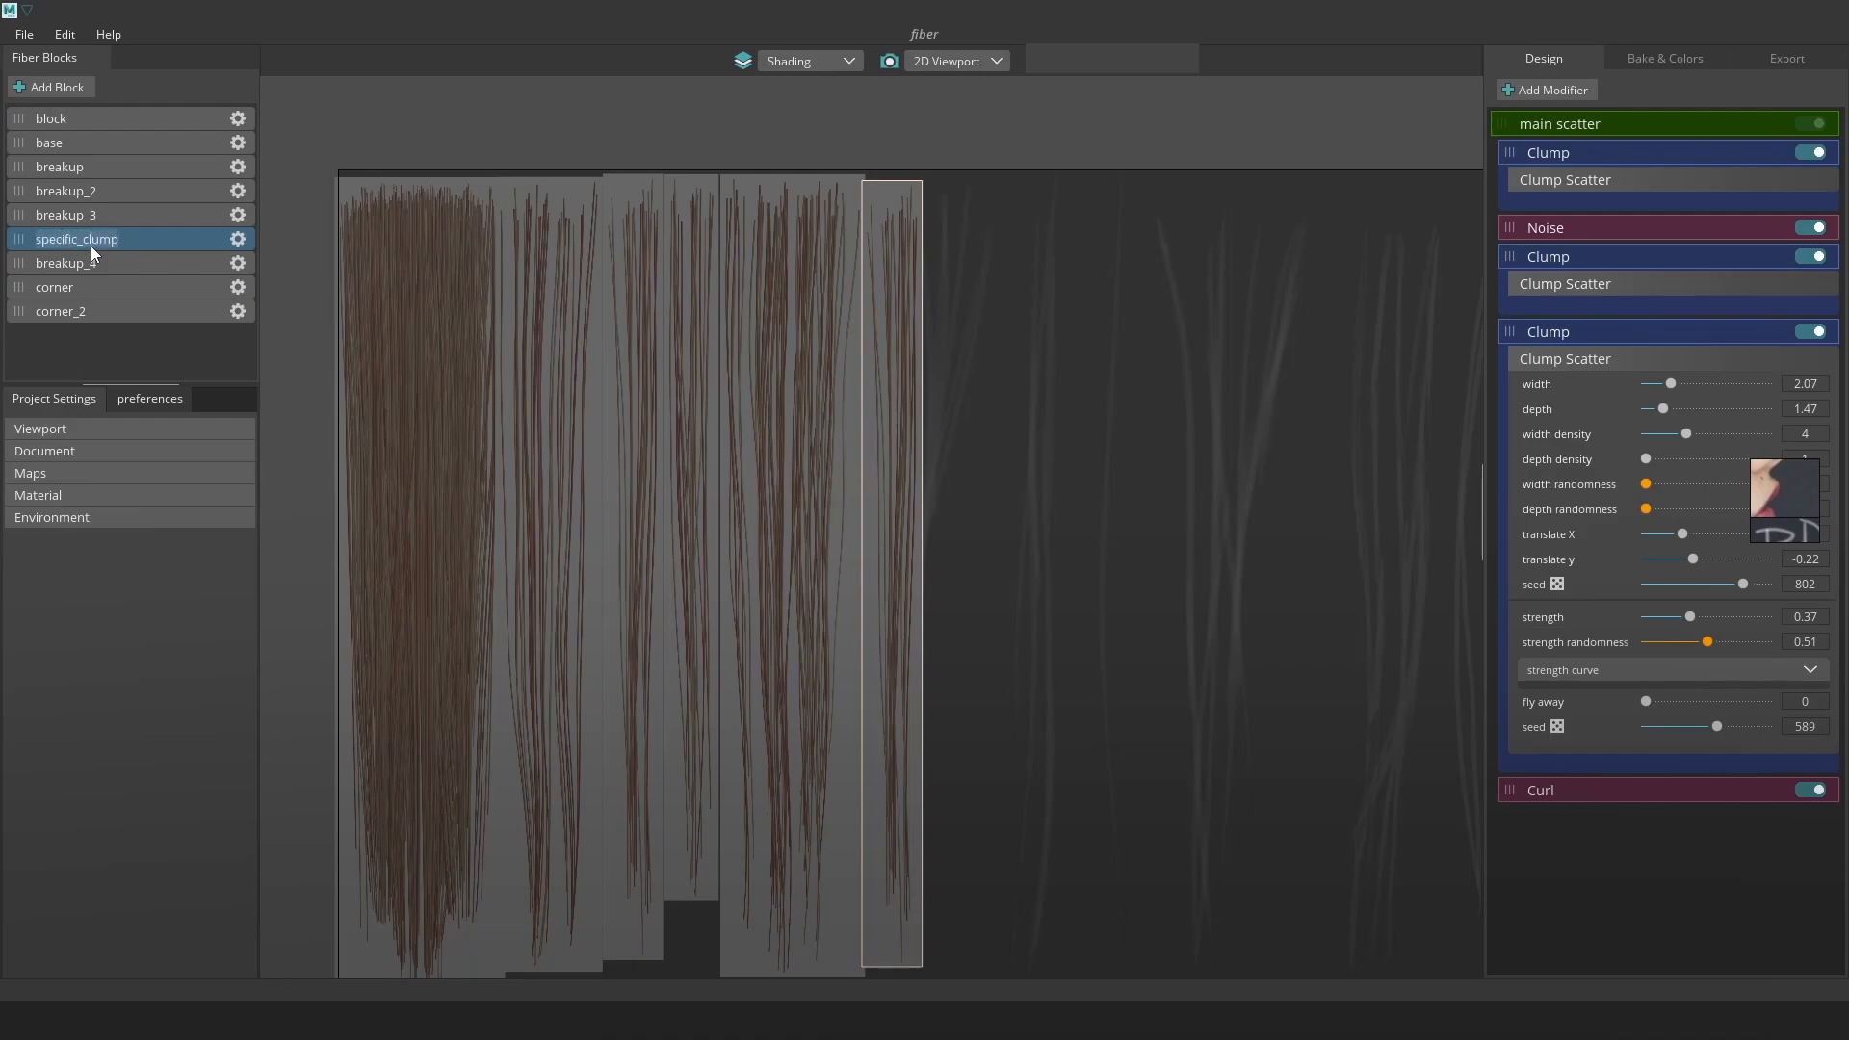
left_click_drag(888, 436, 896, 437)
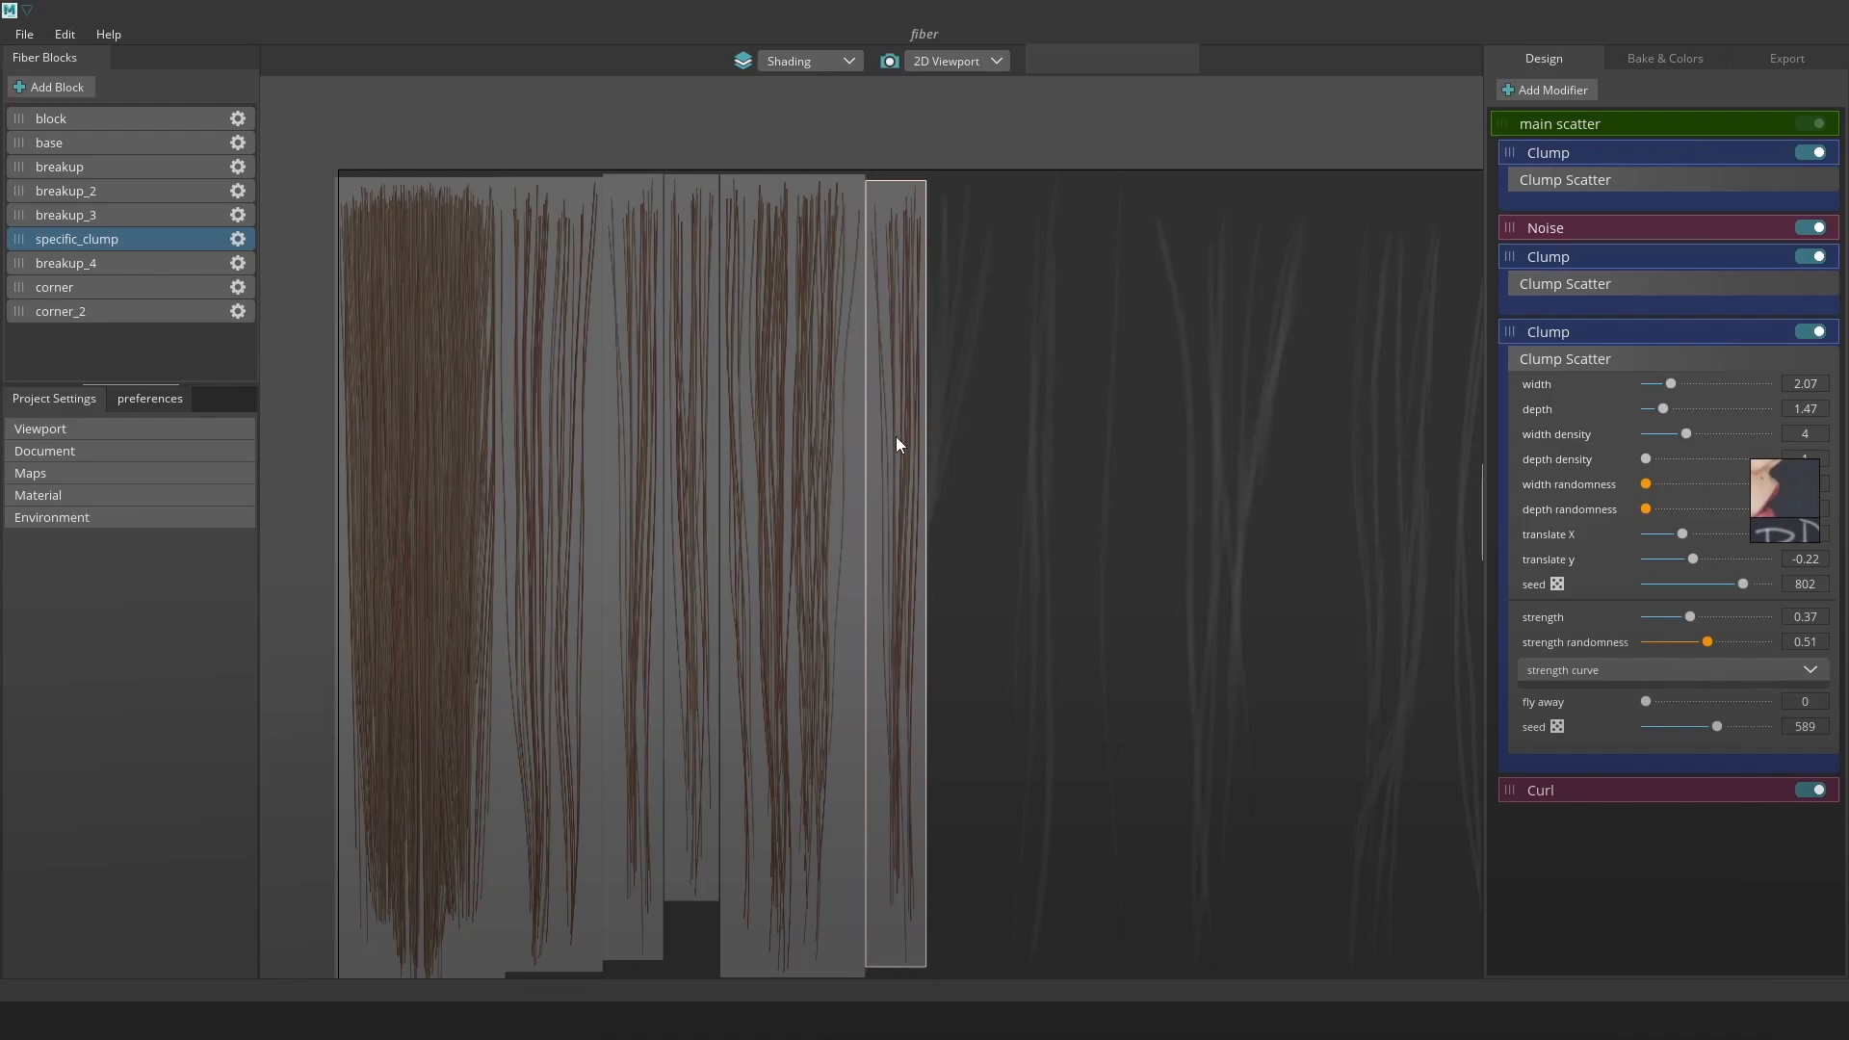
In the main scatter of specific_clump, set the thickness to 0.32 and the reduction to 37%
left_click(1645, 124)
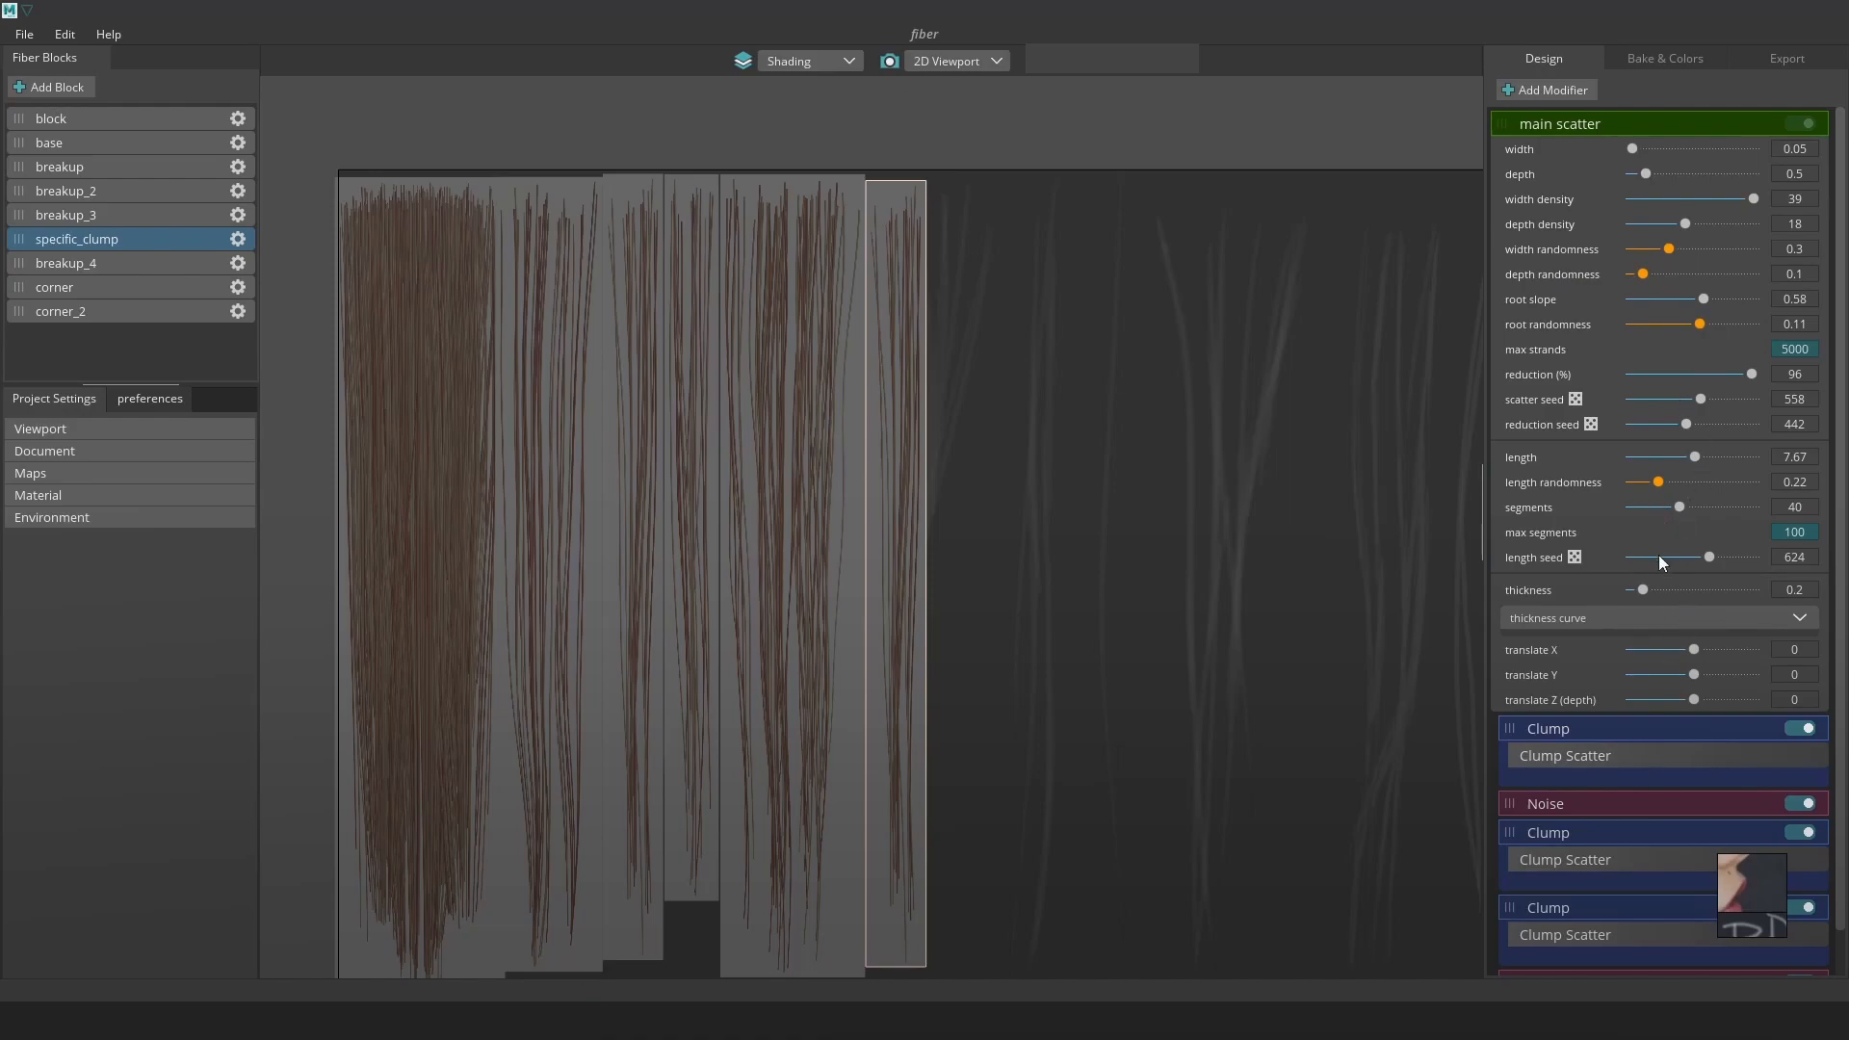
left_click_drag(1648, 587, 1656, 585)
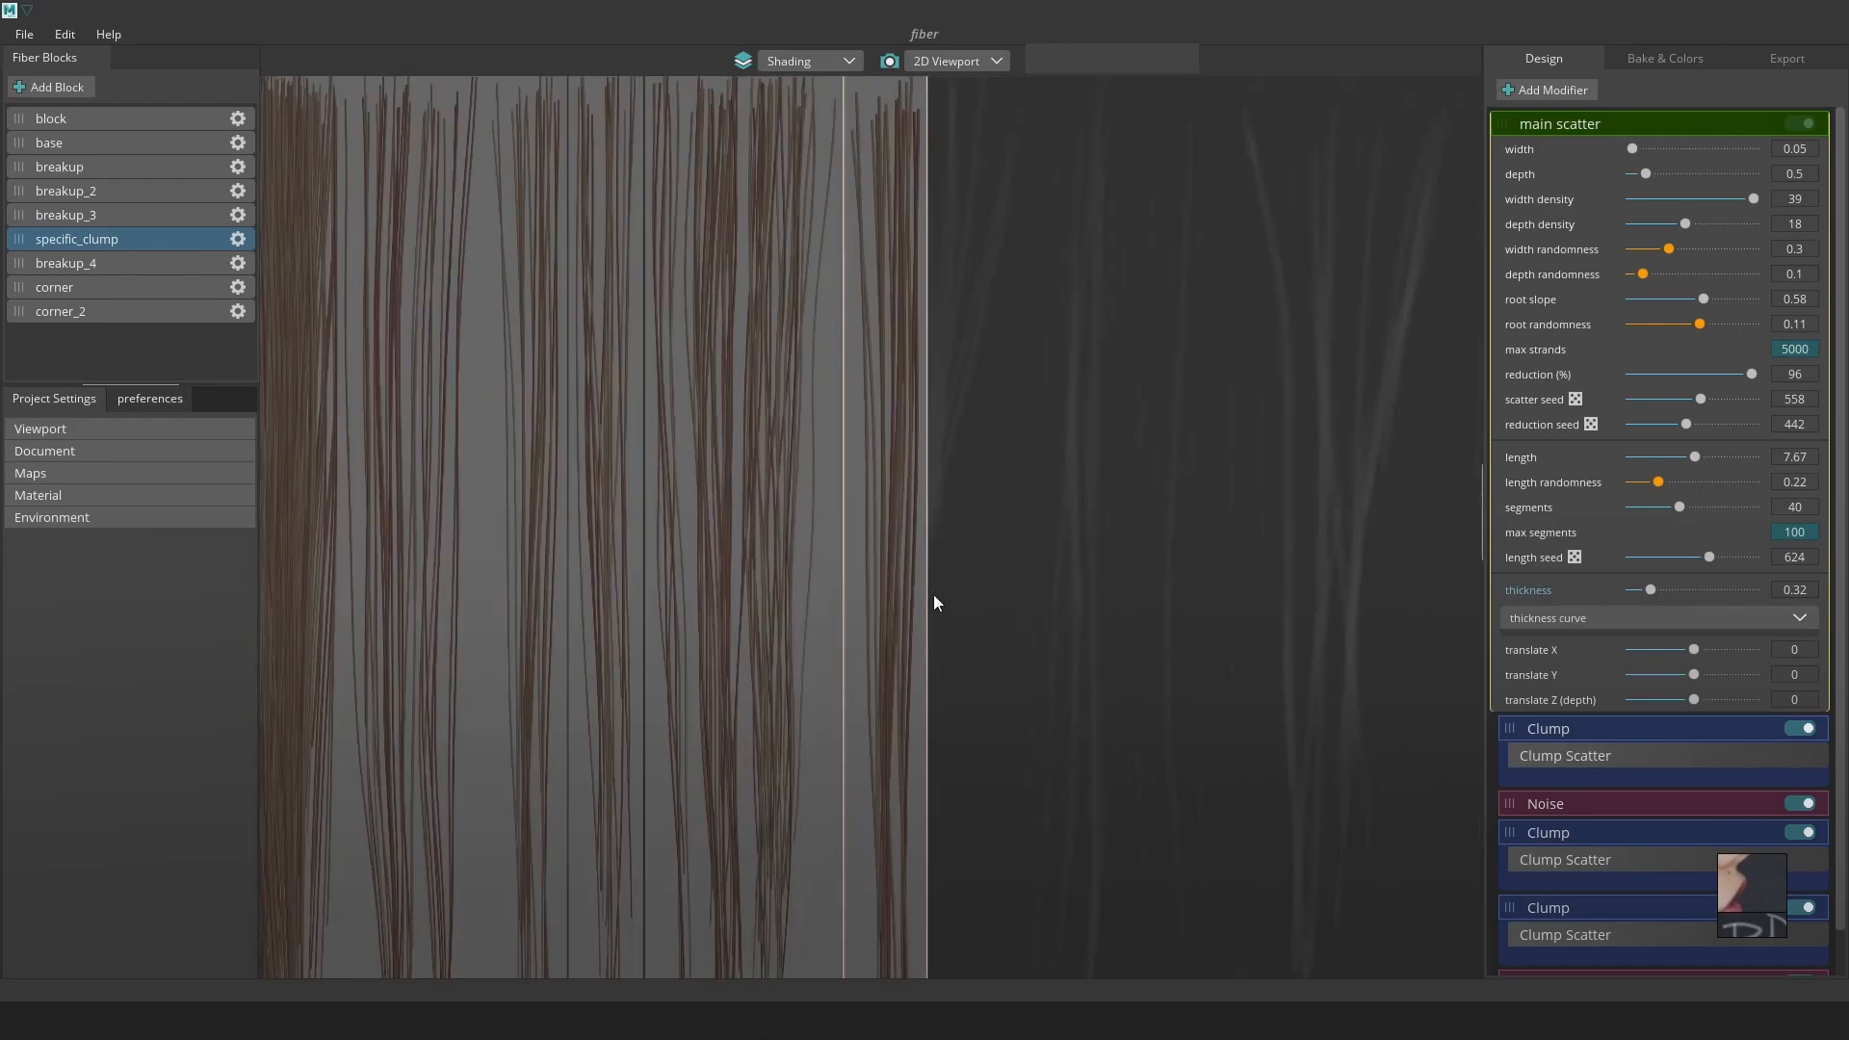
left_click_drag(1698, 379, 1667, 383)
left_click_drag(1676, 385, 1679, 384)
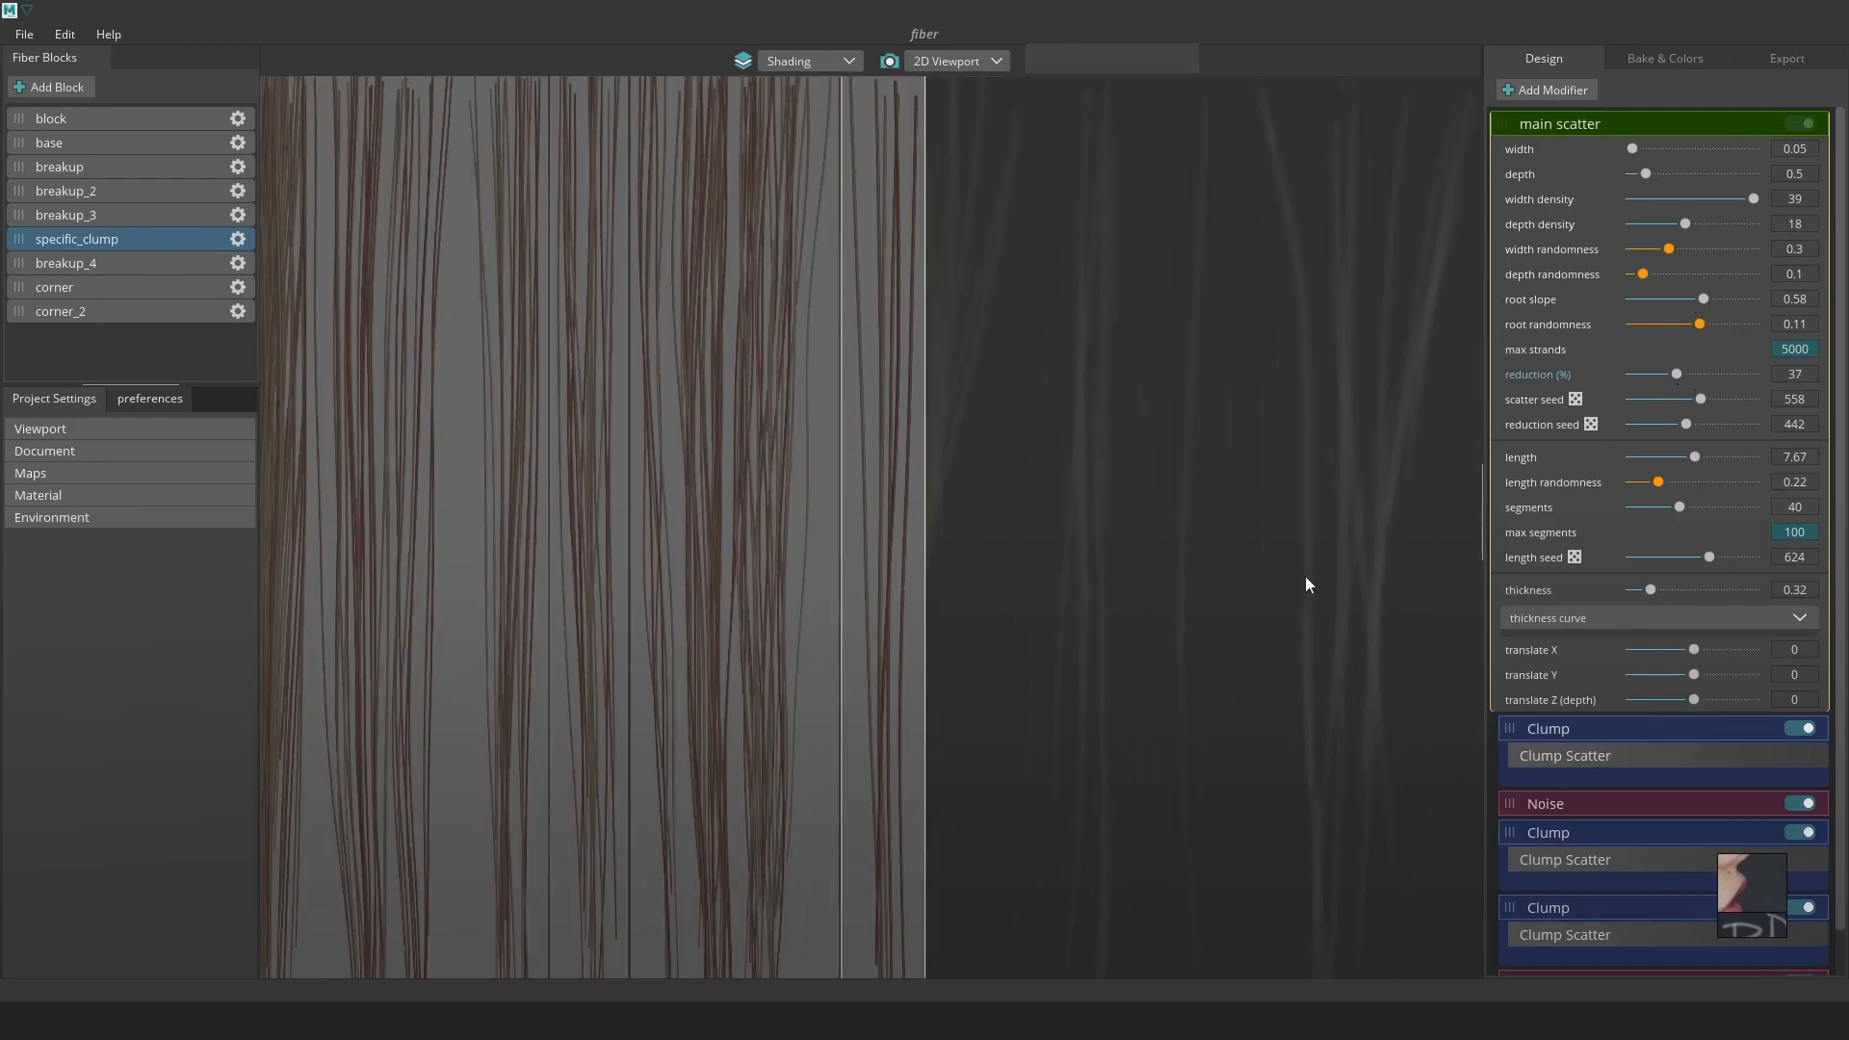
scroll(928, 651, "down", 4)
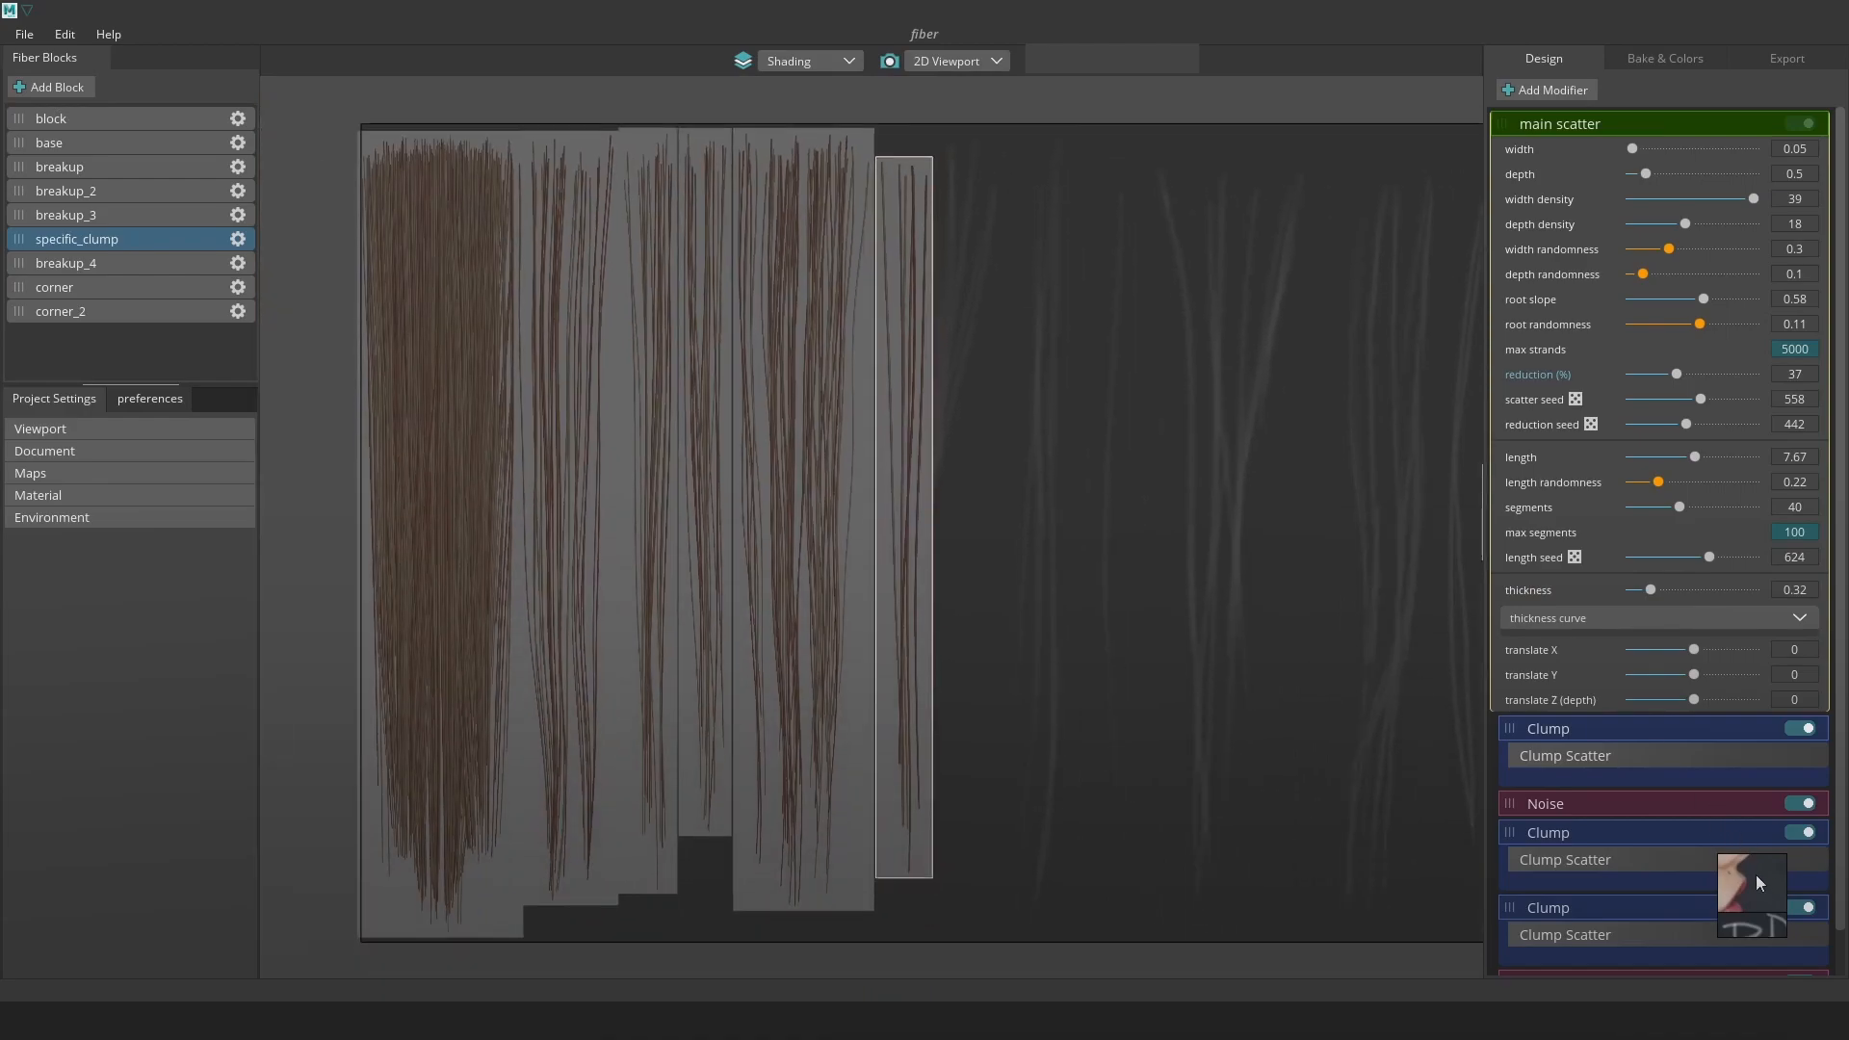
Turn the lower two Clump modifiers of specific_clump off and back on to compare their effect on the strands
left_click(1806, 805)
scroll(1654, 824, "down", 2)
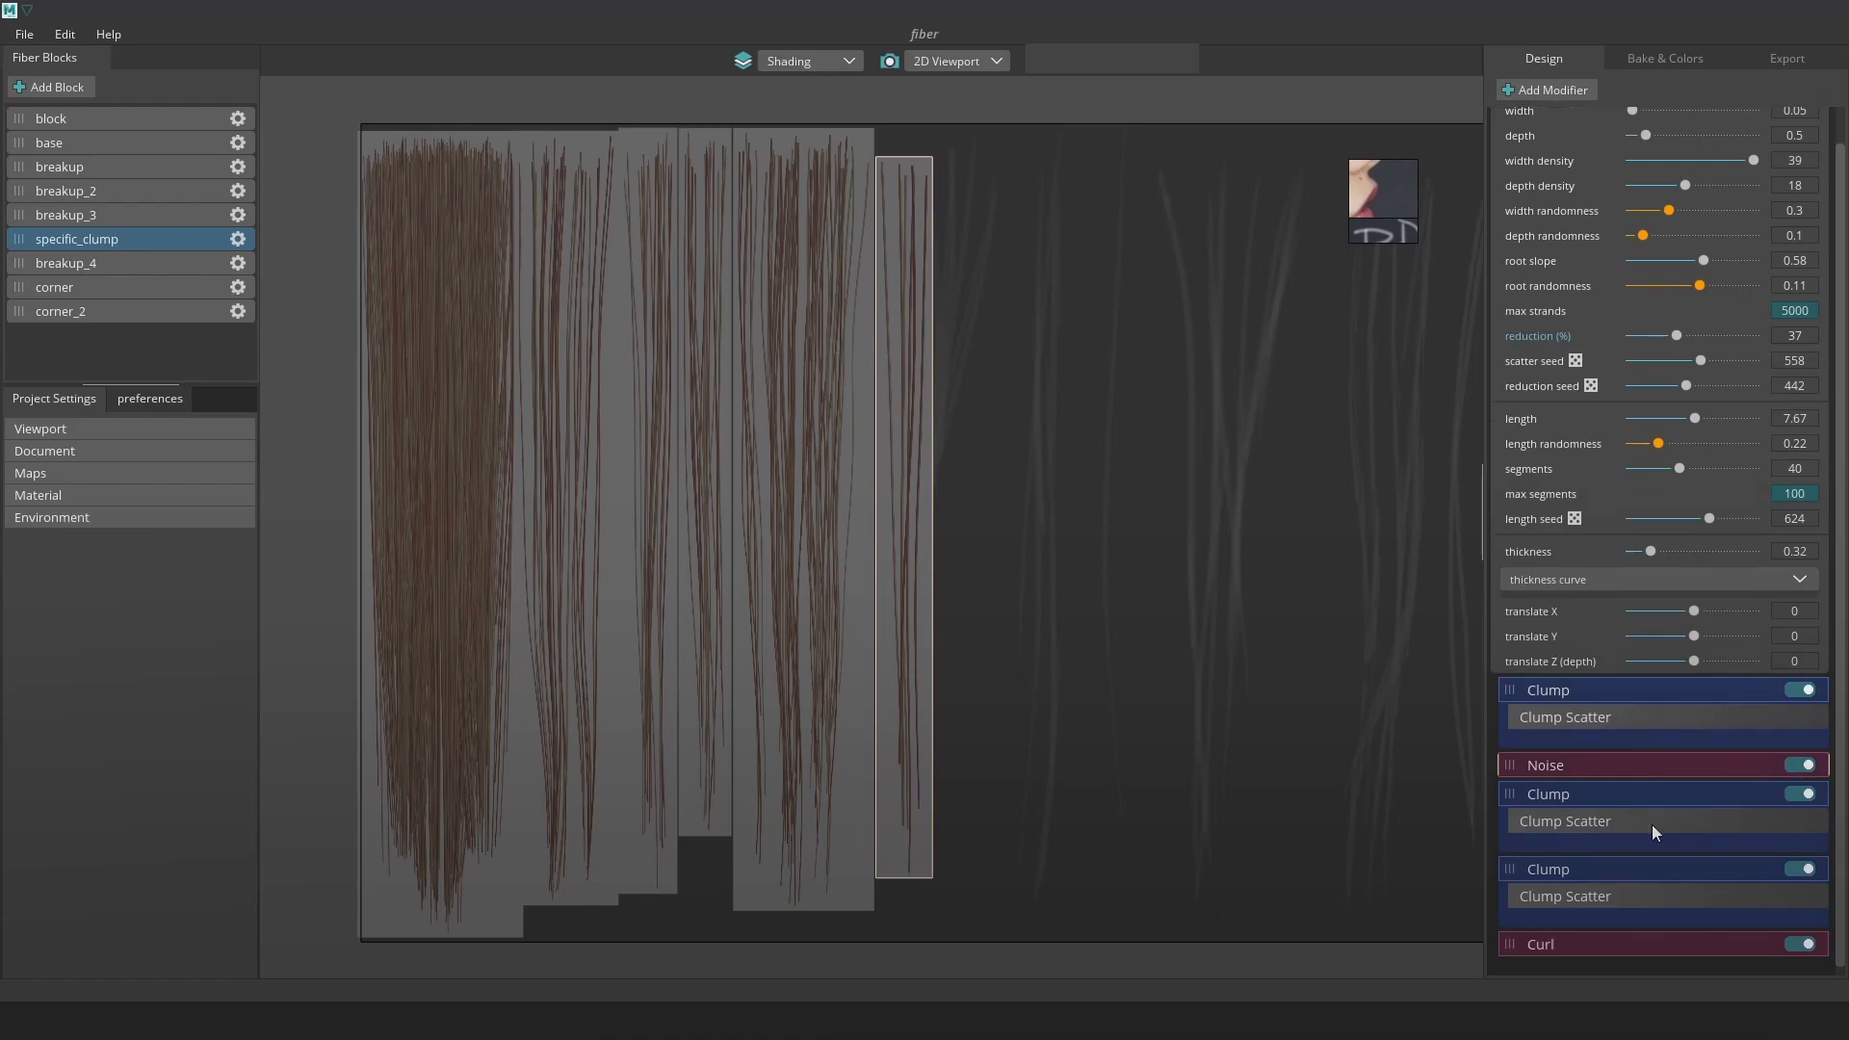
left_click(1793, 794)
left_click(1794, 794)
left_click(1810, 869)
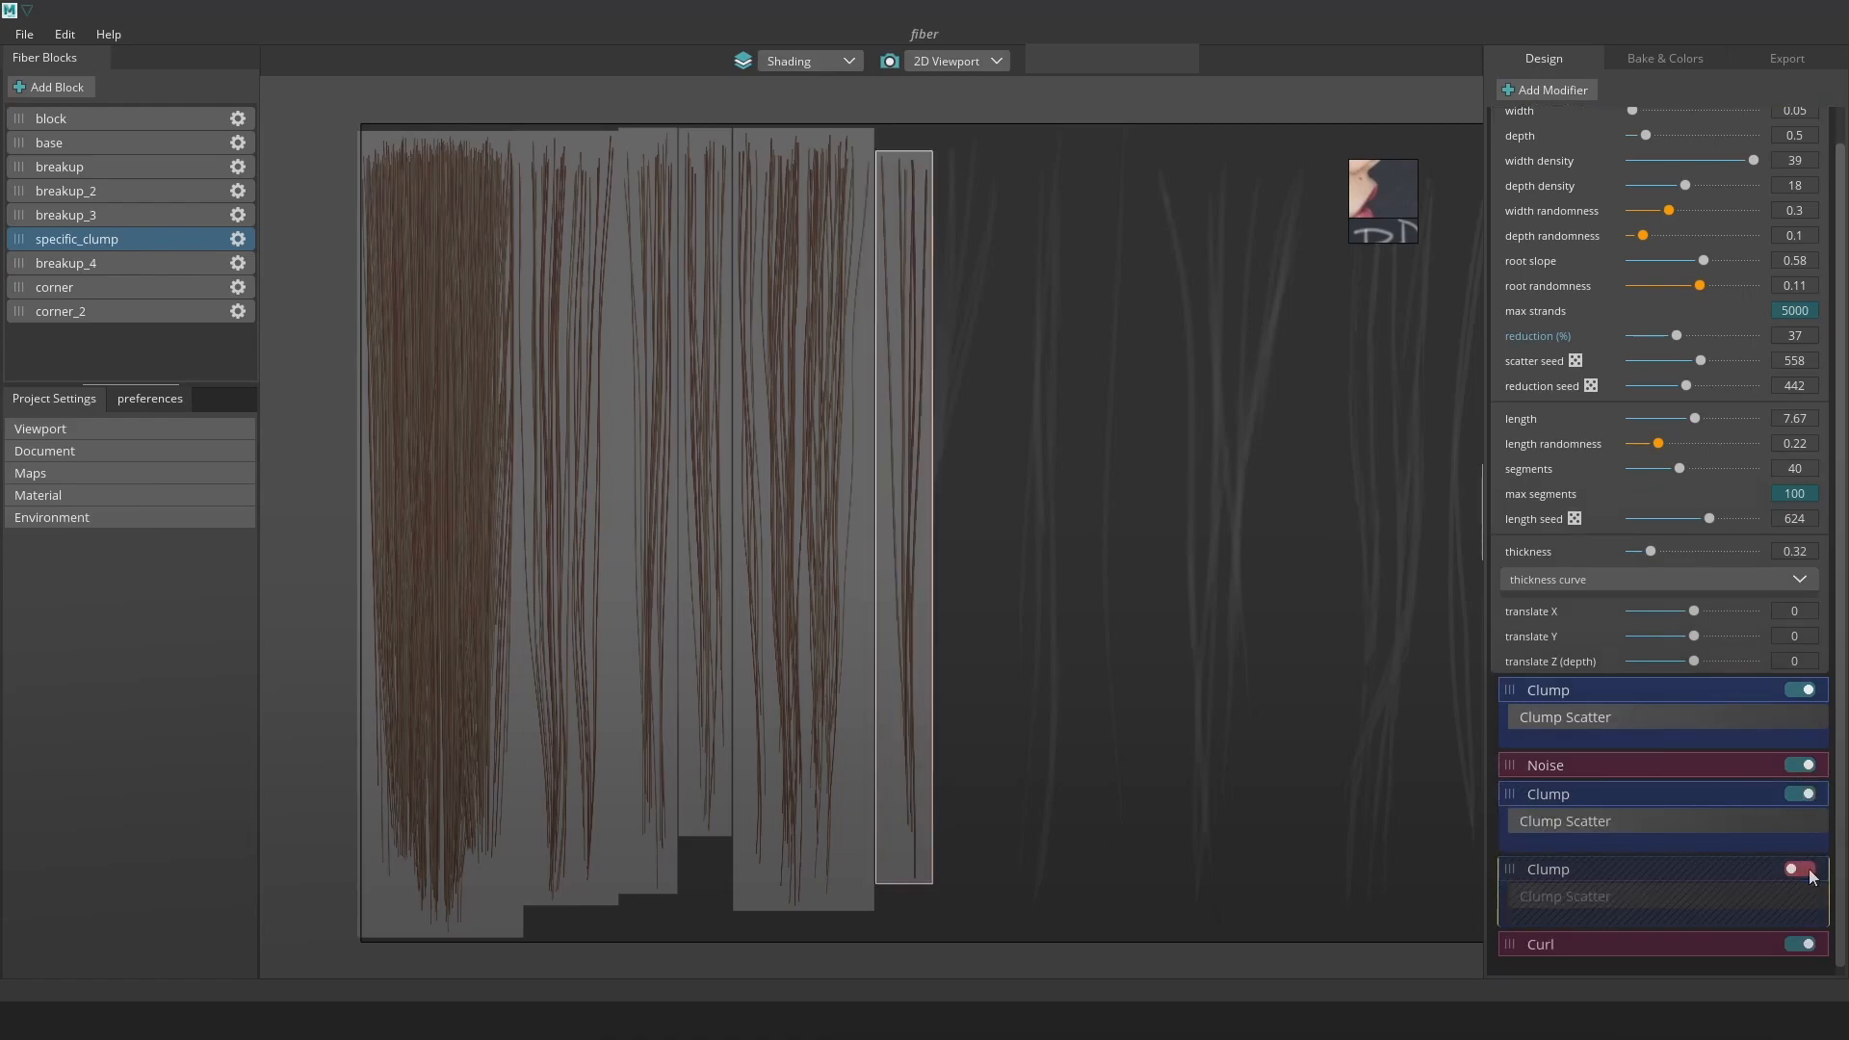
left_click(1810, 871)
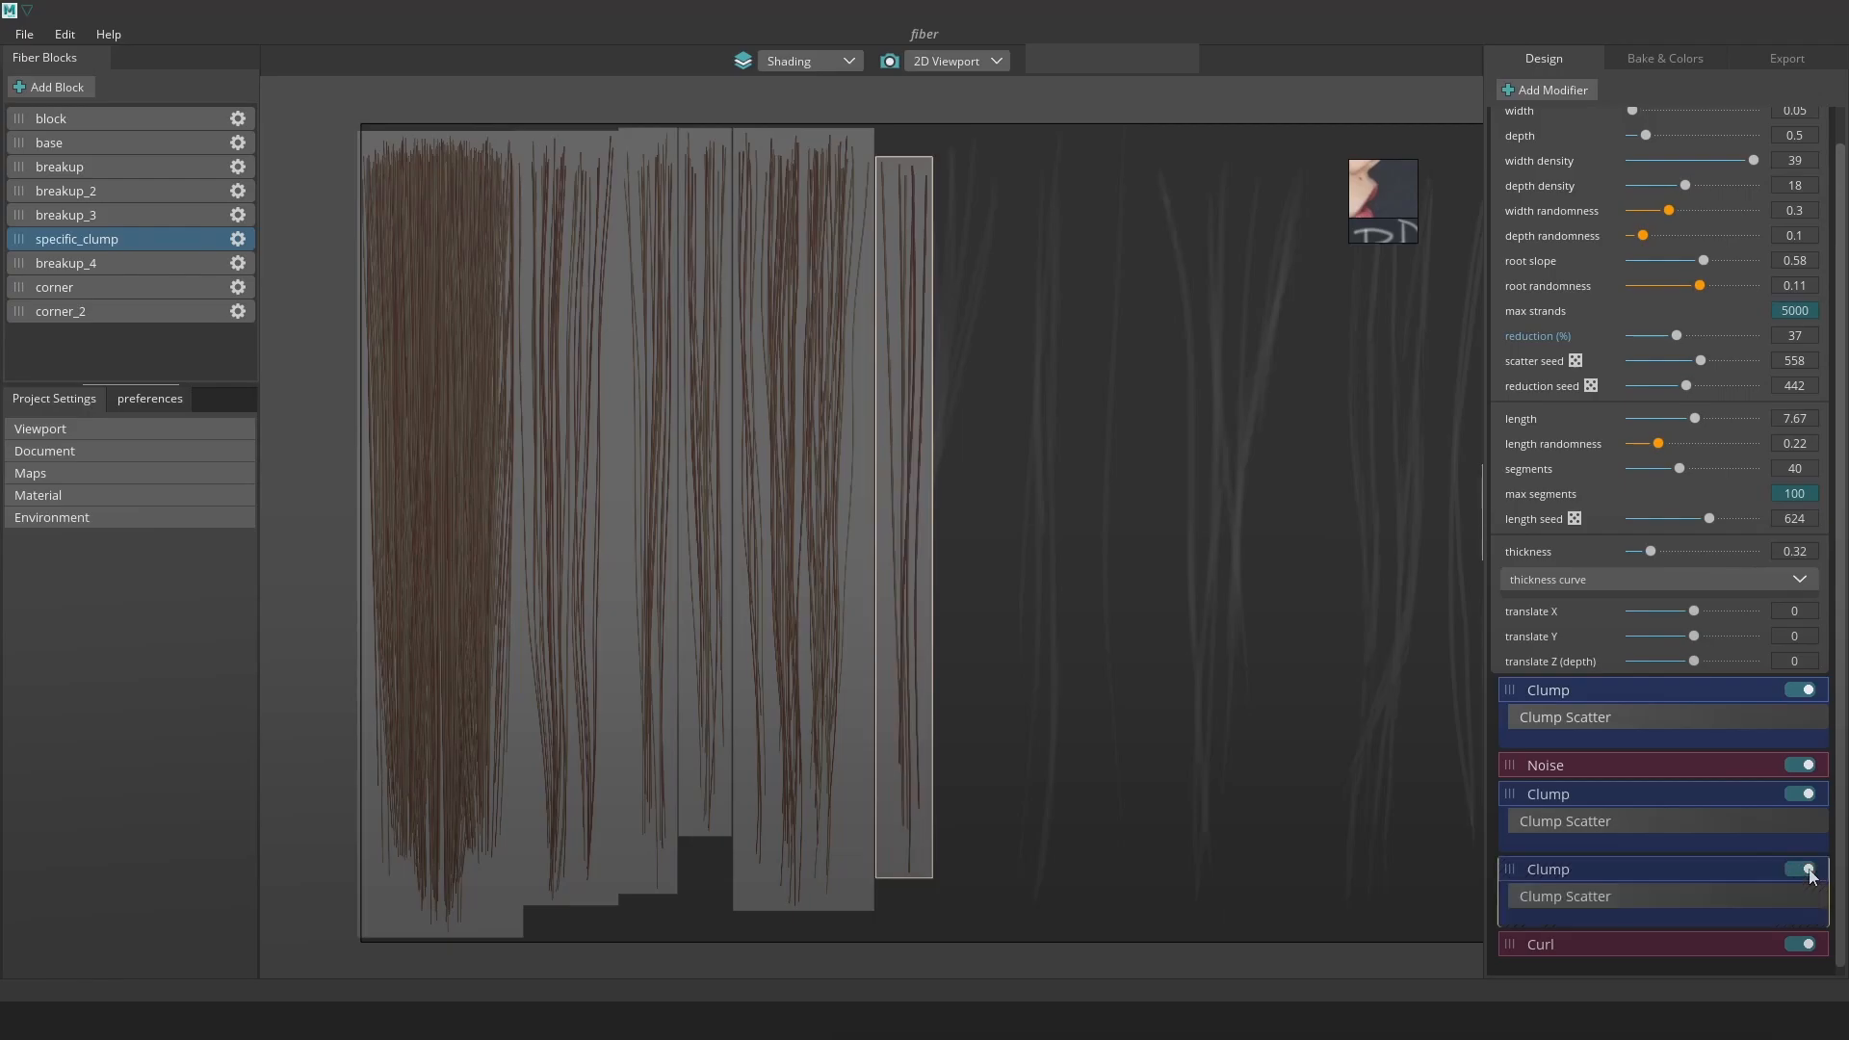
Turn off the last Clump modifier above Curl in specific_clump and delete that modifier
left_click(1810, 870)
right_click(1730, 865)
left_click(1719, 956)
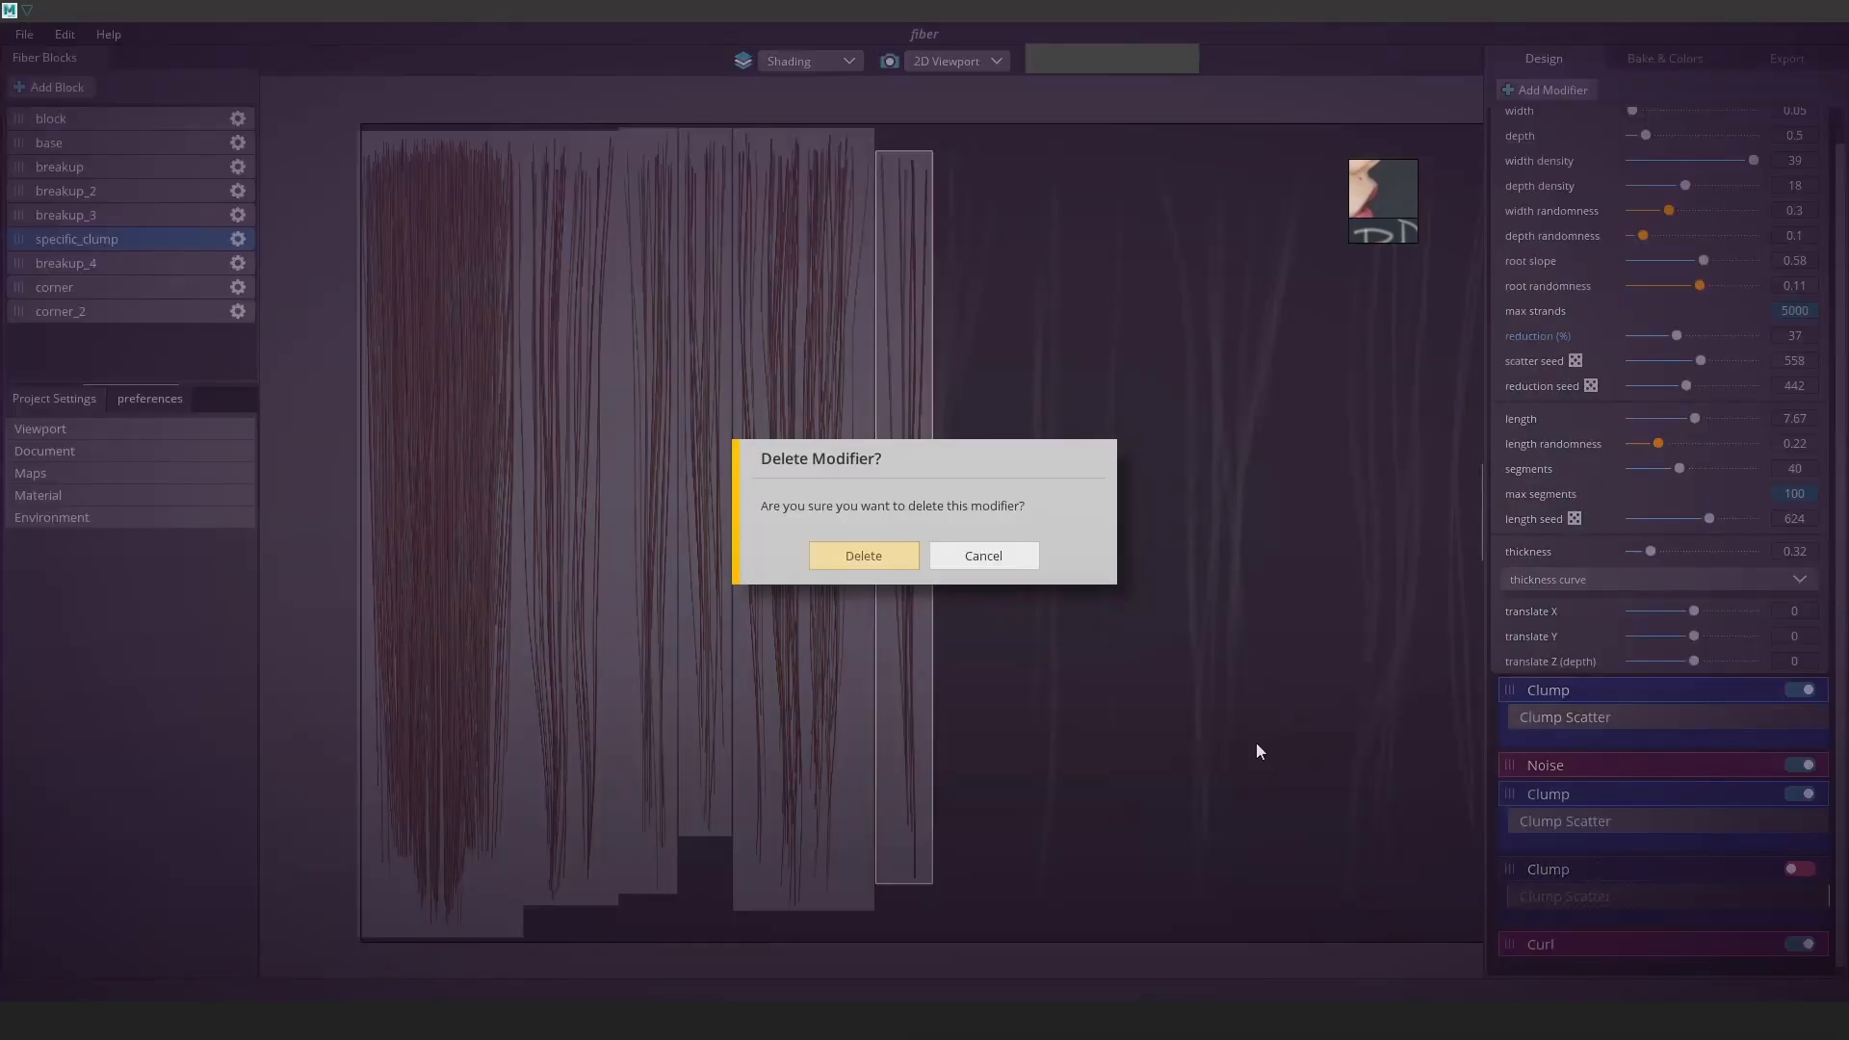
left_click(894, 552)
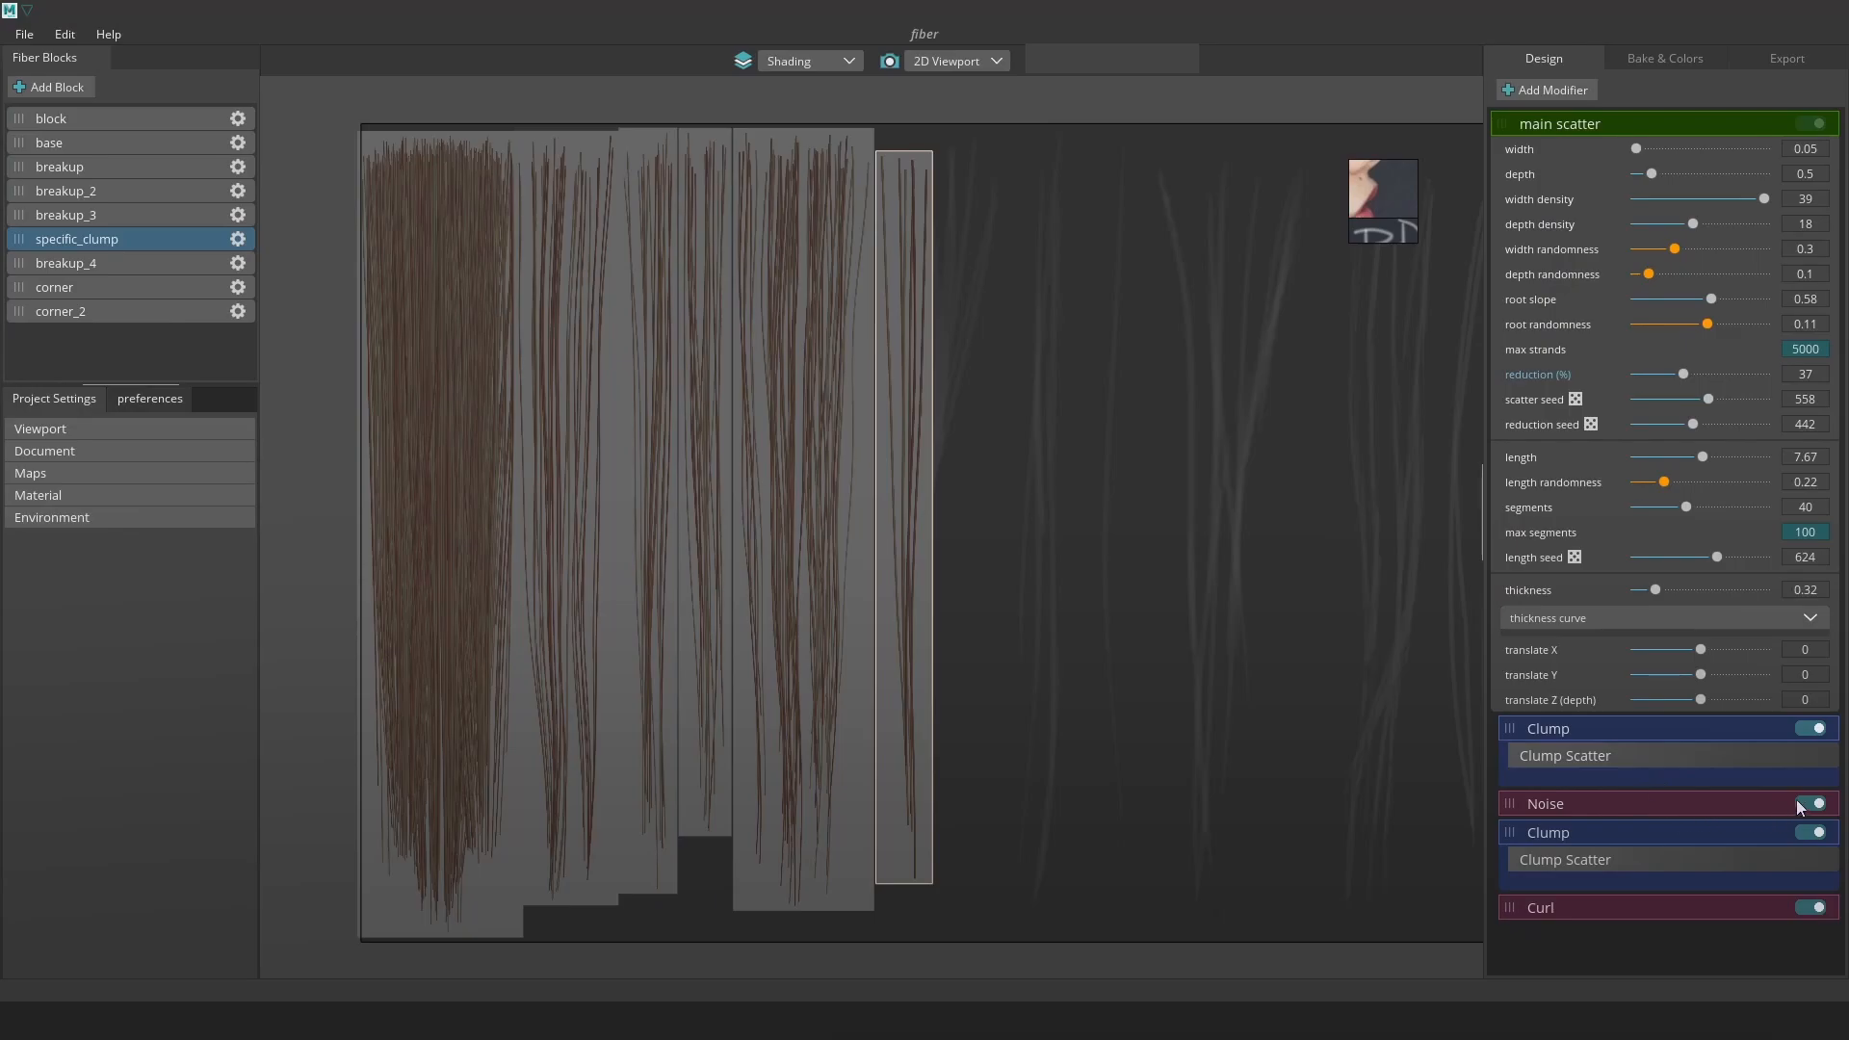
Toggle the two remaining Clump modifiers to compare their effect, leaving the upper one off and the lower one on
left_click(1808, 834)
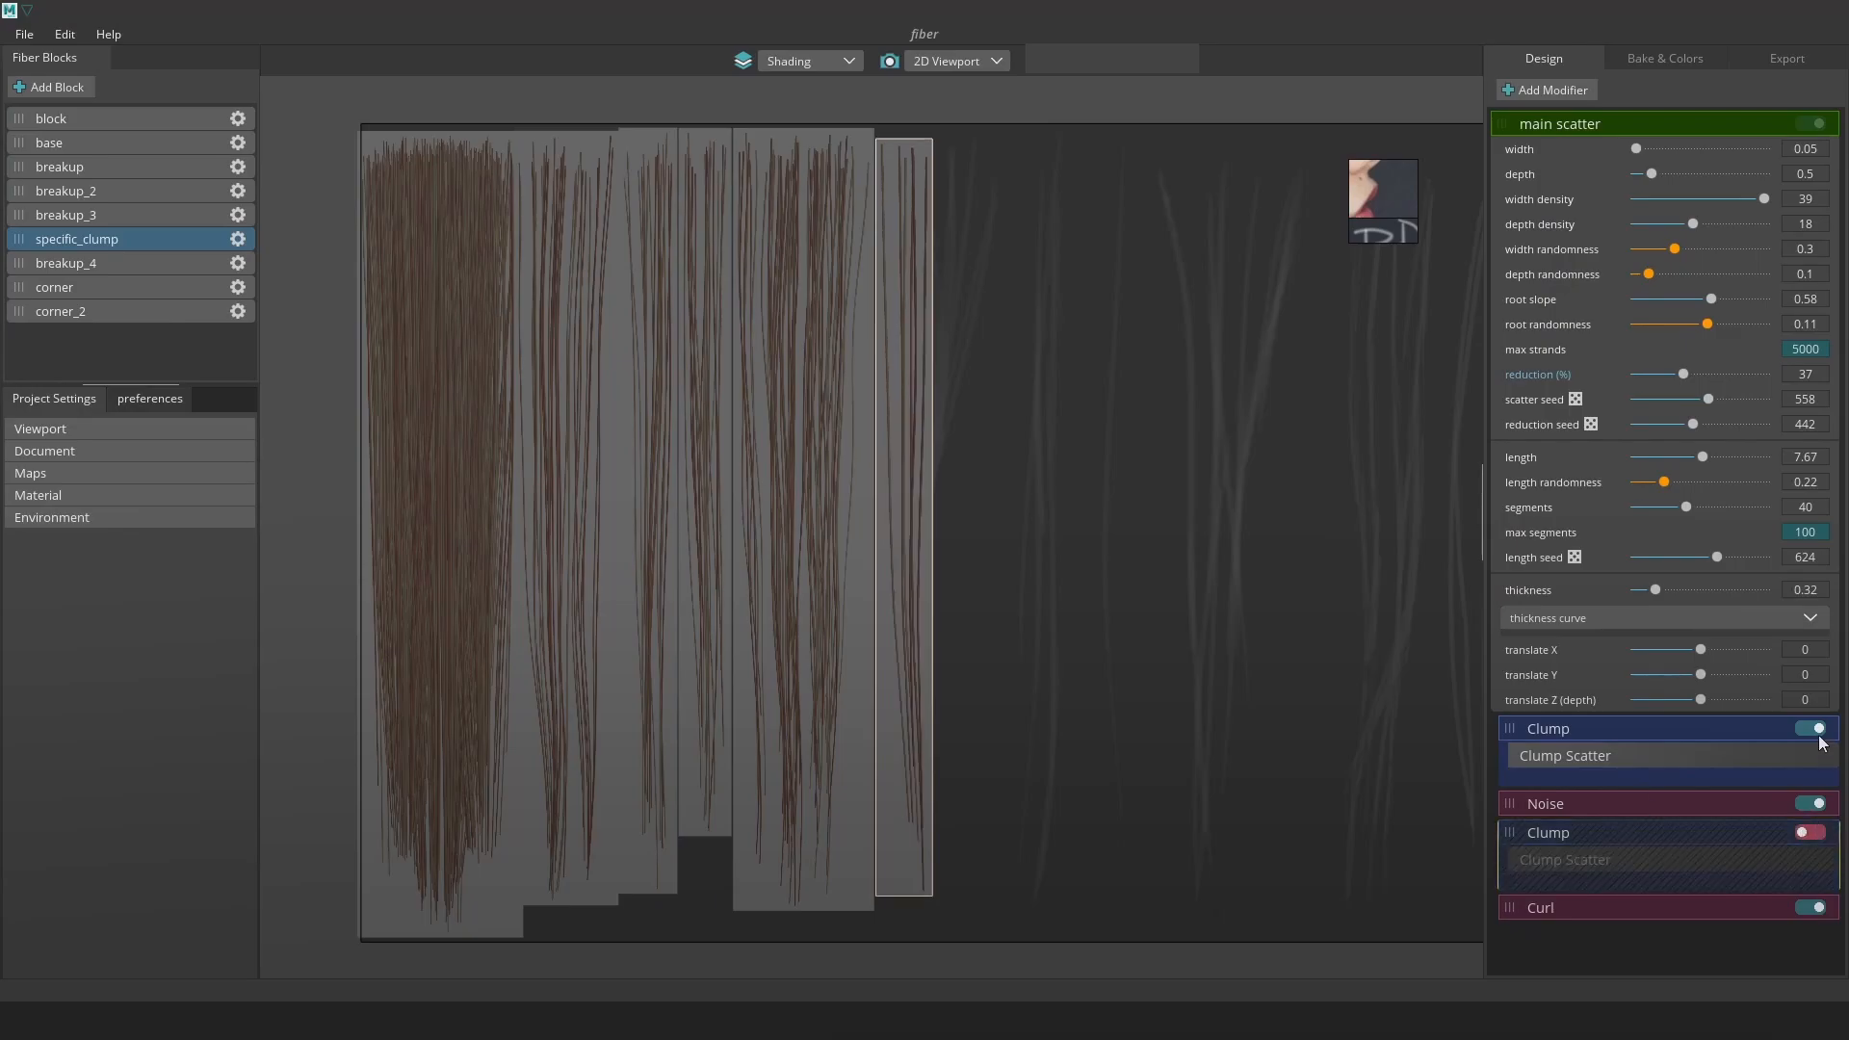
left_click(1814, 729)
left_click(1814, 832)
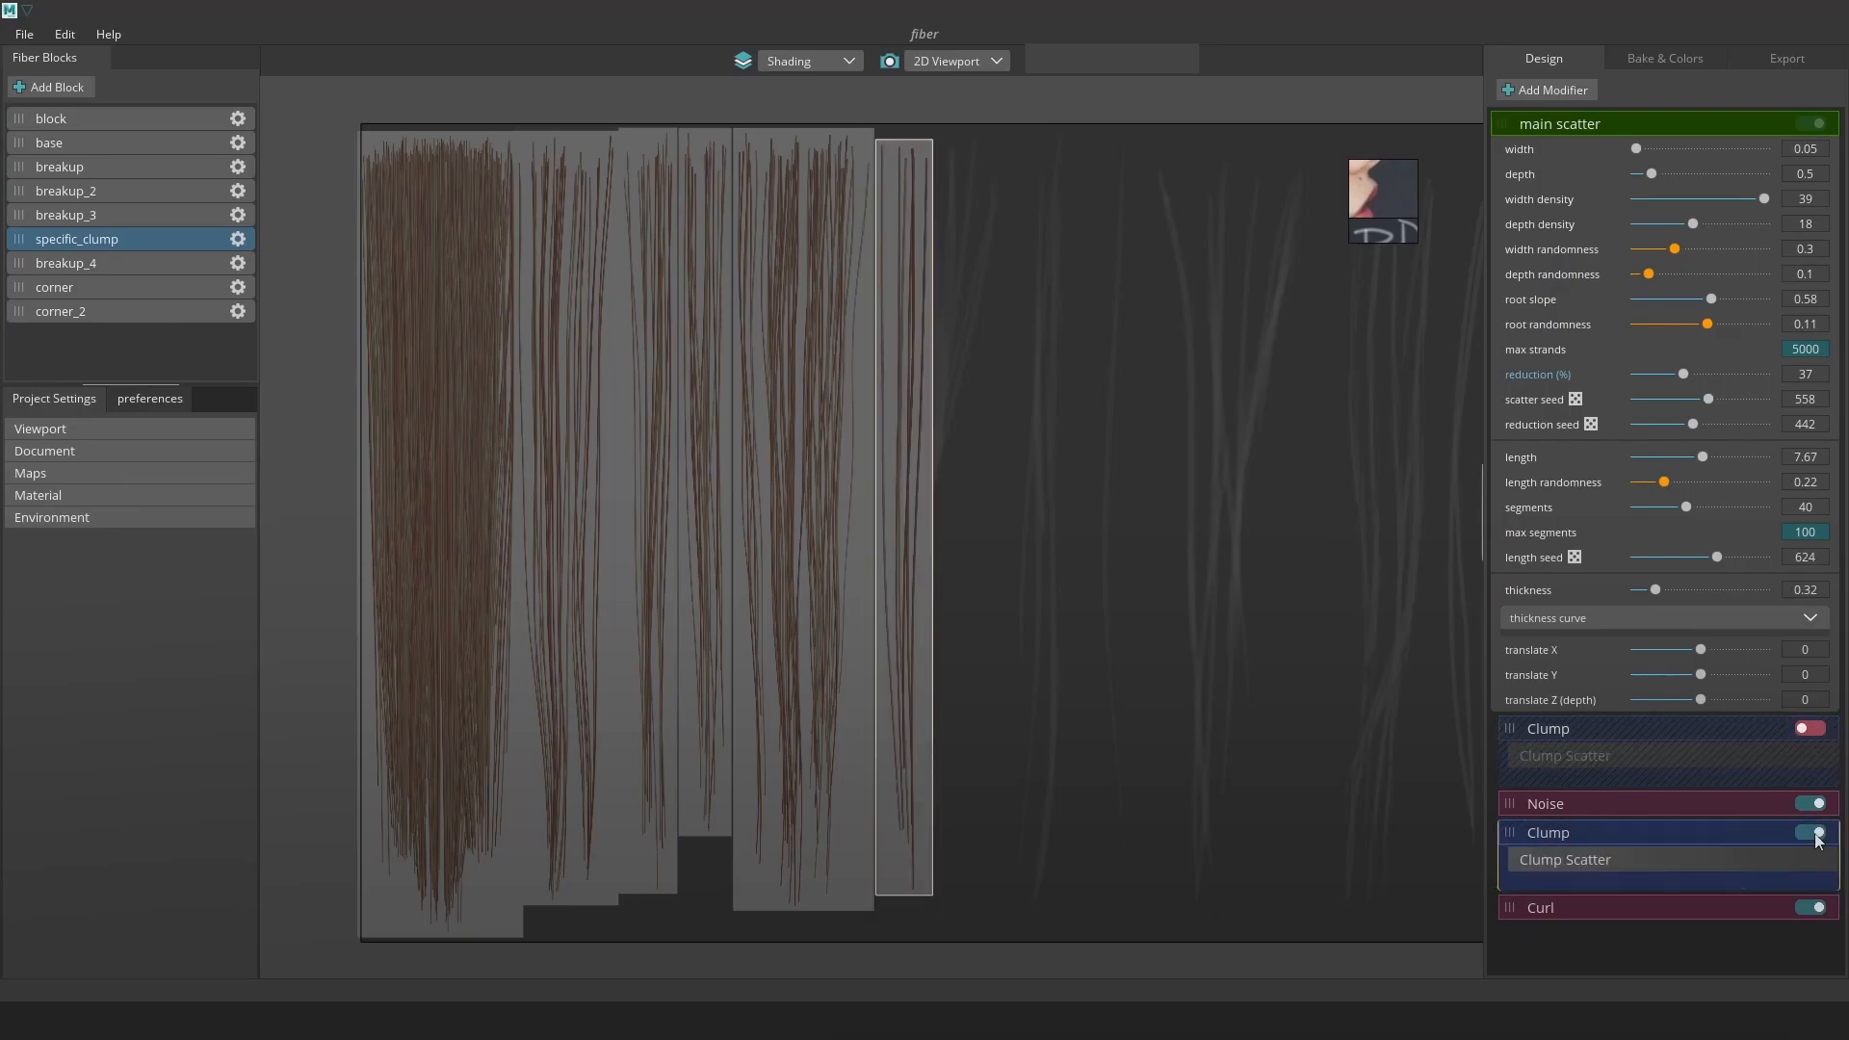
left_click(1812, 729)
left_click(1807, 732)
left_click(1804, 732)
left_click(1800, 732)
Reshape the lower Clump's strength curve, raising its tip and adjusting the handles for a gradual rise from the root
left_click(1672, 855)
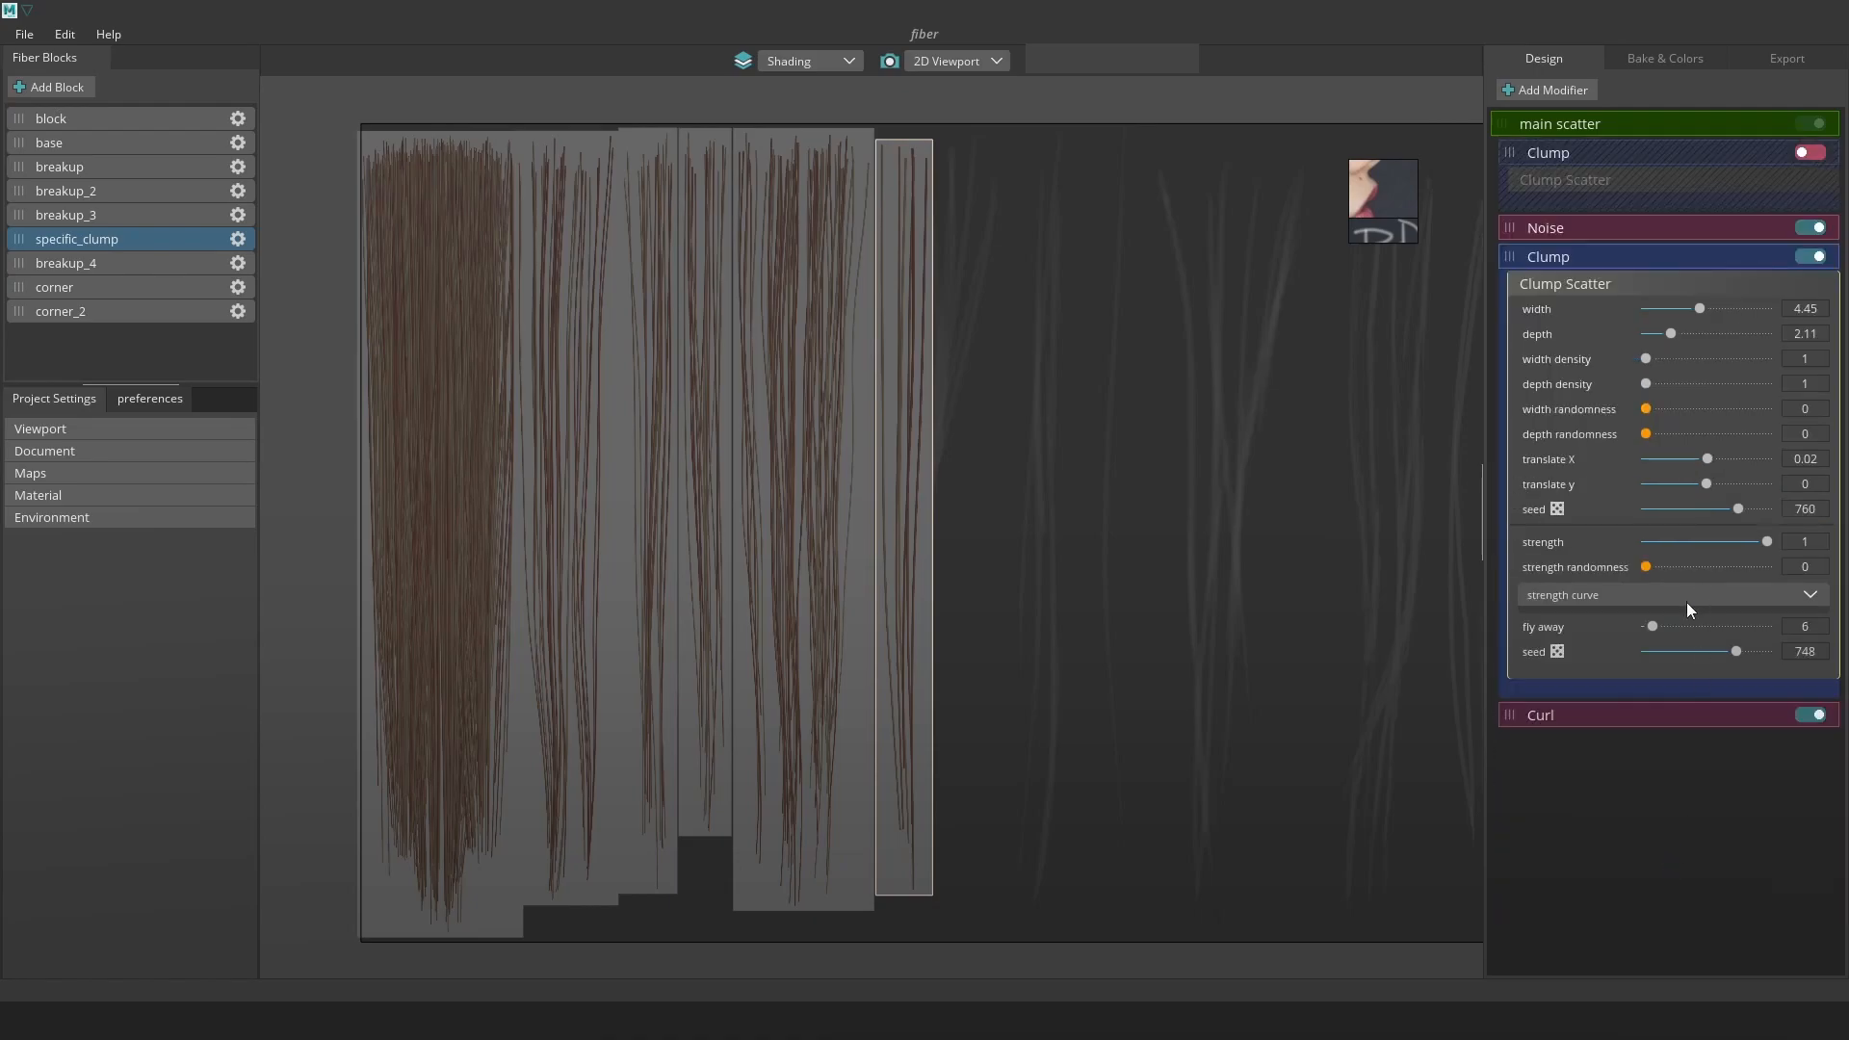
left_click(1811, 596)
left_click_drag(1814, 653, 1819, 624)
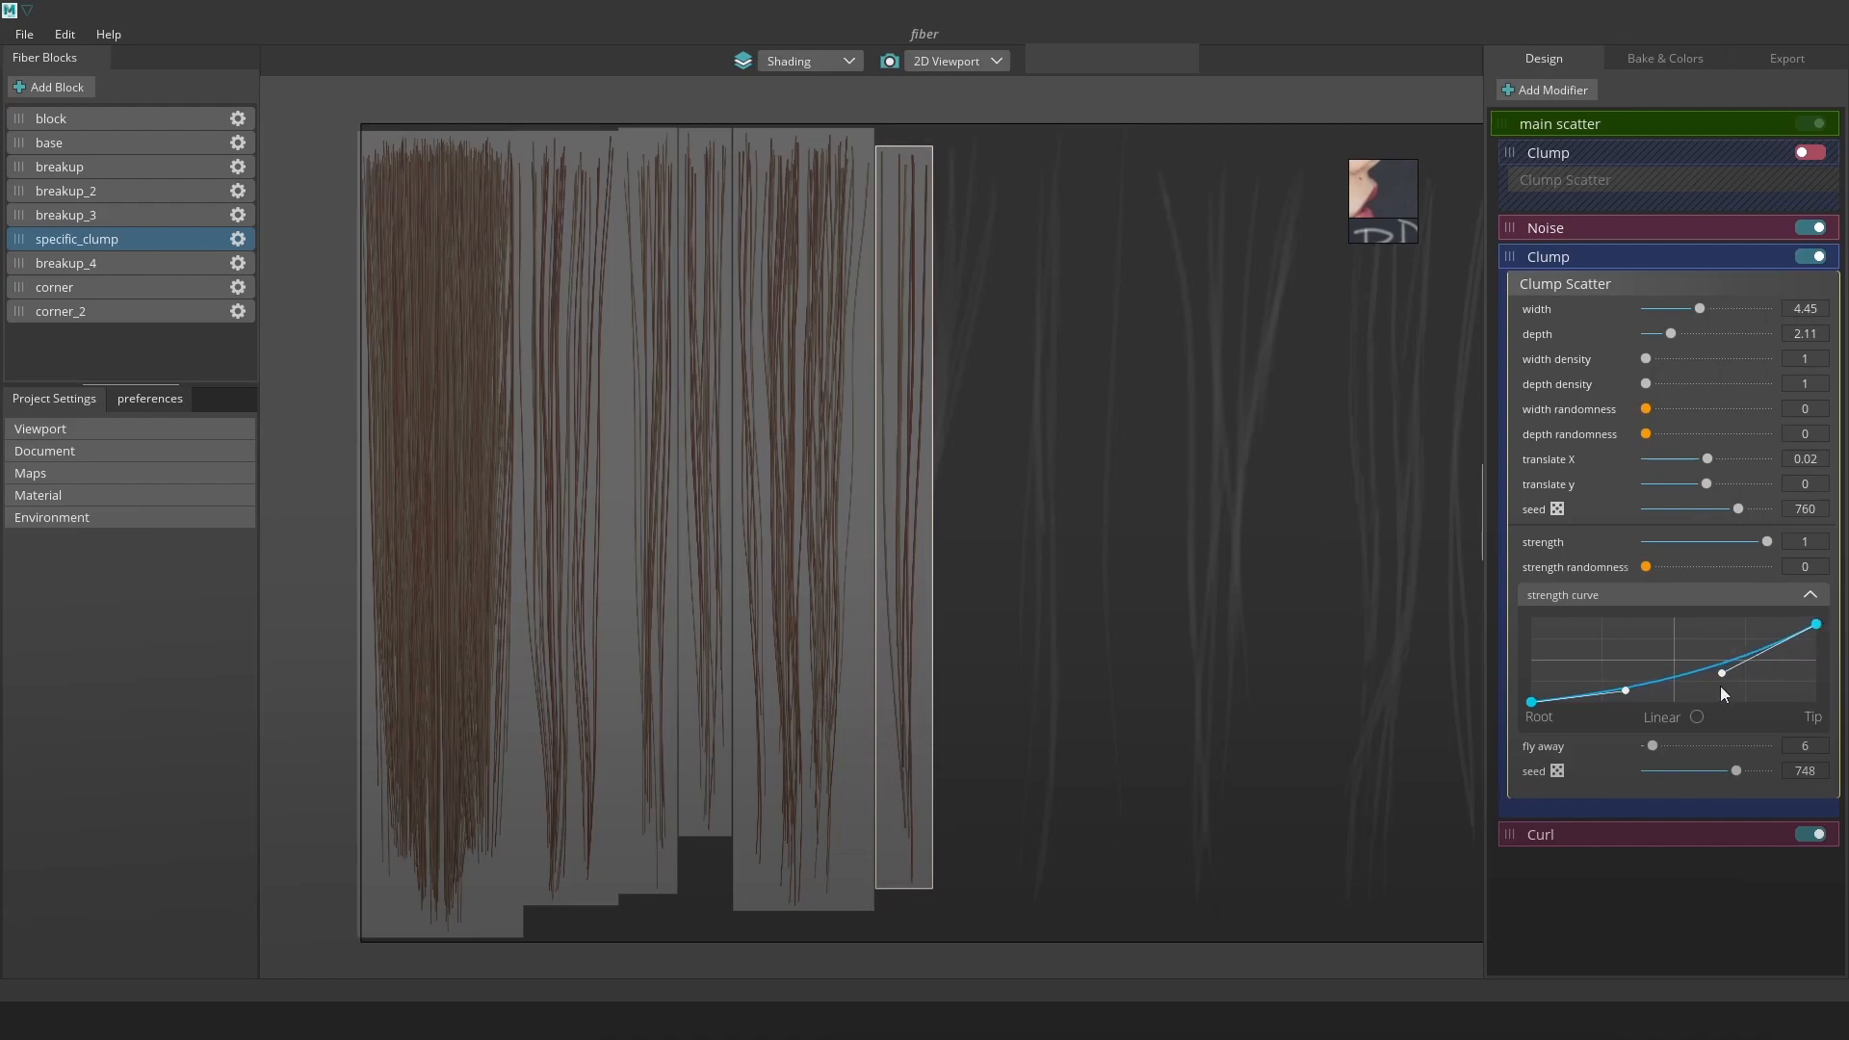
mouse_move(1721, 672)
left_mouse_down()
mouse_move(1707, 631)
mouse_move(1714, 674)
left_mouse_up()
left_click_drag(1533, 702, 1683, 682)
Set the main scatter's reduction to 34% and turn the upper Clump on after comparing the strands without it
left_click(1604, 127)
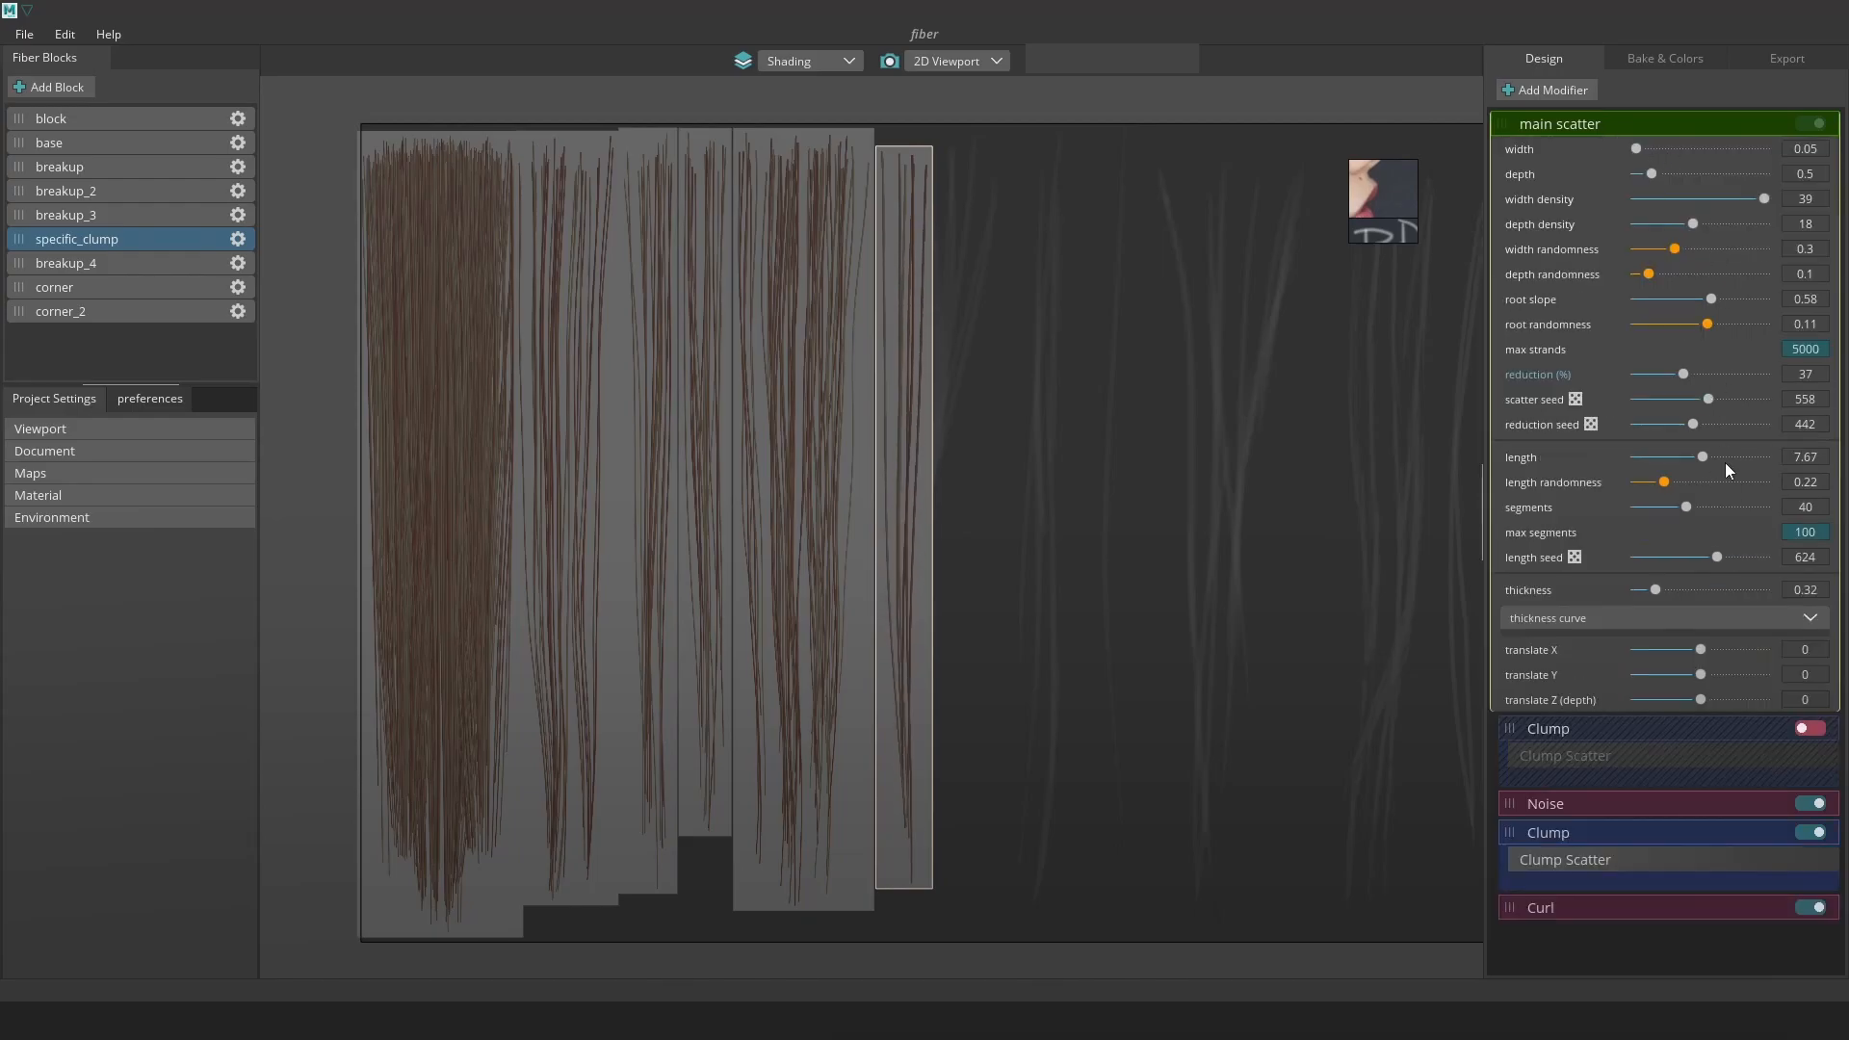
left_click_drag(1683, 374, 1681, 377)
left_click(1809, 729)
left_click(1809, 729)
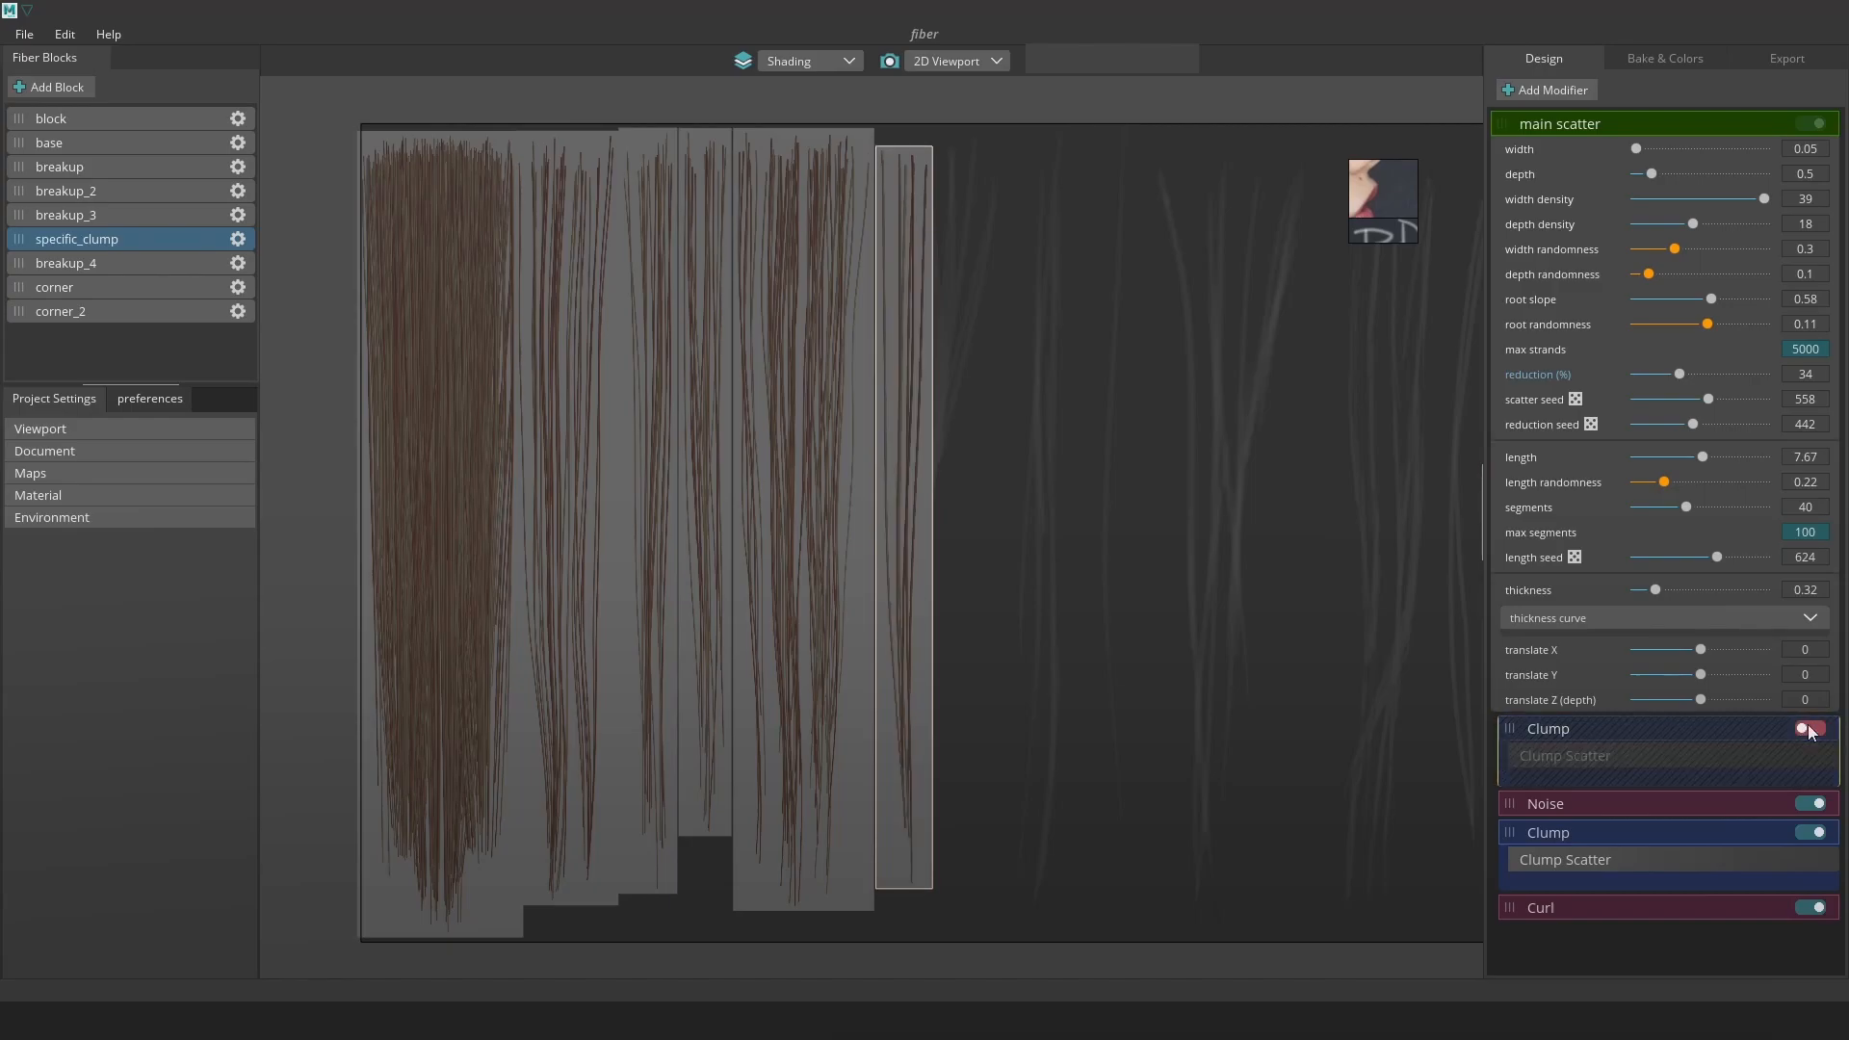
left_click(1809, 730)
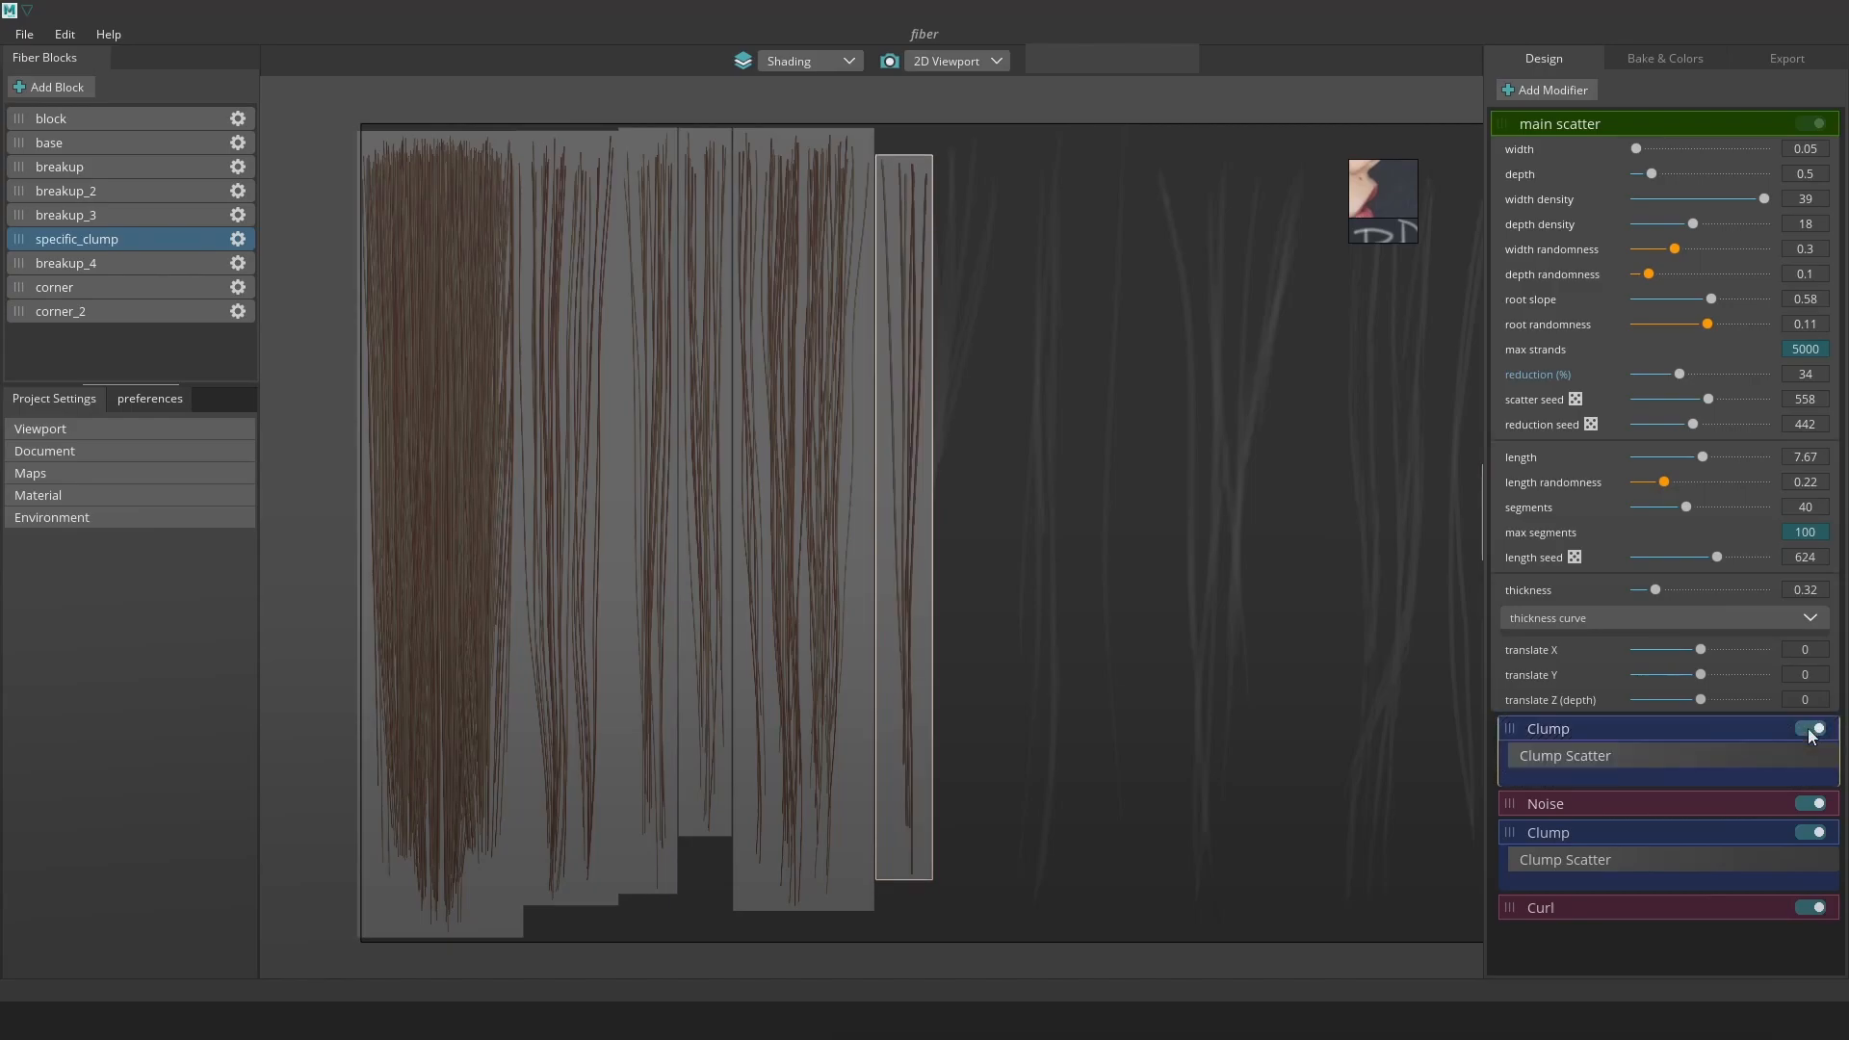
left_click(1807, 729)
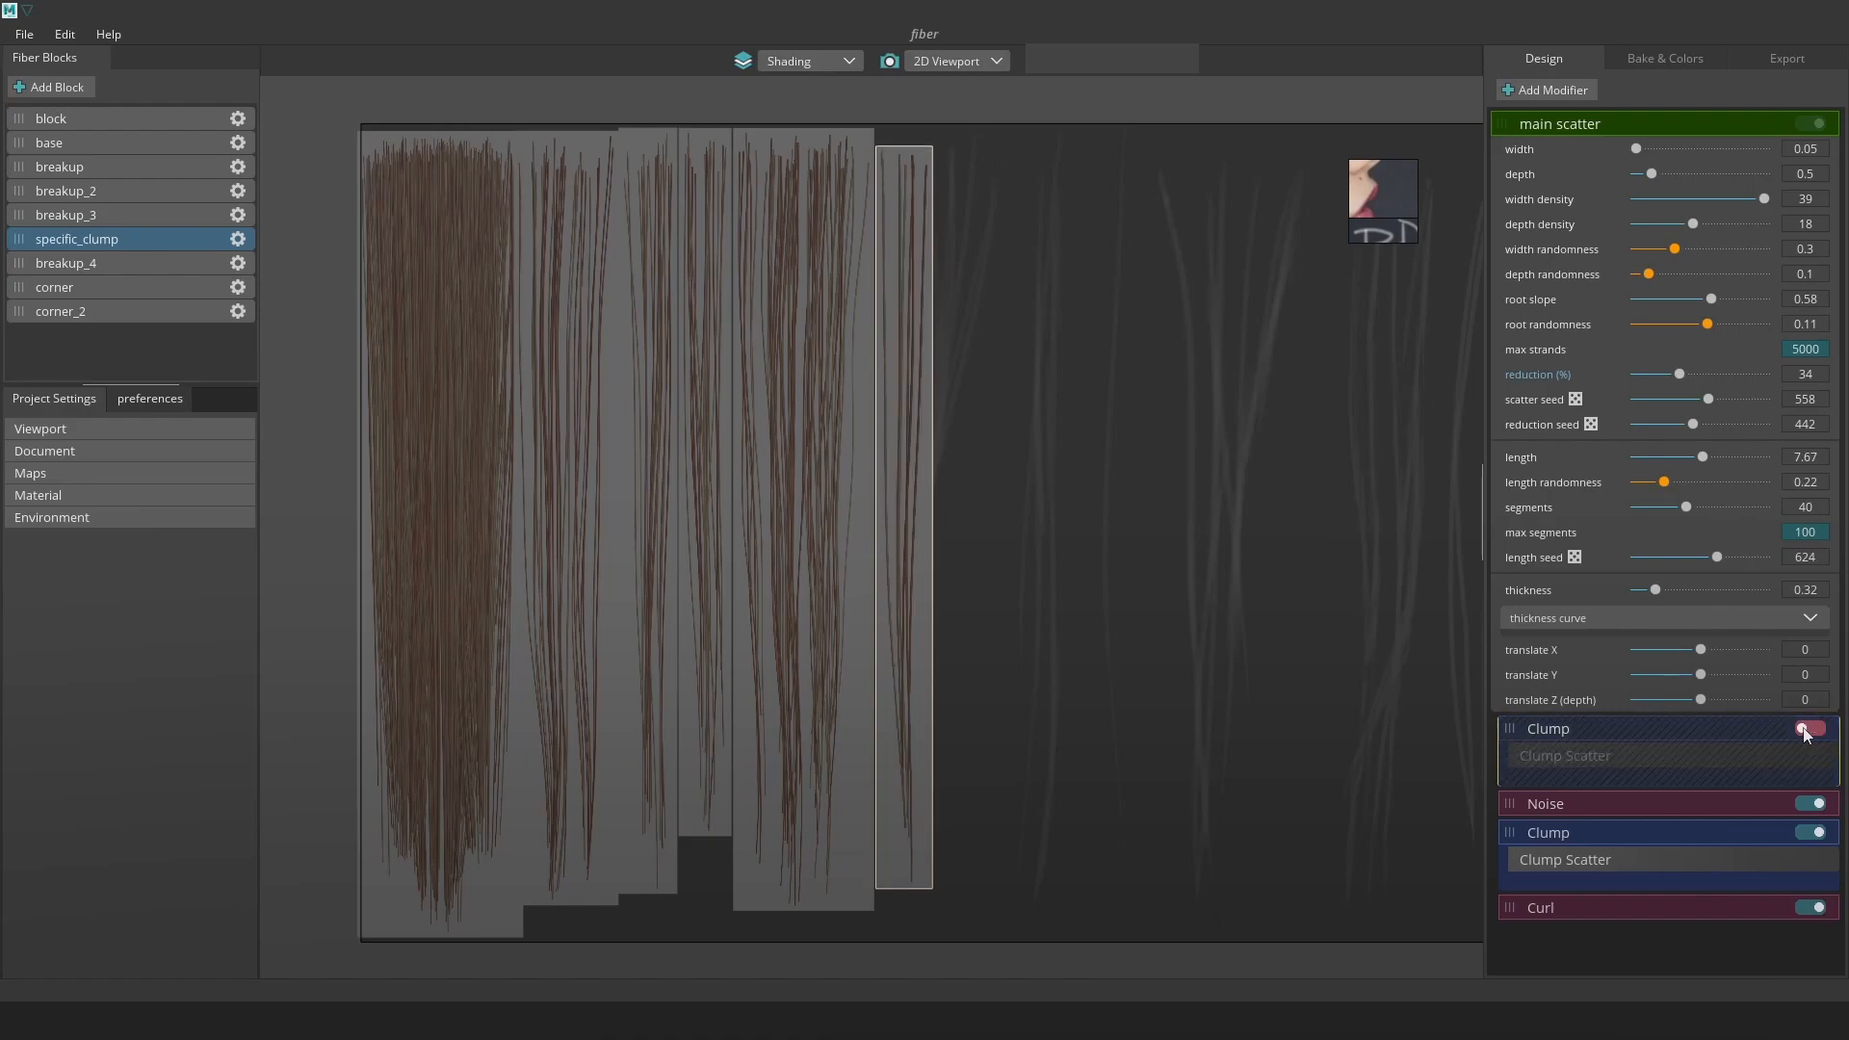
left_click(1807, 730)
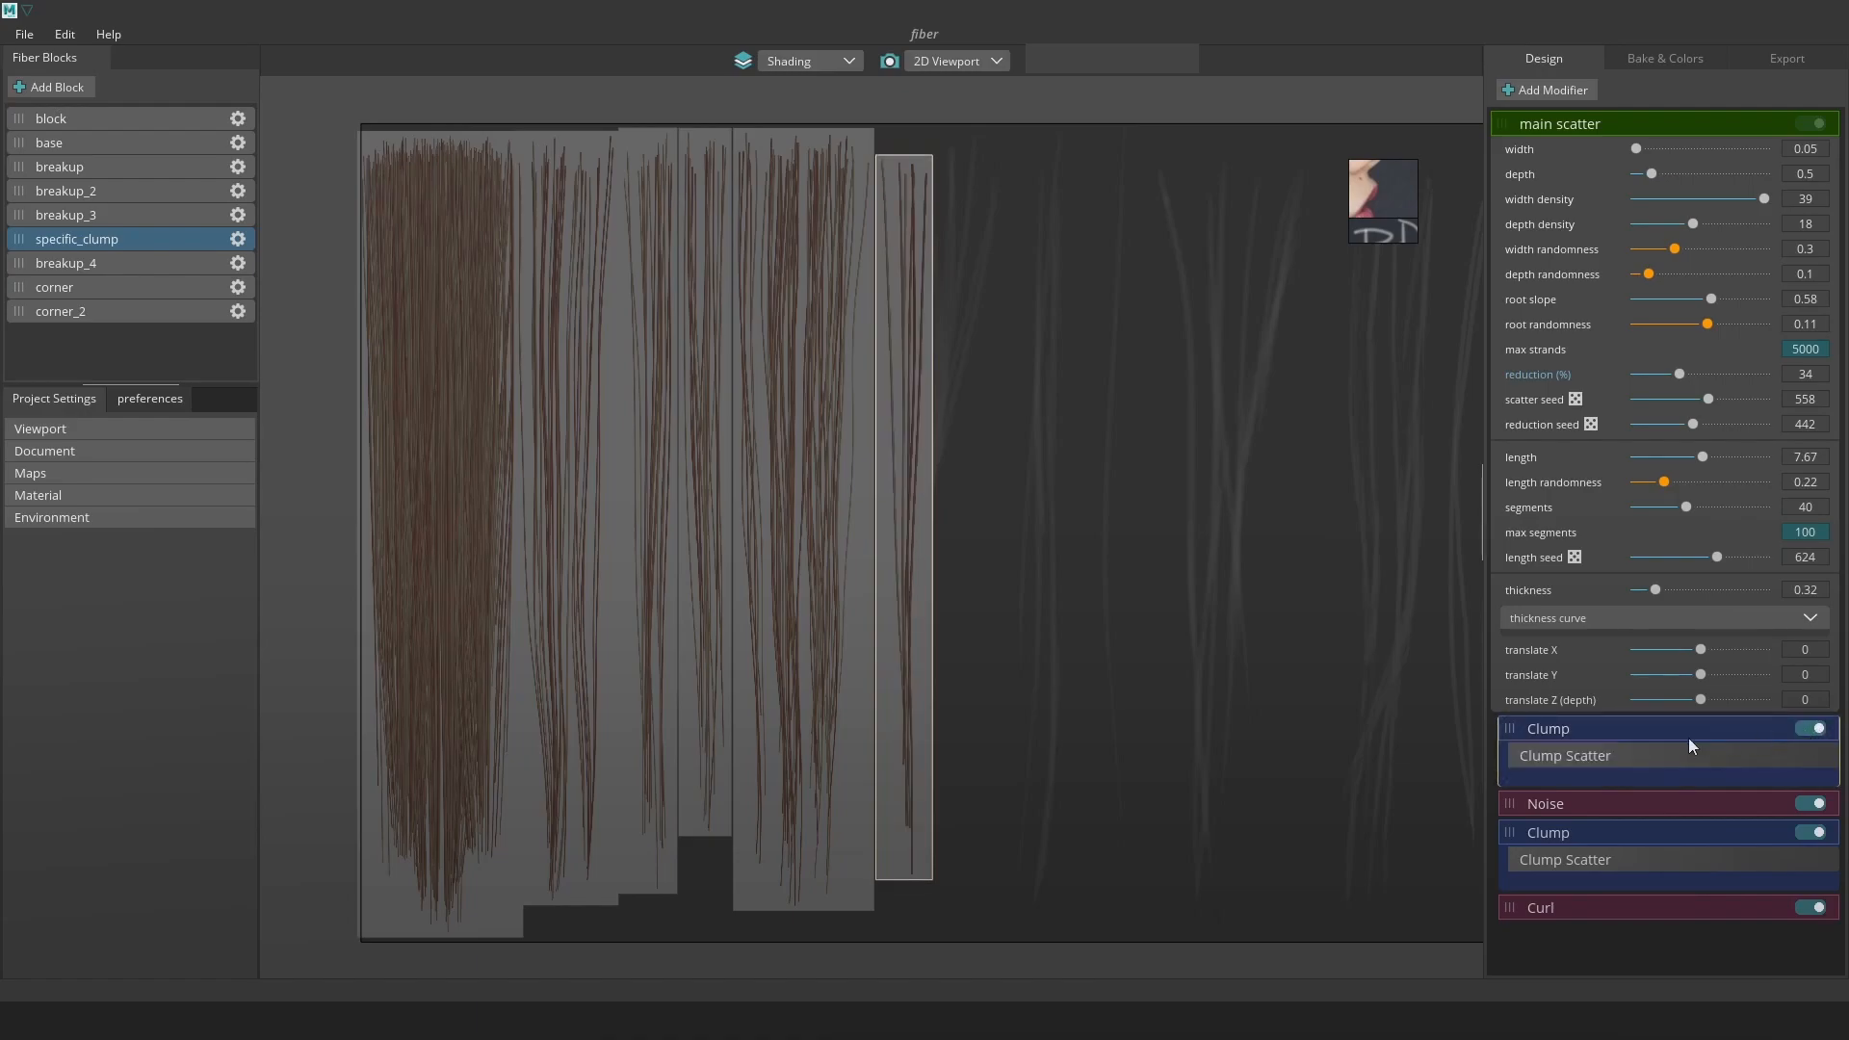
In the upper Clump's scatter, expand the strength curve and set the width to 3.41
left_click(1684, 757)
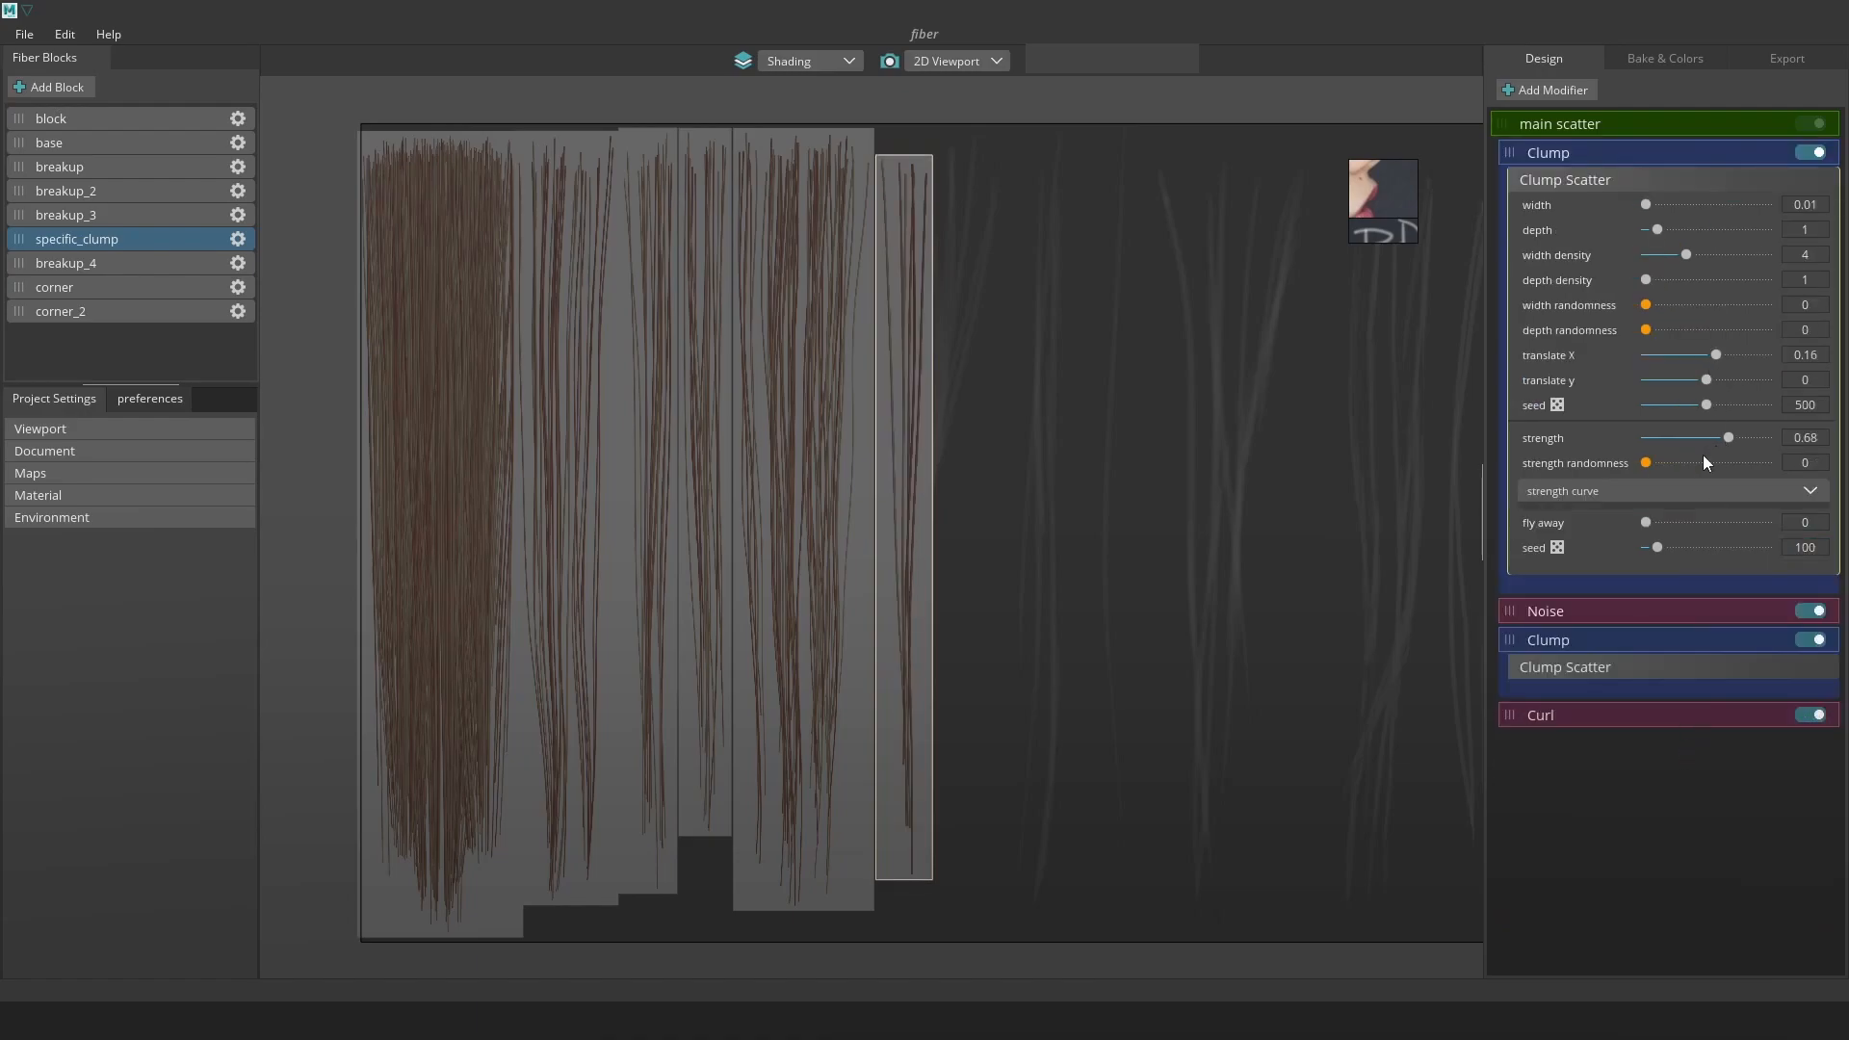
left_click(1738, 493)
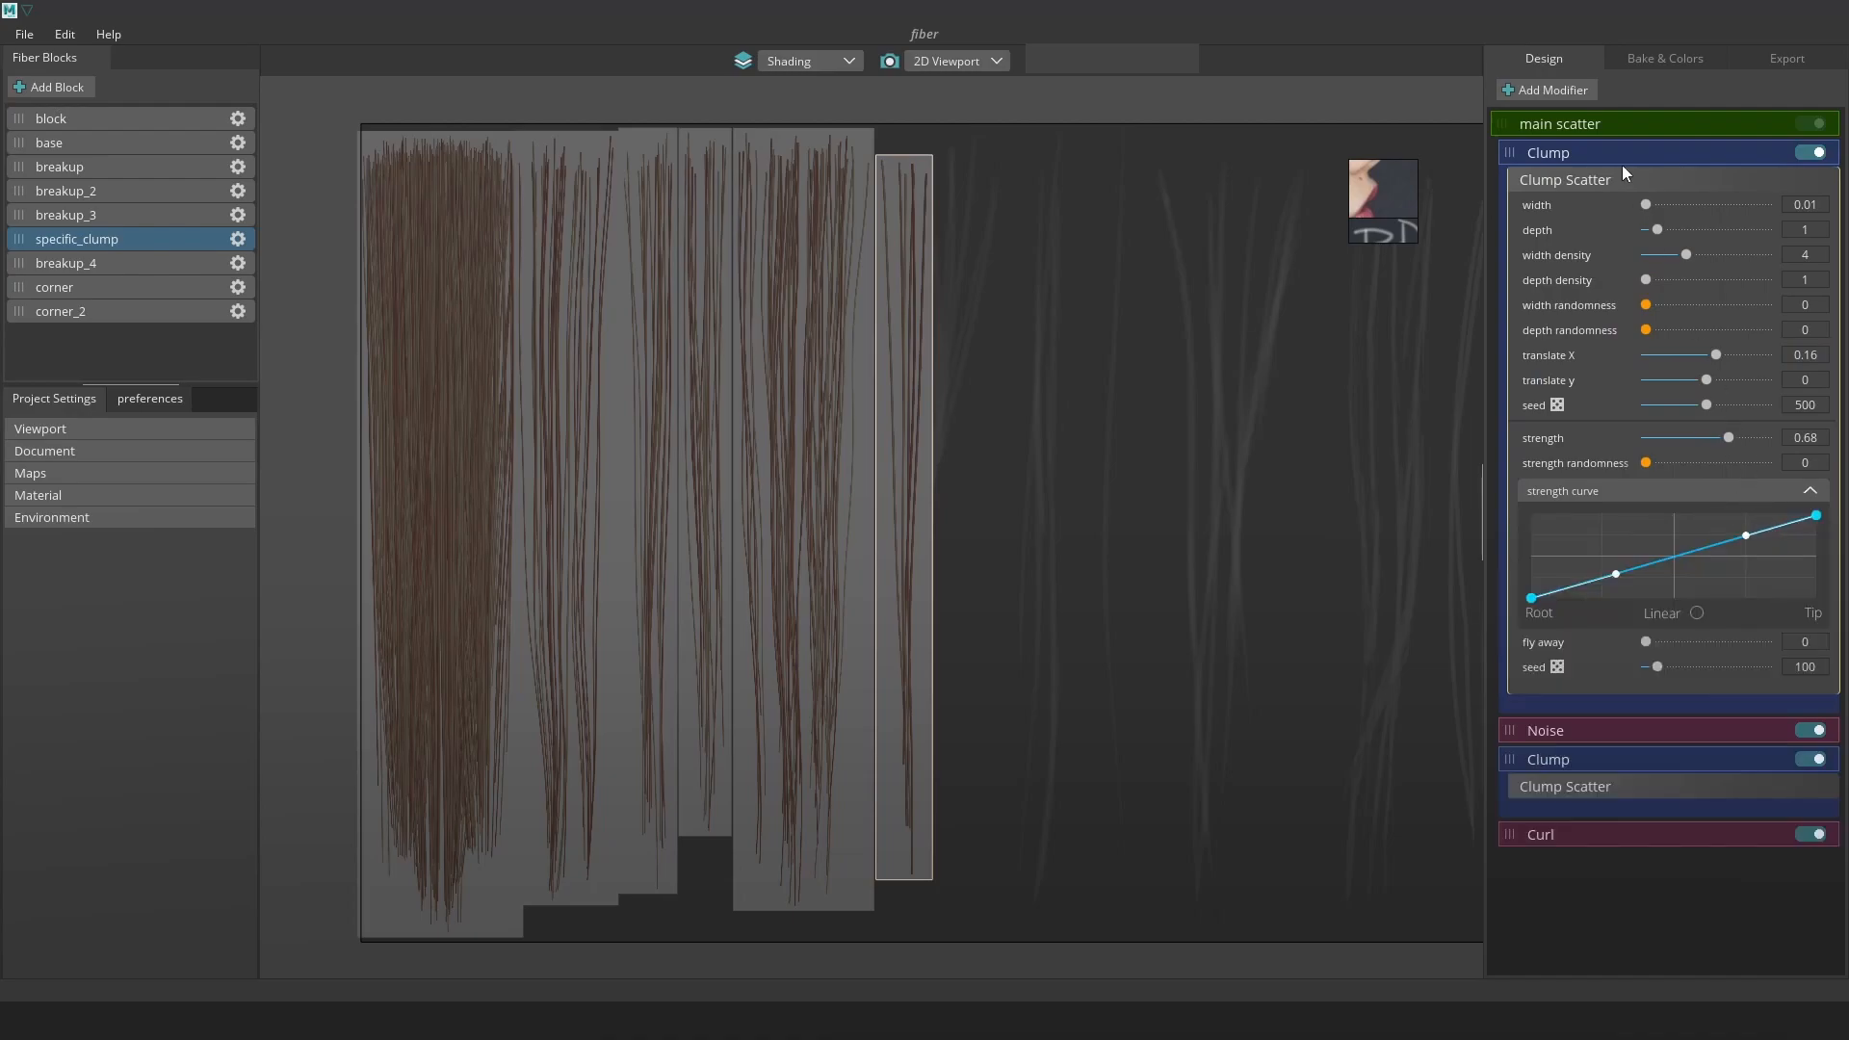
left_click_drag(1644, 205, 1686, 217)
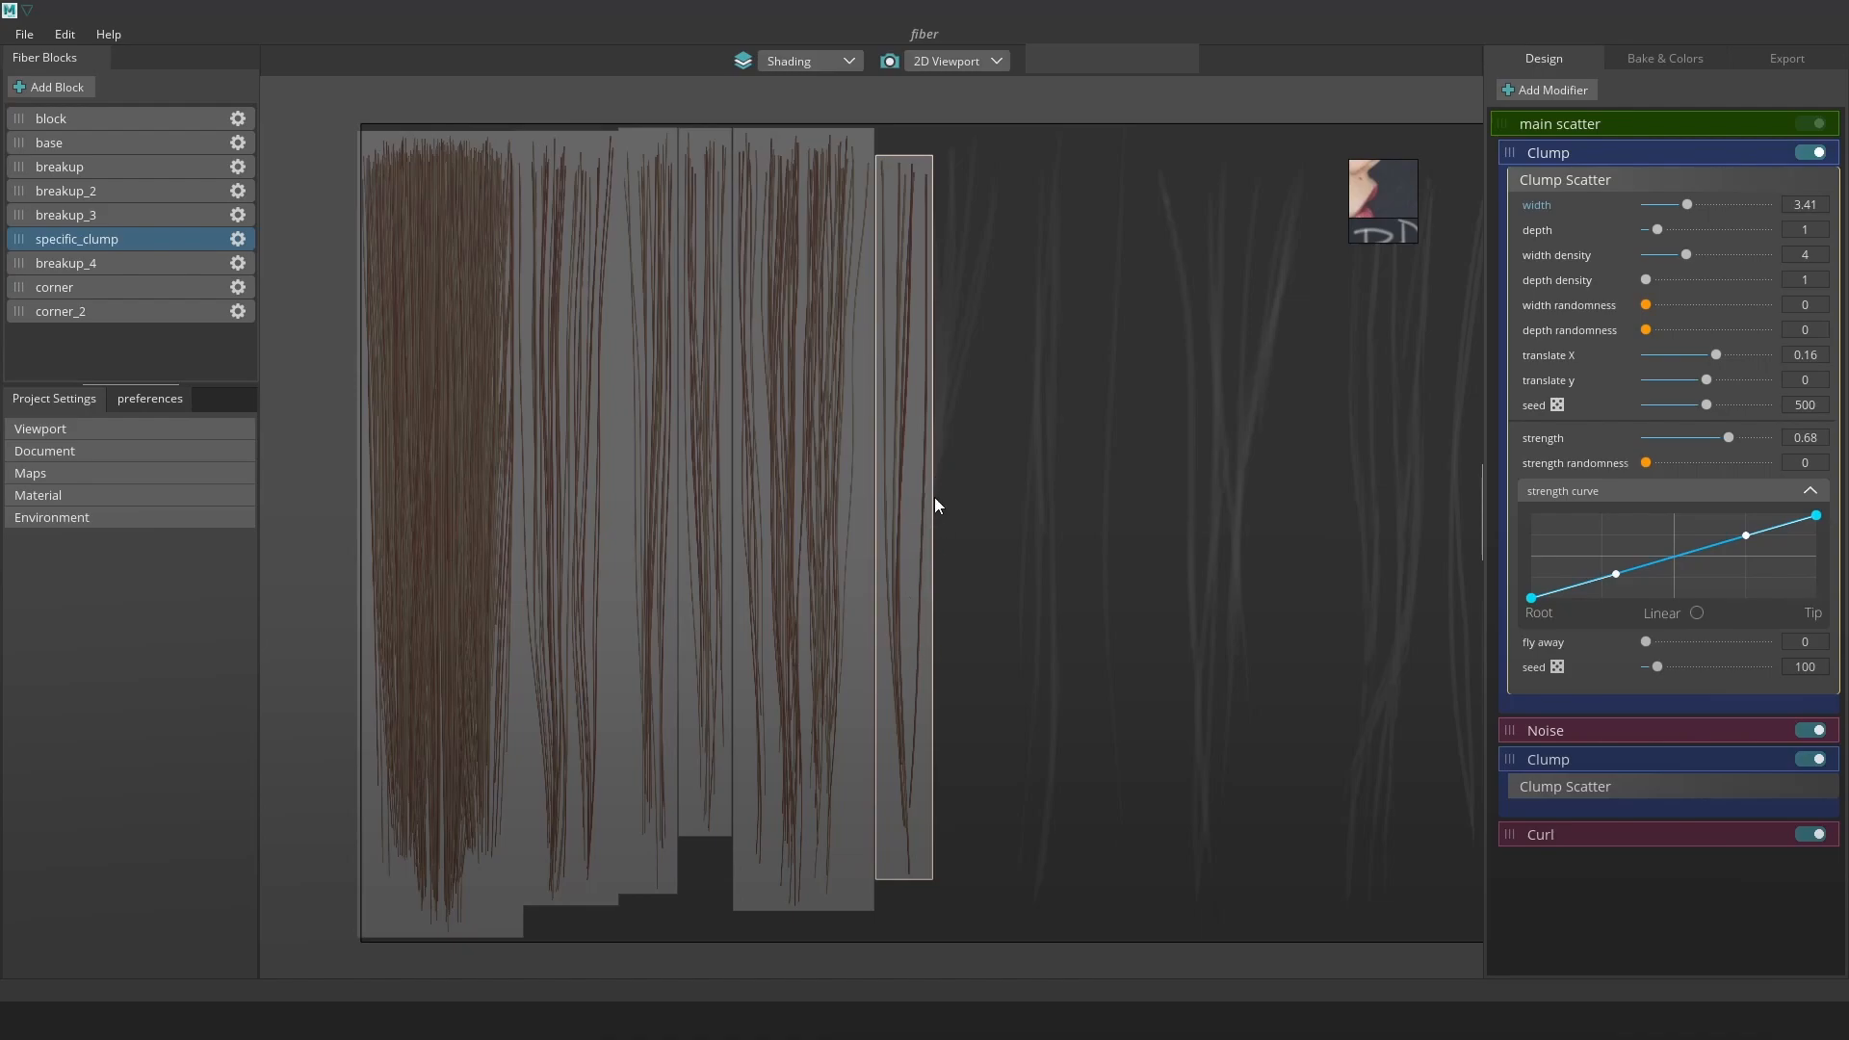
In the main scatter of specific_clump, set the reduction to 35% and the thickness to 0.36
left_click(1636, 123)
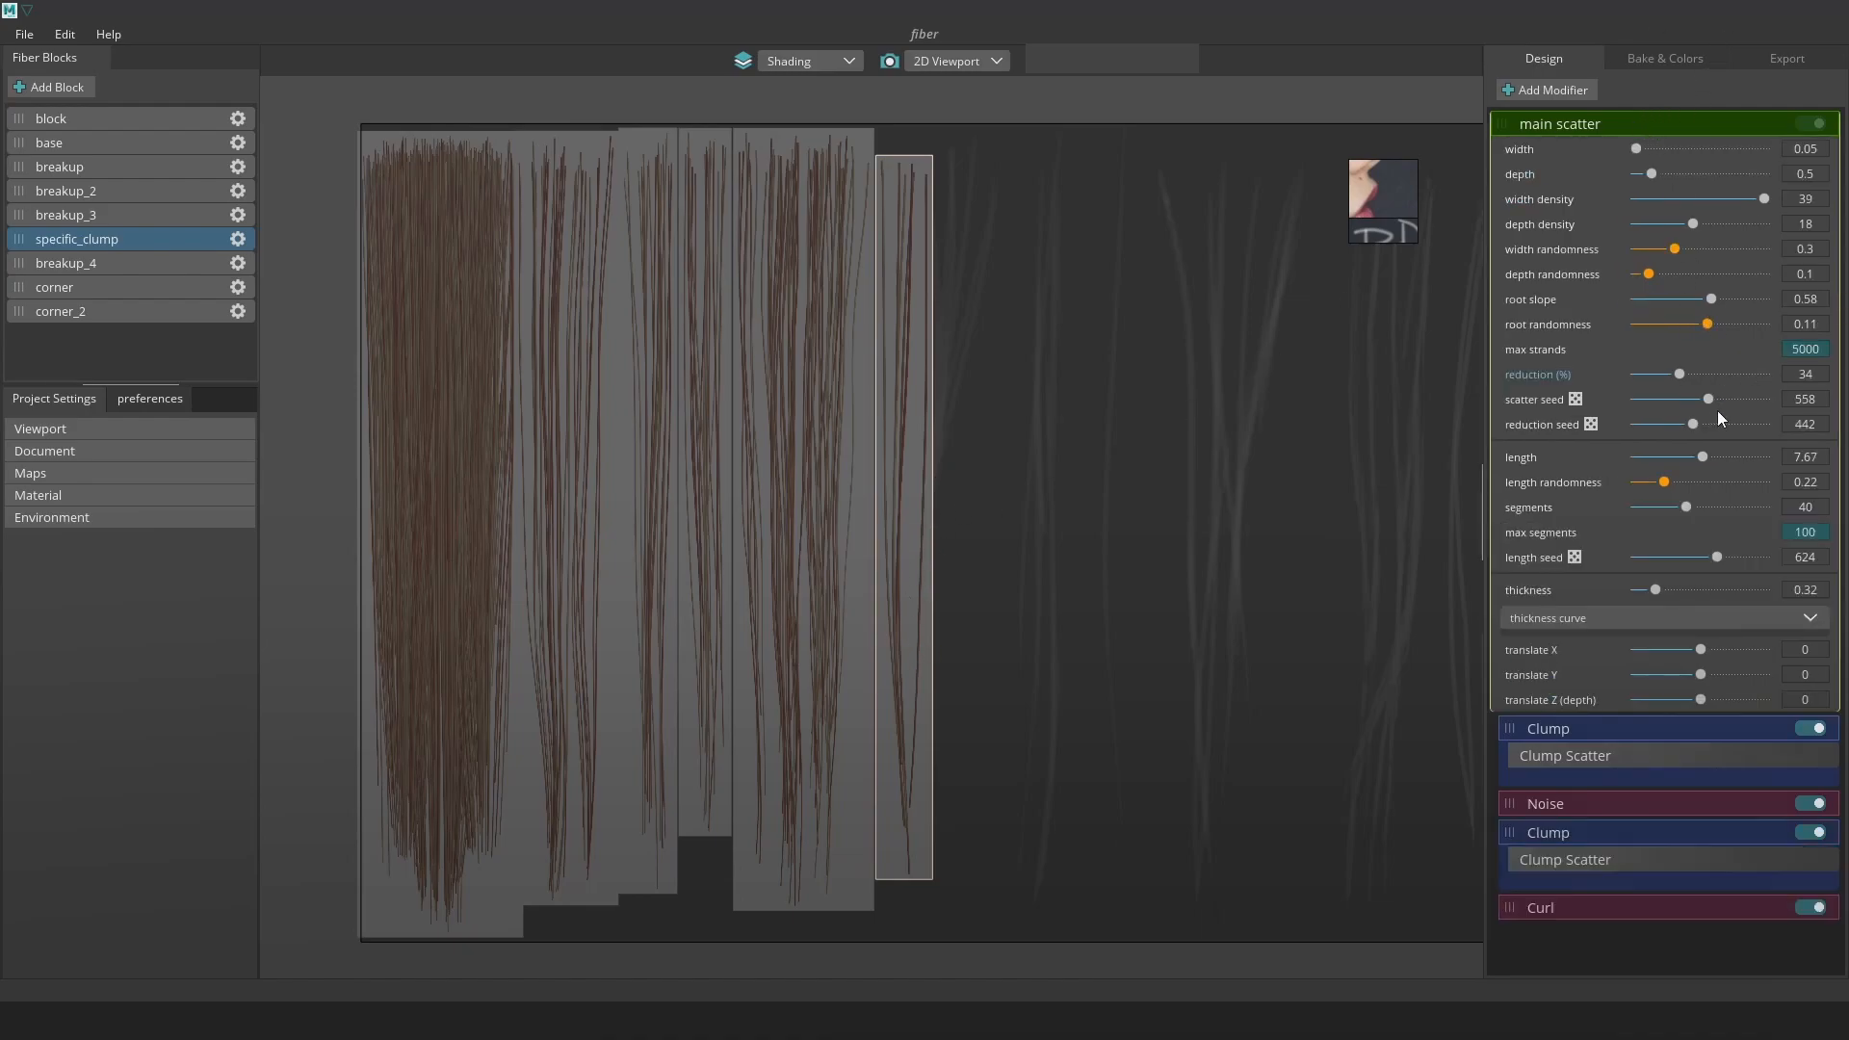
mouse_move(1679, 374)
left_mouse_down()
mouse_move(1720, 368)
mouse_move(1682, 367)
left_mouse_up()
left_click_drag(1660, 592, 1663, 589)
Set the upper Clump's translate X to 0.08 and compare the strands with the lower Clump off and on
left_click(1707, 753)
left_click_drag(1707, 354, 1712, 355)
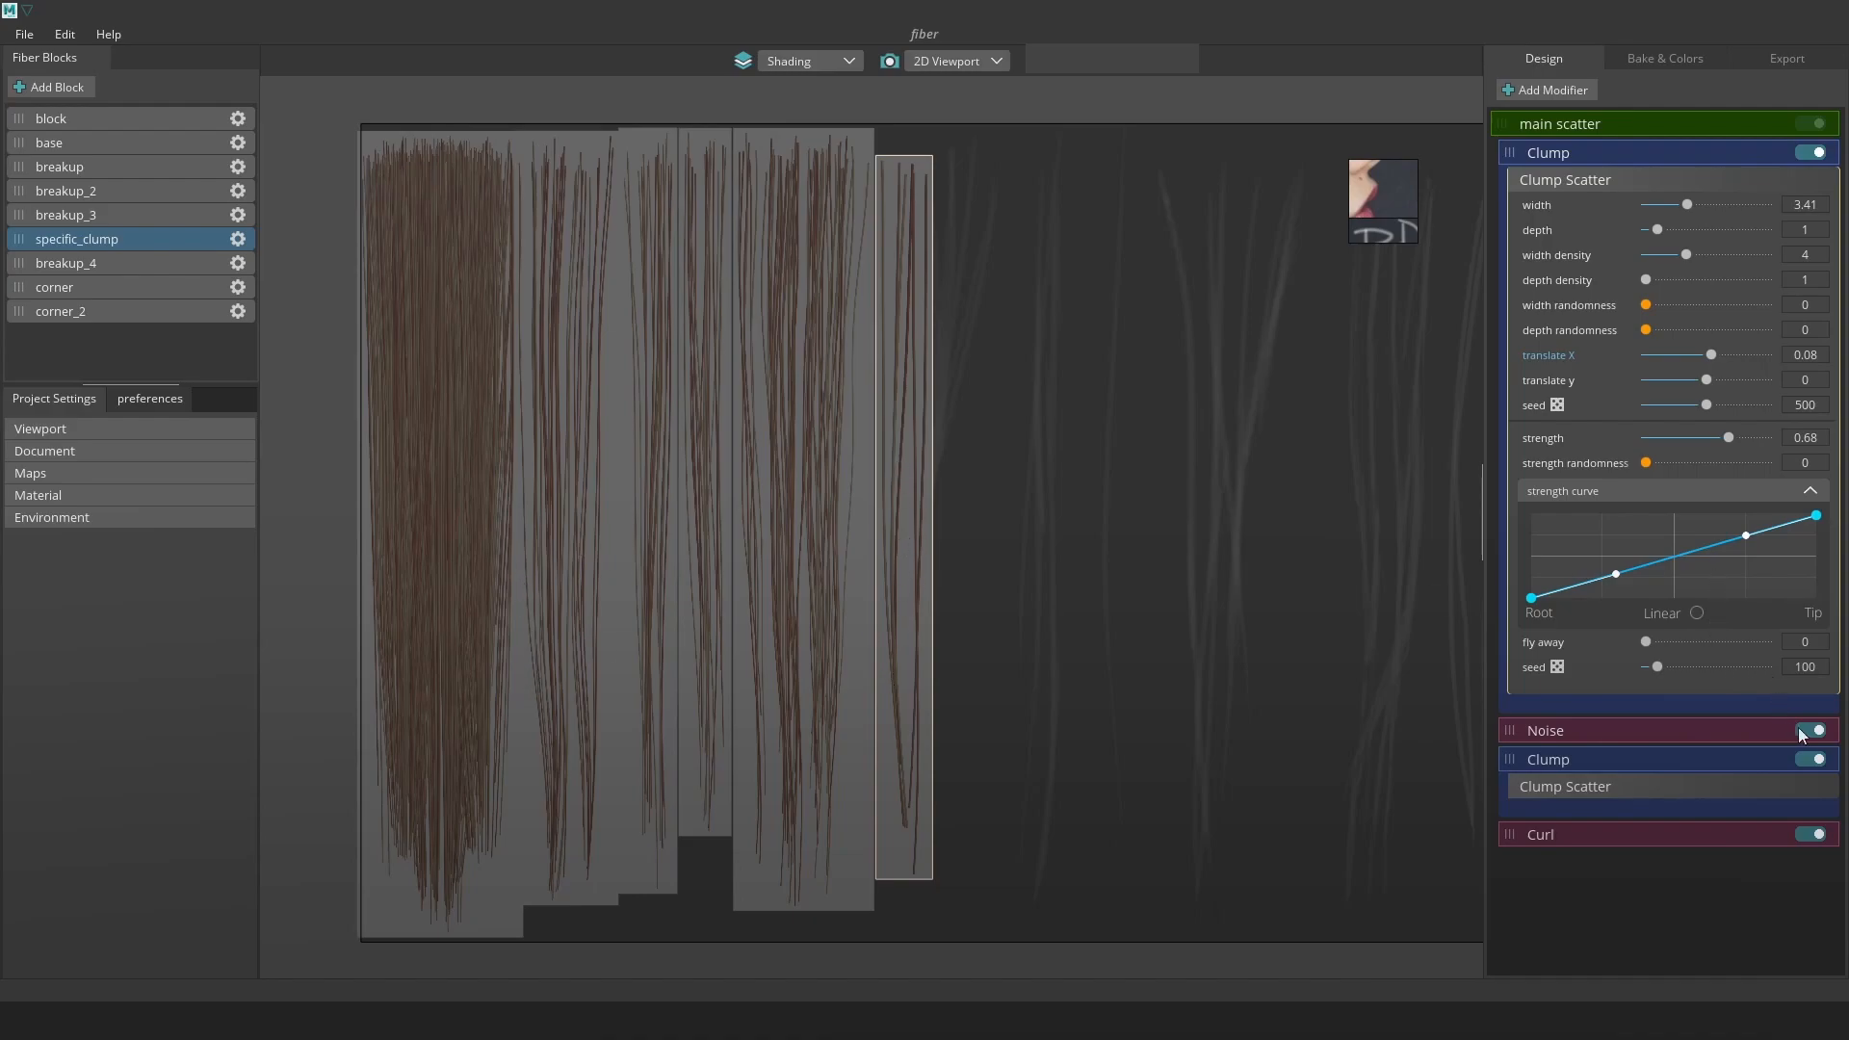
left_click(1808, 760)
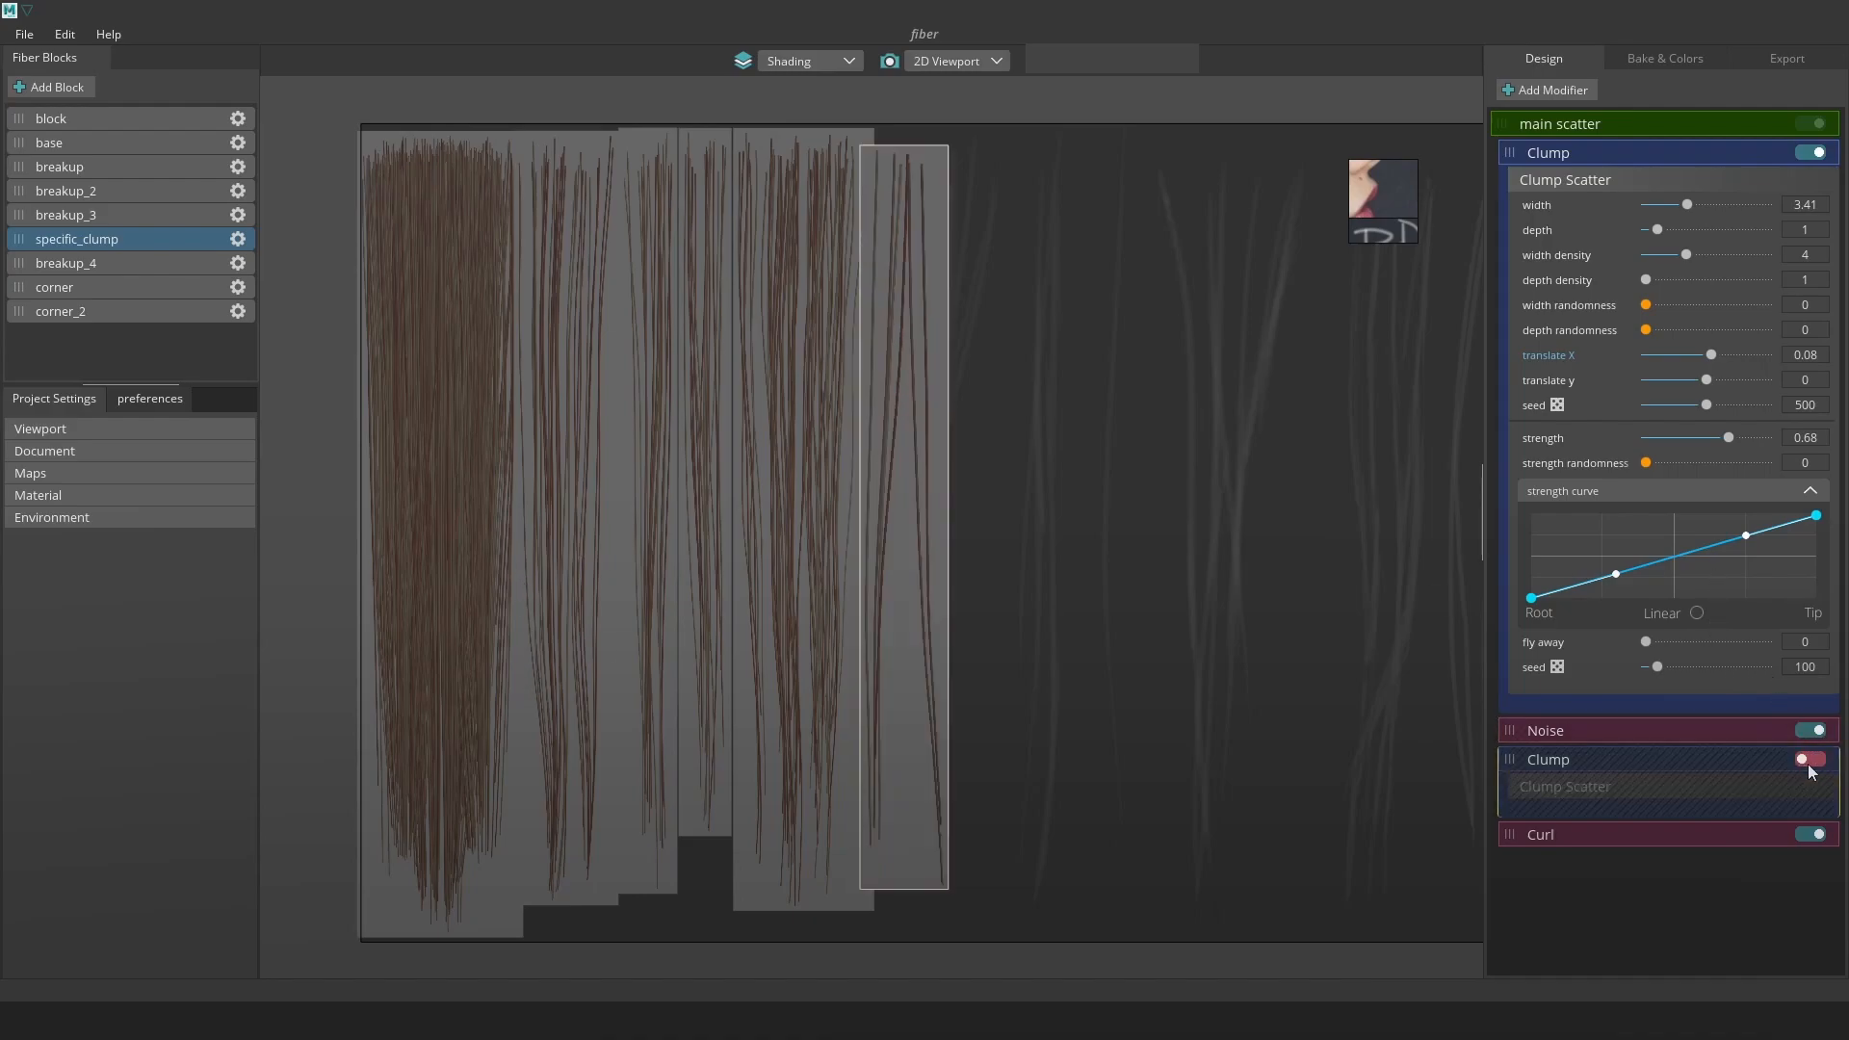
left_click(1808, 759)
In the lower Clump's scatter, set fly away to 0, its seed to 511, and strength randomness to 0.13
left_click(1693, 787)
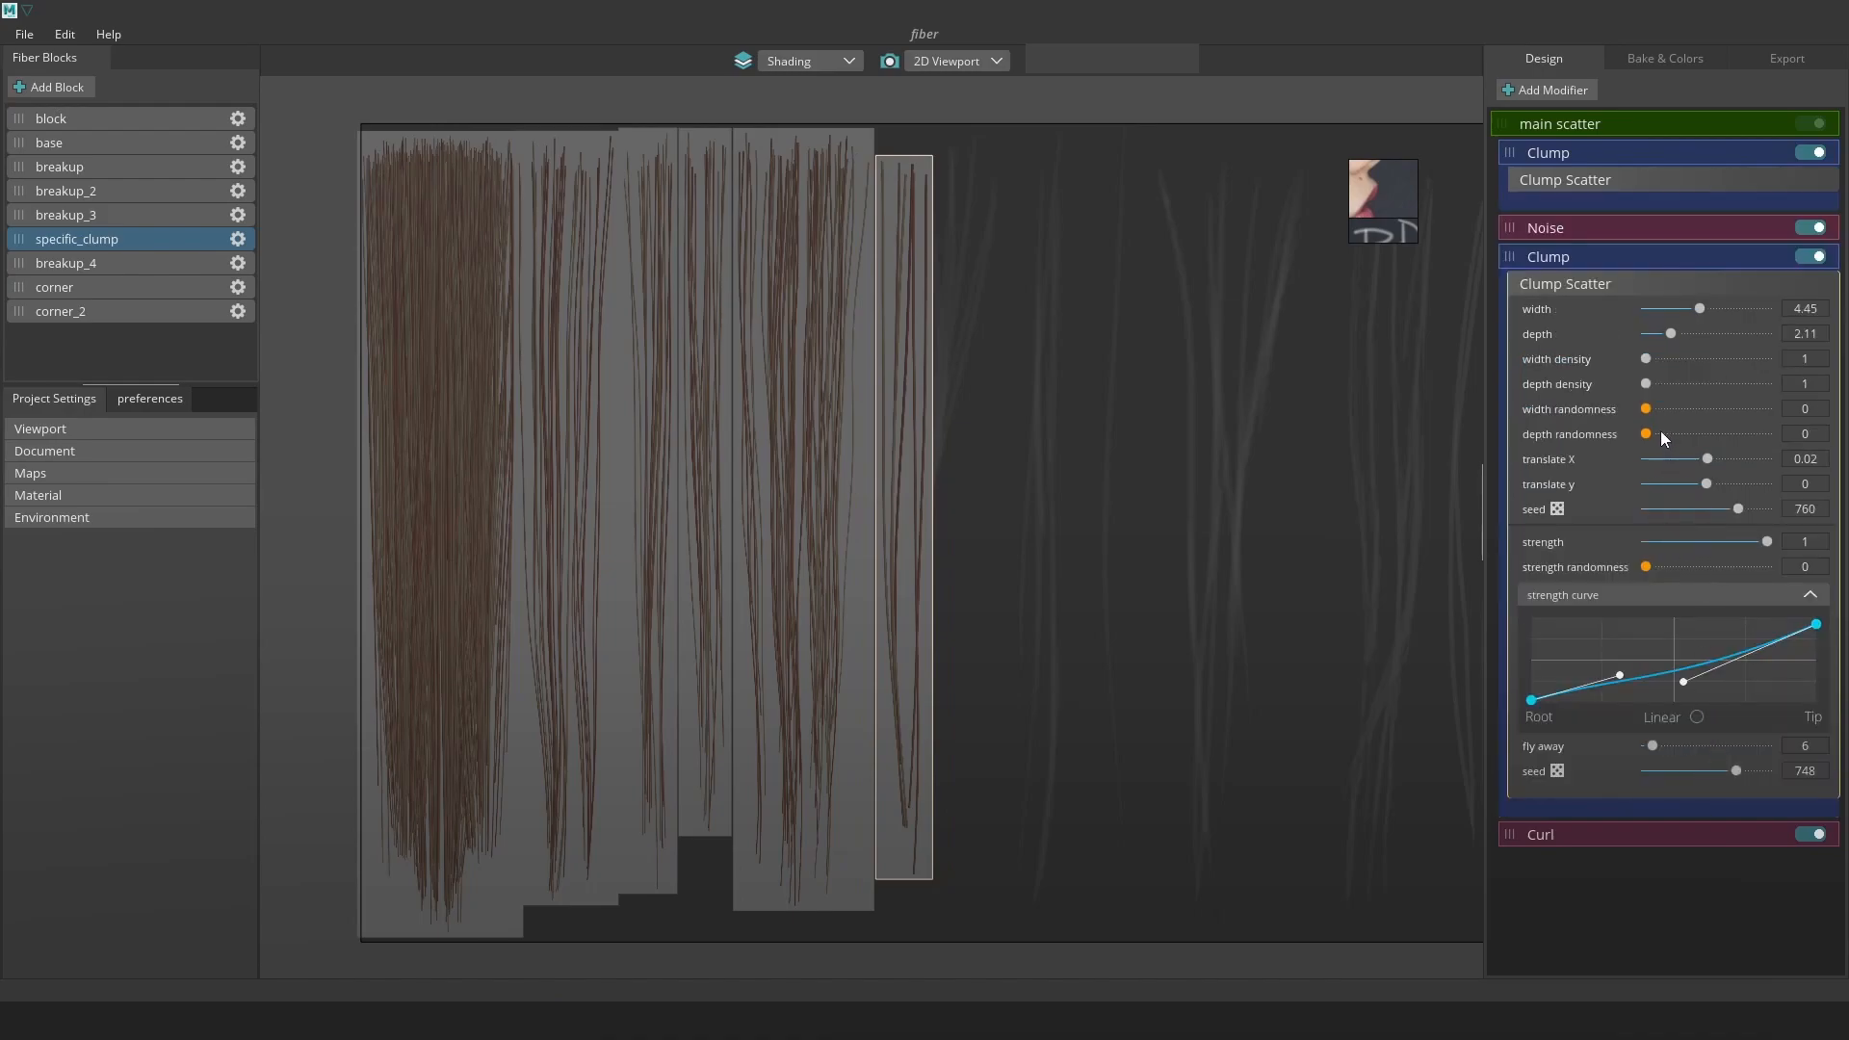
left_click_drag(1652, 745, 1594, 733)
left_click_drag(1735, 770, 1704, 773)
left_click_drag(1646, 568, 1770, 546)
Set the lower Clump's width to 5.71, depth to 3.83, width density to 5, depth density to 3, and depth randomness to 0.34
left_click_drag(1708, 310, 1691, 433)
left_click(1661, 360)
left_click(1688, 385)
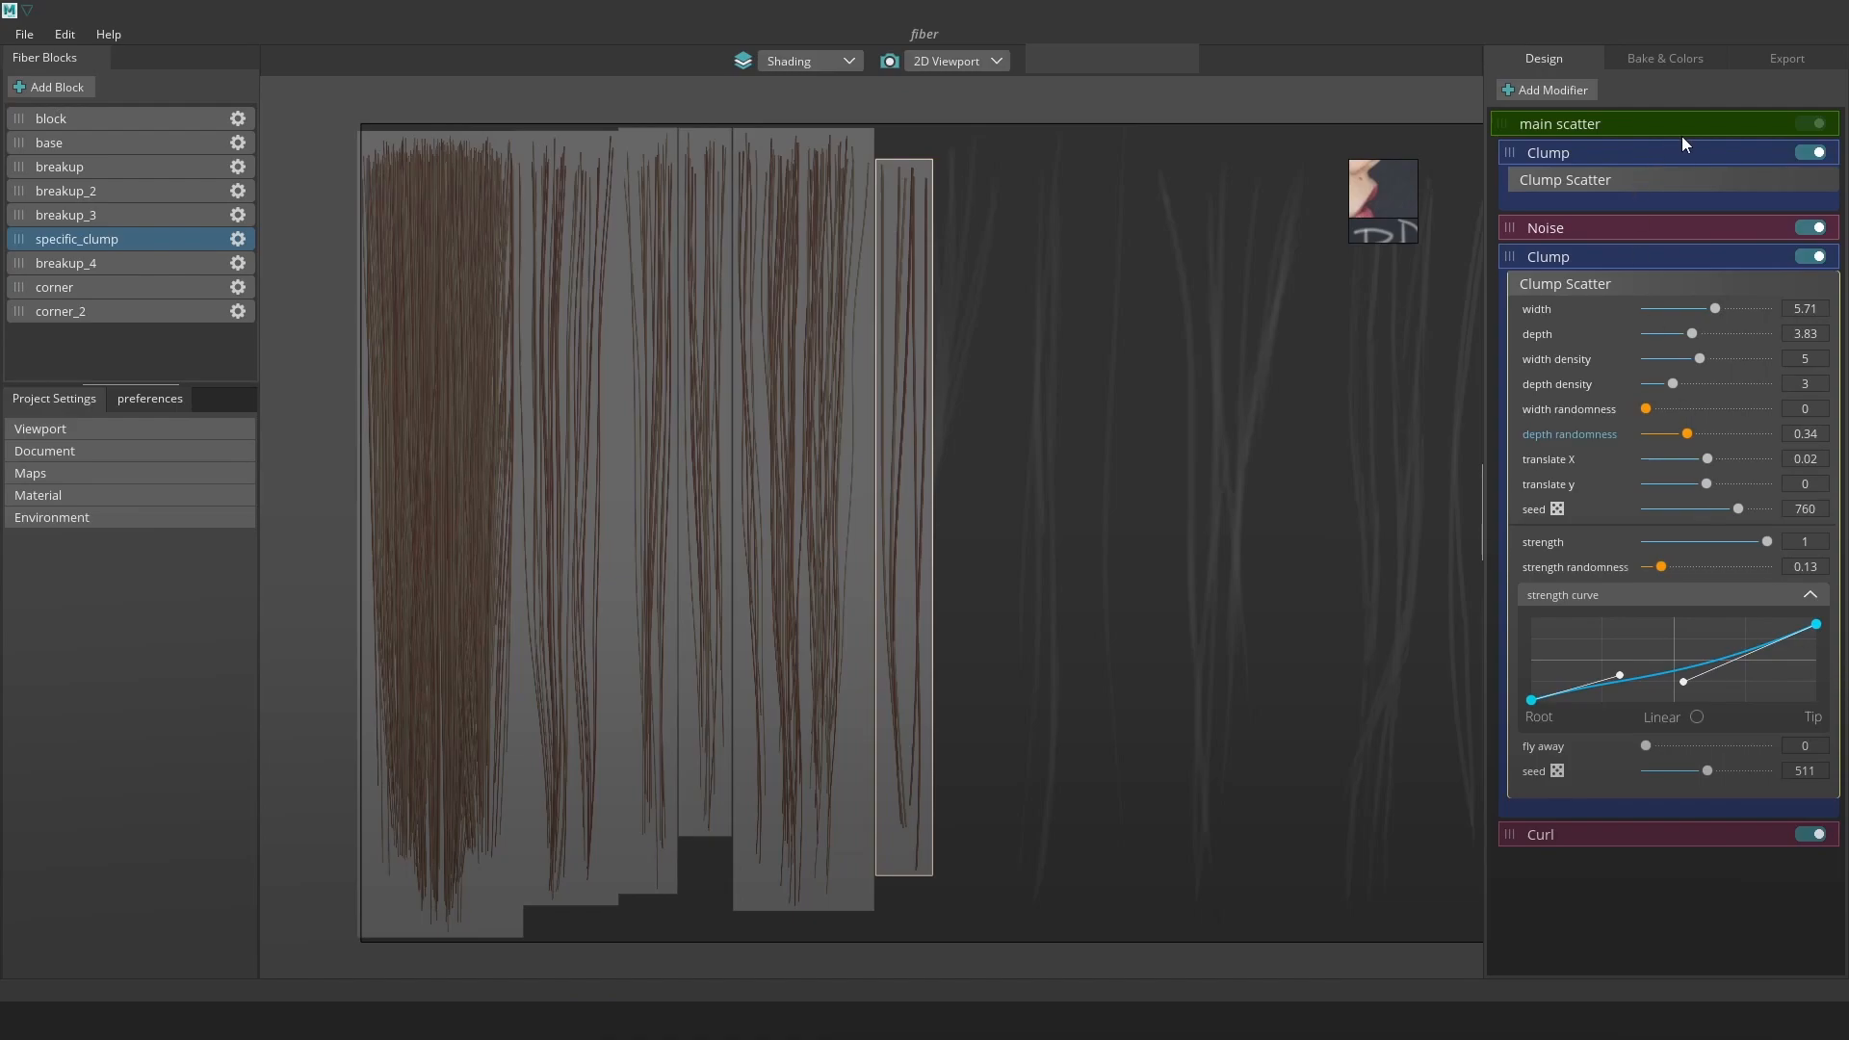
Display the cards in Alpha shading and set the main scatter's strand thickness to 0.56
left_click(805, 61)
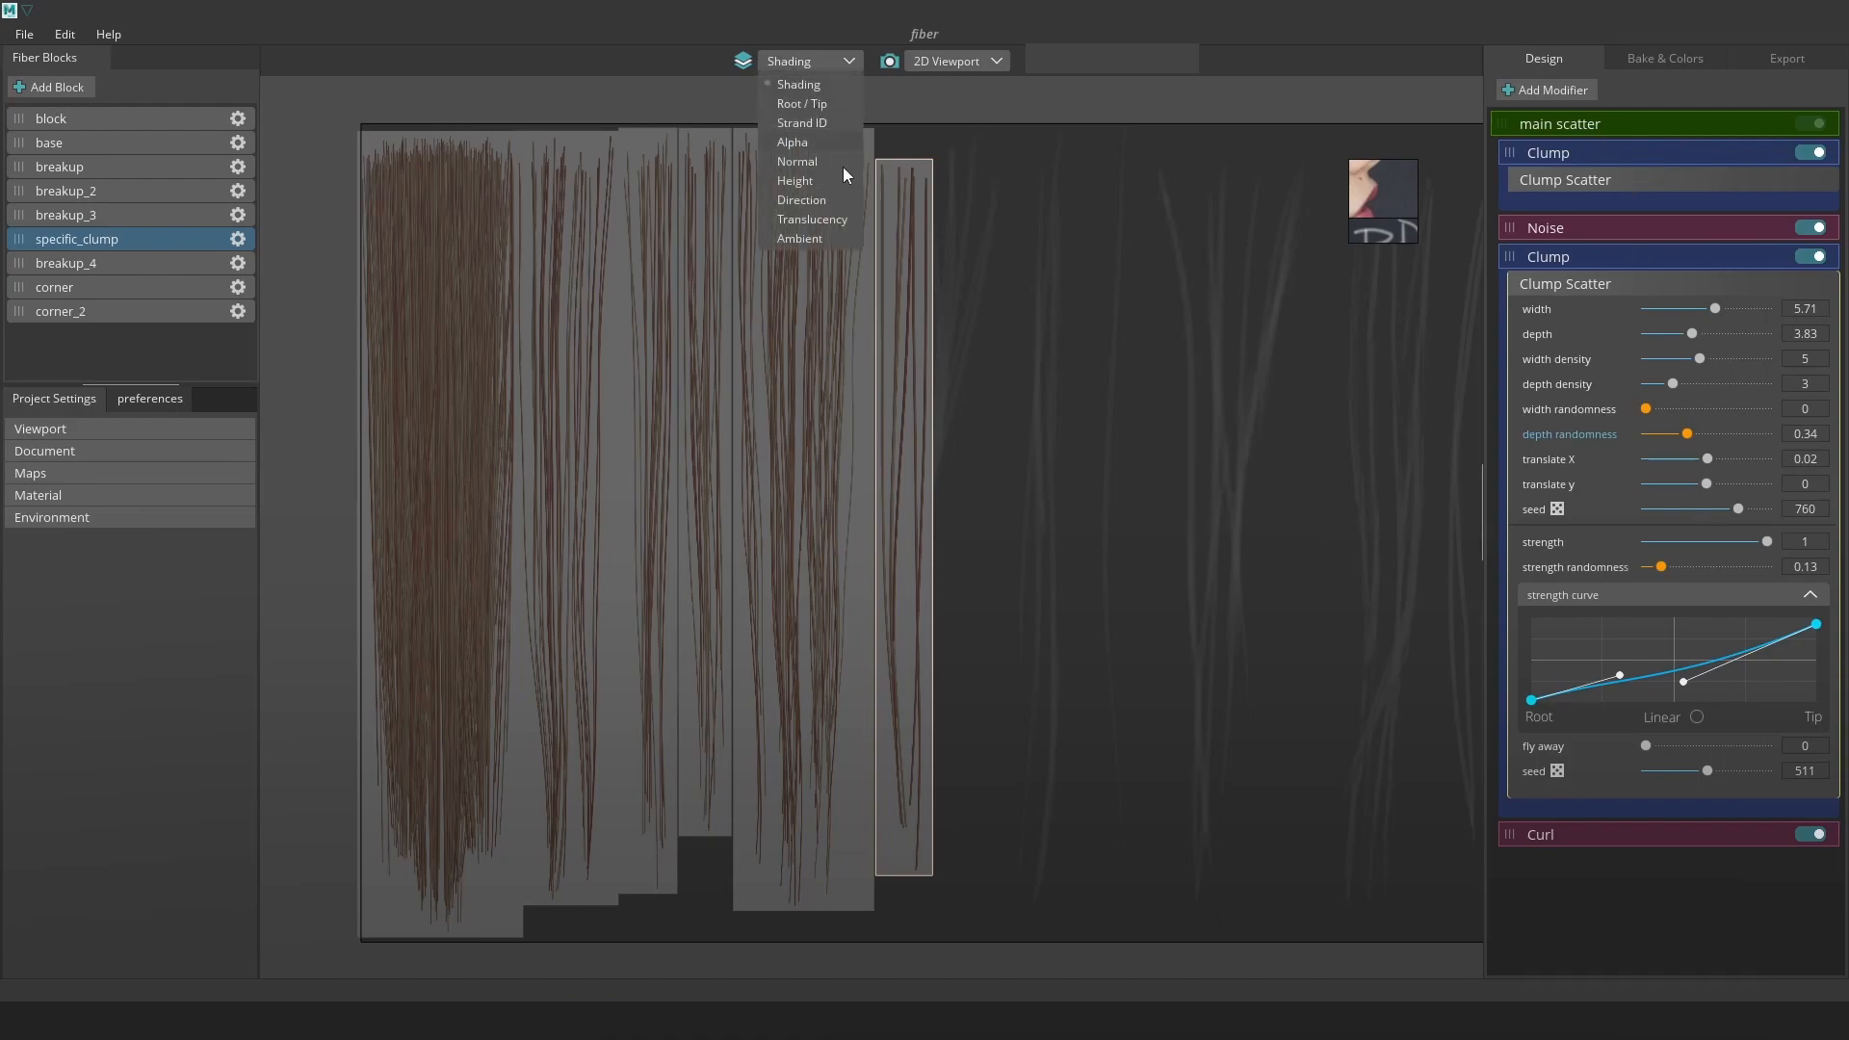
left_click(809, 144)
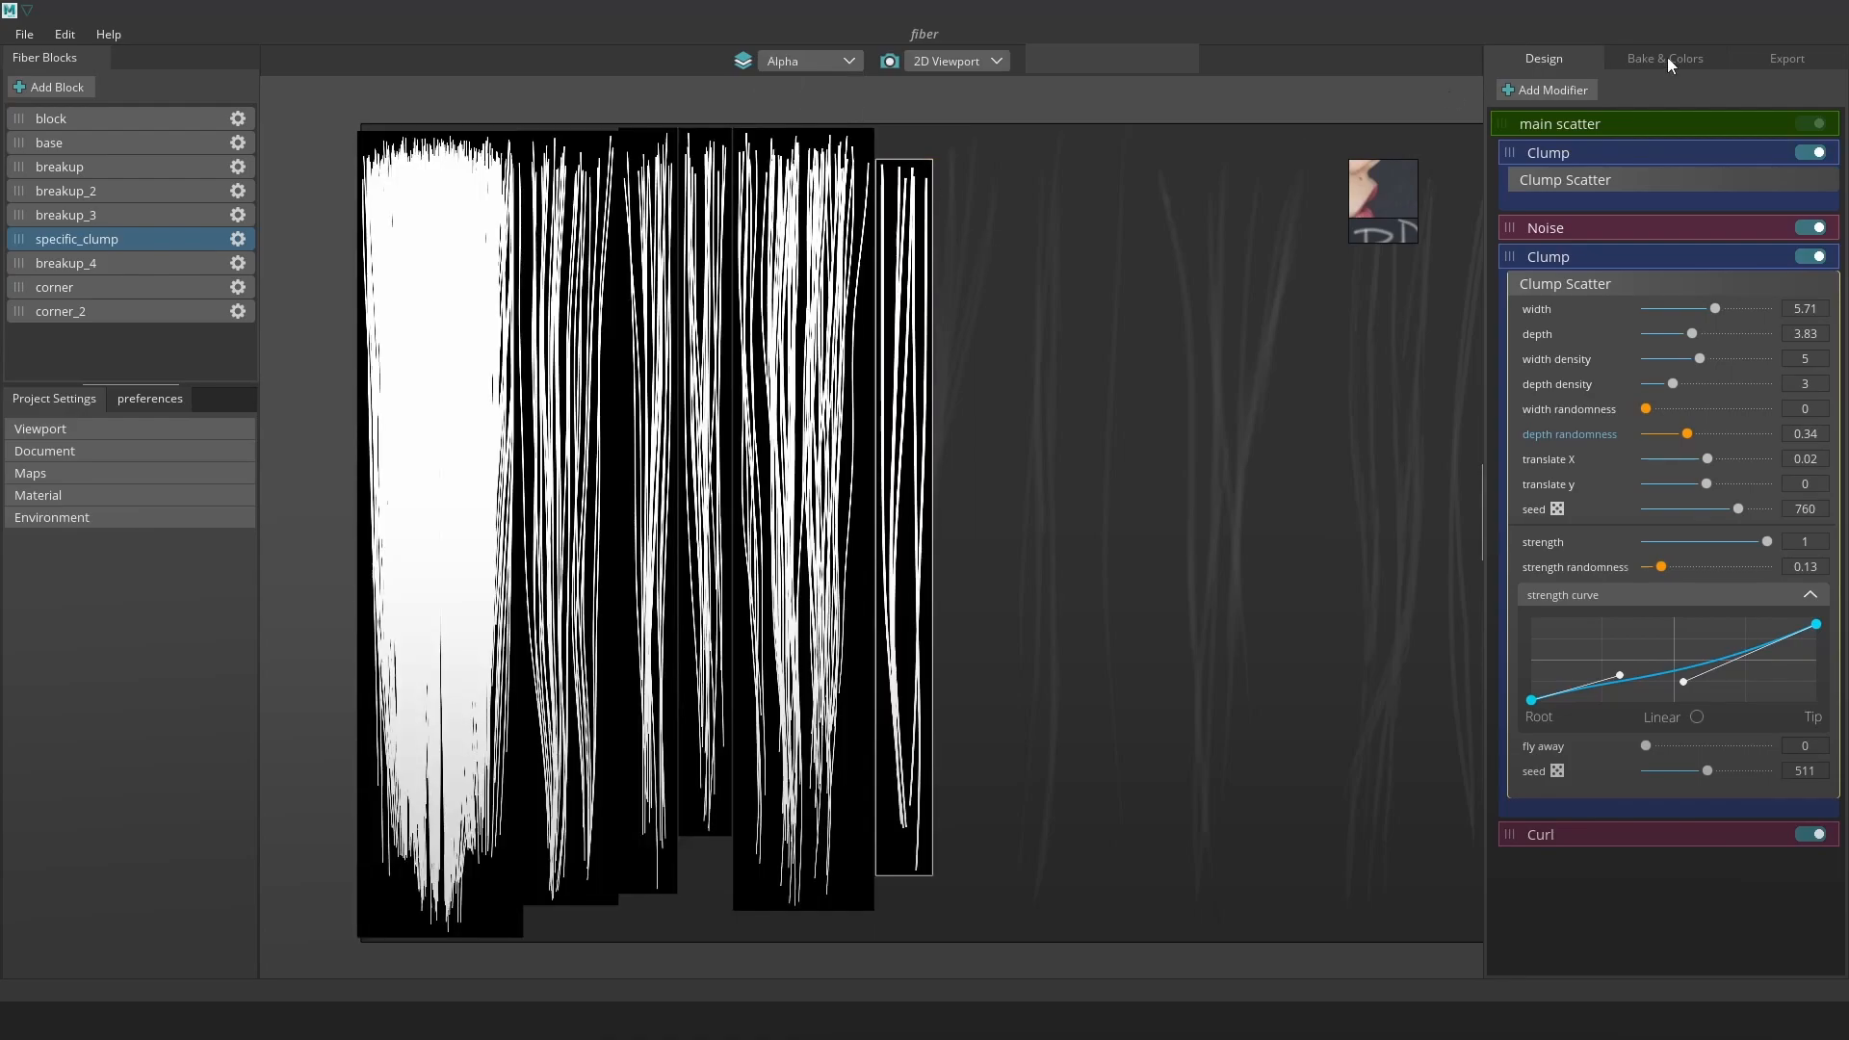
left_click(1620, 117)
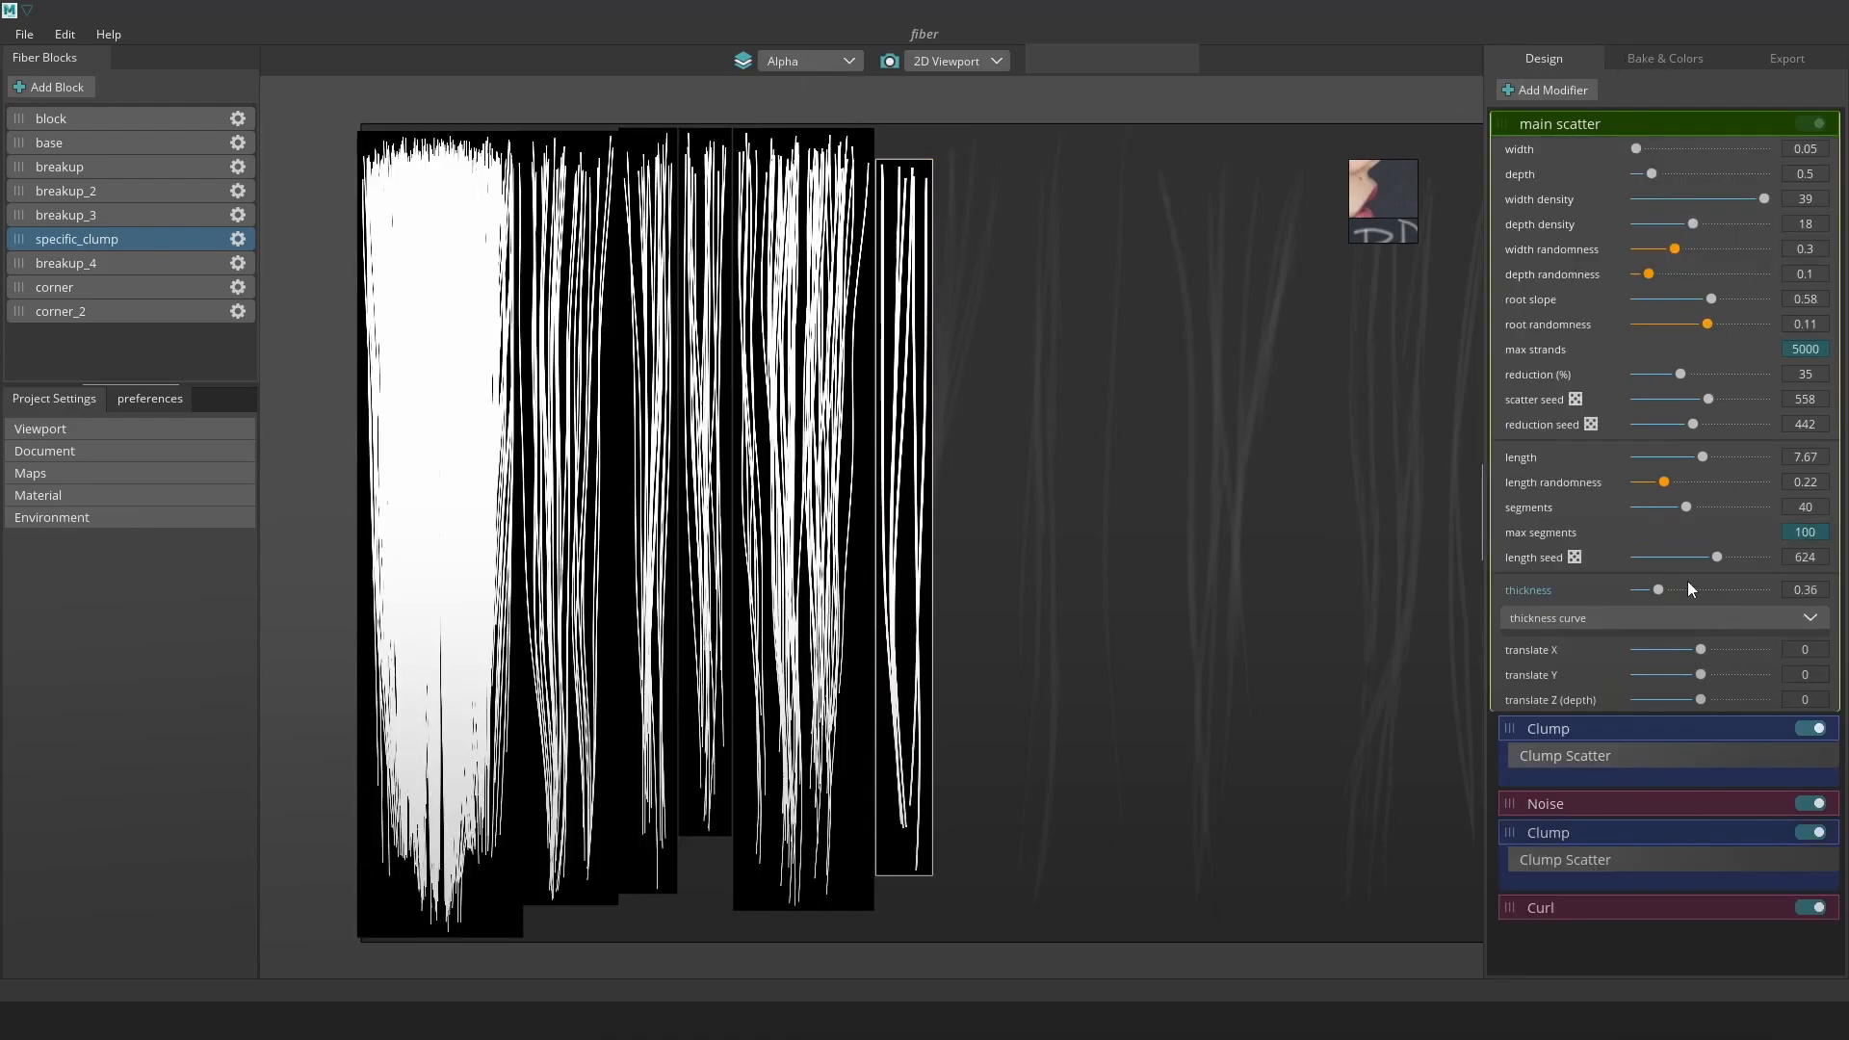
left_click_drag(1658, 589, 1674, 587)
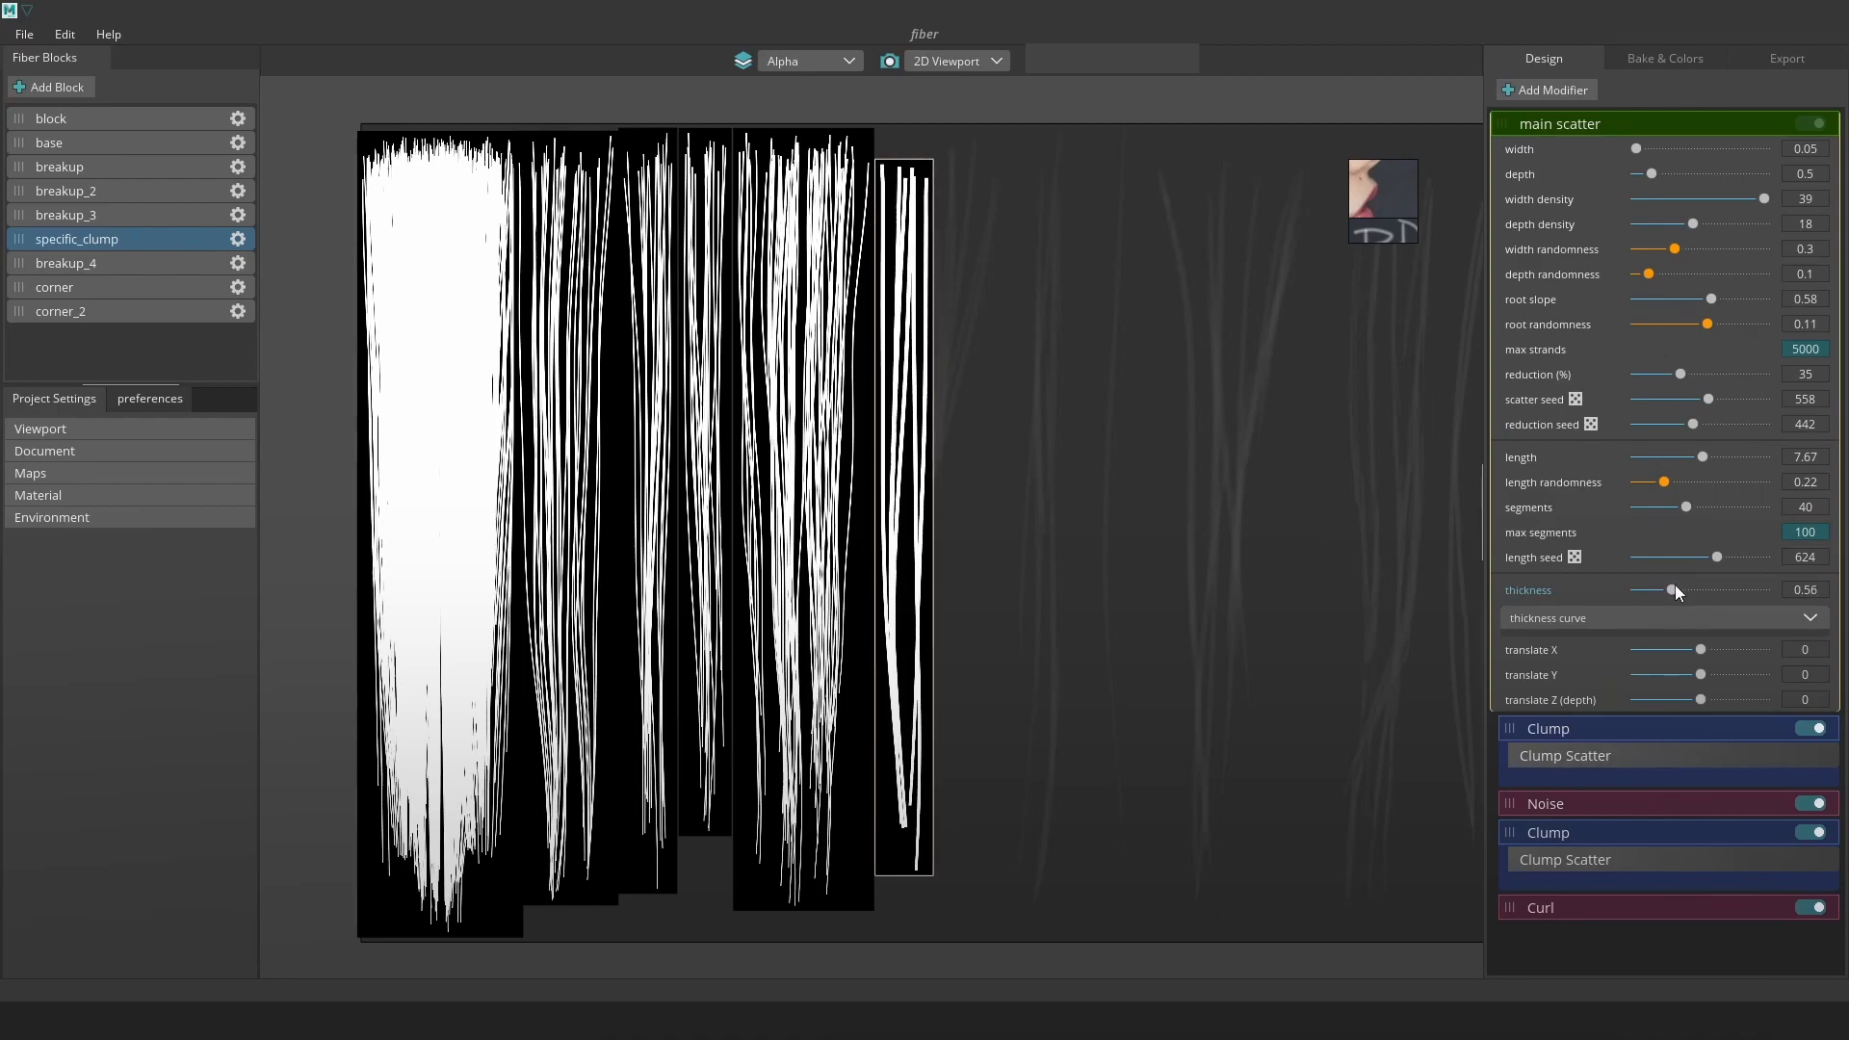
Reshape the thickness curve of specific_clump so the strands thin at both root and tip, with a fuller middle
left_click(1808, 619)
left_click_drag(1805, 681, 1828, 710)
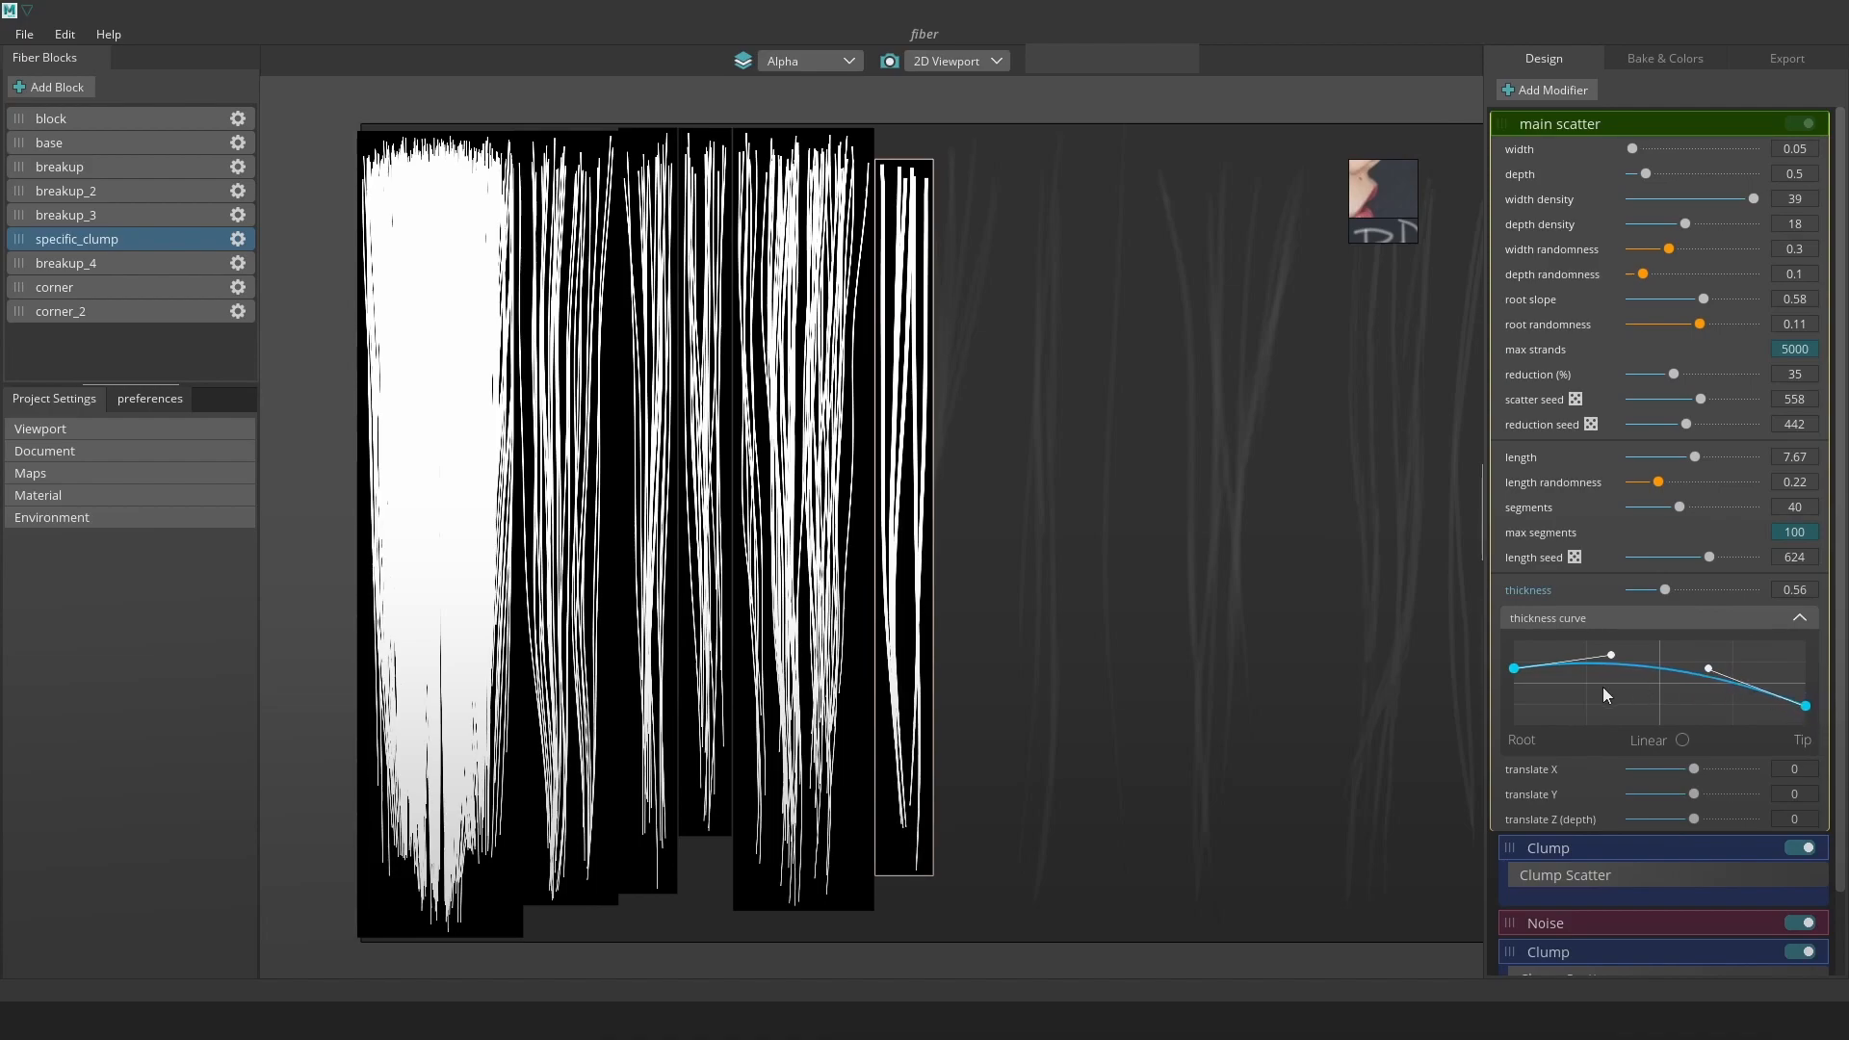
left_click_drag(1514, 668, 1519, 693)
left_click_drag(1612, 657, 1518, 706)
Return the viewport display to Shading and examine the thicker strands
left_click(811, 59)
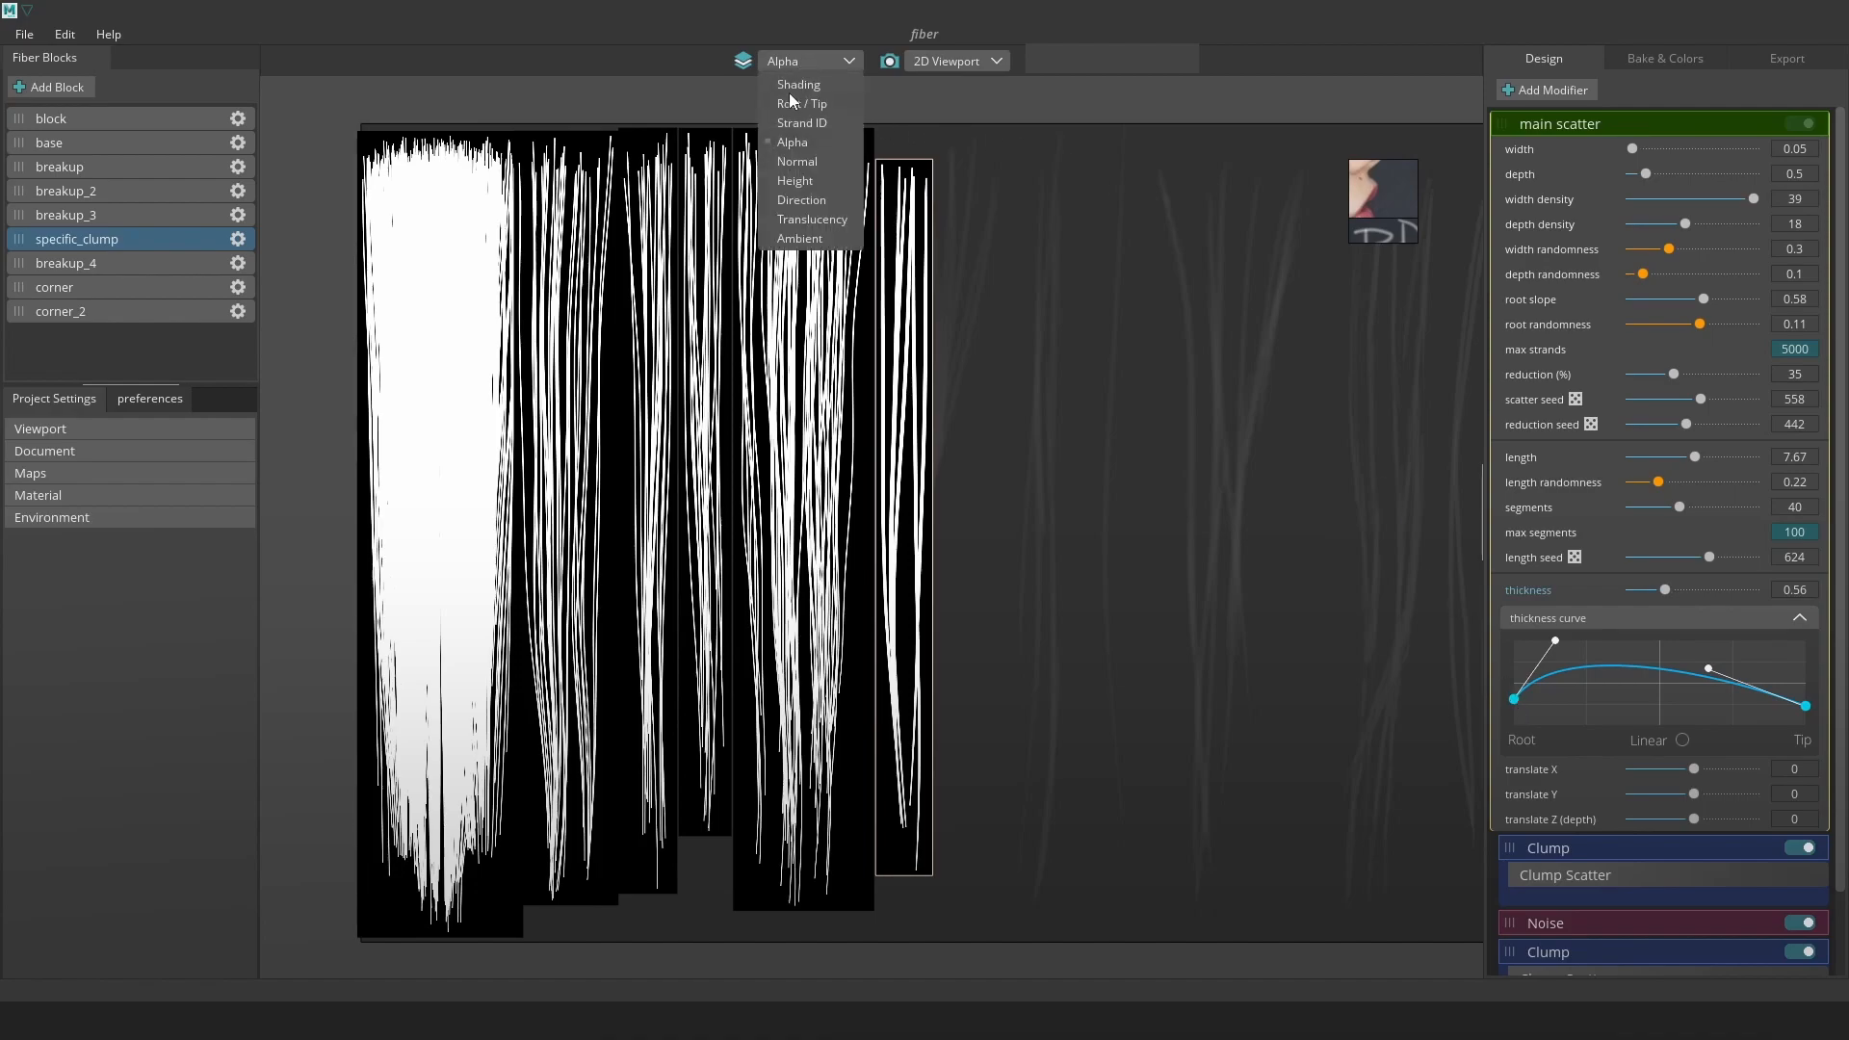
left_click(790, 87)
left_click(835, 62)
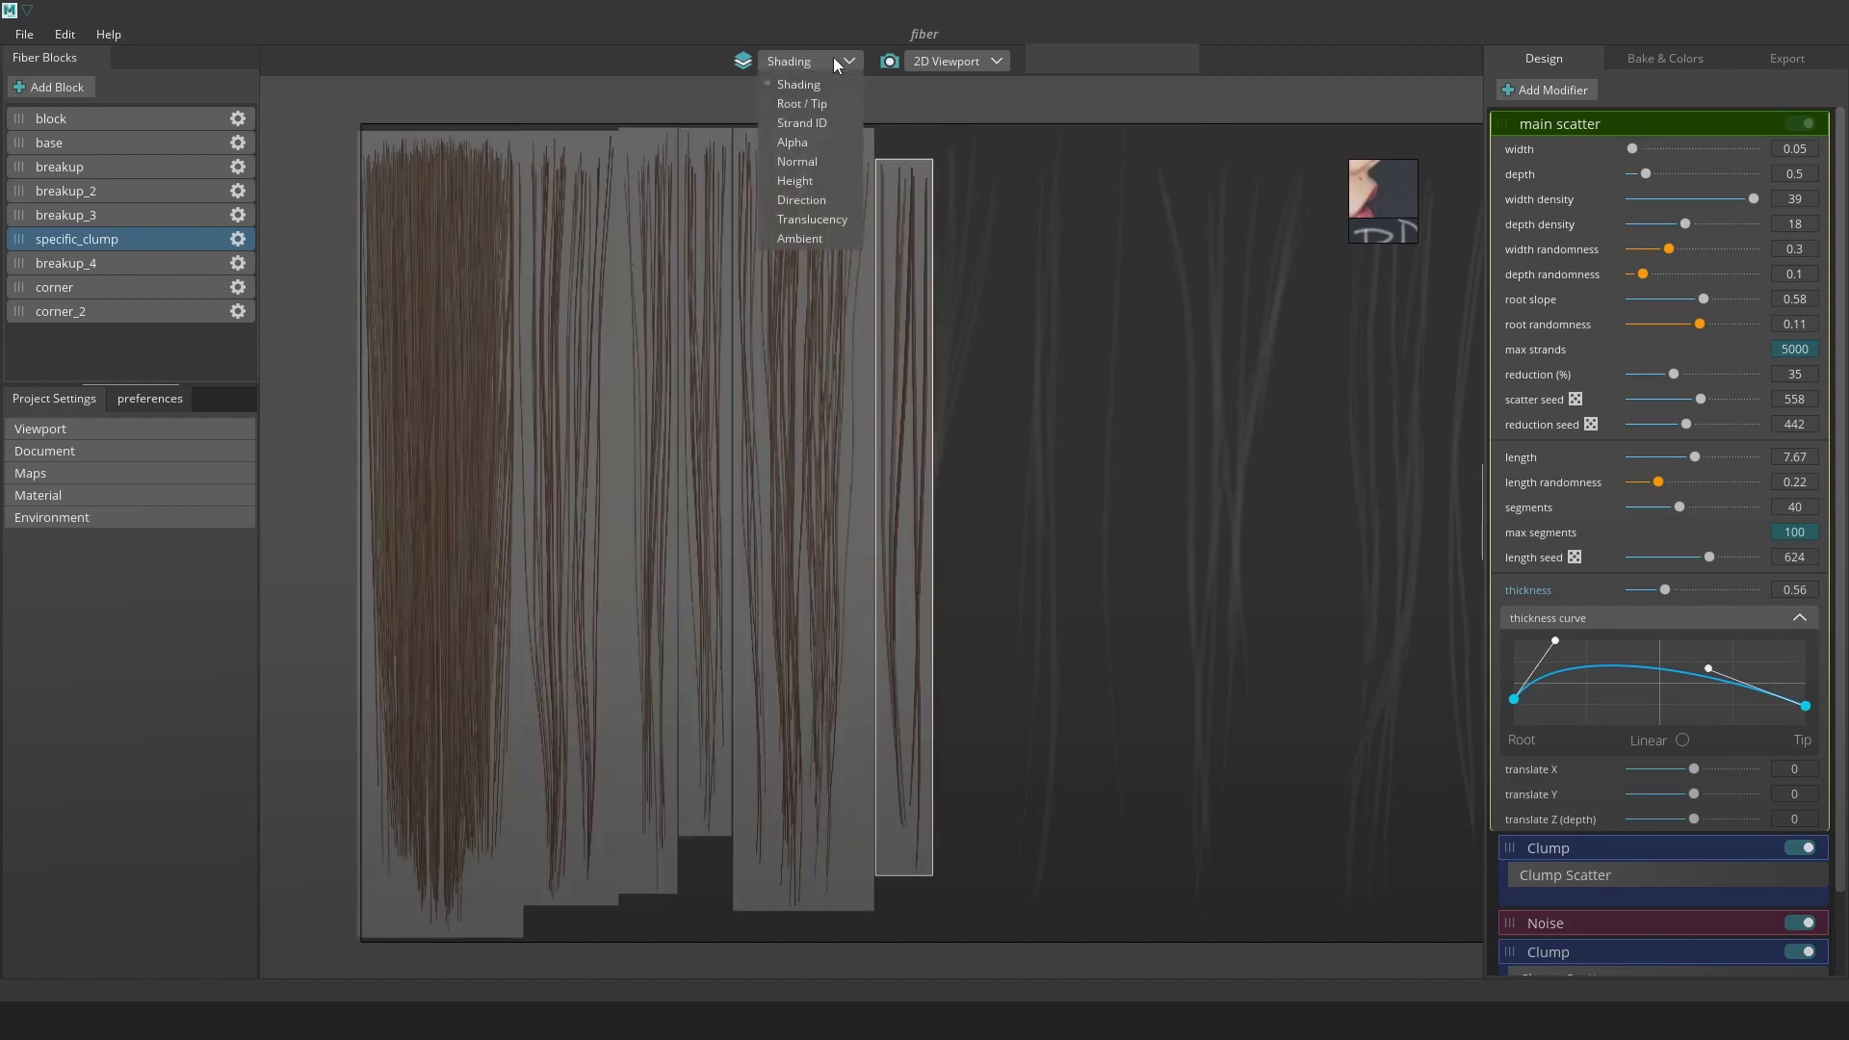
left_click(1005, 172)
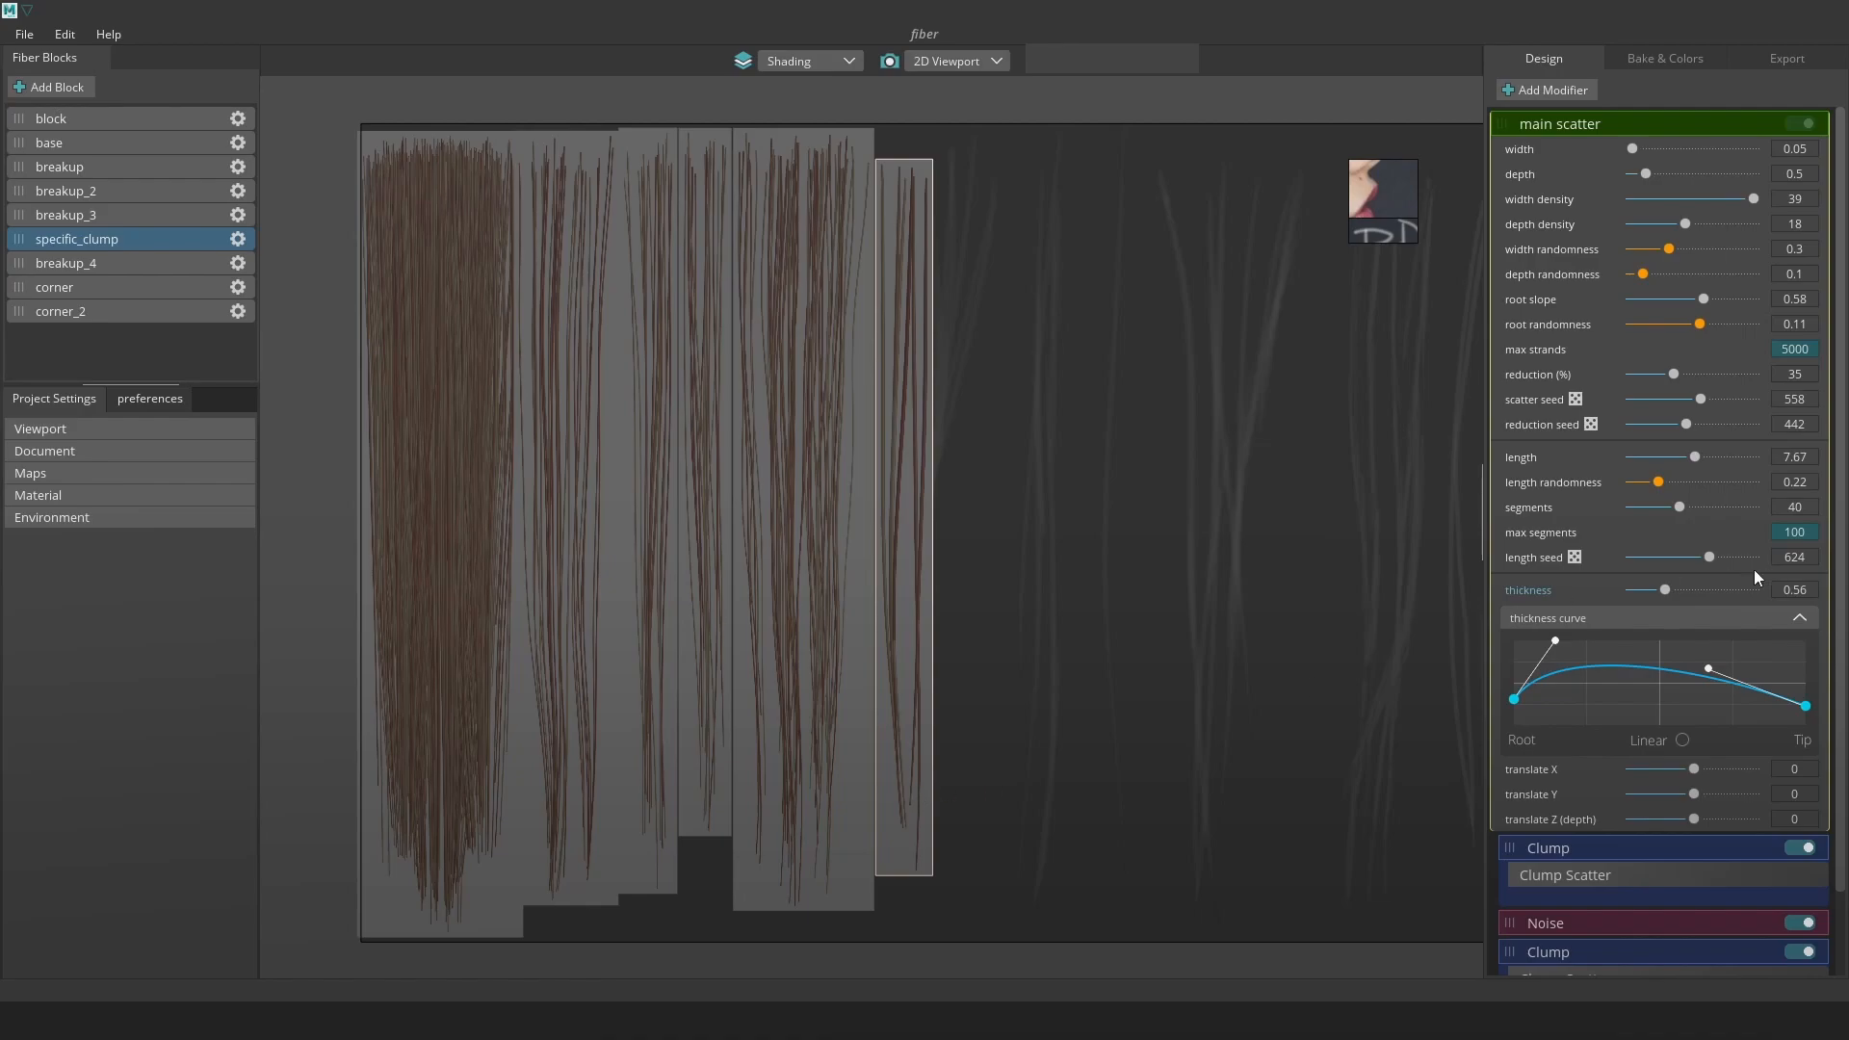
In the lower Clump's scatter, set translate X to -0.06, translate Y to -0.54, strength randomness to 0.11, and depth to 2.33
scroll(1741, 768, "down", 2)
left_click(1791, 864)
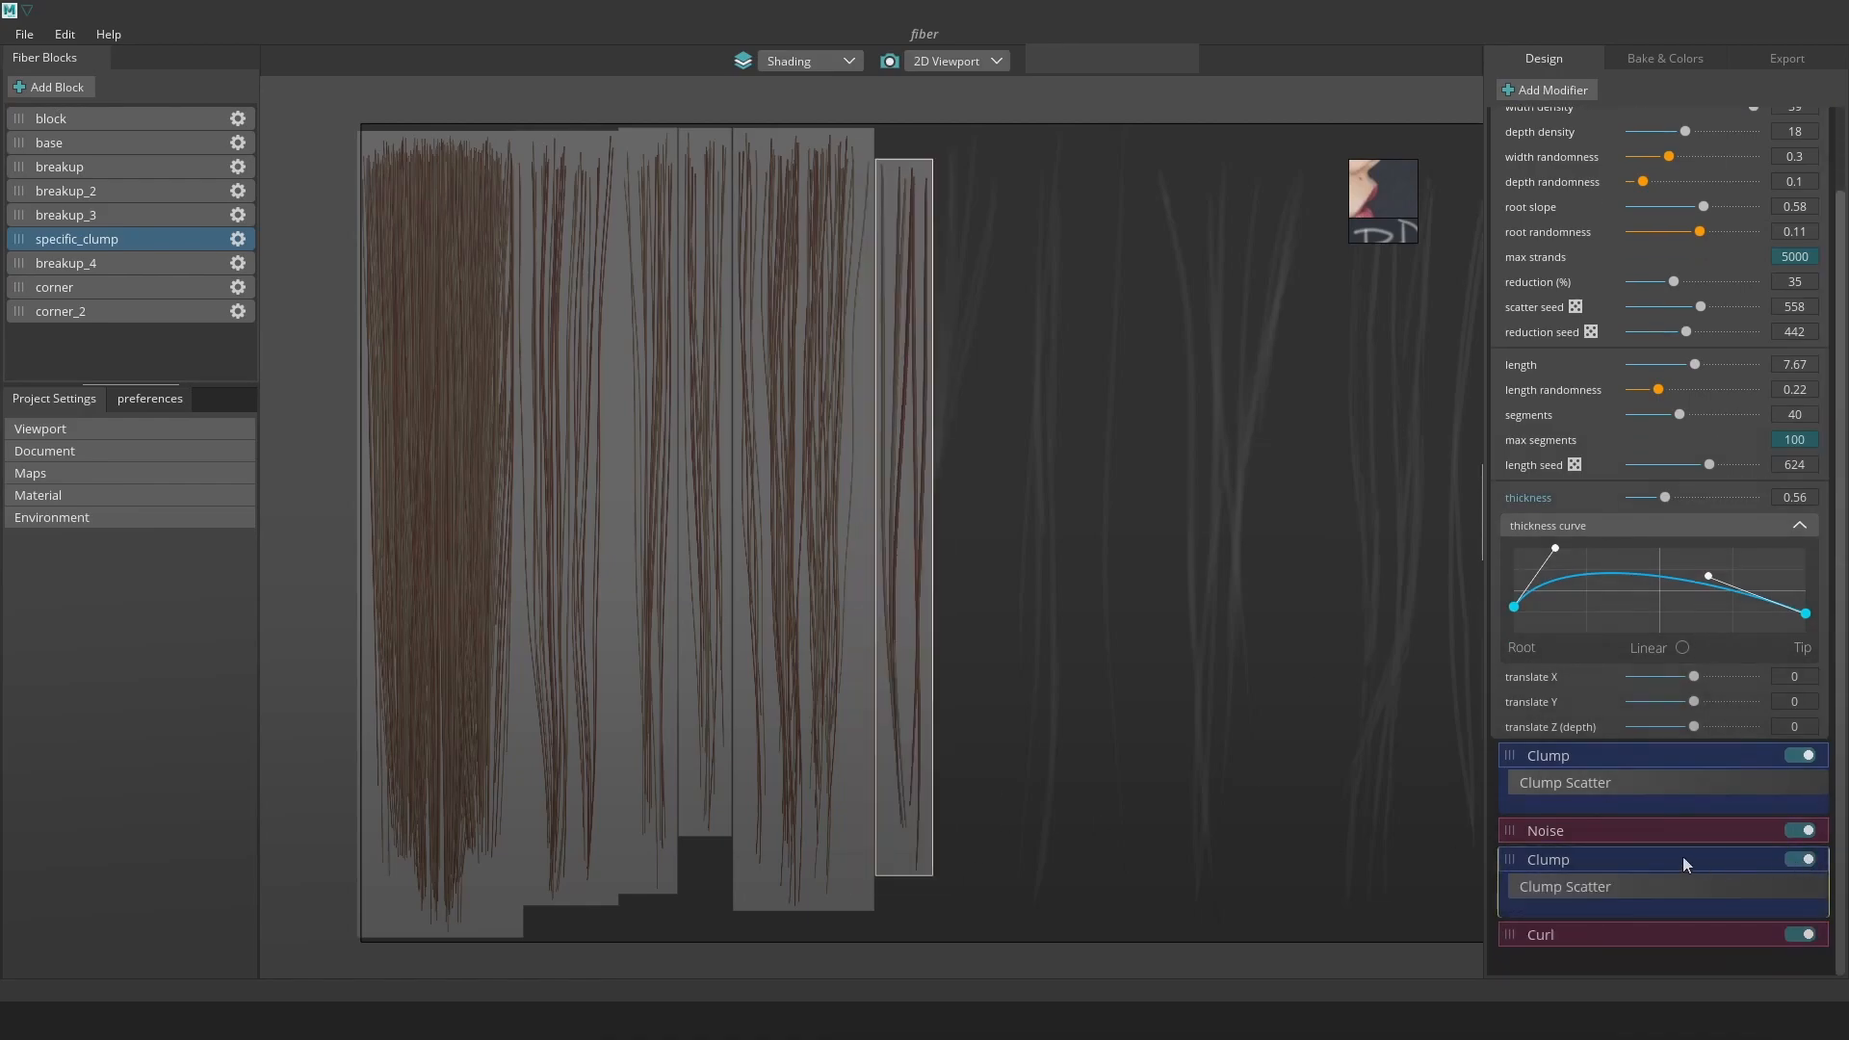
left_click(1681, 880)
left_click_drag(1705, 458, 1676, 482)
left_click(1712, 483)
left_click_drag(1657, 564, 1656, 562)
mouse_move(1689, 337)
left_mouse_down()
mouse_move(1653, 342)
mouse_move(1716, 331)
mouse_move(1635, 326)
mouse_move(1707, 306)
left_mouse_up()
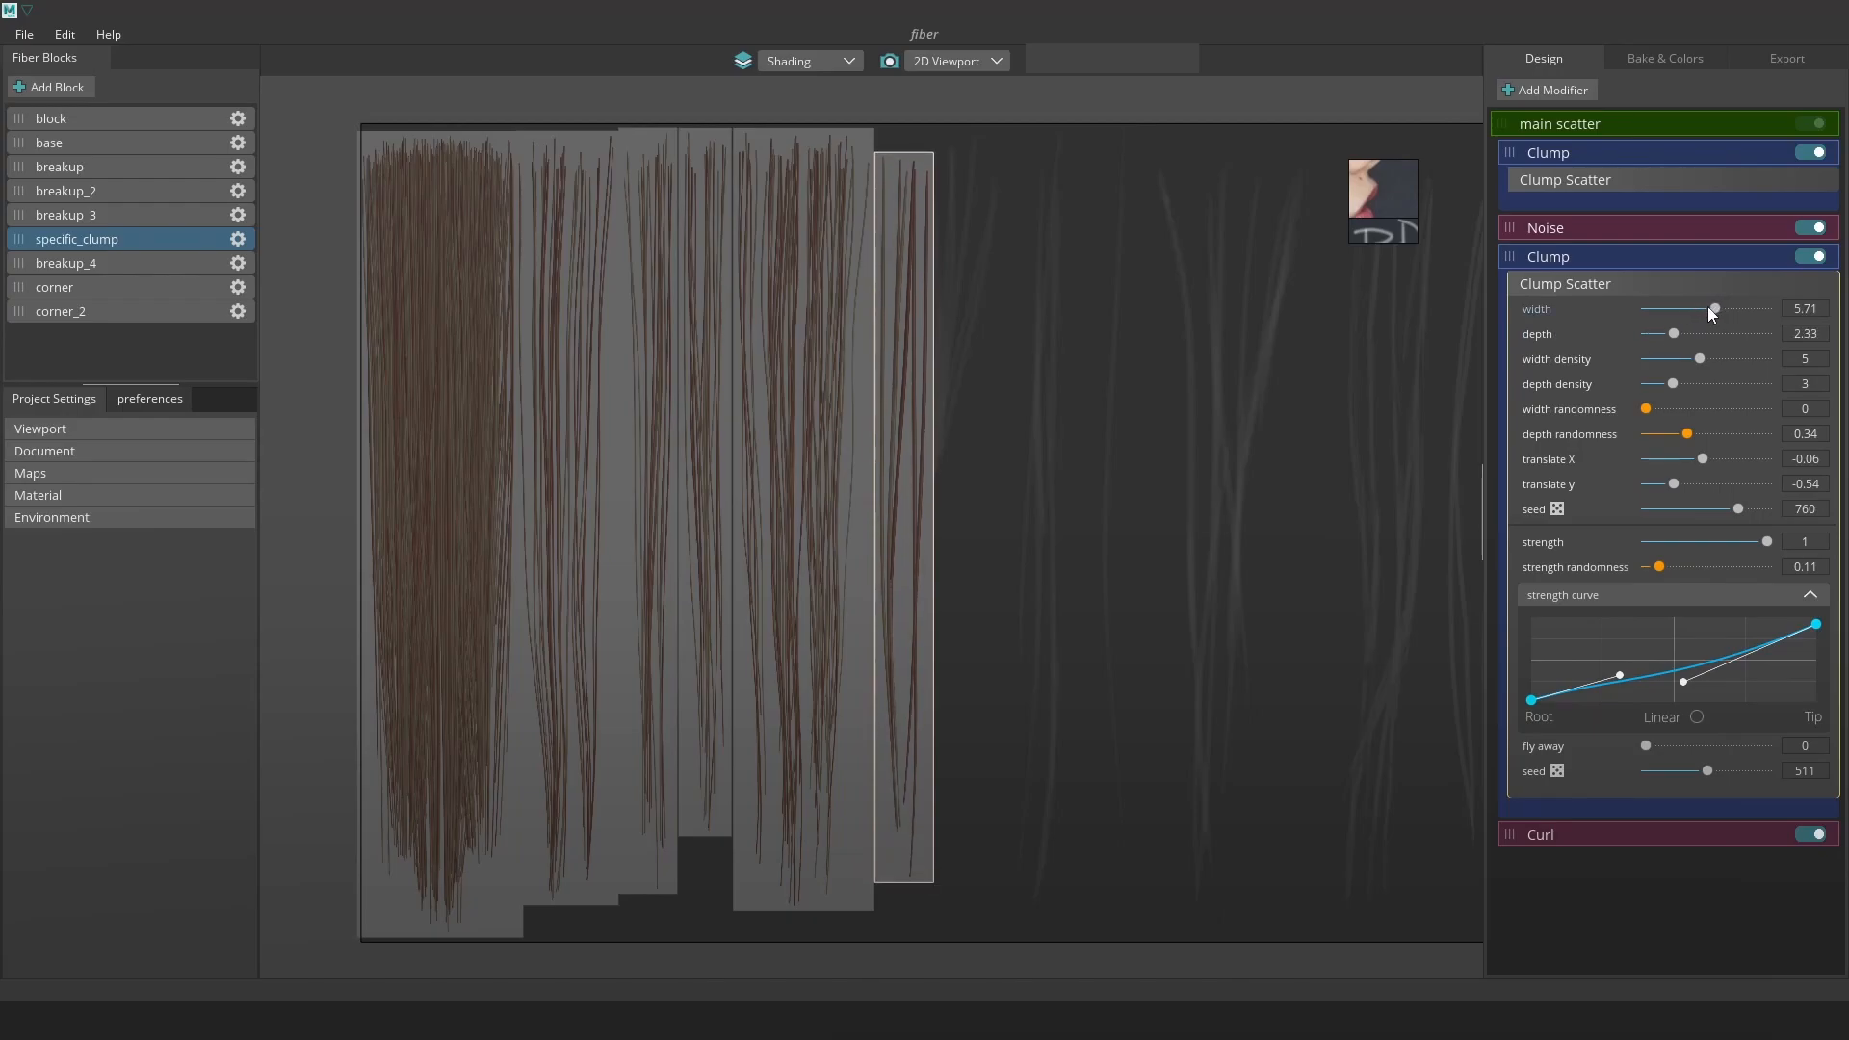
In the upper Clump's scatter, set the width to 3.81, the depth to 2.65, and the width density to 6
left_click(1662, 180)
mouse_move(1688, 206)
left_mouse_down()
mouse_move(1722, 200)
mouse_move(1658, 205)
left_mouse_up()
mouse_move(1661, 206)
left_mouse_down()
mouse_move(1735, 210)
mouse_move(1692, 212)
left_mouse_up()
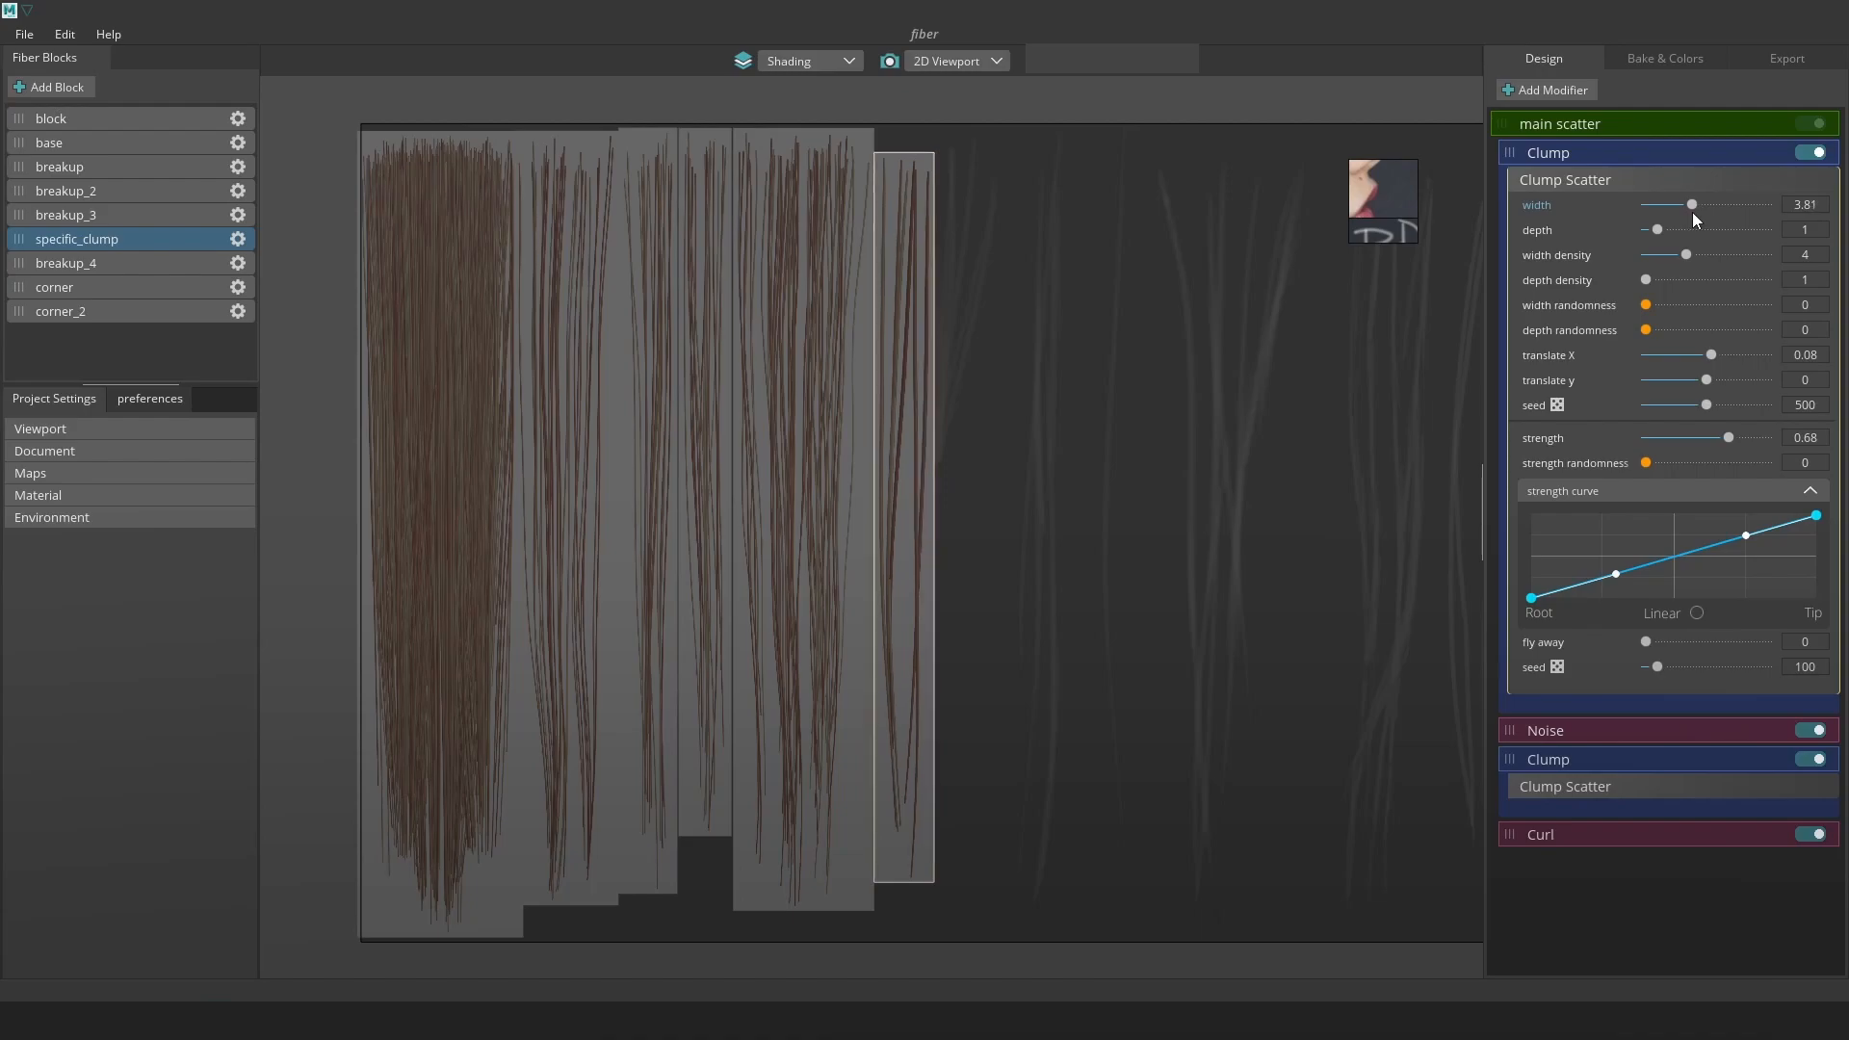
mouse_move(1687, 256)
left_mouse_down()
mouse_move(1776, 267)
mouse_move(1620, 258)
mouse_move(1693, 233)
left_mouse_up()
left_click_drag(1739, 231, 1681, 229)
left_click_drag(1688, 255, 1716, 254)
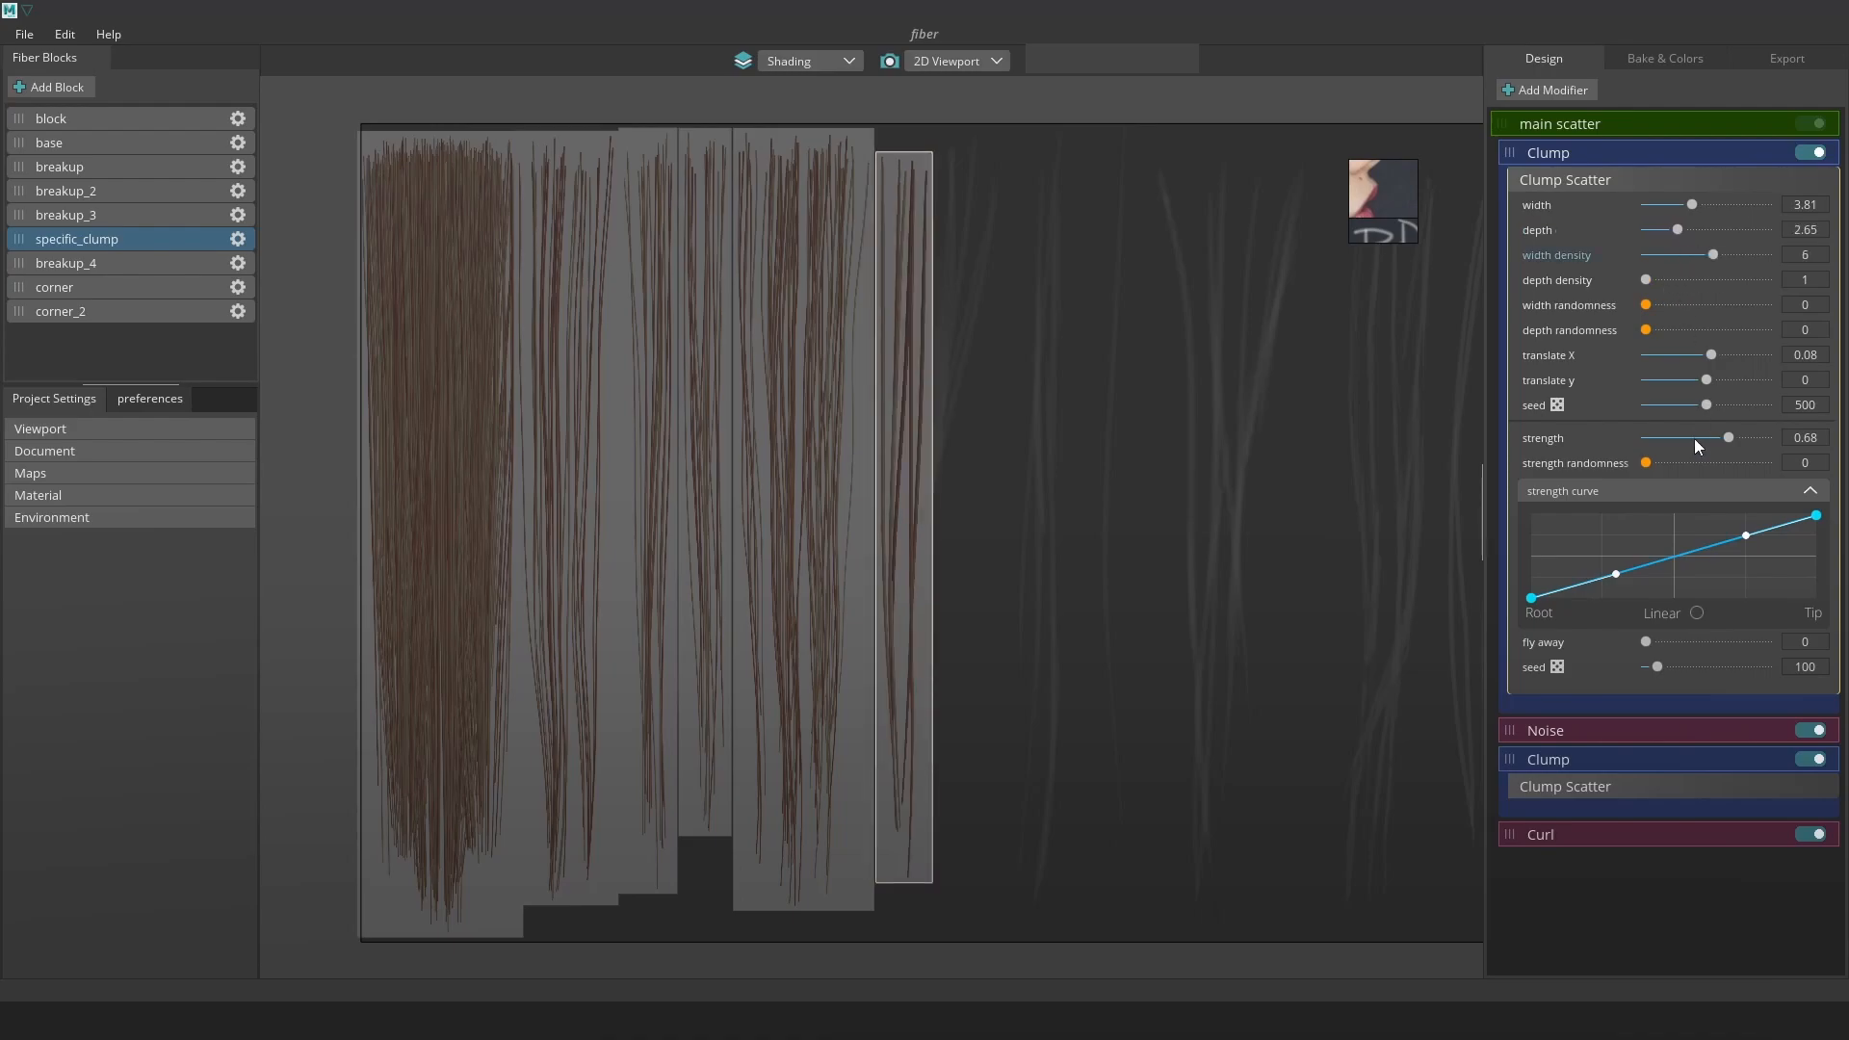
Raise the upper Clump's strength with a lower strength-curve tip, and nudge the specific_clump card on the sheet
left_click_drag(1725, 437, 1746, 437)
left_click_drag(1816, 515, 1816, 557)
mouse_move(900, 309)
left_mouse_down()
mouse_move(897, 291)
mouse_move(897, 313)
left_mouse_up()
Set the main scatter's length to 8.24 and reposition the specific_clump card within the sheet beside its neighbouring card
left_click(1647, 130)
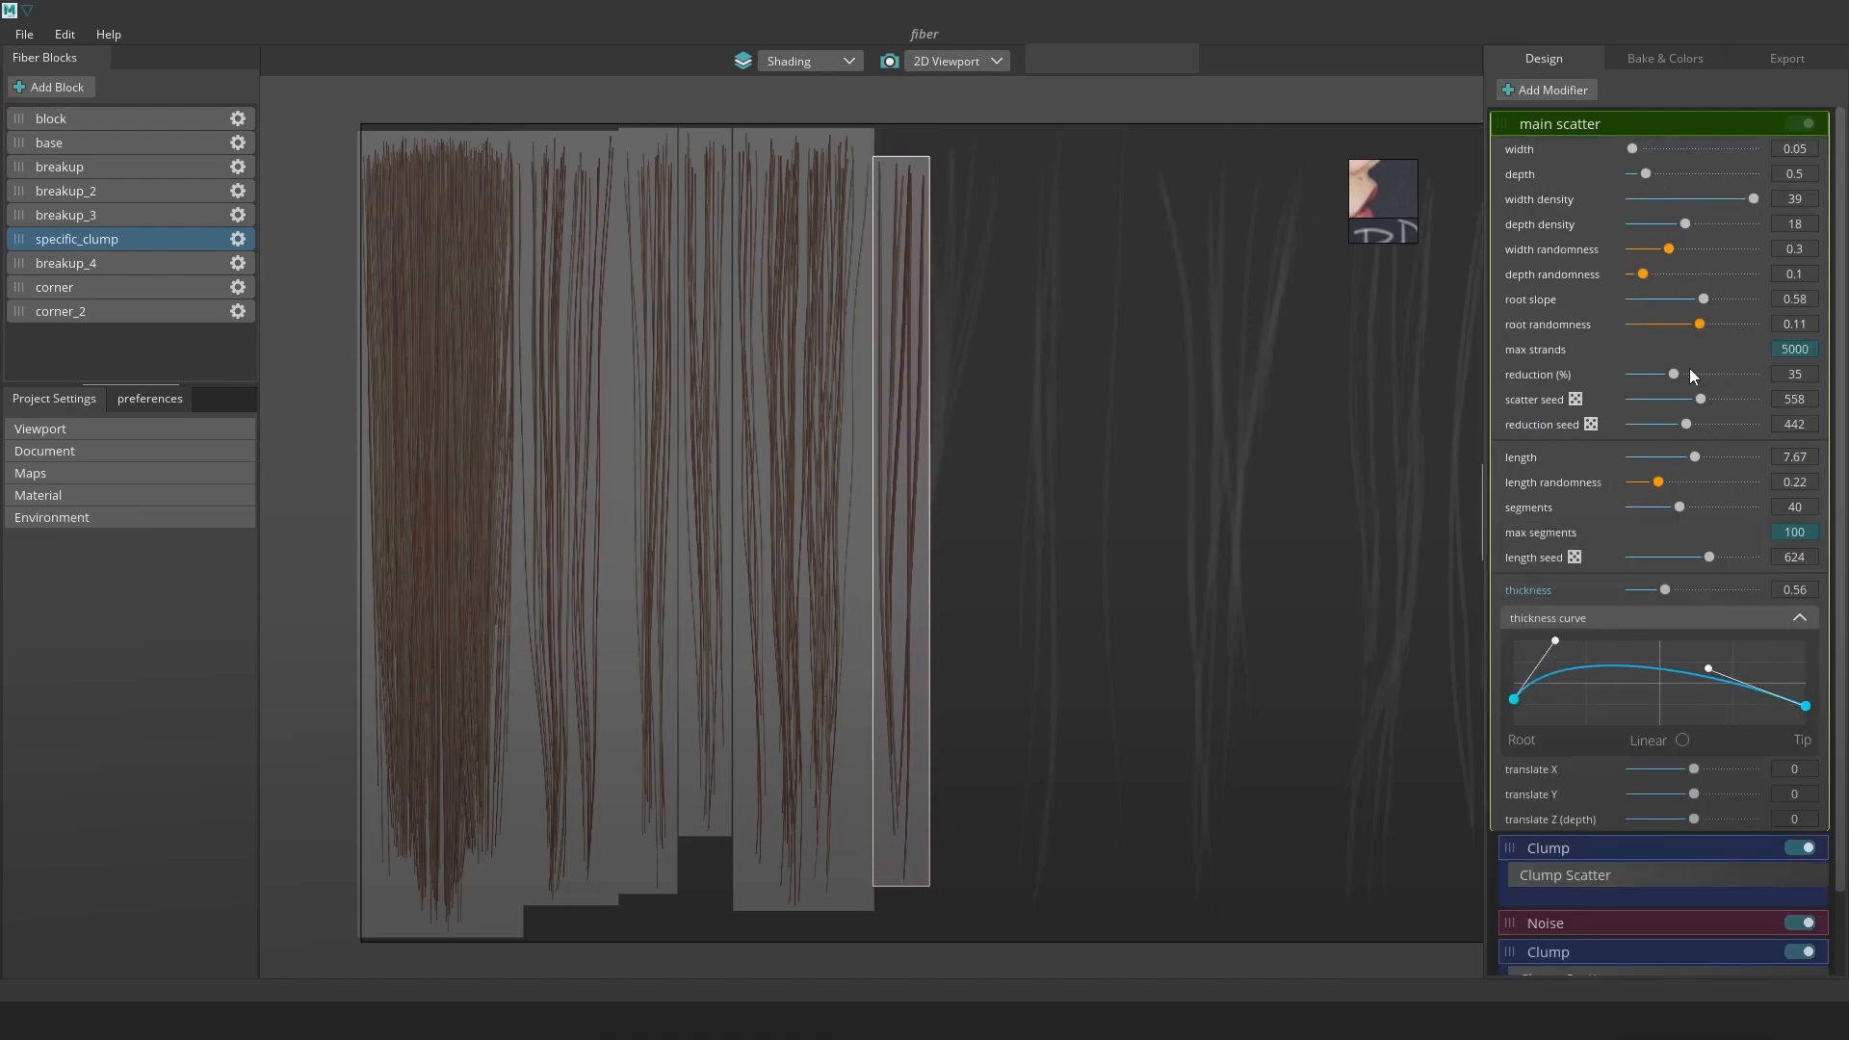
left_click(1700, 459)
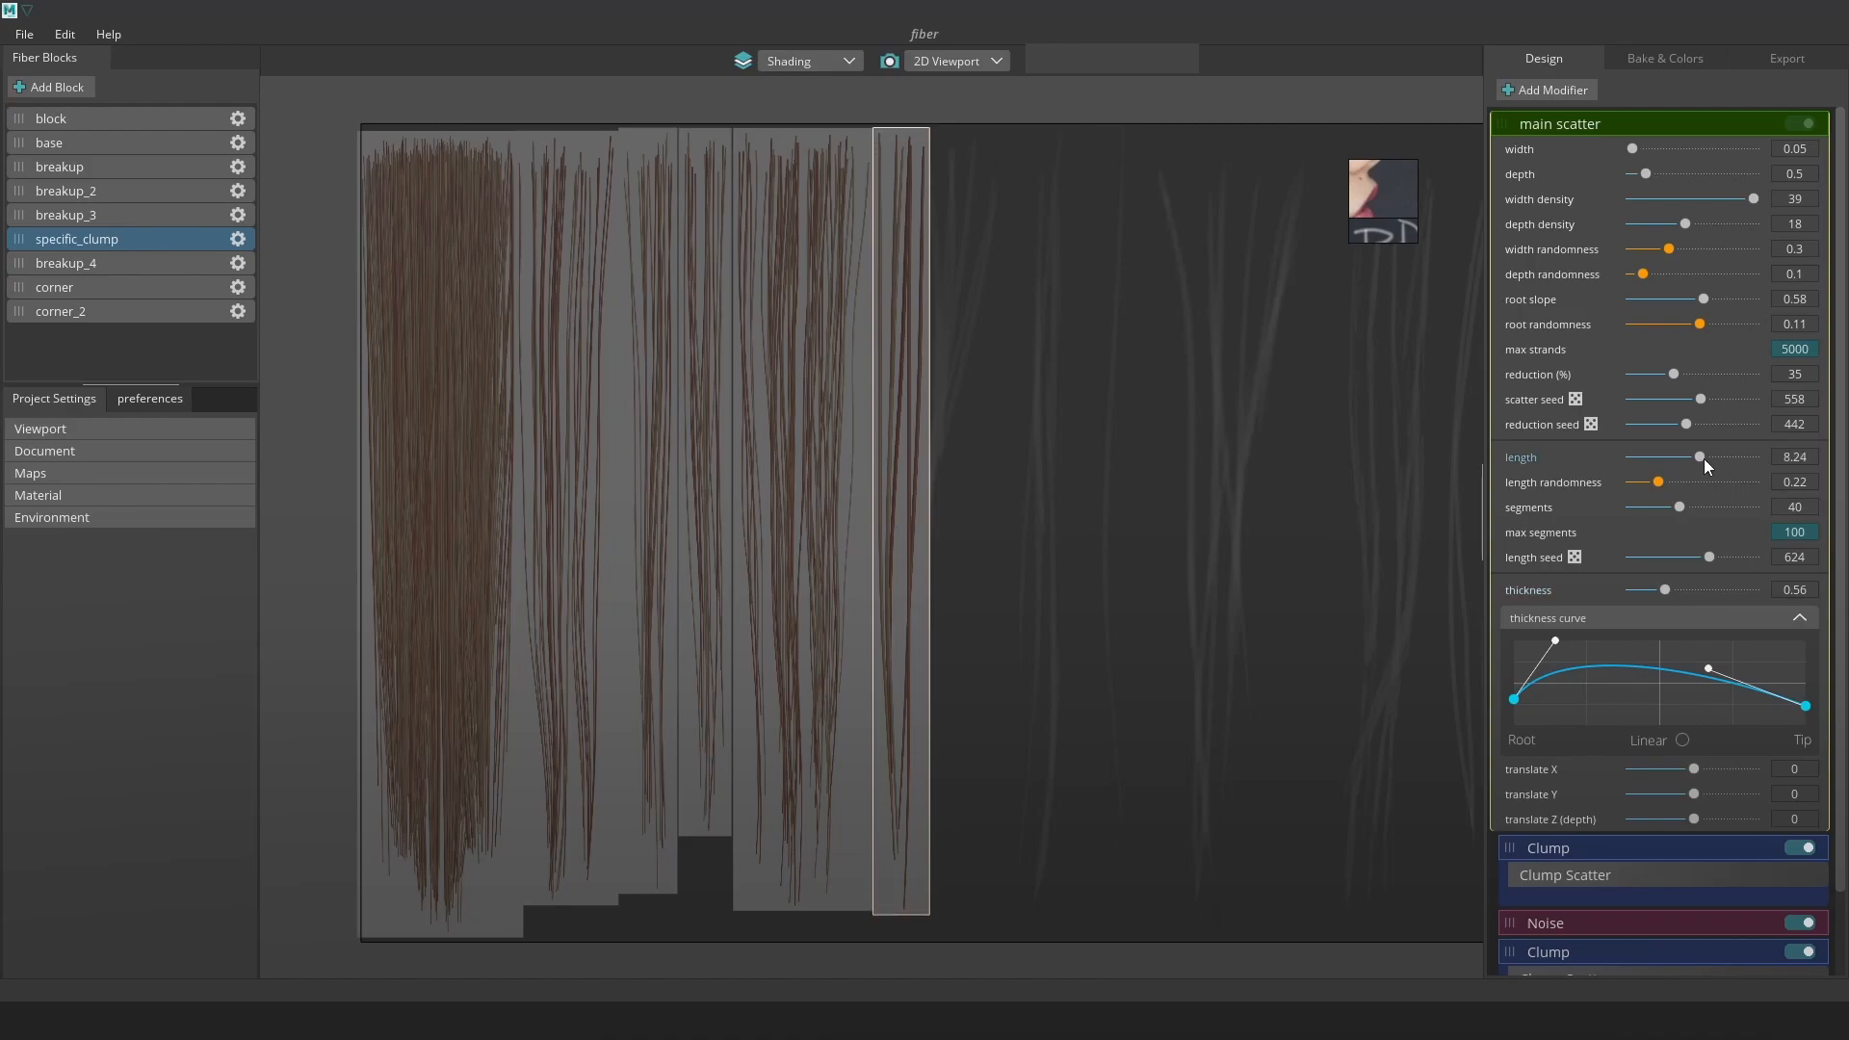
left_click_drag(1704, 458, 1706, 459)
left_click_drag(909, 300, 909, 303)
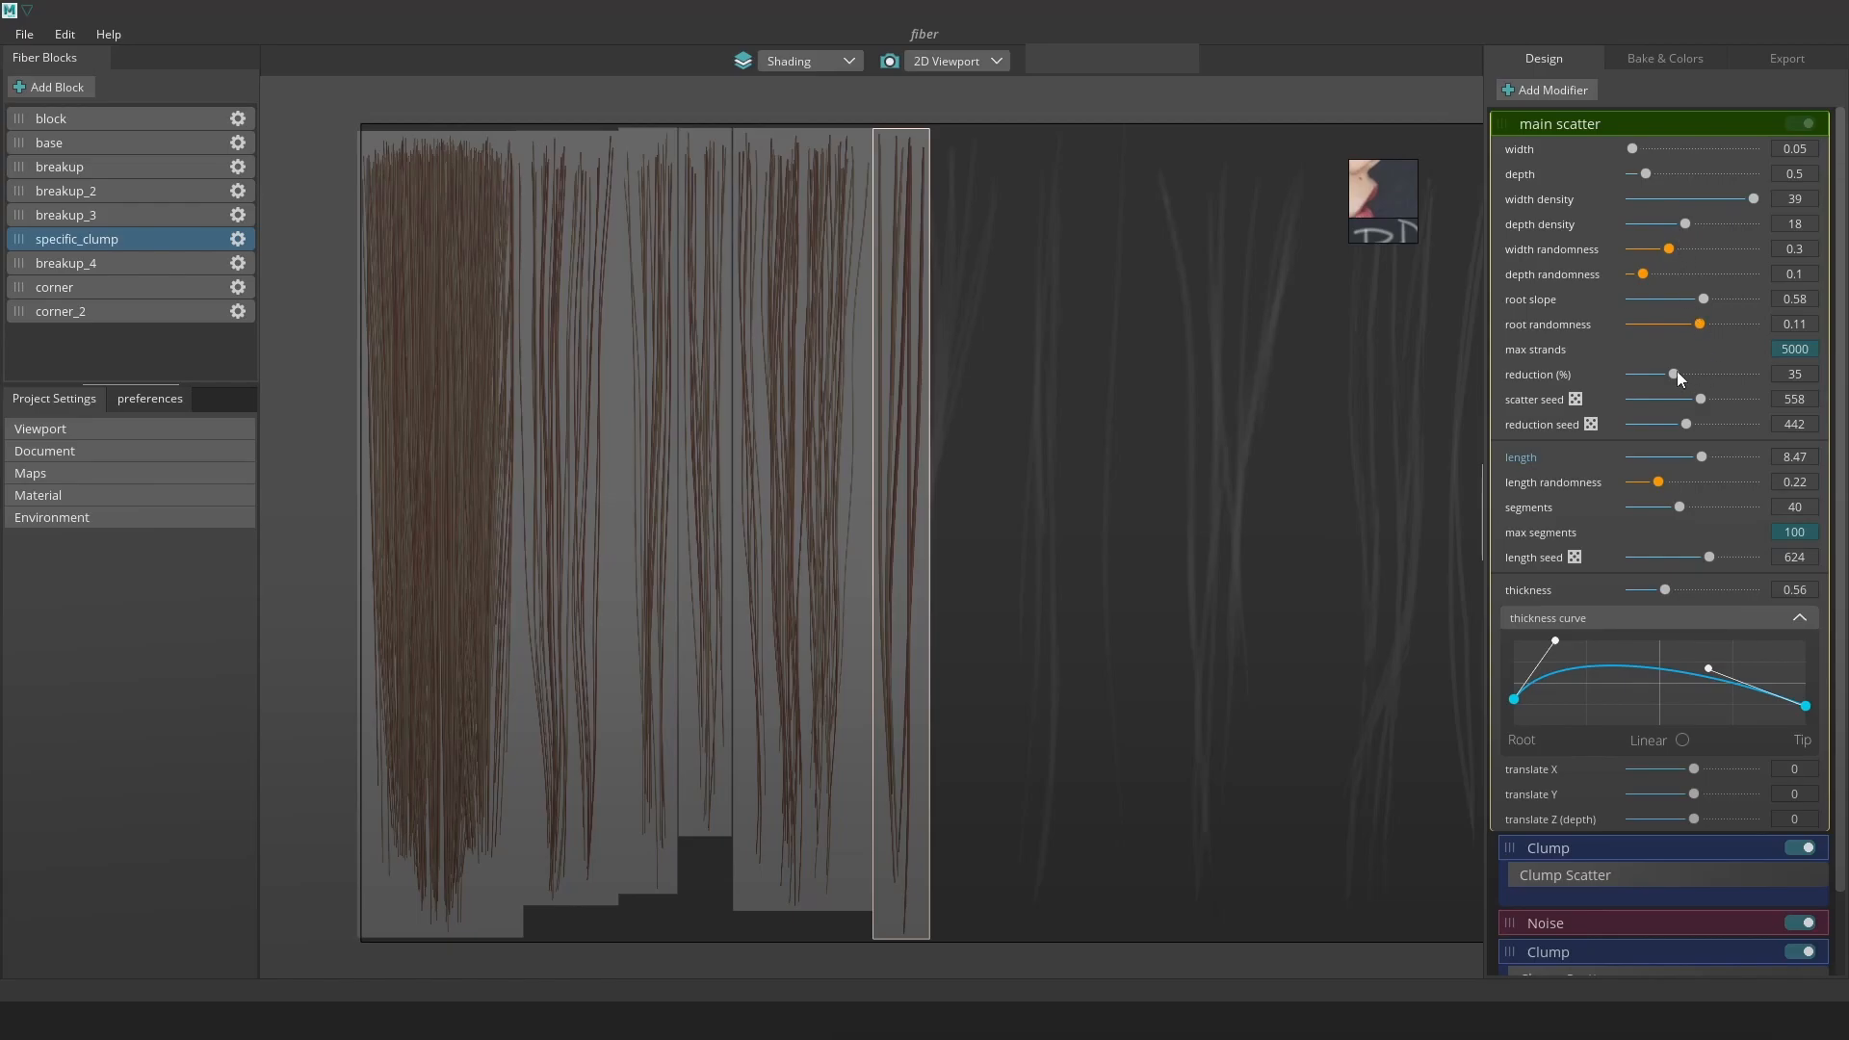
left_click_drag(1702, 456, 1695, 459)
left_click_drag(901, 607, 911, 591)
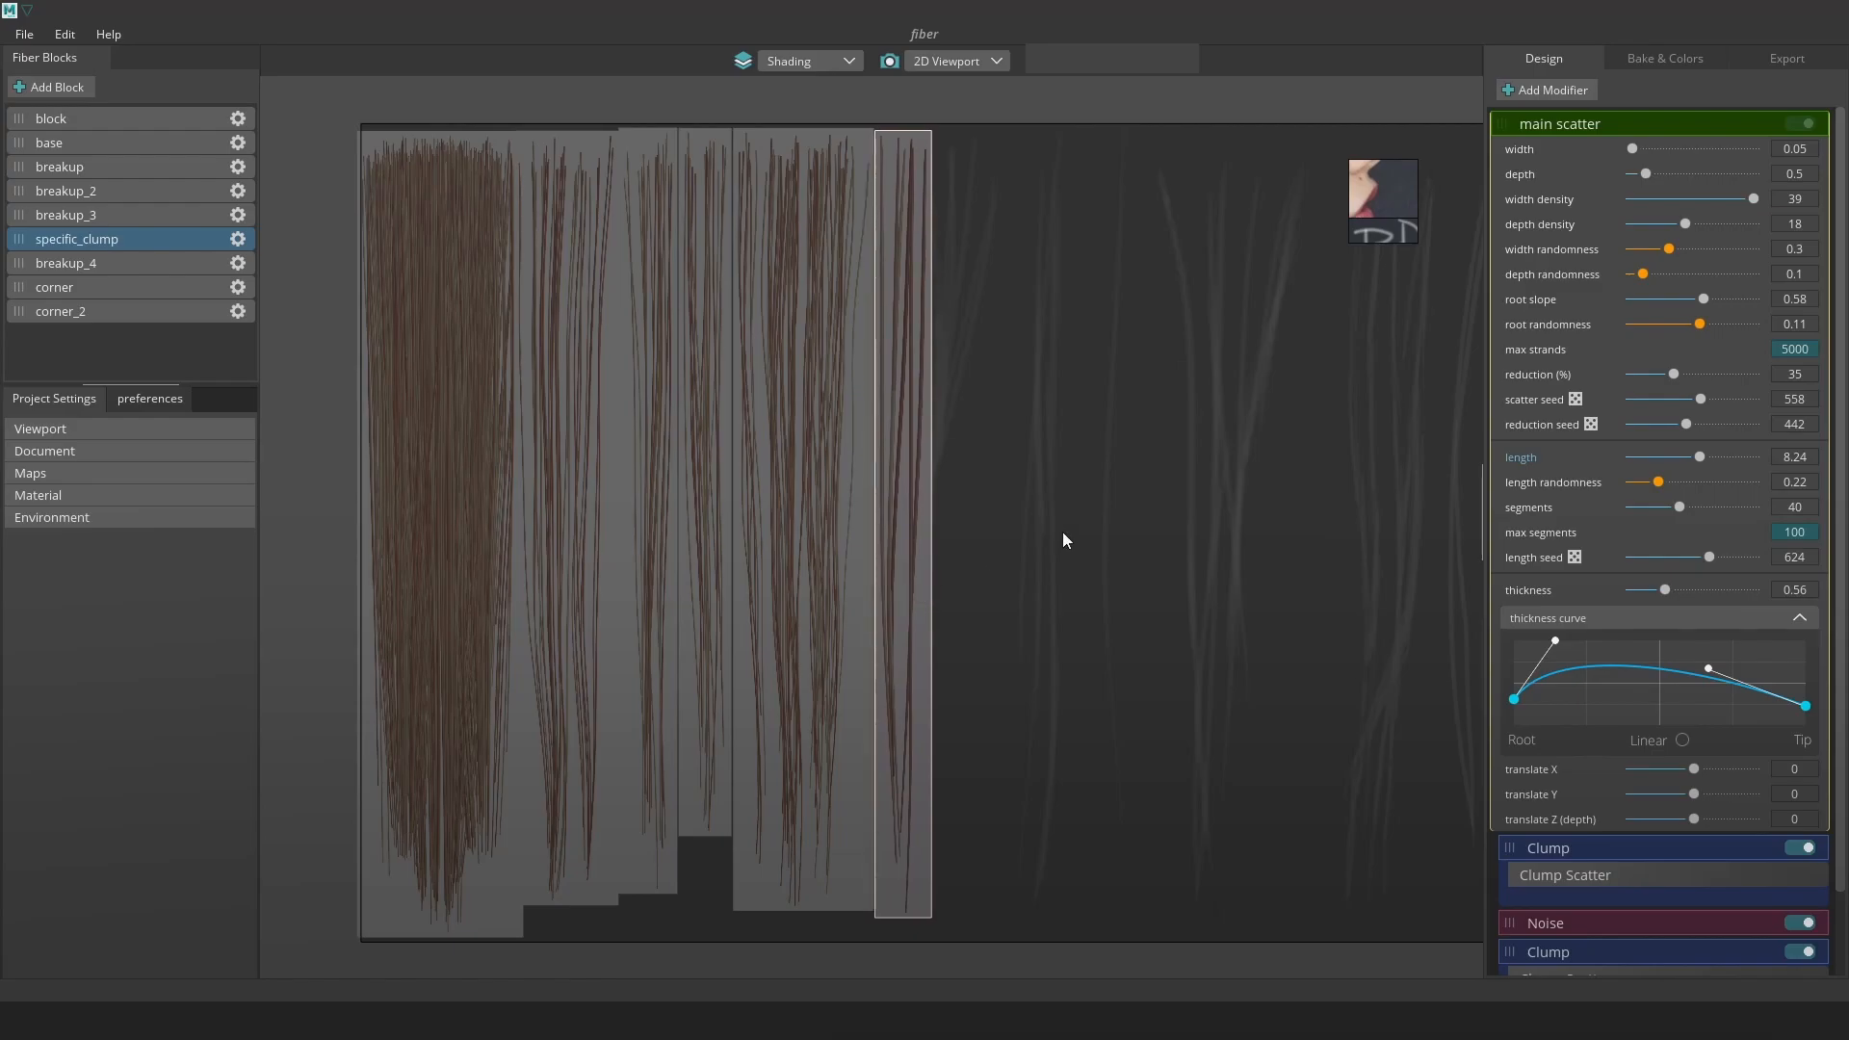
Bake the hair-card maps and export the alpha, normal and ID maps as JPG with the fiber prefix
left_click(1658, 61)
left_click(1557, 57)
middle_click_drag(886, 545, 955, 529)
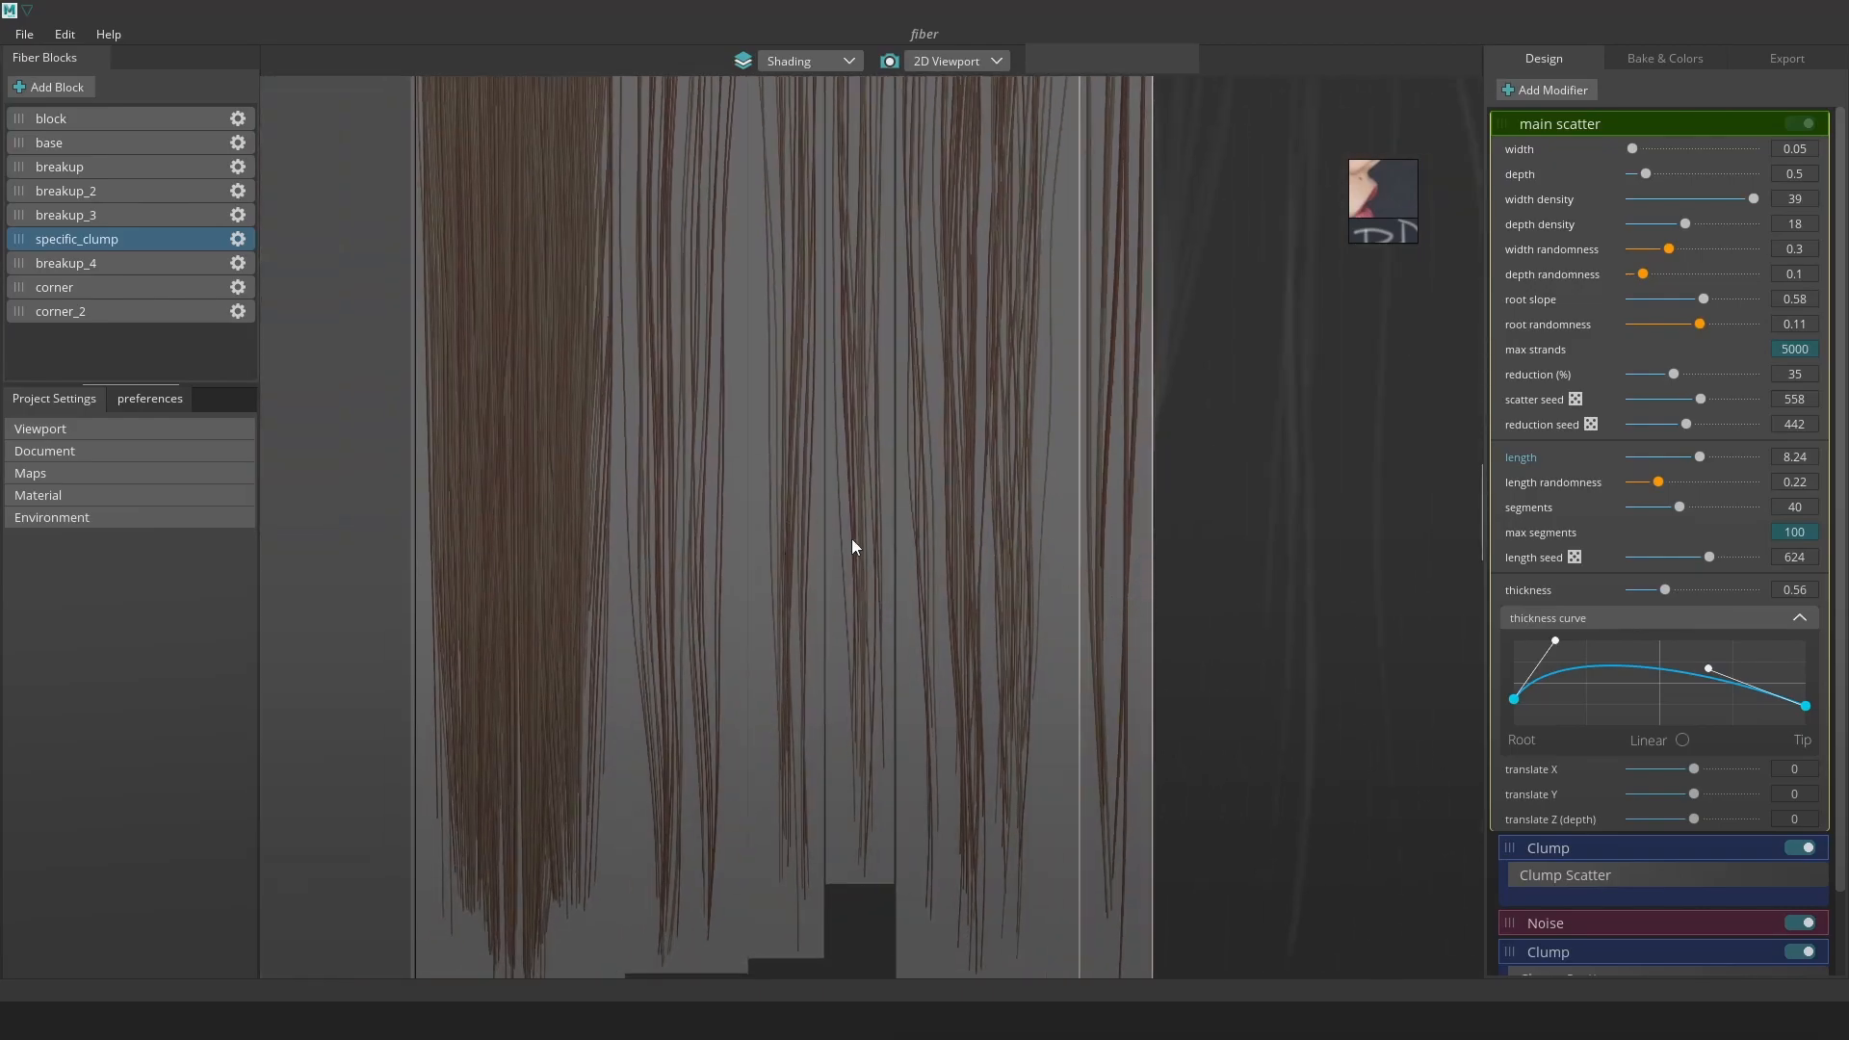
left_click(1768, 60)
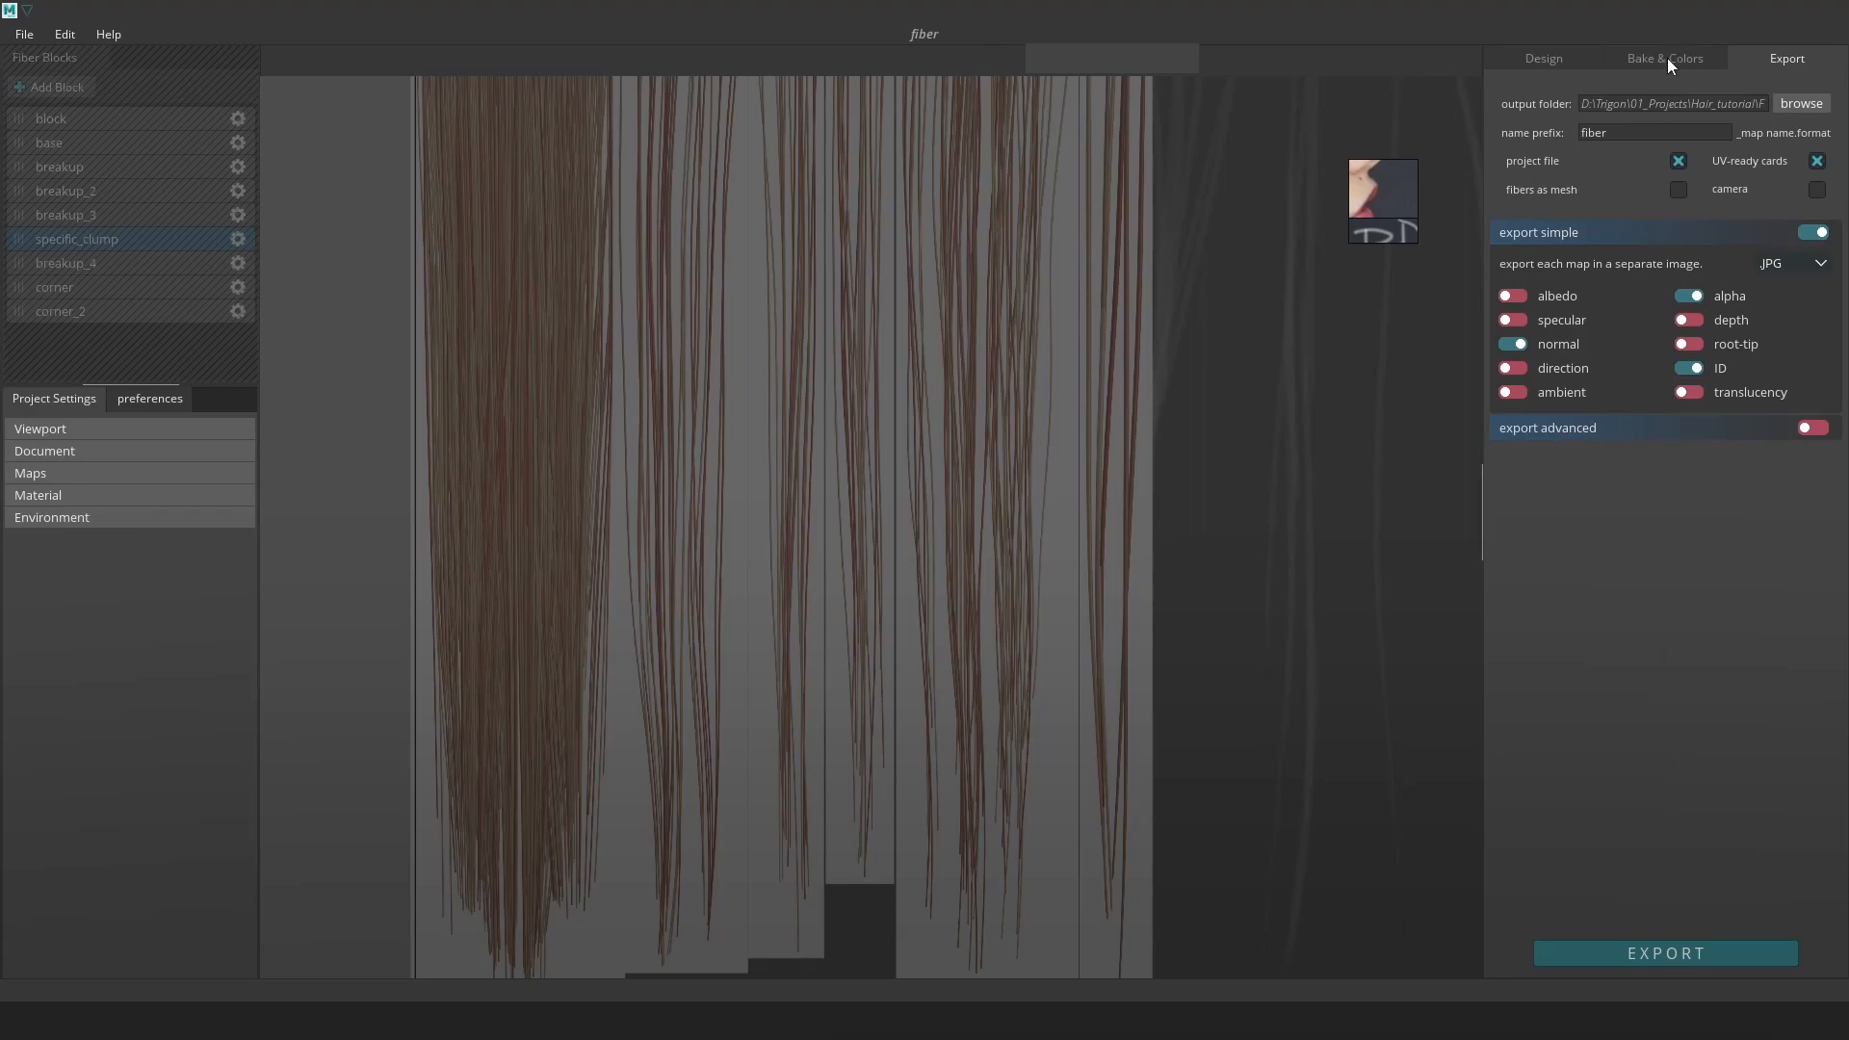
left_click(1667, 60)
left_click(1633, 430)
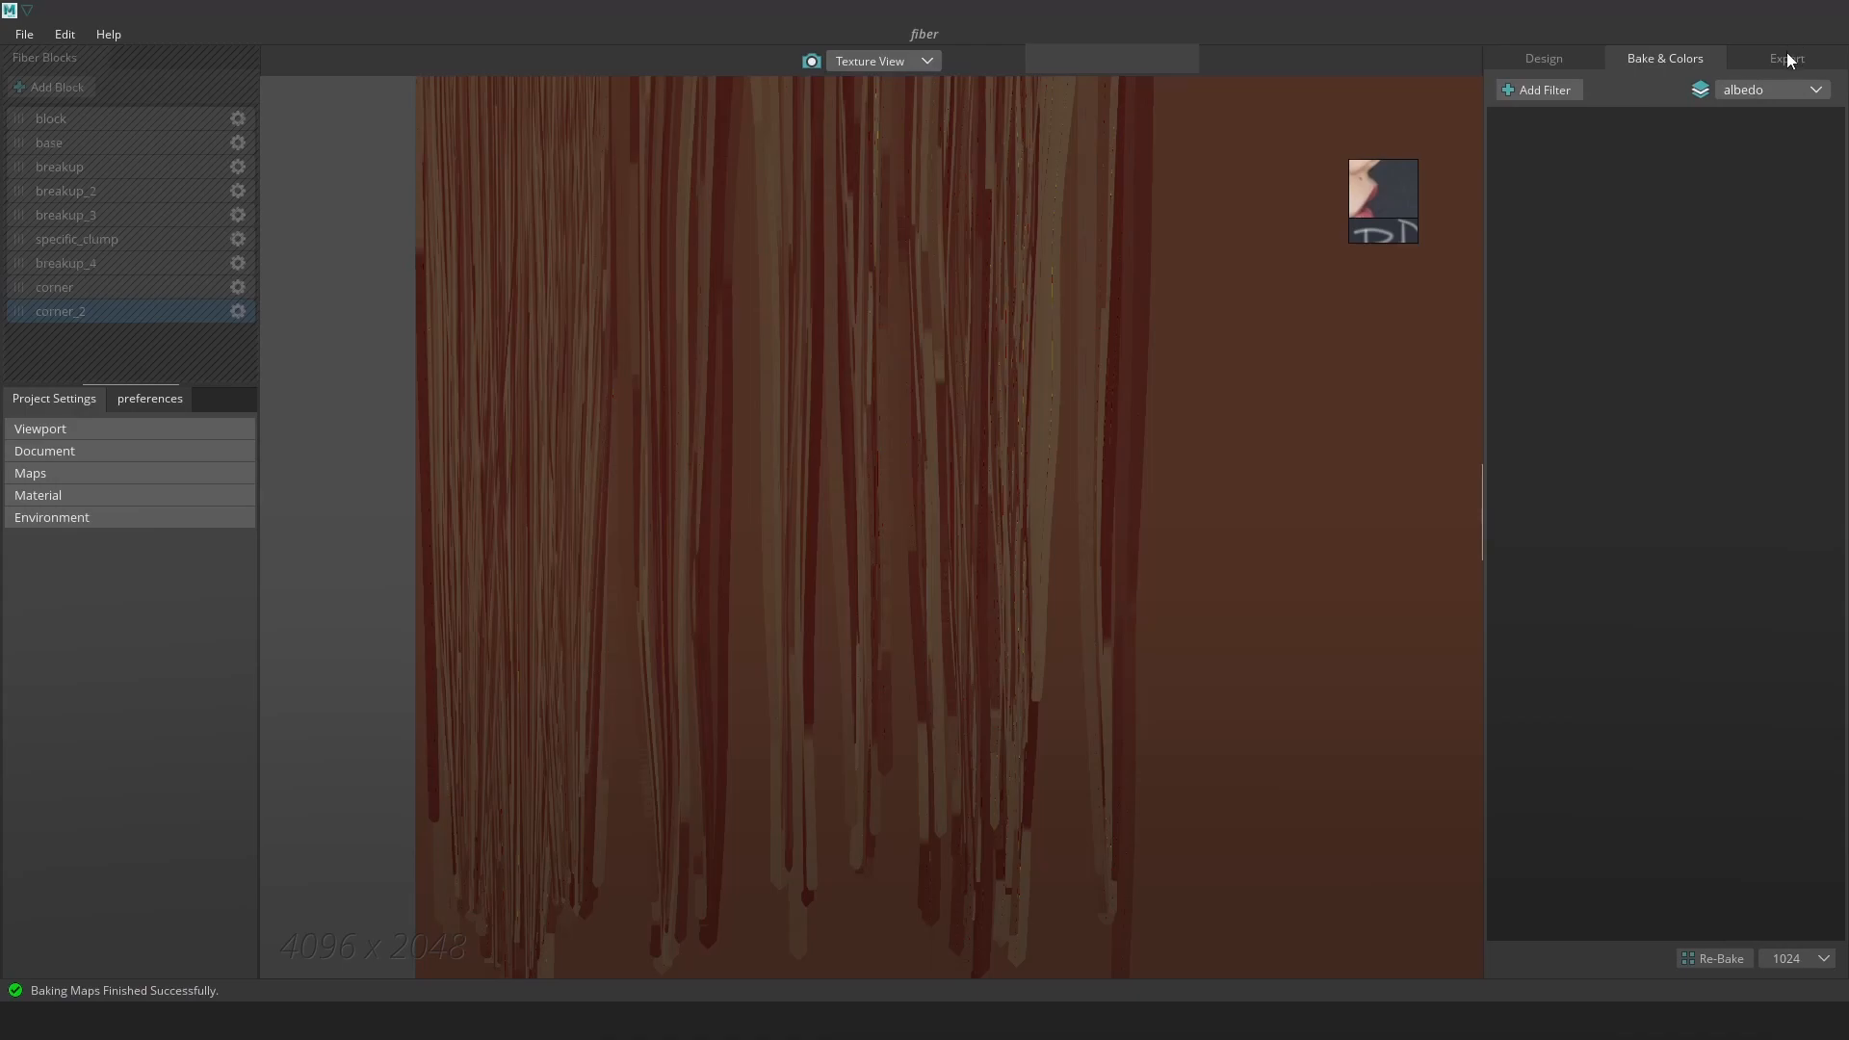
left_click(1787, 58)
left_click(1637, 955)
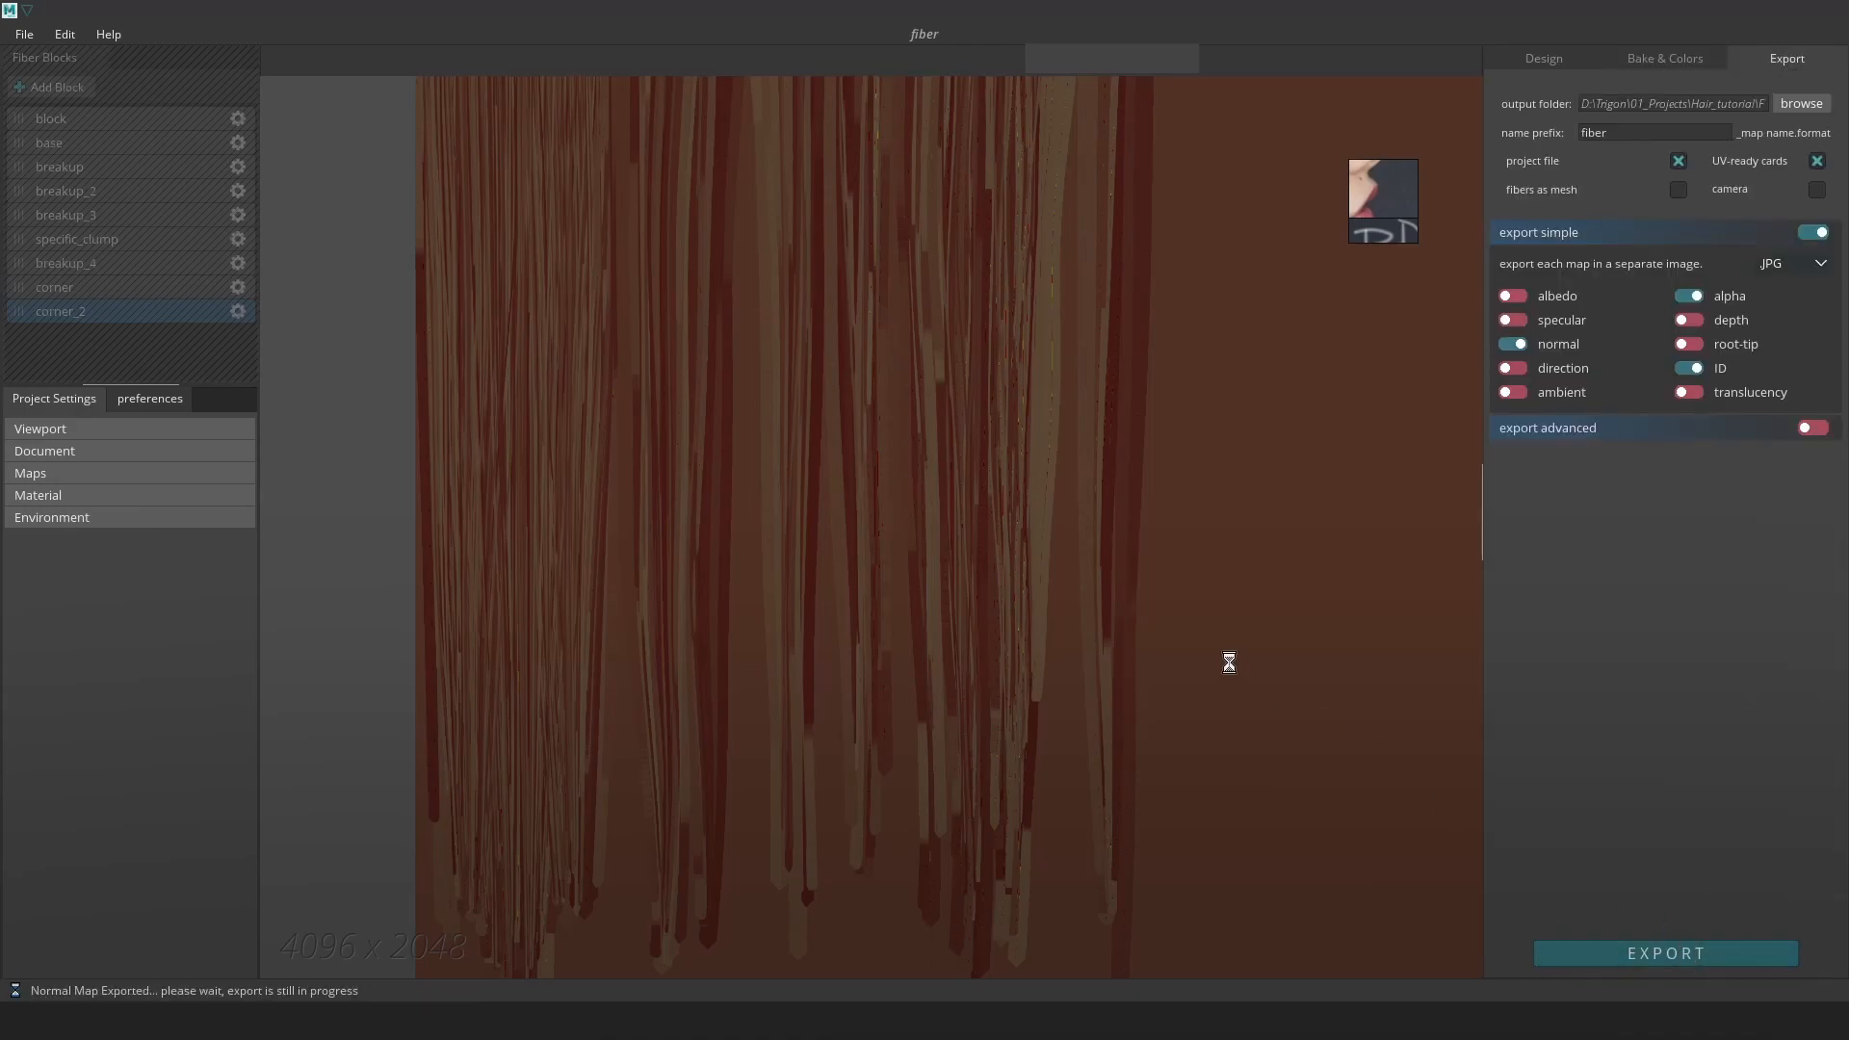
Switch to Photoshop and run the Alpha_stretch action on the exported alpha map
scroll(986, 690, "down", 2)
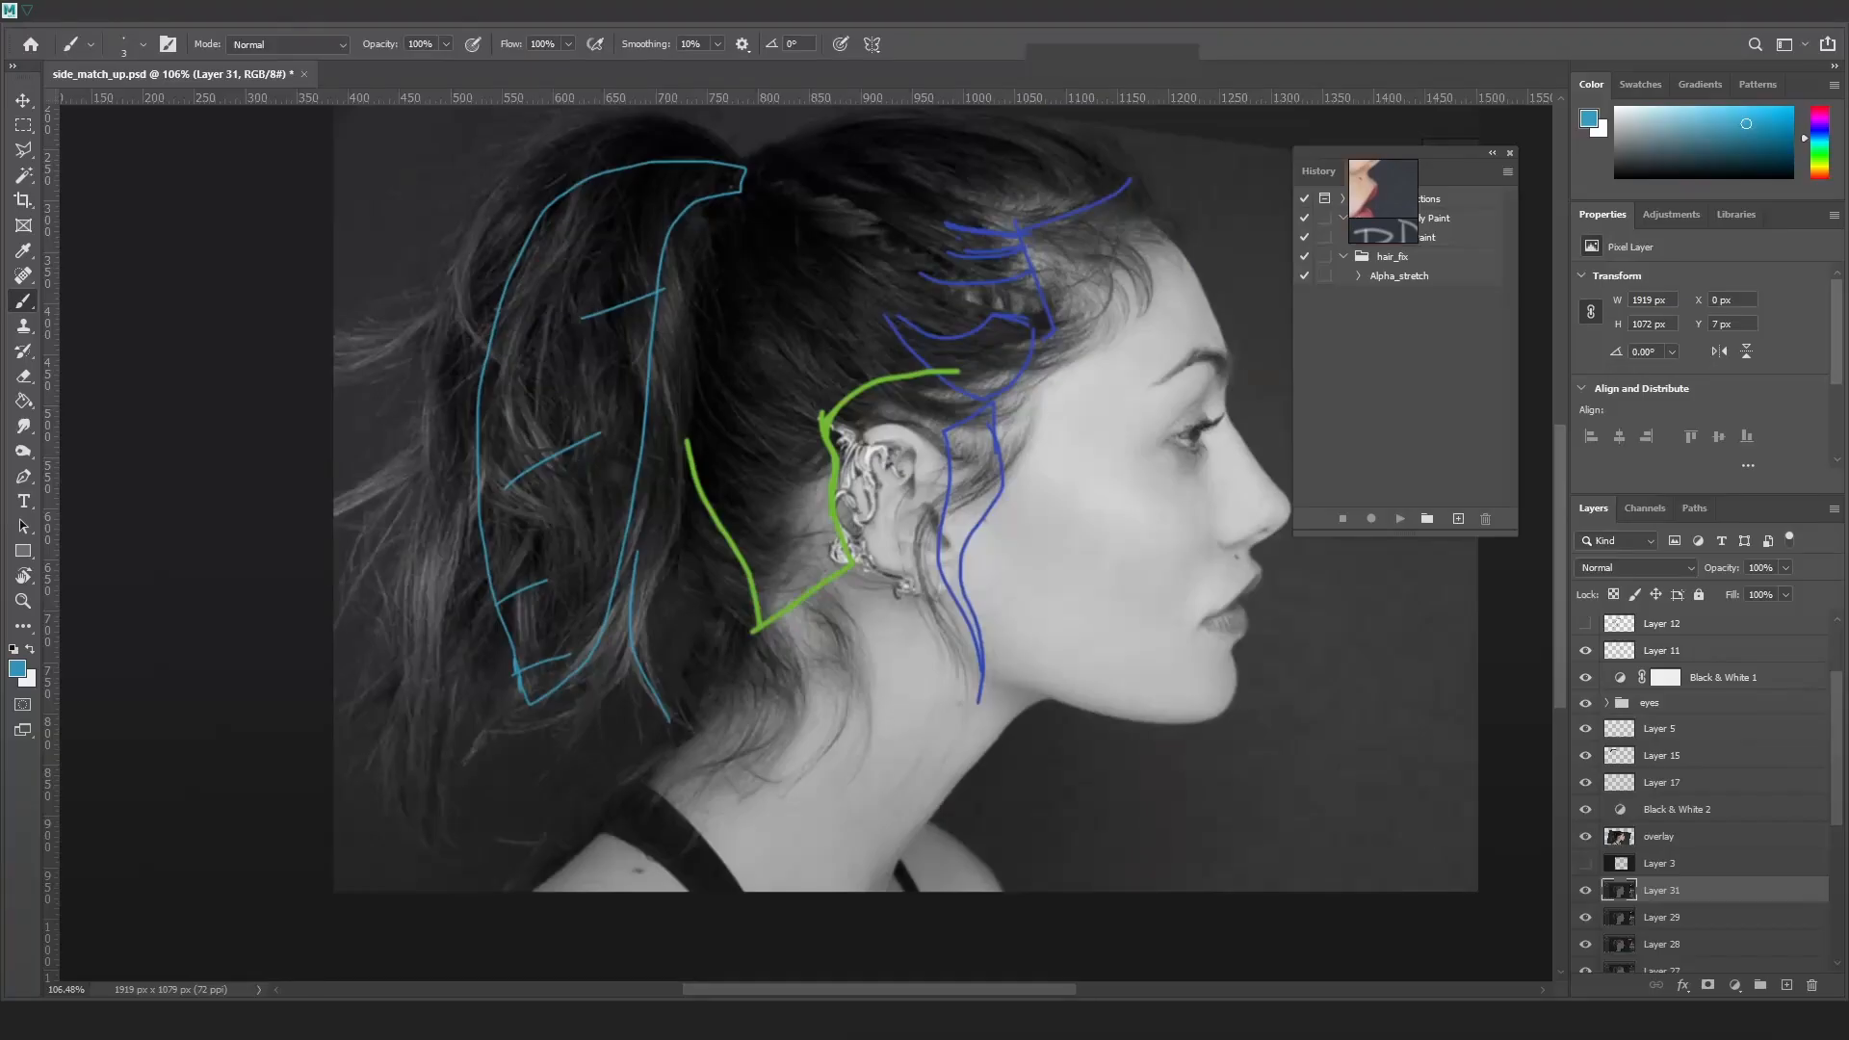
left_click(1424, 278)
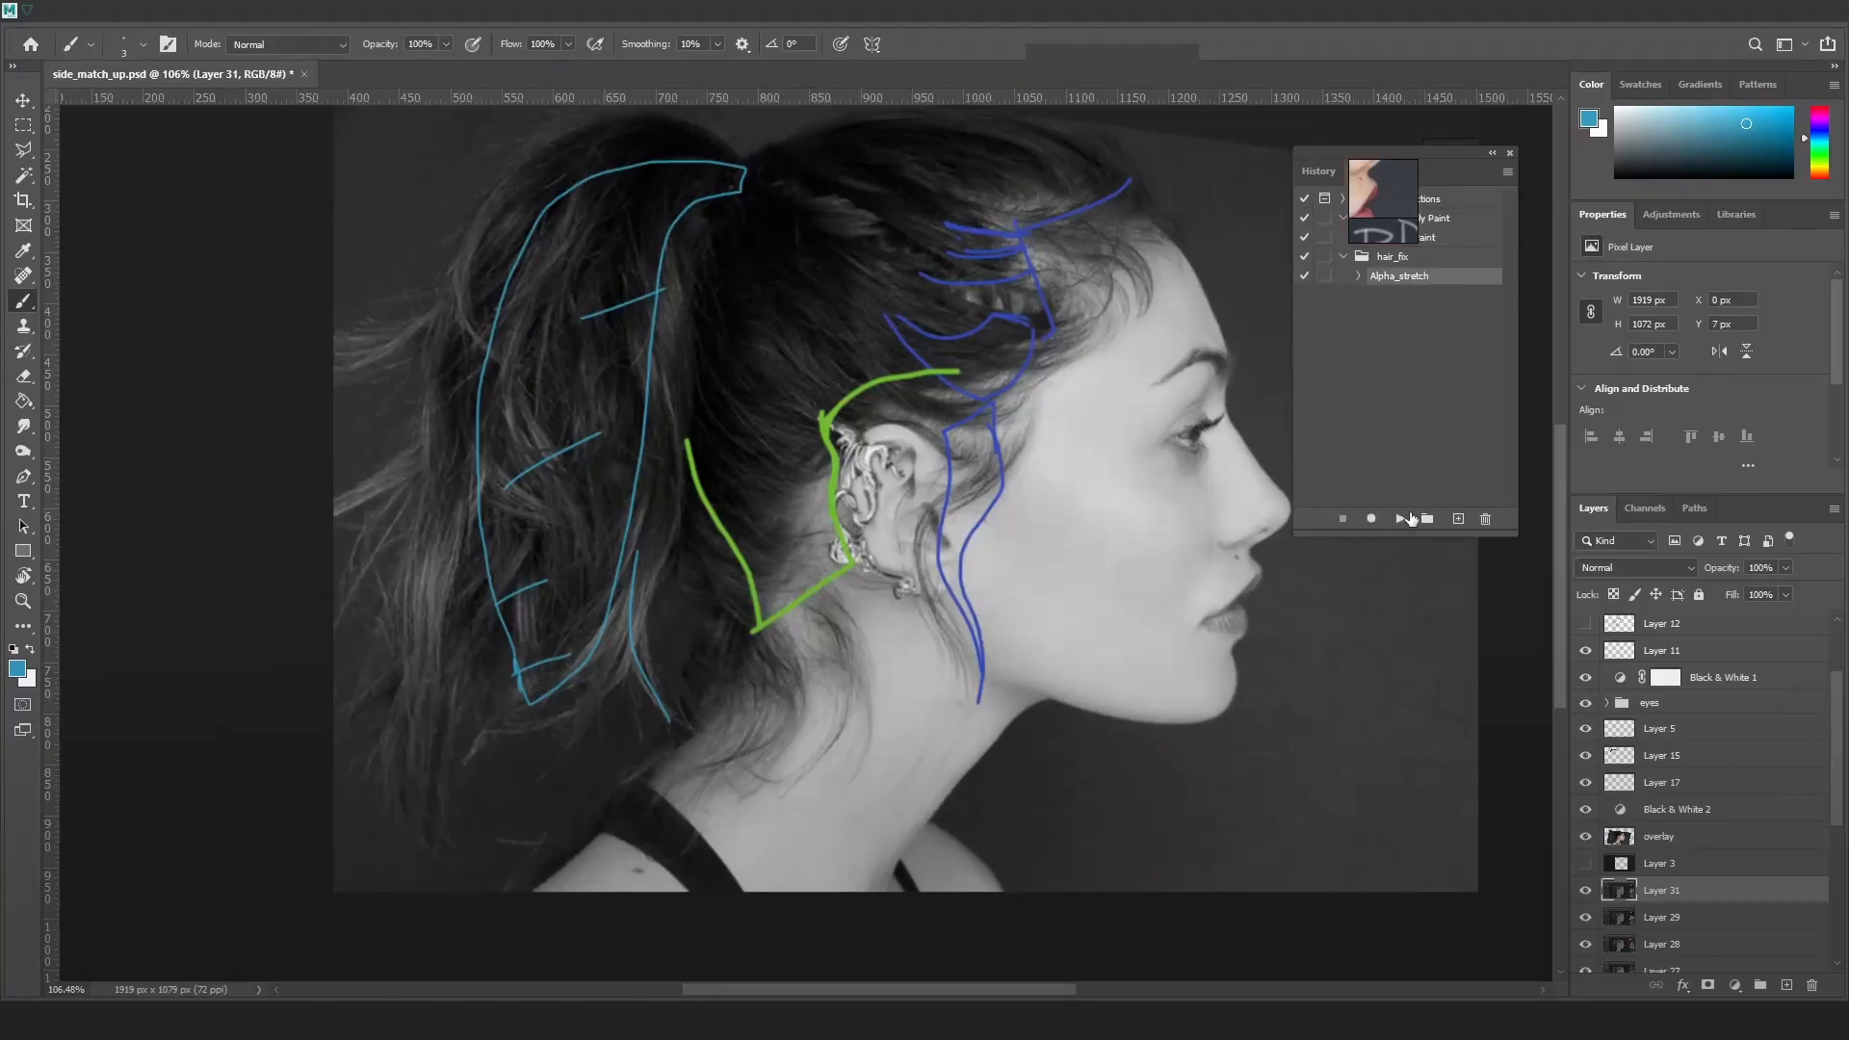
left_click(1403, 519)
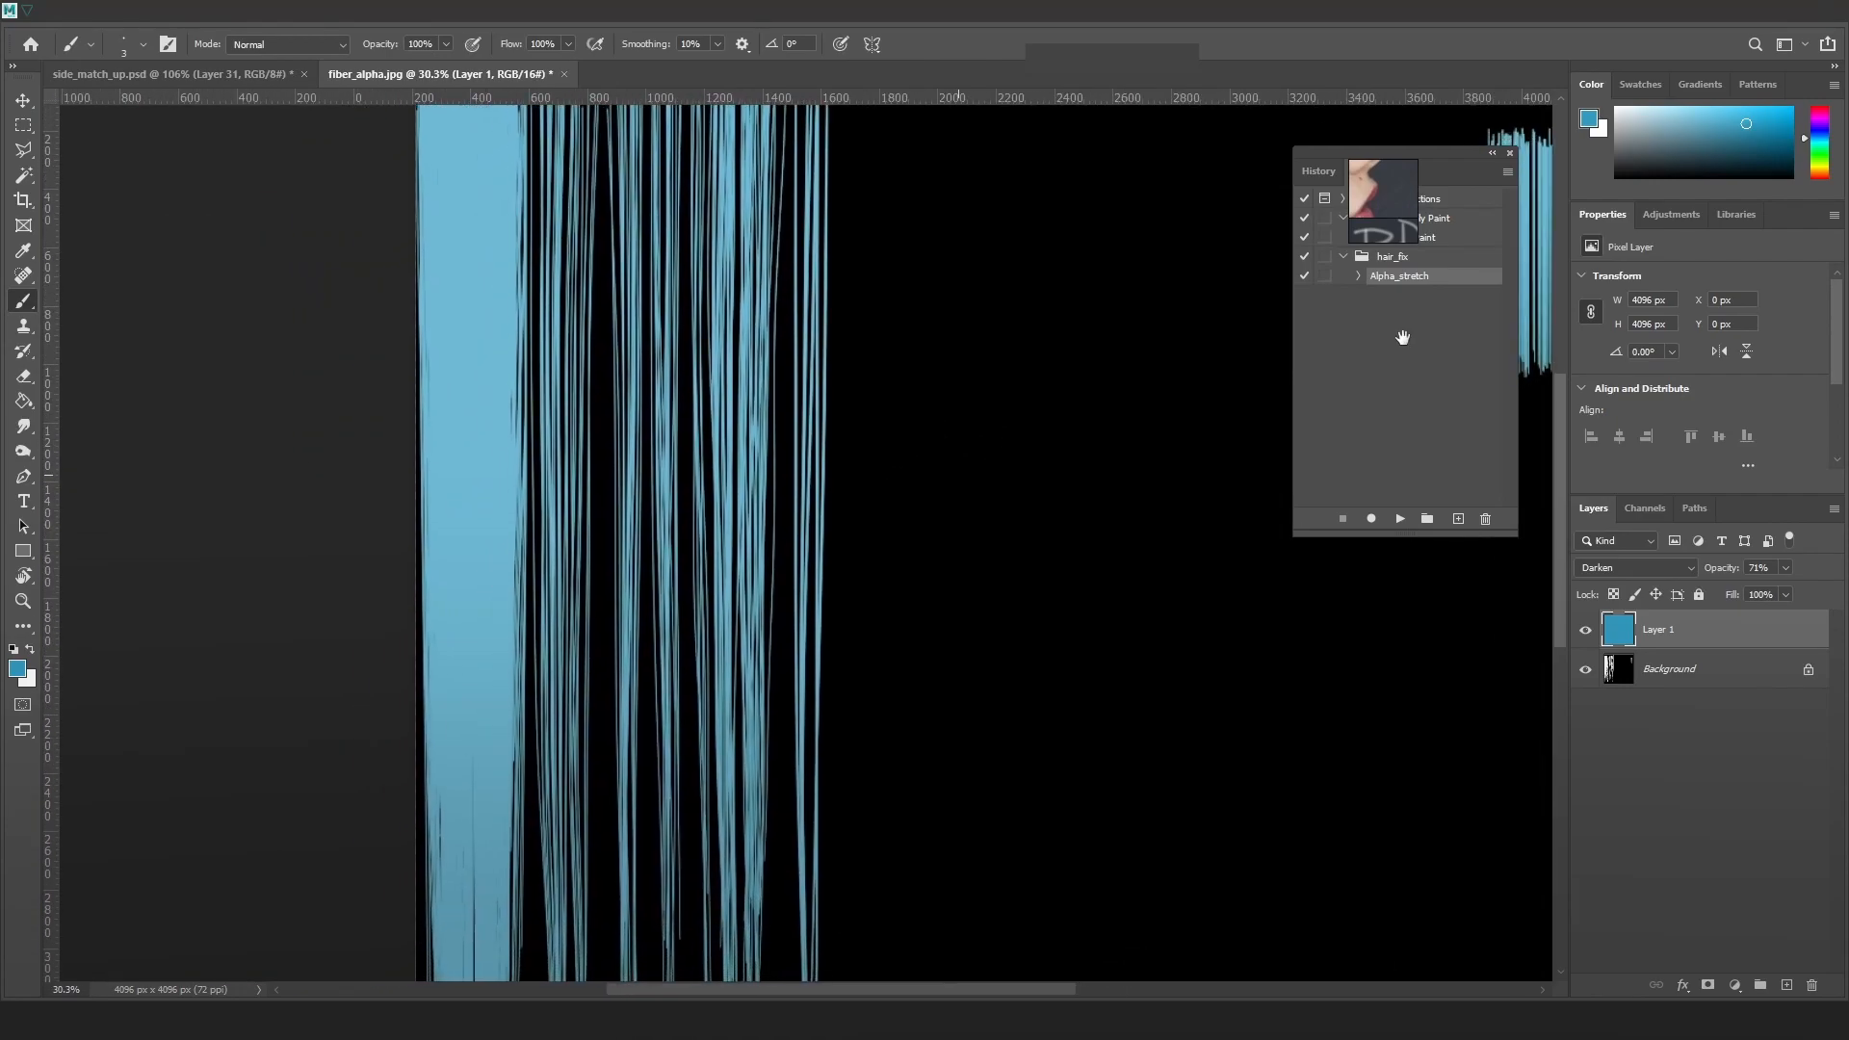
Examine the Alpha_stretch action's recorded commands, its Fill settings and the strands in the processed fiber_alpha.jpg
left_click(1358, 276)
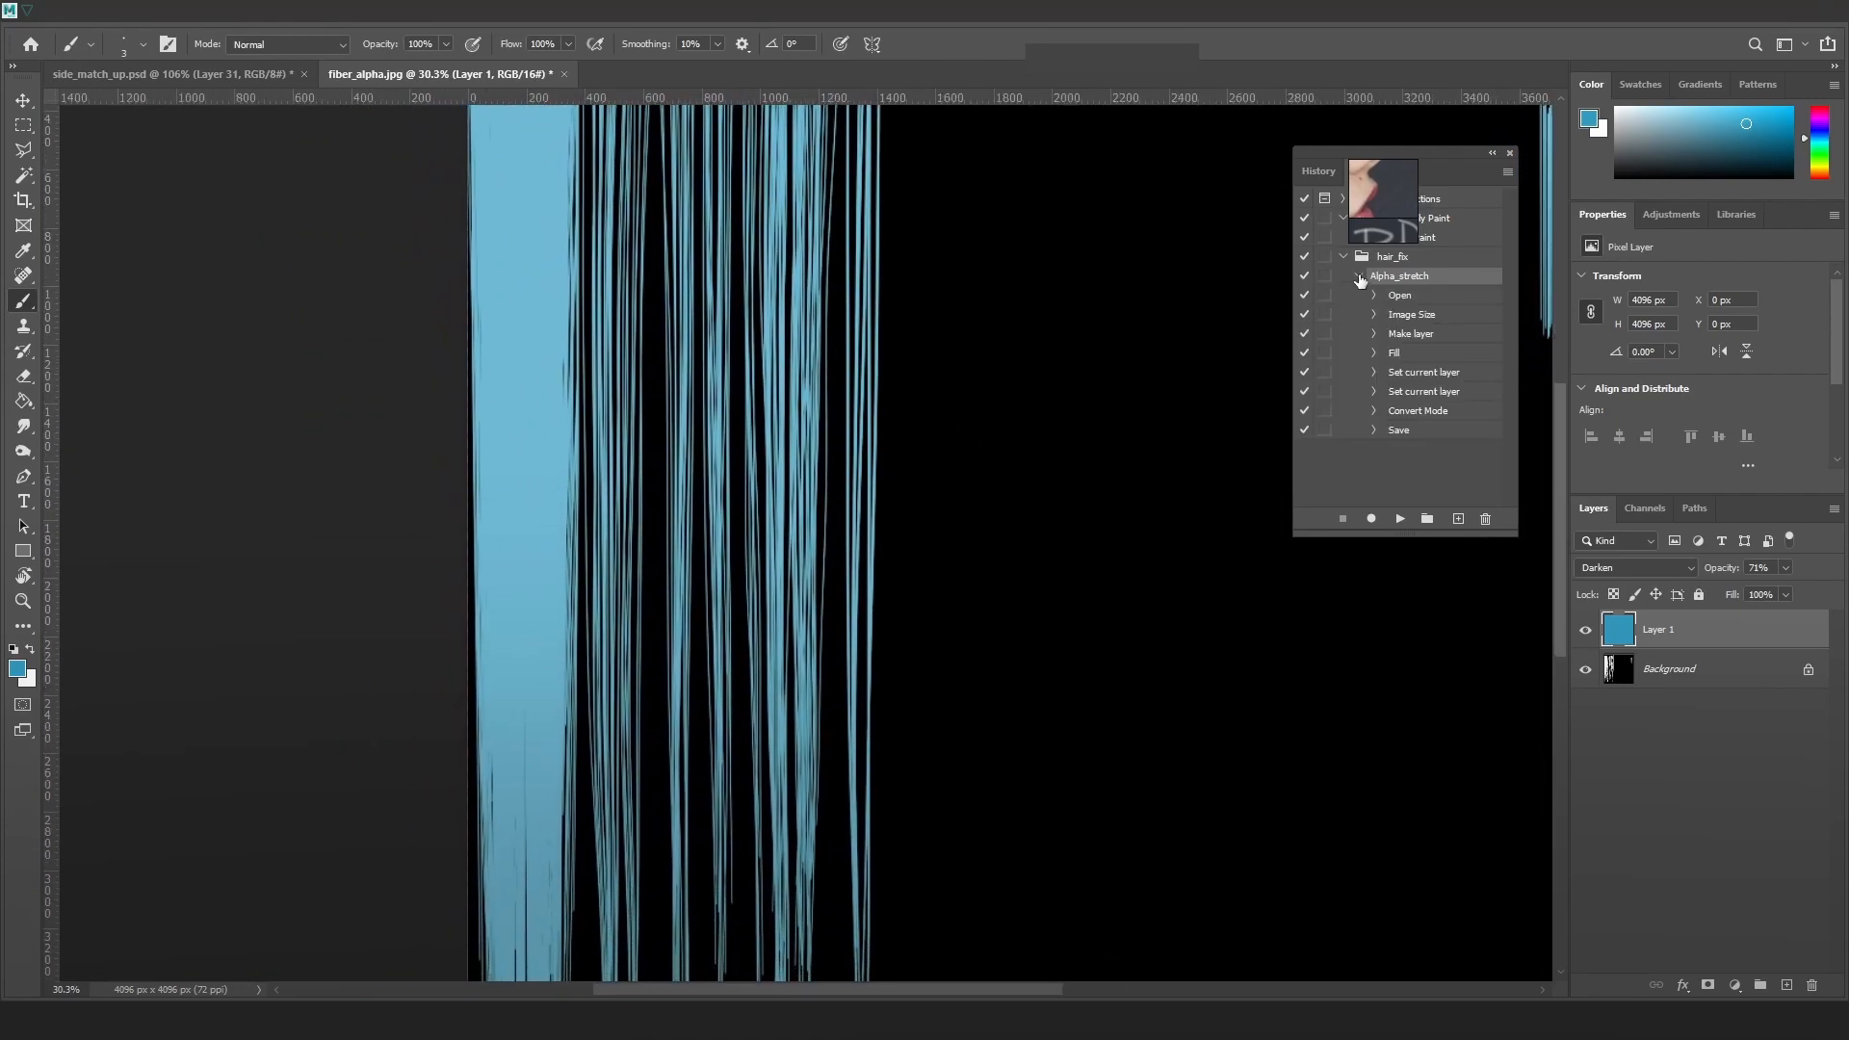
left_click(1374, 354)
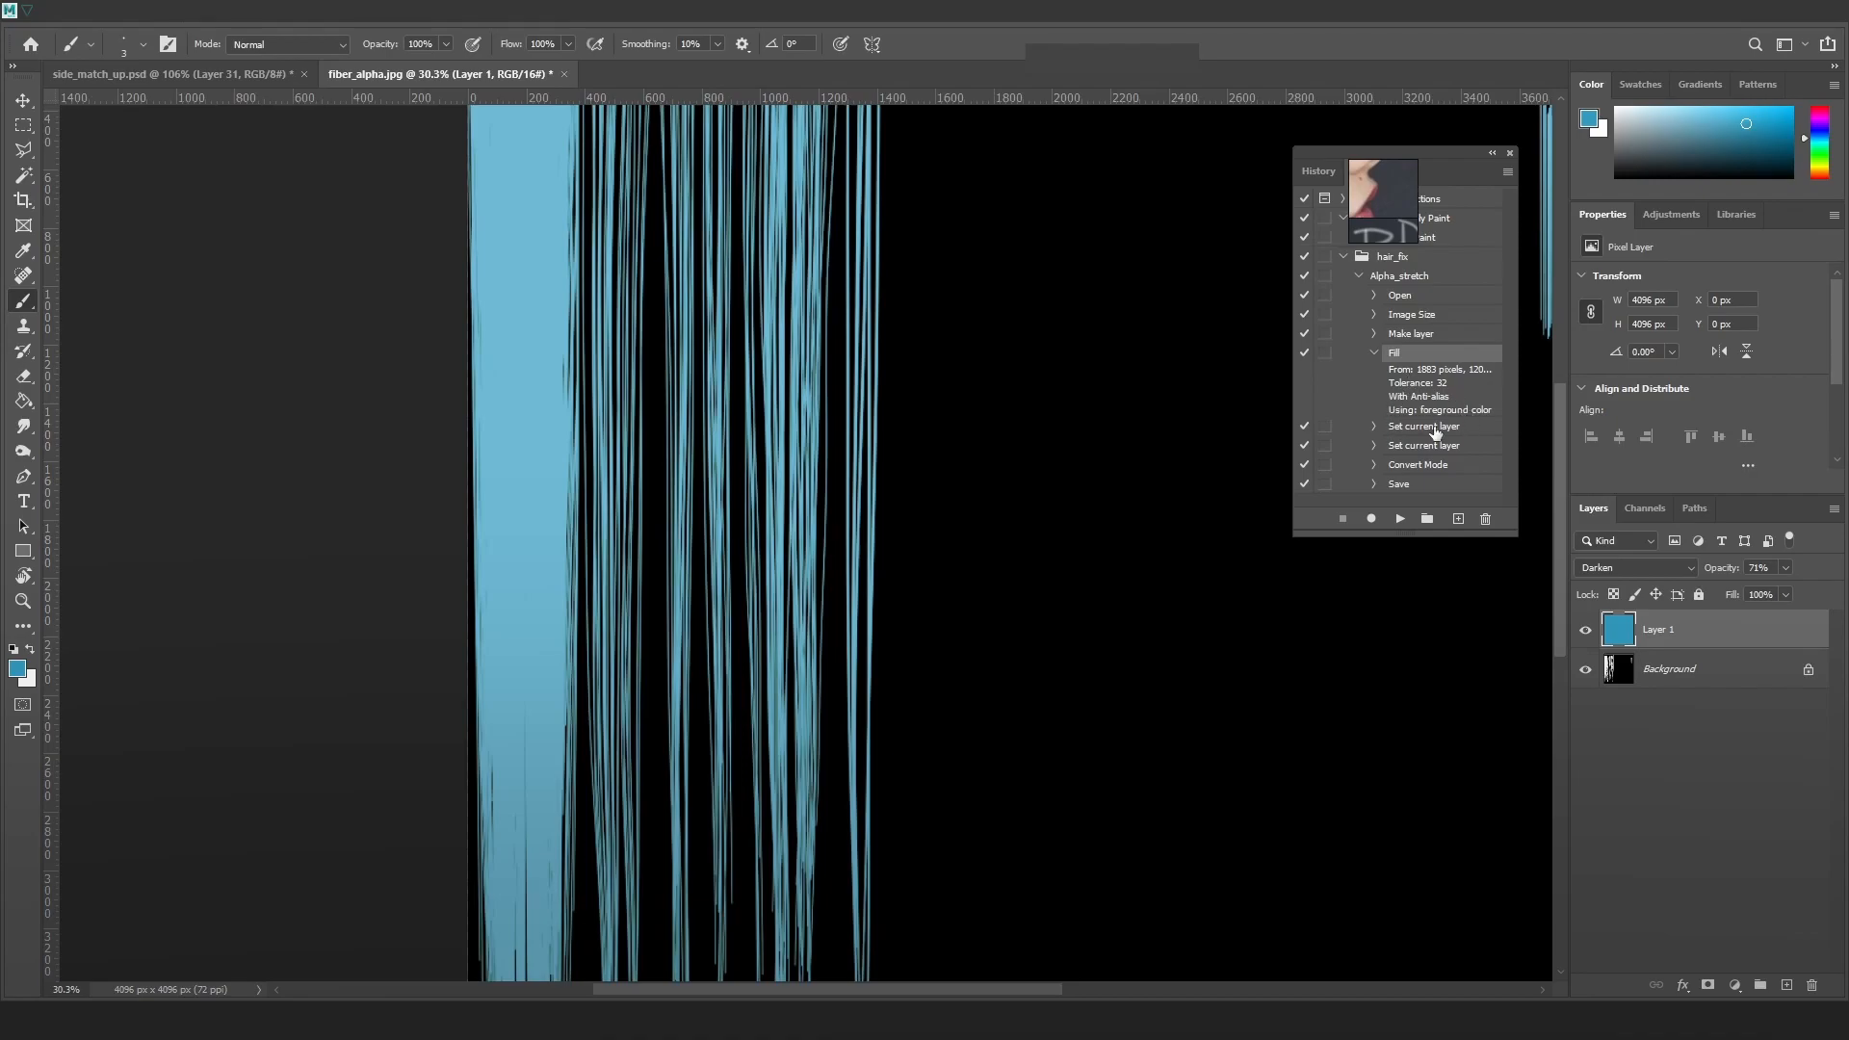
left_click(1373, 354)
scroll(687, 441, "down", 2, "alt")
scroll(834, 487, "up", 3, "alt")
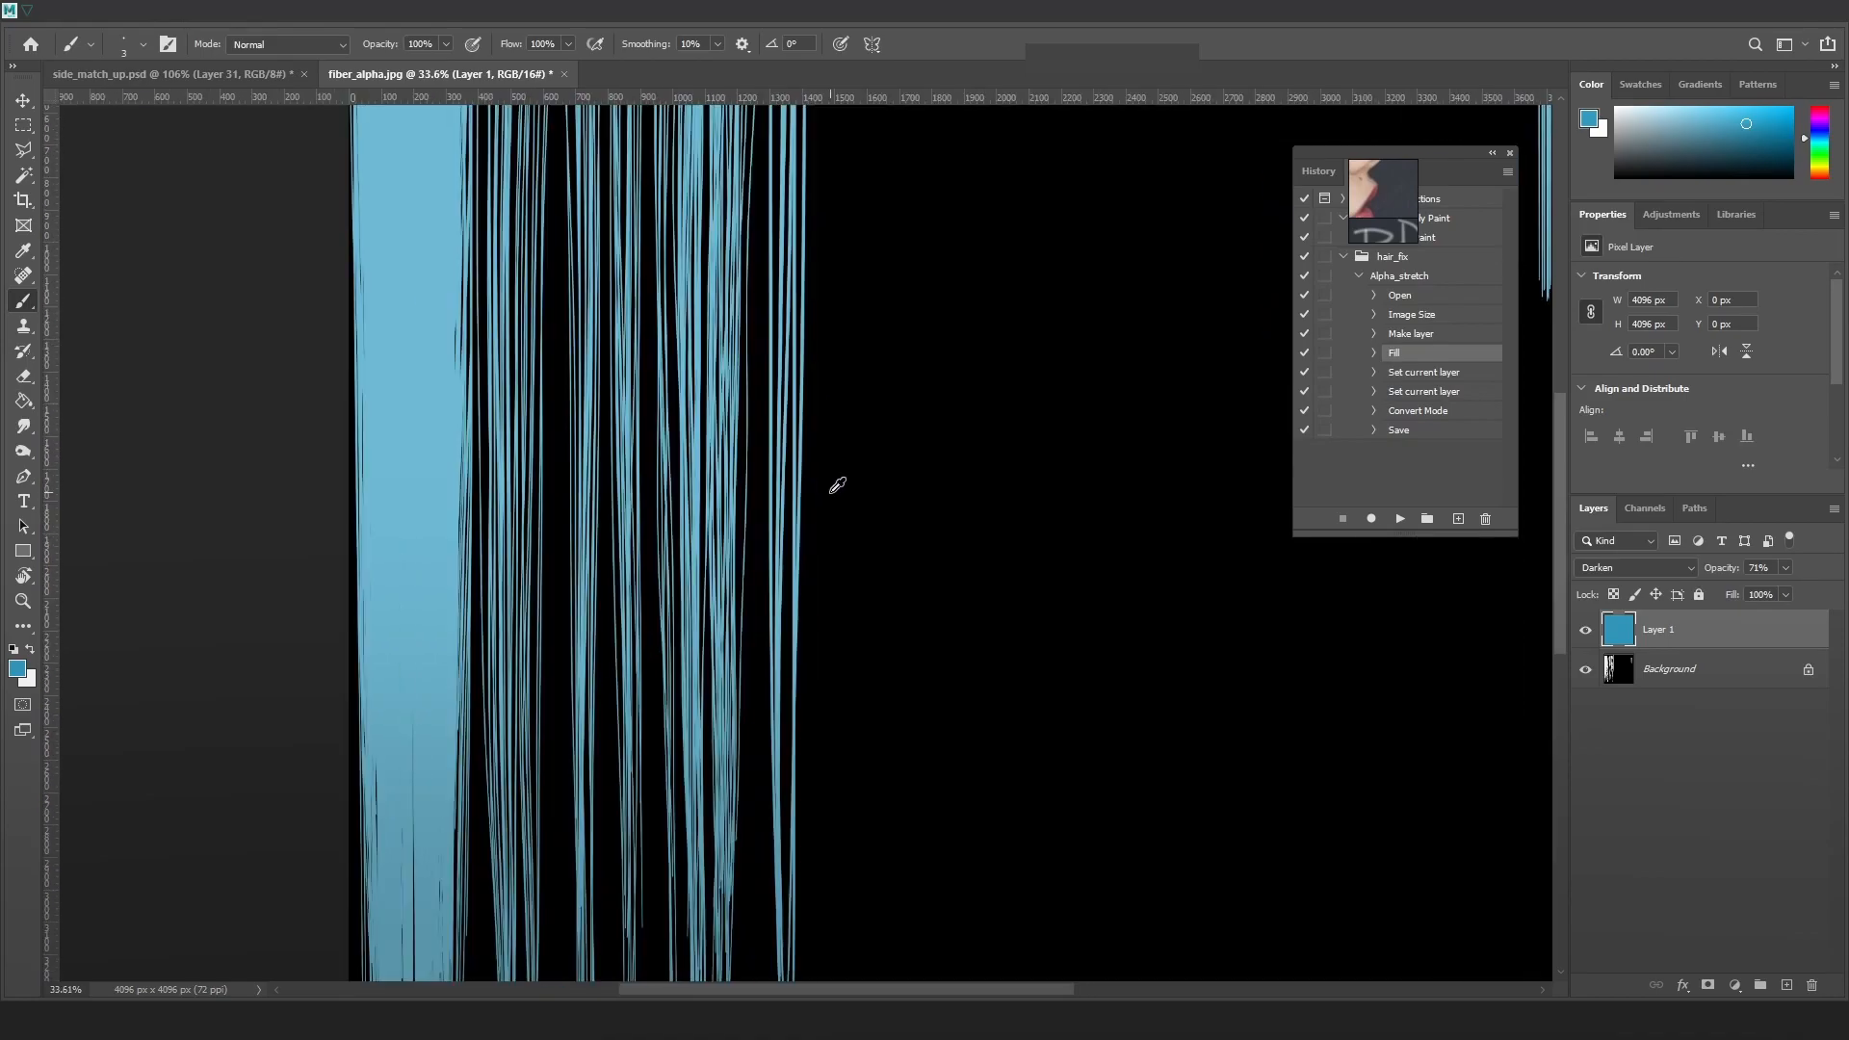
scroll(639, 377, "up", 5, "alt")
left_click_drag(797, 475, 824, 577)
scroll(820, 580, "down", 3, "alt")
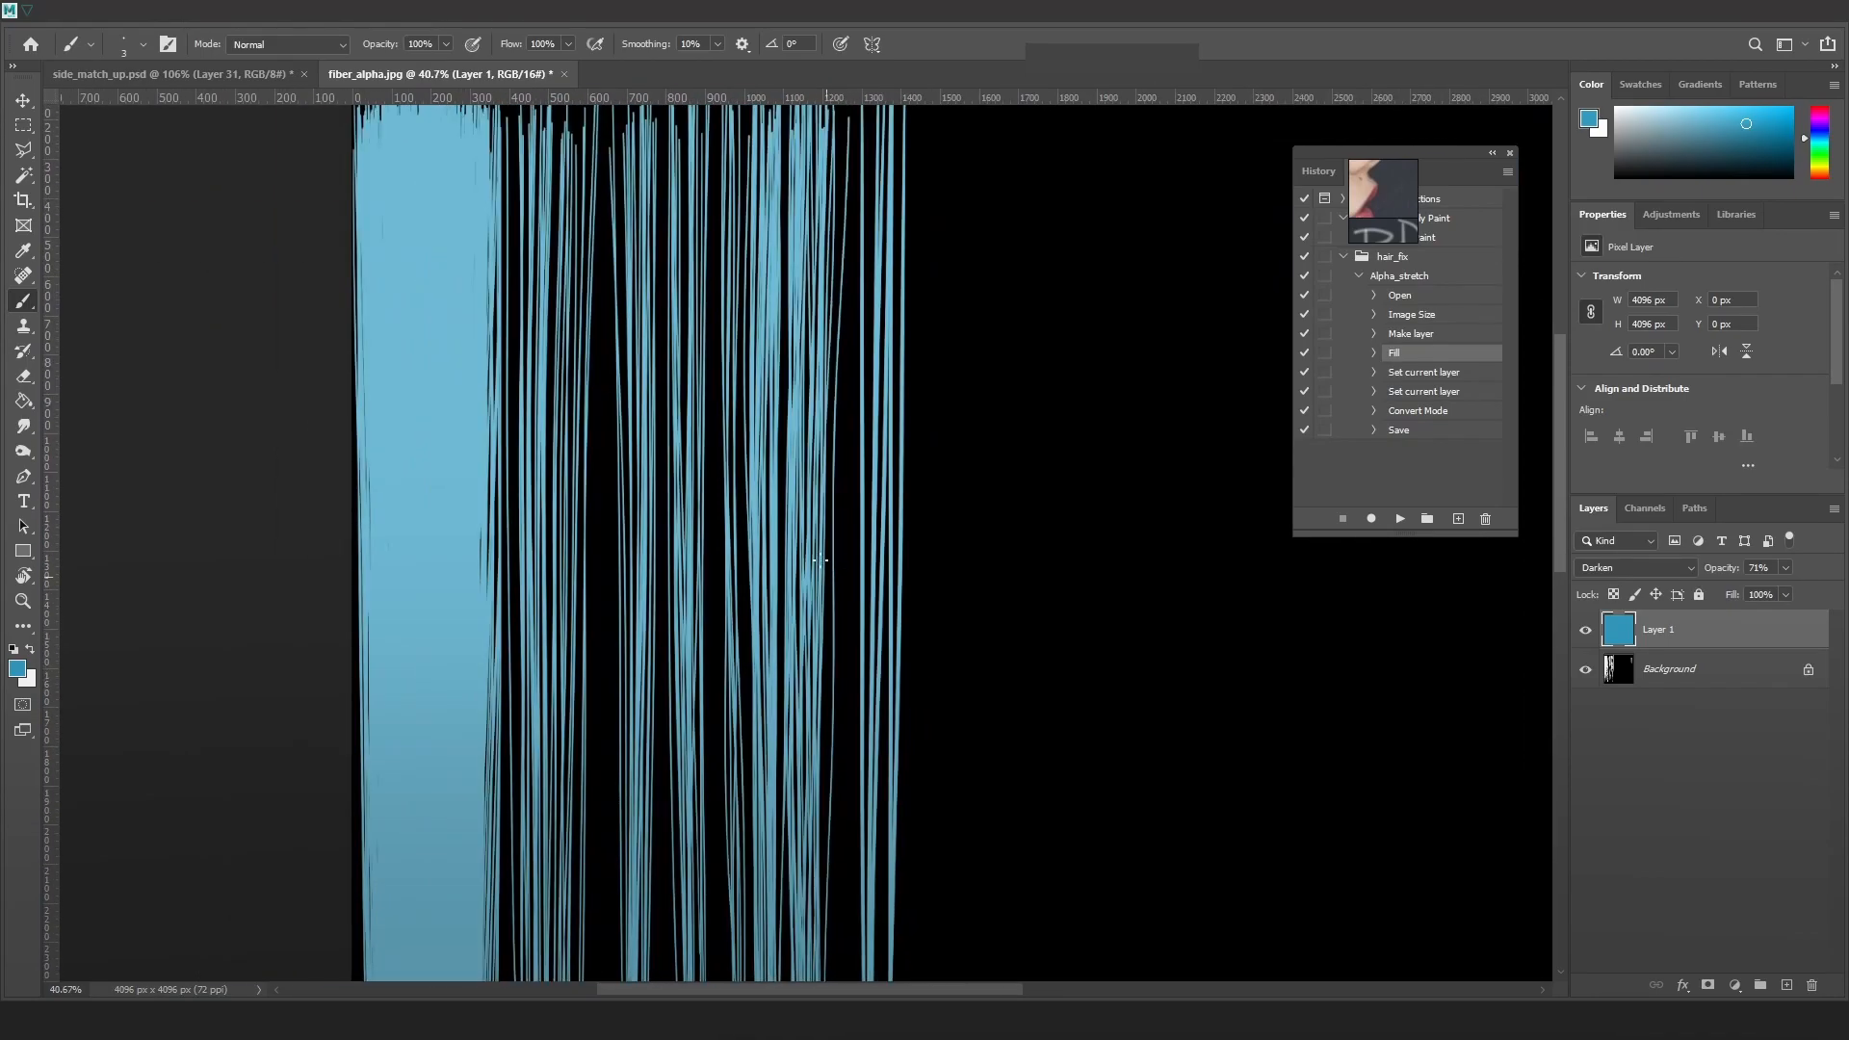
Switch to Maya and select the curve of the upper flow-break card, warpCard37
left_click(142, 1017)
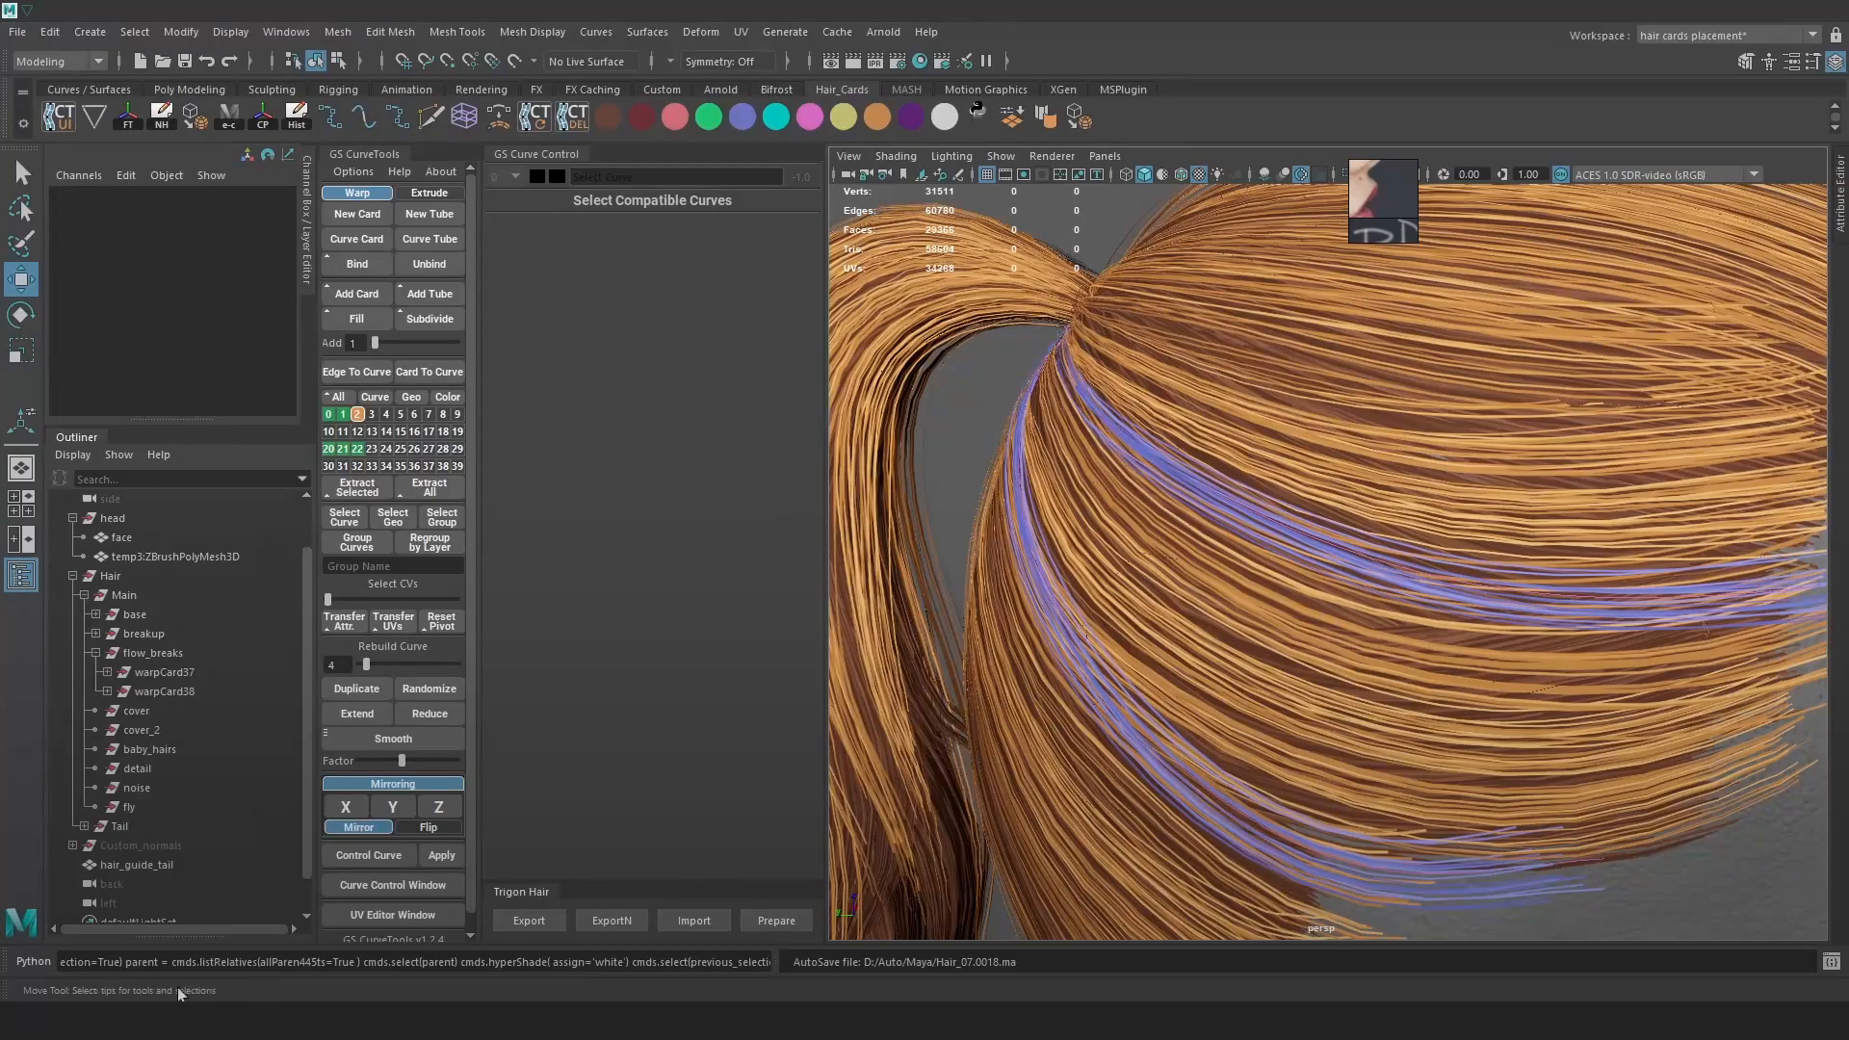
scroll(1286, 535, "down", 5)
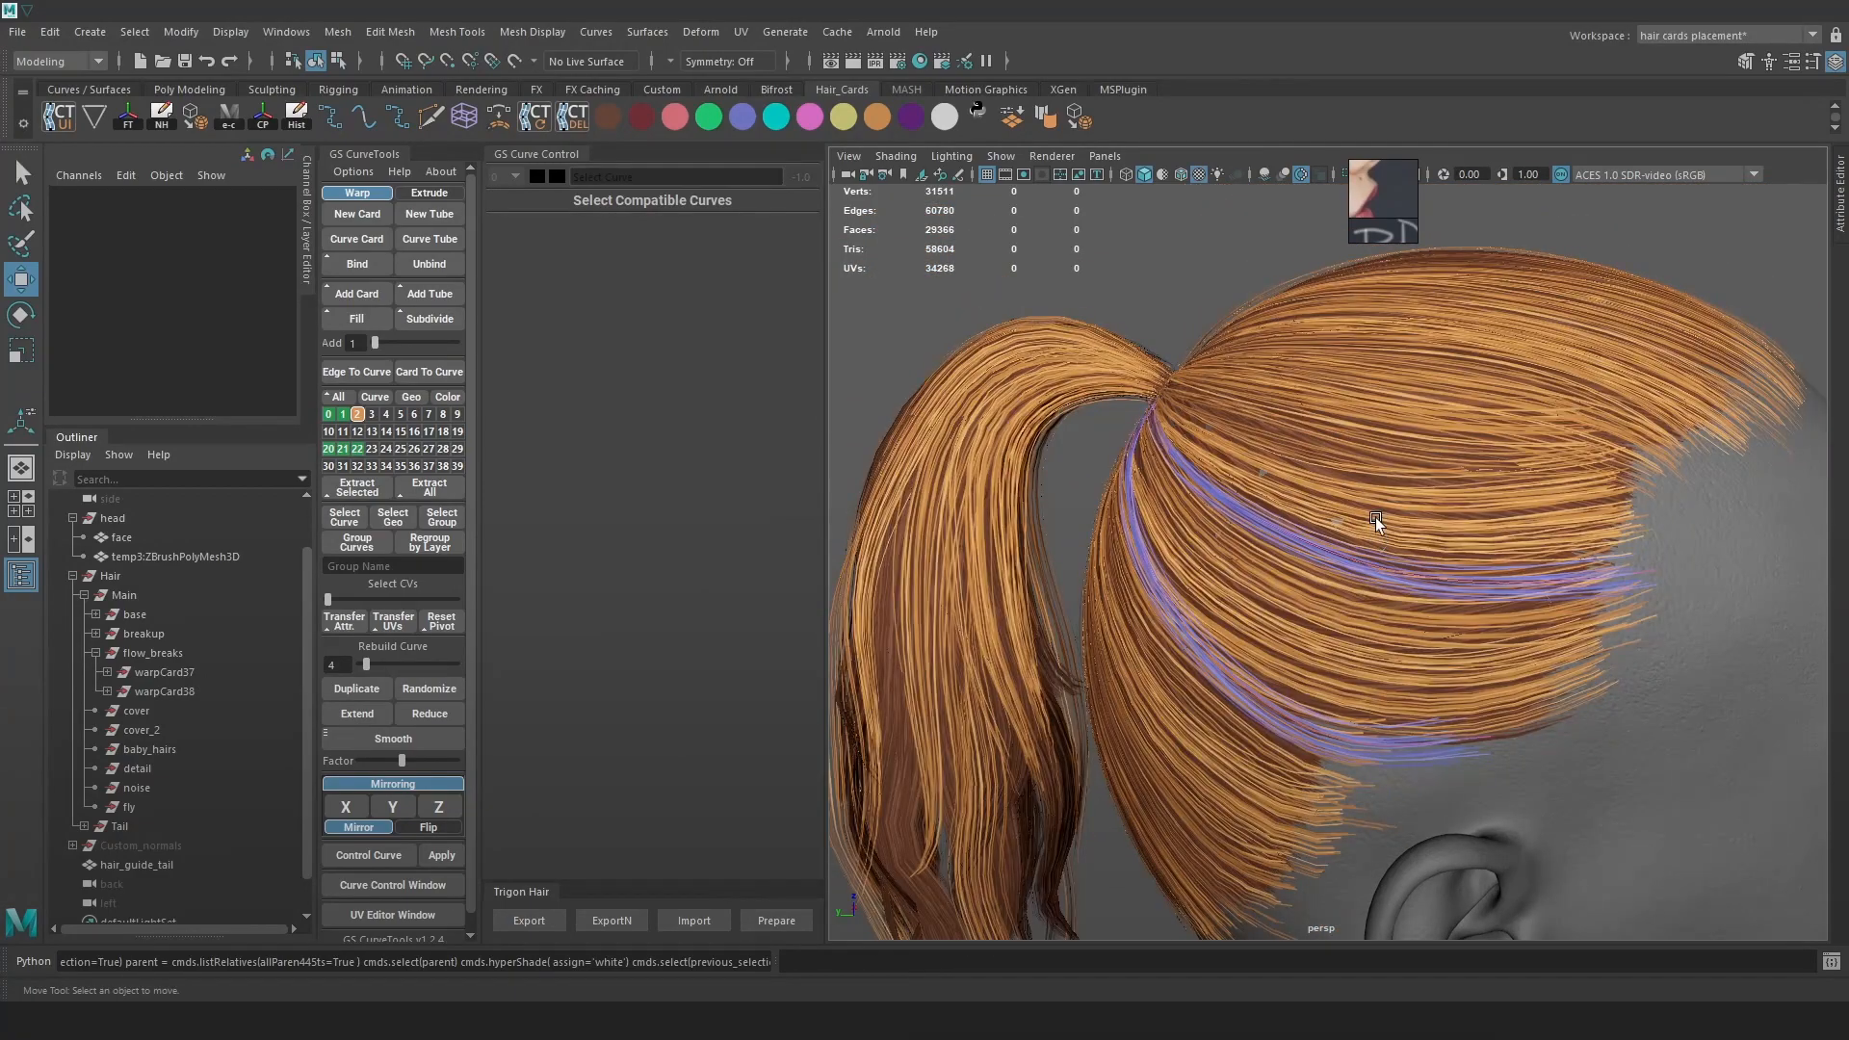
scroll(1415, 565, "up", 1)
key("4")
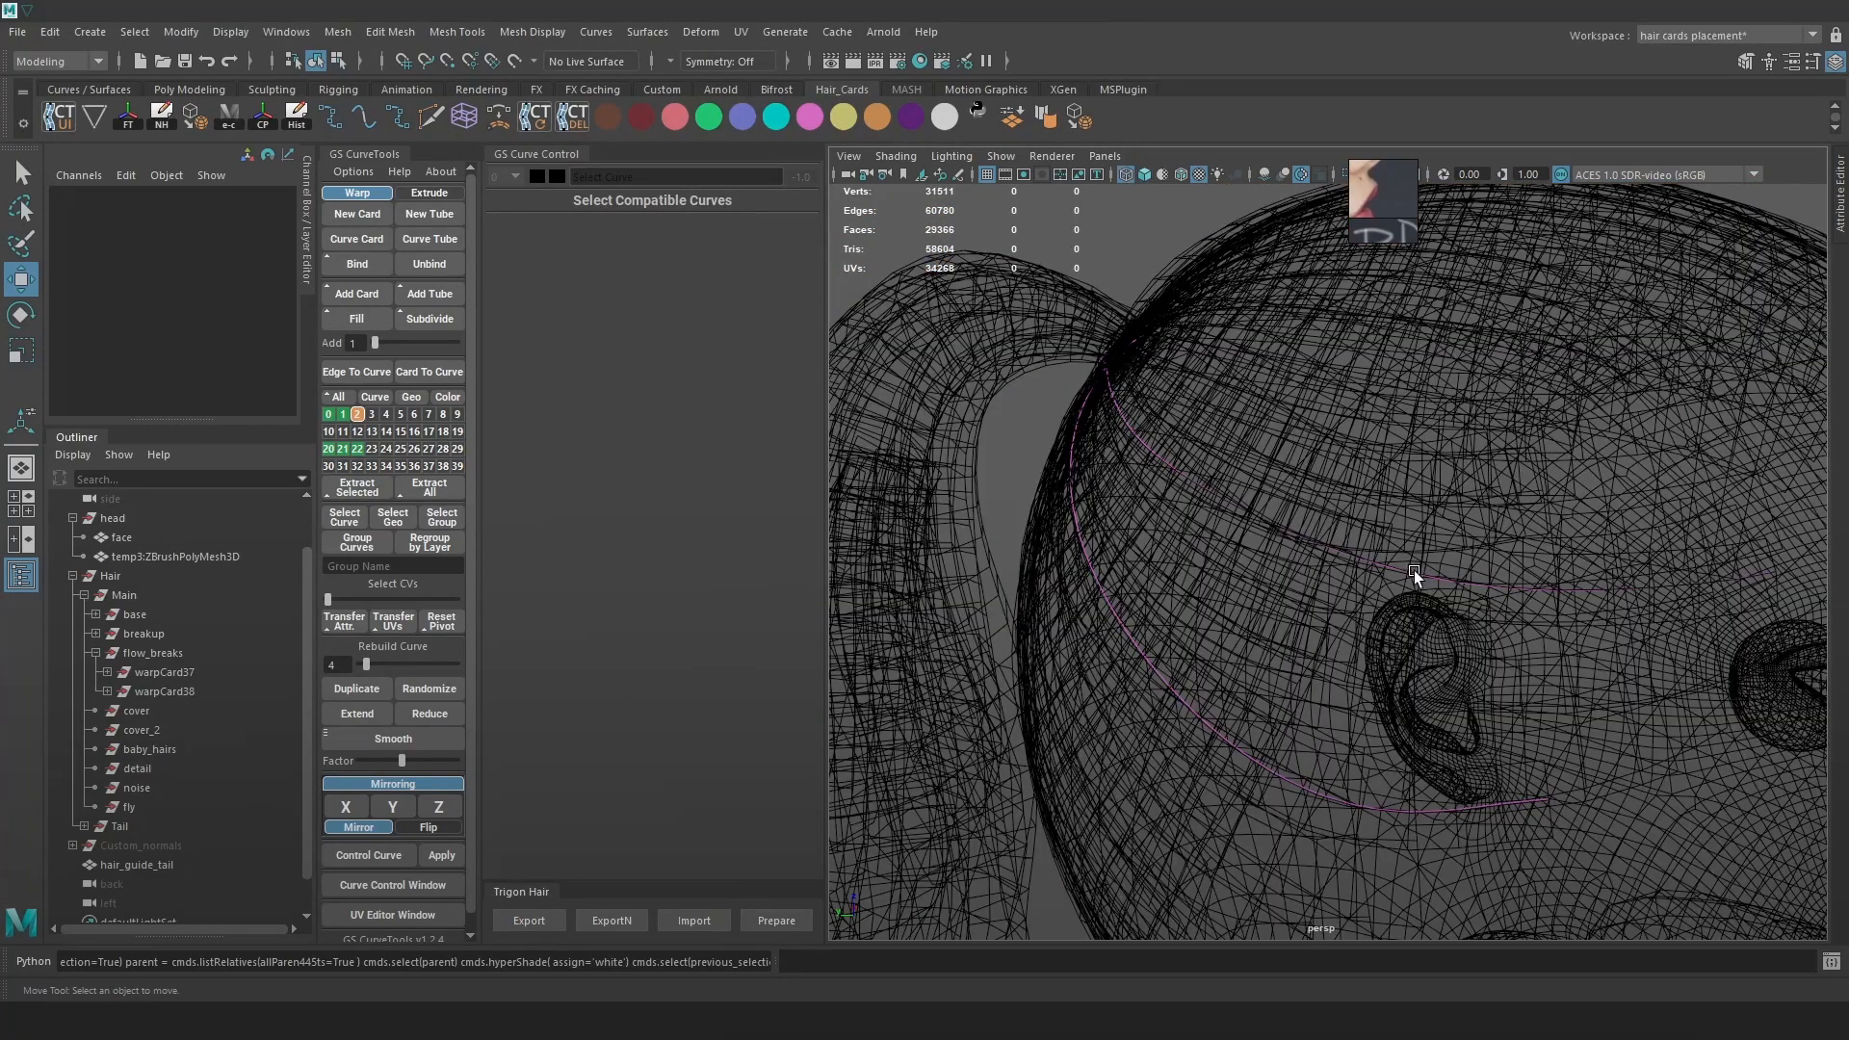
left_click(1413, 569)
key("6")
left_click_drag(1387, 539, 1333, 586, "alt")
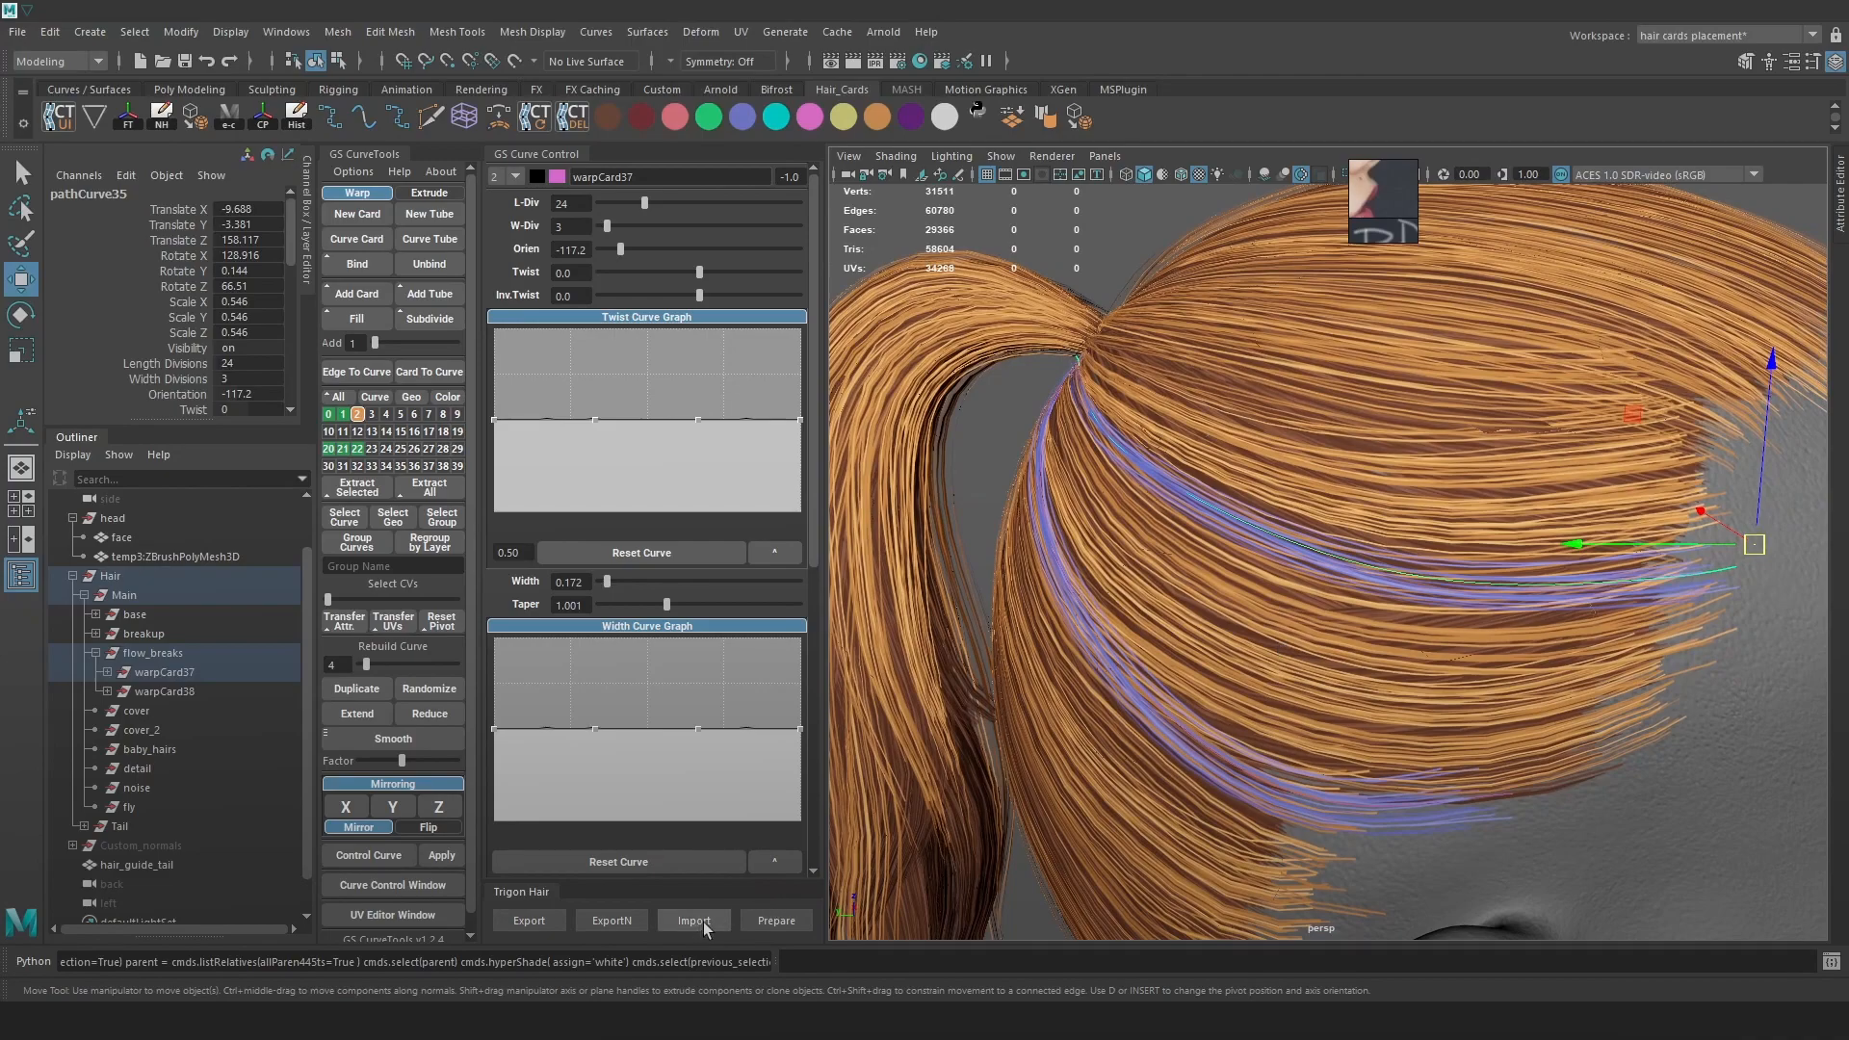
Open the GS CurveTools UV Editor for the upper flow-break card and assign the grey lambert material to that card
left_click(418, 922)
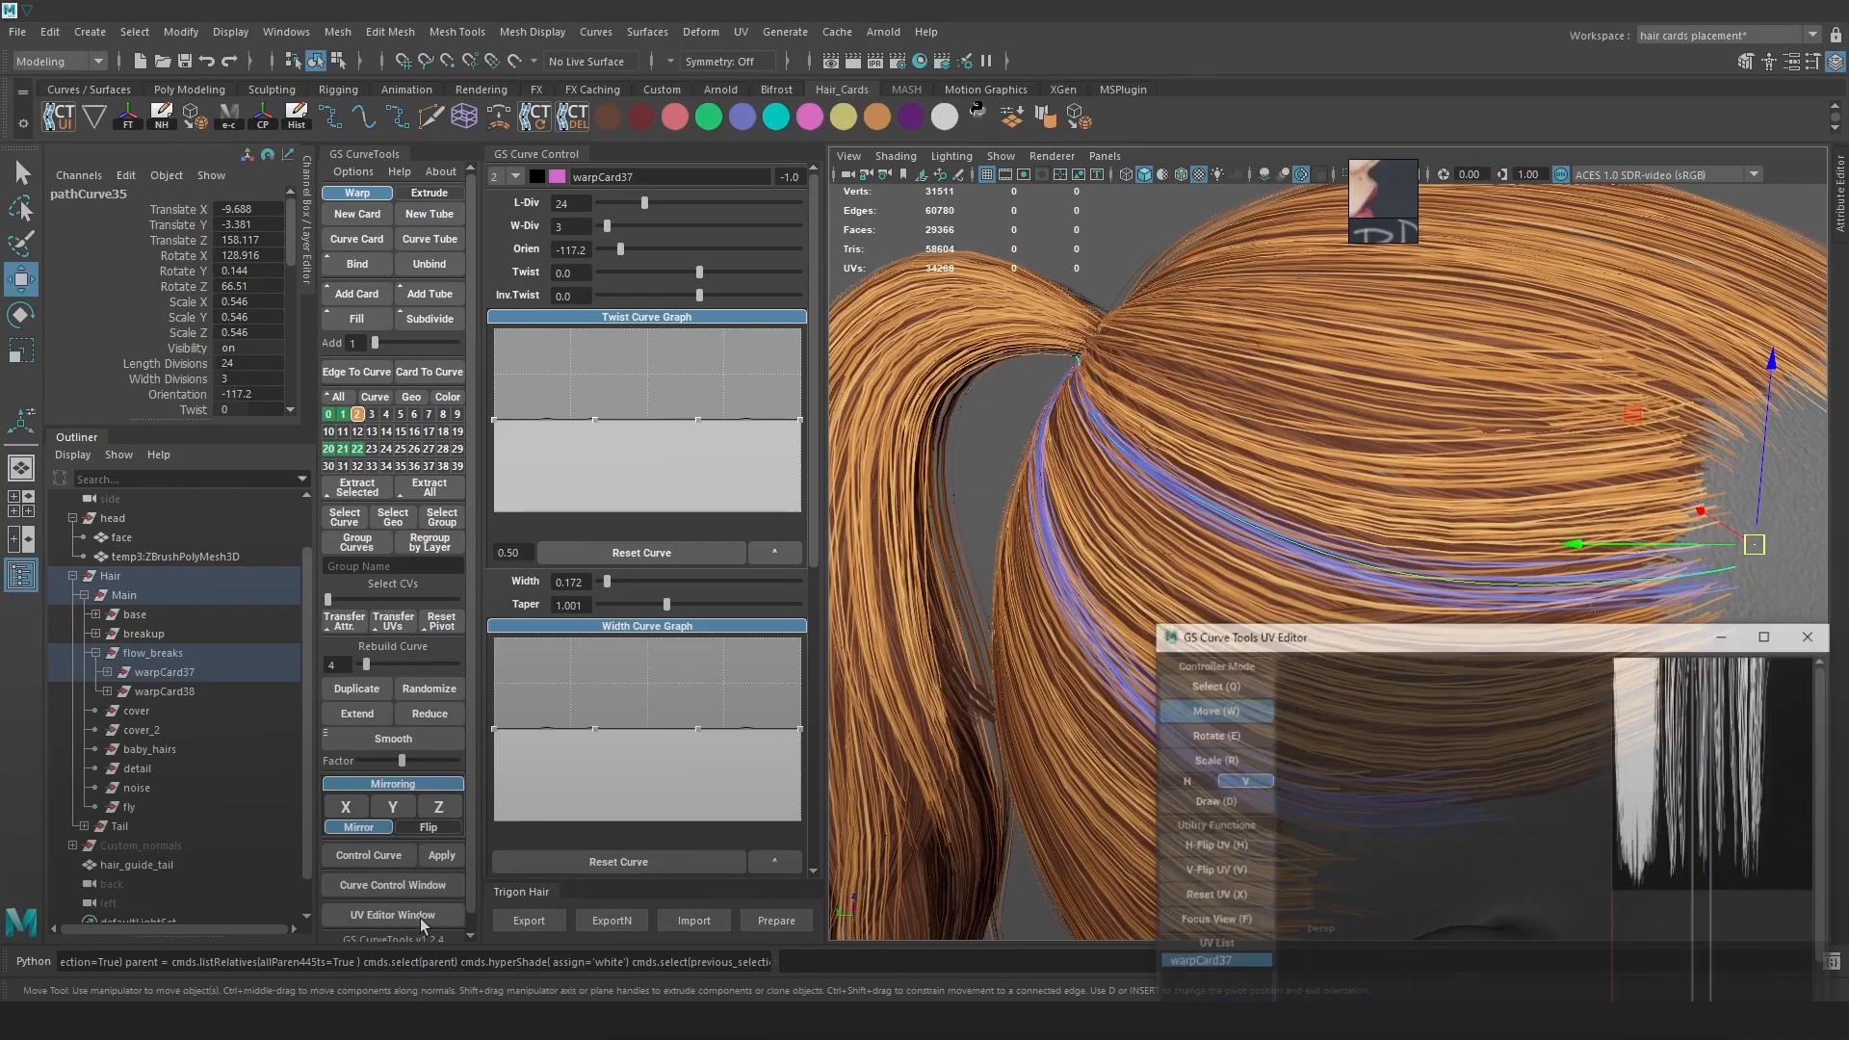
left_click_drag(1631, 644, 1617, 643)
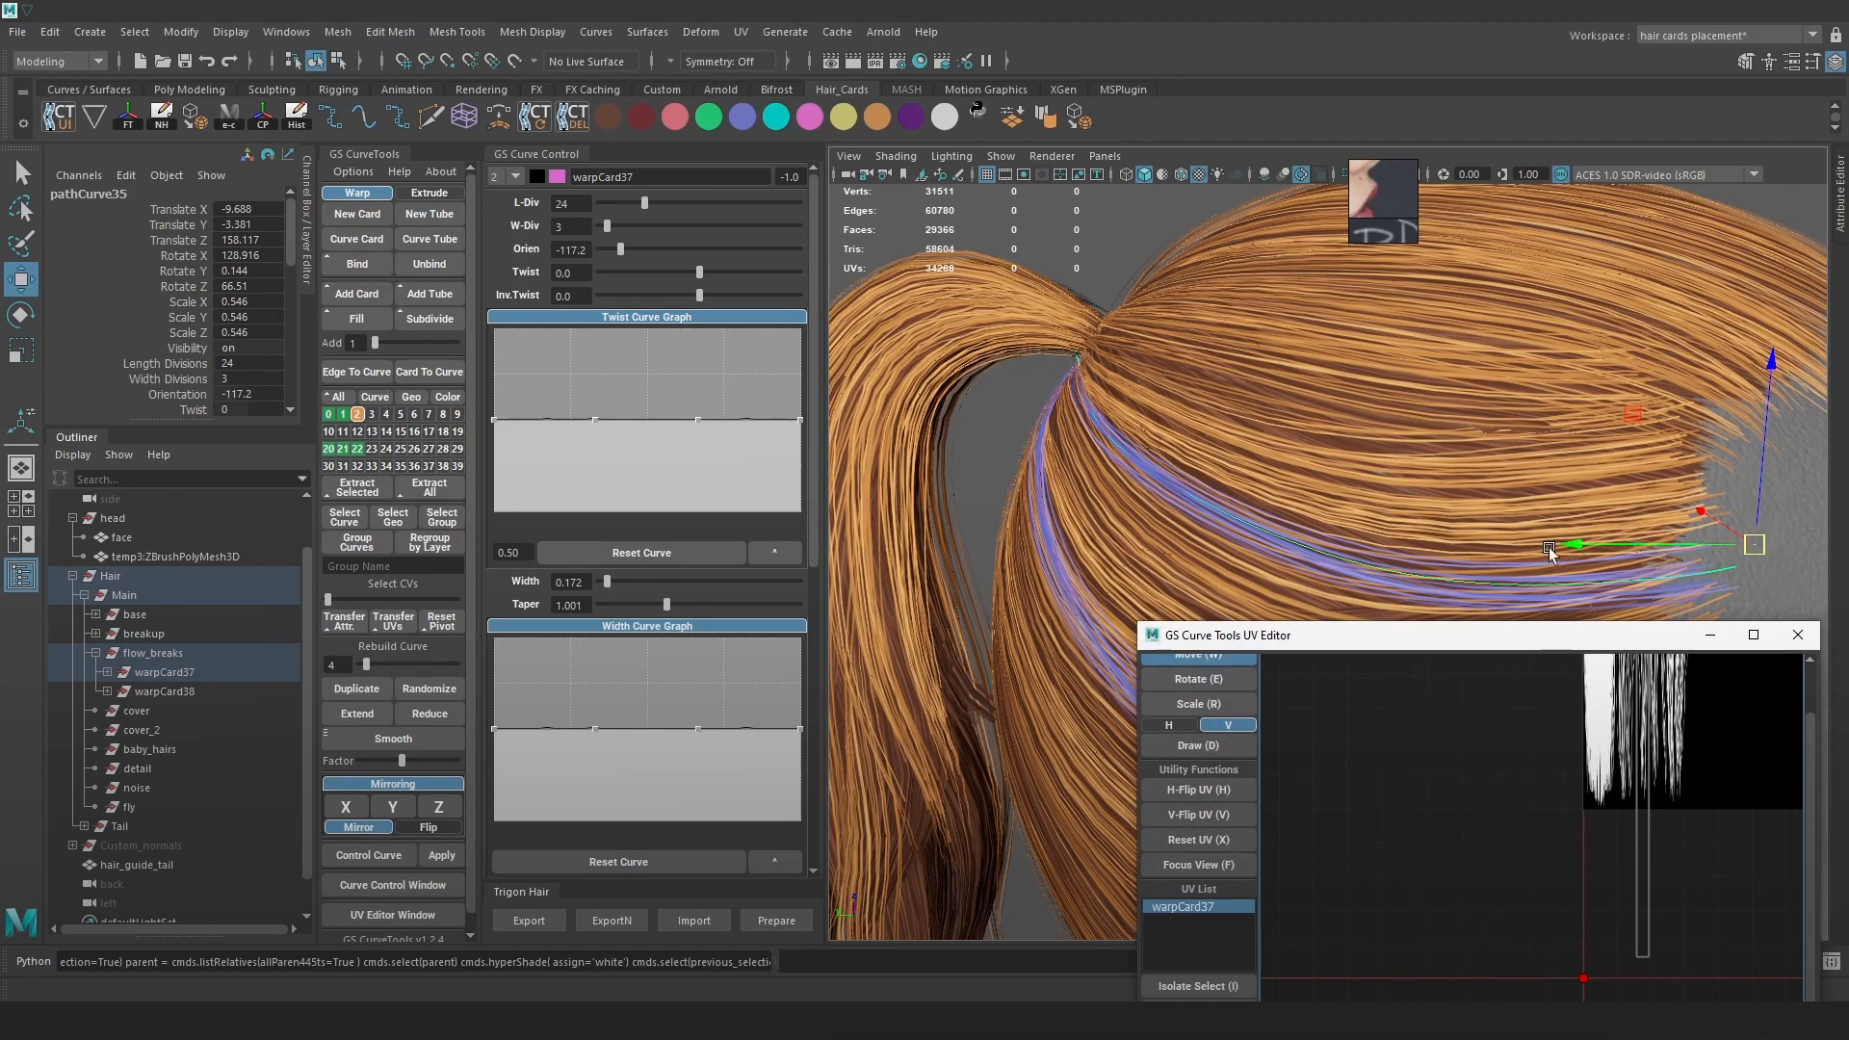
left_click(985, 113)
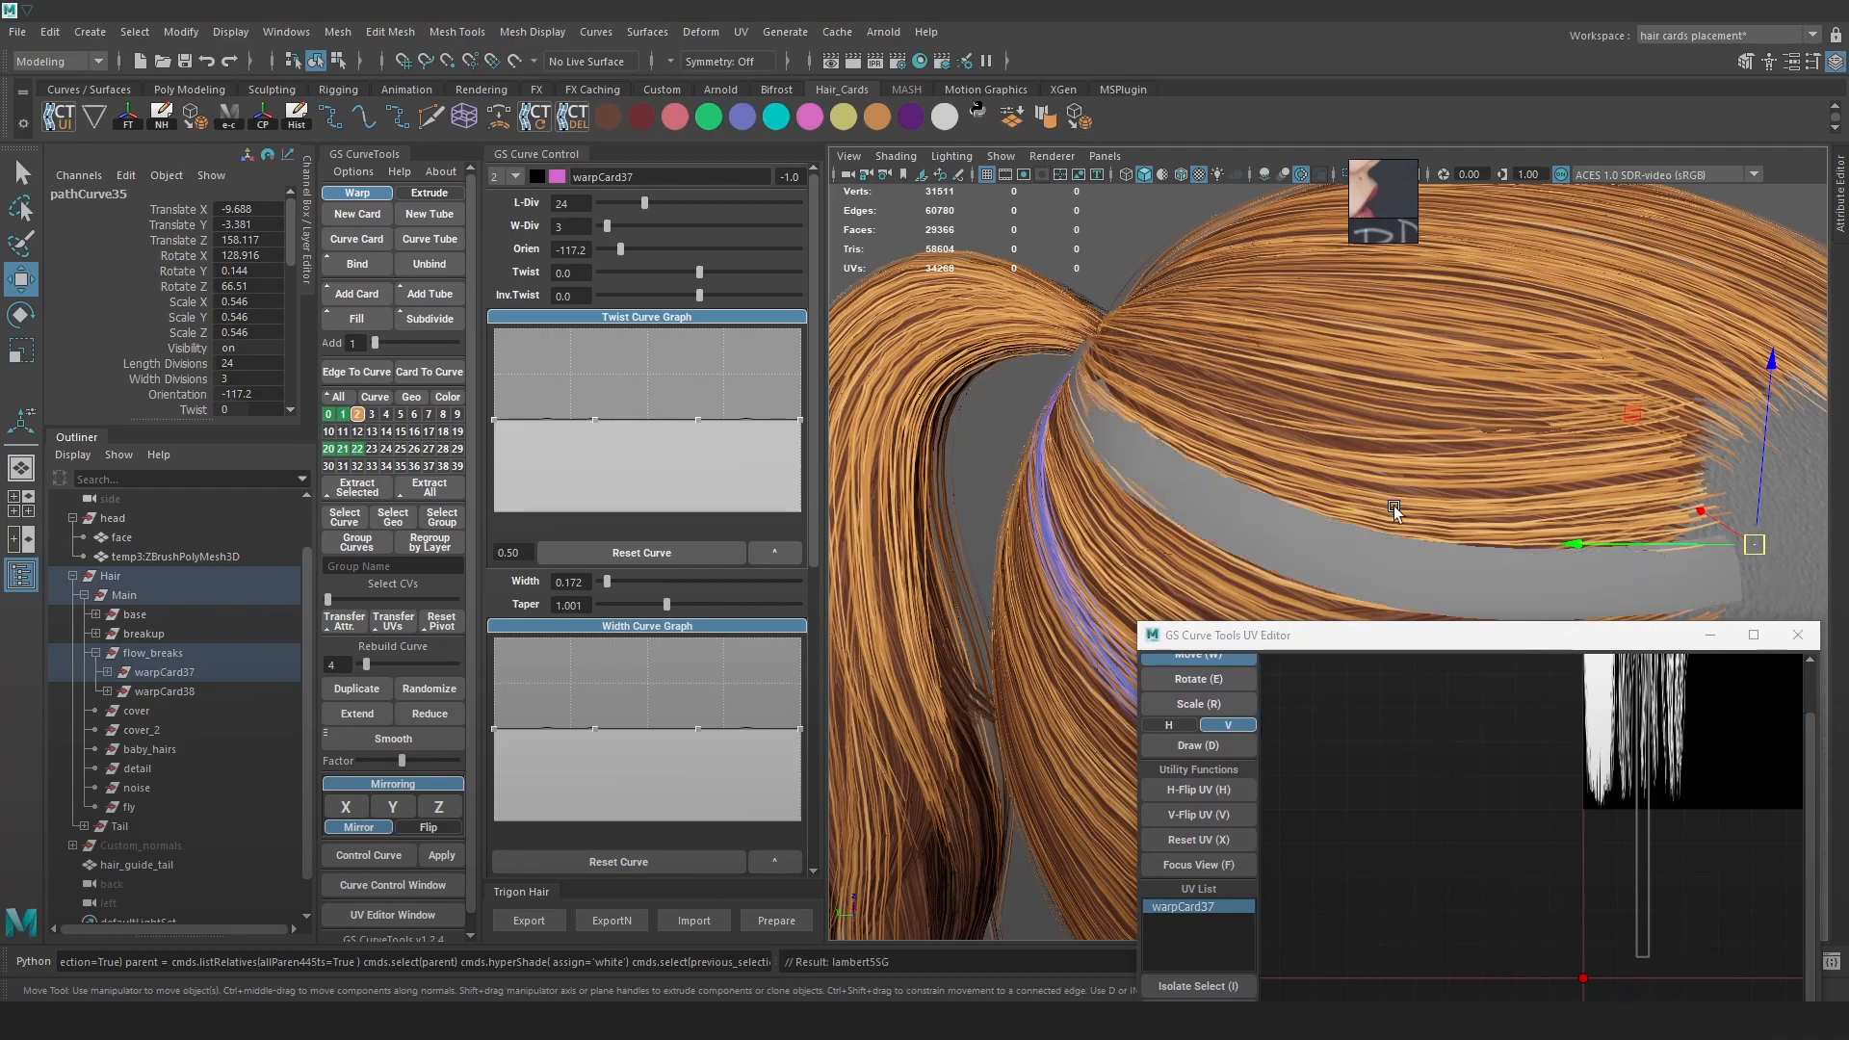
left_click_drag(1483, 637, 1168, 175)
left_click_drag(782, 617, 593, 617)
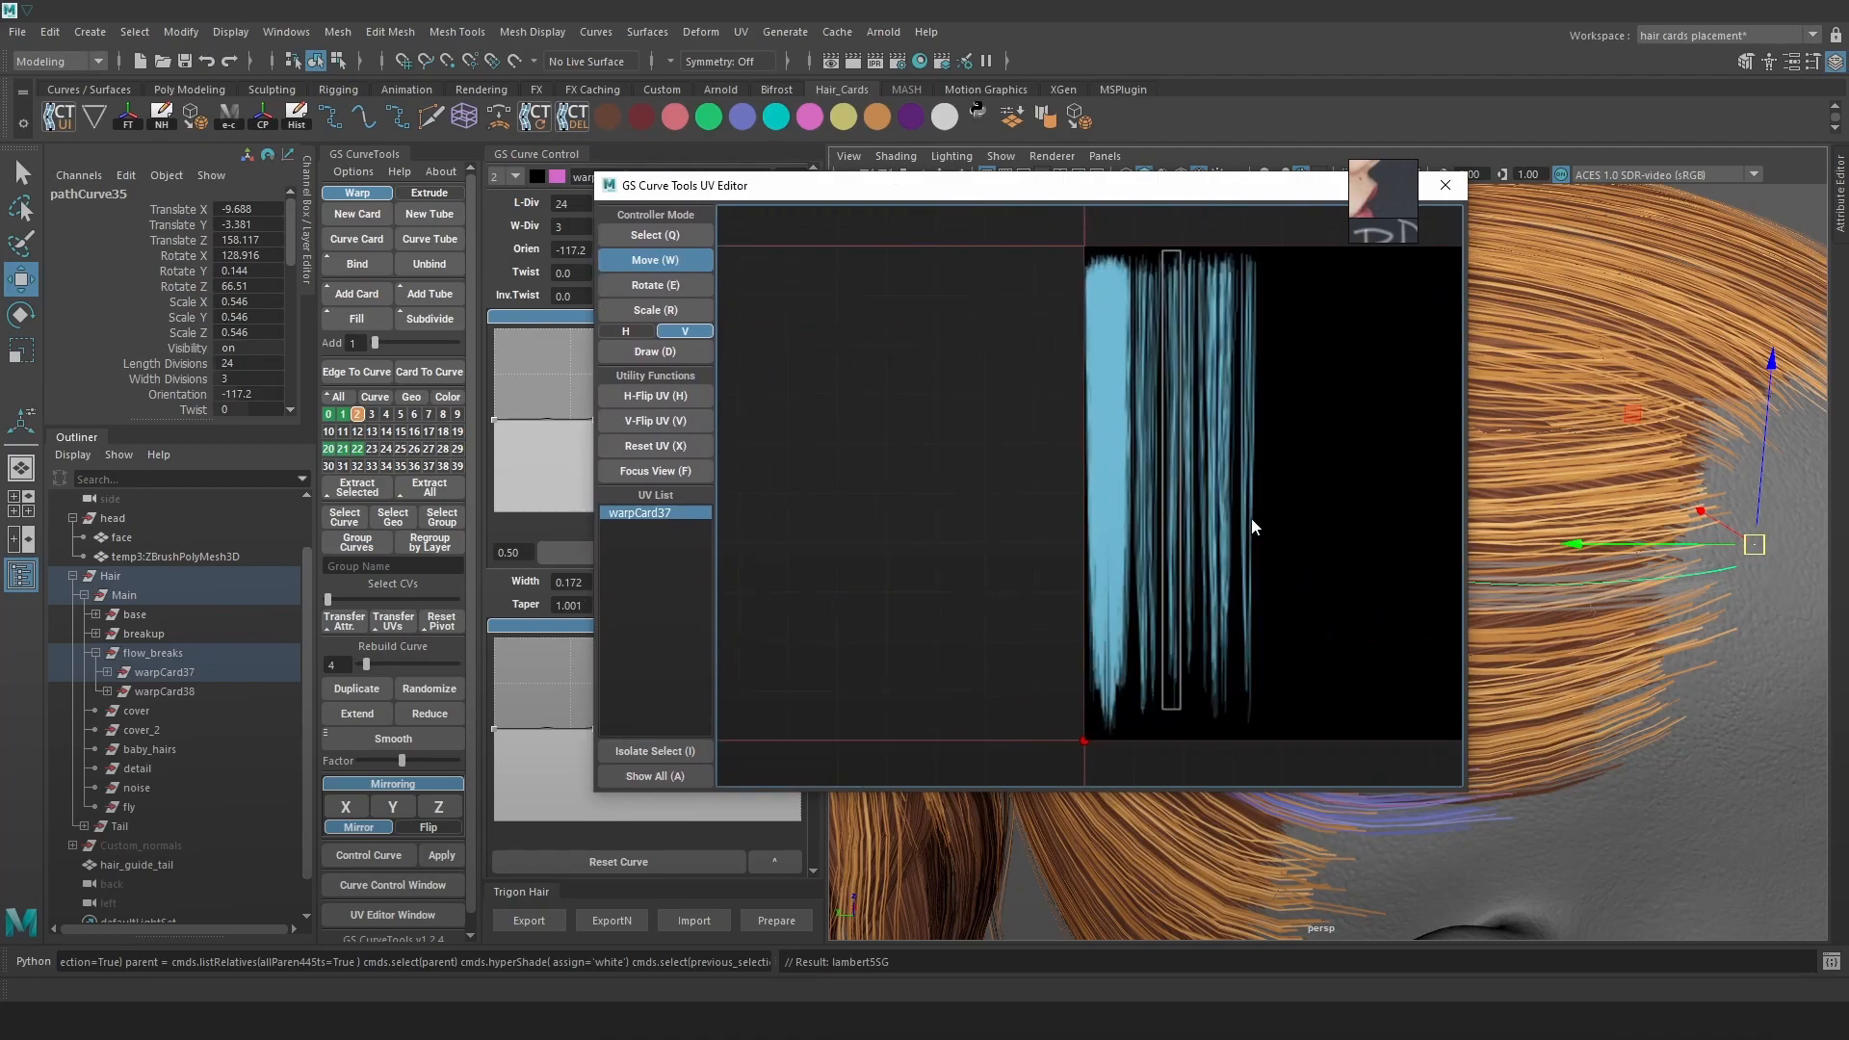
Move the upper flow-break card's UVs onto the new specific_clump strands at the end of the strip row
scroll(1251, 462, "up", 5)
left_click_drag(1247, 415, 1254, 421)
scroll(1256, 422, "down", 5)
middle_click_drag(1283, 565, 1272, 410)
scroll(1271, 410, "up", 2)
scroll(1268, 736, "up", 2)
middle_click_drag(1267, 737, 1263, 572)
key("ctrl+z")
Scale the upper flow-break card's UVs vertically to cover the specific_clump strands from root to tip
key("e")
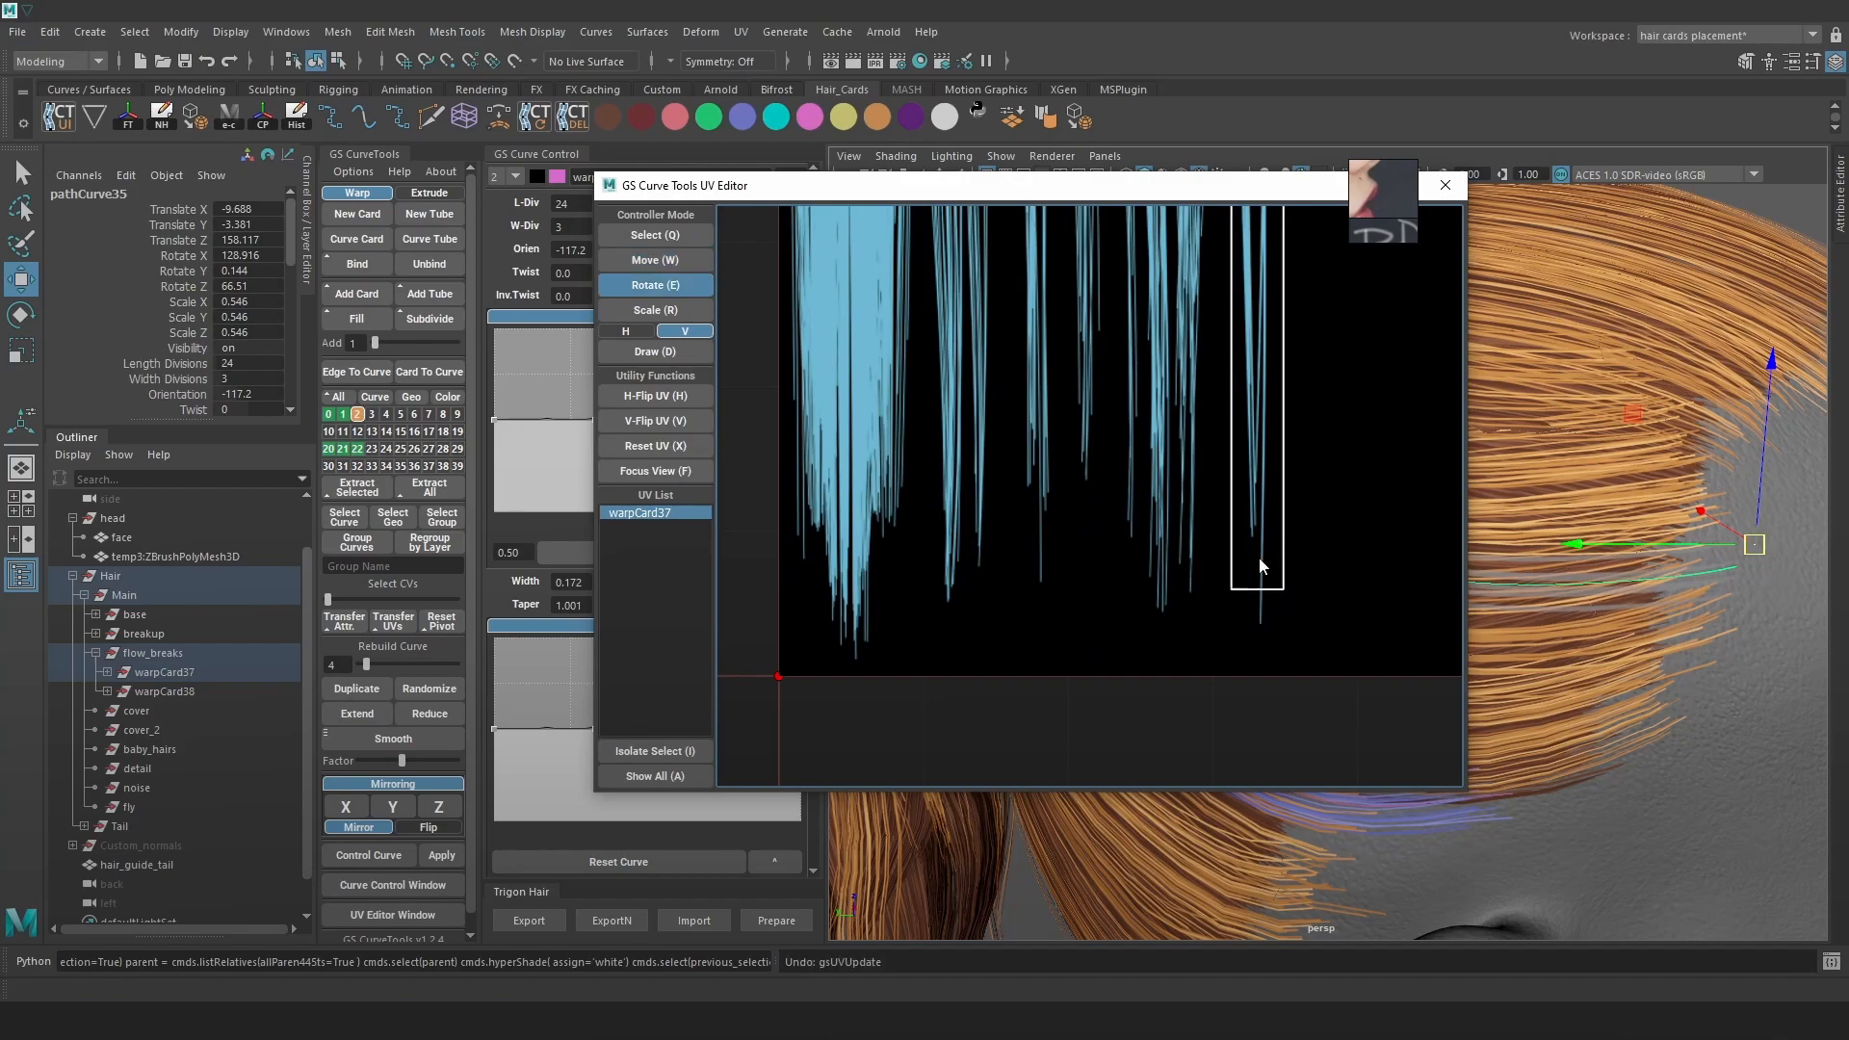
key("r")
left_click_drag(1262, 569, 1264, 604)
scroll(1267, 453, "up", 1)
middle_click_drag(1267, 423, 1255, 615)
middle_click_drag(1252, 337, 1254, 463)
scroll(1254, 424, "up", 3)
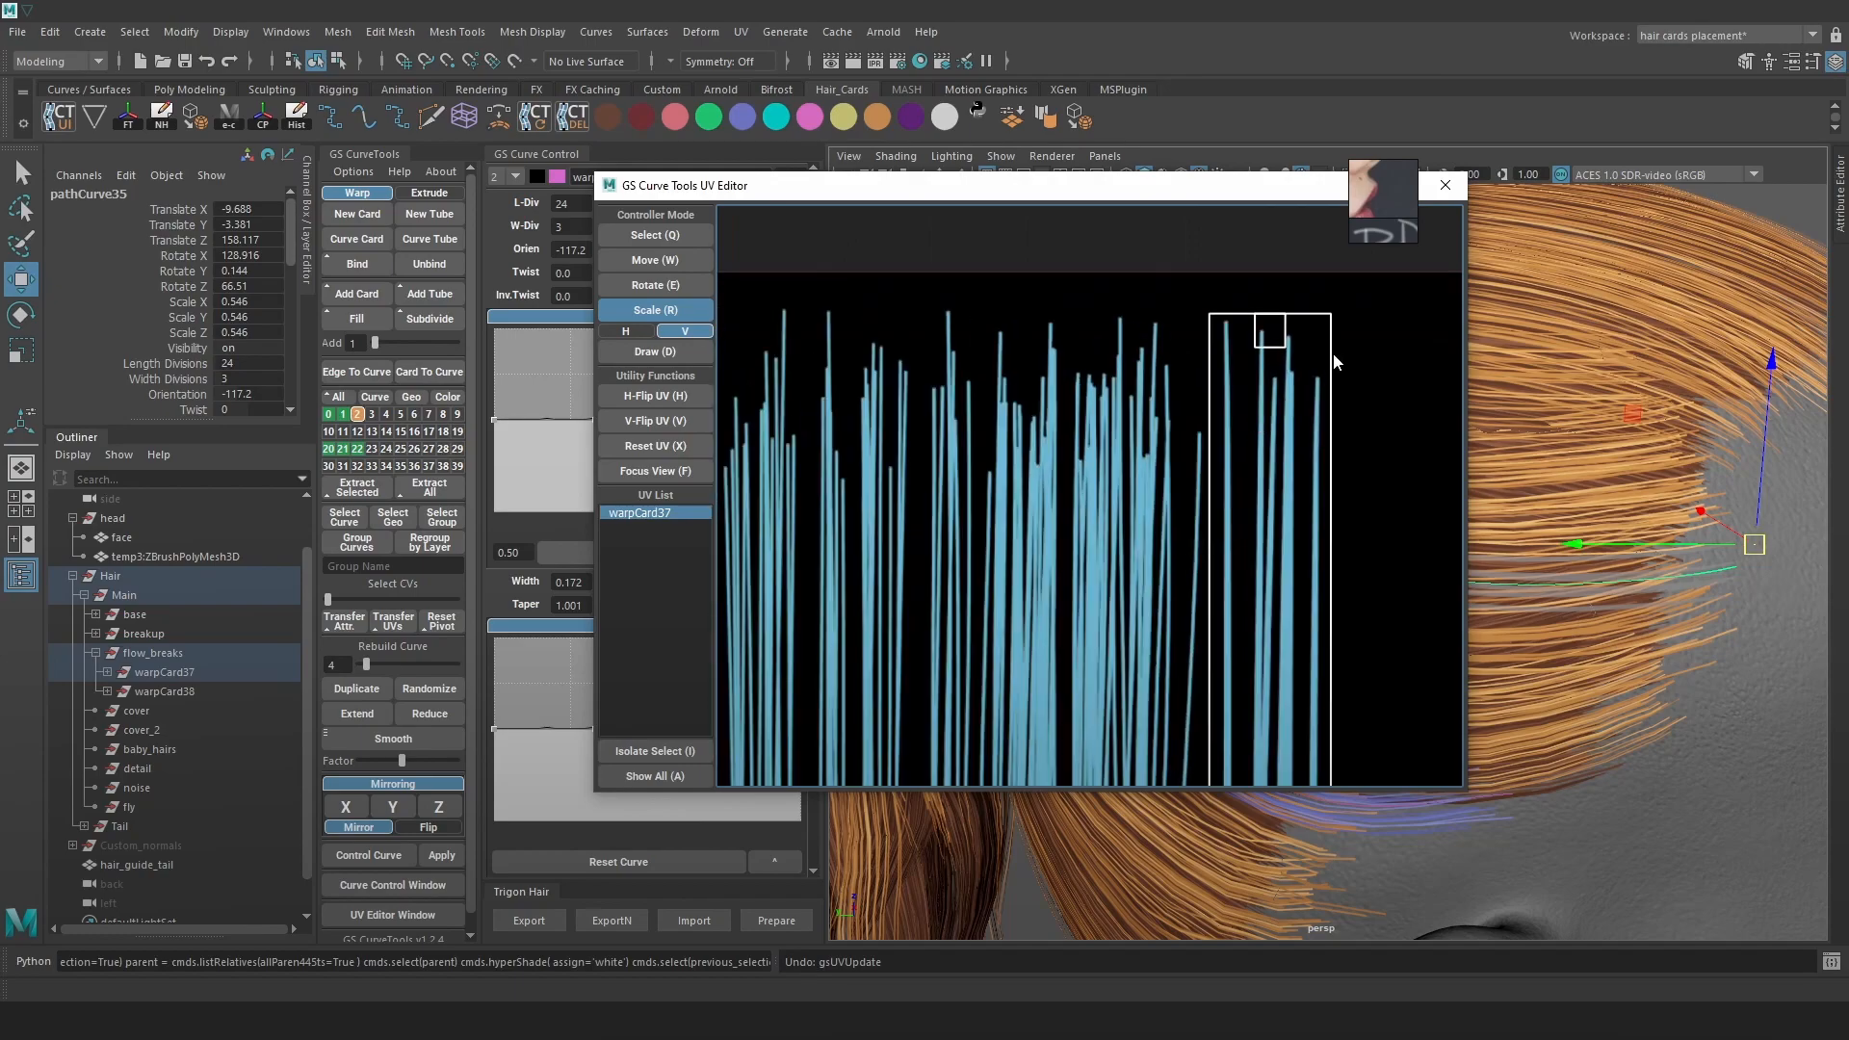
Close the UV editor and assign the green material to the upper flow-break card
left_click(1445, 186)
scroll(1370, 513, "down", 2)
scroll(1371, 550, "up", 2)
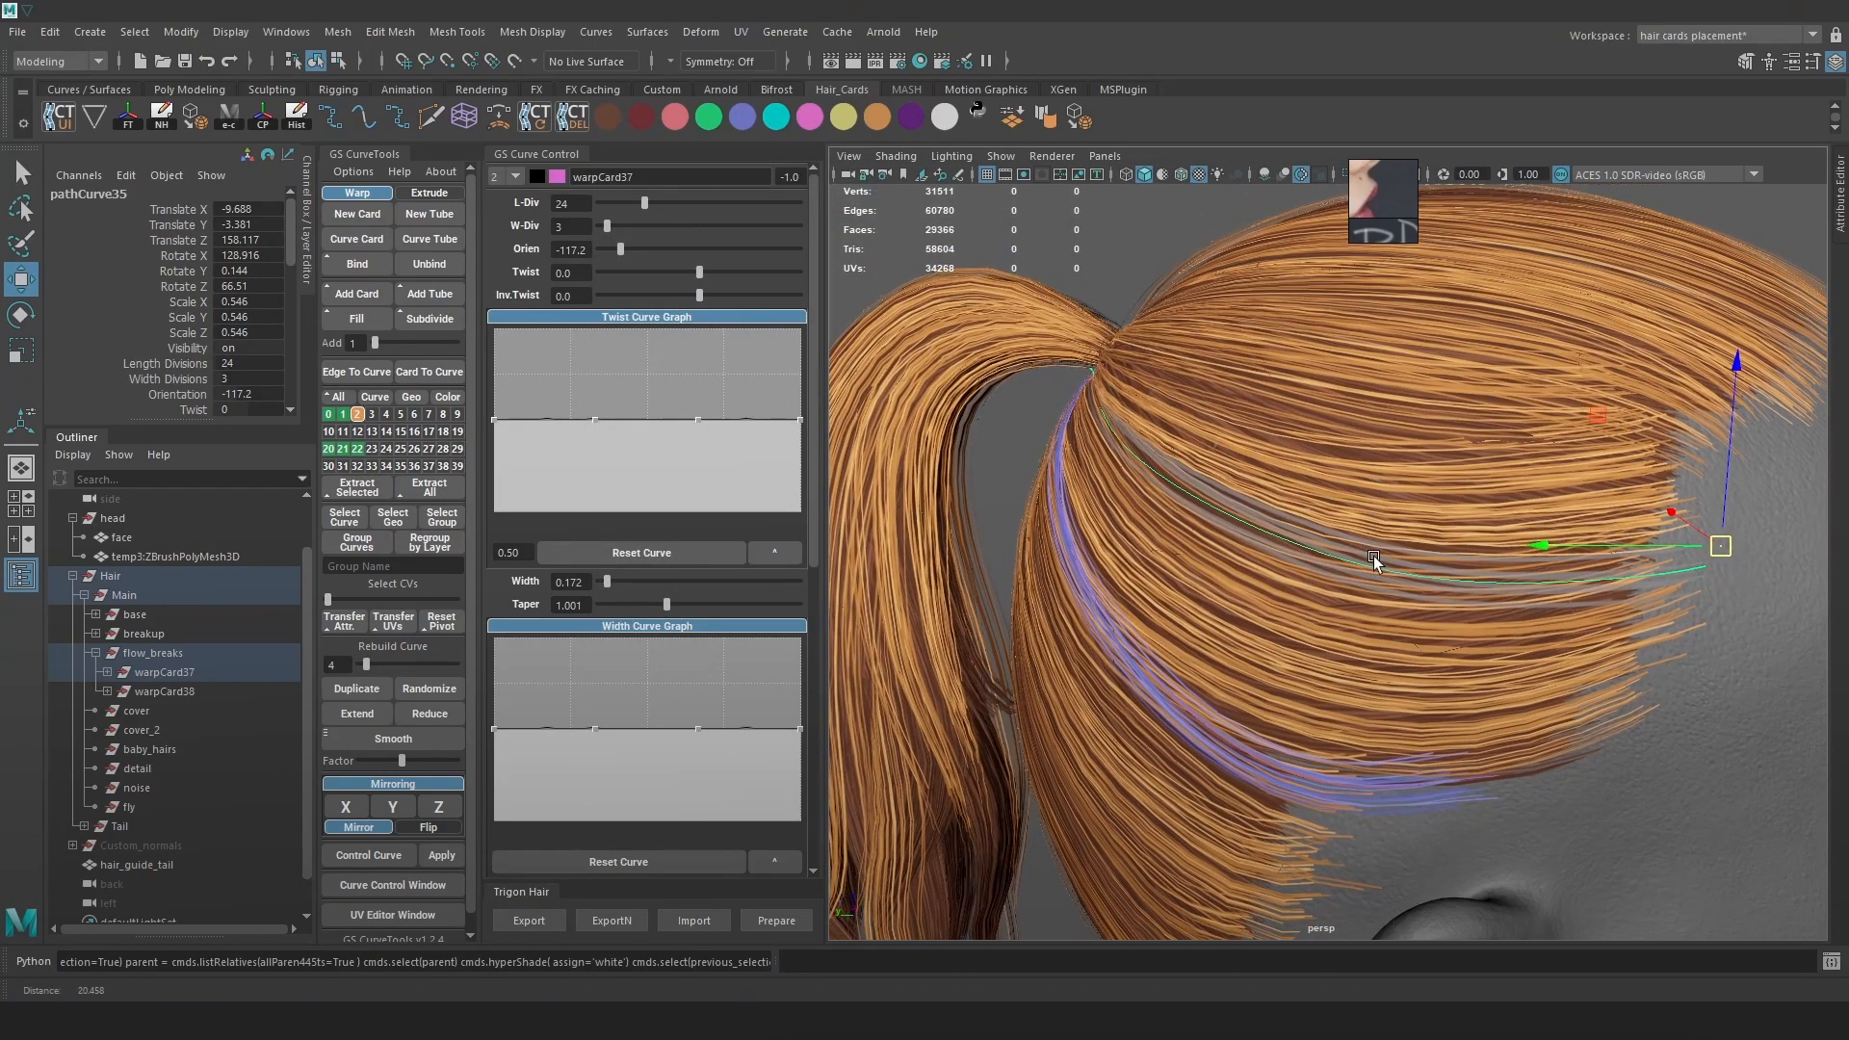
left_click(705, 125)
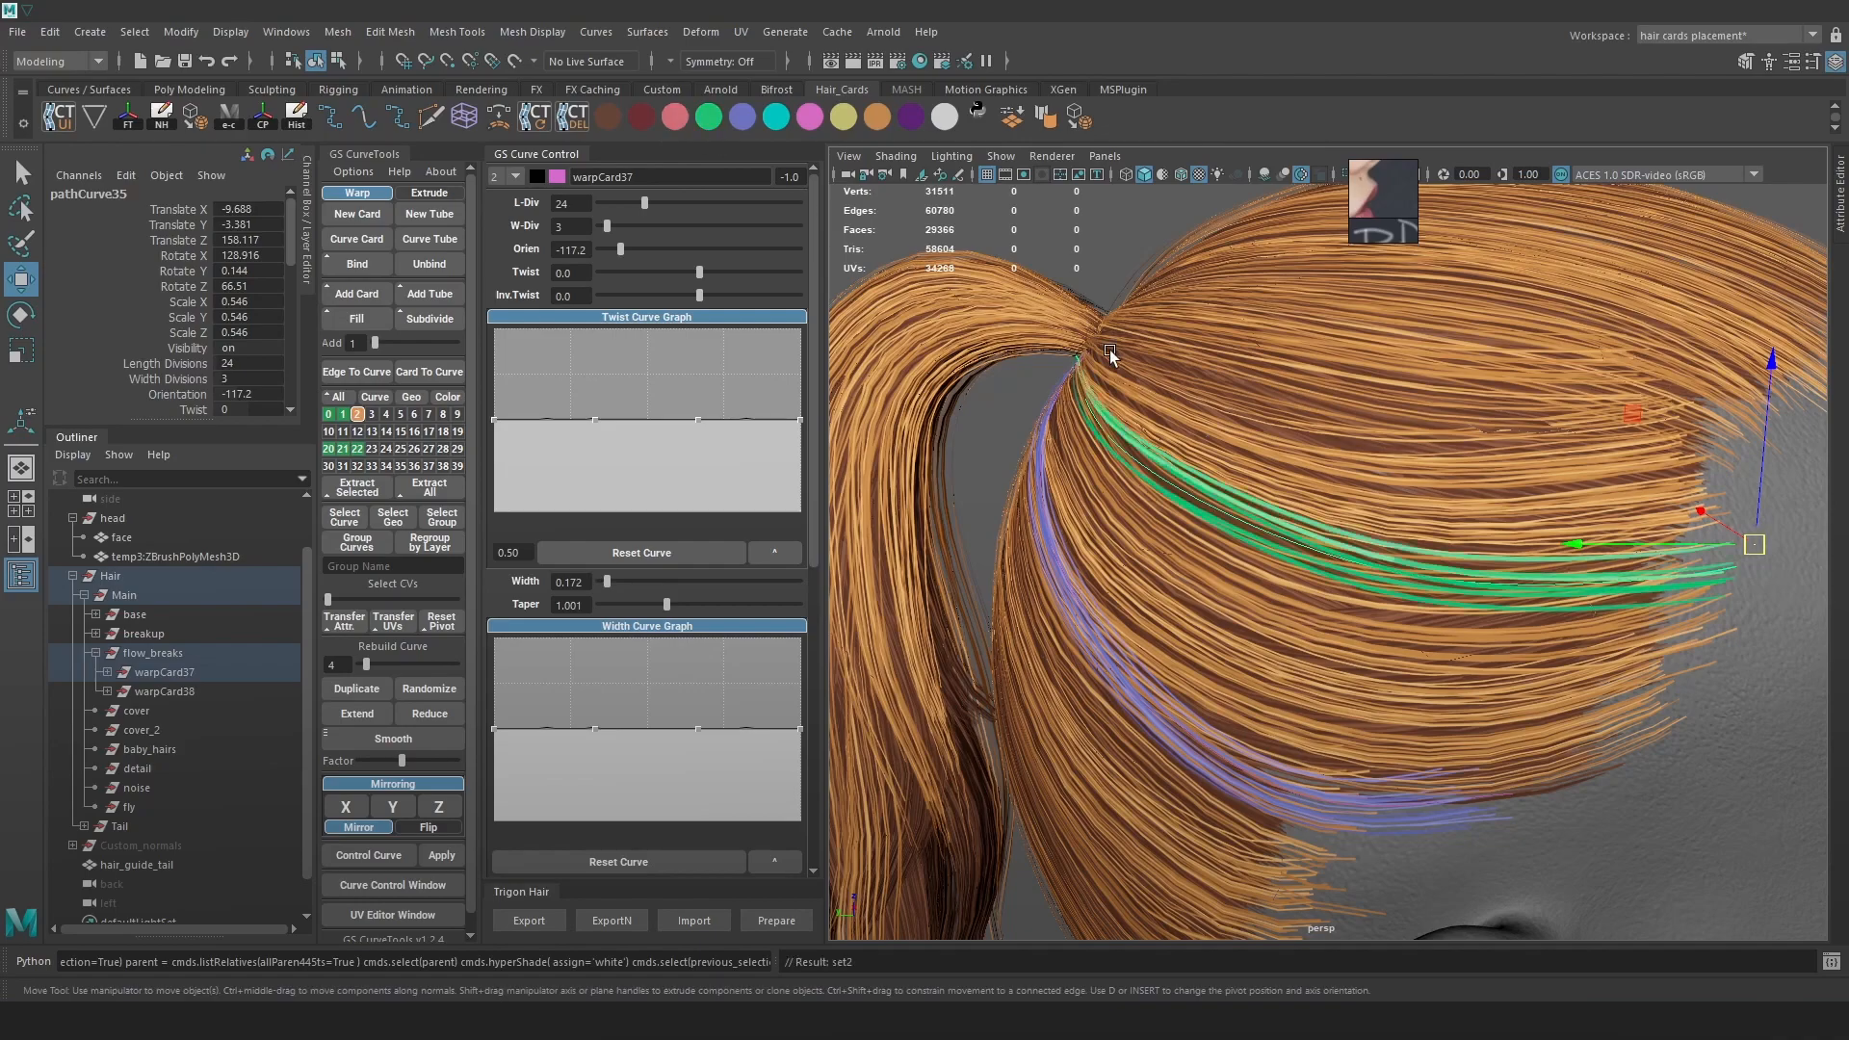
Assign the green material to the lower flow-break card and transfer the upper card's UVs to it
key("4")
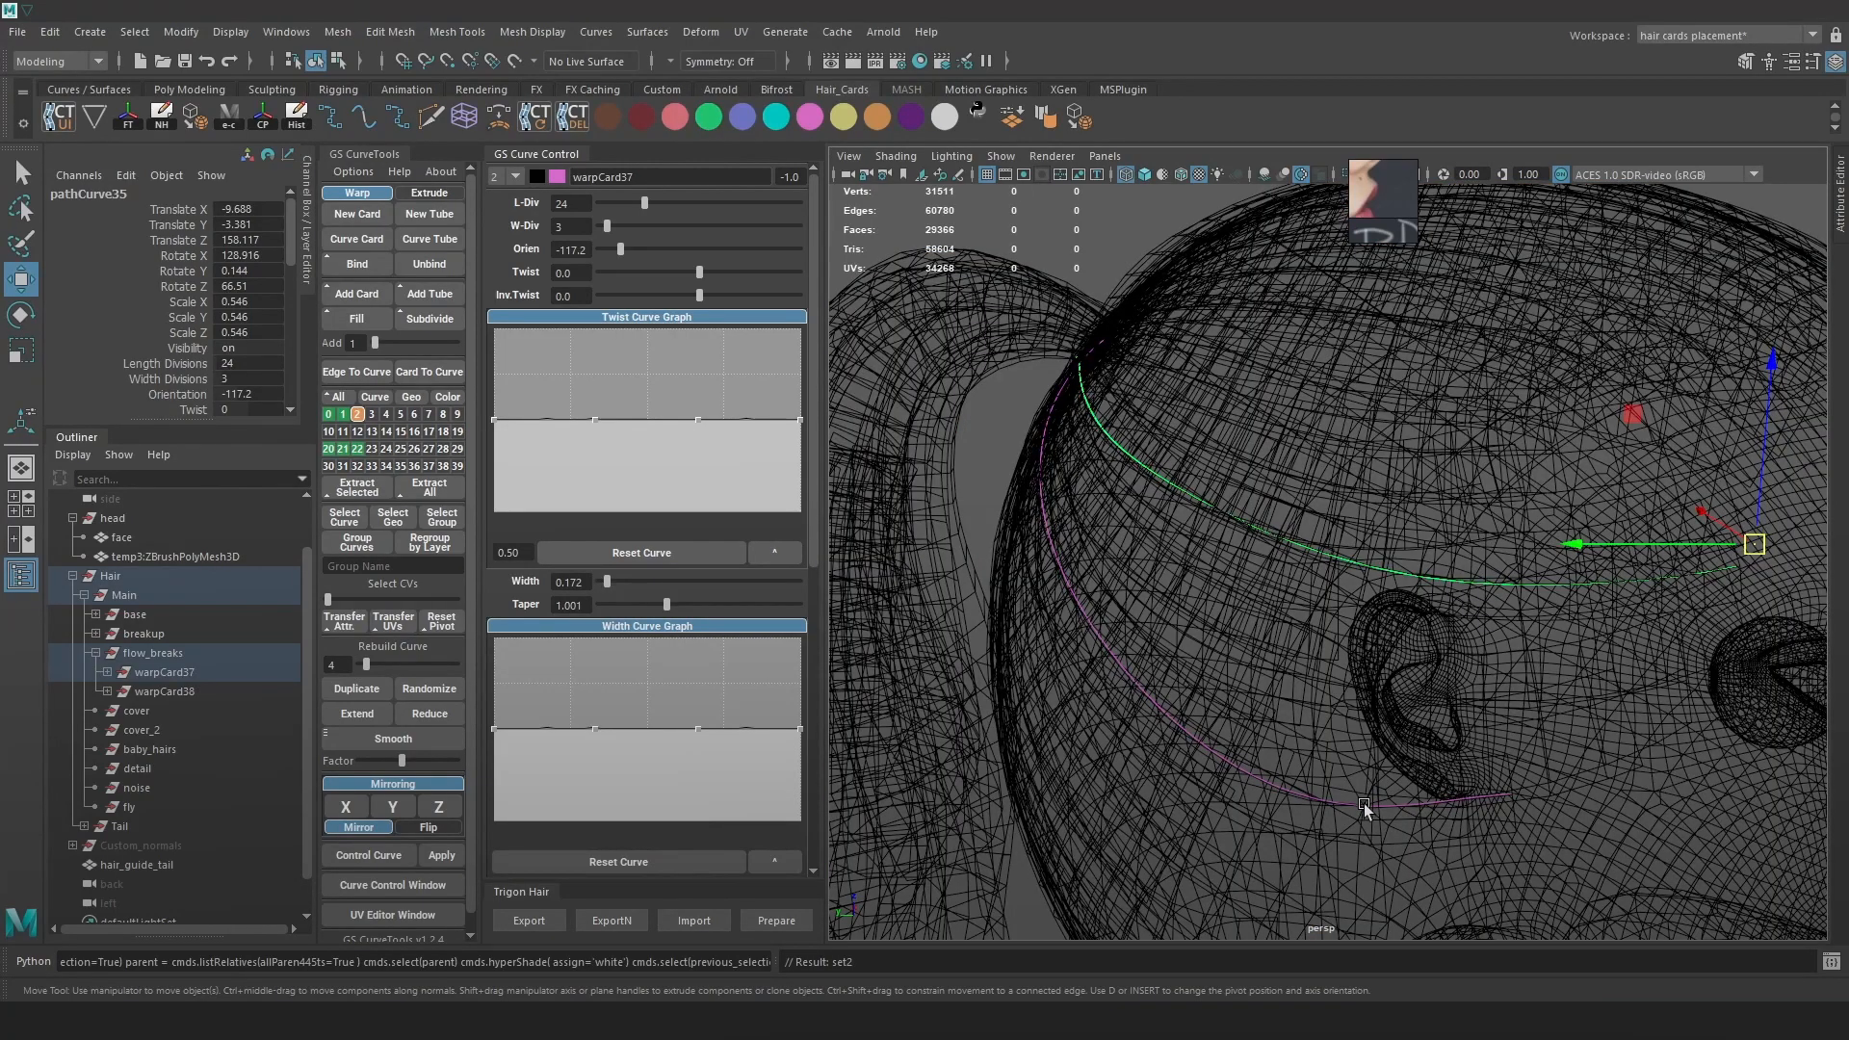
left_click(1363, 803)
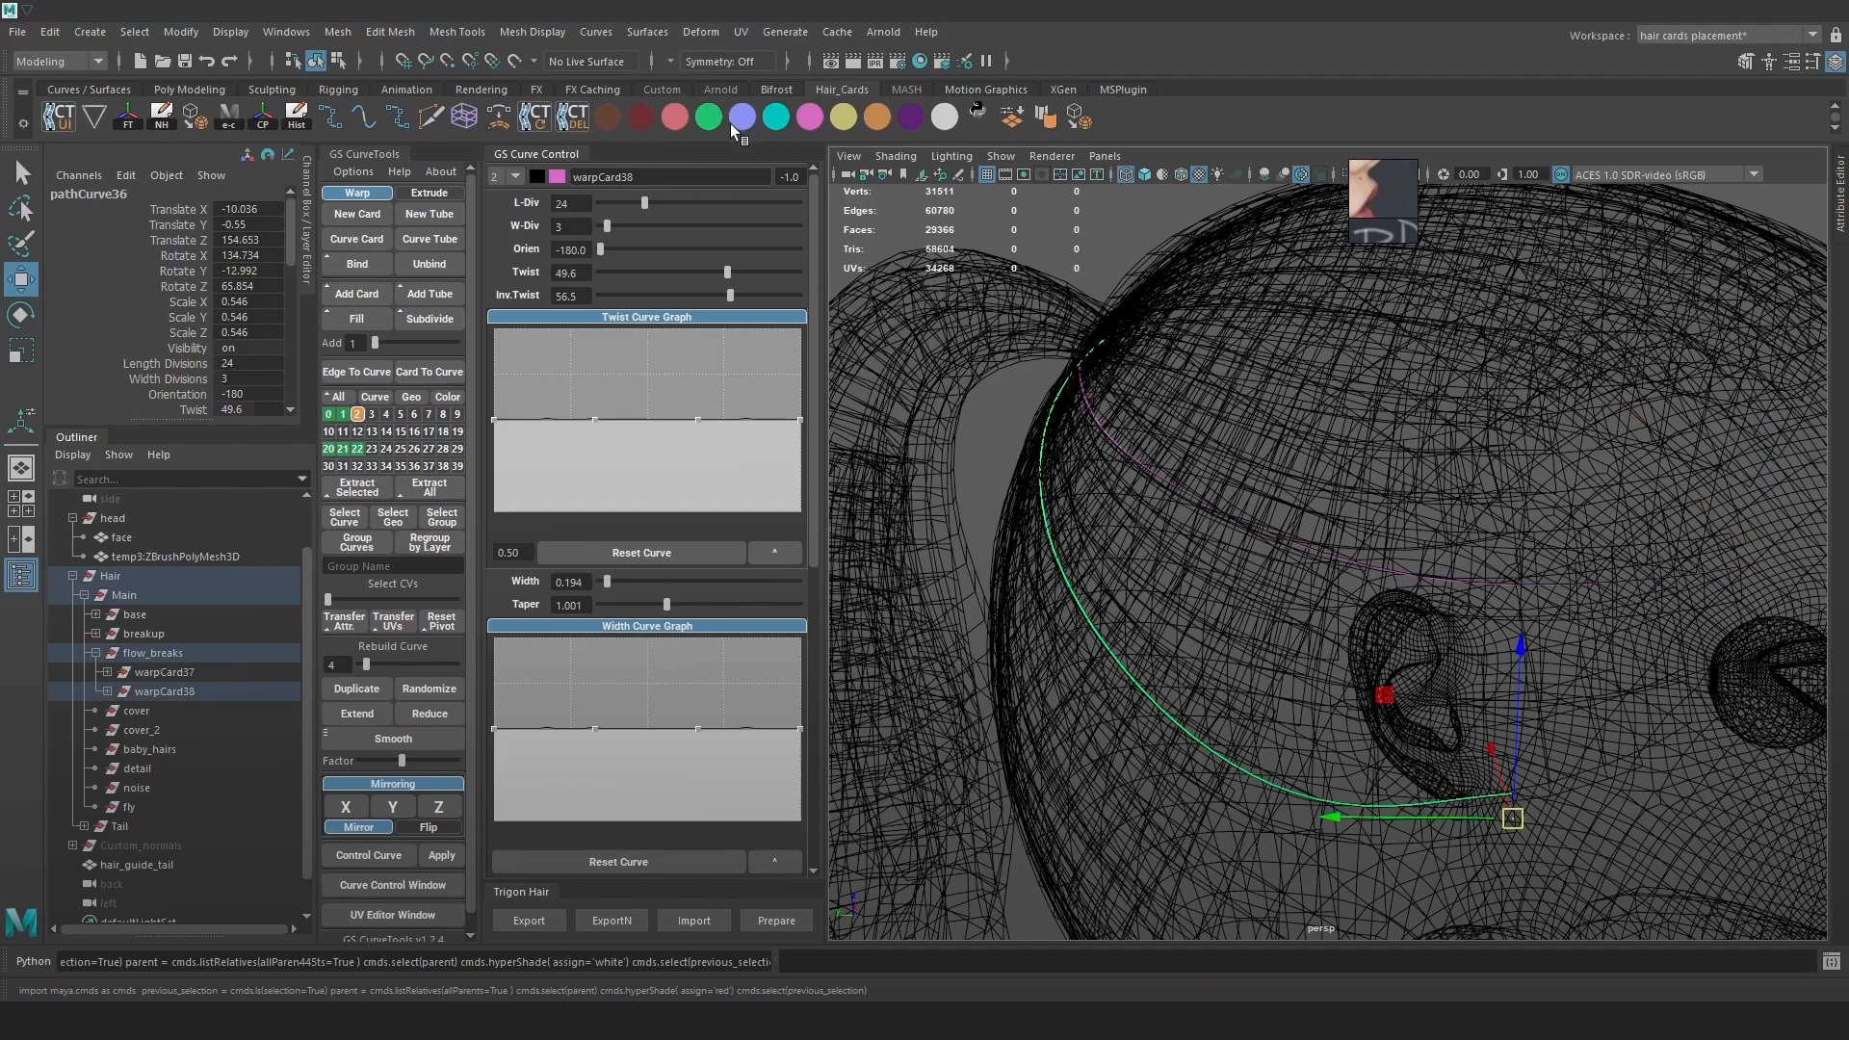
left_click(1687, 572)
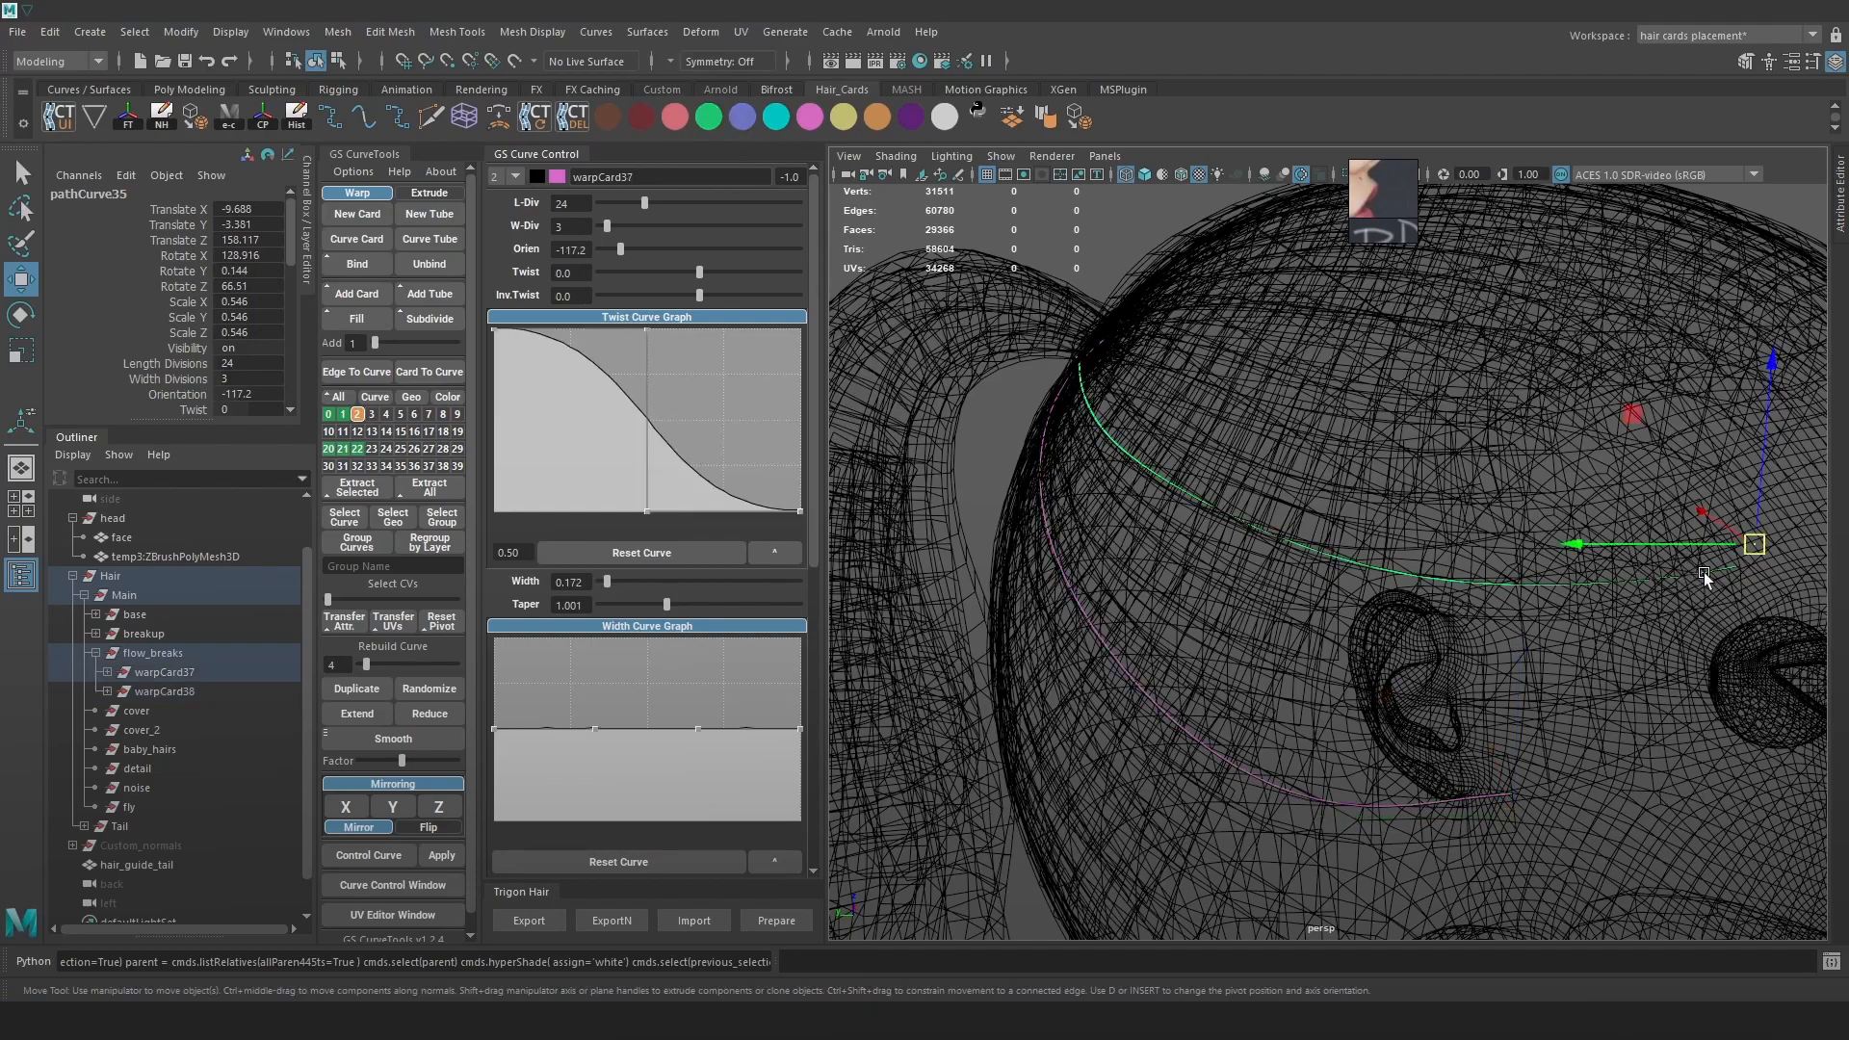
left_click(1452, 819, "shift")
left_click(393, 621)
key("6")
left_click_drag(1302, 578, 1323, 591, "alt")
left_click(984, 493)
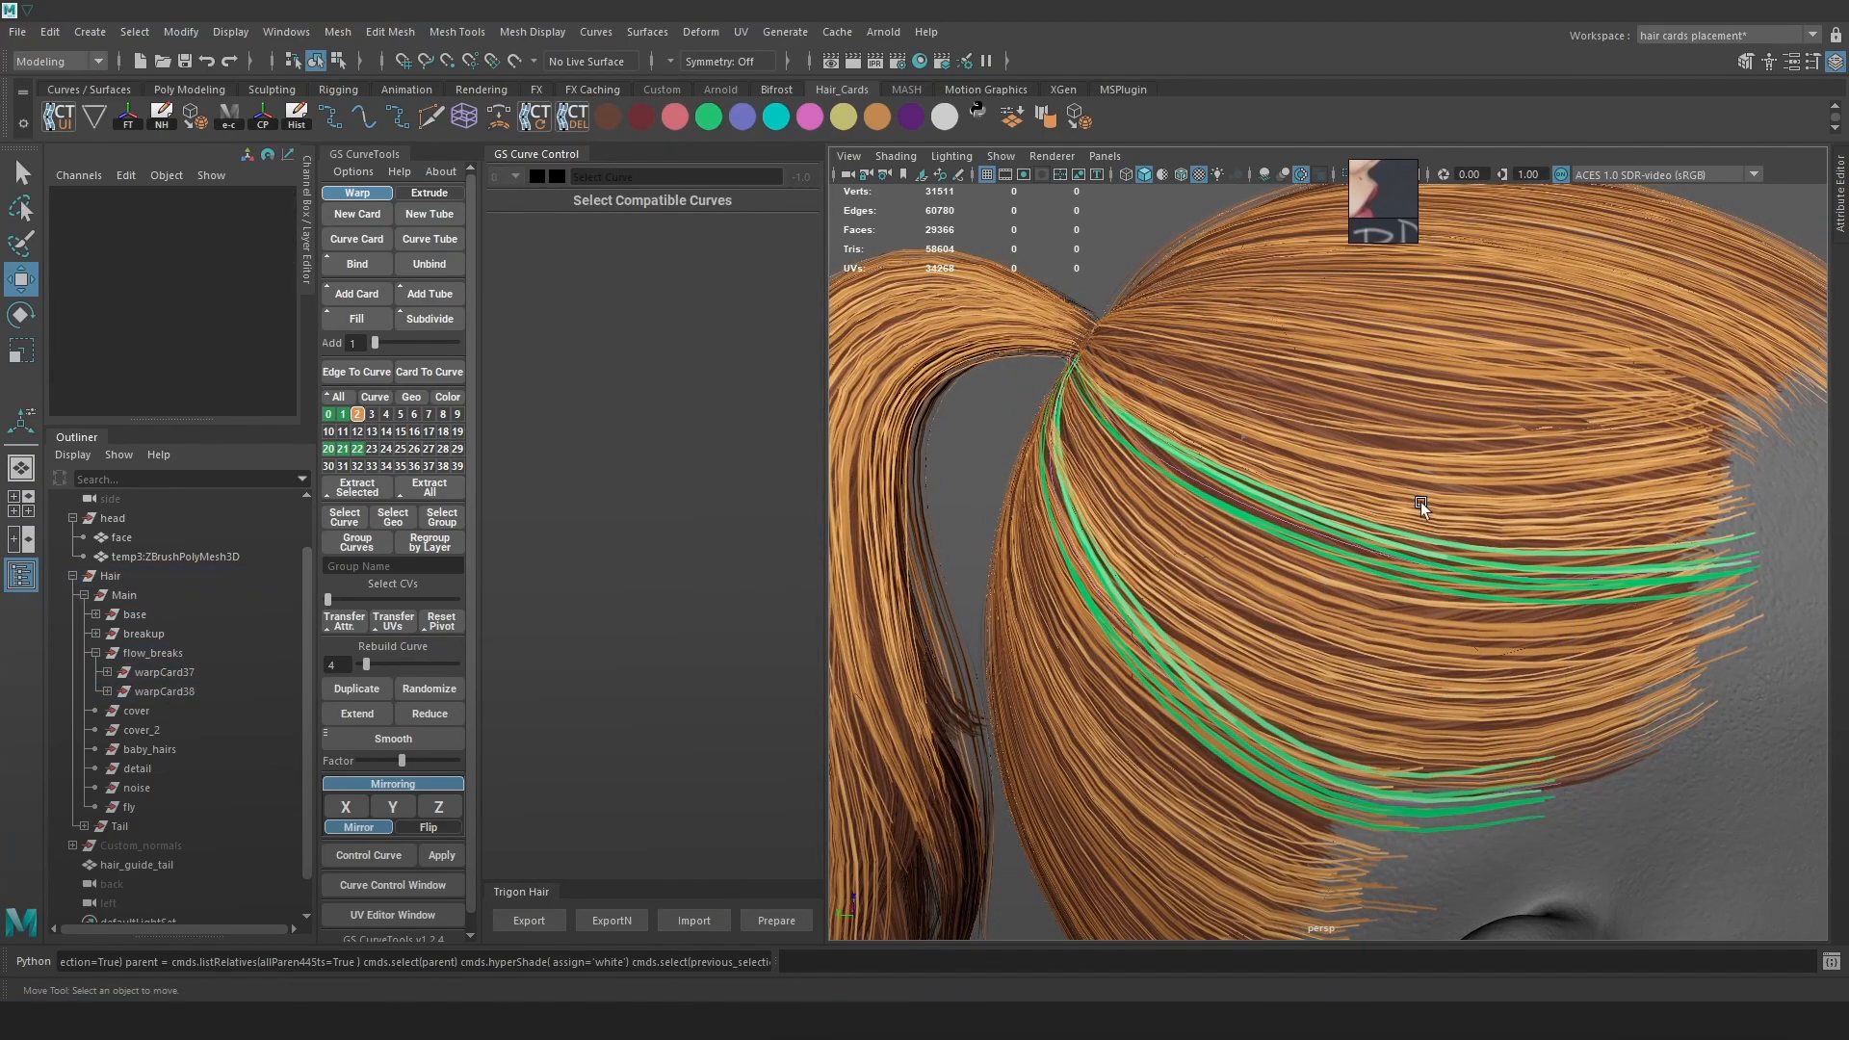
Select the upper flow-break card's curve and try a slight width adjustment on it
key("4")
left_click(1379, 557)
key("6")
left_click_drag(1446, 576, 1415, 606, "alt")
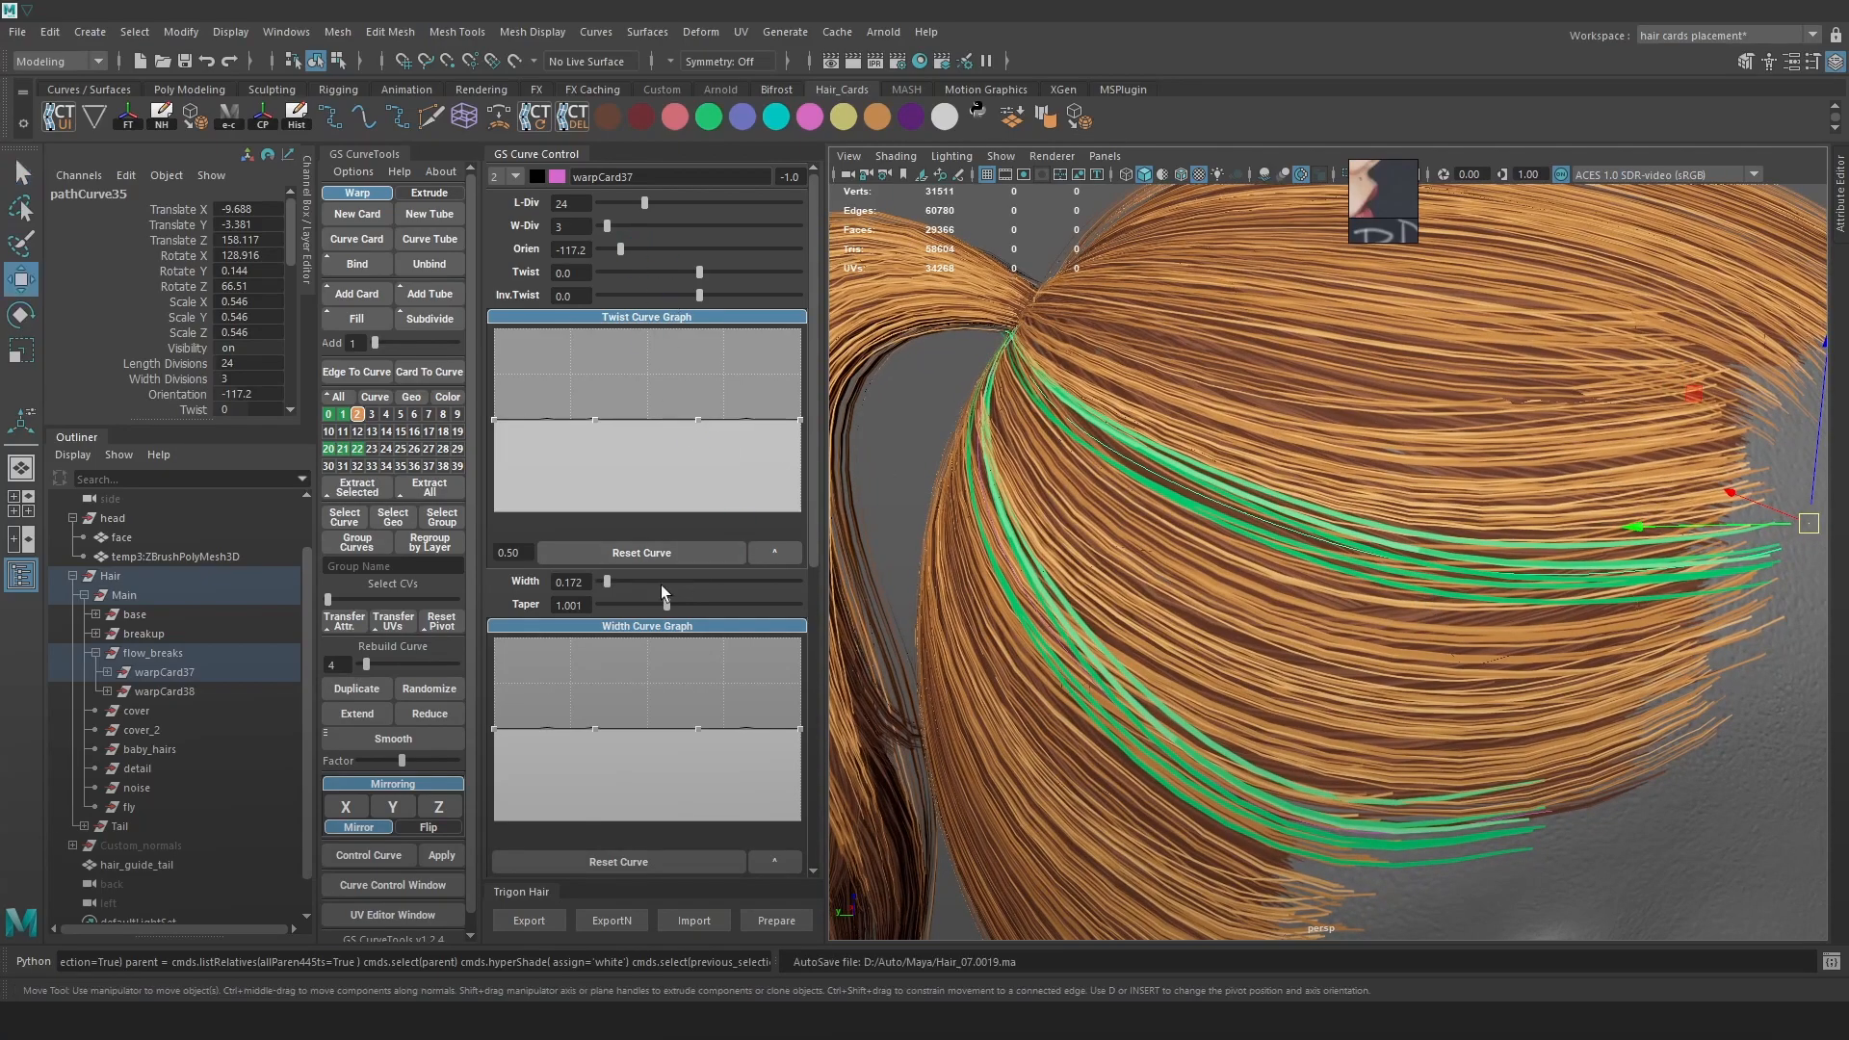
left_click_drag(598, 580, 607, 582)
left_click_drag(1159, 545, 1473, 583, "alt")
right_click_drag(1473, 583, 1510, 610, "alt")
left_click_drag(1510, 610, 1498, 598, "alt")
right_click_drag(1498, 598, 1134, 315, "alt")
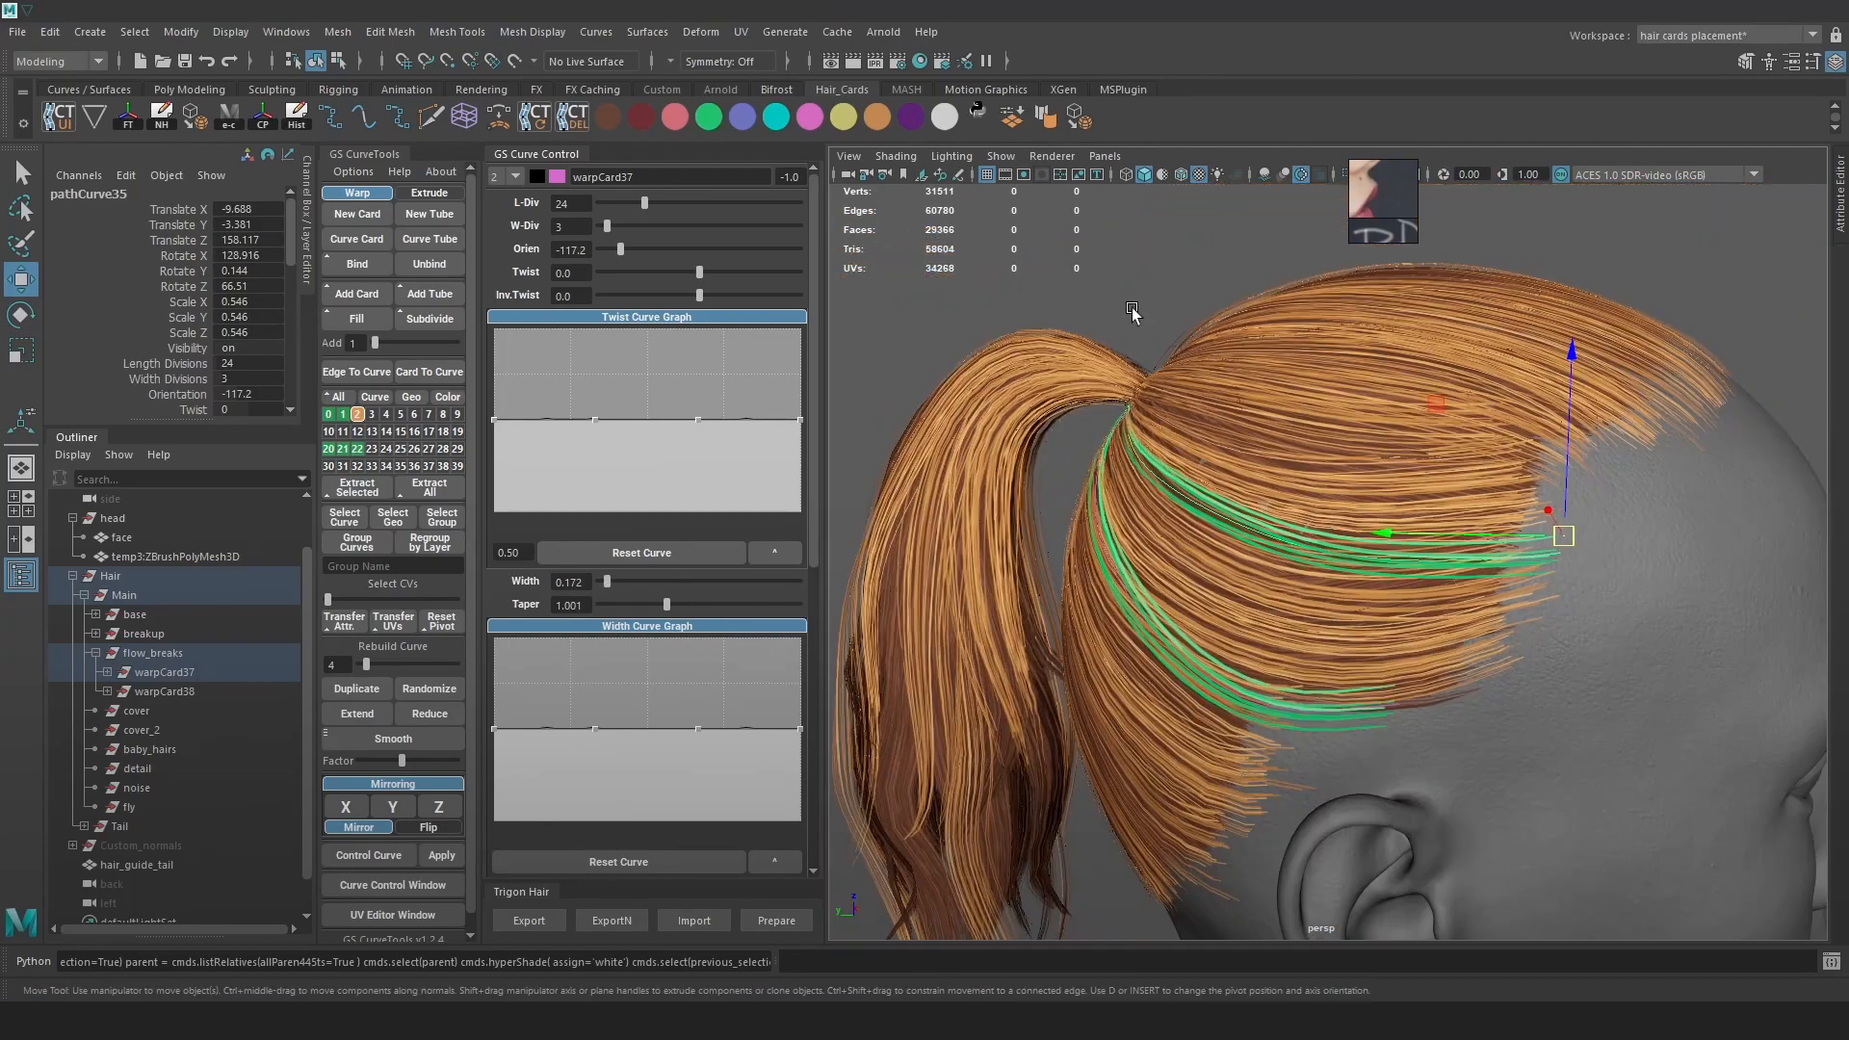
Reshape the upper flow-break card by moving its control vertices along the side of the head, and return to object mode
left_click(997, 278)
key("4")
left_click_drag(1349, 524, 1285, 563)
key("6")
right_click_drag(1285, 563, 1346, 593, "alt")
mouse_move(1297, 491)
left_mouse_down()
mouse_move(1286, 545)
mouse_move(1294, 483)
mouse_move(1286, 510)
mouse_move(1223, 497)
left_mouse_up()
key("4")
key("6")
left_click(1237, 494)
left_click_drag(1236, 493, 1246, 482)
left_click_drag(1492, 508, 1280, 471, "alt")
right_click_drag(1188, 454, 1458, 389)
Toggle the visibility of curve layer 2 to compare the hair with and without the flow-break cards
left_click(358, 415)
left_click(358, 415)
left_click(358, 415)
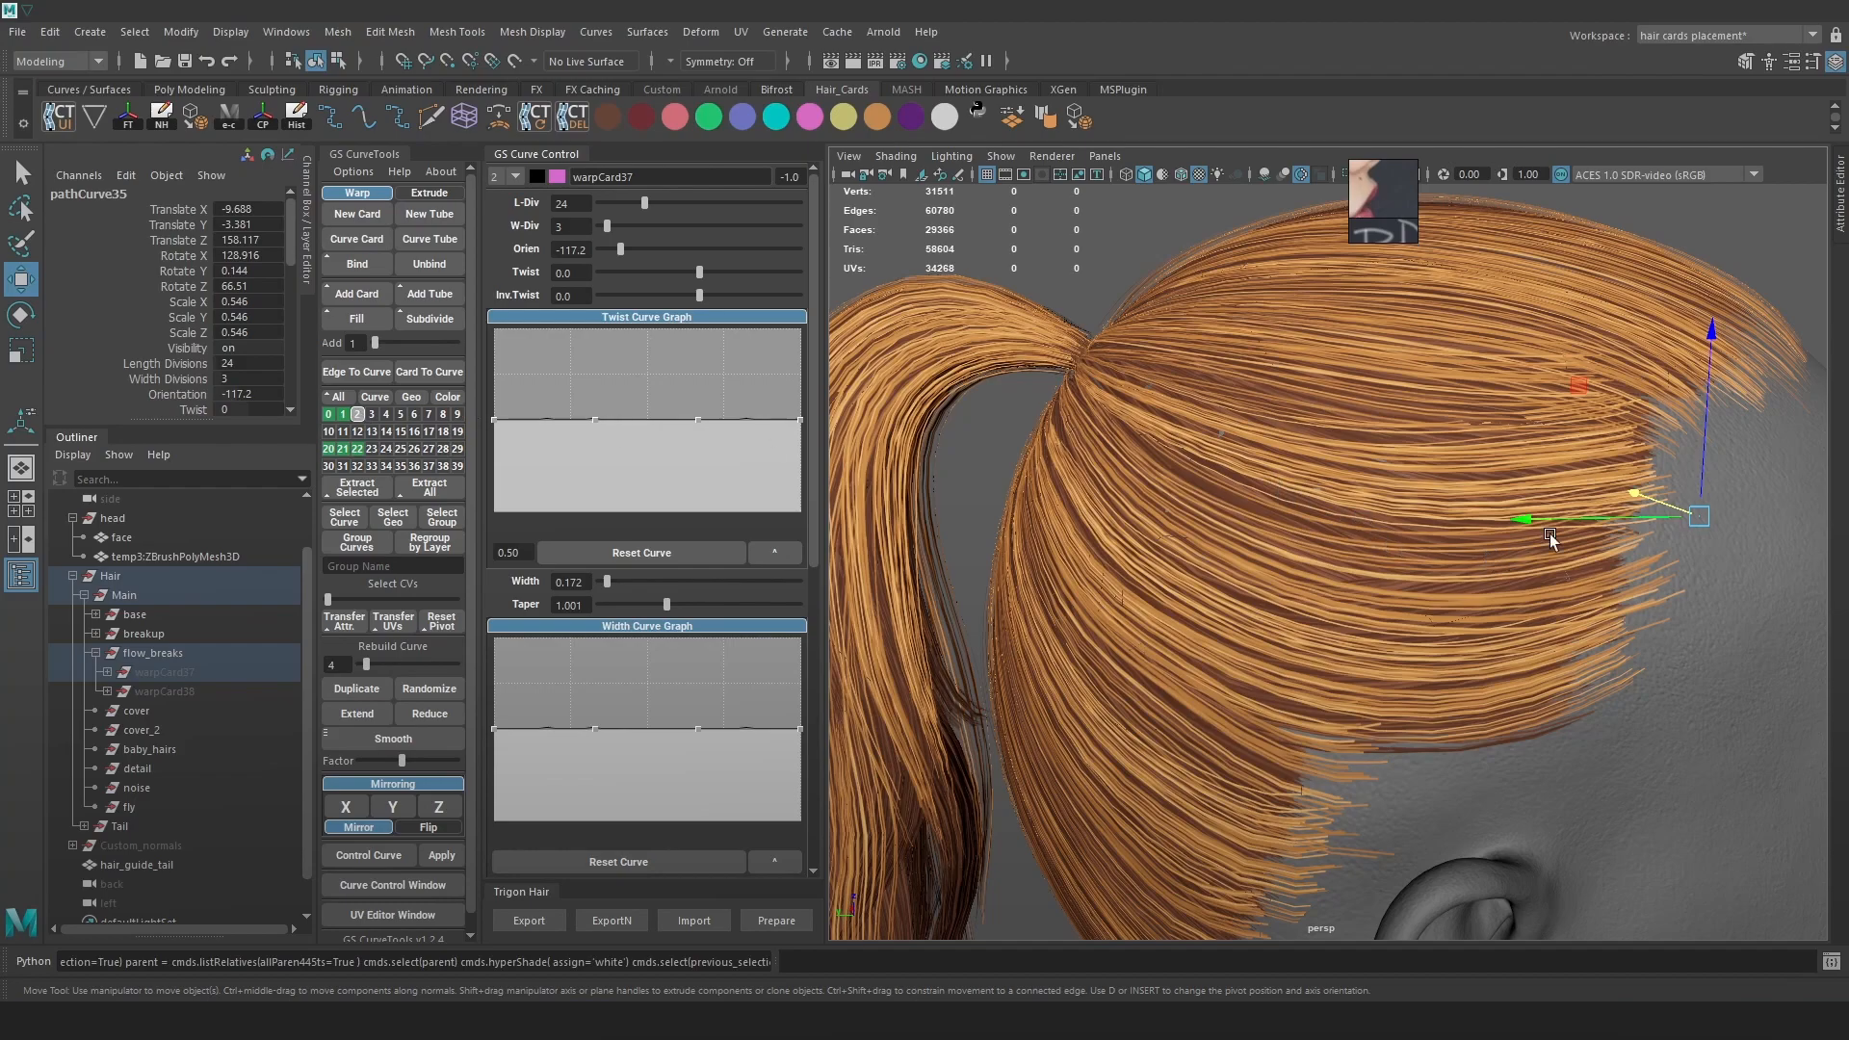
left_click(358, 415)
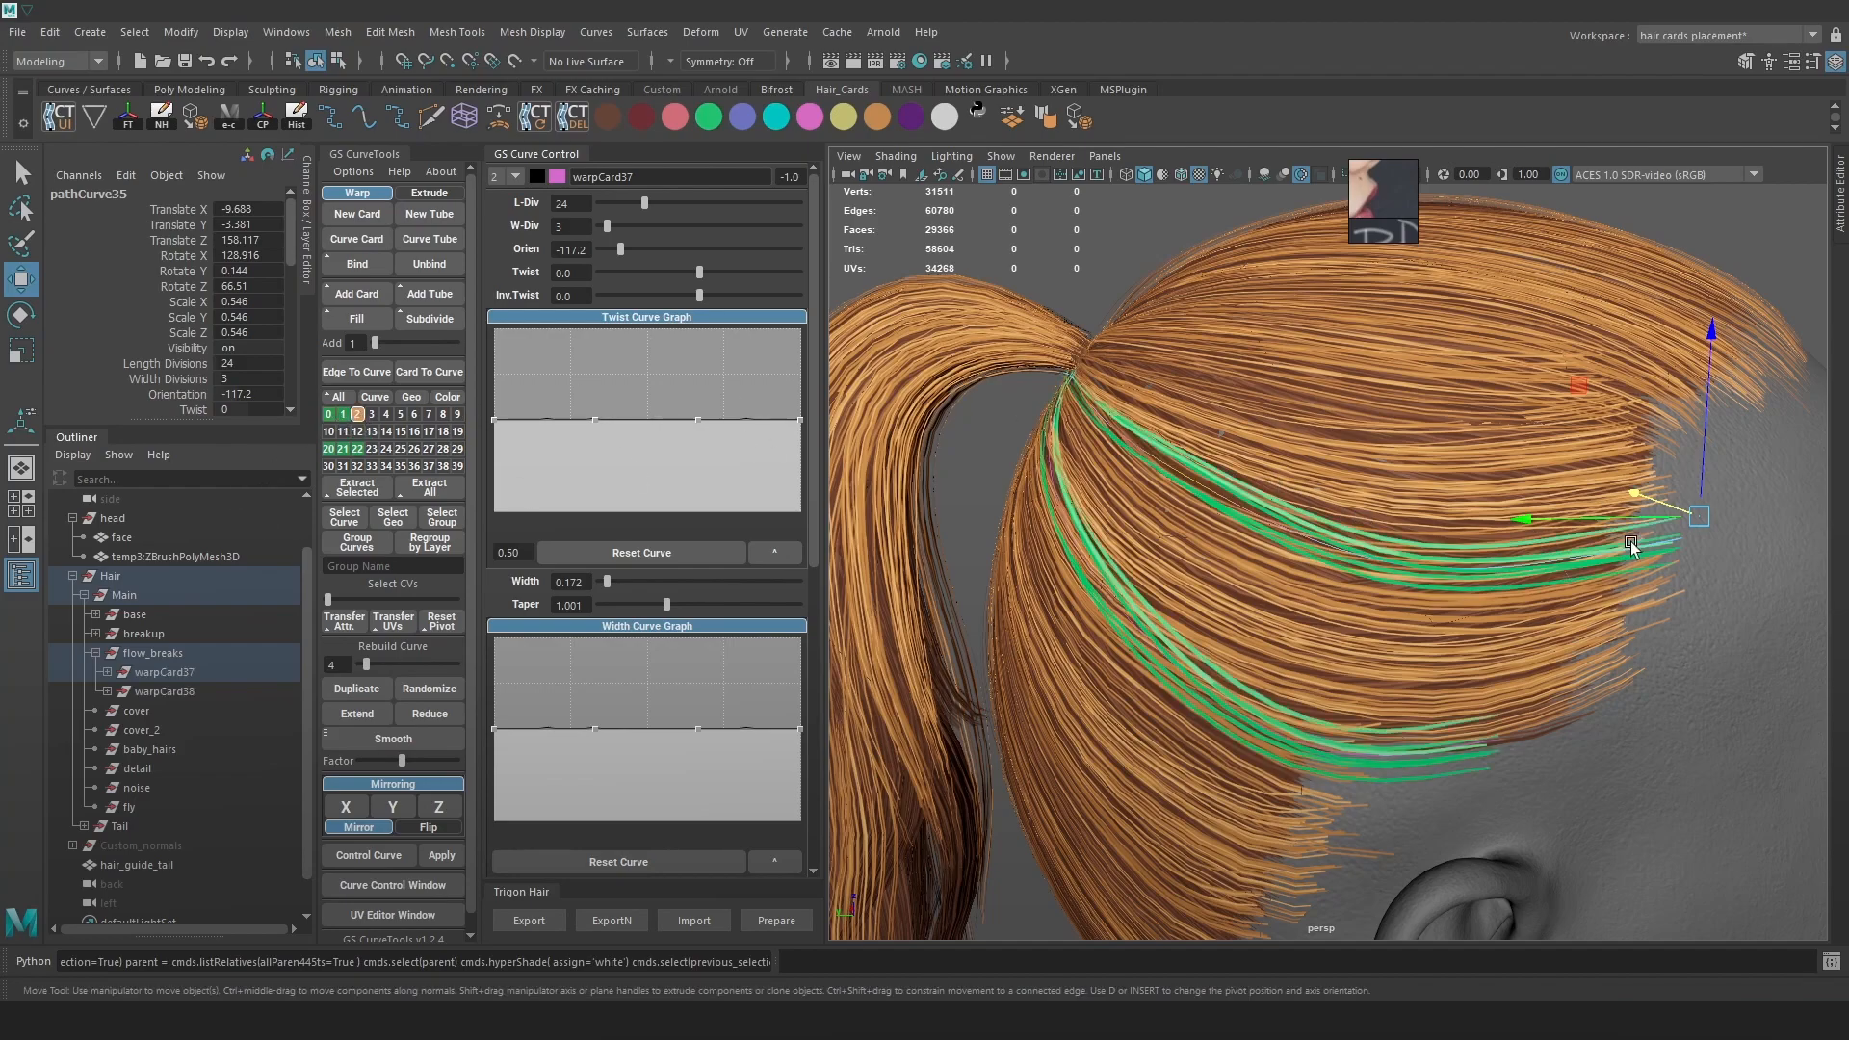
left_click_drag(1310, 532, 1270, 511, "alt")
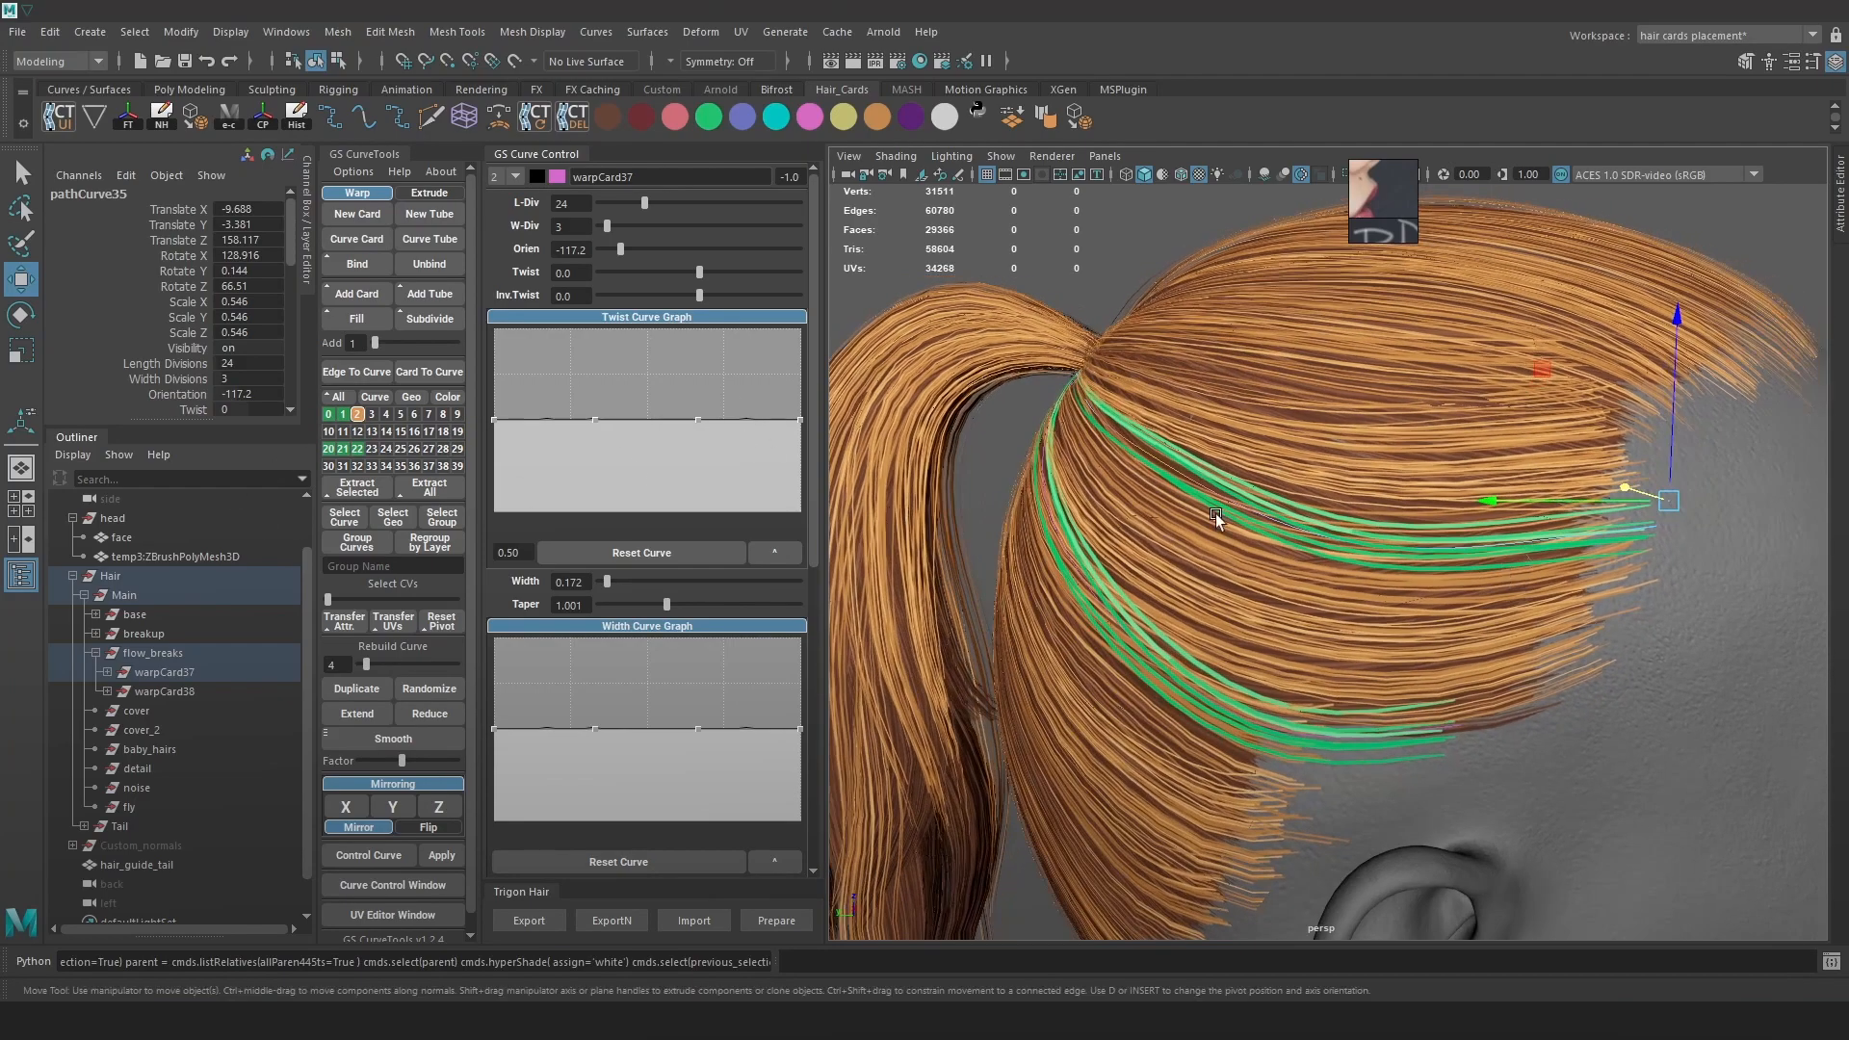
Export the hair, inspect the updated flow-break cards in Marmoset, and return to Maya
left_click(553, 919)
left_click(540, 1021)
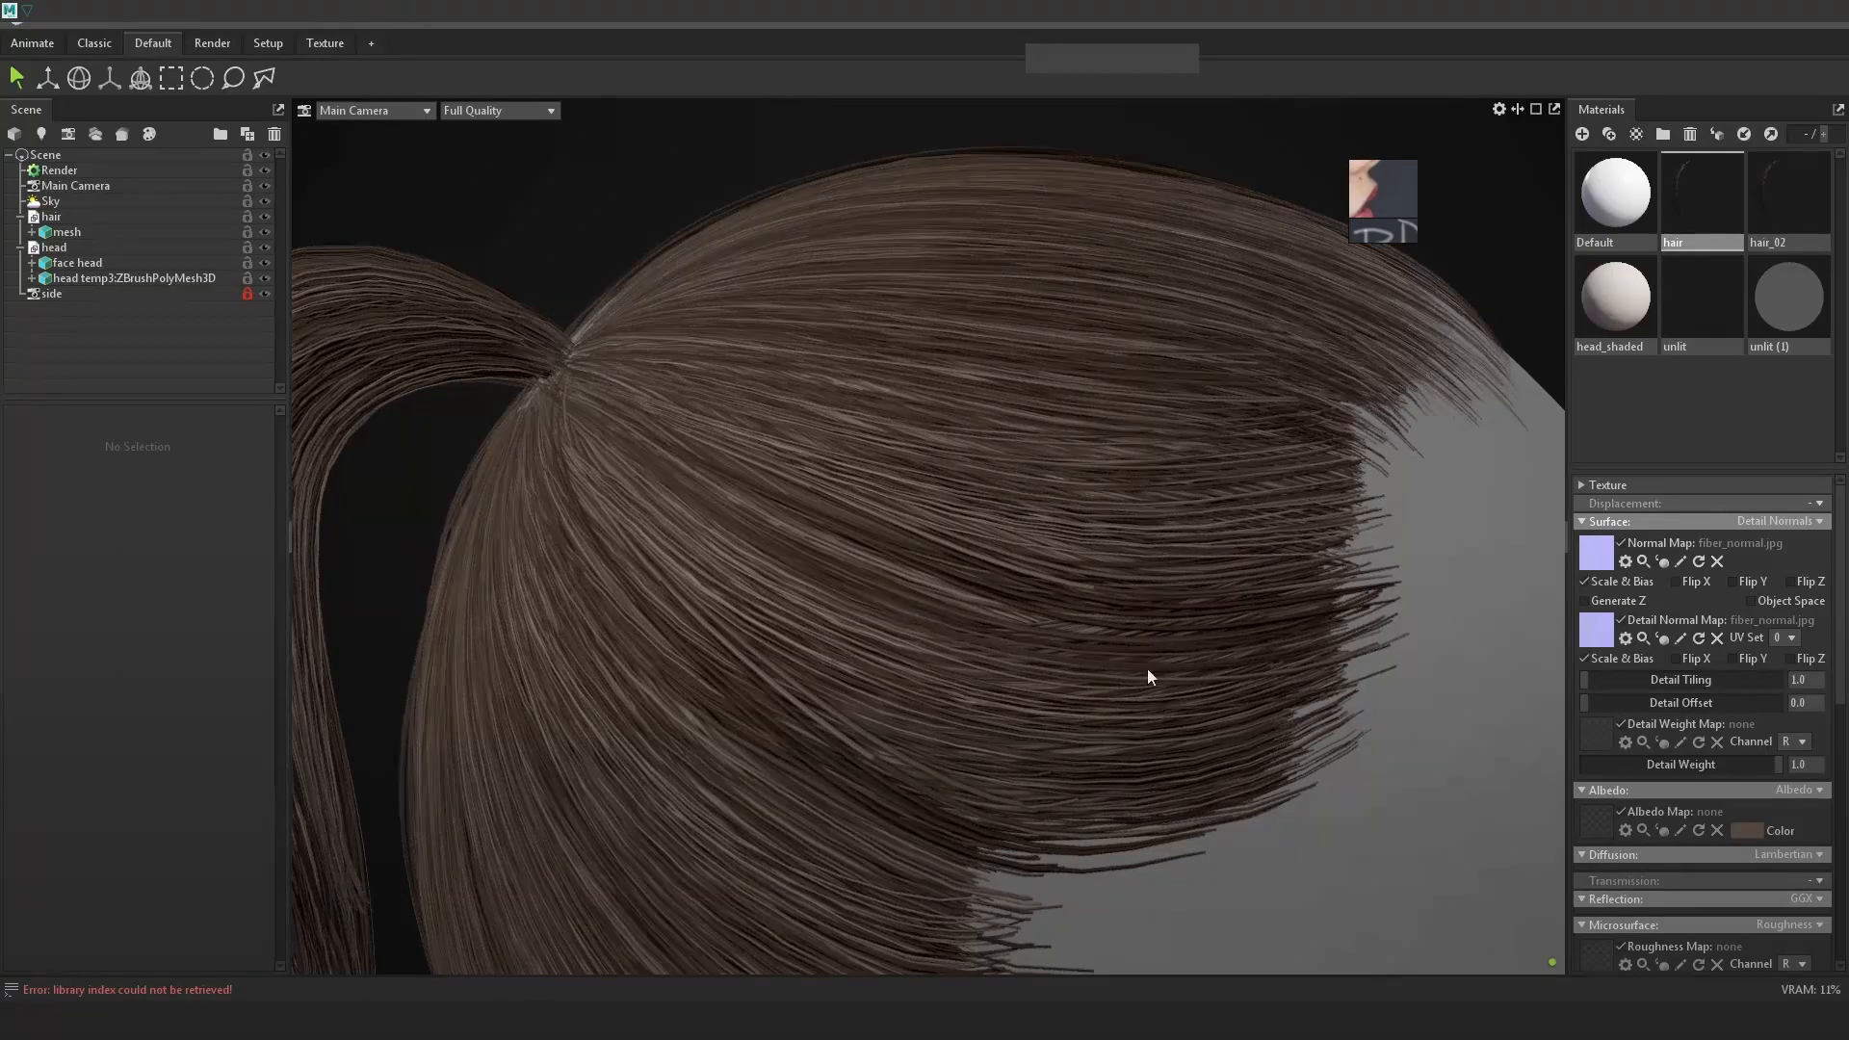
right_click_drag(1158, 695, 1142, 673, "alt")
left_click_drag(1141, 680, 1069, 616, "alt")
left_click(1769, 23)
Select the lower flow-break card's curve and move its control vertex near the ponytail base
left_click_drag(1252, 616, 1190, 662, "alt")
key("4")
left_click(1190, 662)
key("6")
right_click_drag(1055, 230, 1003, 230)
key("4")
left_click(1234, 483)
key("6")
mouse_move(1233, 484)
left_mouse_down()
mouse_move(1202, 522)
mouse_move(1216, 513)
left_mouse_up()
Raise the middle and tip control vertices of the lower flow-break card above the ear
key("4")
left_click_drag(1533, 672, 1452, 737)
key("6")
left_click_drag(1478, 644, 1478, 625)
key("4")
mouse_move(1668, 710)
left_mouse_down()
mouse_move(1629, 625)
mouse_move(1636, 642)
left_mouse_up()
key("6")
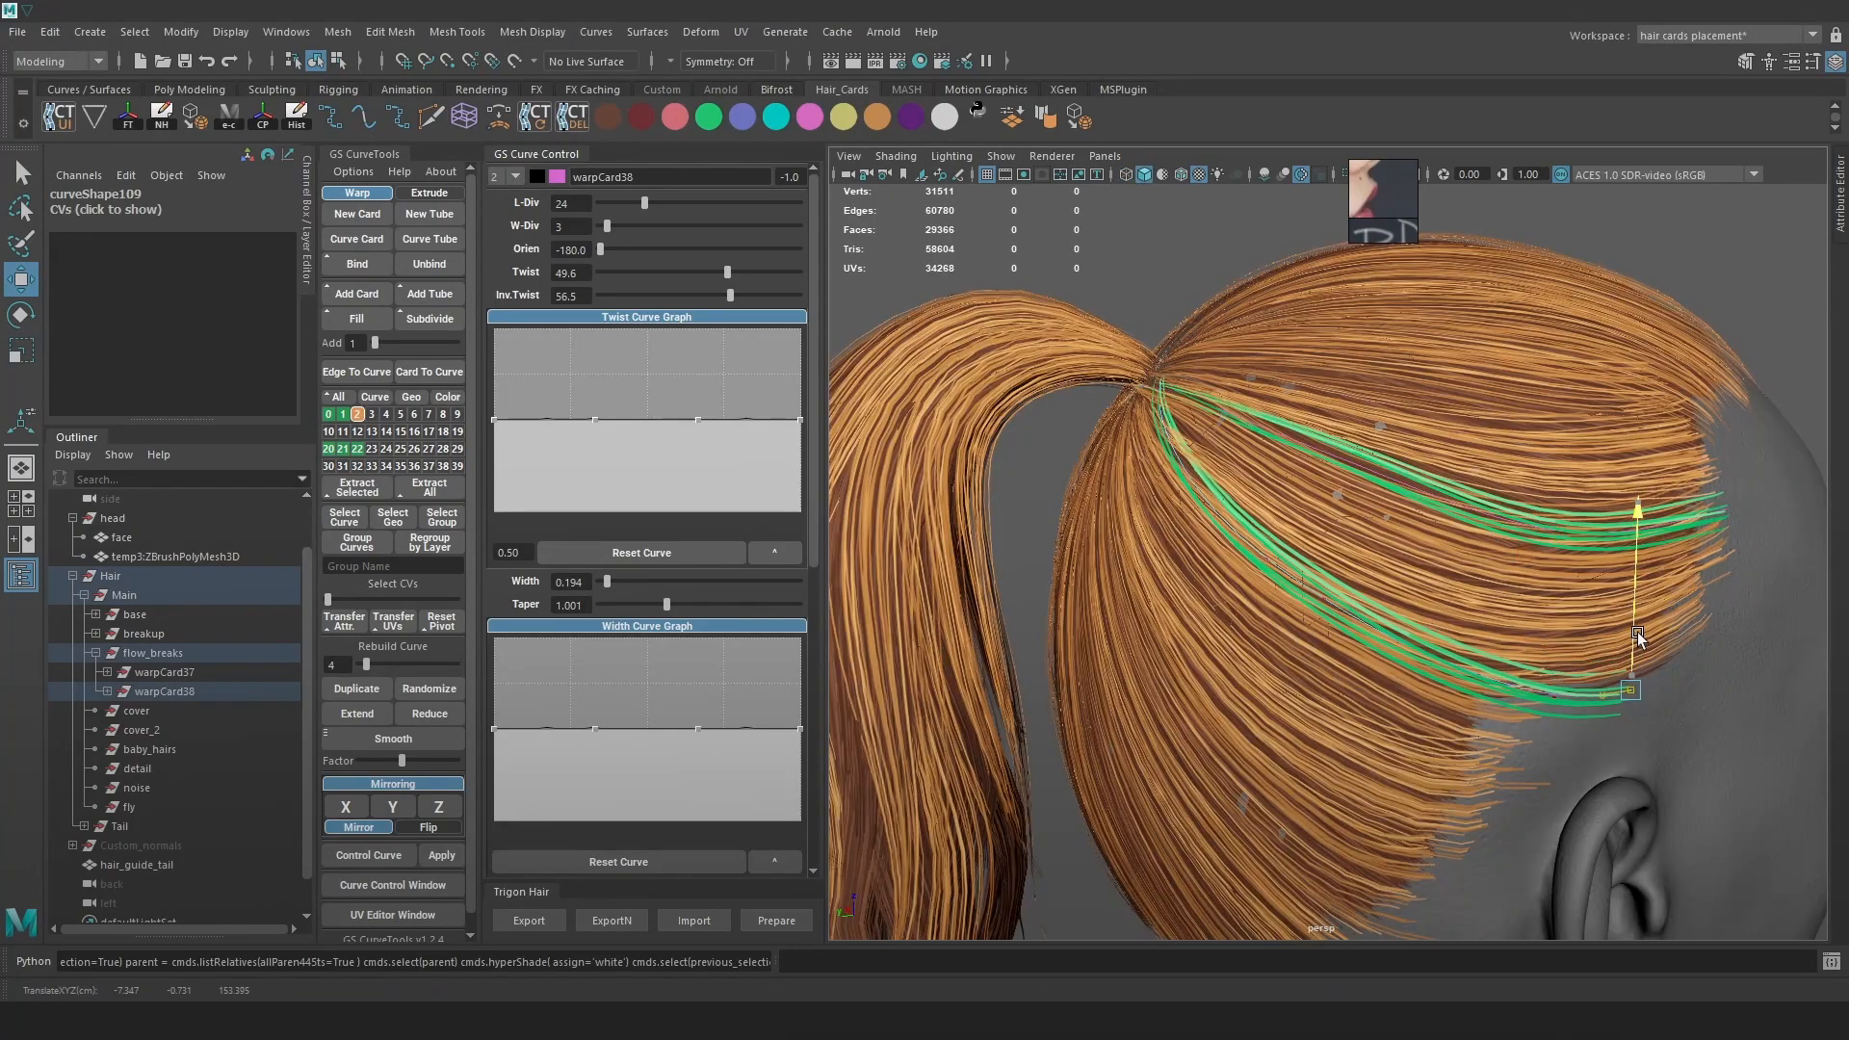
left_click_drag(1510, 611, 1271, 621, "alt")
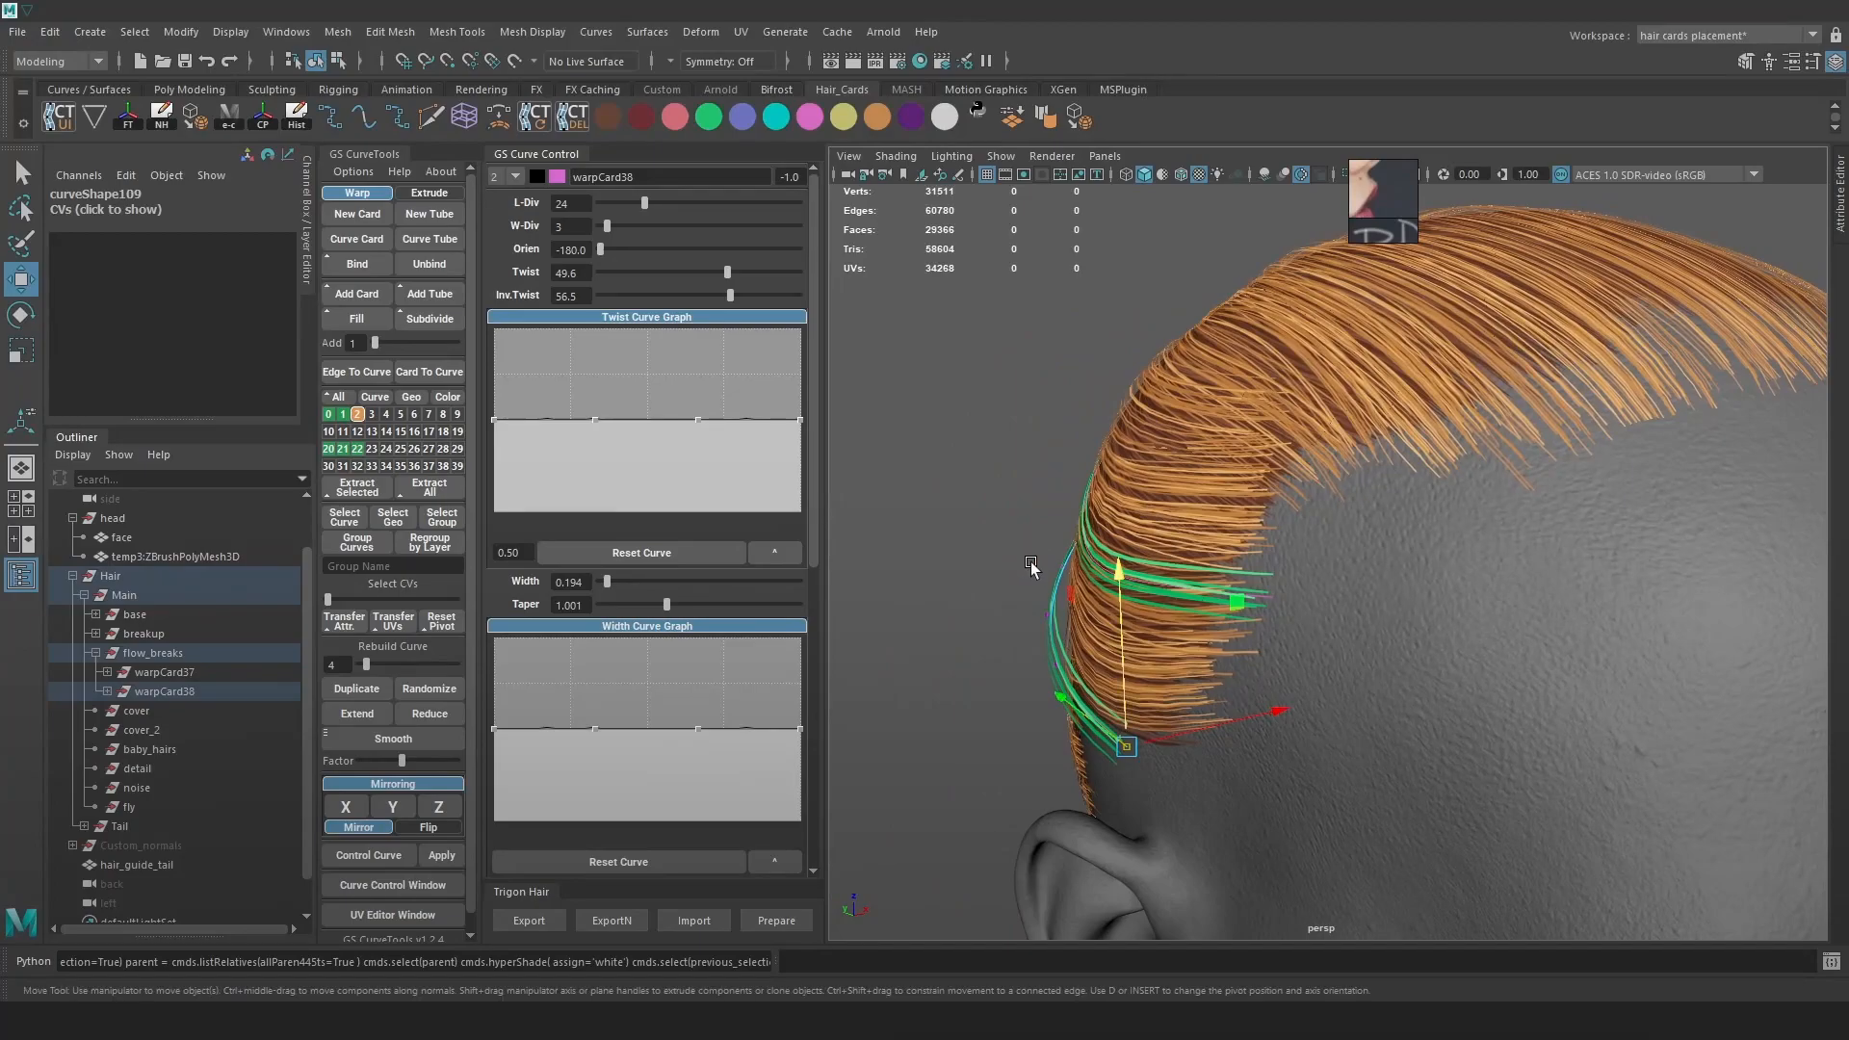
Select the lower flow-break card's middle control vertex and pull it down and in against the side of the head
left_click(1081, 626)
key("4")
left_click(1070, 628)
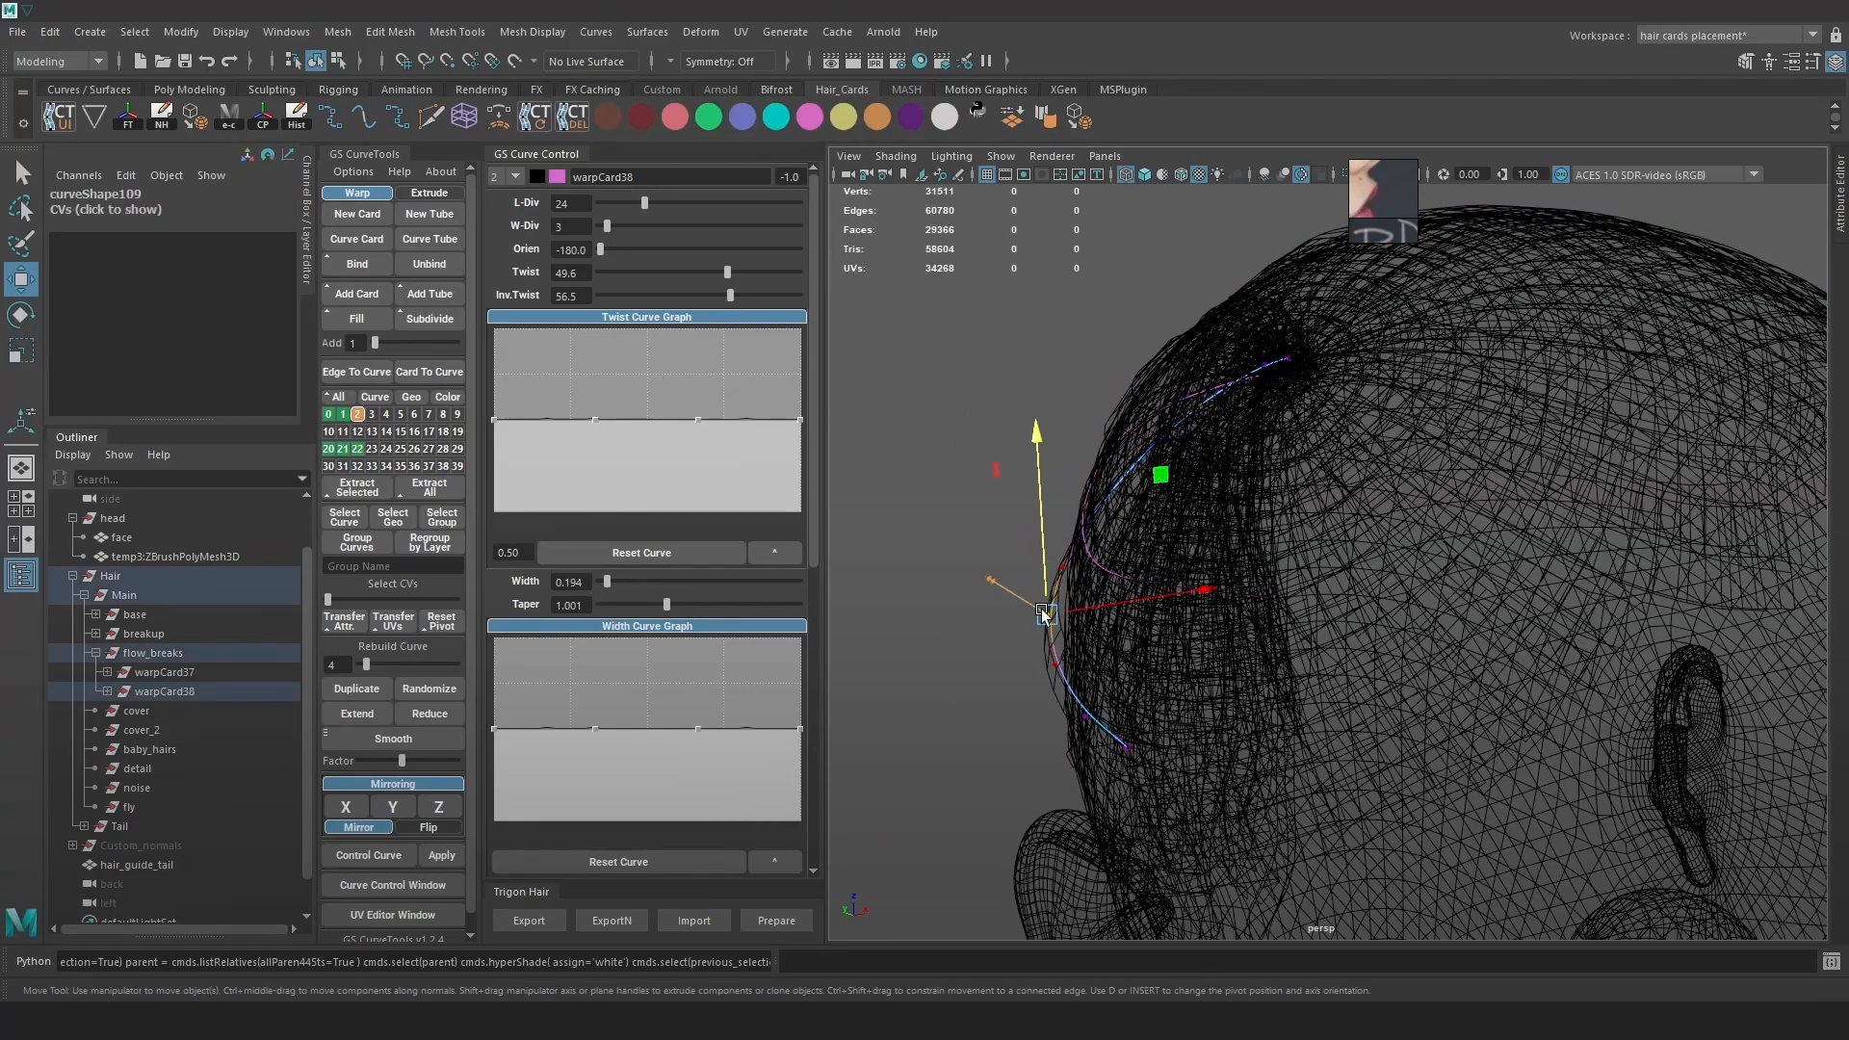
key("6")
left_click_drag(1067, 631, 1062, 662)
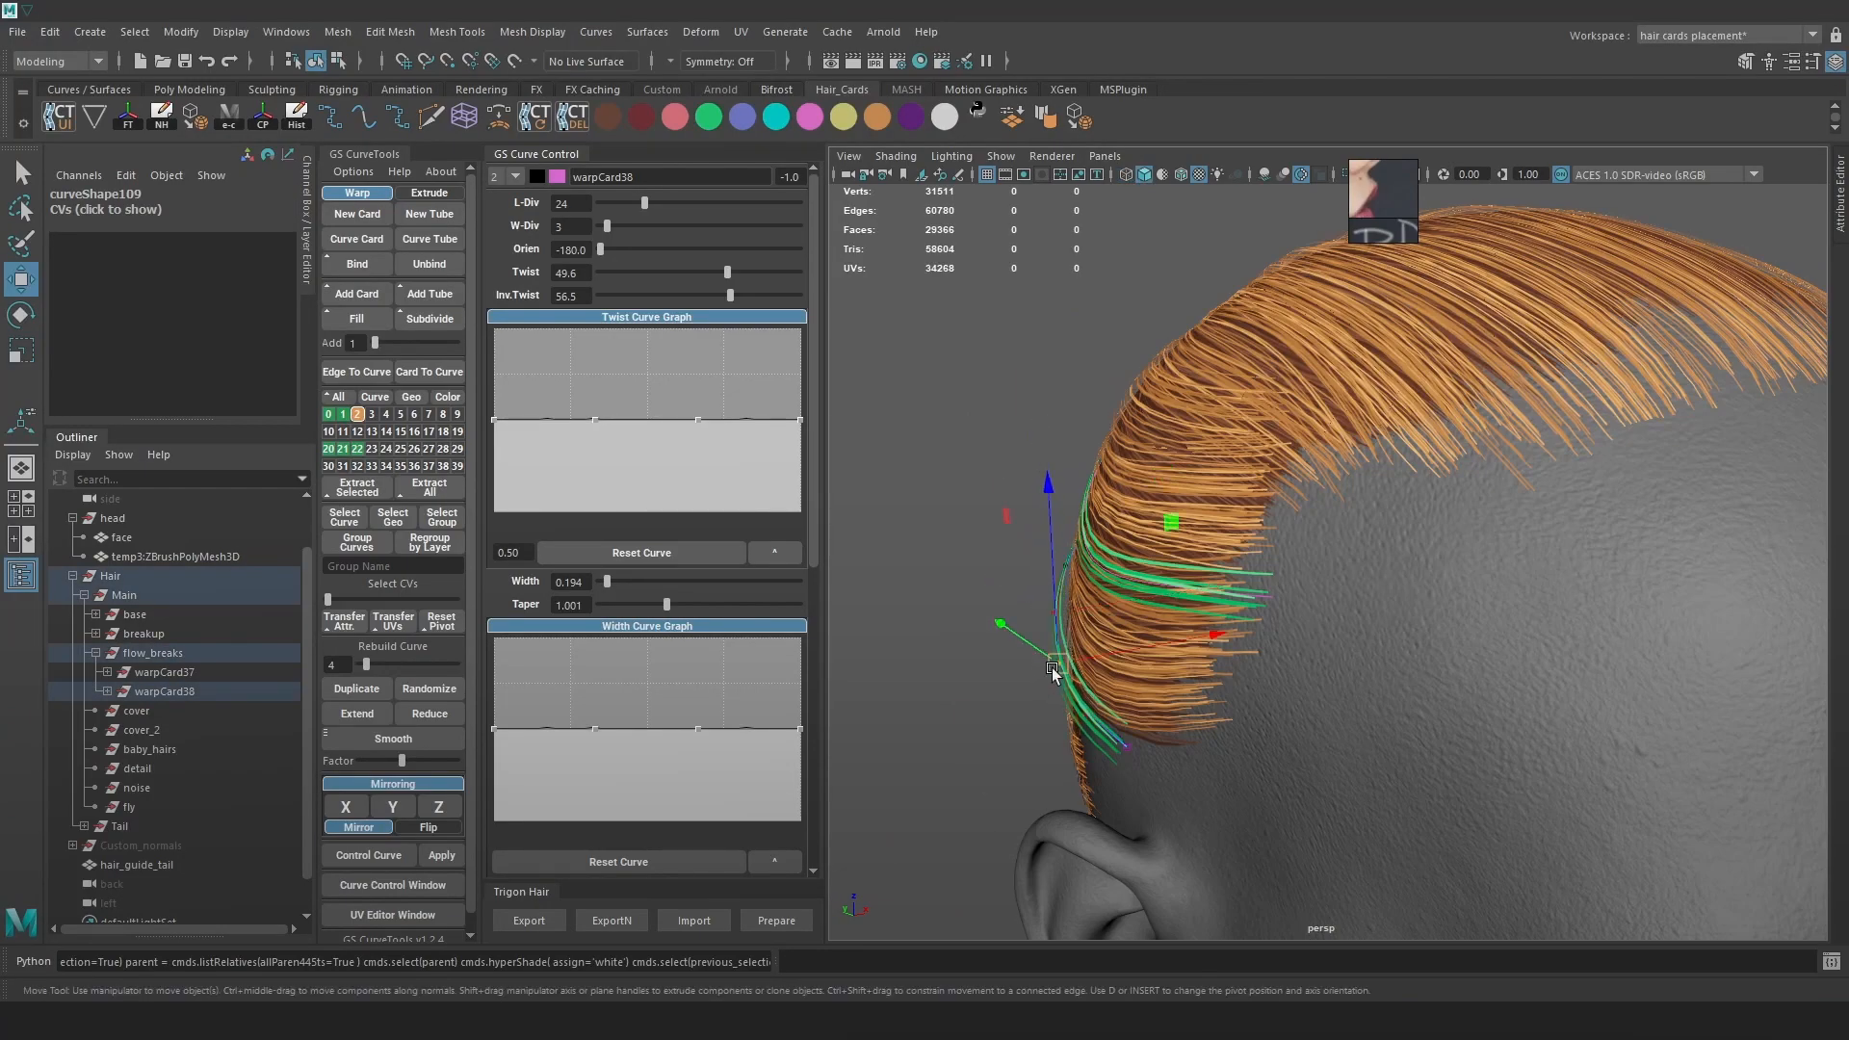
Select the lower card's next control vertex toward the ponytail base and adjust it so the card follows the hair surface
key("4")
left_click(1066, 568)
mouse_move(1074, 570)
left_mouse_down()
mouse_move(1271, 562)
mouse_move(1259, 574)
mouse_move(1339, 584)
mouse_move(1245, 610)
mouse_move(1275, 560)
mouse_move(1267, 585)
left_mouse_up()
key("5")
key("b")
right_click_drag(1267, 585, 1269, 634, "alt")
left_click_drag(1211, 583, 1206, 587)
right_click_drag(1259, 628, 1403, 716, "alt")
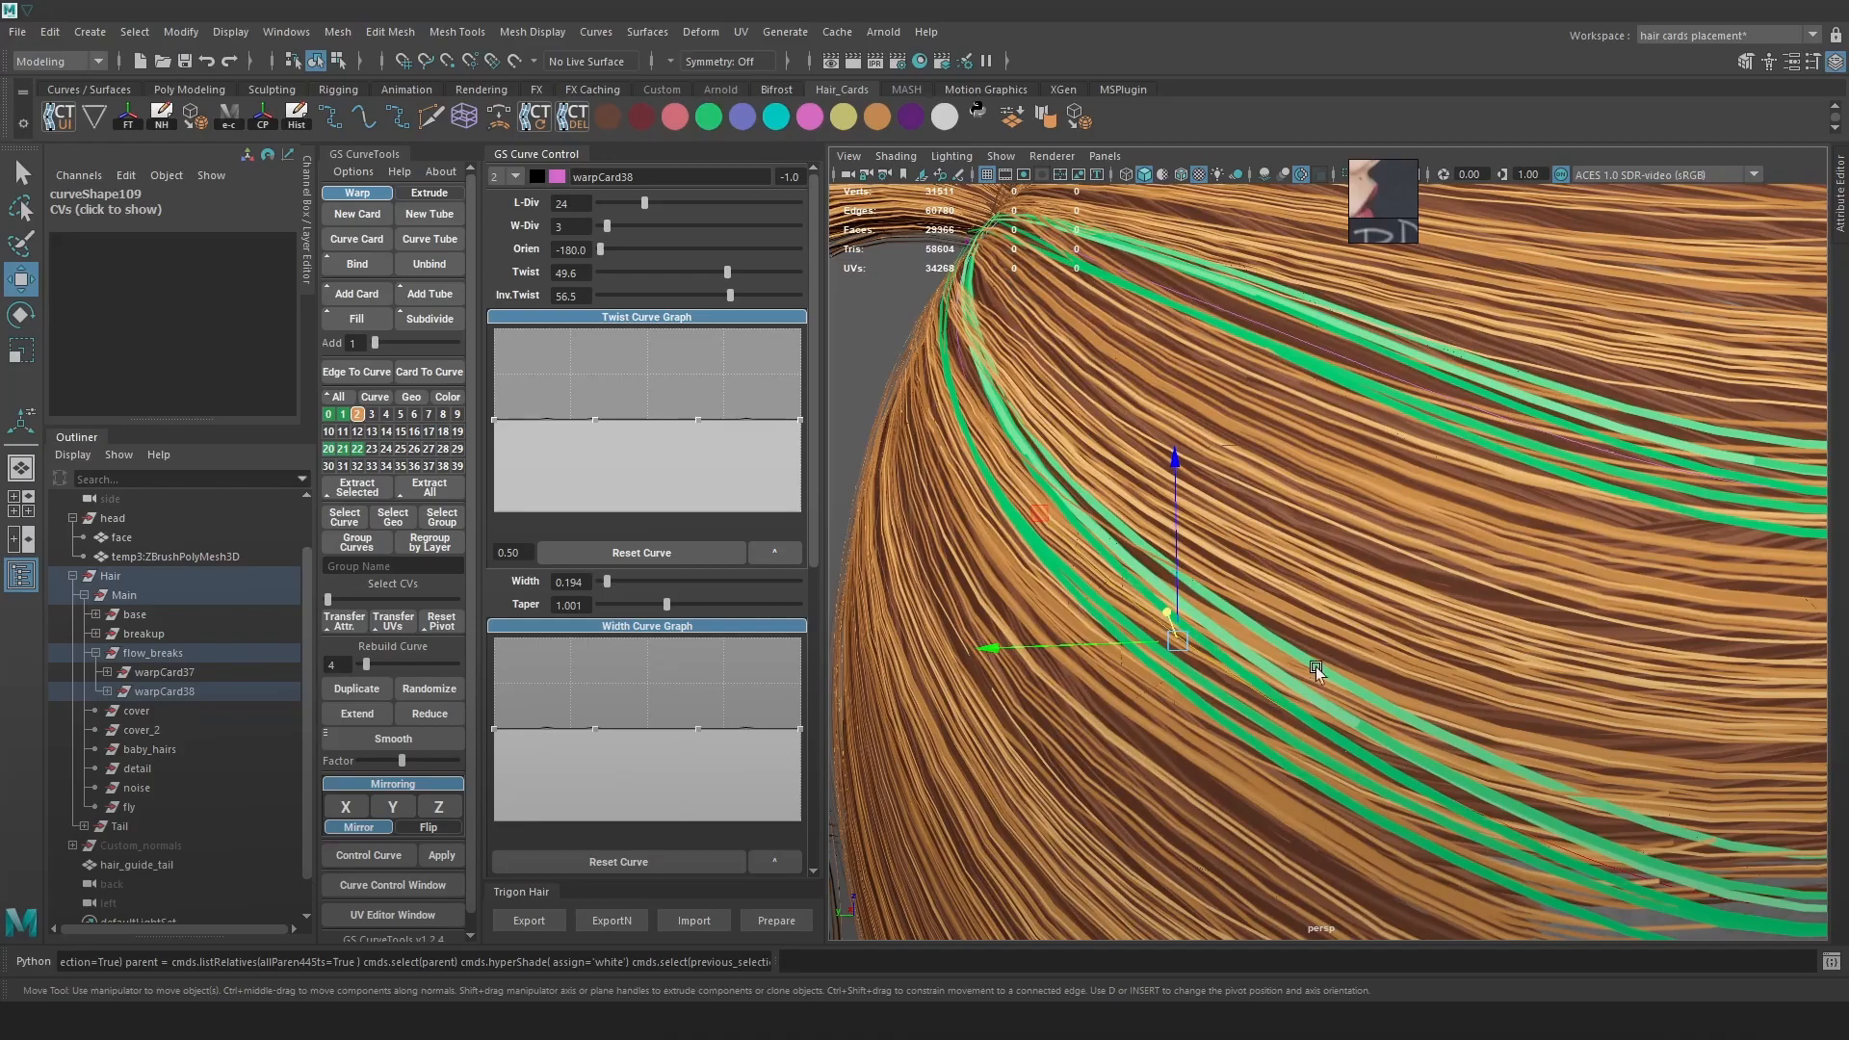
left_click_drag(1315, 666, 1262, 622, "alt")
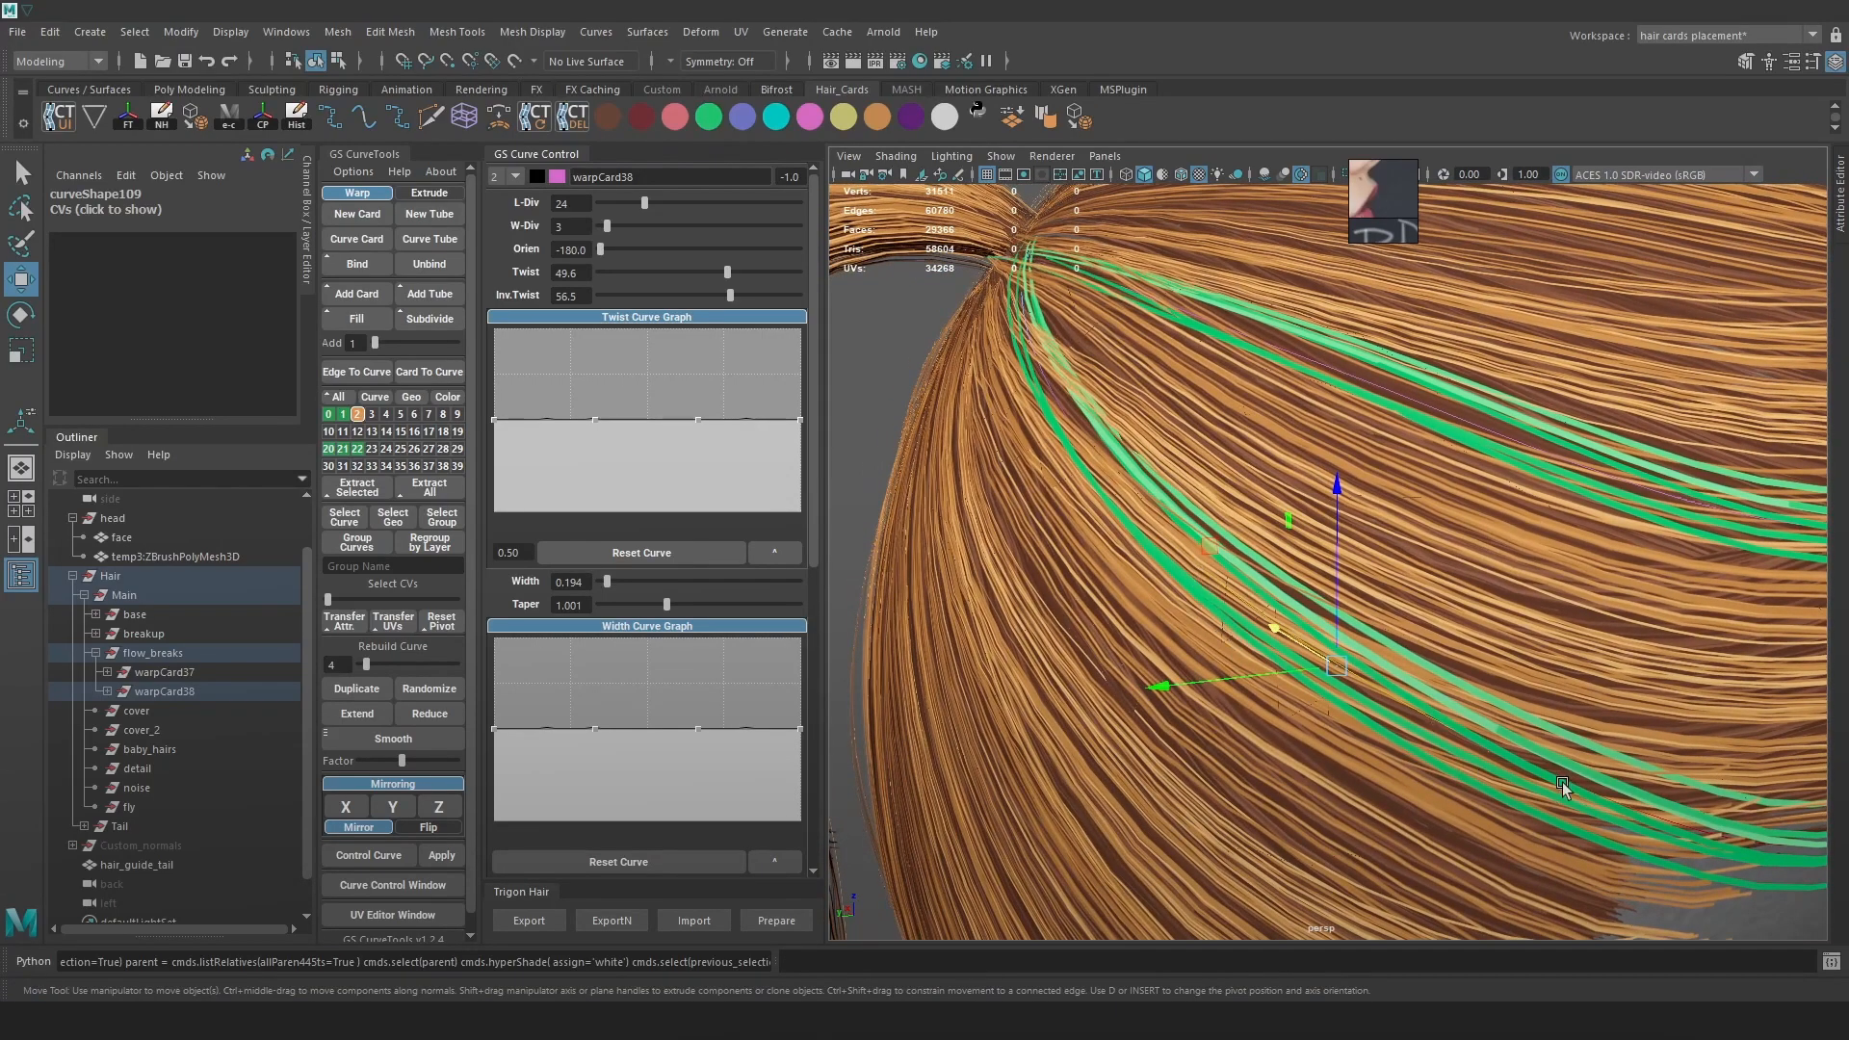
right_click_drag(1423, 647, 1365, 575, "alt")
left_click_drag(1366, 575, 1452, 626, "alt")
Show the upper flow-break card's control vertices and reposition its middle one along the hair flow
key("4")
left_click(1331, 511)
right_click_drag(1211, 257, 1117, 258)
key("6")
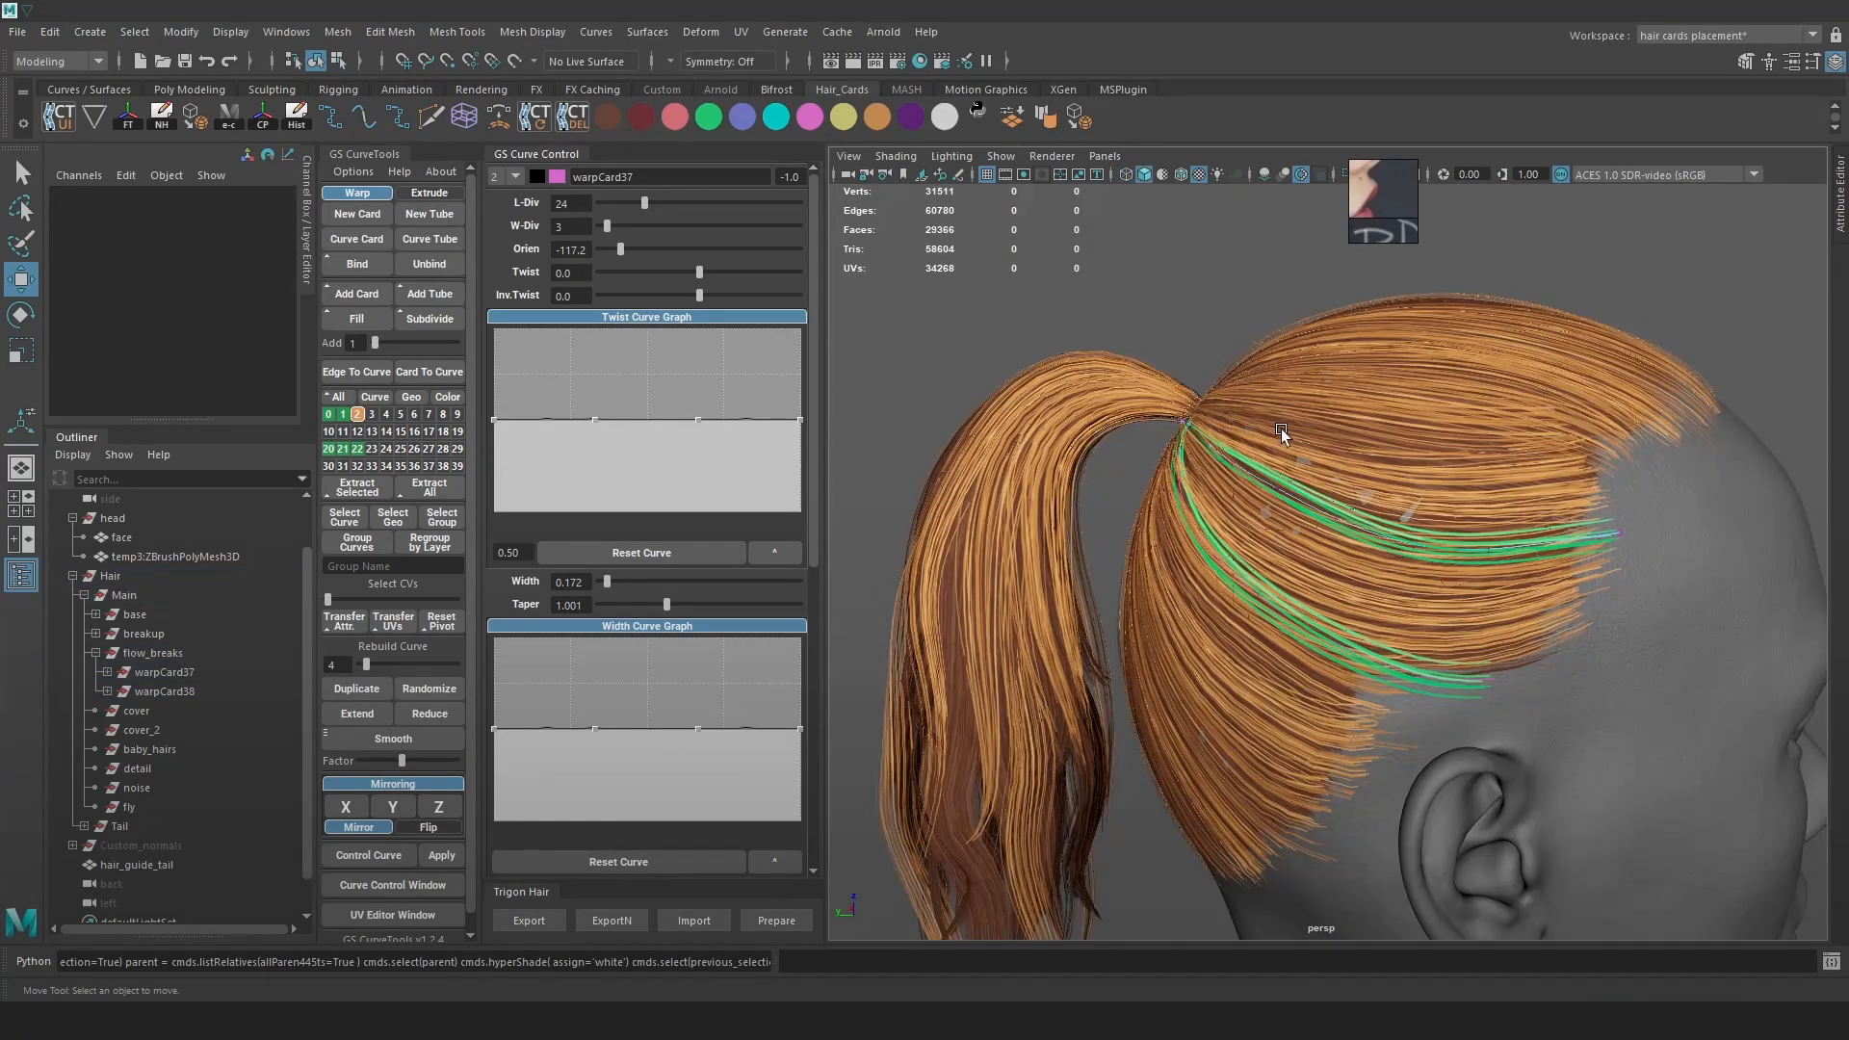
key("4")
left_click(1281, 491)
key("6")
key("e")
key("w")
mouse_move(1283, 491)
left_mouse_down()
mouse_move(1268, 505)
mouse_move(1328, 535)
mouse_move(1334, 485)
mouse_move(1413, 494)
left_mouse_up()
Adjust the upper flow-break card's control vertex at the hairline tip, return to object mode and clear the selection
key("4")
left_click(1329, 520)
key("6")
key("4")
key("6")
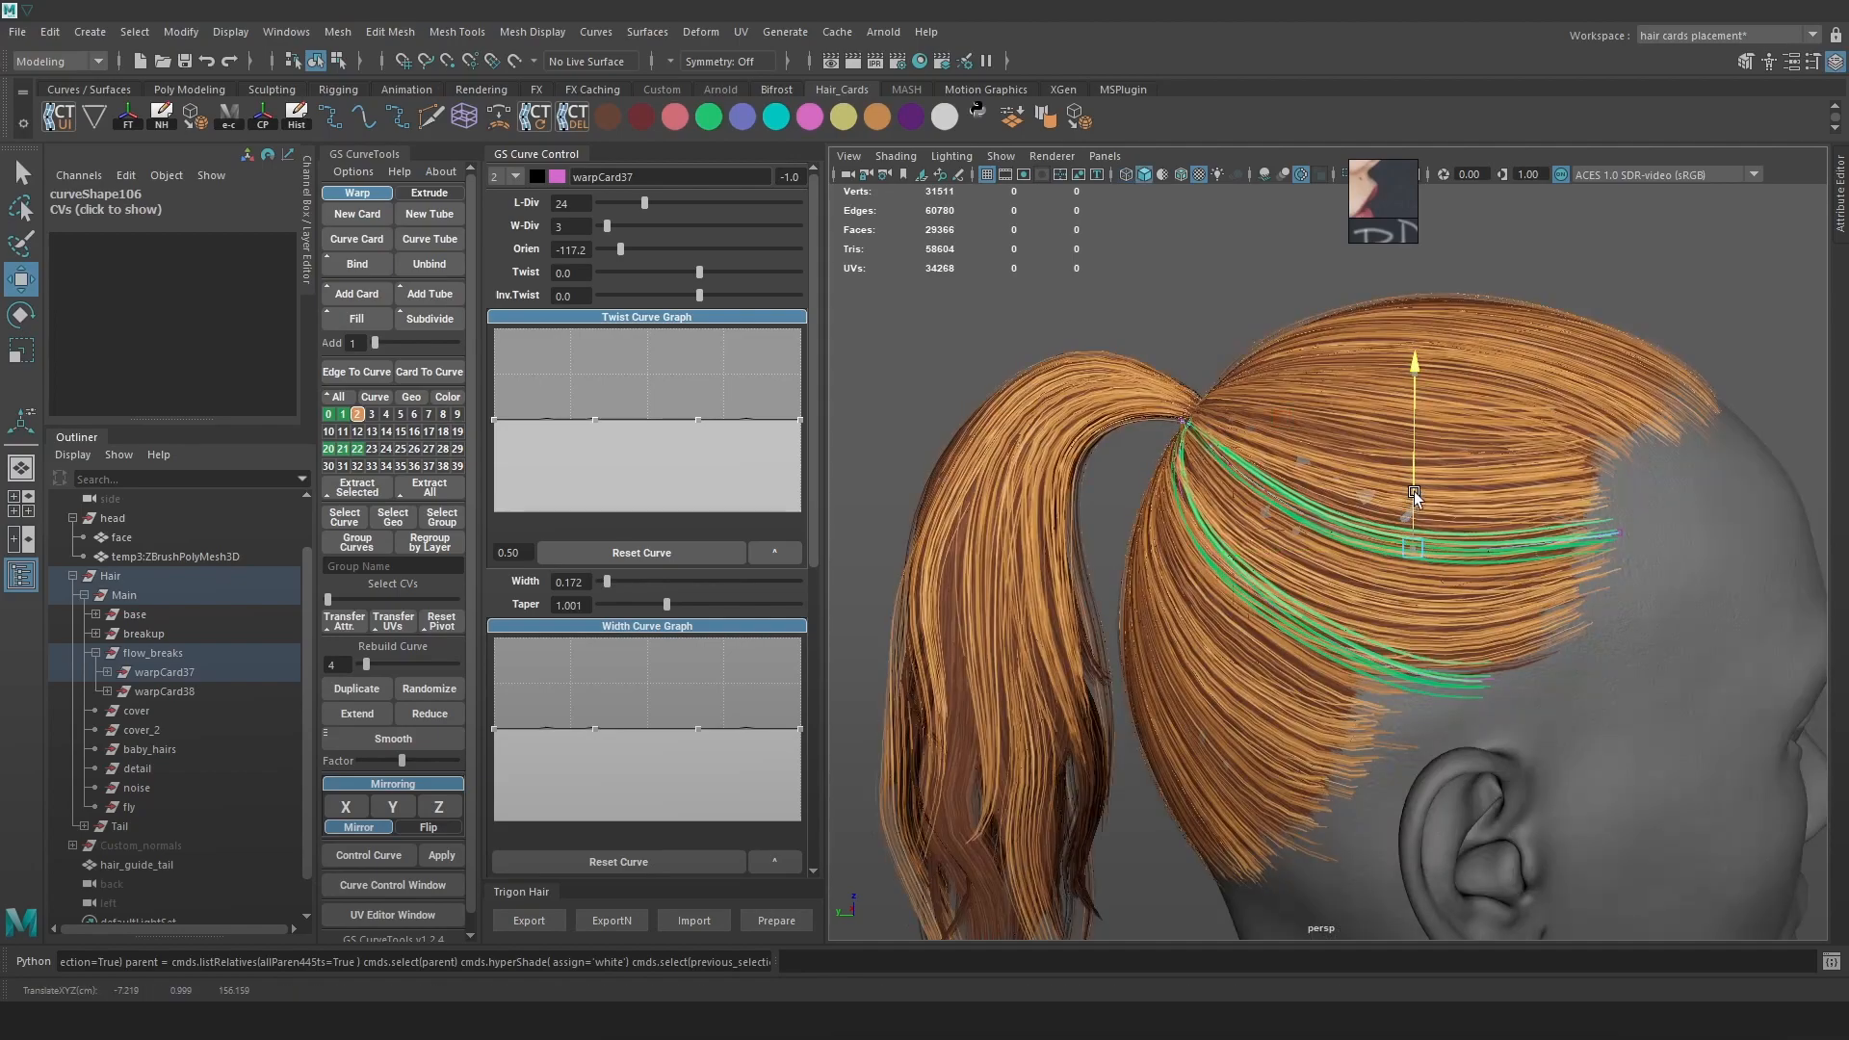
mouse_move(1382, 587)
left_mouse_down("alt")
mouse_move(1261, 599)
mouse_move(1358, 598)
mouse_move(1358, 562)
left_mouse_up("alt")
right_click_drag(1333, 531, 1600, 258)
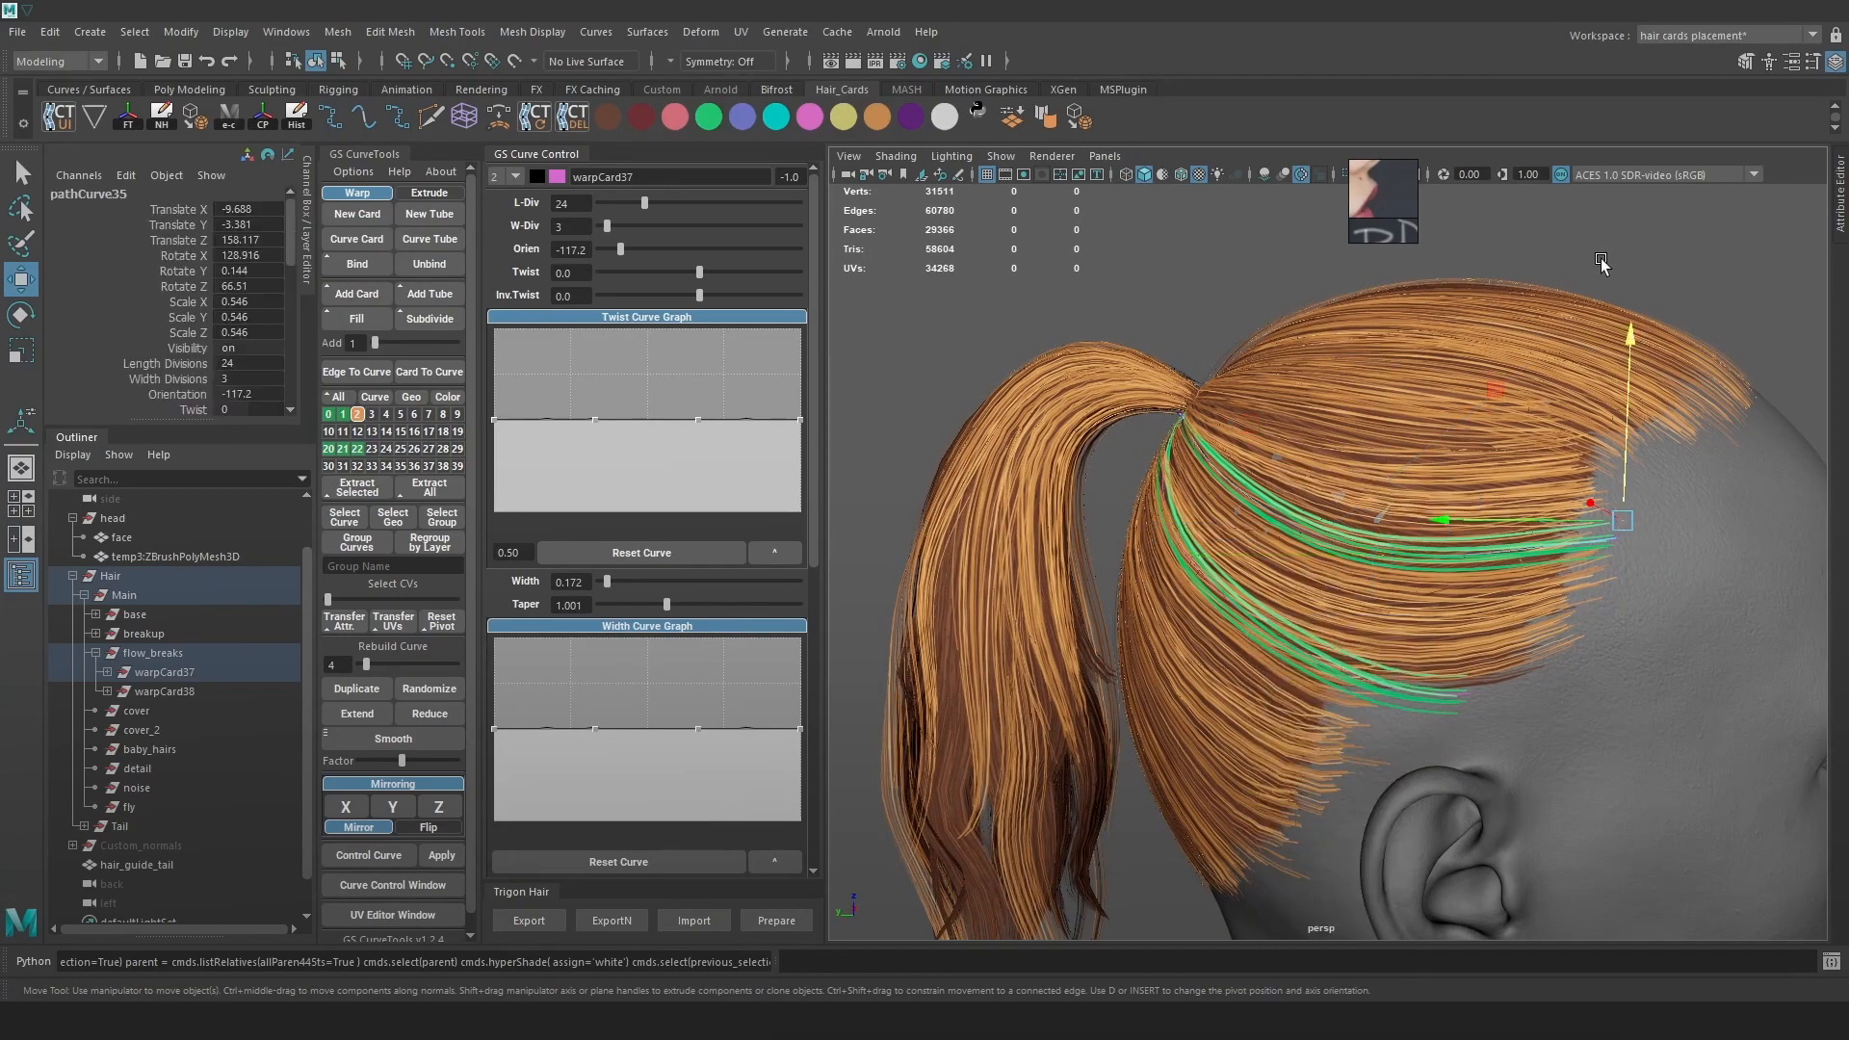
left_click(1600, 263)
Check how both flow-break cards fit the head in wireframe and textured display, and export the hair to Marmoset
left_click_drag(1522, 350, 1608, 390, "alt")
right_click_drag(1608, 390, 1558, 494, "alt")
key("4")
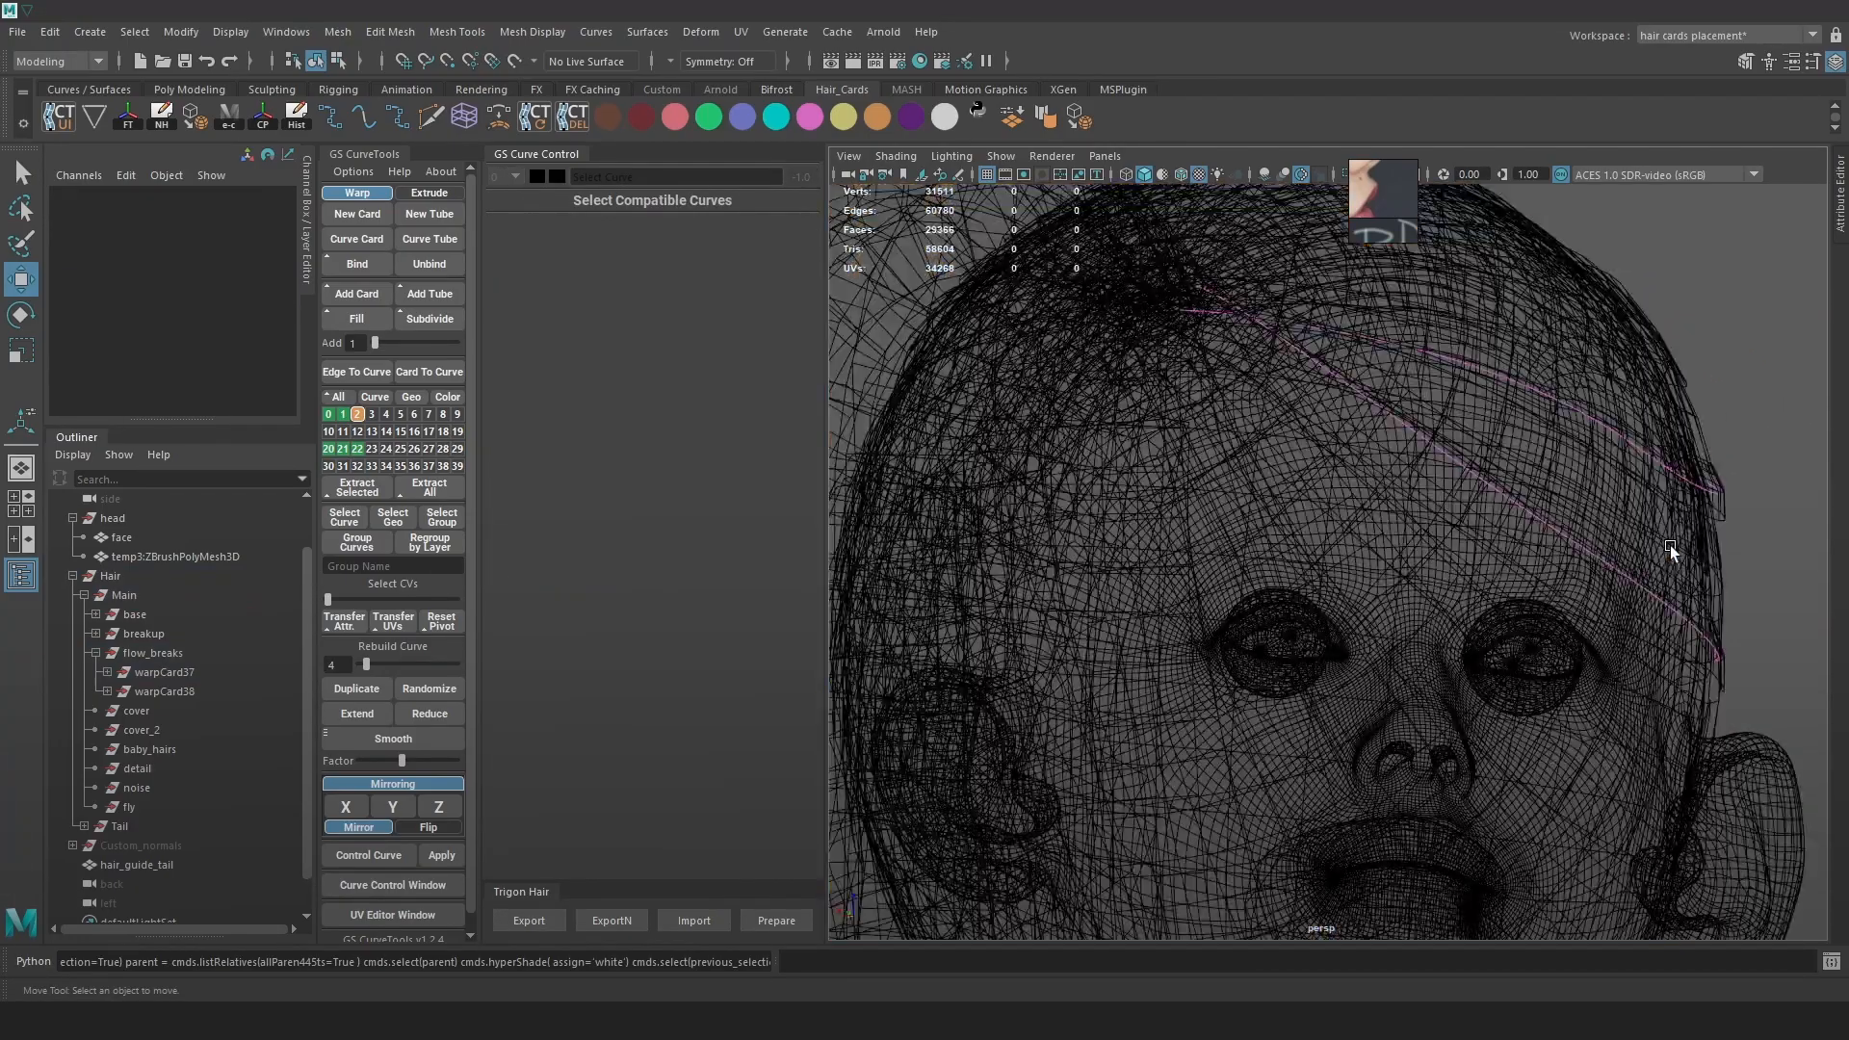
mouse_move(1662, 540)
left_mouse_down("alt")
mouse_move(1675, 549)
mouse_move(1462, 522)
left_mouse_up("alt")
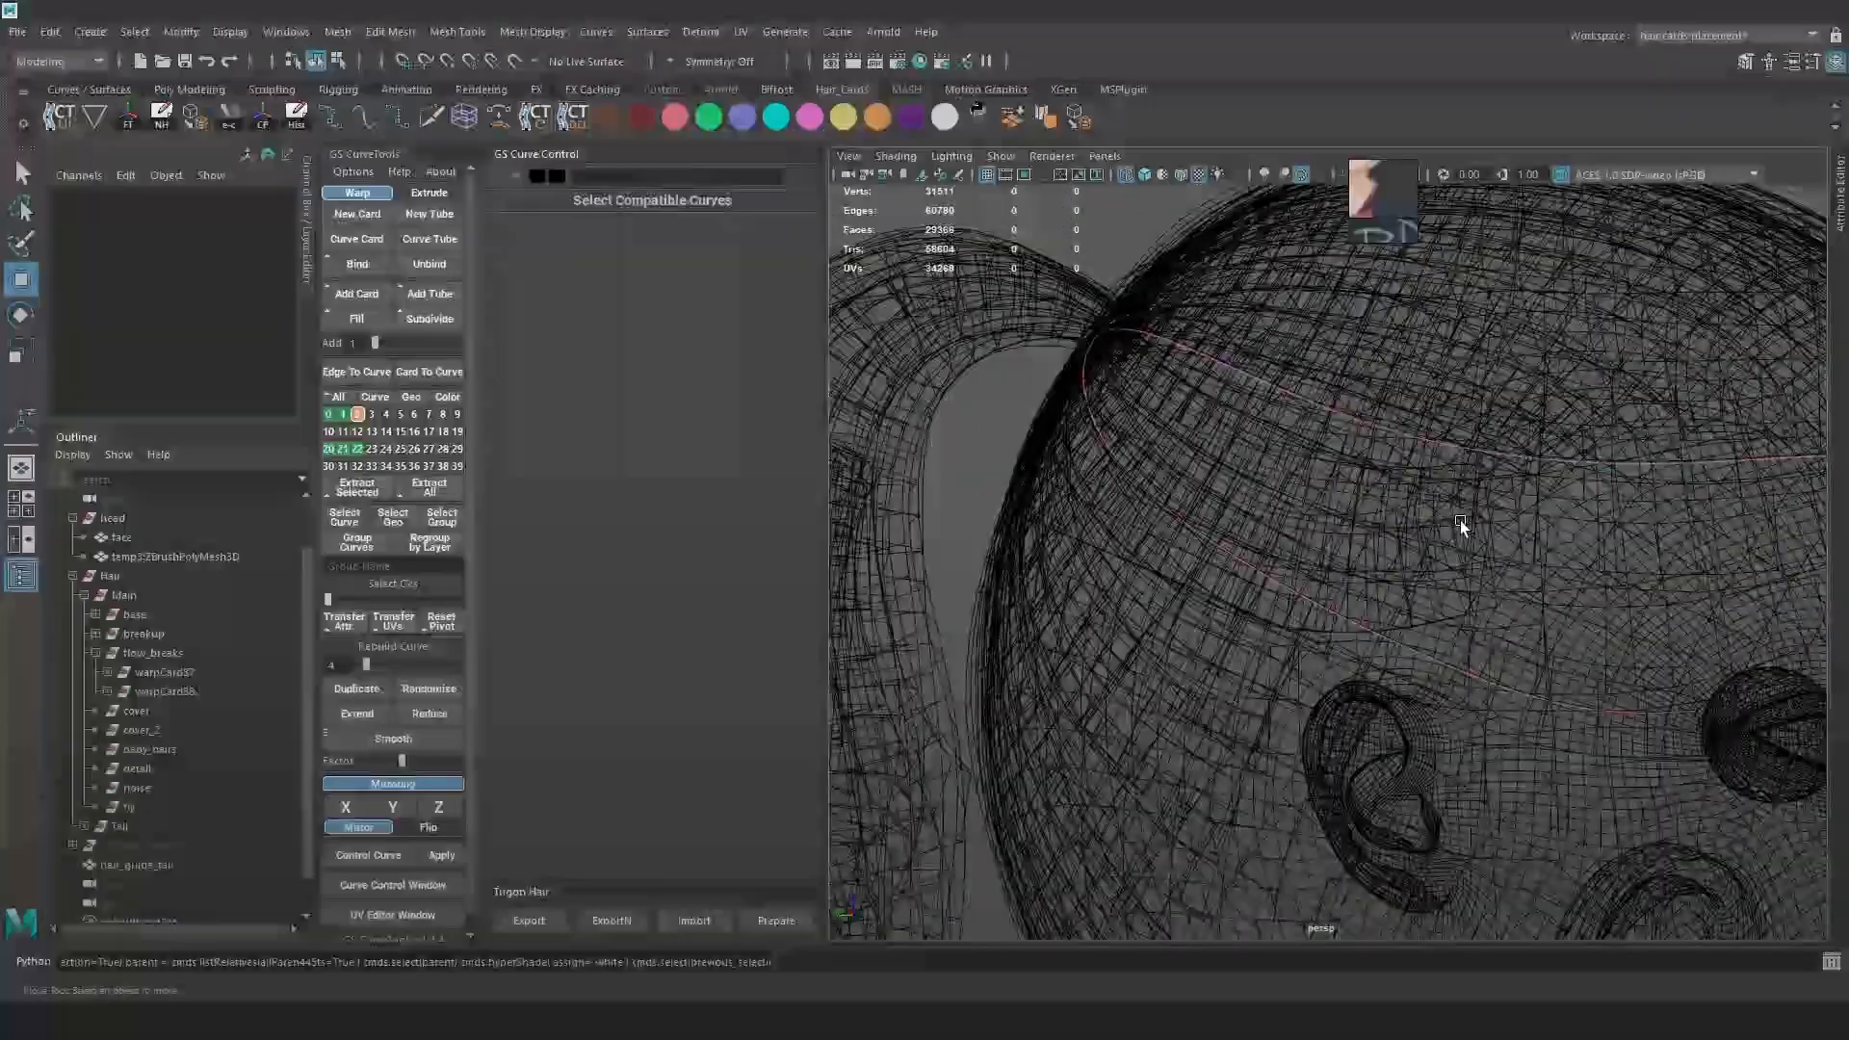
key("5")
key("6")
right_click_drag(1443, 587, 1466, 554, "alt")
left_click_drag(1466, 557, 1102, 260, "alt")
left_click(529, 921)
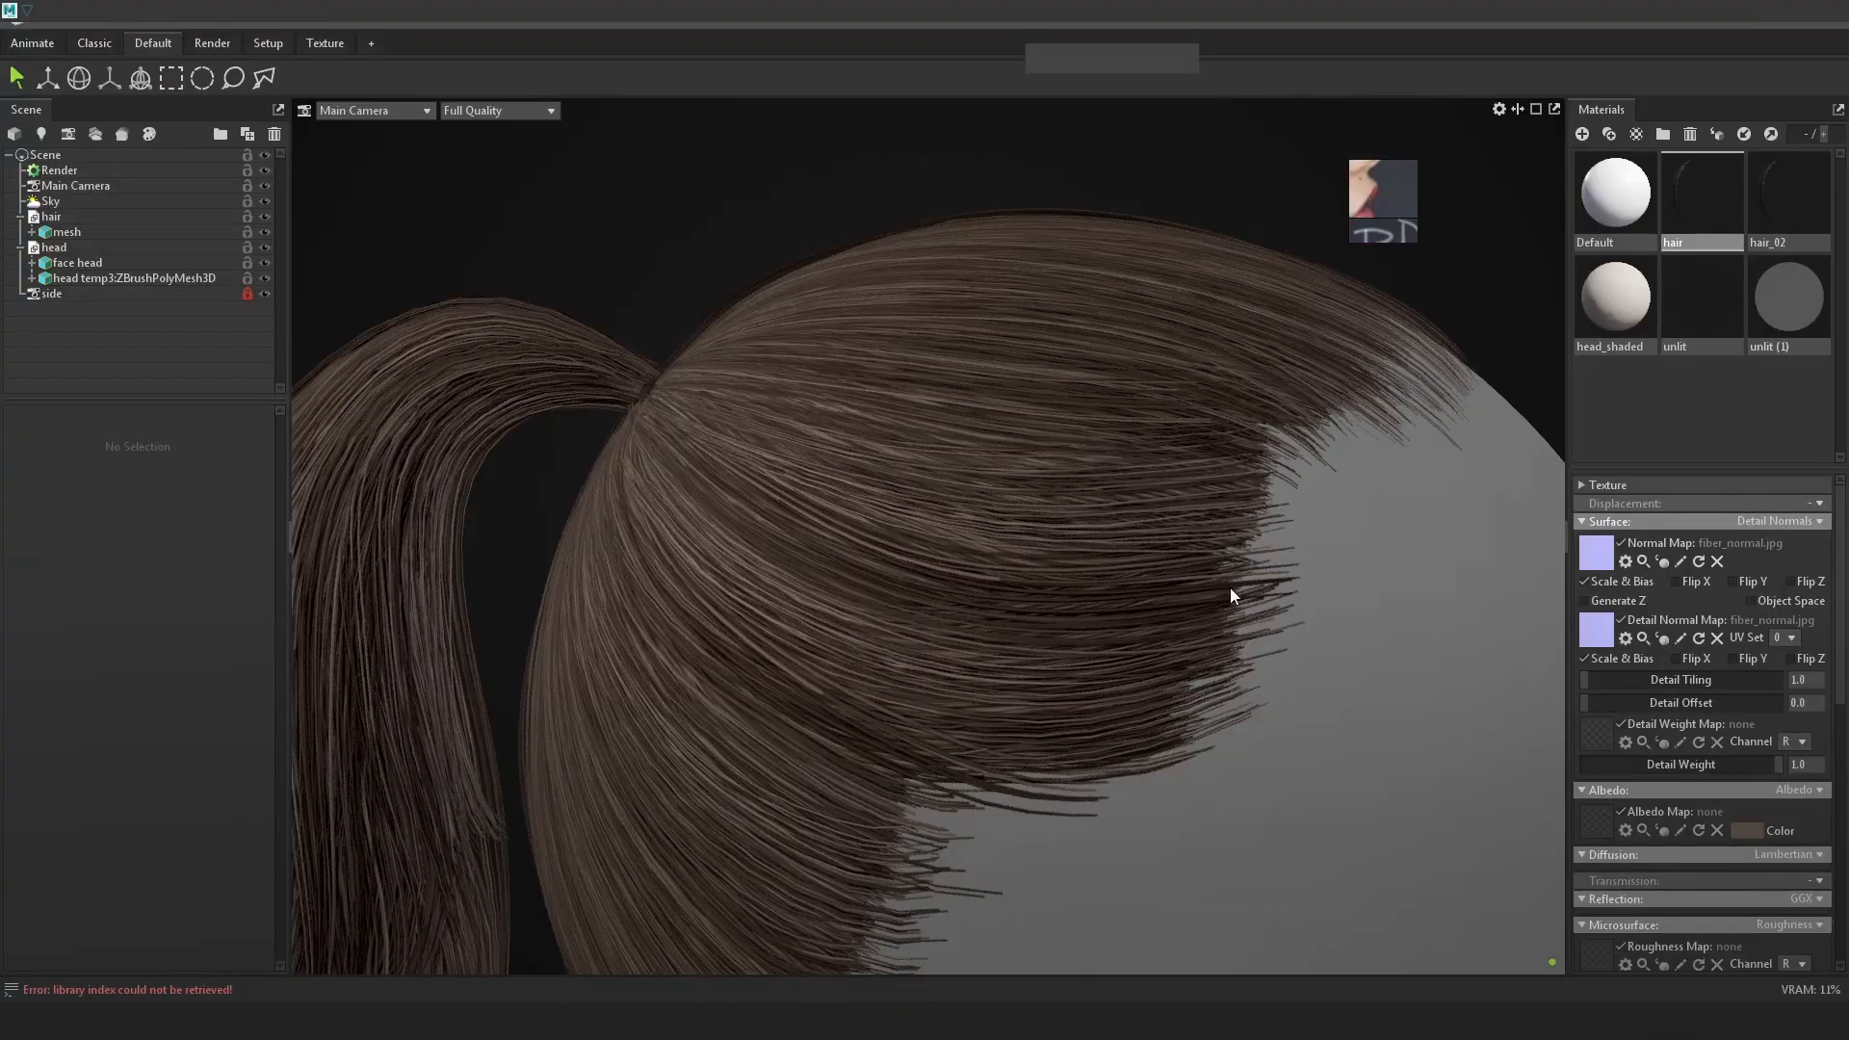
Examine the reshaped flow-break cards from the side in Marmoset, framing the whole ponytail and head profile
scroll(1230, 589, "down", 5)
middle_click_drag(1236, 546, 1341, 523, "alt")
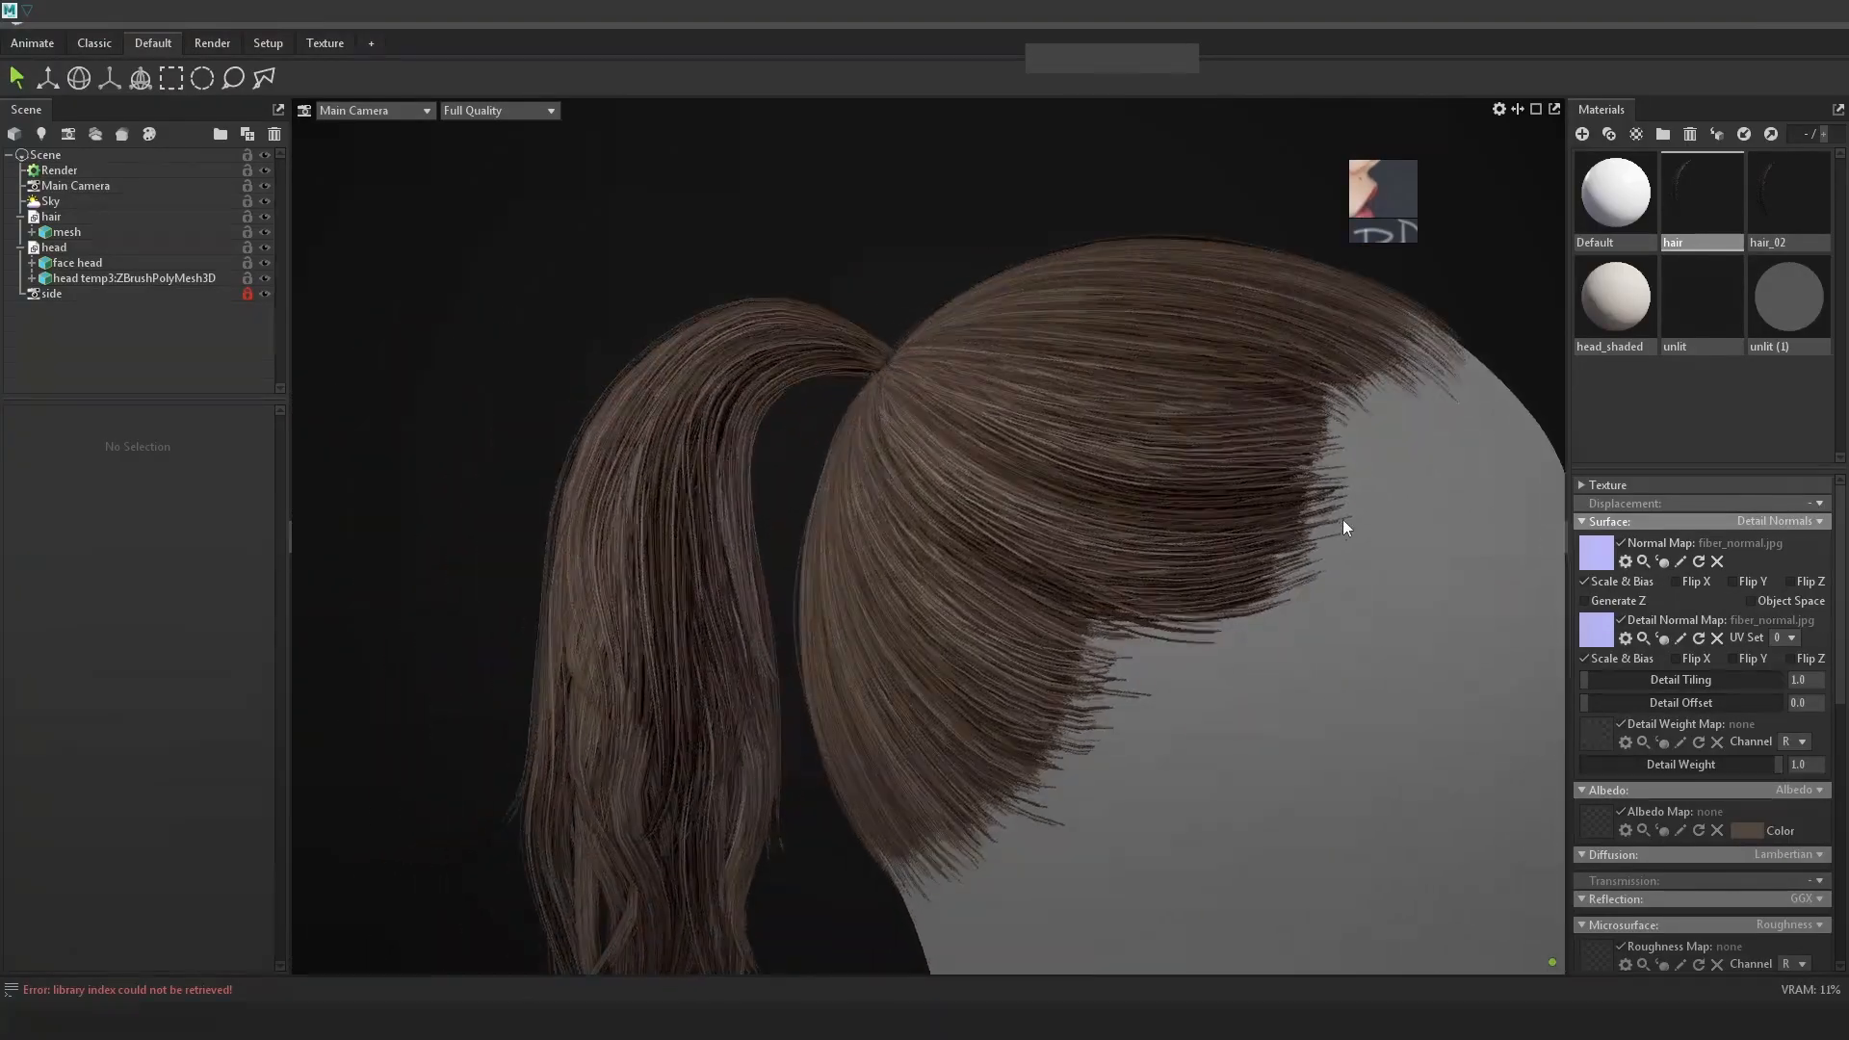
scroll(1367, 512, "down", 1)
left_click_drag(1366, 510, 1312, 580, "shift")
scroll(1321, 568, "down", 3)
middle_click_drag(1383, 570, 1338, 568, "alt")
left_click_drag(1338, 568, 1216, 540, "alt")
scroll(1074, 564, "up", 3)
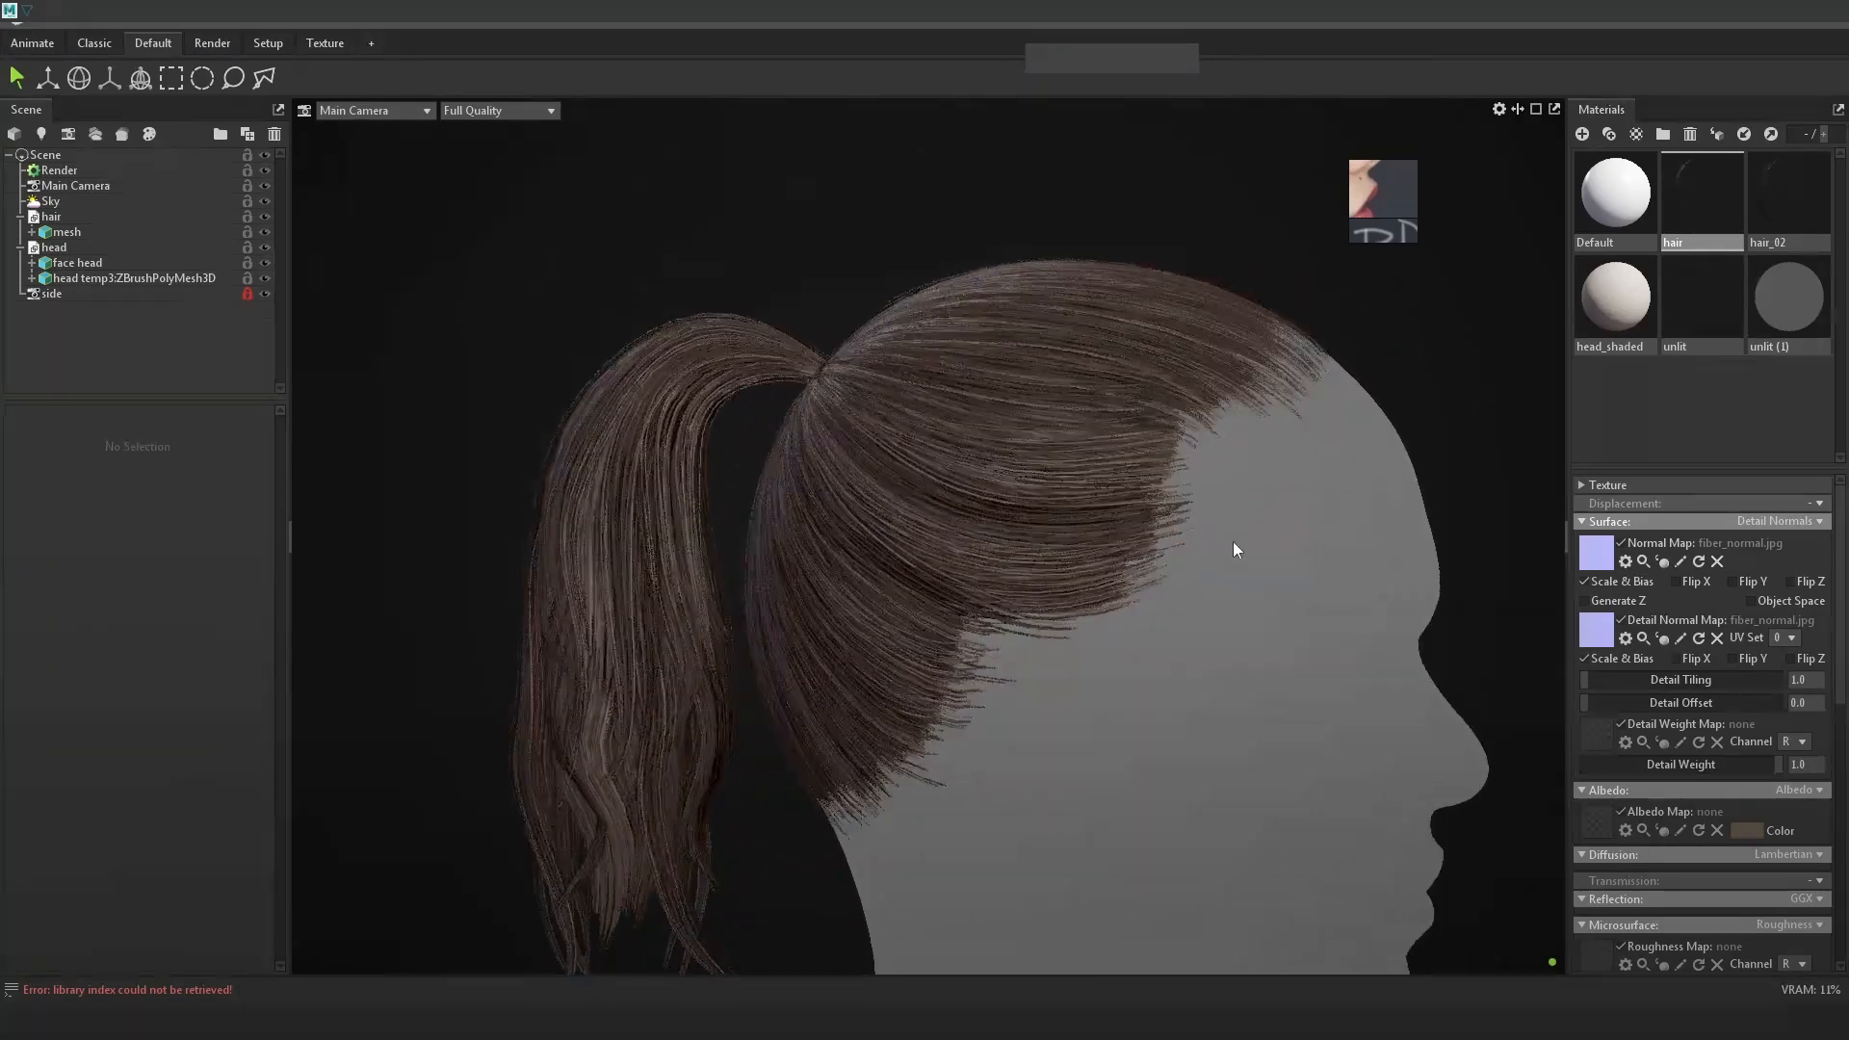
scroll(1296, 515, "down", 2)
key("Print")
left_click_drag(286, 101, 1443, 921)
left_click(1428, 941)
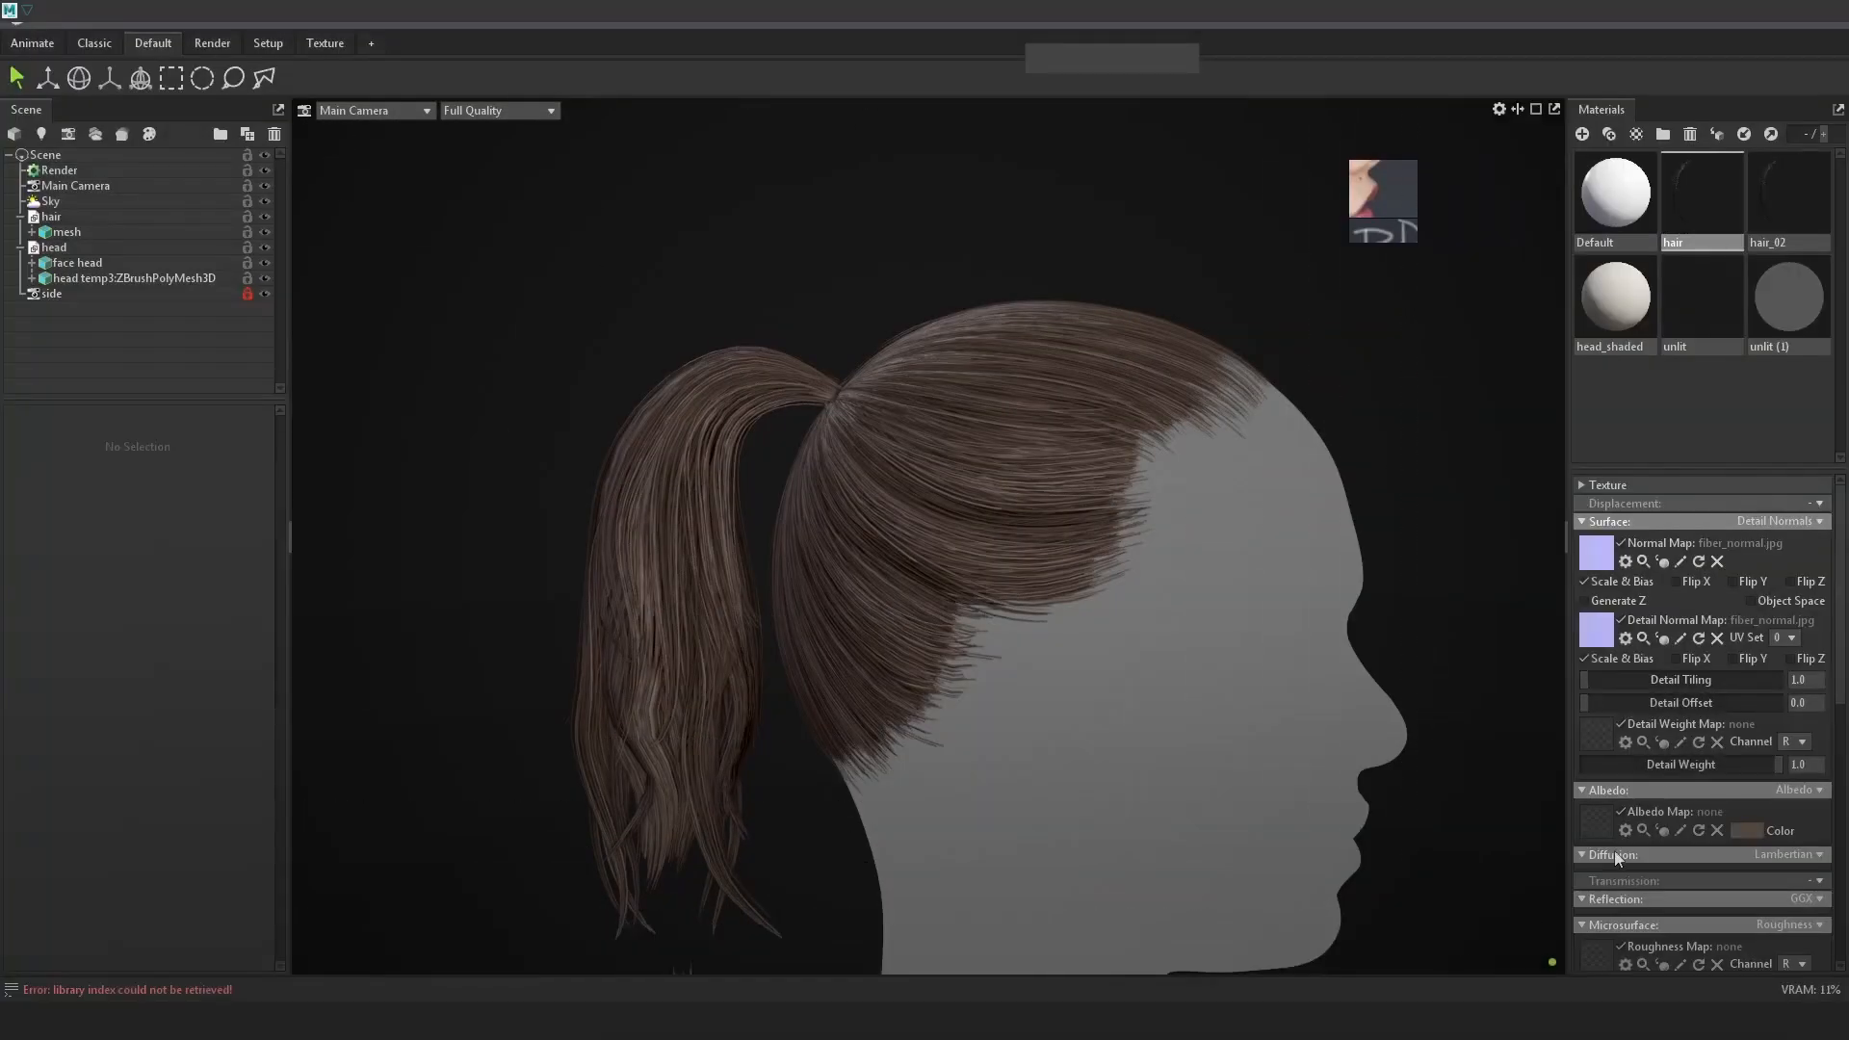
Capture the full Marmoset screen with the ponytail's side view and copy the screenshot to the clipboard
key("Print")
left_click(1602, 1000)
left_click_drag(1, 24, 1847, 1001)
key("ctrl+c")
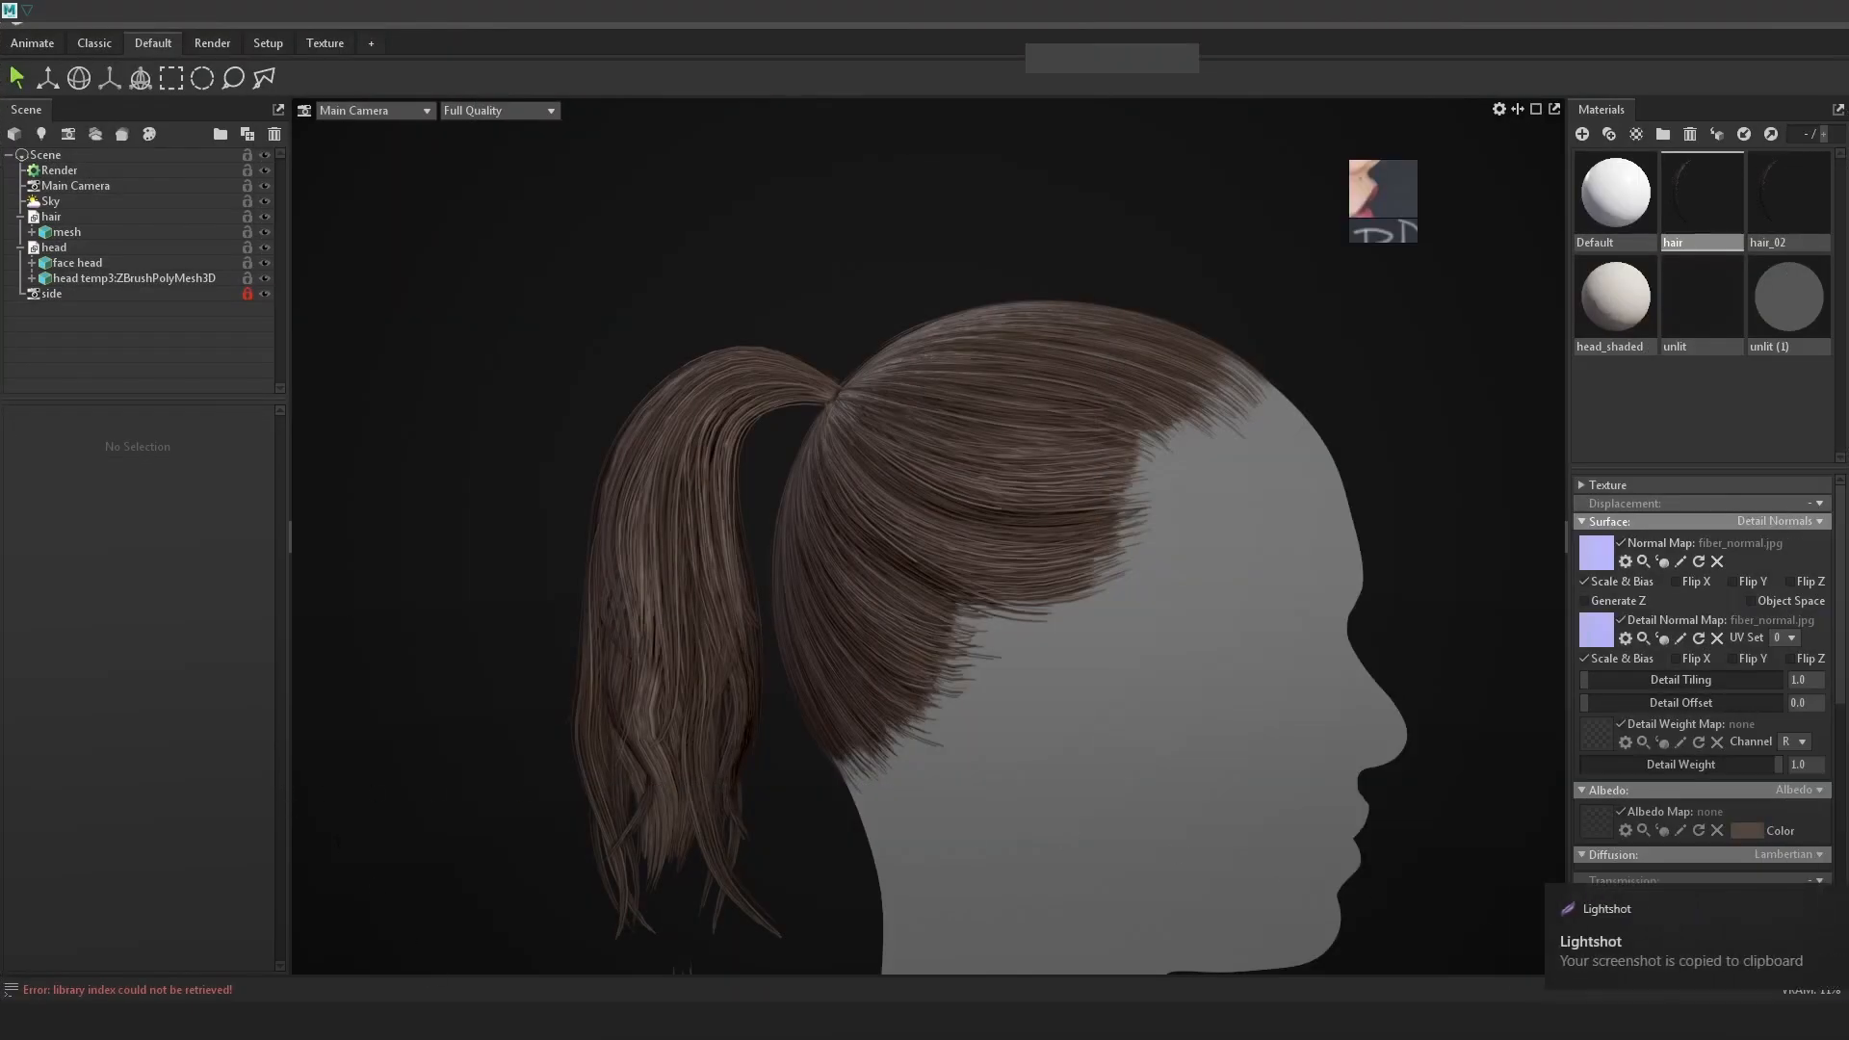
Switch to Photoshop, create a new document from the clipboard size and paste the Marmoset screenshot
key("alt+Tab")
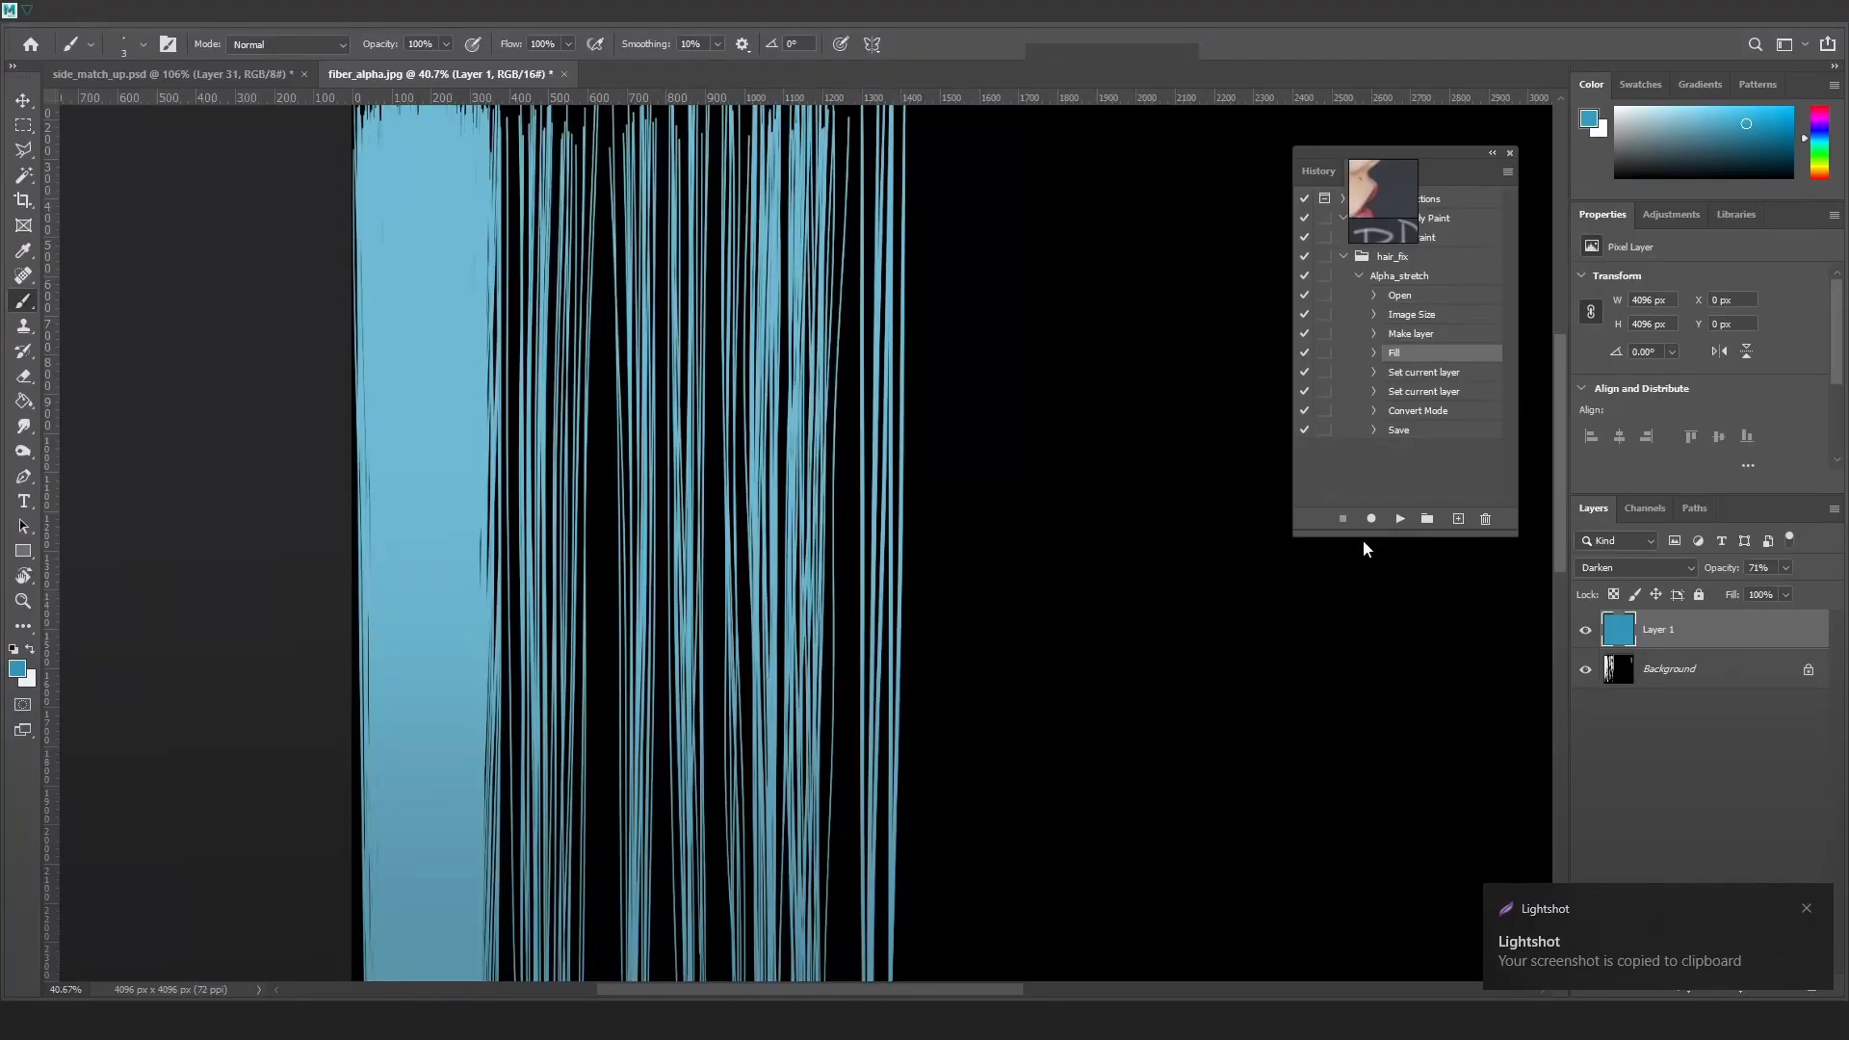
key("ctrl+n")
key("Return")
key("ctrl+v")
Collapse the floating History and Actions panel group, widen it, and dock it beside the Color and Layers panels
left_click(1493, 155)
left_click_drag(1294, 213, 1143, 214)
left_click_drag(1214, 152, 1561, 158)
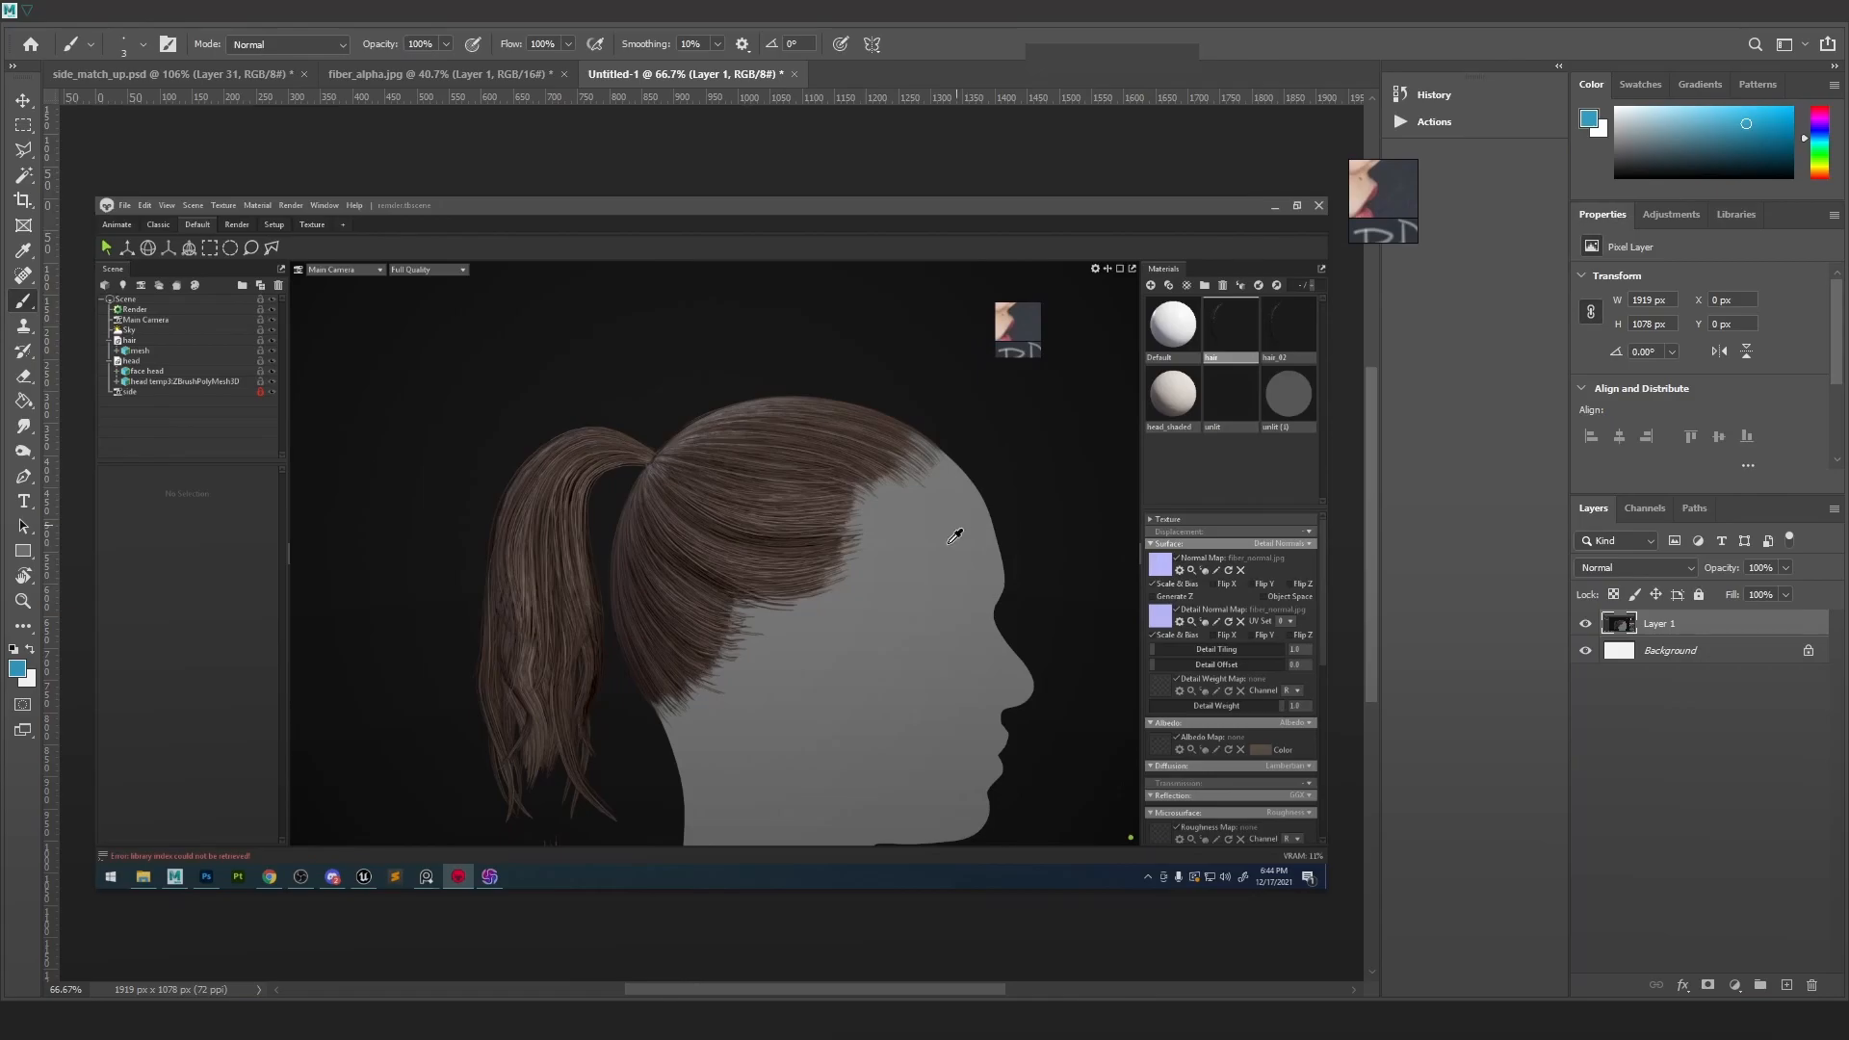
Switch to Maya, move the flow_breaks group from Main into the head group, and export the hair without it to Marmoset
key("alt+Tab")
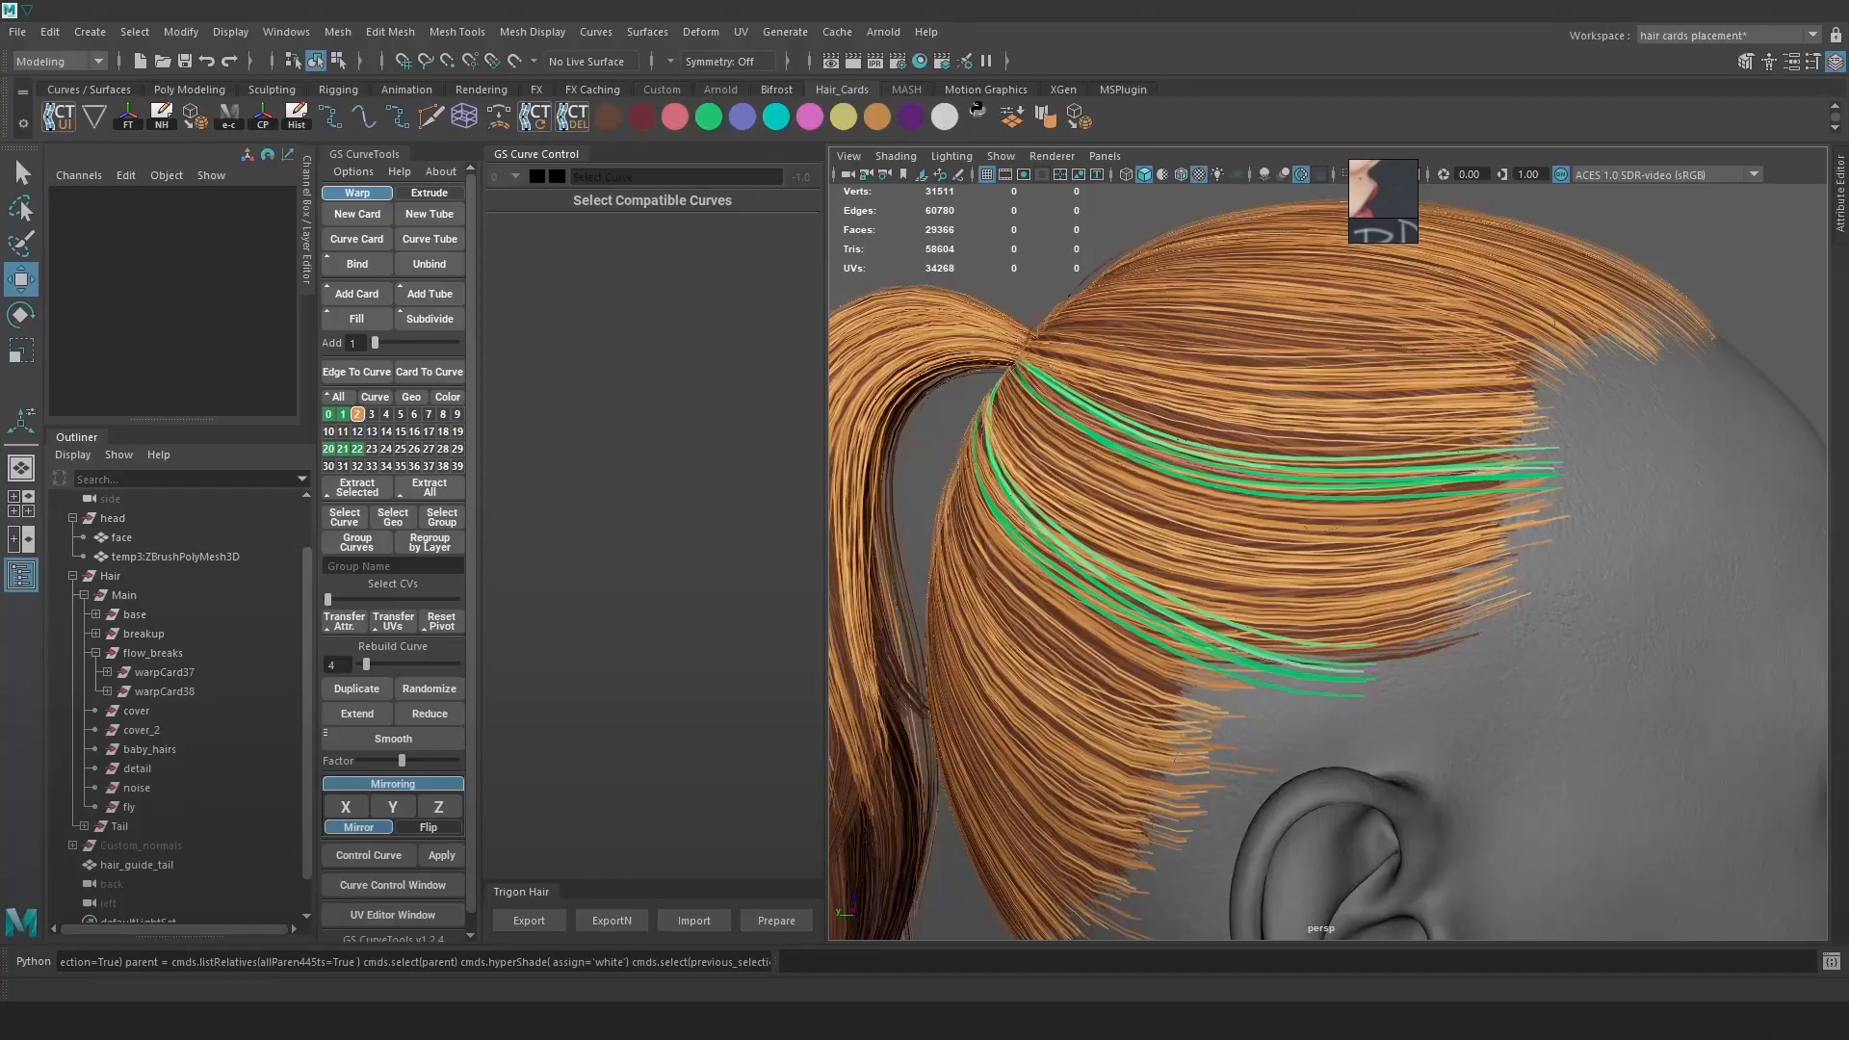
left_click(154, 655)
left_click_drag(158, 580, 150, 564)
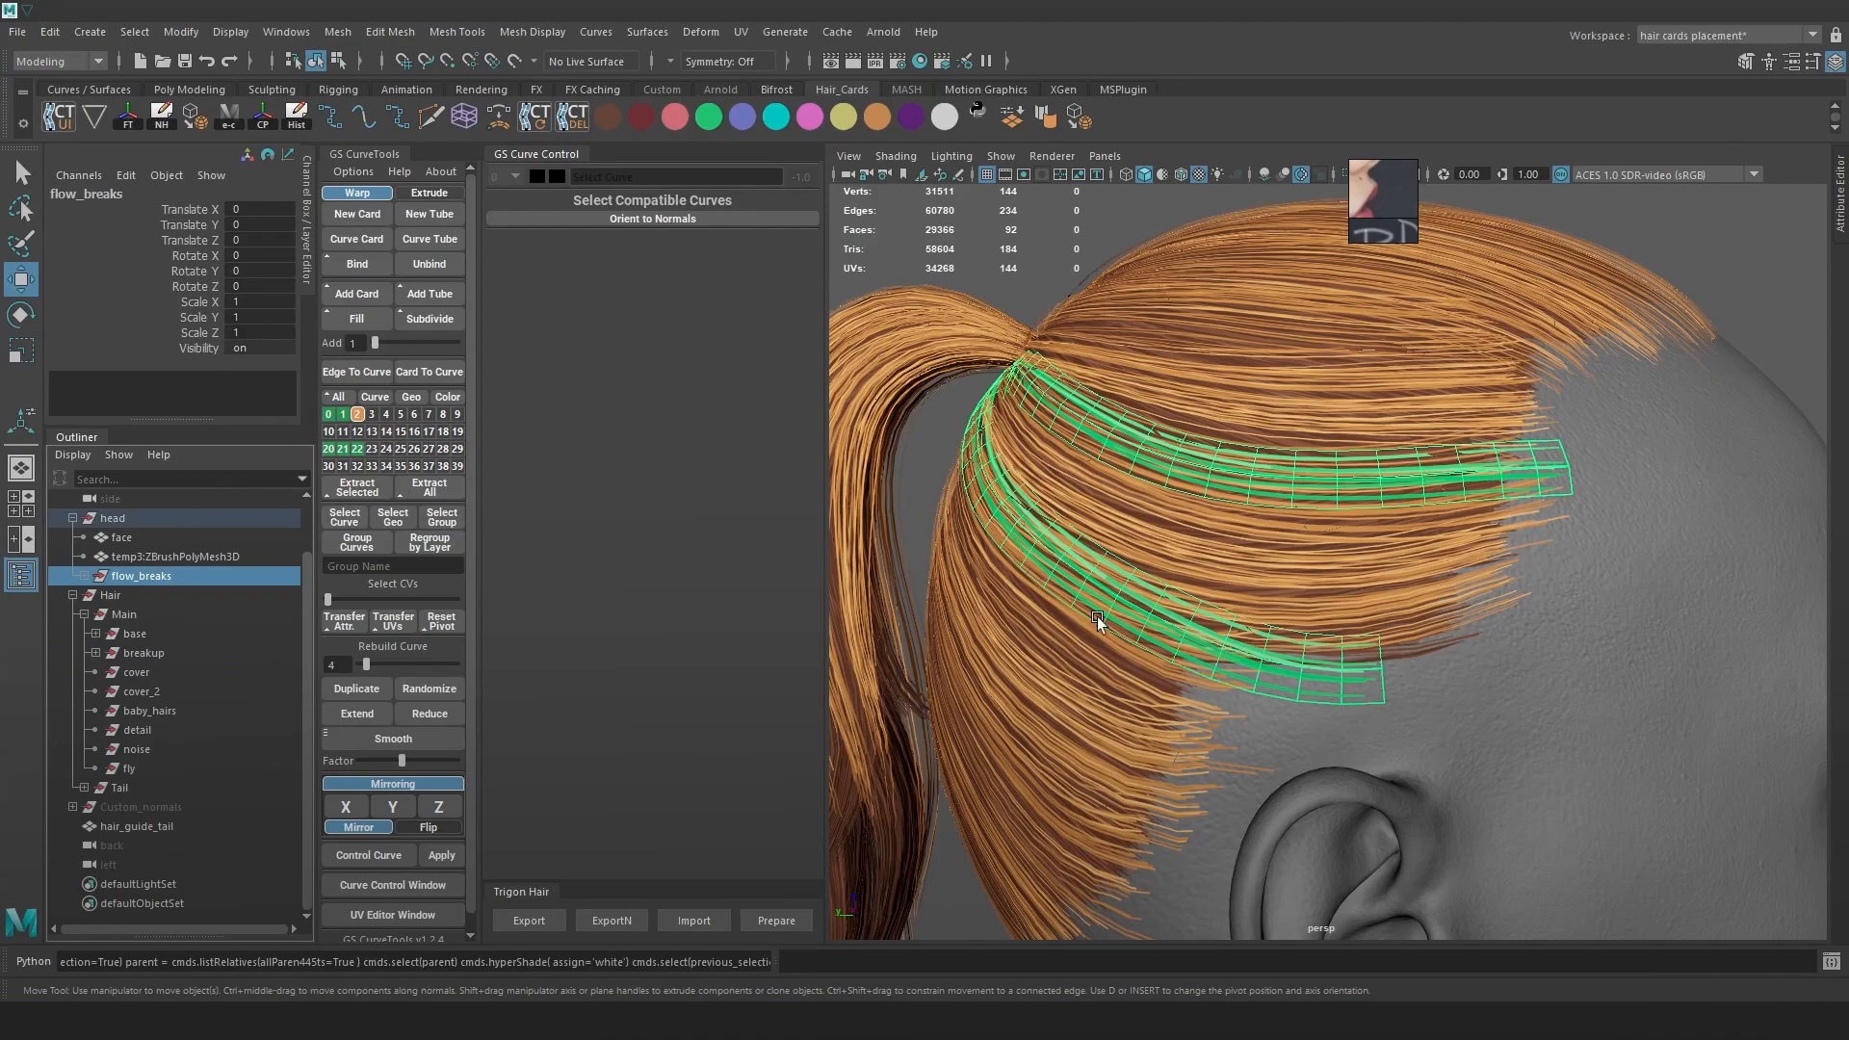
left_click(551, 917)
left_click(599, 1019)
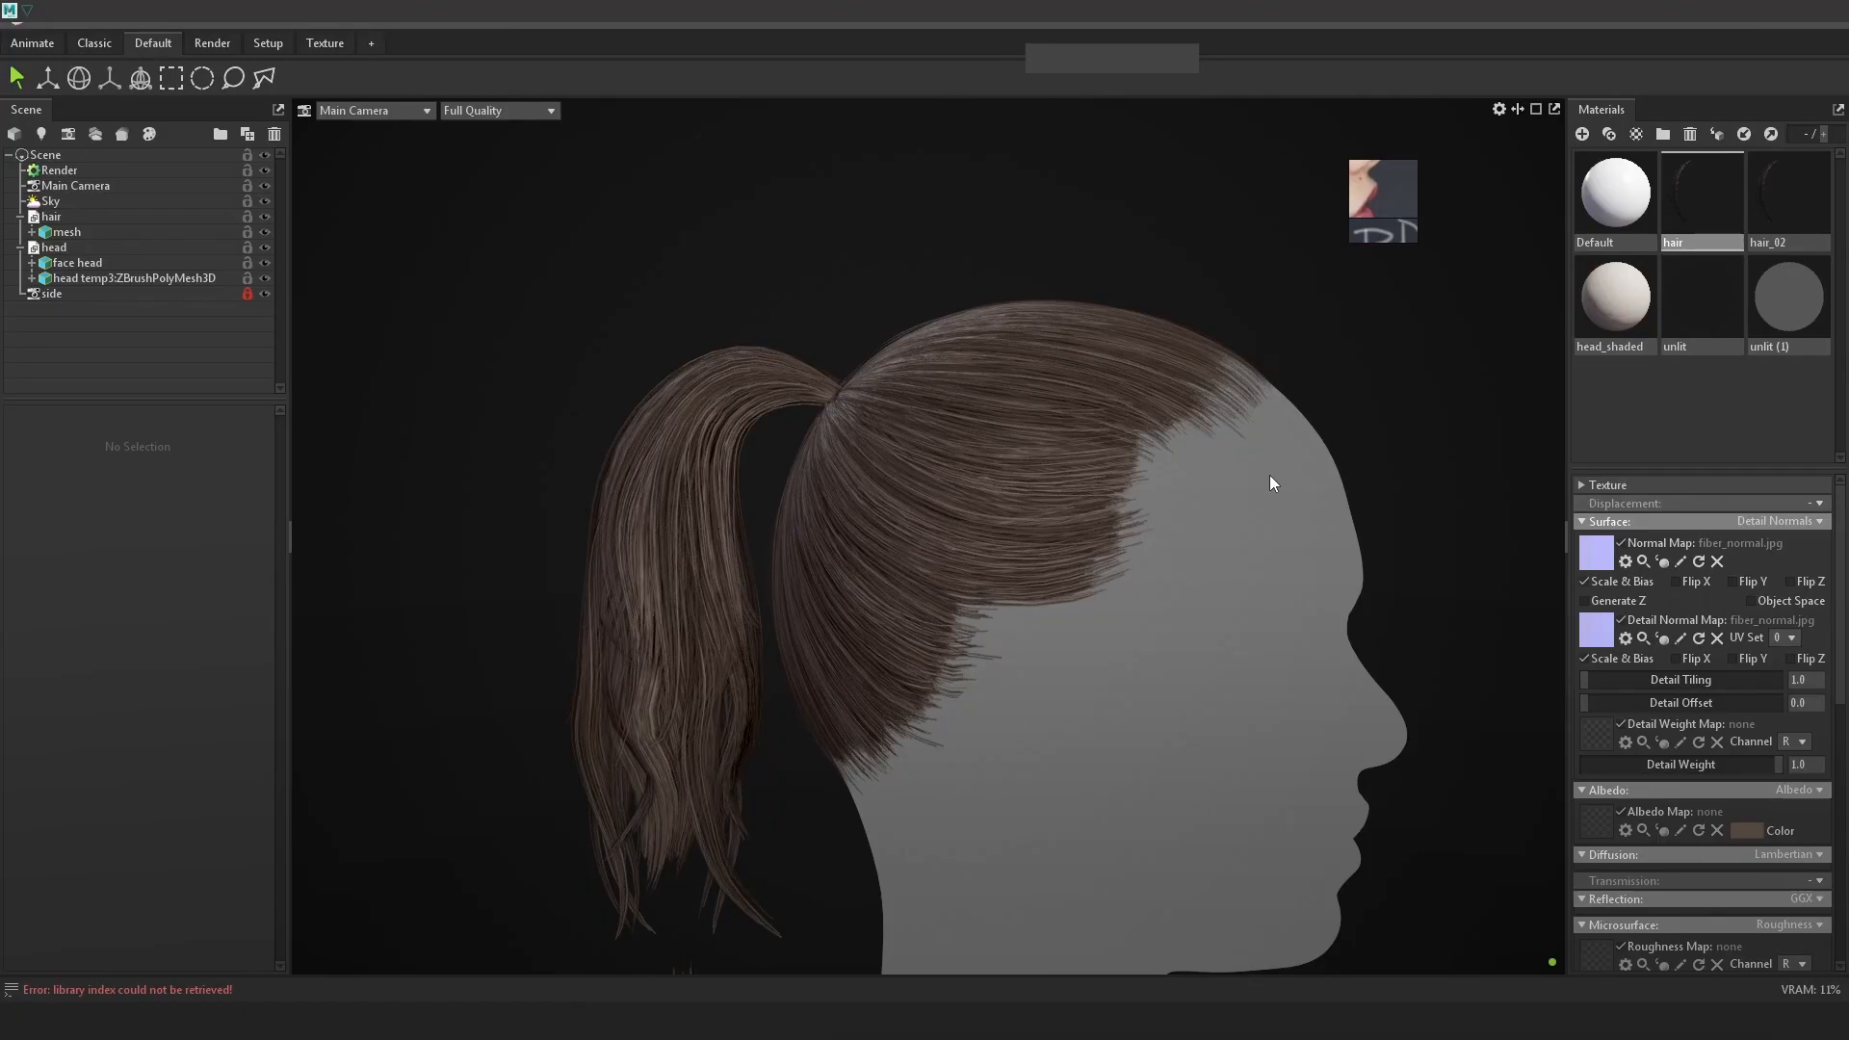
Copy a full-screen screenshot of the Marmoset side view without the flow-break cards
key("Print")
mouse_move(0, 0)
left_mouse_down()
mouse_move(1847, 840)
mouse_move(1848, 1038)
left_mouse_up()
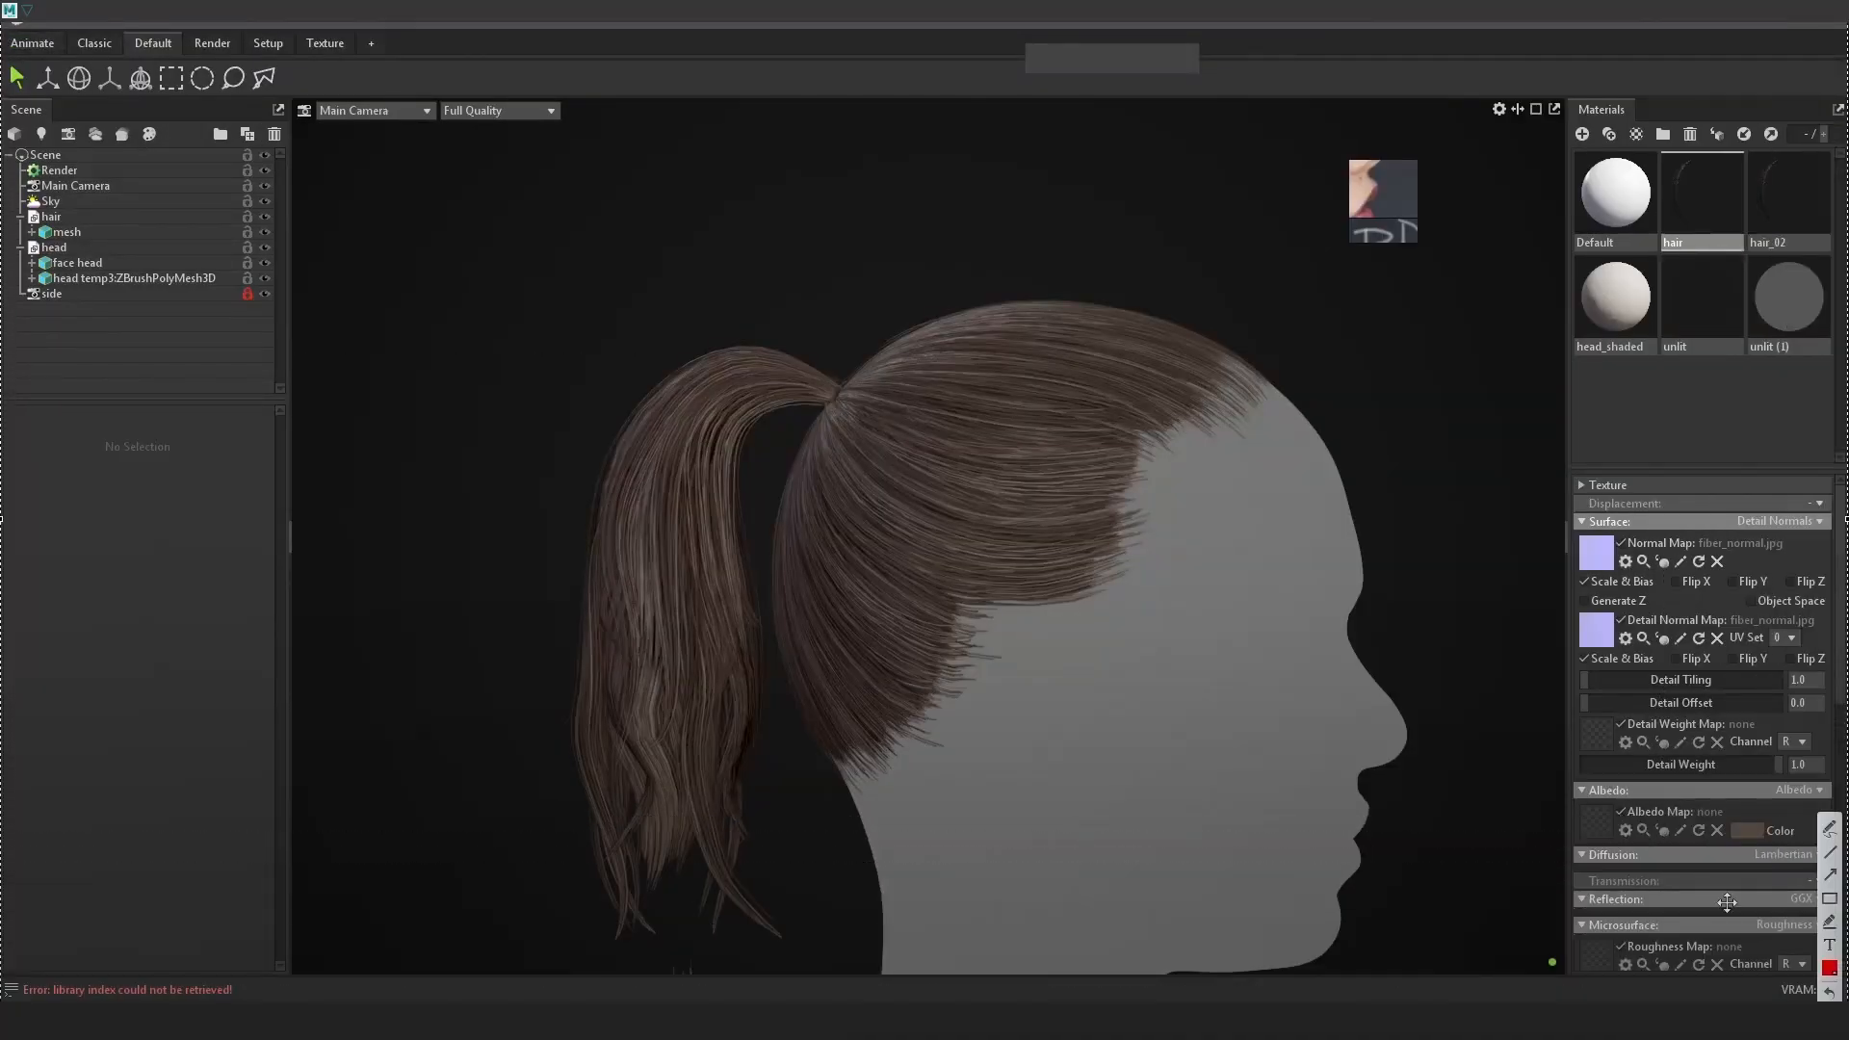
key("ctrl+c")
Return to Maya and move the flow_breaks group back under Main, after the breakup group
key("alt+Tab")
left_click(136, 580)
middle_click_drag(137, 580, 182, 662)
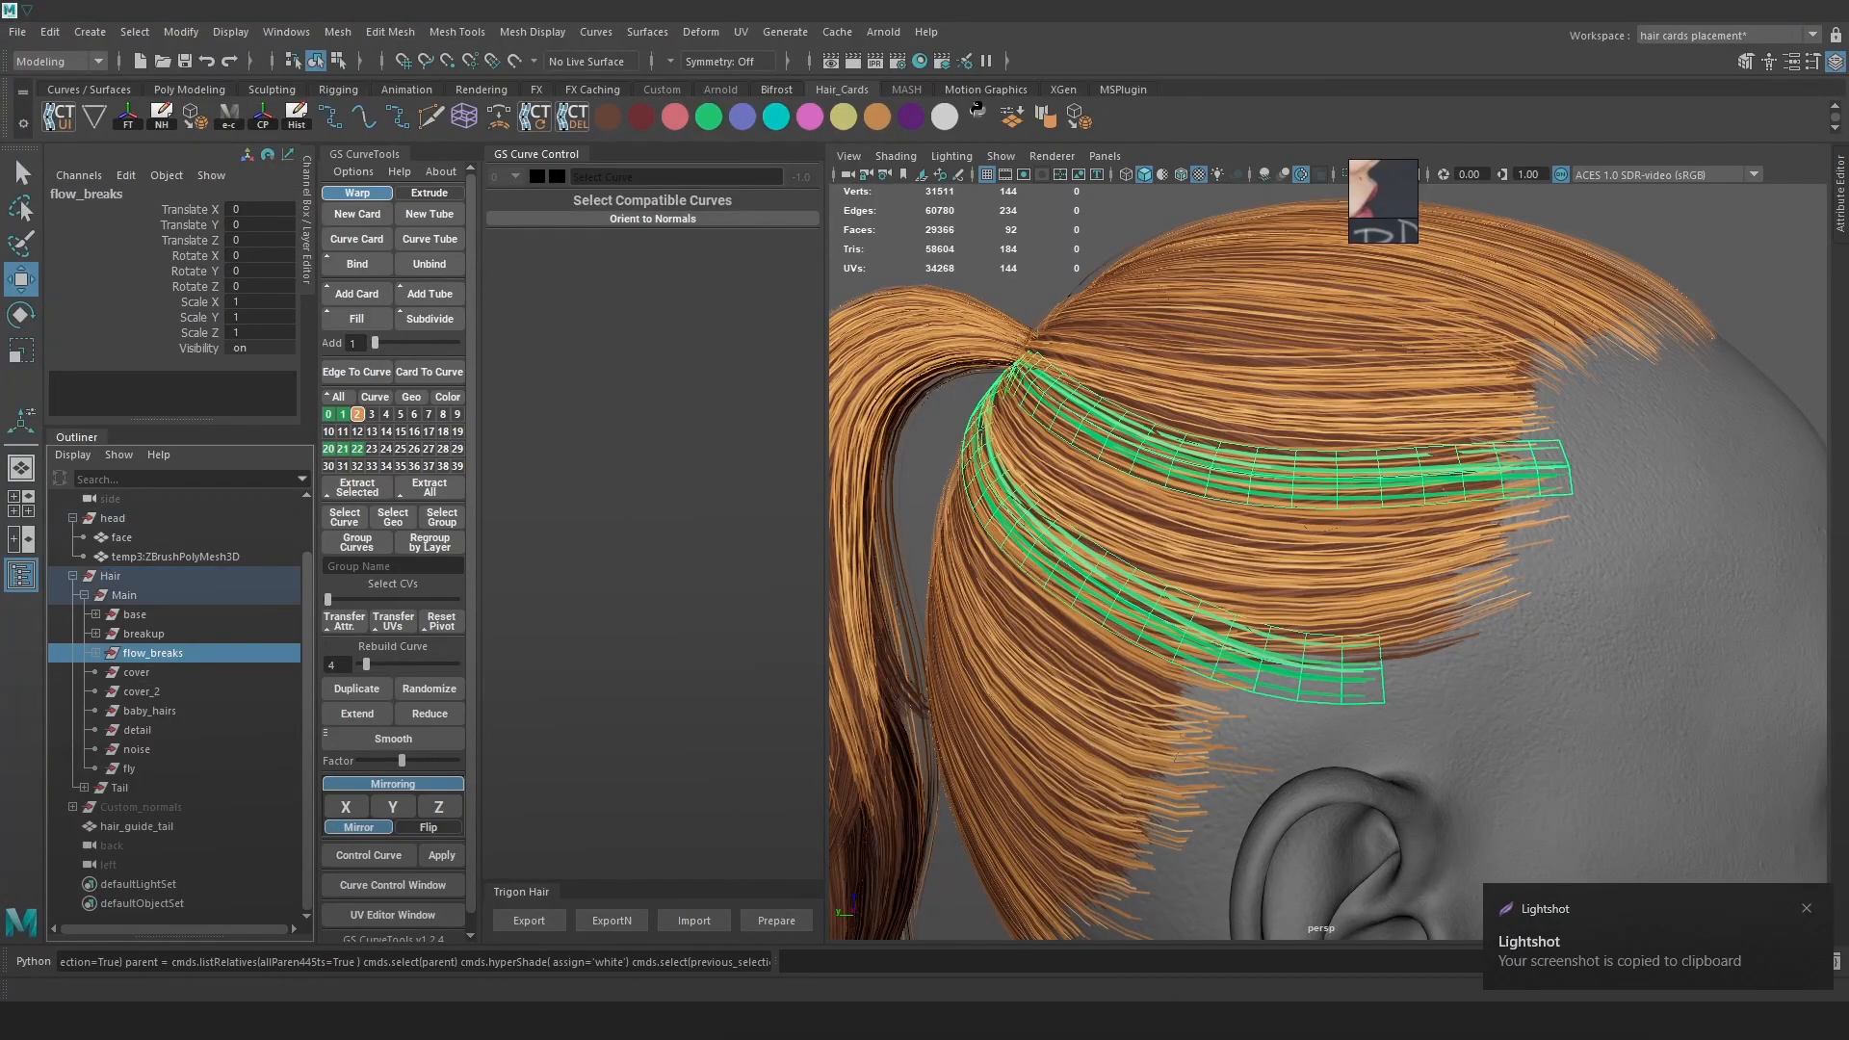
Switch to Photoshop and paste the copied hair render into the comparison document
key("alt+Tab")
key("ctrl+v")
scroll(782, 547, "up", 5, "alt")
Compare the two hair renders by repeatedly hiding and showing Layer 2, examining the flow breaks on the side of the head
left_click(1584, 629)
left_click(1583, 629)
left_click(1583, 629)
left_click(1584, 629)
left_click(1583, 629)
left_click(1584, 629)
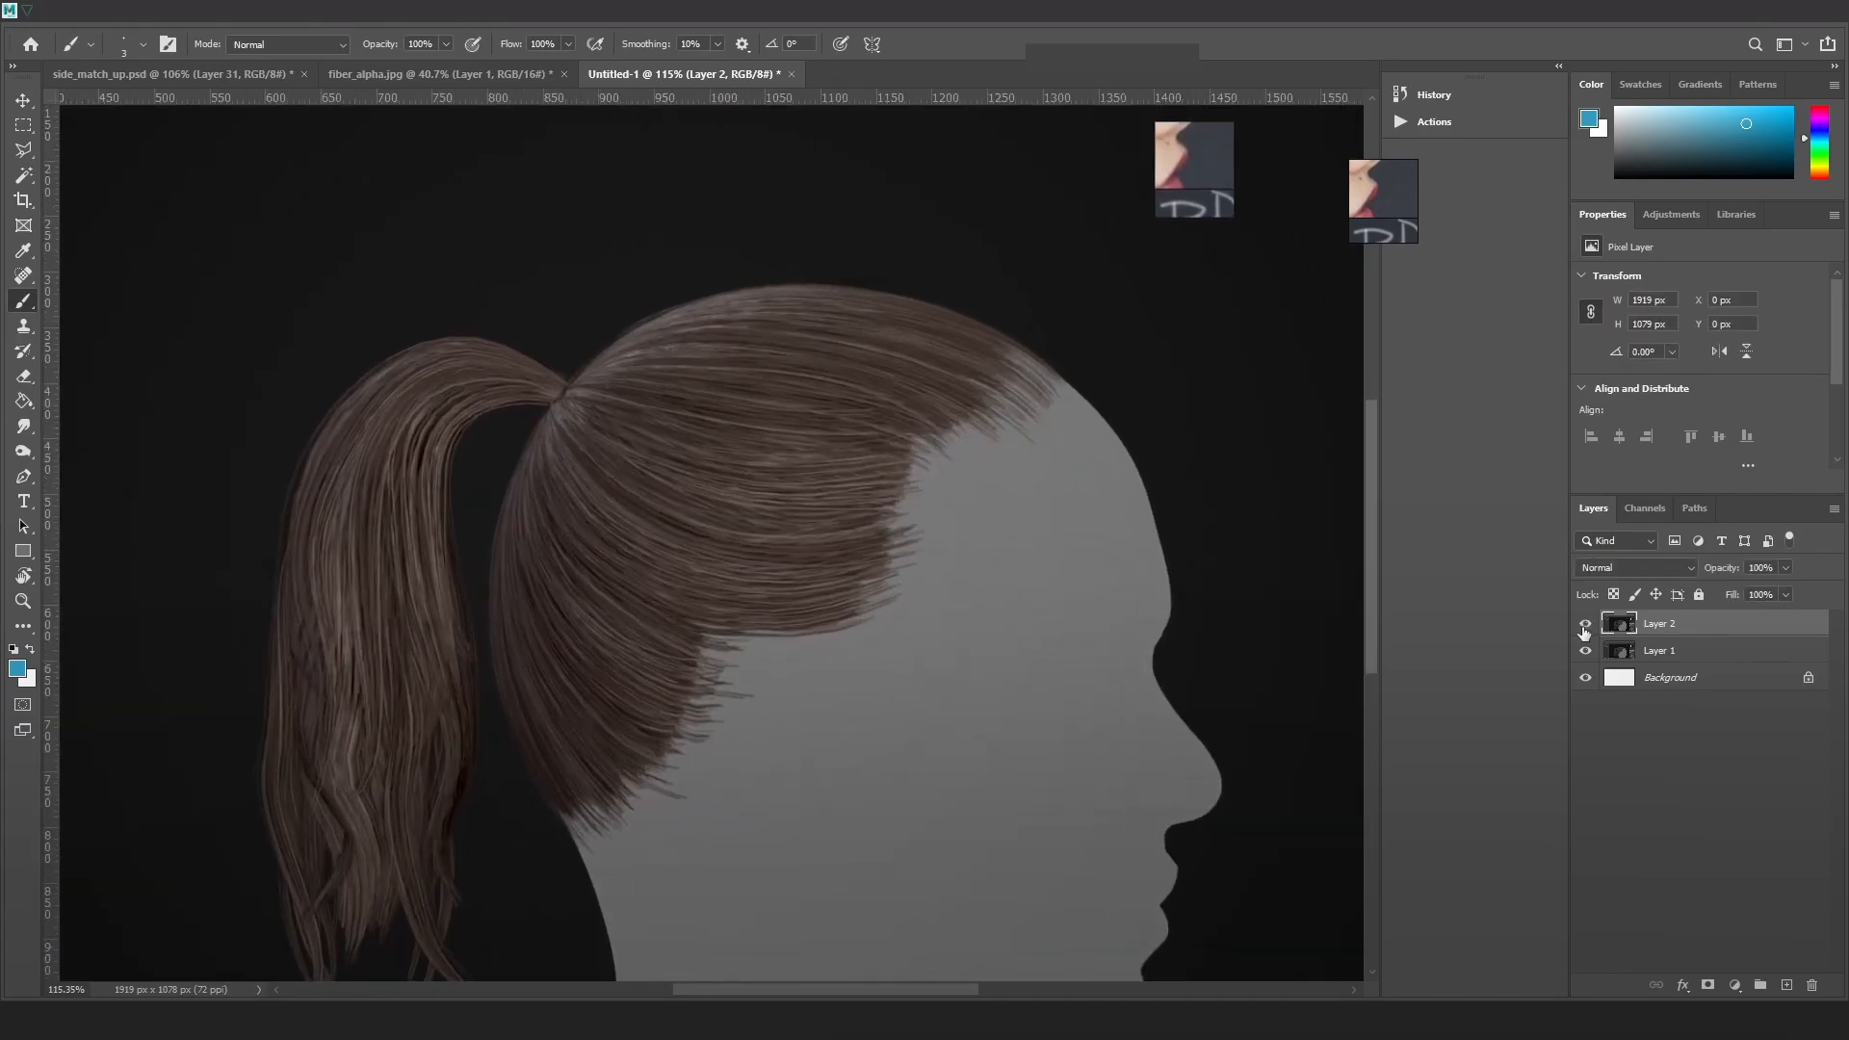
left_click(1583, 628)
scroll(830, 497, "down", 3, "alt")
scroll(779, 510, "up", 3, "alt")
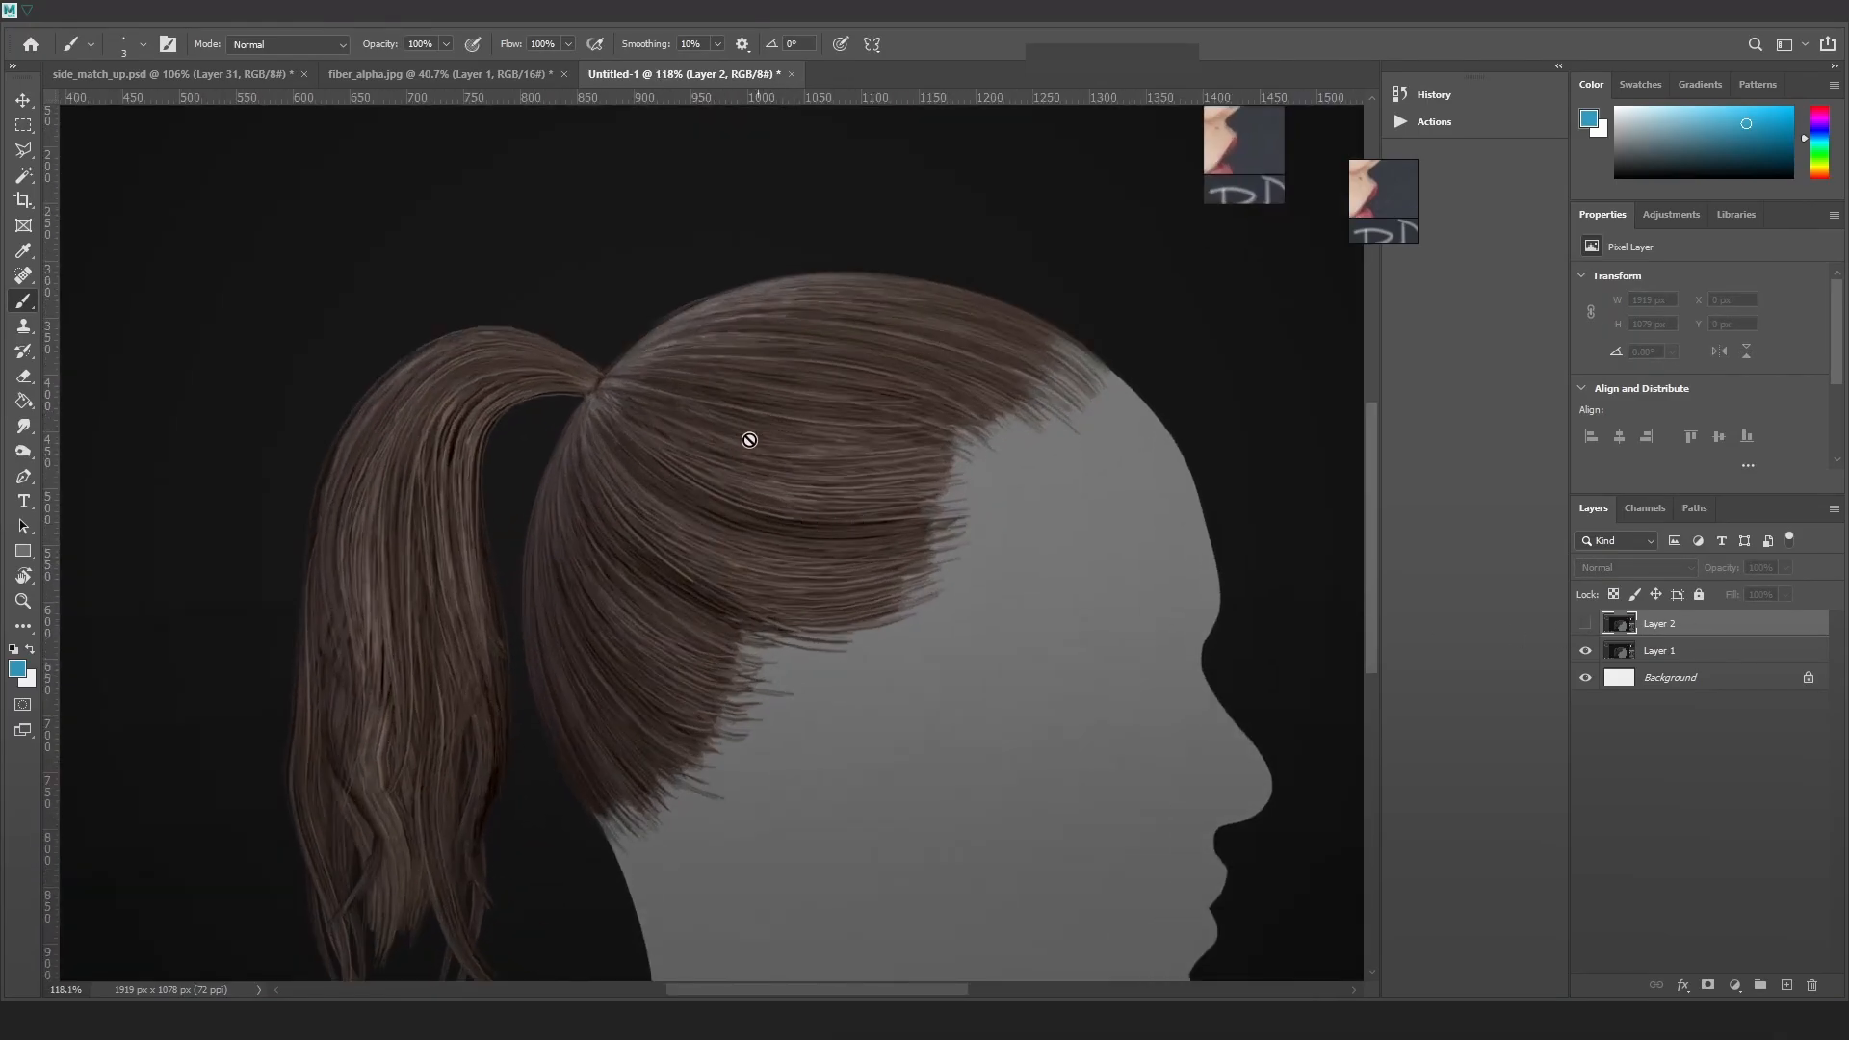
left_click(1584, 624)
left_click(1584, 624)
scroll(702, 528, "up", 4, "alt")
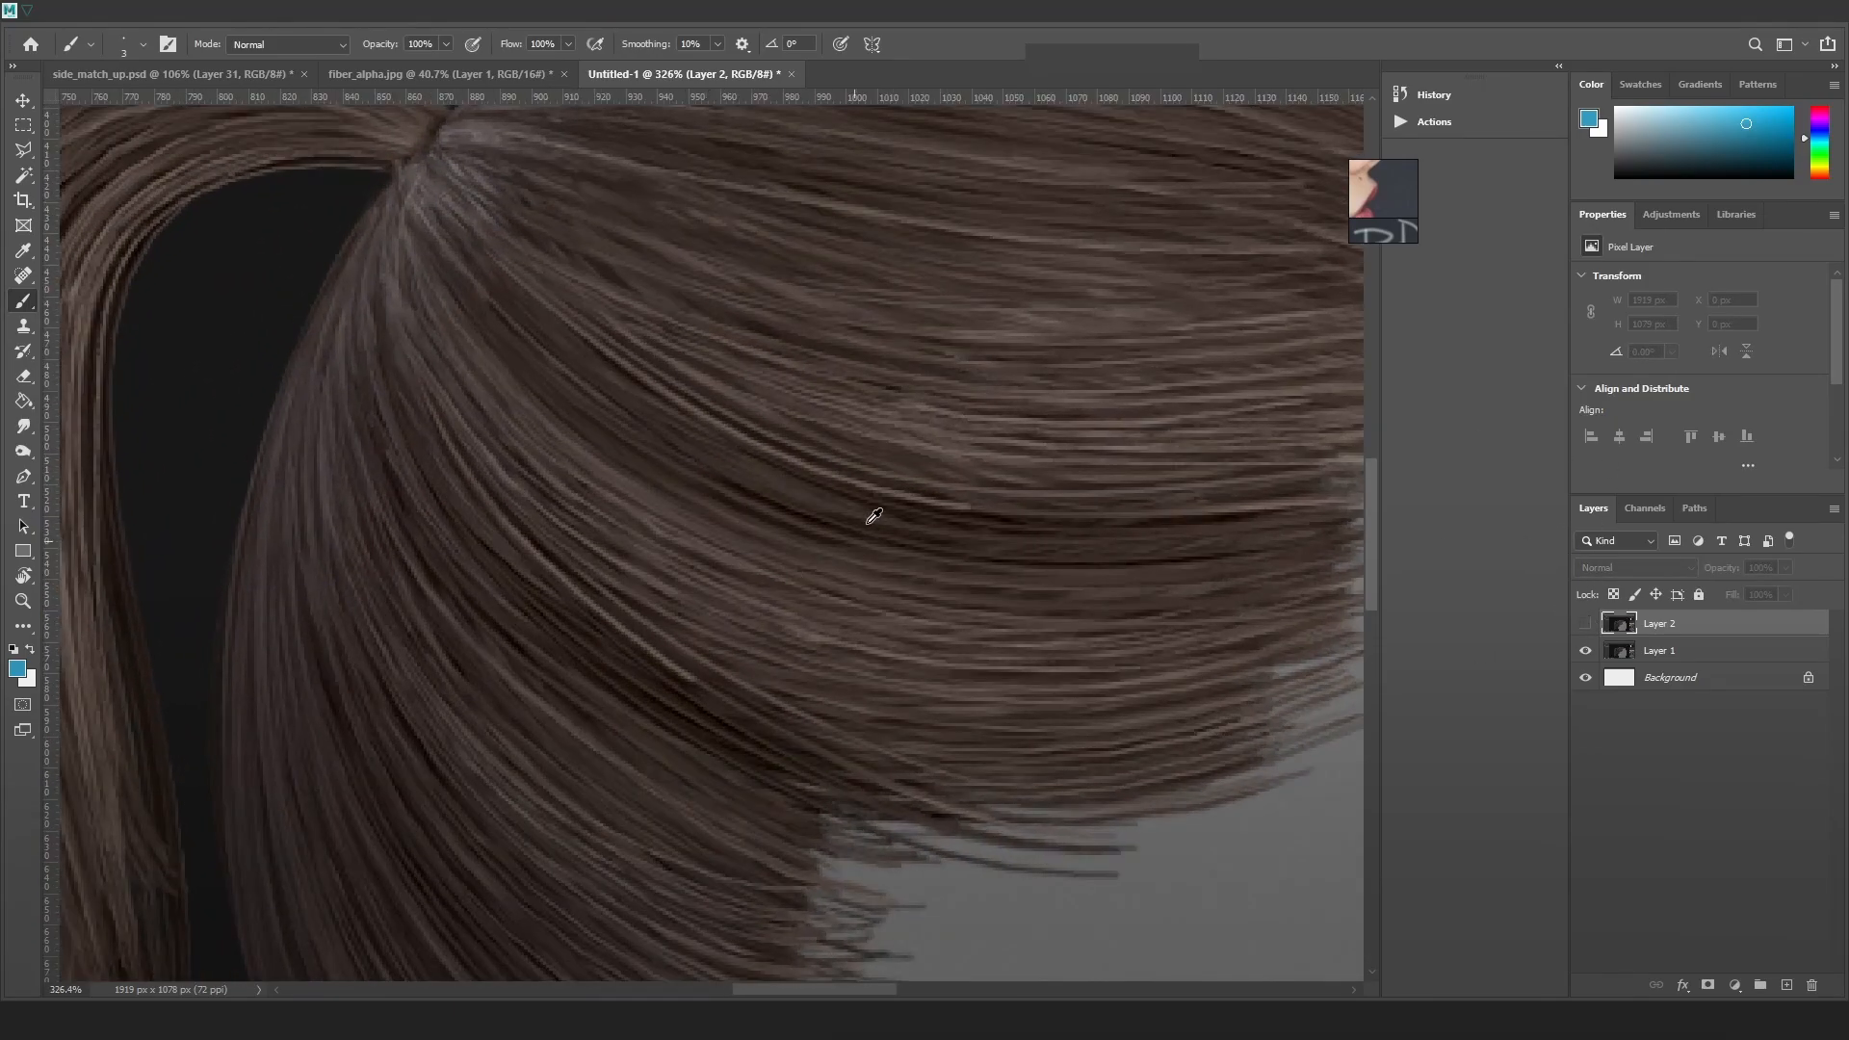
scroll(802, 558, "down", 2, "alt")
scroll(794, 543, "down", 1, "alt")
left_click(1585, 624)
left_click(1585, 624)
left_click(1585, 625)
left_click(1586, 626)
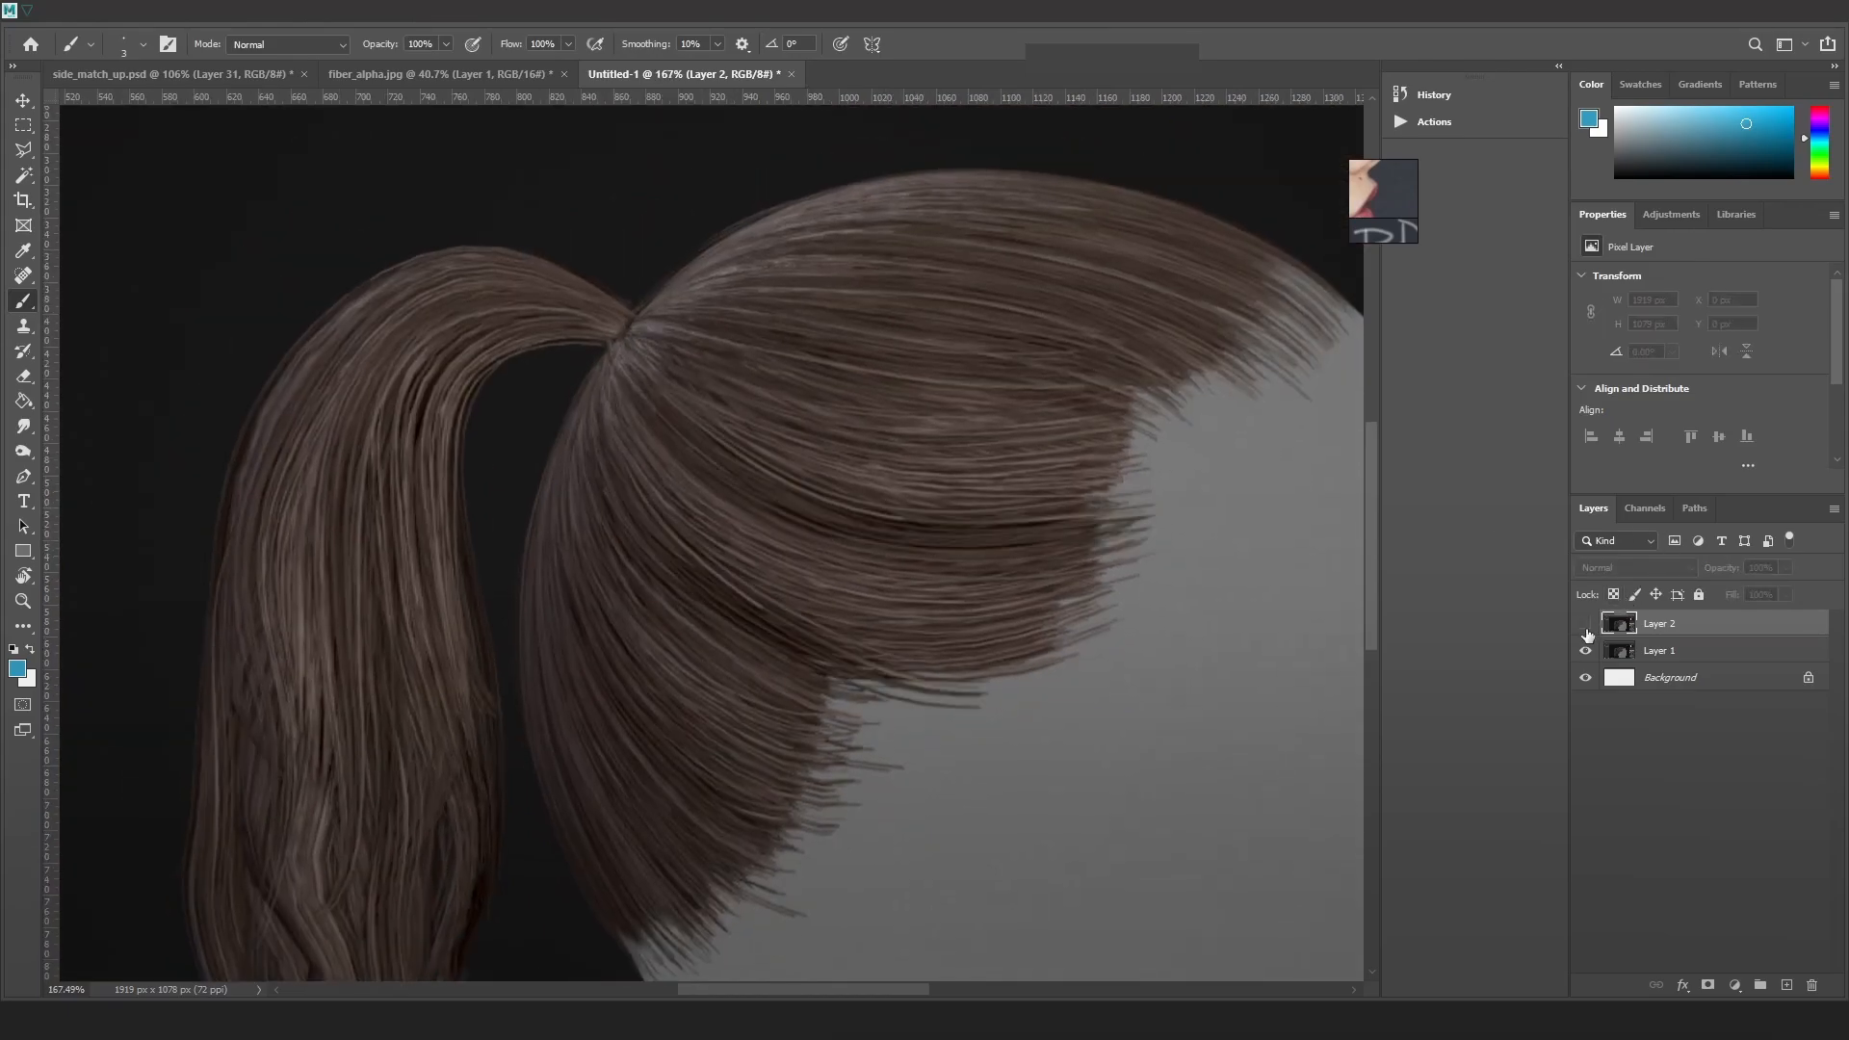
left_click(1586, 626)
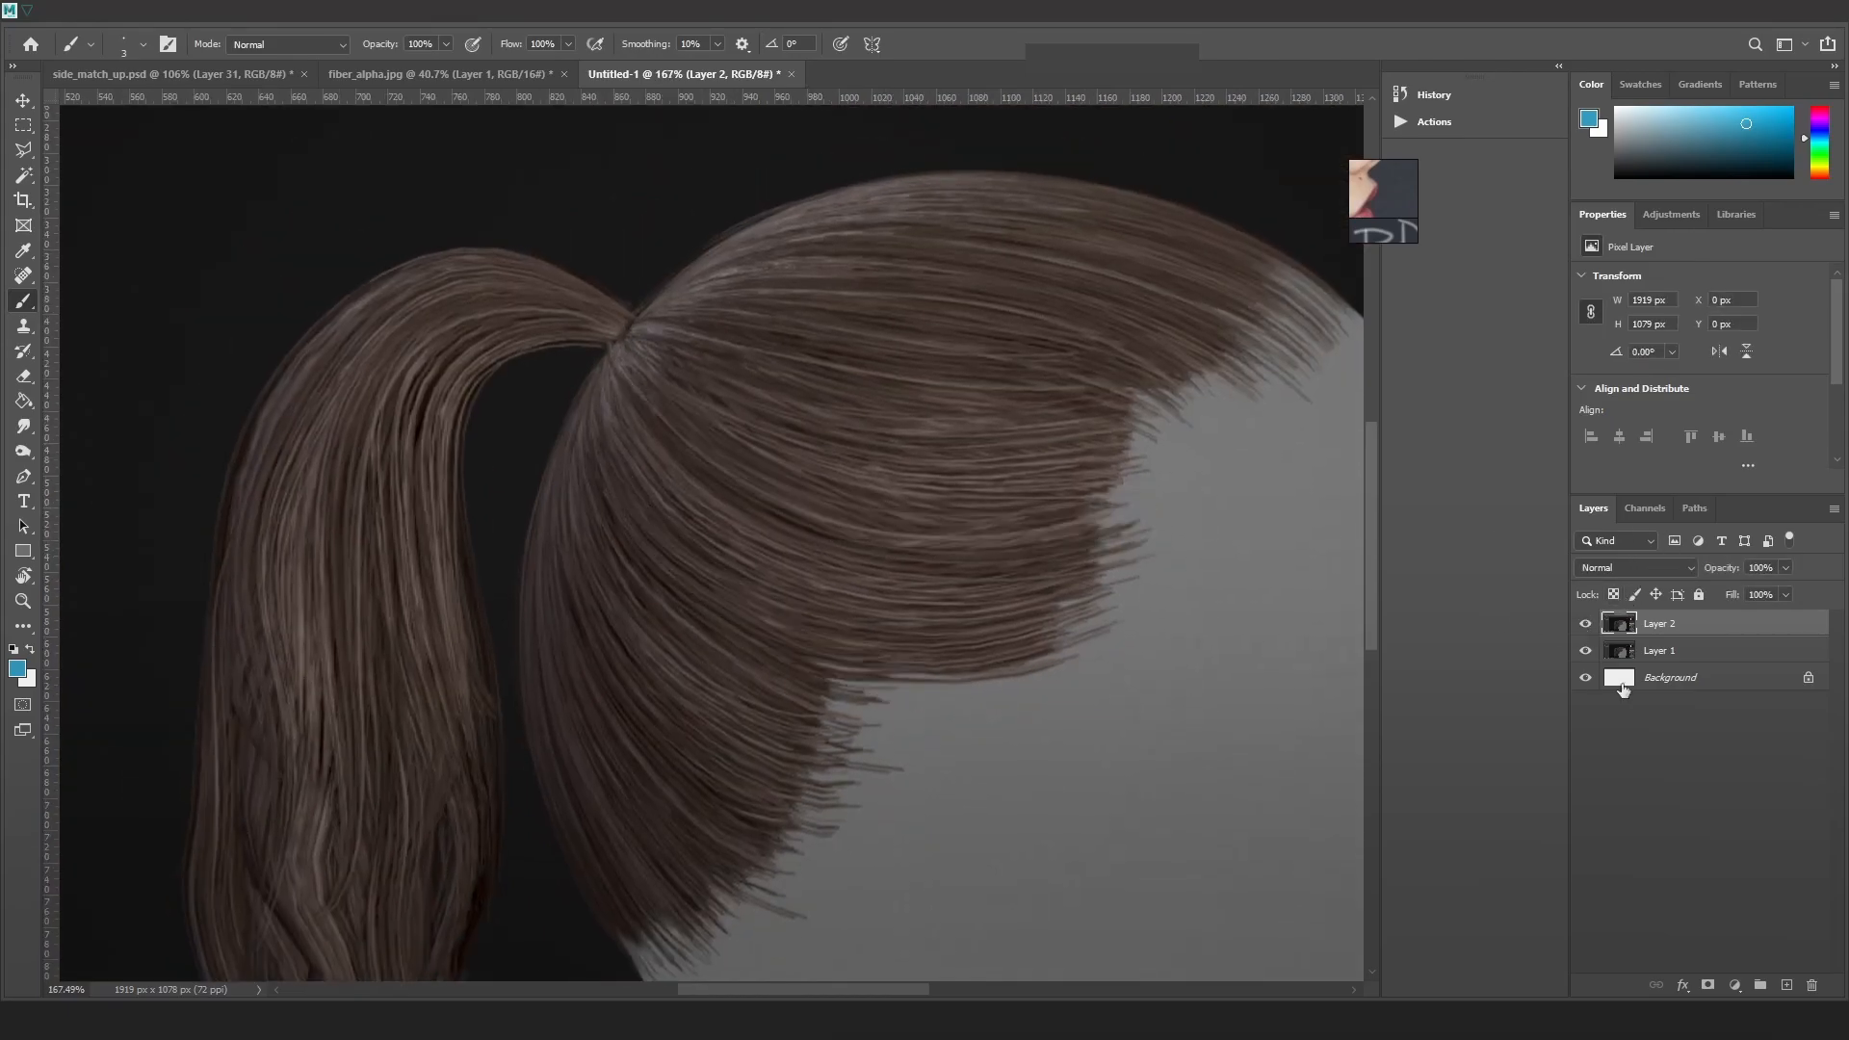
left_click(1586, 626)
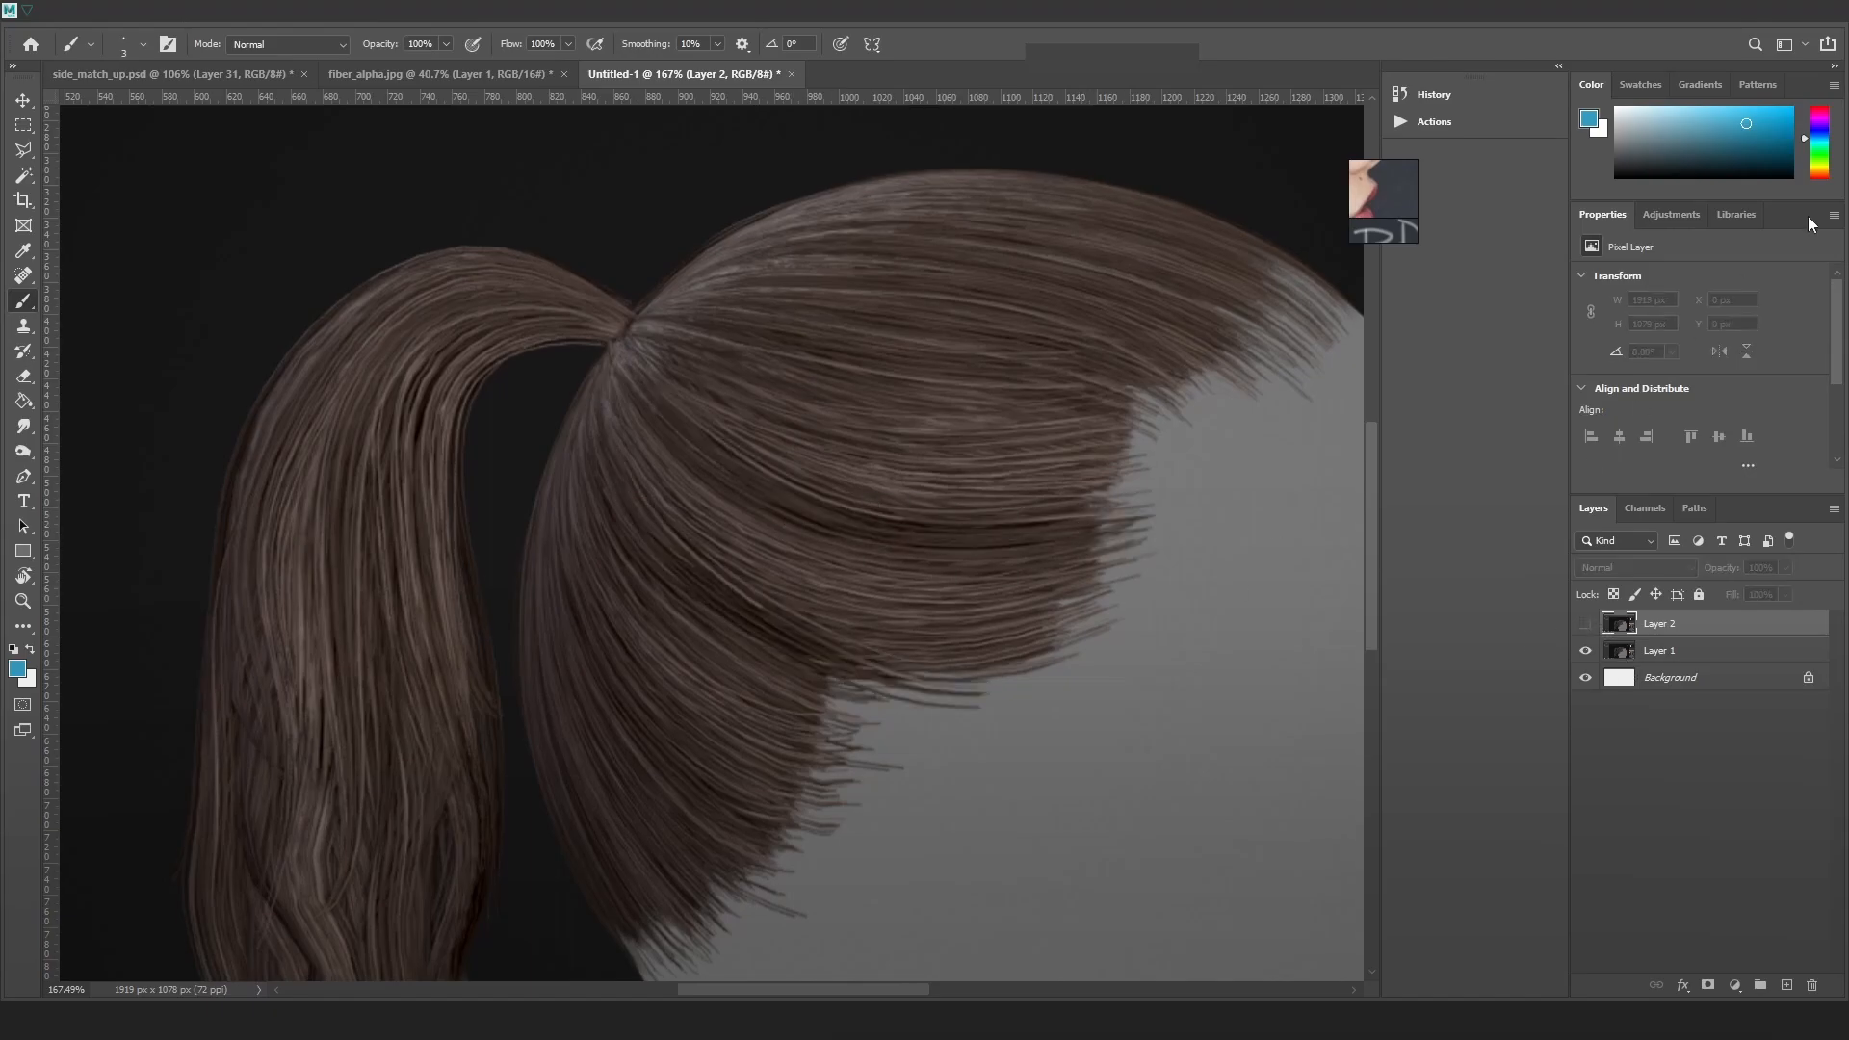
left_click(1586, 626)
left_click(1586, 625)
left_click(1585, 626)
left_click(1585, 626)
left_click(1585, 625)
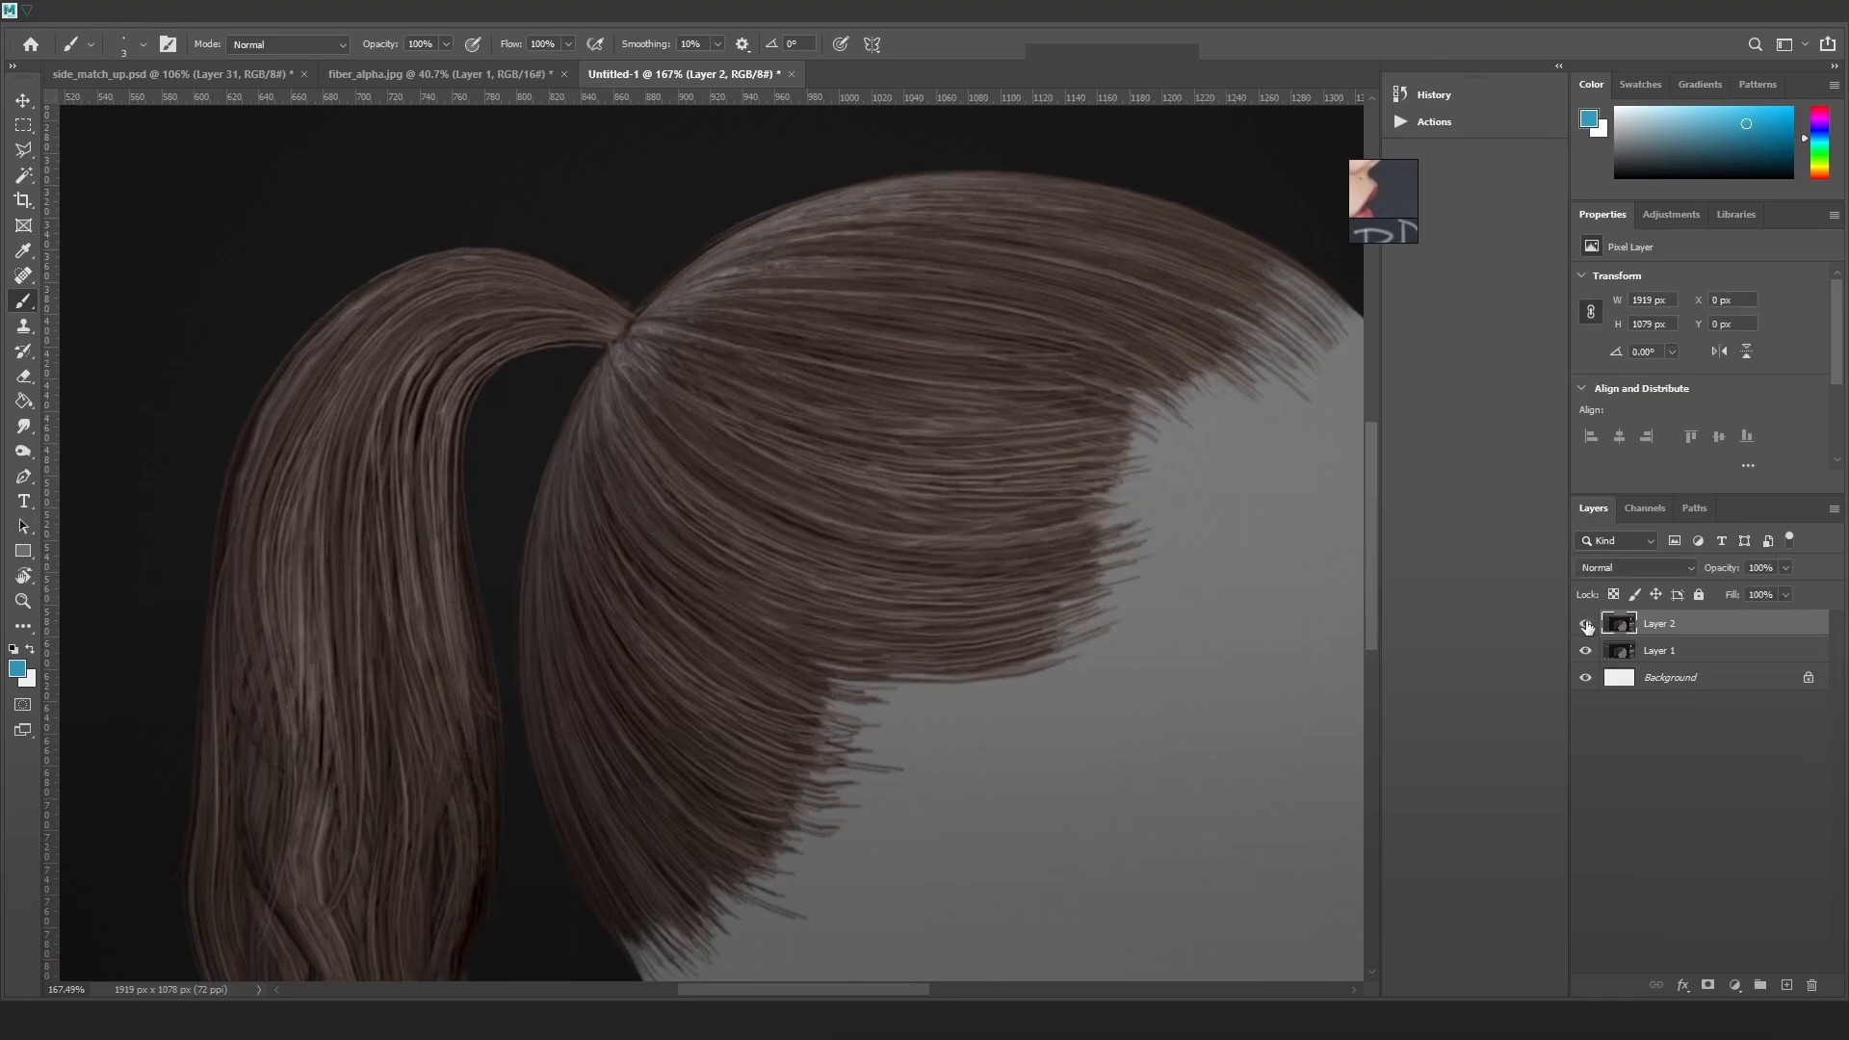
left_click(1586, 626)
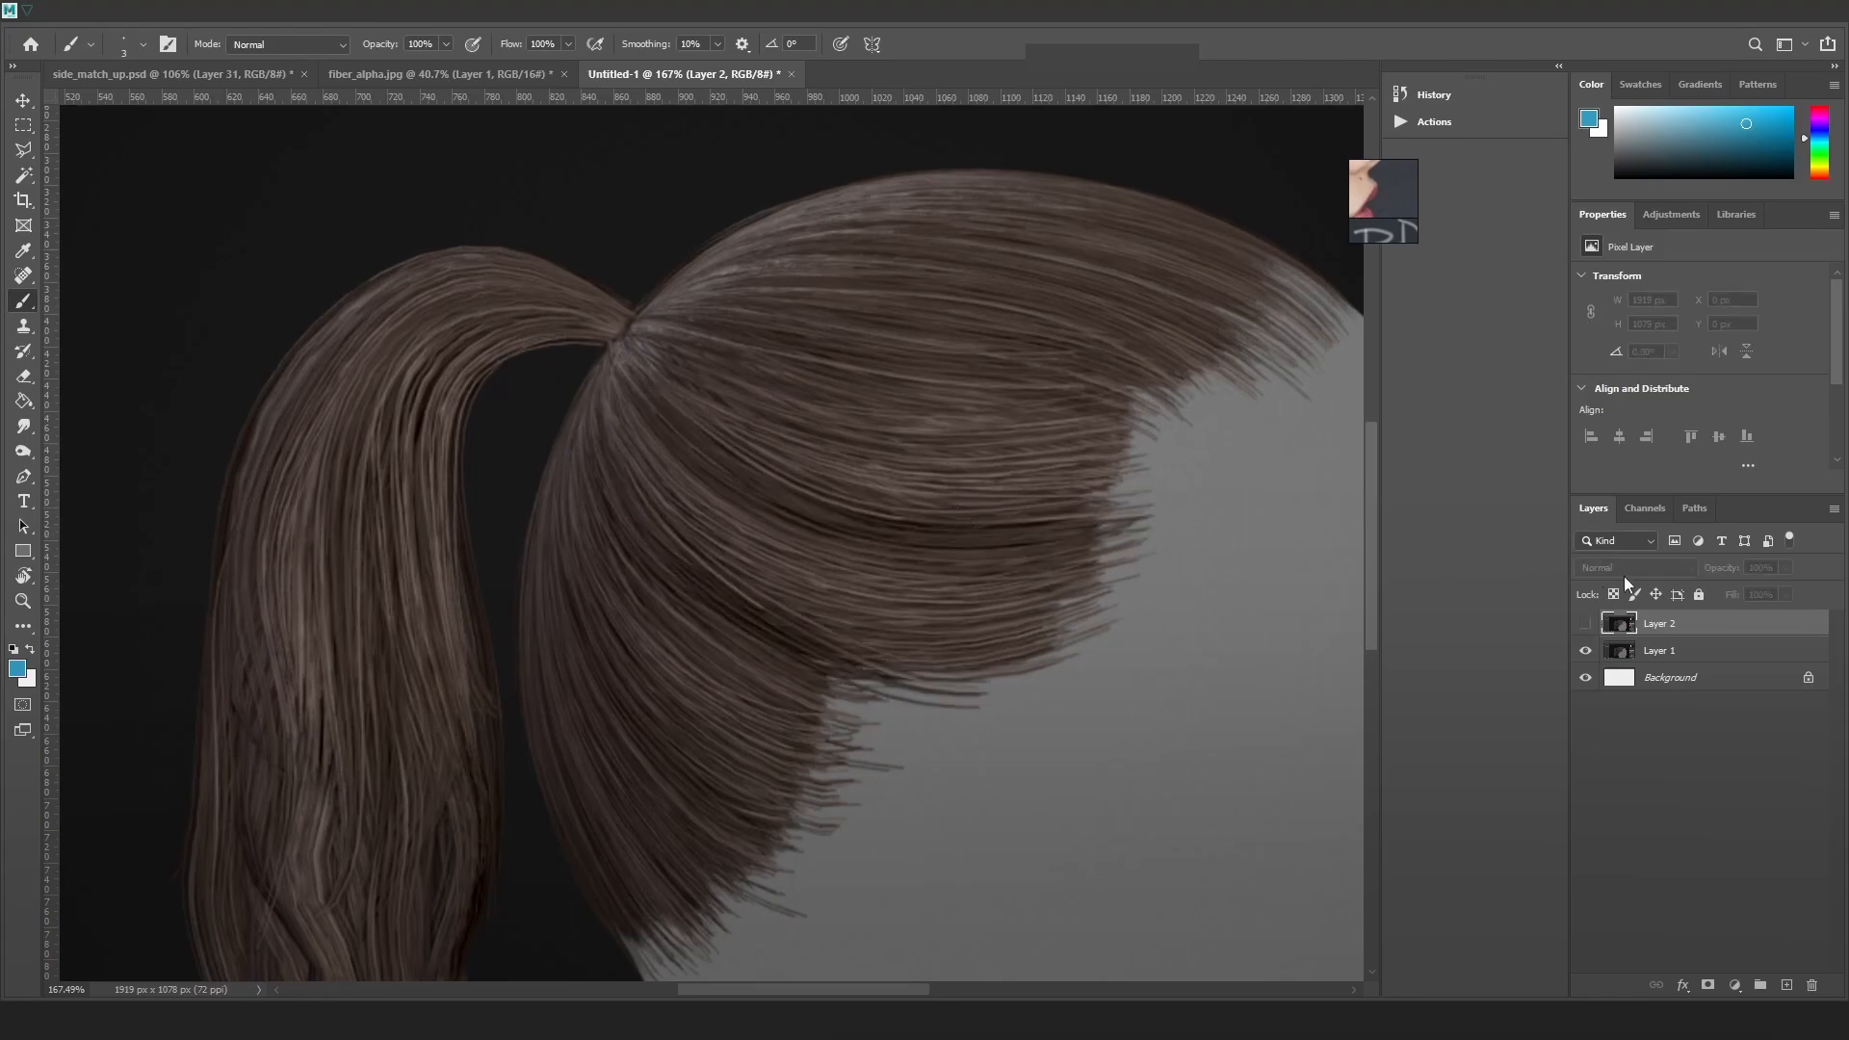
left_click(1583, 625)
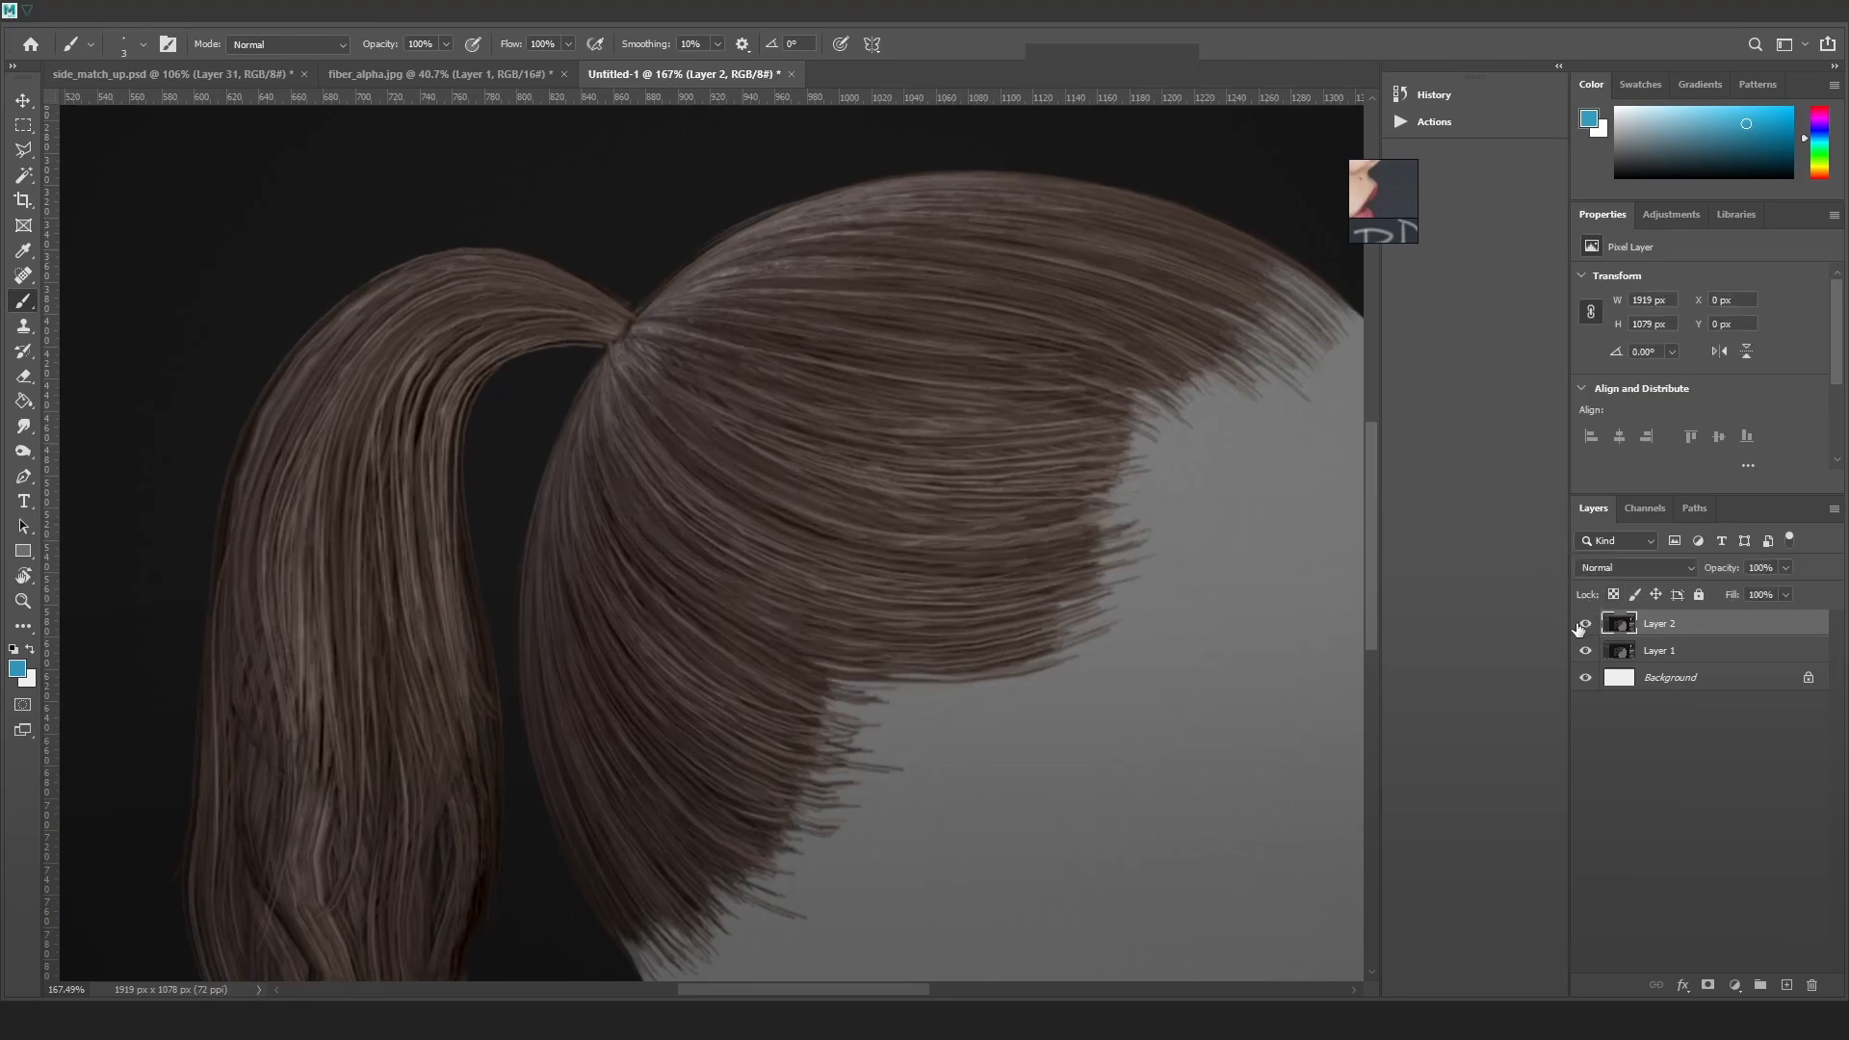
left_click(1584, 625)
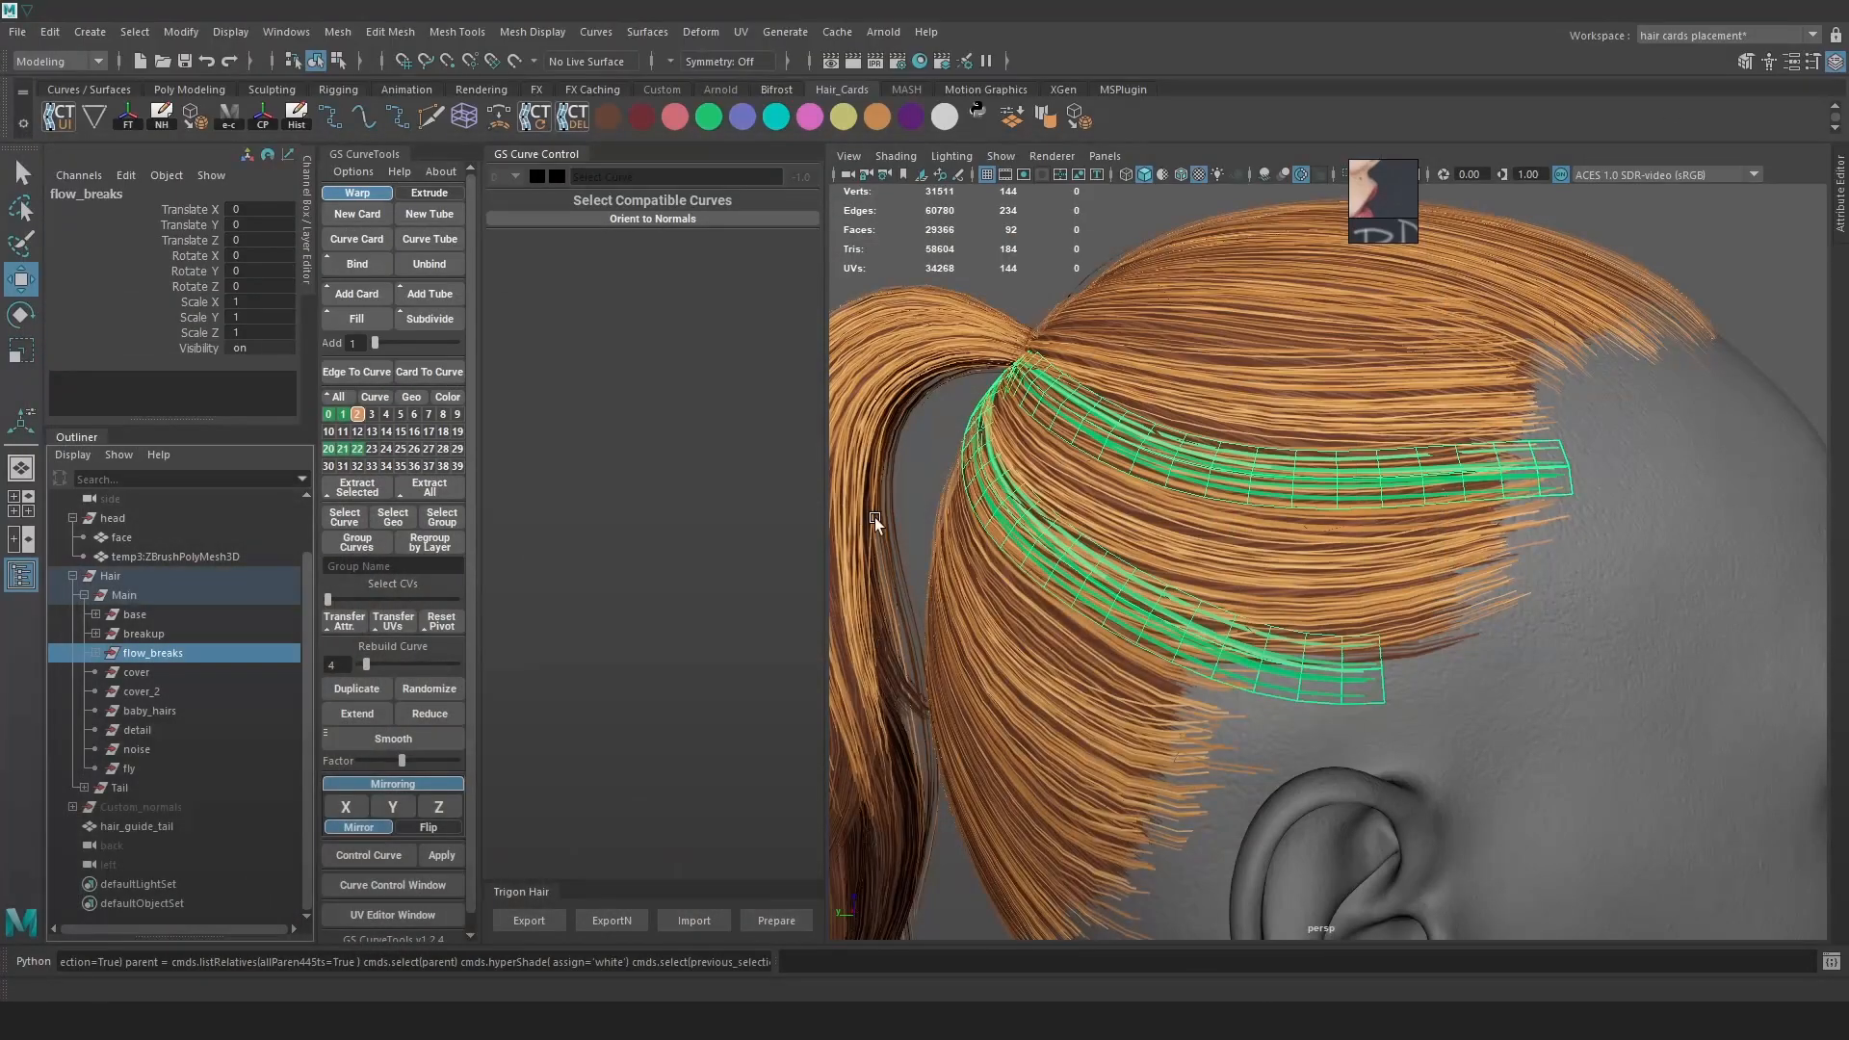
Inspect the two flow_breaks cards in Maya, and open the fiber project's design settings in FiberShop
mouse_move(874, 517)
left_mouse_down("alt")
mouse_move(1246, 516)
mouse_move(843, 511)
left_mouse_up("alt")
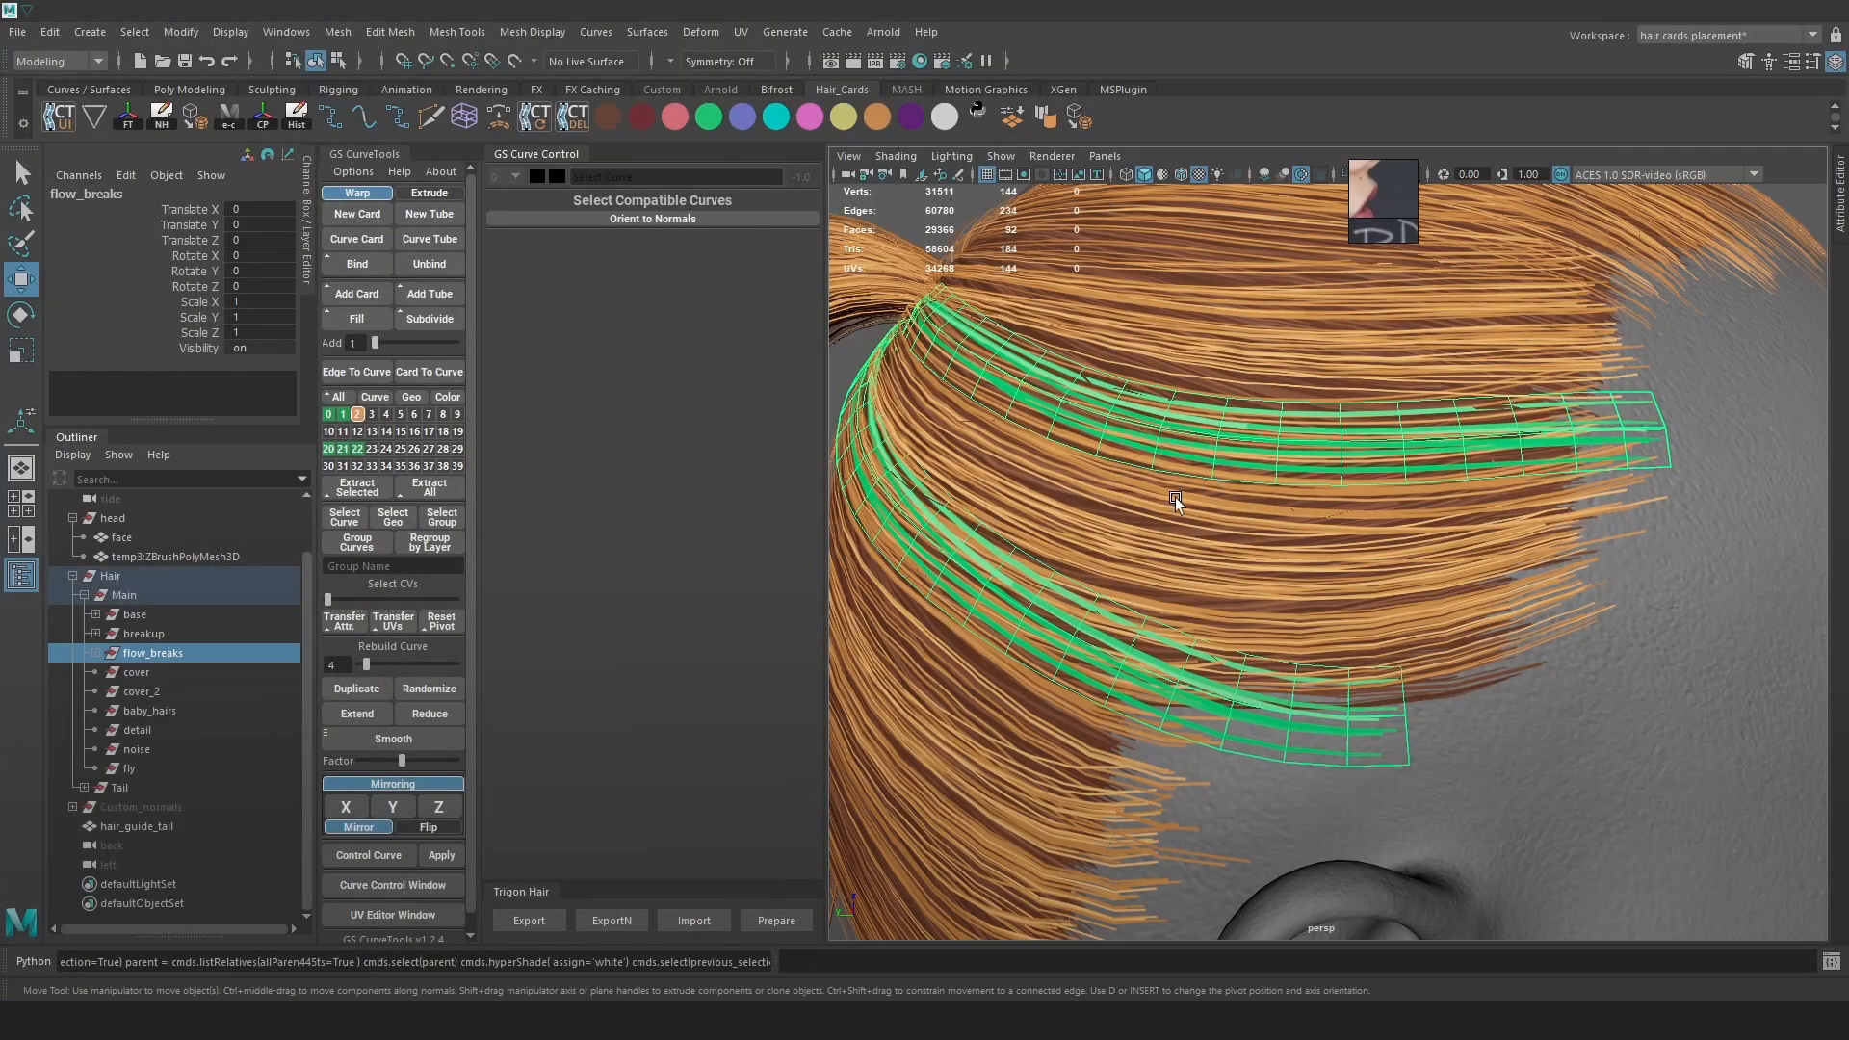
left_click(855, 345)
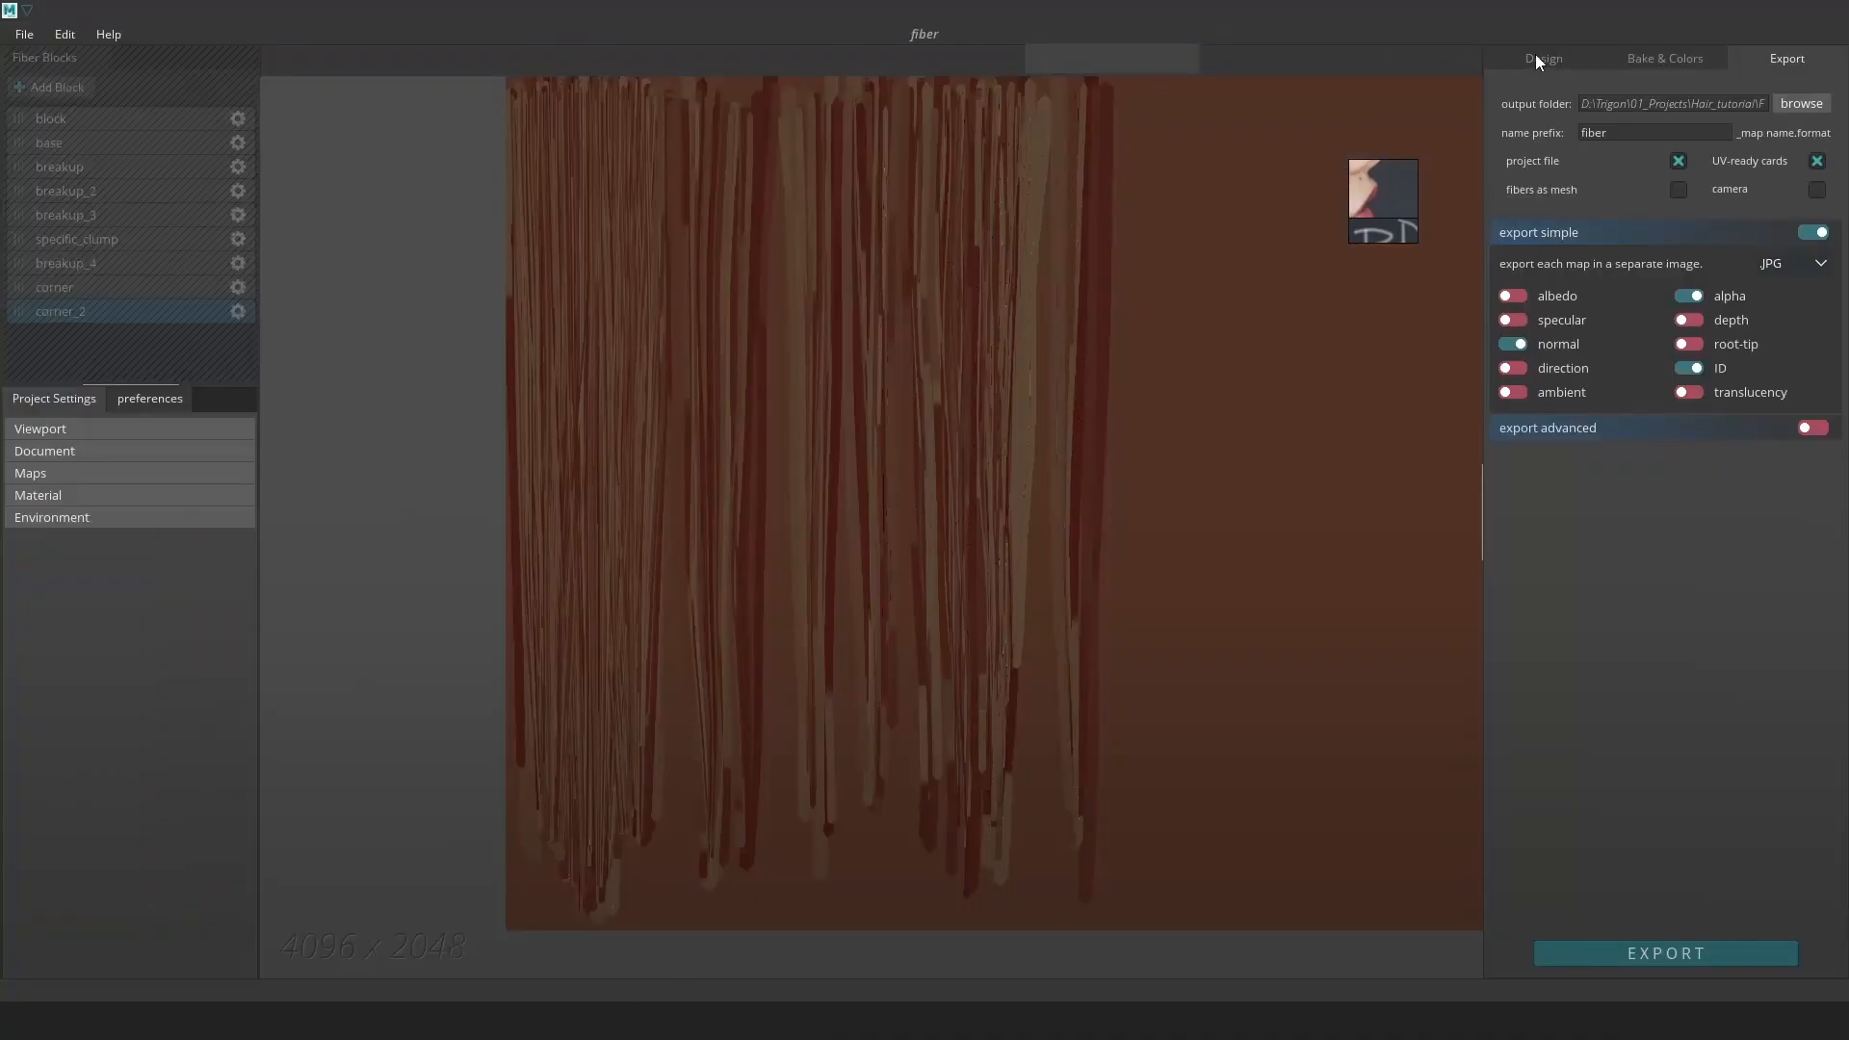
left_click(1540, 61)
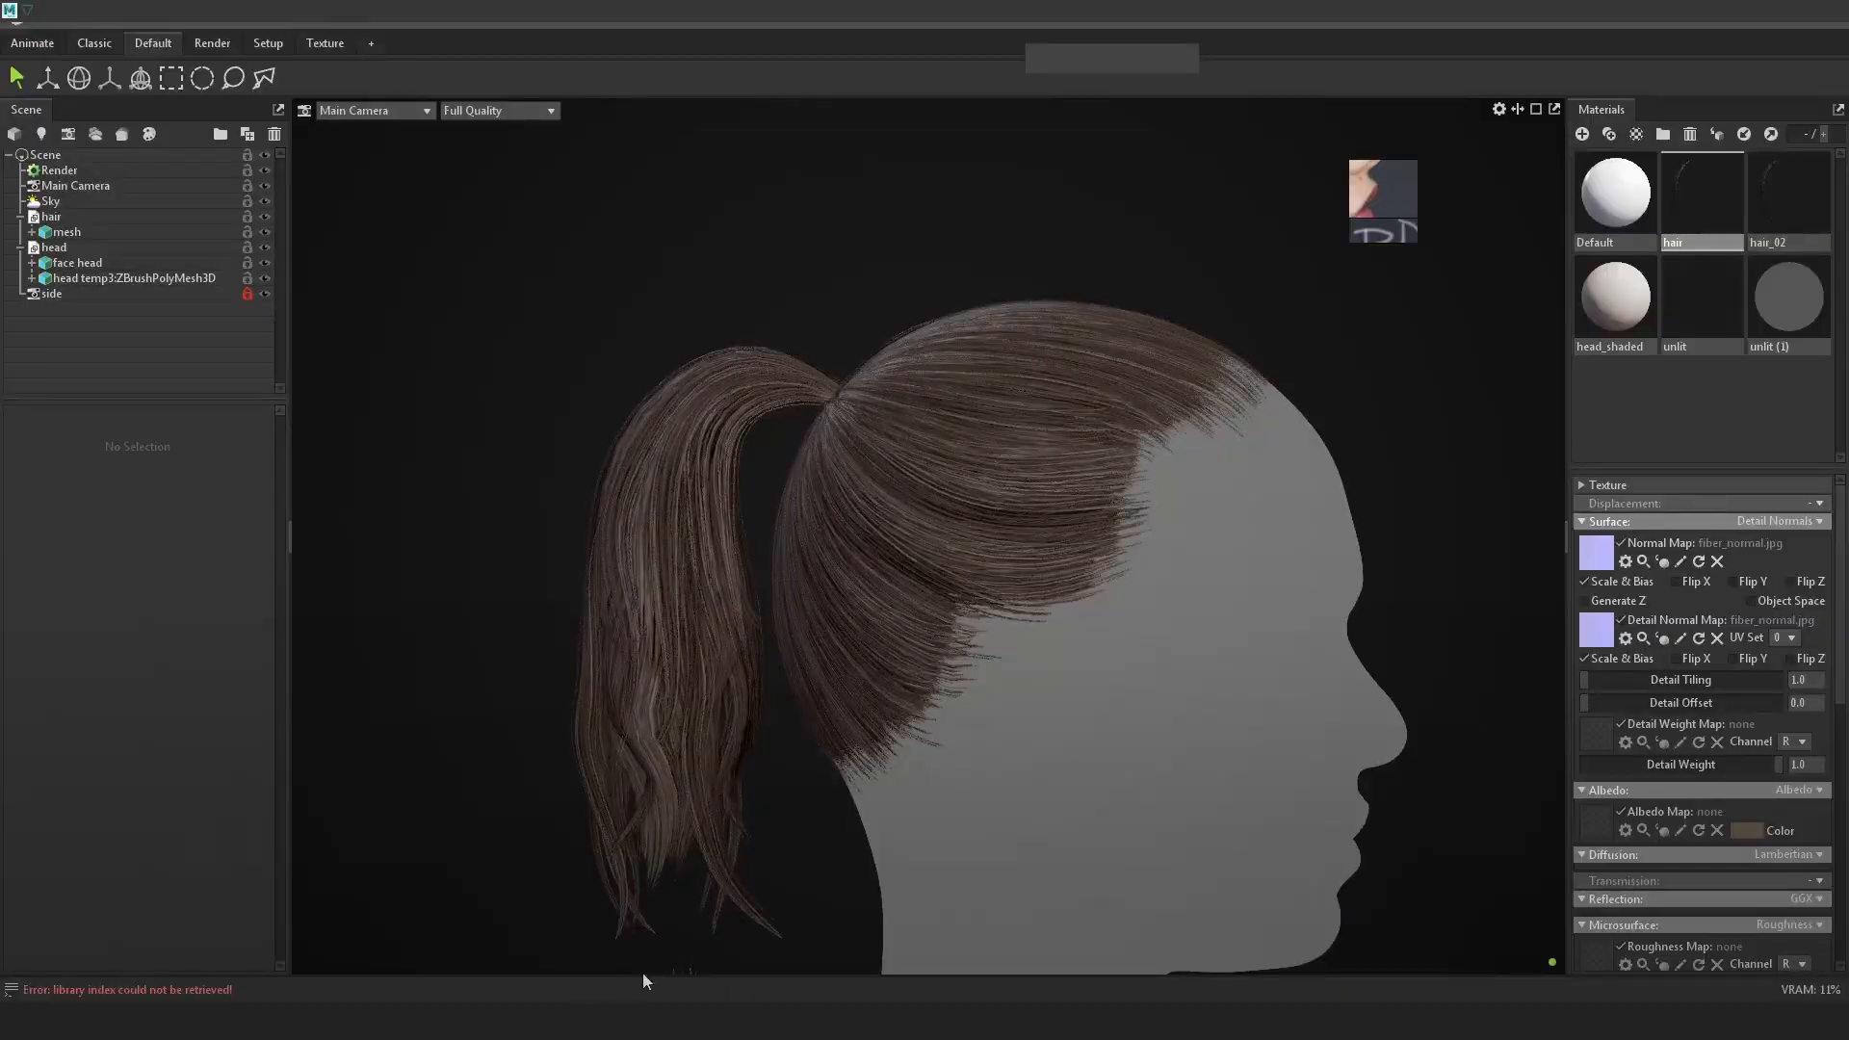
Switch to Marmoset Toolbag and adjust the hair material while inspecting the strands on the side of the head
scroll(1741, 740, "down", 3)
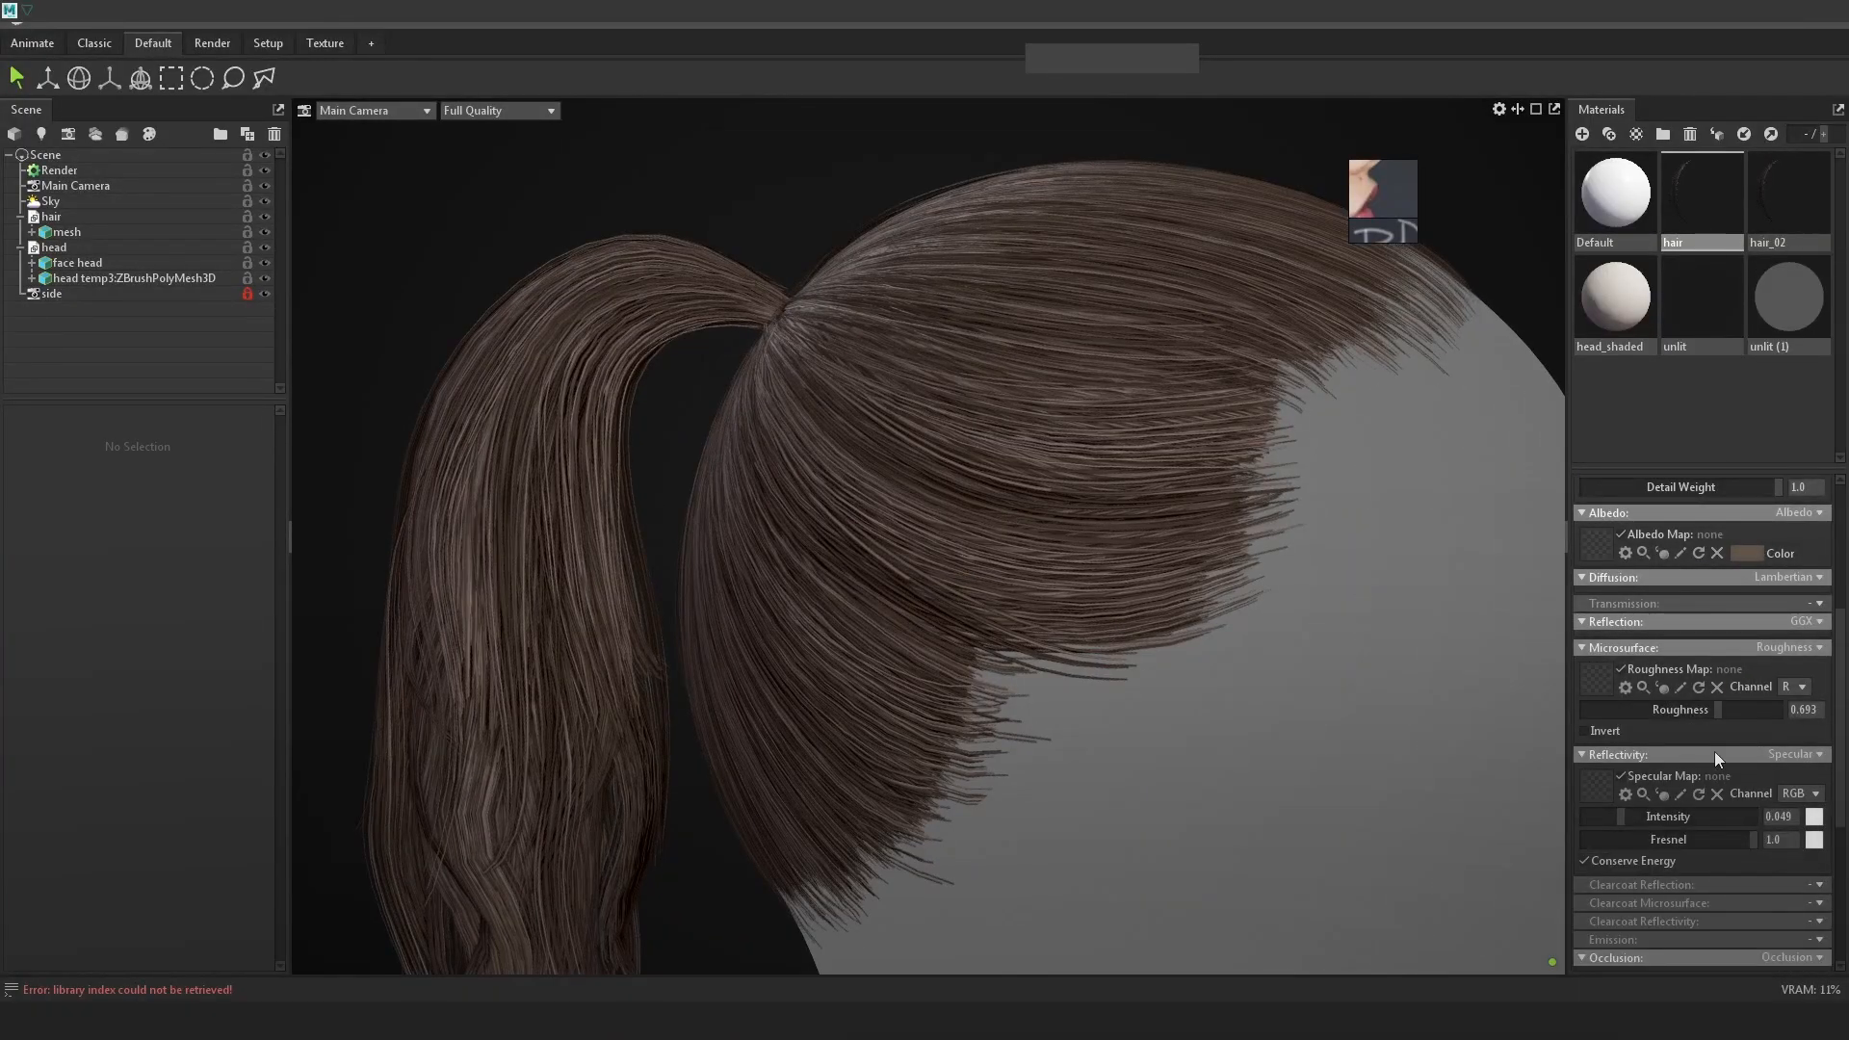
scroll(1722, 789, "down", 3)
mouse_move(1662, 829)
left_mouse_down()
mouse_move(1587, 828)
mouse_move(1823, 825)
left_mouse_up()
mouse_move(1425, 693)
left_mouse_down("alt")
mouse_move(1354, 698)
mouse_move(1456, 693)
left_mouse_up("alt")
mouse_move(1765, 824)
left_mouse_down()
mouse_move(1632, 828)
mouse_move(1698, 805)
left_mouse_up()
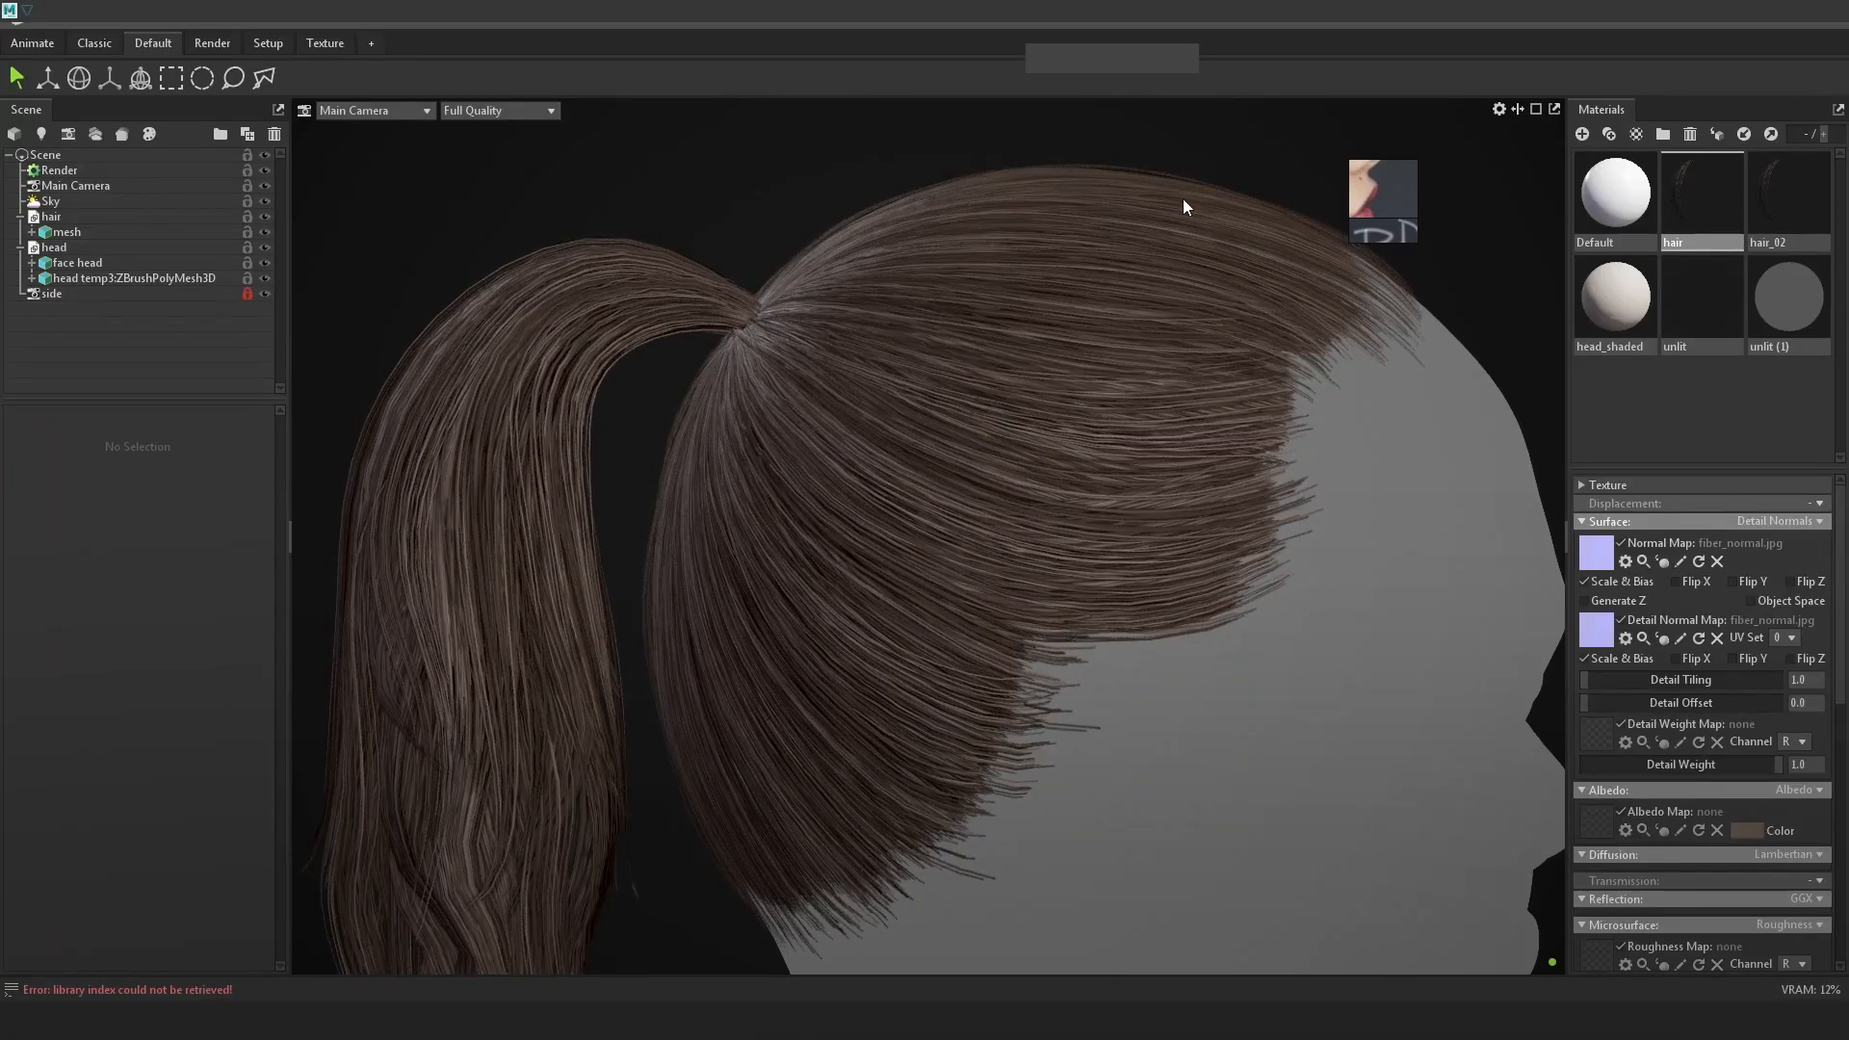
scroll(1090, 416, "down", 3)
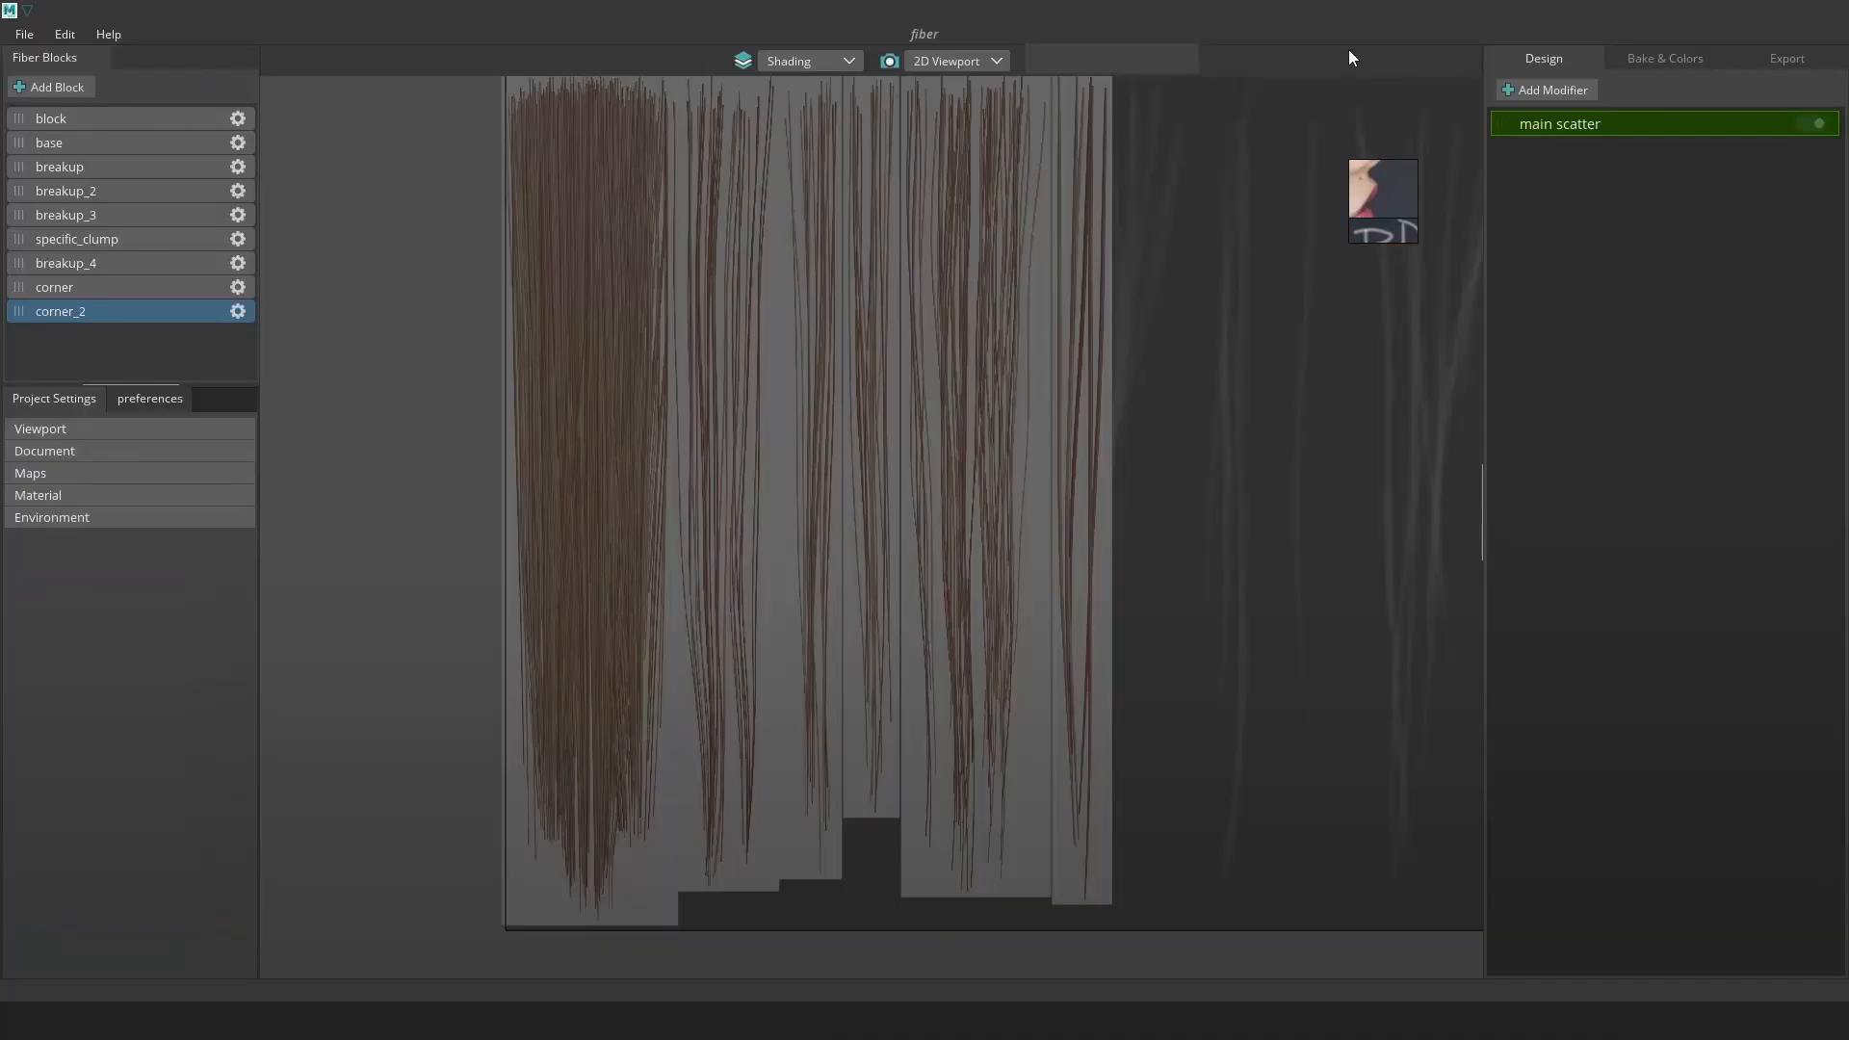
Switch to FiberShop and display the fiber blocks as a Strand ID map
left_click(807, 61)
left_click(811, 122)
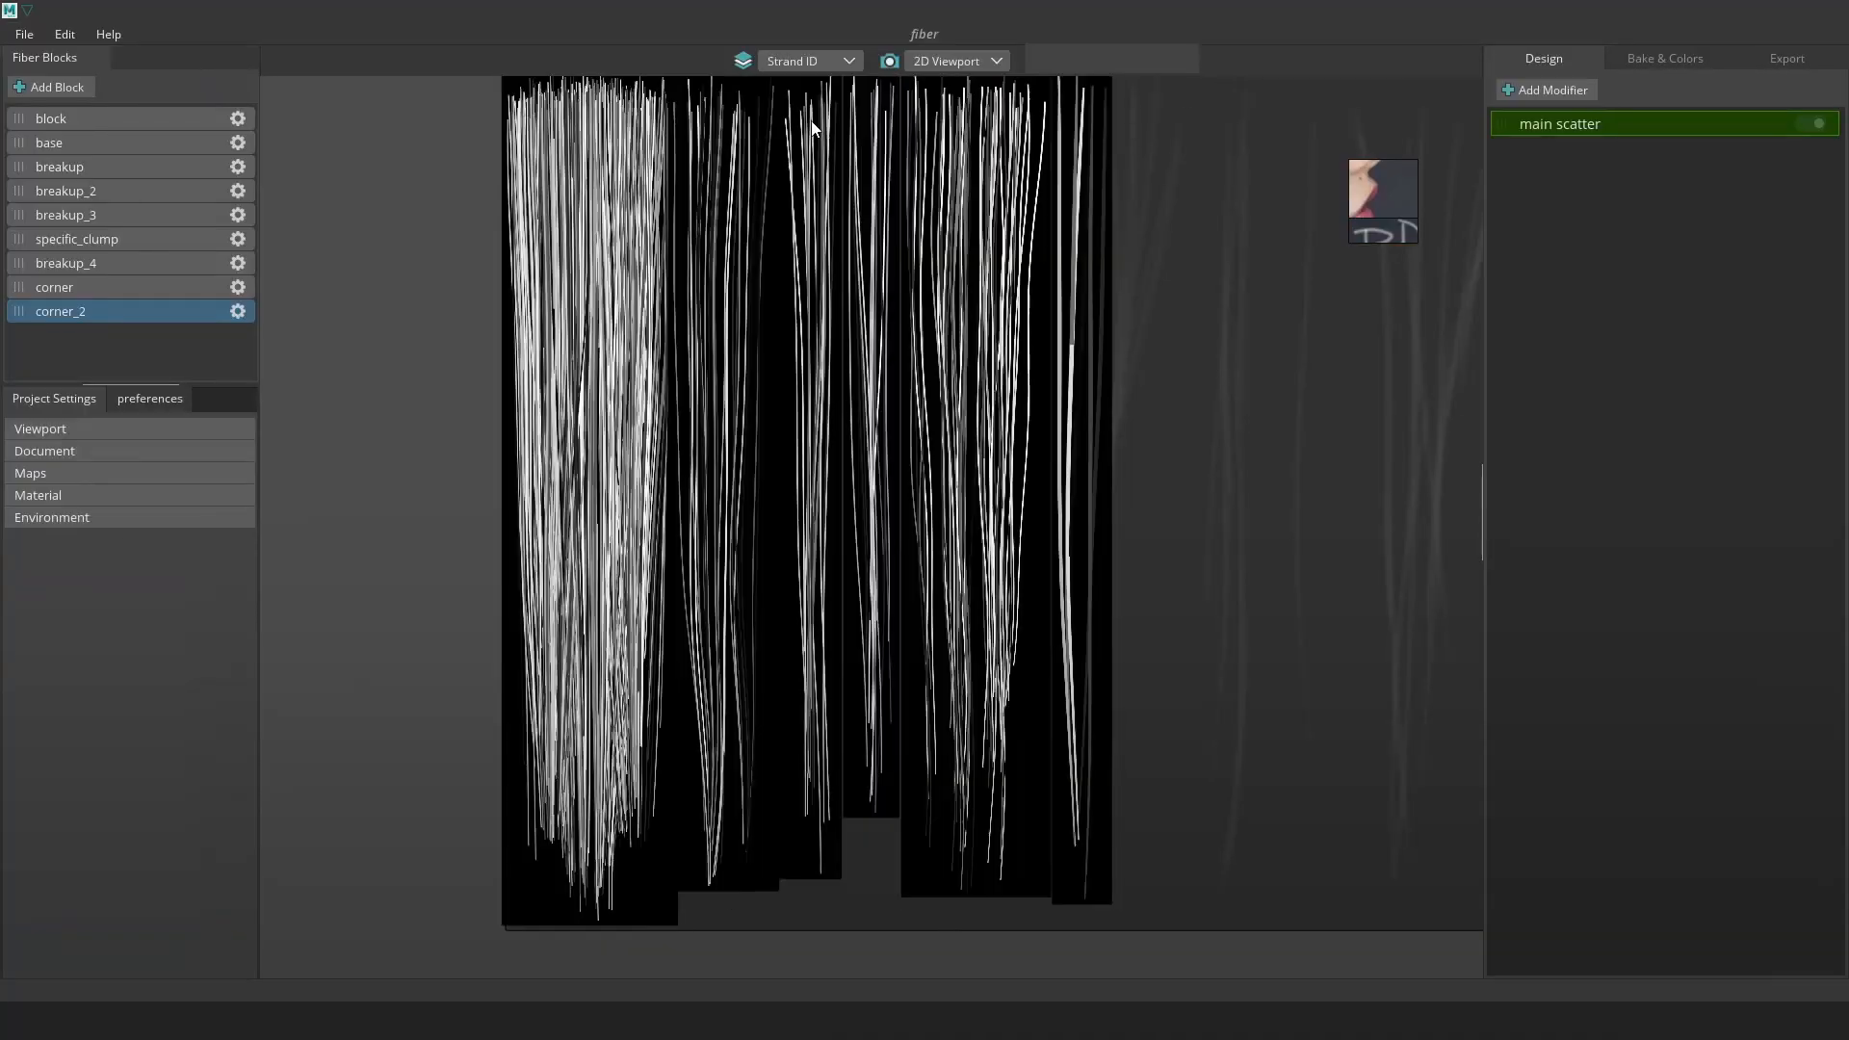
scroll(1095, 297, "up", 3)
scroll(1134, 337, "up", 1)
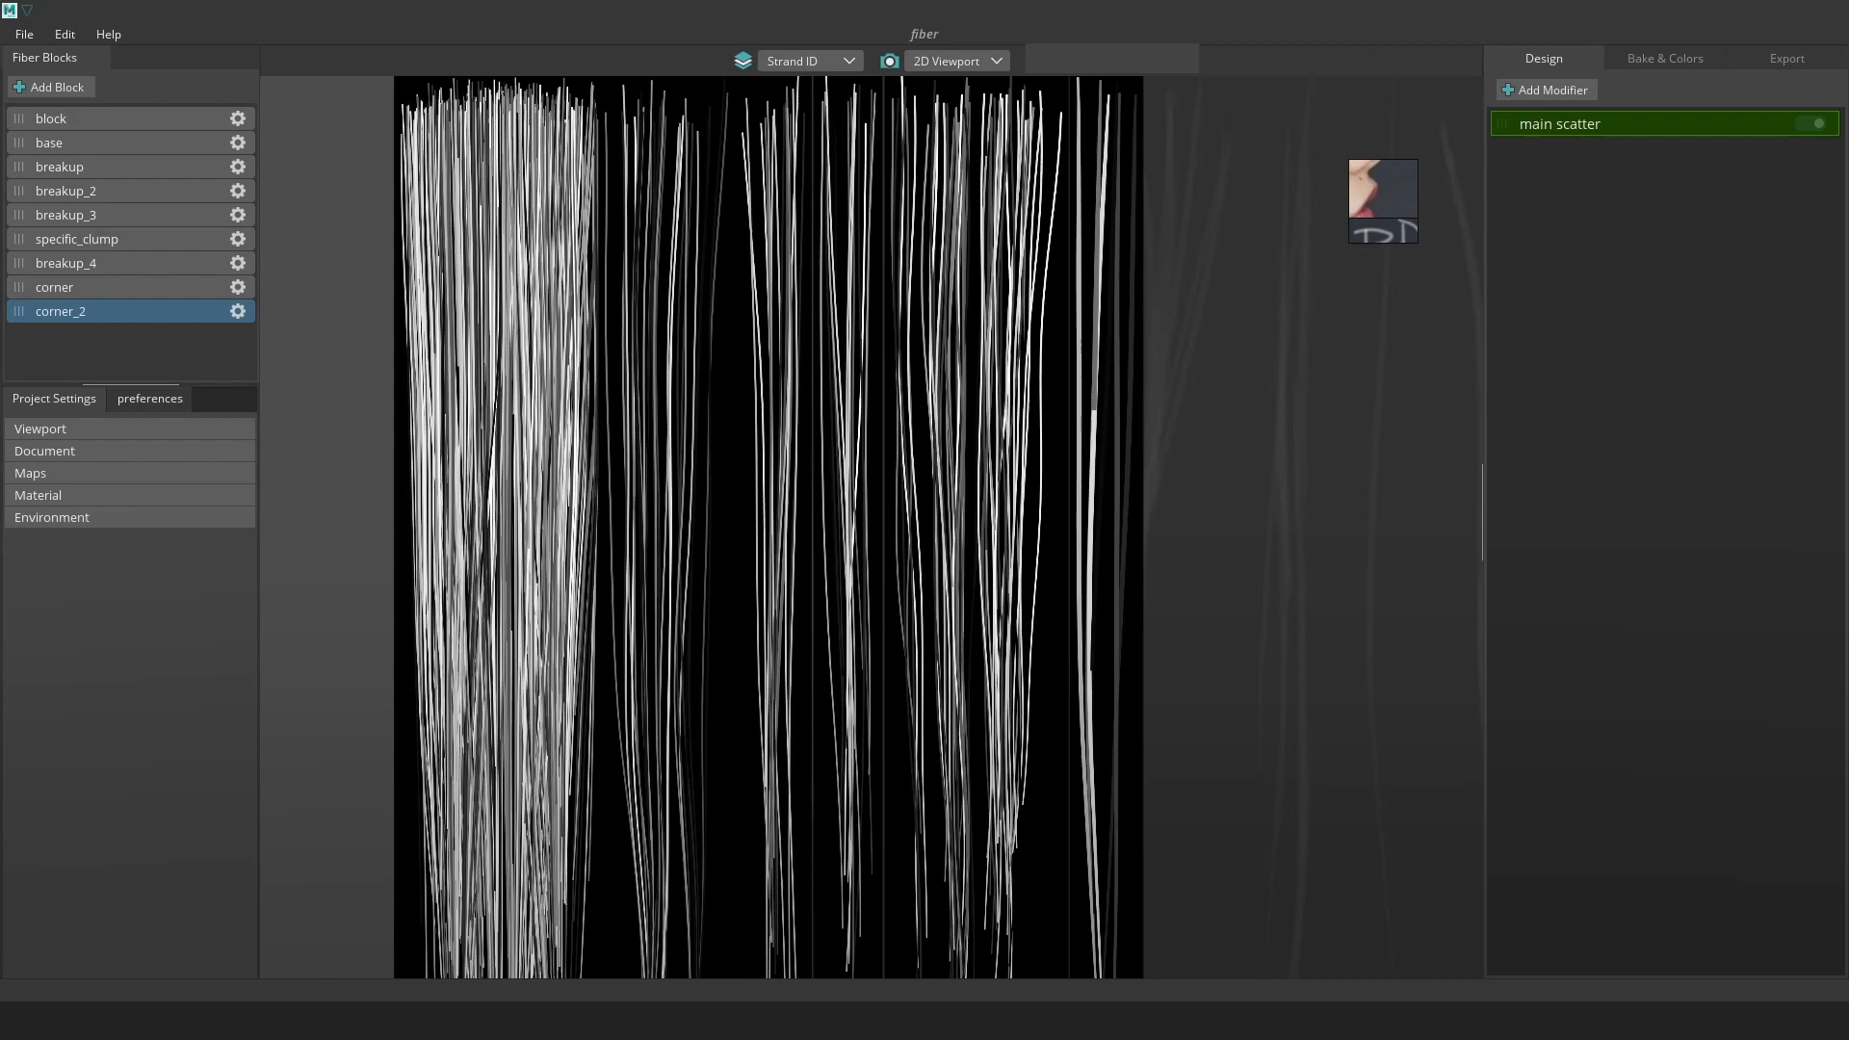
left_click(1667, 64)
left_click(1581, 58)
left_click(809, 60)
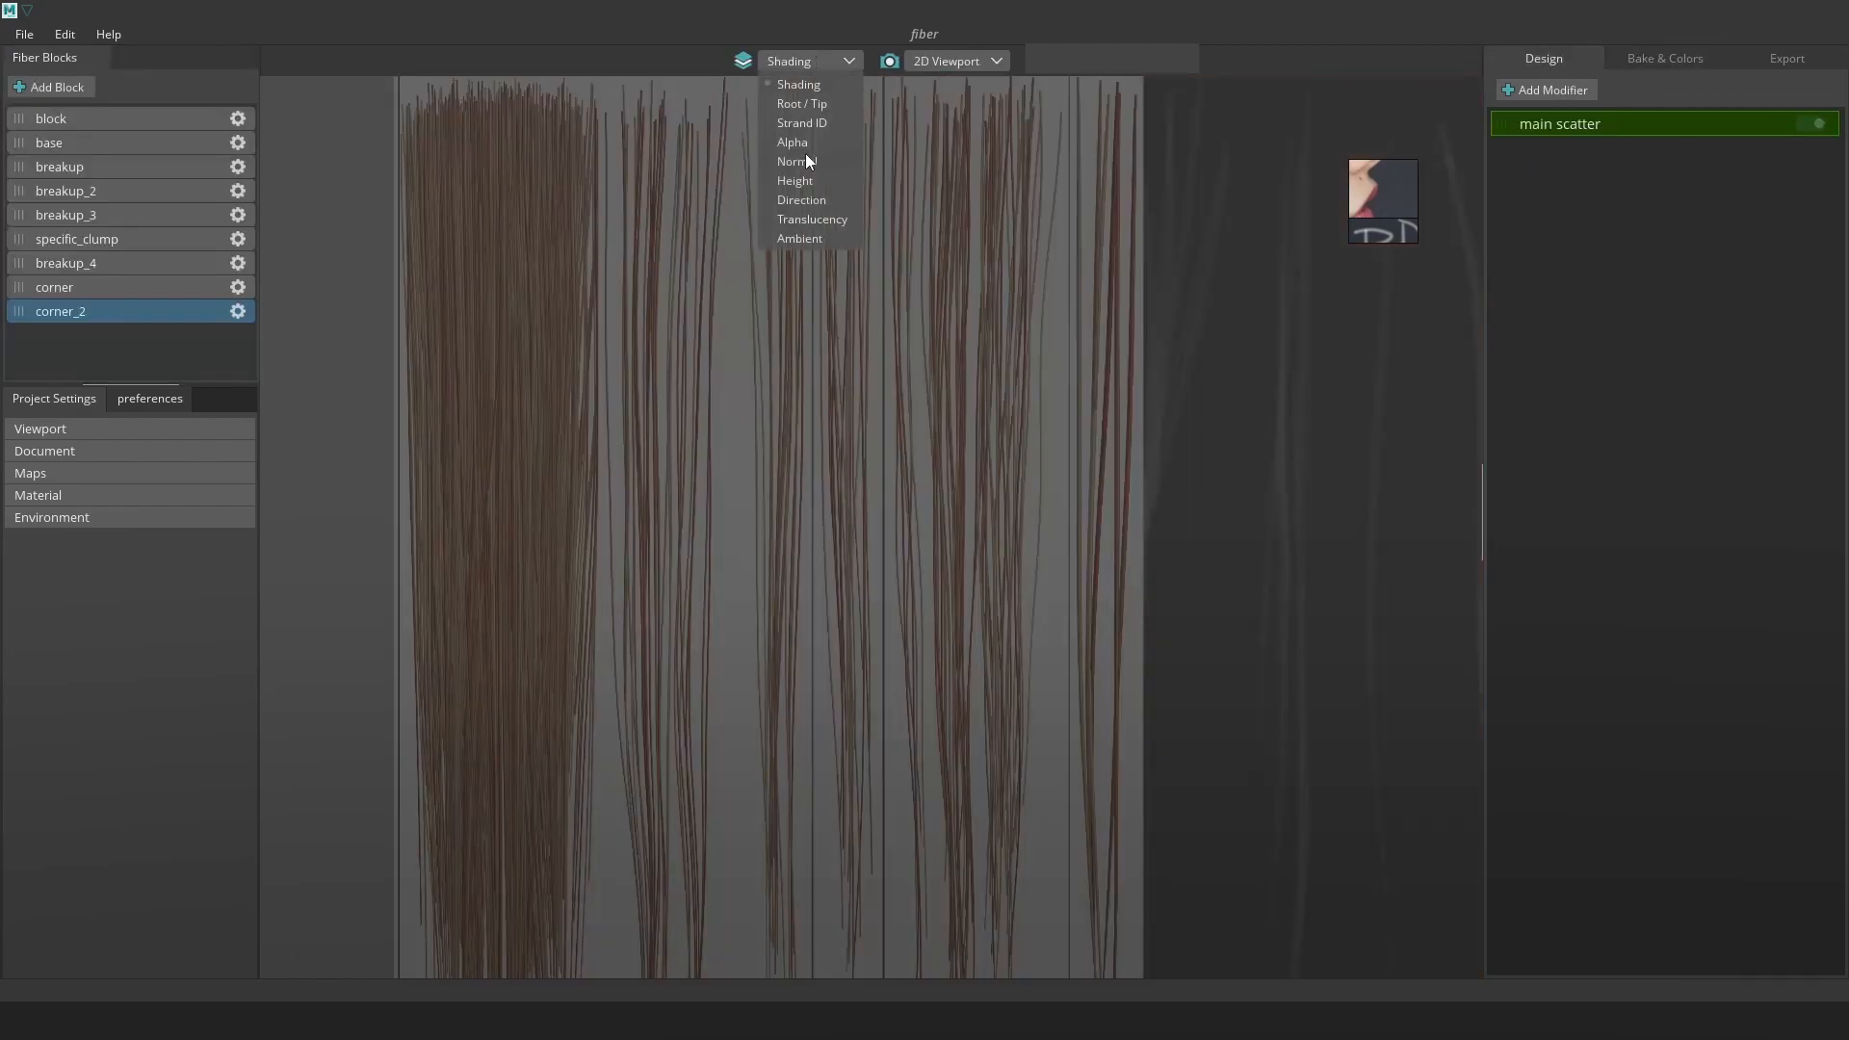
left_click(815, 123)
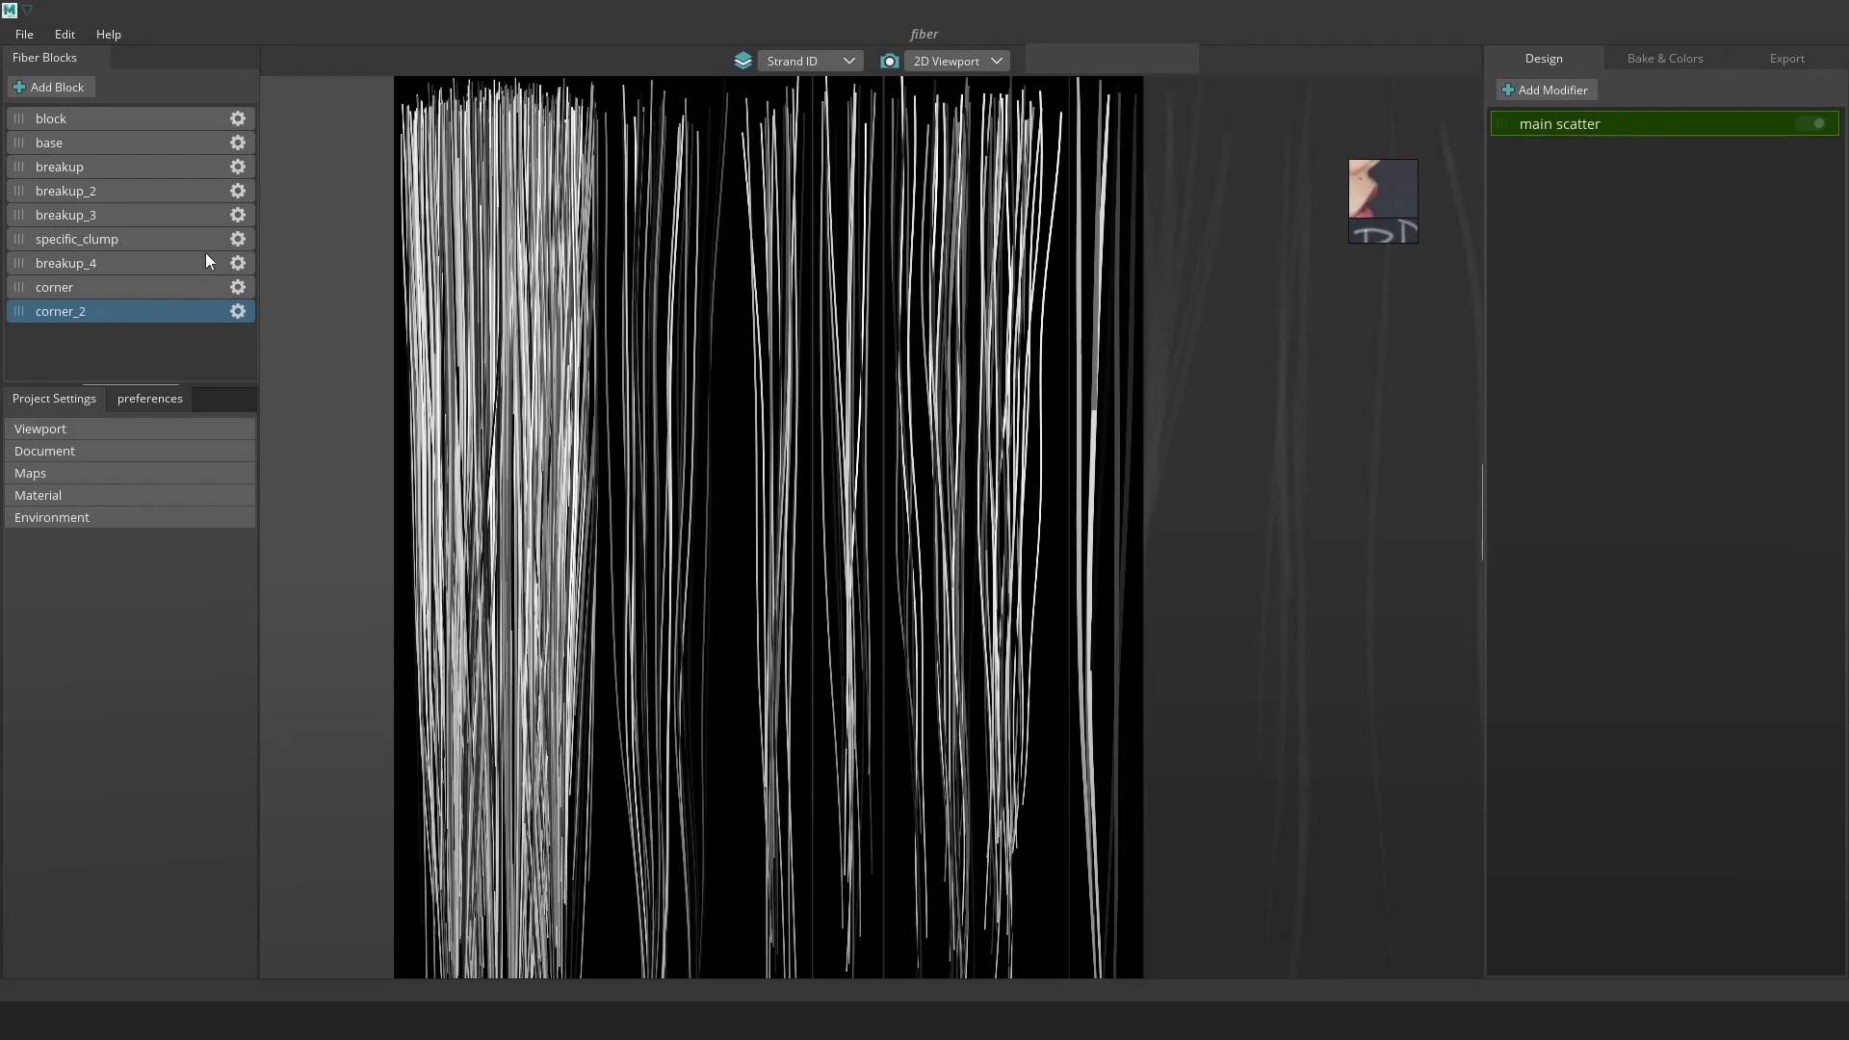
Vary the specific_clump block's main scatter depth density, trying 1 and 26
left_click(125, 239)
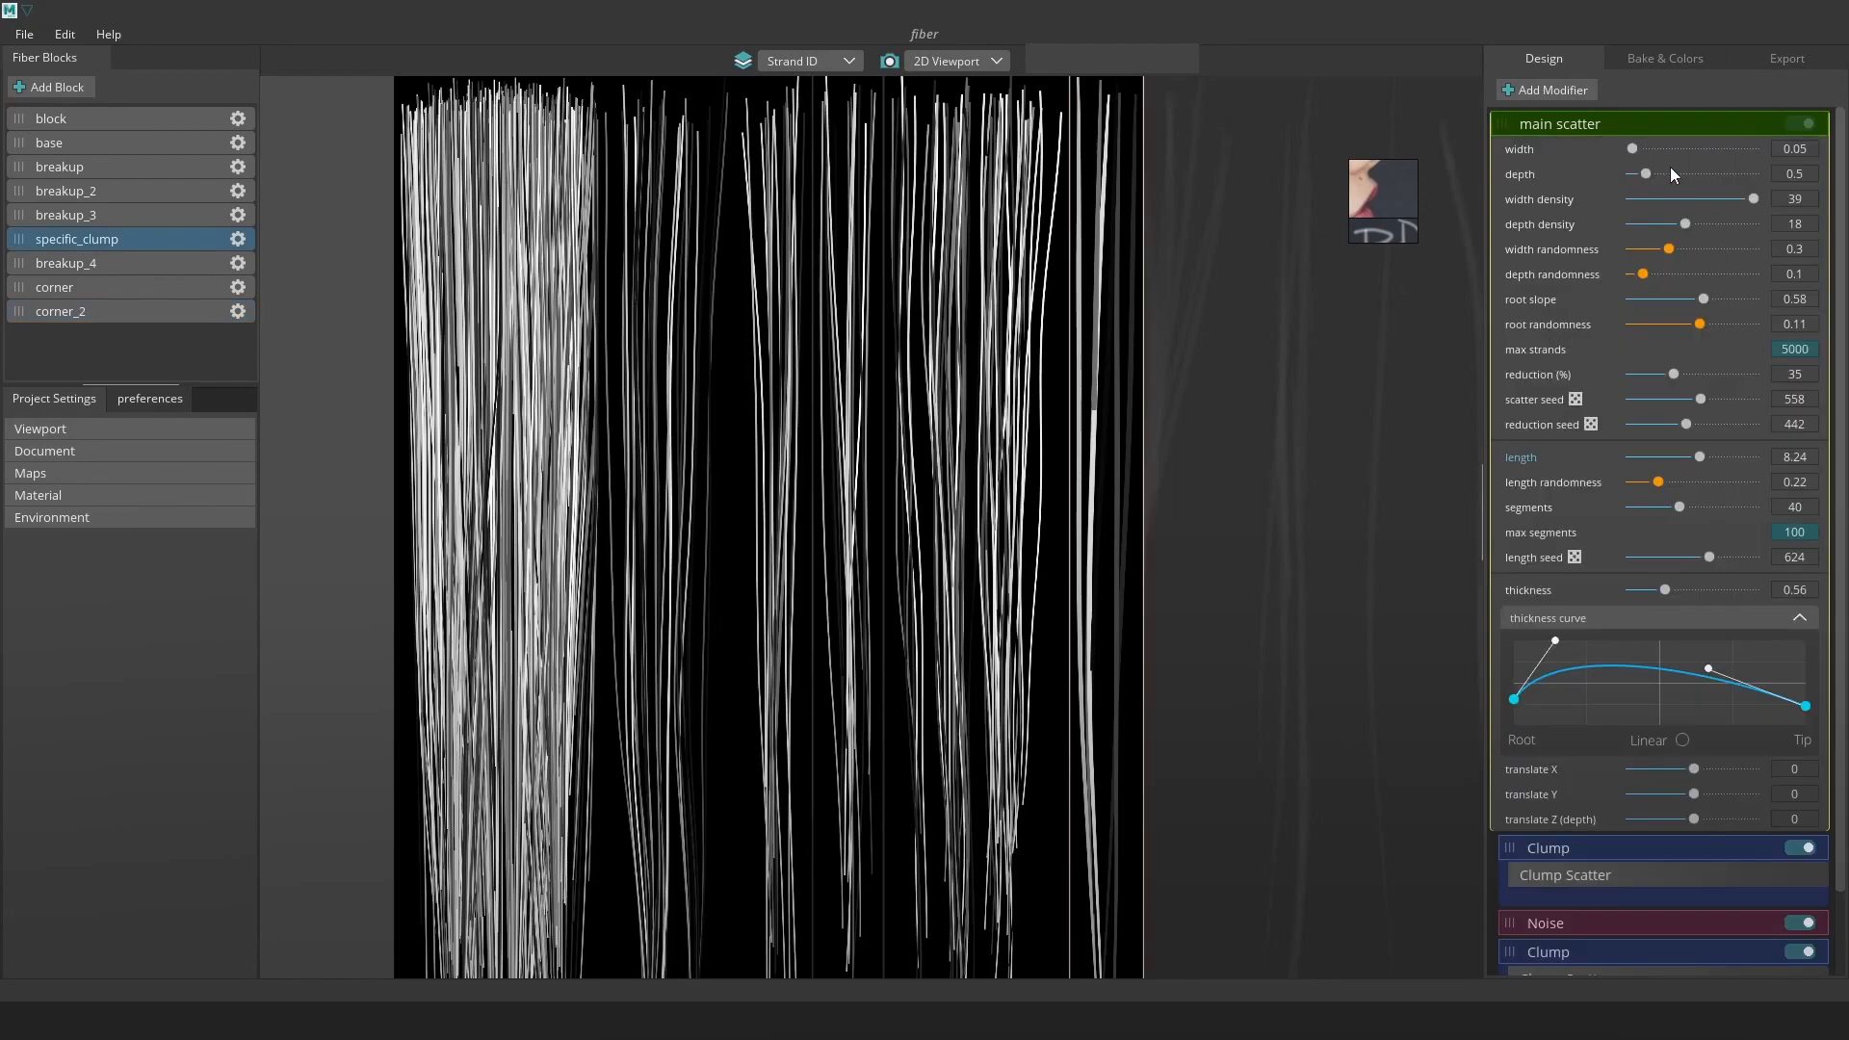
left_click_drag(1676, 222, 1615, 222)
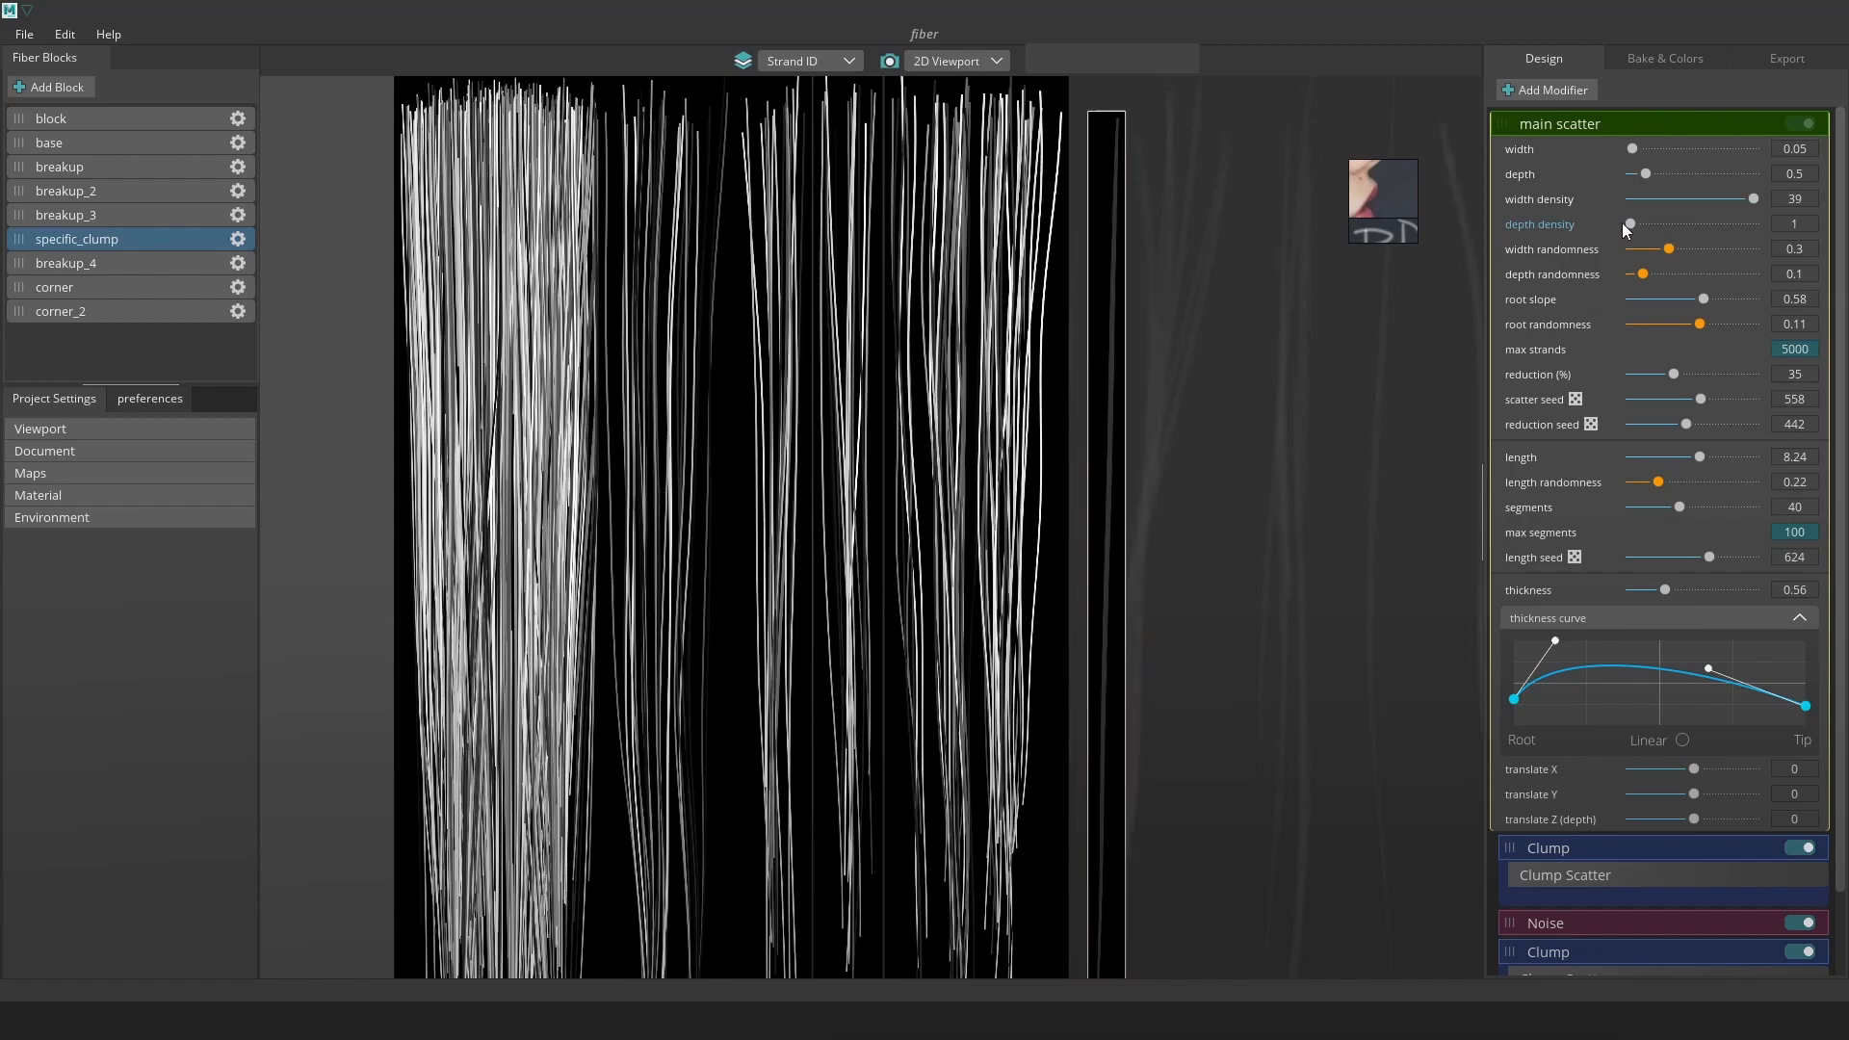
left_click_drag(1633, 222, 1712, 227)
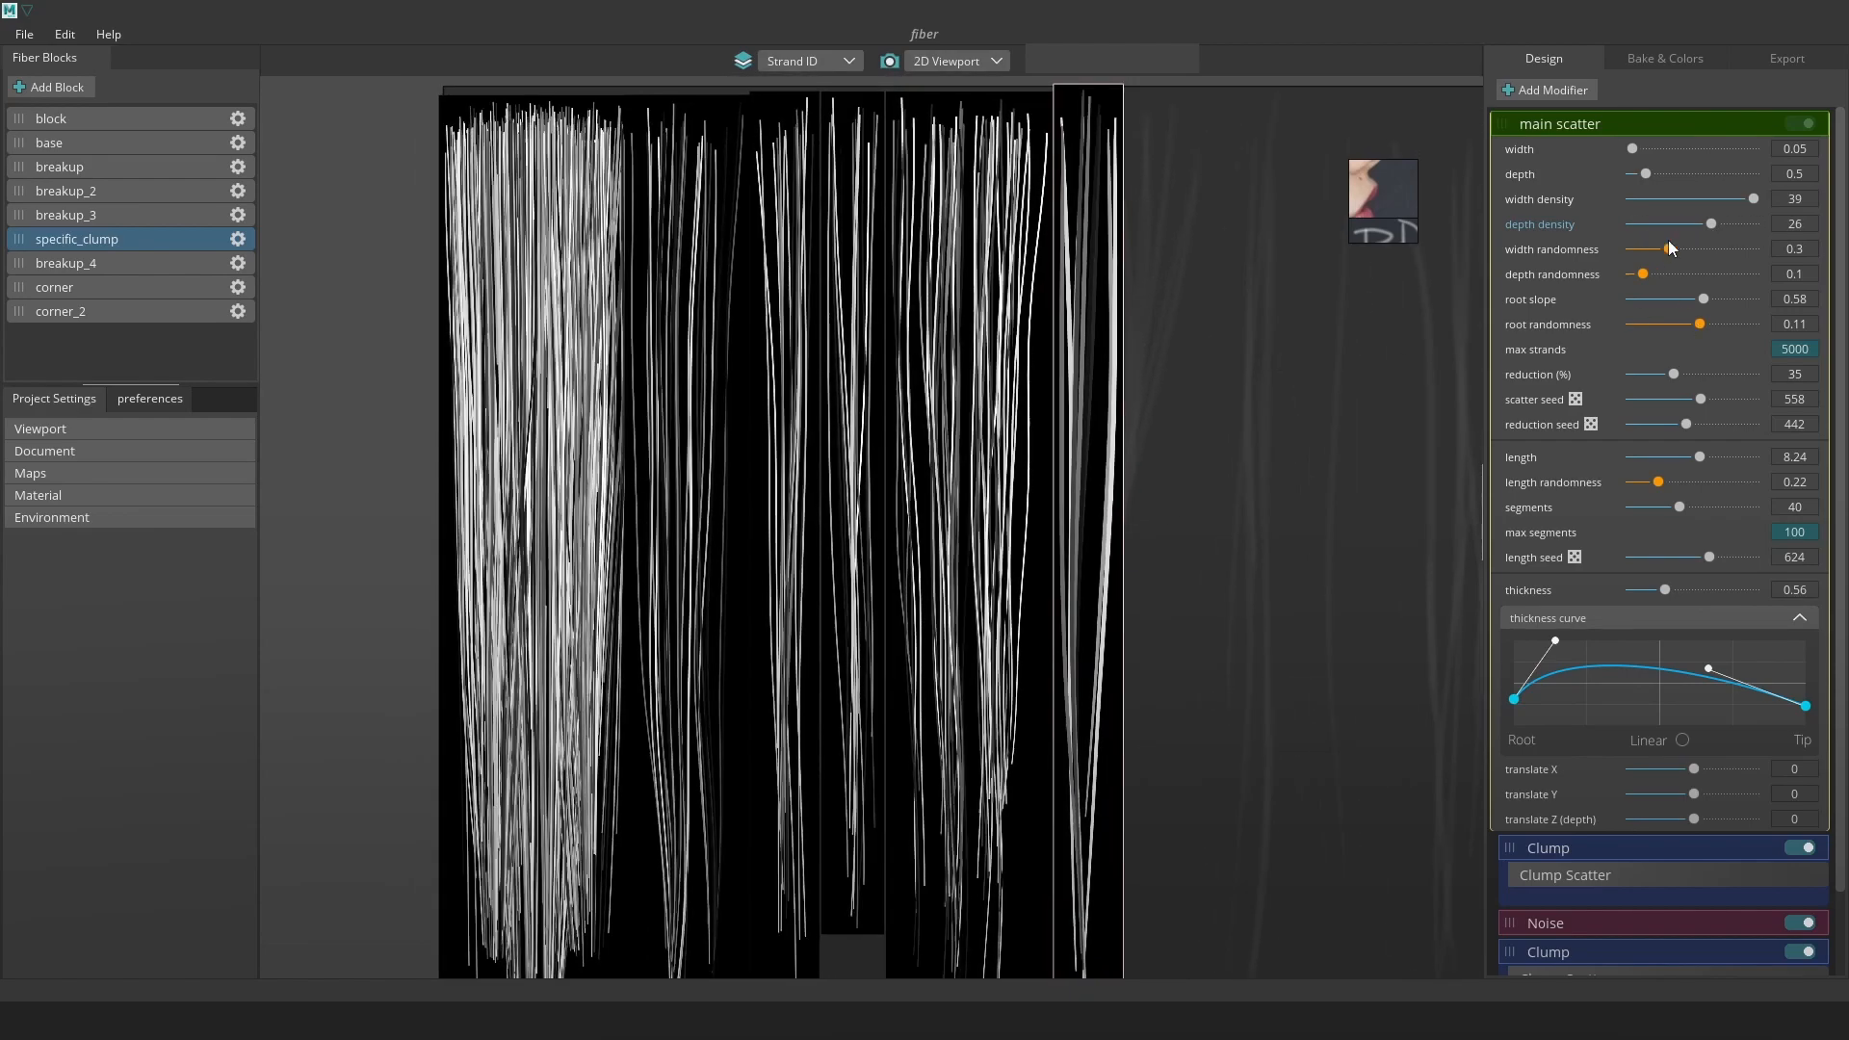
Set specific_clump's depth randomness to 0.08, depth density to 5 and reduction to 100%
left_click_drag(1643, 275, 1632, 275)
left_click_drag(1741, 273, 1645, 227)
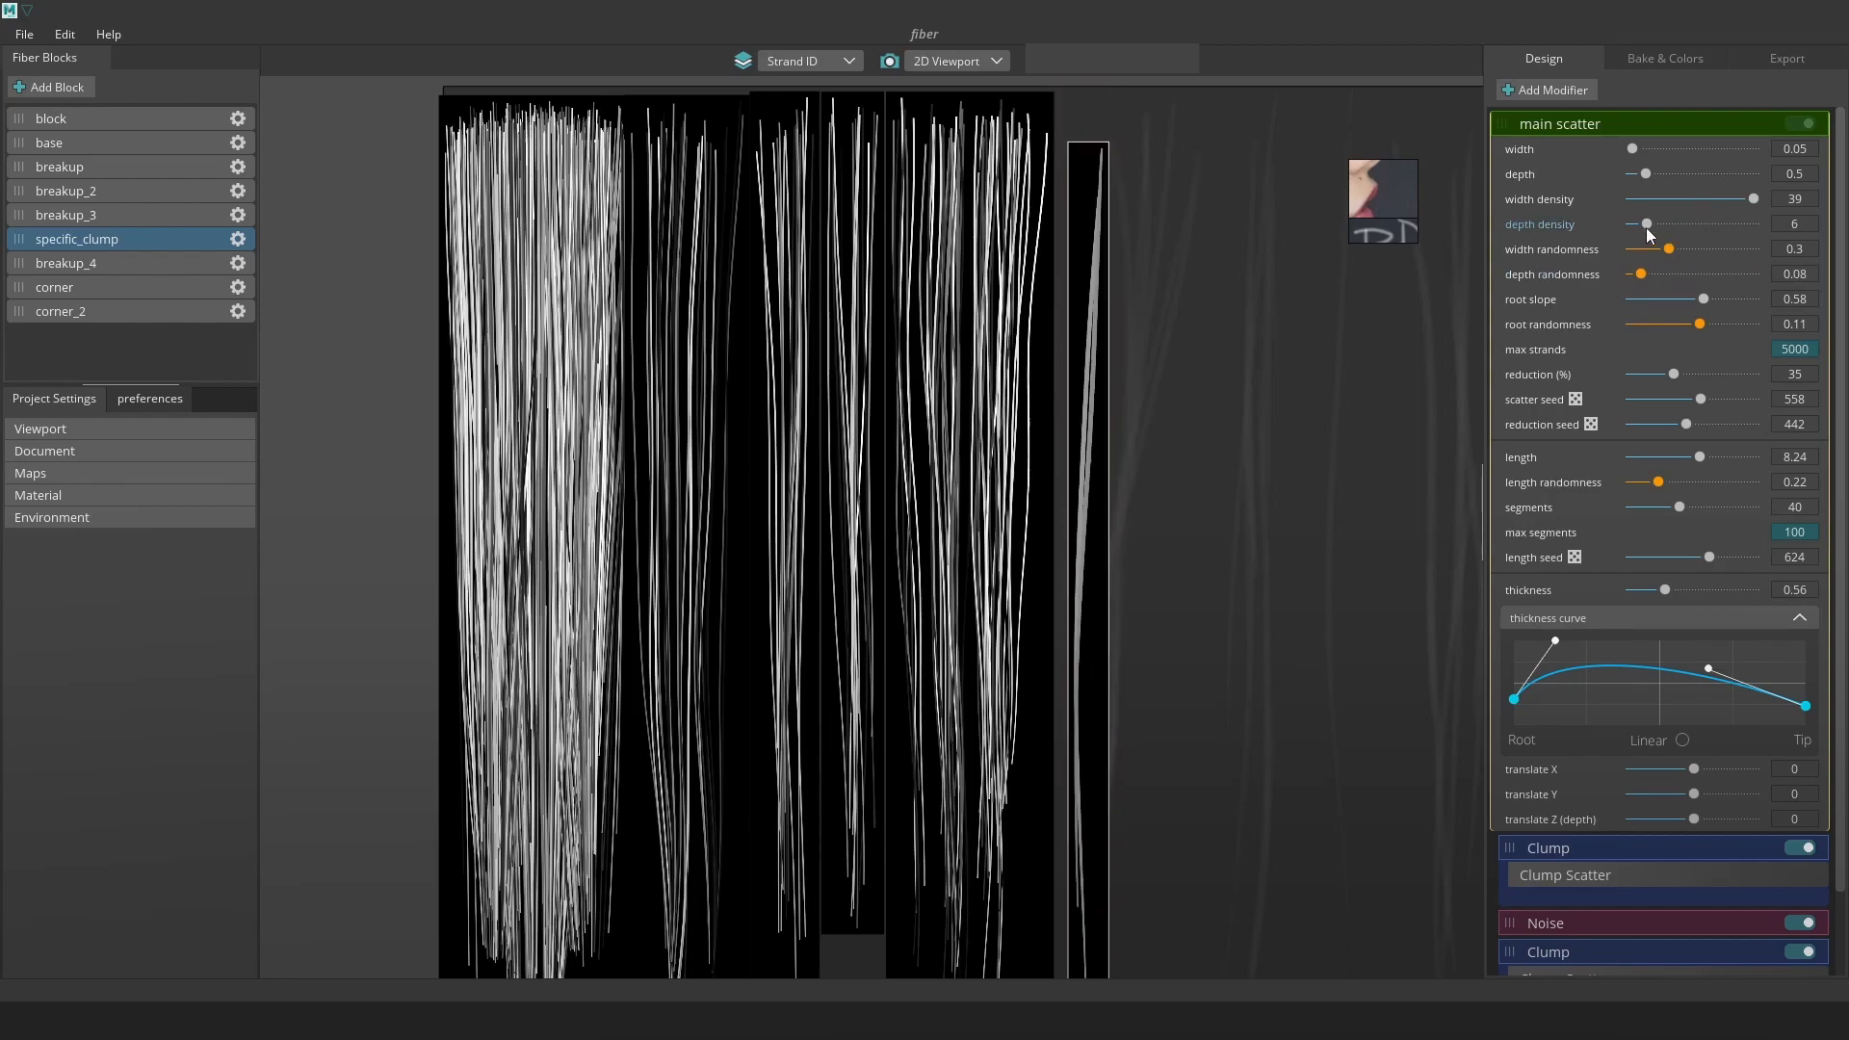
left_click_drag(1661, 376, 1771, 373)
scroll(1132, 497, "up", 4)
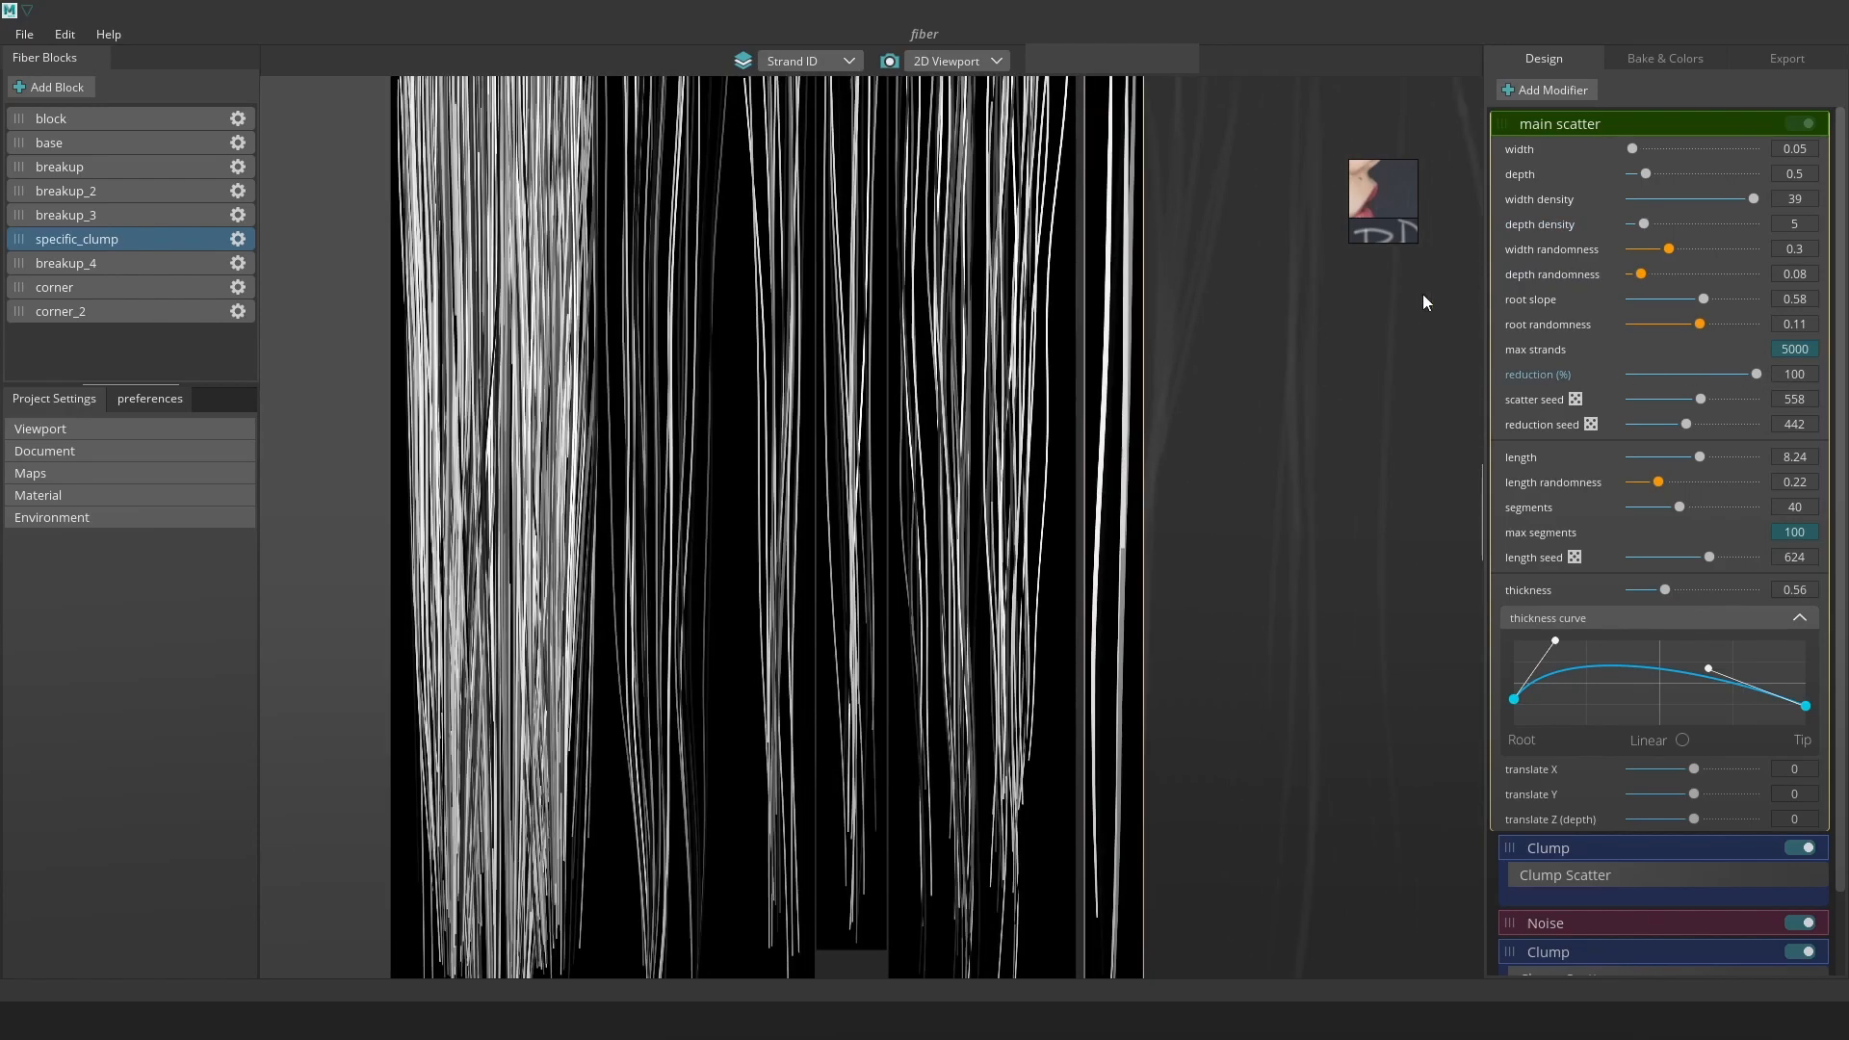
Reduce specific_clump's depth density to 3 and save the project
scroll(1479, 286, "down", 2)
mouse_move(1643, 225)
left_mouse_down()
mouse_move(1756, 231)
mouse_move(1632, 232)
left_mouse_up()
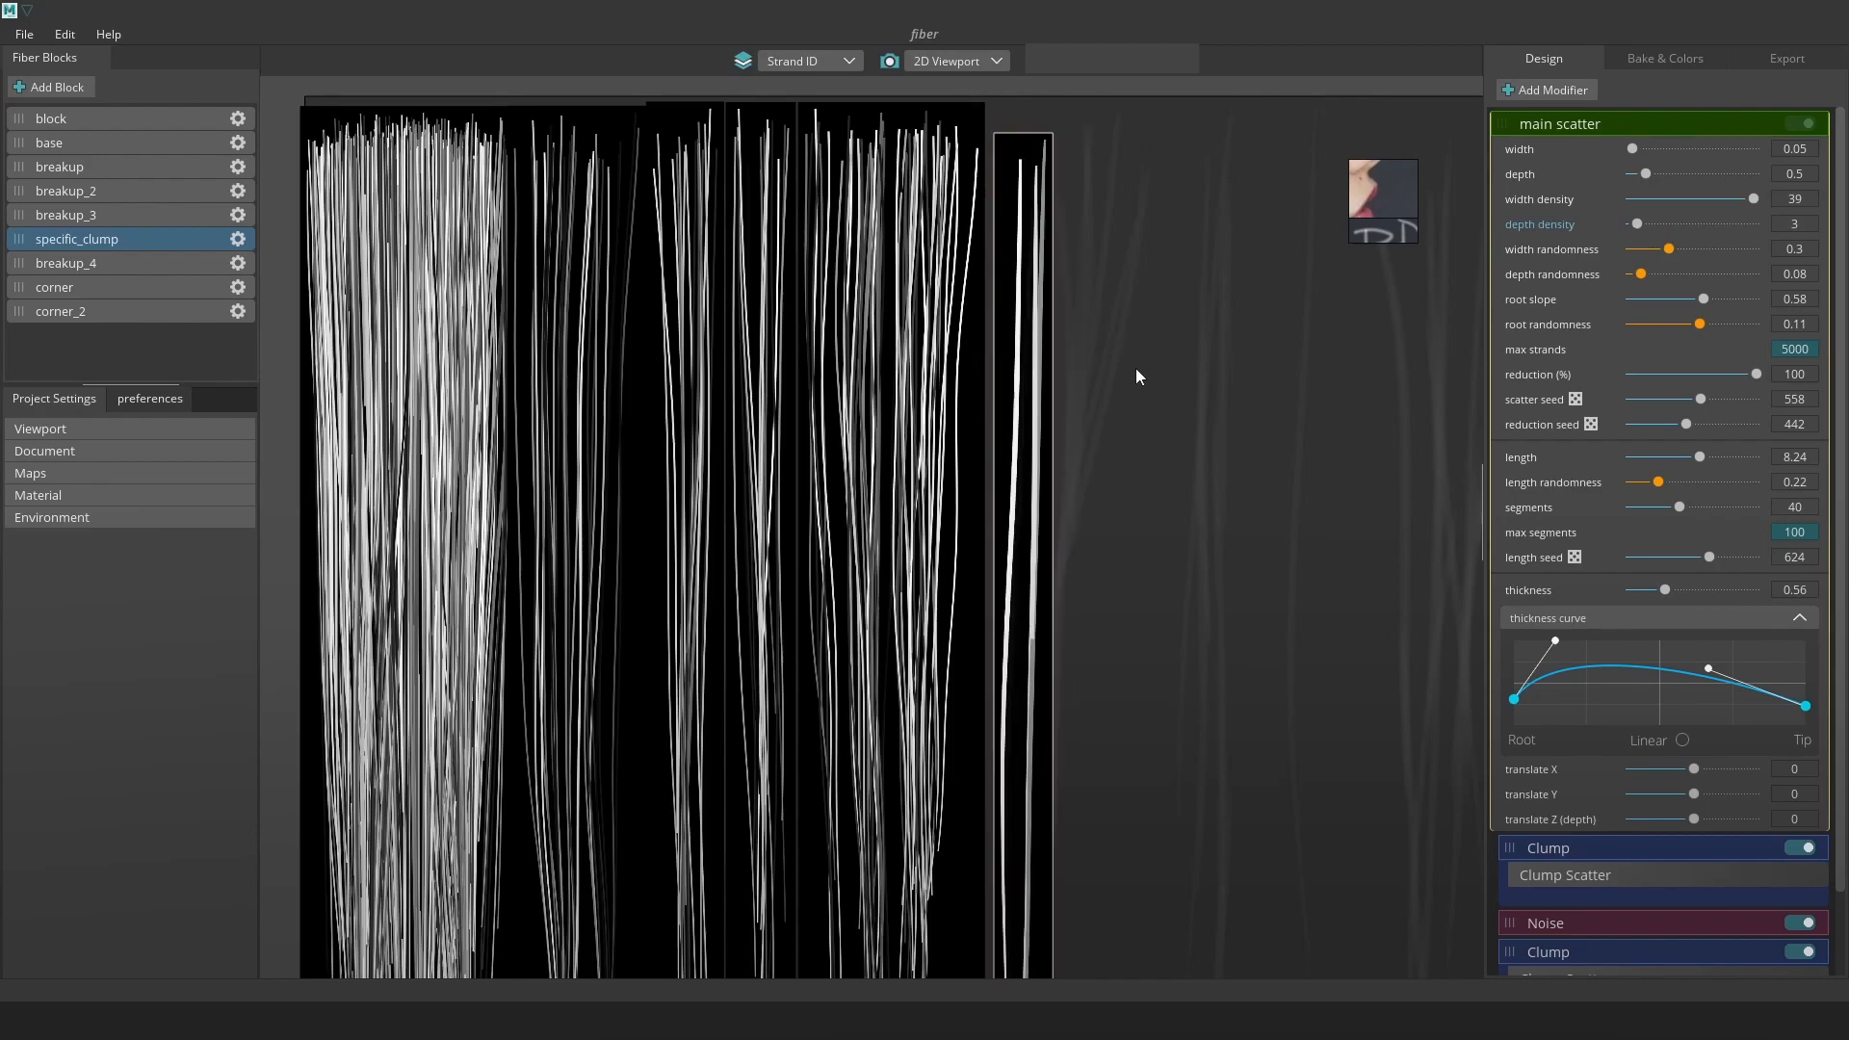
key("ctrl+s")
Examine the specific_clump strands from the front and side in the 3D viewport, with the main scatter settings open
left_click(971, 62)
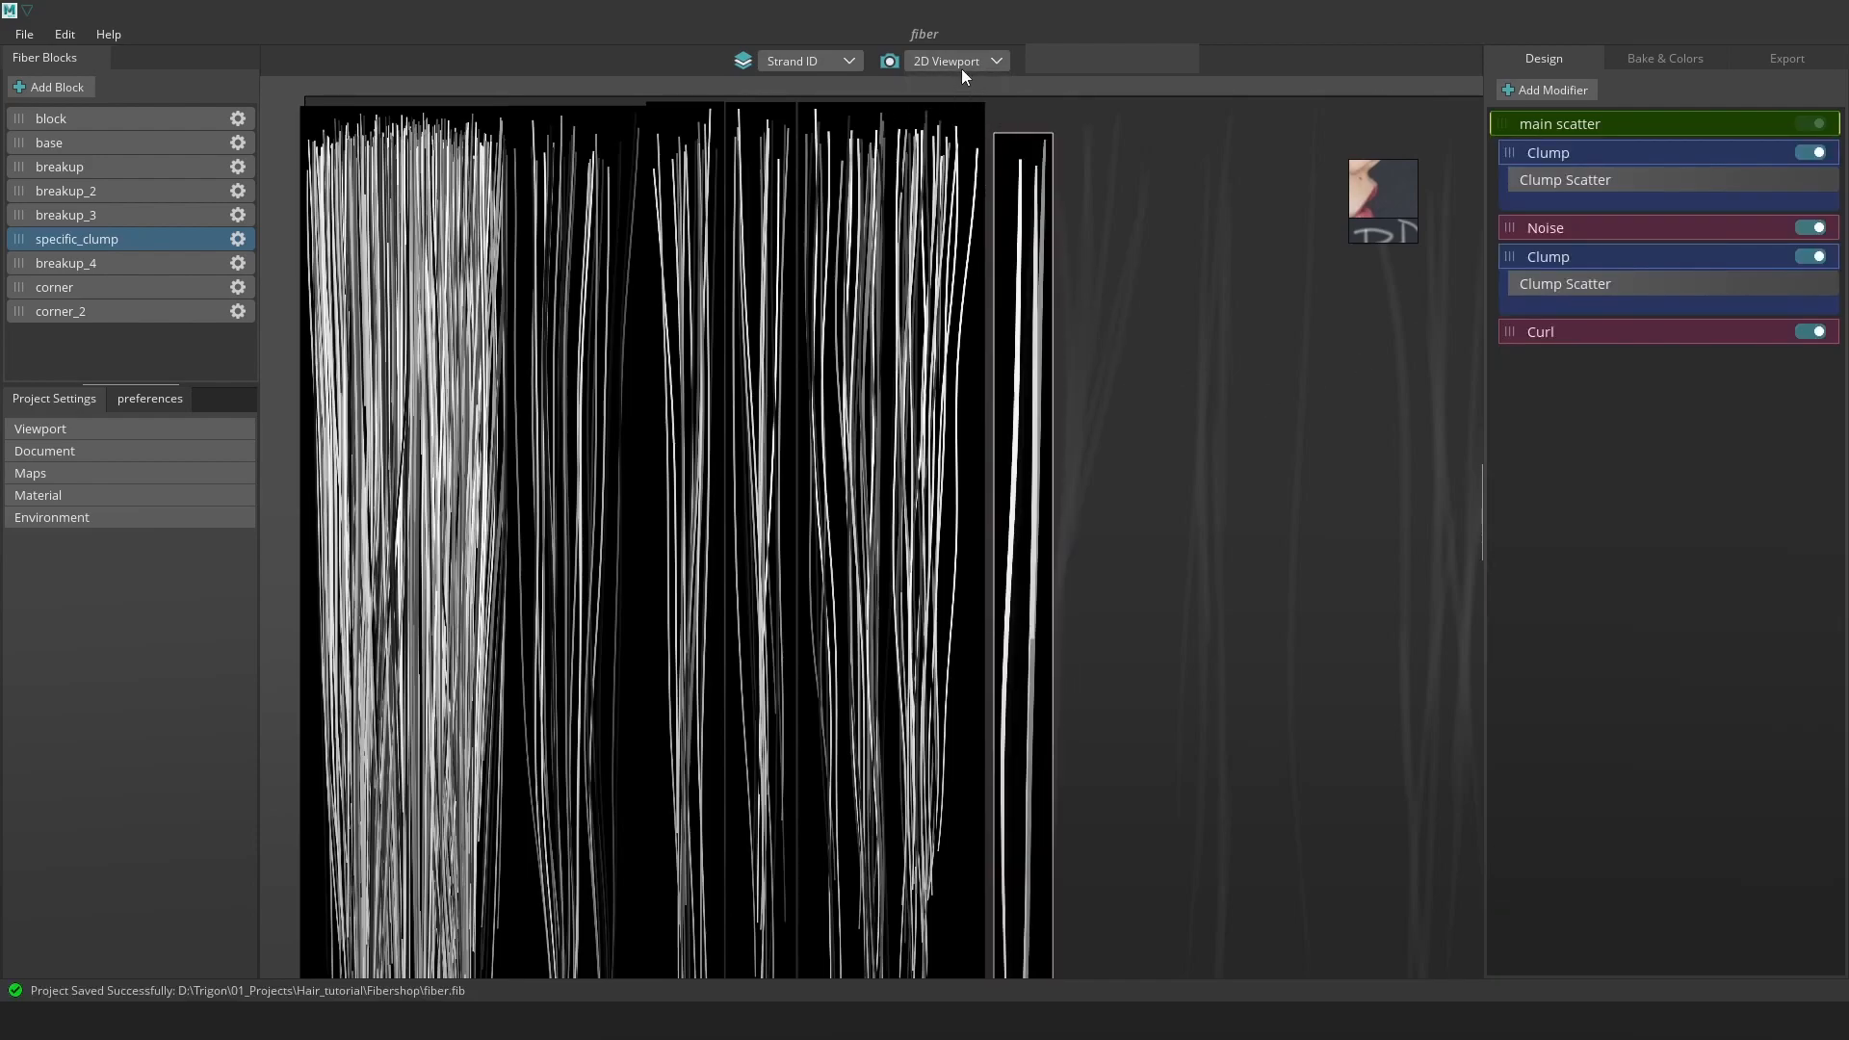
left_click(958, 104)
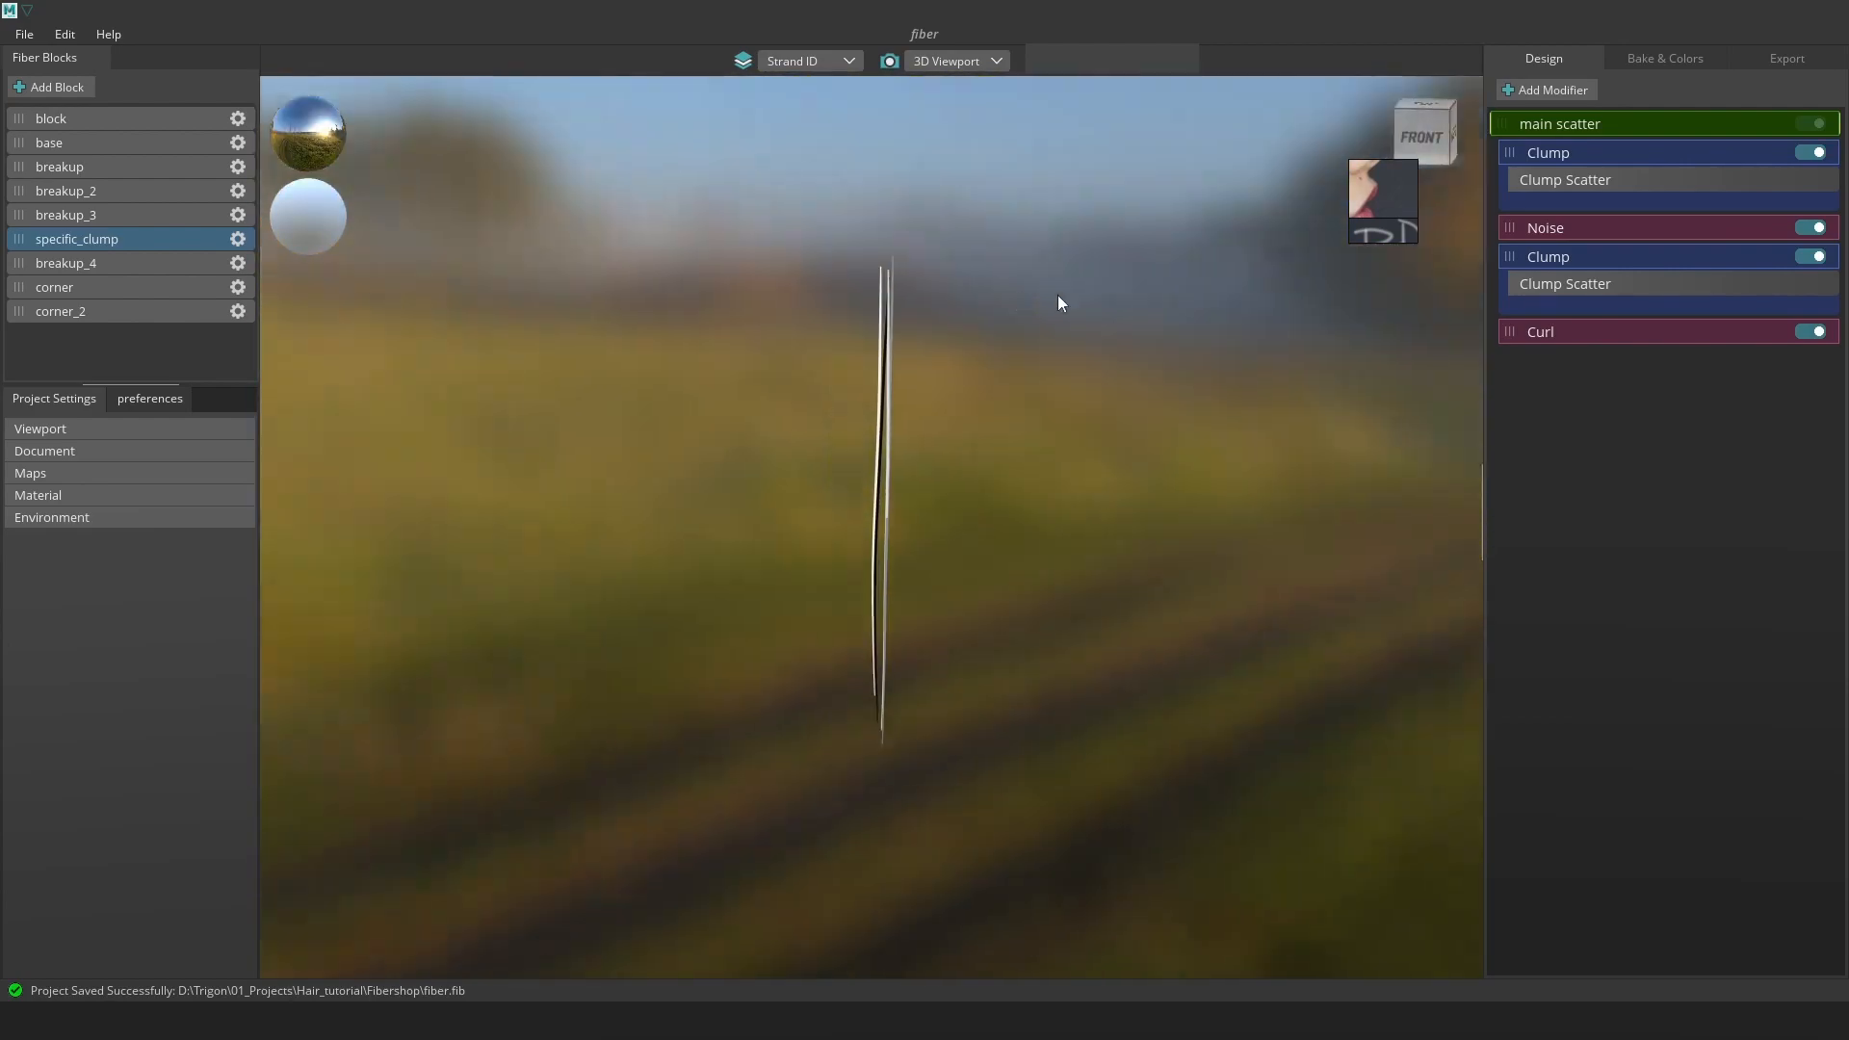
left_click_drag(1057, 294, 1084, 331, "alt")
right_click_drag(1084, 332, 1177, 414, "alt")
left_click_drag(1177, 414, 1172, 401, "alt")
left_click(1561, 125)
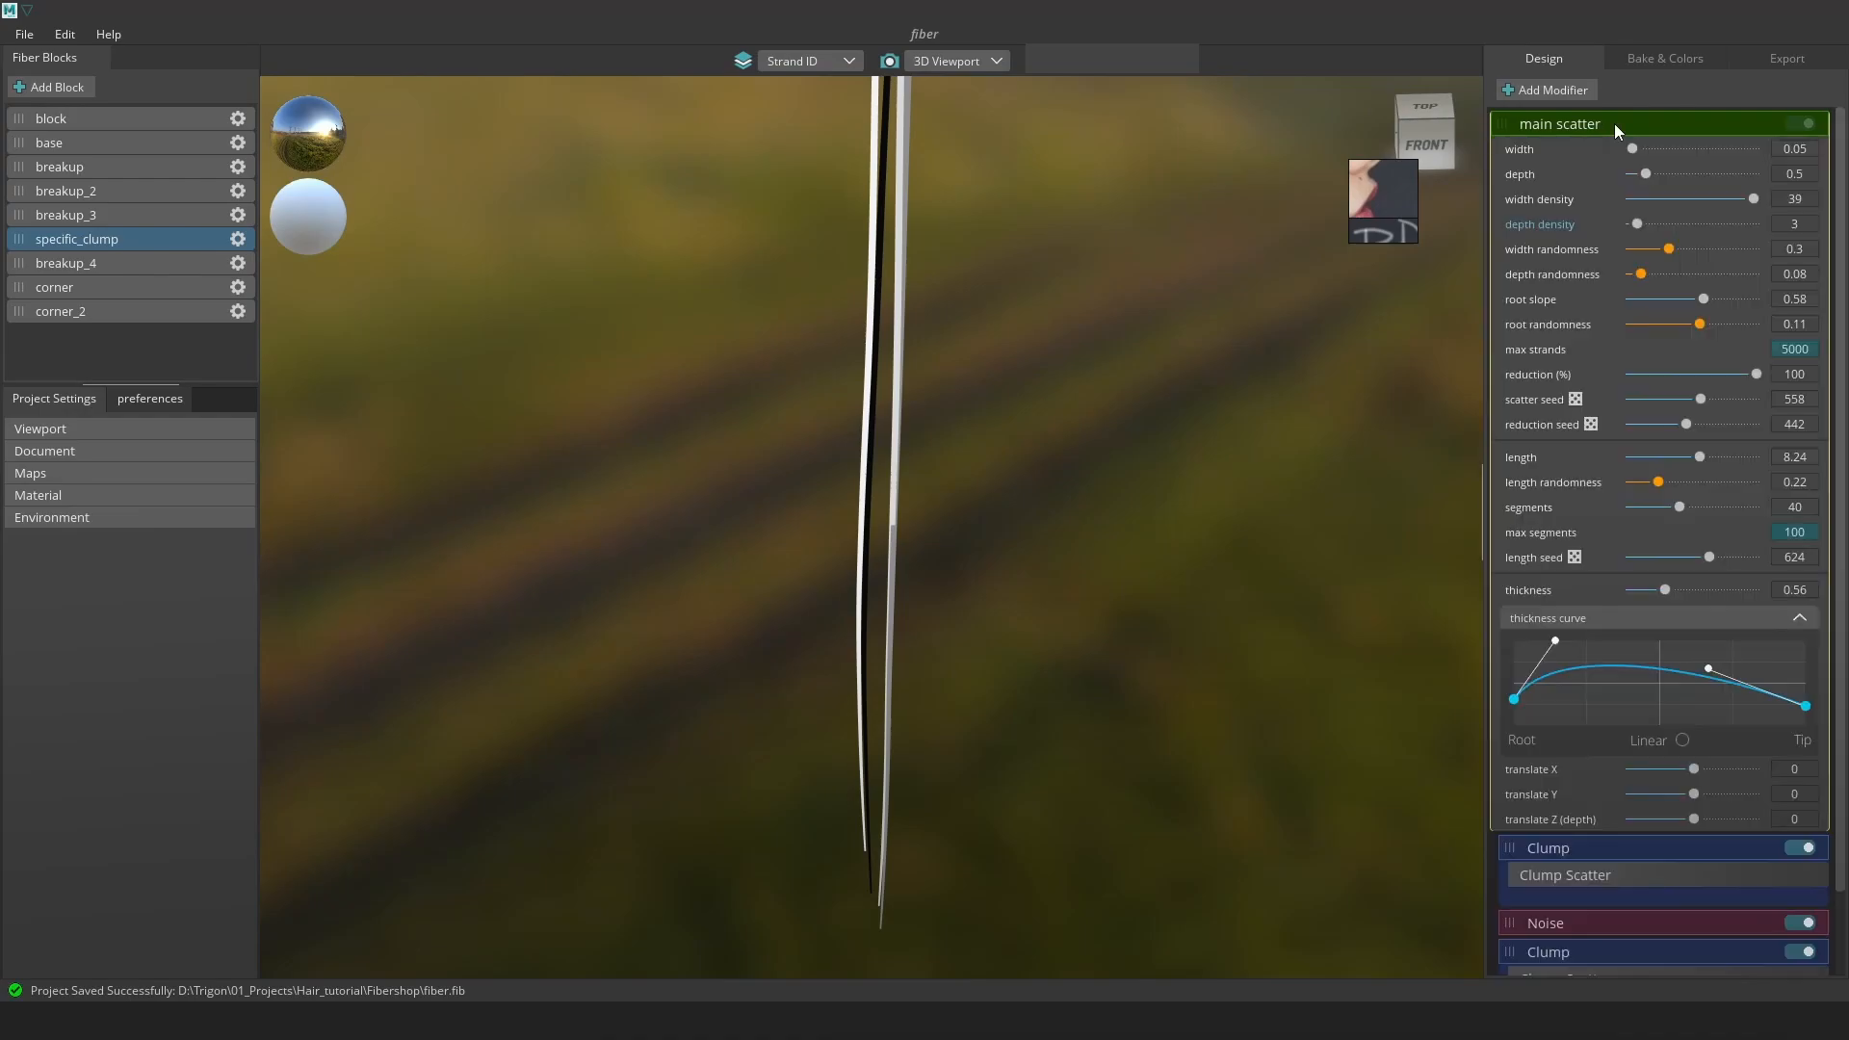
left_click_drag(1076, 335, 894, 359, "alt")
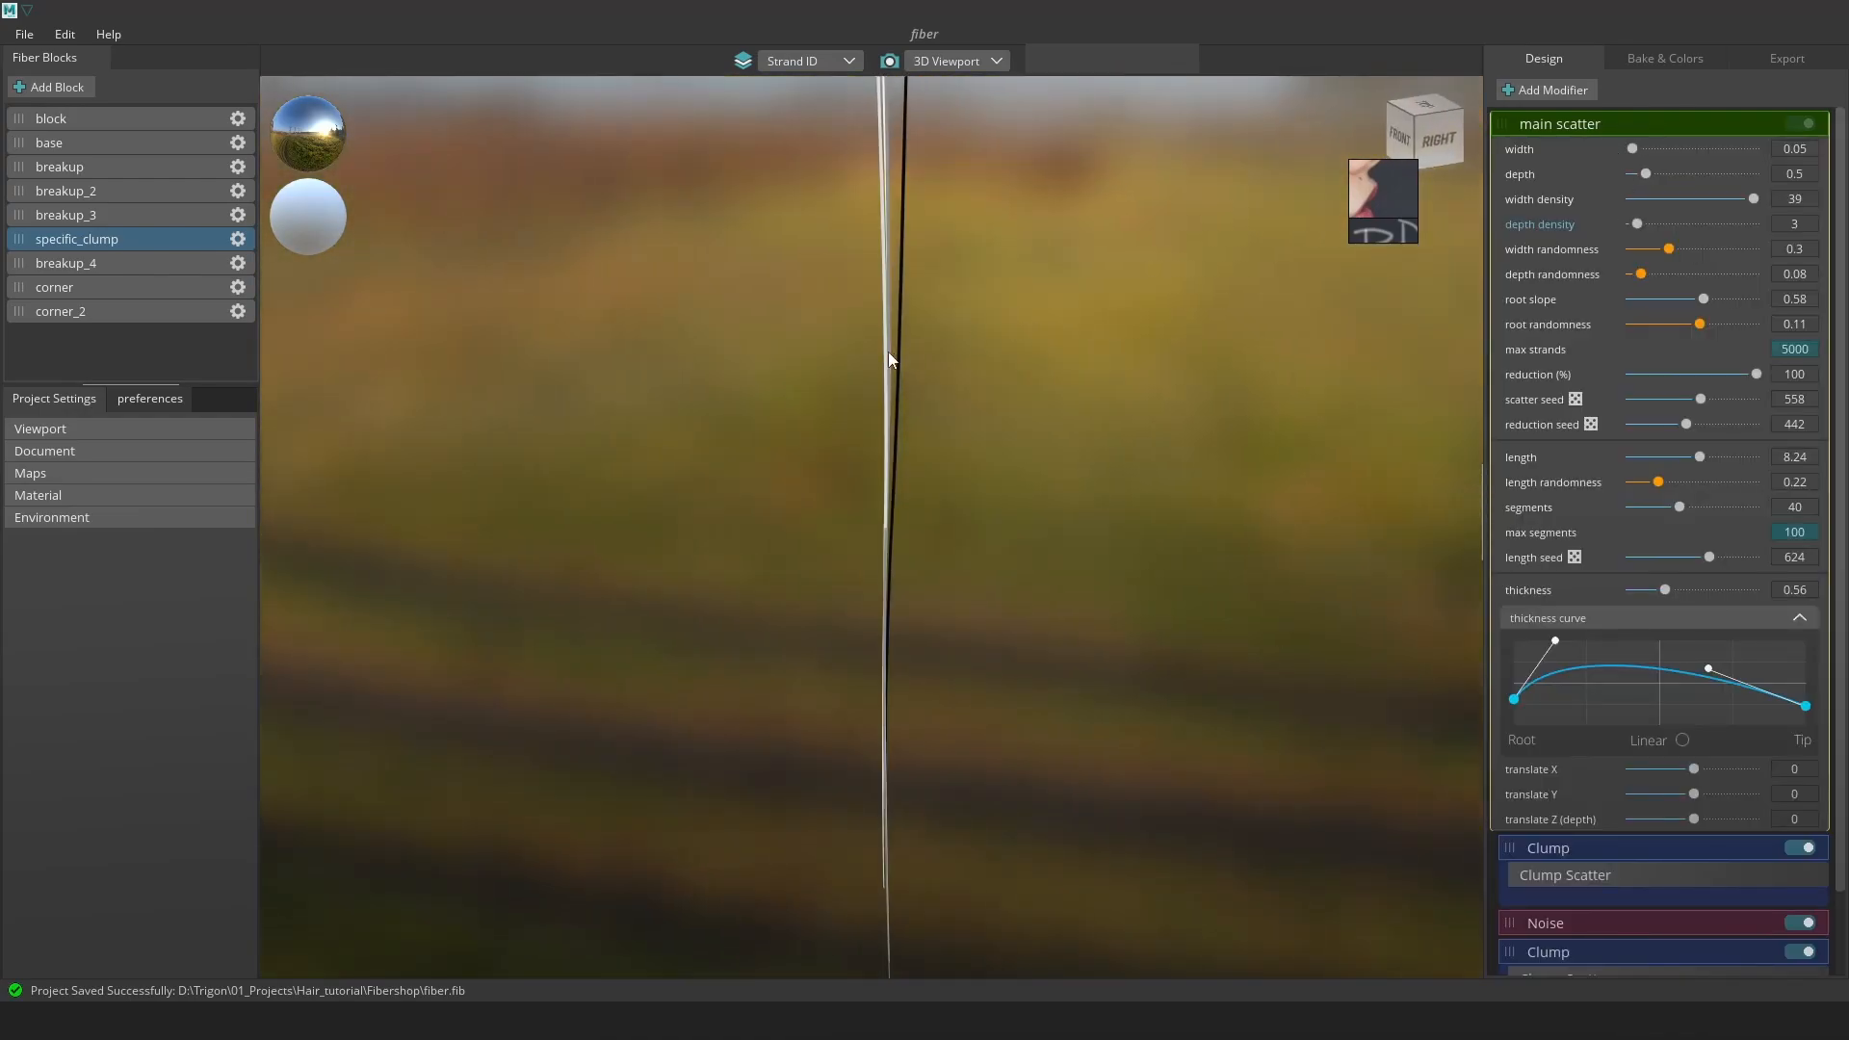
left_click_drag(1147, 372, 1193, 359, "alt")
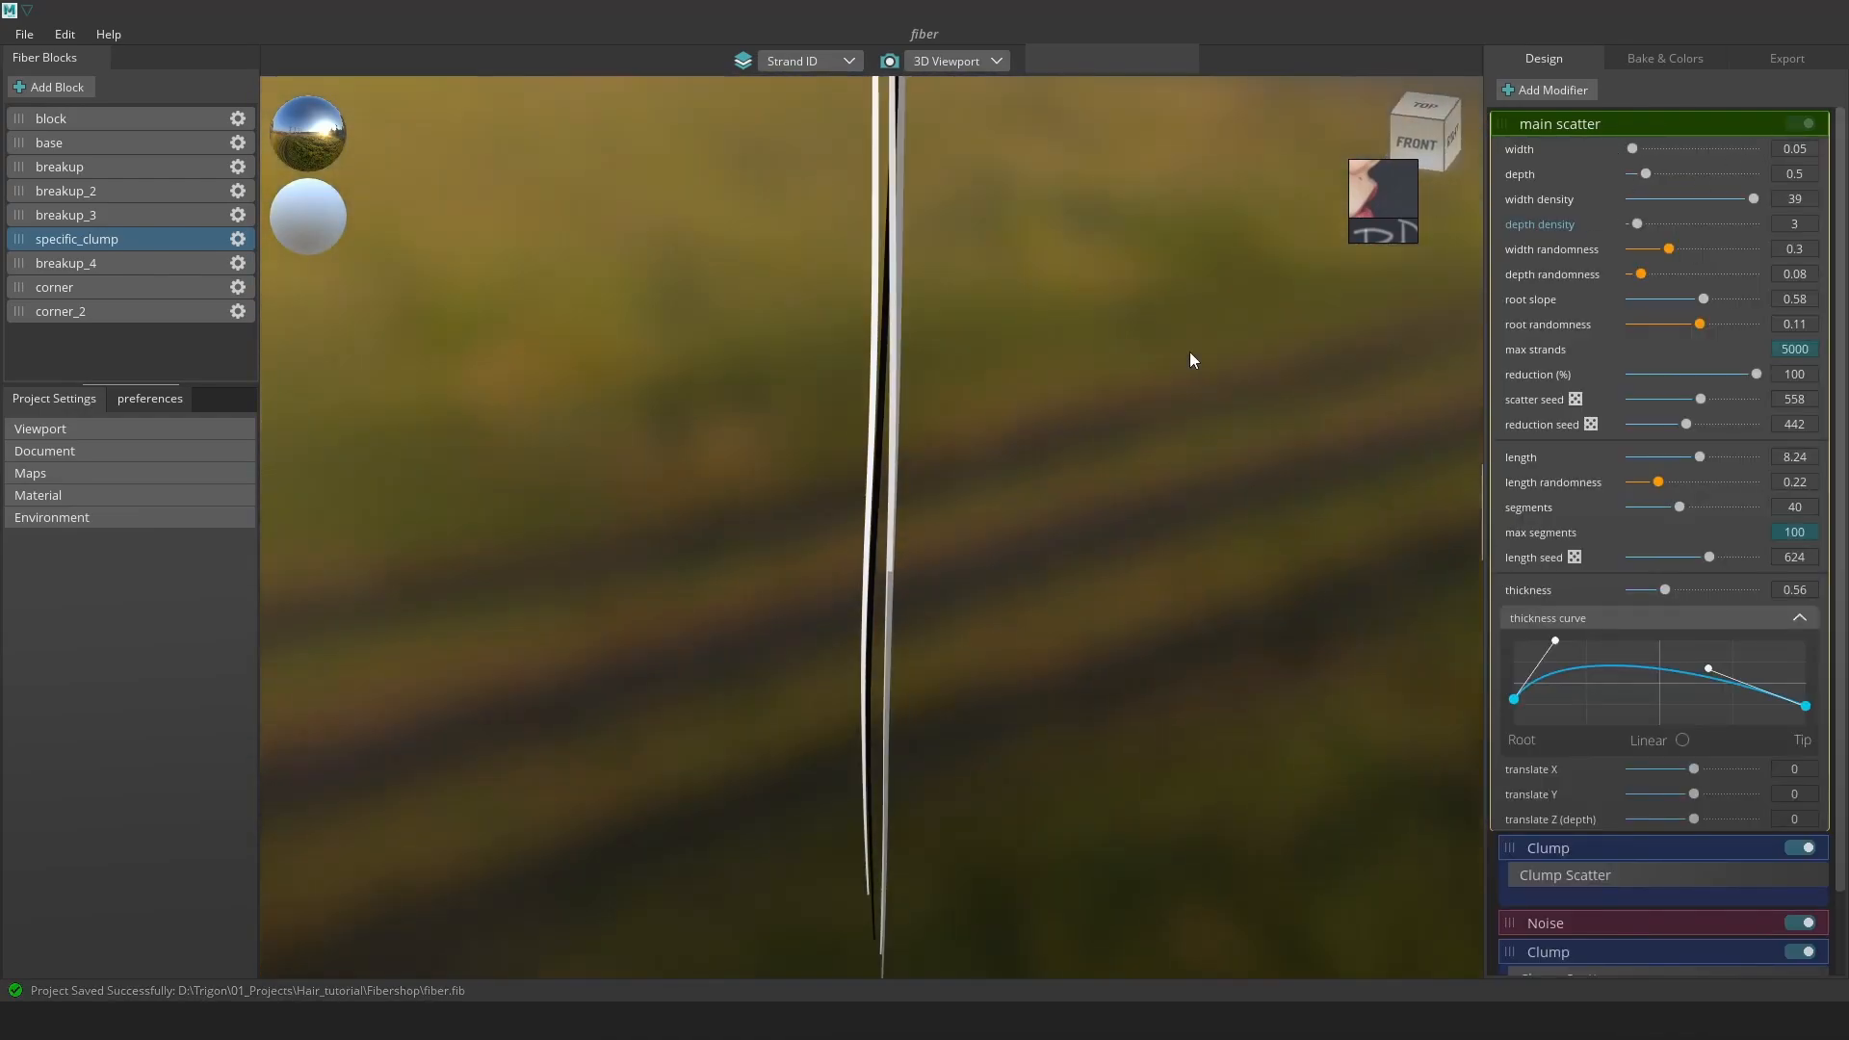
Try a depth density of 30 on specific_clump, inspect its strands in 3D, and restore the value to 3
left_click_drag(1637, 223, 1725, 219)
left_click_drag(1209, 297, 1161, 287, "alt")
middle_click_drag(1161, 287, 1128, 319, "alt")
left_click_drag(938, 297, 928, 291, "alt")
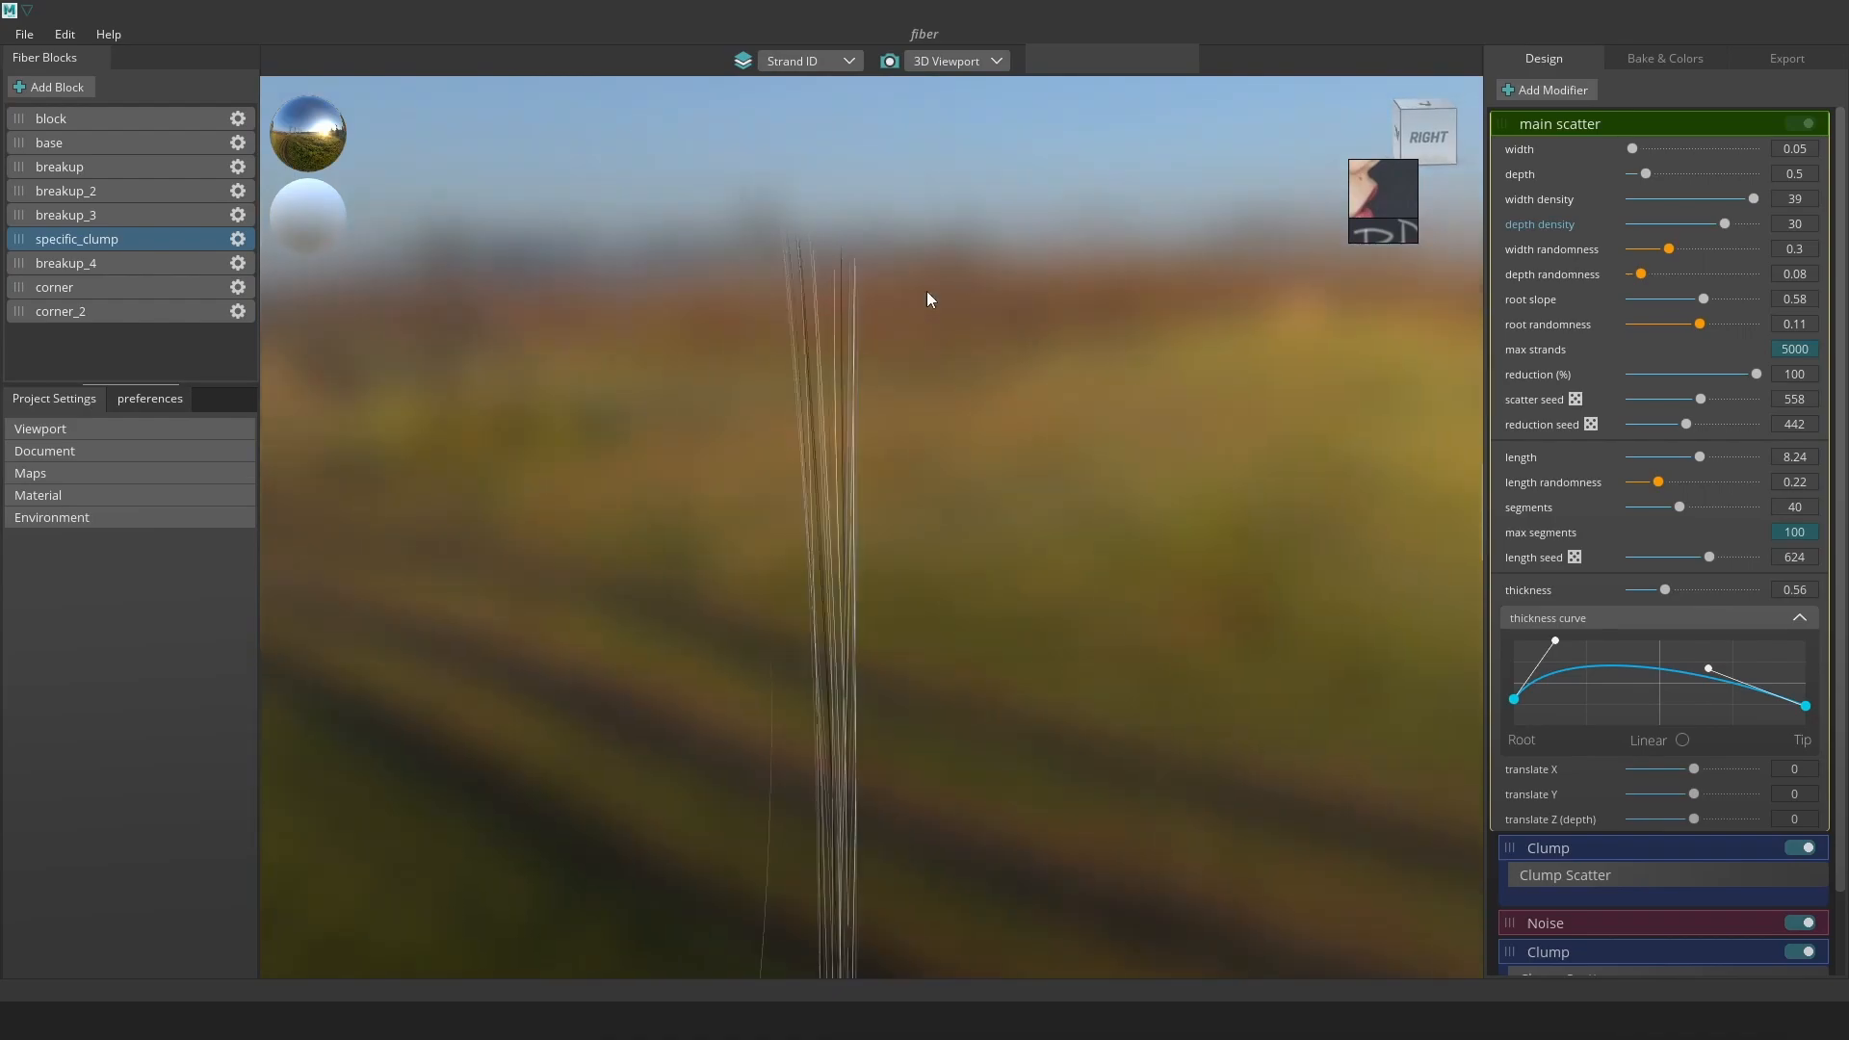
left_click_drag(1707, 218, 1639, 227)
left_click_drag(1287, 300, 1388, 295, "alt")
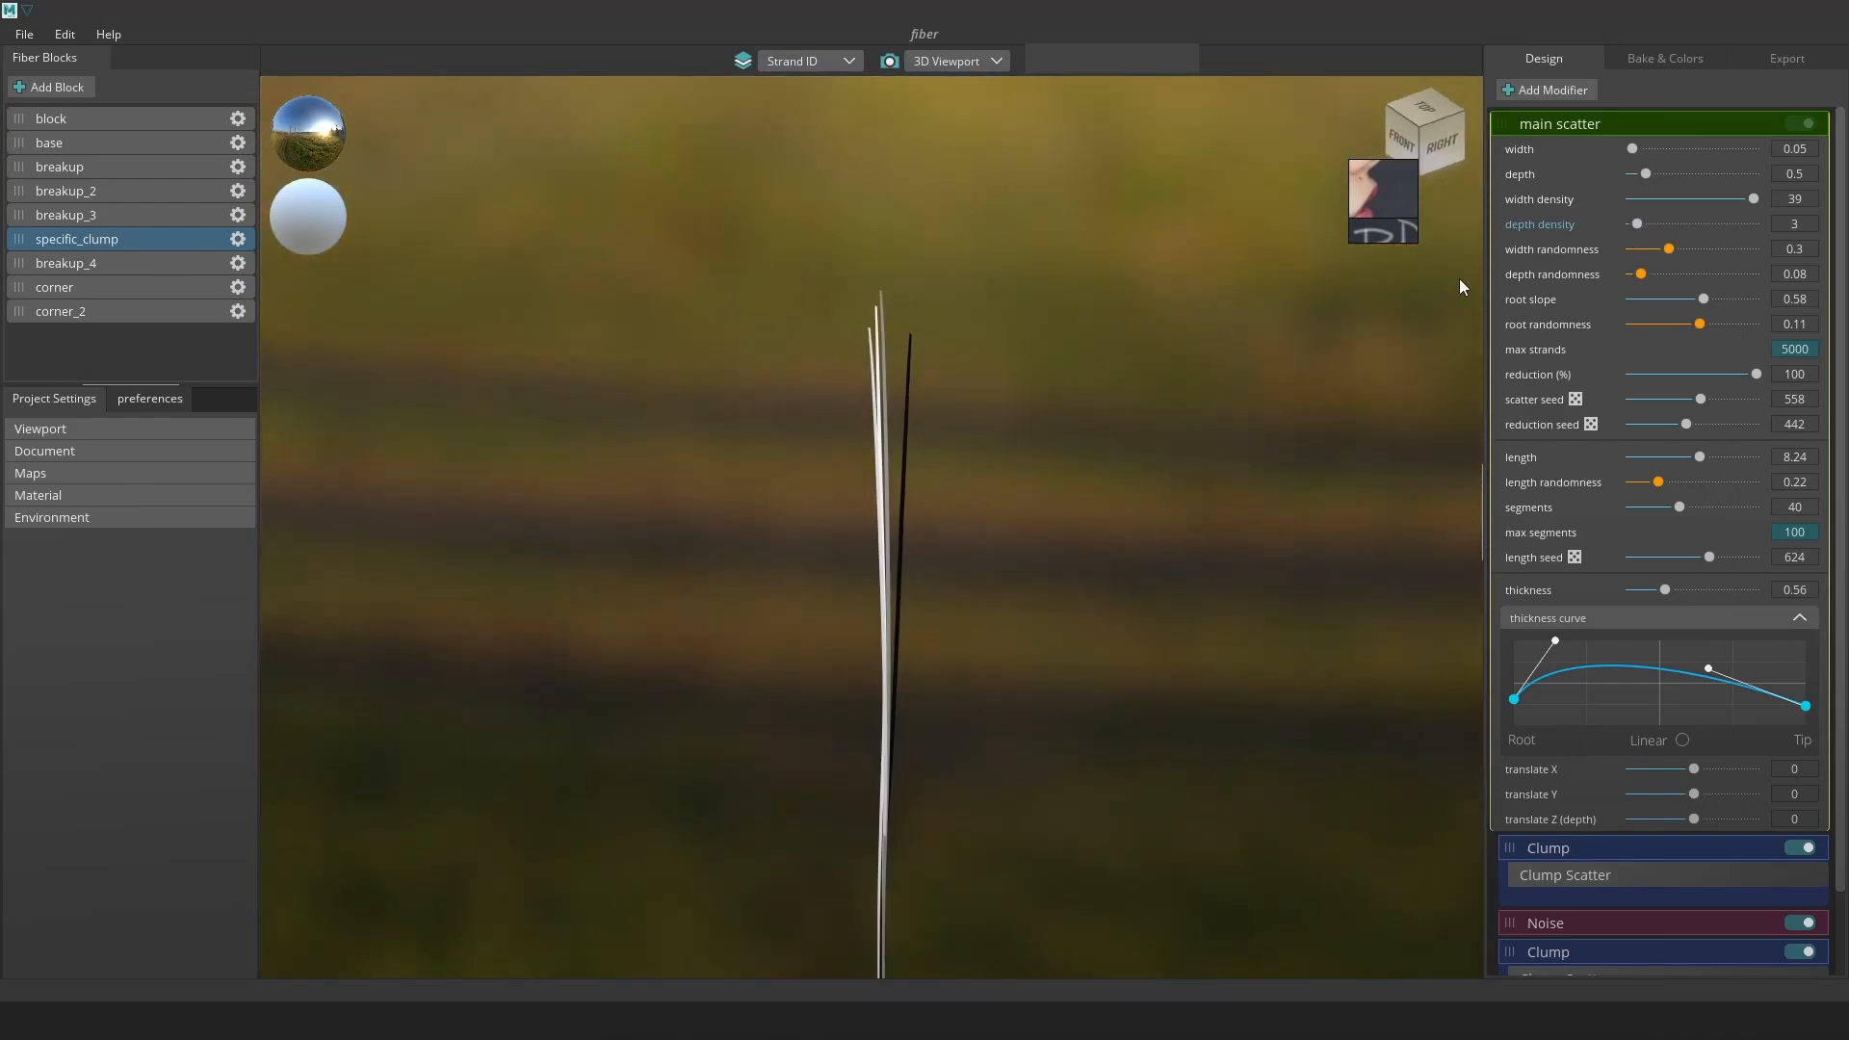
Lower specific_clump's width density to 14, set its depth density to 4, and check the strands from the front
left_click_drag(1719, 194, 1671, 206)
left_click_drag(1348, 281, 1291, 304, "alt")
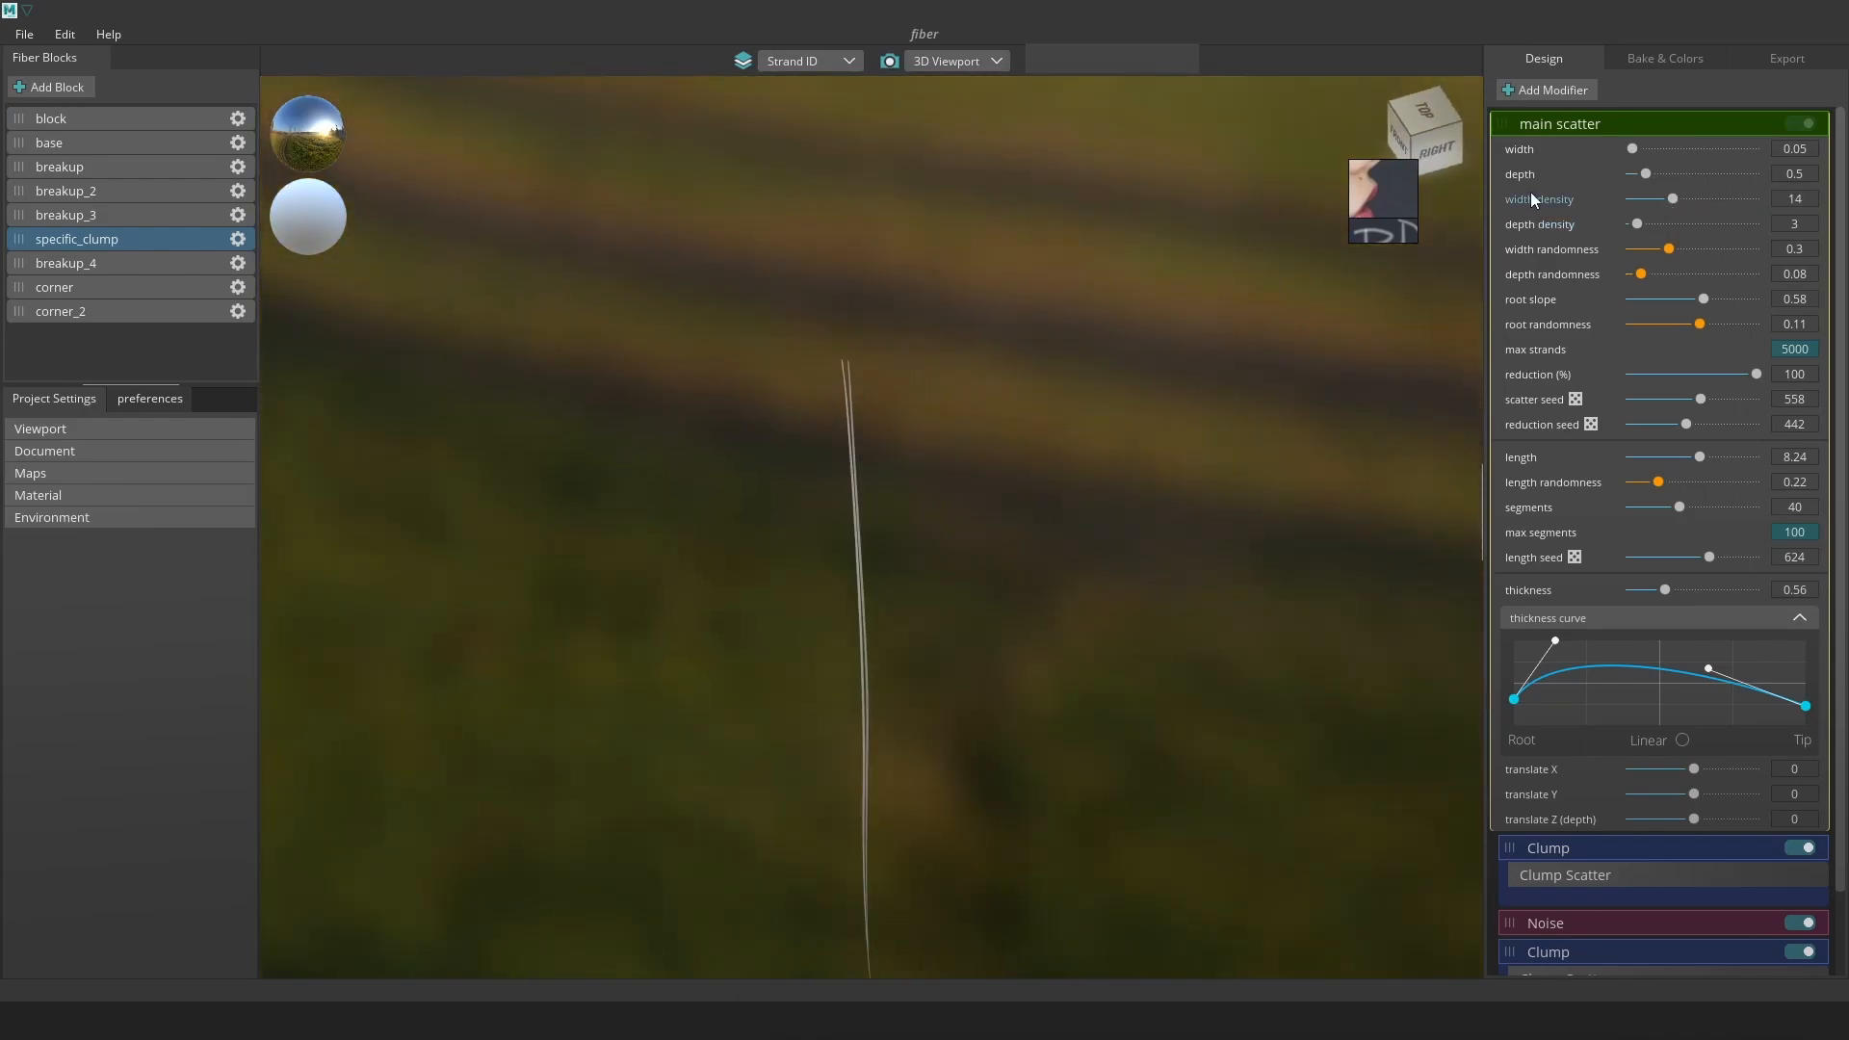
mouse_move(1641, 224)
left_mouse_down()
mouse_move(1665, 223)
mouse_move(1644, 228)
left_mouse_up()
left_click_drag(1402, 275, 974, 67, "alt")
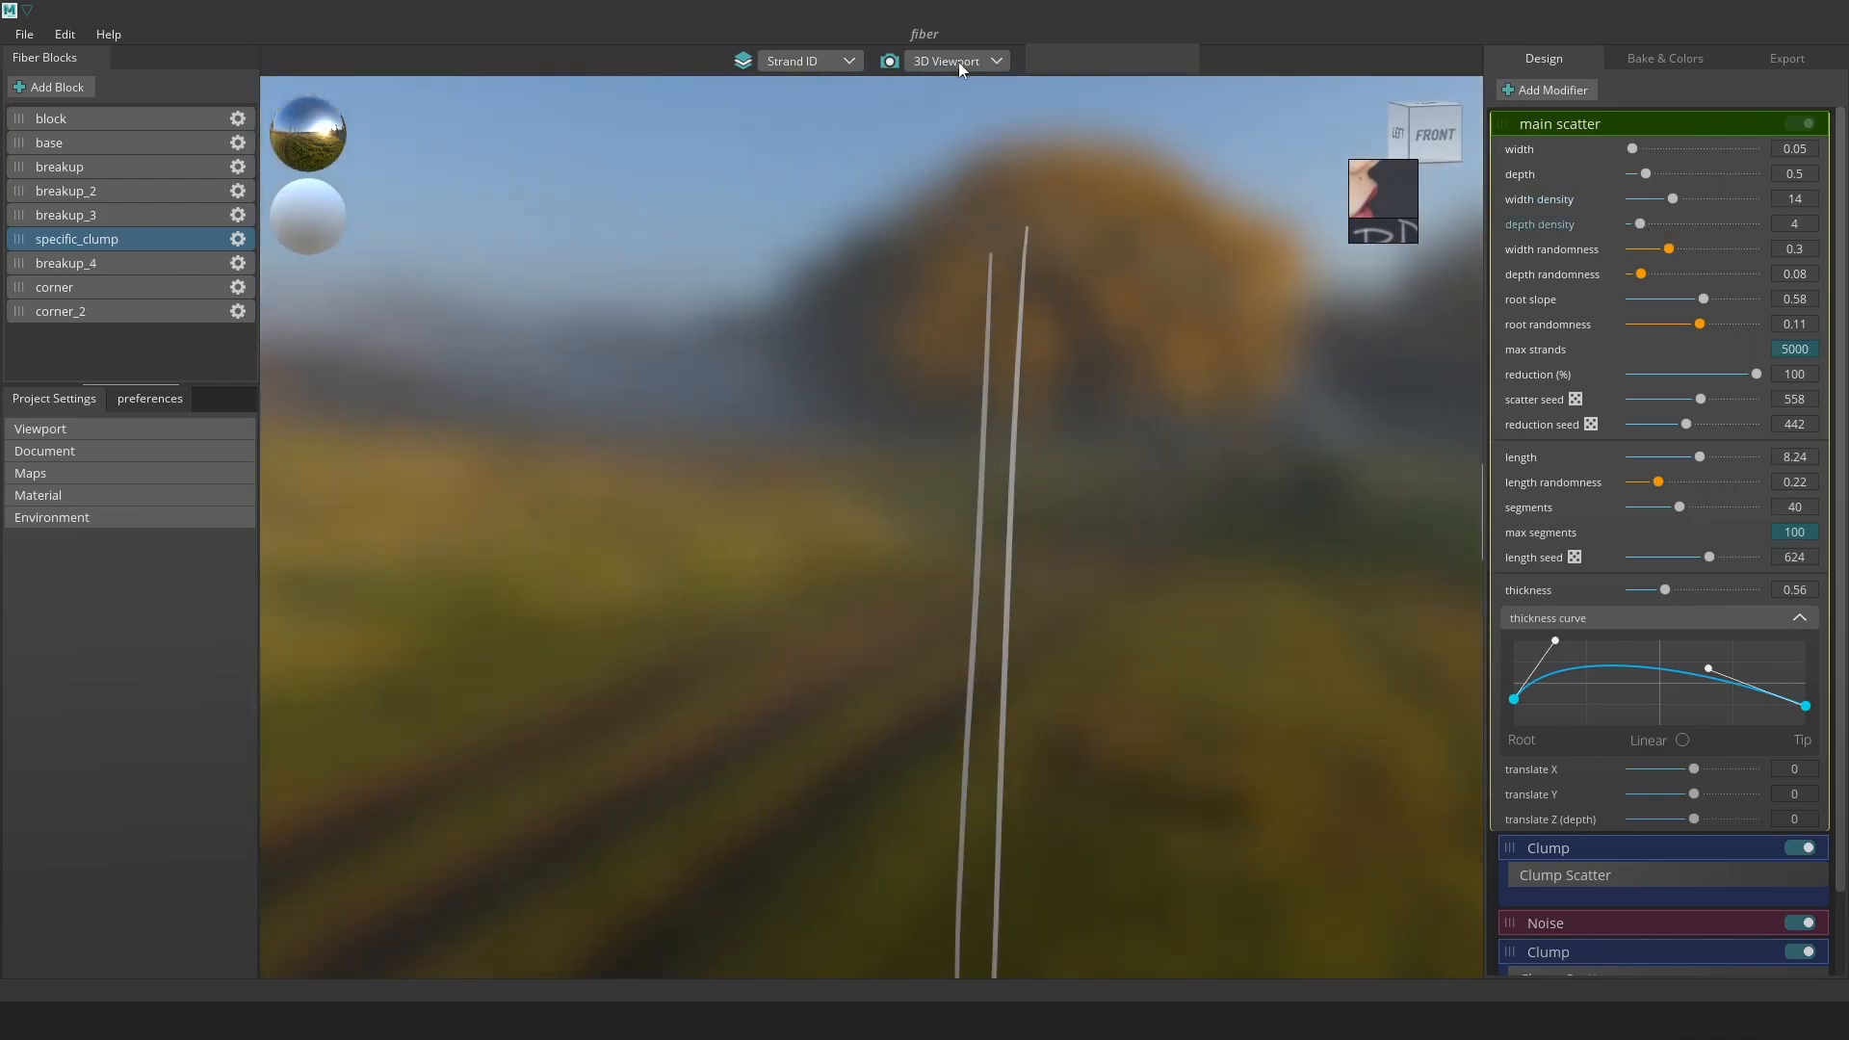
In the 2D viewport, set specific_clump's width density to 6, depth 0.15, depth density 26, width randomness 0.33 and depth randomness 0.03
left_click(955, 85)
left_click_drag(1673, 198, 1647, 237)
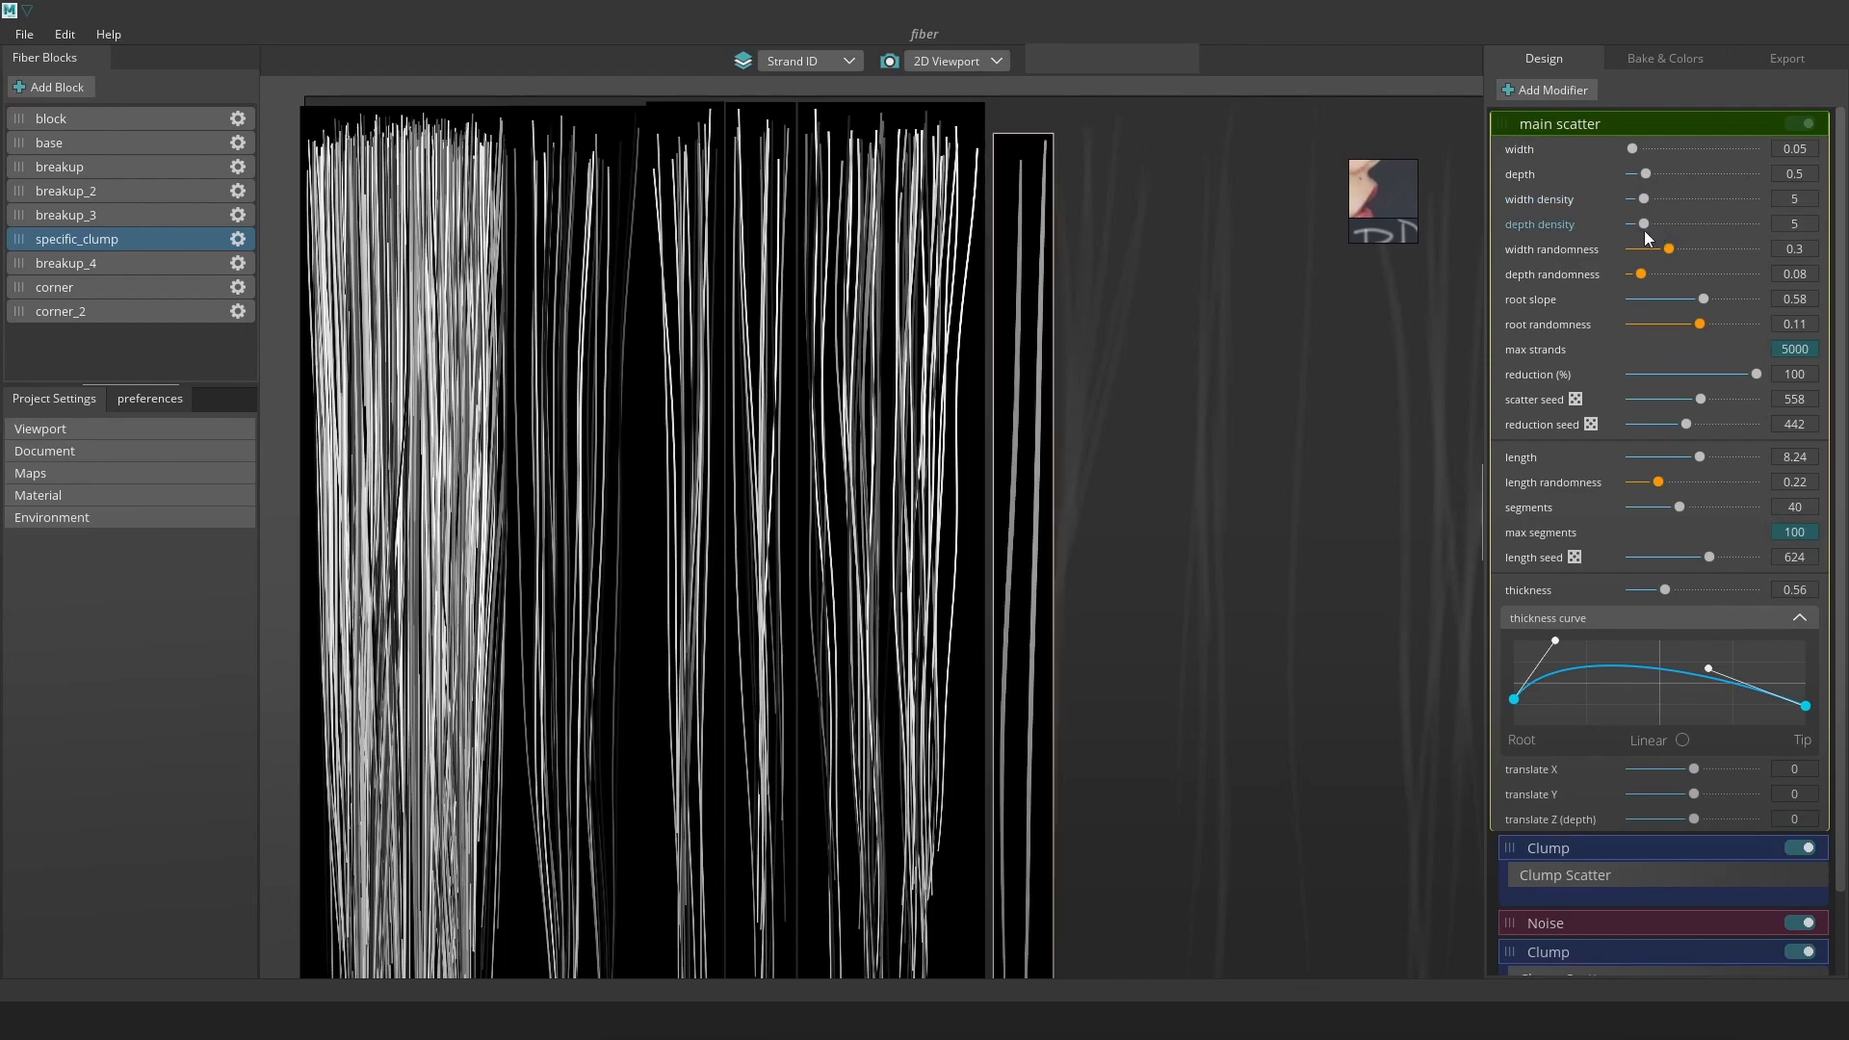
left_click_drag(1733, 376, 1847, 385)
mouse_move(1649, 177)
left_mouse_down()
mouse_move(1726, 187)
mouse_move(1622, 185)
mouse_move(1652, 185)
left_mouse_up()
left_click_drag(1647, 225, 1711, 223)
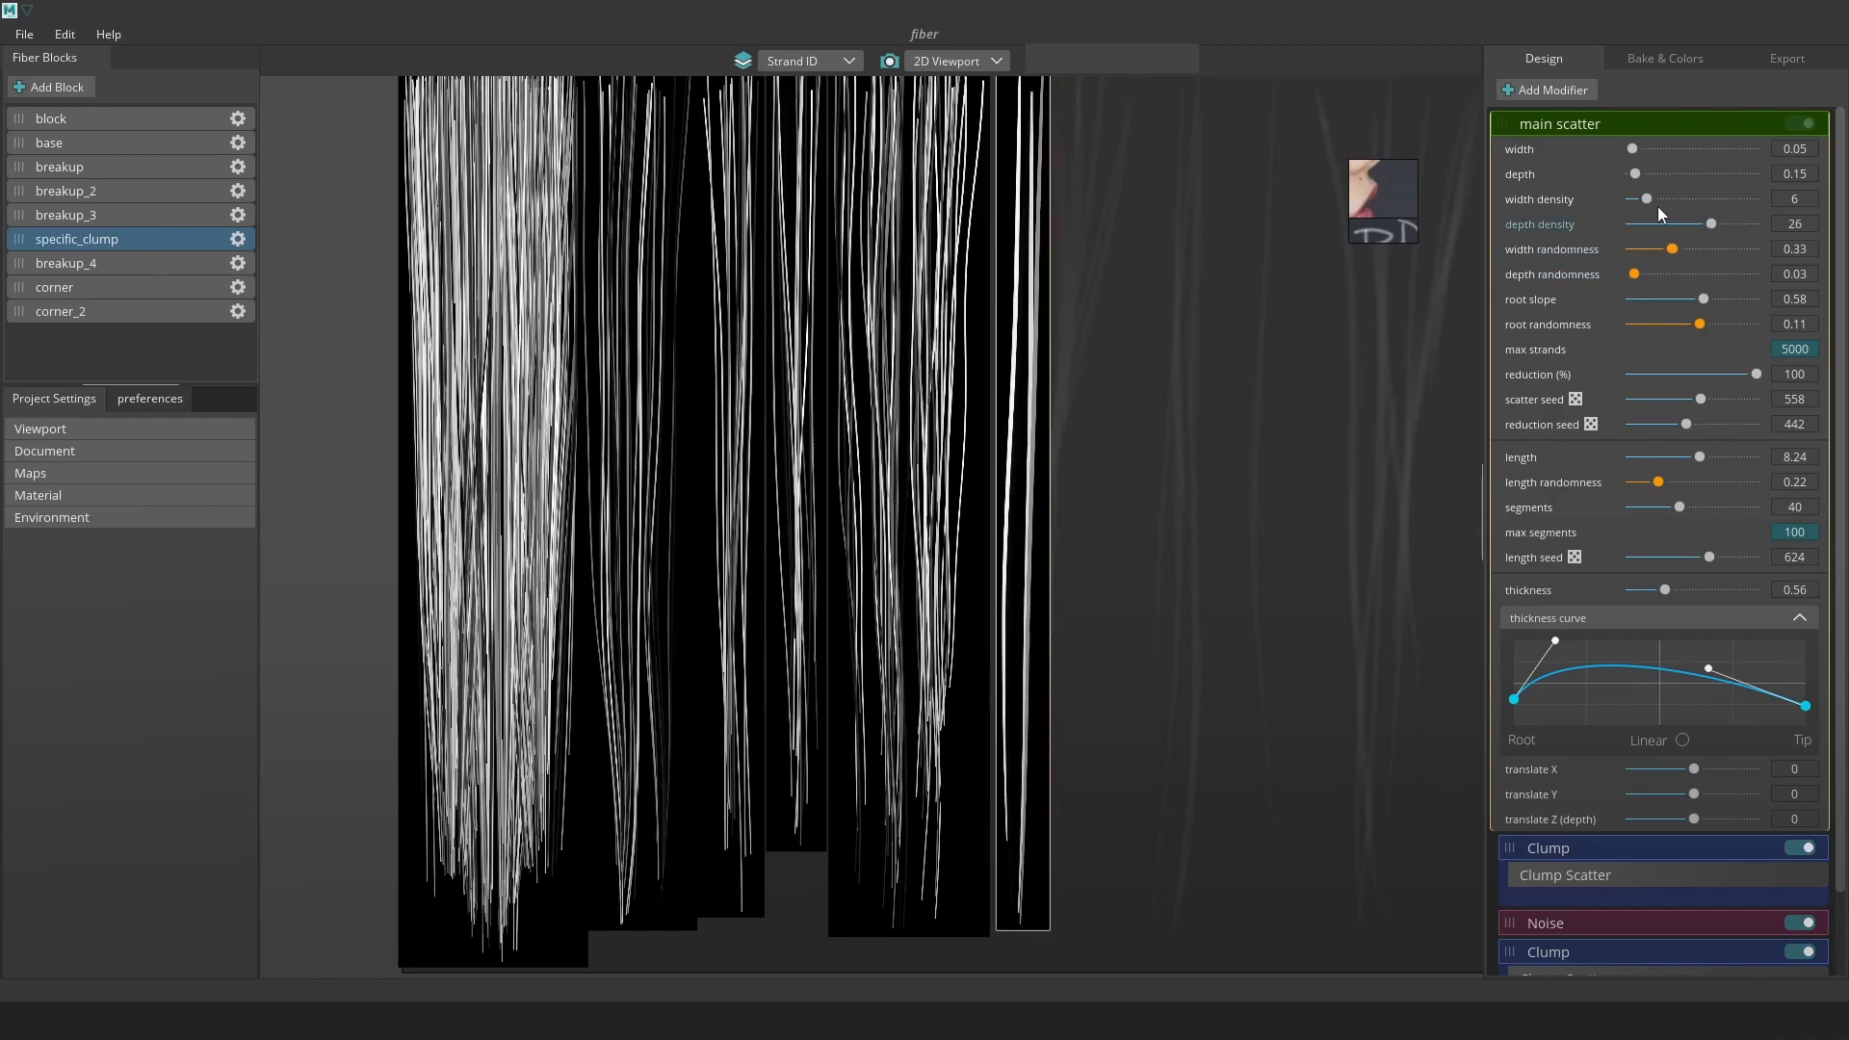
Bake the updated fiber maps and export the textures
left_click(1650, 63)
left_click(1609, 425)
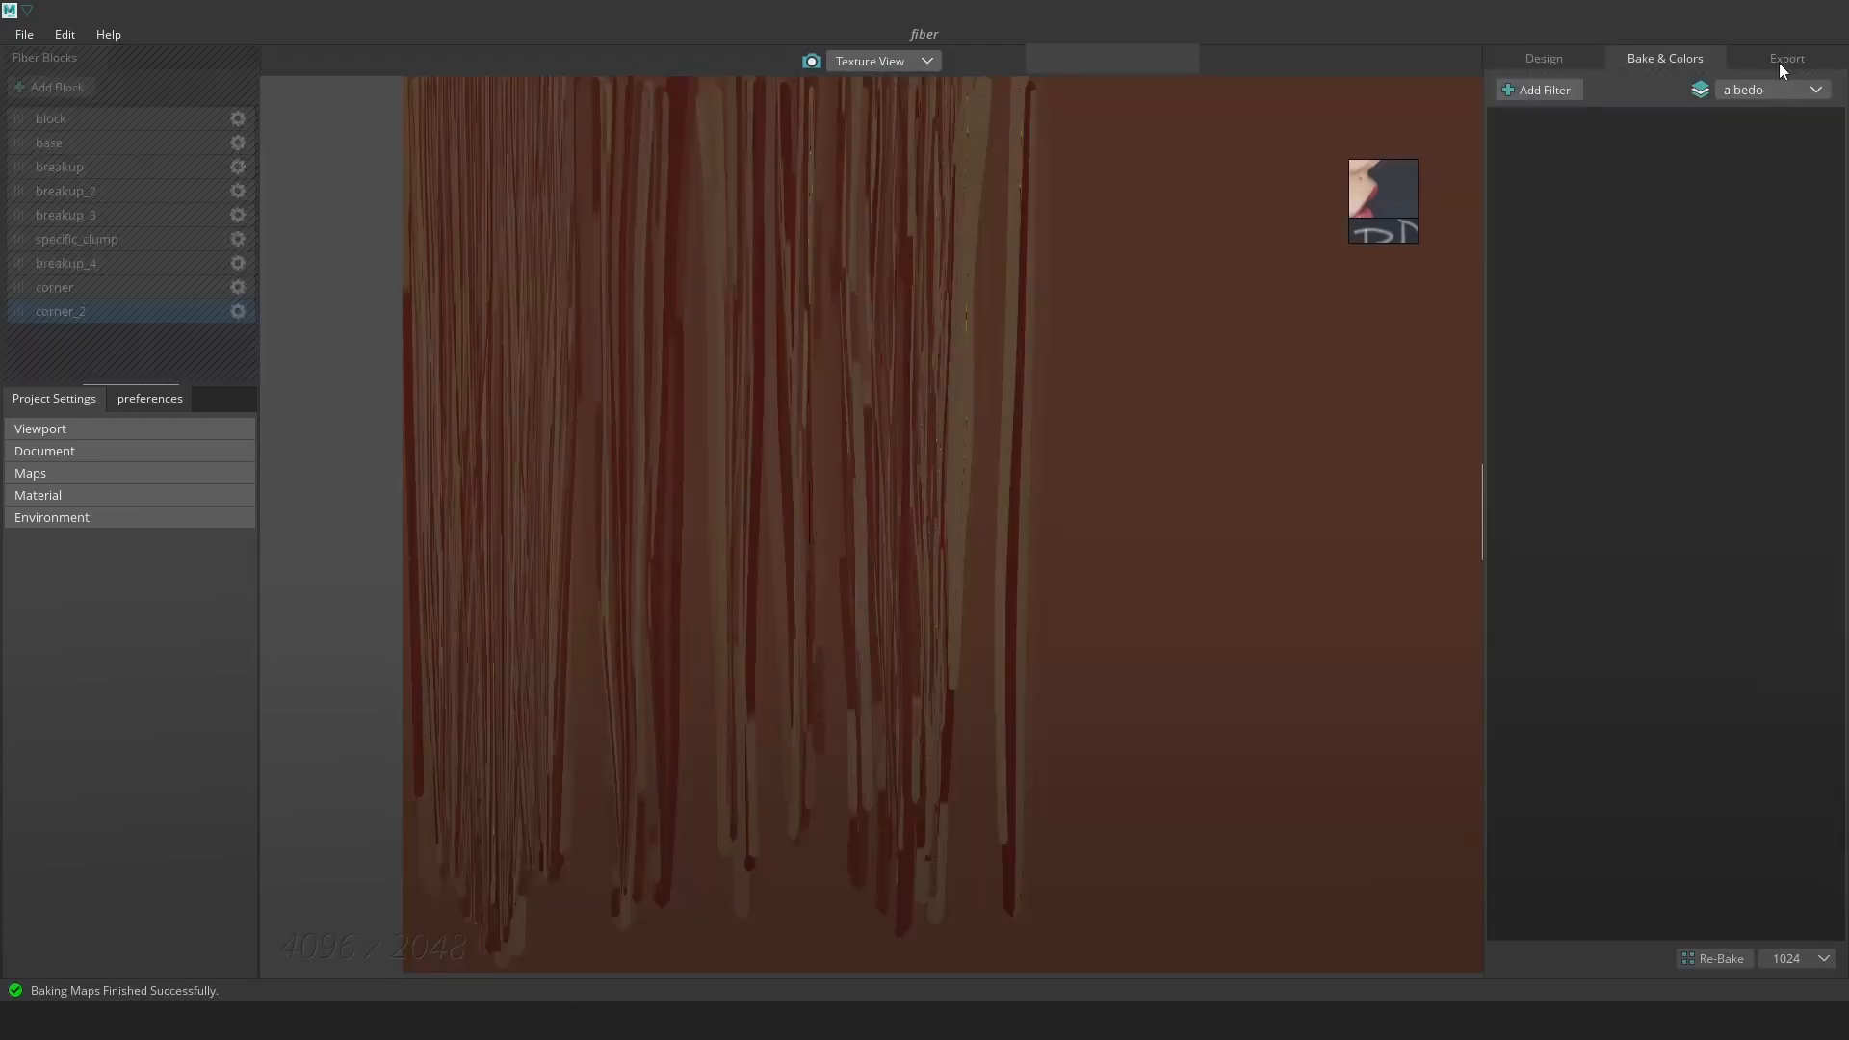
left_click(1777, 62)
left_click(1680, 952)
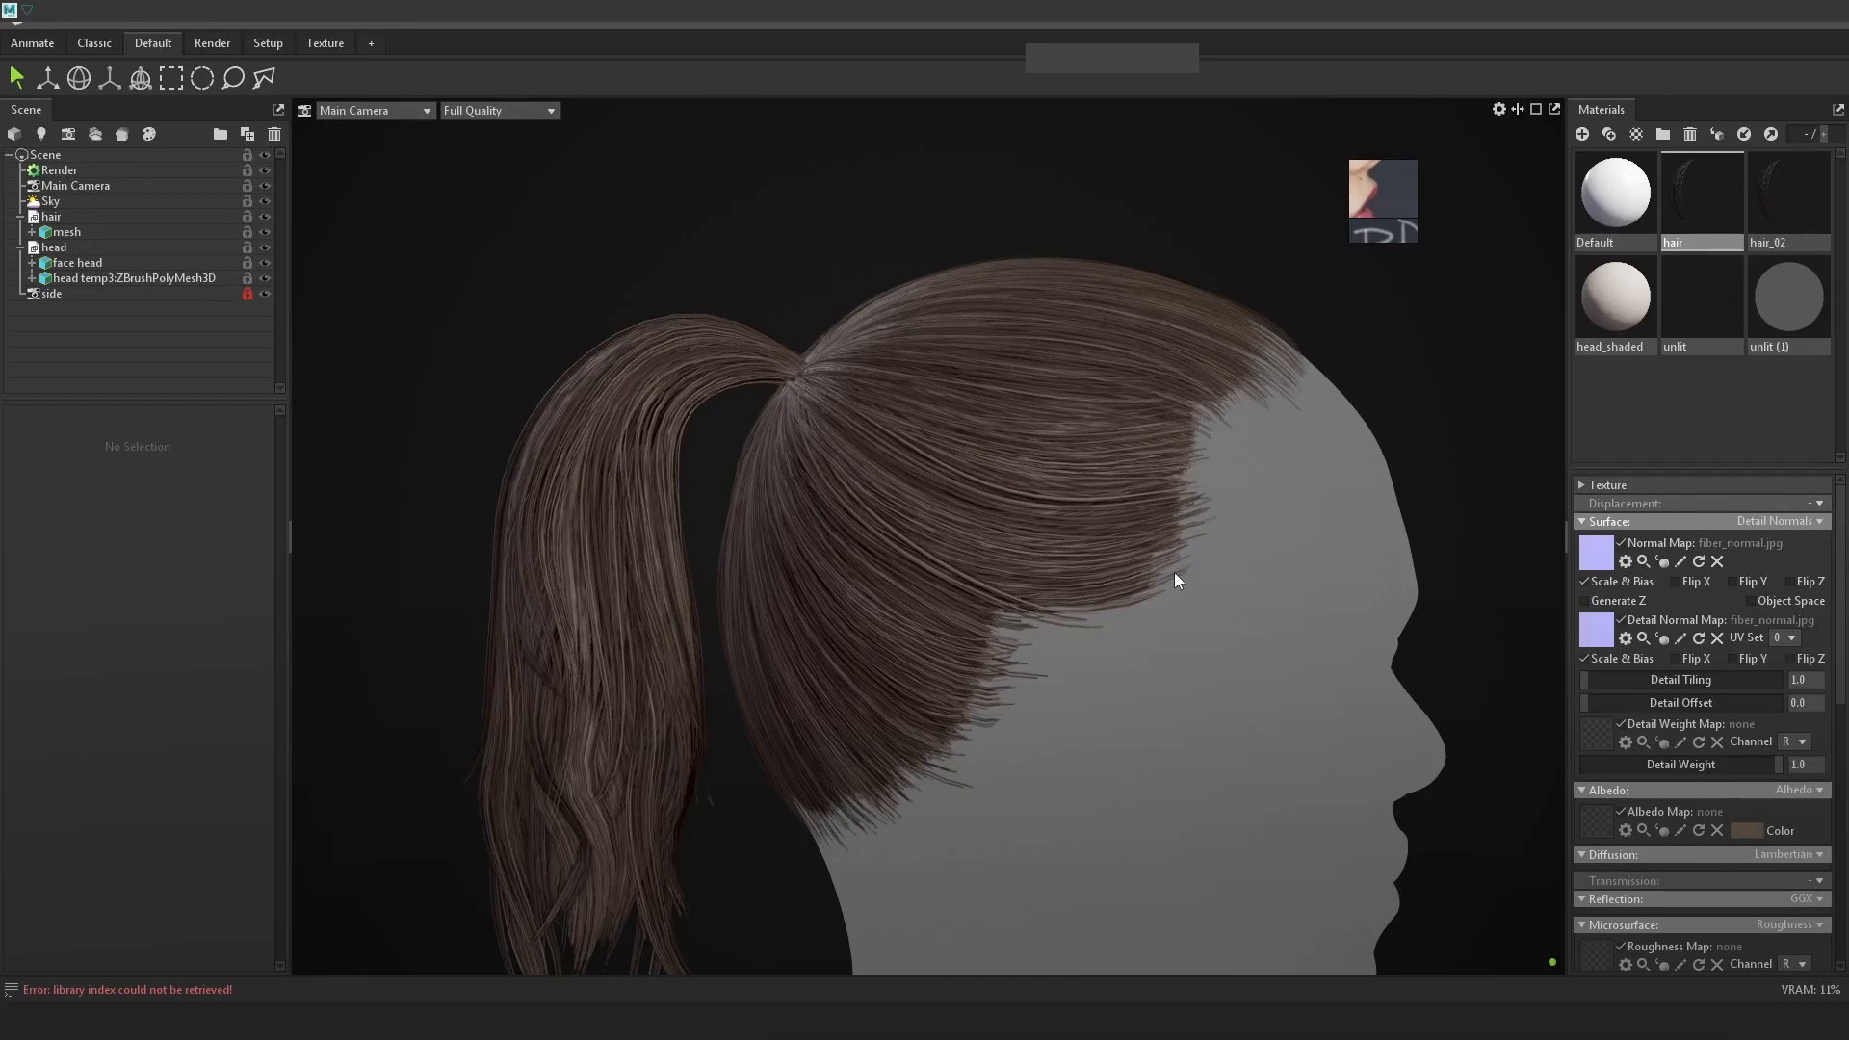
Inspect the ponytail hair with the updated textures from the side in Marmoset Toolbag, close up and from farther away
right_click_drag(1169, 541, 1234, 587)
left_click_drag(1234, 586, 1174, 599)
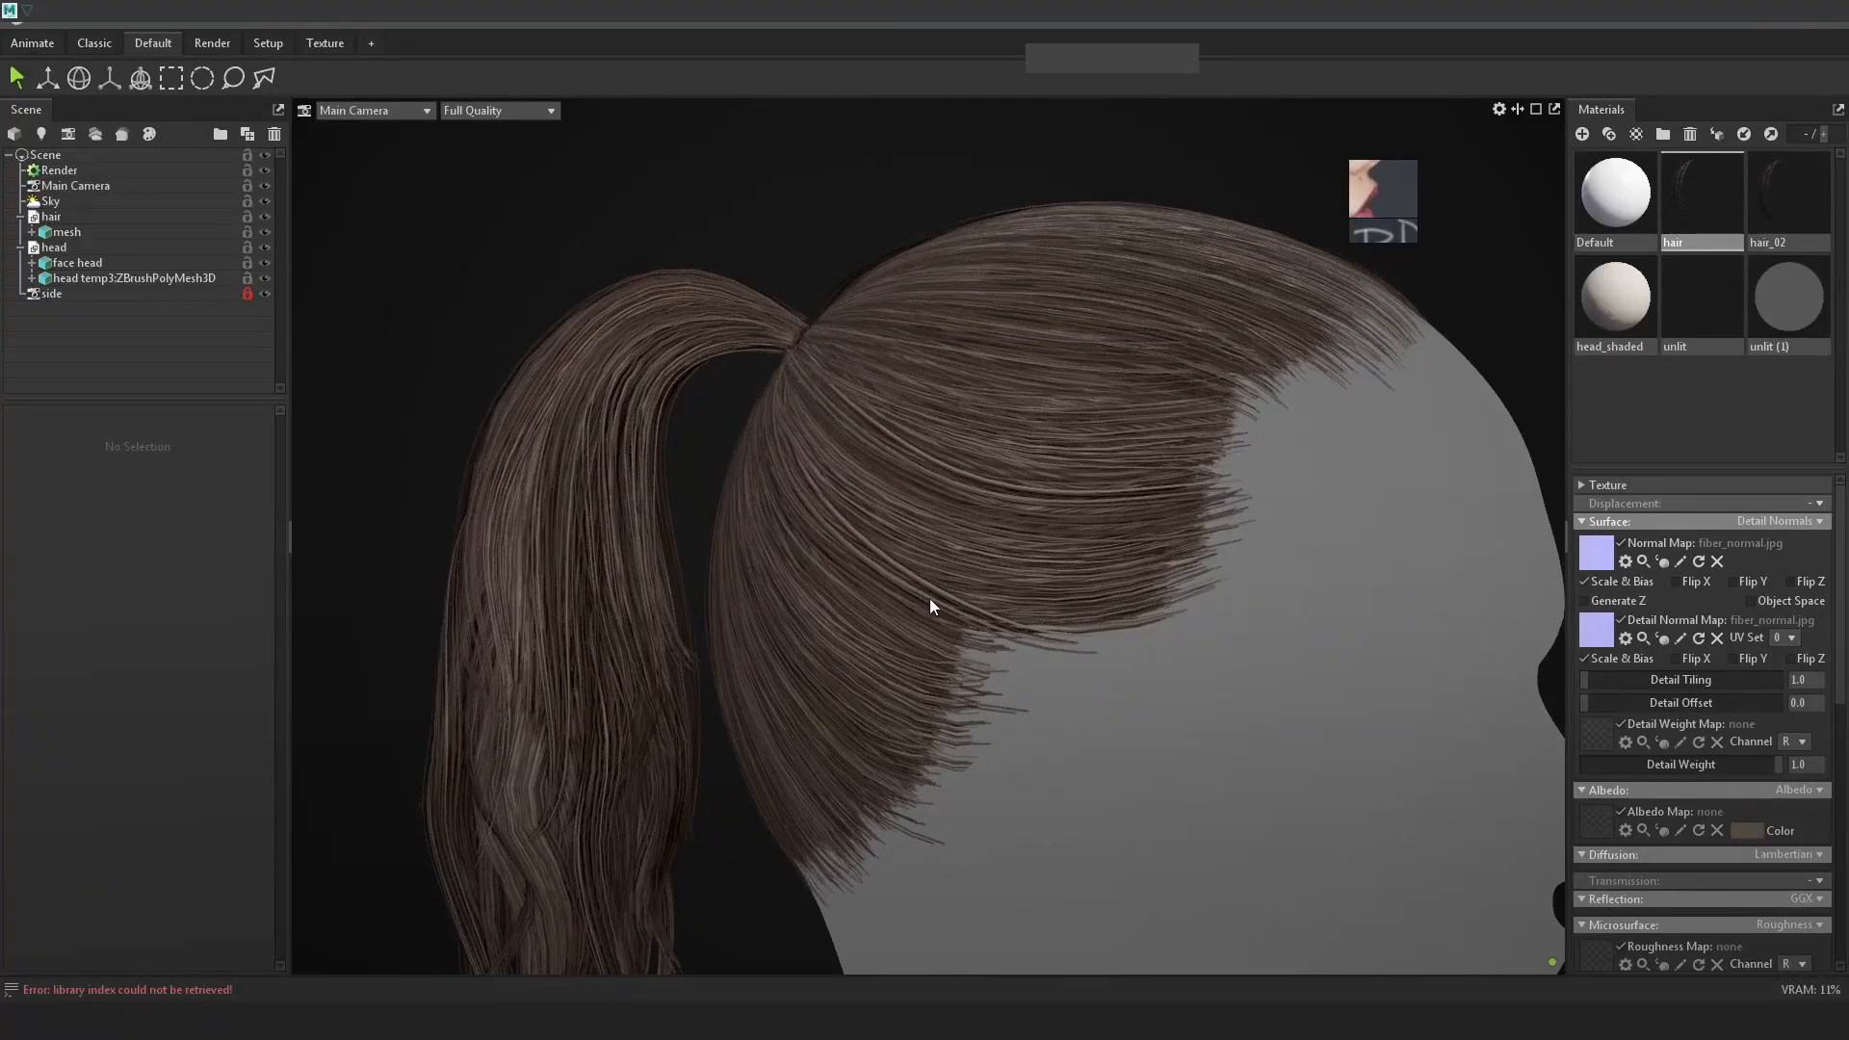
right_click_drag(961, 585, 1102, 703)
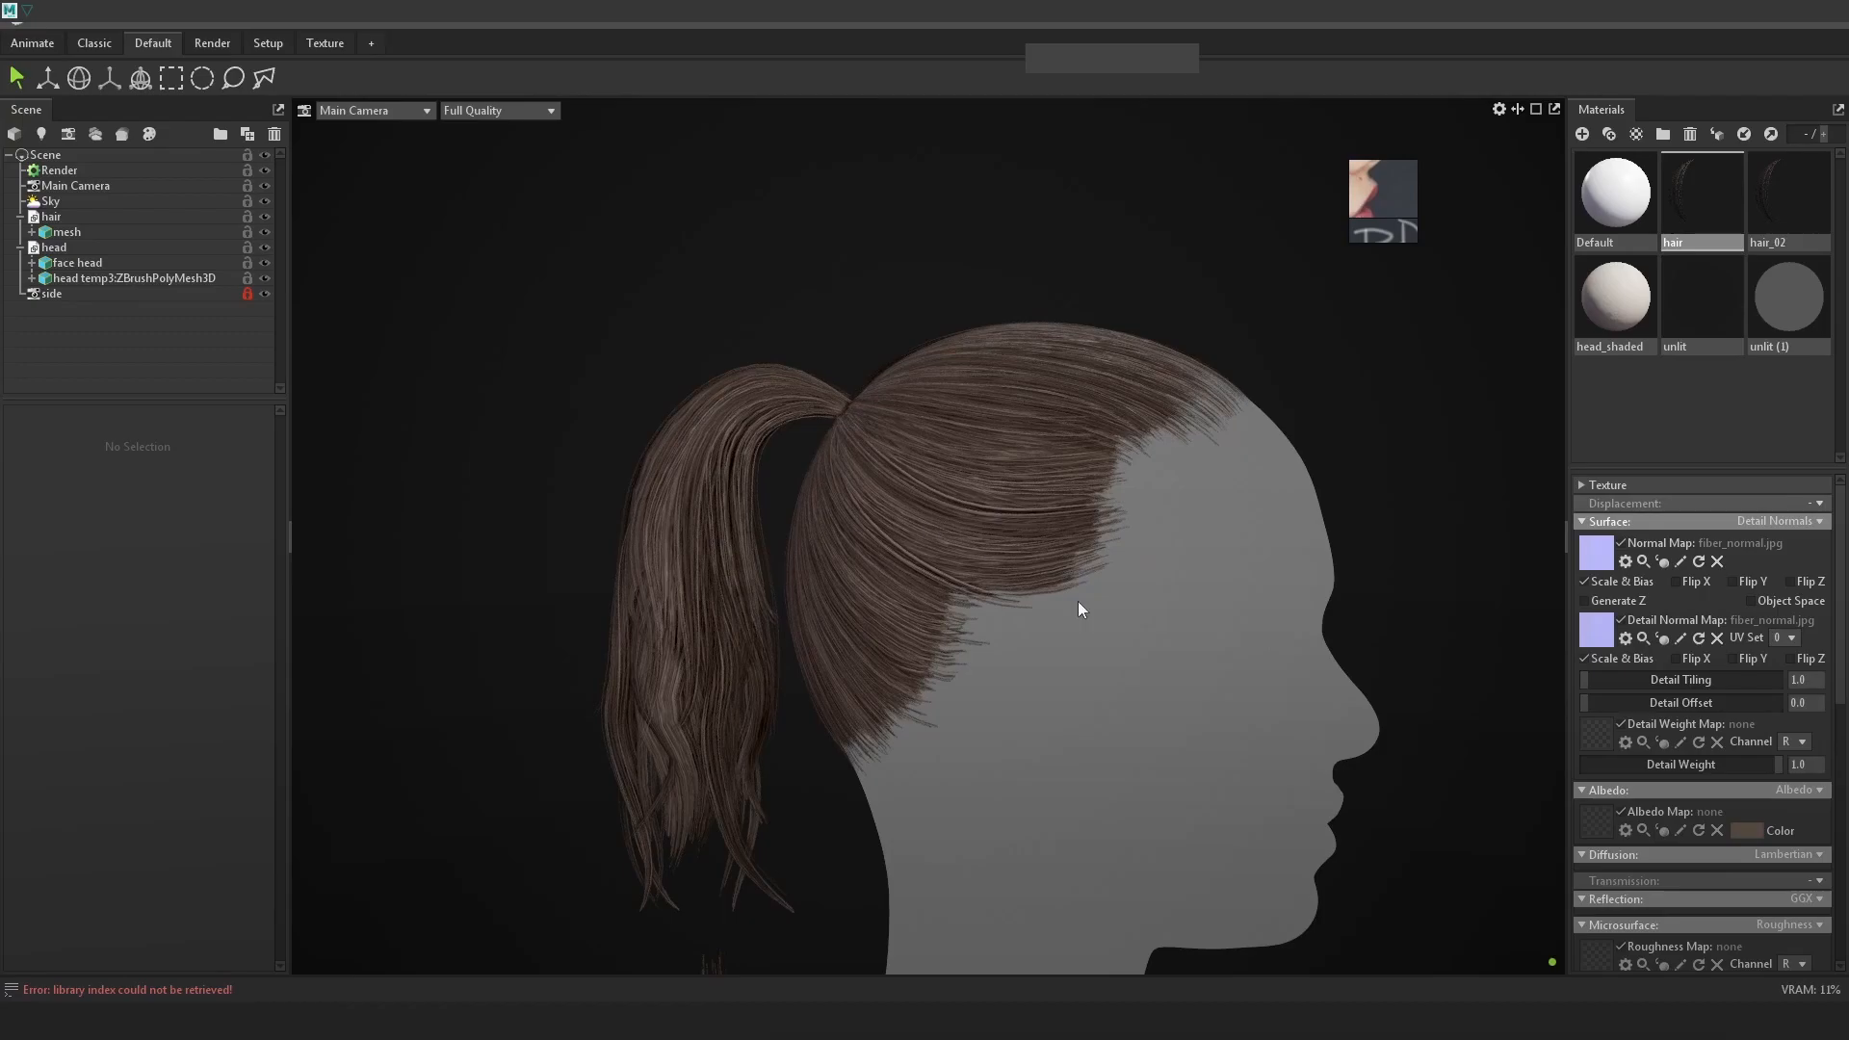
right_click_drag(1025, 558, 1059, 578)
middle_click_drag(1249, 606, 895, 447)
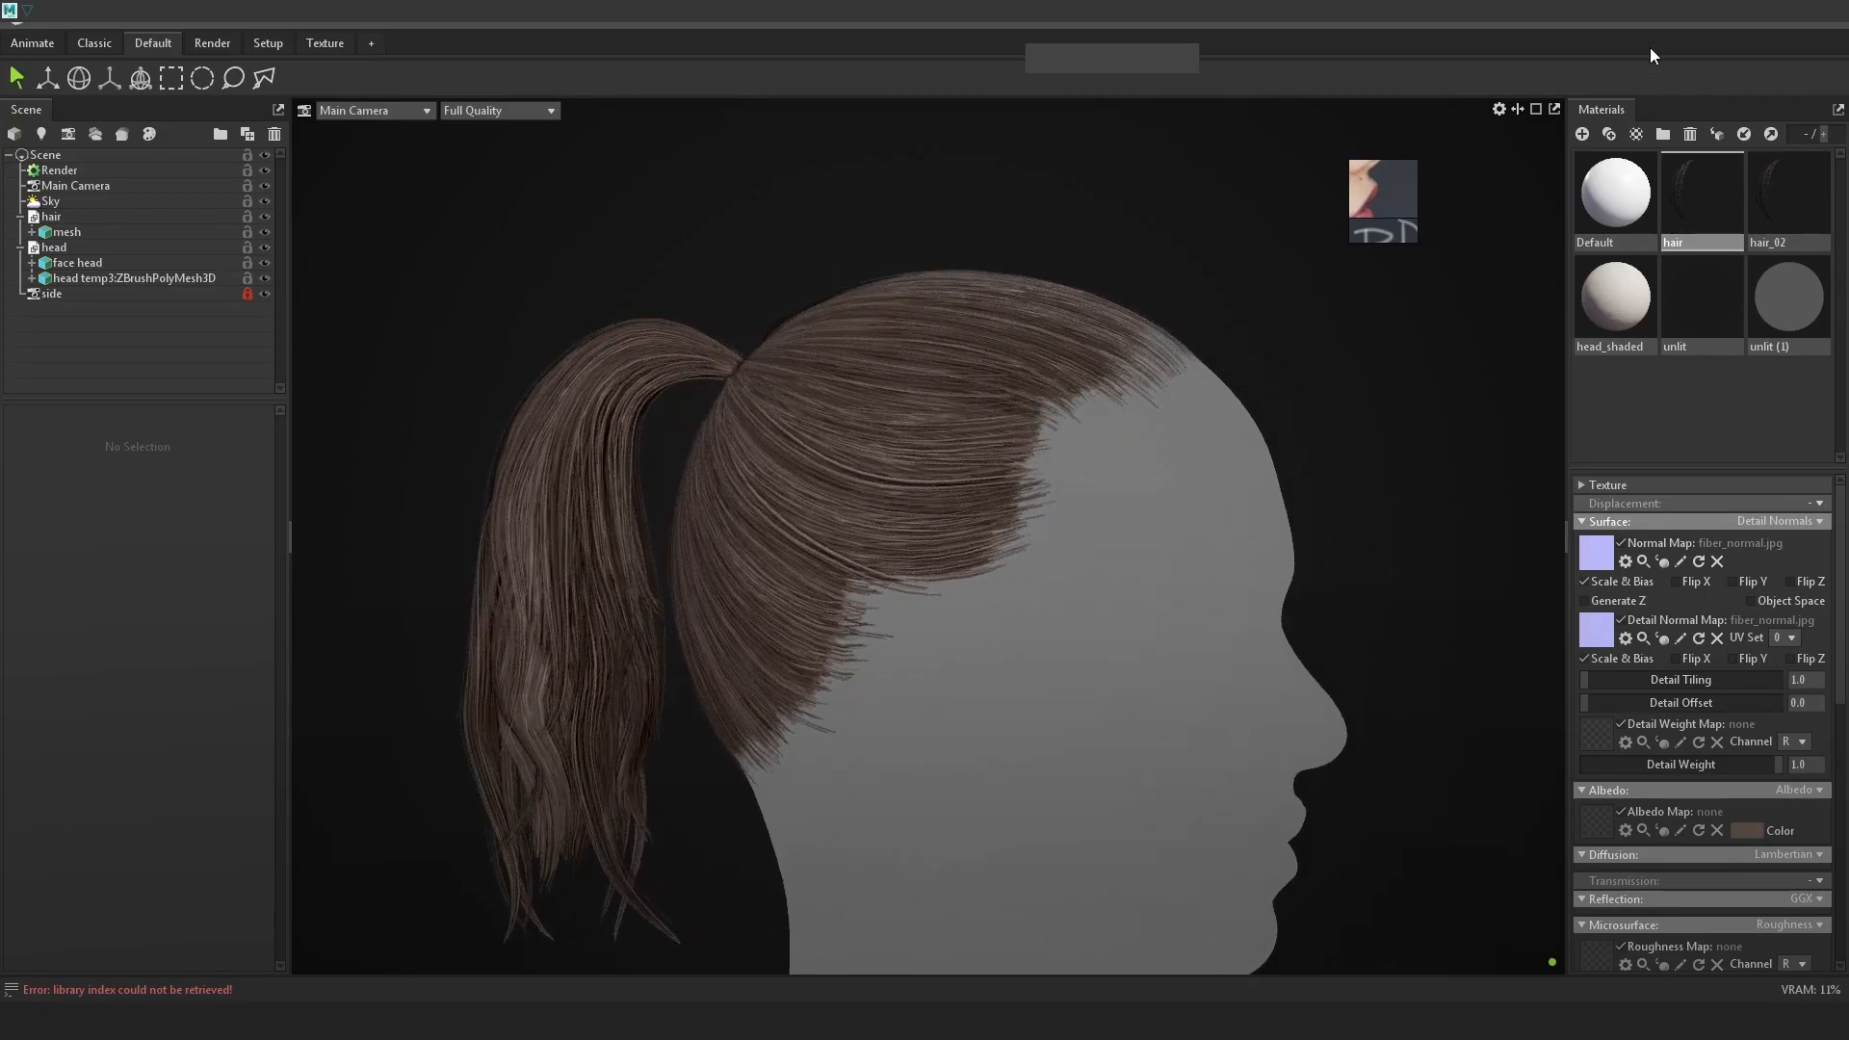
Switch to Maya, select the curve of the upper flow-break card and set its width to 0.220
left_click(1757, 21)
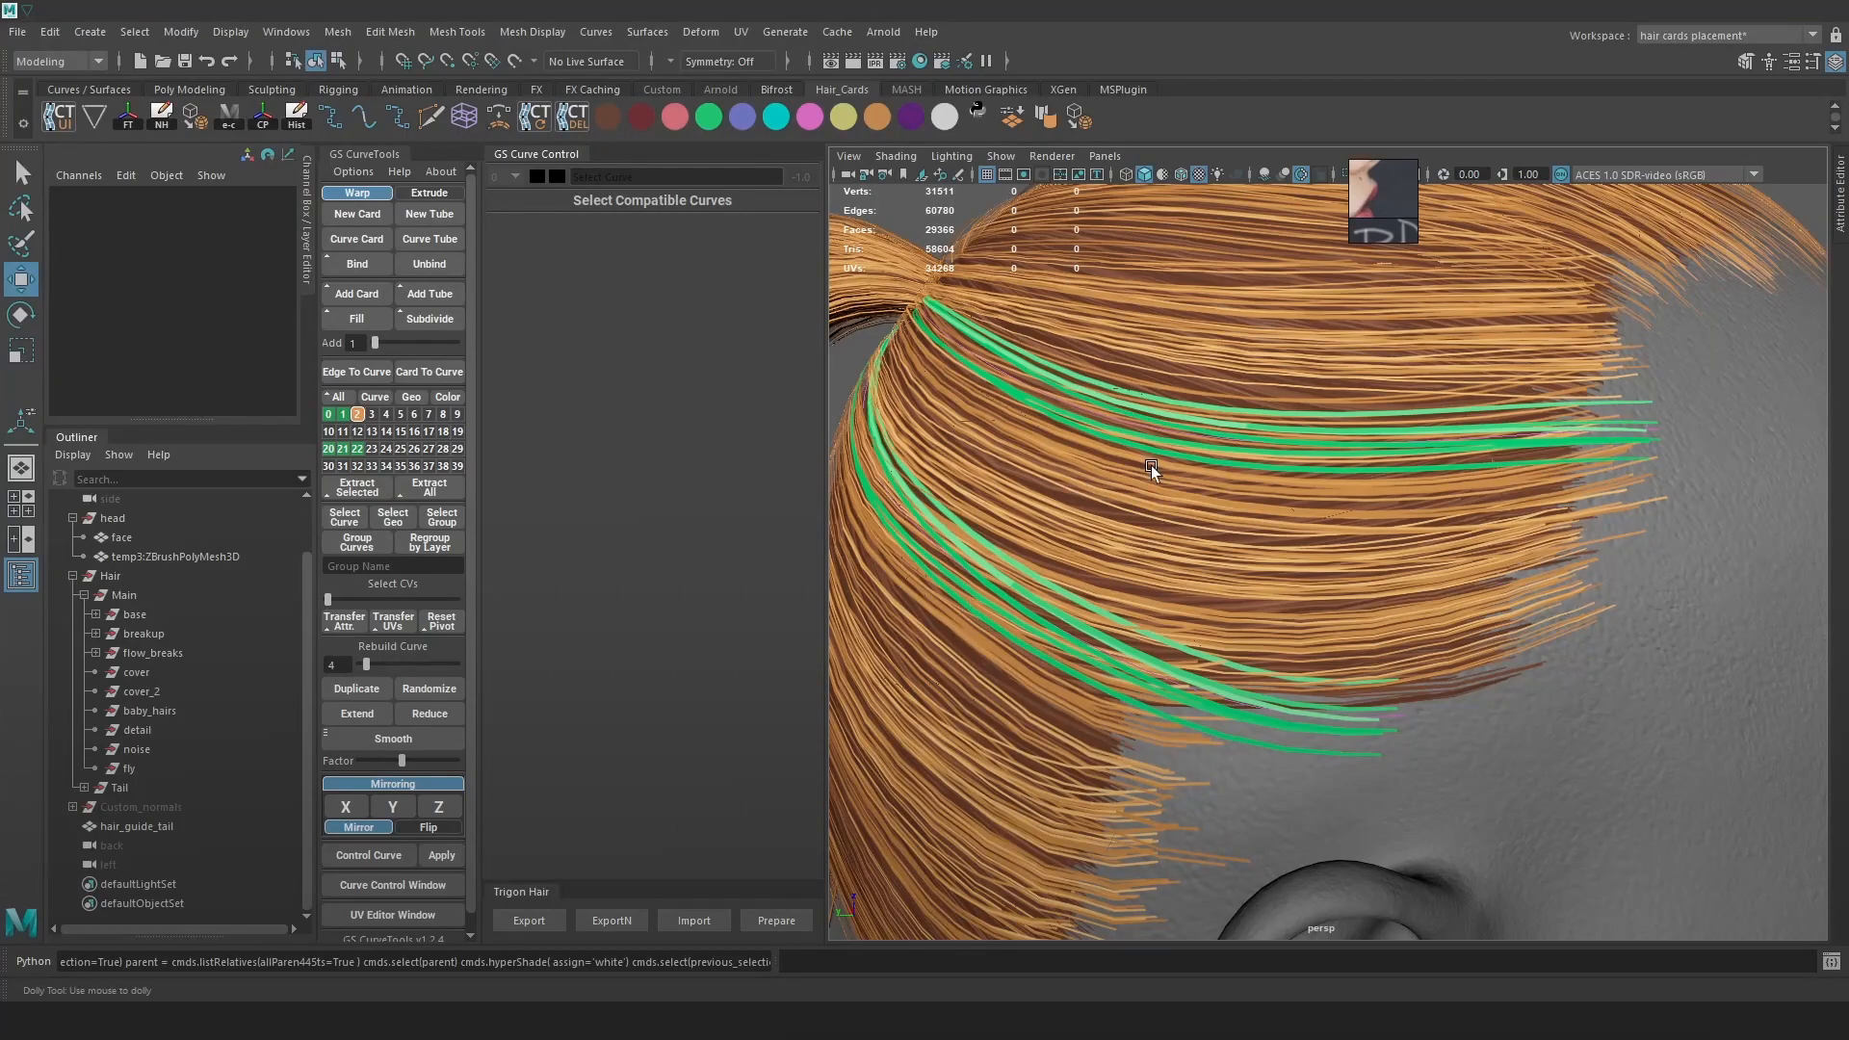
key("4")
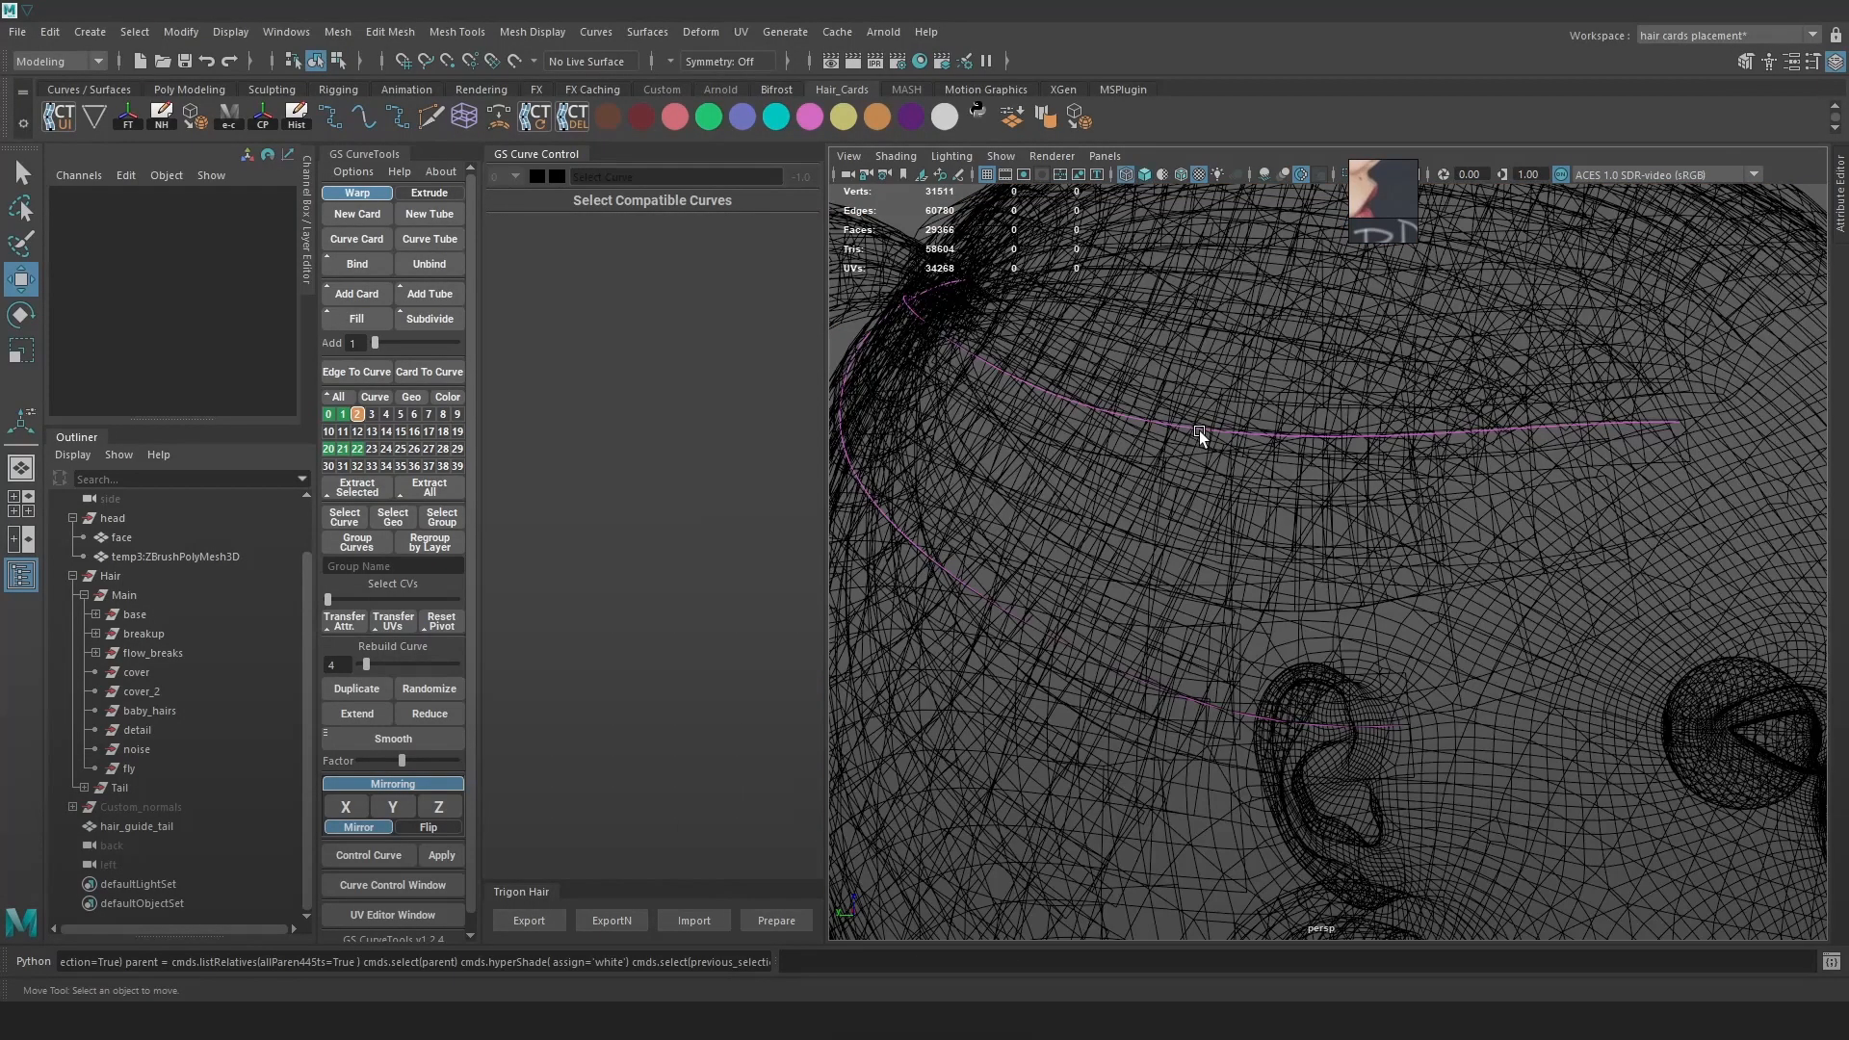
left_click(1200, 427)
key("6")
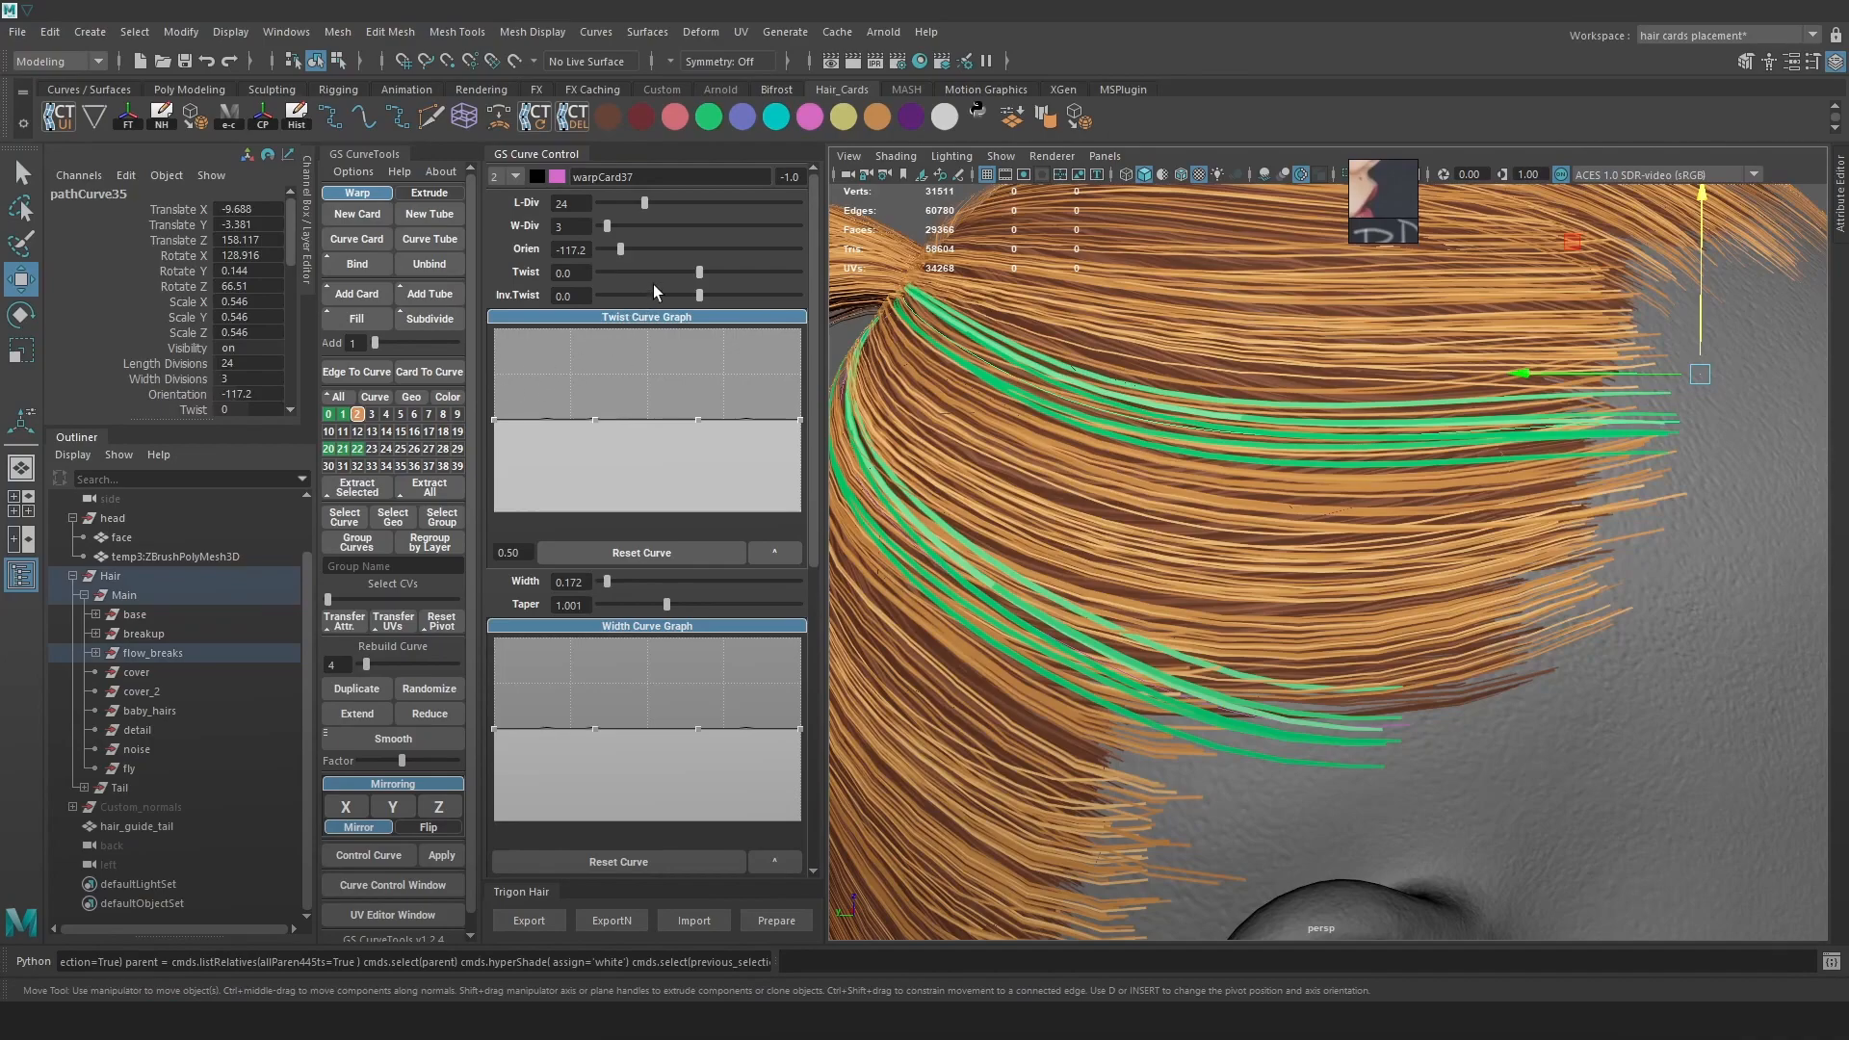
left_click_drag(603, 584, 611, 584)
scroll(1304, 489, "up", 3)
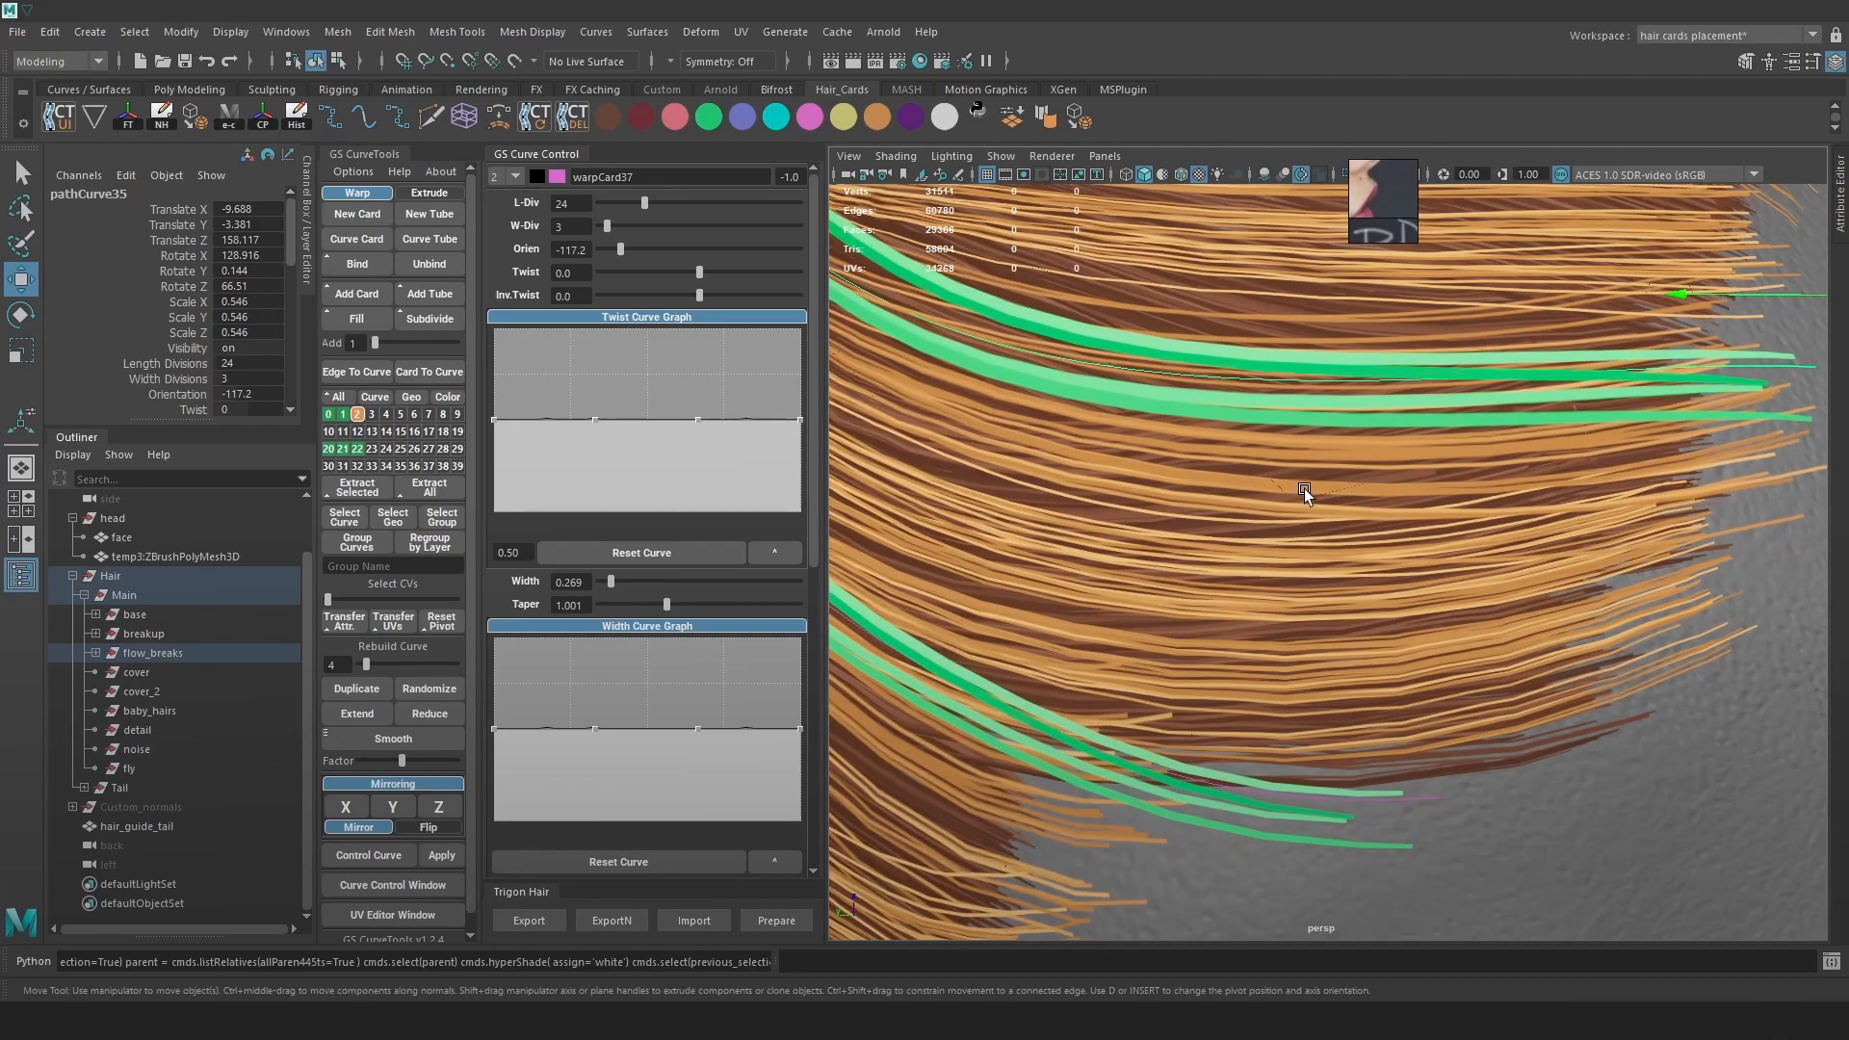
scroll(1290, 493, "down", 2)
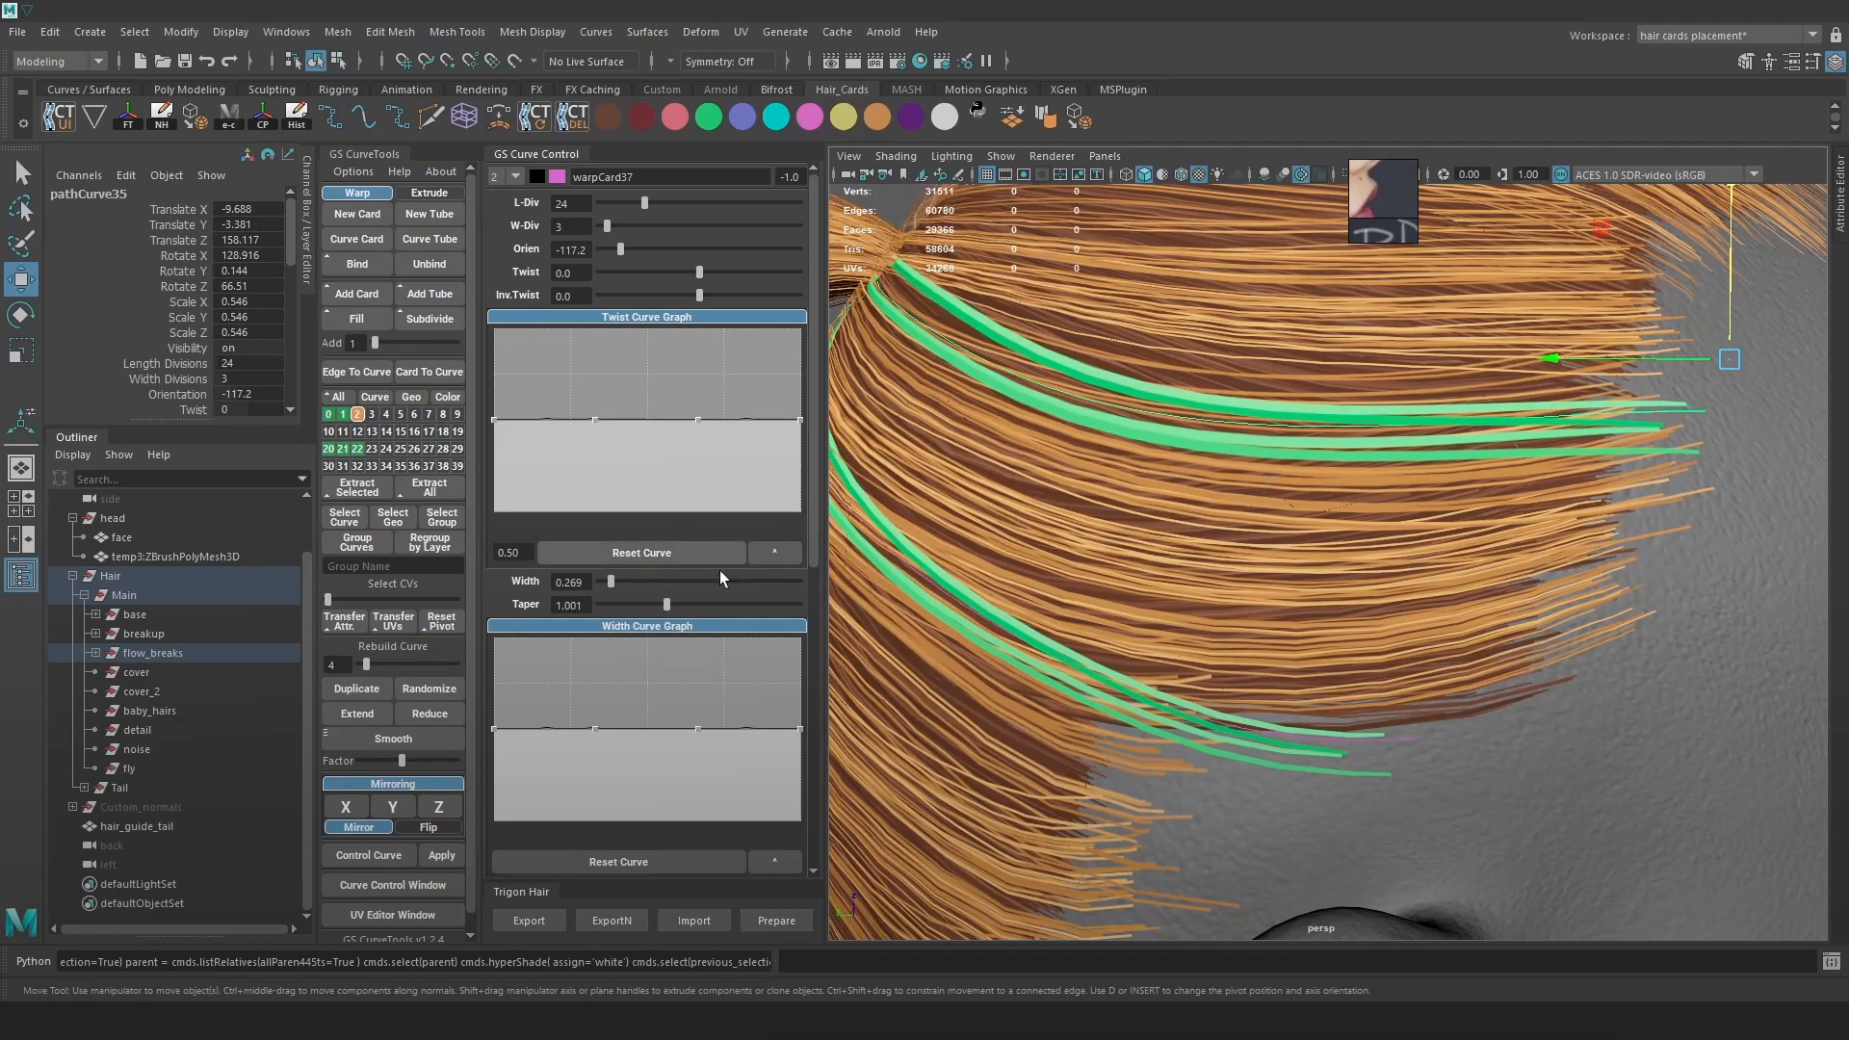
left_click_drag(610, 582, 608, 595)
Check the flow-break cards from the side, export the updated hair, clear the selection and view the result in Marmoset Toolbag
left_click_drag(1276, 539, 1268, 537, "alt")
scroll(1261, 510, "down", 5)
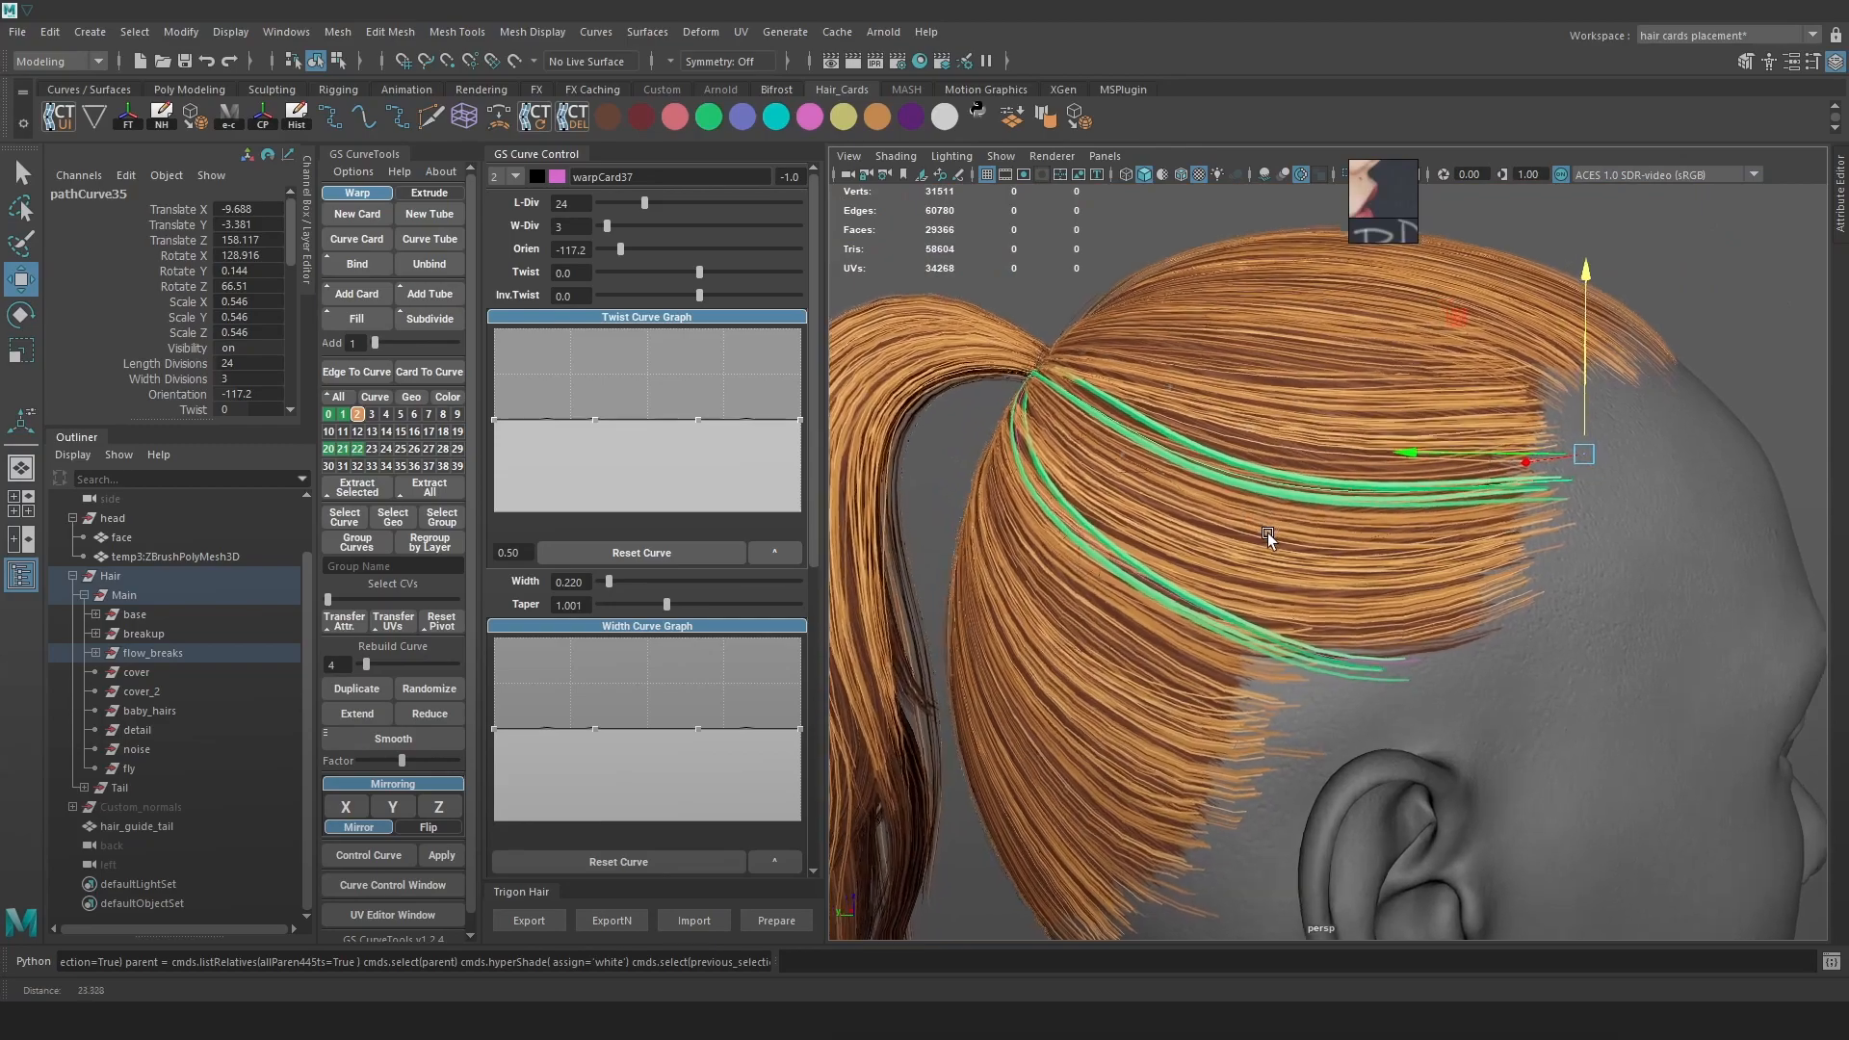
right_click_drag(1268, 538, 1280, 565, "alt")
left_click_drag(1280, 565, 1269, 576, "alt")
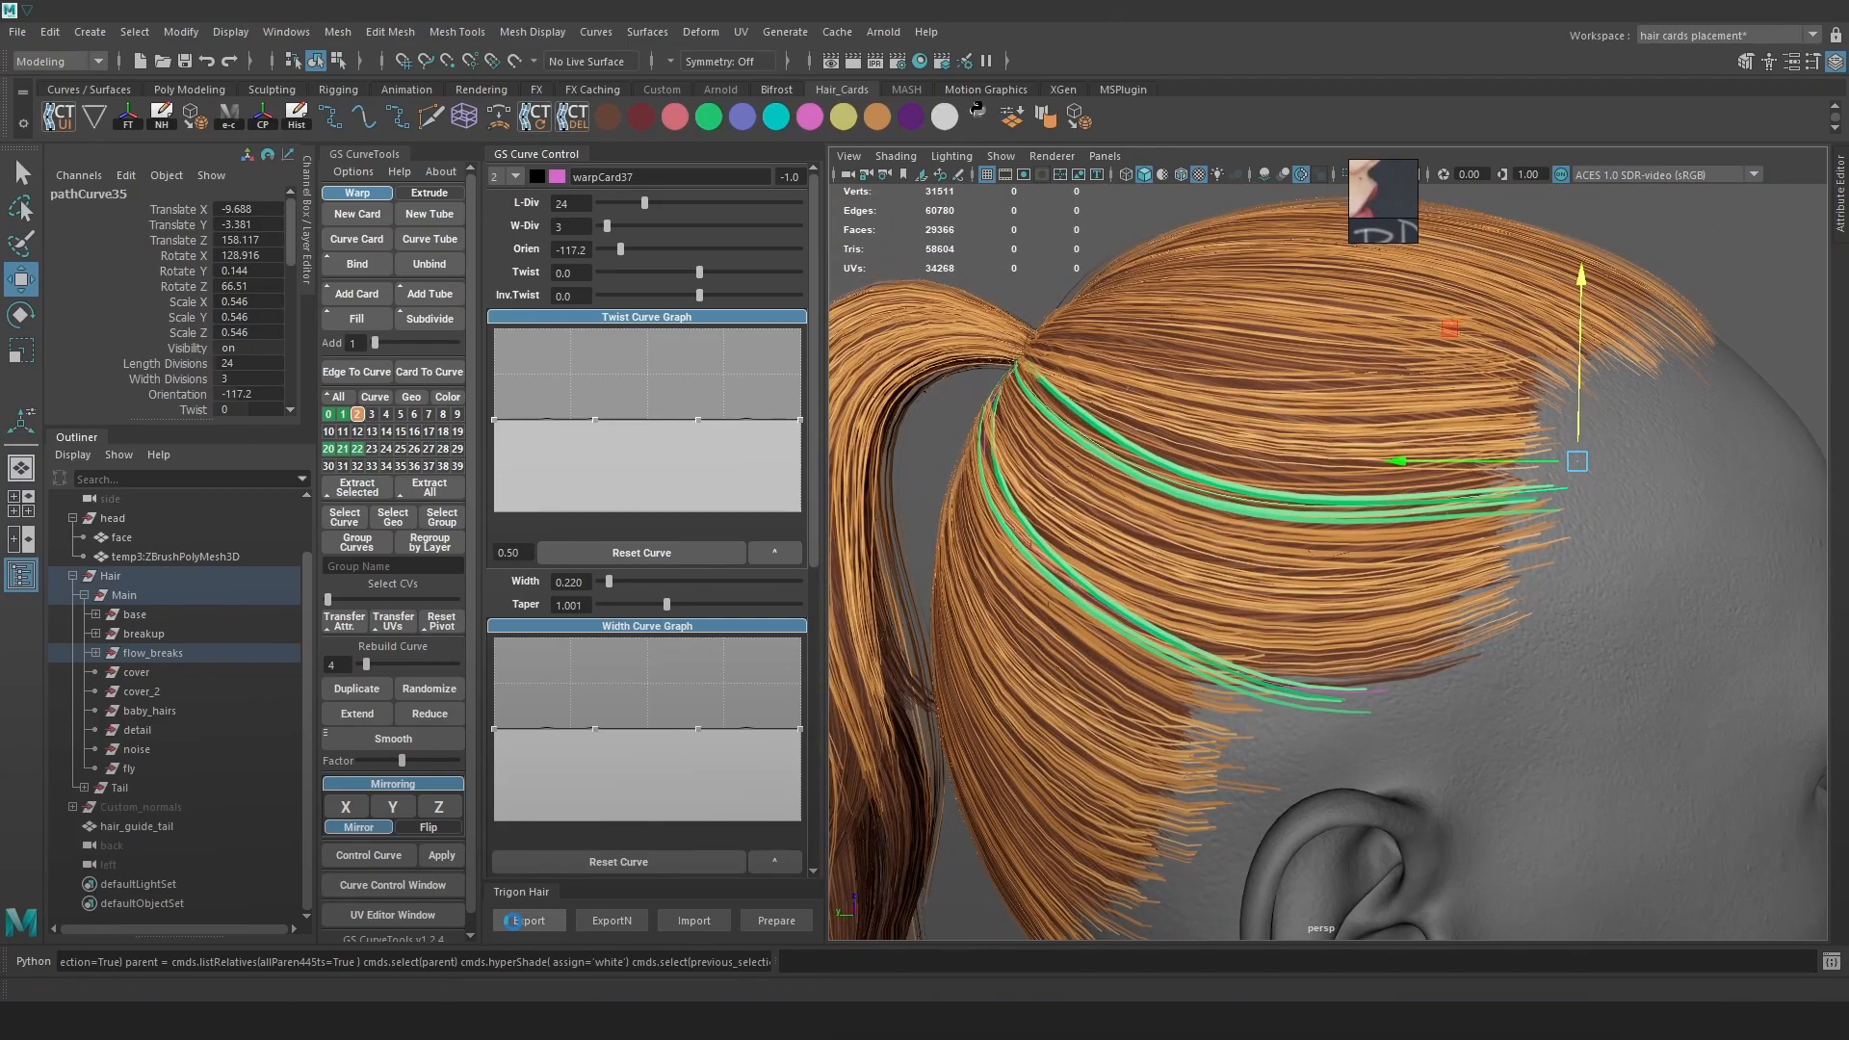
key("alt+d")
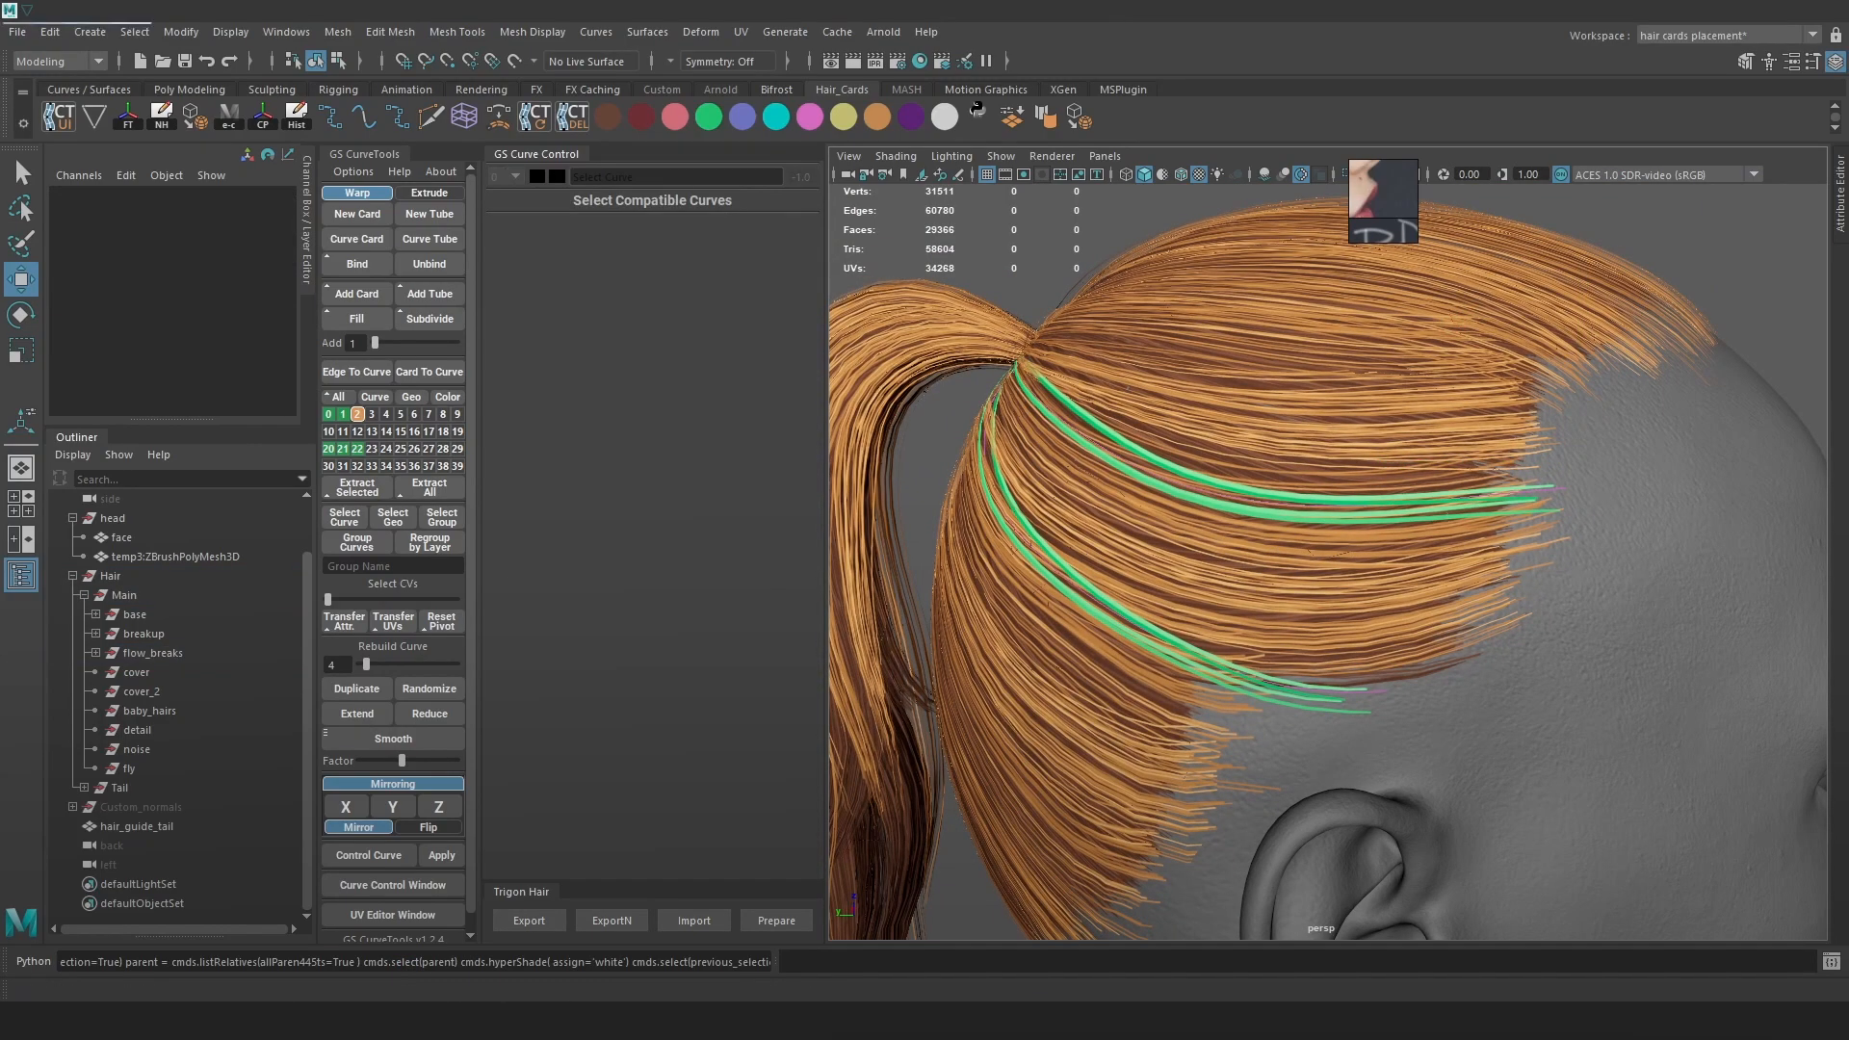
left_click(556, 1019)
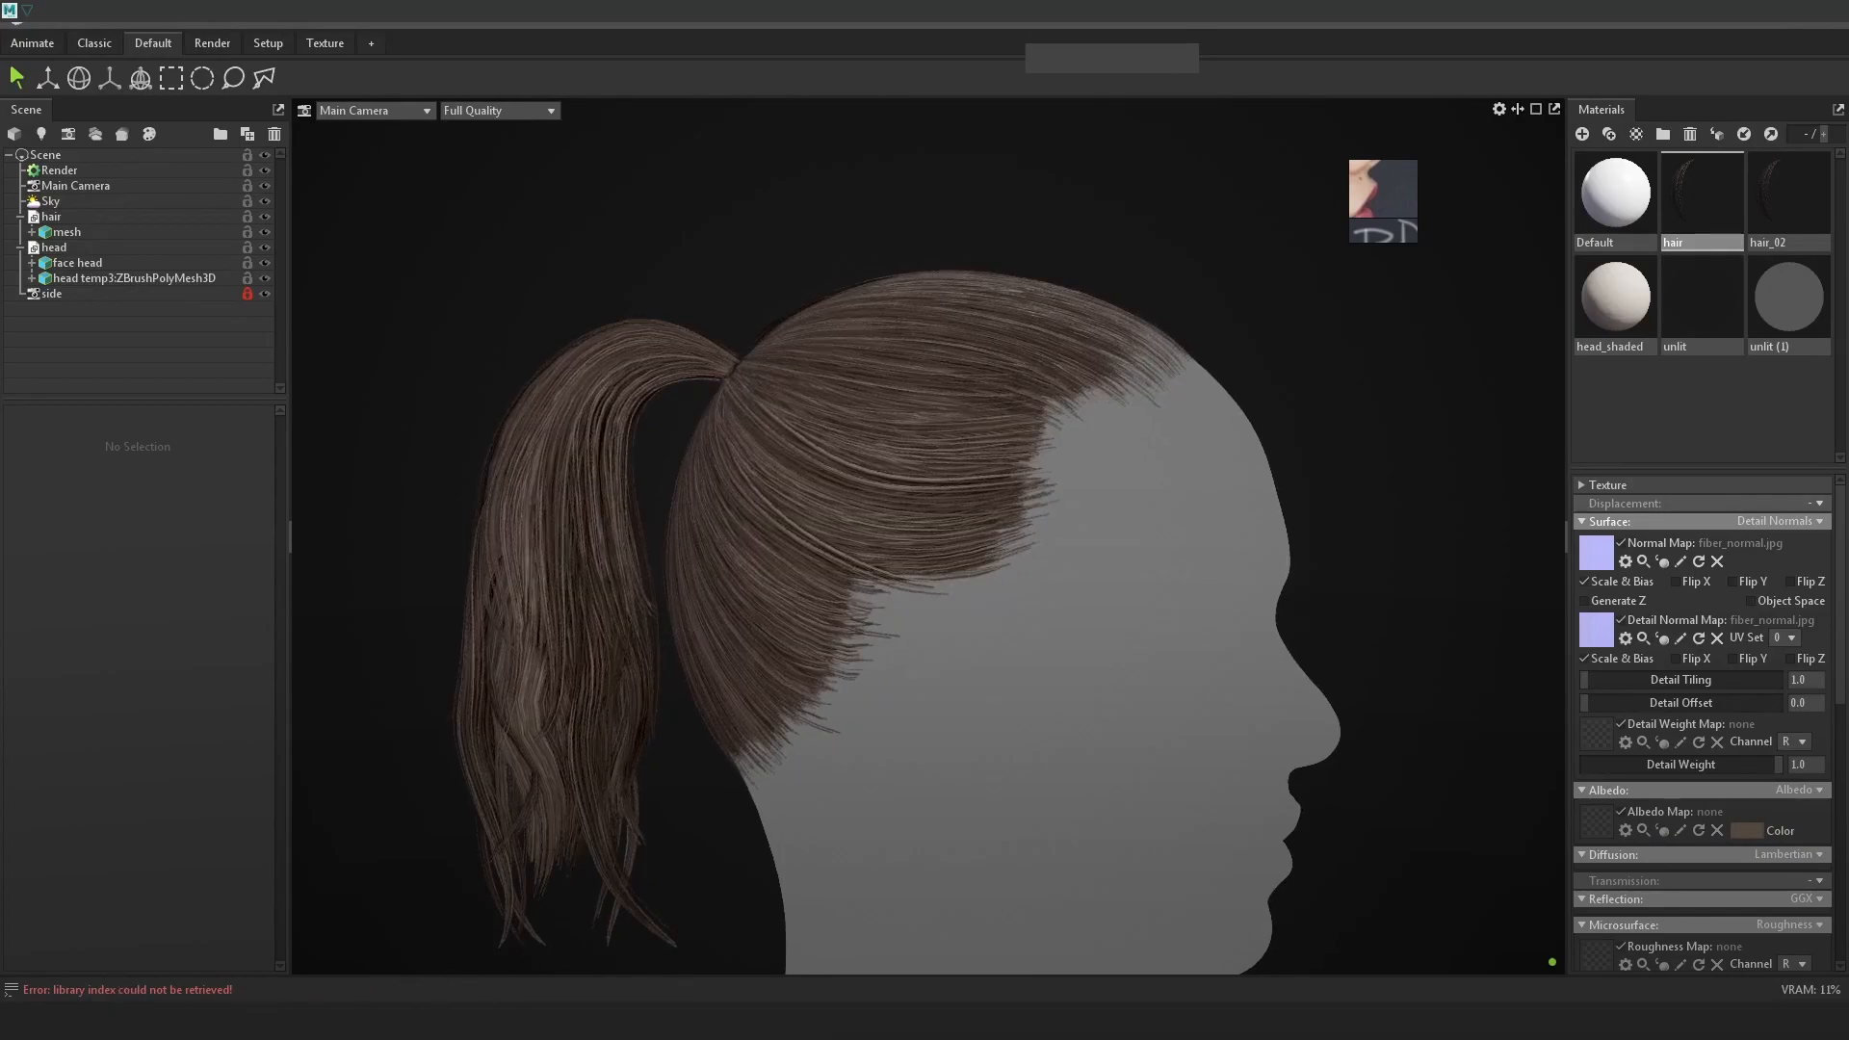
Switch to Unreal Engine and reimport the fiber_alpha, fiber_ID and fiber_normal textures and the hair mesh
mouse_move(401, 1018)
left_click(381, 924)
right_click(705, 873)
left_click(535, 878)
left_click(453, 878)
left_click(623, 886, "shift")
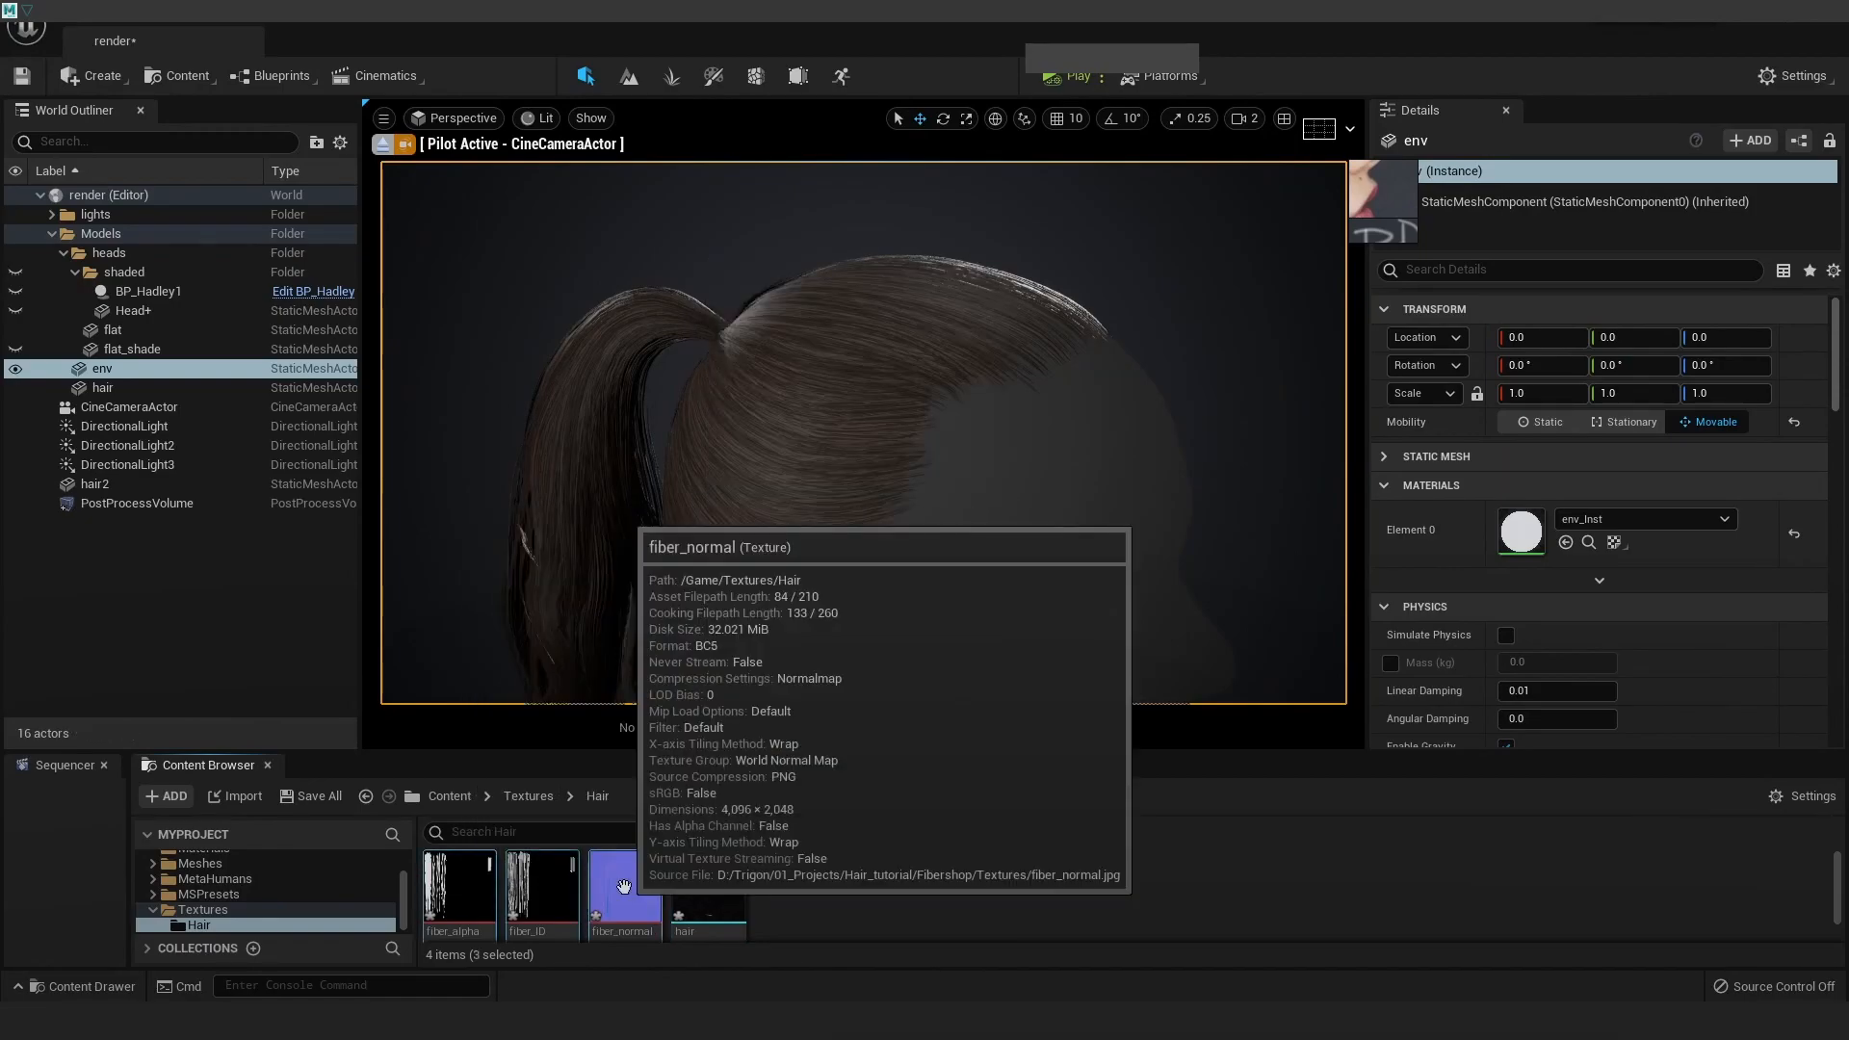
right_click(624, 885)
left_click(721, 429)
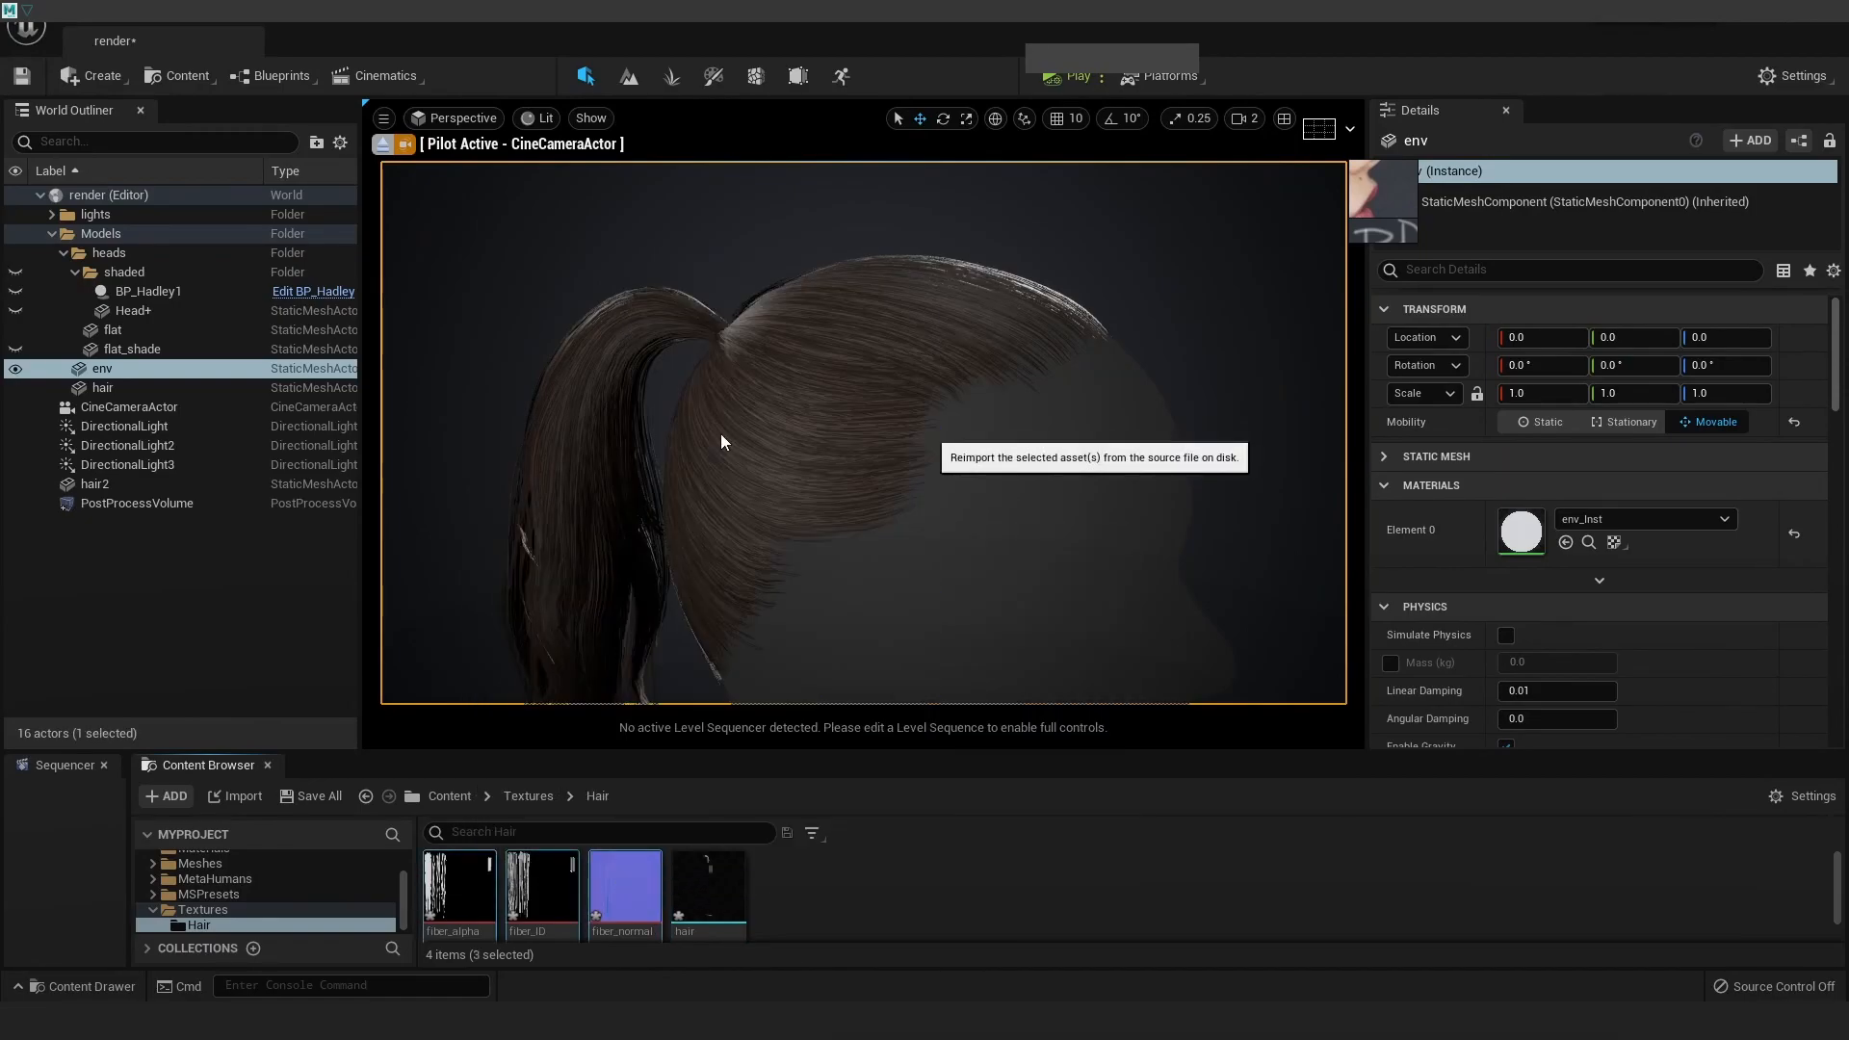
right_click(707, 884)
left_click(775, 391)
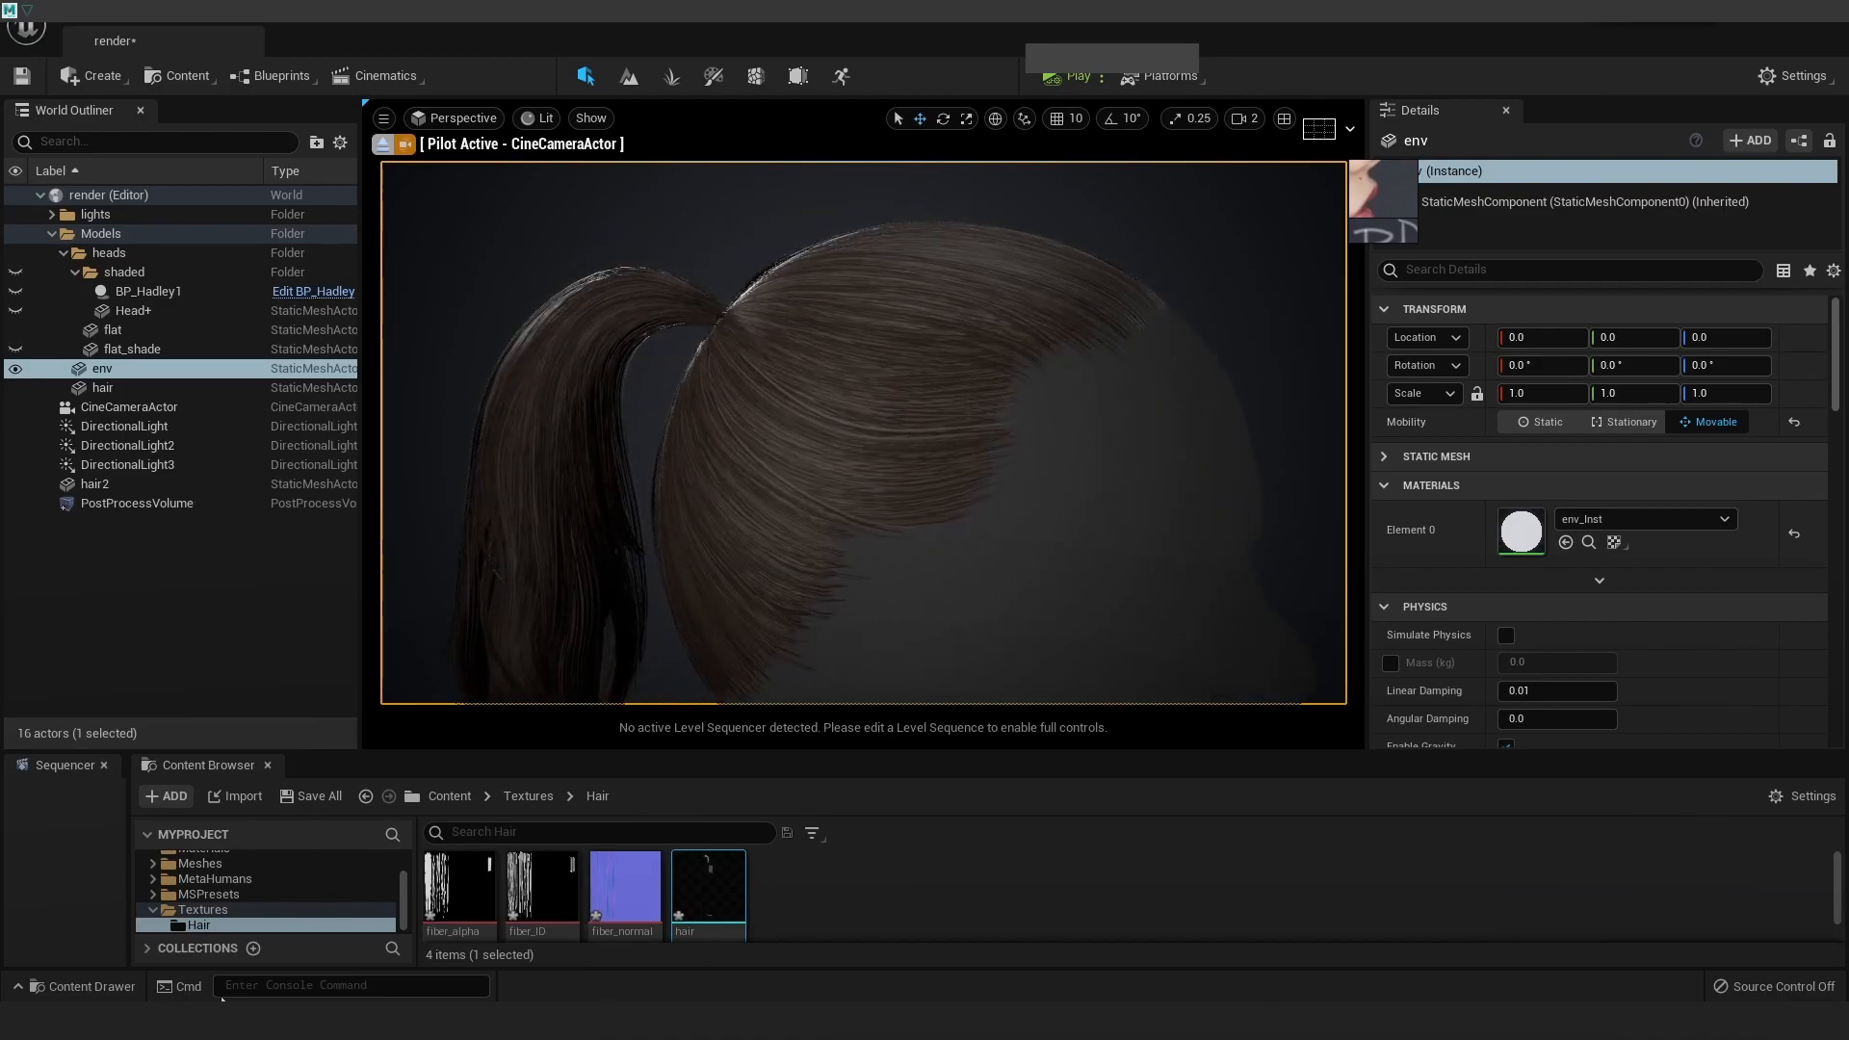
Frame the whole ponytail in side view and copy a full-screen capture to the clipboard
scroll(1036, 581, "down", 5)
mouse_move(1037, 582)
left_mouse_down("alt")
mouse_move(1002, 581)
mouse_move(1050, 581)
left_mouse_up("alt")
scroll(991, 506, "up", 1)
key("Print")
left_click_drag(0, 0, 1847, 1038)
key("ctrl+c")
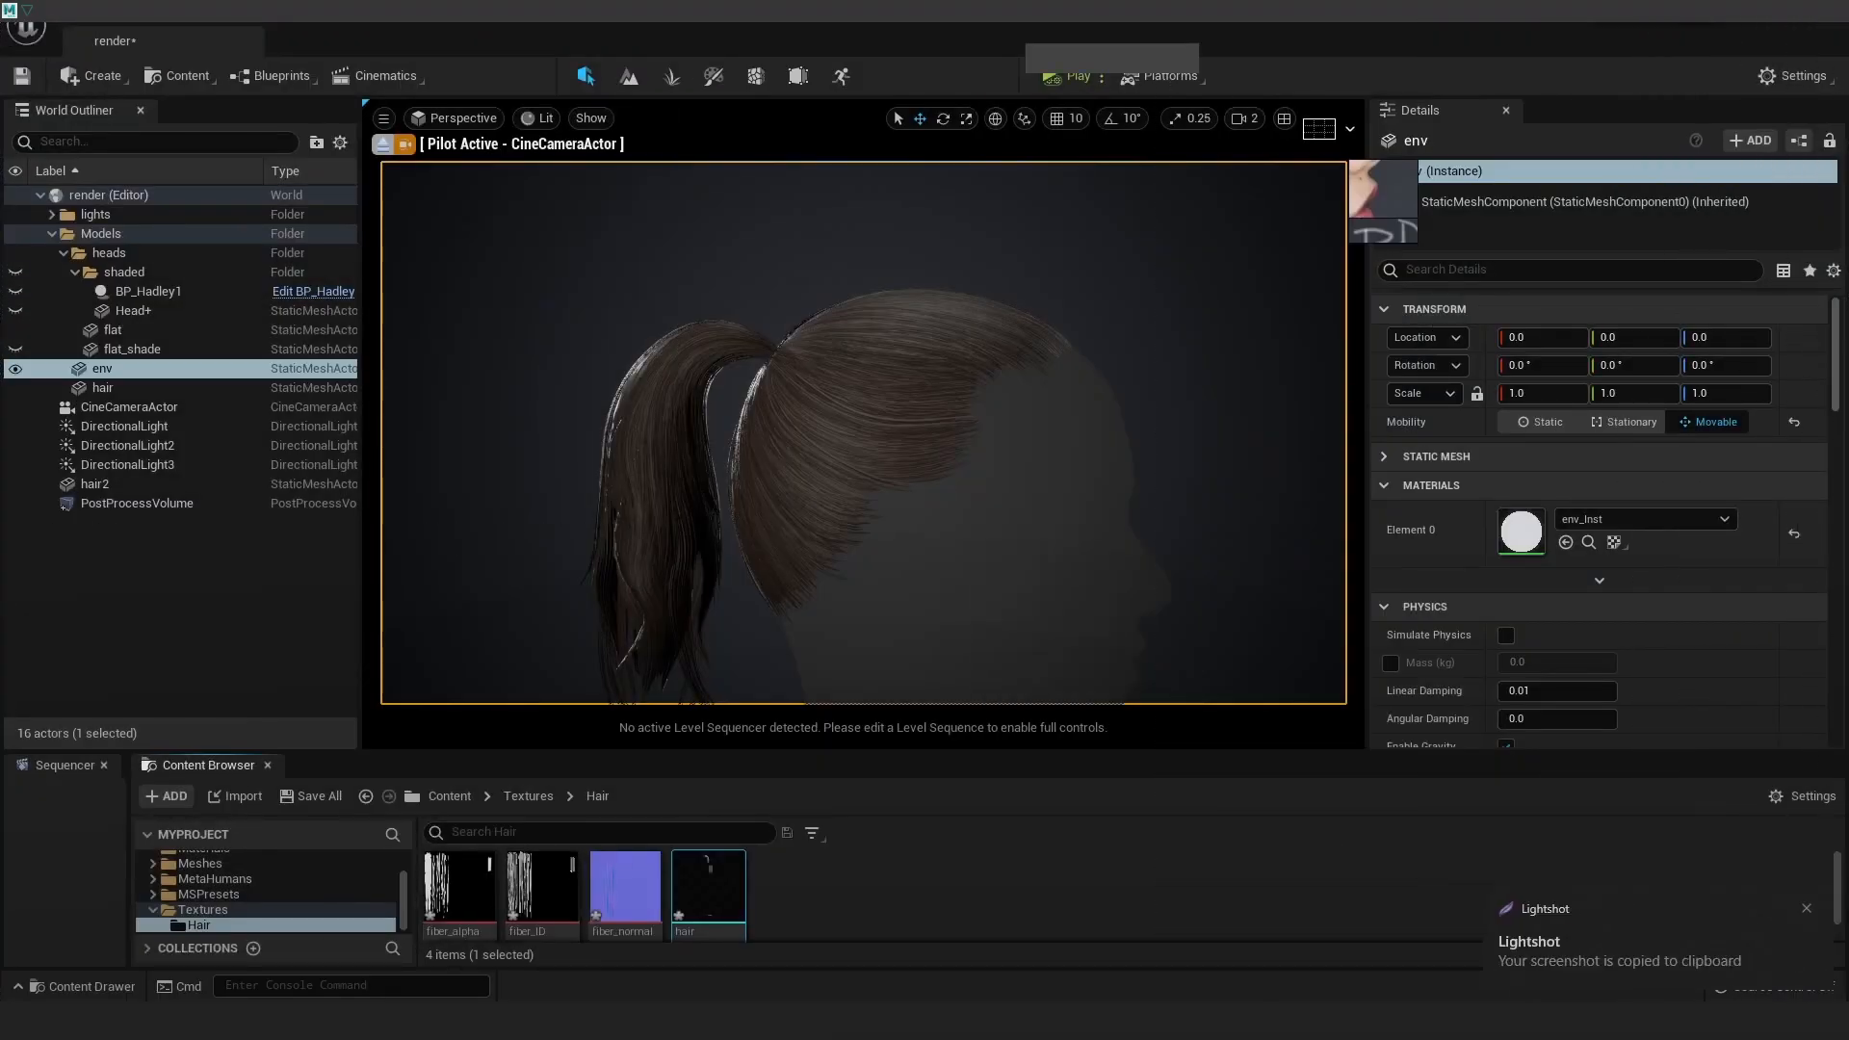
Paste the capture into a new Photoshop document
left_click(166, 1016)
key("ctrl+n")
key("Return")
key("ctrl+v")
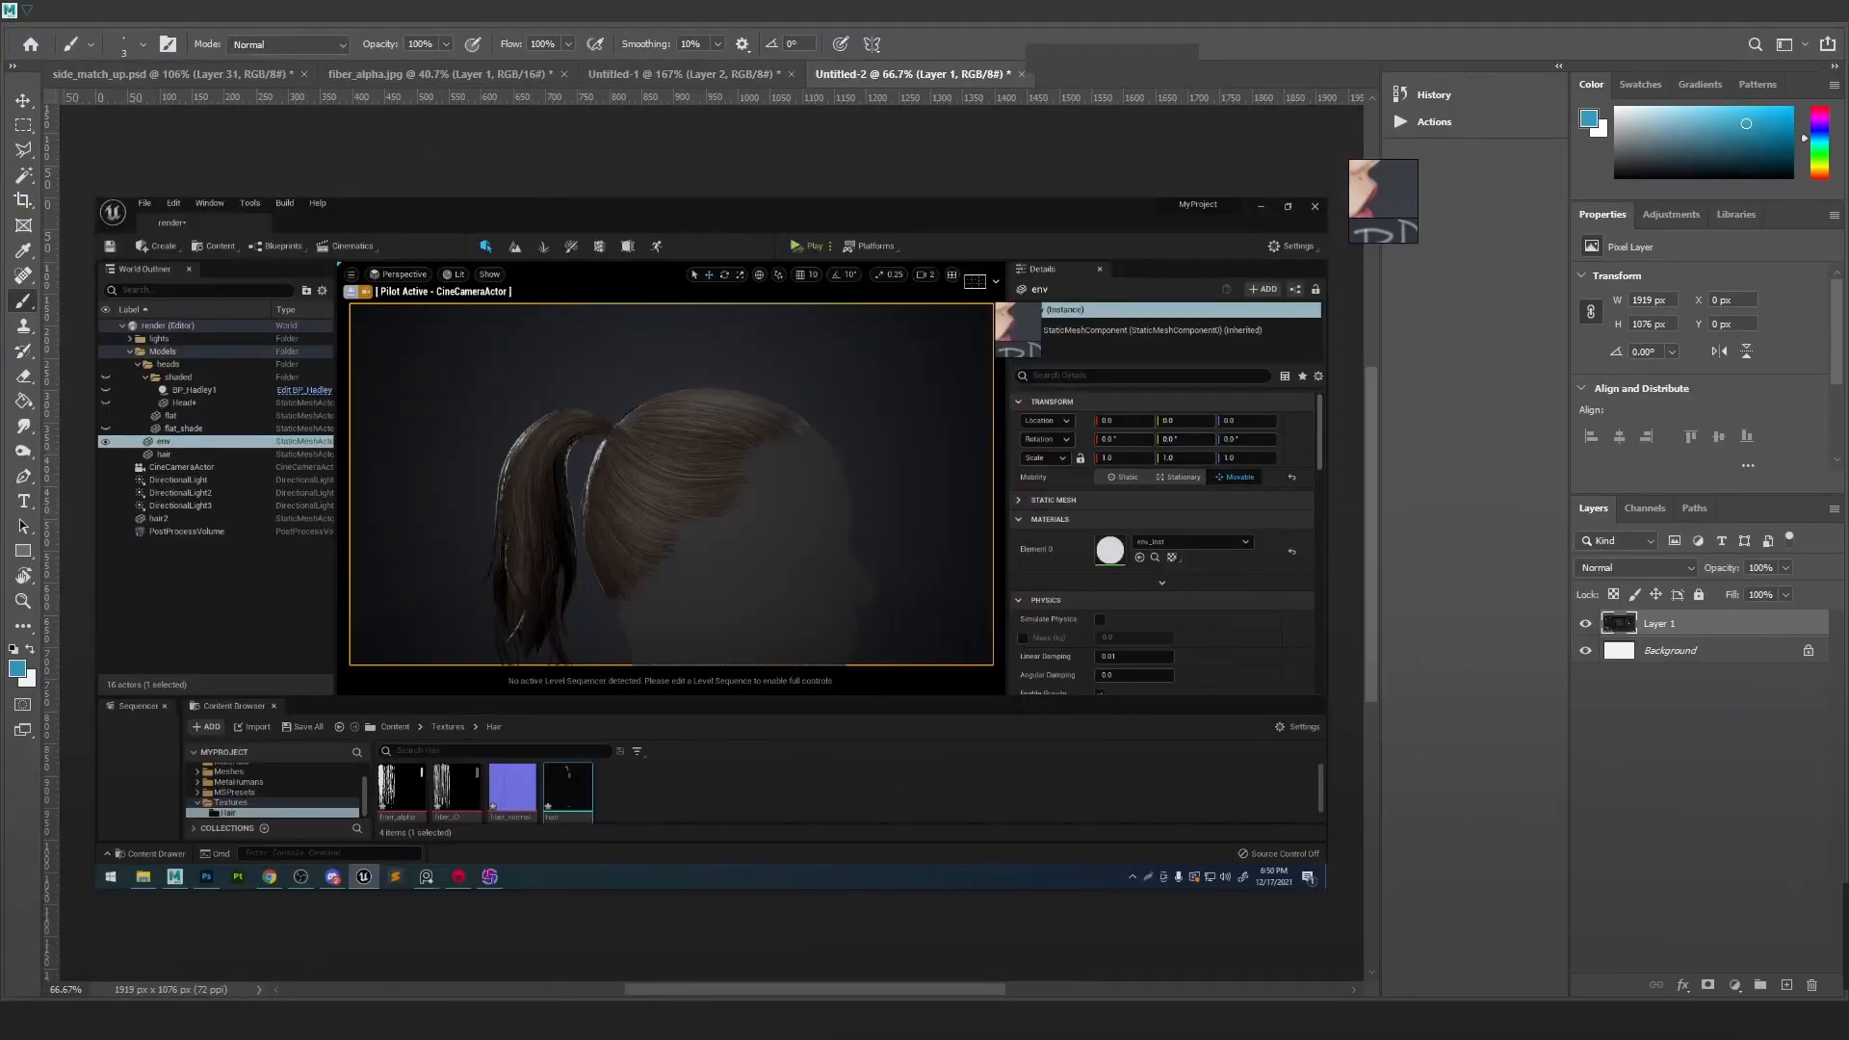
In Maya, move the flow_breaks group out of the Hair hierarchy and export the hair without it
left_click(566, 1019)
left_click(156, 655)
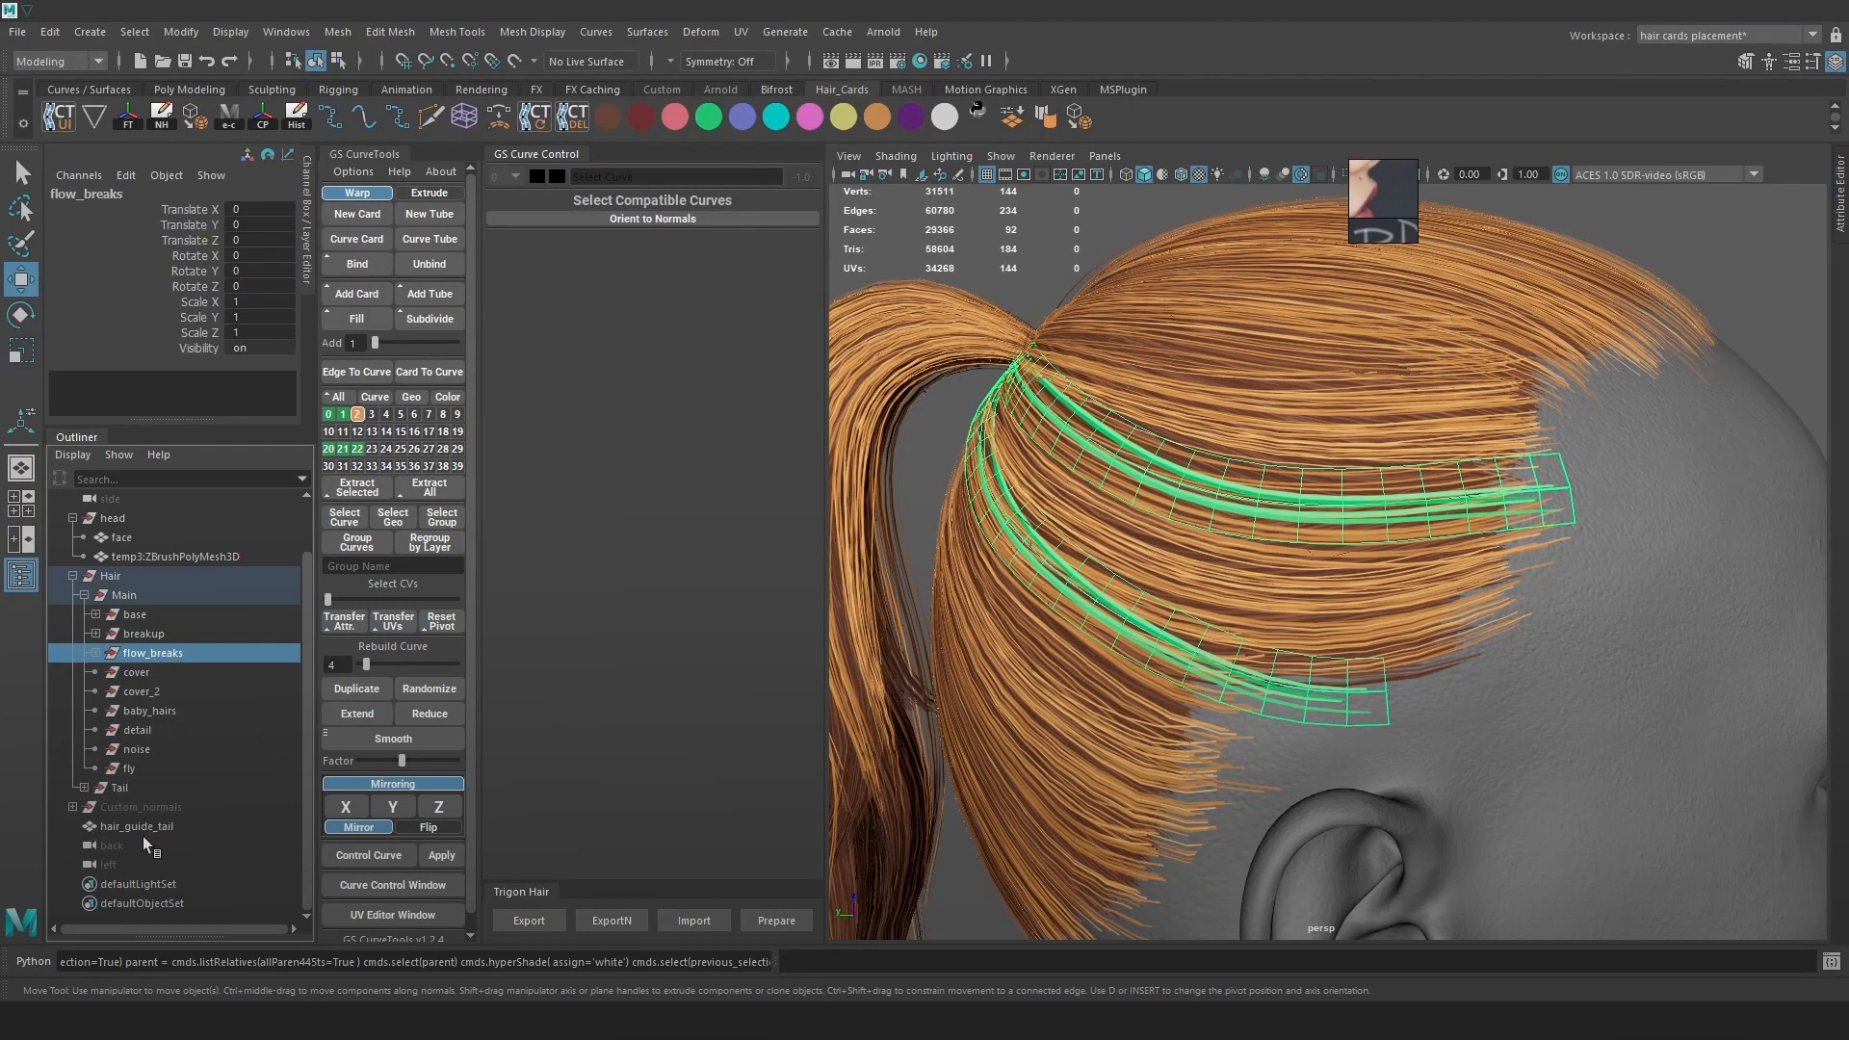
left_click_drag(144, 839, 144, 834)
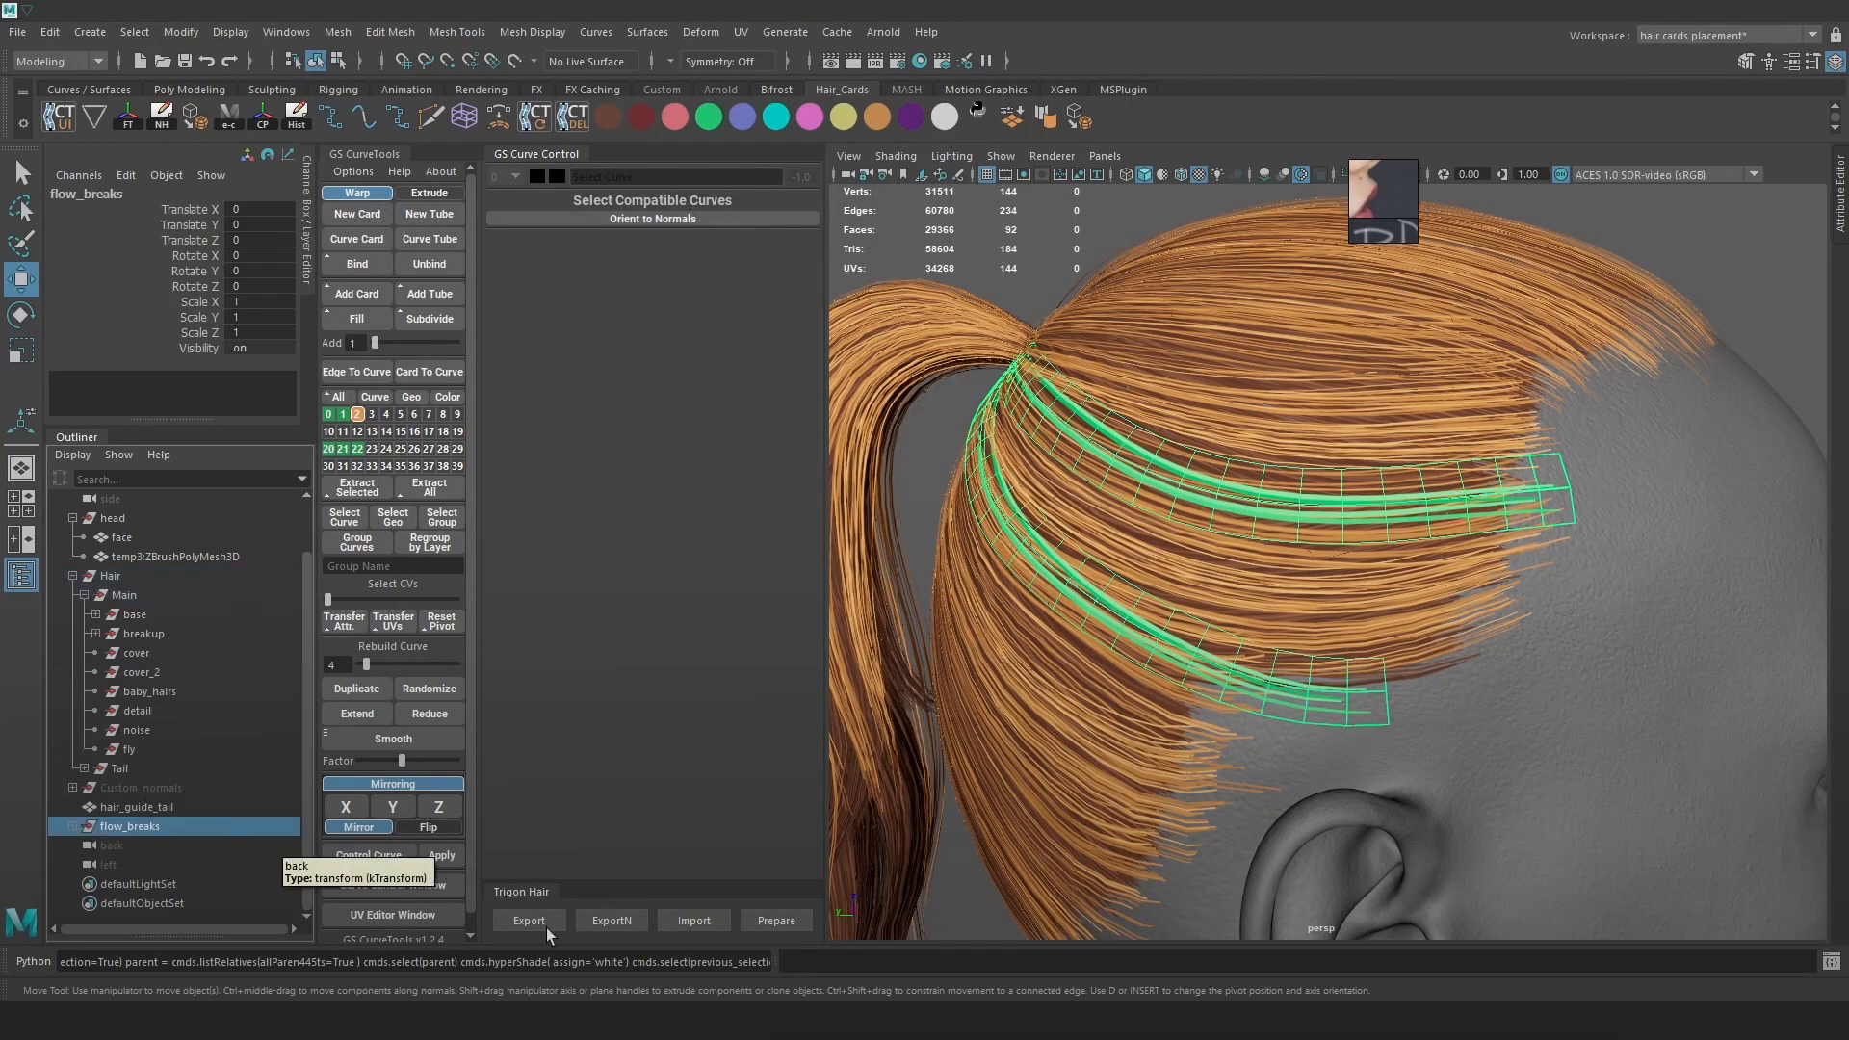
left_click(1056, 686)
Move the flow_breaks group back into Main below breakup and save the scene
scroll(1057, 686, "up", 1)
left_click(142, 824)
middle_click_drag(157, 824, 147, 639)
scroll(951, 634, "up", 1)
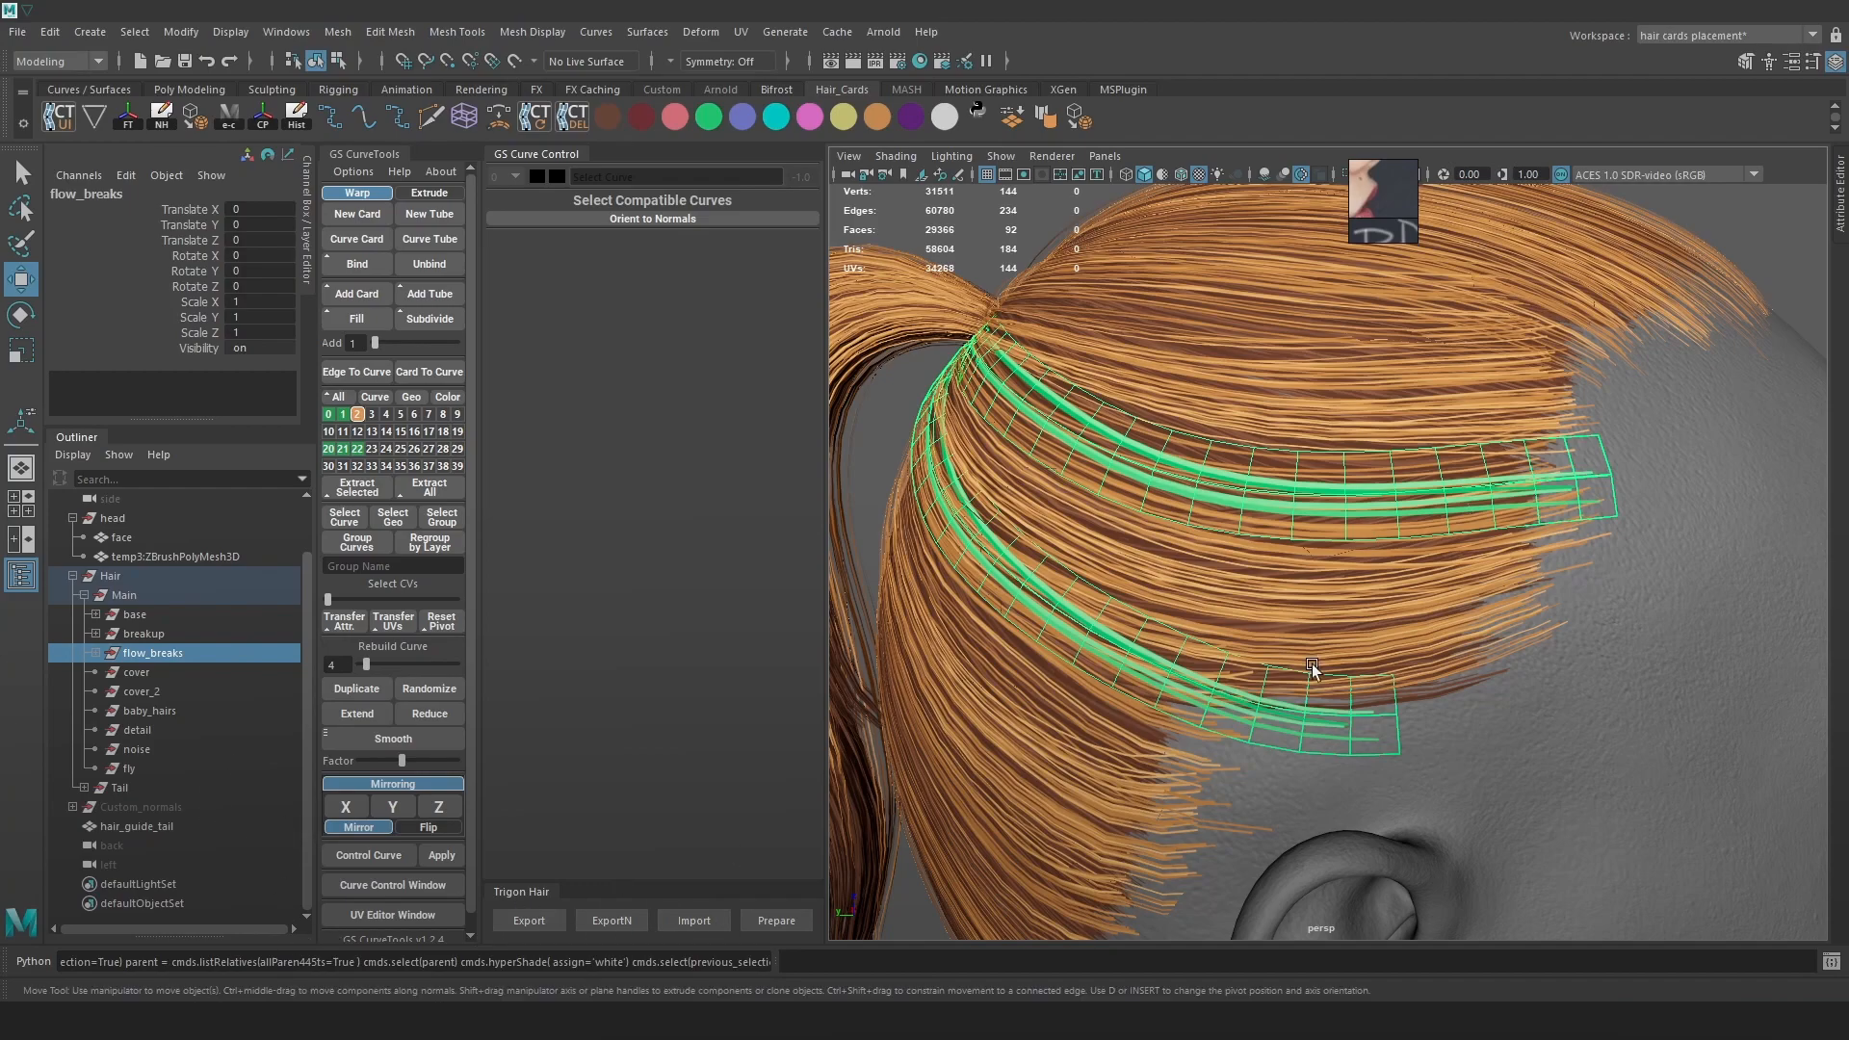
scroll(1269, 593, "down", 1)
left_click(955, 460)
key("ctrl+s")
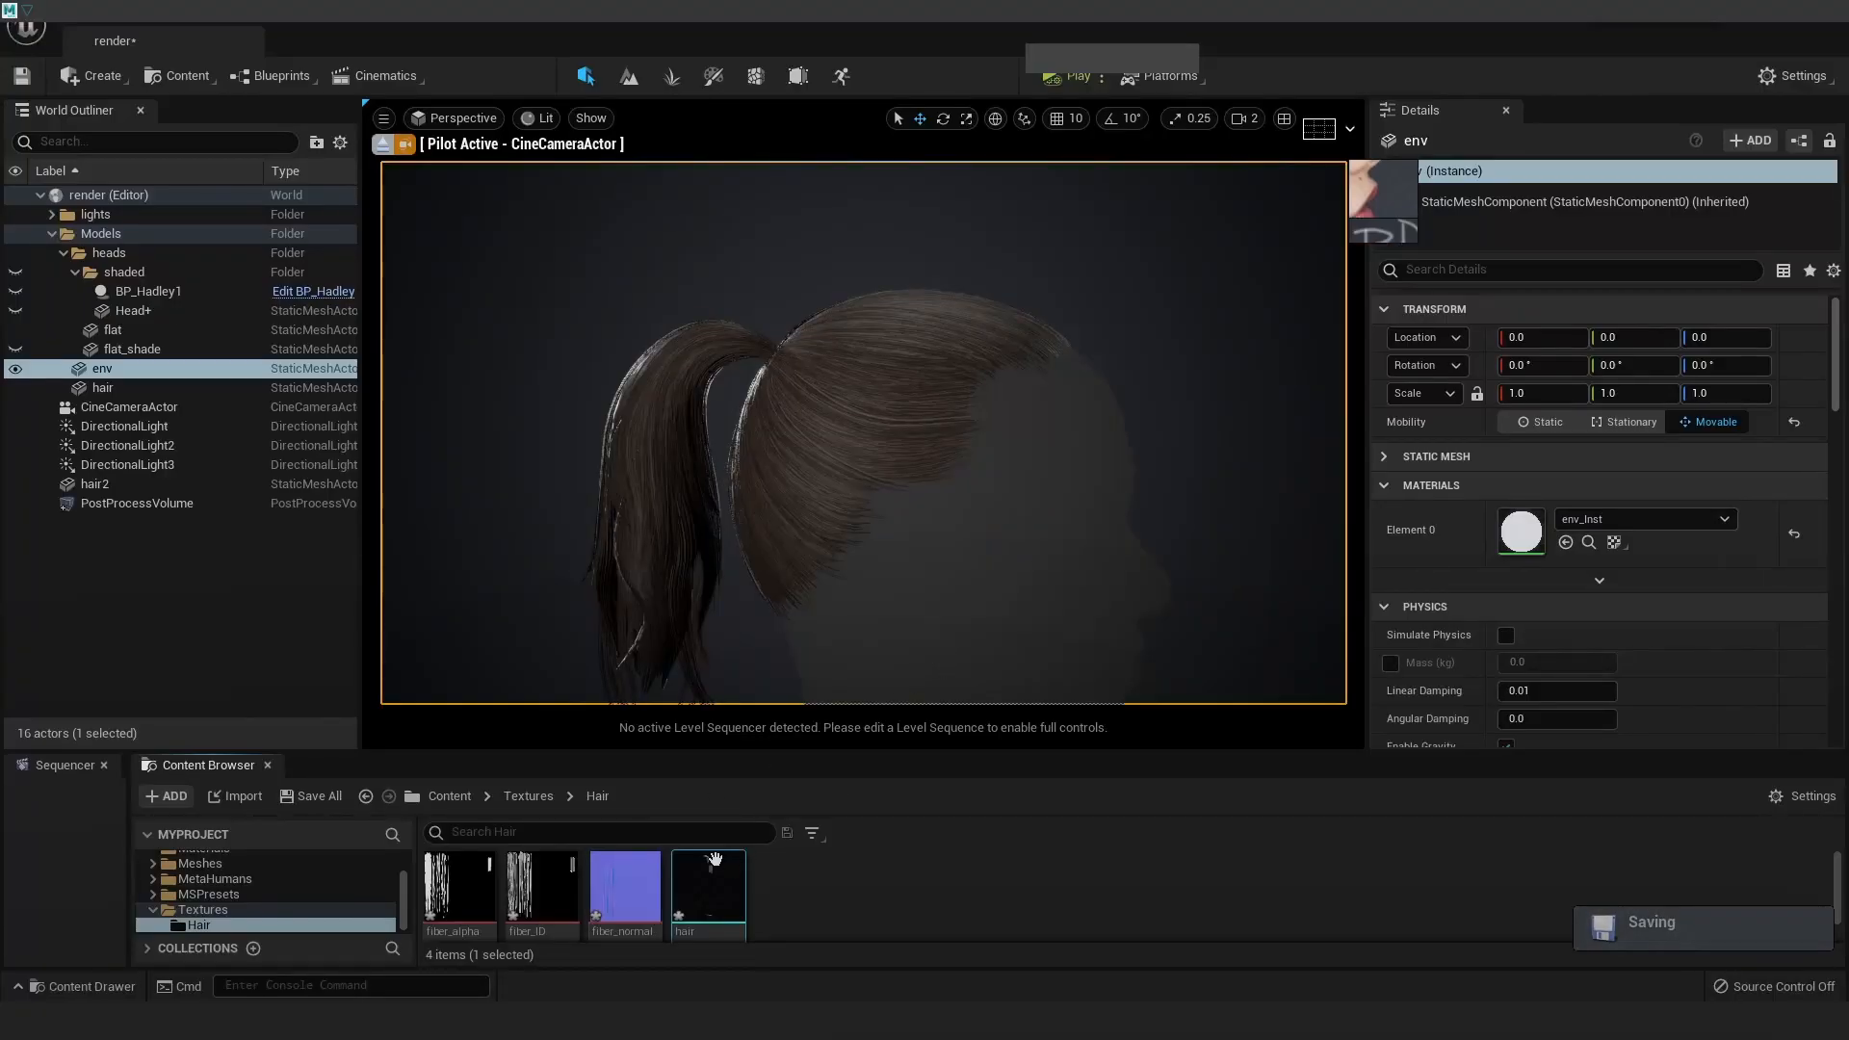
In Unreal Engine, reimport the hair mesh without flow breaks and copy a full-screen capture from the same camera view
right_click(717, 881)
left_click(789, 368)
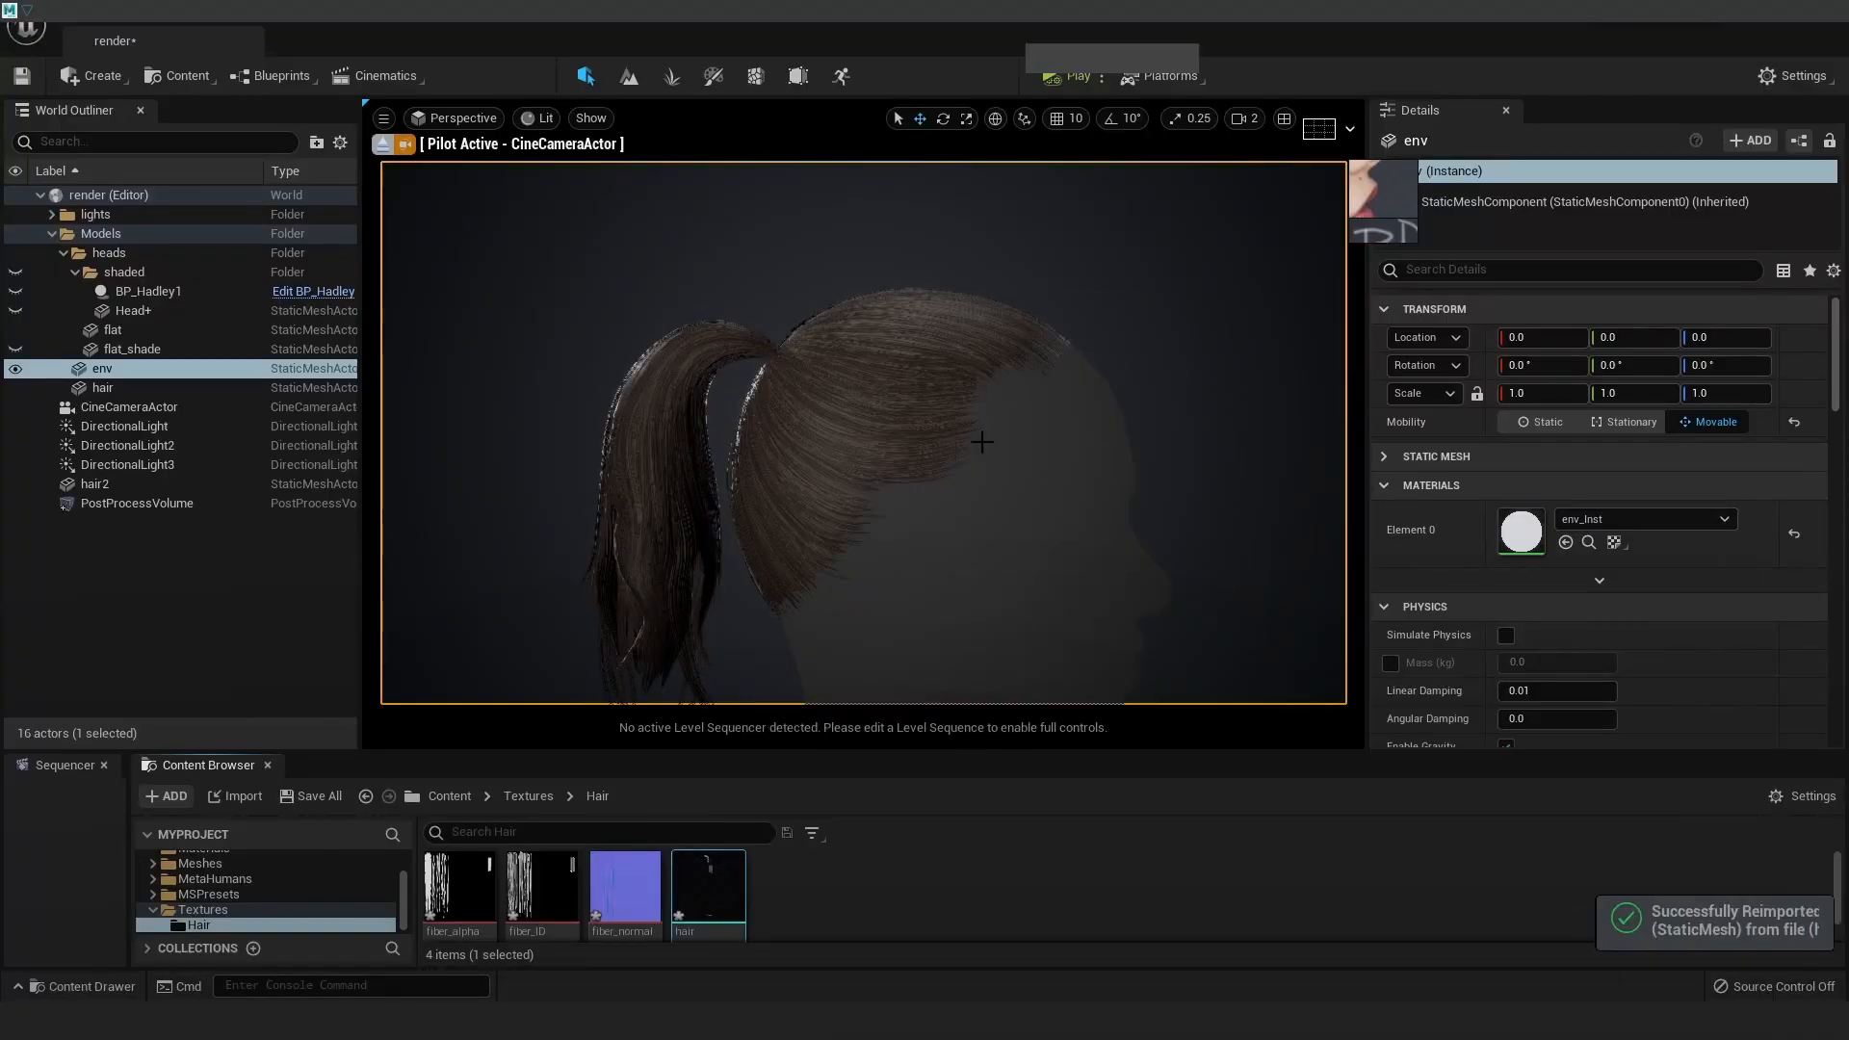
key("Print")
left_click(1128, 901)
left_click(771, 544)
left_click_drag(1, 22, 1847, 1001)
key("ctrl+c")
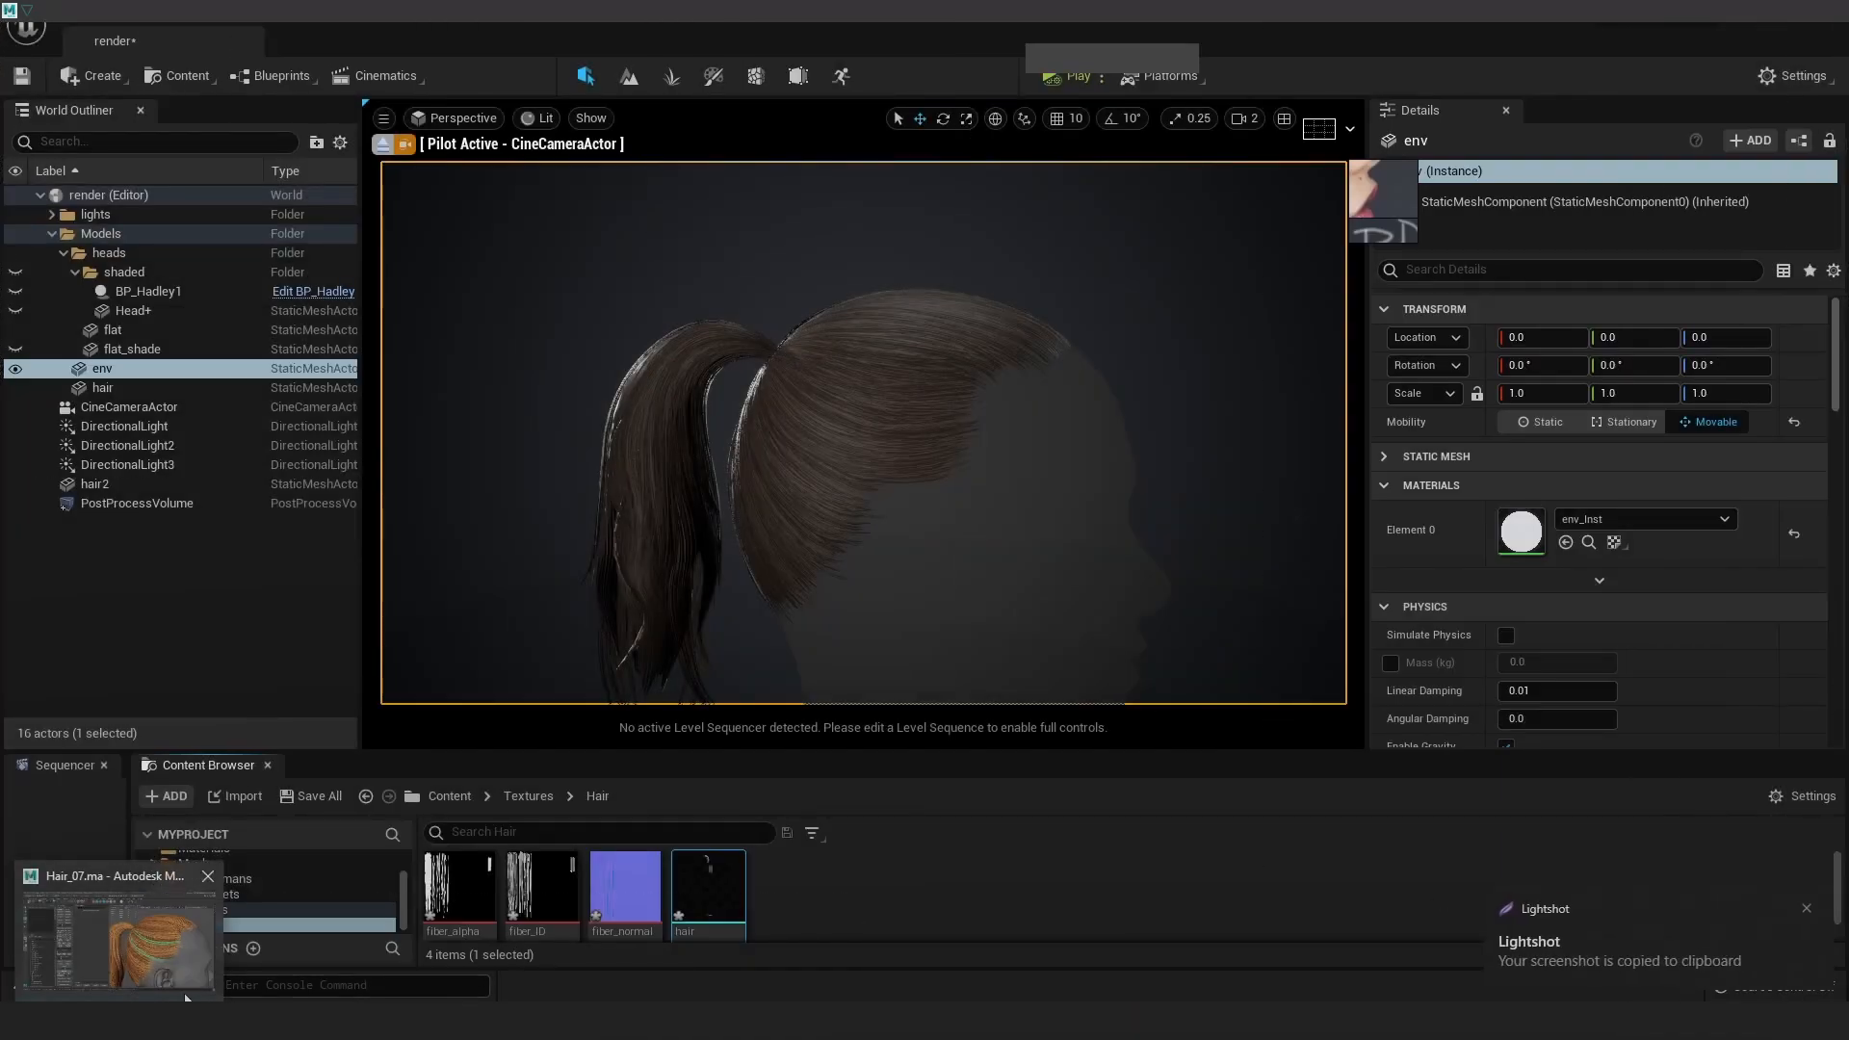
Paste the second capture into the Photoshop document as a new layer above Layer 1
left_click(165, 1016)
key("ctrl+alt+shift+n")
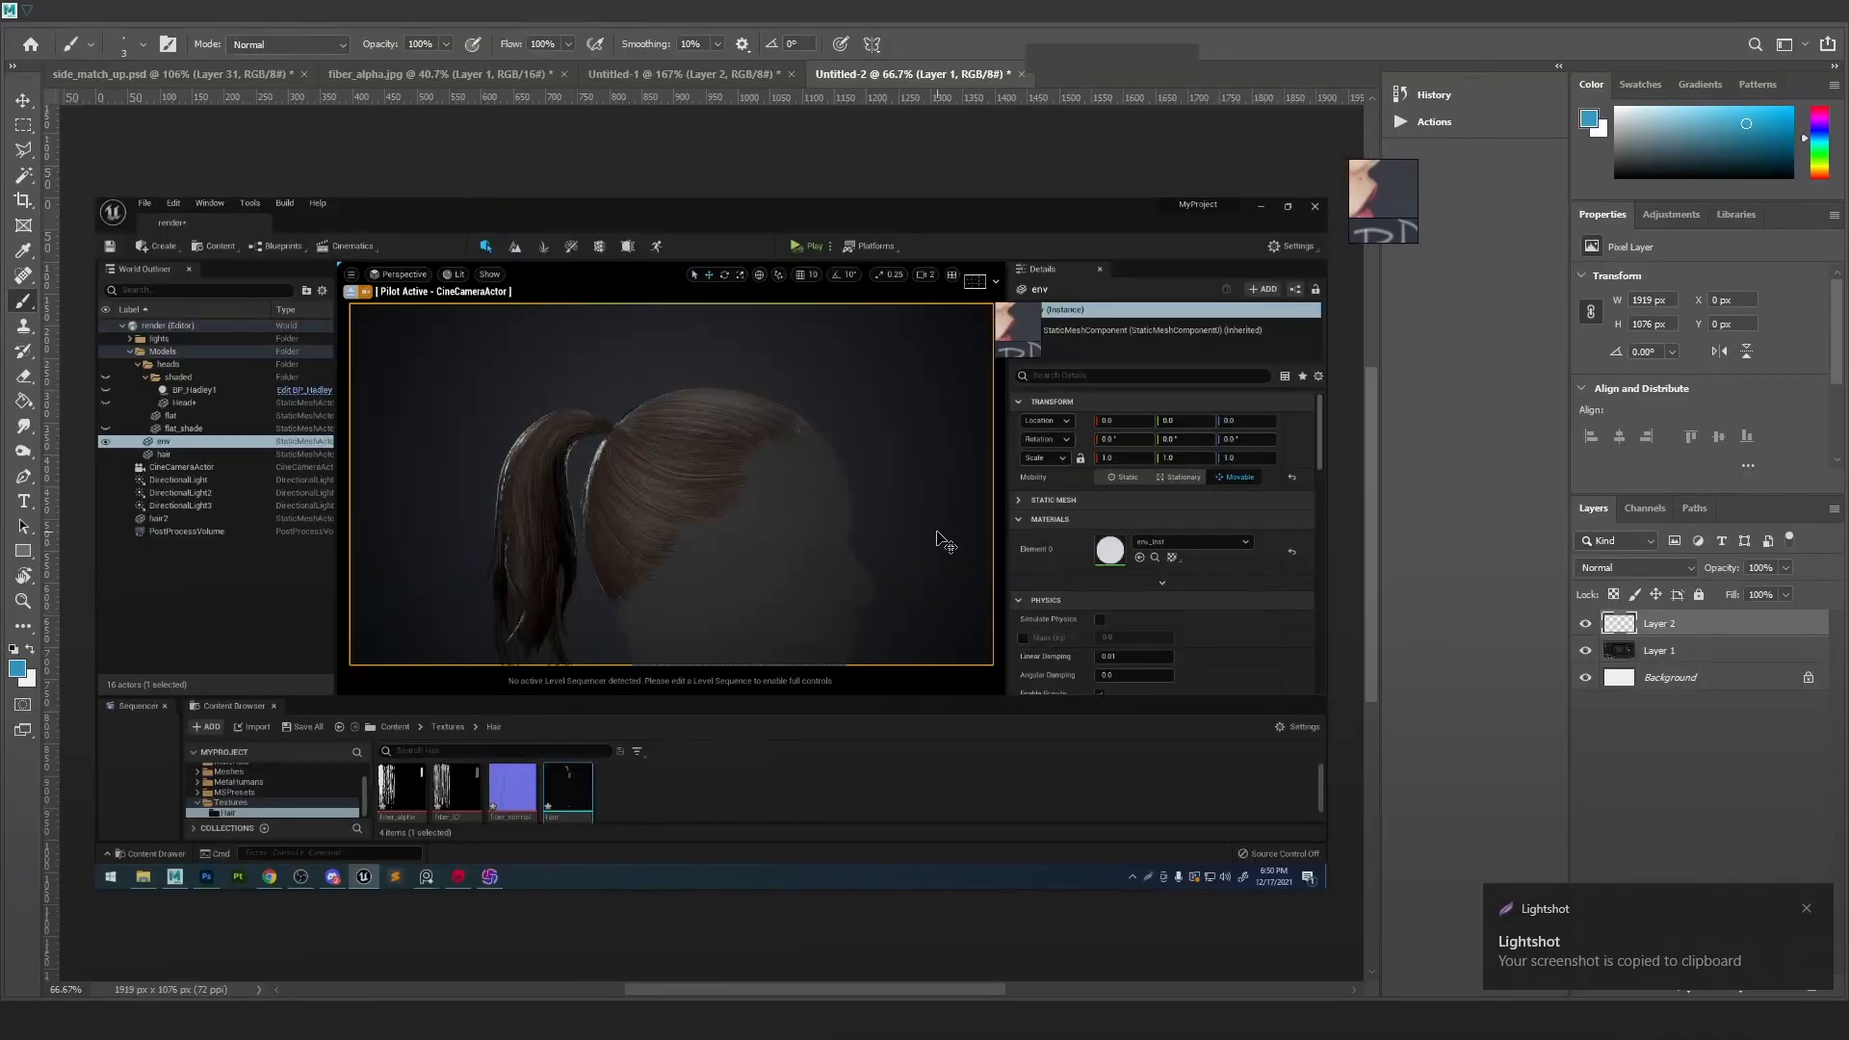
scroll(664, 482, "up", 5, "alt")
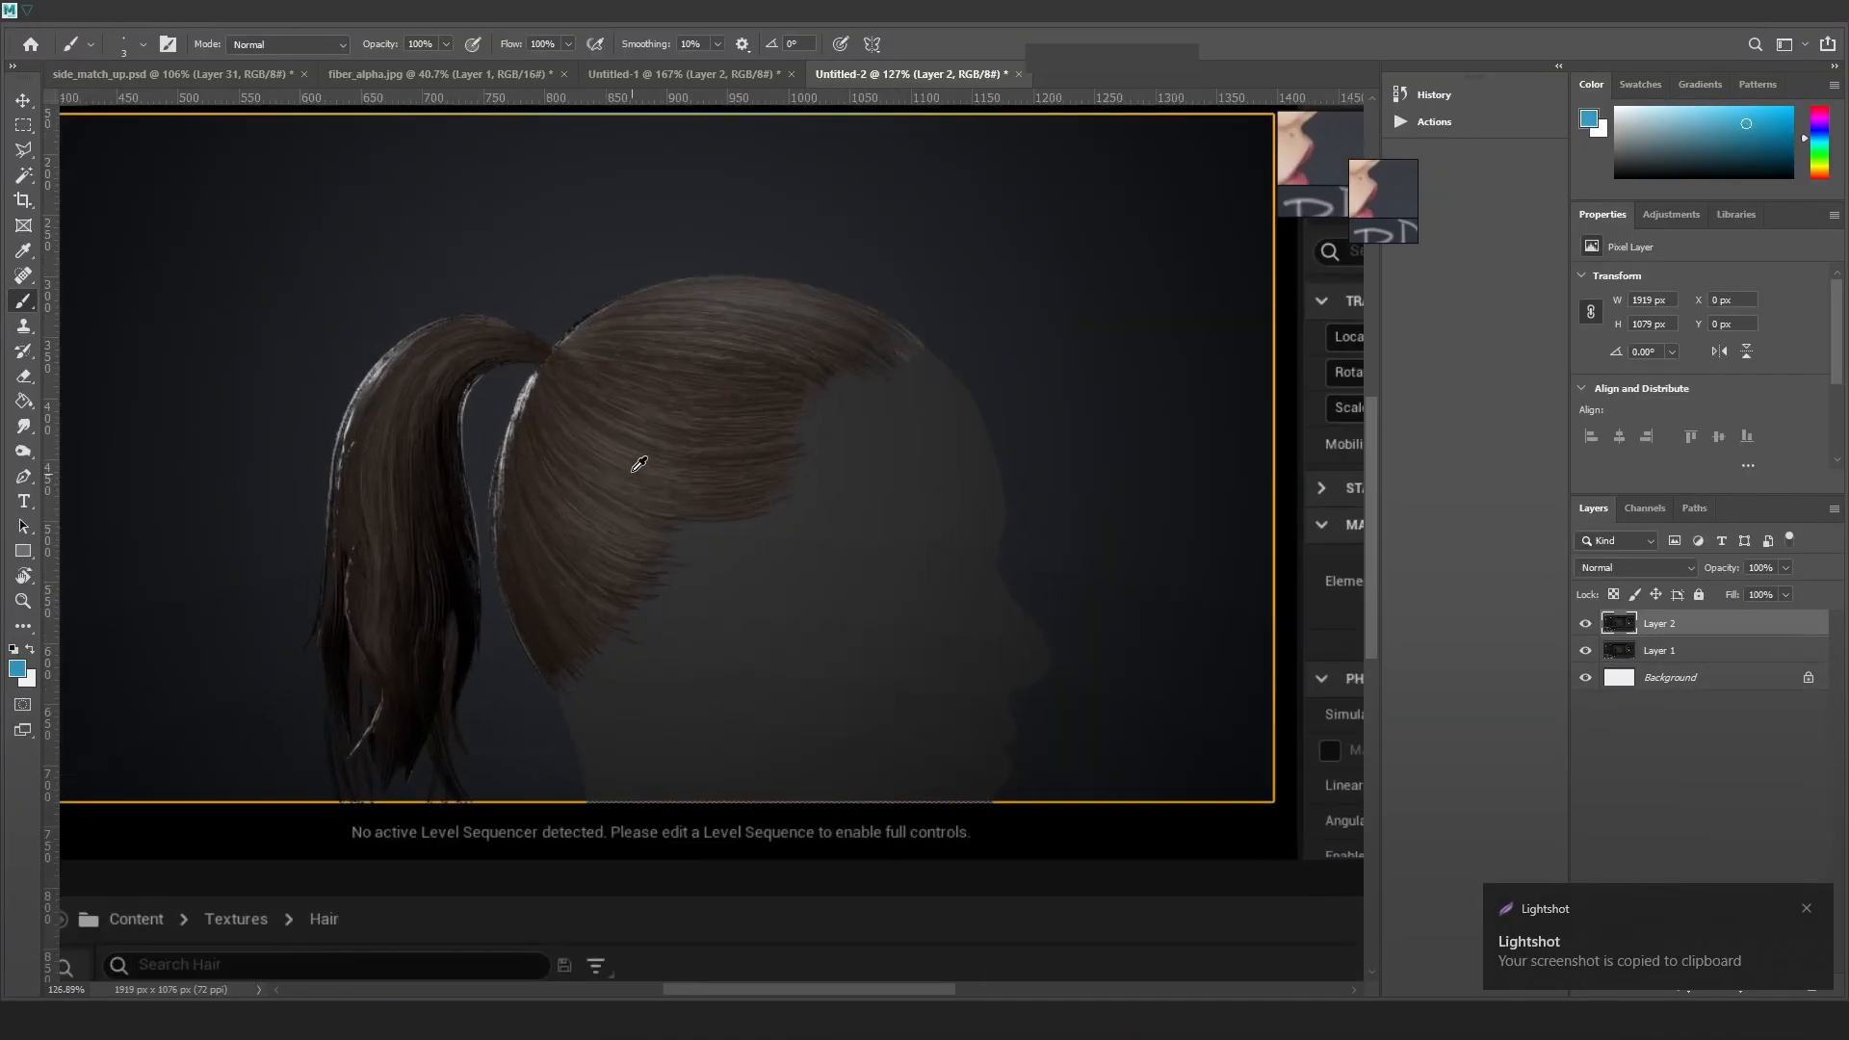
Compare the hair with and without flow breaks by toggling Layer 2's visibility and examining the strands above the ear
left_click(1588, 625)
left_click(1588, 626)
left_click(1588, 626)
left_click(1588, 626)
left_click(1587, 626)
left_click(1587, 626)
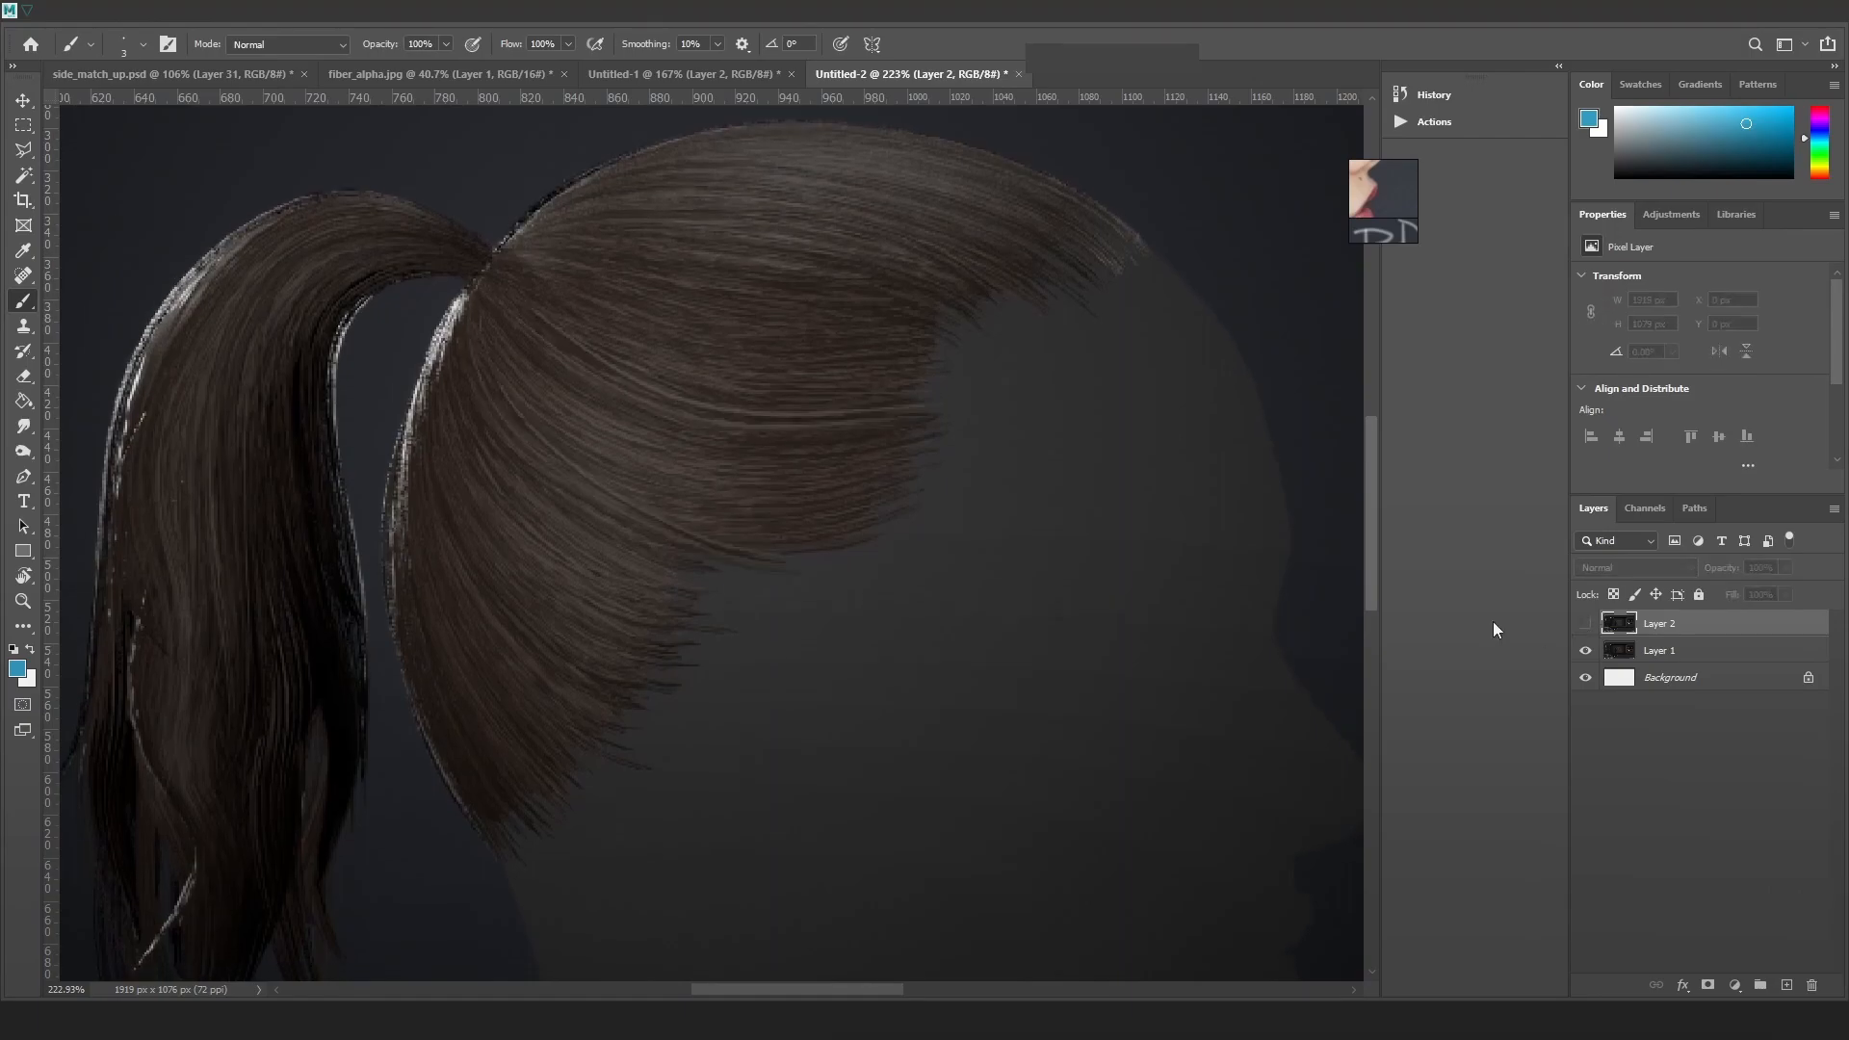
left_click(1582, 626)
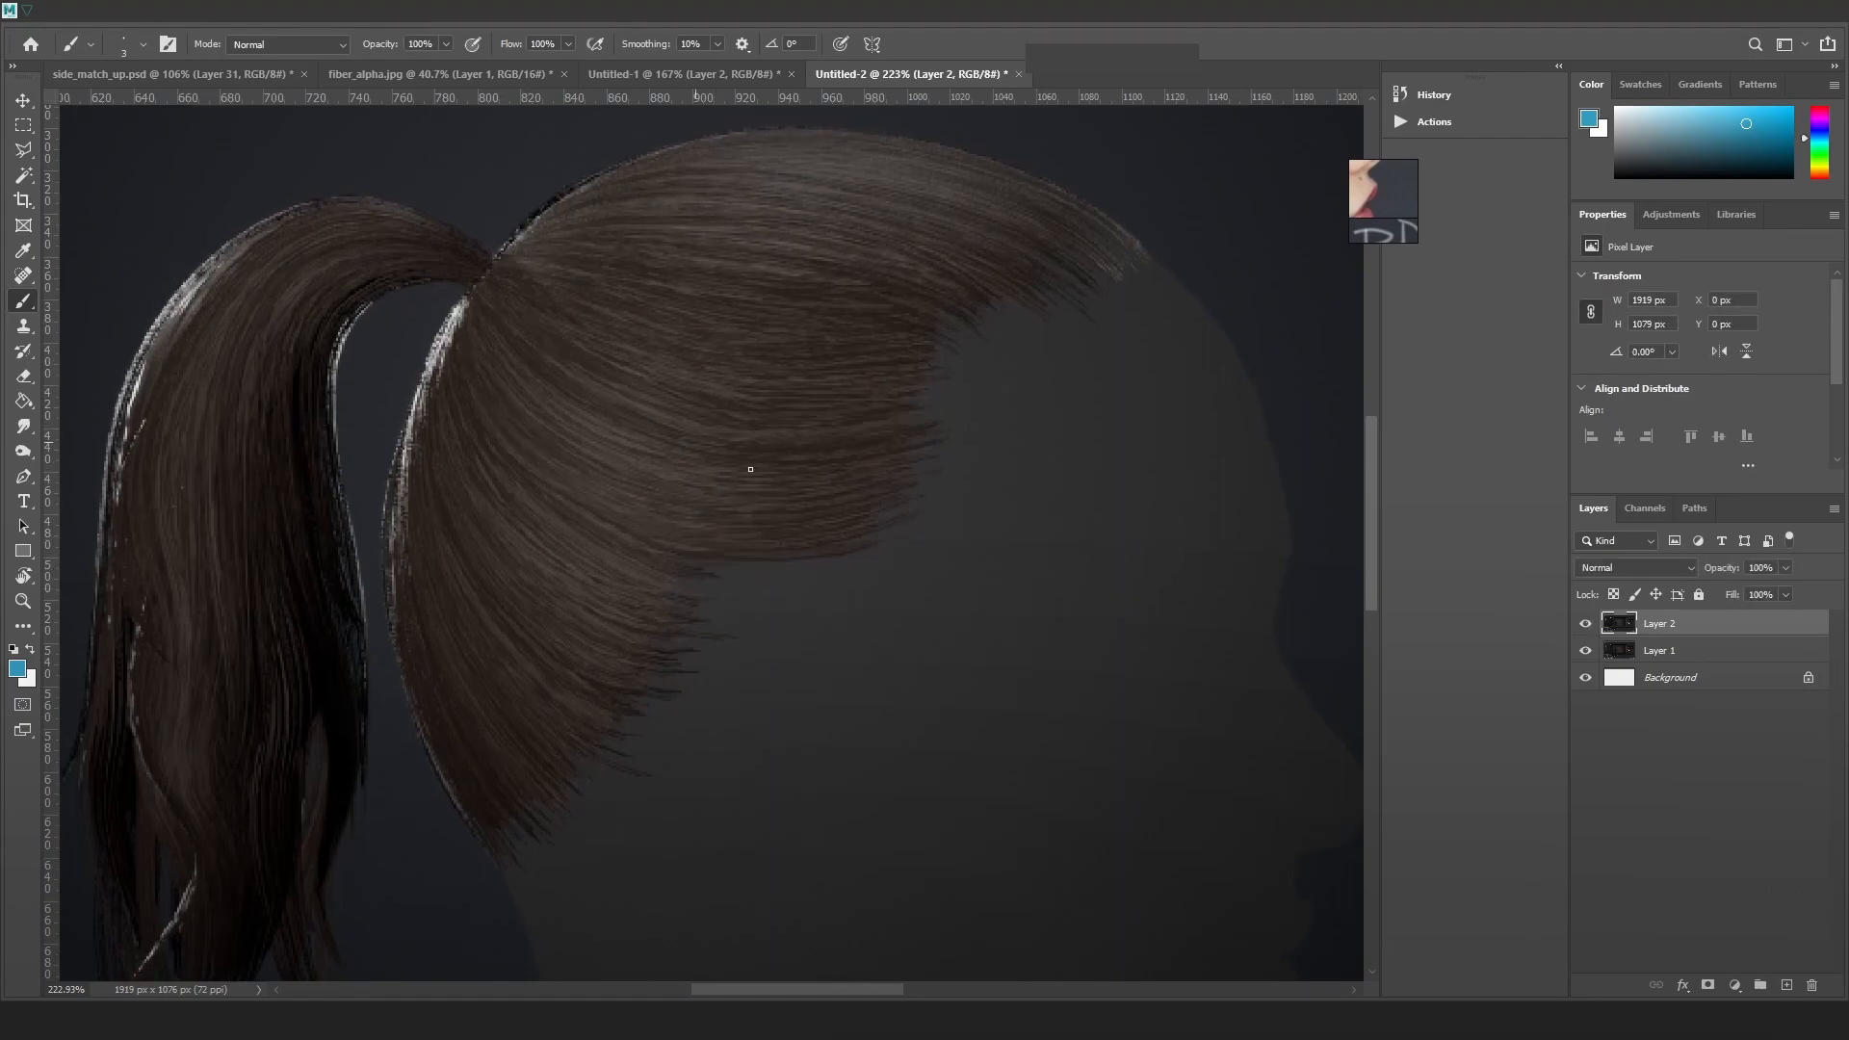
left_click(1585, 626)
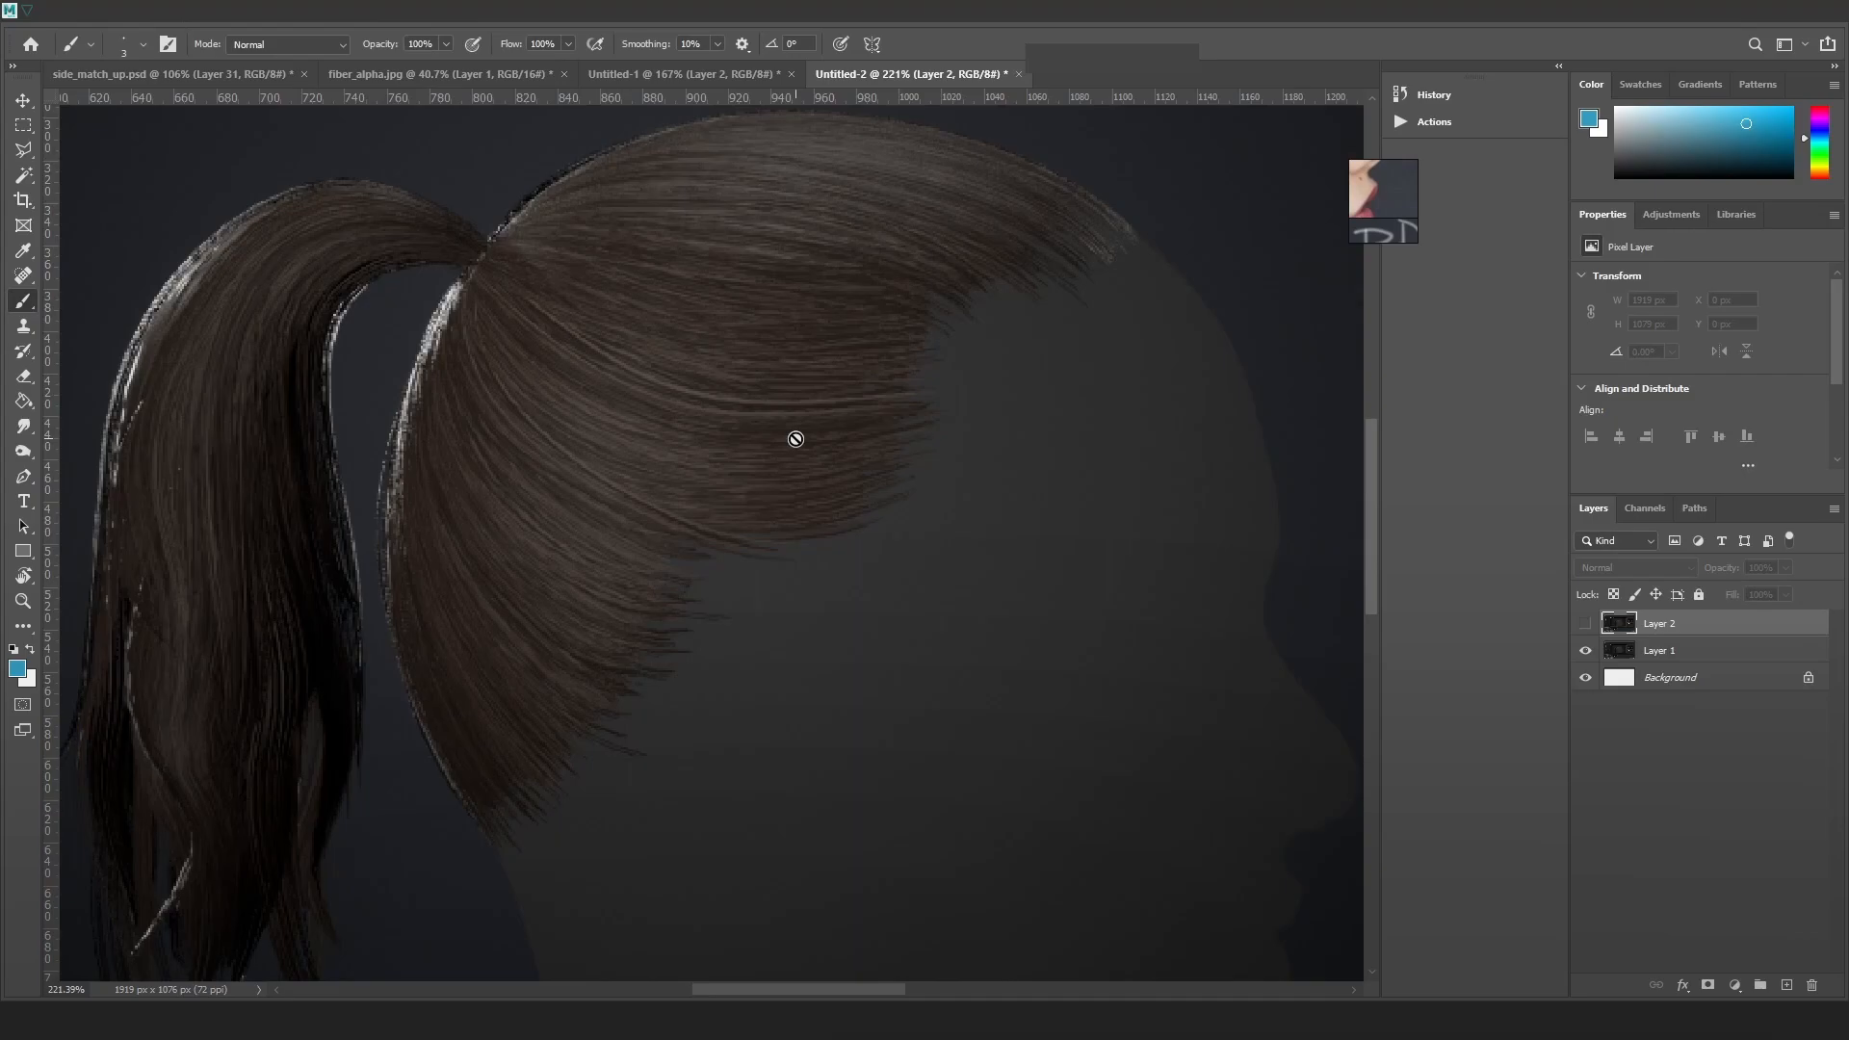
scroll(820, 375, "up", 5, "alt")
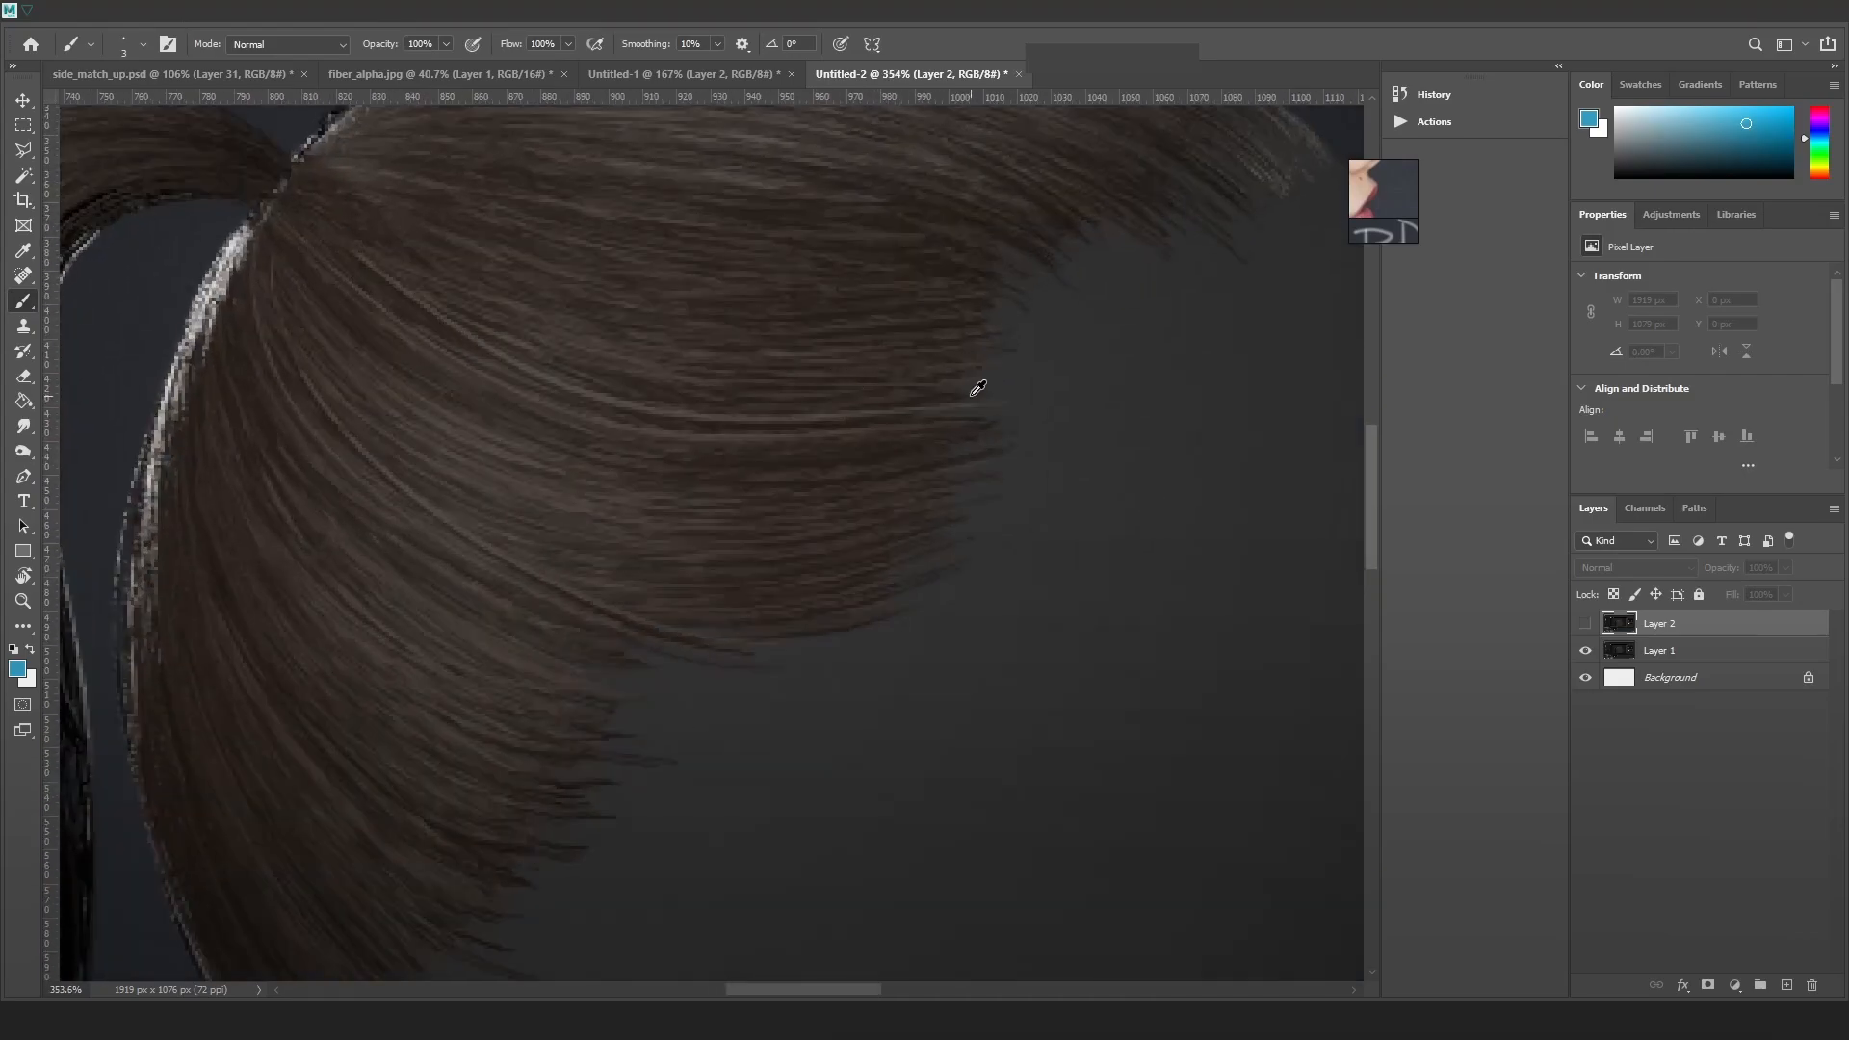
scroll(936, 390, "down", 4, "alt")
left_click_drag(965, 400, 979, 446)
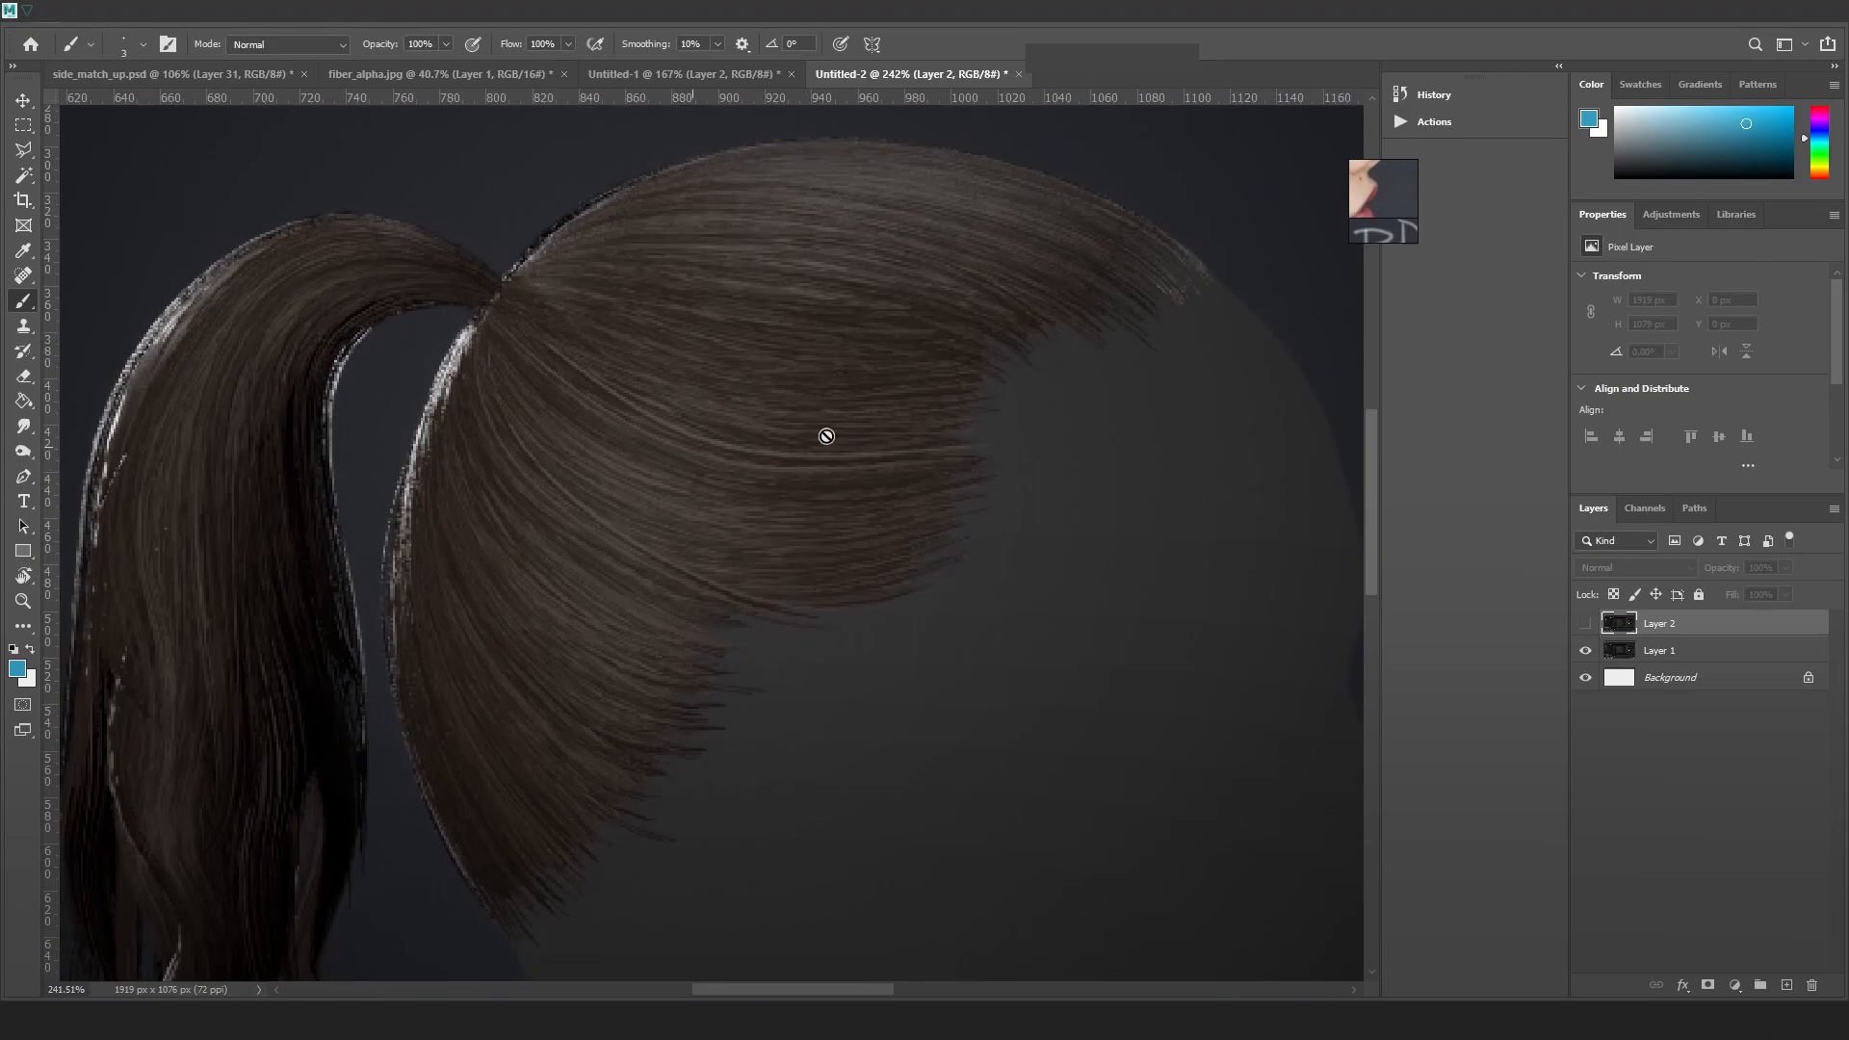
Add a new layer above Layer 2, scribble blue marks over the hair's crown and lower back, and undo the scribbles
left_click(1786, 985)
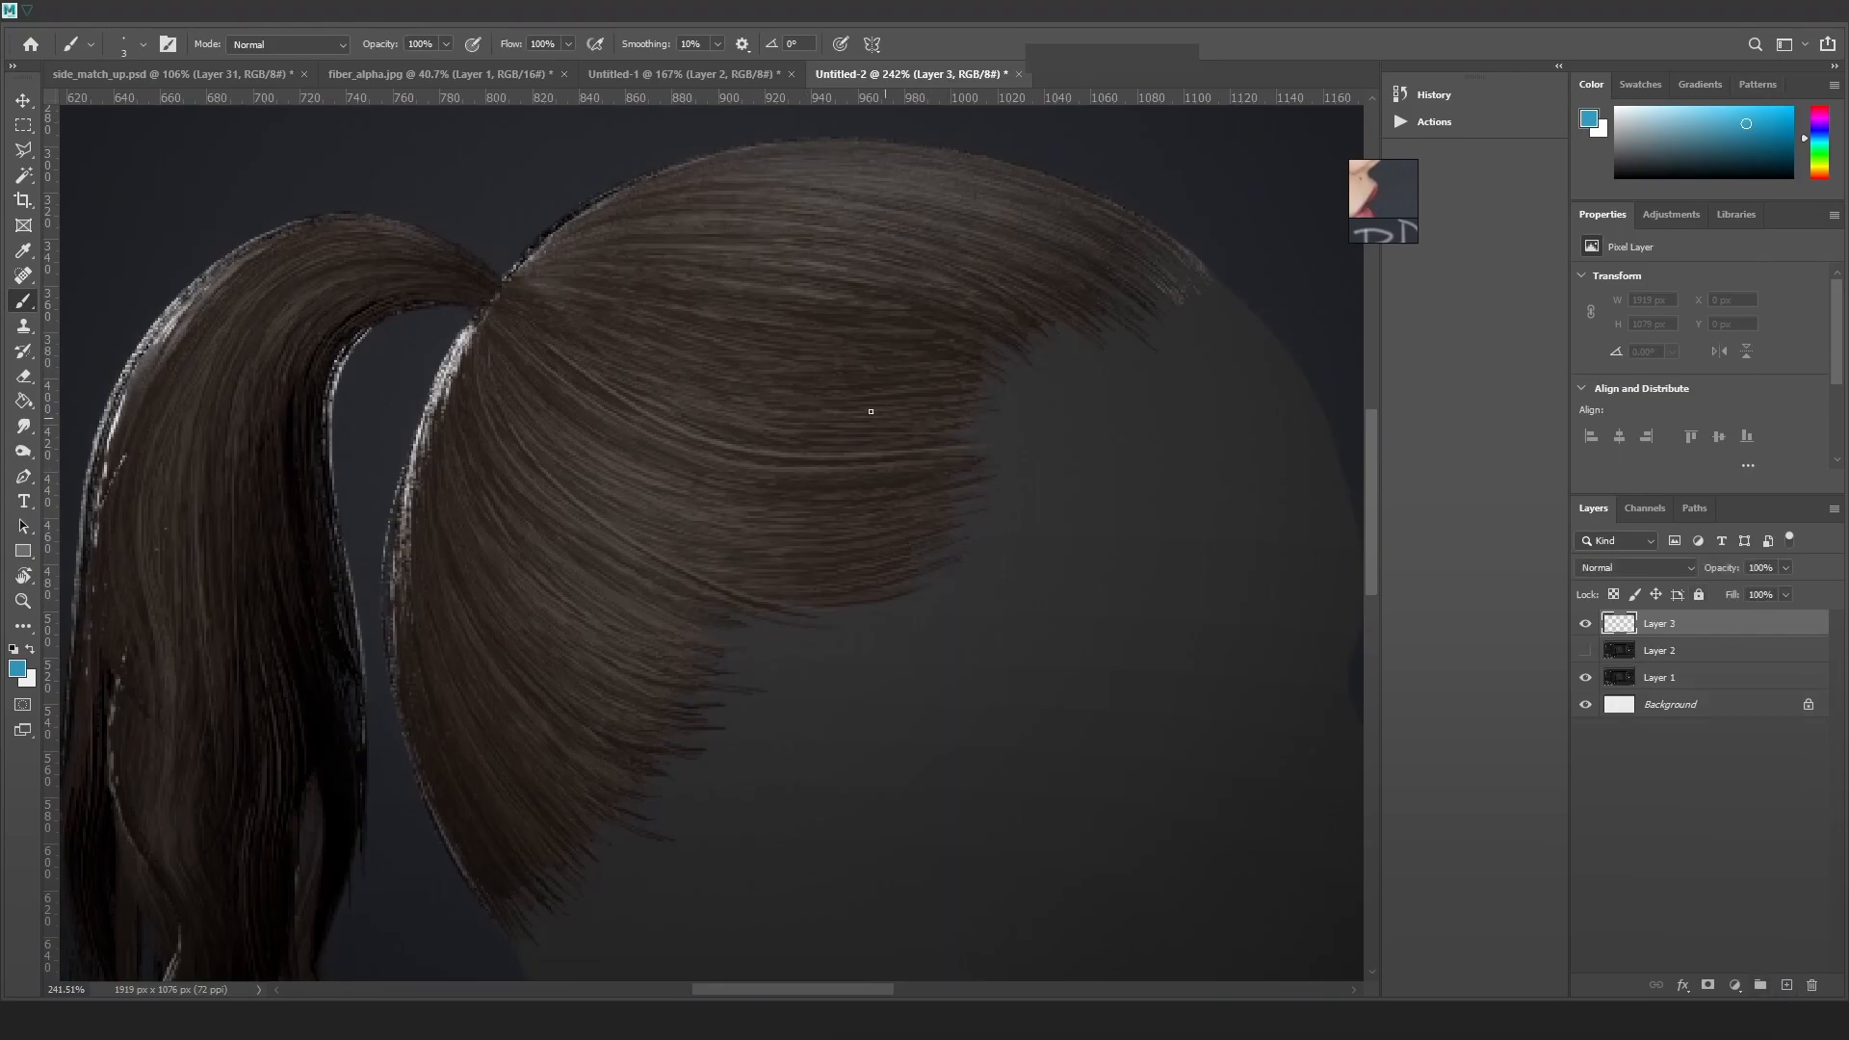
left_click_drag(924, 426, 821, 331)
mouse_move(1007, 212)
left_mouse_down()
mouse_move(674, 169)
mouse_move(857, 154)
left_mouse_up()
mouse_move(566, 855)
left_mouse_down()
mouse_move(525, 856)
mouse_move(528, 743)
left_mouse_up()
mouse_move(551, 627)
left_mouse_down()
mouse_move(462, 578)
mouse_move(504, 469)
left_mouse_up()
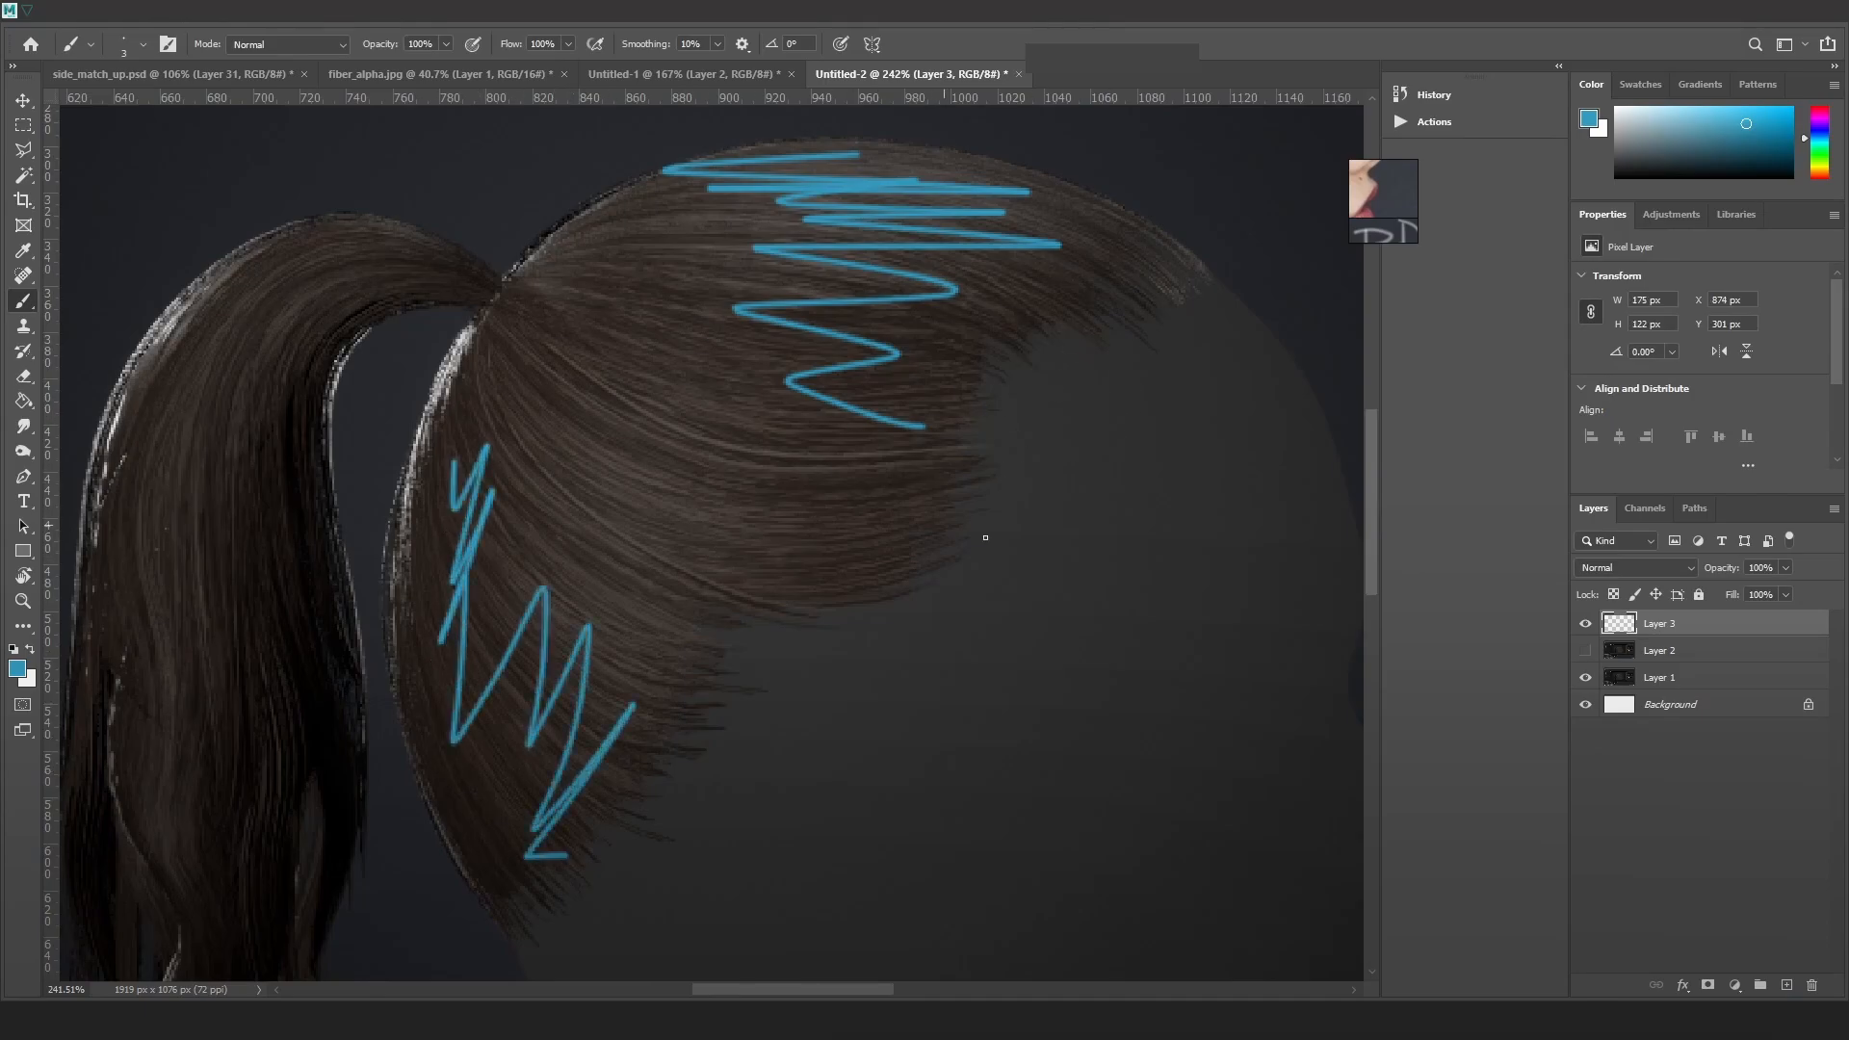
key("ctrl+z")
scroll(833, 479, "down", 2, "alt")
key("ctrl+z")
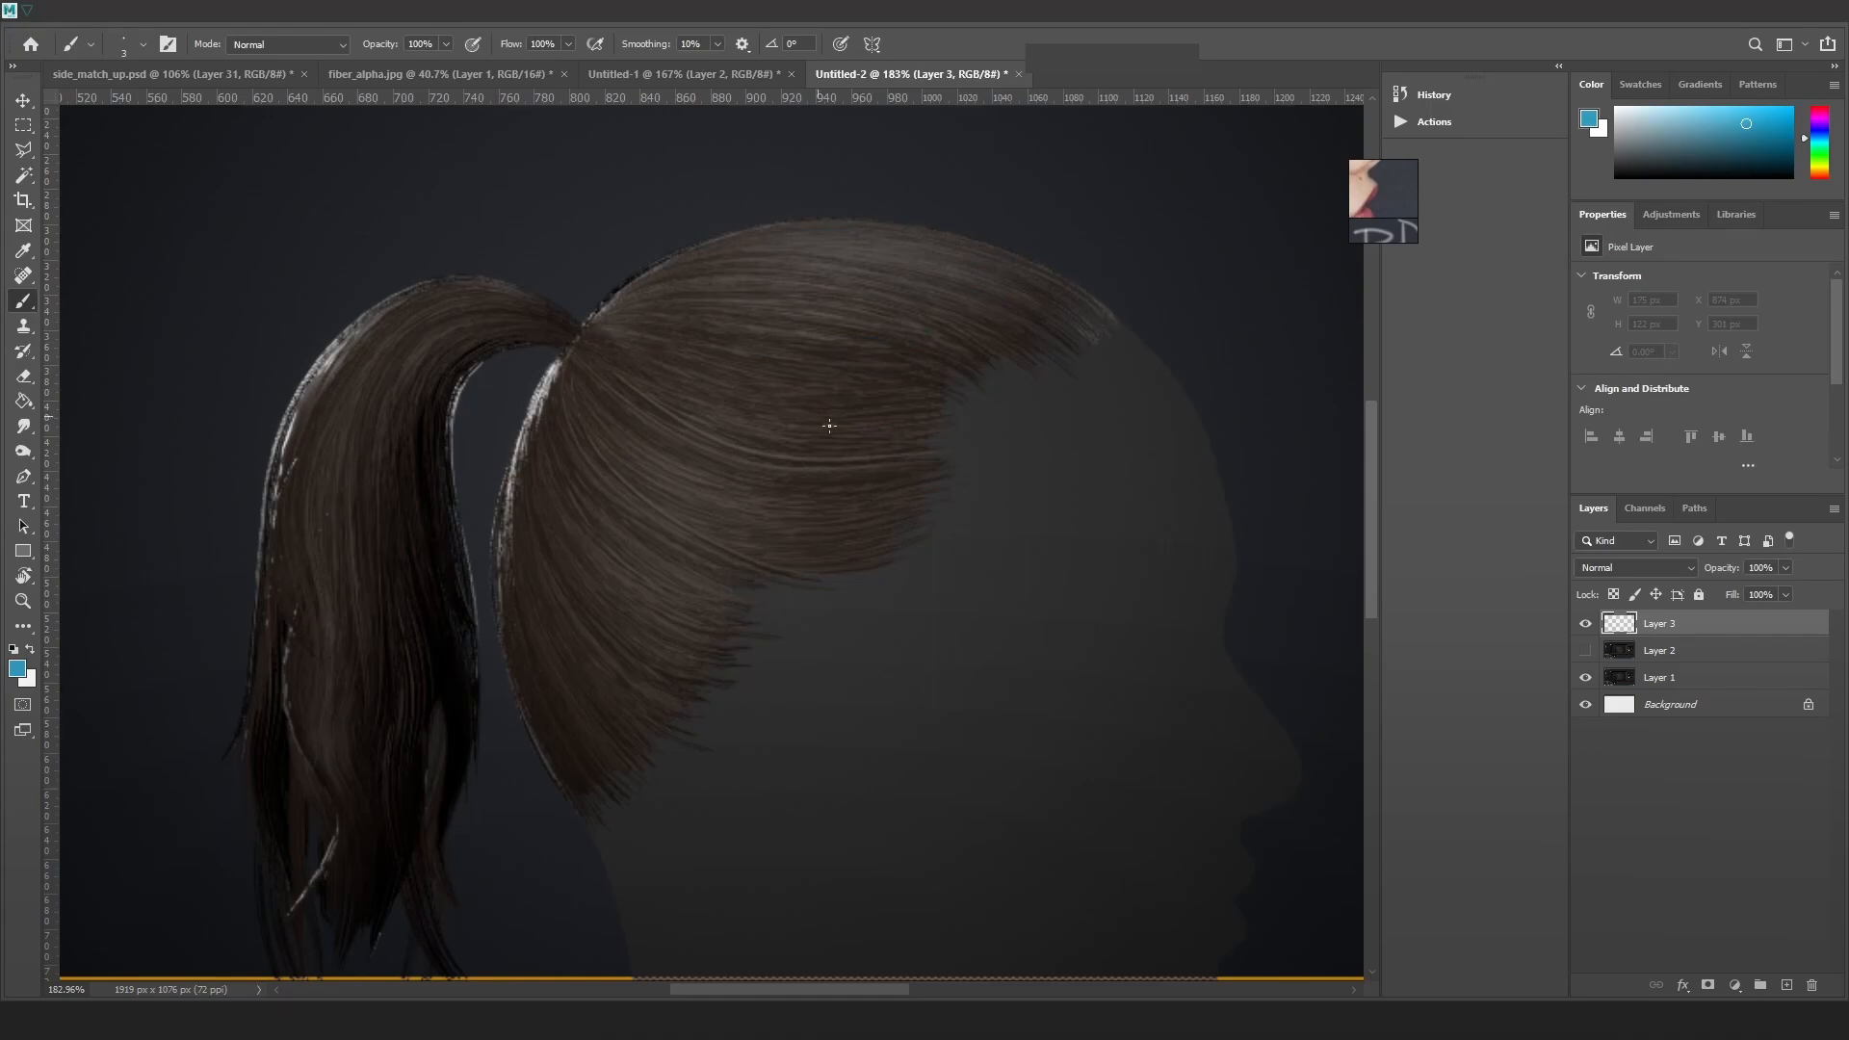
Sample the light brown of a bright strand above the ear as the brush colour
left_click(940, 454)
left_click(827, 454, "alt")
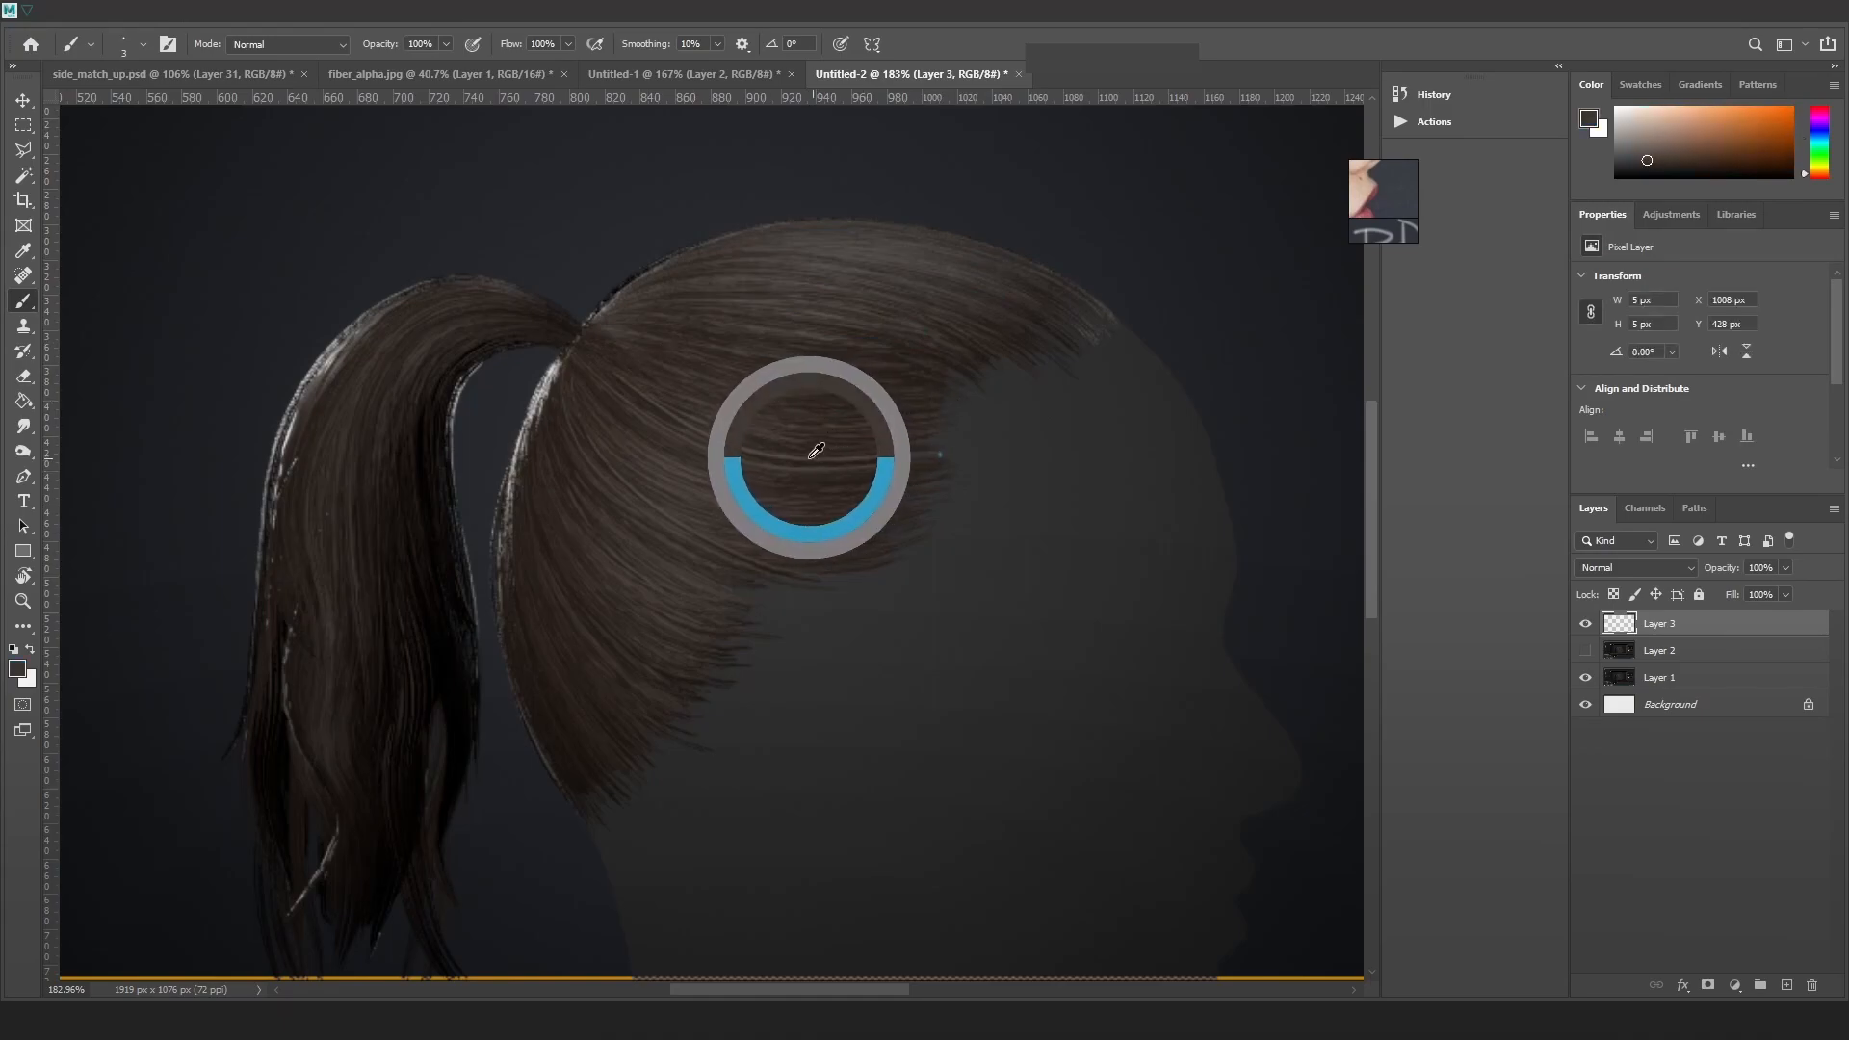
scroll(782, 460, "up", 3, "alt")
scroll(782, 460, "up", 2, "alt")
left_click(776, 455, "alt")
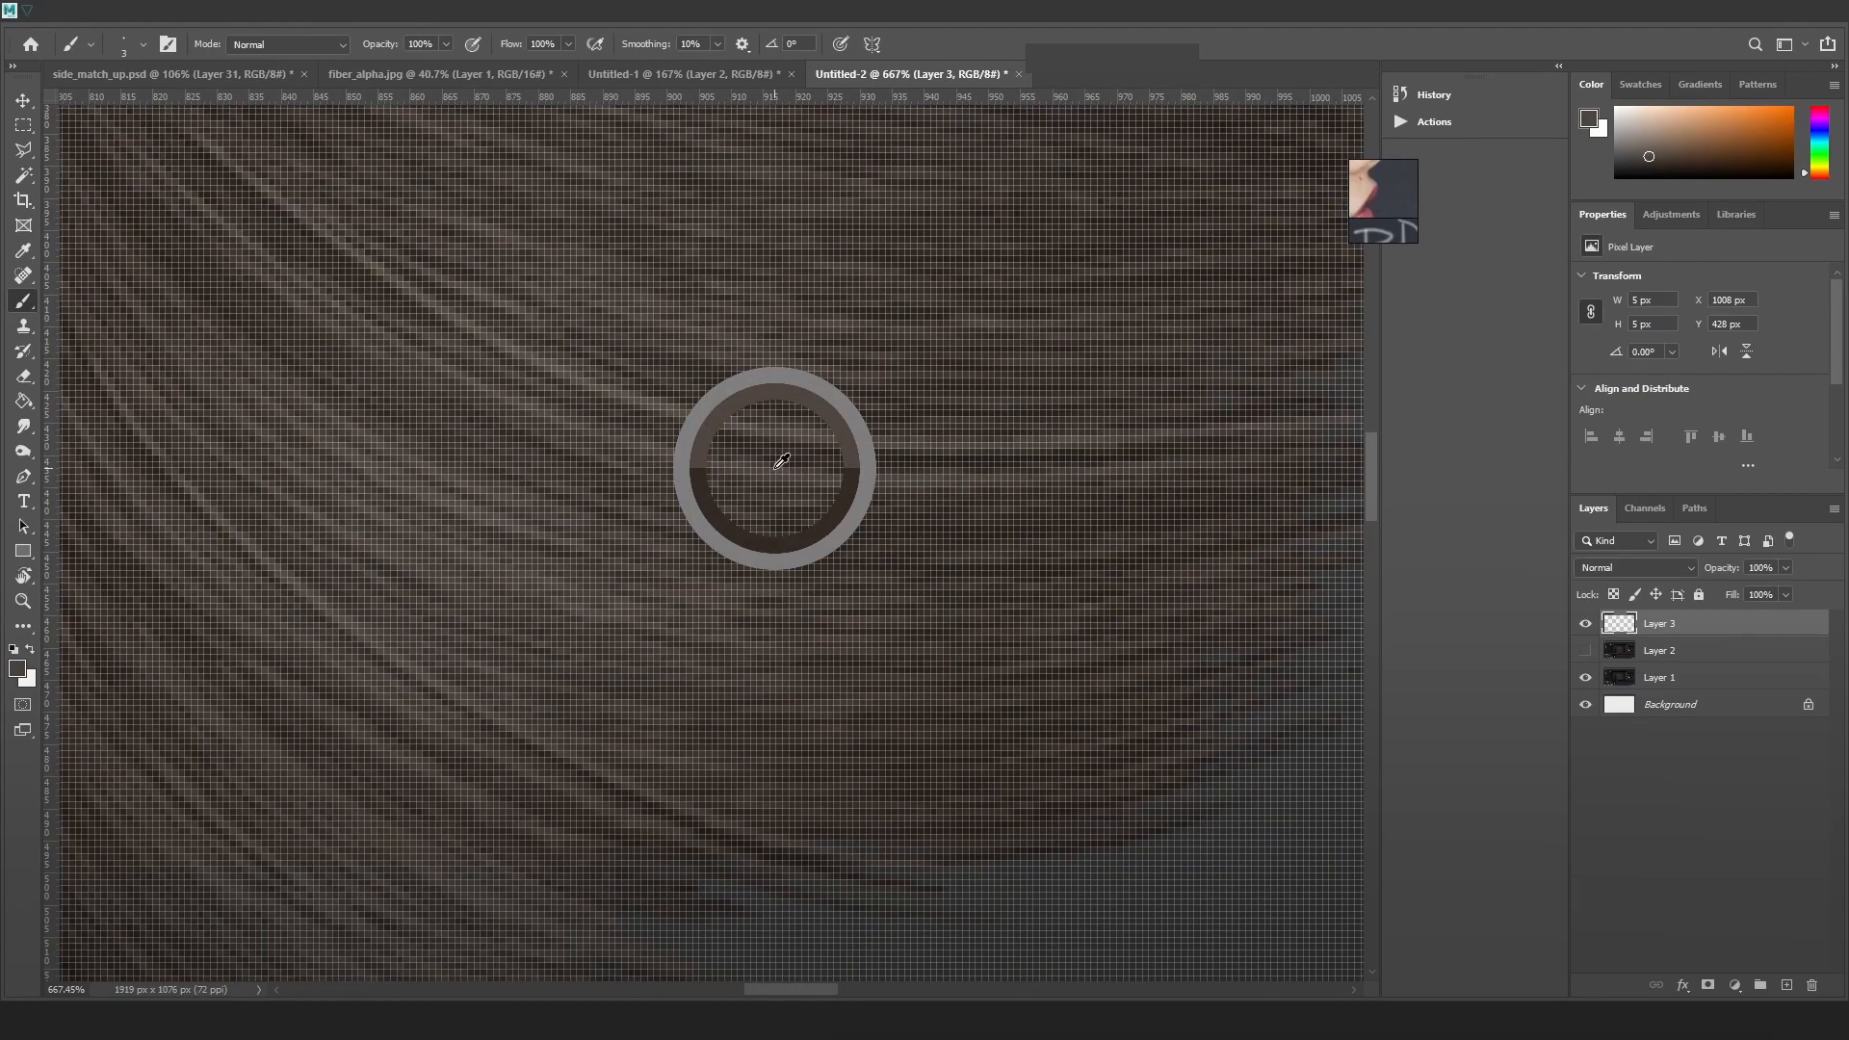
Paint thin light-brown flow-break strands on Layer 3, curving from the ponytail base across the side, top and lower back of the hair
scroll(799, 438, "down", 4, "alt")
mouse_move(1011, 424)
left_mouse_down()
mouse_move(761, 318)
mouse_move(611, 298)
left_mouse_up()
left_click_drag(983, 278, 609, 258)
mouse_move(712, 698)
left_mouse_down()
mouse_move(576, 553)
mouse_move(522, 403)
left_mouse_up()
key("ctrl+z")
mouse_move(717, 710)
left_mouse_down()
mouse_move(555, 358)
mouse_move(553, 491)
mouse_move(556, 338)
left_mouse_up()
key("ctrl+z")
mouse_move(616, 806)
left_mouse_down()
mouse_move(569, 376)
mouse_move(490, 525)
mouse_move(555, 748)
left_mouse_up()
key("ctrl+z")
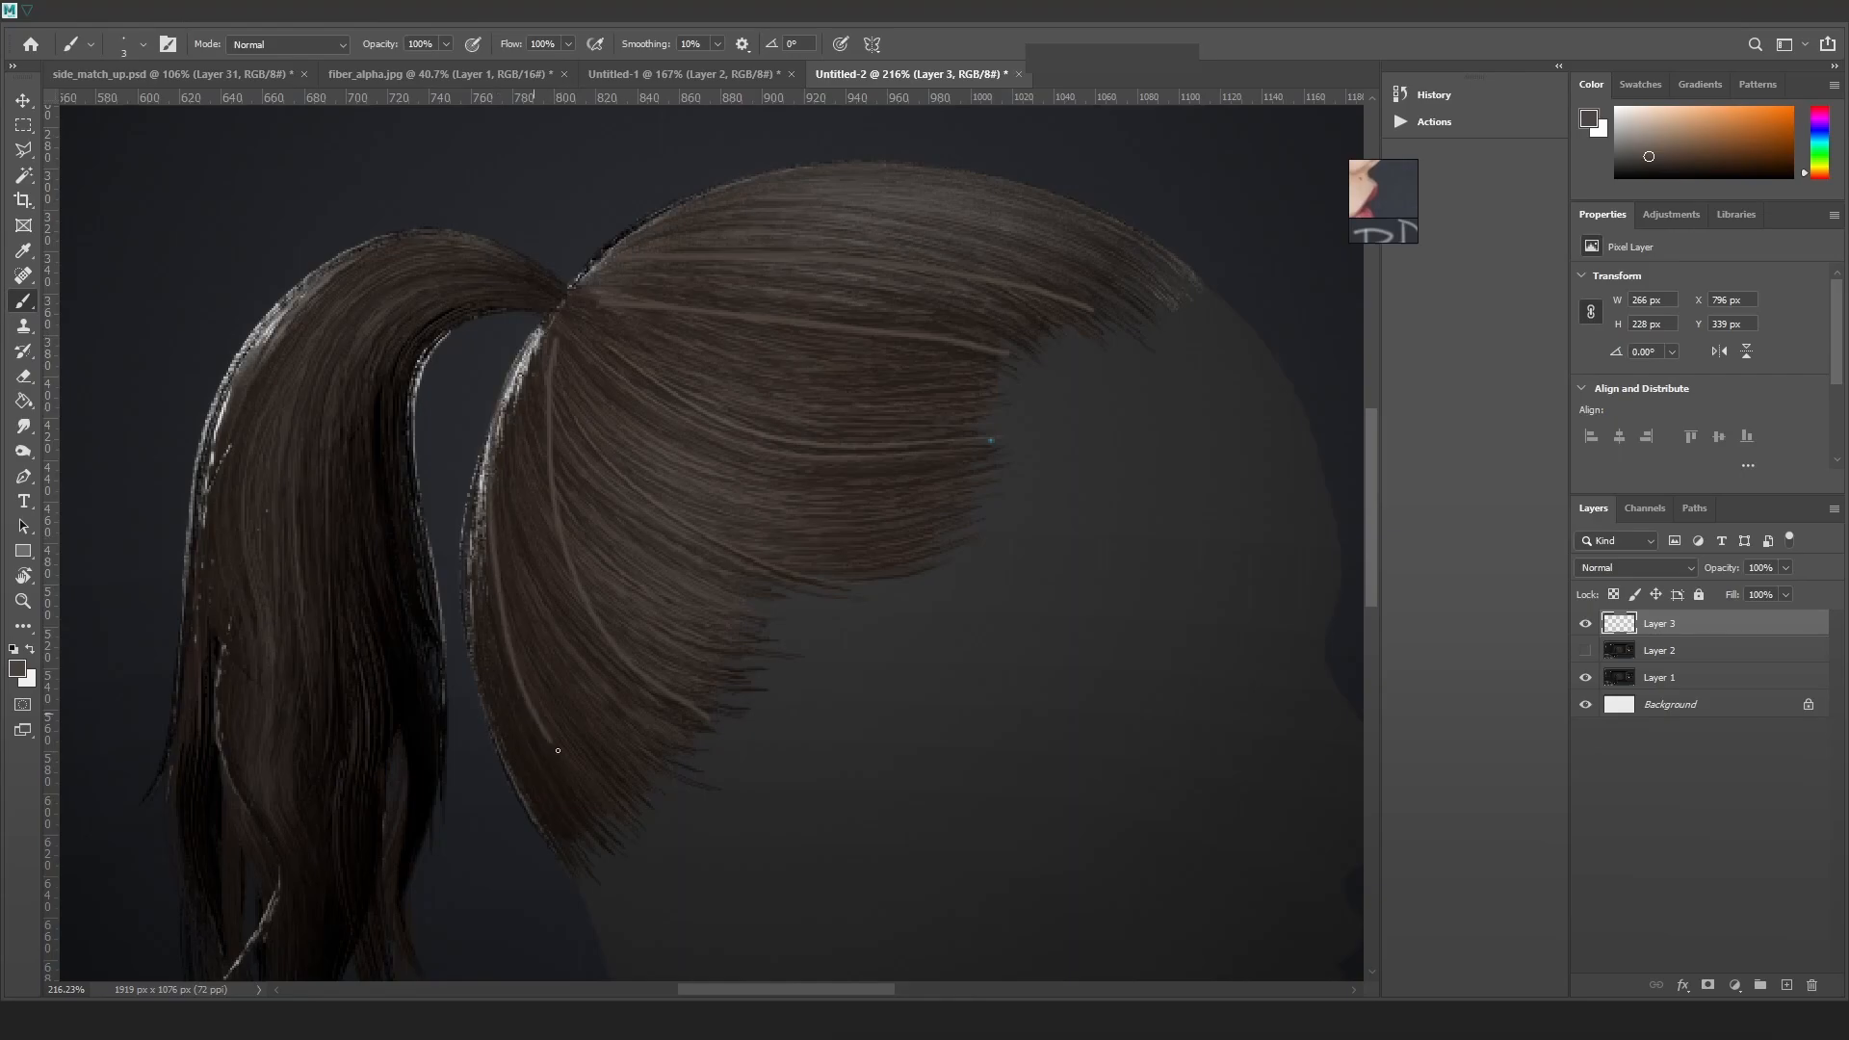
Compare the hair with and without the painted strands by toggling Layer 3's visibility, and delete that layer
scroll(881, 687, "down", 5, "alt")
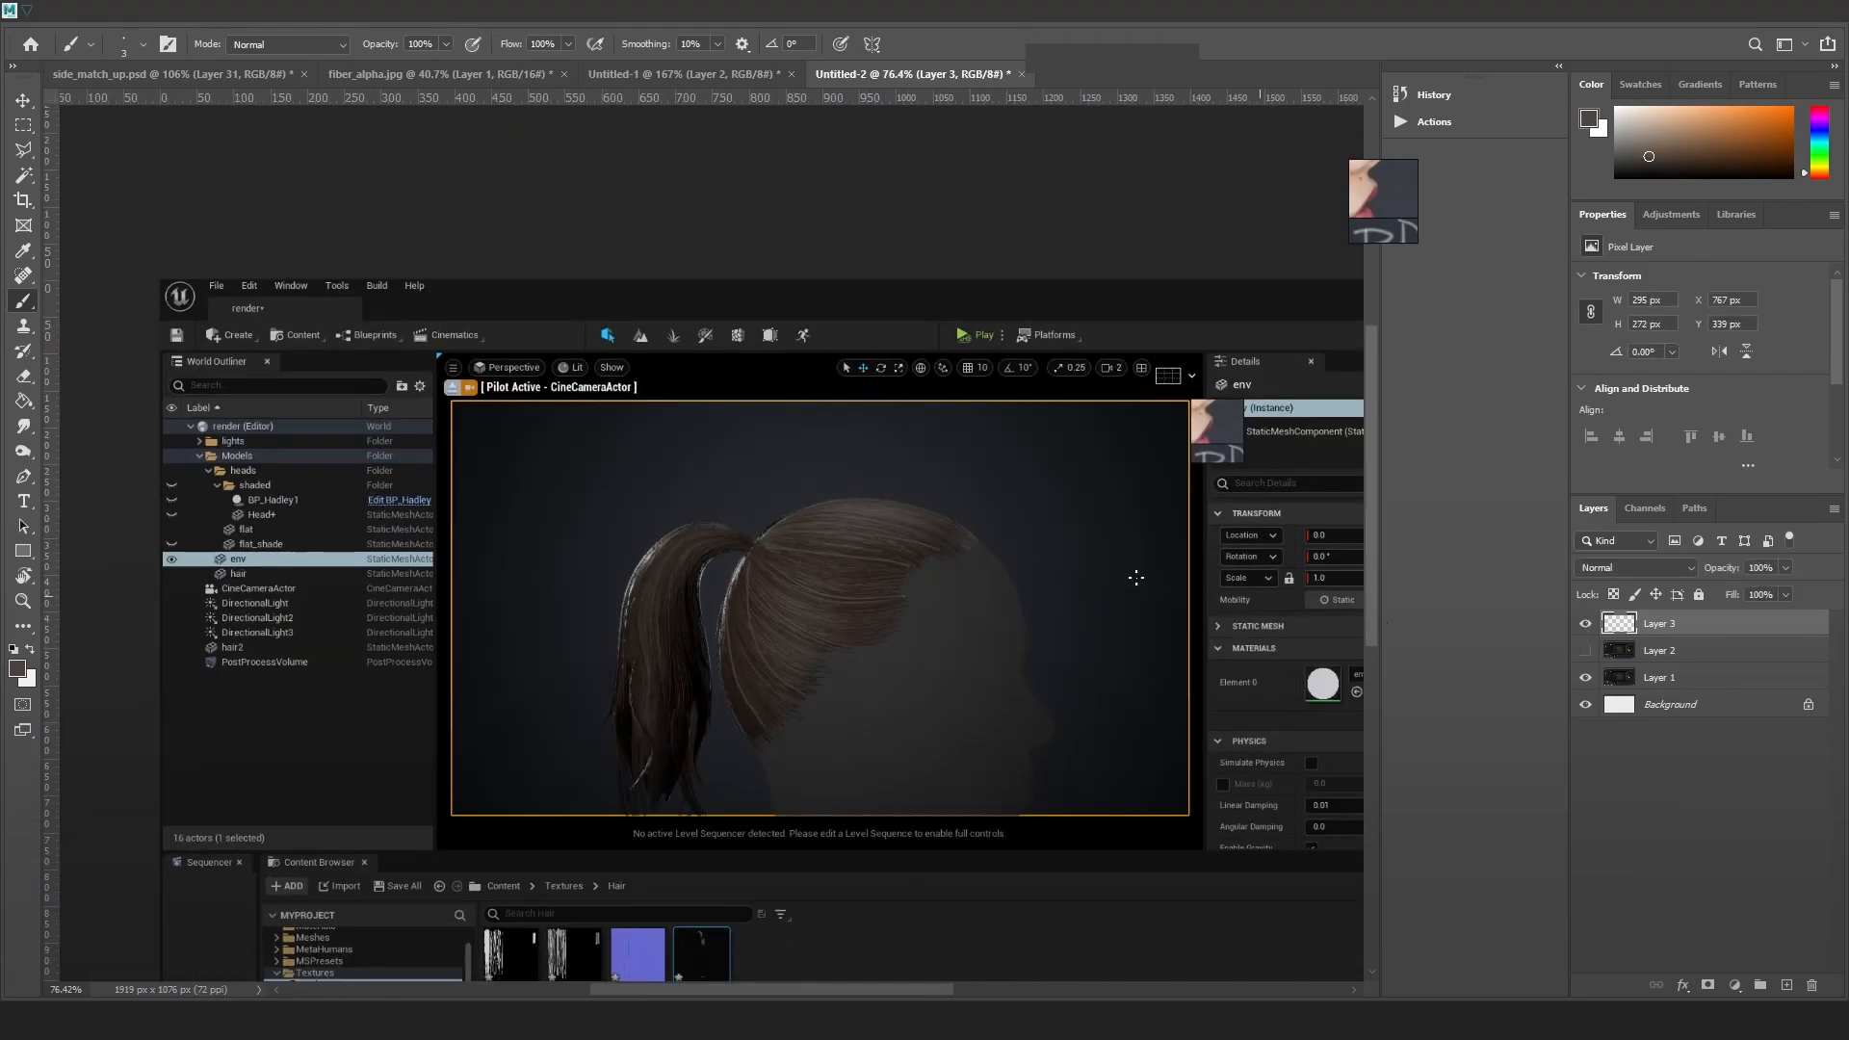
scroll(942, 564, "up", 3, "alt")
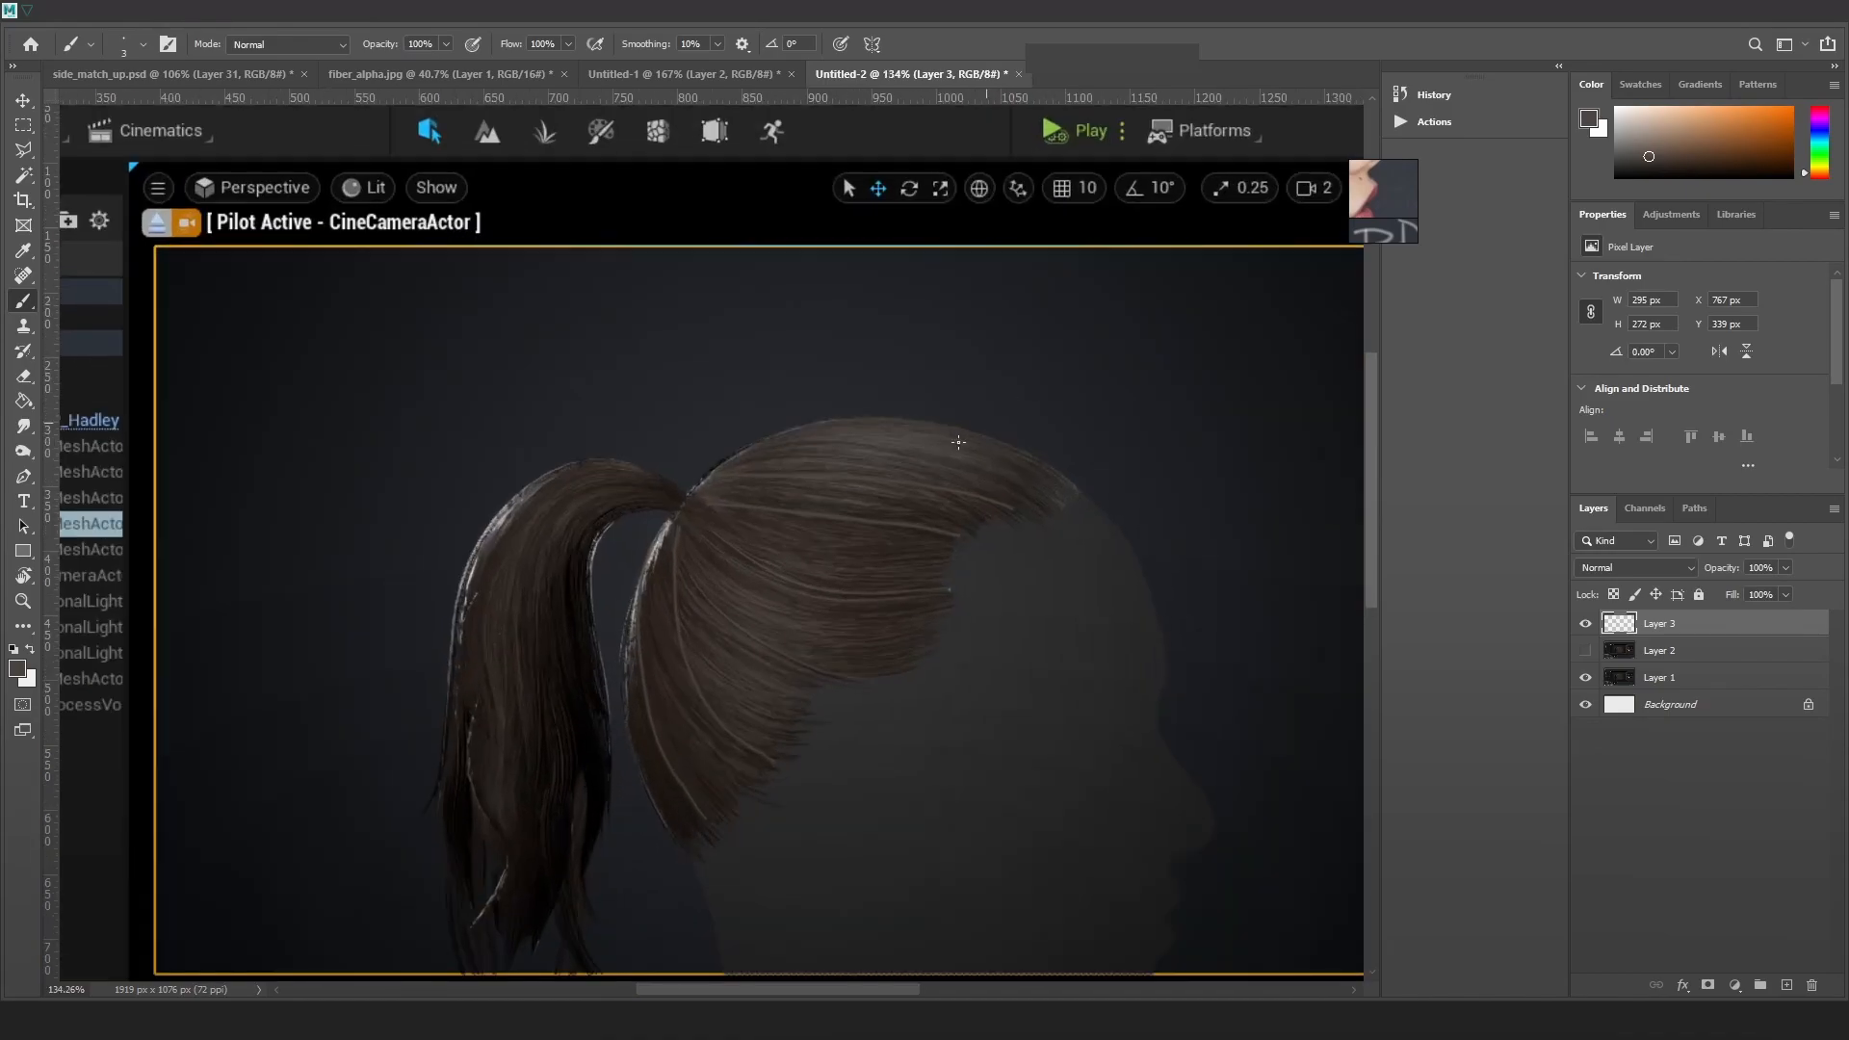
left_click(1586, 625)
left_click(1587, 625)
key("Delete")
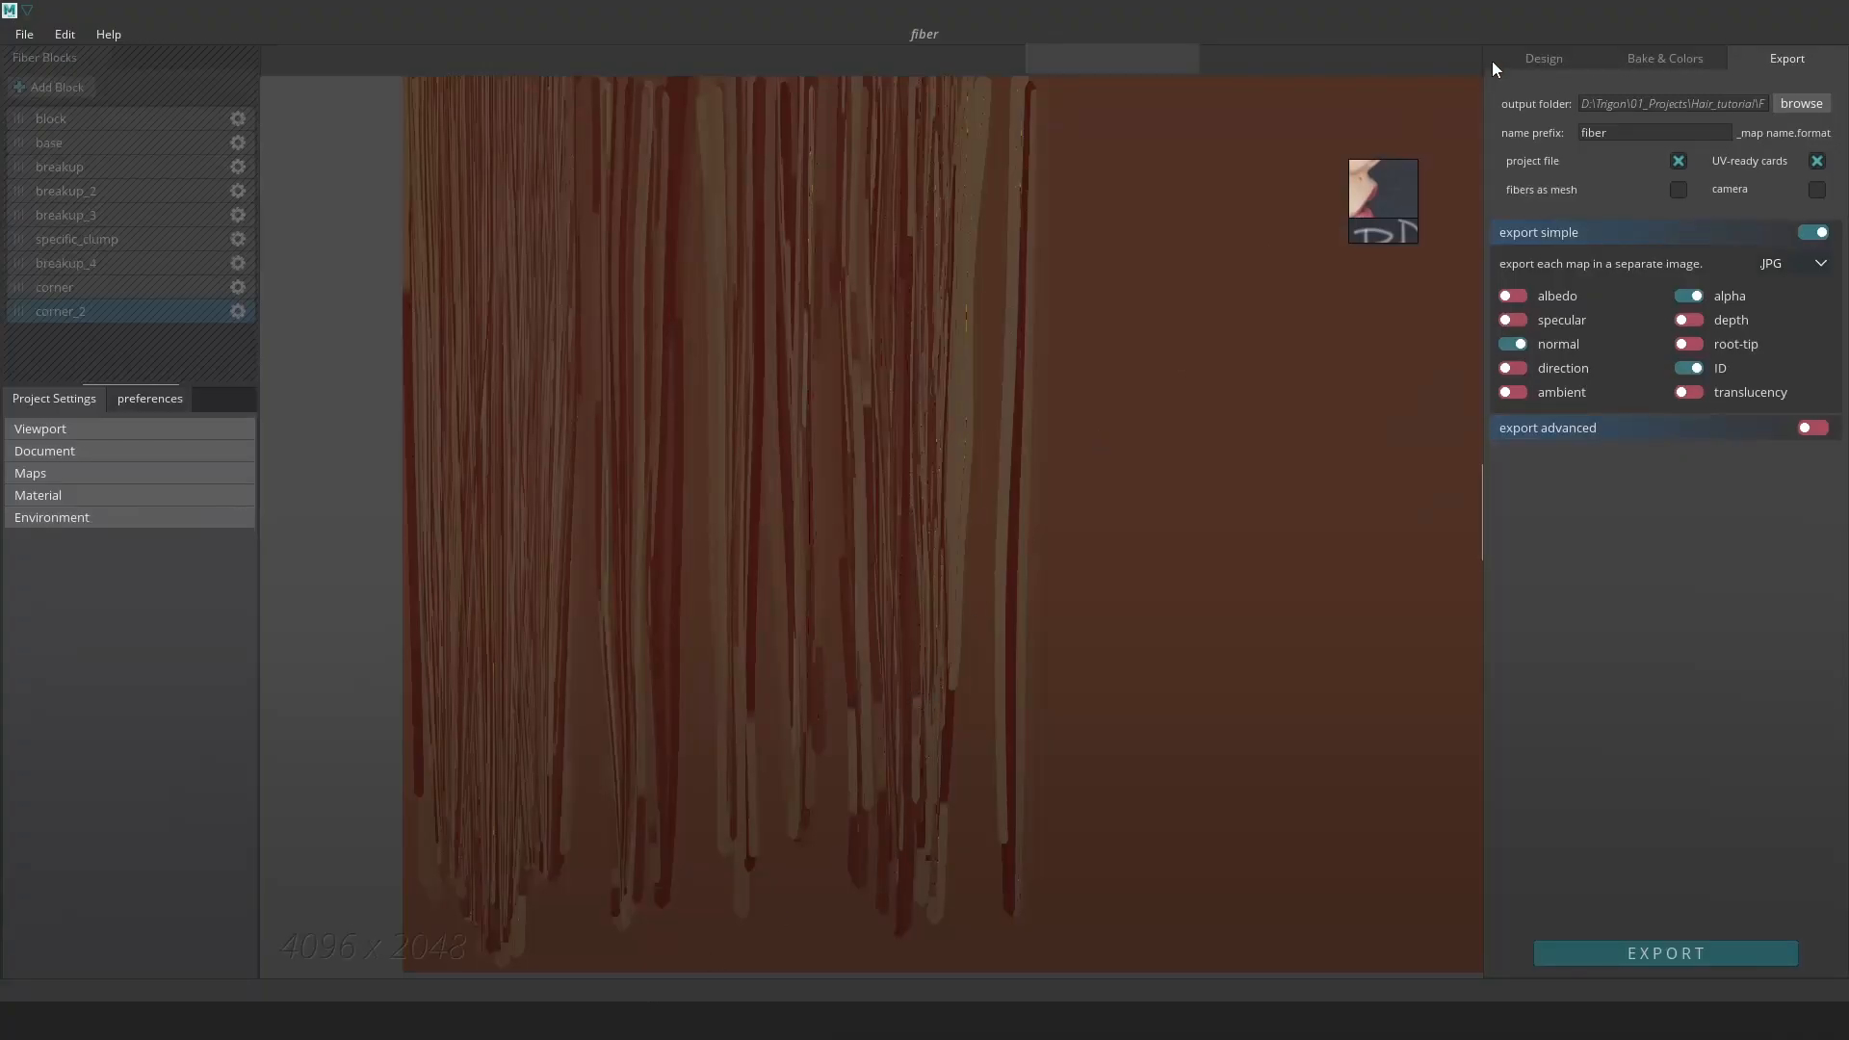
In FiberShop, set the main scatter thickness of the specific_clump block to 0.5
left_click(1548, 59)
left_click(1028, 414)
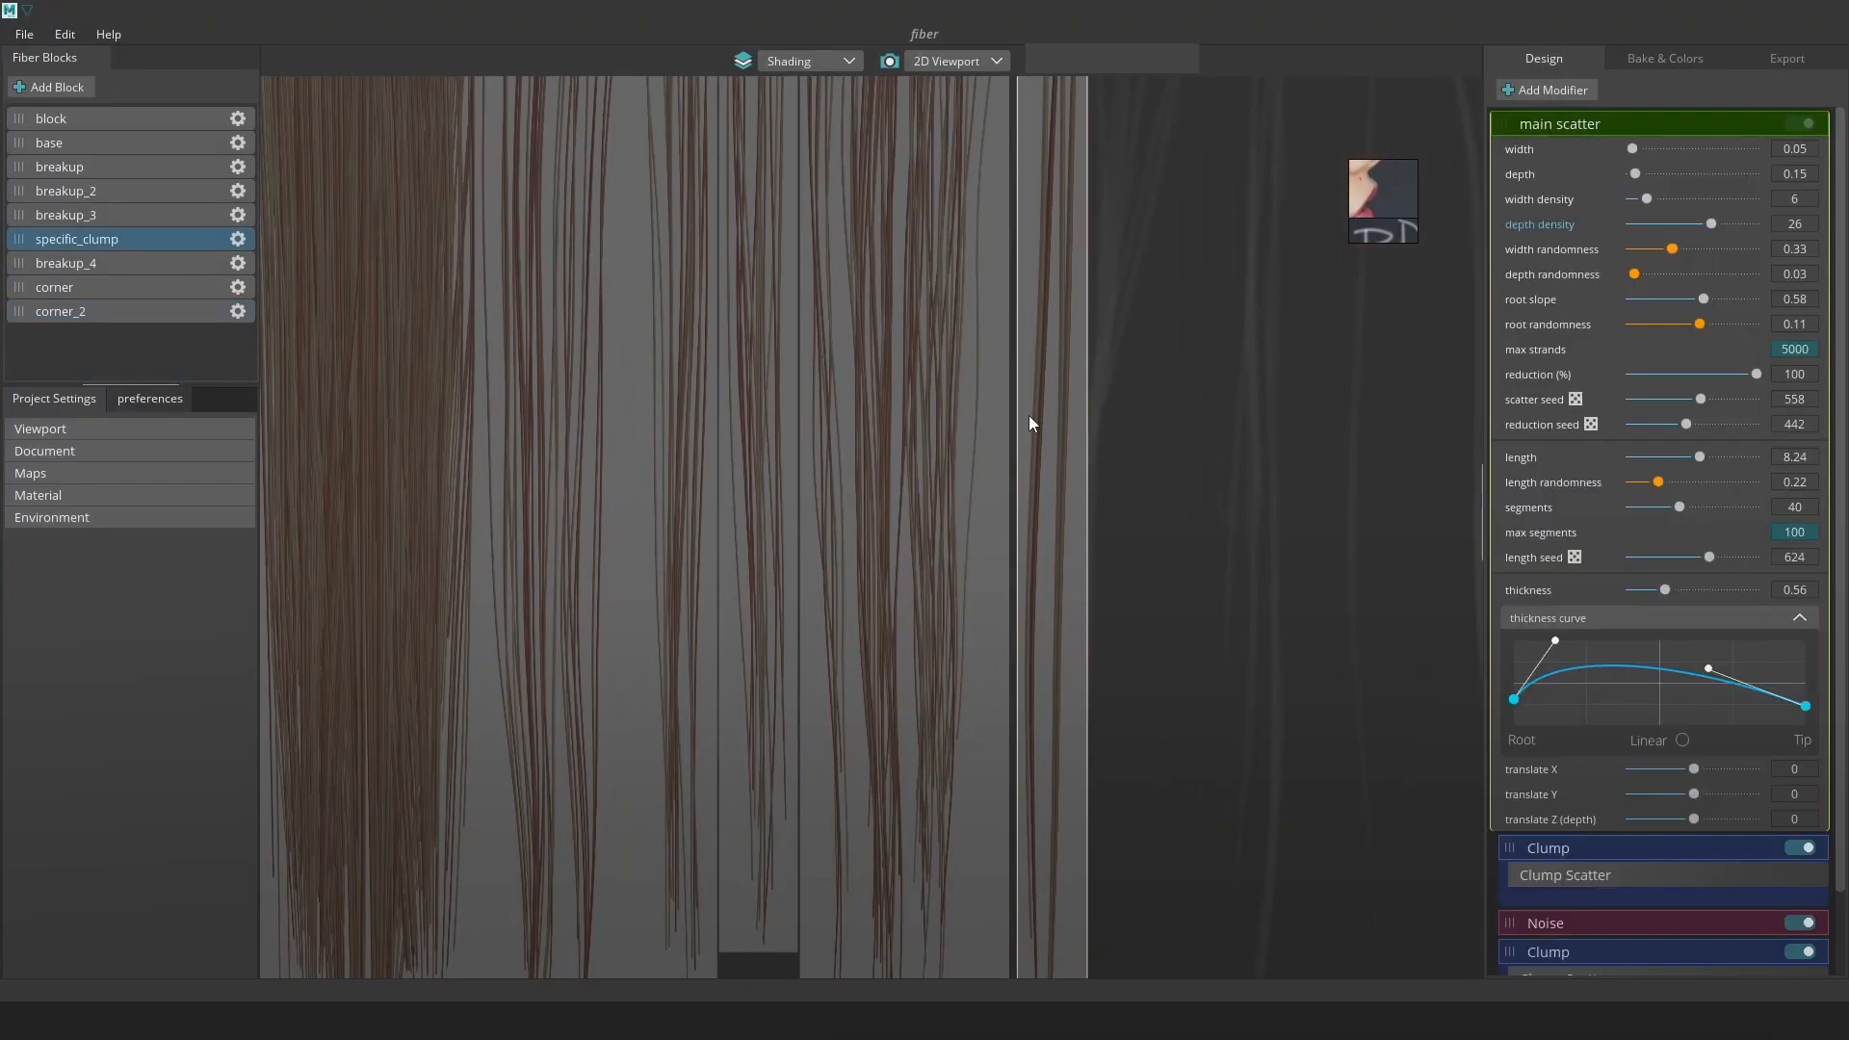
scroll(1059, 408, "up", 3)
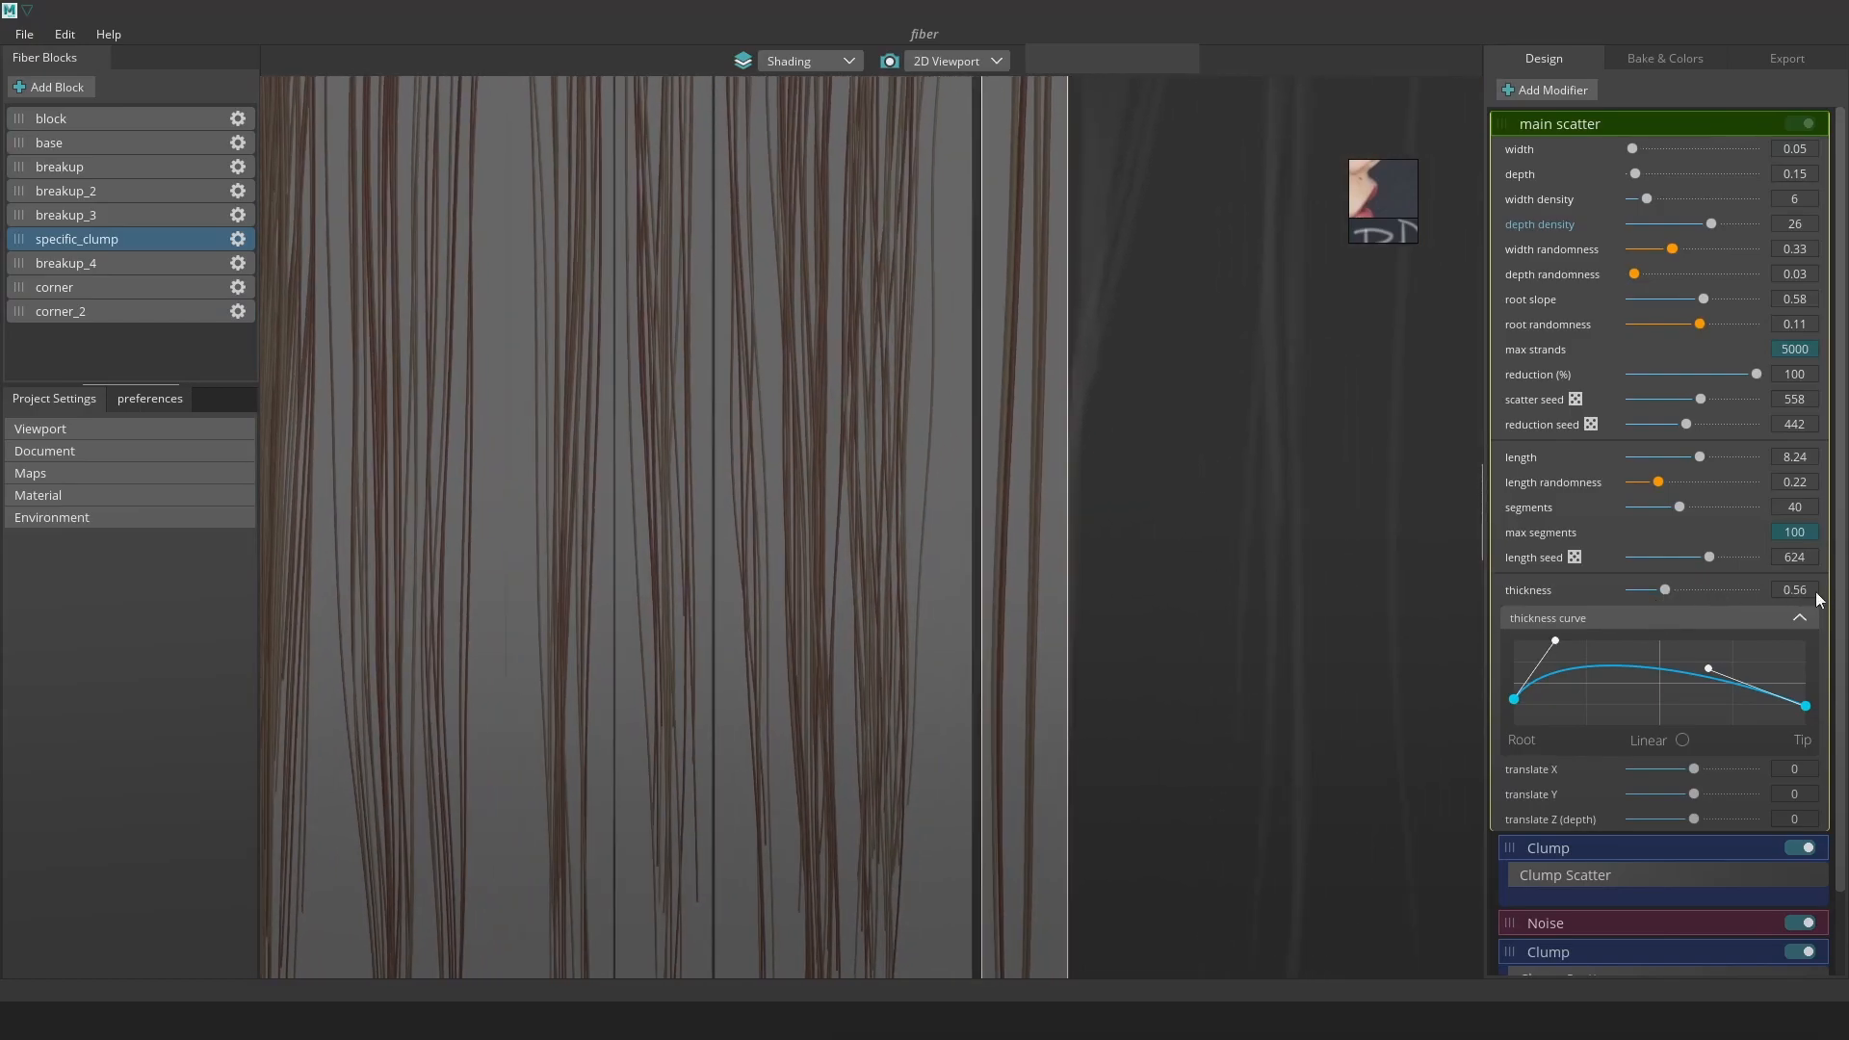
left_click_drag(1667, 589, 1662, 590)
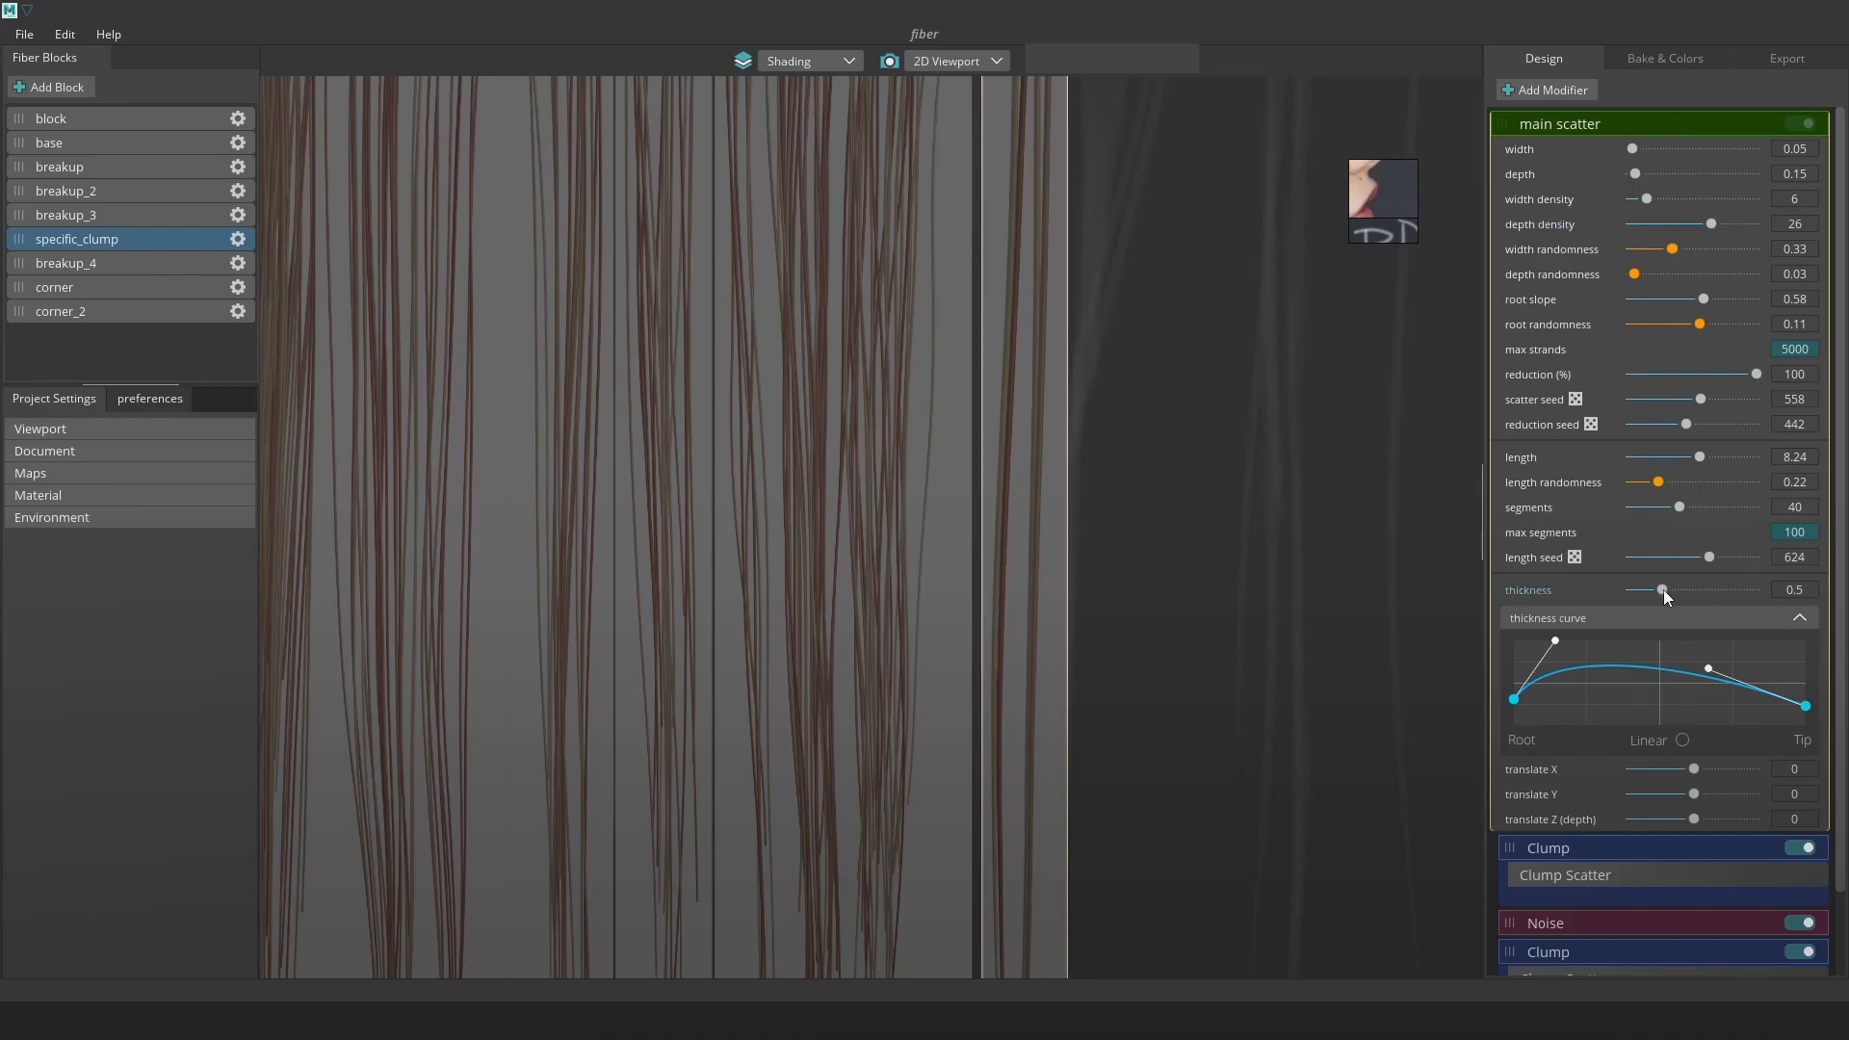
Examine the thinner specific_clump strands from root to tip against the neighbouring fiber blocks
left_click(1660, 57)
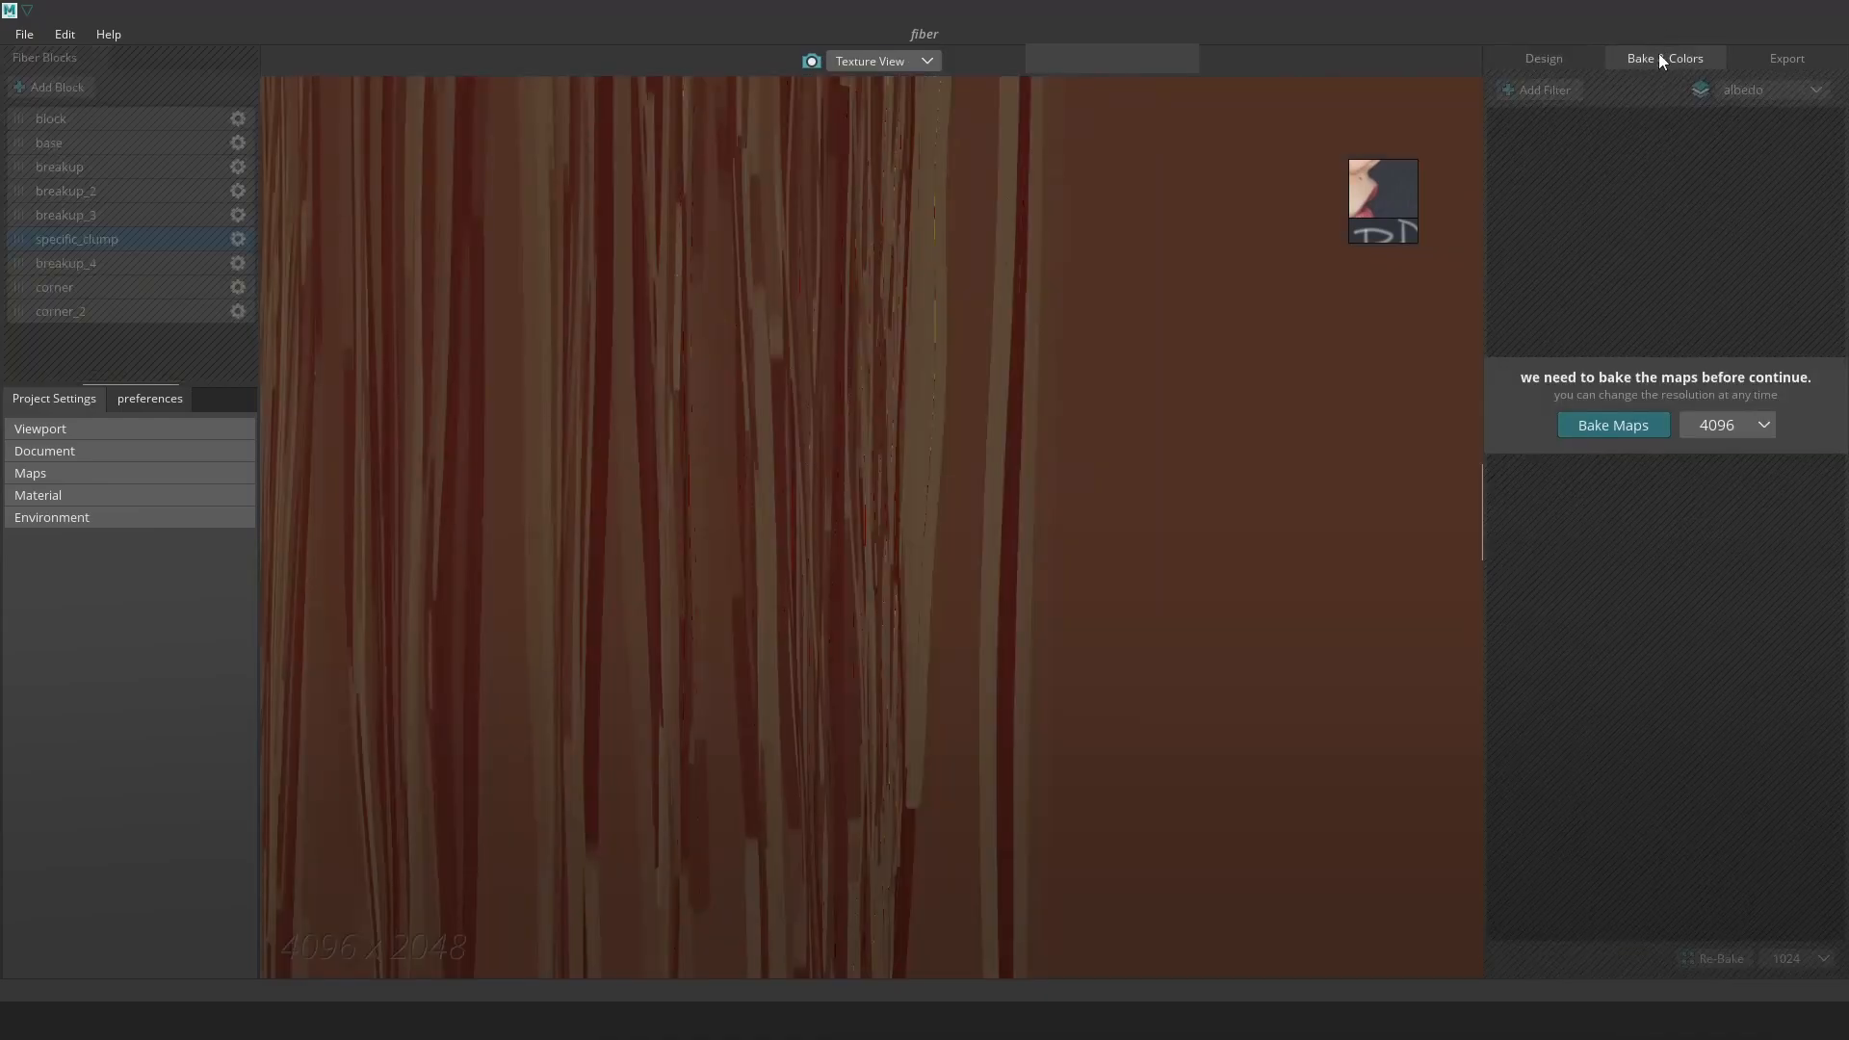
left_click(1539, 58)
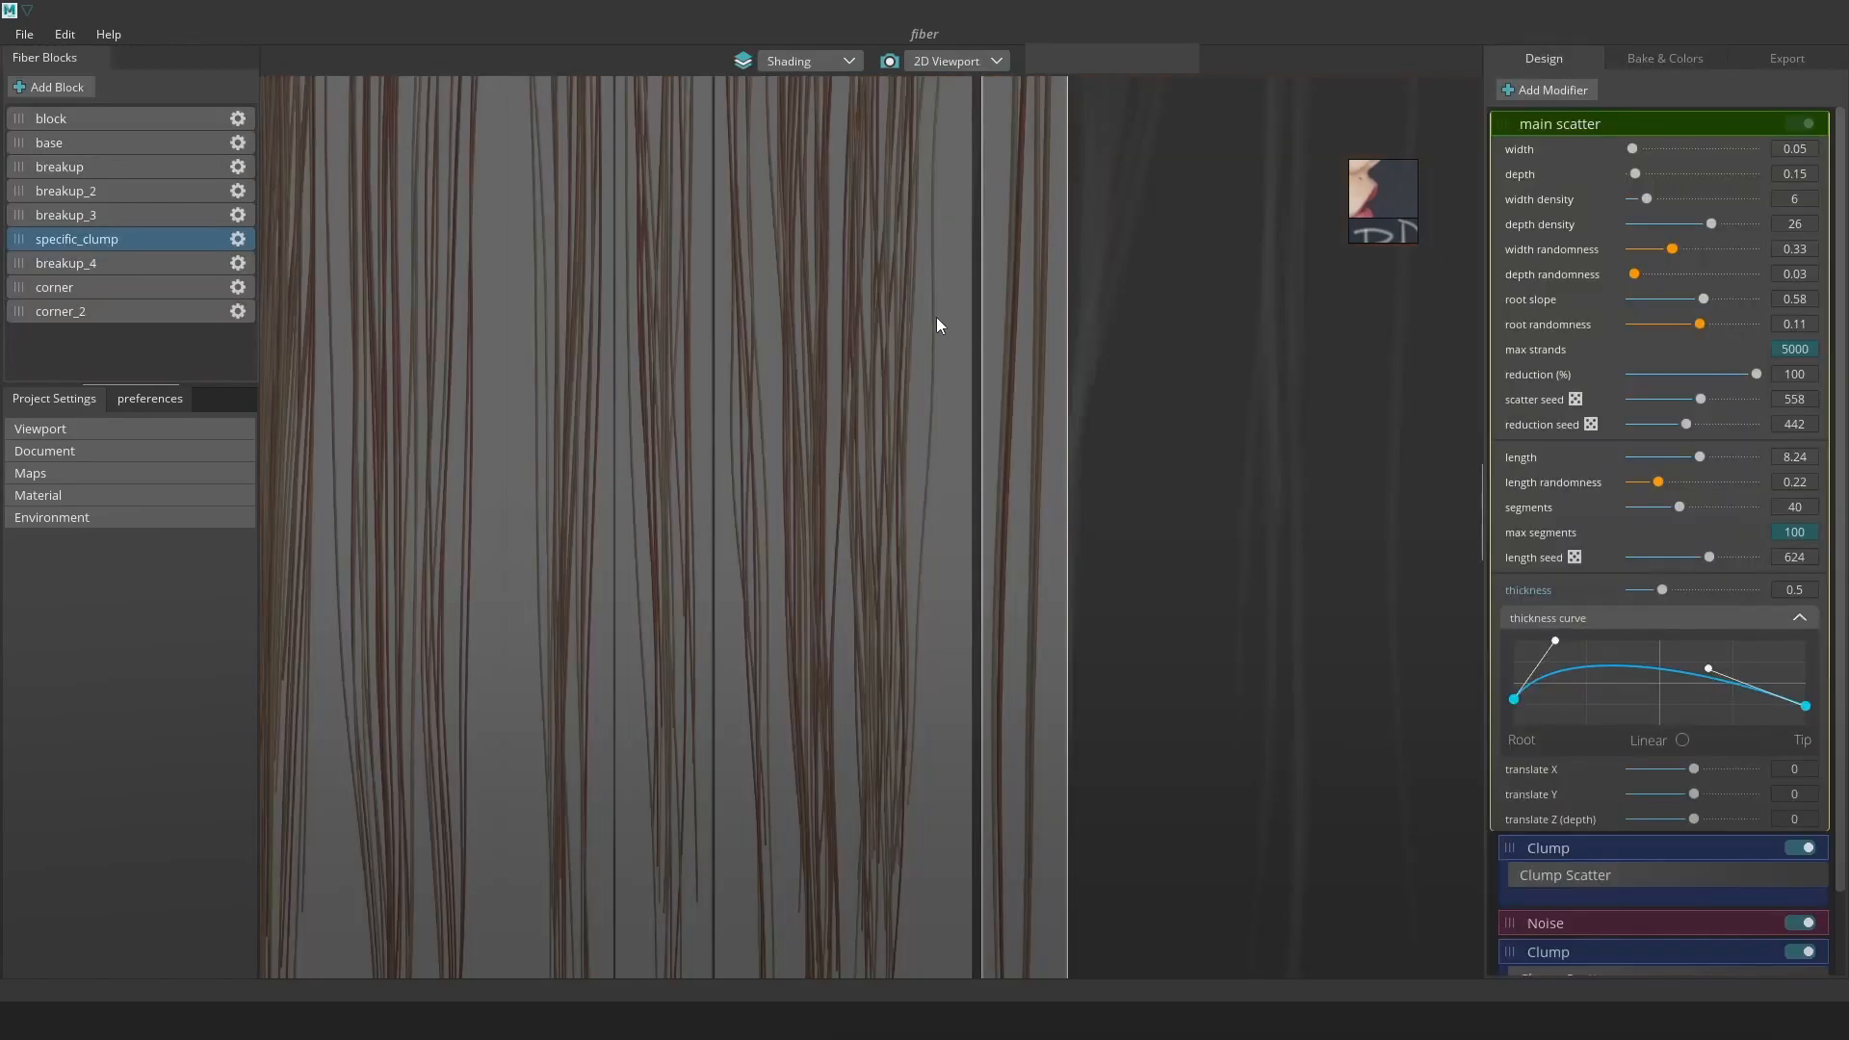
middle_click_drag(1002, 372, 1004, 341)
scroll(995, 439, "up", 5)
middle_click_drag(995, 439, 1050, 377)
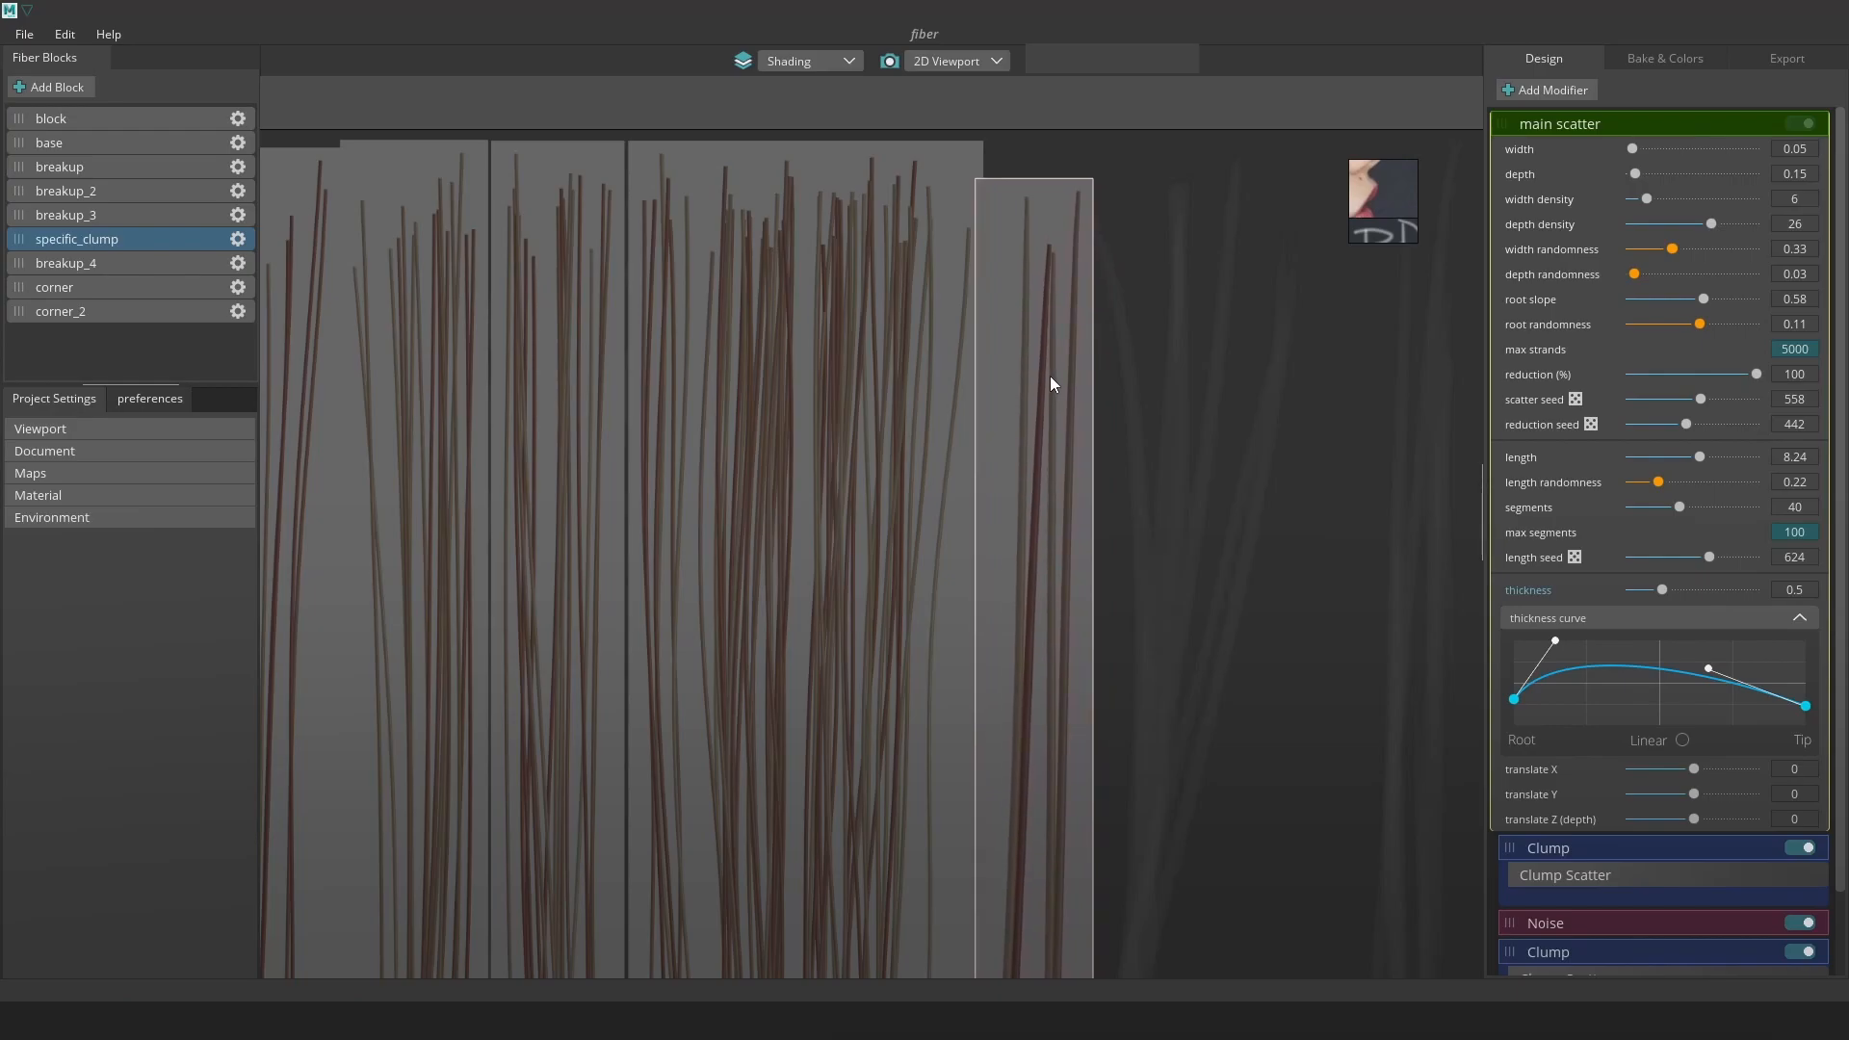
scroll(1044, 643, "down", 3)
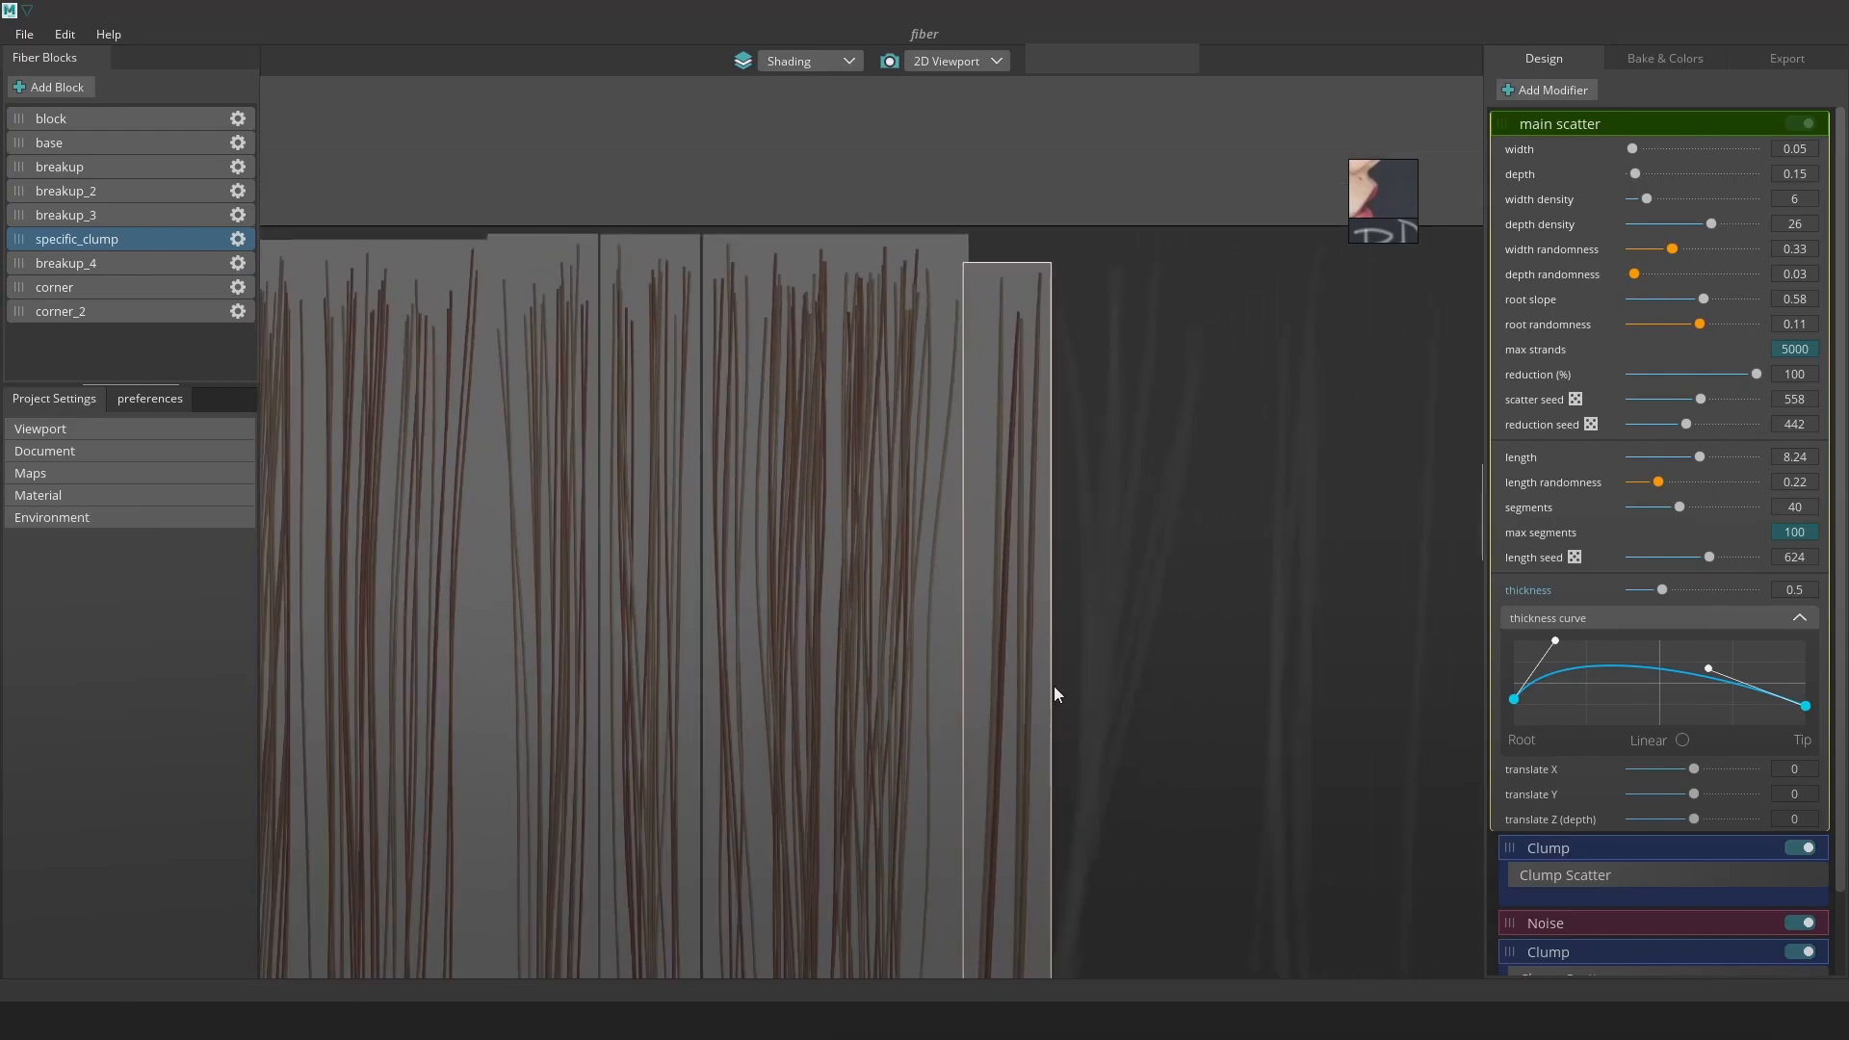
middle_click_drag(1044, 641, 1003, 222)
scroll(1015, 597, "up", 3)
scroll(1088, 529, "down", 3)
middle_click_drag(1290, 221, 1242, 523)
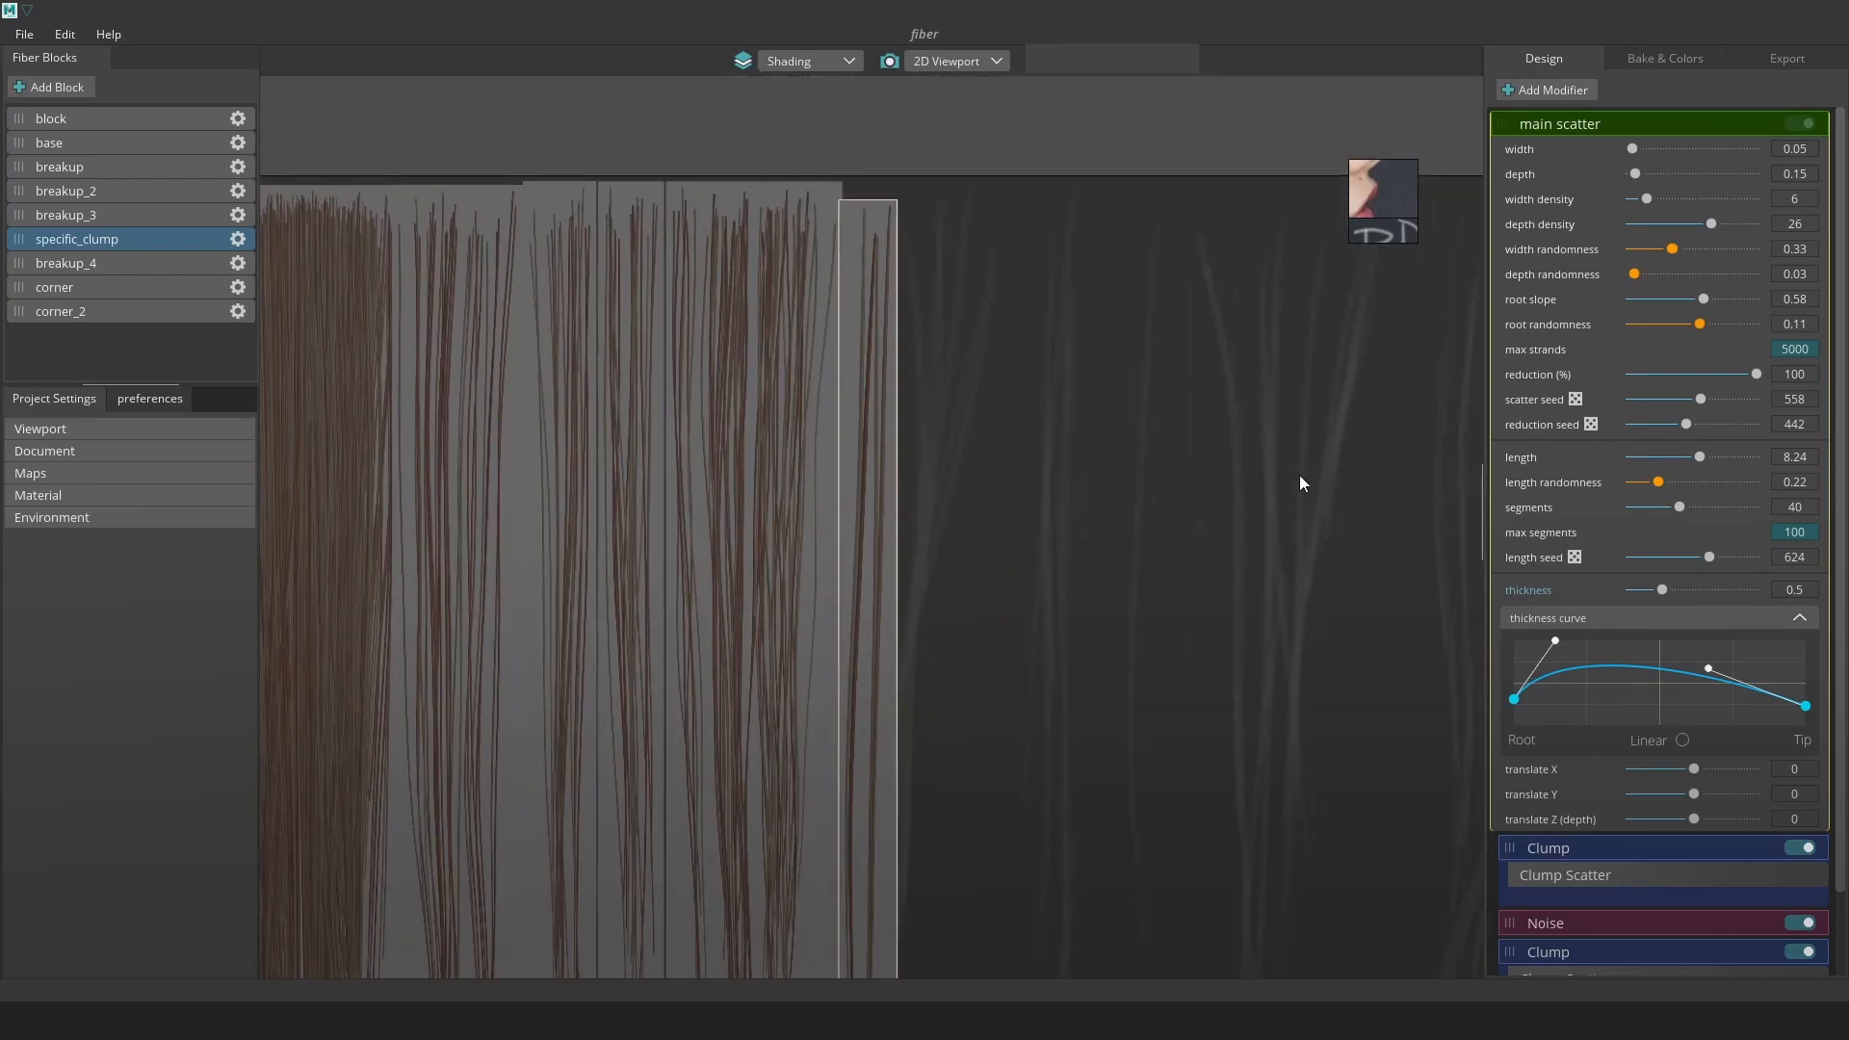
Bake the fiber maps at 4096 and export the alpha, normal and ID maps as JPG with the prefix fiber
left_click(1664, 60)
left_click(1612, 425)
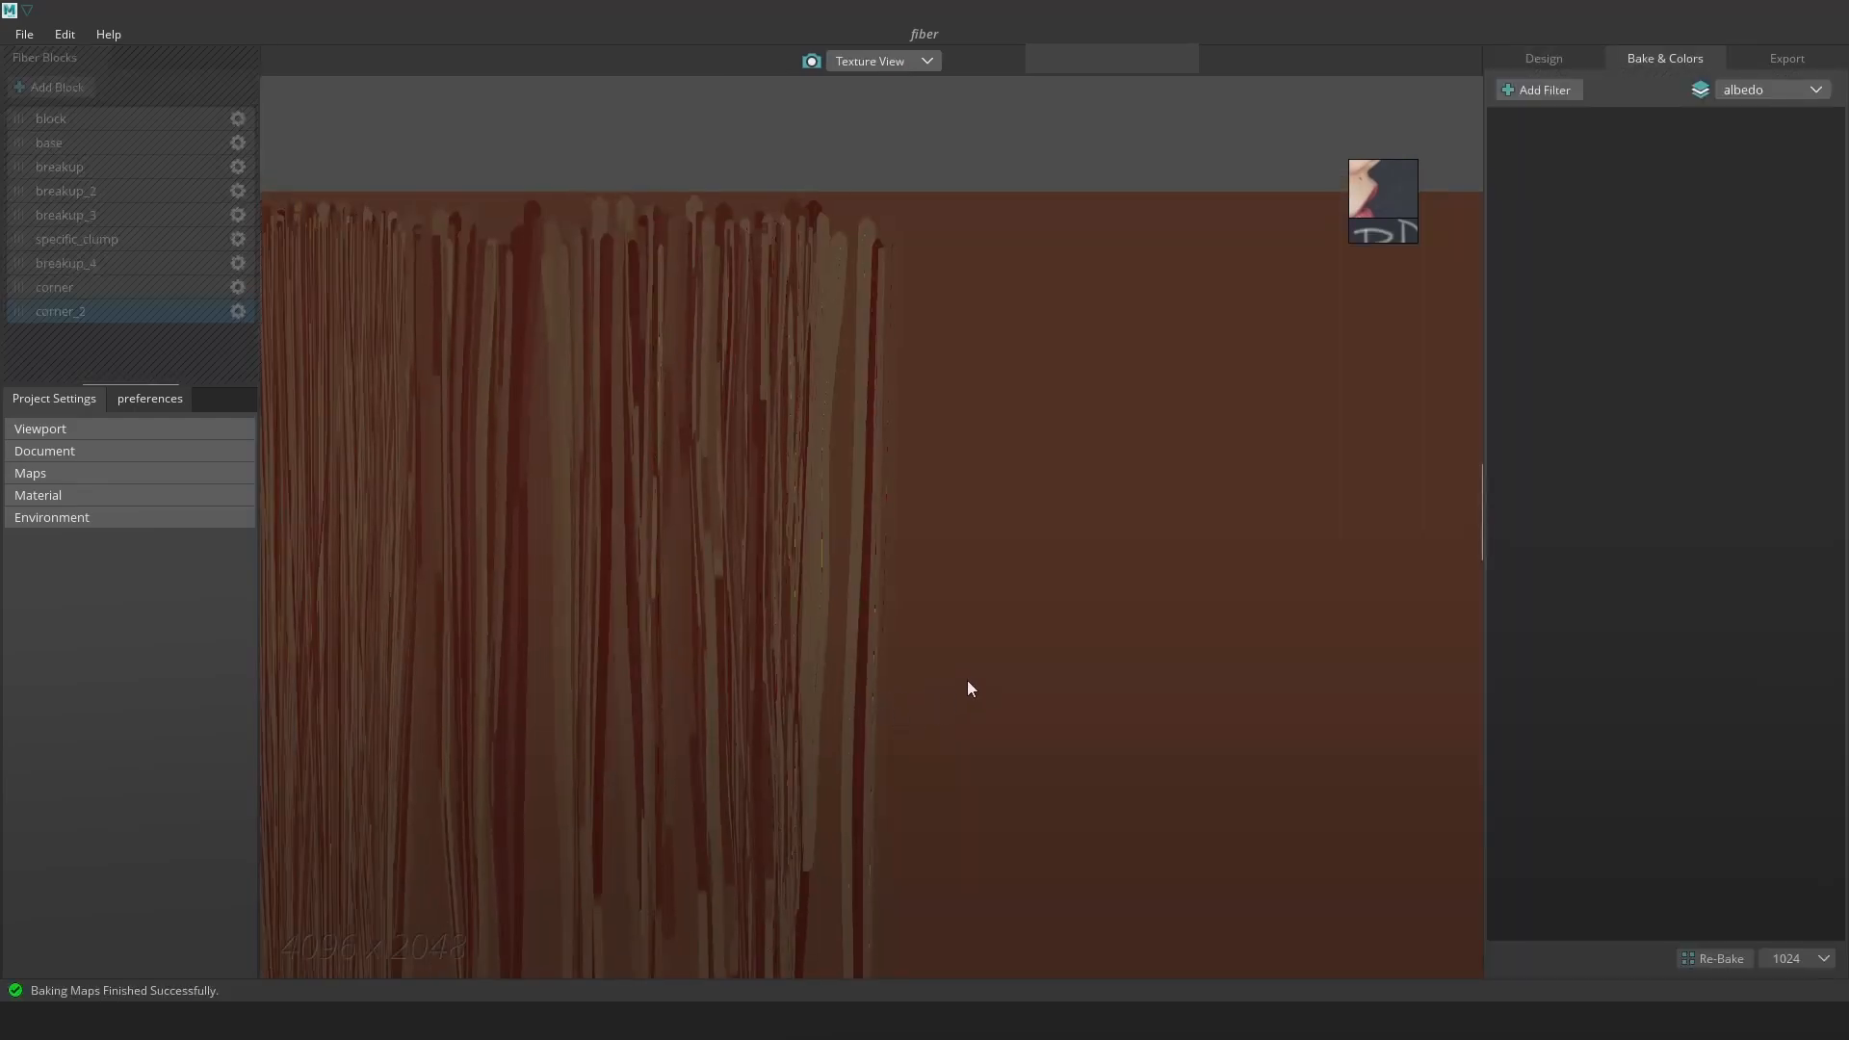
scroll(968, 685, "down", 3)
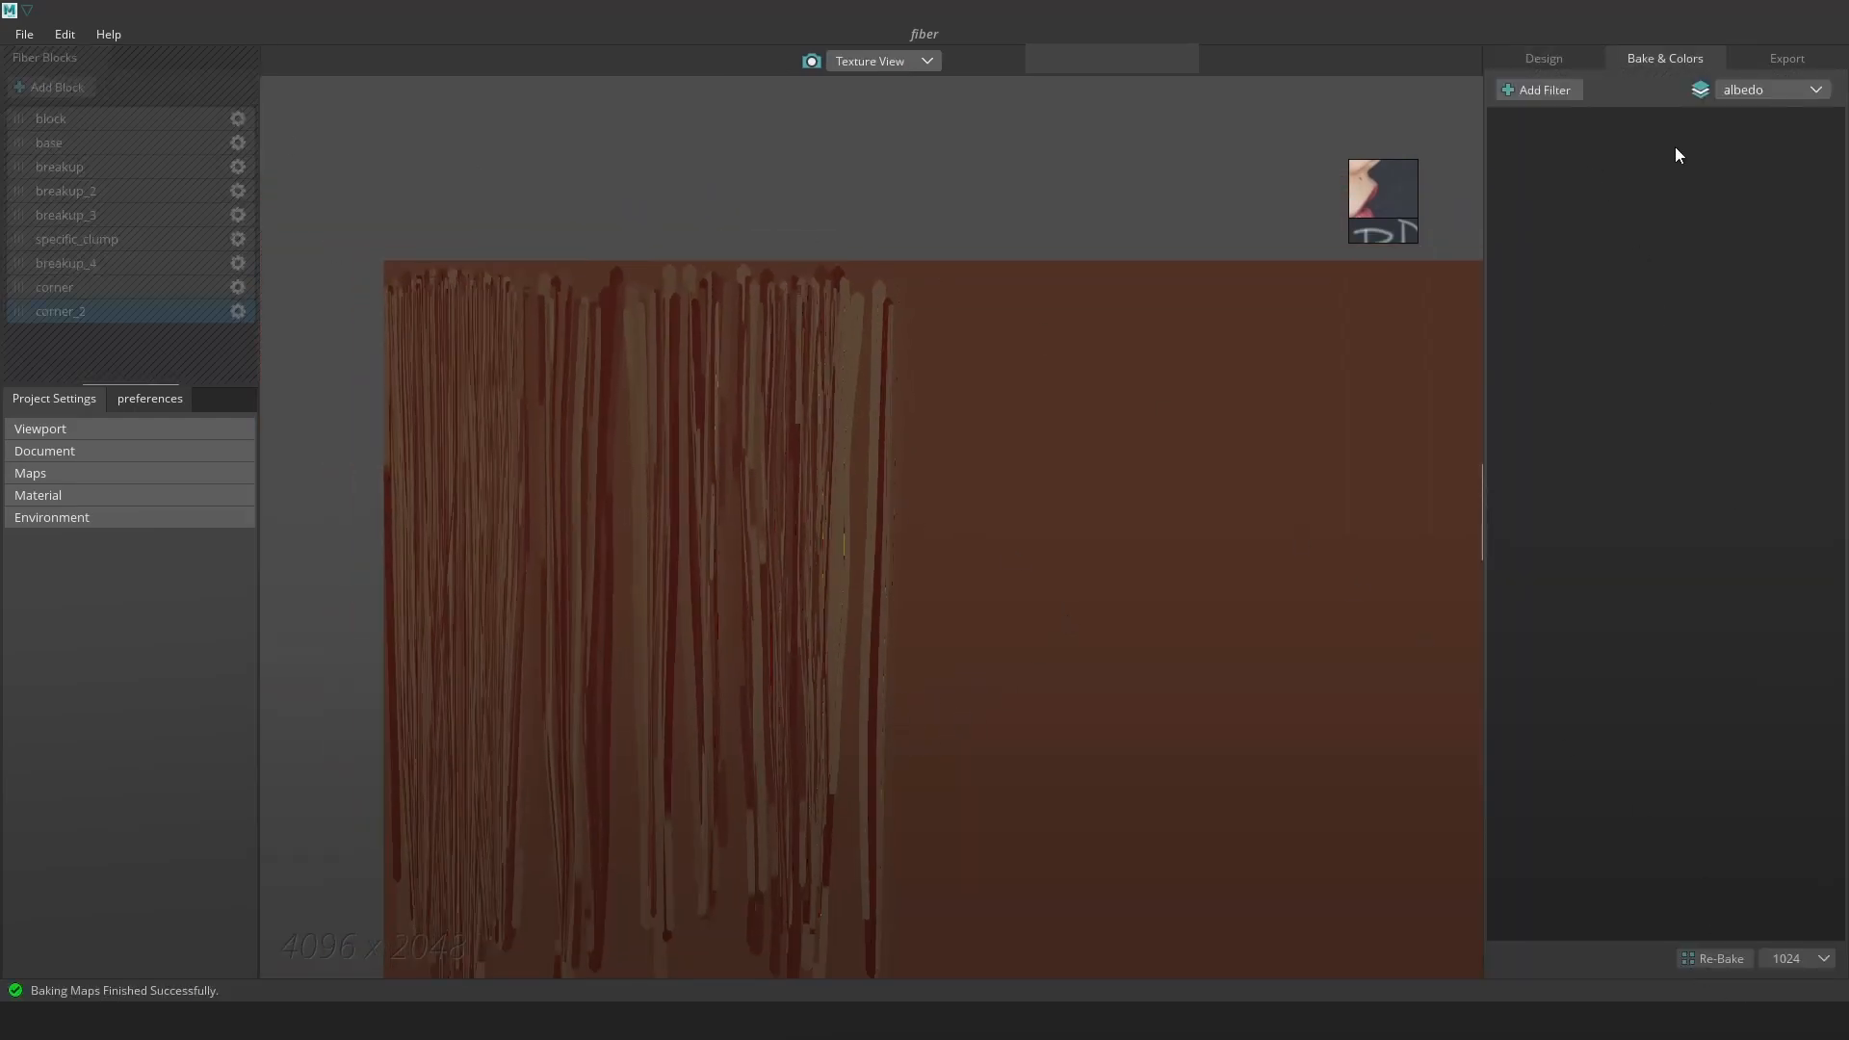
left_click(1783, 63)
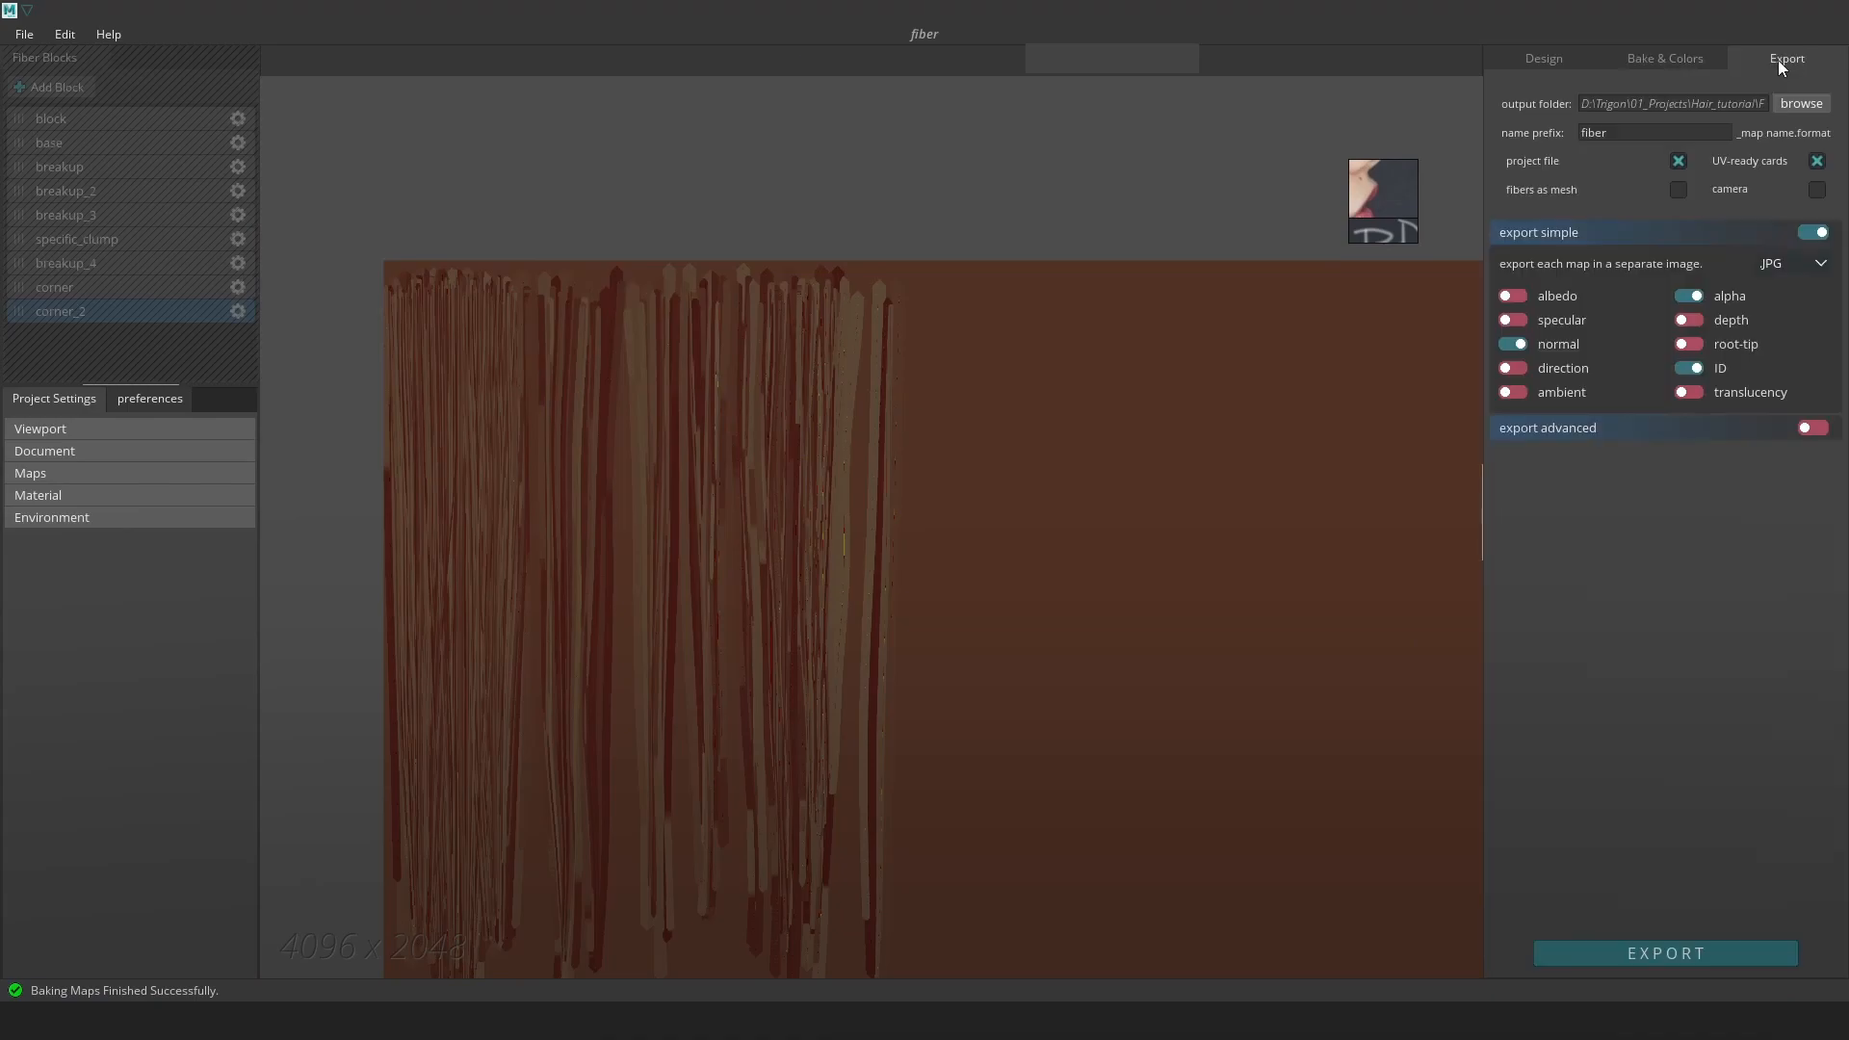
left_click(1659, 951)
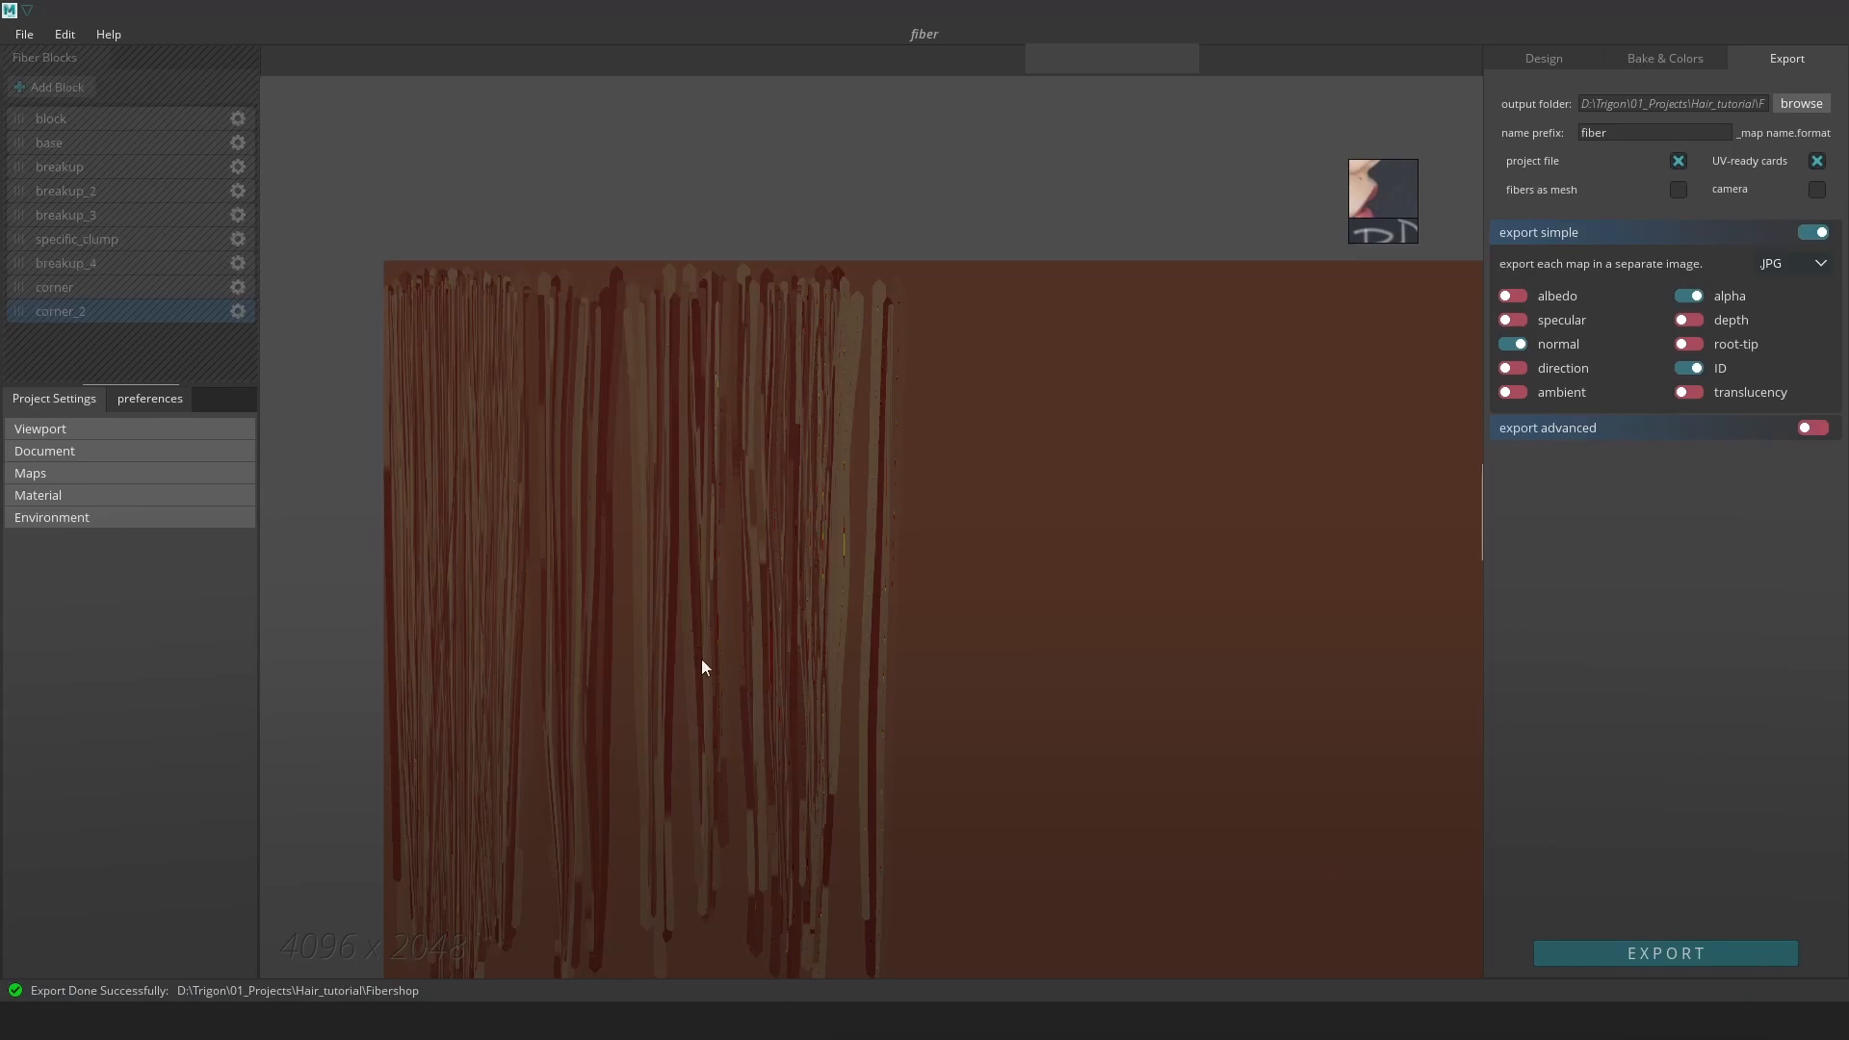
scroll(878, 641, "down", 2)
middle_click_drag(932, 714, 896, 638)
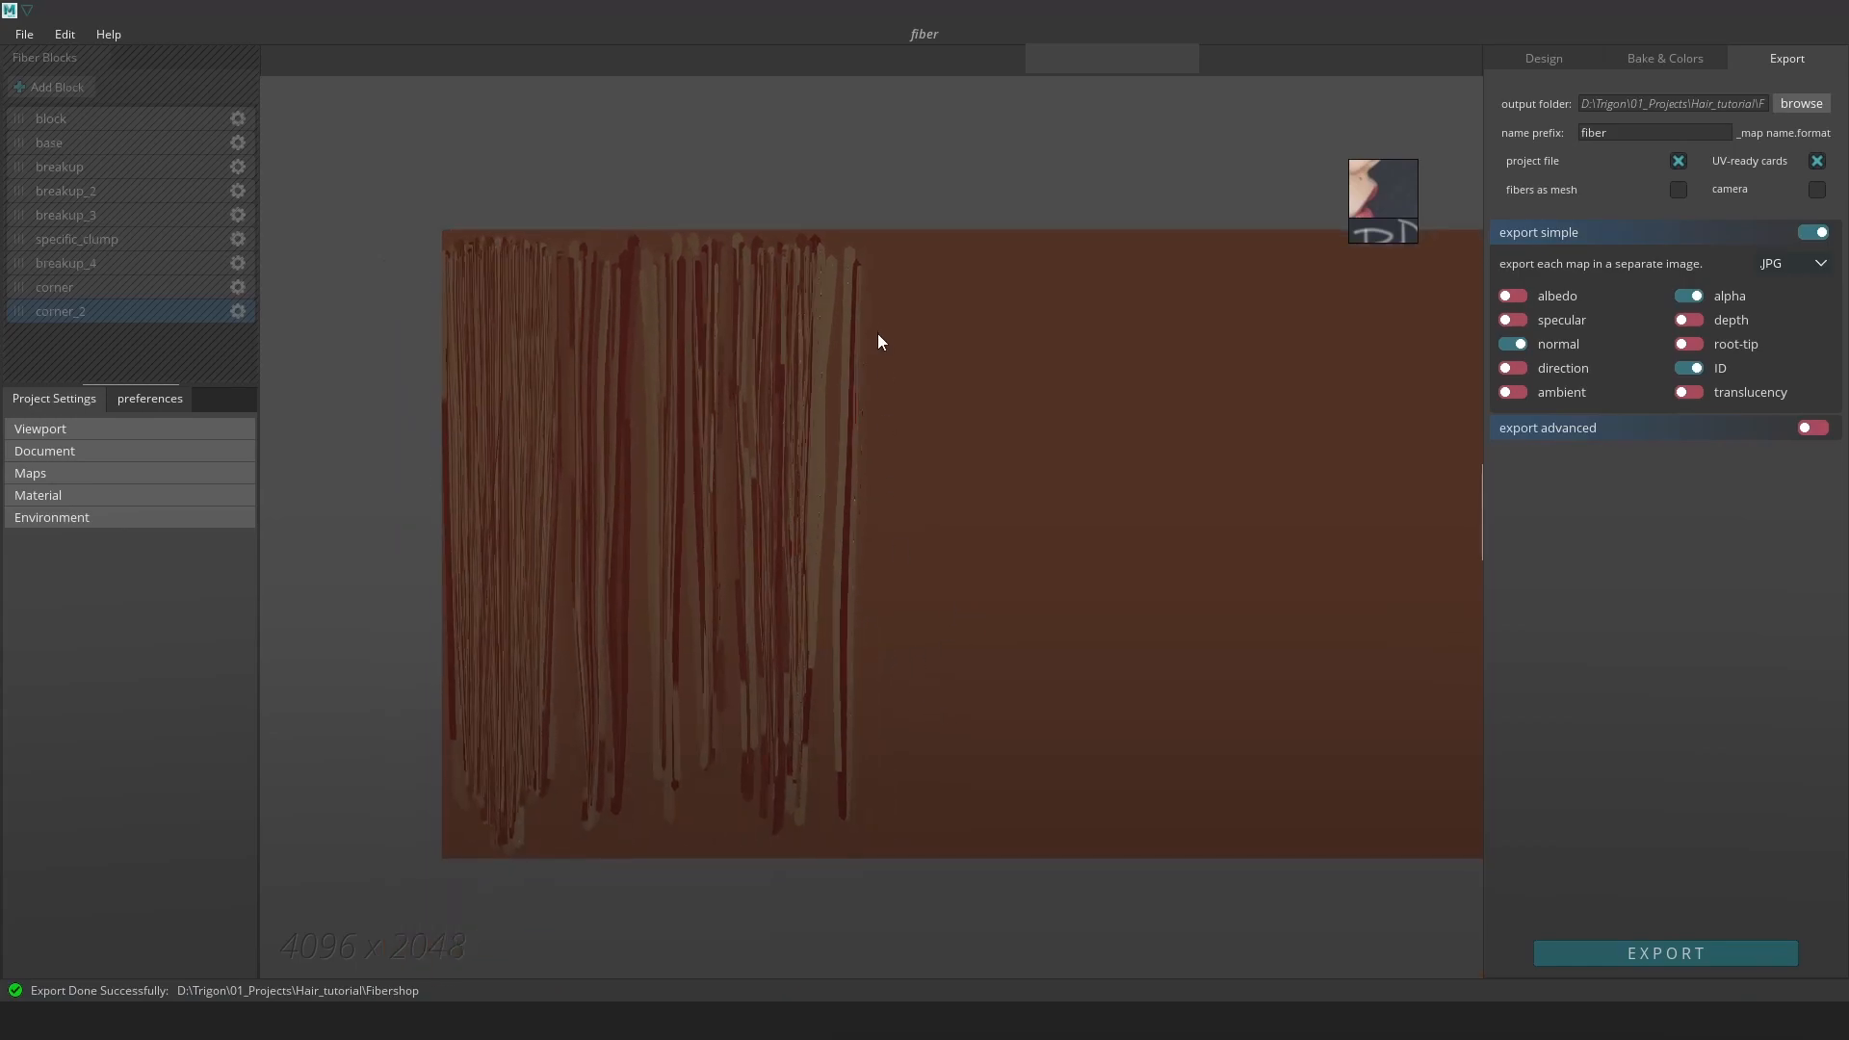
scroll(905, 553, "up", 2)
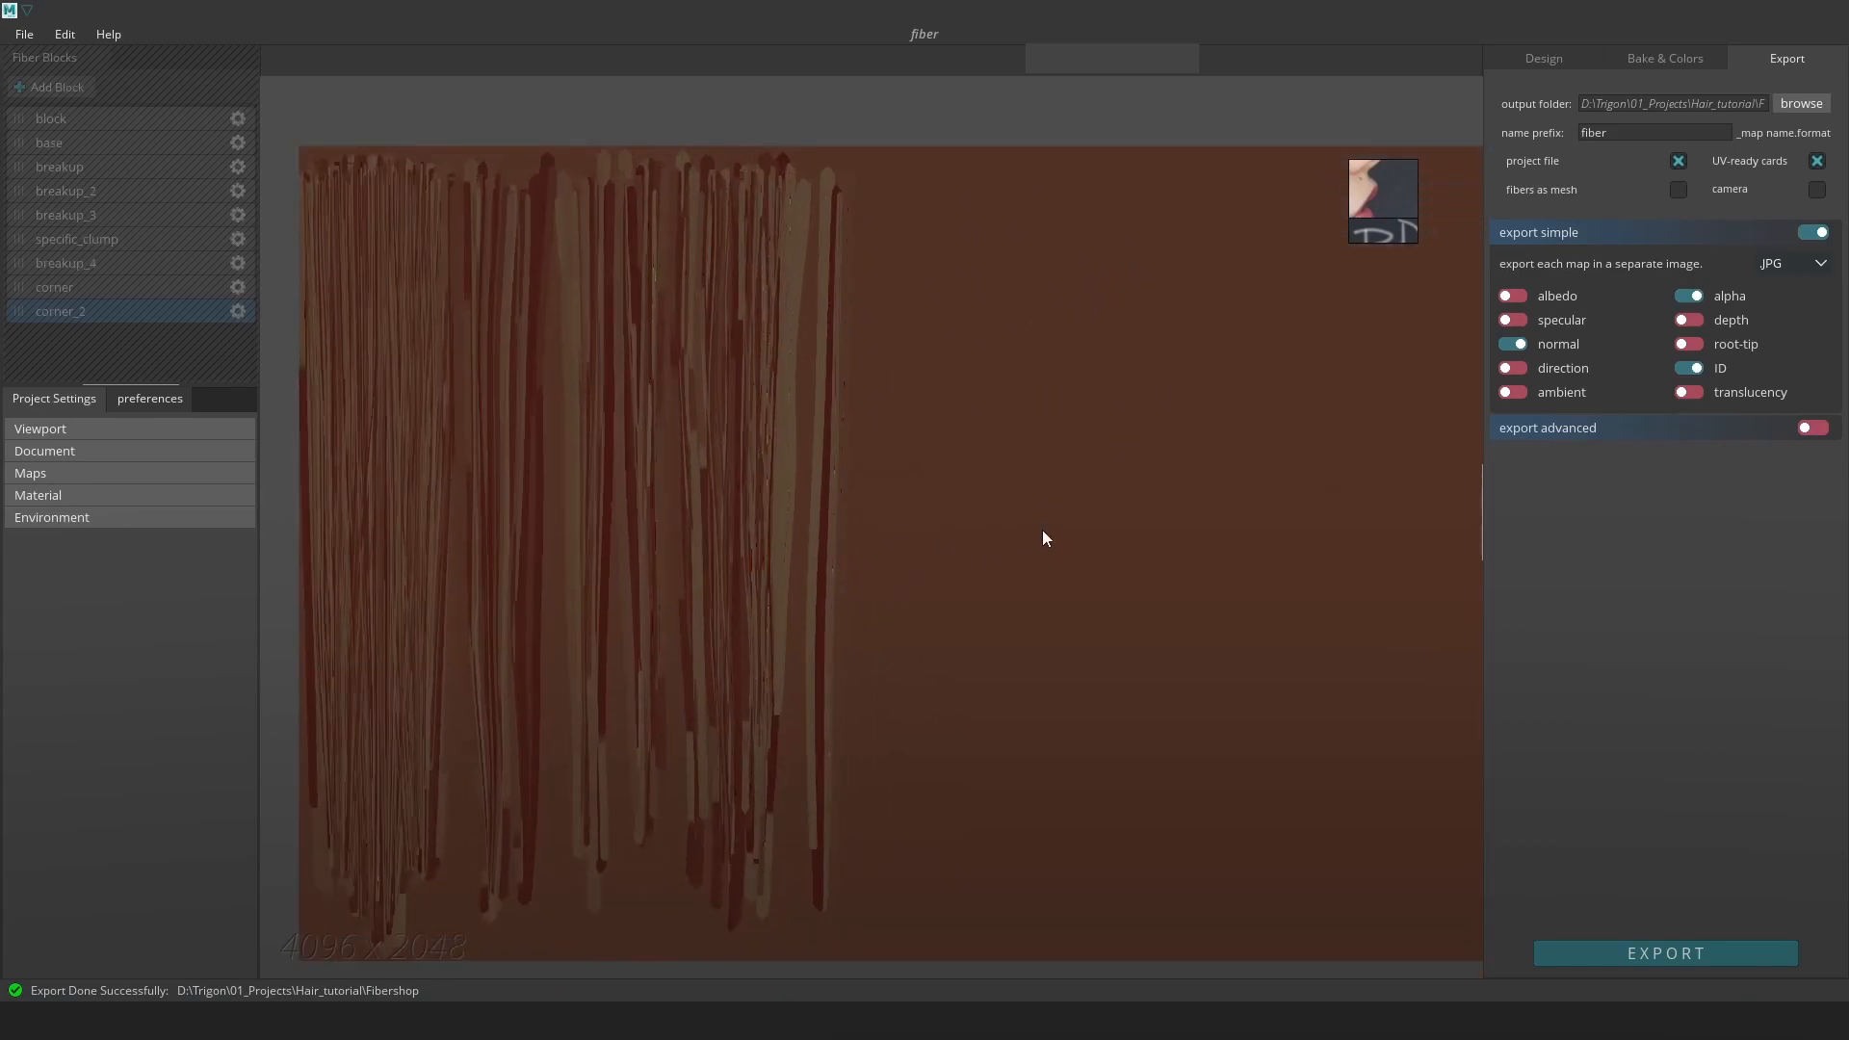
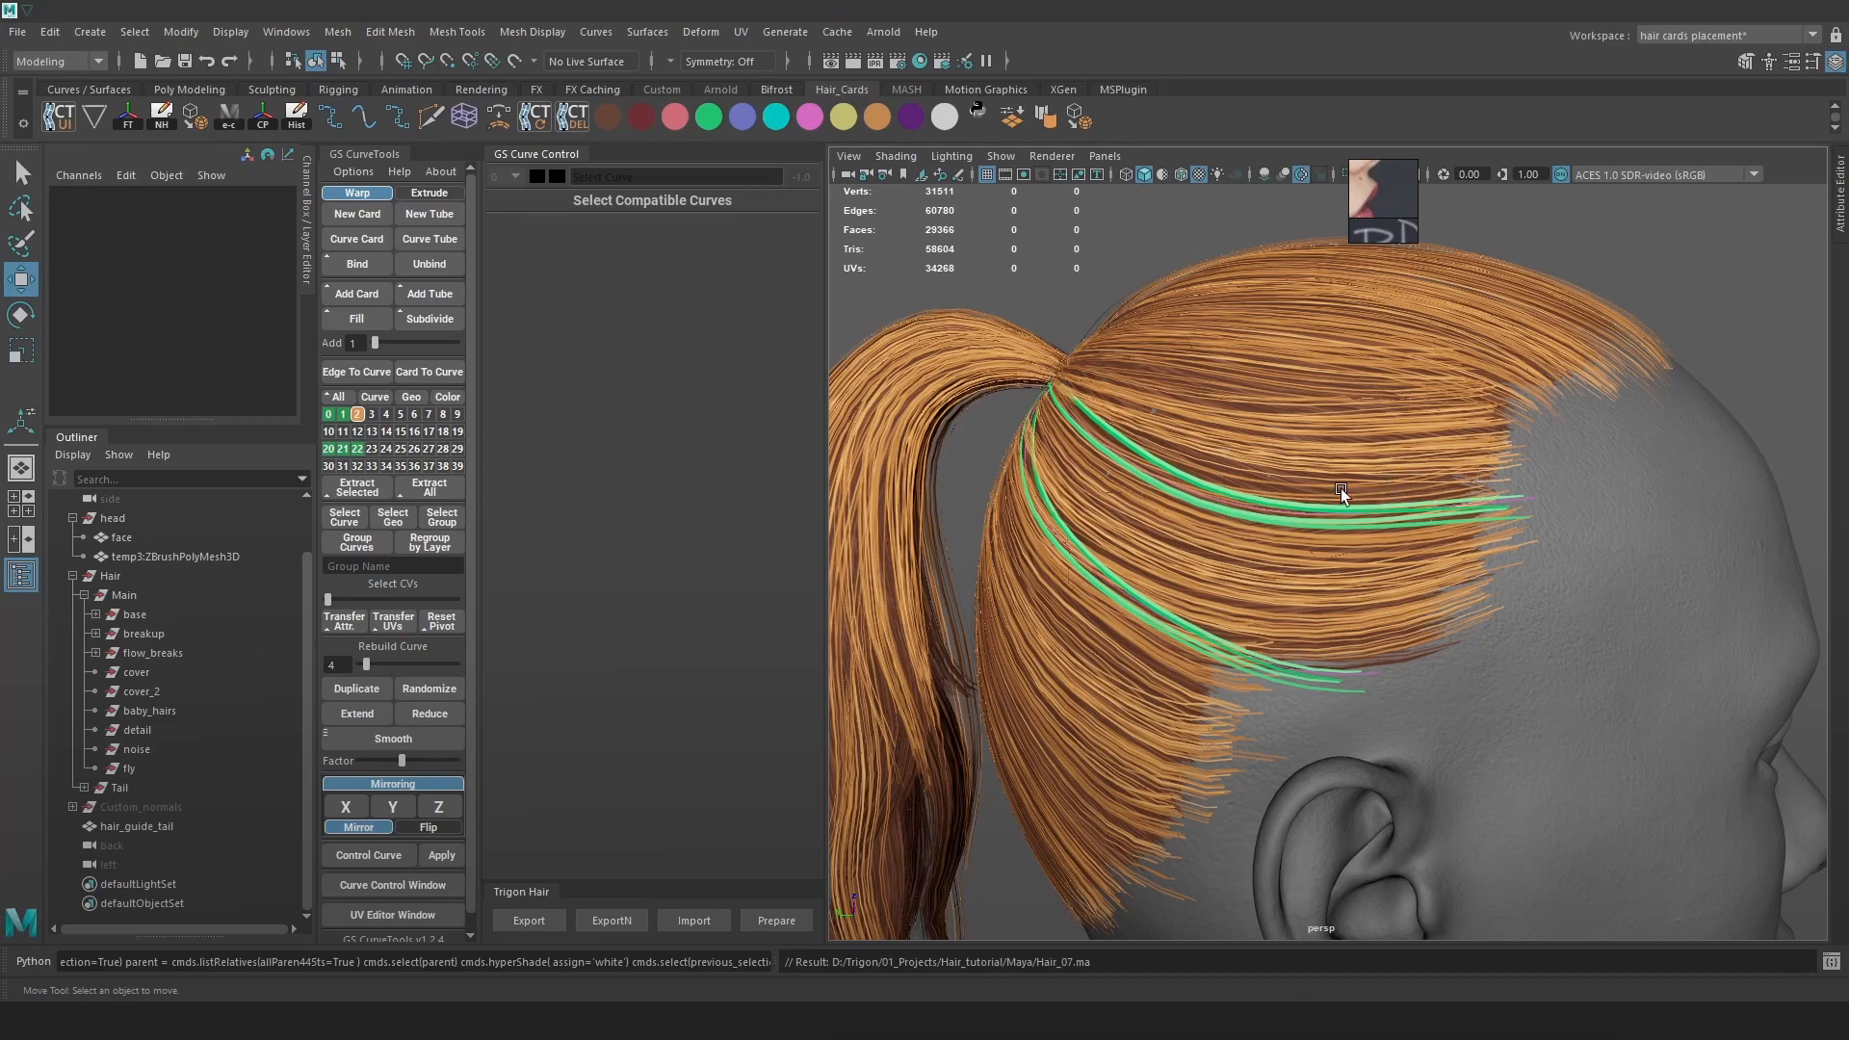
In Maya, examine the green flow-break cards on the side of the head up close
right_click_drag(1332, 487, 1425, 534, "alt")
middle_click_drag(1291, 472, 1331, 531, "alt")
right_click_drag(1331, 532, 1356, 616, "alt")
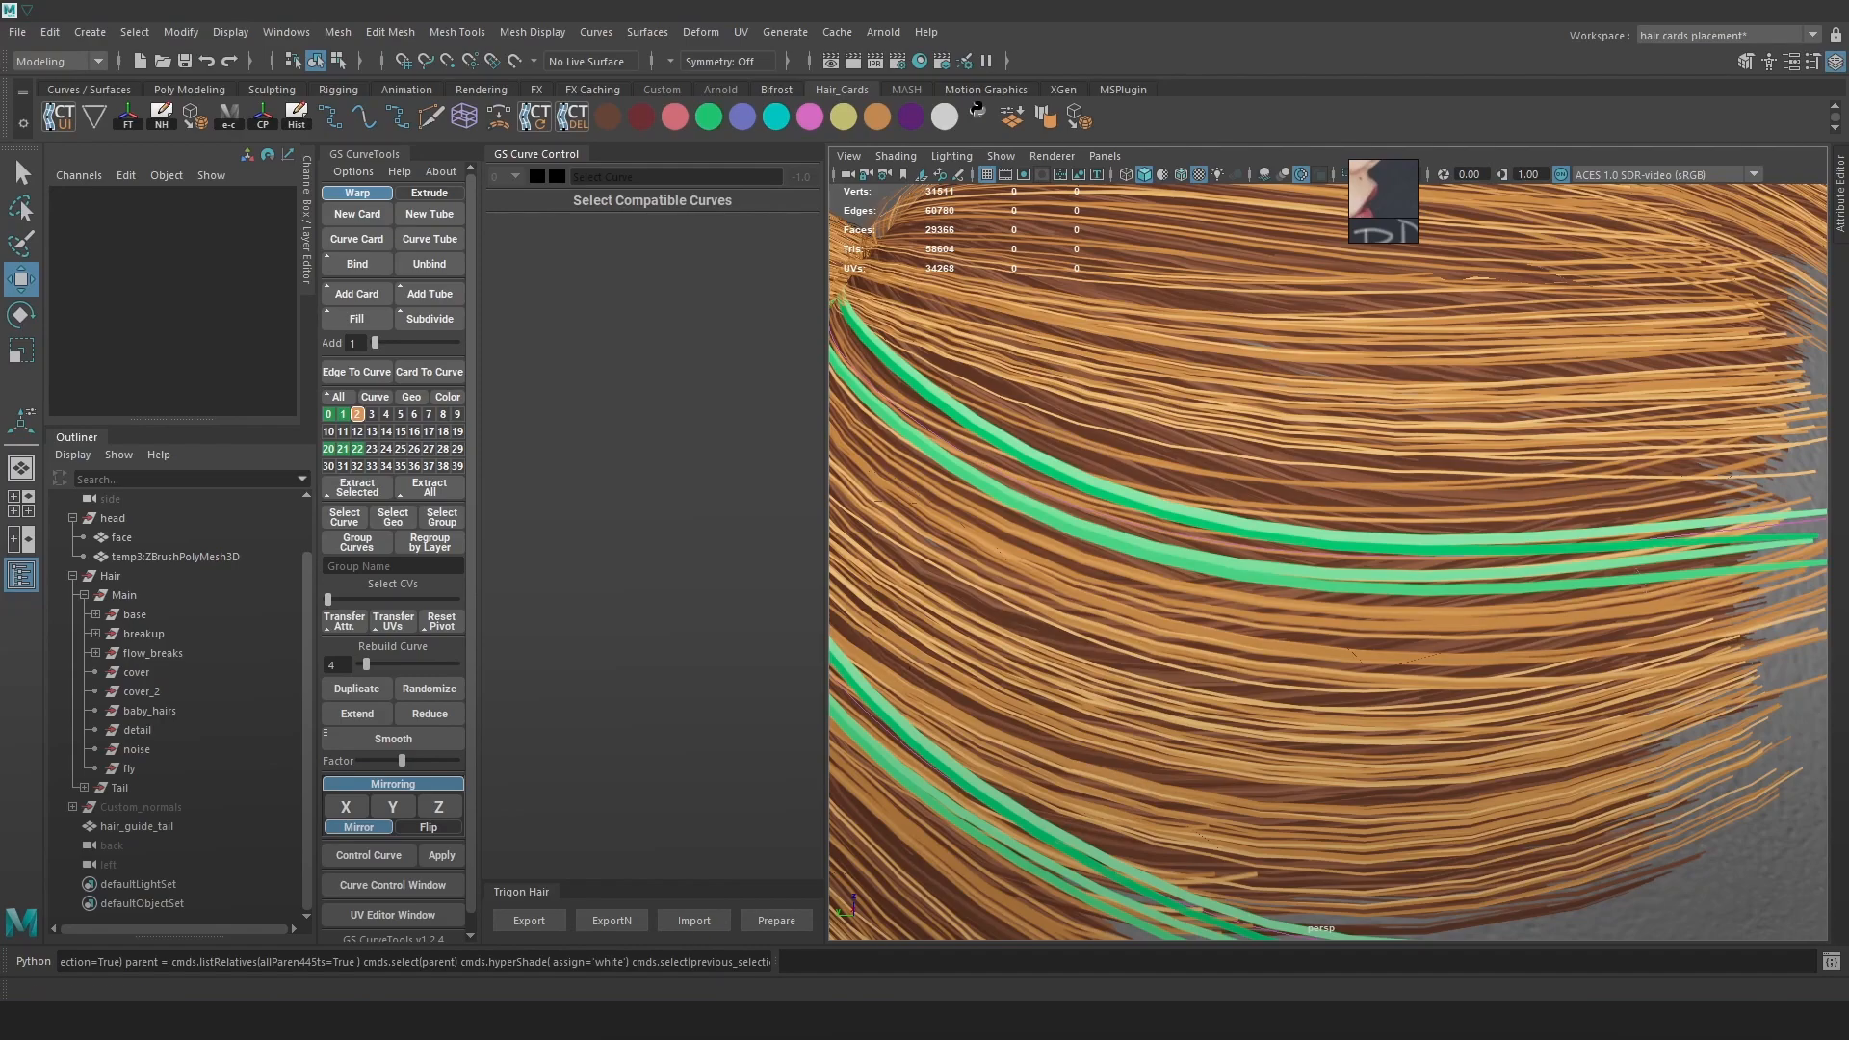
mouse_move(621, 932)
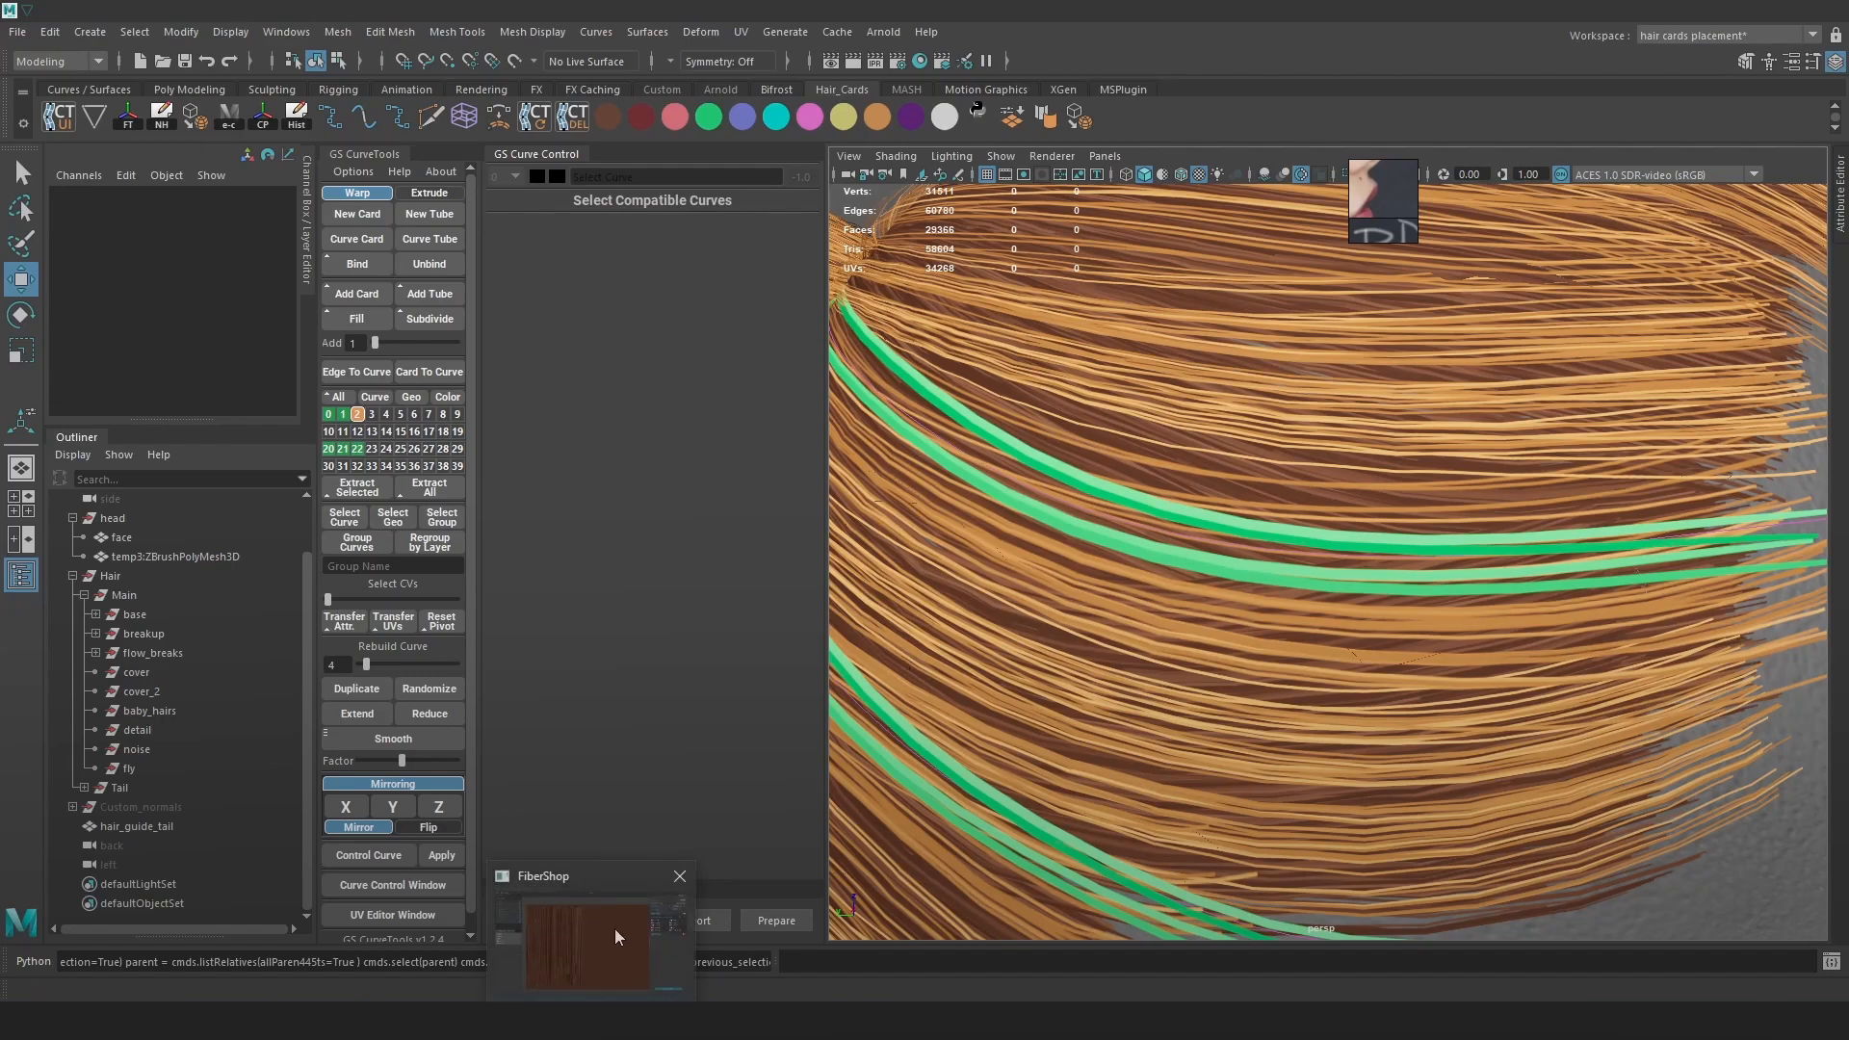
scroll(1569, 577, "down", 4)
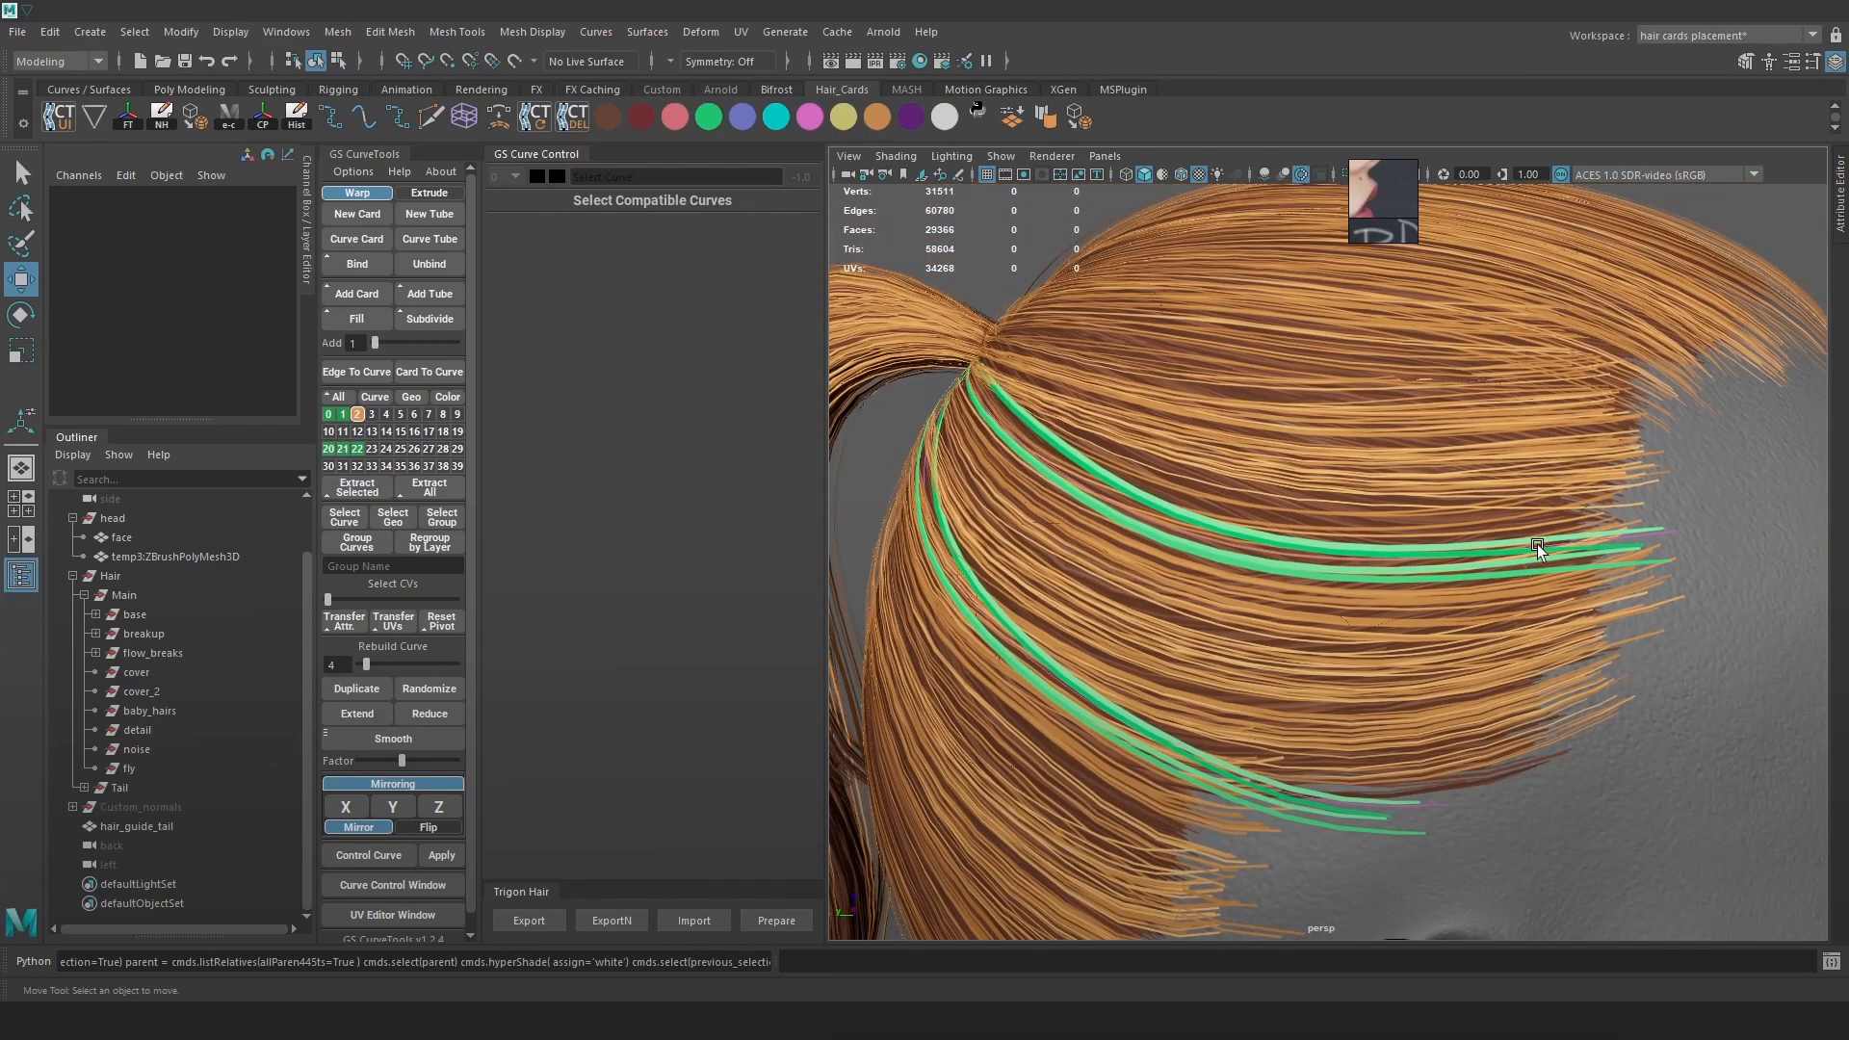
scroll(1453, 637, "up", 2)
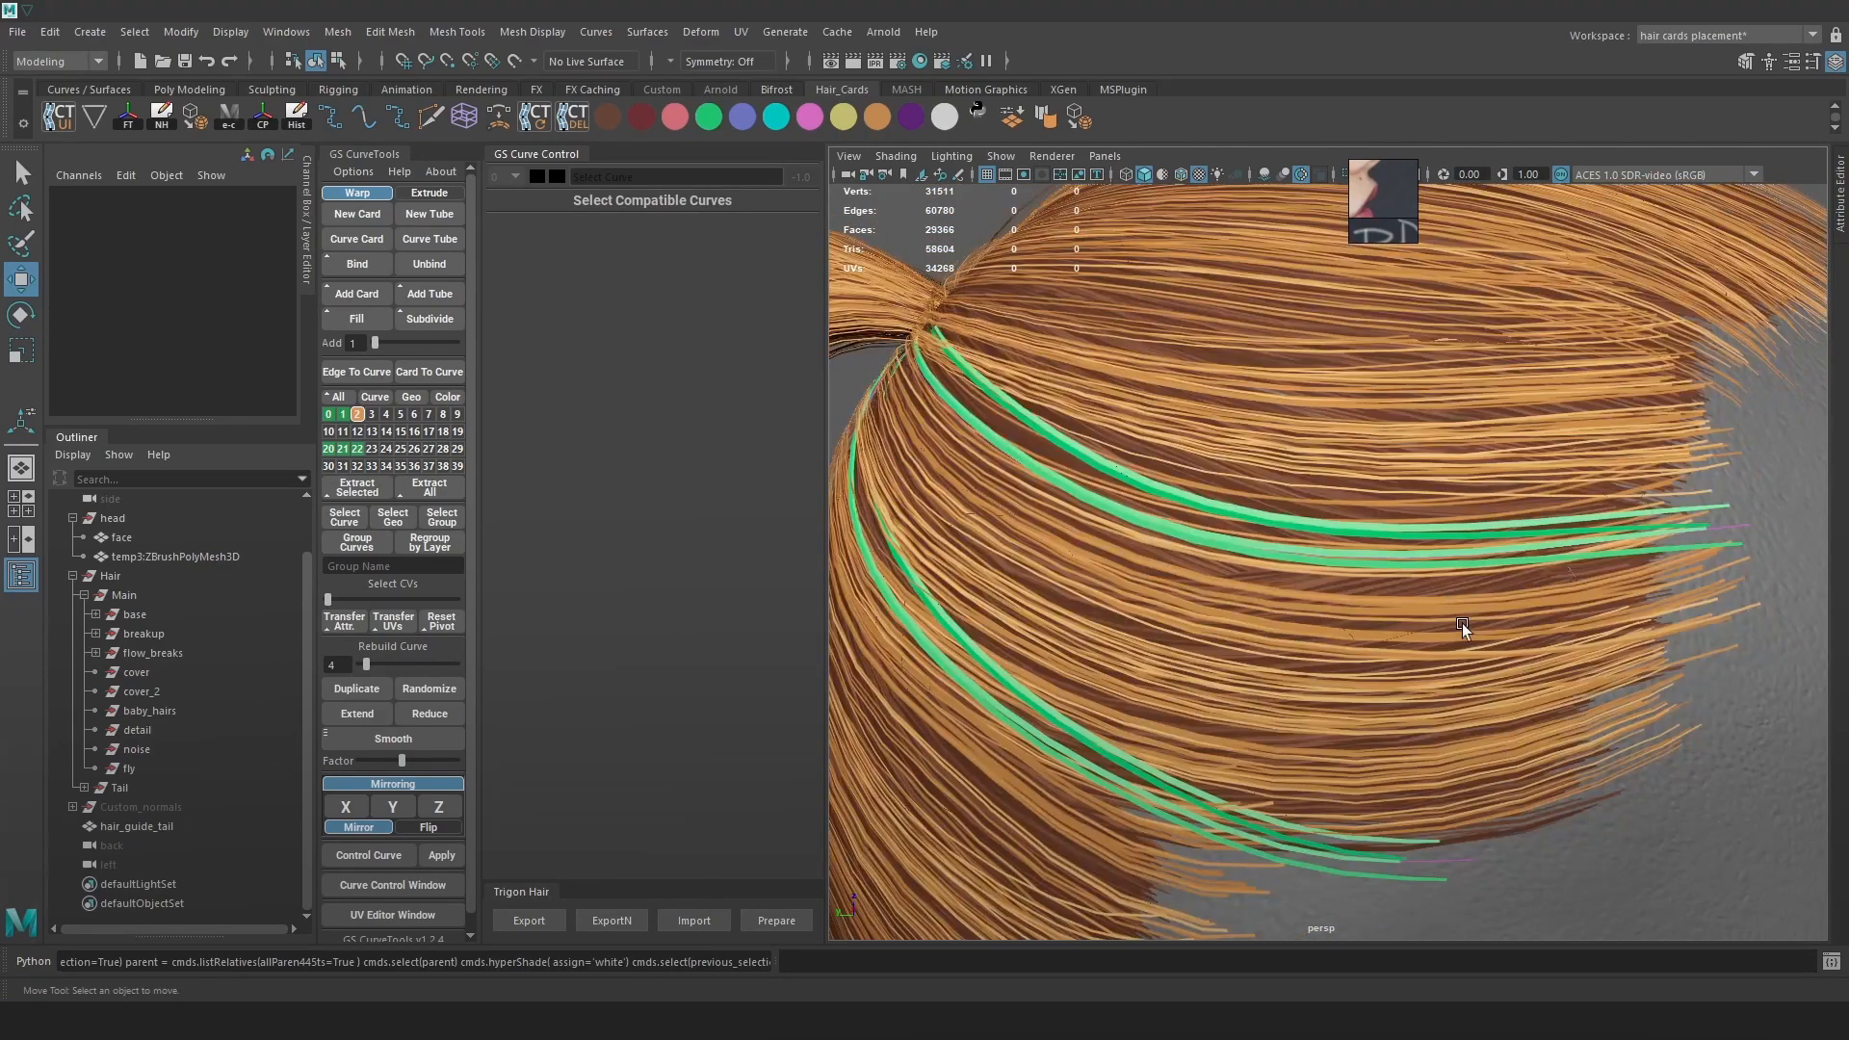
scroll(1459, 621, "down", 1)
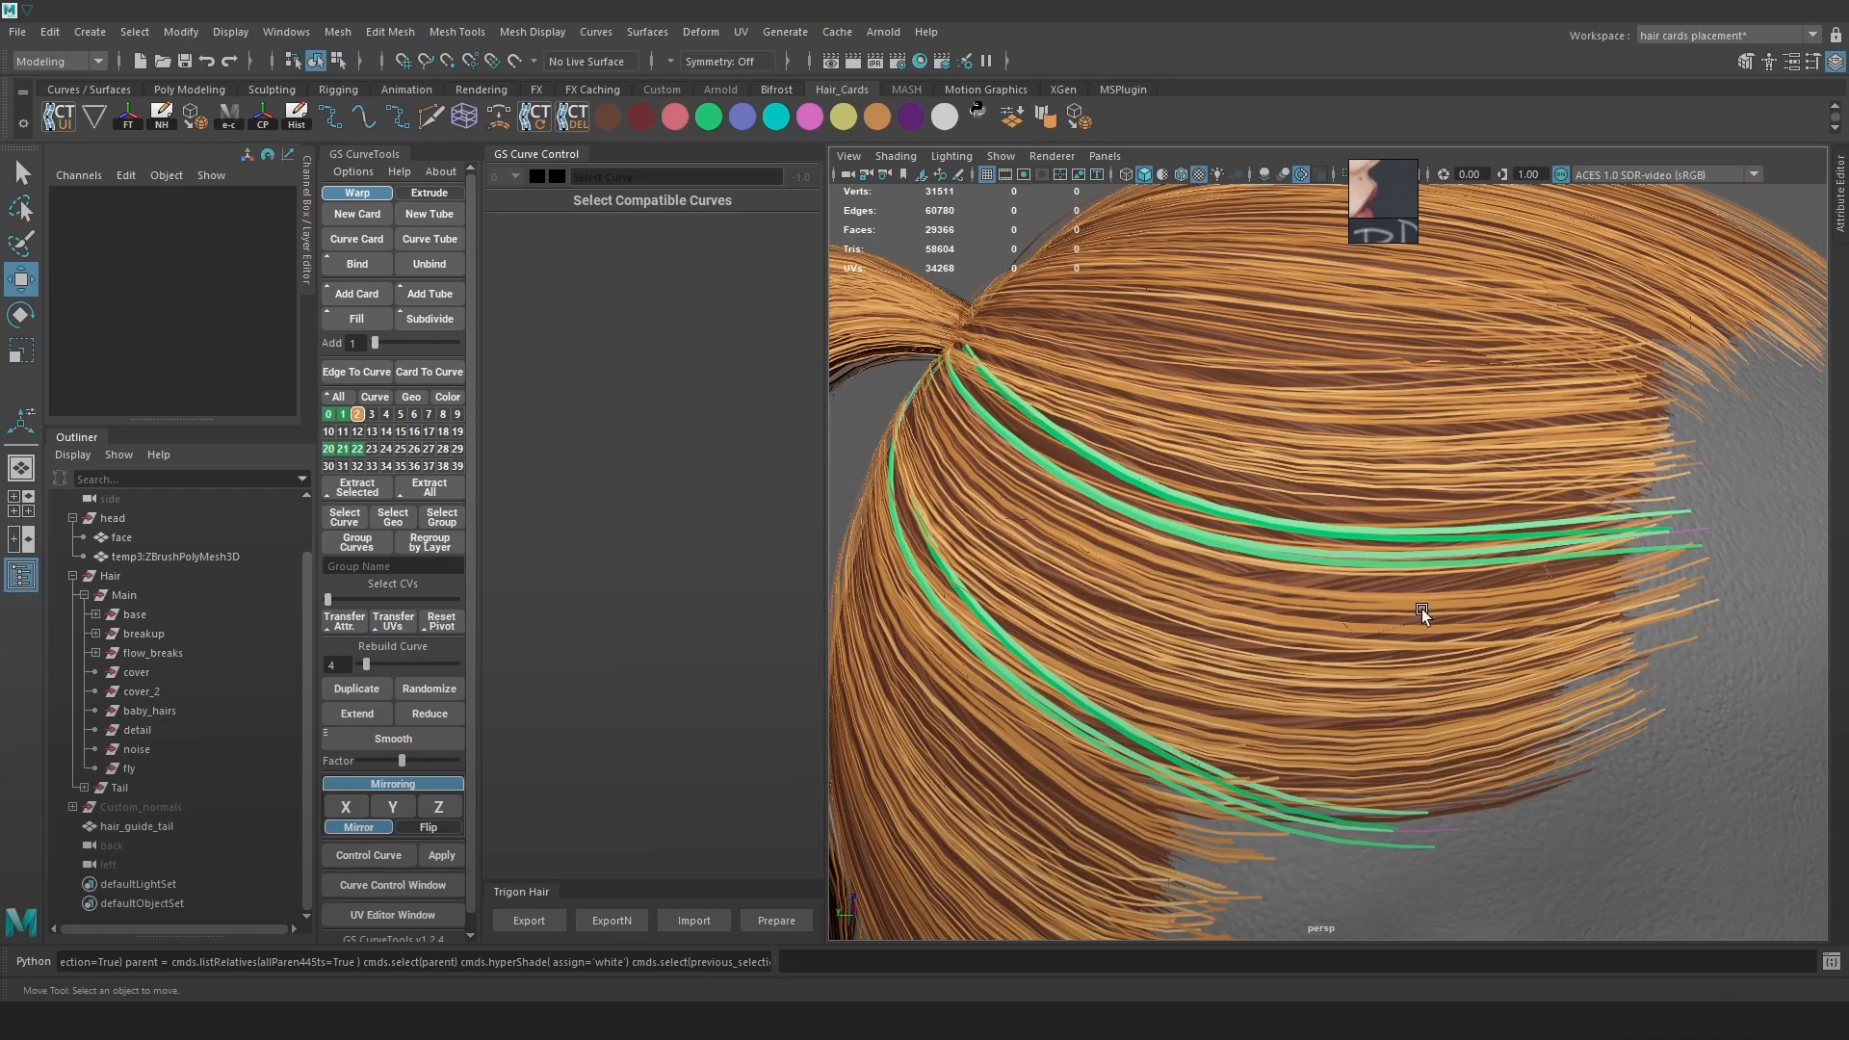
Select the path curve of the upper flow-break card above the ear in wireframe display and return to textured display
key("4")
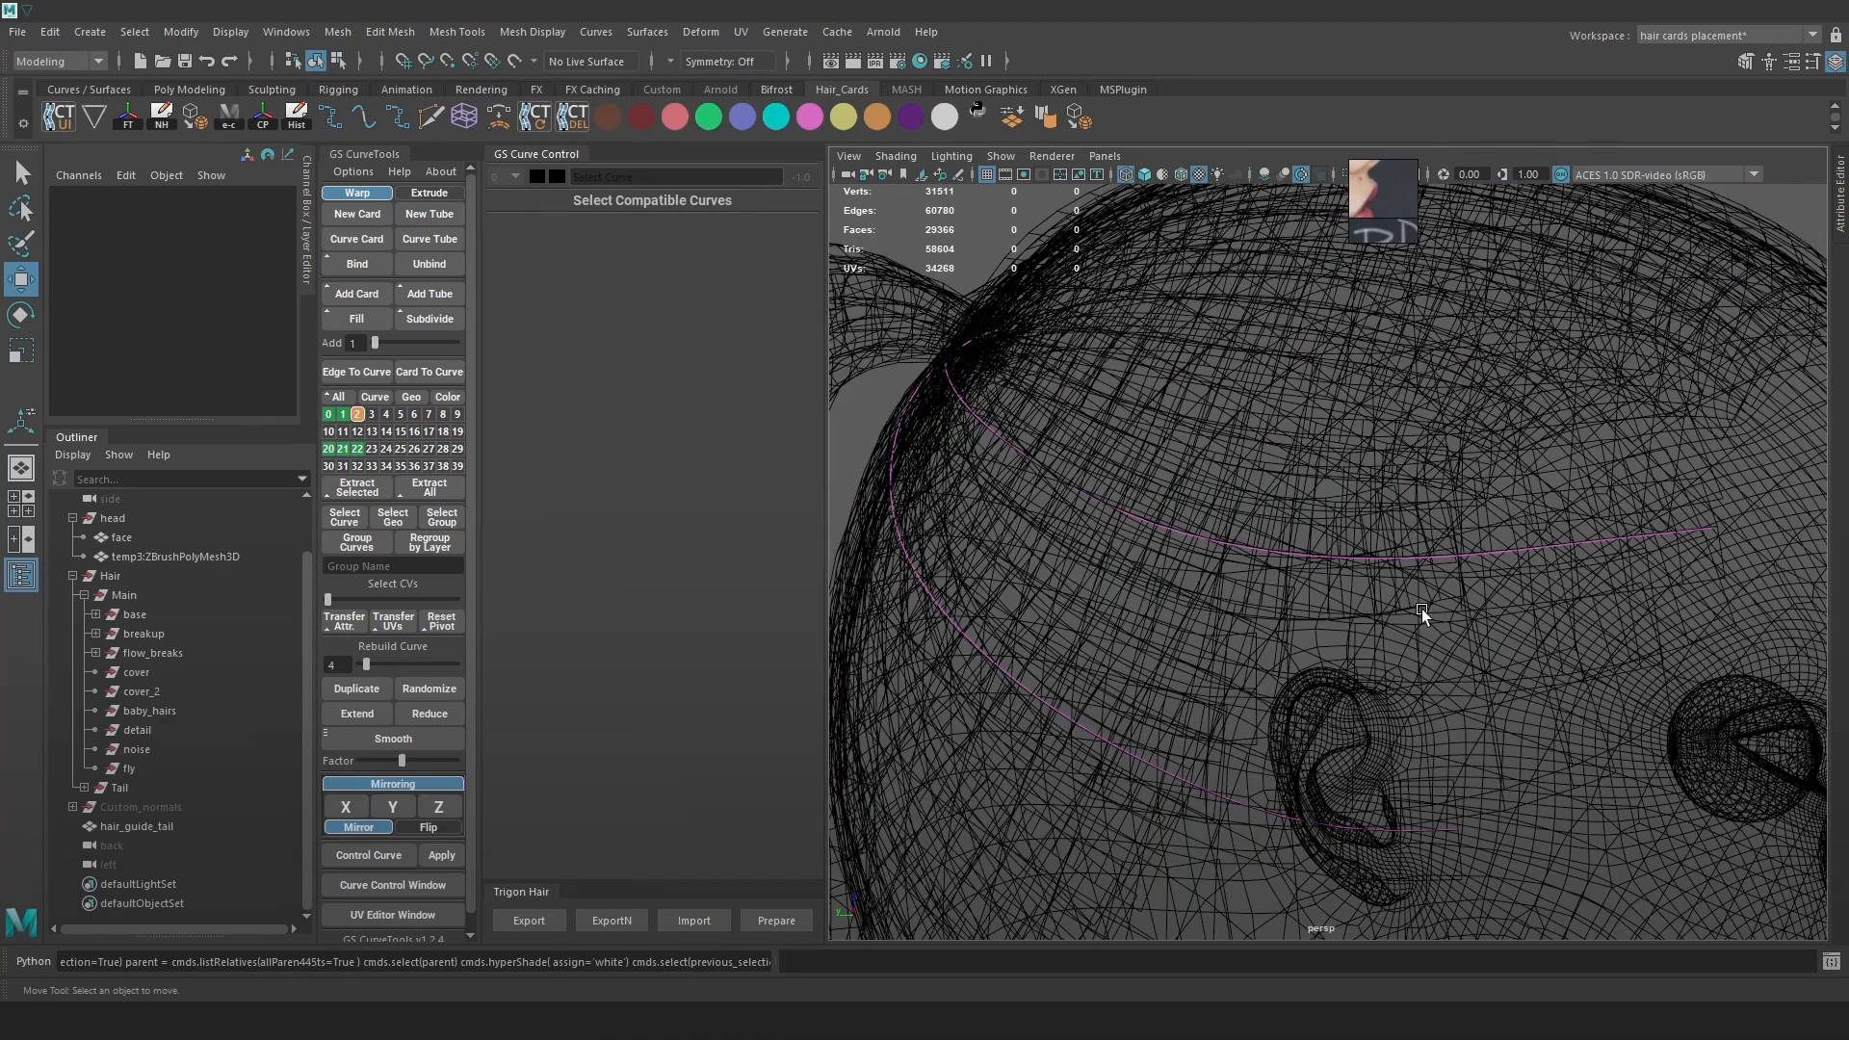
left_click(1436, 559)
key("6")
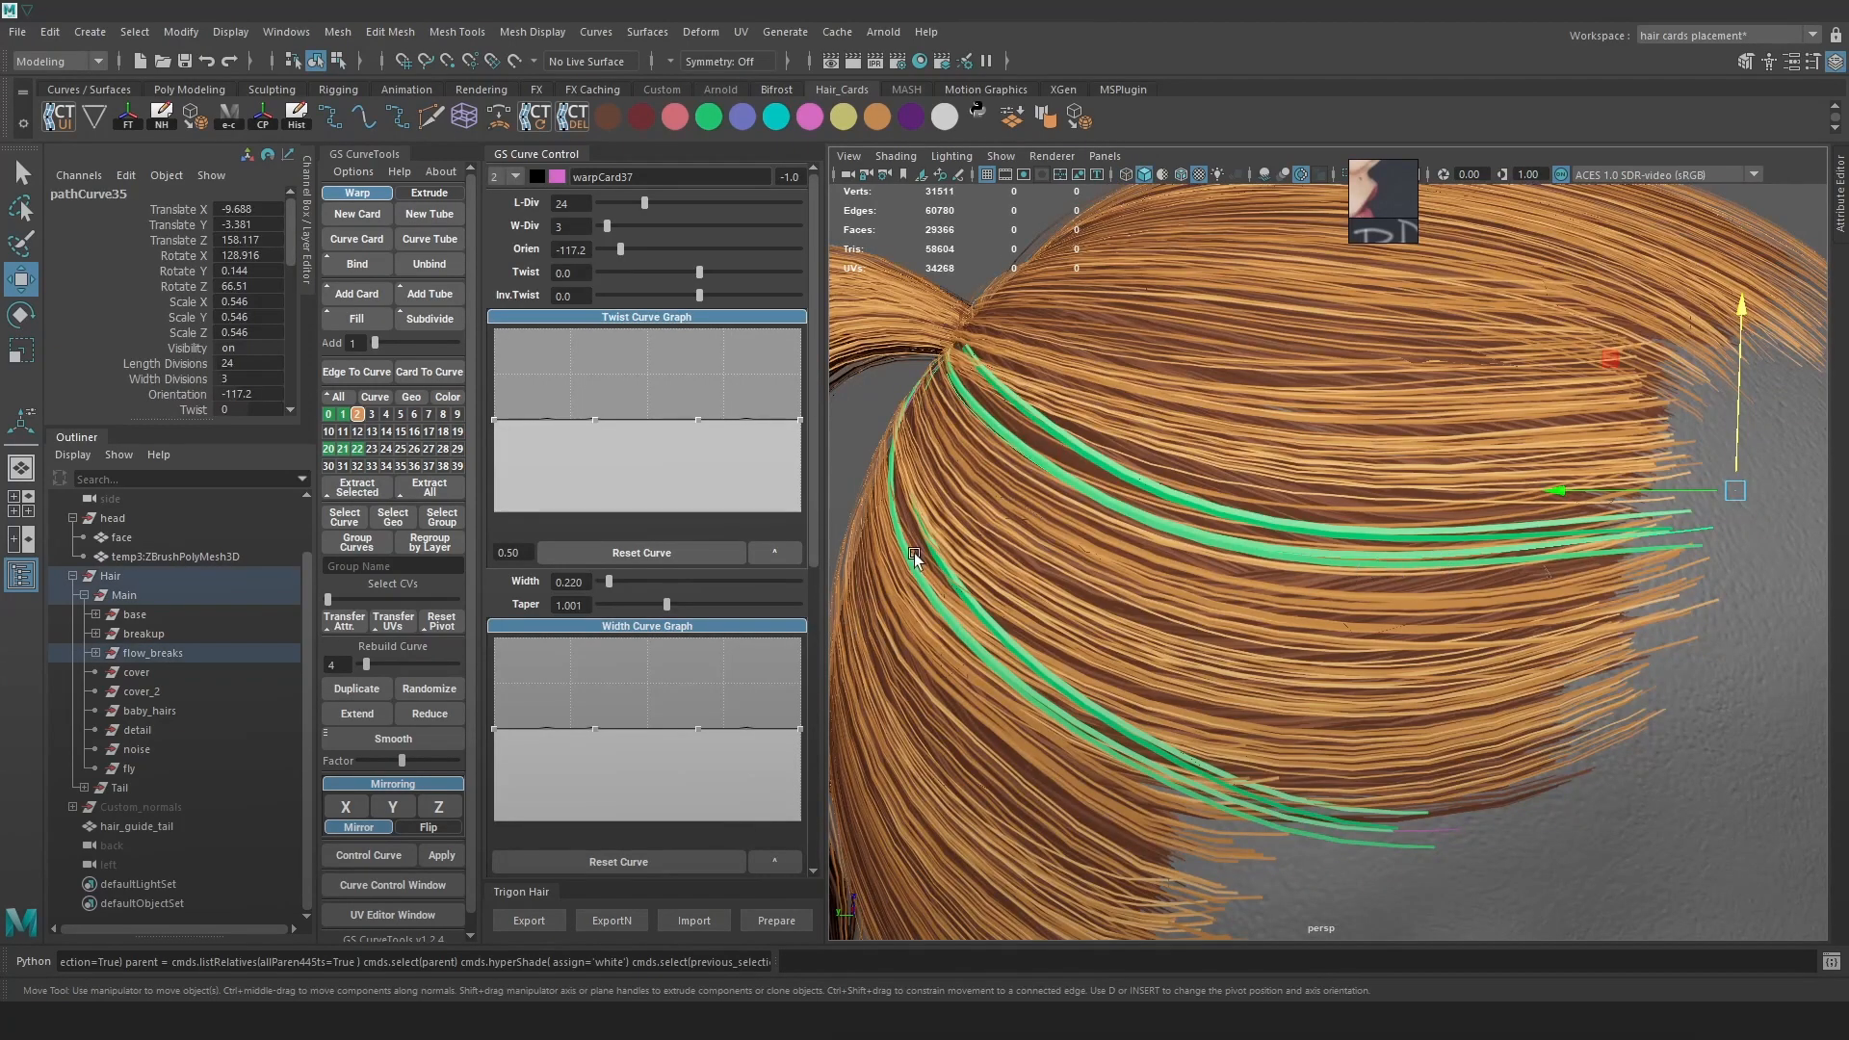
scroll(695, 879, "down", 5)
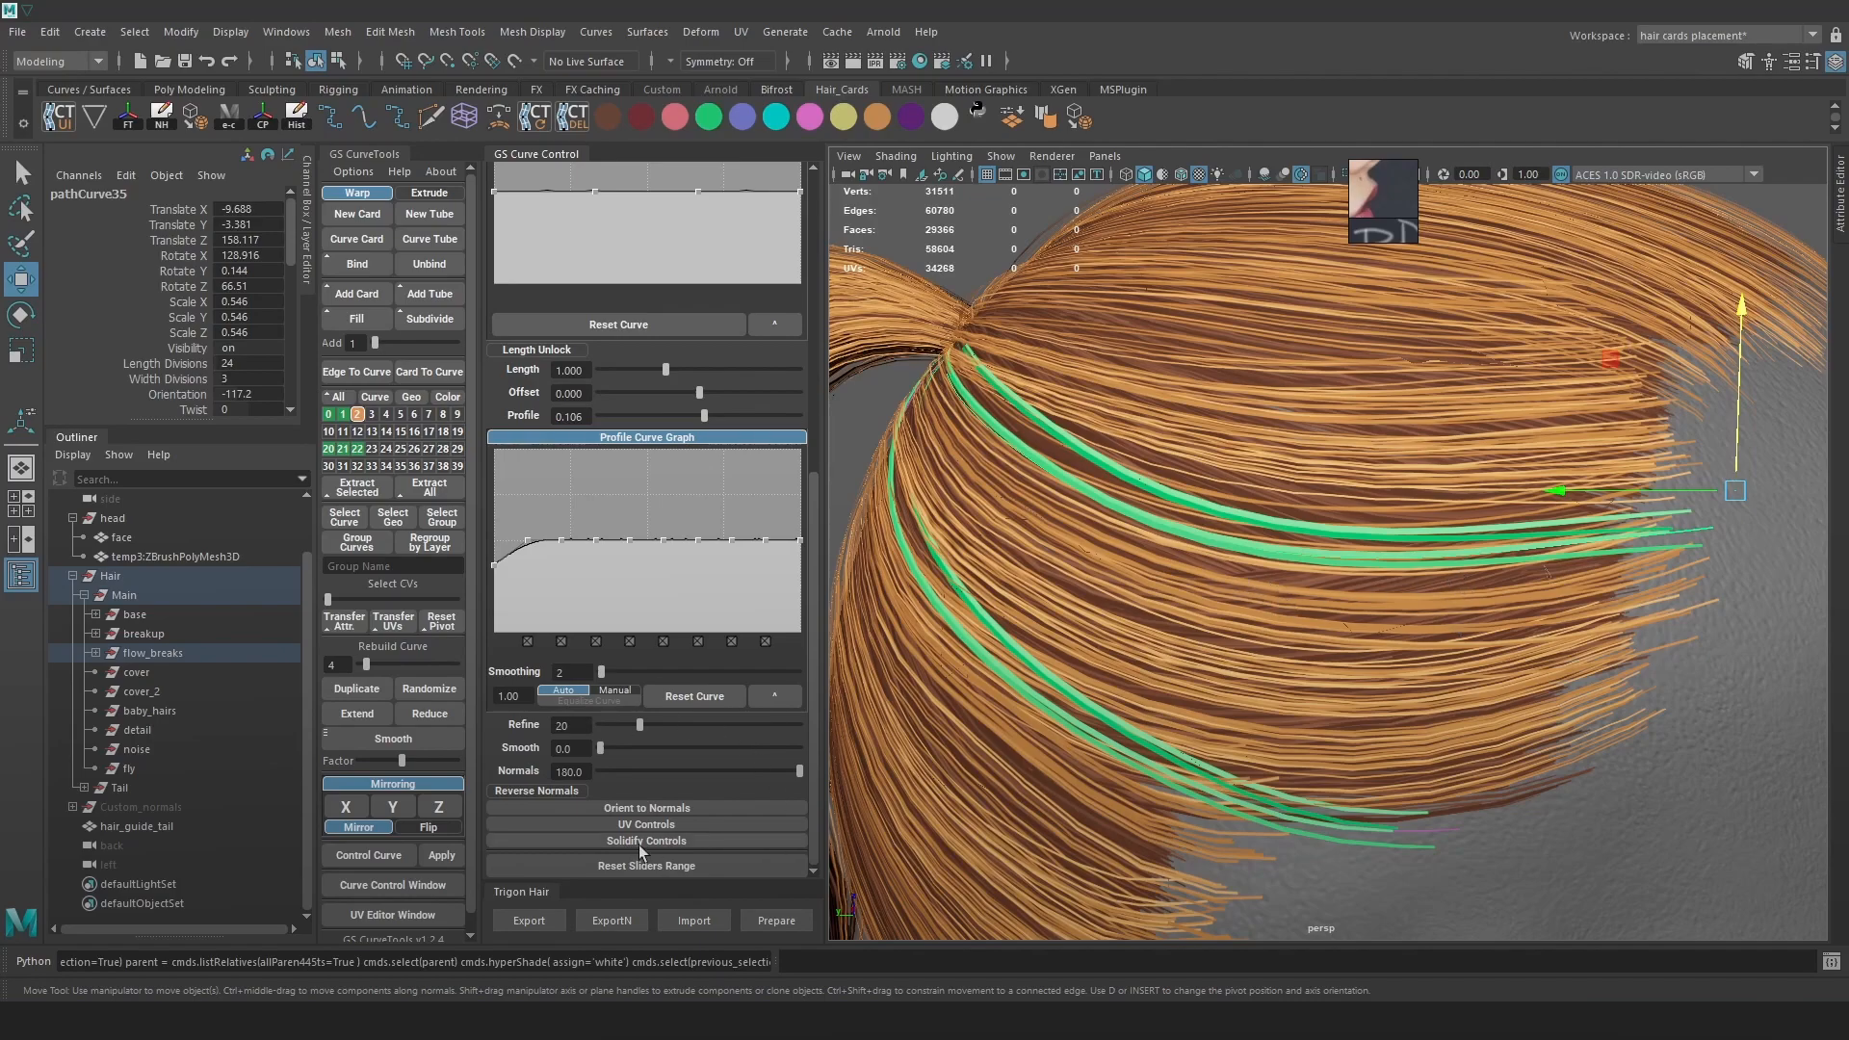
scroll(1097, 200, "up", 2)
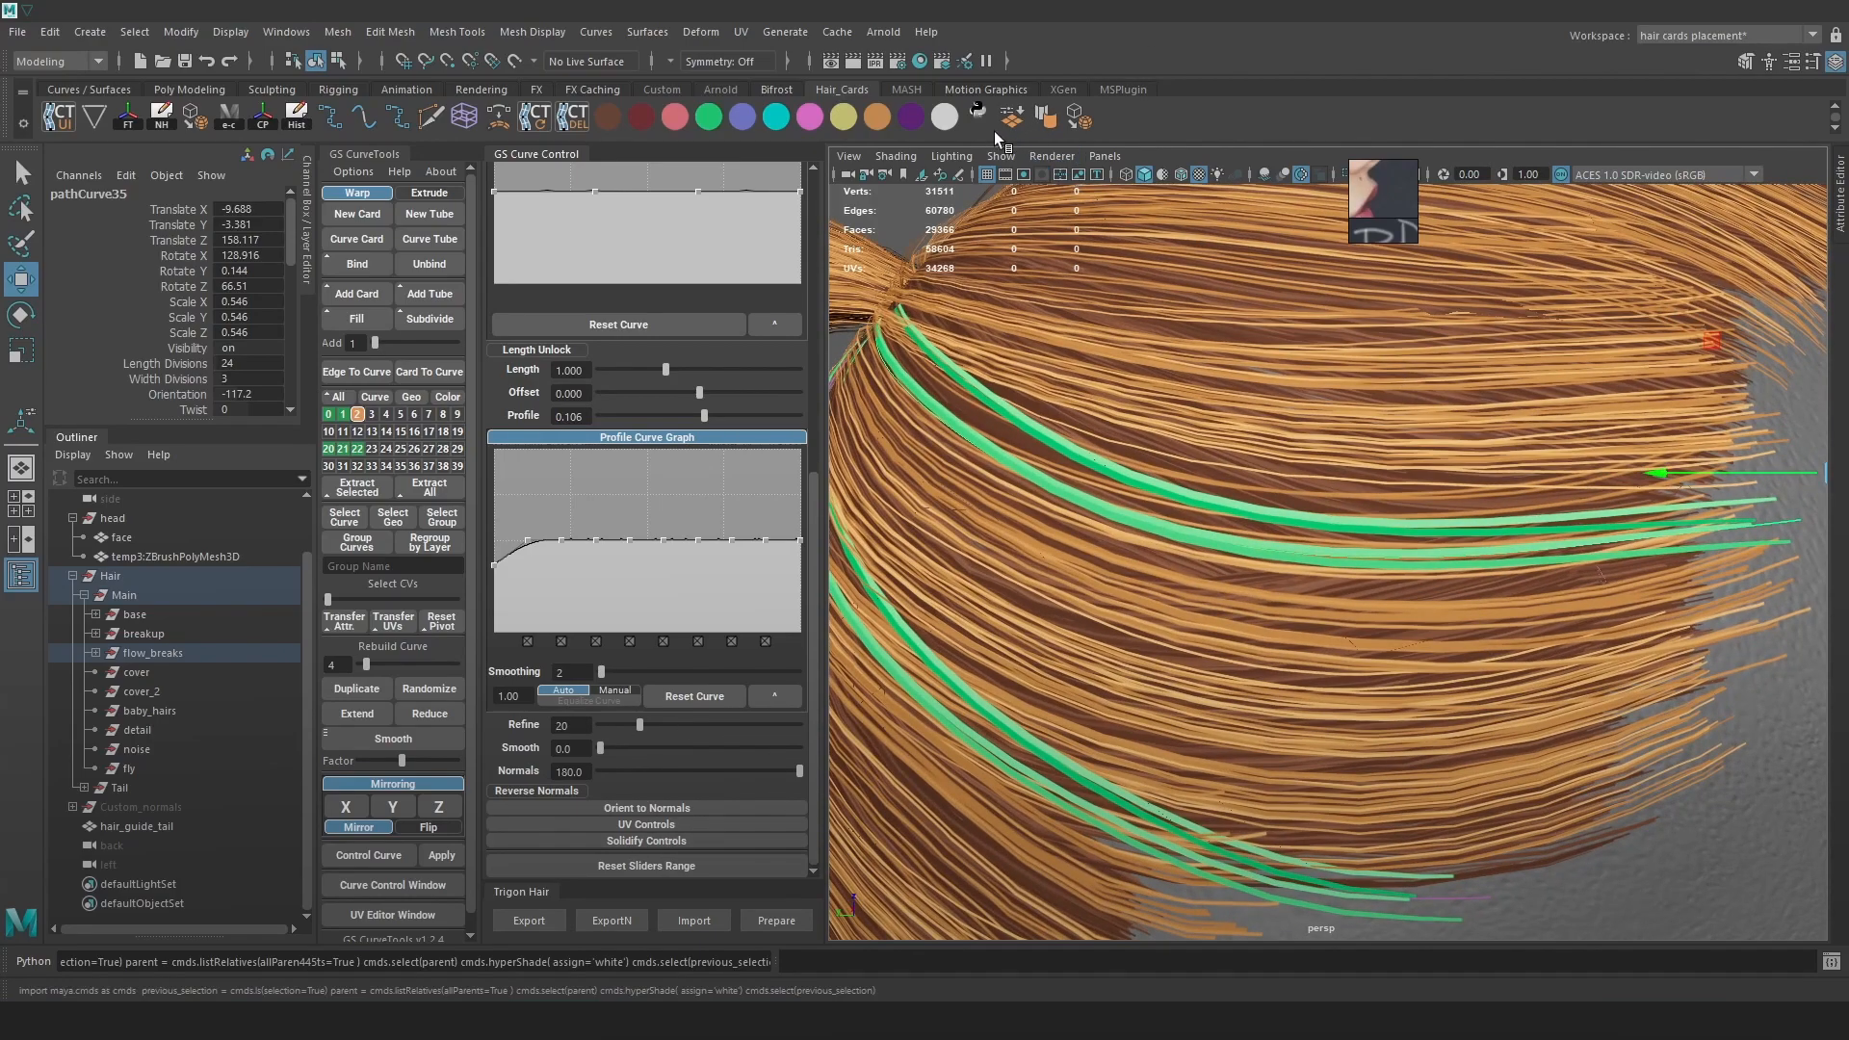
Assign the white material to the selected flow-break cards and open the card's UVs in the GS CurveTools UV editor
left_click(980, 113)
scroll(1301, 468, "up", 2)
scroll(1301, 468, "down", 3)
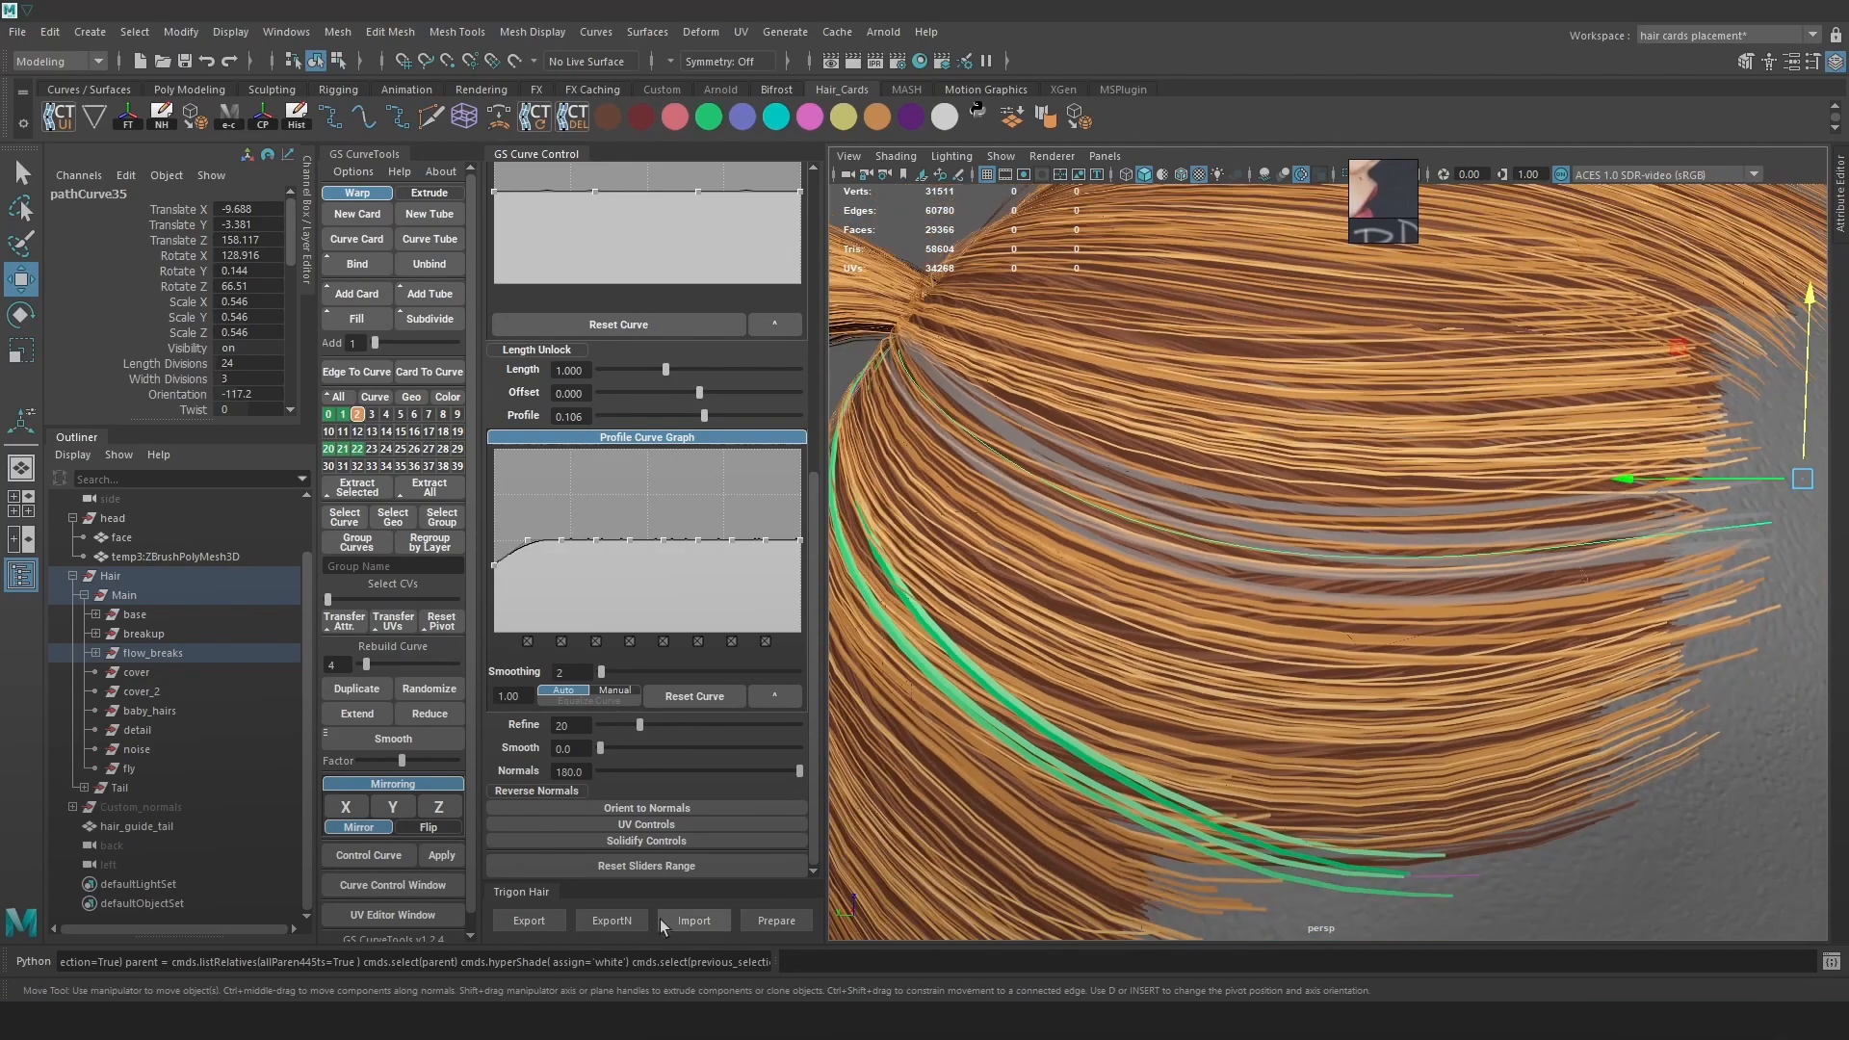
left_click(392, 915)
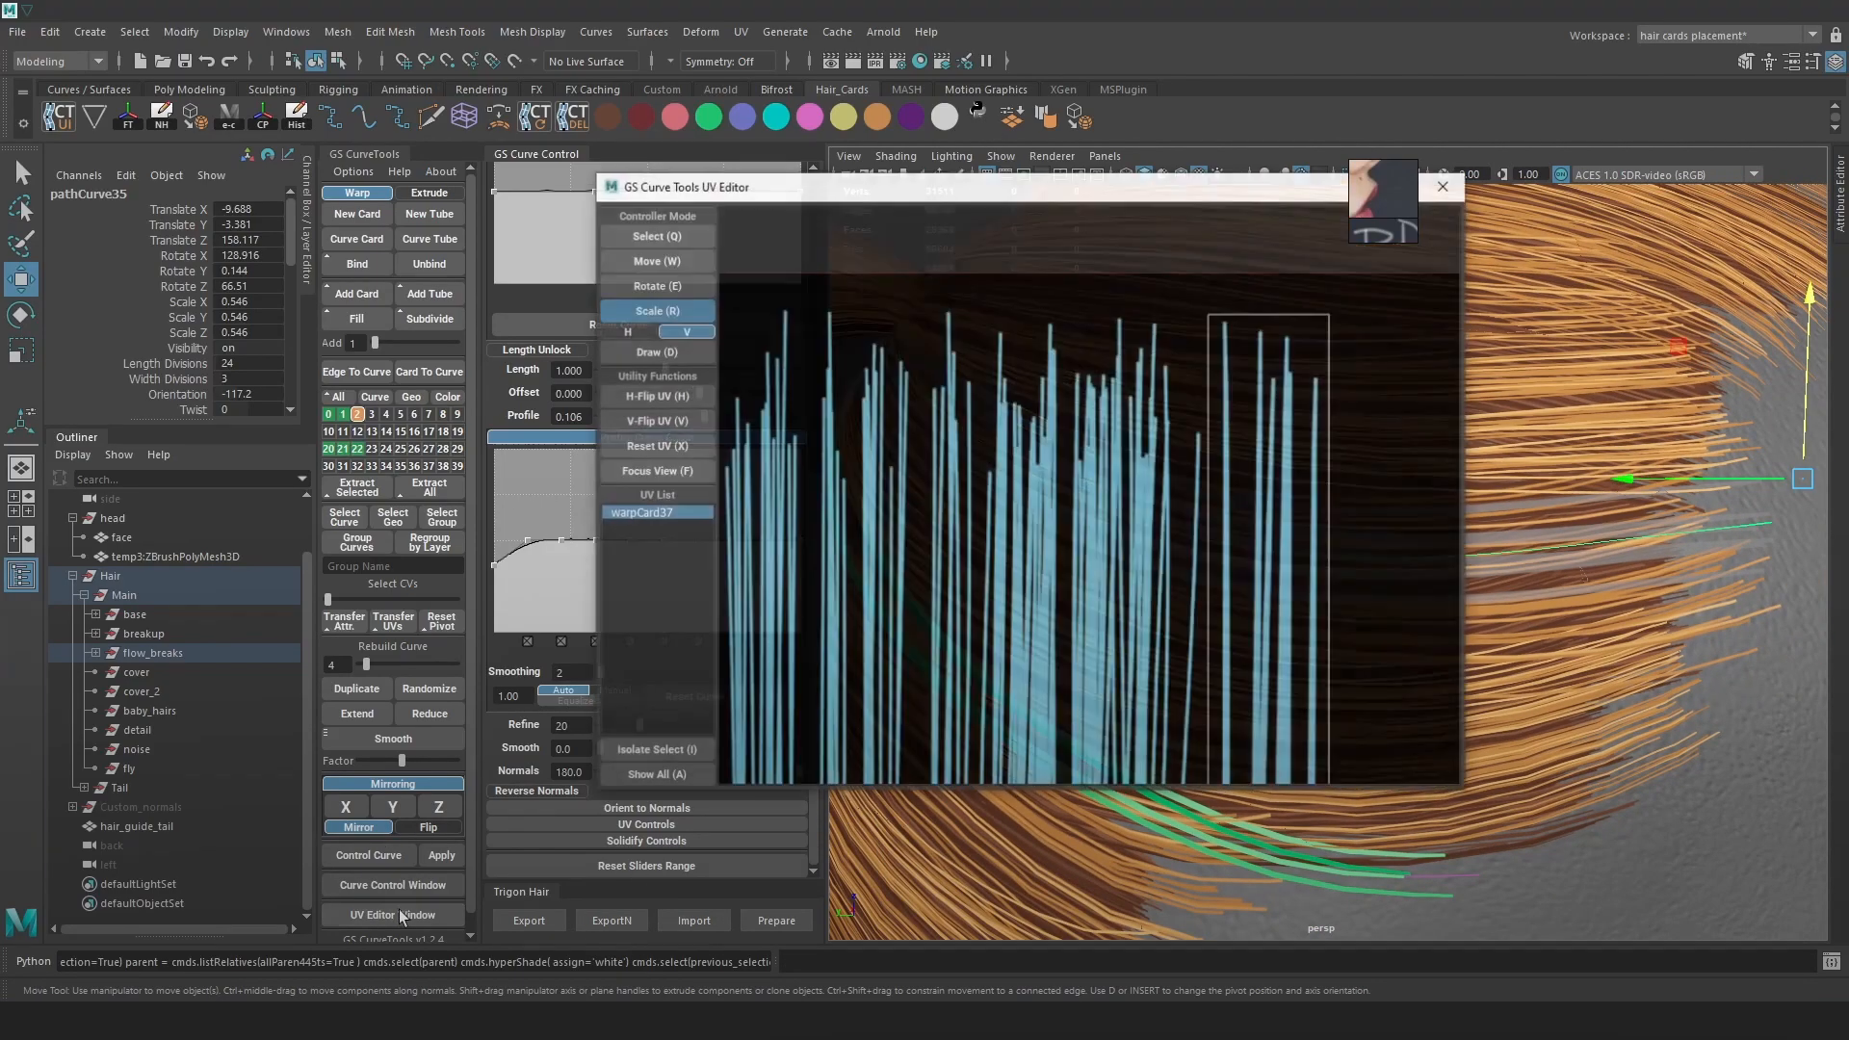
Reposition the upper flow-break card's UVs over the sparse strand group in the fiber texture and close the UV editor
key("w")
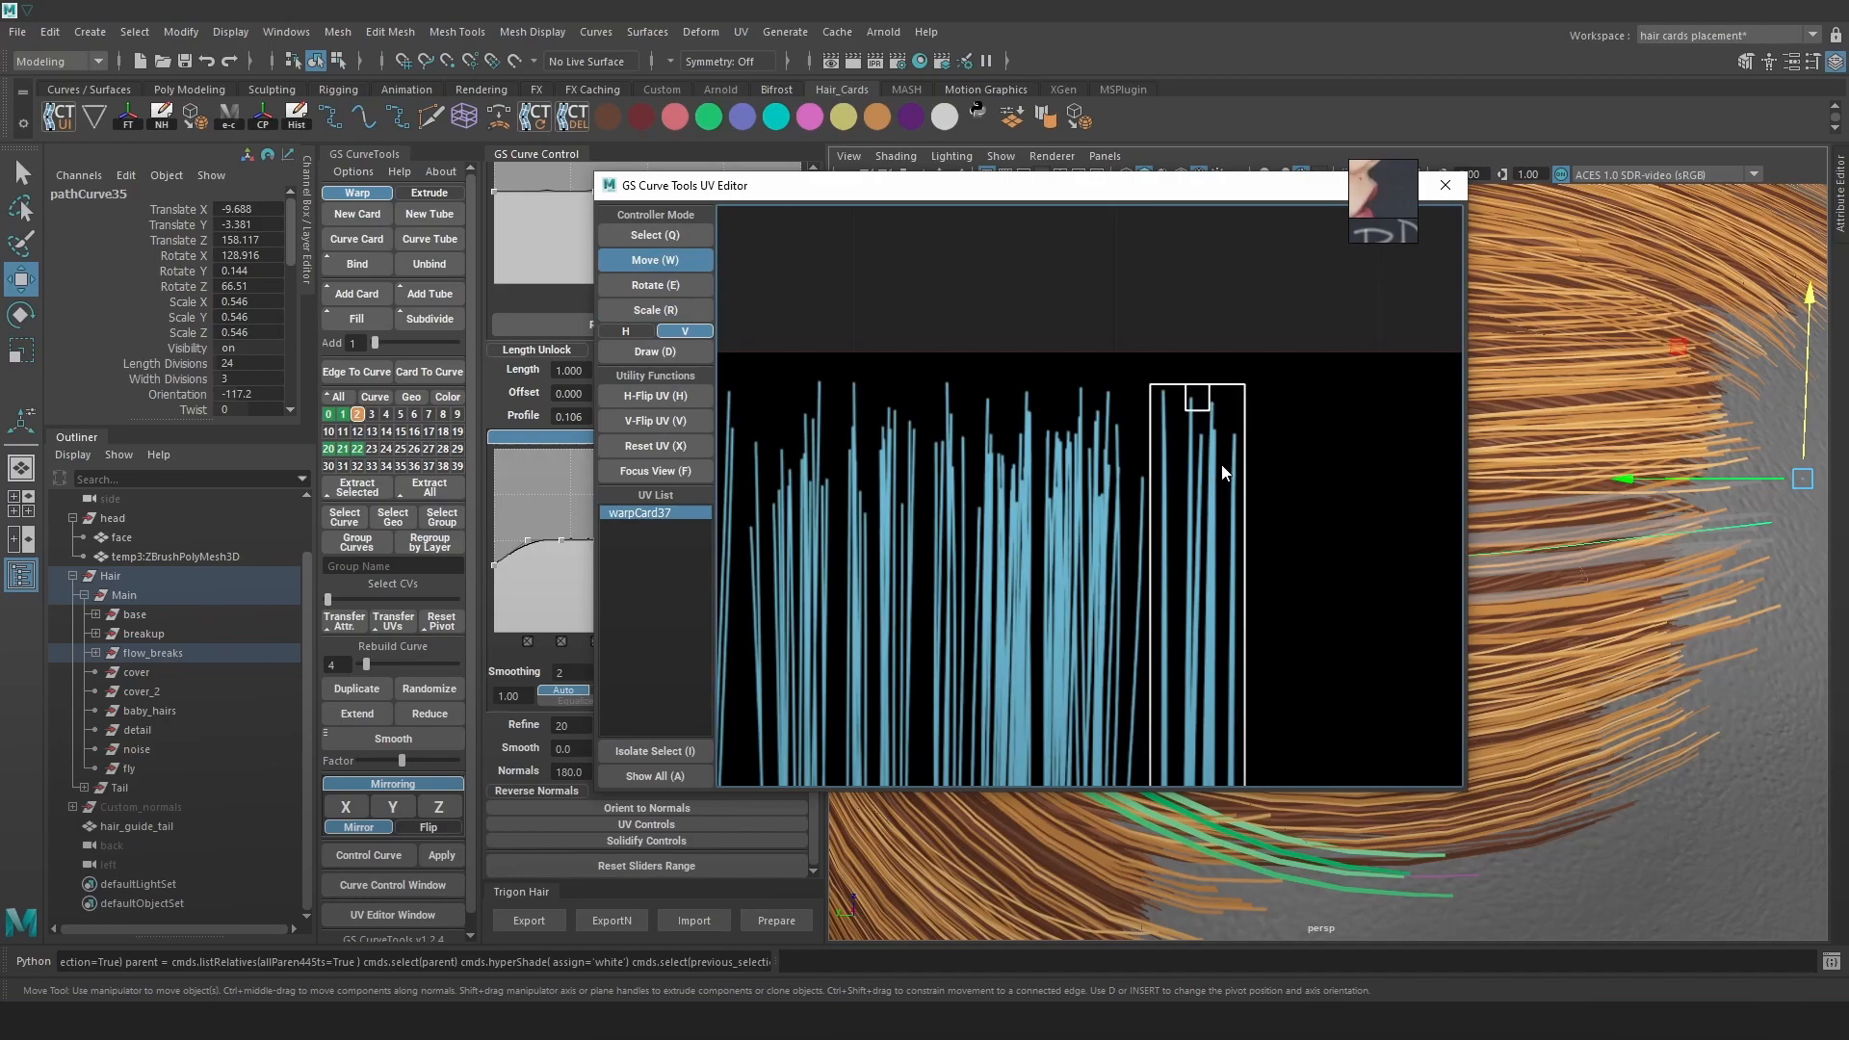
scroll(1210, 467, "up", 3)
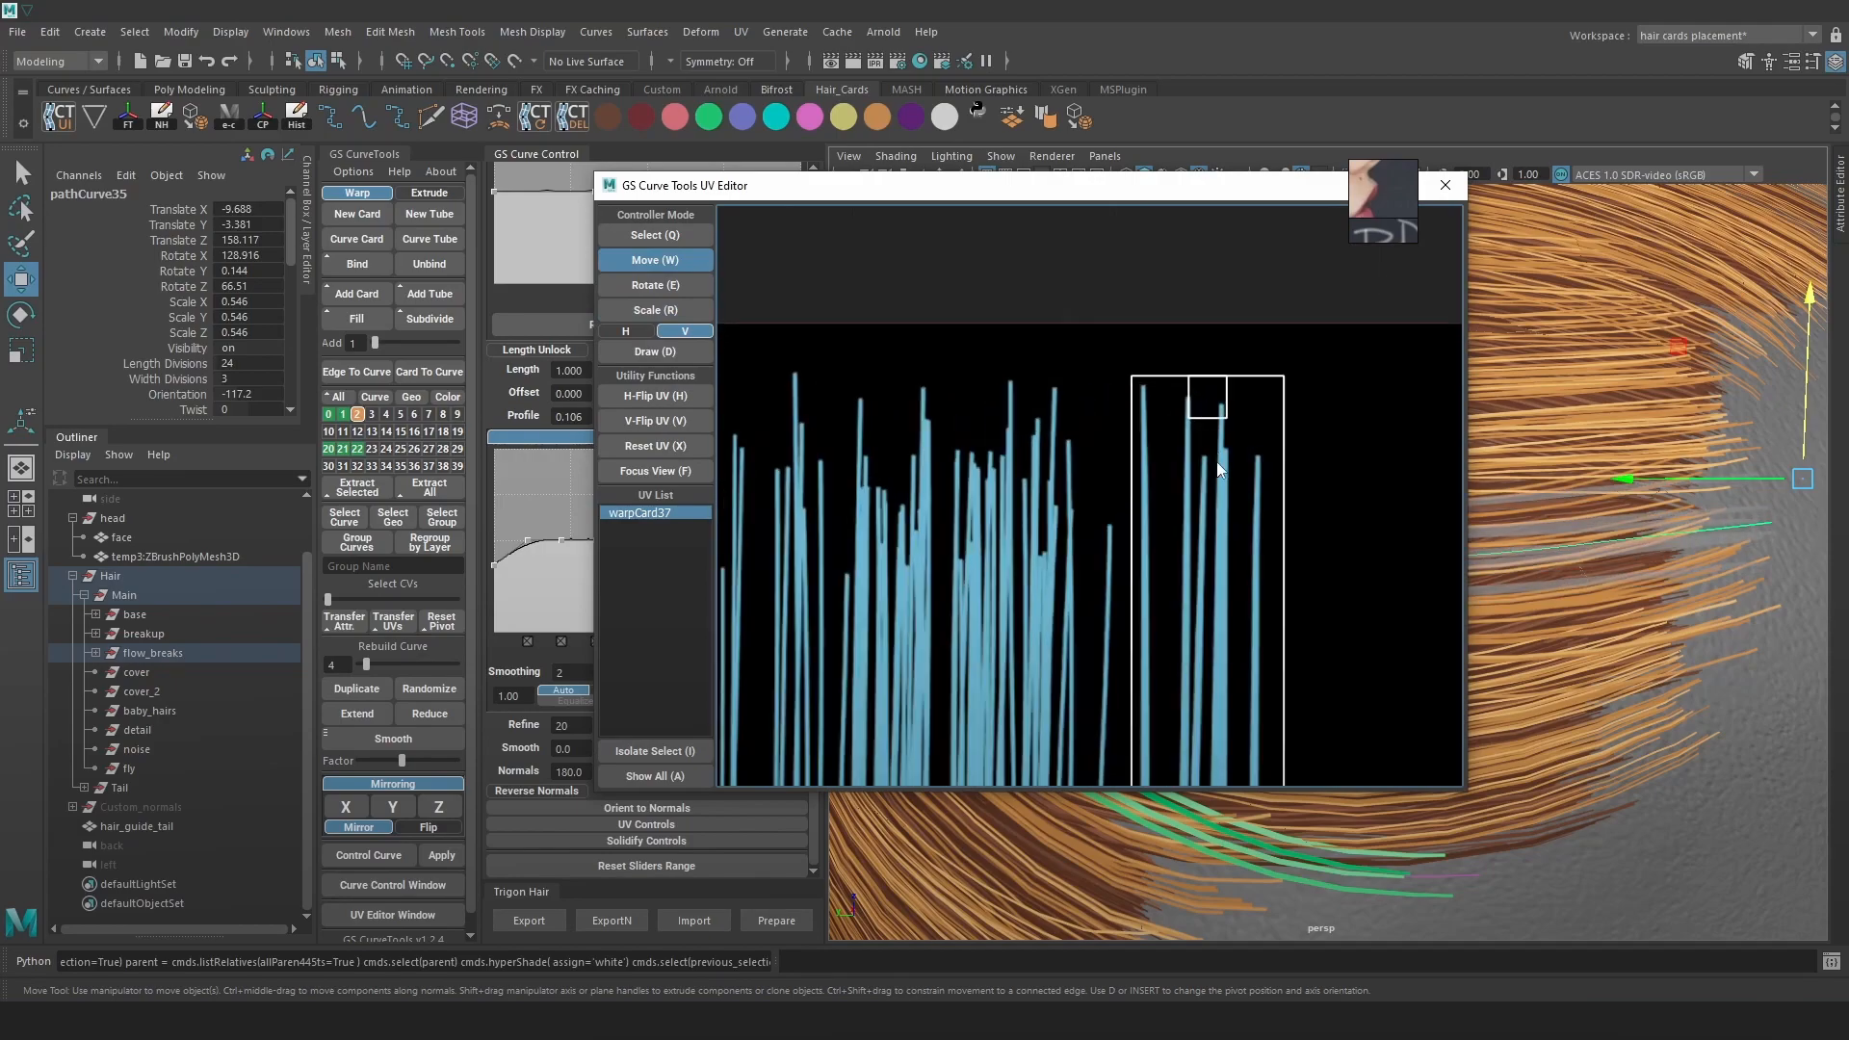
left_click_drag(1216, 457, 1215, 465)
scroll(1218, 481, "down", 3)
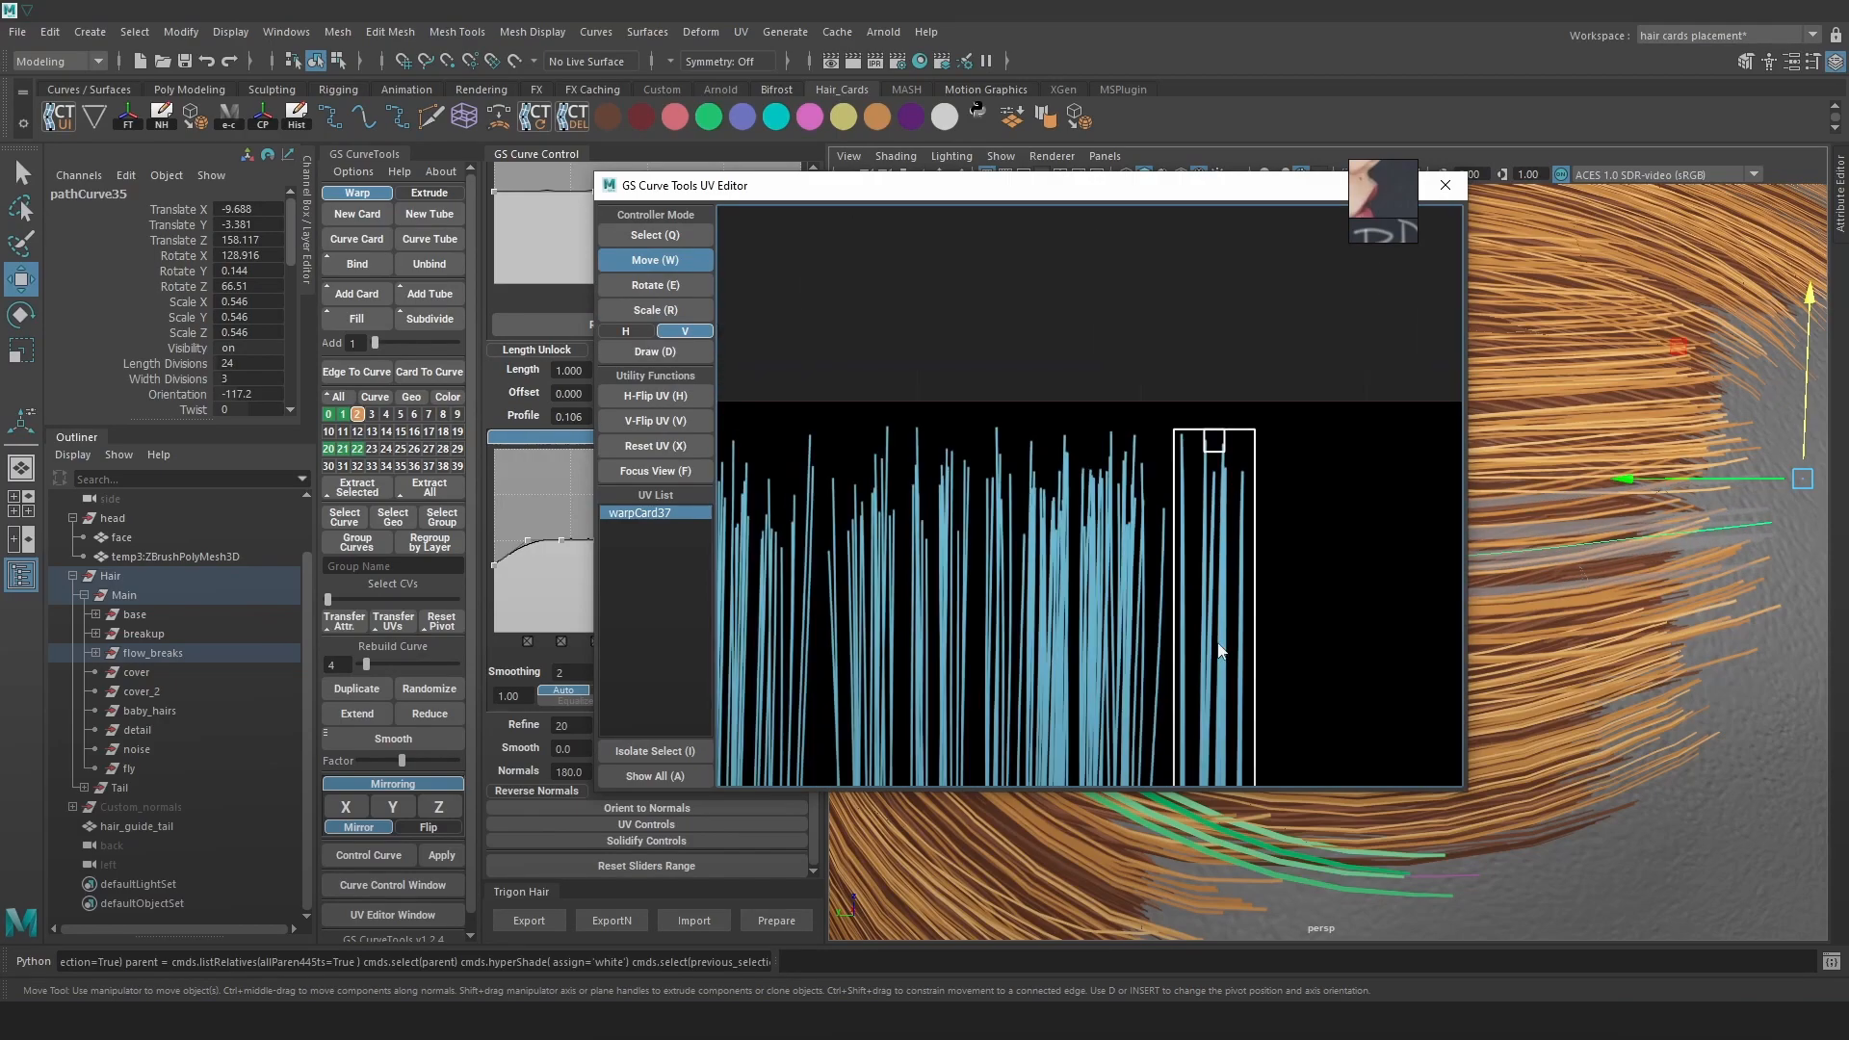
middle_click_drag(1221, 645, 1209, 308)
middle_click_drag(1194, 676, 1190, 404)
mouse_move(1233, 616)
middle_mouse_down()
mouse_move(1225, 433)
mouse_move(1185, 471)
middle_mouse_up()
left_click(1444, 185)
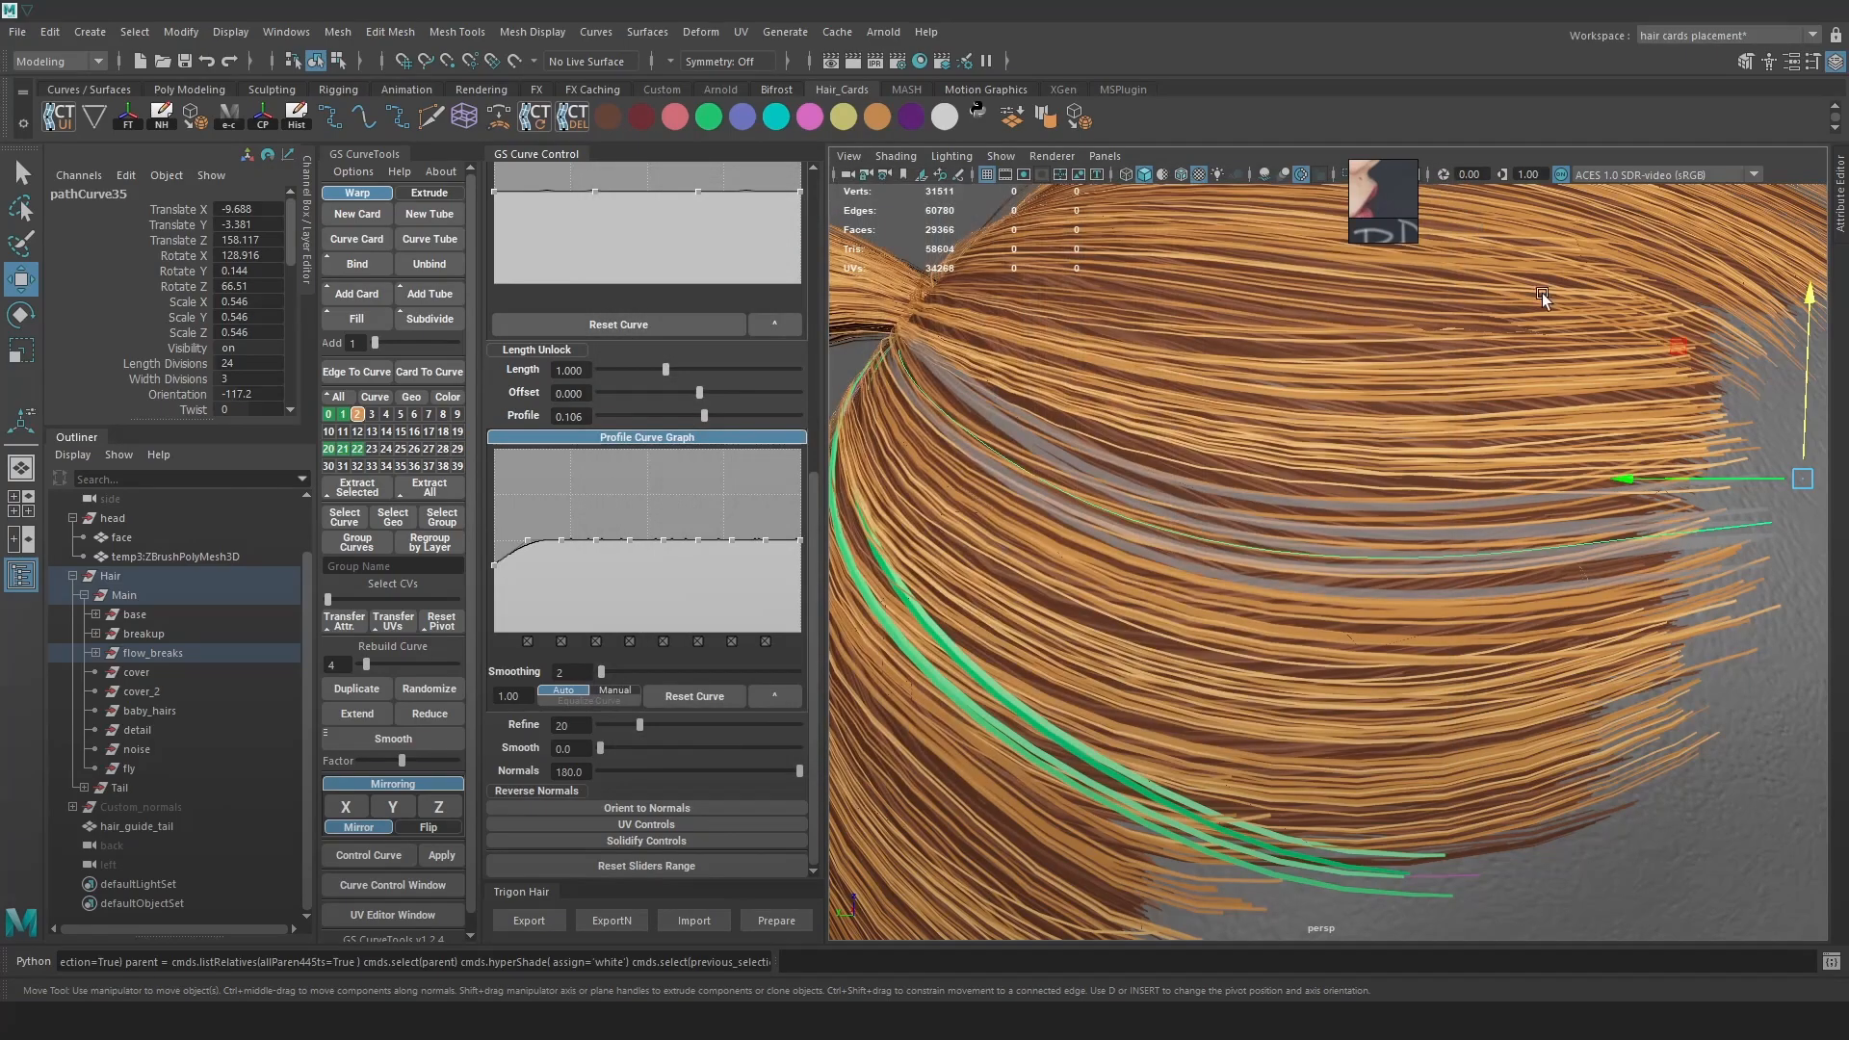
Select the upper and lower flow-break curves and transfer the upper card's UVs to the lower card
scroll(1603, 472, "up", 2)
scroll(1603, 472, "down", 5)
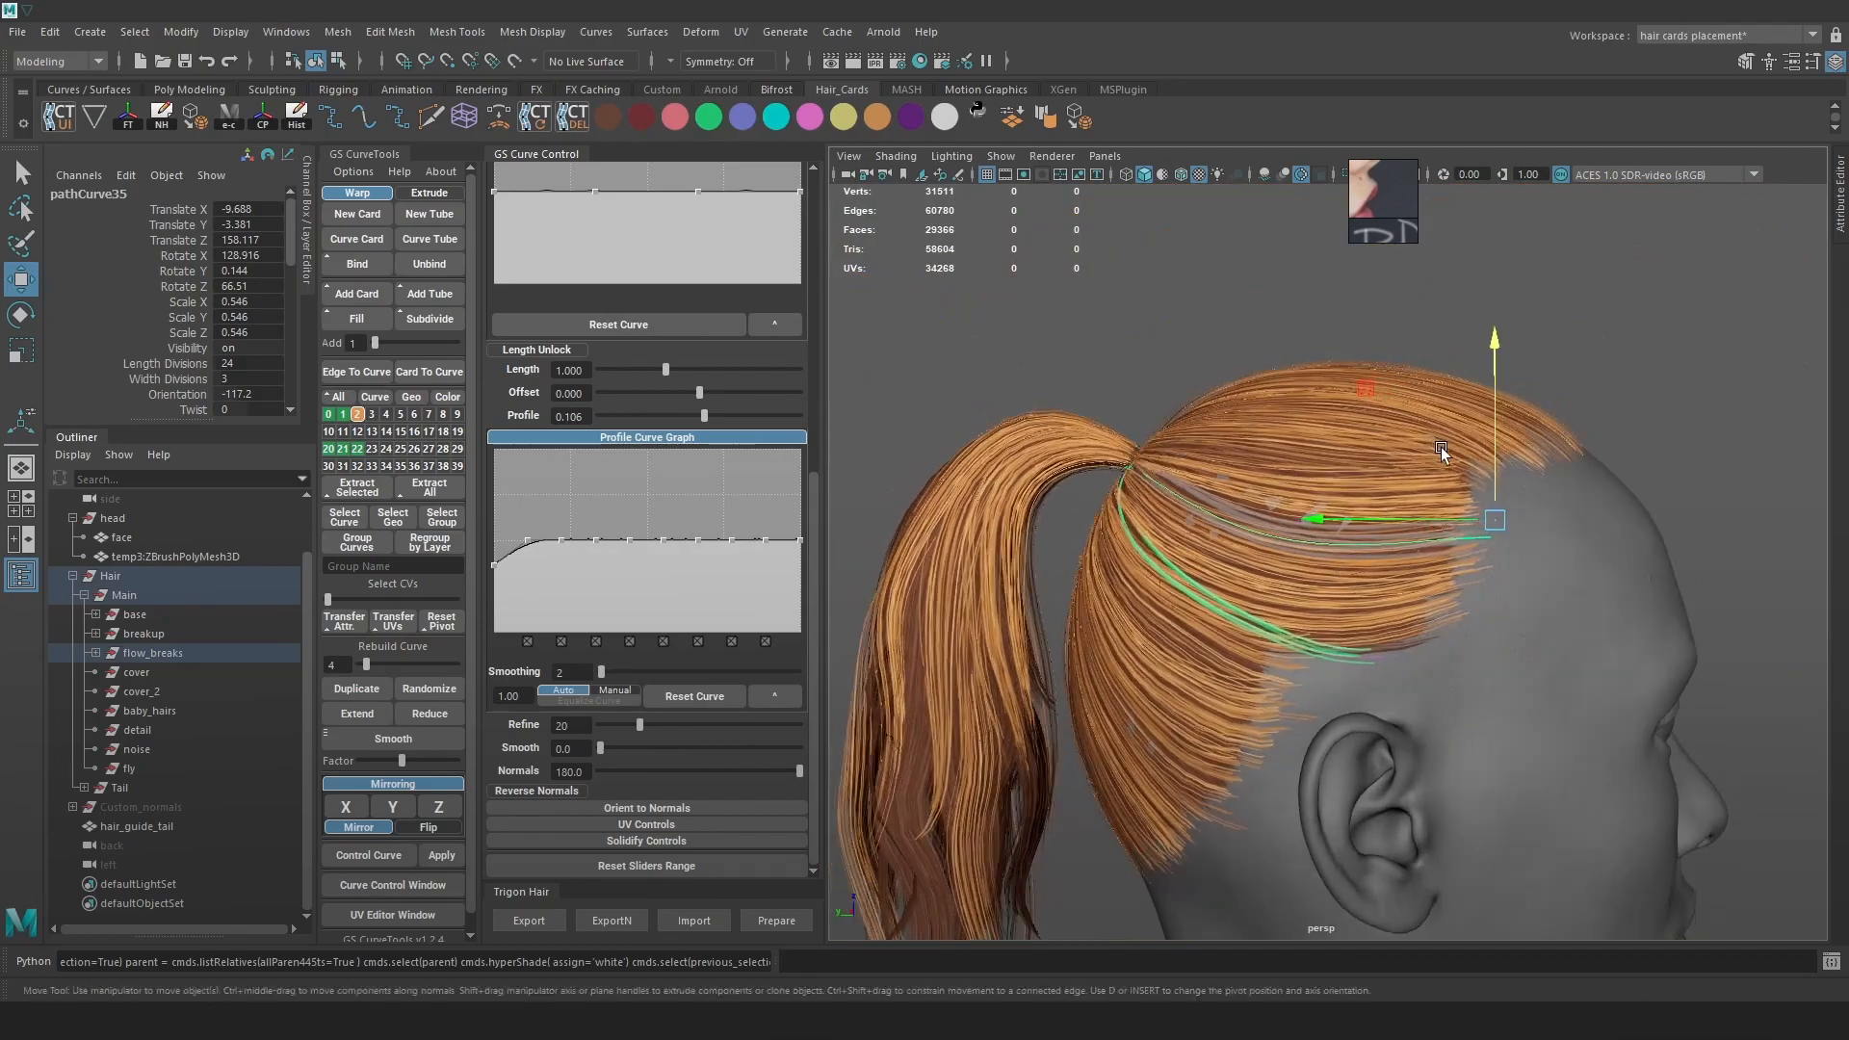
mouse_move(1592, 546)
left_mouse_down("alt")
mouse_move(1547, 552)
mouse_move(1596, 546)
left_mouse_up("alt")
right_click_drag(1596, 546, 1588, 635, "alt")
middle_click_drag(1588, 664, 1593, 601, "alt")
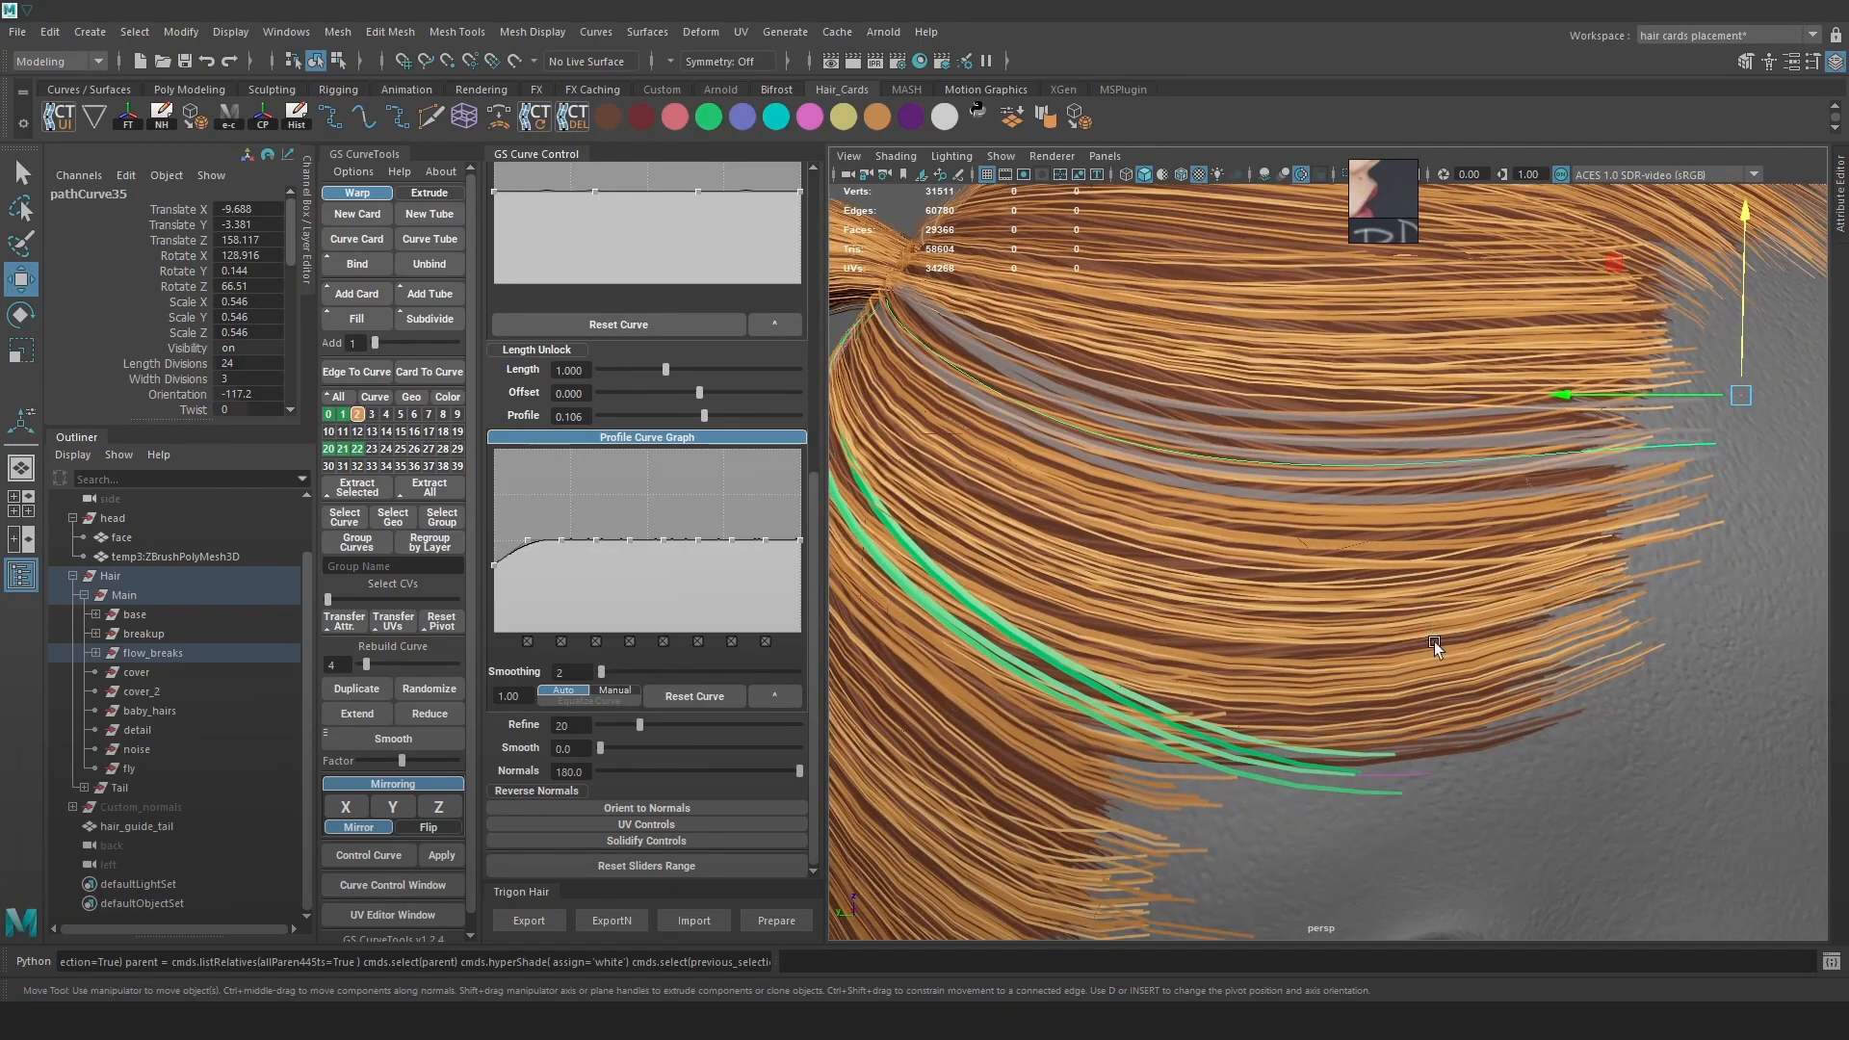
key("4")
left_click(1422, 778, "shift")
key("6")
mouse_move(1422, 778)
right_mouse_down("alt")
mouse_move(1319, 643)
mouse_move(1362, 630)
right_mouse_up("alt")
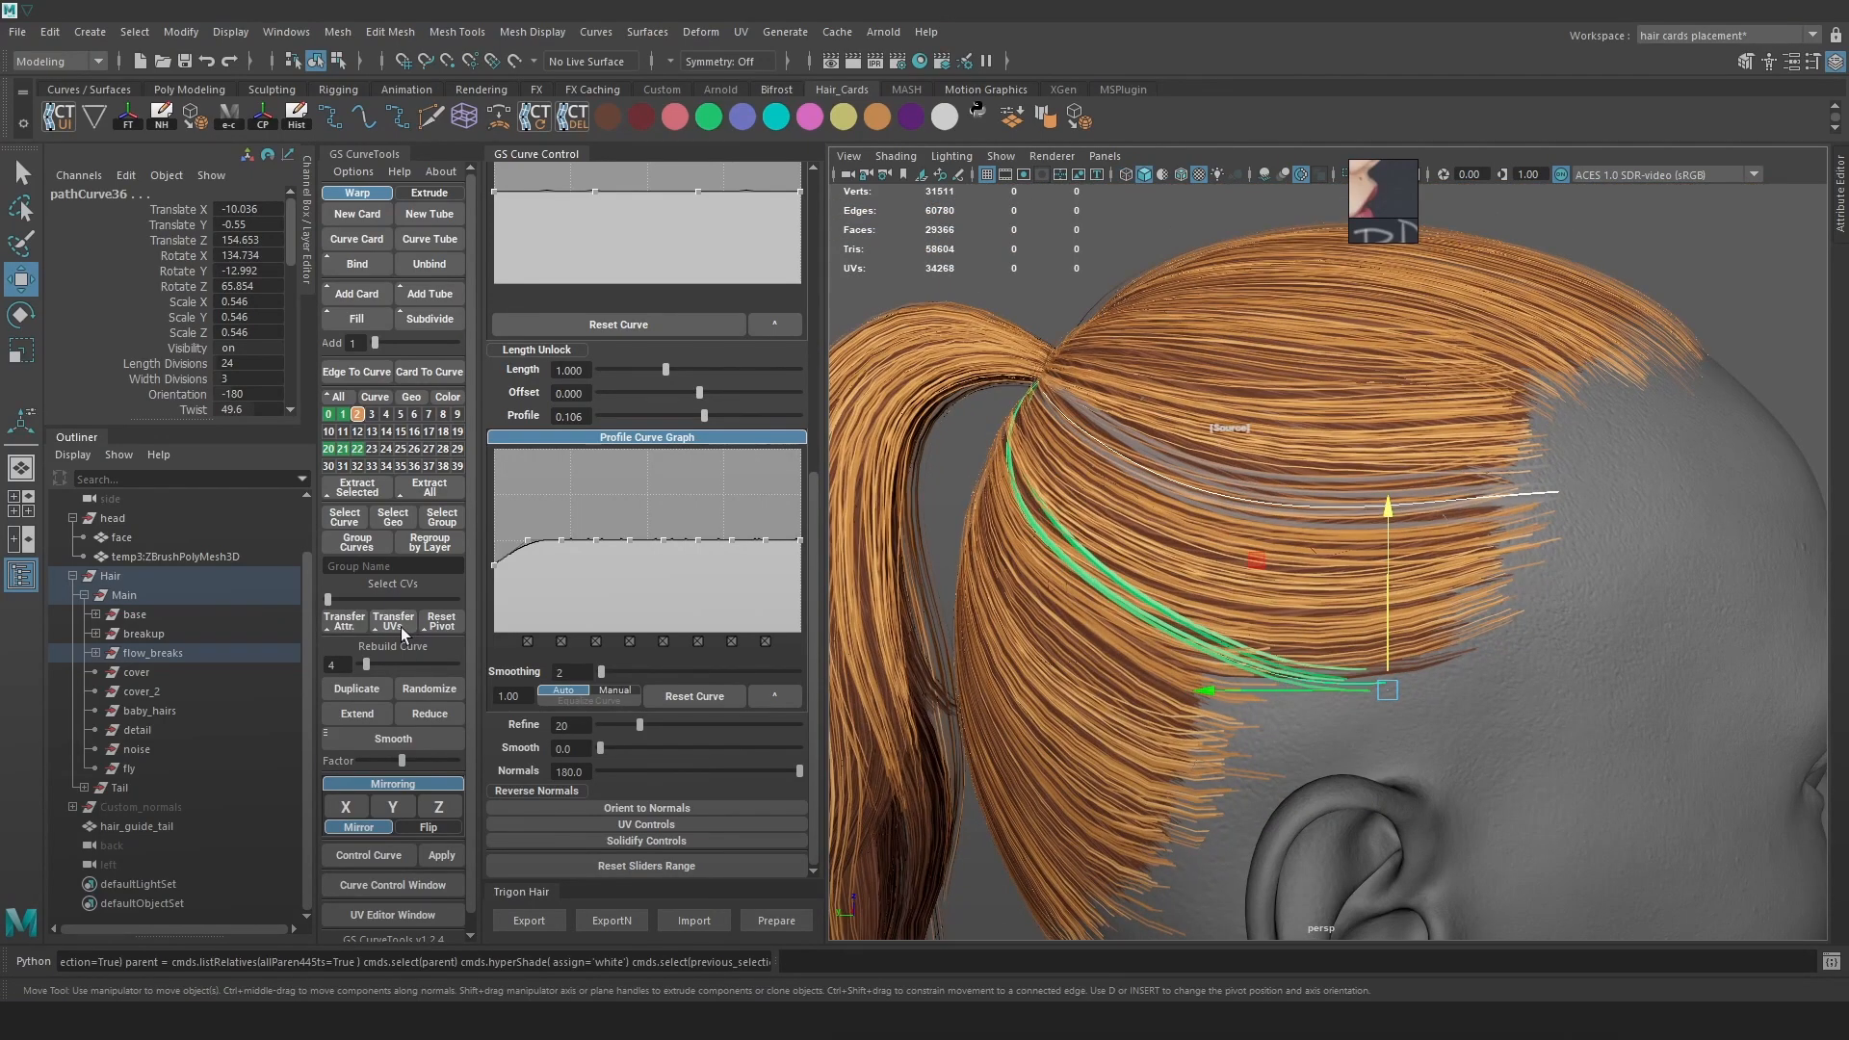
Assign the green material to the upper flow-break card and deselect it
key("4")
left_click(1554, 489)
key("6")
left_click(710, 115)
left_click(1140, 322)
Move the root control point of the upper flow-break curve closer to the base of the ponytail
mouse_move(1139, 322)
left_mouse_down("alt")
mouse_move(1222, 390)
mouse_move(1264, 585)
left_mouse_up("alt")
key("4")
left_click(1627, 617)
right_click_drag(1741, 228, 1617, 231)
key("6")
key("4")
left_click(1040, 466)
key("6")
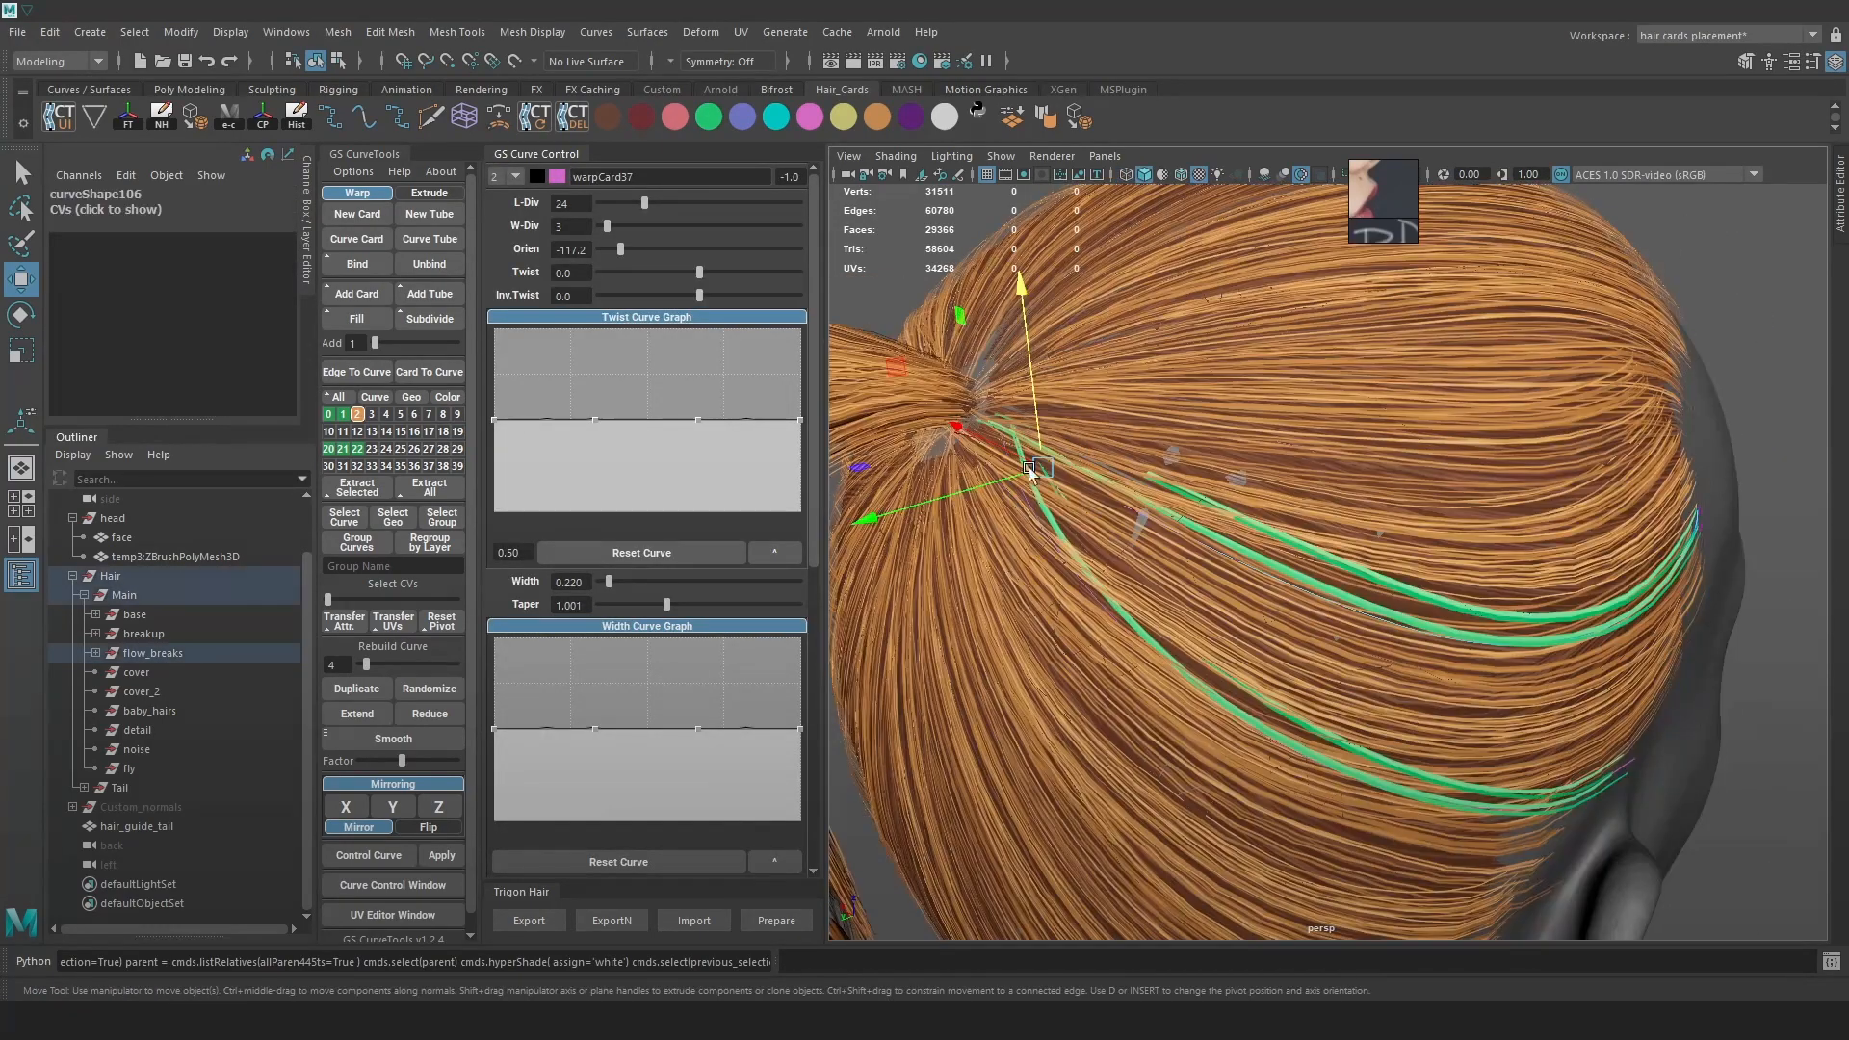
left_click_drag(1030, 424, 1028, 390)
Move the lower flow-break curve's root control point in toward the ponytail base so the card sits against the hair
key("4")
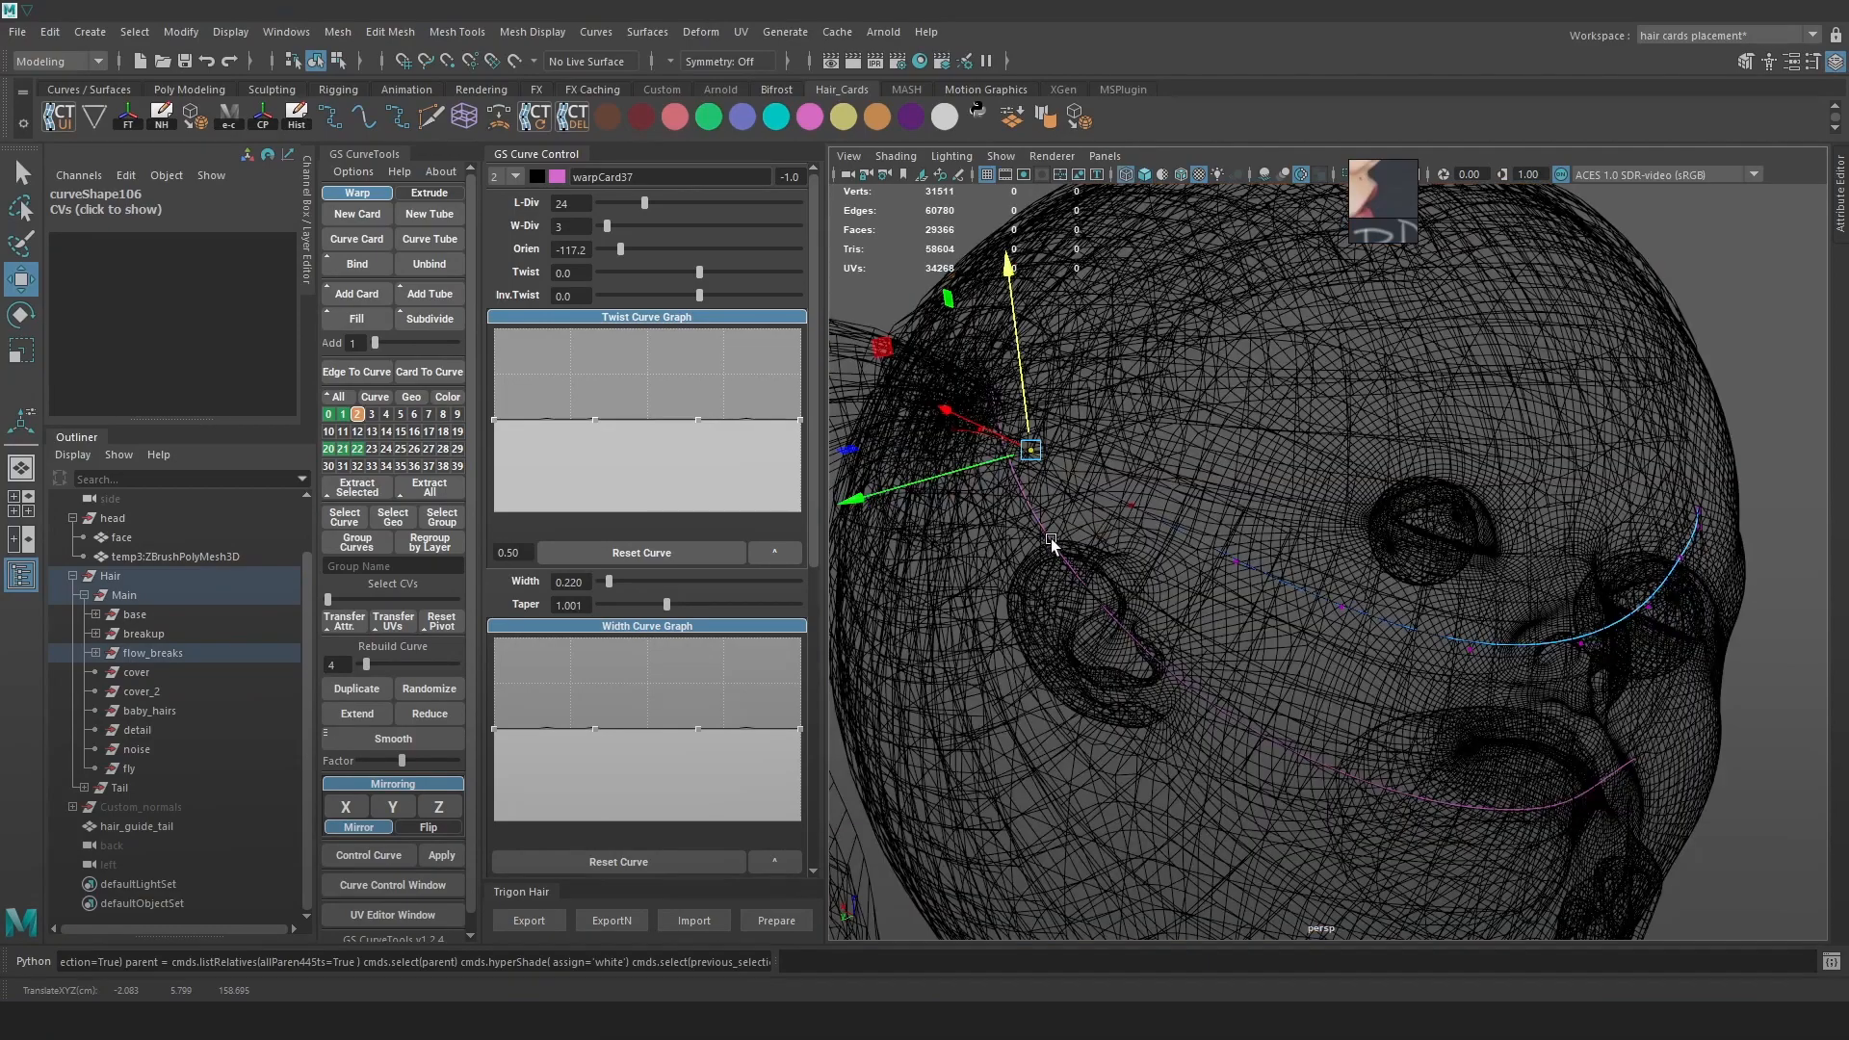
left_click(1050, 539)
right_click_drag(1602, 341, 1483, 342)
key("6")
key("4")
mouse_move(982, 449)
left_mouse_down()
mouse_move(1020, 371)
mouse_move(963, 441)
mouse_move(977, 403)
mouse_move(958, 417)
mouse_move(982, 376)
mouse_move(1009, 430)
left_mouse_up()
key("6")
key("e")
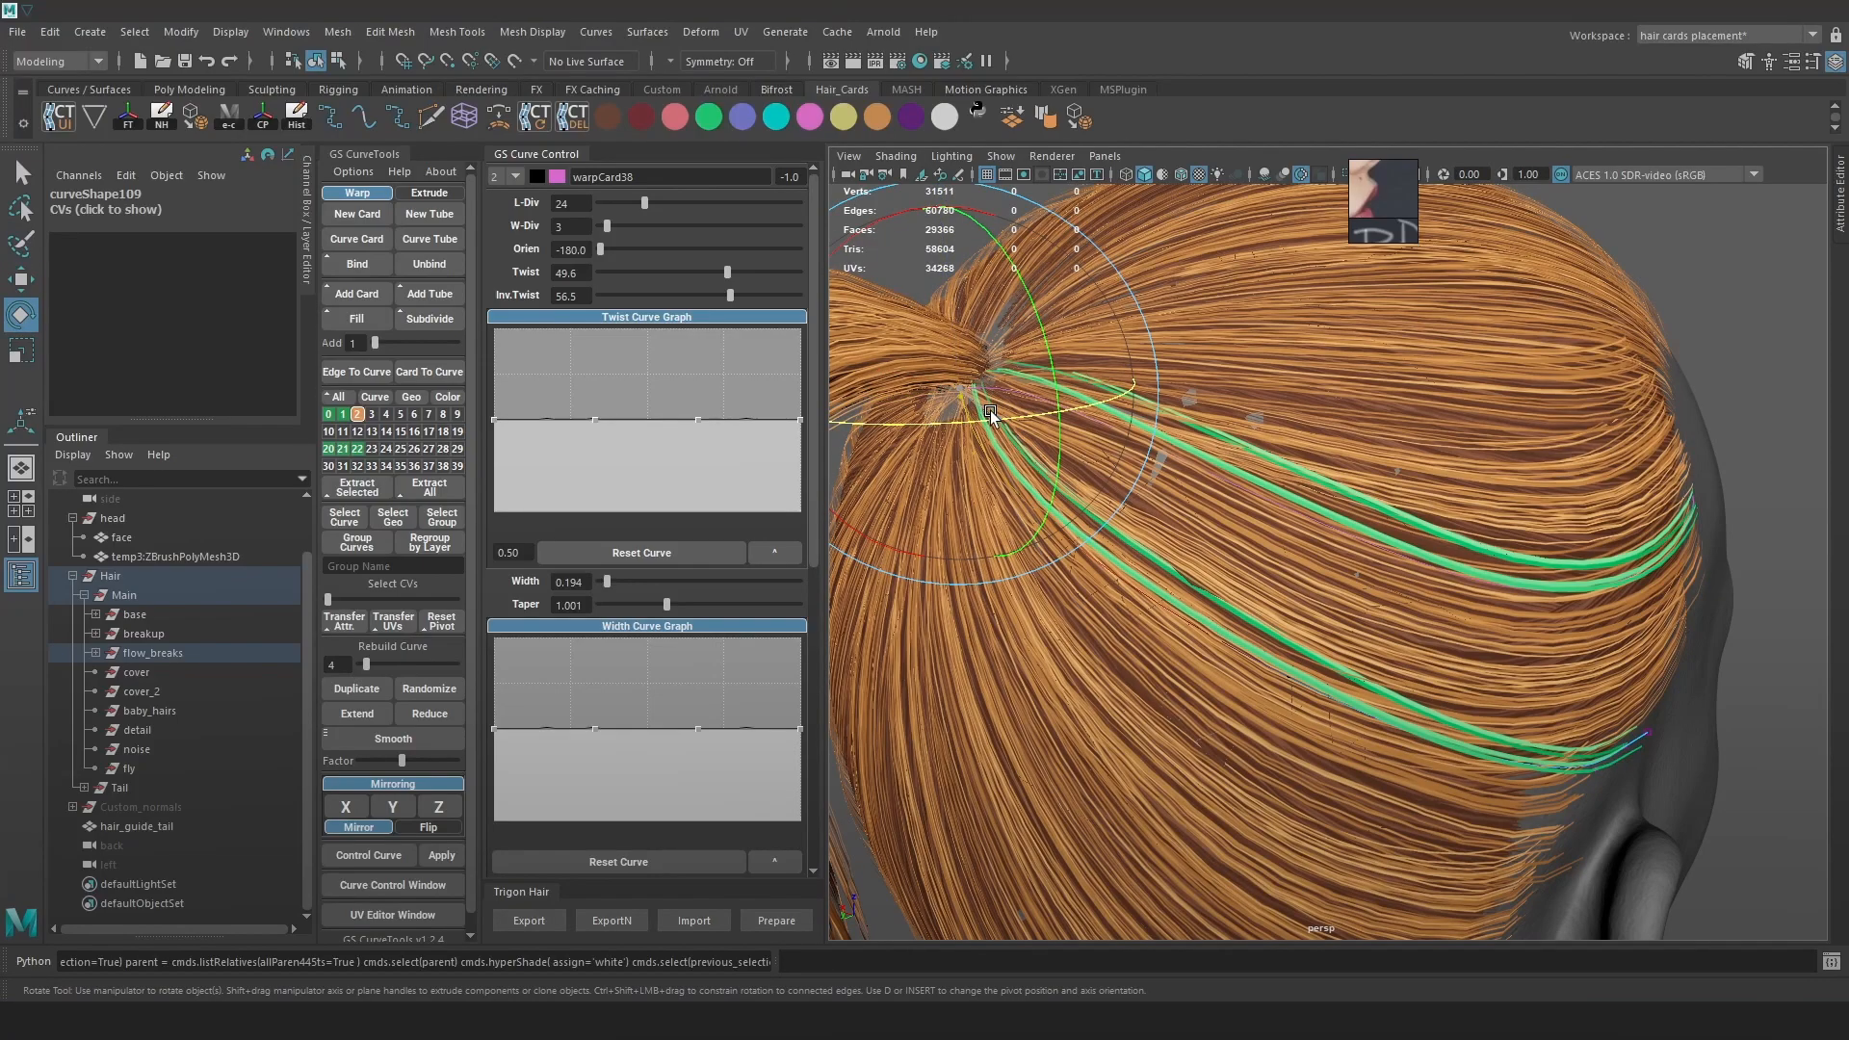
key("4")
mouse_move(1265, 576)
left_mouse_down("alt")
mouse_move(1193, 632)
mouse_move(984, 667)
left_mouse_up("alt")
key("6")
key("w")
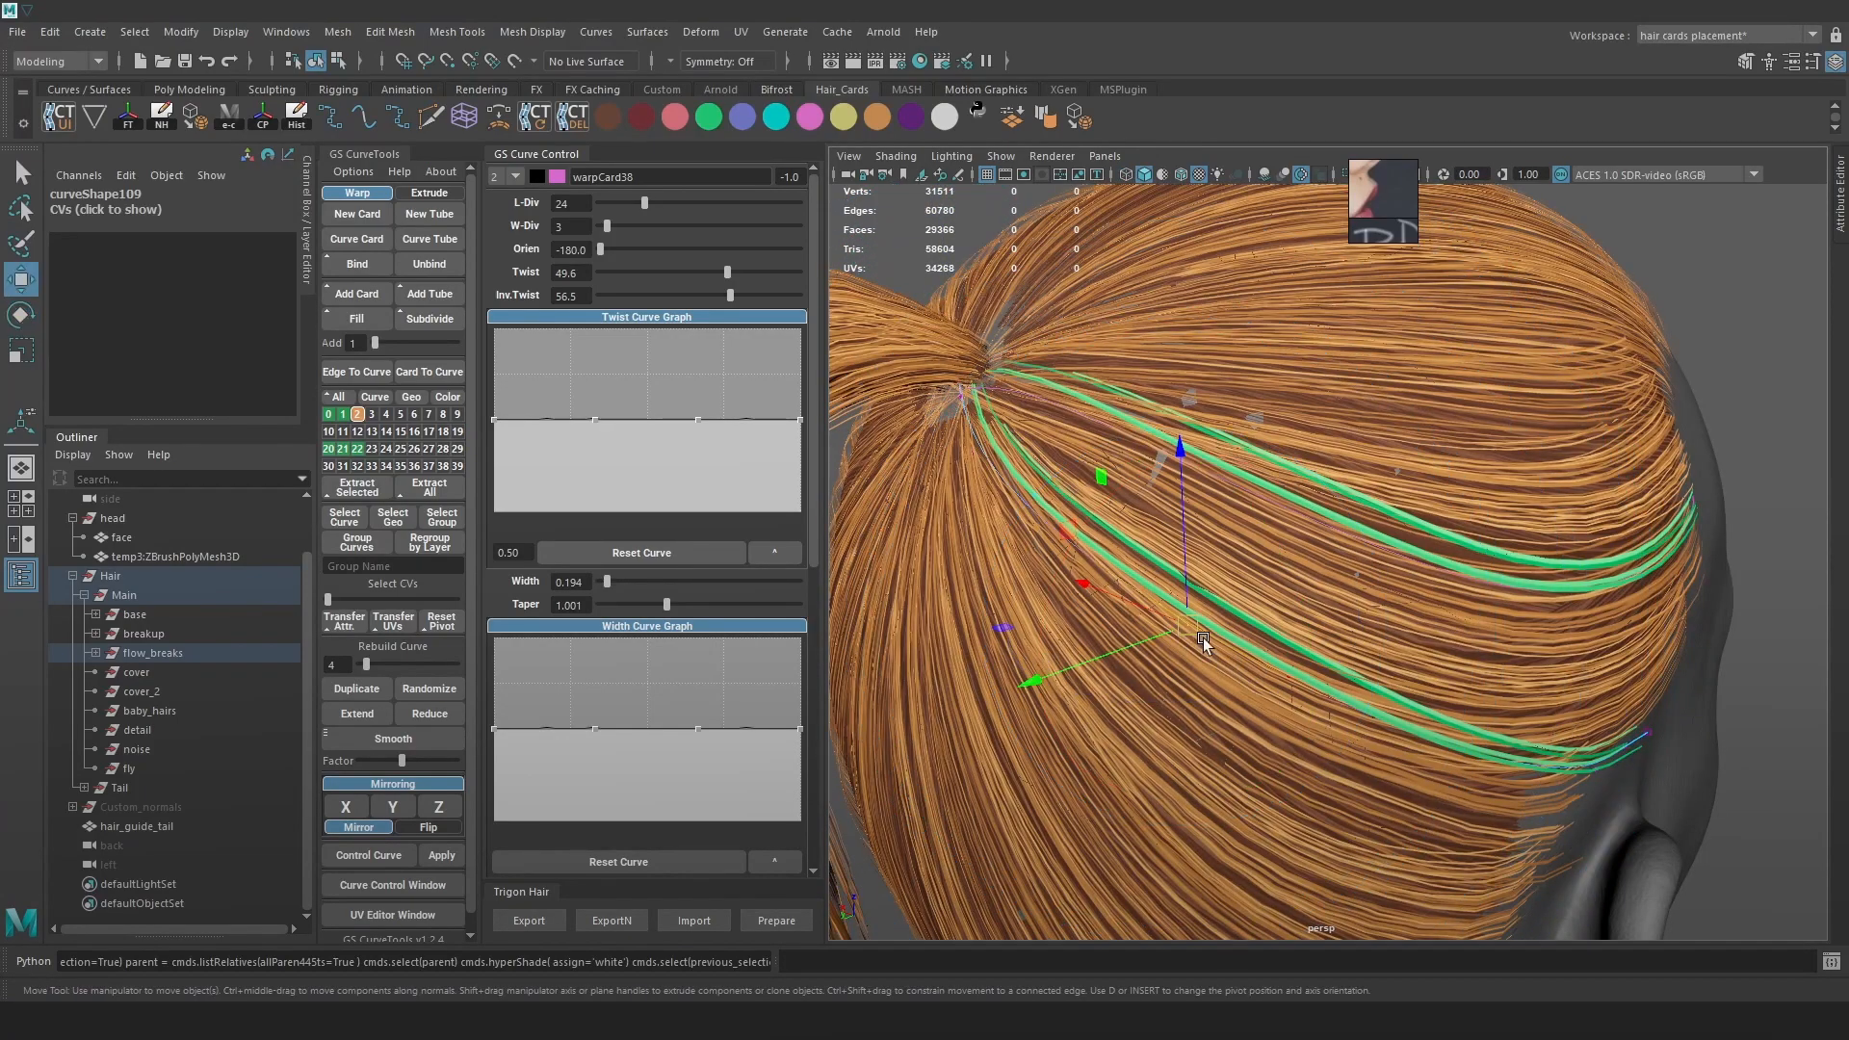
left_click_drag(1204, 638, 1154, 635, "alt")
mouse_move(977, 645)
left_mouse_down("alt")
mouse_move(1105, 618)
mouse_move(1233, 545)
mouse_move(1083, 500)
left_mouse_up("alt")
Select both flow-break curves and mirror their cards to the opposite side of the head
key("4")
scroll(1208, 498, "down", 5)
key("6")
left_click(1370, 545)
key("4")
left_click(1370, 541)
left_click(1336, 444, "shift")
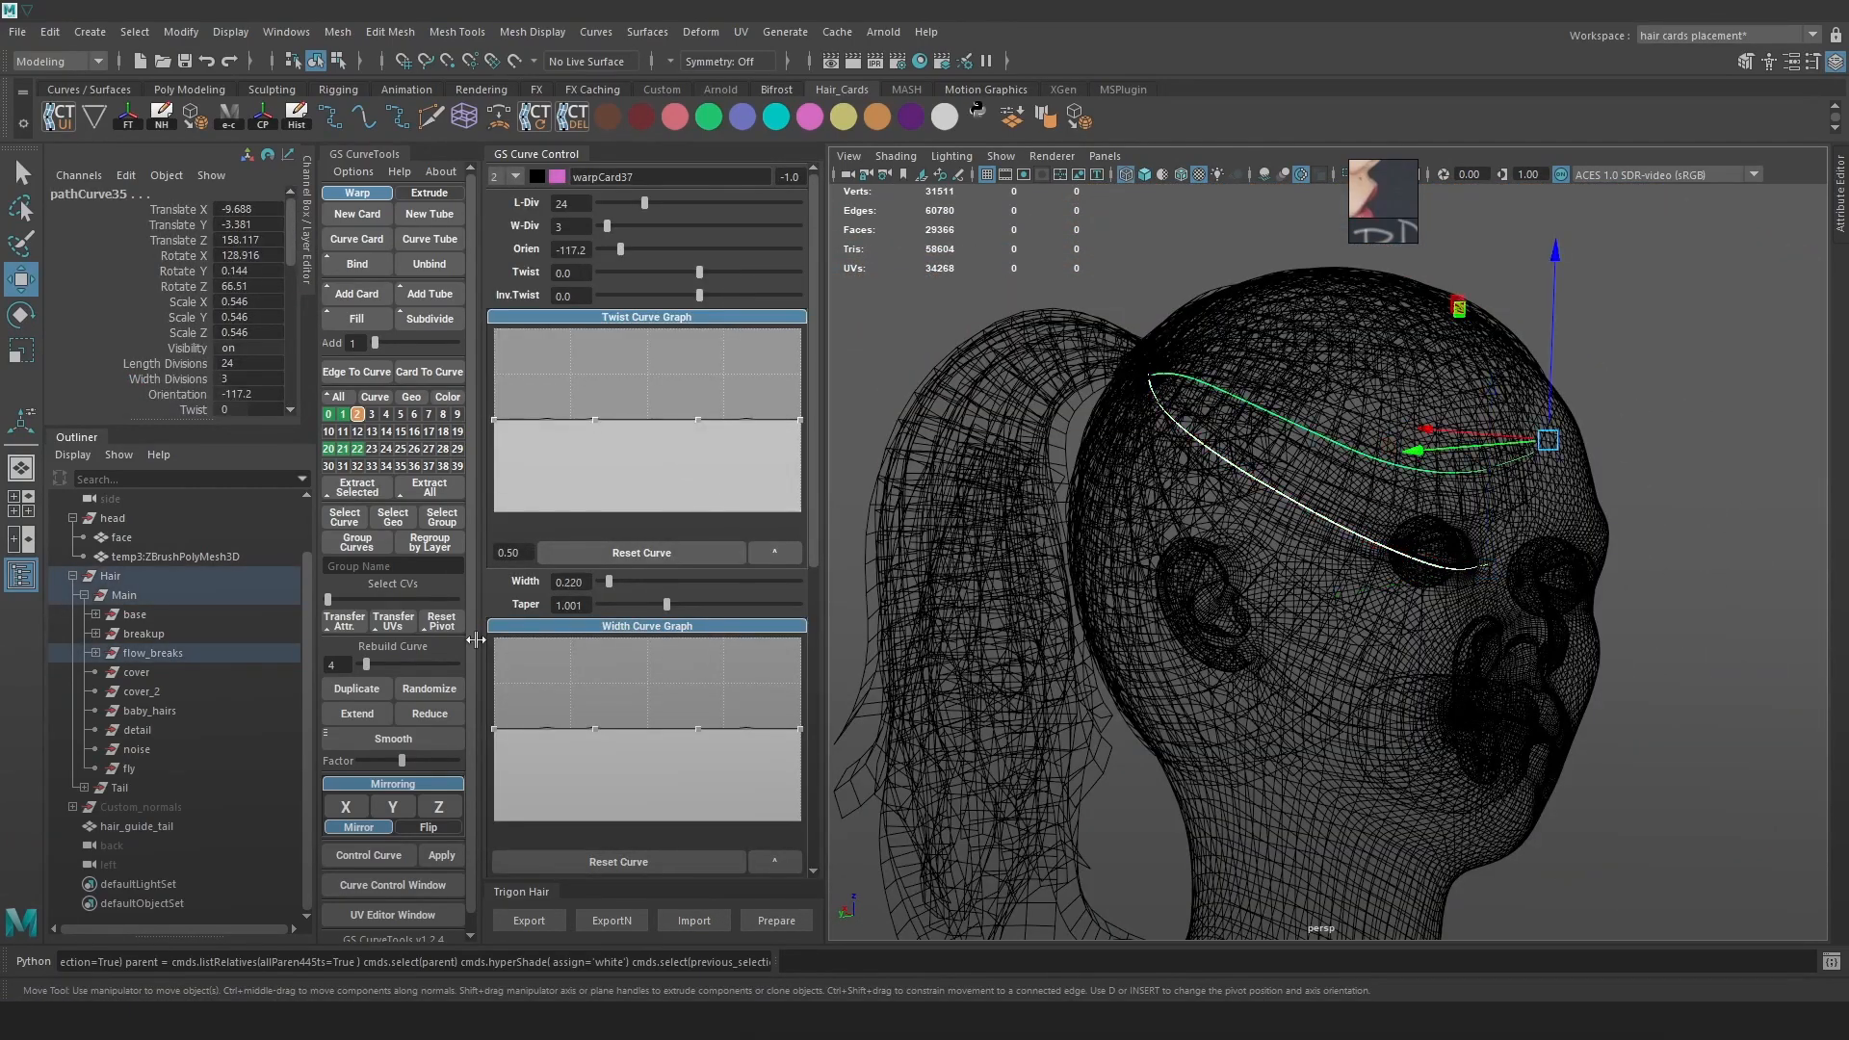
left_click(96, 653)
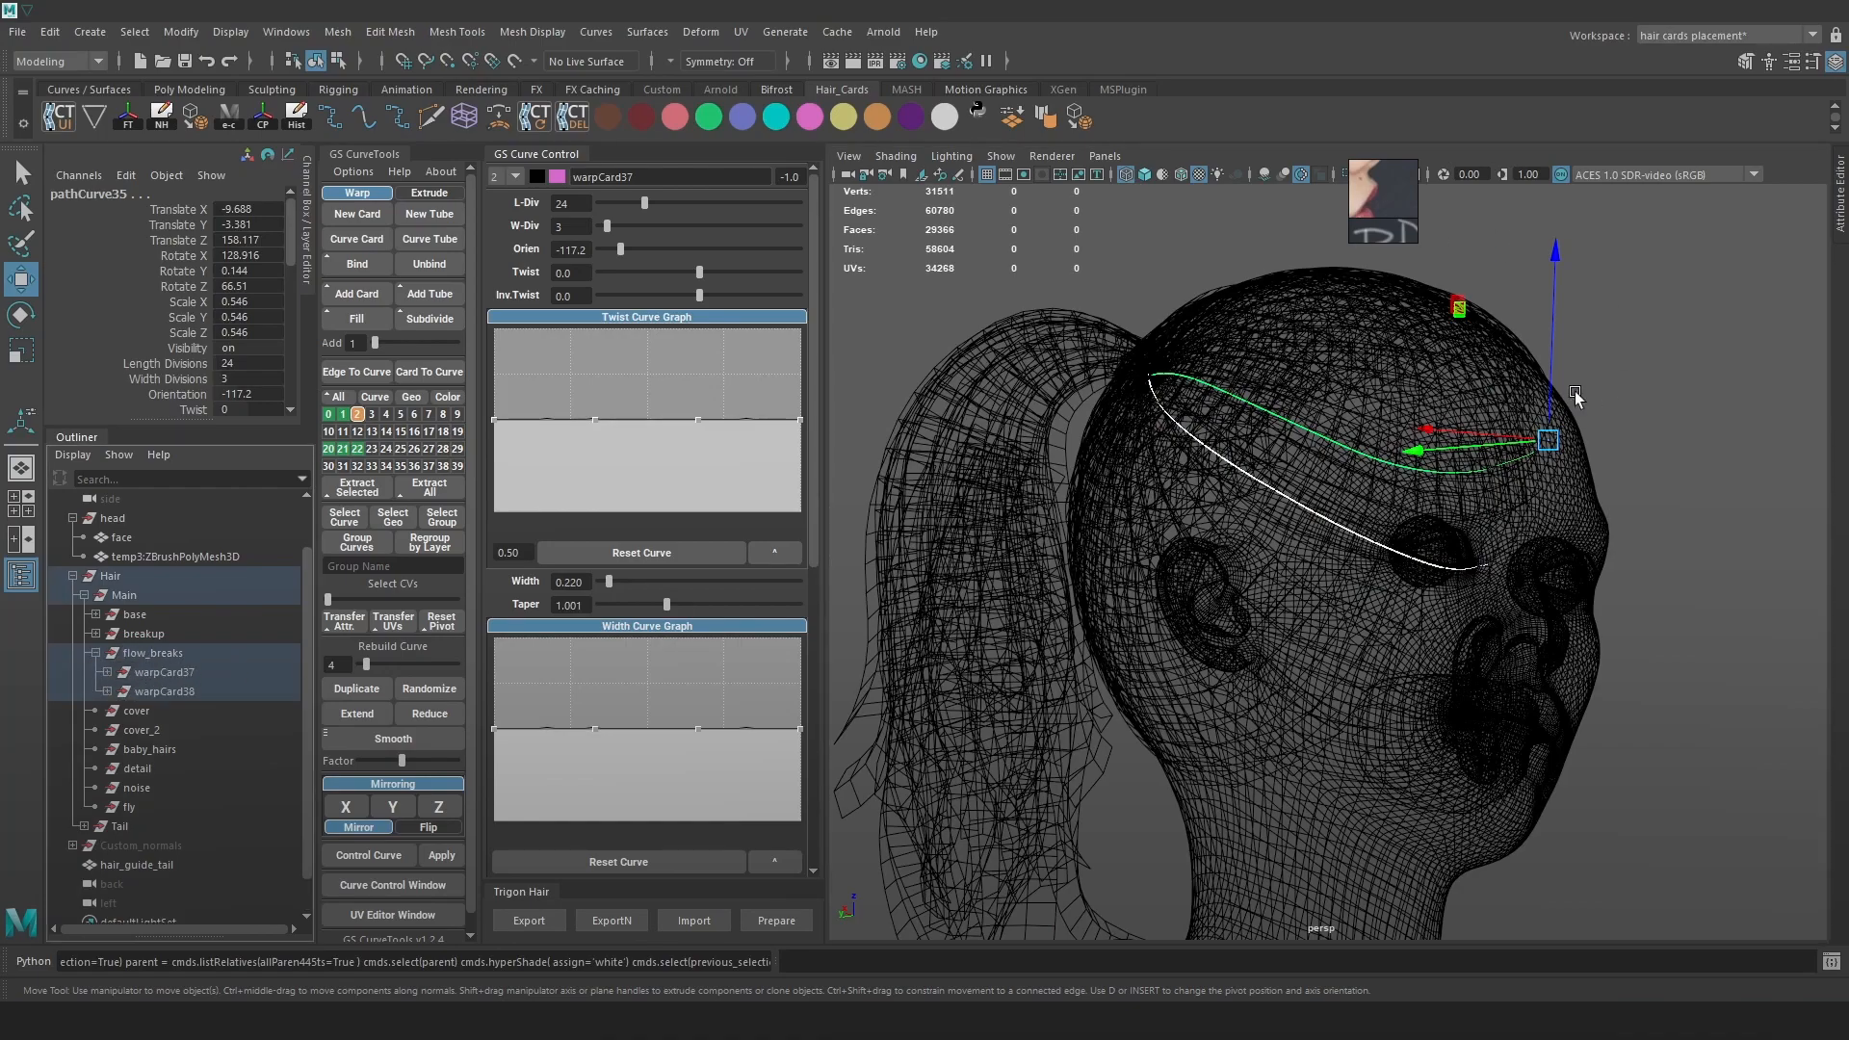
left_click_drag(1402, 510, 1317, 452, "alt")
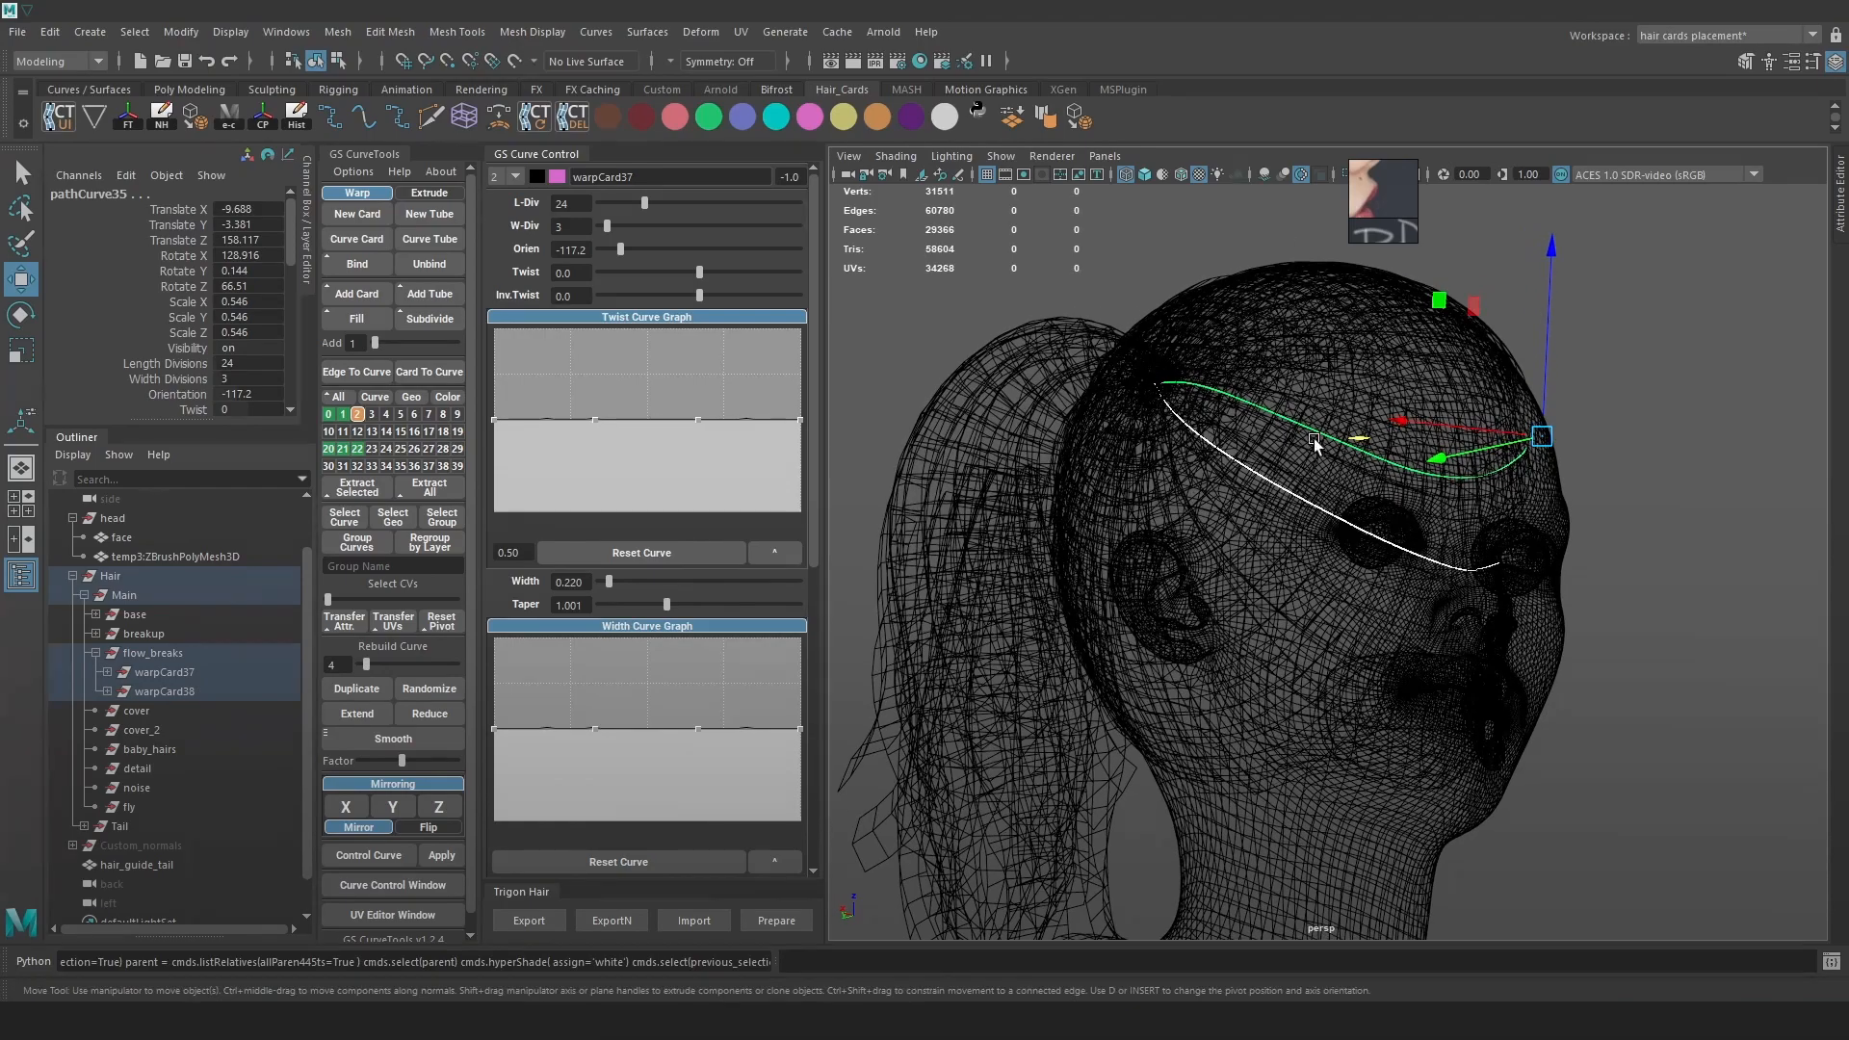
scroll(1191, 396, "up", 2)
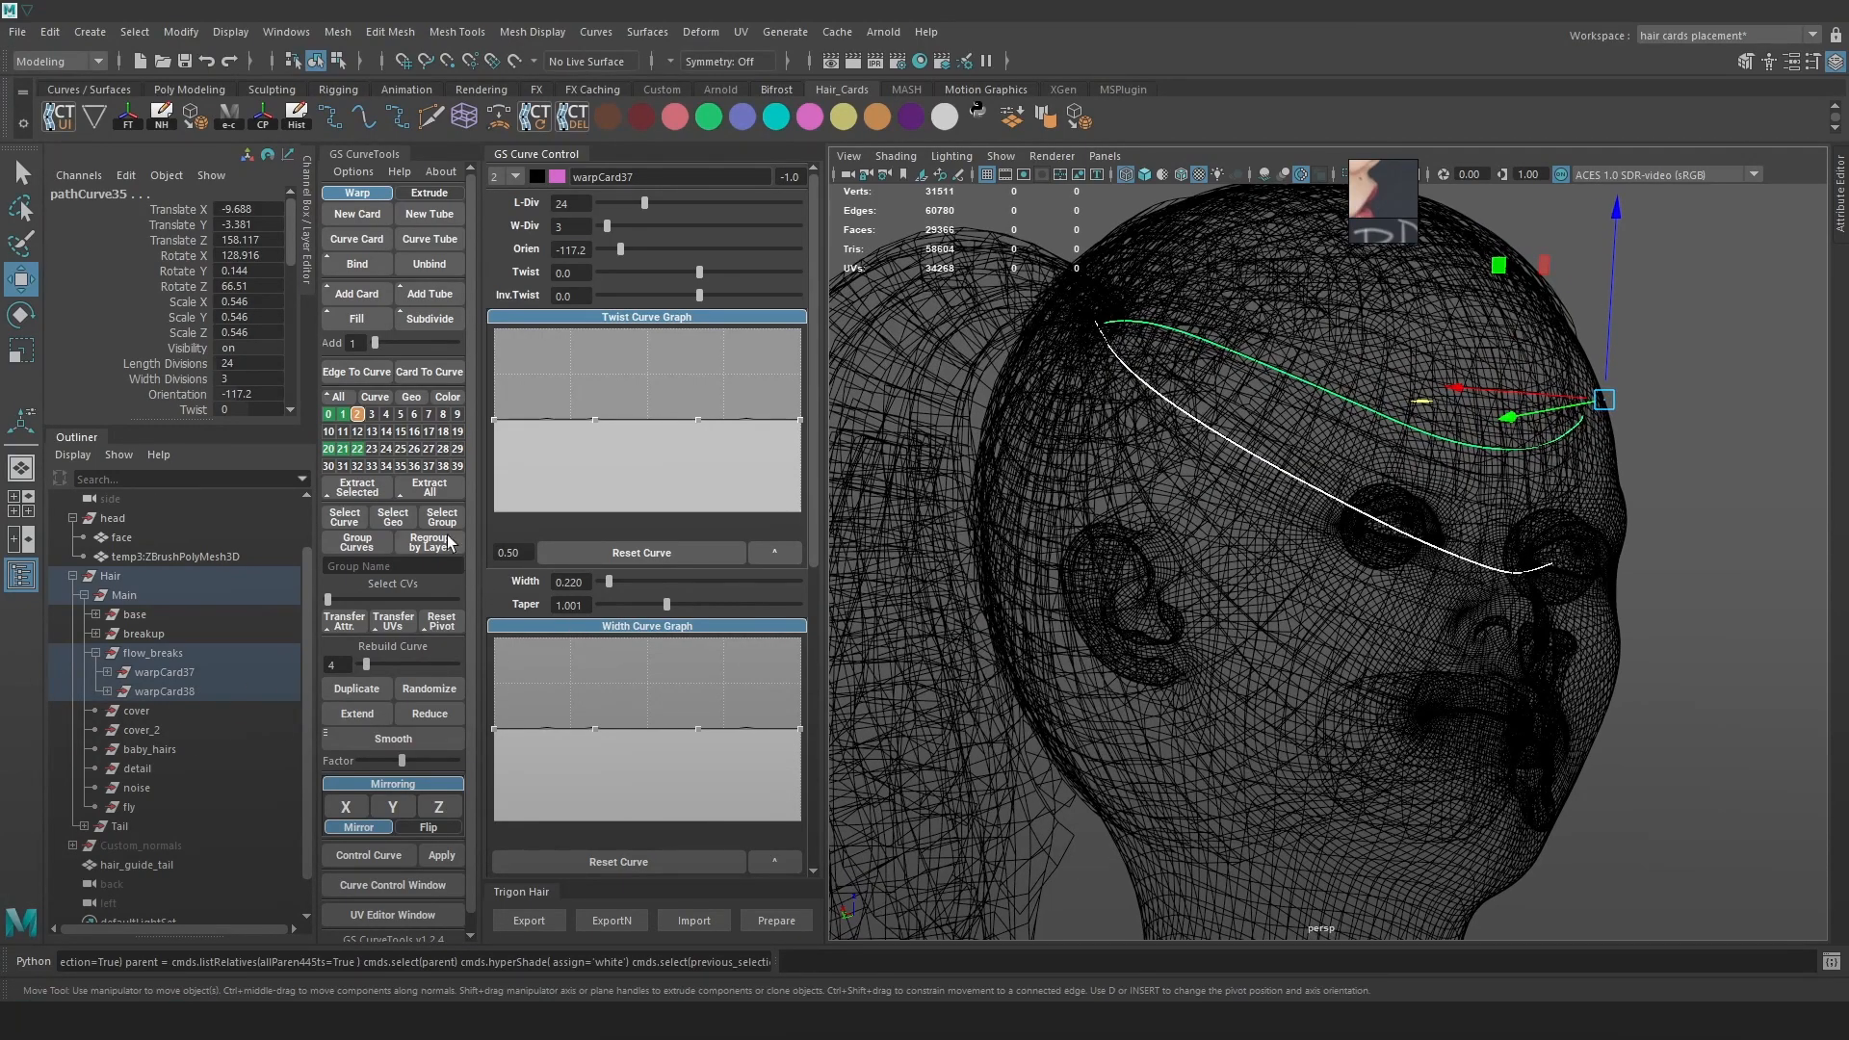
left_click(359, 827)
mouse_move(1190, 589)
left_mouse_down("alt")
mouse_move(1379, 568)
mouse_move(1287, 513)
mouse_move(1378, 536)
mouse_move(1603, 389)
mouse_move(1558, 358)
left_mouse_up("alt")
key("6")
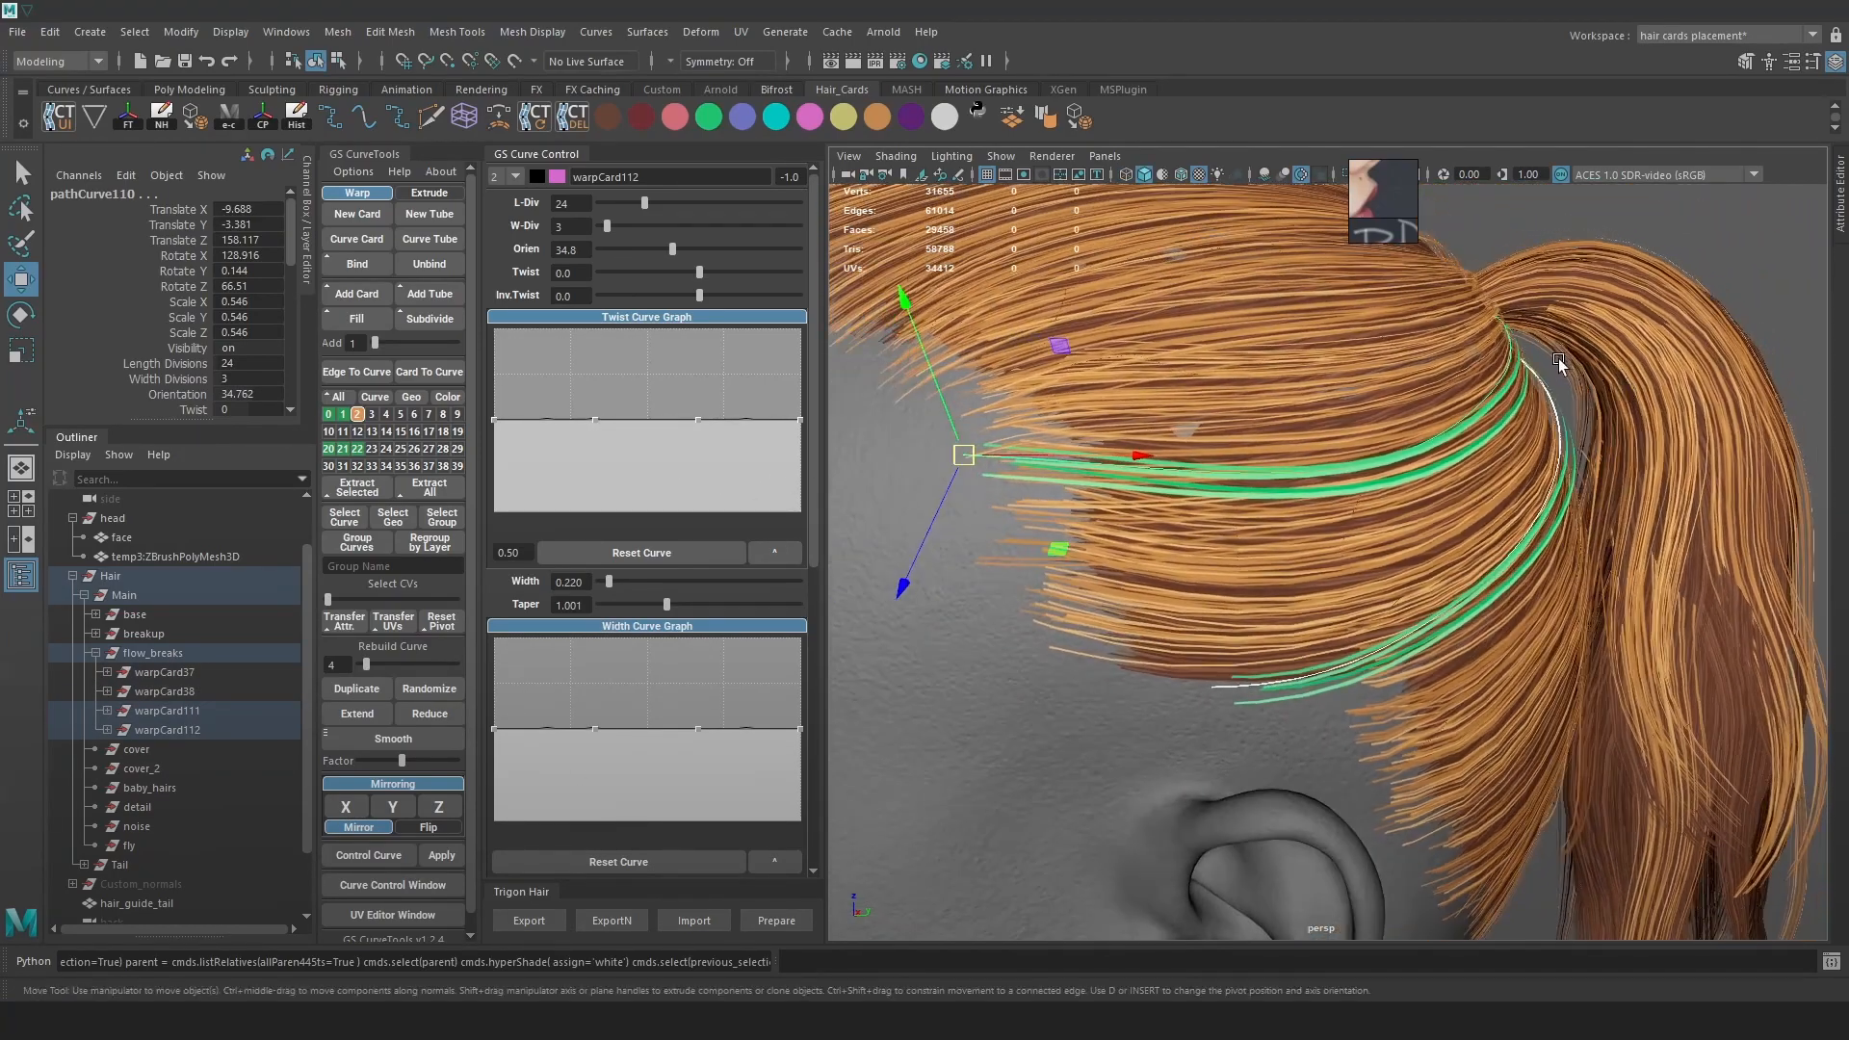
Set the orientation of the mirrored upper flow-break card to 27.6
key("4")
left_click(1506, 366)
key("6")
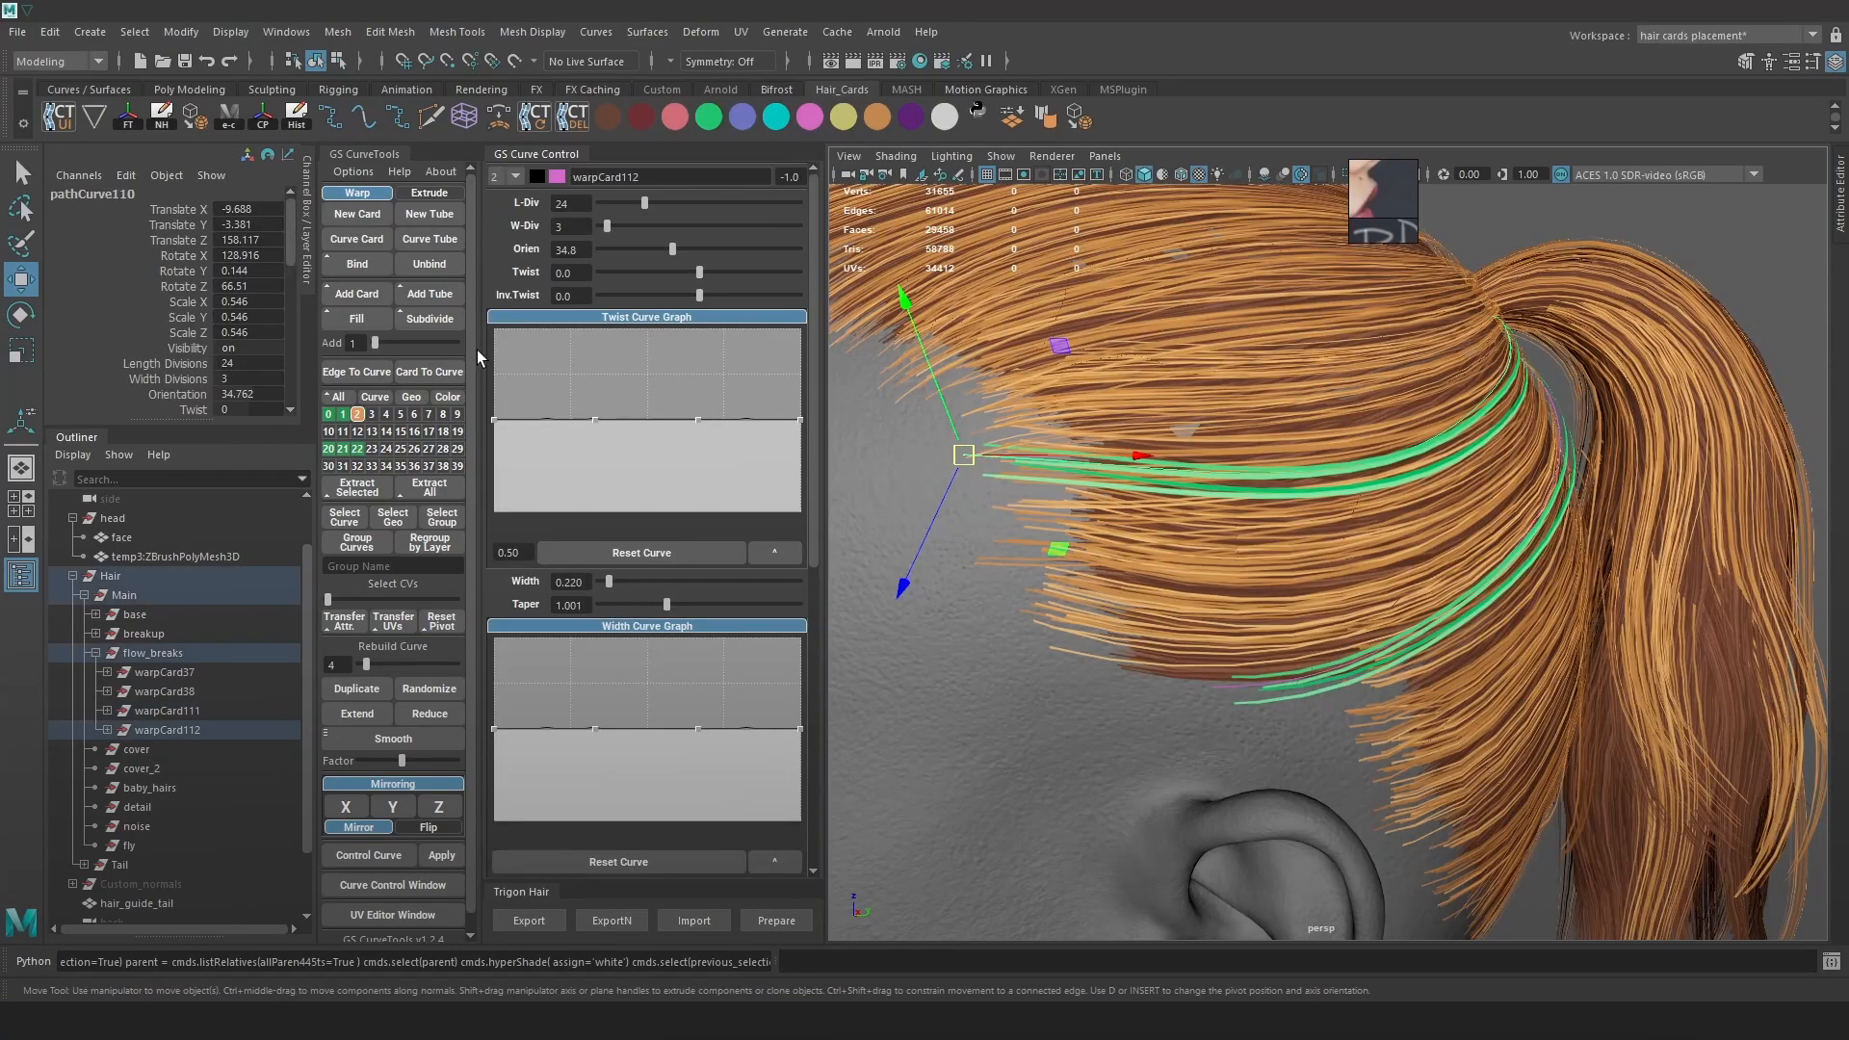
left_click_drag(672, 249, 669, 253)
left_click_drag(1328, 491, 1313, 495, "alt")
Set the mirrored lower flow-break card's orientation to 96.8 and its twist to -76.4
key("4")
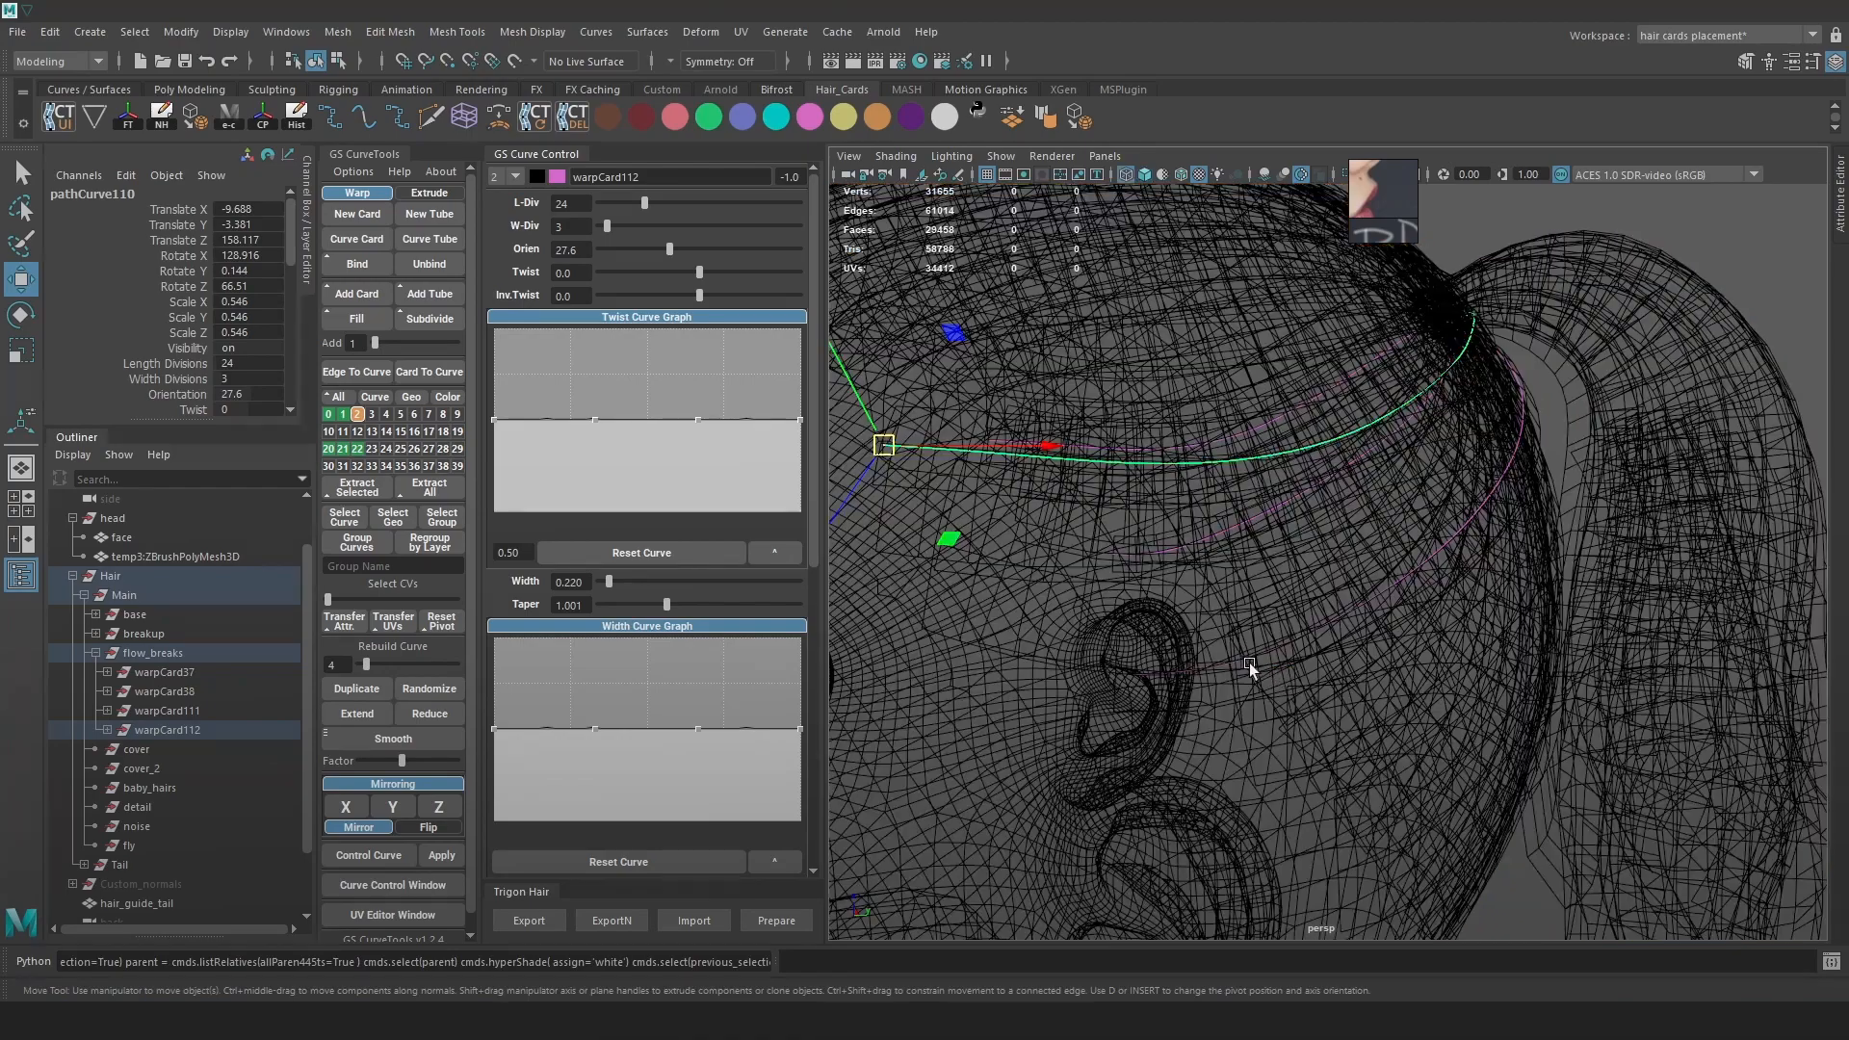
left_click(1229, 670)
key("6")
left_click_drag(688, 252, 692, 255)
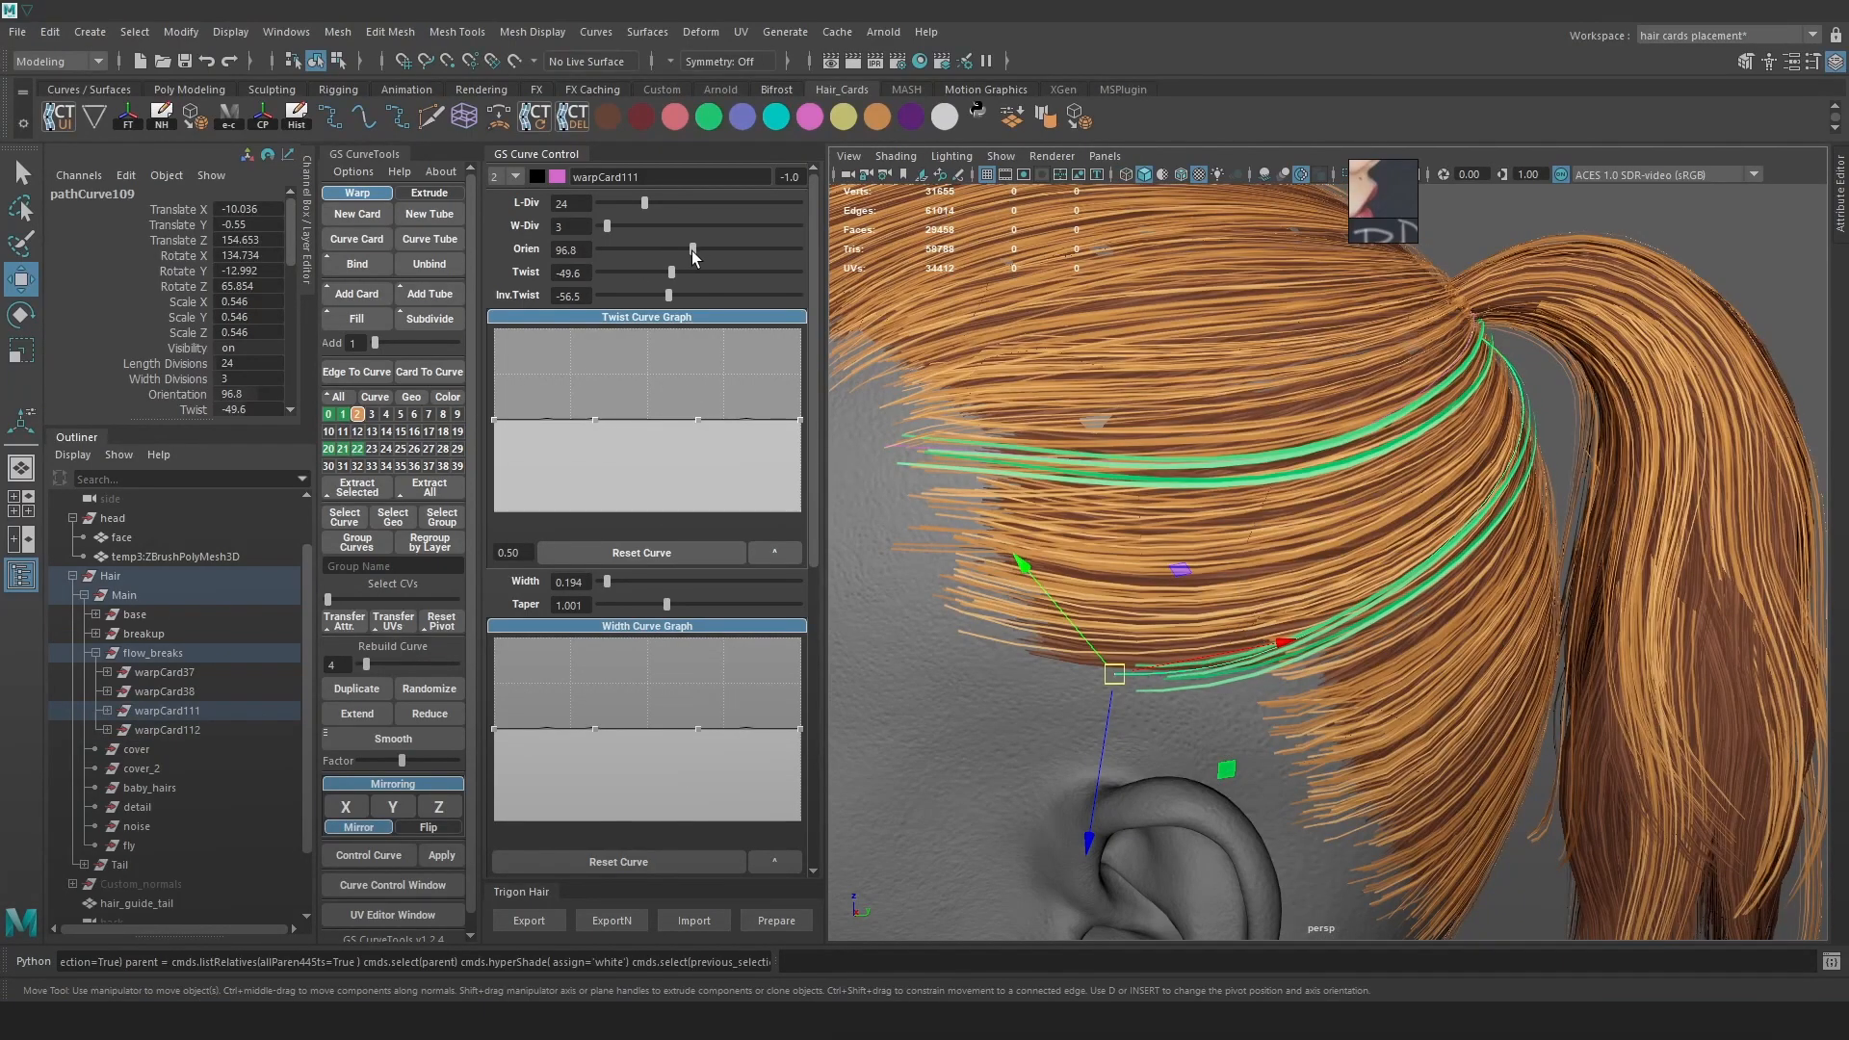
left_click_drag(656, 274, 656, 275)
Move the mirrored lower flow-break curve's root control point in toward the ponytail base
scroll(1489, 424, "up", 5)
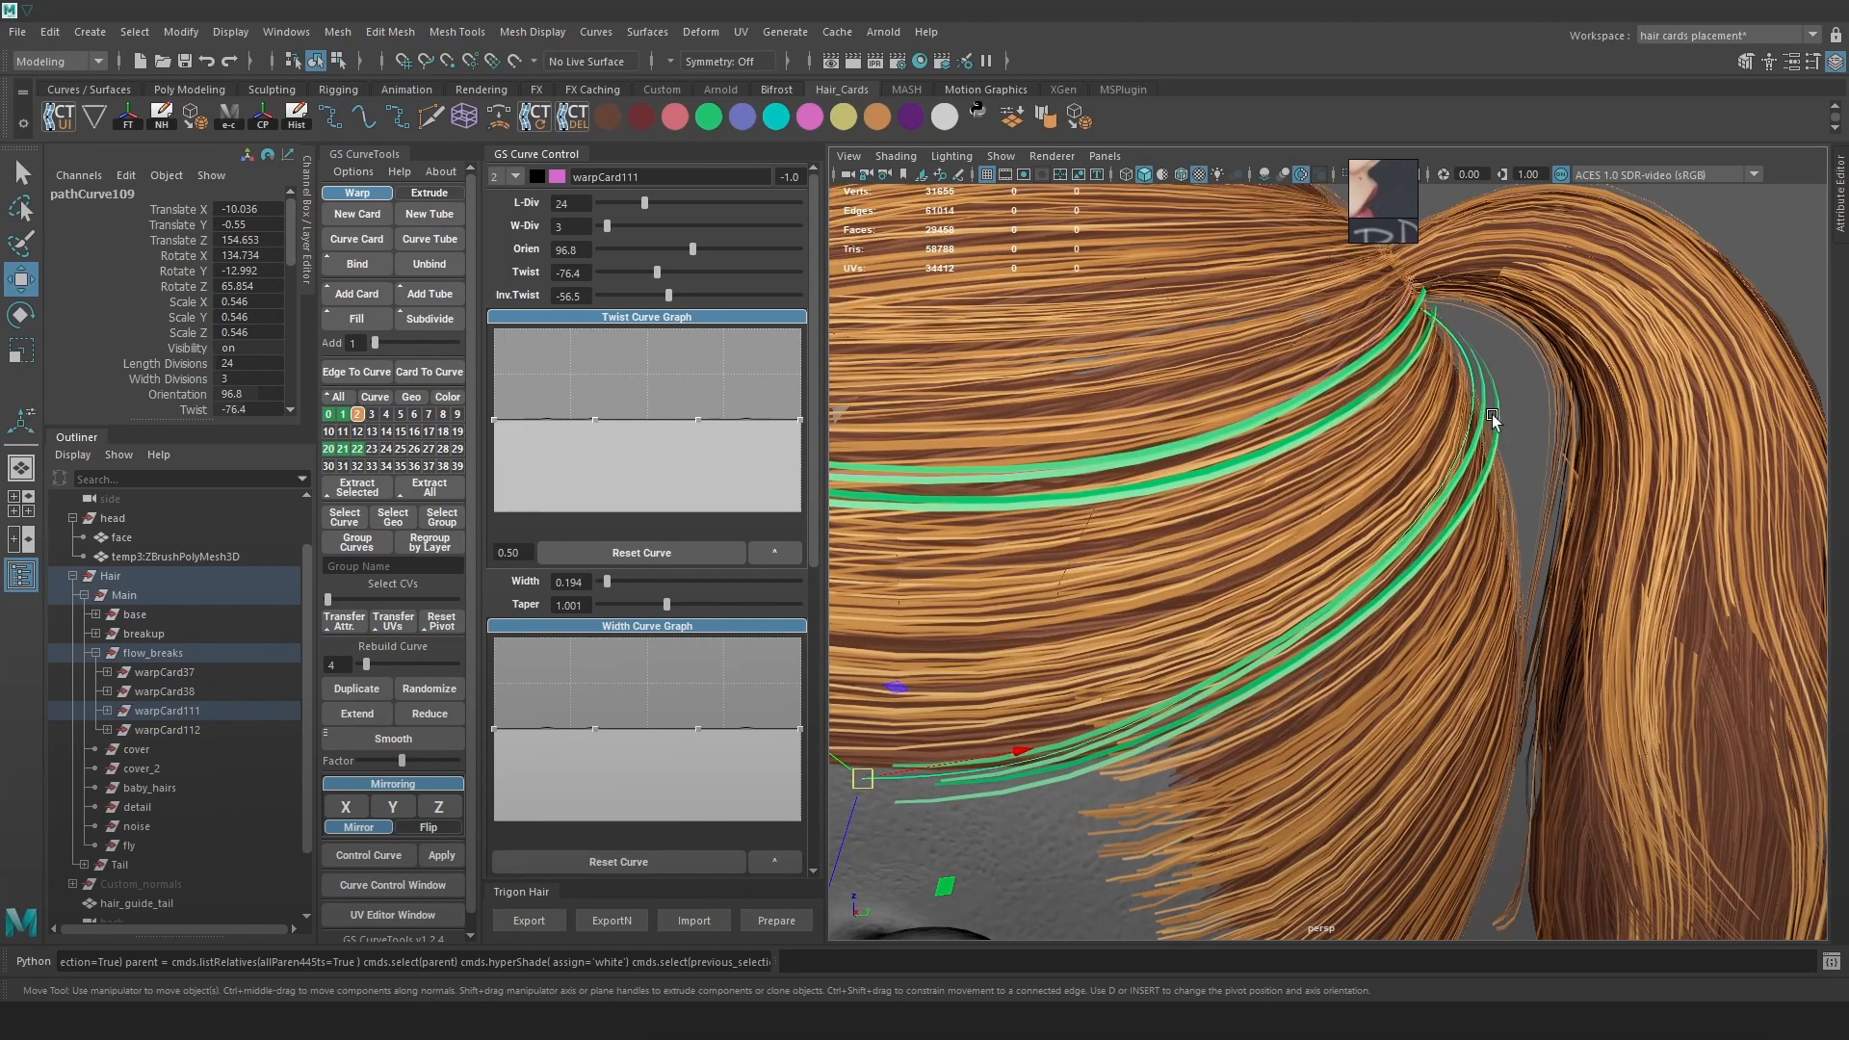
scroll(1473, 409, "down", 5)
right_click_drag(1495, 349, 1432, 338)
key("6")
left_click_drag(1391, 391, 1403, 353)
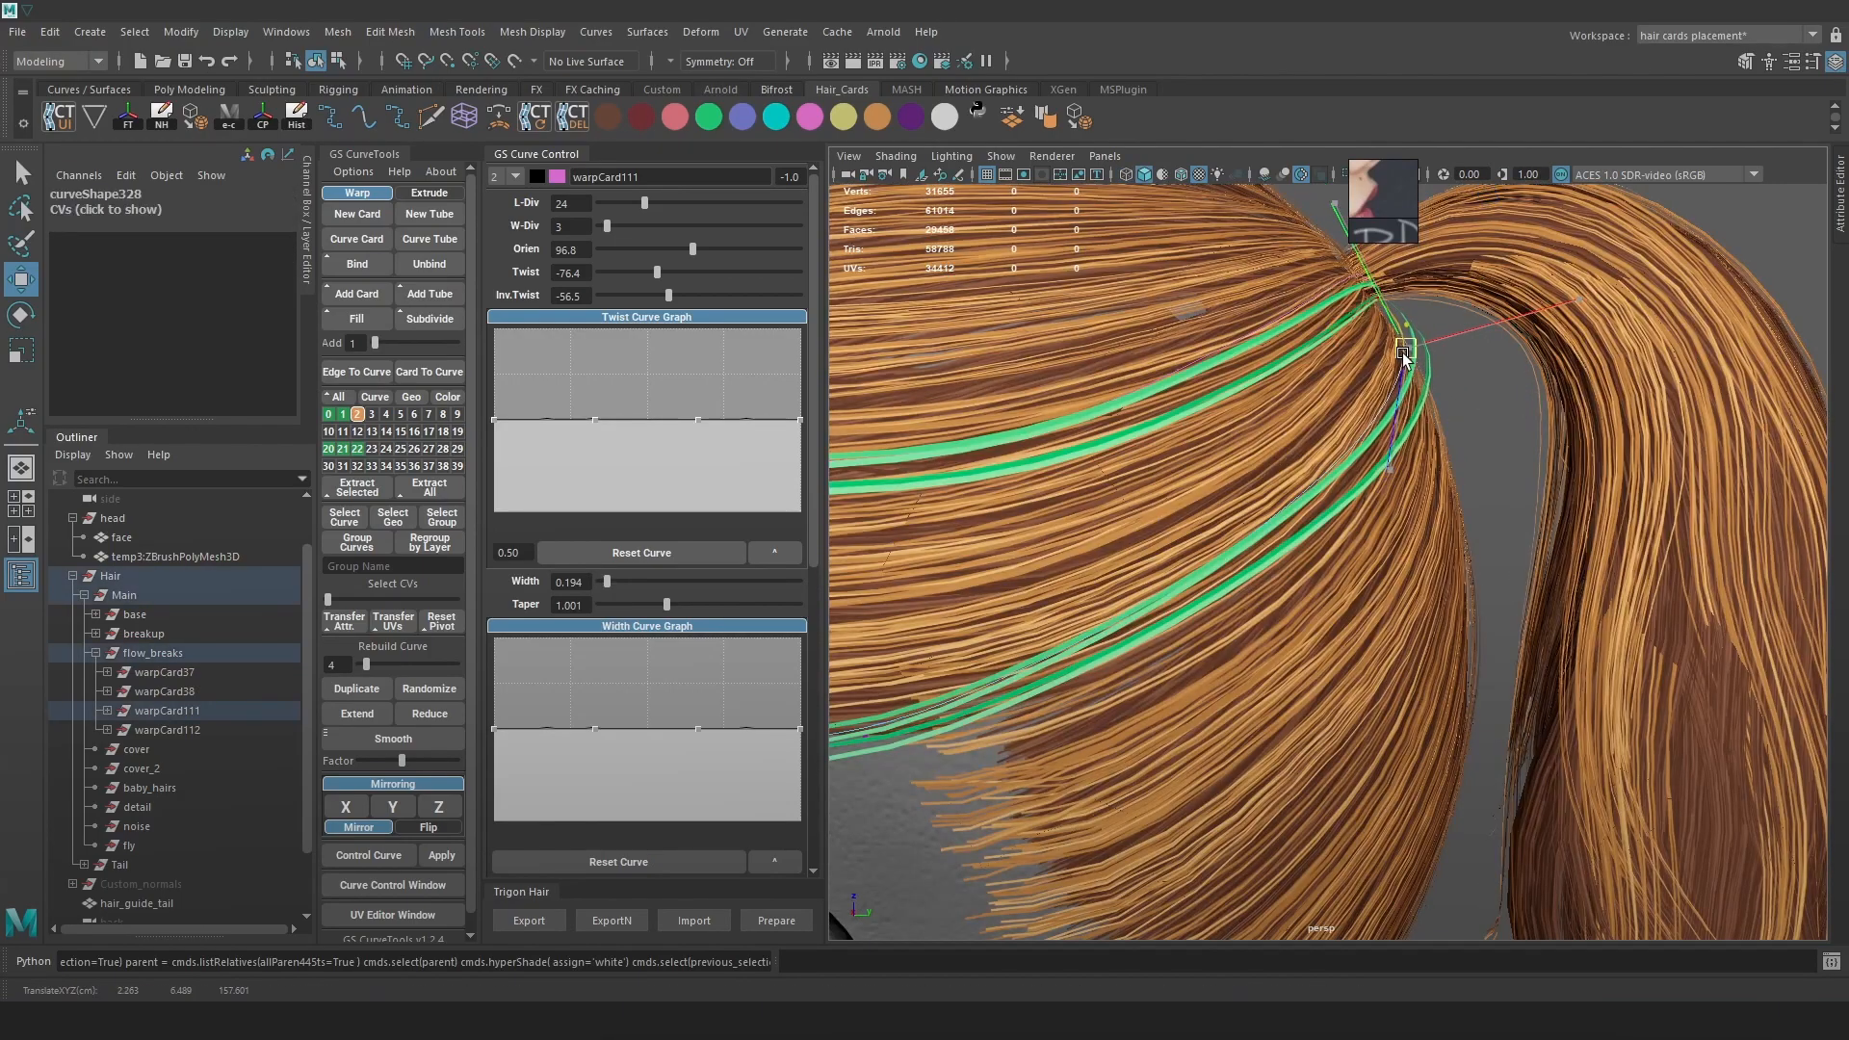
left_click_drag(1468, 404, 1620, 487, "alt")
left_click_drag(1512, 331, 1322, 404, "alt")
left_click_drag(1590, 469, 1565, 448, "alt")
right_click_drag(1525, 460, 1421, 472, "alt")
Enlarge the ponytail reference photo to compare its marked flow breaks, and shrink it again clear of the hair
left_click_drag(1351, 240, 1060, 517)
scroll(1232, 382, "down", 3)
scroll(1257, 325, "up", 2)
scroll(1257, 325, "up", 8)
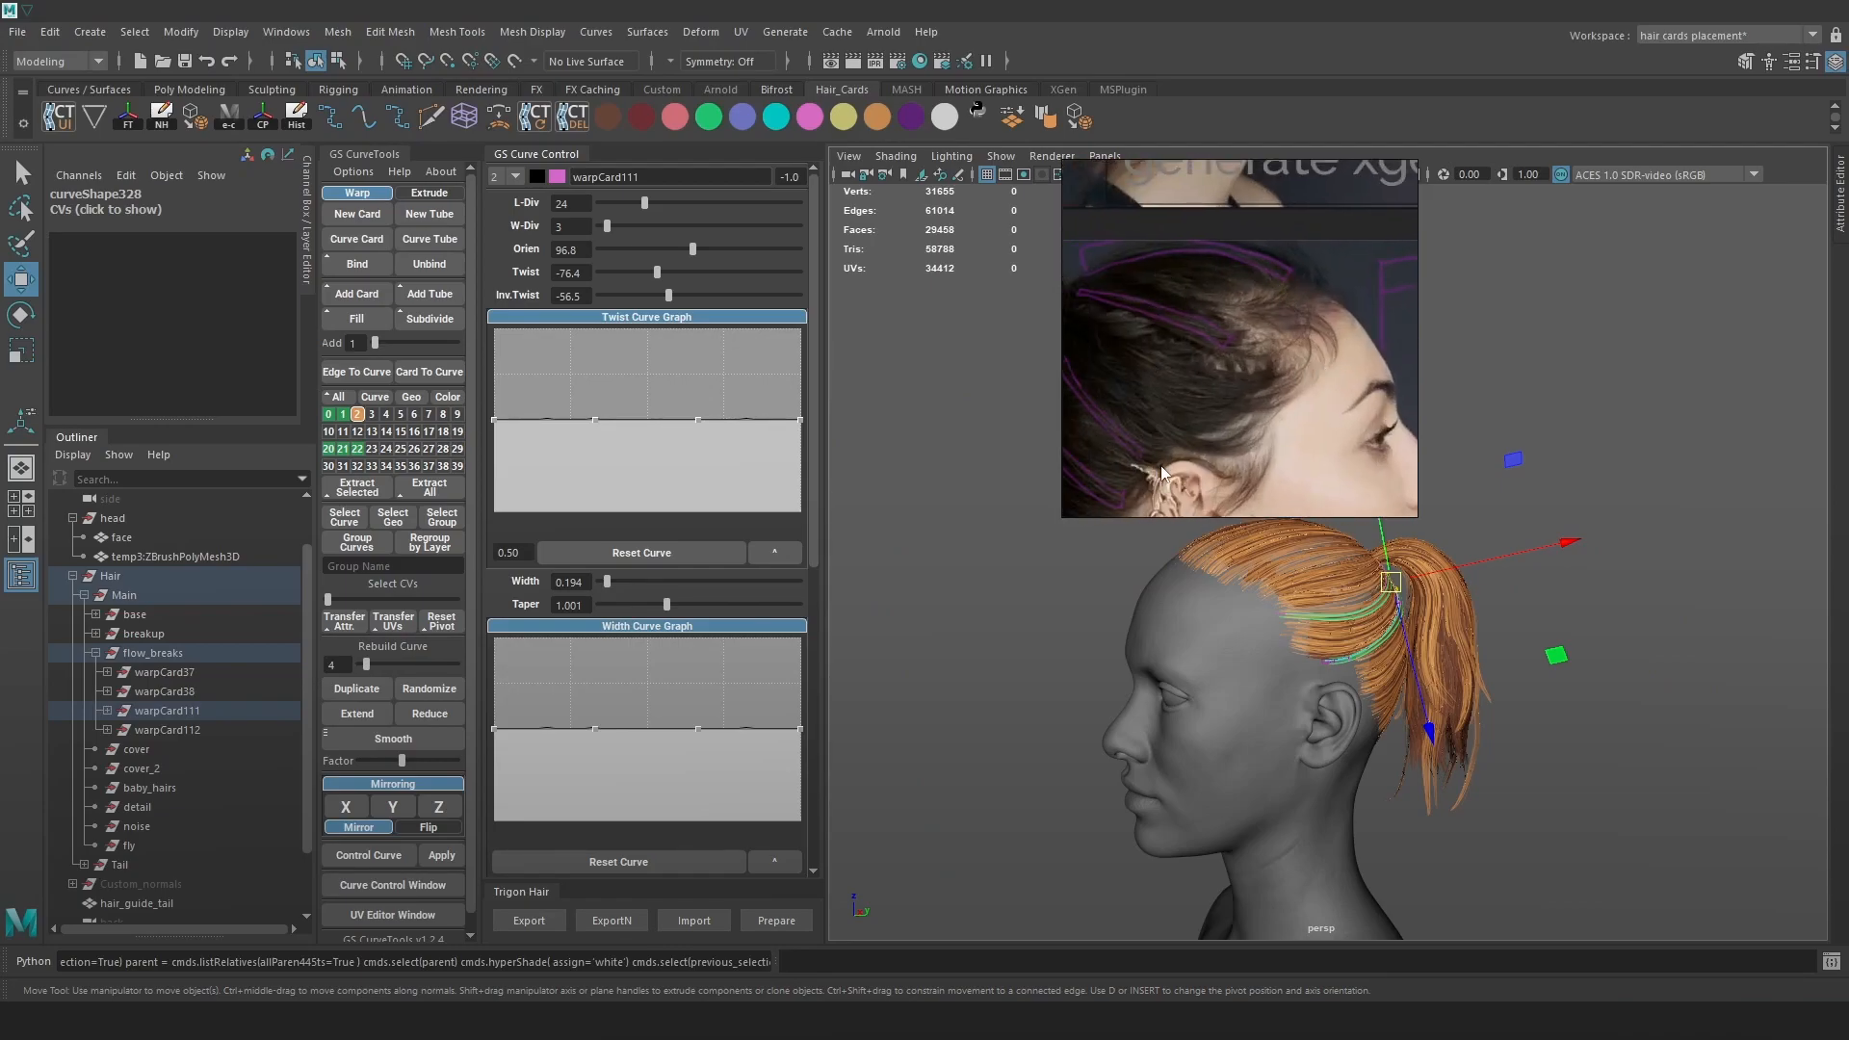
left_click_drag(1163, 343, 1345, 535)
left_click_drag(1281, 594, 1544, 348)
scroll(1412, 489, "up", 6)
scroll(1412, 490, "down", 8)
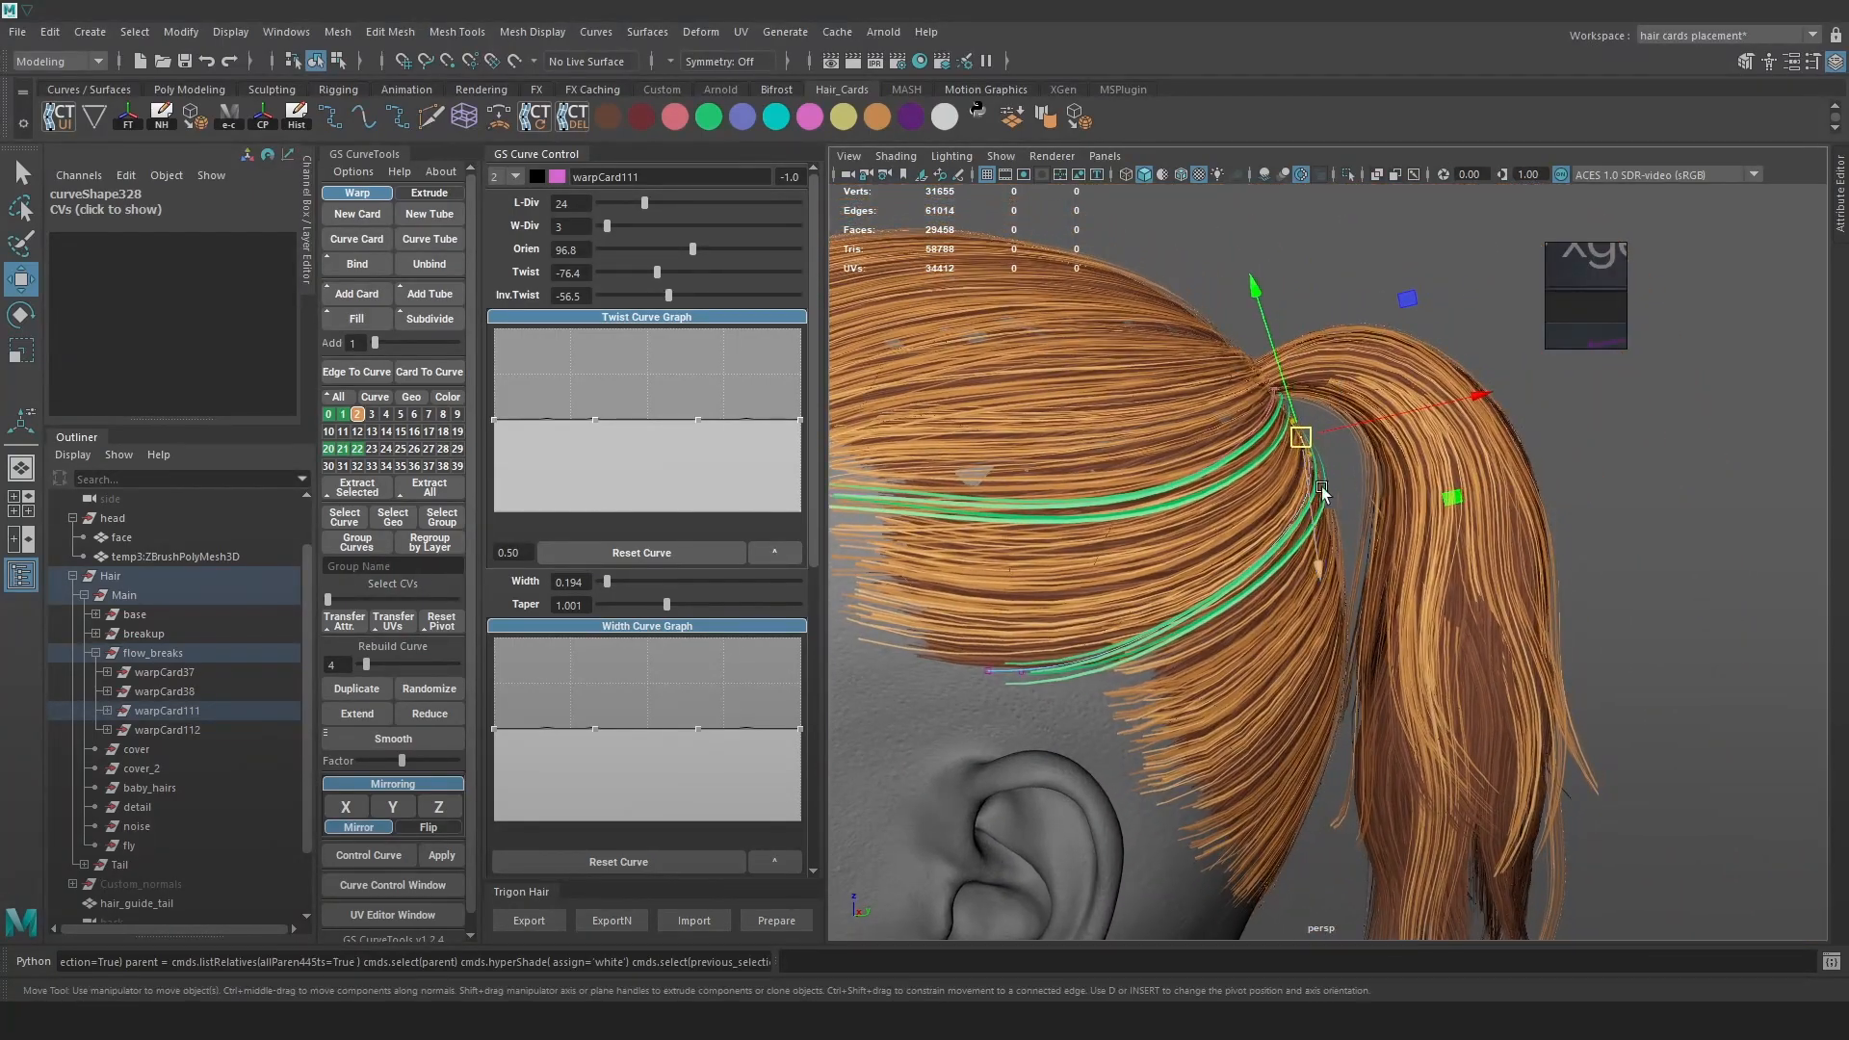
scroll(1339, 481, "up", 2)
Switch to Marmoset Toolbag, examine the rendered hair from both sides of the head, and return to Maya
left_click(1354, 464)
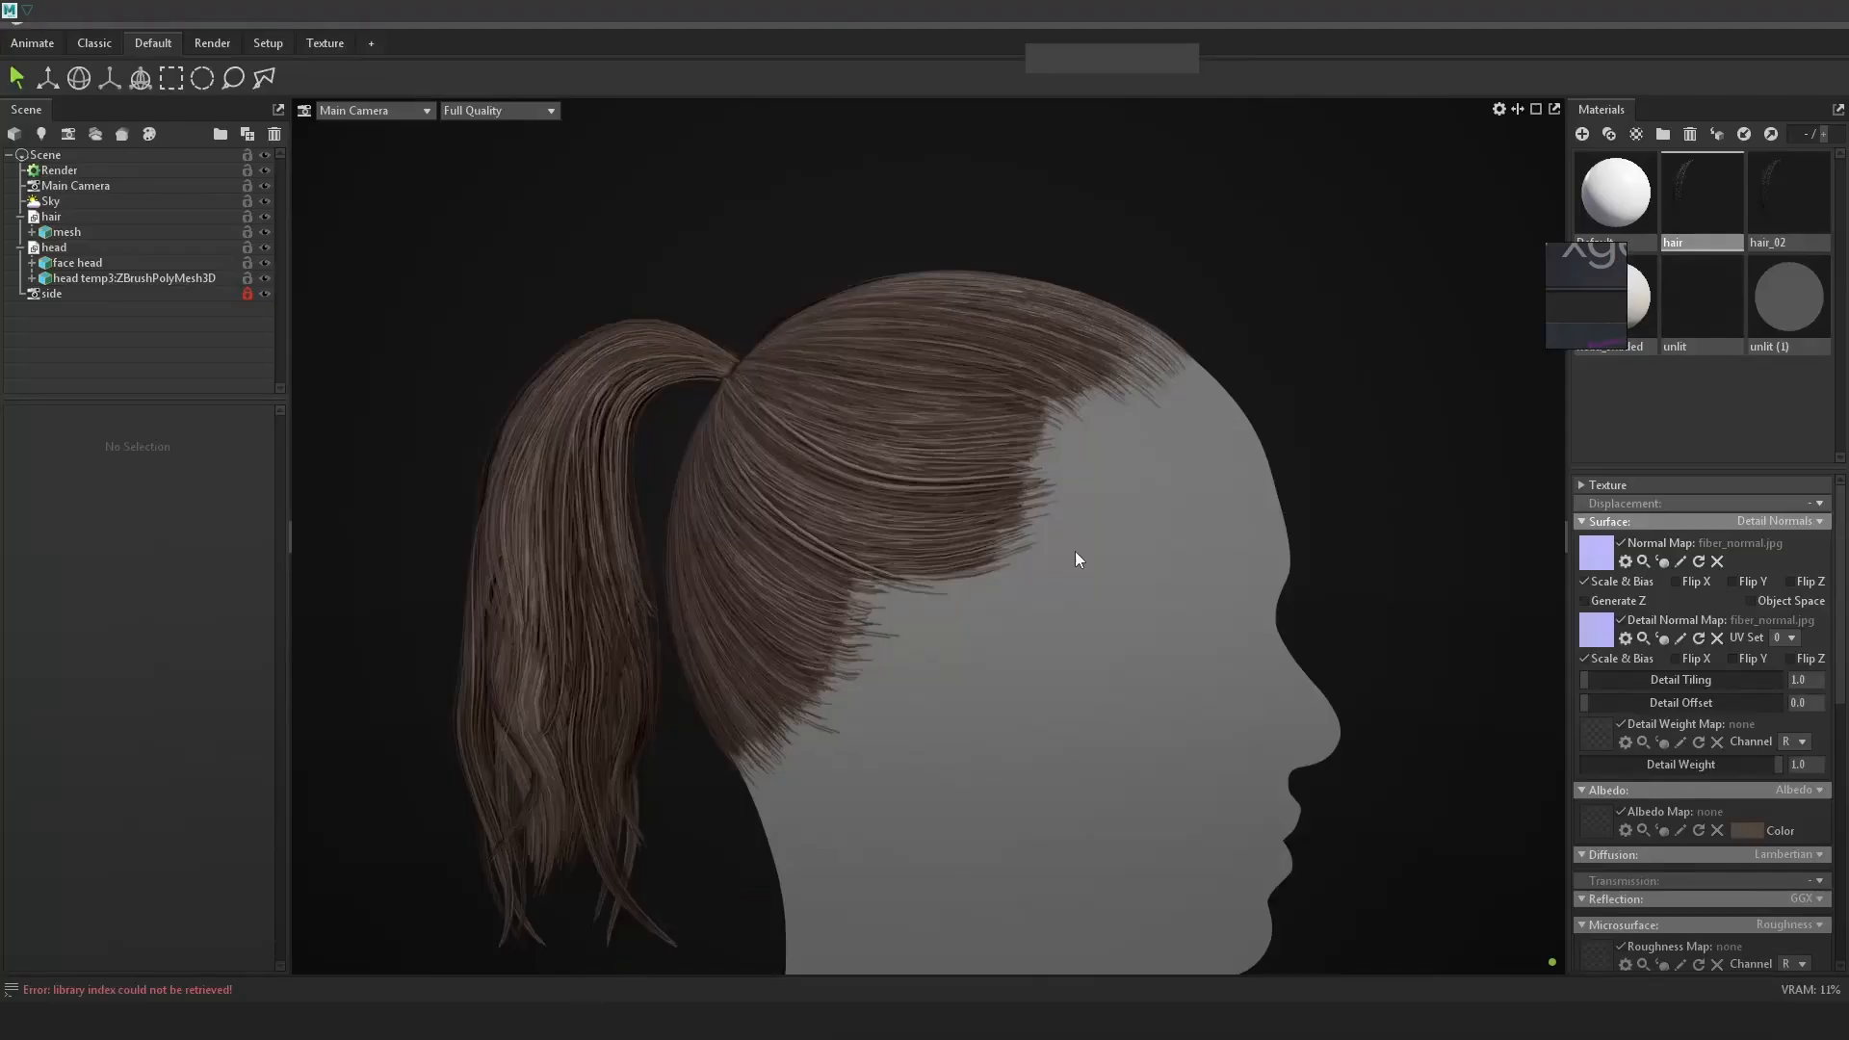
left_click_drag(1072, 548, 941, 466)
scroll(1290, 650, "up", 5)
left_click_drag(1290, 650, 1199, 345)
scroll(1169, 512, "up", 4)
left_click_drag(1339, 499, 1176, 487)
right_click_drag(1176, 487, 1340, 406)
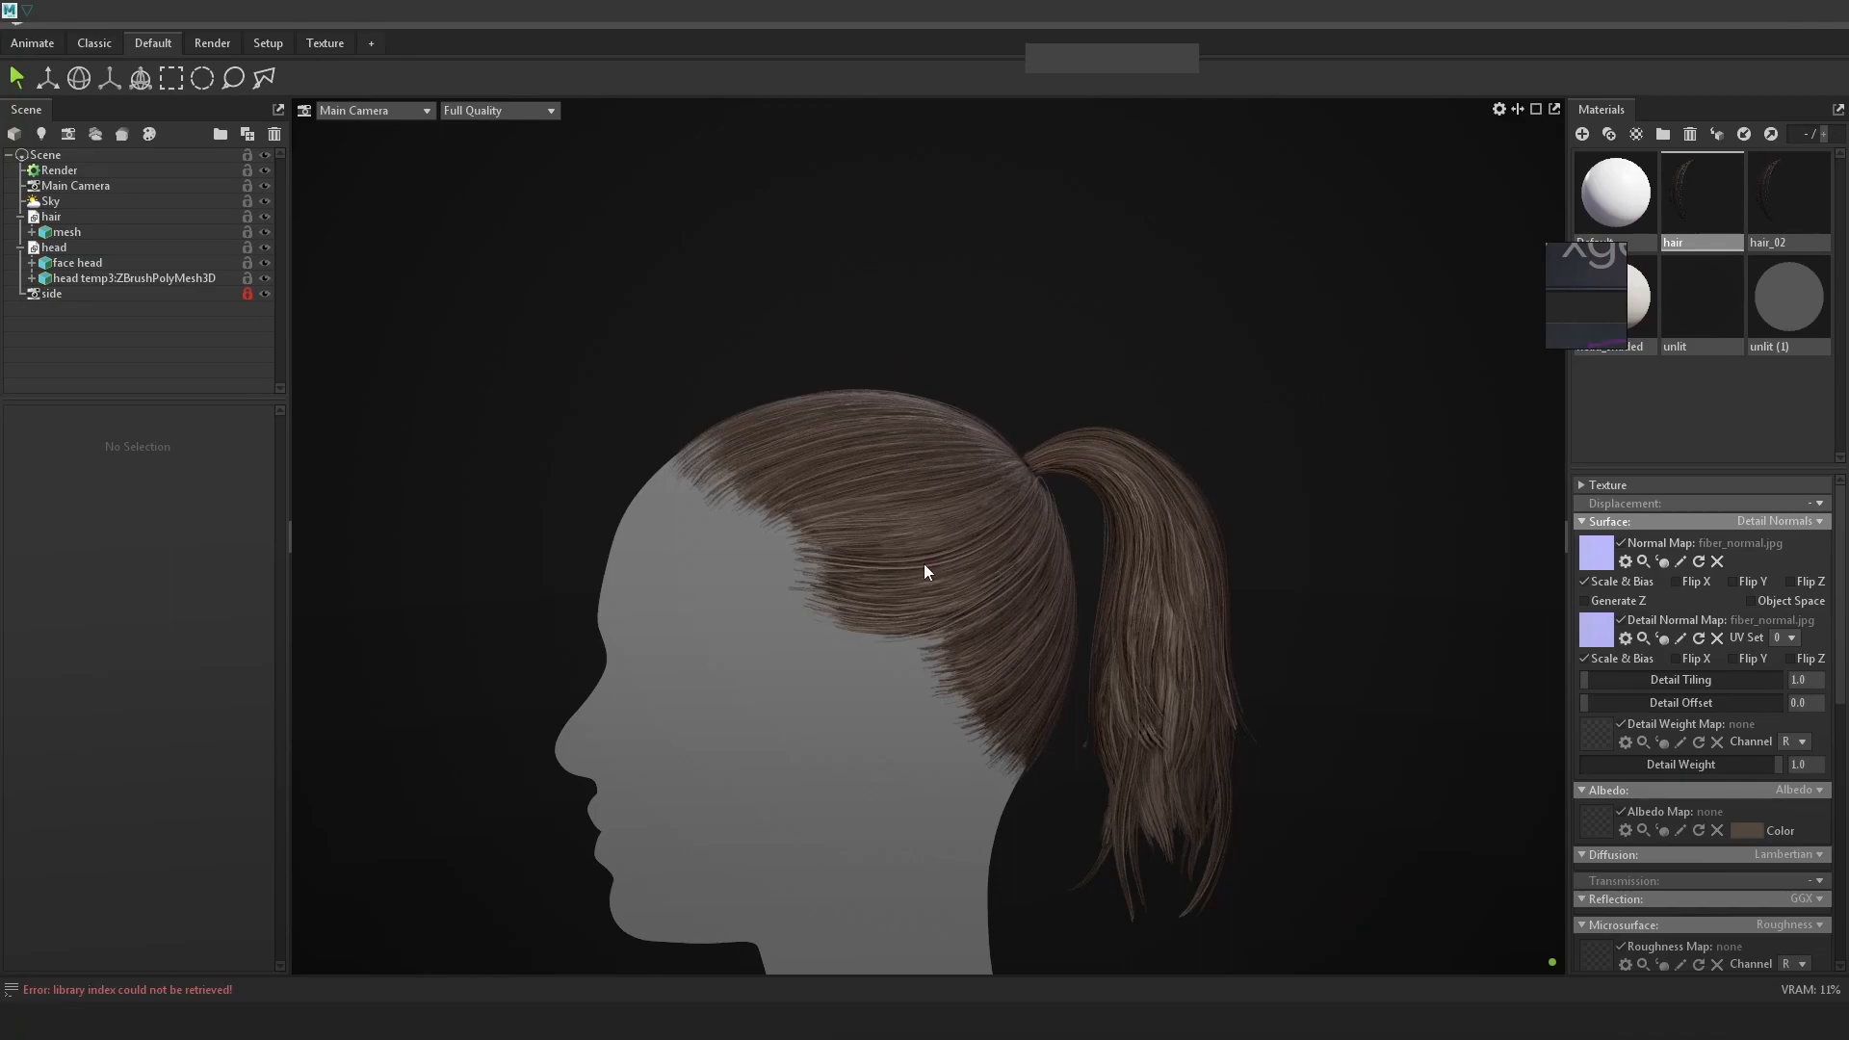
left_click(1772, 26)
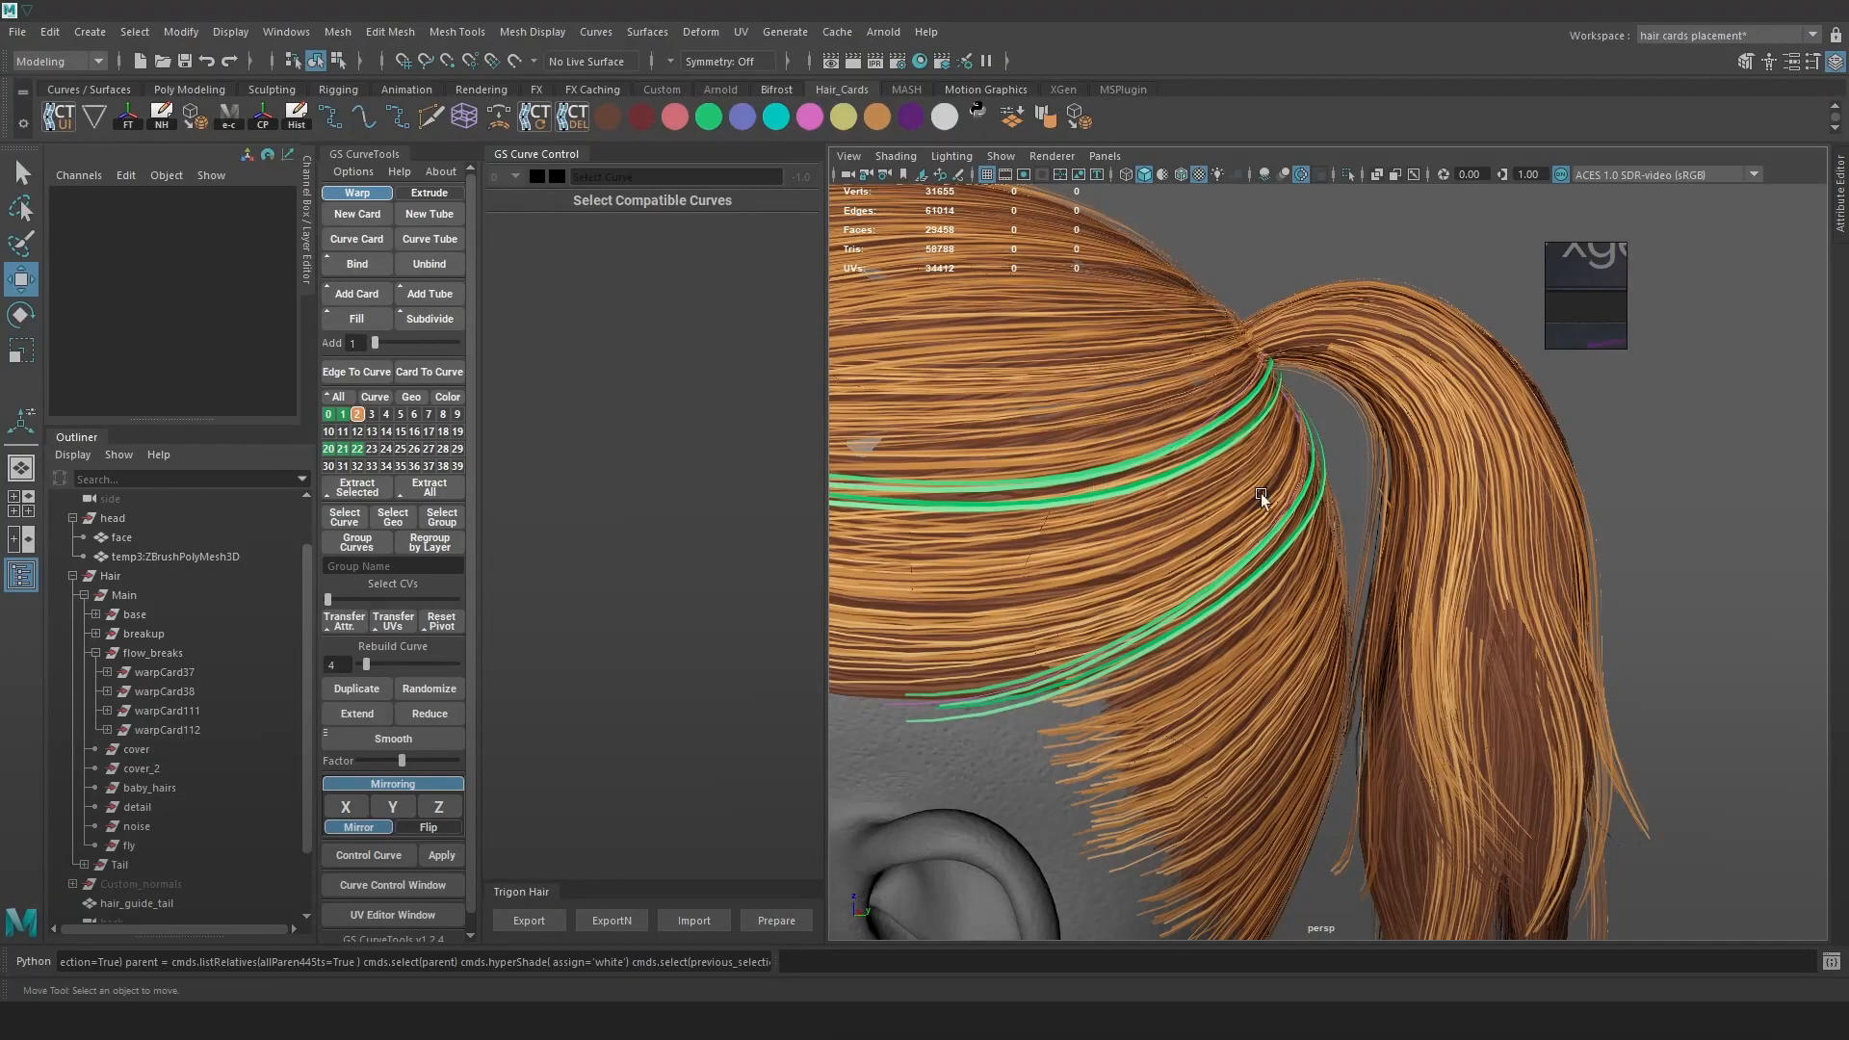
Adjust a control point on the mirrored upper flow-break card's curve and return to object selection
scroll(1234, 489, "down", 5)
key("4")
left_click(1298, 477)
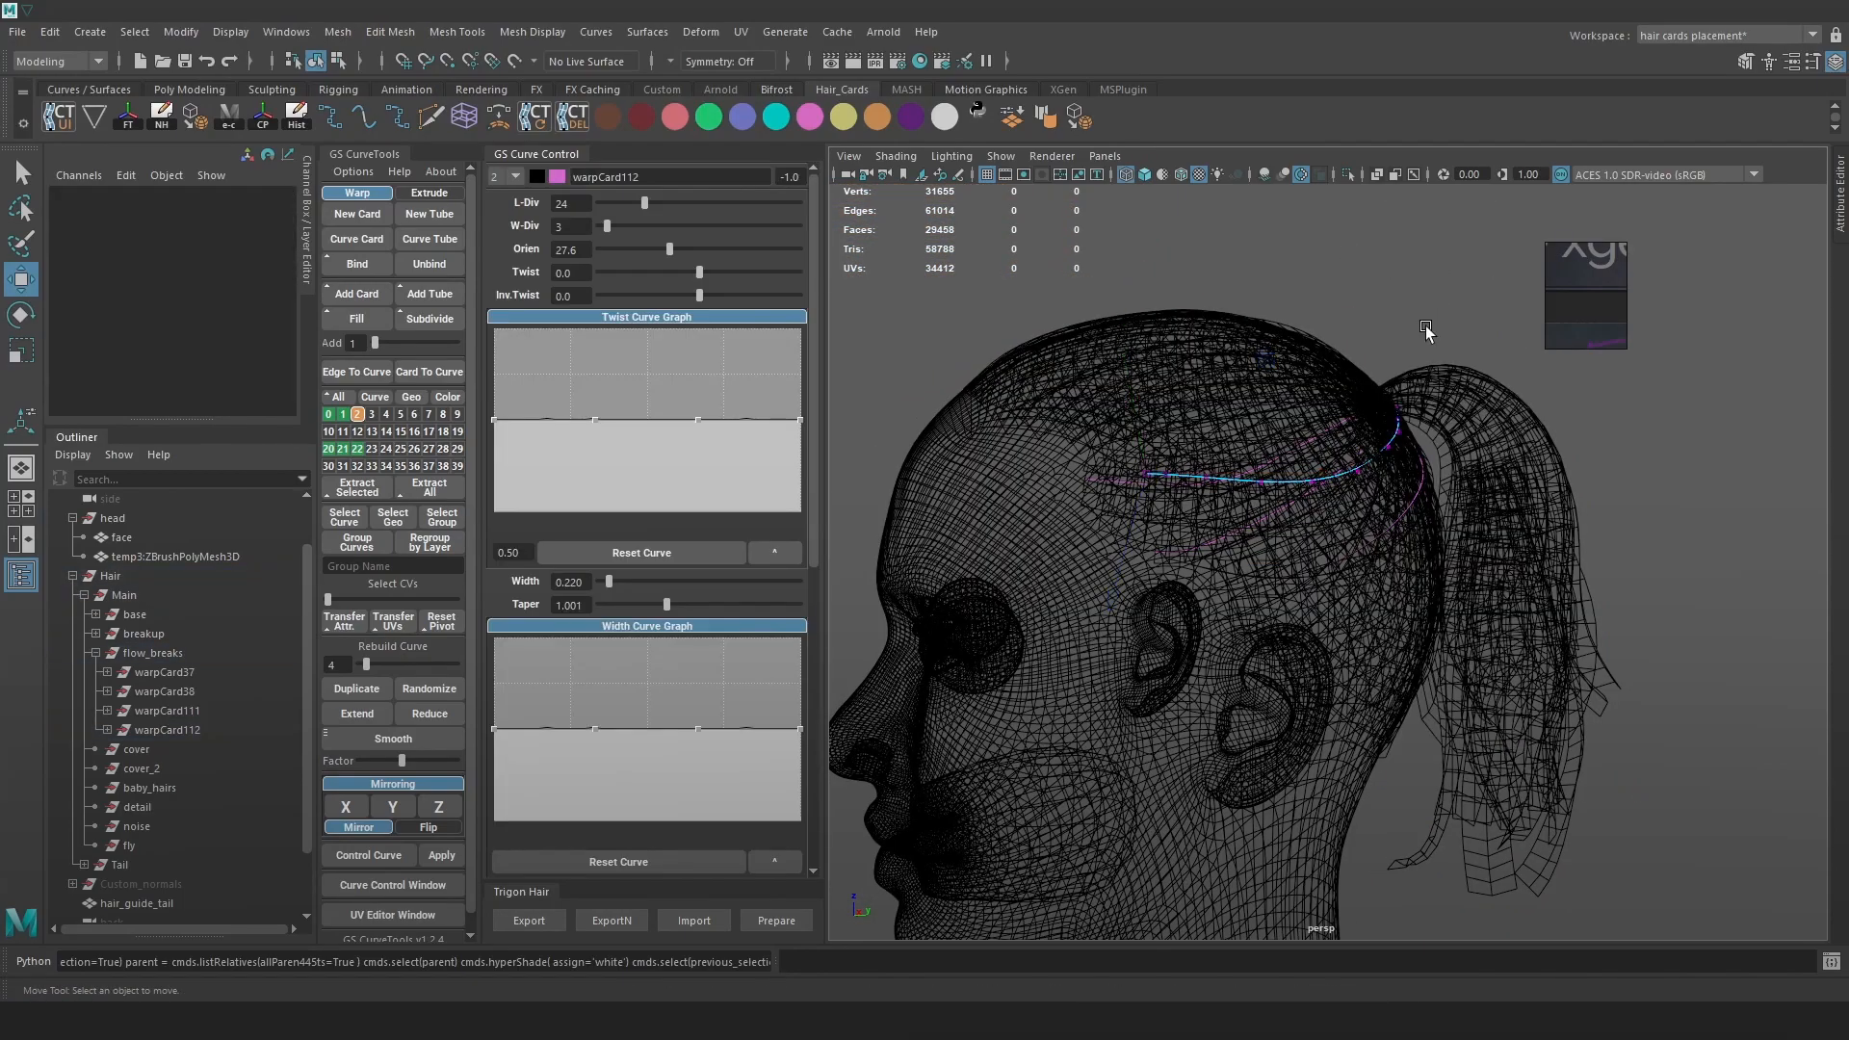
left_click_drag(1416, 324, 1290, 337, "alt")
scroll(1290, 337, "up", 3)
left_click(1113, 391)
left_click(1204, 426)
right_click_drag(1209, 425, 1141, 462)
left_click(1142, 430)
key("b")
mouse_move(1151, 438)
left_mouse_down()
mouse_move(1180, 441)
mouse_move(1103, 435)
mouse_move(1143, 376)
left_mouse_up()
key("w")
key("6")
left_click_drag(1146, 376, 1263, 394, "alt")
right_click_drag(1281, 390, 1367, 337)
left_click(1431, 315)
Select the upper and lower flow-break curves and fill one new card between them
left_click_drag(1425, 323, 1155, 414, "alt")
key("4")
left_click(1125, 444)
left_click(1346, 446, "shift")
left_click(354, 321)
left_click_drag(1271, 626, 1372, 628, "alt")
left_click(443, 628)
left_click_drag(1204, 616, 1396, 616, "alt")
left_click(1217, 240)
left_click_drag(1217, 251, 1170, 265, "alt")
key("ctrl+z")
Rebuild the new card's curve with a value of 1 and move its end control point down to the nape
left_click_drag(366, 664, 357, 665)
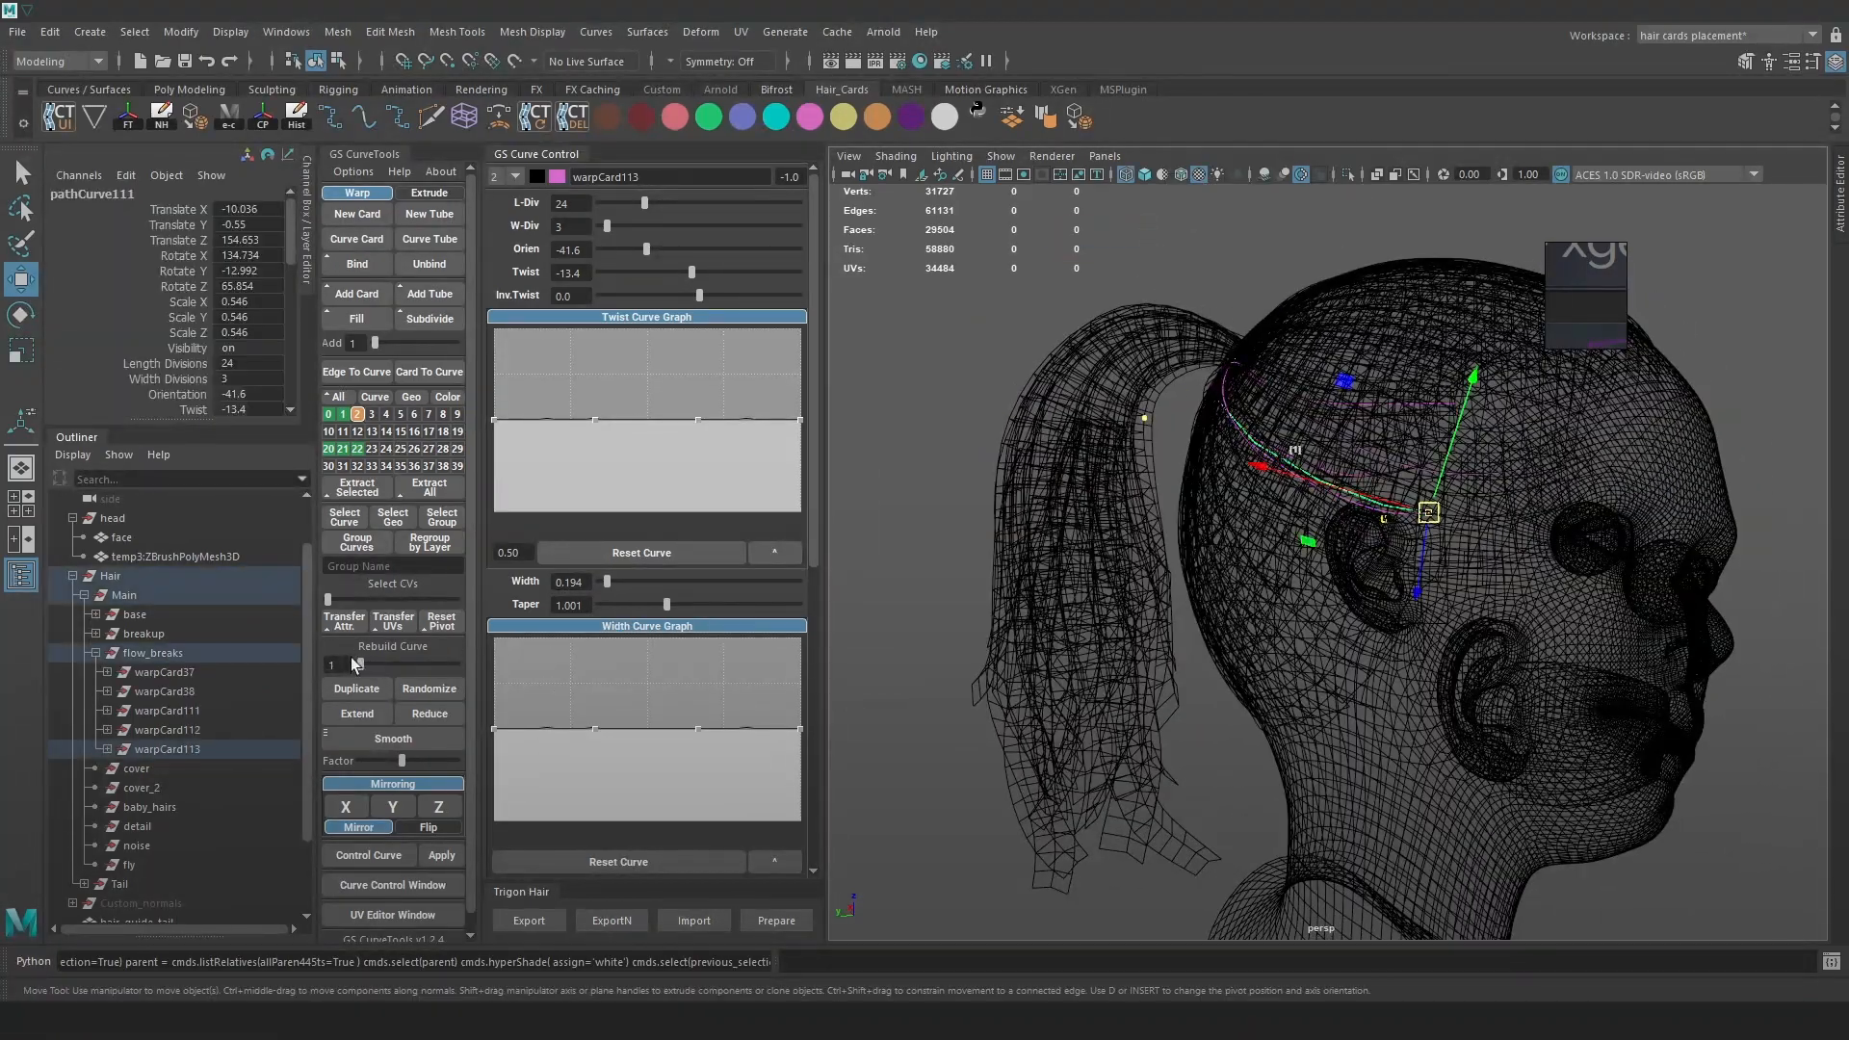
right_click_drag(880, 378, 818, 379)
mouse_move(1435, 569)
left_mouse_down("alt")
mouse_move(1485, 566)
mouse_move(1225, 713)
mouse_move(1245, 727)
mouse_move(1204, 665)
left_mouse_up("alt")
left_click(1417, 541)
Set the nape flow-break card's orientation to 163.1 so it lies flat on the back of the head
key("6")
key("5")
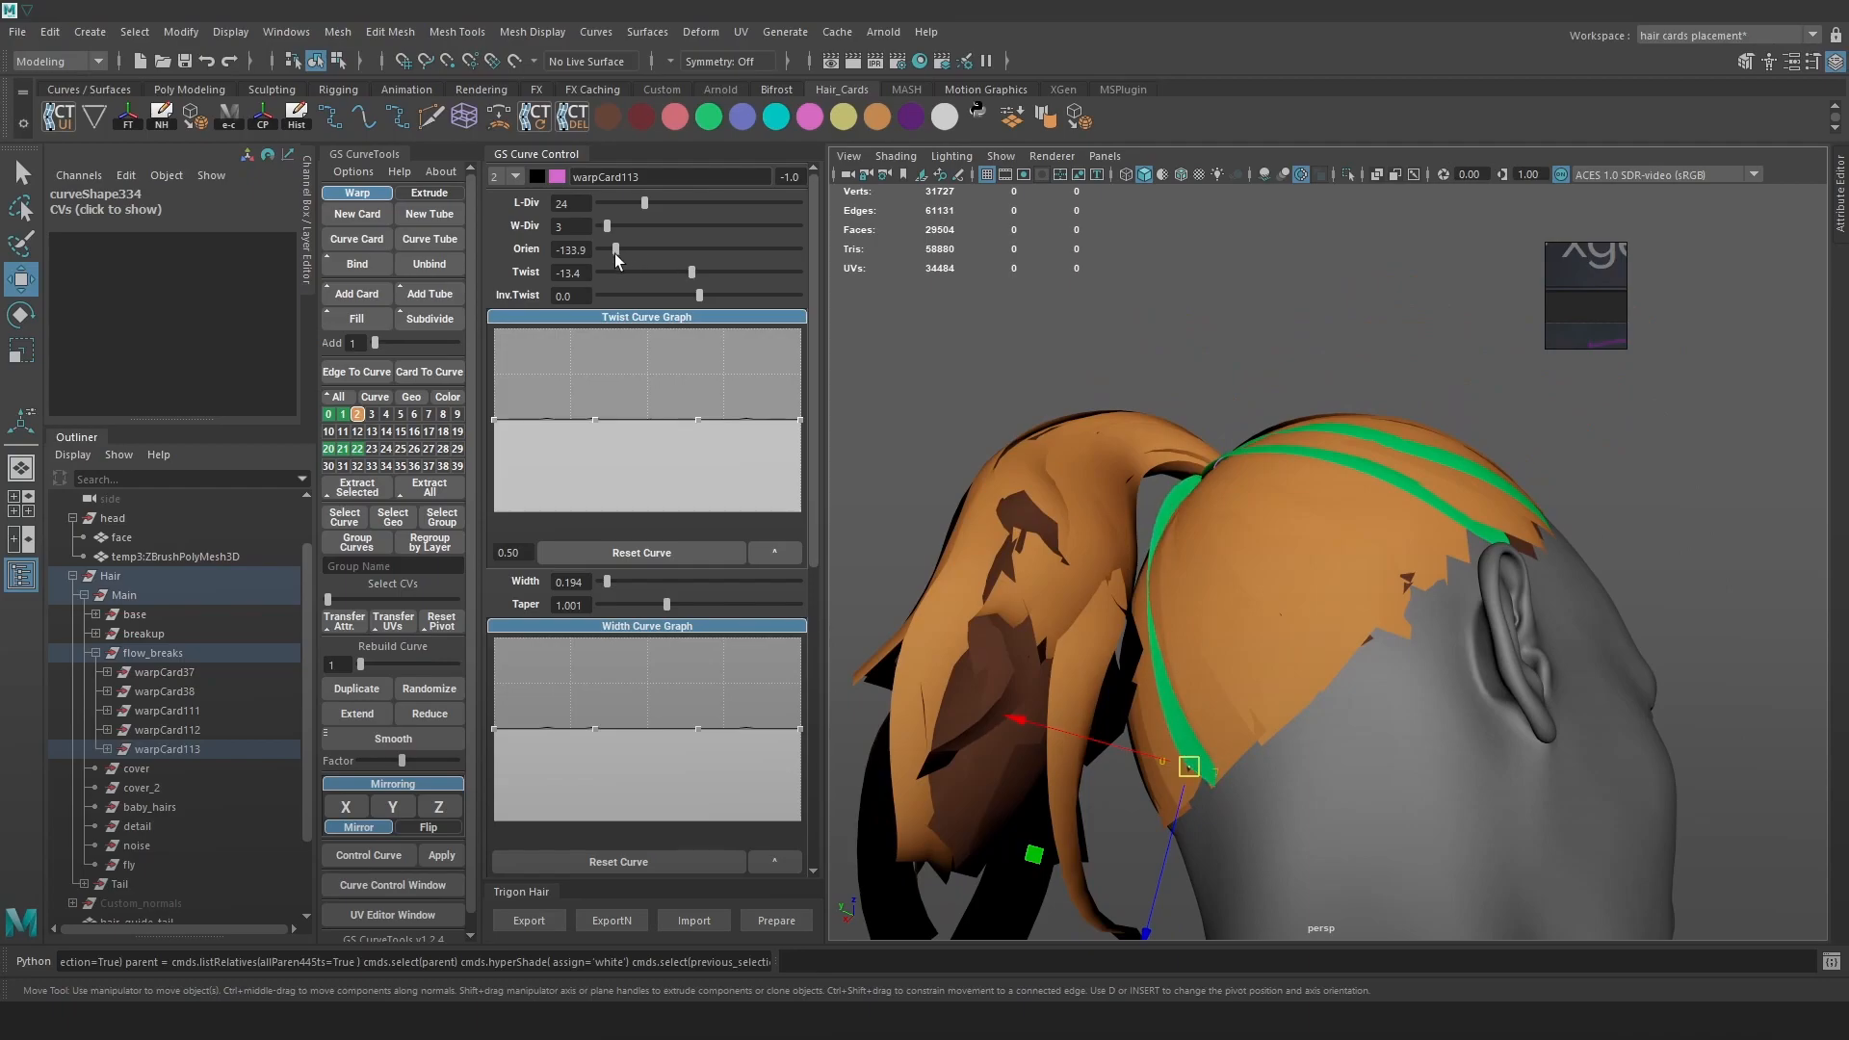
key("4")
mouse_move(1269, 497)
left_mouse_down("alt")
mouse_move(1255, 611)
mouse_move(1238, 591)
mouse_move(1209, 607)
left_mouse_up("alt")
key("5")
key("6")
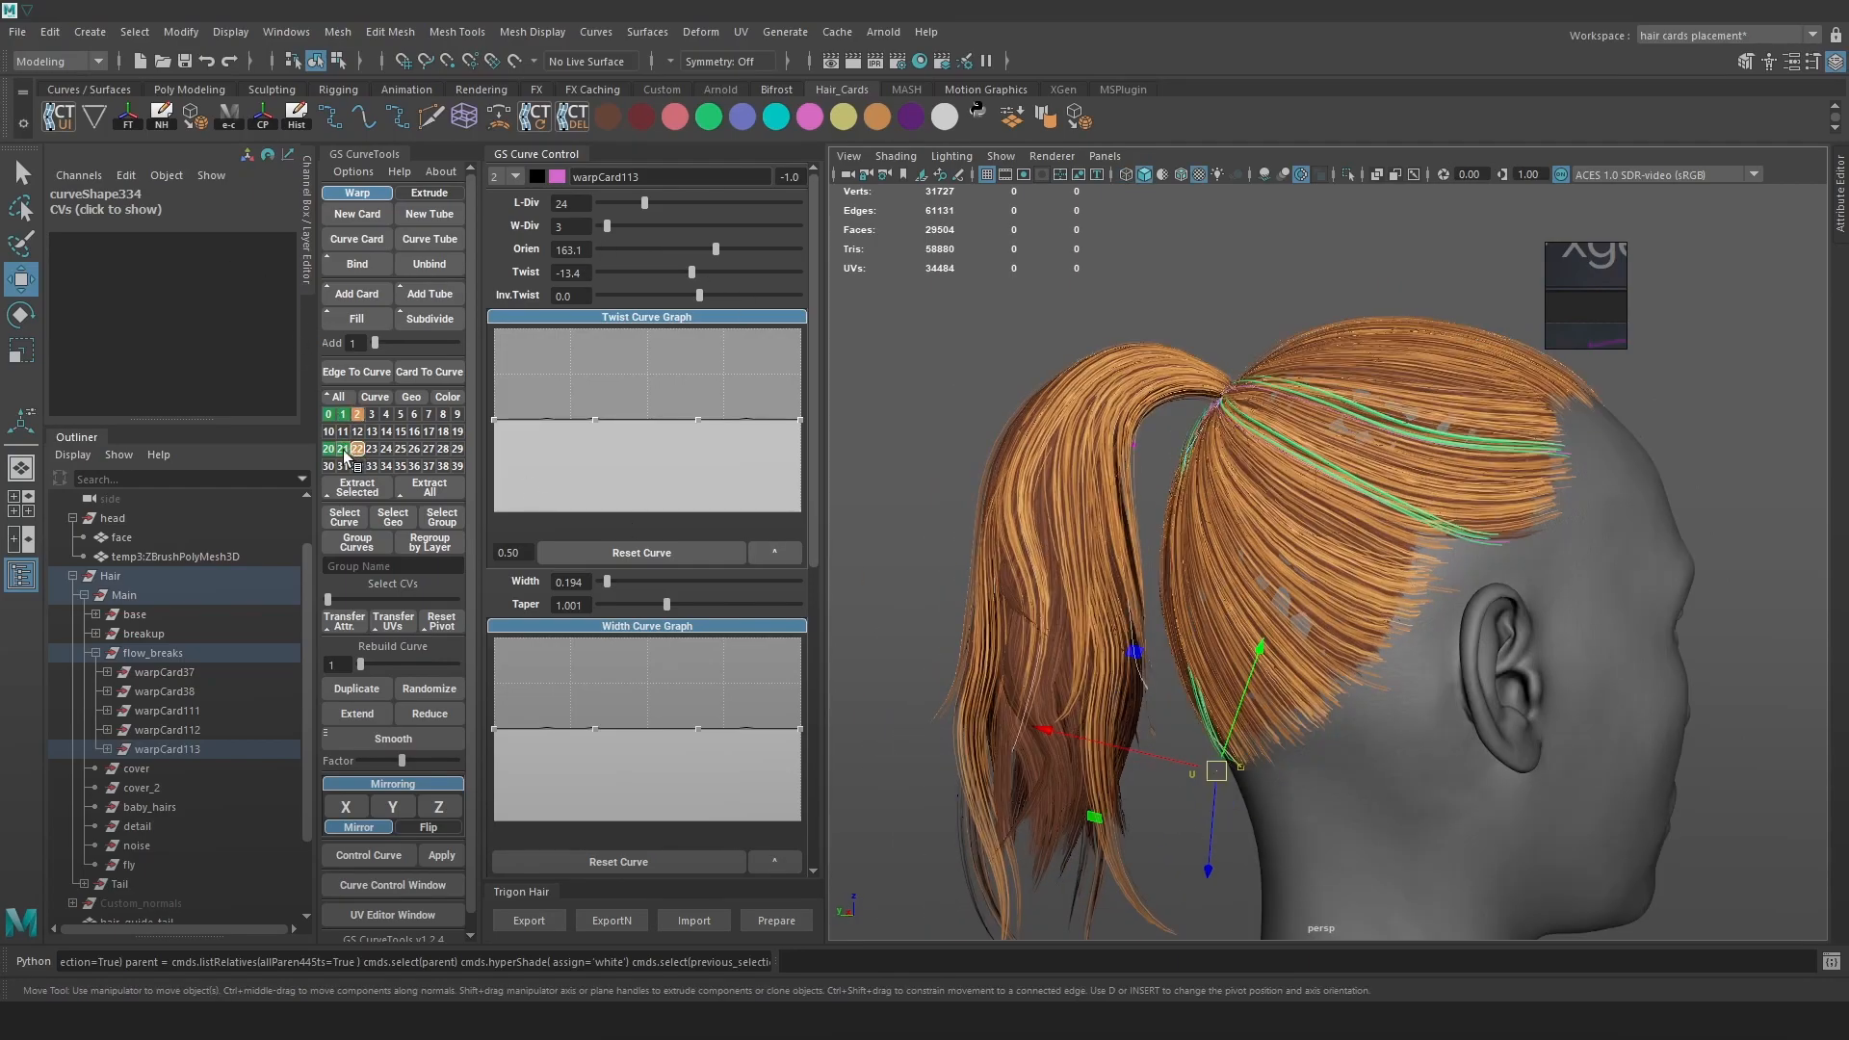
Hide the ponytail card layers 20, 21 and 22
left_click(328, 450, "alt")
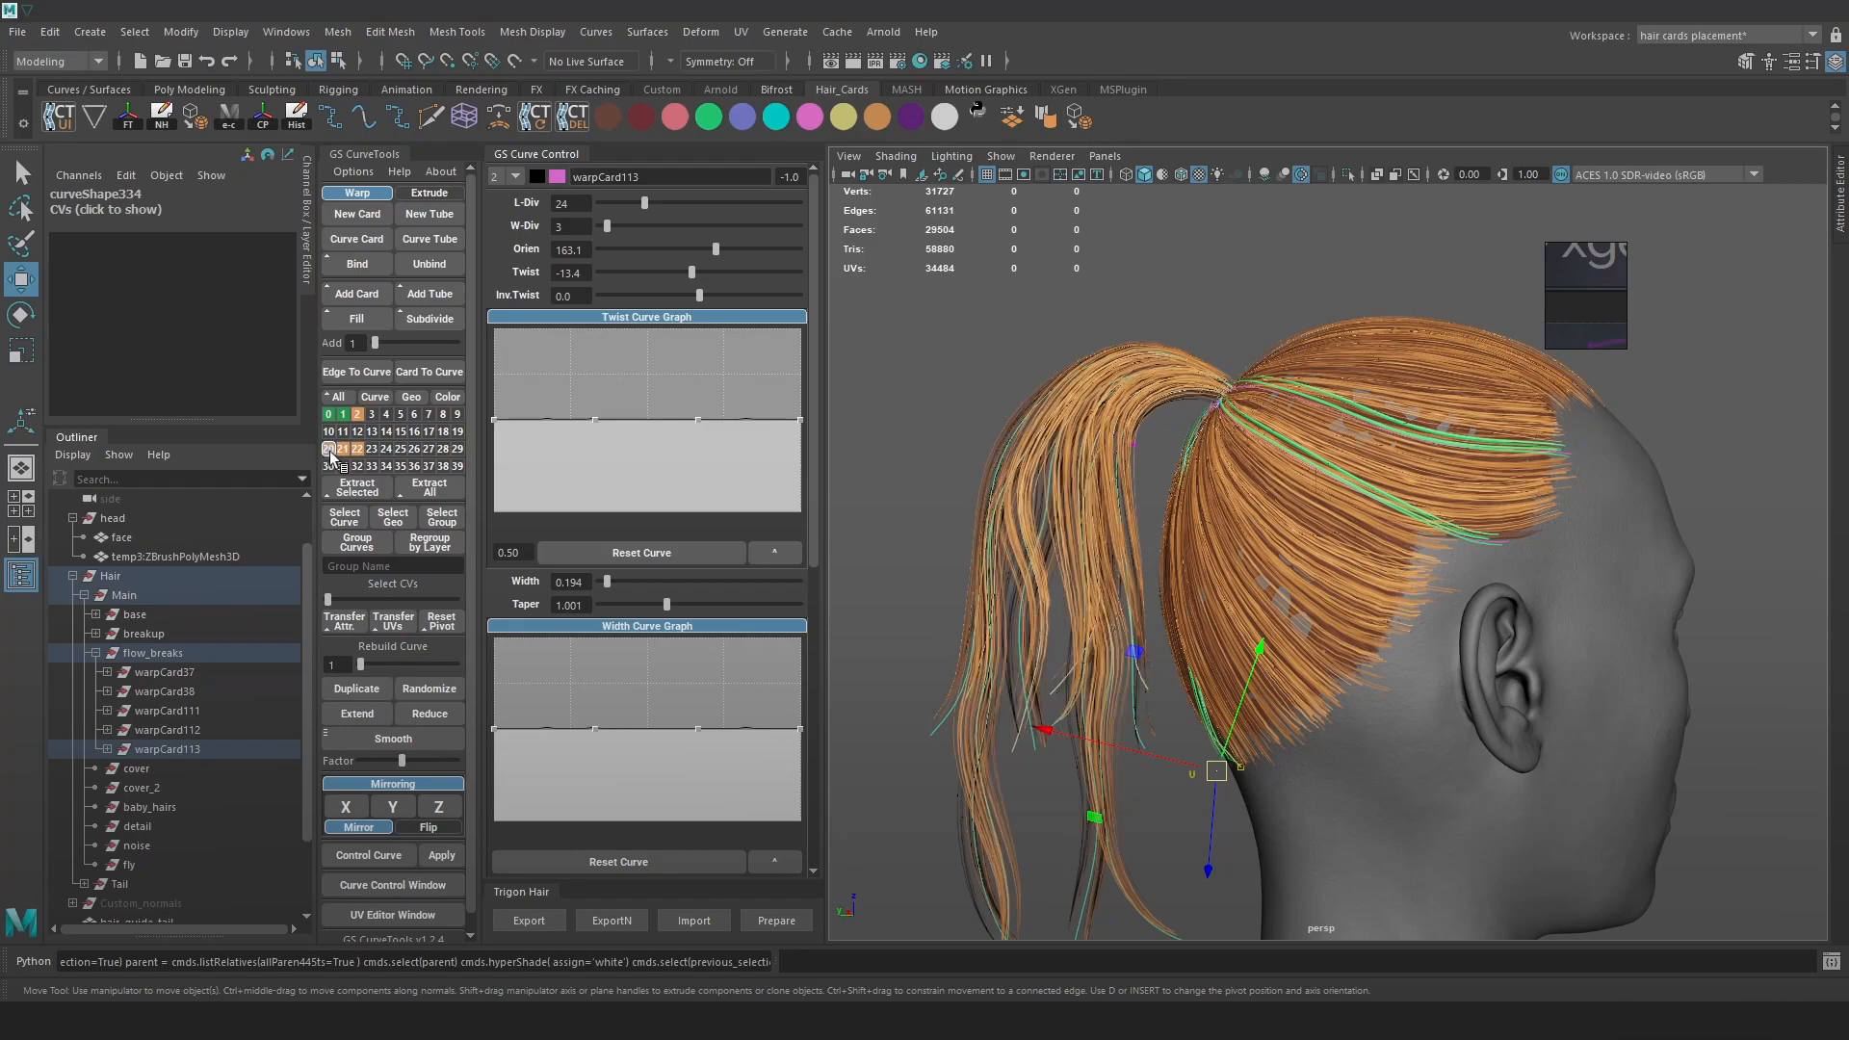
left_click(343, 450, "alt")
left_click(358, 449, "alt")
Rebuild the nape flow-break card's curve with a value of 3
scroll(1273, 554, "up", 3)
key("4")
left_click_drag(1273, 555, 1237, 518, "alt")
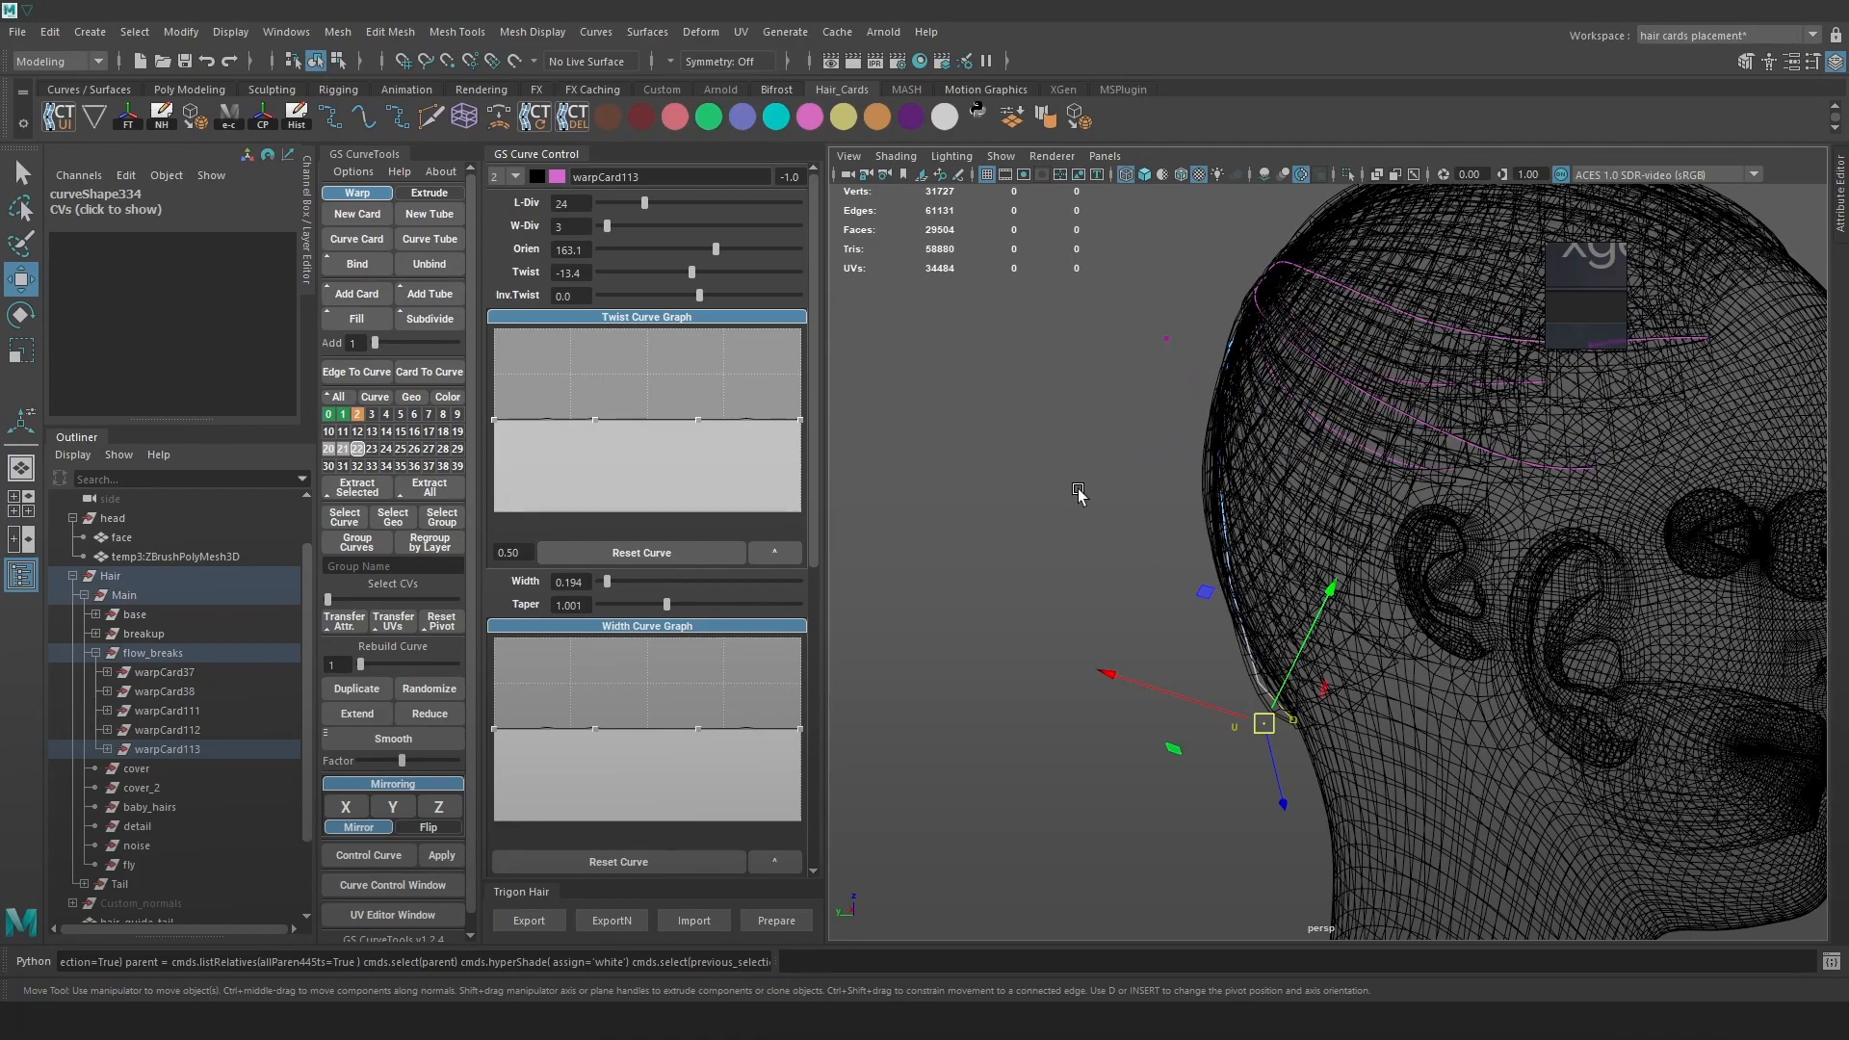
left_click_drag(1077, 494, 1087, 541, "alt")
left_click_drag(361, 665, 366, 664)
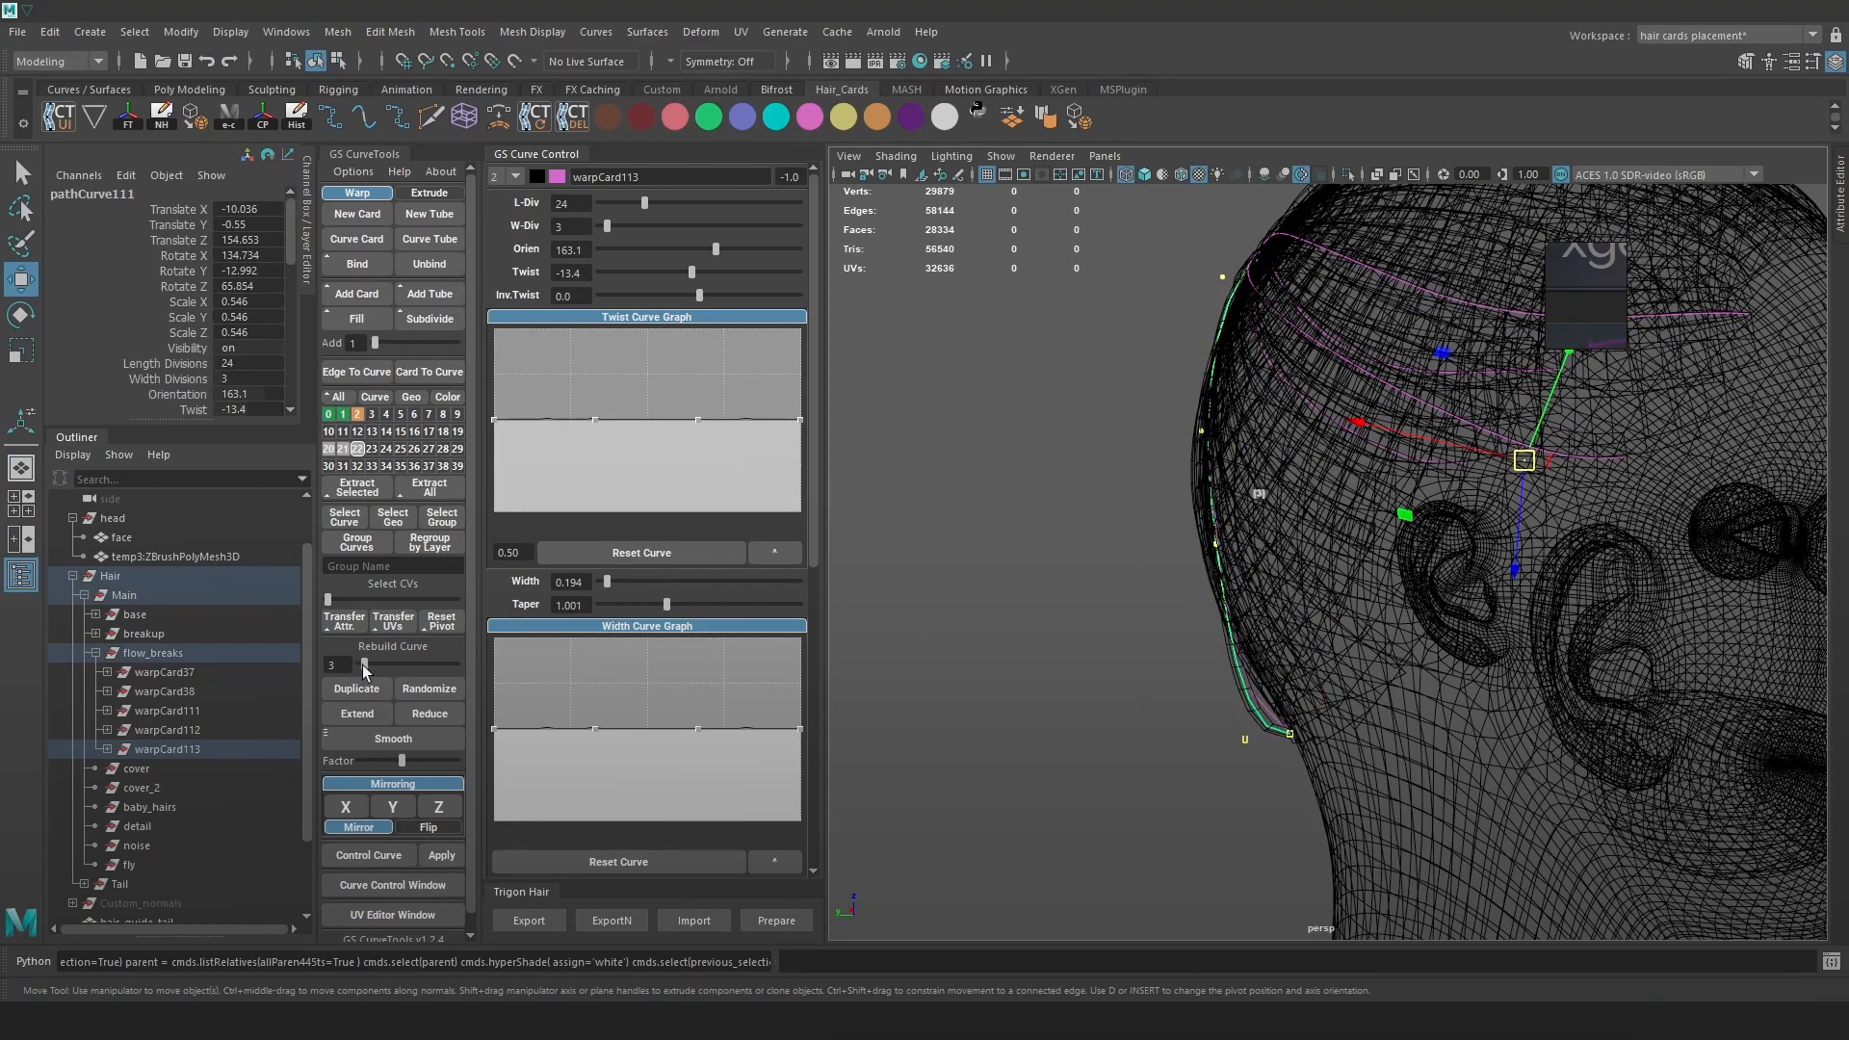
Move the nape flow-break card's lower control points so the curve follows the back of the head
left_click(1009, 493)
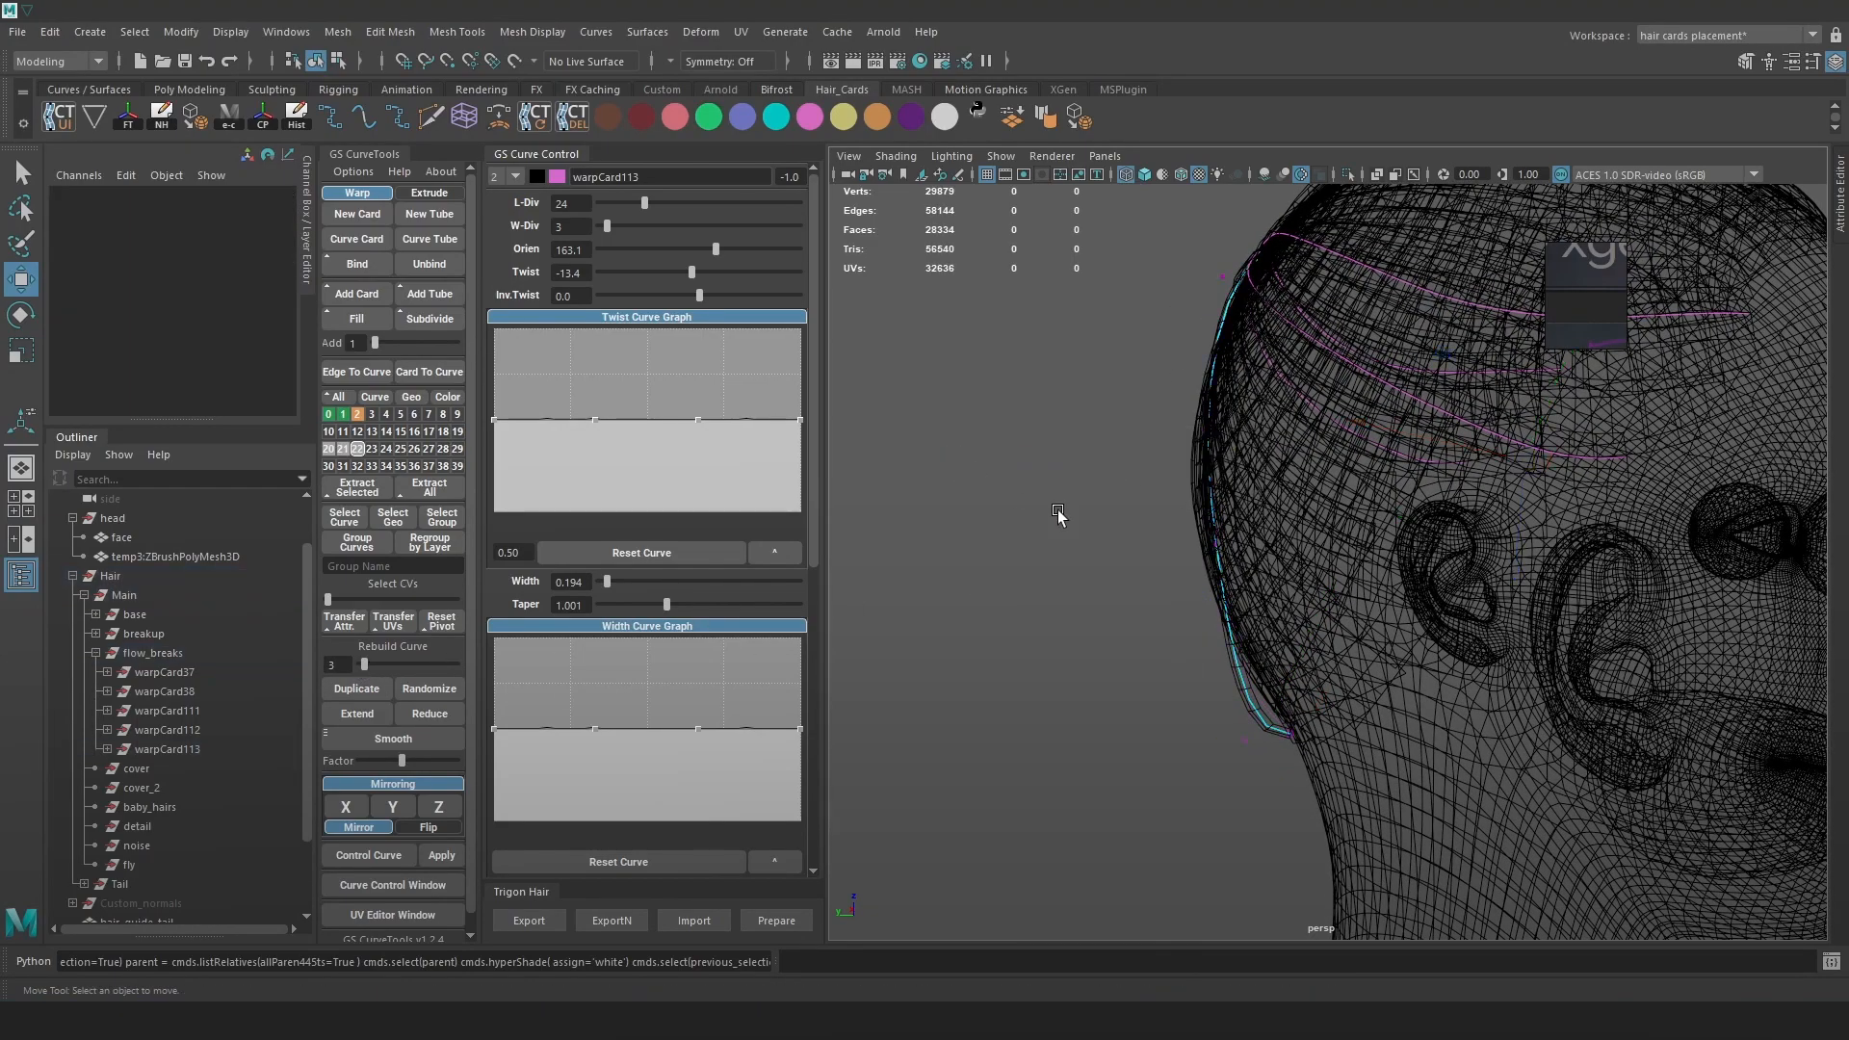
left_click_drag(1198, 527, 1187, 565)
left_click_drag(1255, 764, 1242, 718)
key("6")
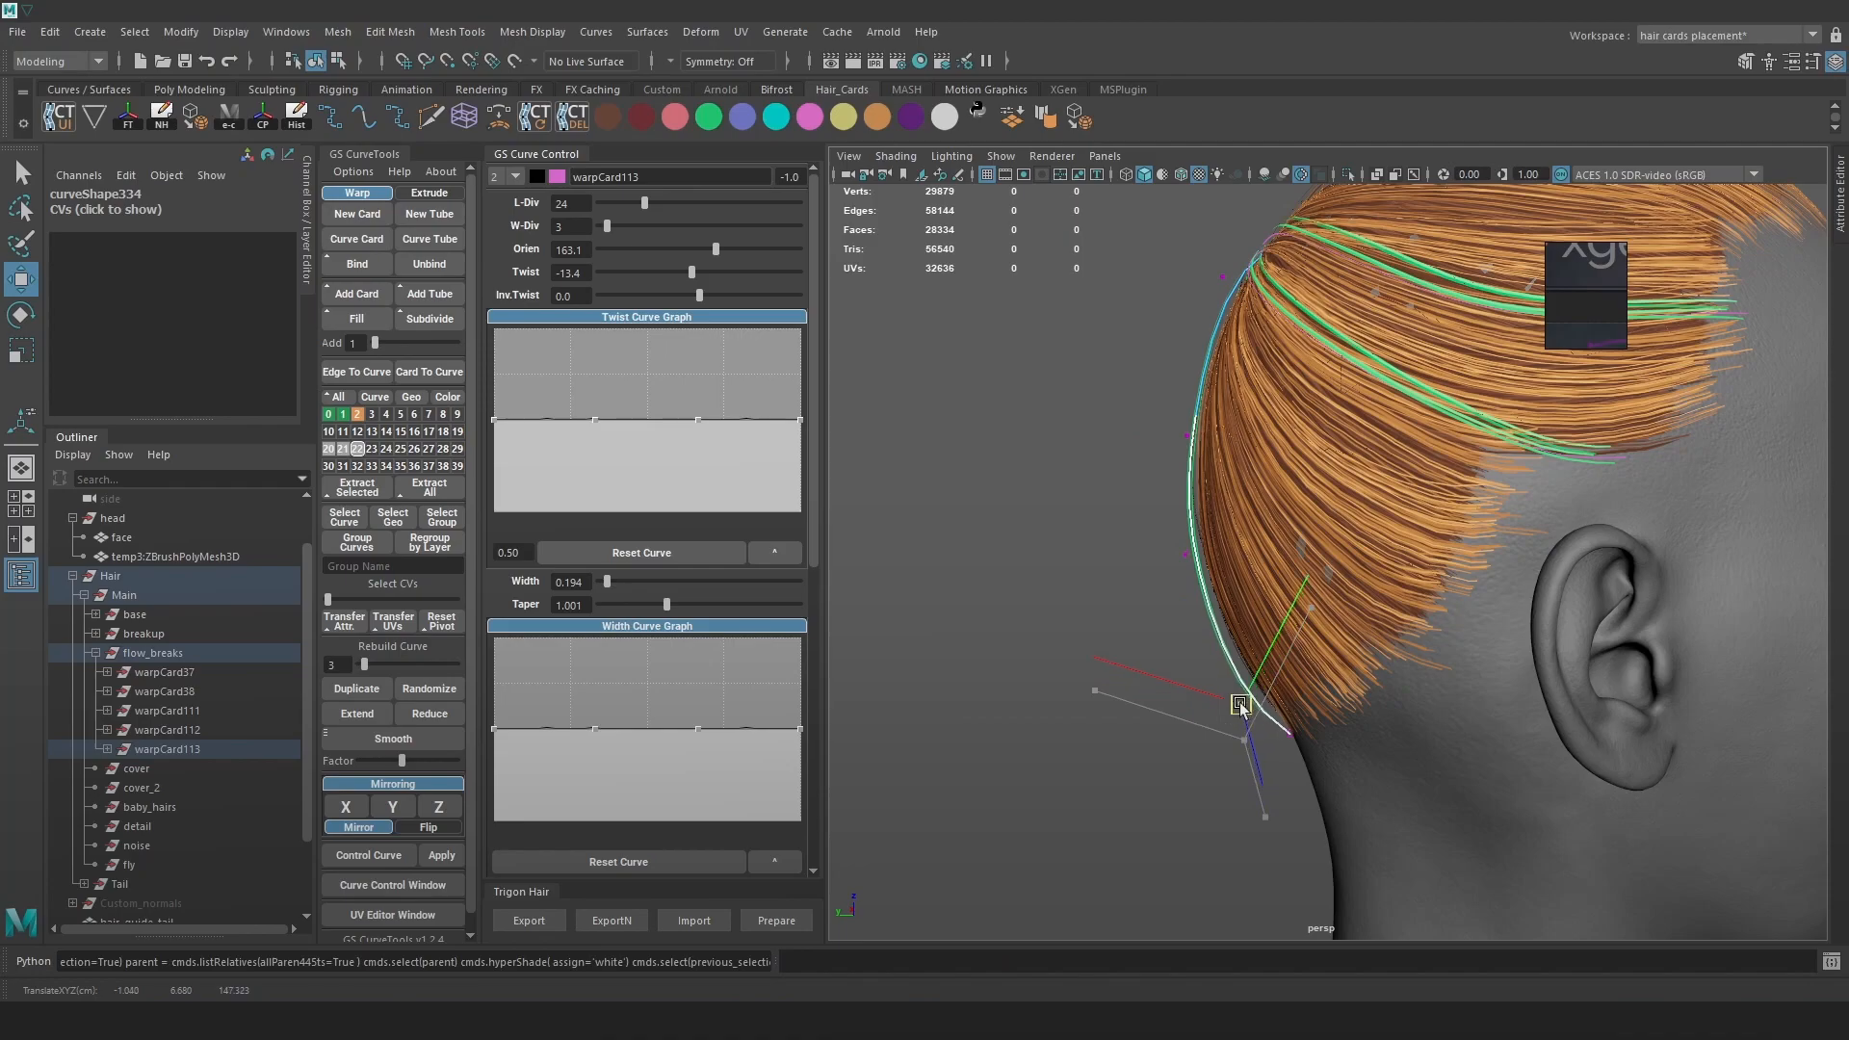
left_click_drag(1205, 645, 1309, 679, "alt")
left_click_drag(1168, 702, 1121, 695)
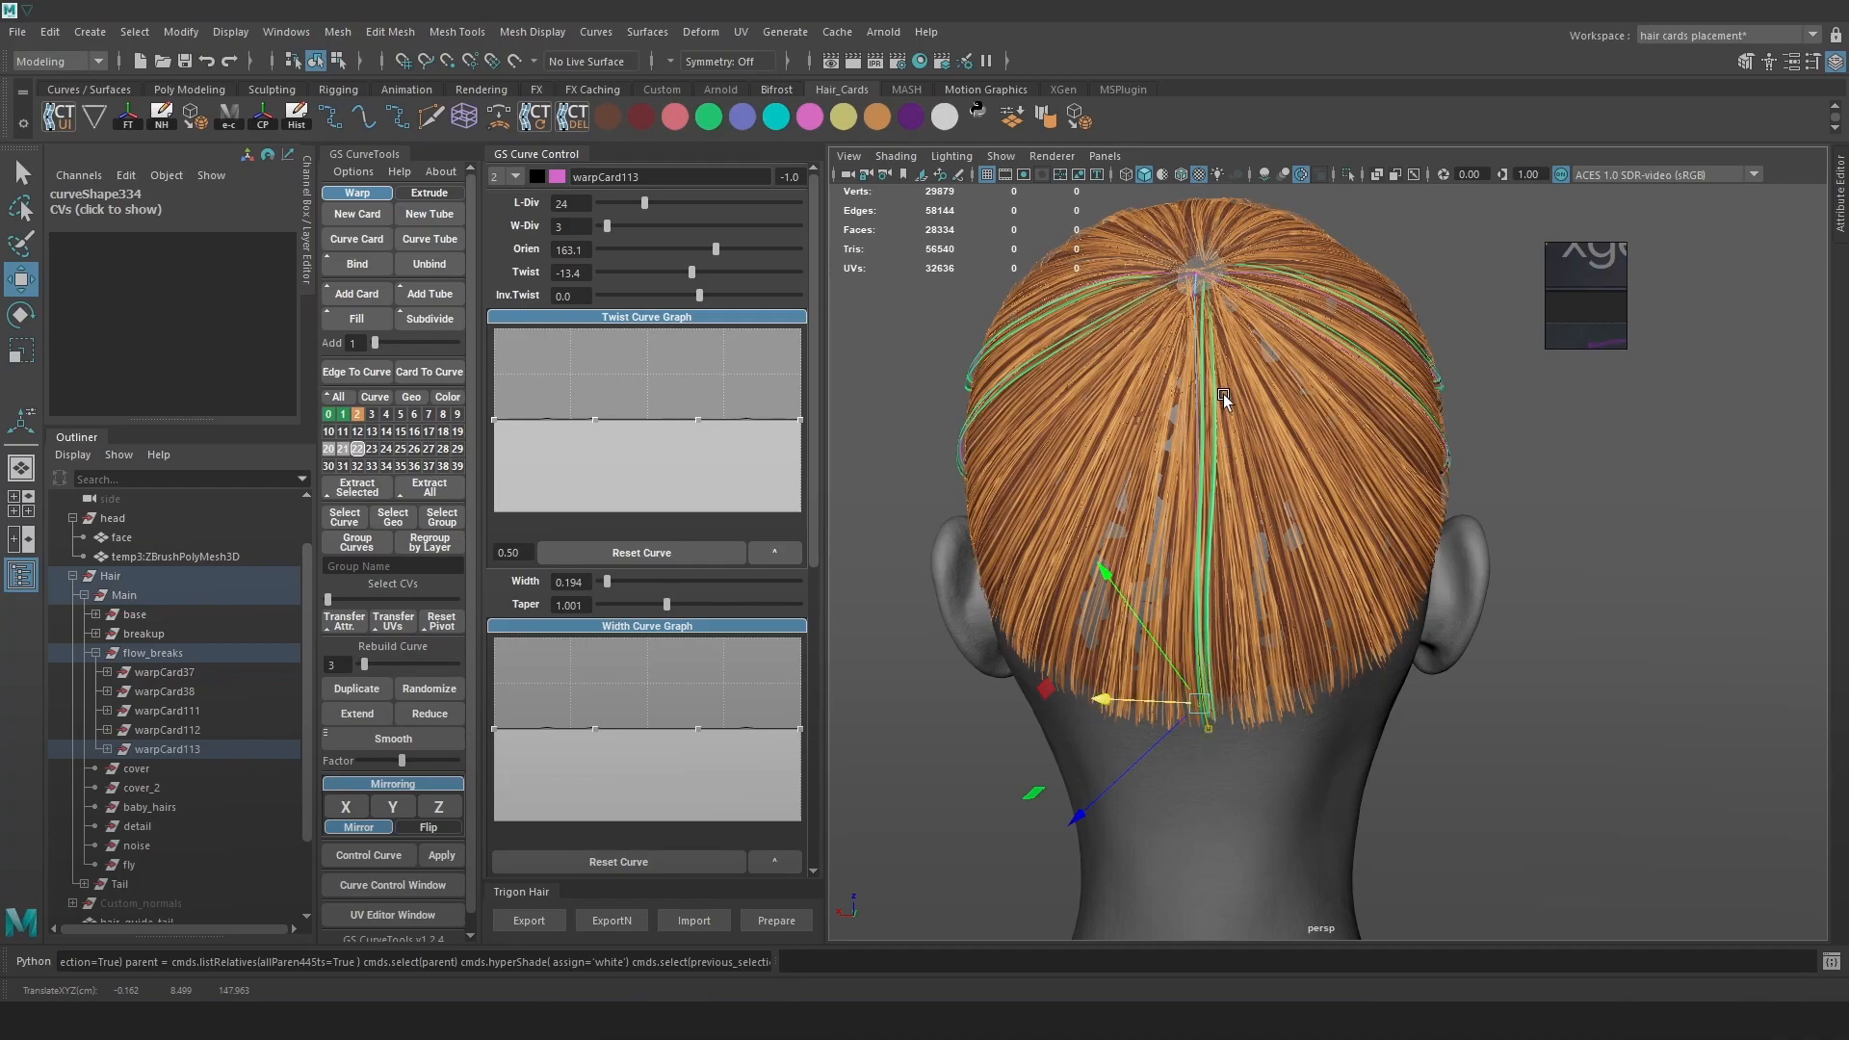
Toggle soft selection and shift the nape card's middle control points slightly sideways, undoing an unwanted move
key("4")
left_click_drag(1164, 464, 1147, 456)
key("5")
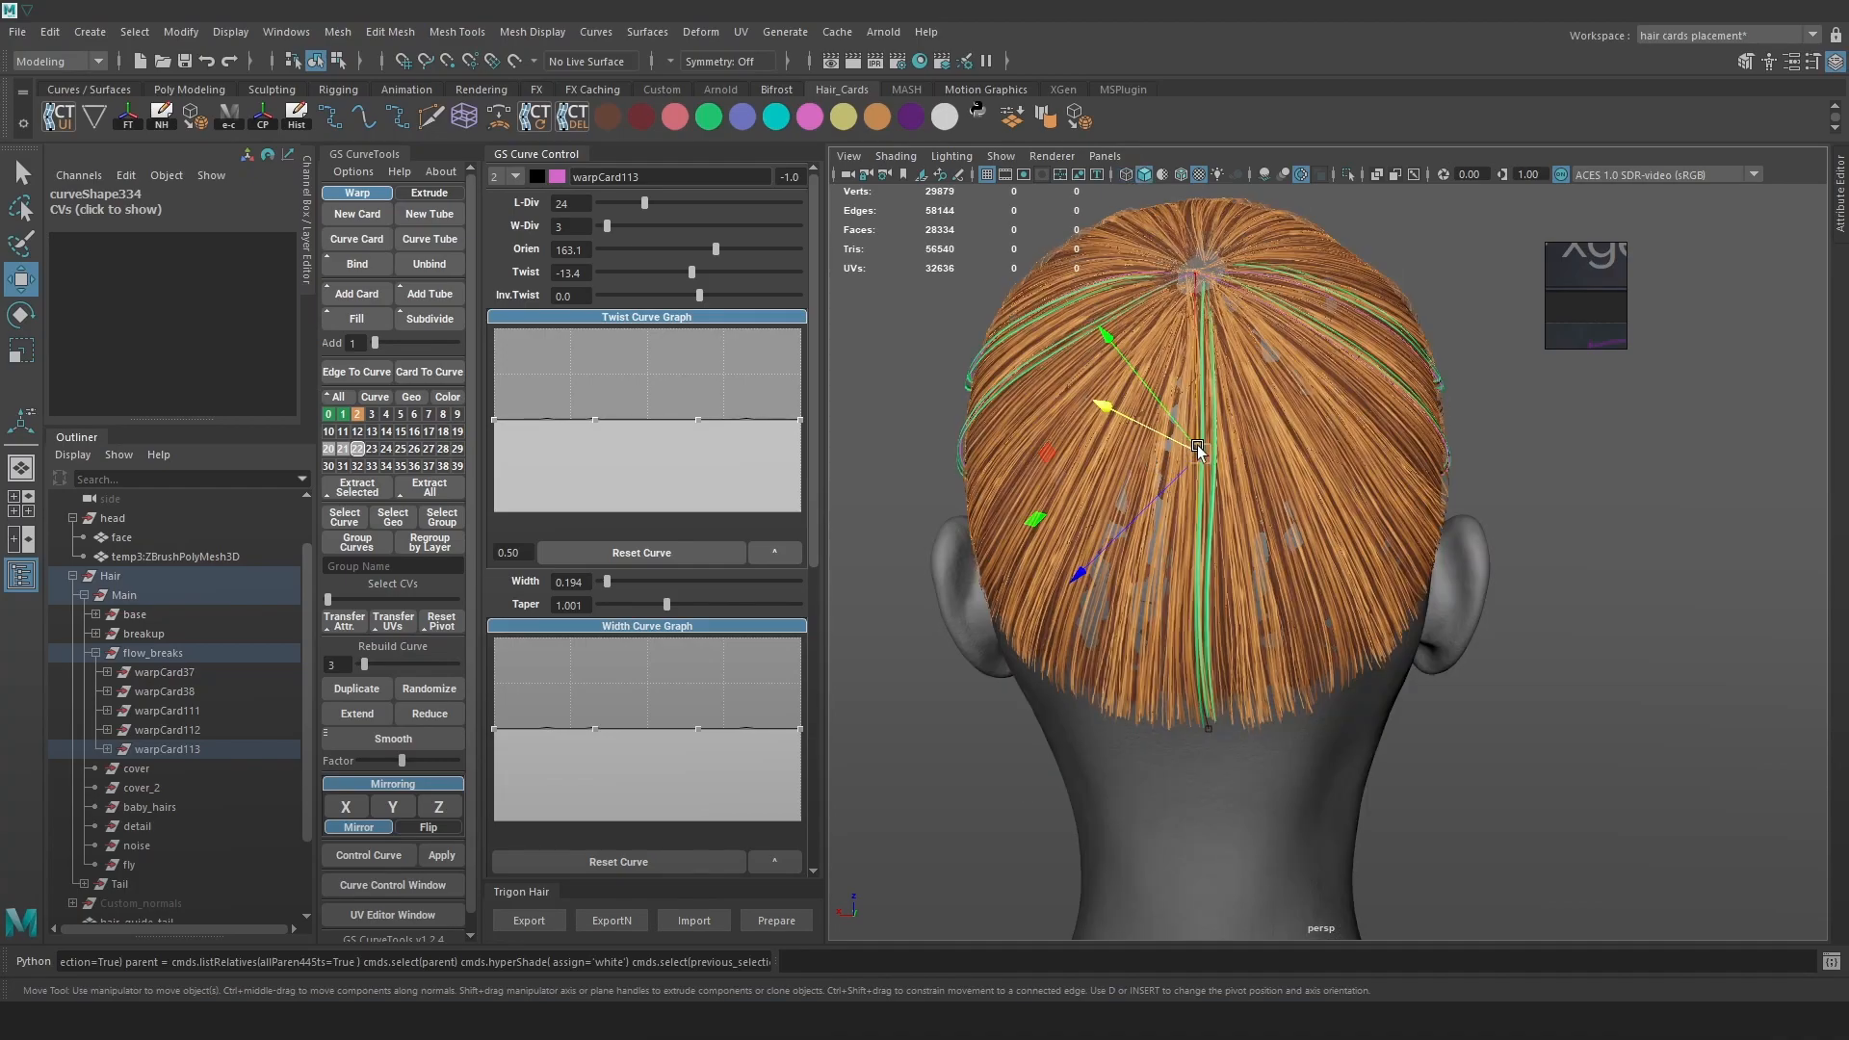
left_click_drag(1134, 456, 1114, 452)
key("ctrl+z")
key("b")
left_click_drag(1234, 349, 1134, 568, "alt")
left_click(1104, 651)
left_click_drag(1027, 653, 1084, 652)
Shift the nape card's end control point sideways at the hairline
left_click_drag(1194, 837, 1234, 868, "alt")
left_click(1153, 810)
left_click_drag(1076, 811, 1174, 805)
left_click(1215, 811)
left_click(1278, 864)
left_click(1271, 854)
left_click_drag(1278, 863, 1448, 786, "alt")
right_click_drag(1448, 786, 1315, 610, "alt")
left_click_drag(1315, 609, 1276, 635, "alt")
Fill one new flow-break card between the side card and the nape card
key("4")
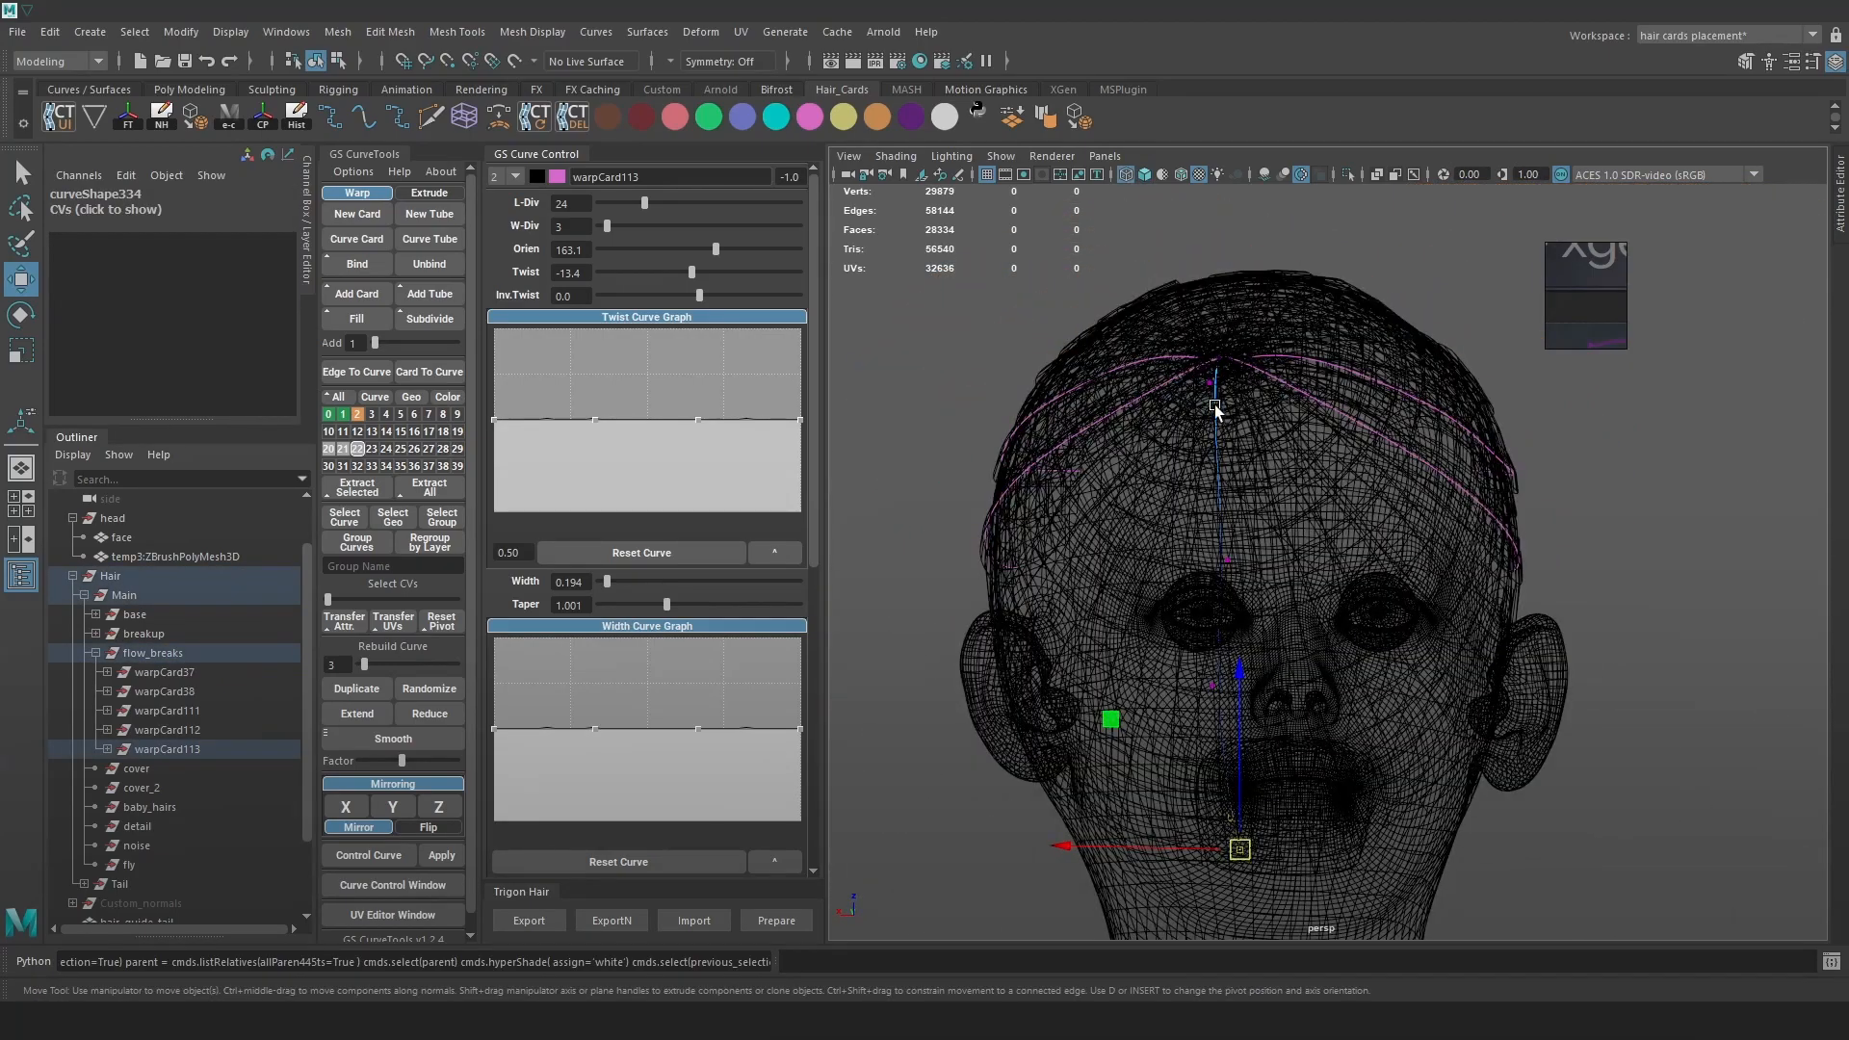
right_click_drag(1207, 410, 1261, 371)
left_click(1341, 414)
left_click(1213, 419, "shift")
left_click(359, 319)
middle_click_drag(1543, 666, 1476, 625, "alt")
left_click_drag(1476, 626, 1088, 568, "alt")
Try moving the filled card's control points, undo the last move and toggle soft selection
right_click_drag(1067, 466, 963, 466)
left_click_drag(1357, 678, 1252, 686)
left_click_drag(1392, 664, 1296, 703)
key("ctrl+z")
key("b")
key("5")
key("6")
Smooth the filled card's curve
left_click_drag(1194, 737, 1315, 695, "alt")
left_click(366, 741)
left_click(1226, 537)
key("4")
left_click(405, 742)
left_click_drag(1425, 578, 1579, 568, "alt")
Reposition the filled card's control points so it follows the scalp from the ponytail base to the hairline
right_click_drag(1261, 507, 1237, 504)
scroll(1242, 511, "up", 3)
left_click_drag(1232, 518, 1500, 462)
key("b")
key("6")
scroll(1525, 504, "up", 1)
key("4")
left_click(1414, 651)
key("6")
mouse_move(1417, 655)
left_mouse_down("alt")
mouse_move(1423, 745)
mouse_move(1446, 749)
mouse_move(1396, 748)
mouse_move(1390, 776)
mouse_move(1251, 578)
left_mouse_up("alt")
key("4")
left_click(1106, 389)
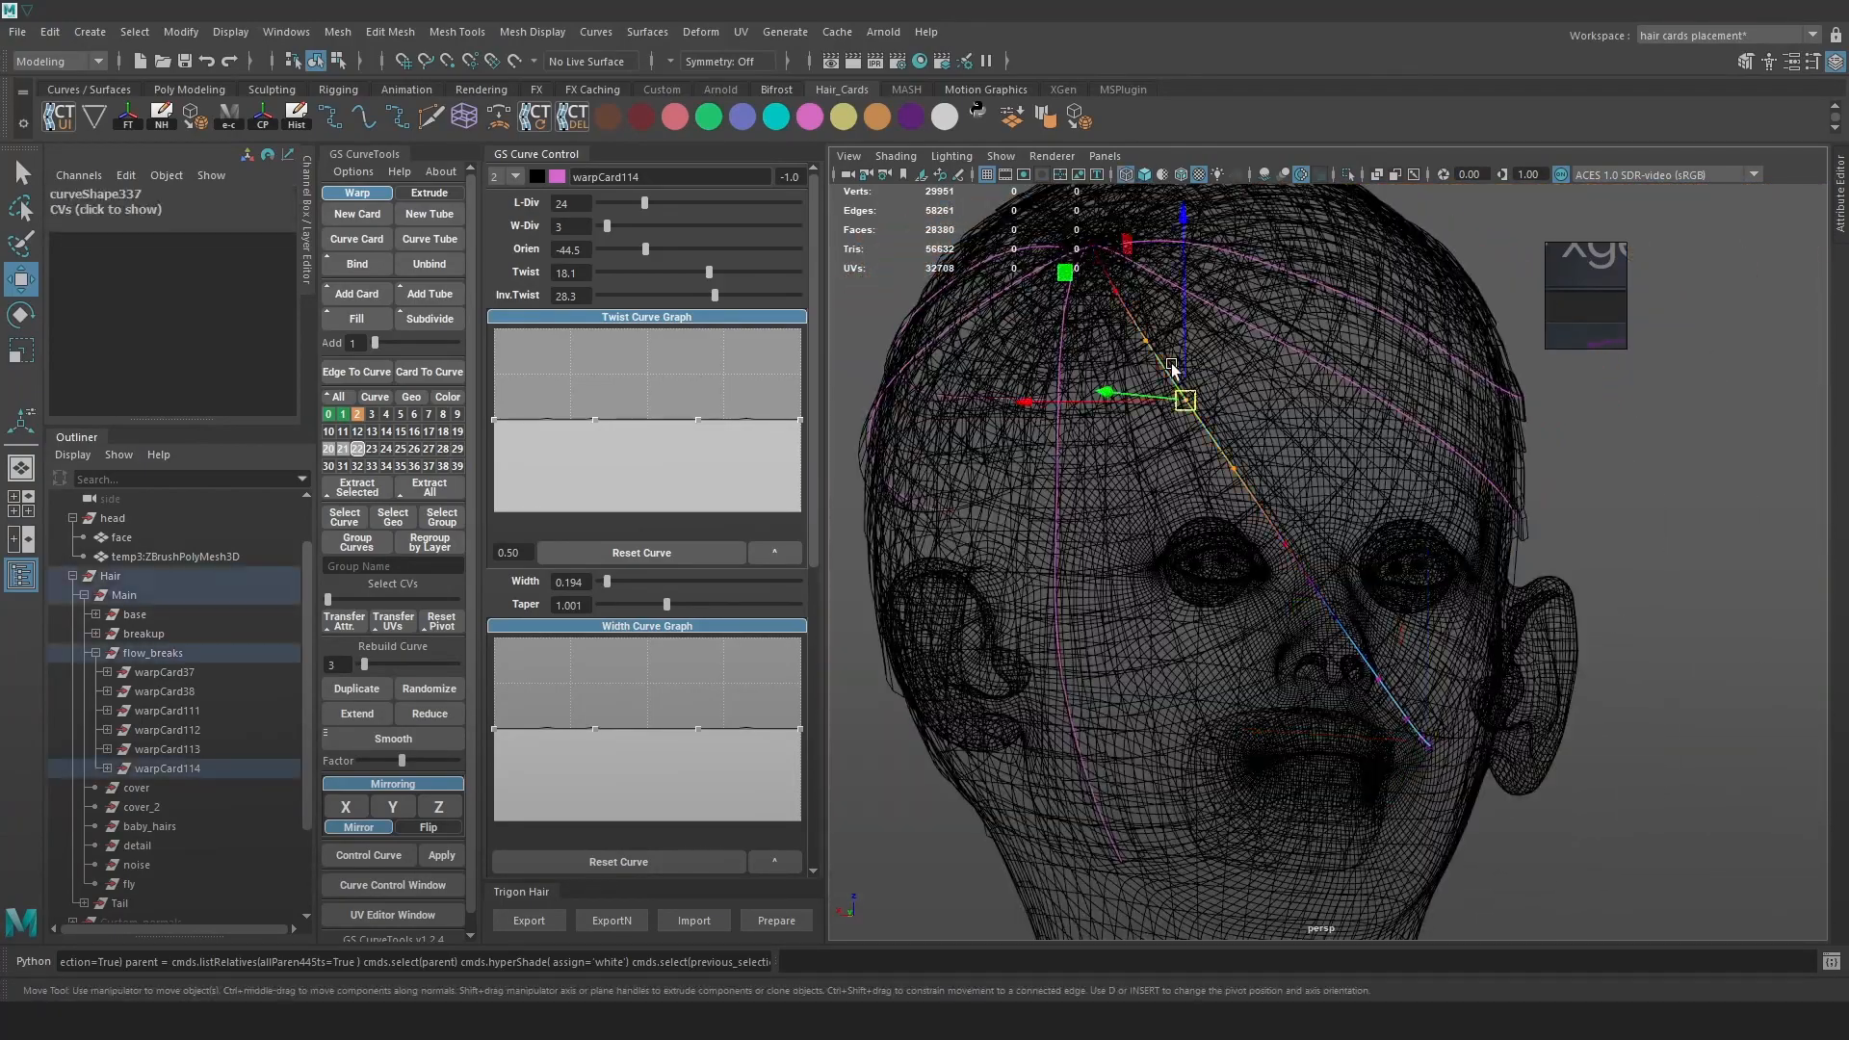
Examine how the filled card and the nape card sit on the back of the head
key("6")
mouse_move(1192, 378)
left_mouse_down("alt")
mouse_move(1385, 454)
mouse_move(1348, 453)
left_mouse_up("alt")
key("4")
left_click(1242, 443)
right_click_drag(1242, 442, 1131, 441)
left_click(1226, 479)
key("6")
left_click_drag(1261, 472, 1331, 483, "alt")
key("4")
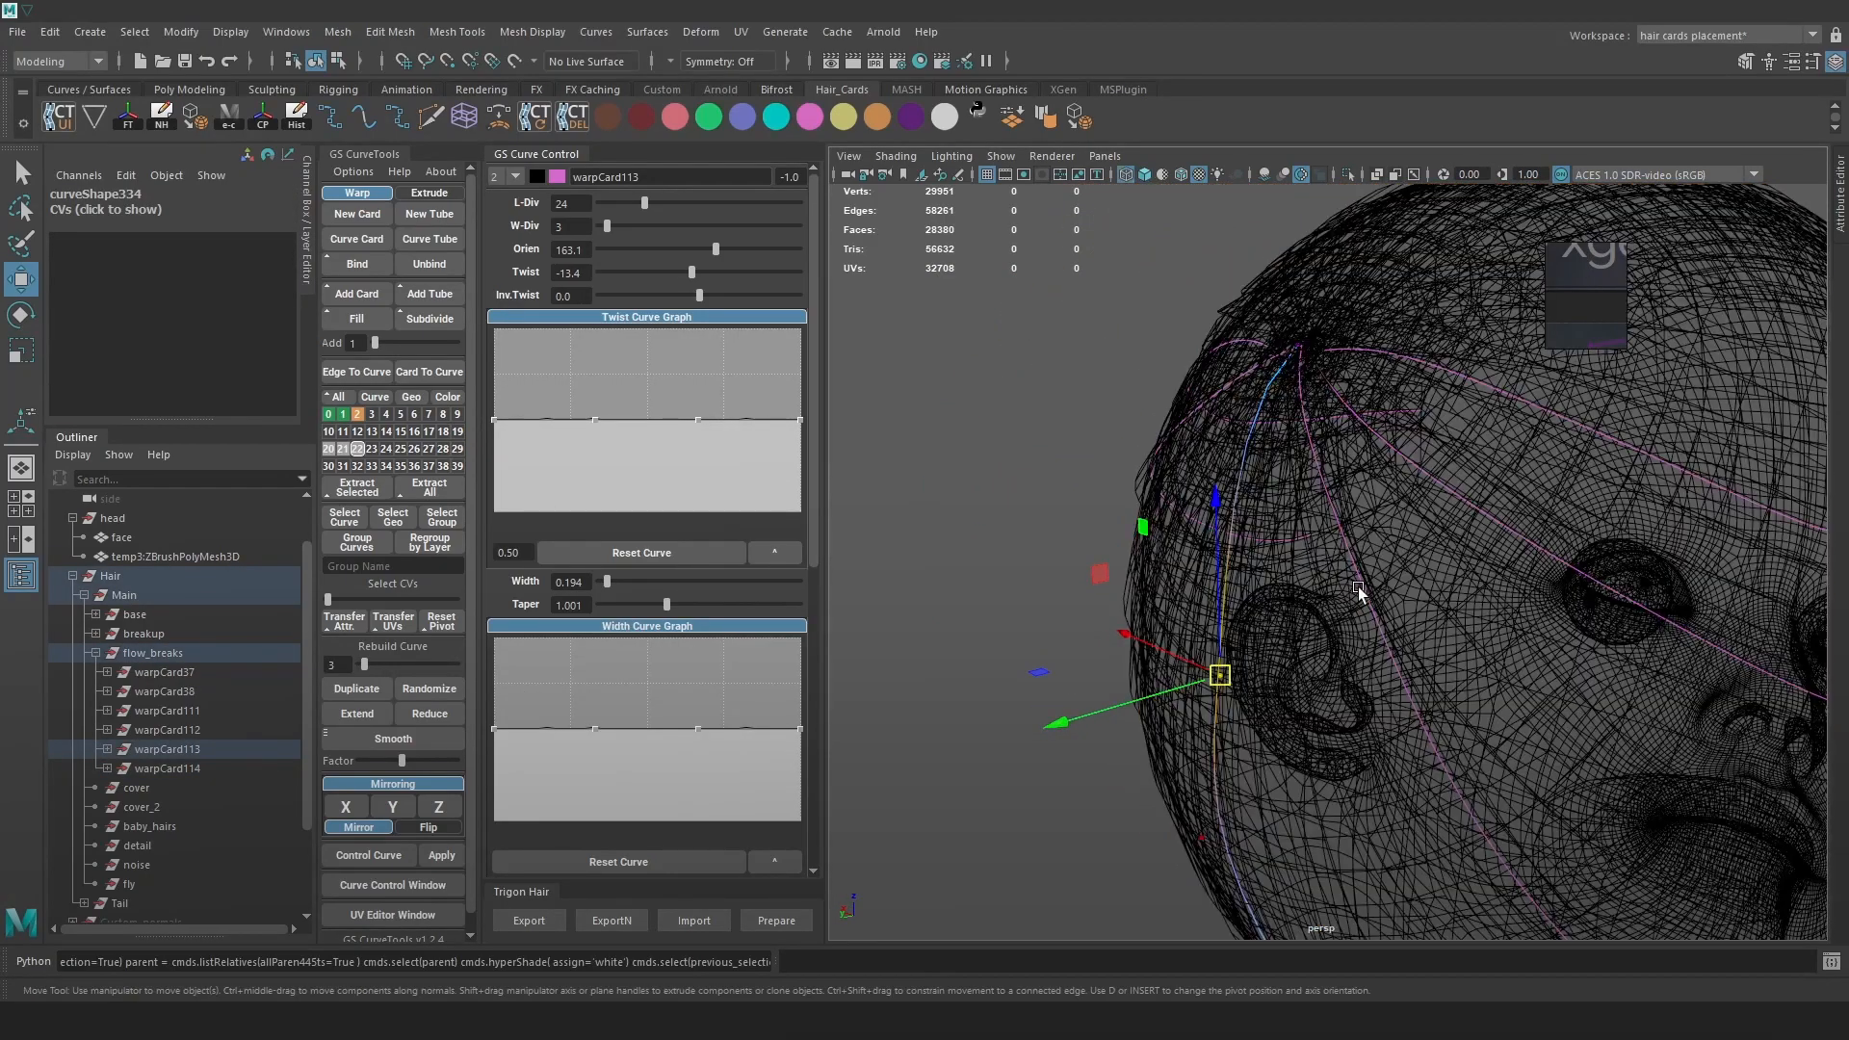
Duplicate the filled flow-break card, then move and rotate the copy slightly toward the ear
left_click(1365, 587)
key("6")
middle_click_drag(1573, 584, 1496, 537, "alt")
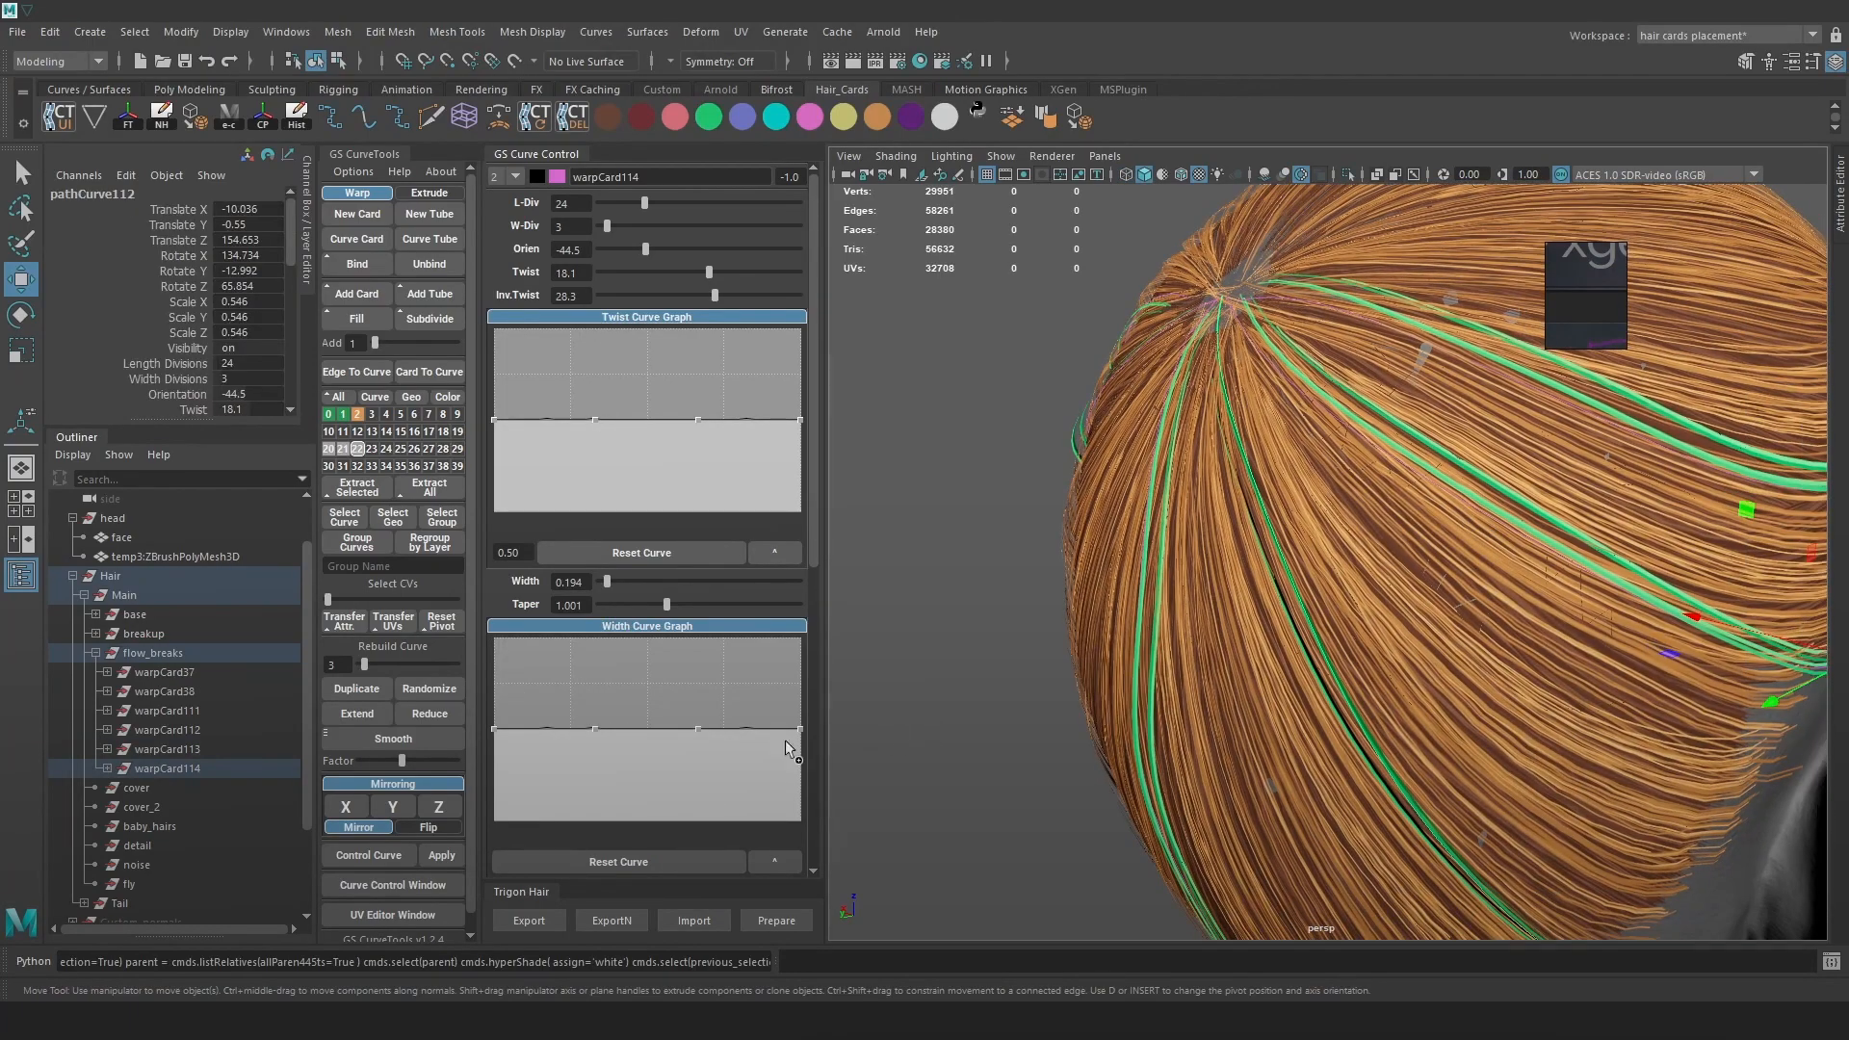
scroll(1475, 683, "down", 3)
middle_click_drag(1475, 684, 1383, 603, "alt")
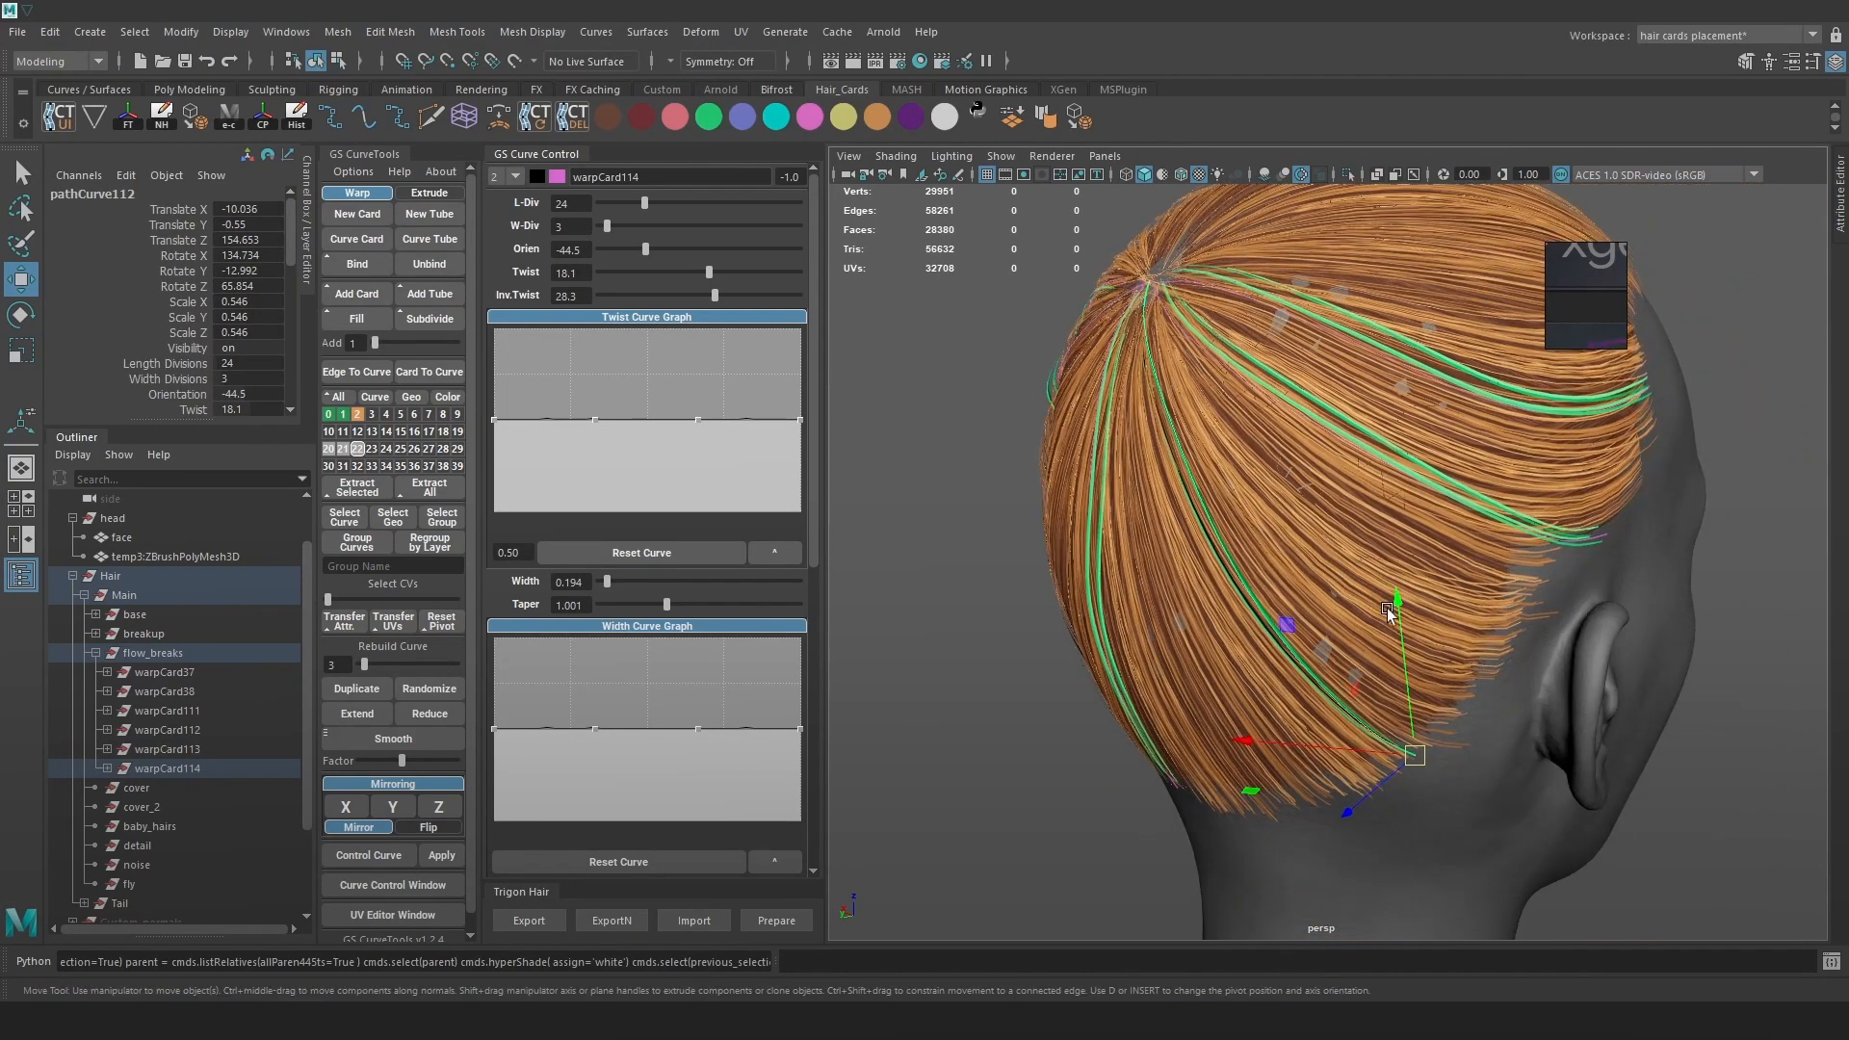
scroll(1383, 602, "up", 2)
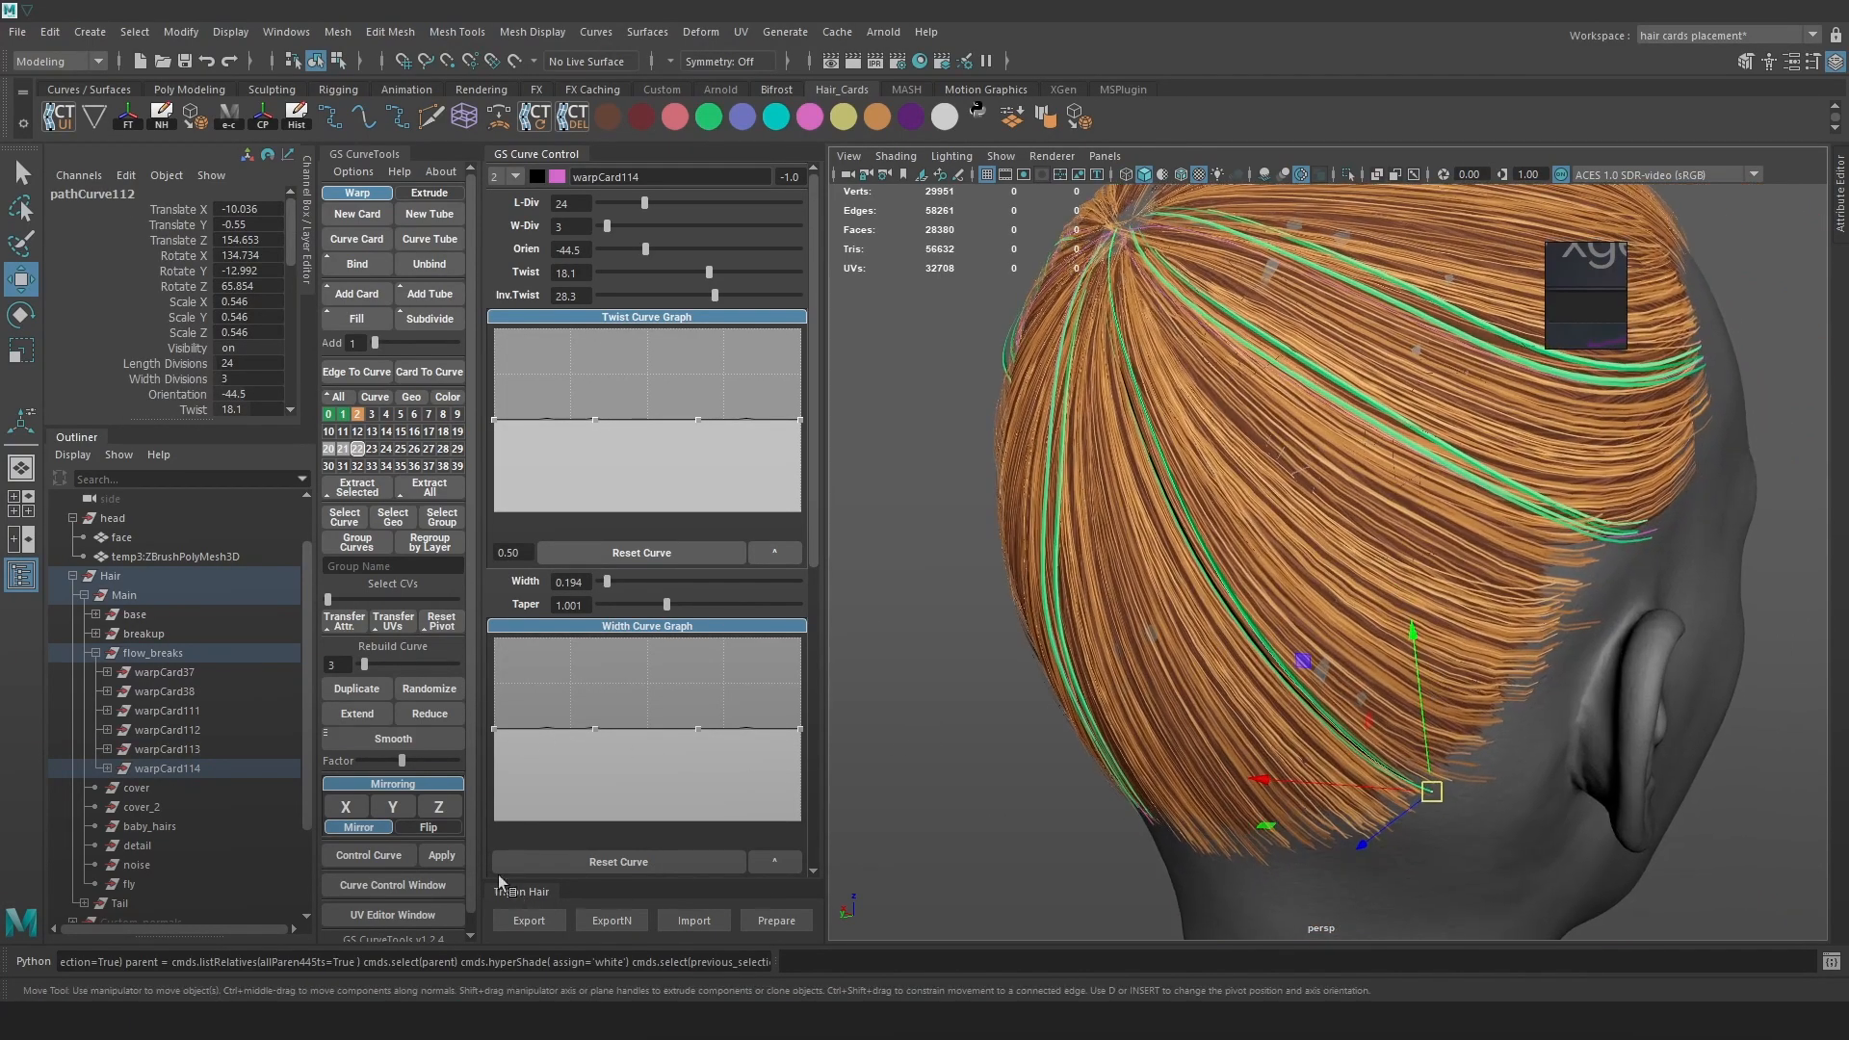
left_click(357, 688)
left_click_drag(1439, 795, 1535, 635)
key("e")
key("w")
left_click_drag(1410, 739, 1424, 727)
left_click_drag(1502, 664, 1589, 626, "alt")
Move the duplicated card's upper and middle control points so it hugs the head surface
right_click_drag(1685, 521, 1569, 521)
key("4")
key("6")
mouse_move(1155, 254)
left_mouse_down()
mouse_move(1100, 301)
mouse_move(1111, 322)
left_mouse_up()
key("b")
left_click_drag(1194, 424, 1160, 637, "alt")
key("4")
key("6")
left_click_drag(1284, 606, 1286, 607)
key("4")
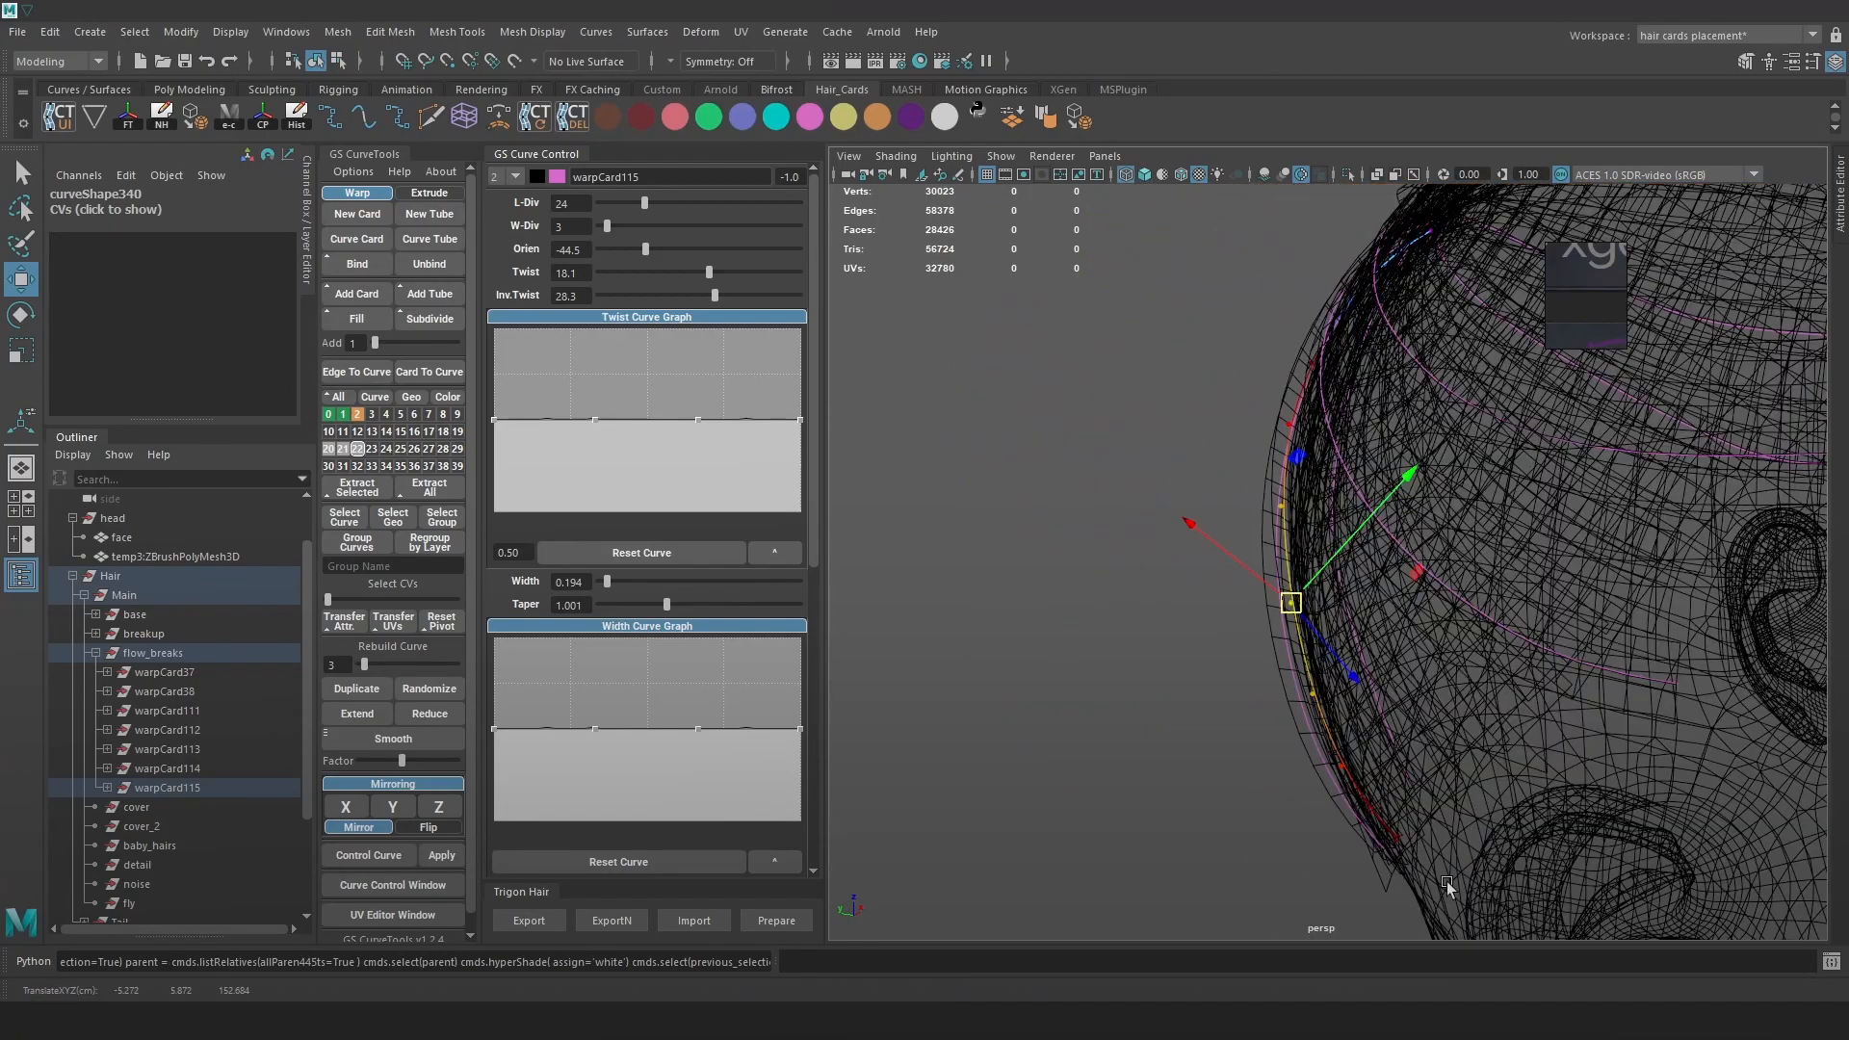
Move the duplicated card's end control points to the hairline behind the ear and set its orientation to -18.5
left_click(1398, 836)
key("6")
key("b")
left_click_drag(1390, 840, 1164, 829)
left_click_drag(1398, 828, 1329, 635)
left_click_drag(629, 252, 651, 254)
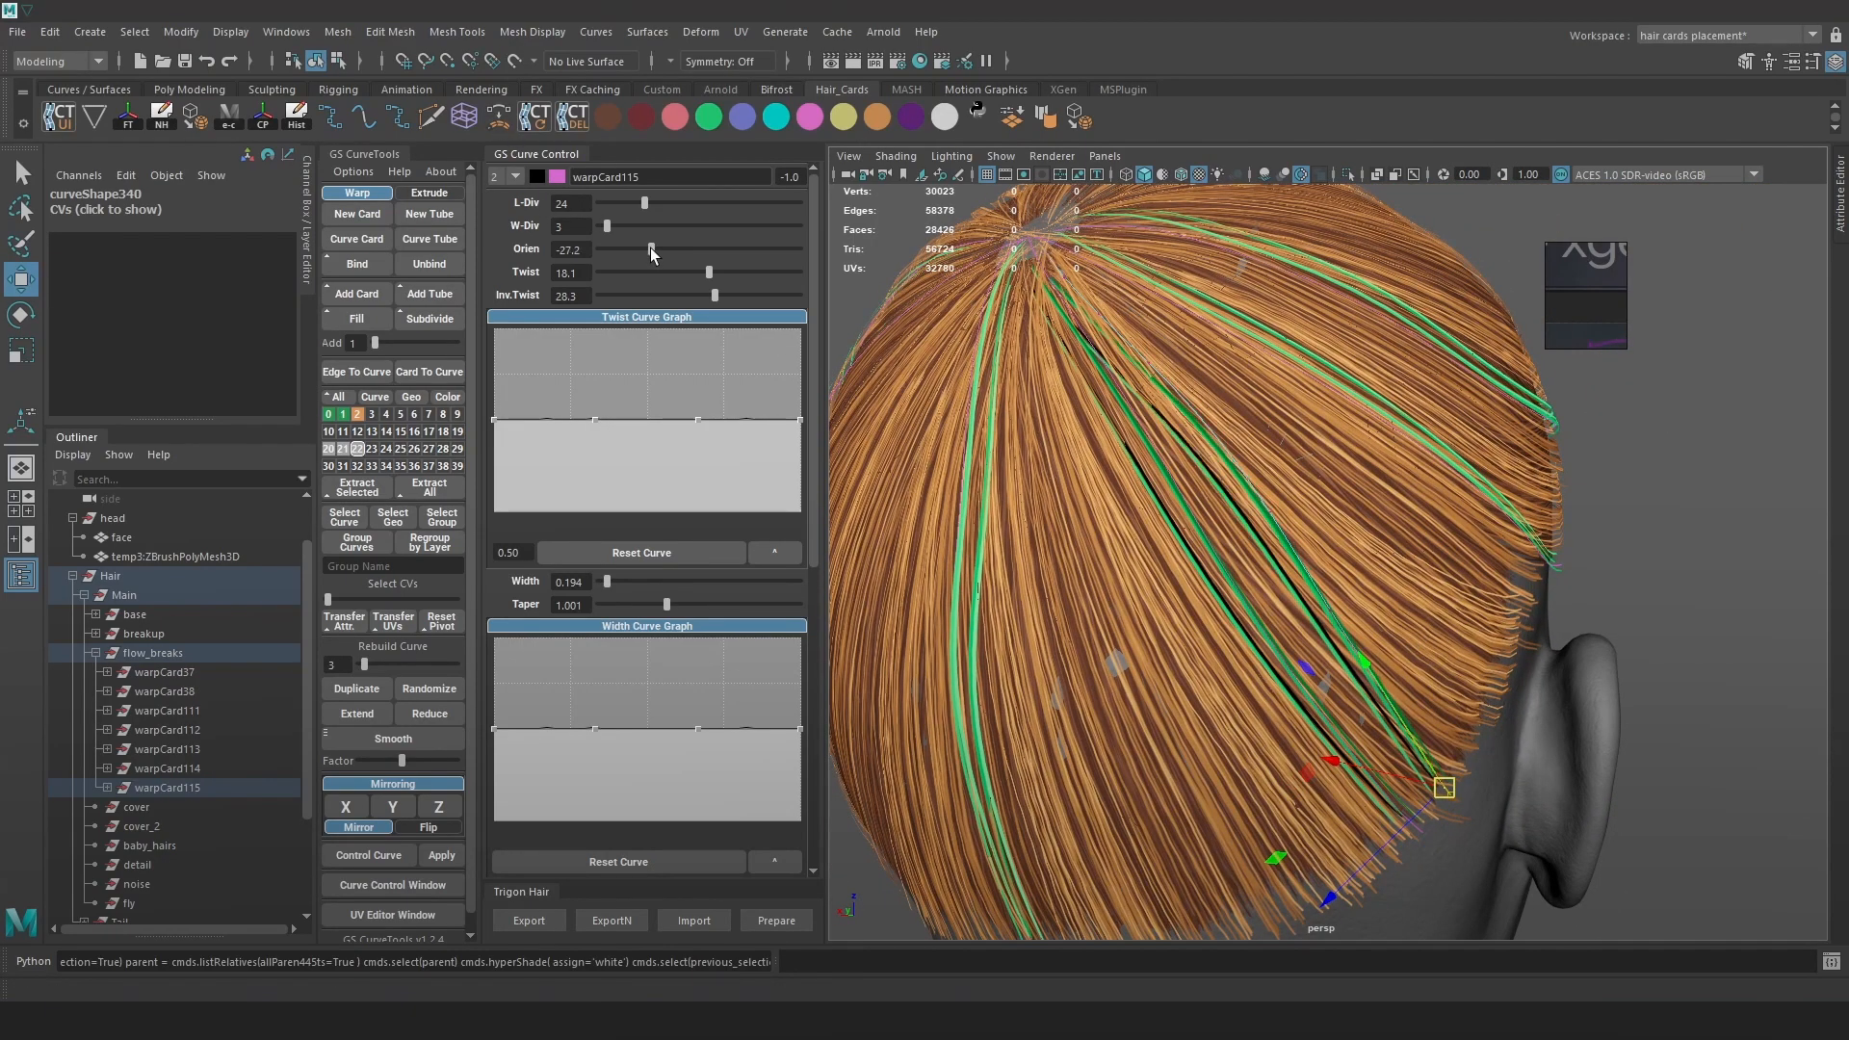
Move the duplicated card's upper control points to bring its root in line with the ponytail base
key("4")
left_click(1146, 374)
key("6")
key("b")
left_click_drag(1163, 361, 1135, 235)
key("4")
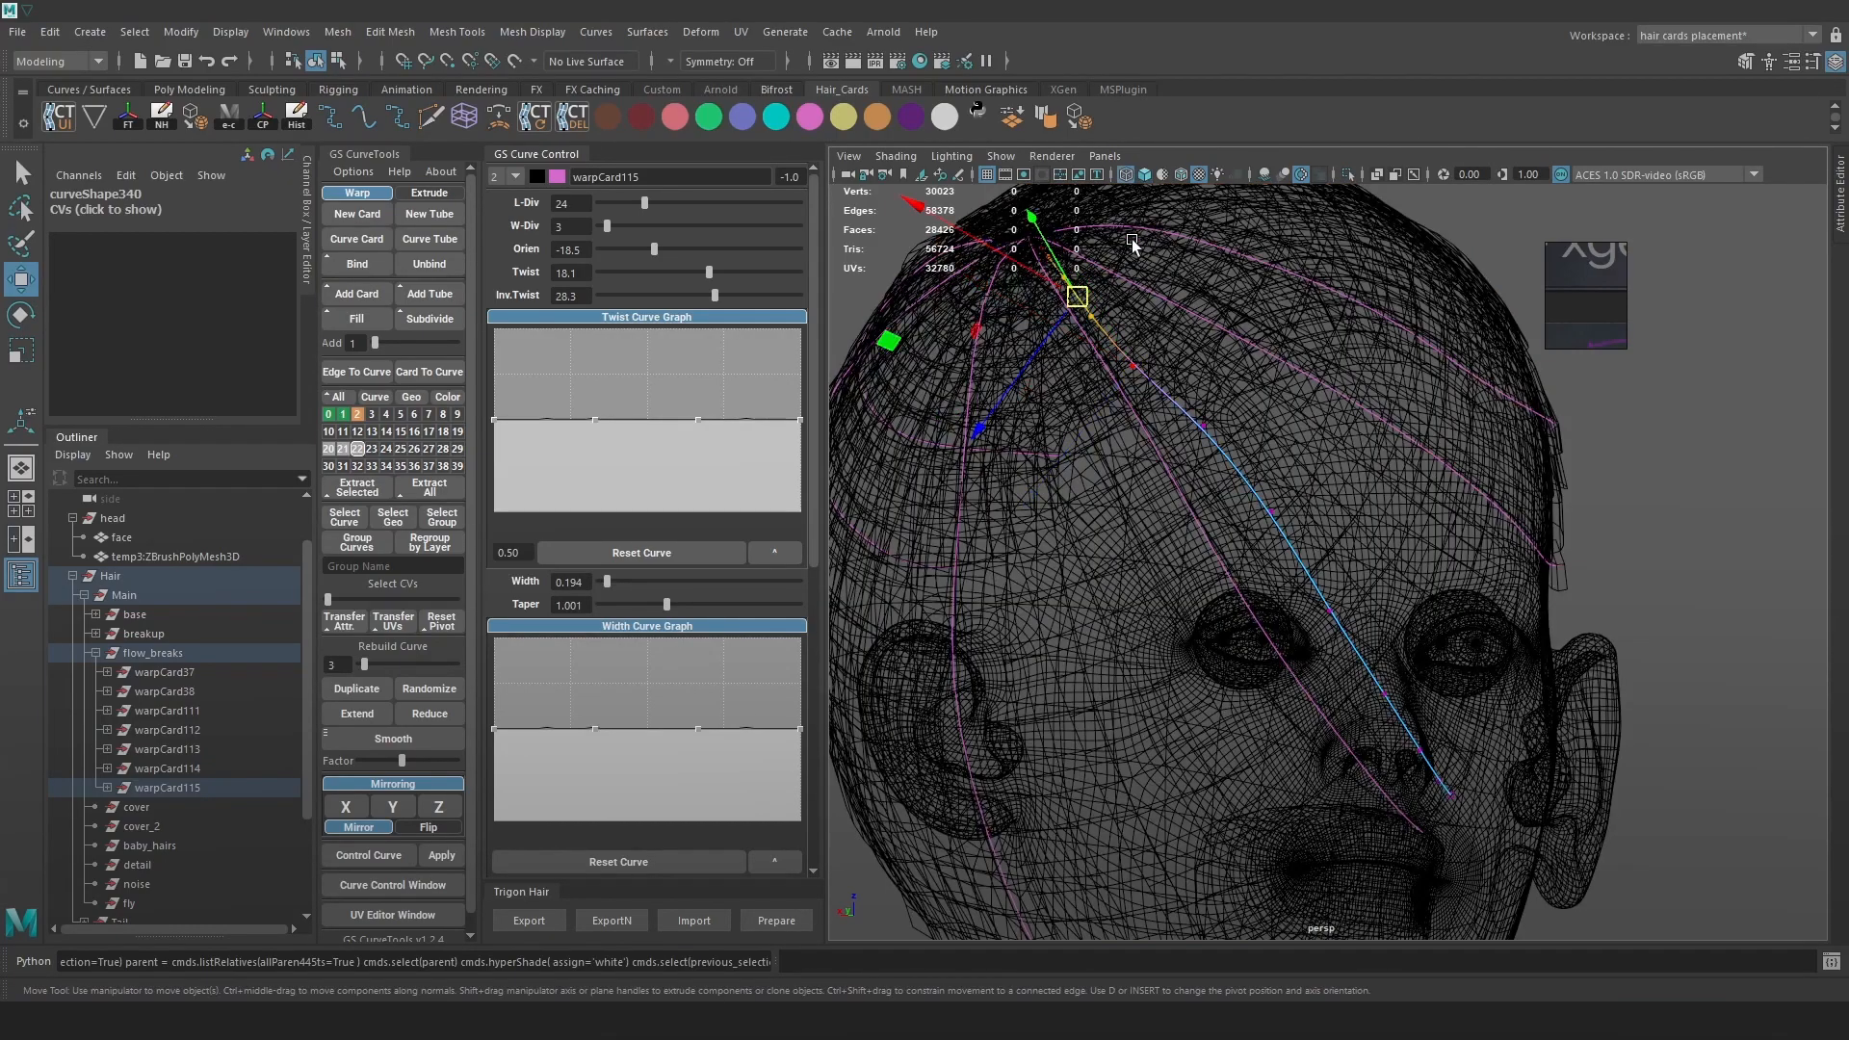
key("6")
left_click_drag(1071, 298, 1313, 449)
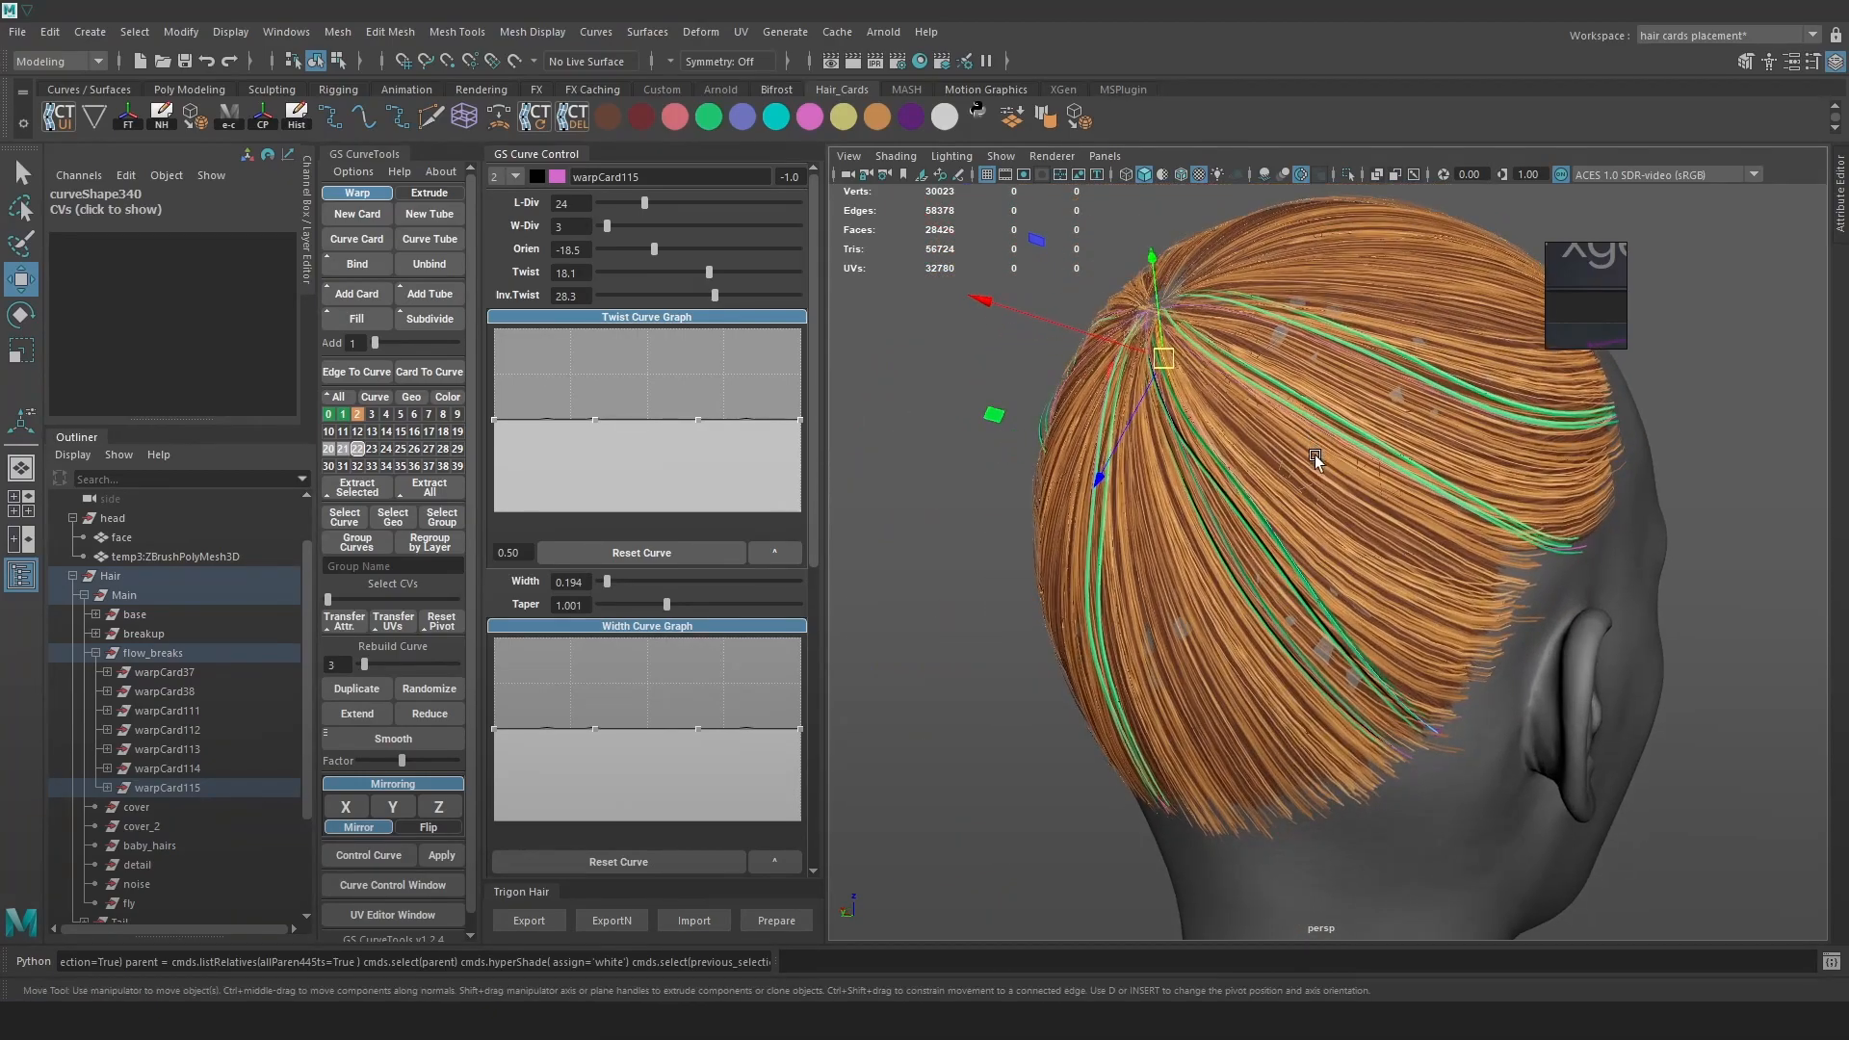
View the cards without textures and set the duplicated card's orientation to 171.7 so it faces outward
key("7")
key("5")
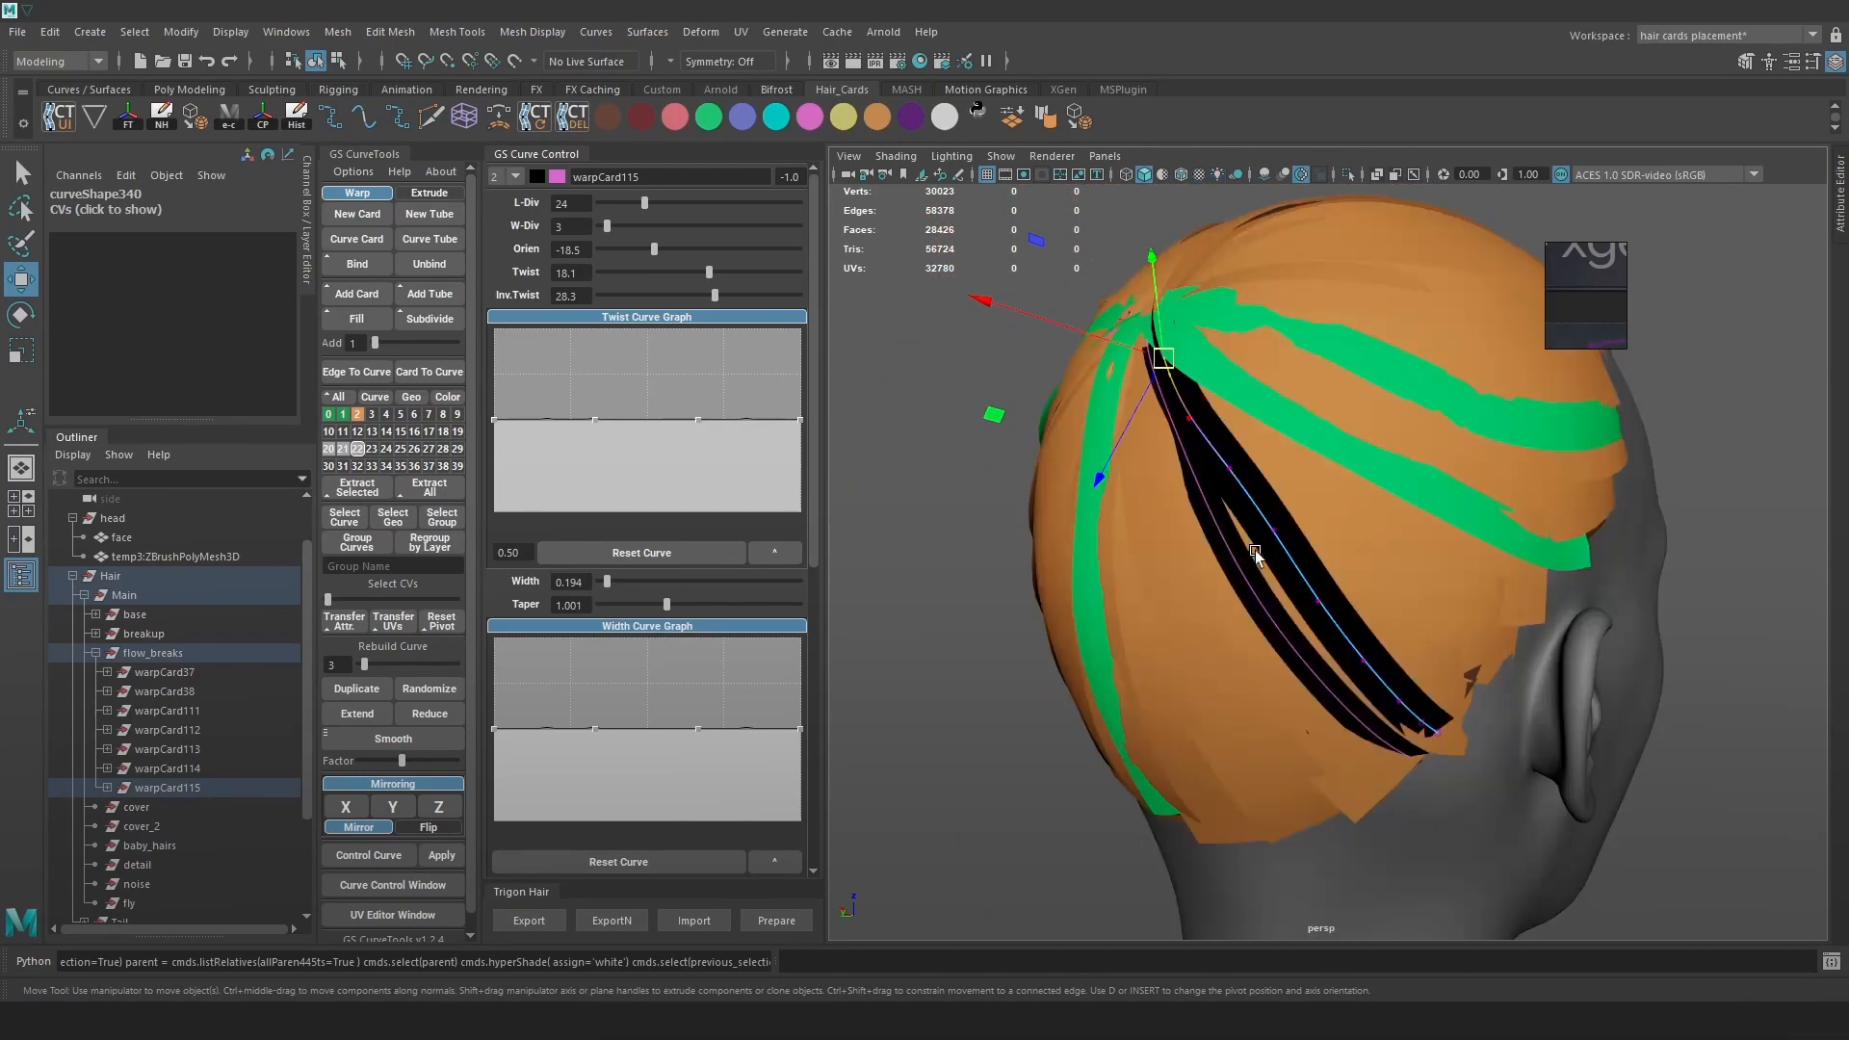
scroll(1252, 550, "up", 5)
key("F8")
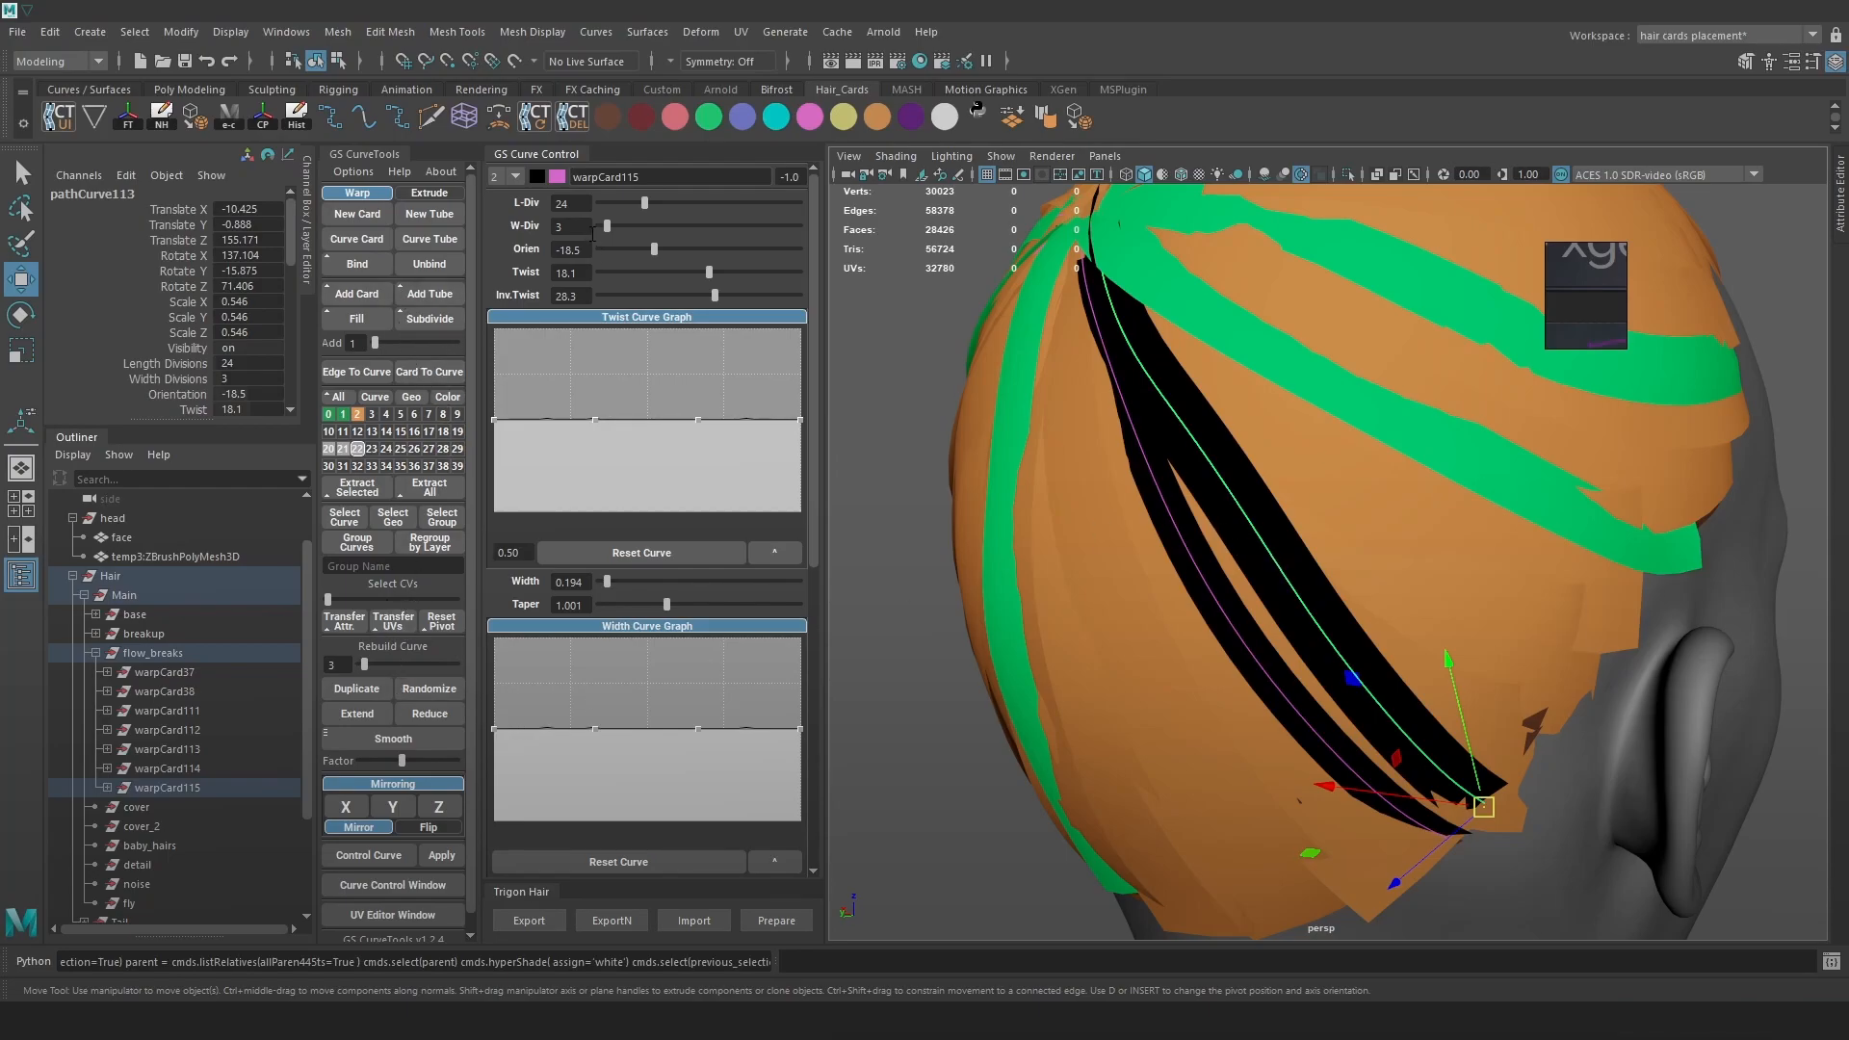
left_click_drag(654, 250, 718, 247)
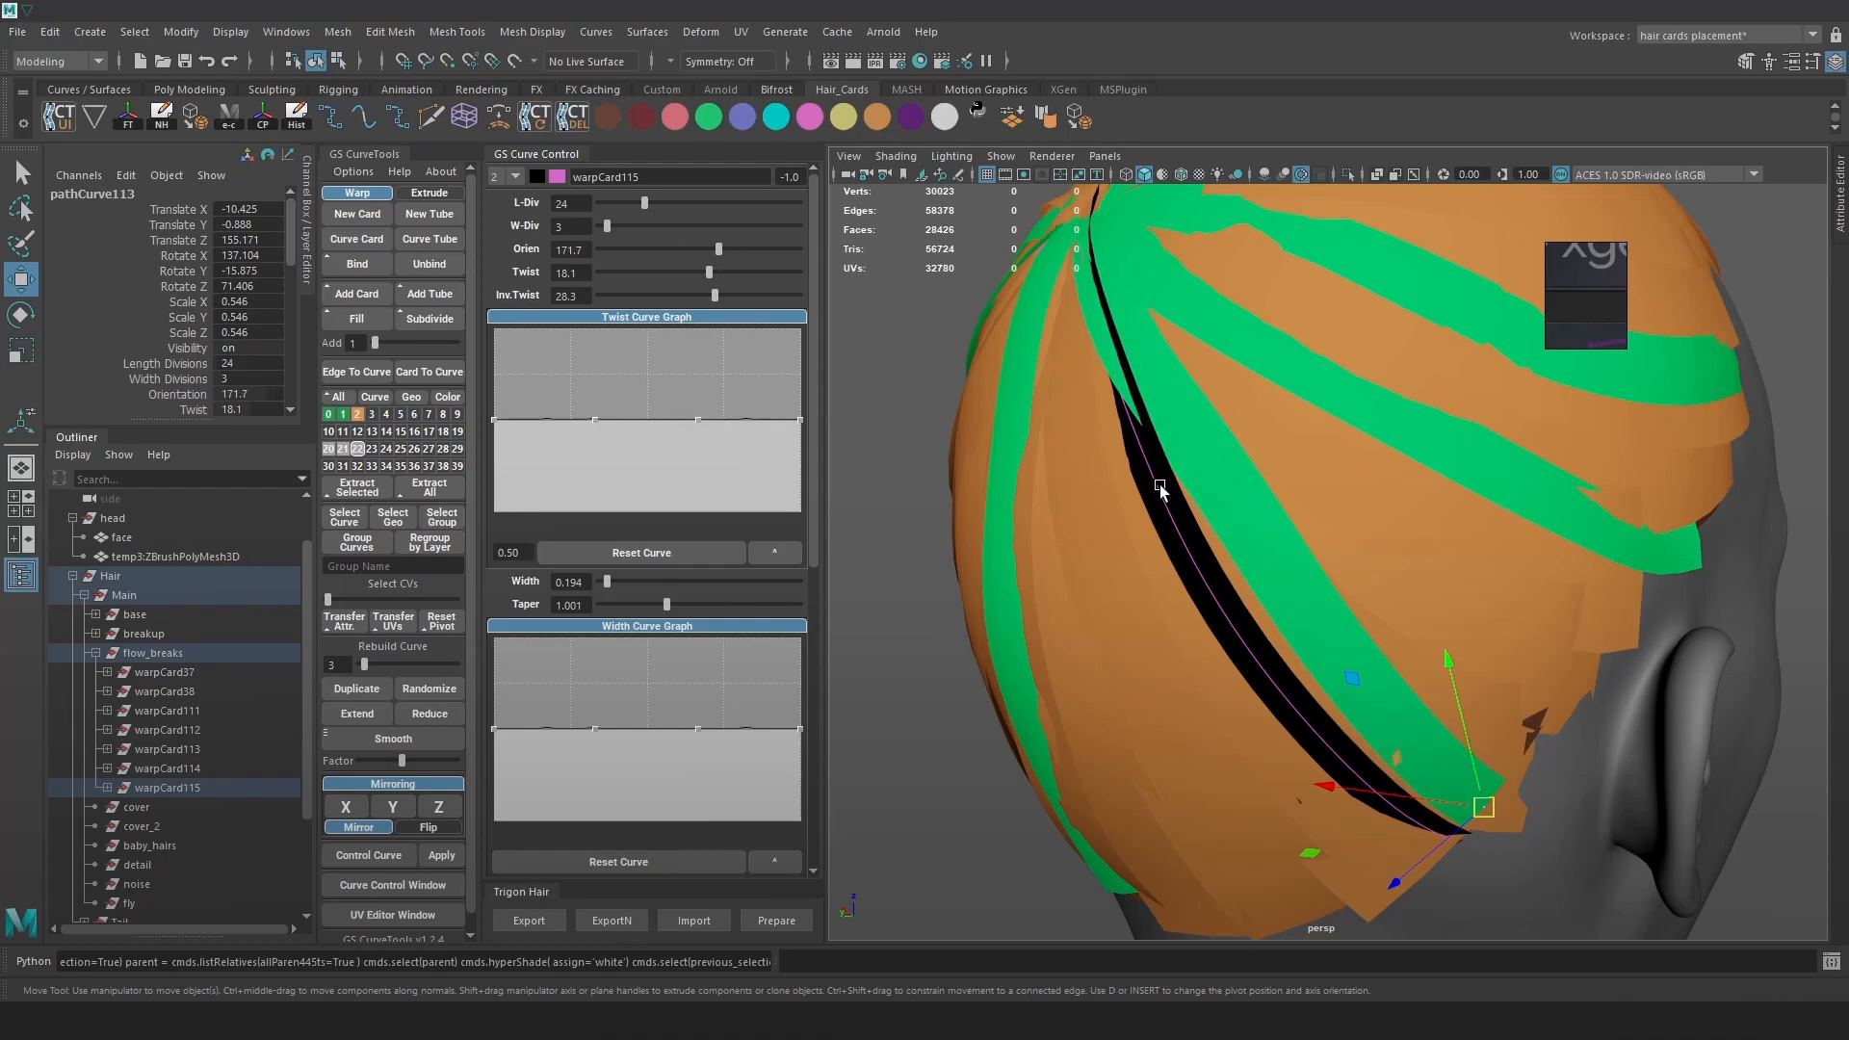
Set the filled card's orientation to -177.1 so it faces outward, and restore the textured view
left_click(1187, 549)
left_click_drag(646, 250, 602, 251)
key("6")
left_click_drag(1183, 402, 1216, 425, "alt")
right_click_drag(1216, 425, 1223, 426, "alt")
Export the hair cards and check the updated hair in Marmoset Toolbag
left_click(527, 917)
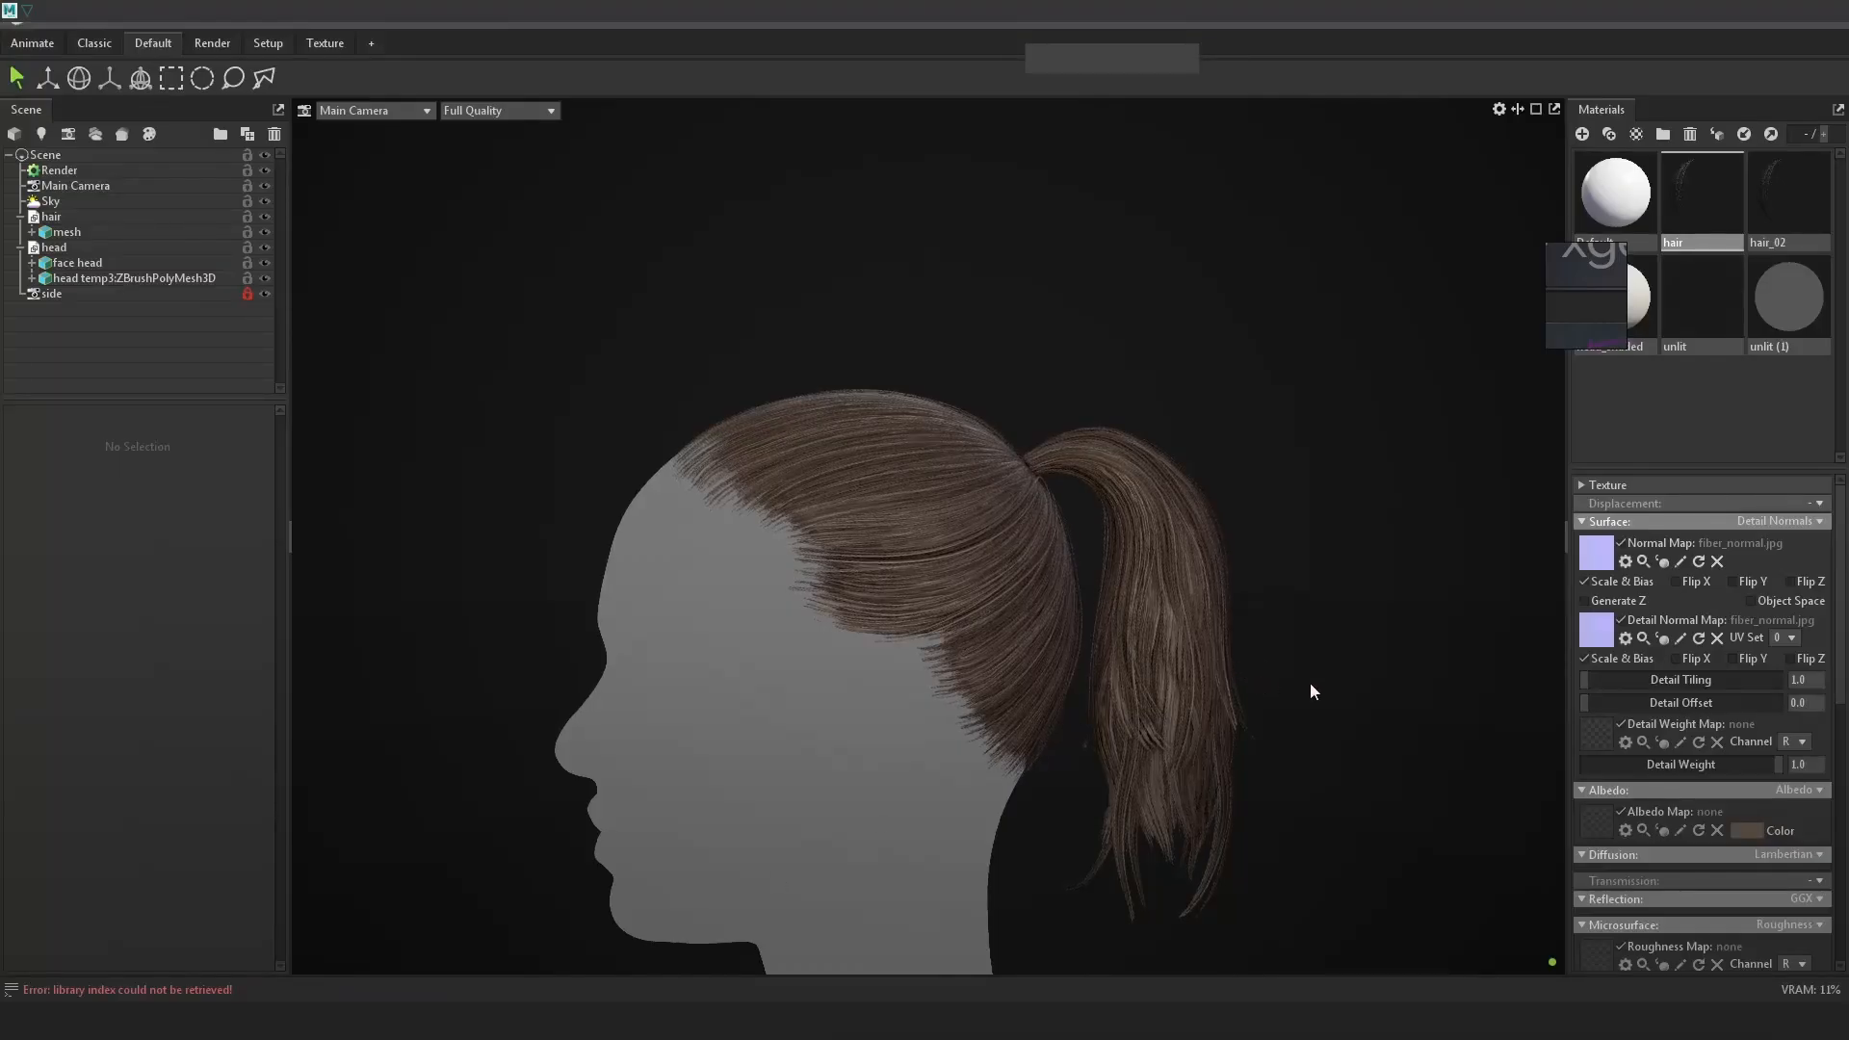
left_click_drag(1310, 691, 1398, 712)
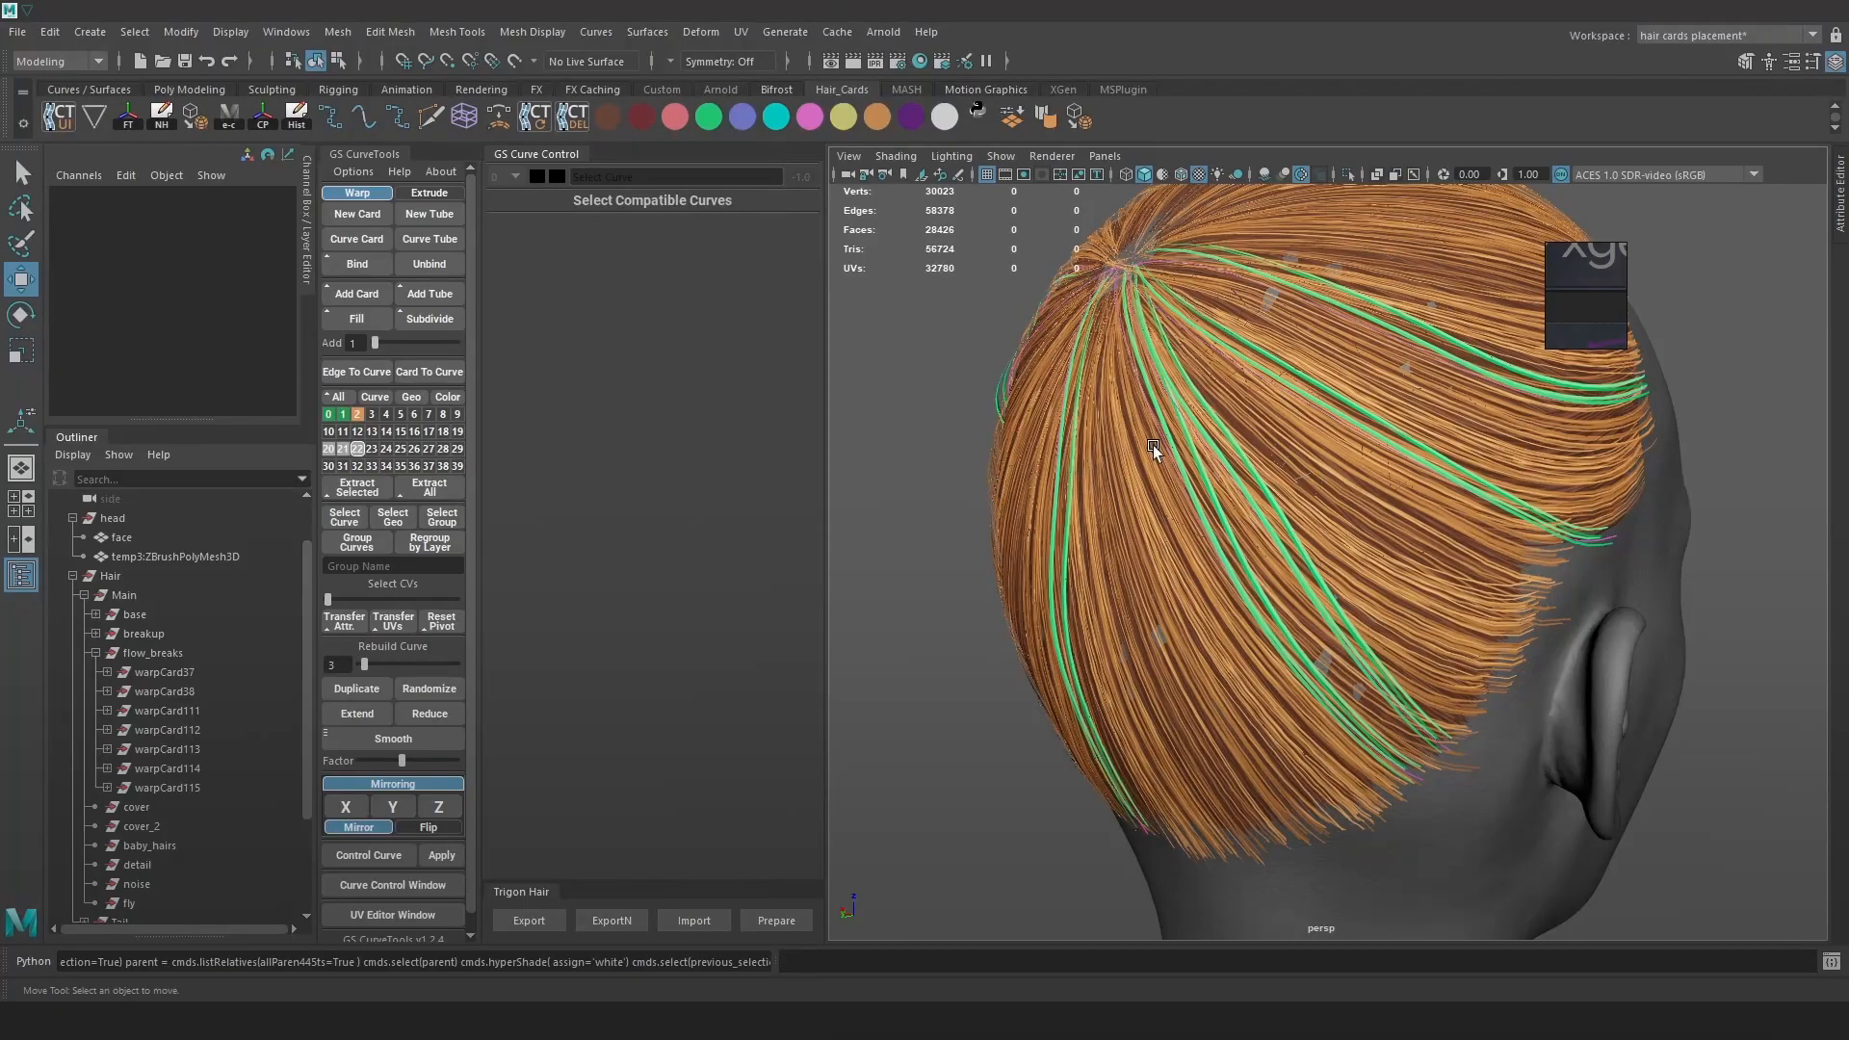
Return to Maya and narrow the duplicated flow-break card to a width of 0.099
mouse_move(1244, 493)
left_mouse_down("alt")
mouse_move(1331, 535)
mouse_move(1254, 523)
left_mouse_up("alt")
key("4")
left_click(1250, 526)
key("6")
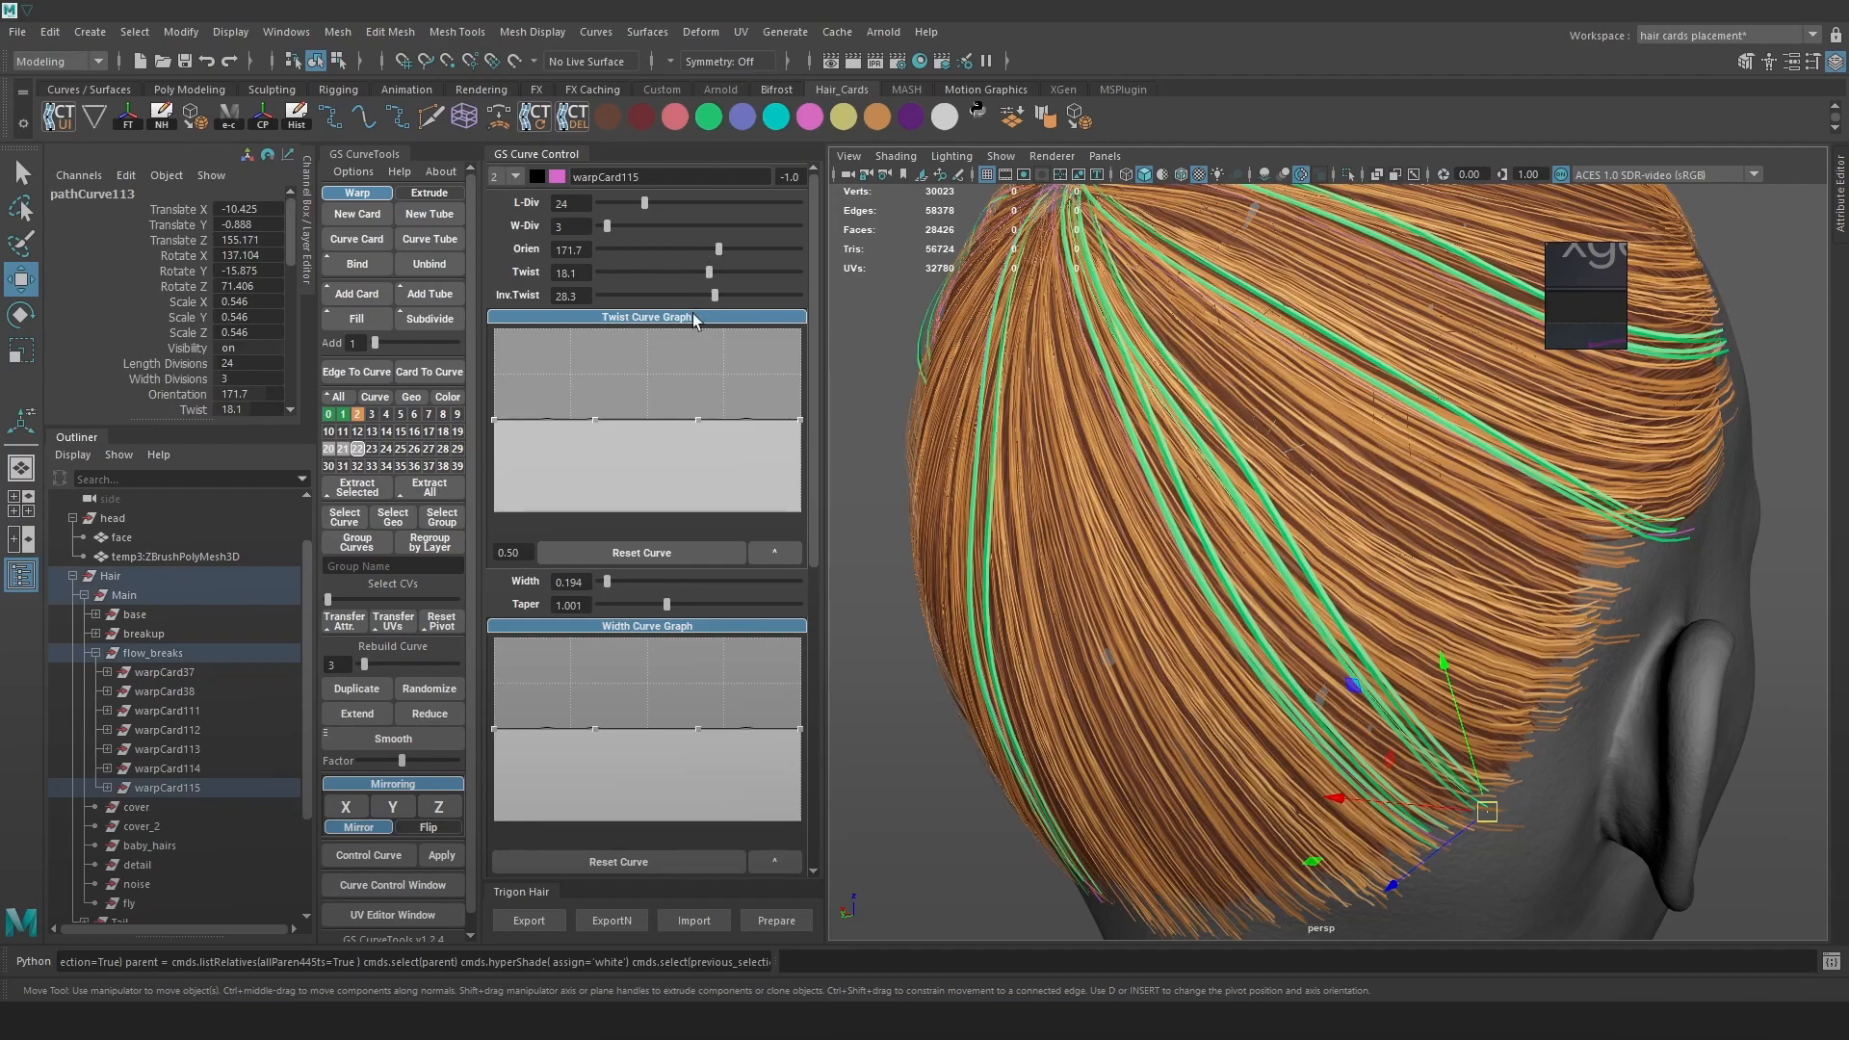
left_click_drag(608, 582, 604, 582)
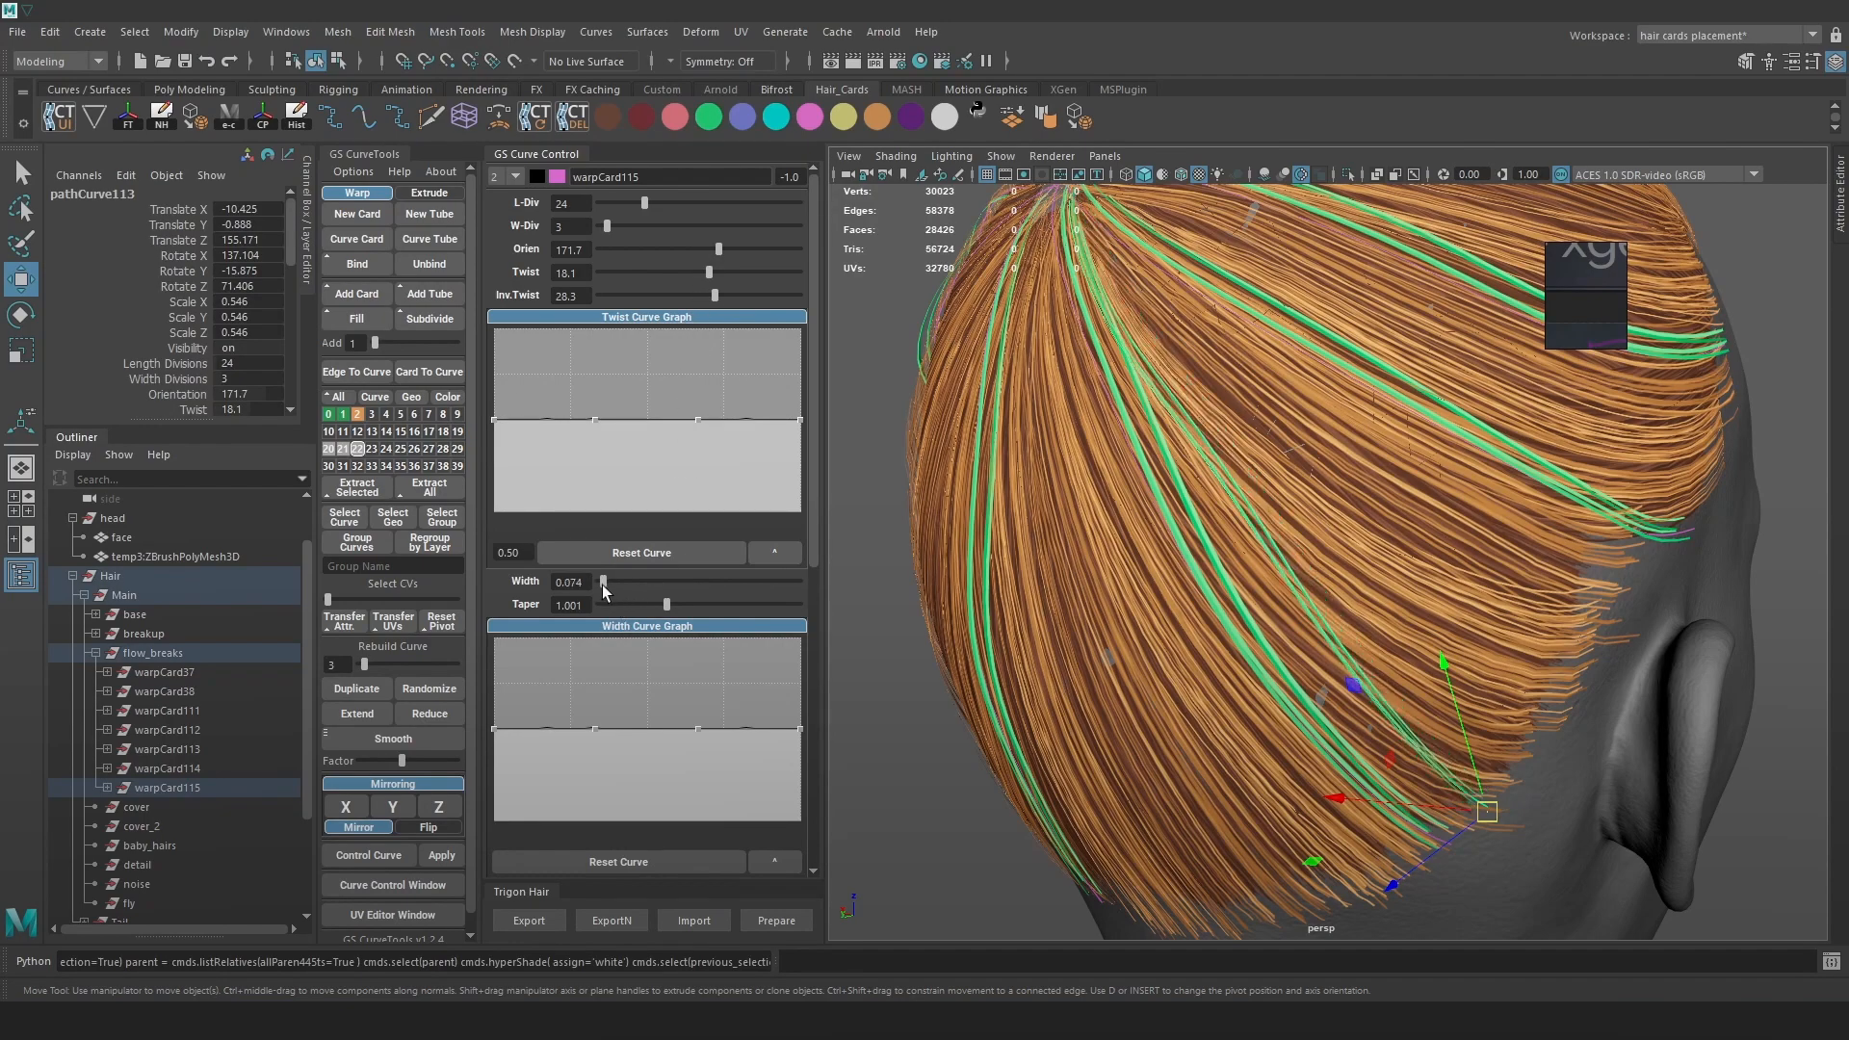
scroll(1132, 469, "up", 2)
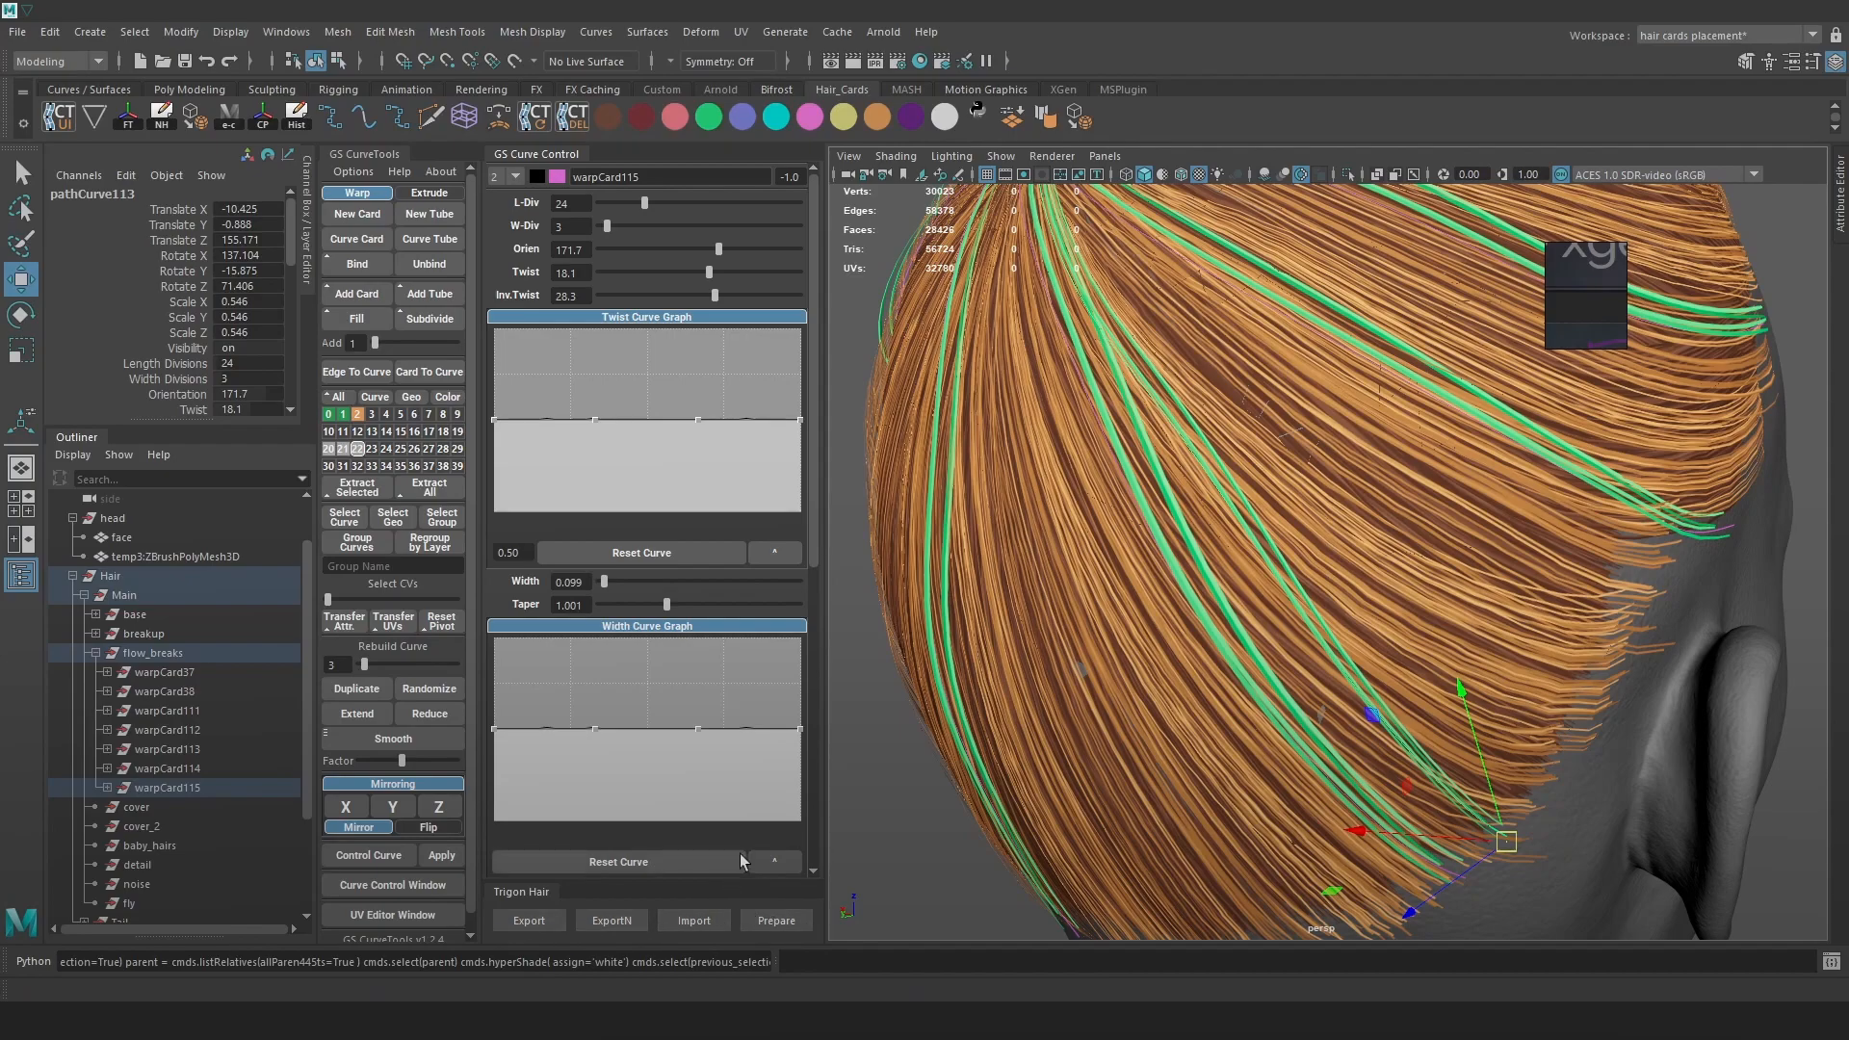
Flip the duplicated card's UVs horizontally
scroll(741, 859, "down", 5)
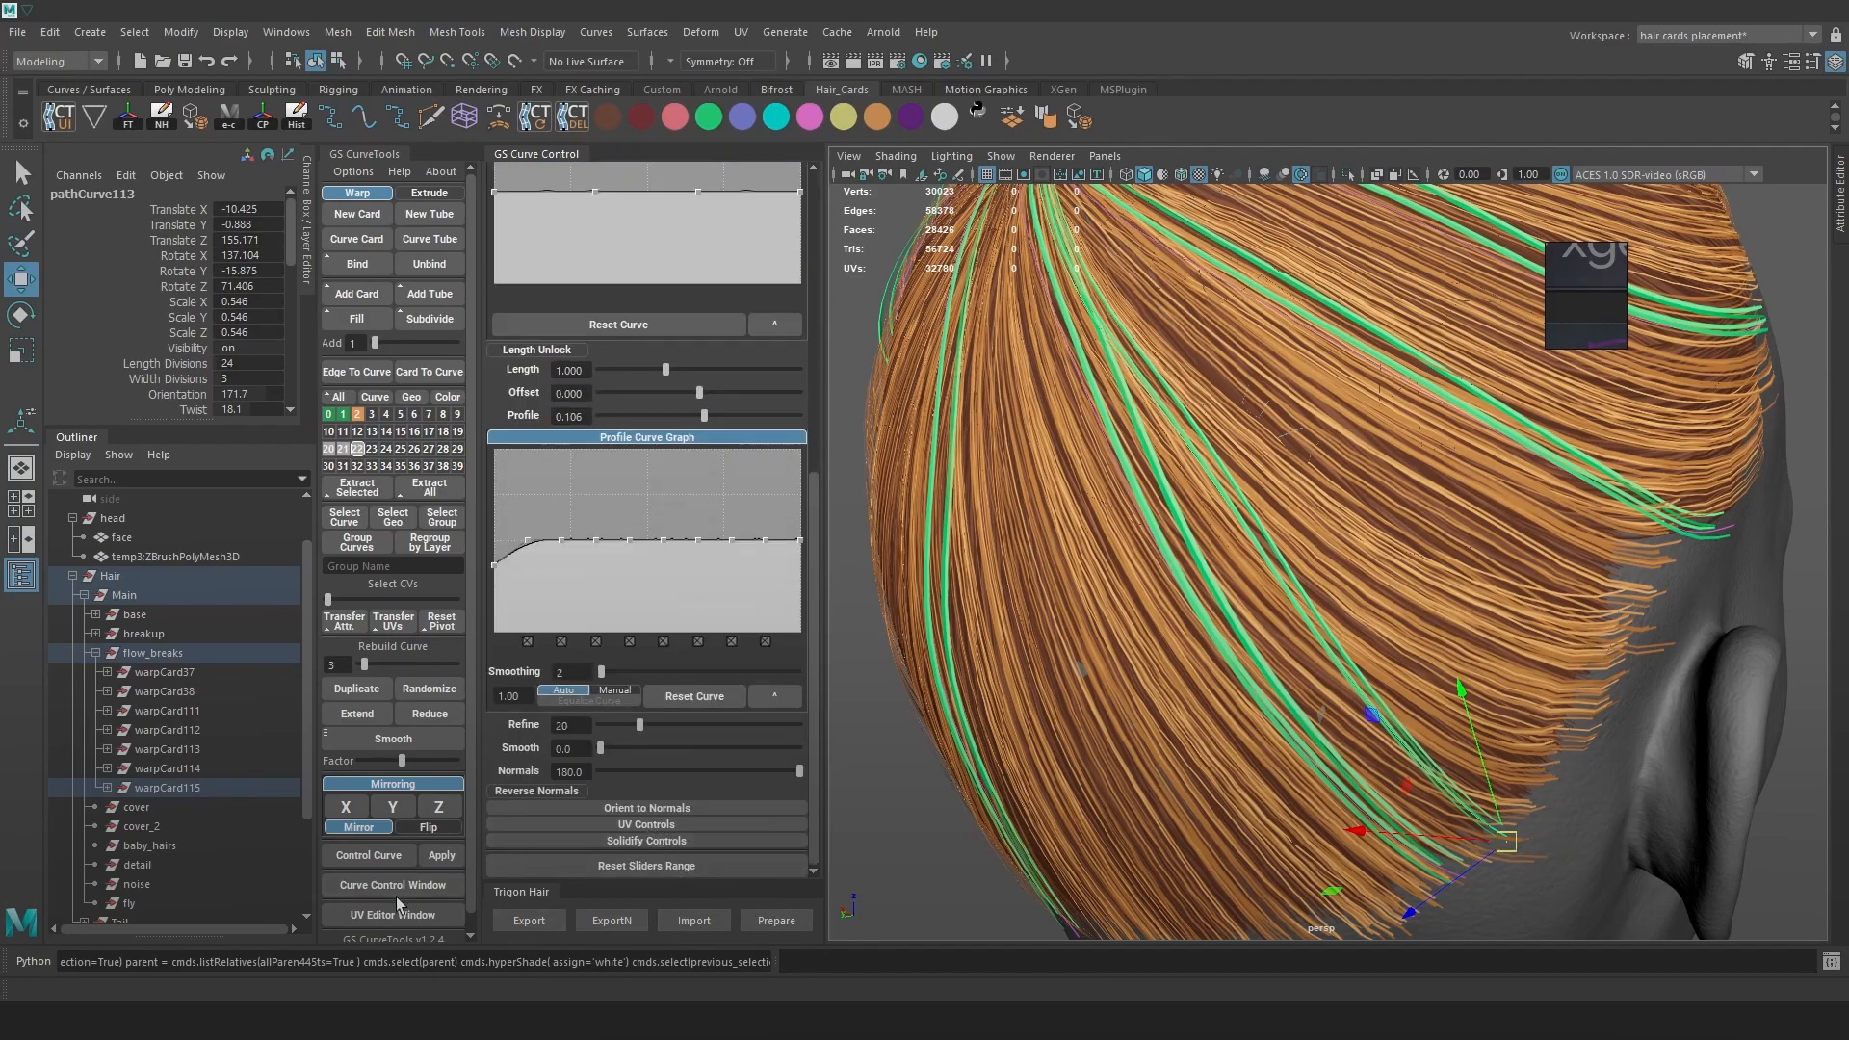
left_click(653, 824)
scroll(653, 824, "down", 2)
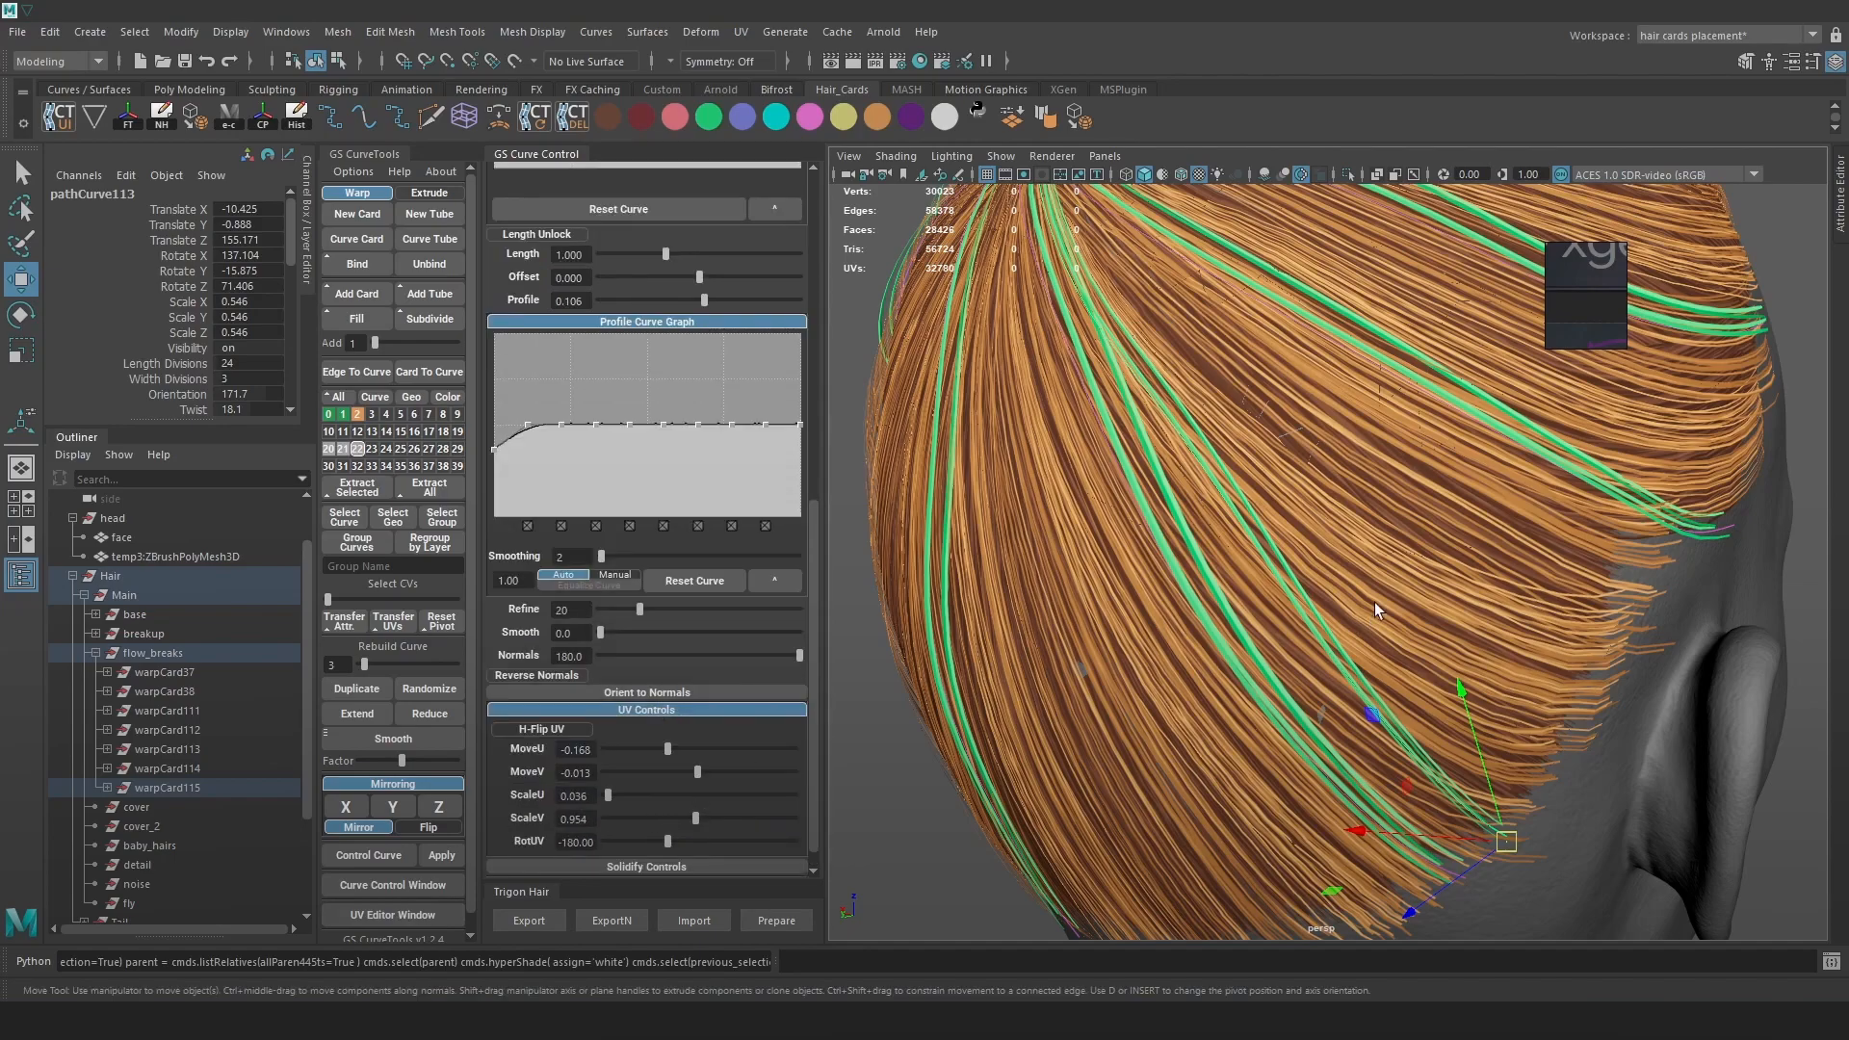
scroll(1376, 611, "up", 1)
scroll(712, 711, "down", 1)
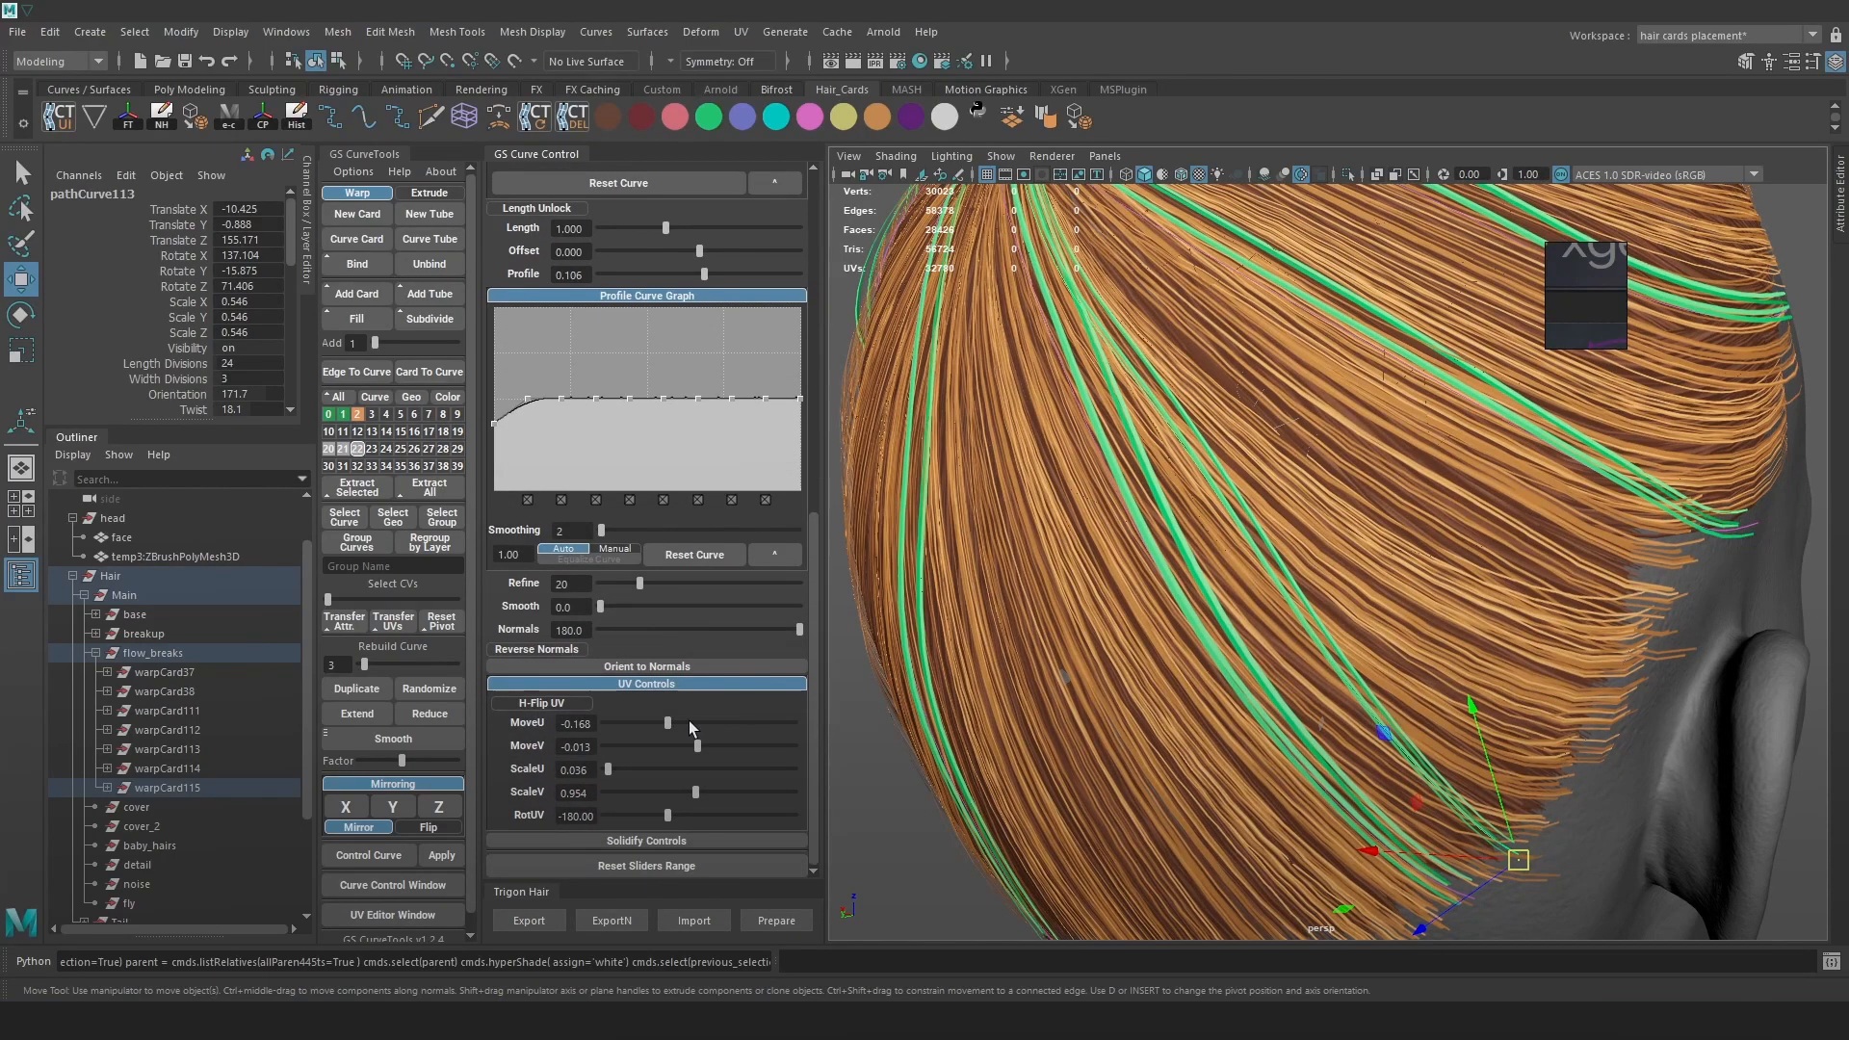
left_click(576, 702)
left_click(576, 702)
left_click(576, 703)
scroll(1298, 540, "down", 3)
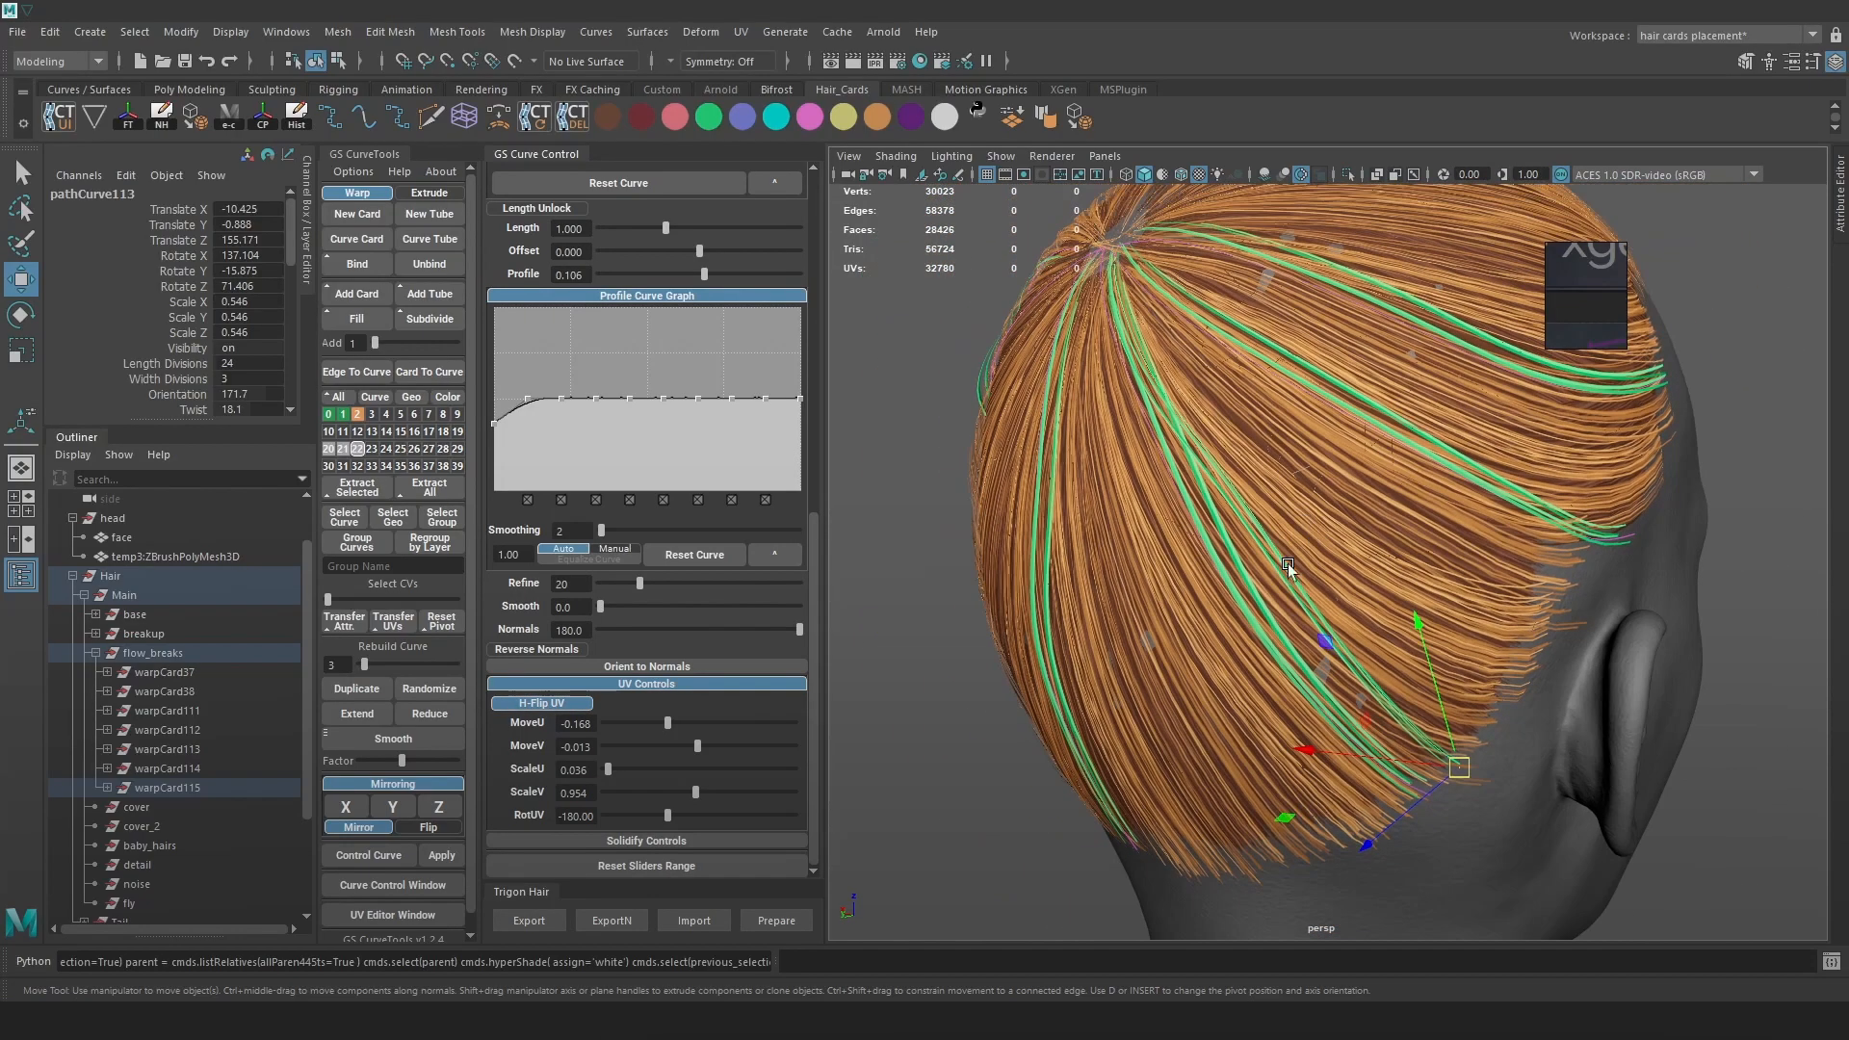
Move the filled card's upper-middle control point to vary its bend beside the duplicated card
key("4")
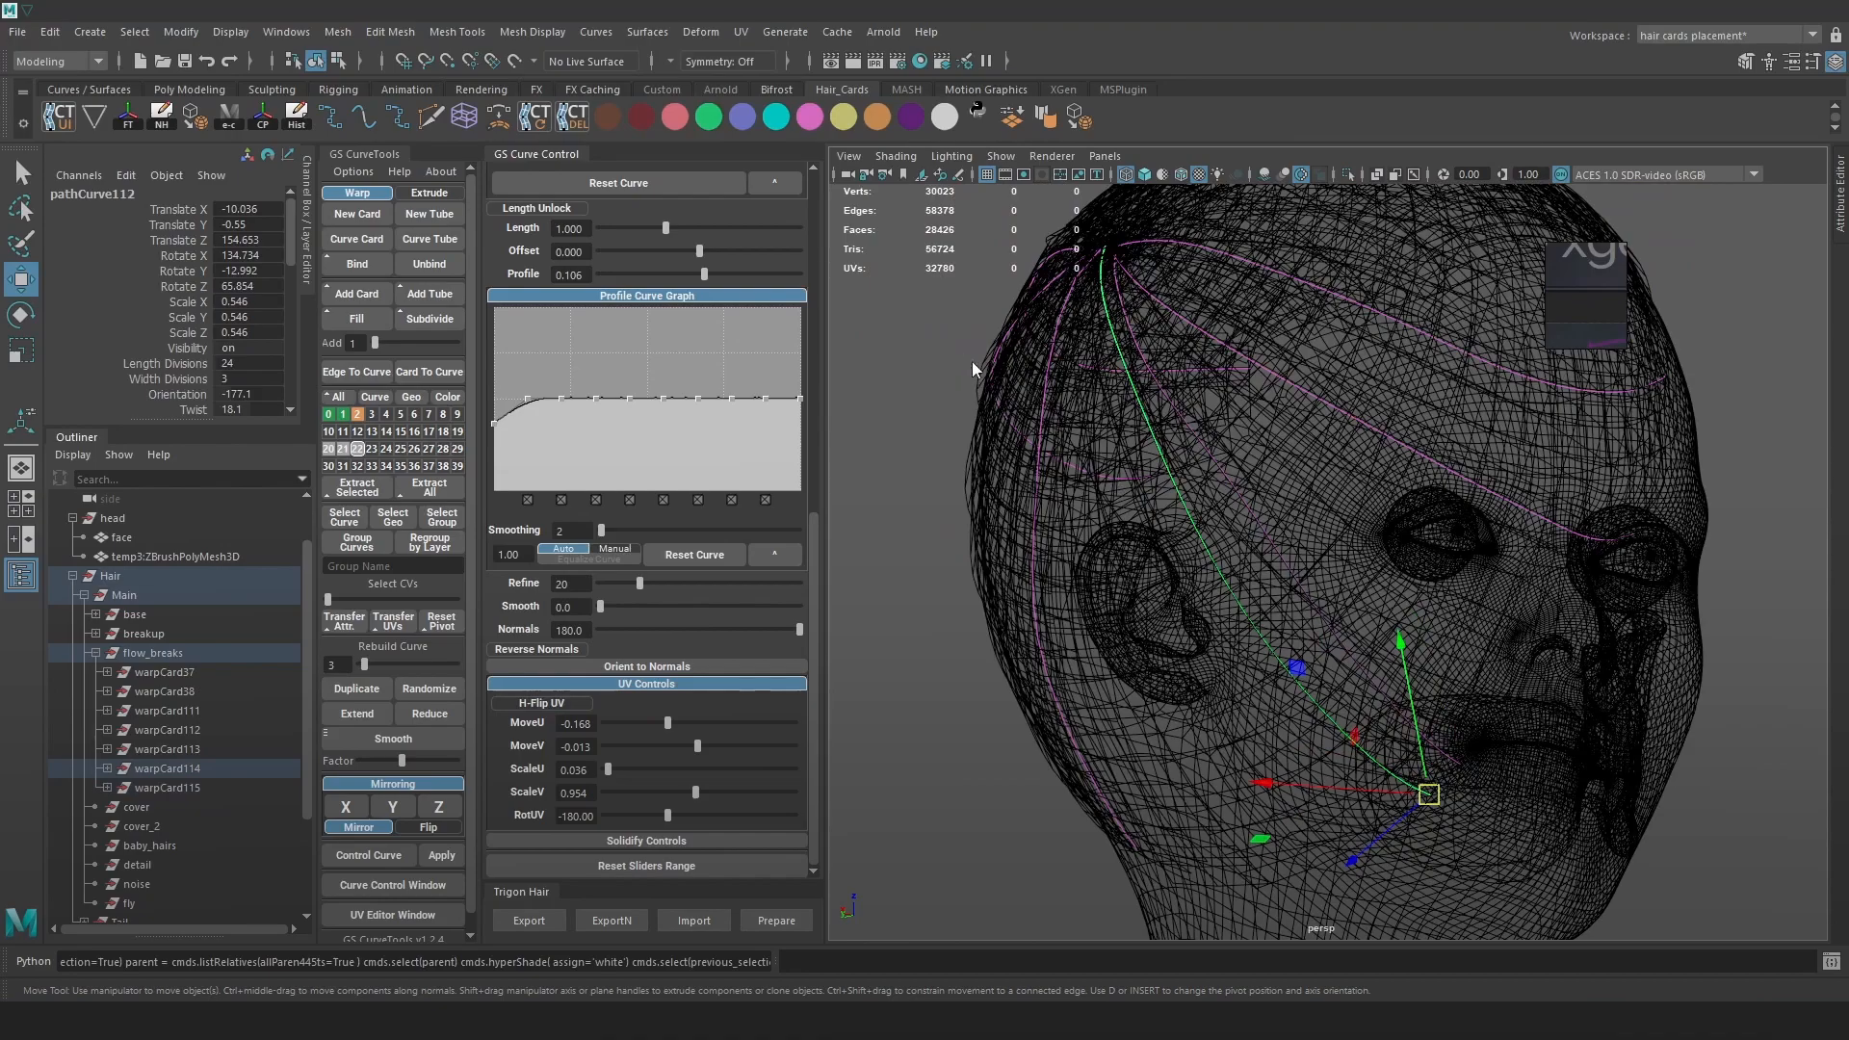
left_click(1082, 408)
left_click_drag(1109, 487, 1149, 449)
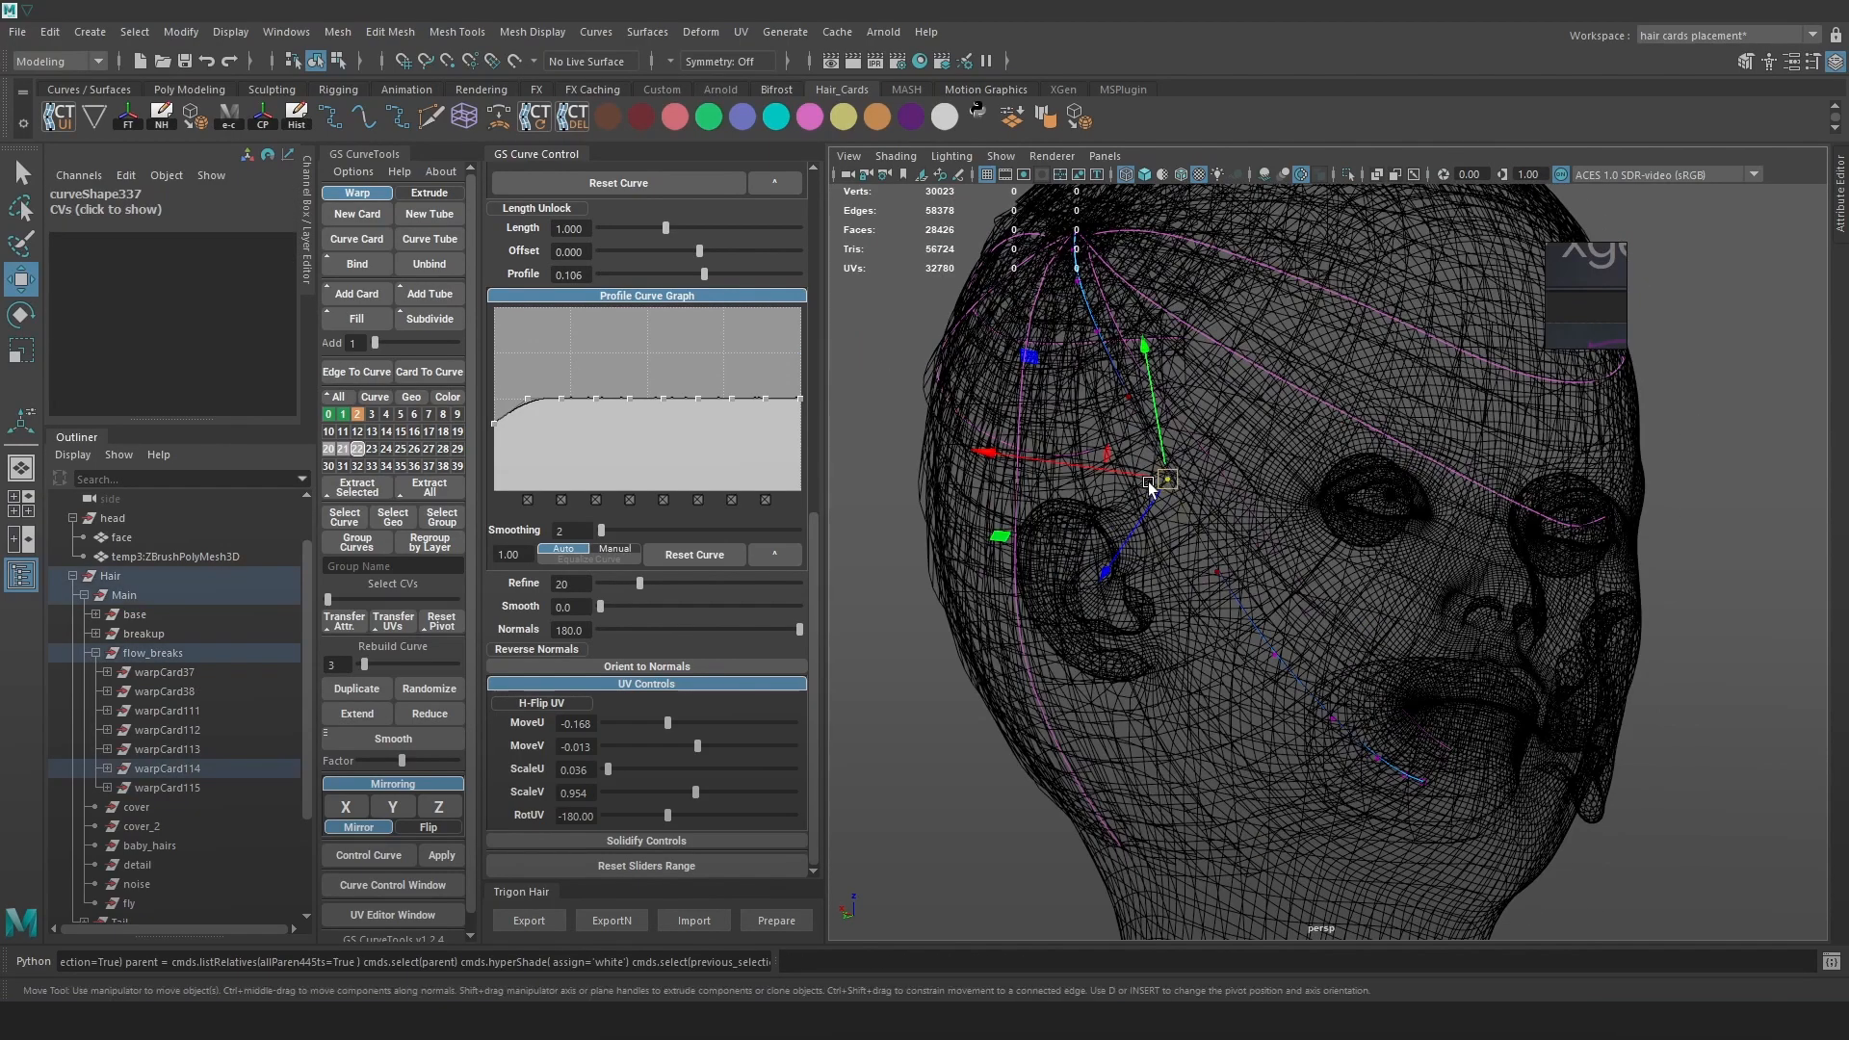
key("6")
left_click_drag(1171, 477, 1148, 483)
left_click_drag(1256, 568, 1174, 510, "alt")
key("4")
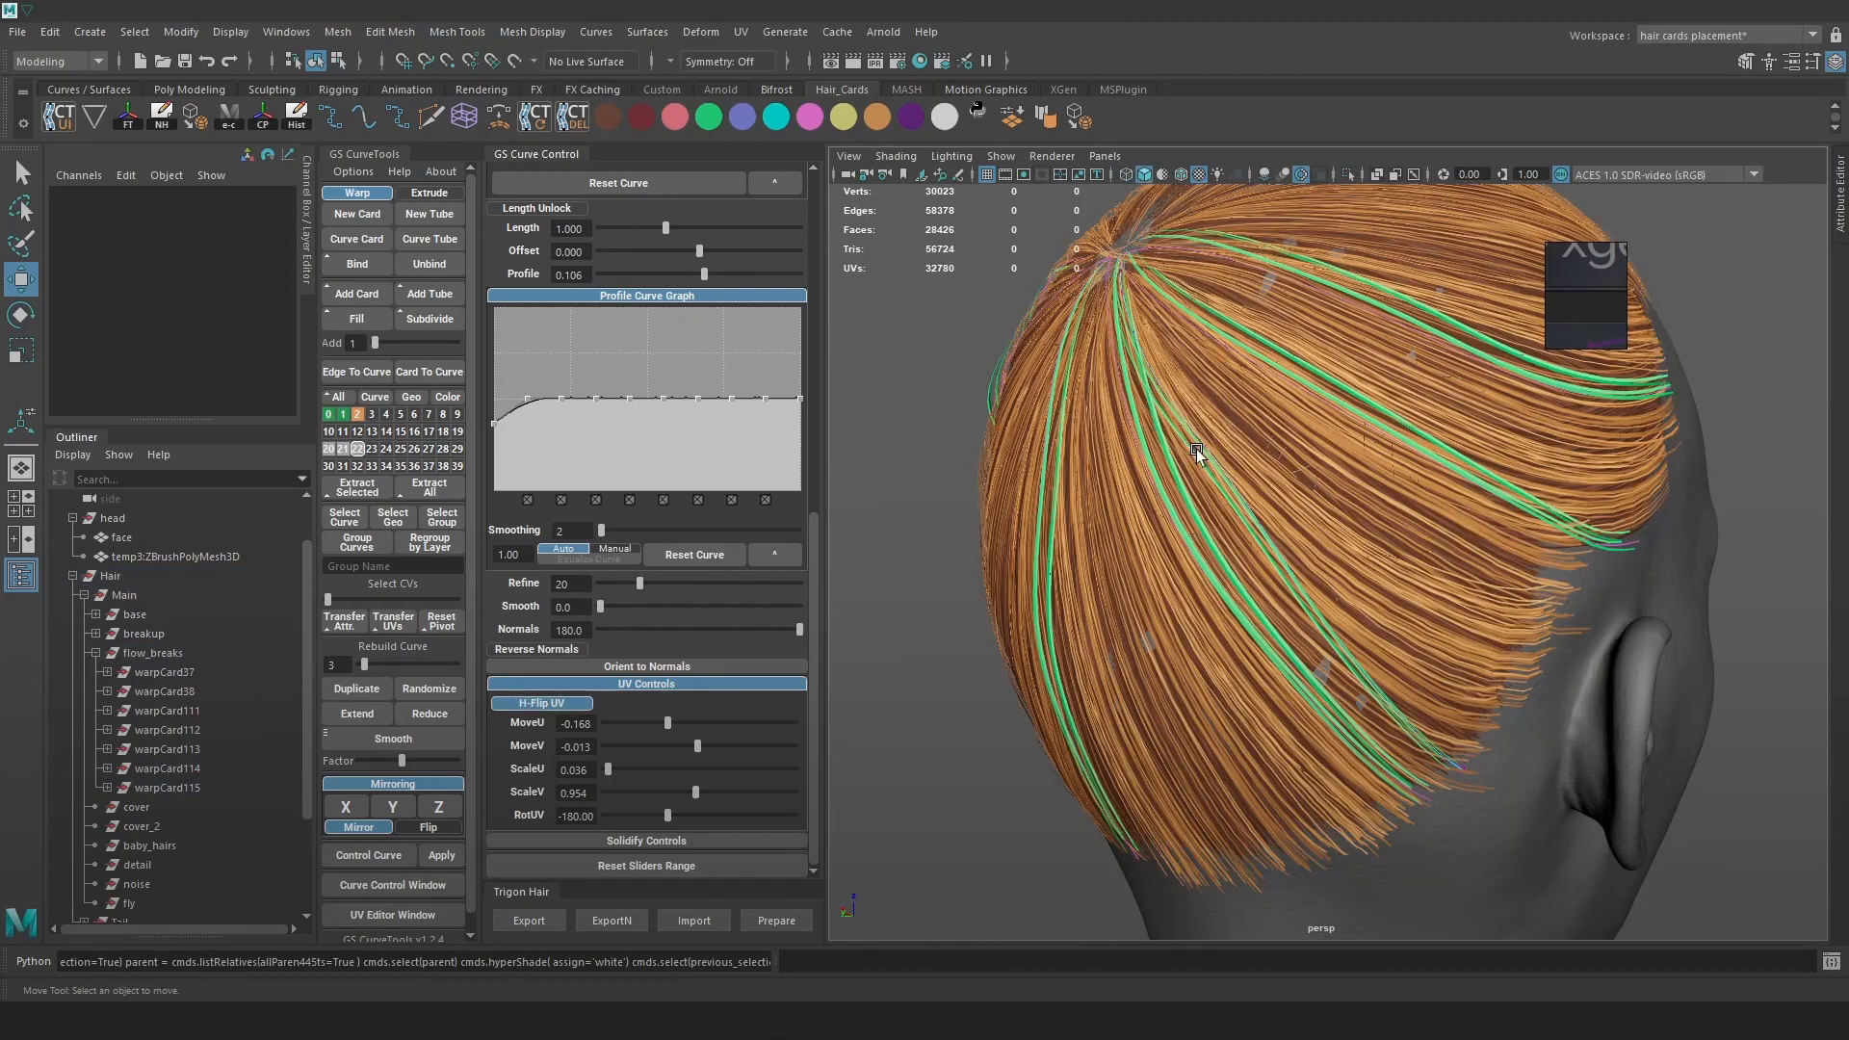
Move the duplicated card's lower control point inward so its strands run closer to the neighbouring card
key("4")
left_click(1202, 447)
key("6")
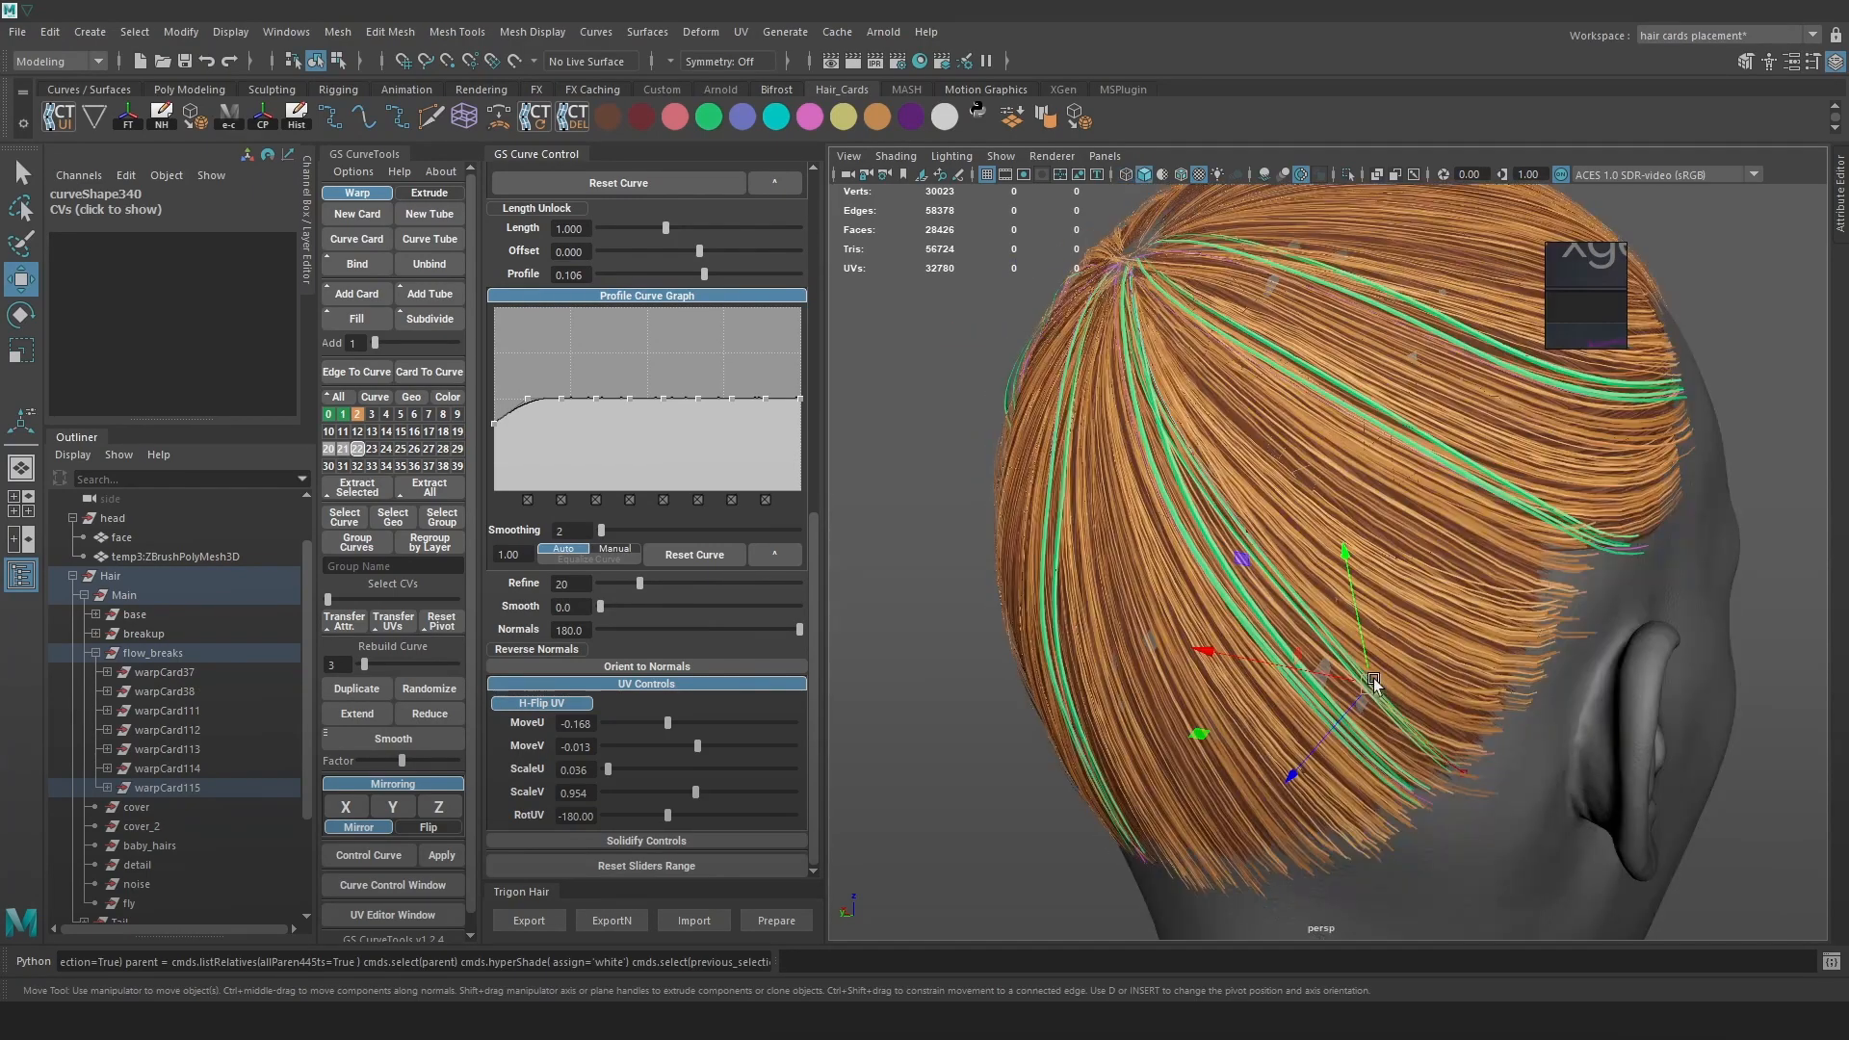
left_click_drag(1373, 678, 1344, 695)
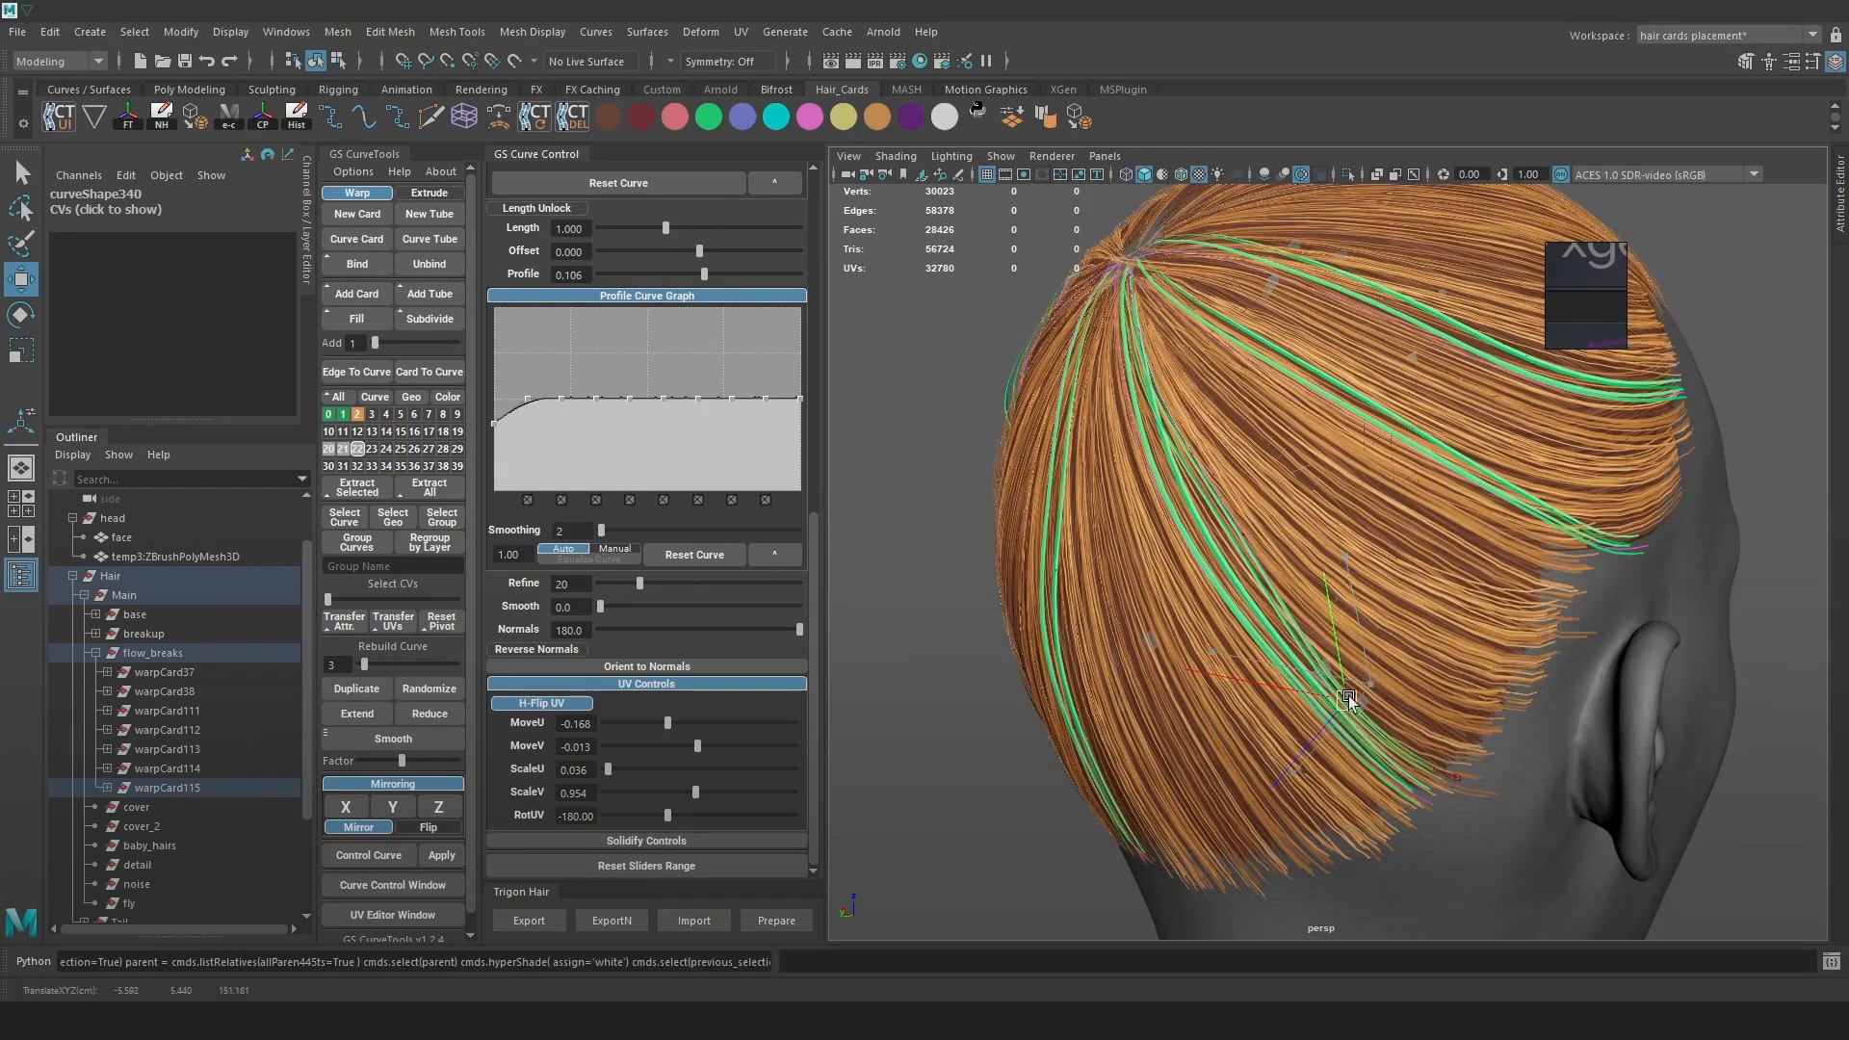
left_click_drag(1278, 572, 1390, 589, "alt")
Adjust the middle control points of the paired flow-break cards behind the ear
left_click(1352, 604)
right_click_drag(1477, 501, 1409, 486)
key("4")
mouse_move(1338, 586)
left_mouse_down()
mouse_move(1360, 568)
mouse_move(1261, 568)
left_mouse_up()
key("5")
key("4")
left_click(1263, 542)
right_click_drag(957, 321, 891, 308)
key("6")
mouse_move(1151, 530)
left_mouse_down("alt")
mouse_move(1292, 547)
mouse_move(1621, 528)
left_mouse_up("alt")
Fine-tune the lower control points of the paired flow-break cards behind the ear
left_click(1275, 534)
key("4")
key("6")
mouse_move(1338, 681)
left_mouse_down()
mouse_move(1376, 716)
mouse_move(1345, 708)
left_mouse_up()
key("4")
left_click(1355, 760)
right_click_drag(1455, 660, 1391, 665)
mouse_move(1406, 708)
left_mouse_down("alt")
mouse_move(1460, 751)
mouse_move(1440, 773)
left_mouse_up("alt")
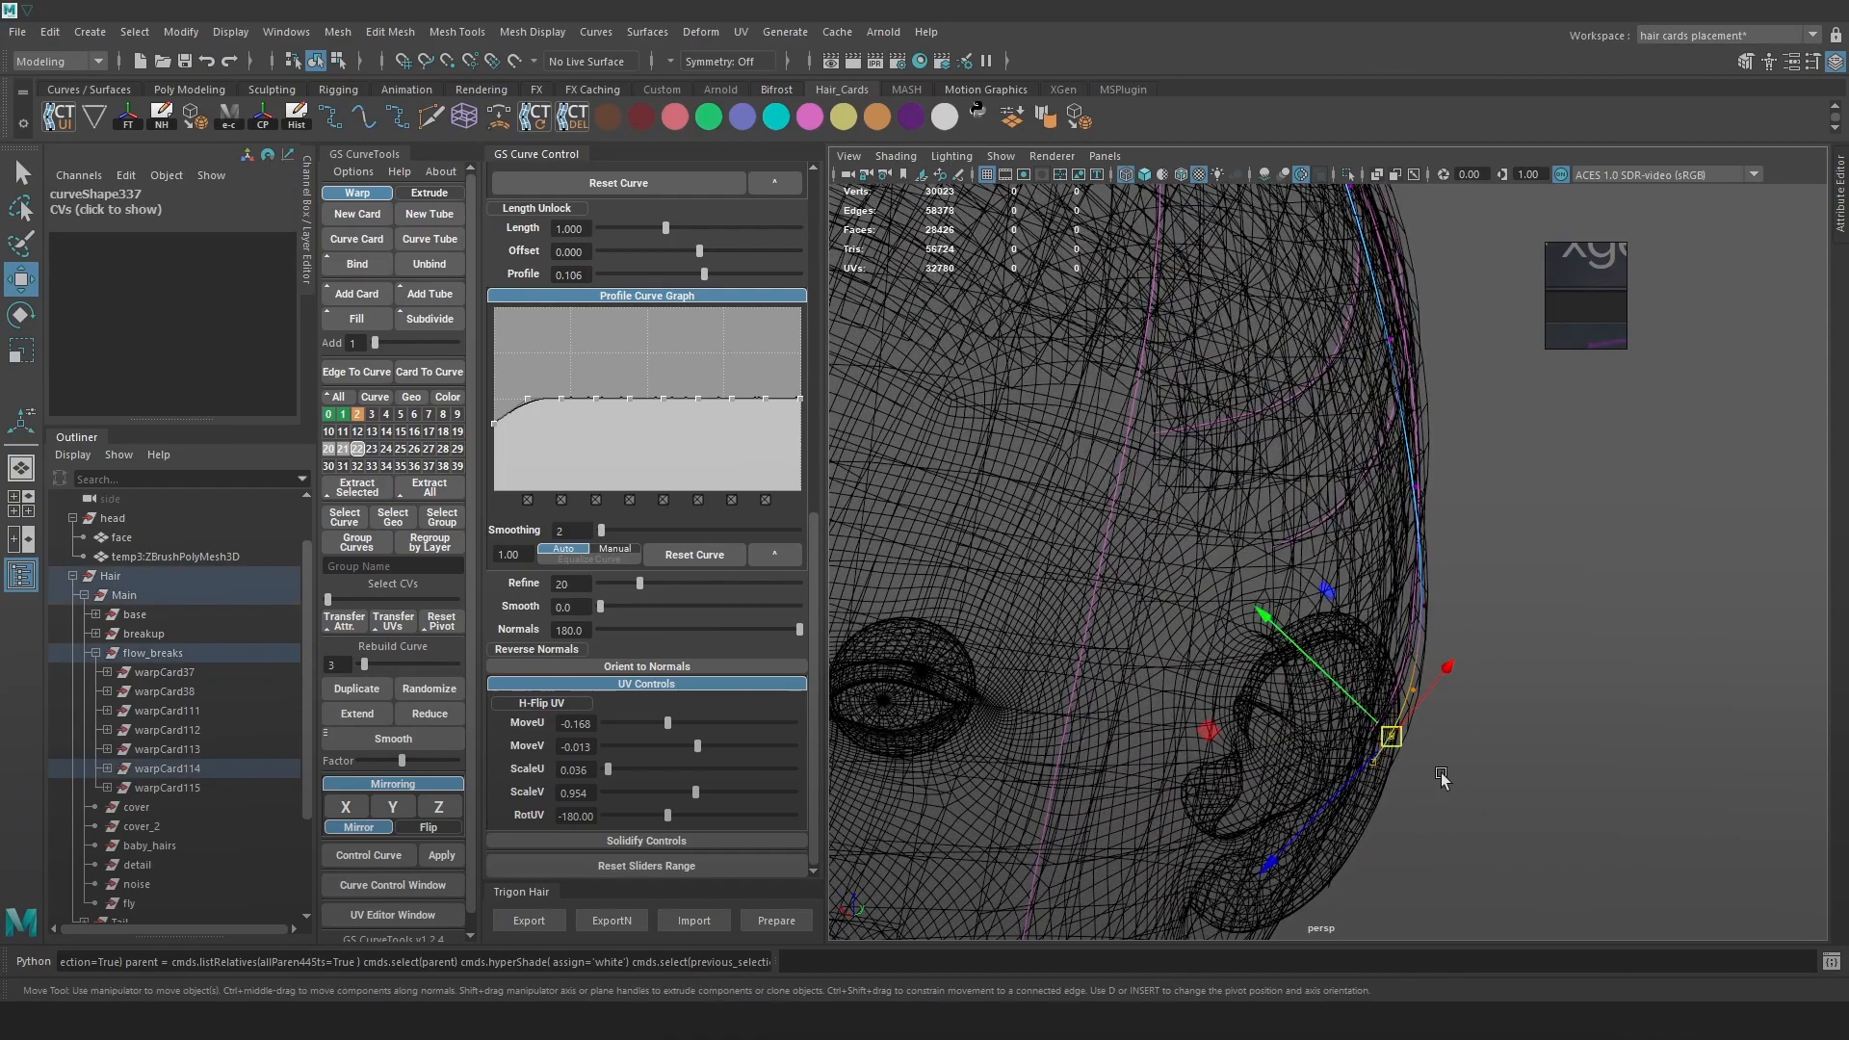
key("6")
mouse_move(1483, 674)
left_mouse_down("alt")
mouse_move(1377, 660)
mouse_move(1319, 616)
left_mouse_up("alt")
right_click_drag(1319, 617, 1203, 428, "alt")
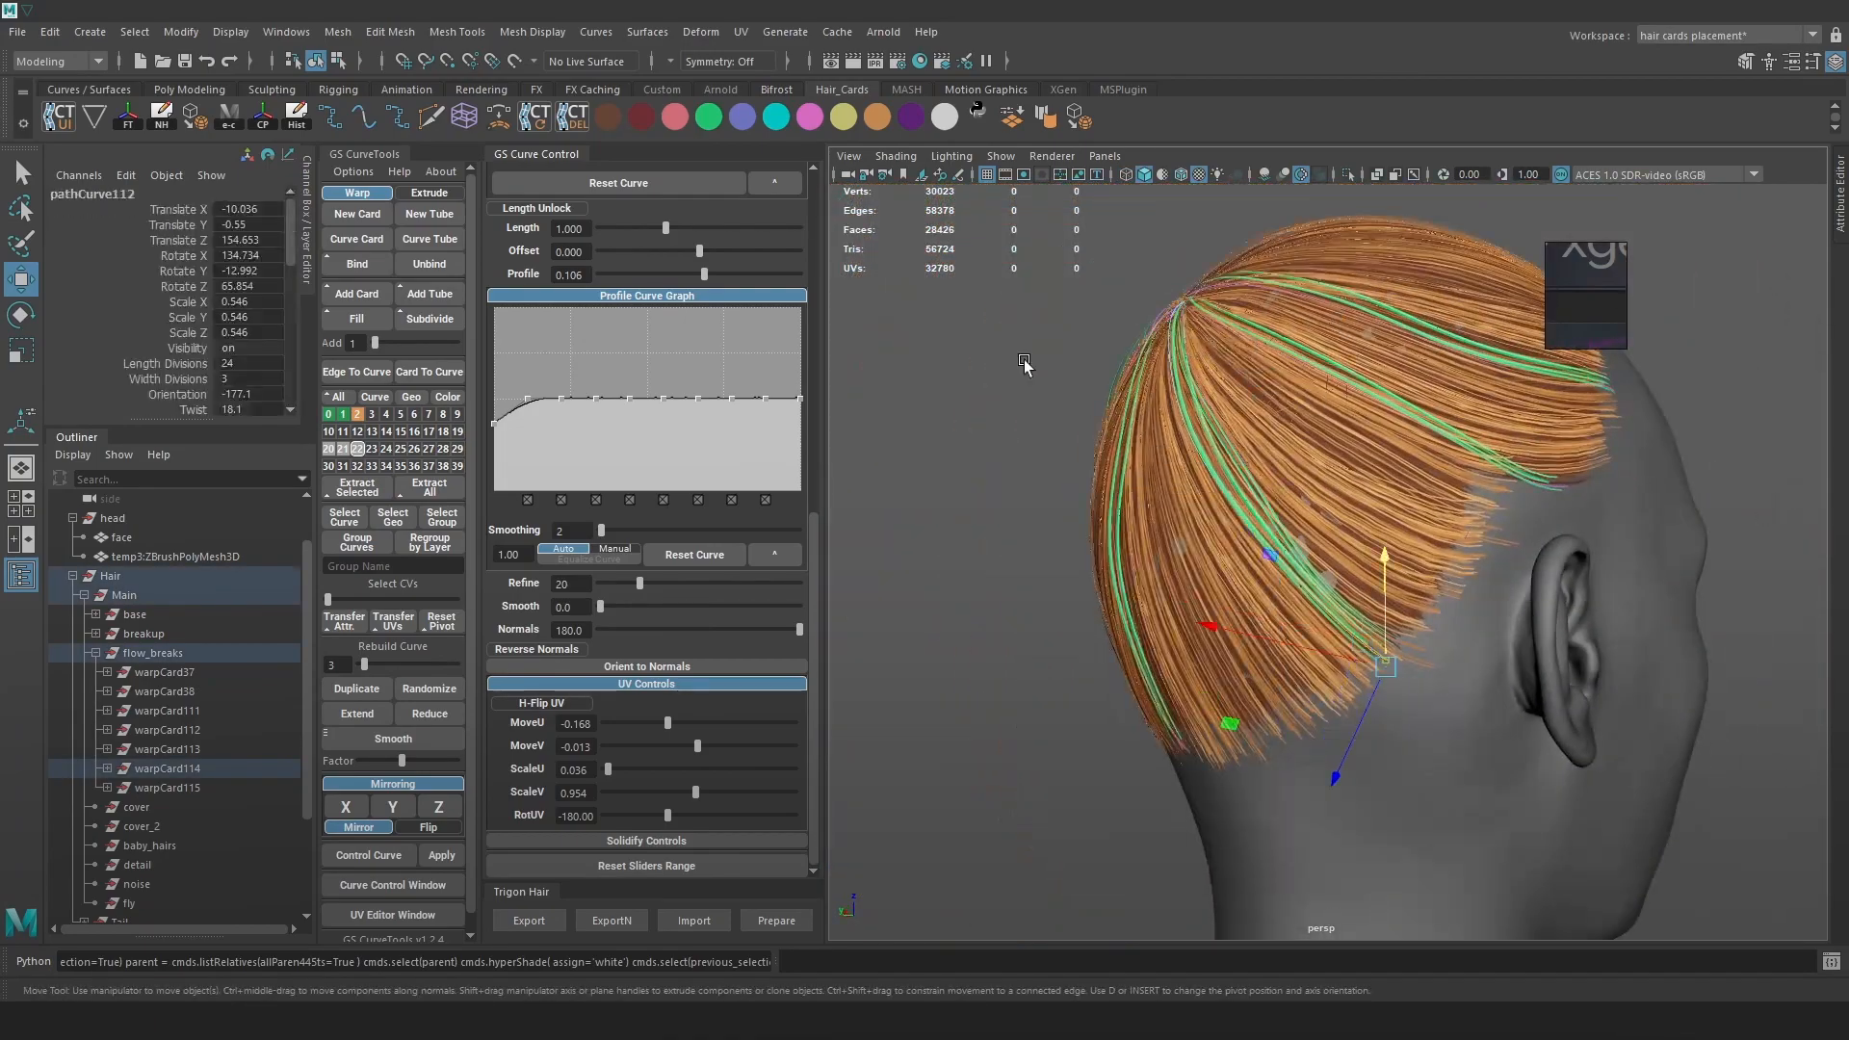
Clear the selection, save the scene, and inspect the hair from the side in Marmoset Toolbag
left_click(1024, 360)
key("ctrl+s")
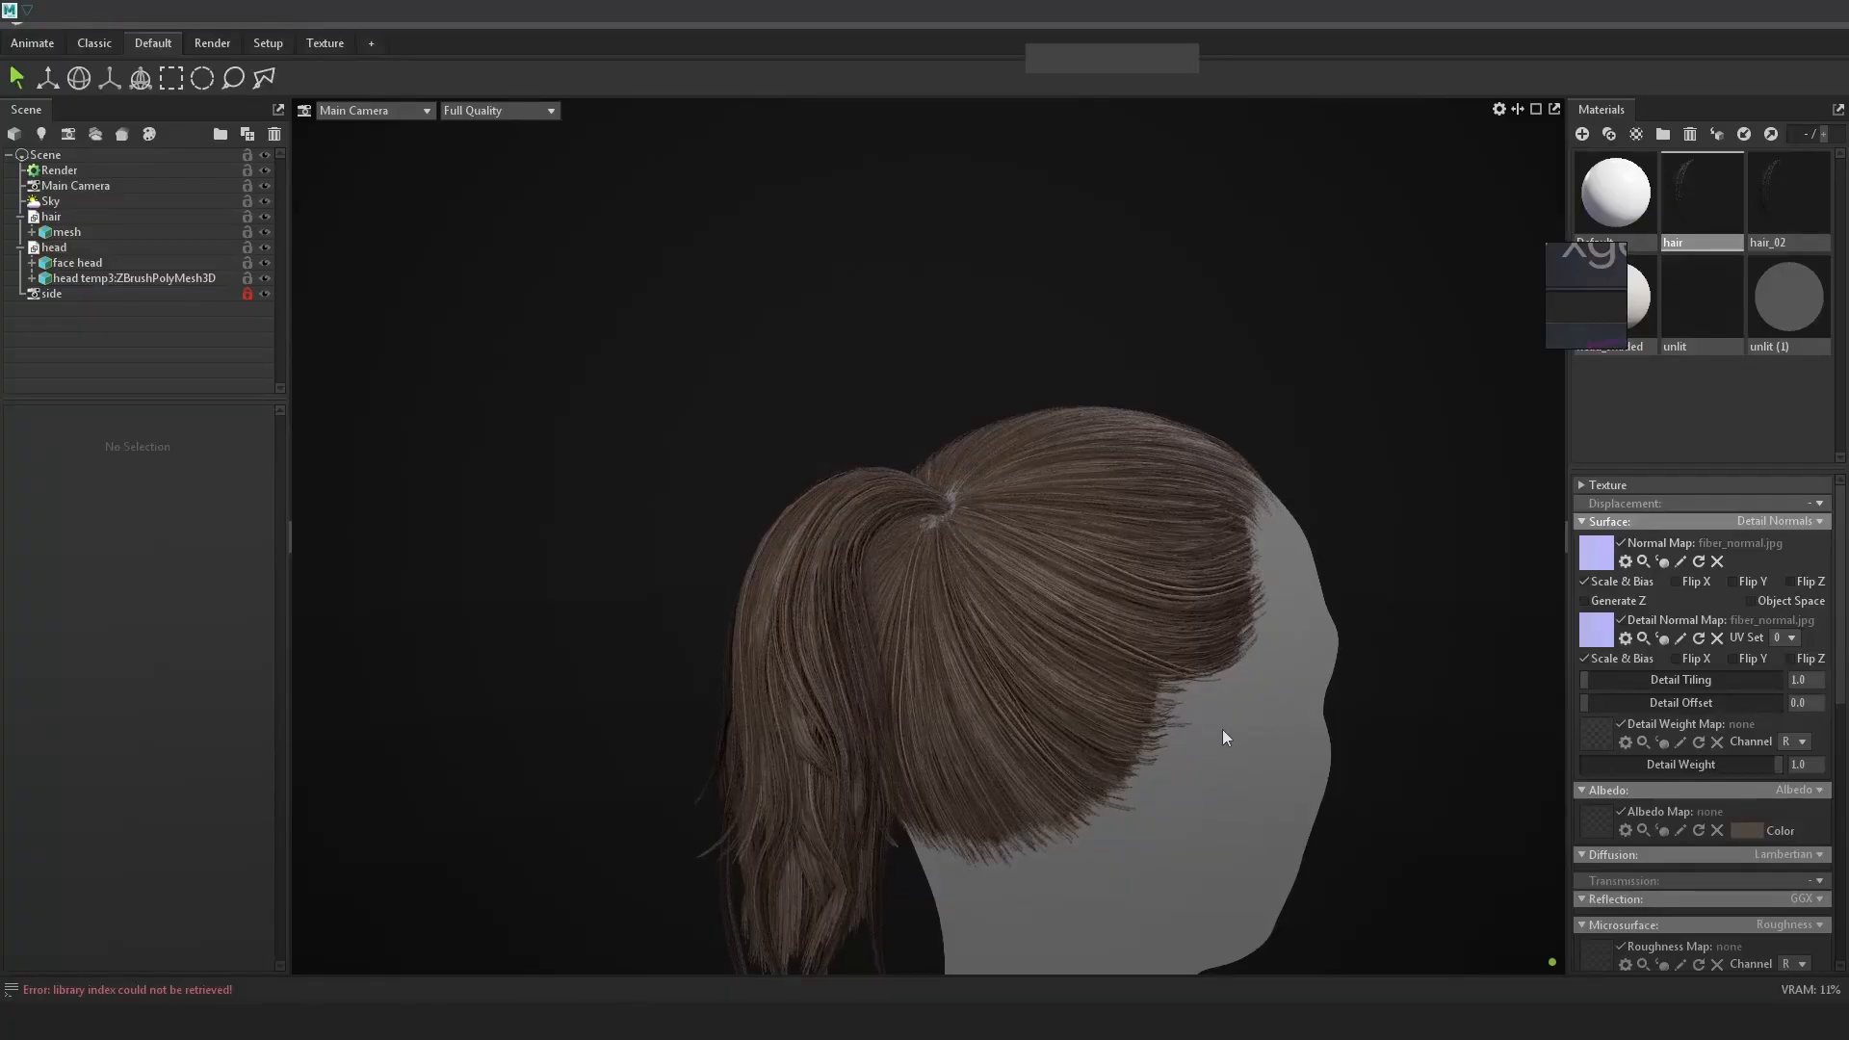
right_click_drag(1222, 726, 1230, 755, "alt")
middle_click_drag(1230, 755, 1221, 731, "alt")
right_click_drag(1221, 731, 1228, 753, "alt")
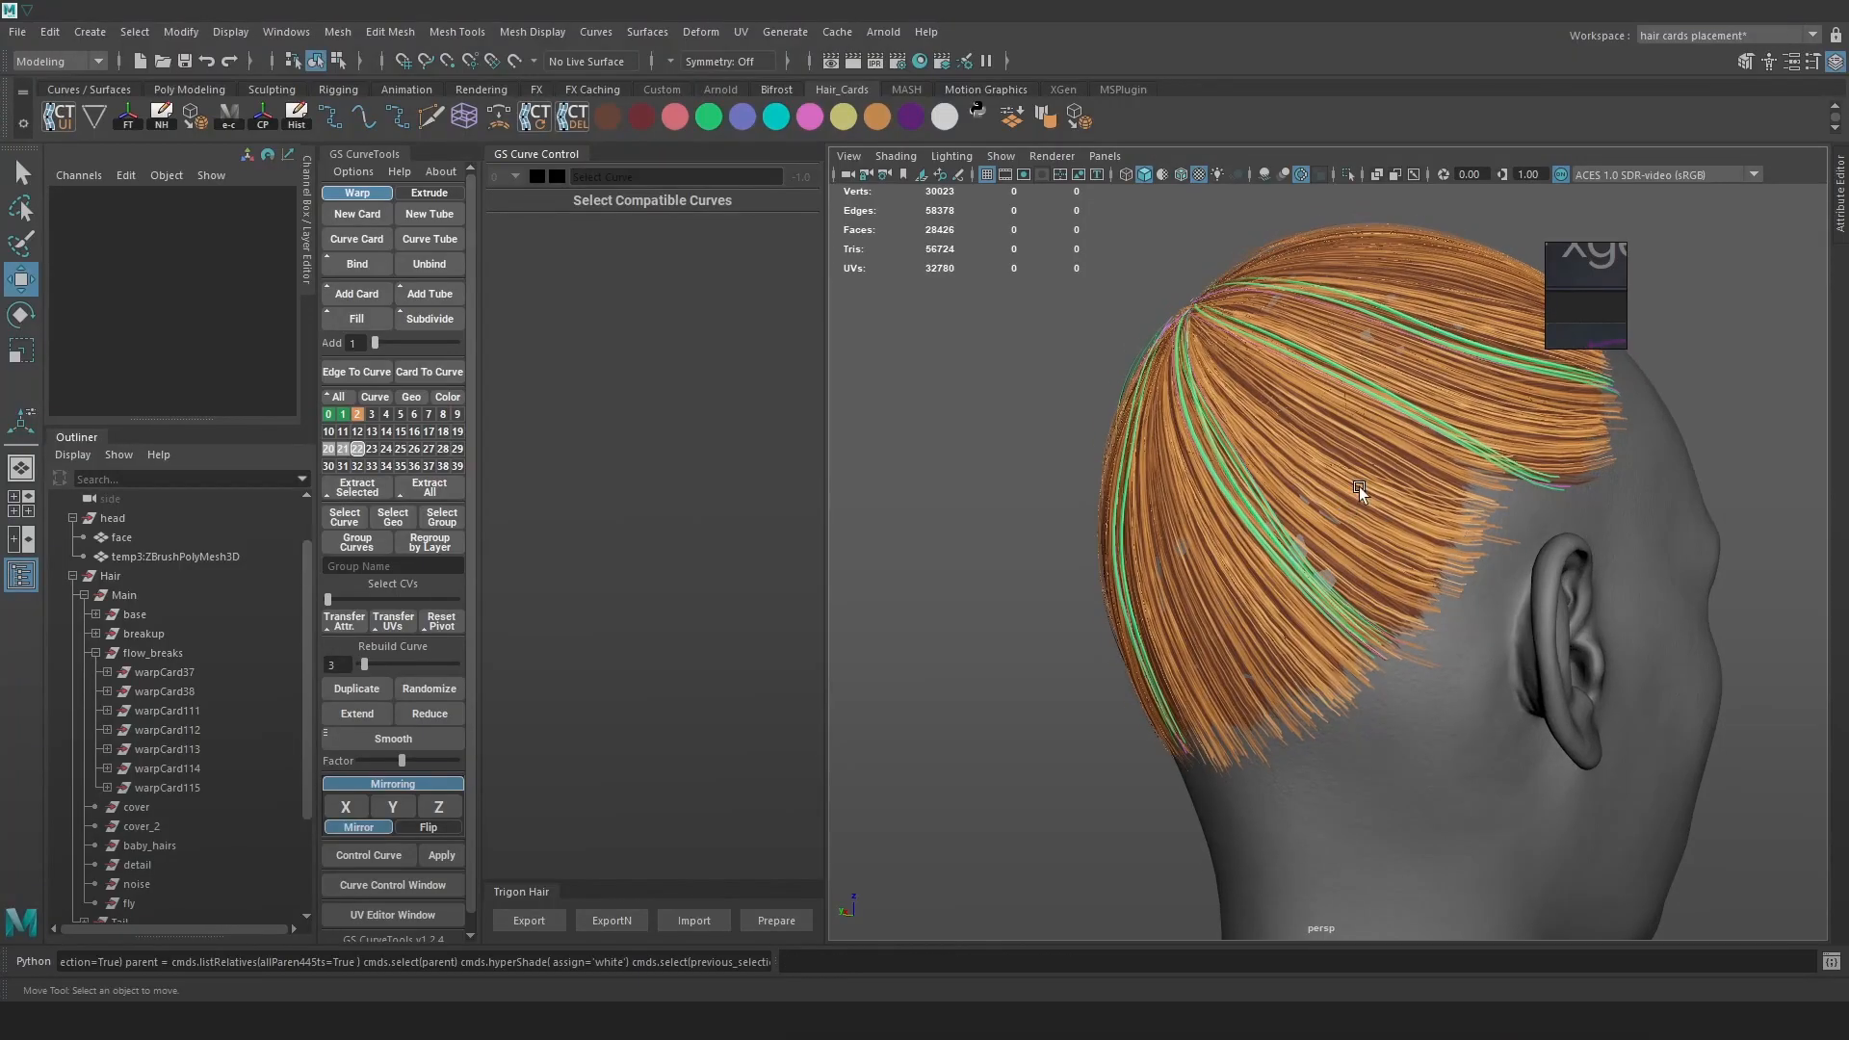
In Maya, move the middle control point of warpCard38 down towards the ear and refine its position along the scalp
scroll(1359, 487, "up", 3)
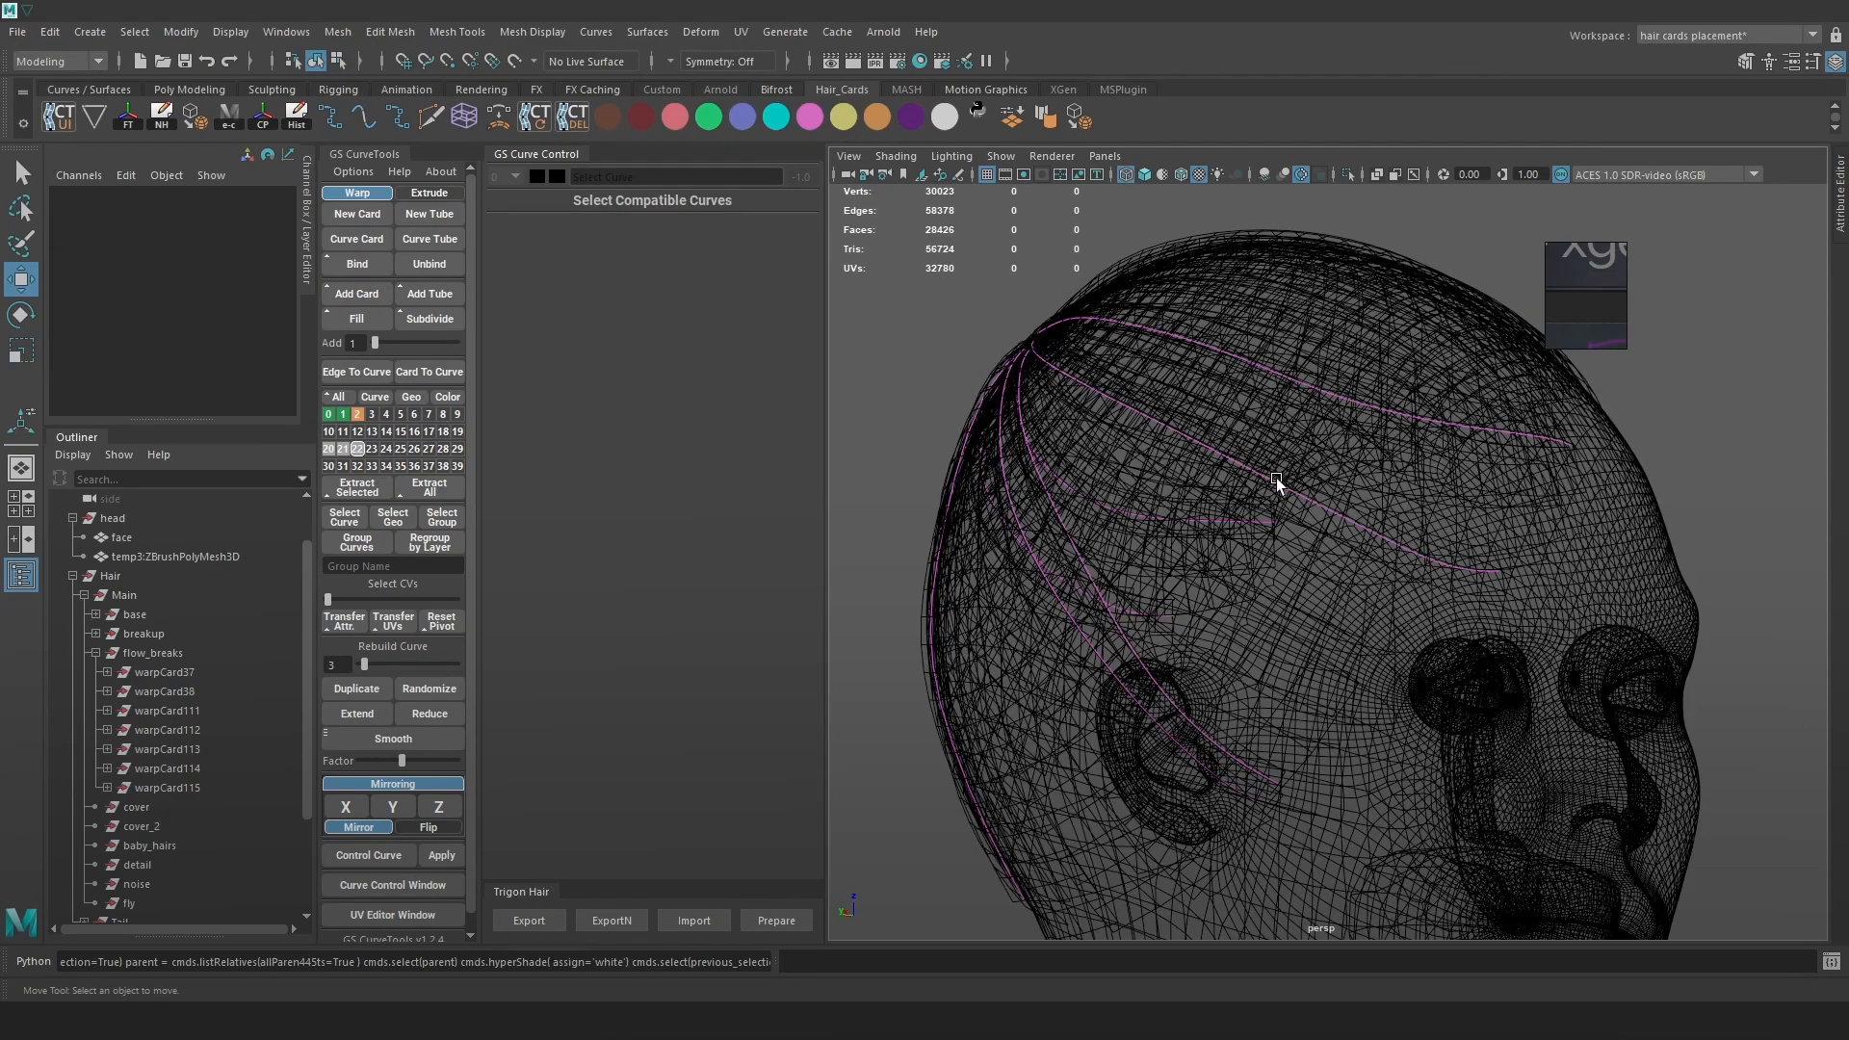
left_click(1275, 478)
right_click_drag(875, 365, 817, 364)
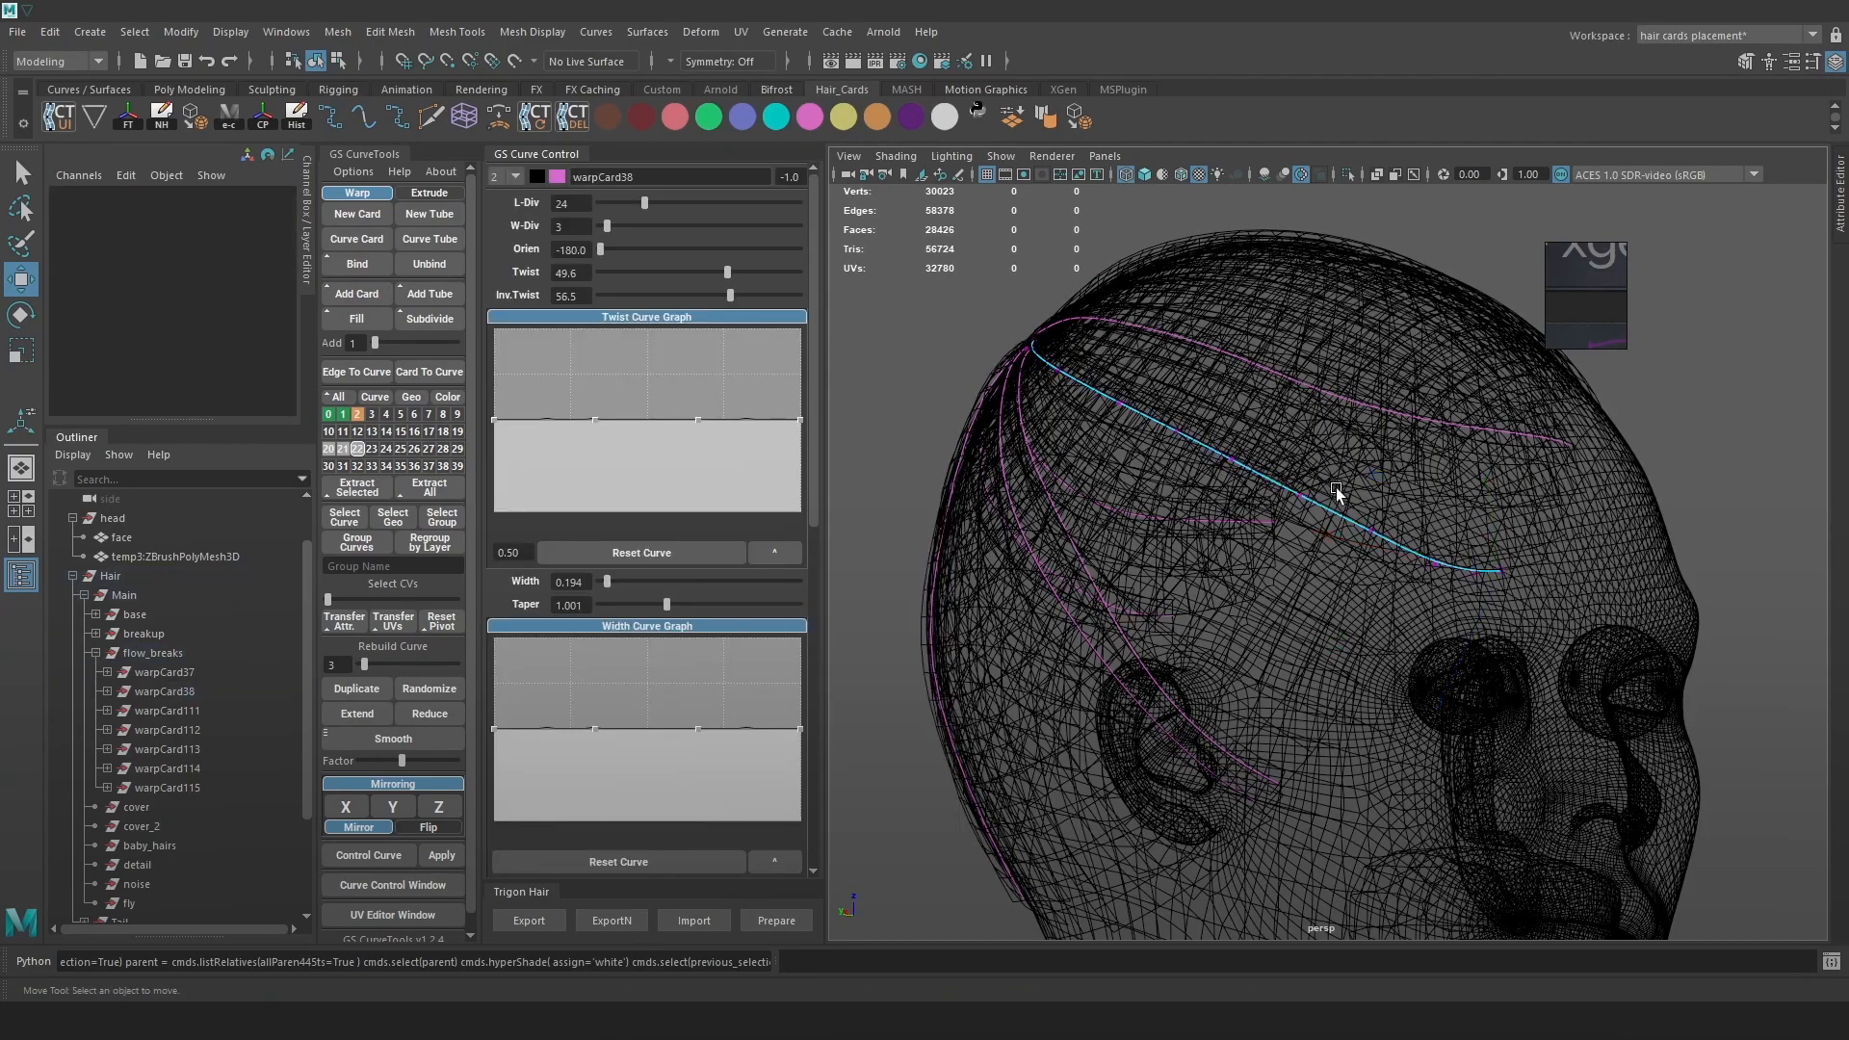
left_click_drag(1336, 493, 1302, 475, "alt")
left_click(1284, 504)
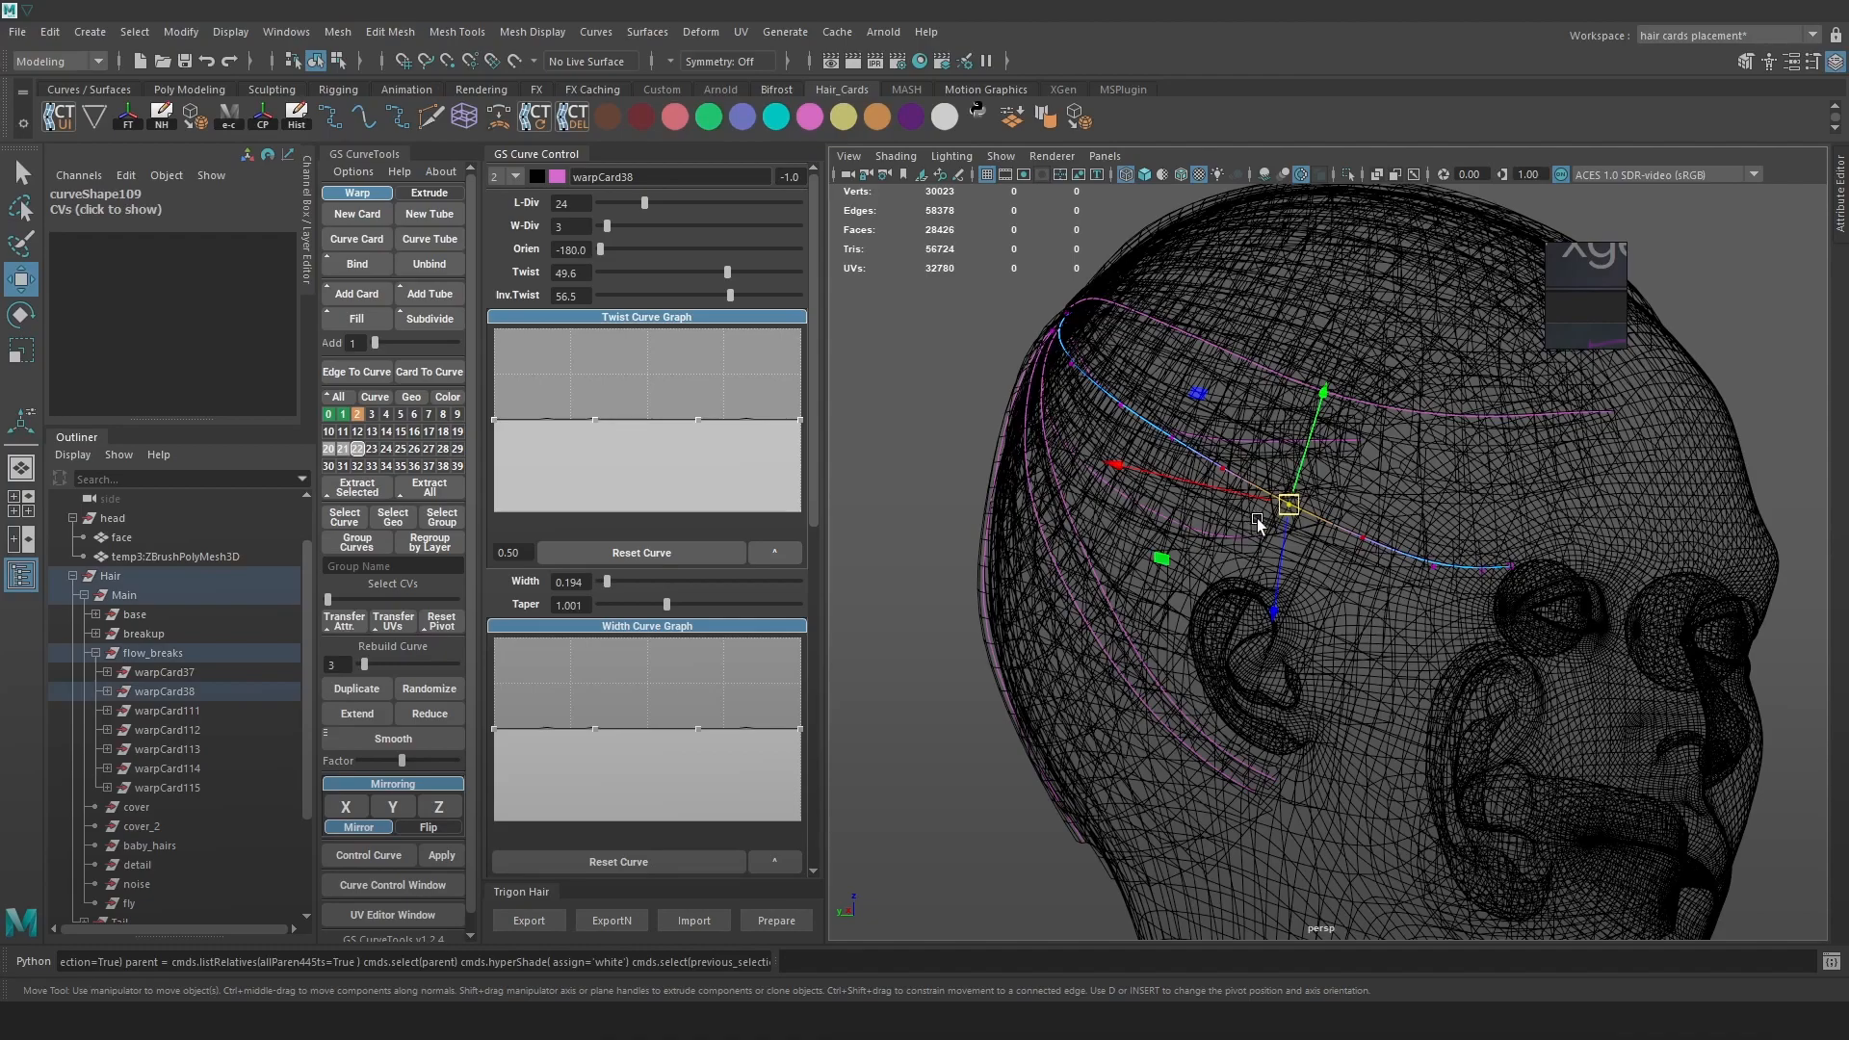
key("6")
left_click_drag(1290, 504, 1263, 559)
left_click_drag(1263, 494, 1373, 554, "alt")
right_click_drag(1374, 554, 1301, 556, "ctrl+shift")
left_click_drag(1349, 577, 1373, 603, "alt")
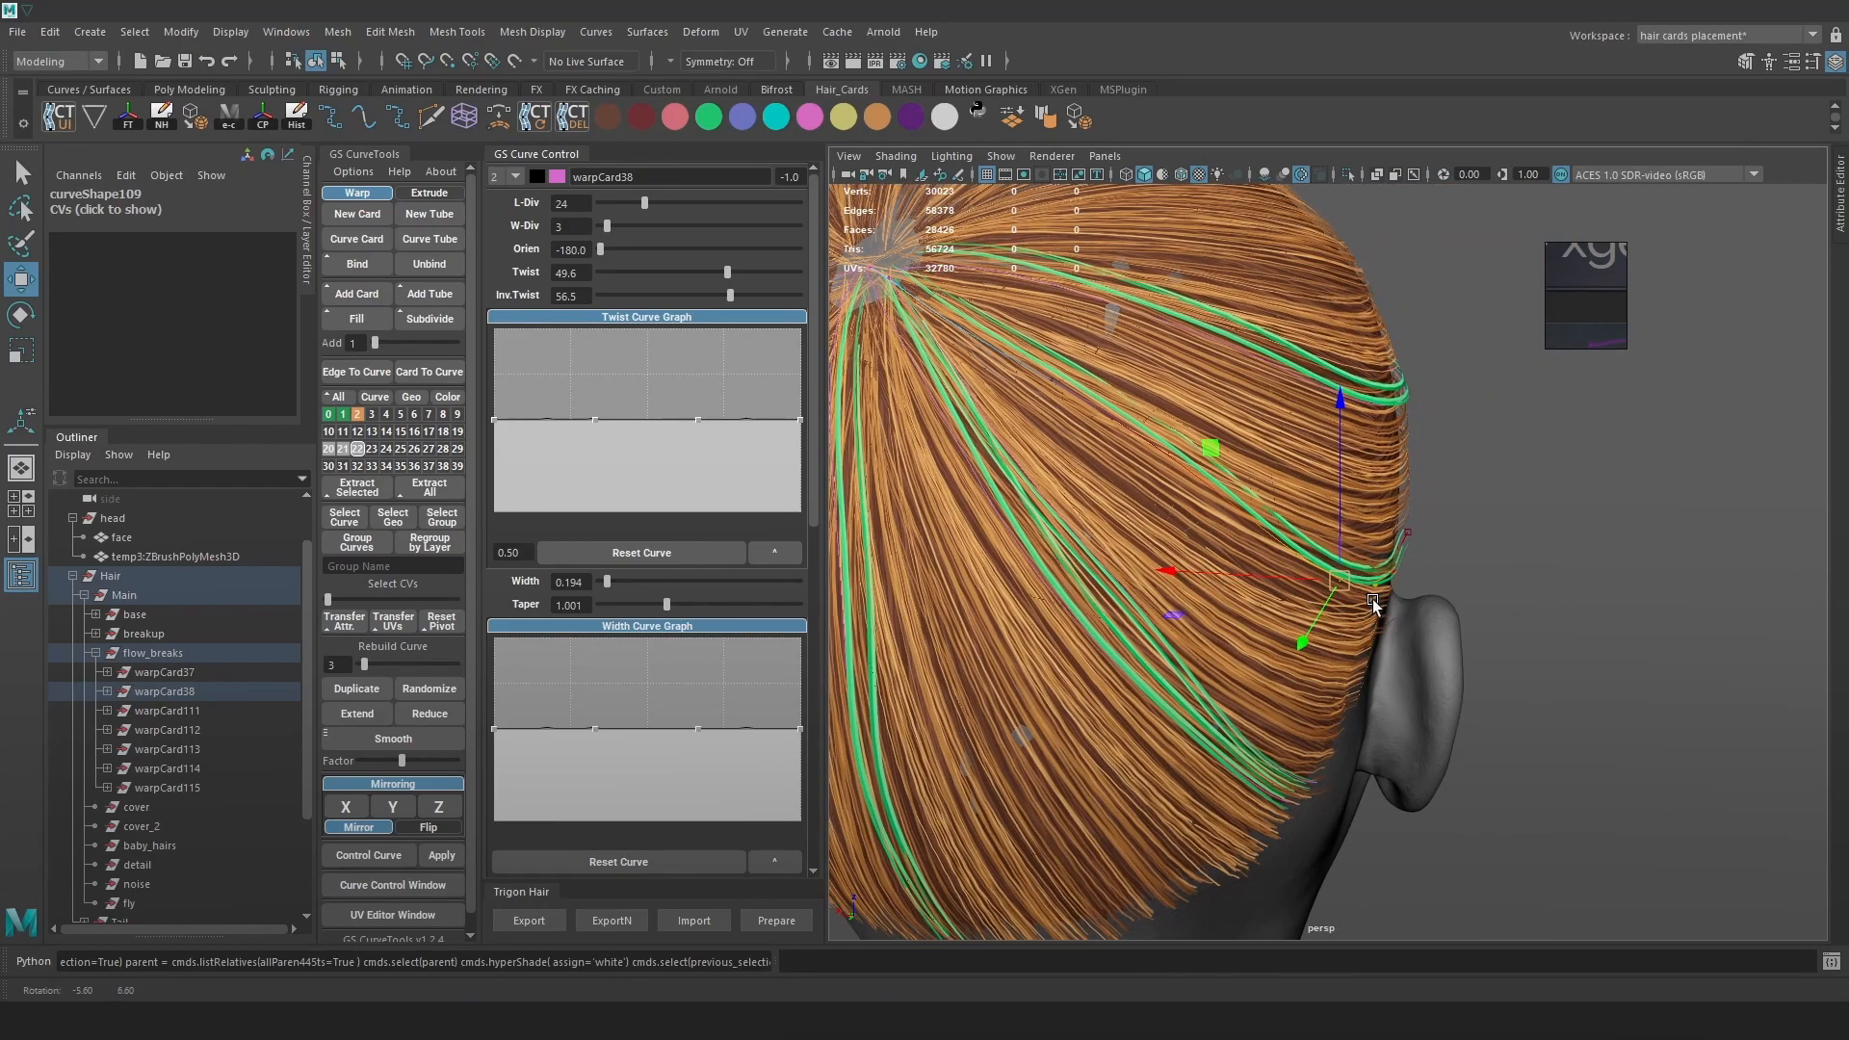
left_click_drag(1248, 576, 1253, 577)
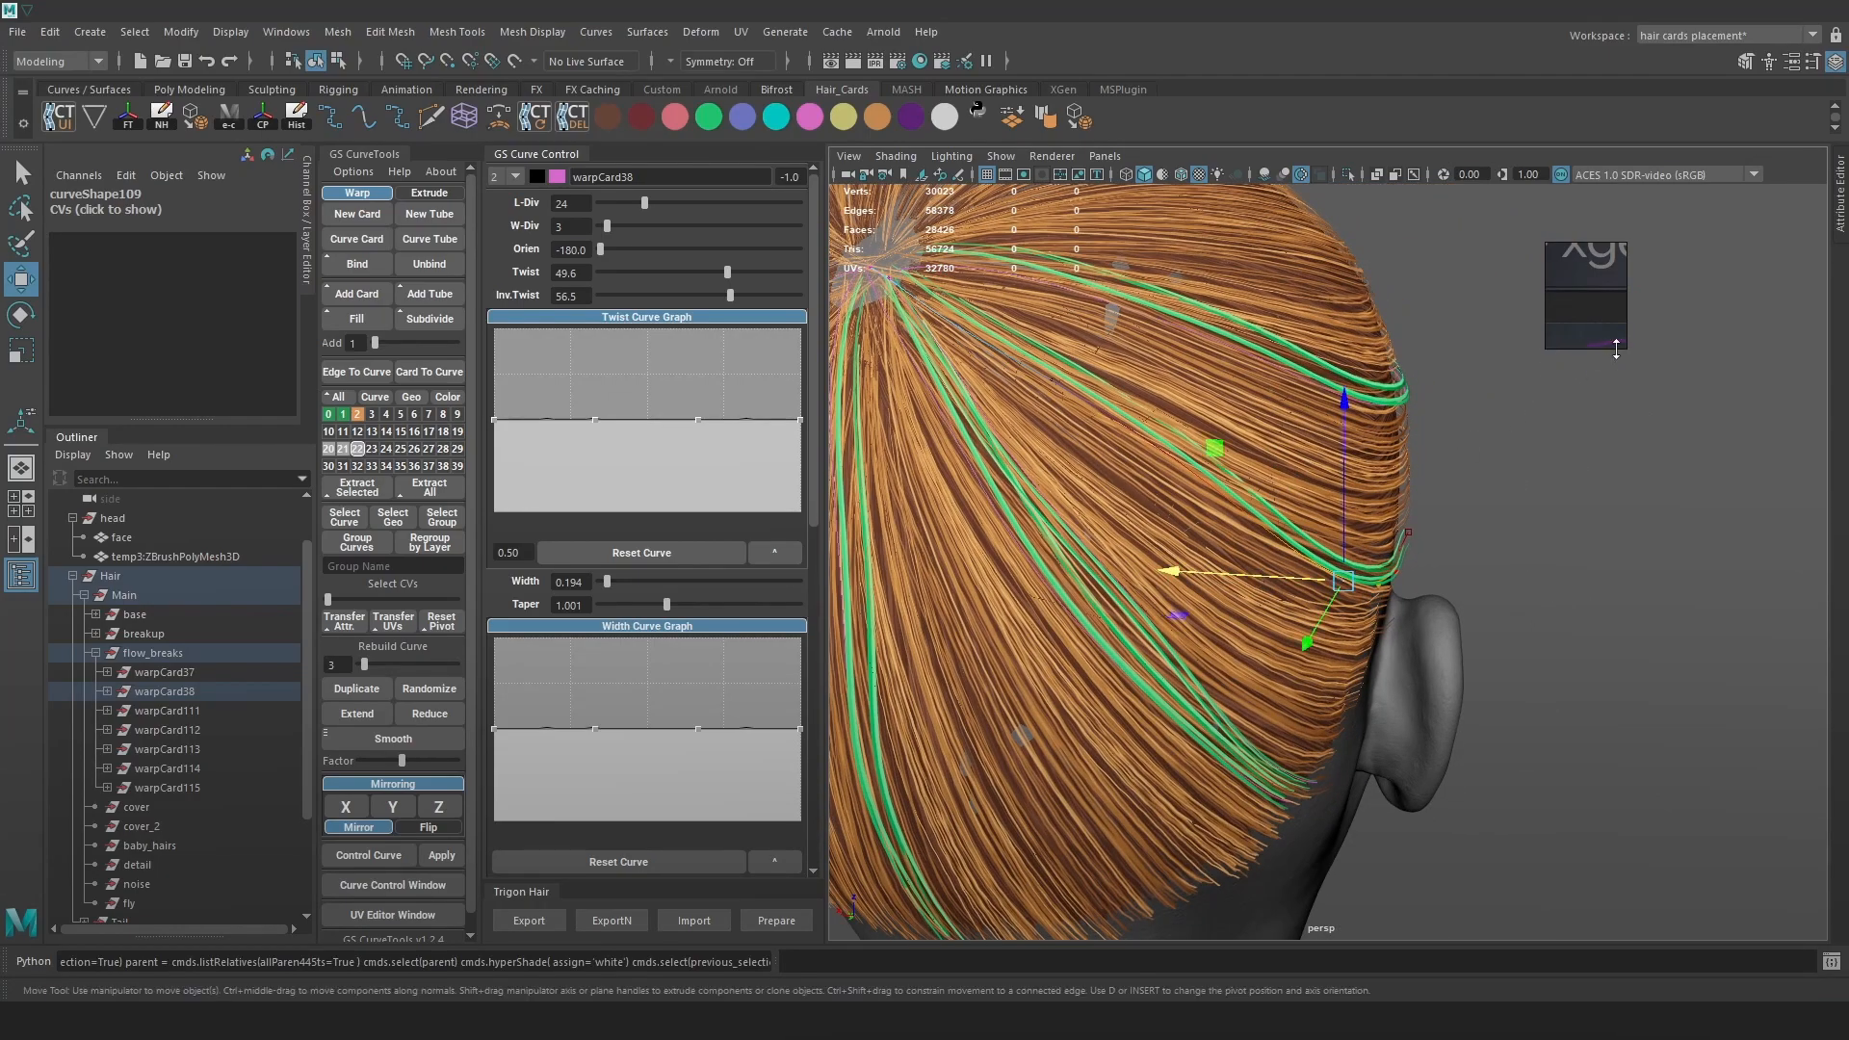
Enlarge the reference board and examine the strands sweeping over the ear in the side-view ponytail photo
left_click_drag(1620, 345, 1722, 428)
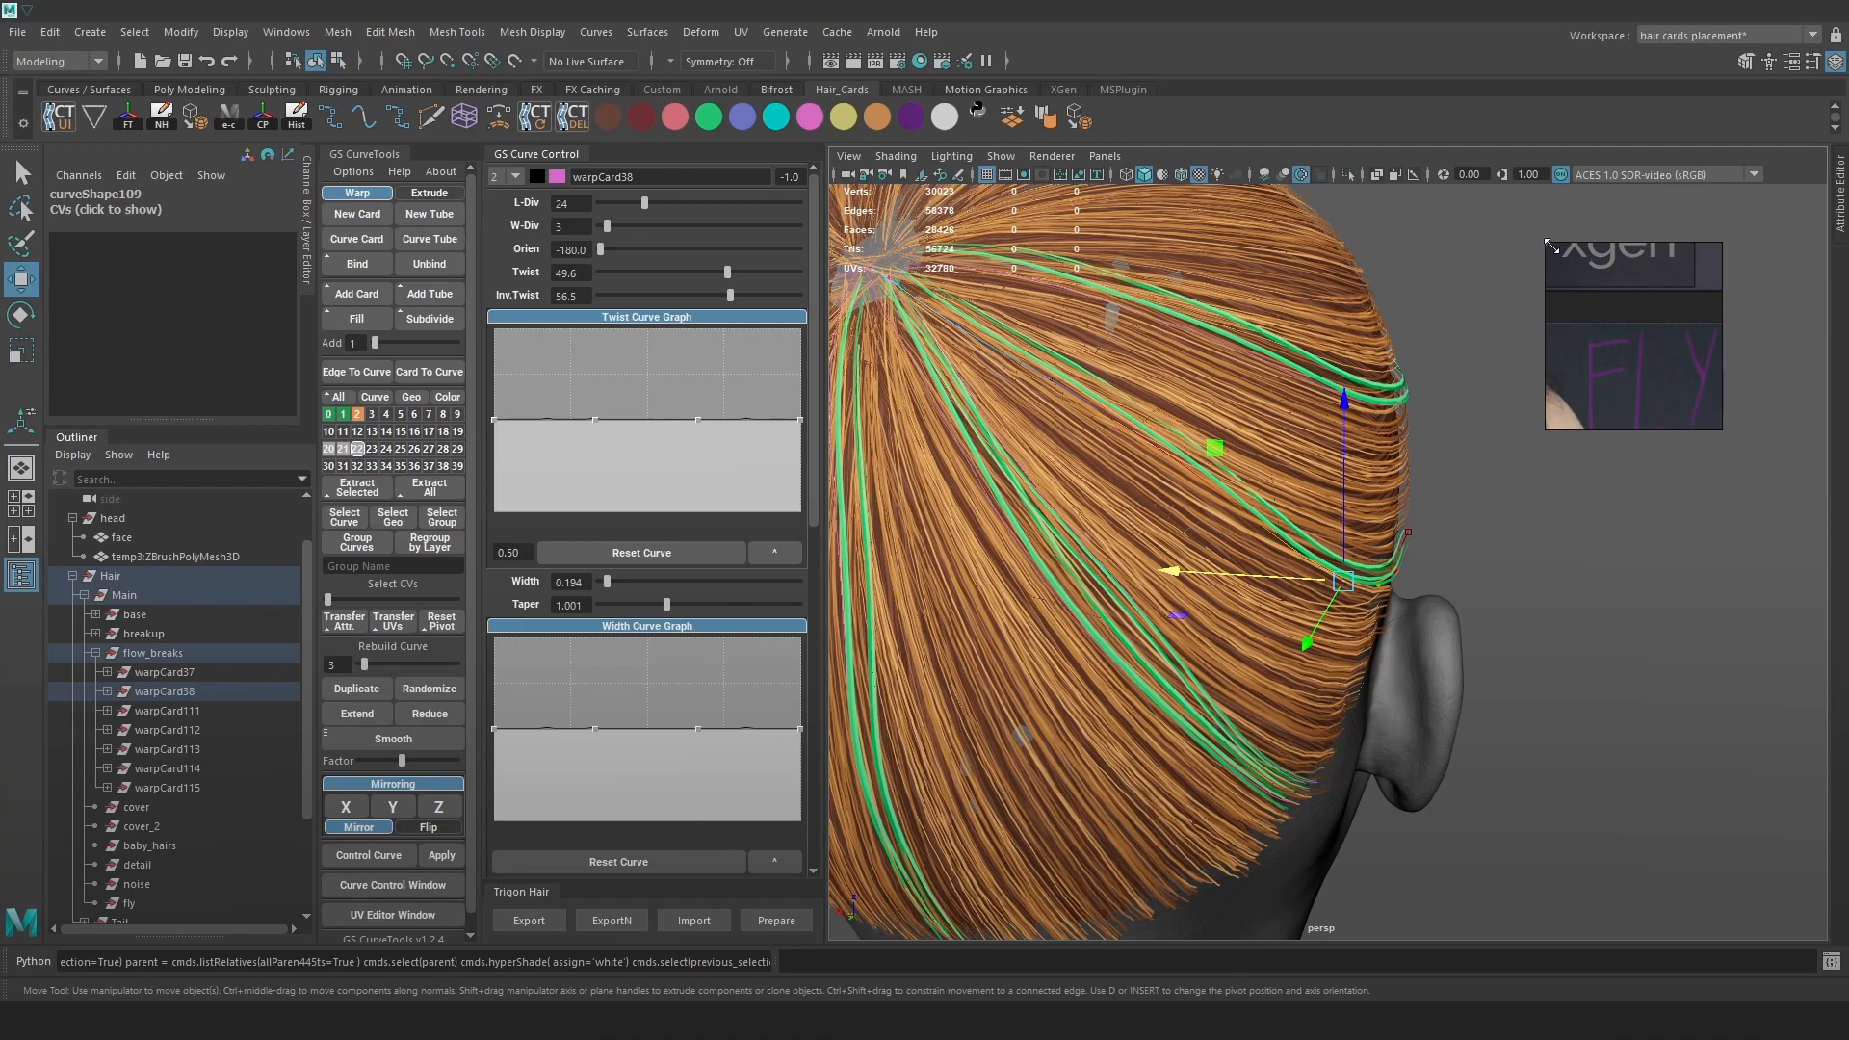
left_click_drag(1550, 246, 1129, 118)
left_click_drag(1710, 423, 1837, 783)
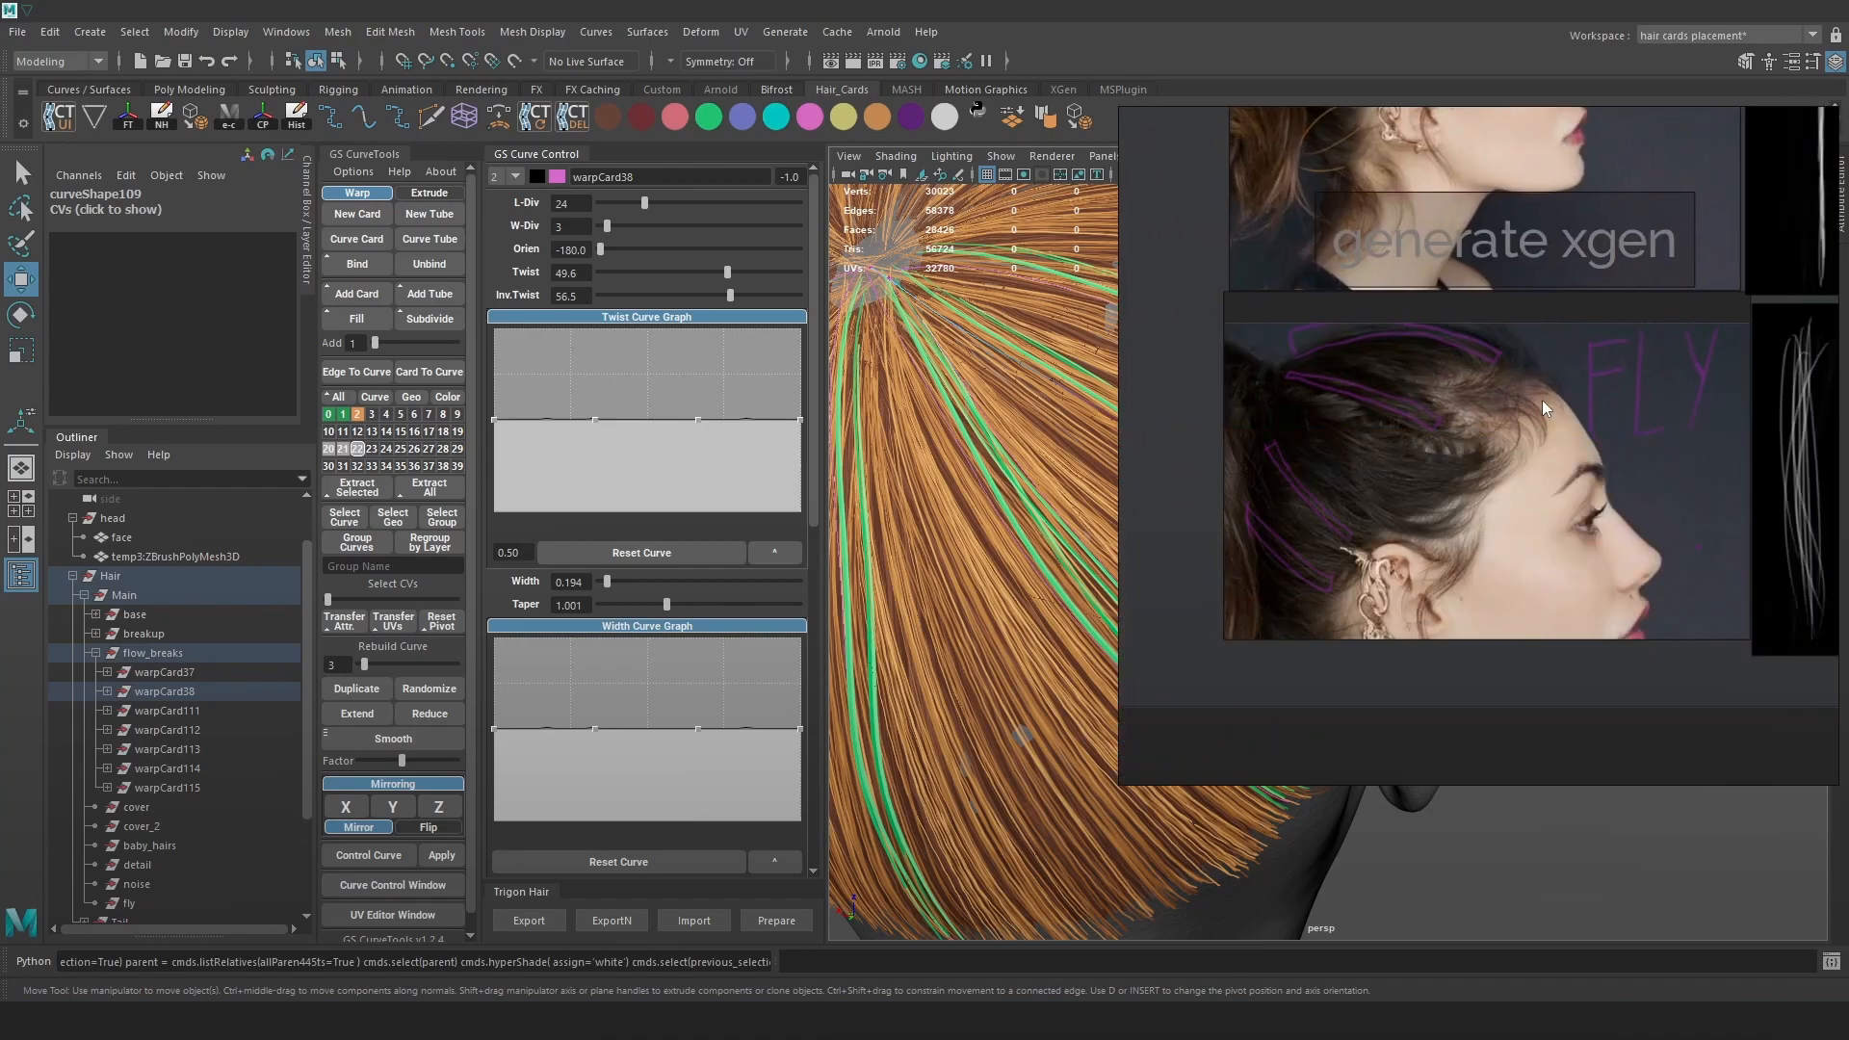
scroll(1544, 397, "down", 5)
scroll(1442, 487, "up", 10)
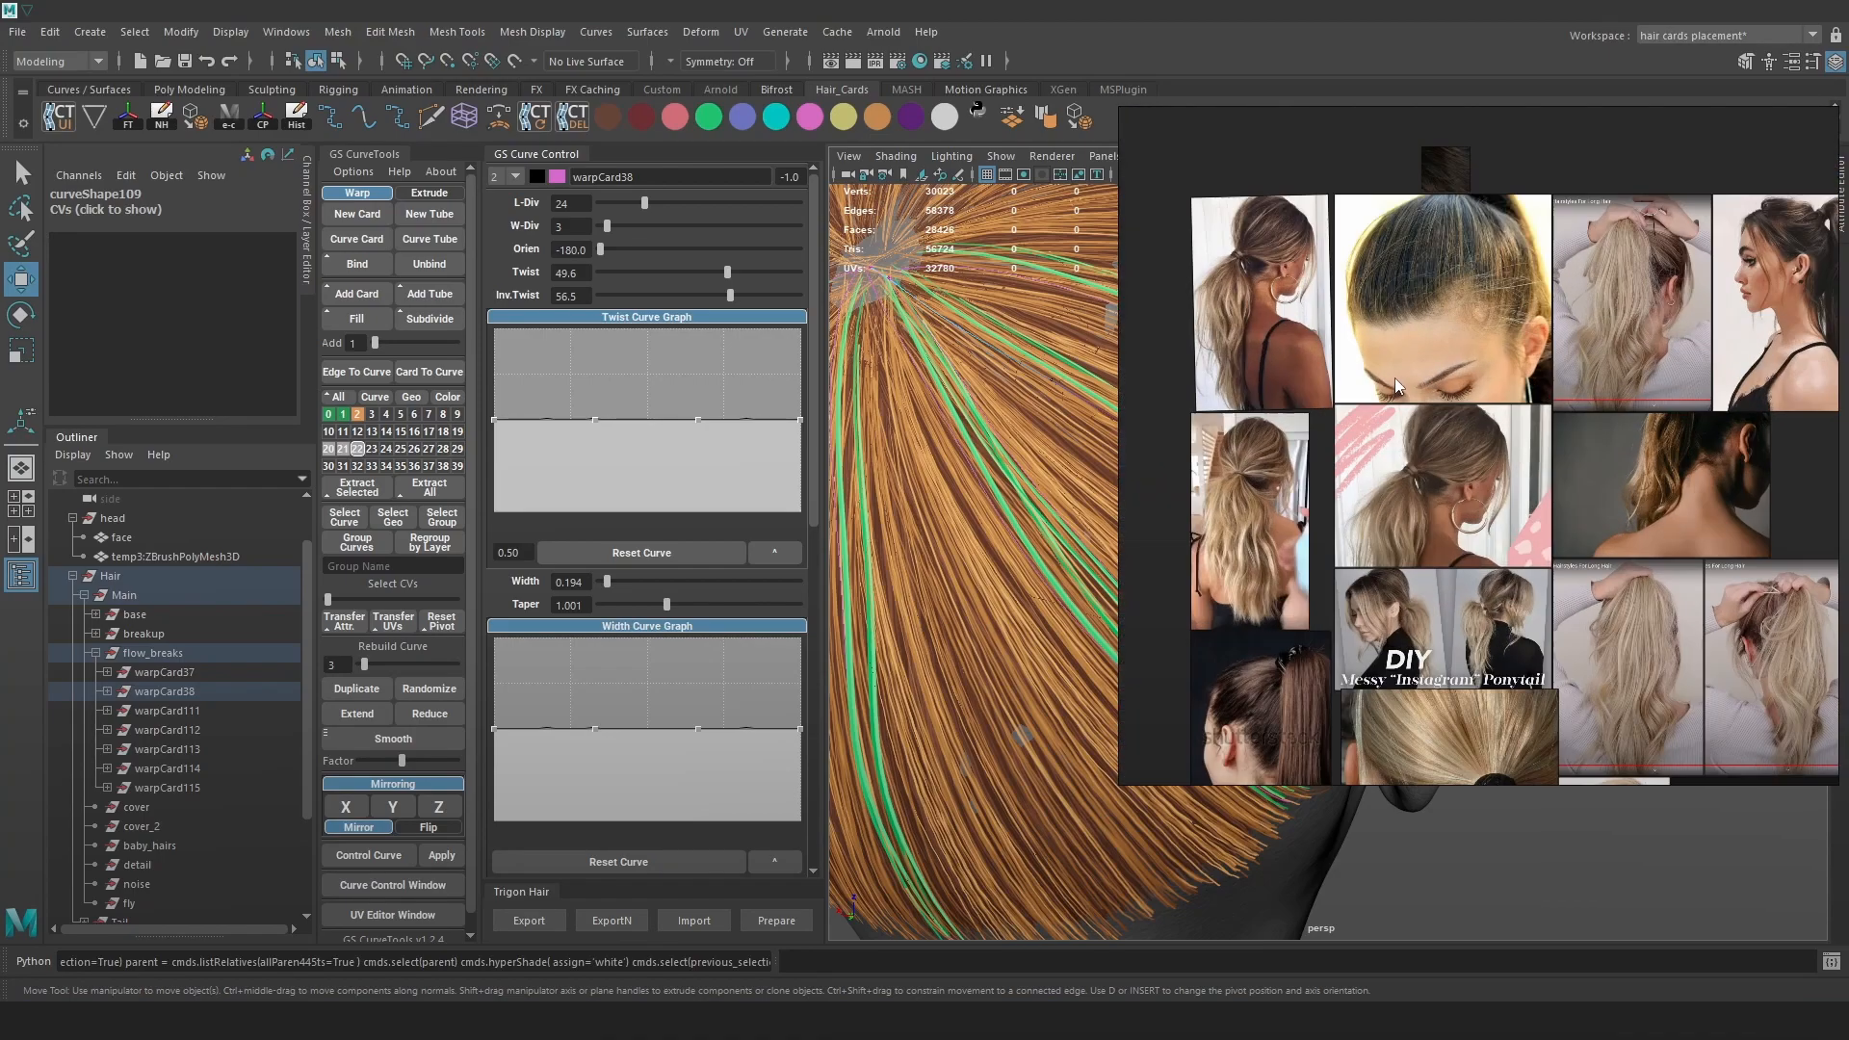
scroll(1280, 257, "up", 3)
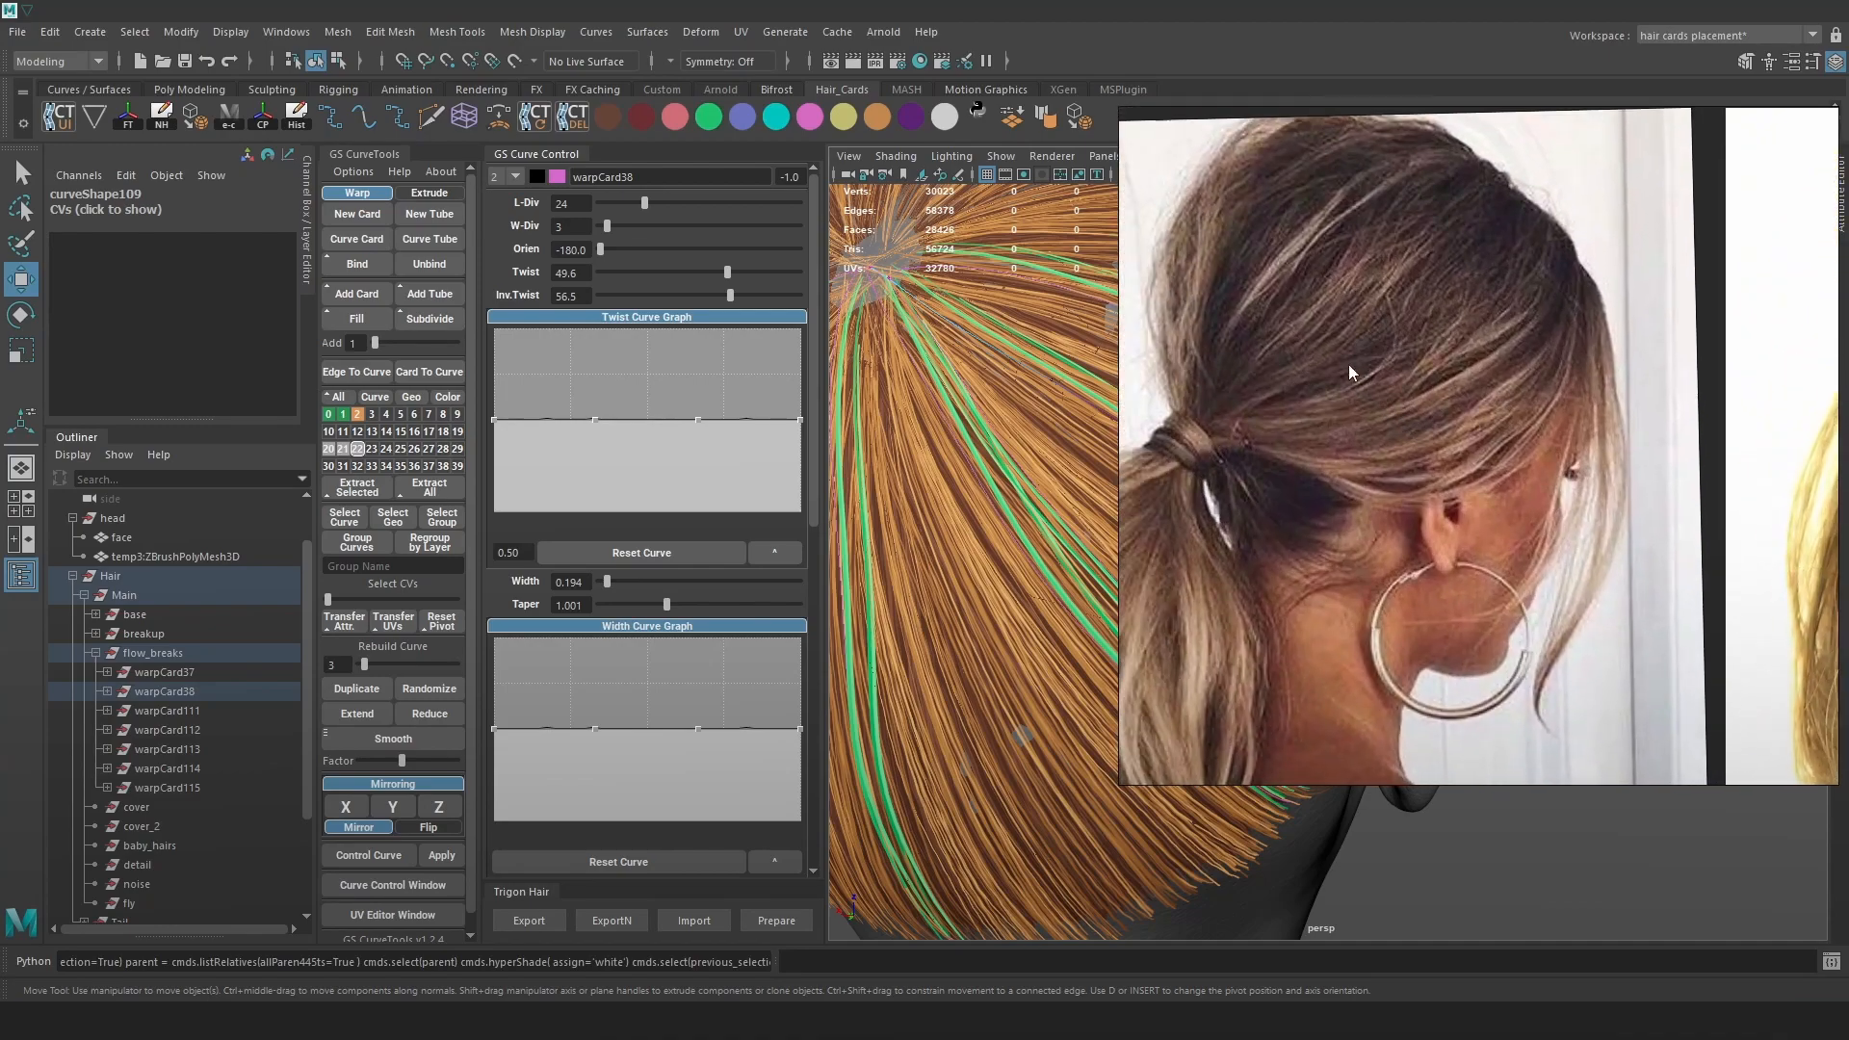
scroll(1321, 474, "up", 2)
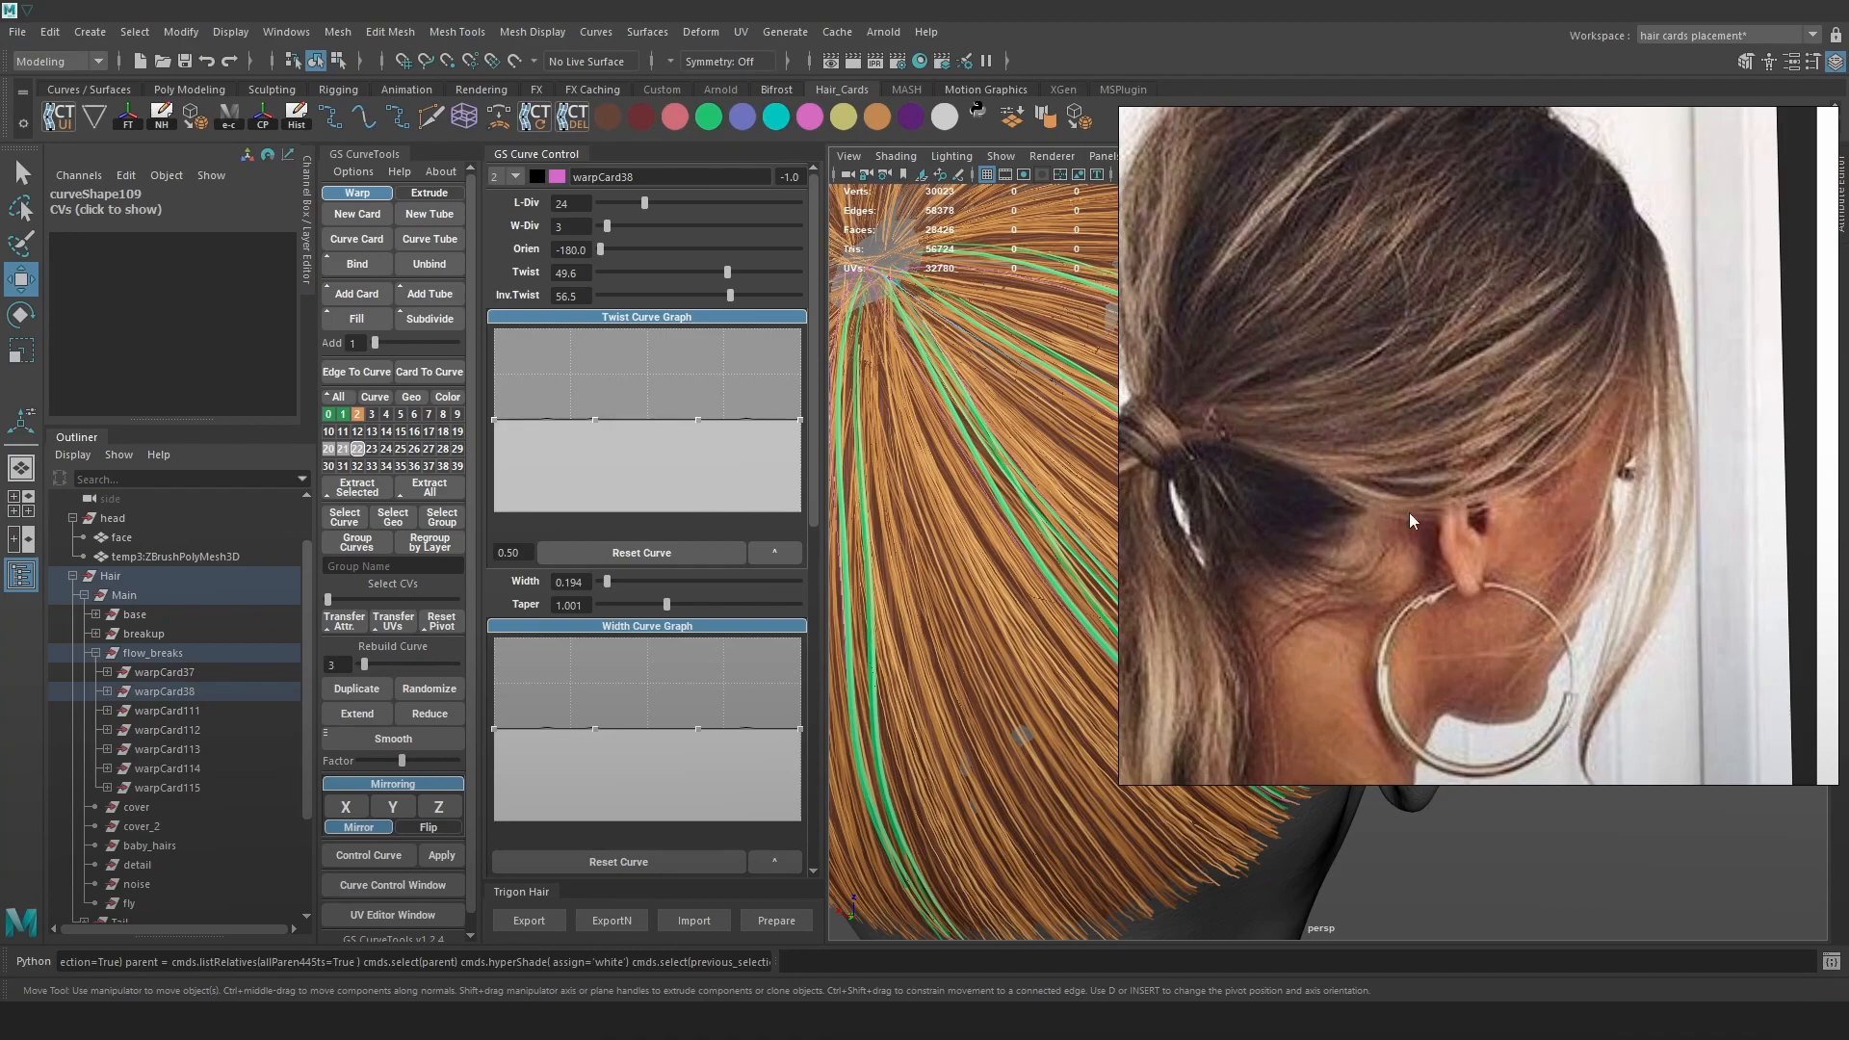
scroll(1348, 474, "down", 3)
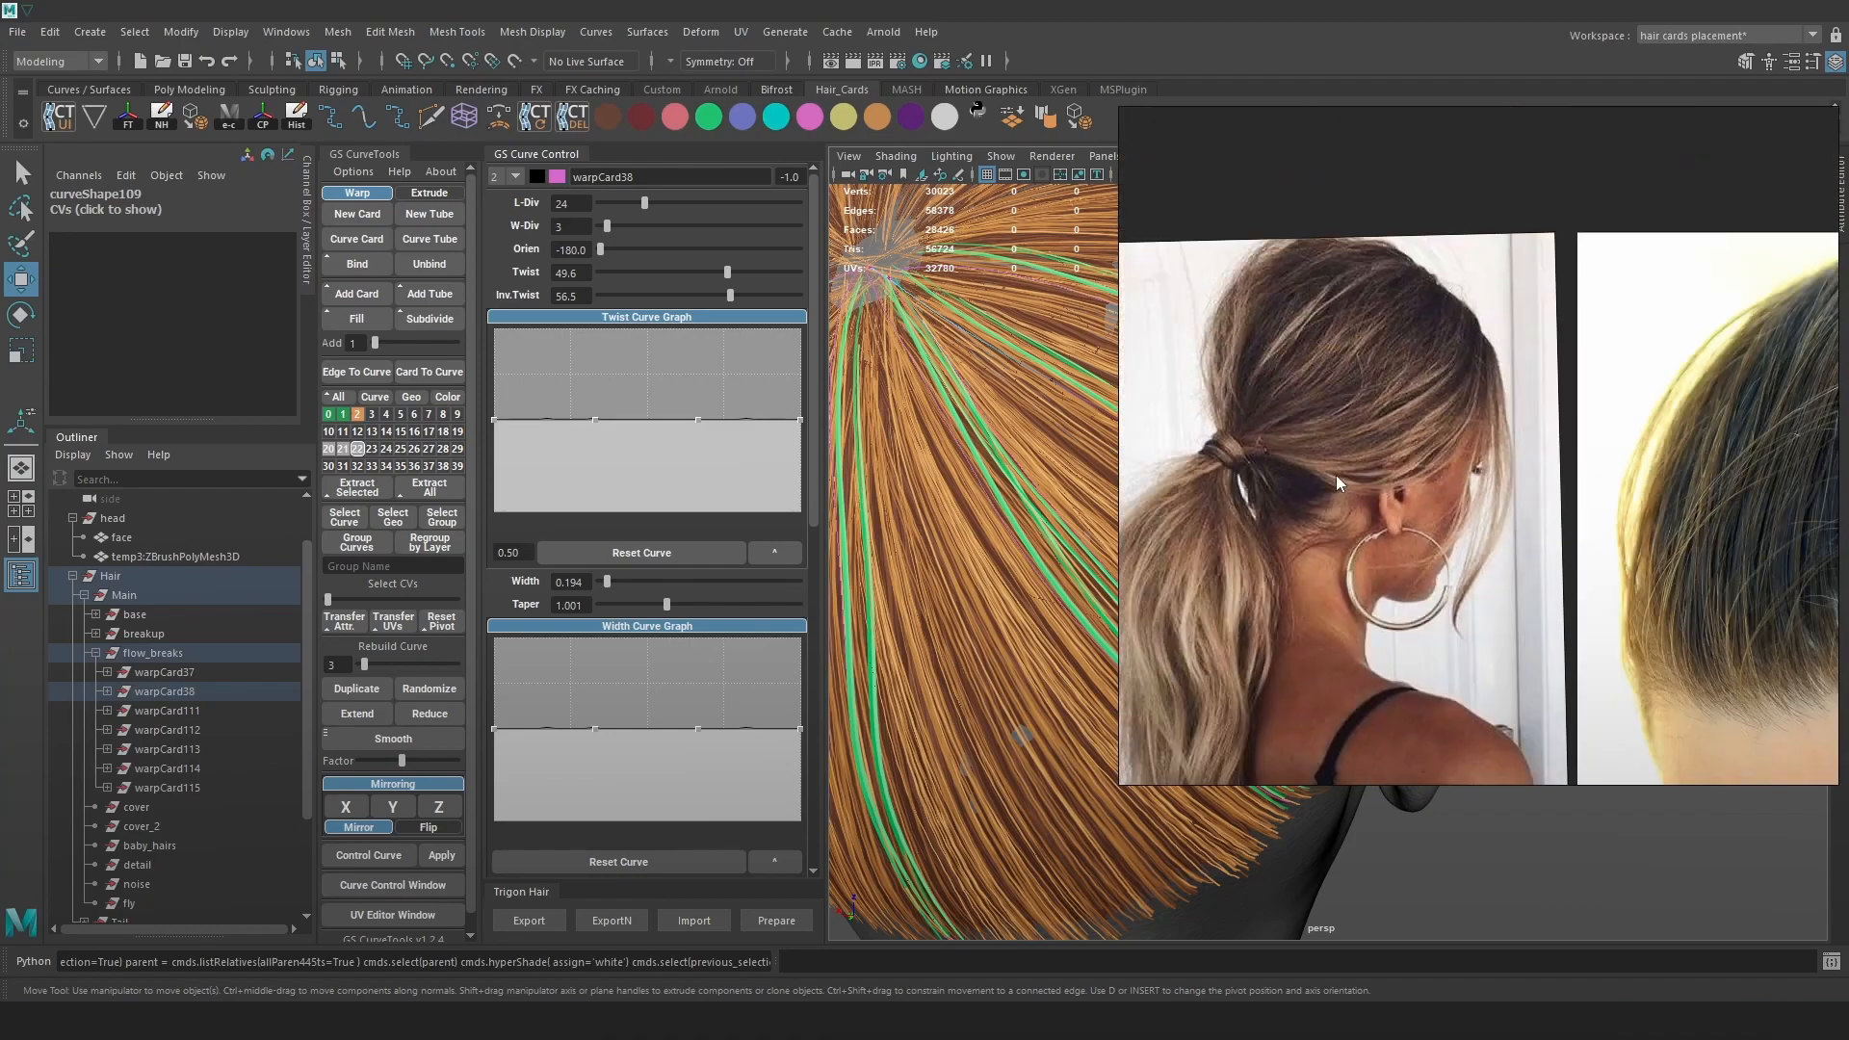
scroll(1326, 495, "up", 3)
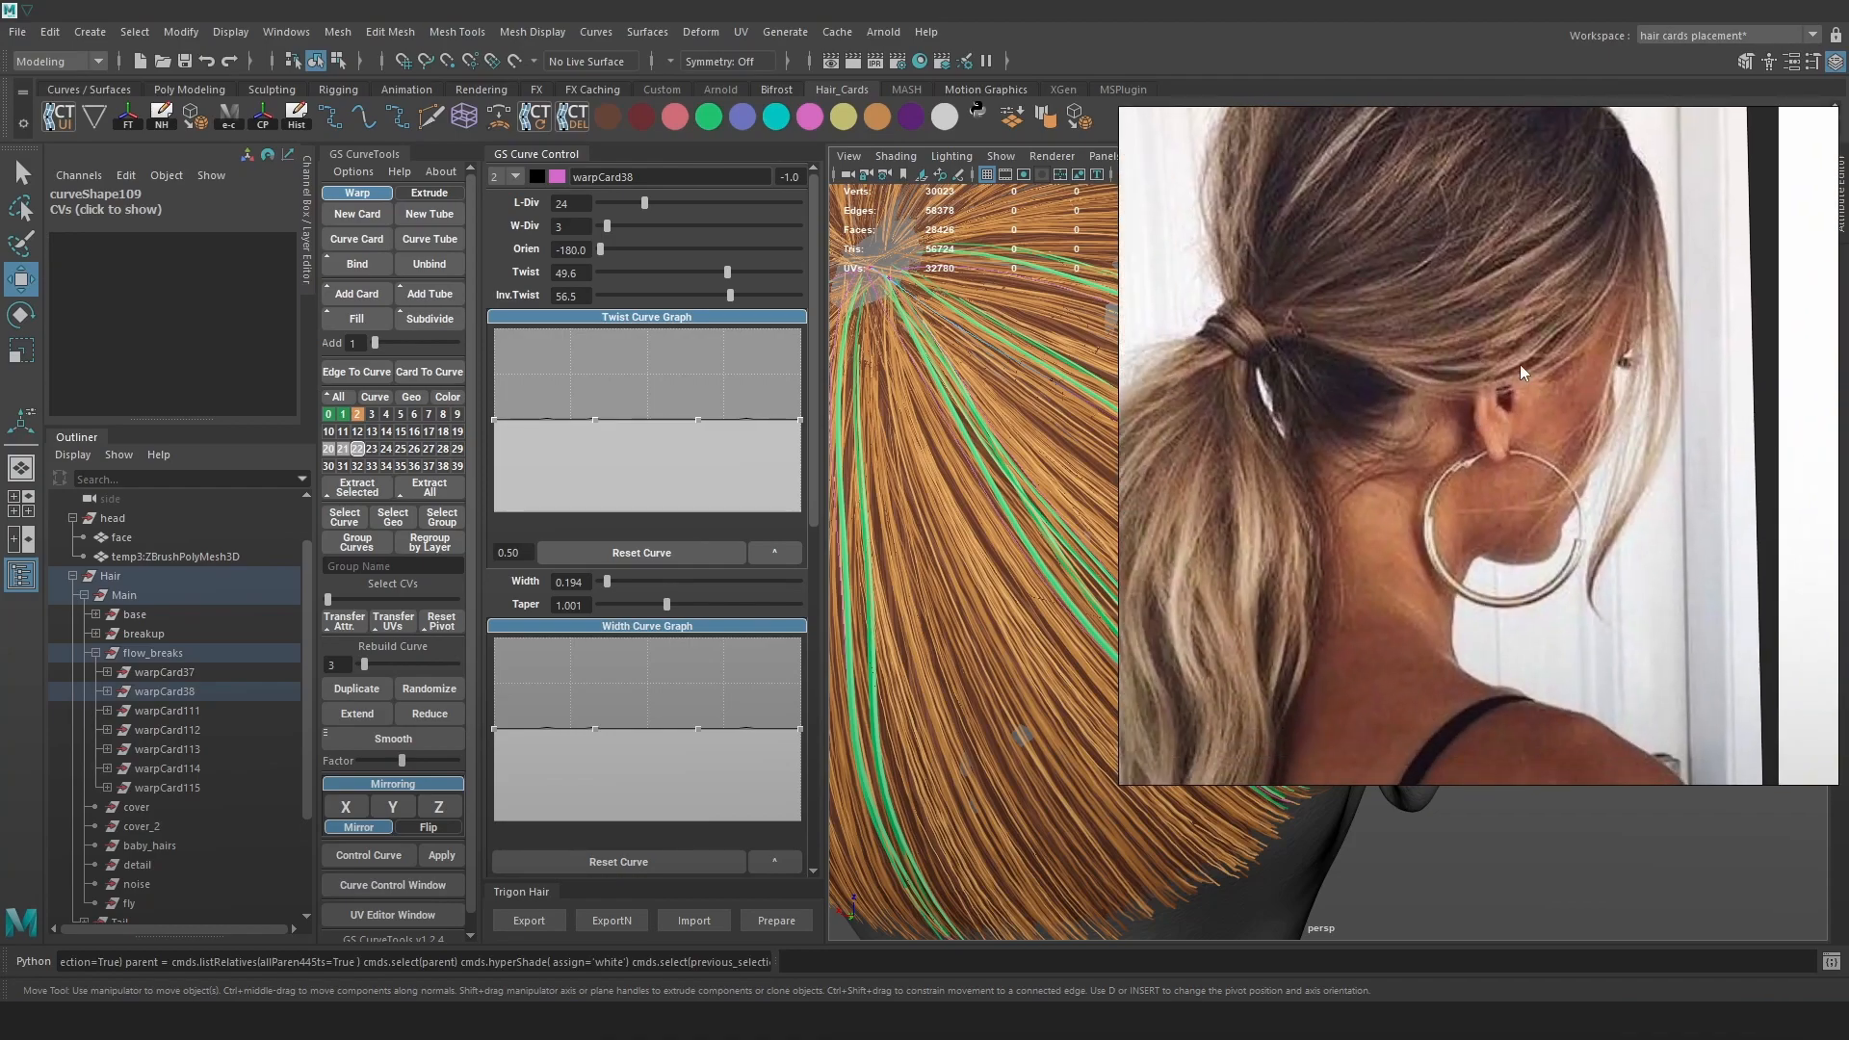
Study the hair flow around the tie, nape and ponytail in the same photo, then shrink the reference board
middle_click_drag(1284, 499, 1342, 295)
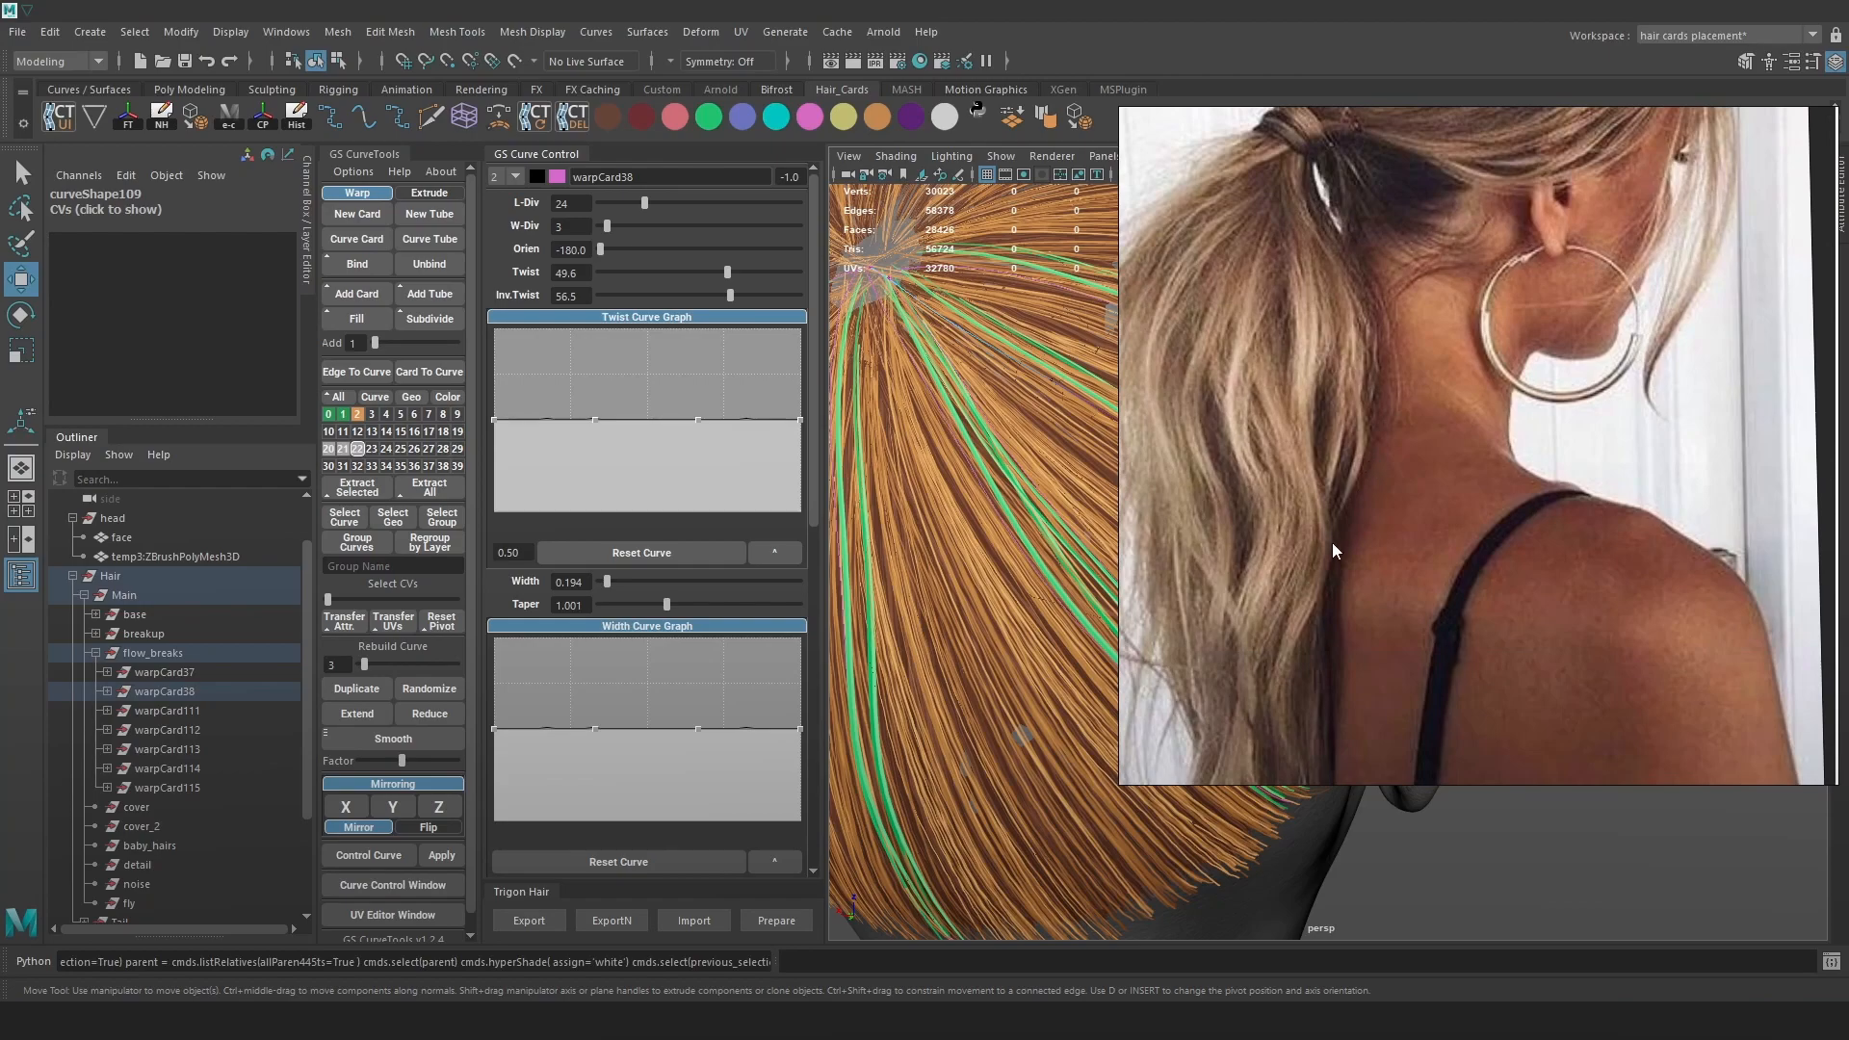
scroll(1401, 341, "down", 3)
scroll(1423, 223, "up", 5)
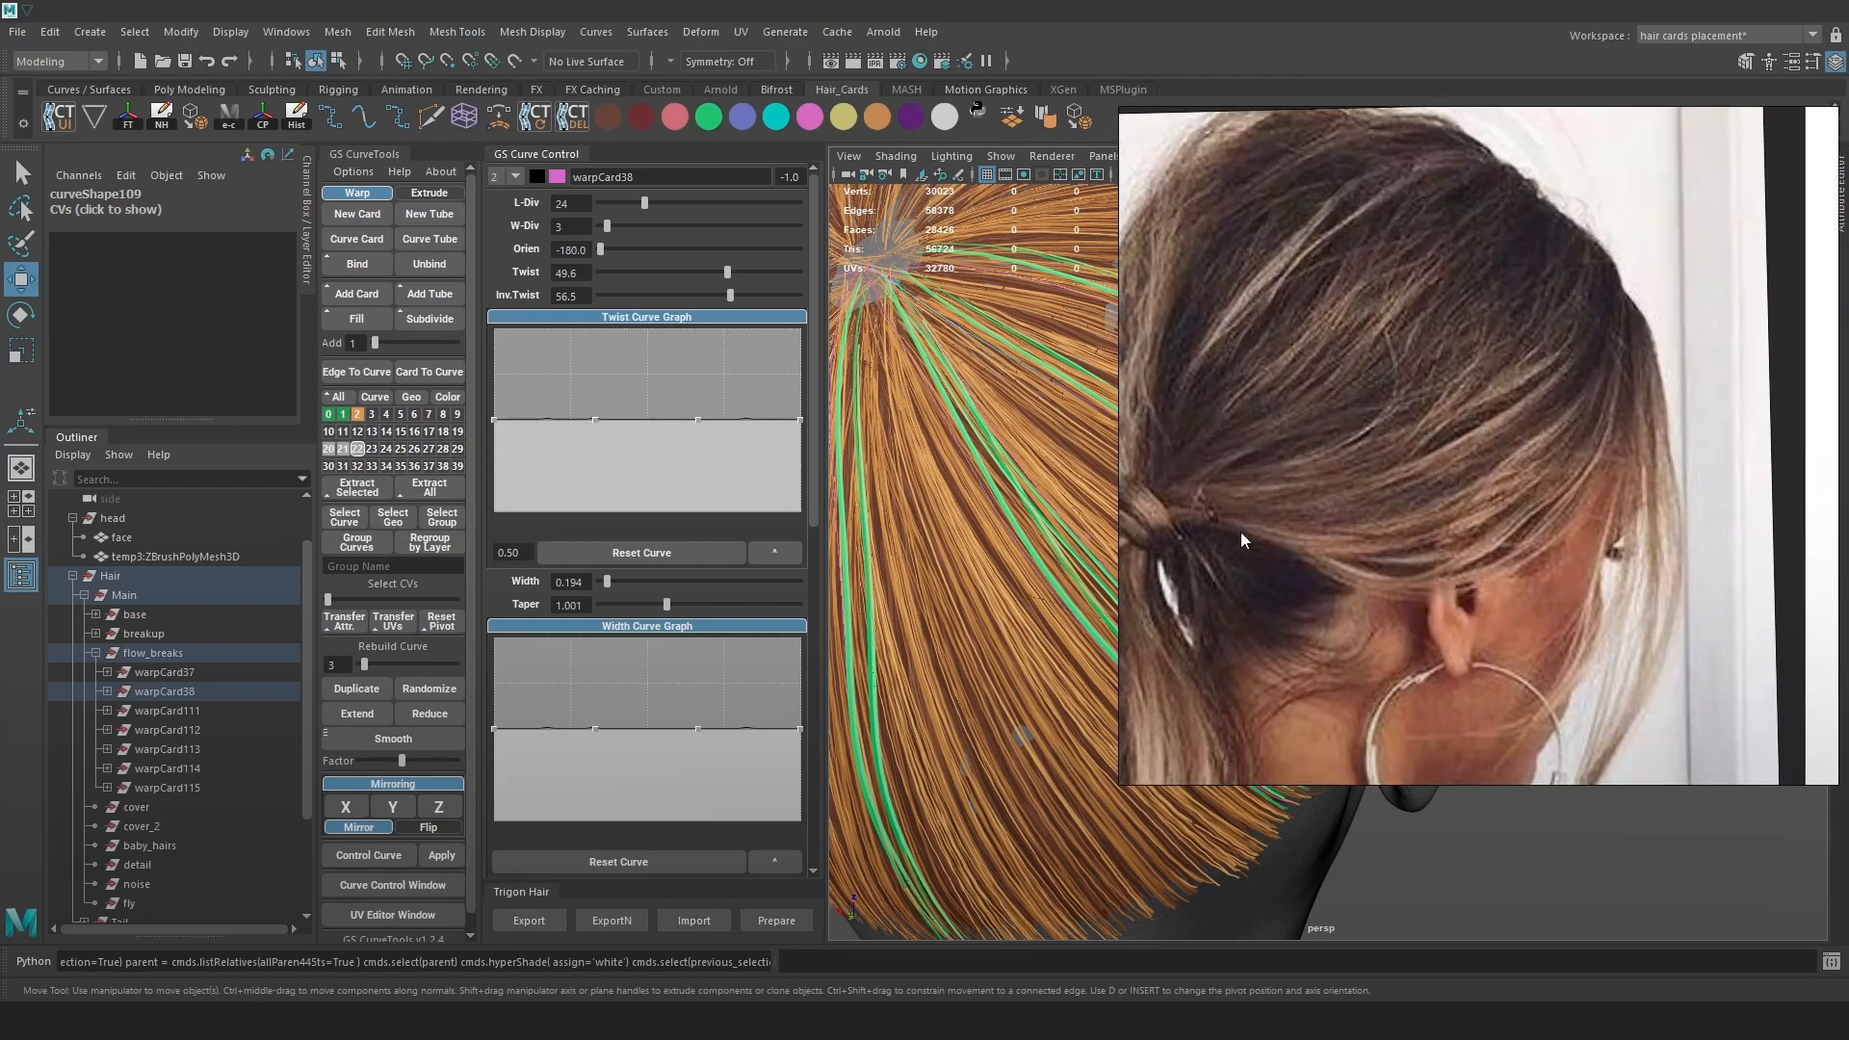
scroll(1284, 516, "down", 3)
scroll(1372, 454, "up", 1)
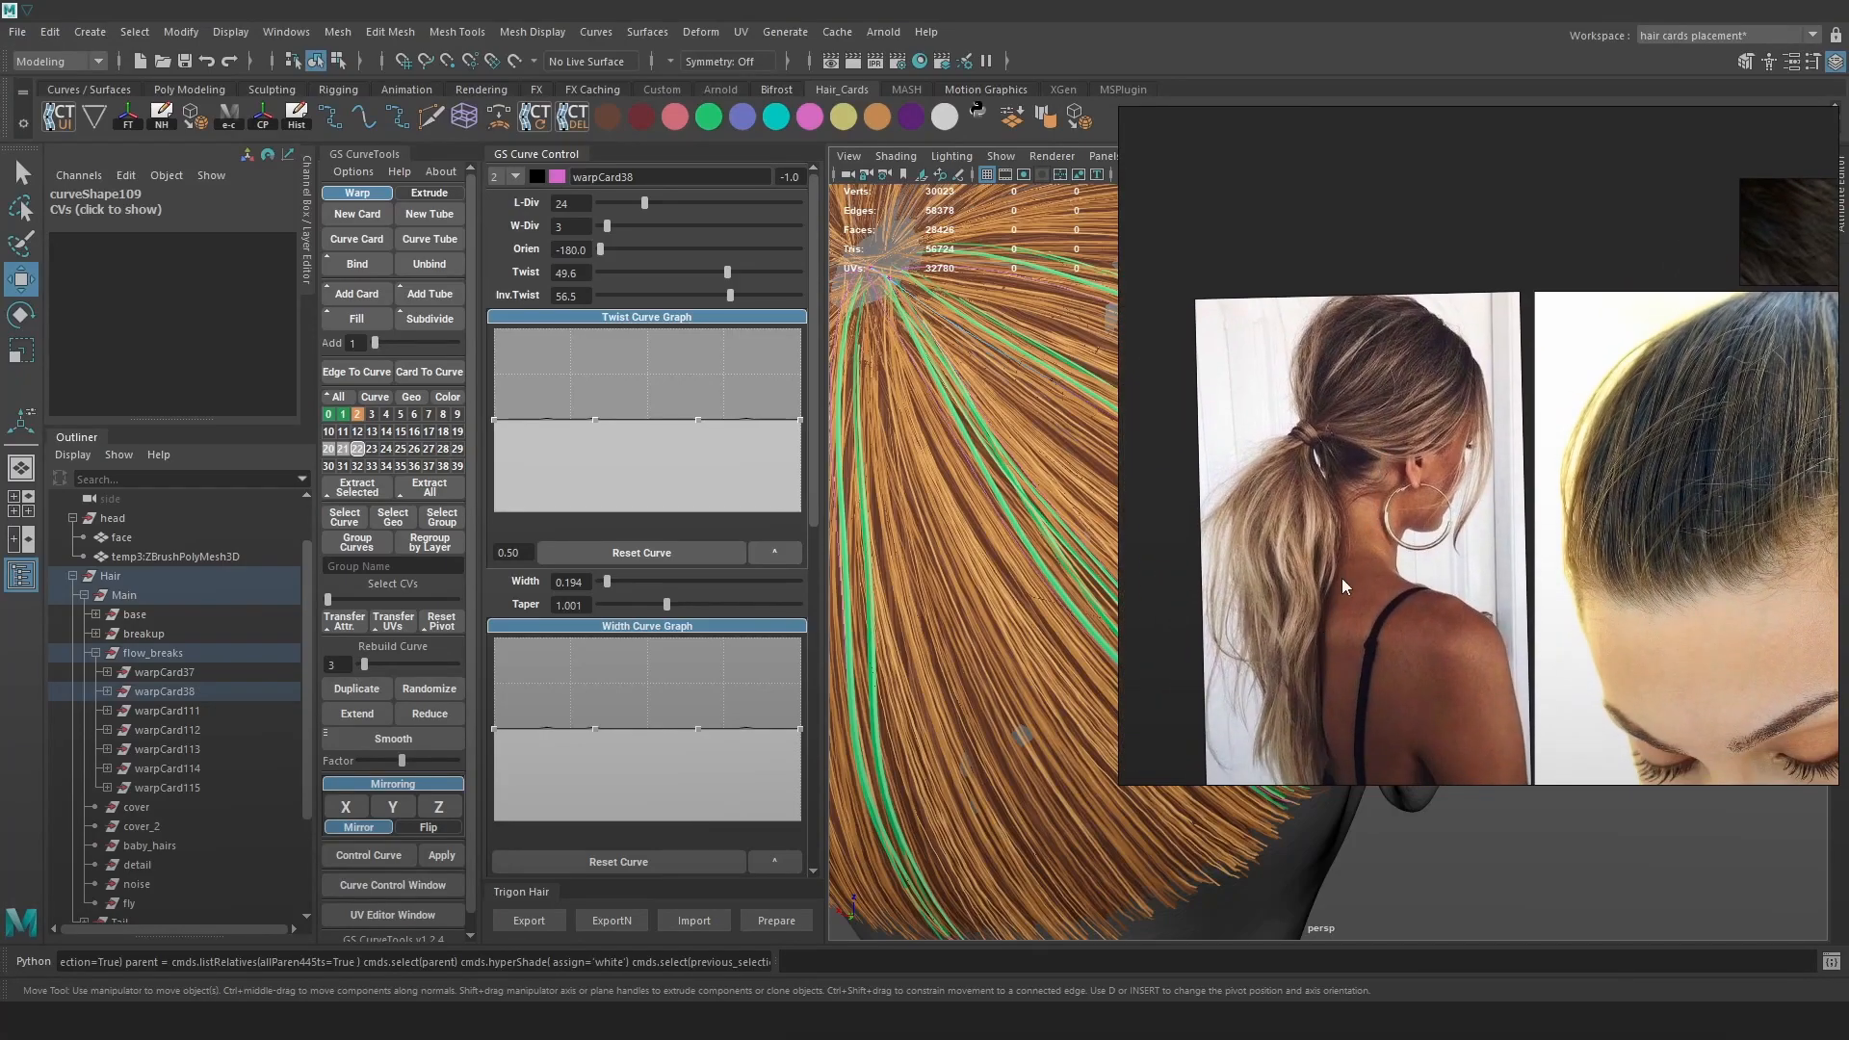
scroll(1329, 609, "up", 4)
middle_click_drag(1331, 619, 1374, 556)
scroll(1297, 379, "down", 3)
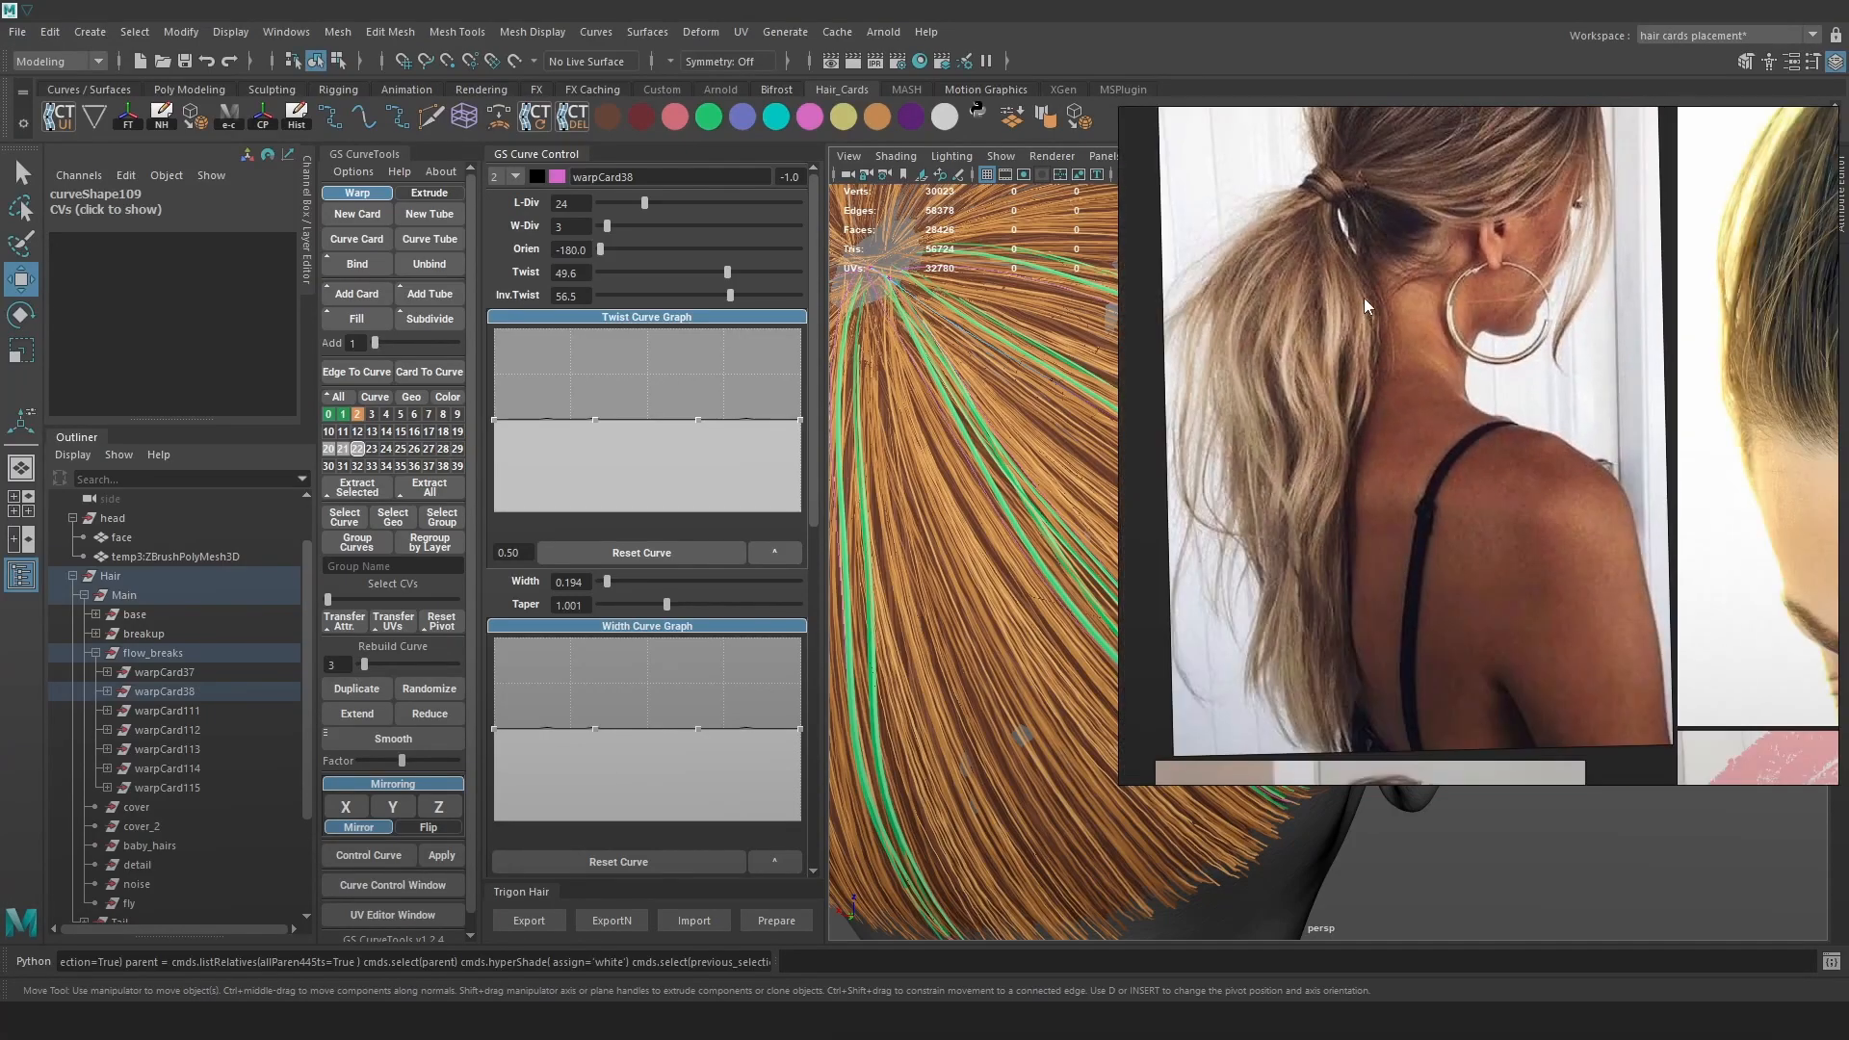
scroll(1350, 364, "up", 2)
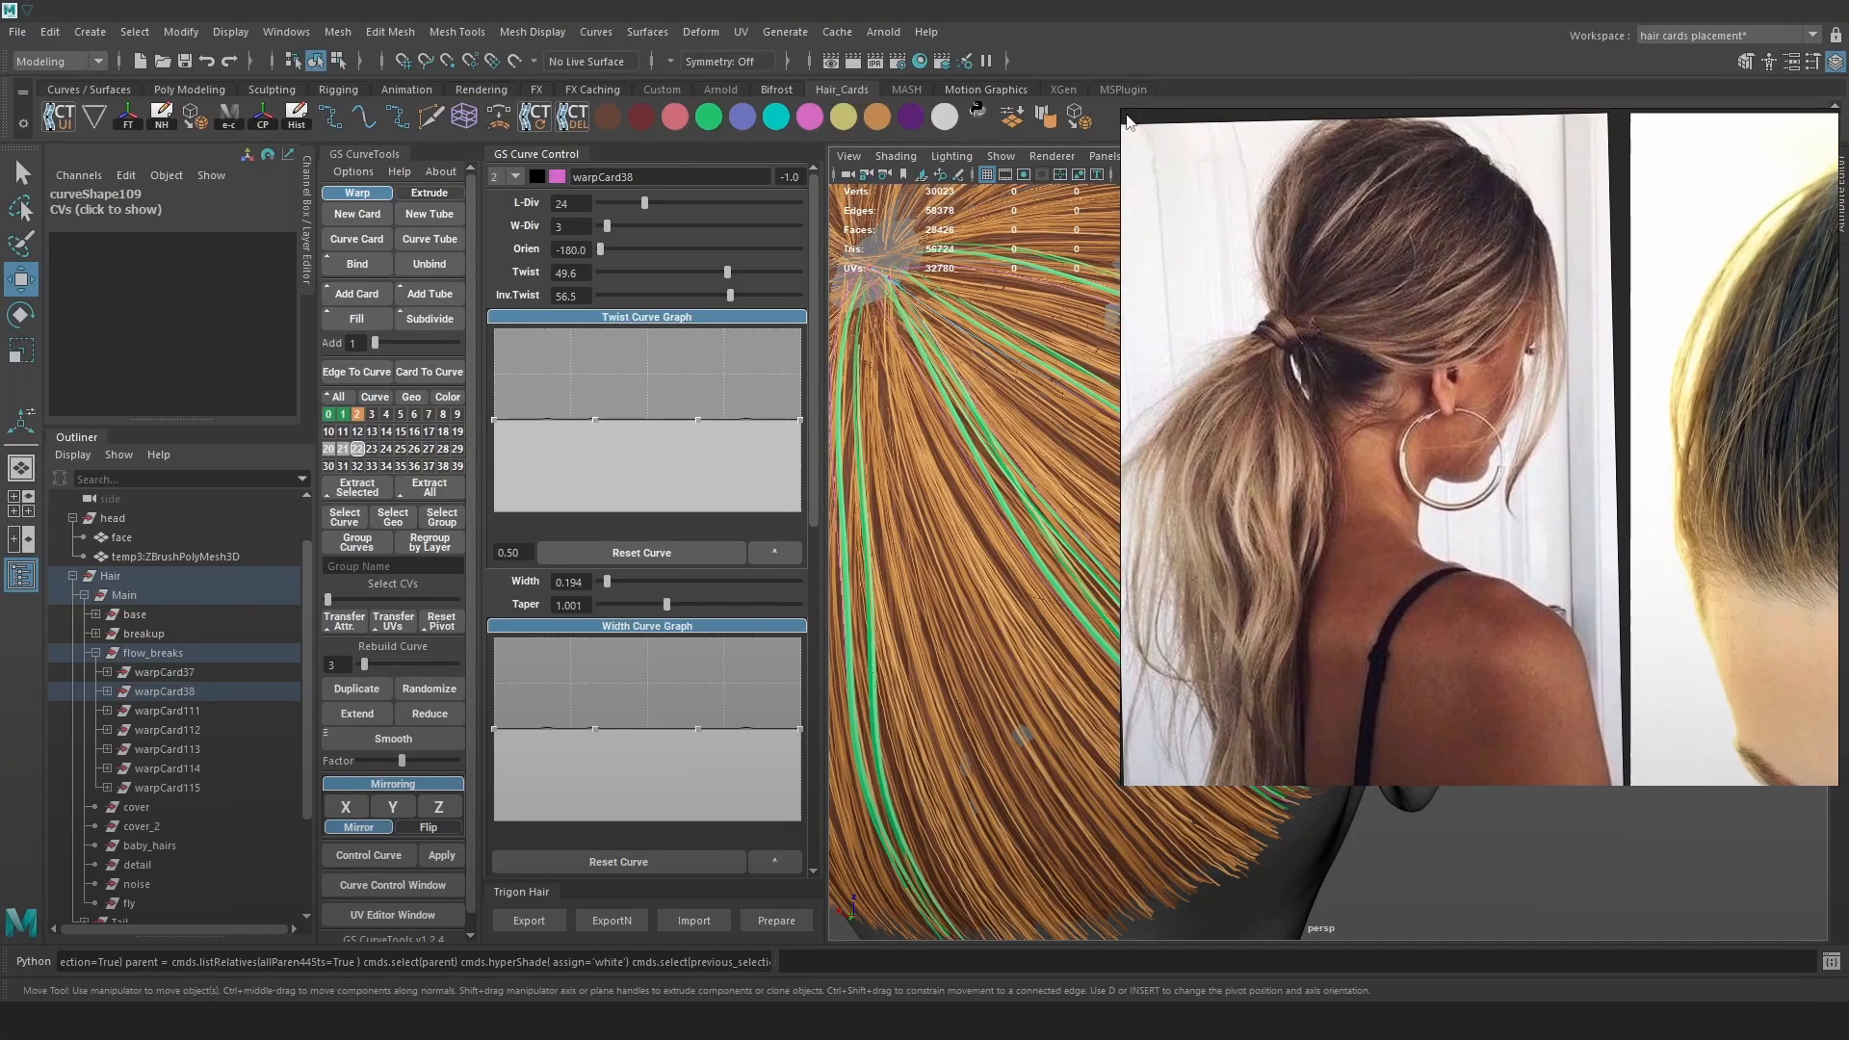
left_click_drag(1124, 123, 1719, 591)
right_click_drag(1765, 624, 1648, 417)
Set the twist of warpCard38 to 30.7 while keeping its orientation at -180
left_click_drag(1489, 561, 1287, 511, "alt")
scroll(1331, 551, "up", 3)
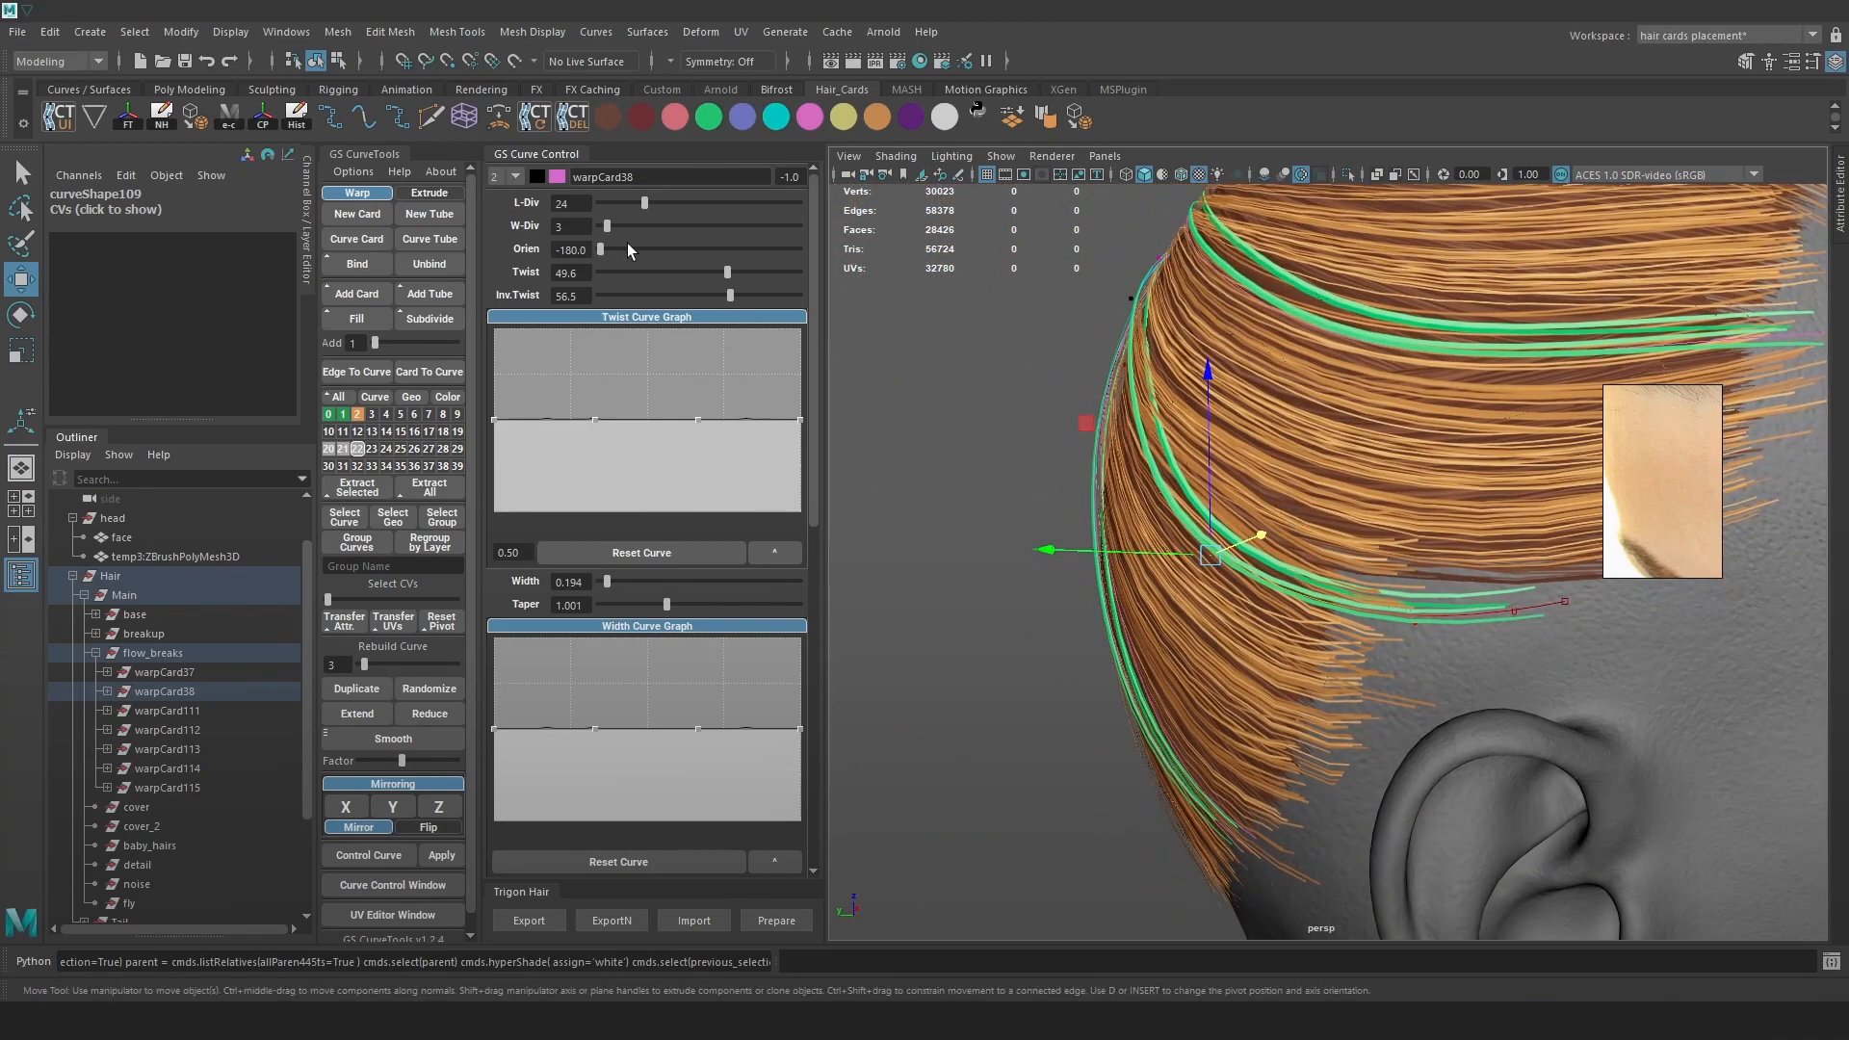
left_click_drag(602, 249, 594, 248)
left_click_drag(727, 277, 719, 272)
Move warpCard38's upper control point down and back so the card leaves the crown in a deeper curve
left_click_drag(1203, 332, 1175, 428, "alt")
key("4")
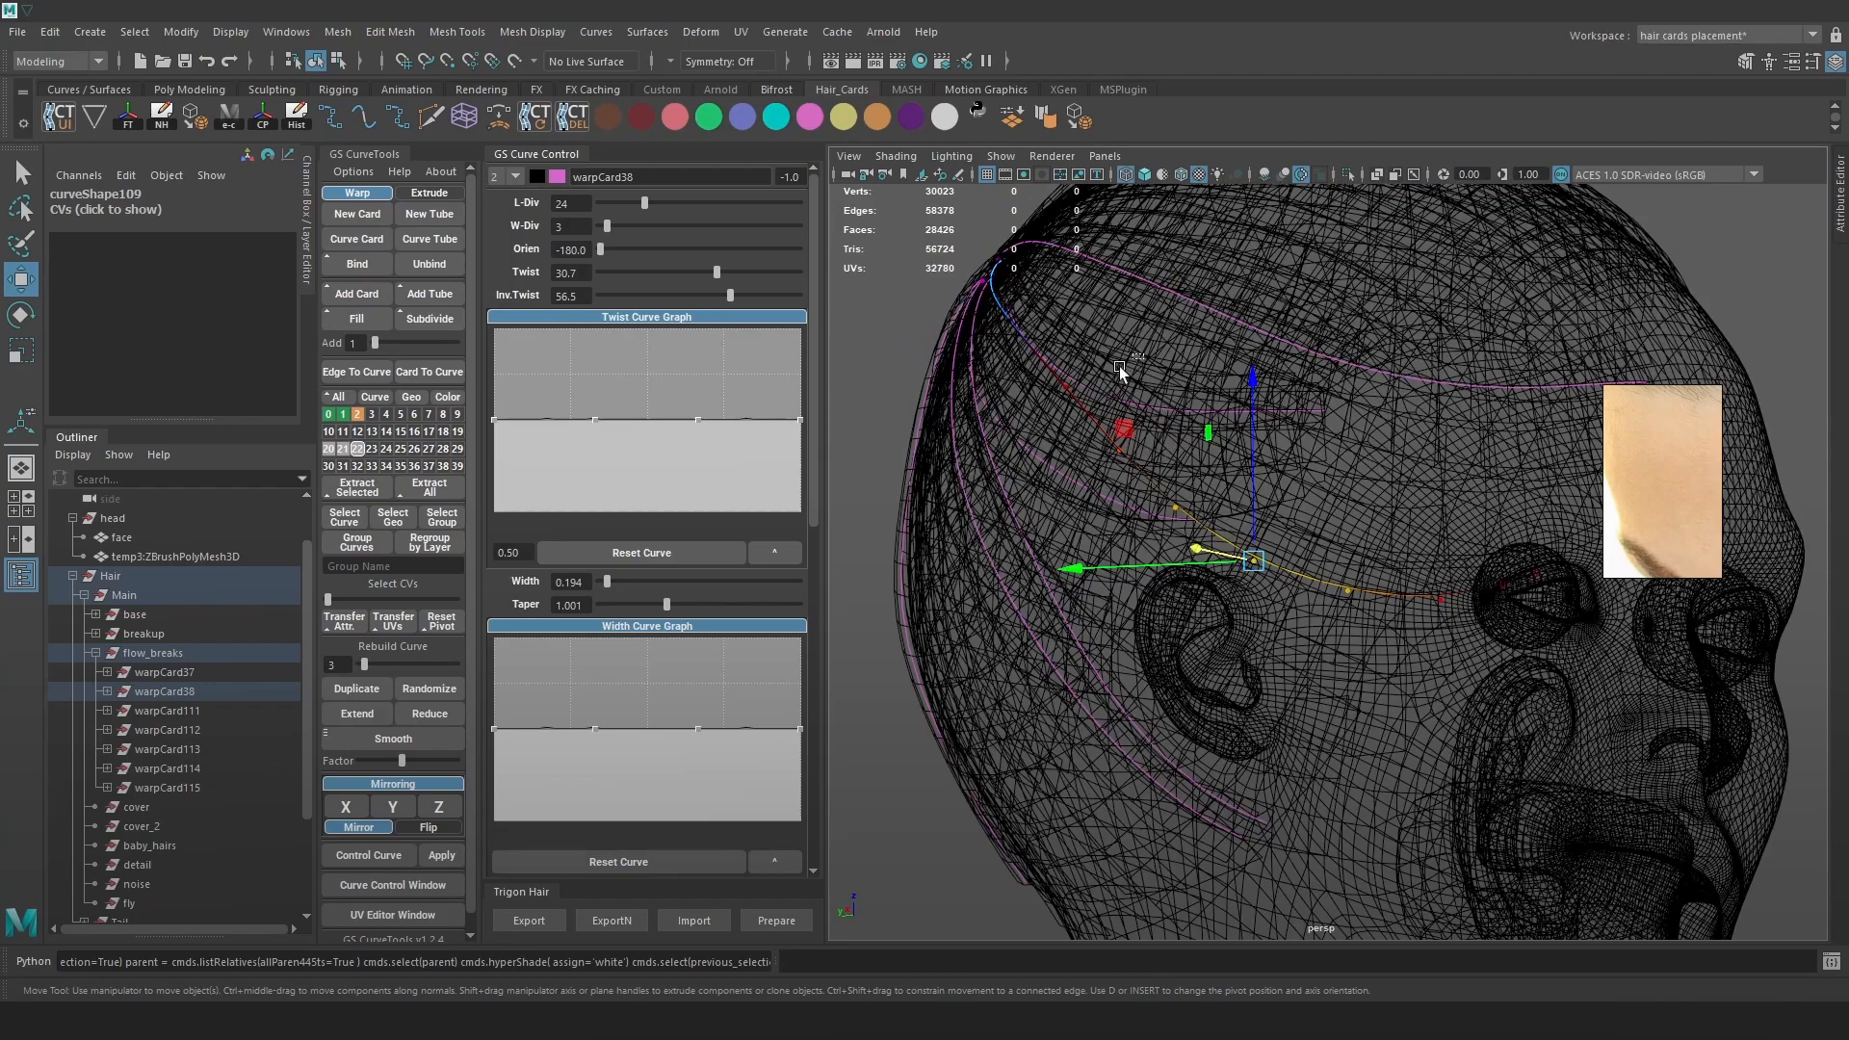
left_click(1055, 402)
key("6")
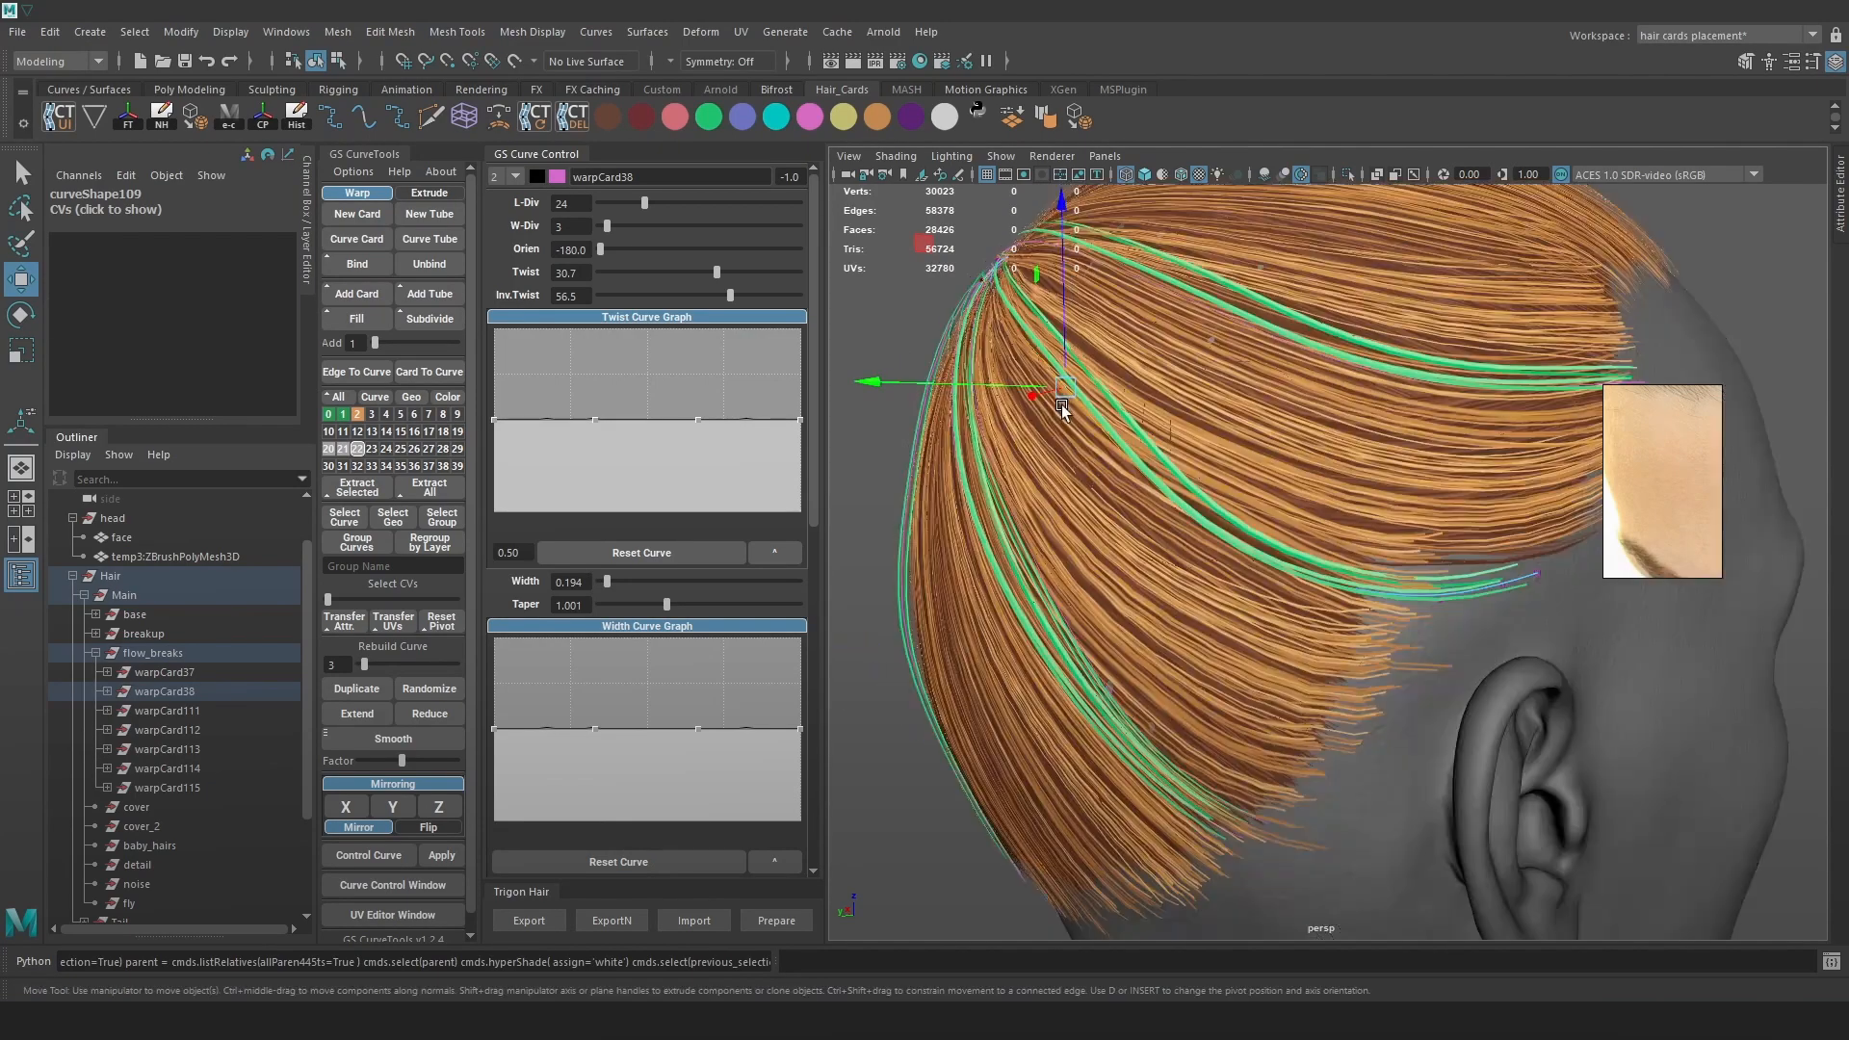
left_click_drag(1063, 387, 1084, 368)
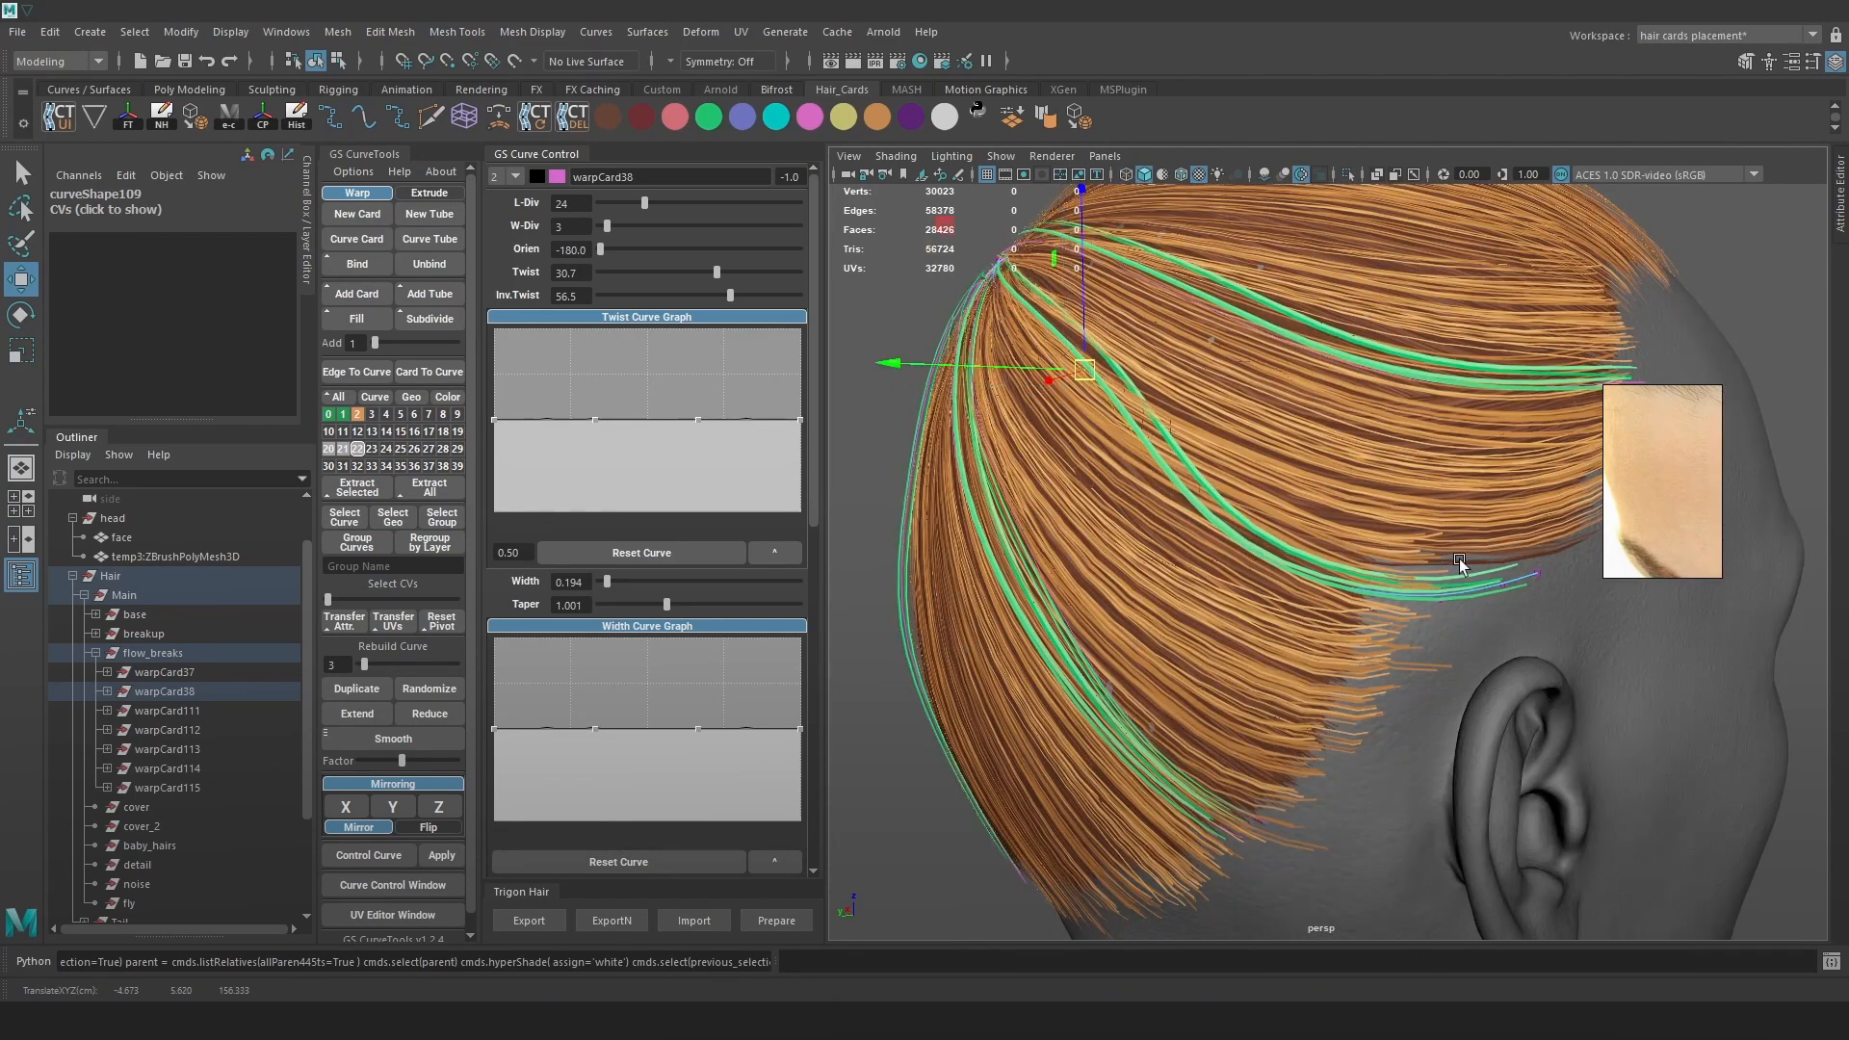
left_click_drag(1084, 369, 1037, 419)
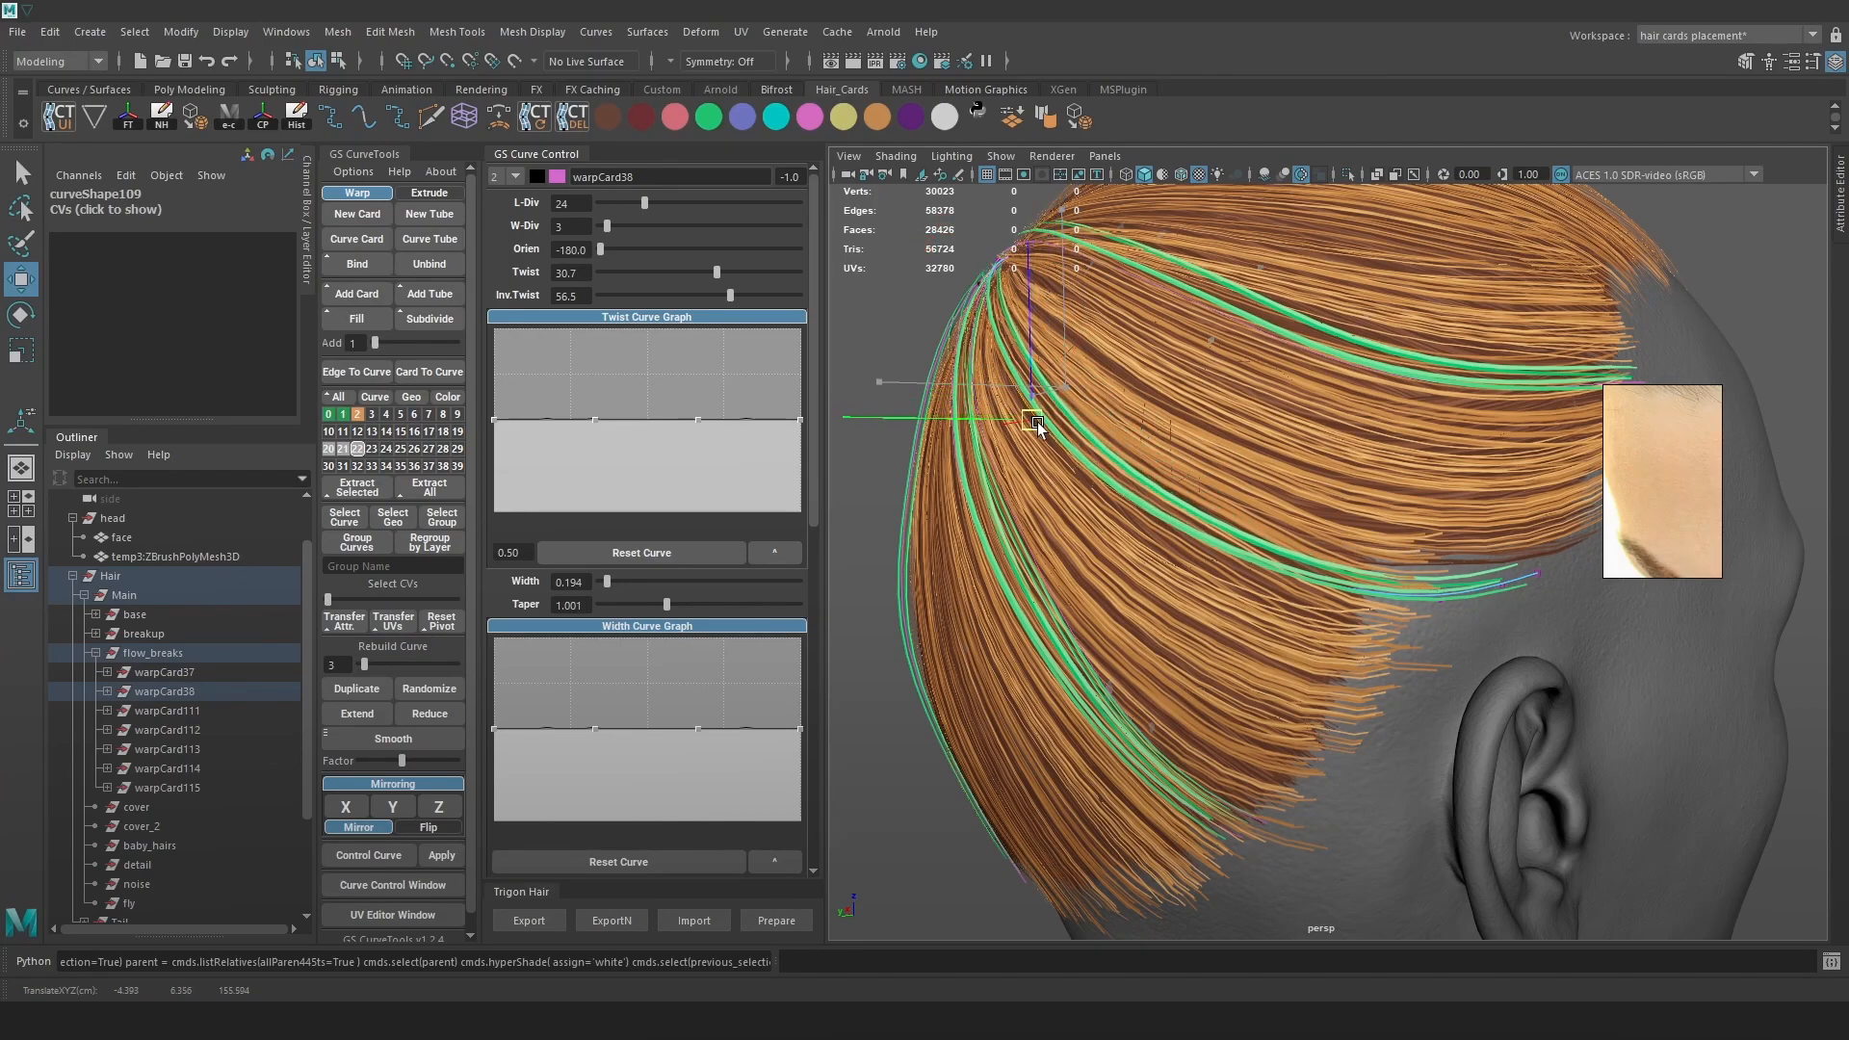
Raise and slightly rotate warpCard38's front end points so its tip sweeps up along the hairline above the ear
key("4")
left_click_drag(1559, 610, 1471, 545)
key("6")
middle_click_drag(1506, 532, 1358, 546, "alt")
mouse_move(1381, 537)
left_mouse_down()
mouse_move(1352, 589)
mouse_move(1465, 587)
mouse_move(1397, 508)
left_mouse_up()
key("b")
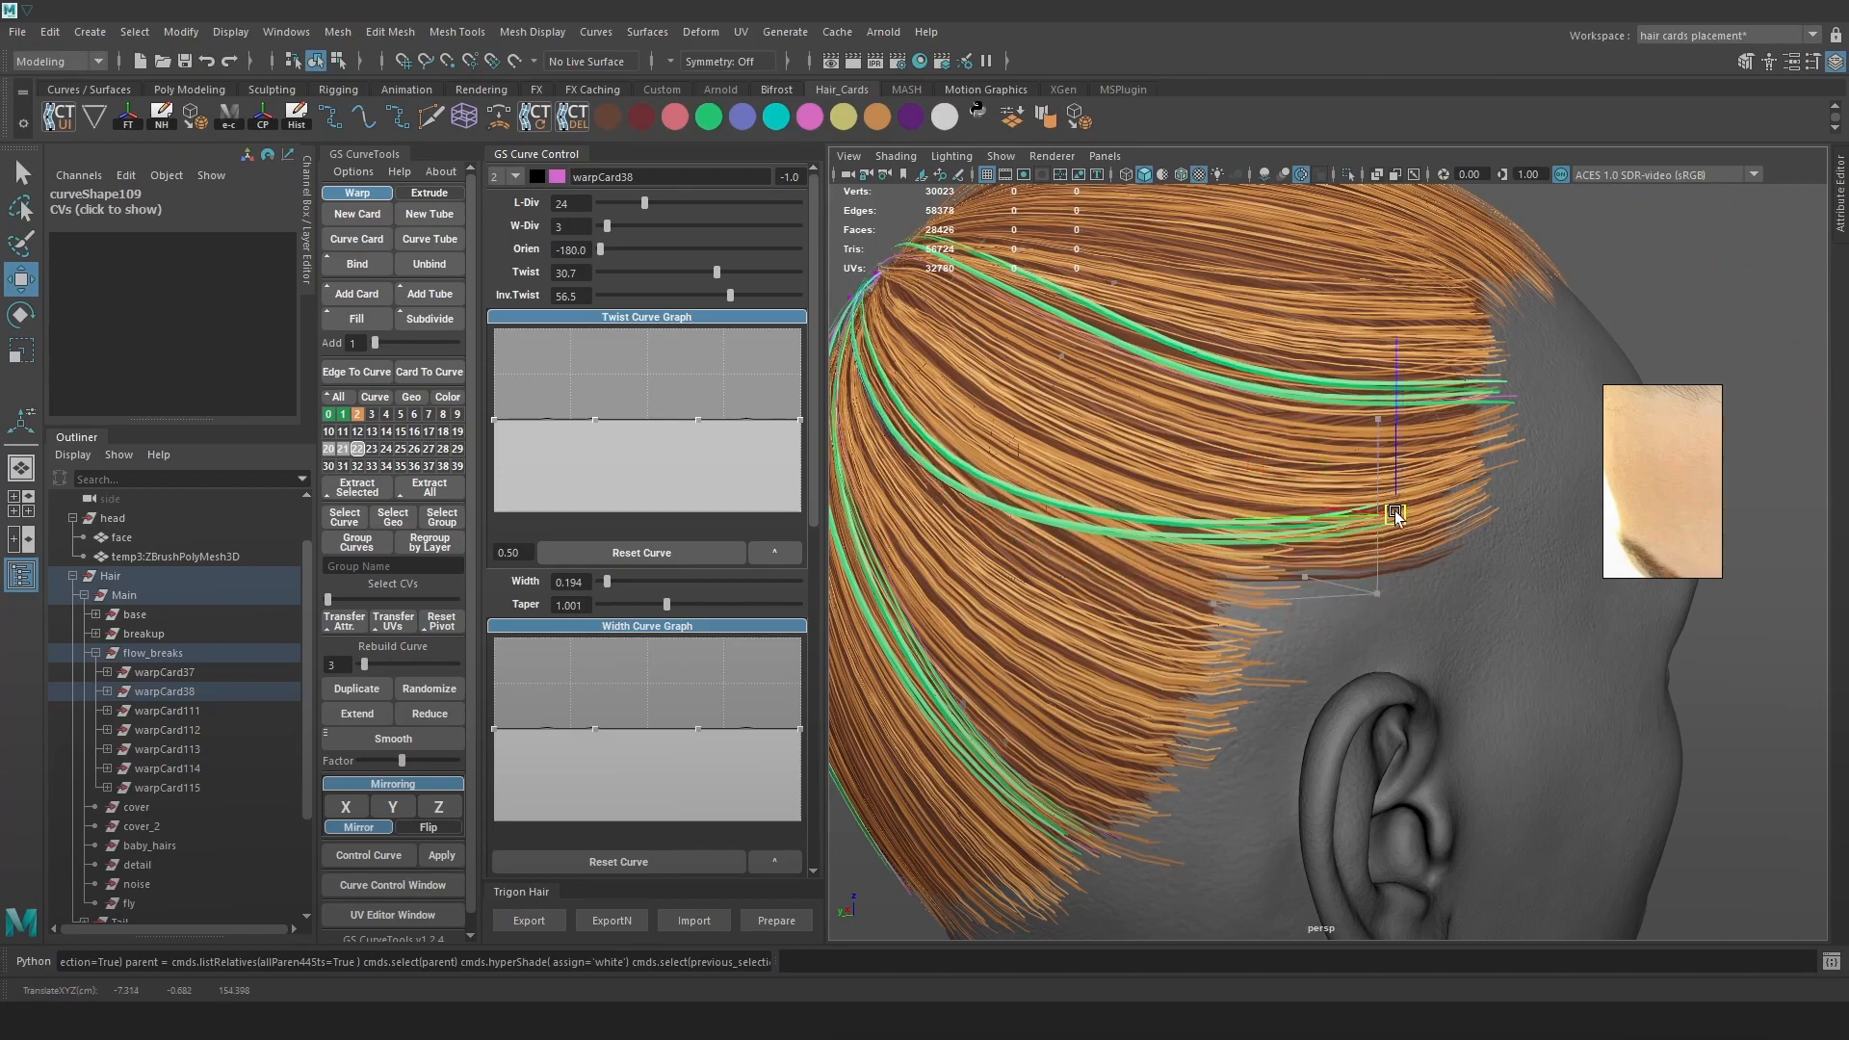
key("e")
left_click_drag(1466, 325, 1434, 318)
key("w")
left_click_drag(1395, 515, 1423, 507)
Inspect how the reshaped card flows with the surrounding hair from several angles around the head
right_click_drag(1420, 563, 1316, 488, "alt")
left_click_drag(1316, 488, 1233, 502, "alt")
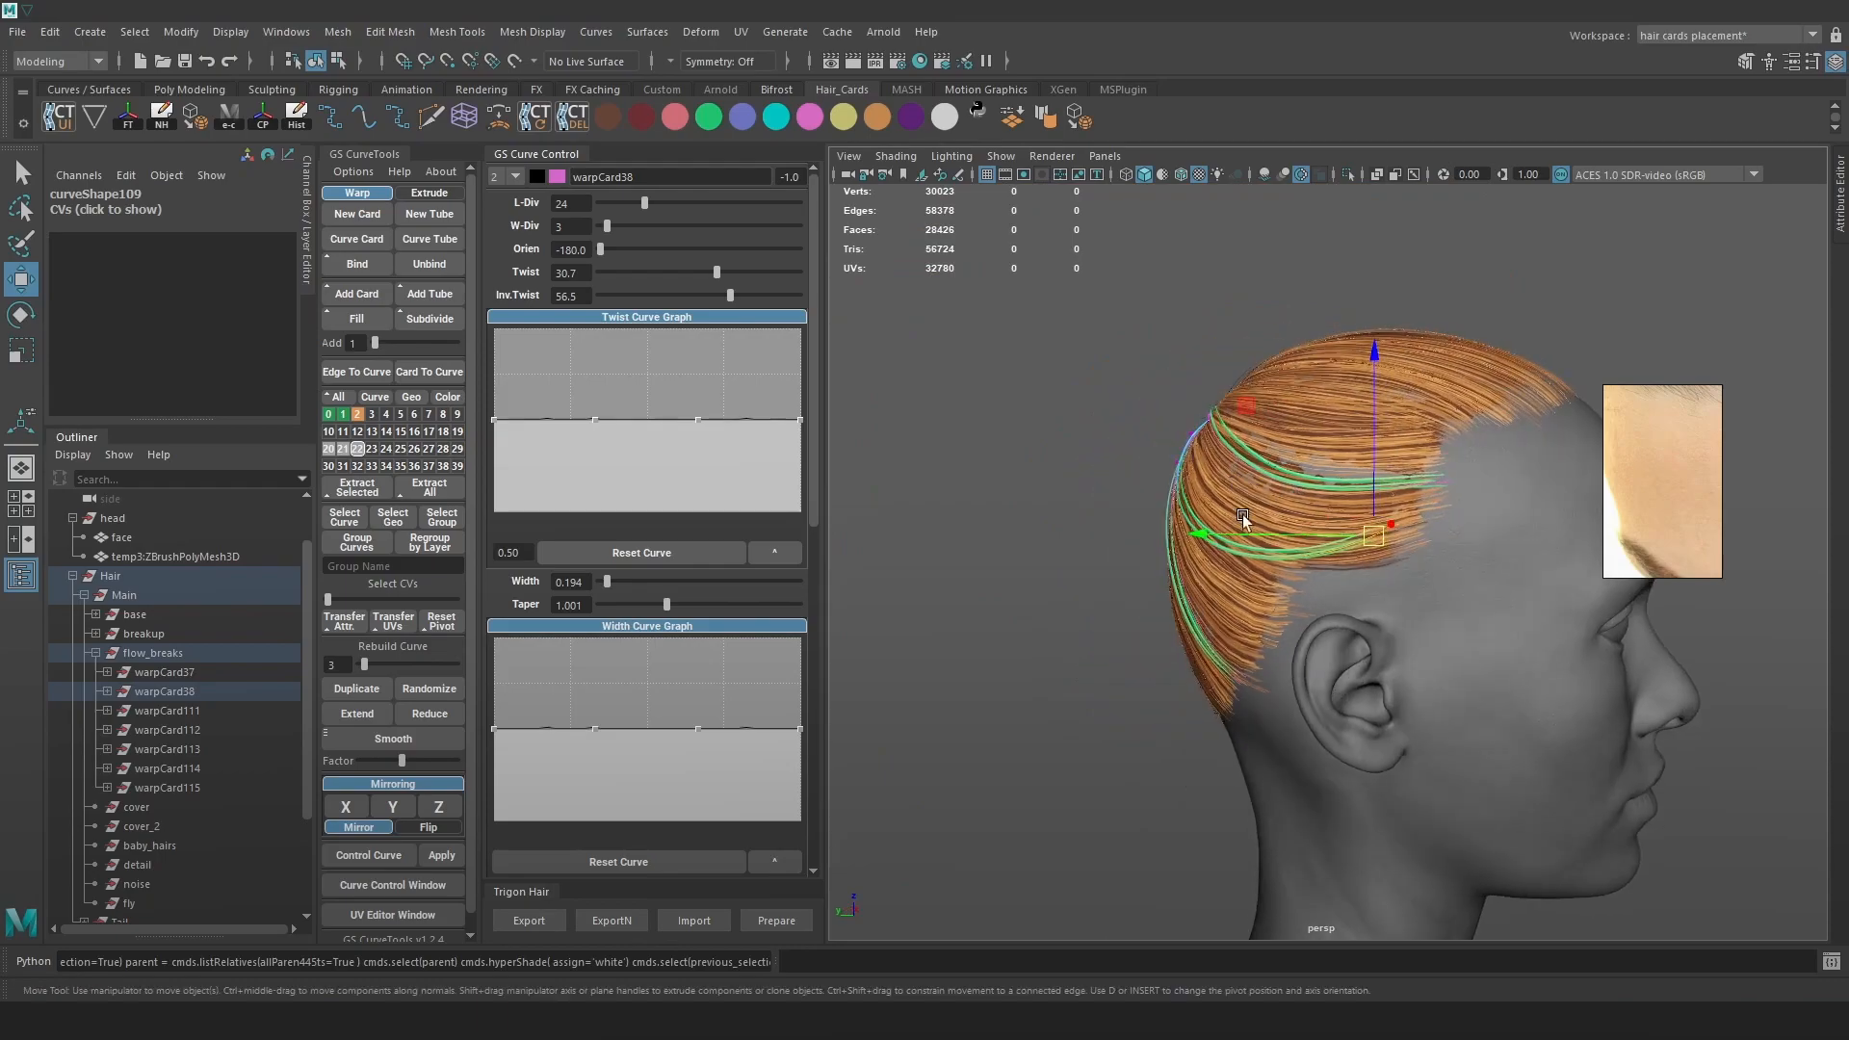
right_click_drag(1234, 502, 1353, 565, "alt")
left_click_drag(1353, 565, 1575, 527, "alt")
right_click_drag(1575, 527, 1423, 551, "alt")
left_click_drag(1423, 551, 1370, 566, "alt")
right_click_drag(1370, 565, 1498, 710, "alt")
left_click_drag(1402, 610, 1456, 489, "alt")
right_click_drag(1358, 617, 1242, 611, "alt")
mouse_move(1339, 580)
left_mouse_down("alt")
mouse_move(1405, 583)
mouse_move(1406, 566)
mouse_move(1374, 619)
mouse_move(1139, 632)
mouse_move(1458, 654)
mouse_move(1324, 564)
mouse_move(1263, 570)
mouse_move(1208, 525)
mouse_move(1060, 553)
left_mouse_up("alt")
Toggle soft selection and nudge warpCard38's control point above the ear slightly forward and down
key("4")
key("6")
key("b")
left_click_drag(1229, 561, 1265, 575)
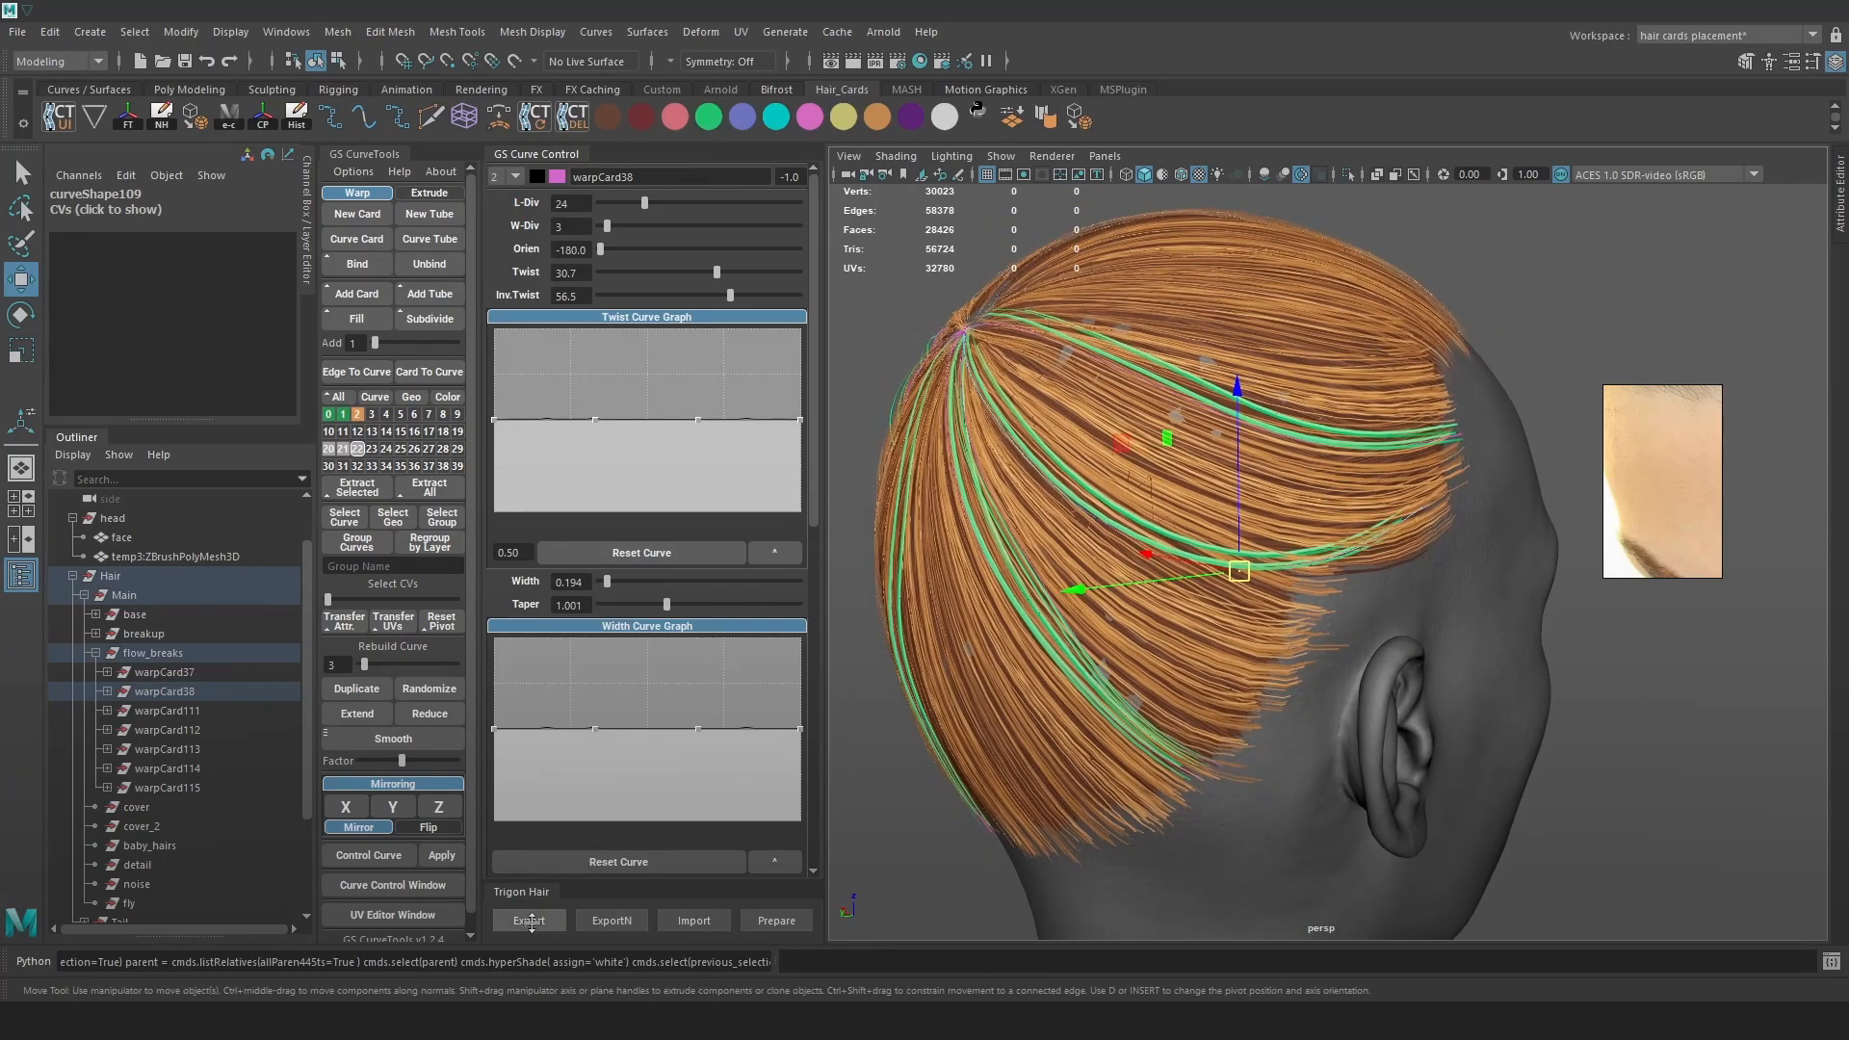
Export the hair and inspect the updated side flow in Marmoset Toolbag
left_click(529, 921)
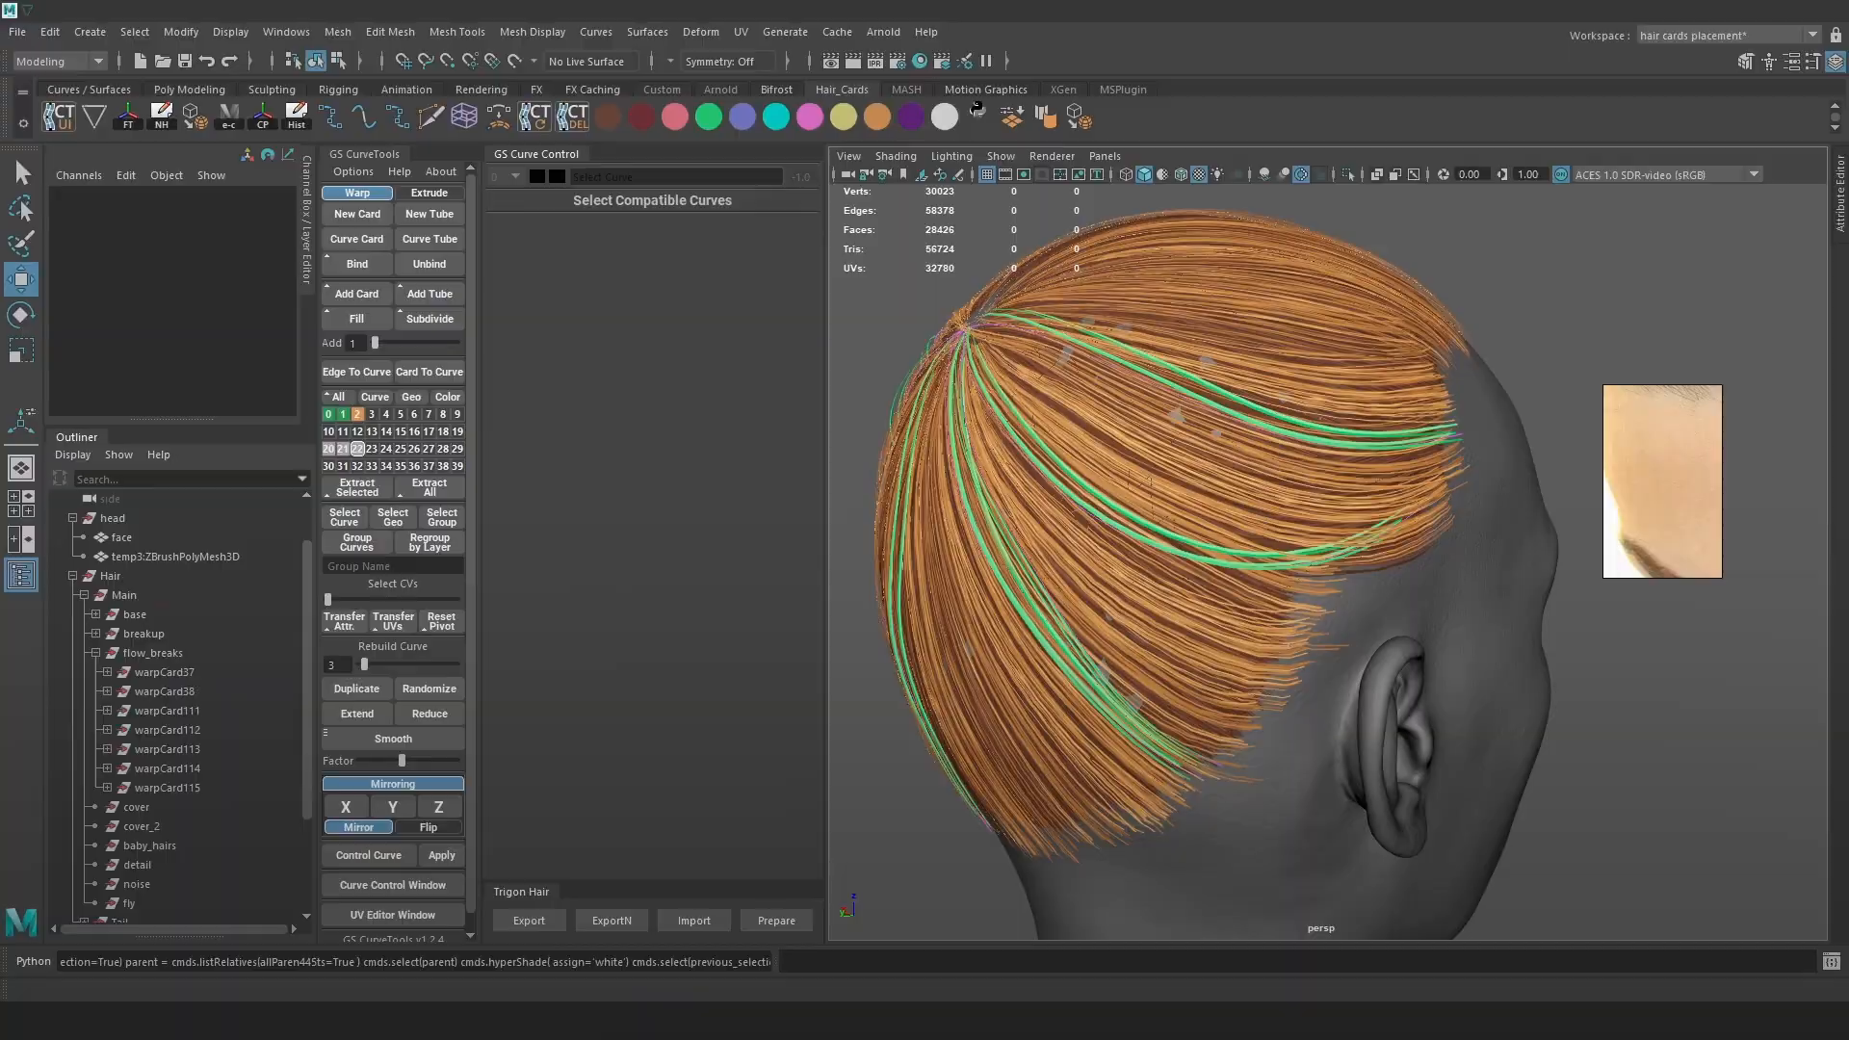
key("alt+Tab")
left_click_drag(1163, 725, 1138, 695, "alt")
scroll(1176, 633, "down", 3)
left_click_drag(1176, 633, 1486, 418, "alt")
Enlarge the reference board and examine the dark-haired side-view photo beside the rendered hair
left_click_drag(1605, 386, 1278, 202)
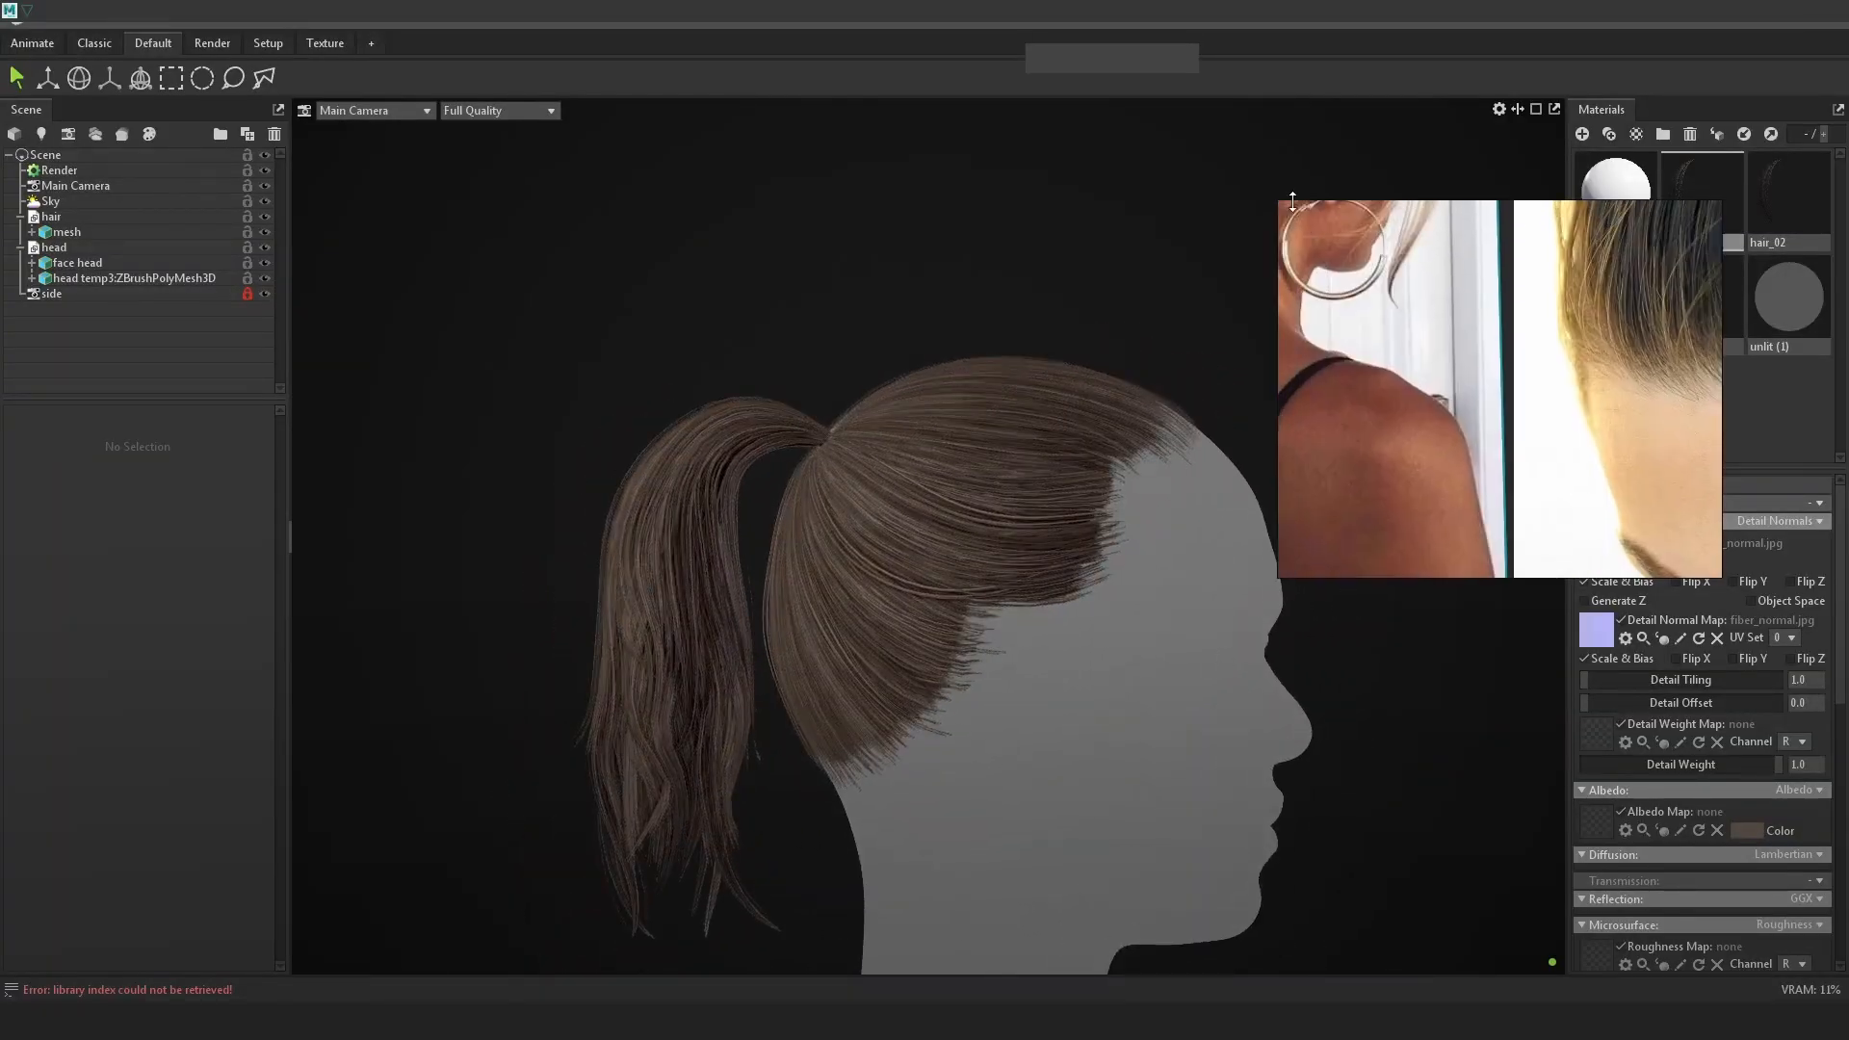
scroll(1481, 397, "down", 8)
middle_click_drag(1490, 499, 1551, 426)
scroll(1423, 529, "down", 6)
scroll(1389, 459, "up", 8)
middle_click_drag(1317, 532, 1521, 465)
scroll(1522, 465, "up", 8)
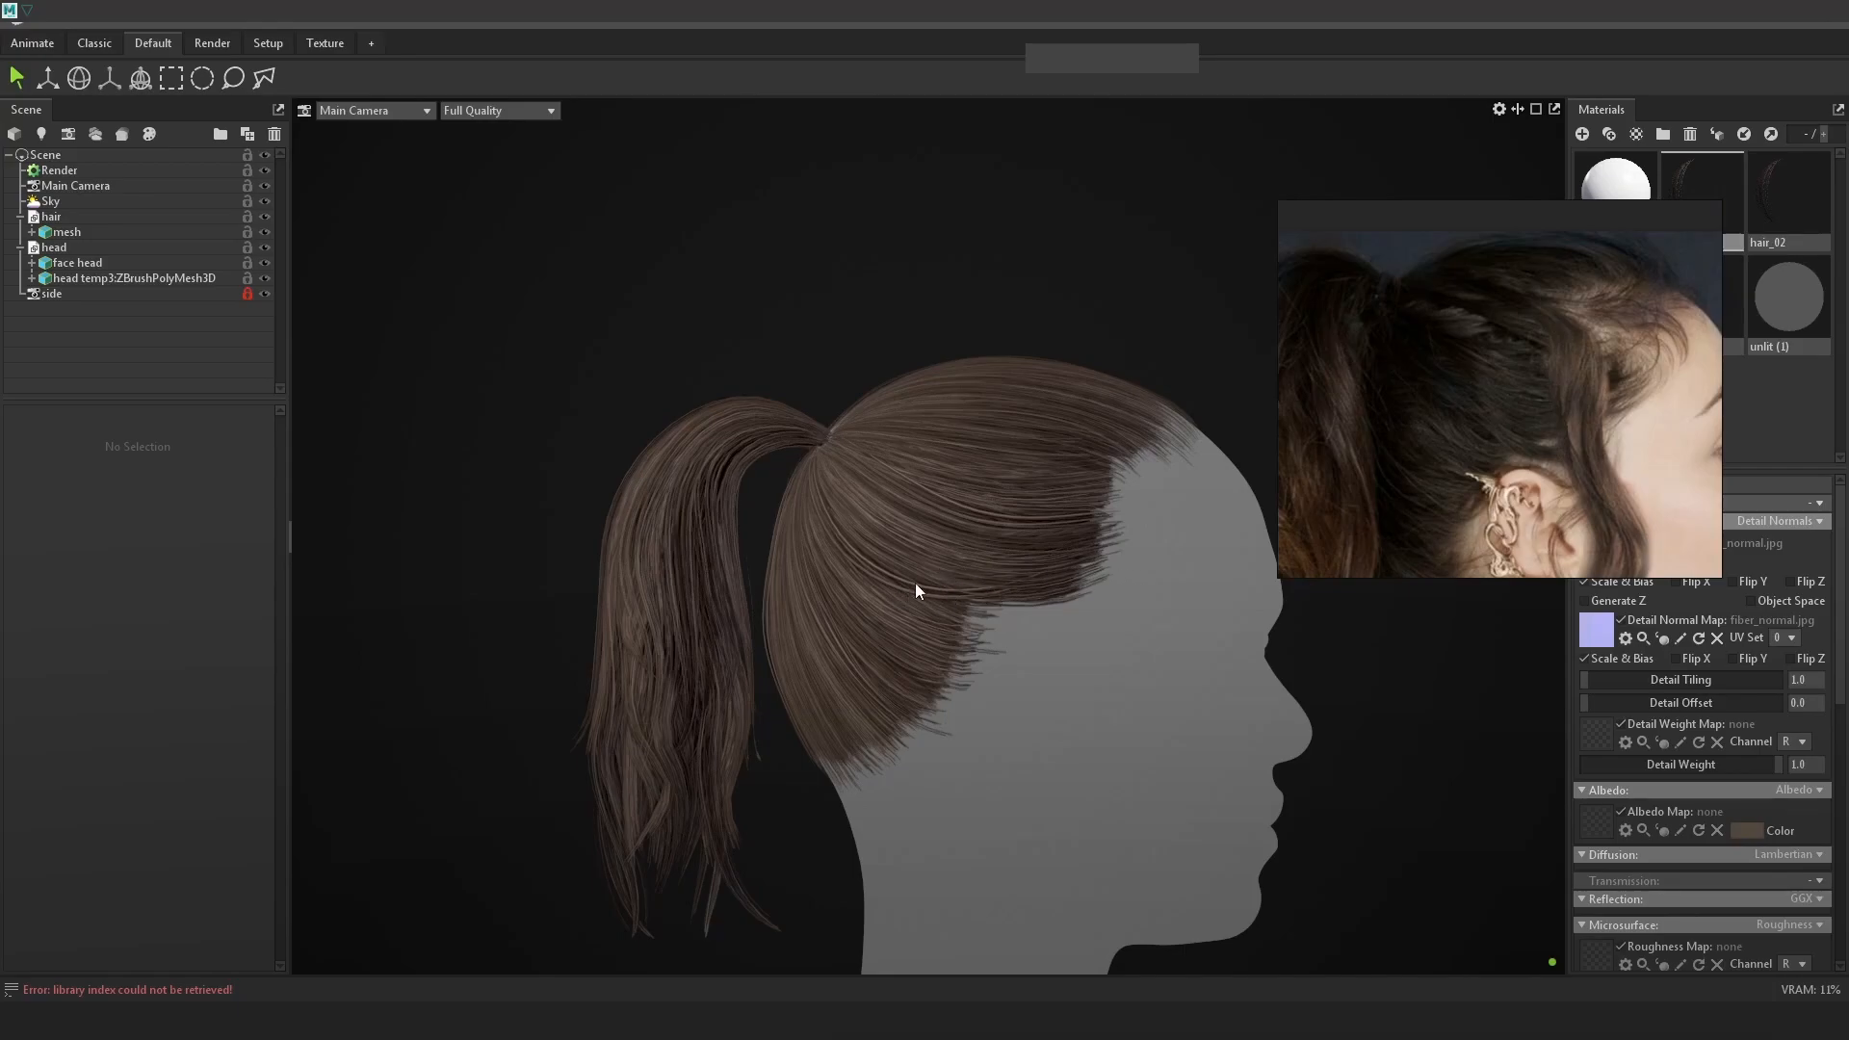
Return to Maya, select the warpCard38 flow-break card and set its width to 0.099
left_click(1762, 21)
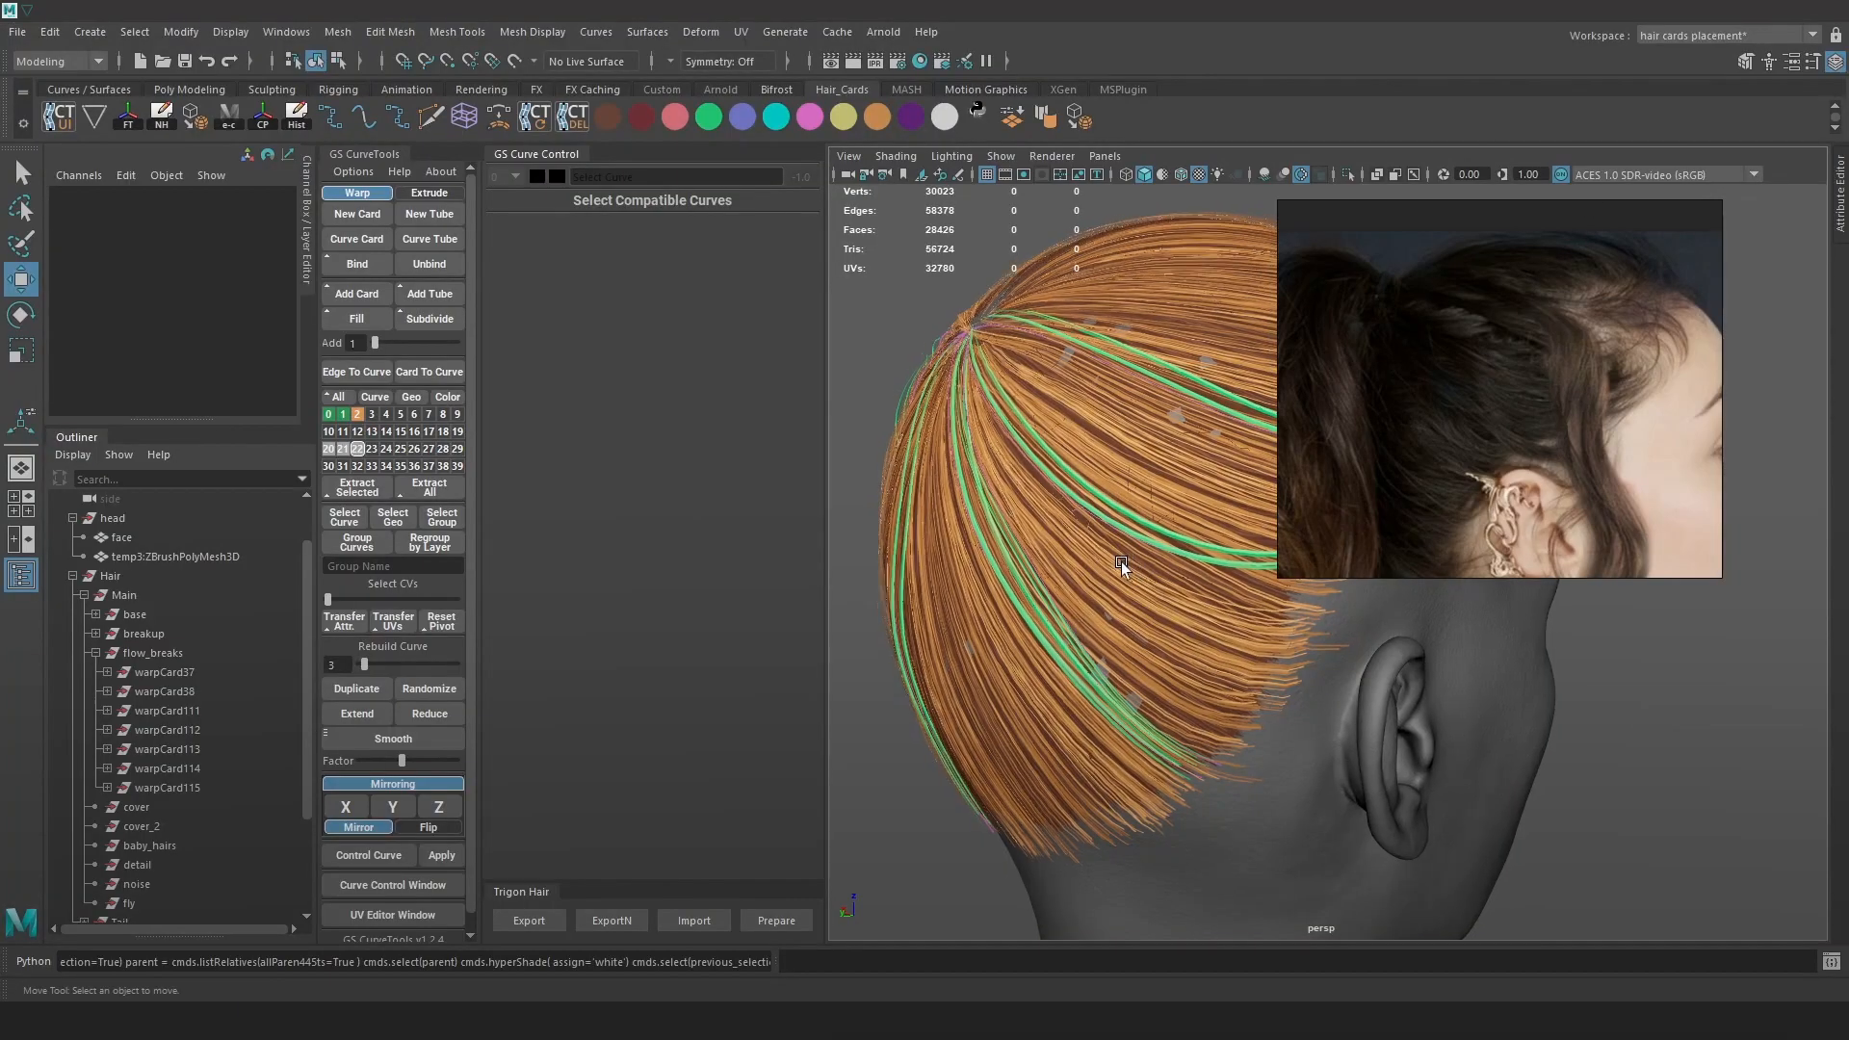
left_click(1146, 549)
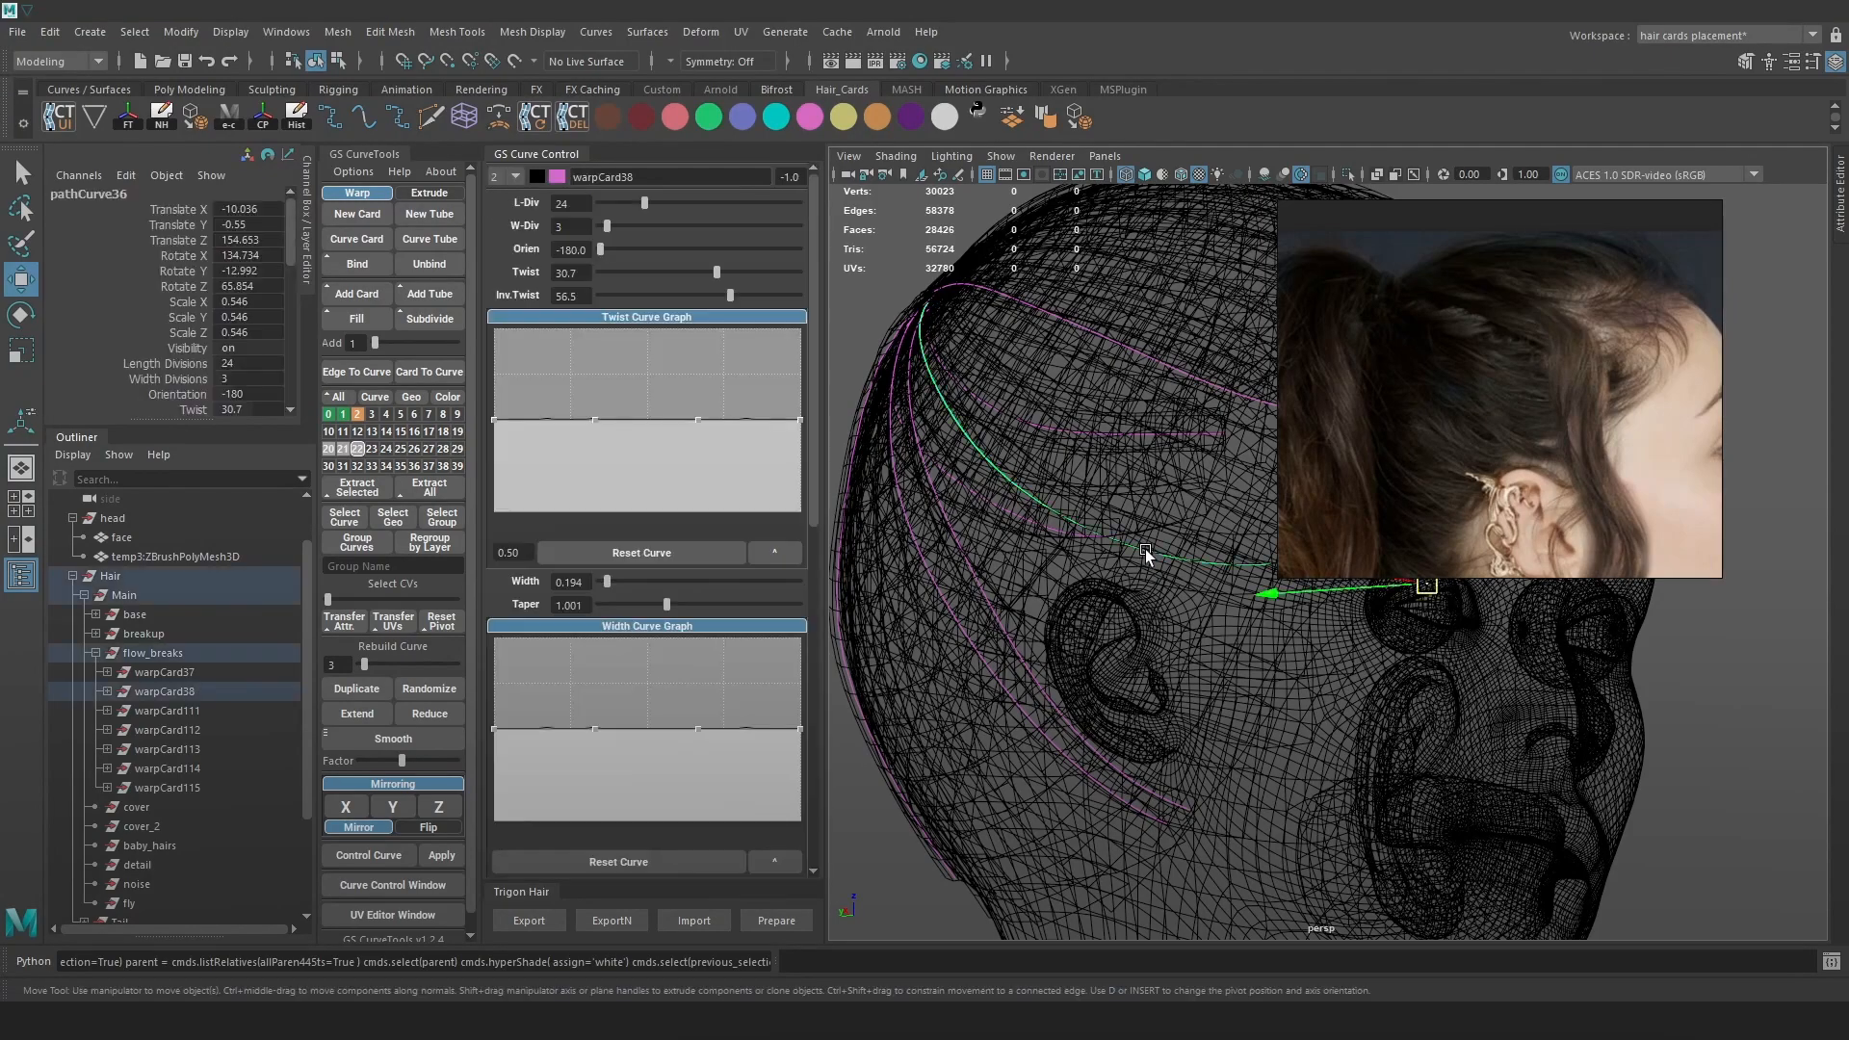
left_click_drag(1170, 547, 1131, 556, "alt")
right_click_drag(1517, 443, 1638, 451)
scroll(1182, 586, "up", 2)
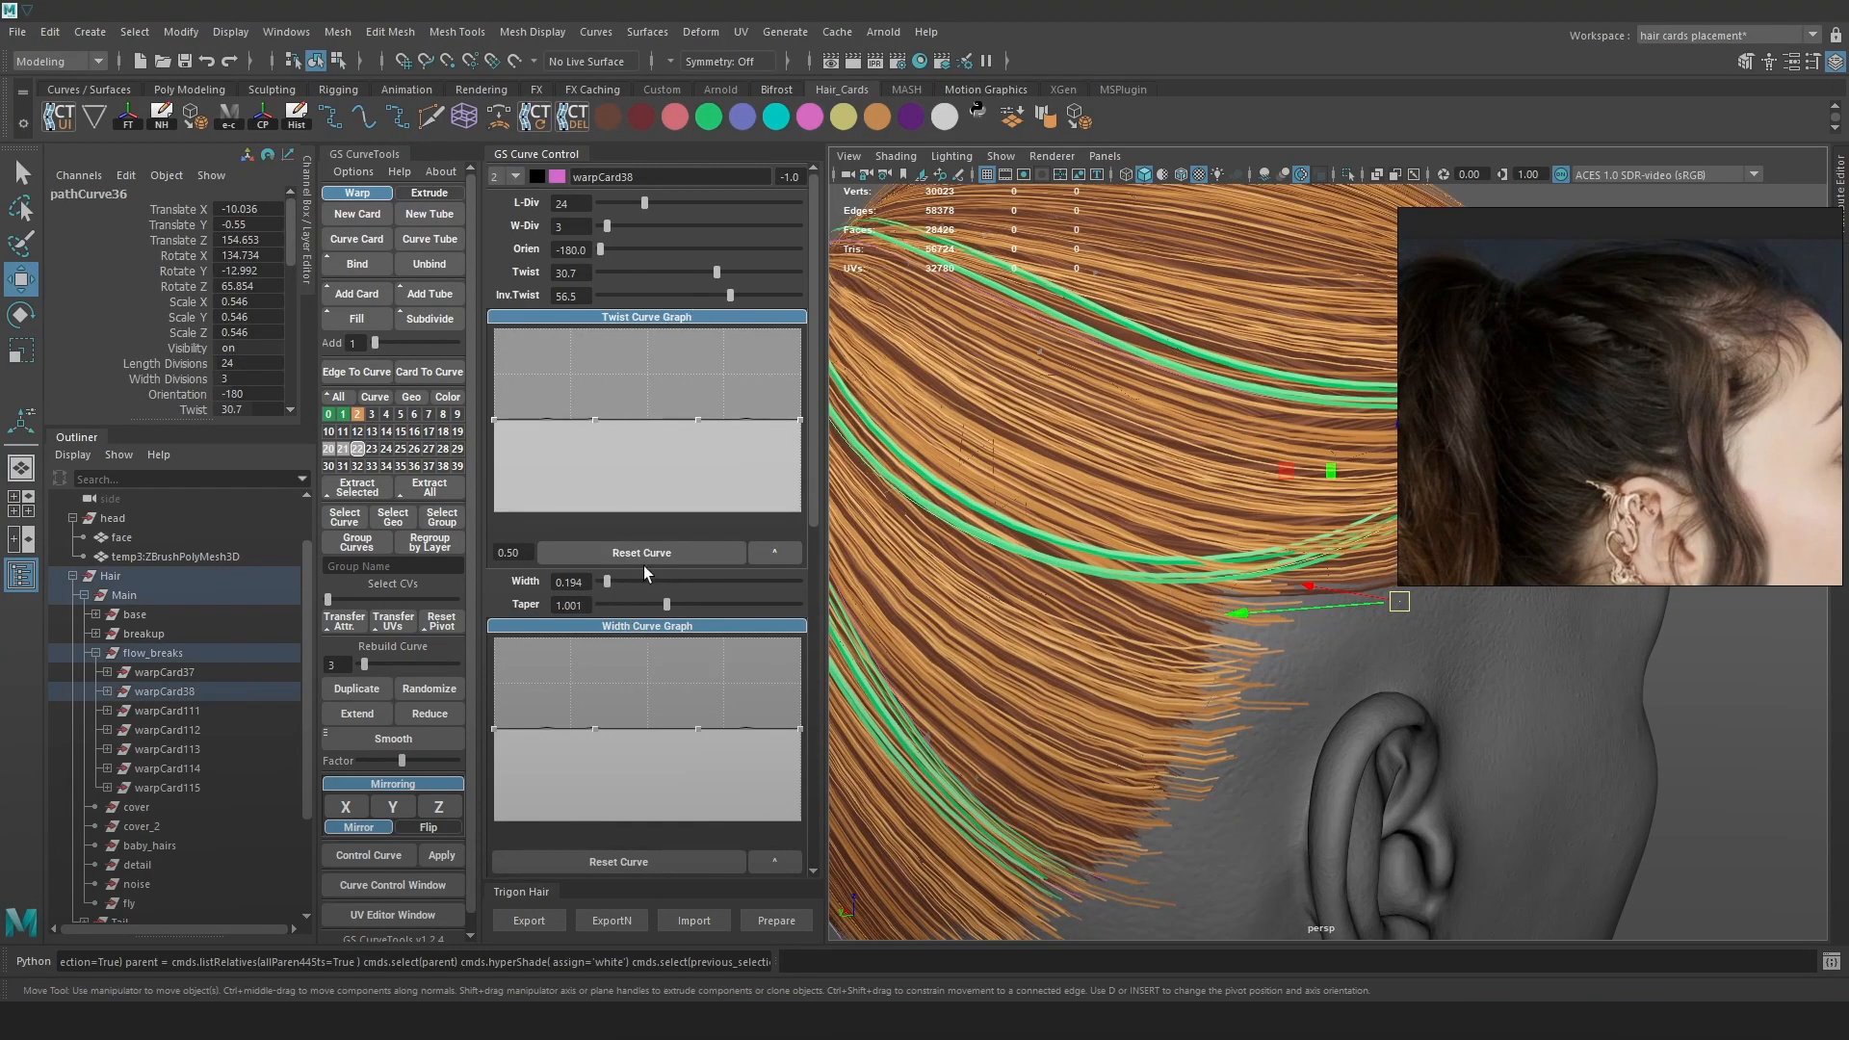
left_click_drag(608, 580, 602, 580)
scroll(1175, 487, "down", 4)
left_click_drag(1175, 488, 1181, 597, "alt")
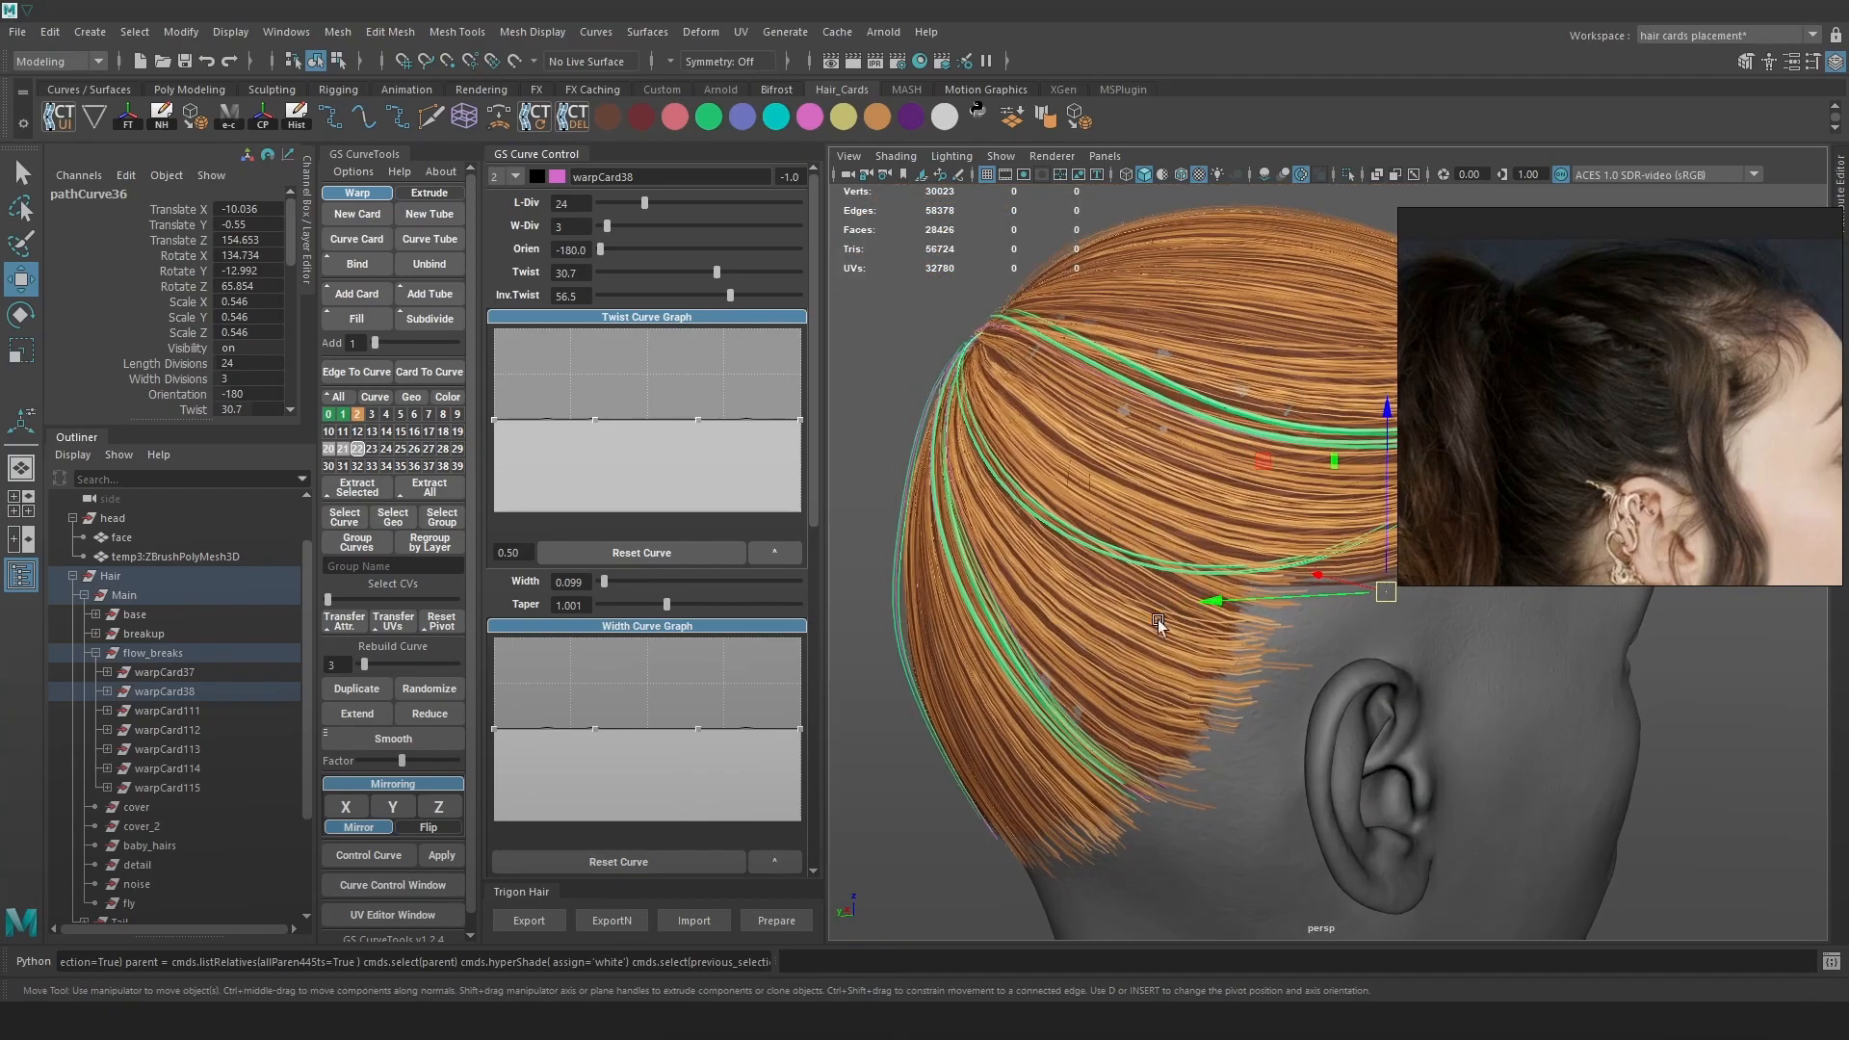
Export the hair and render it in Marmoset Toolbag with ray tracing enabled in the Render settings
left_click(542, 929)
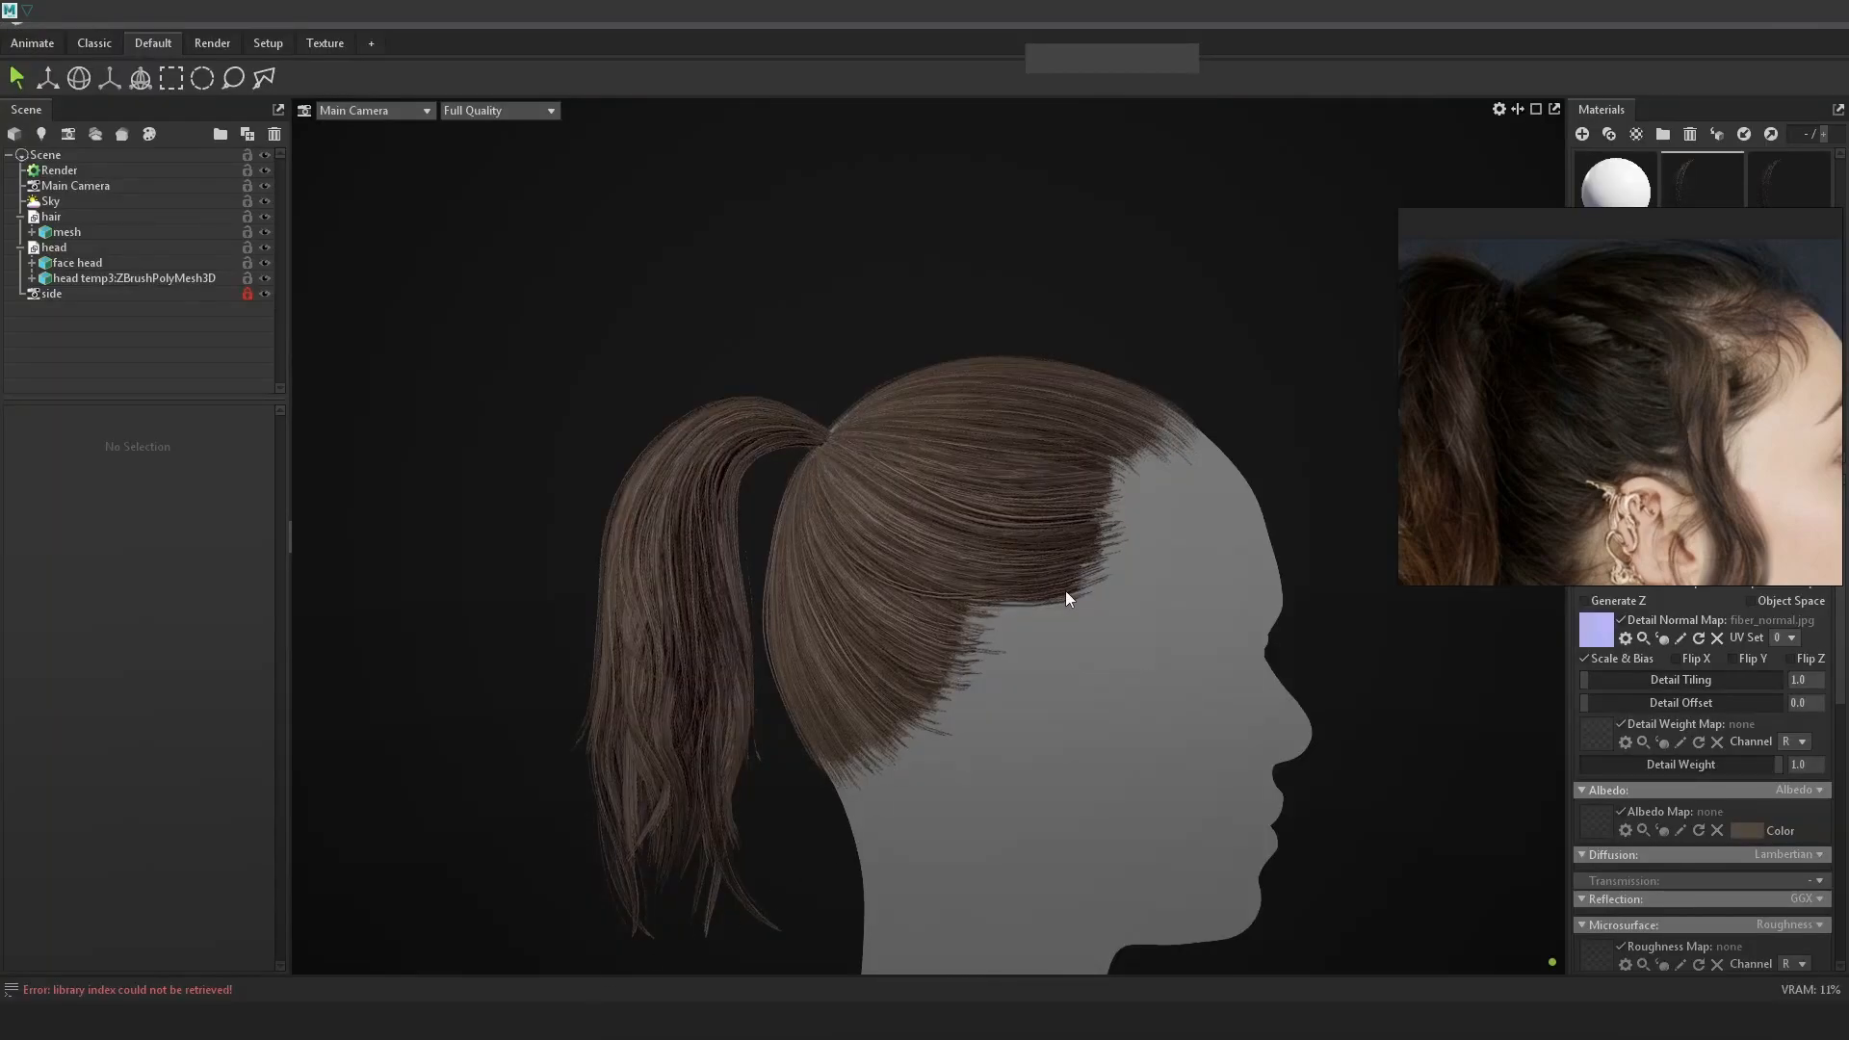
left_click_drag(1065, 591, 1191, 705, "alt")
left_click(58, 170)
left_click(23, 460)
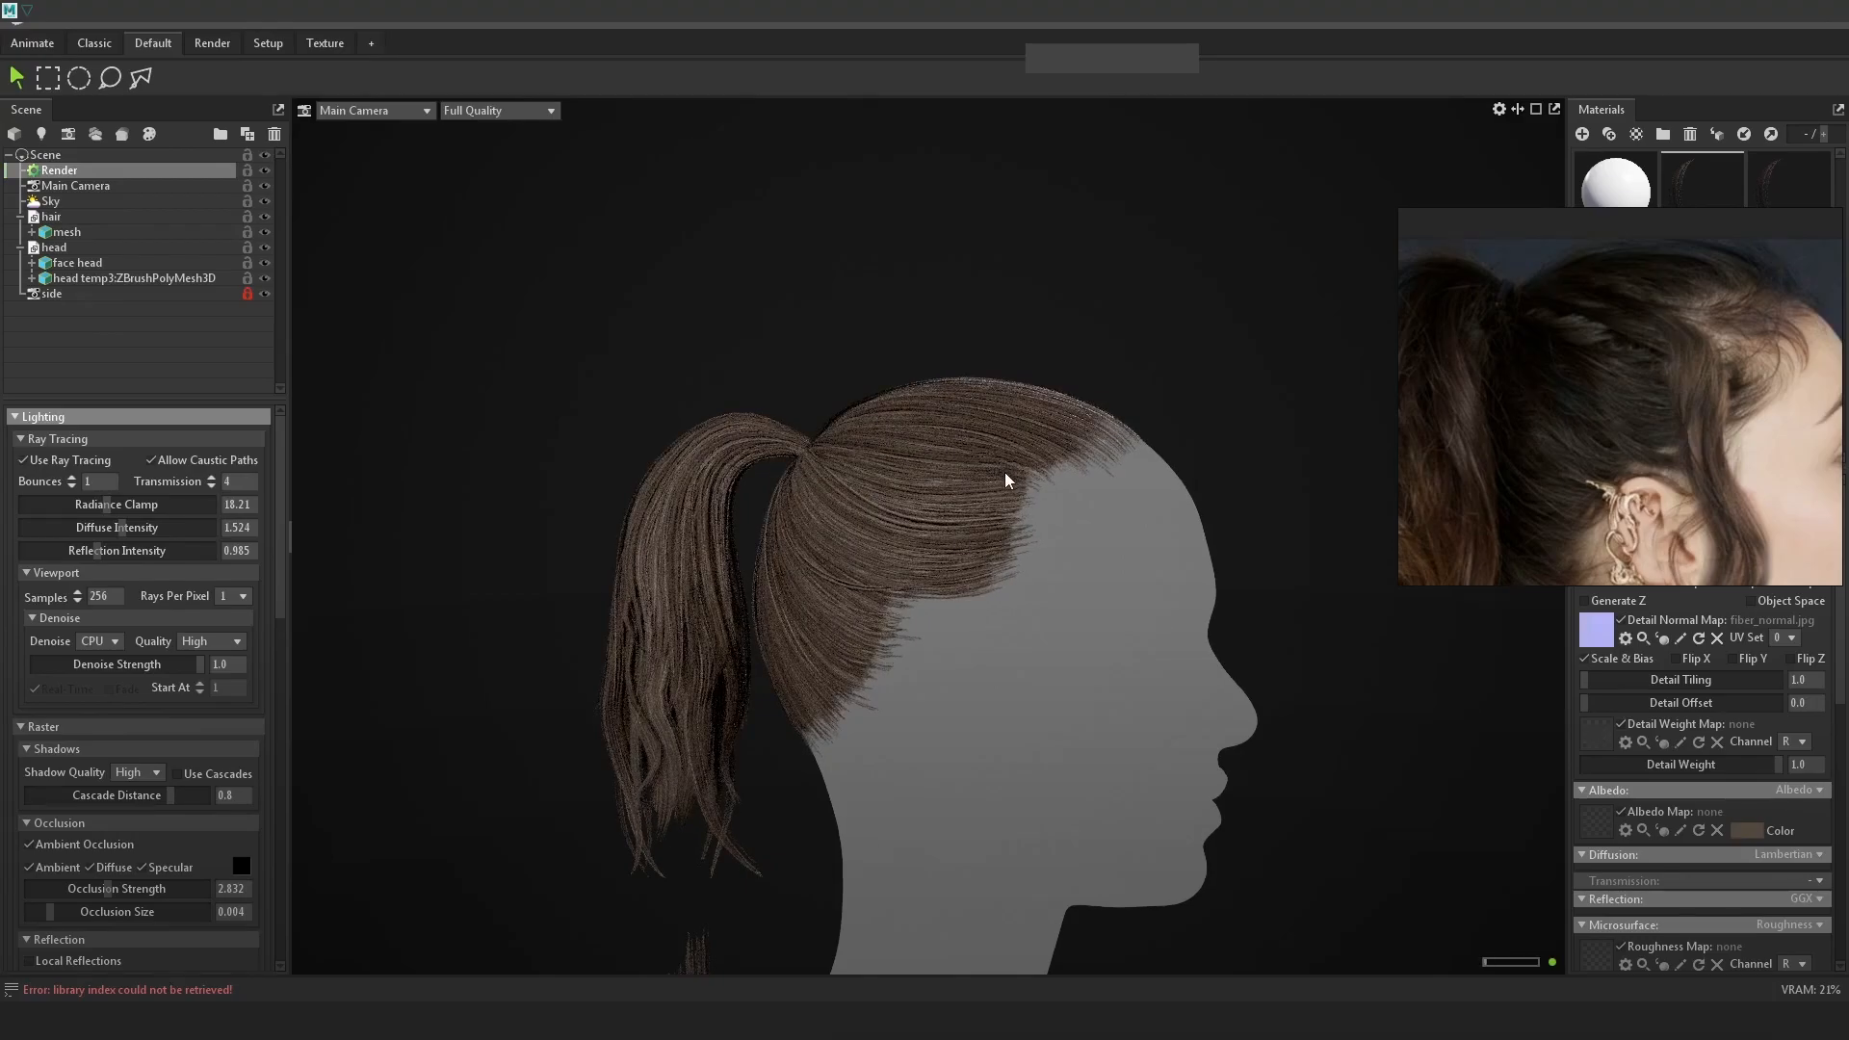
Switch to Unreal Editor and reimport the hair static mesh
right_click(898, 530)
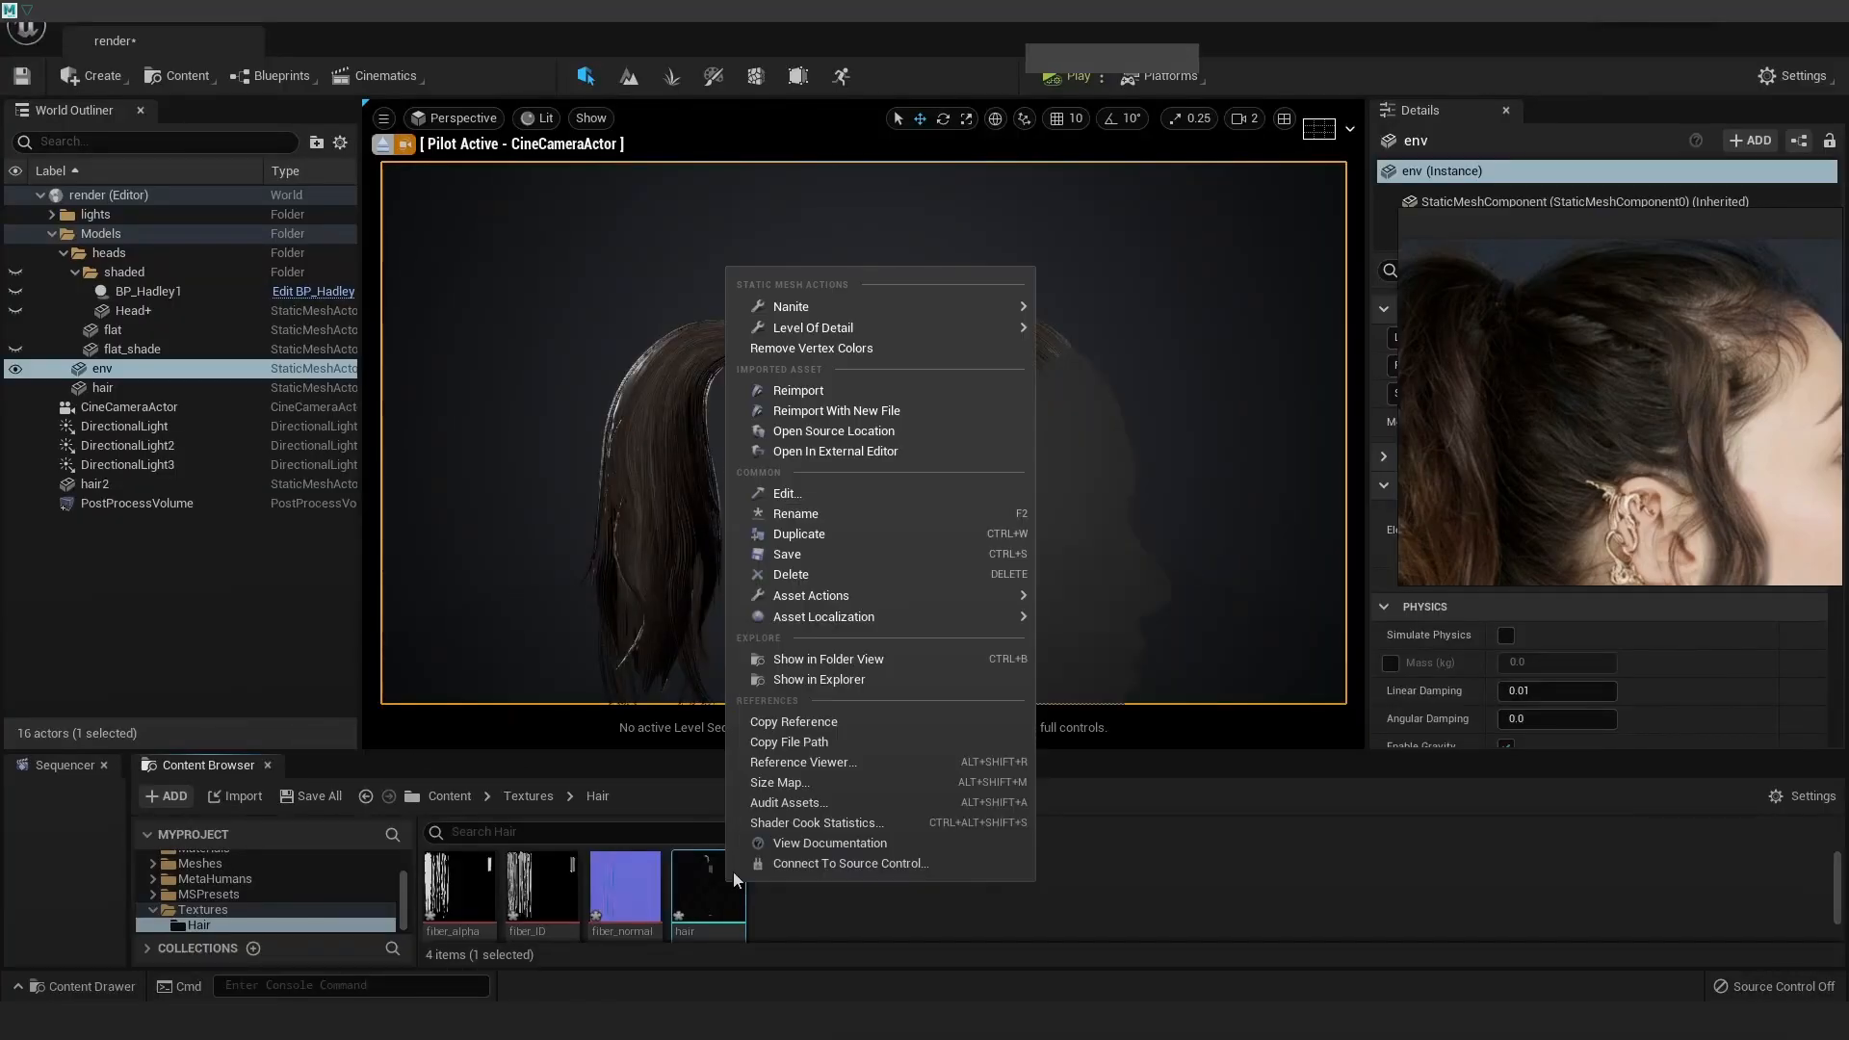
left_click(847, 379)
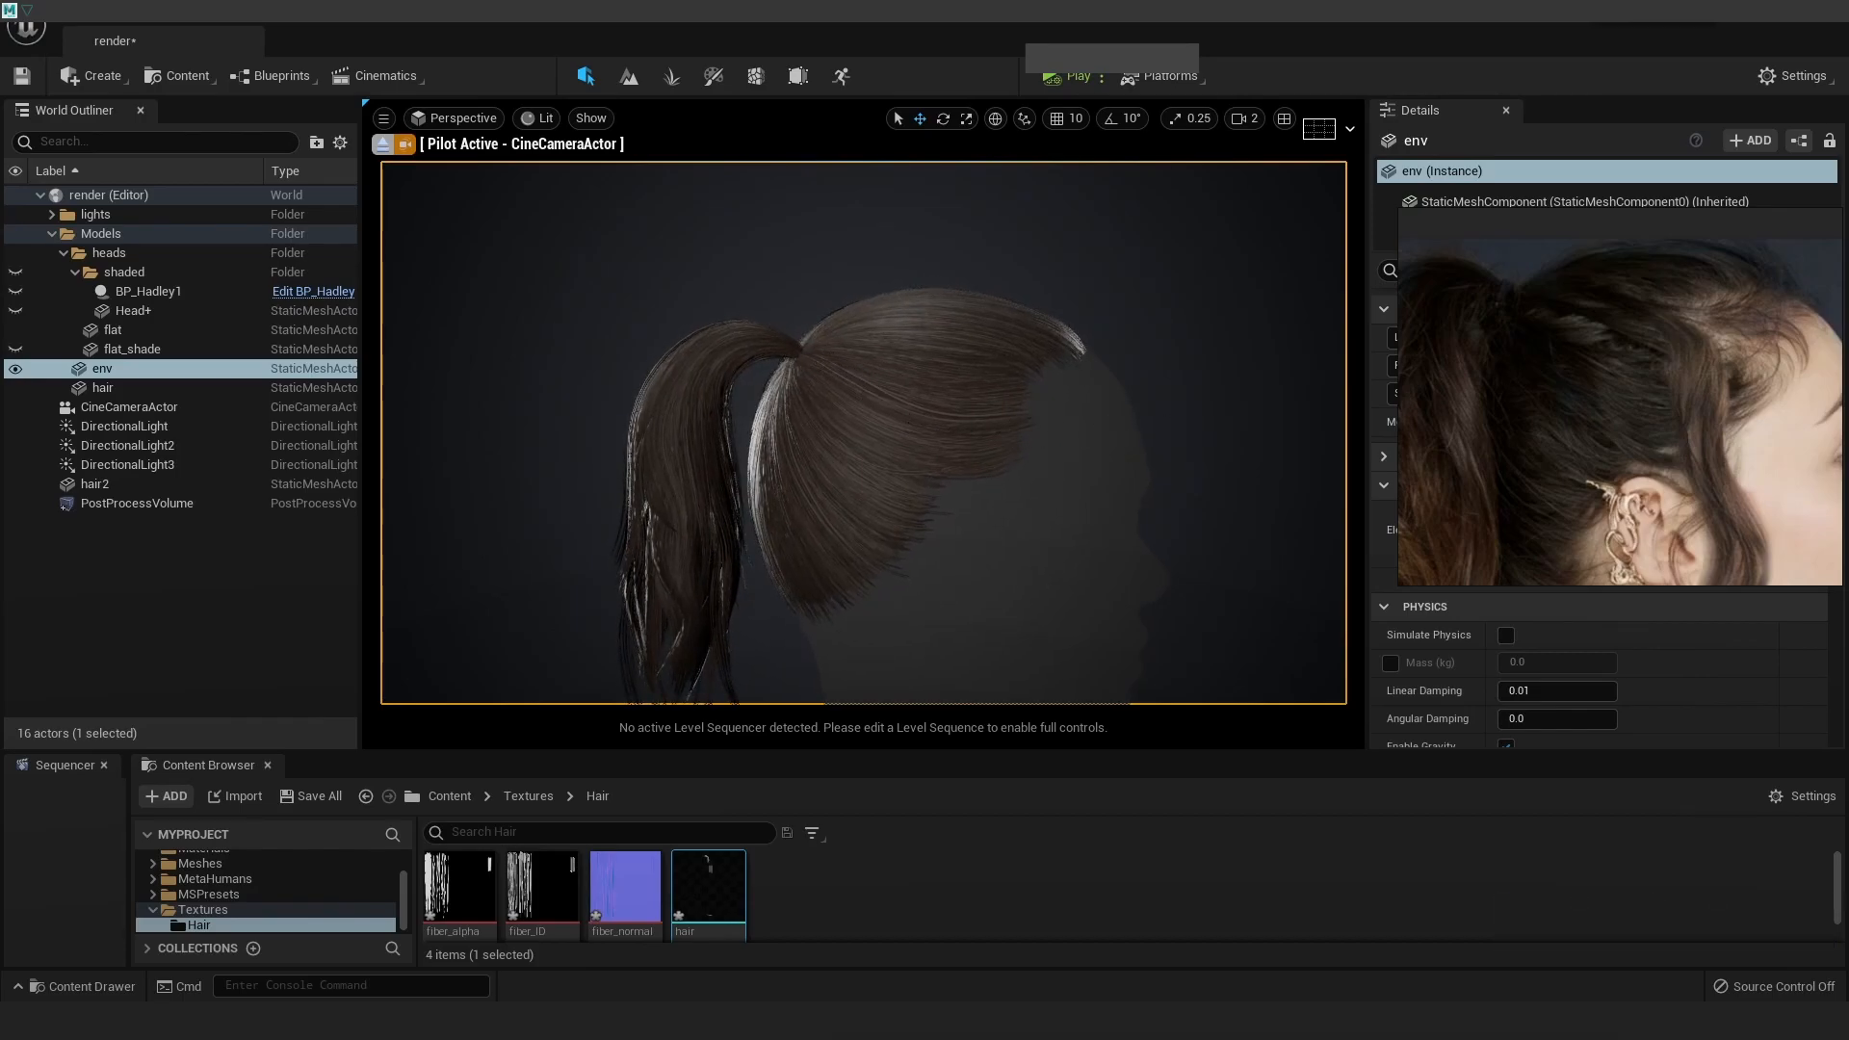
left_click(830, 361)
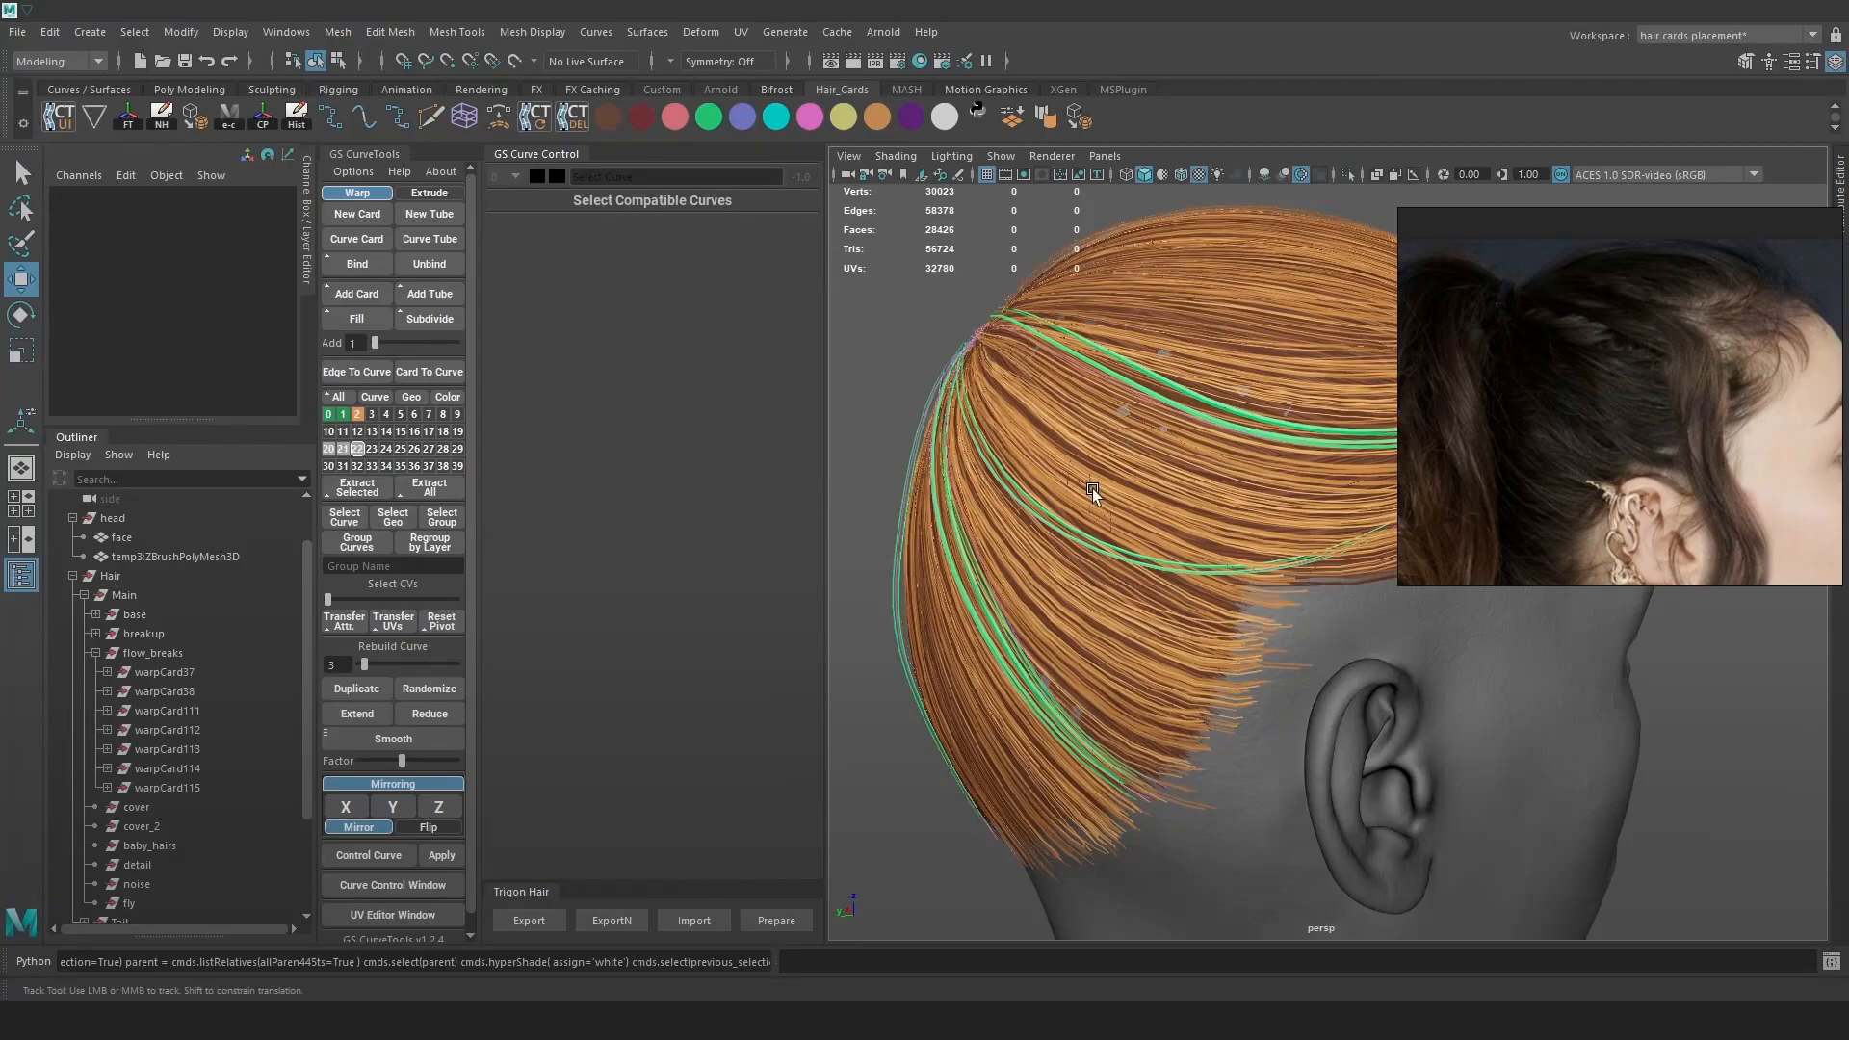
Back in Maya, select warpCard37 and nudge its upper control point slightly downward with soft selection
middle_click_drag(1092, 488, 1067, 557, "alt")
key("4")
left_click(1073, 446)
key("5")
right_click_drag(915, 334, 851, 335)
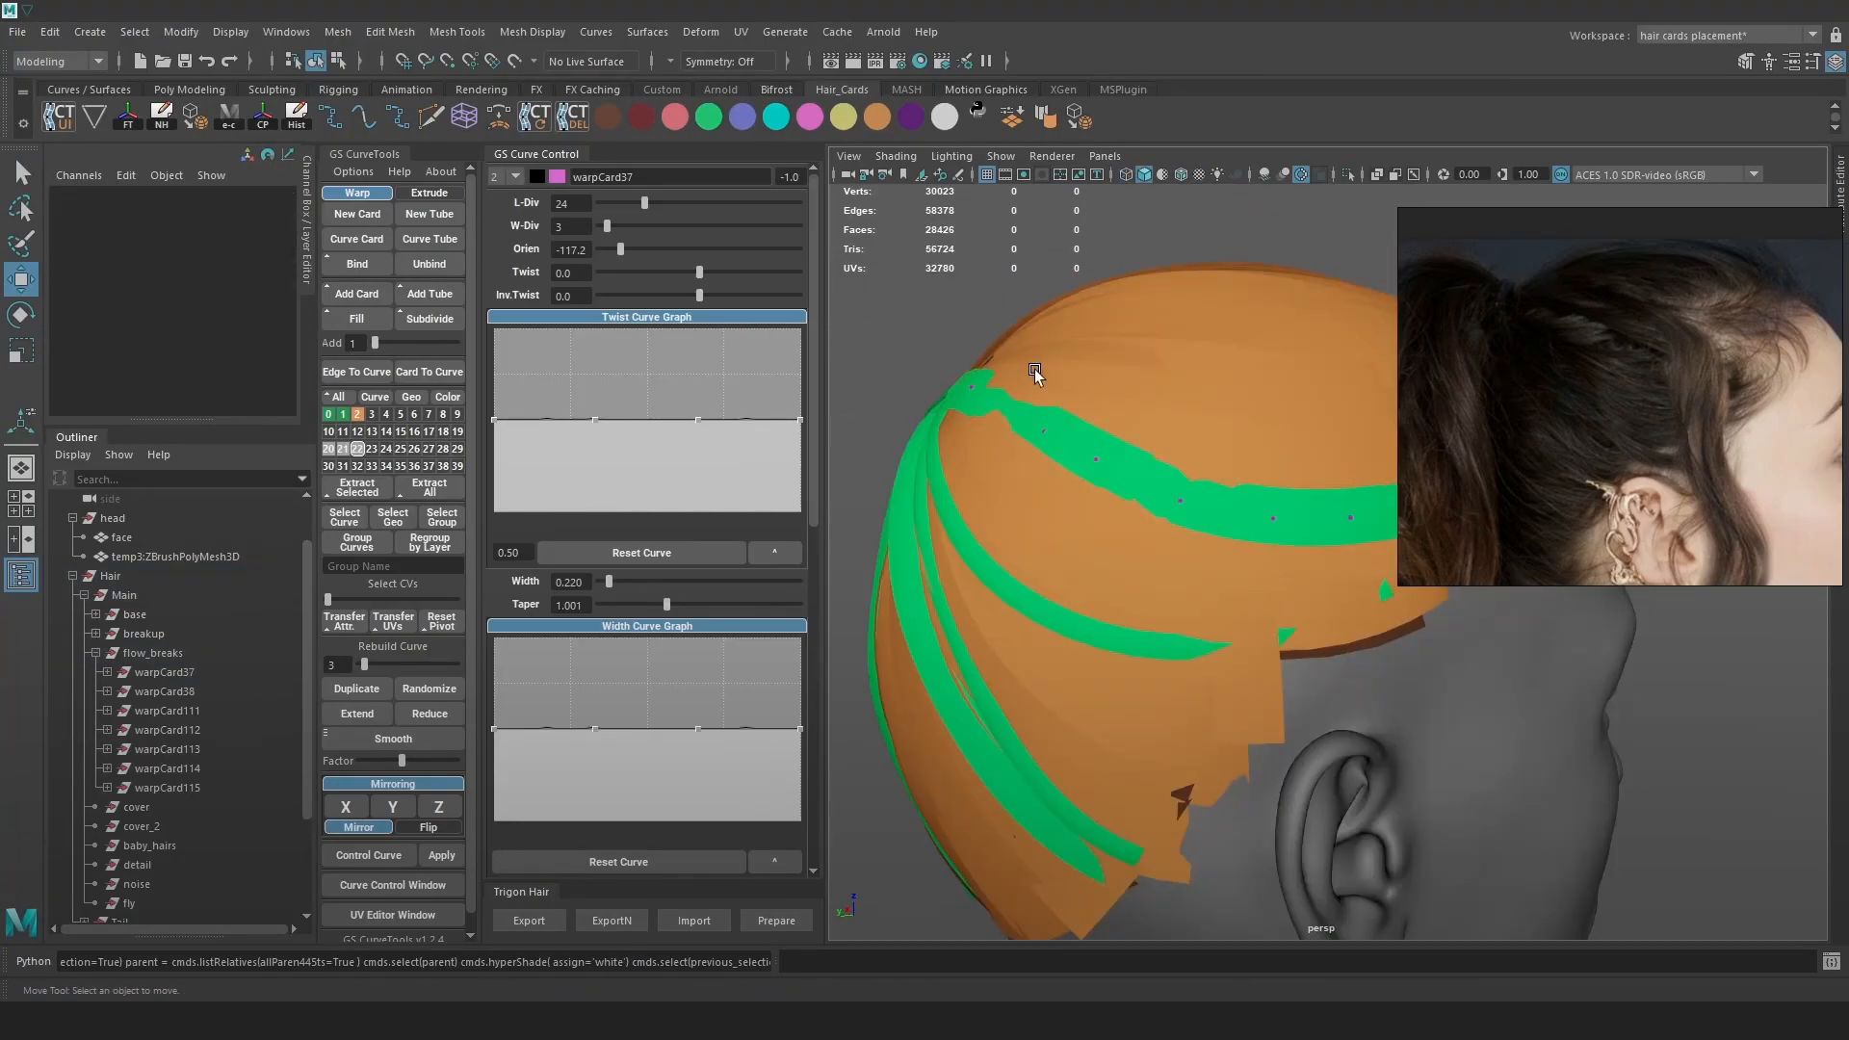
key("6")
mouse_move(1078, 416)
left_mouse_down("alt")
mouse_move(1089, 438)
mouse_move(1017, 453)
mouse_move(1069, 443)
left_mouse_up("alt")
key("4")
left_click(1028, 438)
key("6")
key("ctrl+z")
key("b")
left_click_drag(1023, 440, 1013, 449)
Adjust warpCard37's root control point at the ponytail base using soft selection
key("4")
left_click(911, 360)
key("6")
key("b")
mouse_move(910, 364)
left_mouse_down()
mouse_move(817, 384)
mouse_move(908, 363)
left_mouse_up()
key("e")
key("b")
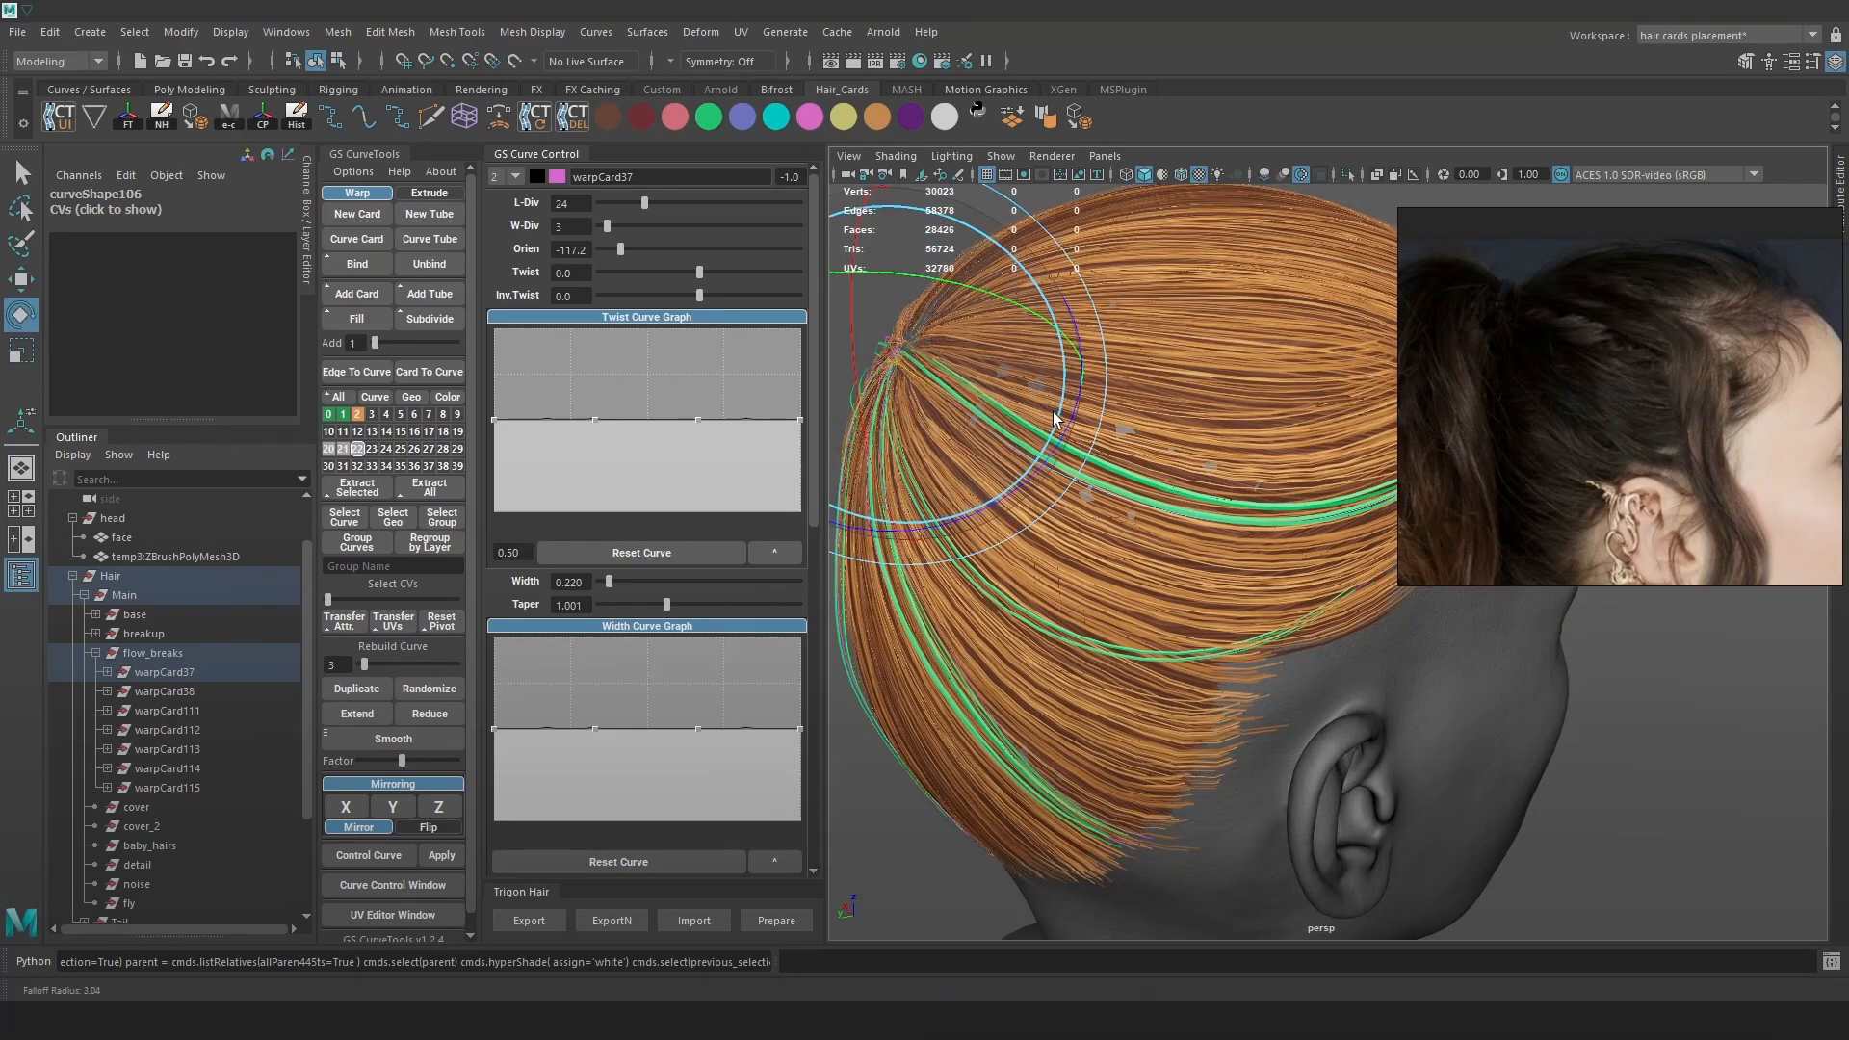
key("w")
left_click_drag(1043, 449, 968, 461, "alt")
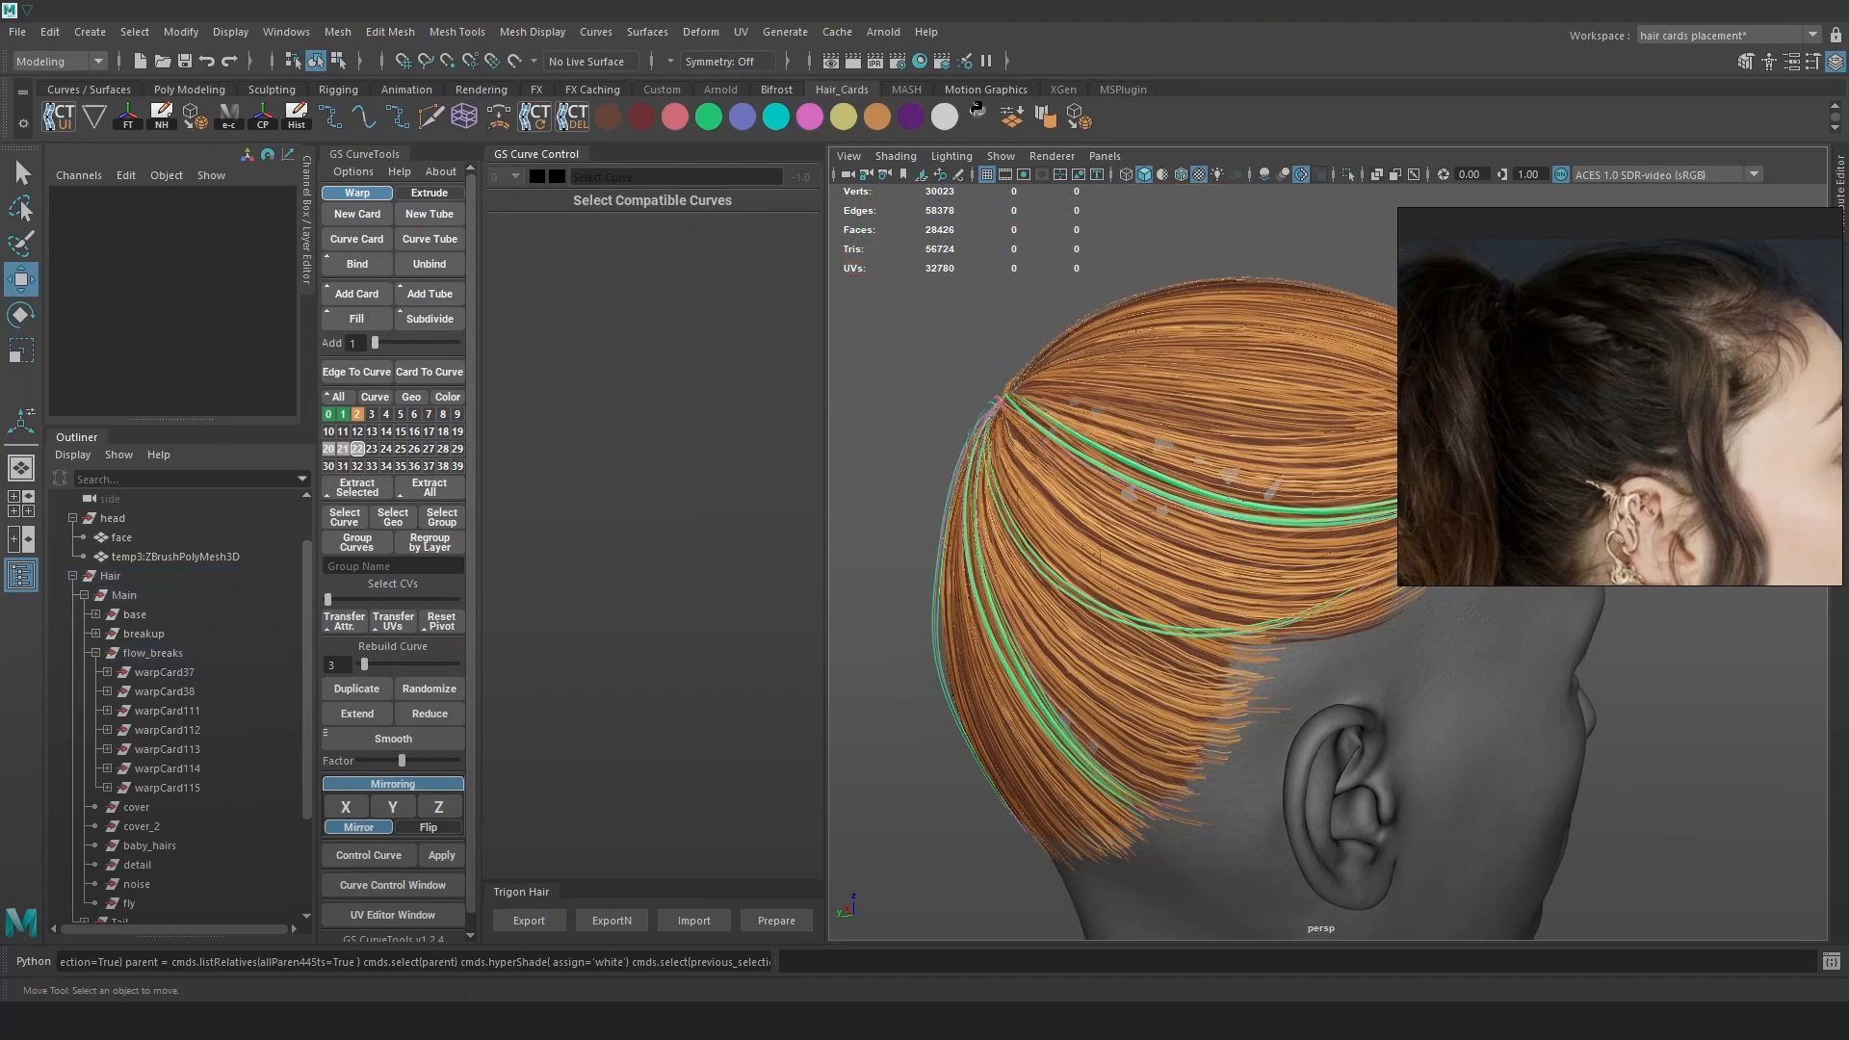
Reimport the hair static mesh in Unreal Editor and inspect the hair flow from several angles
right_click(738, 870)
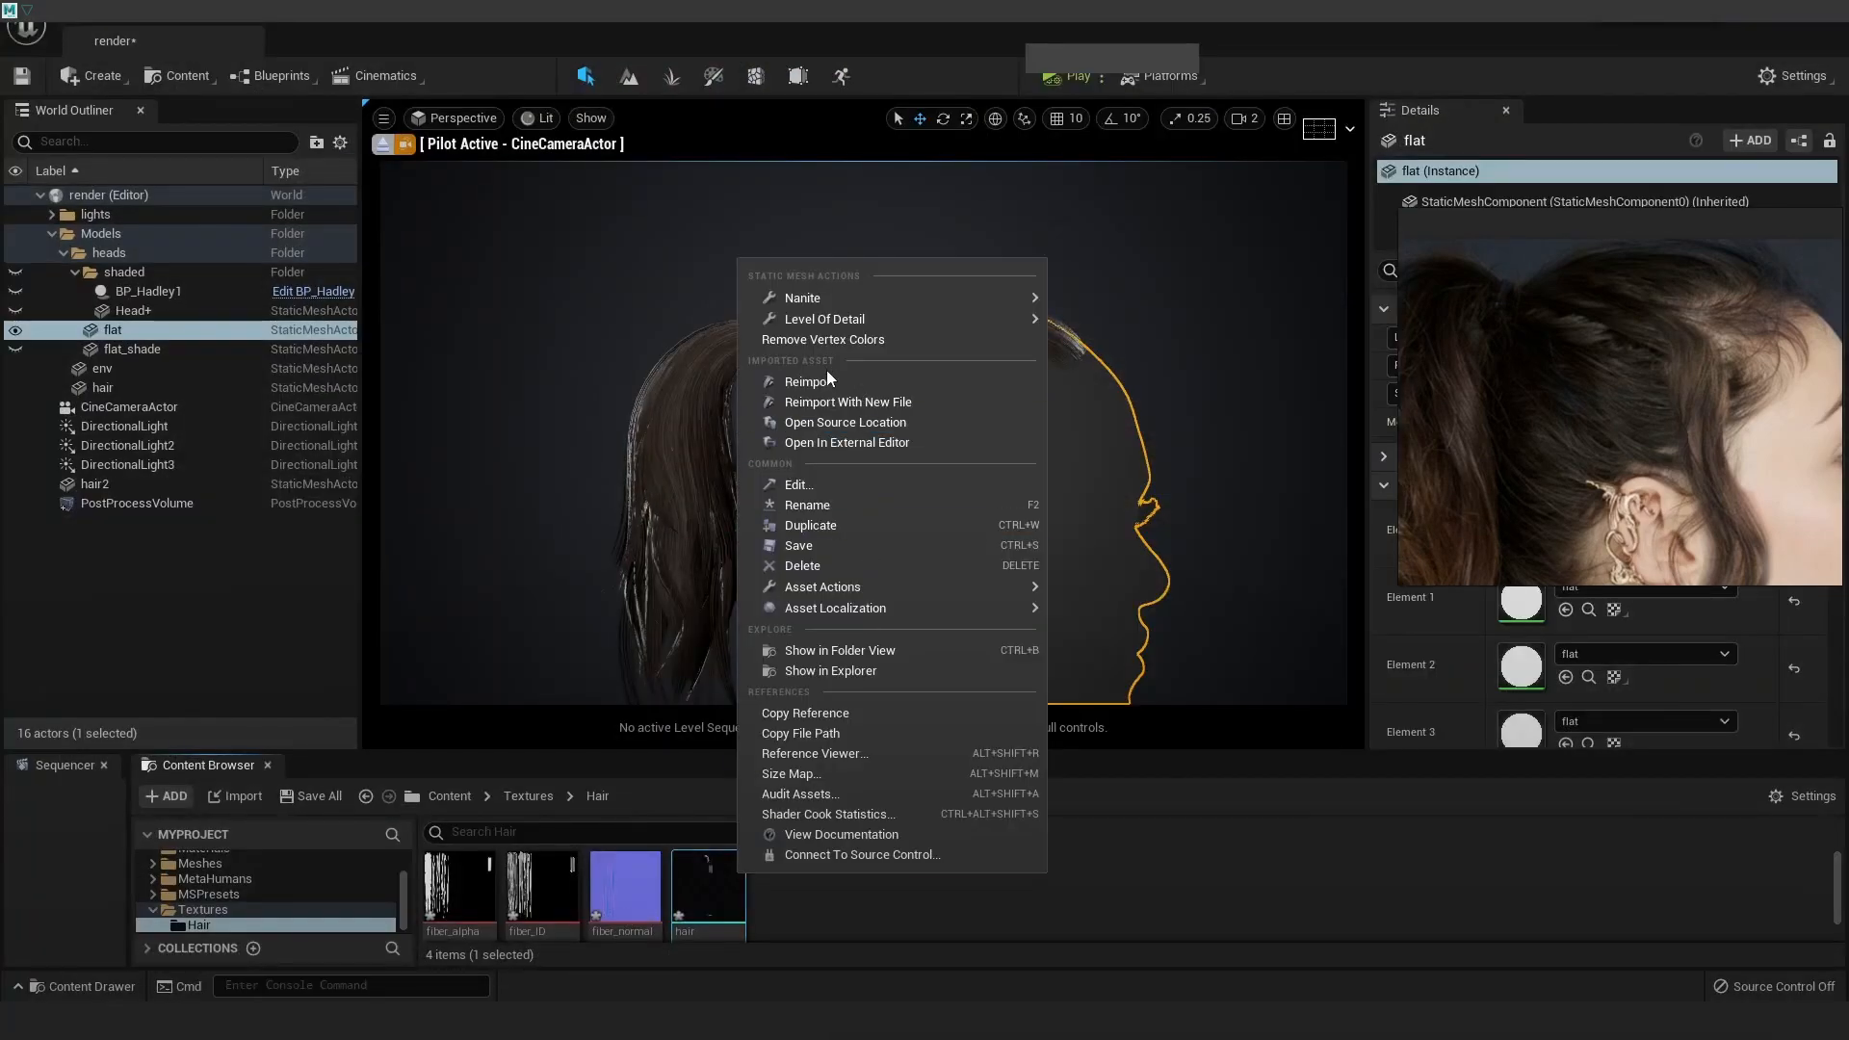
left_click(826, 381)
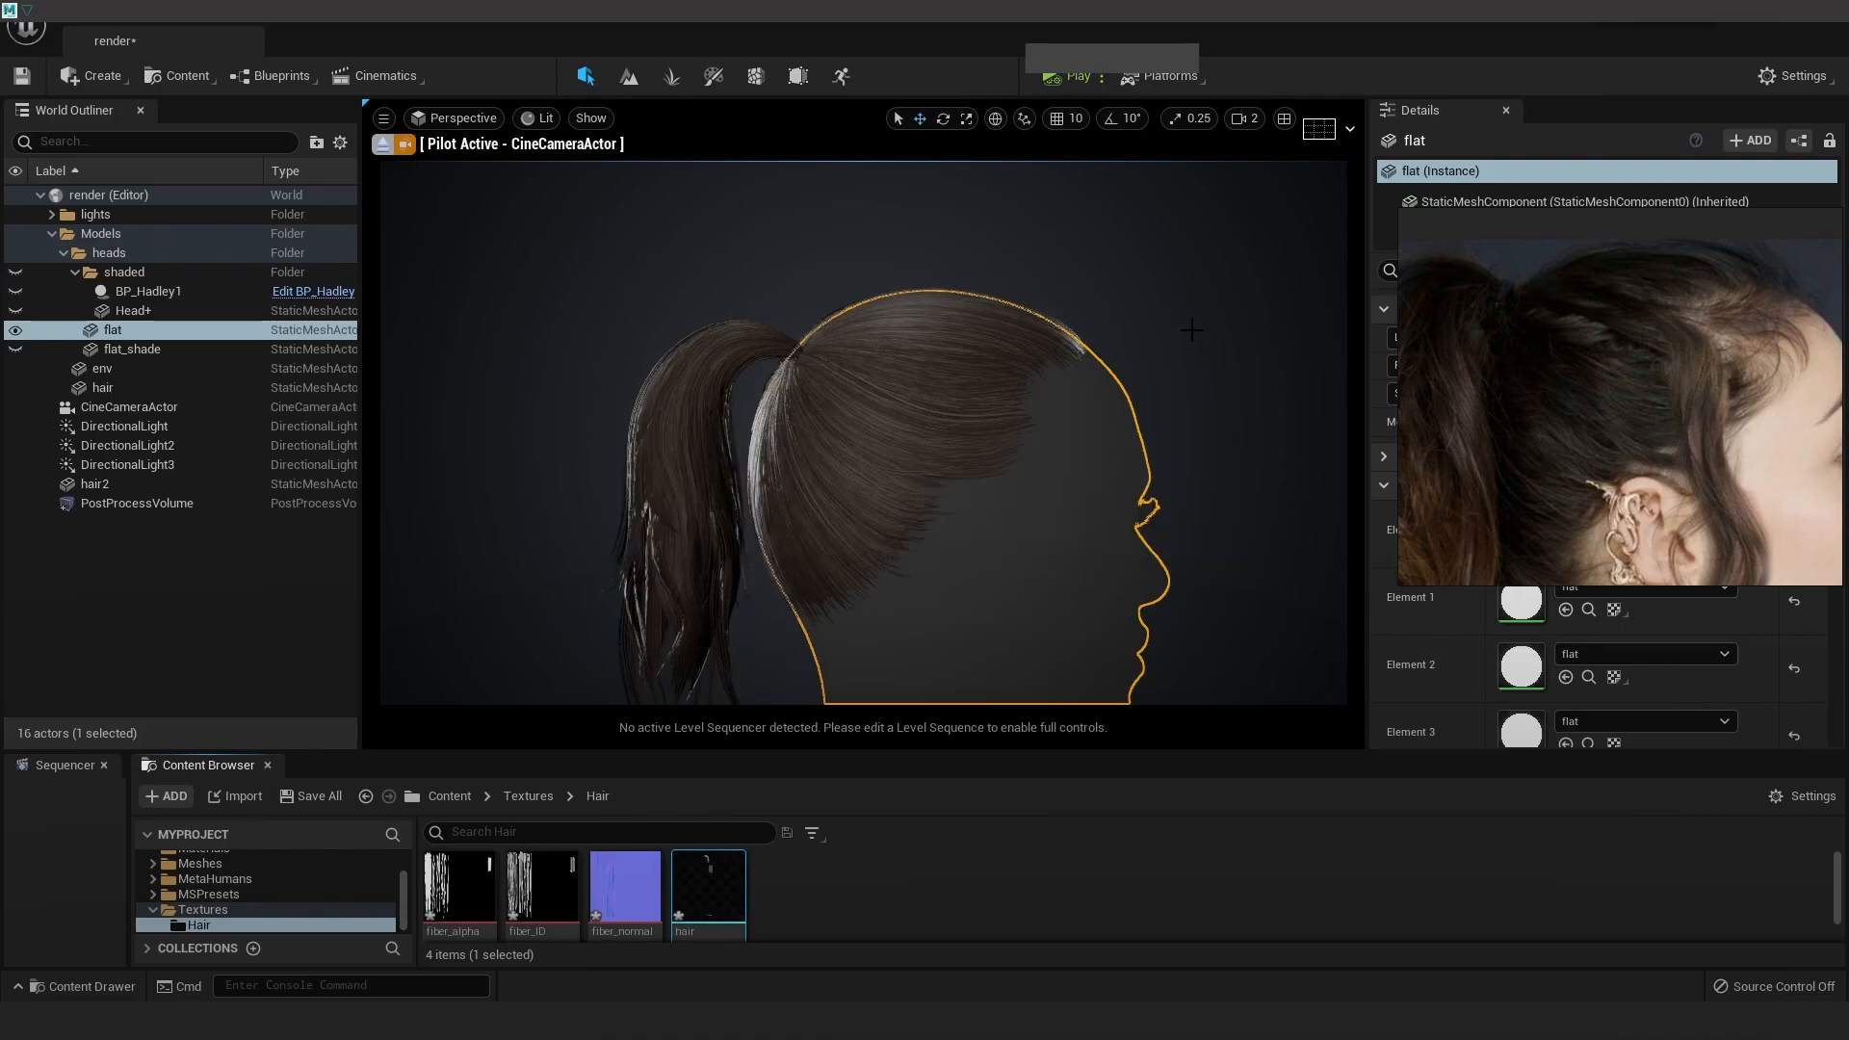
left_click(1140, 461)
left_click_drag(1140, 462, 621, 461, "alt")
left_click_drag(1285, 410, 1102, 409, "alt")
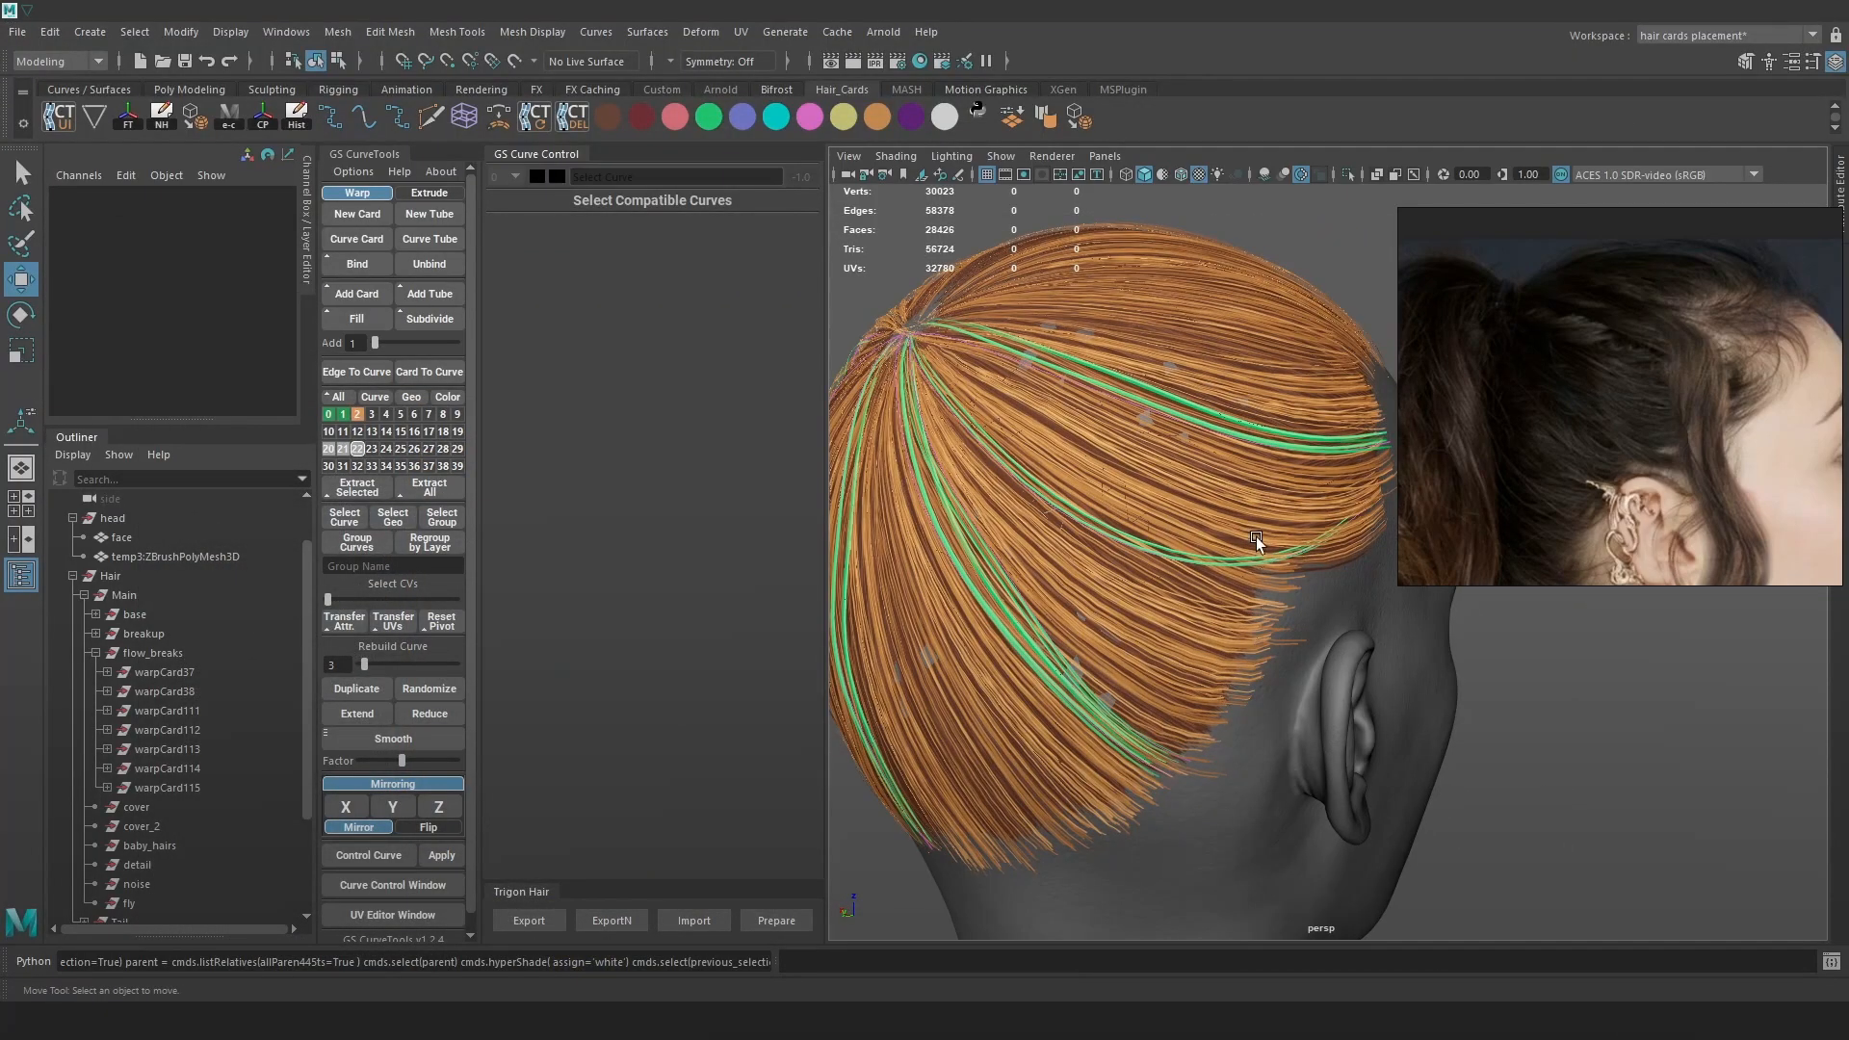
In Maya, mirror warpCard114 and warpCard115 across the X axis to the other side of the head
scroll(1177, 537, "up", 5)
key("4")
left_click(1097, 614)
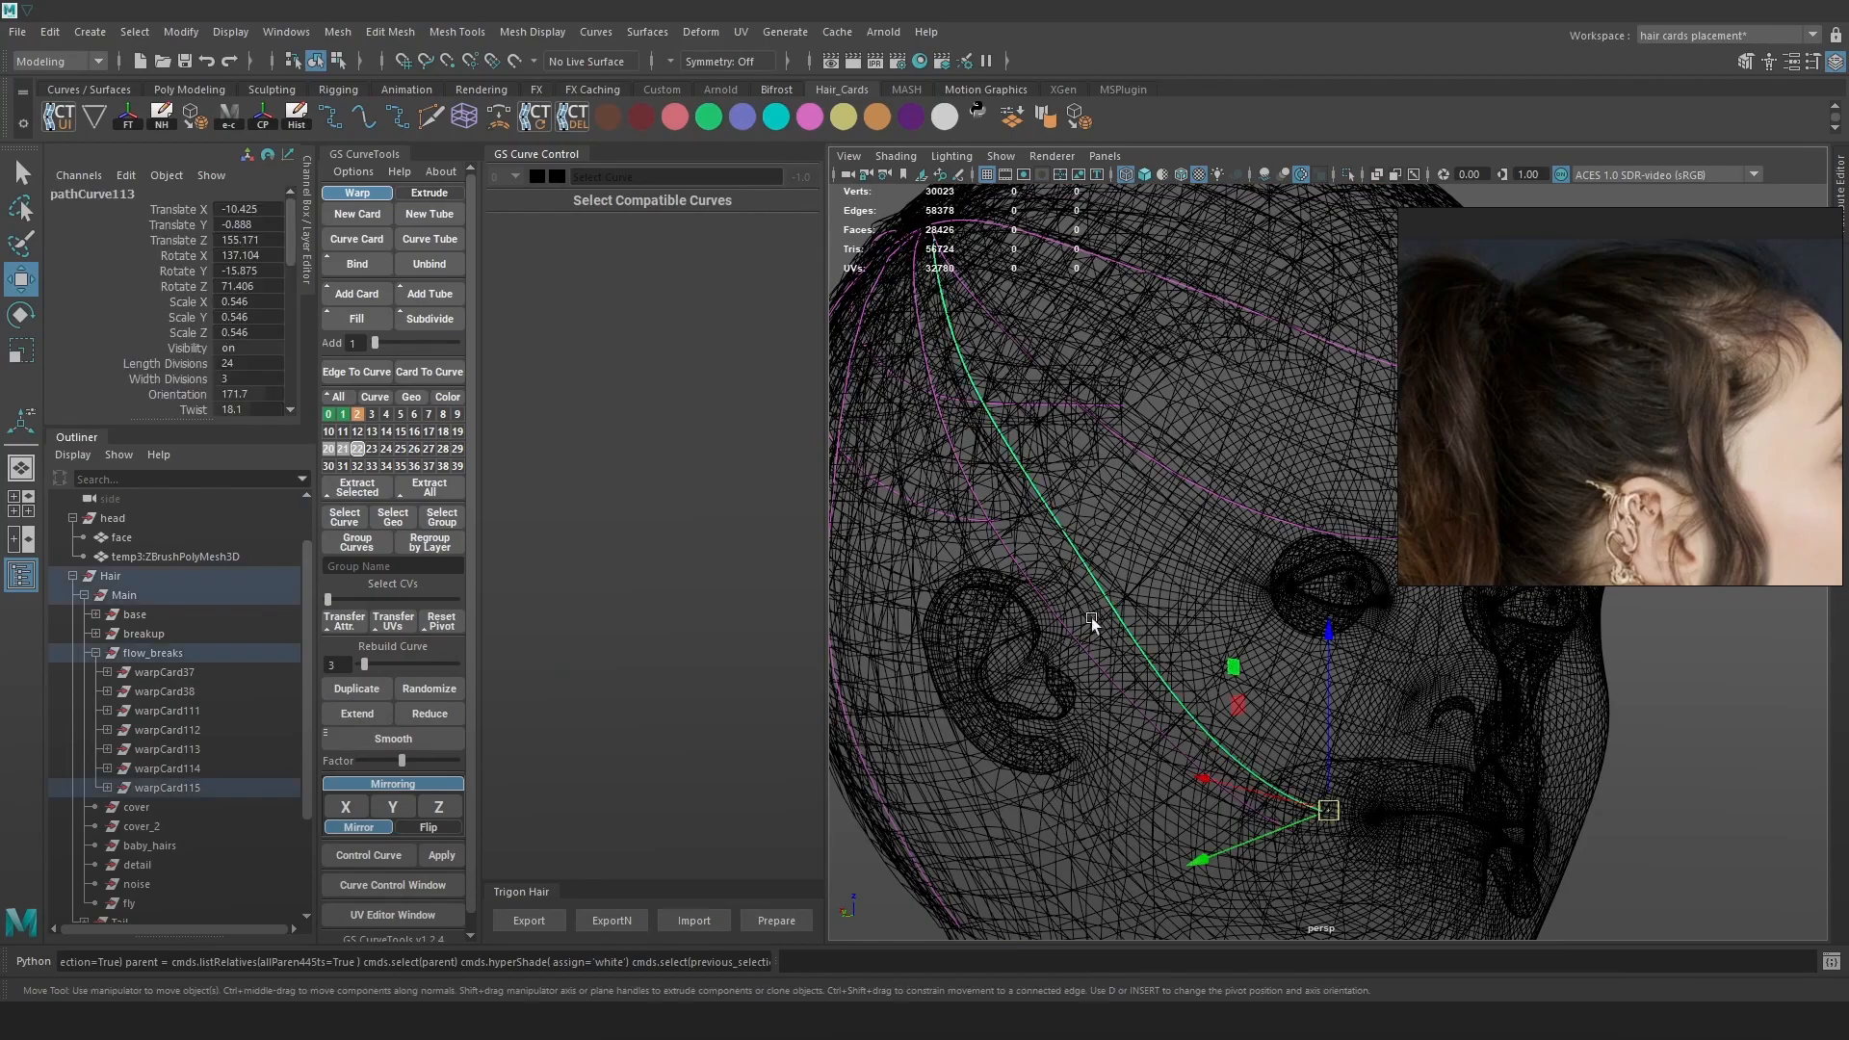
left_click(1048, 628)
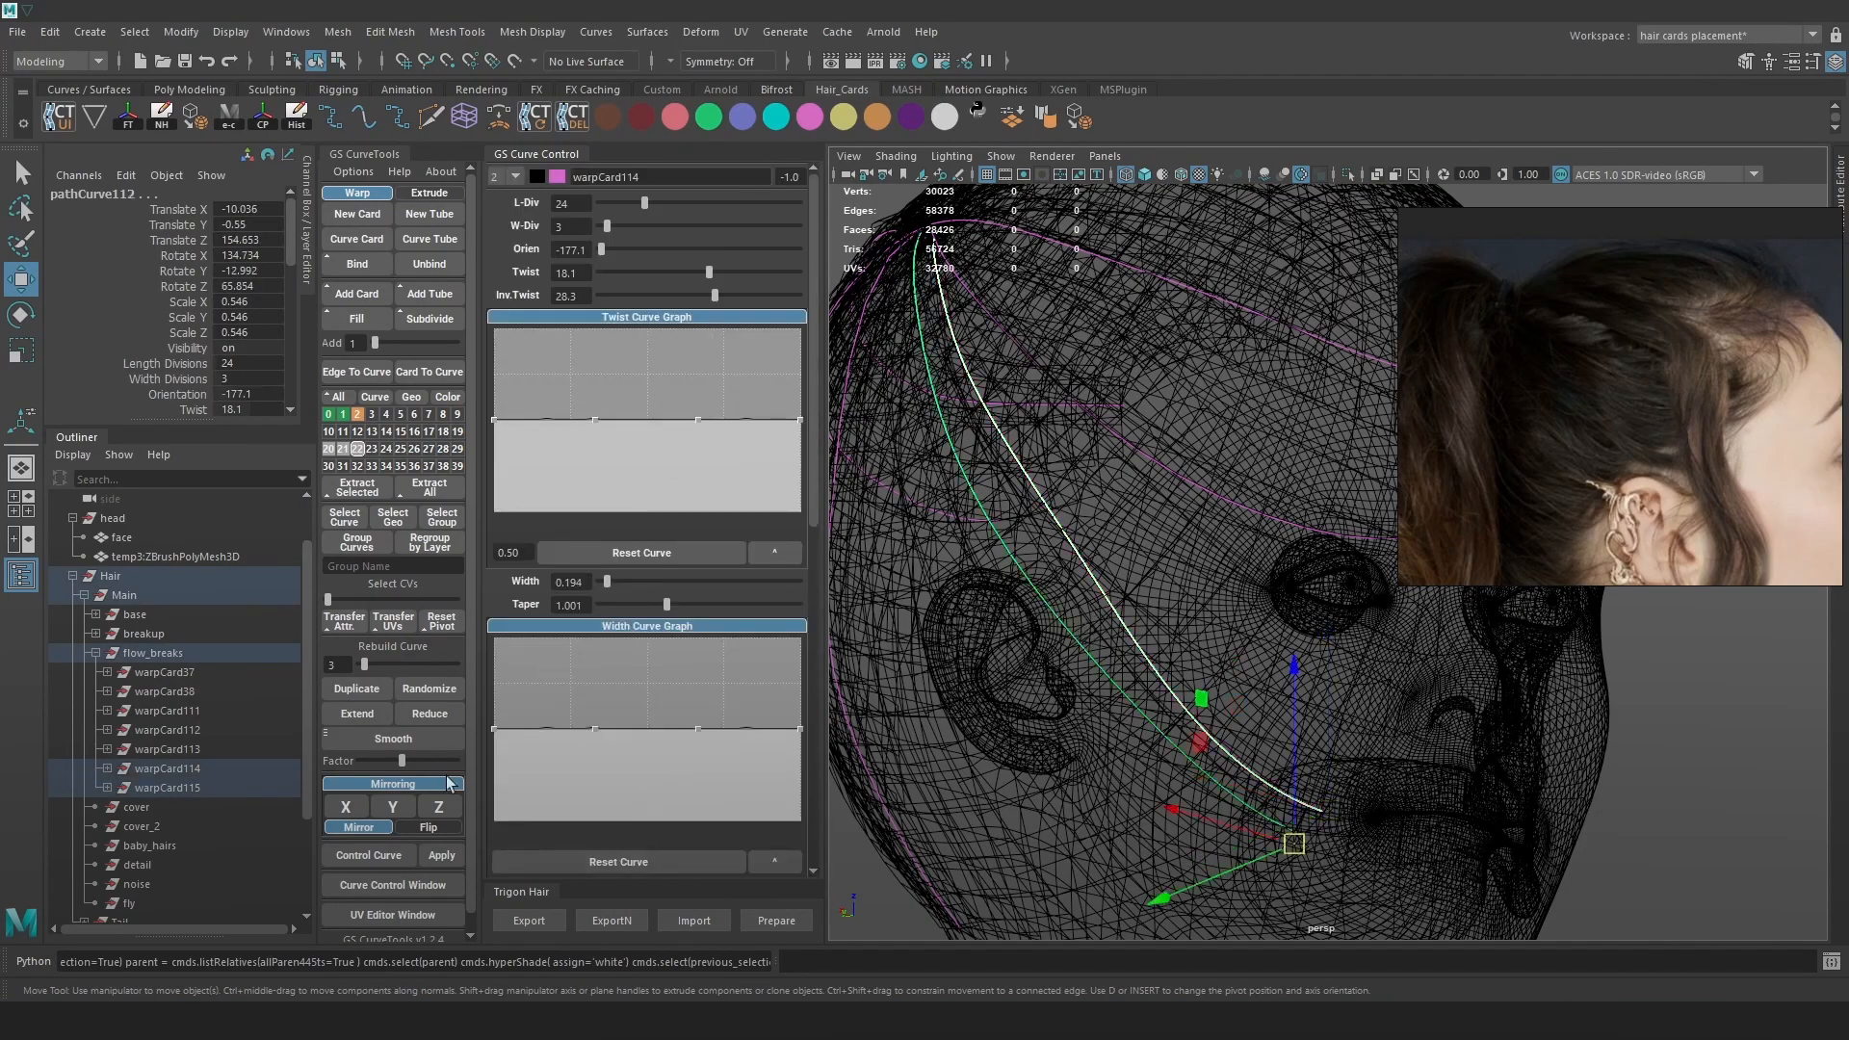
left_click(349, 807)
scroll(1142, 570, "down", 4)
mouse_move(1140, 569)
left_mouse_down("alt")
mouse_move(1223, 559)
mouse_move(1206, 598)
left_mouse_up("alt")
key("6")
middle_click_drag(1206, 597, 1259, 574, "alt")
right_click_drag(1260, 574, 1342, 645, "alt")
mouse_move(1342, 644)
left_mouse_down("alt")
mouse_move(1341, 588)
mouse_move(1244, 628)
mouse_move(1324, 637)
left_mouse_up("alt")
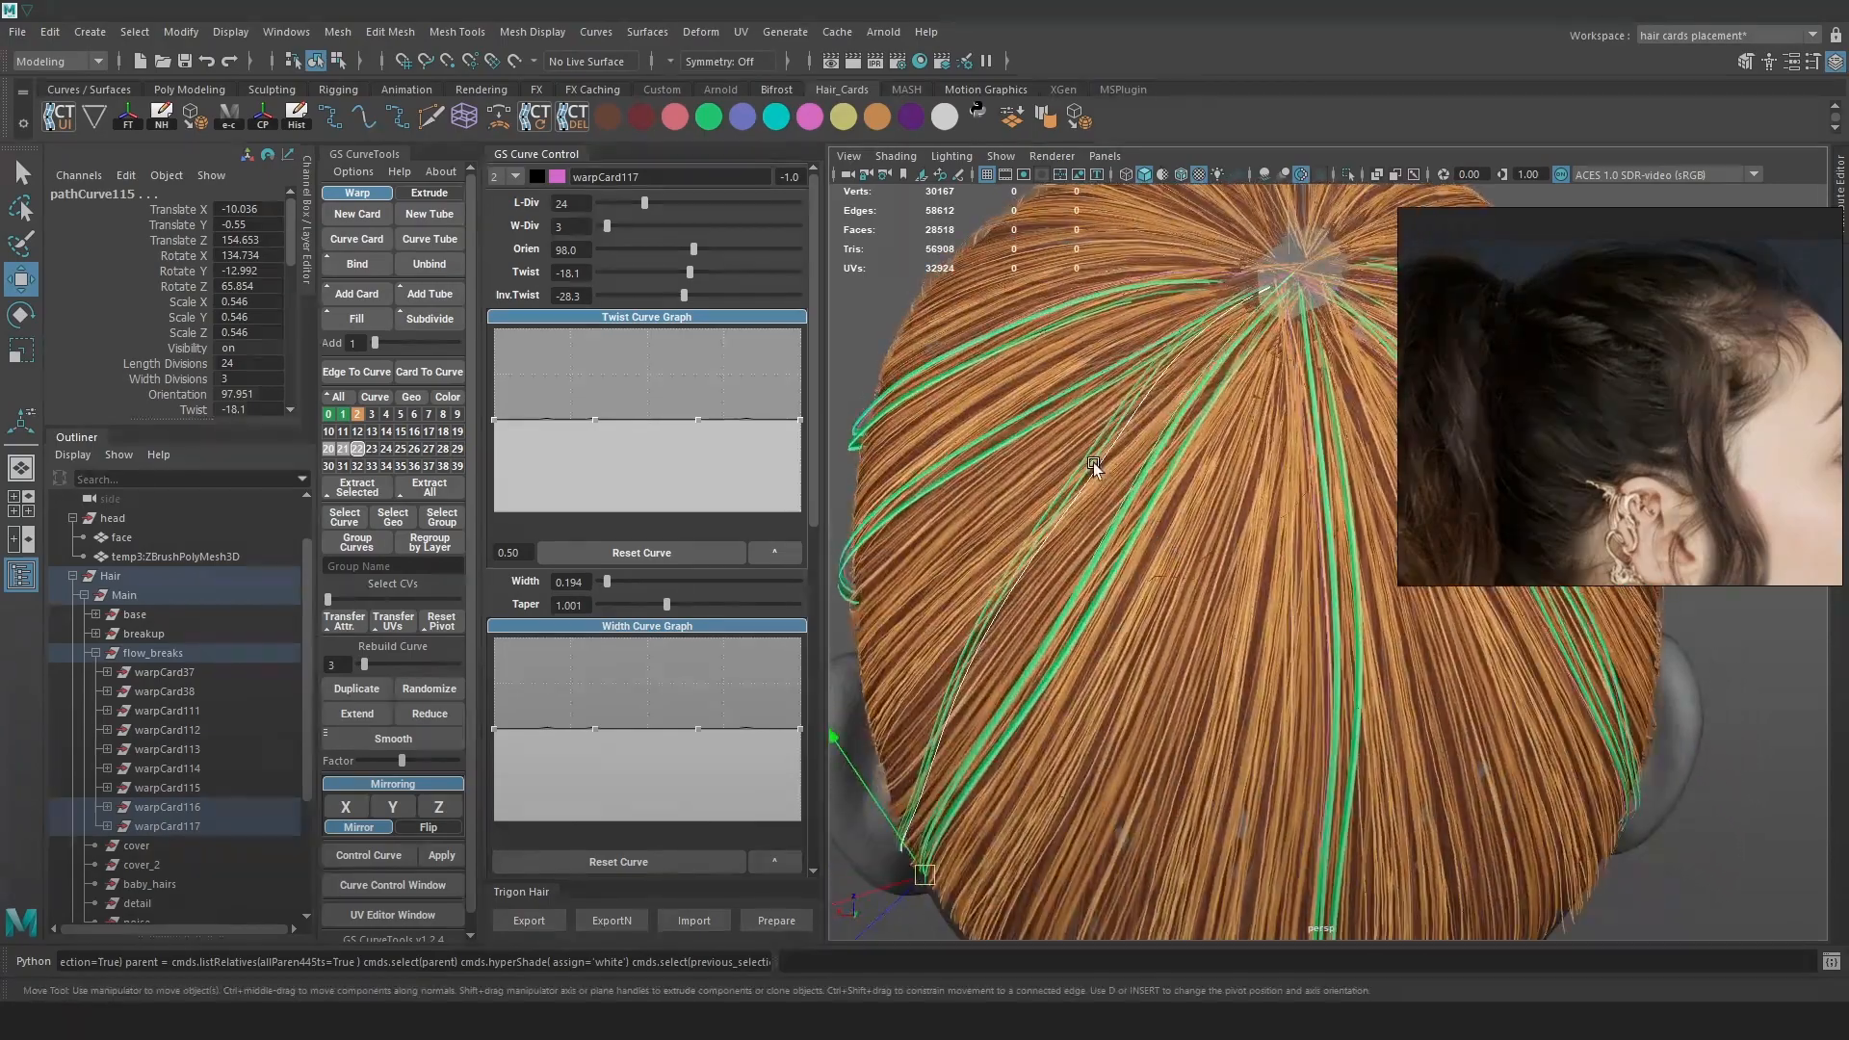
Select the mirrored warpCard116 and reposition its control point near the ponytail base with soft selection
left_click(1097, 457)
key("4")
left_click(1100, 454)
key("6")
right_click_drag(1101, 454, 953, 416, "alt")
key("F9")
middle_click_drag(946, 397, 917, 412, "alt")
left_click(1204, 437)
key("b")
mouse_move(1204, 437)
left_mouse_down()
mouse_move(1244, 441)
mouse_move(1115, 466)
mouse_move(1054, 412)
left_mouse_up()
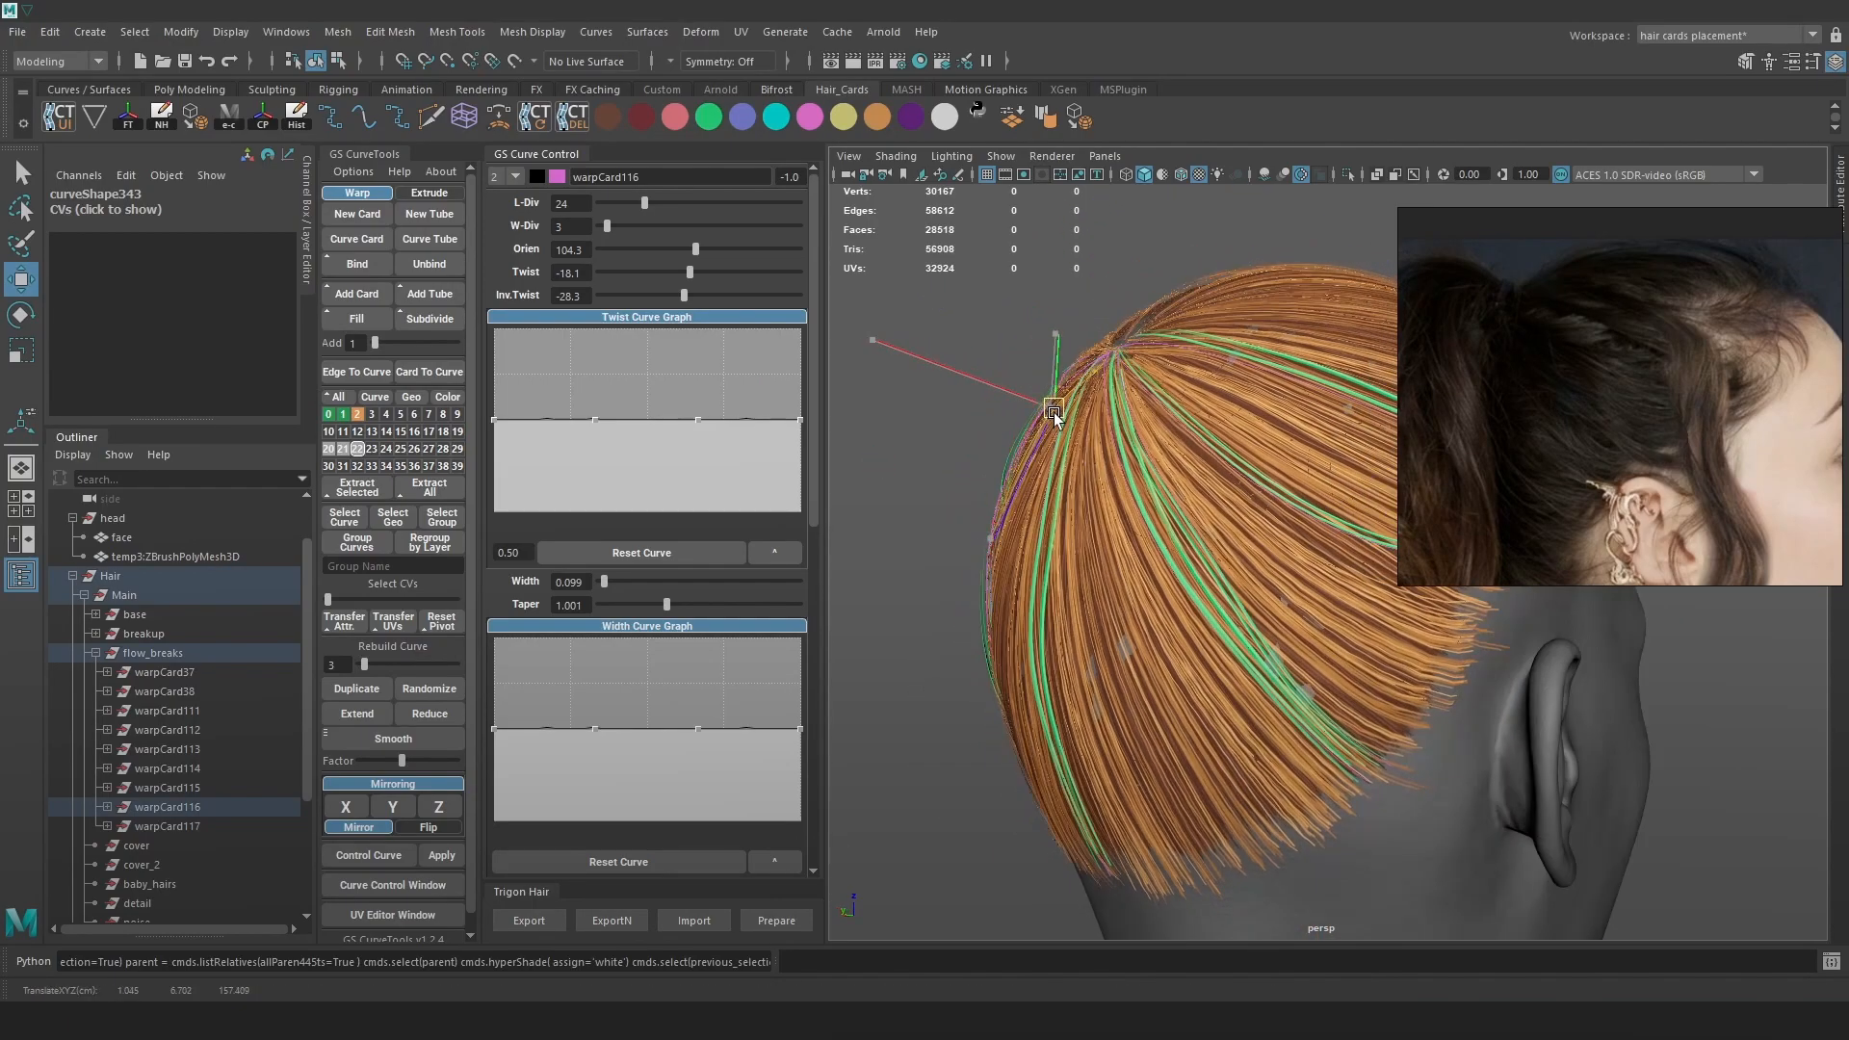
Reshape the mirrored flow-break cards by moving their control points across the back of the head
right_click_drag(1053, 412, 1349, 673, "alt")
left_click_drag(1349, 672, 1291, 531, "alt")
key("4")
key("F8")
right_click_drag(1291, 532, 1069, 362, "alt")
left_click(1069, 366)
left_click(1225, 667)
left_click_drag(1225, 668, 1159, 591, "alt")
middle_click_drag(1159, 590, 1176, 487, "alt")
key("F9")
key("6")
left_click(1269, 494)
mouse_move(1269, 494)
left_mouse_down()
mouse_move(1246, 514)
mouse_move(1287, 606)
mouse_move(1143, 565)
left_mouse_up()
key("4")
Fine-tune the lower control points of the mirrored card to follow the surrounding hair
left_click(1143, 565)
right_click_drag(1325, 206, 1209, 206)
left_click_drag(1209, 206, 1178, 536, "alt")
key("6")
left_click_drag(1177, 535, 1138, 558)
key("4")
left_click(1179, 560)
right_click_drag(1008, 297, 869, 297)
key("6")
mouse_move(1136, 535)
left_mouse_down()
mouse_move(1202, 585)
mouse_move(1142, 586)
mouse_move(1209, 524)
left_mouse_up()
right_click_drag(1209, 524, 1217, 662, "alt")
left_click_drag(1217, 662, 1165, 674, "alt")
Select warpCard117 and adjust its lower control points near the hairline behind the ear
left_click(950, 720)
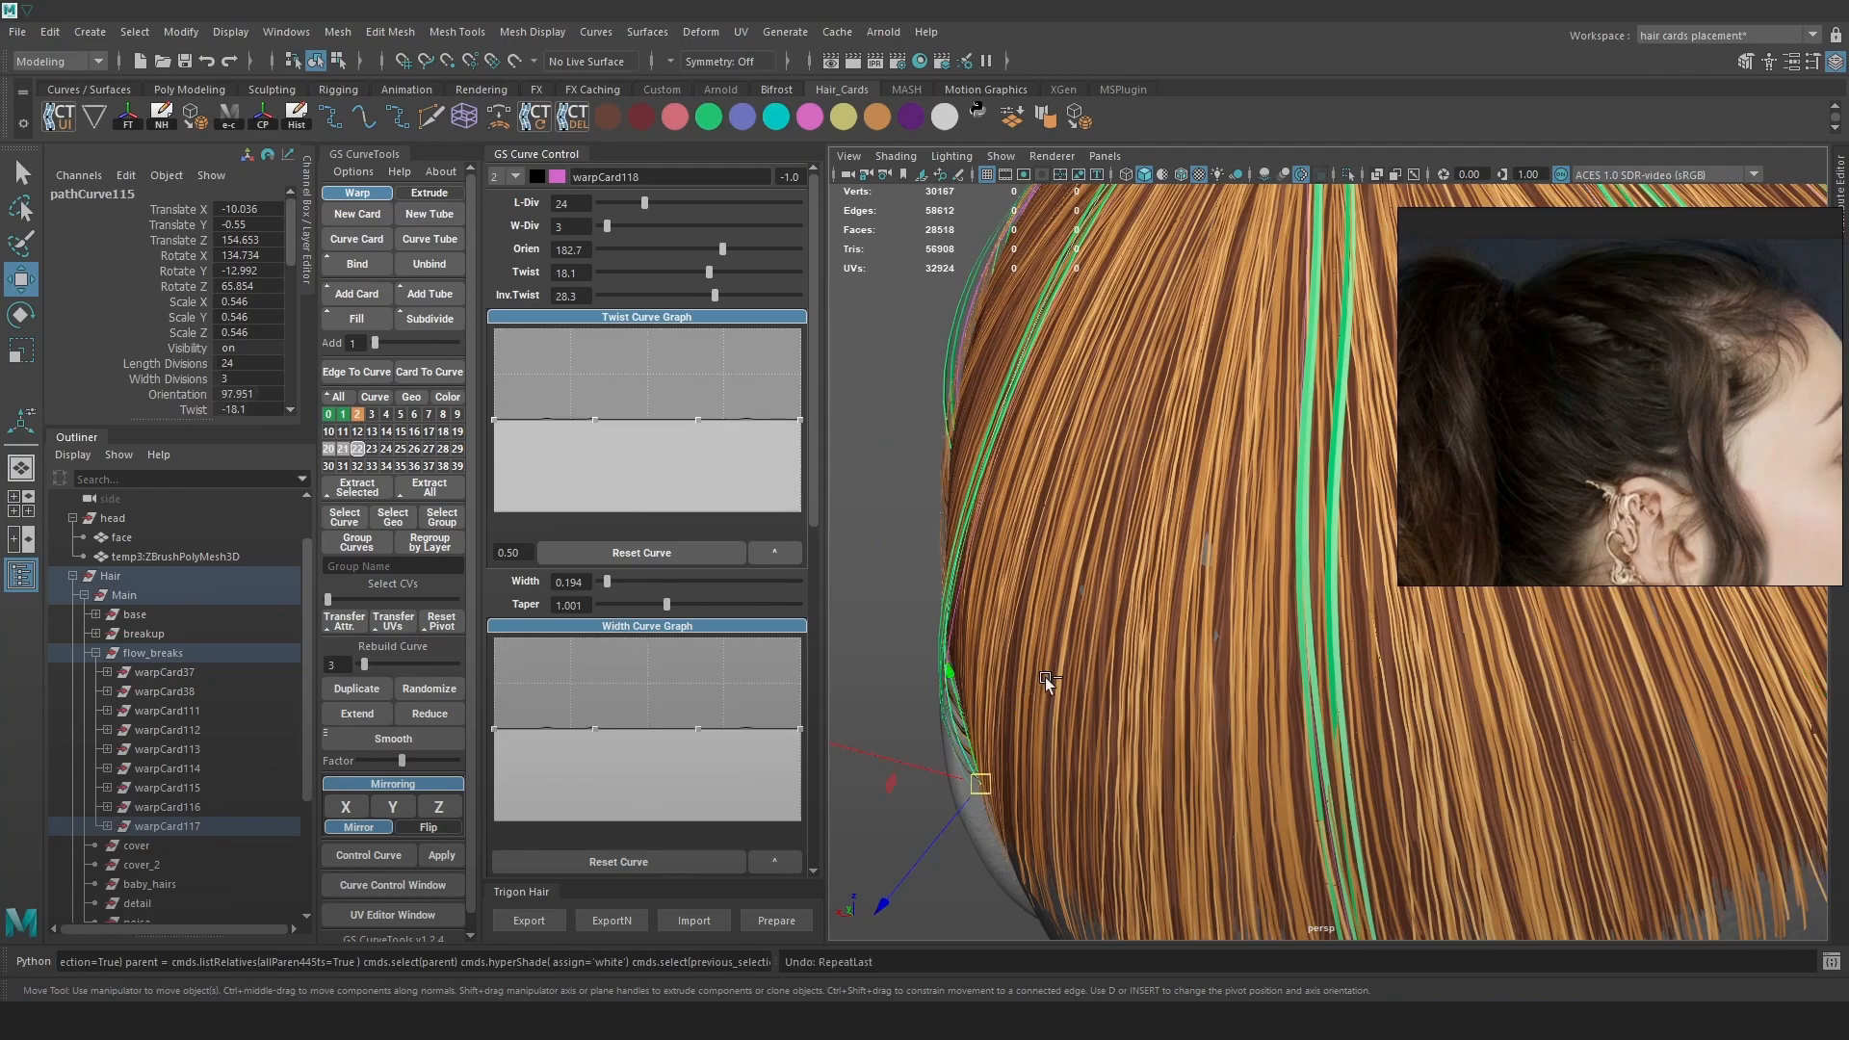
scroll(1042, 672, "down", 5)
right_click_drag(1049, 676, 973, 616, "alt")
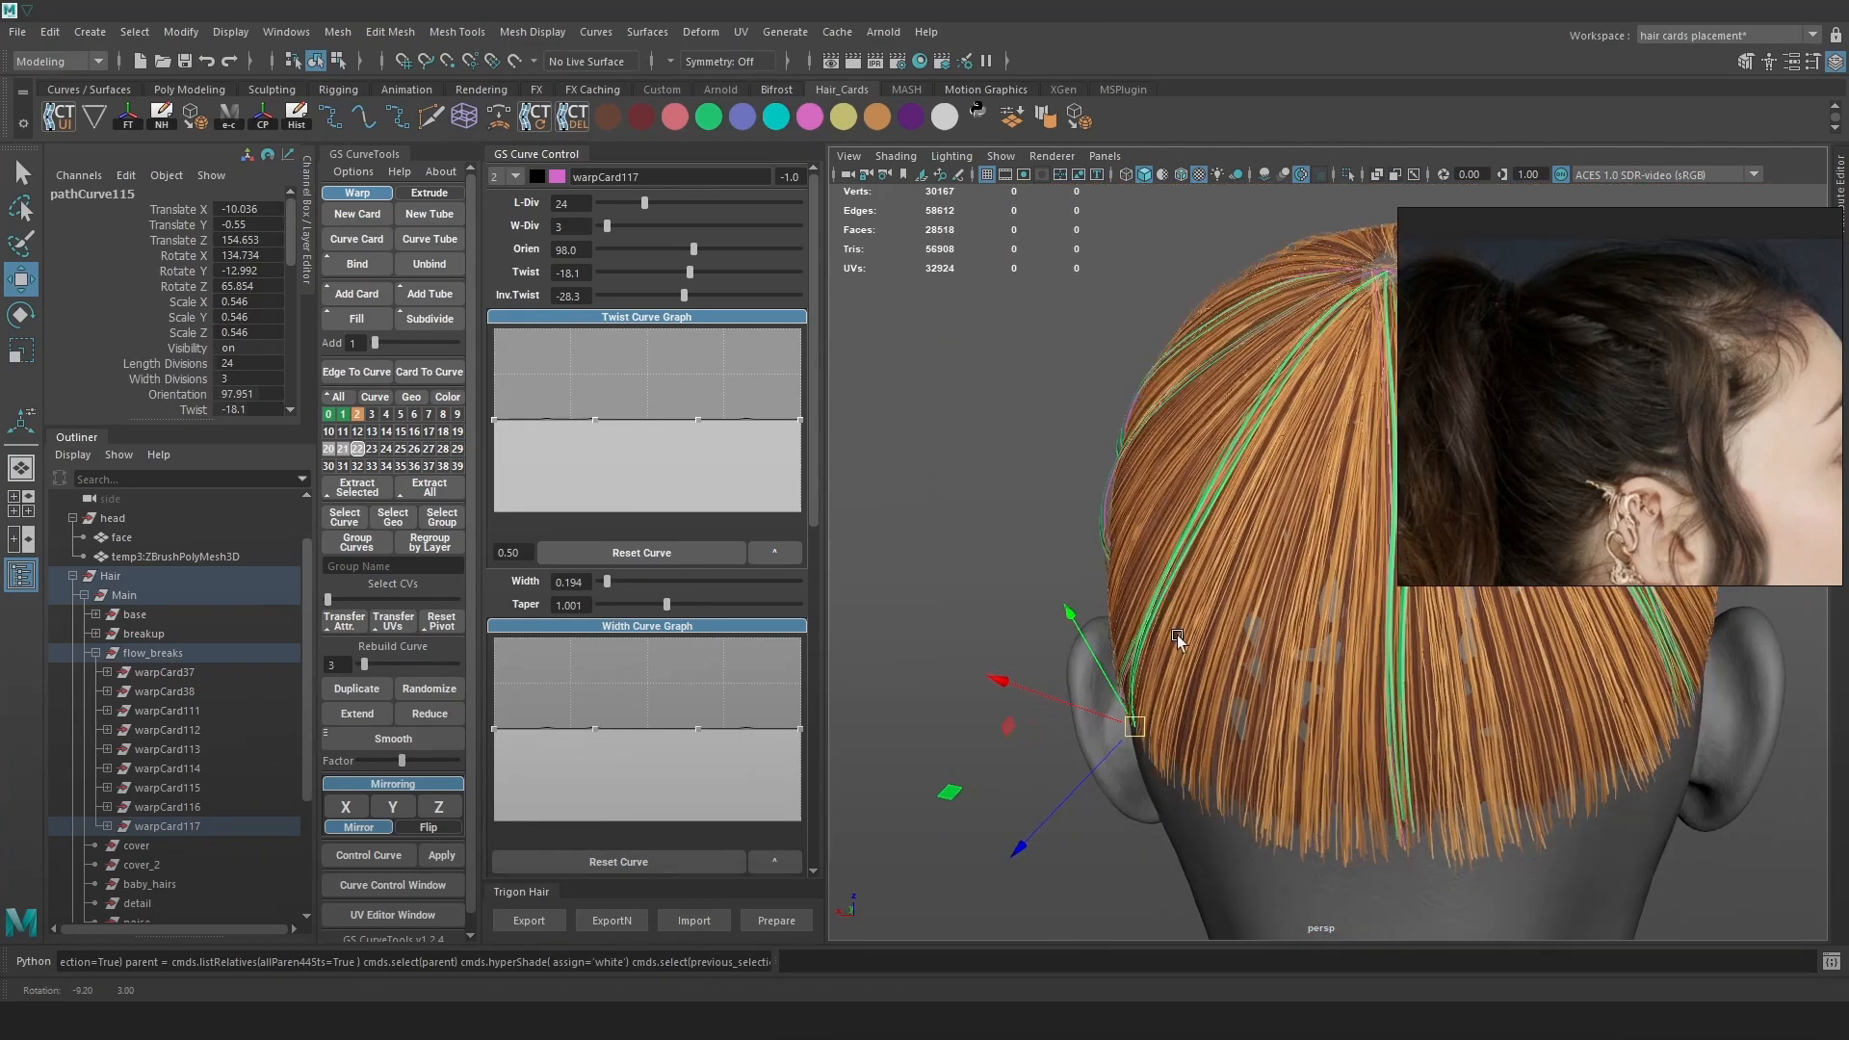
left_click_drag(819, 462, 898, 429, "alt")
right_click_drag(907, 426, 810, 420)
key("4")
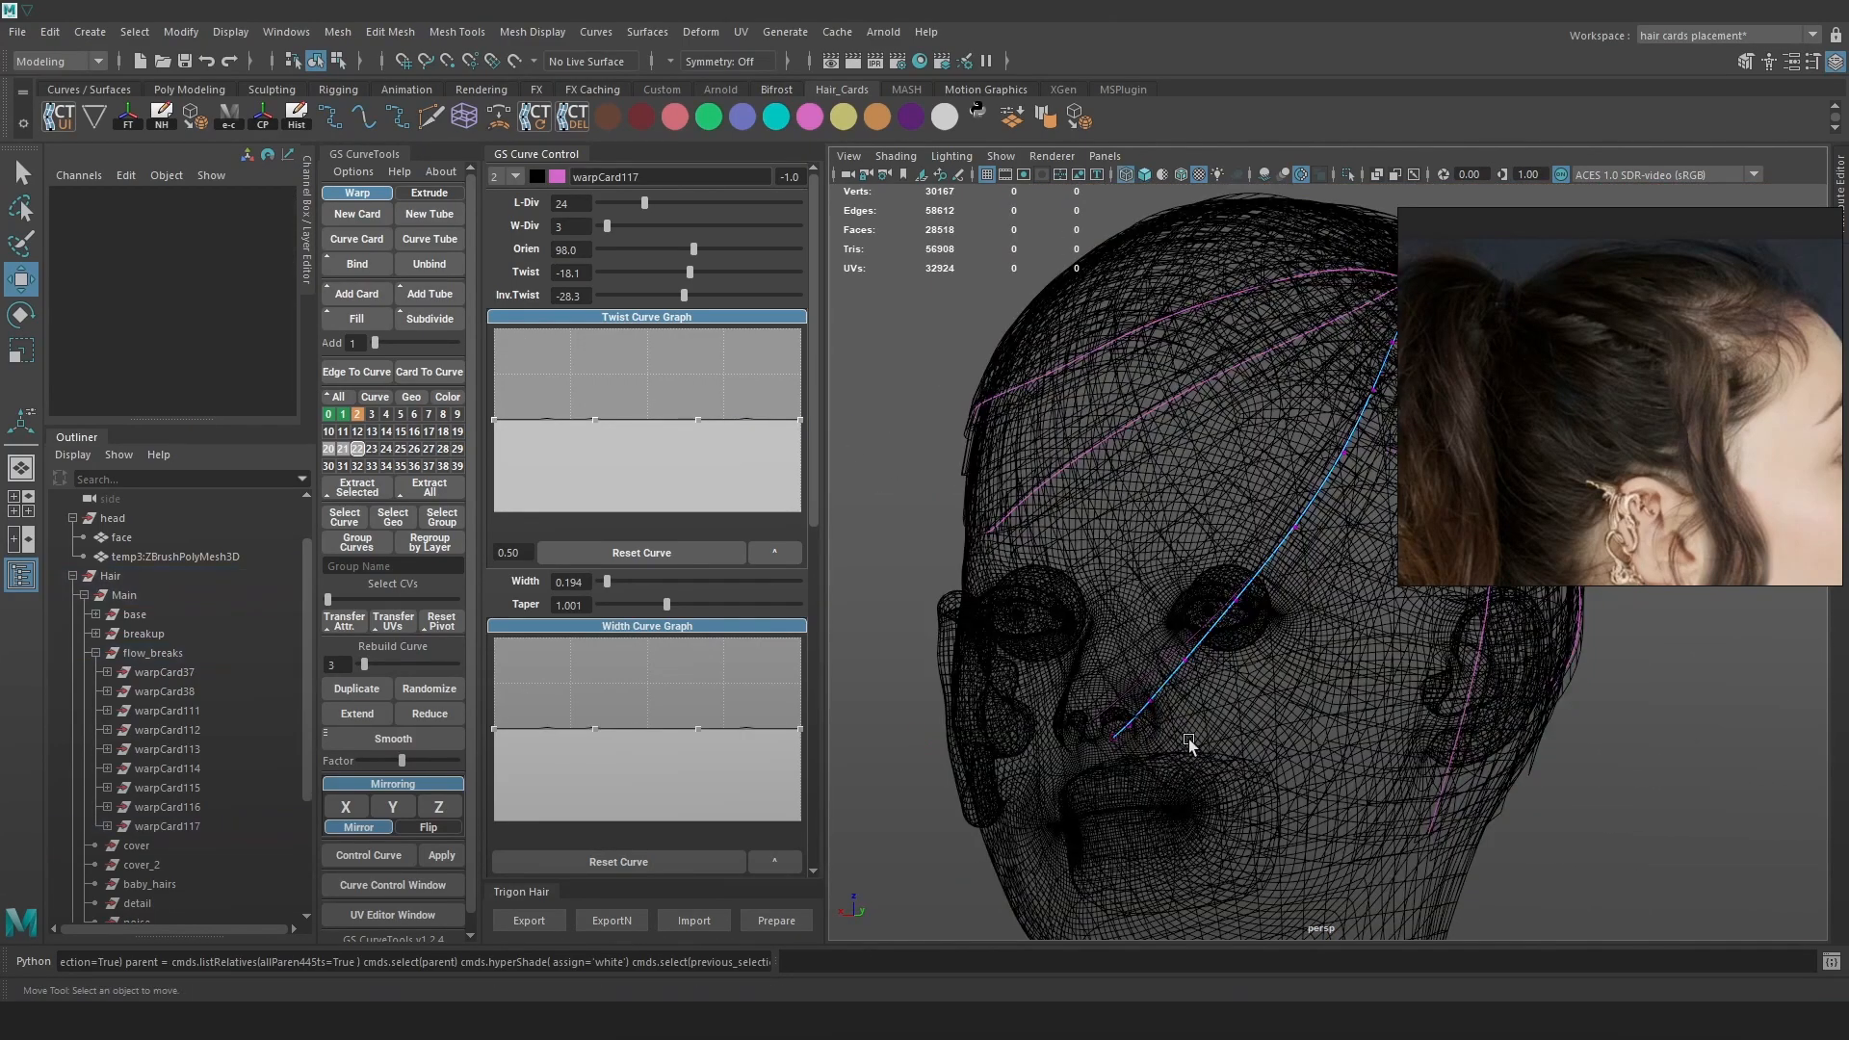
left_click(1139, 677)
right_click_drag(1196, 689, 1146, 689)
mouse_move(1217, 645)
left_mouse_down()
mouse_move(1148, 703)
mouse_move(1220, 693)
mouse_move(1135, 726)
mouse_move(1209, 557)
mouse_move(1349, 582)
mouse_move(1153, 543)
left_mouse_up()
key("6")
Fill a new card between warpCard113 and warpCard117 and move its lower control points toward the nape hairline
left_click(1166, 439)
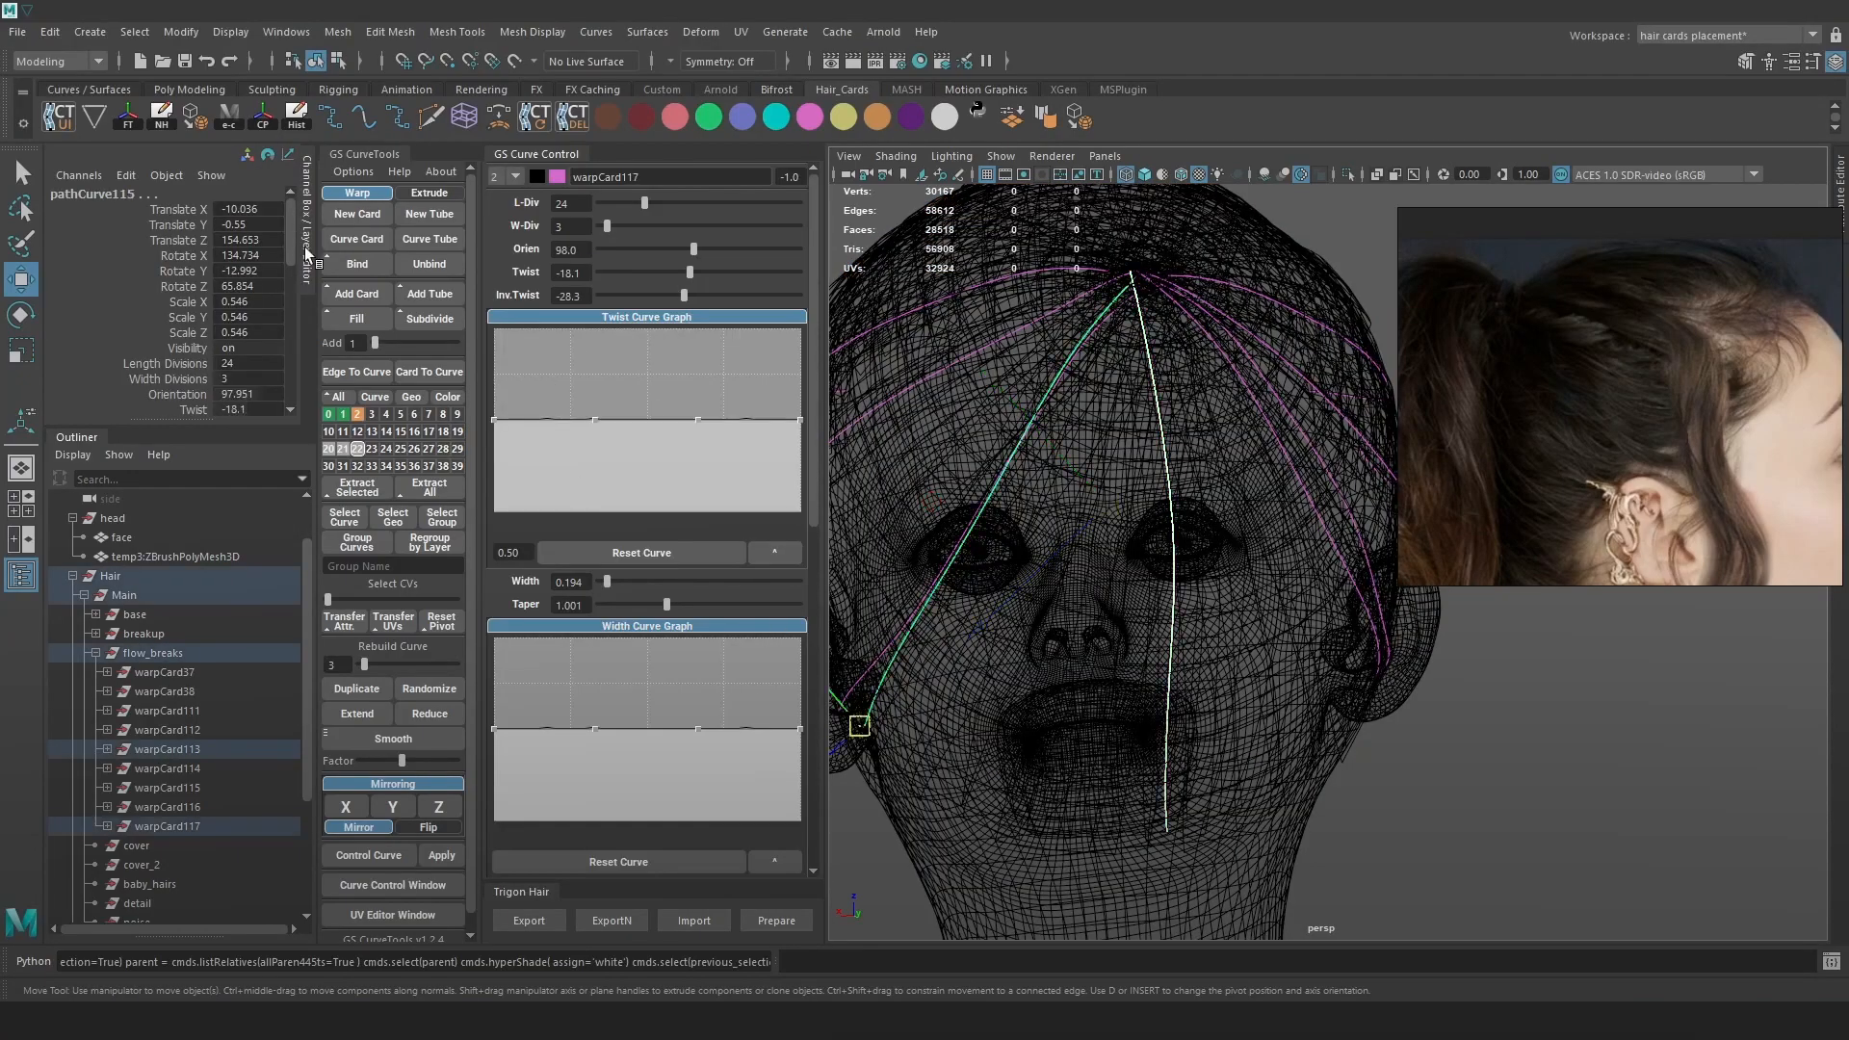
left_click(357, 319)
left_click_drag(1088, 616, 1290, 596, "alt")
right_click_drag(881, 446, 836, 446)
left_click_drag(1230, 727, 1232, 677)
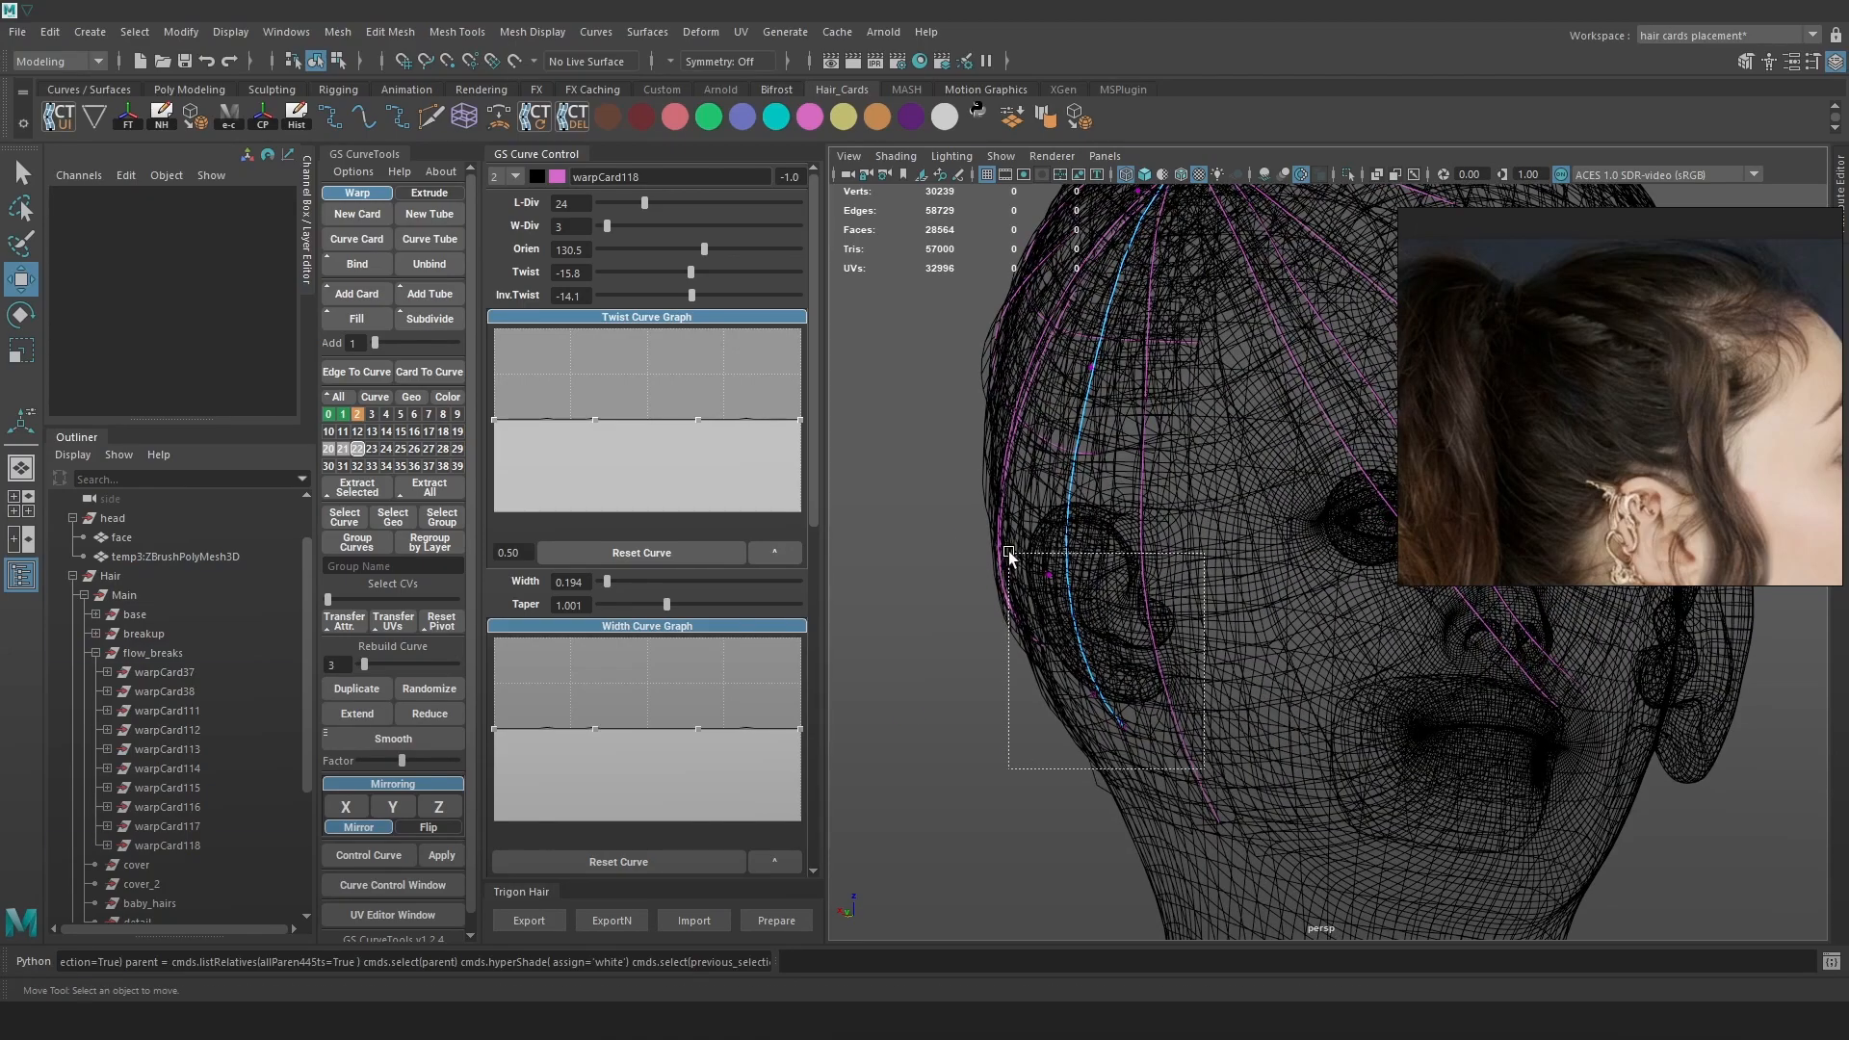
left_click_drag(1008, 556, 1011, 560)
key("5")
mouse_move(1091, 654)
left_mouse_down()
mouse_move(1081, 666)
mouse_move(1107, 602)
mouse_move(1122, 679)
mouse_move(1160, 689)
mouse_move(1165, 712)
mouse_move(1092, 686)
left_mouse_up()
right_click_drag(1096, 686, 1142, 710, "alt")
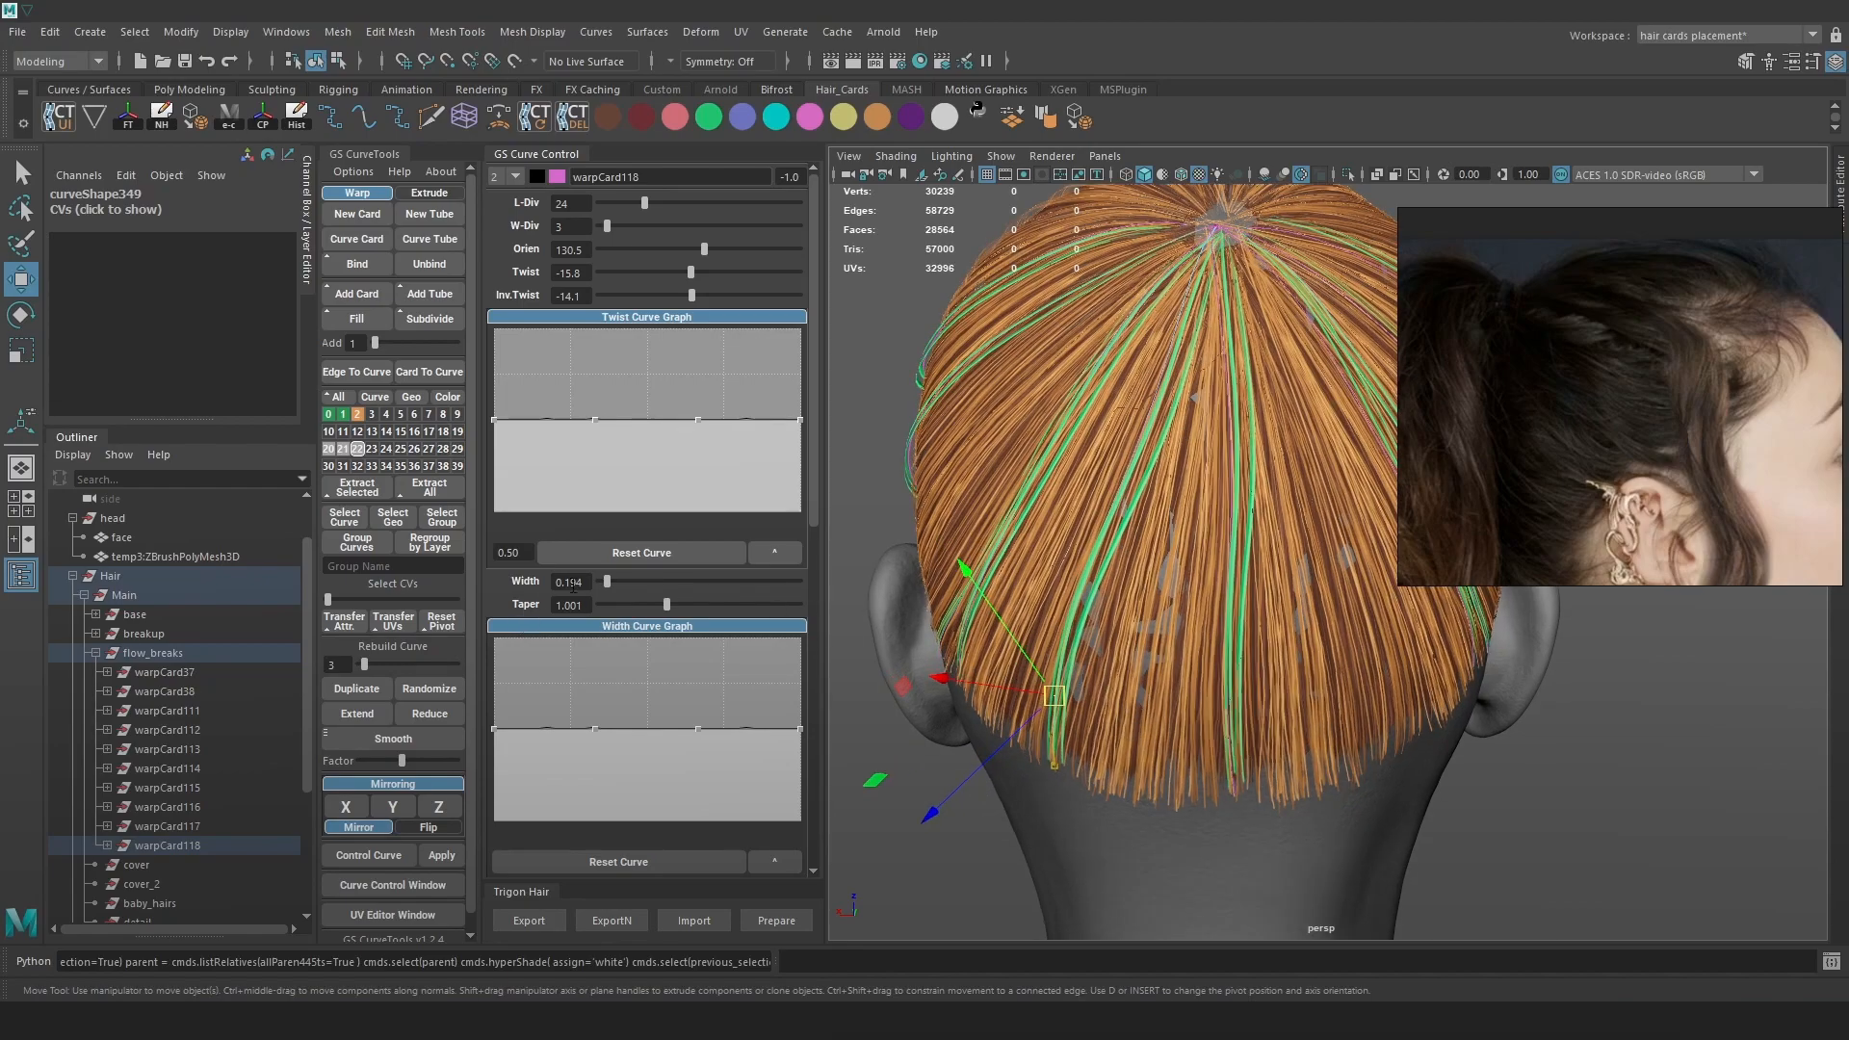
Set the new in-between card's width to 0.099 and nudge its control points into the back hair
left_click_drag(608, 585, 605, 583)
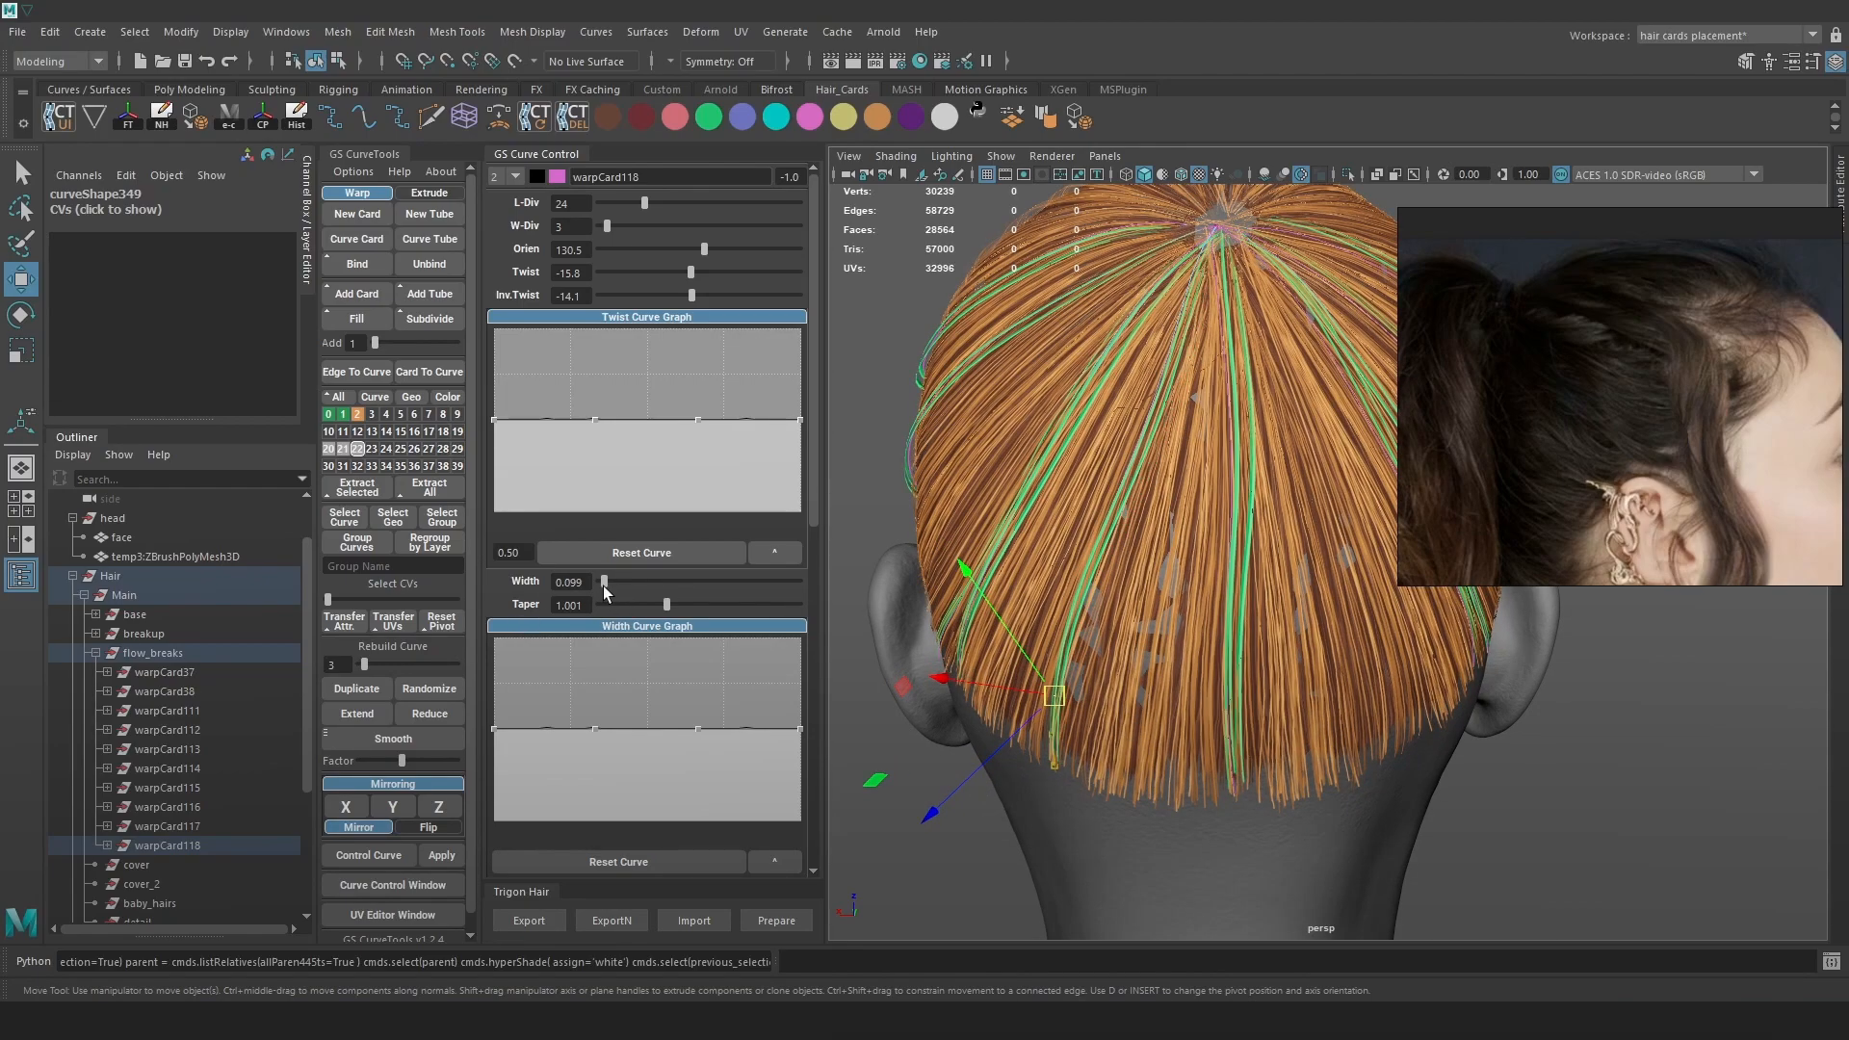
left_click_drag(1276, 575, 1077, 568, "alt")
left_click_drag(1190, 629, 1196, 628)
left_click(1068, 486)
left_click_drag(1118, 475, 1320, 500, "alt")
right_click_drag(1320, 500, 1246, 528, "alt")
middle_click_drag(1246, 528, 1207, 640, "alt")
left_click_drag(1206, 640, 1056, 740, "alt")
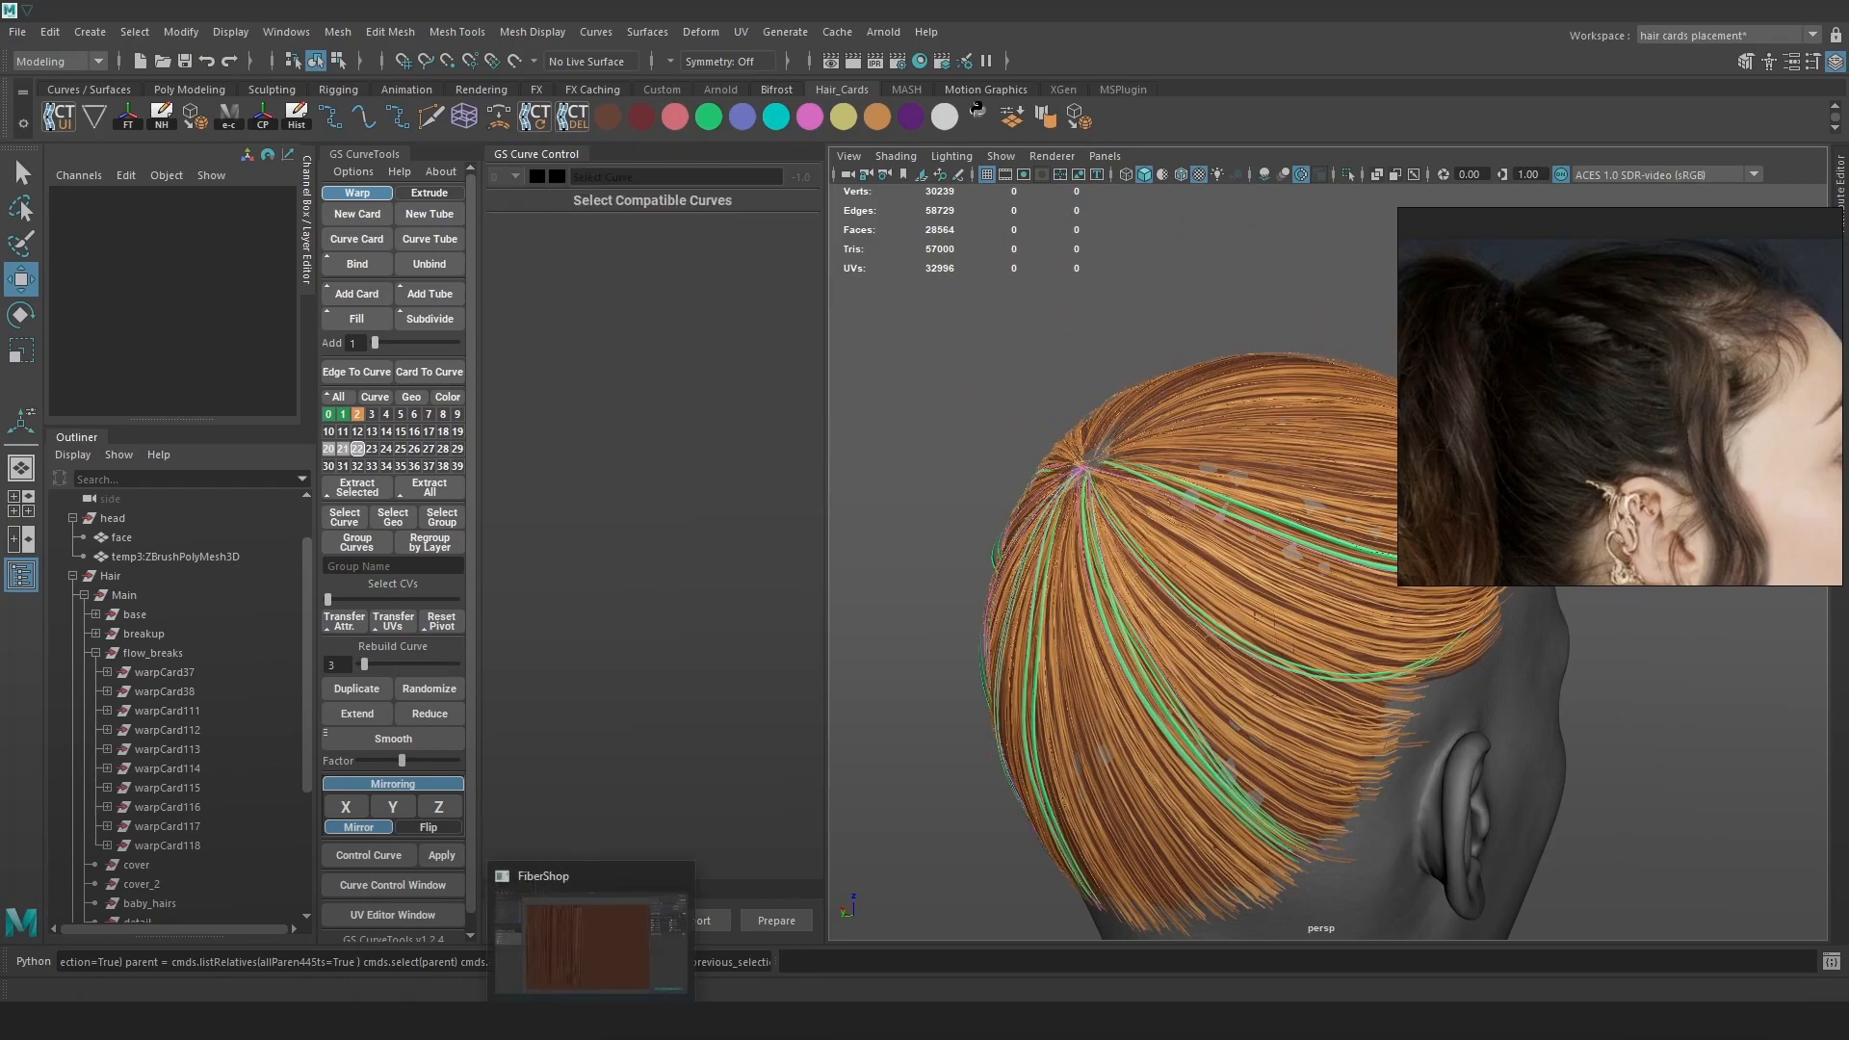
Toggle the Custom_normals group's visibility on and off
mouse_move(544, 1018)
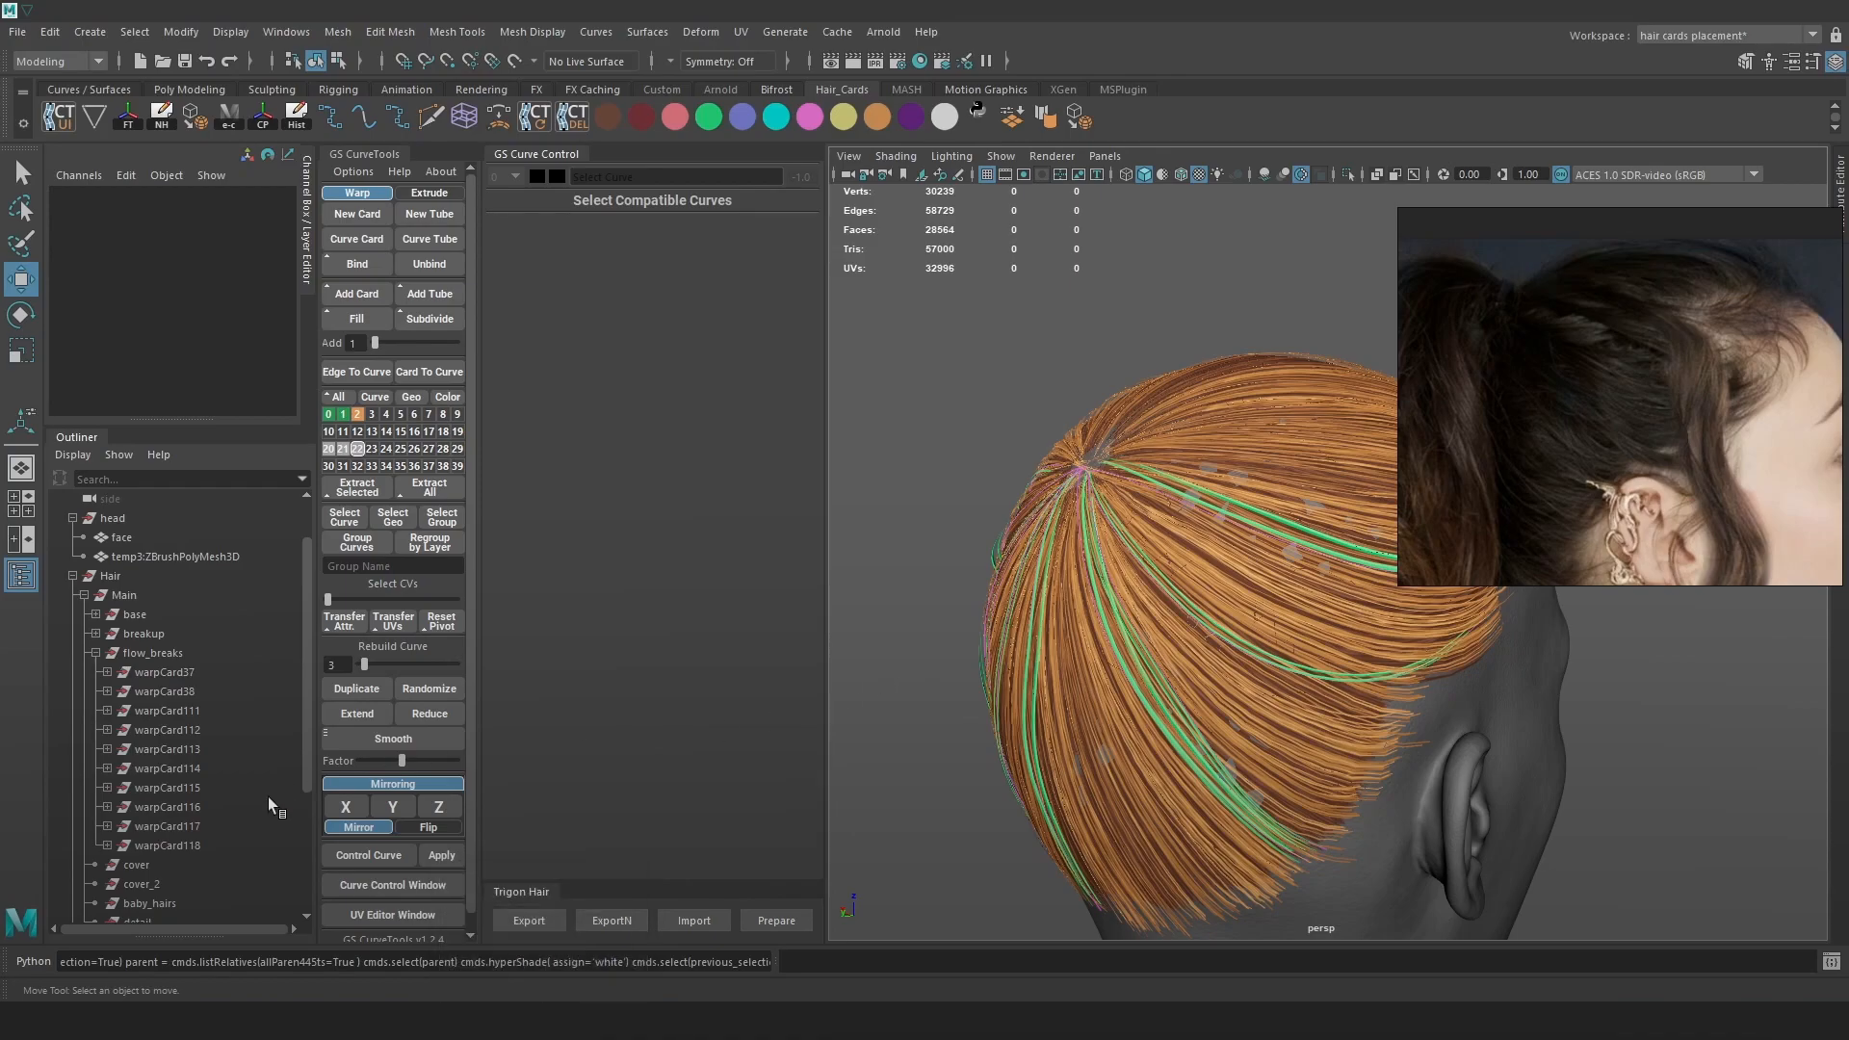
scroll(266, 794, "down", 5)
left_click(139, 807)
middle_click(899, 669)
key("h")
key("h")
left_click(928, 634)
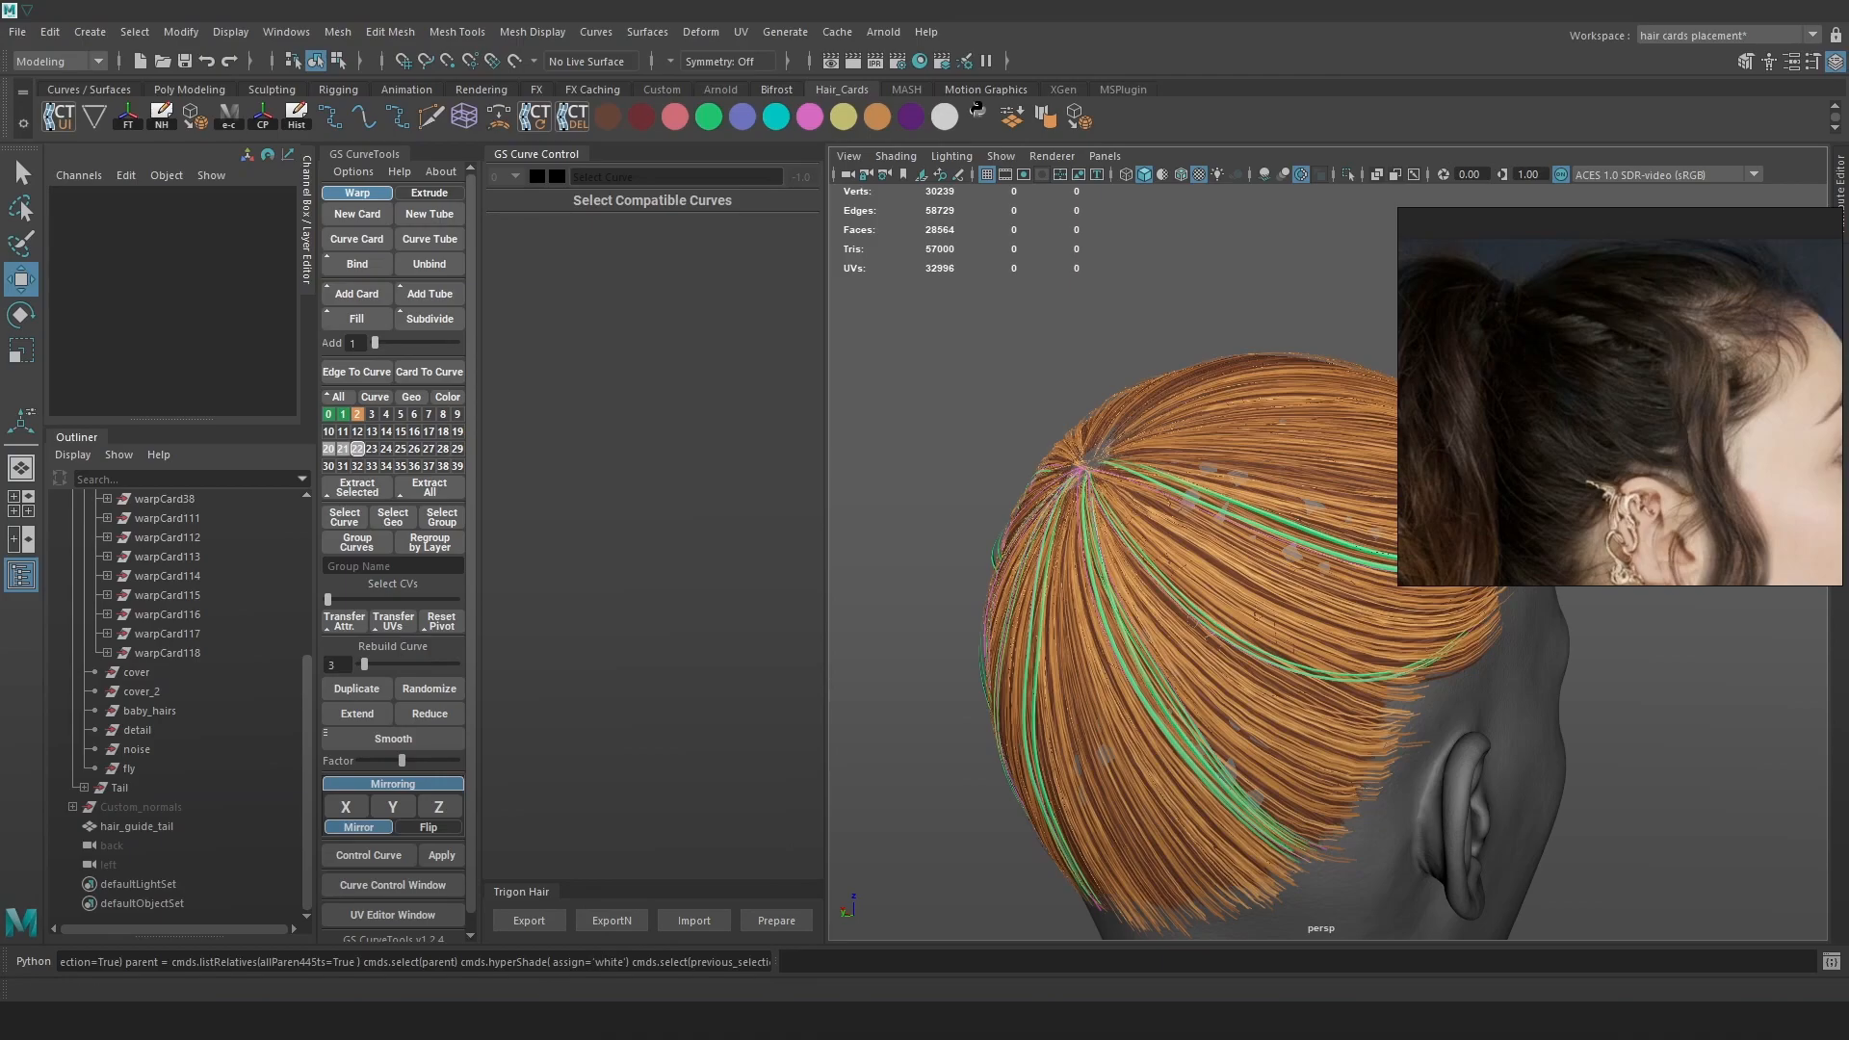
Reimport the hair static mesh in Unreal Editor and examine the flow breaks from the back and both sides
left_click(431, 997)
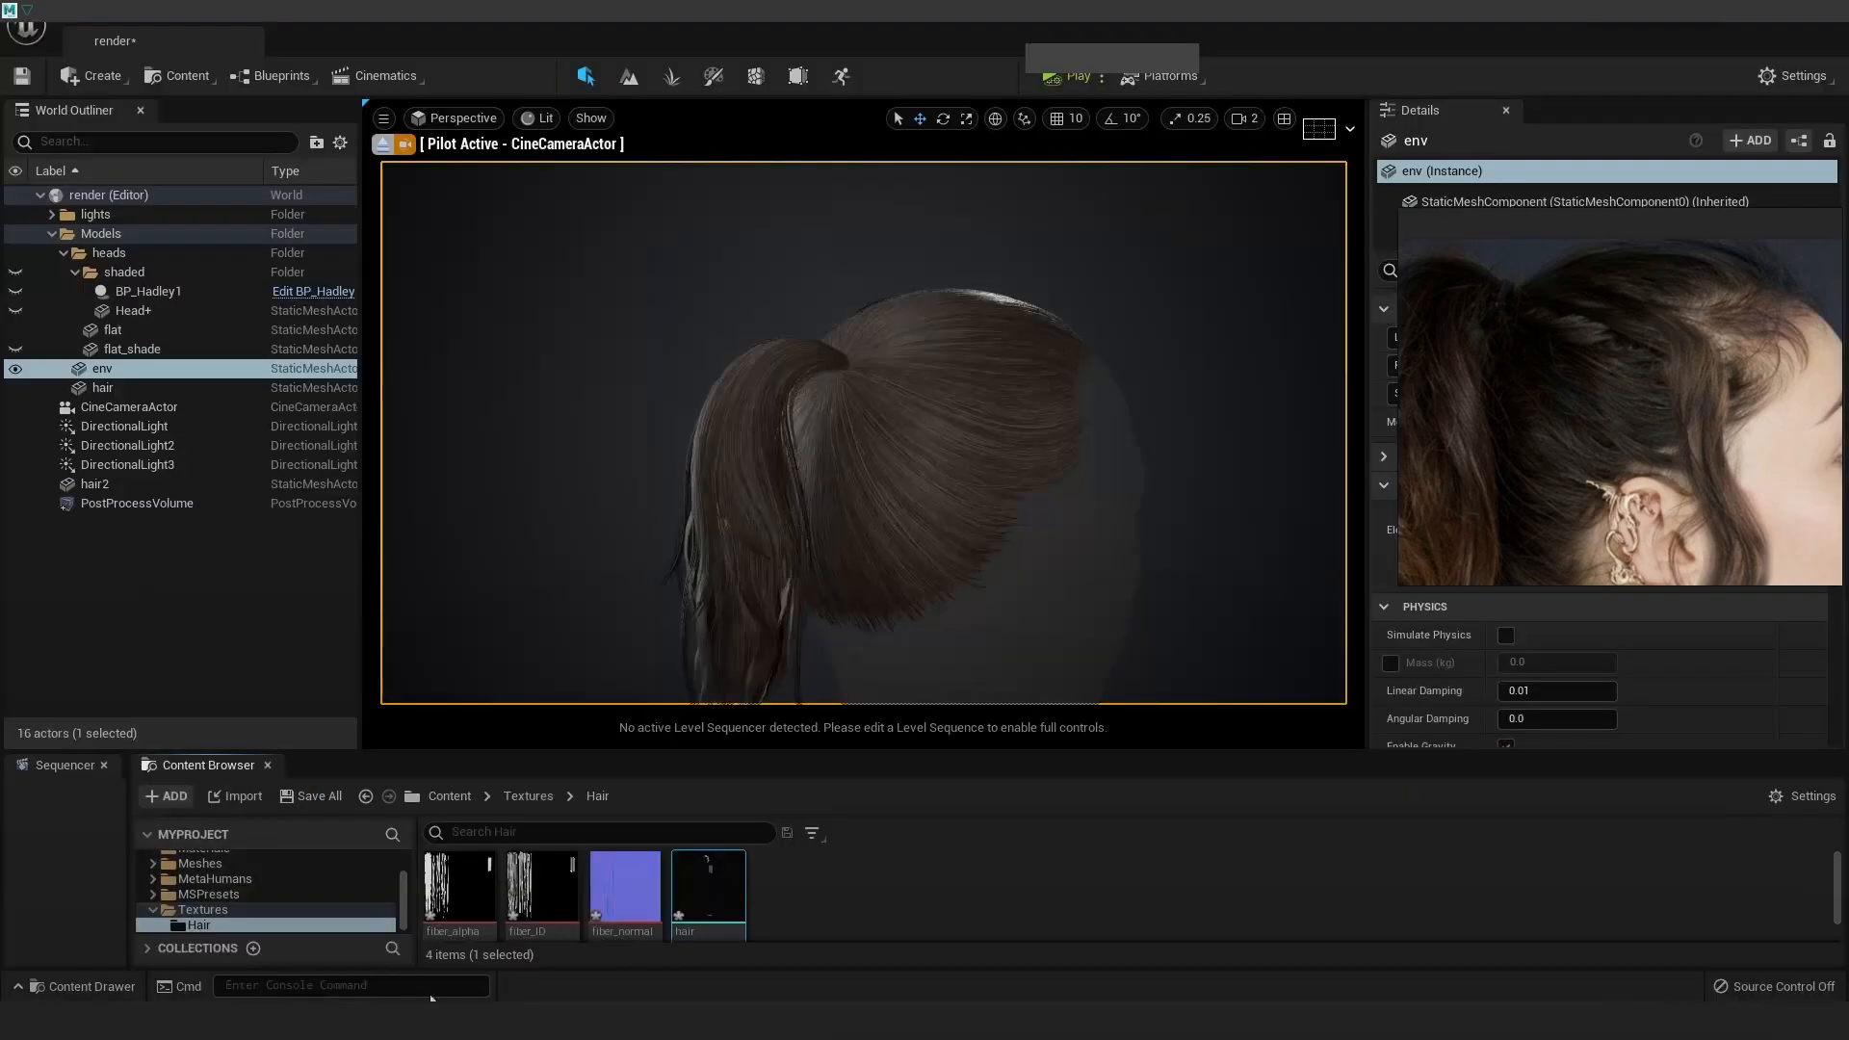
right_click(714, 880)
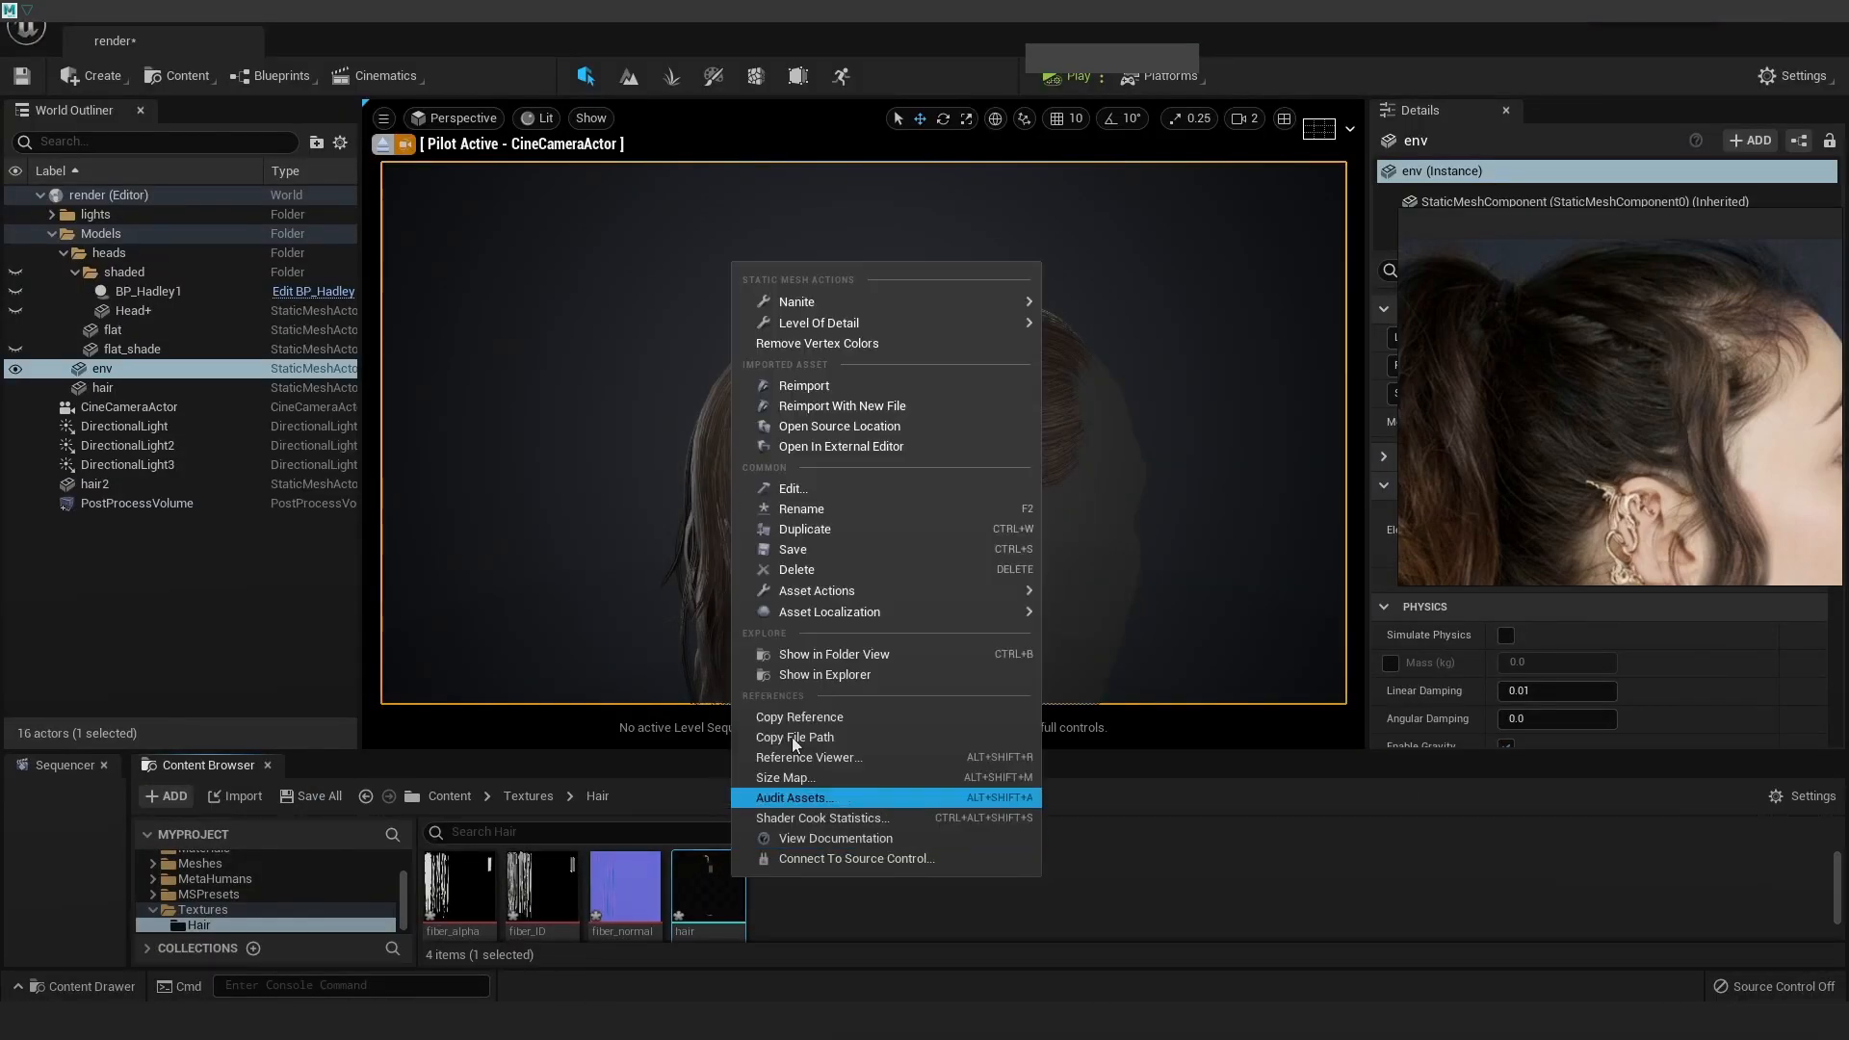
left_click(830, 387)
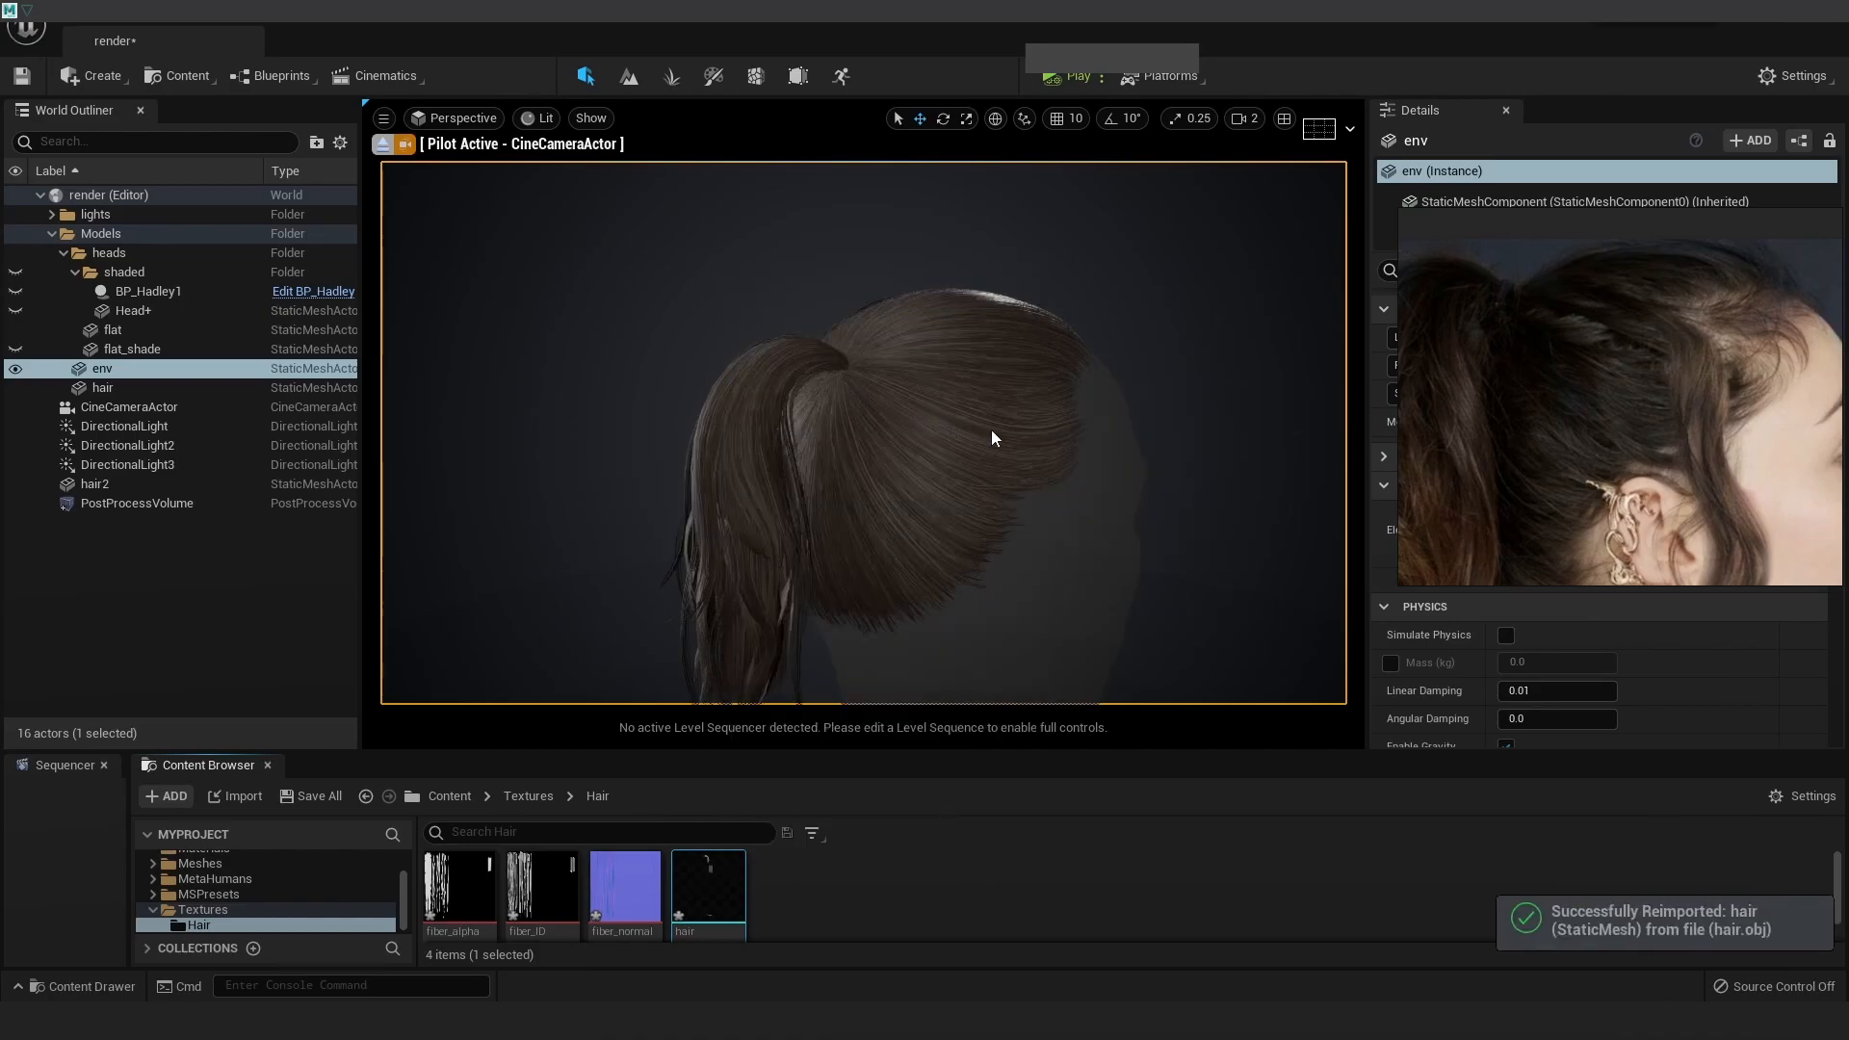
left_click_drag(1034, 450, 1319, 453, "alt")
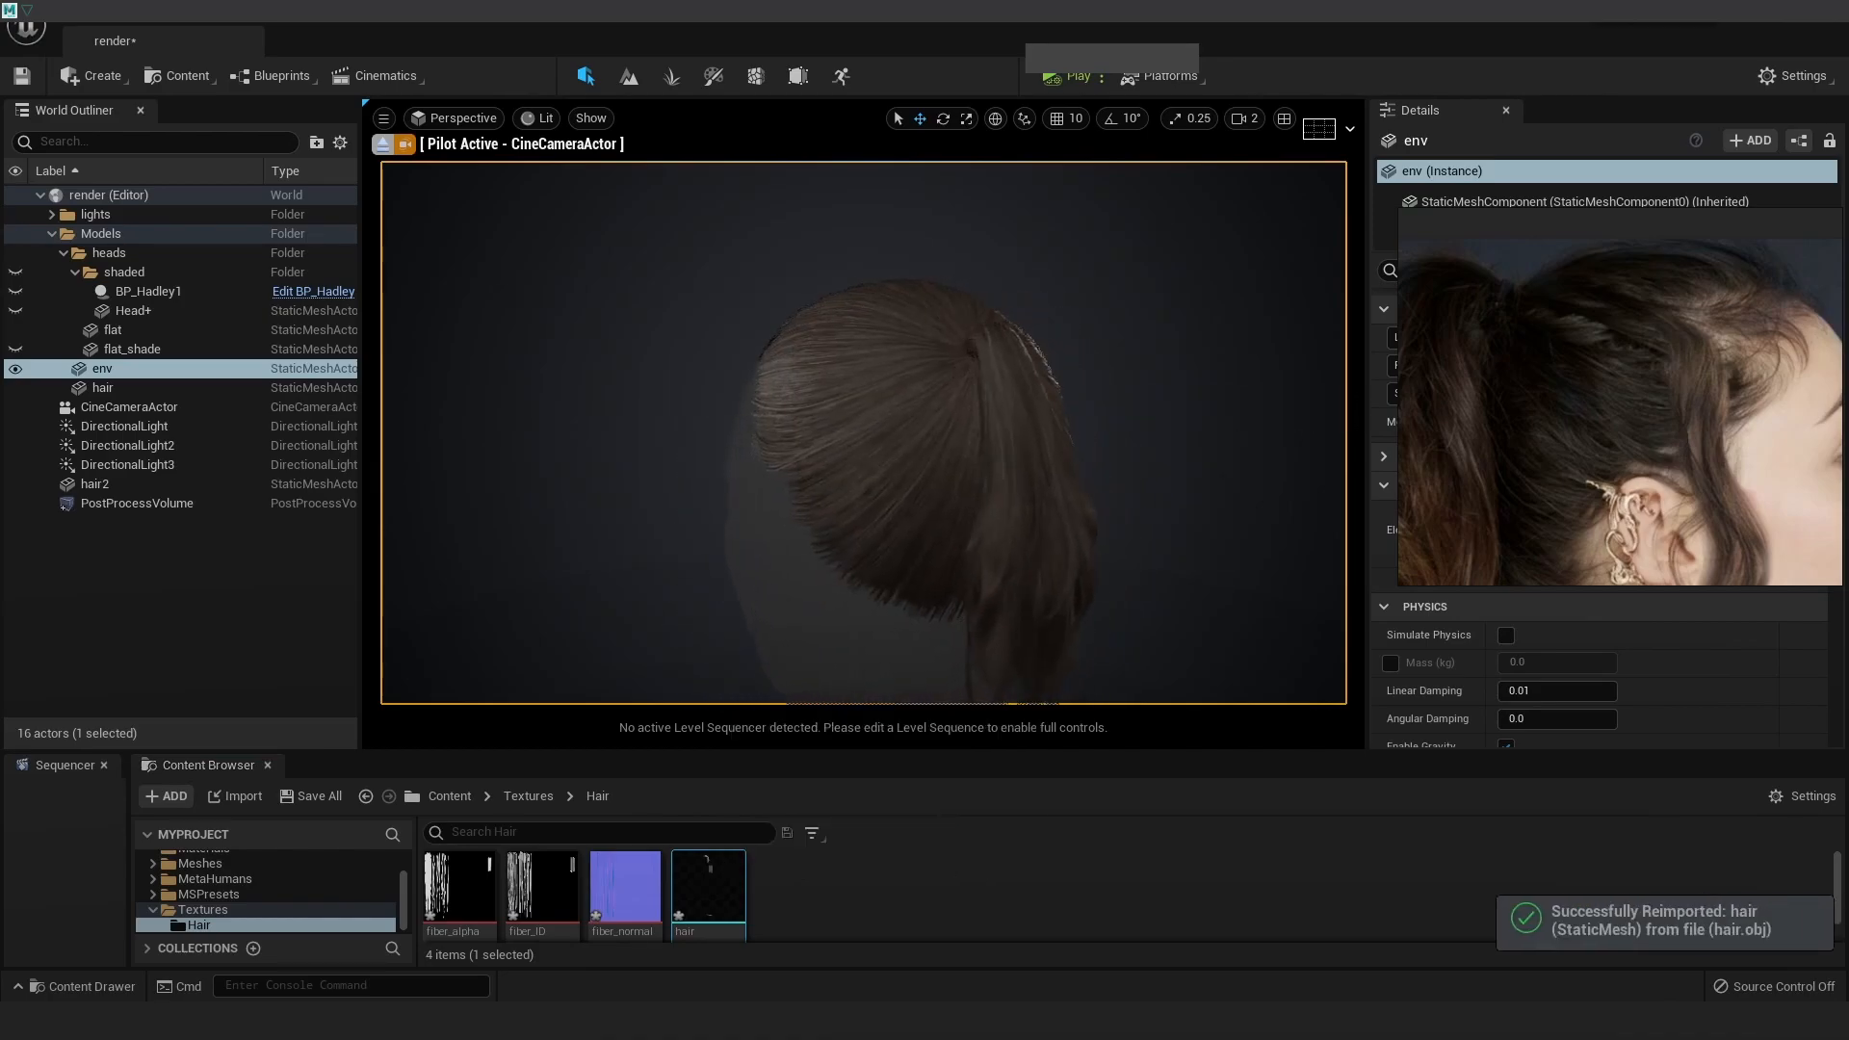
right_click_drag(1034, 450, 1091, 401, "alt")
left_click_drag(1155, 367, 992, 332, "alt")
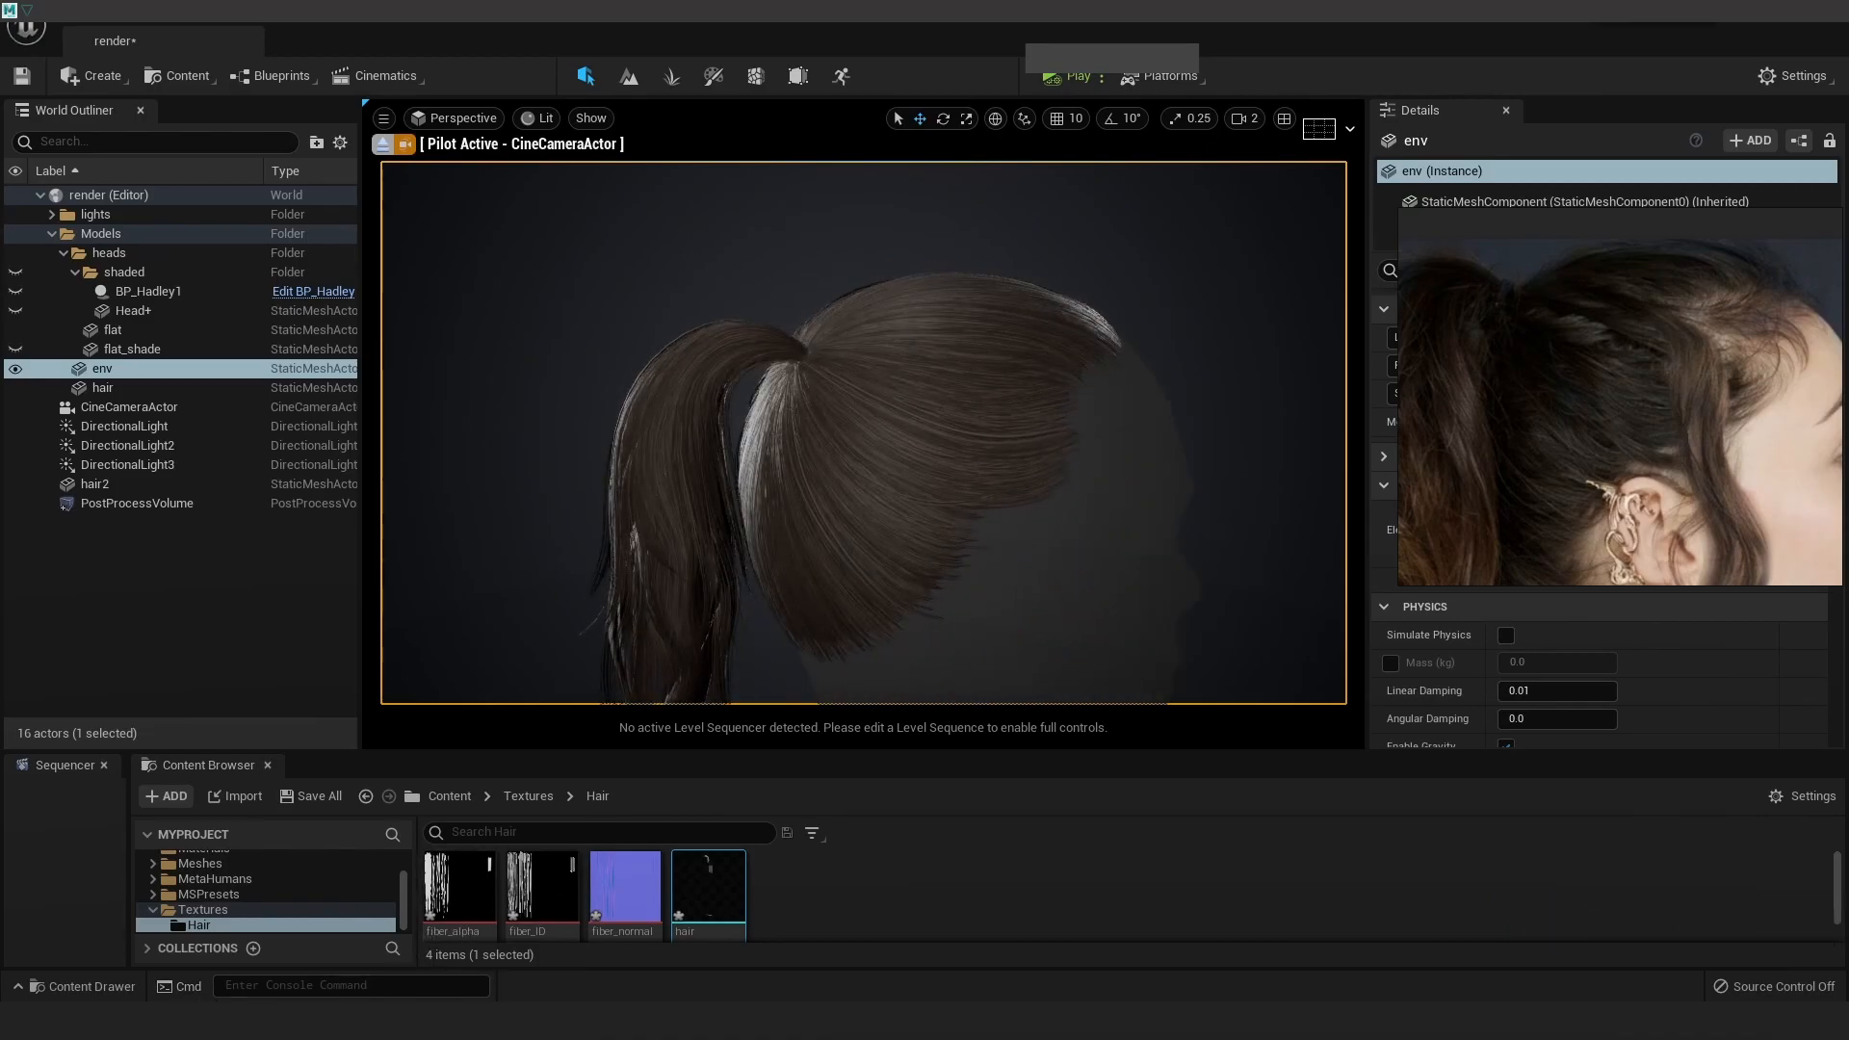
left_click_drag(832, 520, 795, 493, "alt")
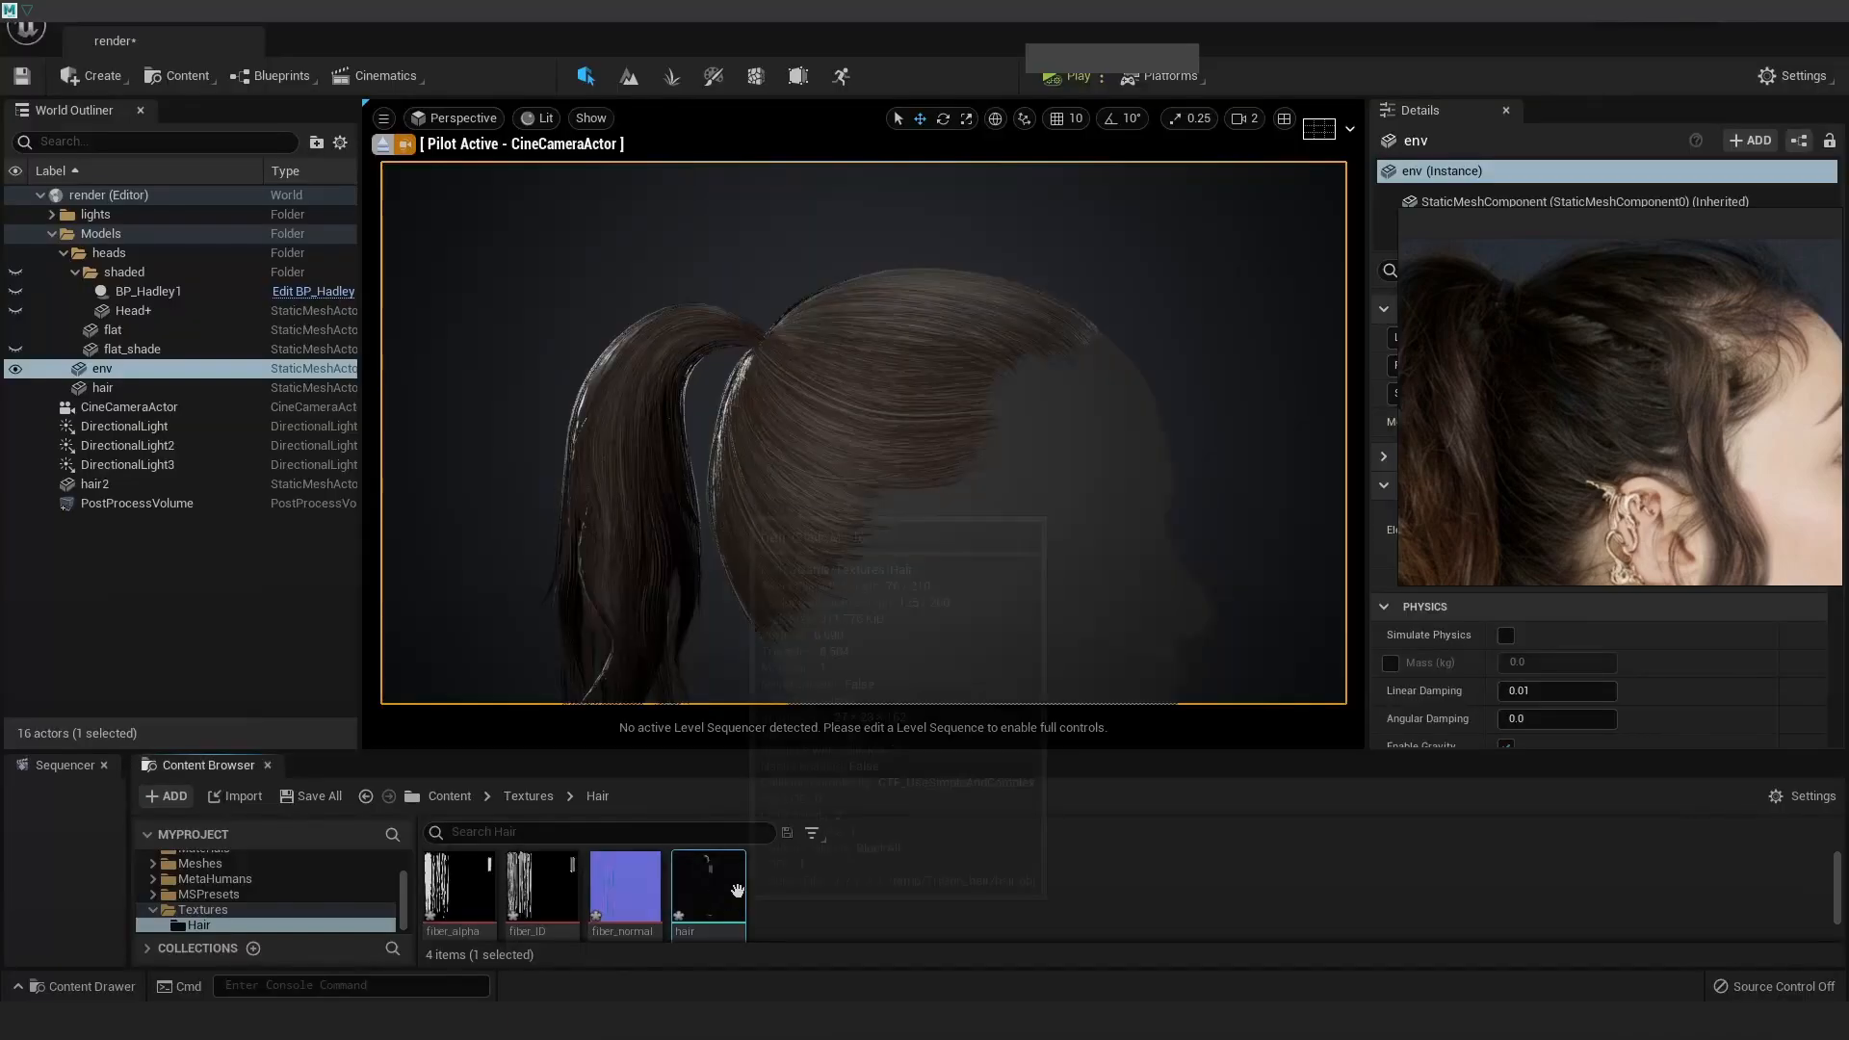
Reimport the hair mesh in Unreal Editor again and compare its side and back flow with the reference photo
right_click(736, 289)
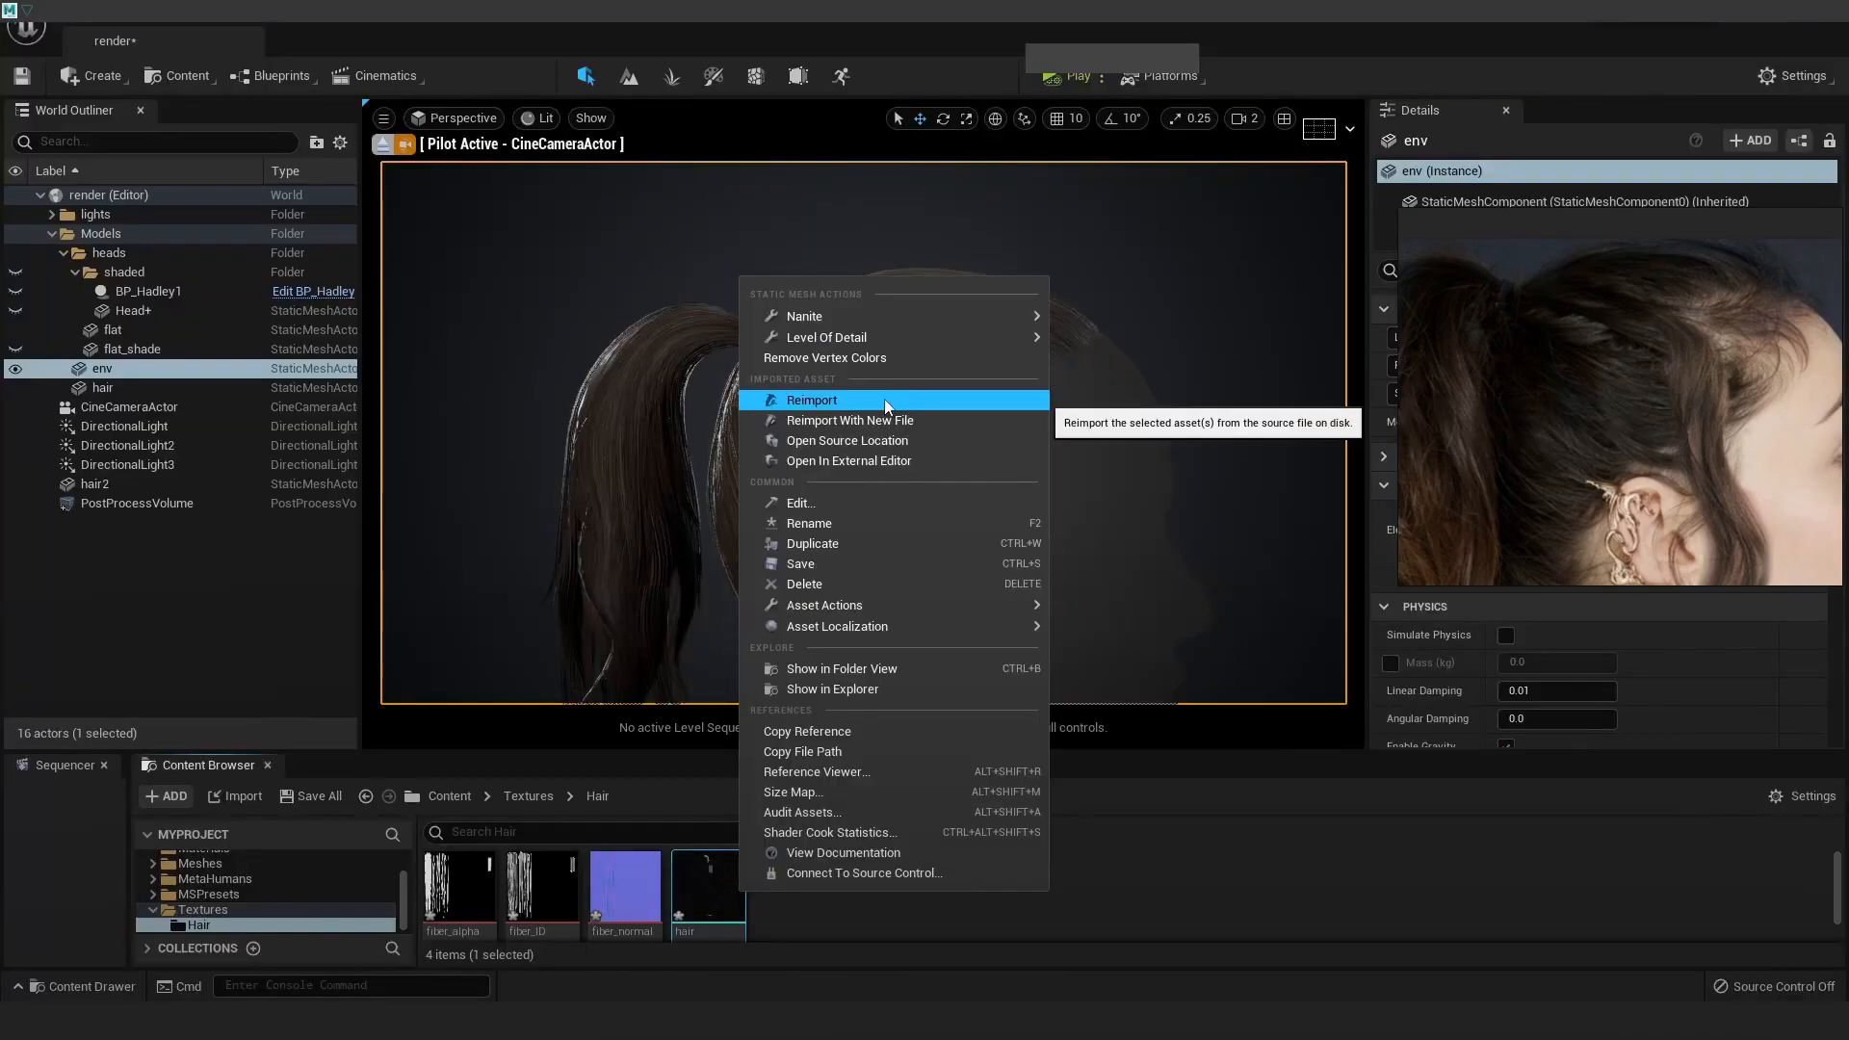
left_click(884, 398)
left_click_drag(1158, 440, 1311, 397, "alt")
left_click(1094, 510)
left_click(1225, 373)
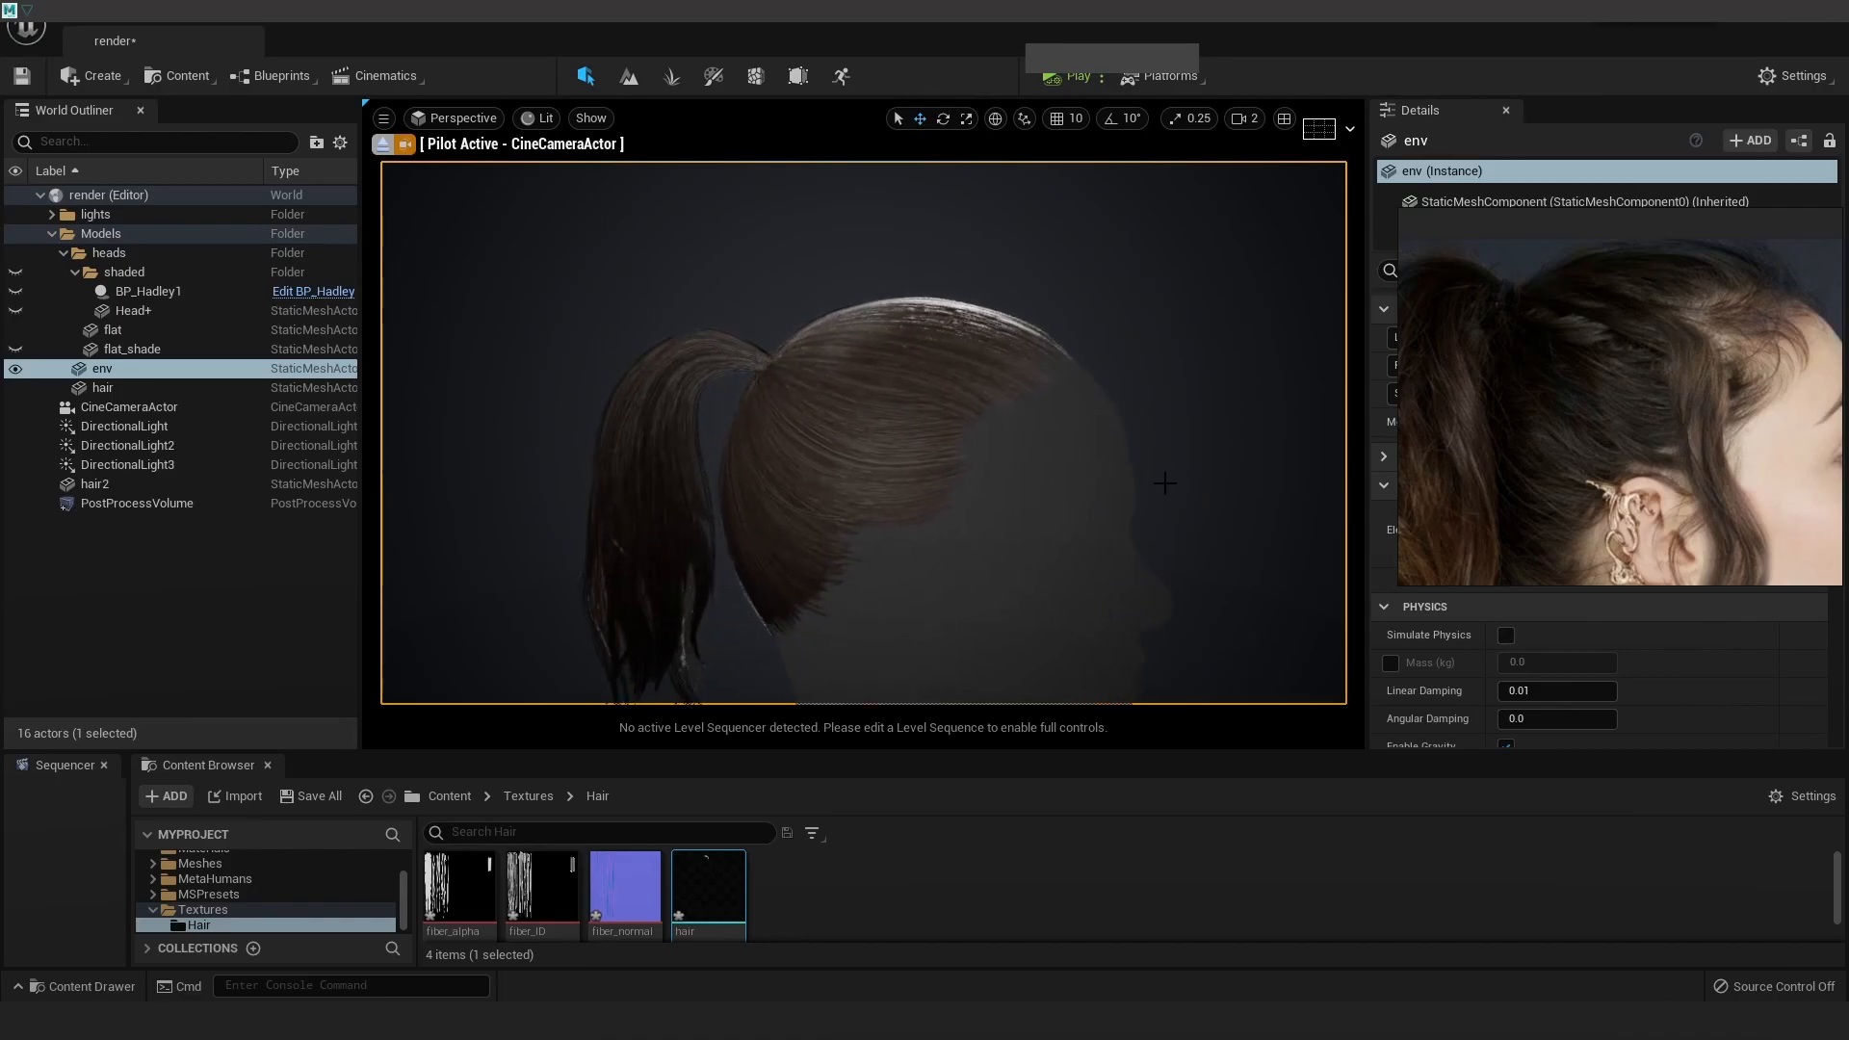
left_click_drag(1199, 441, 1254, 441, "alt")
left_click_drag(835, 335, 922, 335, "alt")
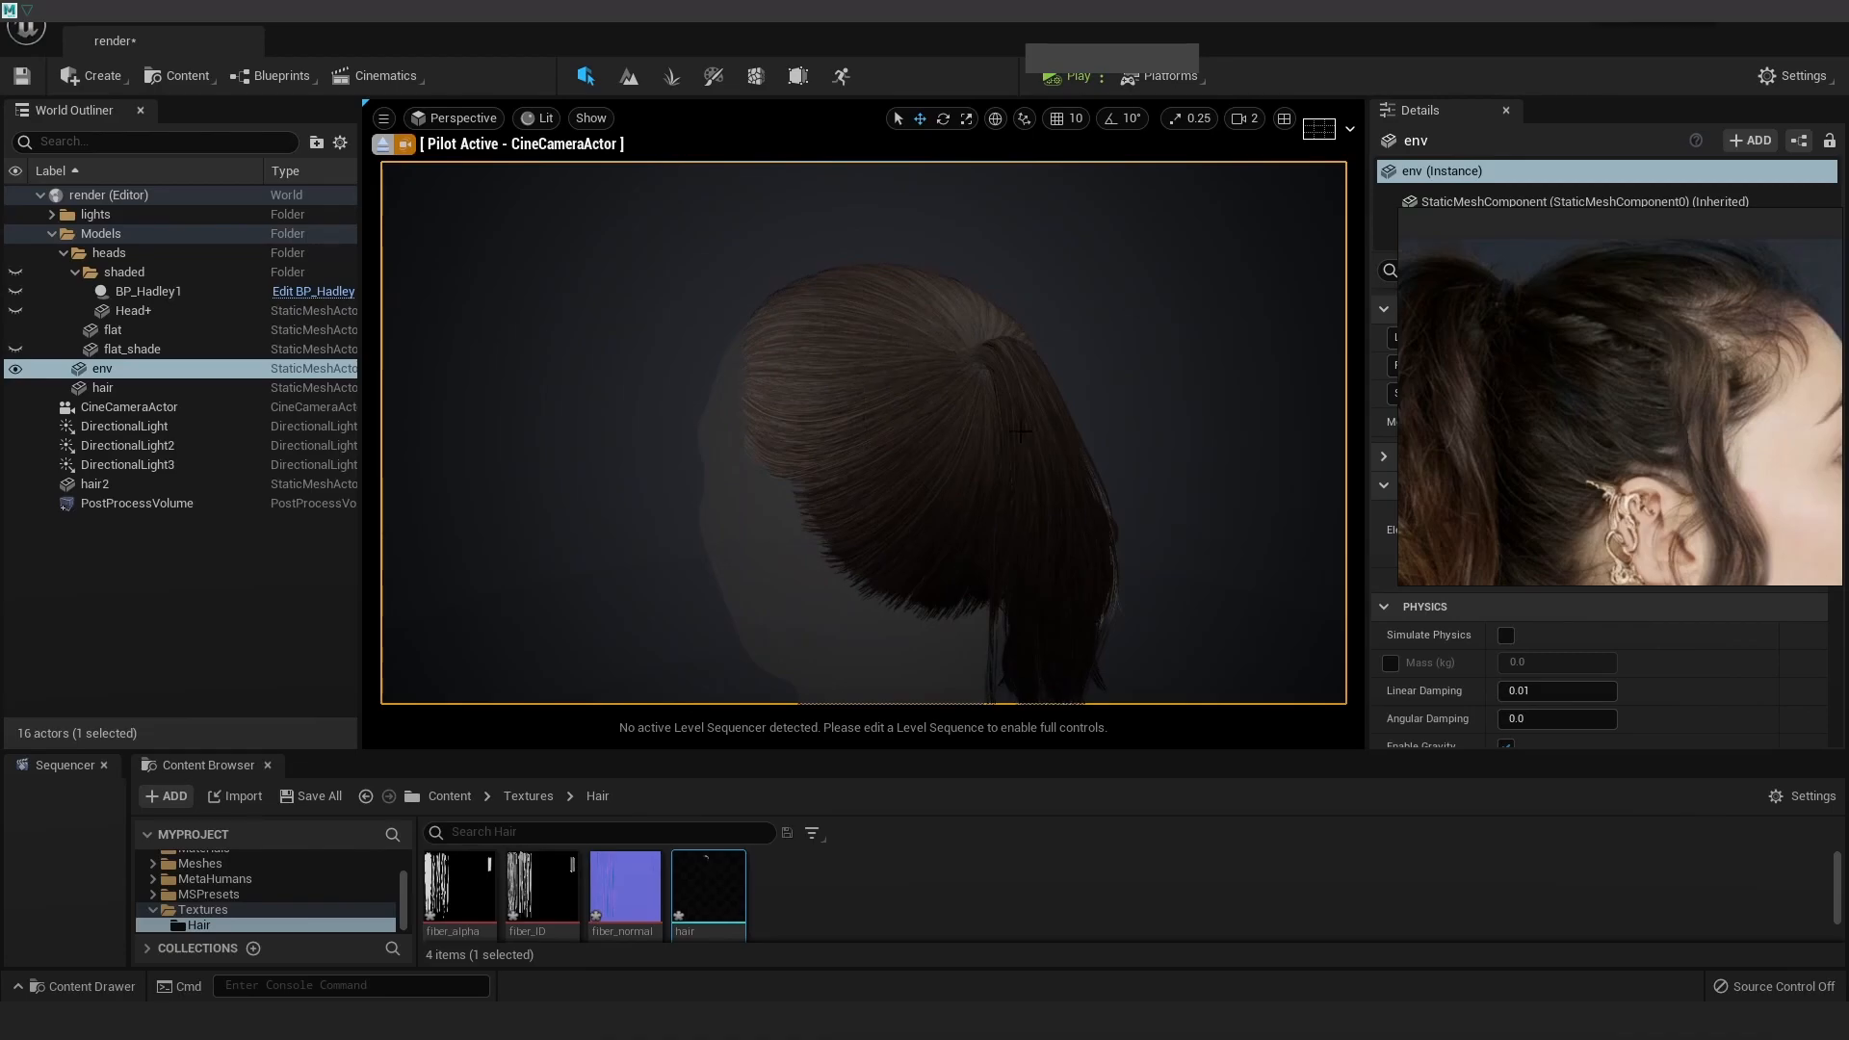
left_click_drag(1082, 421, 1060, 437, "alt")
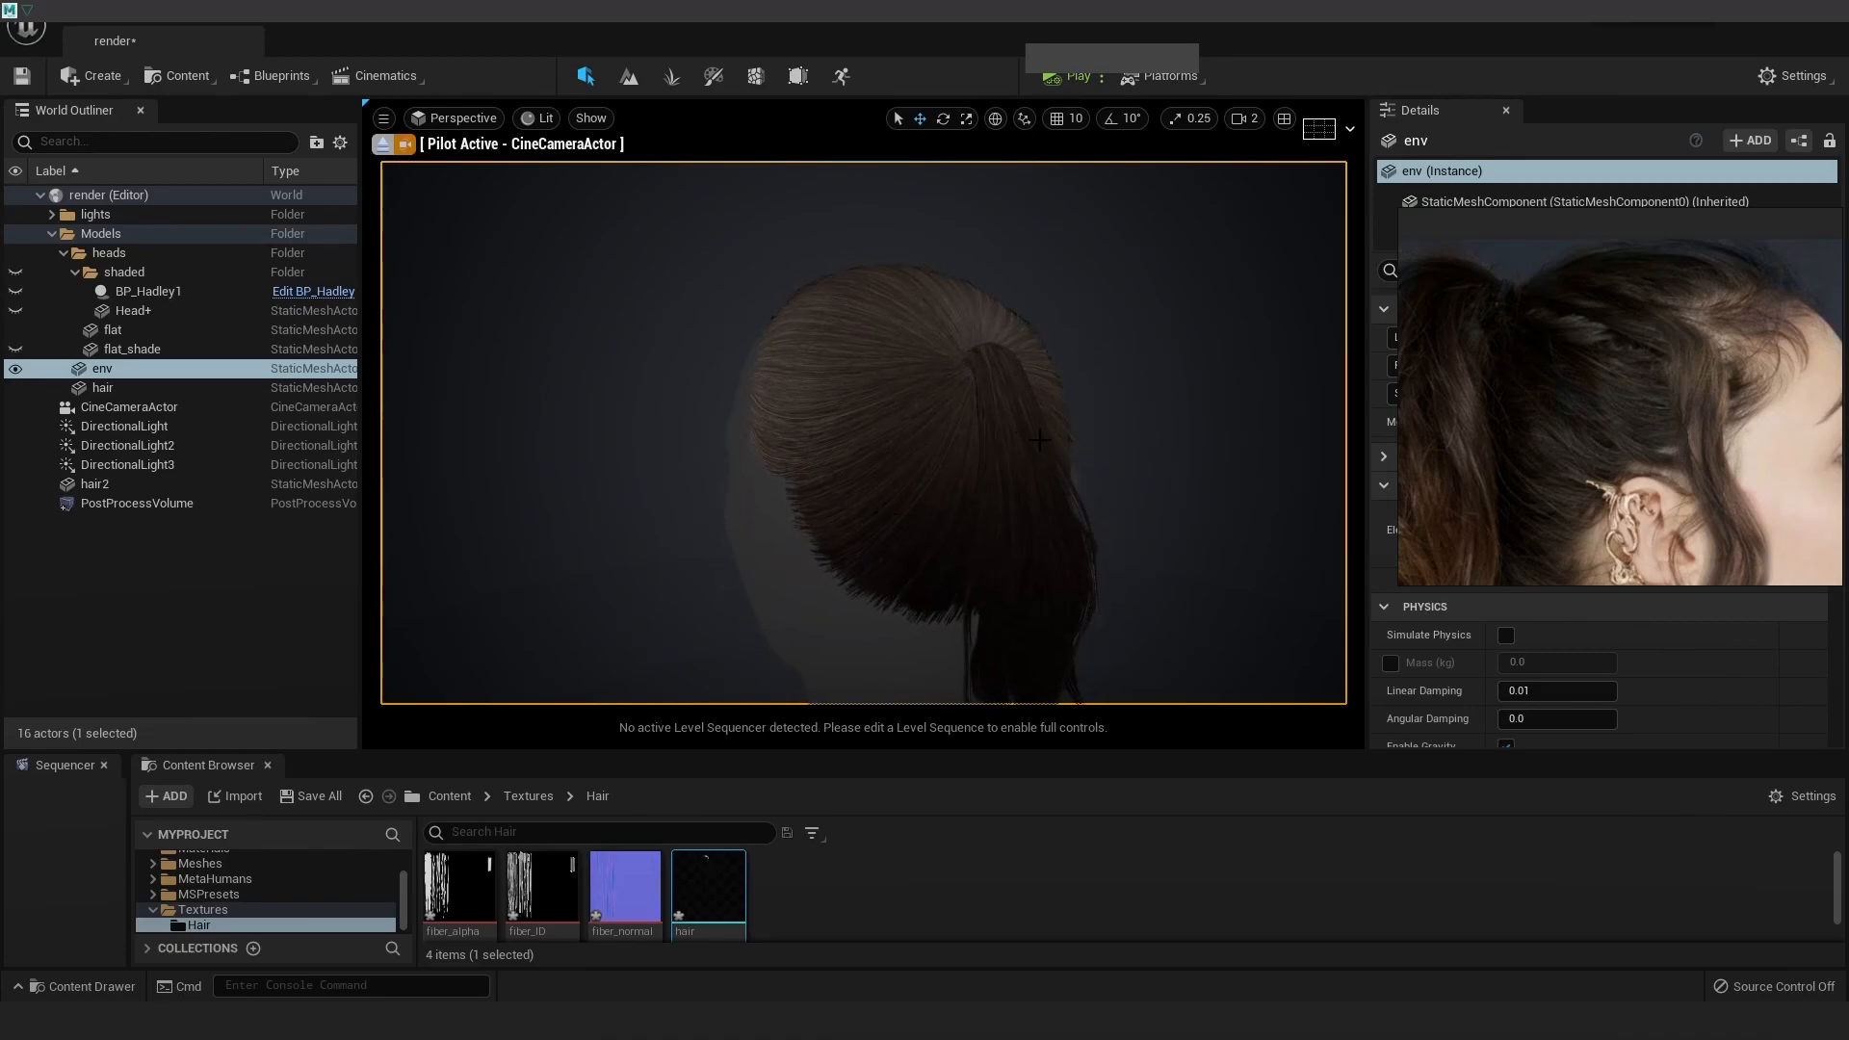
left_click_drag(930, 442, 791, 491, "alt")
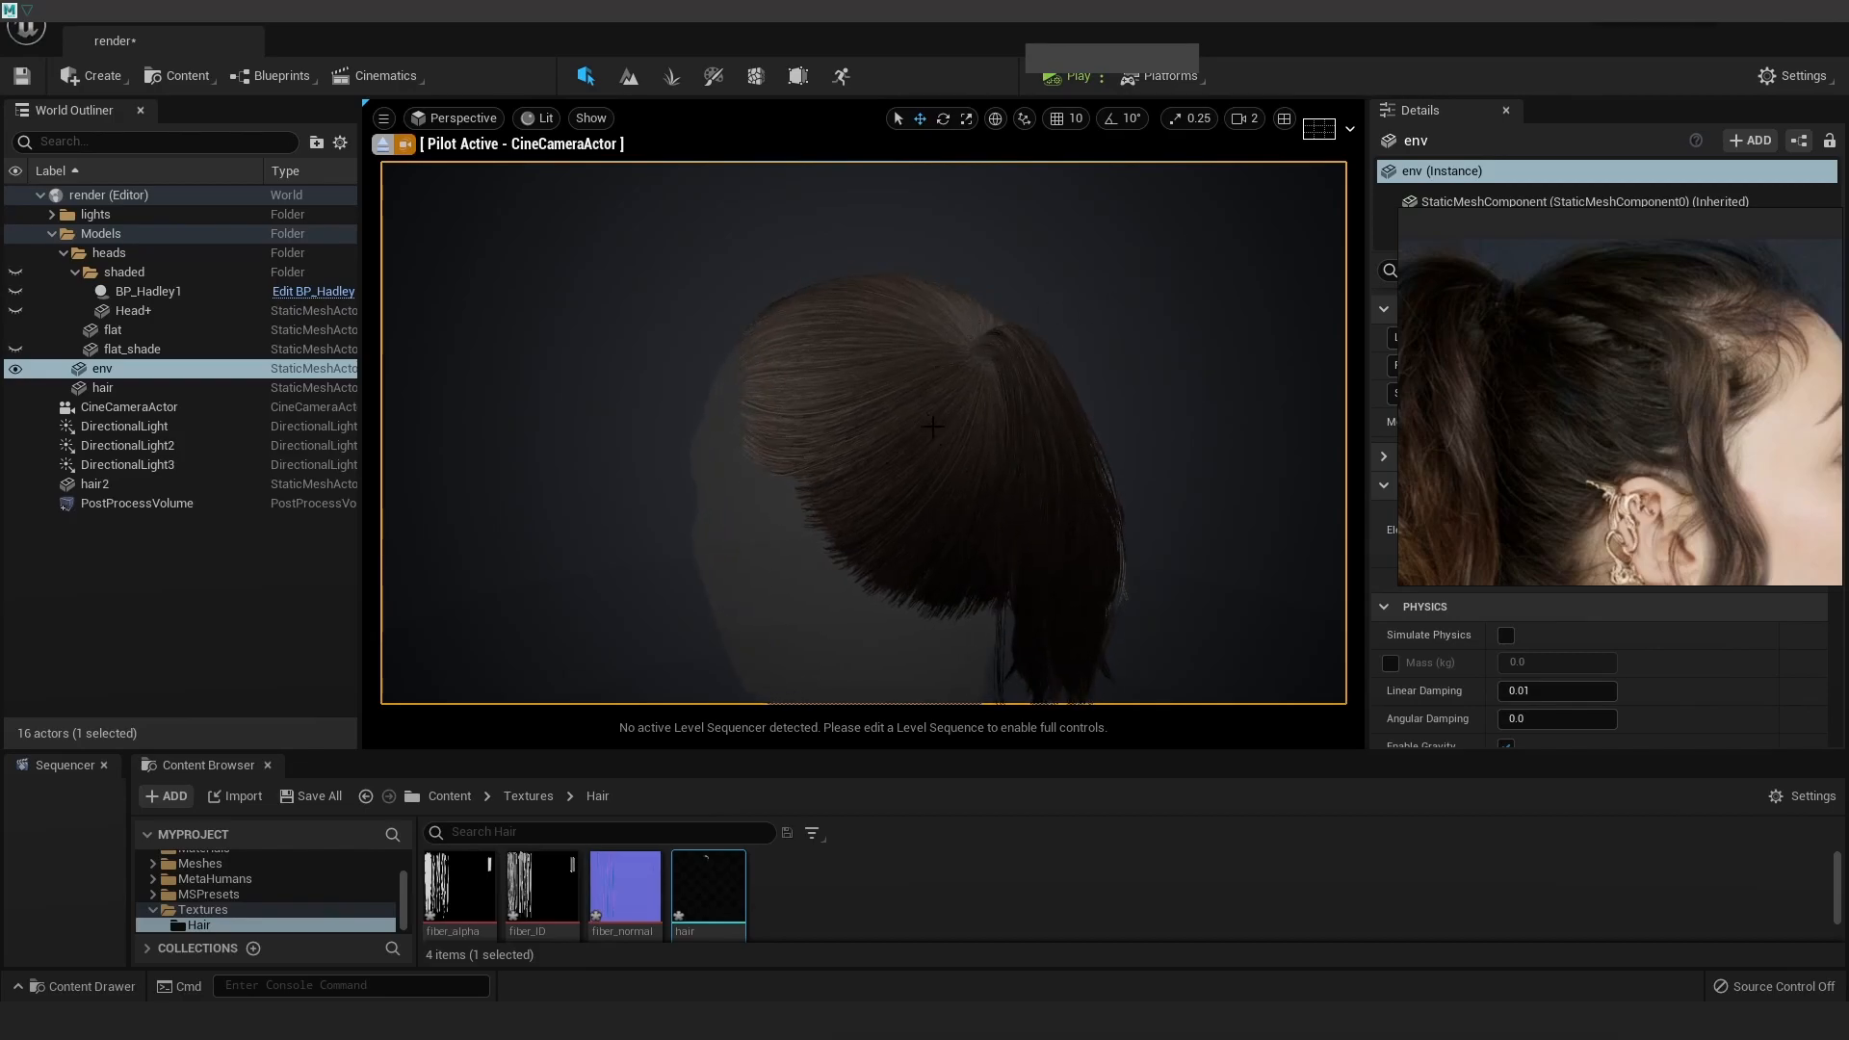
left_click_drag(794, 488, 864, 356, "alt")
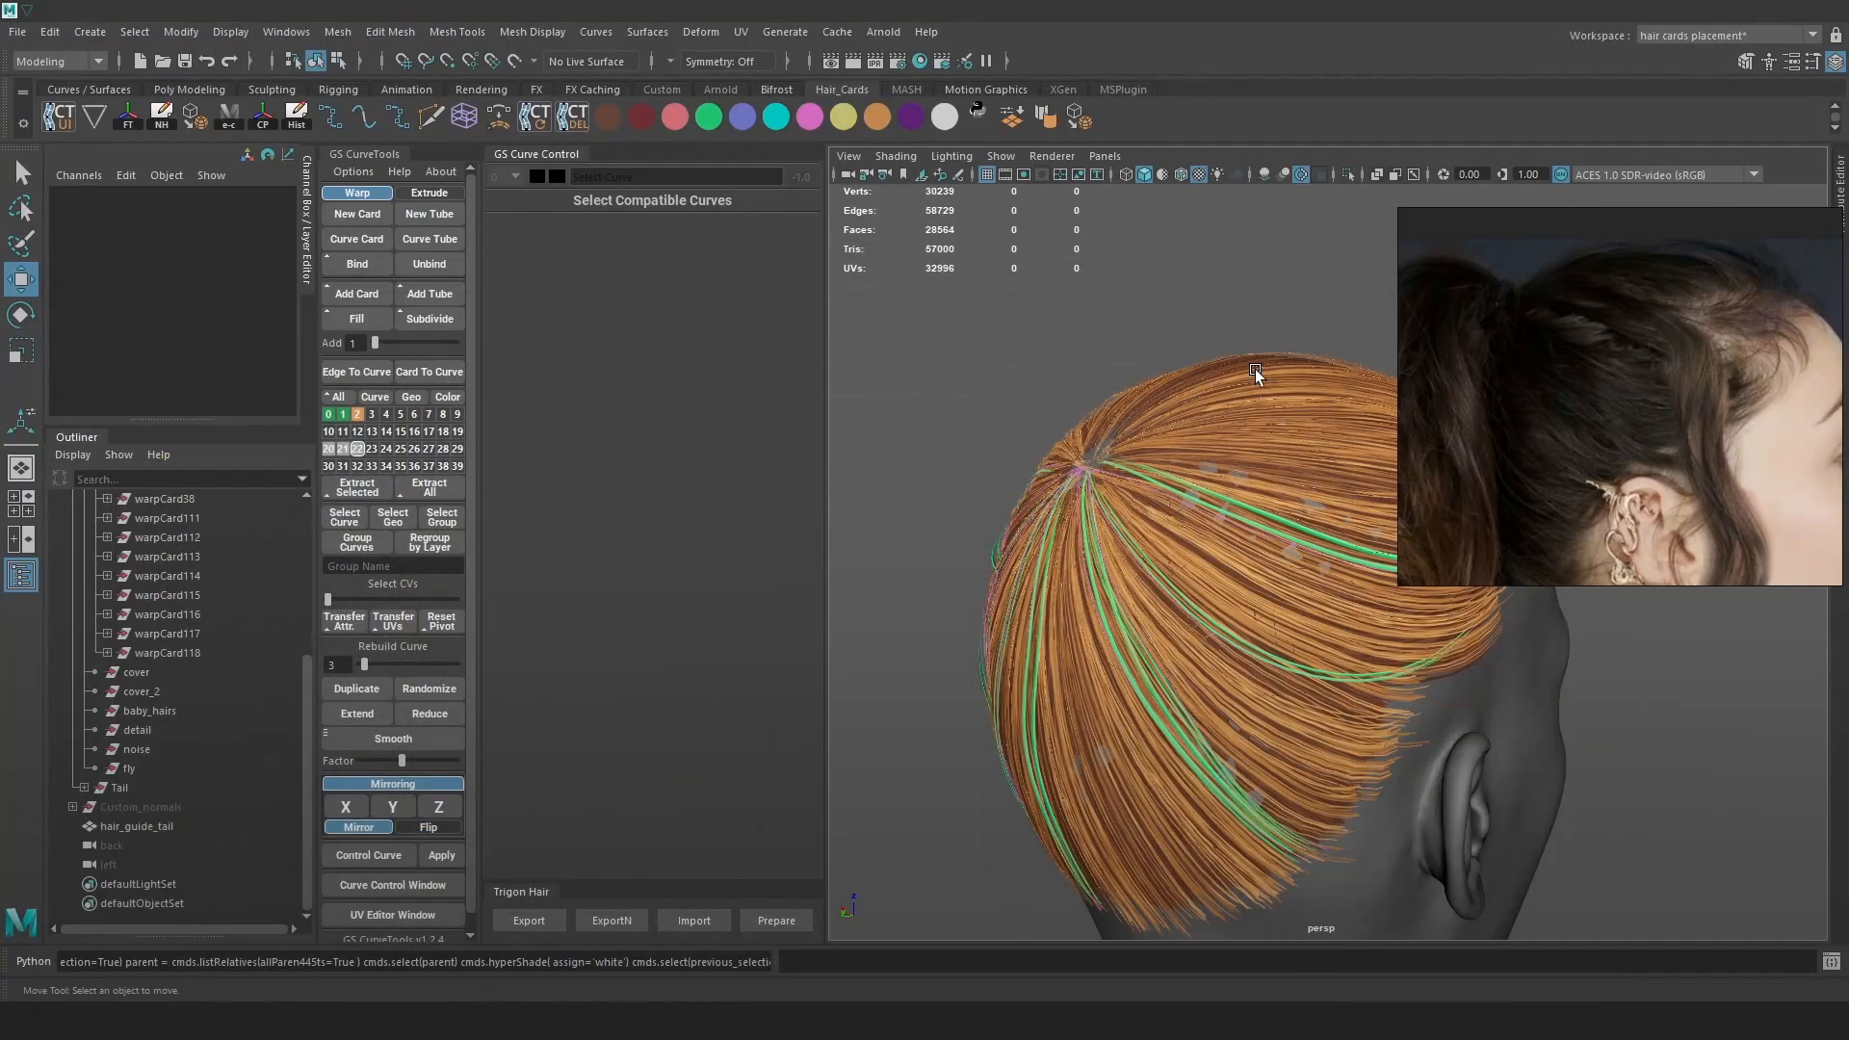
Inspect the flow breaks in Maya from the side and back, and reimport the hair mesh in Unreal Editor
left_click_drag(1256, 368, 1184, 400, "alt")
left_click_drag(1377, 460, 1217, 456, "alt")
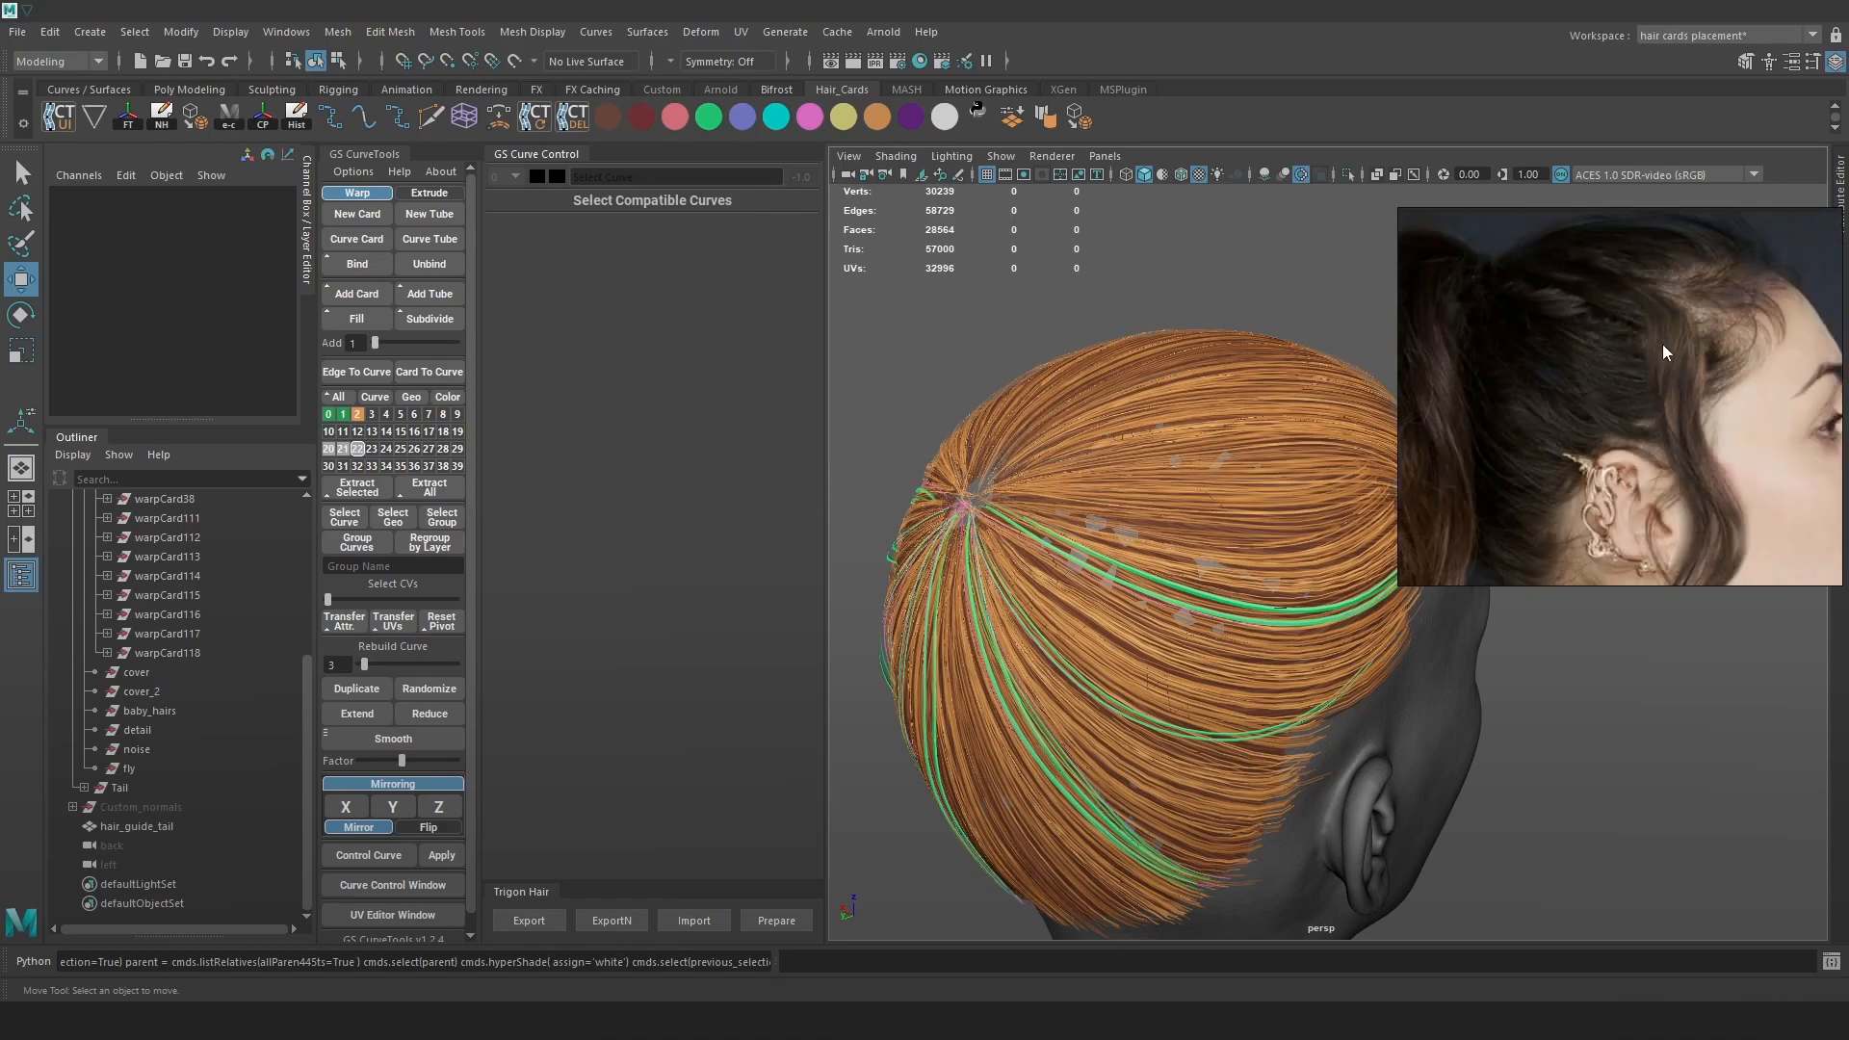
left_click_drag(1288, 543, 1307, 448, "alt")
left_click_drag(1019, 618, 742, 794, "alt")
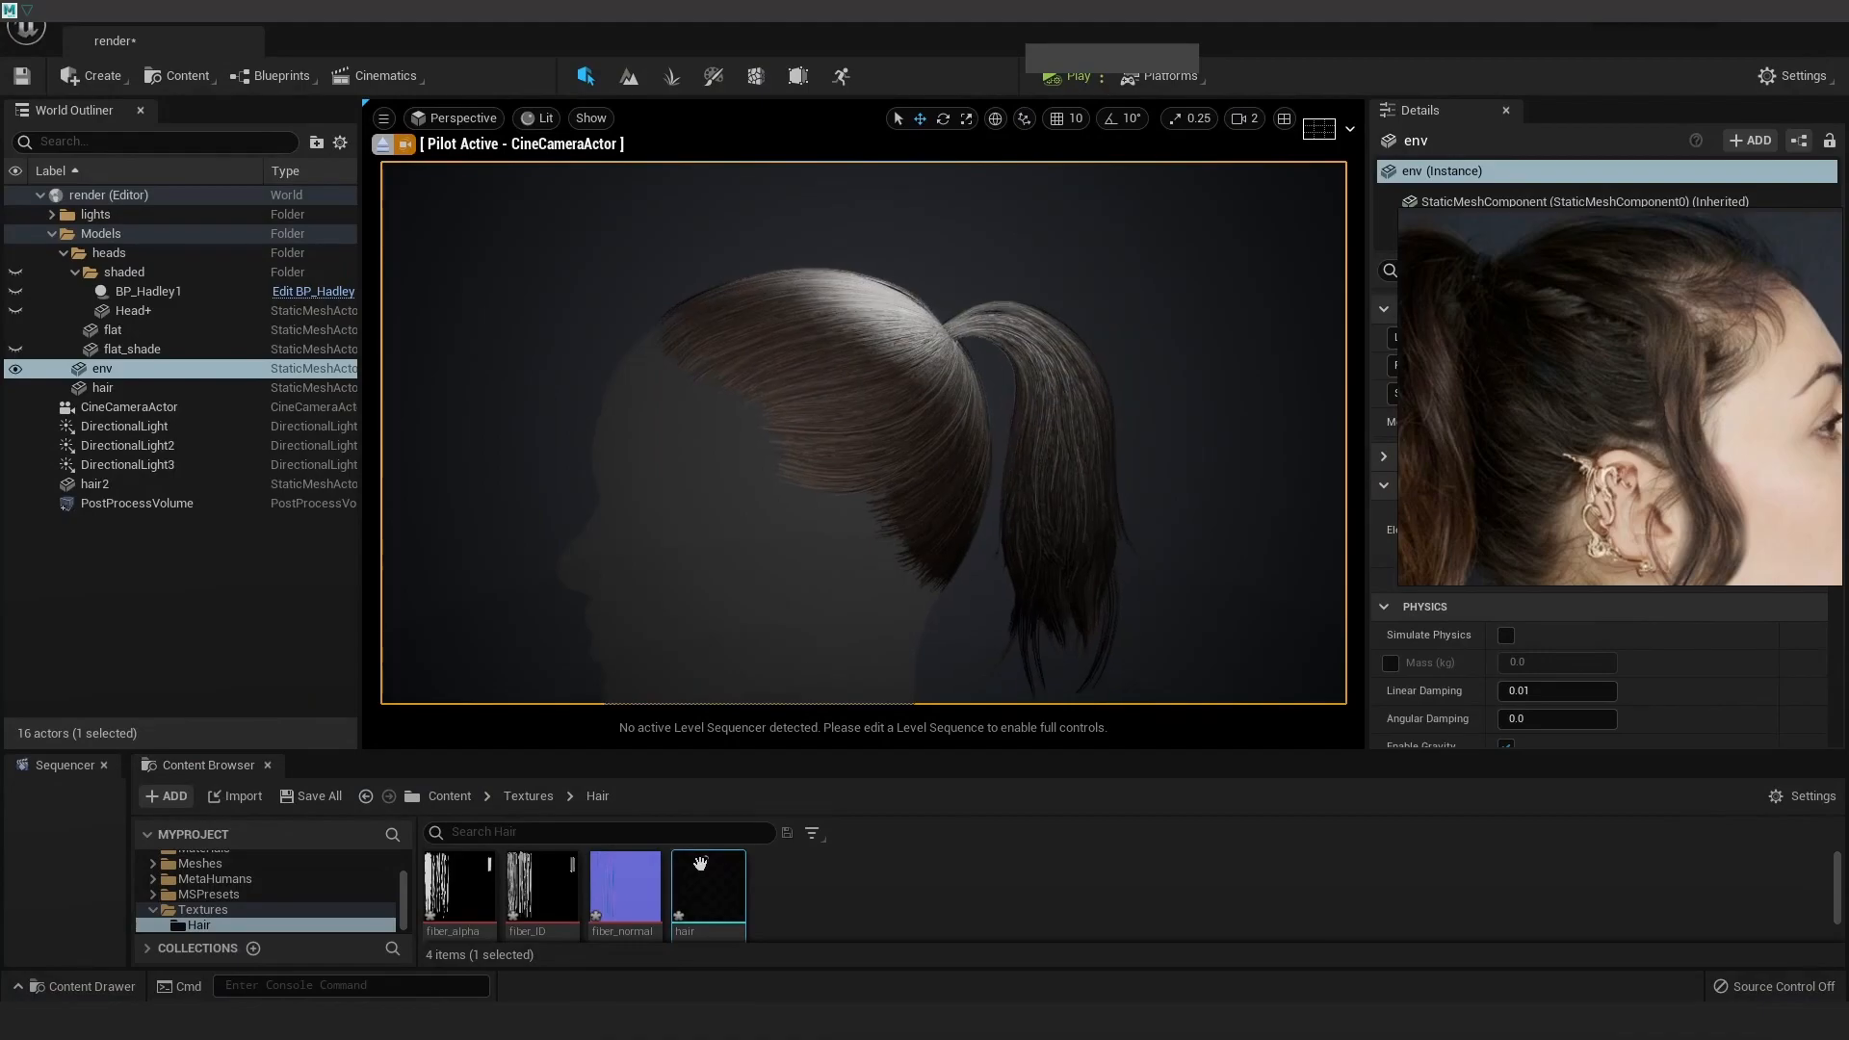
right_click(684, 252)
left_click(921, 373)
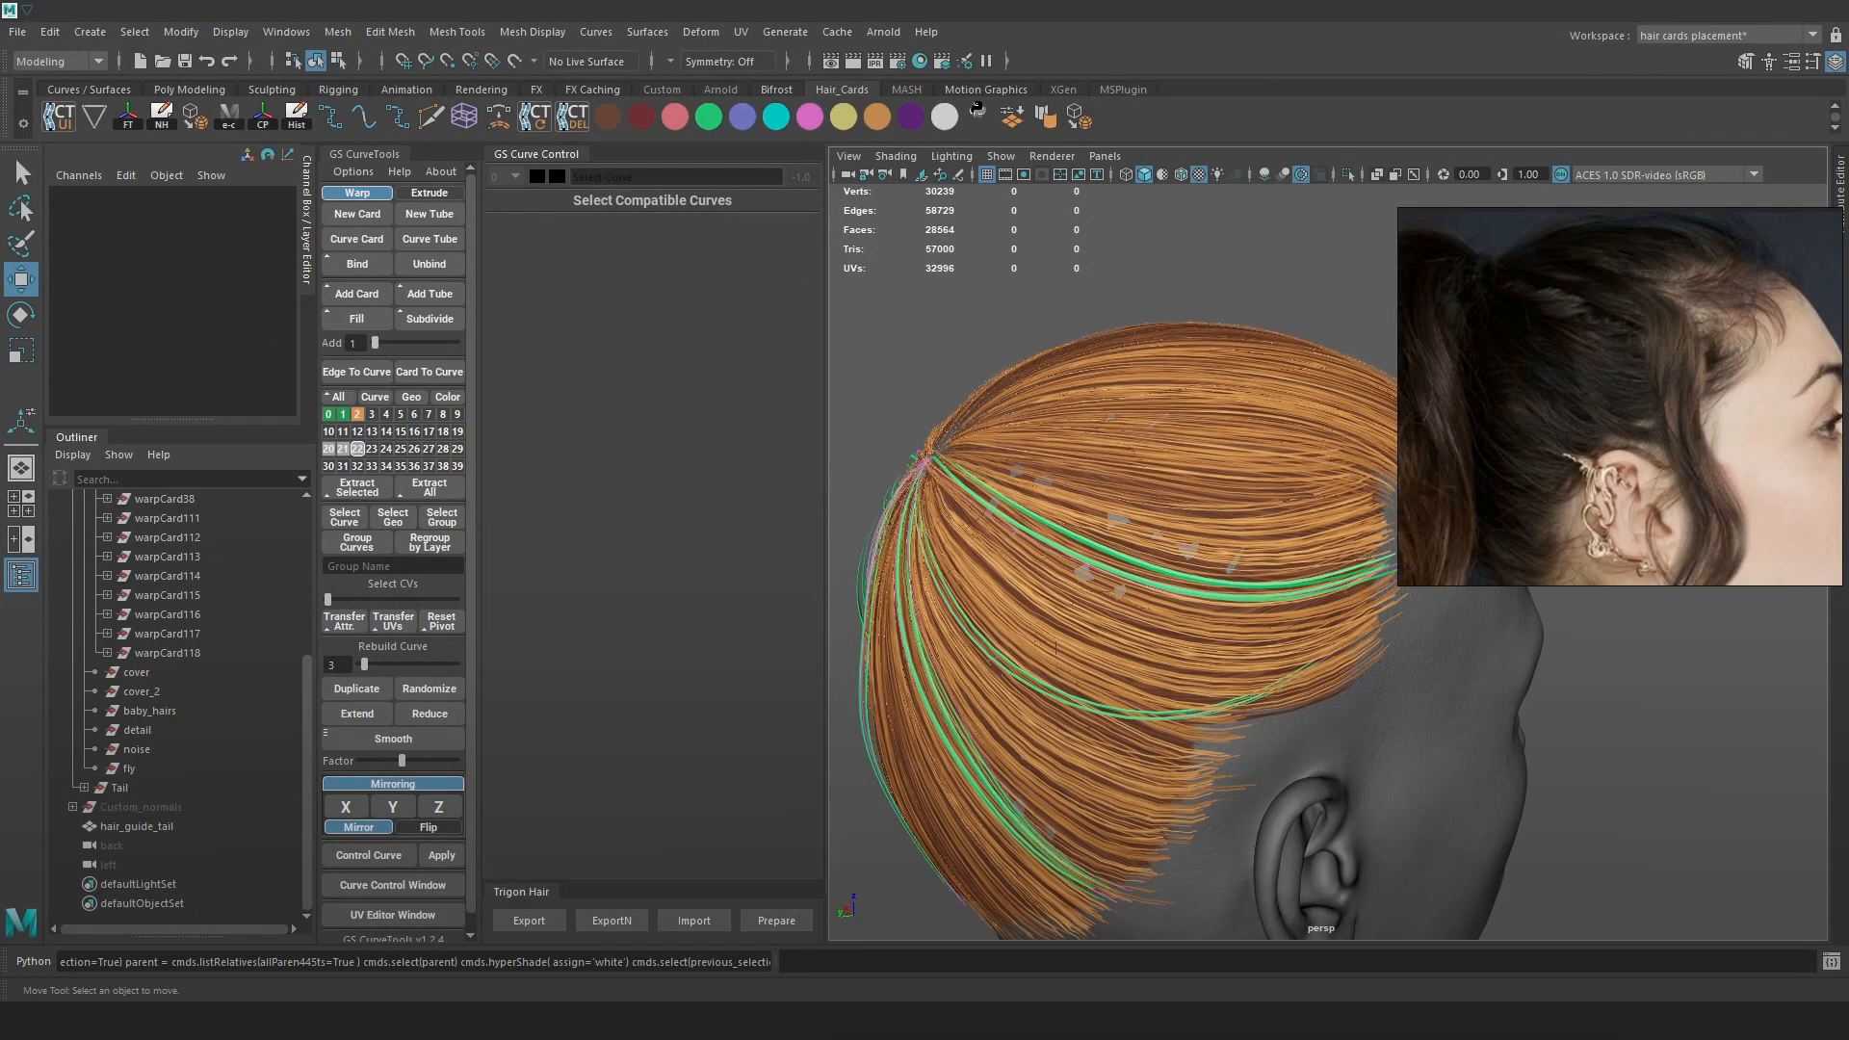
Select the warpCard37 curve in the Maya scene and duplicate it
scroll(1196, 516, "up", 3)
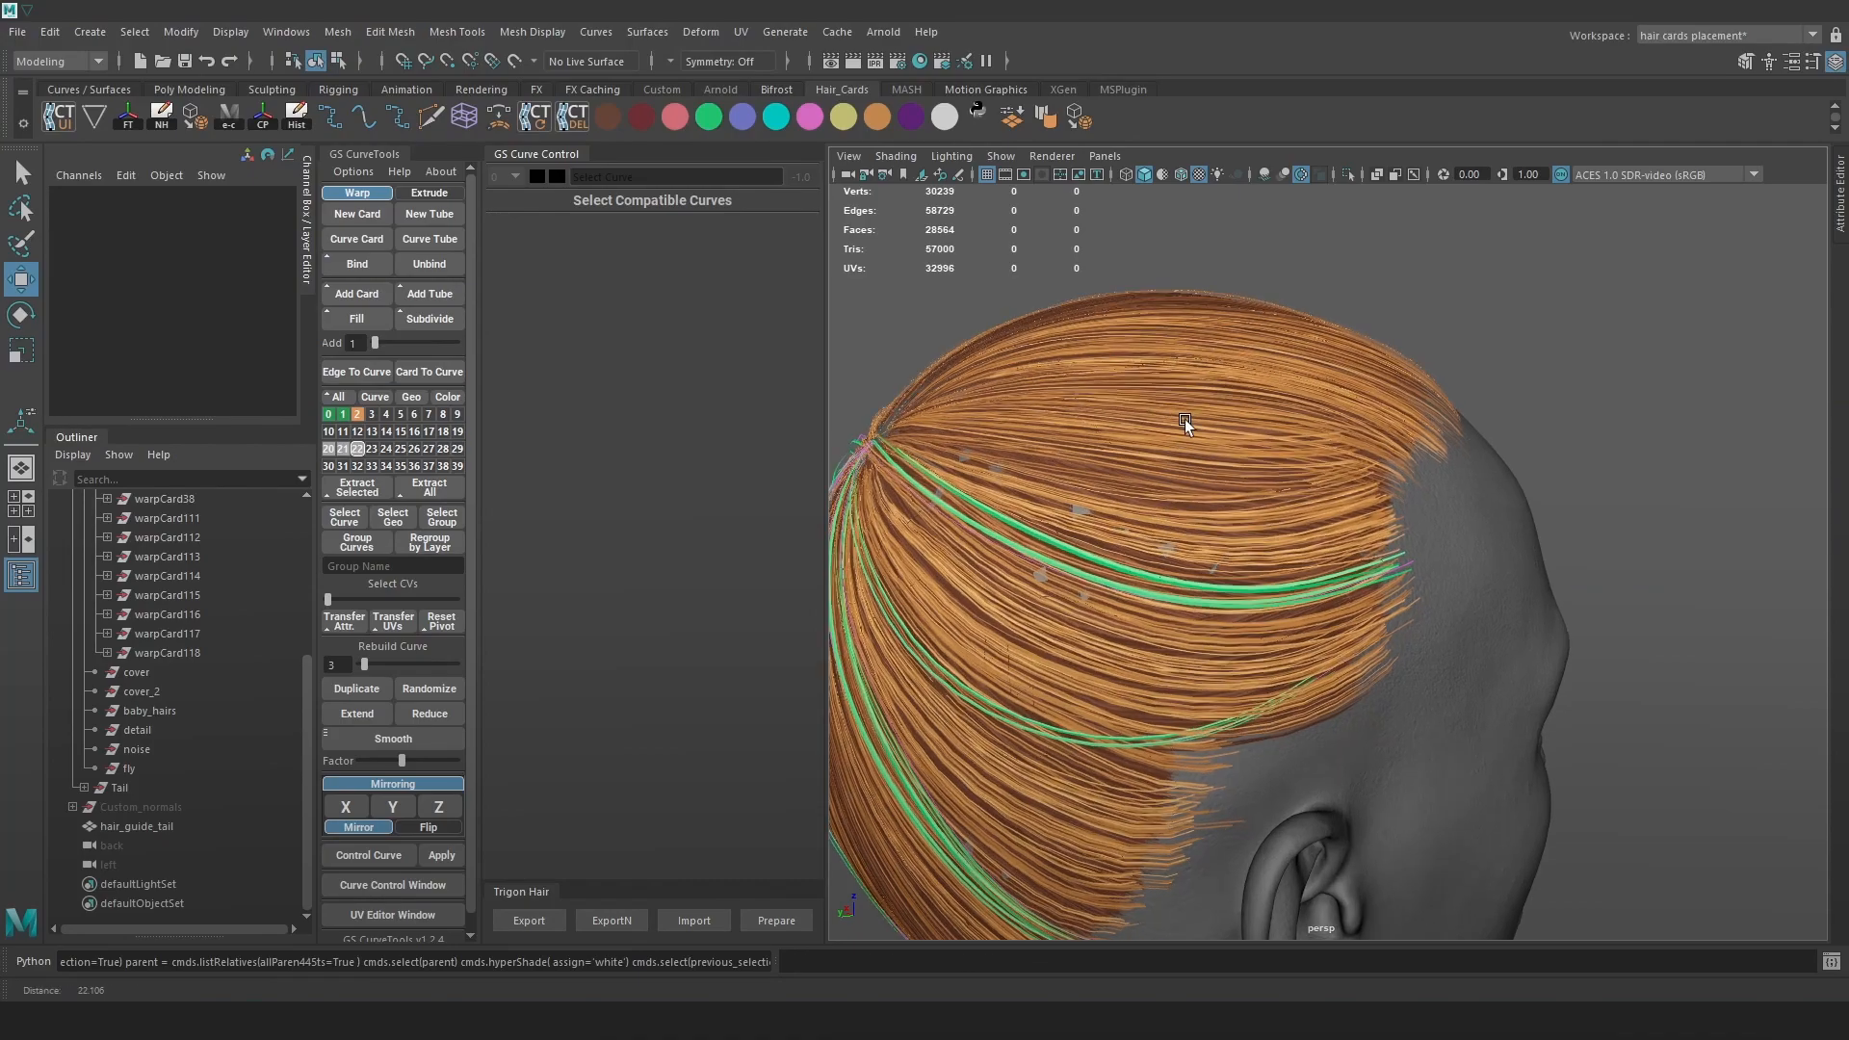
mouse_move(1233, 447)
right_mouse_down("alt")
mouse_move(1292, 391)
mouse_move(1176, 419)
right_mouse_up("alt")
key("5")
key("4")
left_click_drag(1180, 506, 1246, 551, "alt")
left_click(1245, 551)
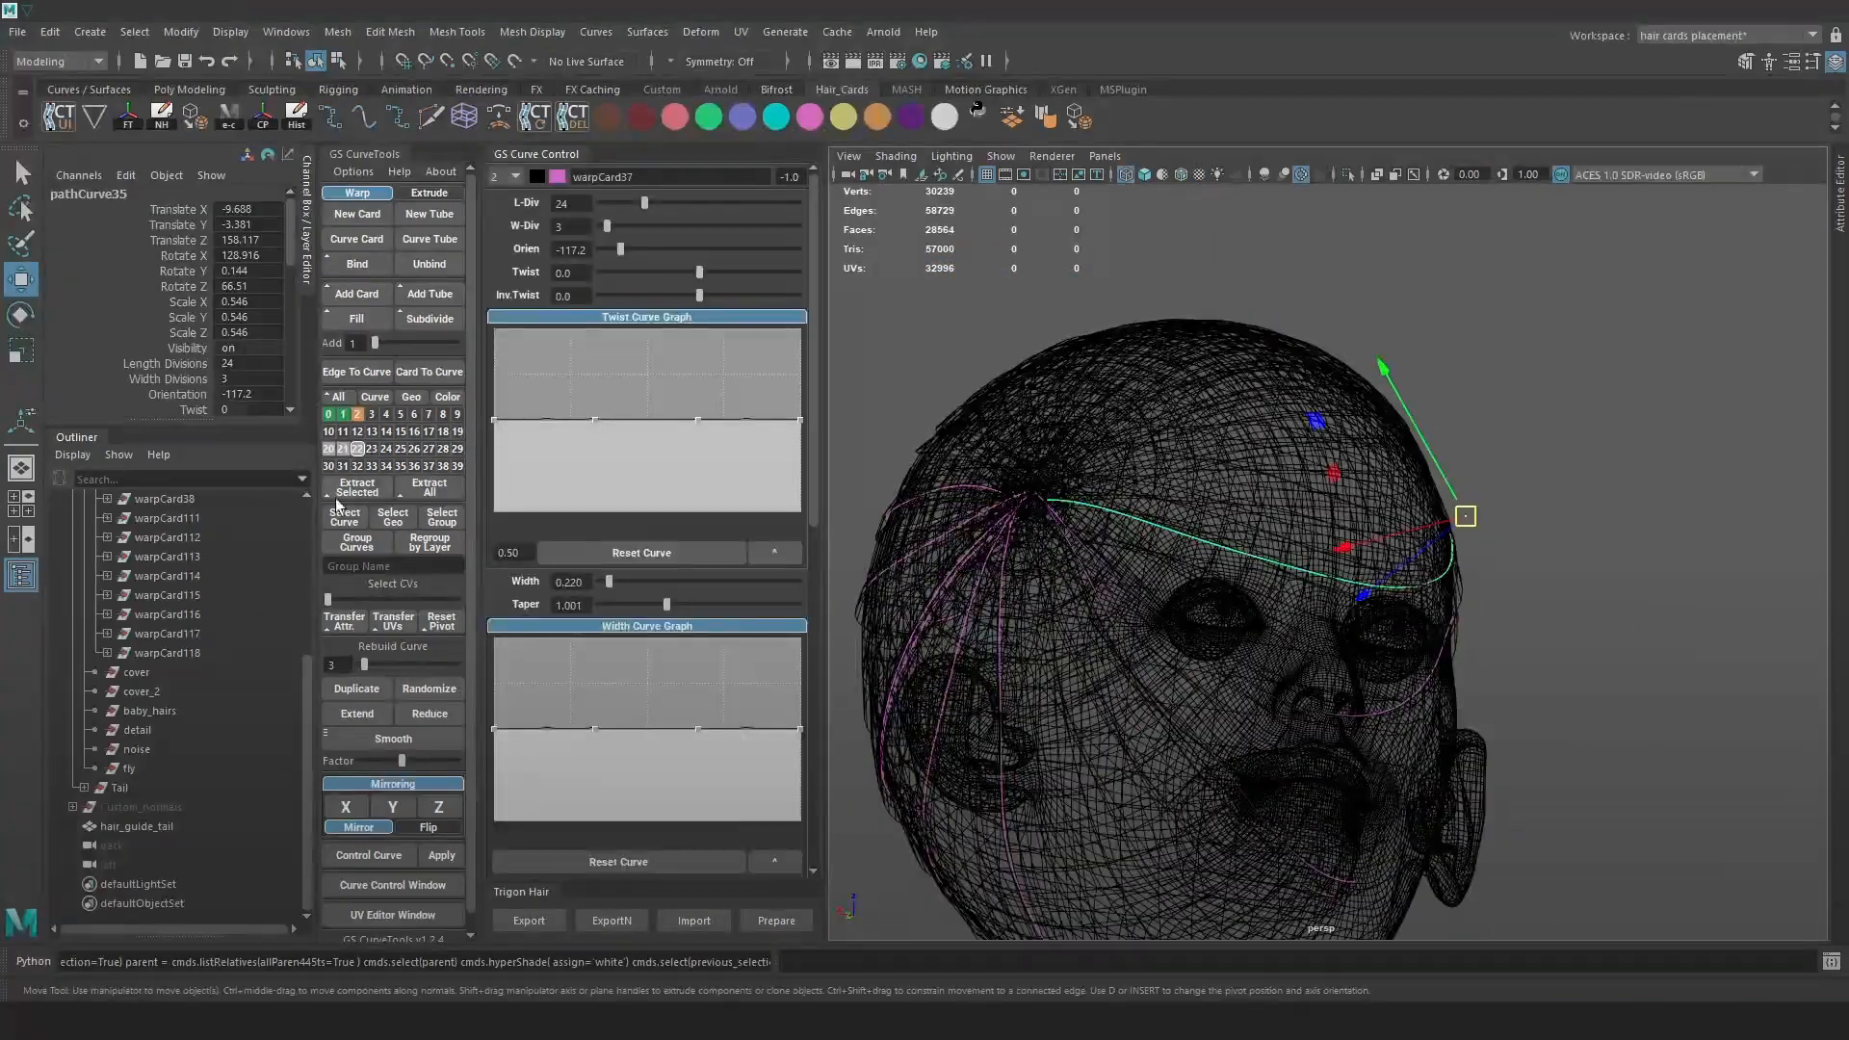
left_click_drag(1449, 481, 1426, 445)
key("ctrl+z")
left_click(387, 685)
Move the duplicated card up and over to the top of the head, clear of the hair surface
key("w")
left_click_drag(1475, 357, 1483, 248)
mouse_move(1136, 318)
left_mouse_down("alt")
mouse_move(1358, 414)
mouse_move(1500, 389)
left_mouse_up("alt")
key("ctrl+z")
left_click_drag(1303, 429, 1483, 416)
mouse_move(1483, 416)
left_mouse_down("alt")
mouse_move(1217, 404)
mouse_move(1222, 378)
mouse_move(1140, 425)
mouse_move(782, 429)
left_mouse_up("alt")
key("6")
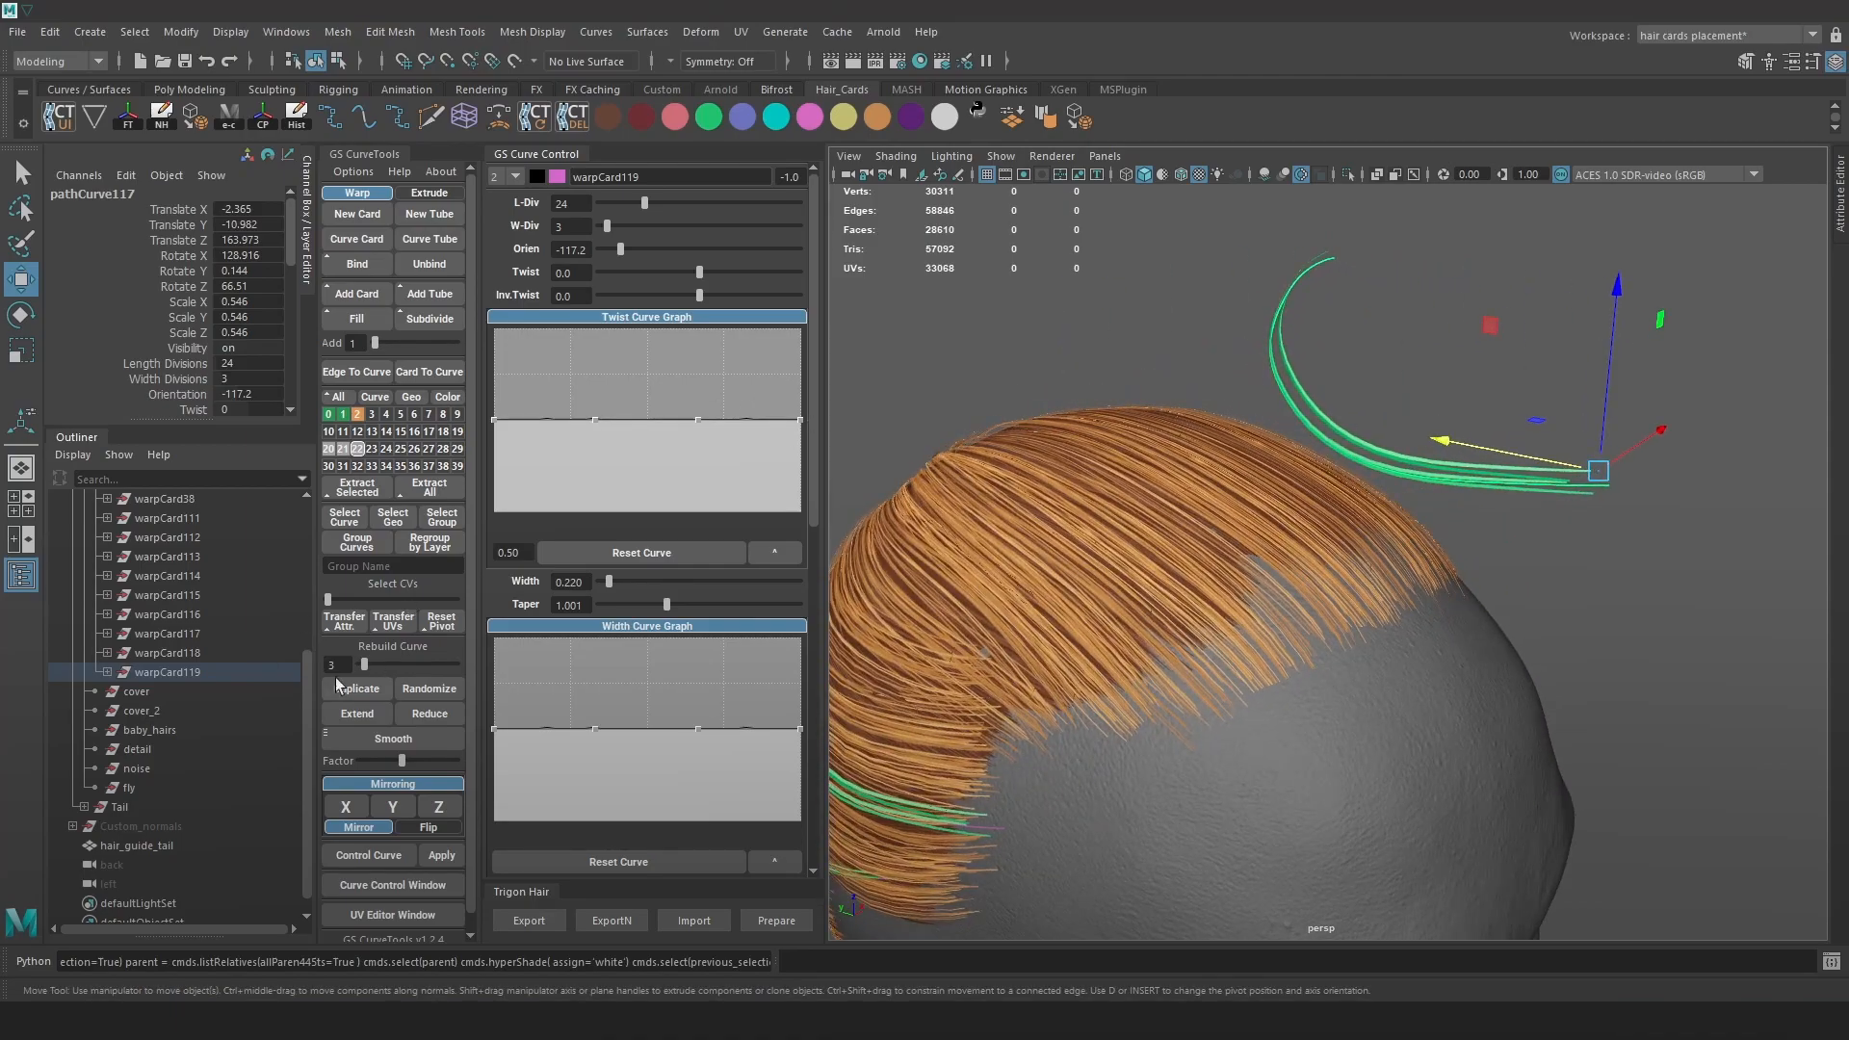
Rebuild warpCard119's curve with a value of 1 and move its end control point down toward the crown hair
left_click_drag(333, 681, 331, 681)
key("F9")
left_click(1320, 269)
left_click_drag(1251, 462, 1320, 509, "alt")
right_click_drag(1320, 508, 1193, 452, "alt")
left_click_drag(1171, 338, 1044, 525)
left_click_drag(1044, 525, 1221, 559, "alt")
mouse_move(1242, 578)
left_mouse_down()
mouse_move(1262, 660)
mouse_move(1042, 479)
mouse_move(1114, 548)
mouse_move(1156, 414)
mouse_move(1329, 477)
mouse_move(1292, 493)
left_mouse_up()
Snap warpCard119's root to the gathering point of the flow breaks and pull the adjoining control point toward the head
key("v")
left_click_drag(1557, 472, 1473, 442)
key("5")
key("4")
key("6")
mouse_move(1540, 516)
left_mouse_down()
mouse_move(1483, 451)
mouse_move(1434, 553)
left_mouse_up()
mouse_move(1435, 554)
left_mouse_down("alt")
mouse_move(1304, 594)
mouse_move(1329, 570)
mouse_move(1242, 574)
left_mouse_up("alt")
Reposition warpCard119's selected control points so the curve runs over the top of the head
key("e")
left_click(1320, 648)
key("4")
left_click_drag(1589, 690, 1185, 473)
key("w")
mouse_move(1283, 555)
left_mouse_down()
mouse_move(1253, 510)
mouse_move(1259, 462)
mouse_move(1277, 466)
mouse_move(1272, 562)
left_mouse_up()
left_click(1161, 452)
left_click(1193, 557)
mouse_move(1277, 605)
left_mouse_down()
mouse_move(1169, 431)
mouse_move(1206, 488)
mouse_move(1205, 454)
mouse_move(1176, 449)
left_mouse_up()
key("6")
left_click(1159, 447)
right_click_drag(1159, 447, 1423, 475, "alt")
Move warpCard119's individual middle control points closer to the crown surface
key("4")
left_click(1178, 510)
key("6")
left_click_drag(1171, 511, 1114, 574)
key("4")
left_click(1432, 394)
key("6")
left_click_drag(1431, 396, 1250, 412)
left_click_drag(1535, 445, 1502, 468, "alt")
middle_click_drag(1502, 468, 1477, 482, "alt")
left_click(1446, 423)
left_click_drag(1448, 426, 1419, 401)
Adjust warpCard119's front control points along the scalp and set the card's orientation to -1.2
key("4")
key("6")
left_click_drag(1572, 516, 1507, 650, "alt")
key("4")
left_click(1533, 674)
key("6")
left_click(1416, 659)
key("4")
key("6")
left_click_drag(1449, 657, 1302, 645)
mouse_move(1348, 638)
left_mouse_down("alt")
mouse_move(1180, 632)
mouse_move(1346, 437)
mouse_move(1417, 627)
mouse_move(1350, 541)
left_mouse_up("alt")
key("4")
key("6")
left_click_drag(620, 250, 661, 252)
key("4")
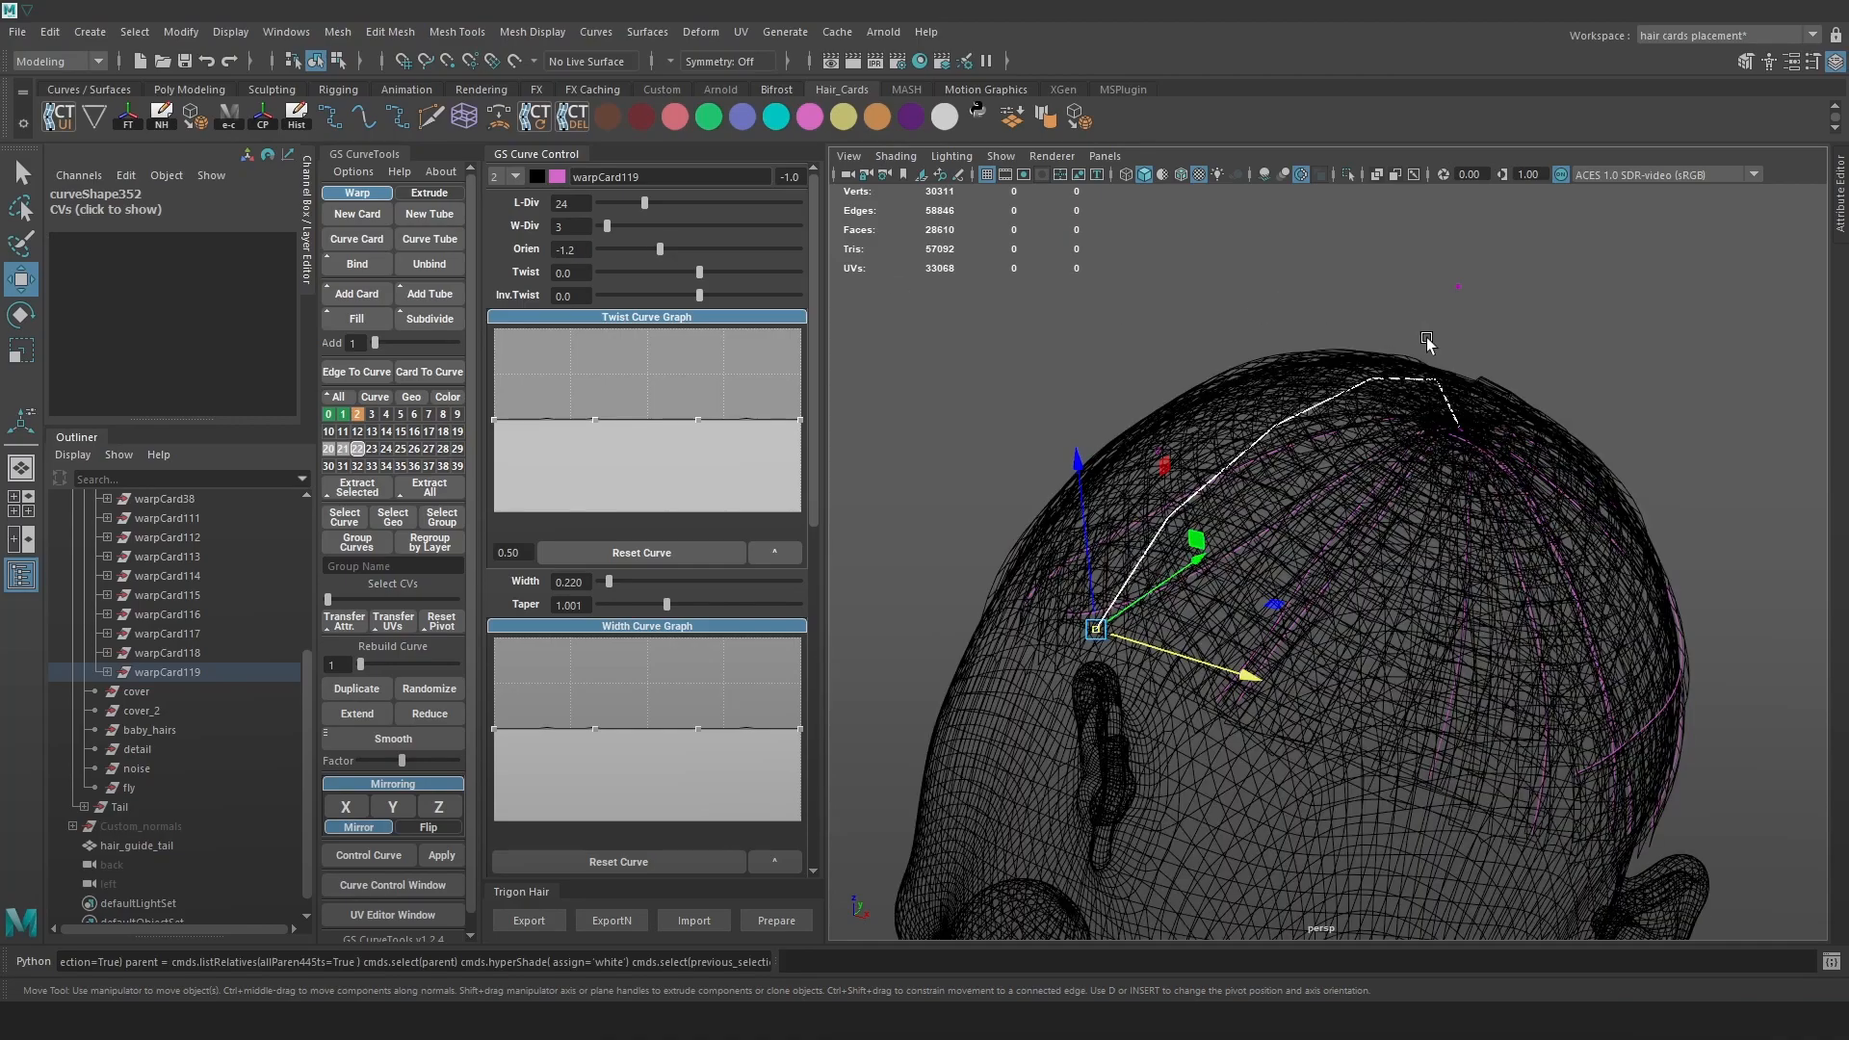
Rebuild warpCard119's curve with a value of 4 and raise its crown control point using soft selection
left_click_drag(360, 666, 364, 668)
key("F9")
mouse_move(1466, 339)
left_mouse_down("alt")
mouse_move(1374, 404)
mouse_move(1334, 352)
mouse_move(1279, 345)
mouse_move(1351, 300)
left_mouse_up("alt")
key("6")
key("b")
key("ctrl+z")
key("b")
left_click_drag(1353, 378, 1357, 309)
right_click_drag(1348, 385, 1444, 424, "alt")
left_click_drag(1251, 443, 1502, 424, "alt")
Set warpCard119's width divisions to 2 and orientation to -33, and lower its control point toward the crown hair
left_click_drag(659, 248, 600, 237)
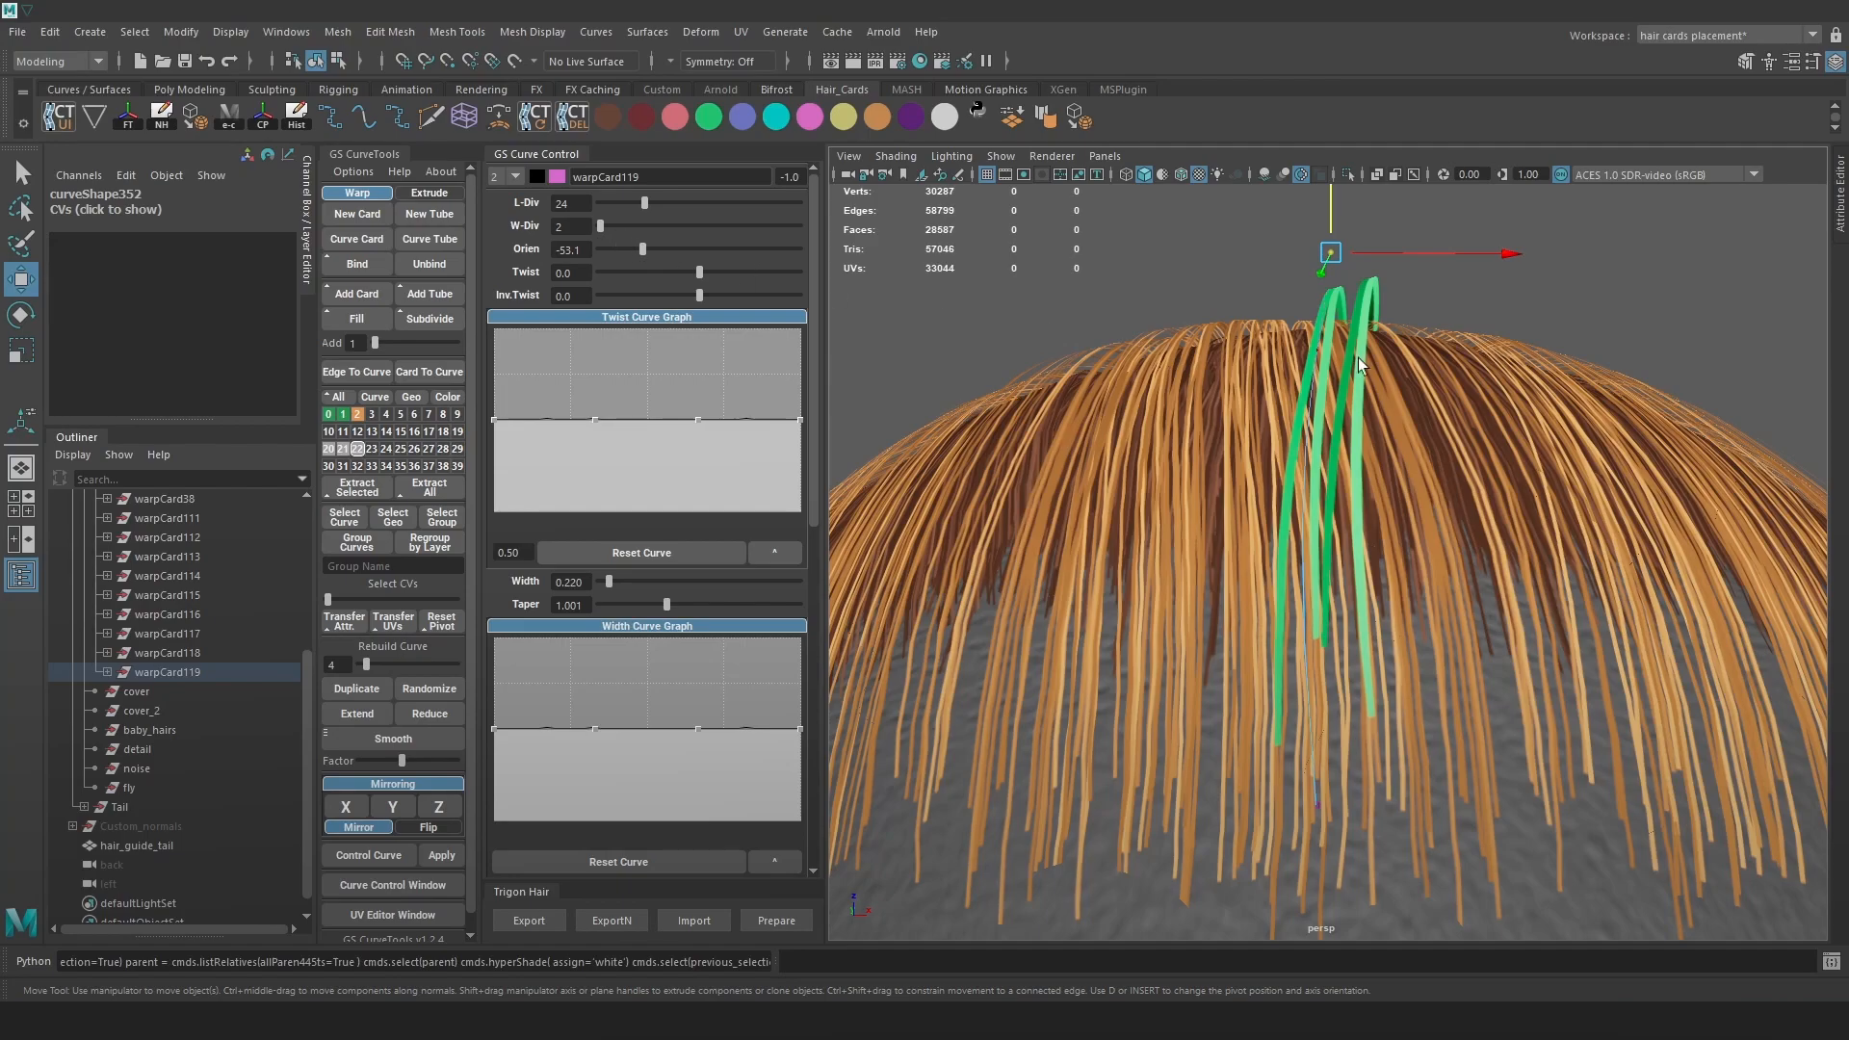
scroll(1315, 357, "down", 5)
left_click_drag(1431, 335, 1399, 349)
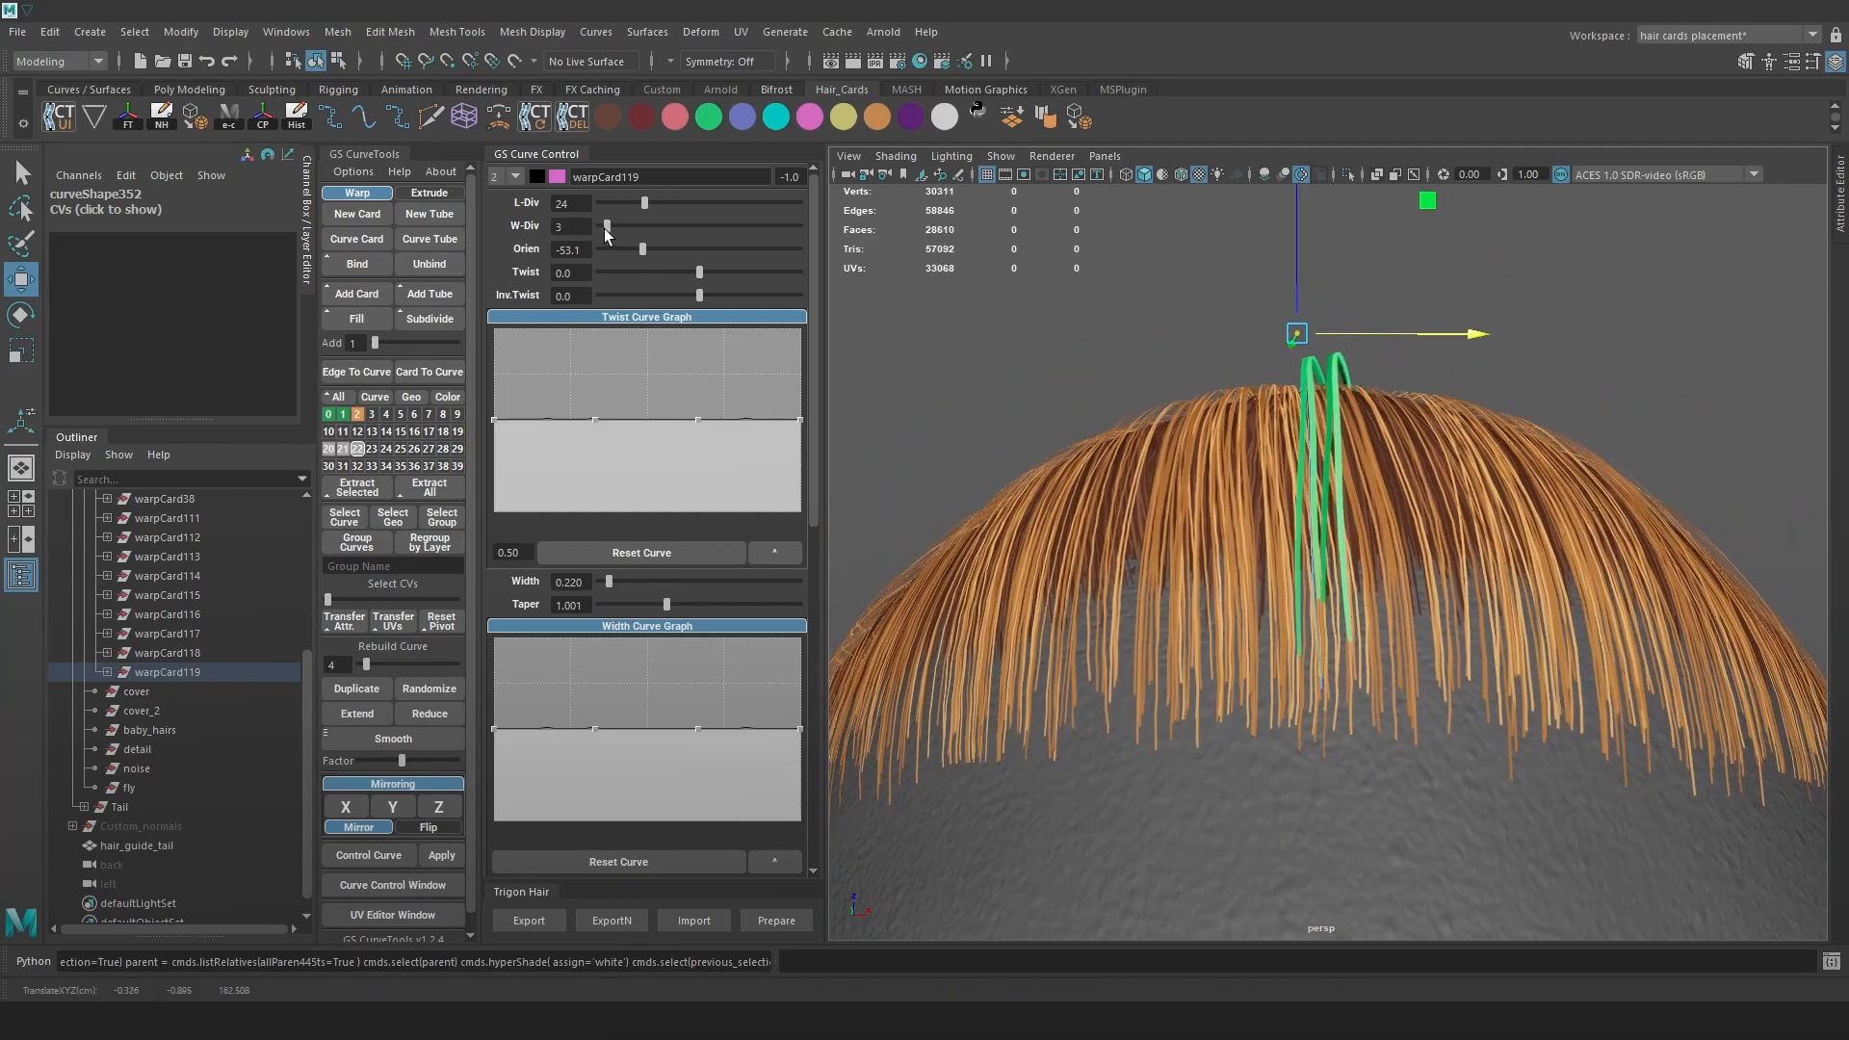
left_click_drag(601, 231, 589, 237)
middle_click_drag(1281, 286, 1194, 335, "alt")
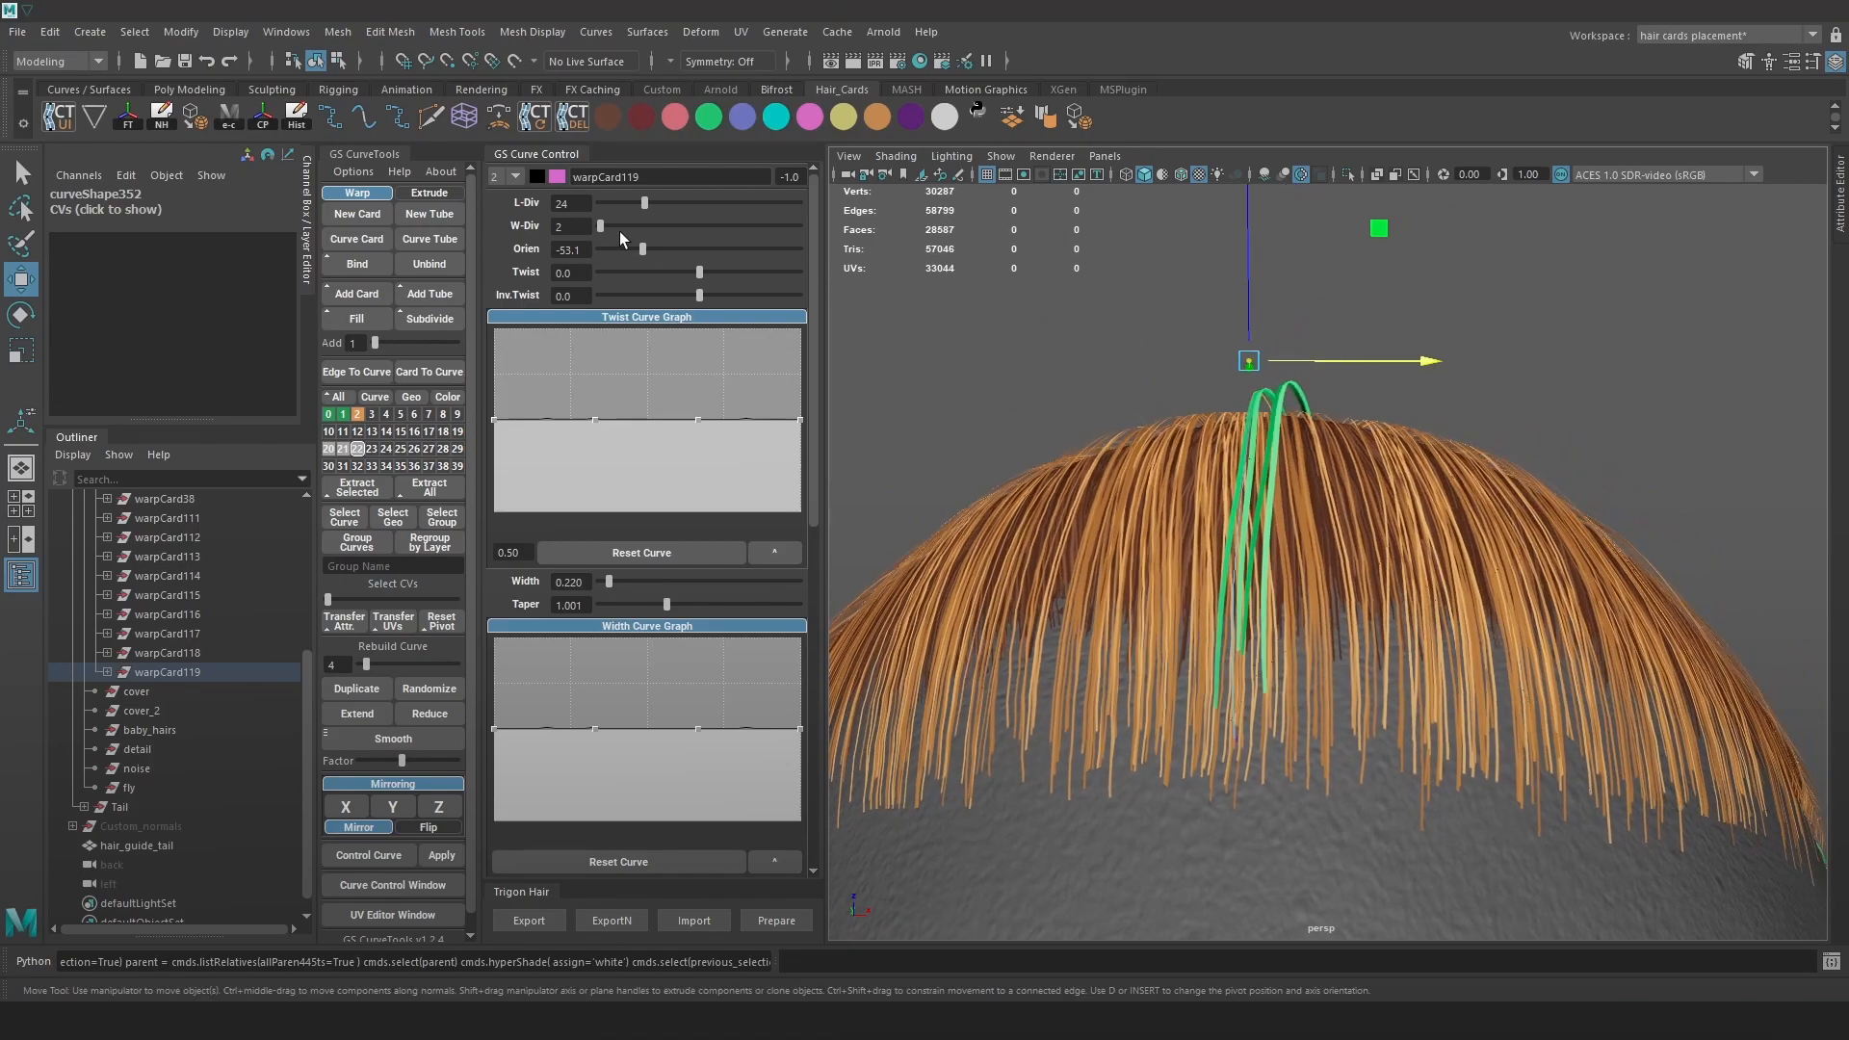
left_click_drag(639, 246, 648, 246)
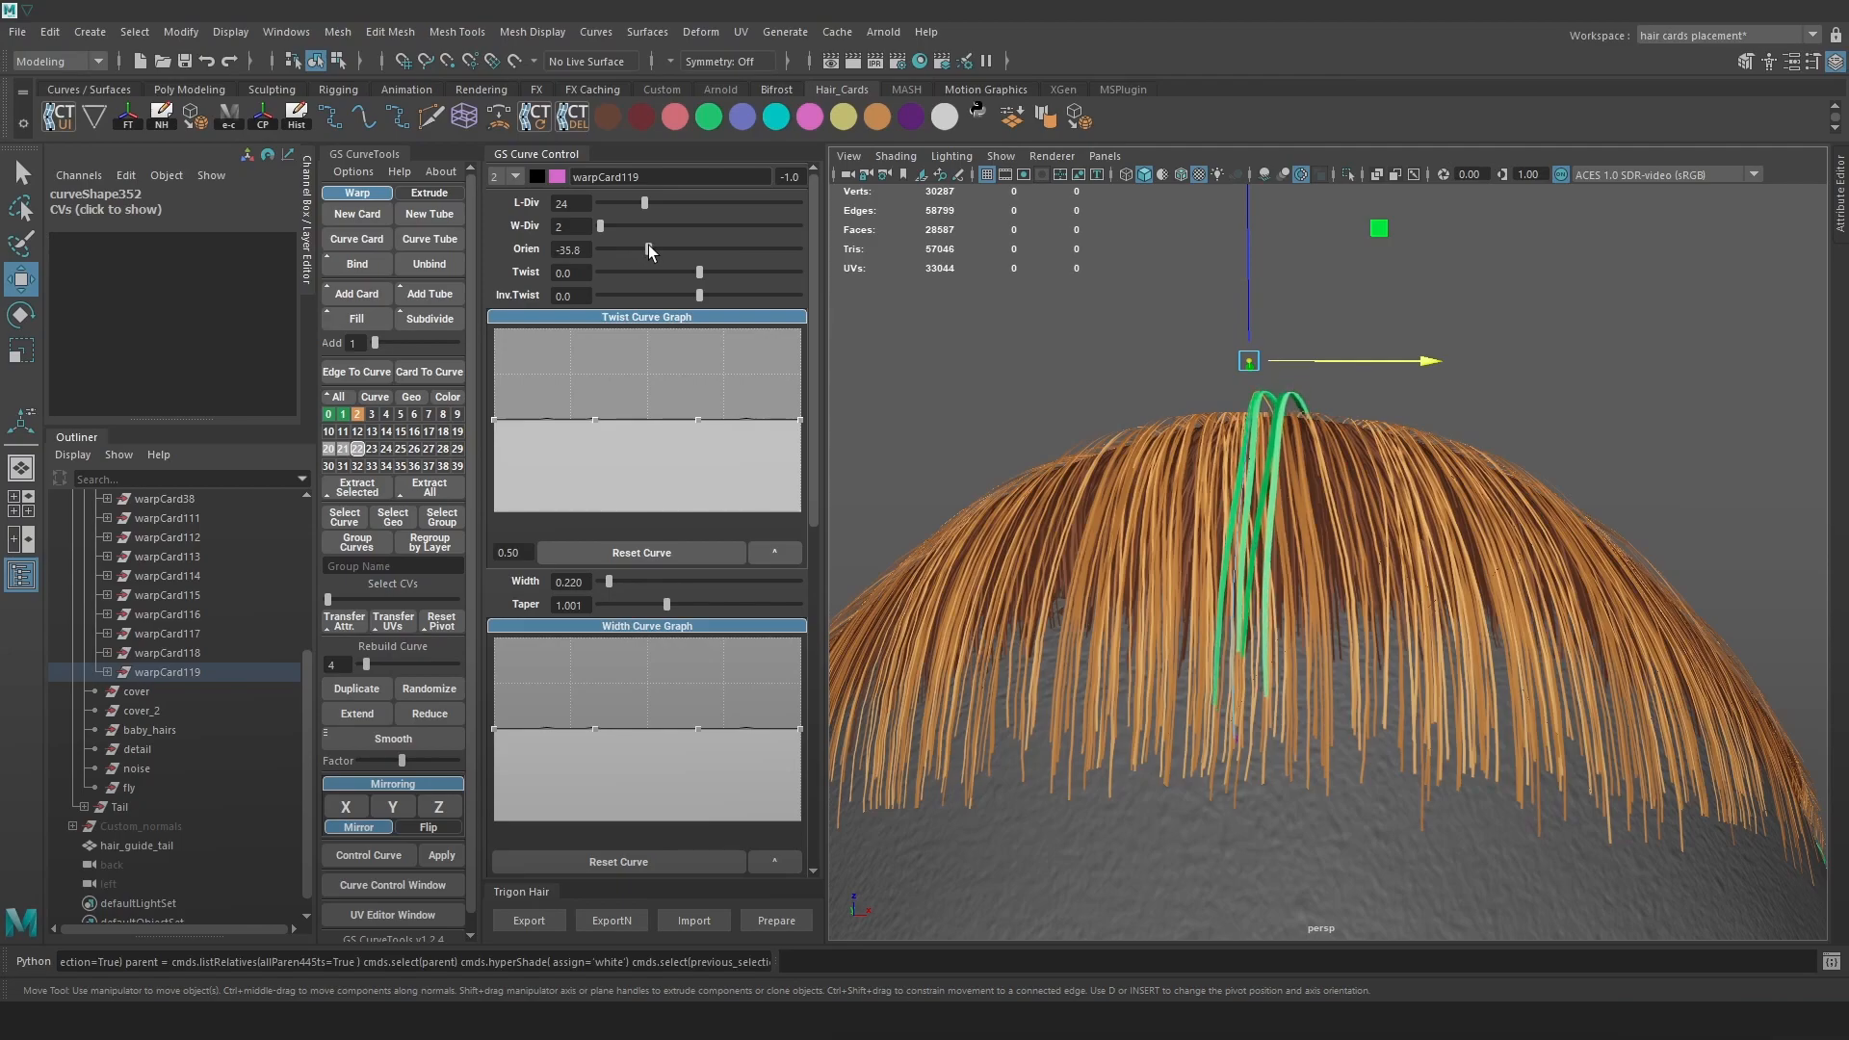
left_click_drag(1265, 283, 1251, 328)
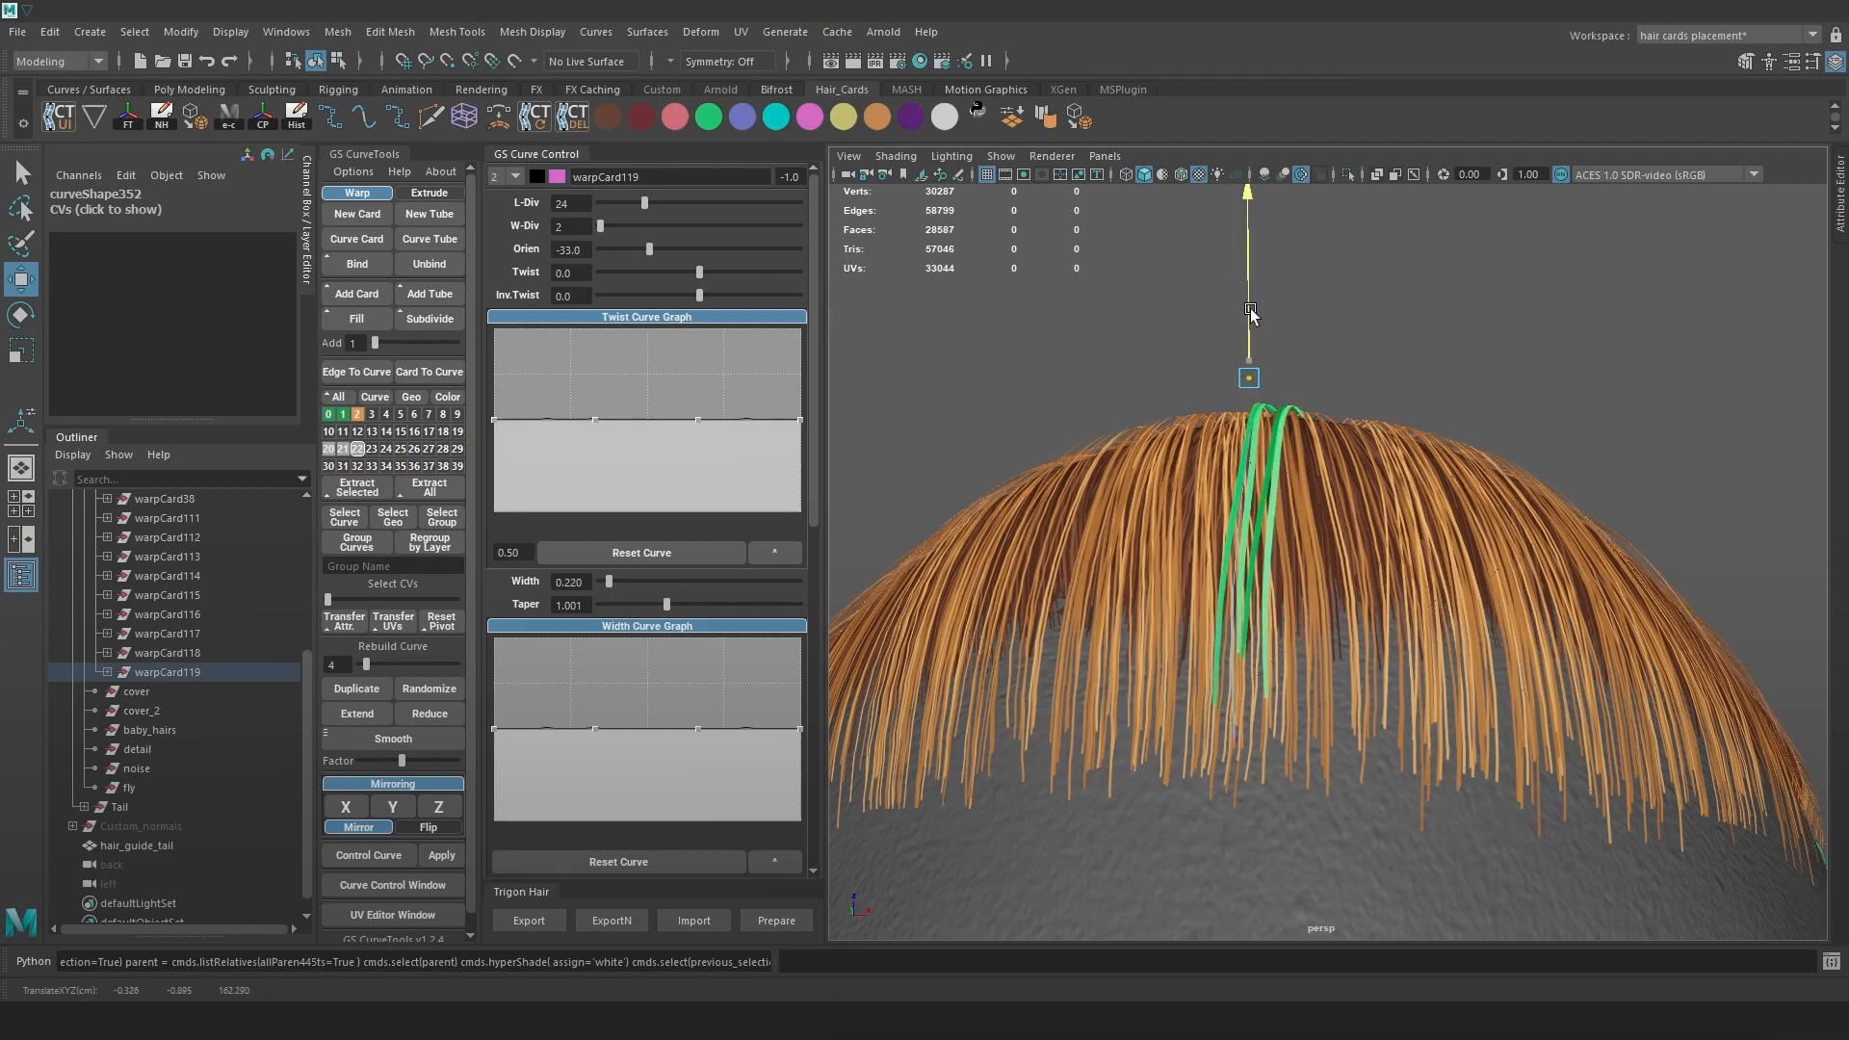
Return to object selection and isolate the flow_breaks group in the viewport
mouse_move(1368, 403)
left_mouse_down("alt")
mouse_move(1328, 438)
mouse_move(1362, 456)
left_mouse_up("alt")
key("4")
key("5")
left_click(1363, 456)
scroll(209, 662, "up", 5)
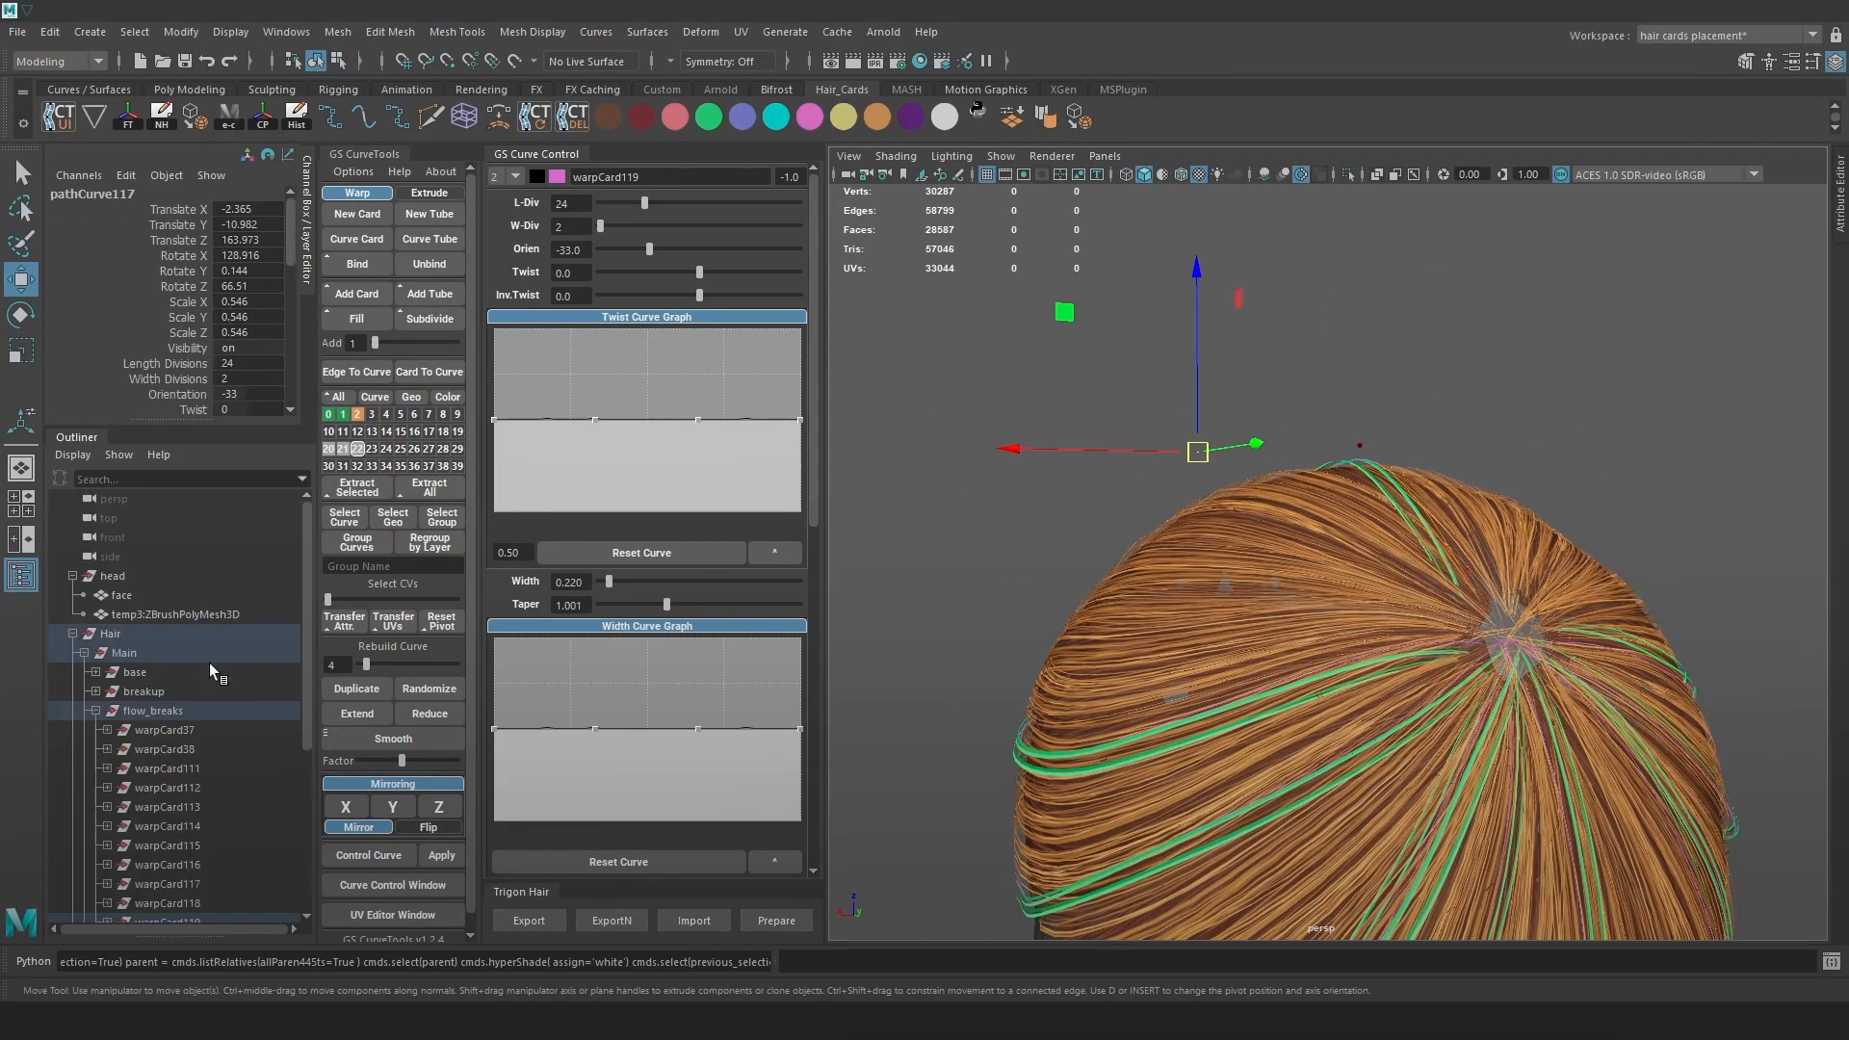
left_click(181, 712)
left_click(1348, 175)
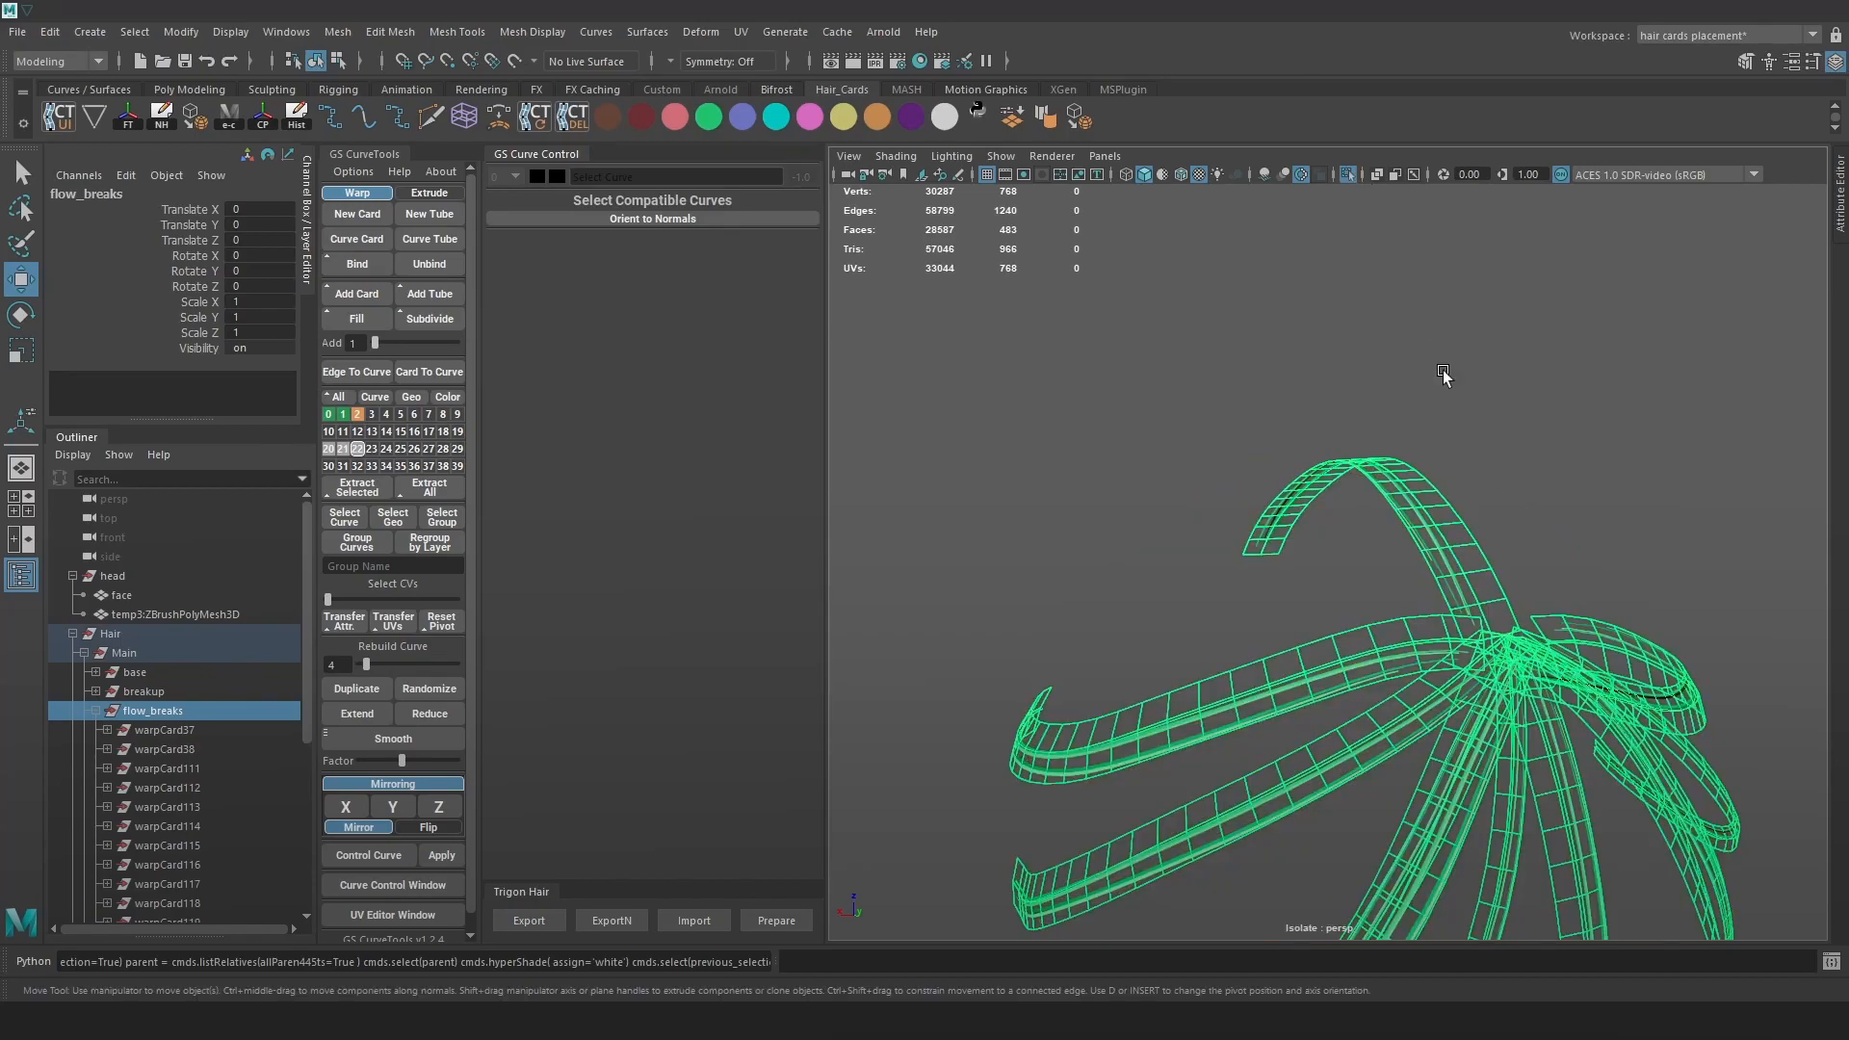
right_click_drag(1601, 549, 1576, 529, "alt")
middle_click_drag(1576, 529, 1469, 425, "alt")
left_click(1618, 673)
right_click_drag(1617, 673, 1500, 568, "alt")
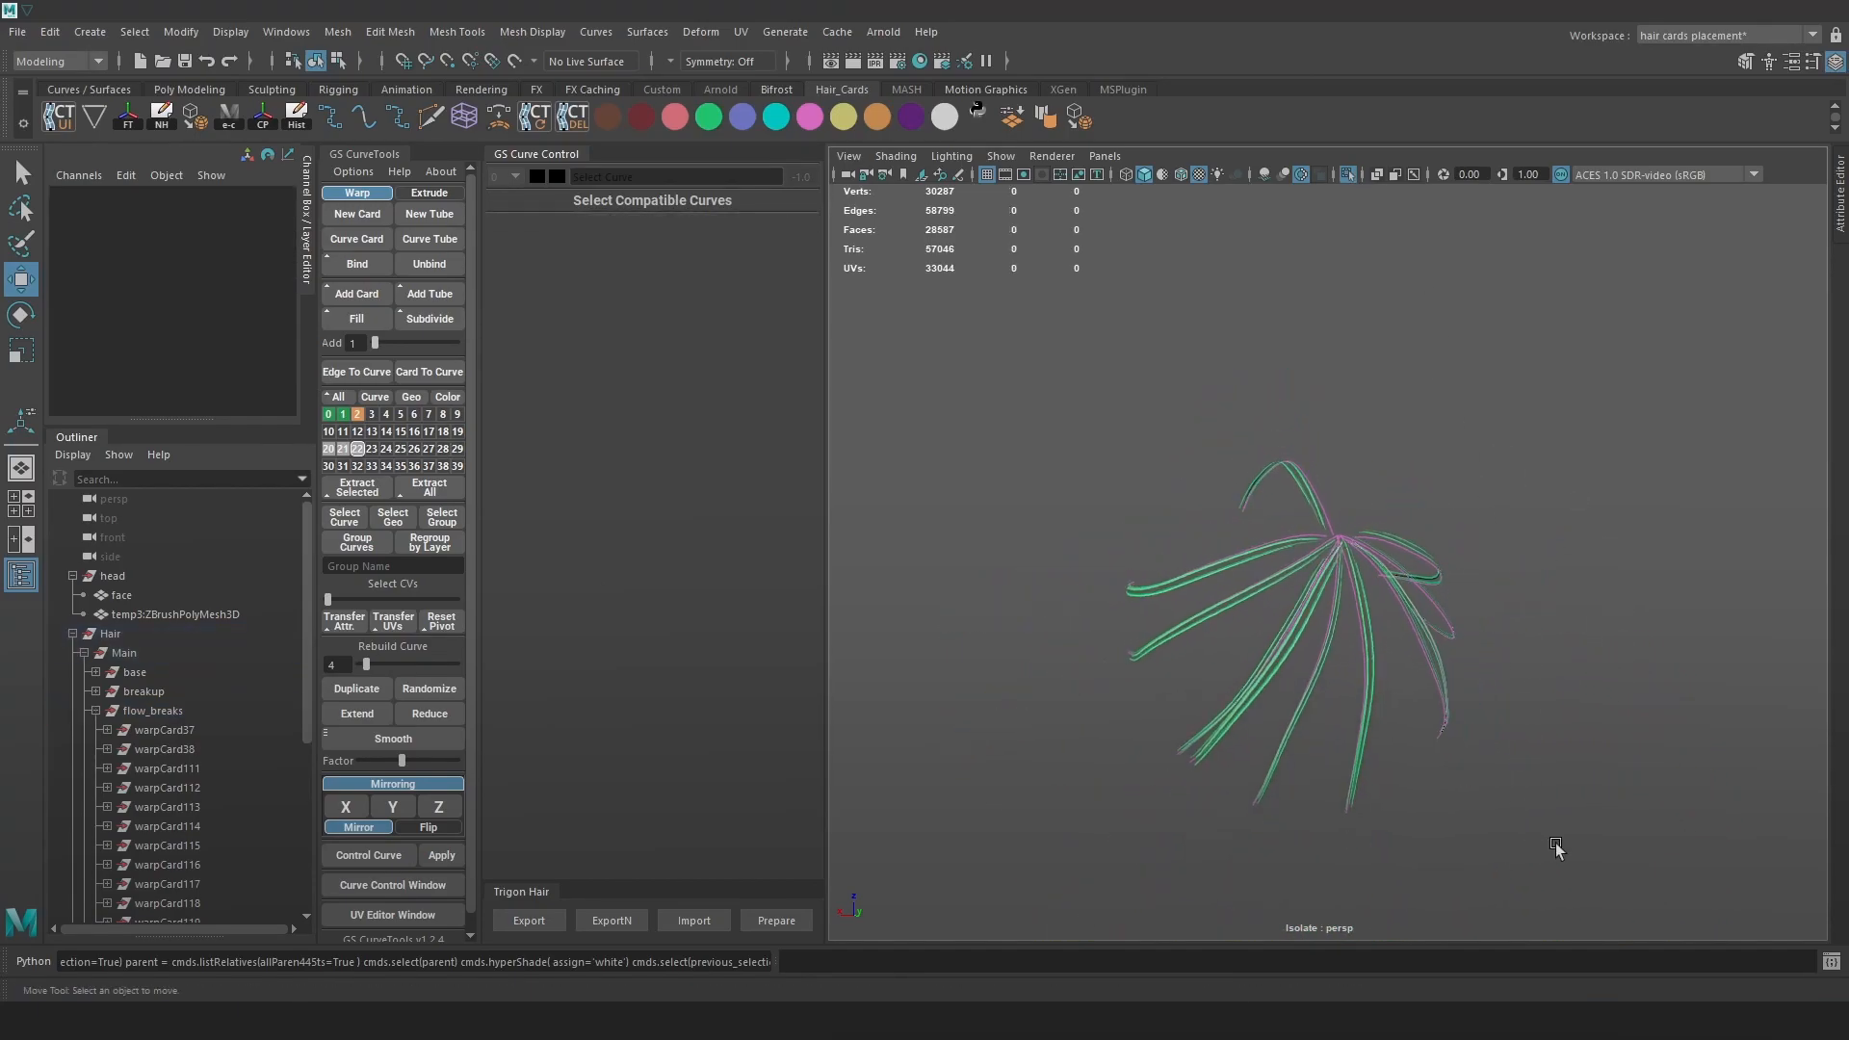
Select all the flow-break curves and set their width divisions to 2
left_click_drag(1550, 845, 1235, 568)
key("f")
right_click_drag(1458, 912, 1440, 751, "alt")
left_click_drag(1529, 903, 985, 290)
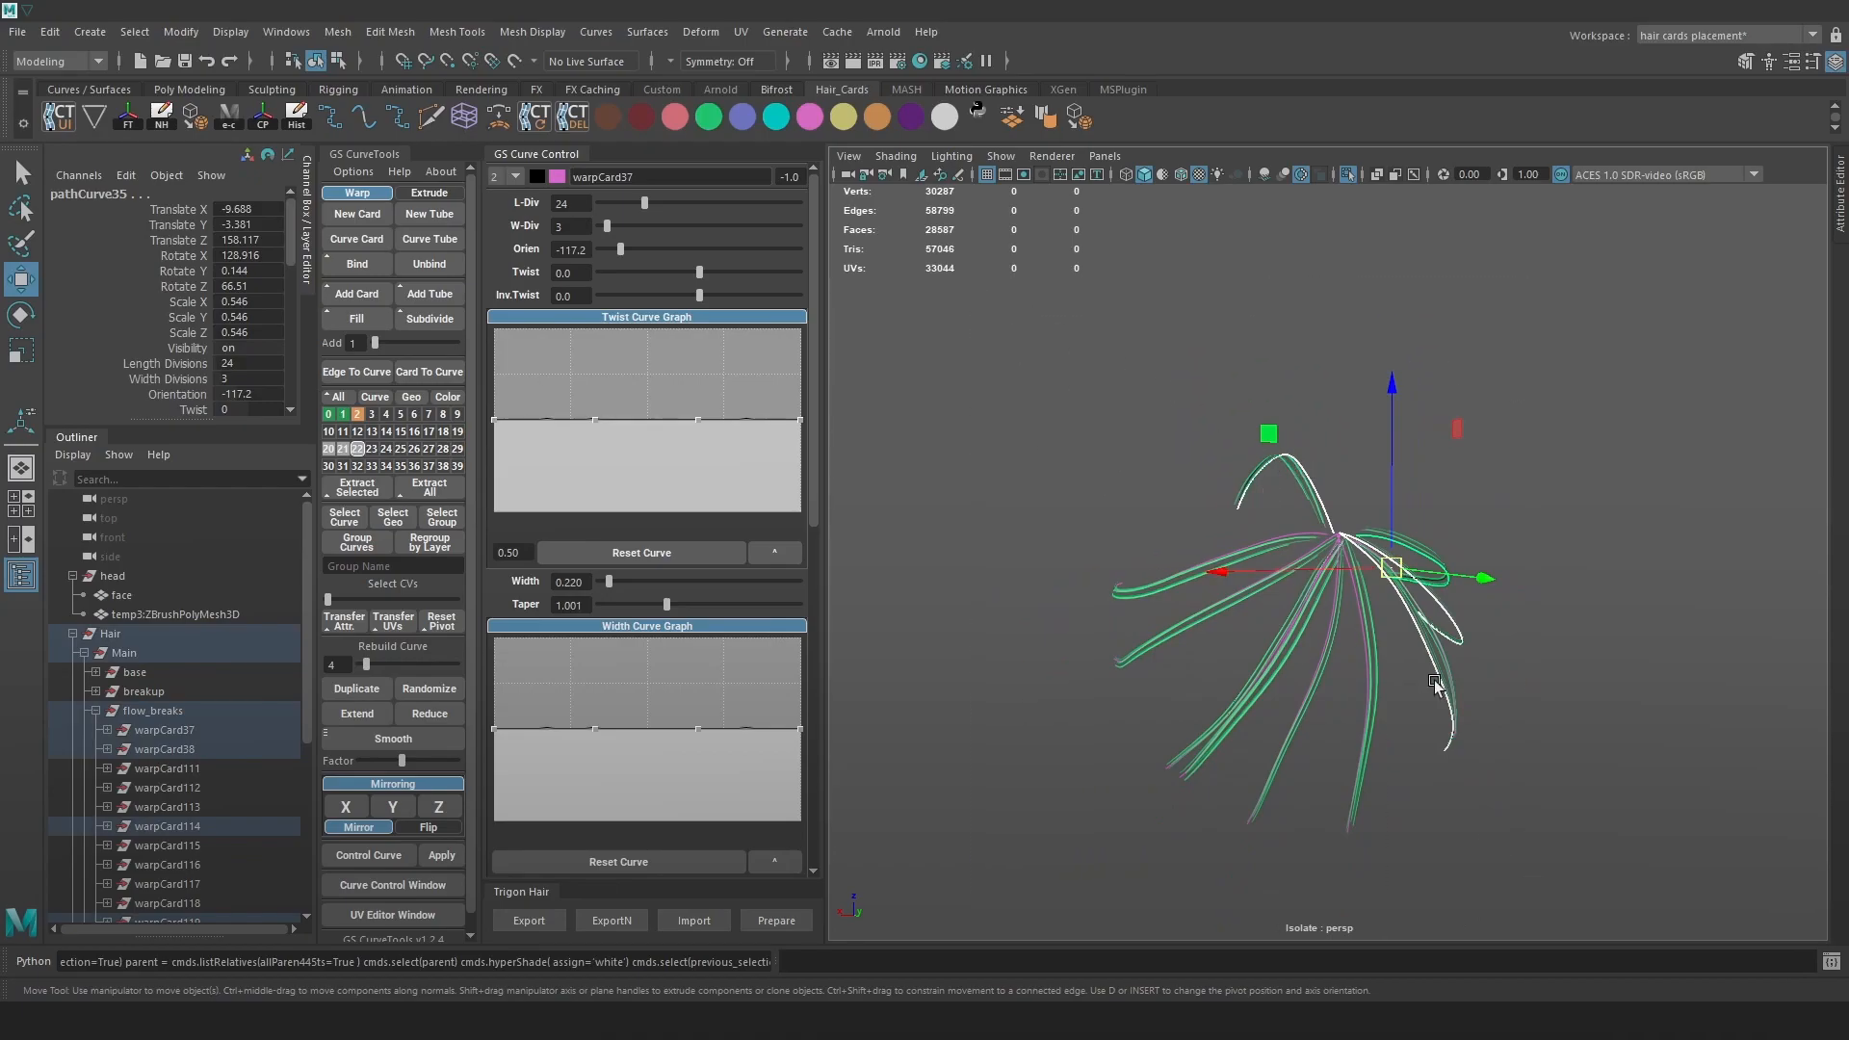
left_click_drag(1580, 922, 1088, 518)
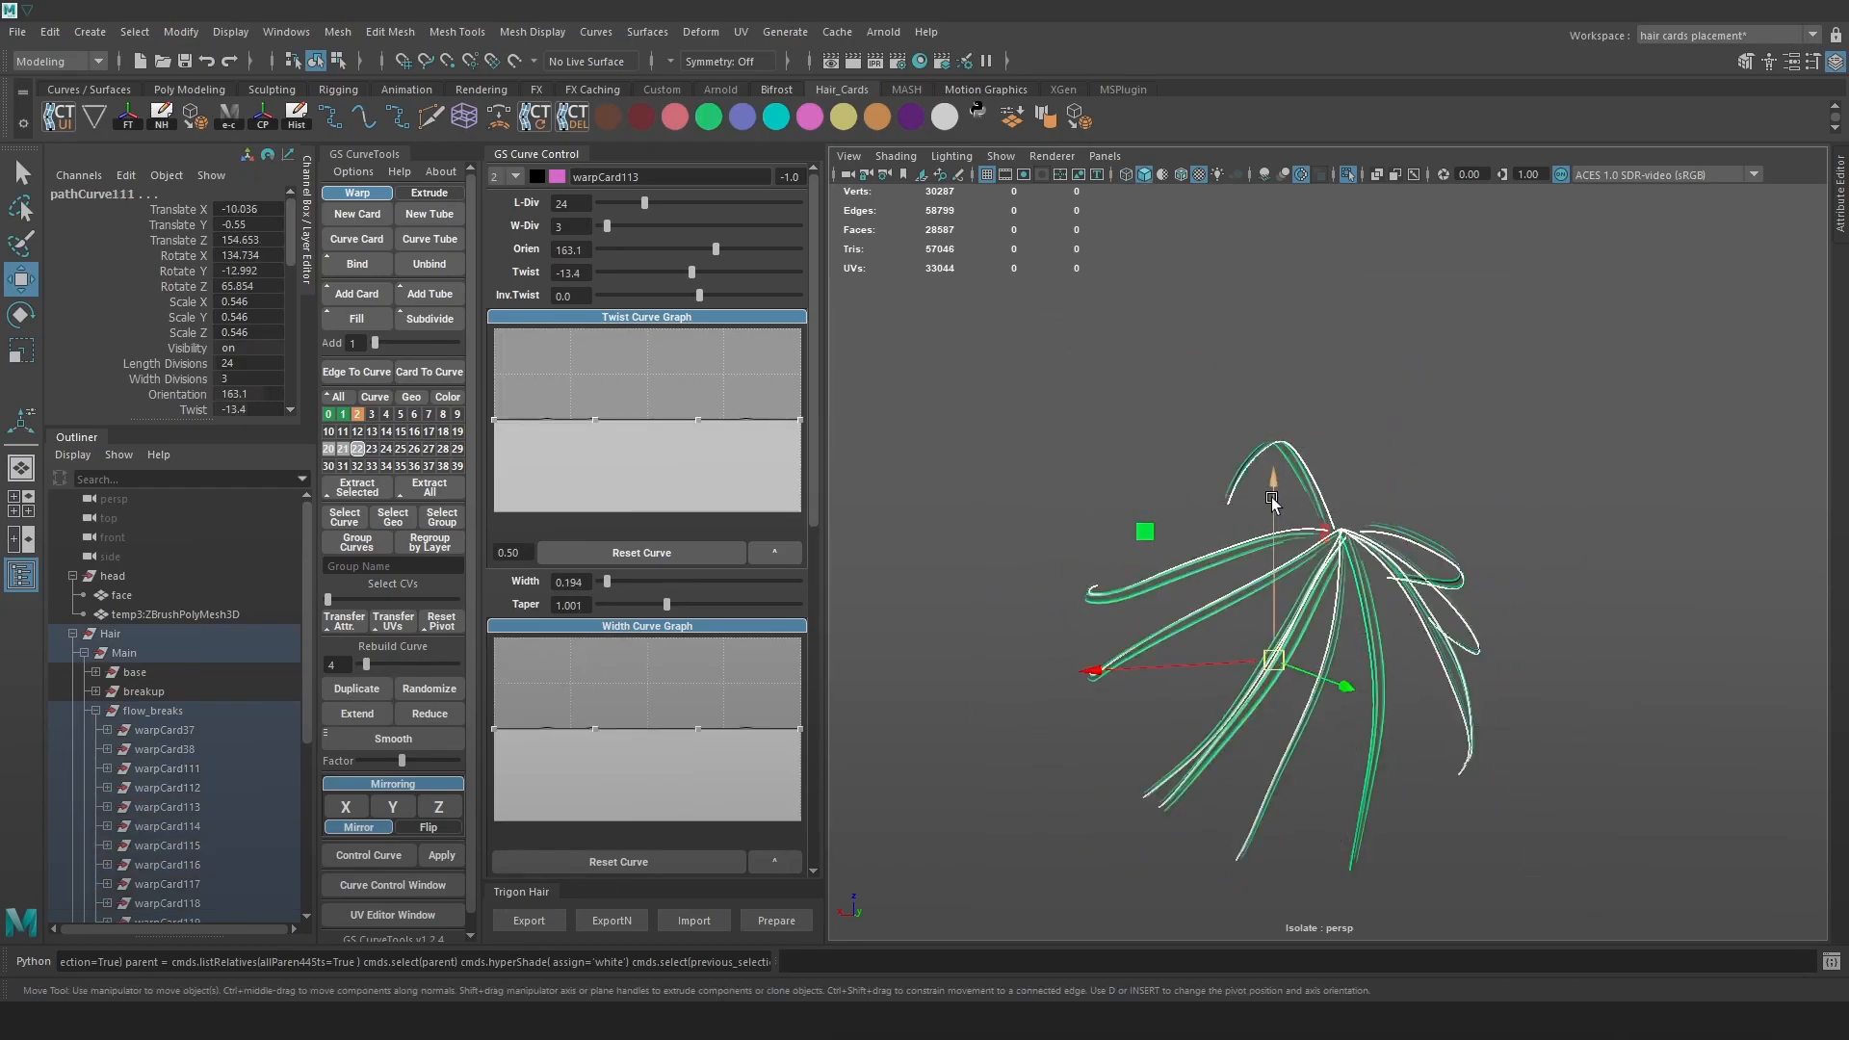
key("f")
left_click(595, 224)
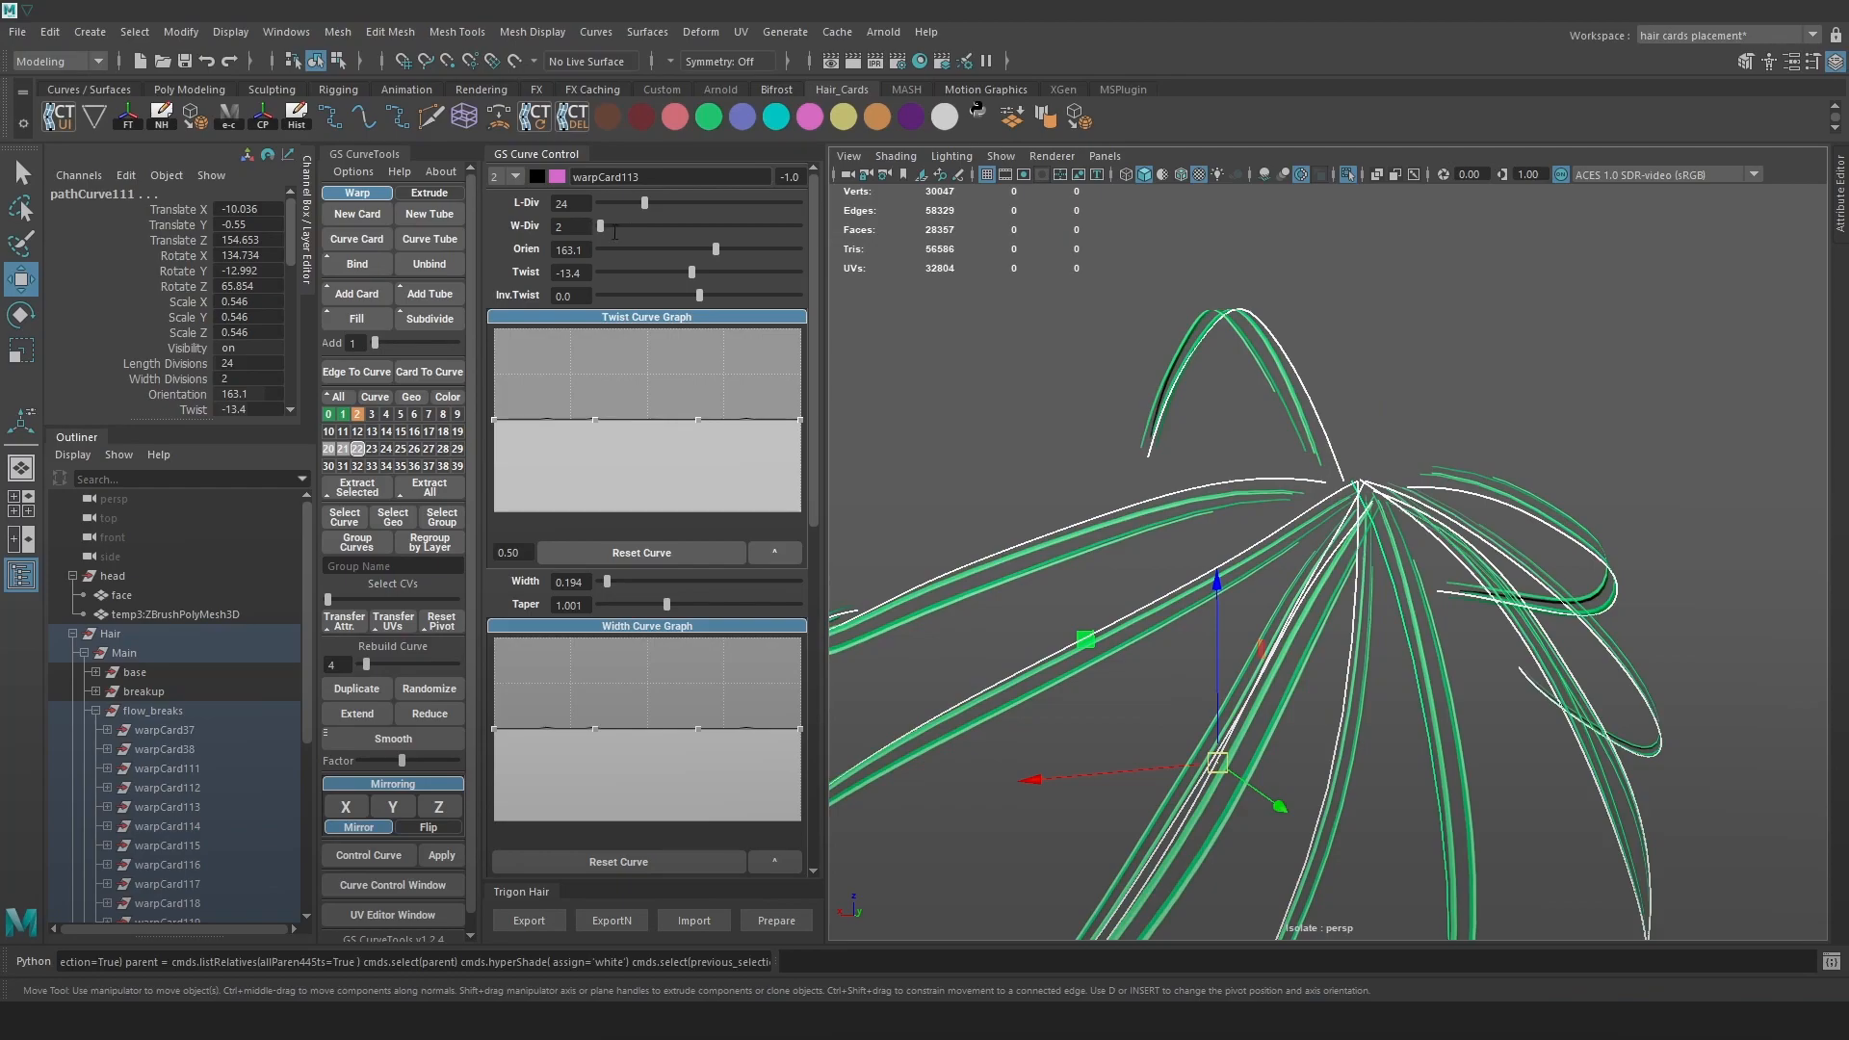
left_click_drag(603, 226, 597, 225)
Show the full hair again and examine how the flow-break cards sit on it
left_click_drag(1454, 420, 1281, 205, "alt")
left_click(1348, 176)
left_click_drag(1309, 411, 1458, 425, "alt")
left_click(1644, 415)
left_click_drag(1645, 416, 1514, 516, "alt")
key("ctrl+z")
left_click_drag(1241, 428, 1299, 349, "alt")
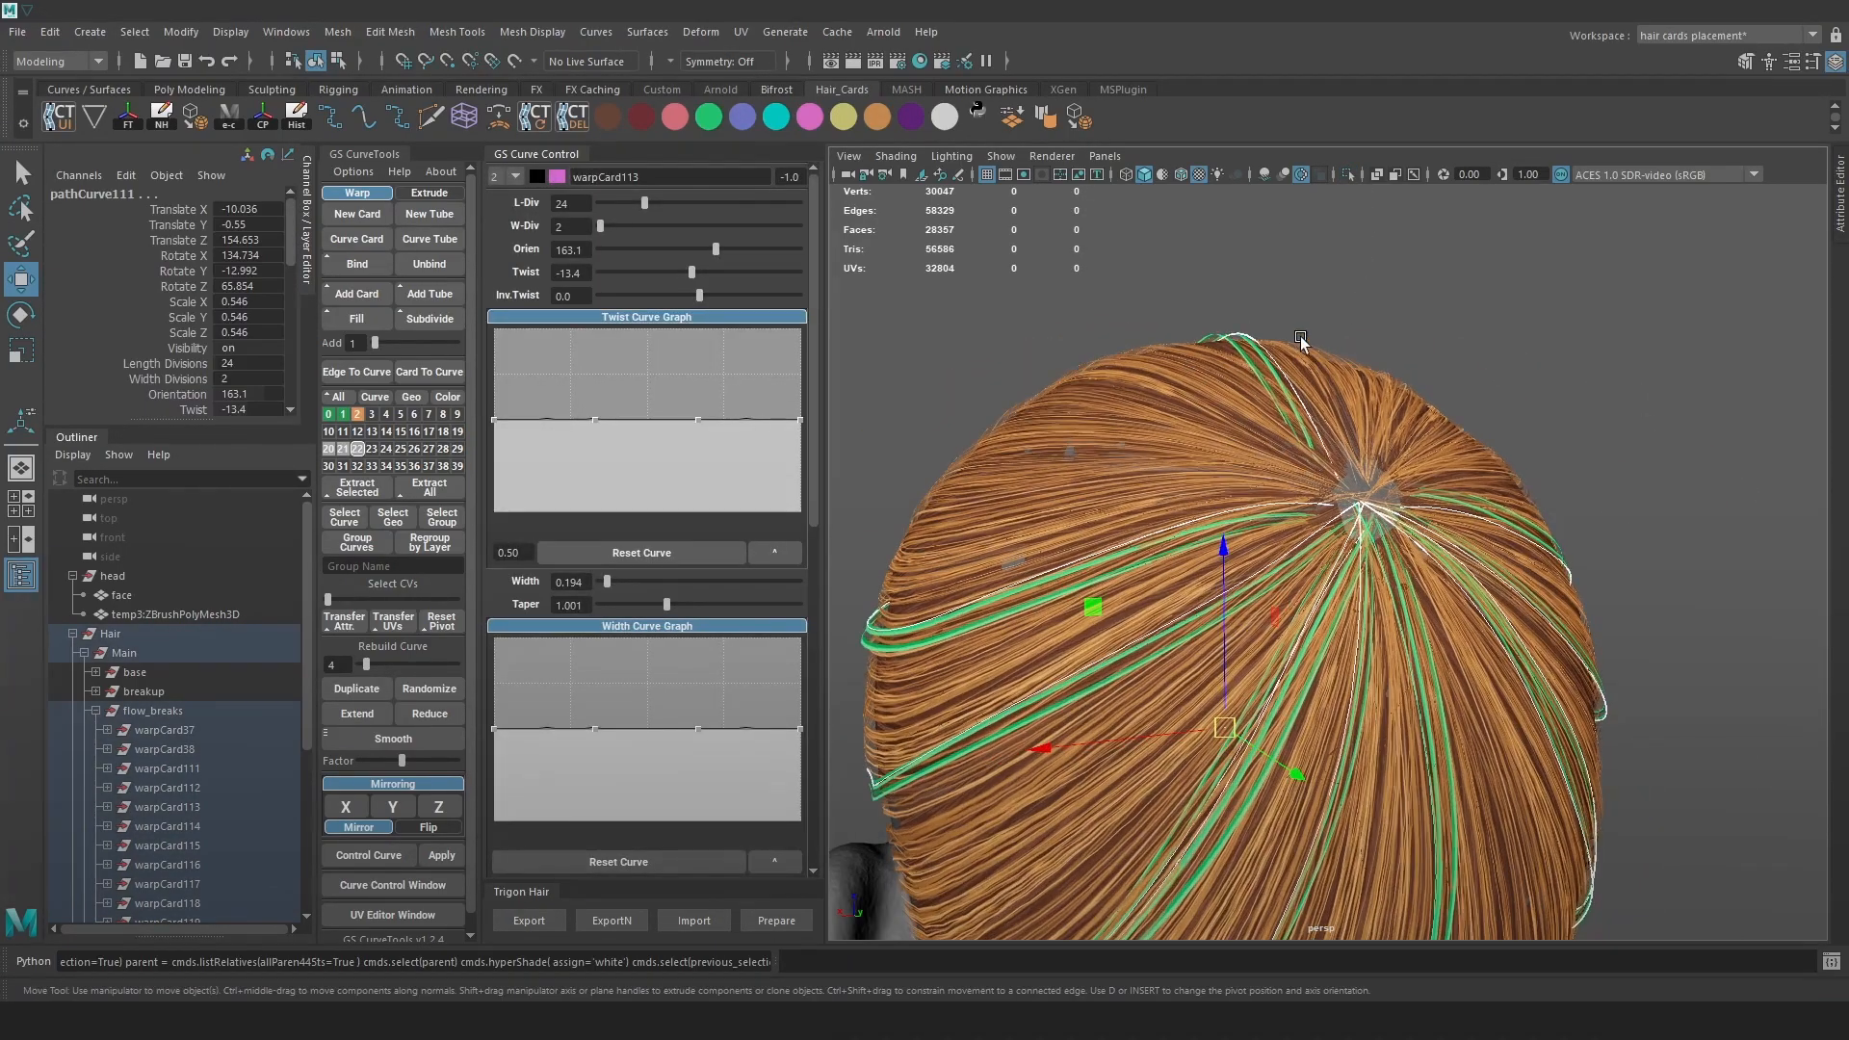
Isolate the flow_breaks group again and frame its cards
left_click(181, 707)
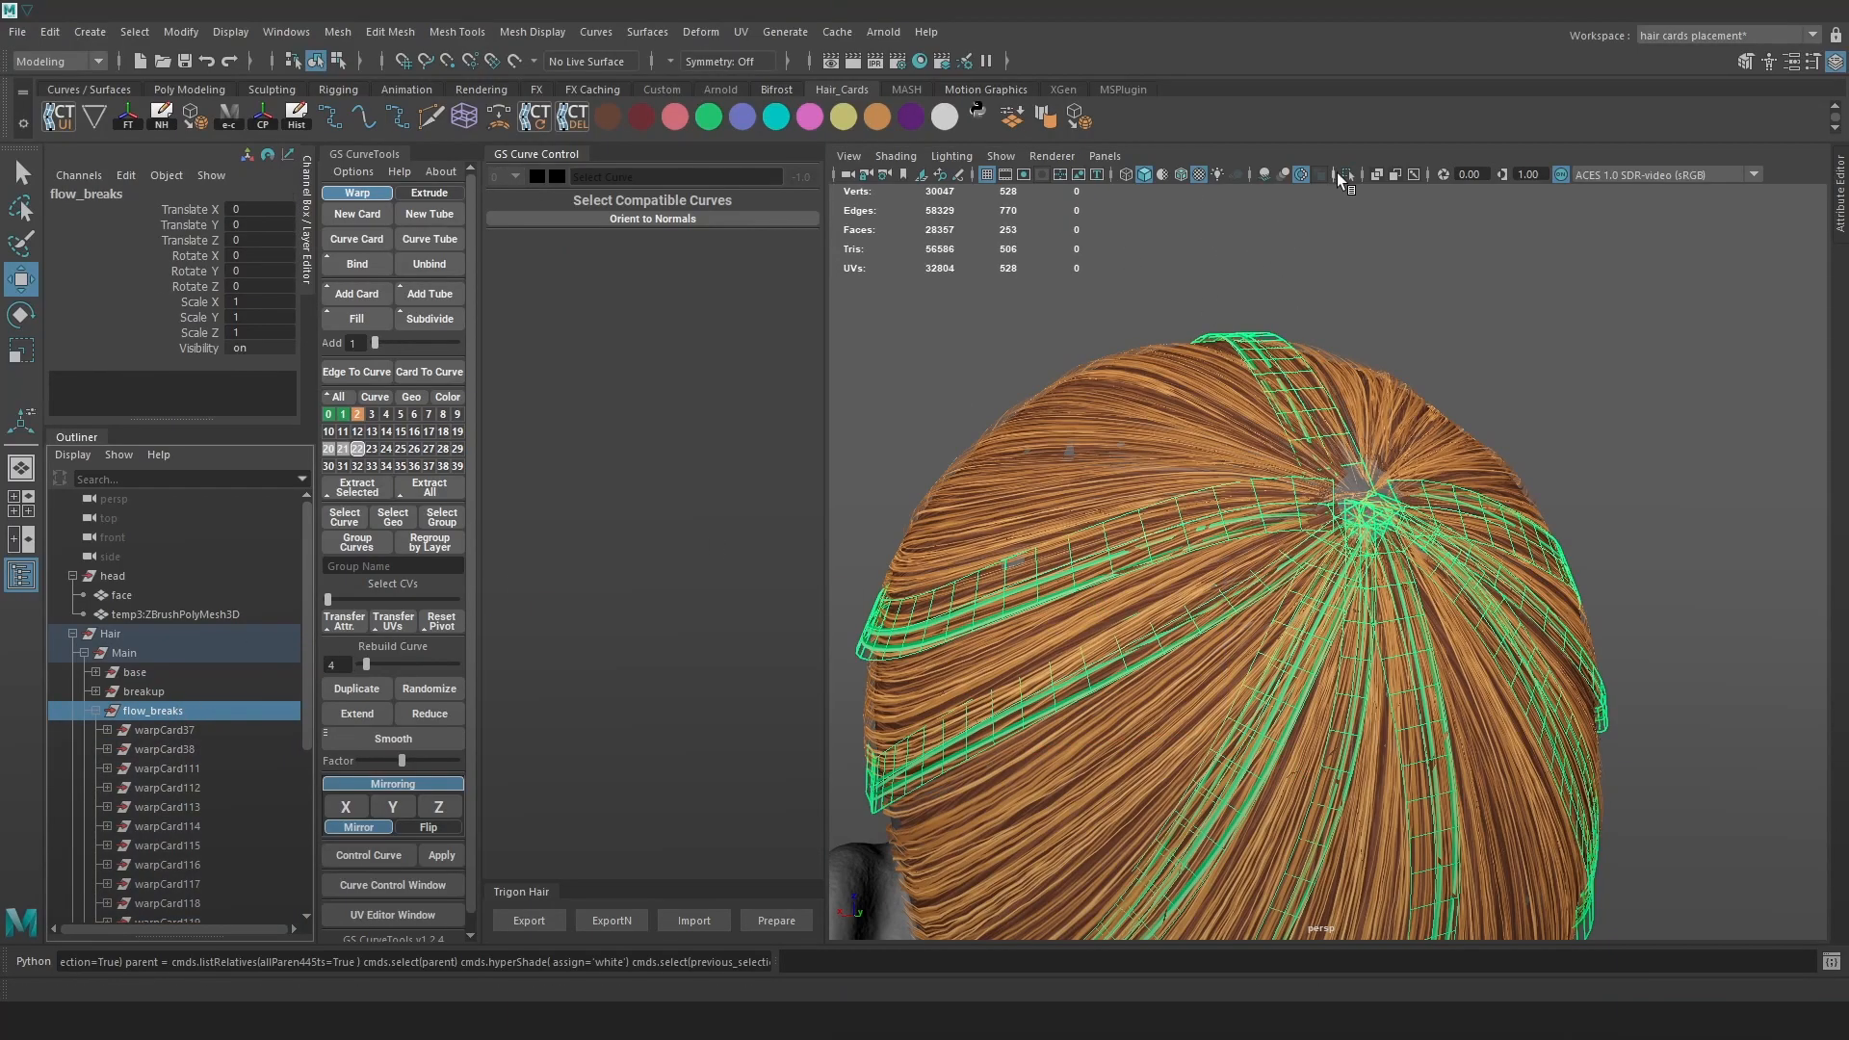
left_click(1345, 172)
key("f")
middle_click_drag(1446, 398, 1432, 364, "alt")
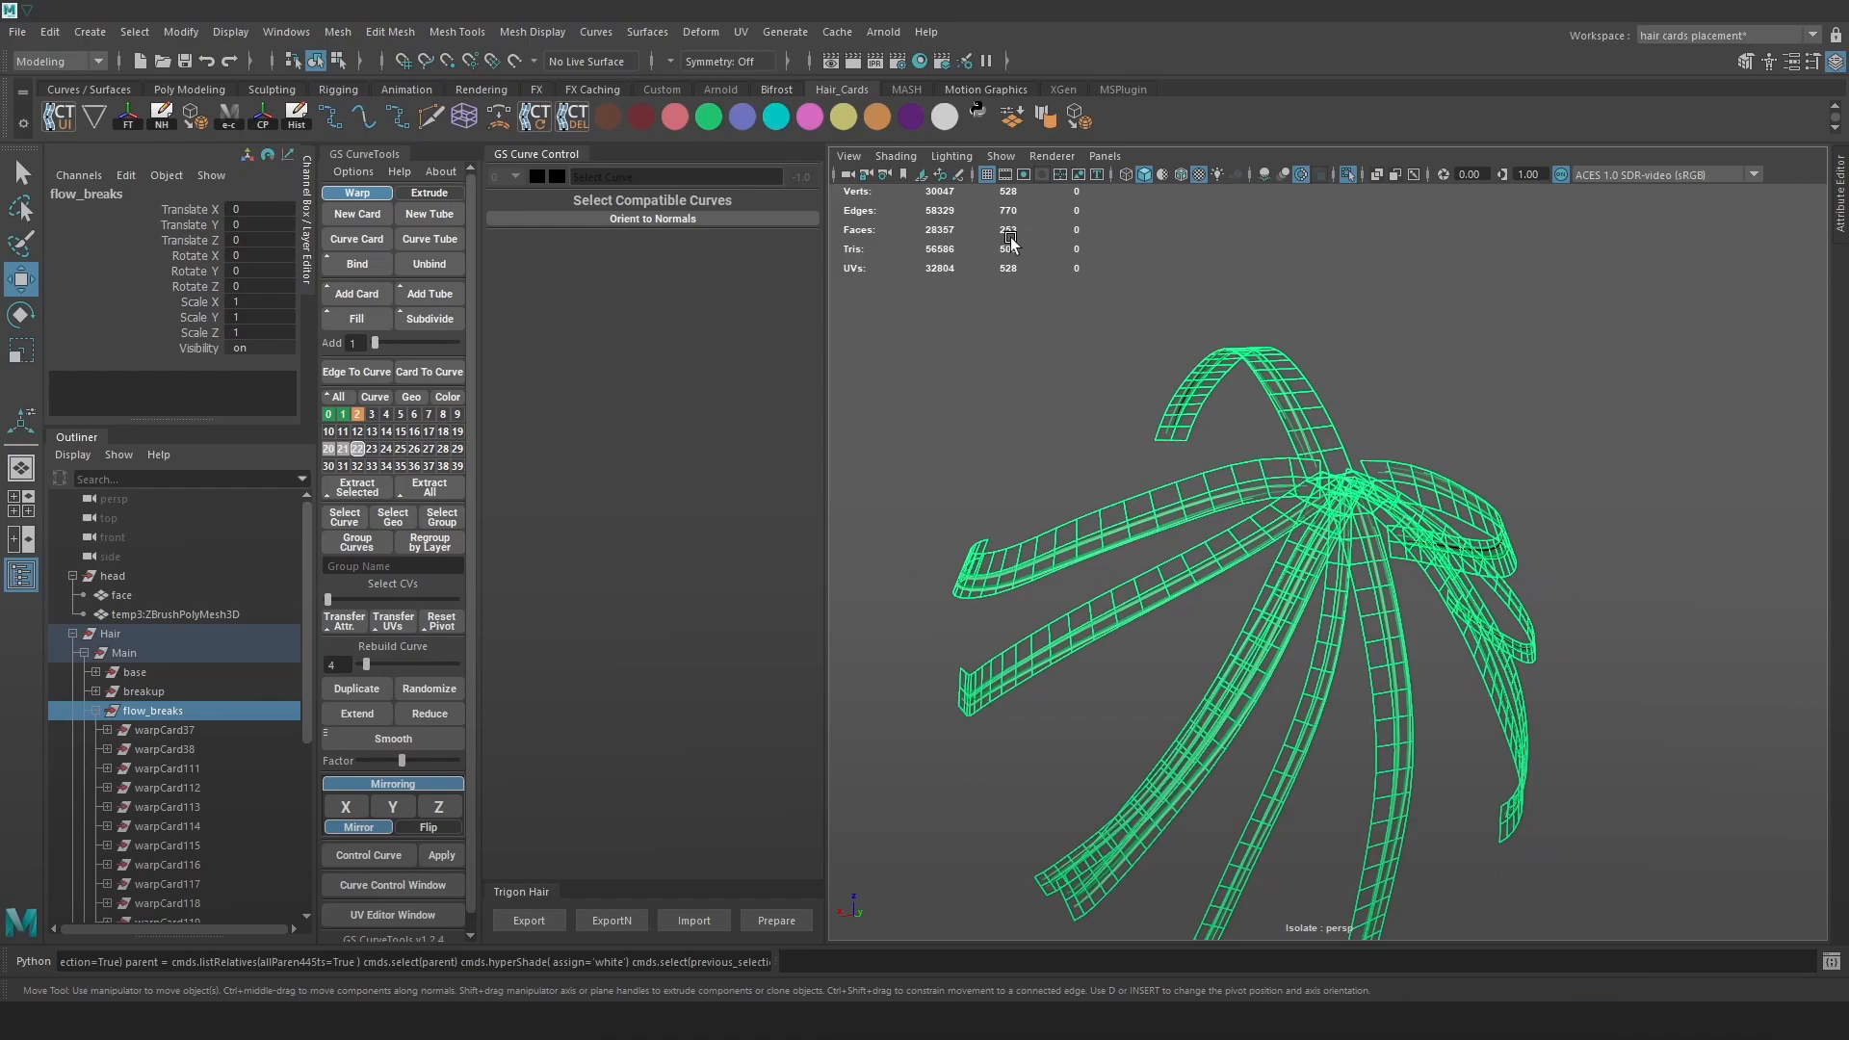
scroll(1419, 469, "down", 2)
scroll(1229, 366, "down", 1)
middle_click_drag(1520, 605, 1482, 522, "alt")
Select all the isolated flow-break curves and set their width divisions to 3
left_click(1554, 715)
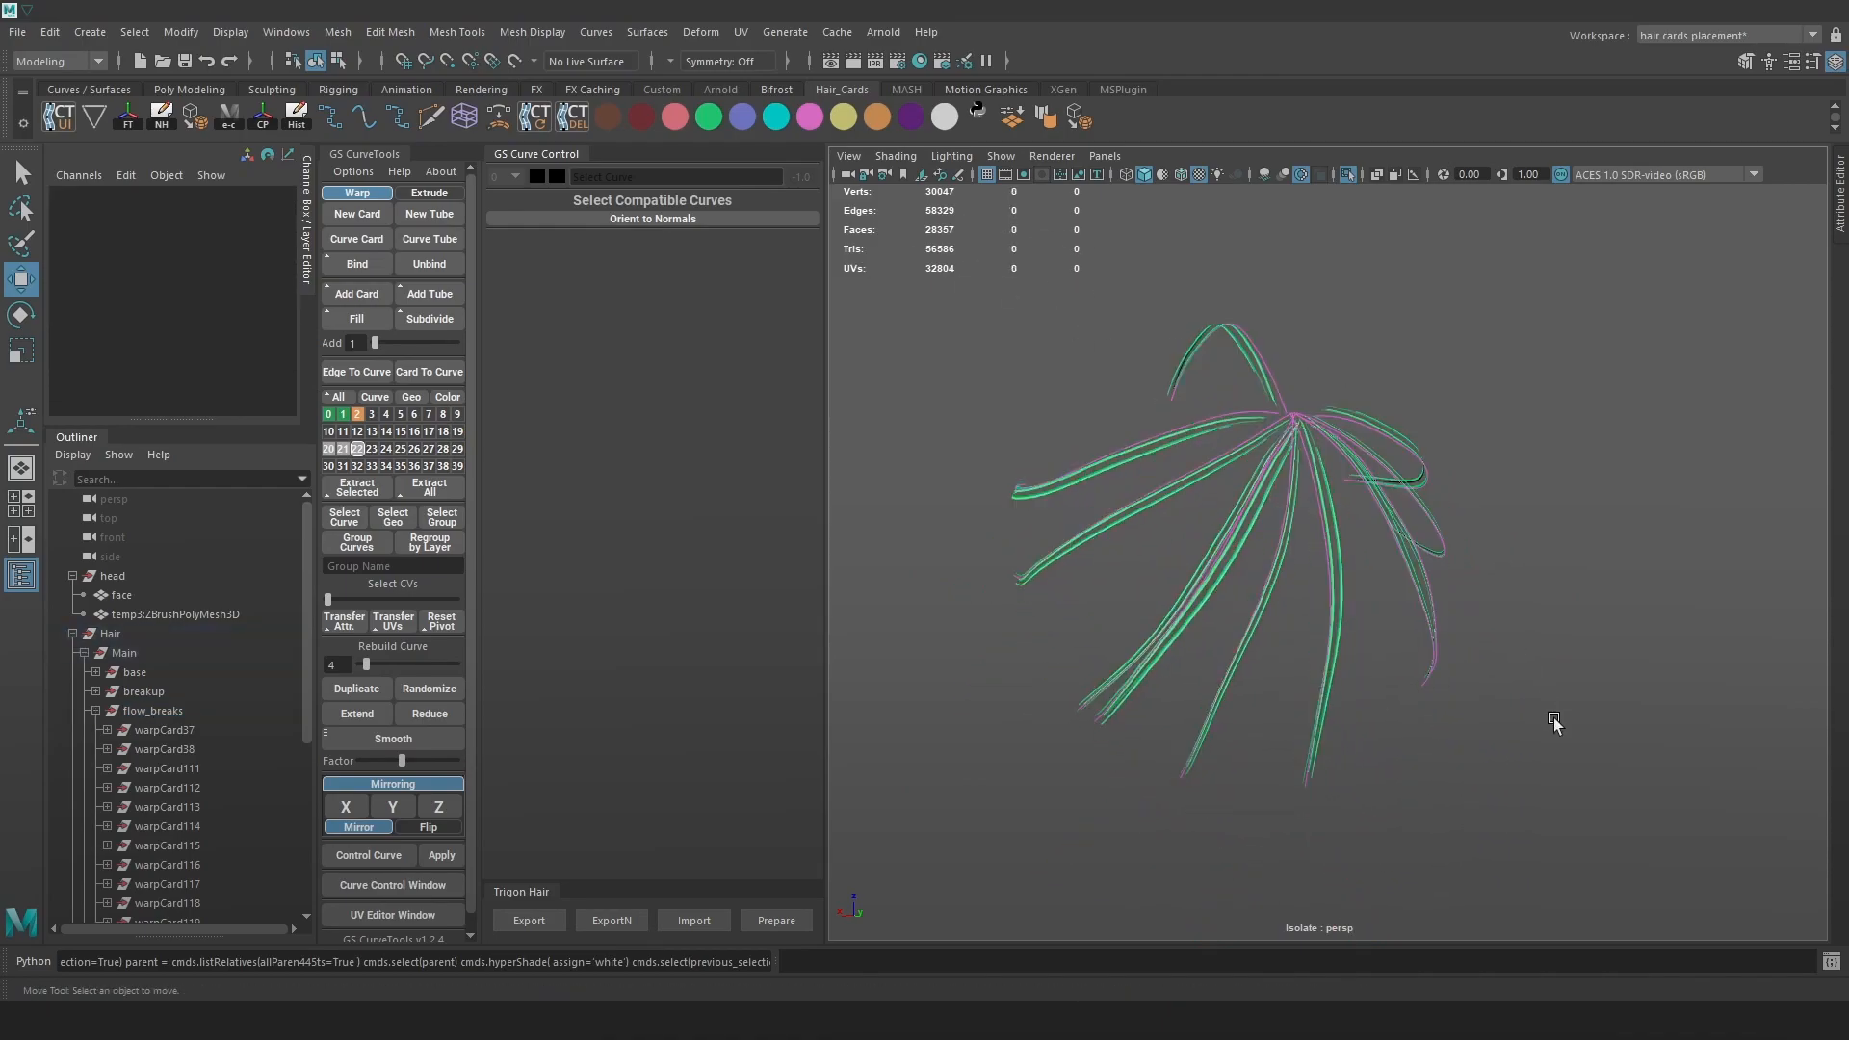
key("4")
left_click_drag(1609, 894, 951, 249)
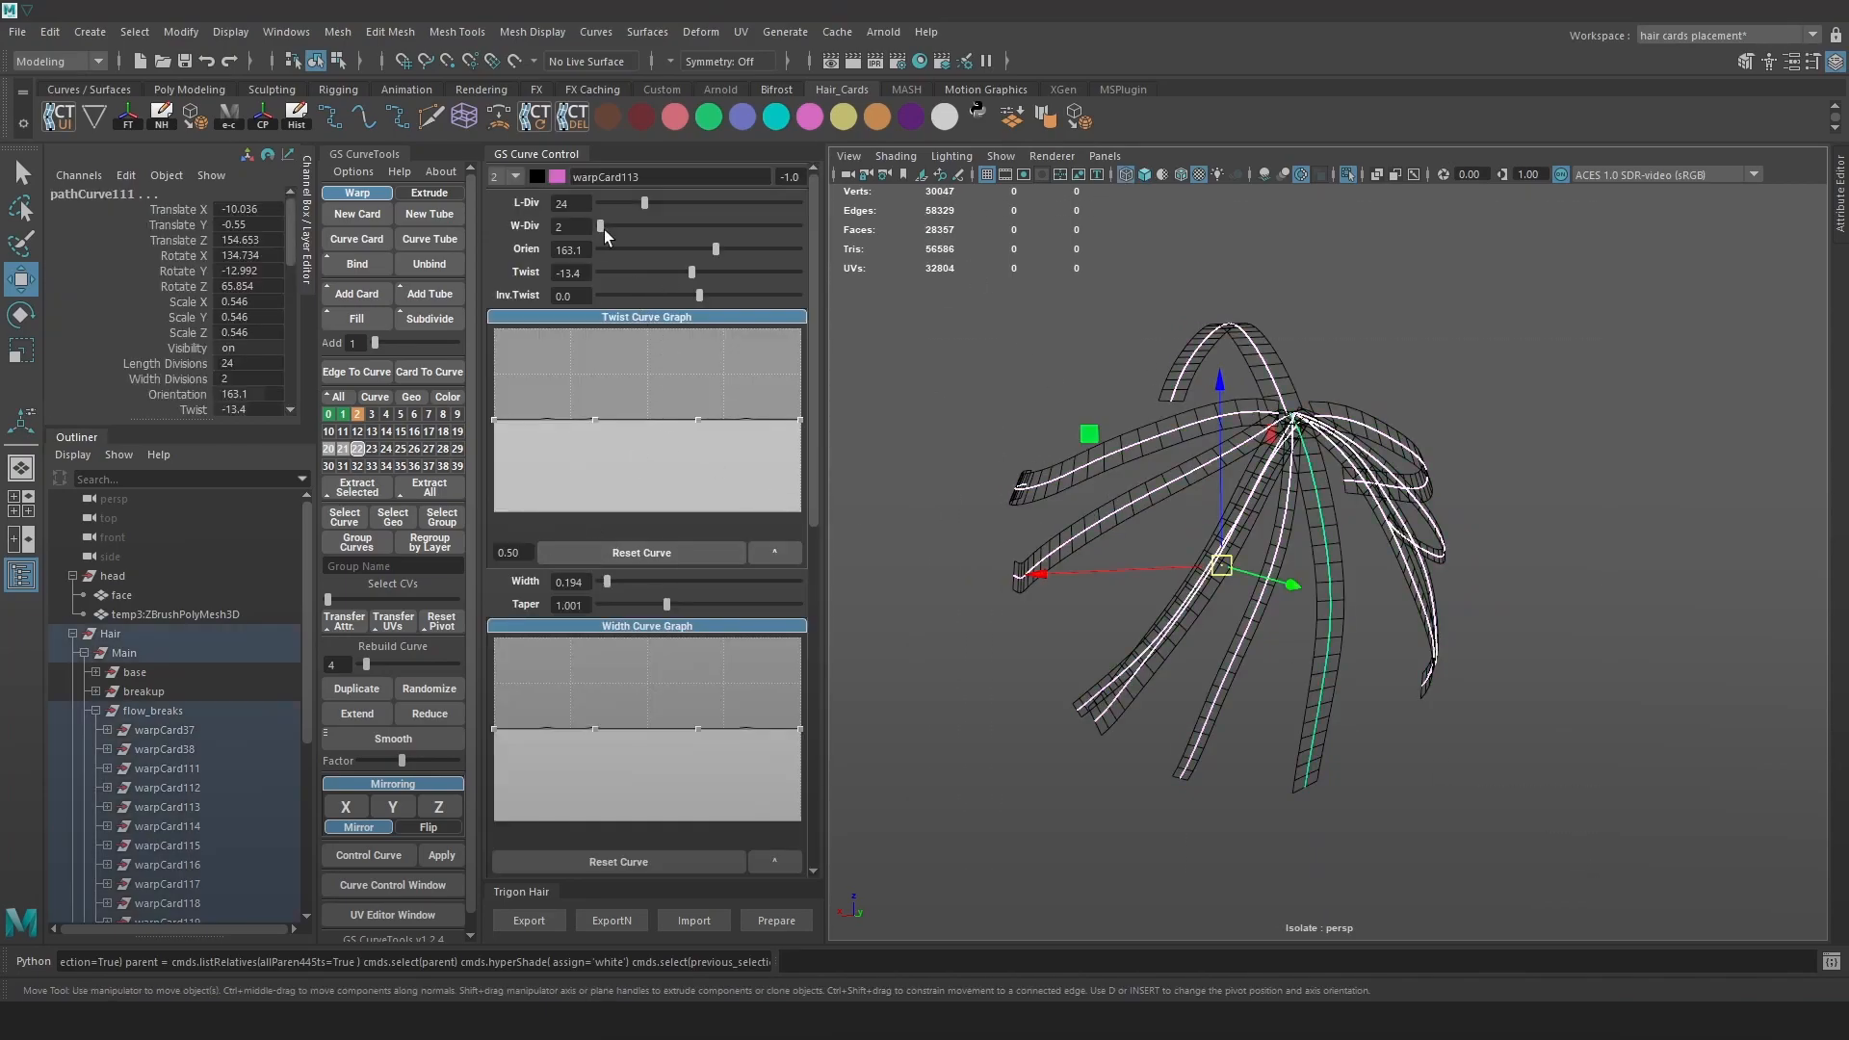
left_click(1592, 797)
left_click_drag(1608, 835, 968, 233)
key("5")
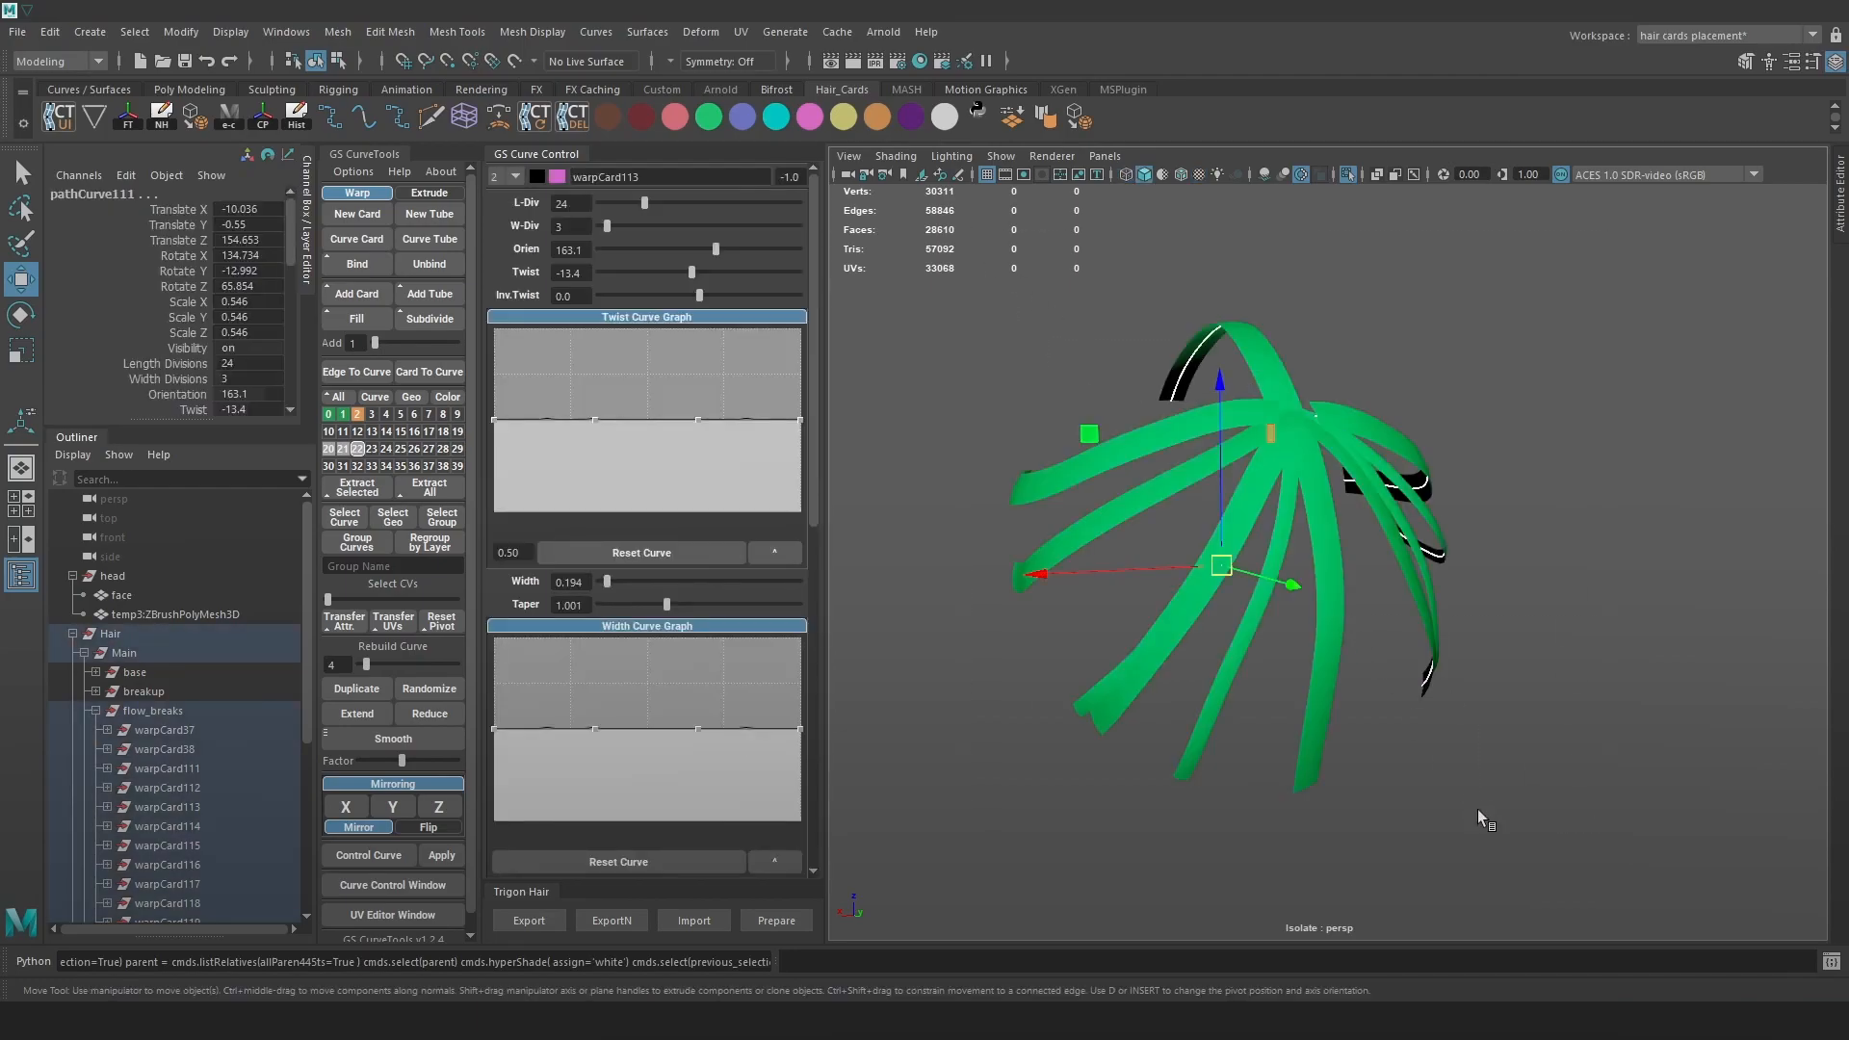
key("6")
key("5")
Select the flow_breaks group and examine the cards' wireframe and curvature from several sides
left_click(156, 713)
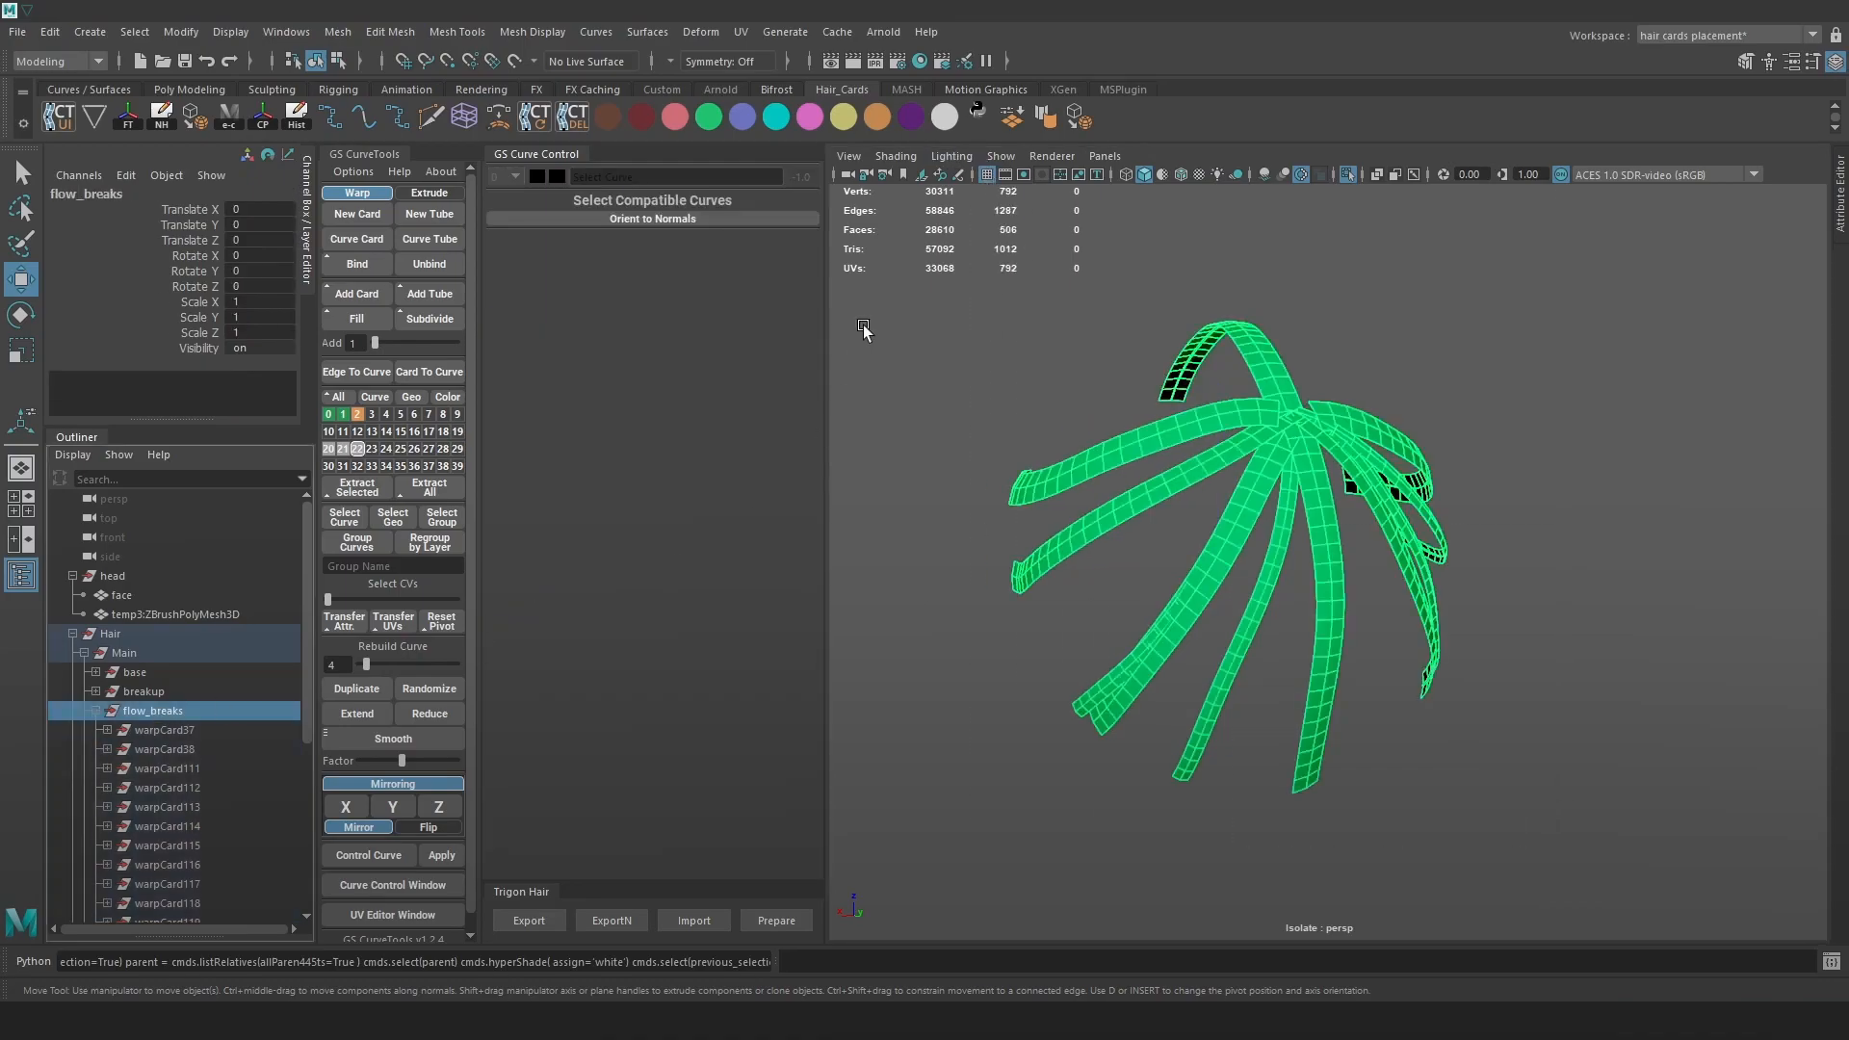
key("f")
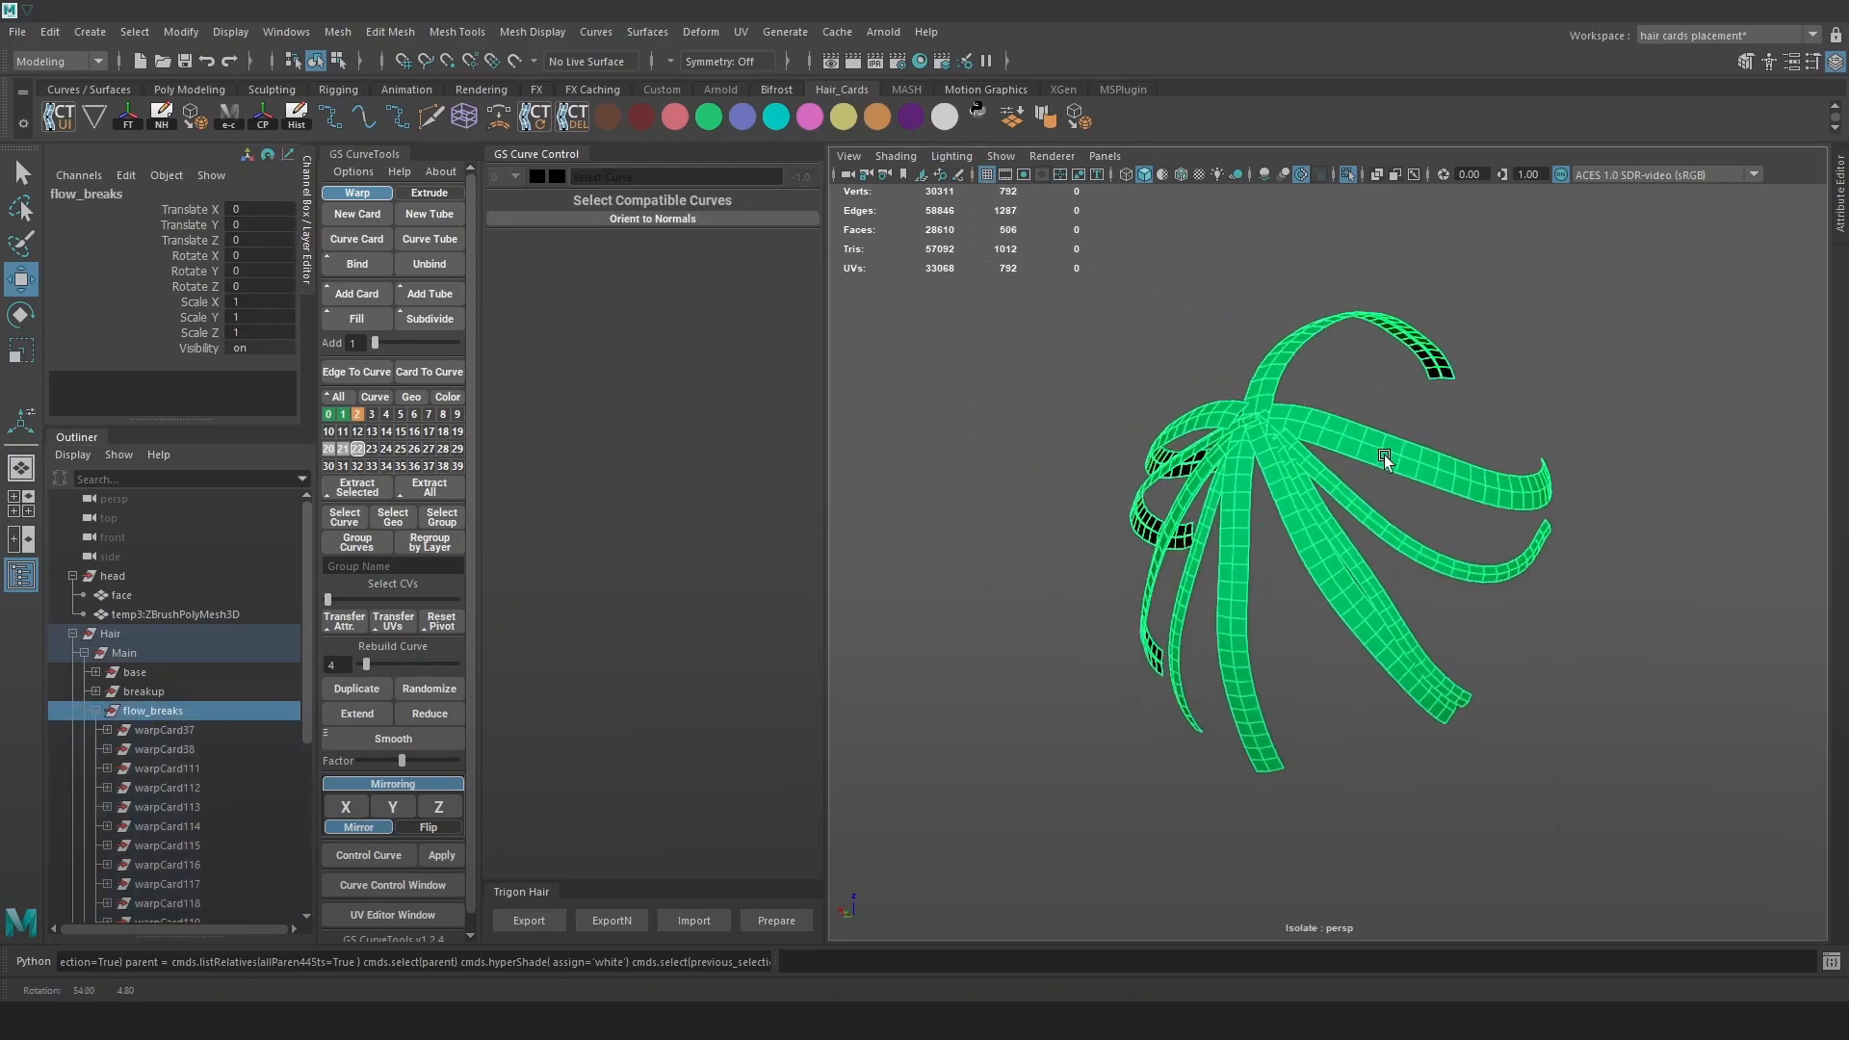
left_click_drag(1469, 412, 1305, 445, "alt")
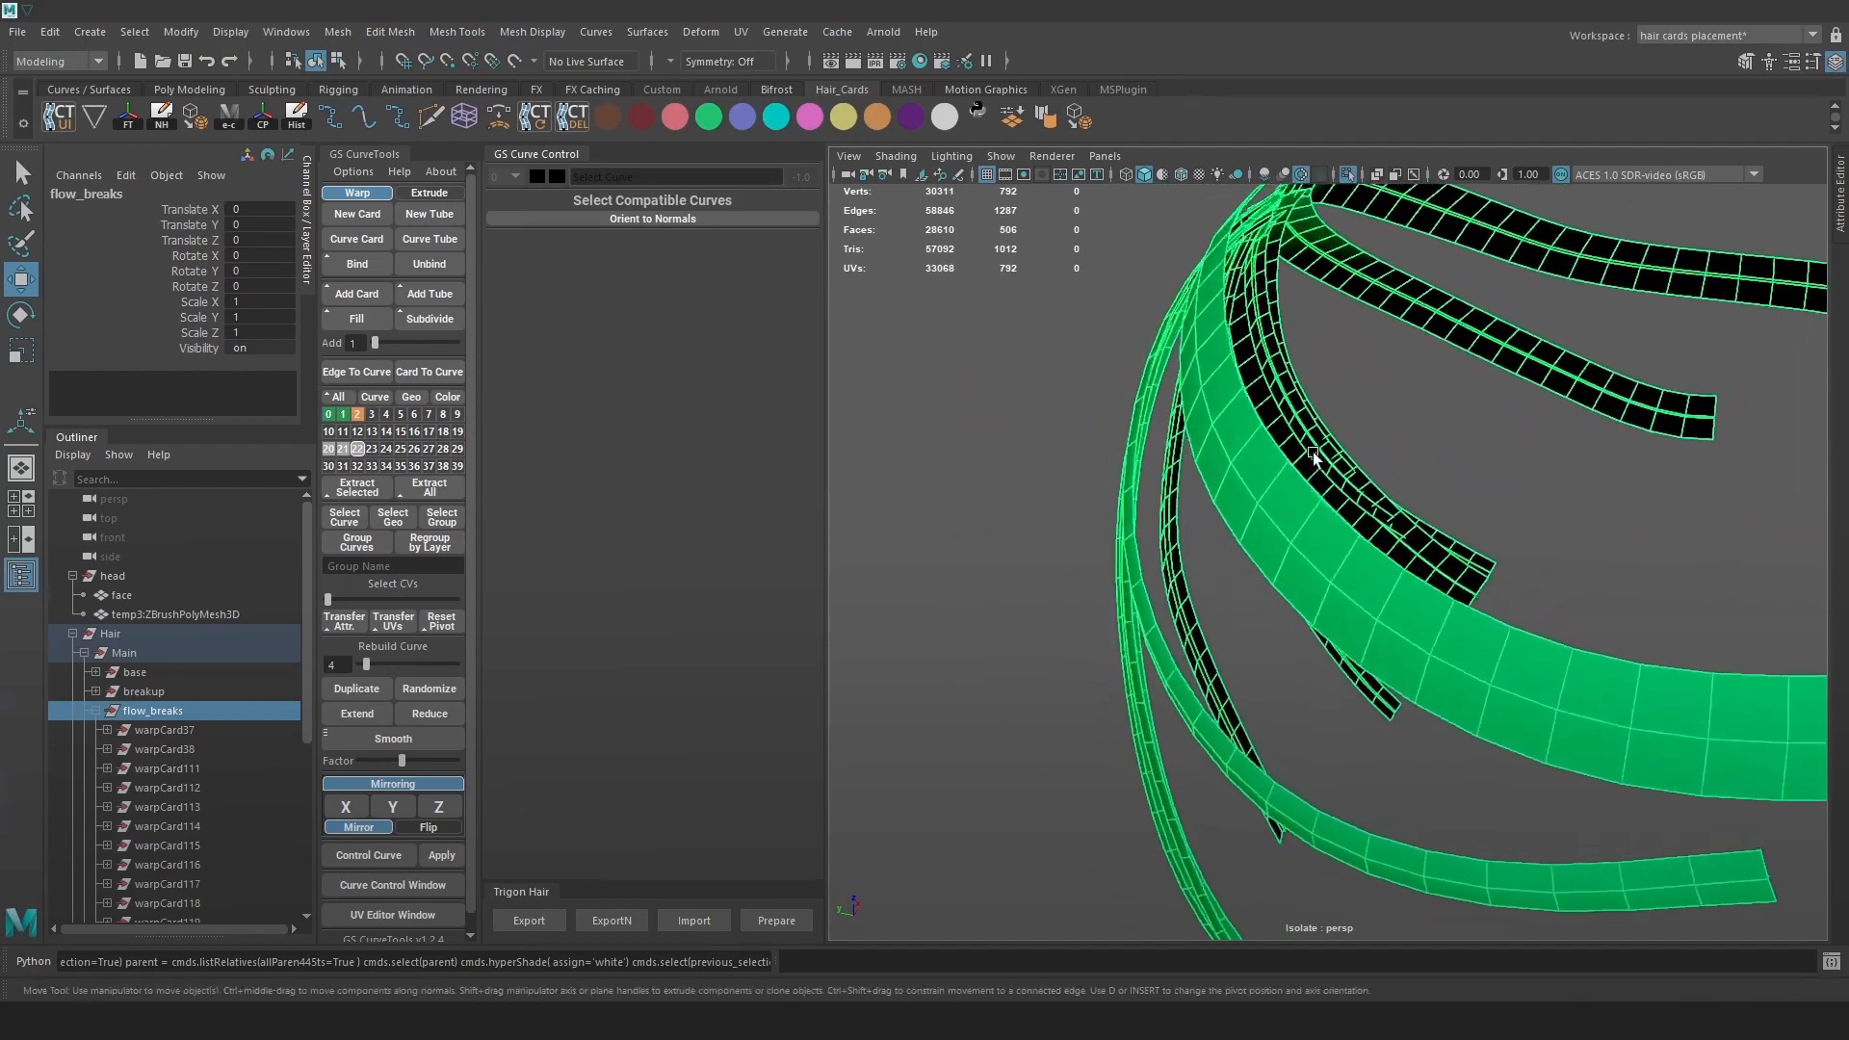
right_click_drag(1396, 485, 1319, 391, "alt")
mouse_move(1319, 391)
left_mouse_down("alt")
mouse_move(1393, 421)
mouse_move(1338, 386)
left_mouse_up("alt")
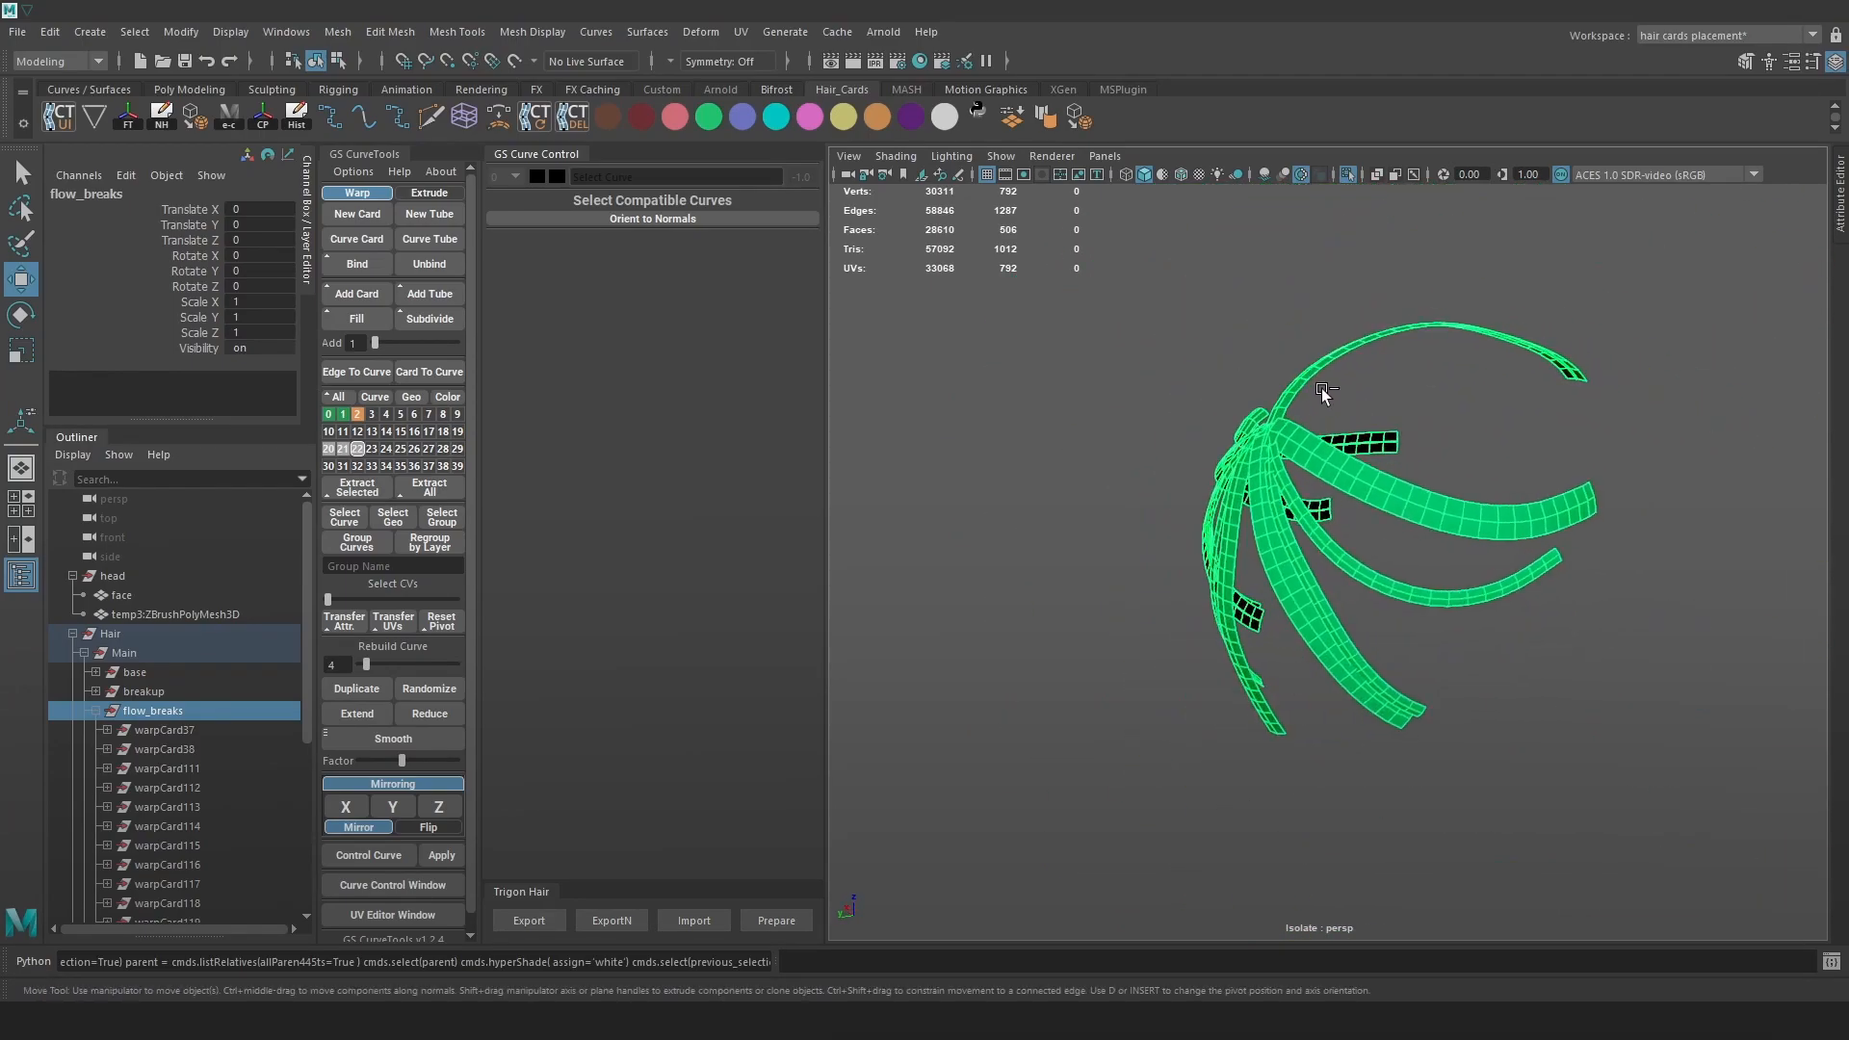
Undo the width-division change on all the flow-break cards
key("ctrl+z")
left_click(1366, 440)
key("ctrl+z")
key("ctrl+z")
key("ctrl+z")
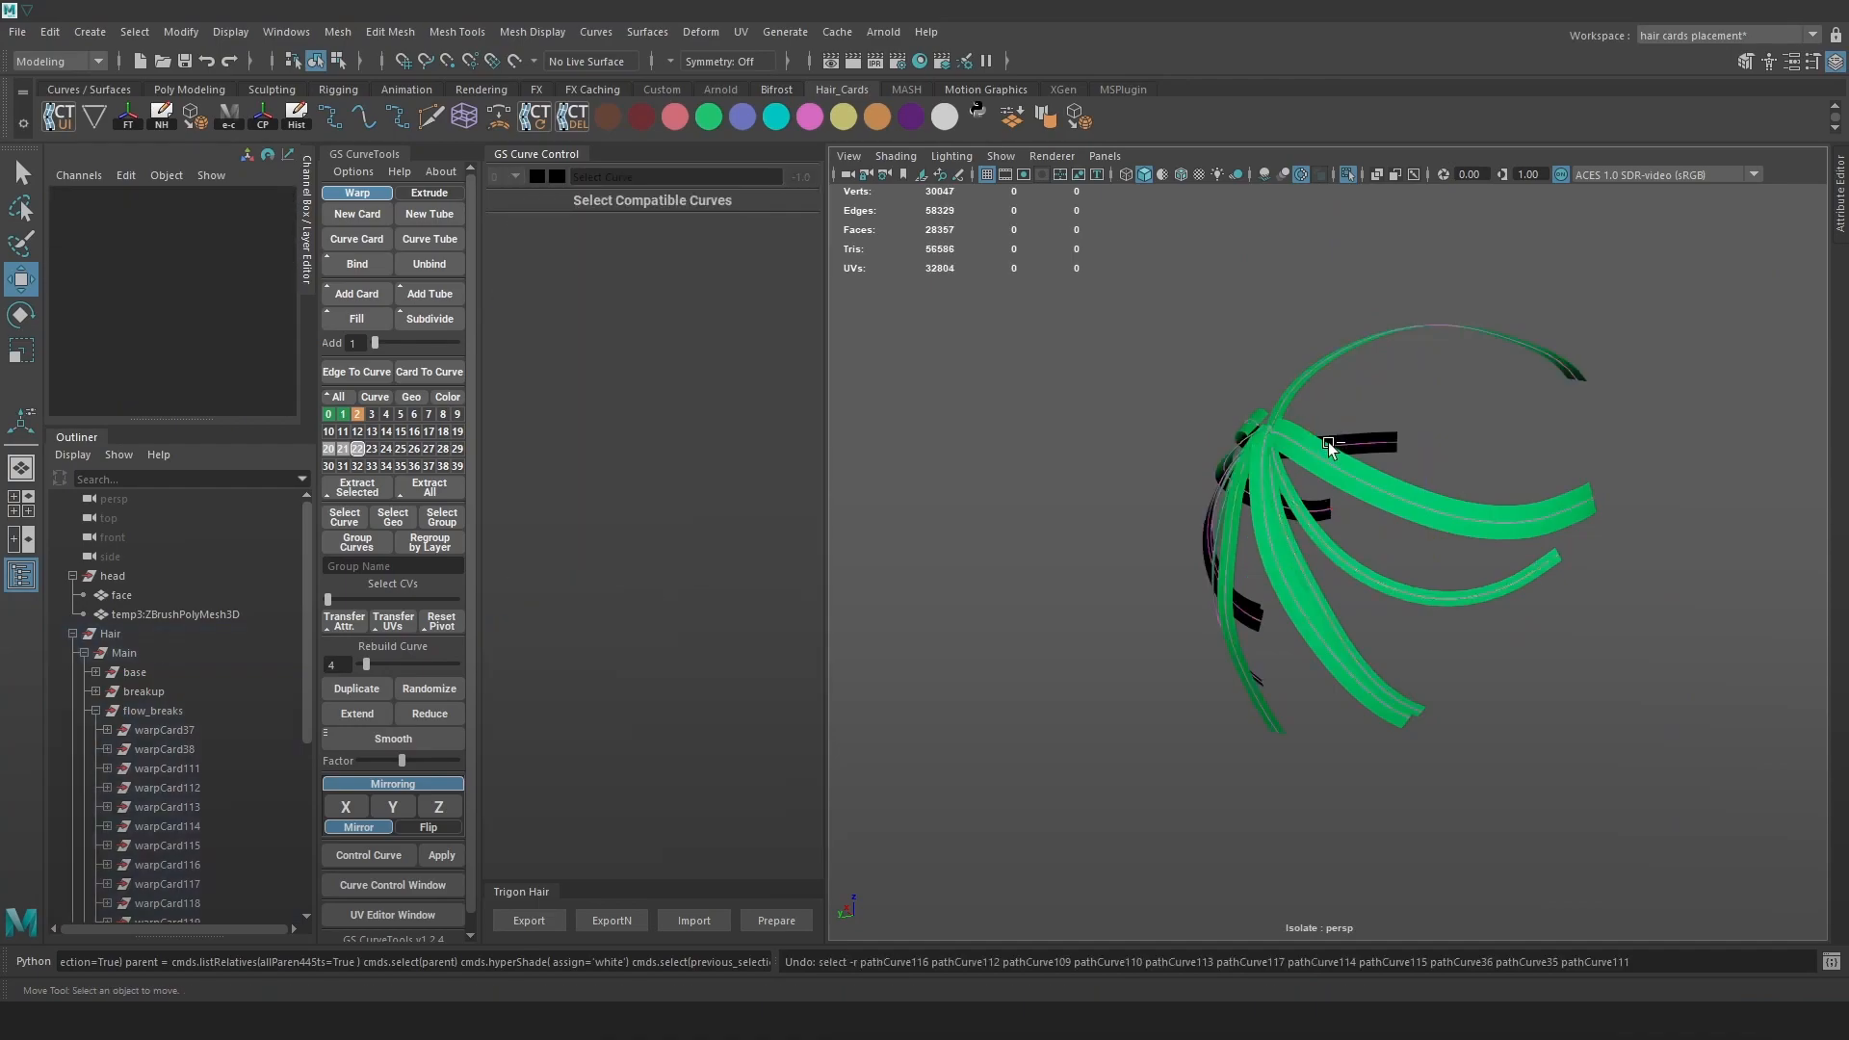
Restore the selection of all the flow-break curves and set their width divisions to 2
key("ctrl+z")
key("ctrl+z")
key("ctrl+z")
key("ctrl+z")
left_click_drag(1339, 456, 1423, 443, "alt")
left_click(600, 226)
scroll(1393, 382, "up", 2)
left_click_drag(1337, 322, 1343, 321, "alt")
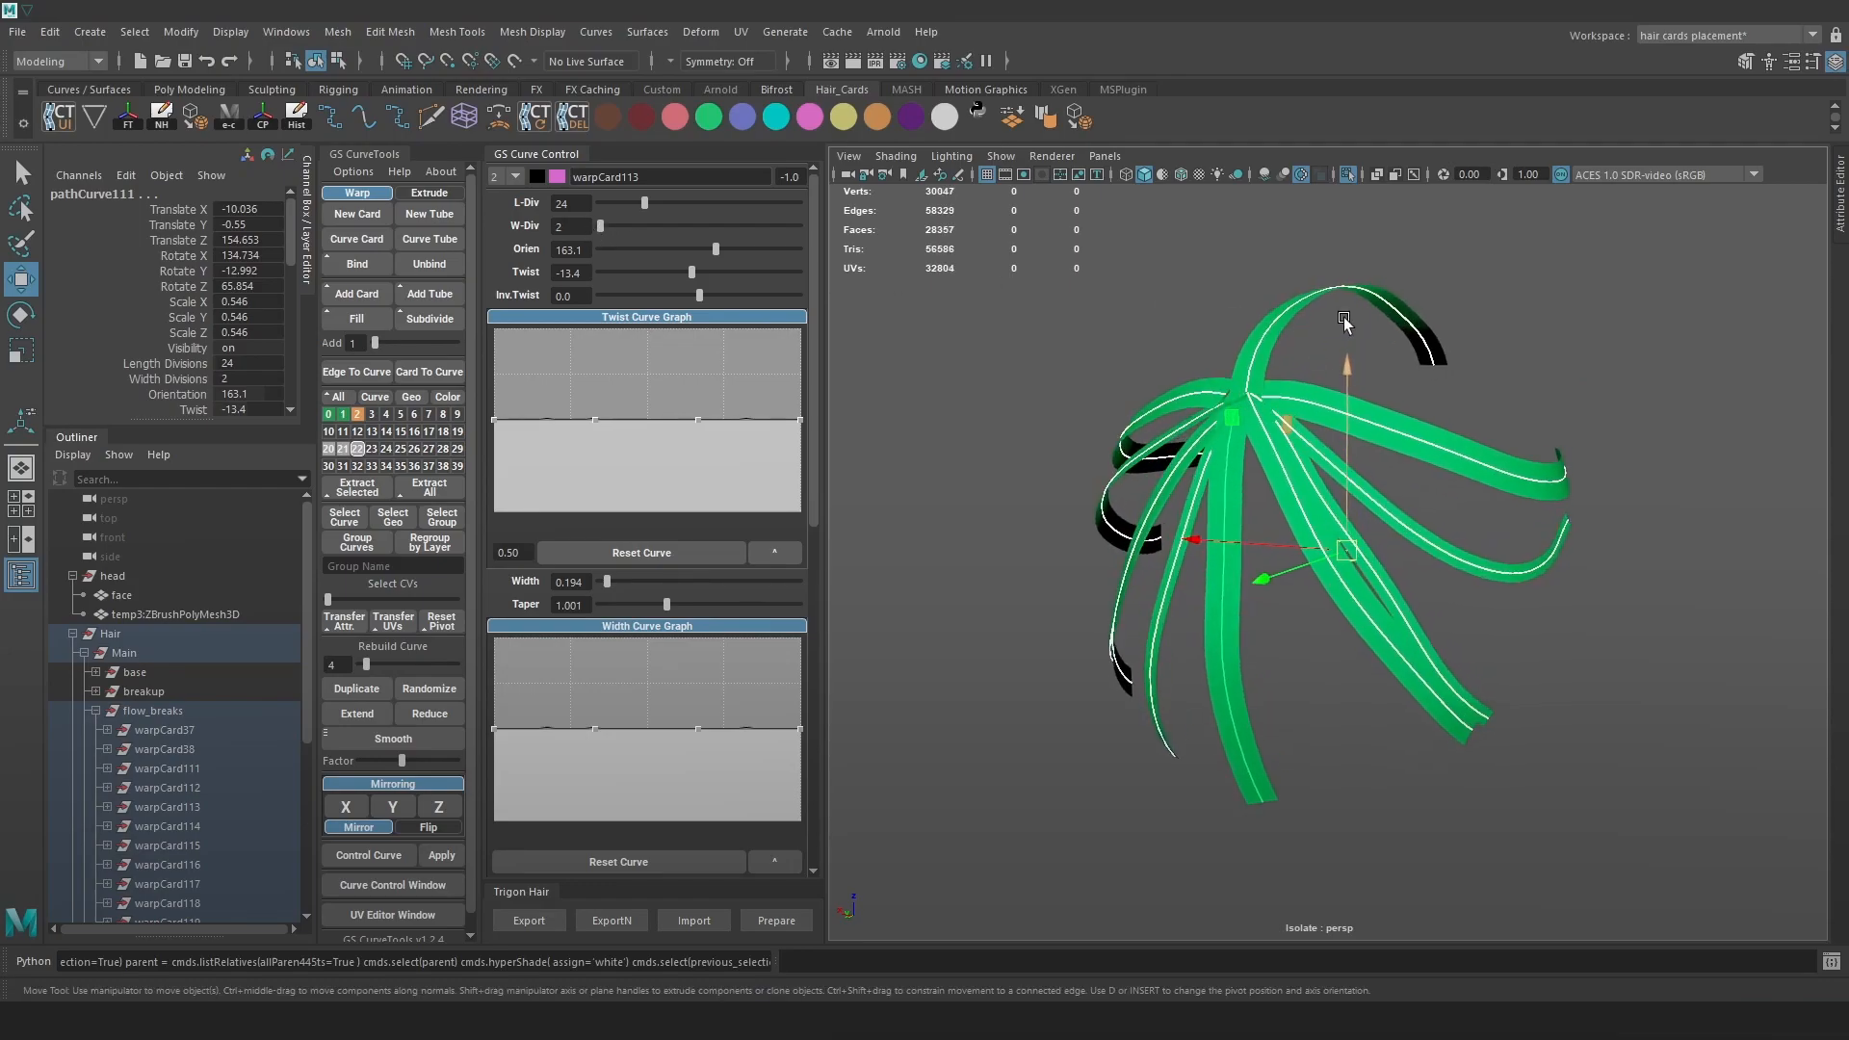
Select the flow_breaks group and examine the cards' edge layout in wireframe and textured display from the side
left_click(146, 708)
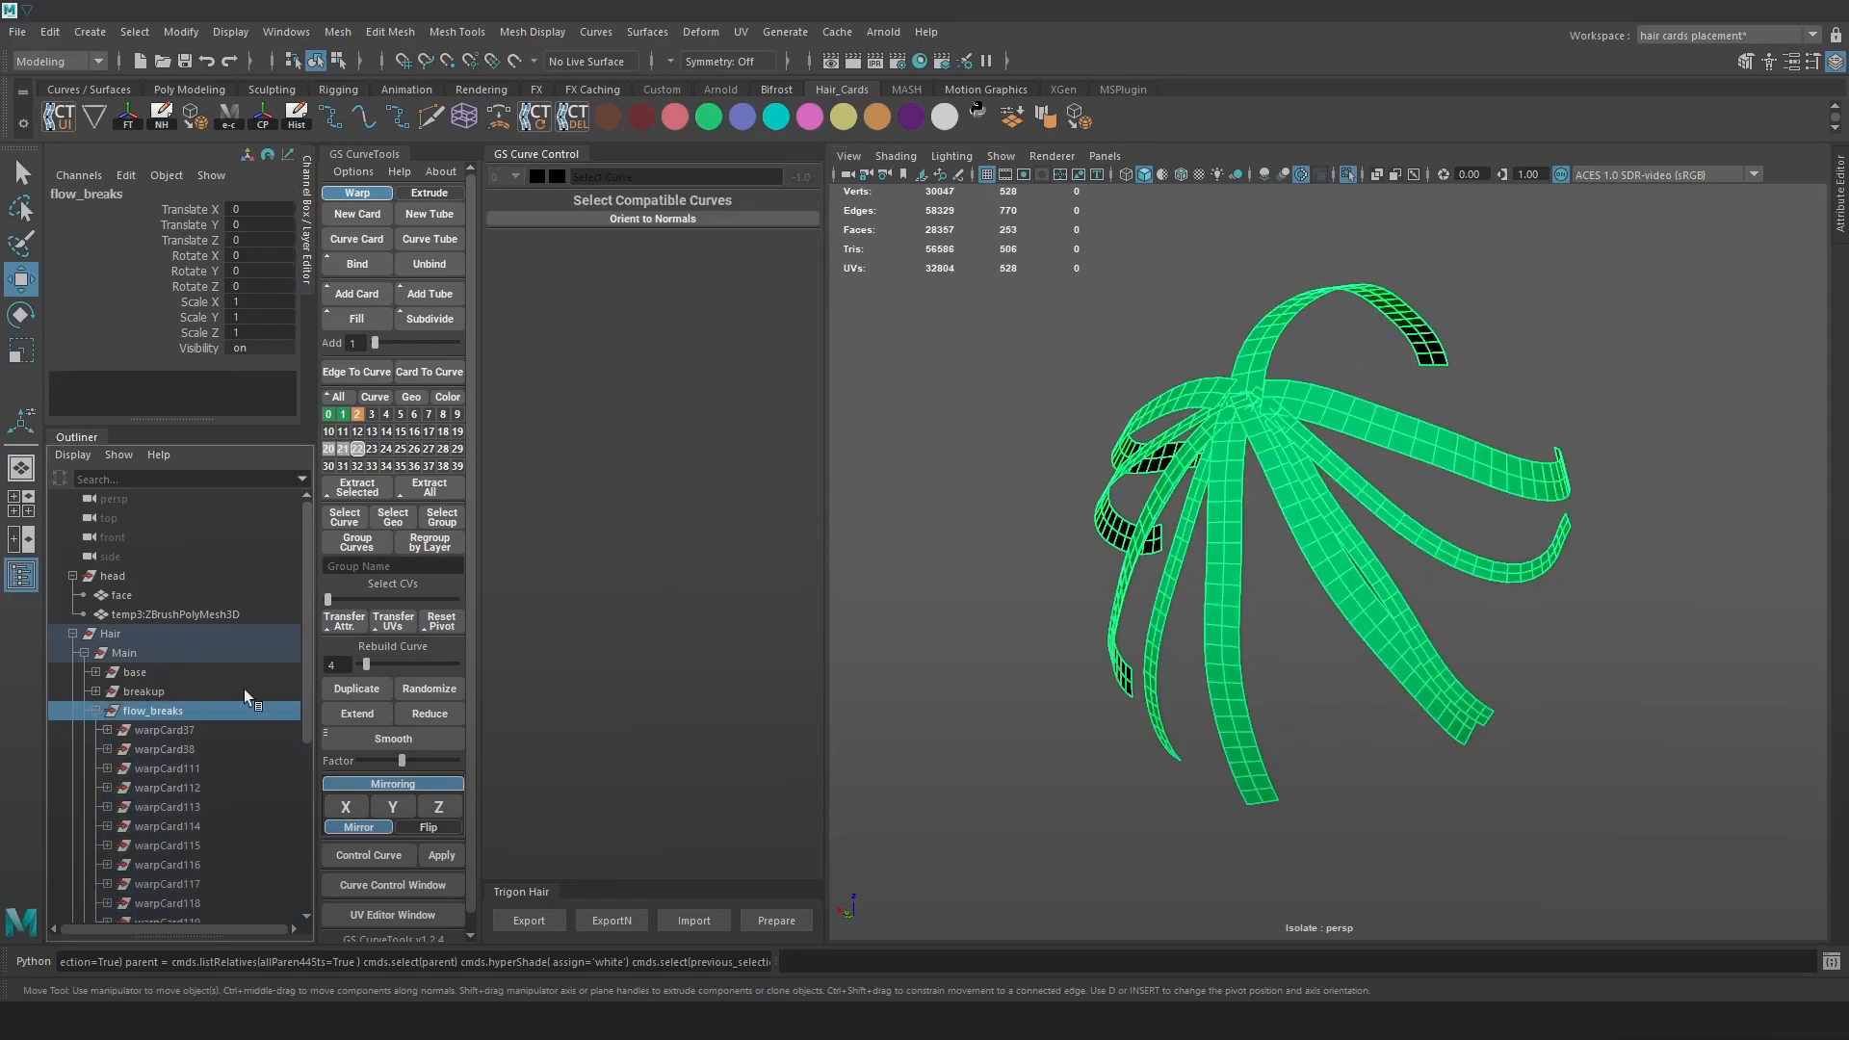
left_click_drag(1331, 400, 1003, 455, "alt")
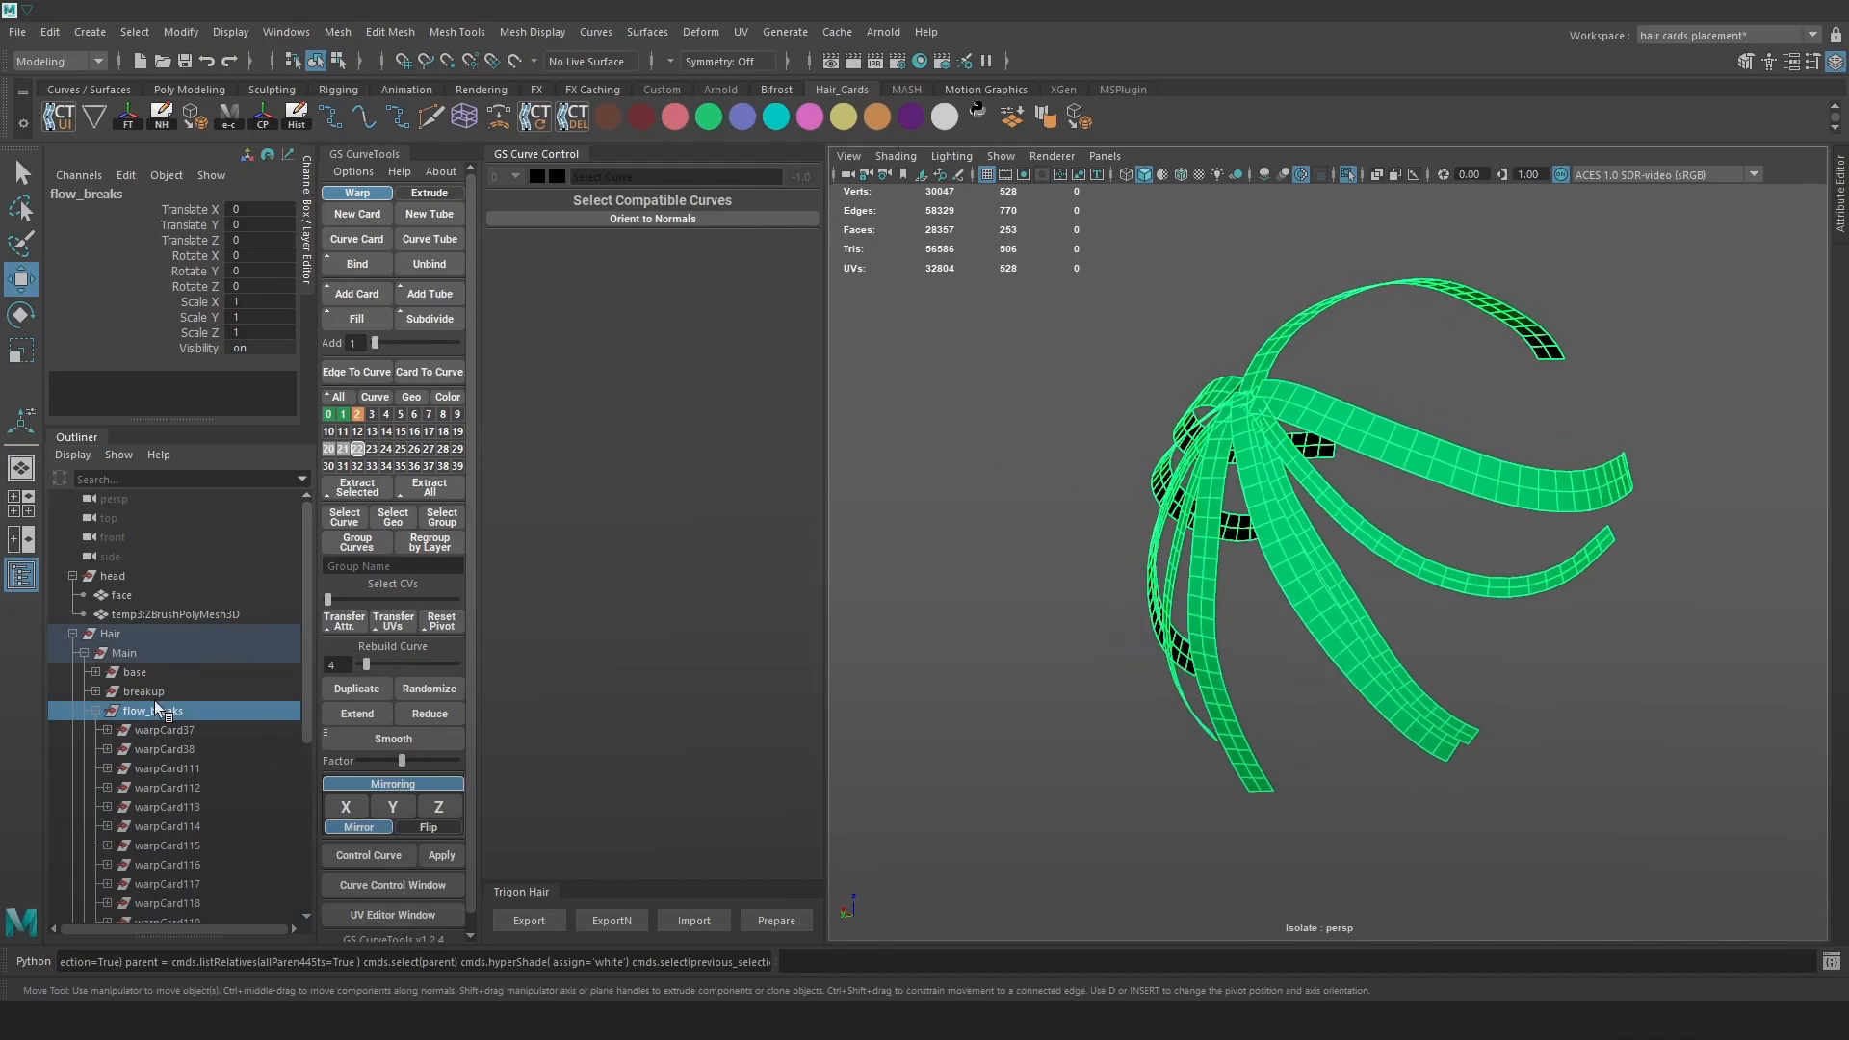
left_click(152, 691)
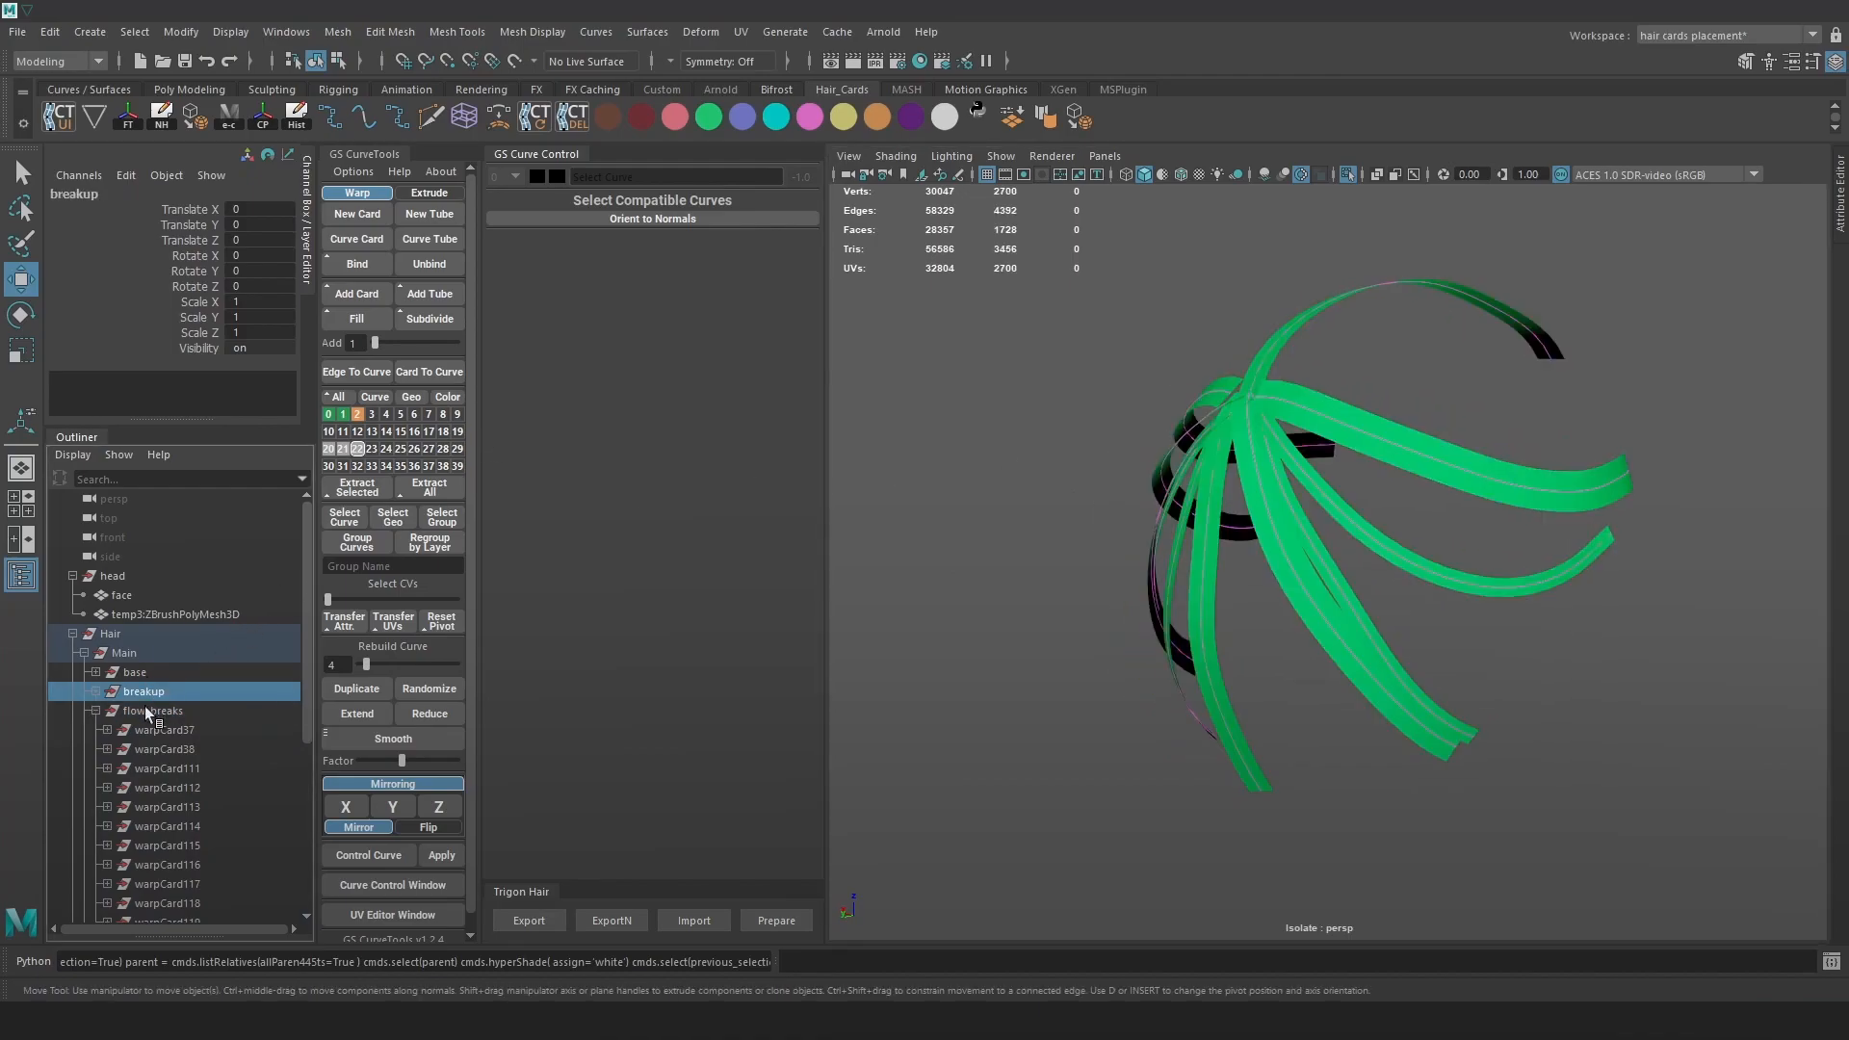
left_click(144, 710)
left_click_drag(1281, 570, 1426, 562, "alt")
right_click_drag(1427, 562, 1460, 622, "alt")
mouse_move(1459, 622)
left_mouse_down("alt")
mouse_move(1287, 578)
mouse_move(1366, 619)
left_mouse_up("alt")
key("4")
right_click_drag(1366, 619, 1237, 481, "alt")
key("6")
right_click_drag(1448, 487, 1572, 511, "alt")
left_click_drag(1573, 511, 1410, 505, "alt")
right_click_drag(1411, 505, 1480, 492, "alt")
left_click_drag(1479, 487, 1327, 516, "alt")
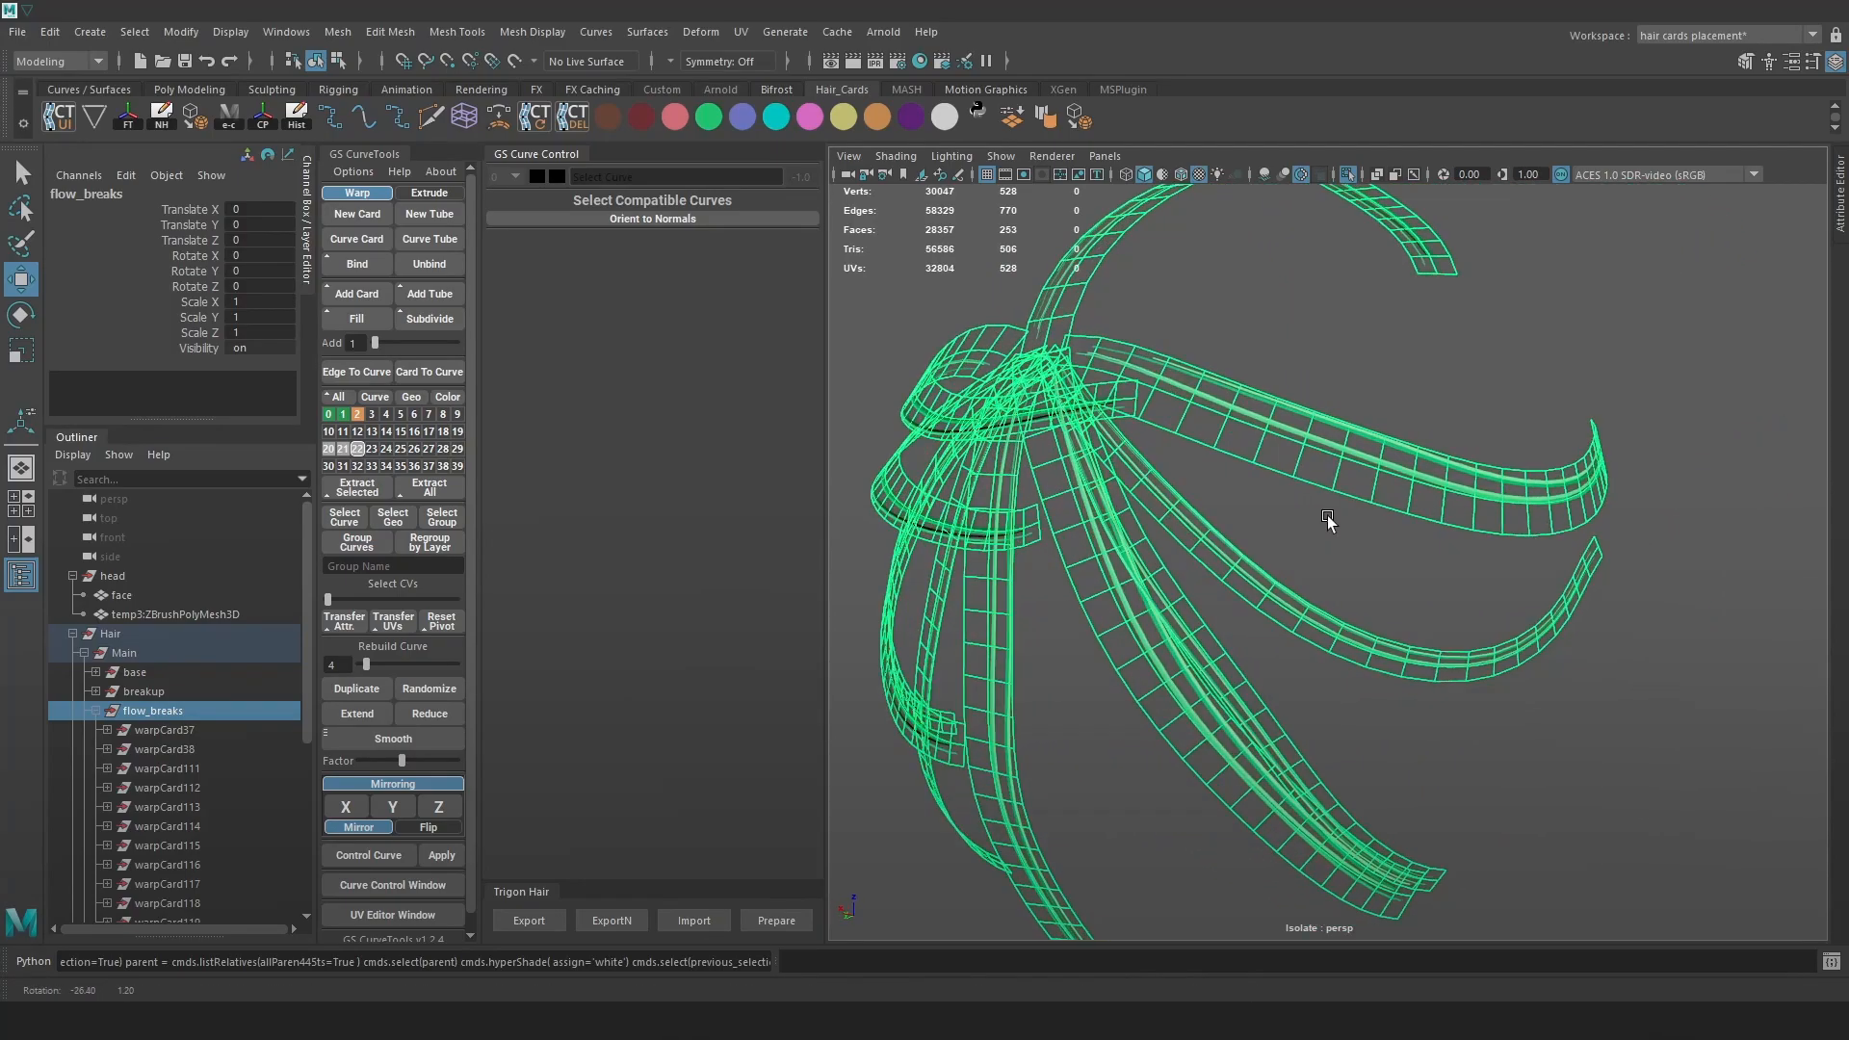
left_click_drag(1458, 597, 1435, 591, "alt")
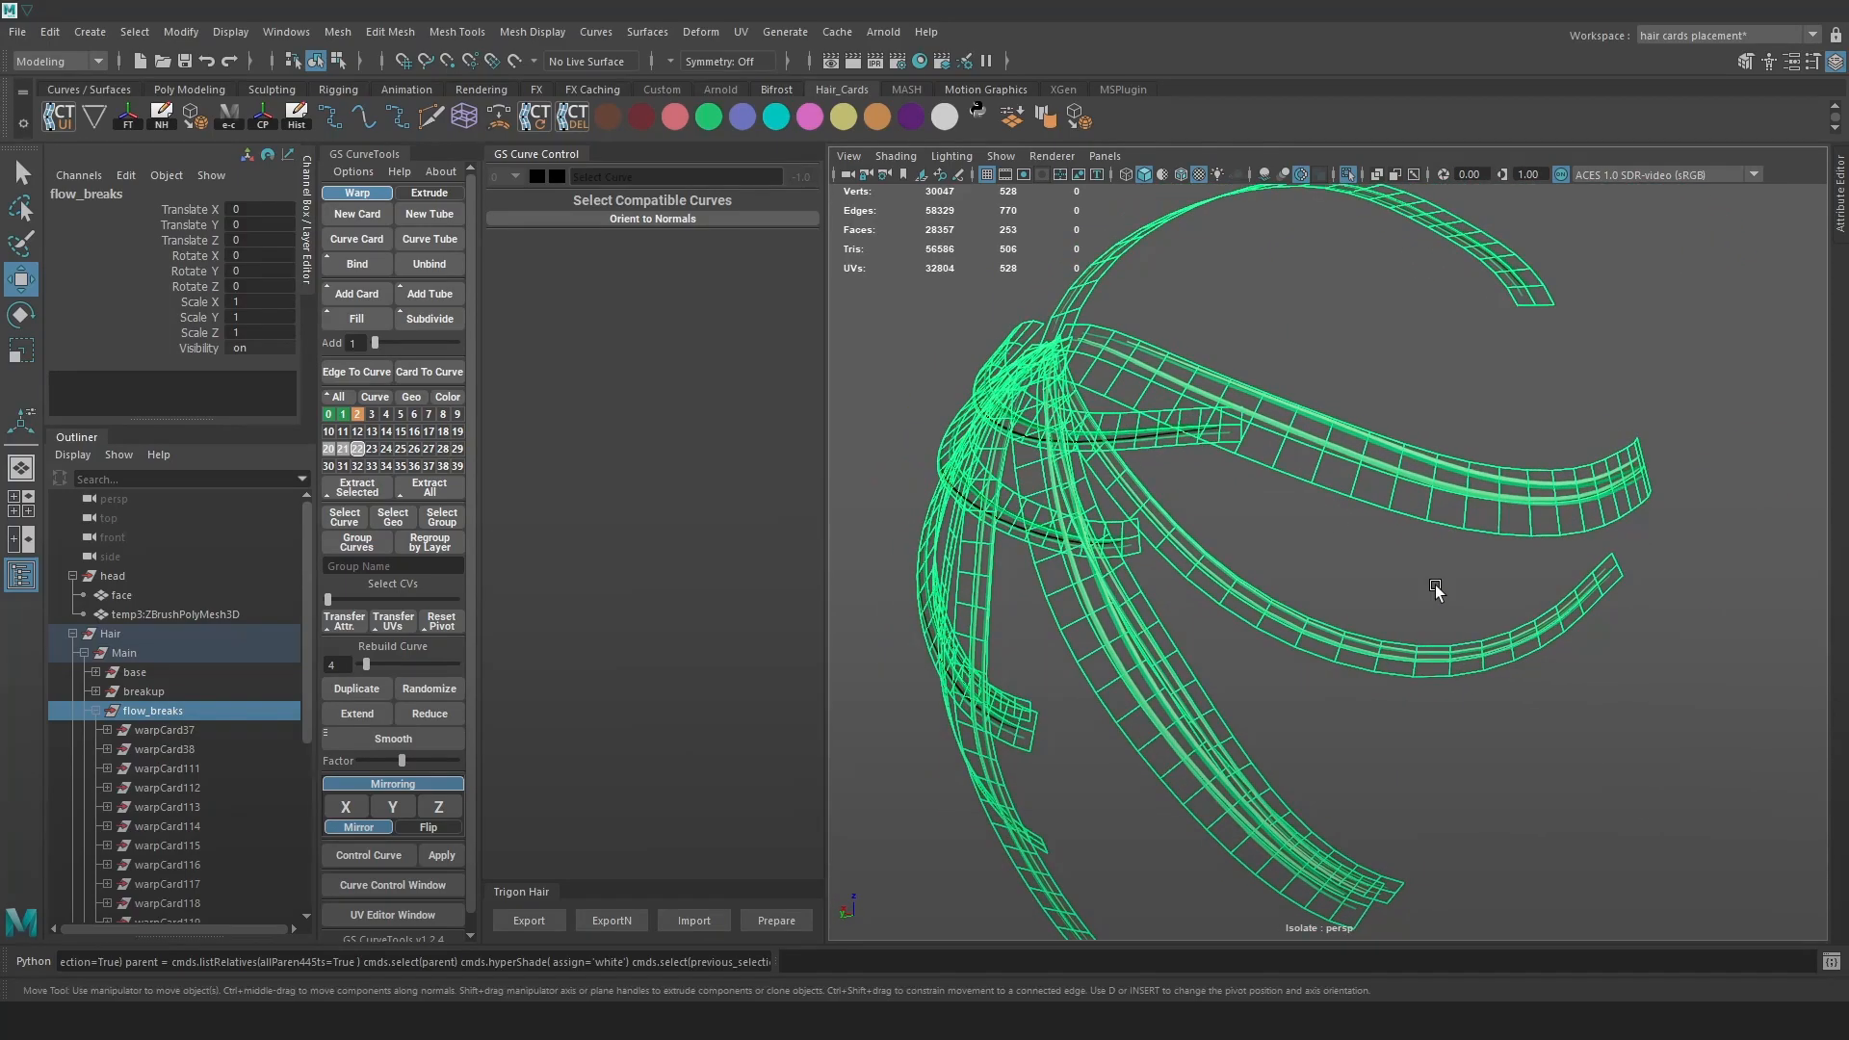
left_click_drag(1258, 672, 1341, 597, "alt")
right_click_drag(1341, 599, 1198, 499, "alt")
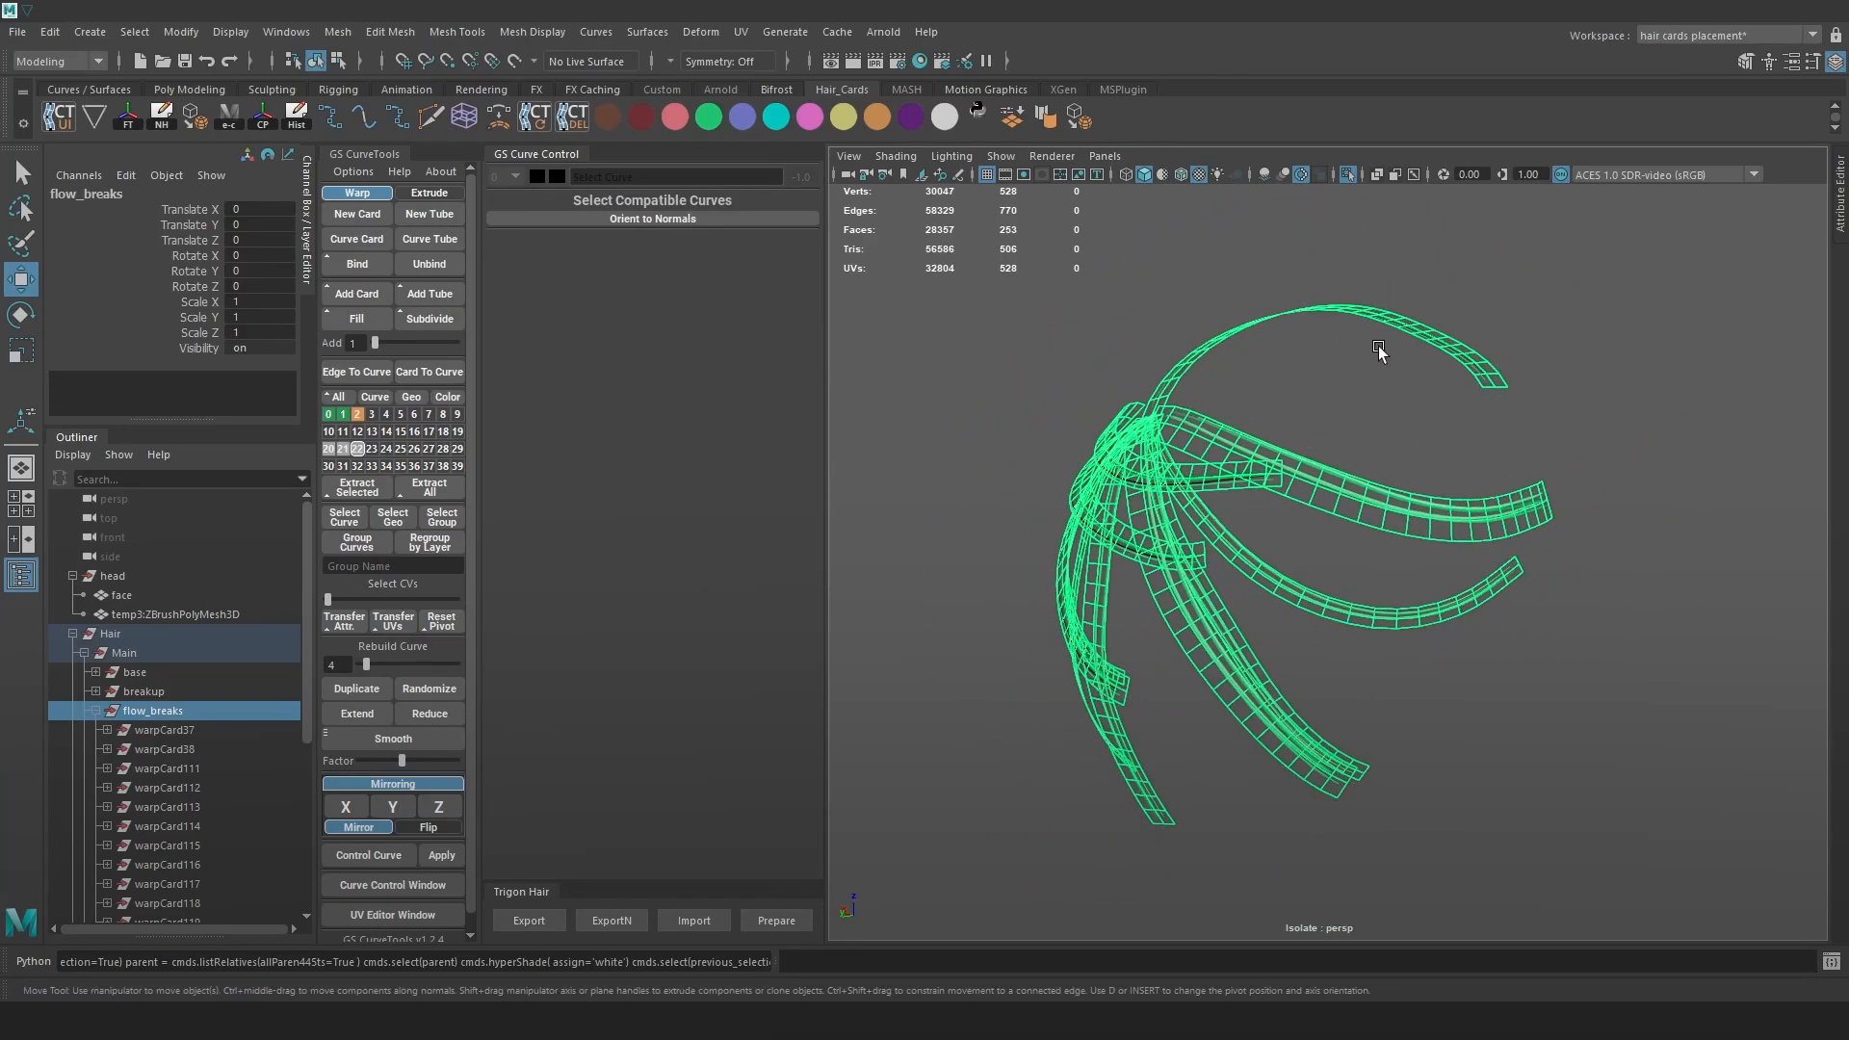
Examine the flow-break cards from the opposite side, comparing their curvature with the hair strands they carry
left_click_drag(1374, 379, 1307, 529, "alt")
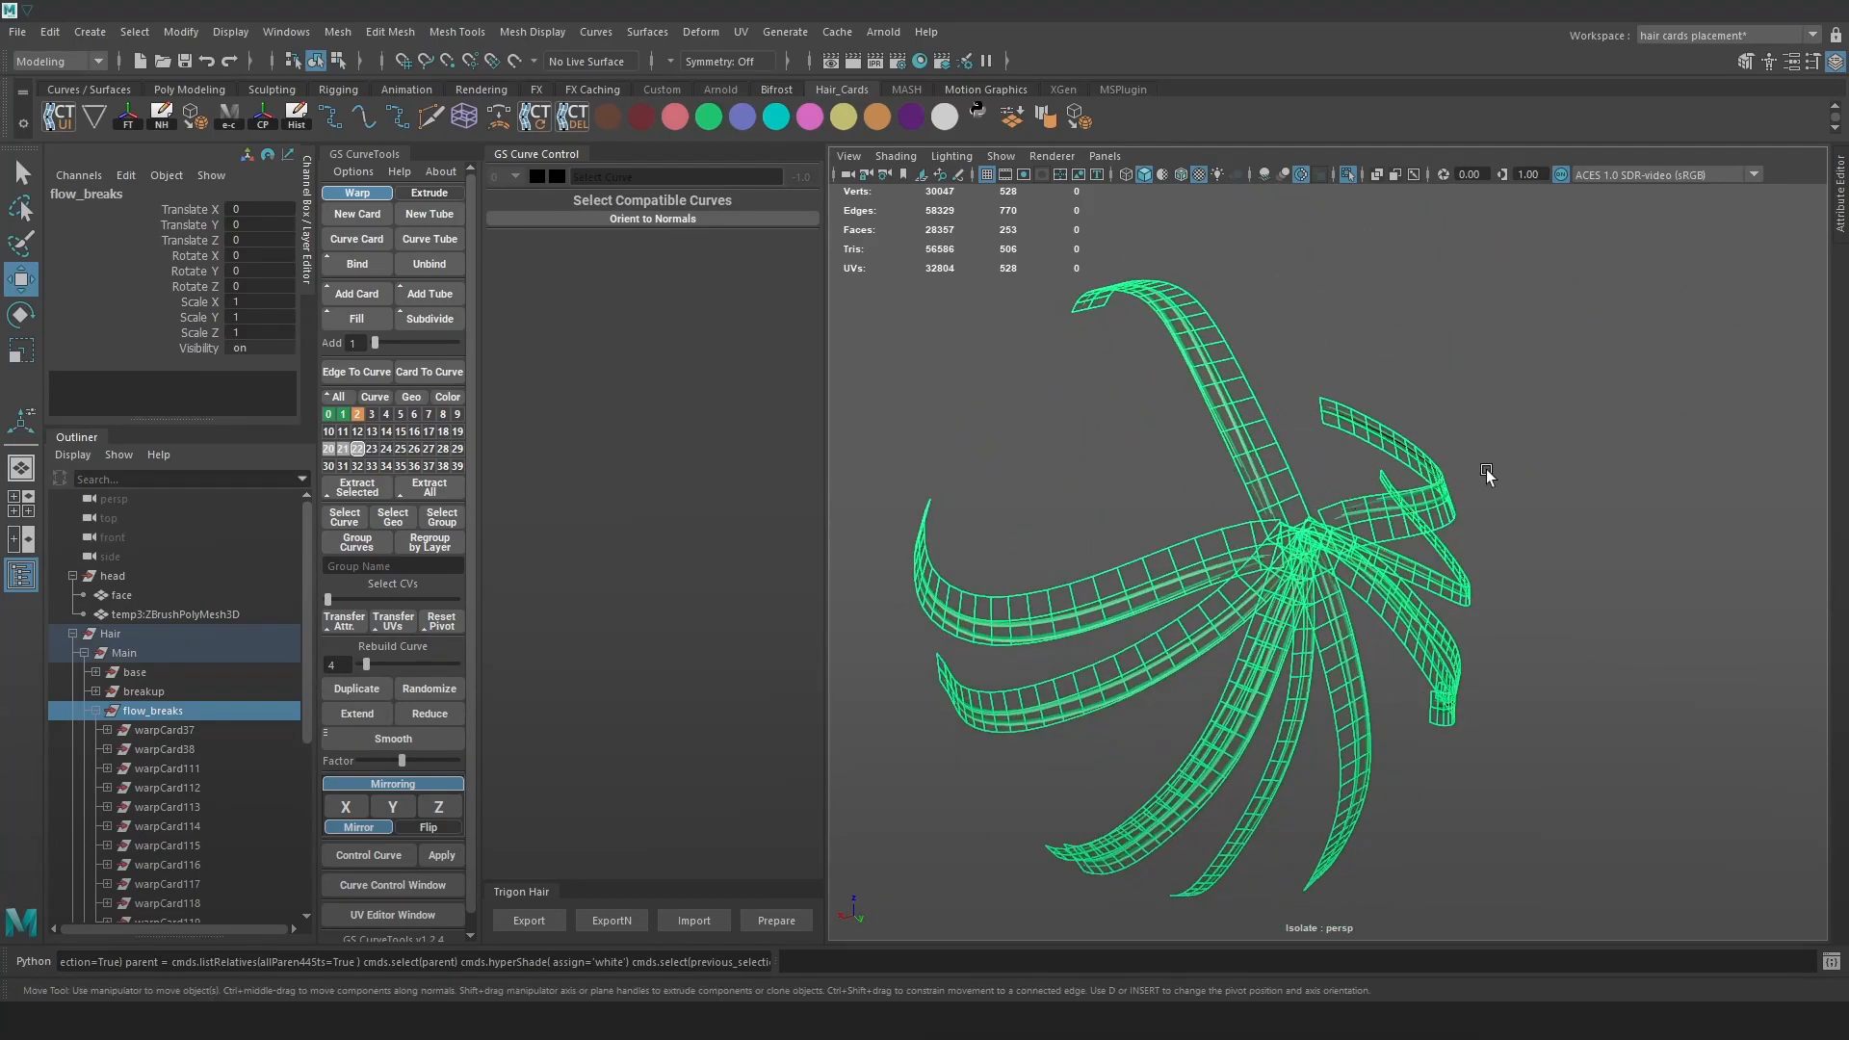
left_click_drag(1476, 471, 1411, 458, "alt")
right_click_drag(1244, 383, 1468, 593, "alt")
left_click_drag(1338, 511, 1352, 607, "alt")
left_click_drag(1367, 539, 1378, 609, "alt")
left_click_drag(1414, 483, 1371, 424, "alt")
right_click_drag(1371, 424, 1343, 431, "alt")
left_click_drag(1343, 434, 1295, 515, "alt")
scroll(1163, 510, "up", 2)
scroll(1163, 510, "up", 1)
Select the warpCard112 curve and show its UVs over the strand texture in the GS Curve Tools UV Editor
left_click(1164, 529)
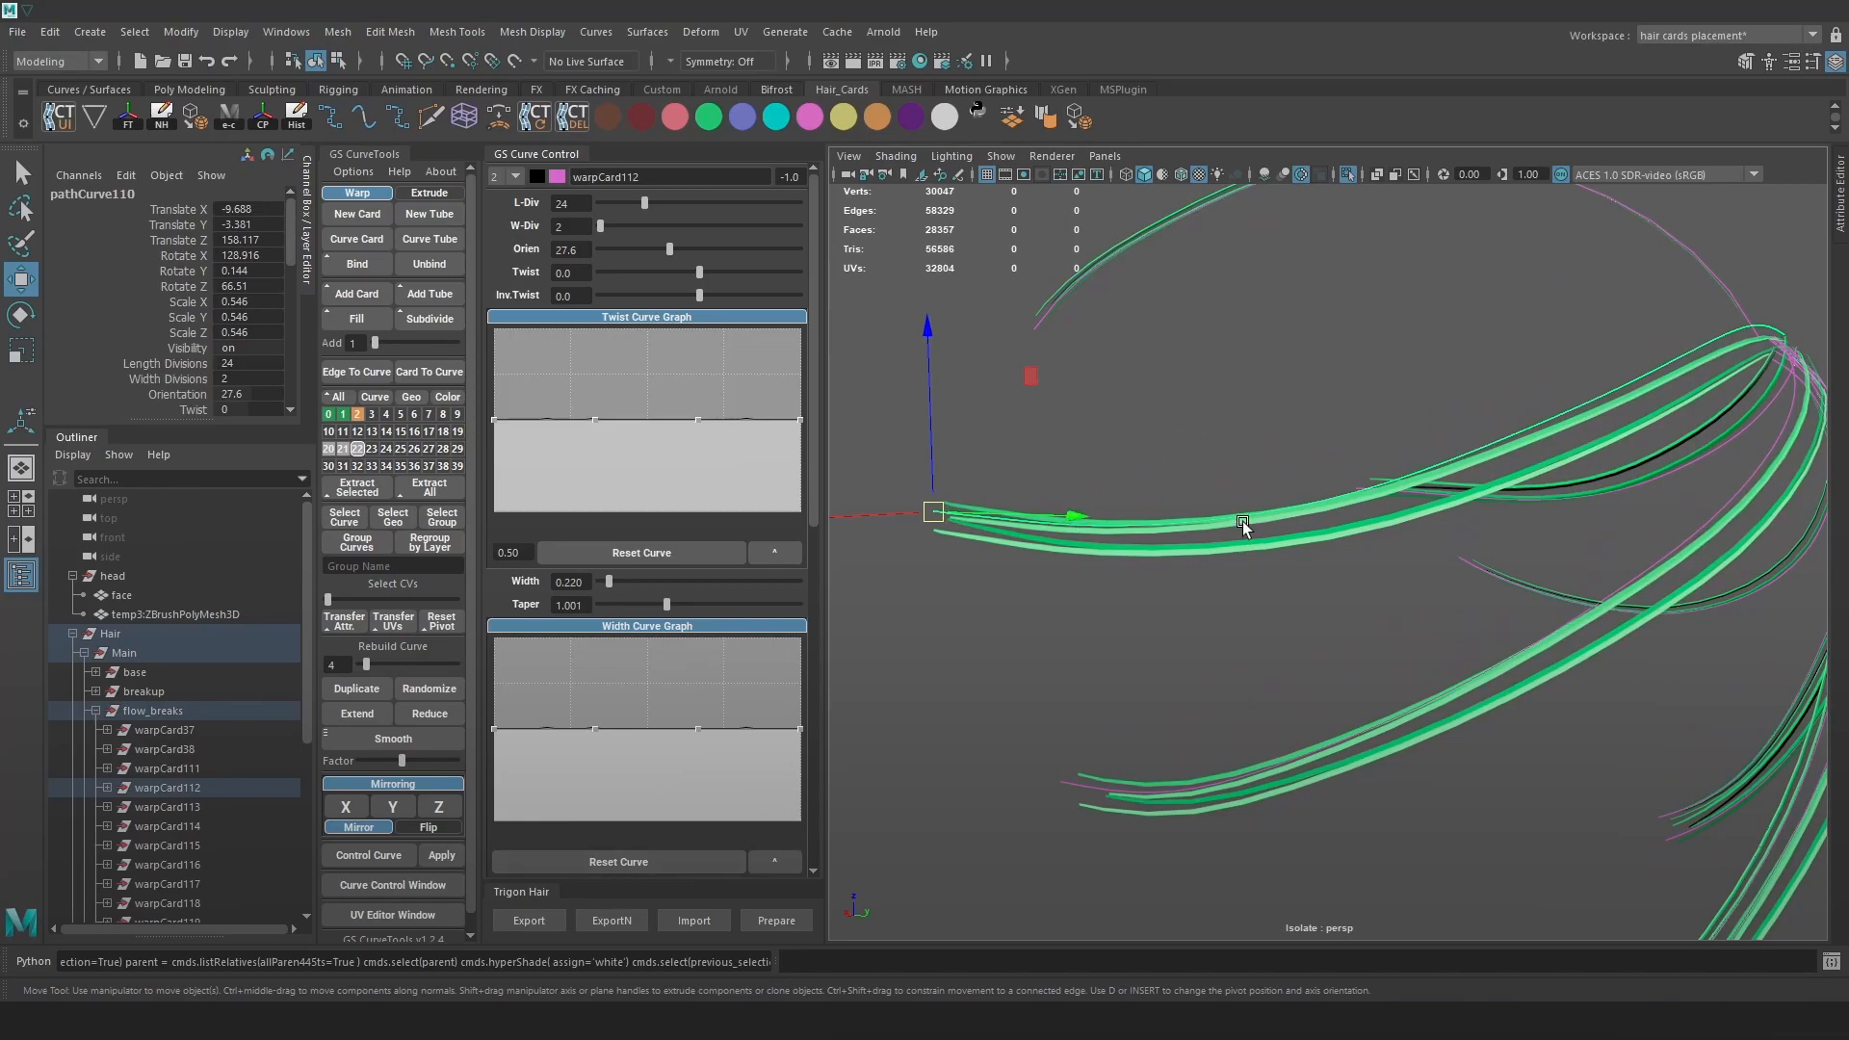
left_click(1223, 549)
left_click(1200, 522)
left_click(391, 915)
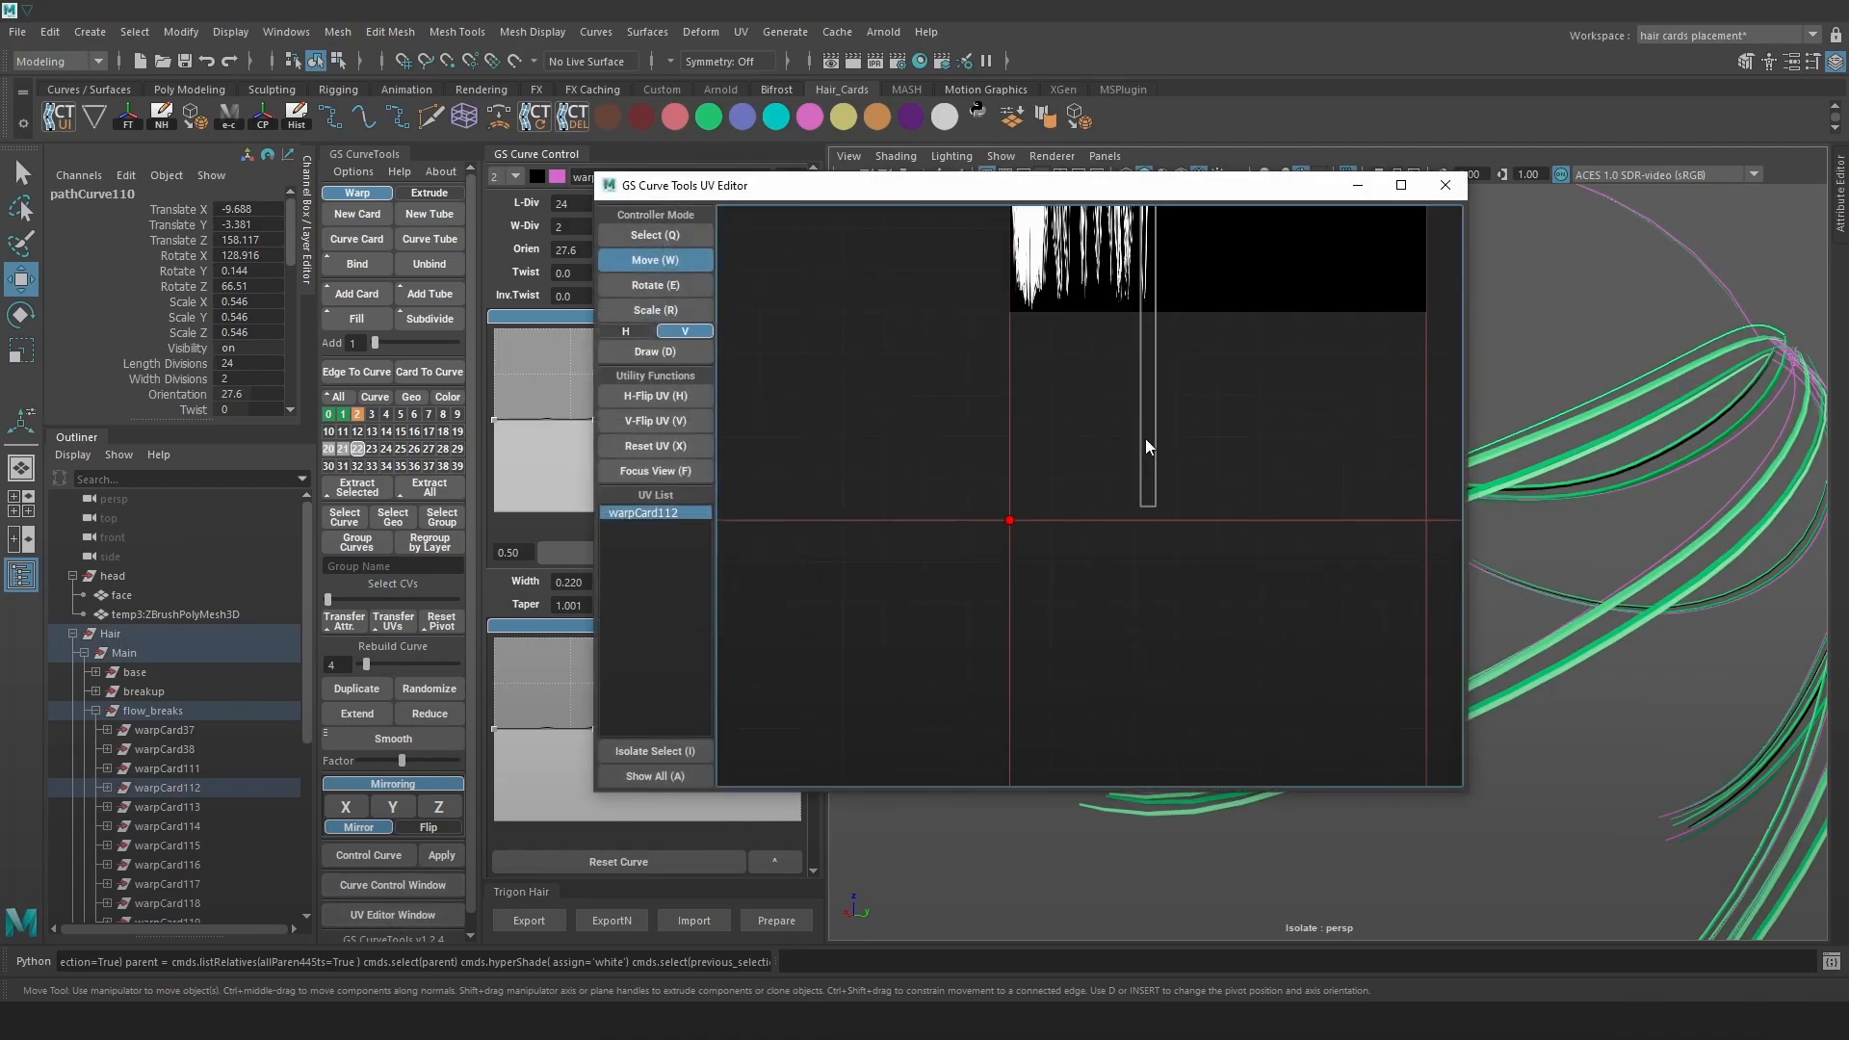
scroll(1097, 502, "up", 5)
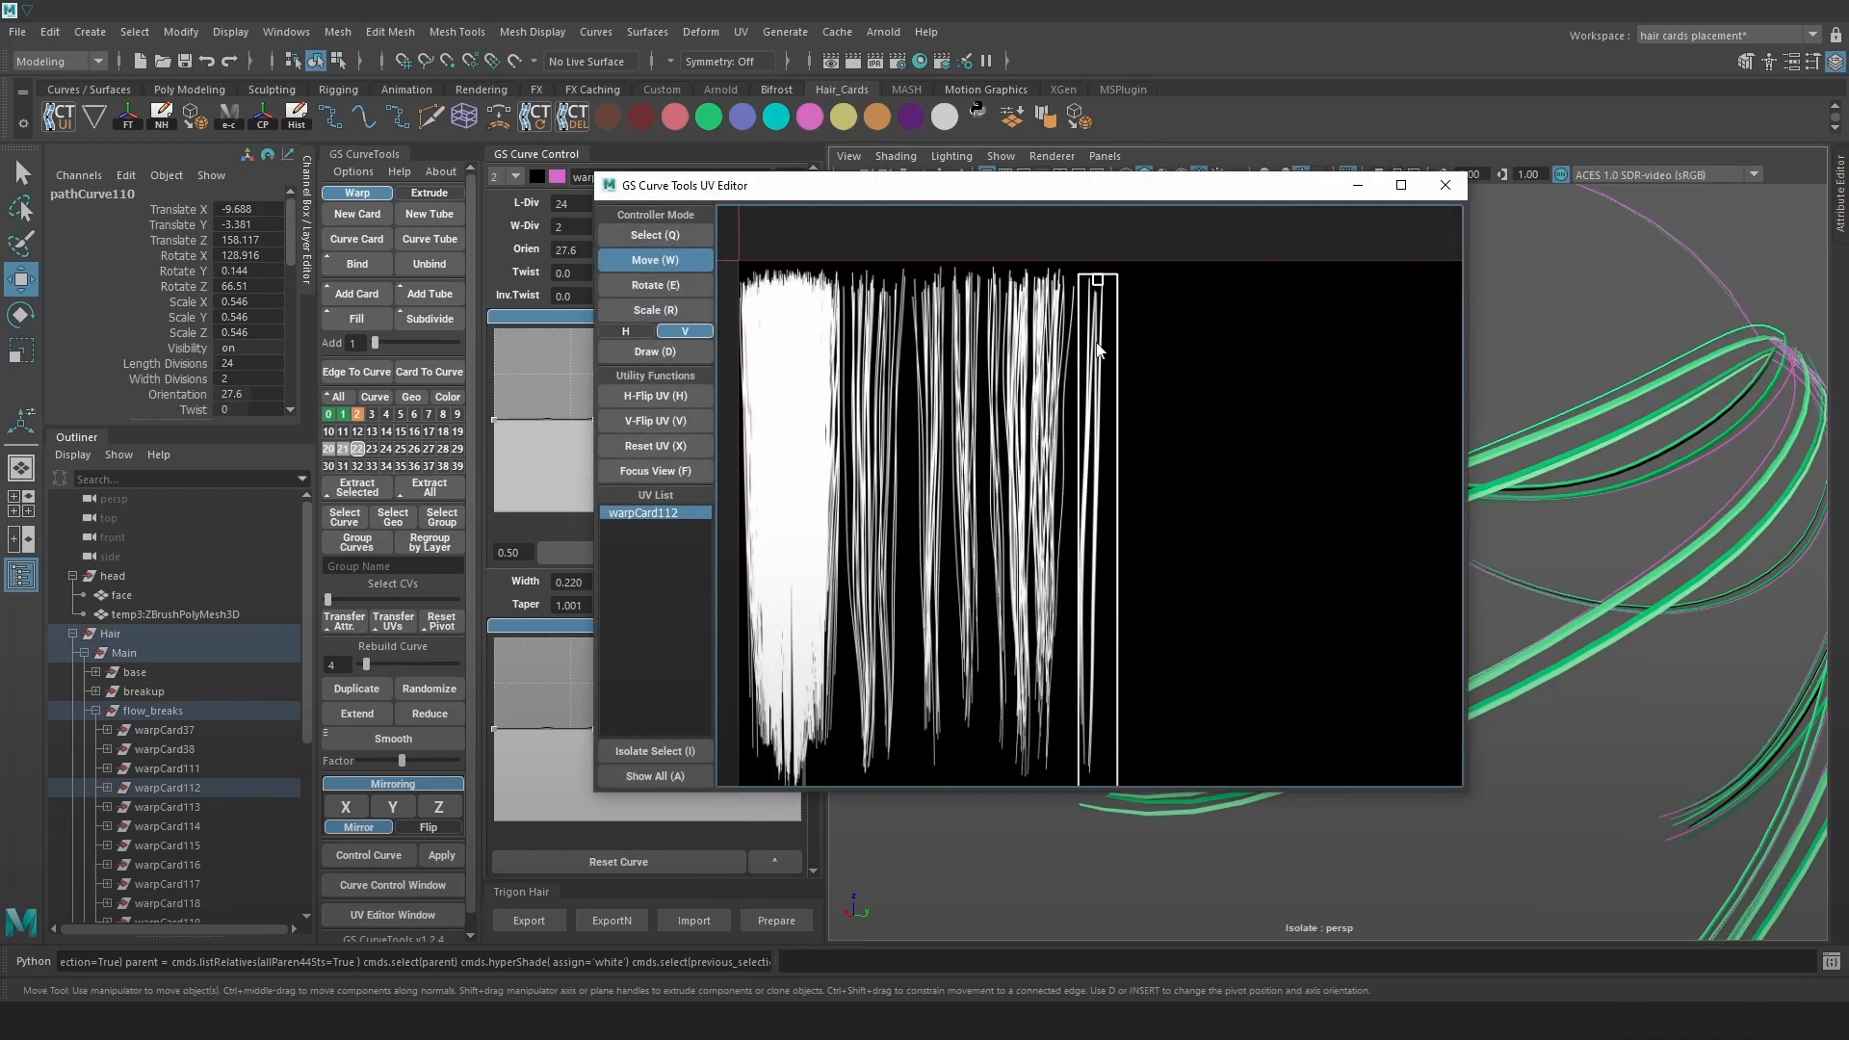
left_click_drag(1242, 196, 831, 200)
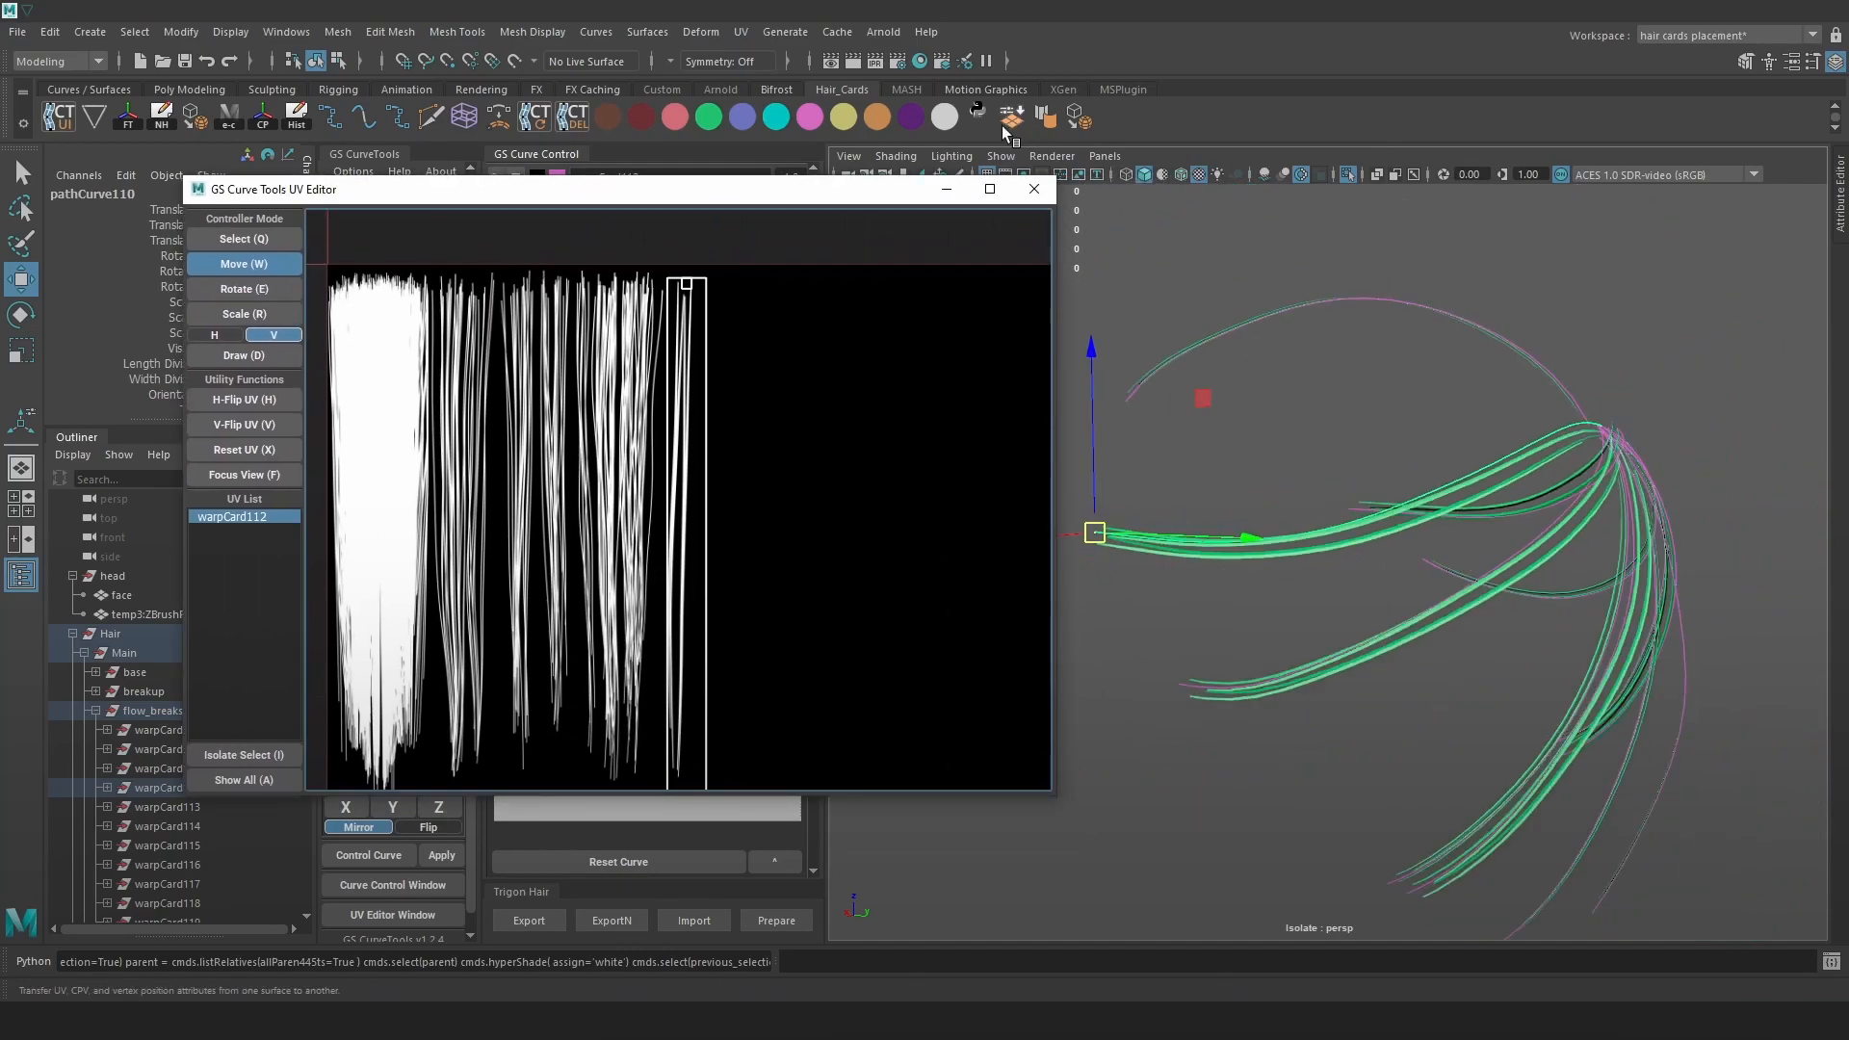
scroll(689, 389, "up", 2)
left_click(681, 392)
scroll(681, 366, "up", 2)
middle_click_drag(680, 362, 682, 433)
scroll(686, 351, "up", 3)
scroll(712, 455, "down", 5)
middle_click_drag(759, 672, 746, 476)
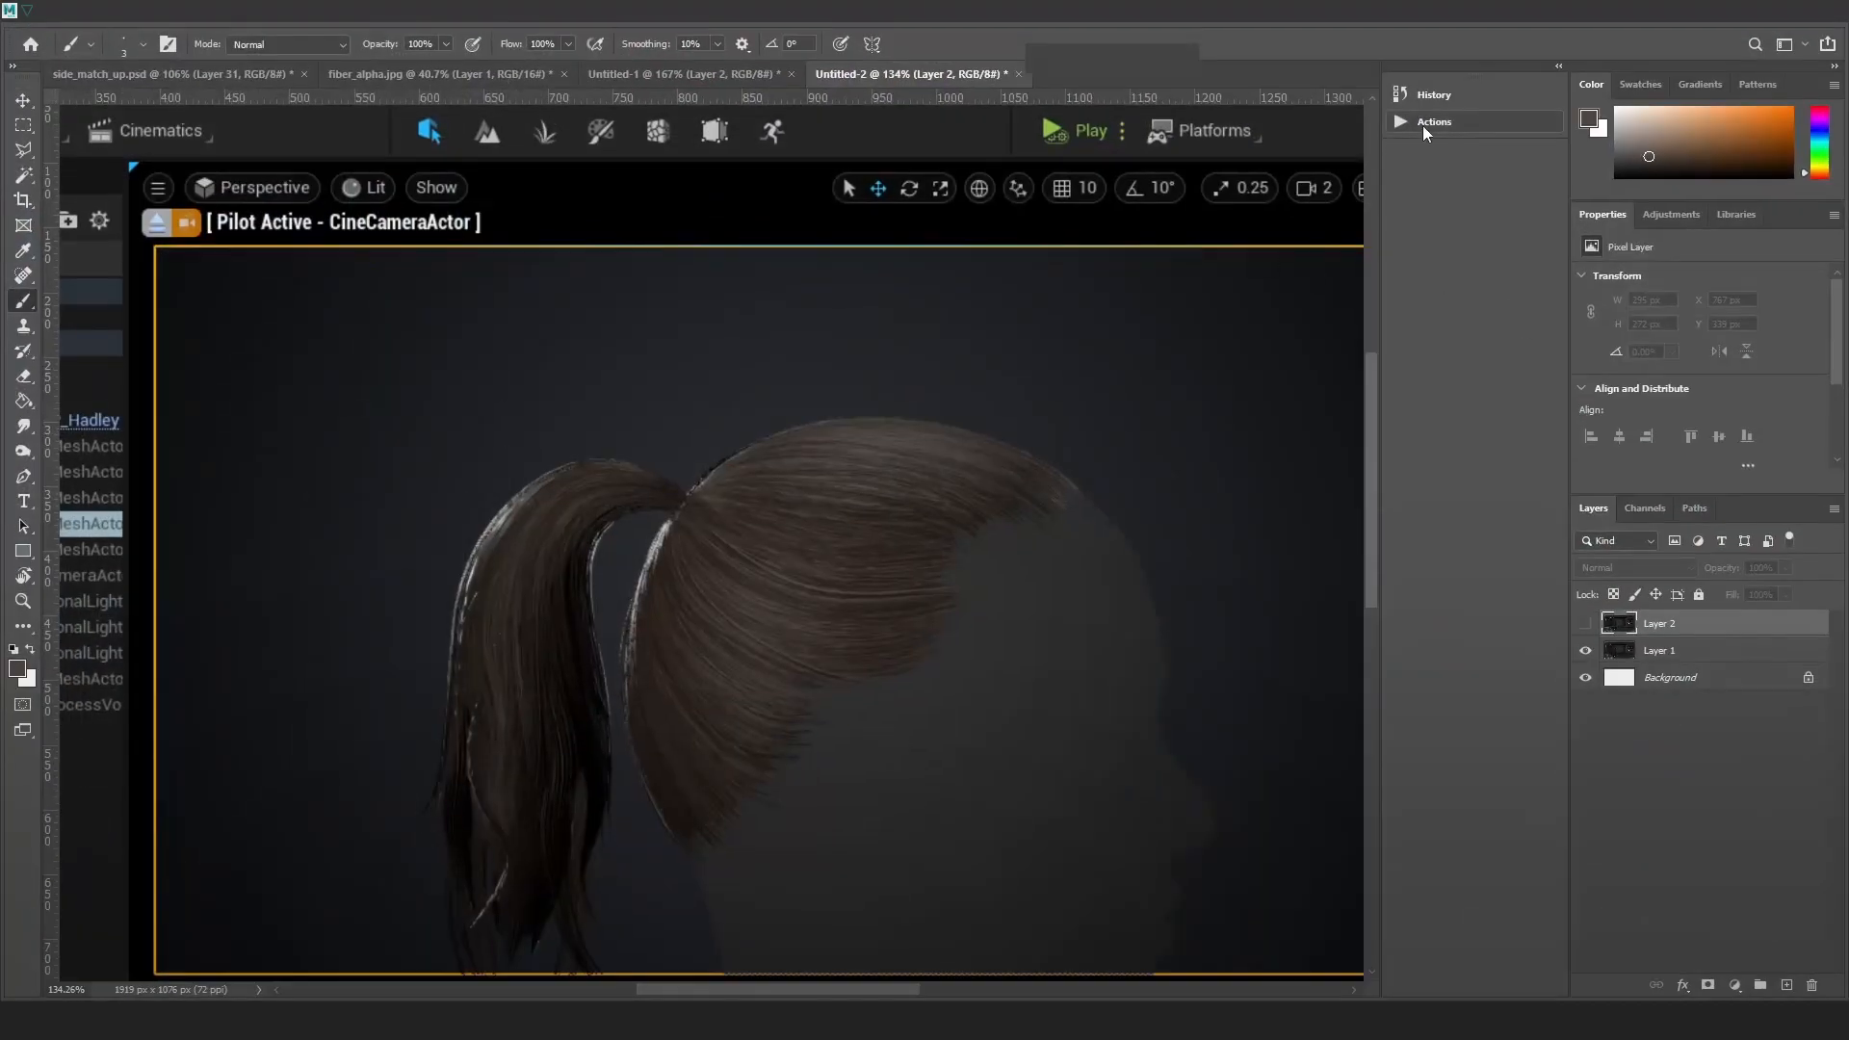
In Photoshop, run the Alpha_stretch action on the fiber_alpha texture and check the tinted strands back in Maya
left_click(1423, 122)
left_click(1269, 173)
left_click(1263, 190)
left_click(1261, 432)
left_click(945, 391)
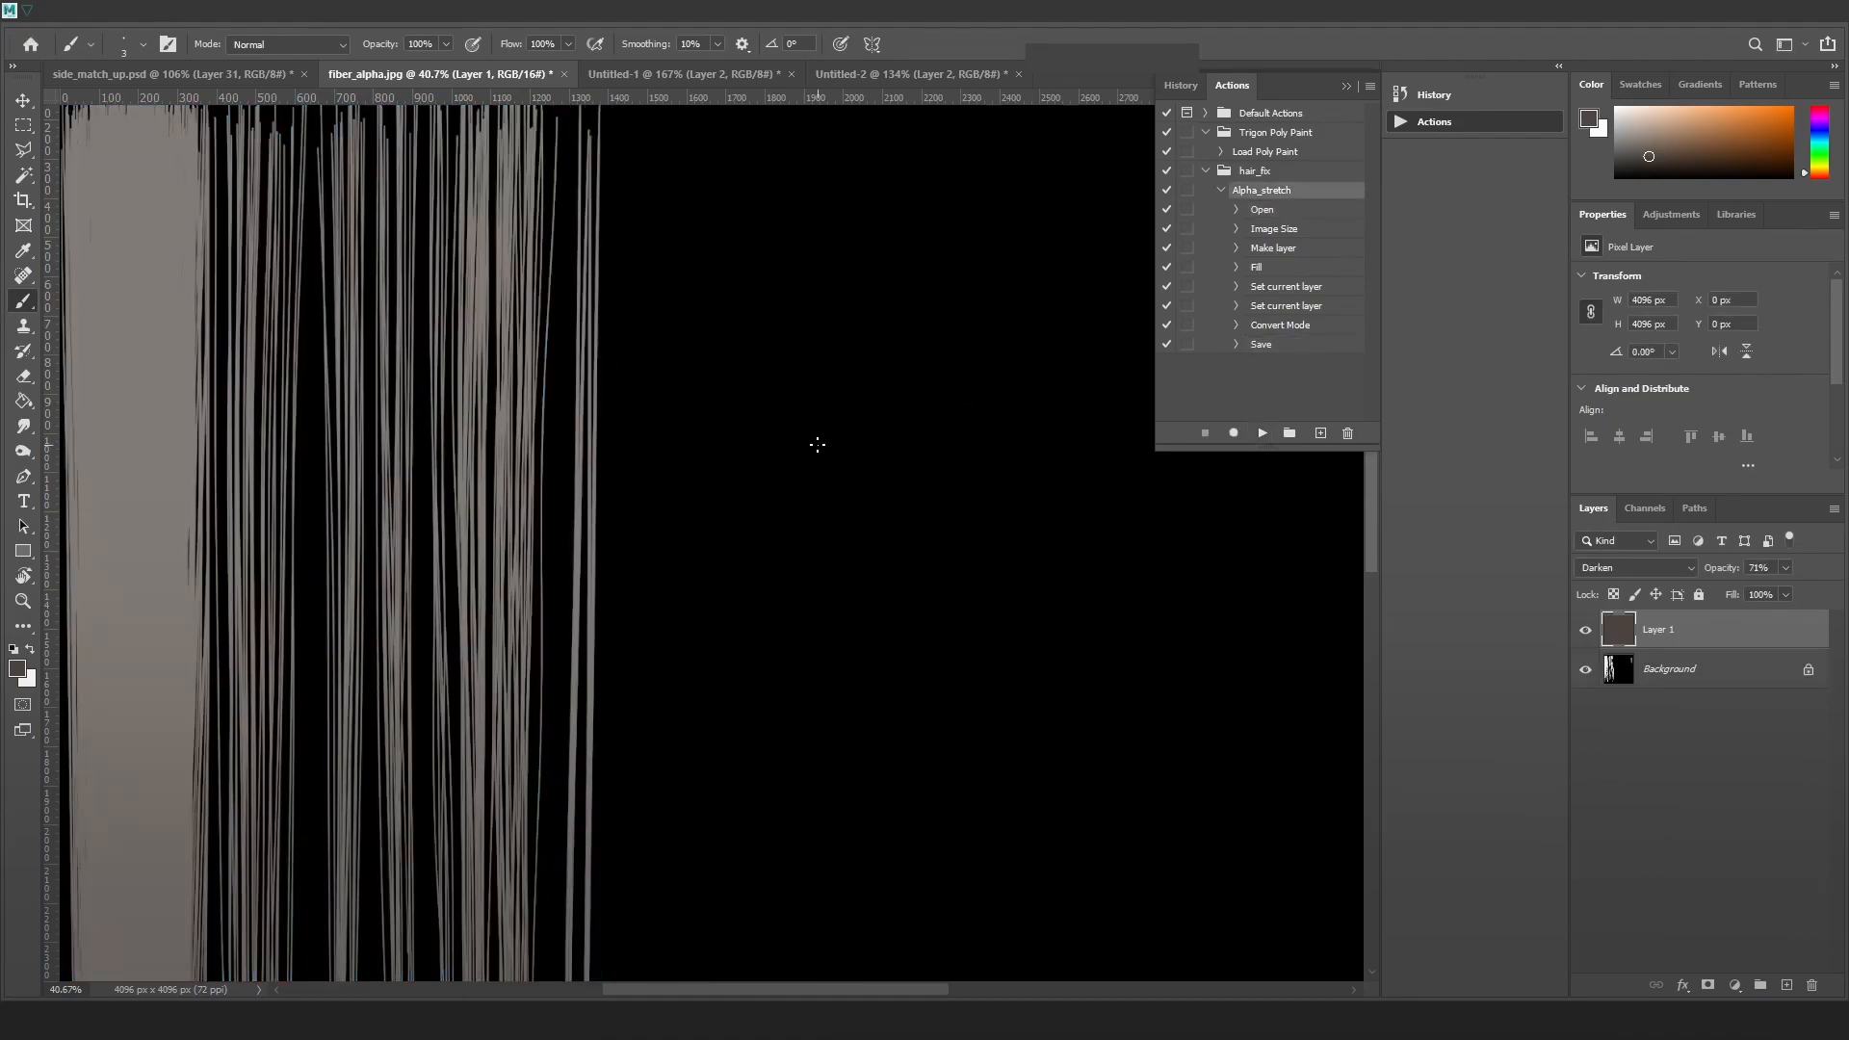
scroll(817, 444, "down", 2, "alt")
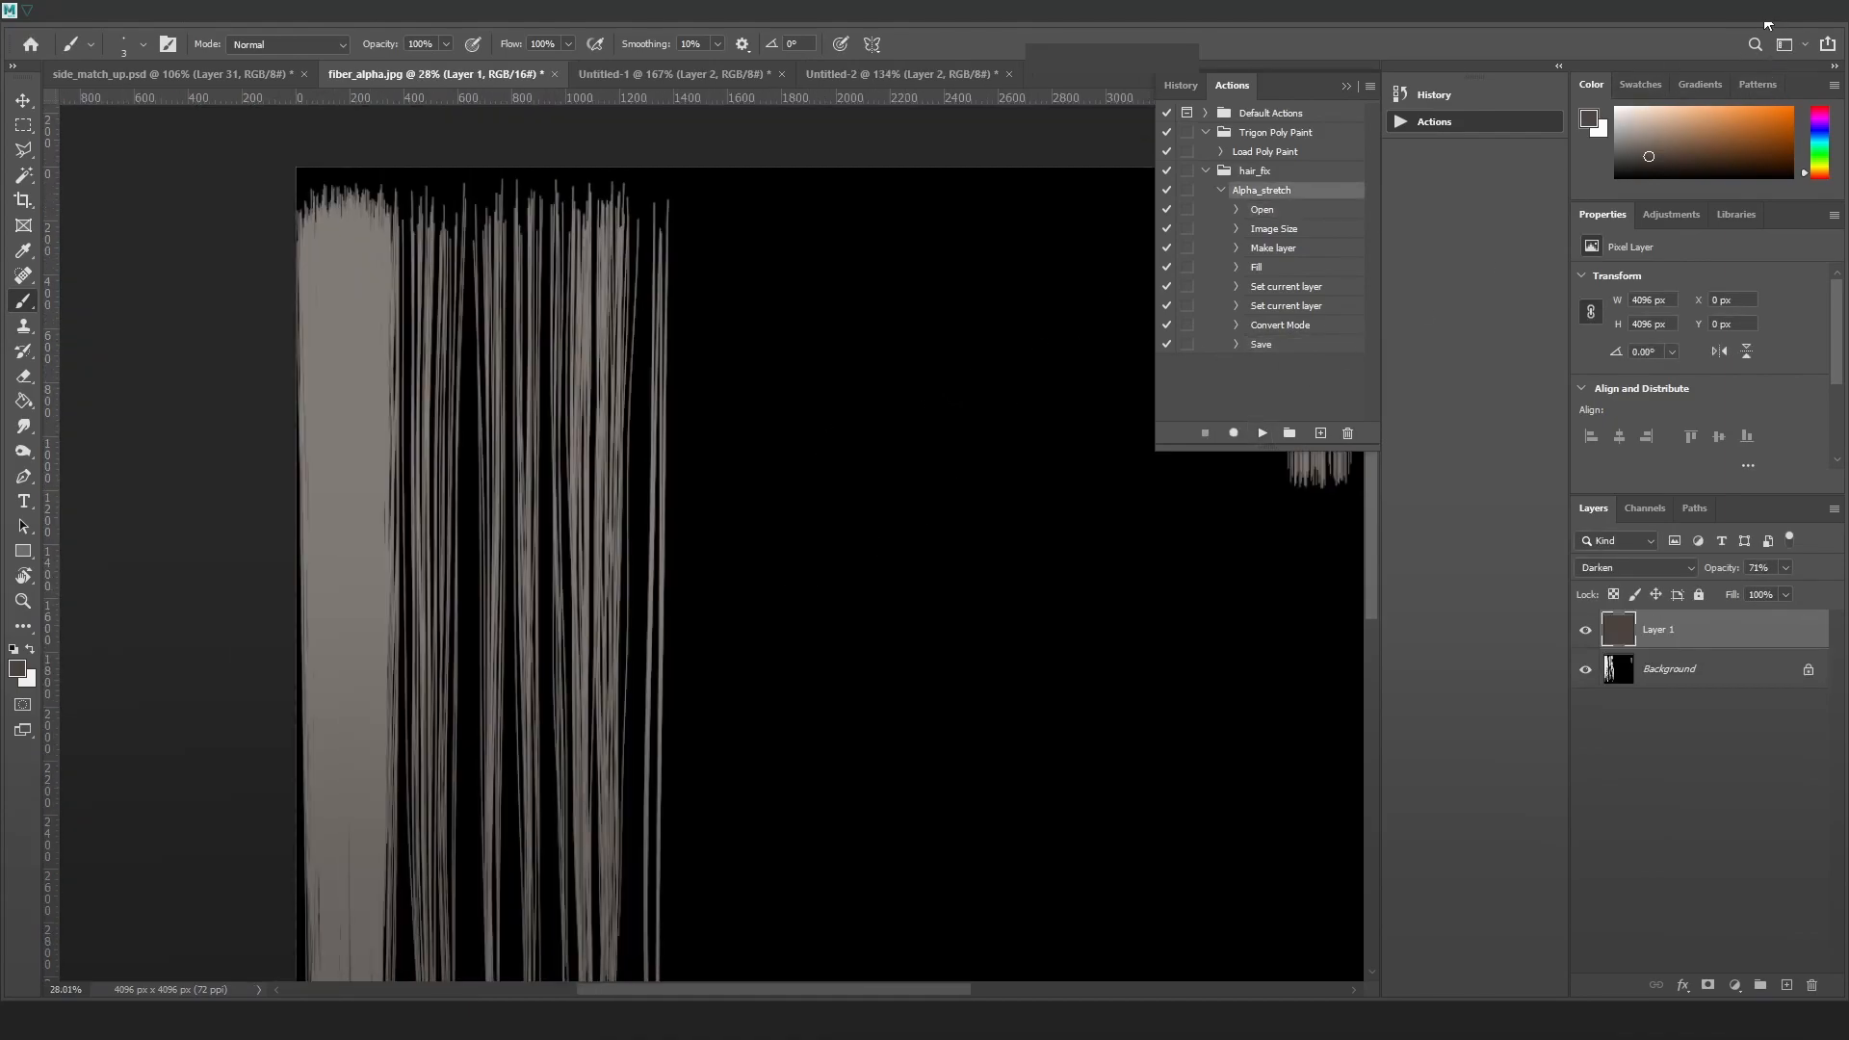
key("alt+Tab")
key("alt+Tab")
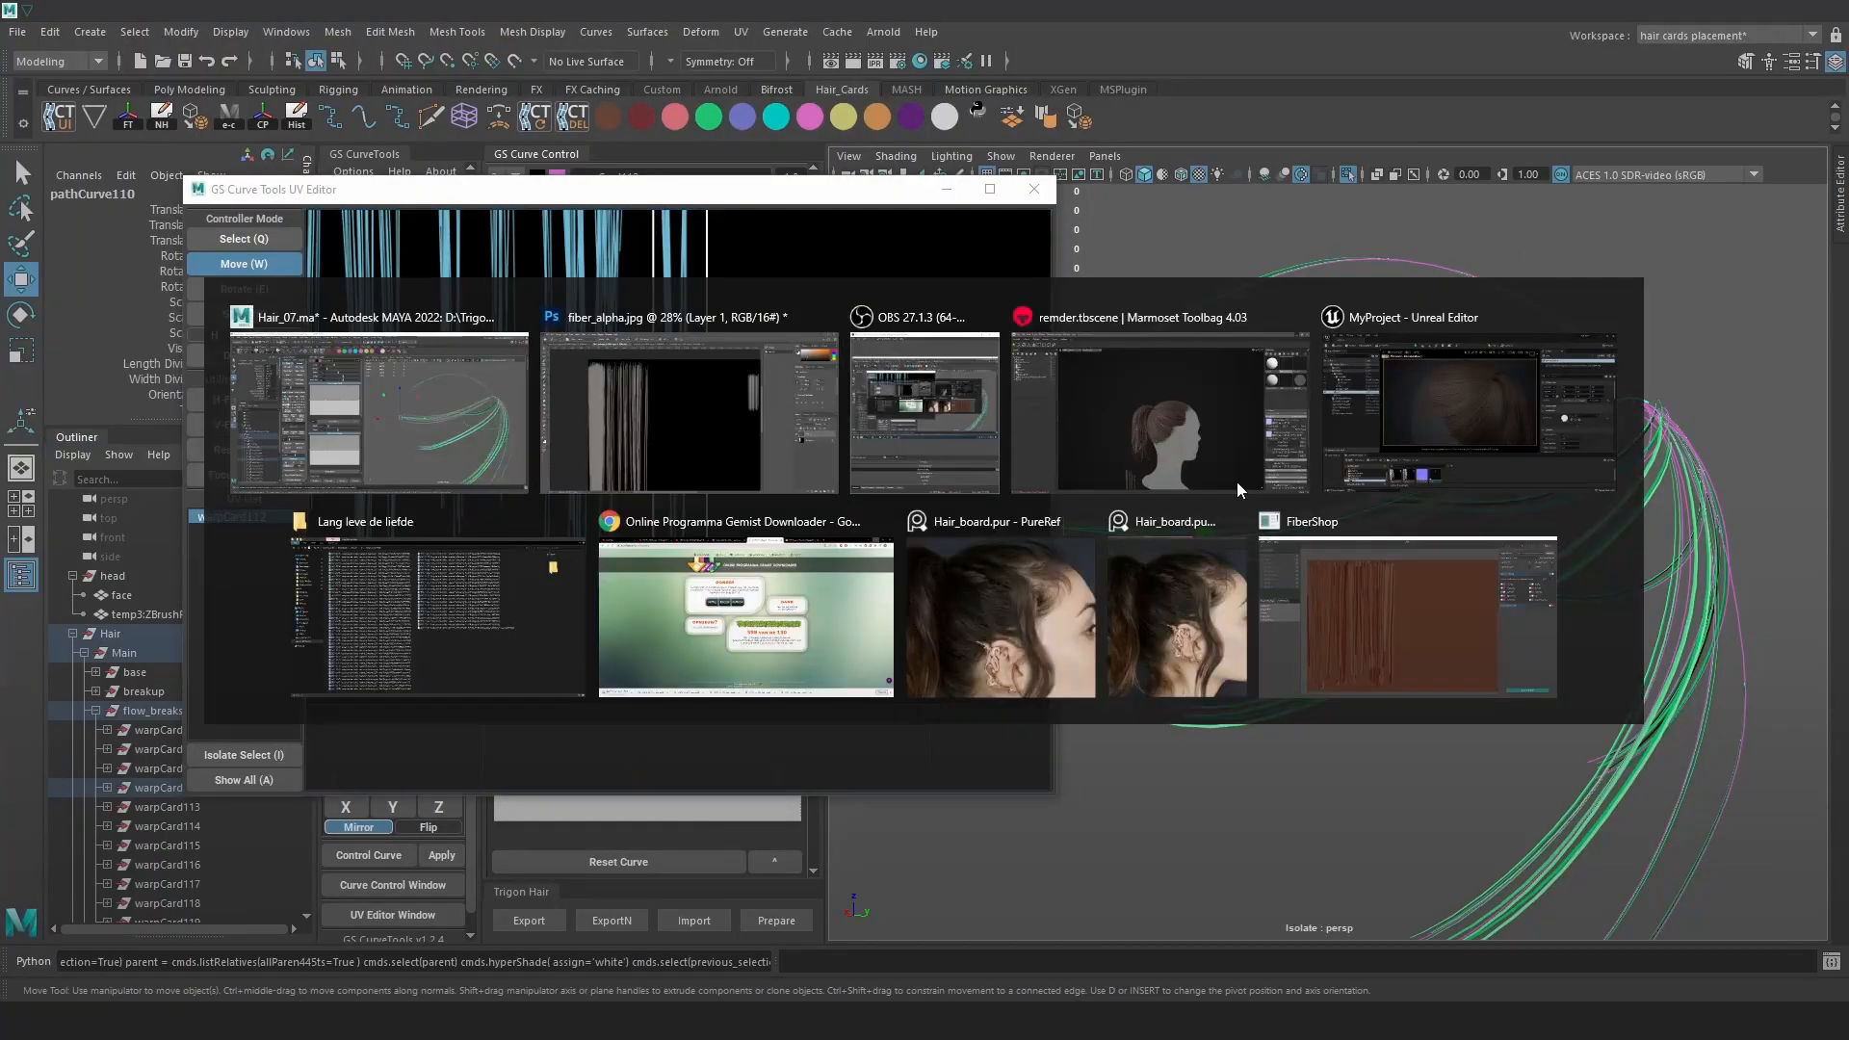
In Photoshop, choose a bright green foreground colour, rerun the Alpha_stretch action on fiber_alpha.jpg and return to Maya
left_click(1752, 134)
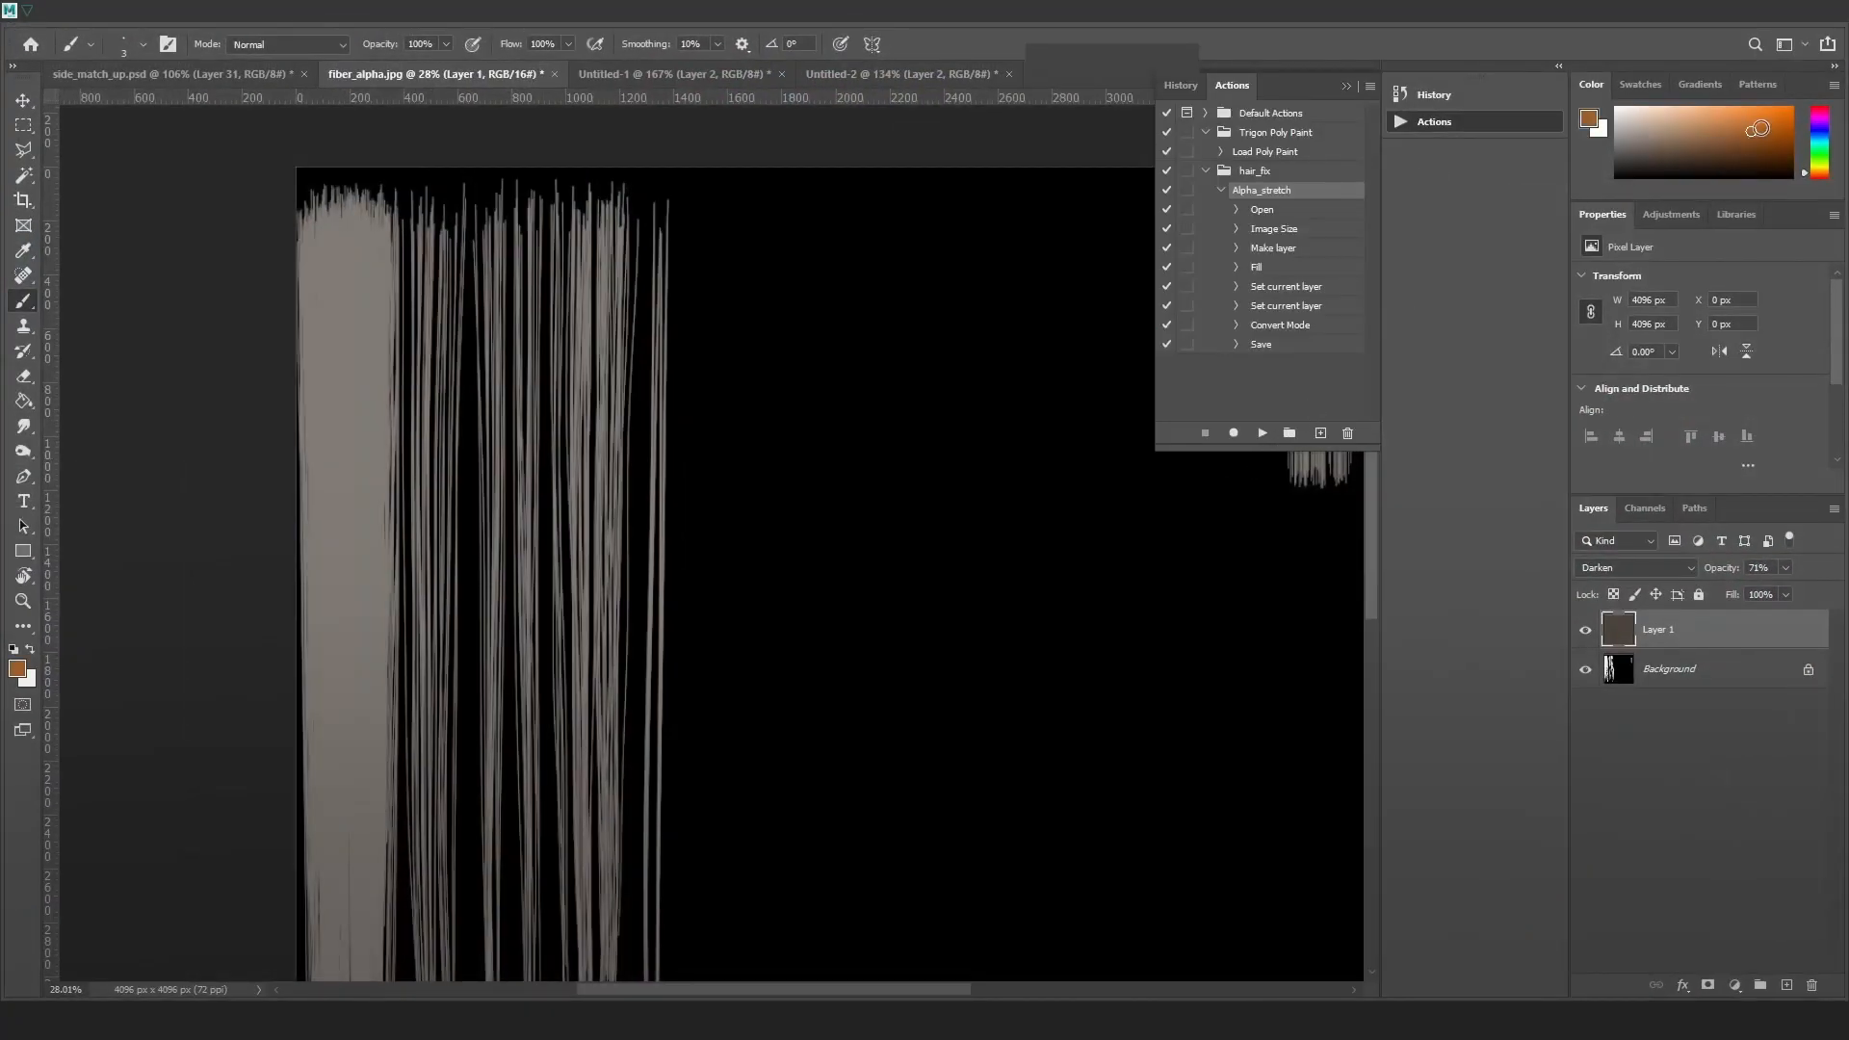
left_click_drag(1814, 160, 1821, 154)
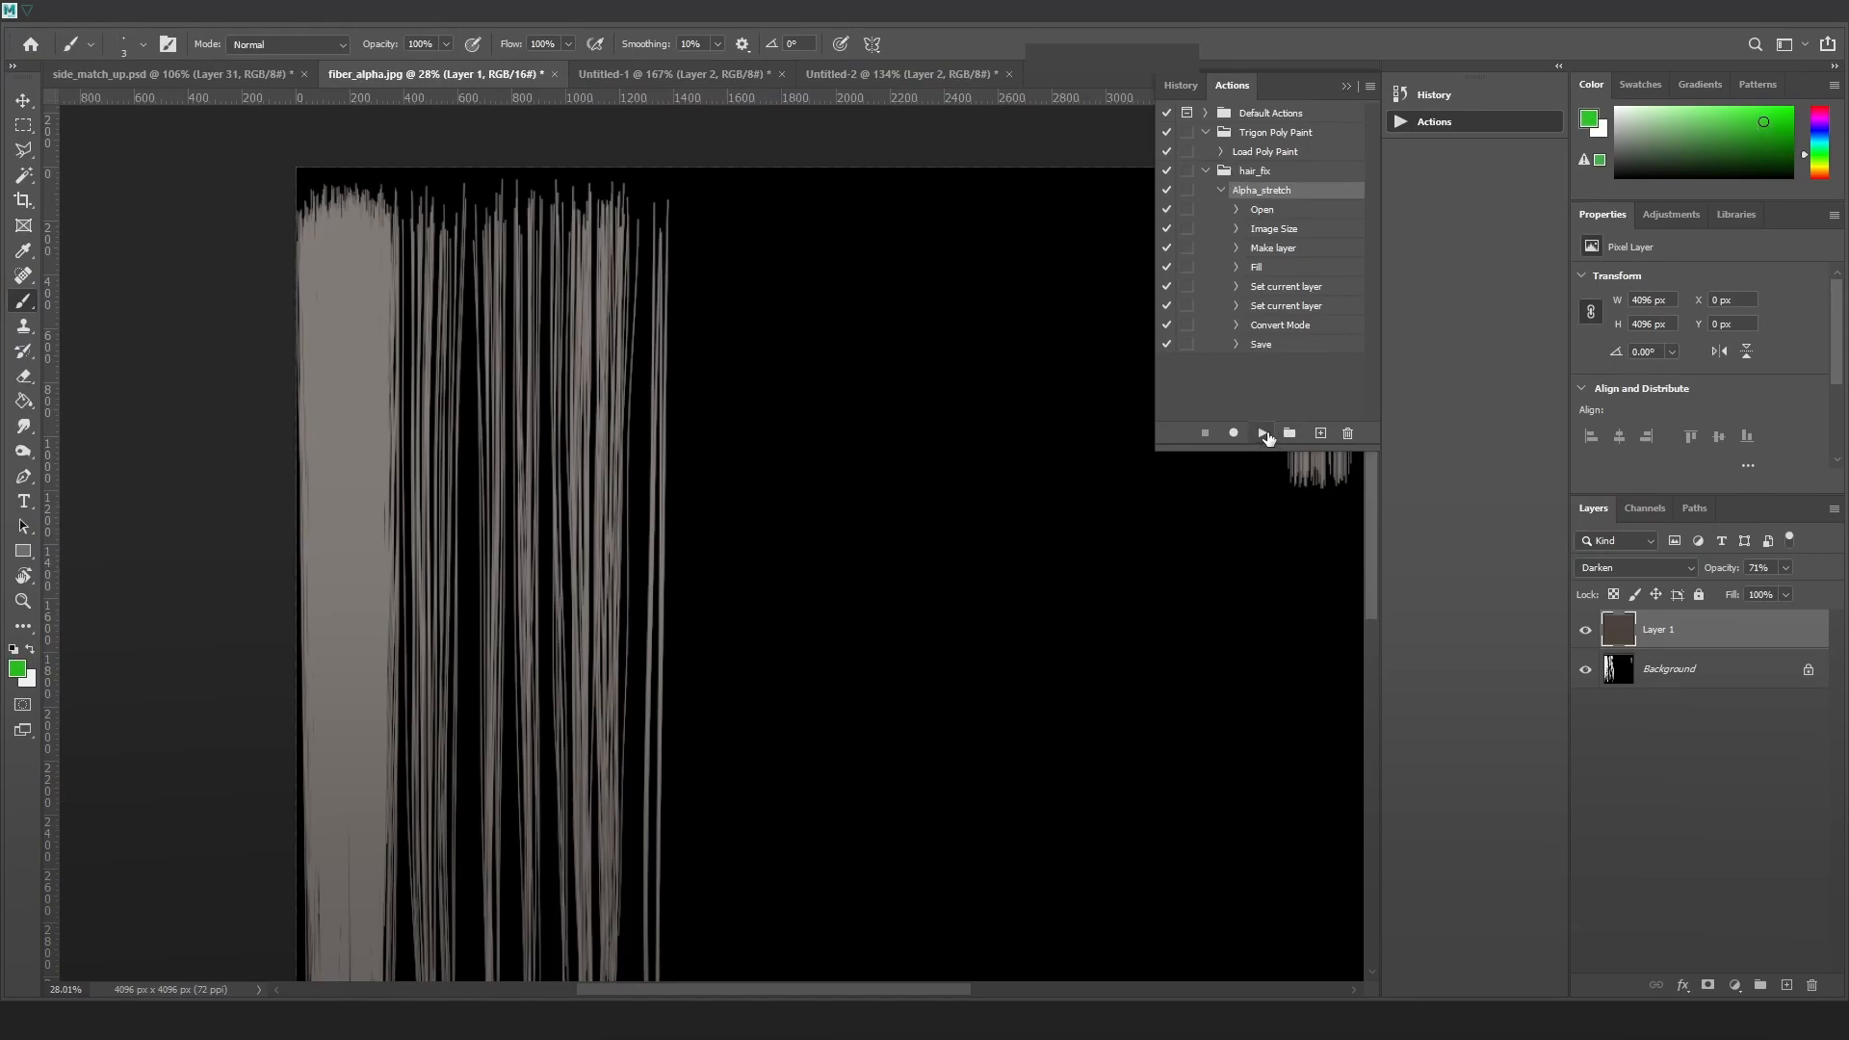
left_click(1263, 433)
scroll(858, 435, "down", 2, "alt")
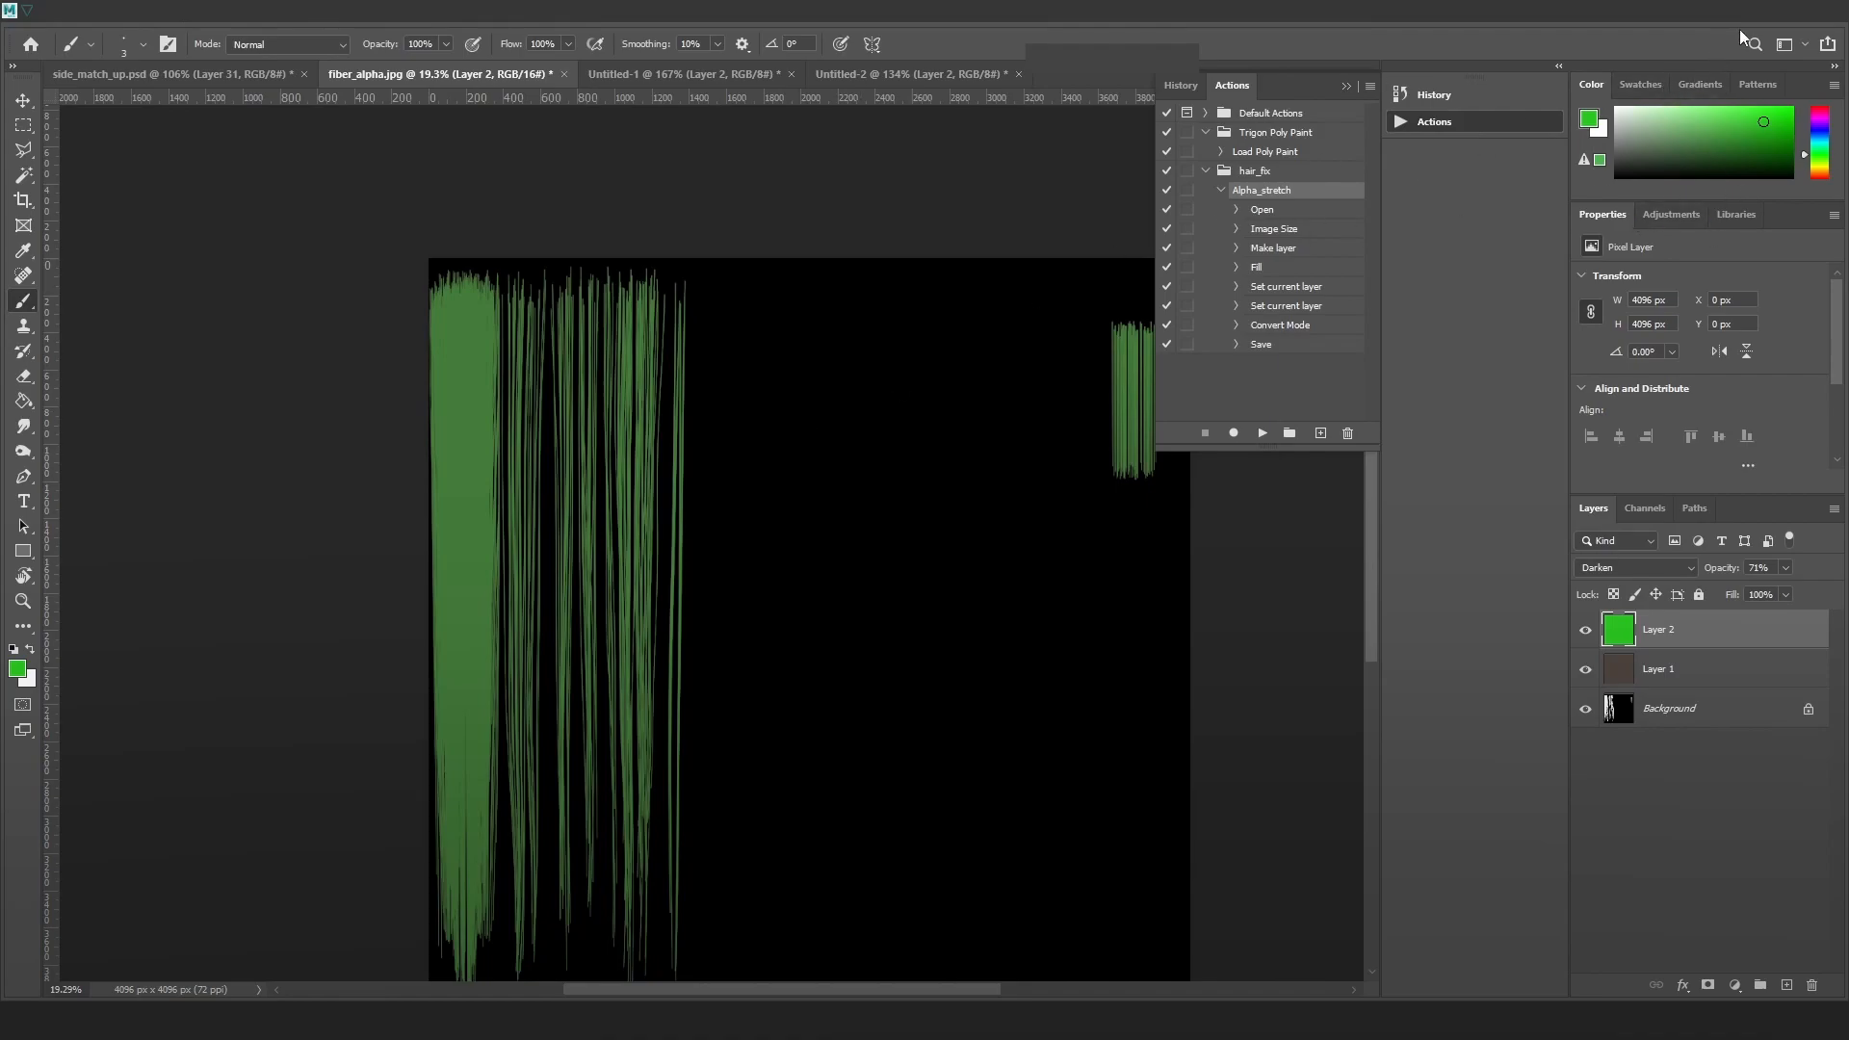
key("alt+Tab")
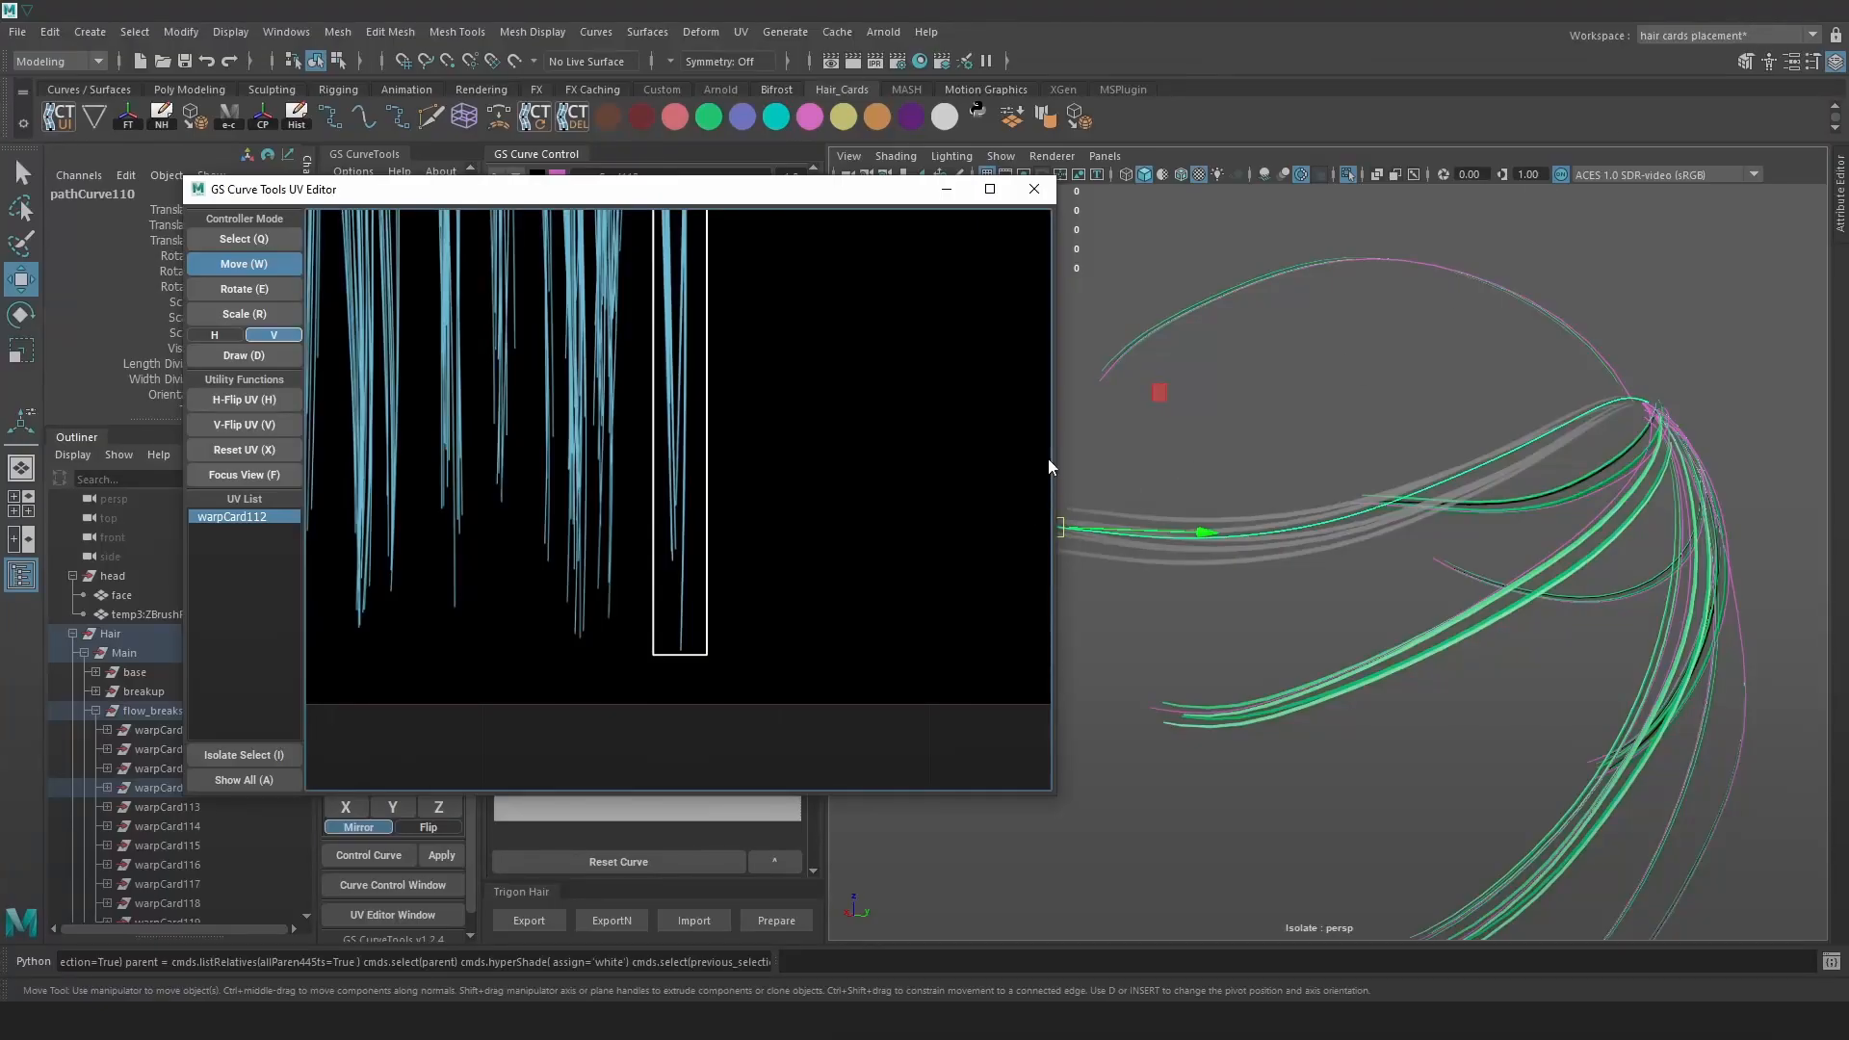
Refresh the textured viewport display and reselect the warpCard112 curve to reload its UVs with the green strands
scroll(1280, 465, "up", 2)
key("5")
key("6")
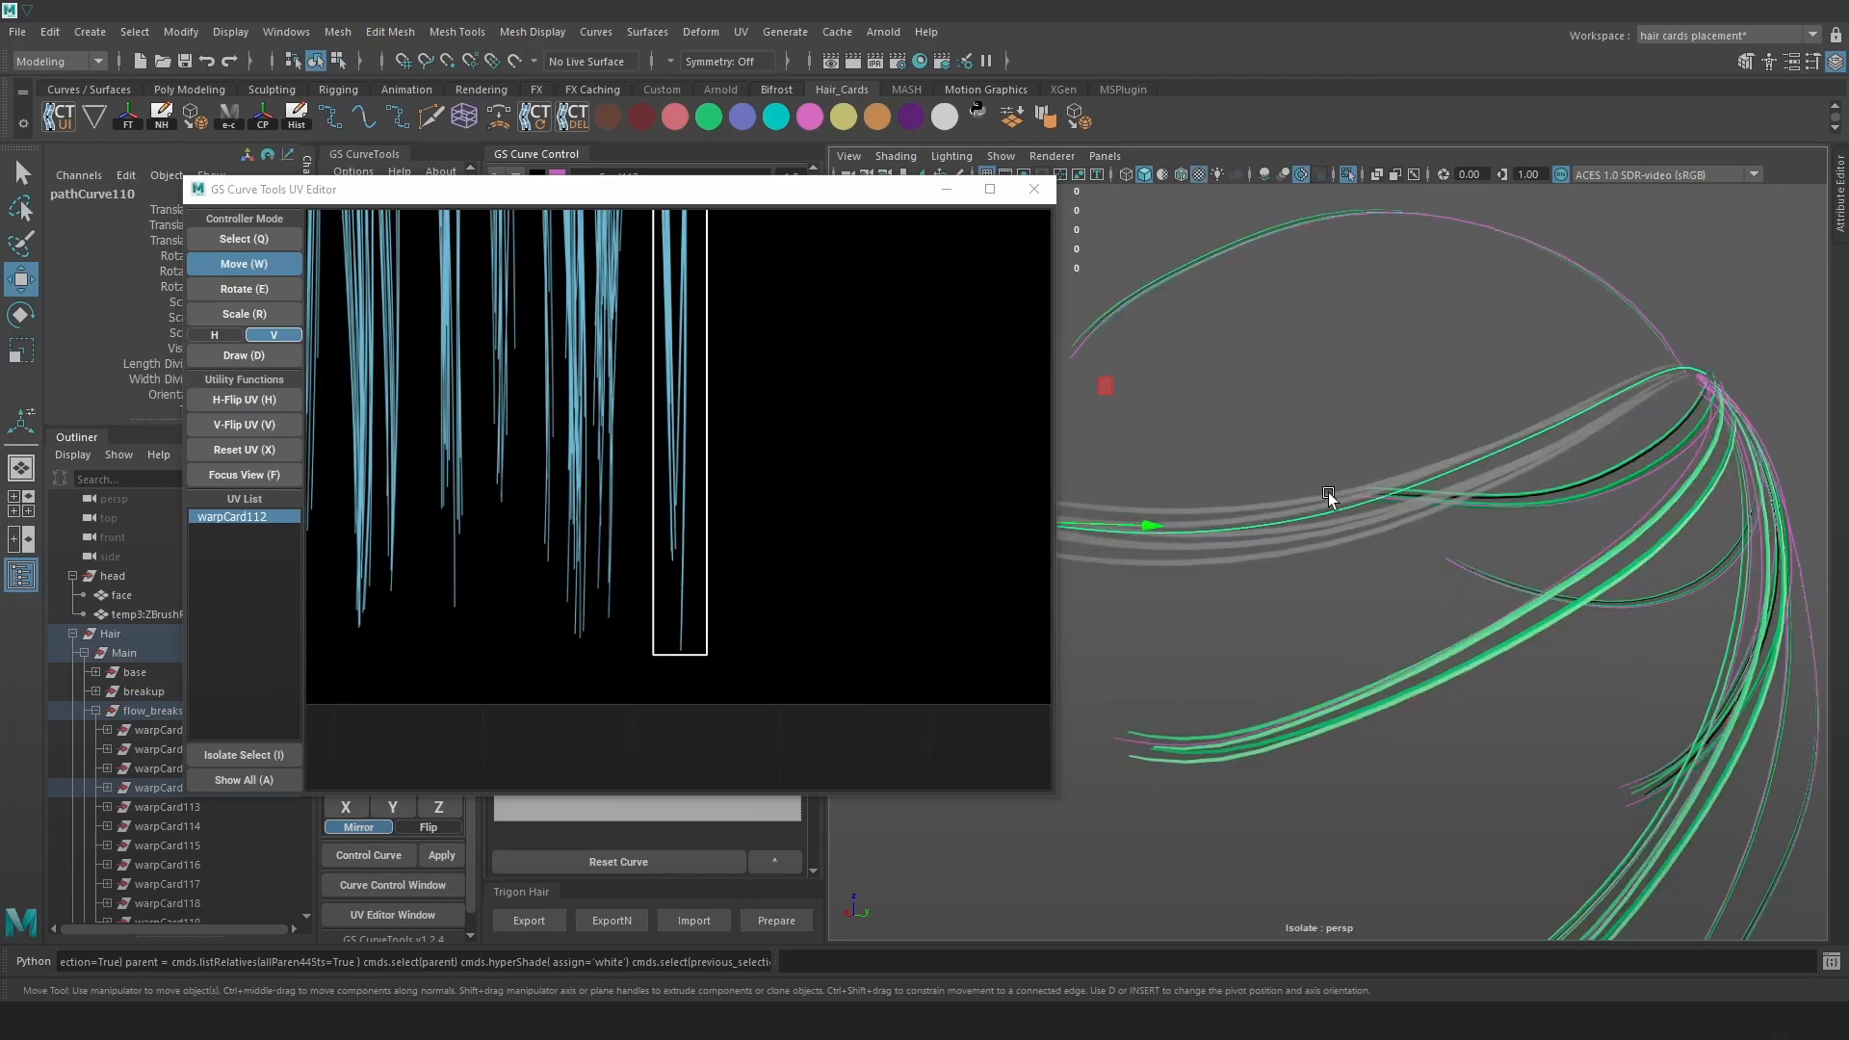
scroll(1327, 487, "up", 1)
left_click(1331, 570)
left_click(1271, 518)
Move the warpCard112 UV shell sideways so it covers the thin strand pair at the edge of the hair texture
middle_click_drag(724, 411, 741, 578)
middle_click_drag(685, 338, 696, 406)
middle_click_drag(693, 299, 715, 411)
middle_click_drag(720, 265, 724, 387)
left_click(724, 387)
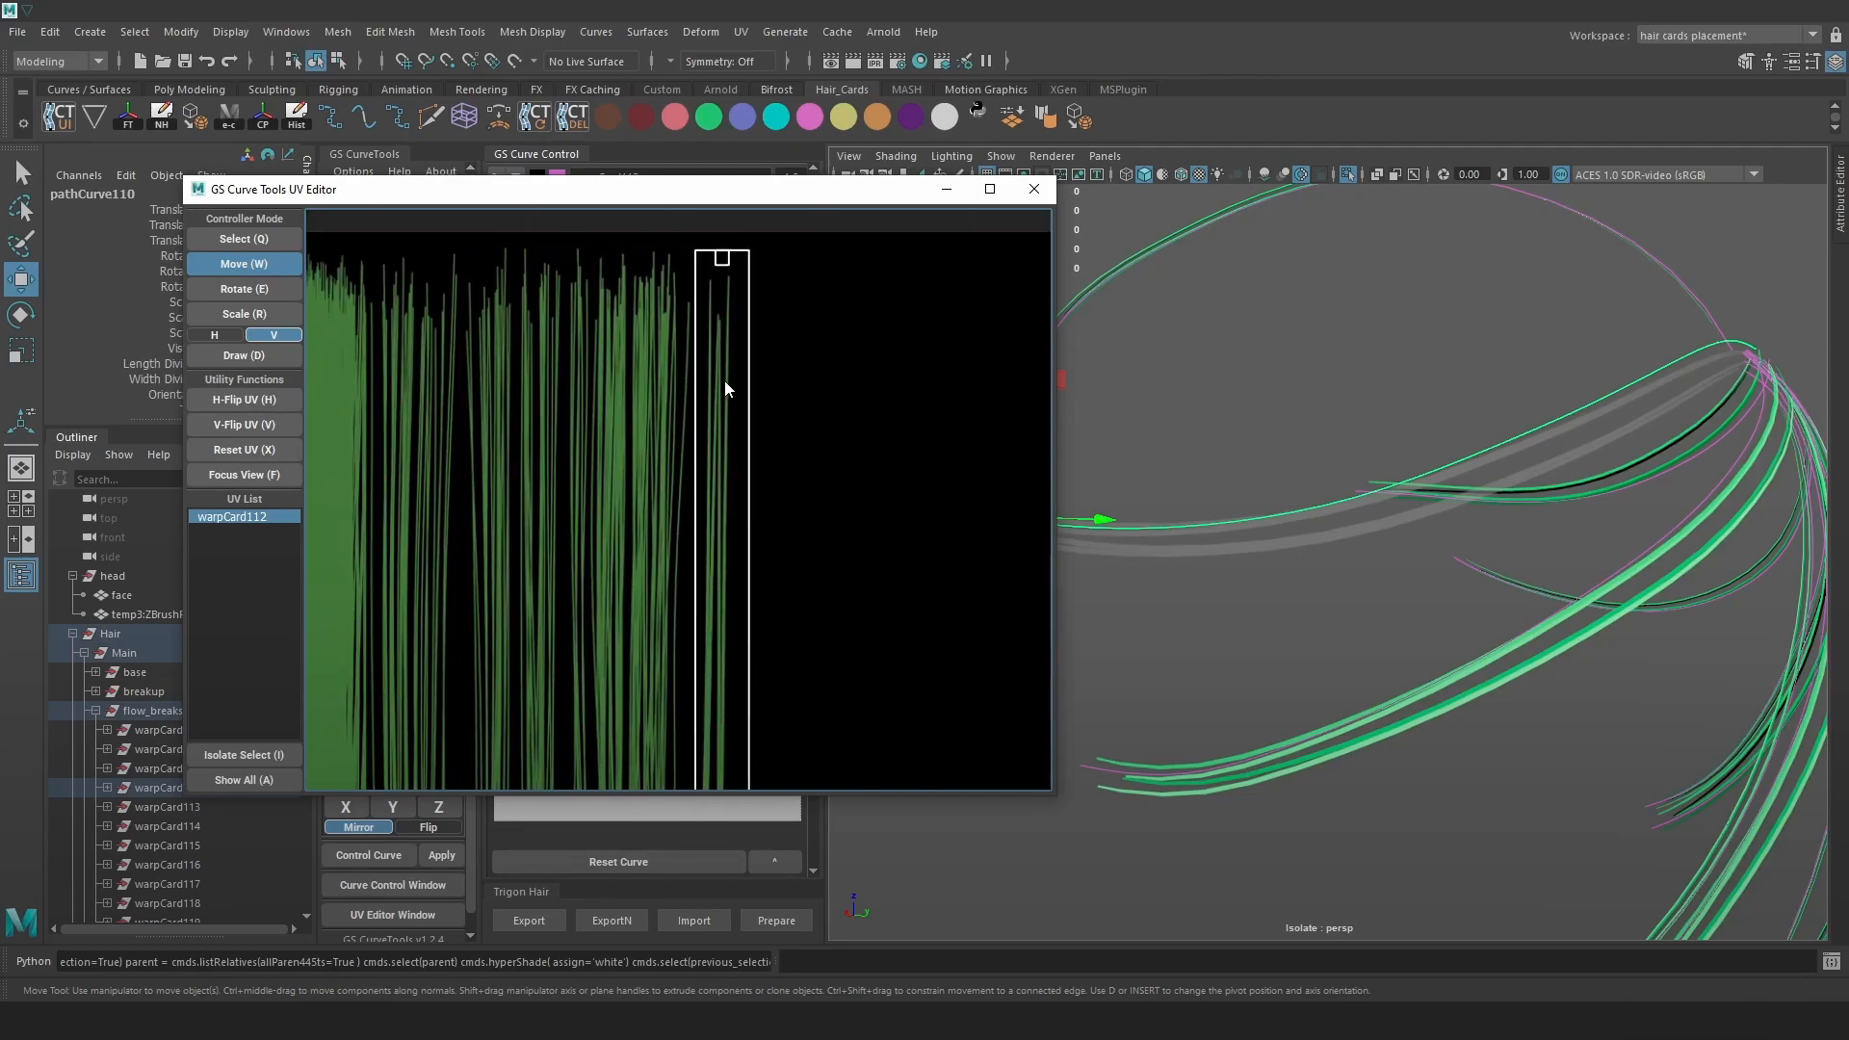
left_click_drag(724, 325, 743, 329)
scroll(721, 299, "up", 4)
scroll(736, 429, "down", 3)
middle_click_drag(749, 751, 742, 472)
middle_click_drag(804, 559, 767, 461)
scroll(767, 516, "up", 3)
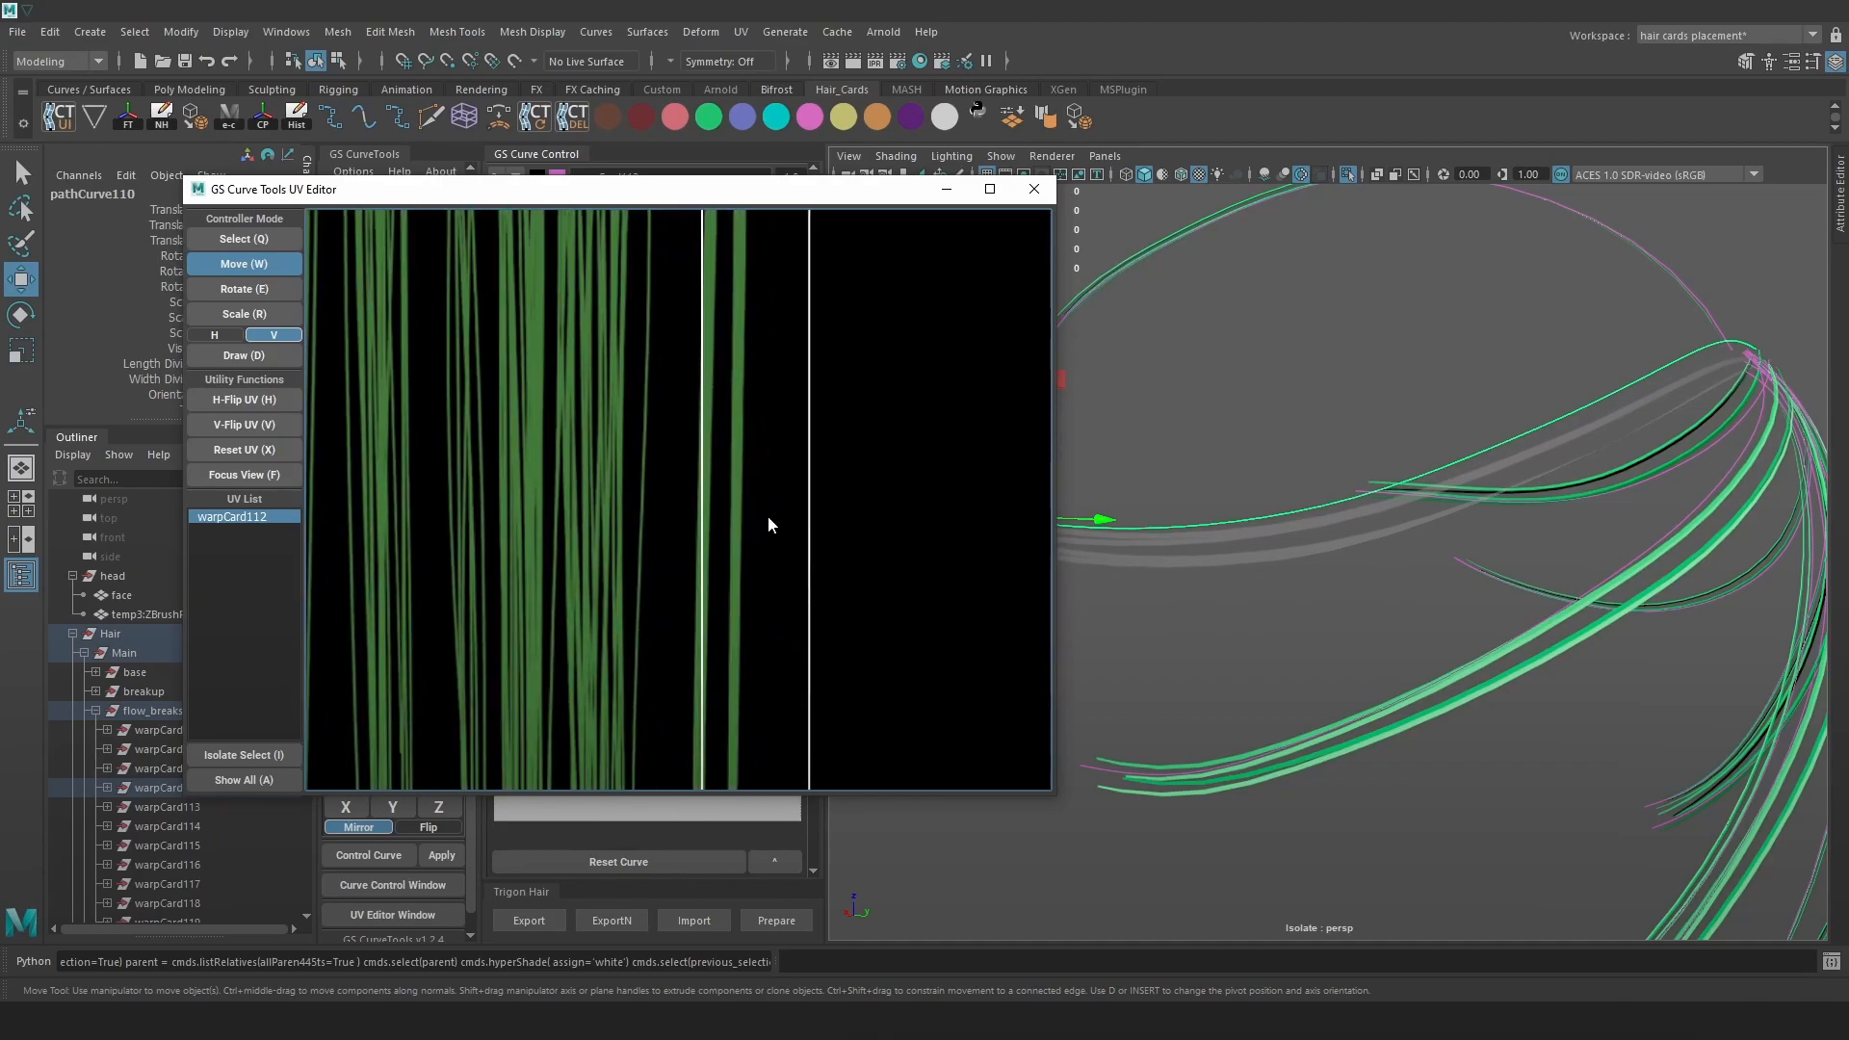
left_click_drag(767, 518, 759, 512)
Fine-tune the horizontal position of the warpCard112 UV shell so it centres on the thin strand pair
middle_click_drag(737, 573, 755, 469)
middle_click_drag(790, 576, 794, 544)
left_click_drag(796, 549, 778, 543)
key("r")
key("r")
key("w")
key("r")
key("w")
scroll(778, 543, "down", 3)
middle_click_drag(778, 543, 748, 503)
key("r")
key("r")
key("w")
left_click_drag(751, 503, 758, 506)
Scale the warpCard112 UV shell horizontally to fit tightly around the thin strand pair
middle_click_drag(759, 507, 760, 617)
key("r")
key("r")
left_click_drag(755, 589, 767, 584)
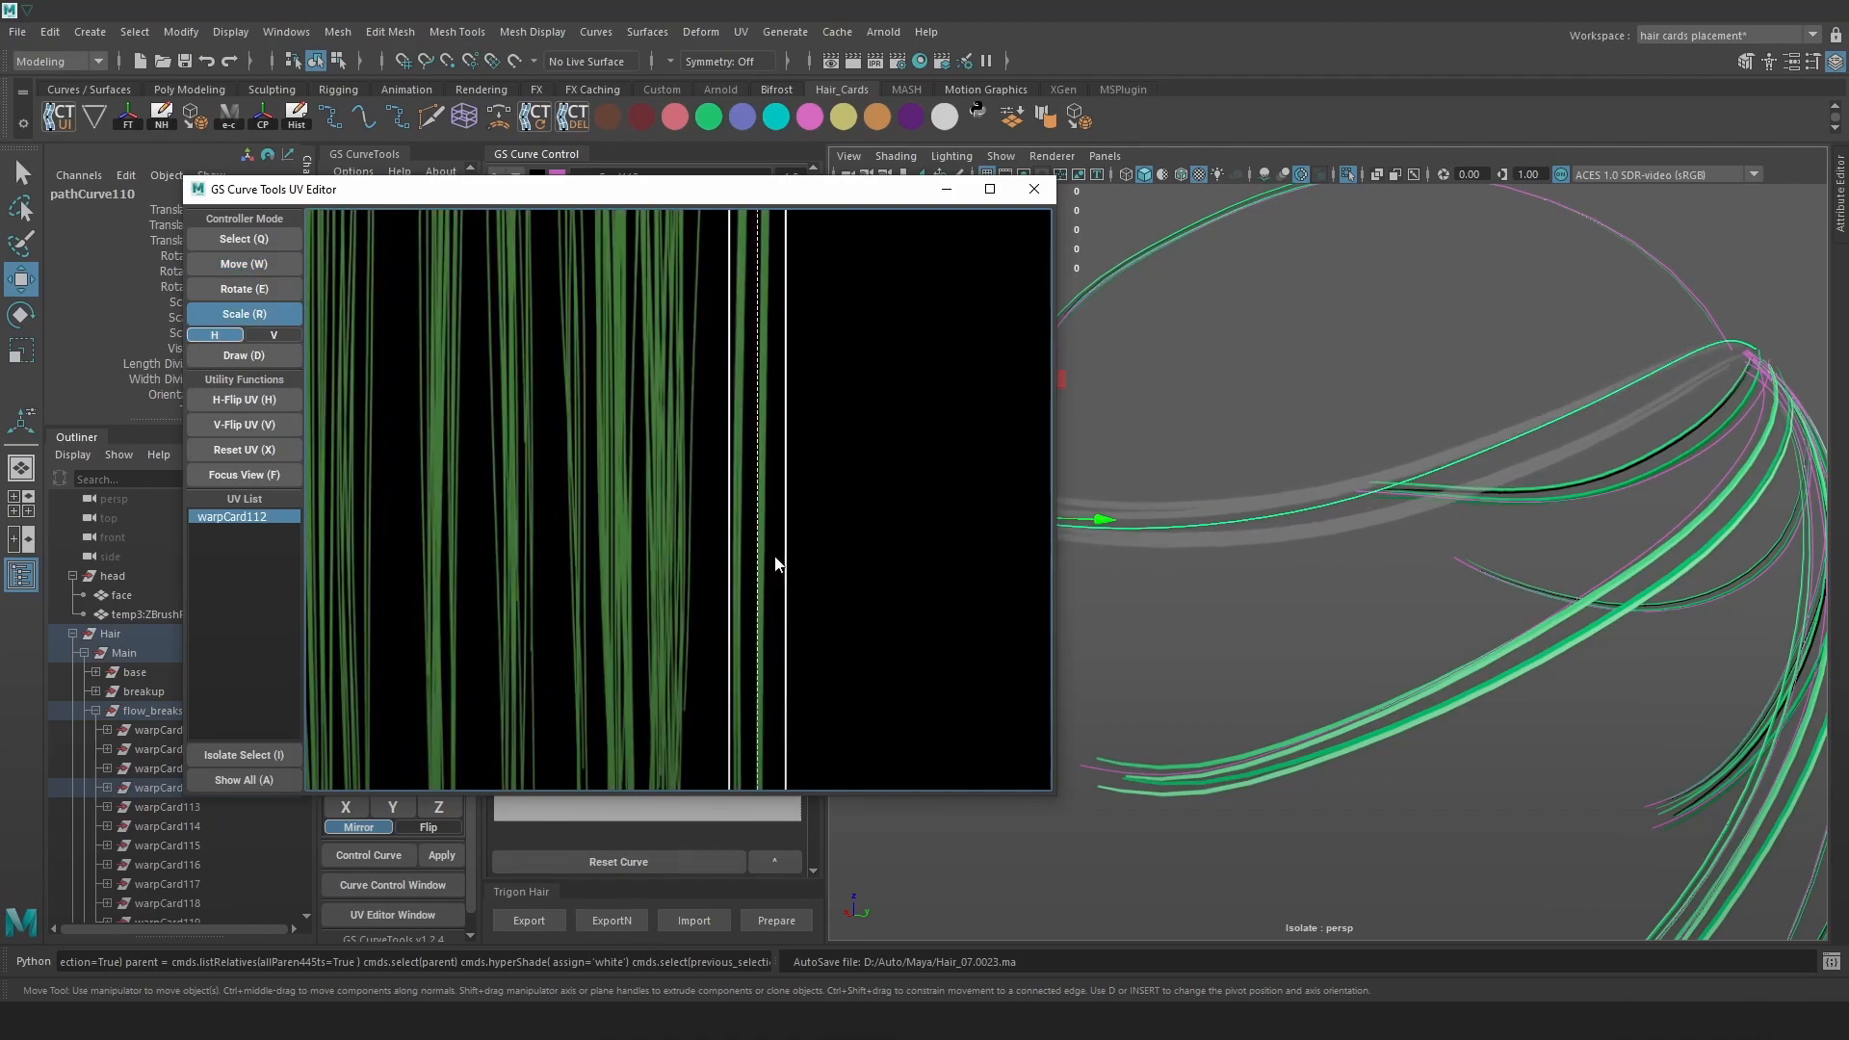
middle_click_drag(772, 500, 788, 652)
left_click_drag(789, 652, 782, 652)
Scale the warpCard112 UV shell vertically to fit the strand tips and close the UV editor
middle_click_drag(839, 741, 852, 340)
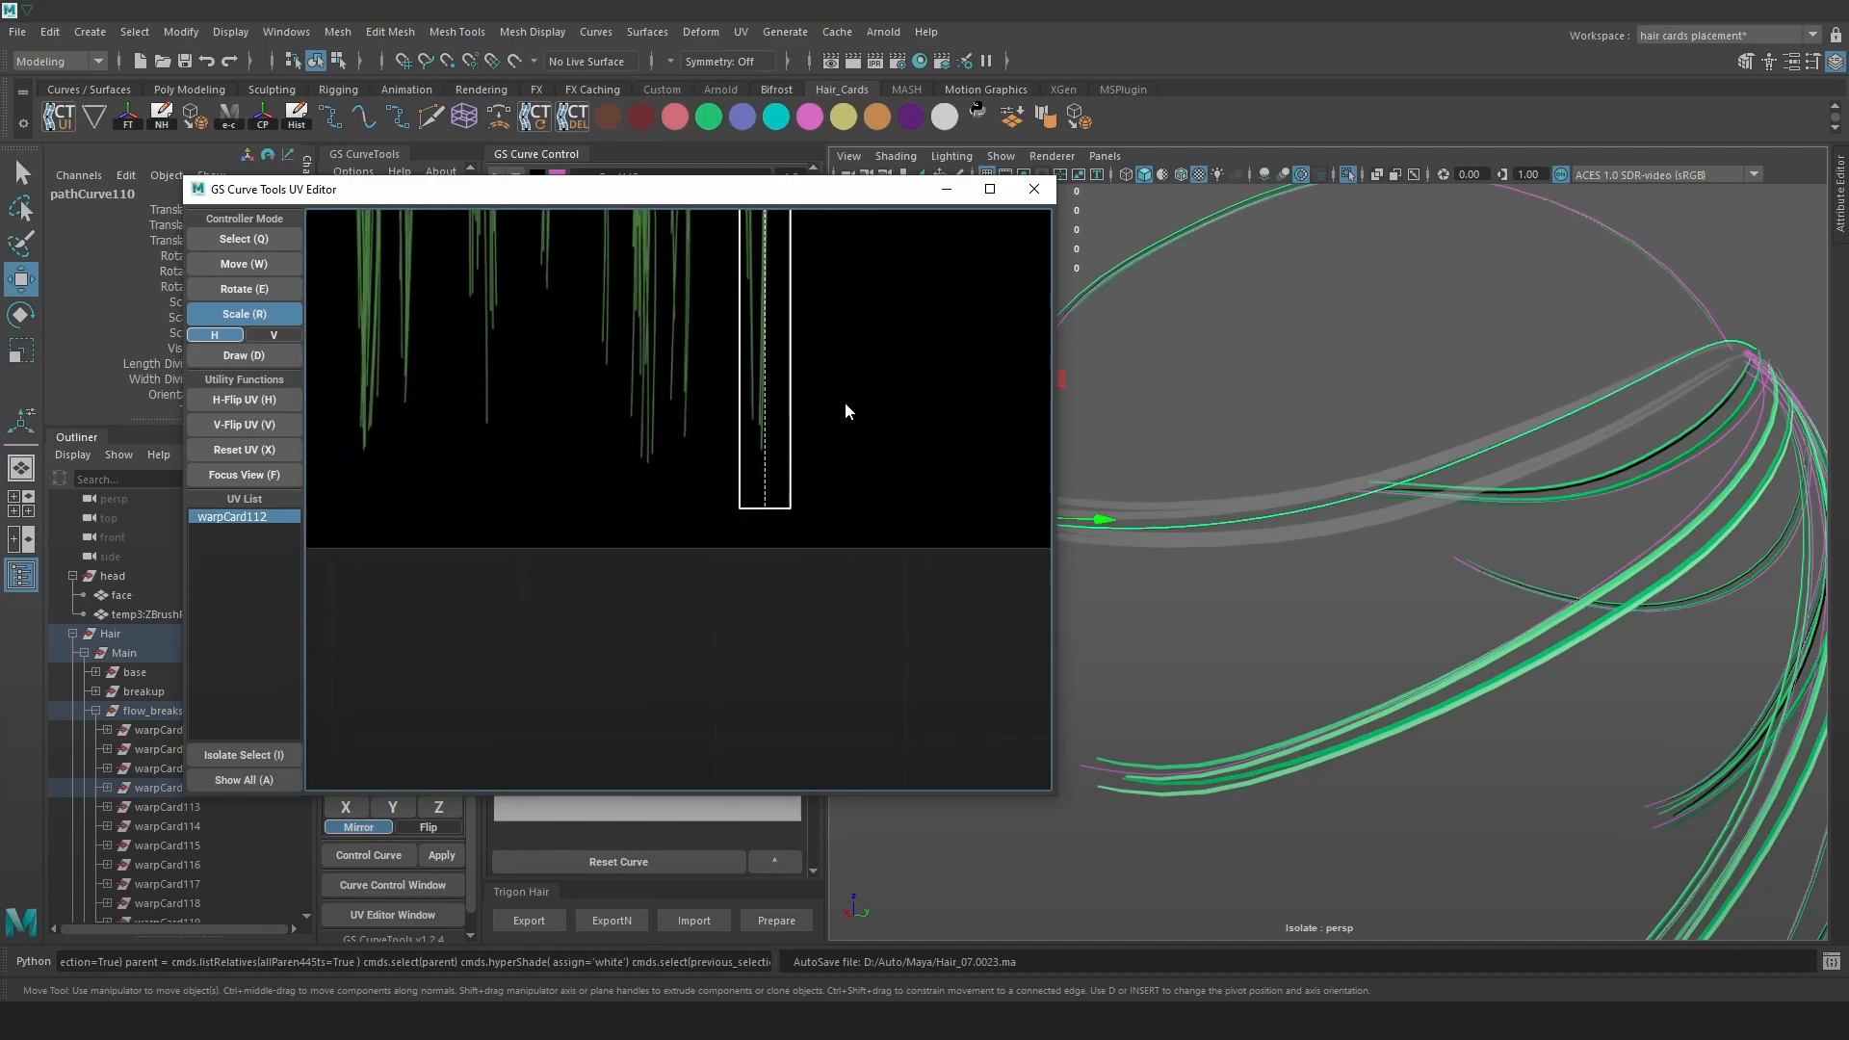
scroll(760, 479, "up", 3)
key("r")
key("r")
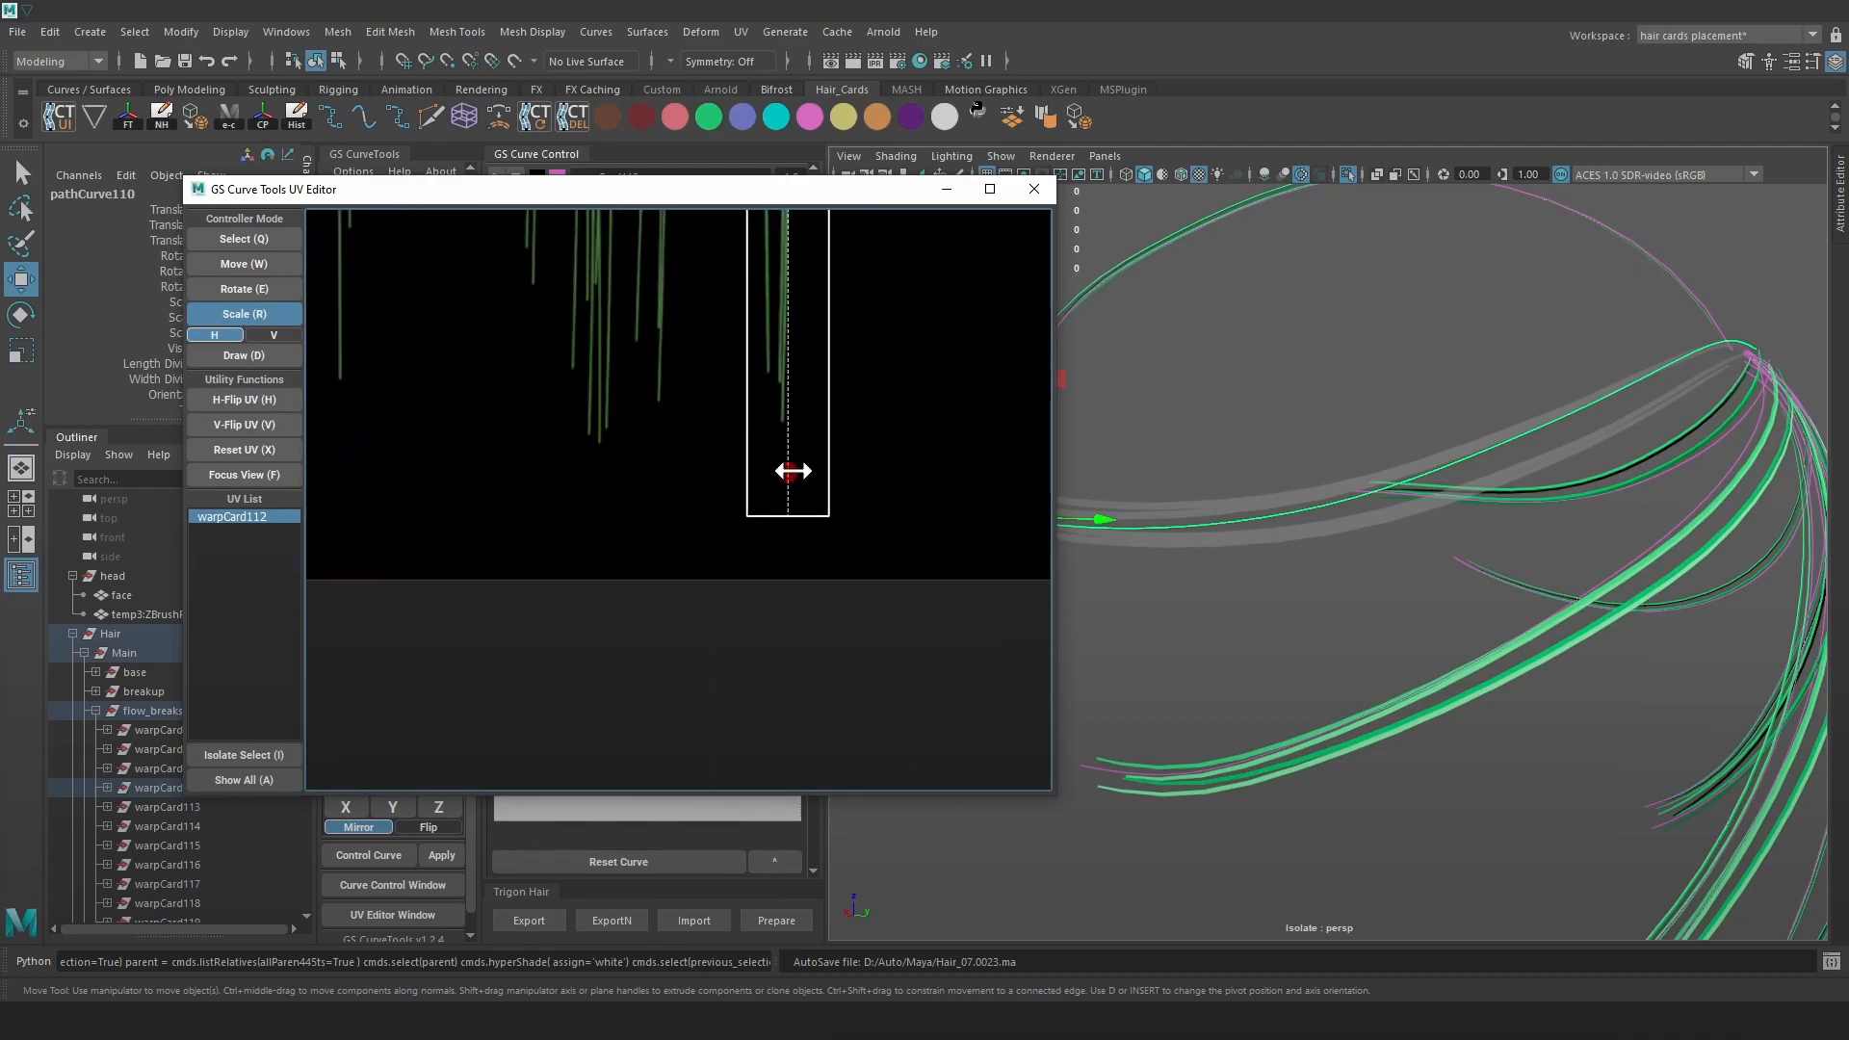
key("r")
left_click_drag(794, 497, 795, 414)
scroll(819, 442, "down", 5)
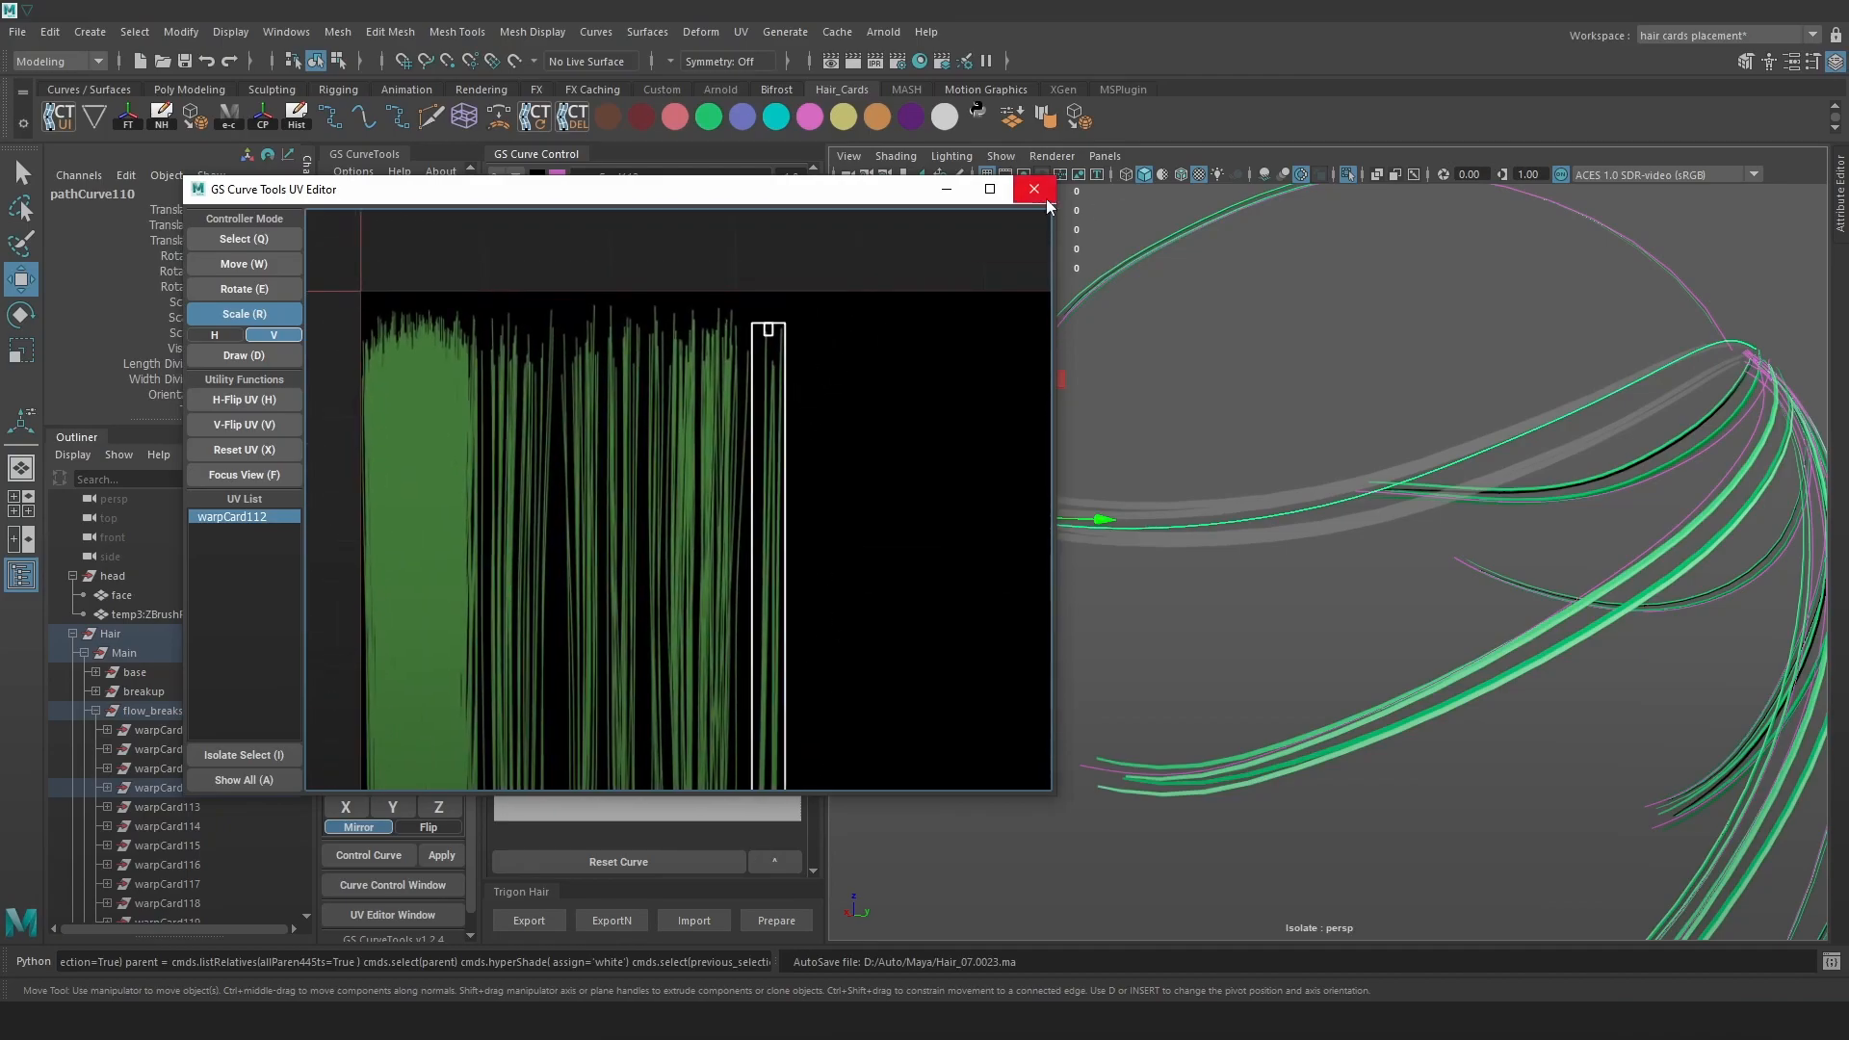
left_click(1034, 189)
scroll(1352, 501, "down", 3)
left_click_drag(1352, 502, 1321, 516, "alt")
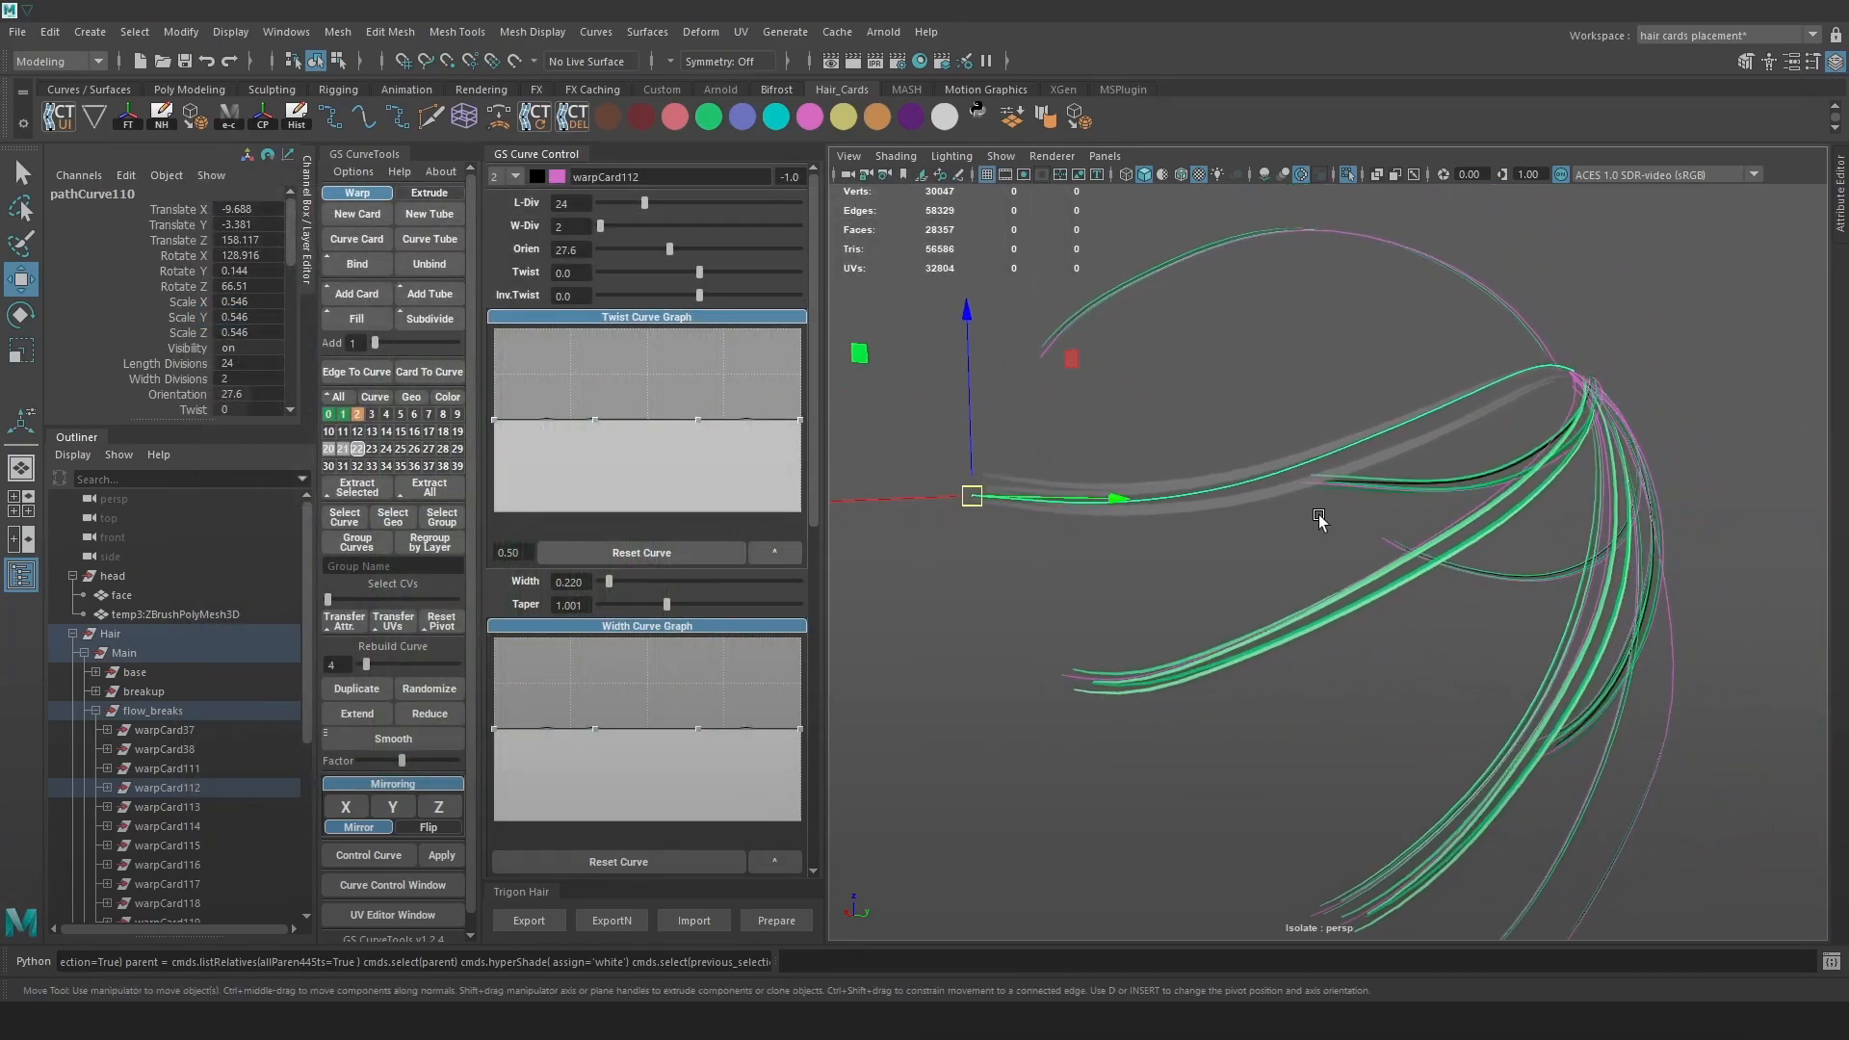
right_click_drag(1227, 654, 1183, 539, "alt")
left_click_drag(1183, 539, 1331, 651, "alt")
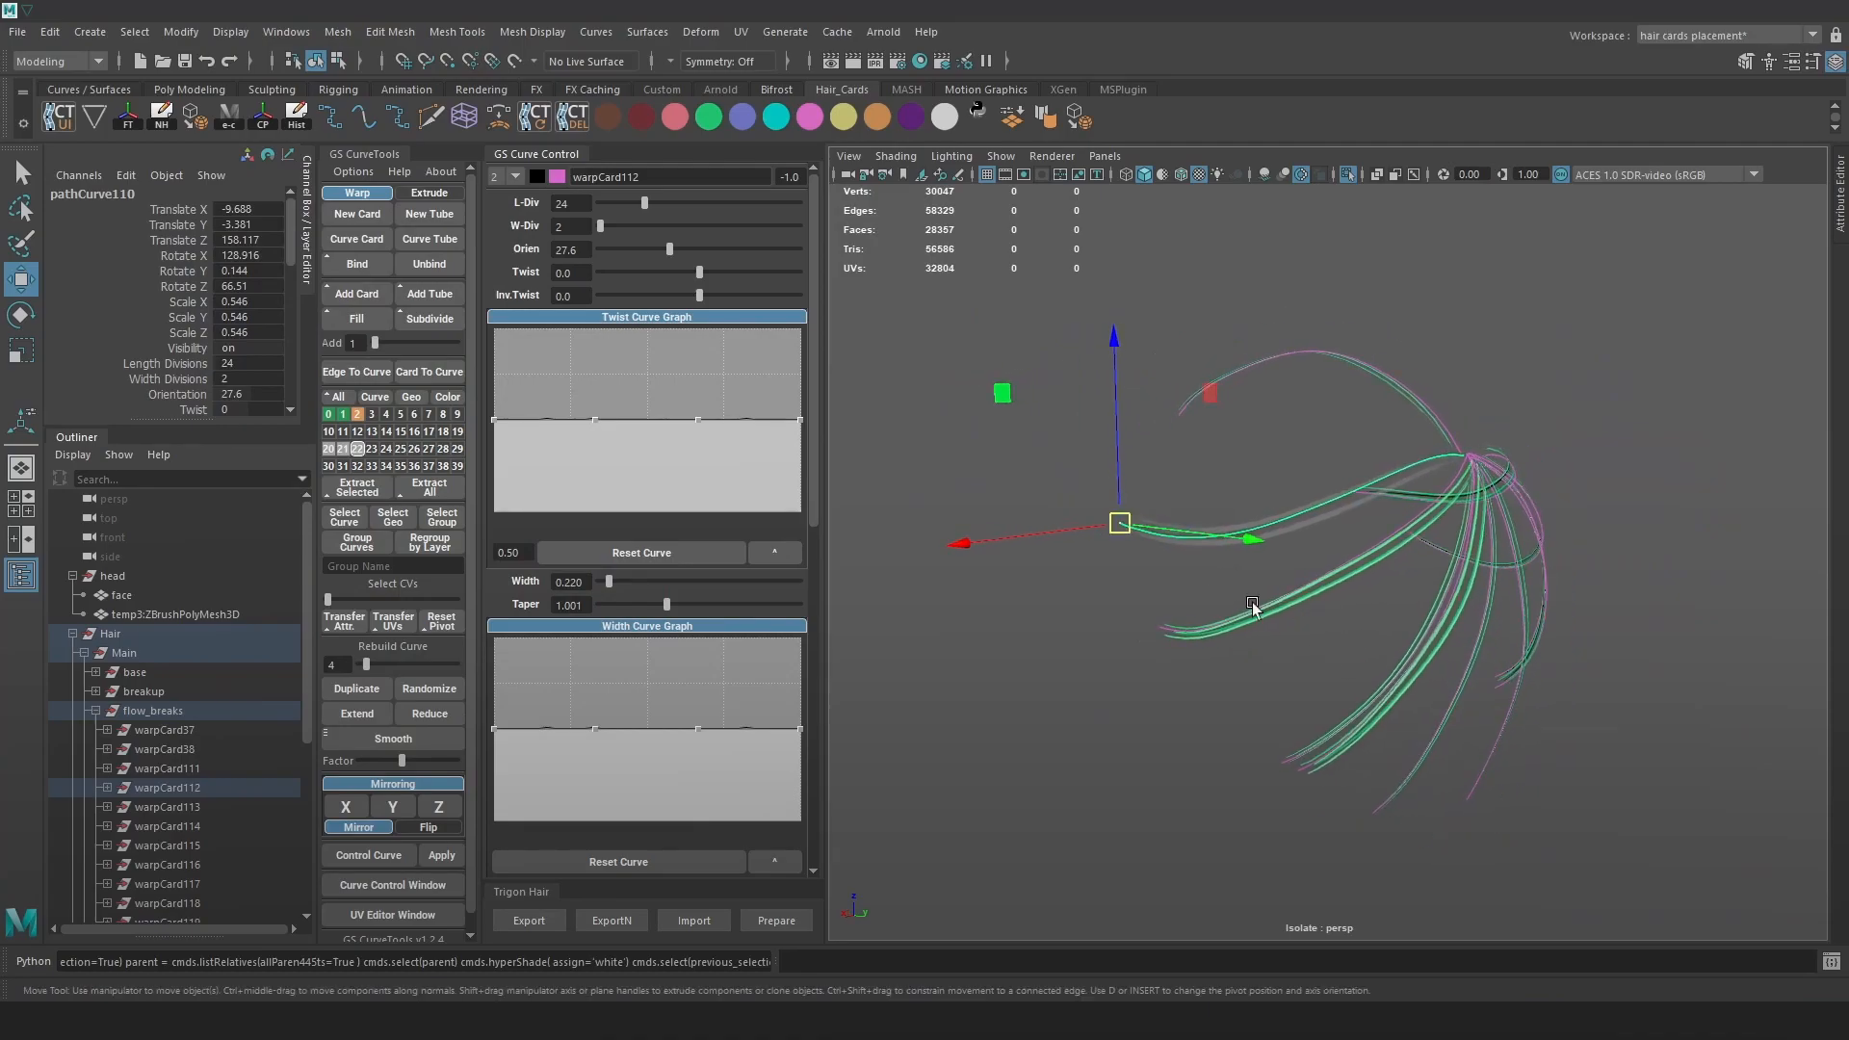
left_click_drag(1620, 898, 1433, 743)
key("4")
left_click_drag(1608, 881, 1056, 258, "shift")
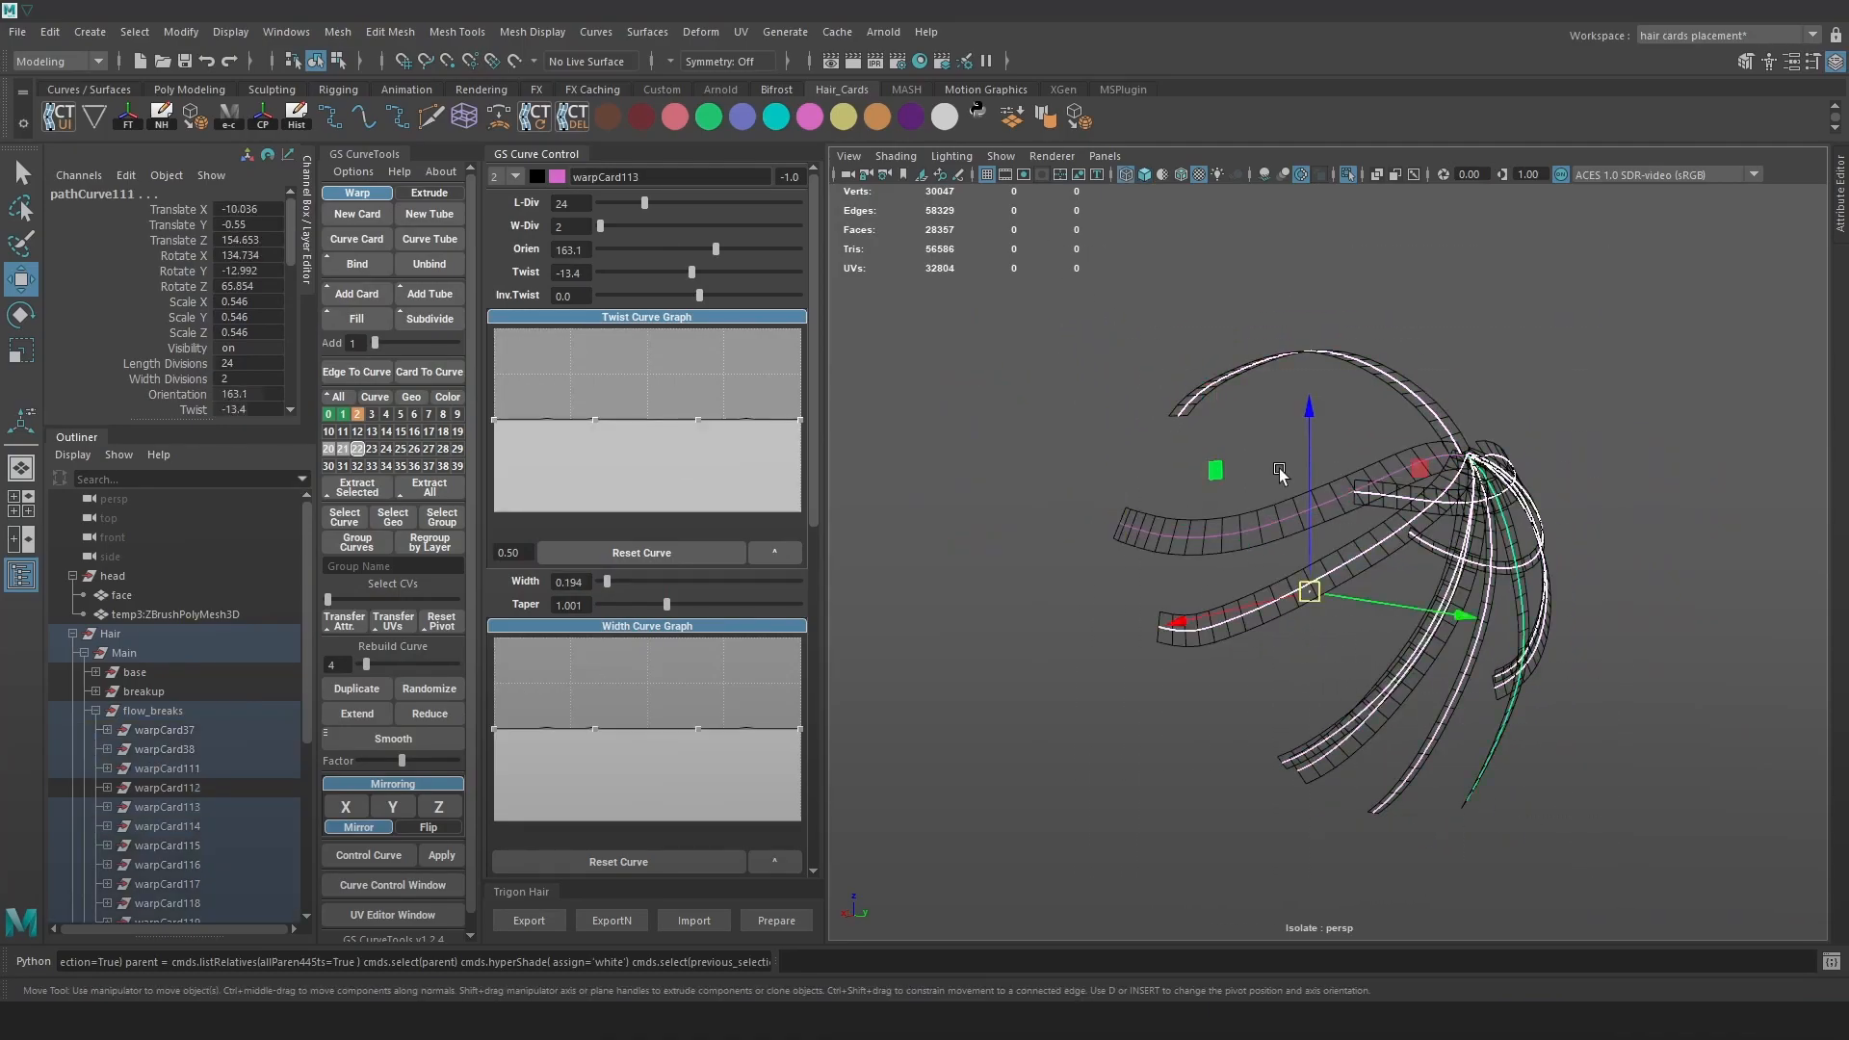
right_click_drag(1279, 471, 1269, 535, "alt")
key("ctrl+z")
scroll(1349, 681, "down", 5)
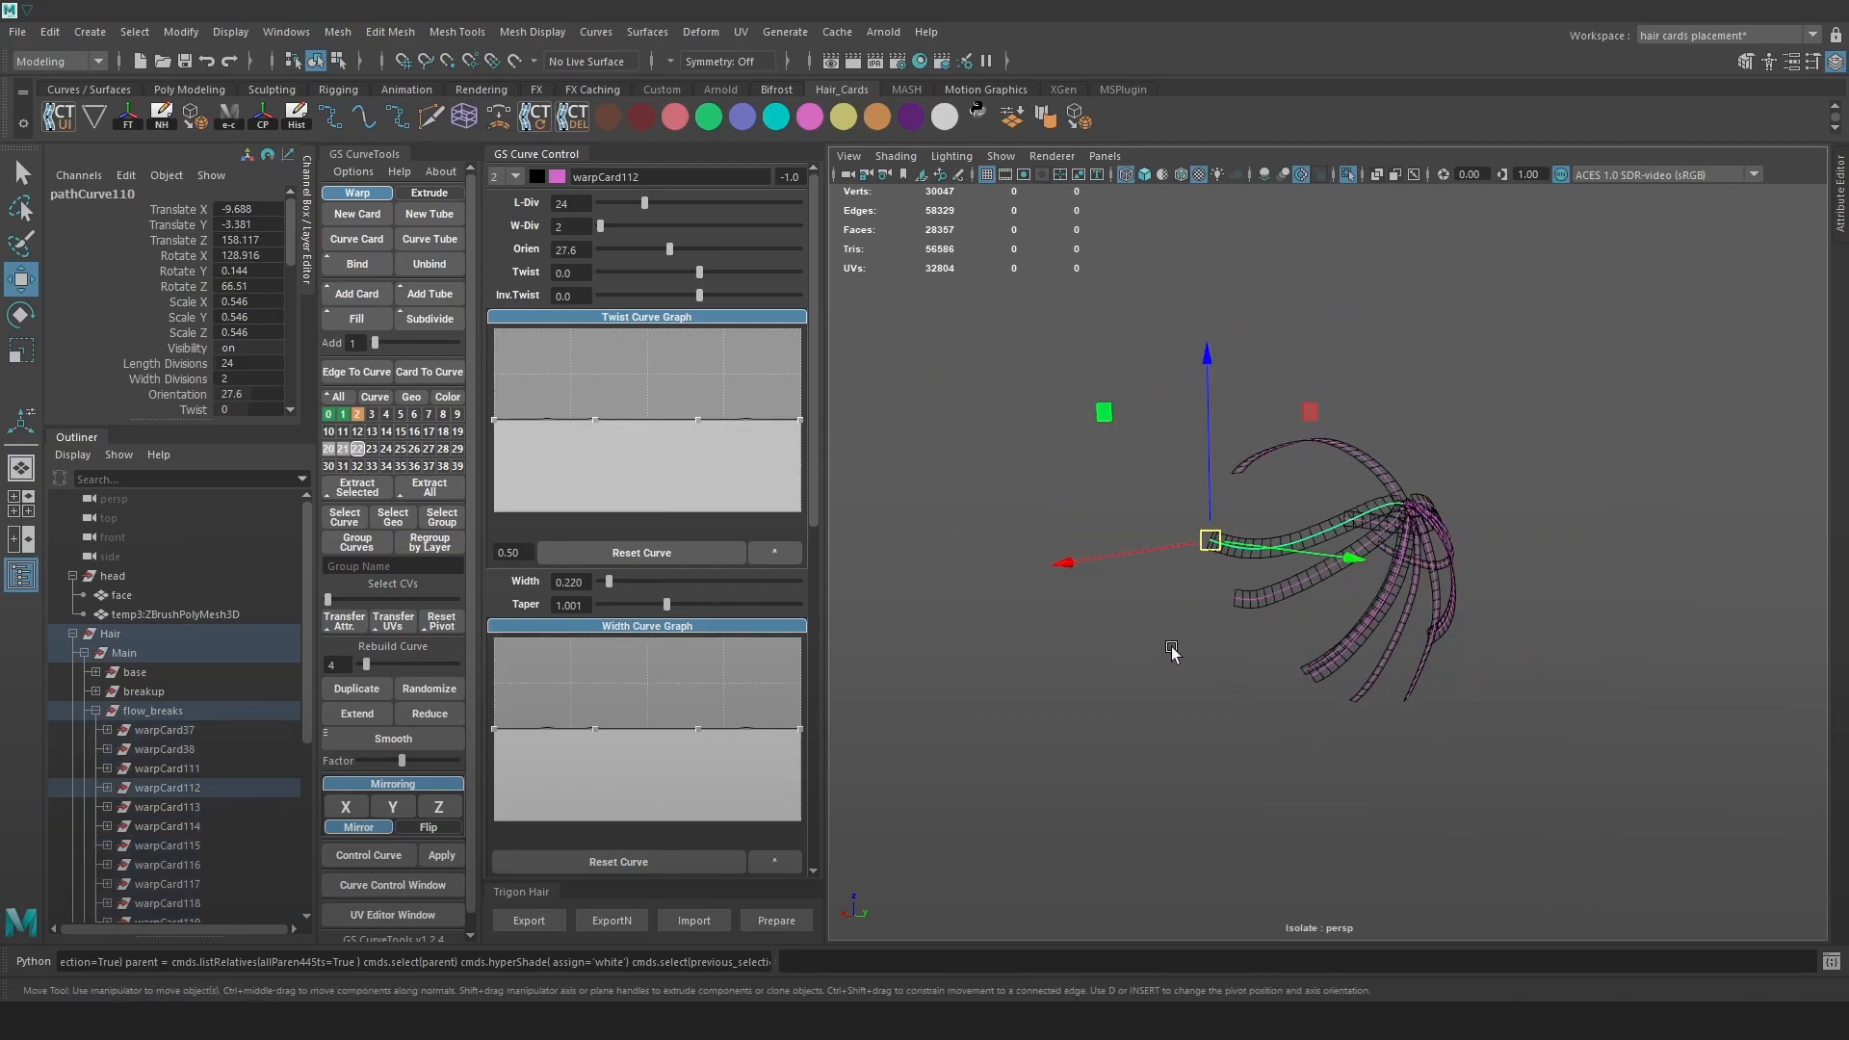
Try to transfer the UVs from warpCard112 to all the other flow-break cards
left_click(1226, 536)
left_click(1223, 543)
left_click_drag(1157, 753, 1575, 343, "ctrl+shift")
scroll(1425, 545, "up", 5)
key("5")
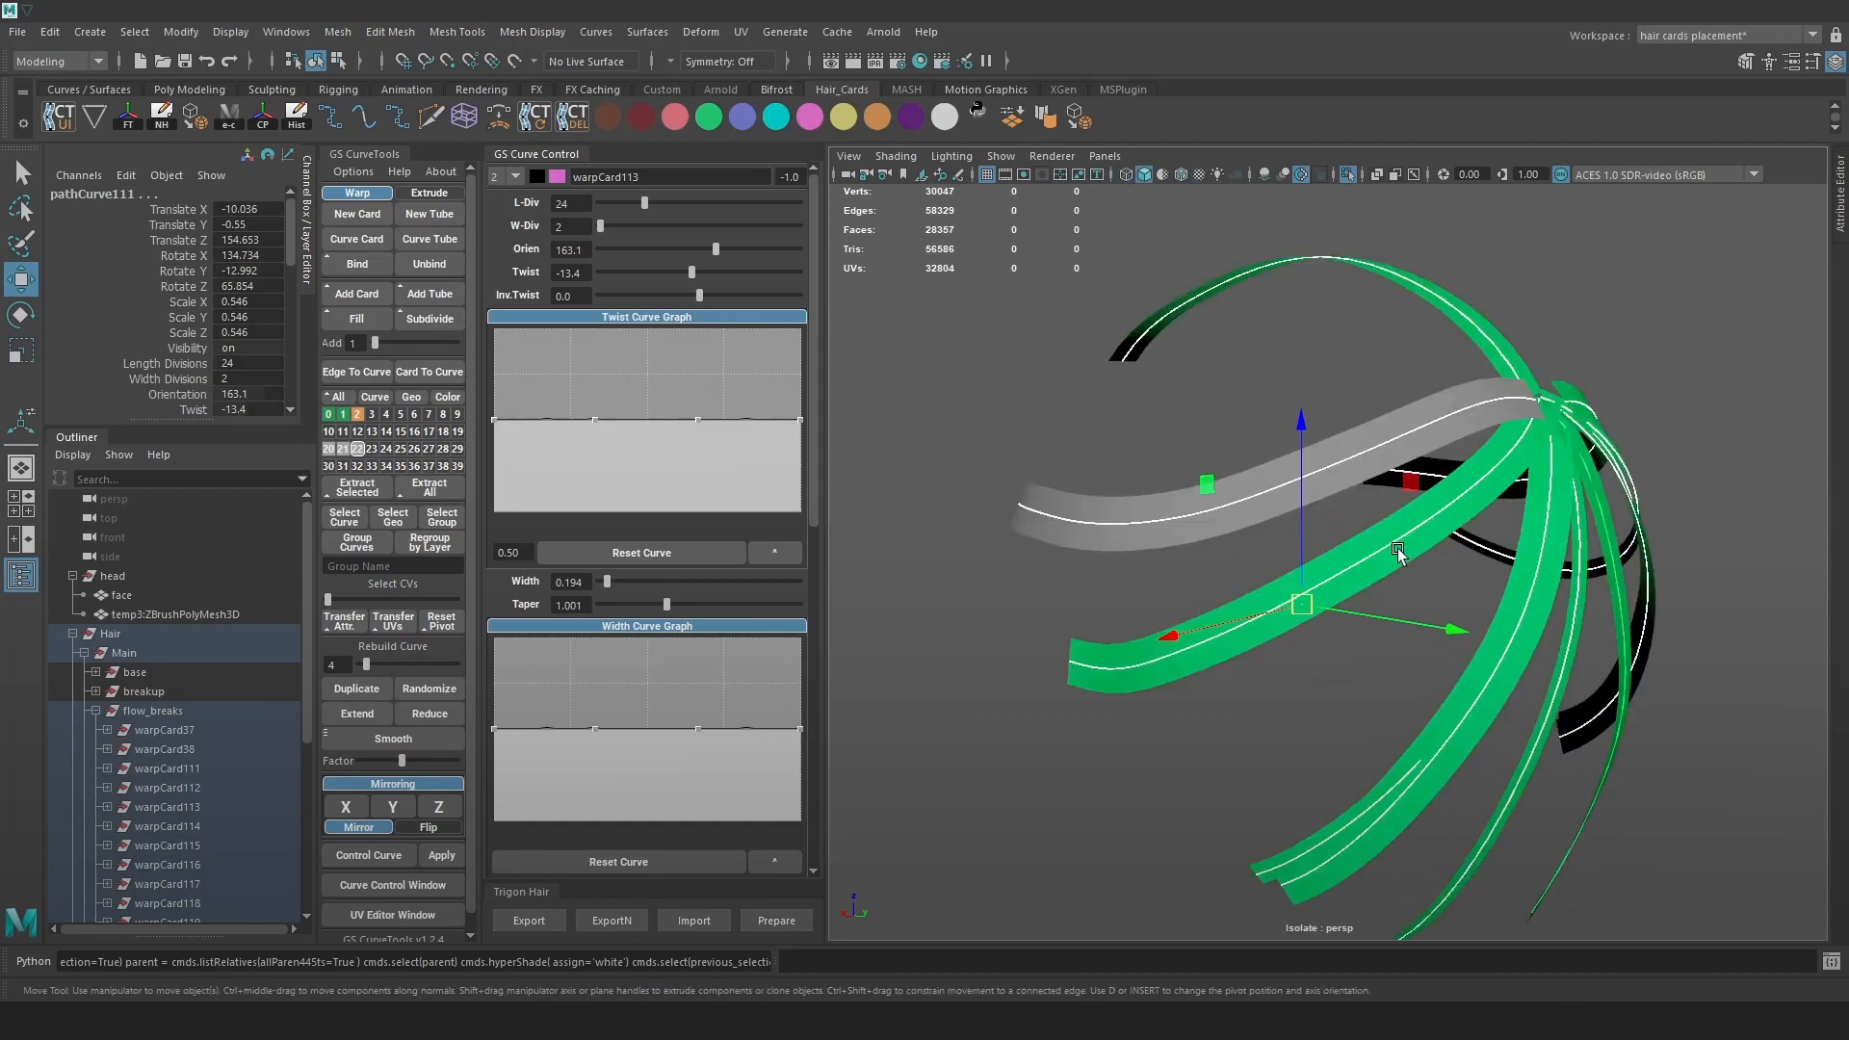
key("4")
left_click(388, 618)
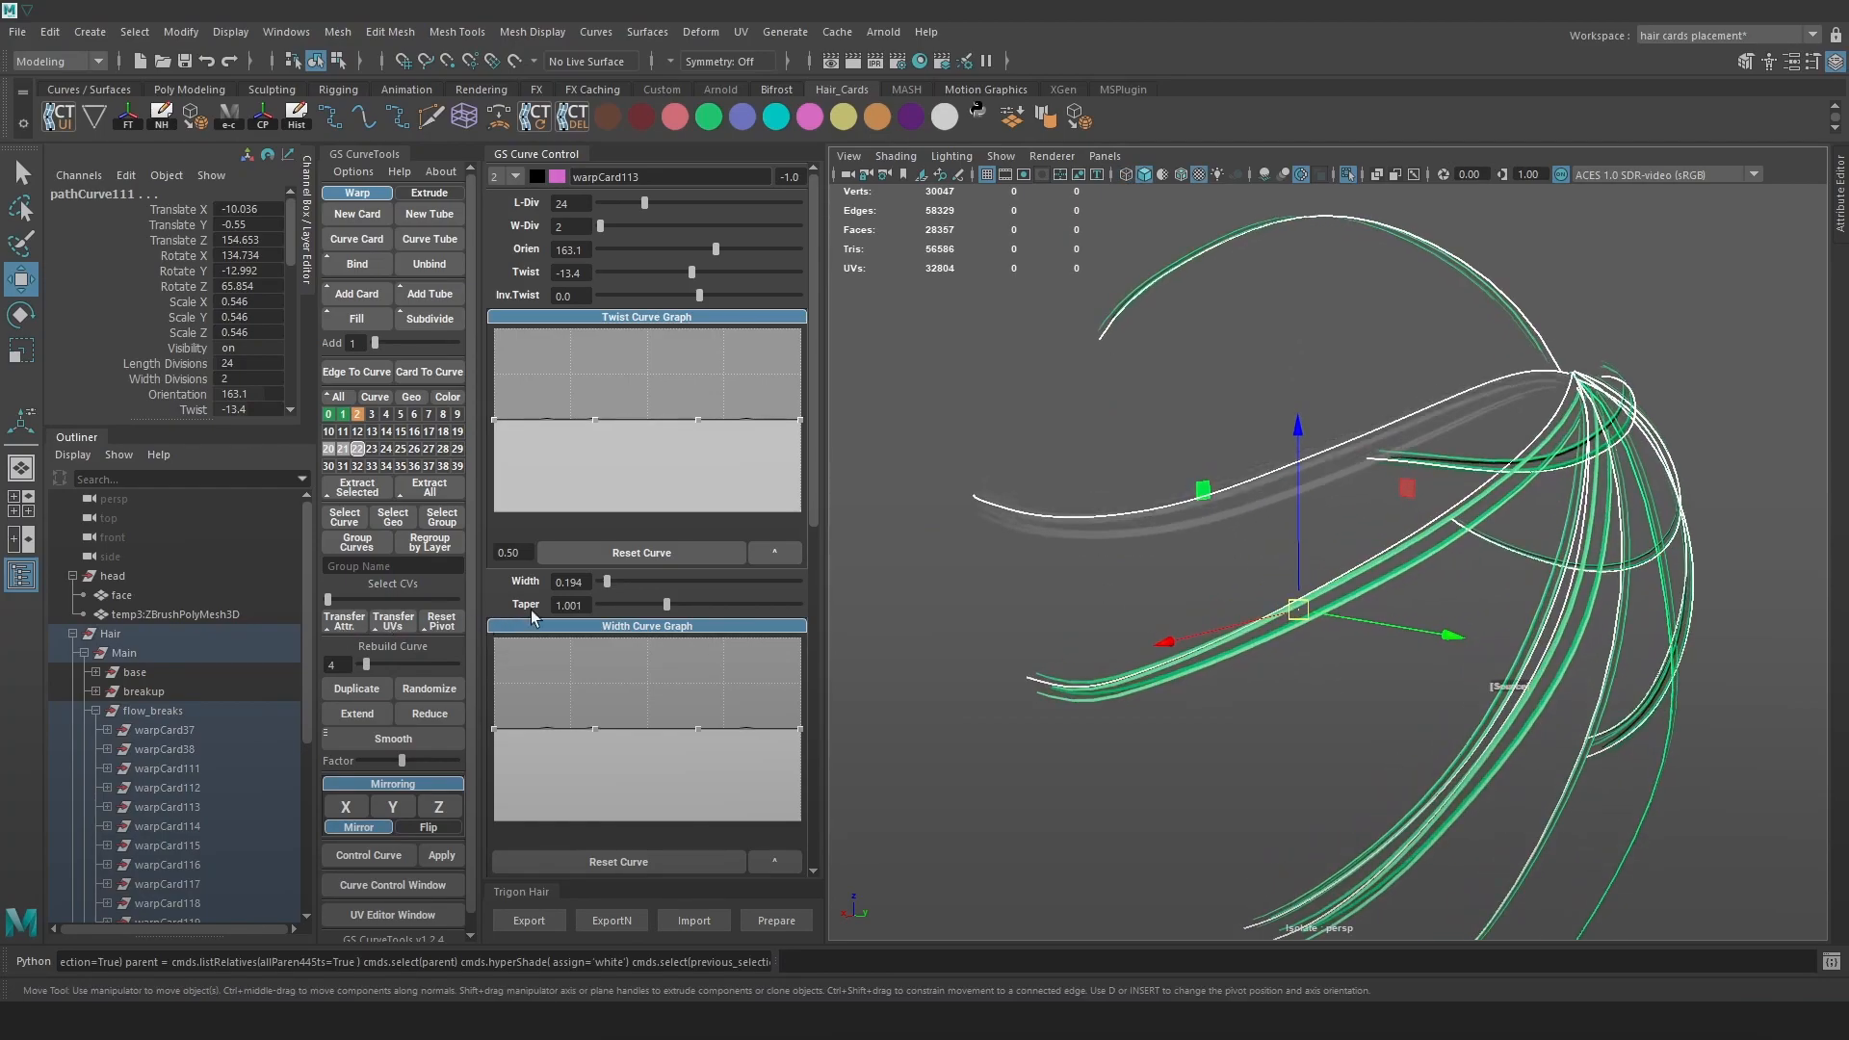
Try to transfer the UVs from warpCard112 to warpCard111
left_click(1085, 508)
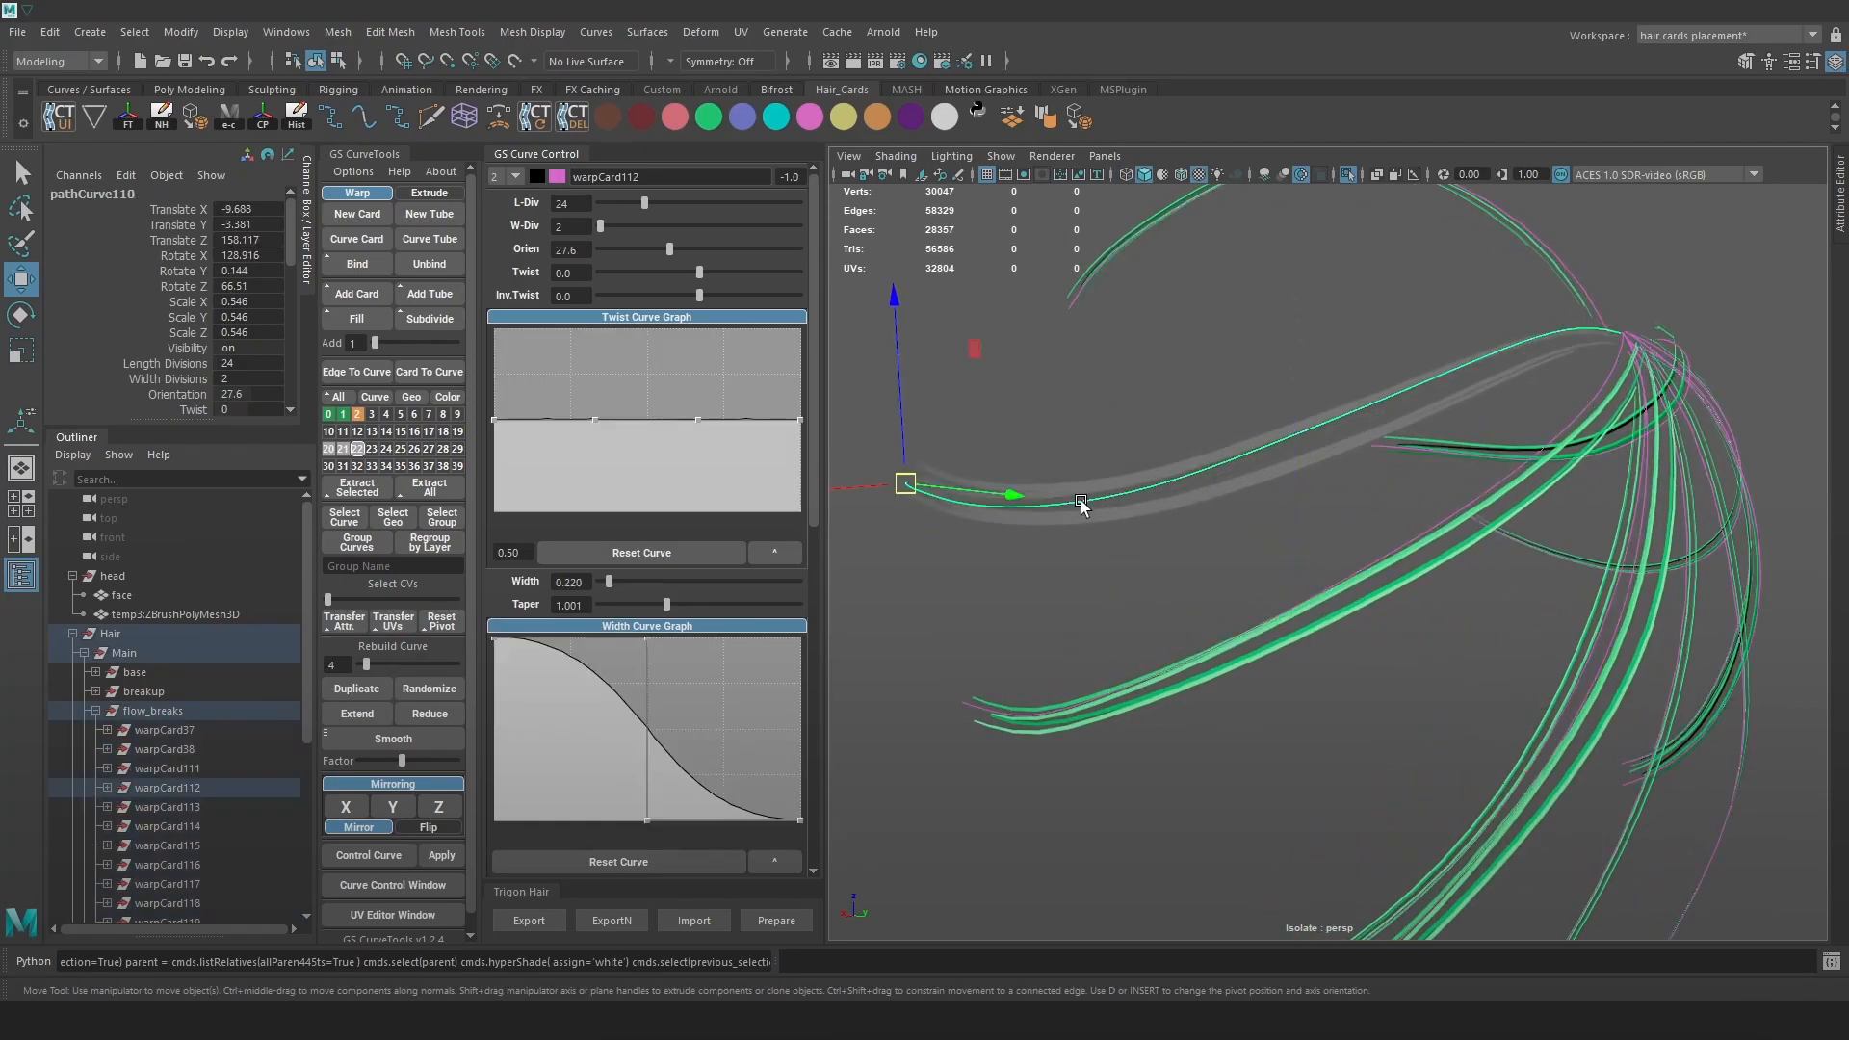
left_click(1144, 691, "shift")
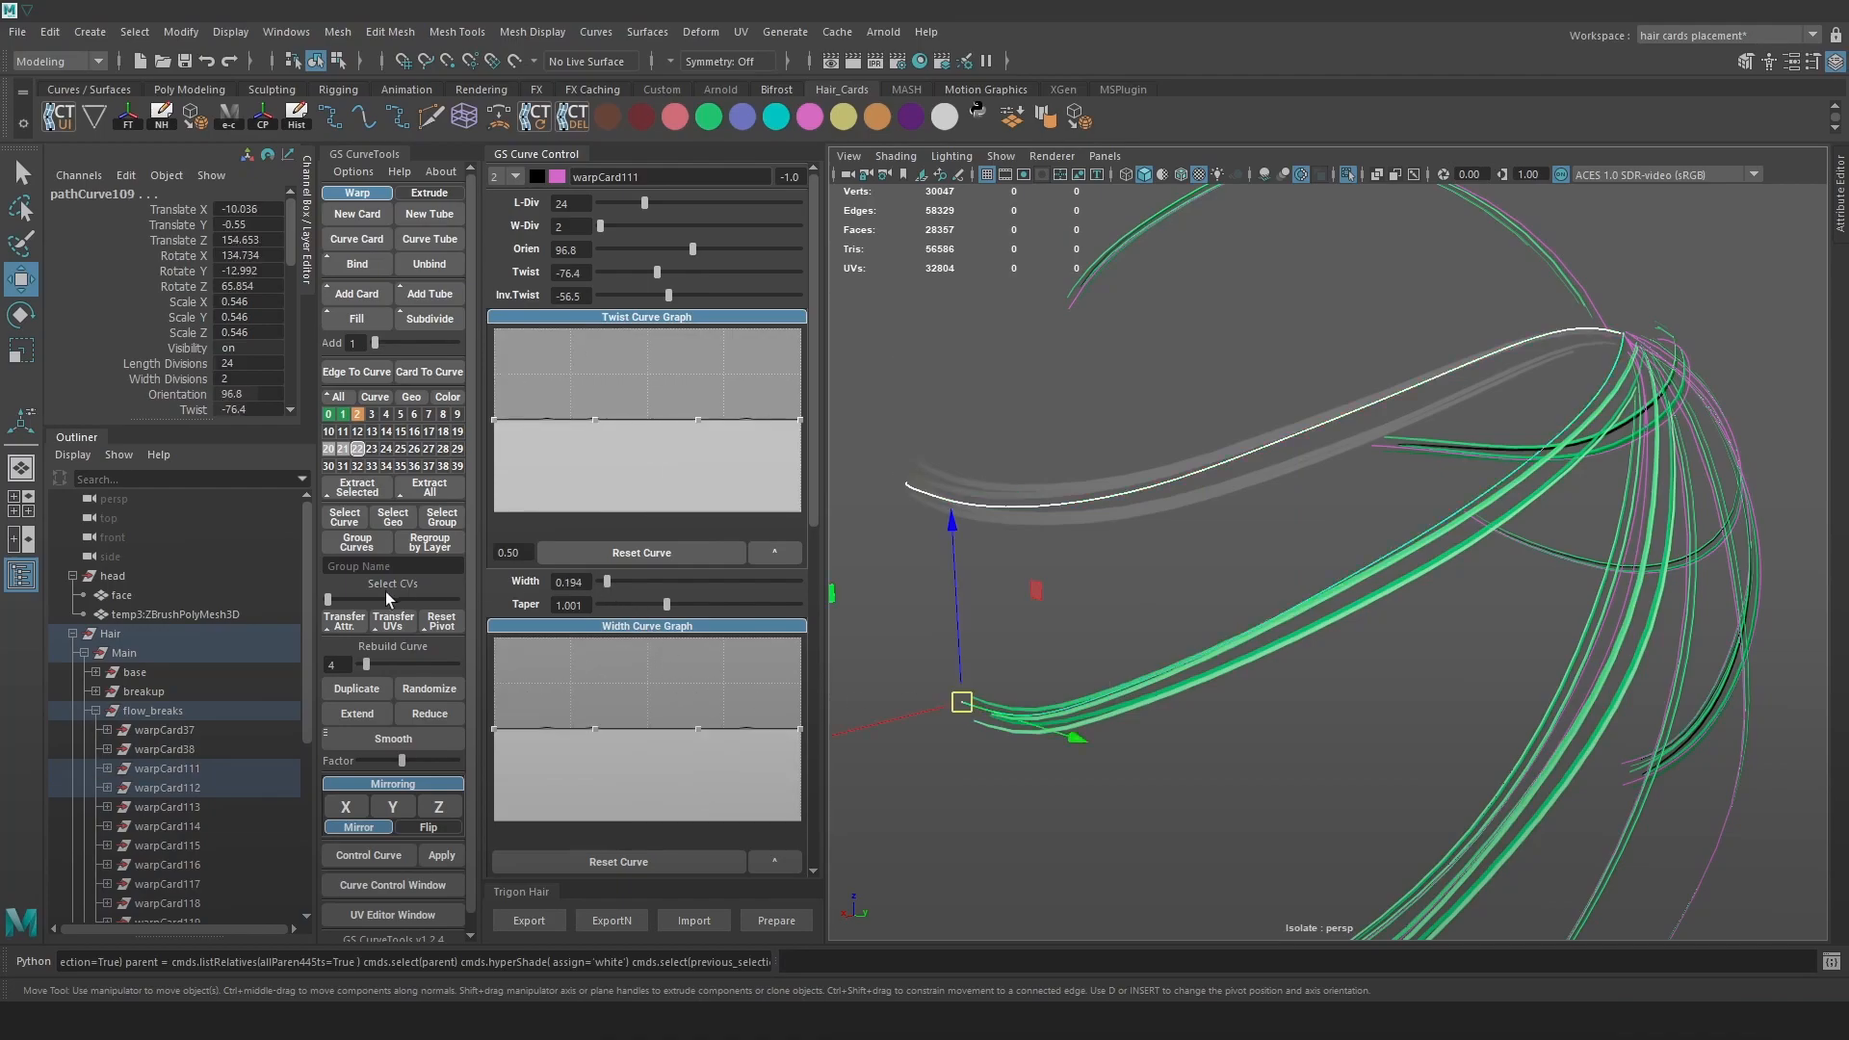
left_click(391, 621)
scroll(1242, 624, "down", 2)
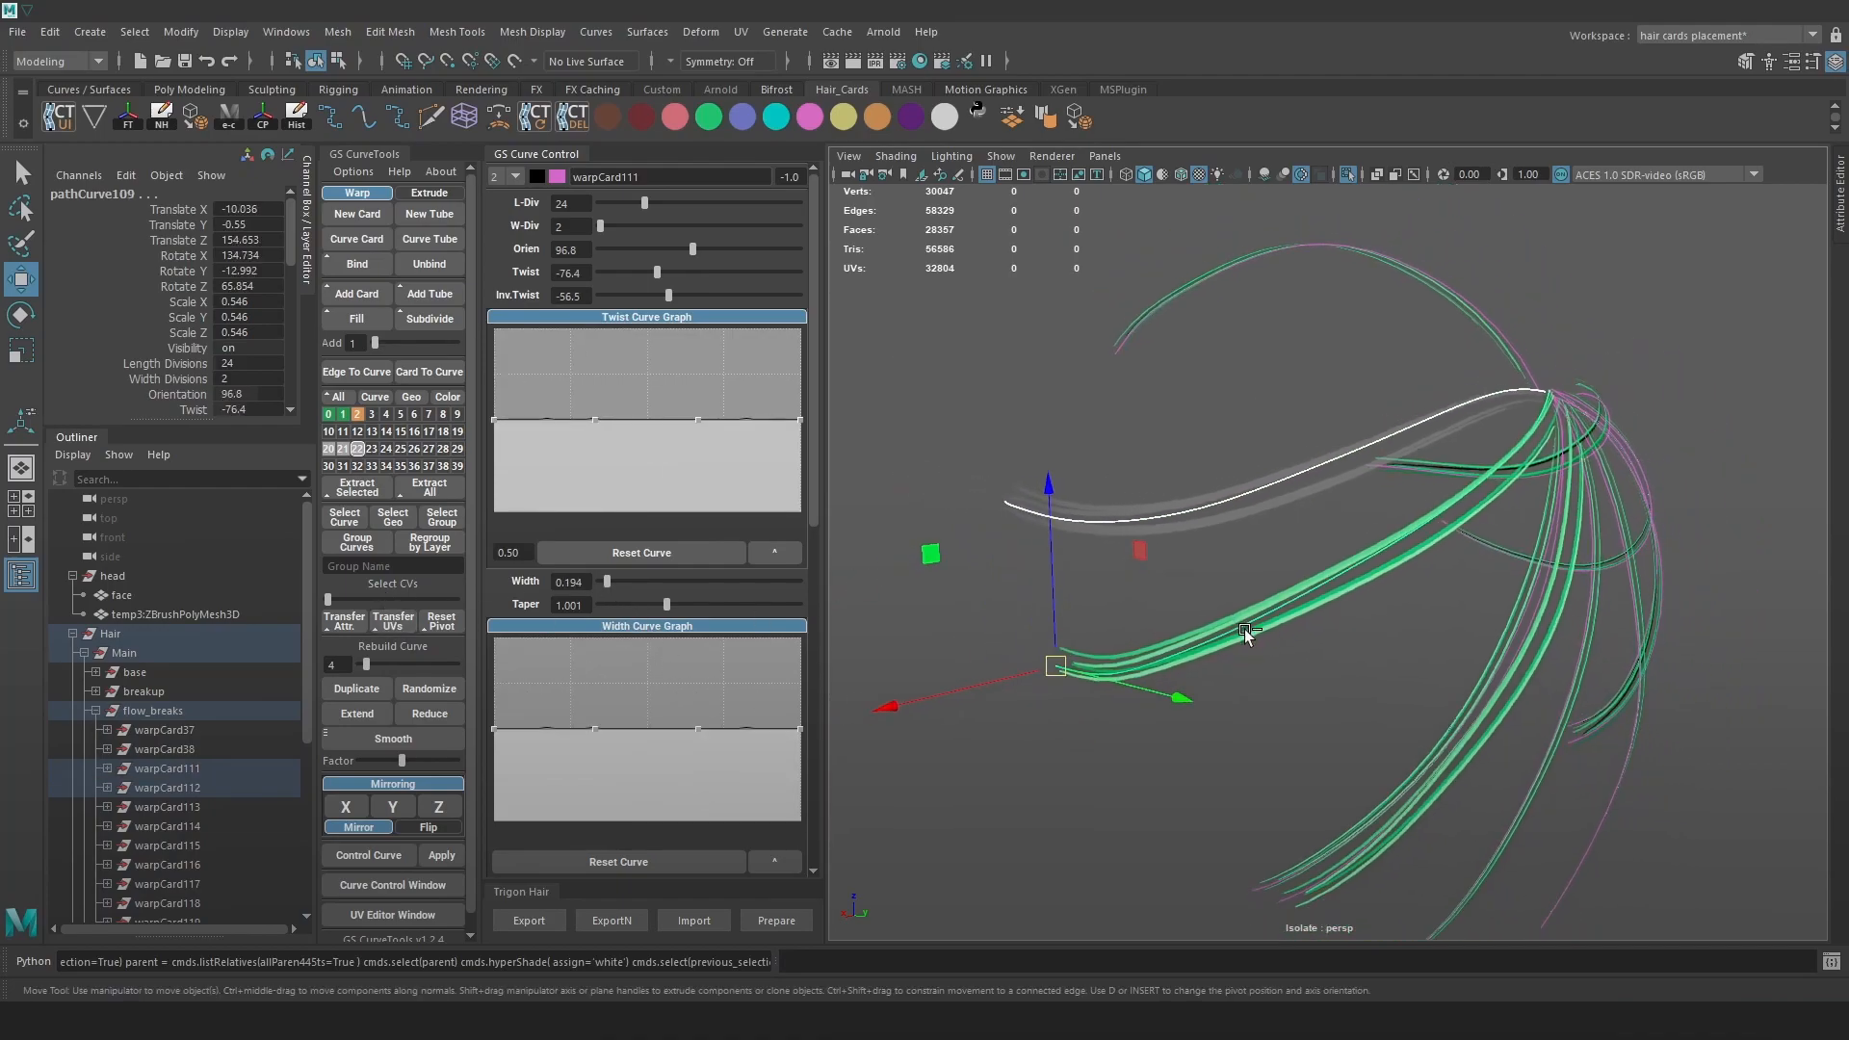
key("ctrl+z")
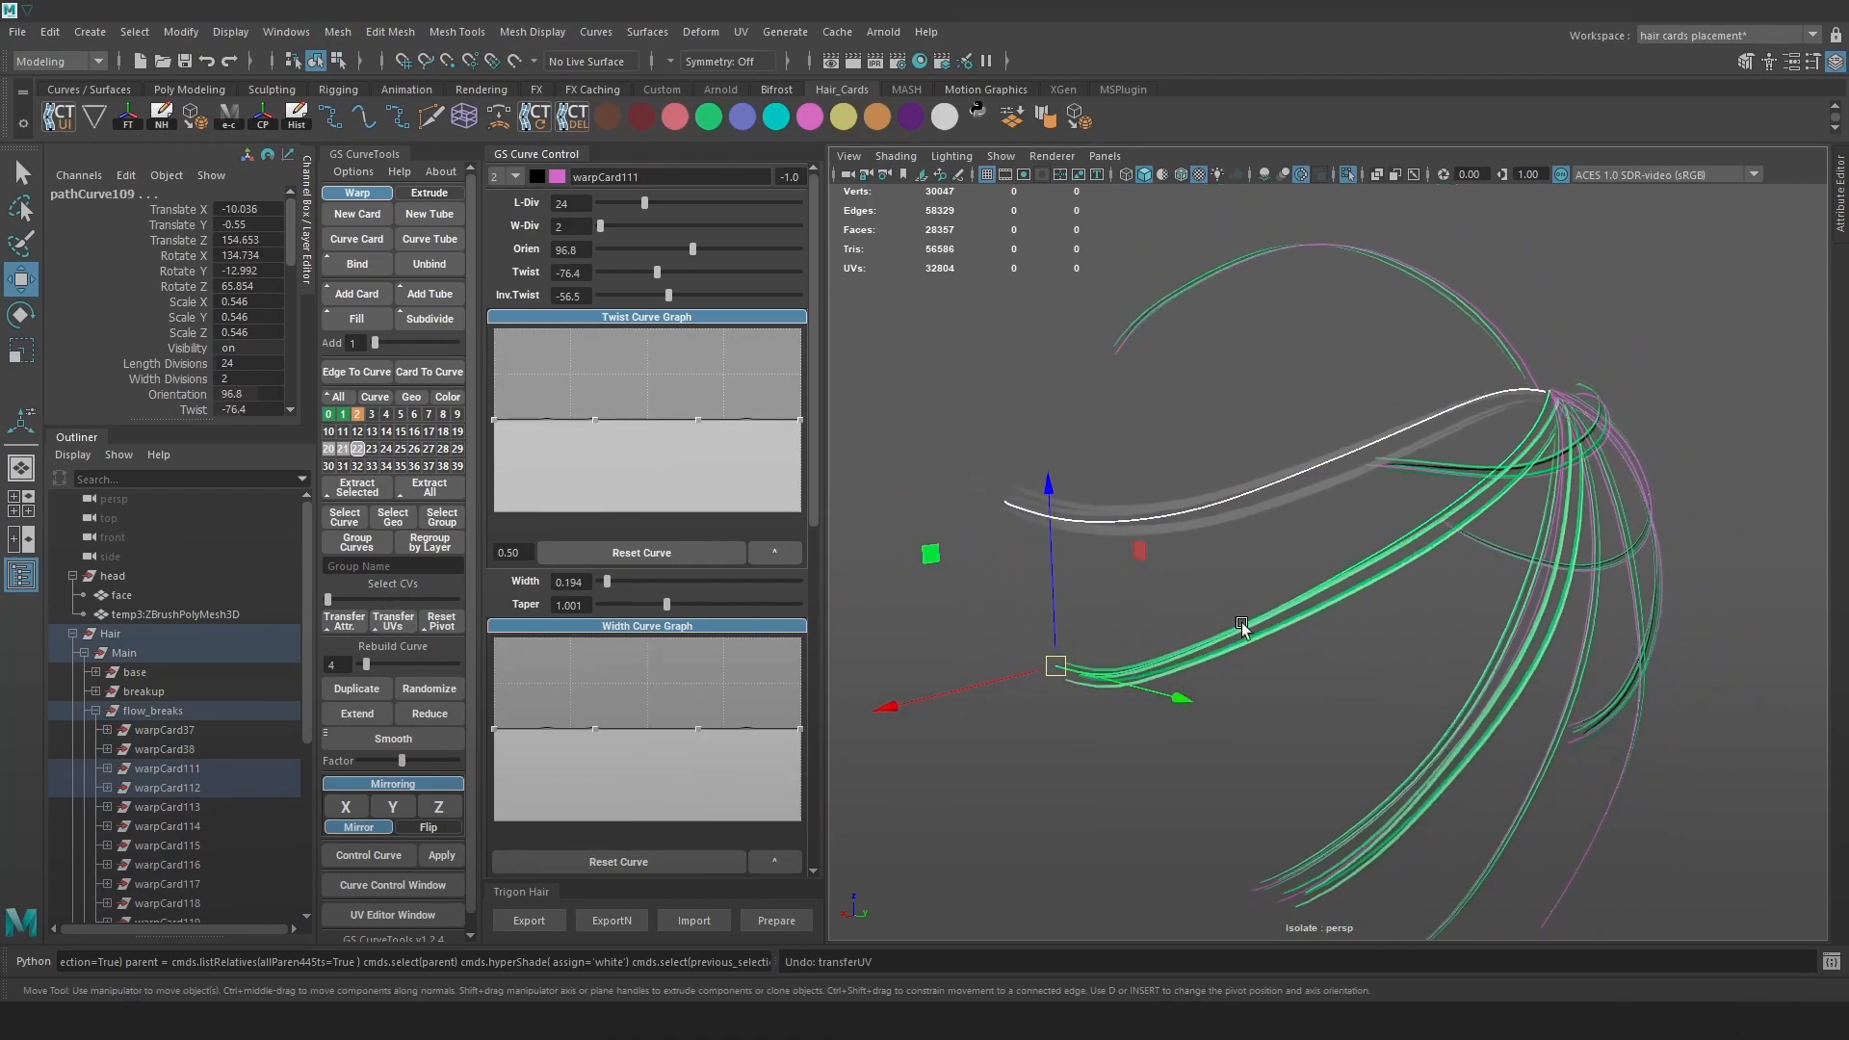
Assign the green material to warpCard112 so it matches the other flow-break cards
left_click(1177, 515)
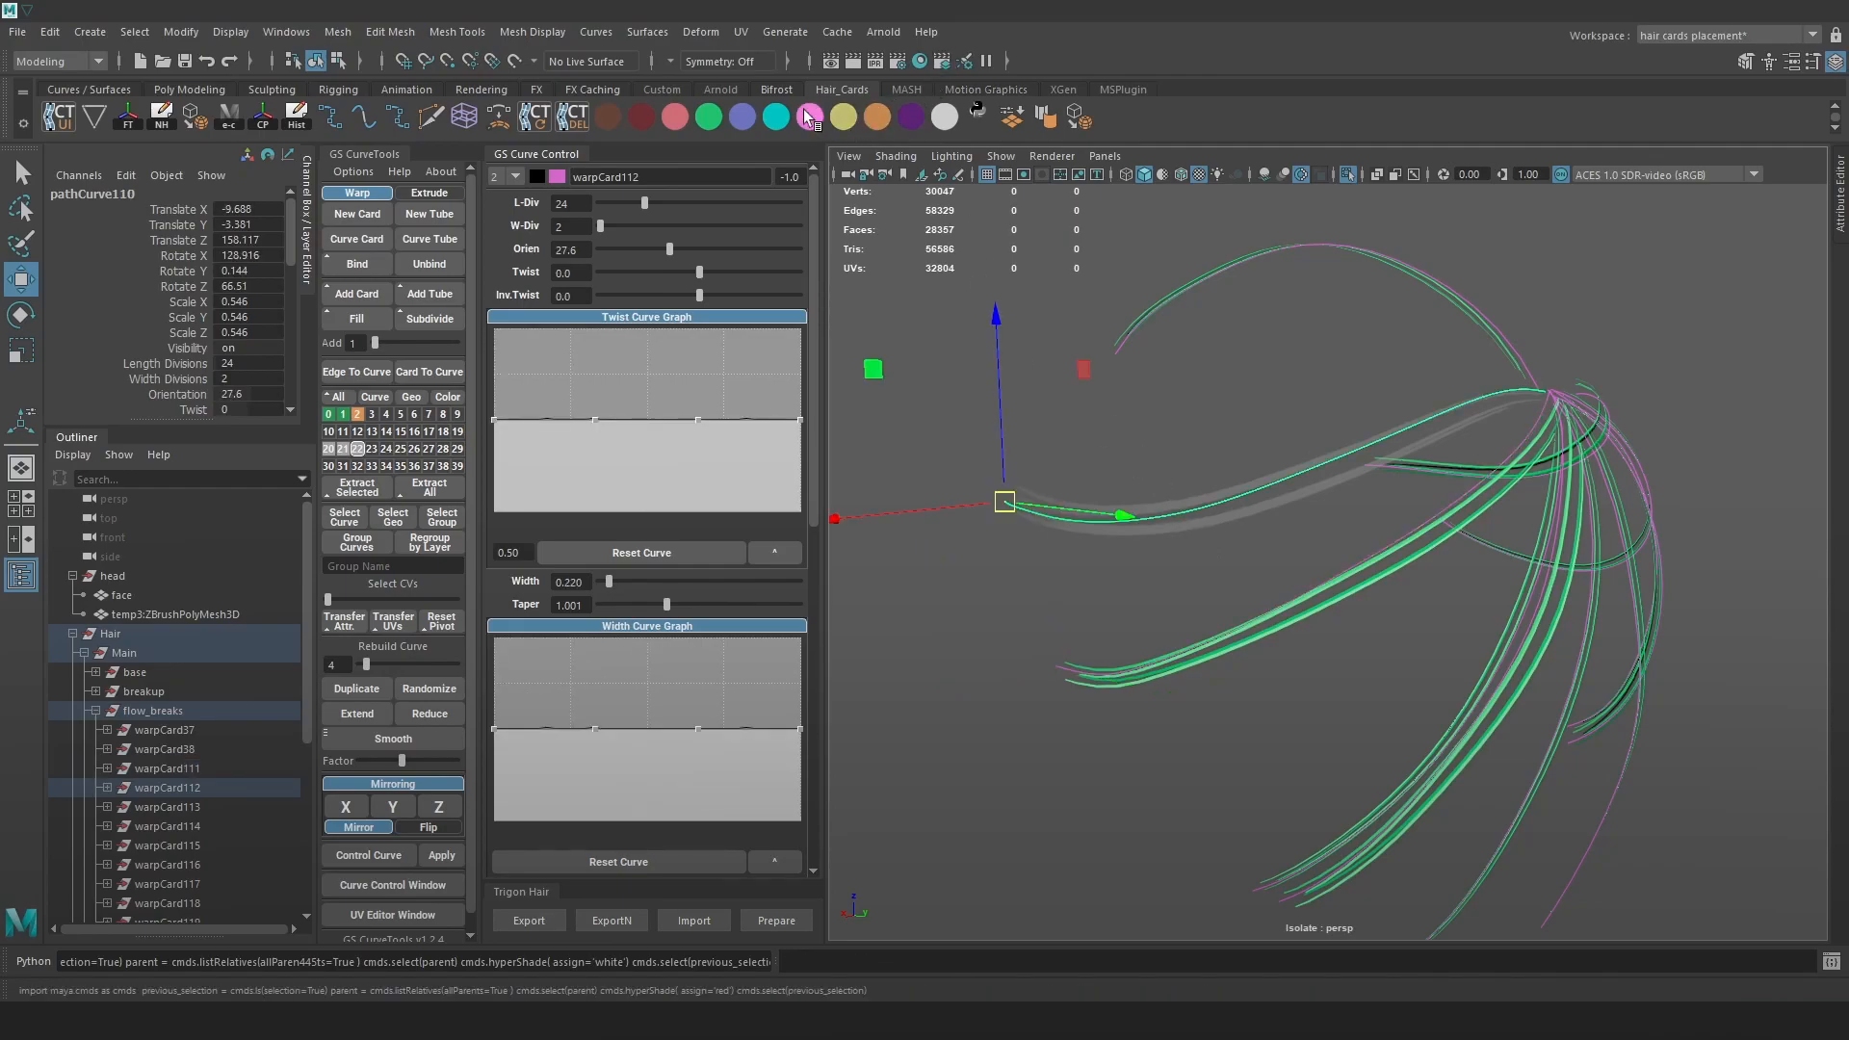
left_click(712, 116)
left_click(1260, 369)
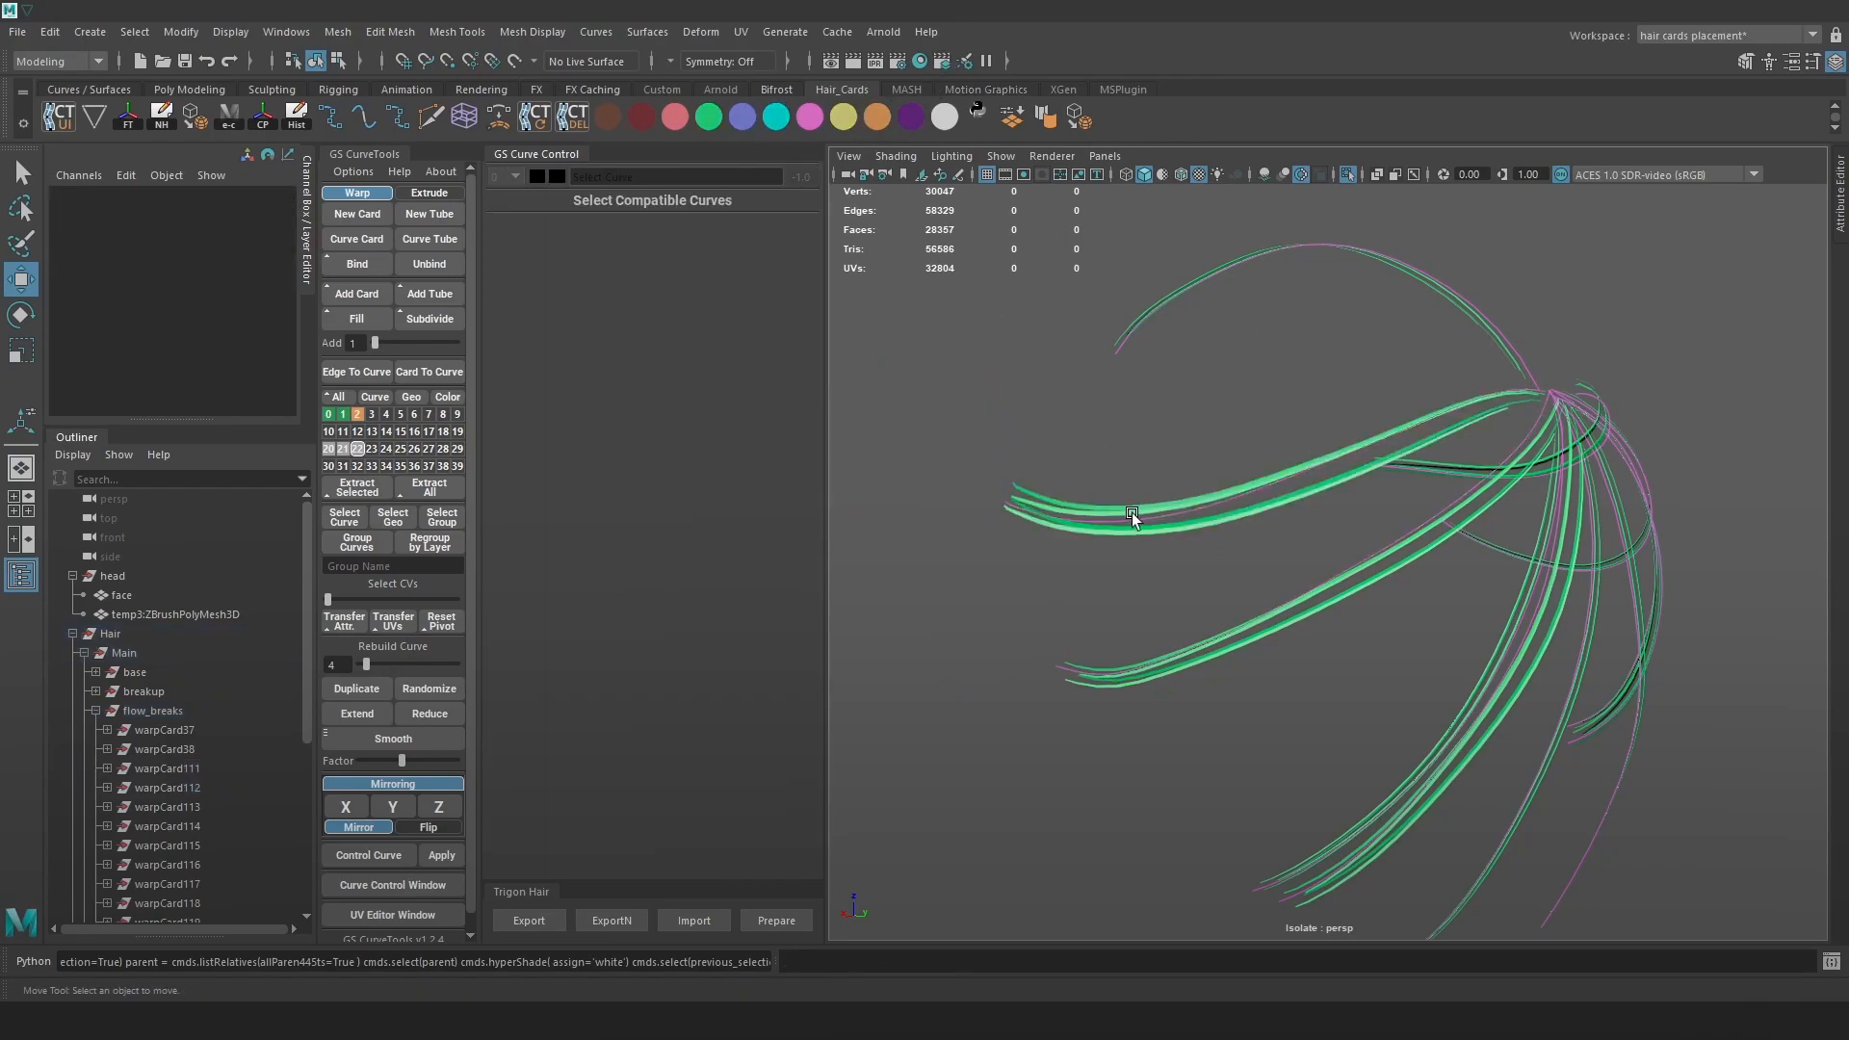
Try to transfer the thin-strand UVs across all flow-break cards after selecting them together in one pass
key("4")
left_click(1109, 520)
key("5")
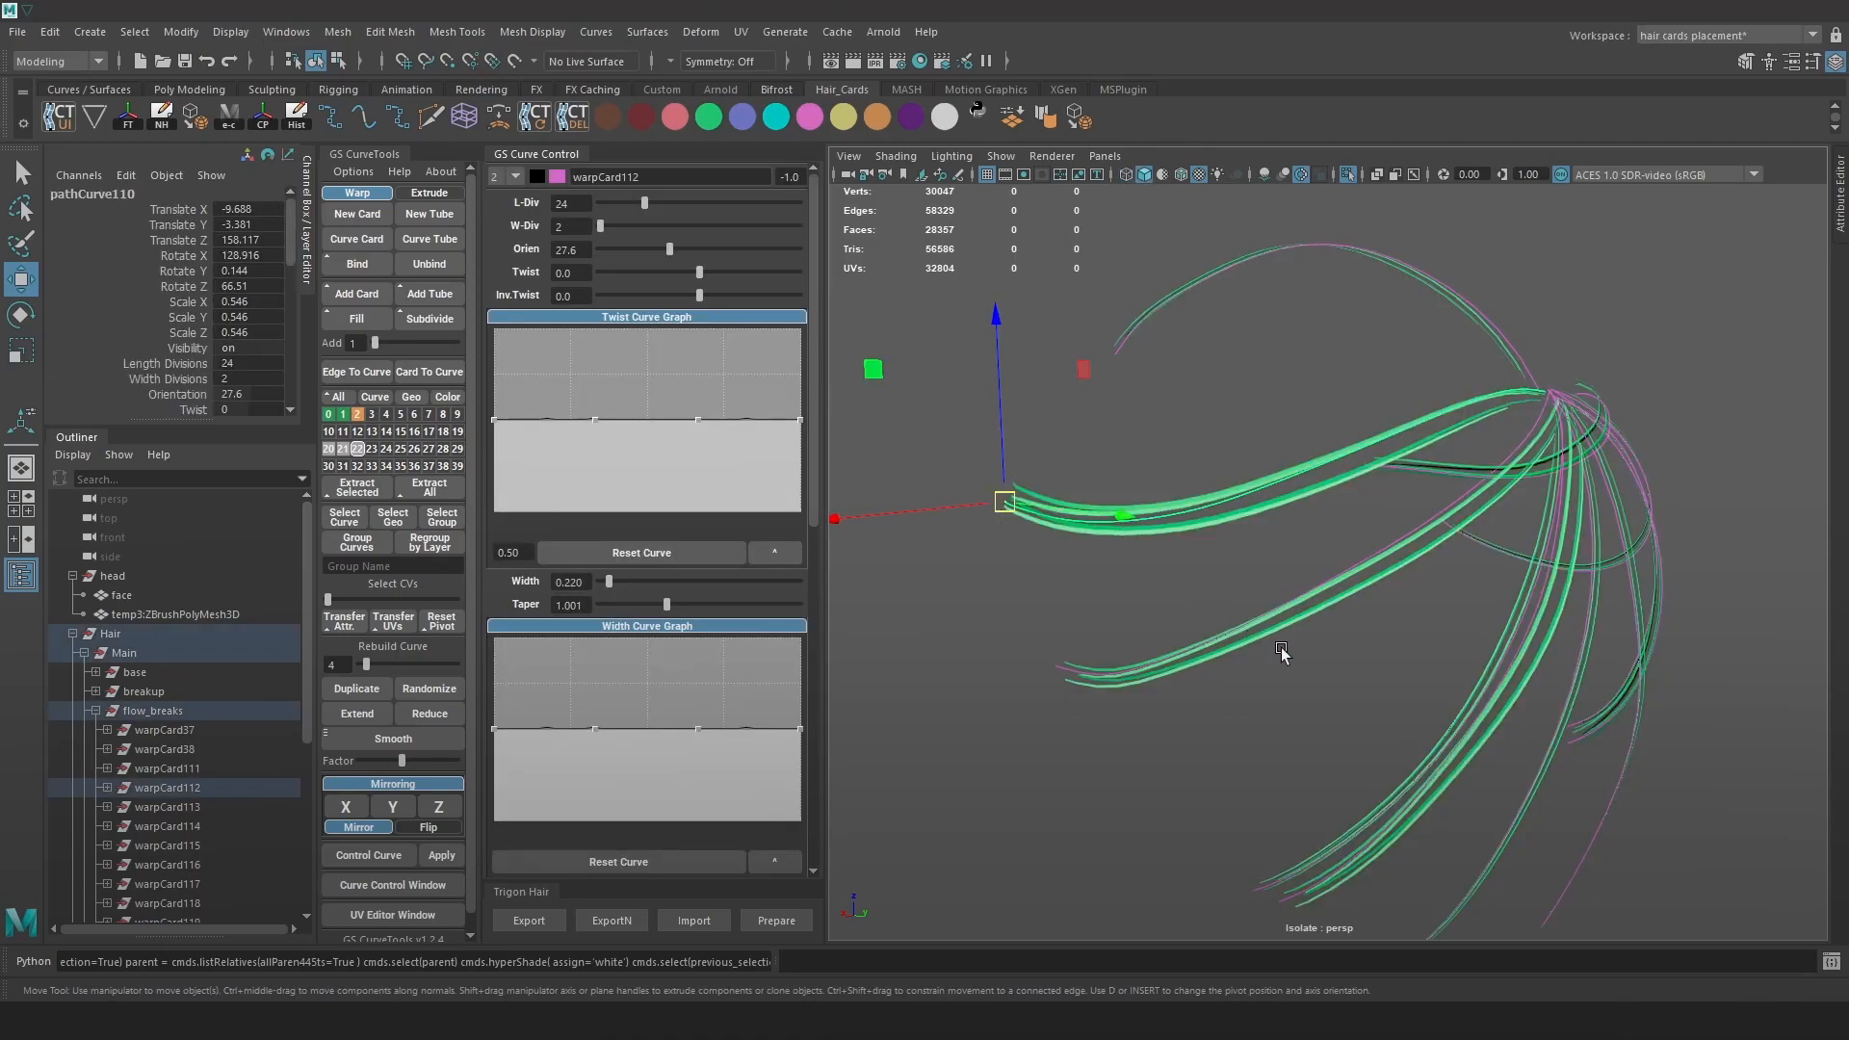
scroll(1131, 770, "down", 5)
left_click(1286, 593, "shift")
left_click(1250, 566)
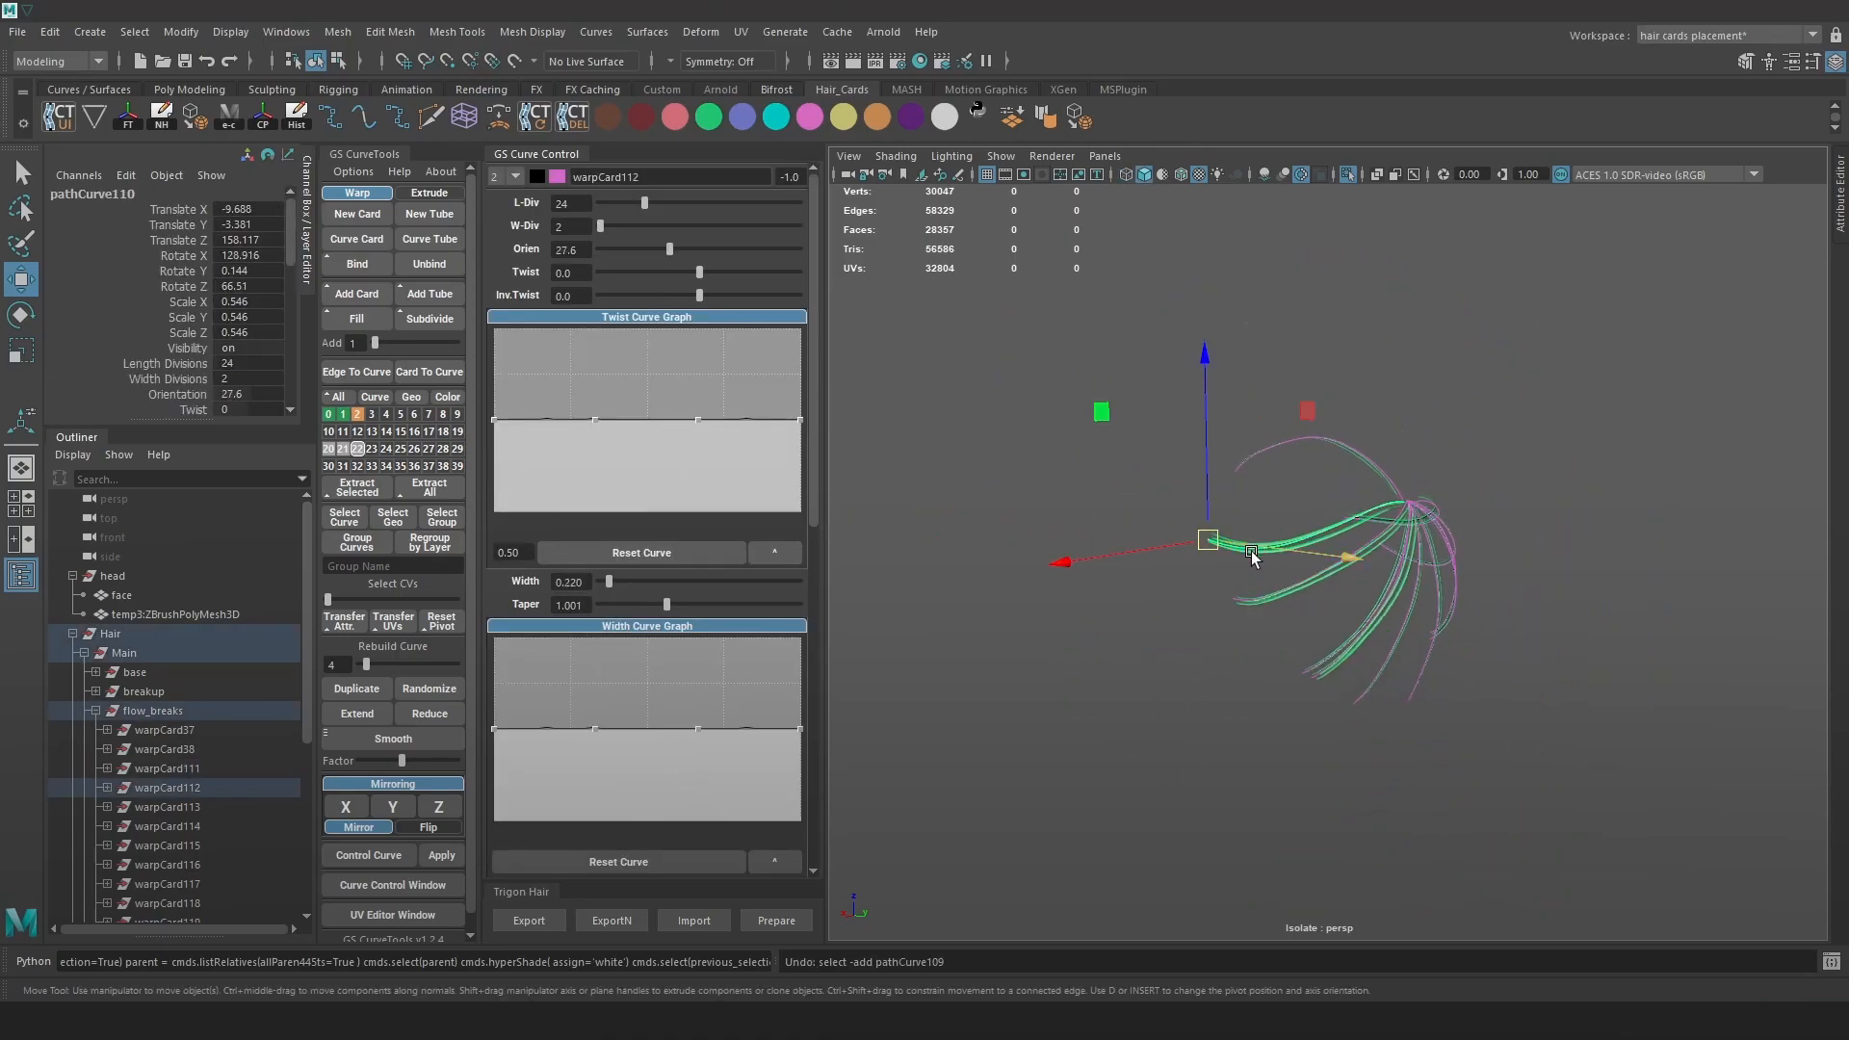
scroll(1247, 568, "up", 4)
key("4")
left_click_drag(1057, 861, 1566, 333)
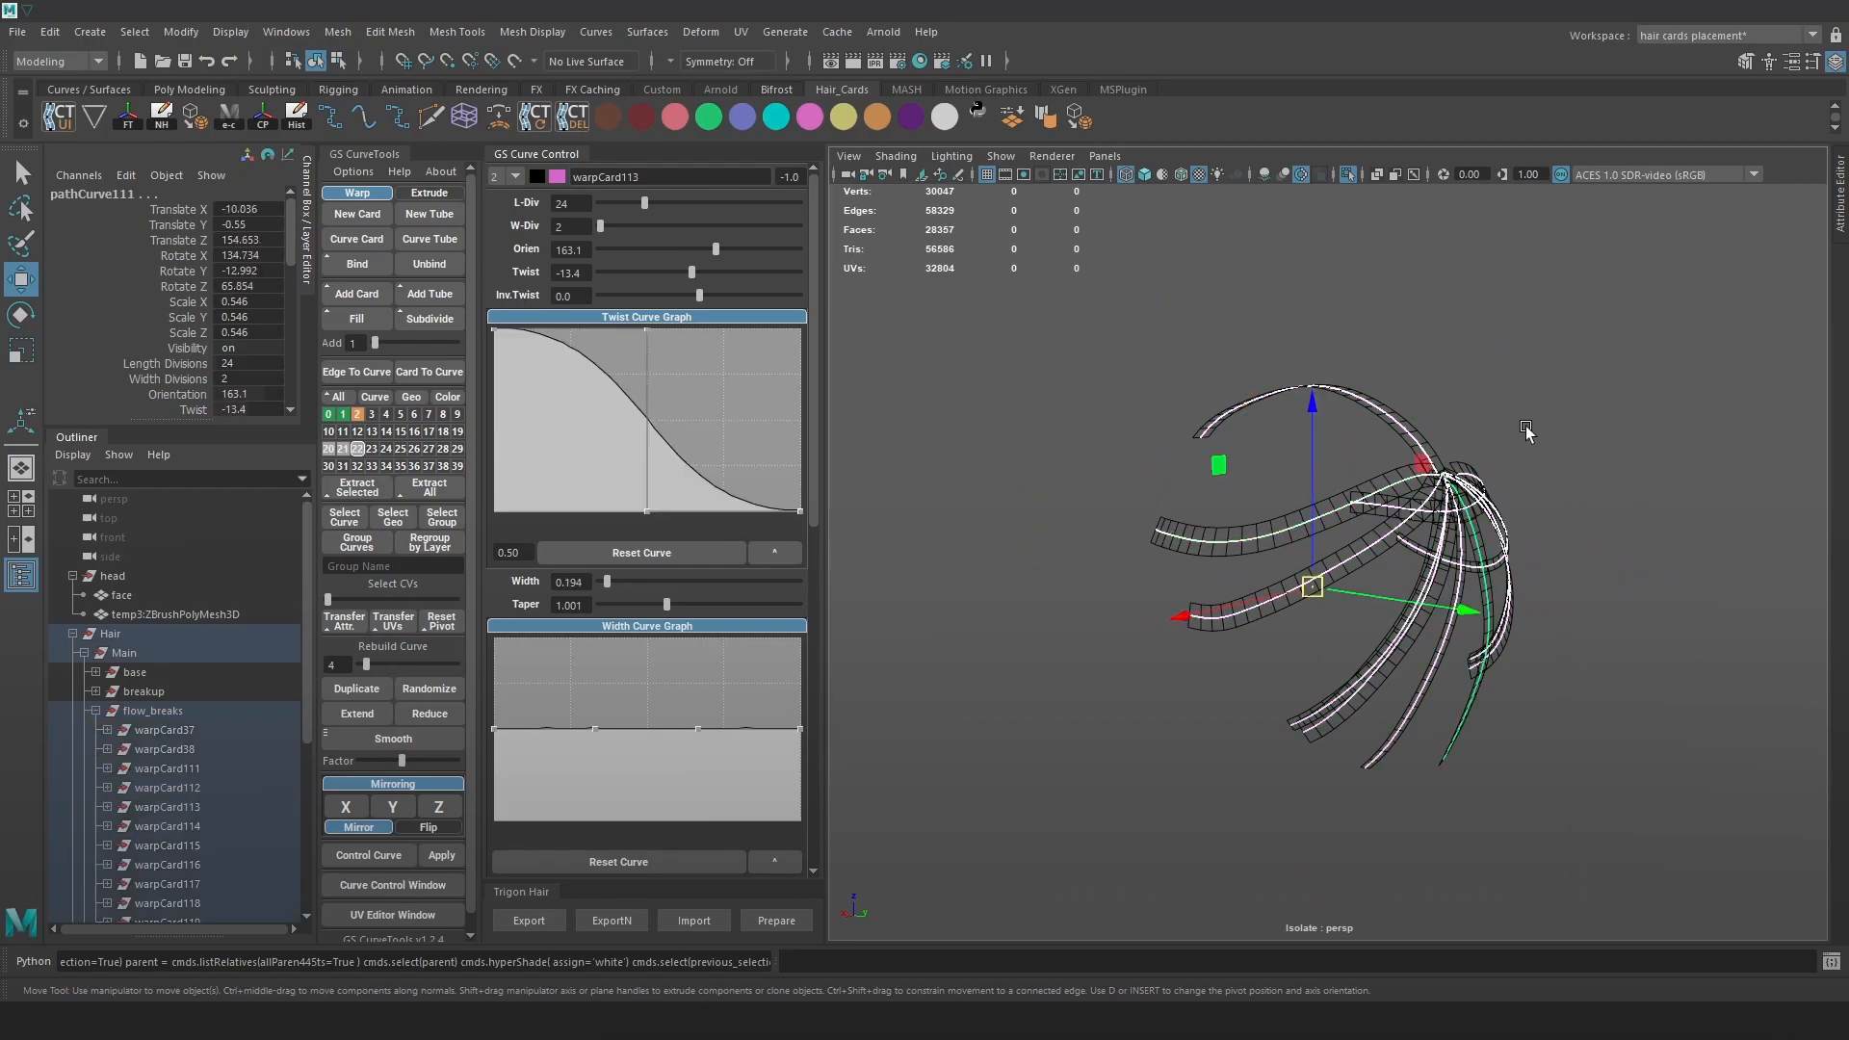
scroll(1254, 575, "up", 2)
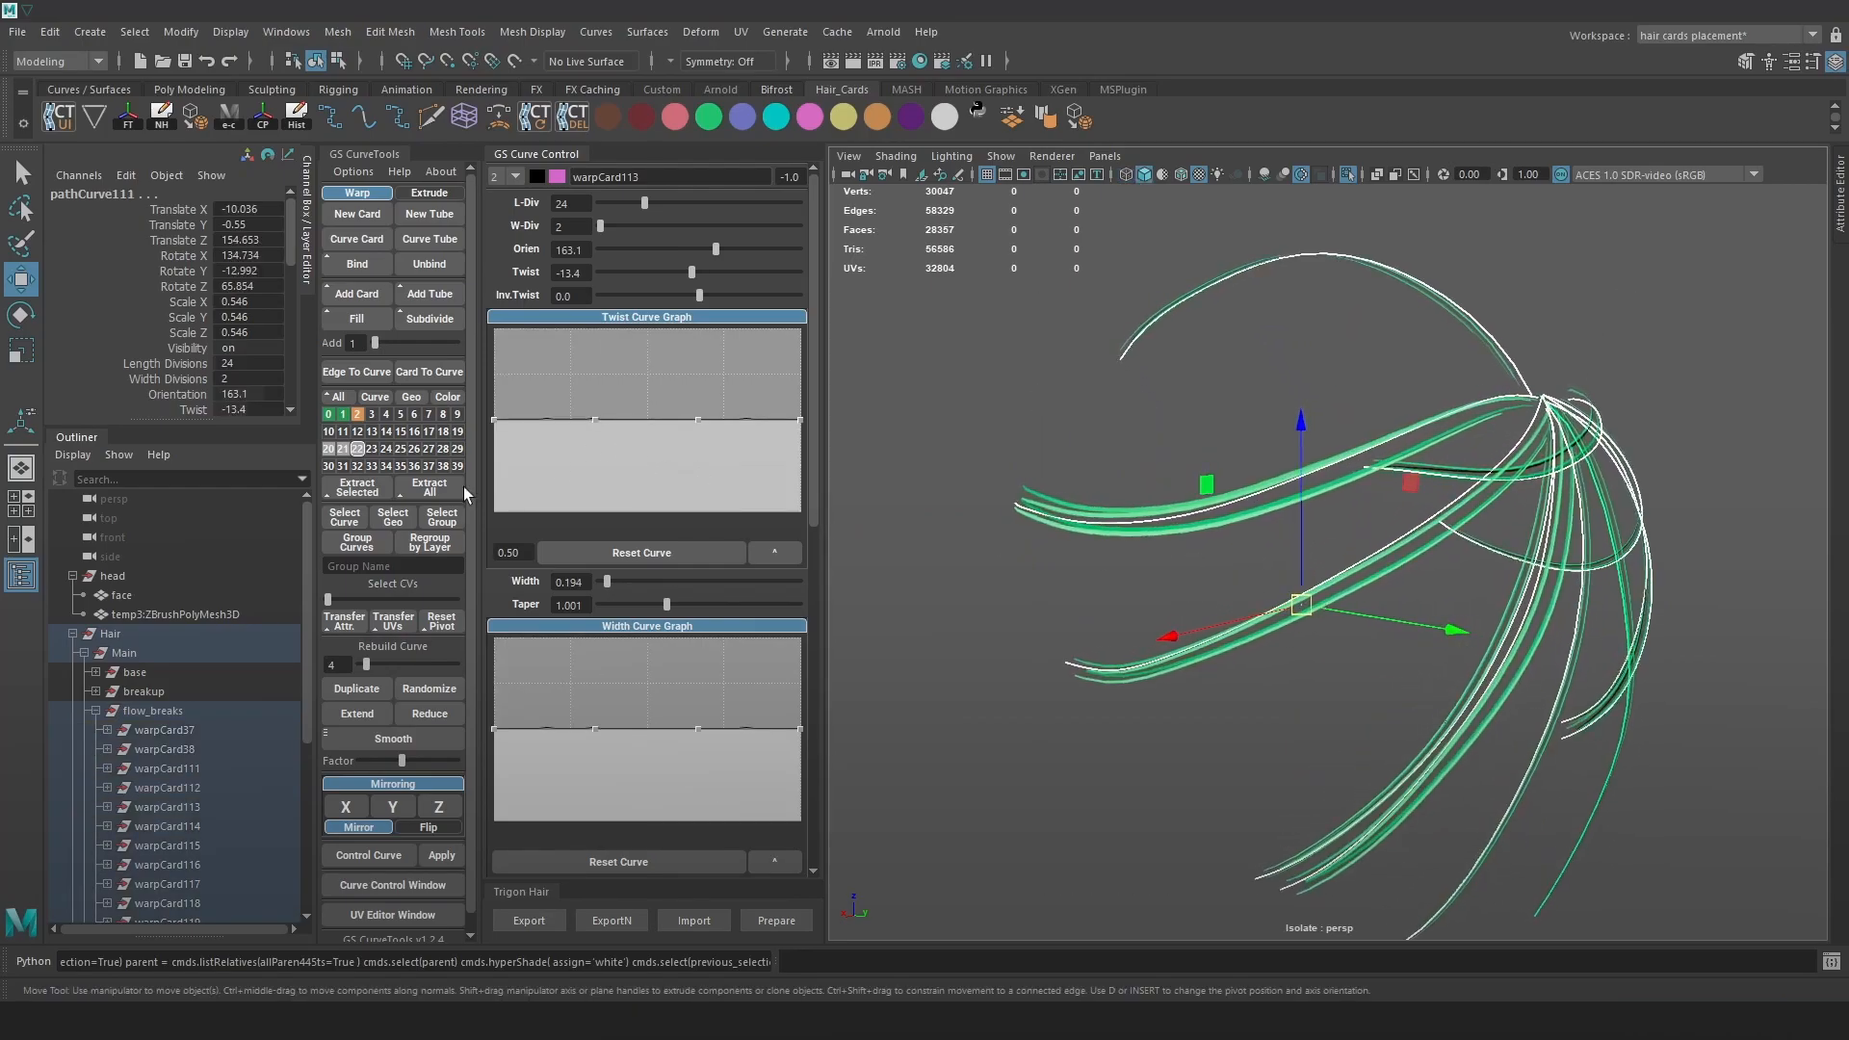
left_click(390, 624)
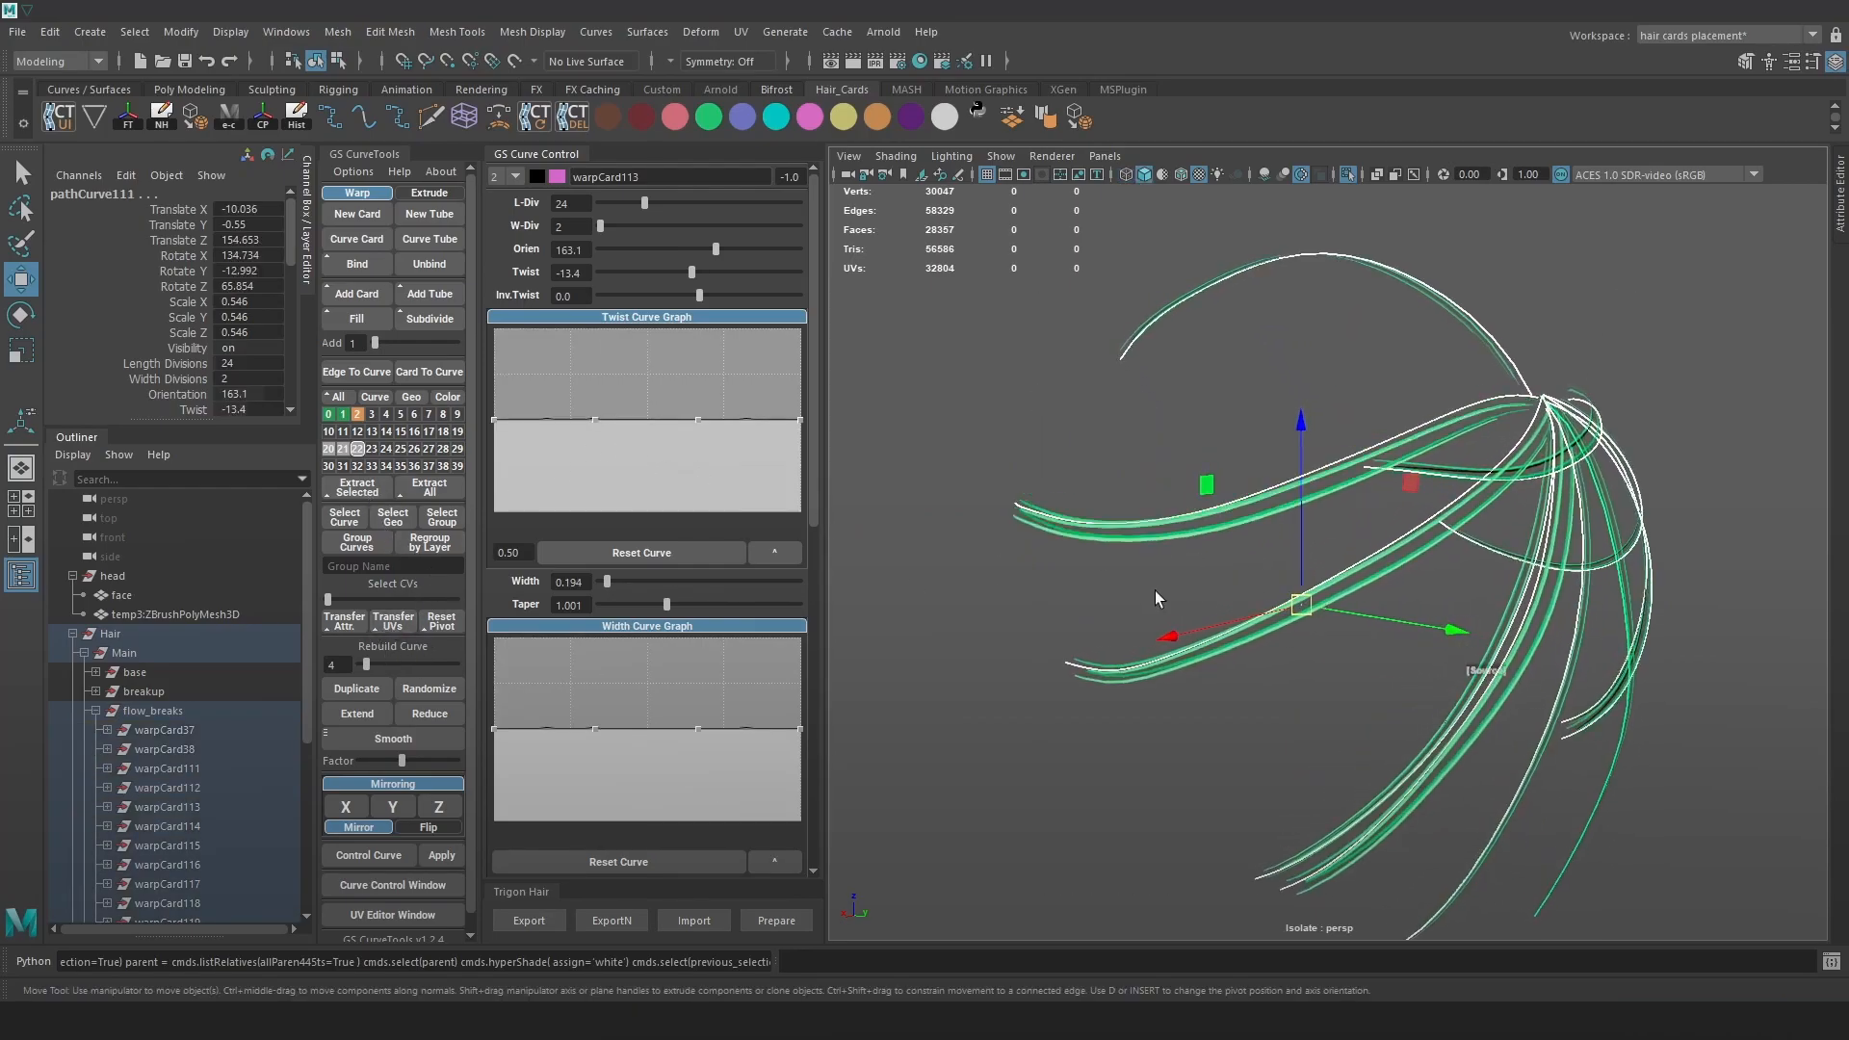
Select warpCard112 first, add the other flow-break cards one by one, and transfer its UVs to them
left_click(1059, 518)
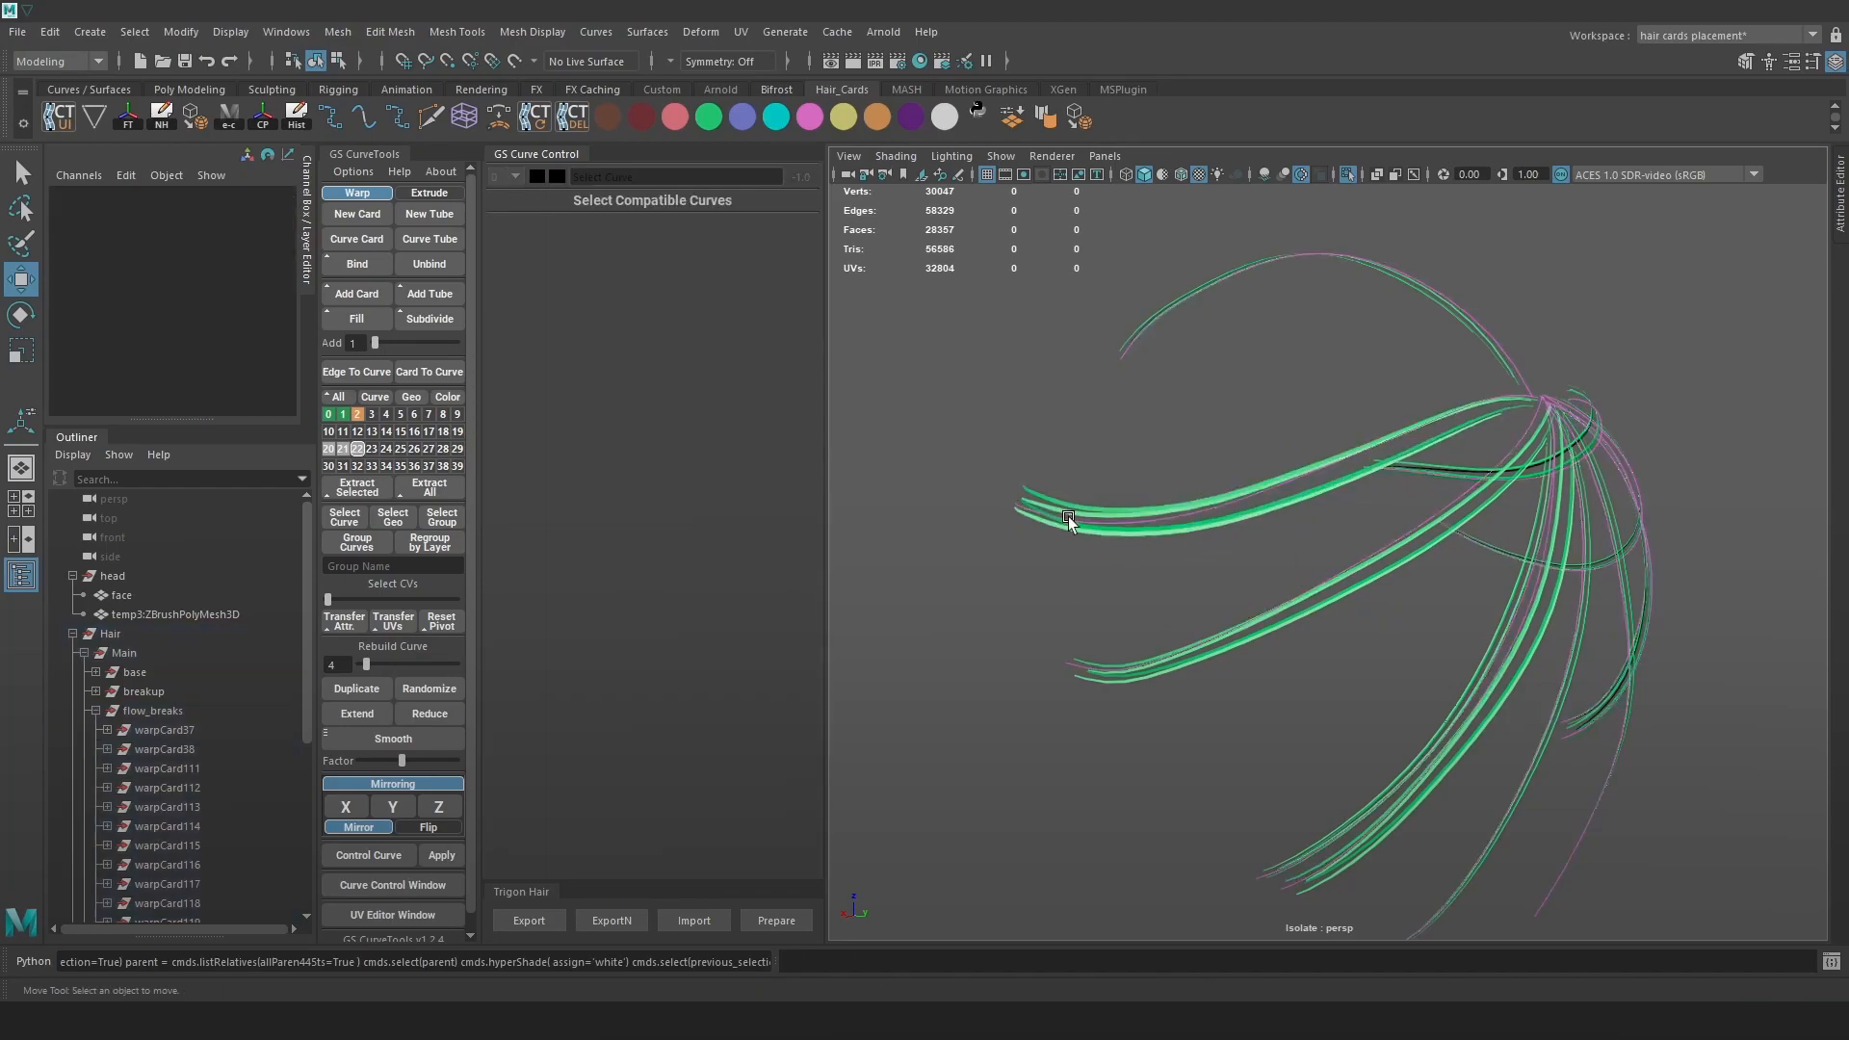
key("4")
left_click(1076, 671, "shift")
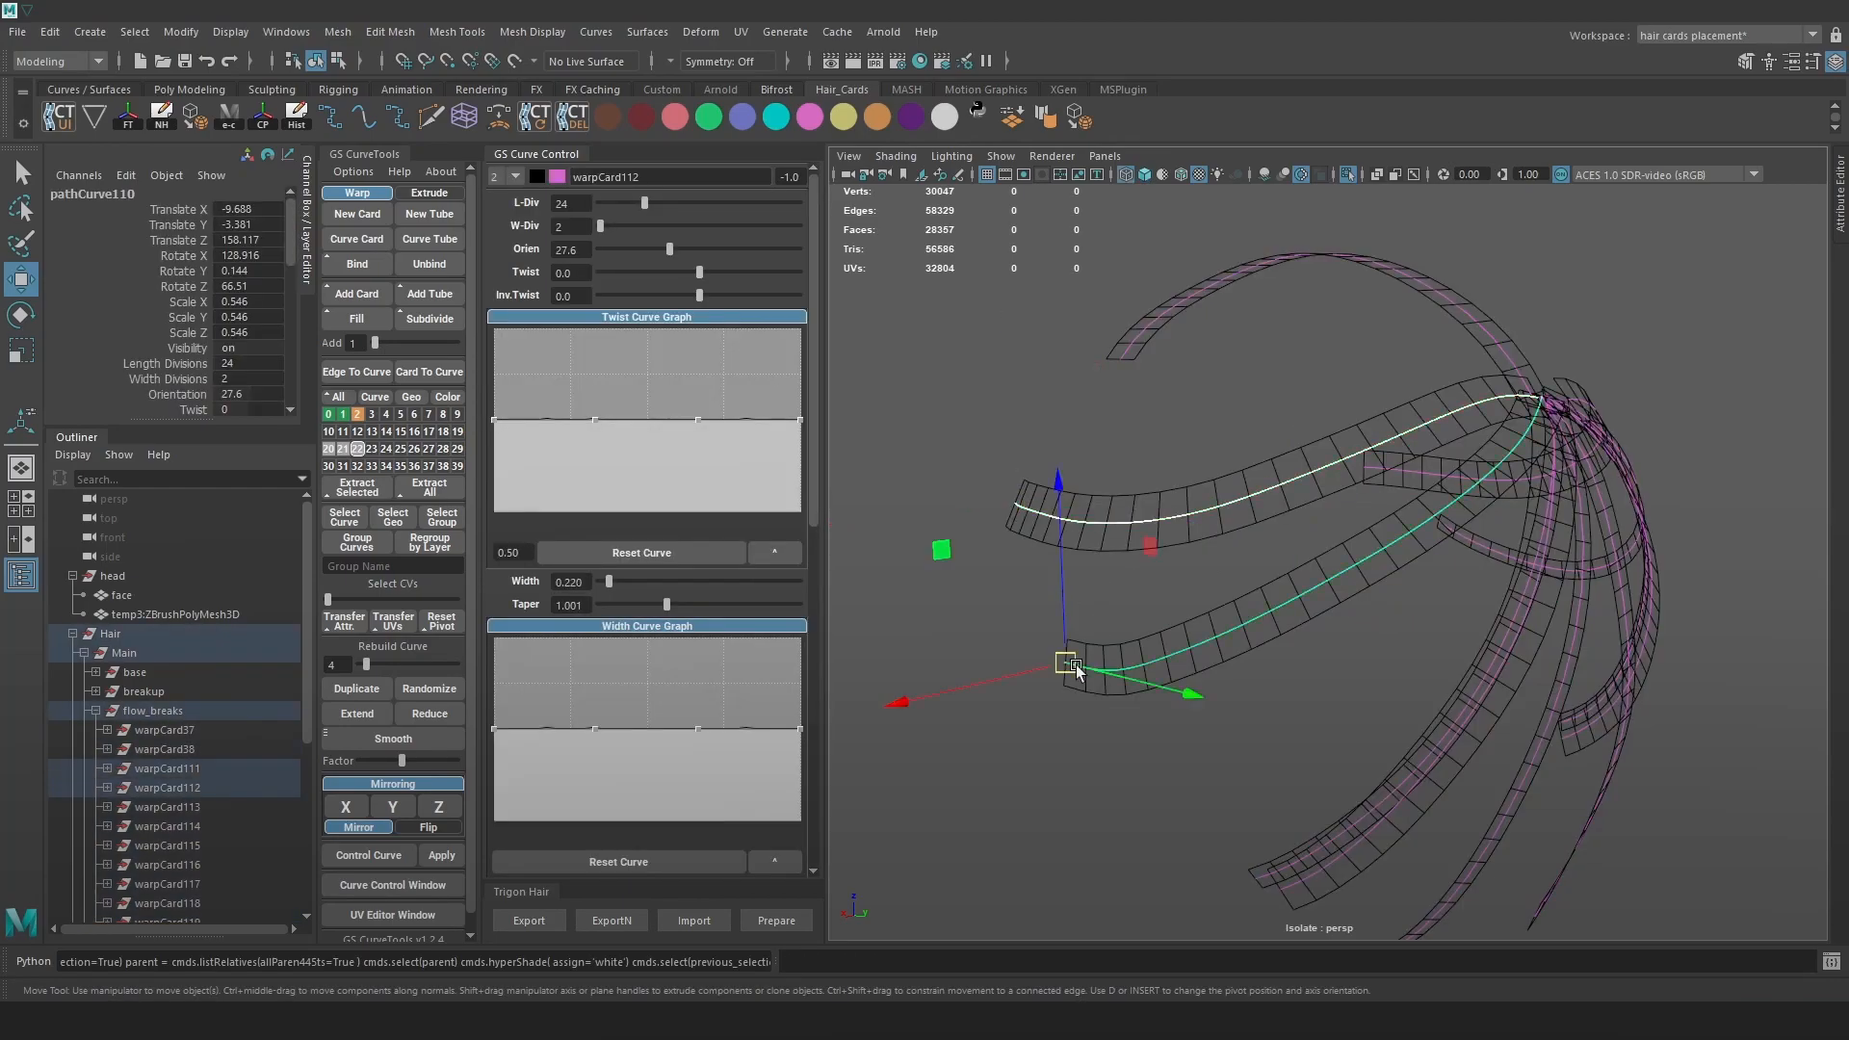
left_click(1349, 826, "shift")
left_click(1361, 831, "shift")
left_click_drag(1361, 832, 1388, 766, "alt")
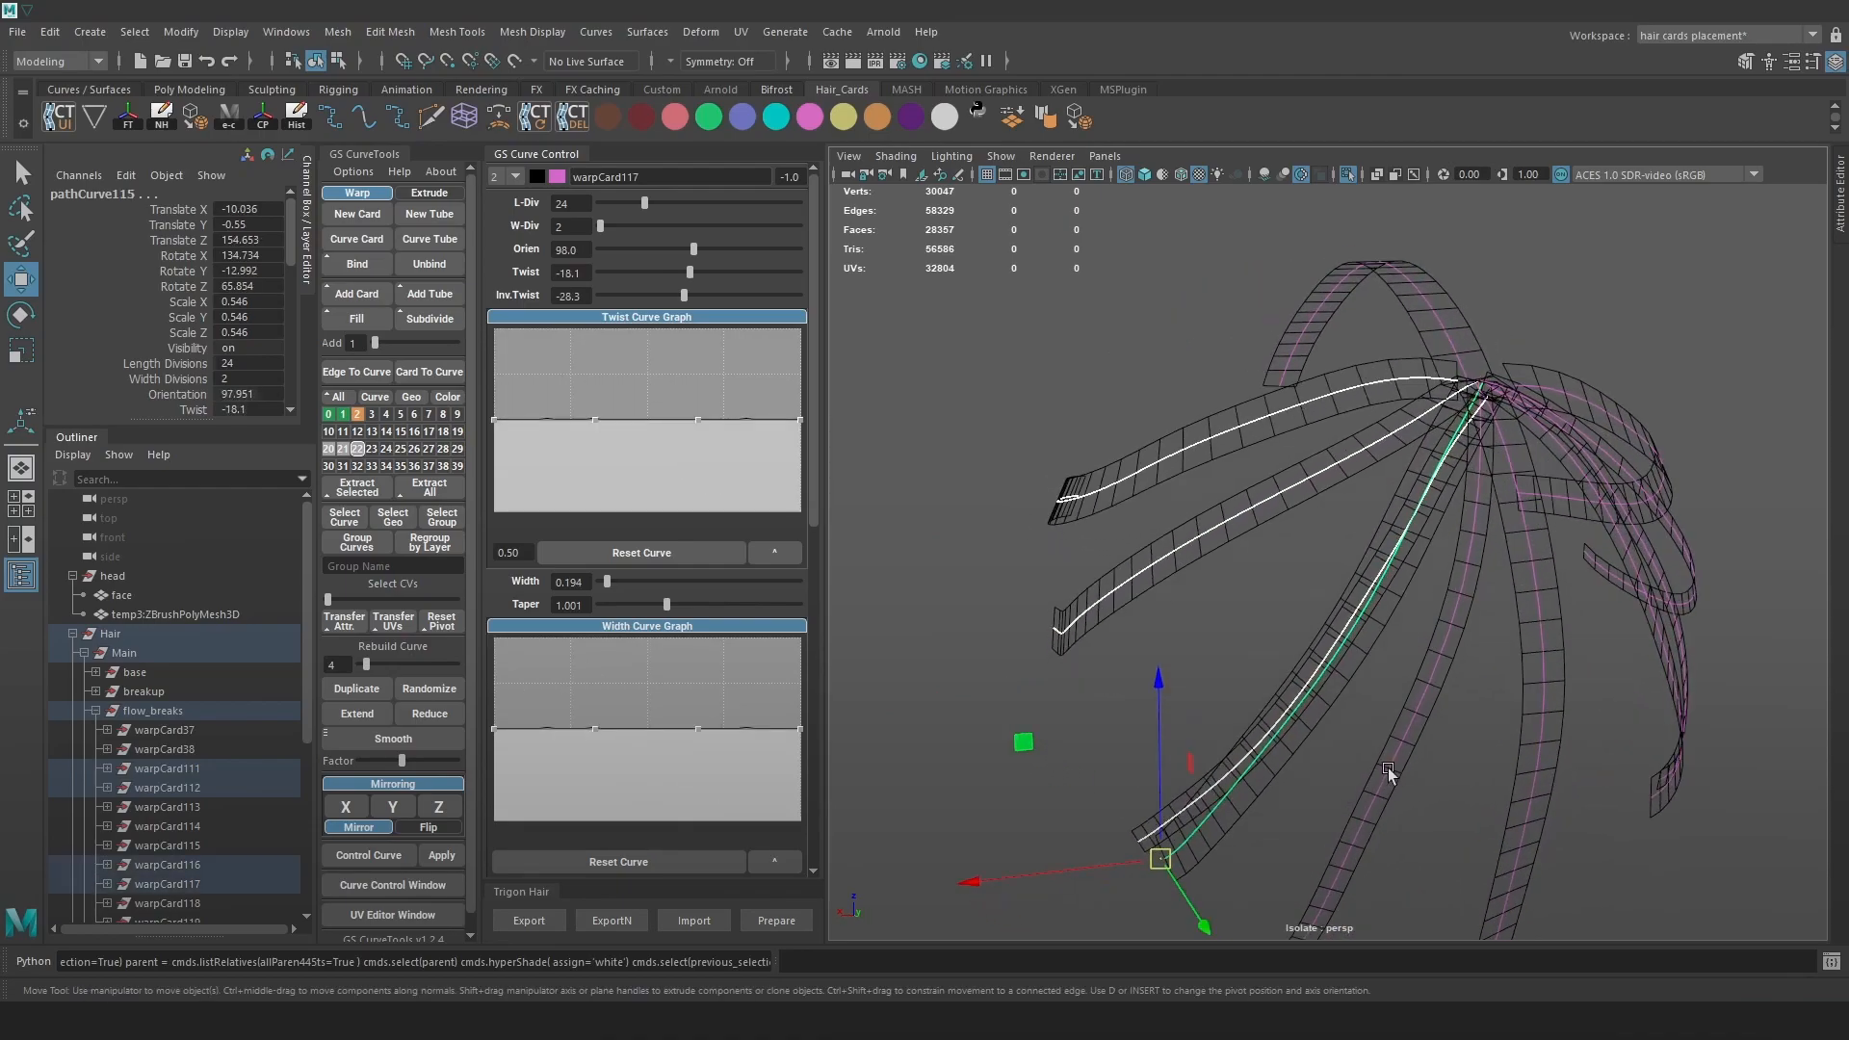
left_click(1546, 700, "shift")
left_click_drag(1546, 700, 1492, 702, "alt")
left_click(1482, 707, "shift")
left_click(1531, 585, "shift")
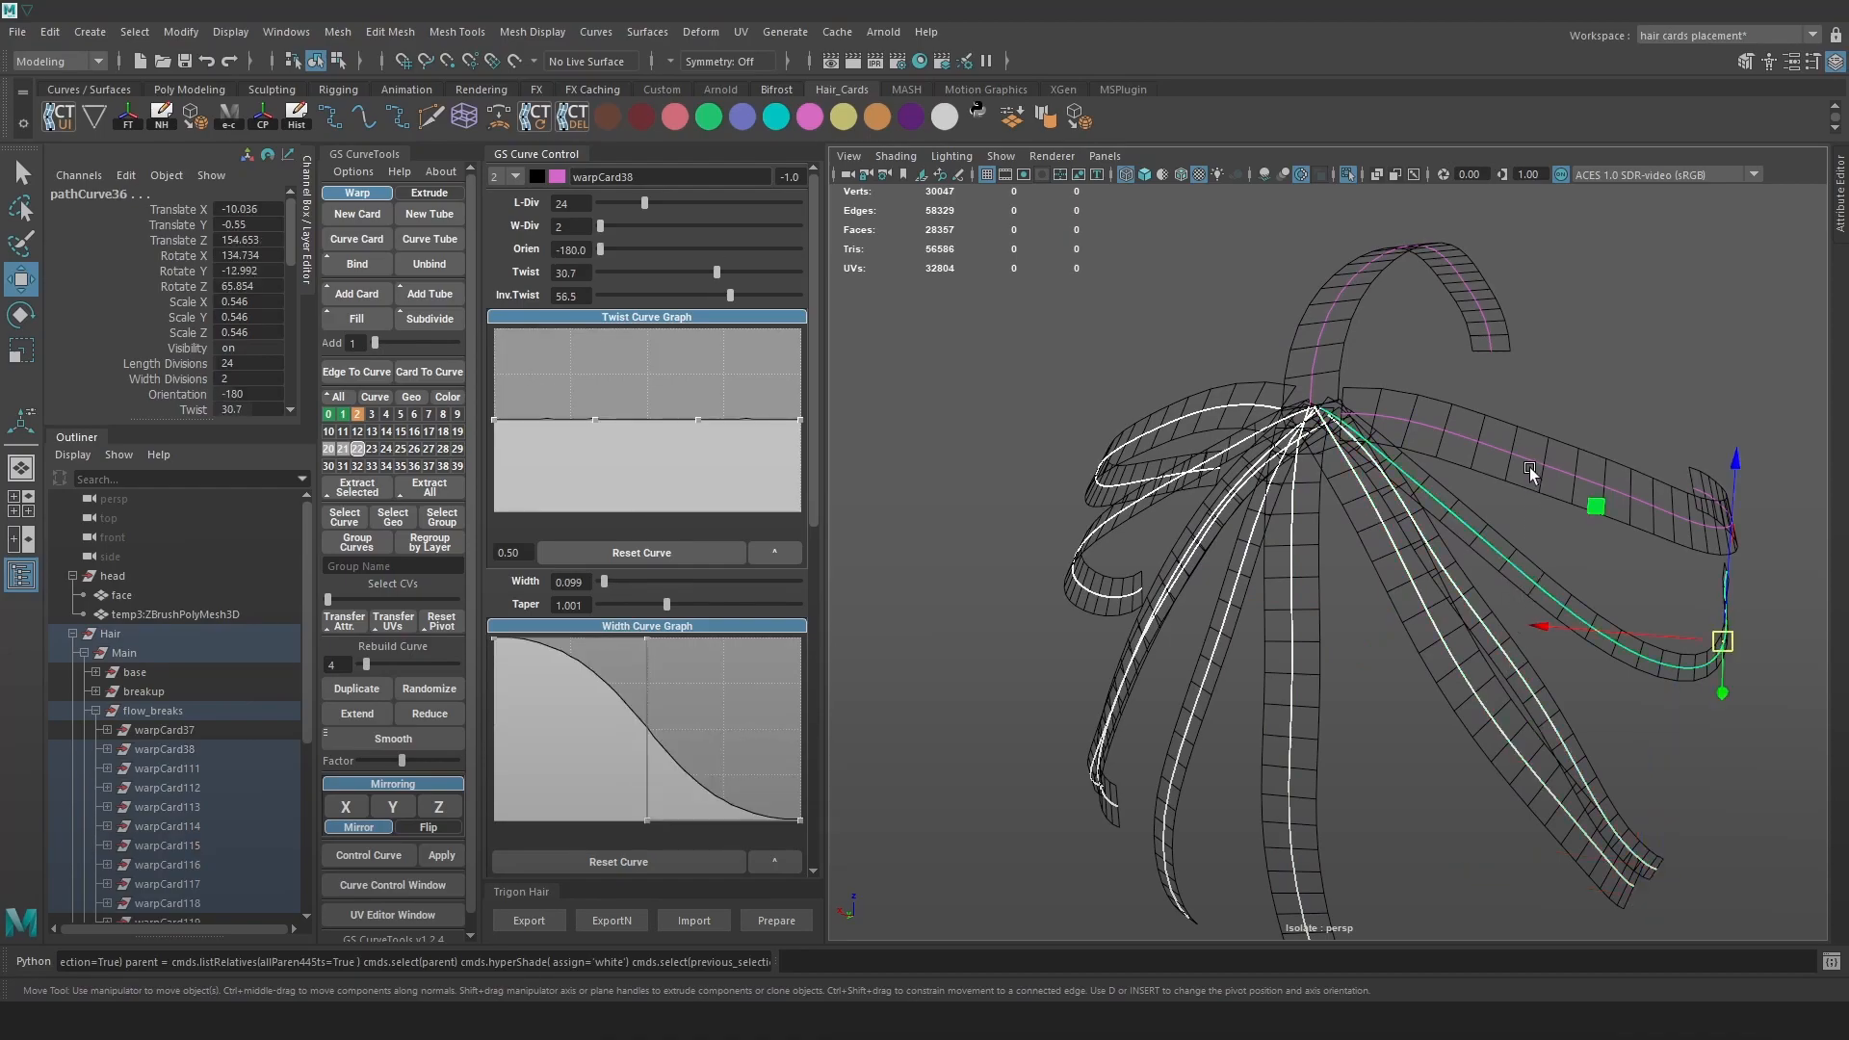
left_click(1523, 455, "shift")
left_click(1327, 316, "shift")
left_click_drag(1235, 366, 1313, 388, "alt")
key("6")
right_click_drag(1242, 381, 1281, 452, "alt")
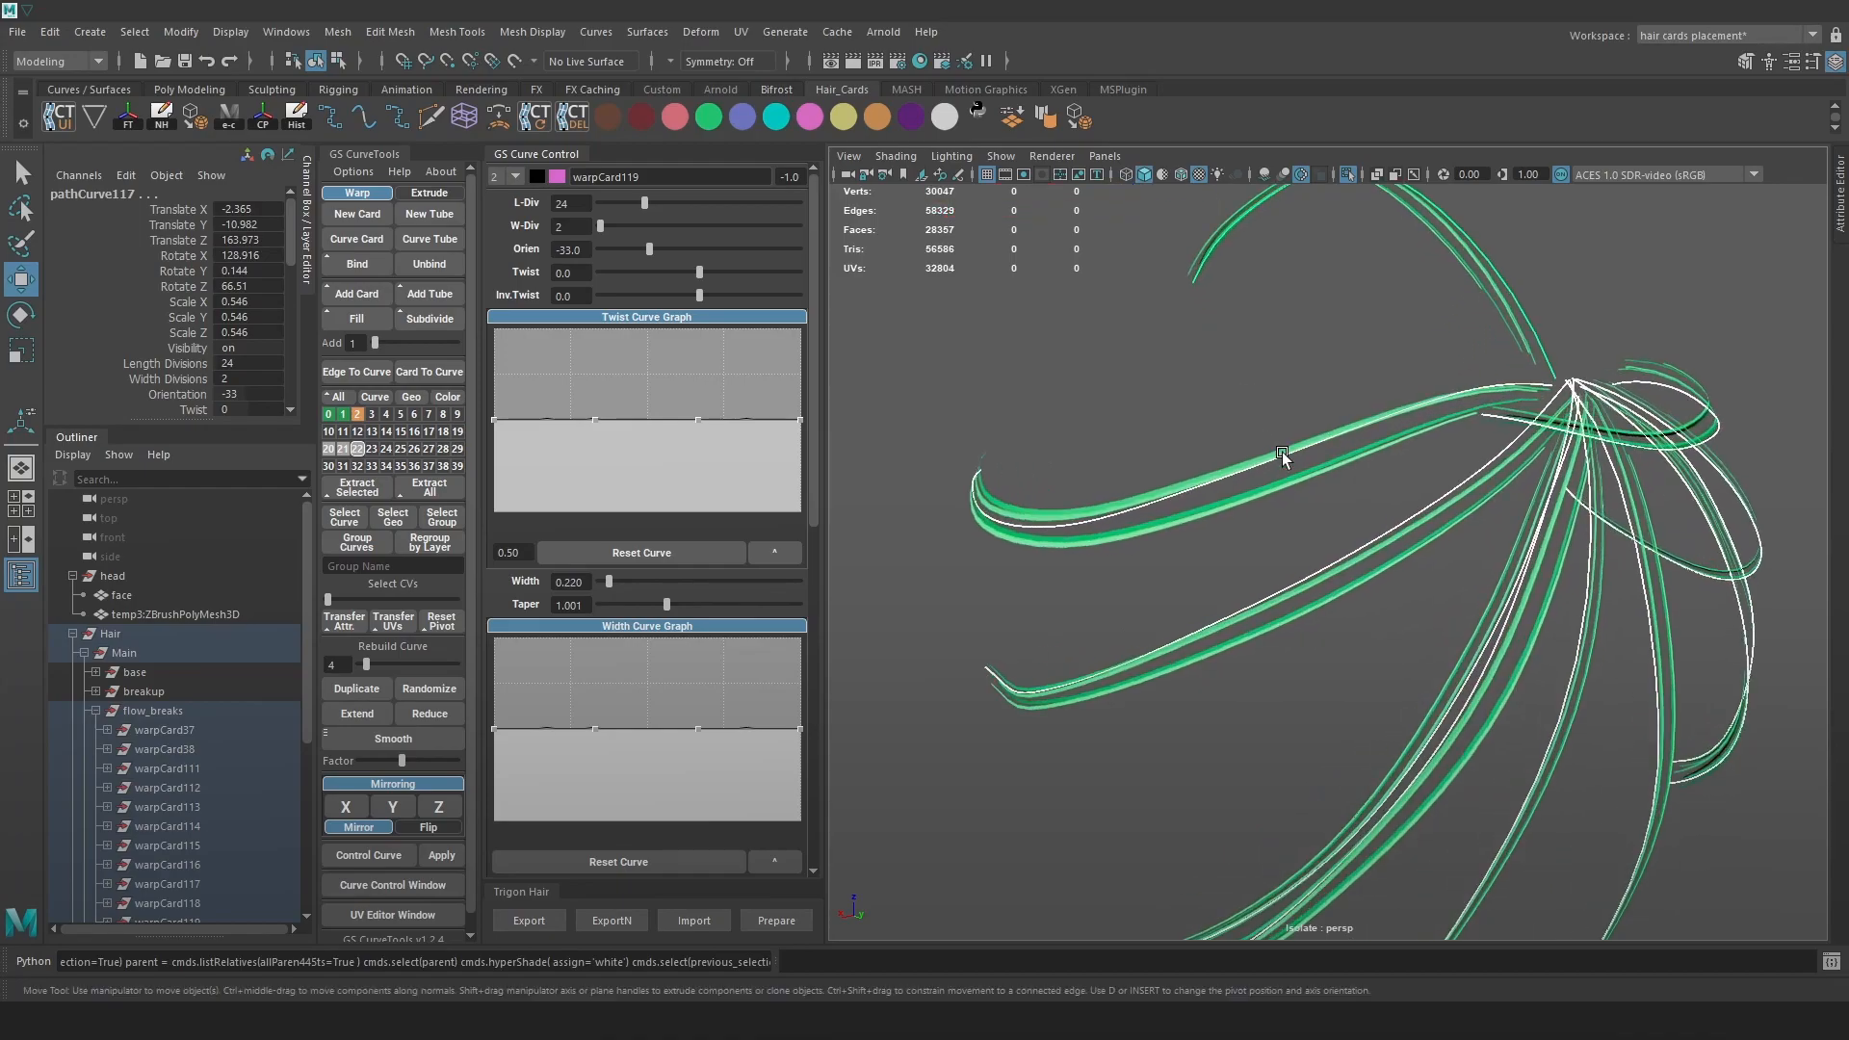
left_click(393, 622)
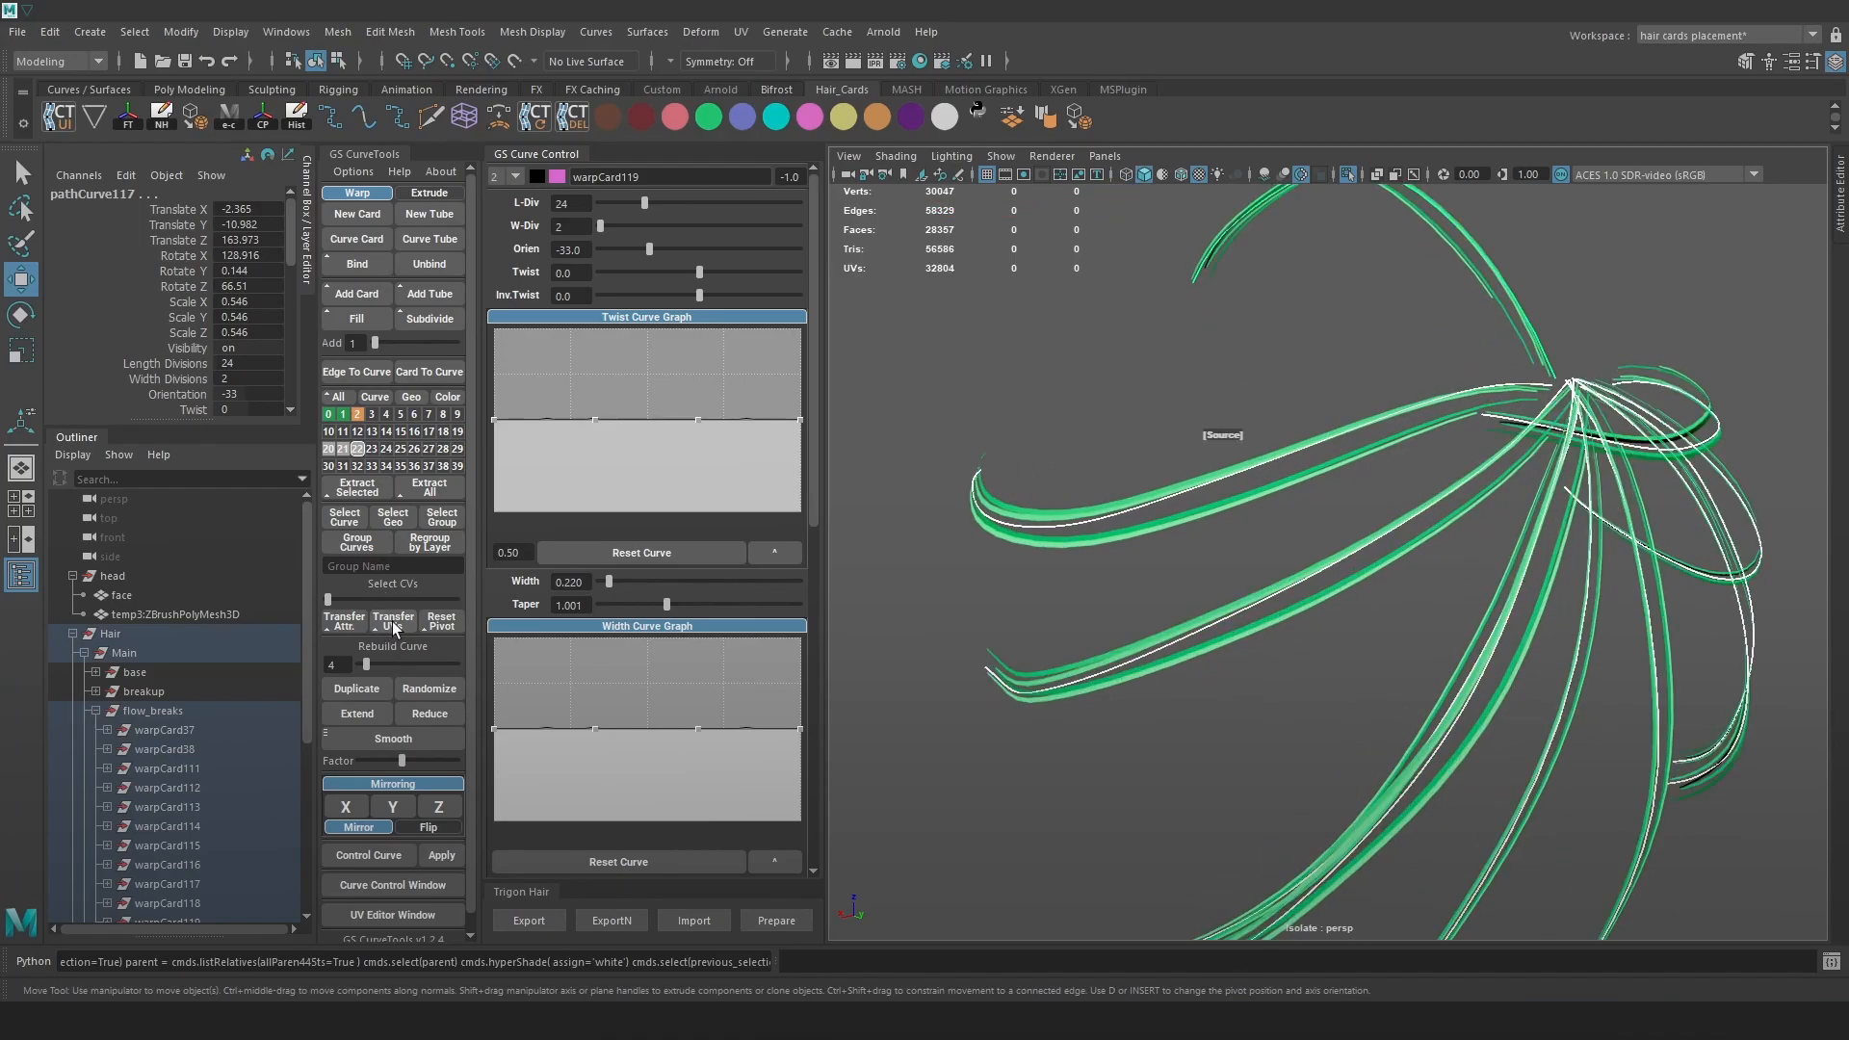
Transfer the UVs from warpCard112 to warpCard119, the card running over the top of the head
right_click_drag(1348, 630, 1290, 609, "alt")
left_click_drag(1290, 608, 1296, 617, "alt")
left_click_drag(1320, 396, 1330, 413, "alt")
left_click(1379, 407)
left_click(1327, 432)
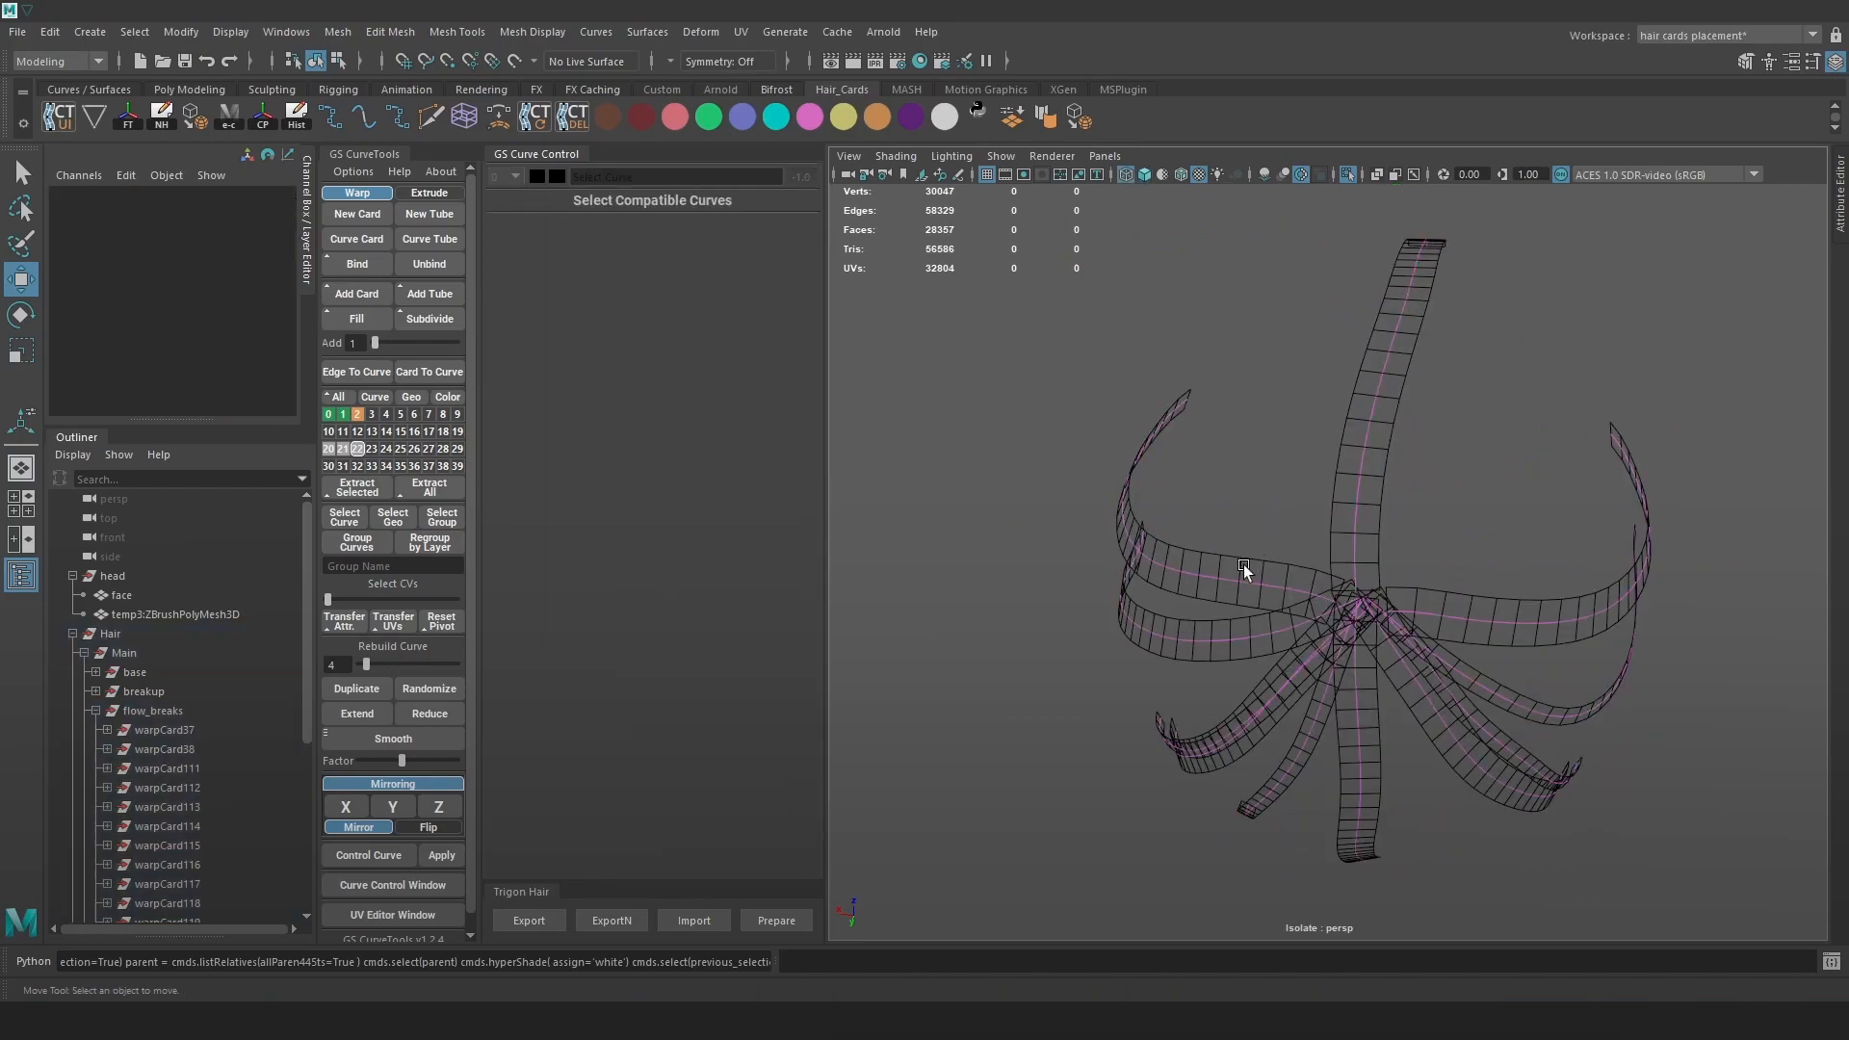
left_click(1253, 585)
left_click(1358, 471, "shift")
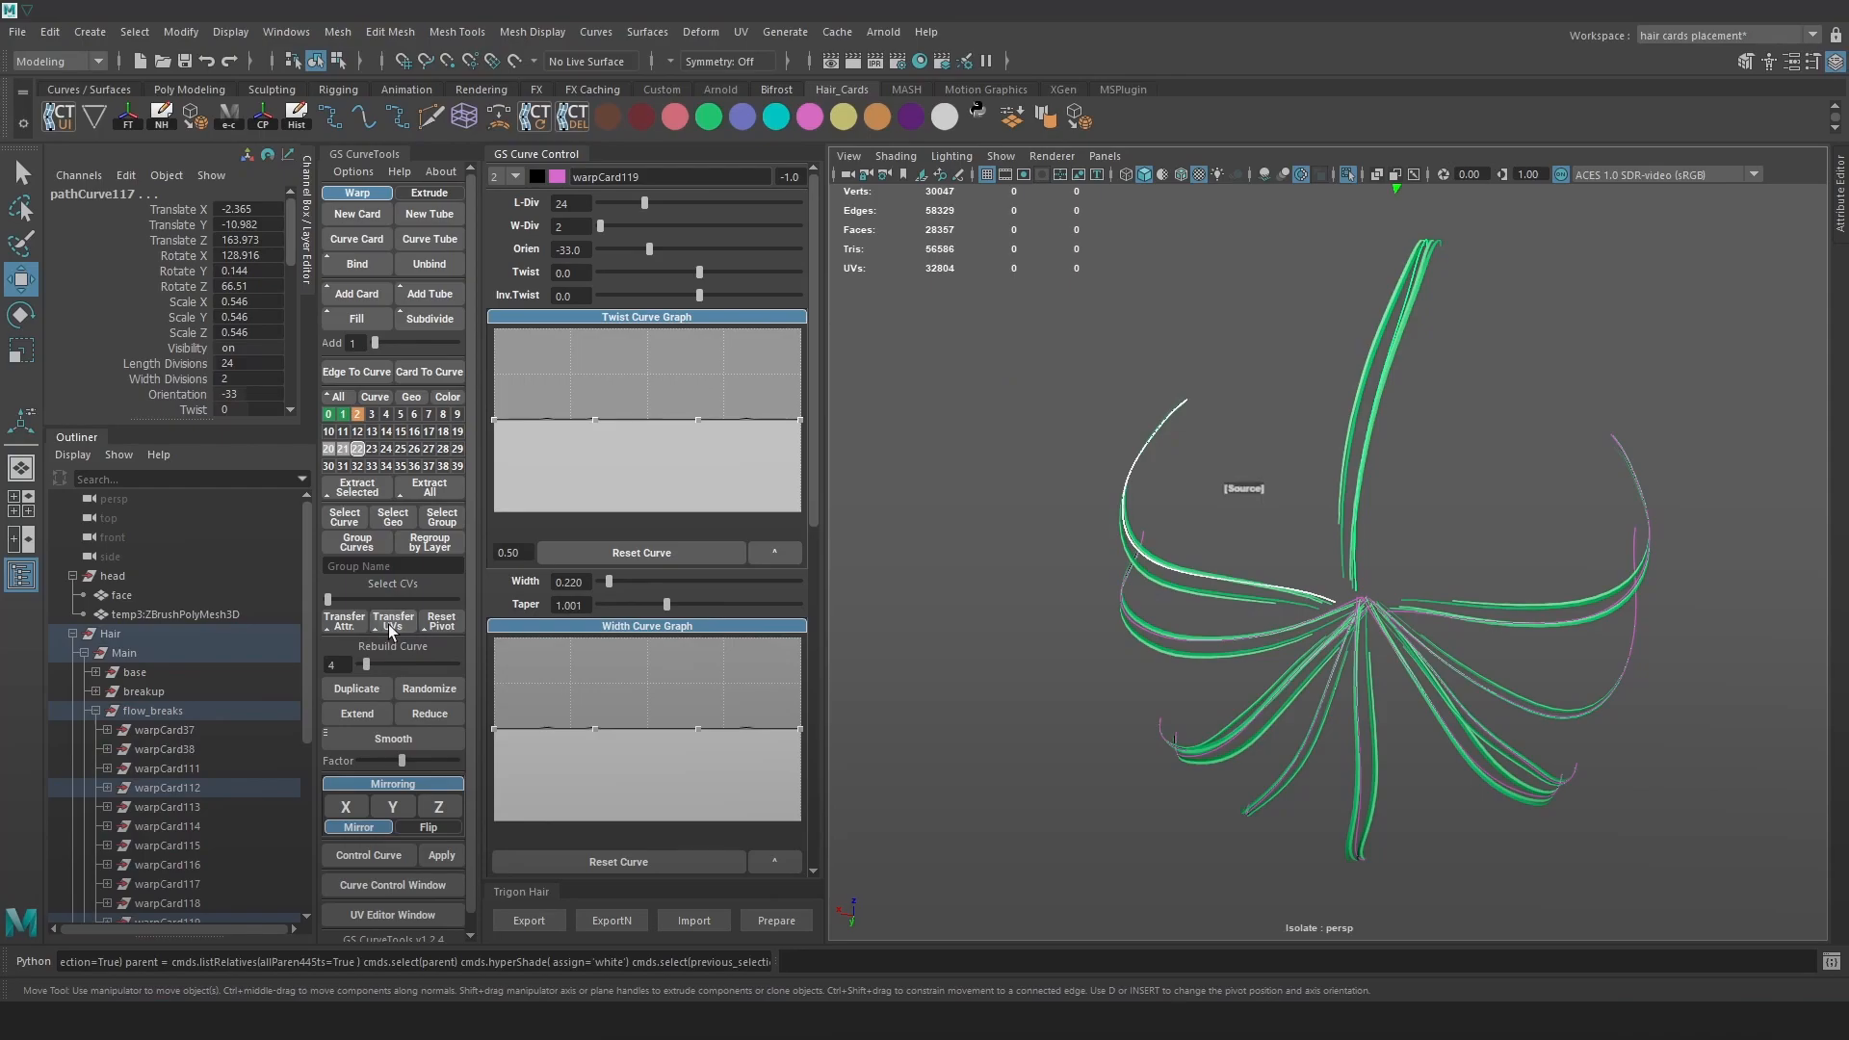
Select all the flow-break cards and reduce their width to 0.074
left_click_drag(1248, 436, 1513, 626, "alt")
left_click(1308, 416)
left_click_drag(1581, 749, 1228, 322)
right_click_drag(1237, 411, 1506, 614, "alt")
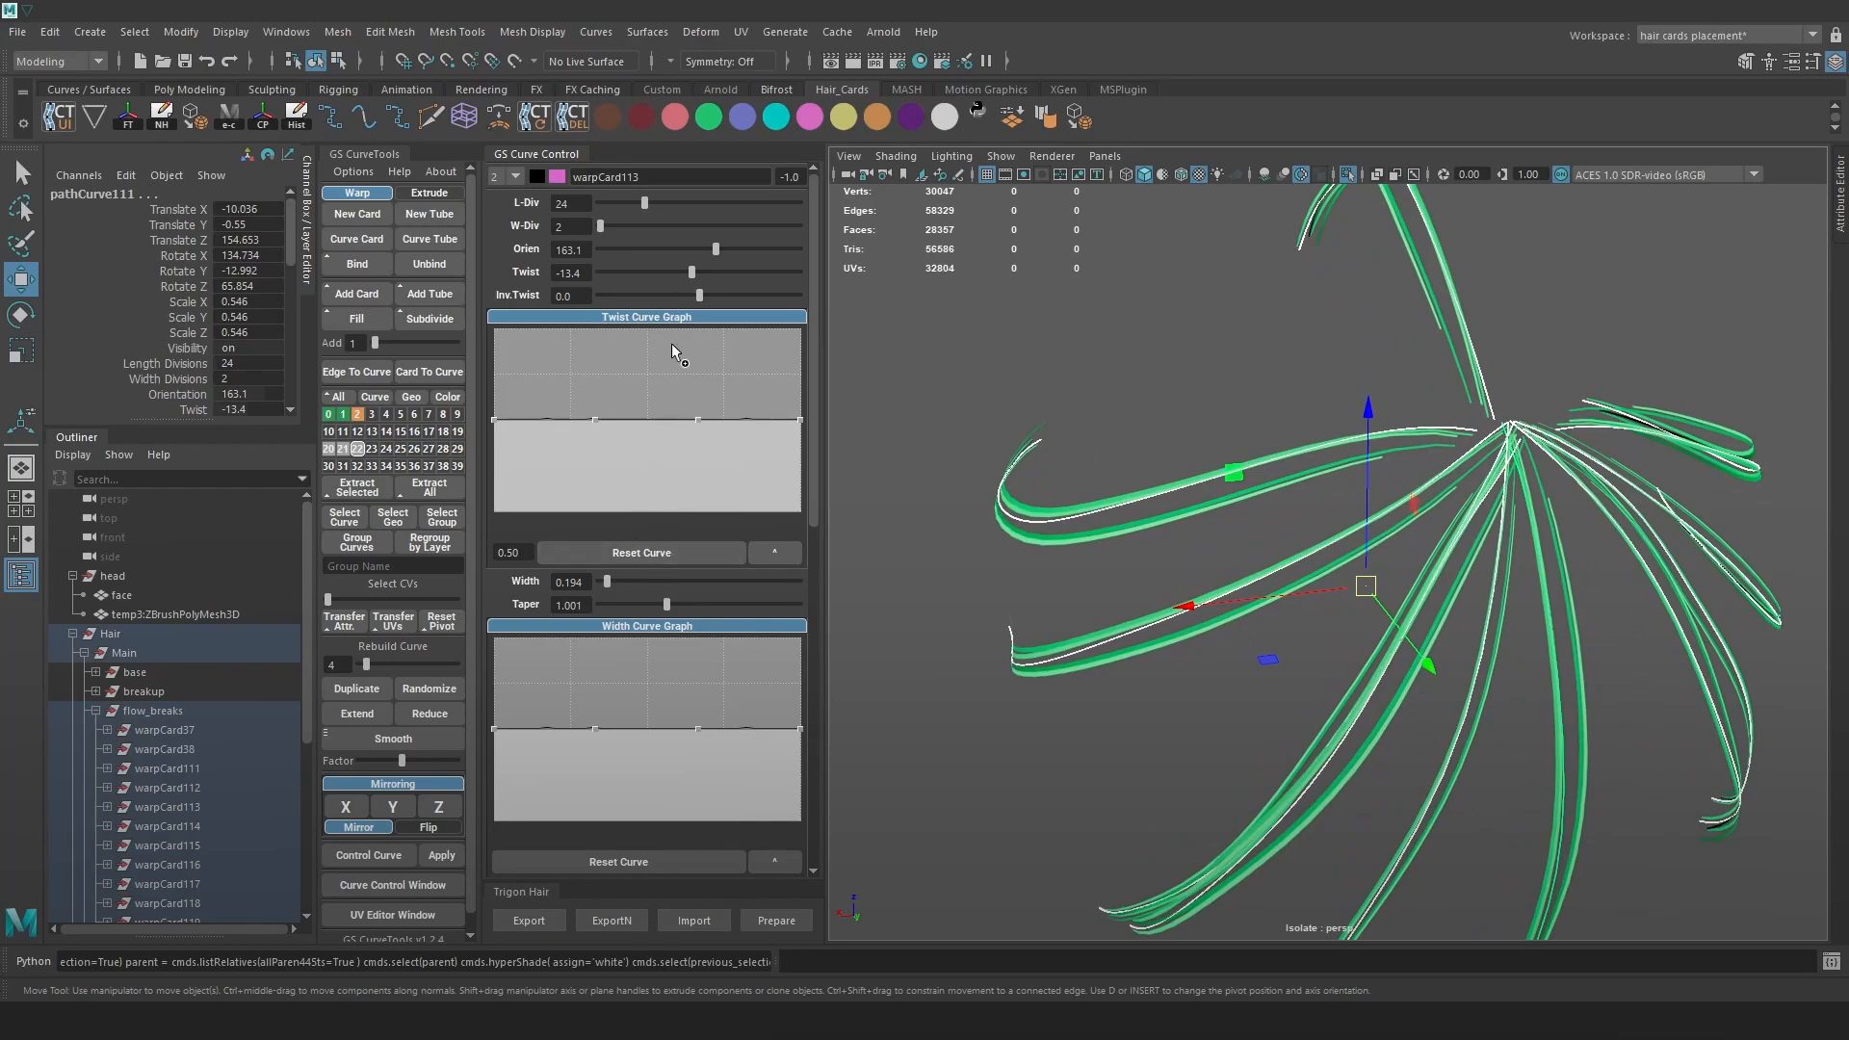
scroll(672, 327, "down", 5)
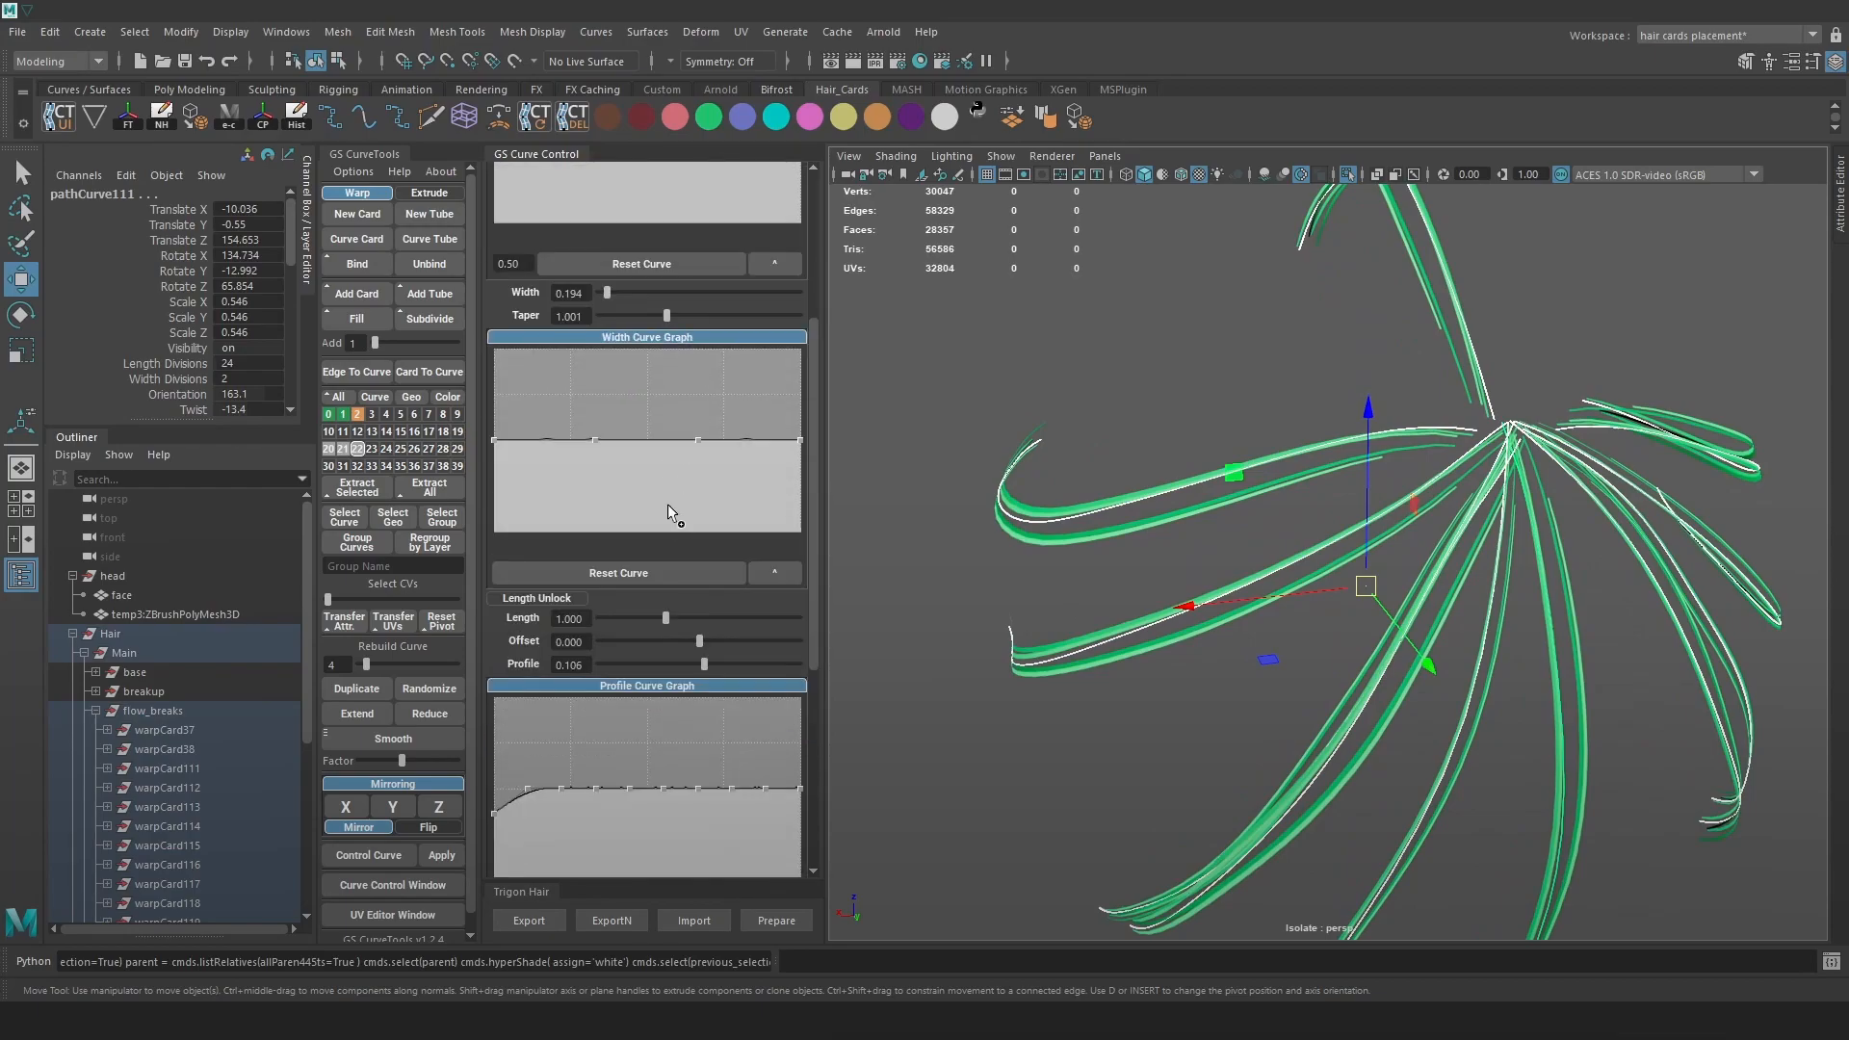
scroll(667, 504, "up", 2)
left_click_drag(604, 408, 603, 412)
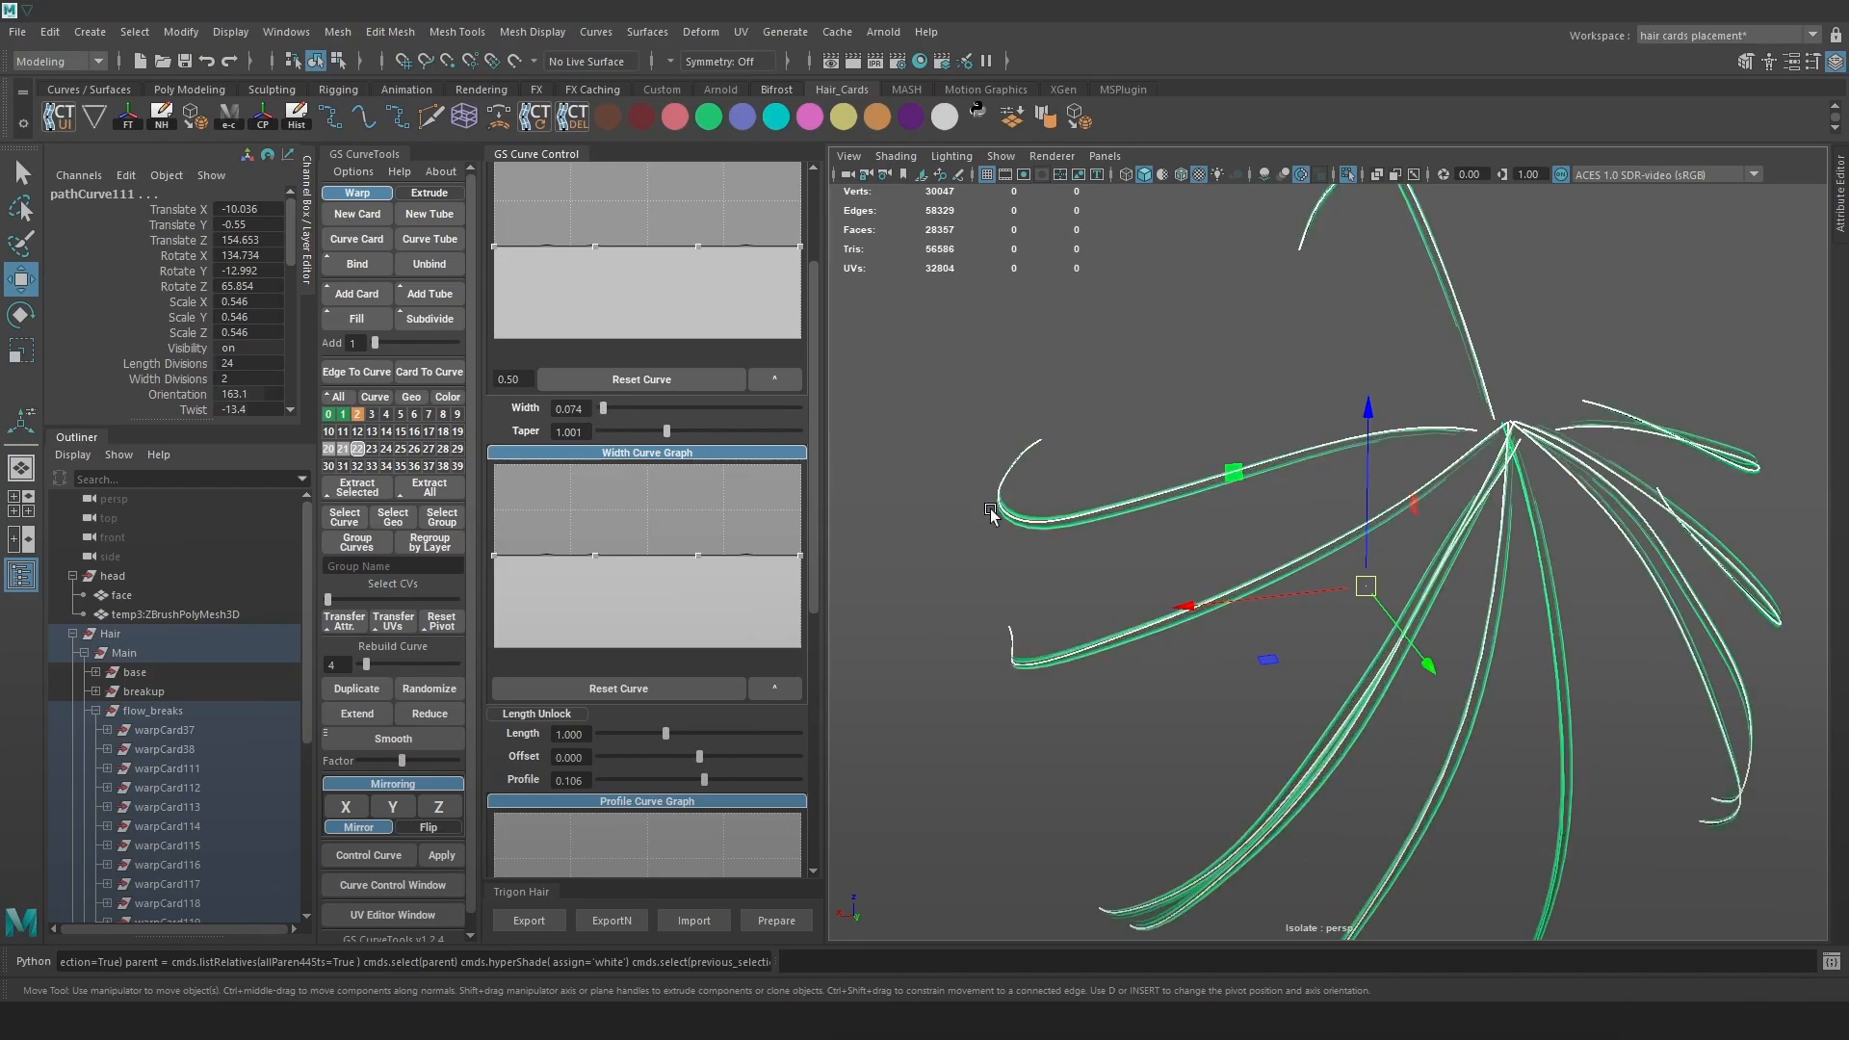
left_click_drag(930, 501, 1271, 545, "alt")
right_click_drag(1271, 545, 1428, 574, "alt")
left_click_drag(1428, 574, 1267, 565, "alt")
middle_click_drag(1454, 664, 1341, 547, "alt")
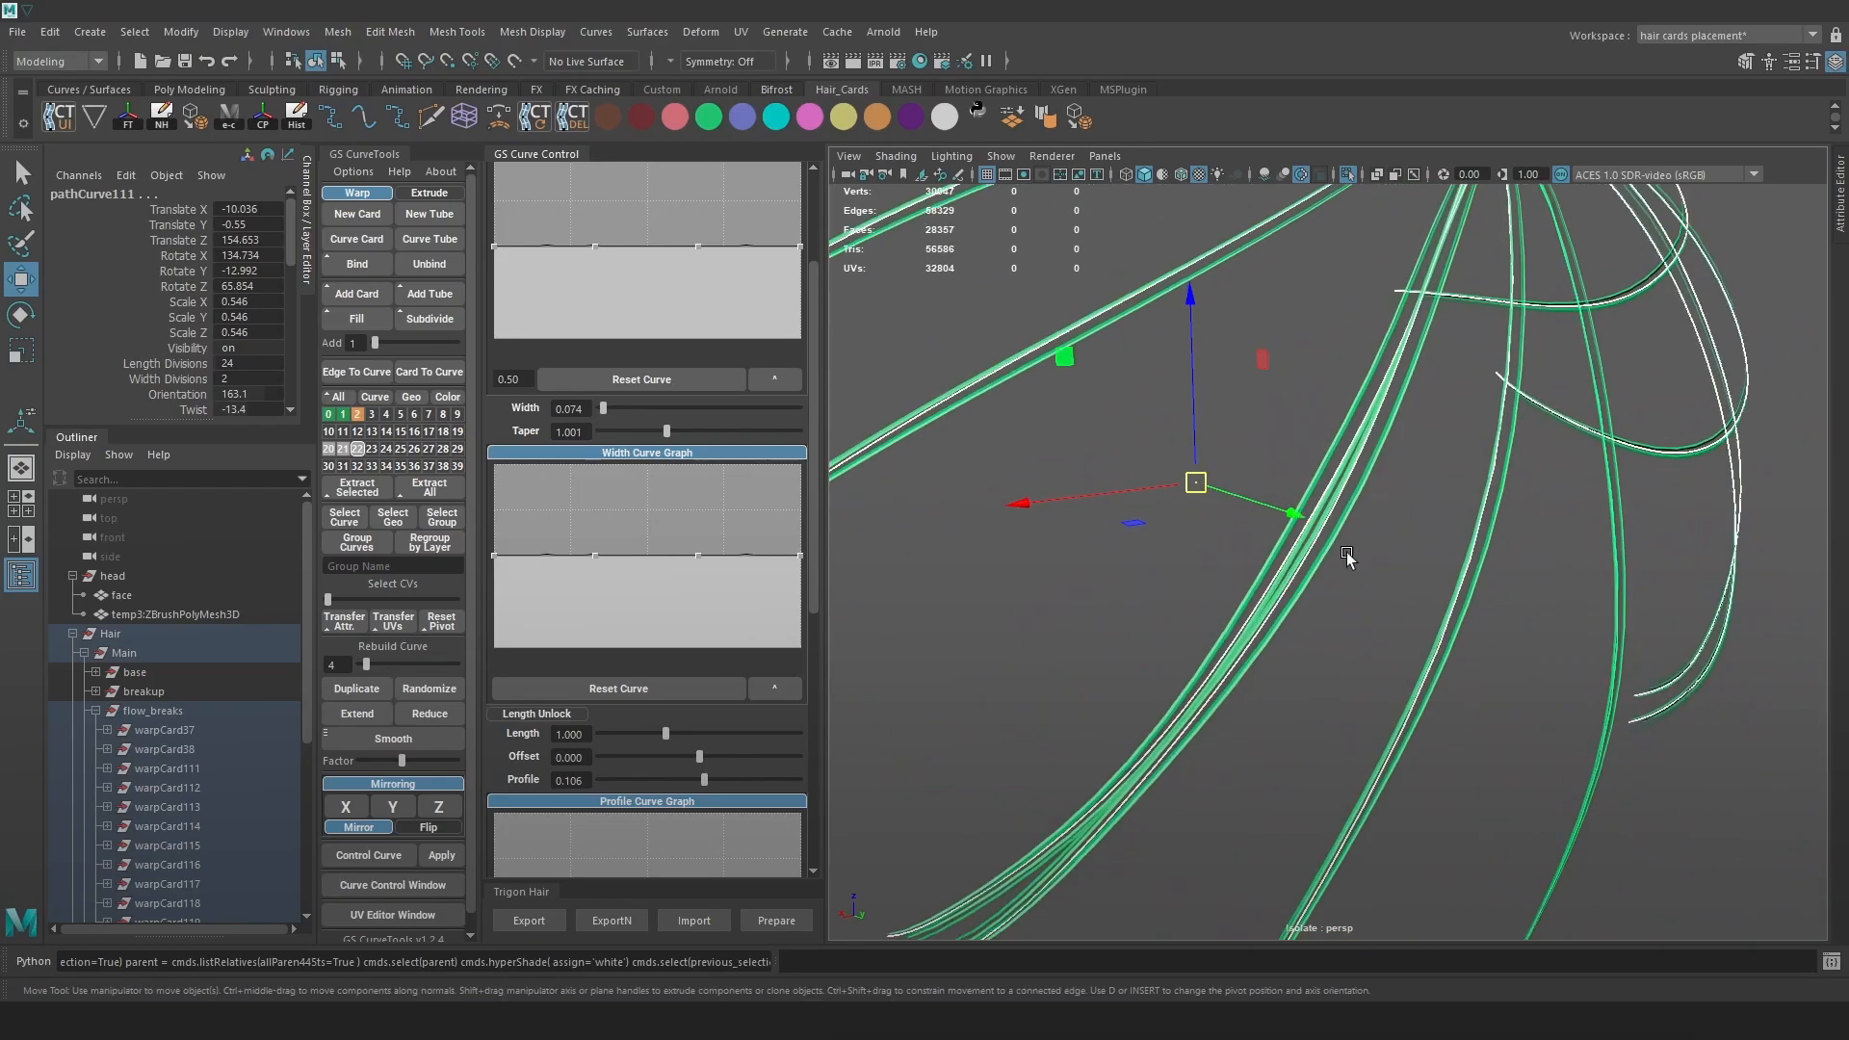
left_click_drag(1341, 547, 1315, 582, "alt")
Select warpCard116 and warpCard115 and slightly reduce their width
left_click(1316, 582)
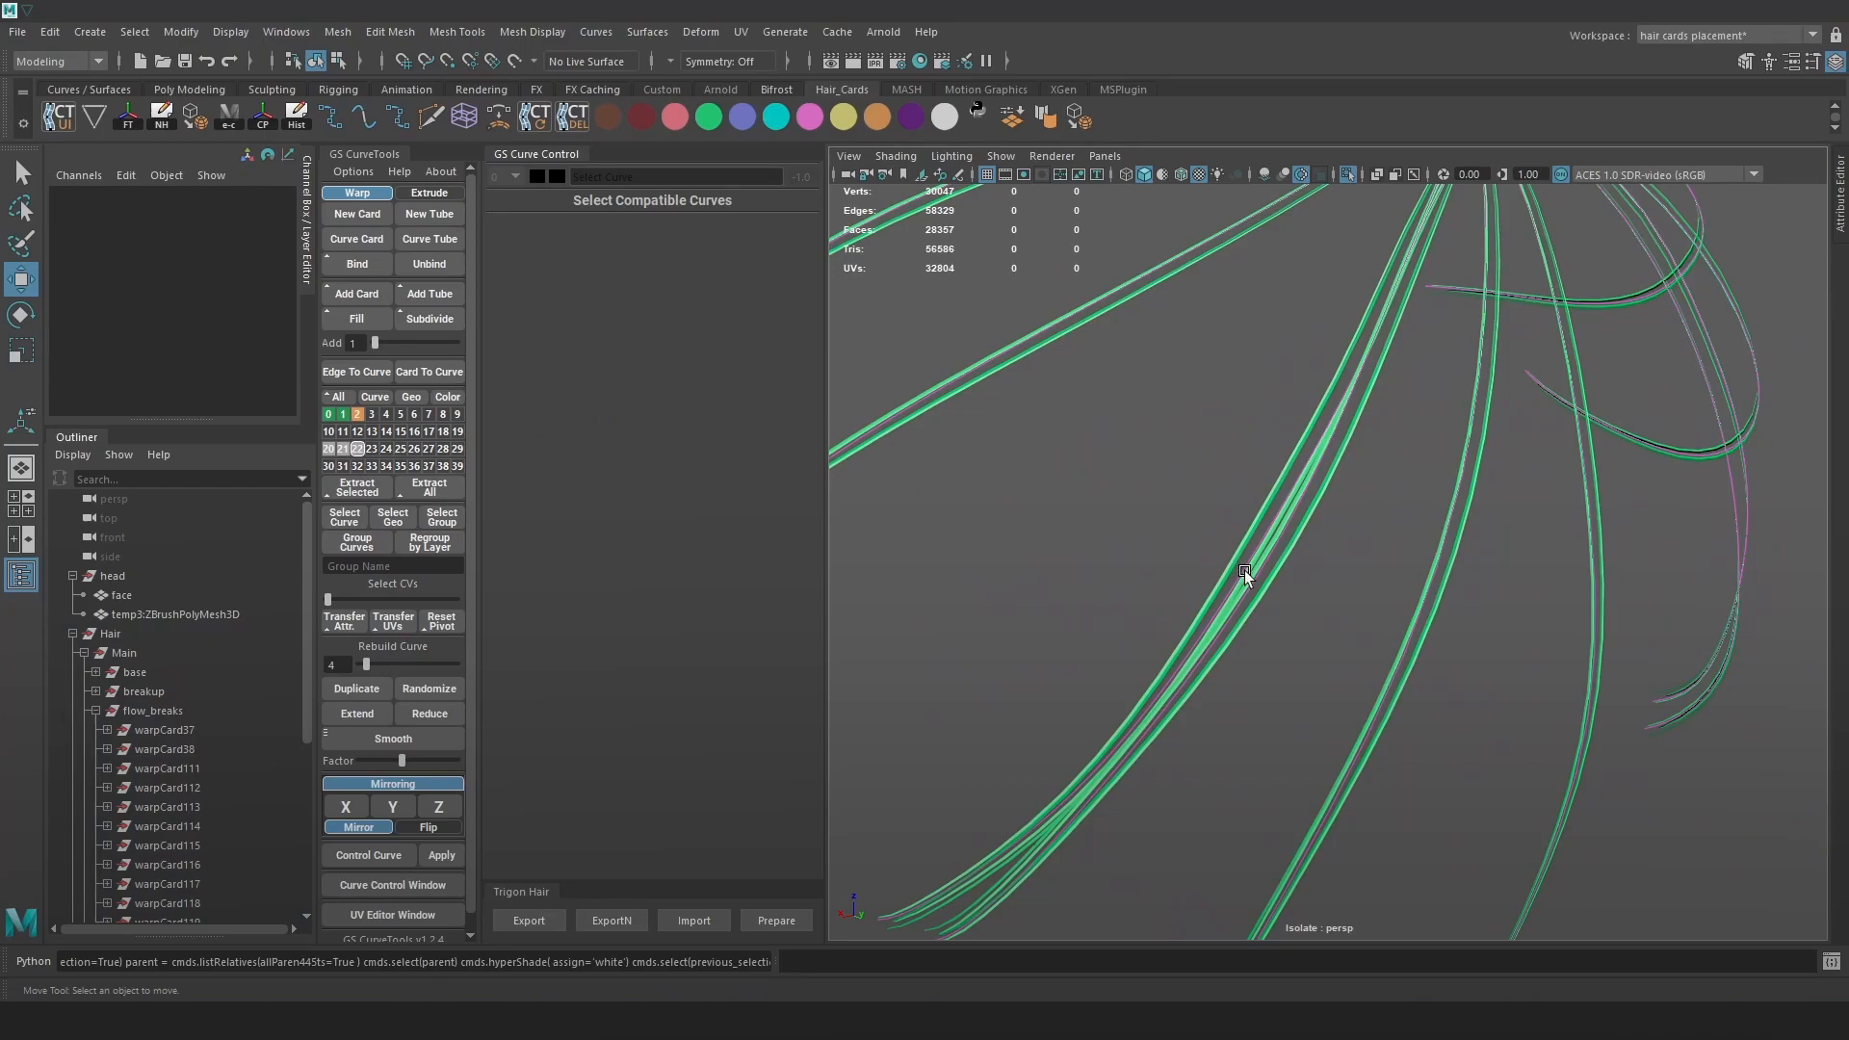
key("4")
left_click(1244, 570)
left_click_drag(1579, 589, 1488, 613, "alt")
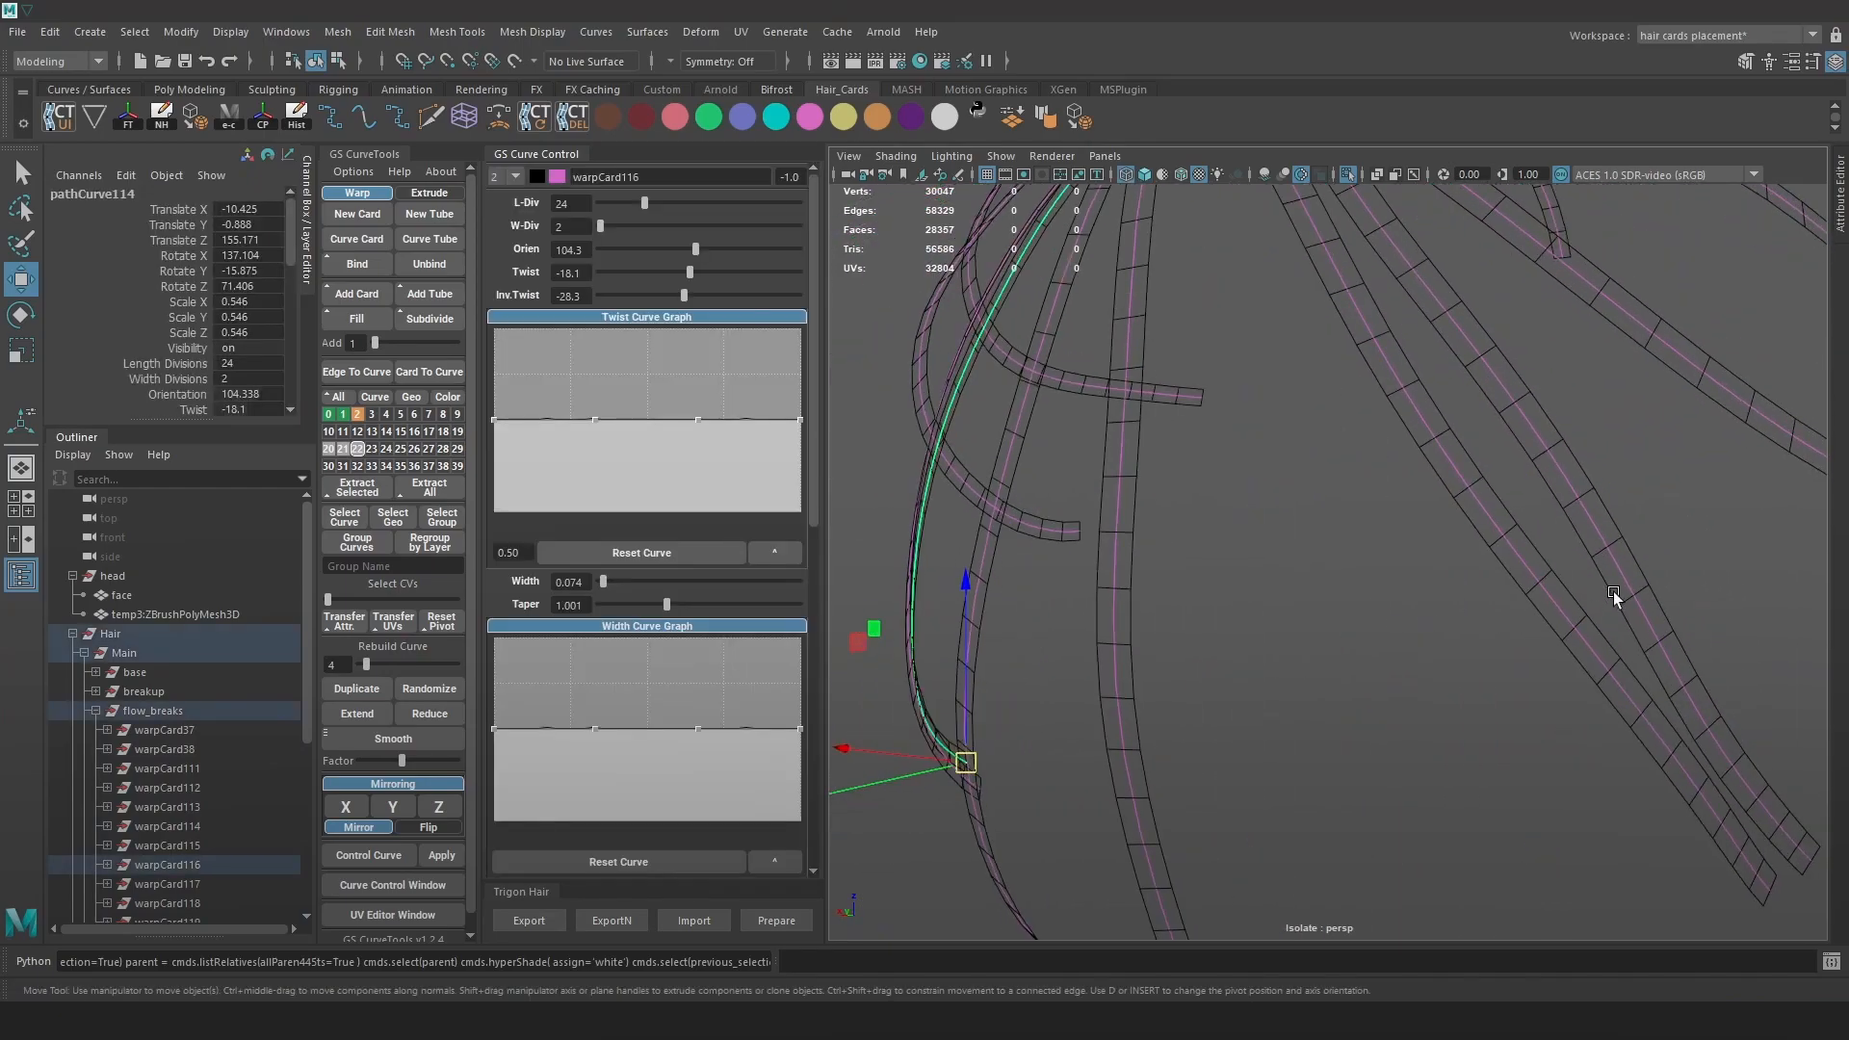
left_click(1620, 574)
key("5")
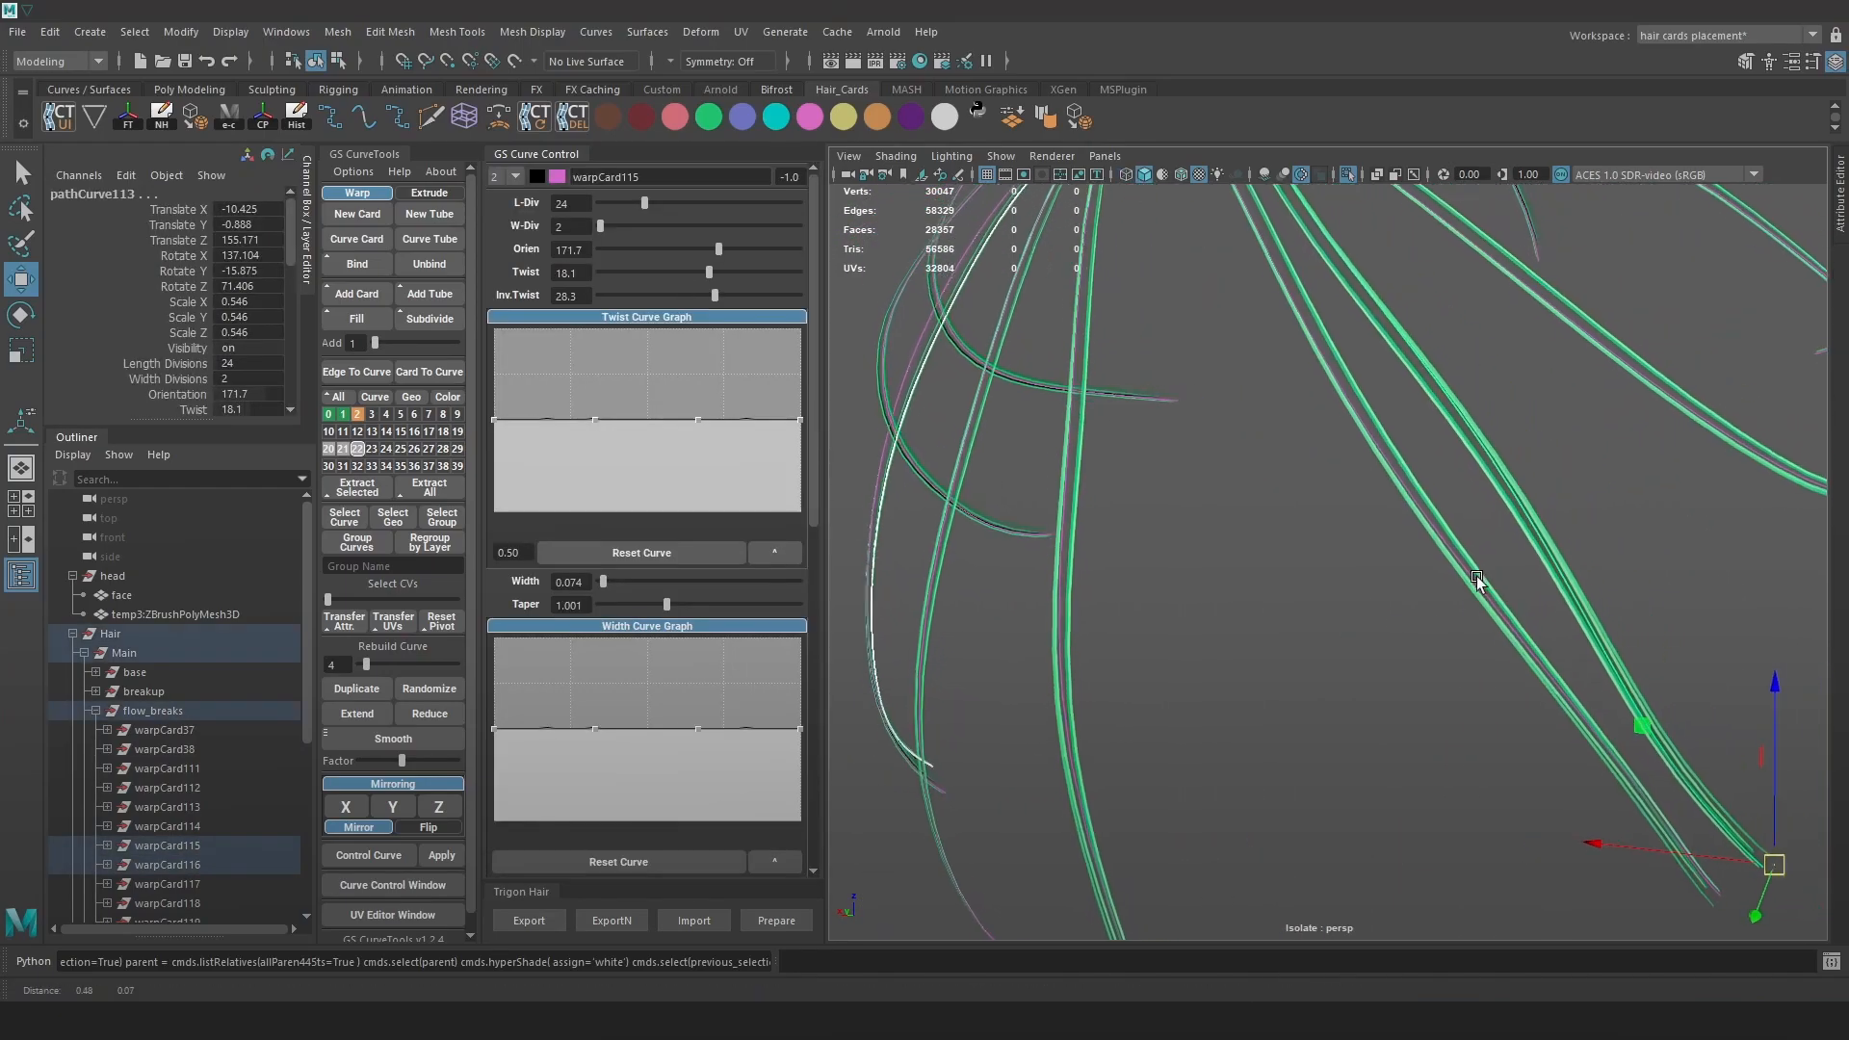
right_click_drag(1481, 576, 1533, 582, "alt")
scroll(668, 564, "down", 3)
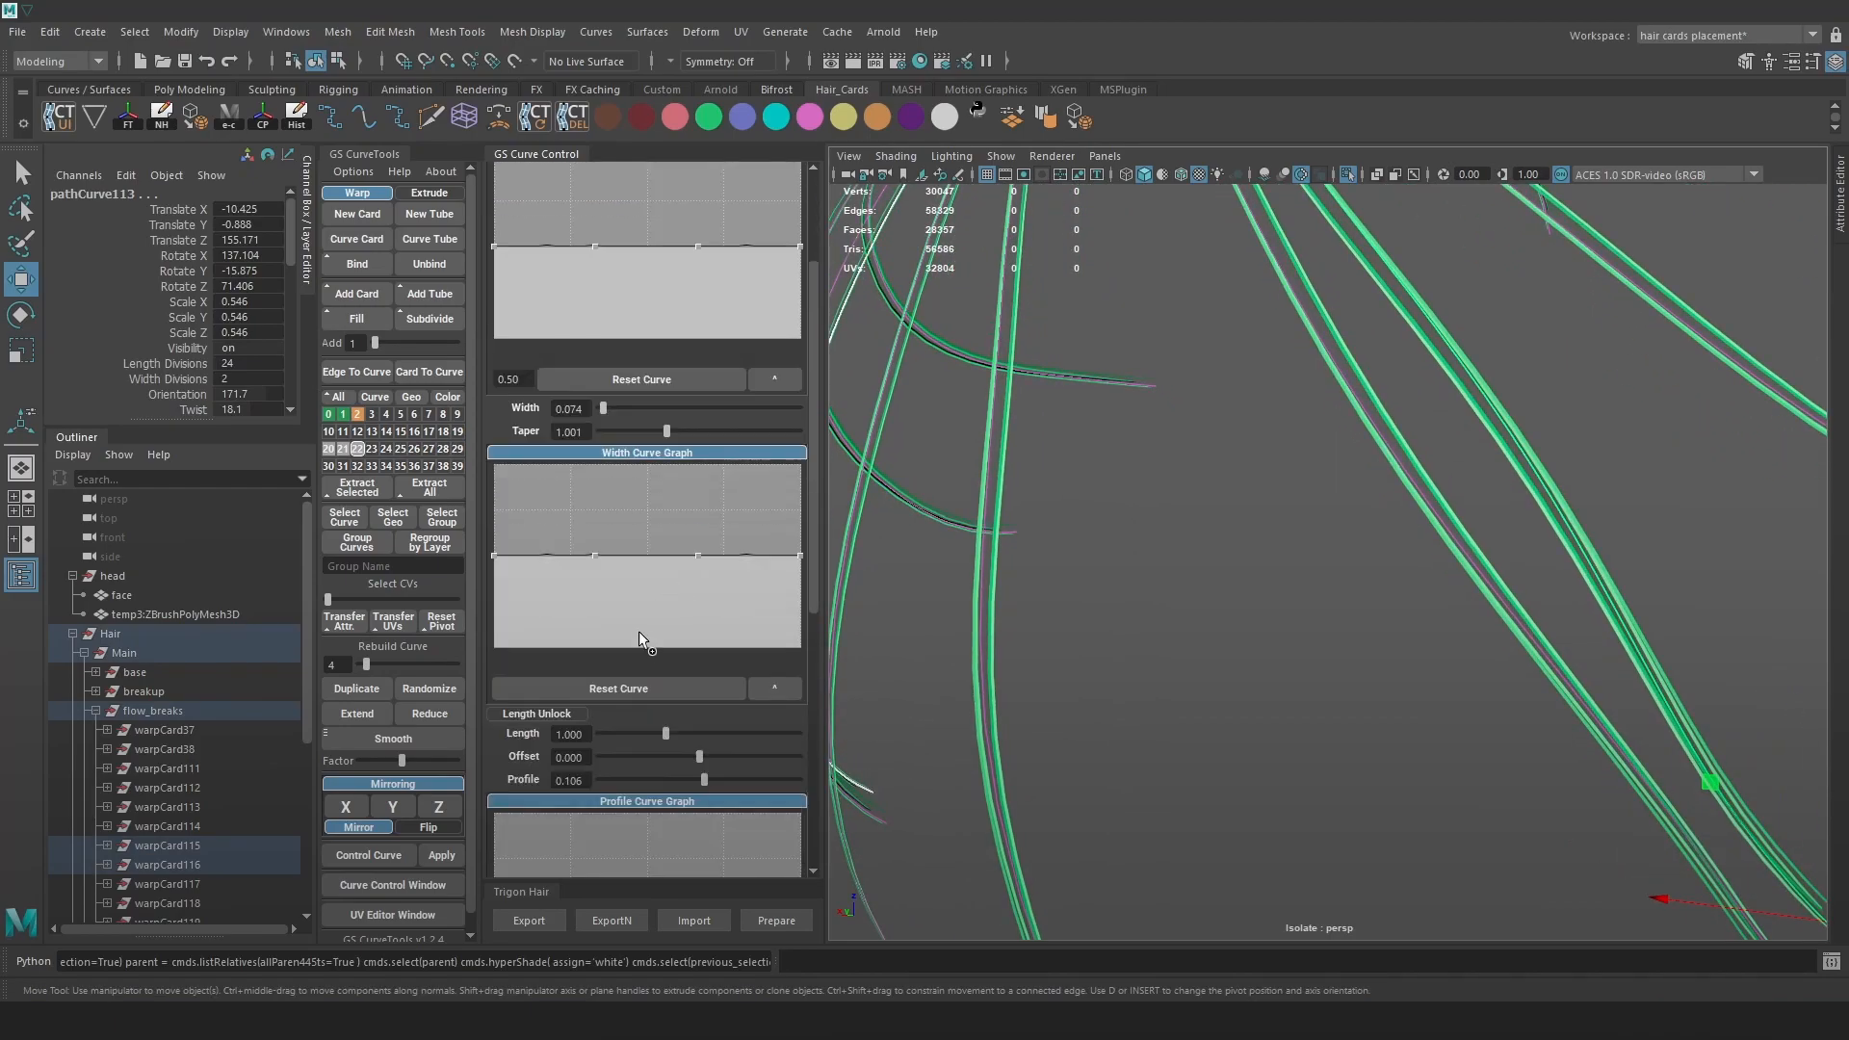
scroll(645, 575, "up", 3)
left_click_drag(602, 583, 599, 583)
right_click_drag(1348, 519, 1242, 520, "alt")
left_click_drag(1242, 520, 1334, 514, "alt")
right_click_drag(1069, 493, 1170, 499, "alt")
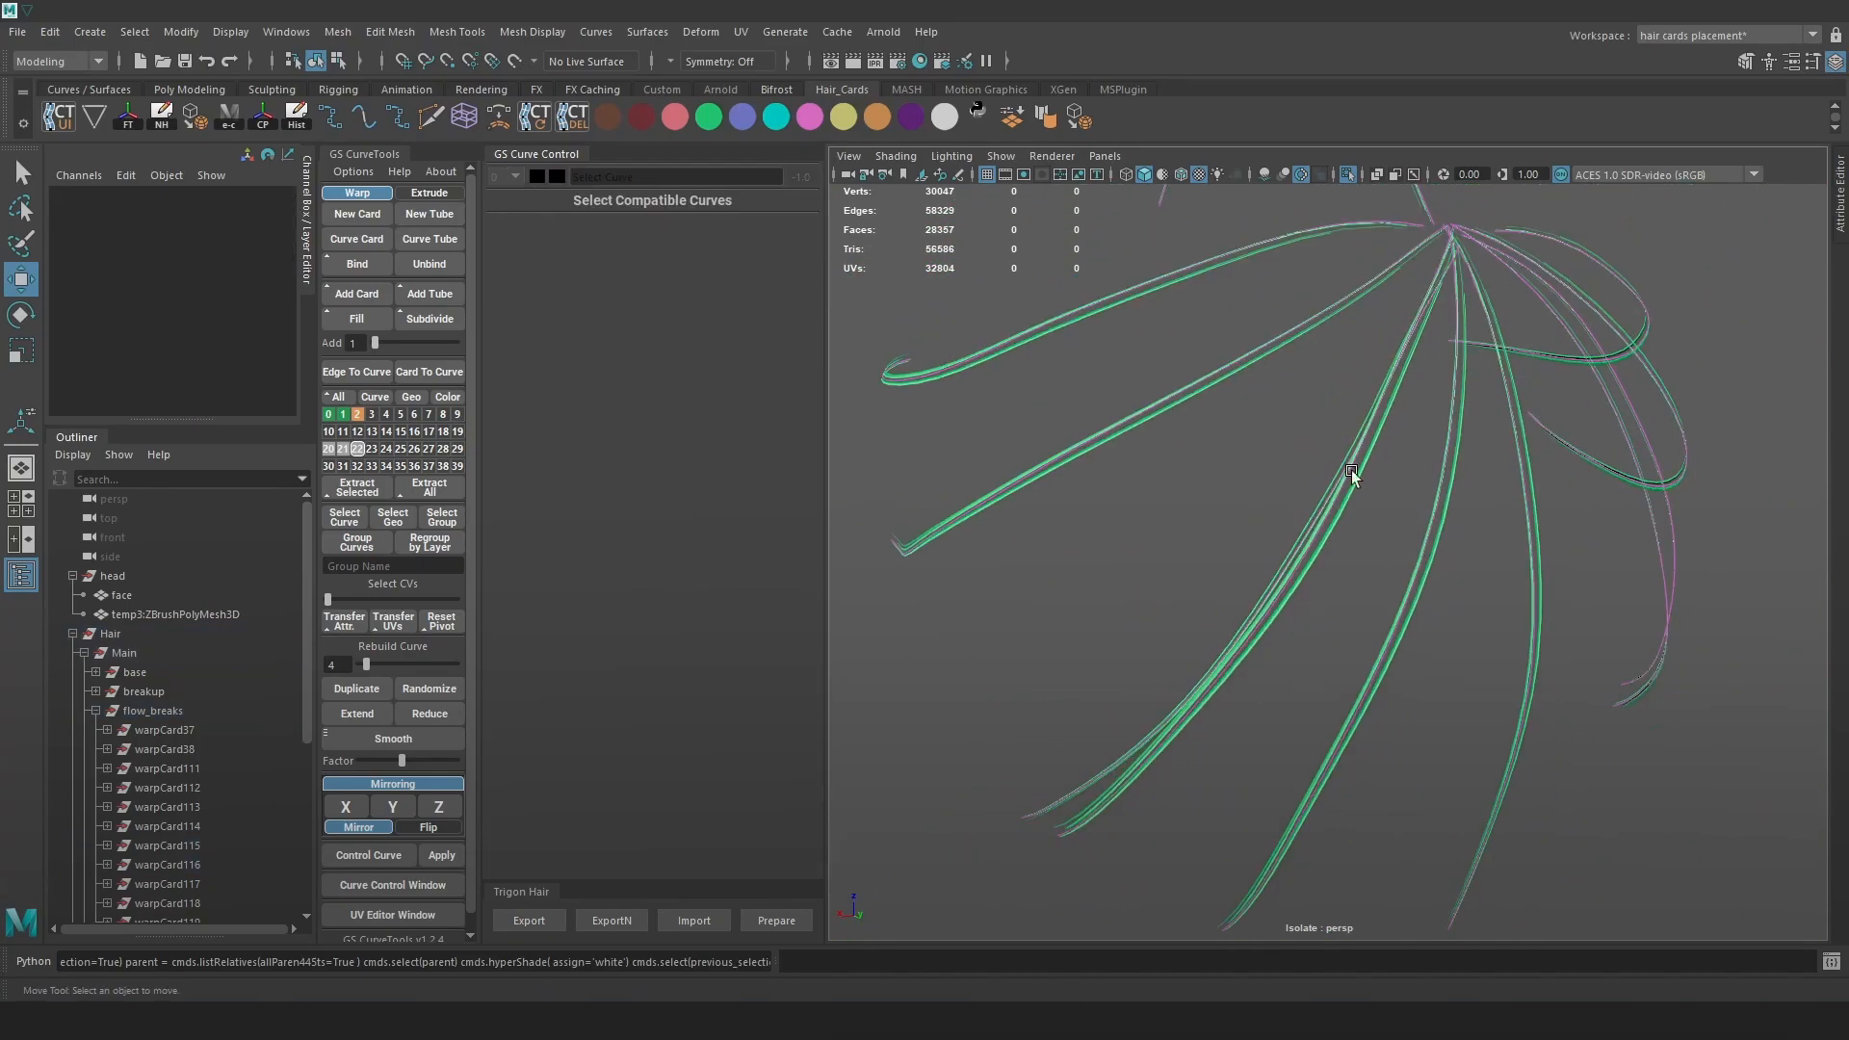
Select all flow-break cards, show them with the full hair, and set their width to 0.147
left_click_drag(1332, 418, 1372, 529, "alt")
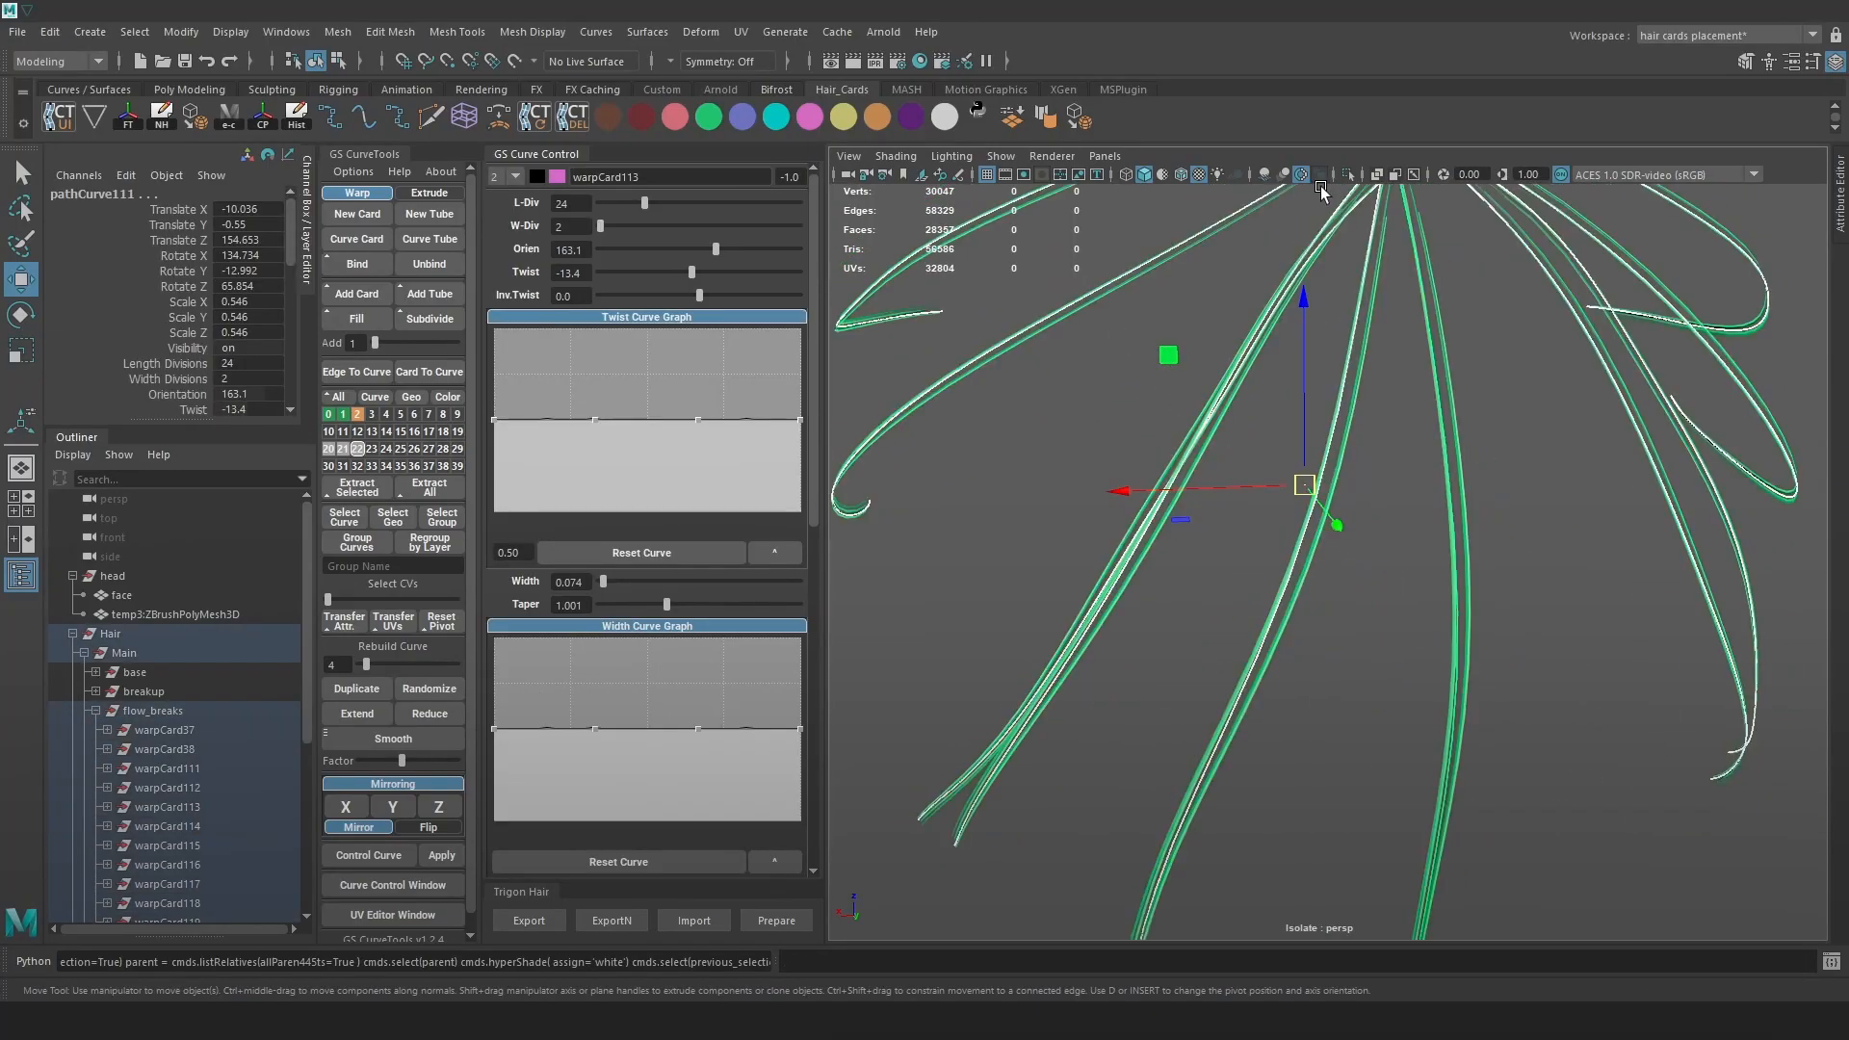
right_click_drag(1514, 508, 1296, 255, "alt")
left_click_drag(1673, 759, 1077, 271)
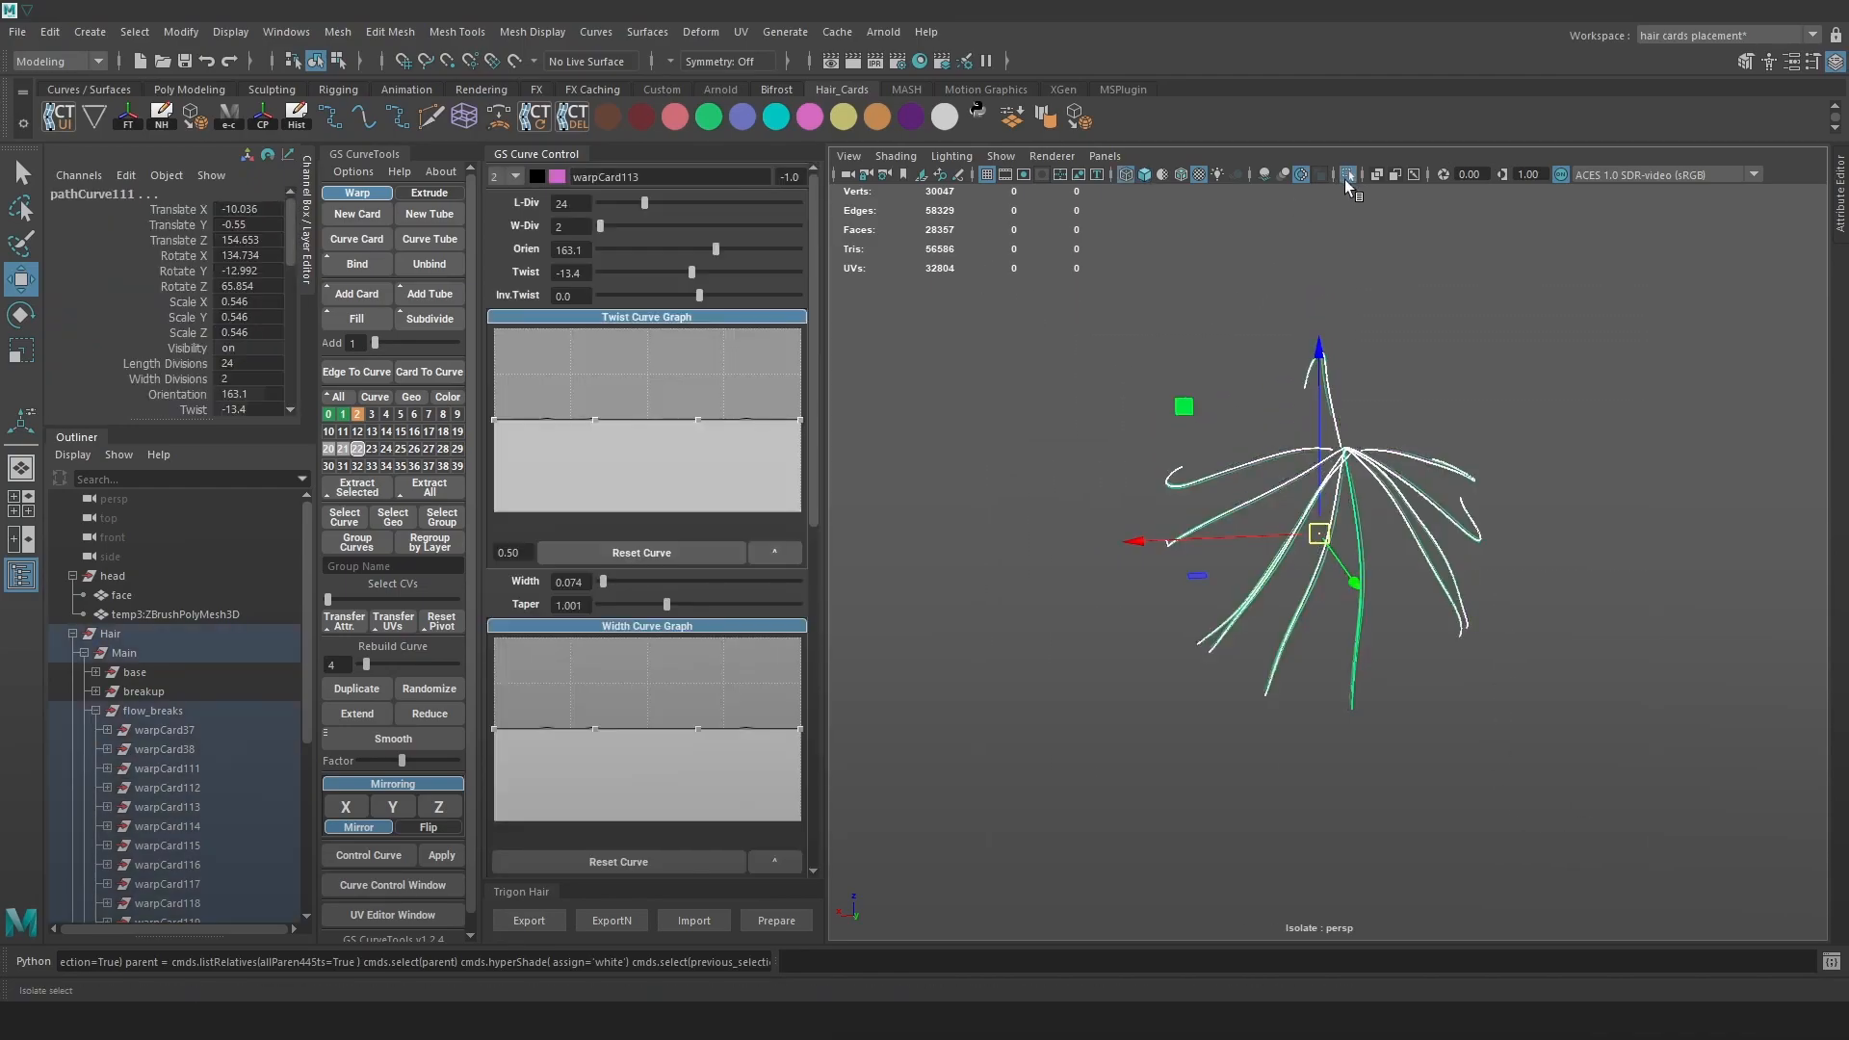
left_click(1348, 175)
right_click_drag(1333, 246, 1499, 643, "alt")
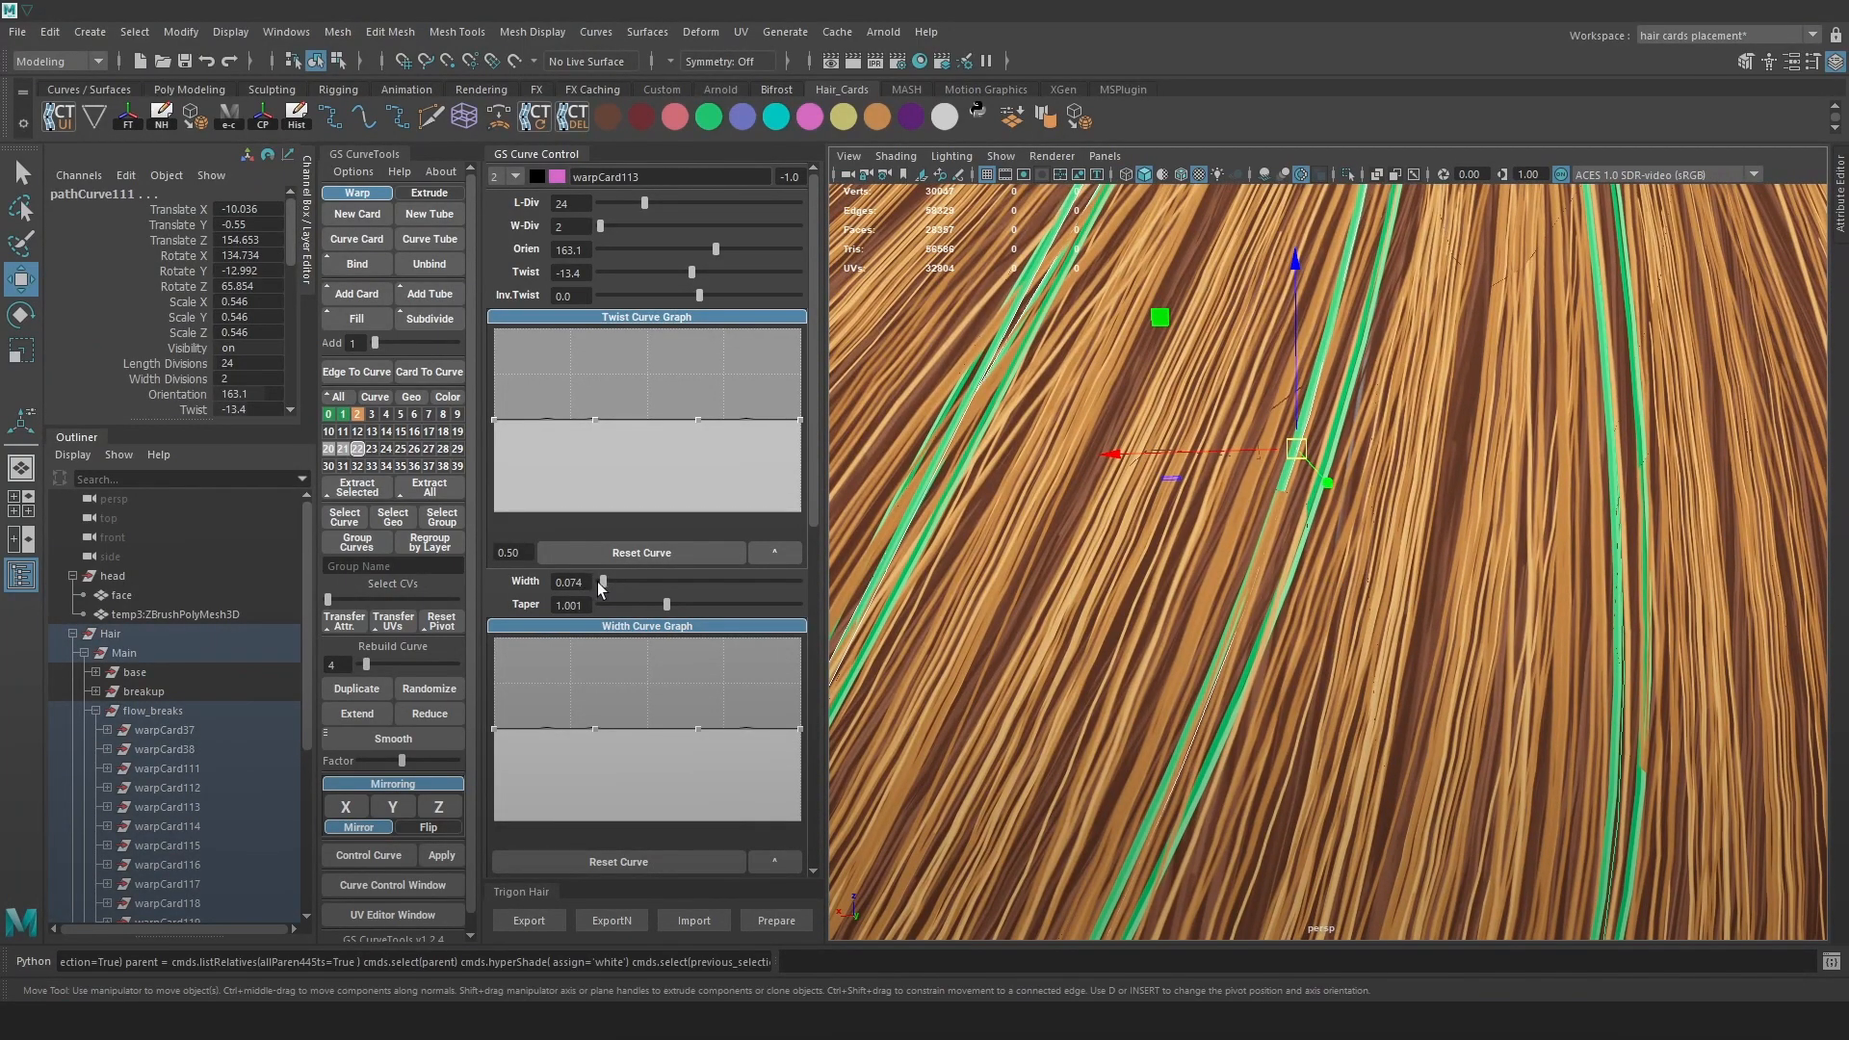
left_click_drag(601, 581, 606, 581)
right_click_drag(1240, 643, 1078, 399, "alt")
left_click_drag(1079, 400, 1257, 433, "alt")
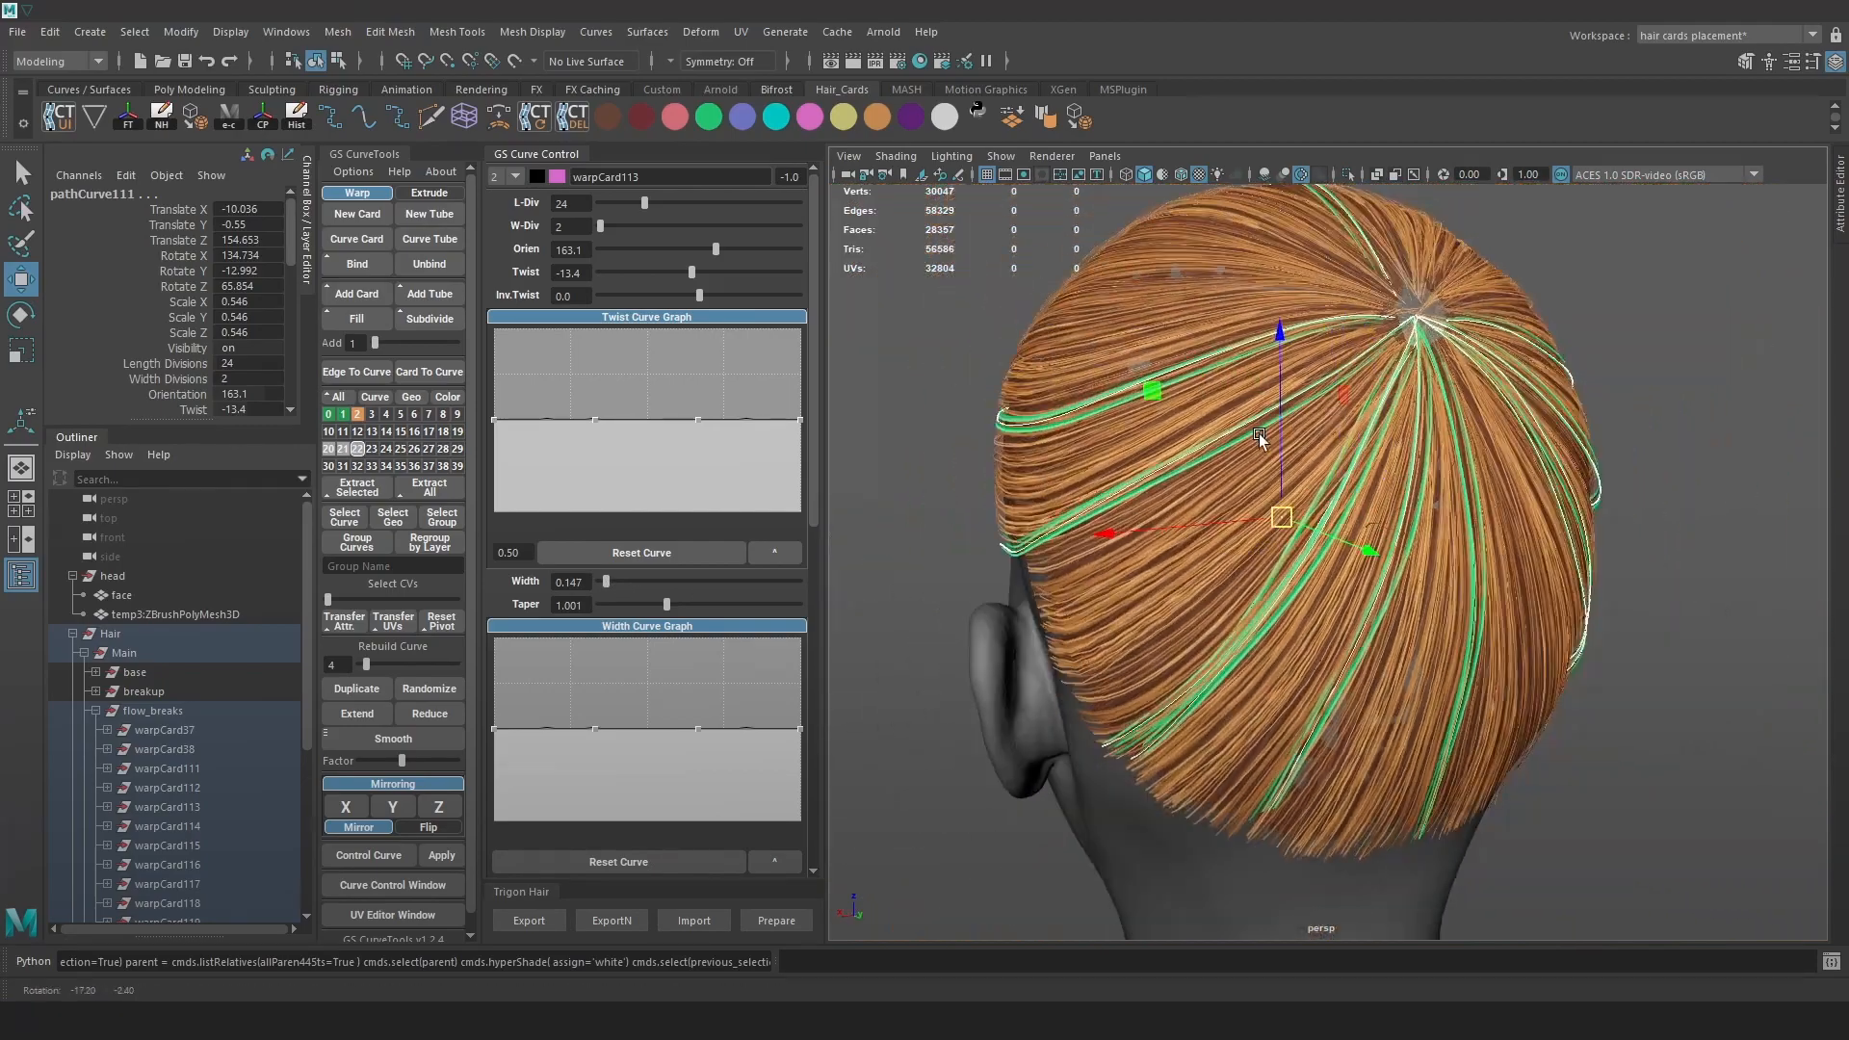
Isolate the whole flow_breaks group in the viewport, including both card geometry and curves
left_click(1348, 175)
left_click(1651, 486)
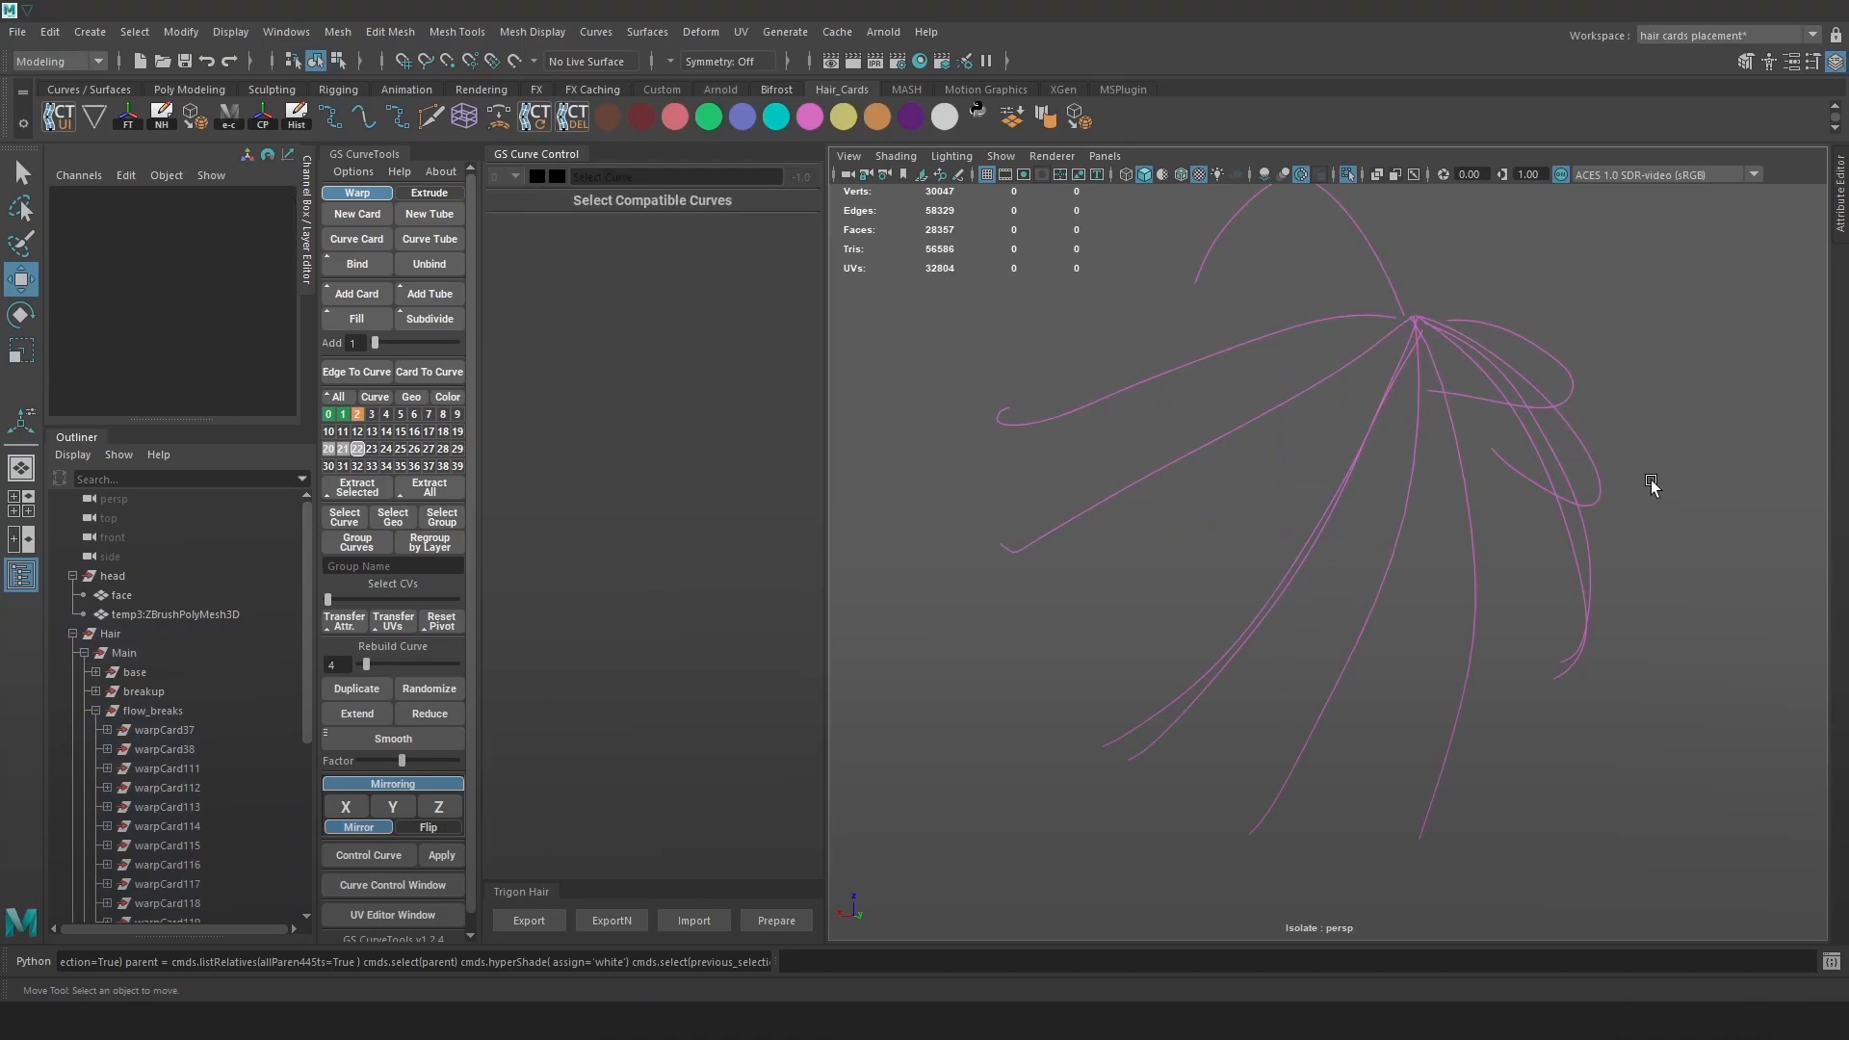
left_click(1346, 175)
left_click(134, 712)
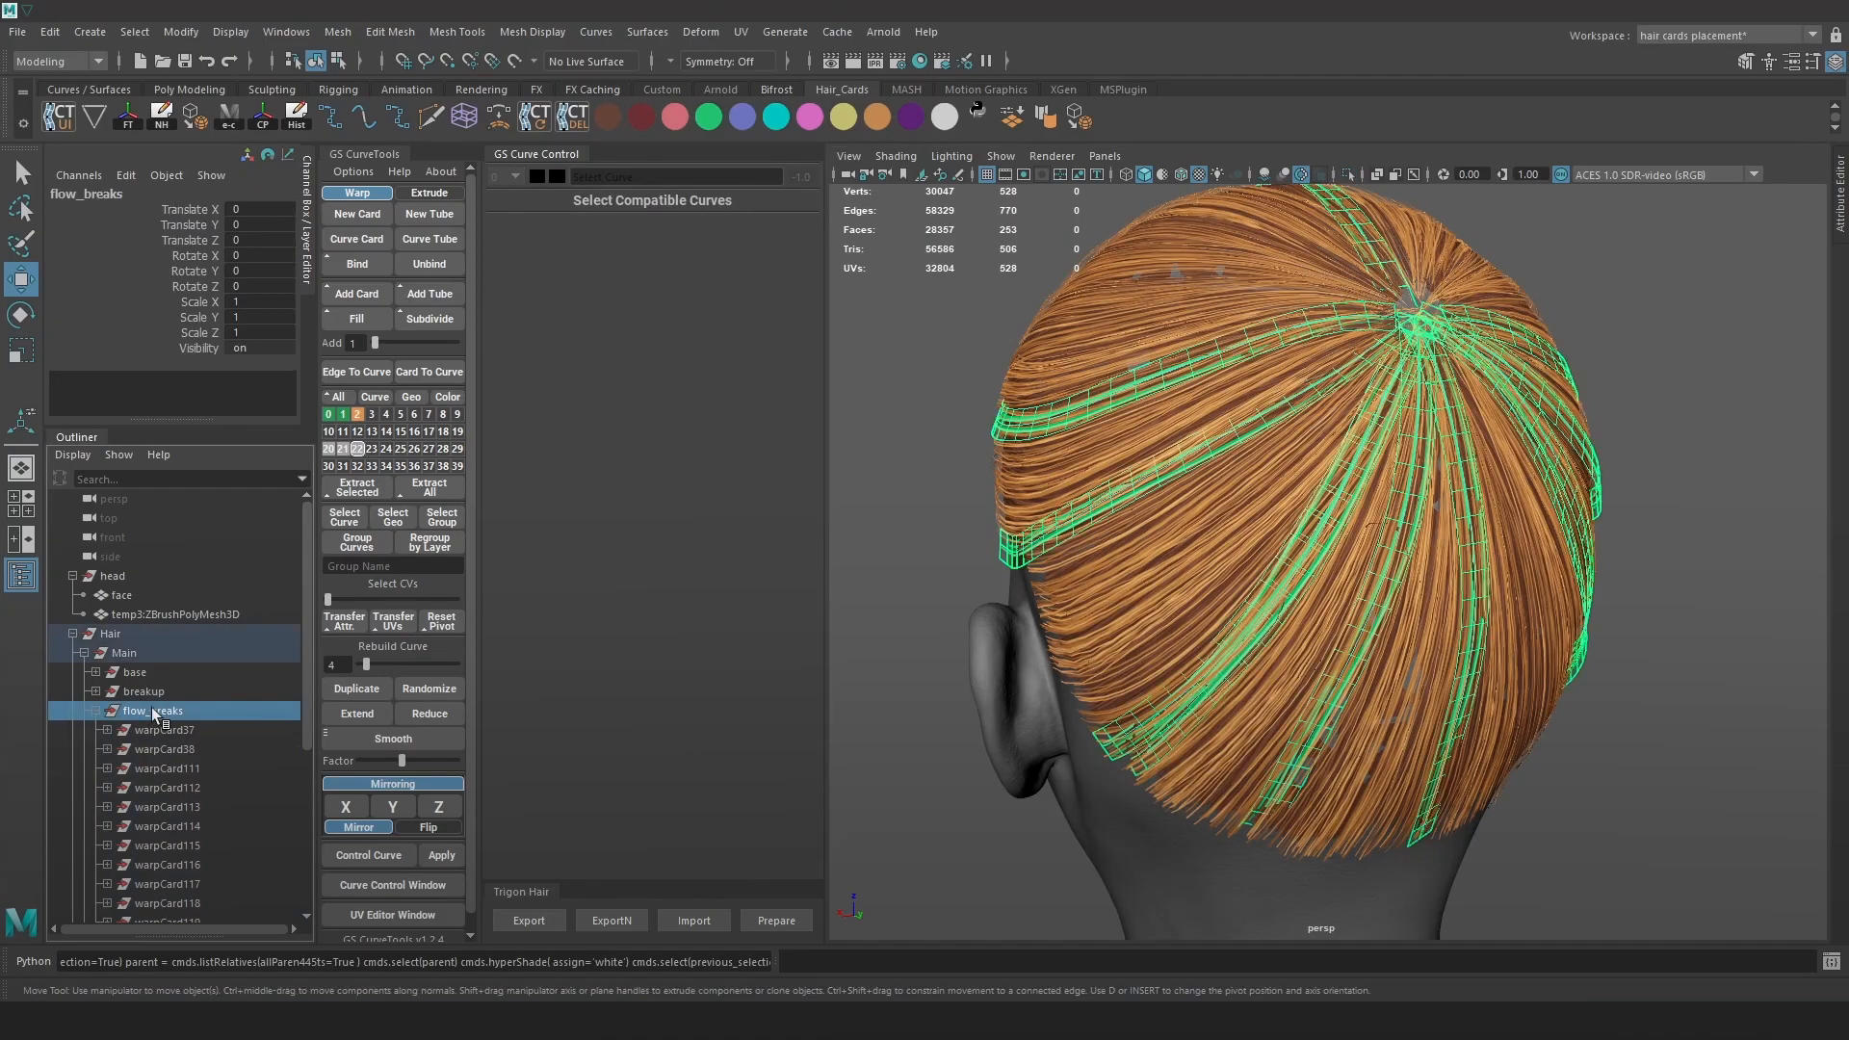
left_click(1348, 175)
scroll(1332, 591, "up", 6)
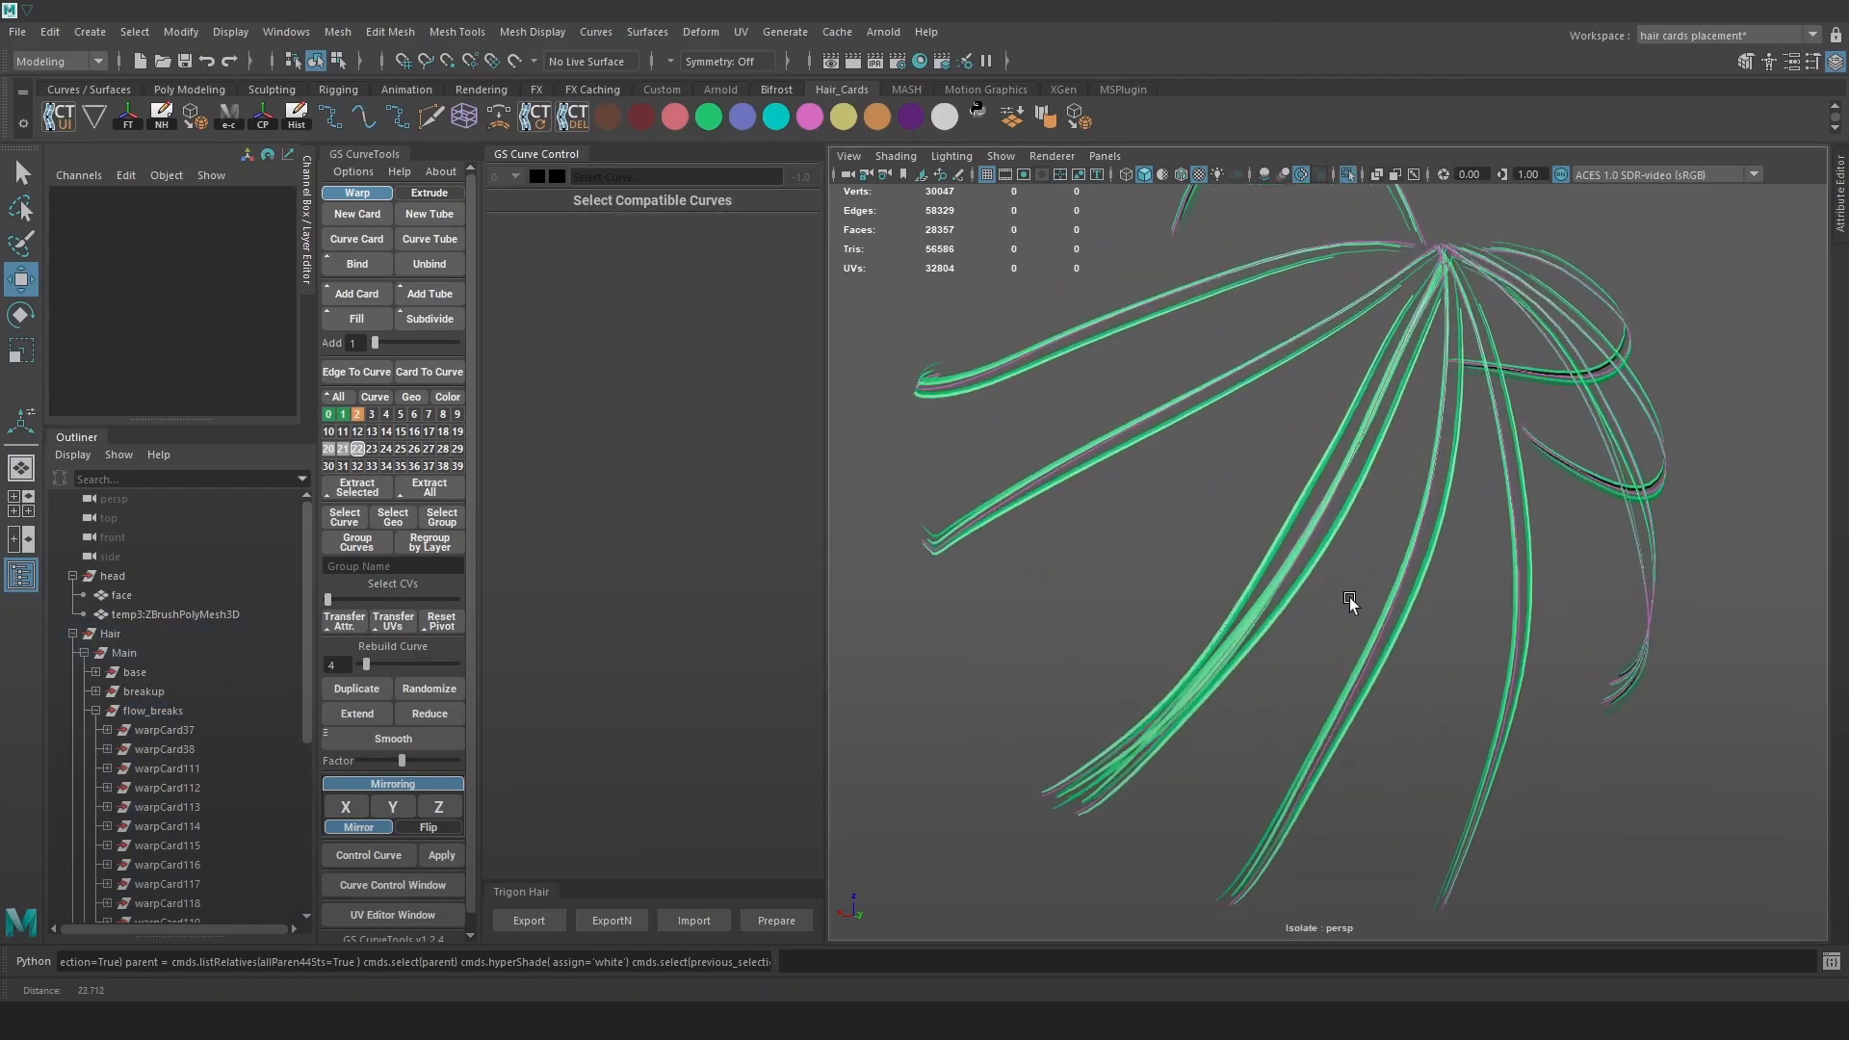
Select warpCard116 and warpCard115 and set their width to 0.074
left_click(1289, 535)
left_click_drag(1620, 577, 1600, 580, "alt")
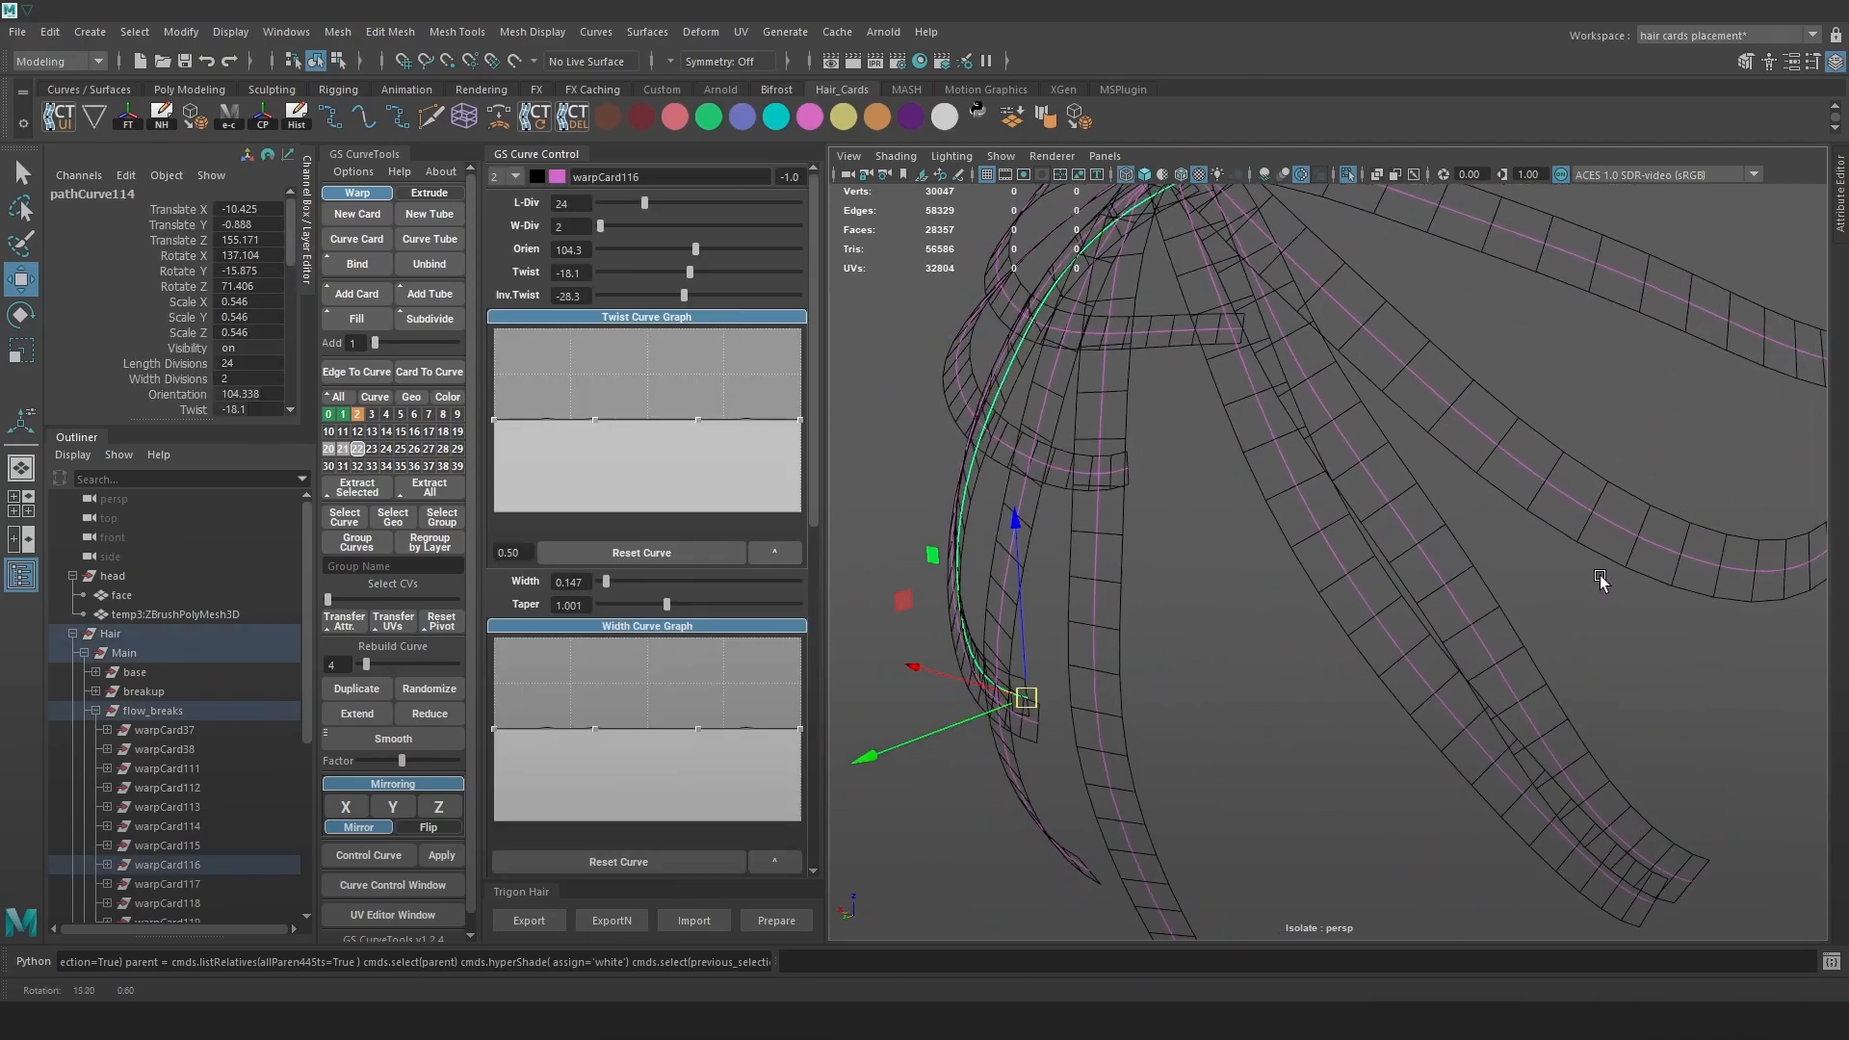
left_click(1447, 586, "shift")
left_click_drag(606, 581, 604, 587)
key("5")
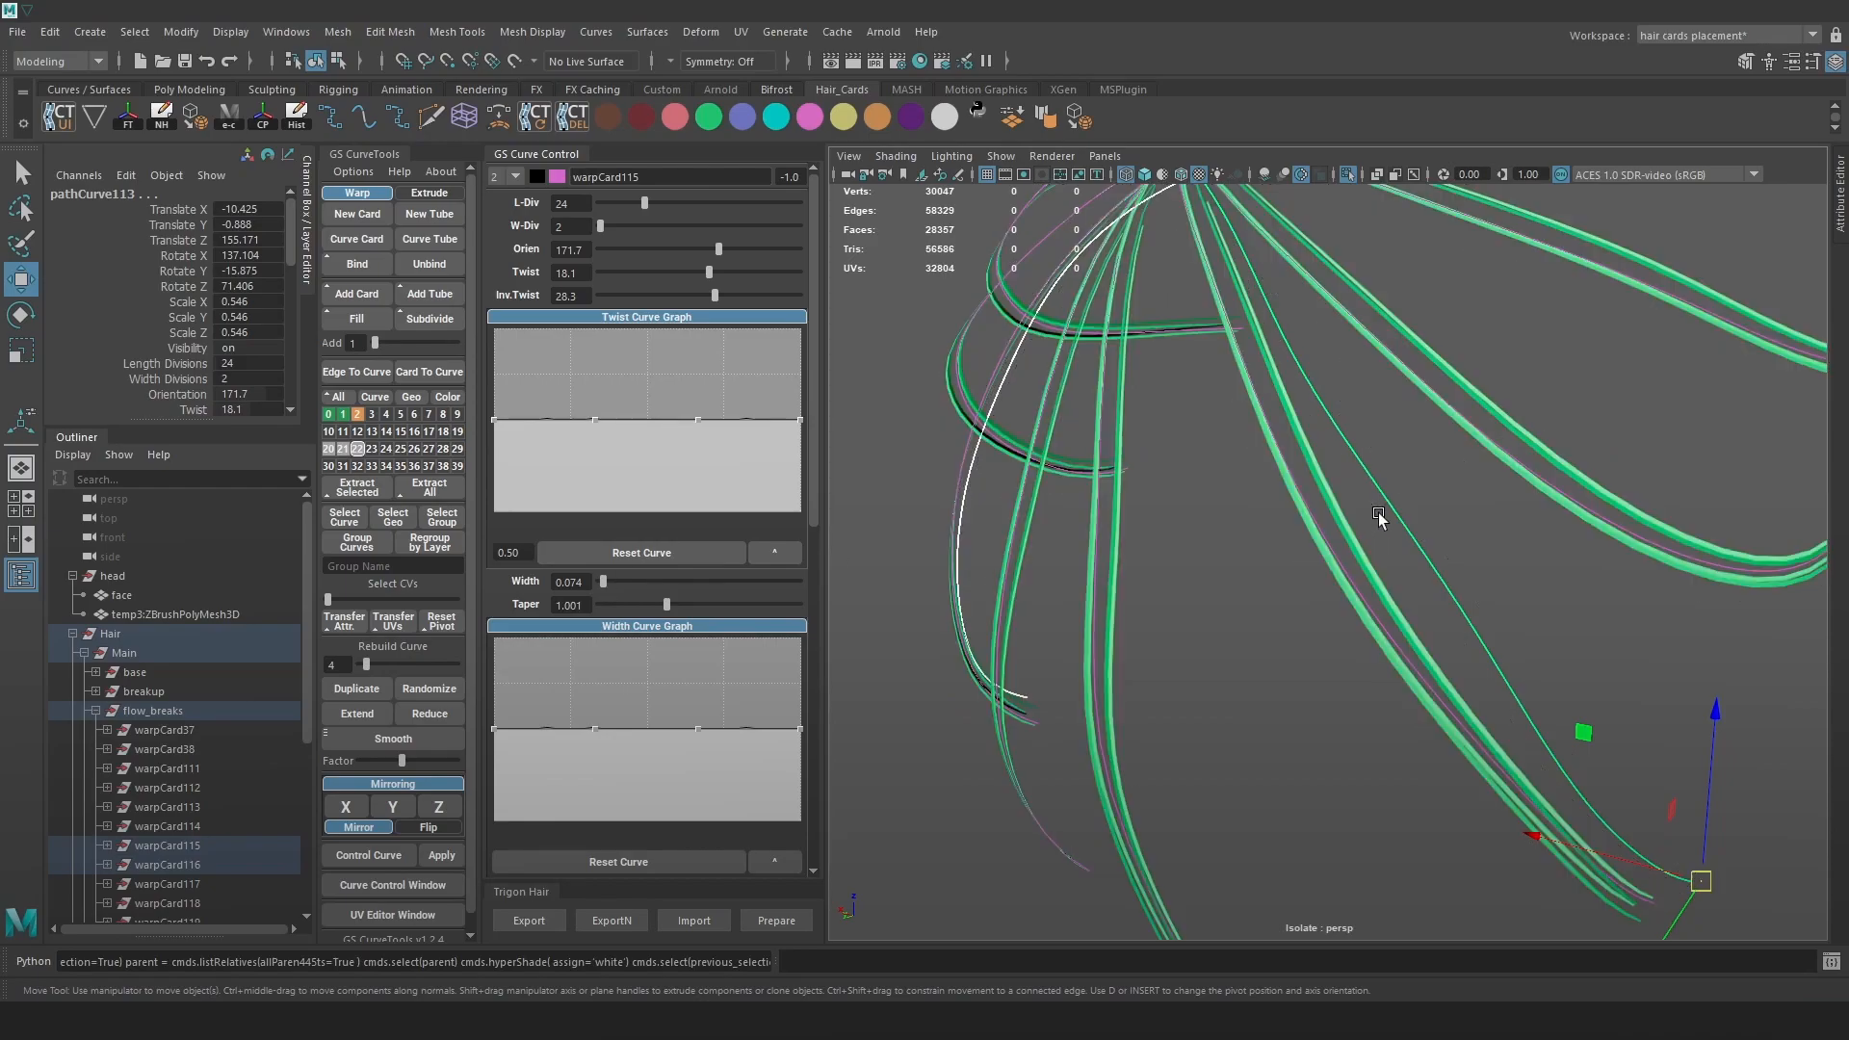
Save the scene and export the hair for rendering
left_click(1320, 612)
scroll(1320, 516, "down", 5)
left_click_drag(1320, 514, 1441, 510, "alt")
key("ctrl+s")
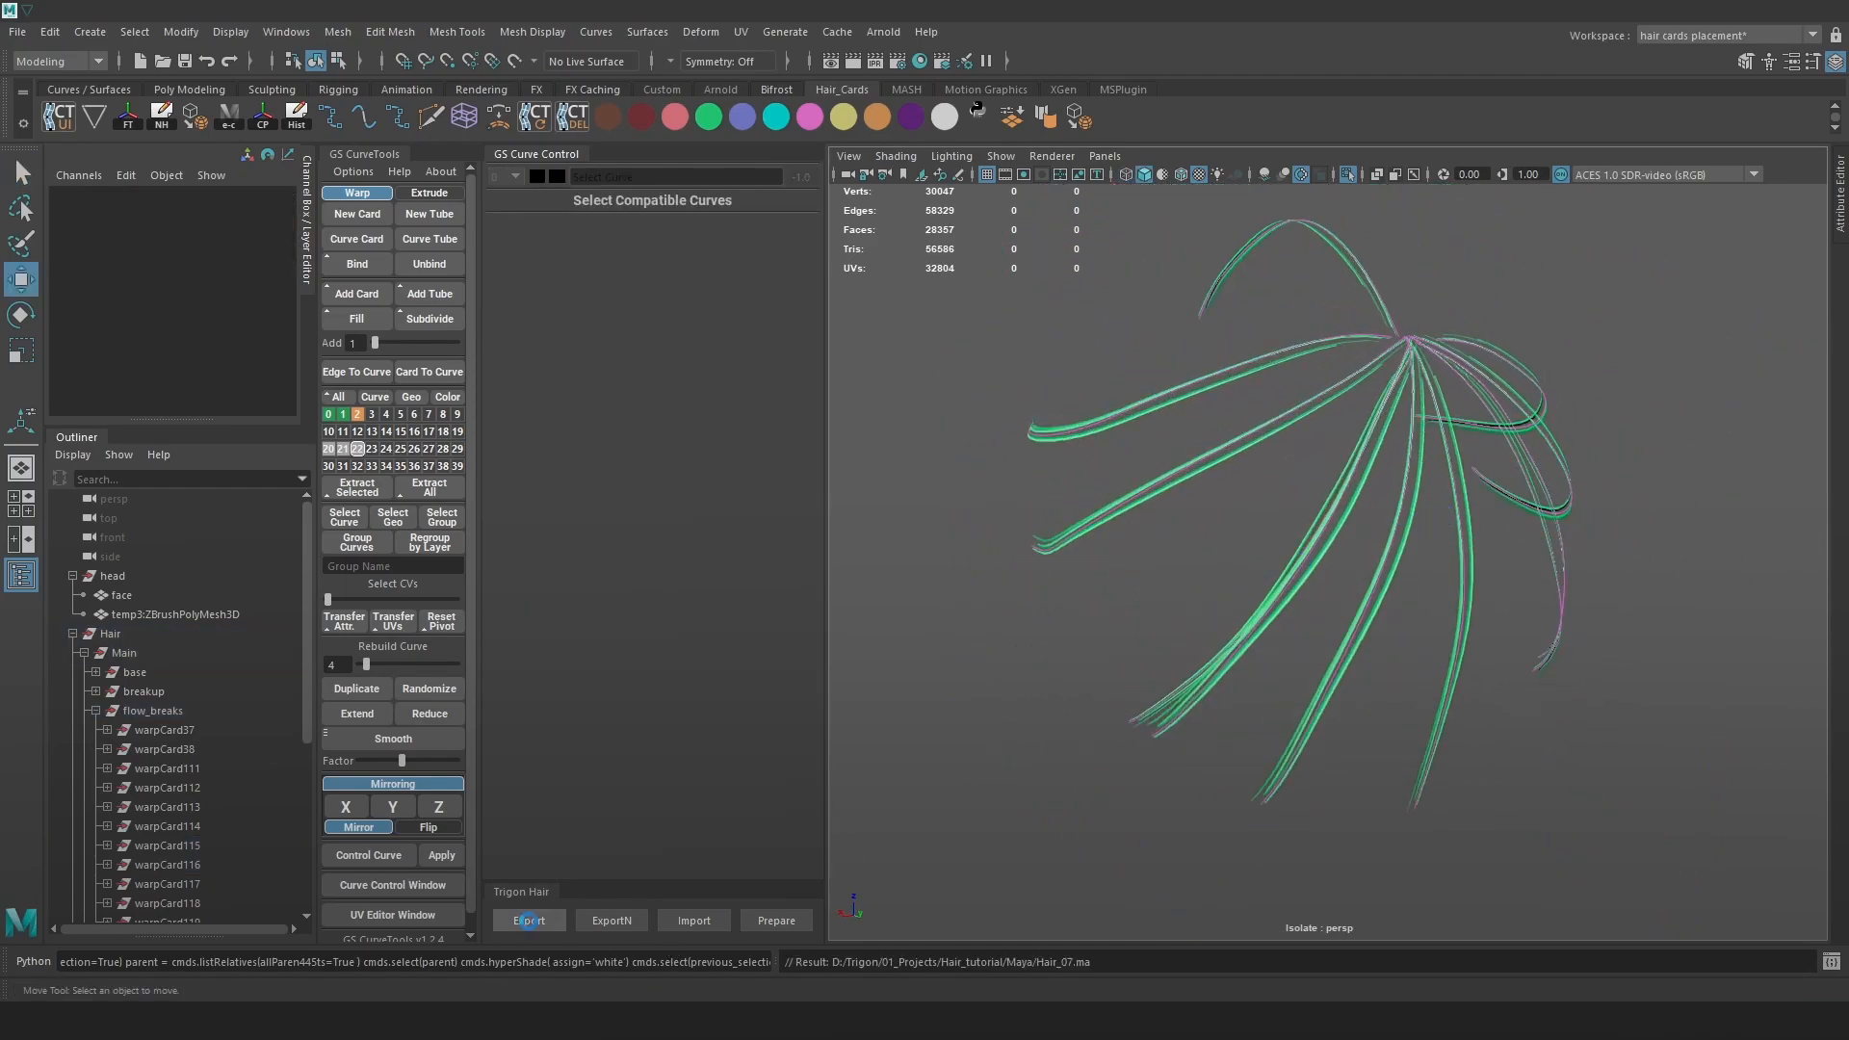
left_click(529, 920)
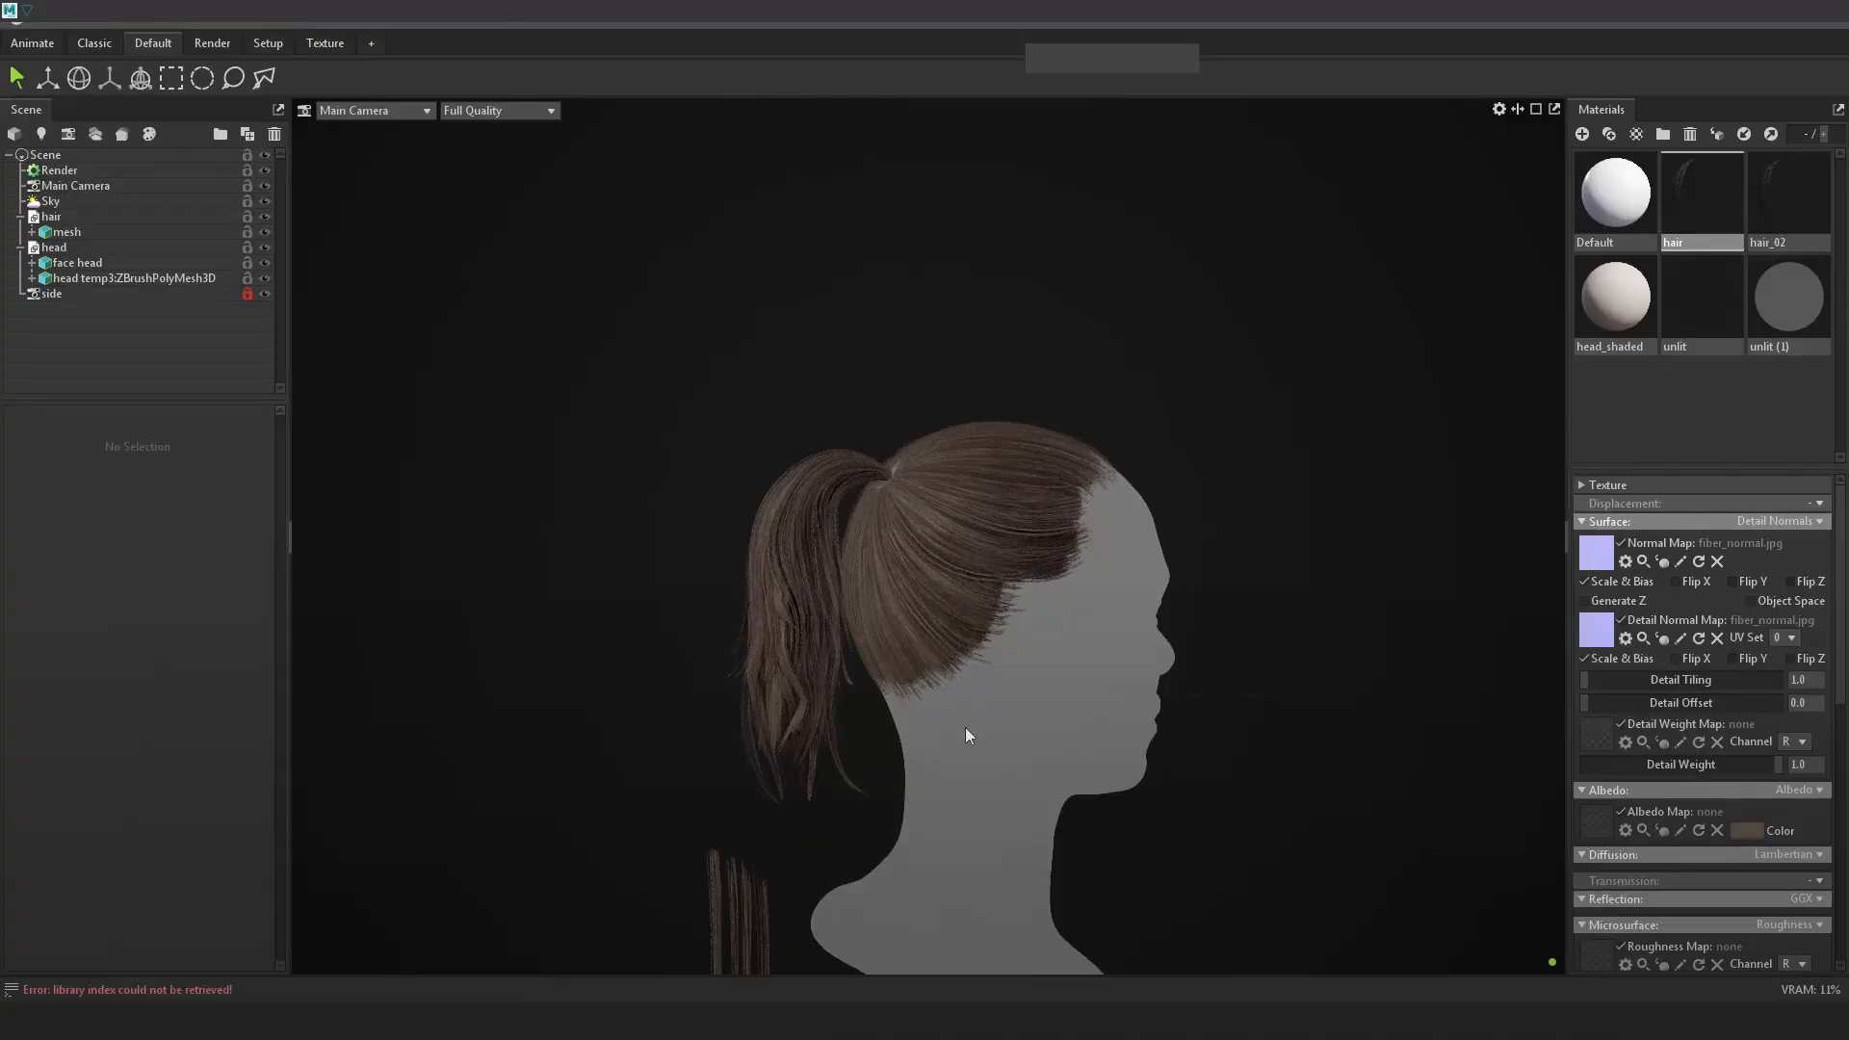
Inspect the updated hair render in Marmoset Toolbag from the side, back and top
right_click_drag(1146, 603, 1216, 673, "alt")
right_click_drag(1211, 672, 1132, 651, "alt")
left_click_drag(1132, 651, 1256, 644, "alt")
right_click_drag(1256, 643, 1296, 710, "alt")
left_click_drag(1296, 710, 869, 667, "alt")
left_click_drag(1014, 681, 1135, 690, "alt")
right_click_drag(1011, 627, 1077, 665, "alt")
left_click_drag(1077, 664, 1098, 717, "alt")
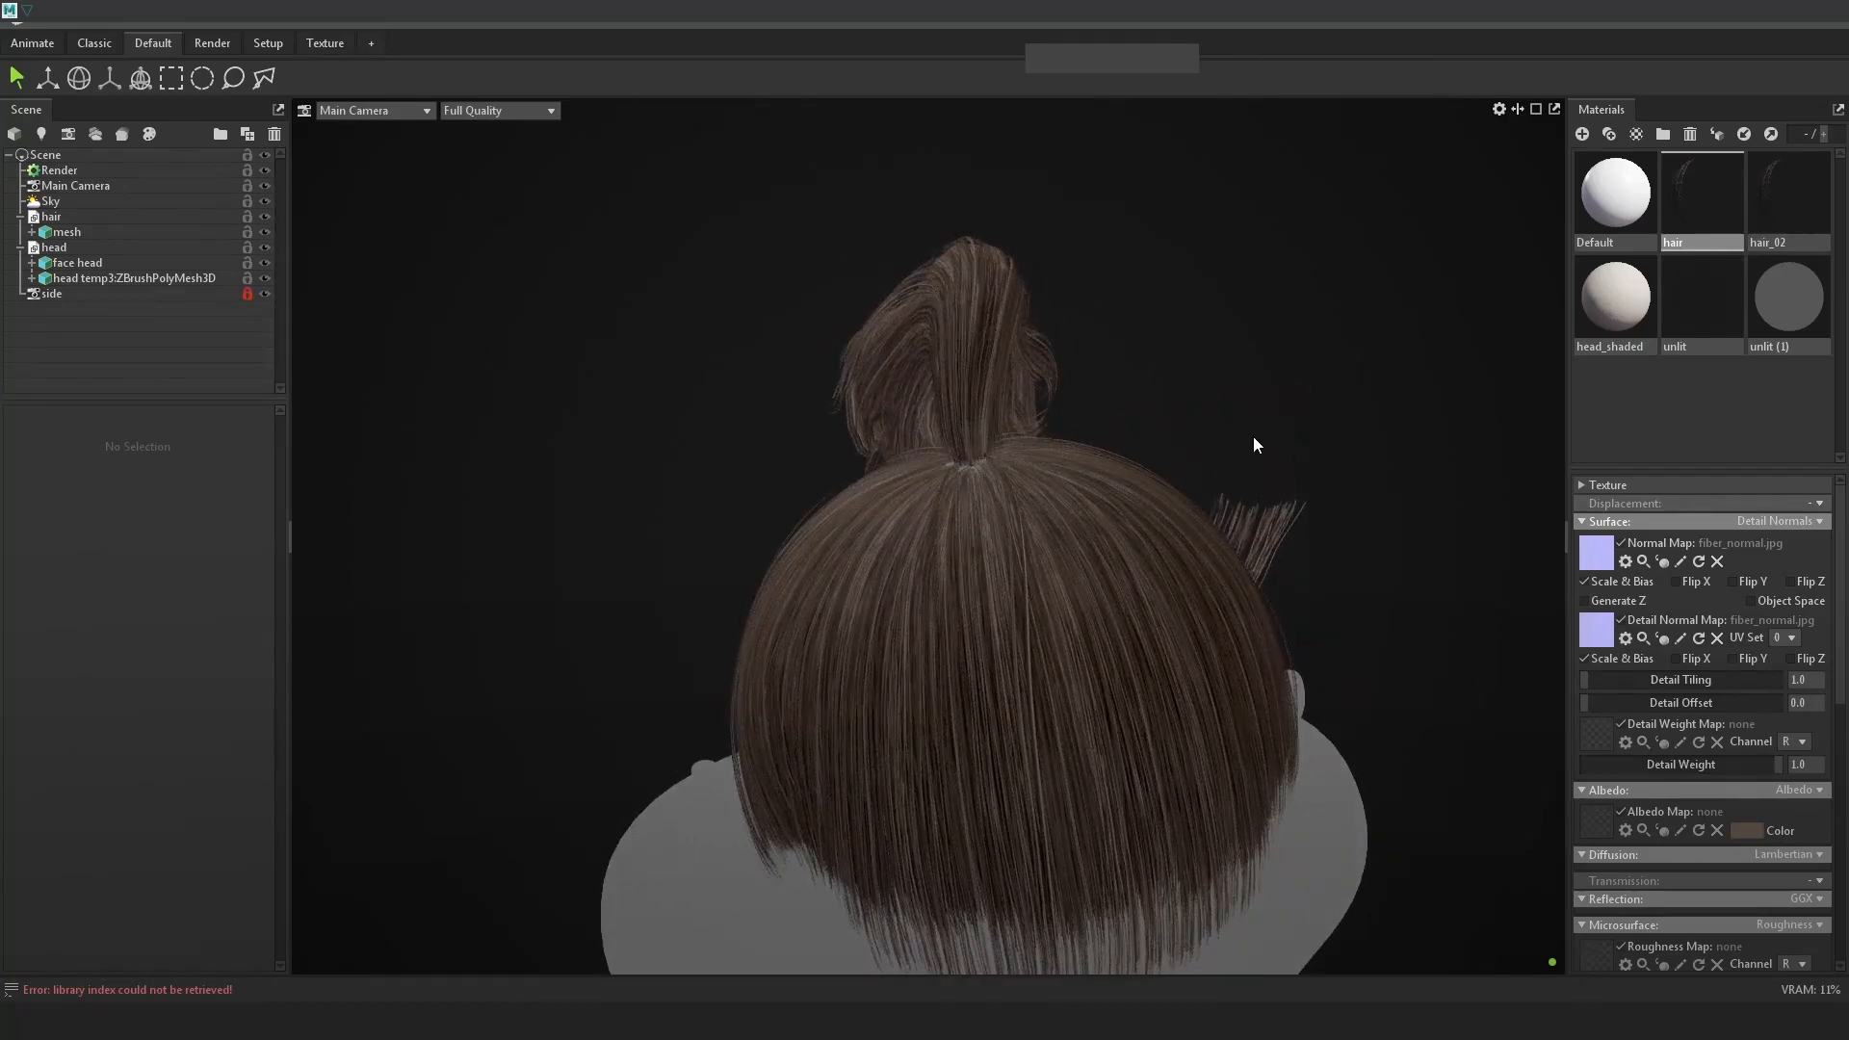
Switch back to Maya, leave the isolated view and select the curve of warpCard119 at the top centre of the head
left_click(1762, 15)
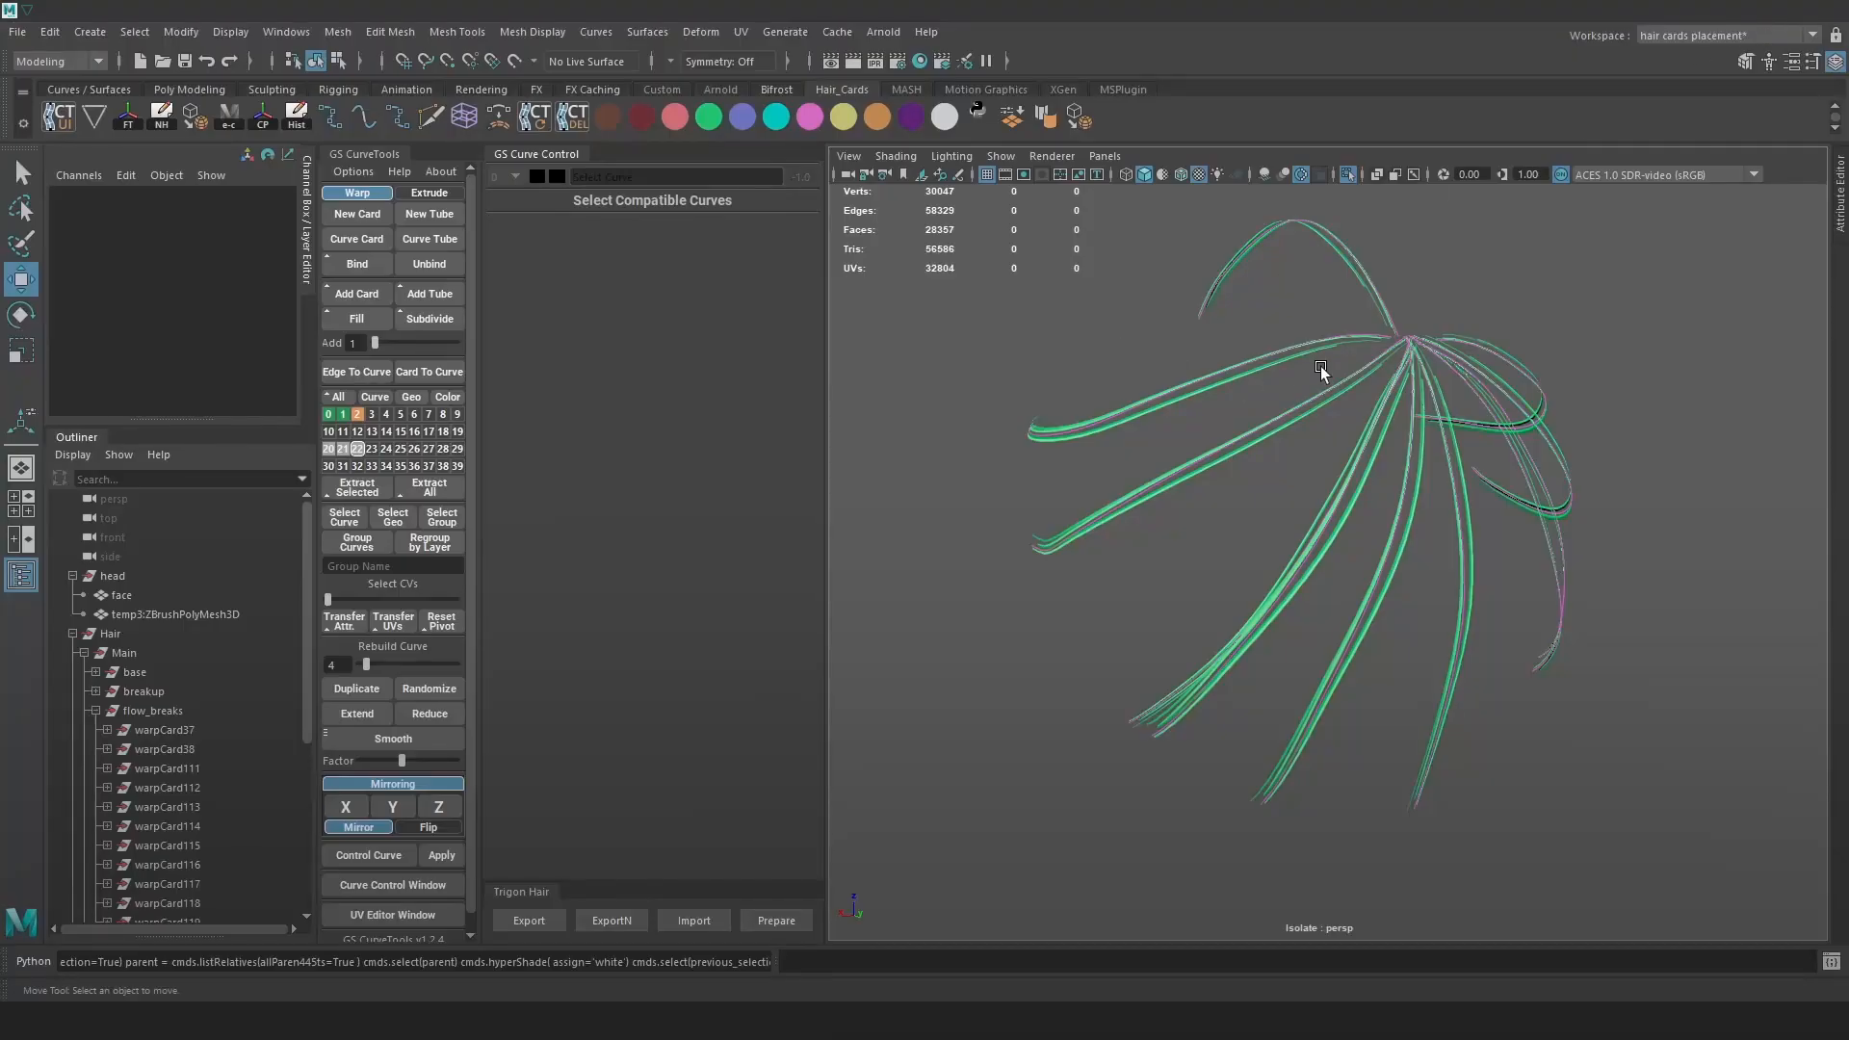
left_click_drag(1319, 367, 1342, 106, "alt")
left_click(1346, 178)
left_click(1321, 297)
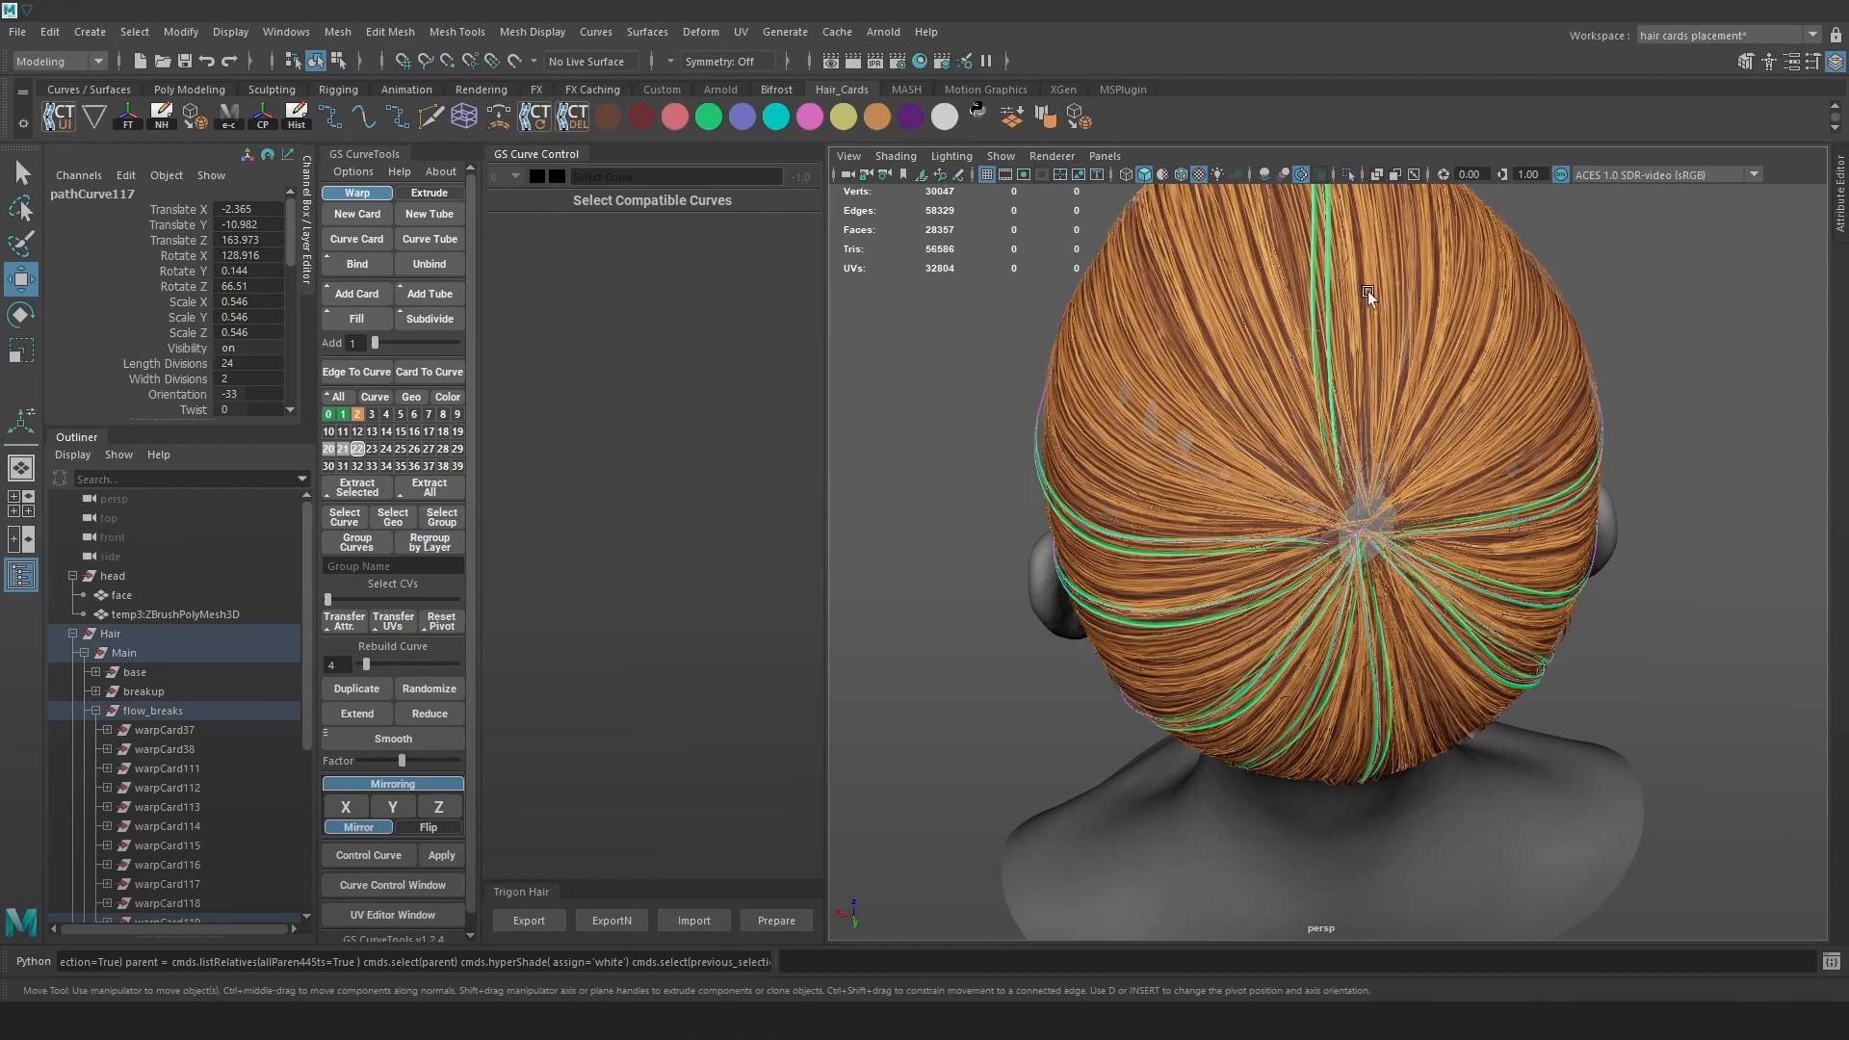
middle_click_drag(1642, 218, 1544, 301, "alt")
right_click_drag(1543, 301, 1413, 293)
key("4")
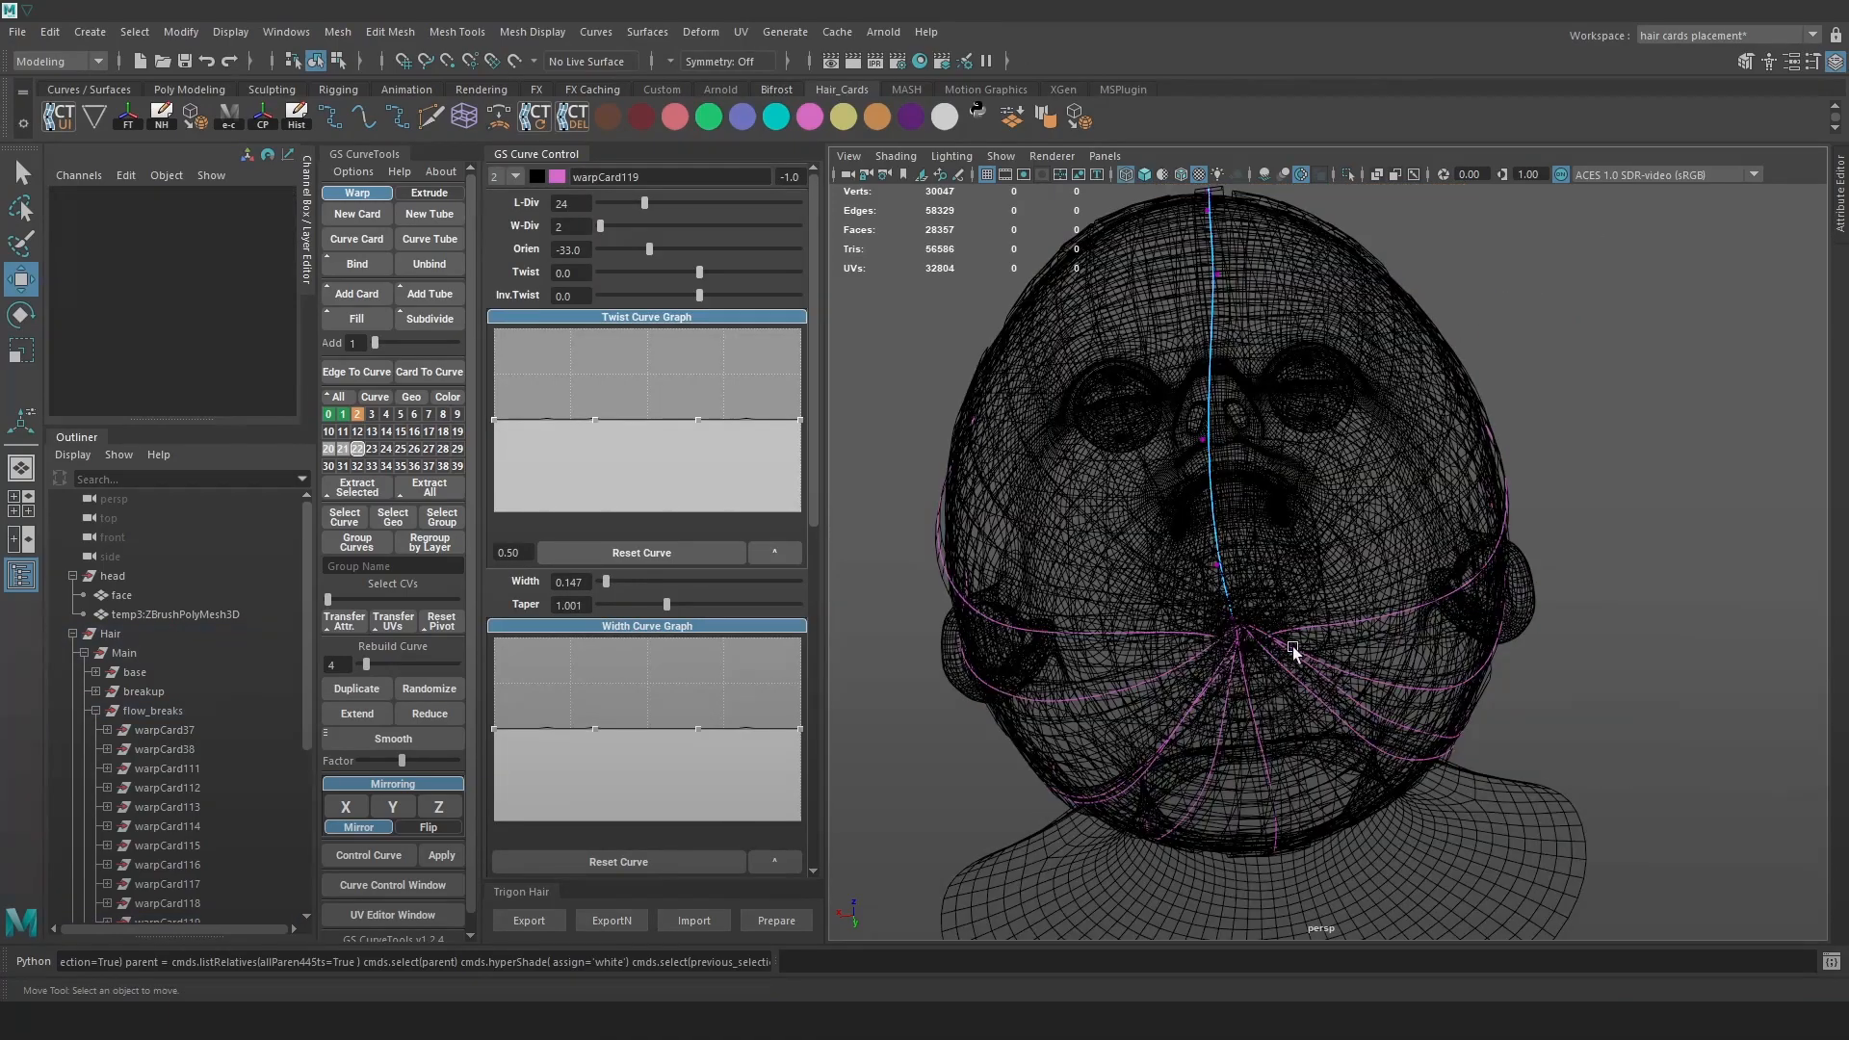
Shift the root control points of warpCard119 sideways so the card runs into the ponytail base
left_click_drag(1287, 645, 1163, 516)
key("6")
key("b")
left_click_drag(1217, 594, 1259, 594)
left_click_drag(1126, 601, 1150, 599)
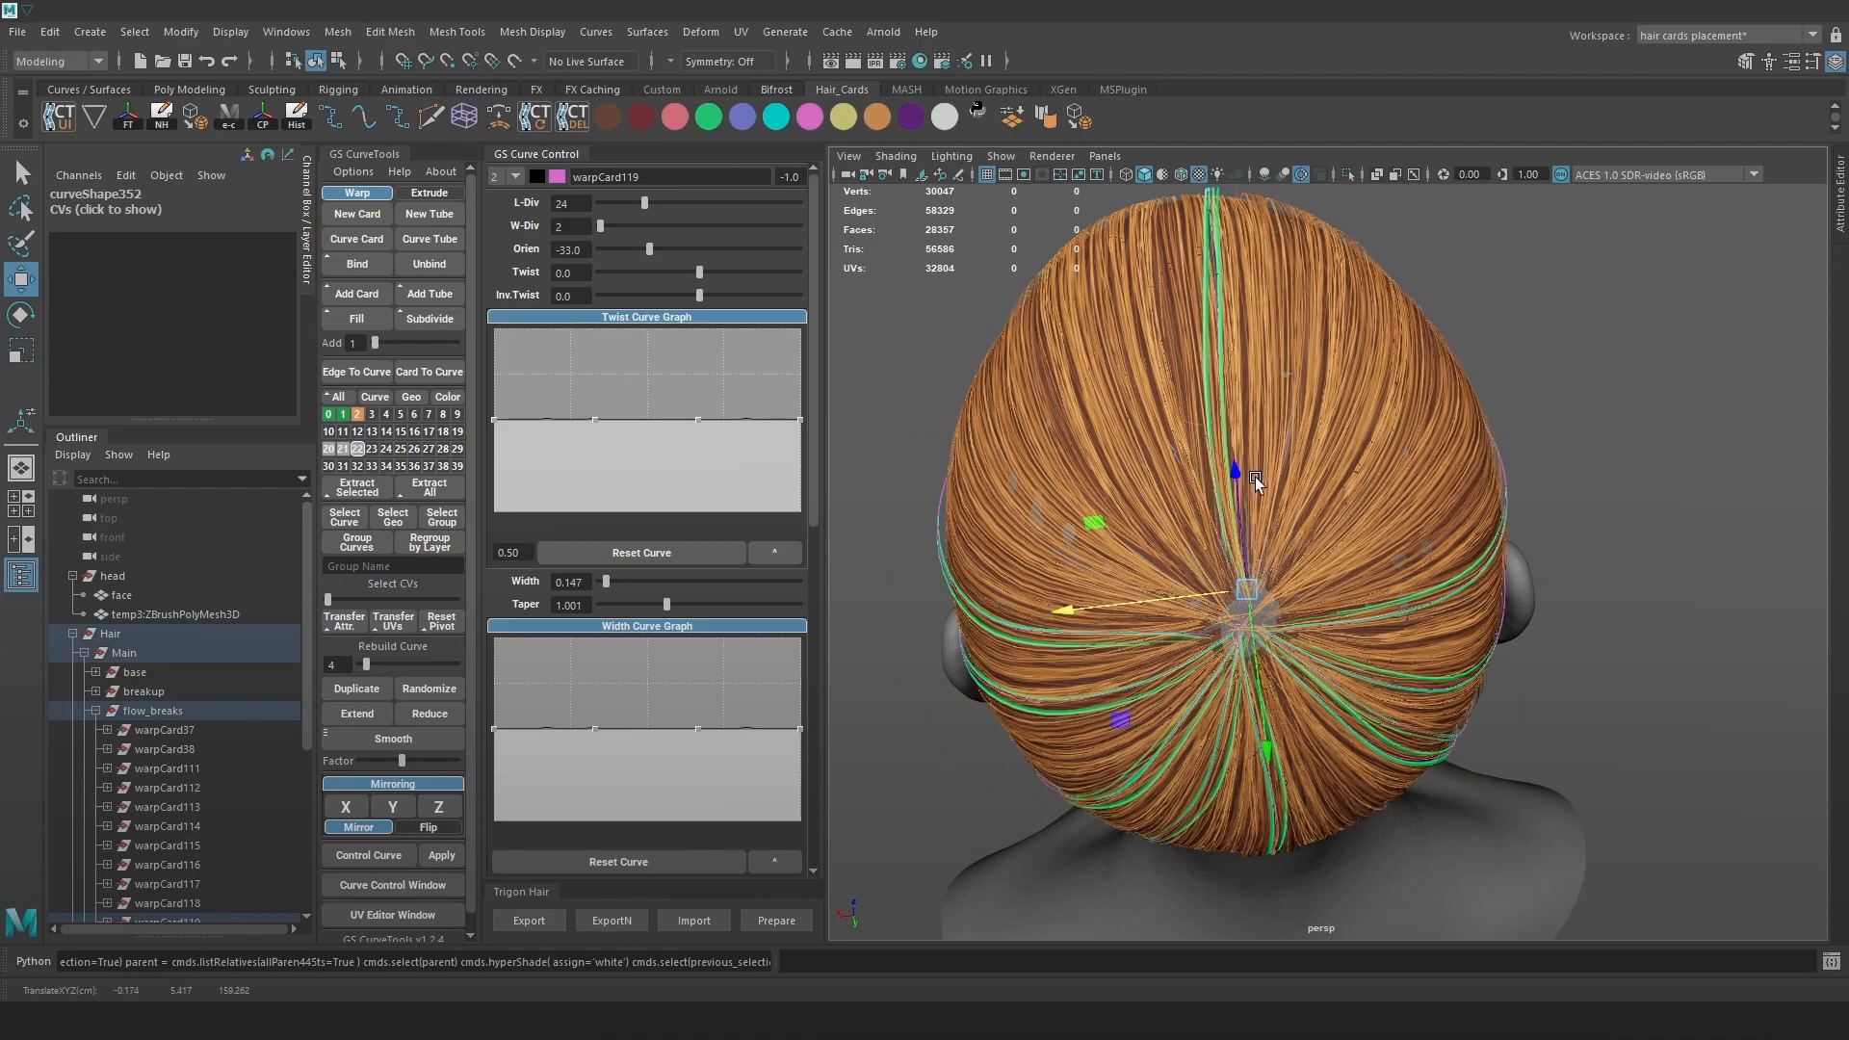
key("e")
key("w")
left_click(1258, 684)
Select warpCard119 and warpCard37 and fill the gap between them with two cards
left_click_drag(1258, 684, 905, 568, "alt")
right_click_drag(1317, 466, 1313, 383)
key("4")
left_click(1308, 397)
left_click_drag(1313, 383, 1415, 376, "alt")
left_click(1161, 605, "shift")
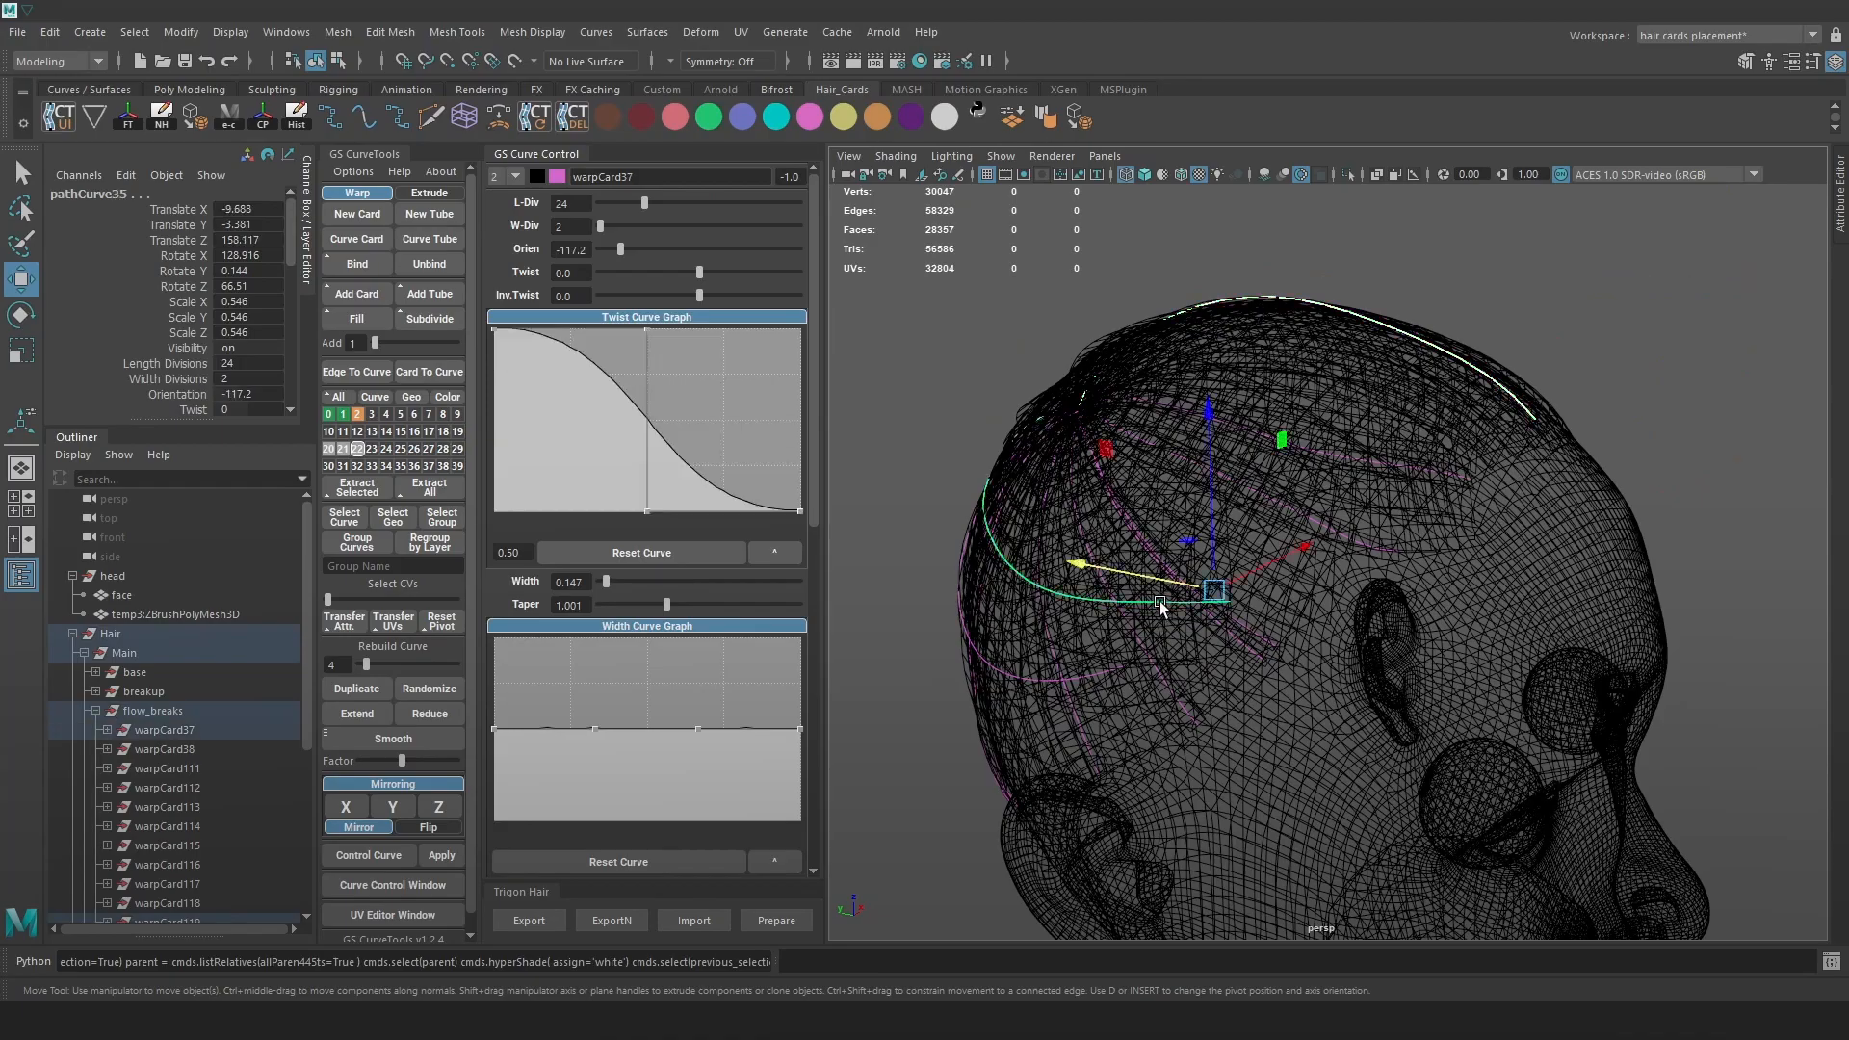
left_click(371, 321)
Select the lower new fill card, warpCard121, and adjust its control points to follow the side of the head
left_click_drag(1275, 396, 1435, 422, "alt")
key("6")
left_click_drag(1674, 375, 1587, 381, "alt")
key("4")
left_click_drag(1290, 520, 1284, 514)
mouse_move(1284, 514)
left_mouse_down("alt")
mouse_move(1376, 461)
mouse_move(1409, 389)
left_mouse_up("alt")
key("6")
Position the tip control point of warpCard121 at the hairline above the temple
mouse_move(1410, 389)
left_mouse_down()
mouse_move(1436, 368)
mouse_move(1512, 544)
left_mouse_up()
key("4")
left_click_drag(1199, 582, 1227, 664, "alt")
key("6")
left_click_drag(1279, 589, 1223, 627)
left_click_drag(1225, 628, 1286, 546, "alt")
key("e")
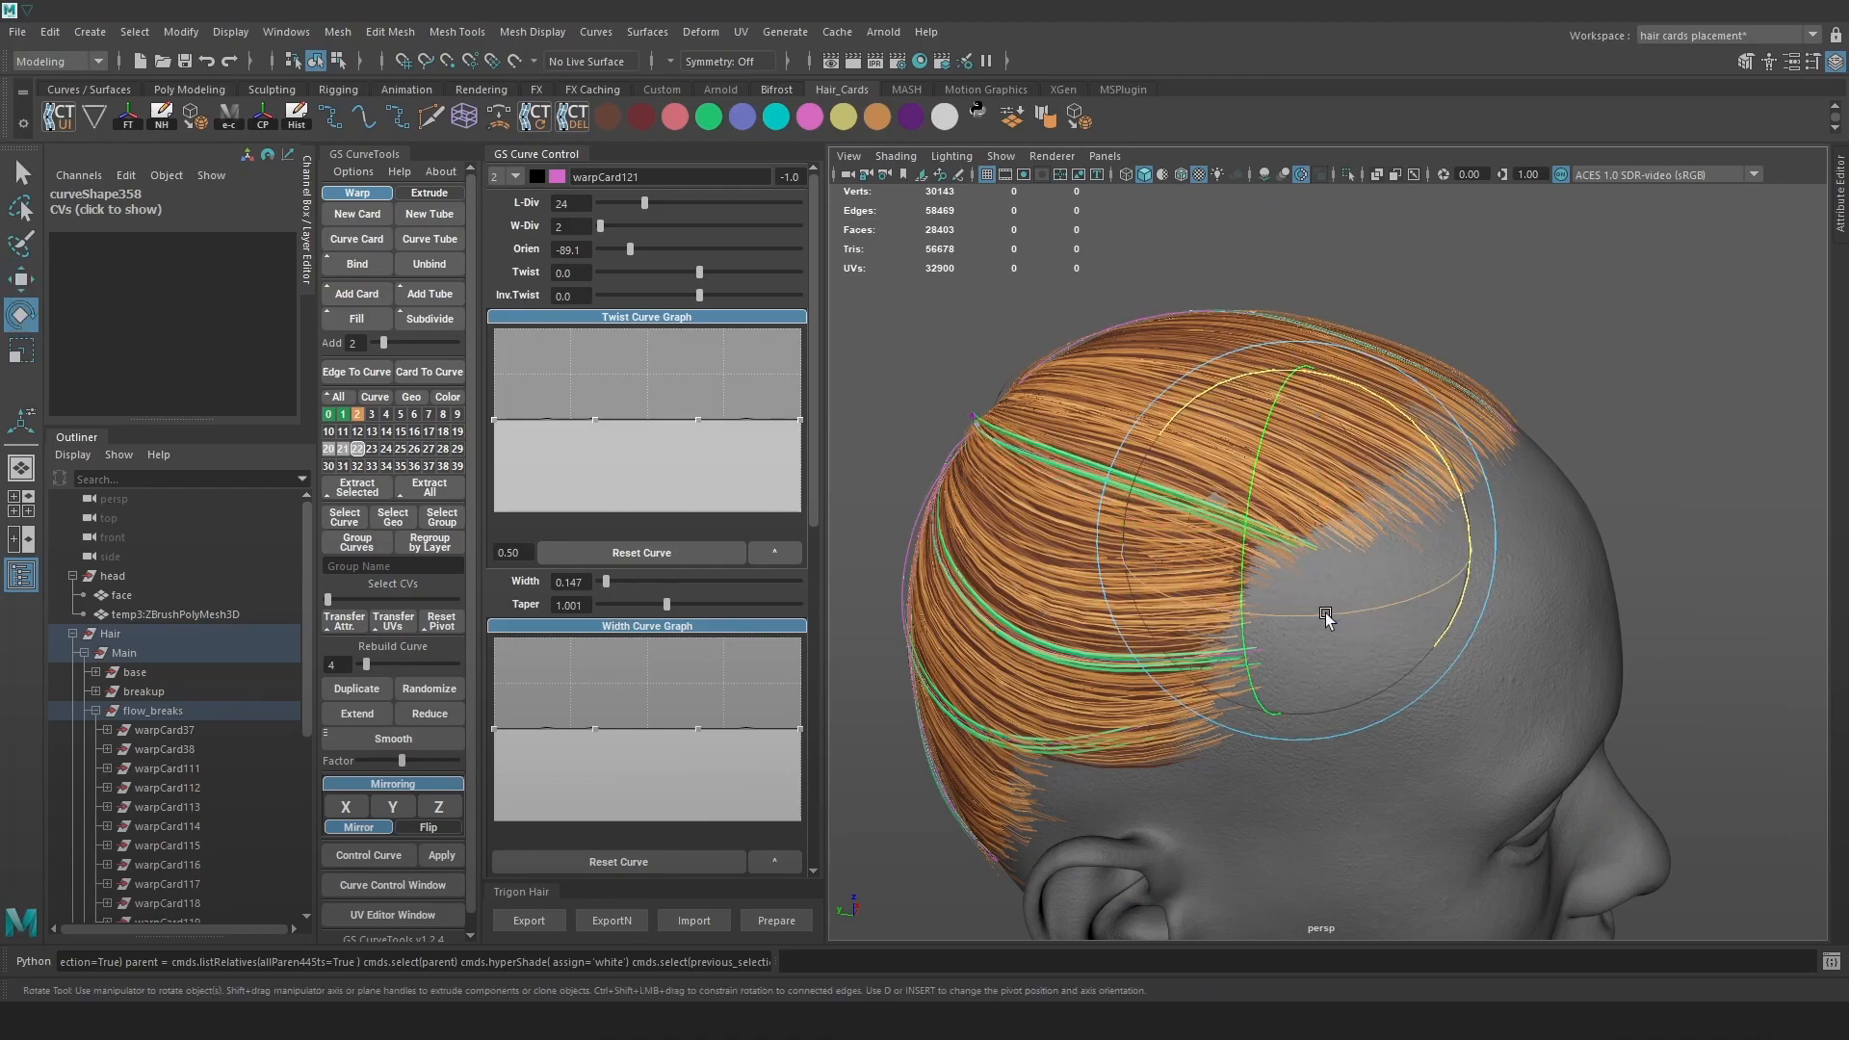
key("w")
left_click_drag(1258, 570, 1273, 540, "alt")
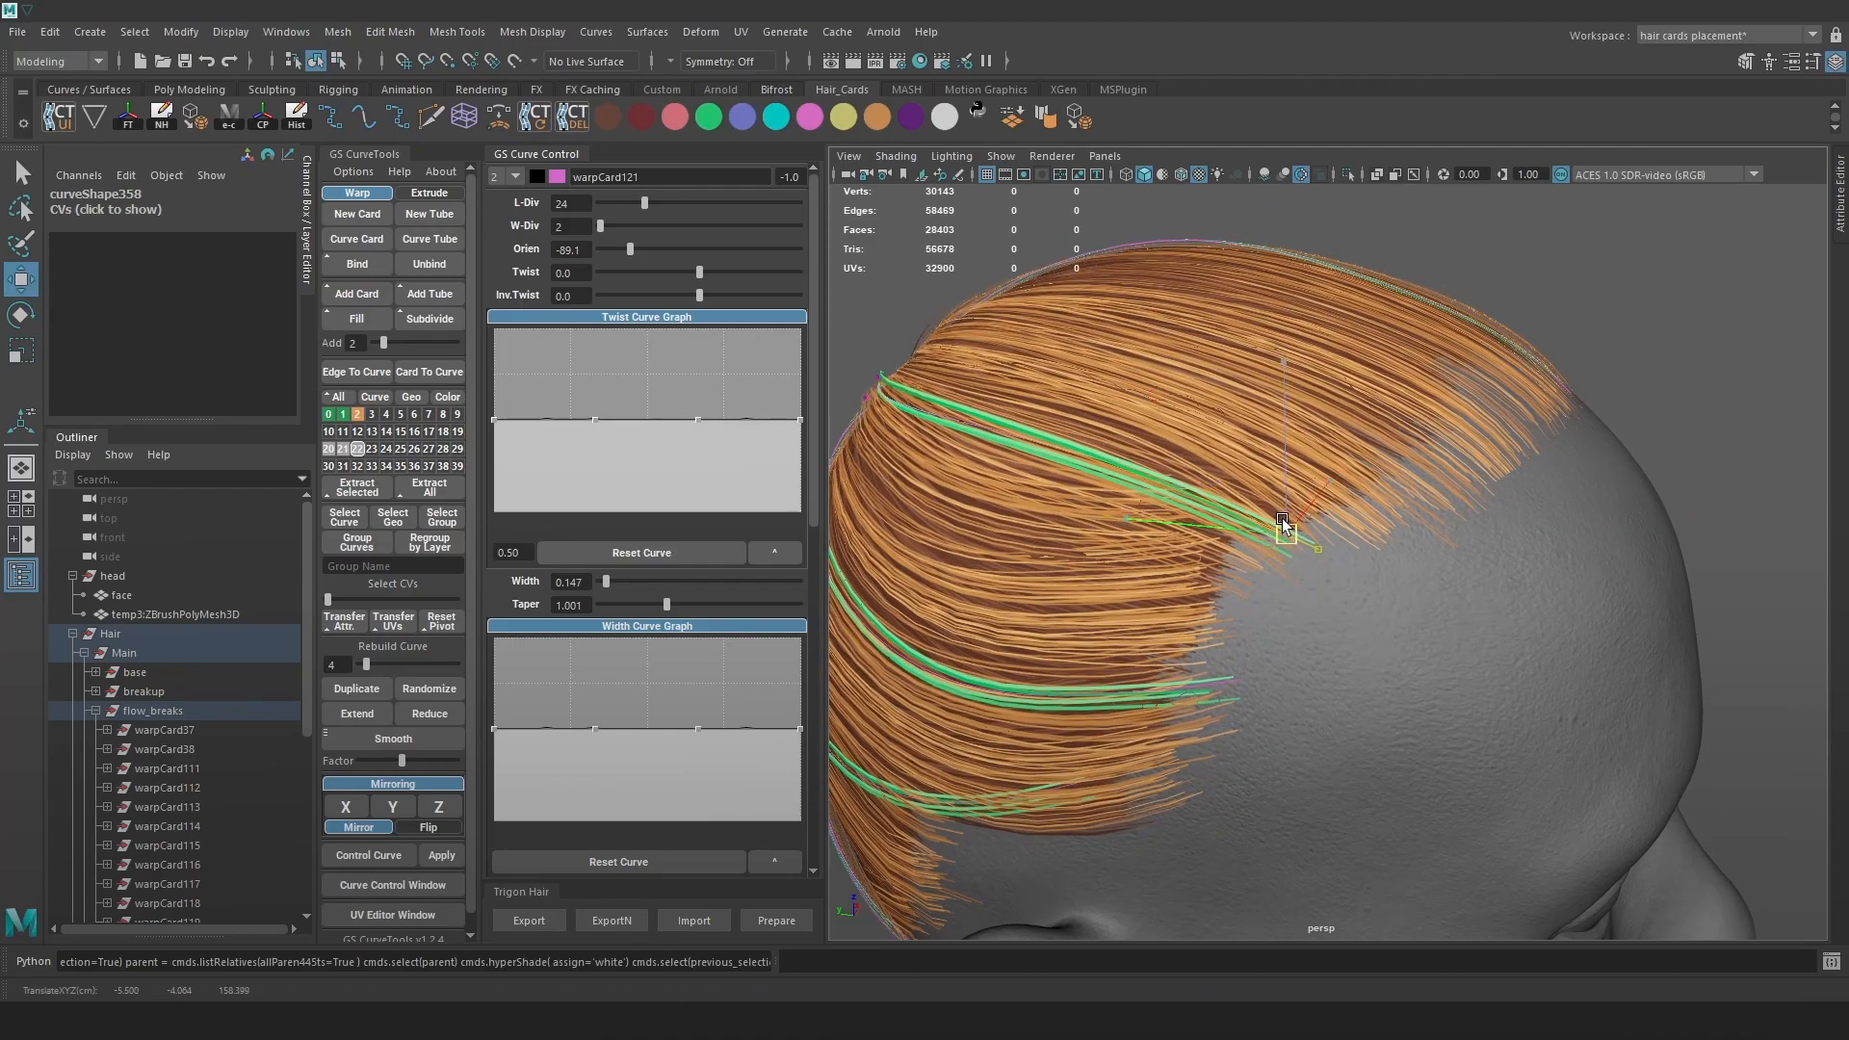
Select another control point of warpCard121 and toggle soft selection to refine the card's curvature against the scalp
mouse_move(1076, 472)
left_mouse_down("alt")
mouse_move(1229, 505)
mouse_move(1141, 513)
left_mouse_up("alt")
key("4")
left_click(1277, 501)
key("6")
key("b")
mouse_move(1274, 504)
left_mouse_down()
mouse_move(1264, 531)
mouse_move(1267, 502)
mouse_move(1266, 517)
mouse_move(1415, 529)
mouse_move(1558, 511)
left_mouse_up()
middle_click_drag(1577, 422, 1407, 500, "alt")
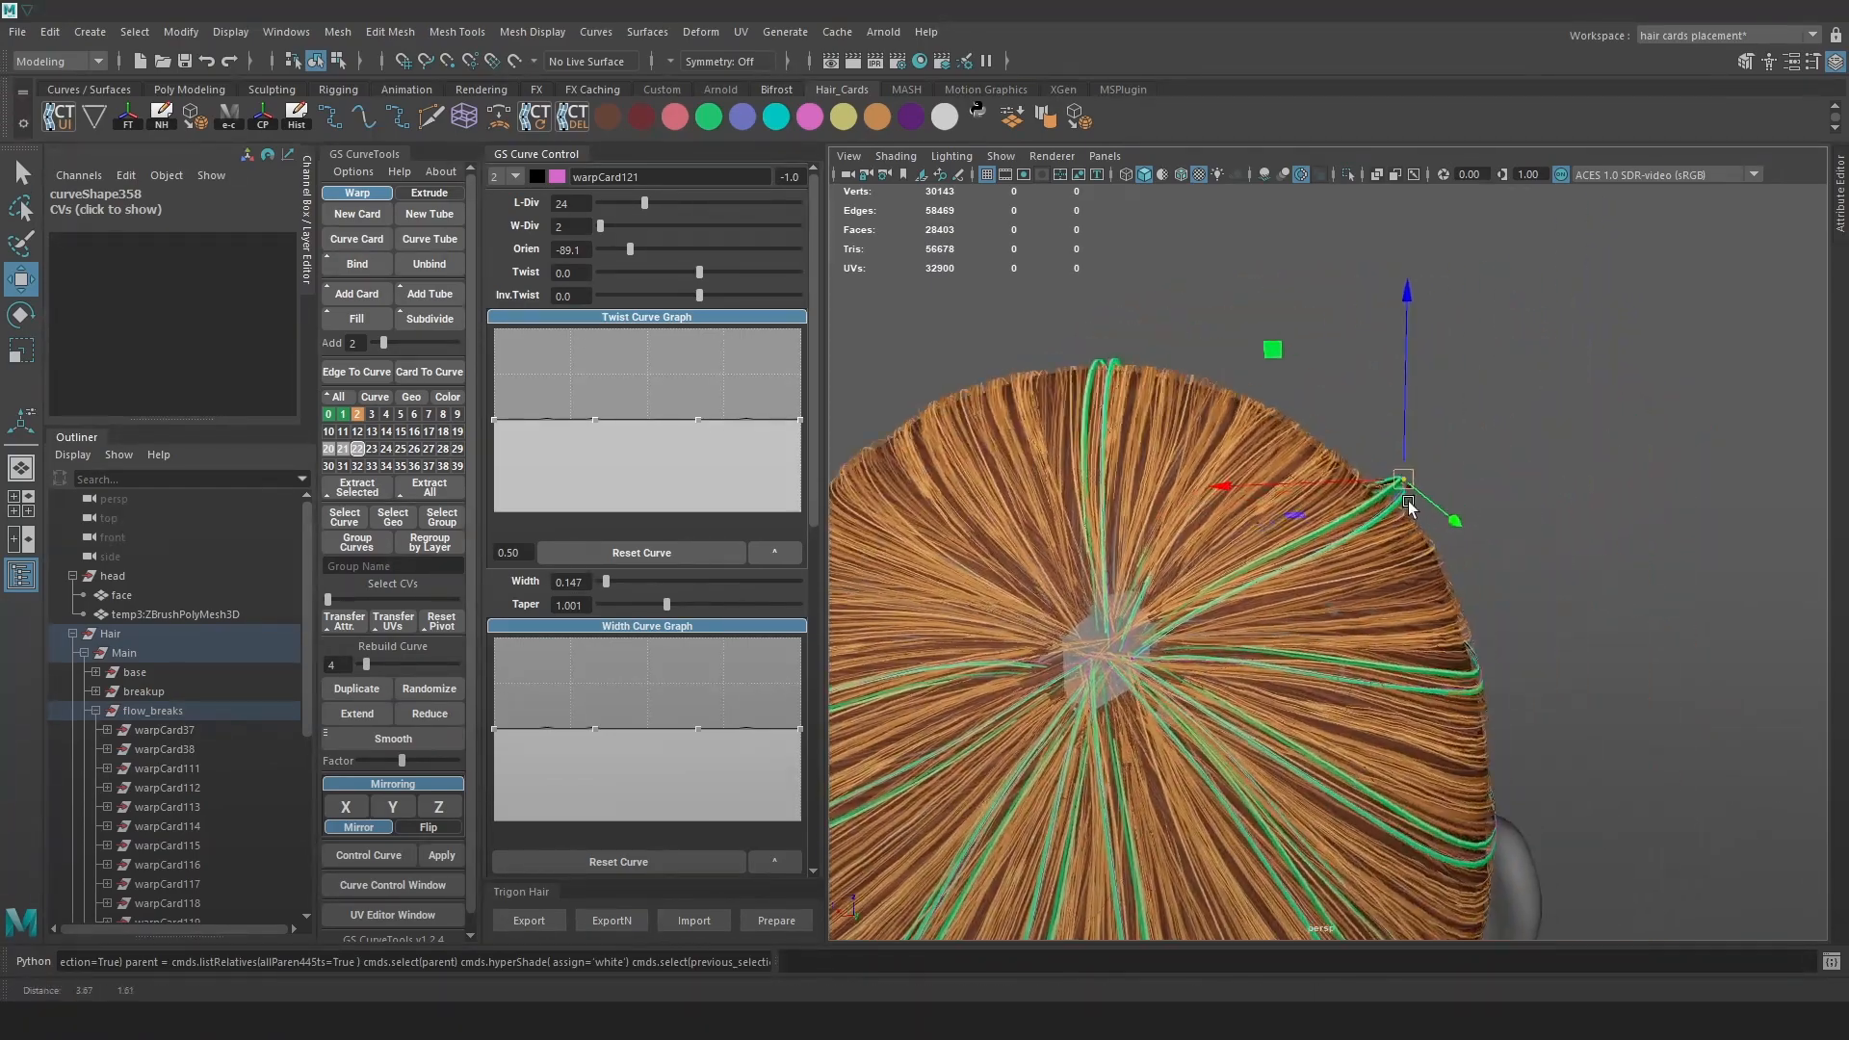
Set the orientation of warpCard121 to -67.6 and pull its control point in closer to the hair surface
scroll(1408, 500, "up", 2)
left_click_drag(633, 254, 639, 254)
mouse_move(1404, 472)
left_mouse_down()
mouse_move(1381, 484)
mouse_move(1471, 488)
mouse_move(1408, 510)
mouse_move(1382, 467)
left_mouse_up()
left_click(1484, 484)
left_click(1415, 502)
left_click_drag(1529, 501, 1353, 462, "alt")
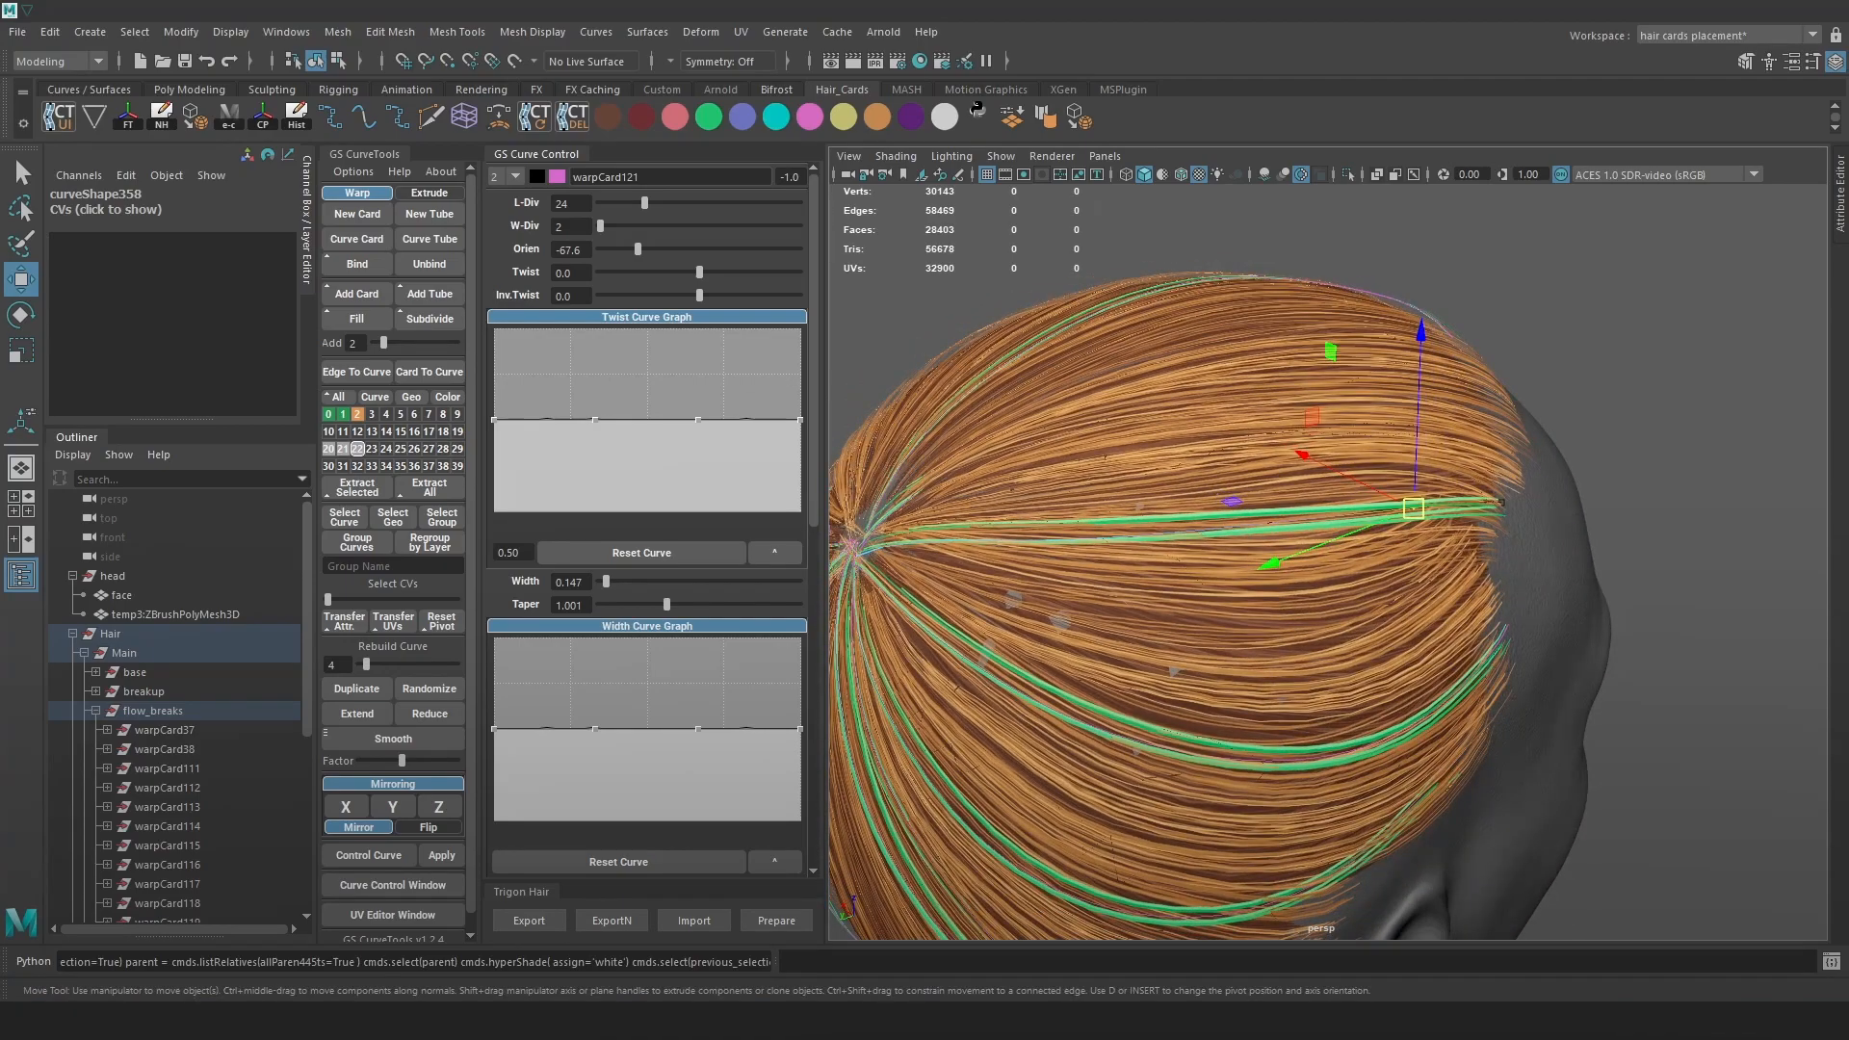
Move the front control point of warpCard121 inward so the strand lies on the surrounding hair
mouse_move(1574, 464)
left_mouse_down("alt")
mouse_move(1422, 453)
mouse_move(1400, 423)
left_mouse_up("alt")
key("4")
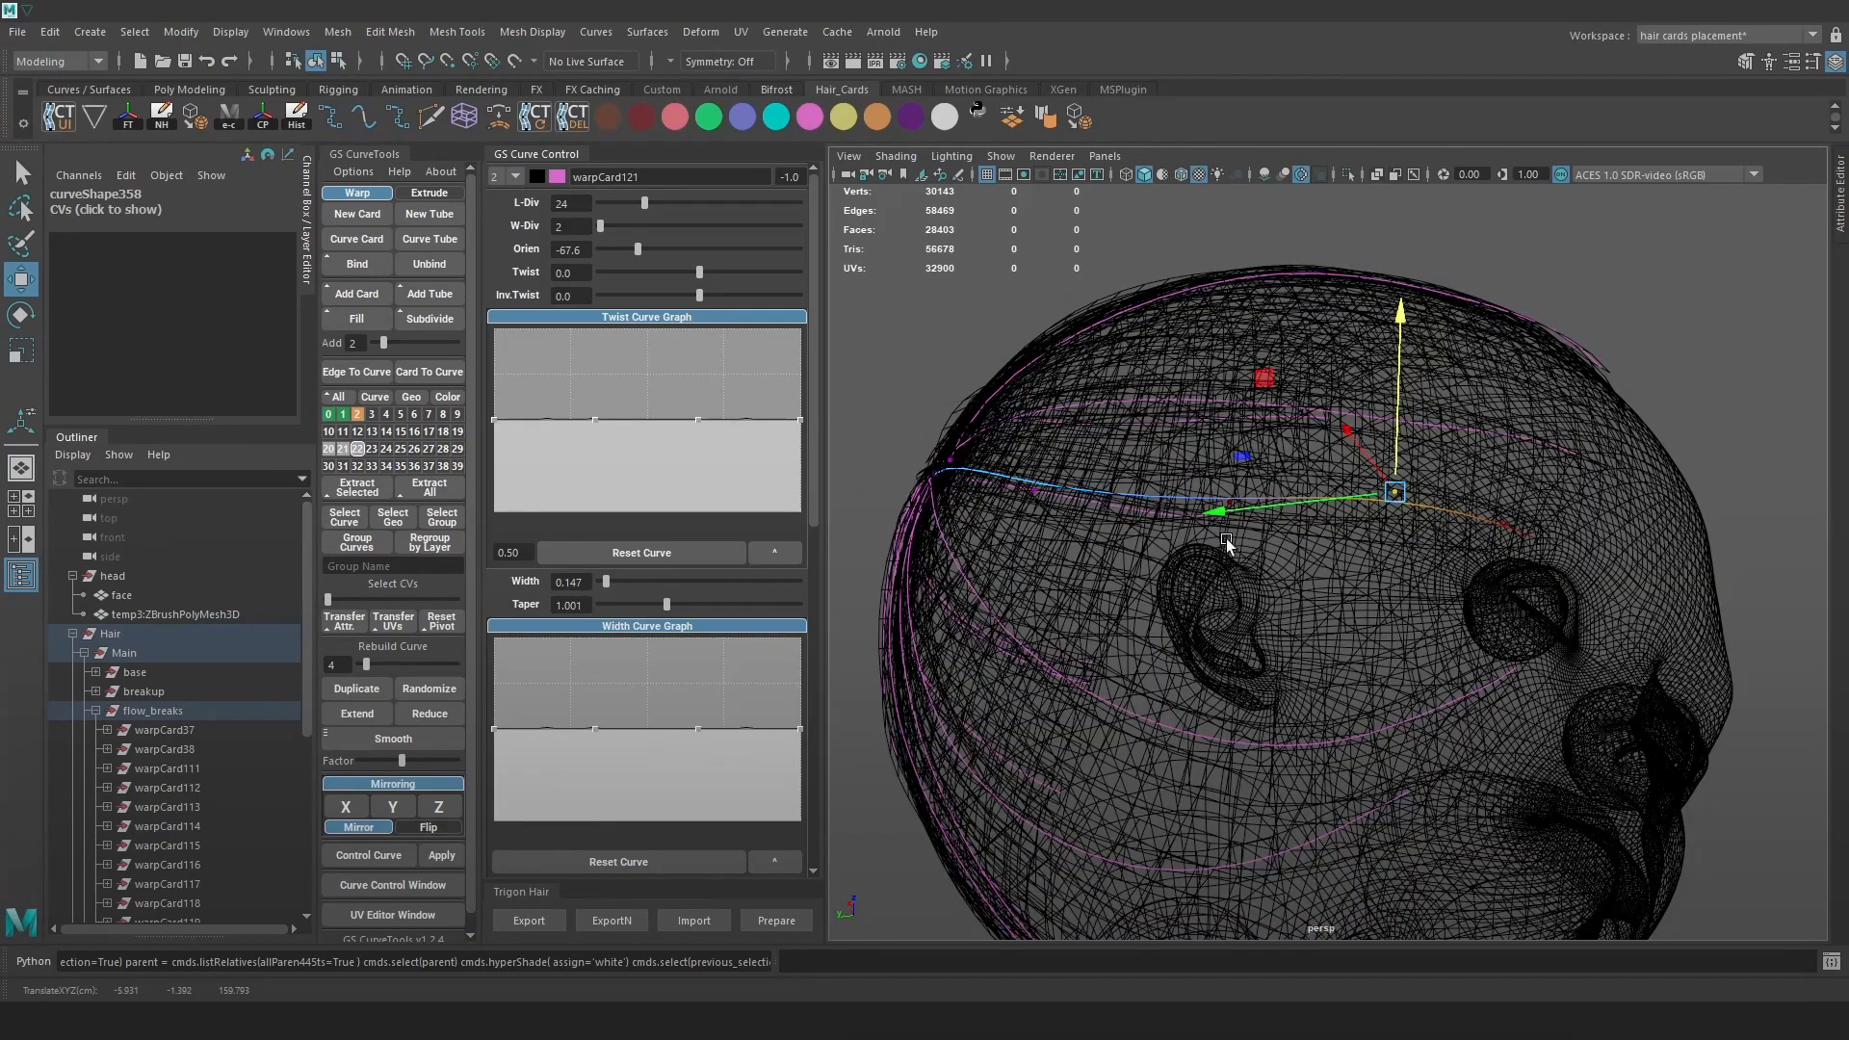
key("5")
mouse_move(1231, 453)
left_mouse_down("alt")
mouse_move(1487, 485)
mouse_move(1276, 460)
mouse_move(1366, 533)
mouse_move(1275, 501)
mouse_move(1256, 512)
mouse_move(1659, 525)
mouse_move(1519, 473)
left_mouse_up("alt")
key("4")
key("5")
left_click_drag(1404, 464, 1383, 476)
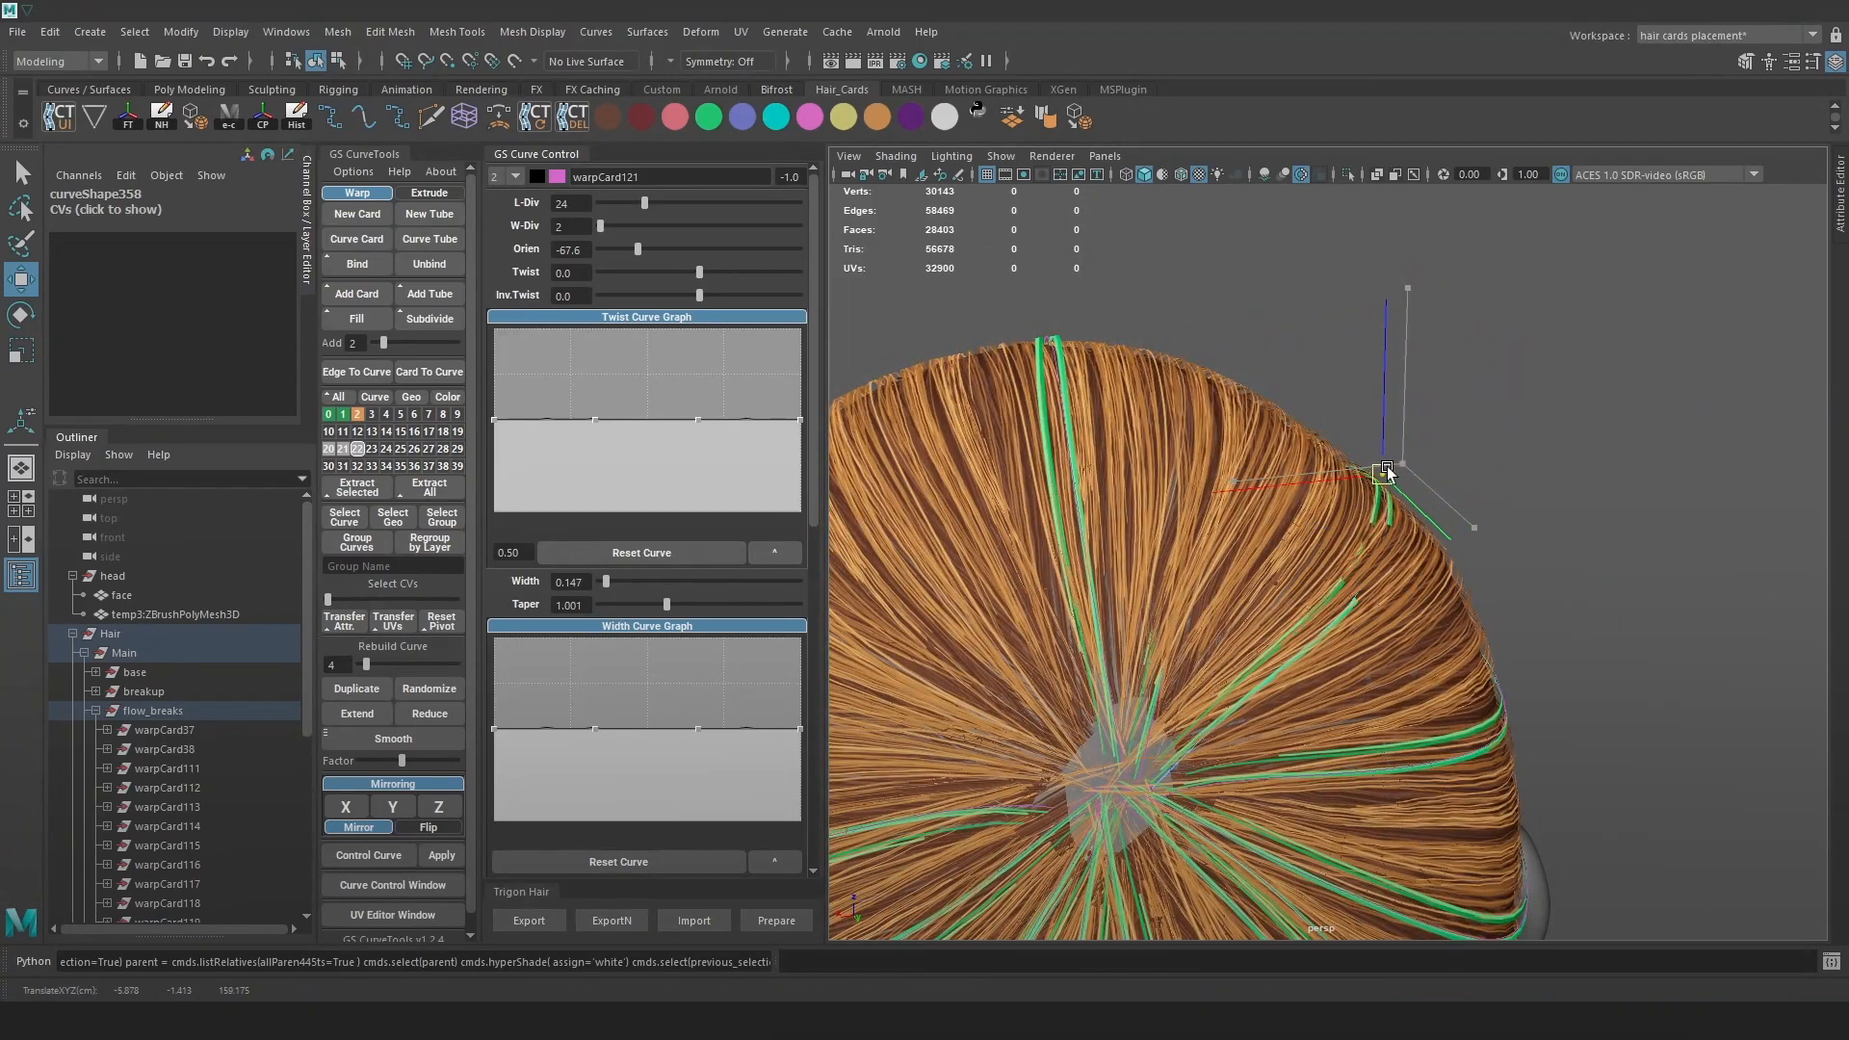
Move the control point of warpCard121 near the ponytail base so its root blends into the hair
key("4")
key("6")
mouse_move(1389, 611)
left_mouse_down("alt")
mouse_move(1471, 574)
mouse_move(1493, 598)
mouse_move(1329, 594)
mouse_move(1506, 584)
left_mouse_up("alt")
right_click_drag(1506, 584, 1451, 480, "alt")
left_click_drag(1451, 480, 1390, 549, "alt")
right_click_drag(1390, 548, 1283, 598, "alt")
key("4")
left_click(1218, 589)
key("6")
left_click_drag(1218, 593, 1204, 583)
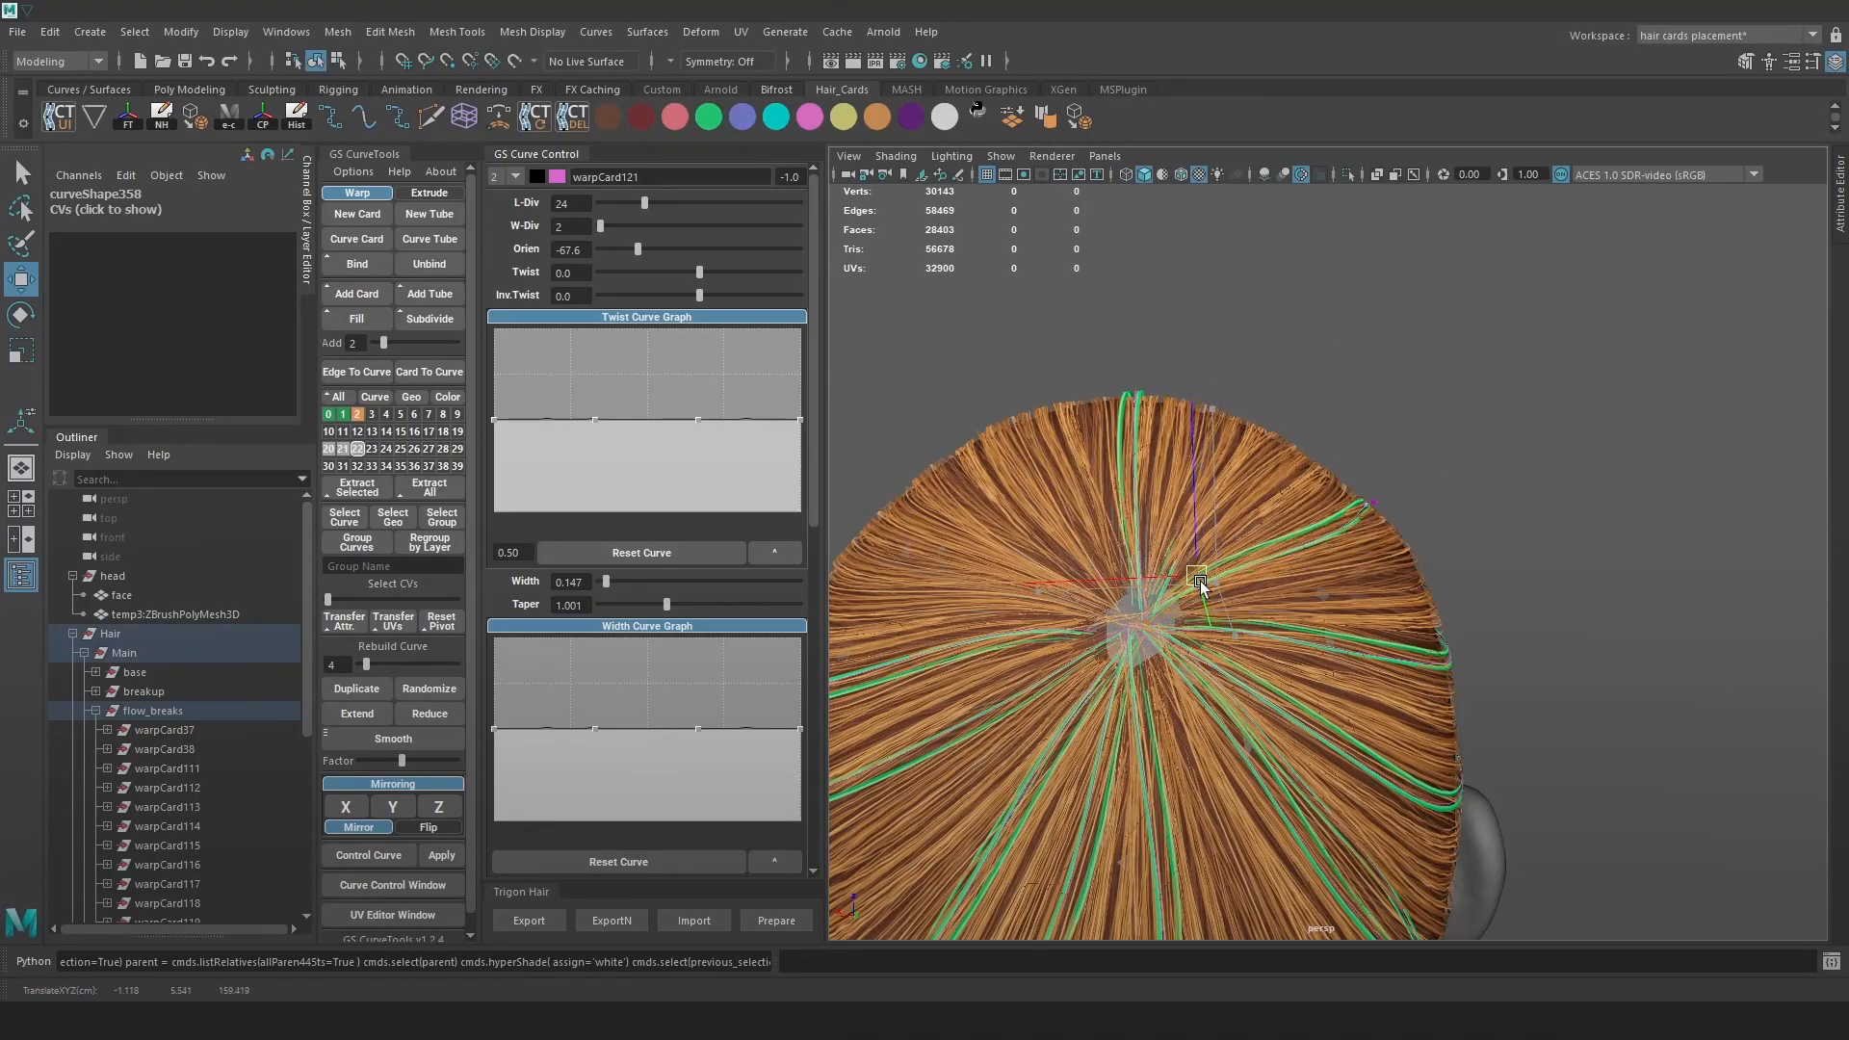
key("e")
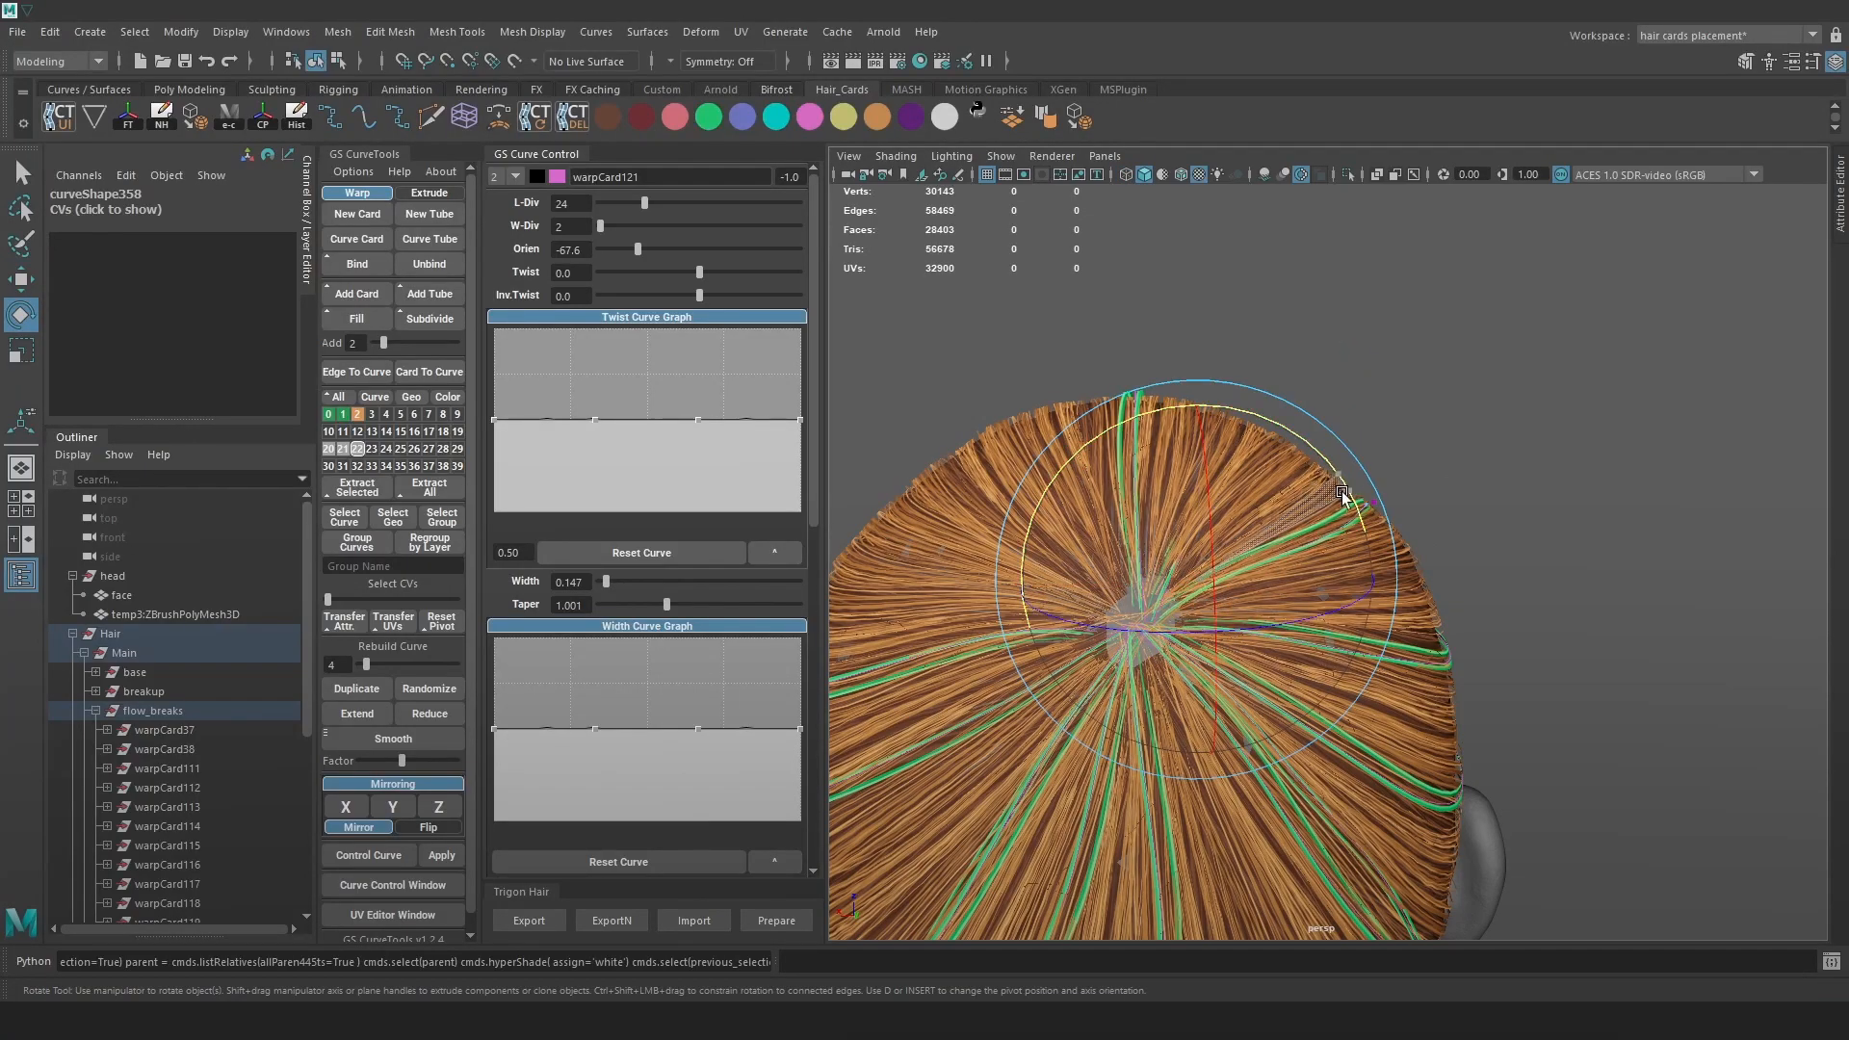
key("w")
left_click(1540, 510)
Select the curve of the upper fill card, warpCard120, for control-point editing
left_click_drag(1606, 578, 1319, 578, "alt")
mouse_move(1319, 578)
right_mouse_down("alt")
mouse_move(1498, 643)
mouse_move(1514, 626)
right_mouse_up("alt")
key("4")
left_click_drag(1527, 500, 1473, 539, "alt")
left_click(1477, 500)
left_click_drag(1611, 447, 1706, 295, "alt")
right_click_drag(1706, 295, 1578, 297)
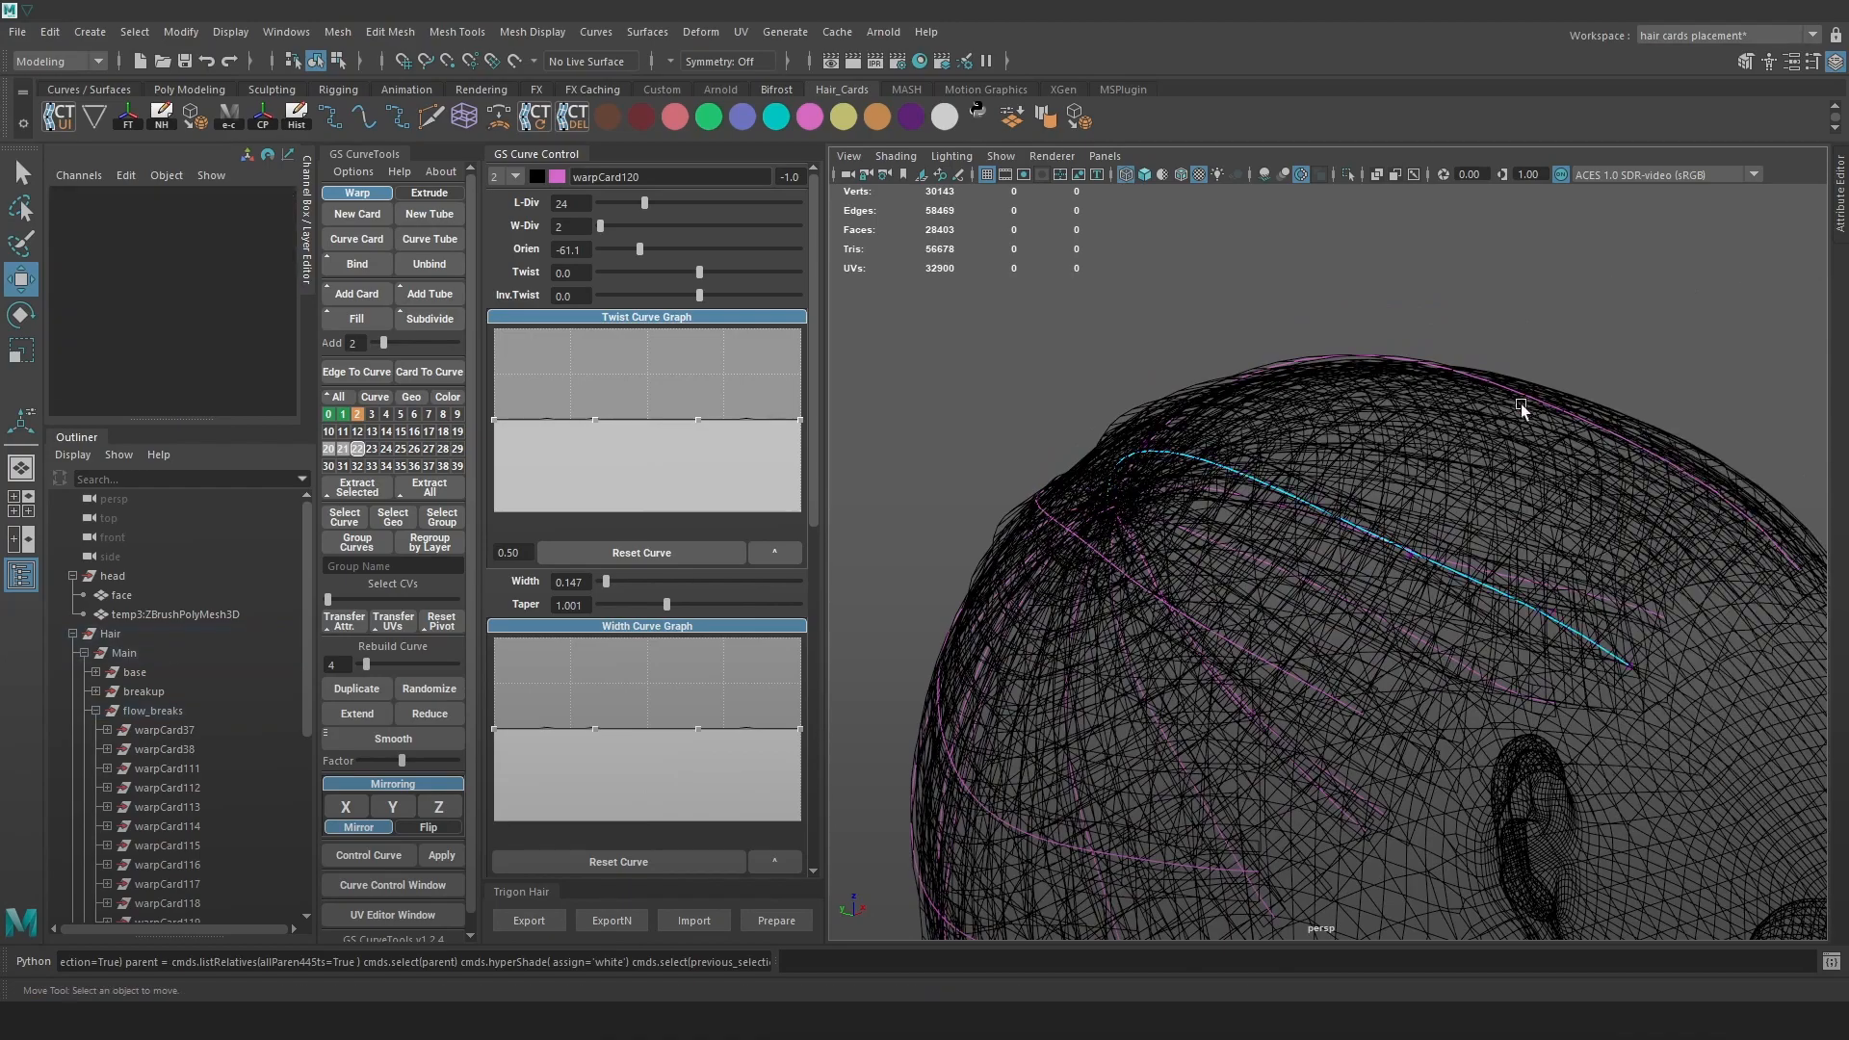
Adjust the control point of warpCard120 near the ponytail base to fit the curve of the crown
left_click_drag(1523, 396, 1489, 472, "alt")
mouse_move(1361, 580)
left_mouse_down()
mouse_move(1425, 453)
mouse_move(1408, 362)
mouse_move(1408, 384)
left_mouse_up()
key("6")
mouse_move(1302, 447)
left_mouse_down("alt")
mouse_move(1171, 488)
mouse_move(1264, 507)
mouse_move(1043, 462)
mouse_move(1065, 466)
mouse_move(1072, 410)
mouse_move(1286, 424)
mouse_move(1281, 362)
mouse_move(1141, 488)
left_mouse_up("alt")
left_click_drag(1031, 435, 1066, 422)
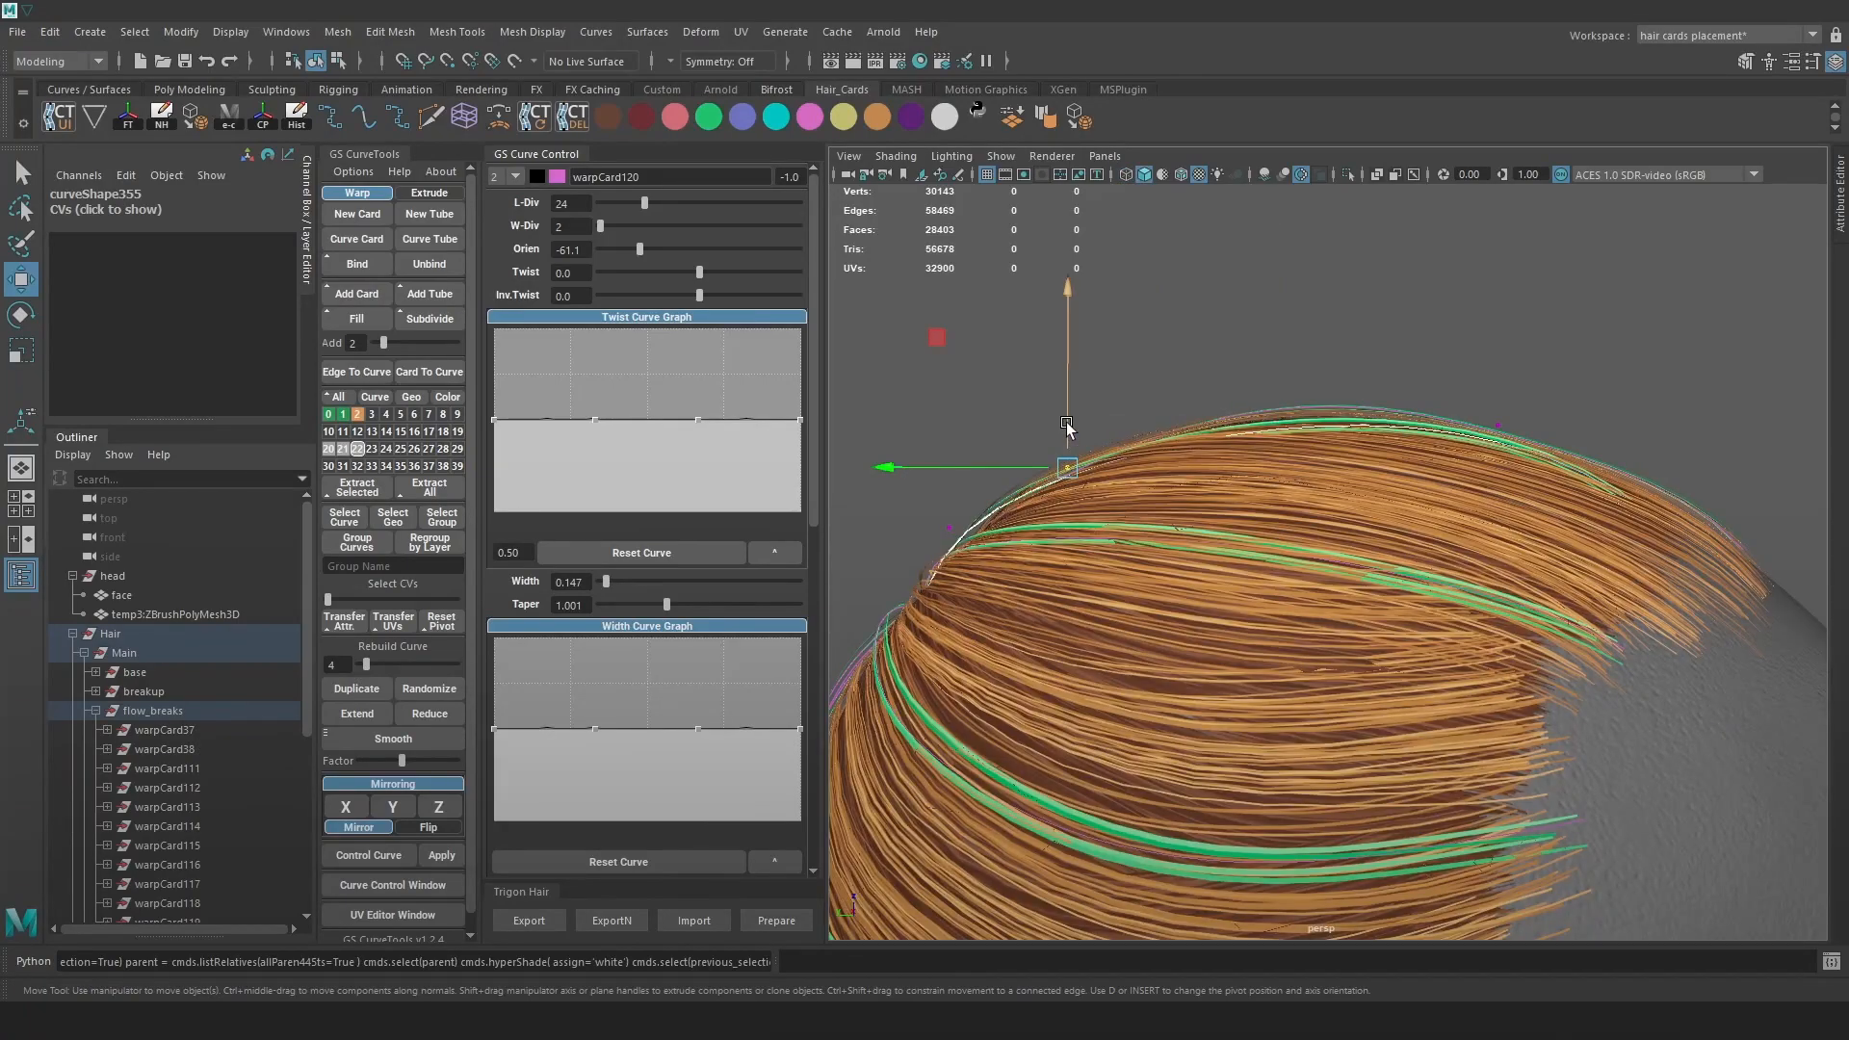
Reposition the front control points of warpCard120 so its tip sits on the hair near the hairline
mouse_move(1585, 499)
left_mouse_down("alt")
mouse_move(1425, 614)
mouse_move(1469, 669)
mouse_move(1364, 653)
mouse_move(1441, 599)
left_mouse_up("alt")
key("6")
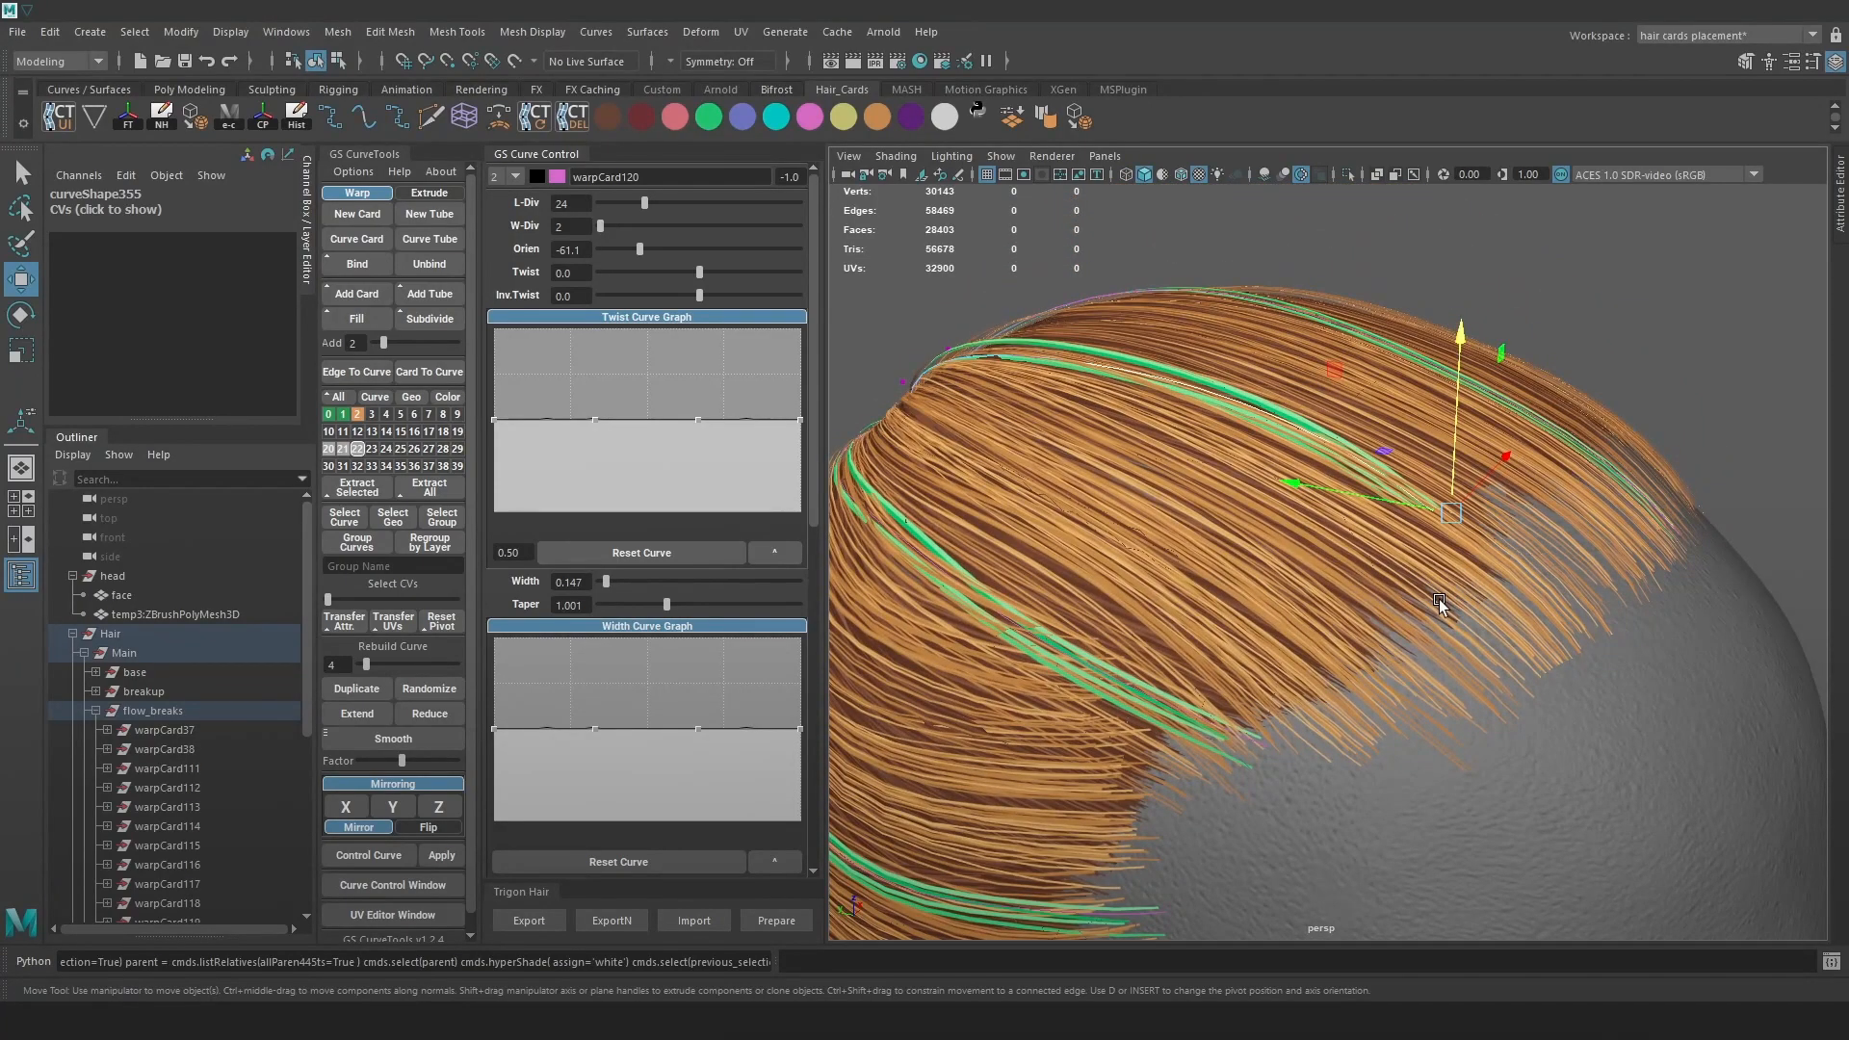
mouse_move(1450, 470)
left_mouse_down()
mouse_move(1458, 441)
mouse_move(1458, 468)
mouse_move(1518, 450)
mouse_move(1542, 511)
mouse_move(1606, 501)
left_mouse_up()
key("4")
key("6")
key("4")
key("6")
Refine the remaining control points of warpCard120 so the strand follows the hair flow toward the forehead
mouse_move(1503, 425)
left_mouse_down()
mouse_move(1516, 417)
mouse_move(1543, 473)
mouse_move(1615, 491)
mouse_move(1554, 445)
mouse_move(1553, 472)
mouse_move(1365, 462)
mouse_move(1217, 536)
left_mouse_up()
key("4")
key("6")
key("4")
key("5")
mouse_move(1342, 512)
left_mouse_down()
mouse_move(1350, 493)
mouse_move(1722, 472)
mouse_move(1292, 541)
left_mouse_up()
key("ctrl+z")
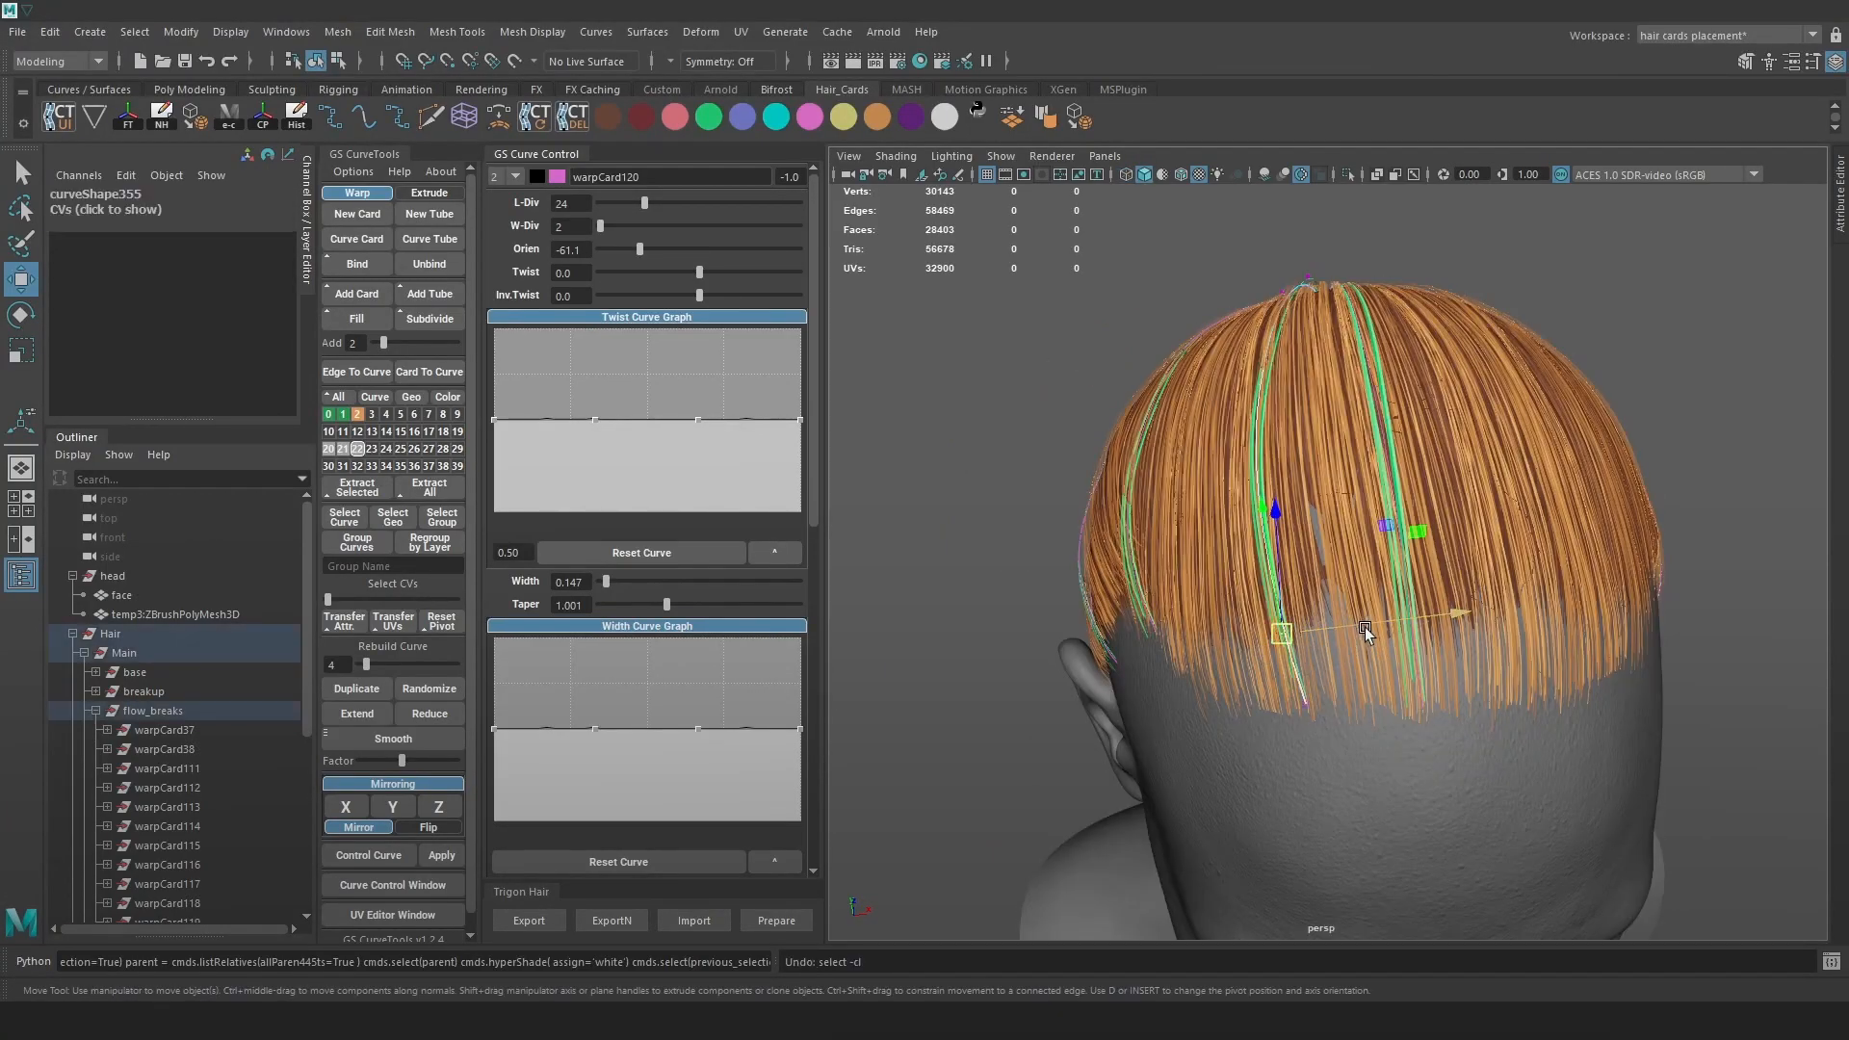
Select warpCard120 and warpCard121 and mirror them across X to the other side of the head
key("4")
left_click_drag(1374, 625, 1372, 492, "alt")
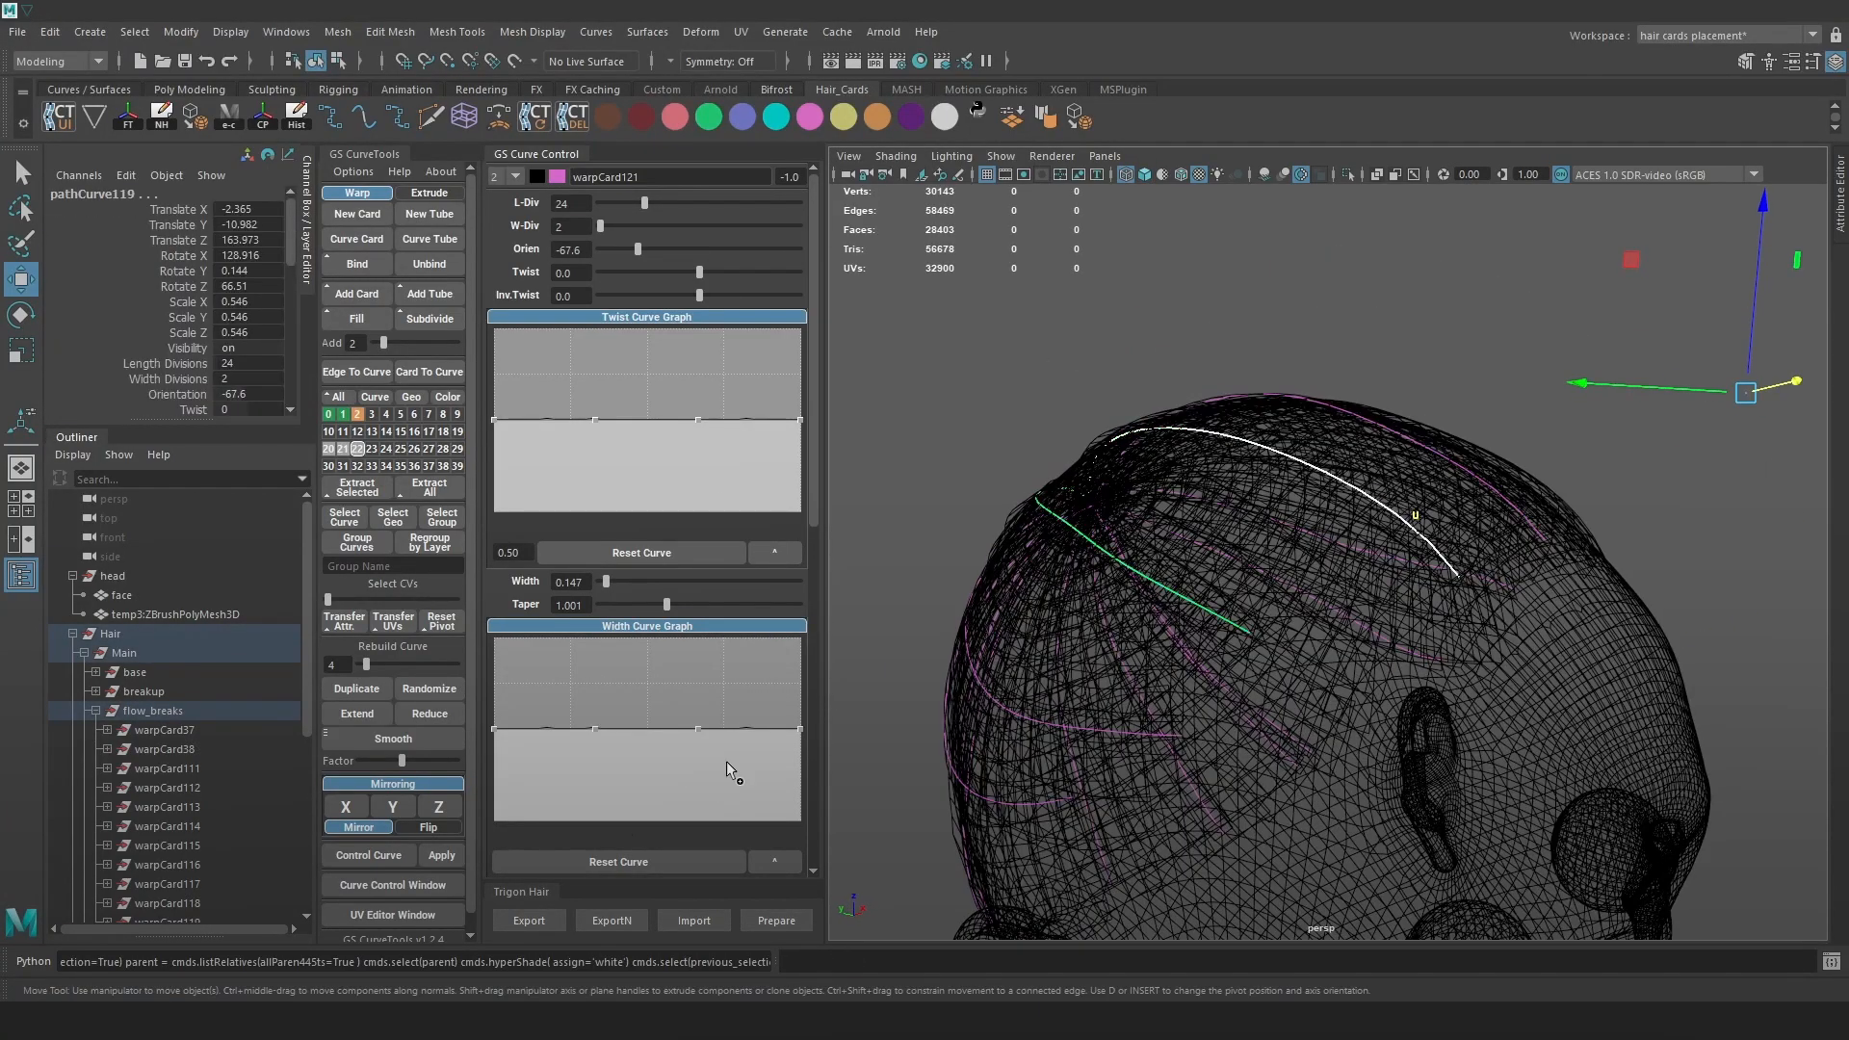
left_click(348, 812)
key("6")
left_click_drag(1695, 491, 1348, 525, "alt")
left_click(1753, 401)
left_click_drag(1753, 401, 1419, 627, "alt")
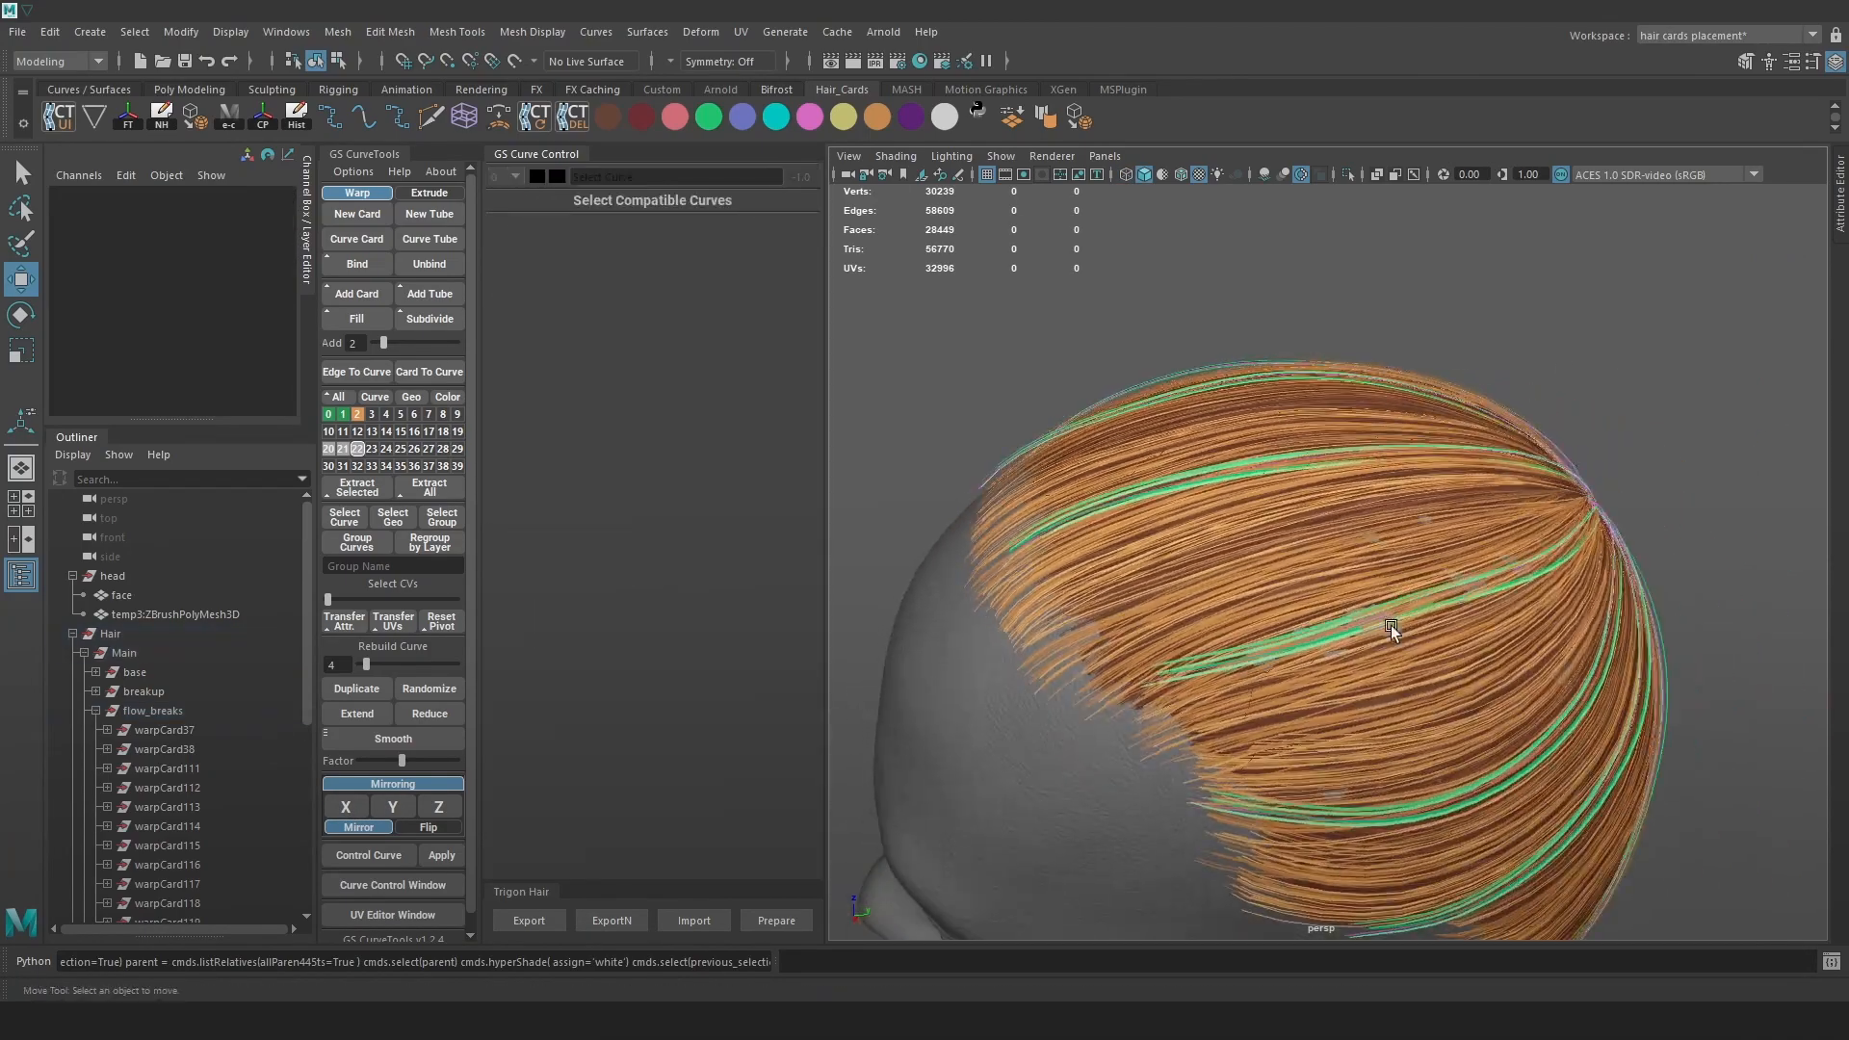
Select the lower mirrored card, warpCard123, and shift its middle control point to vary it from the original
key("4")
left_click(1350, 627)
left_click_drag(1673, 348, 1492, 365, "alt")
key("F9")
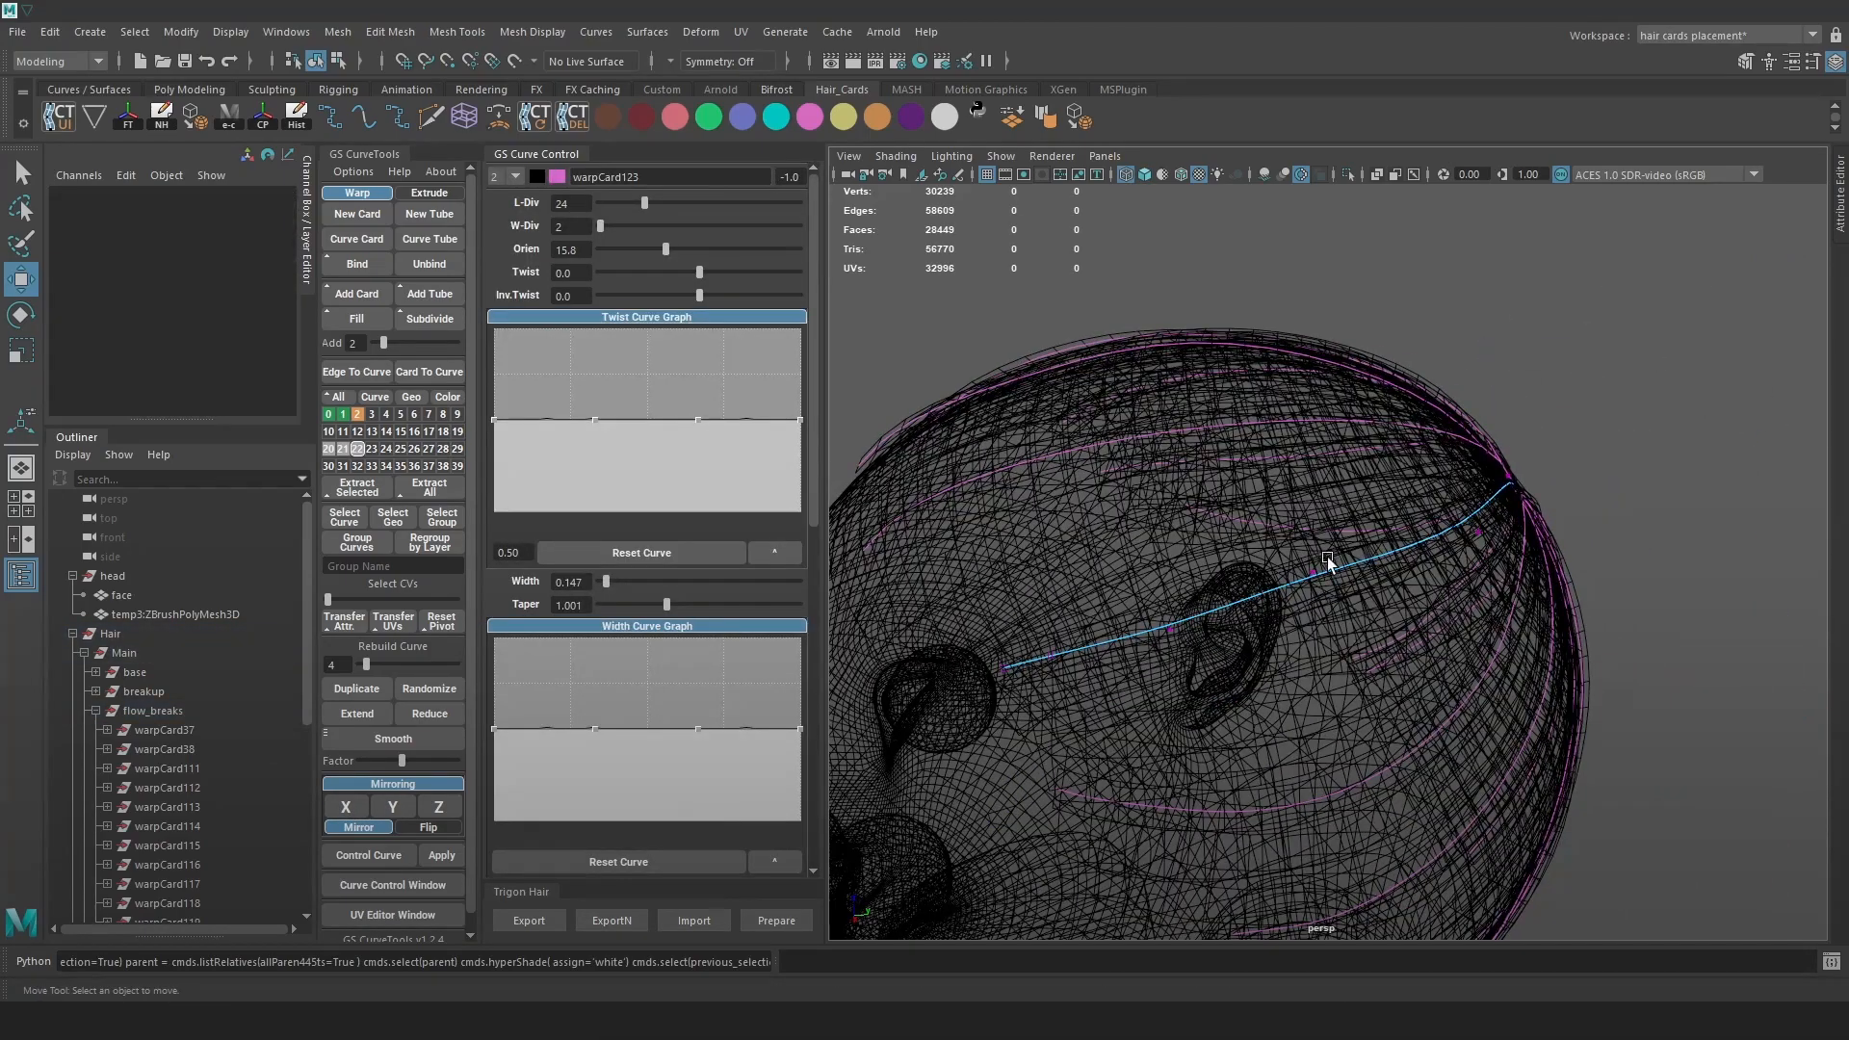
left_click(1313, 571)
key("6")
left_click_drag(1396, 592, 1419, 593)
left_click_drag(1419, 593, 1234, 581, "alt")
Select the upper mirrored card, warpCard122, and enter control-point editing on its curve
key("4")
key("F8")
left_click(1323, 395)
key("F9")
mouse_move(1360, 312)
left_mouse_down("alt")
mouse_move(1296, 402)
mouse_move(1350, 439)
mouse_move(1329, 443)
mouse_move(1383, 329)
left_mouse_up("alt")
key("ctrl+z")
left_click(1384, 374)
key("6")
mouse_move(1316, 425)
left_mouse_down("alt")
mouse_move(1580, 418)
mouse_move(1325, 416)
mouse_move(1548, 424)
left_mouse_up("alt")
Move a control point of warpCard122 to break its symmetry with warpCard120
key("4")
key("d")
left_click(1408, 418)
key("6")
mouse_move(1409, 421)
left_mouse_down()
mouse_move(1387, 510)
mouse_move(1355, 342)
mouse_move(1276, 388)
left_mouse_up()
left_click(1399, 397)
Reposition the middle control point of warpCard122 over the back of the head to vary the strand's path
left_click_drag(1402, 403, 1536, 468, "alt")
left_click_drag(1281, 321, 1341, 592)
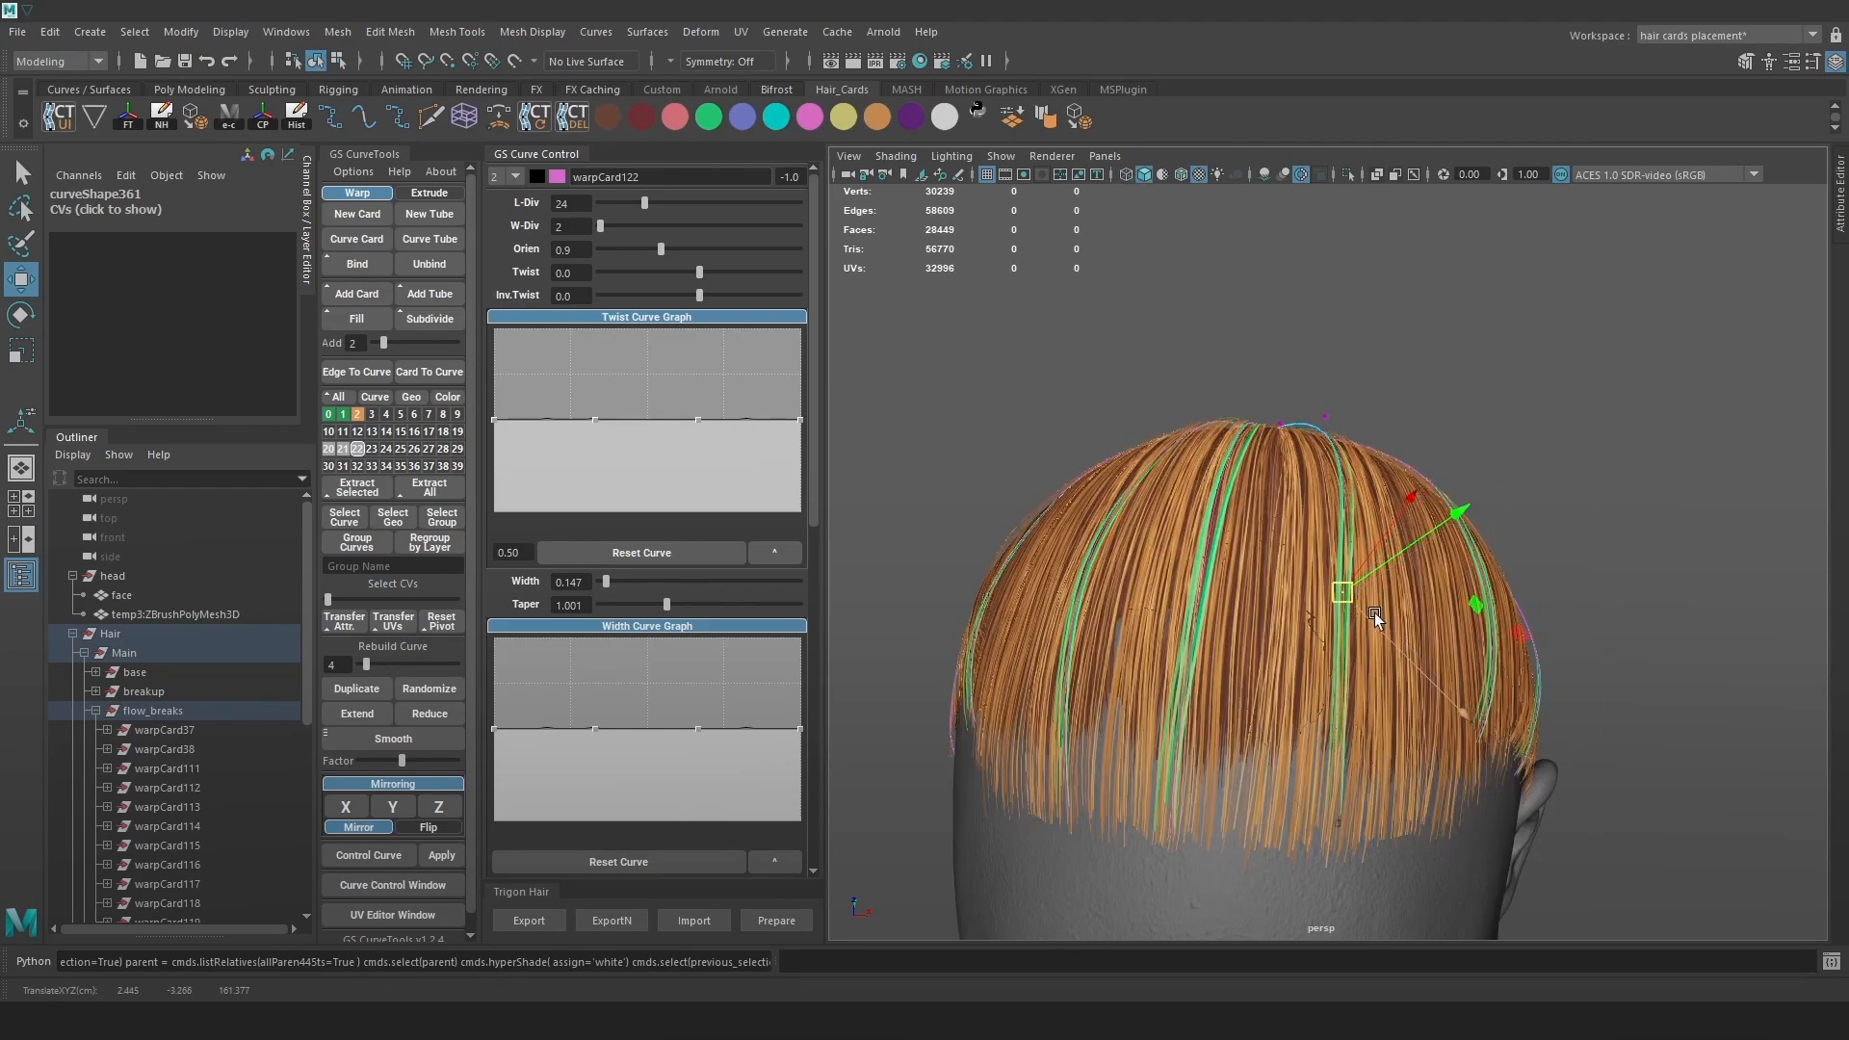
left_click_drag(1385, 531, 1336, 523, "alt")
key("4")
key("6")
key("b")
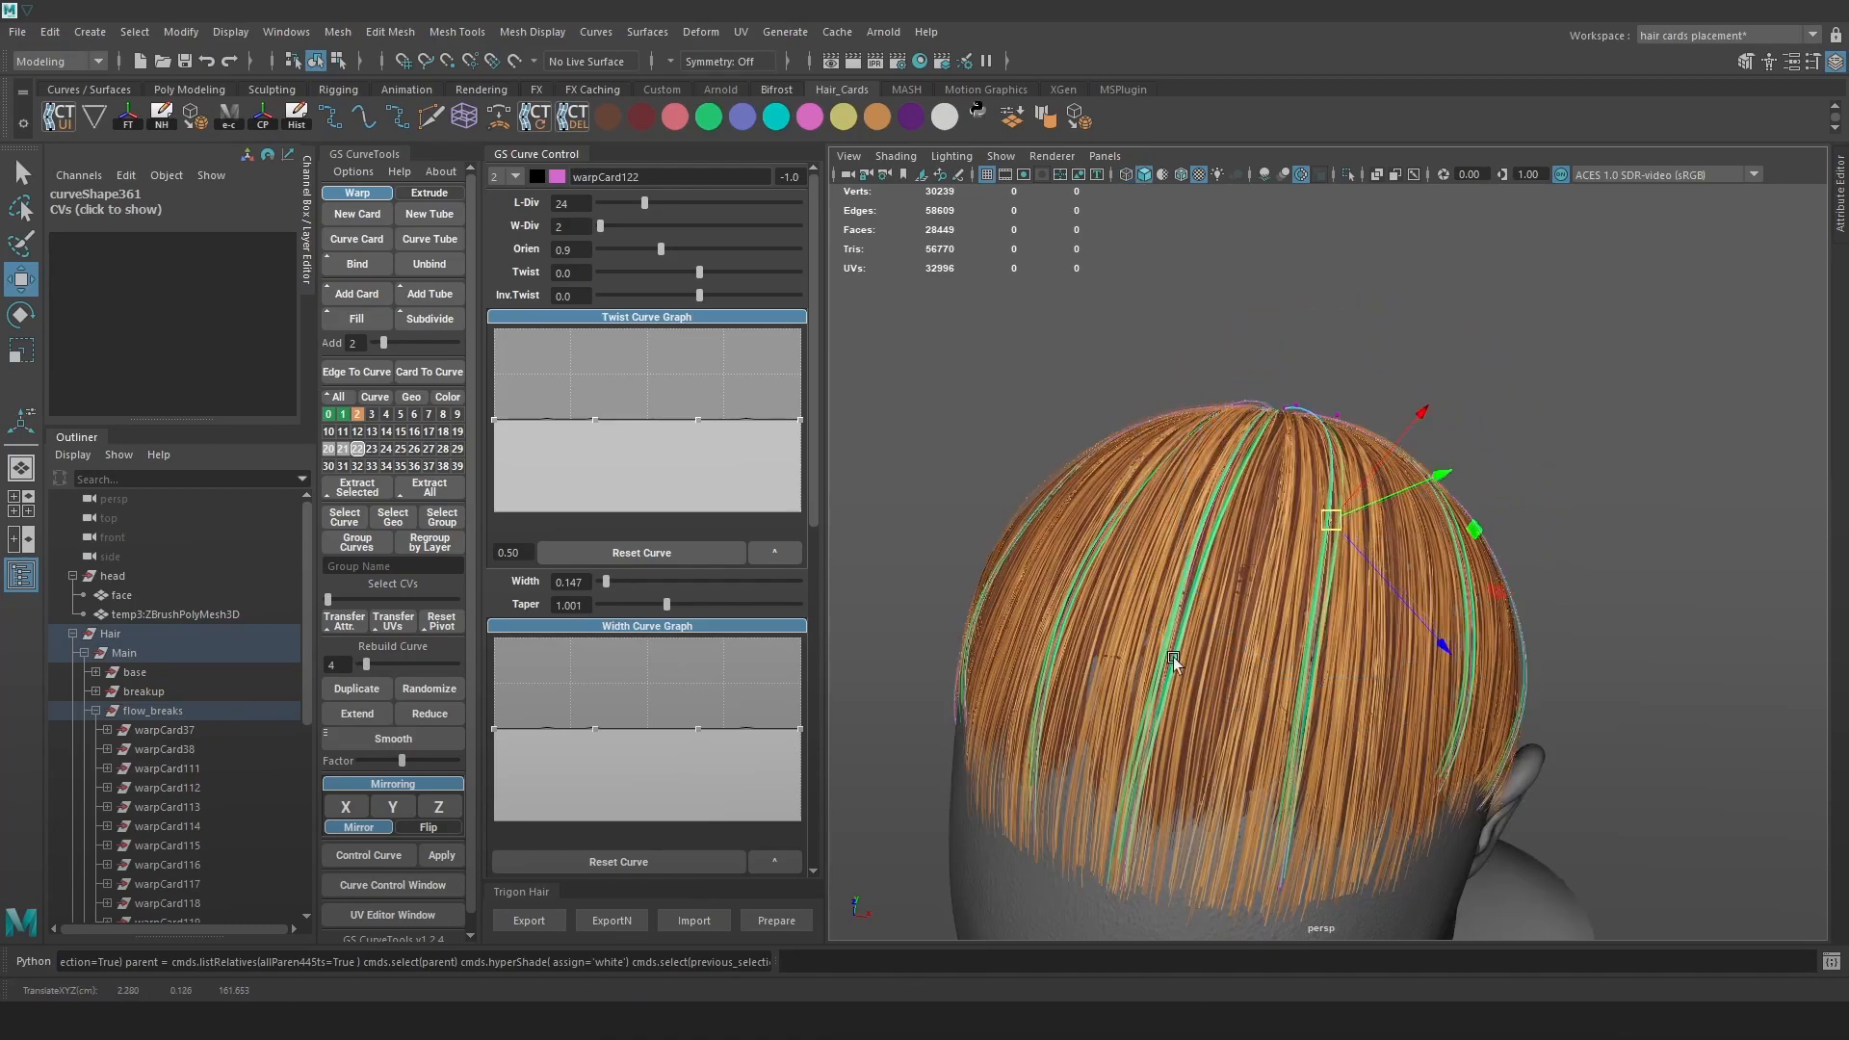
left_click_drag(1169, 657, 1192, 778, "alt")
mouse_move(1502, 761)
left_mouse_down("alt")
mouse_move(1440, 697)
mouse_move(1184, 687)
mouse_move(1541, 390)
mouse_move(1446, 498)
left_mouse_up("alt")
Leave control-point editing on warpCard122, save the scene and export the hair
left_click(1550, 385)
key("4")
key("5")
key("q")
key("ctrl+s")
scroll(1462, 567, "up", 2)
key("w")
key("6")
left_click_drag(1568, 489, 1315, 406, "alt")
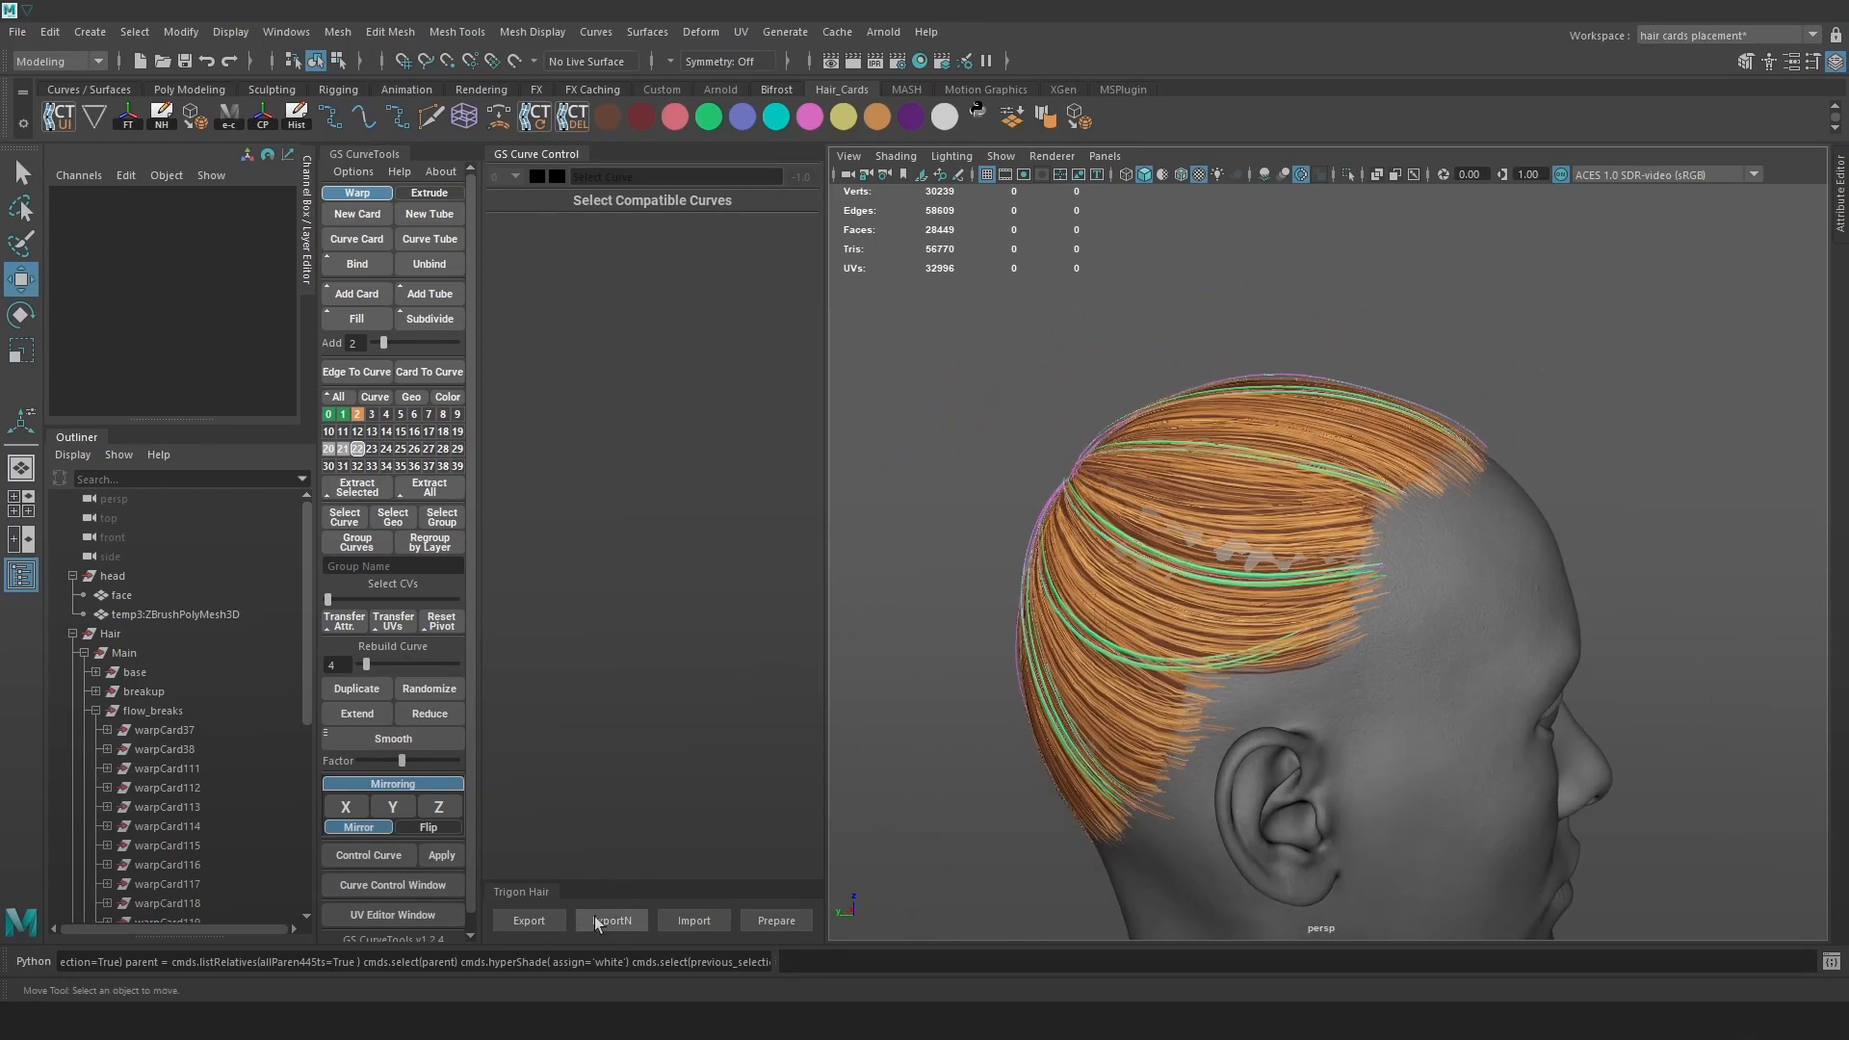
left_click(542, 919)
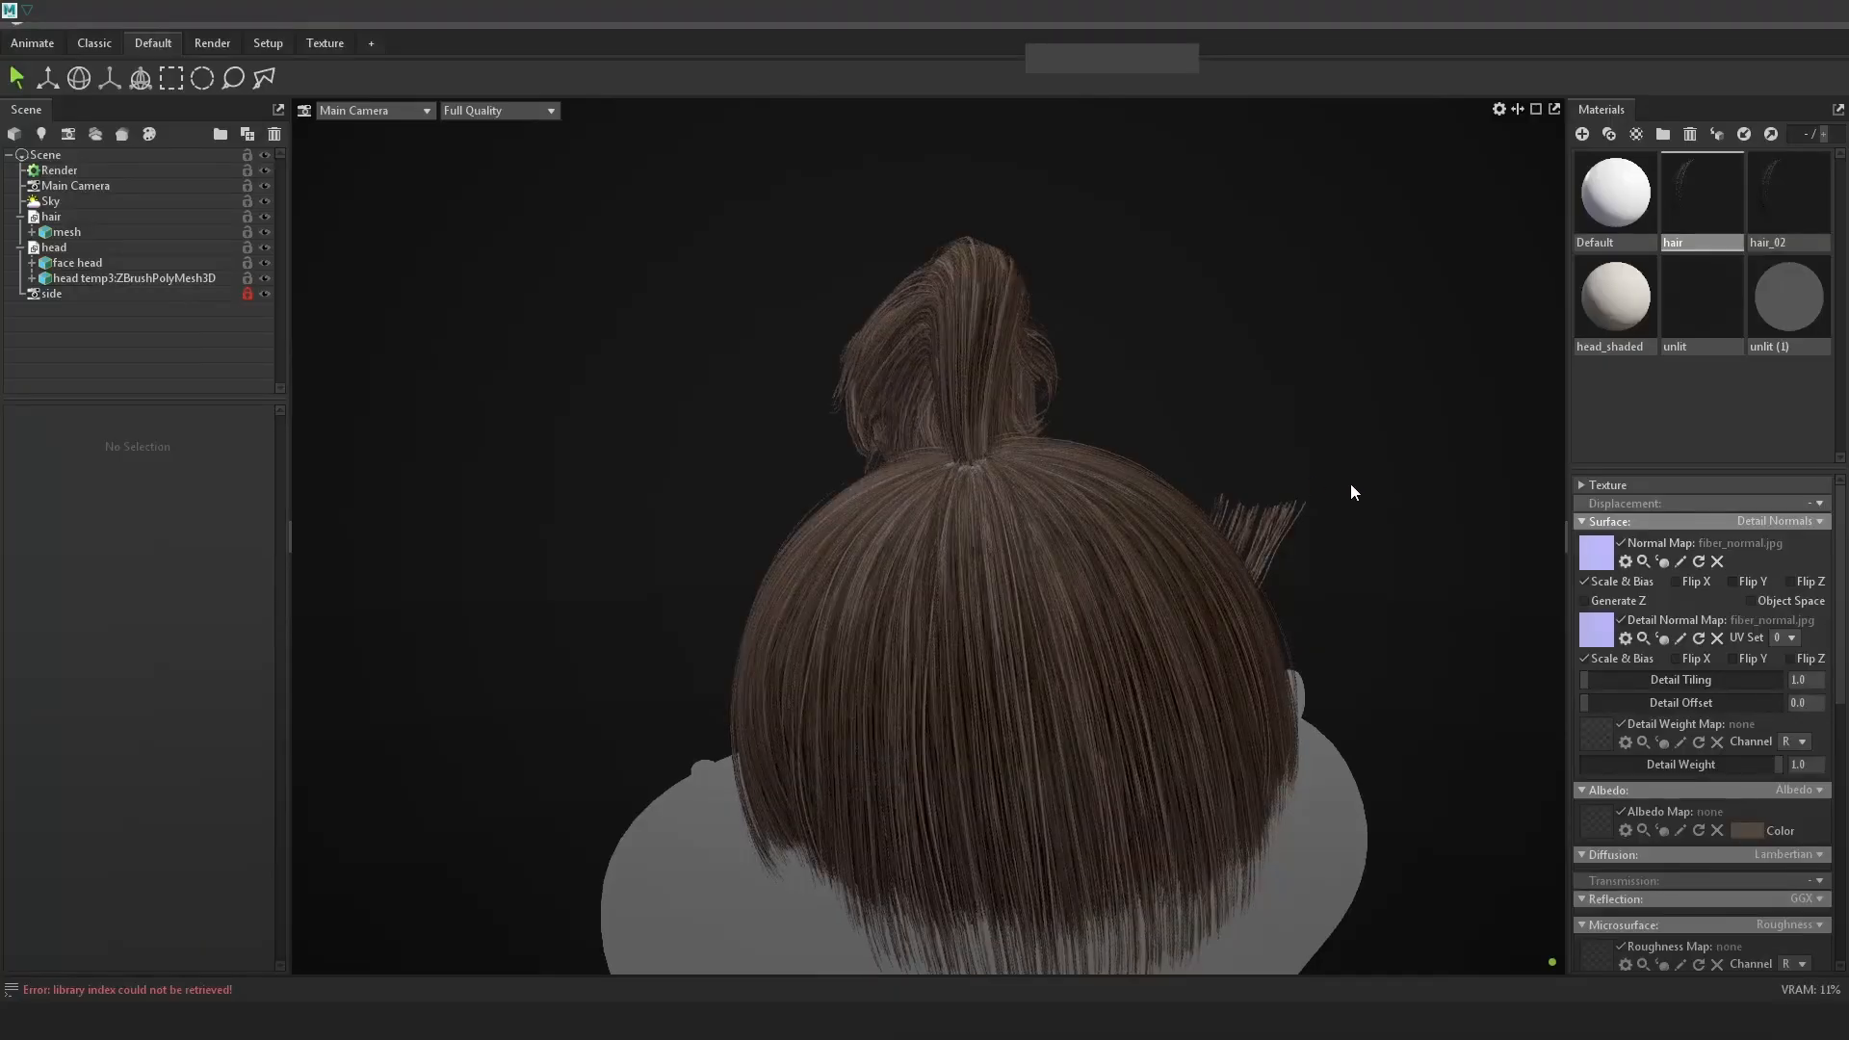
Switch to Marmoset Toolbag and examine the flow breaks on the rendered hair from the back, side and above
left_click_drag(1350, 484, 969, 728)
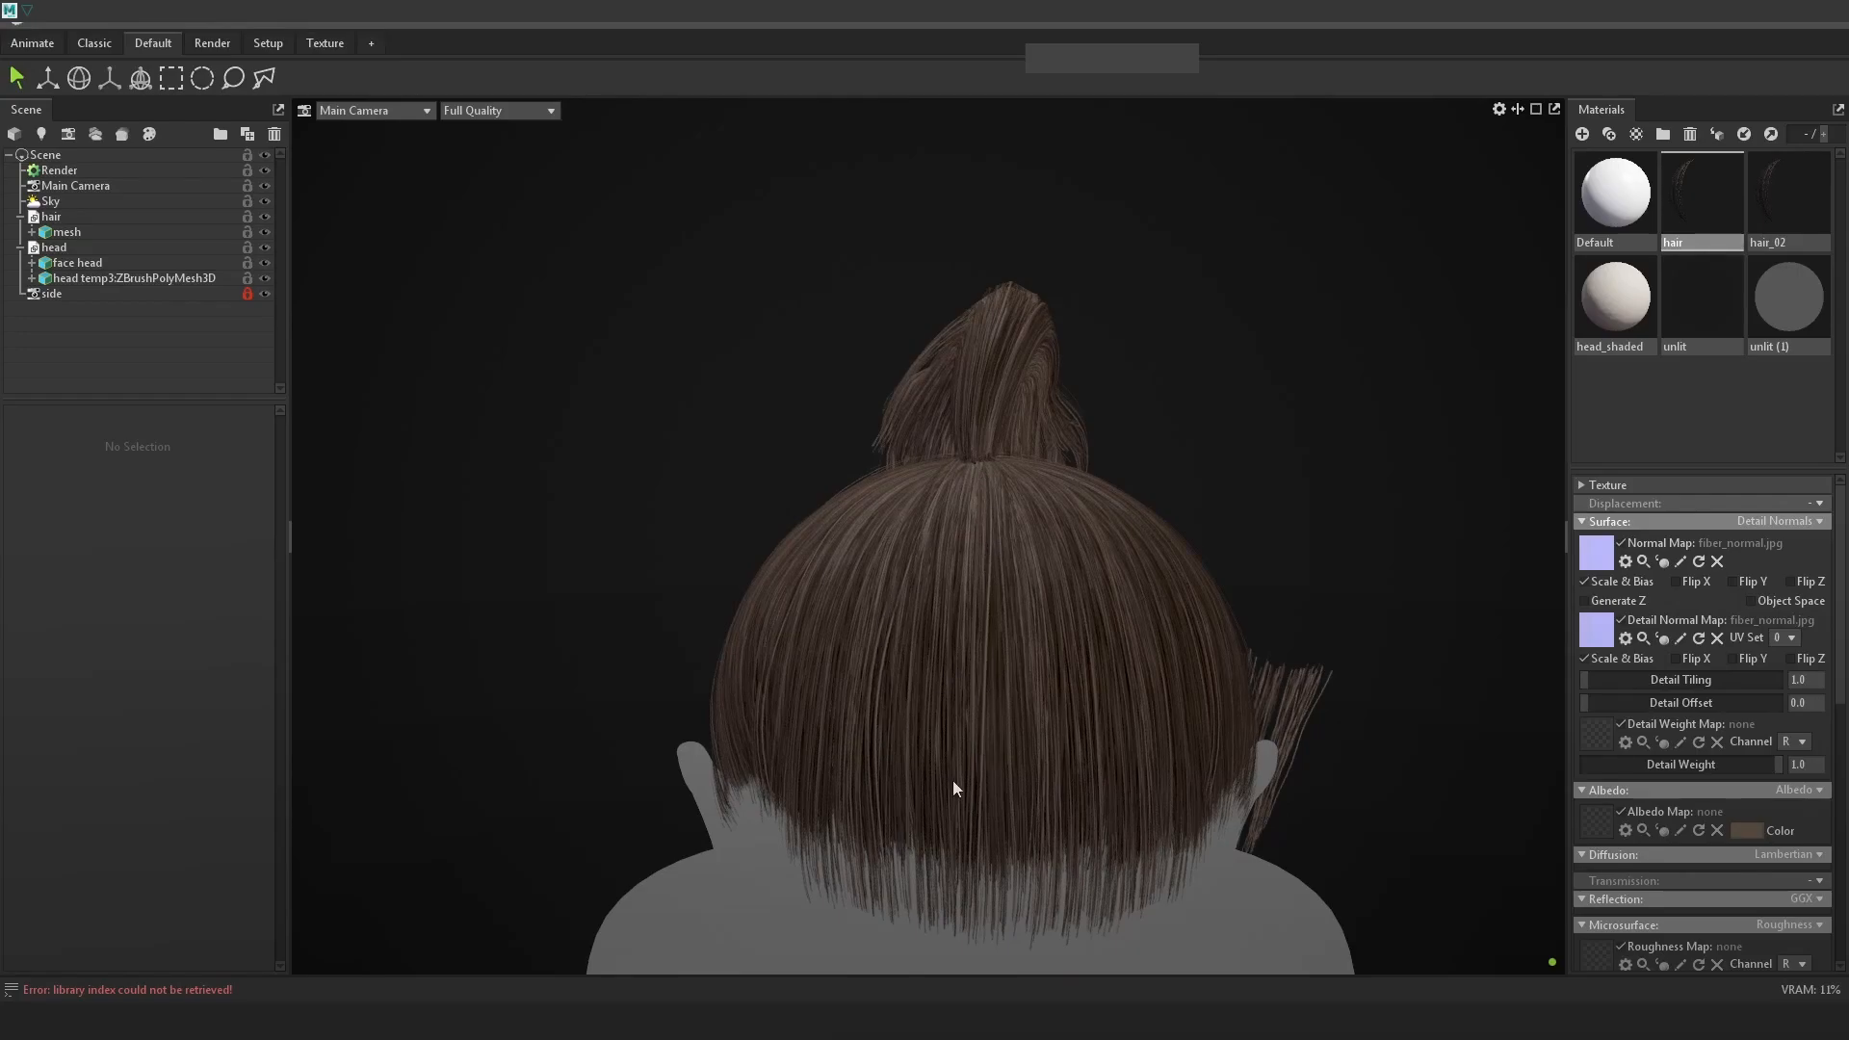
left_click_drag(1018, 543, 1021, 670)
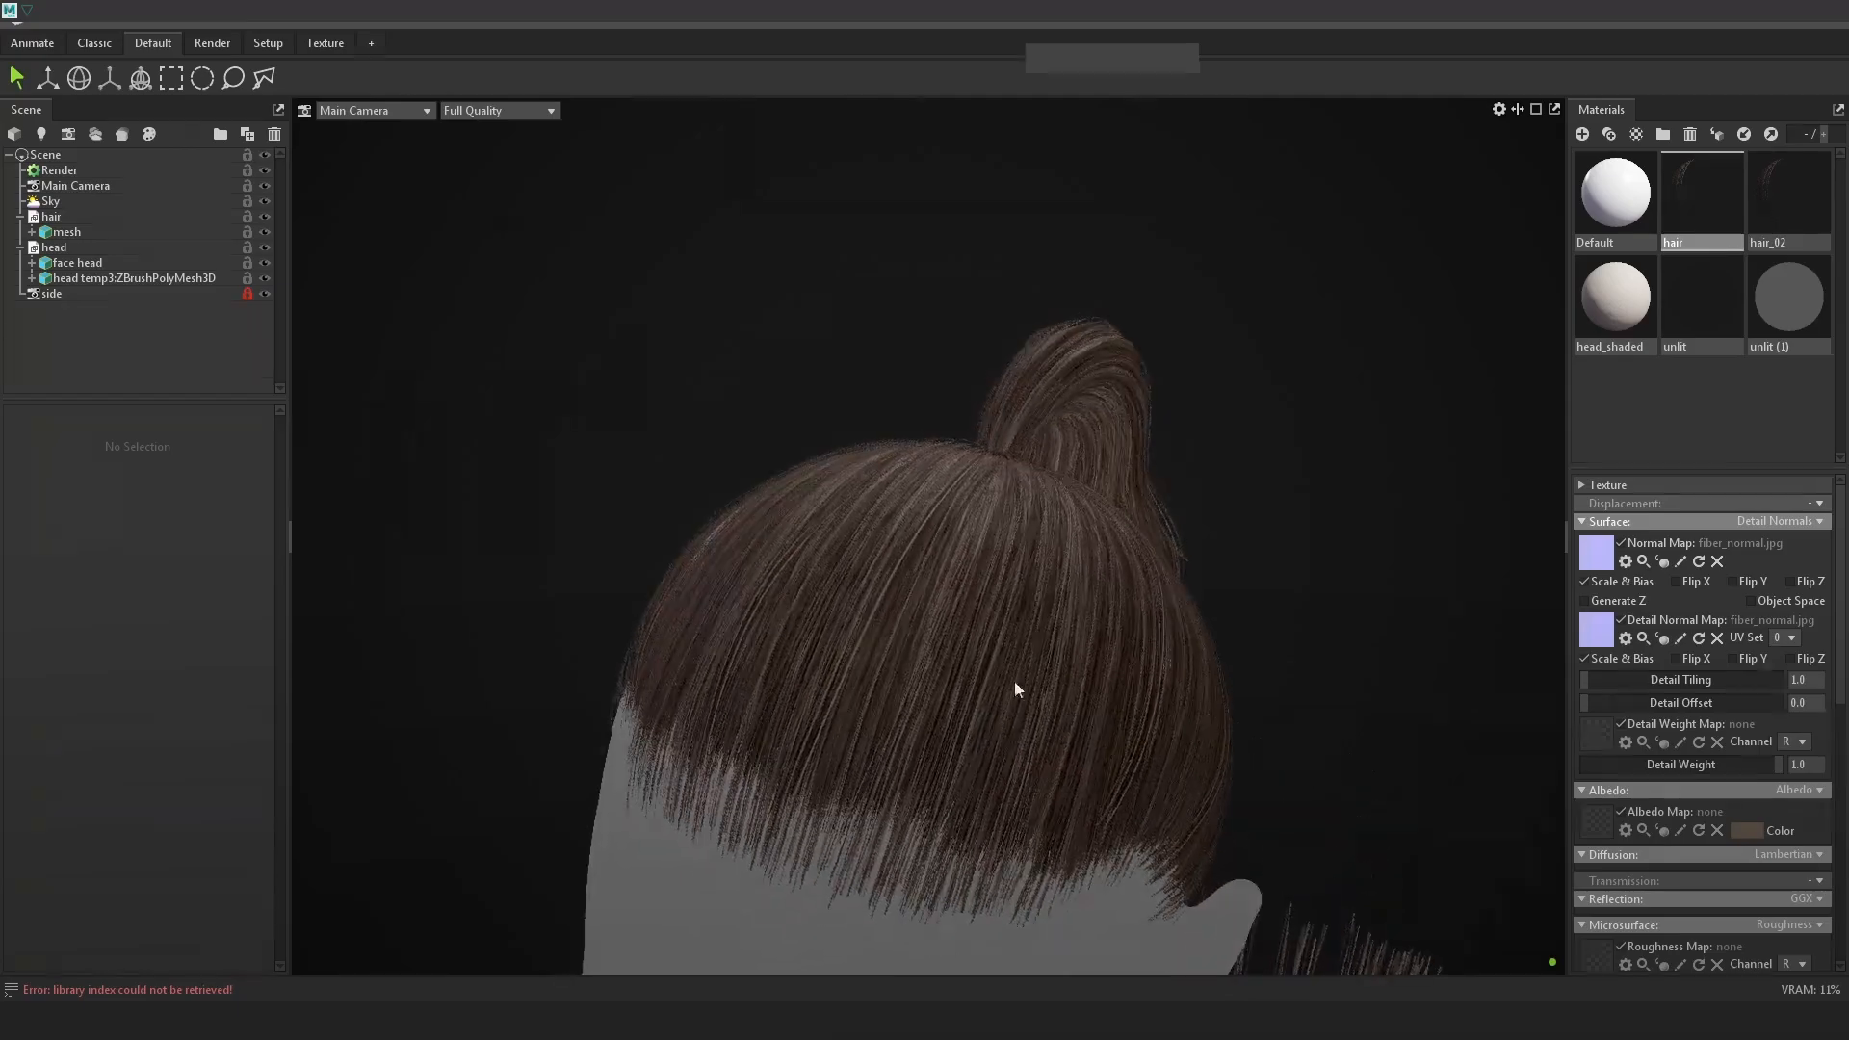
left_click_drag(1059, 577, 1261, 624)
left_click_drag(1077, 627, 1261, 613)
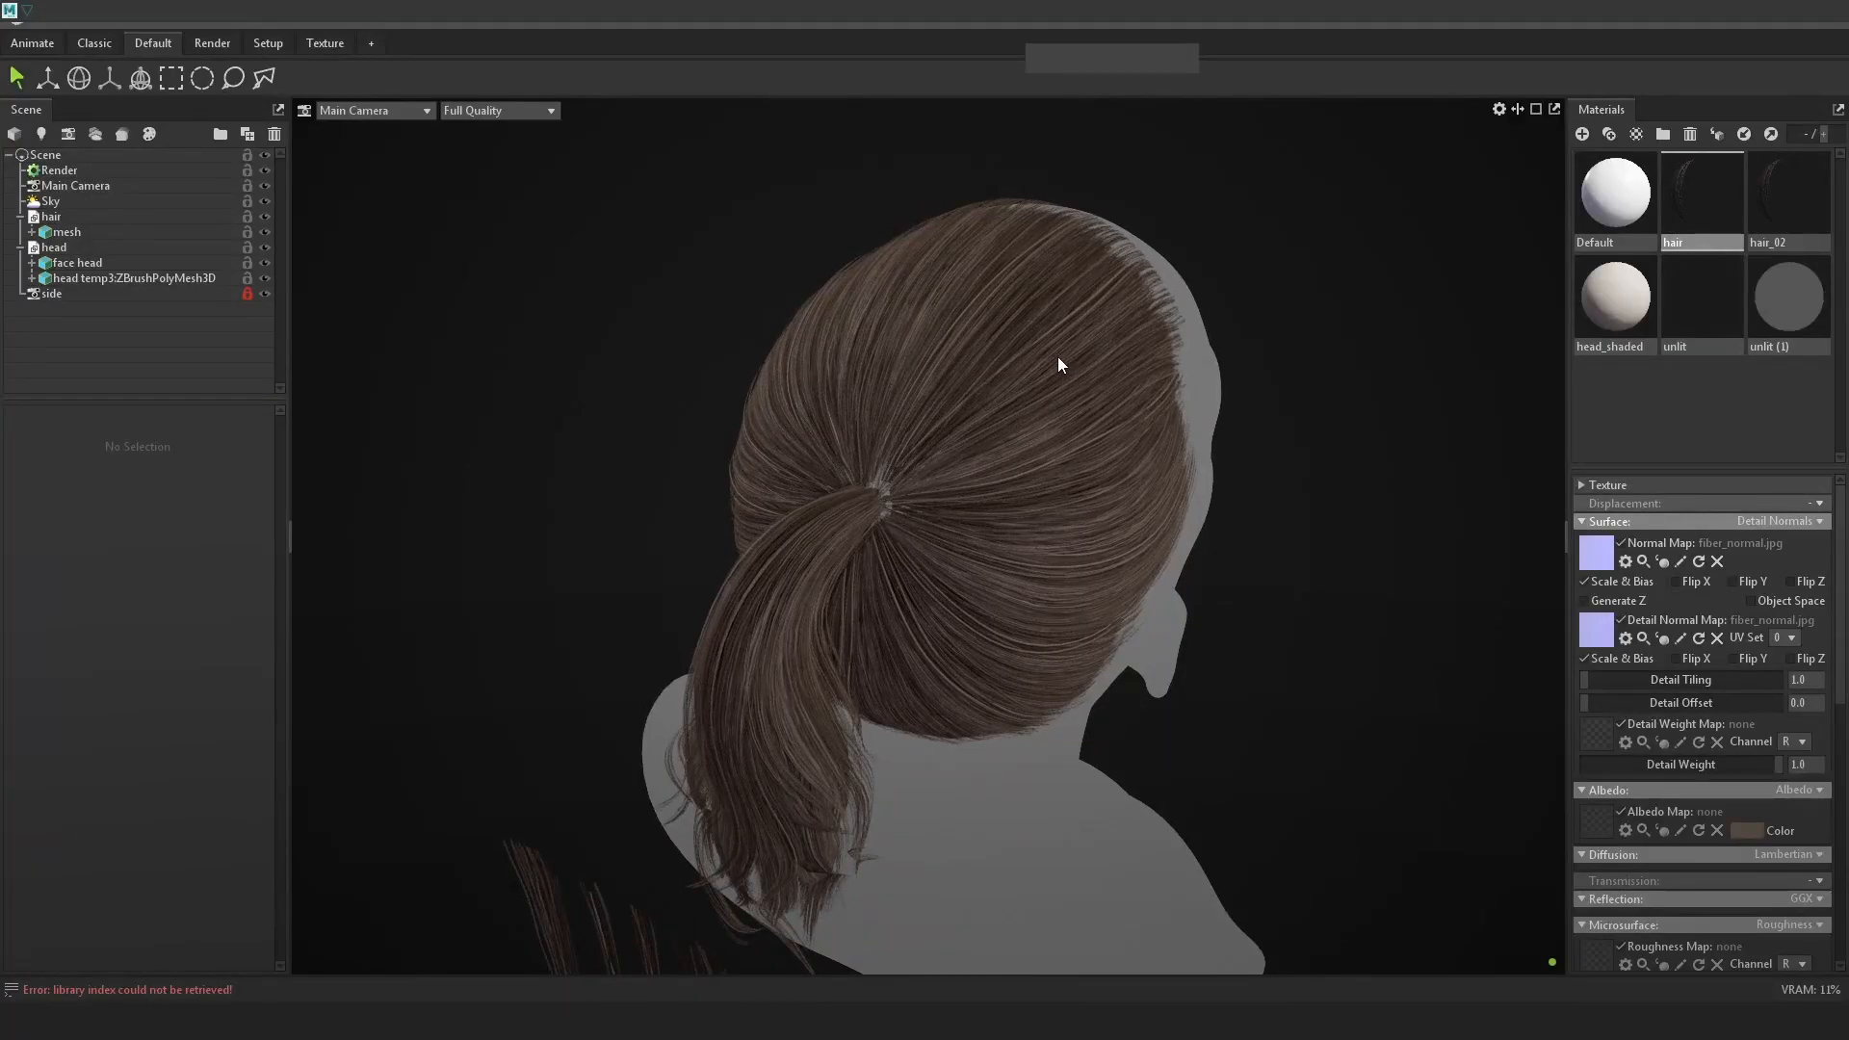
left_click_drag(1059, 364, 1112, 503)
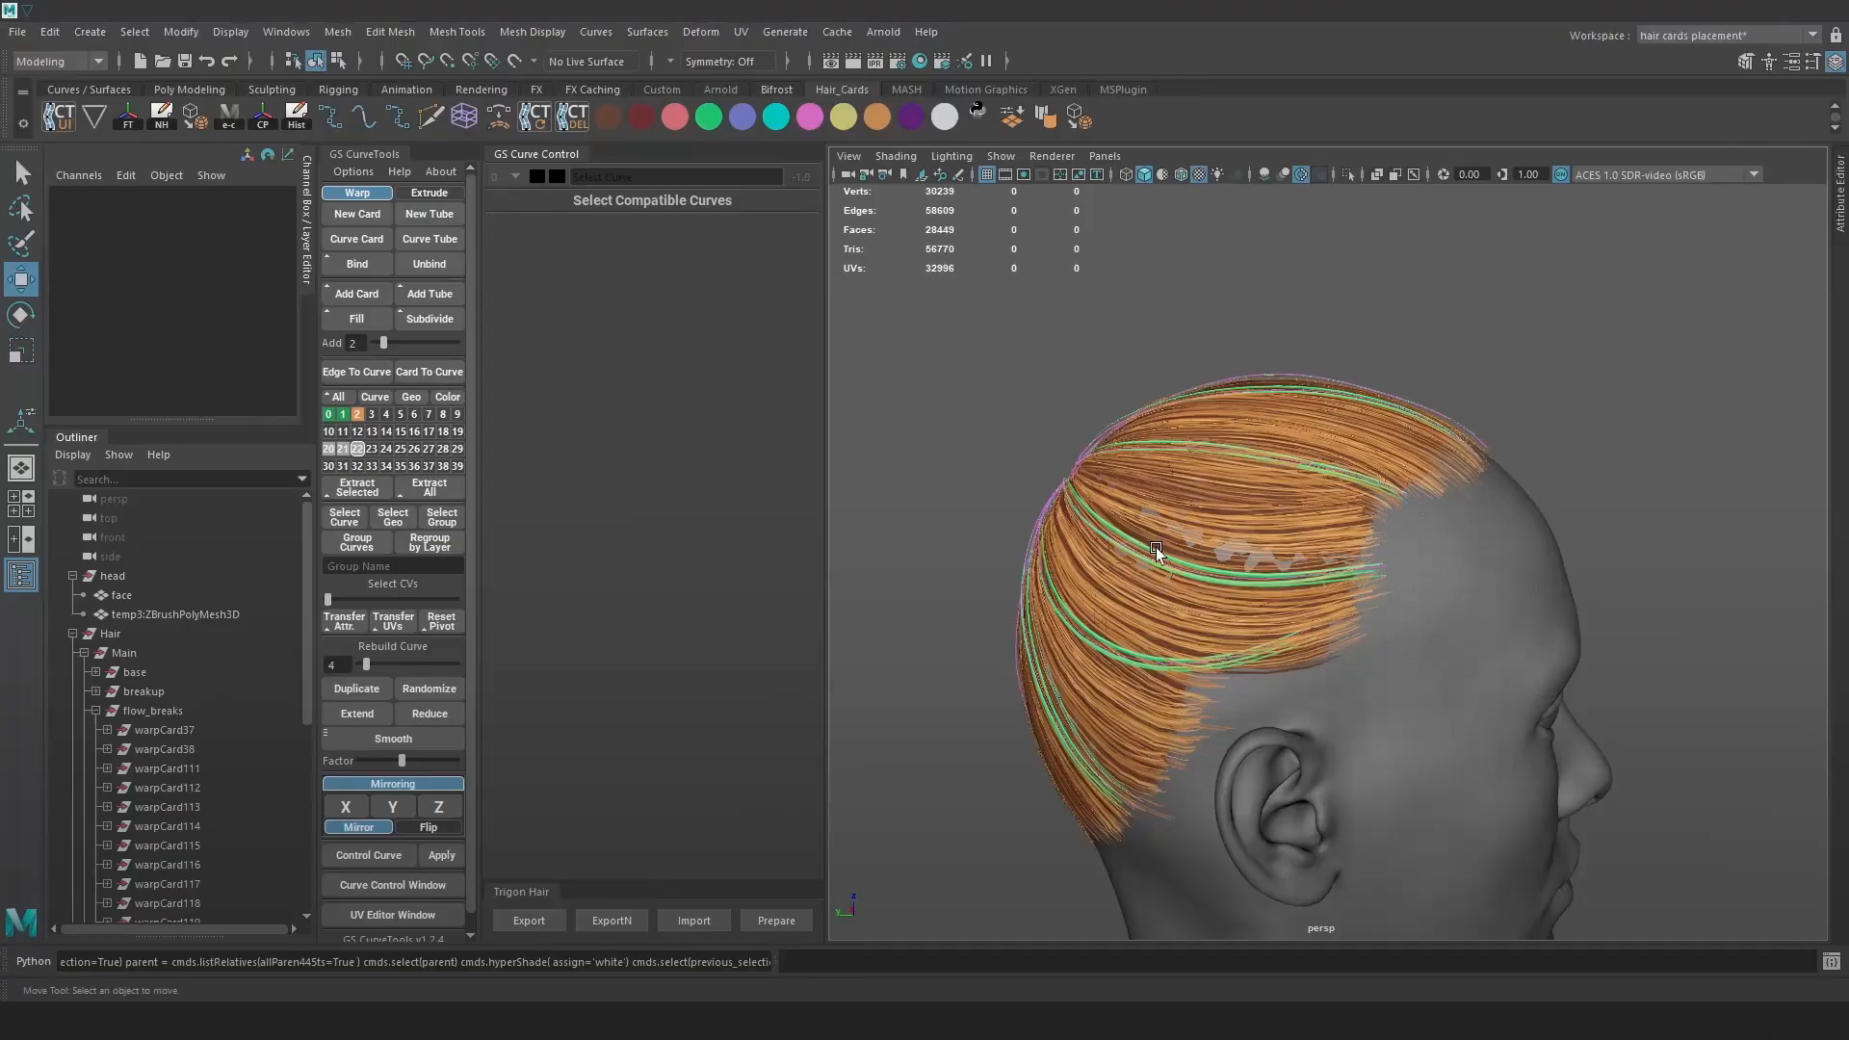
Return to Maya, select warpCard121 and try shifting one of its middle control points
mouse_move(1156, 547)
left_mouse_down("alt")
mouse_move(1199, 620)
mouse_move(1305, 599)
mouse_move(1375, 610)
mouse_move(1273, 631)
left_mouse_up("alt")
key("4")
left_click(1269, 628)
right_click_drag(1679, 391, 1562, 389)
left_click(1350, 575)
key("6")
mouse_move(1343, 575)
left_mouse_down()
mouse_move(1316, 585)
mouse_move(1332, 545)
left_mouse_up()
key("ctrl+z")
key("b")
key("4")
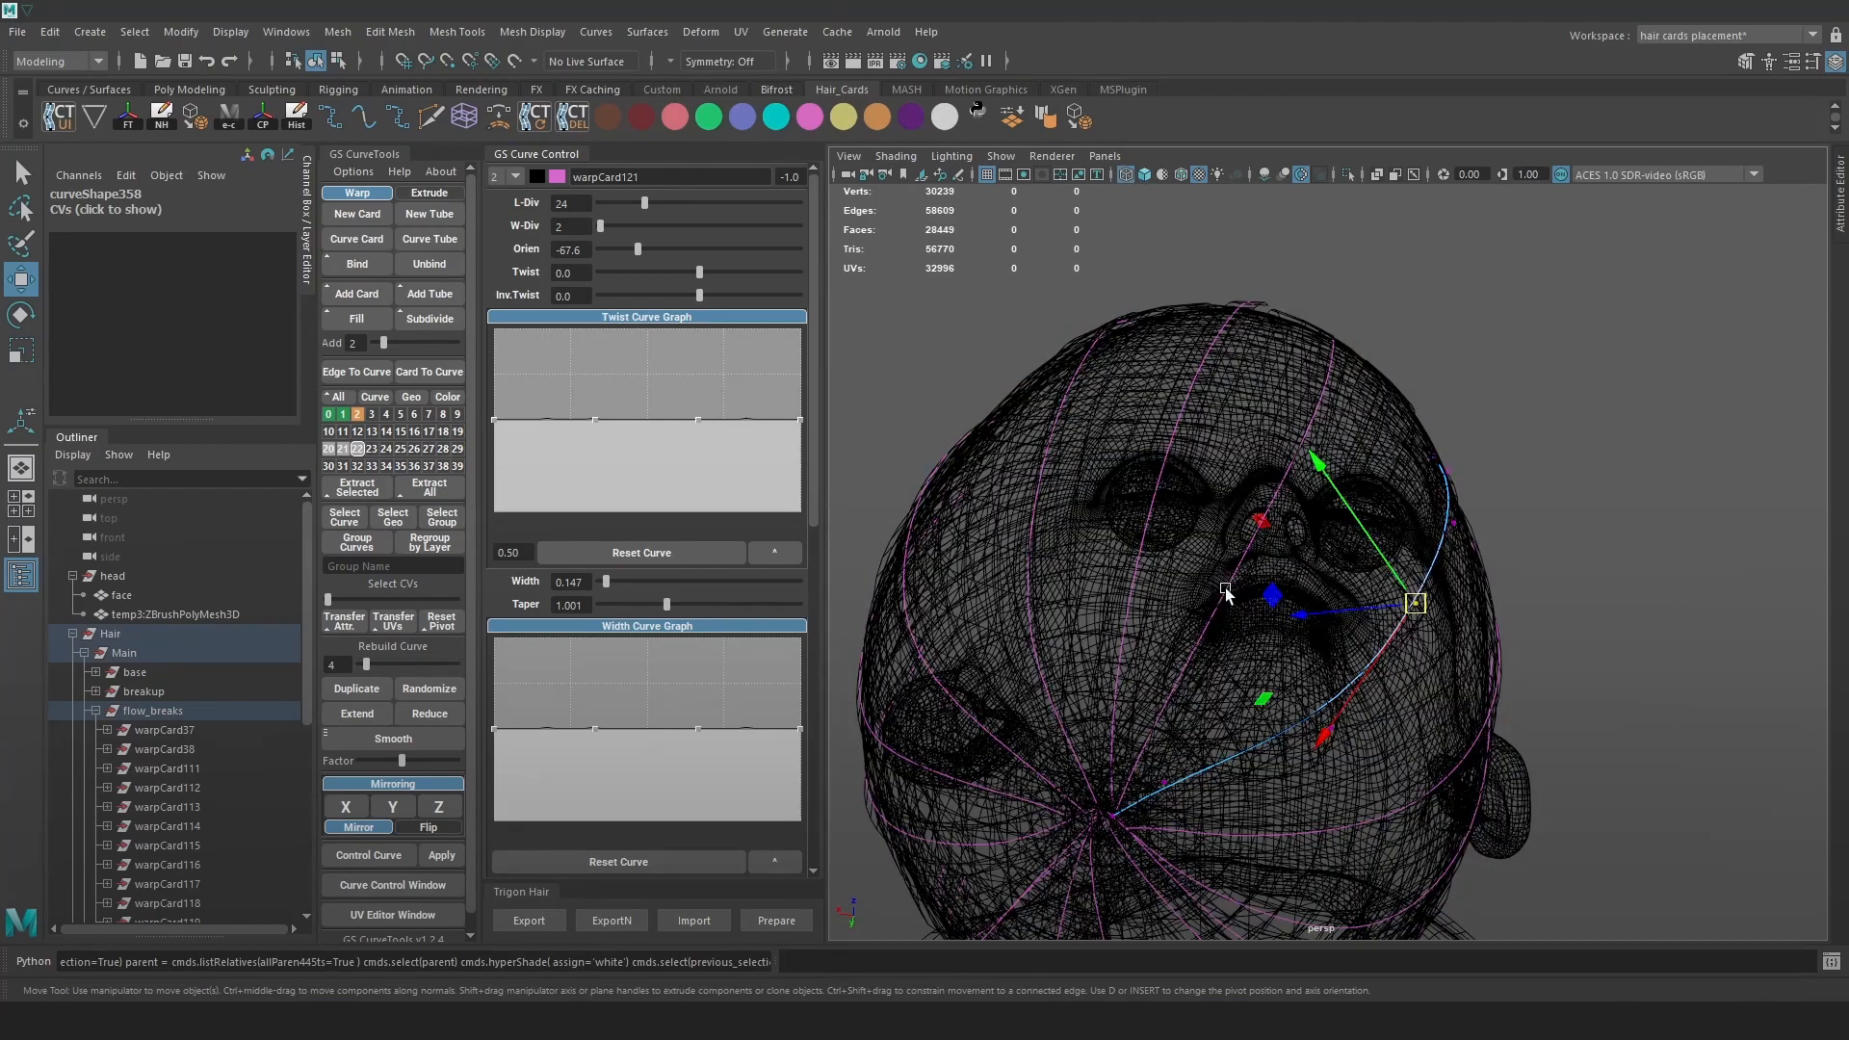
Shift two control points of warpCard120 to refit the card to the scalp, and export the hair
left_click(1226, 588)
right_click_drag(1531, 356, 1420, 361)
key("6")
left_click_drag(1232, 594, 1223, 633)
key("4")
left_click_drag(1304, 461, 1345, 355)
key("6")
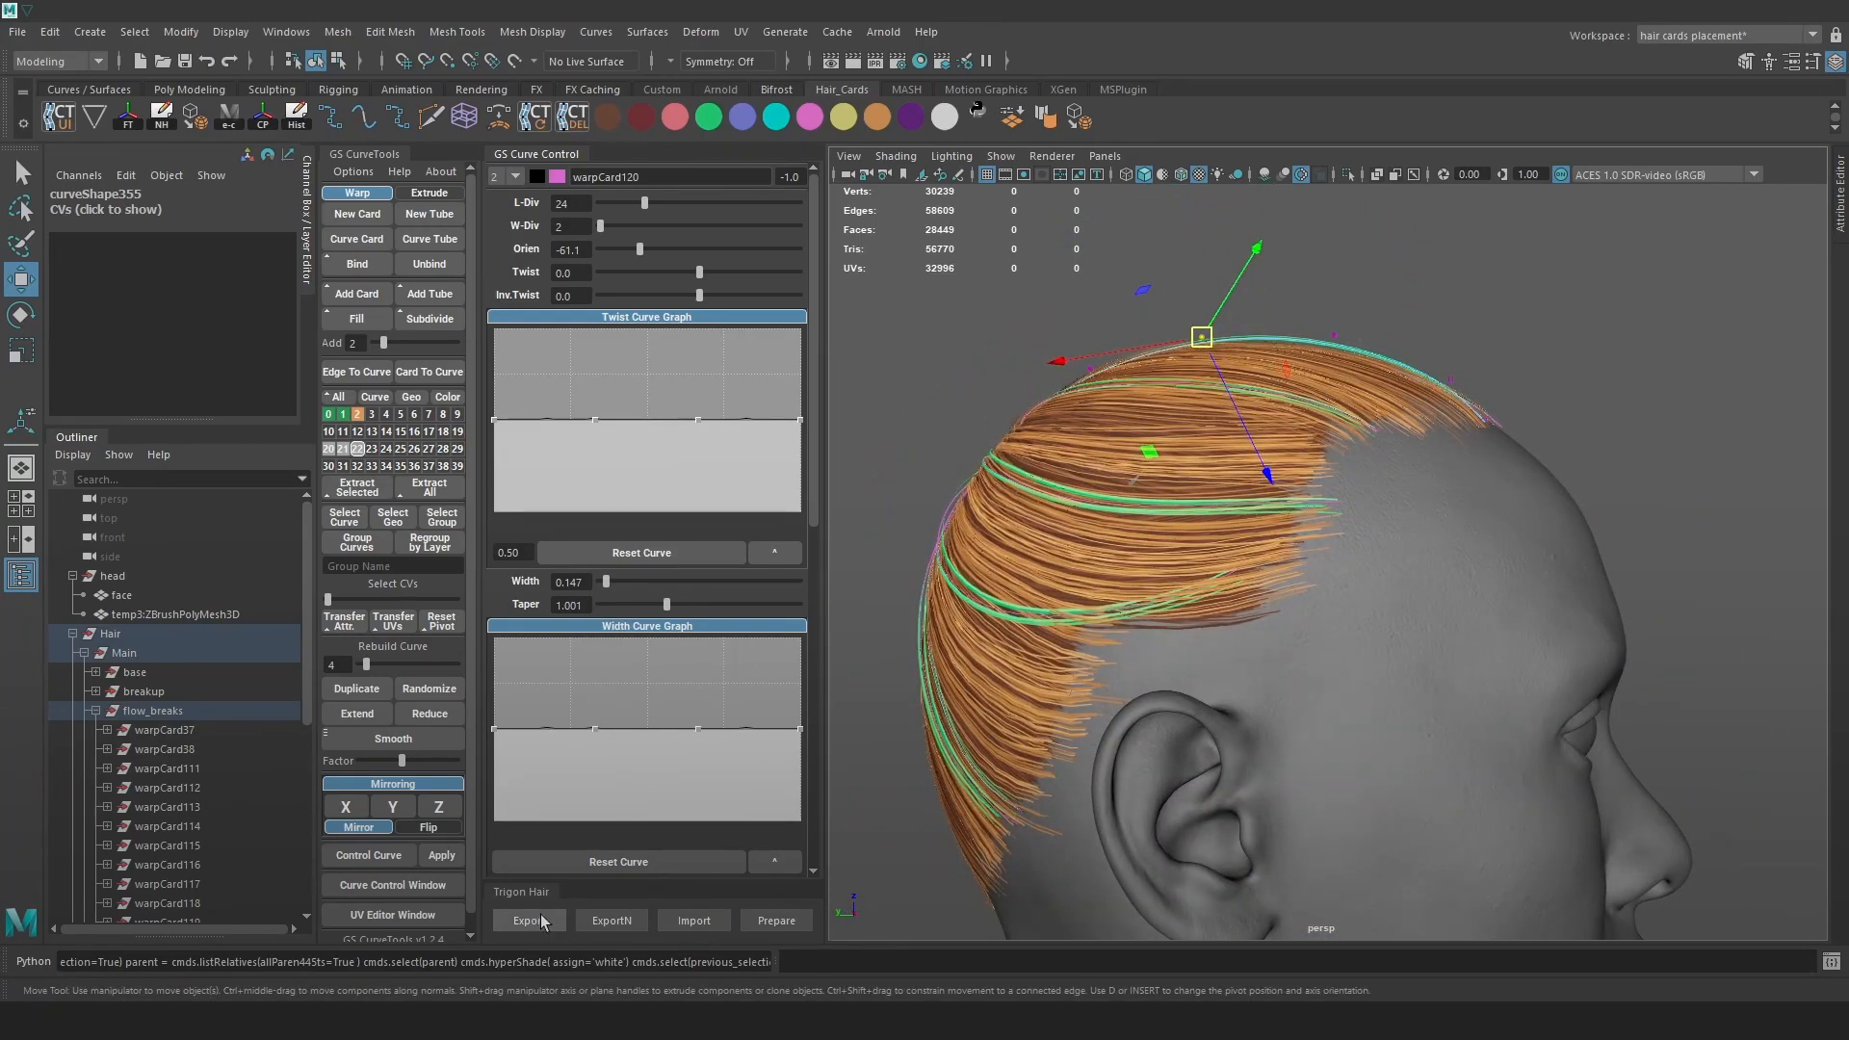
left_click(933, 772)
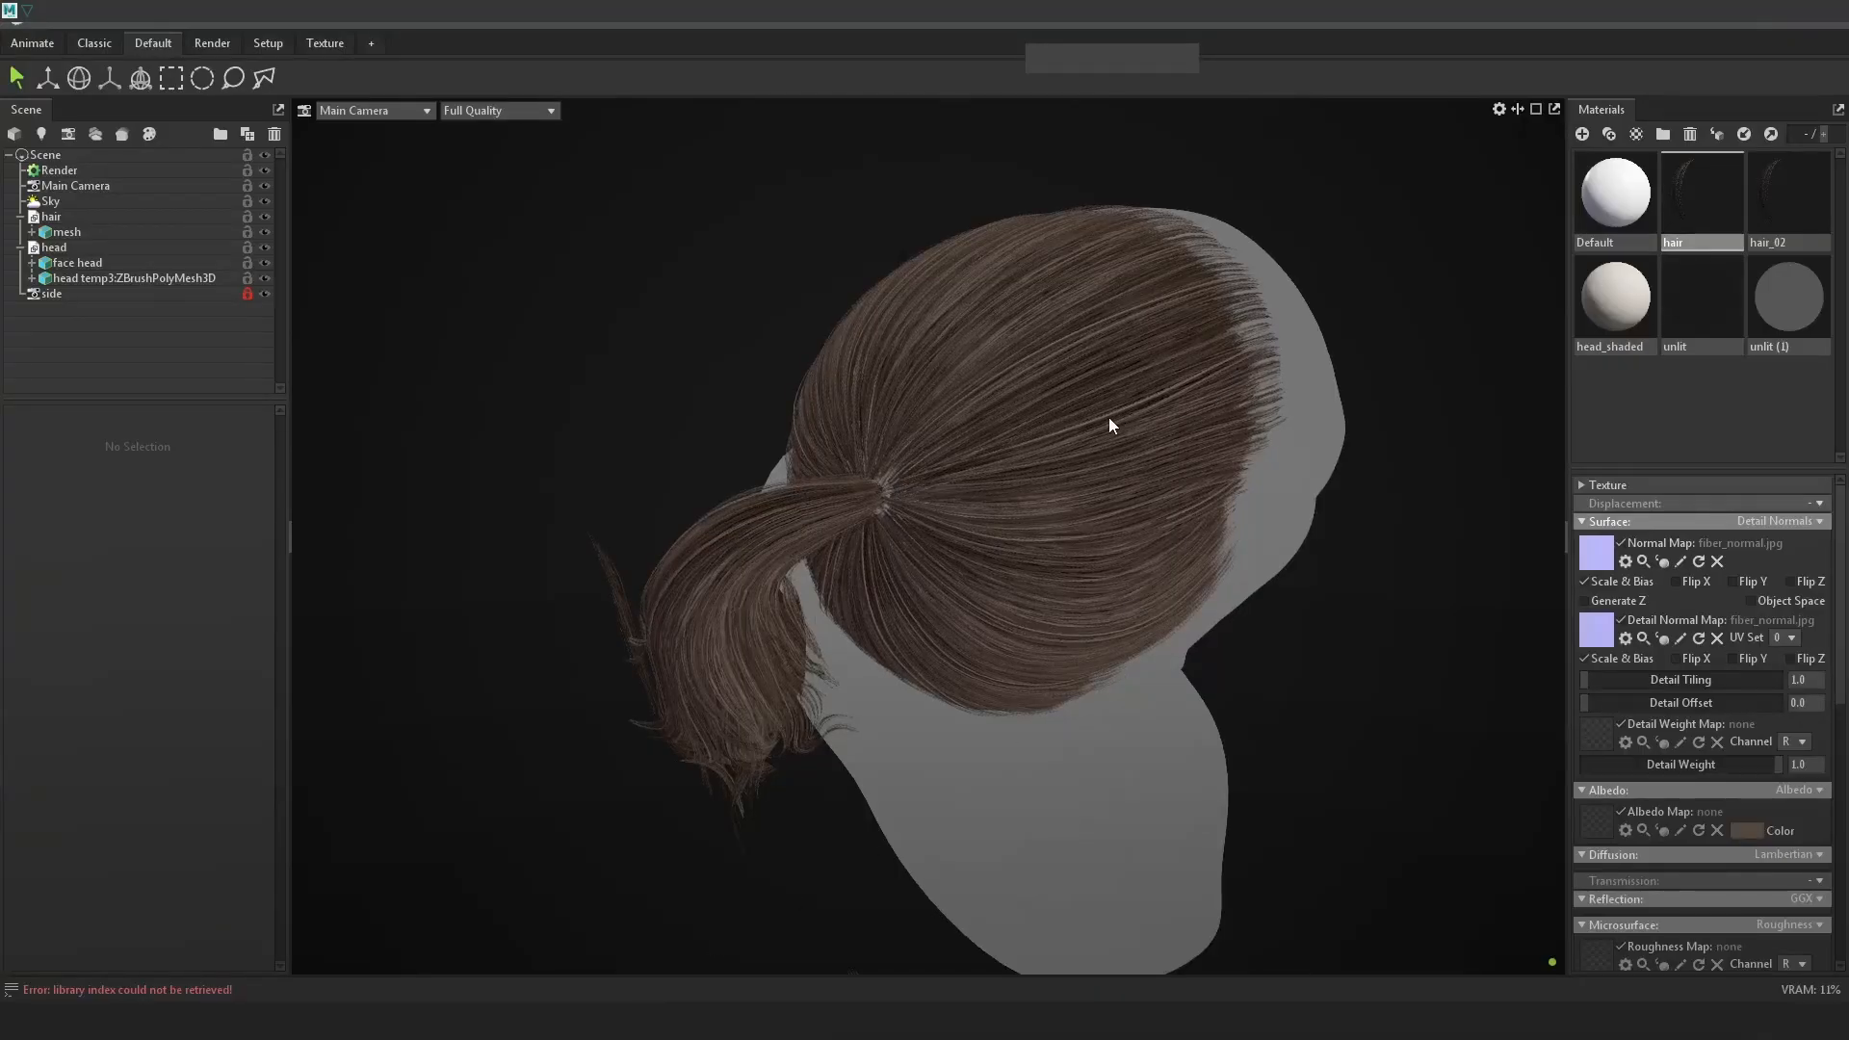
Examine the updated hair render in Marmoset Toolbag and frame it straight from behind
left_click_drag(1153, 488, 1412, 468)
scroll(1255, 497, "up", 5)
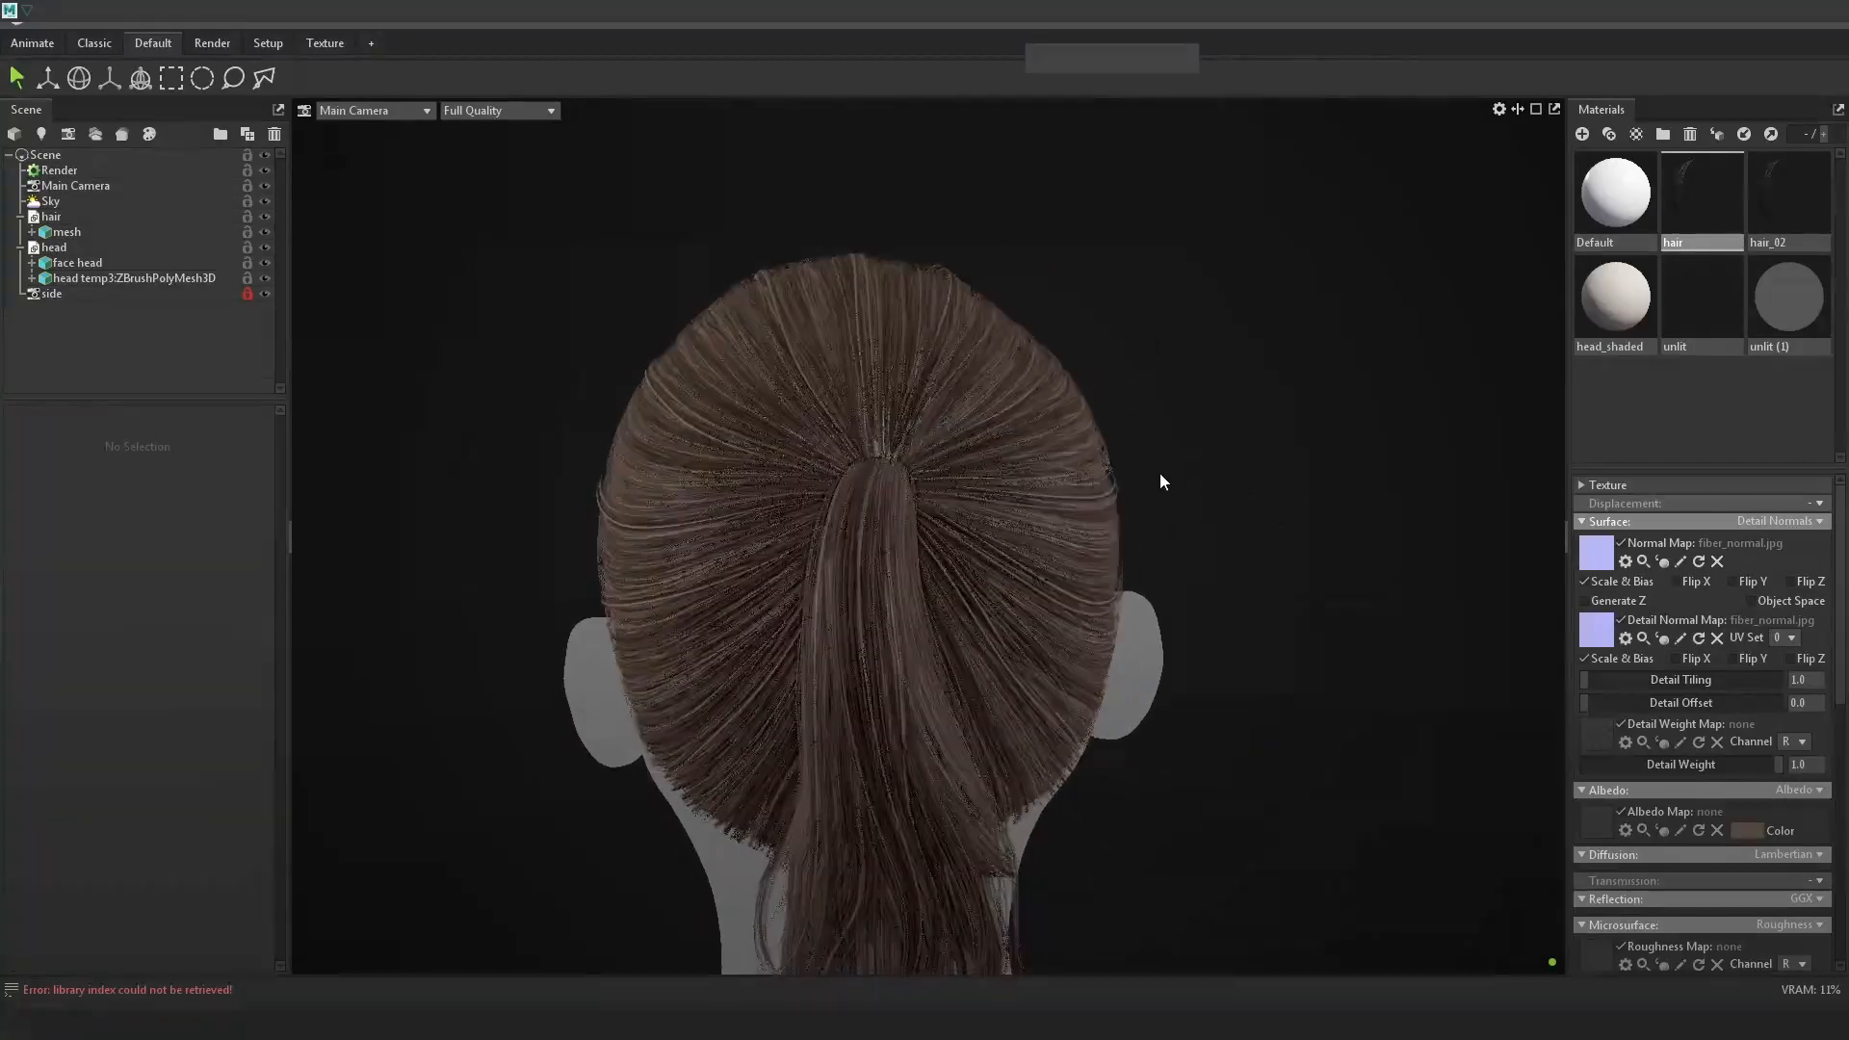
left_click_drag(1177, 485, 1157, 476)
left_click_drag(693, 534, 1196, 452)
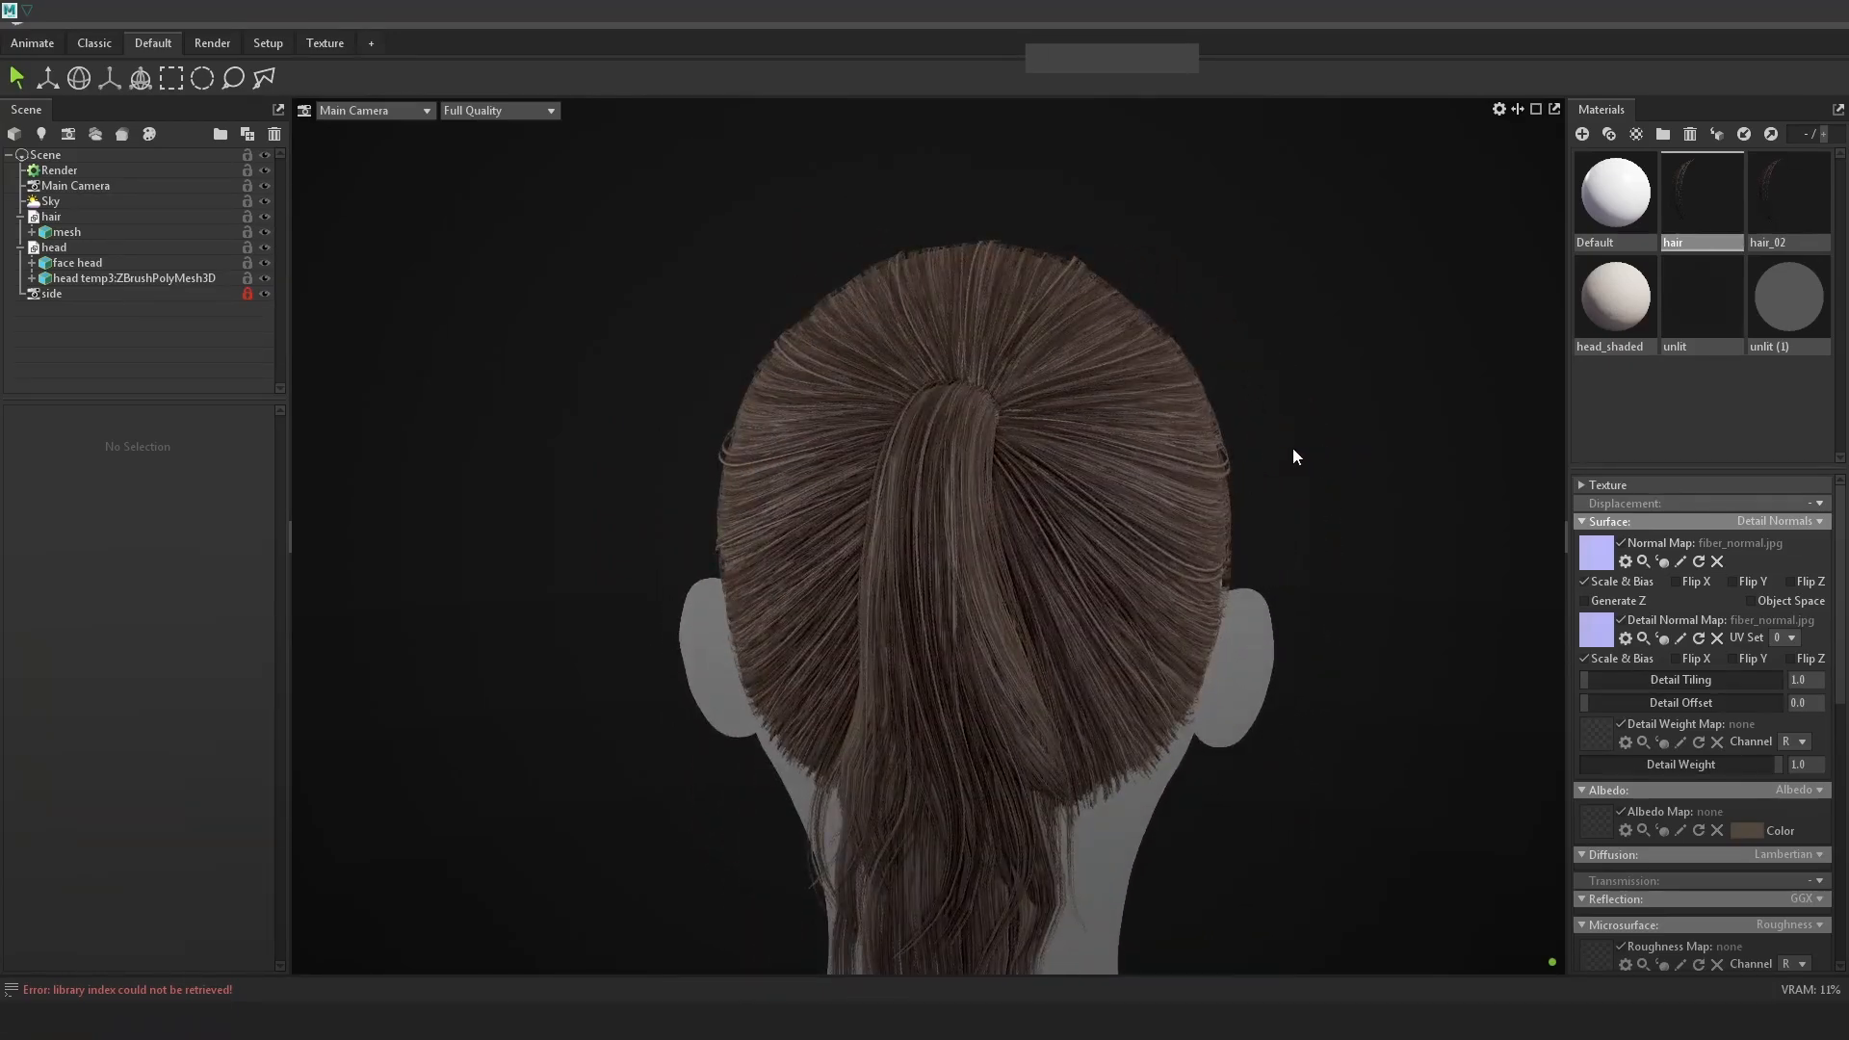
Capture a full-screen screenshot of the back-view render and paste it into a new Photoshop document
key("Print")
left_click_drag(0, 0, 1848, 1039)
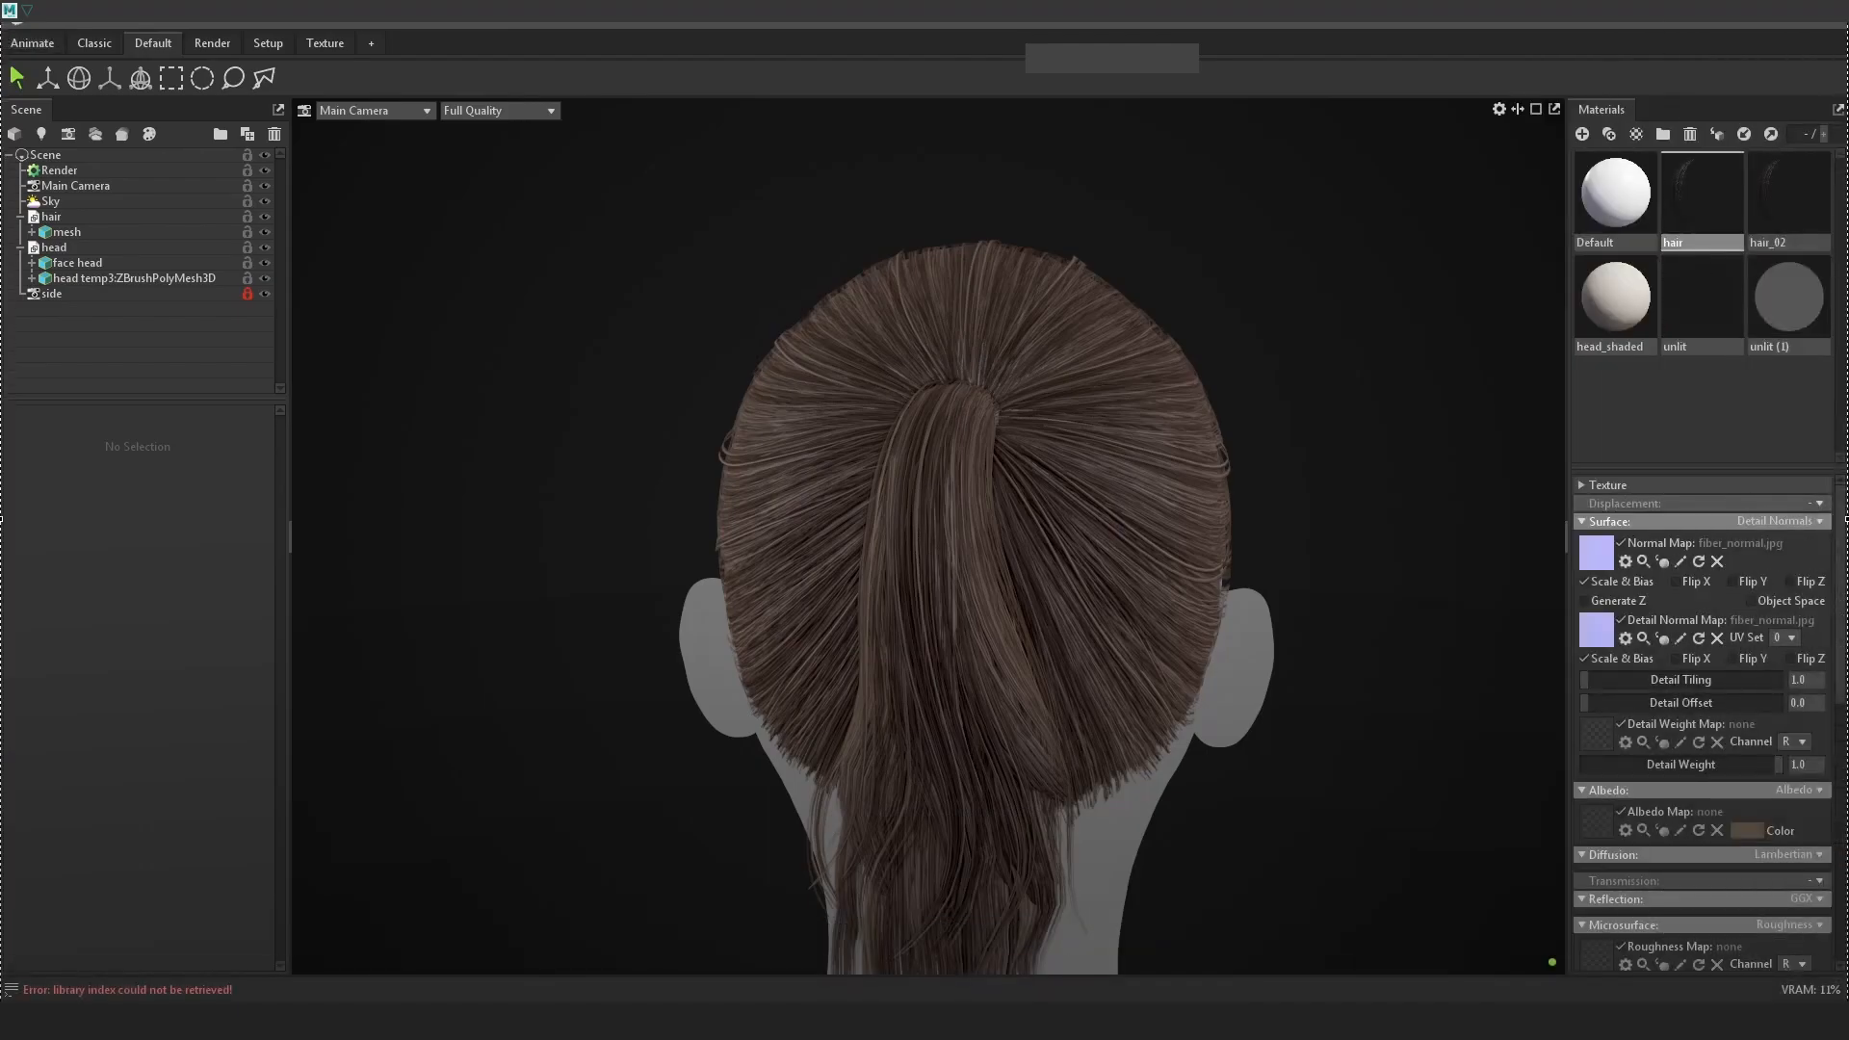
key("ctrl+c")
key("alt+Tab")
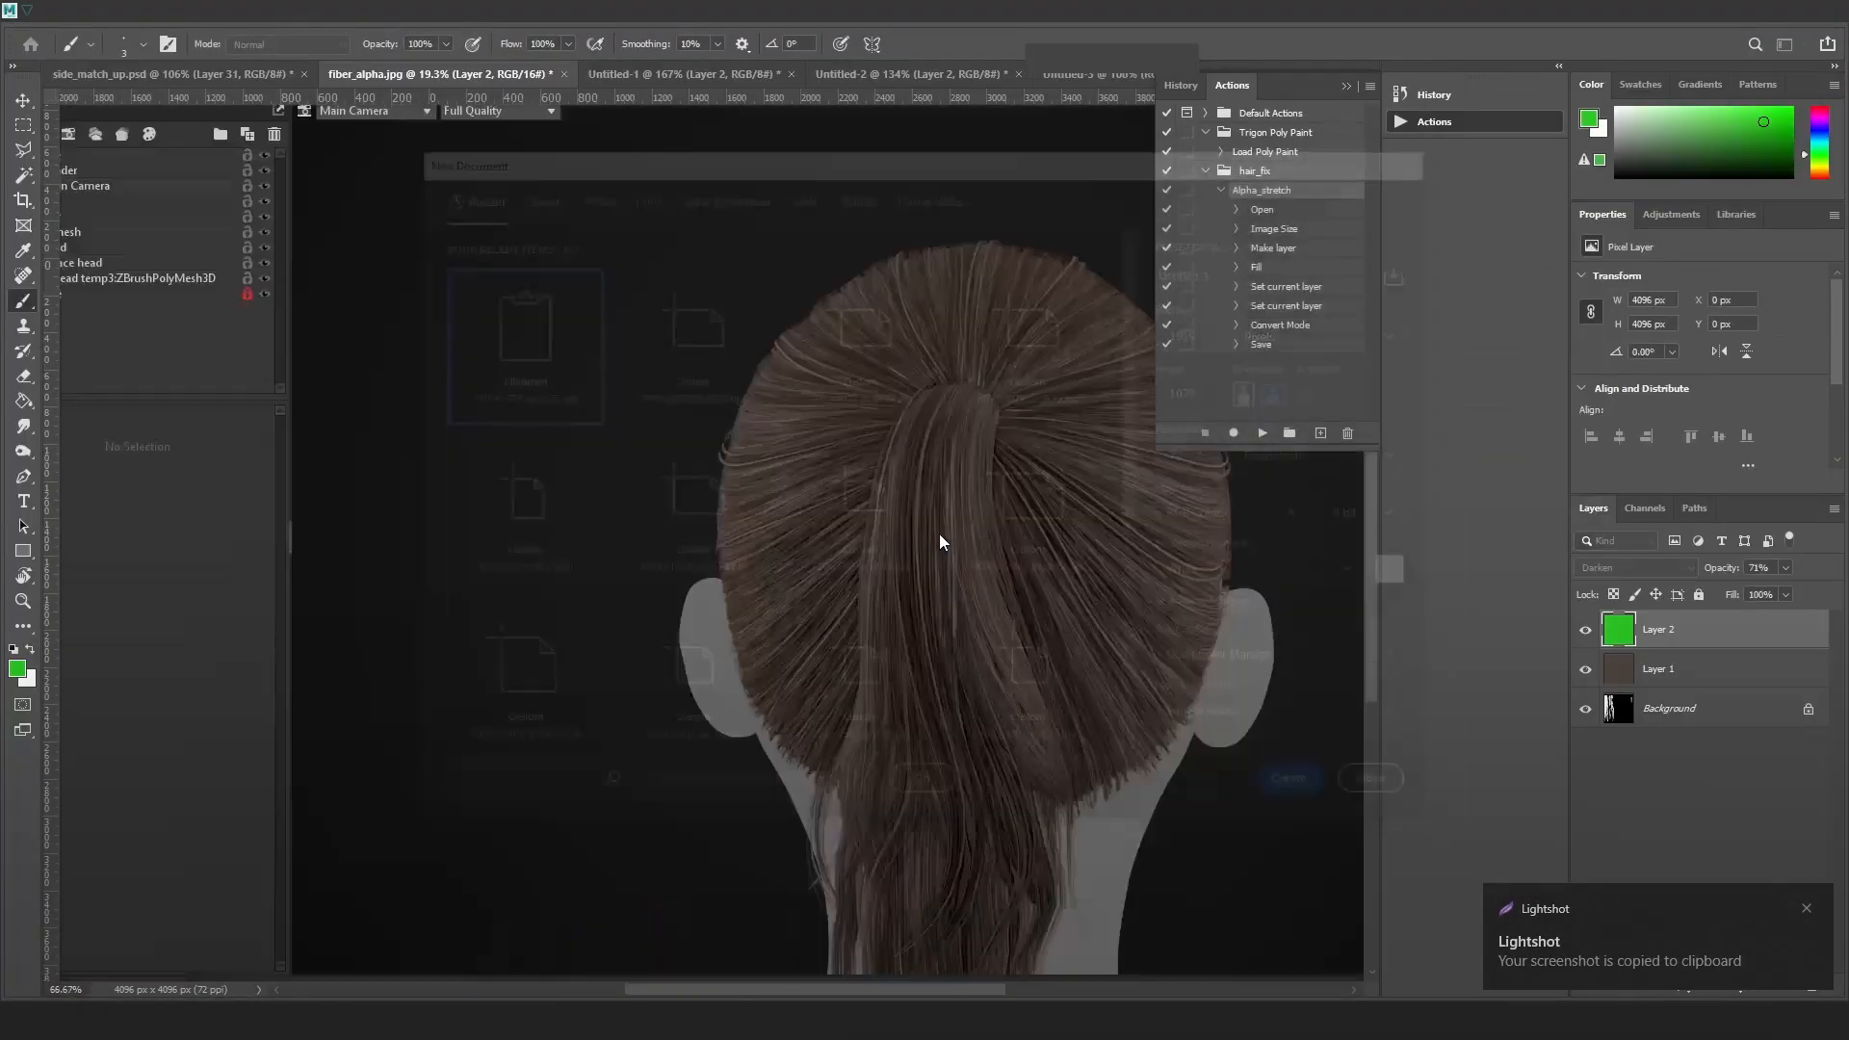
key("ctrl+v")
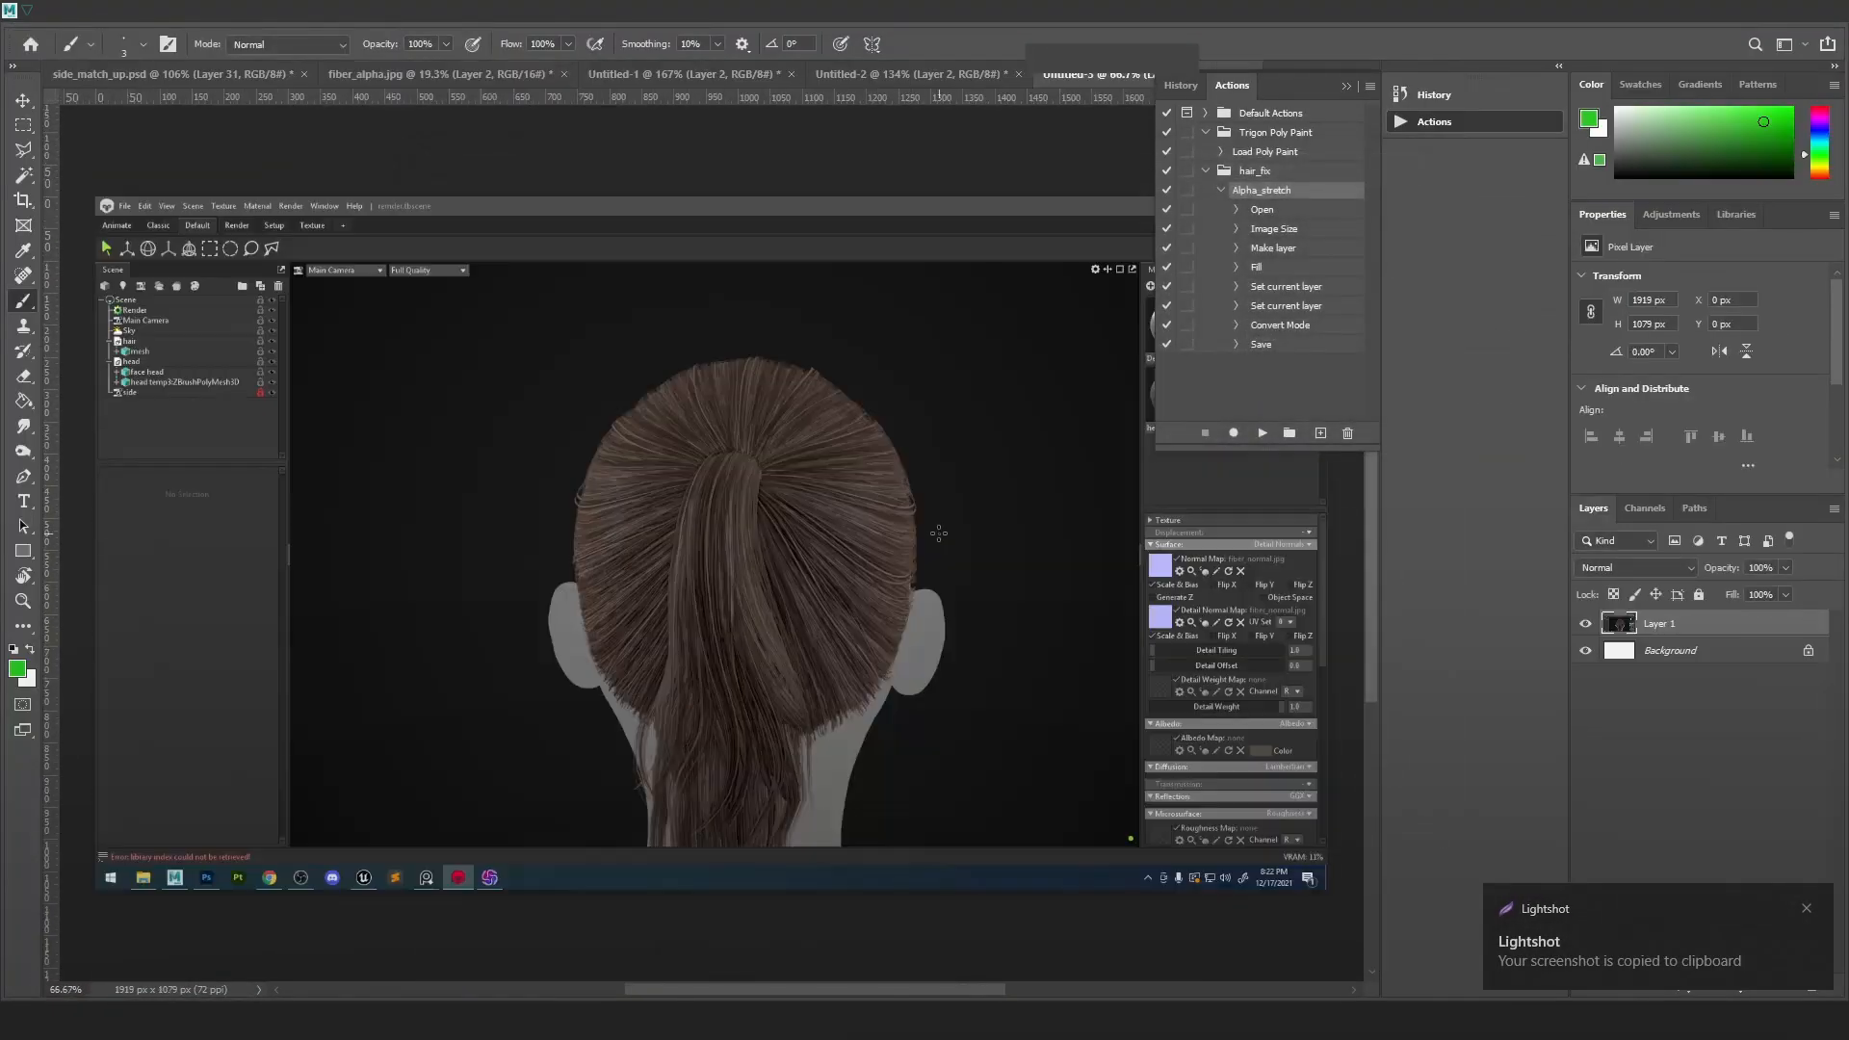
Switch to Maya, collapse the flow_breaks group in the hair hierarchy and take it out of the exported hair
key("alt+Tab")
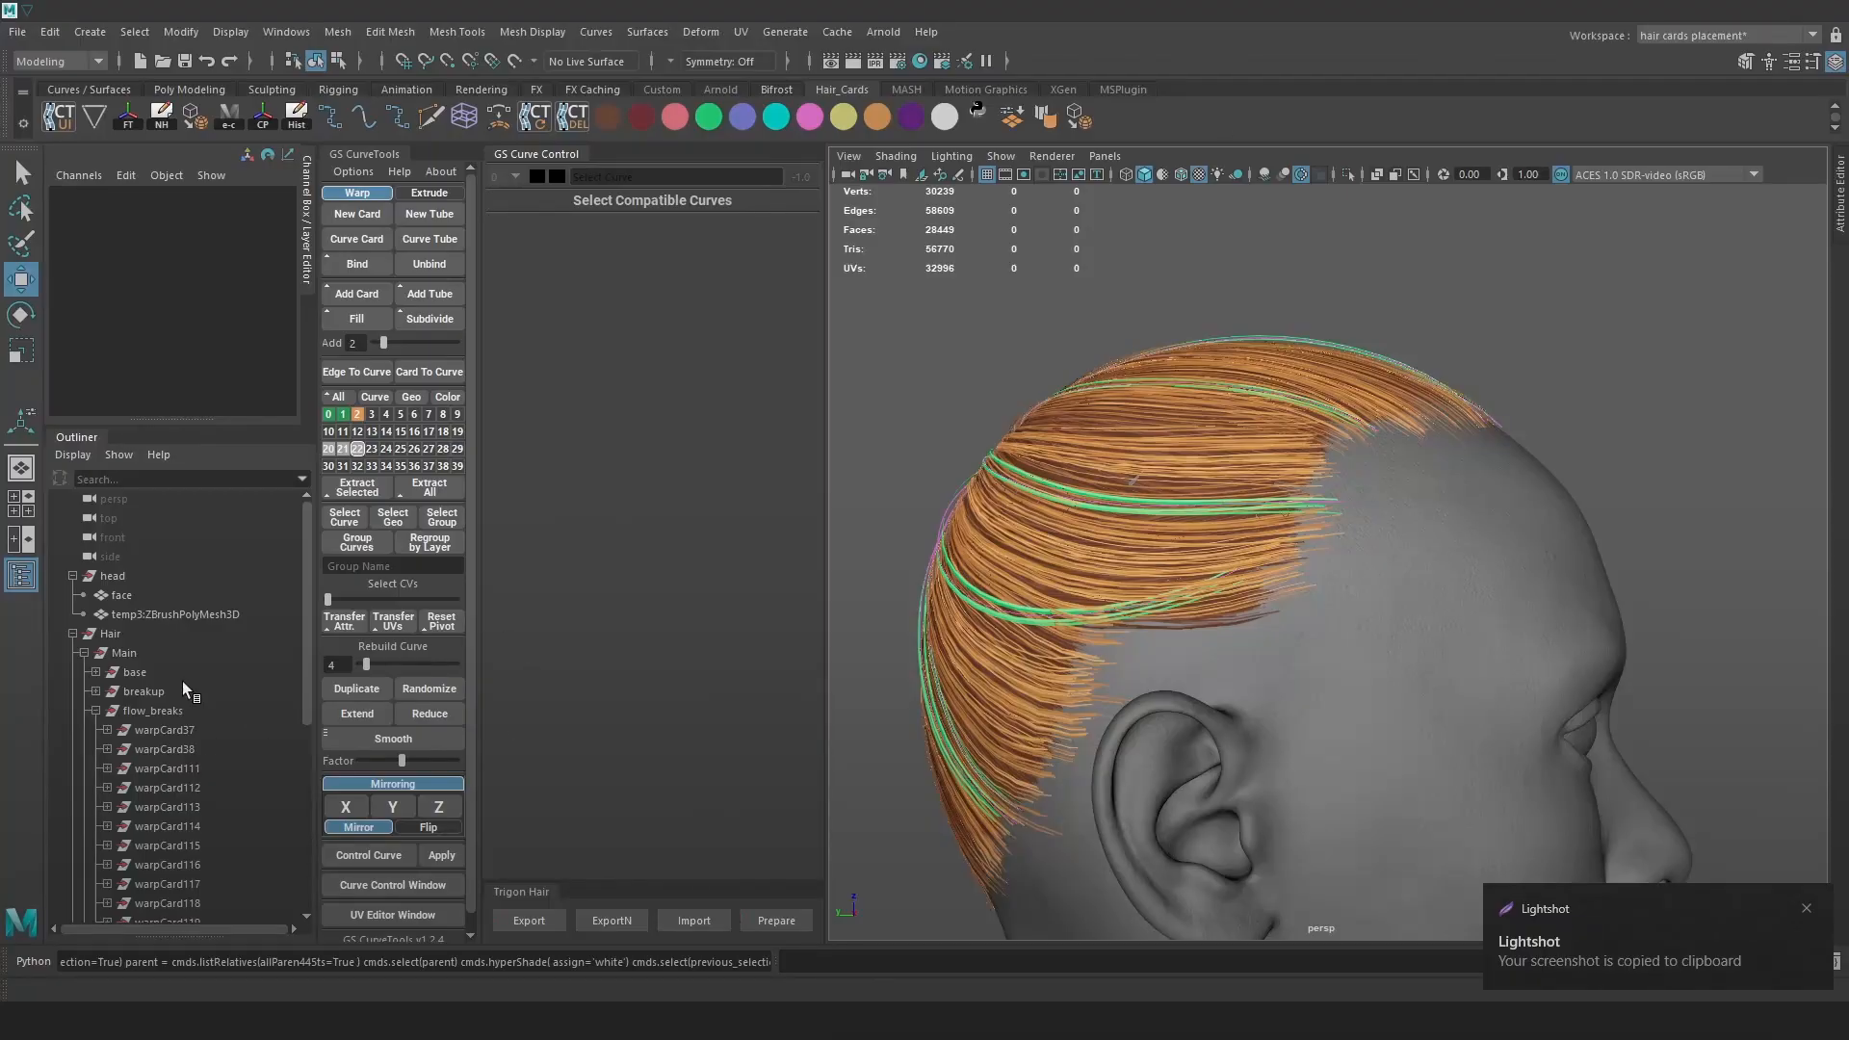
left_click(96, 711)
left_click(145, 710)
mouse_move(144, 710)
middle_mouse_down()
mouse_move(159, 549)
mouse_move(166, 719)
middle_mouse_up()
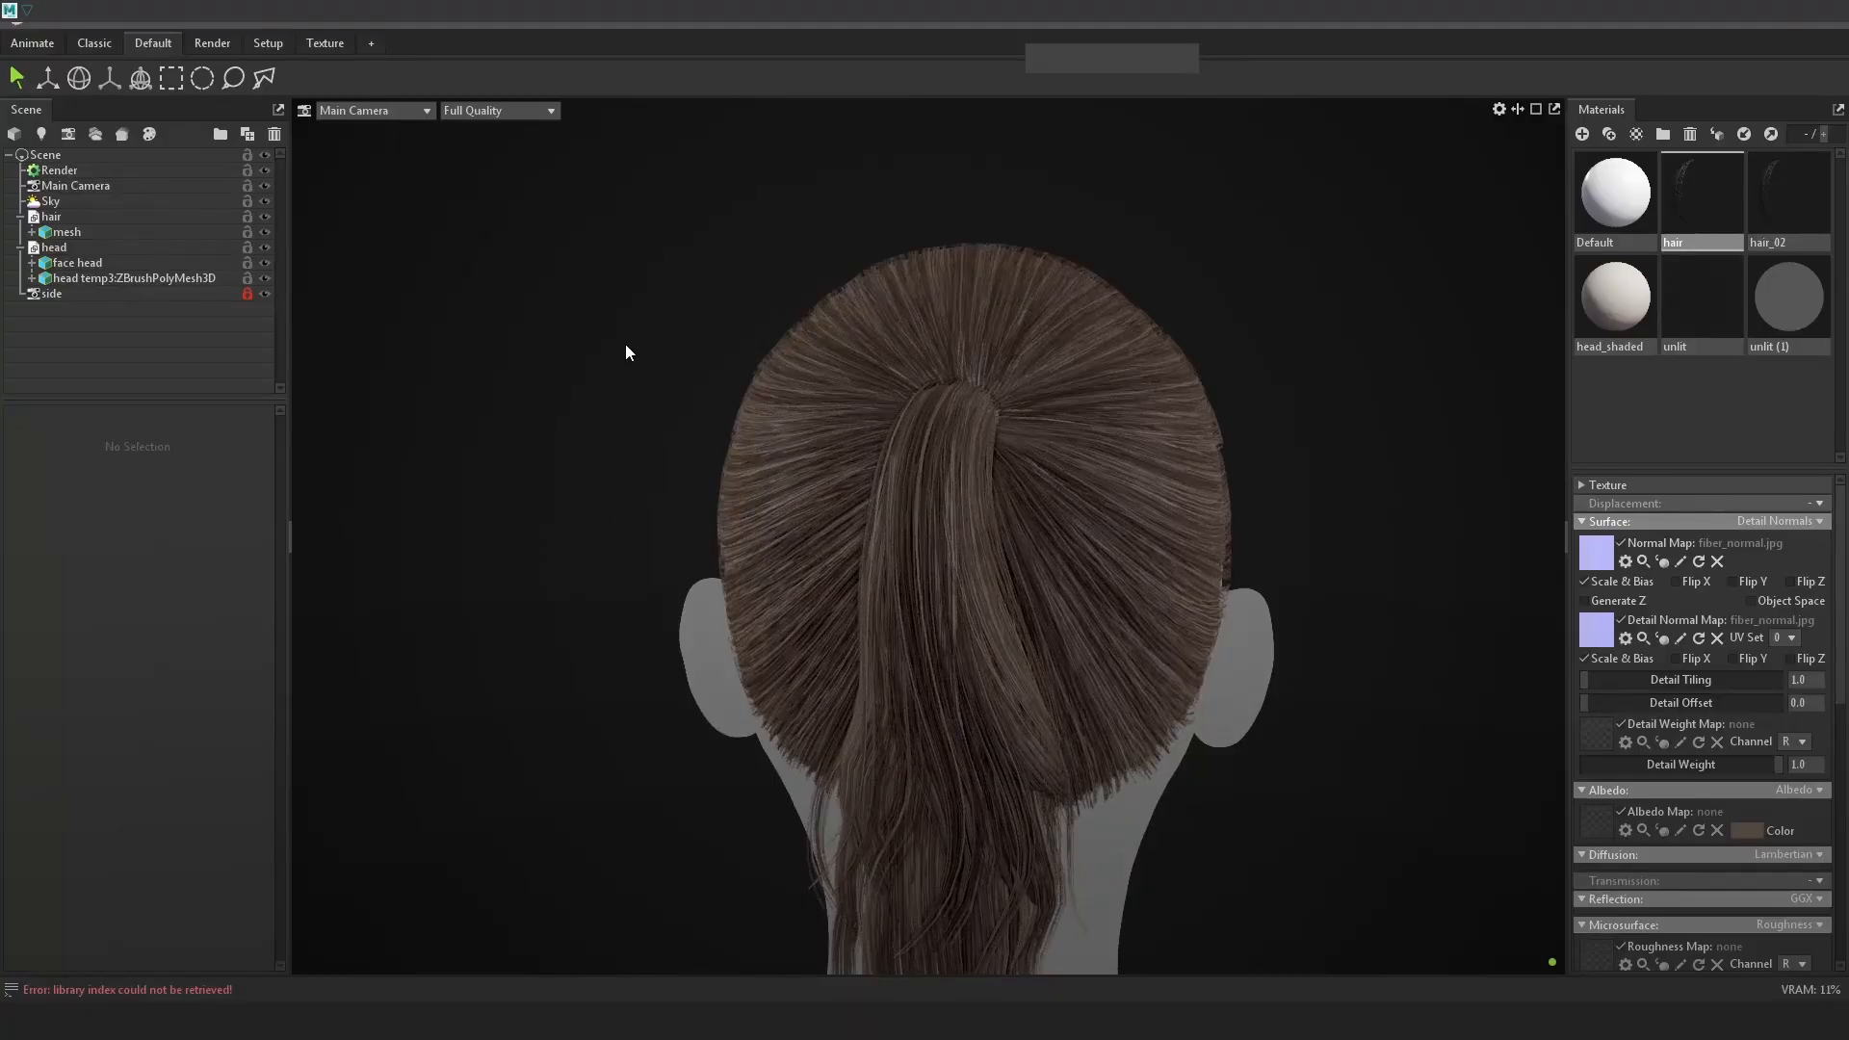
Capture the render without flow breaks and paste it as a second layer in the Photoshop comparison document
key("Print")
key("ctrl+a")
mouse_move(0, 0)
left_mouse_down()
mouse_move(1653, 1035)
mouse_move(1847, 1039)
left_mouse_up()
key("ctrl+c")
left_click(165, 948)
key("ctrl+v")
scroll(791, 575, "up", 3, "alt")
Toggle Layer 2's visibility at different zoom levels to compare the hair with and without flow breaks
left_click(1585, 627)
left_click(1585, 628)
left_click(1585, 628)
left_click(1586, 628)
left_click(1586, 629)
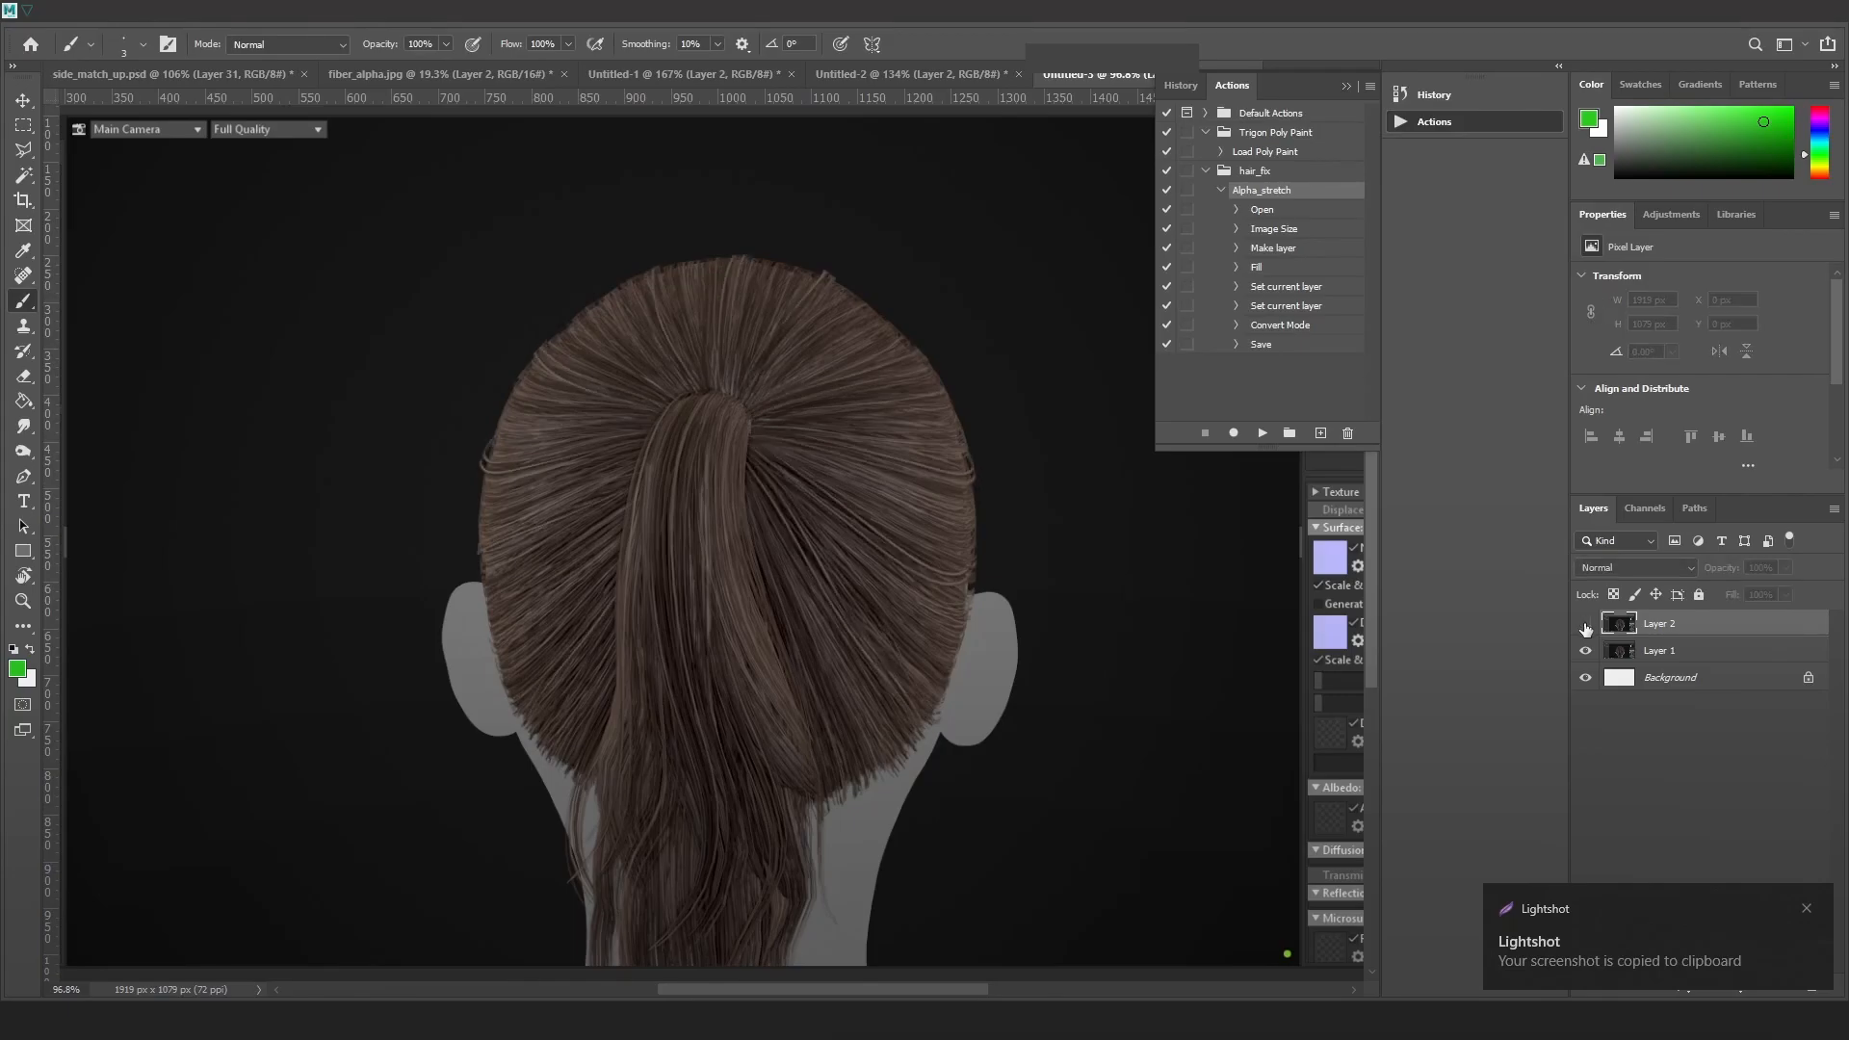
scroll(832, 404, "down", 3, "alt")
scroll(747, 404, "up", 3, "alt")
left_click(1585, 626)
left_click(1586, 625)
left_click(1586, 626)
left_click(1586, 626)
key("ctrl+minus")
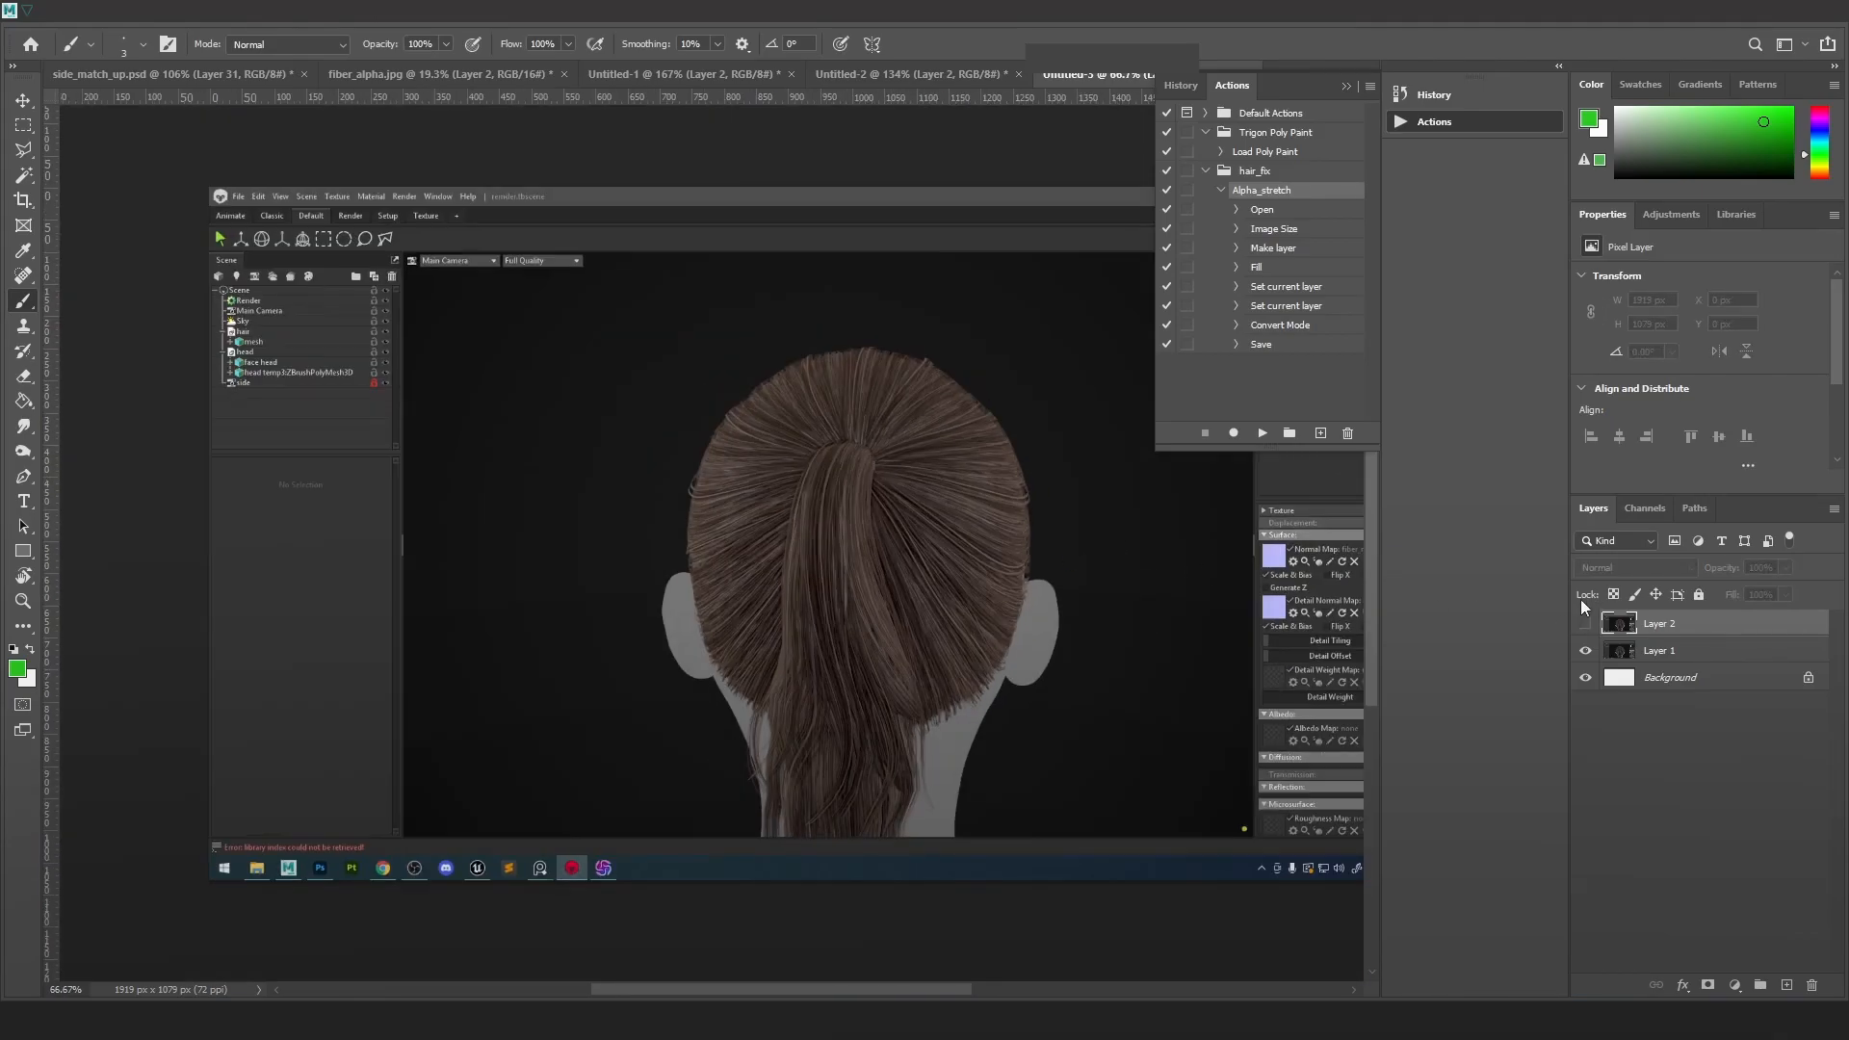
left_click(1582, 628)
left_click(1585, 626)
scroll(908, 383, "up", 4, "alt")
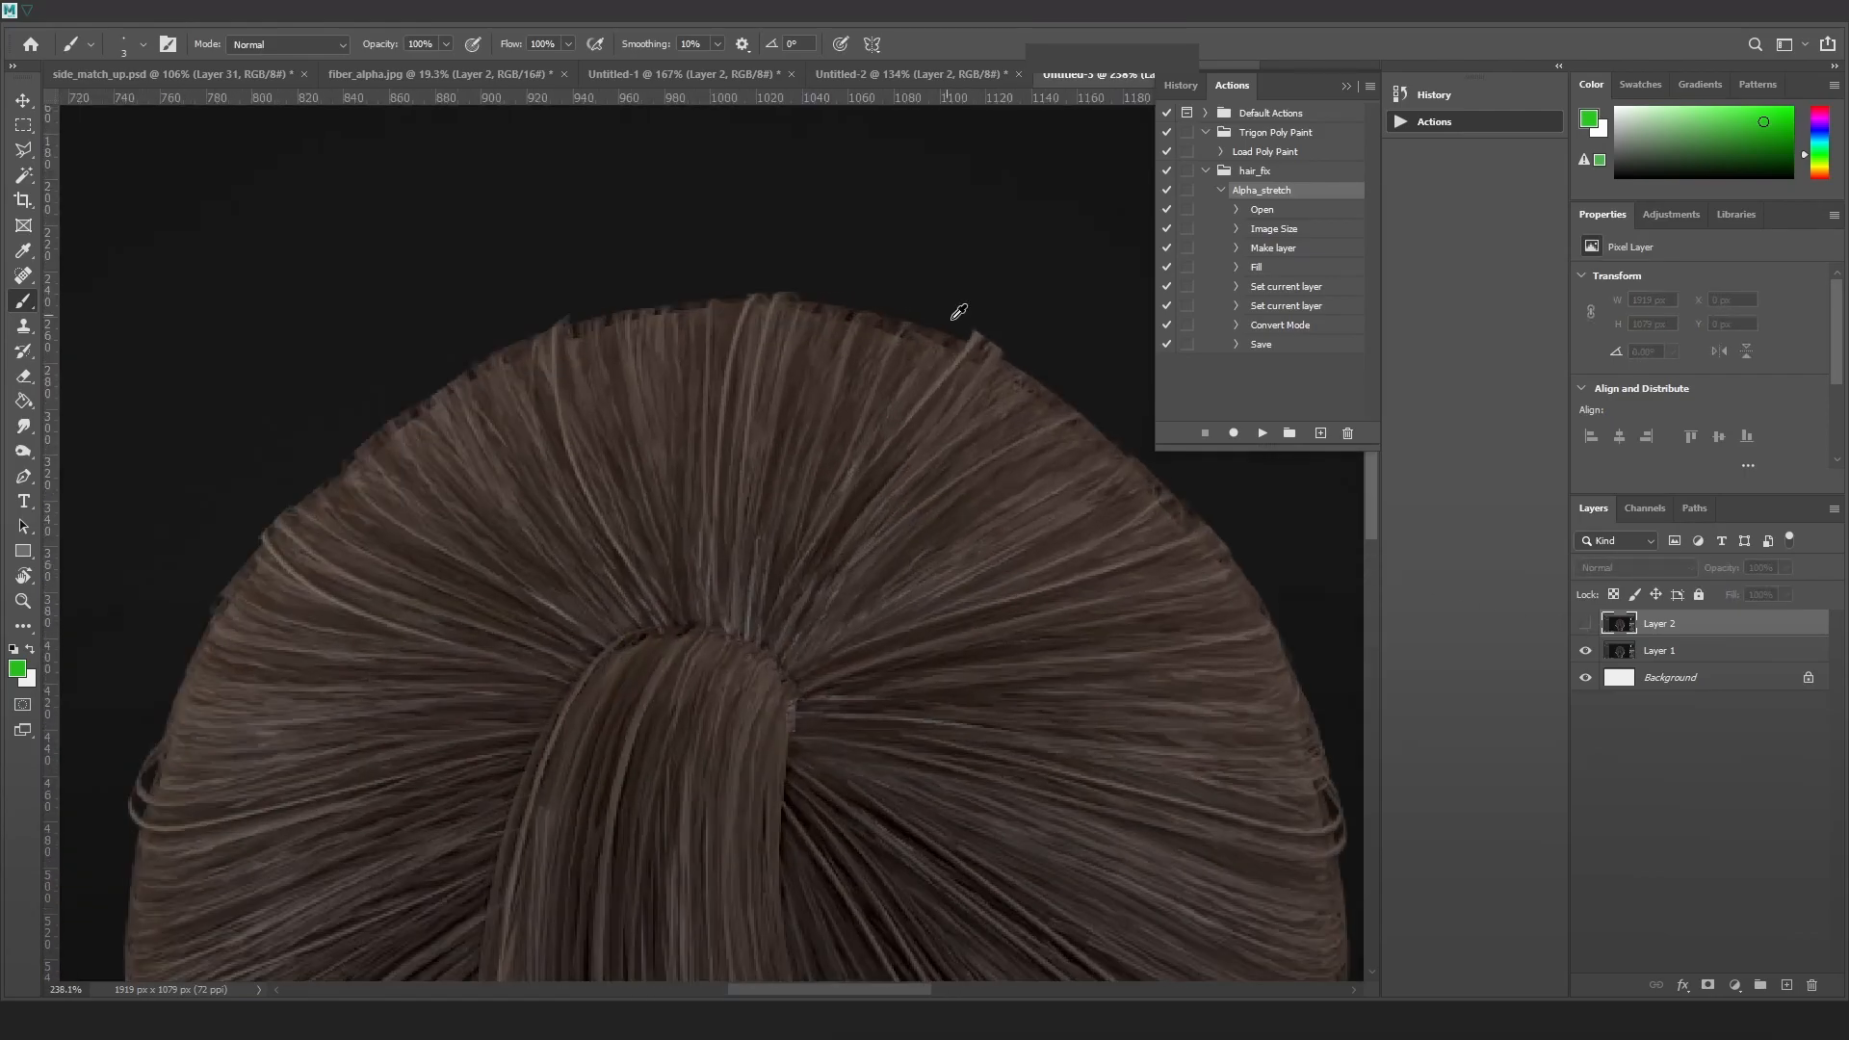
scroll(916, 401, "down", 4, "alt")
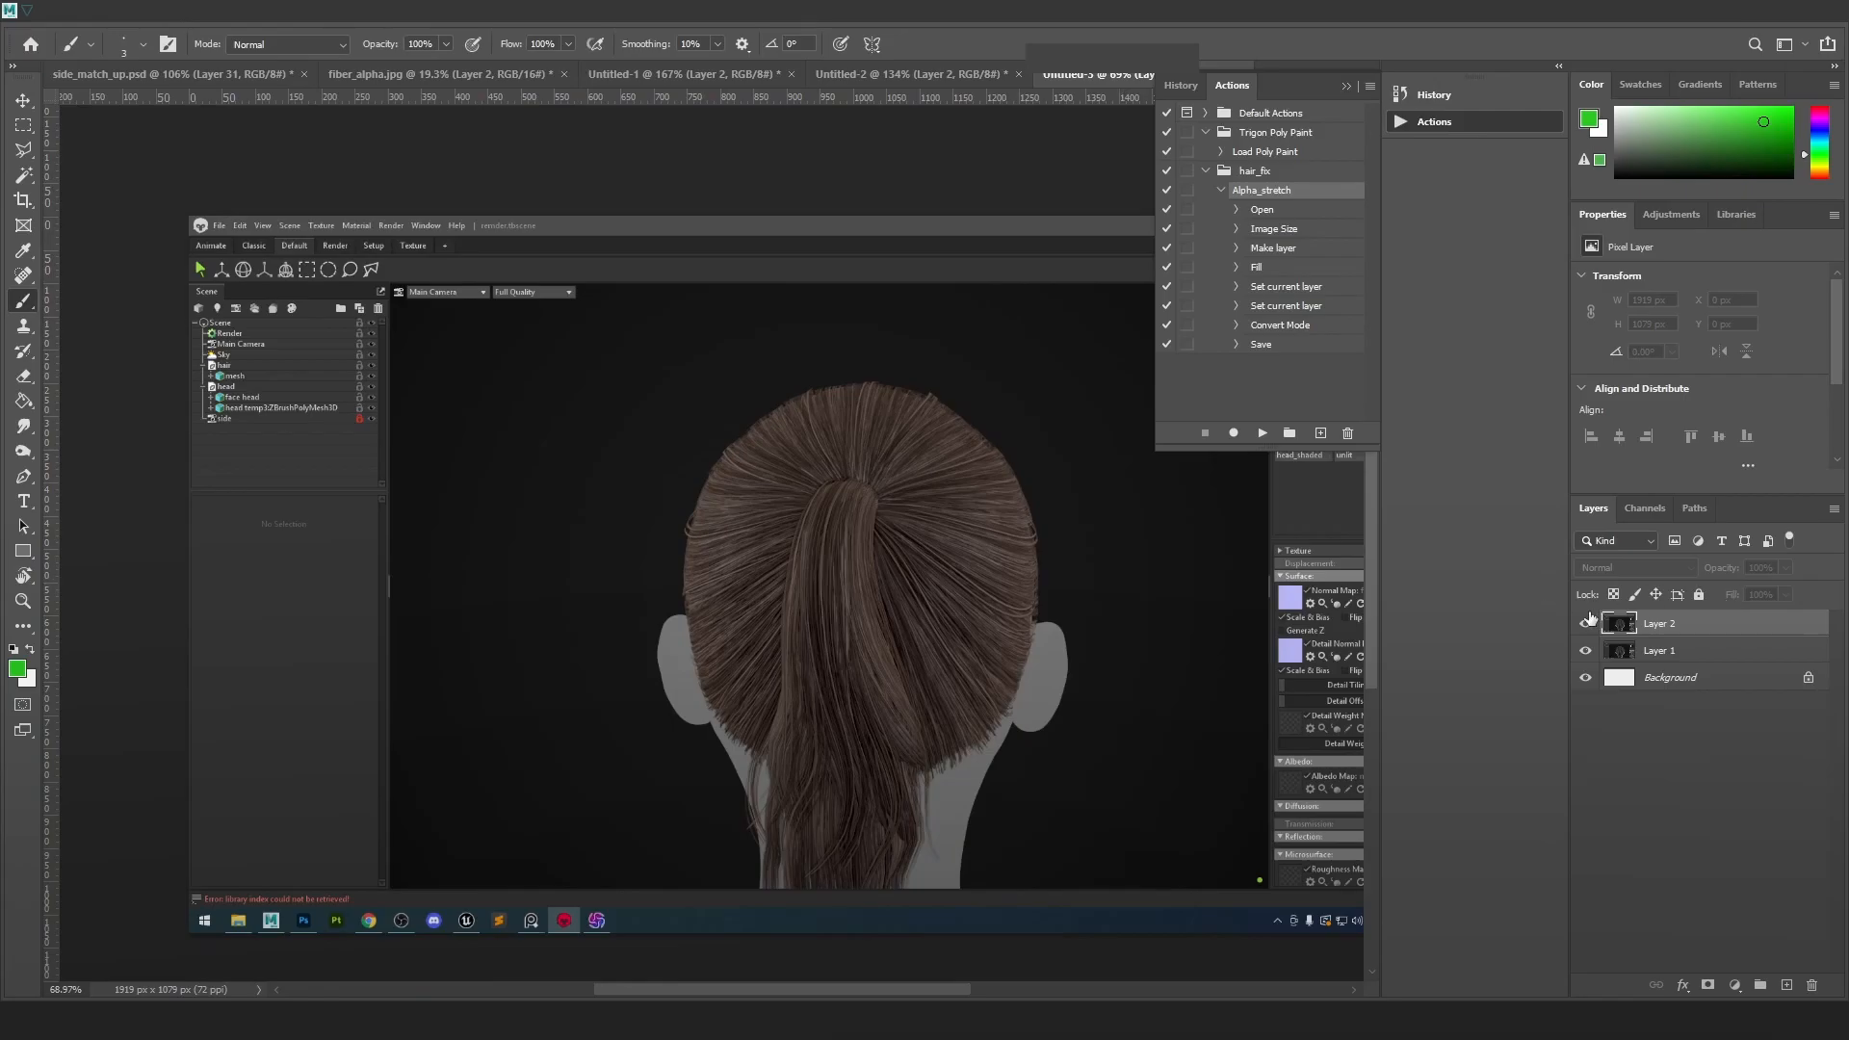
left_click(1585, 624)
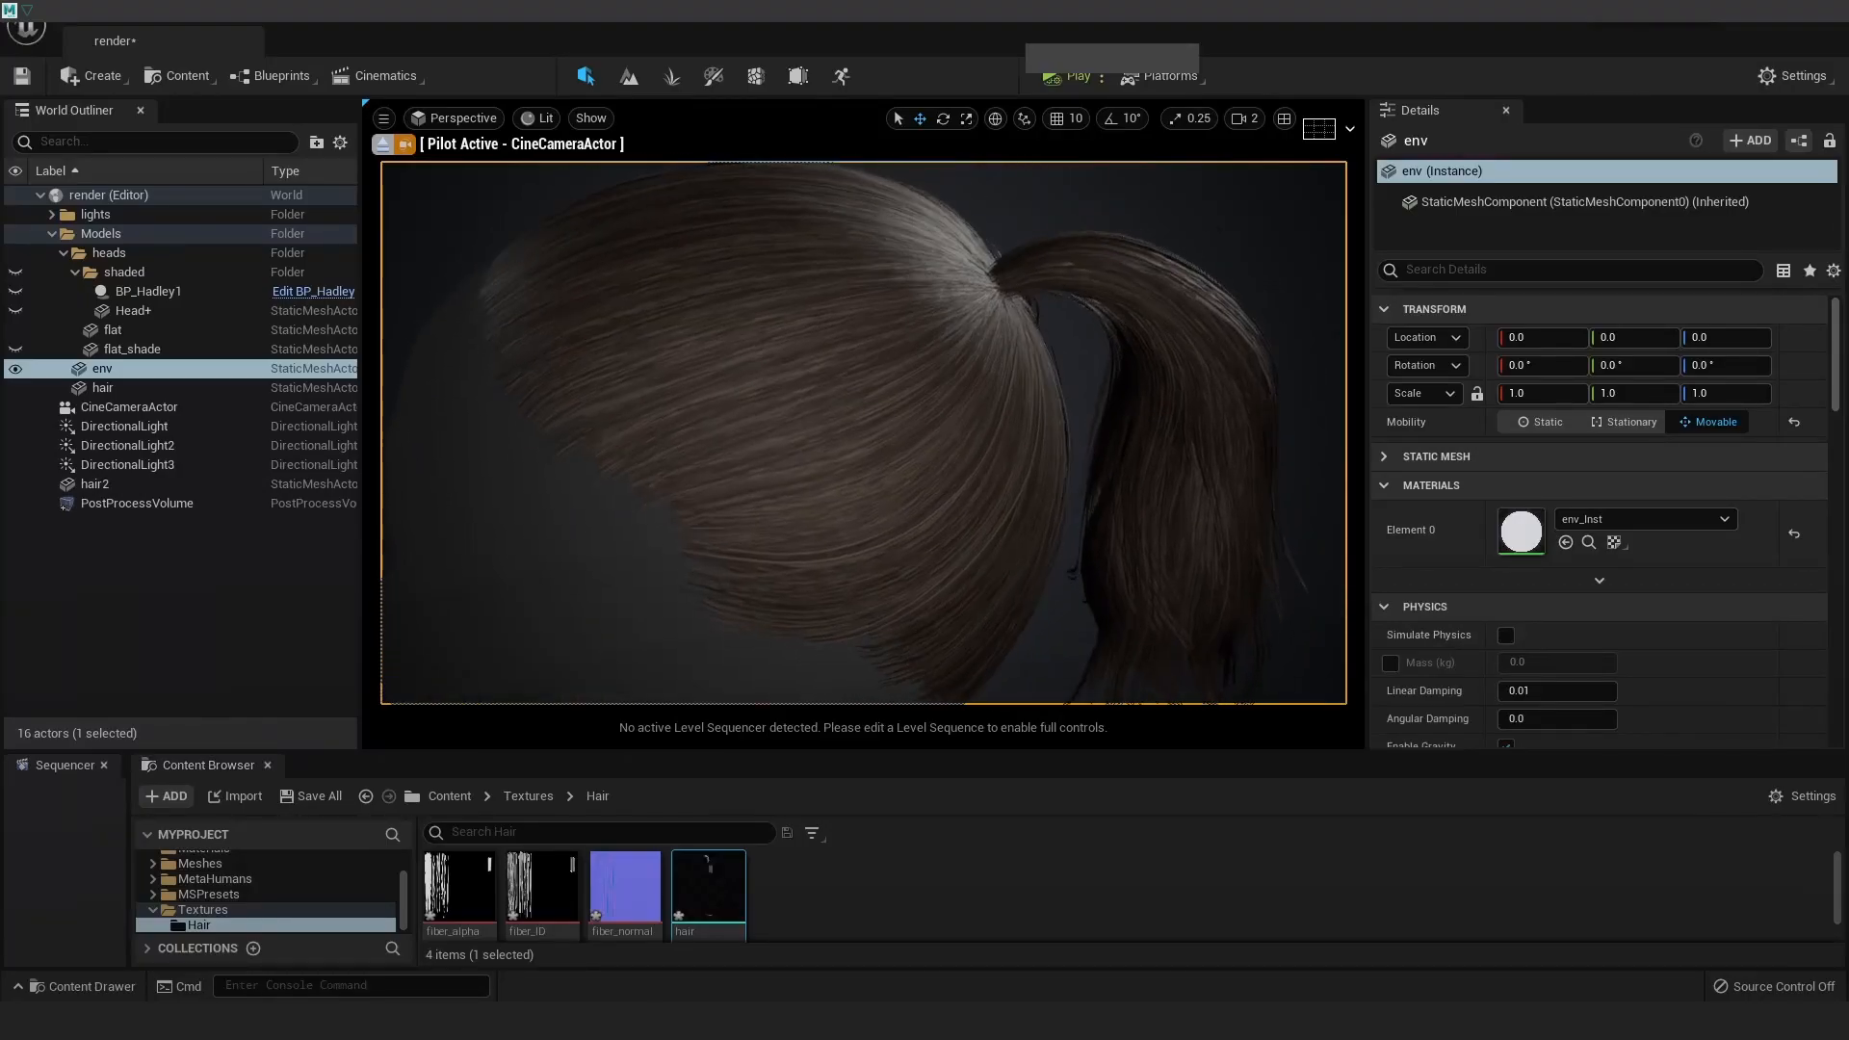
Switch to Unreal Engine and reimport the hair static mesh to view the version without flow breaks
right_click(708, 891)
left_click(815, 374)
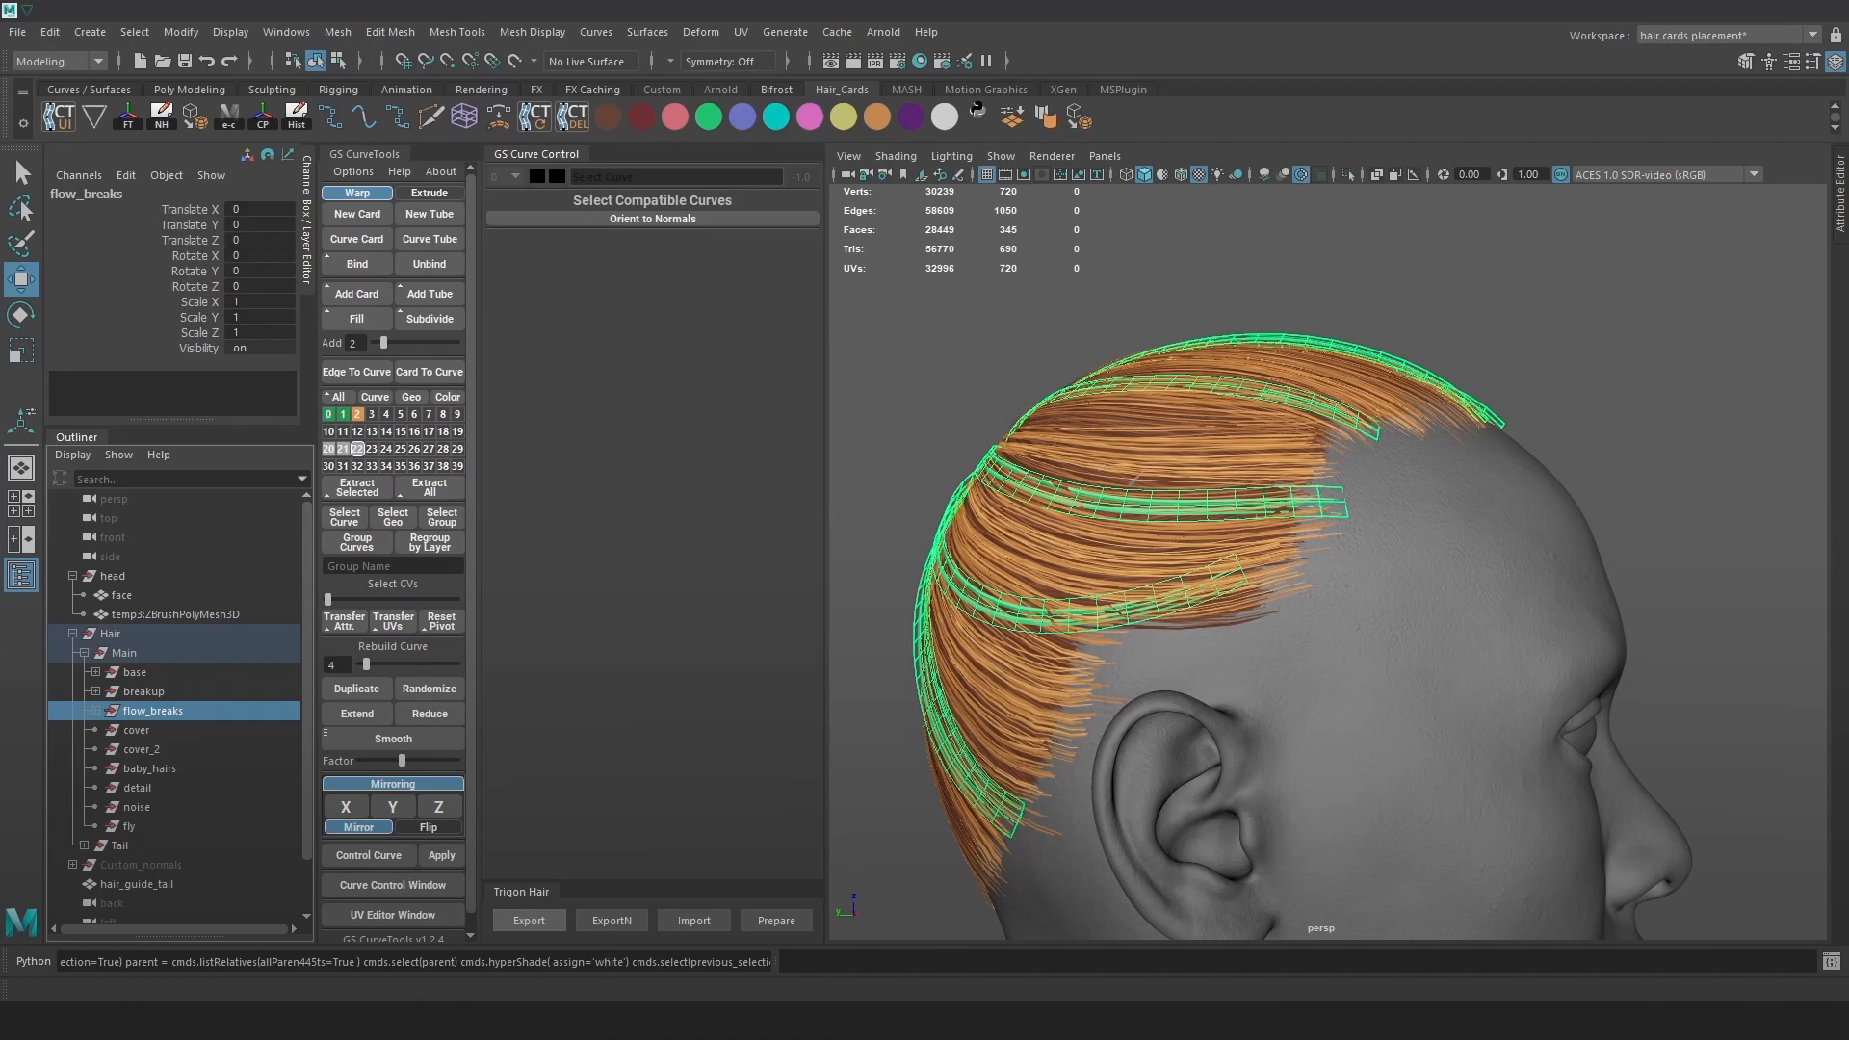
Export the hair including flow_breaks from Maya, and reimport the hair static mesh in Unreal Engine
left_click(528, 920)
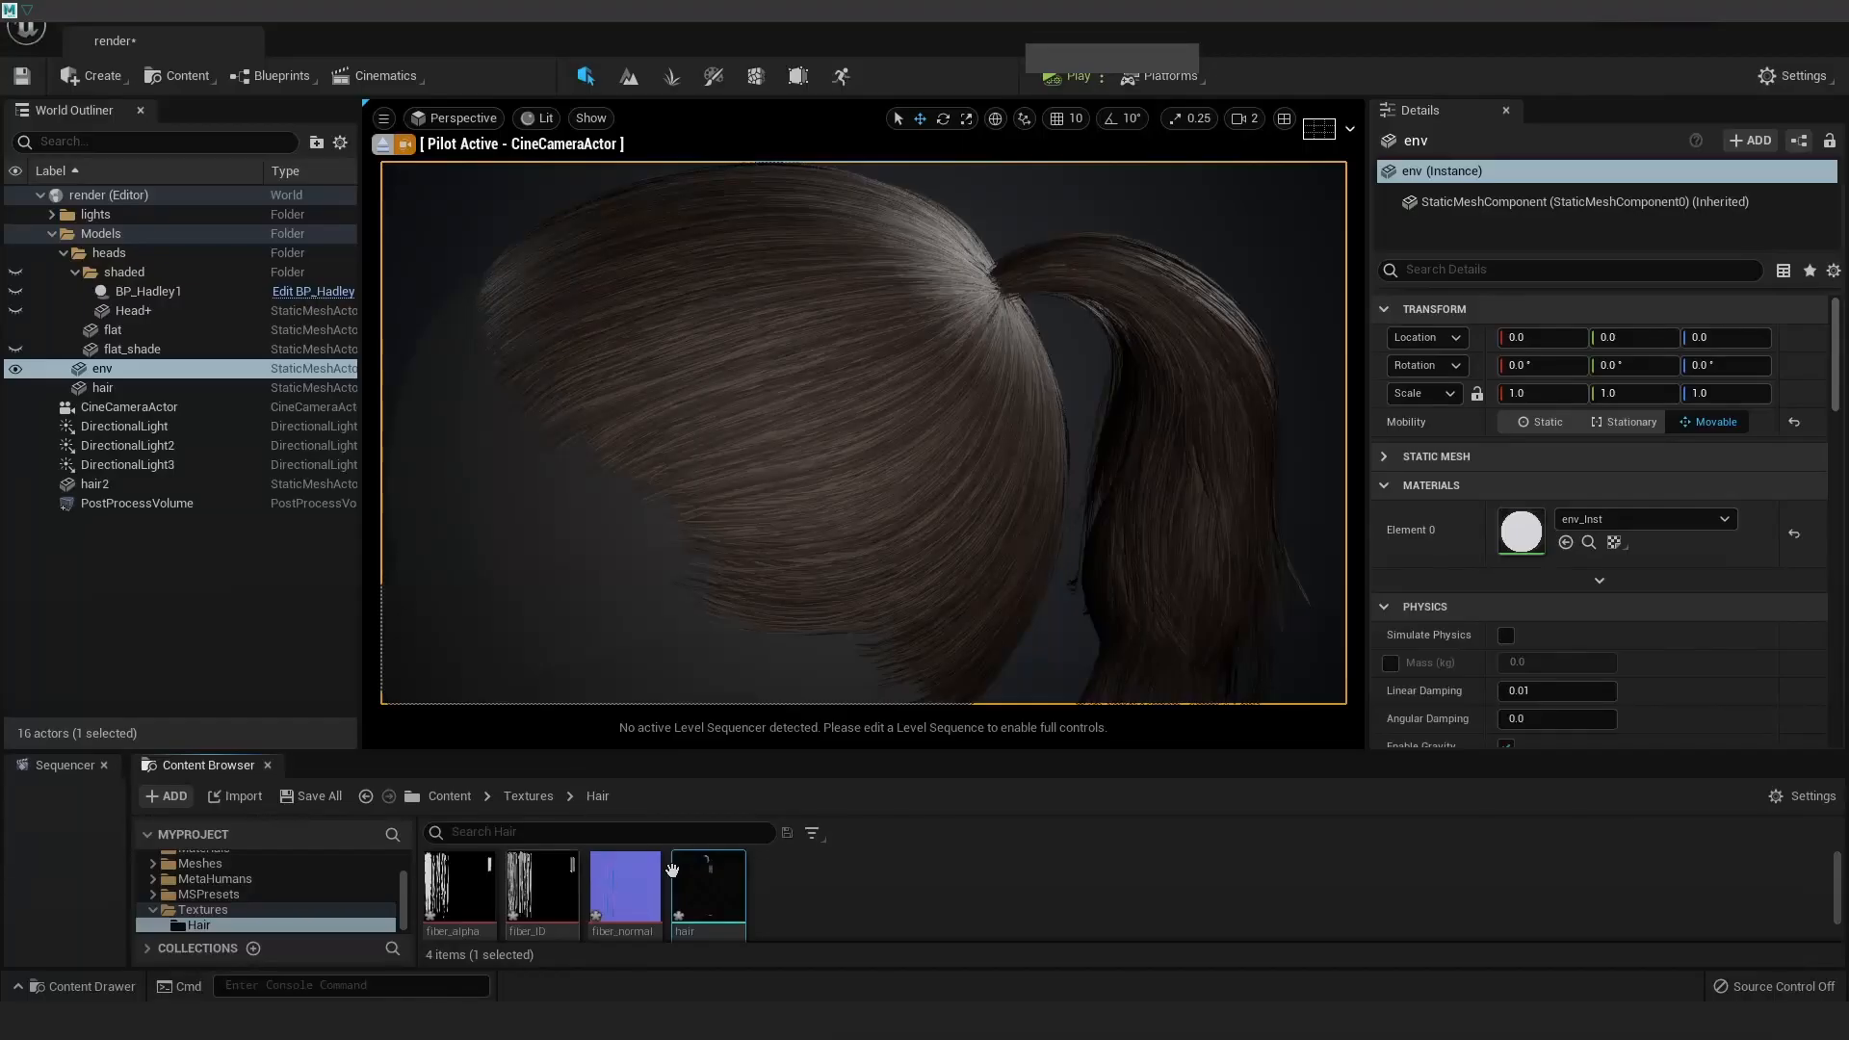
right_click(715, 871)
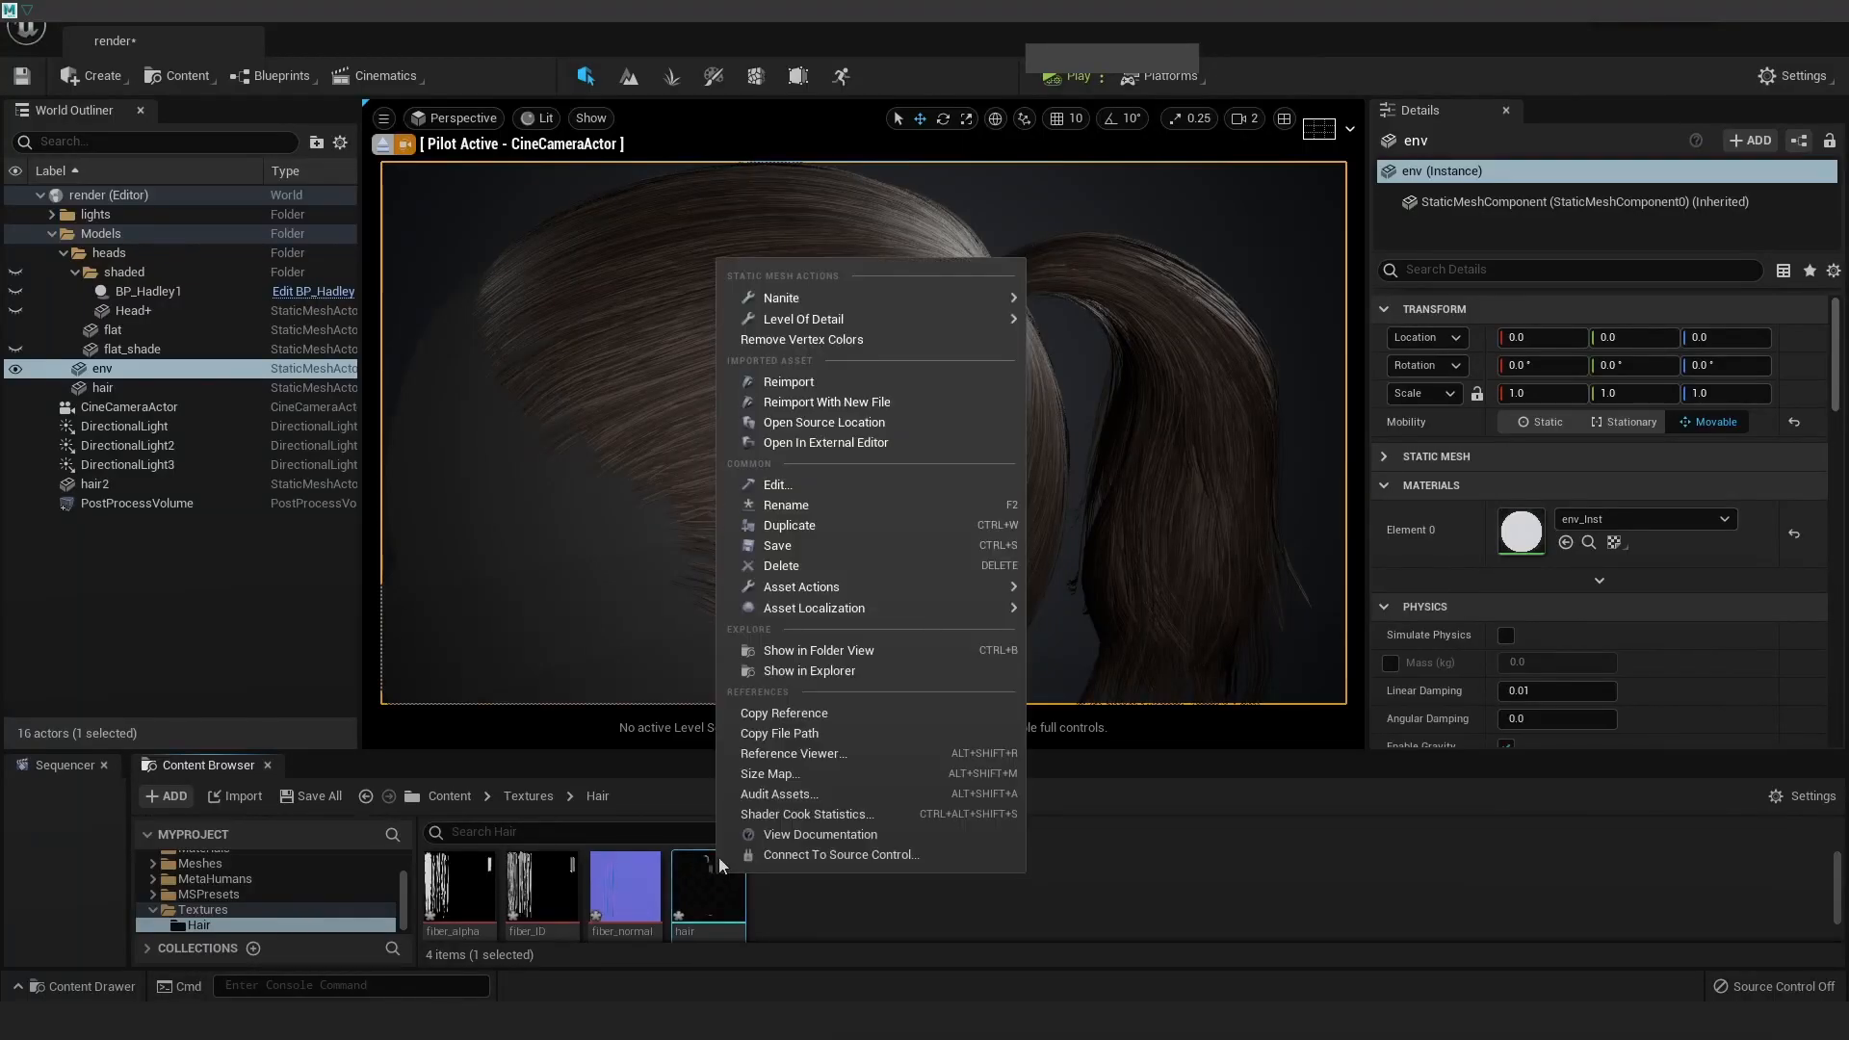
left_click(800, 383)
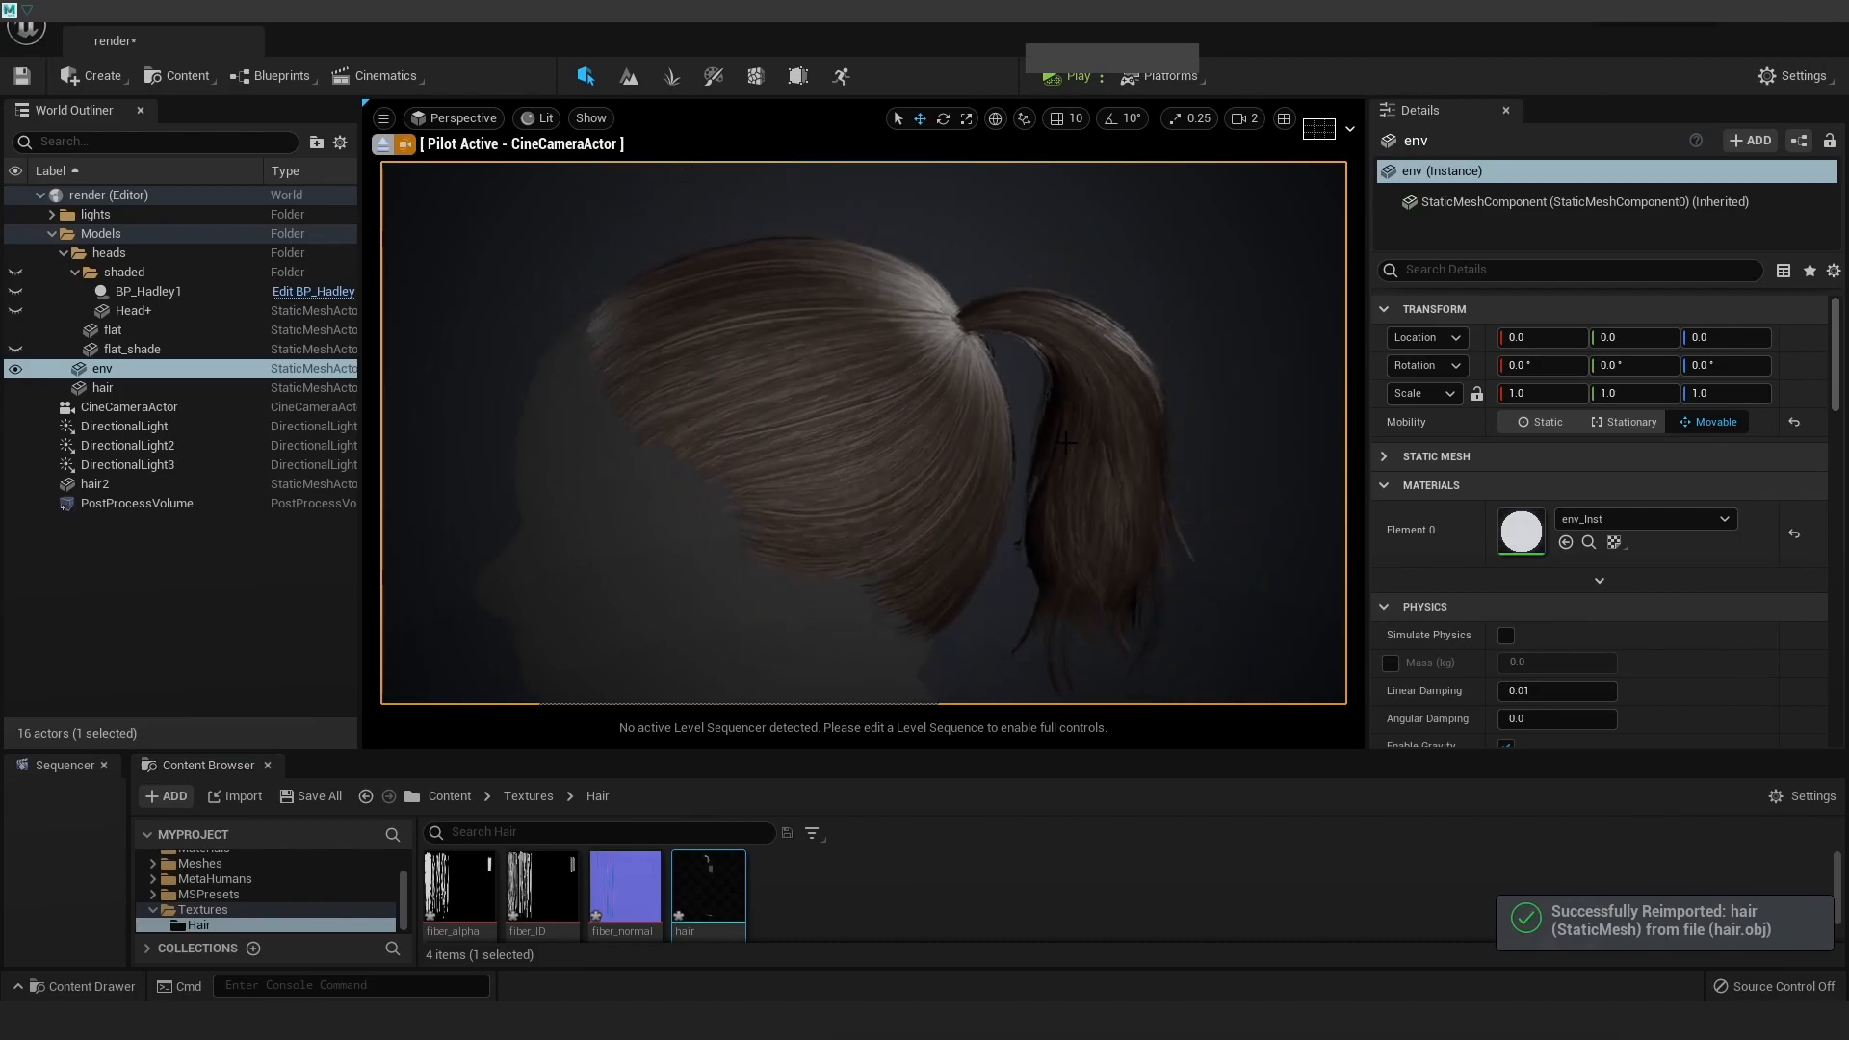
left_click_drag(674, 433, 1184, 434, "alt")
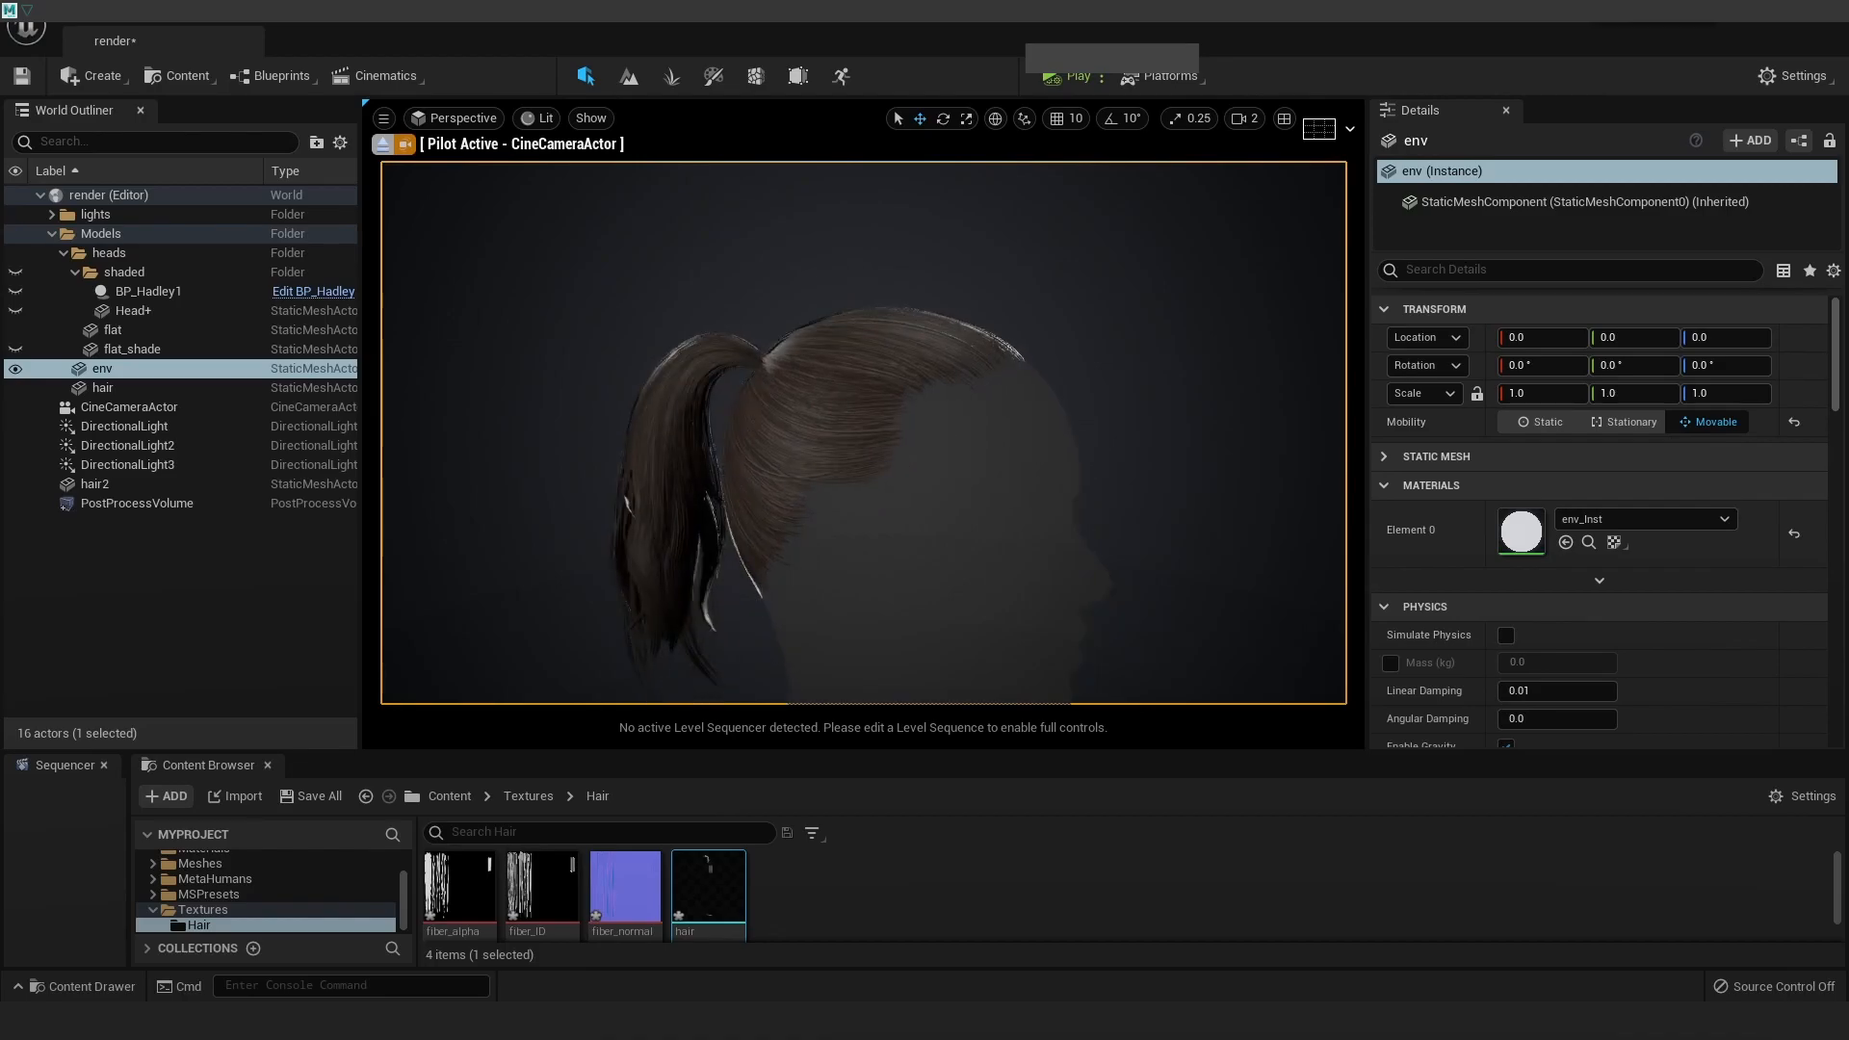